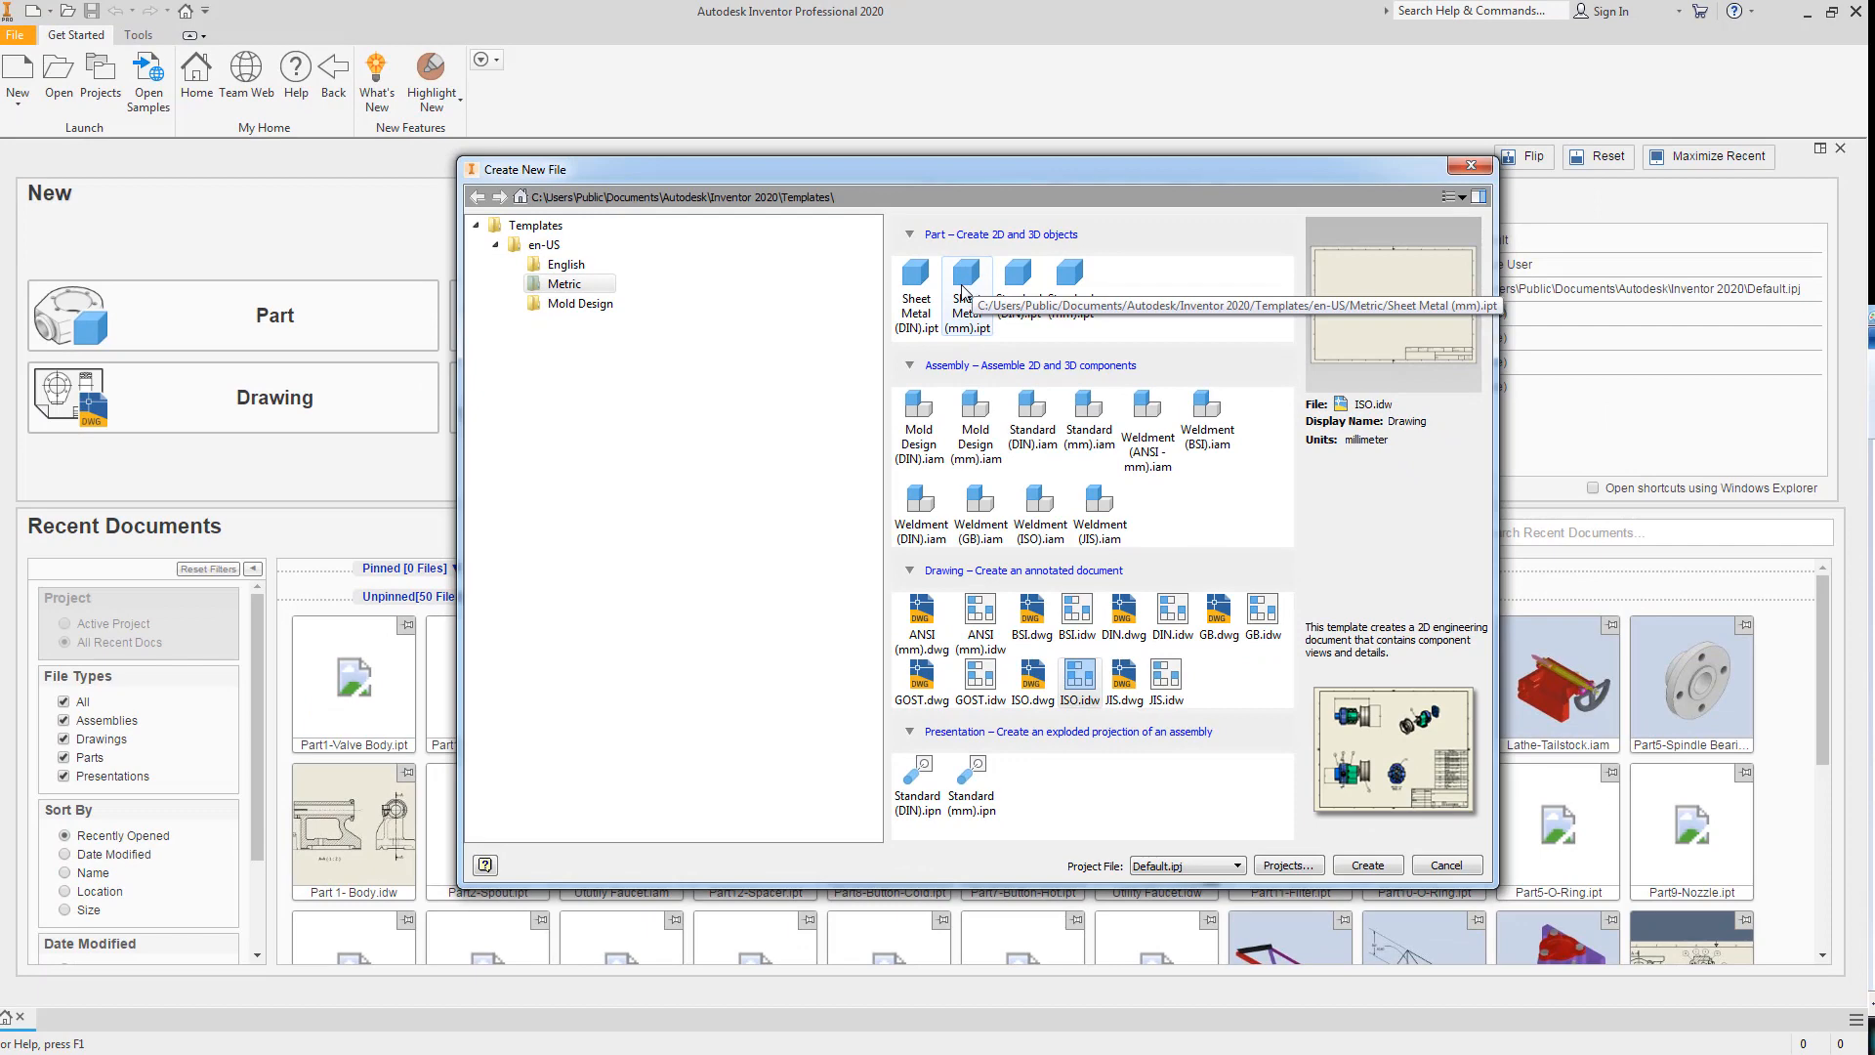
Create a part from the metric Sheet Metal (mm) template and compare its modelling tools with those of the standard metric part.
double_click(965, 290)
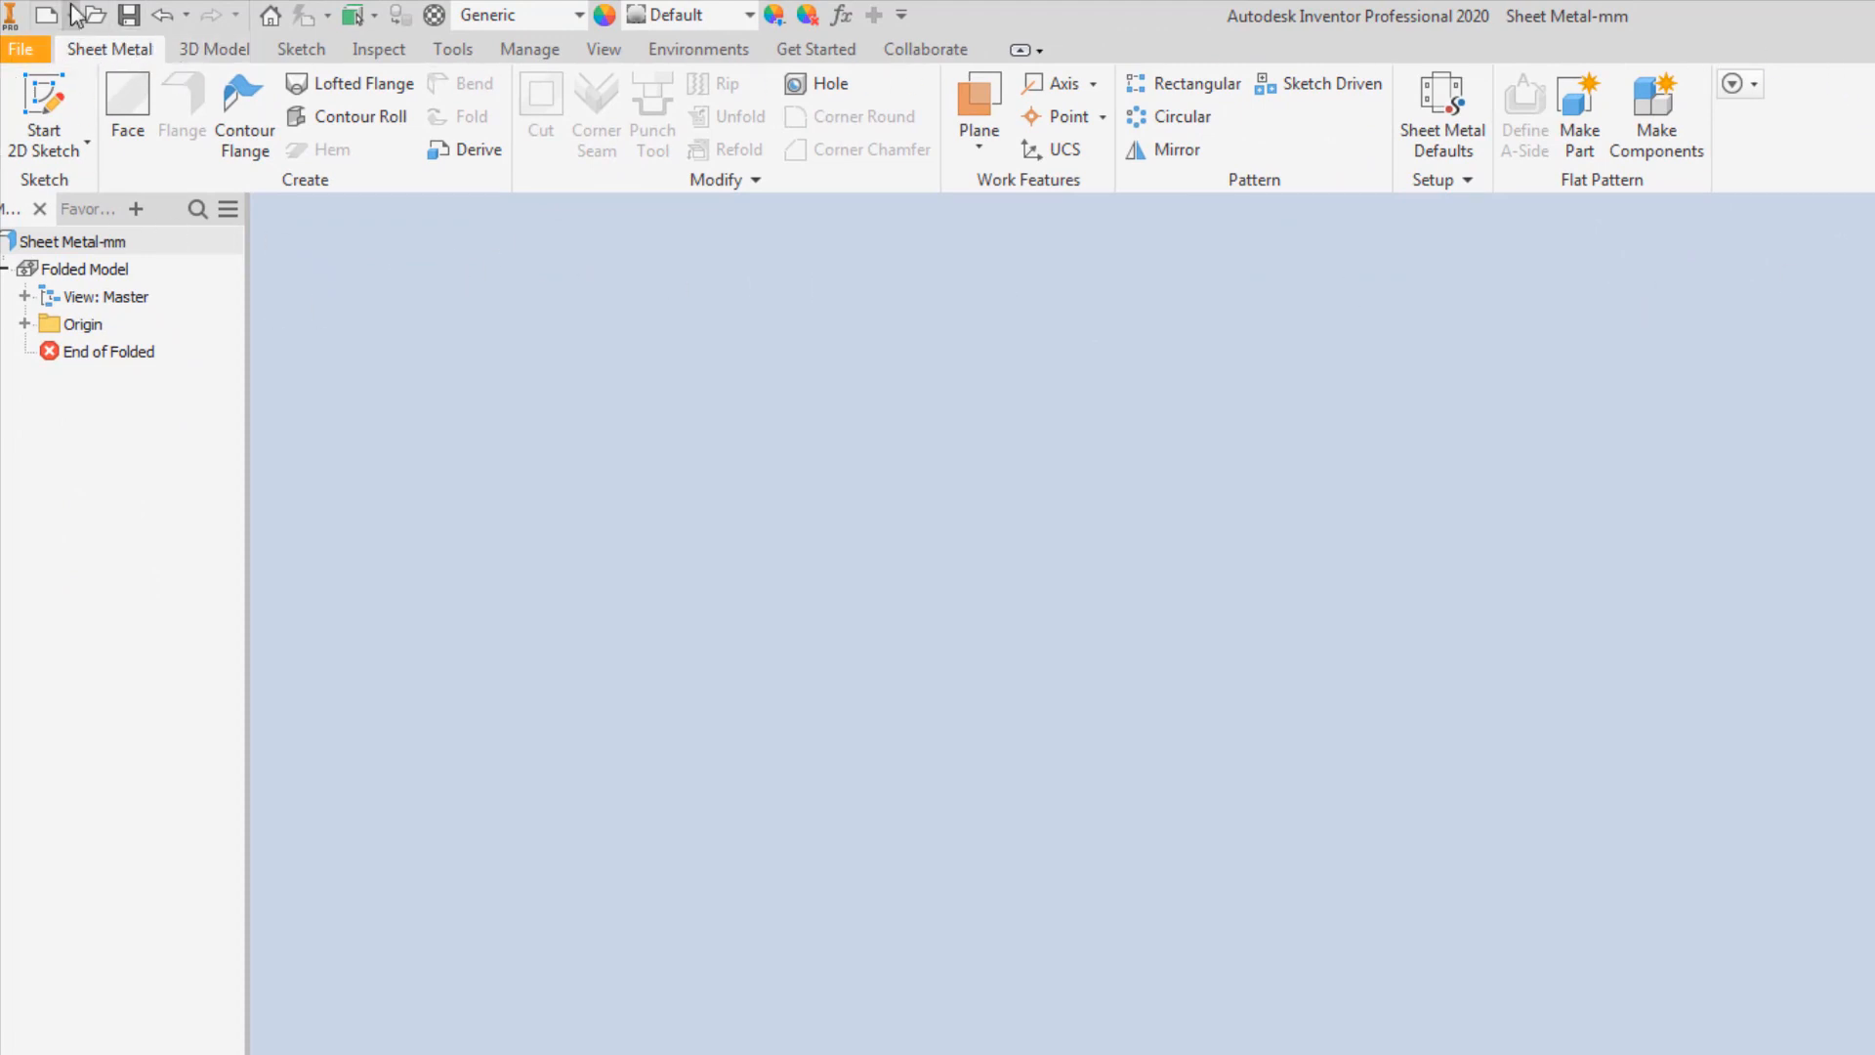
left_click(212, 49)
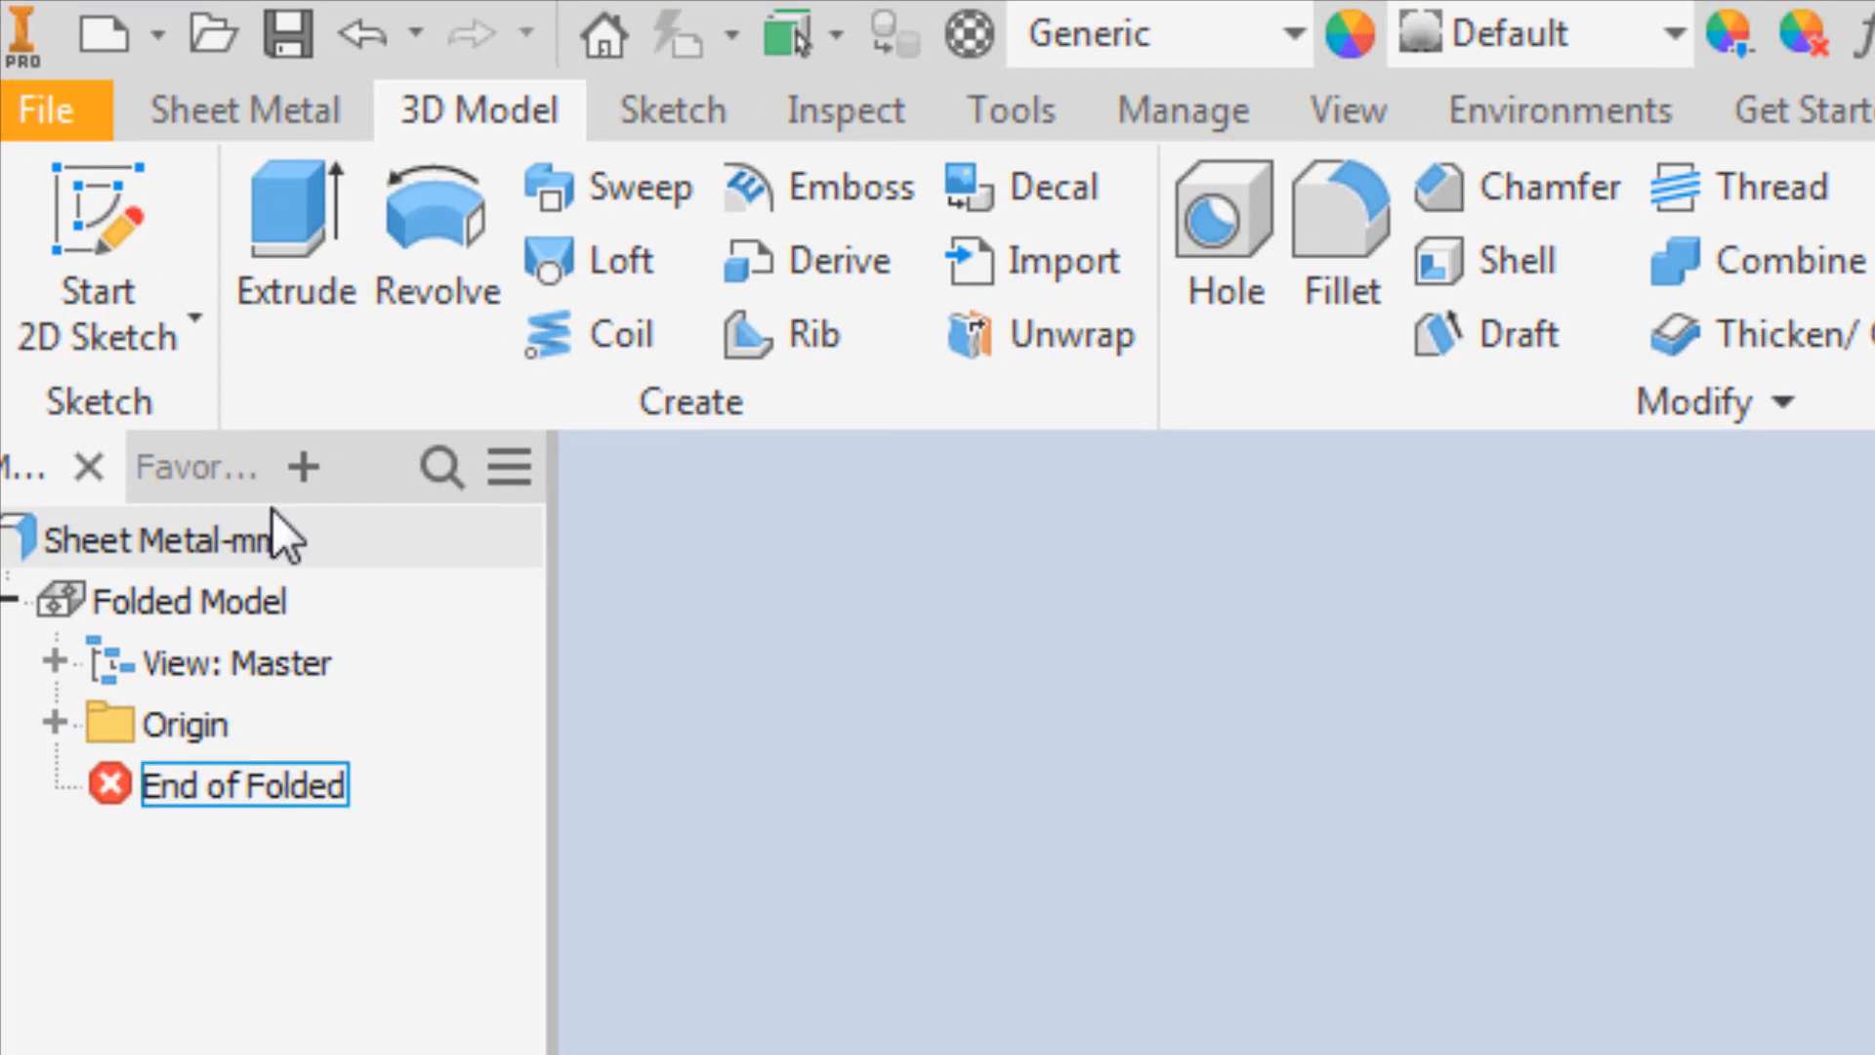
left_click(226, 105)
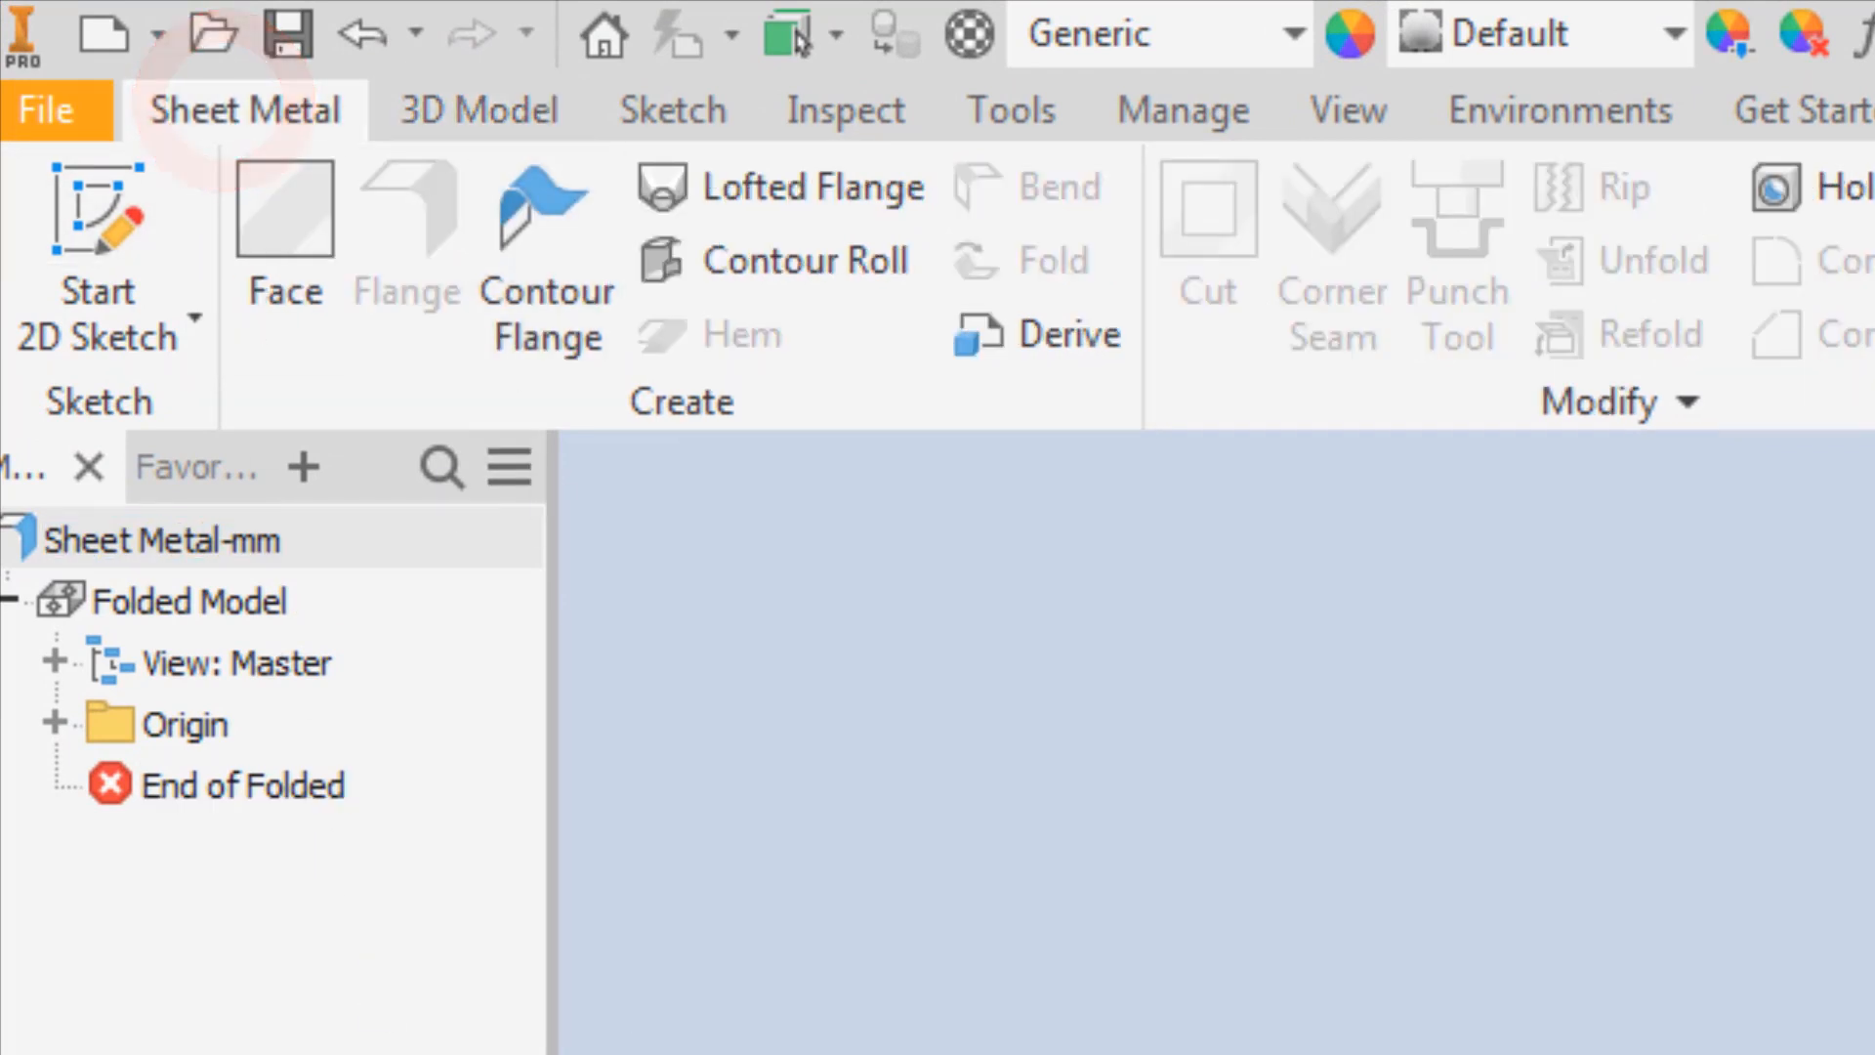
key("ctrl+Tab")
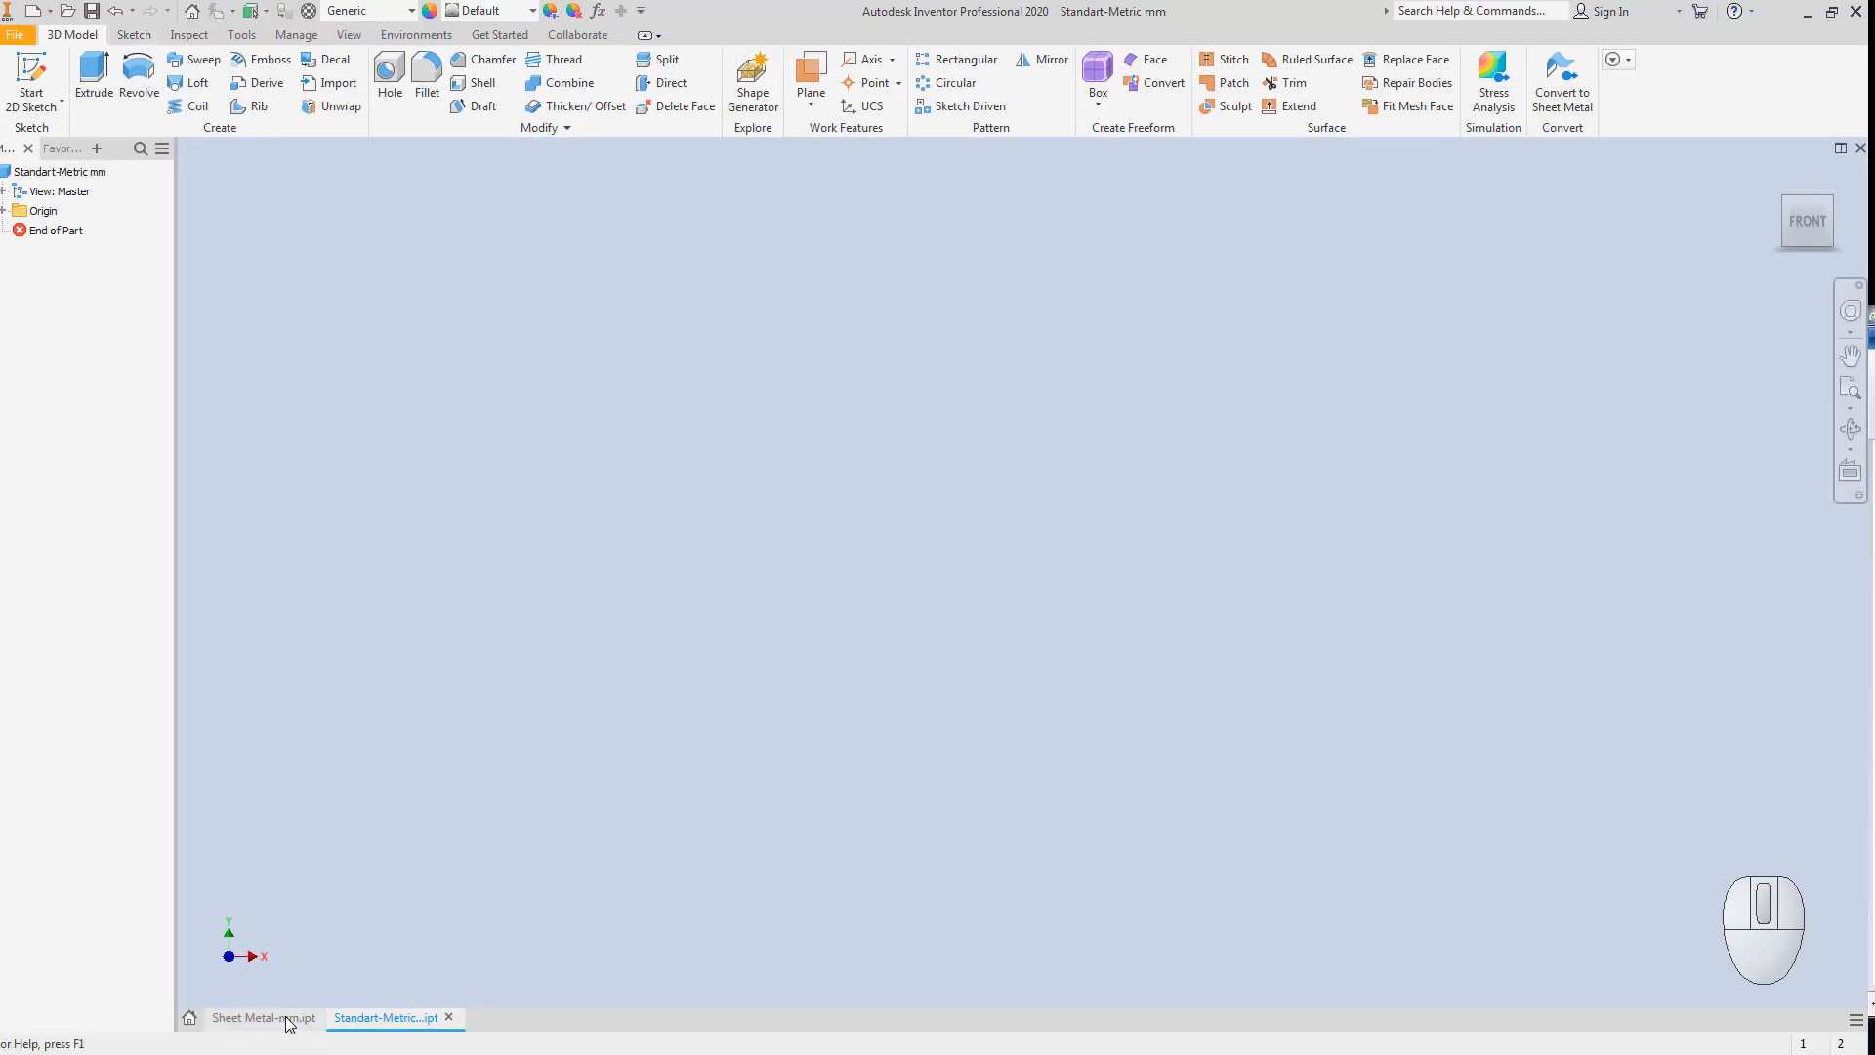
left_click(264, 1016)
left_click(155, 34)
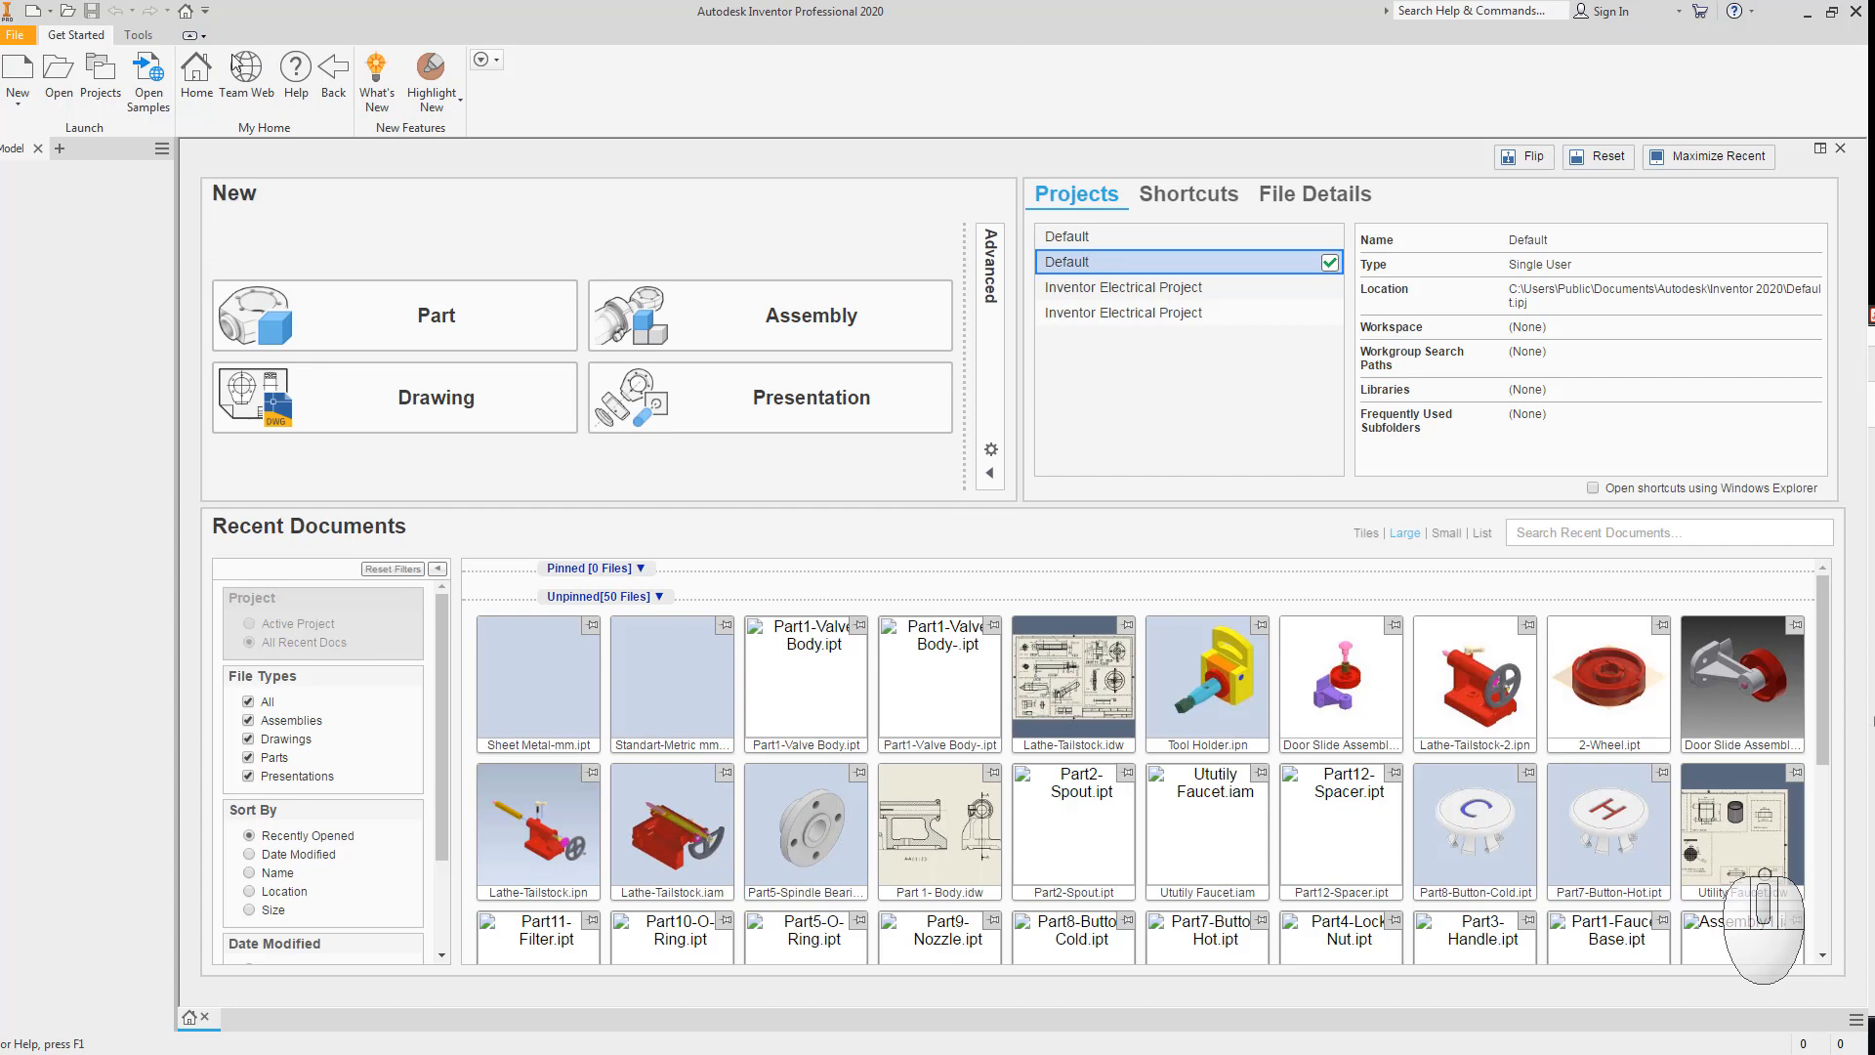
Create a new part from the English Sheet Metal (in) template.
left_click(20, 74)
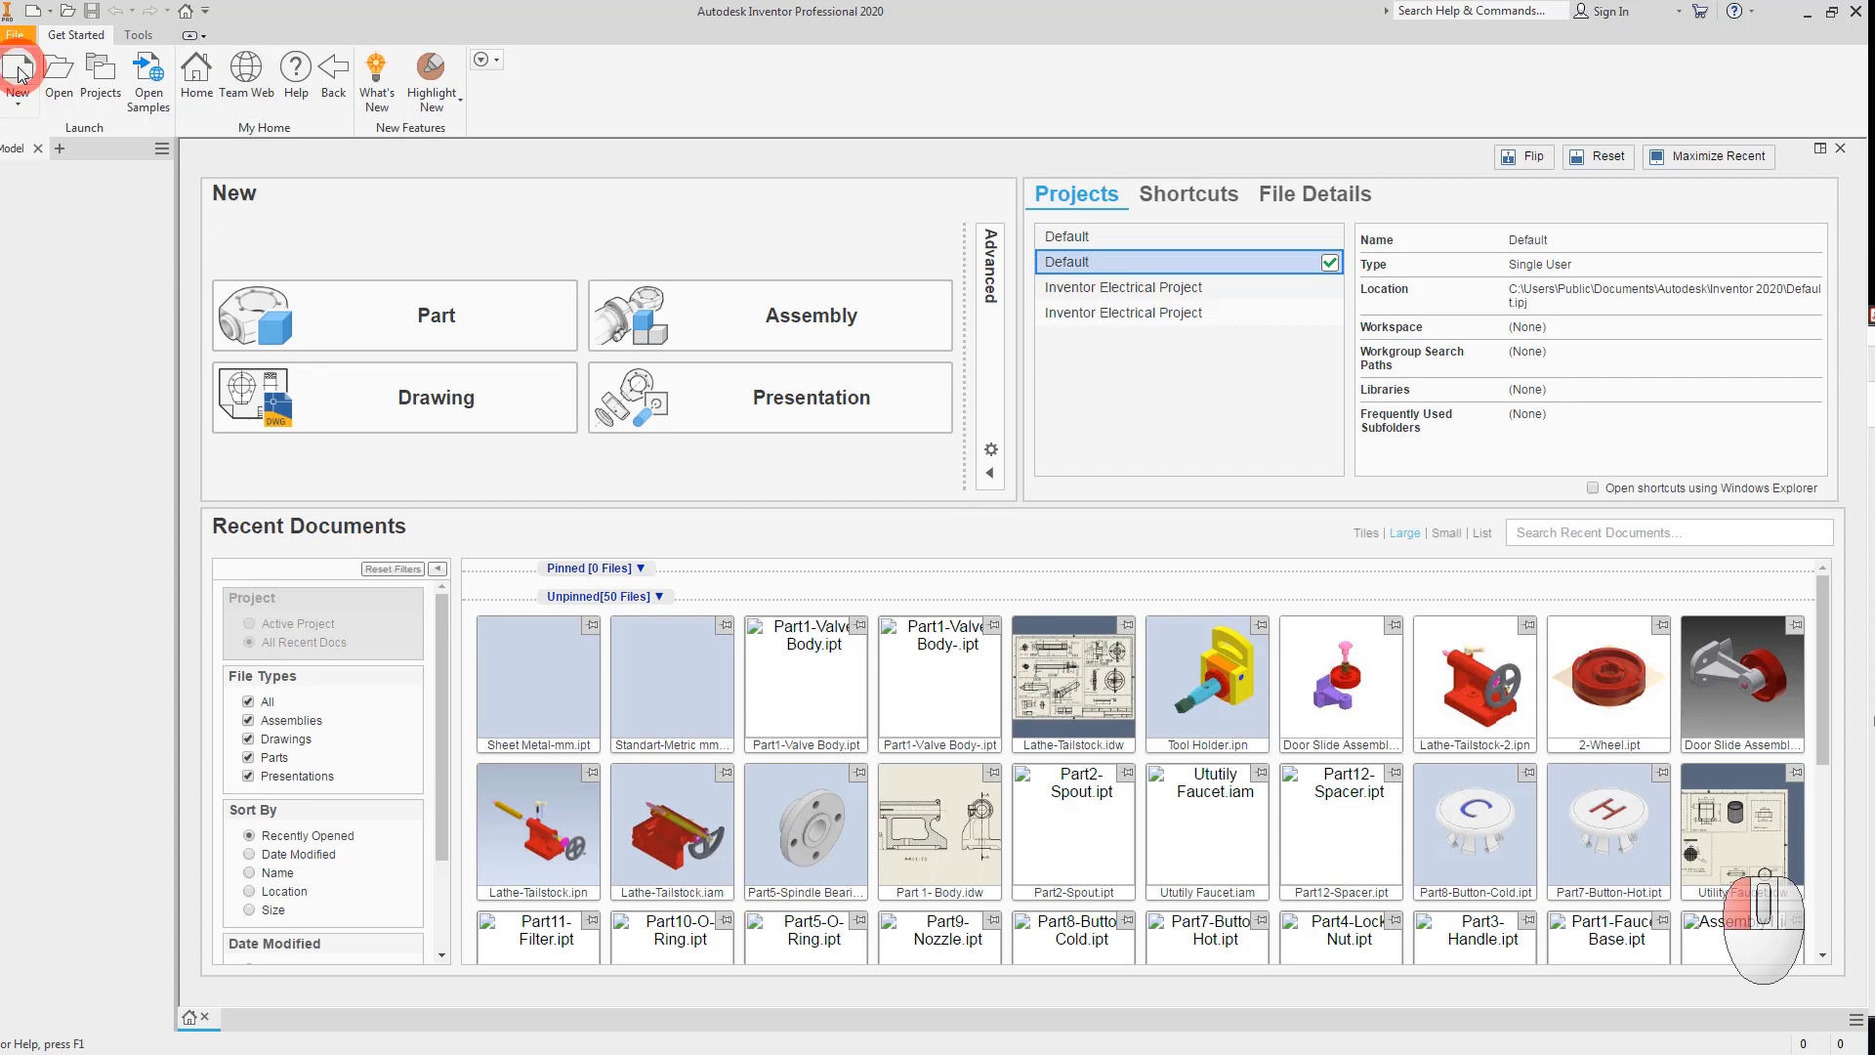
left_click(566, 291)
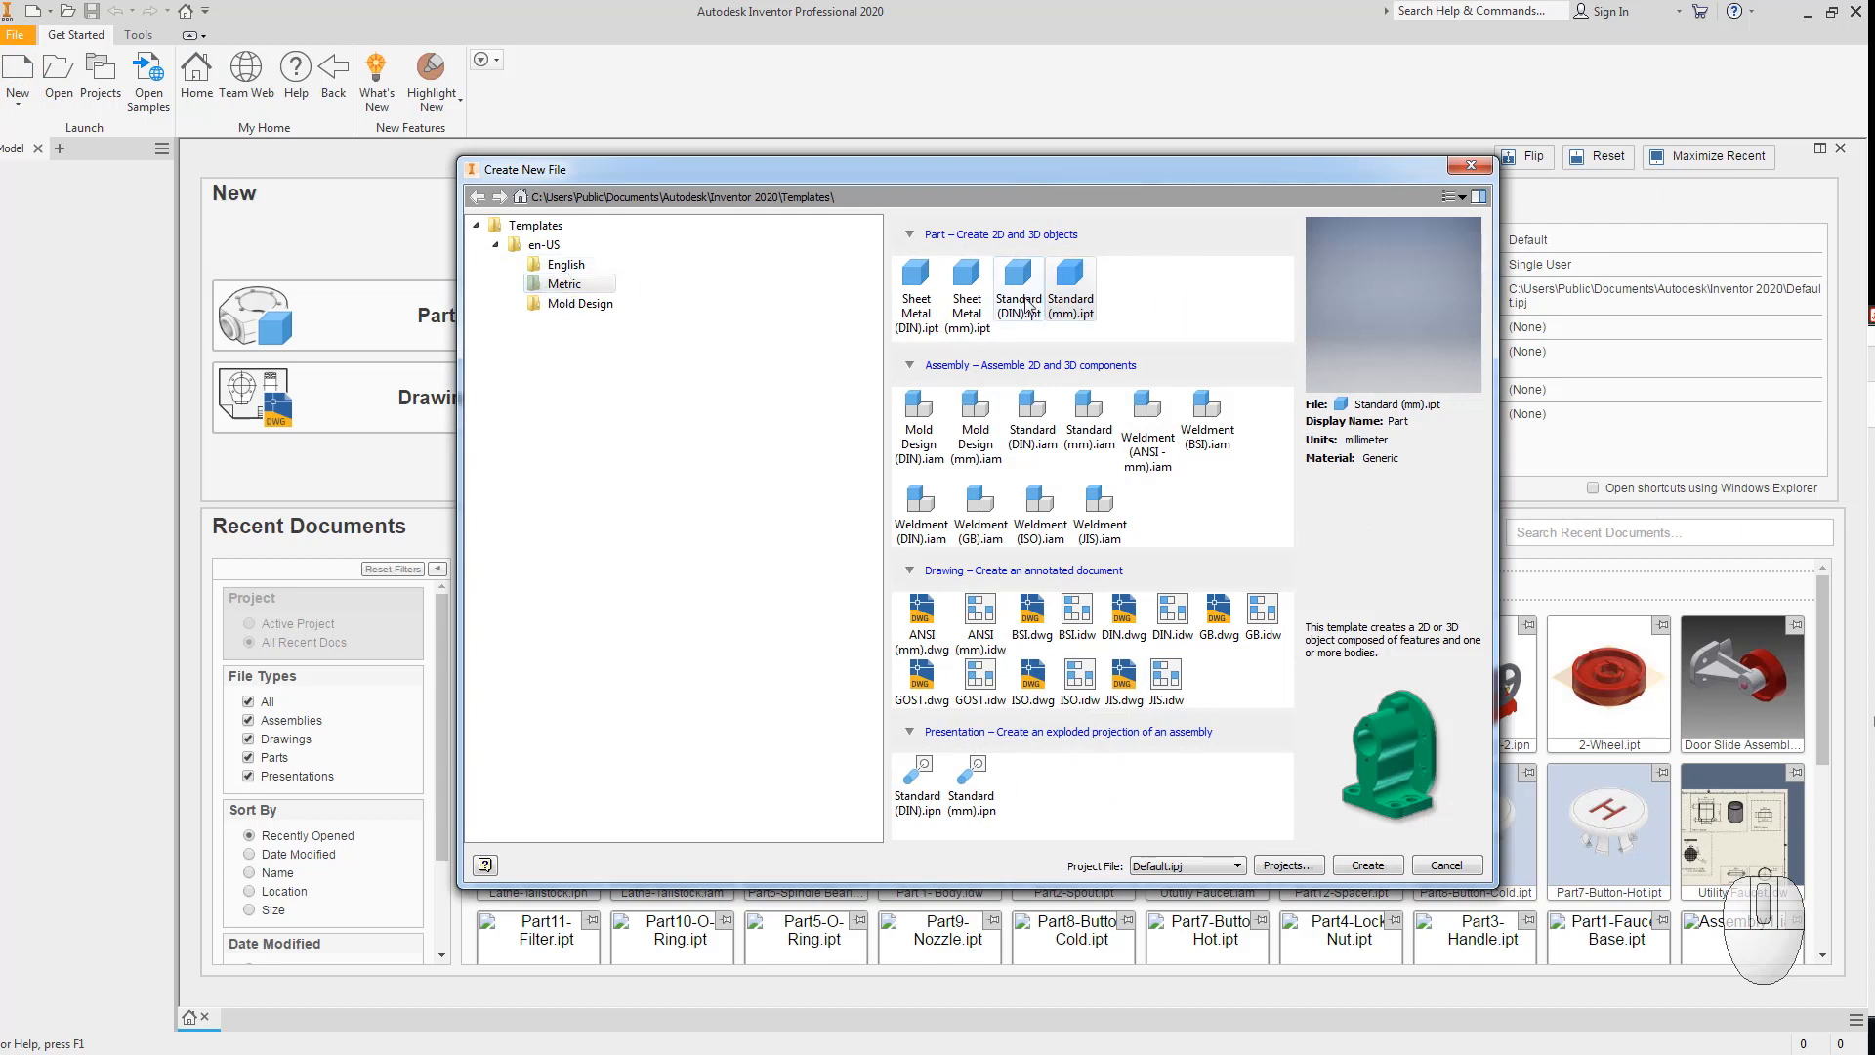
left_click(1094, 300)
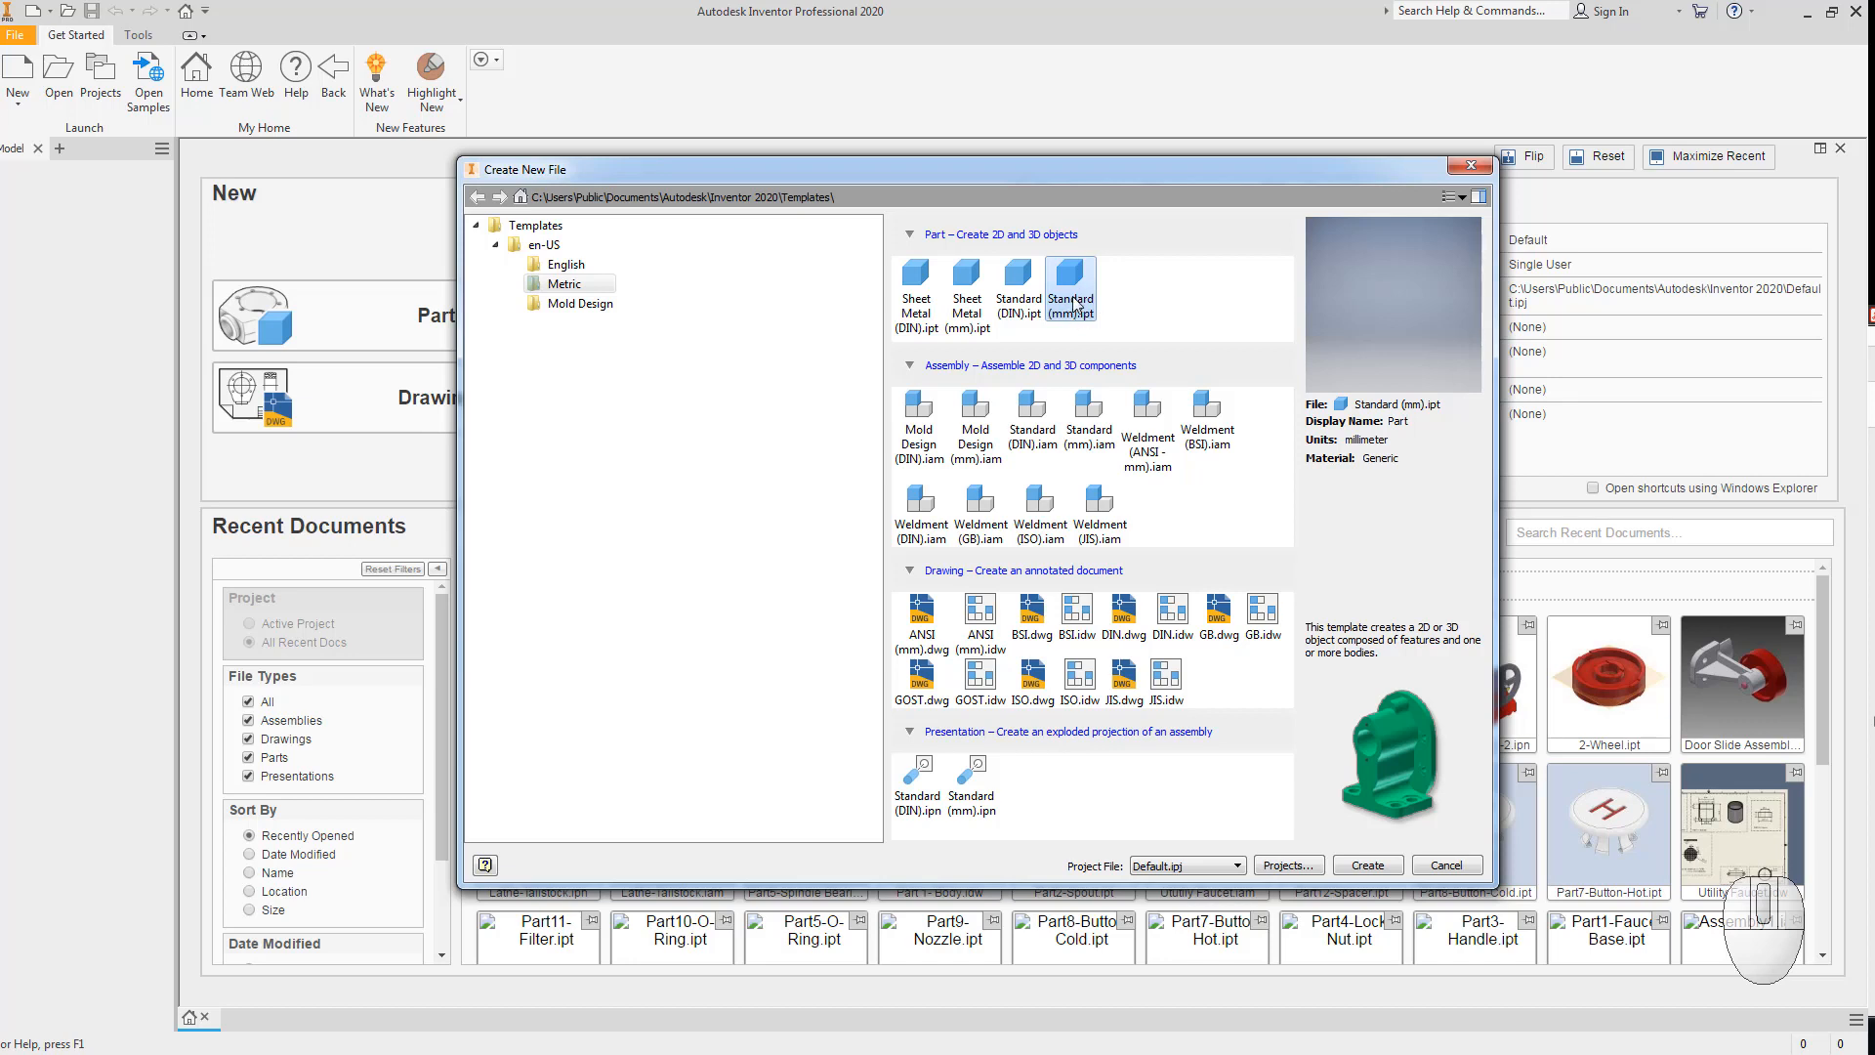
left_click(572, 269)
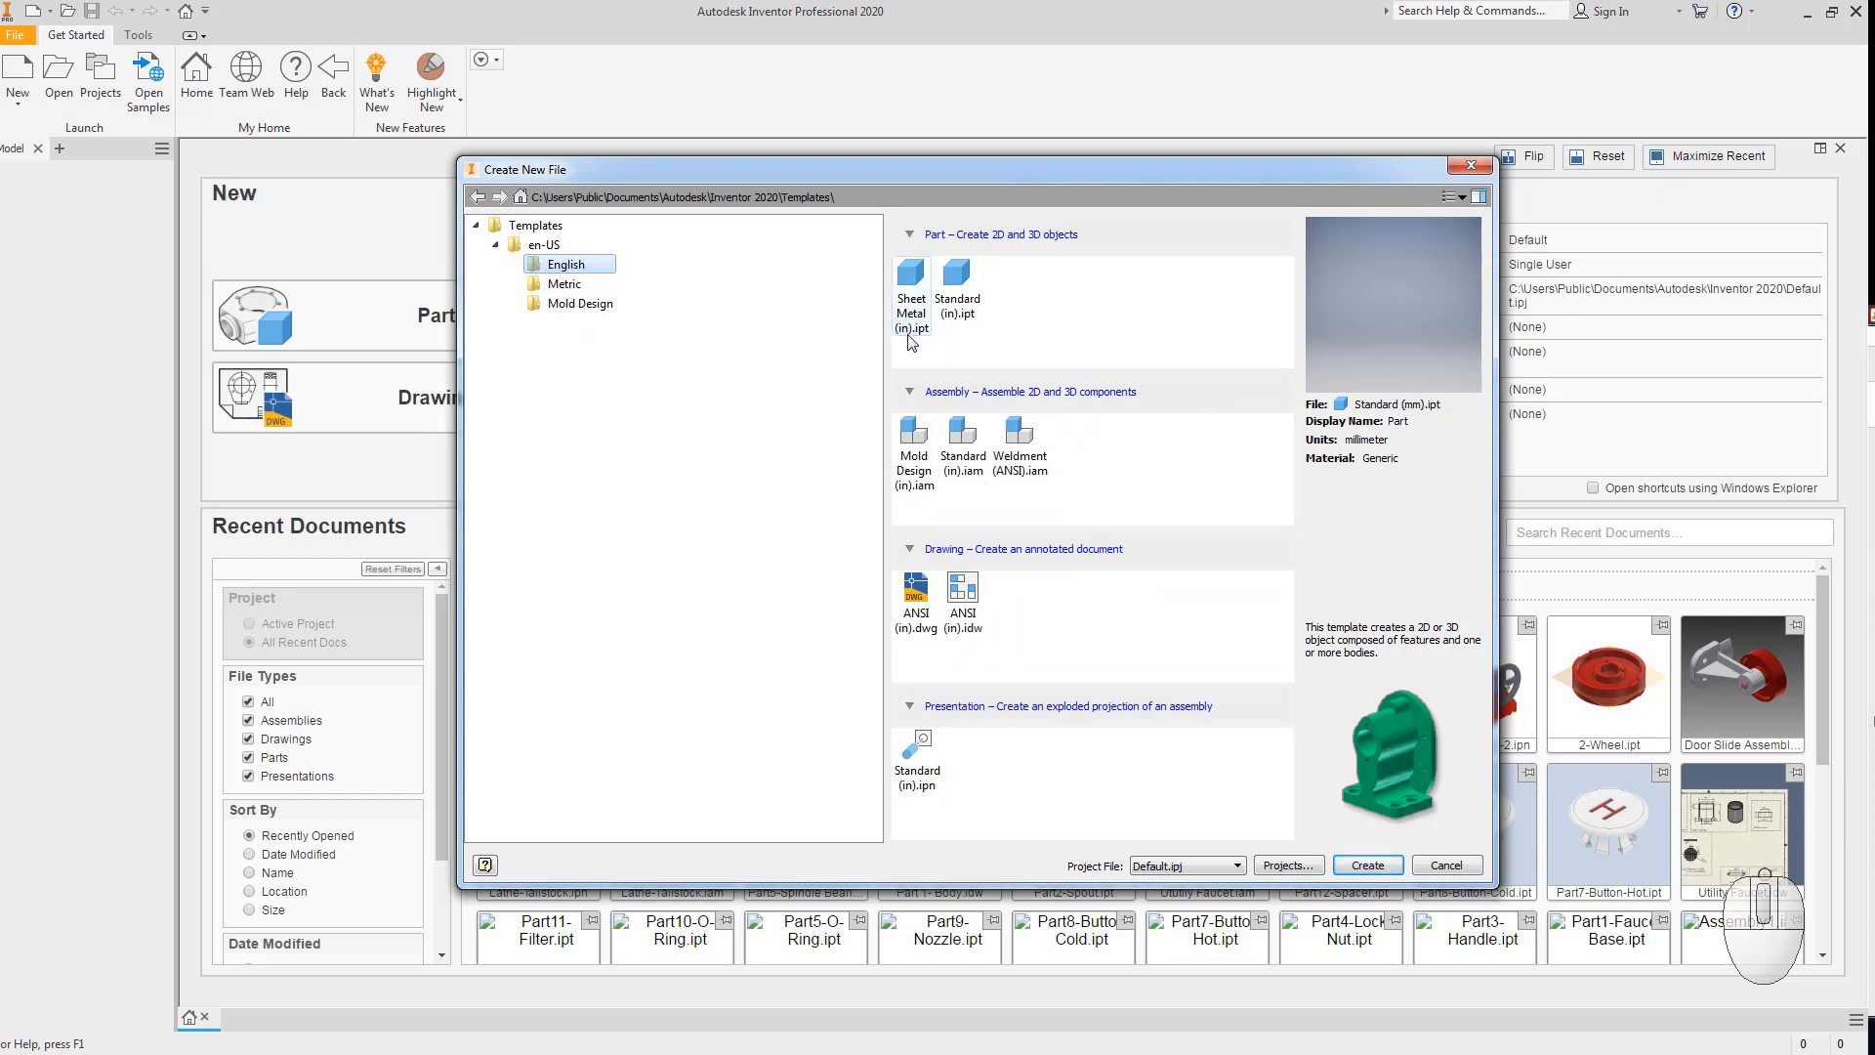
left_click(911, 283)
double_click(911, 283)
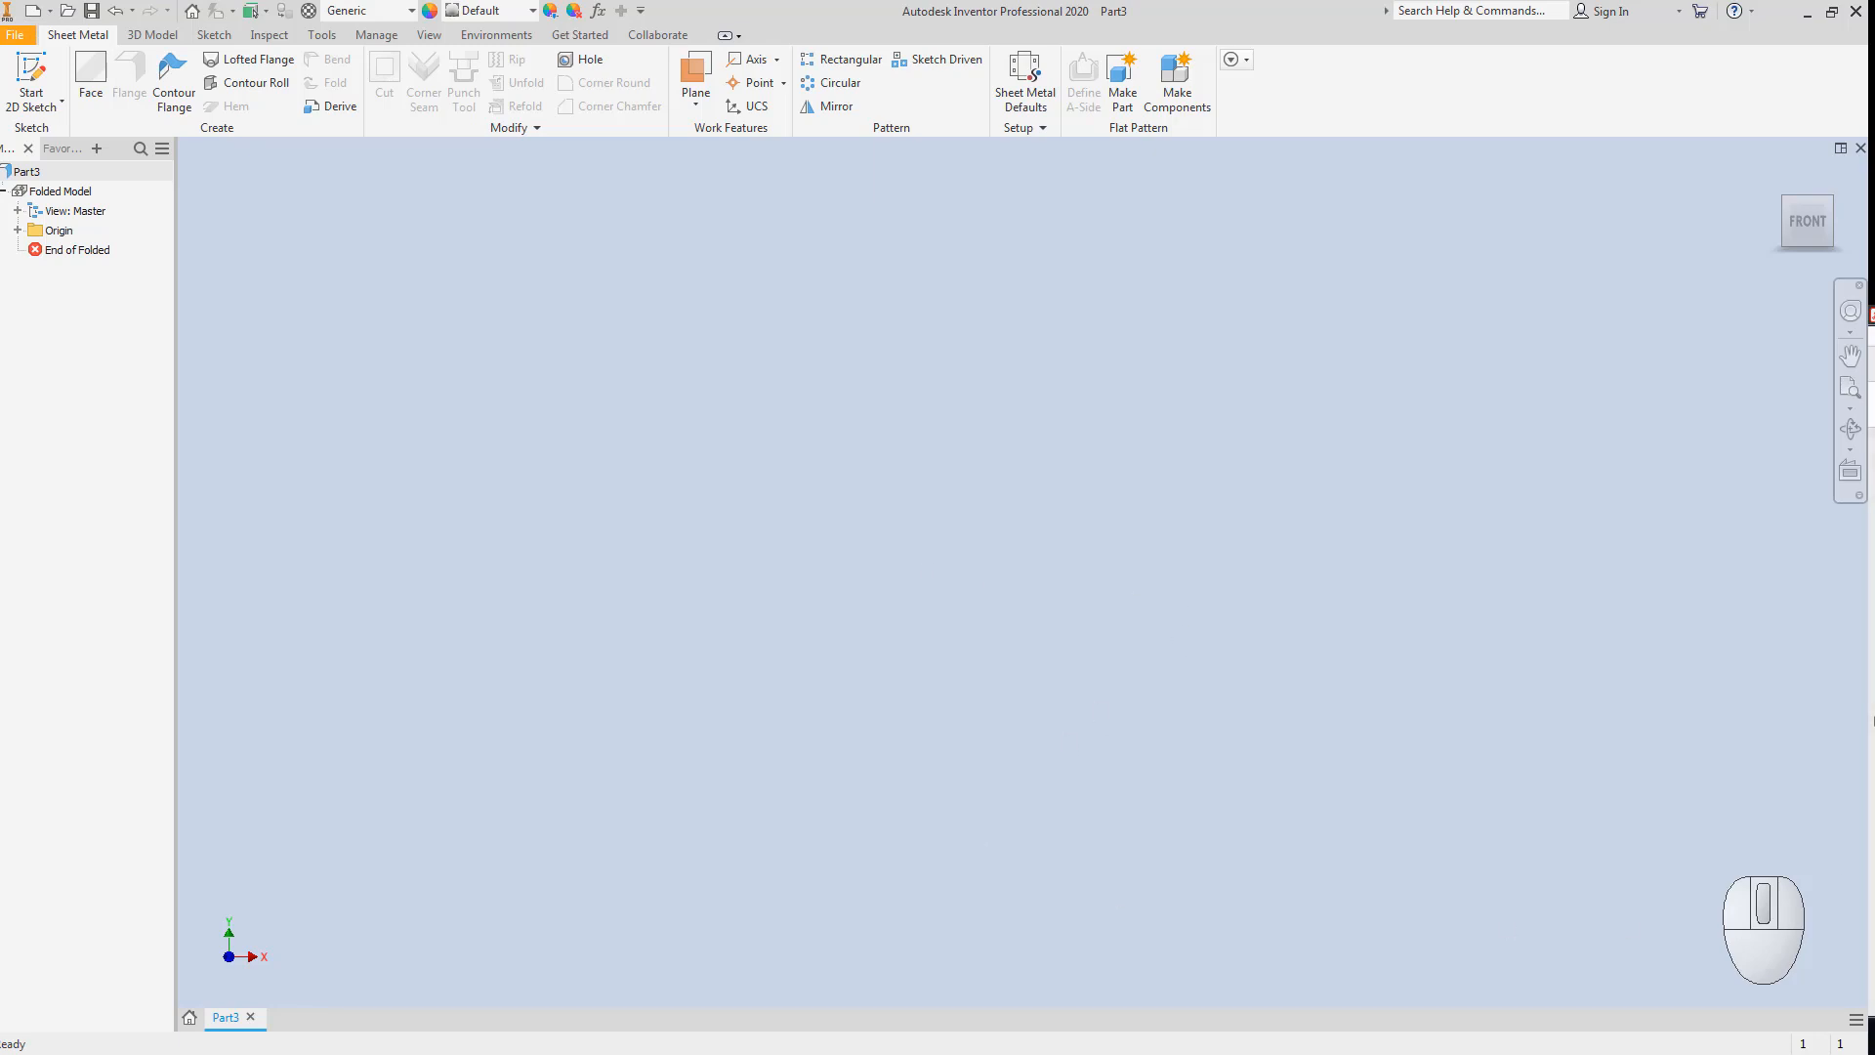
Switch to the body drawing in Paint and undo the yellow ellipse around the 6.00 dimension.
left_click(1745, 1049)
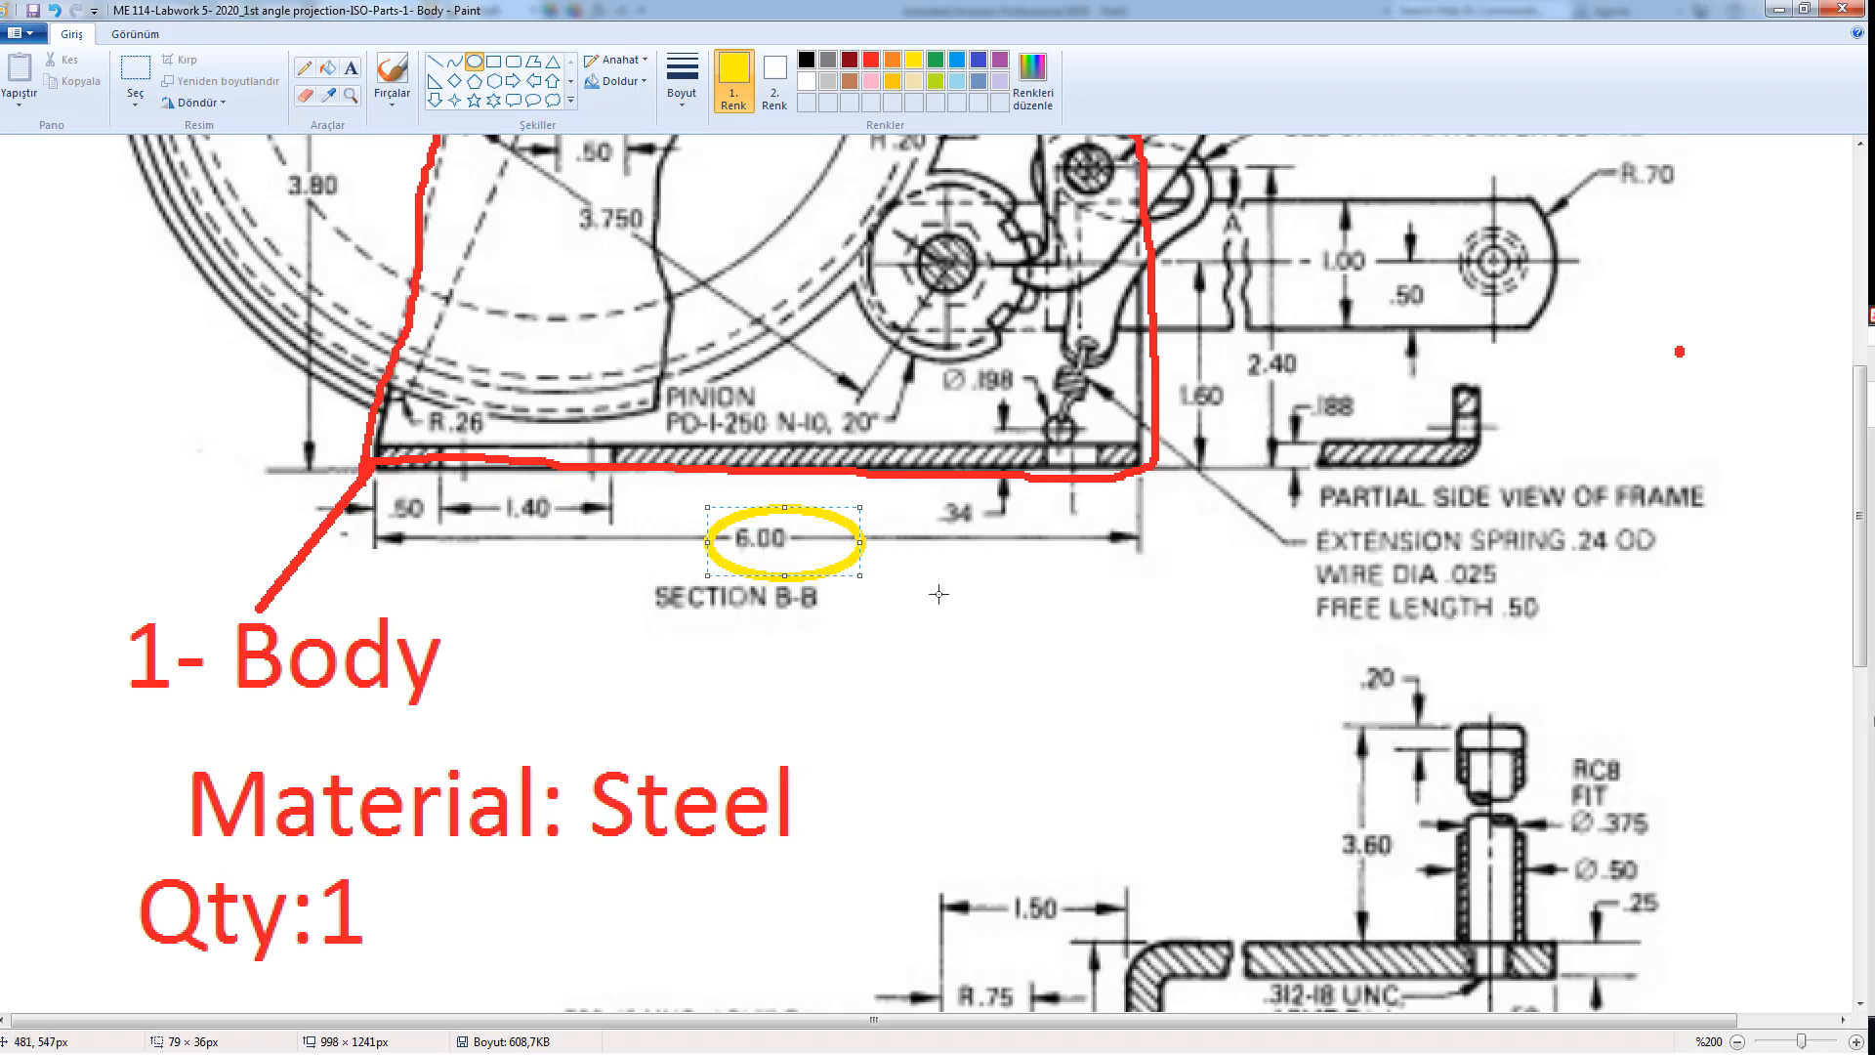
key("ctrl+z")
scroll(843, 534, "up", 3)
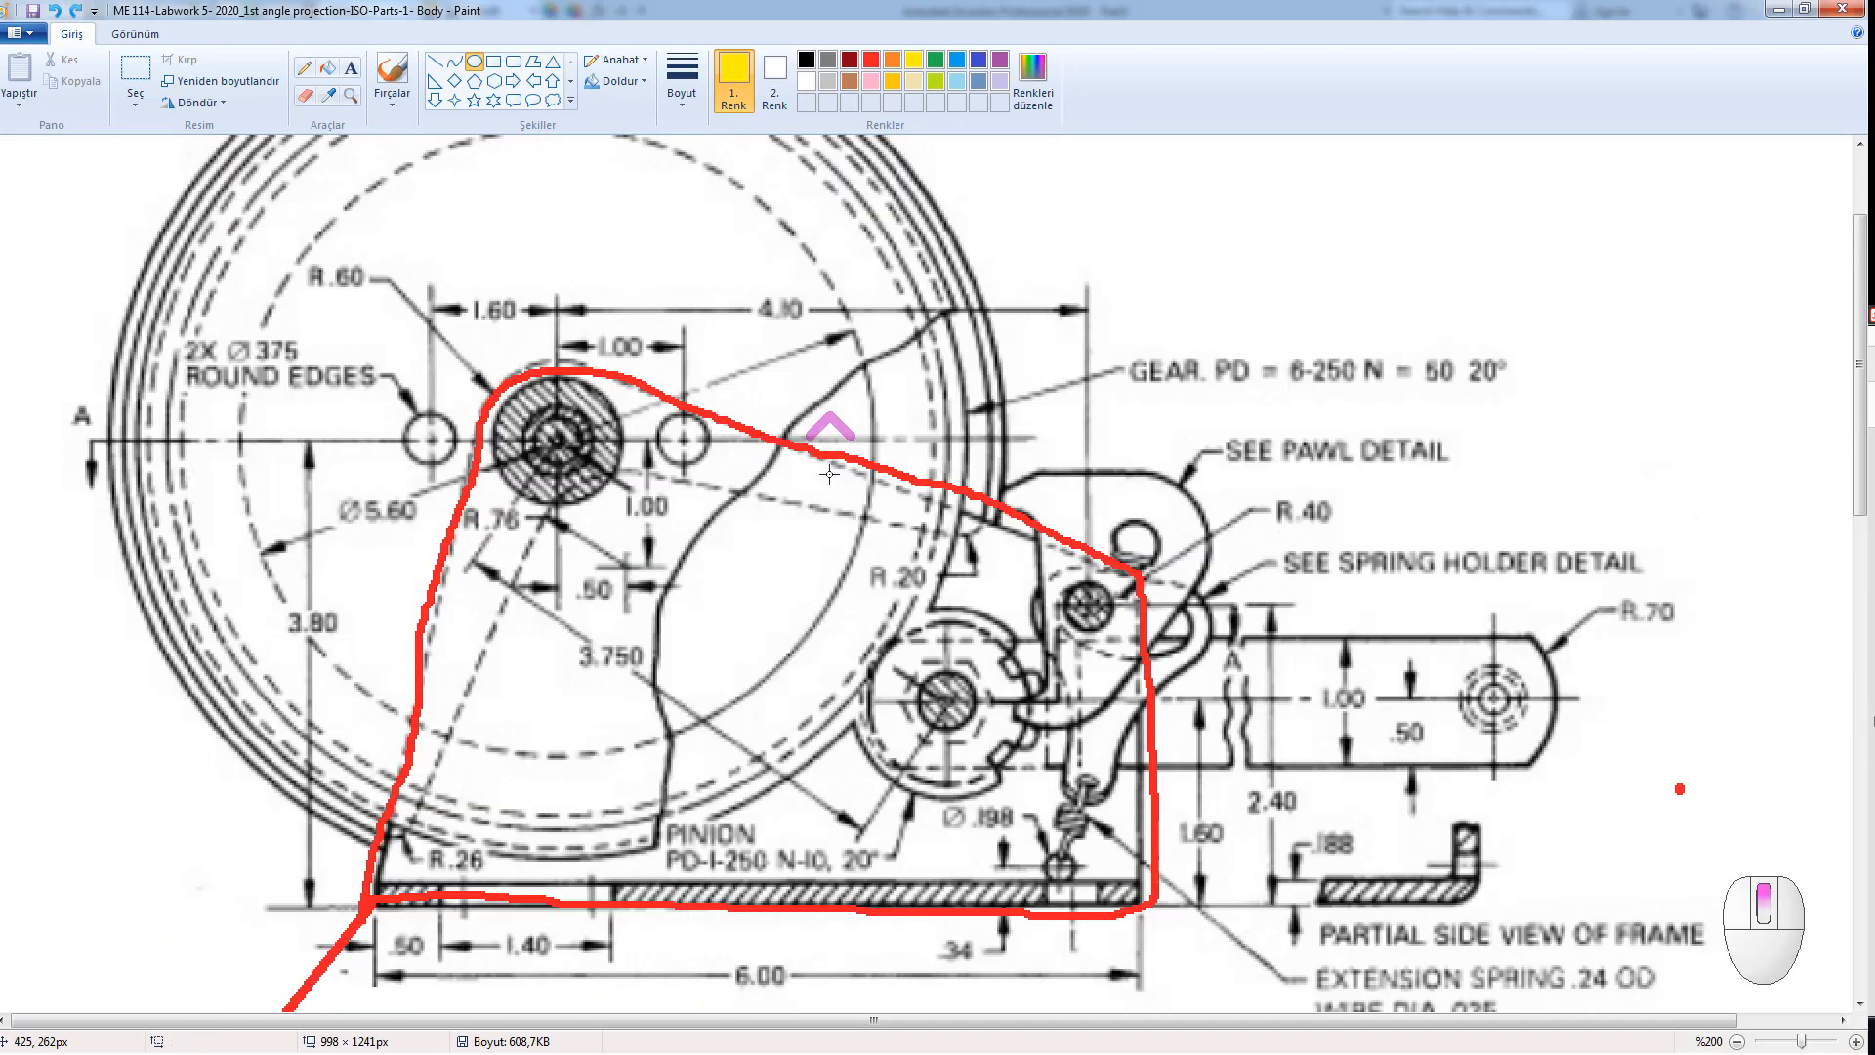
scroll(830, 430, "down", 1)
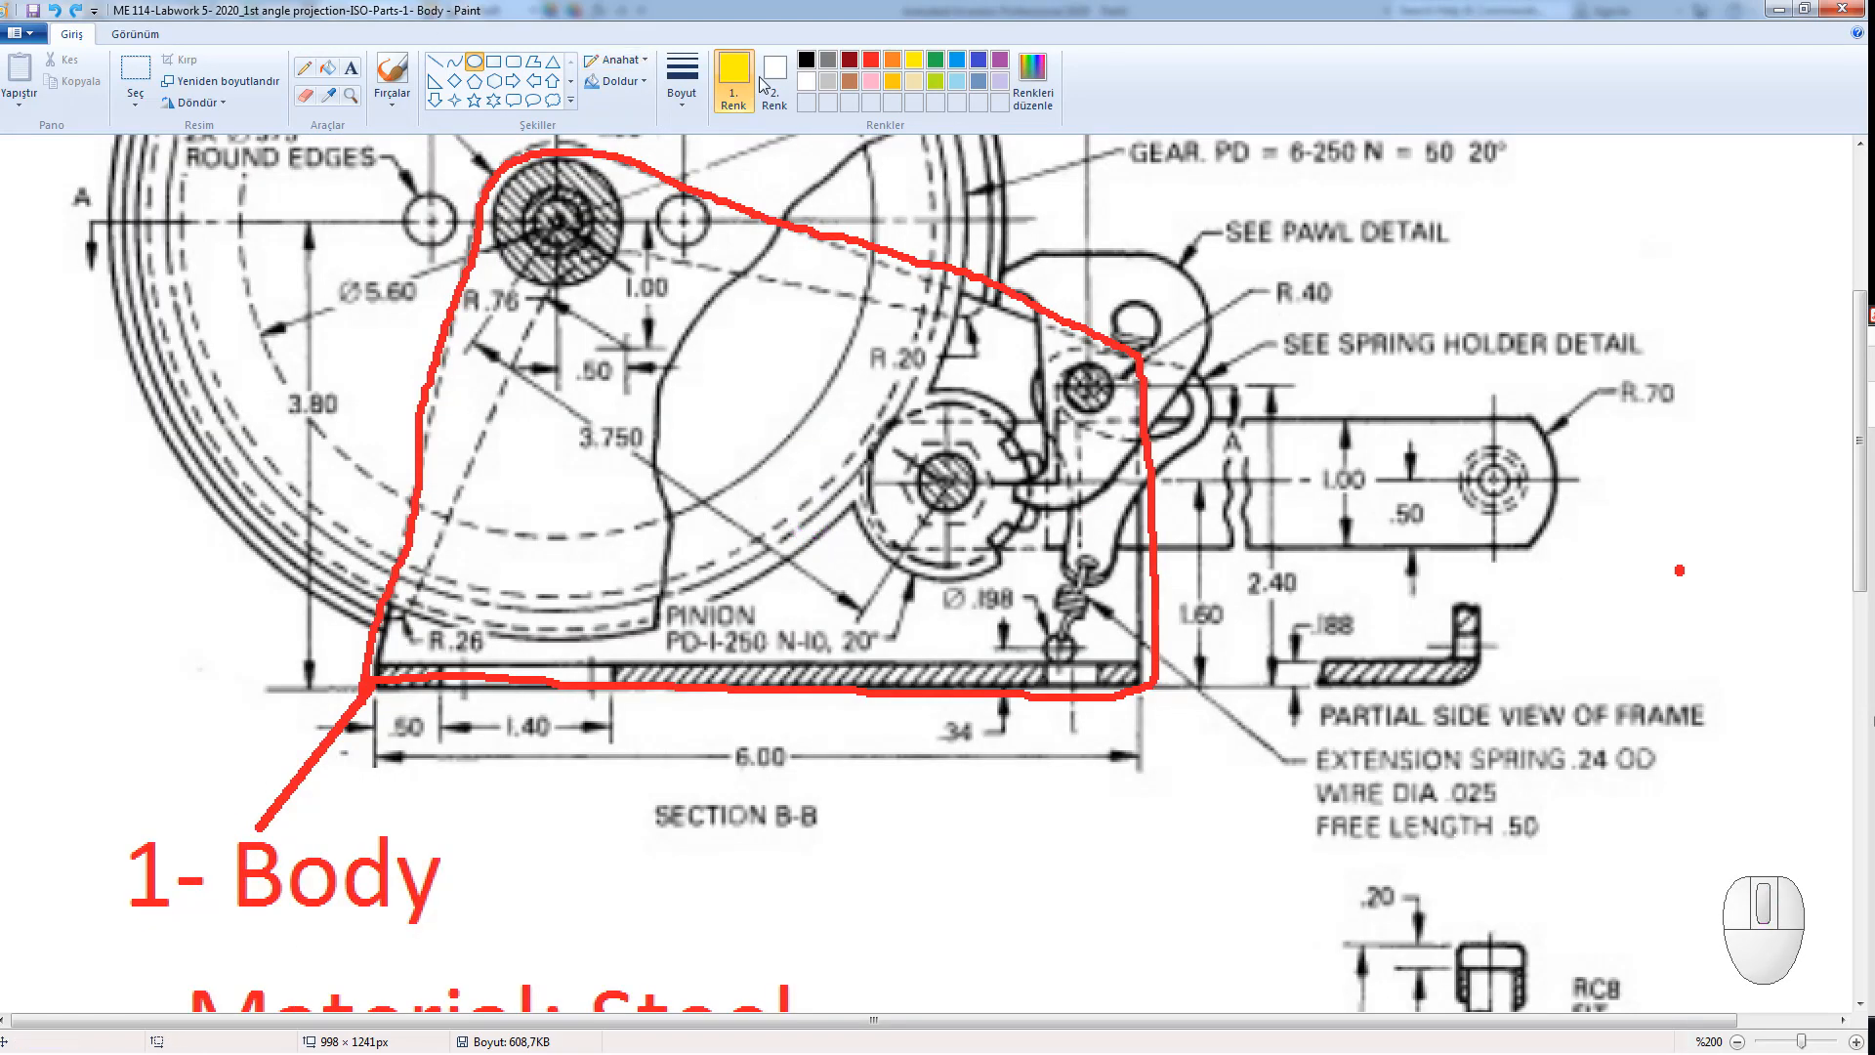
Frame the base plate in Section B-B (about 417 × 36 px) and the body in the lower view (about 447 × 286 px) with yellow rectangles.
left_click(132, 69)
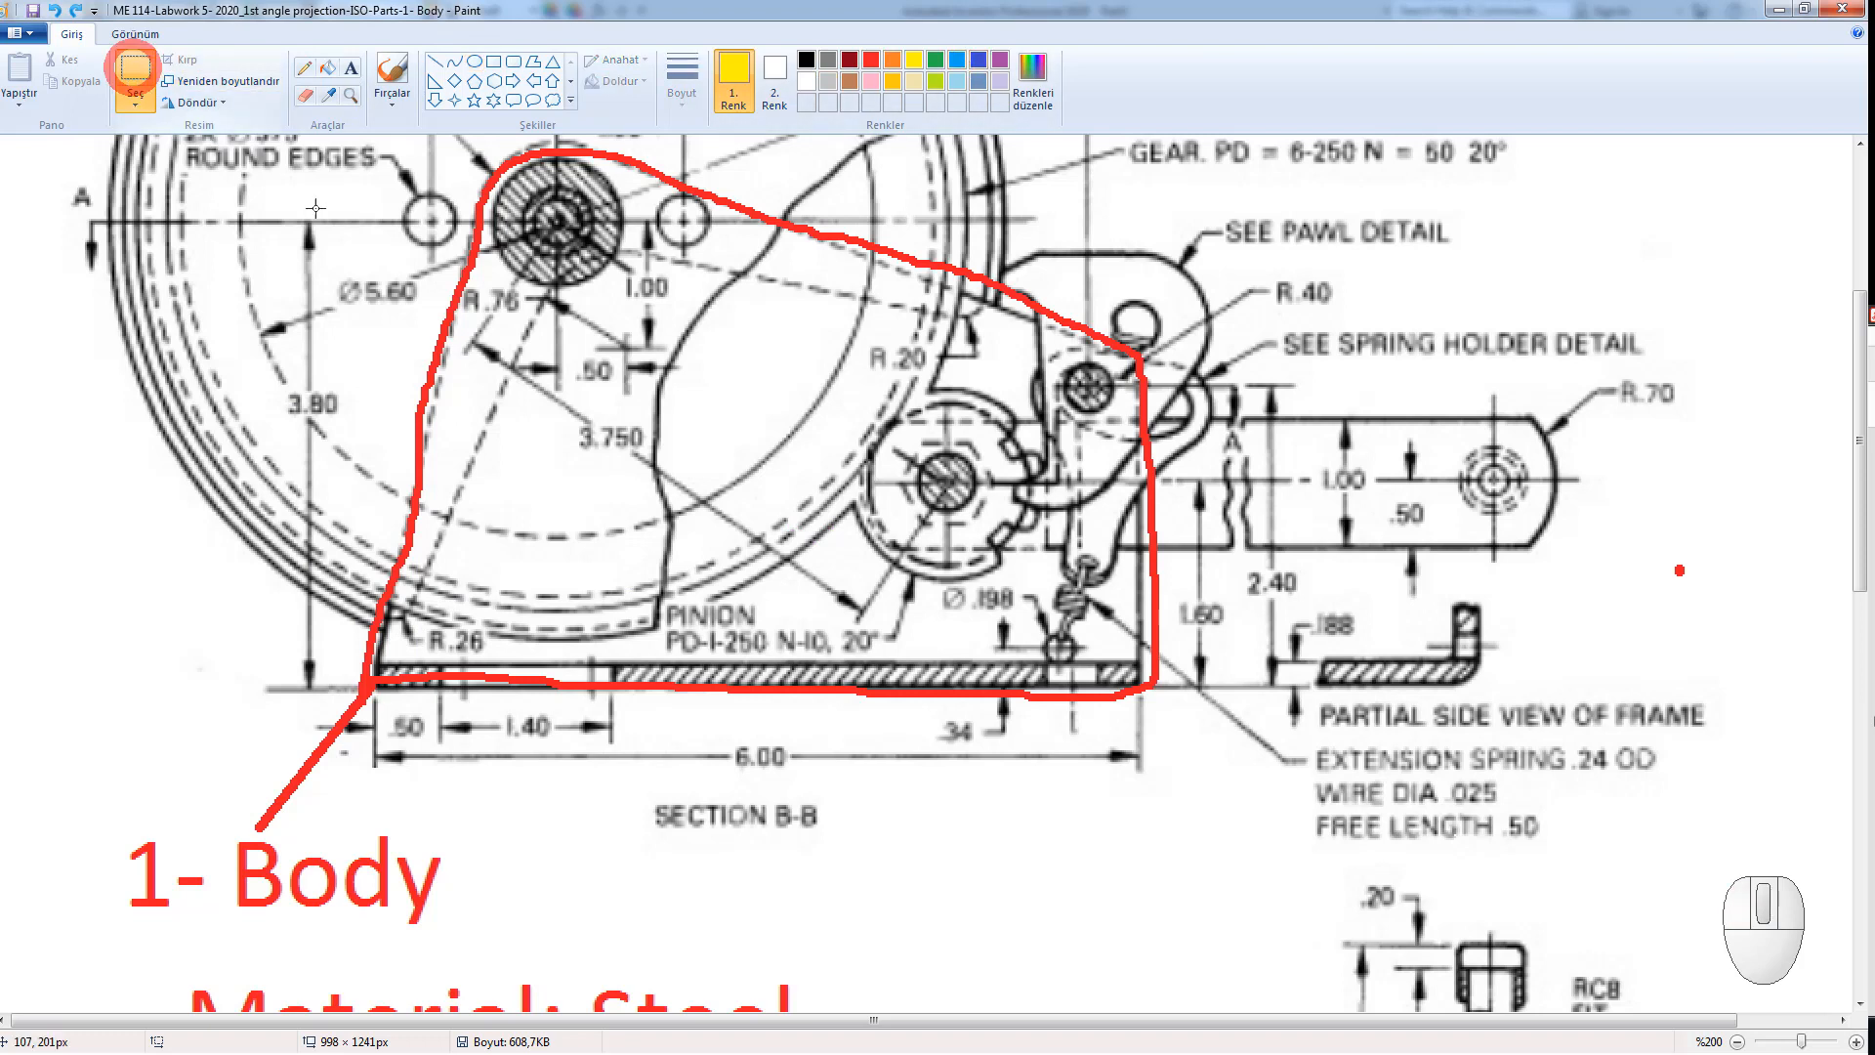
left_click(493, 63)
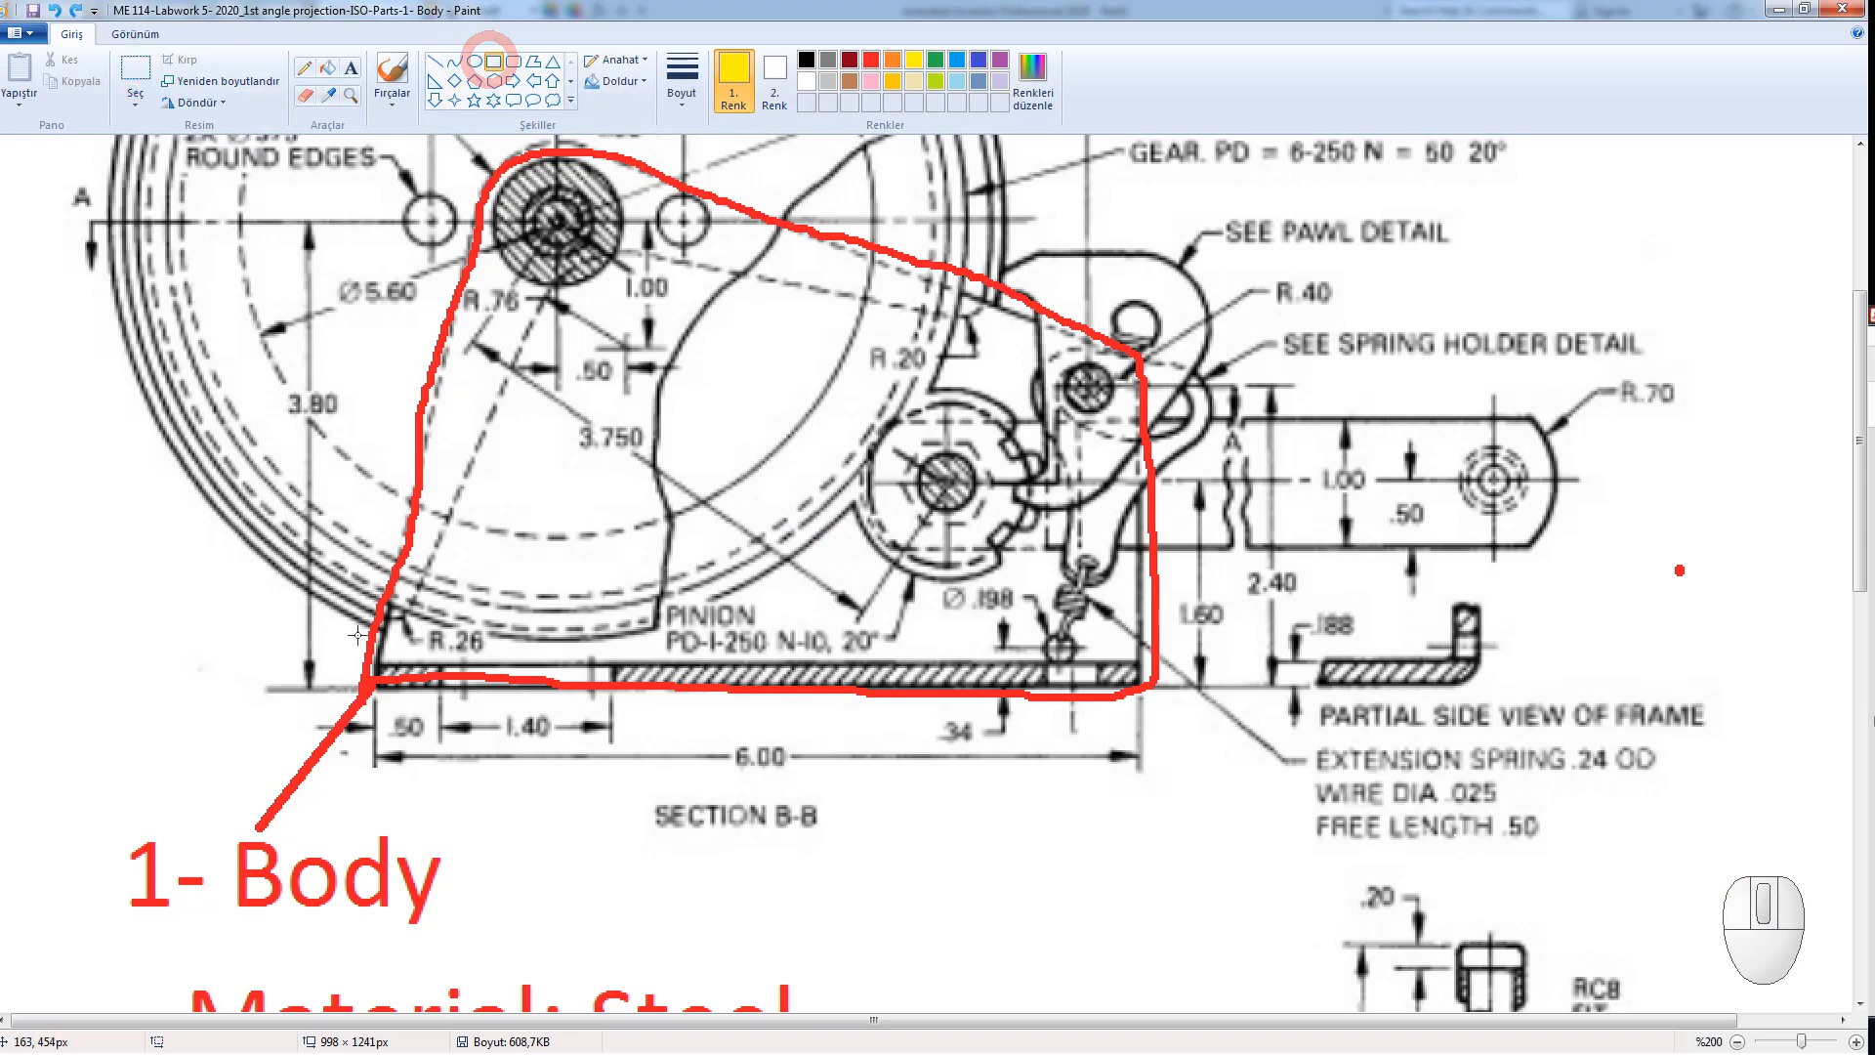
left_click_drag(362, 642, 1175, 711)
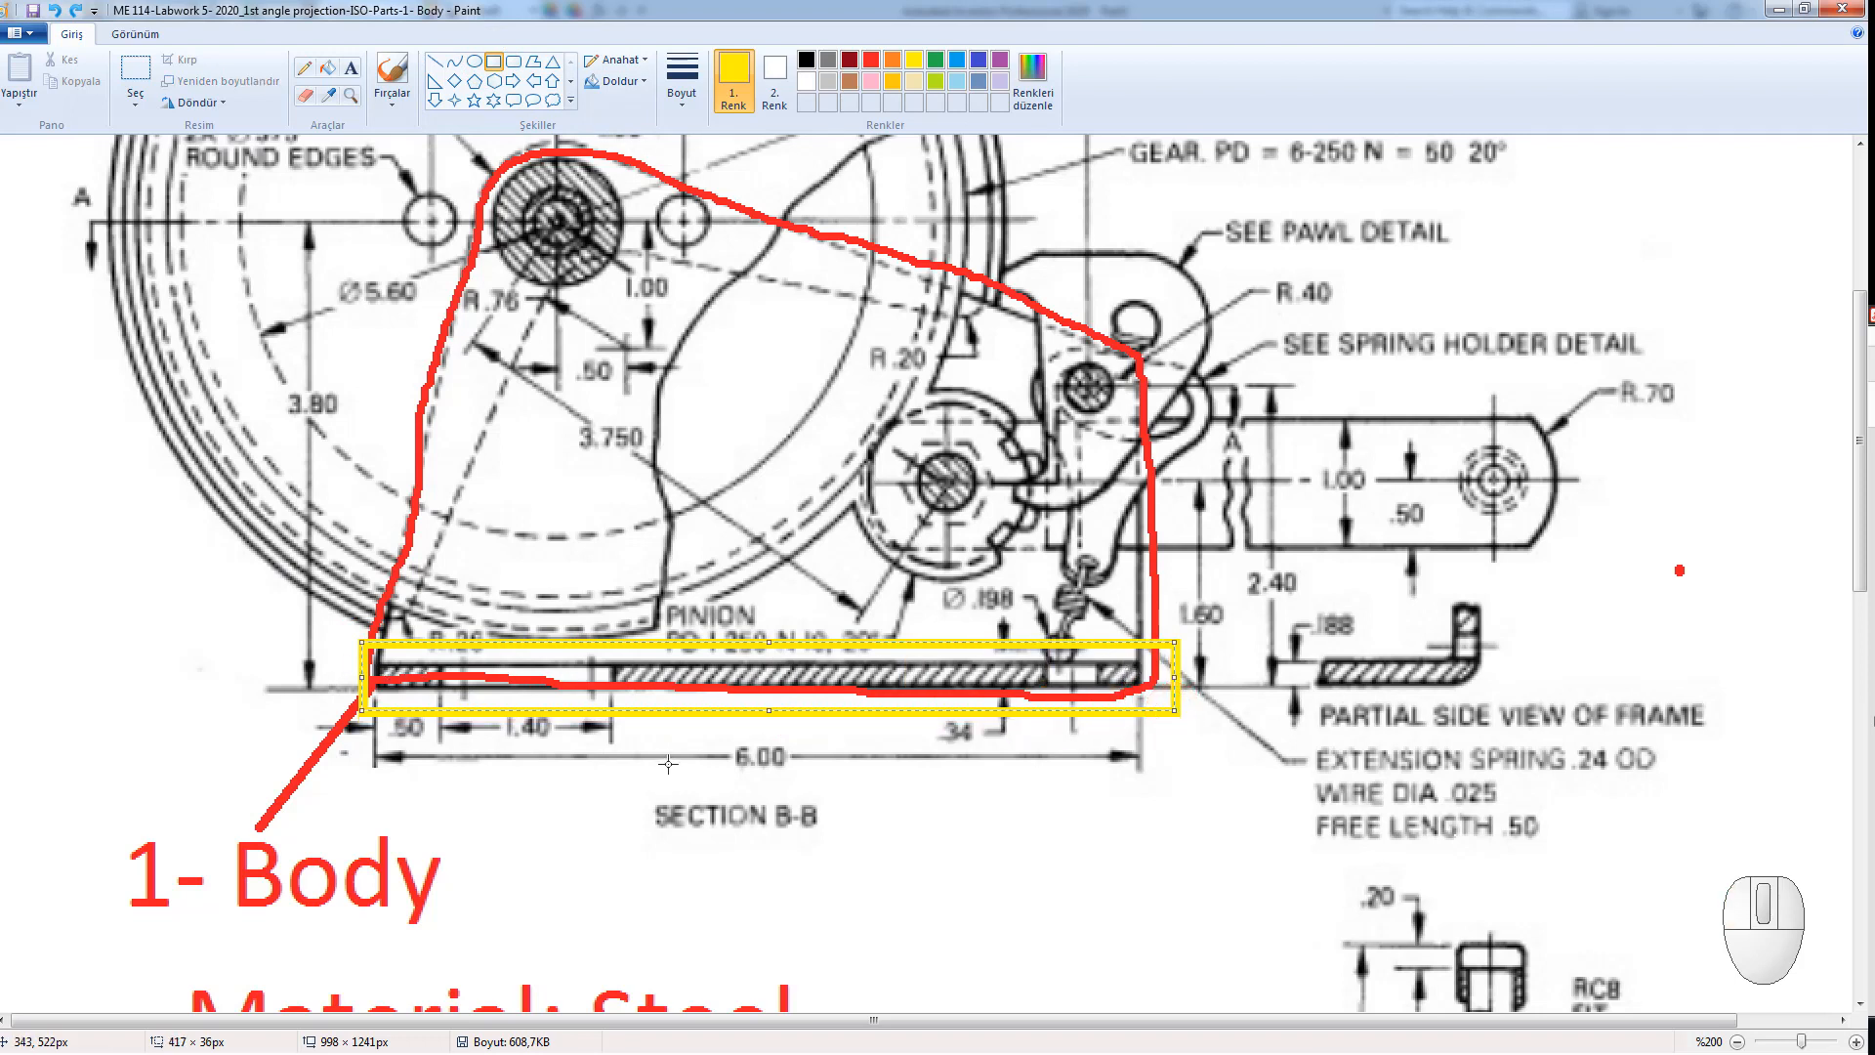
mouse_move(1861, 523)
left_mouse_down()
mouse_move(1842, 544)
mouse_move(1832, 878)
left_mouse_up()
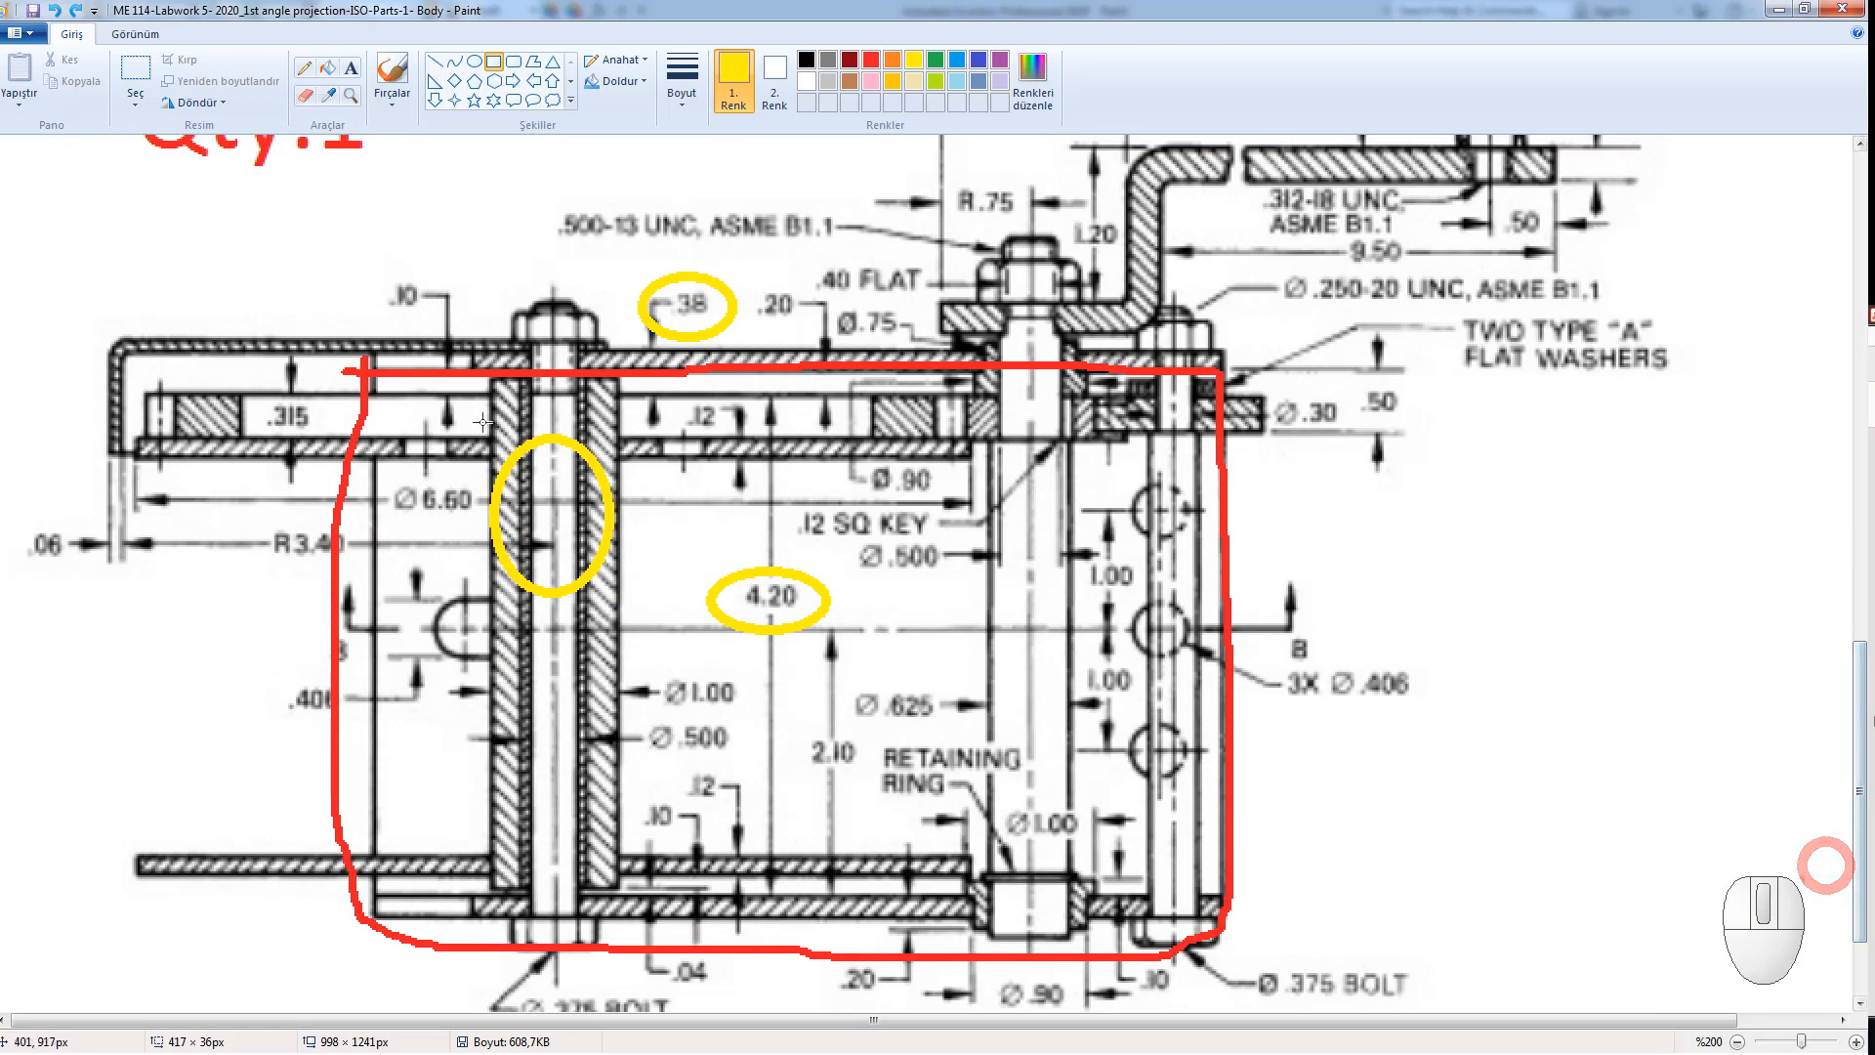
left_click_drag(366, 353, 1237, 910)
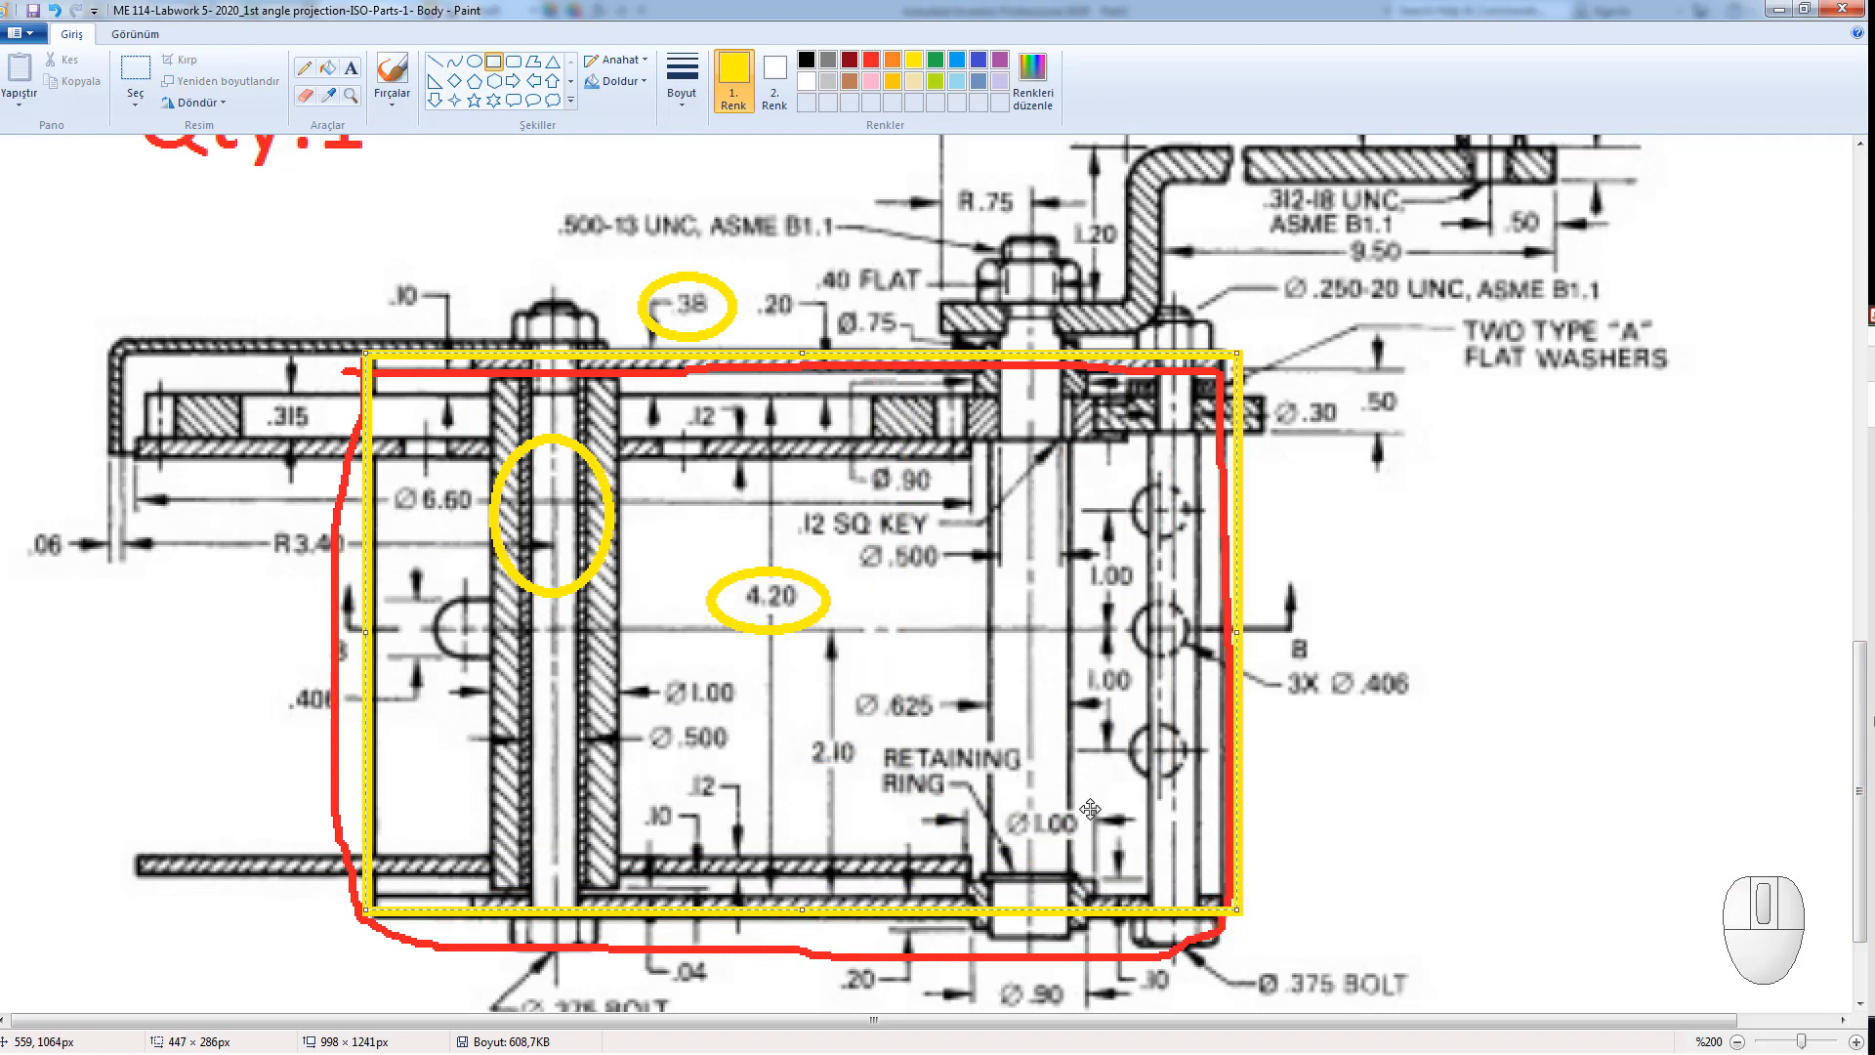
Frame the .188 thickness and the 6.00 length dimensions with yellow rectangles, about 54 × 76 px and 78 × 27 px.
scroll(1340, 424, "up", 10)
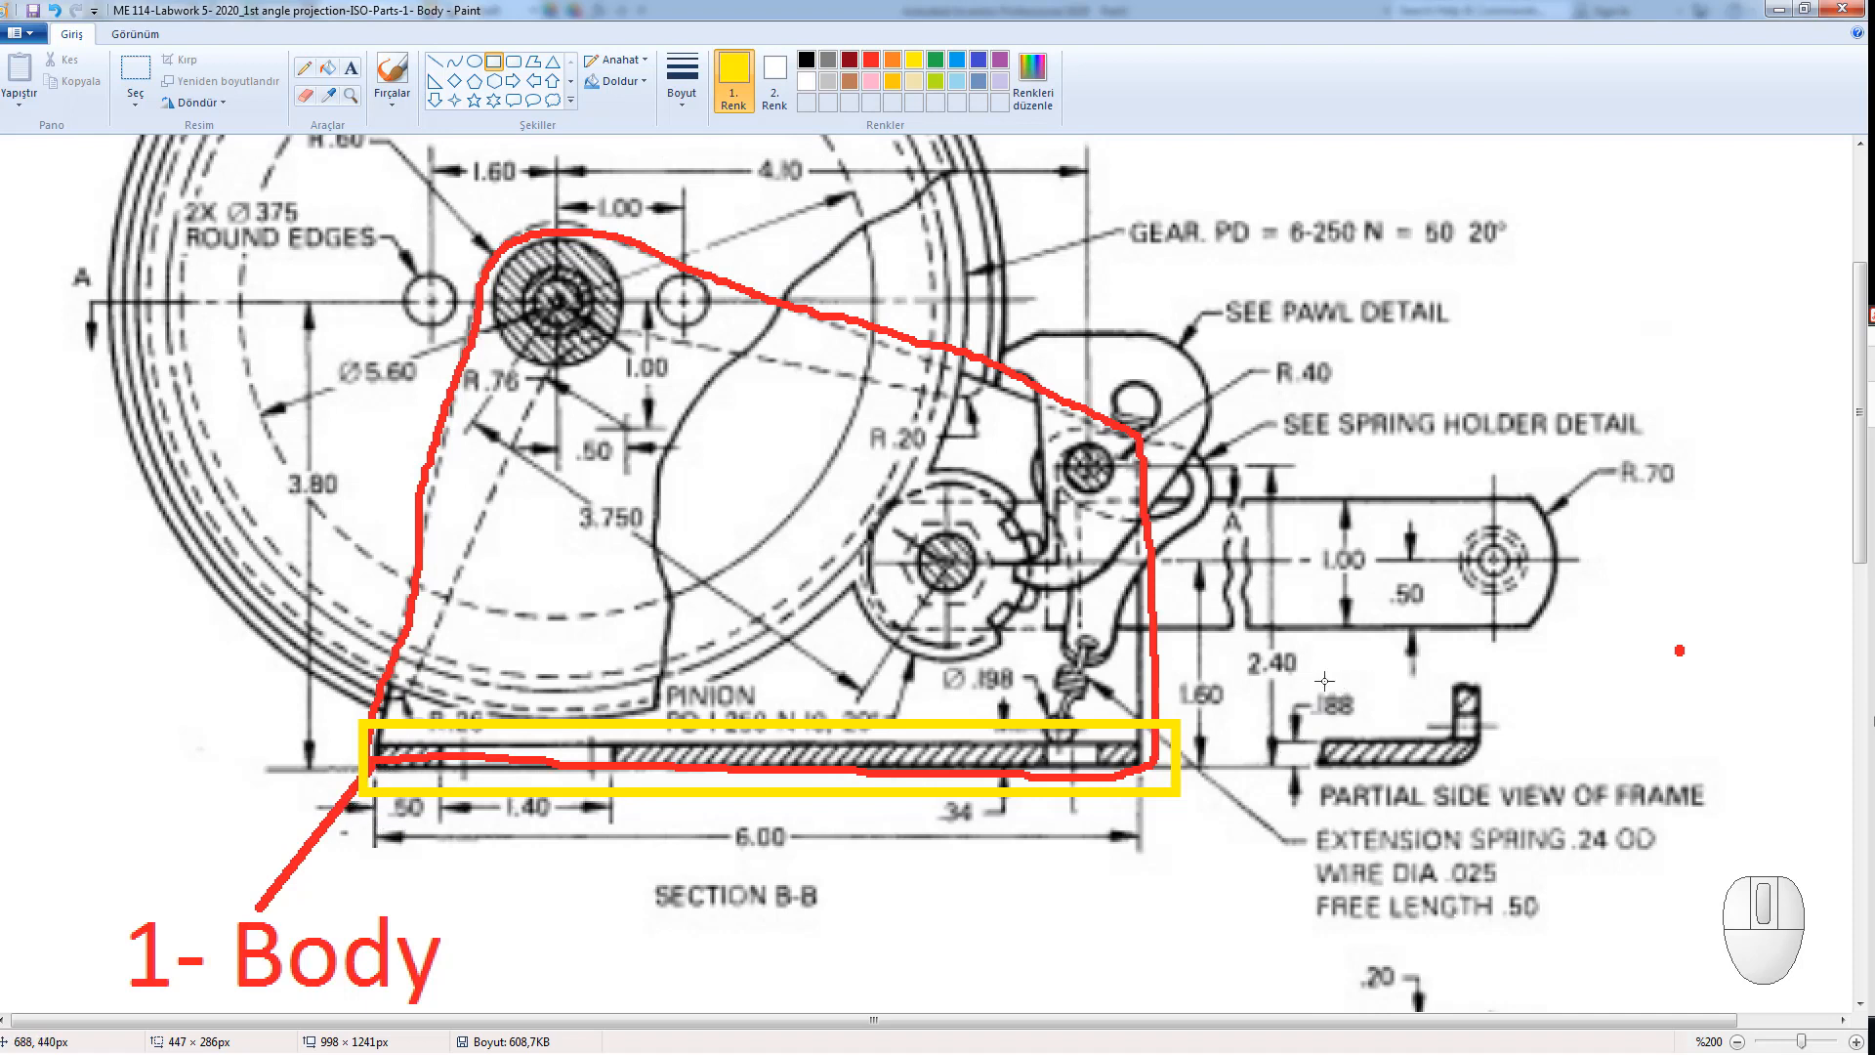
mouse_move(1344, 683)
left_mouse_down()
mouse_move(1266, 825)
mouse_move(1239, 829)
left_mouse_up()
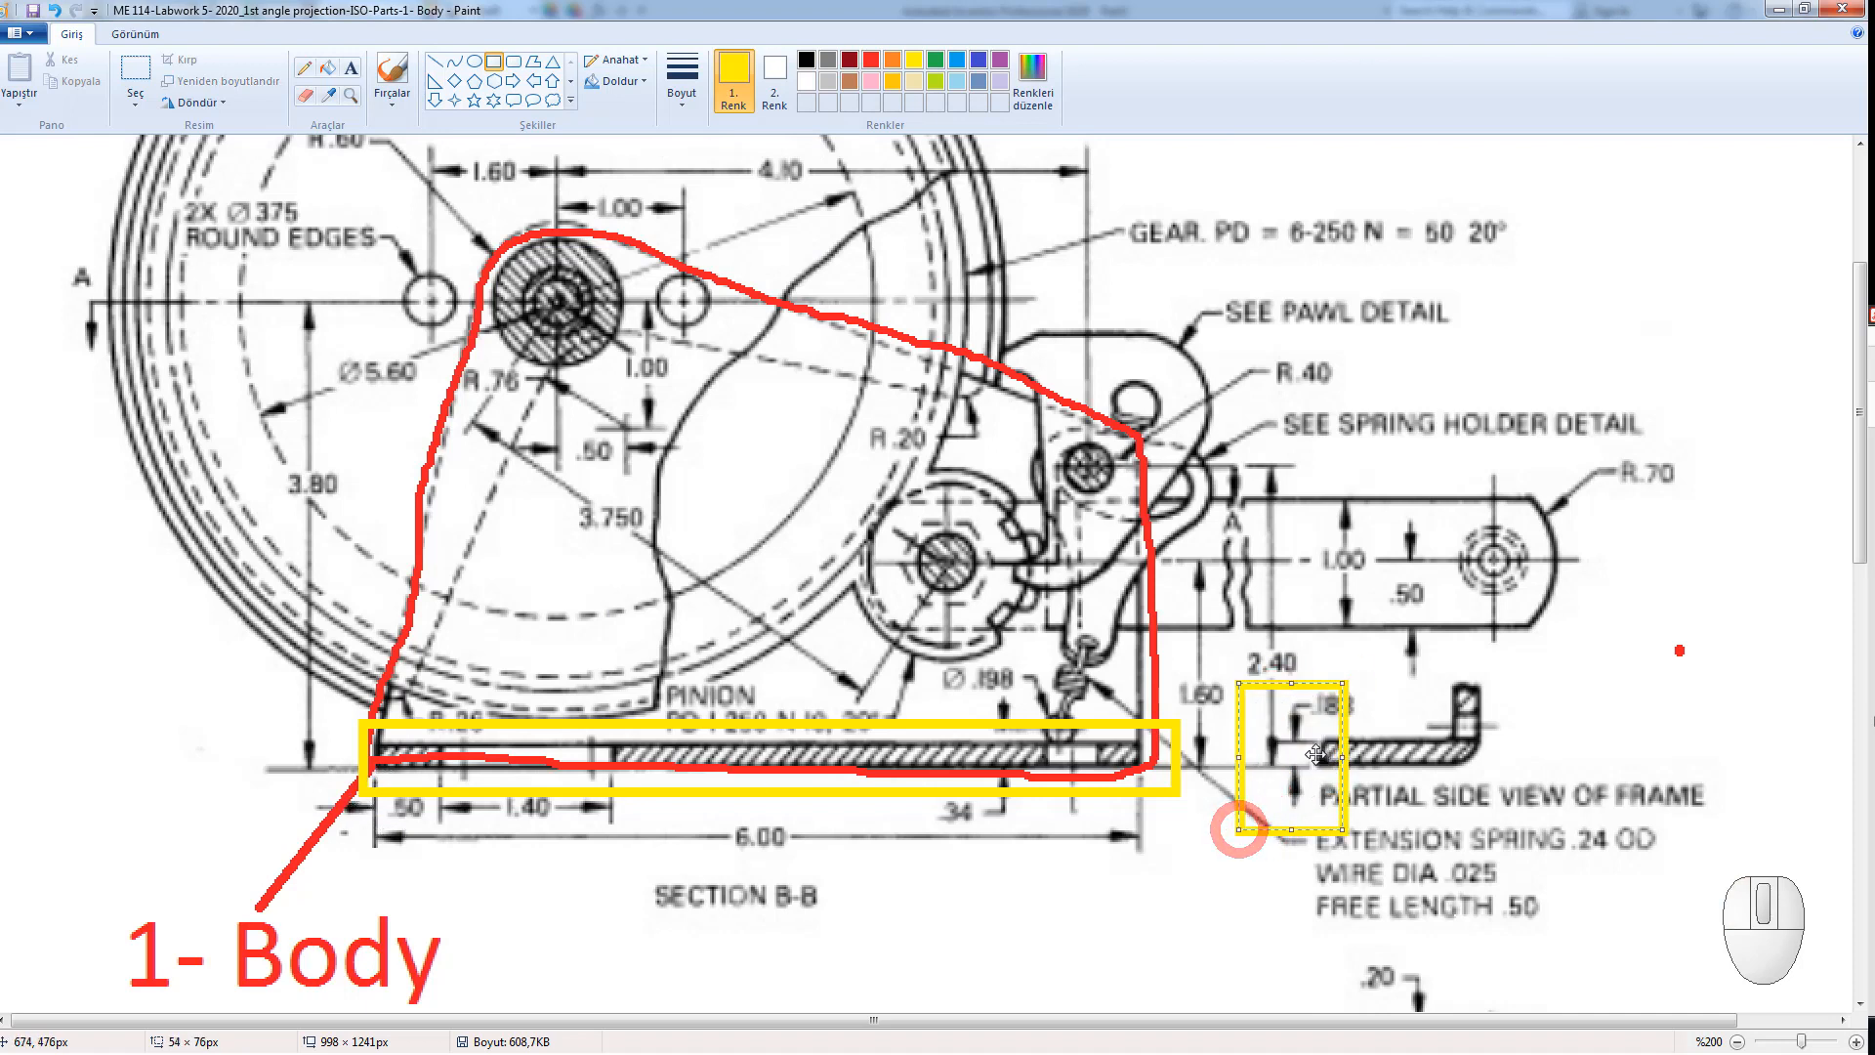
left_click_drag(1316, 754, 1339, 748)
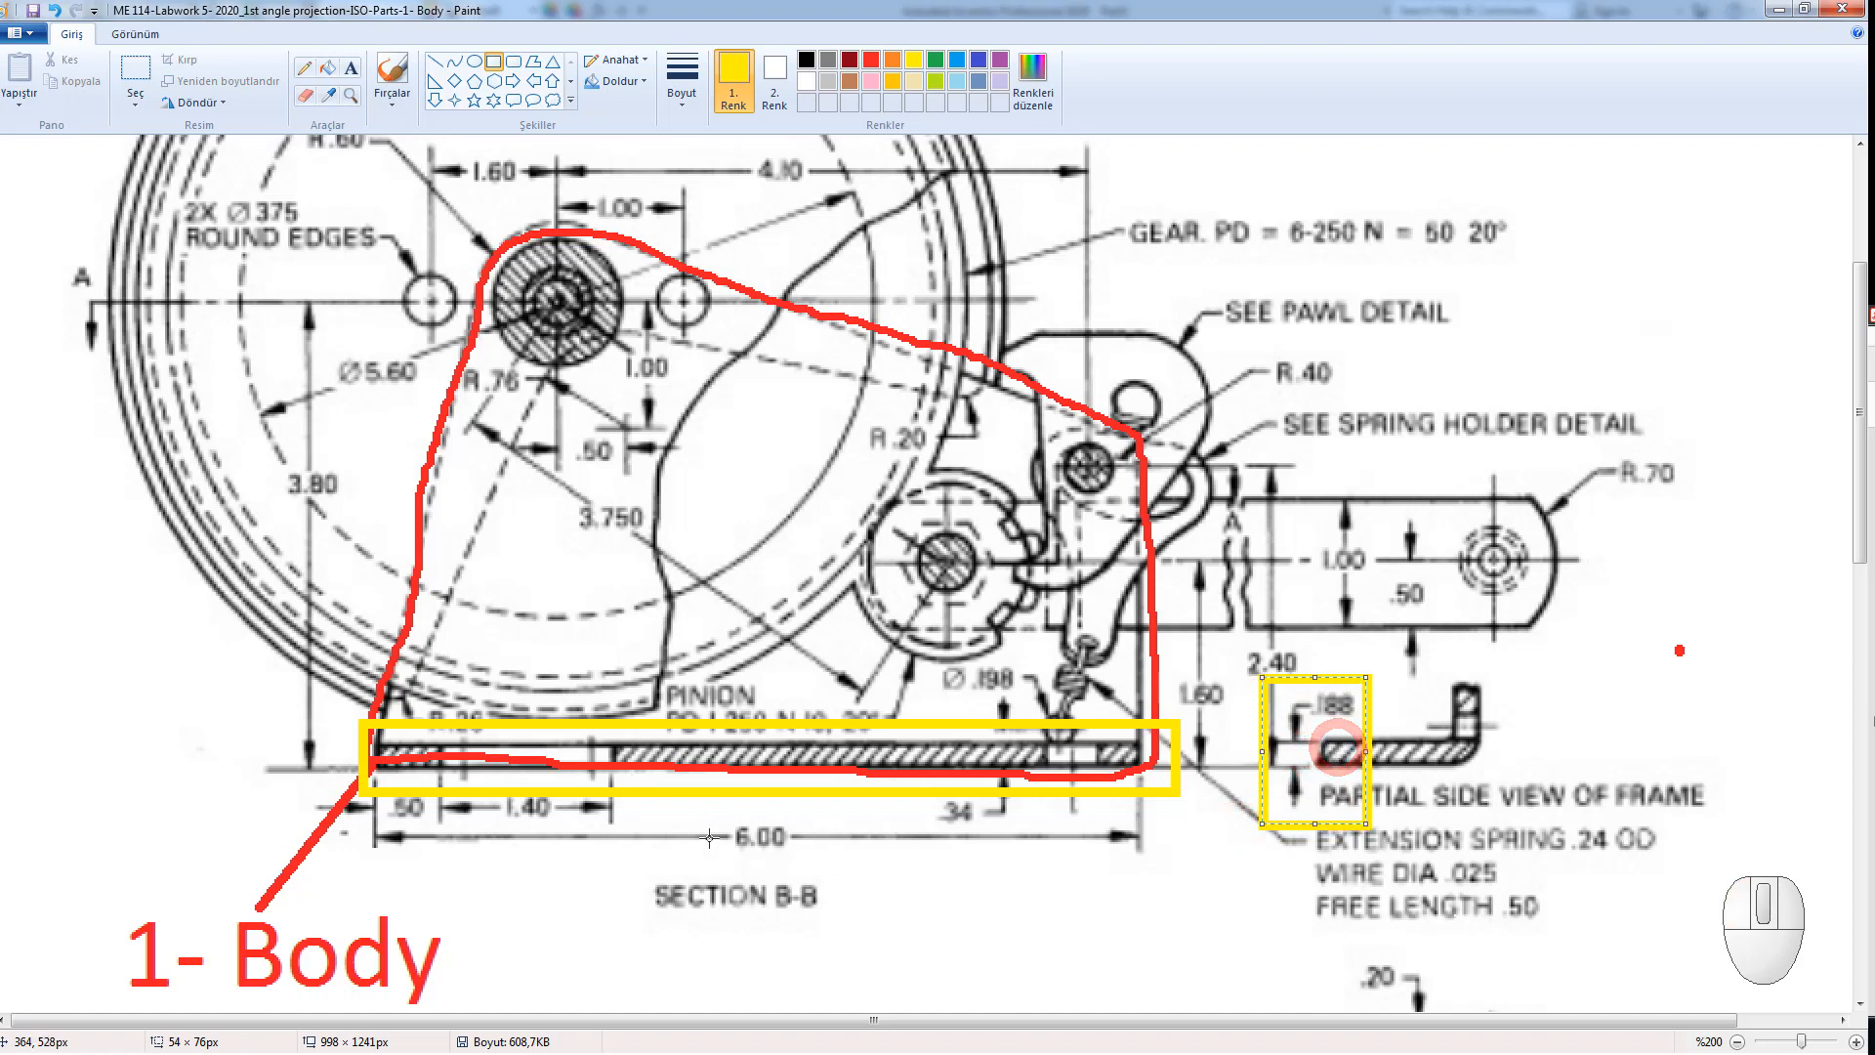
mouse_move(708, 824)
left_mouse_down()
mouse_move(858, 876)
mouse_move(770, 834)
left_mouse_up()
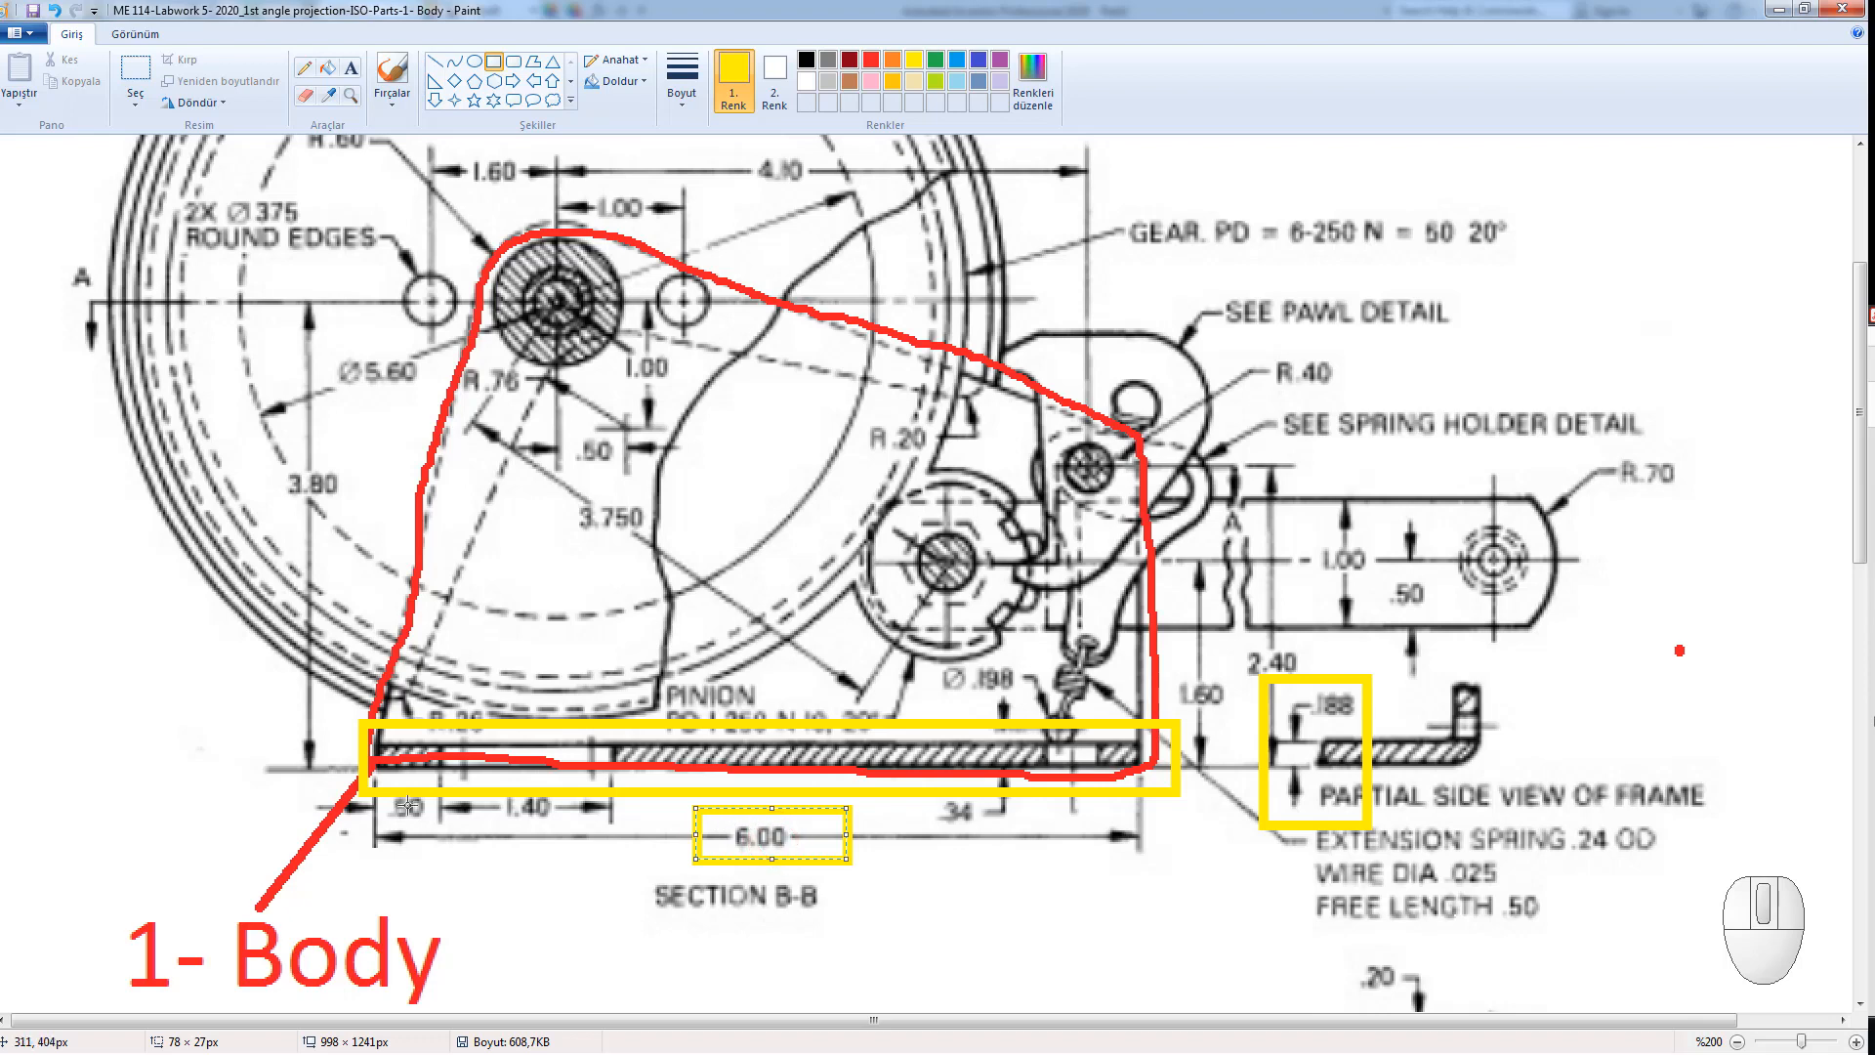
Frame the 4.20 and .38 dimensions in the lower view with yellow rectangles, about 85 × 41 px and 64 × 57 px.
scroll(876, 848, "down", 10)
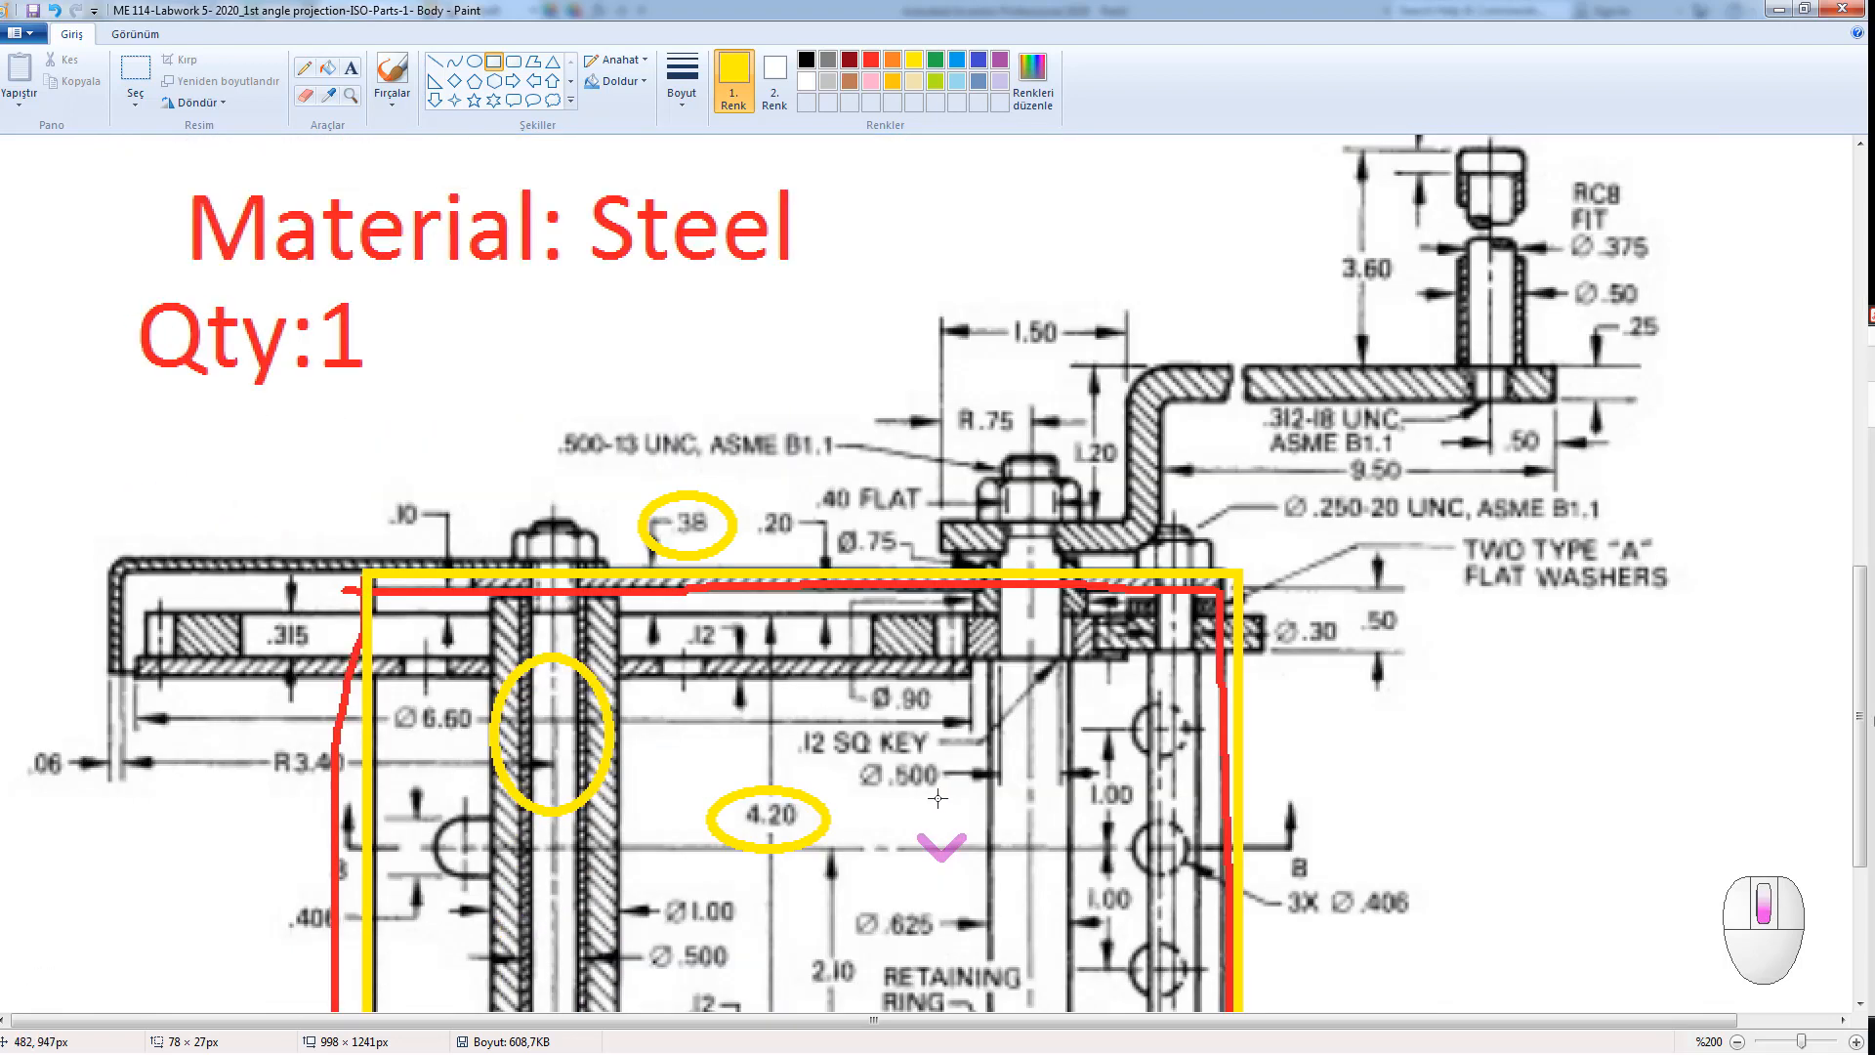
scroll(540, 865, "down", 4)
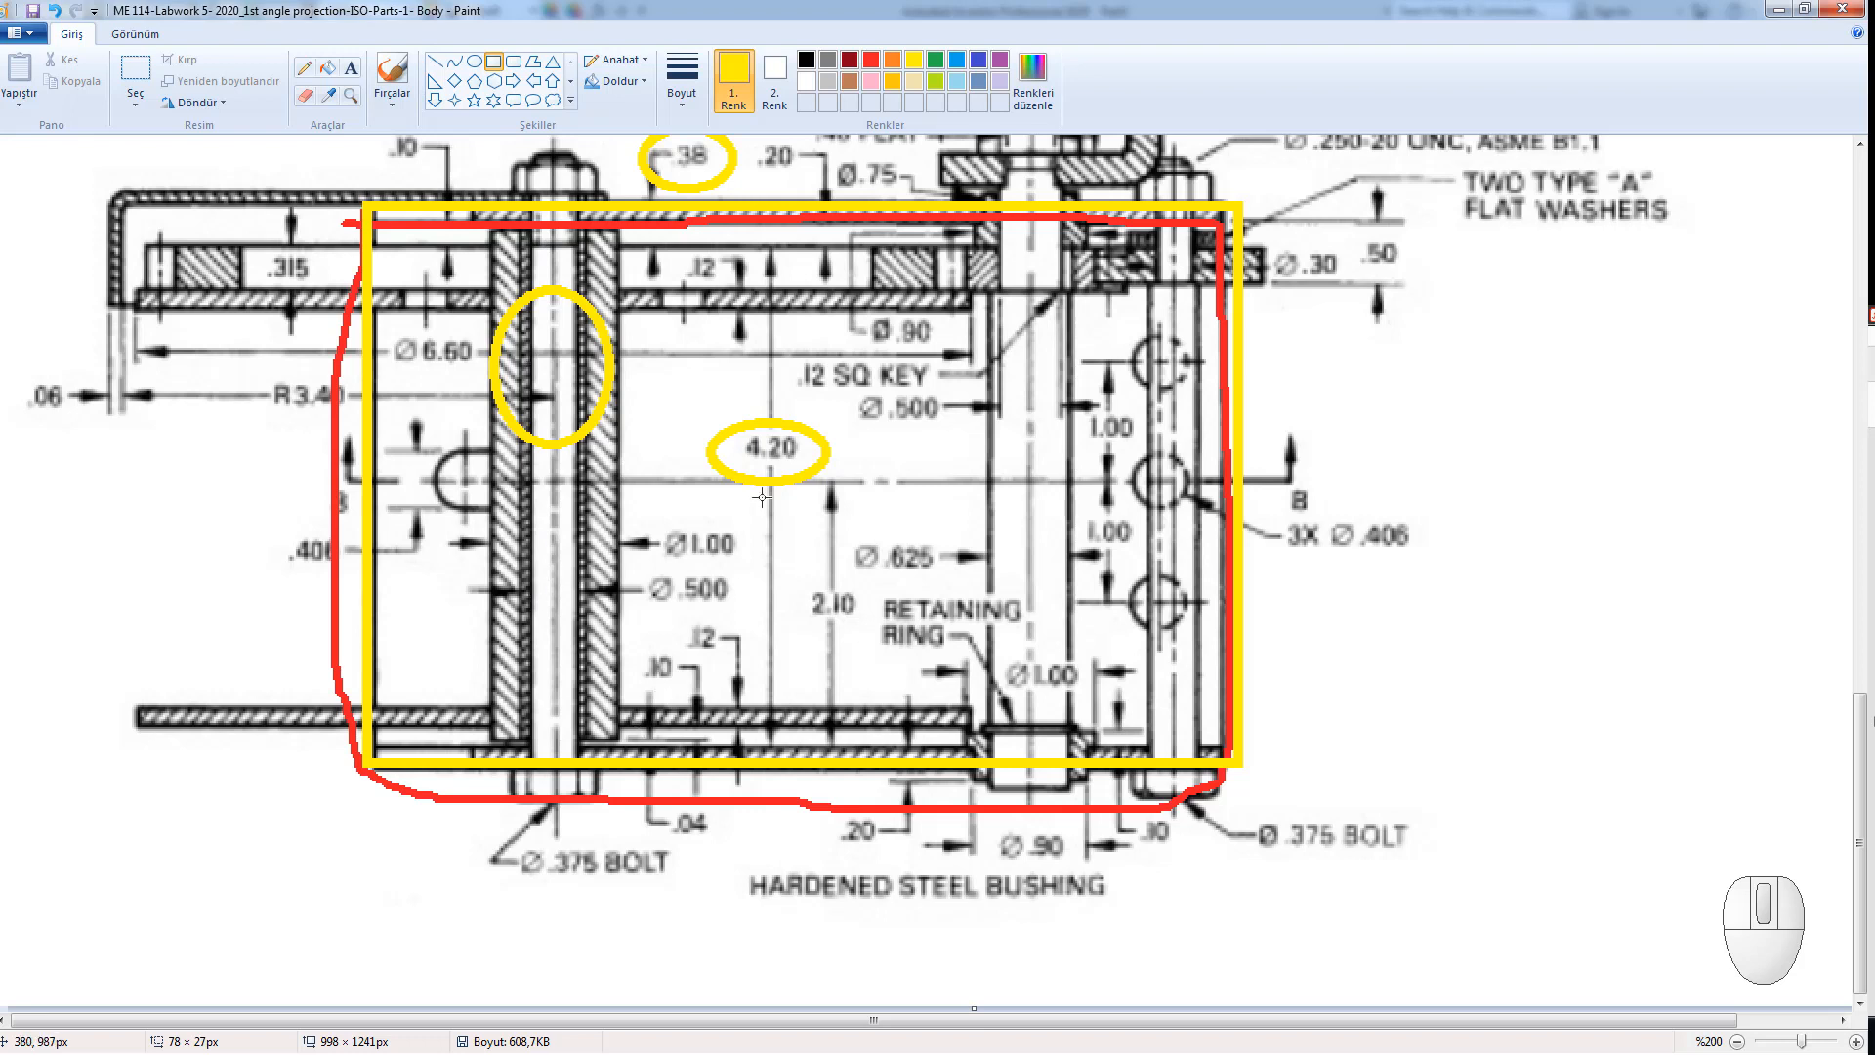
left_click_drag(718, 410, 882, 488)
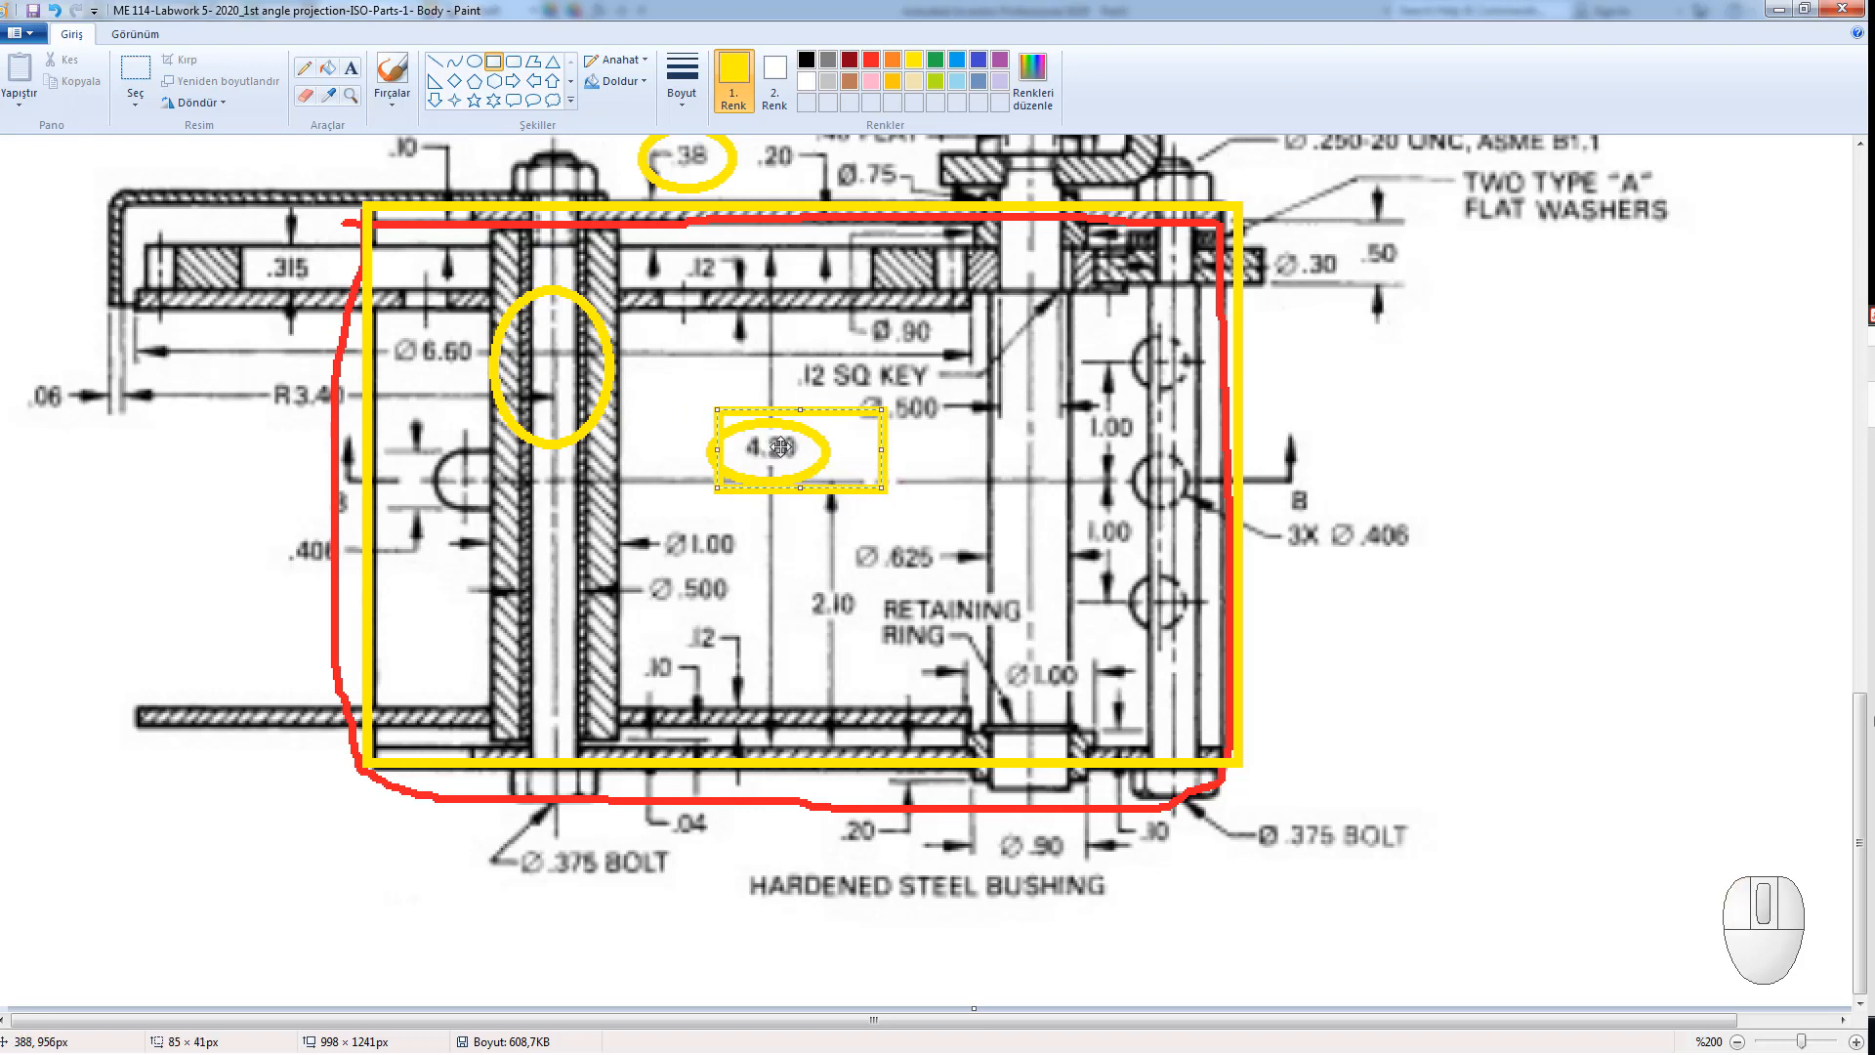
scroll(780, 447, "up", 3)
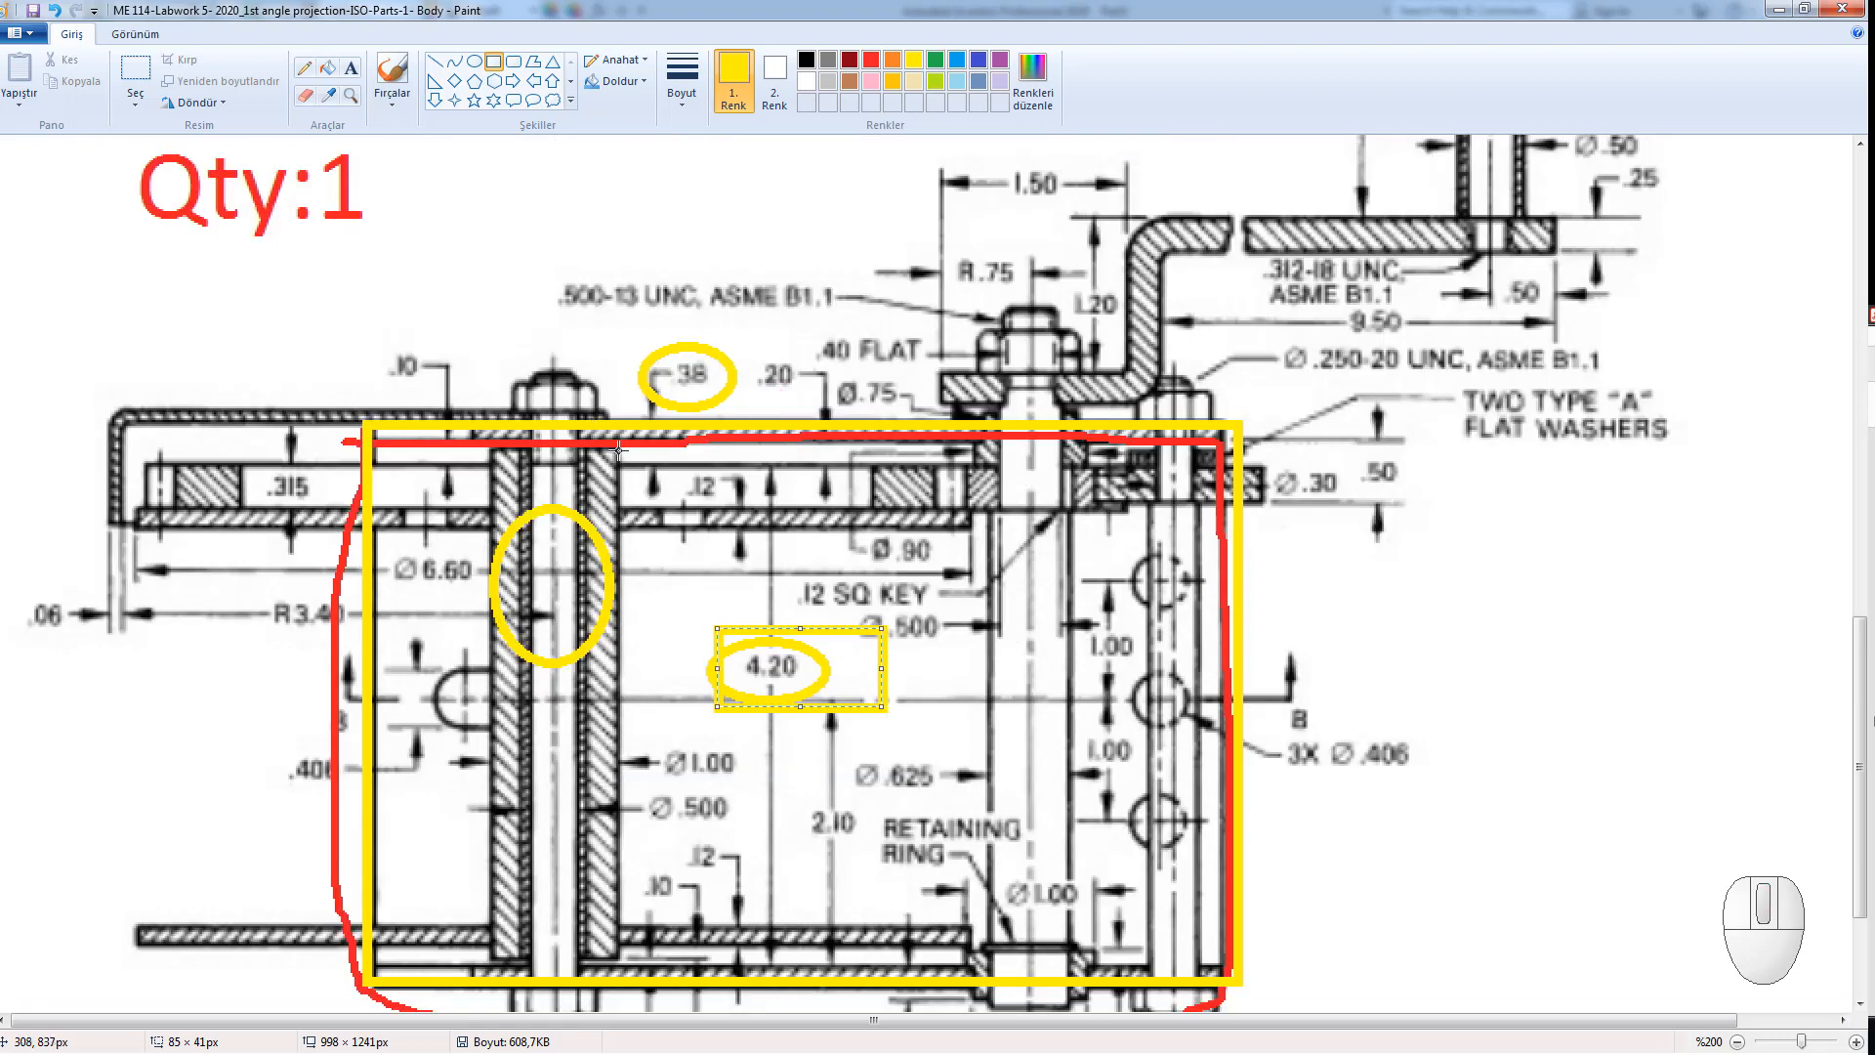
left_click_drag(628, 338, 751, 447)
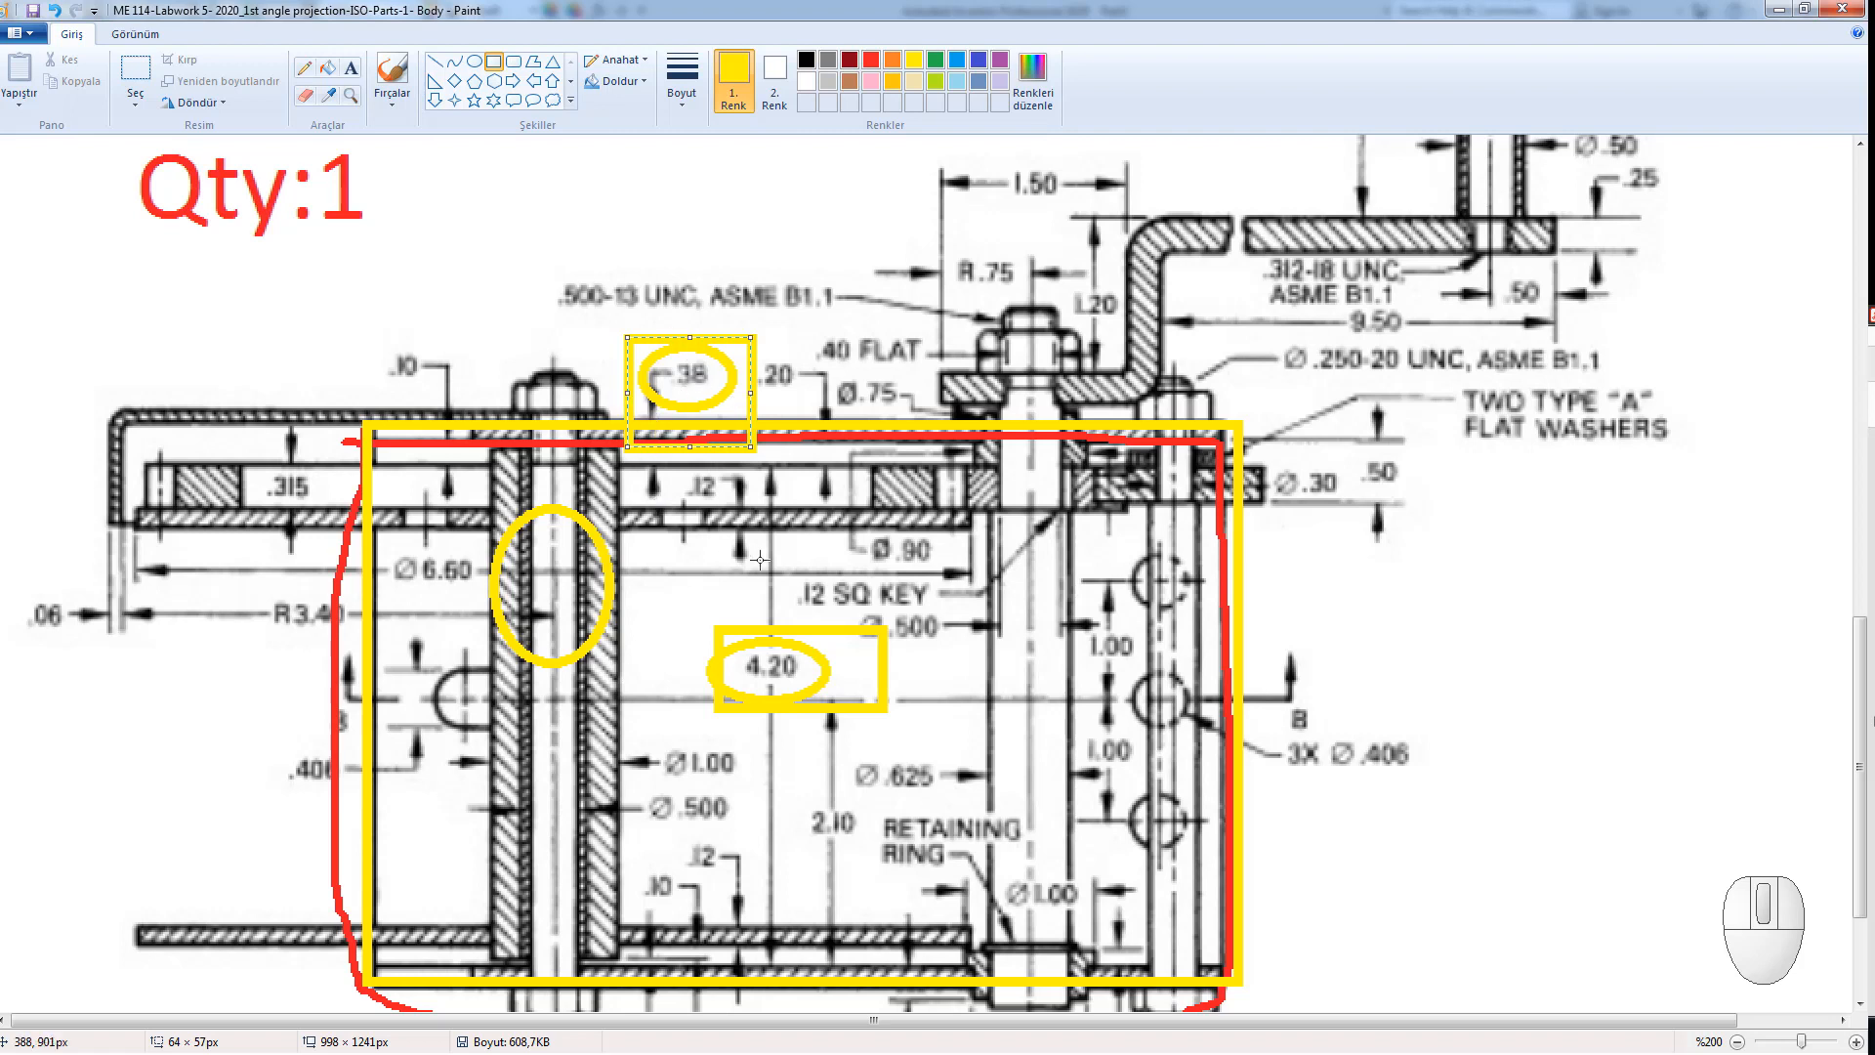
scroll(761, 668, "down", 3)
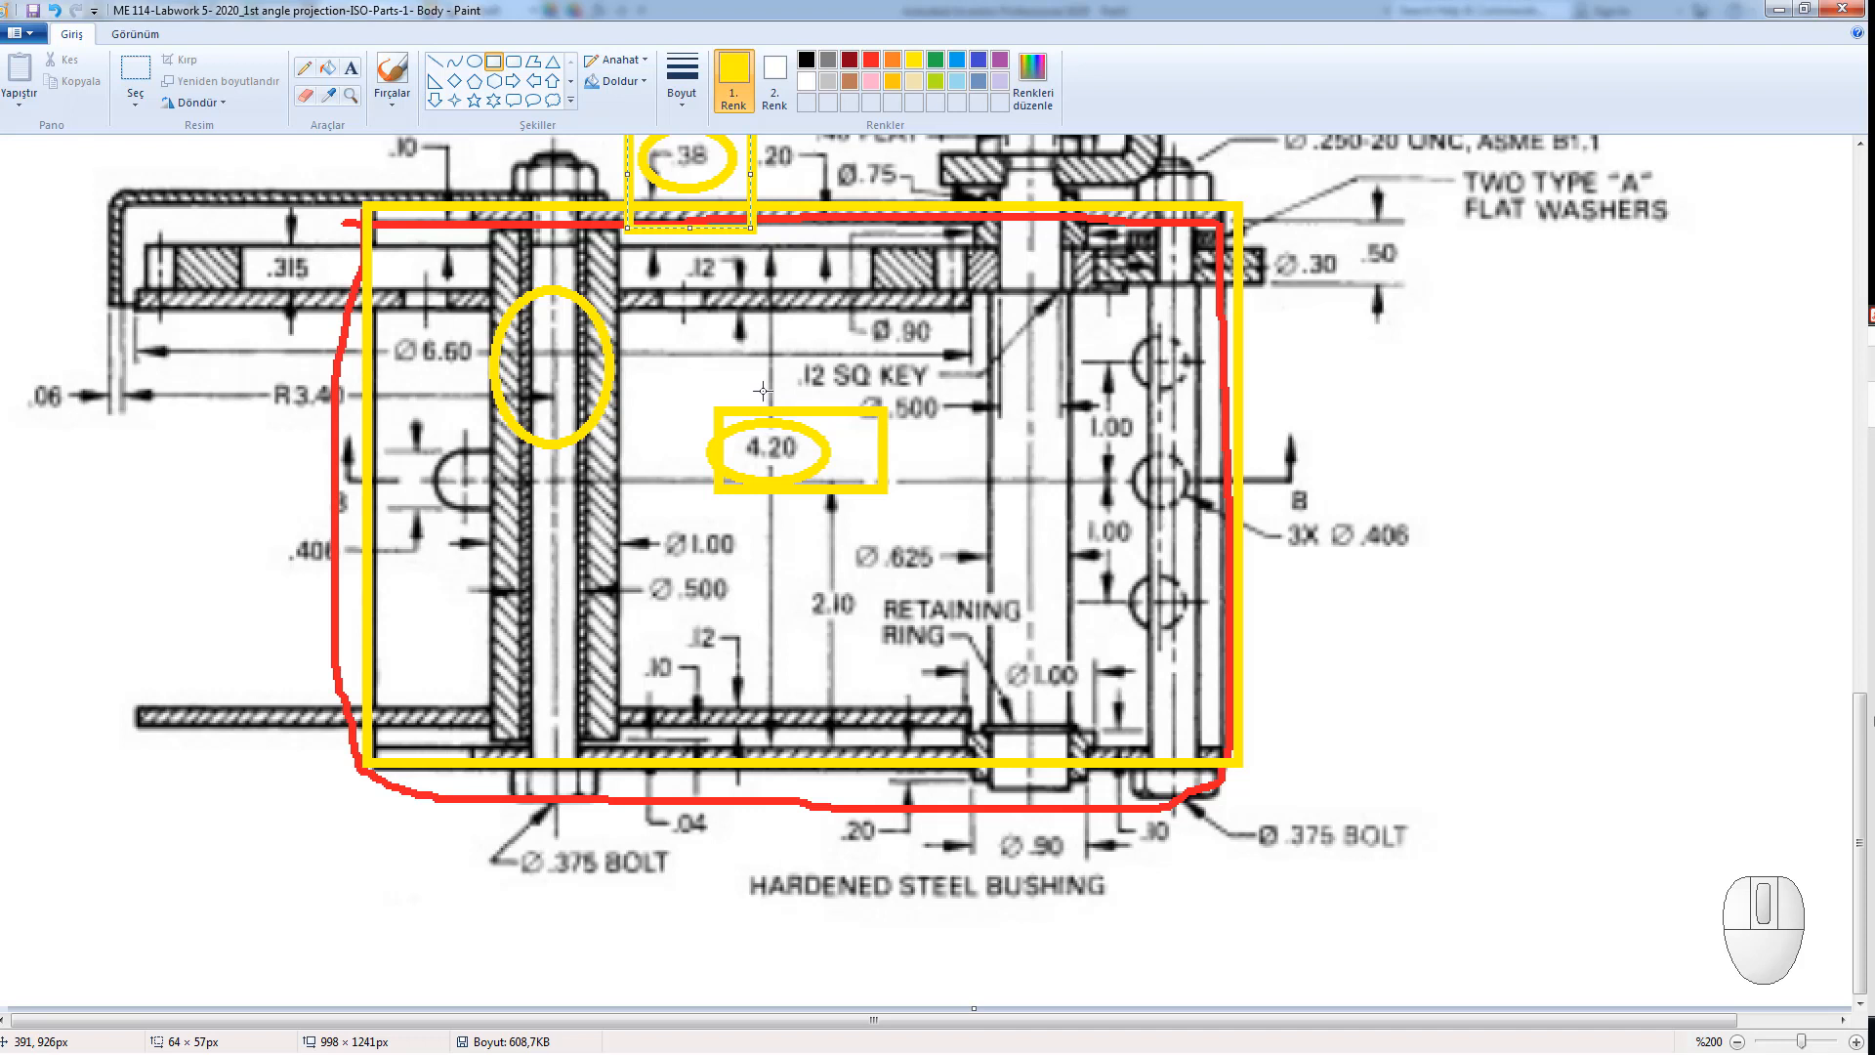
Undo all the yellow rectangles and ellipses on the drawing, keeping the red outlines.
key("ctrl+z")
key("ctrl+z")
key("ctrl+z")
key("ctrl+z")
key("ctrl+z")
key("ctrl+z")
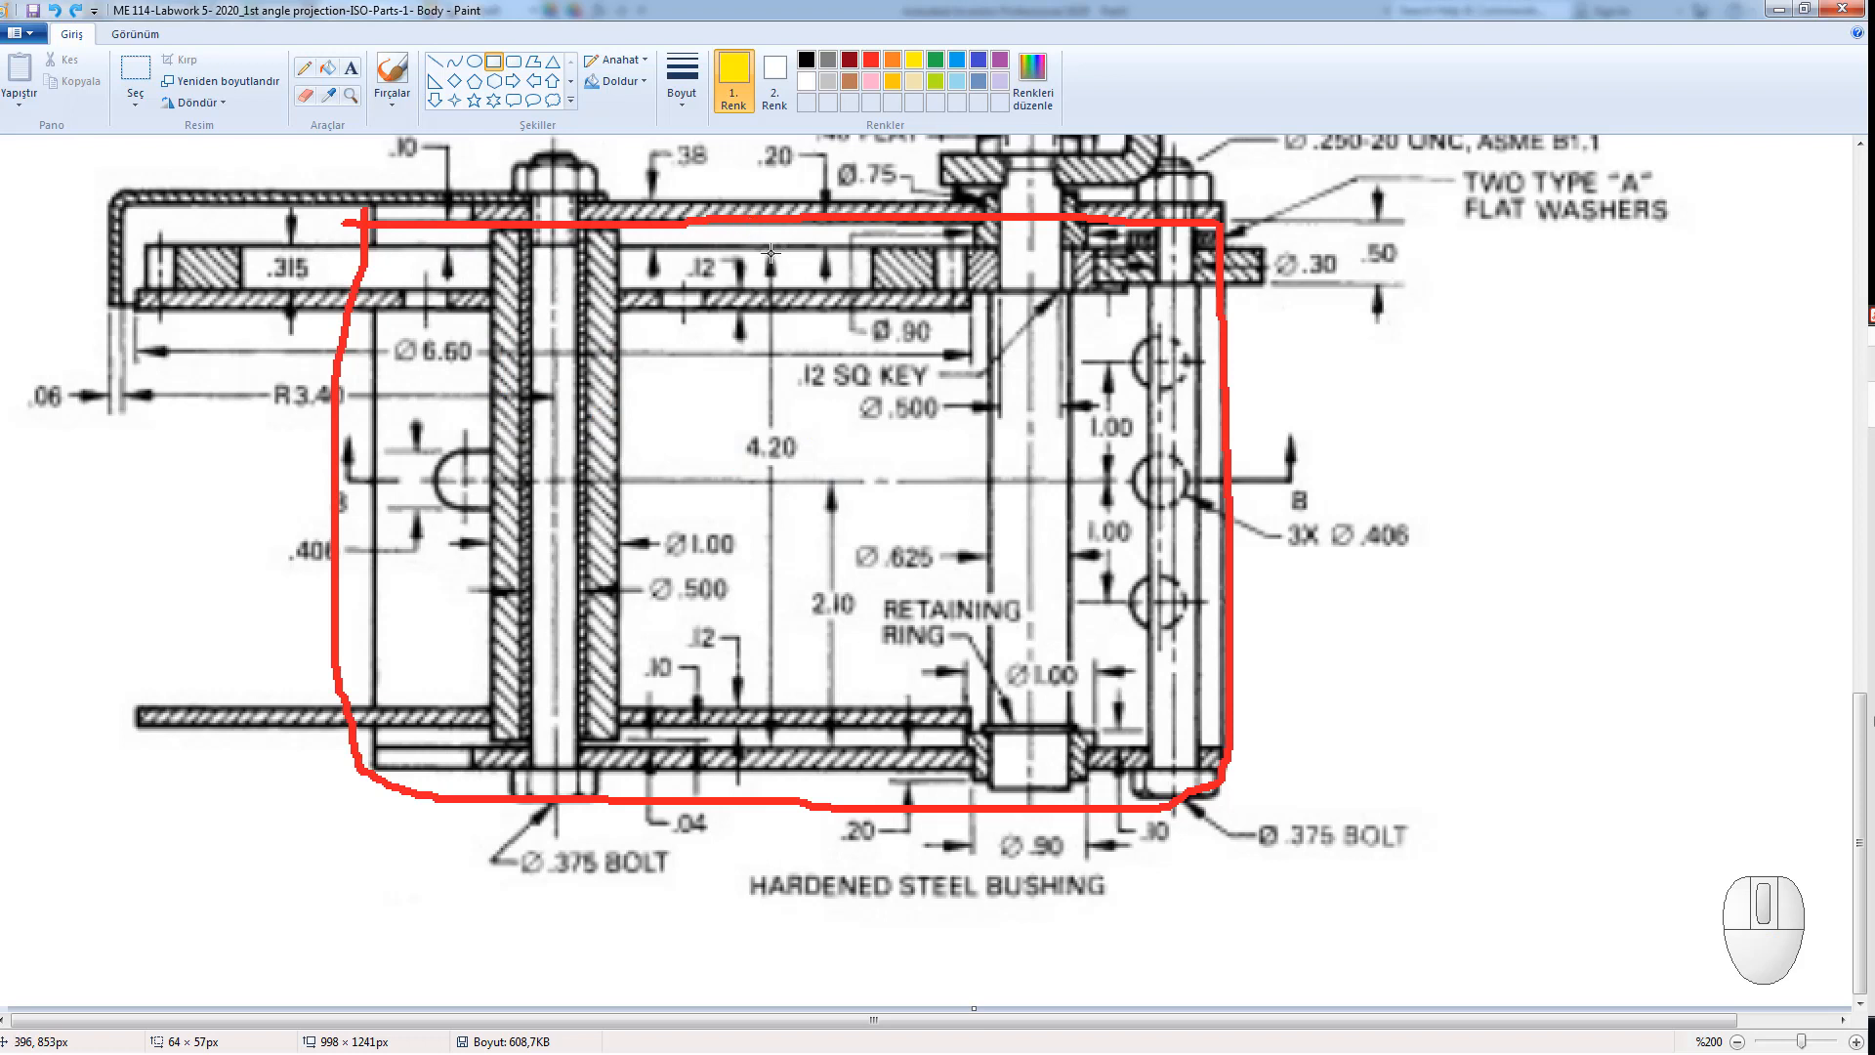
Frame the 4.20 dimension and the .10 dimension in the lower view with yellow rectangles, and undo both.
left_click_drag(771, 254, 719, 733)
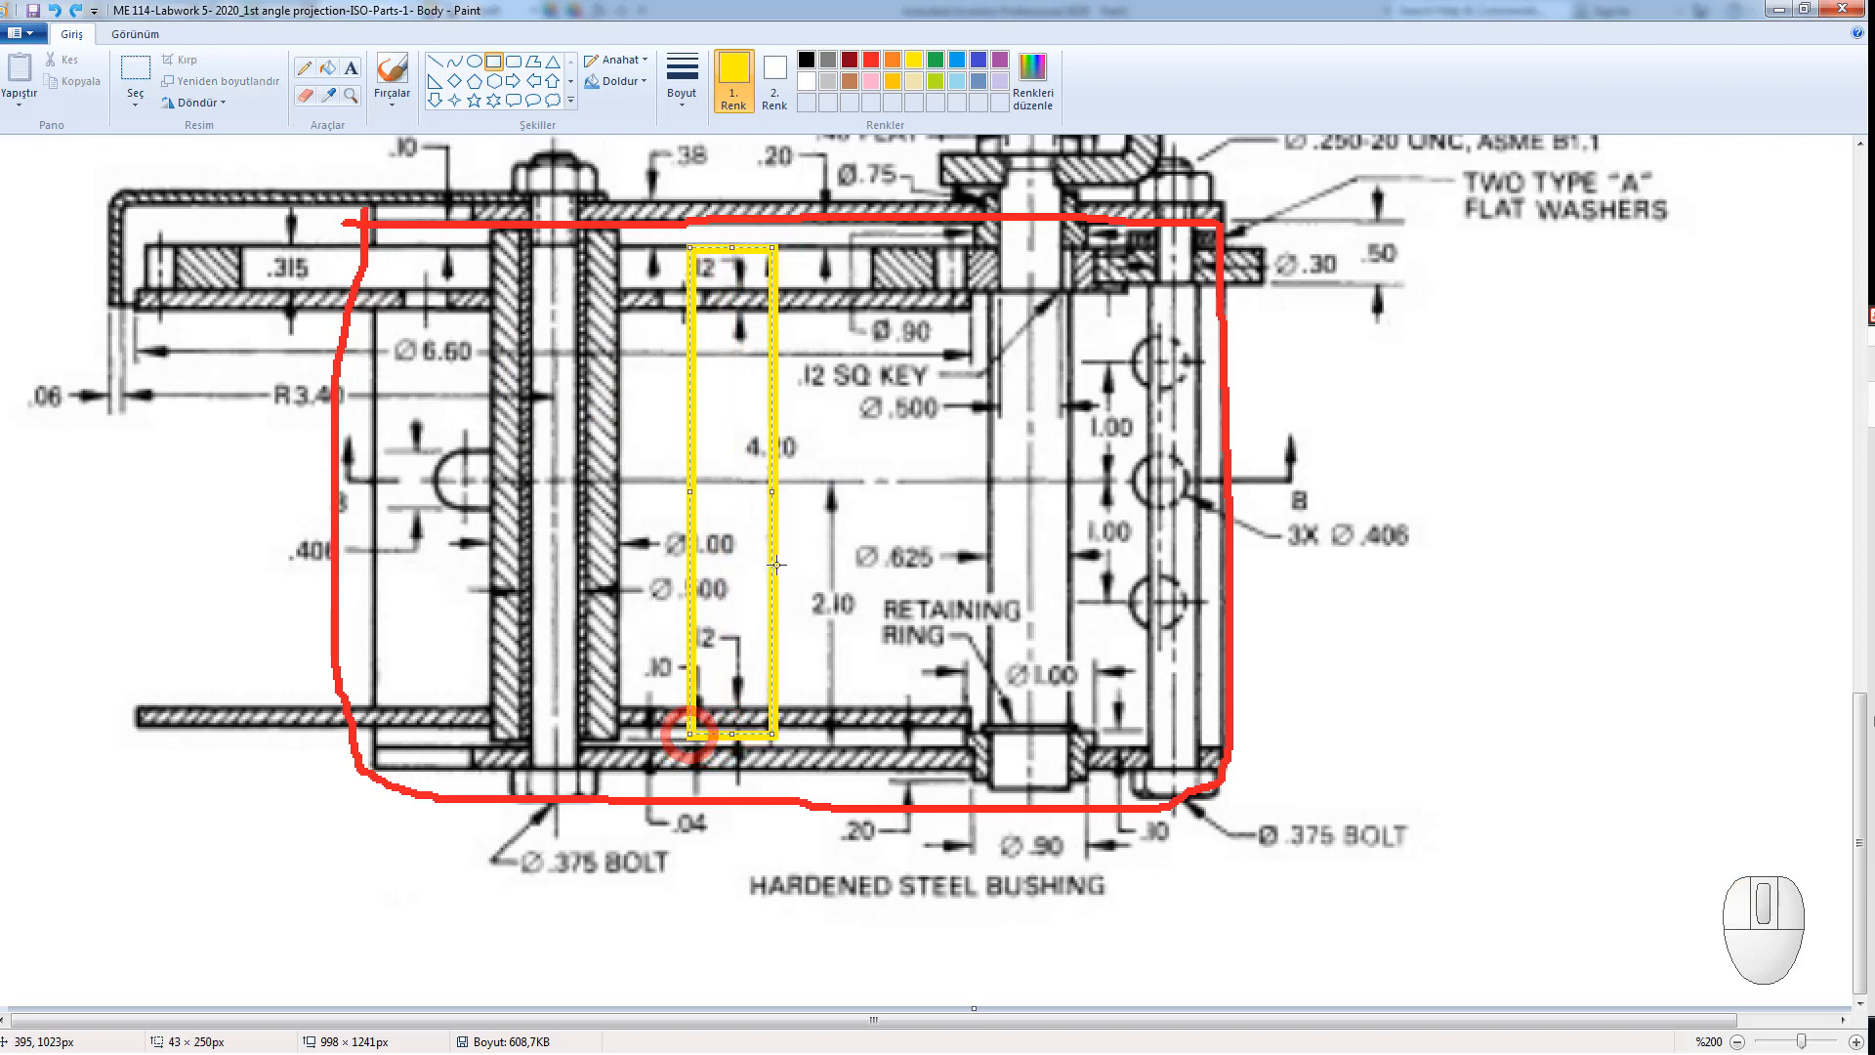
left_click_drag(774, 495, 821, 495)
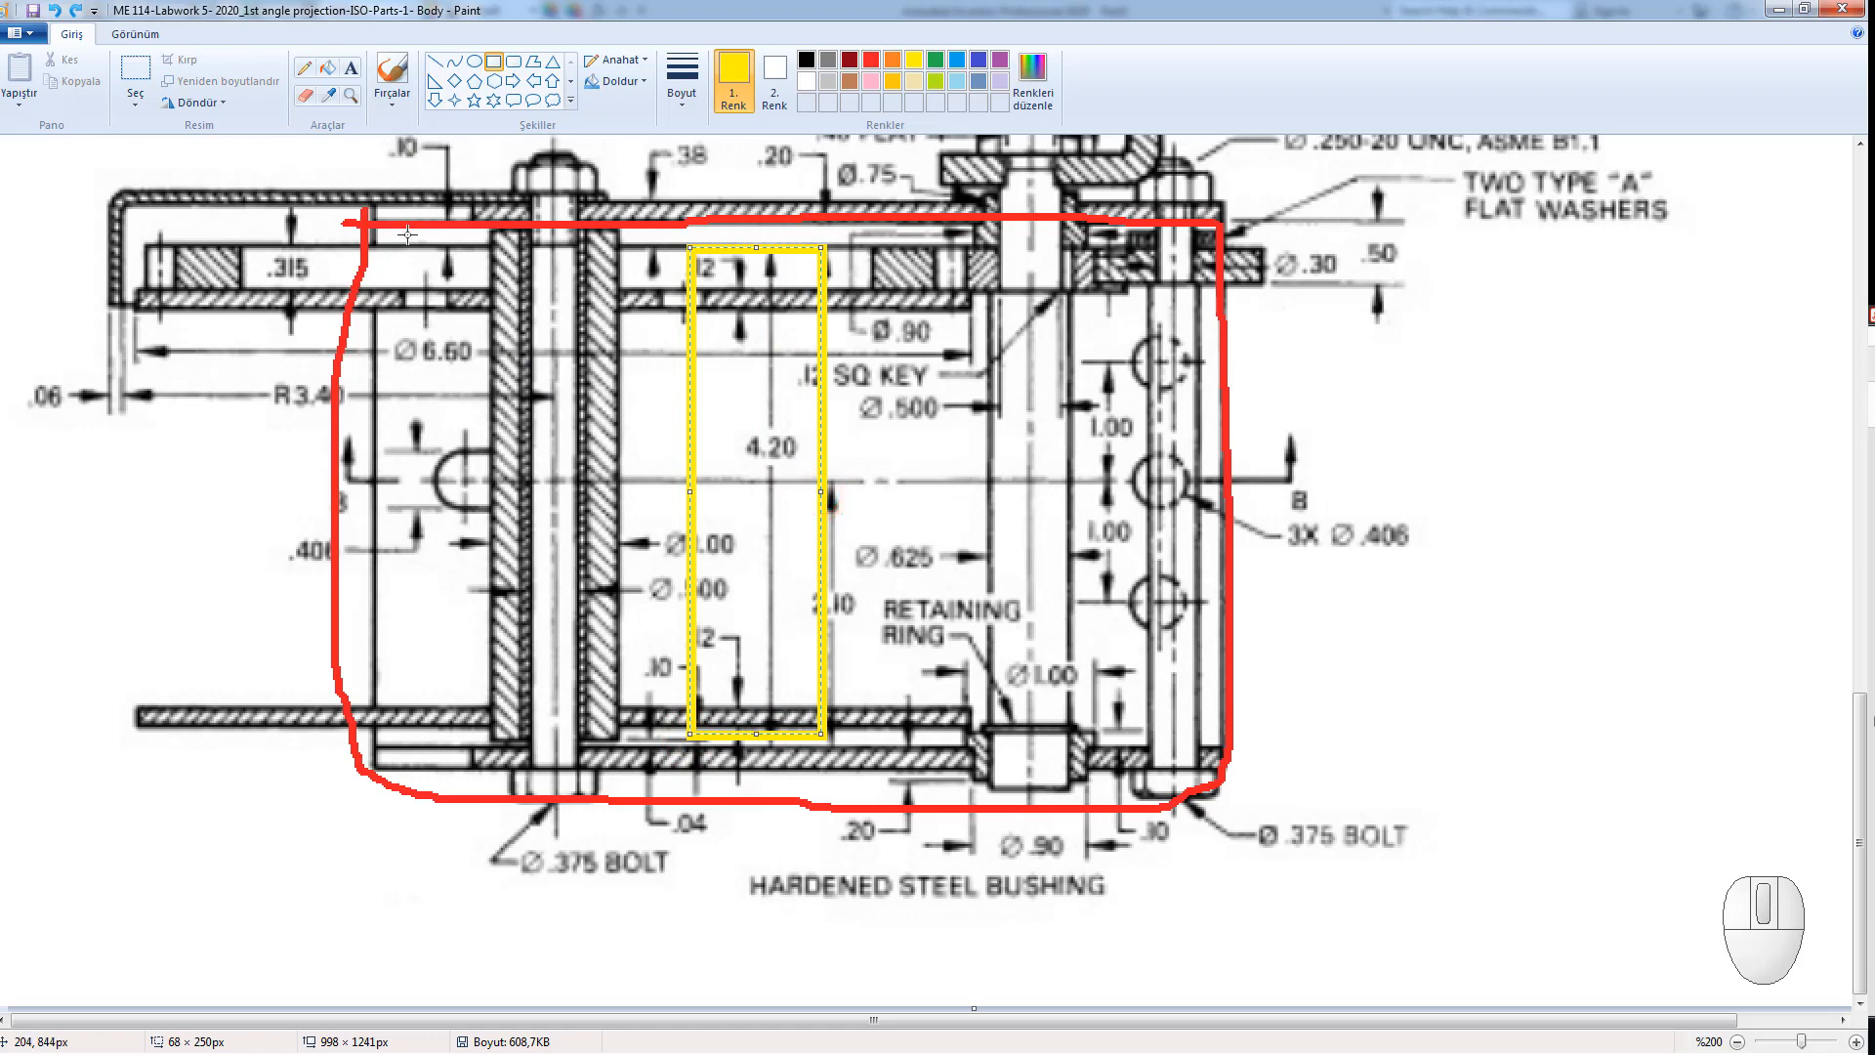
scroll(407, 235, "up", 3)
mouse_move(379, 348)
left_mouse_down()
mouse_move(448, 418)
mouse_move(501, 543)
left_mouse_up()
mouse_move(453, 458)
left_mouse_down()
mouse_move(490, 474)
mouse_move(454, 442)
left_mouse_up()
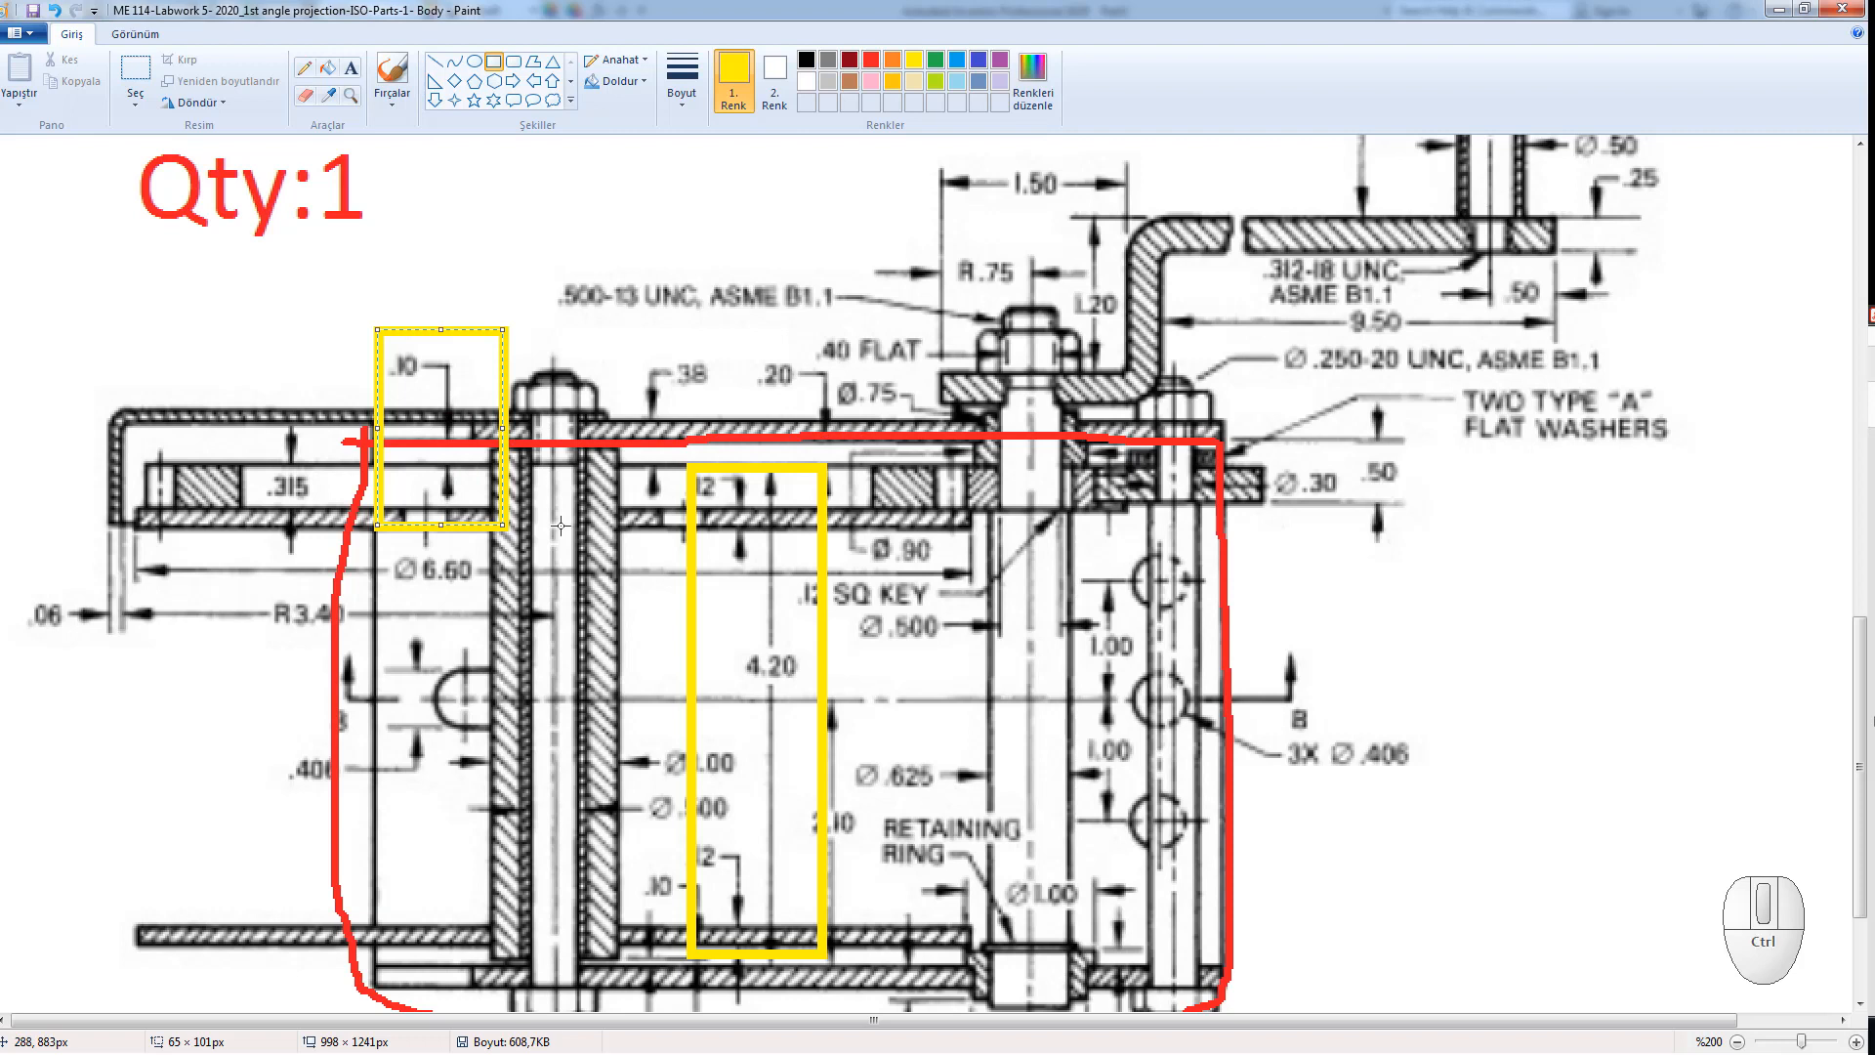
key("ctrl+z")
key("ctrl+z")
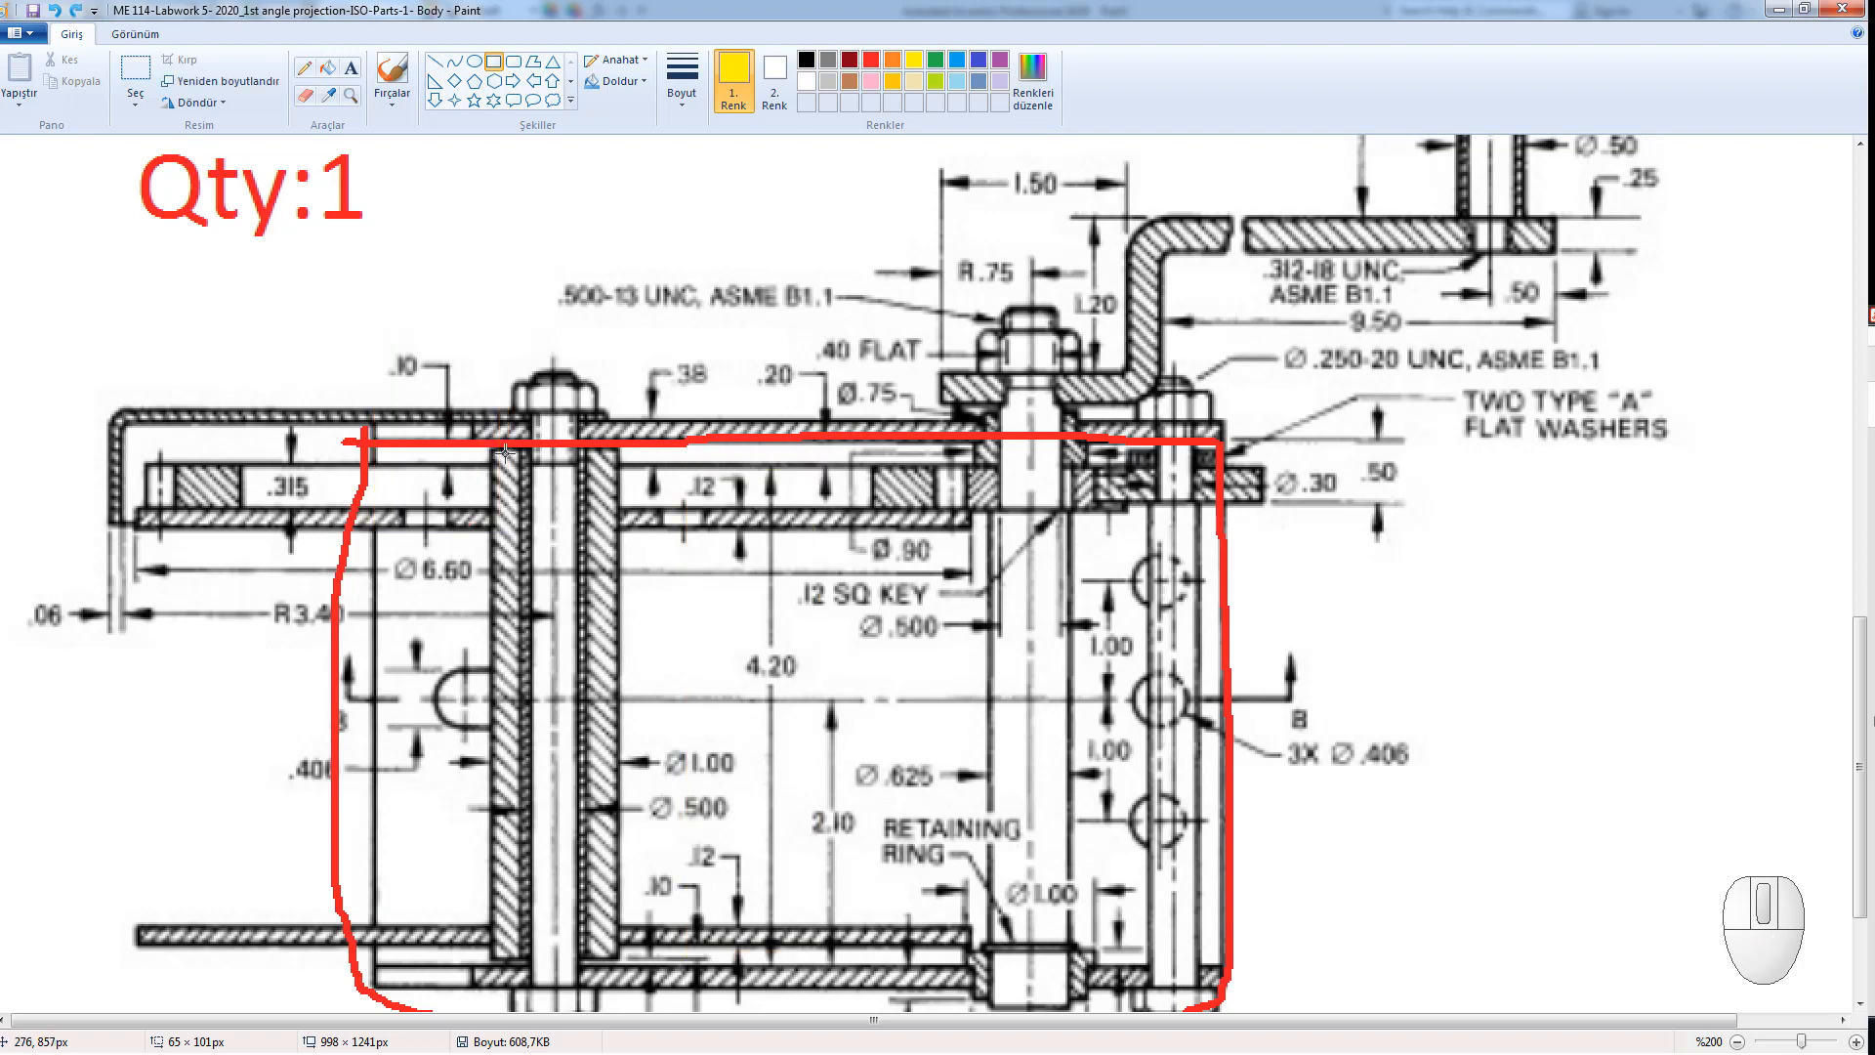
Frame the body's plan outline in the lower view with a yellow rectangle about 434 × 266 px.
left_click_drag(372, 441, 1221, 955)
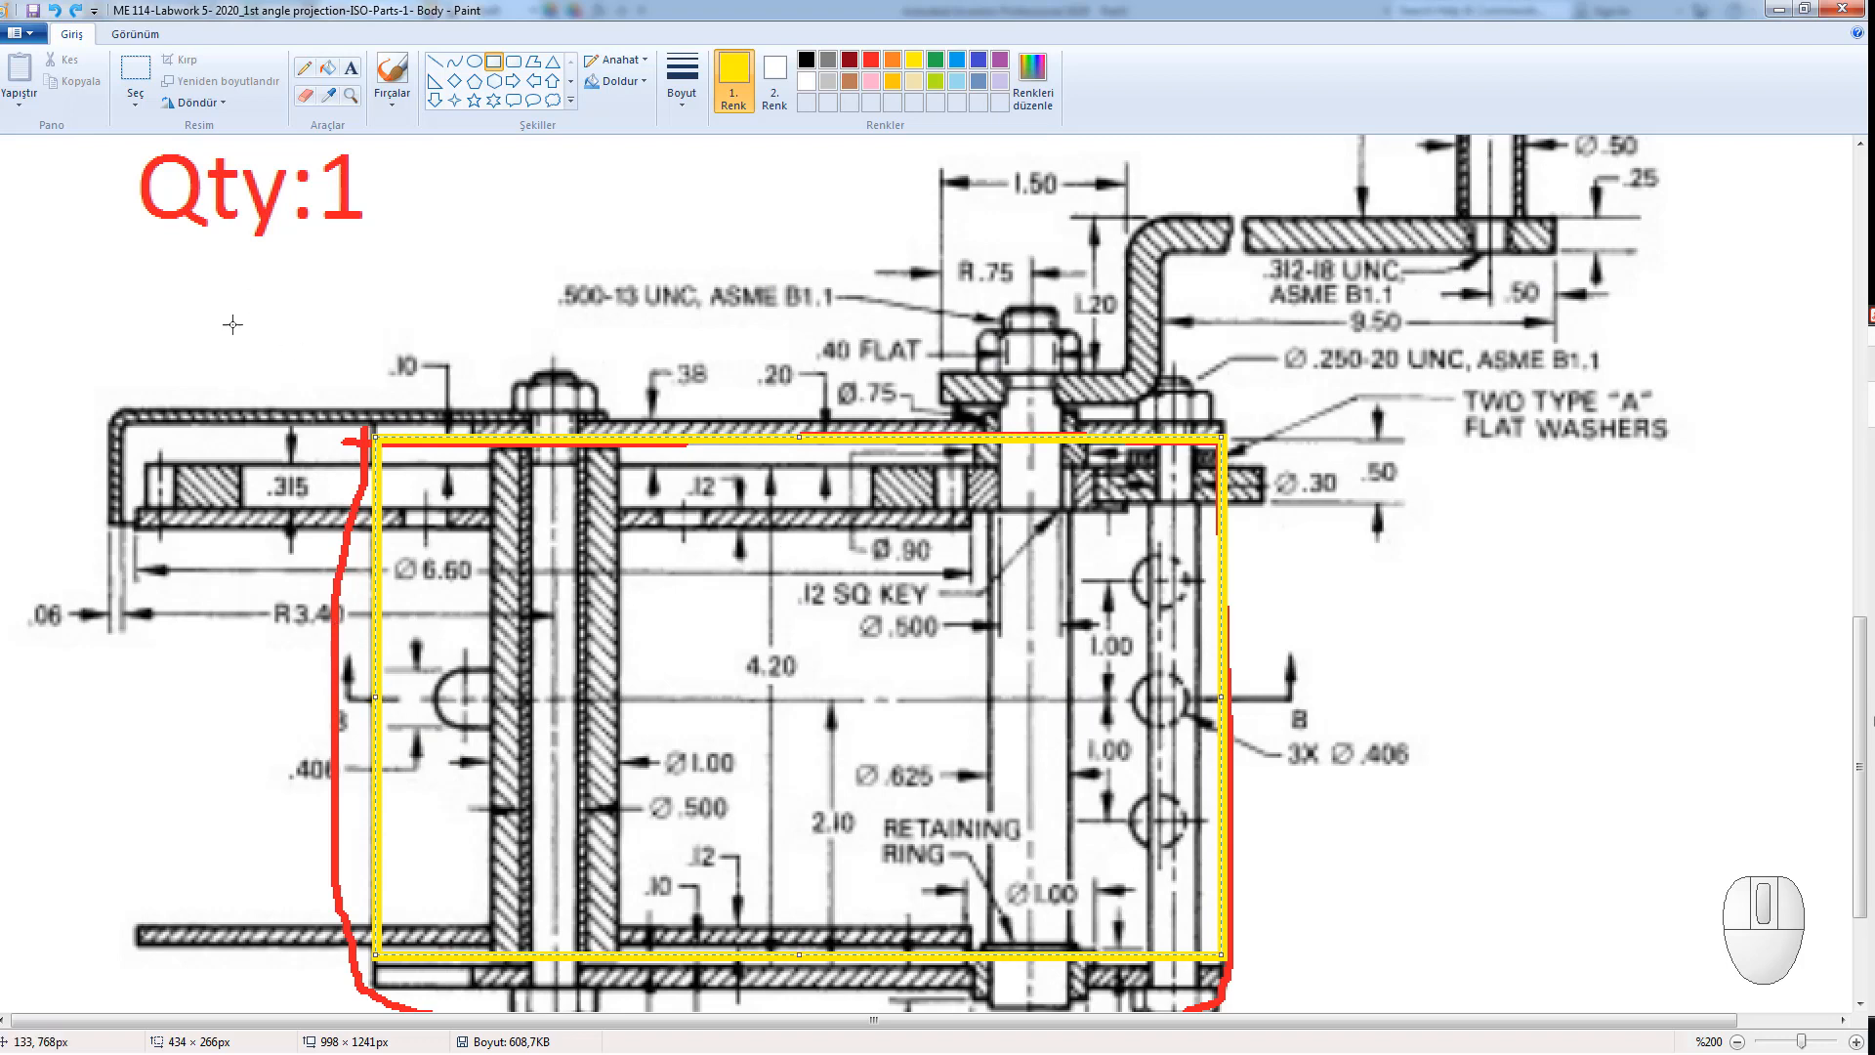
scroll(752, 359, "up", 7)
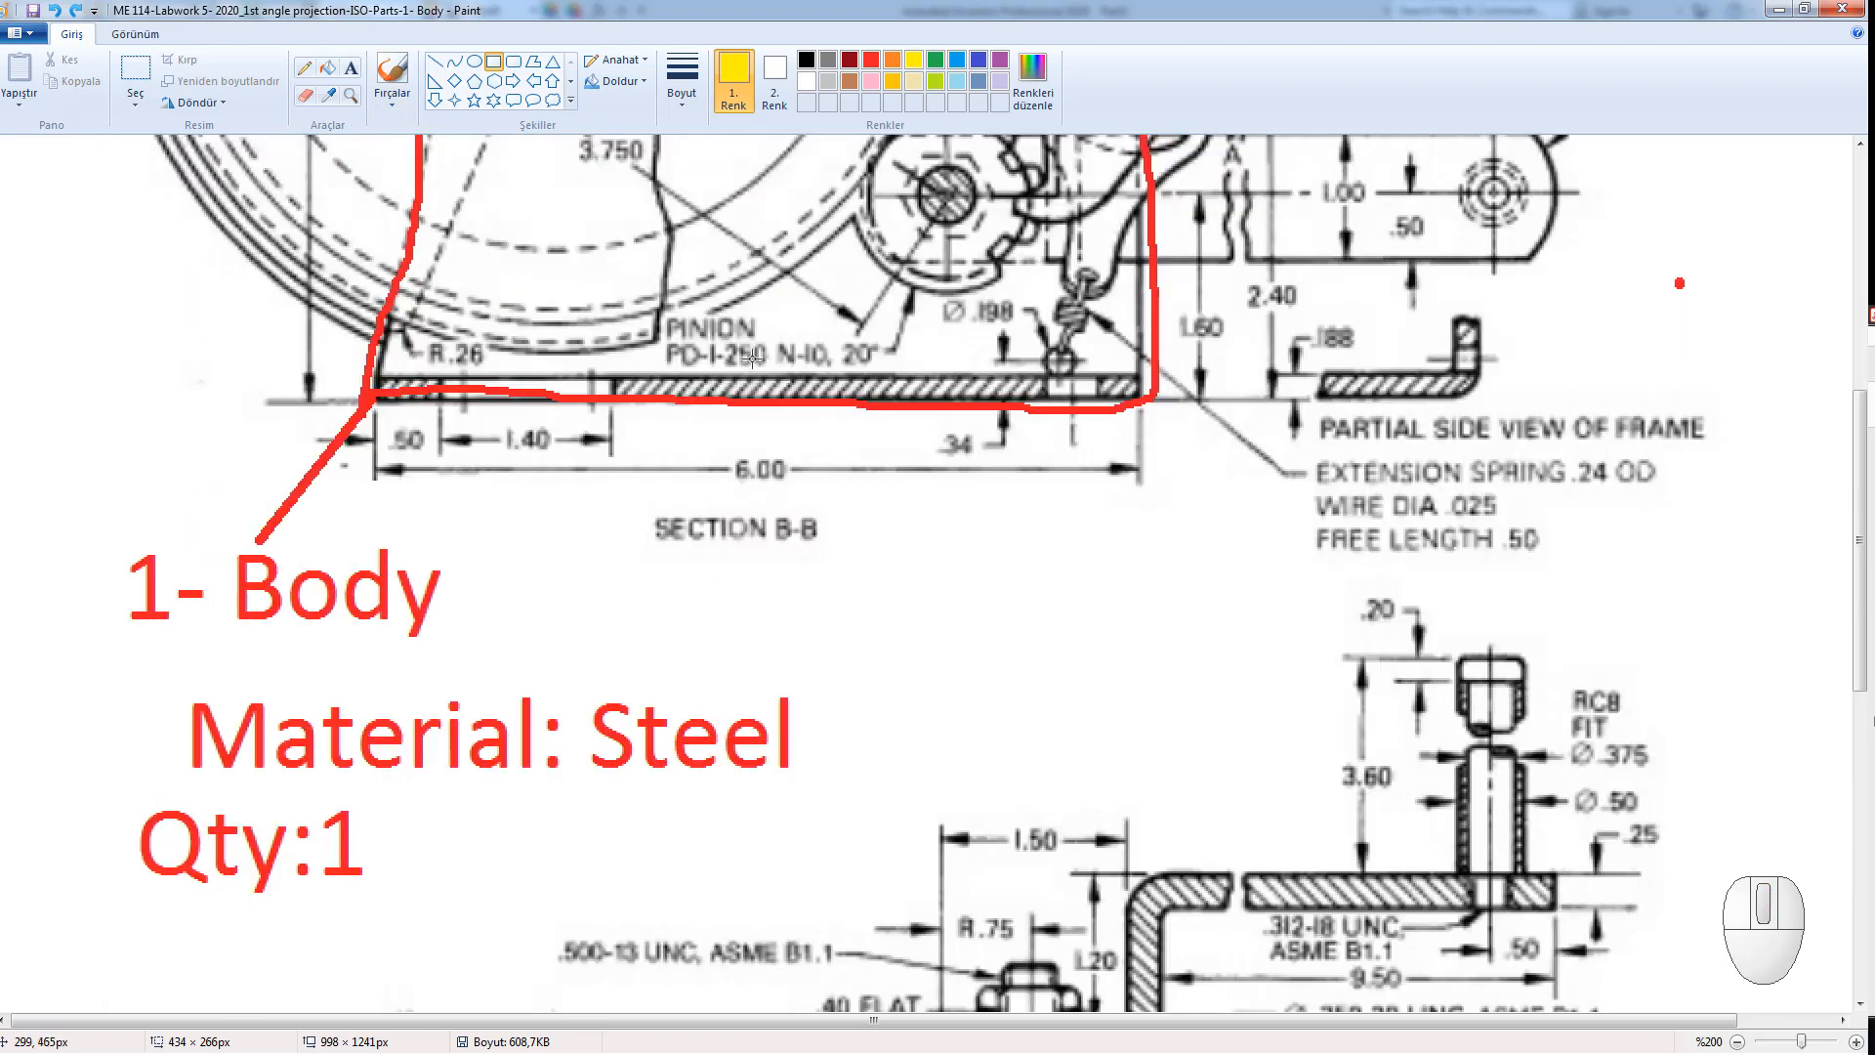
Circle the body's lower-left corner in Section B-B and the matching left edge in the lower view with yellow ellipses, about 36 × 25 and 37 × 29 px.
scroll(710, 358, "up", 2)
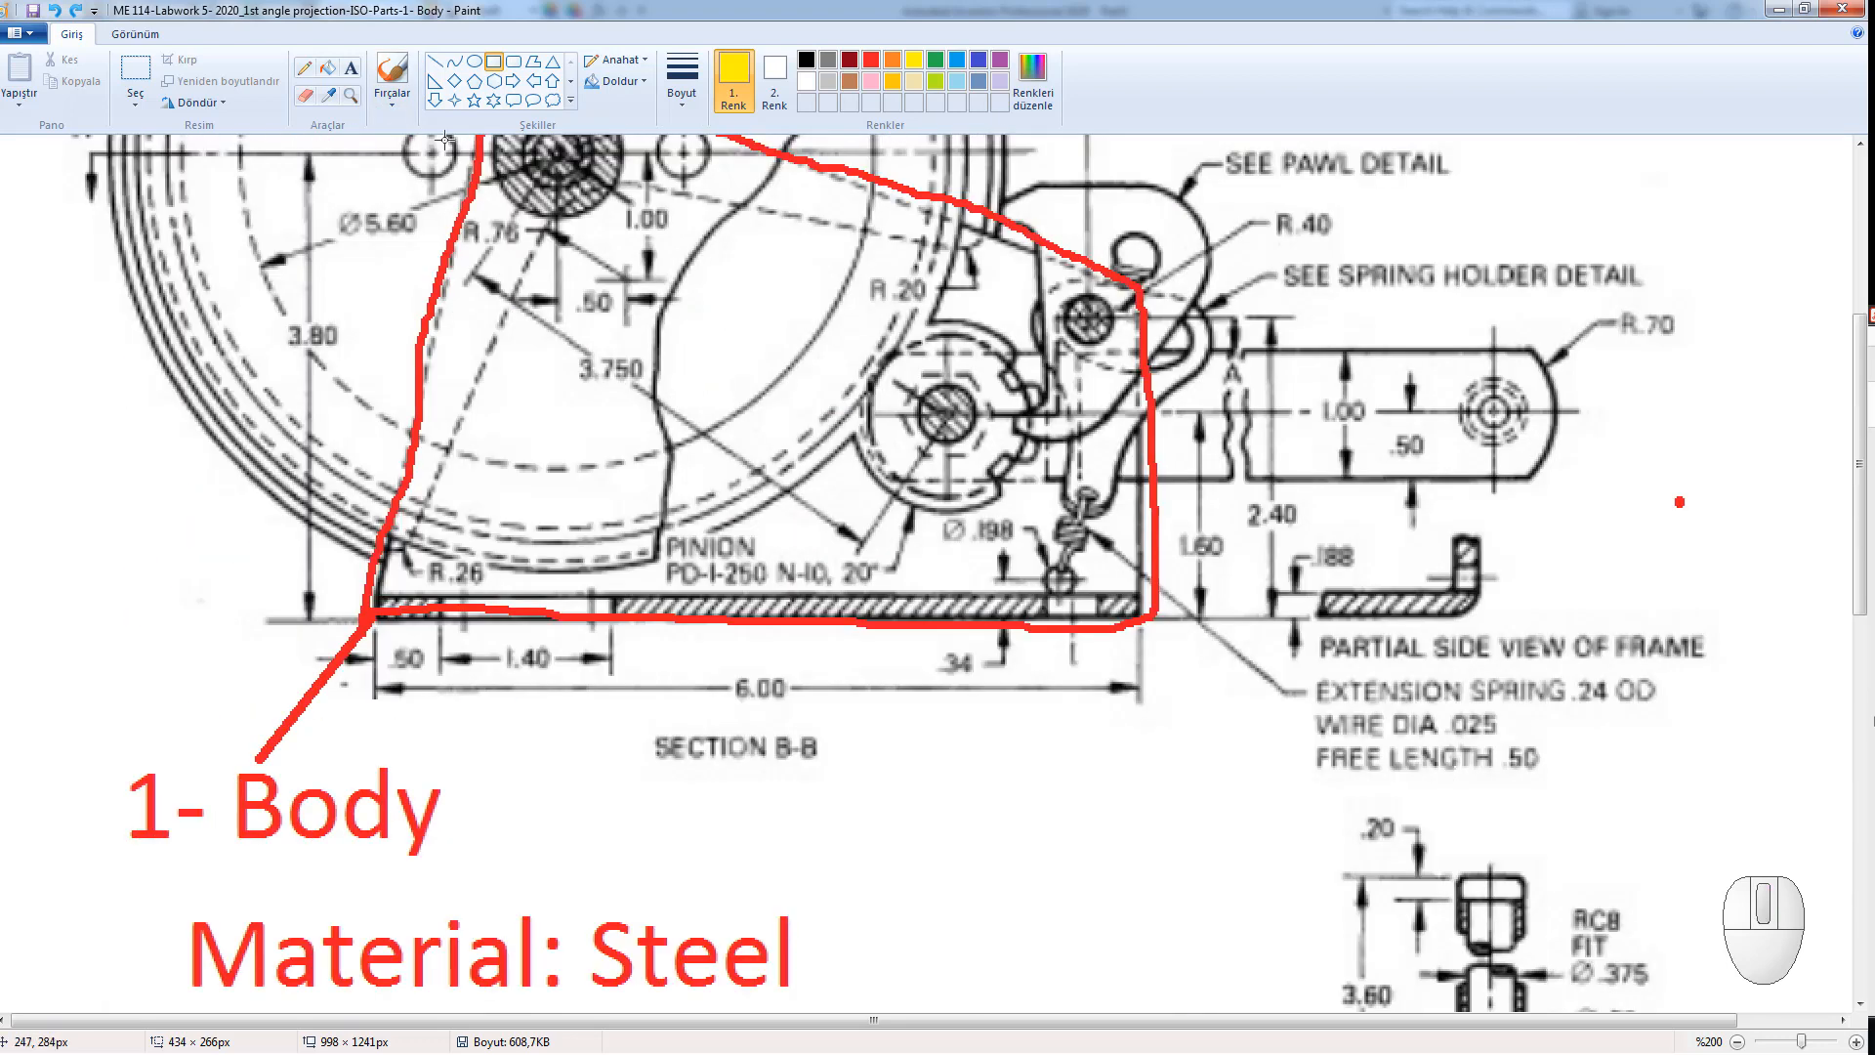
left_click(475, 62)
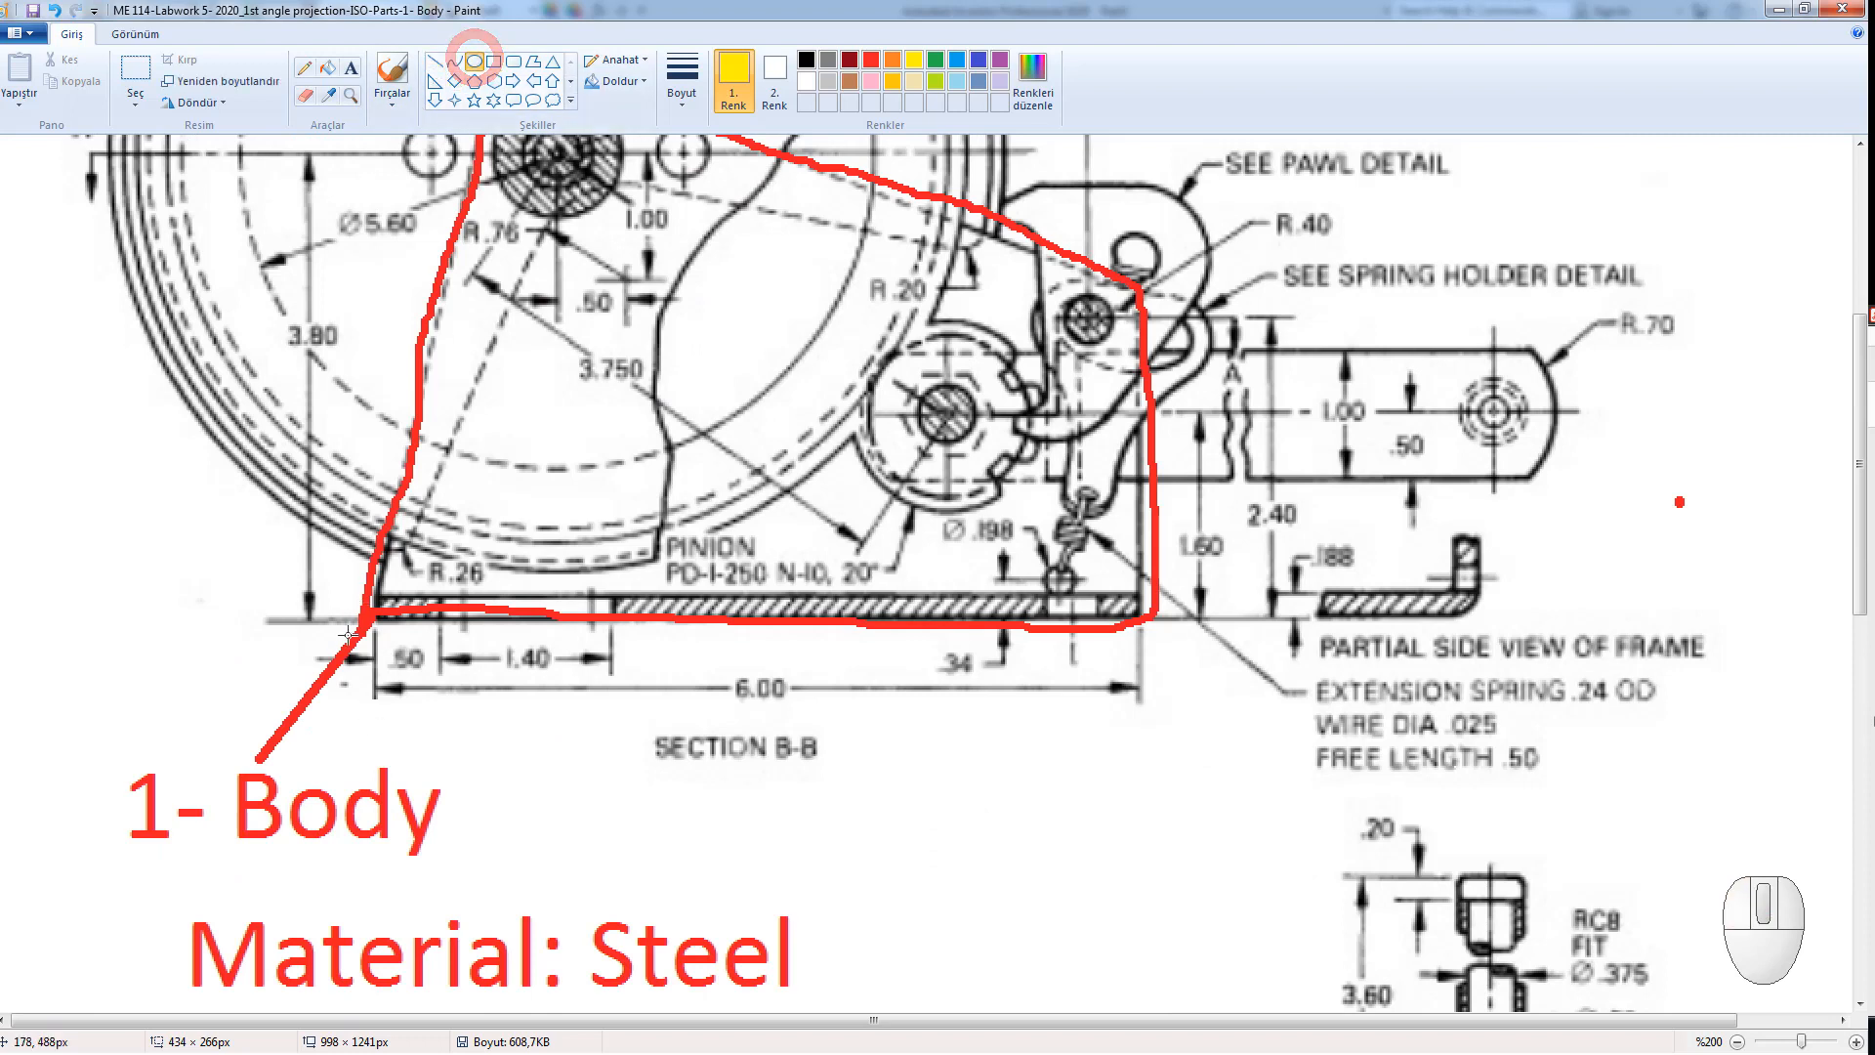
mouse_move(370, 608)
left_mouse_down()
mouse_move(431, 653)
mouse_move(384, 621)
left_mouse_up()
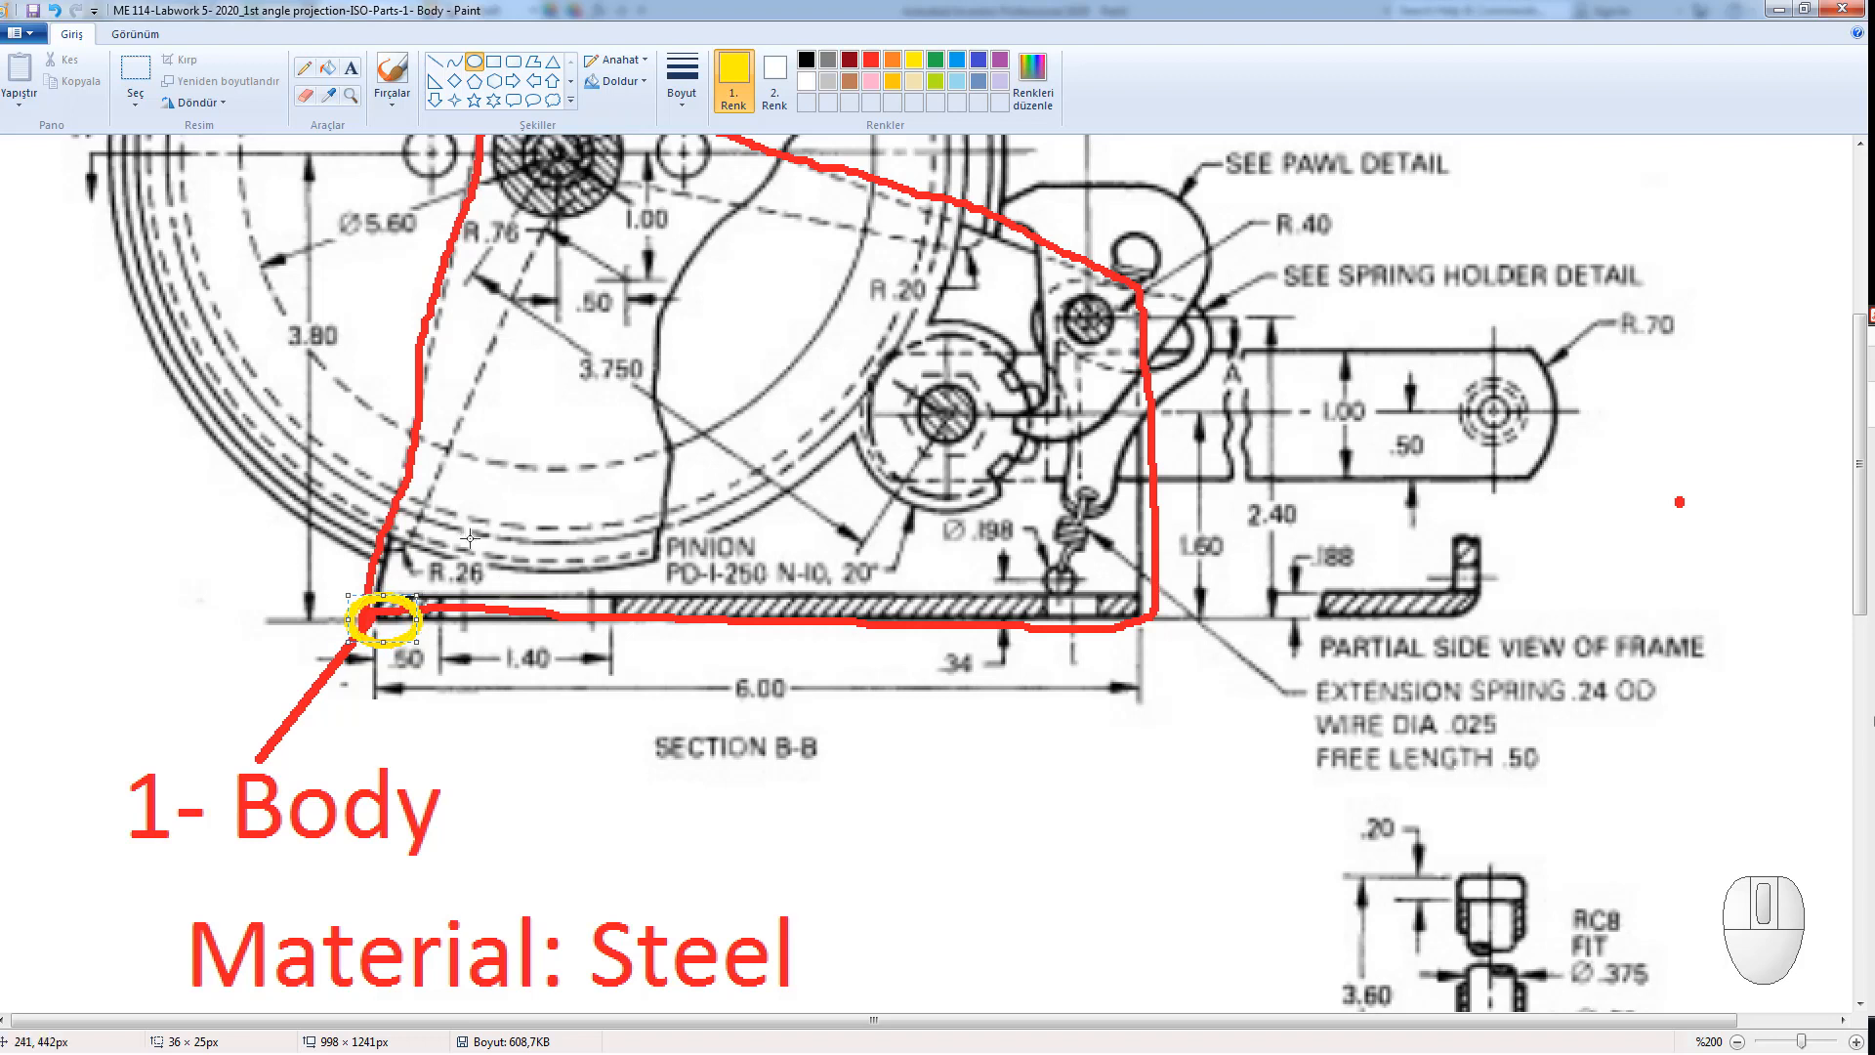
left_click_drag(384, 617, 372, 617)
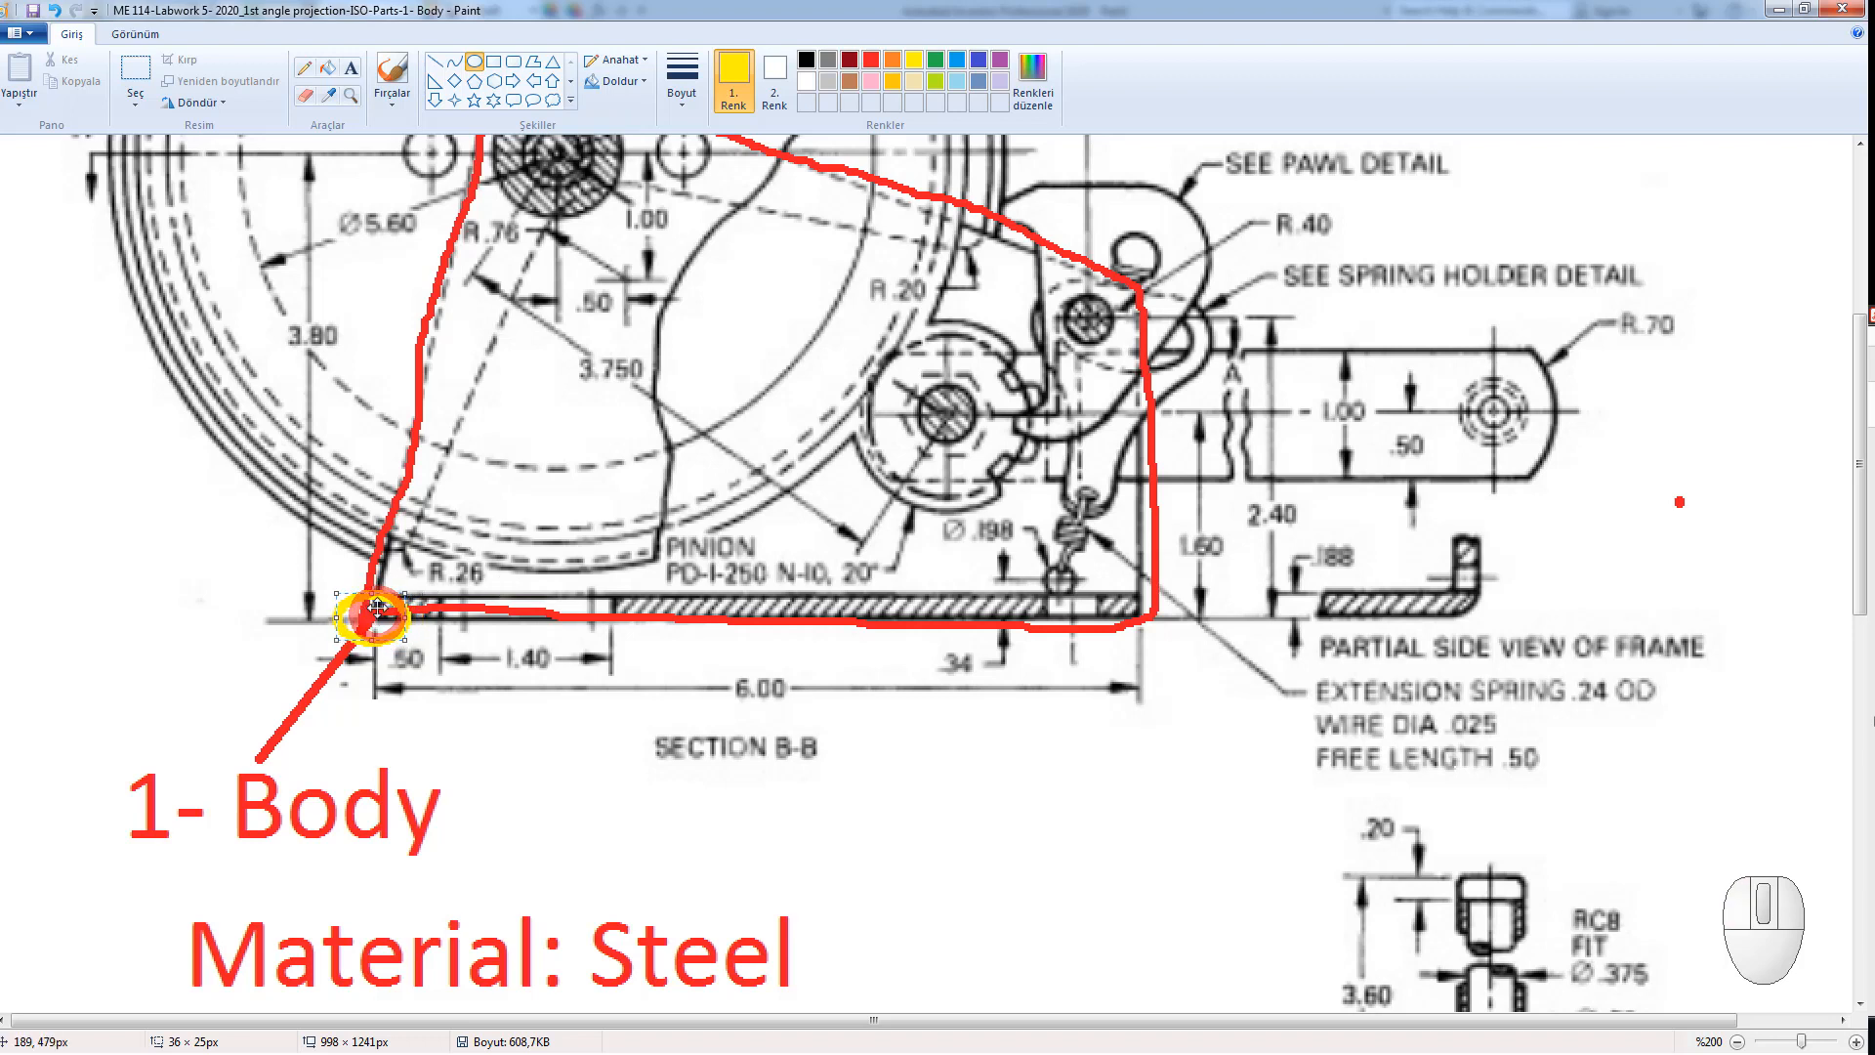
scroll(390, 625, "down", 10)
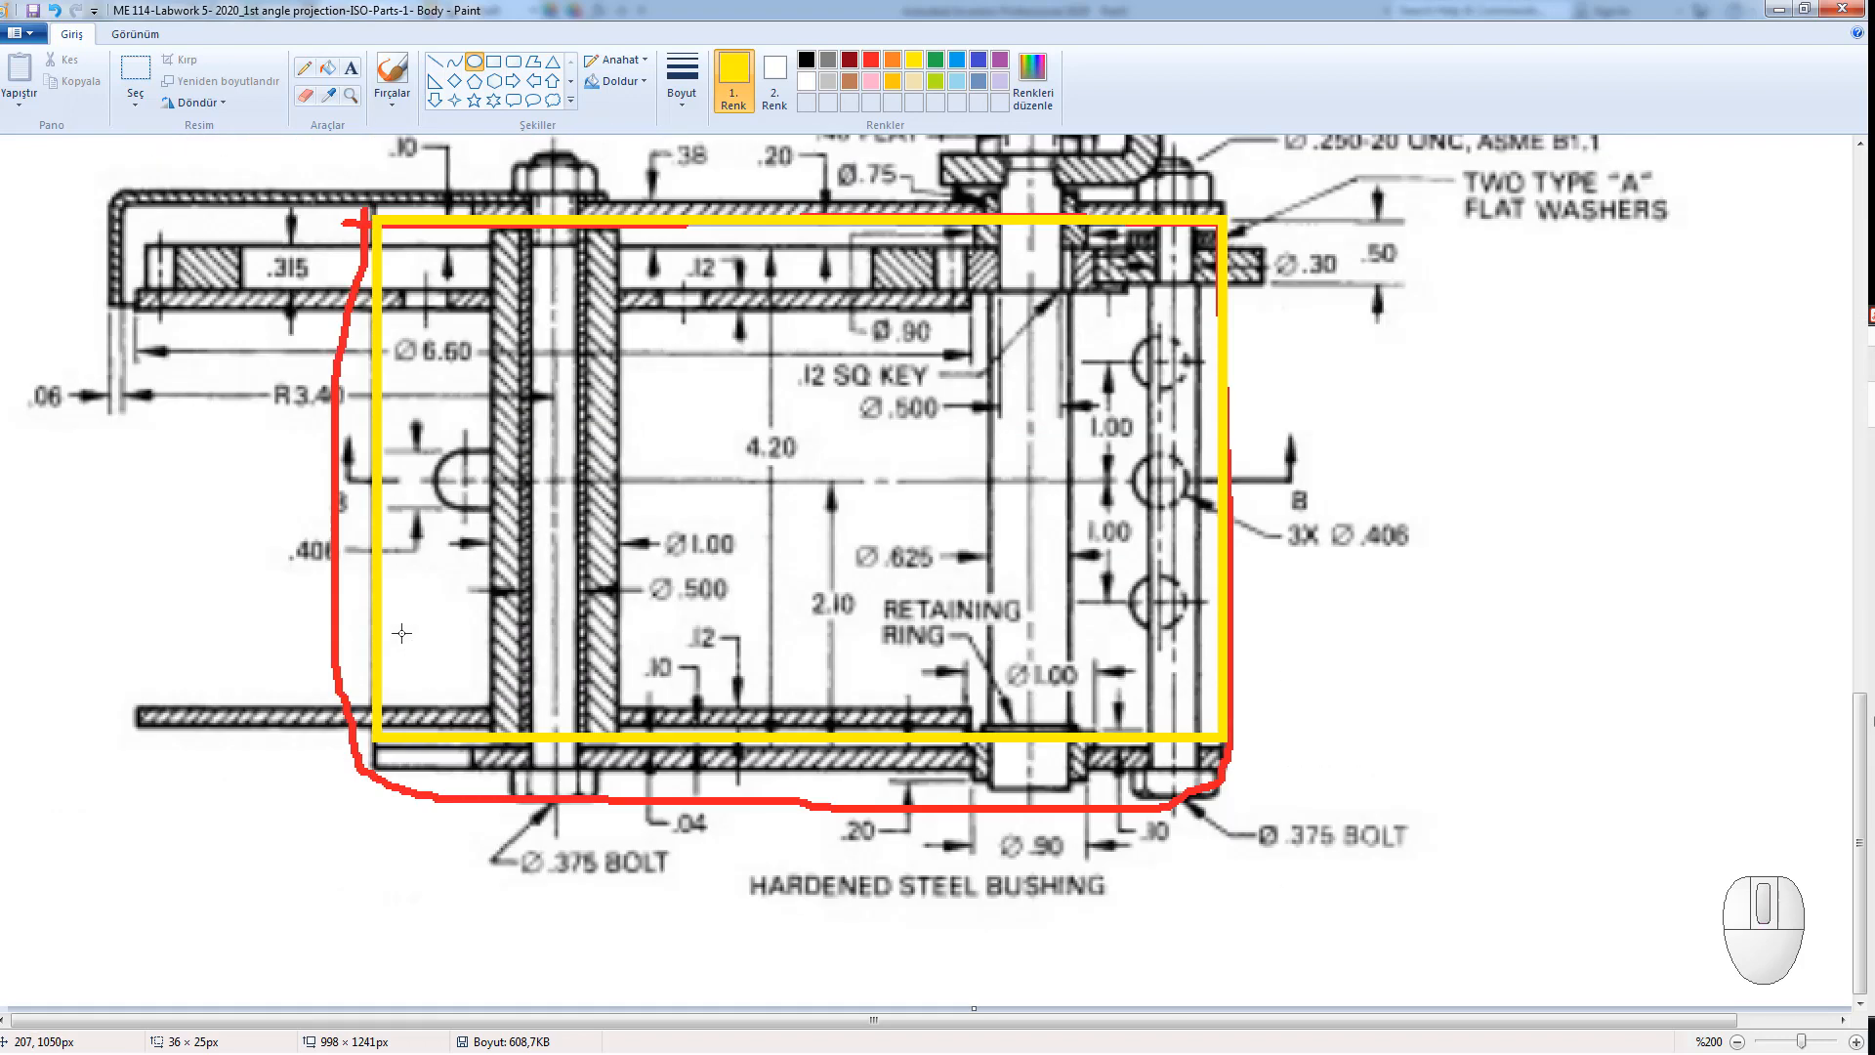
mouse_move(349, 469)
left_mouse_down()
mouse_move(419, 523)
mouse_move(381, 472)
left_mouse_up()
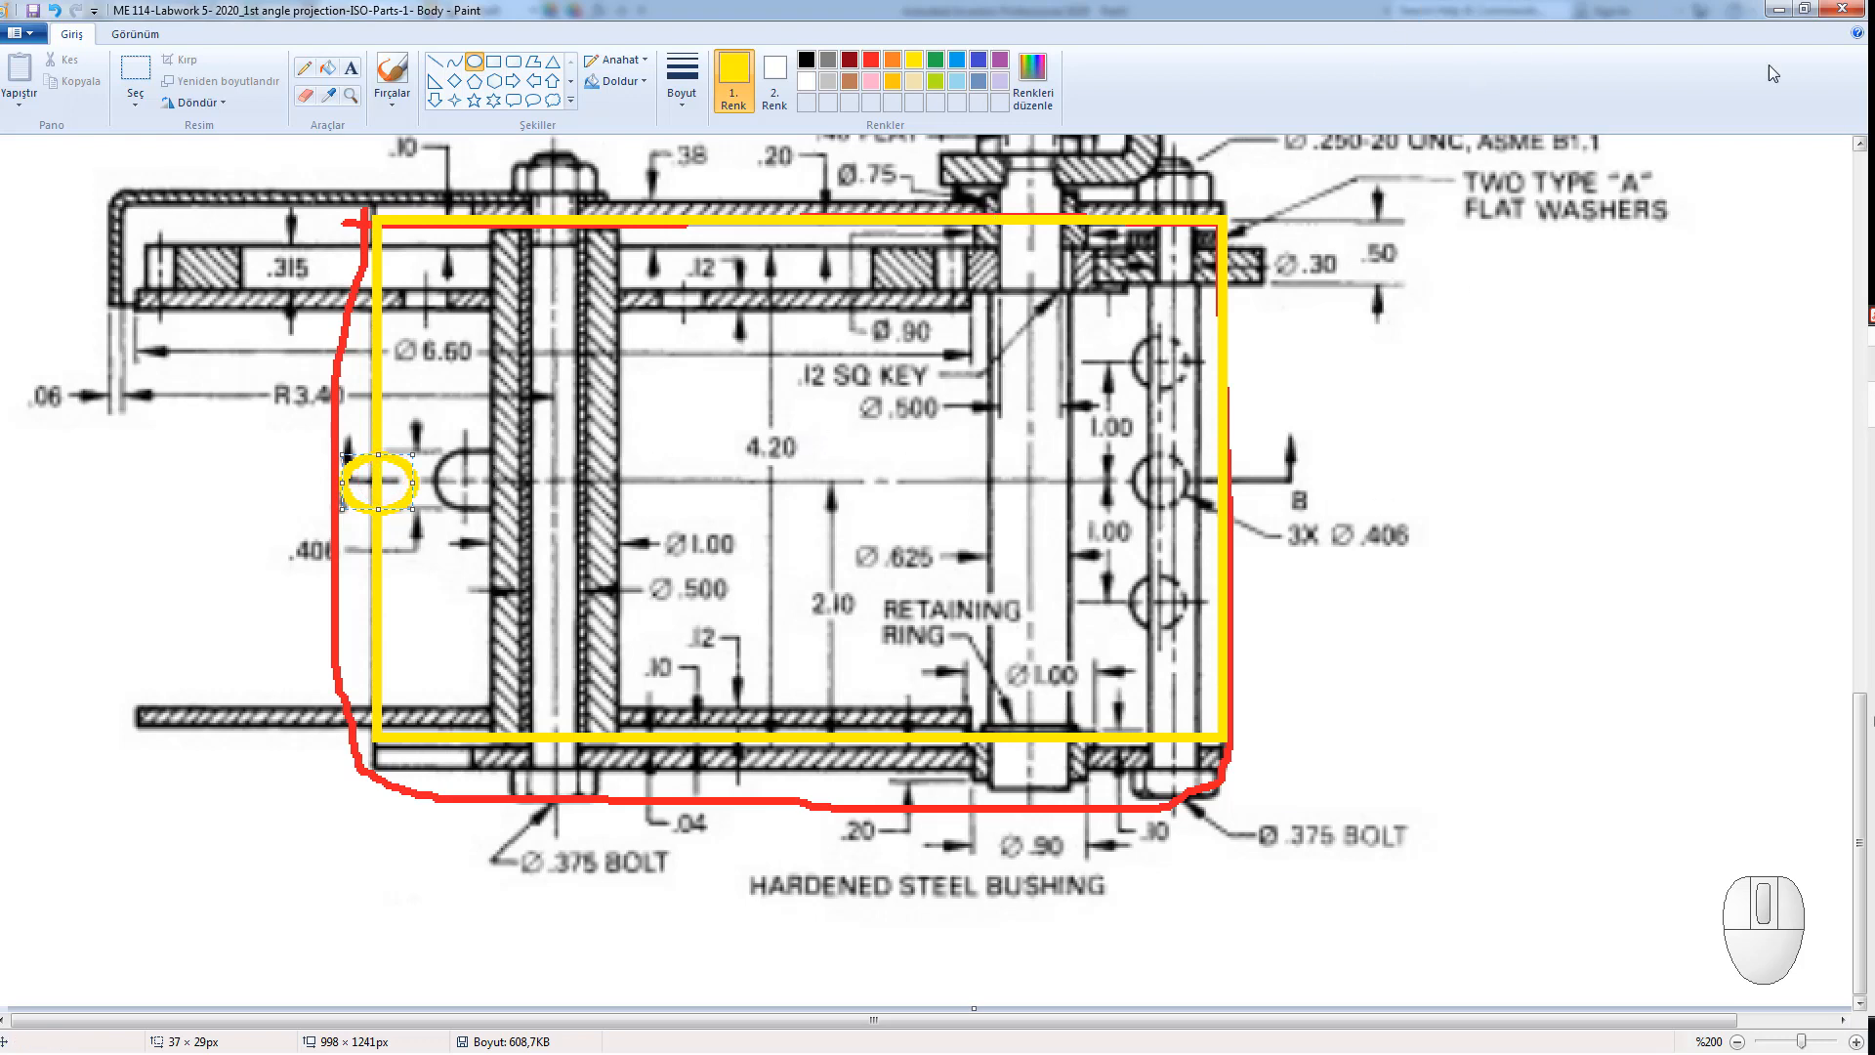
Switch to Inventor, open the Sheet Metal Defaults and stop using the thickness from the rule.
left_click(1779, 9)
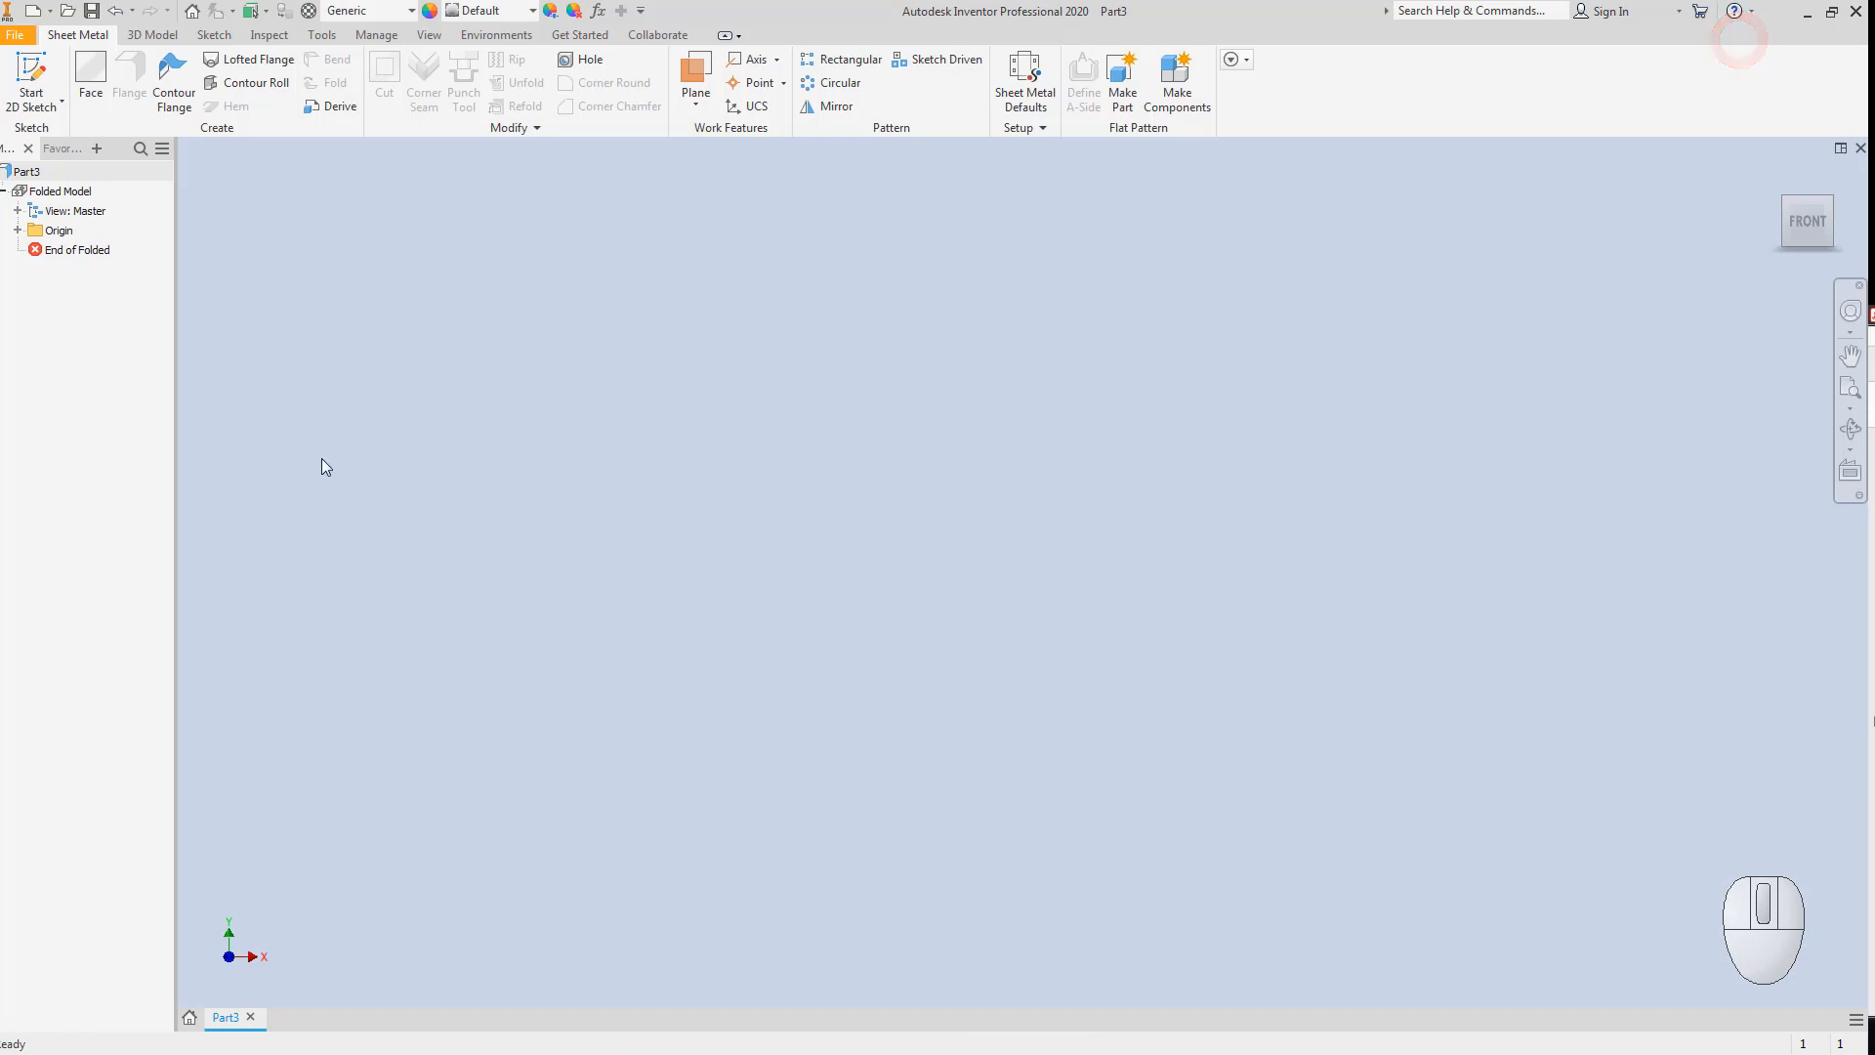
left_click(1028, 81)
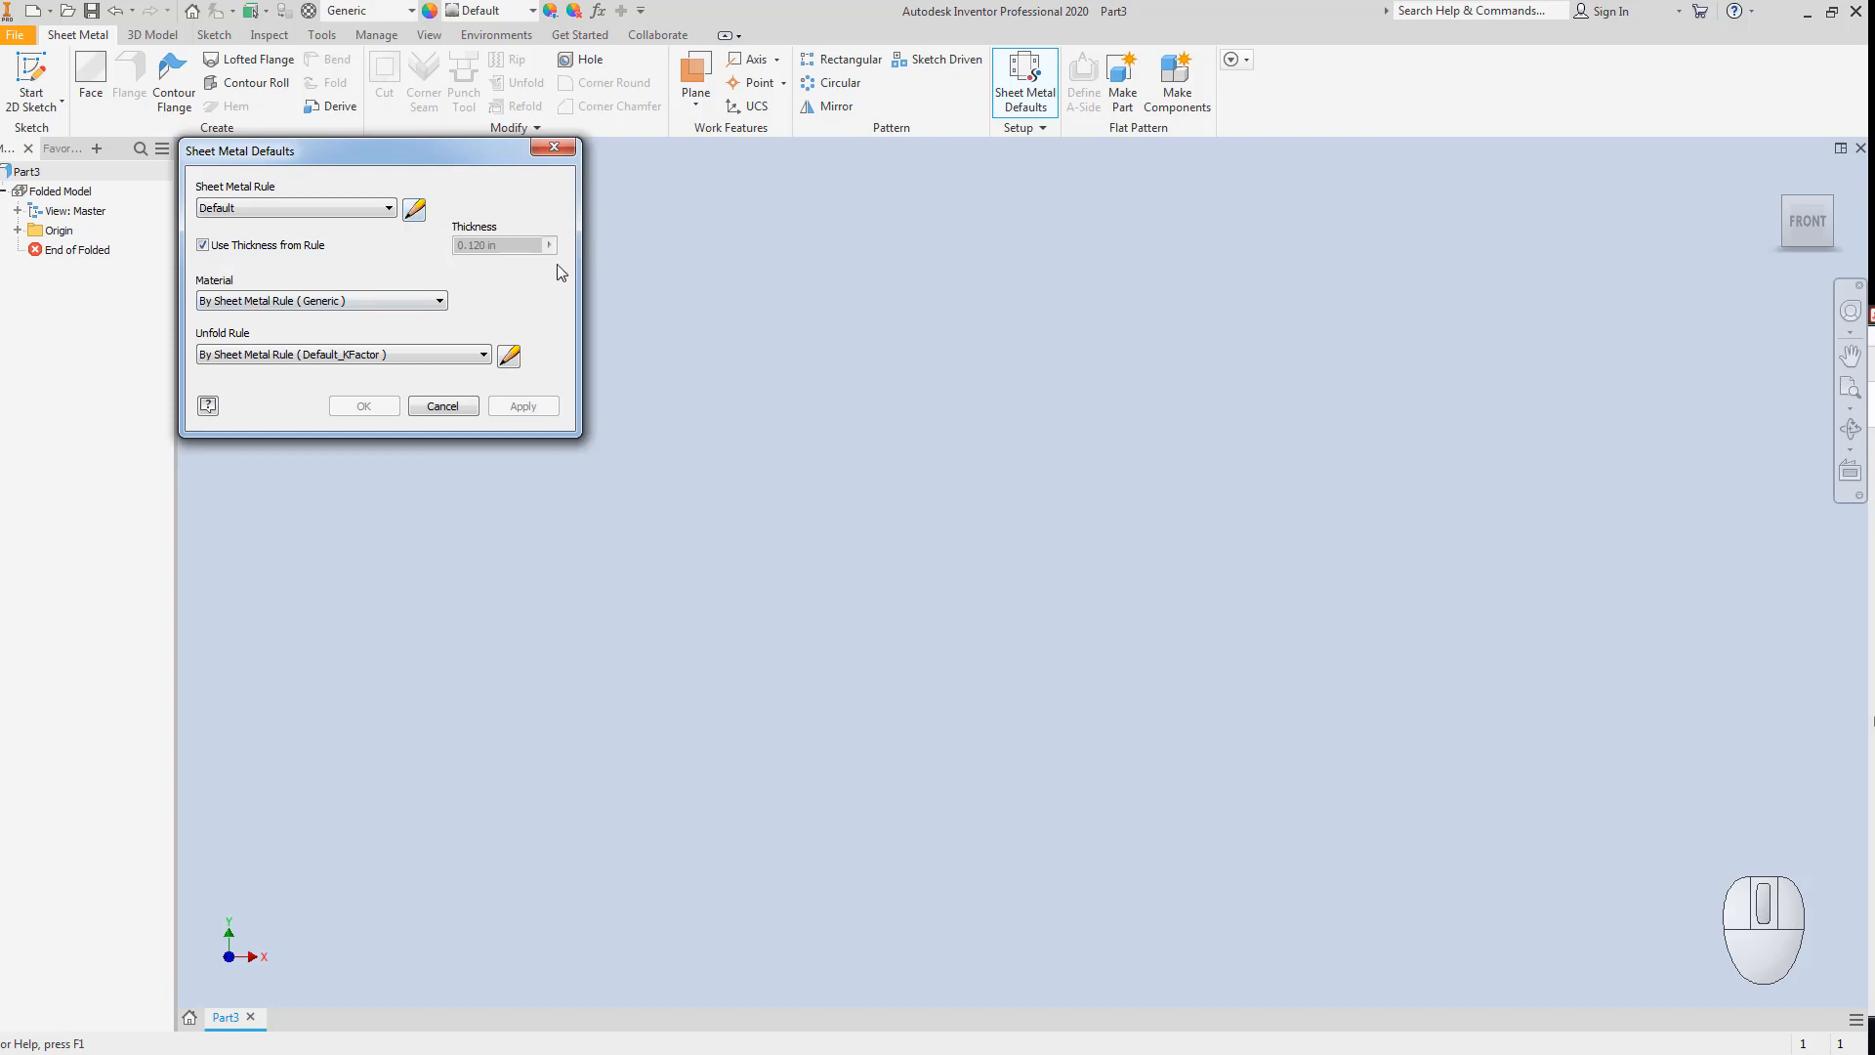
left_click(202, 245)
left_click(471, 245)
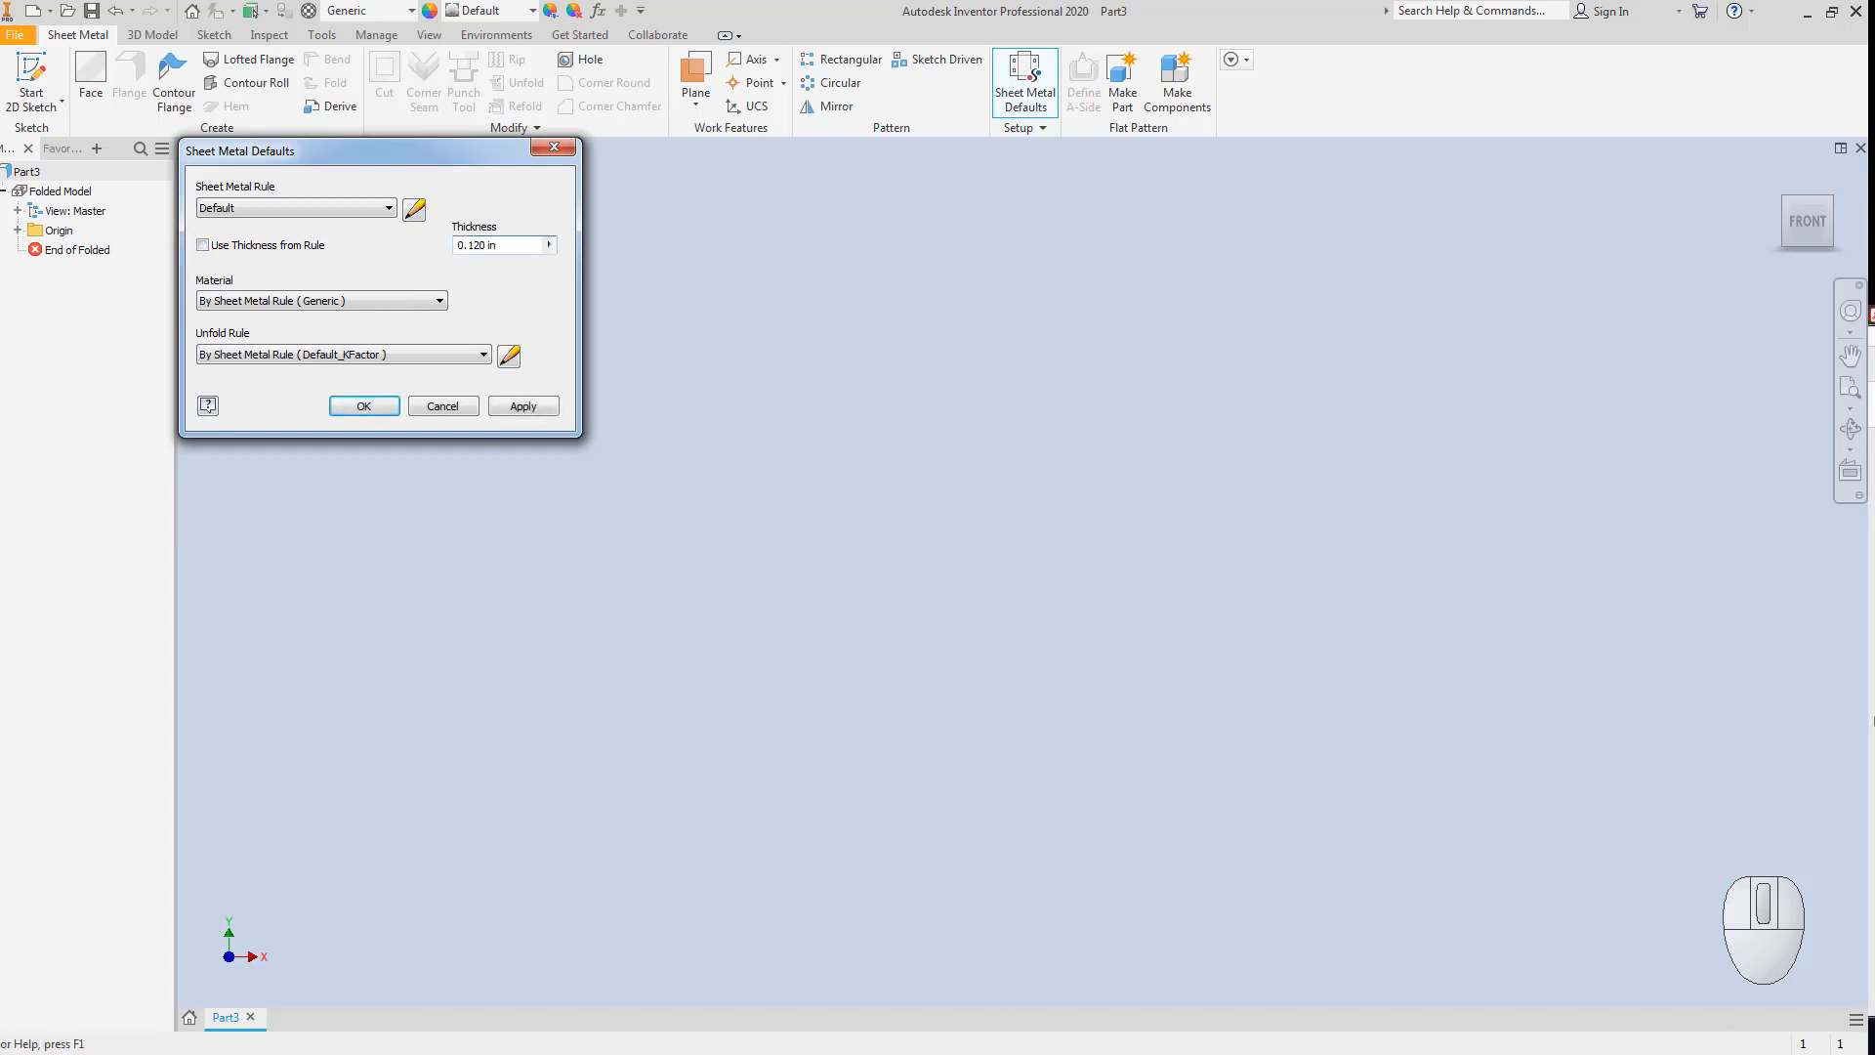
Switch to Paint and circle the .188 thickness in the partial side view of the frame with a yellow ellipse about 75 × 89 px.
left_click(1726, 1054)
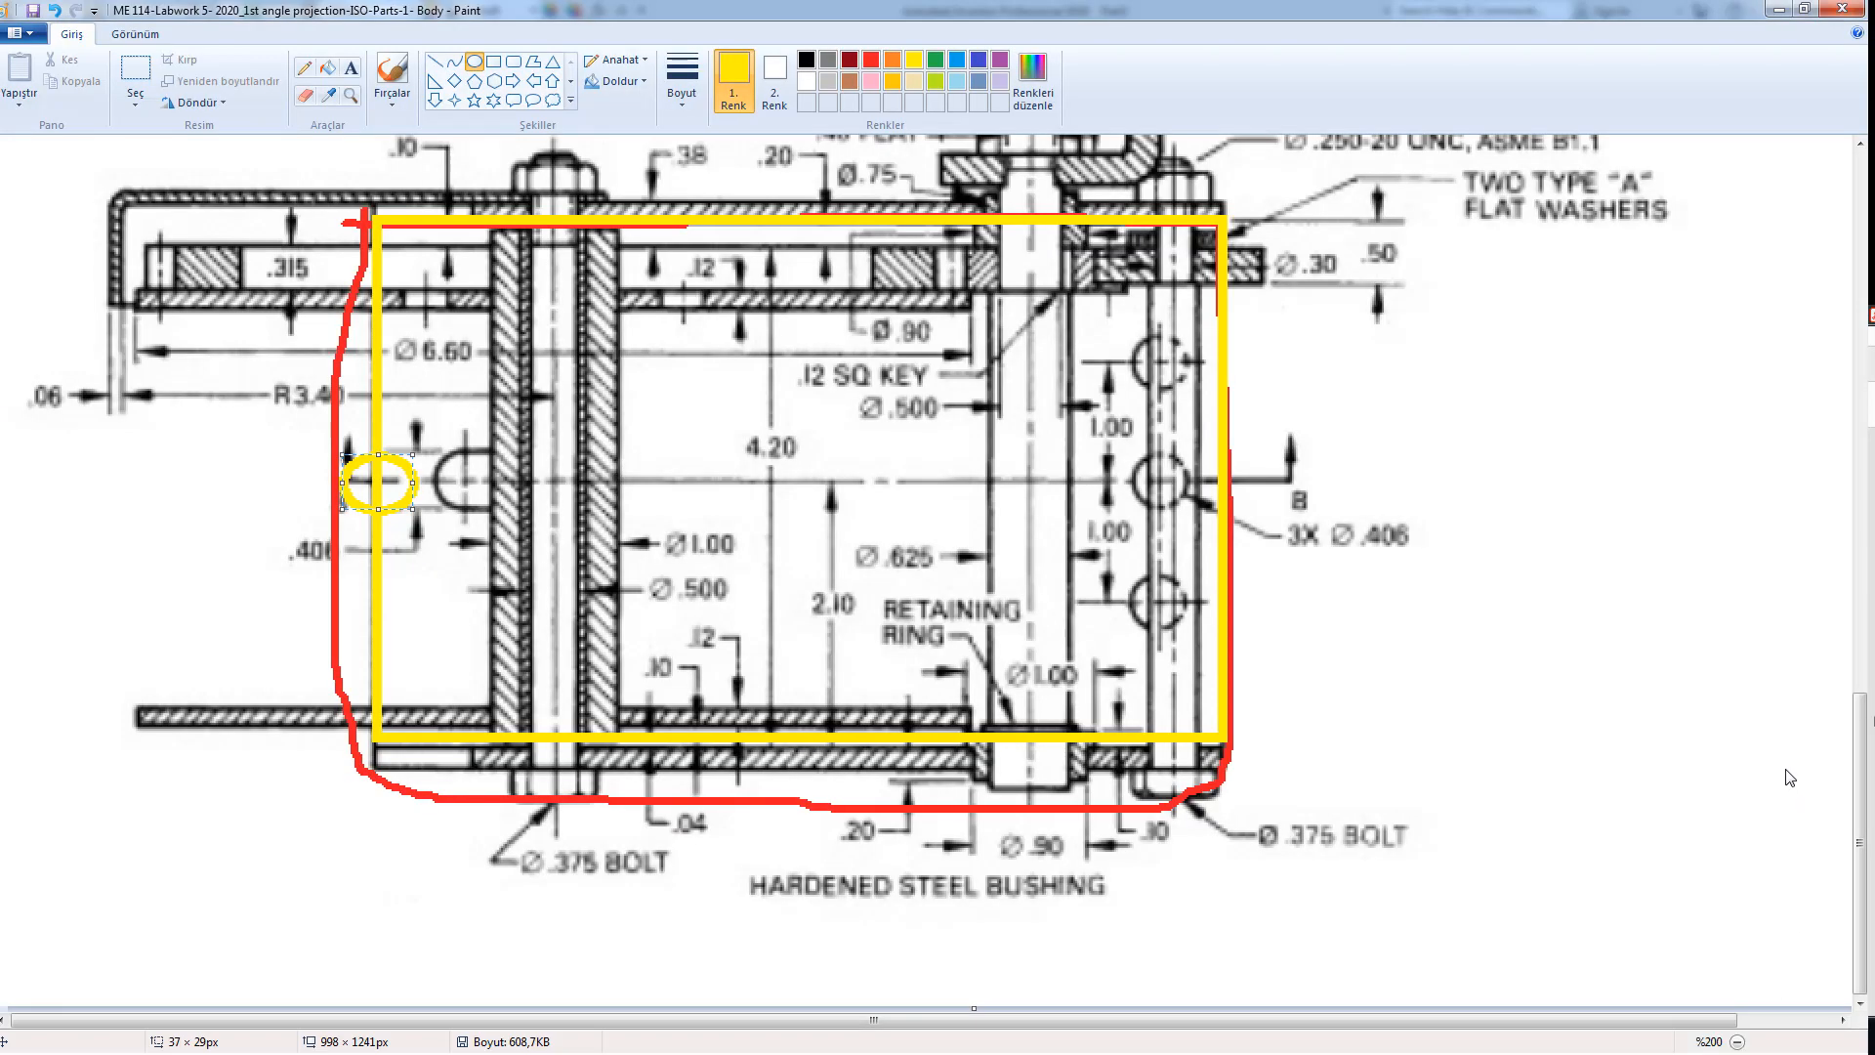
scroll(1282, 503, "up", 1, "ctrl")
scroll(1281, 503, "up", 5)
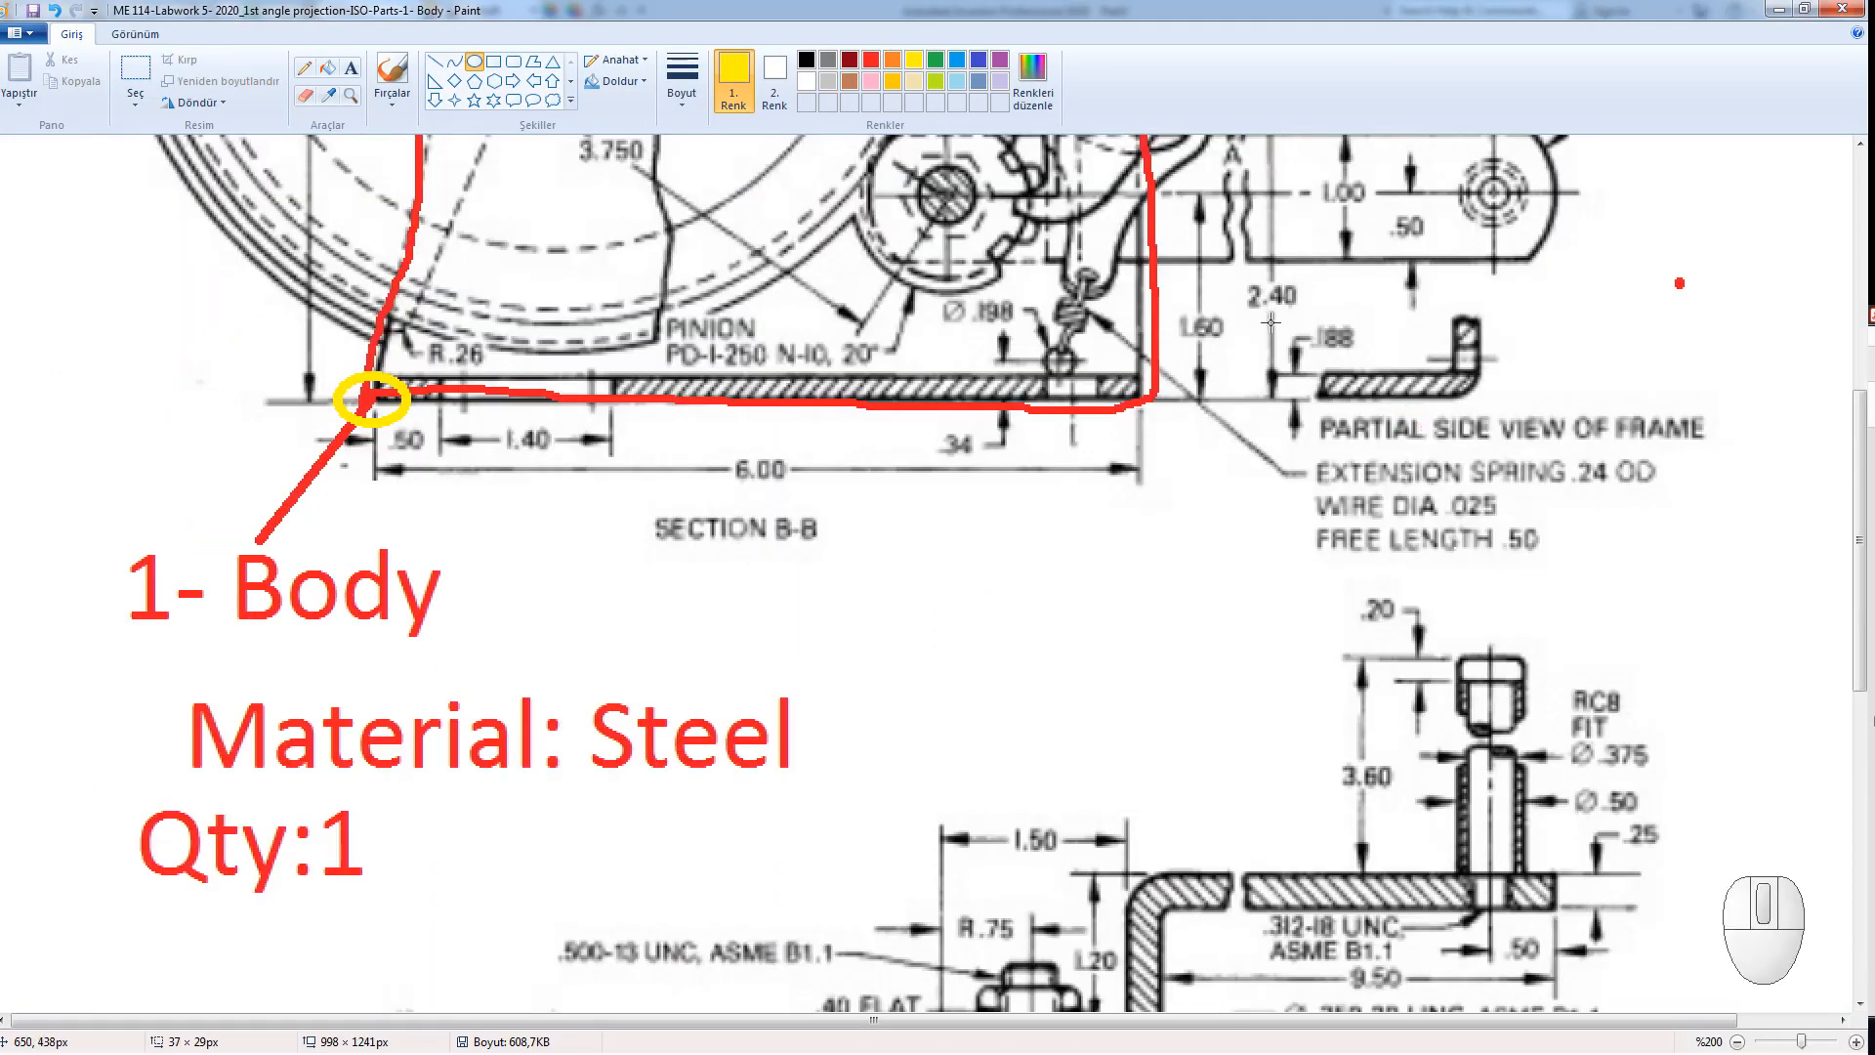
left_click_drag(1267, 311, 1412, 483)
left_click_drag(1344, 400, 1329, 389)
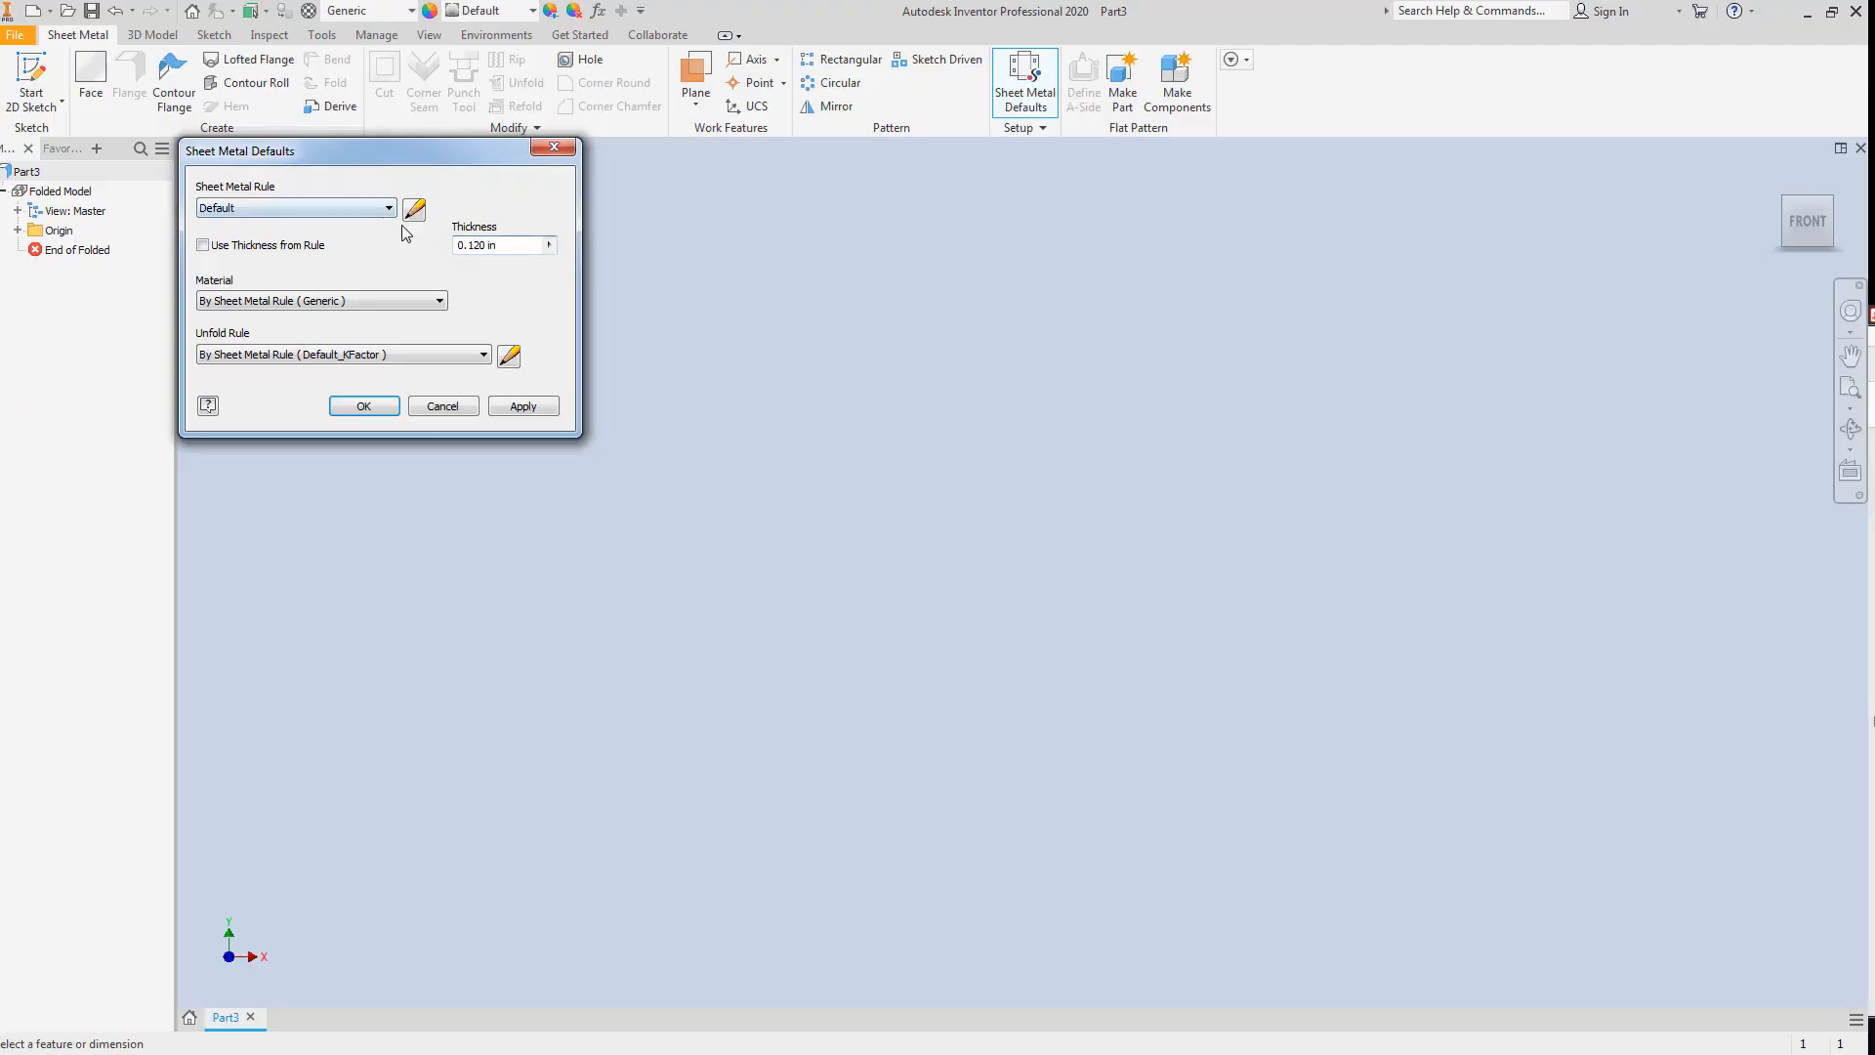
Back in Inventor, set the sheet metal thickness to 0.188 in and accept the defaults.
left_click(475, 245)
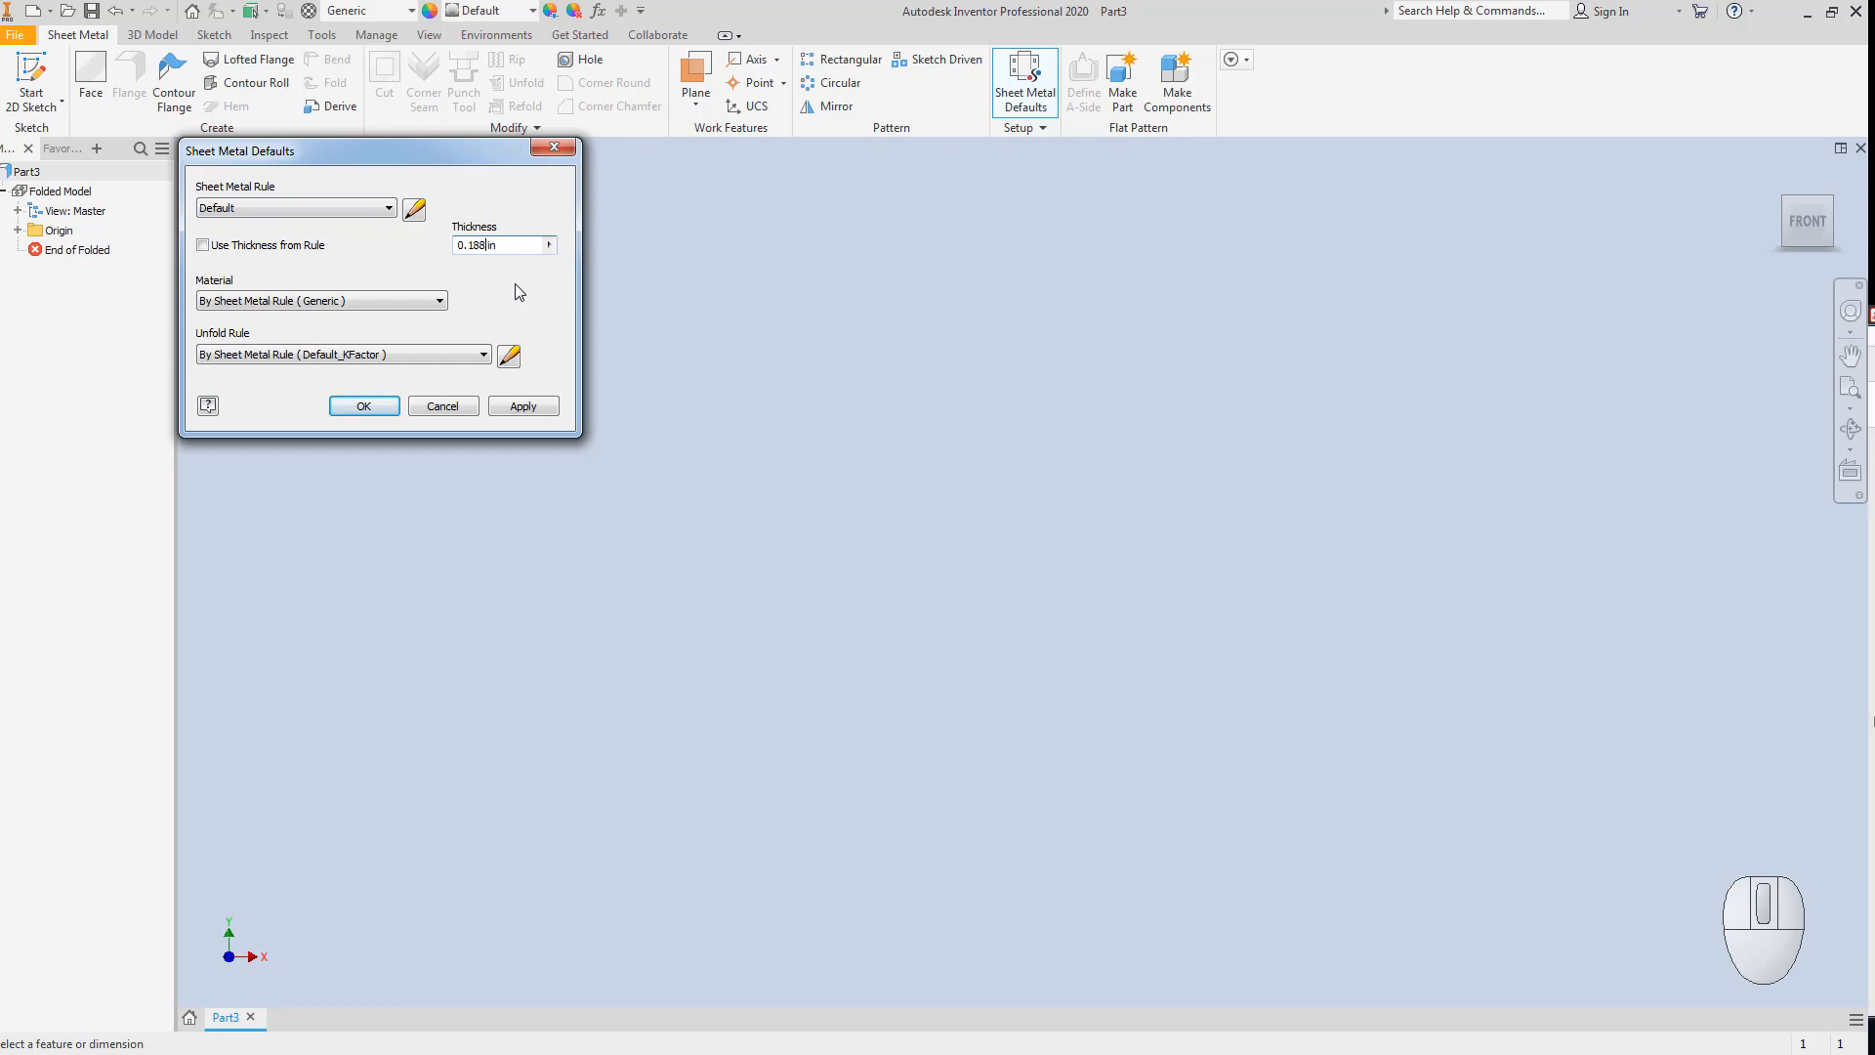
key("Return")
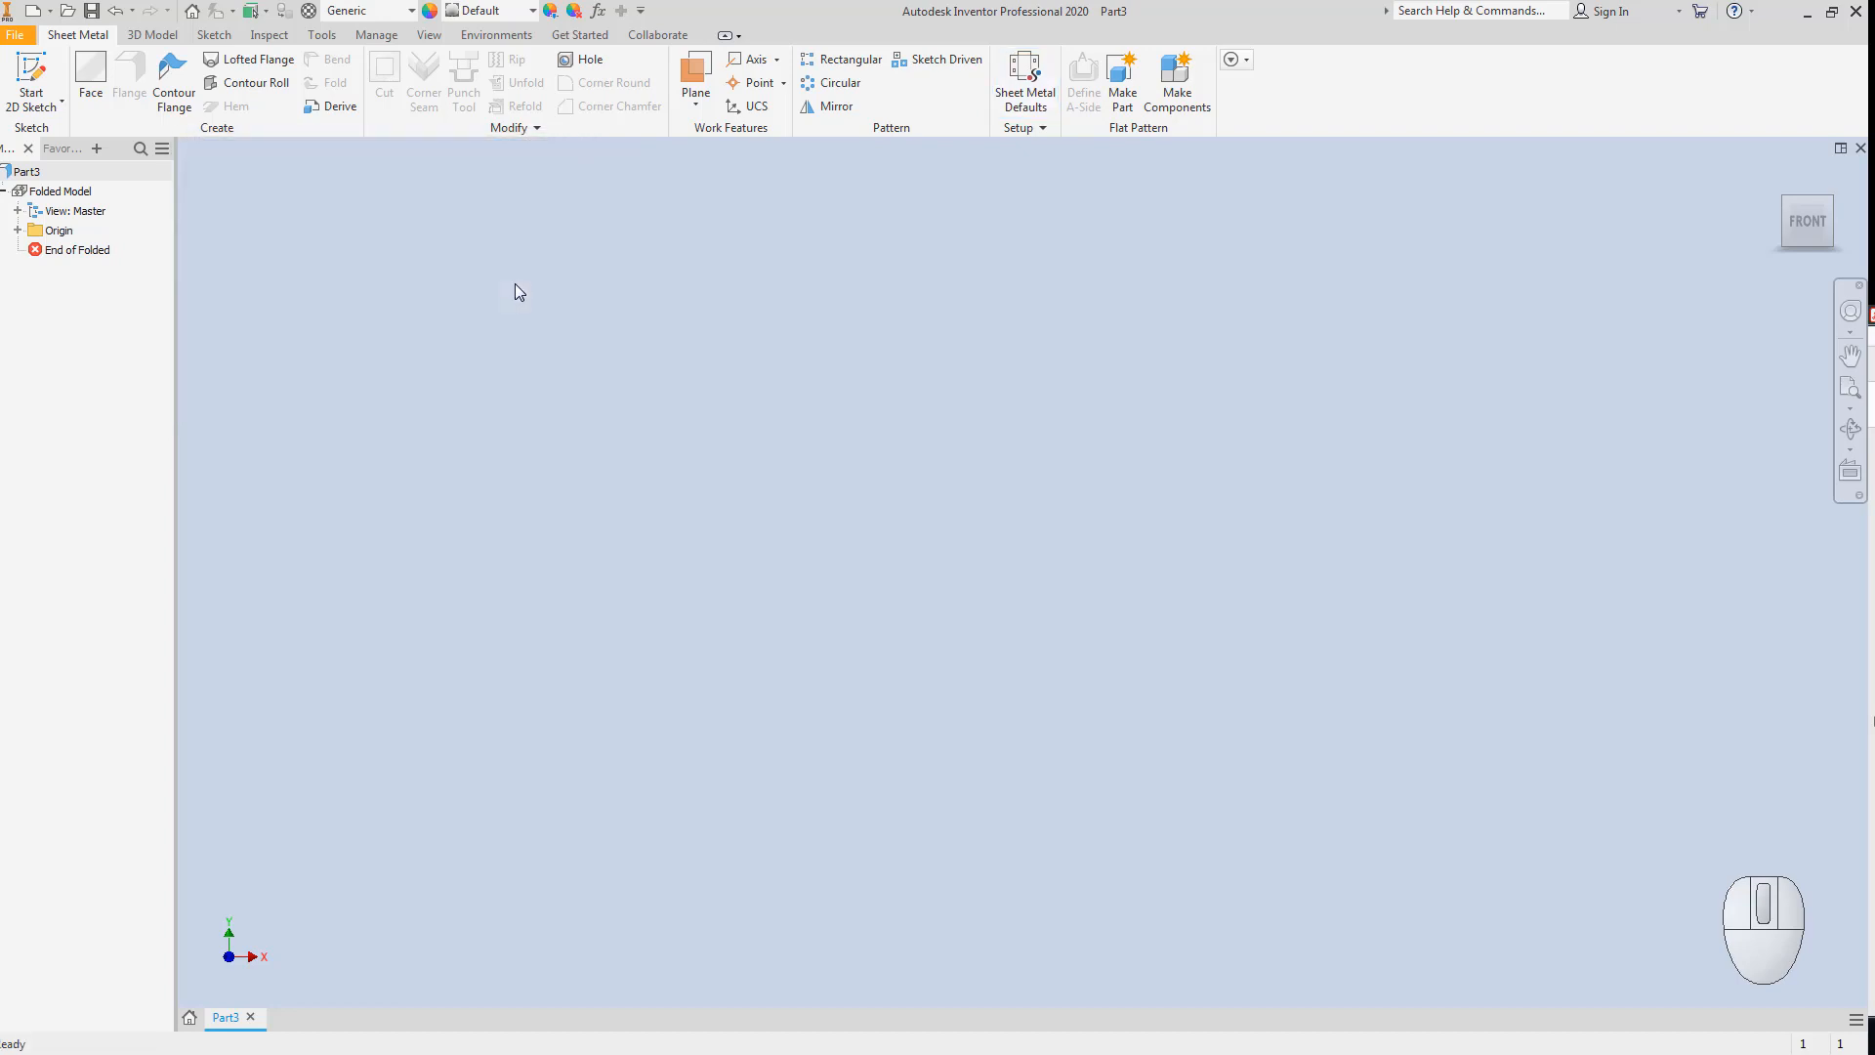
Make the origin's XY plane visible and start a 2D sketch on it.
left_click(17, 231)
left_click(73, 291)
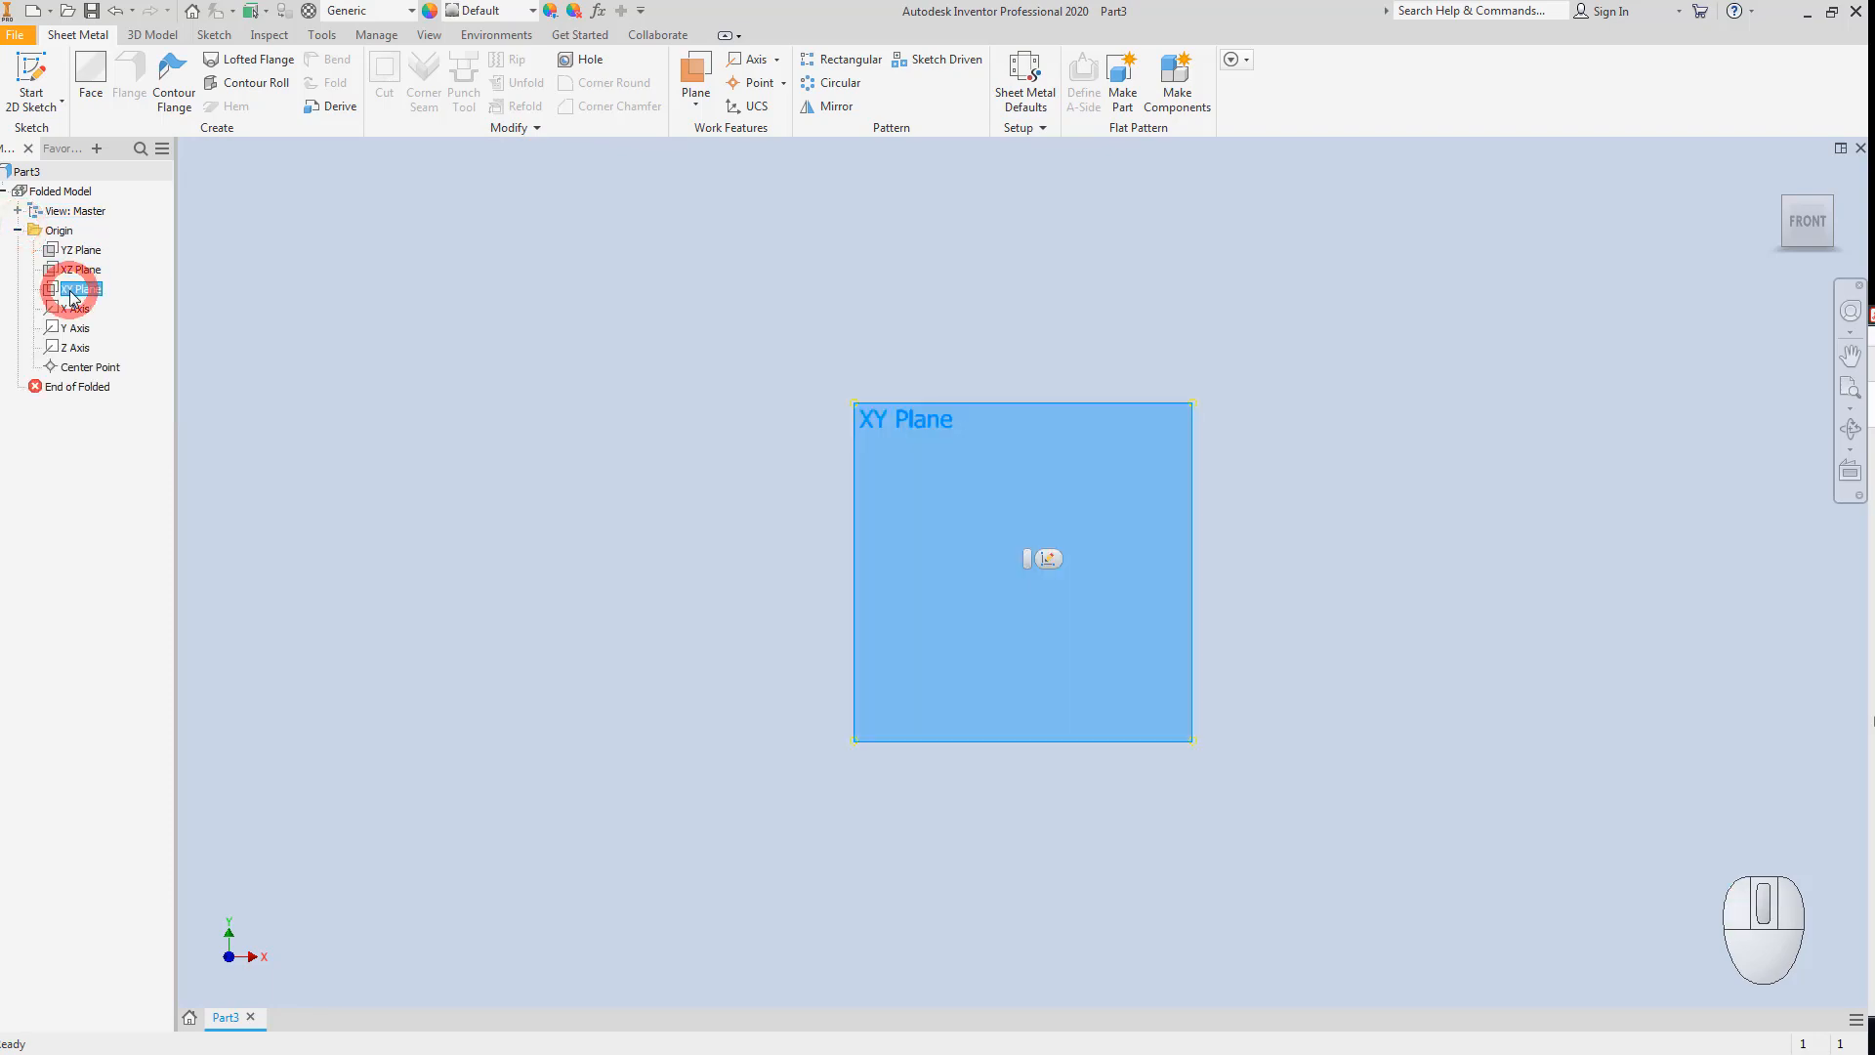
right_click(74, 292)
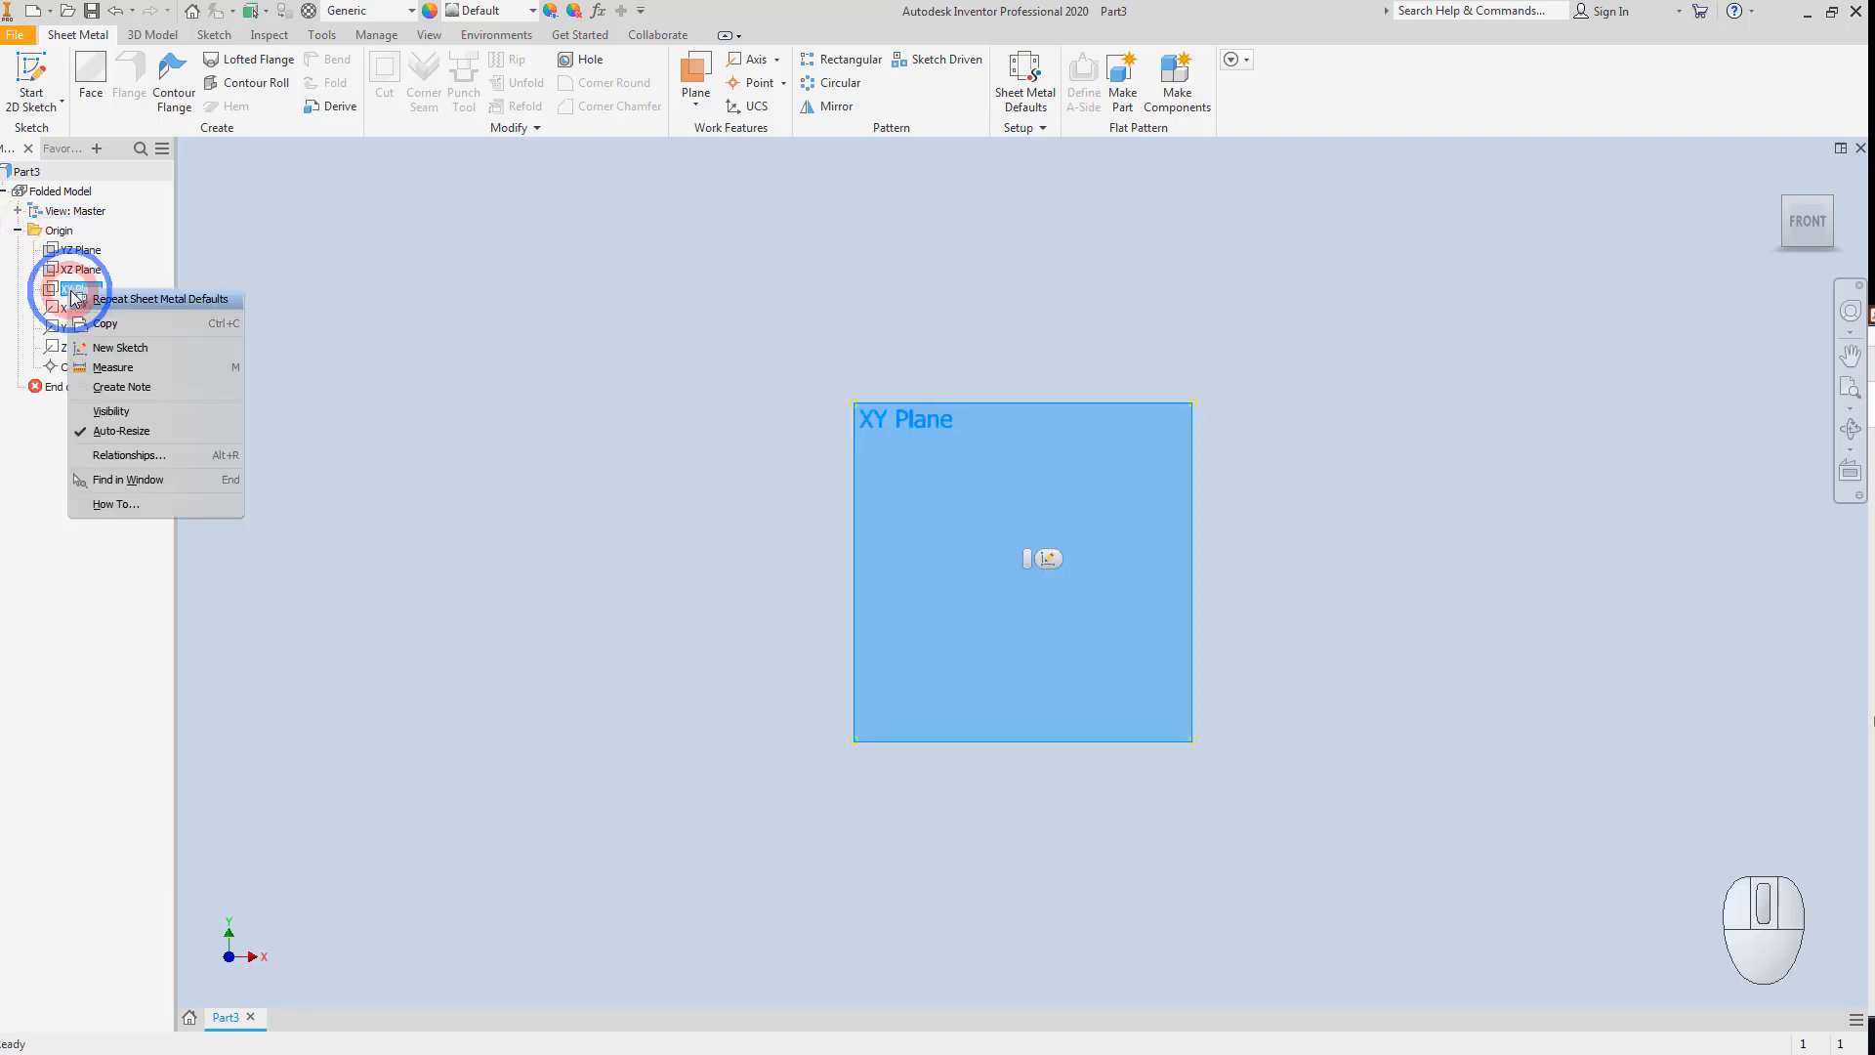
left_click(135, 414)
left_click(31, 70)
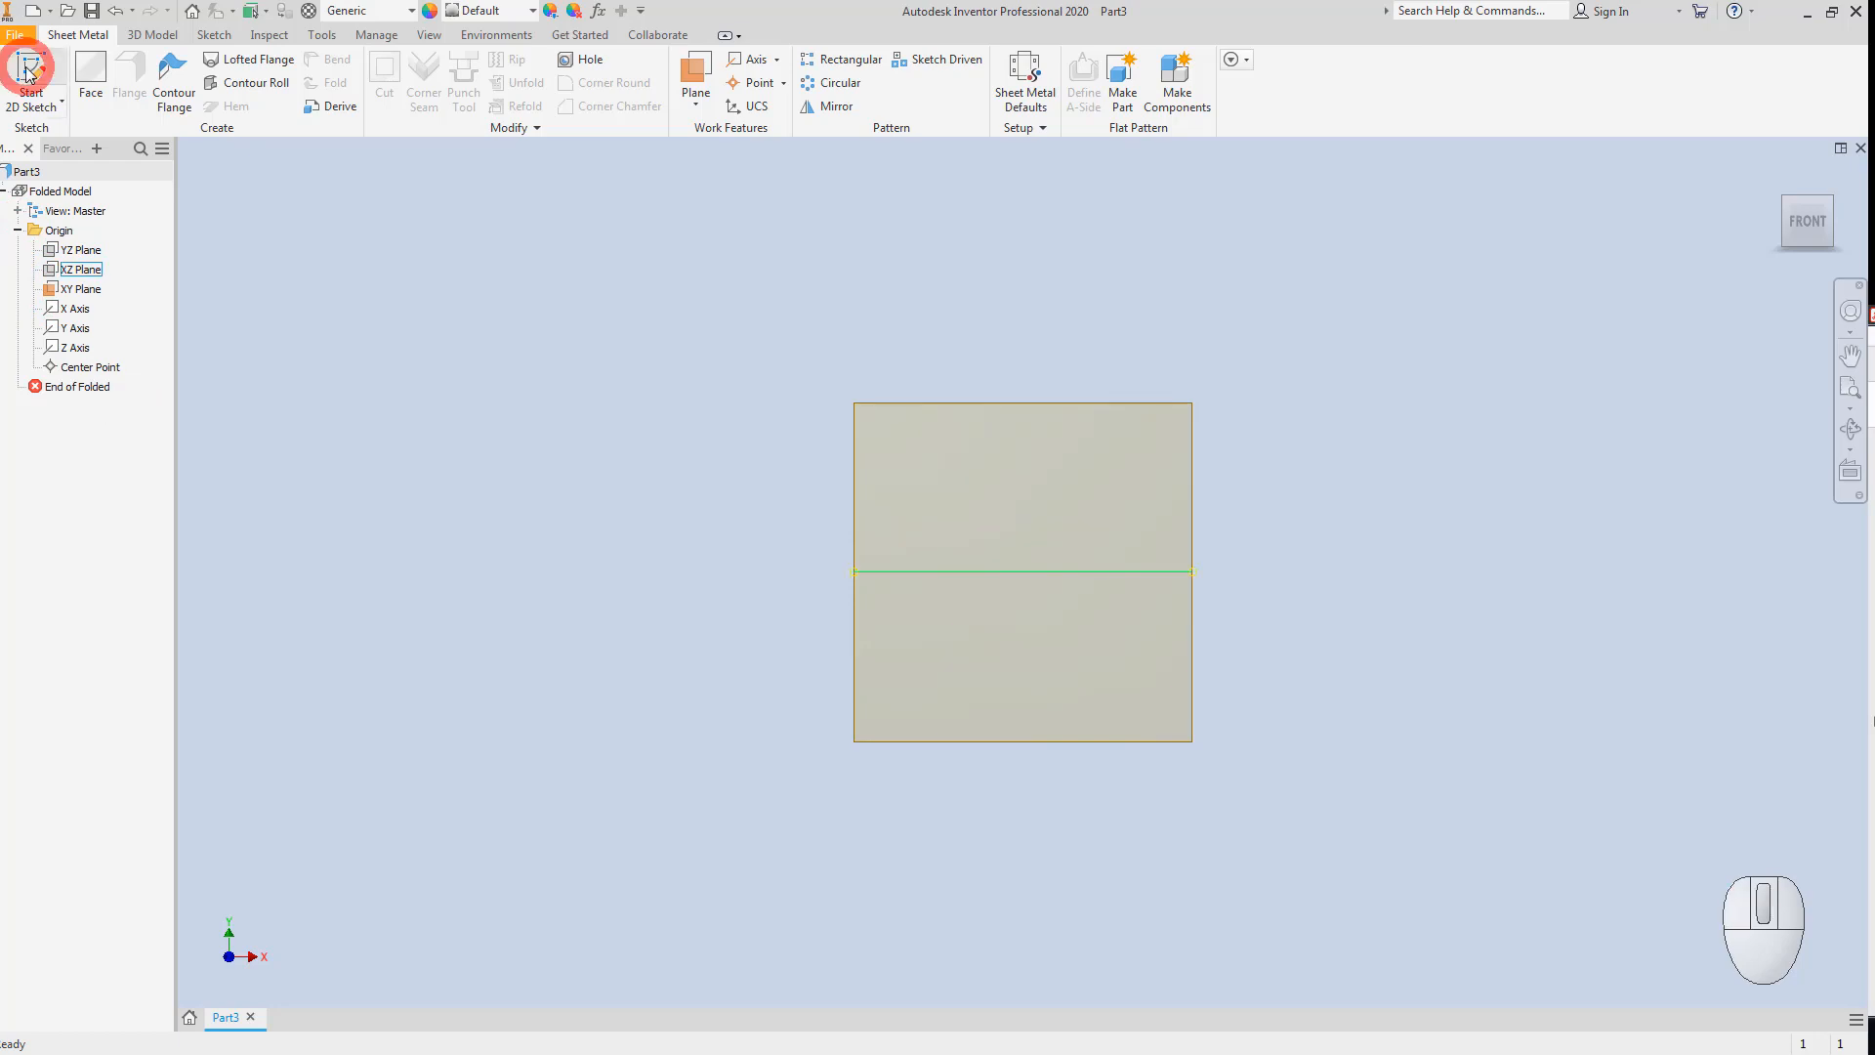
left_click(916, 414)
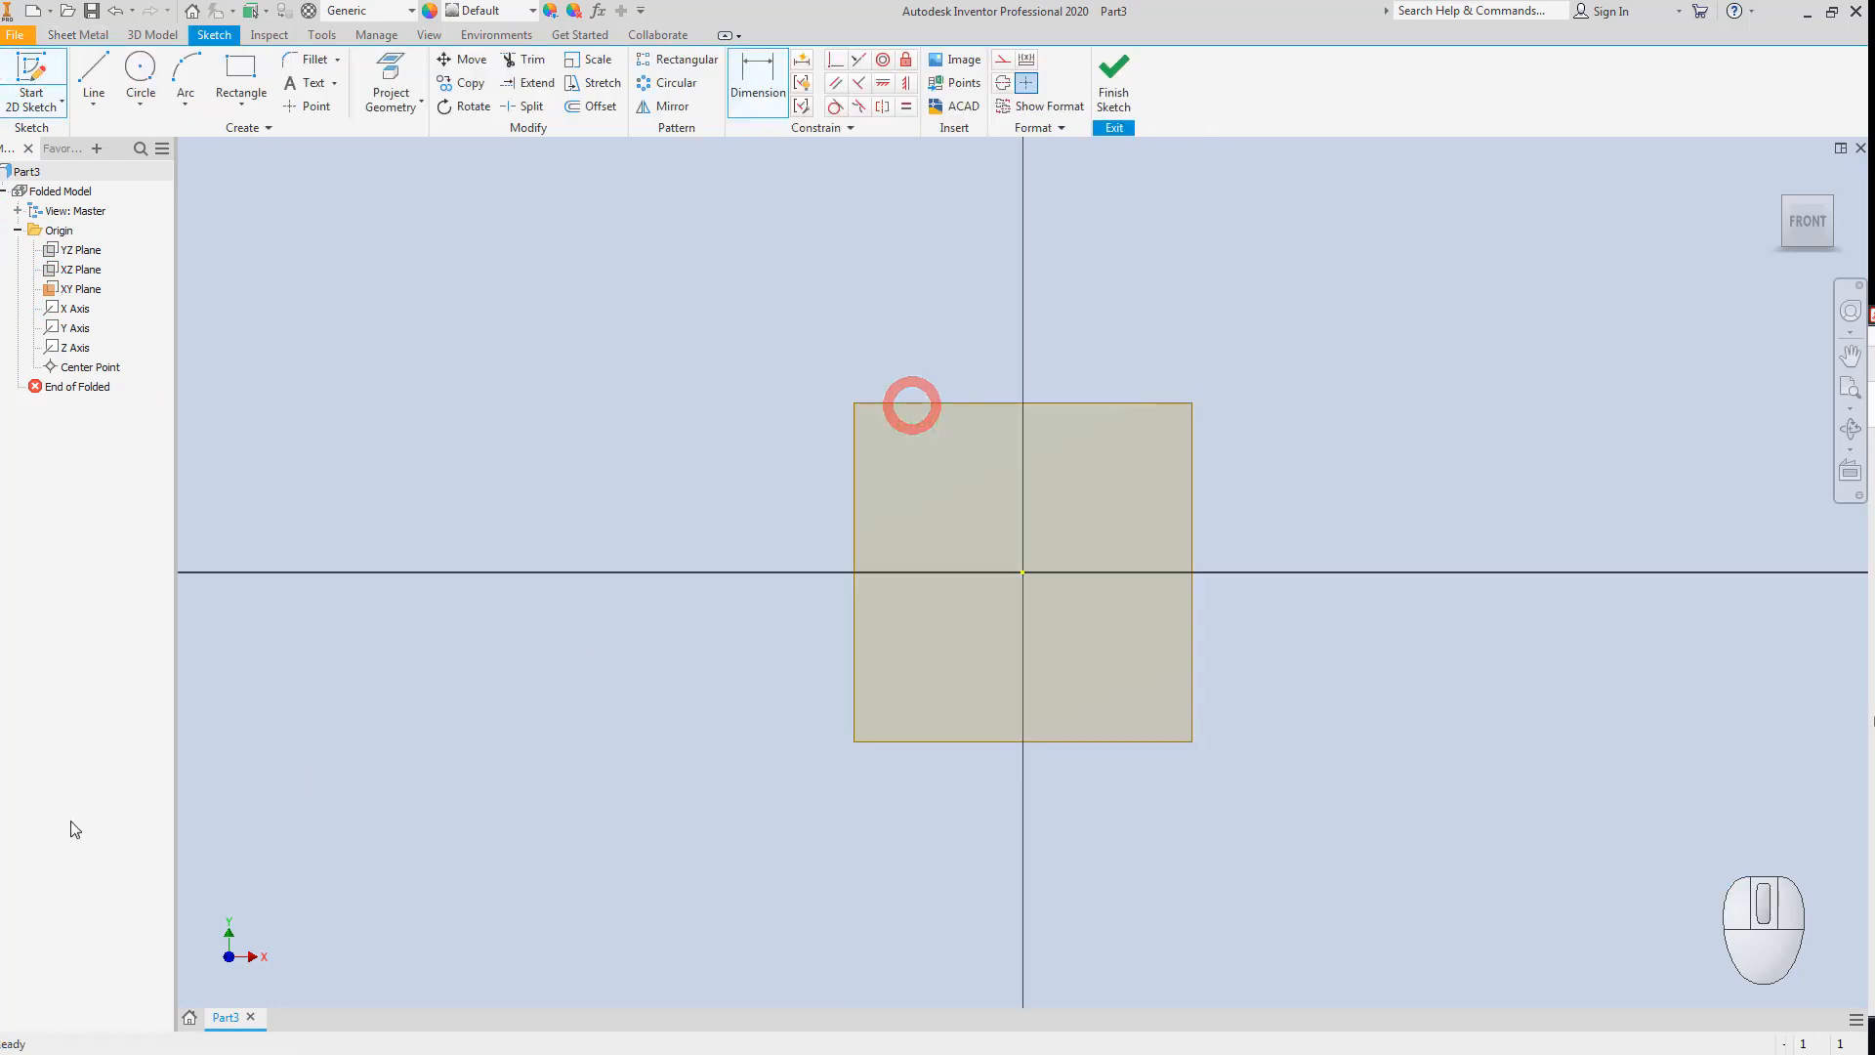
Sketch a two-point rectangle about 0.89 in high just beside the origin, spanning the horizontal axis.
left_click(248, 73)
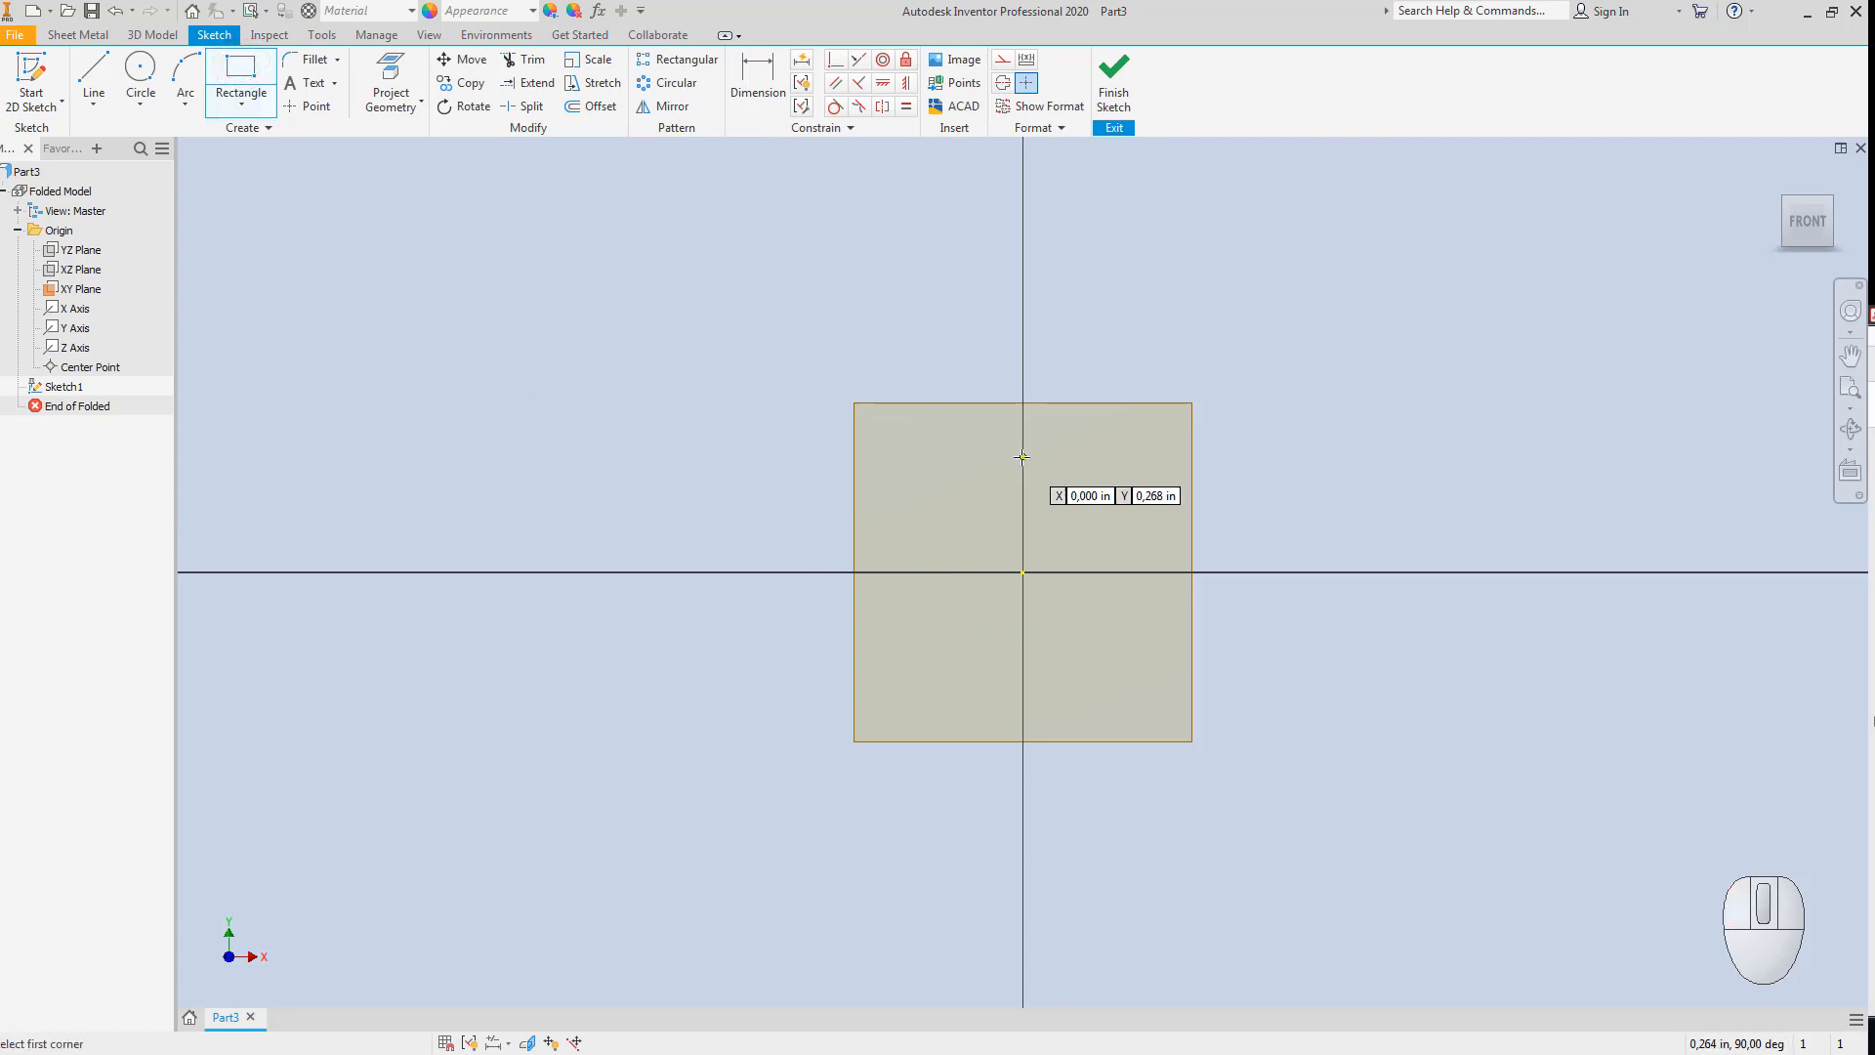
left_click(1062, 414)
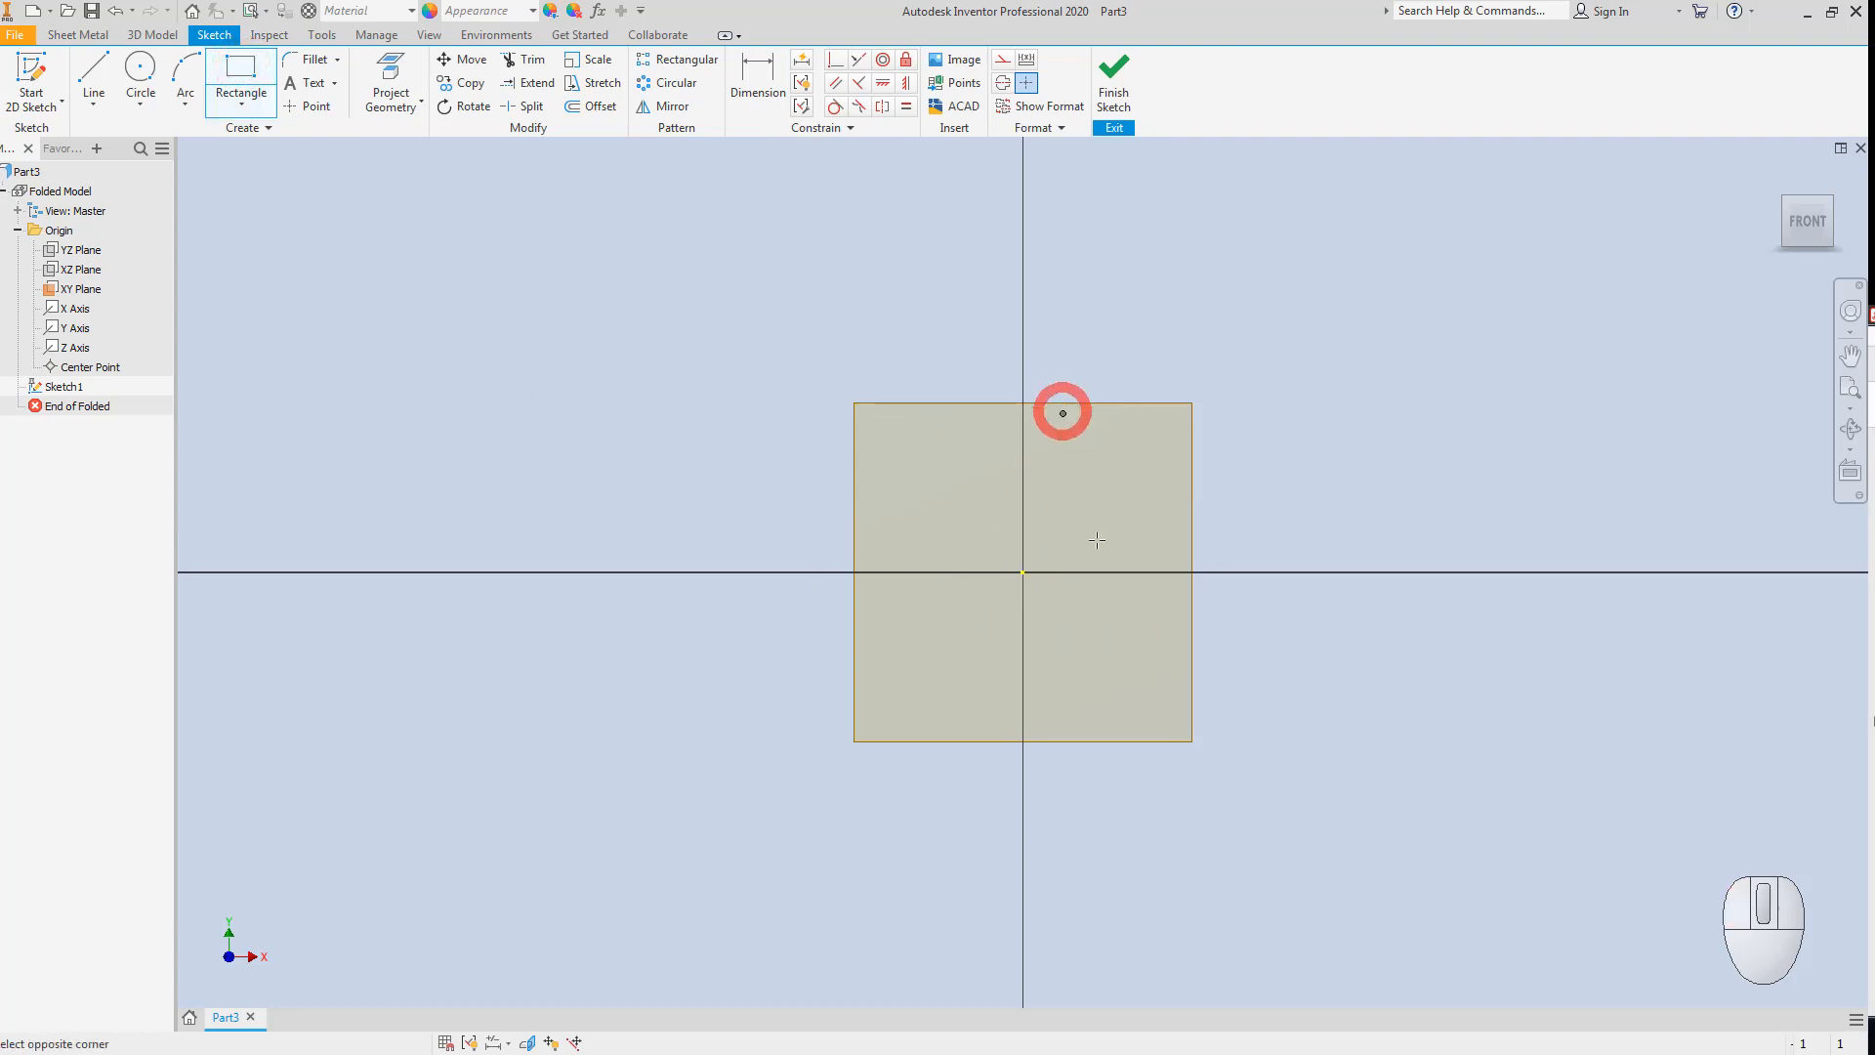
left_click(1575, 786)
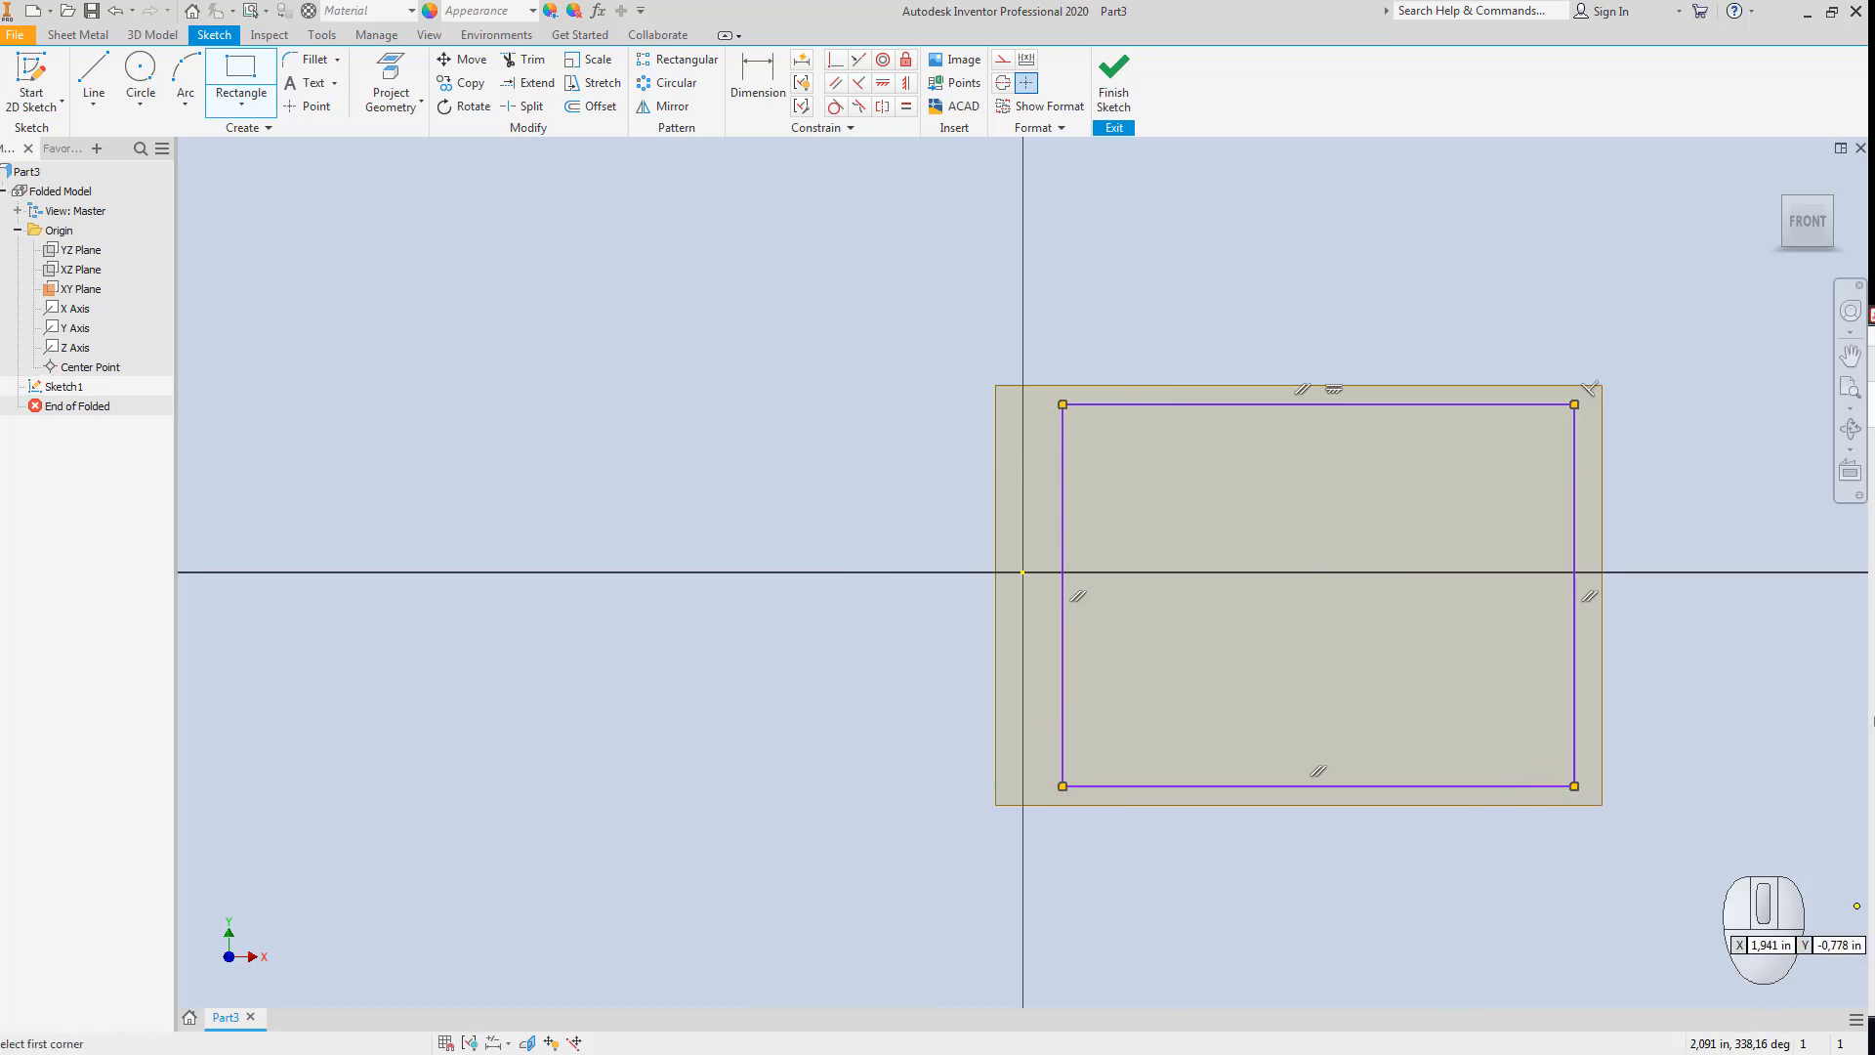
Switch to Paint and try framing the body's full plan outline in the lower view with a yellow rectangle about 441 × 282 px.
key("alt+Tab")
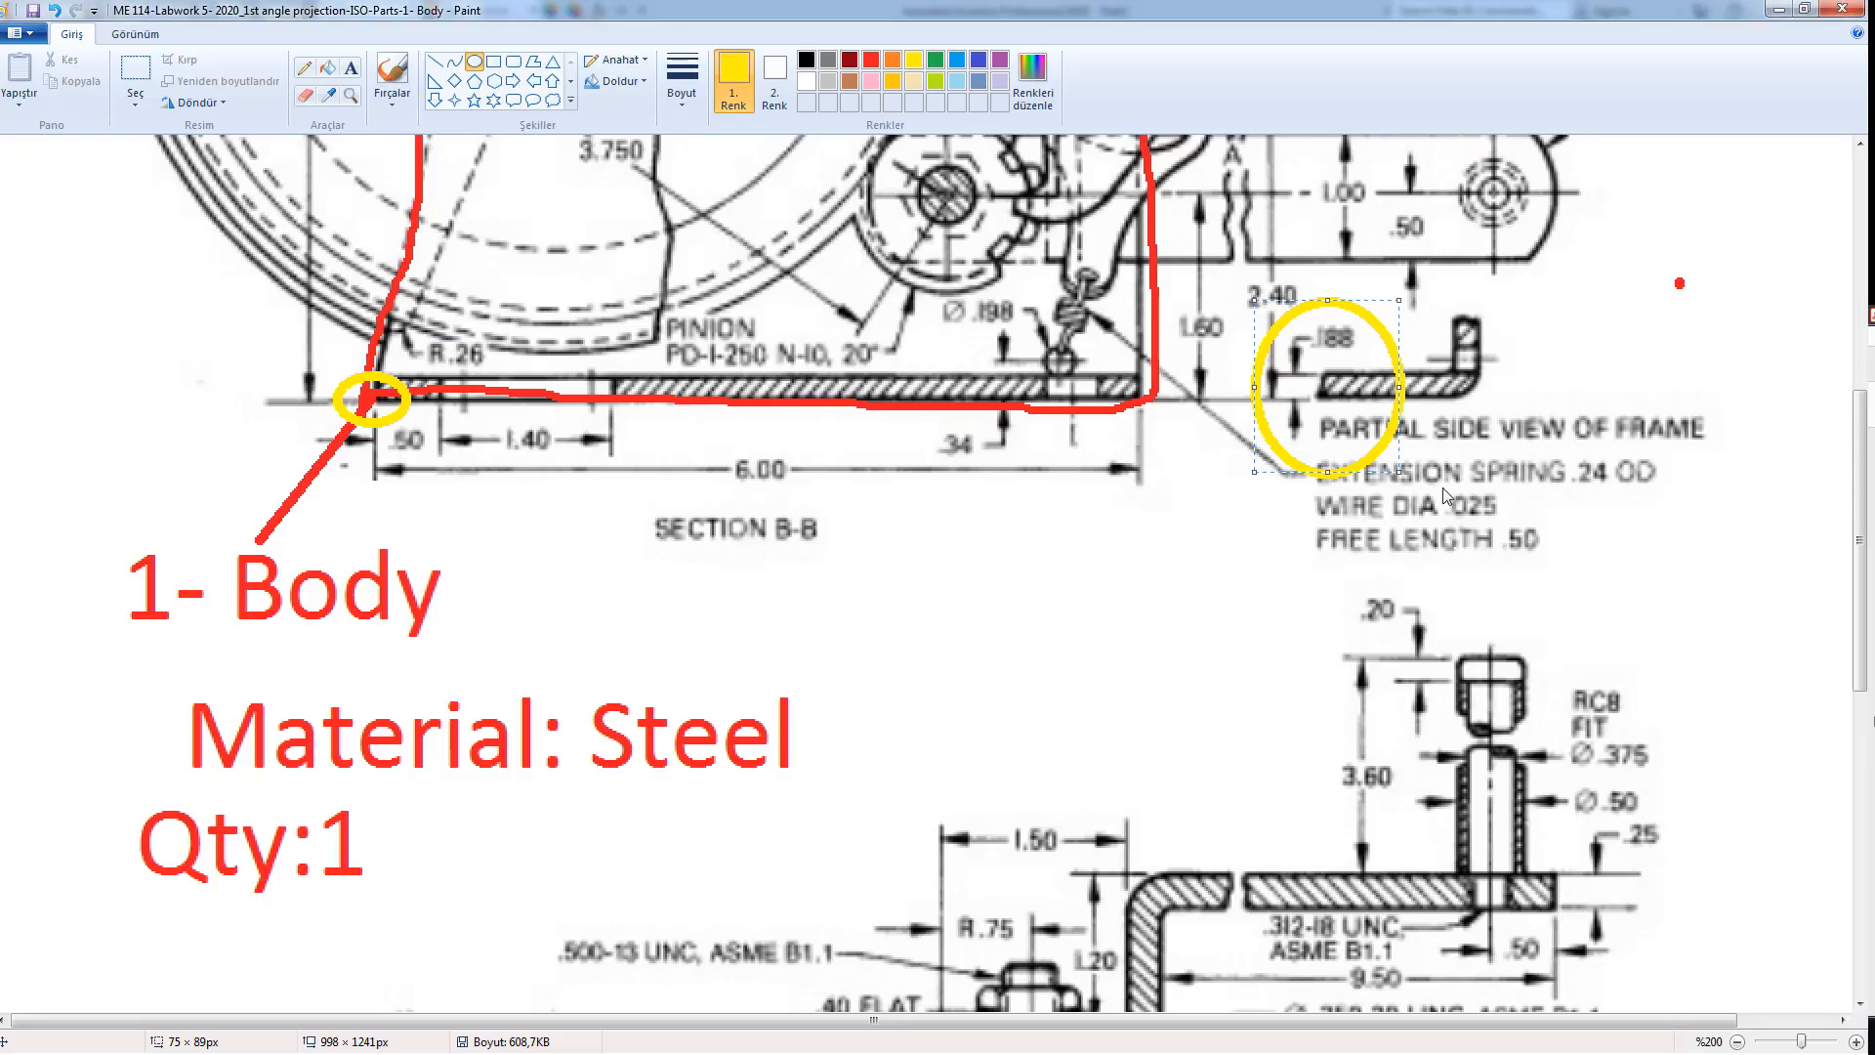
scroll(1205, 610, "down", 10)
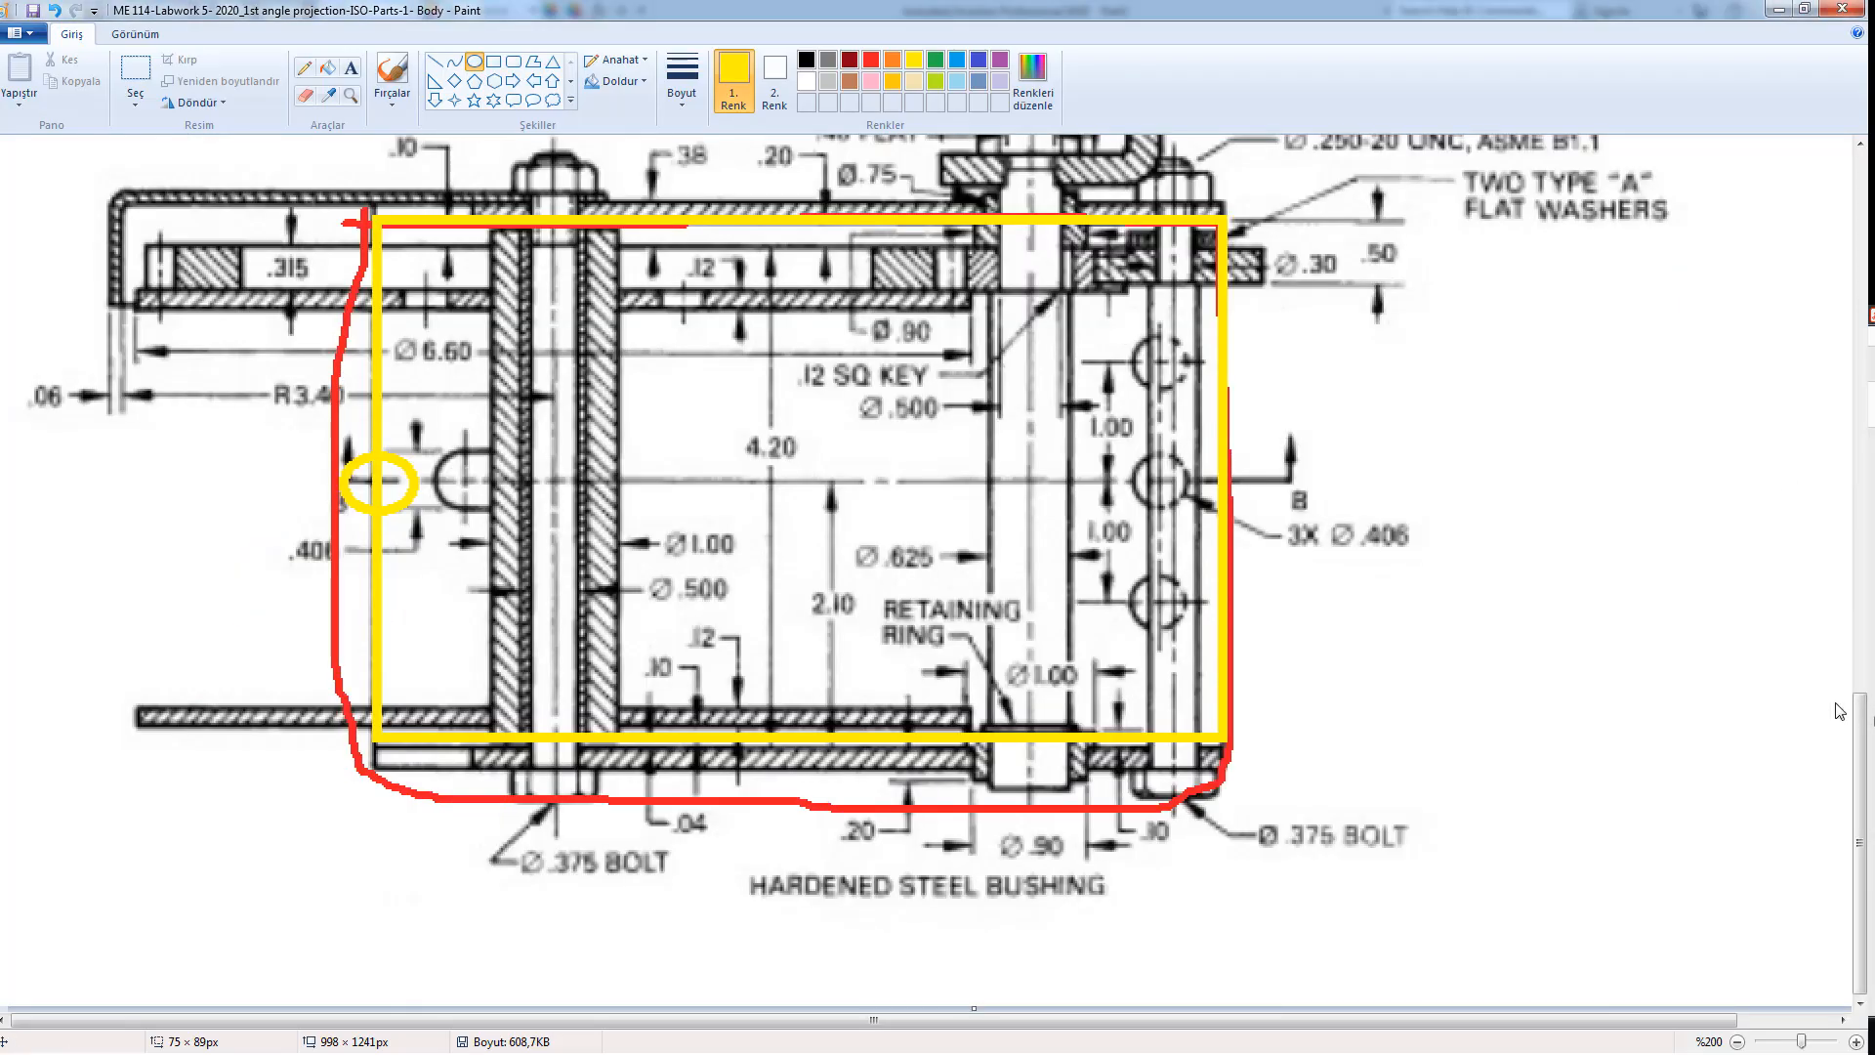
mouse_move(374, 203)
left_mouse_down()
mouse_move(647, 518)
mouse_move(1020, 647)
mouse_move(903, 593)
left_mouse_up()
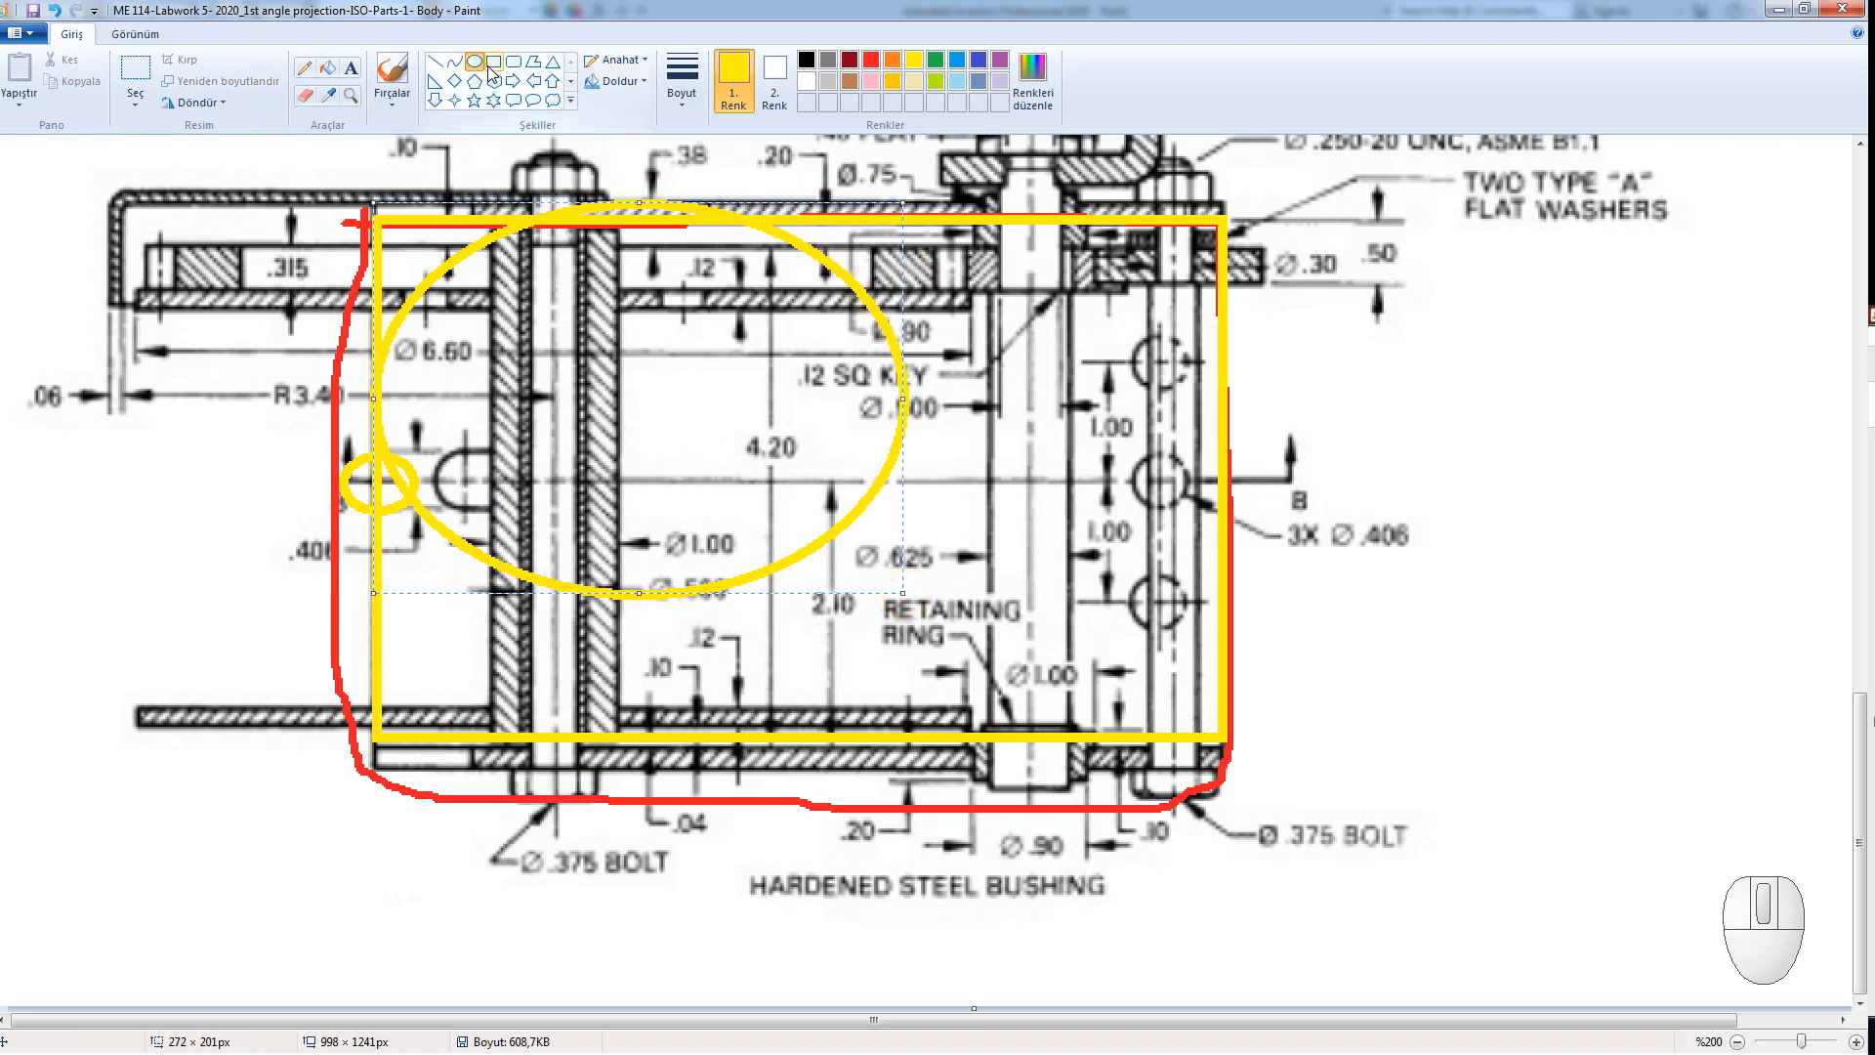
key("ctrl+z")
left_click(493, 61)
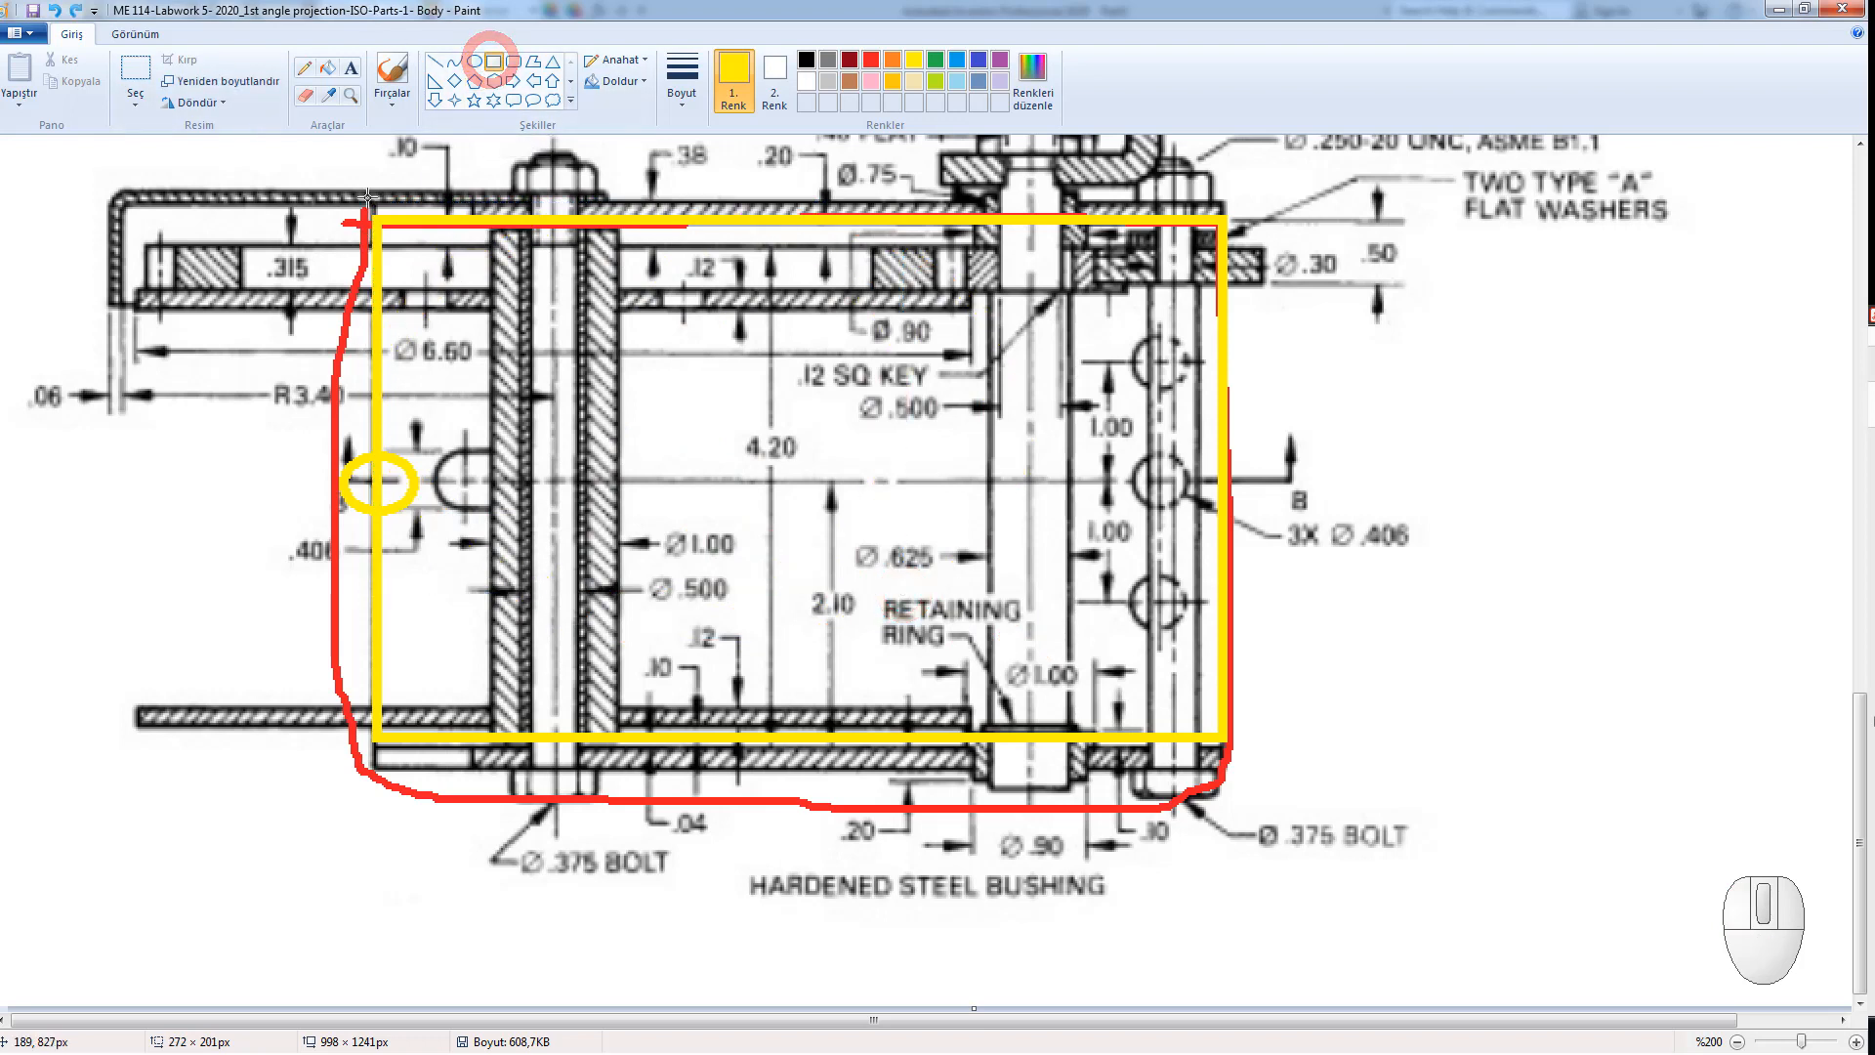
left_click_drag(366, 205, 1229, 752)
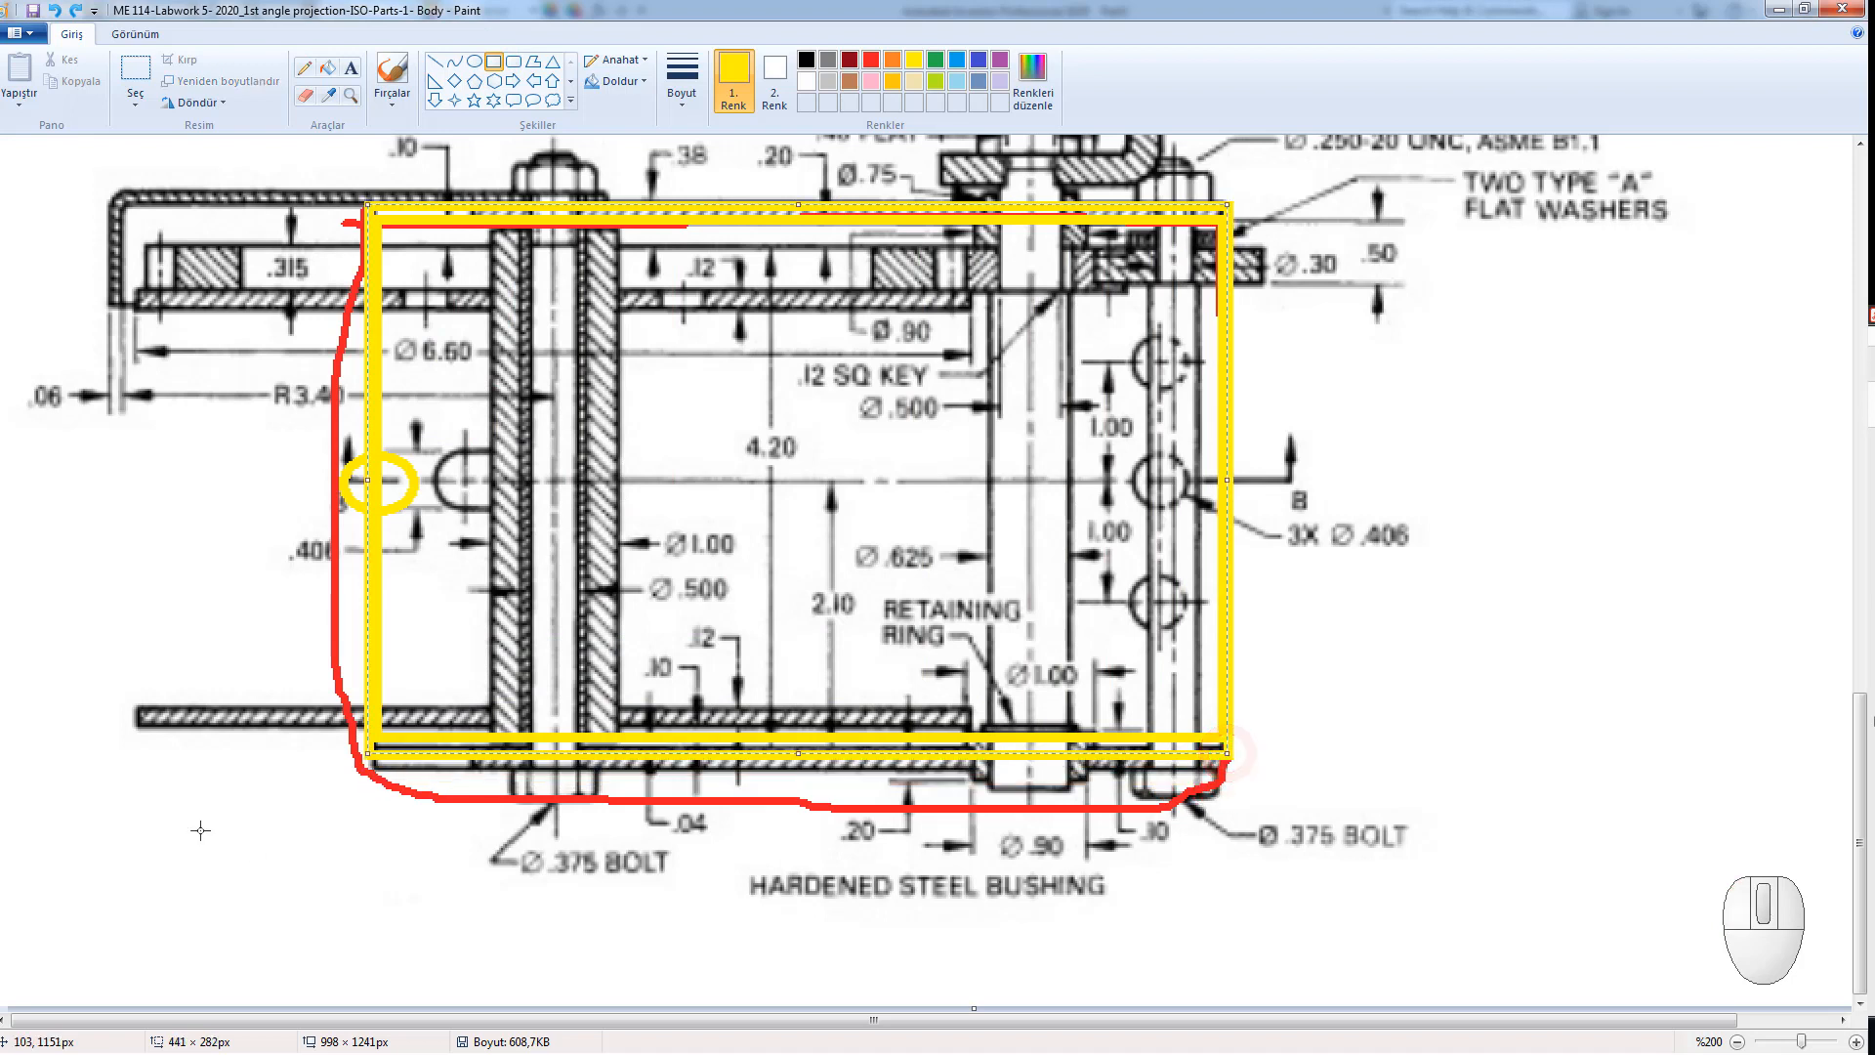
Undo all the yellow rectangles and ellipses around the body in the lower view, keeping the red outline.
key("ctrl+z")
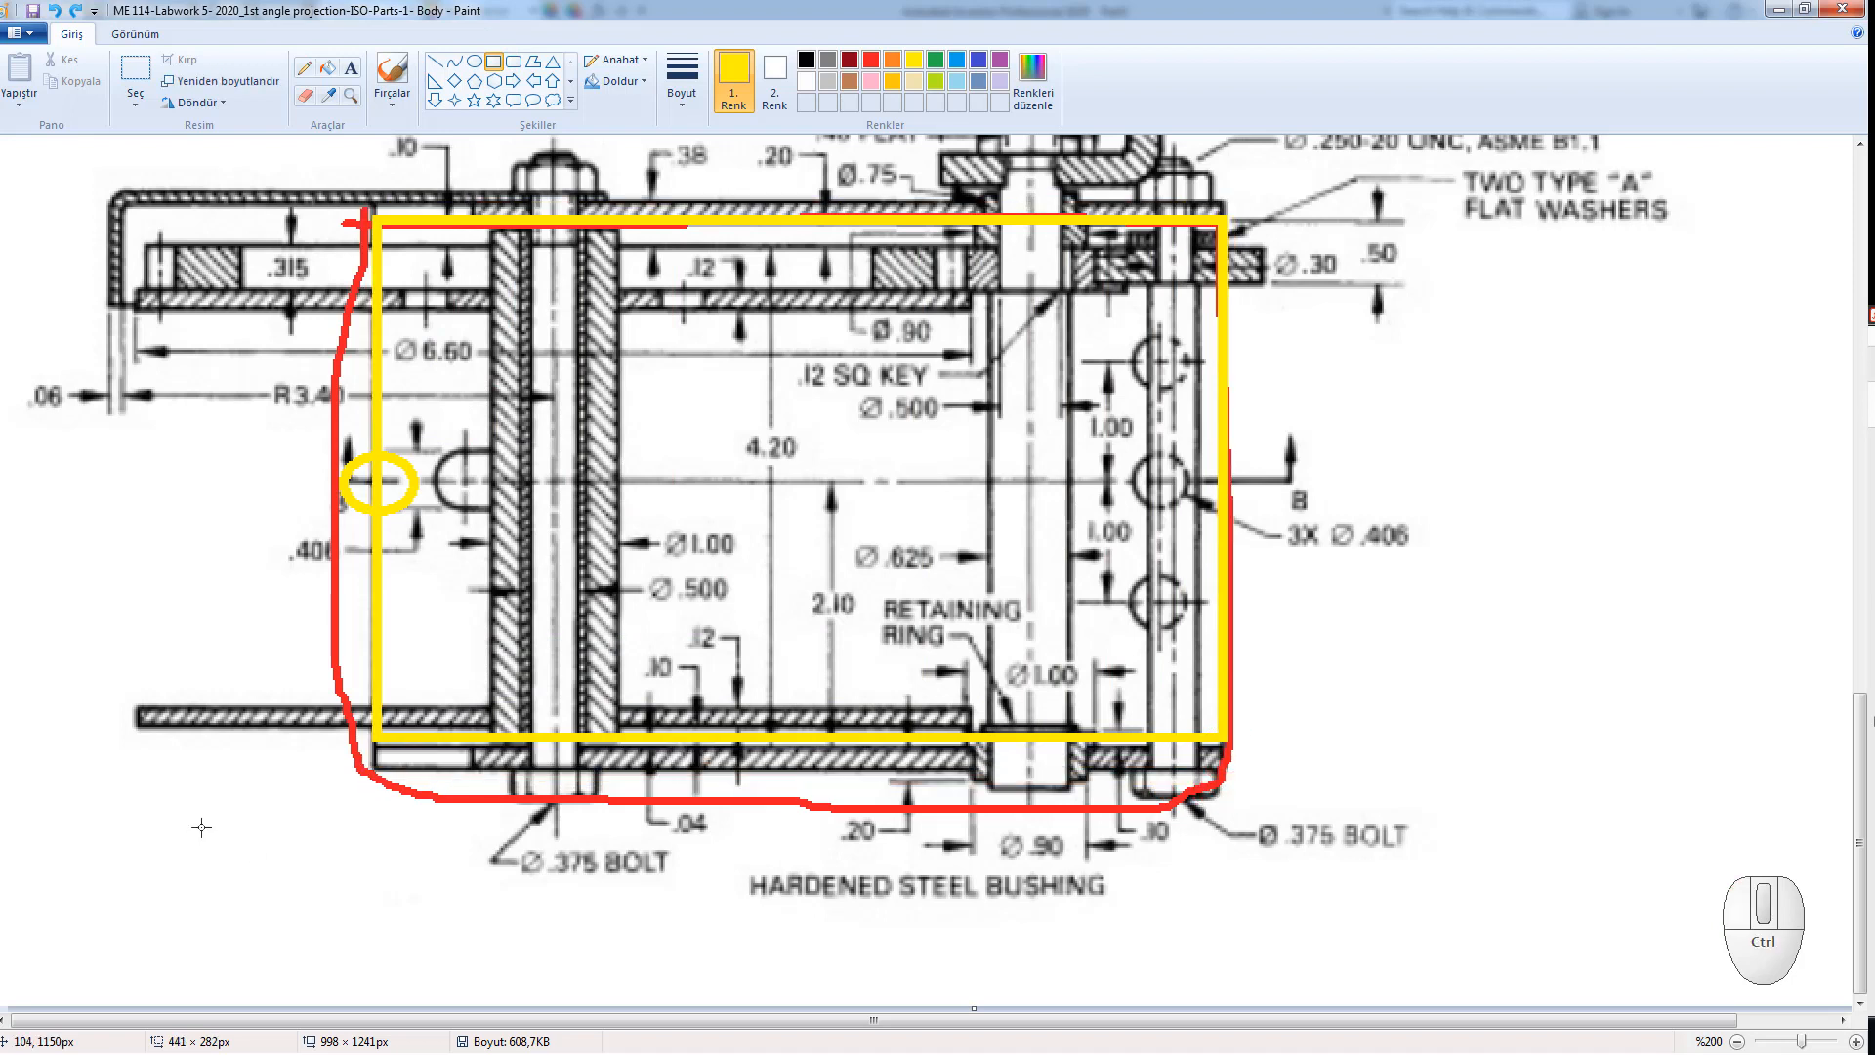
key("ctrl+z")
key("ctrl+z")
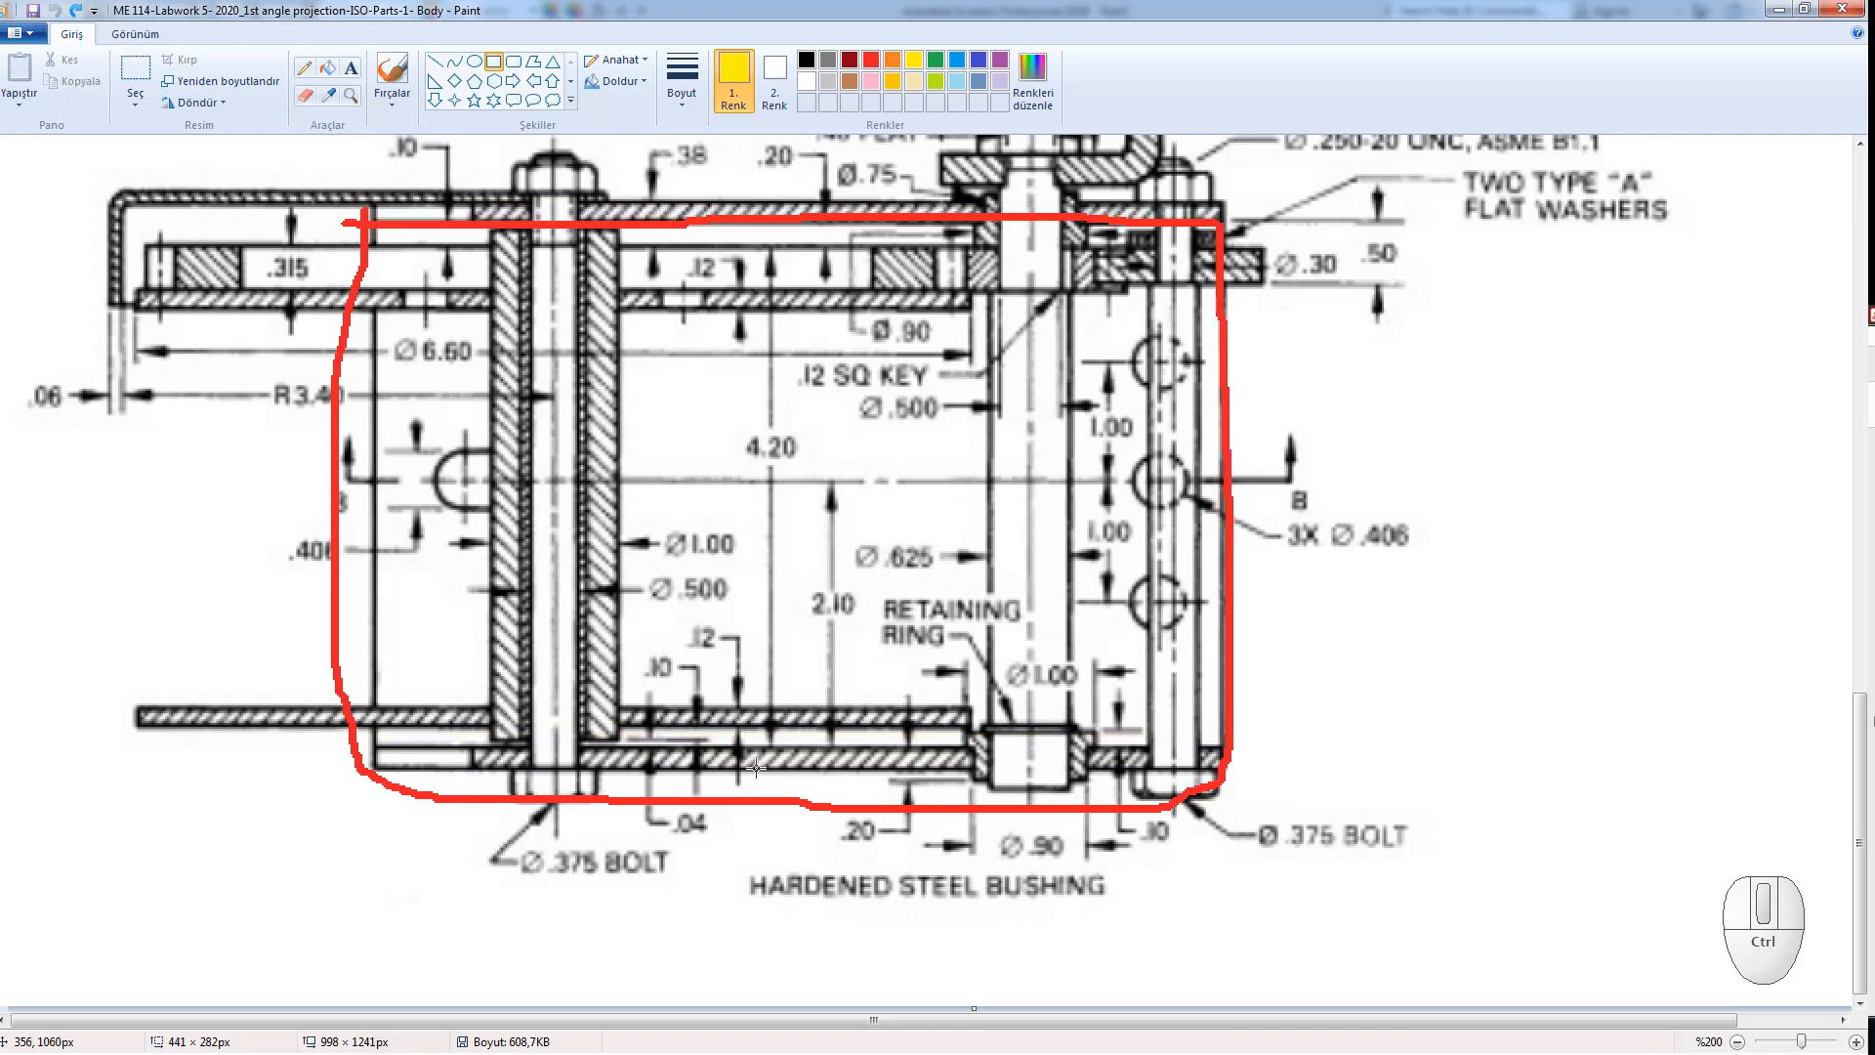
Mark both ends of the 4.20 dimension with small yellow spots and frame the upper .10 dimension with a rectangle about 47 × 26 px.
left_click(772, 744)
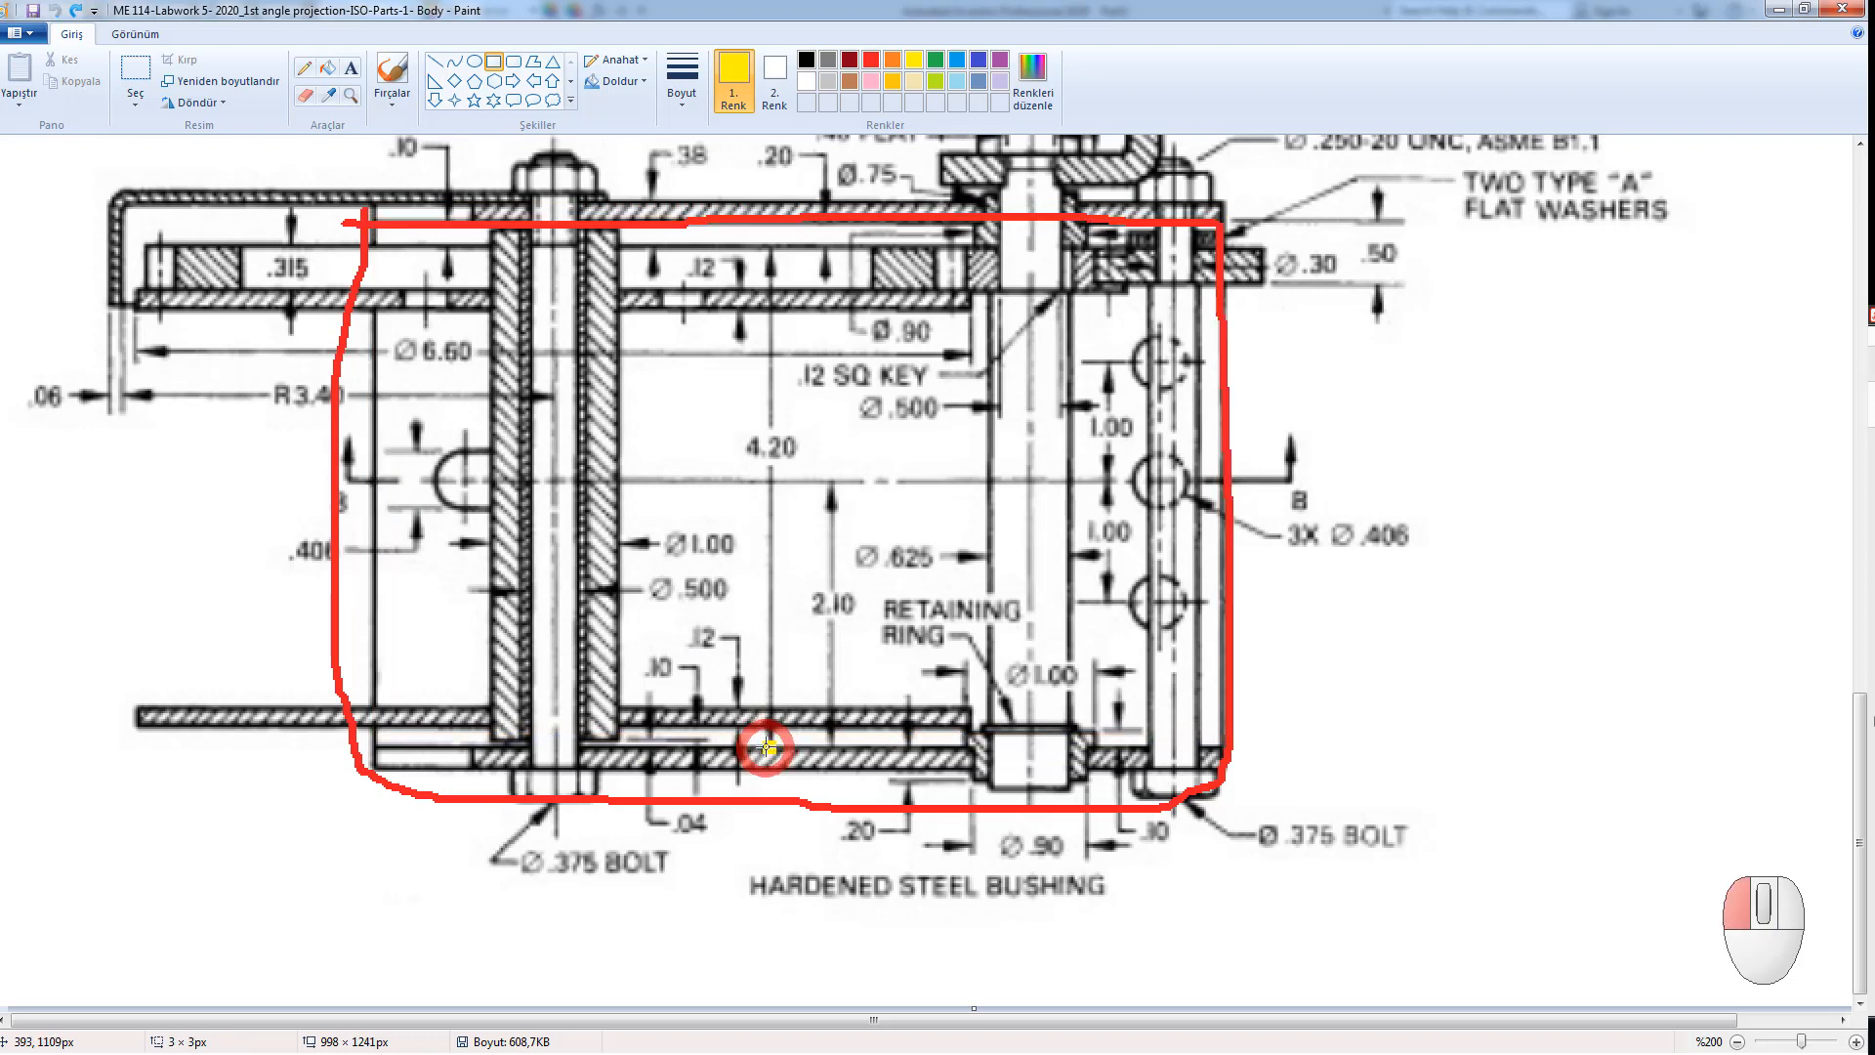
left_click(766, 251)
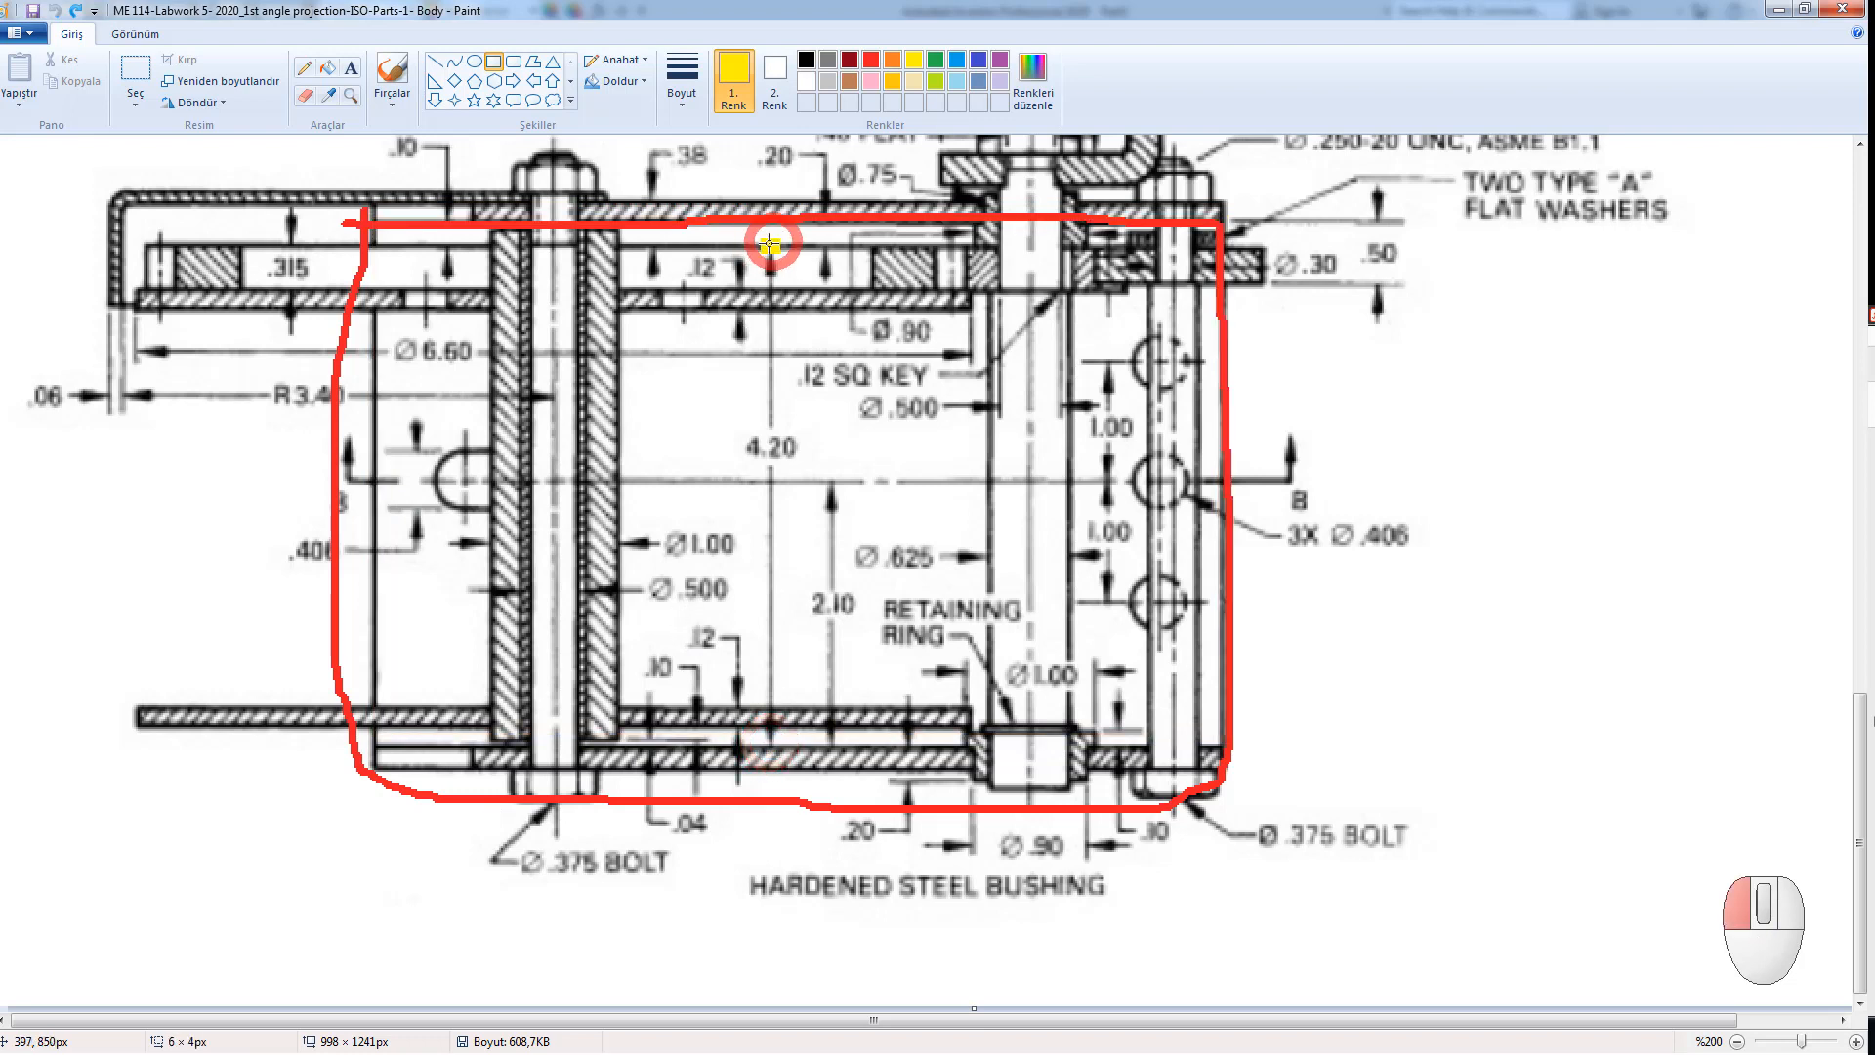
left_click_drag(452, 172, 361, 121)
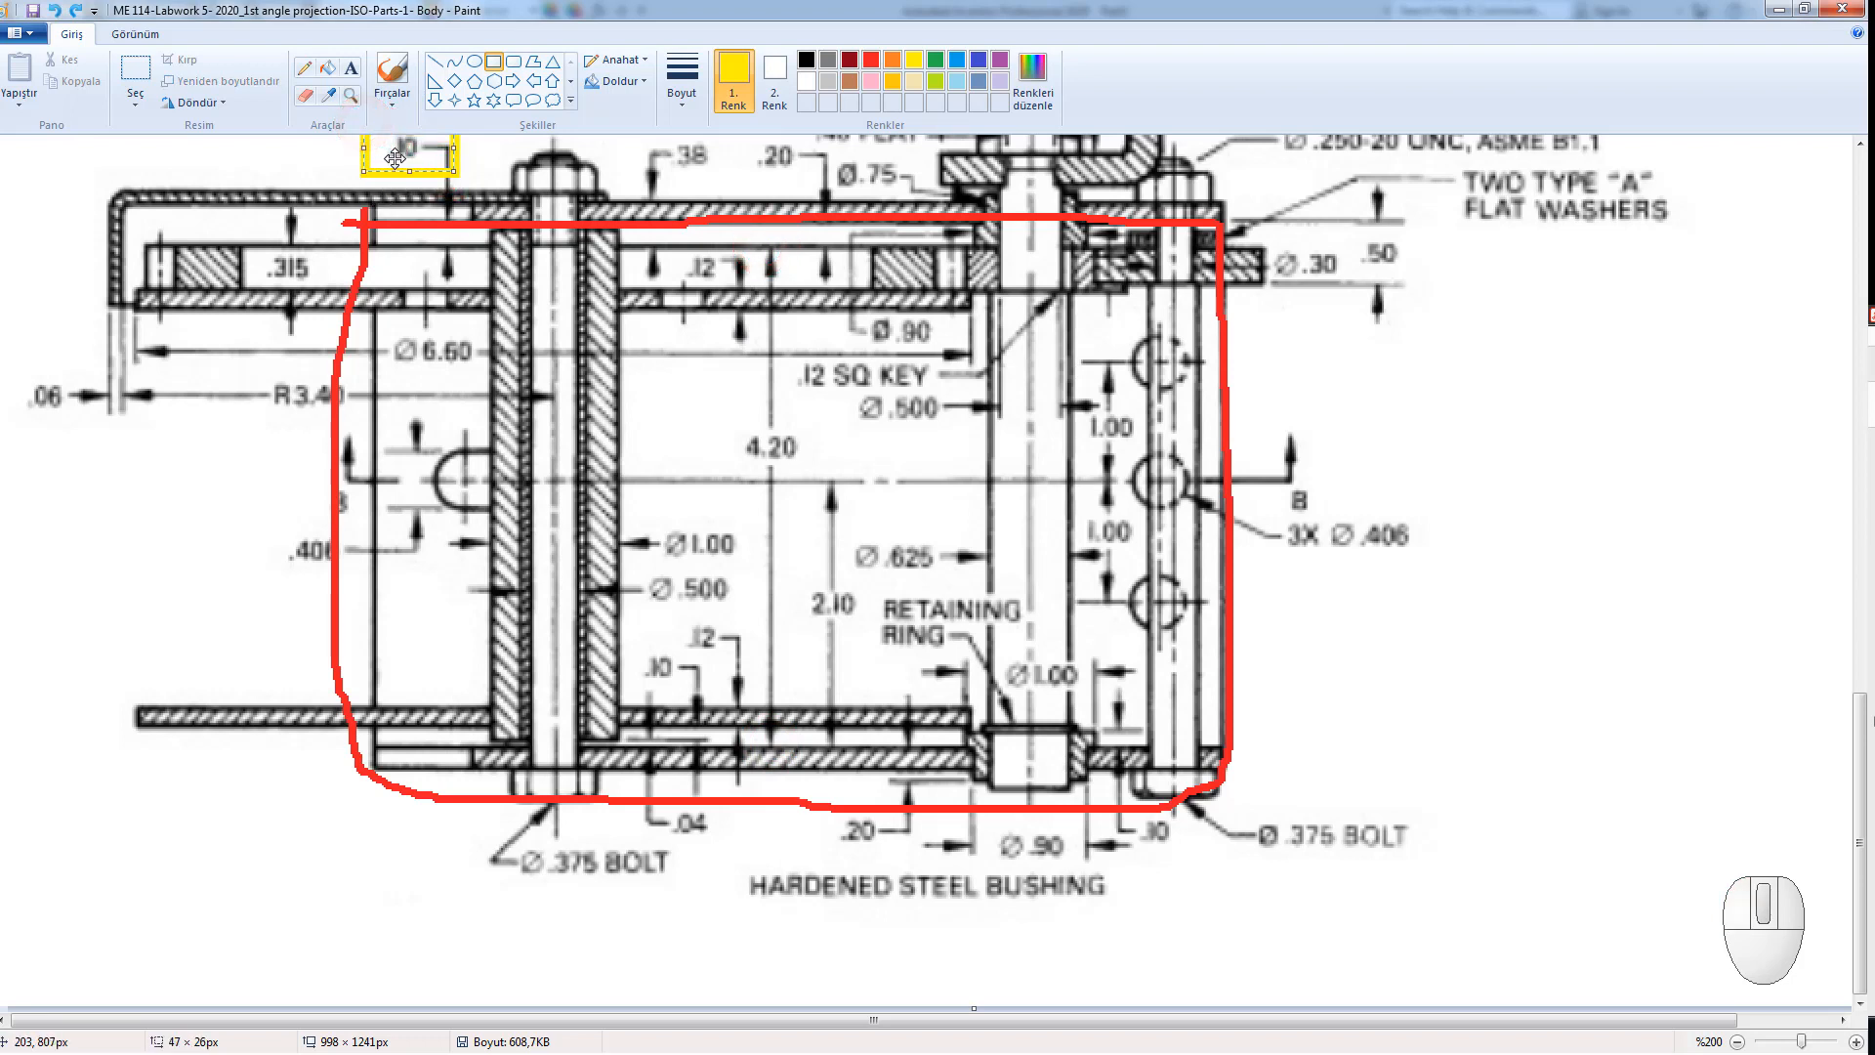
Switch back to Inventor and set the sketched rectangle's height to 4.3 in.
left_click(1776, 9)
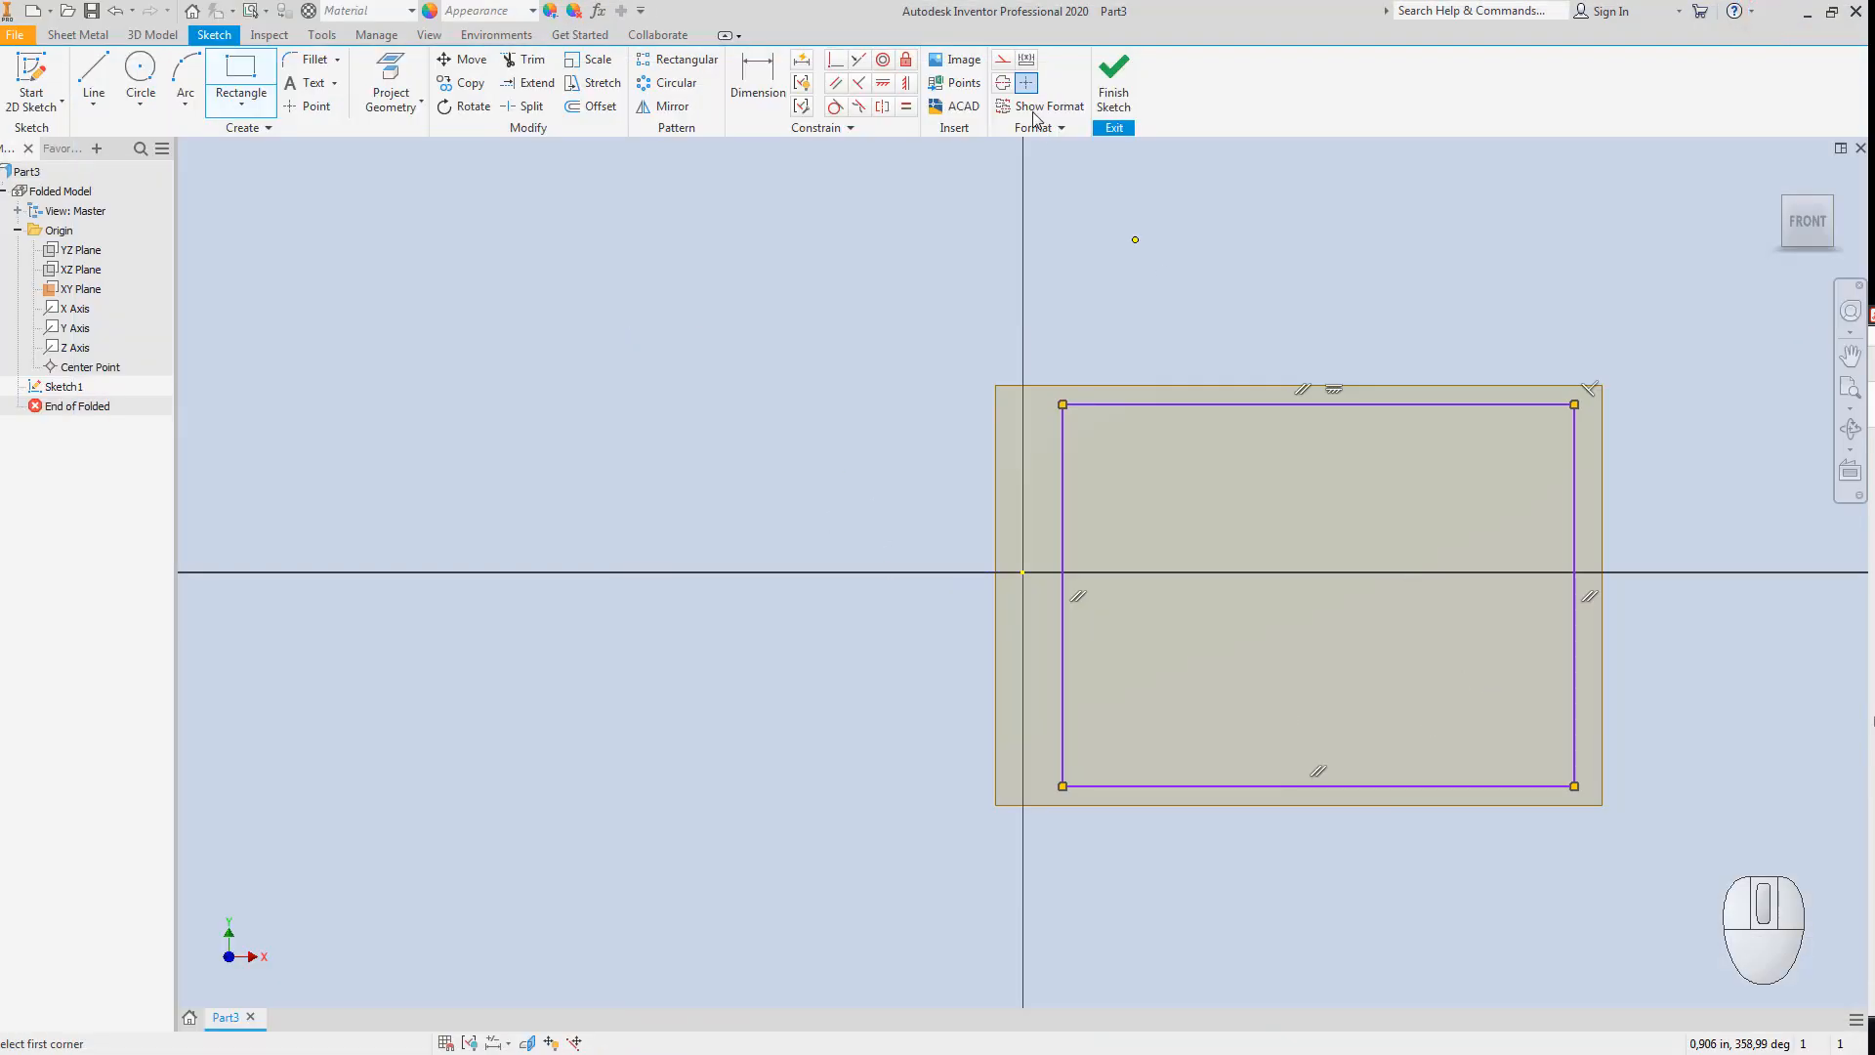
left_click(752, 63)
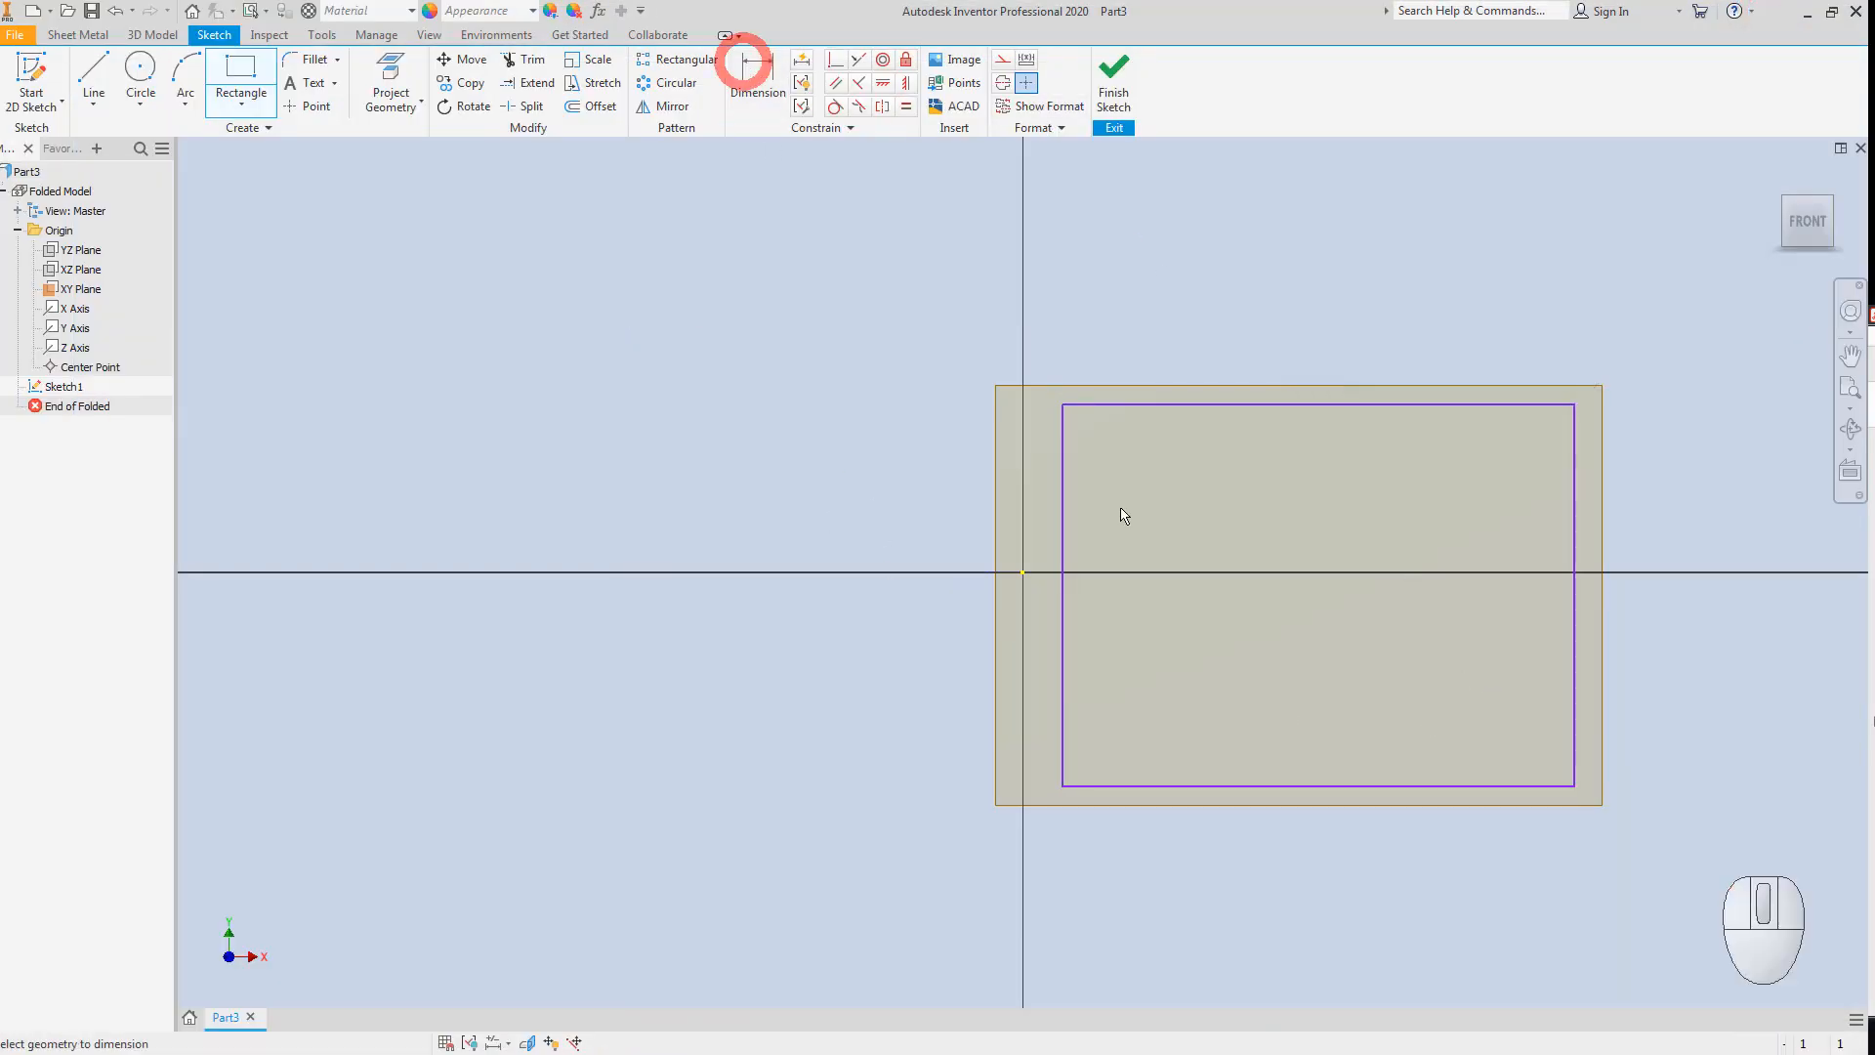
left_click(1062, 523)
left_click(827, 520)
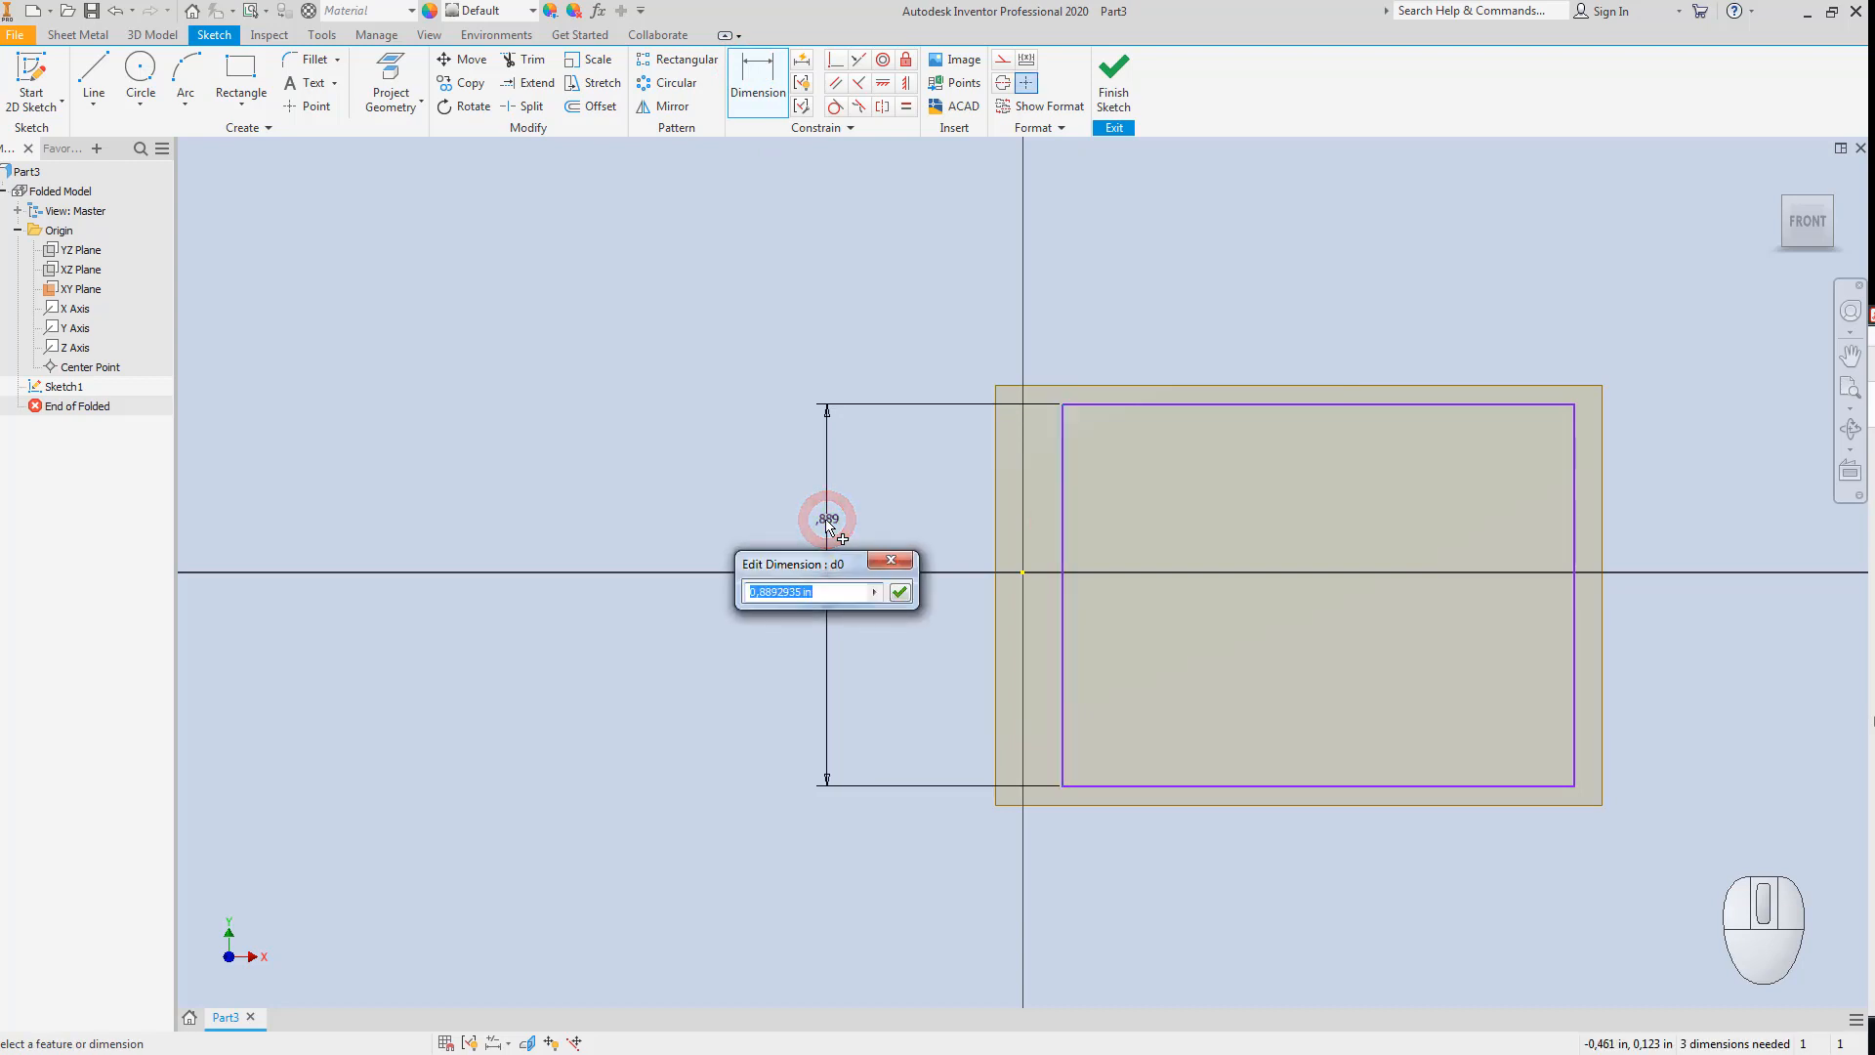
type("4.3")
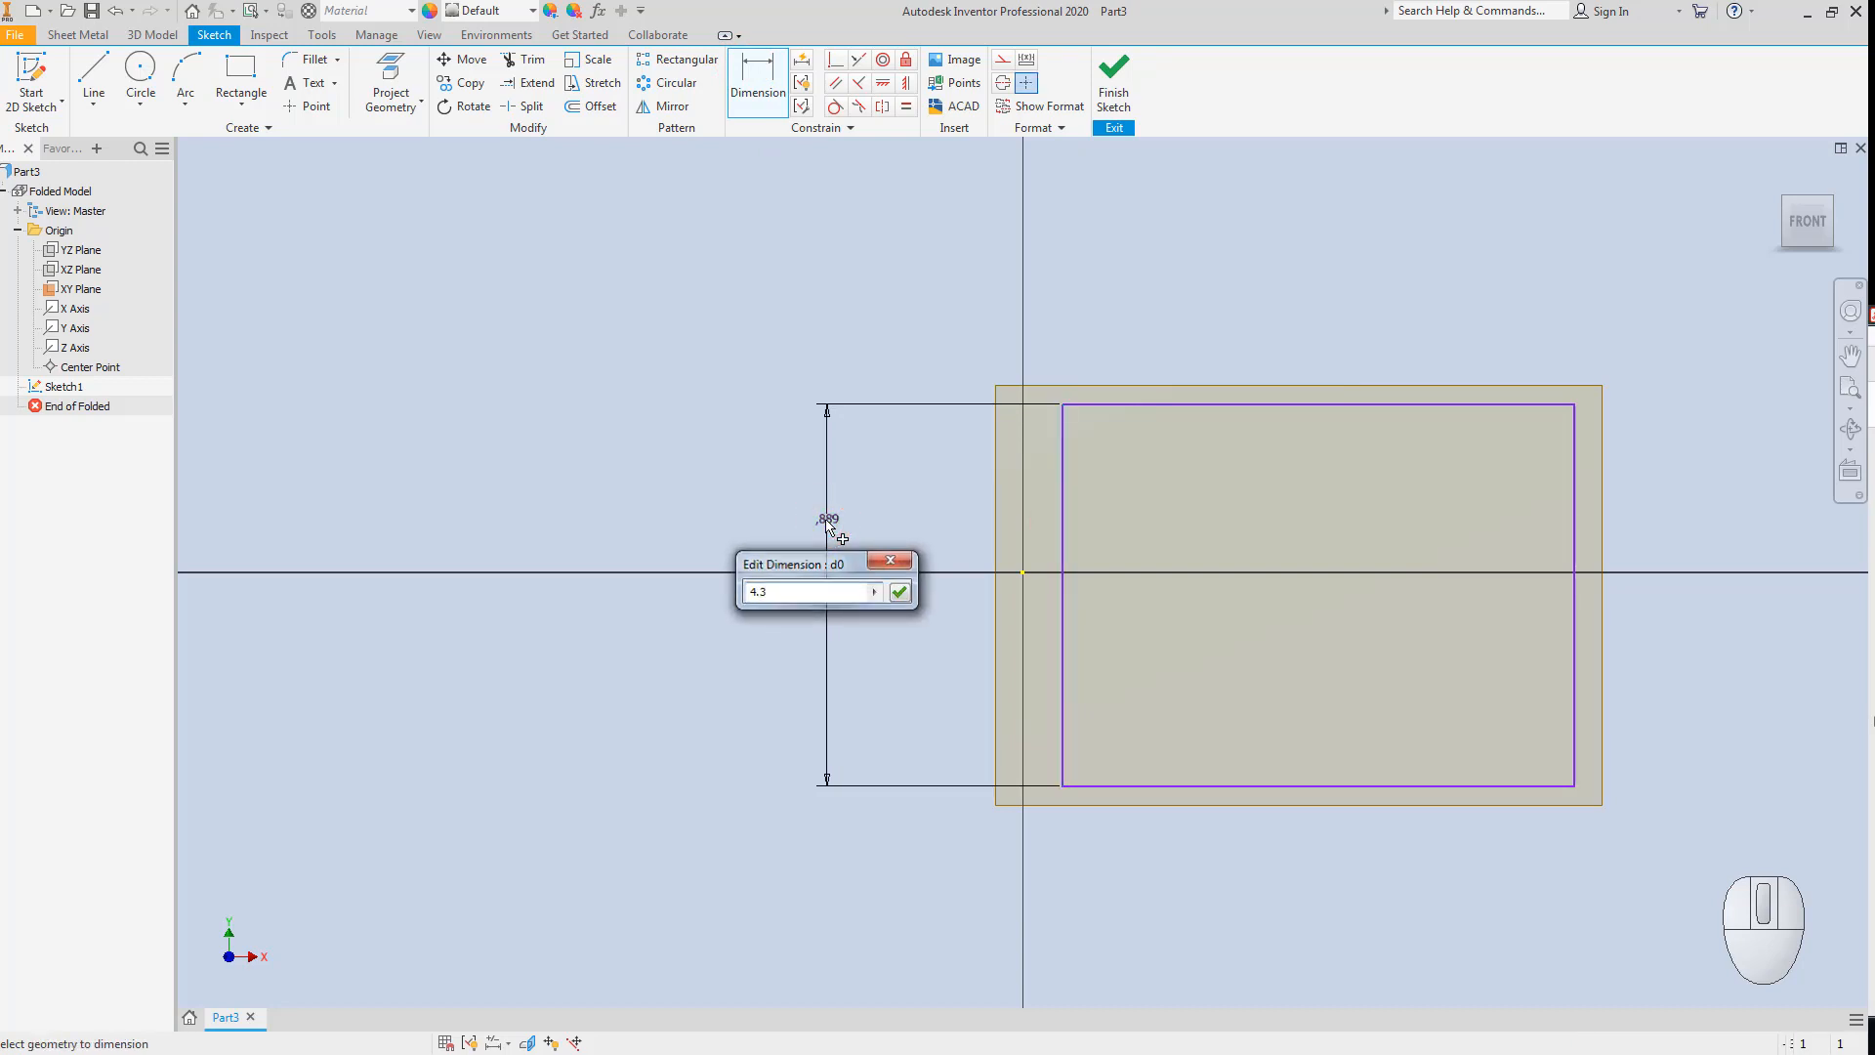
key("Return")
scroll(1110, 547, "down", 3)
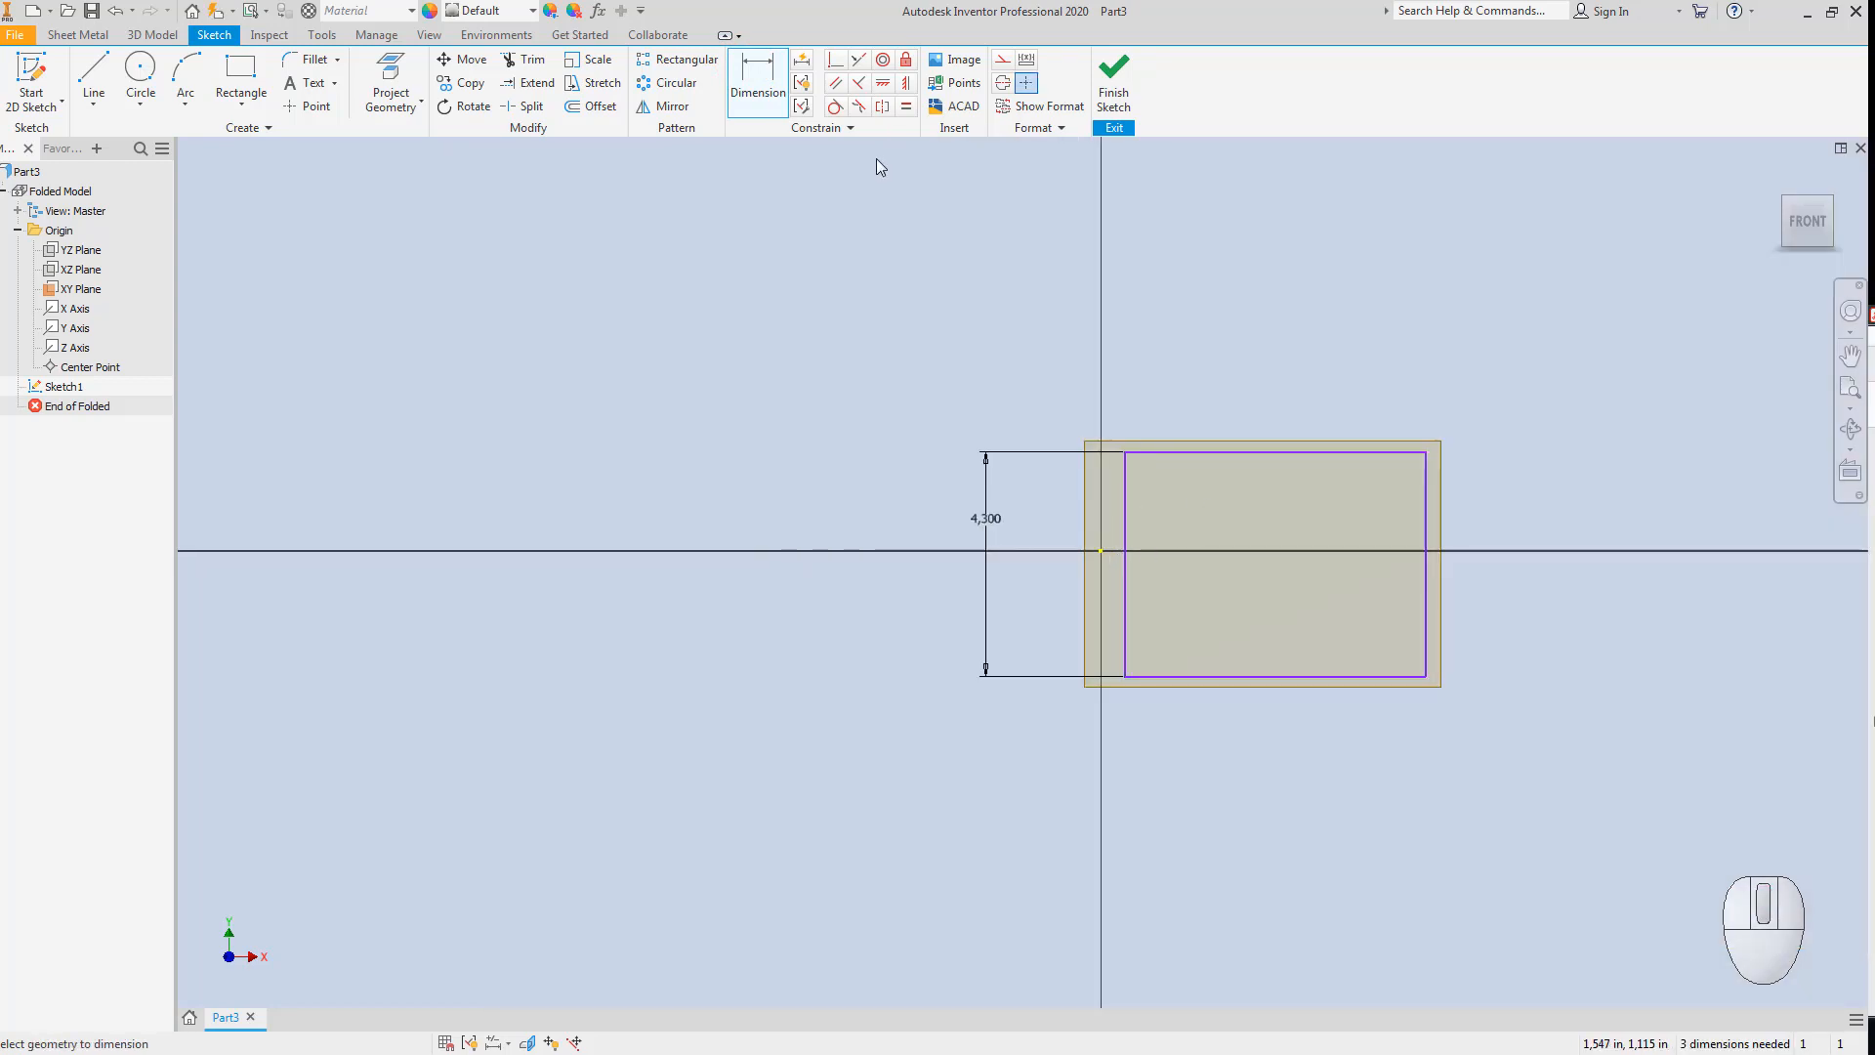
Dimension the rectangle's upper edge and set its width to 6 in.
left_click(758, 83)
left_click(1211, 451)
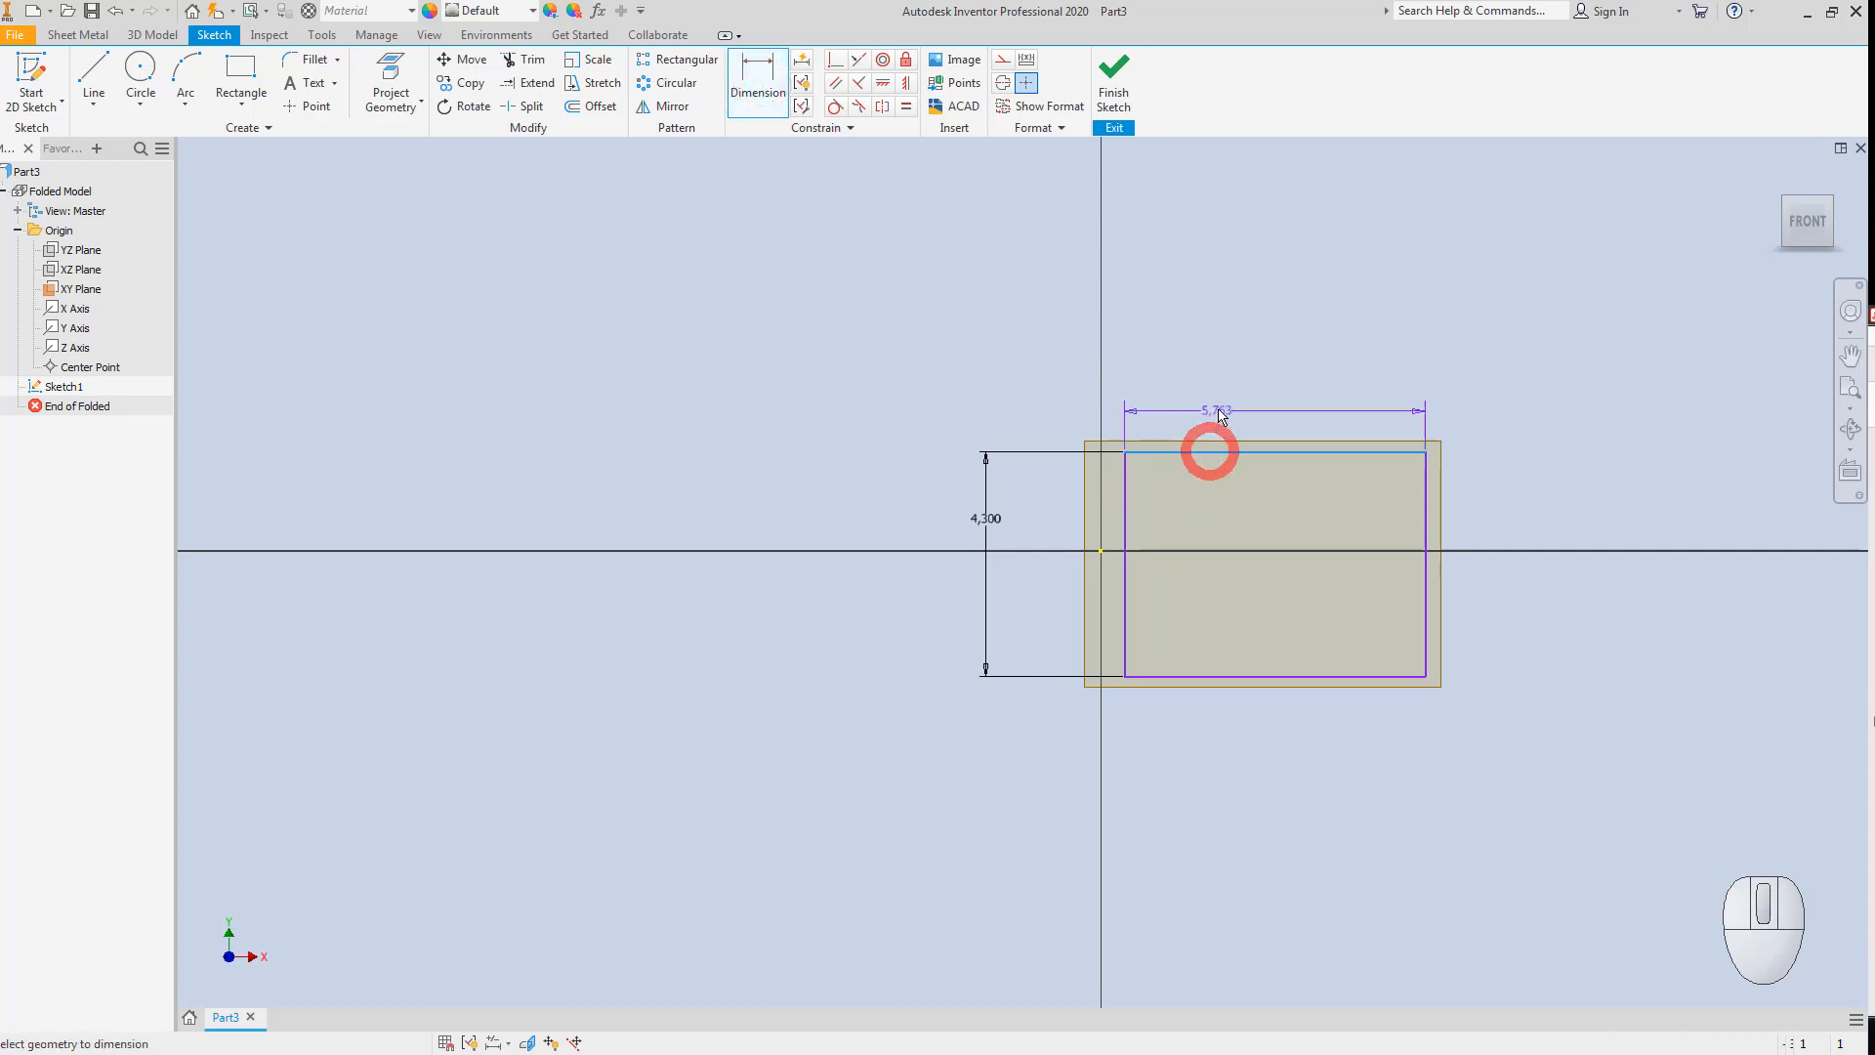
left_click(1217, 403)
type("6")
key("Return")
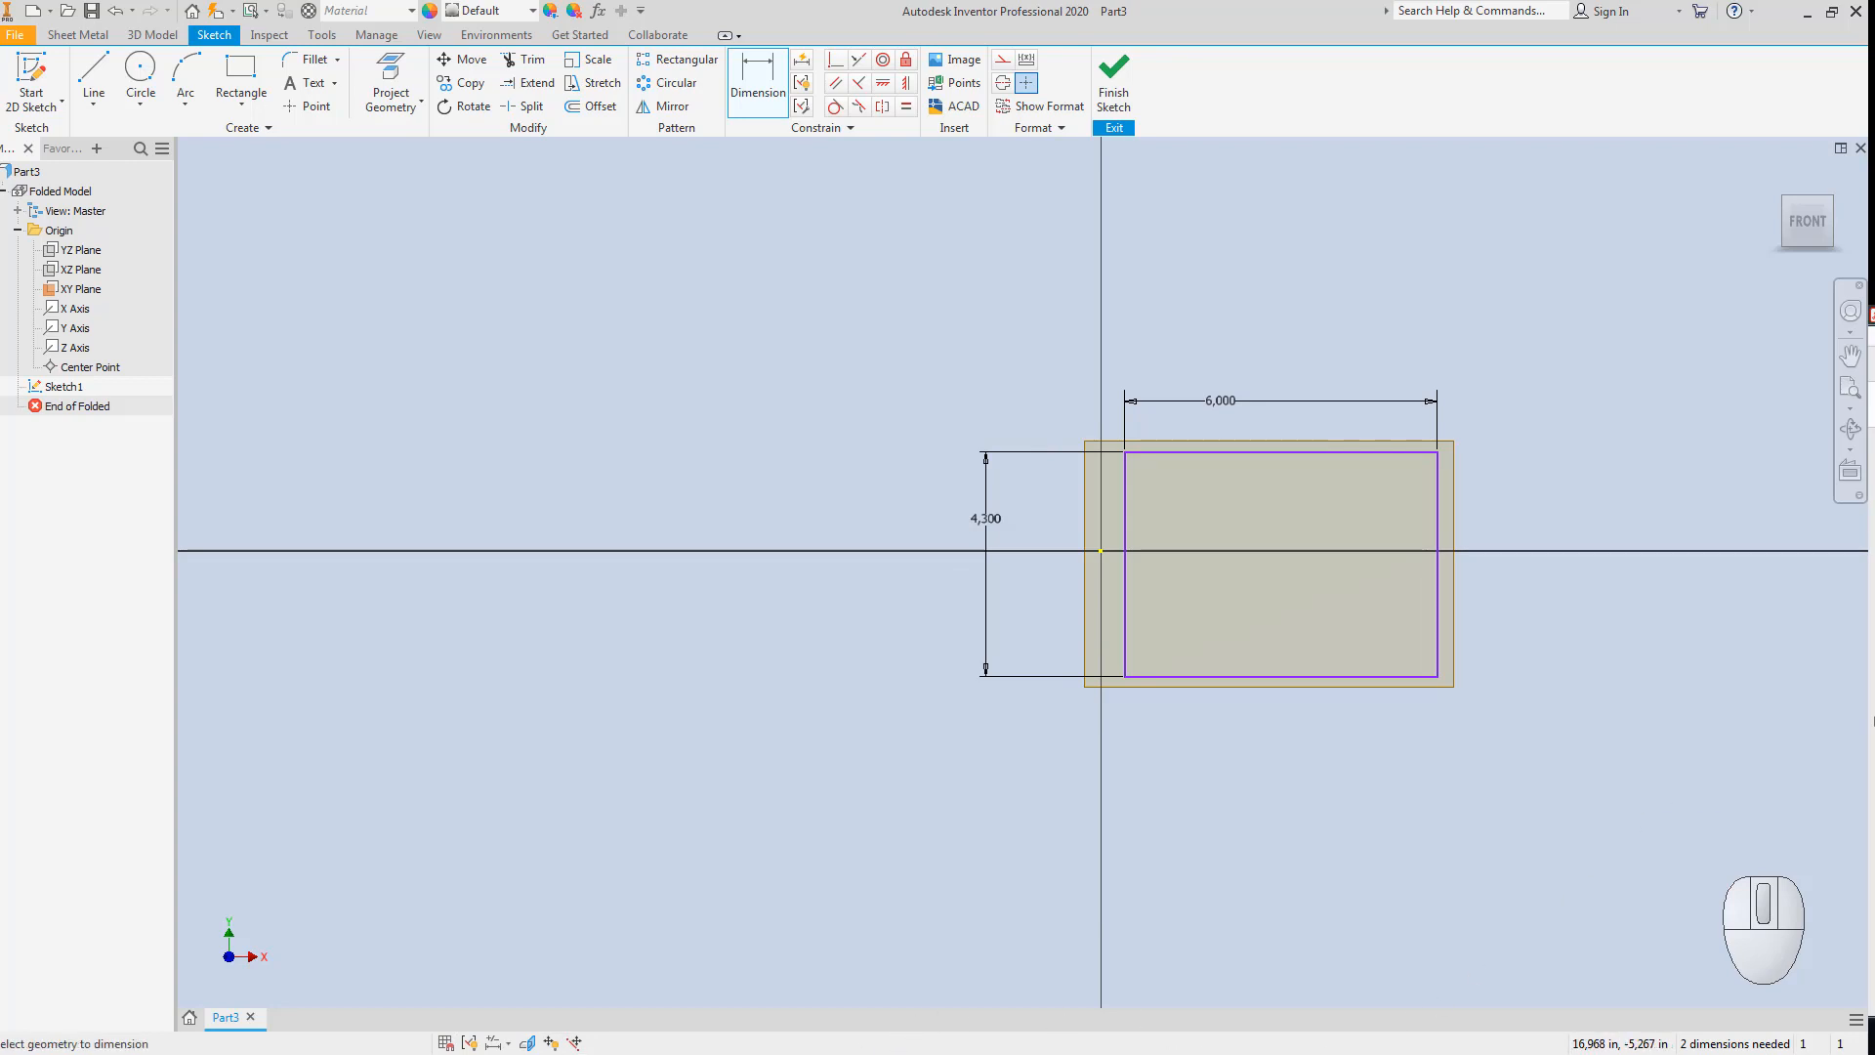
left_click(1625, 798)
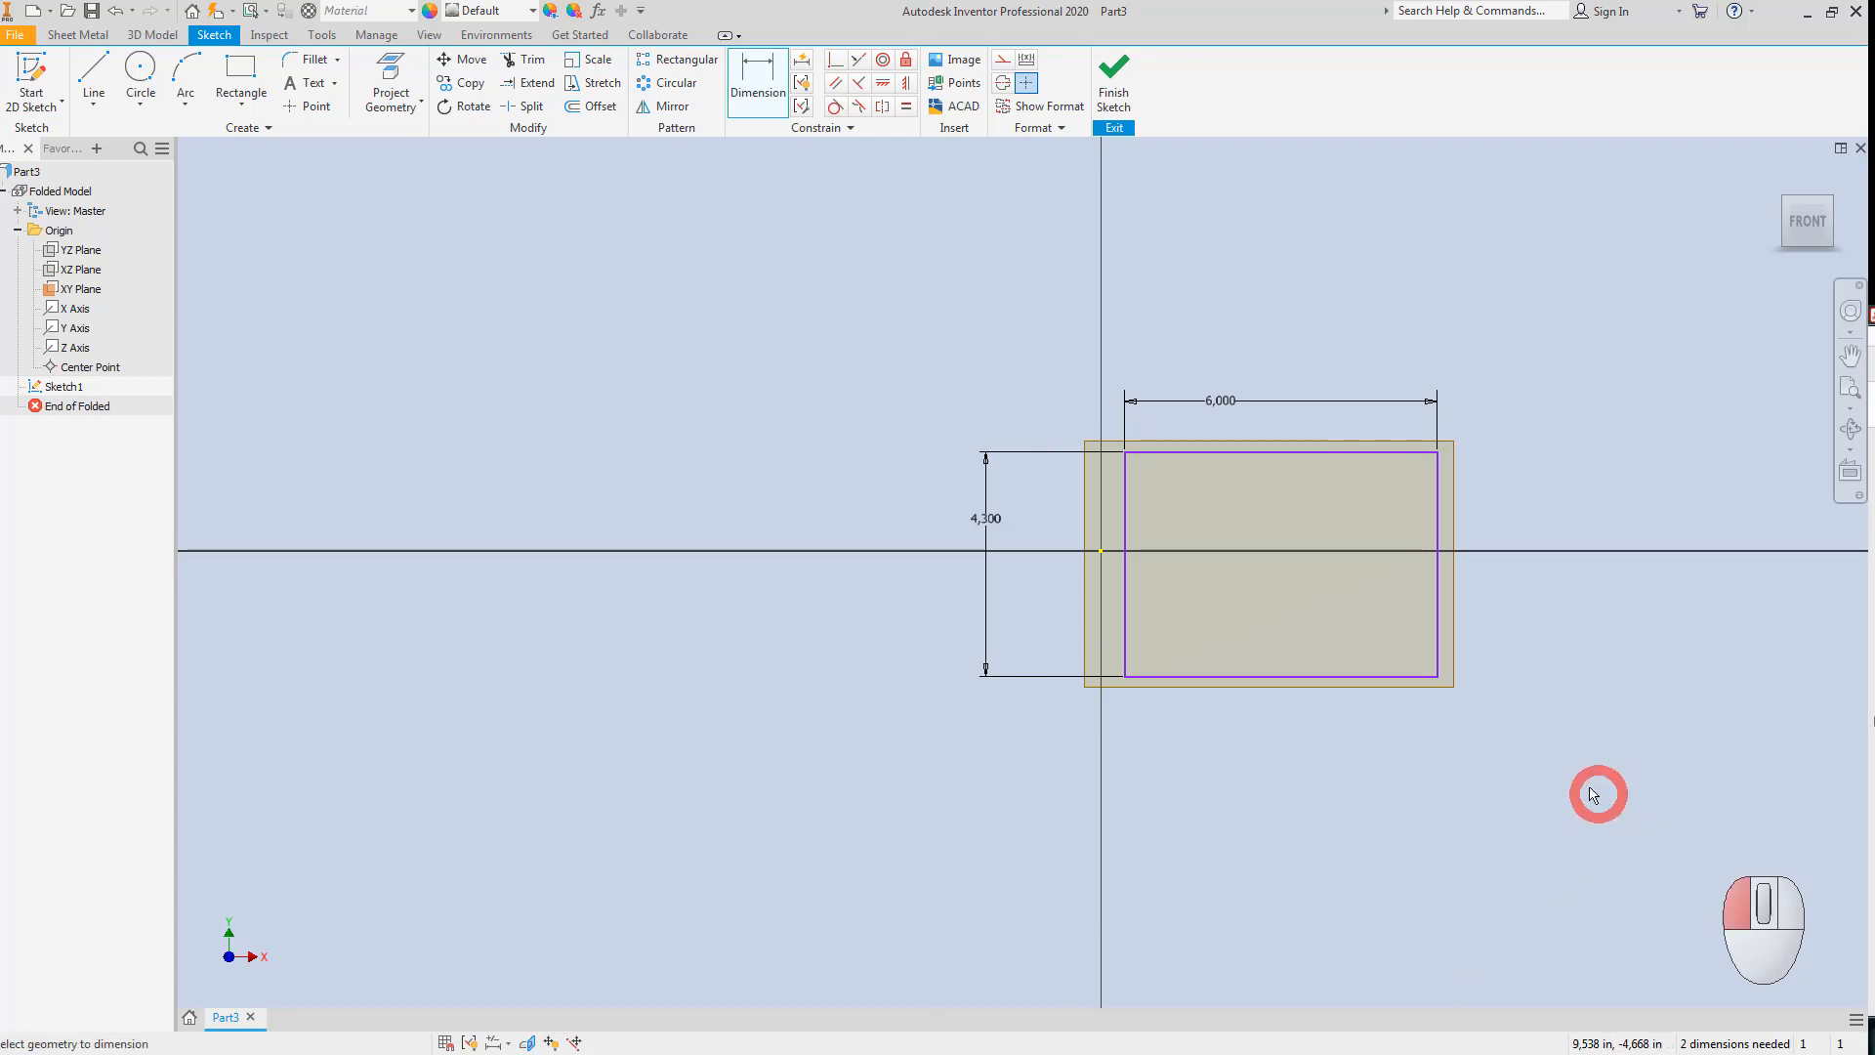
Switch to Paint, mark the base's lower edge in Section B-B with a yellow rectangle about 398 × 4 px, and undo it.
key("alt+Tab")
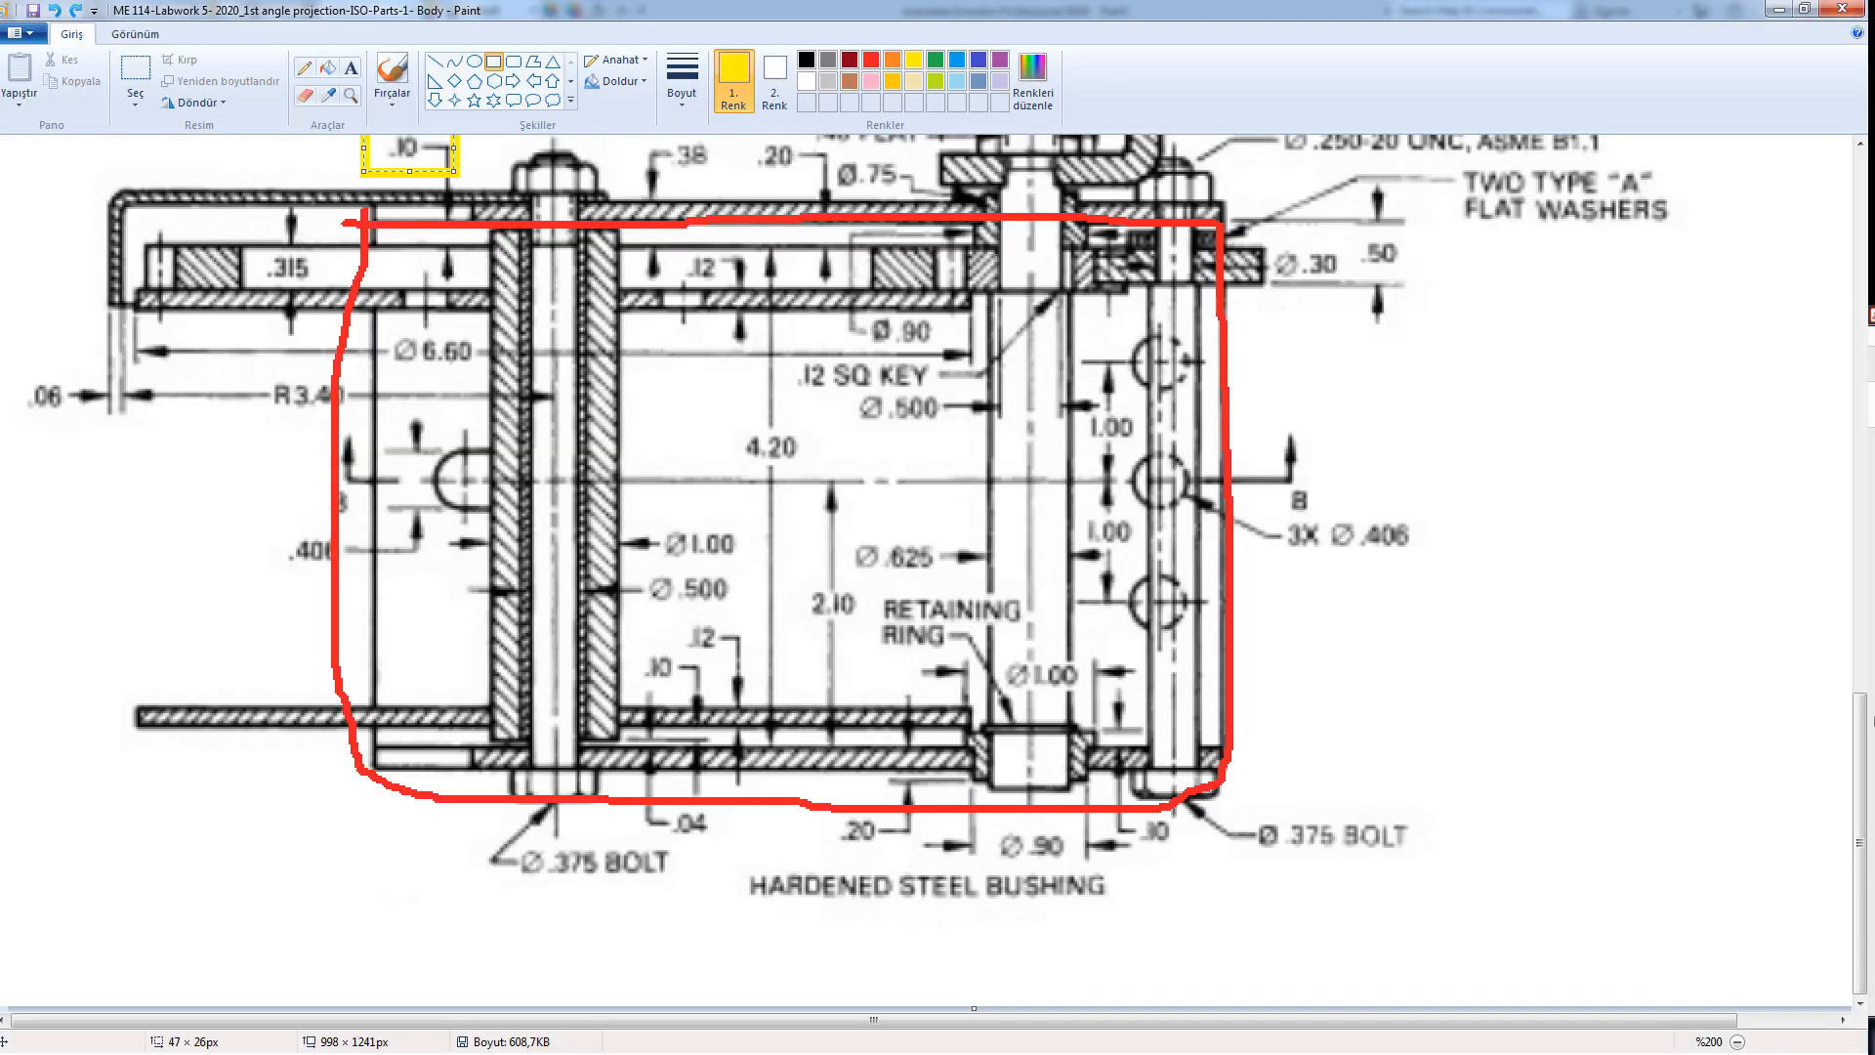
key("alt+Tab")
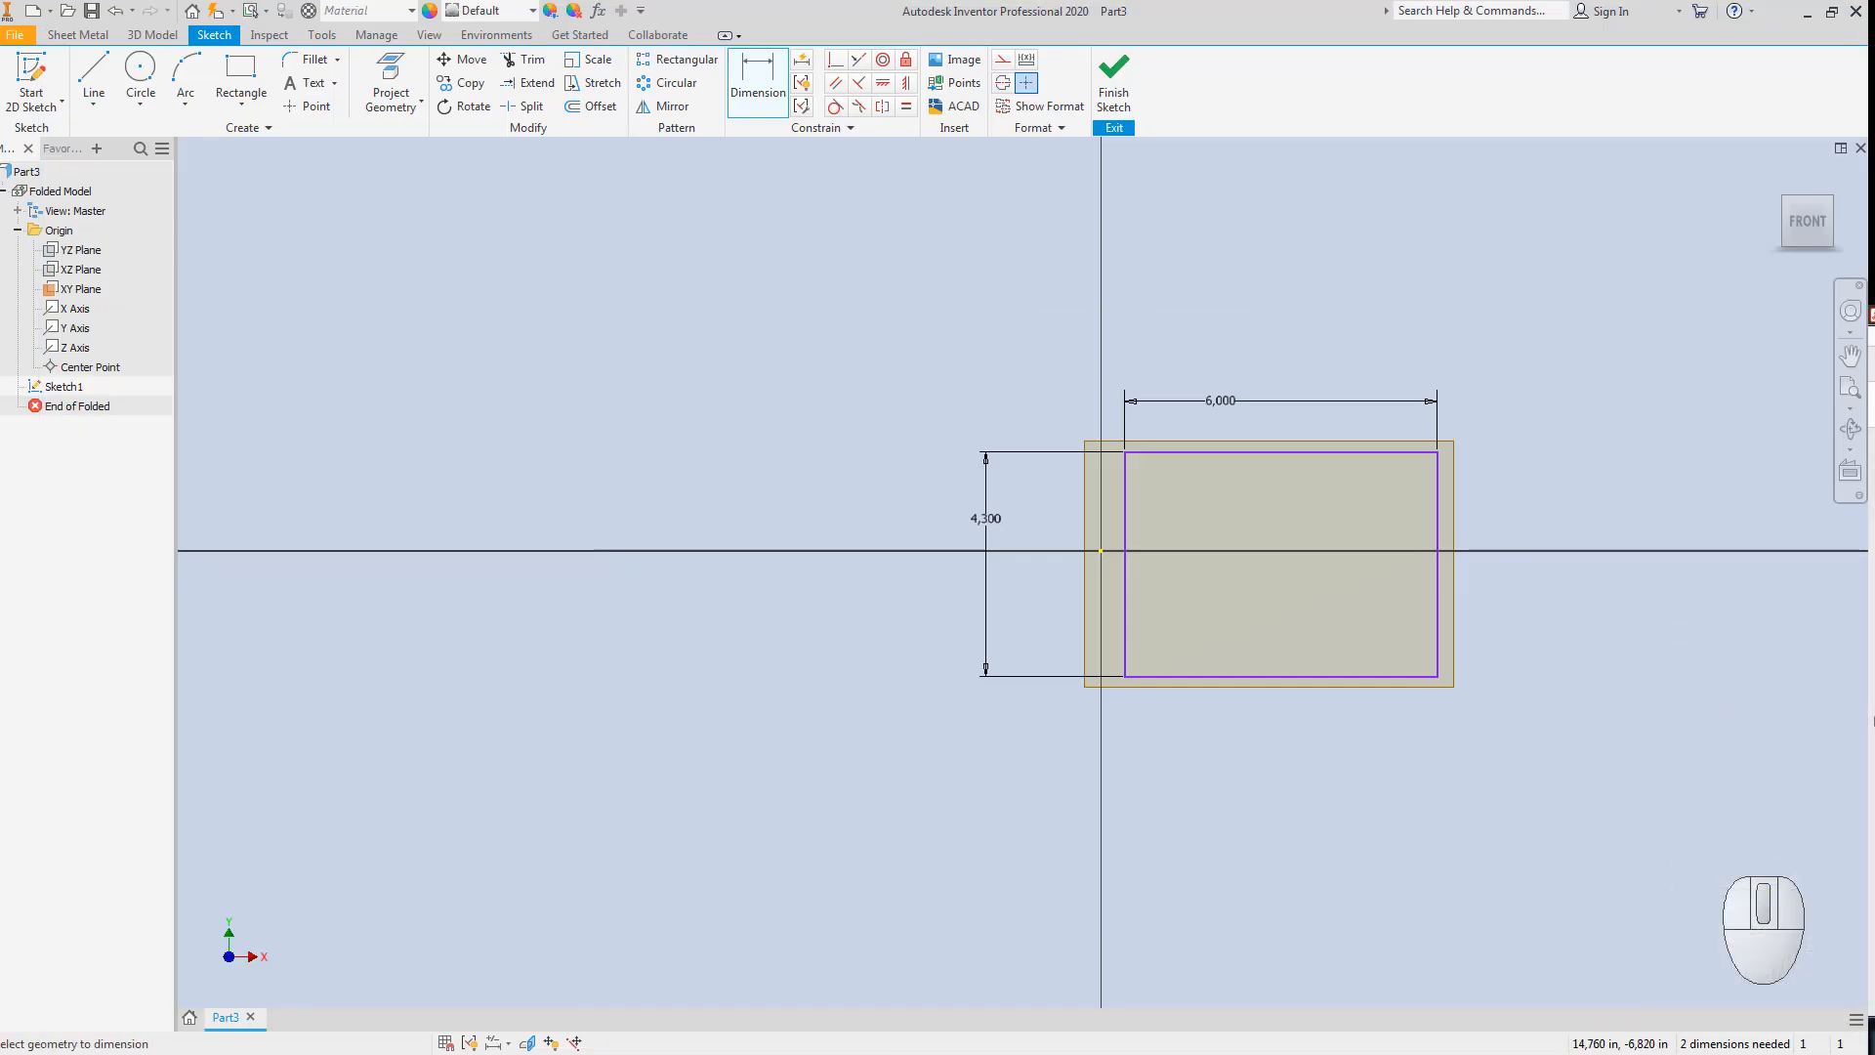
key("alt+Tab")
scroll(1184, 335, "up", 8)
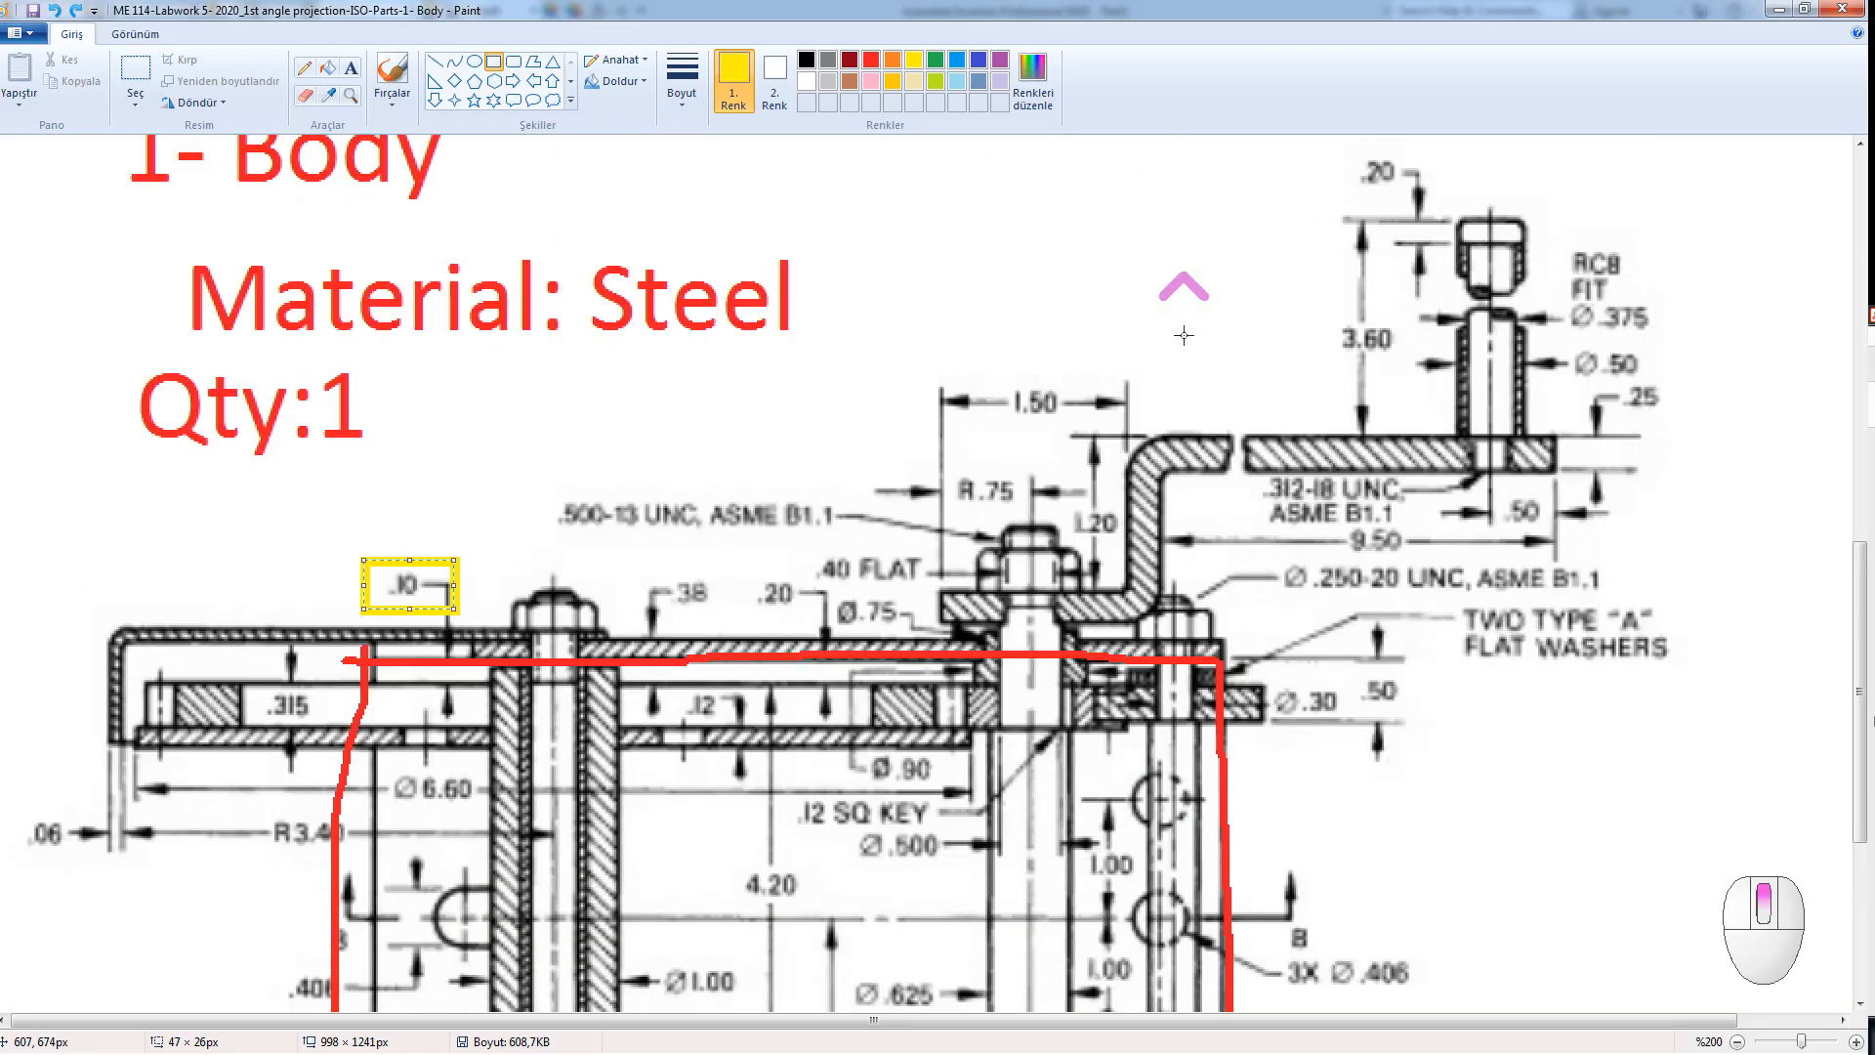
scroll(1183, 335, "up", 2)
left_click_drag(382, 619, 1160, 618)
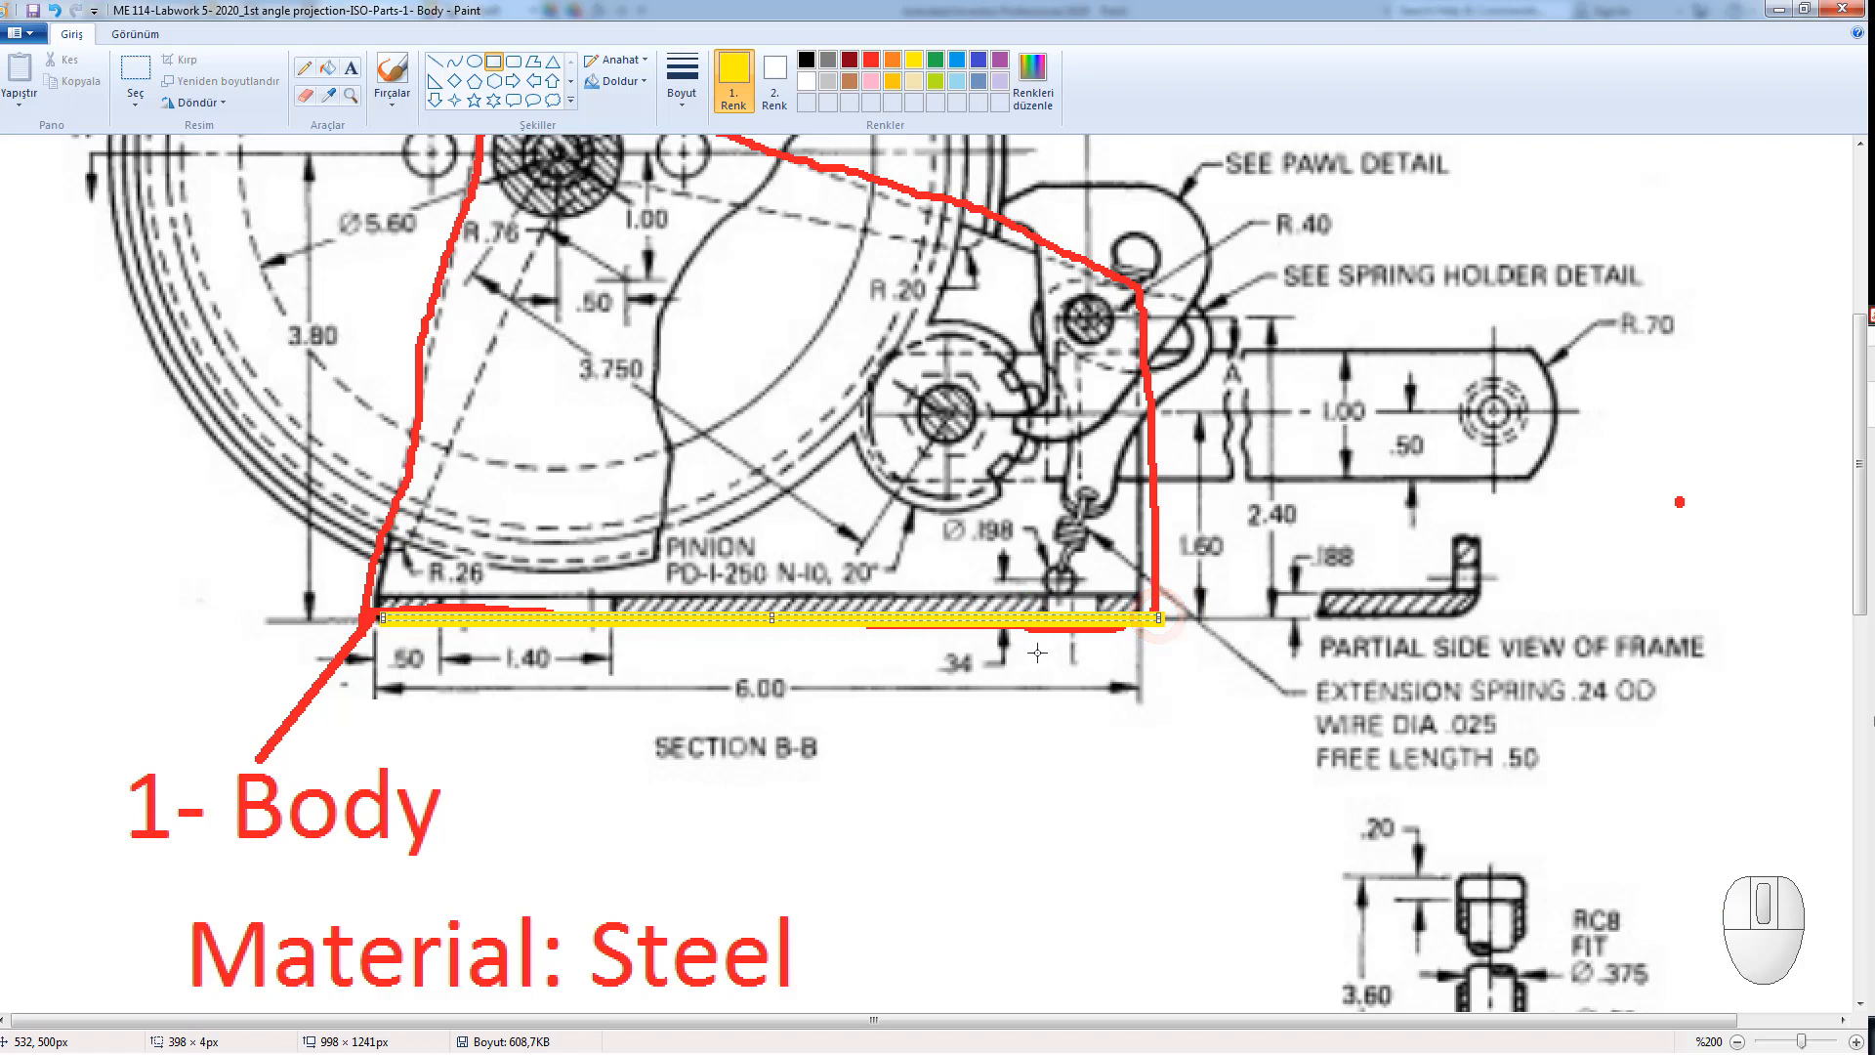
key("ctrl+z")
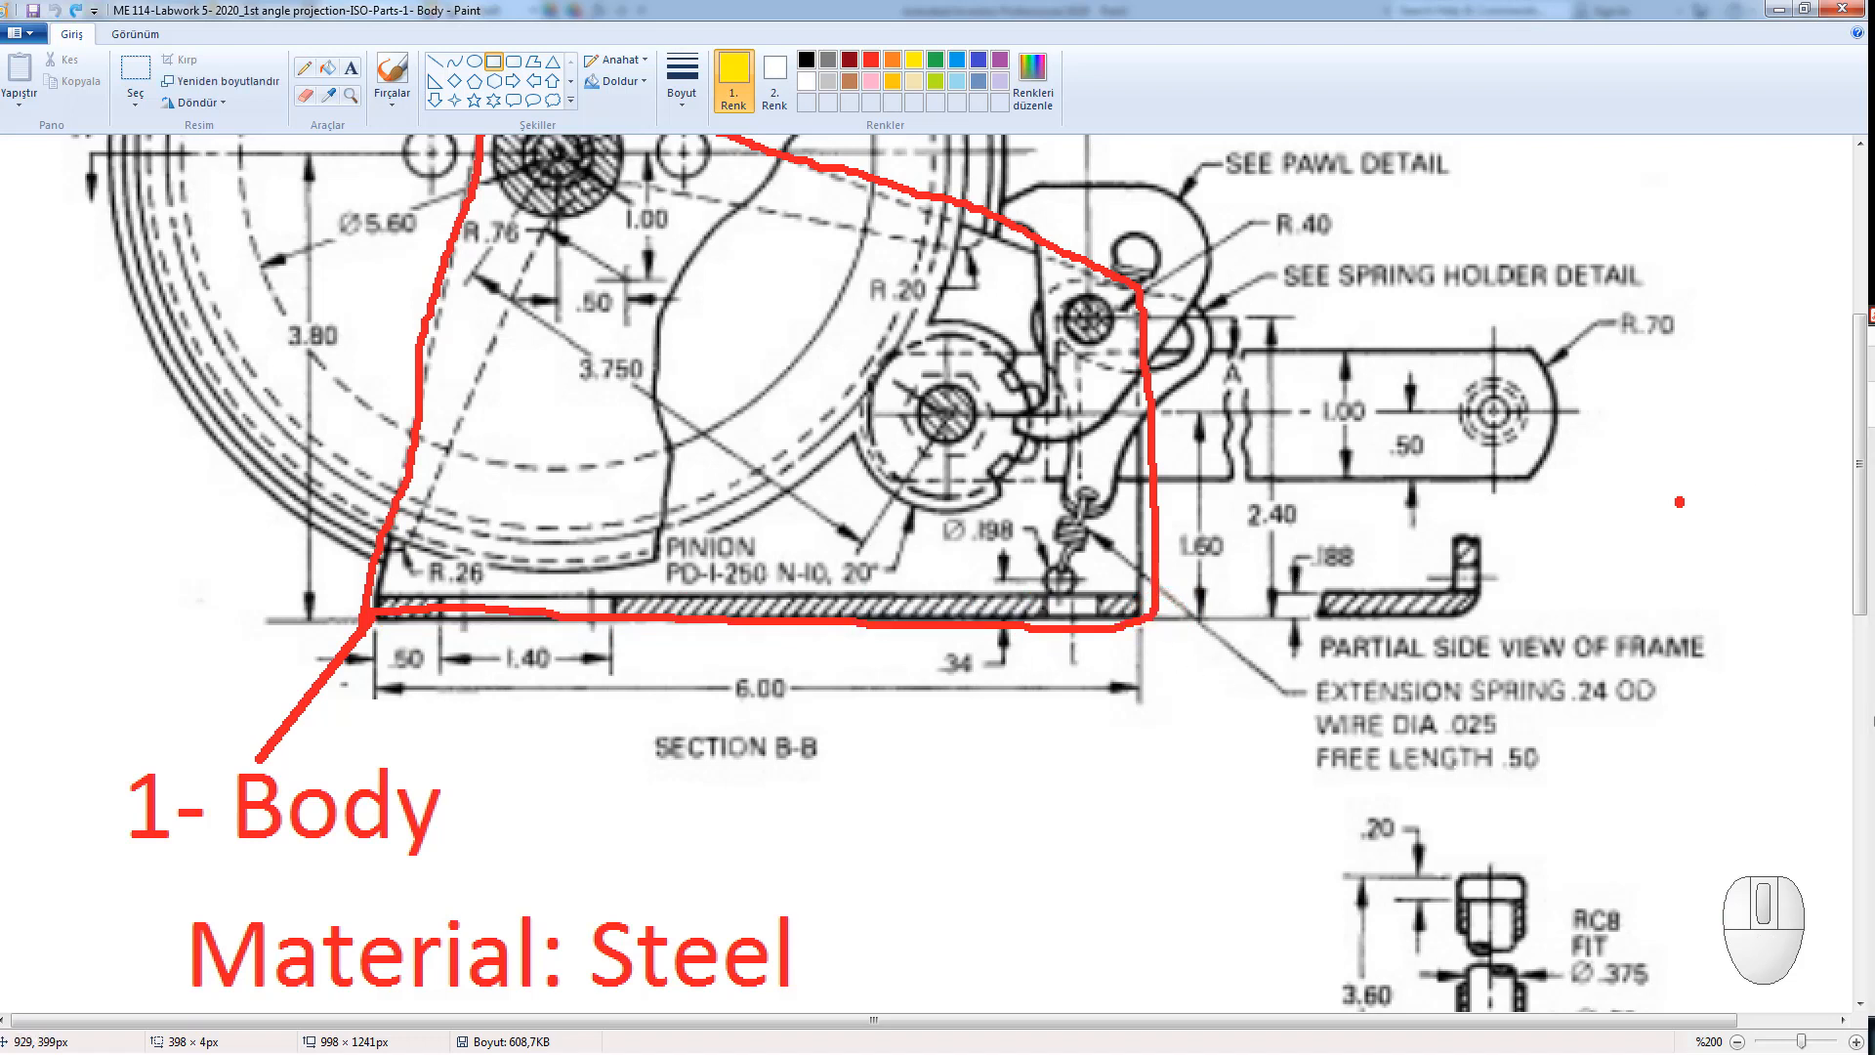
Return to Inventor, constrain the midpoint of the rectangle's left side coincident with the origin, and finish the sketch.
left_click(1777, 10)
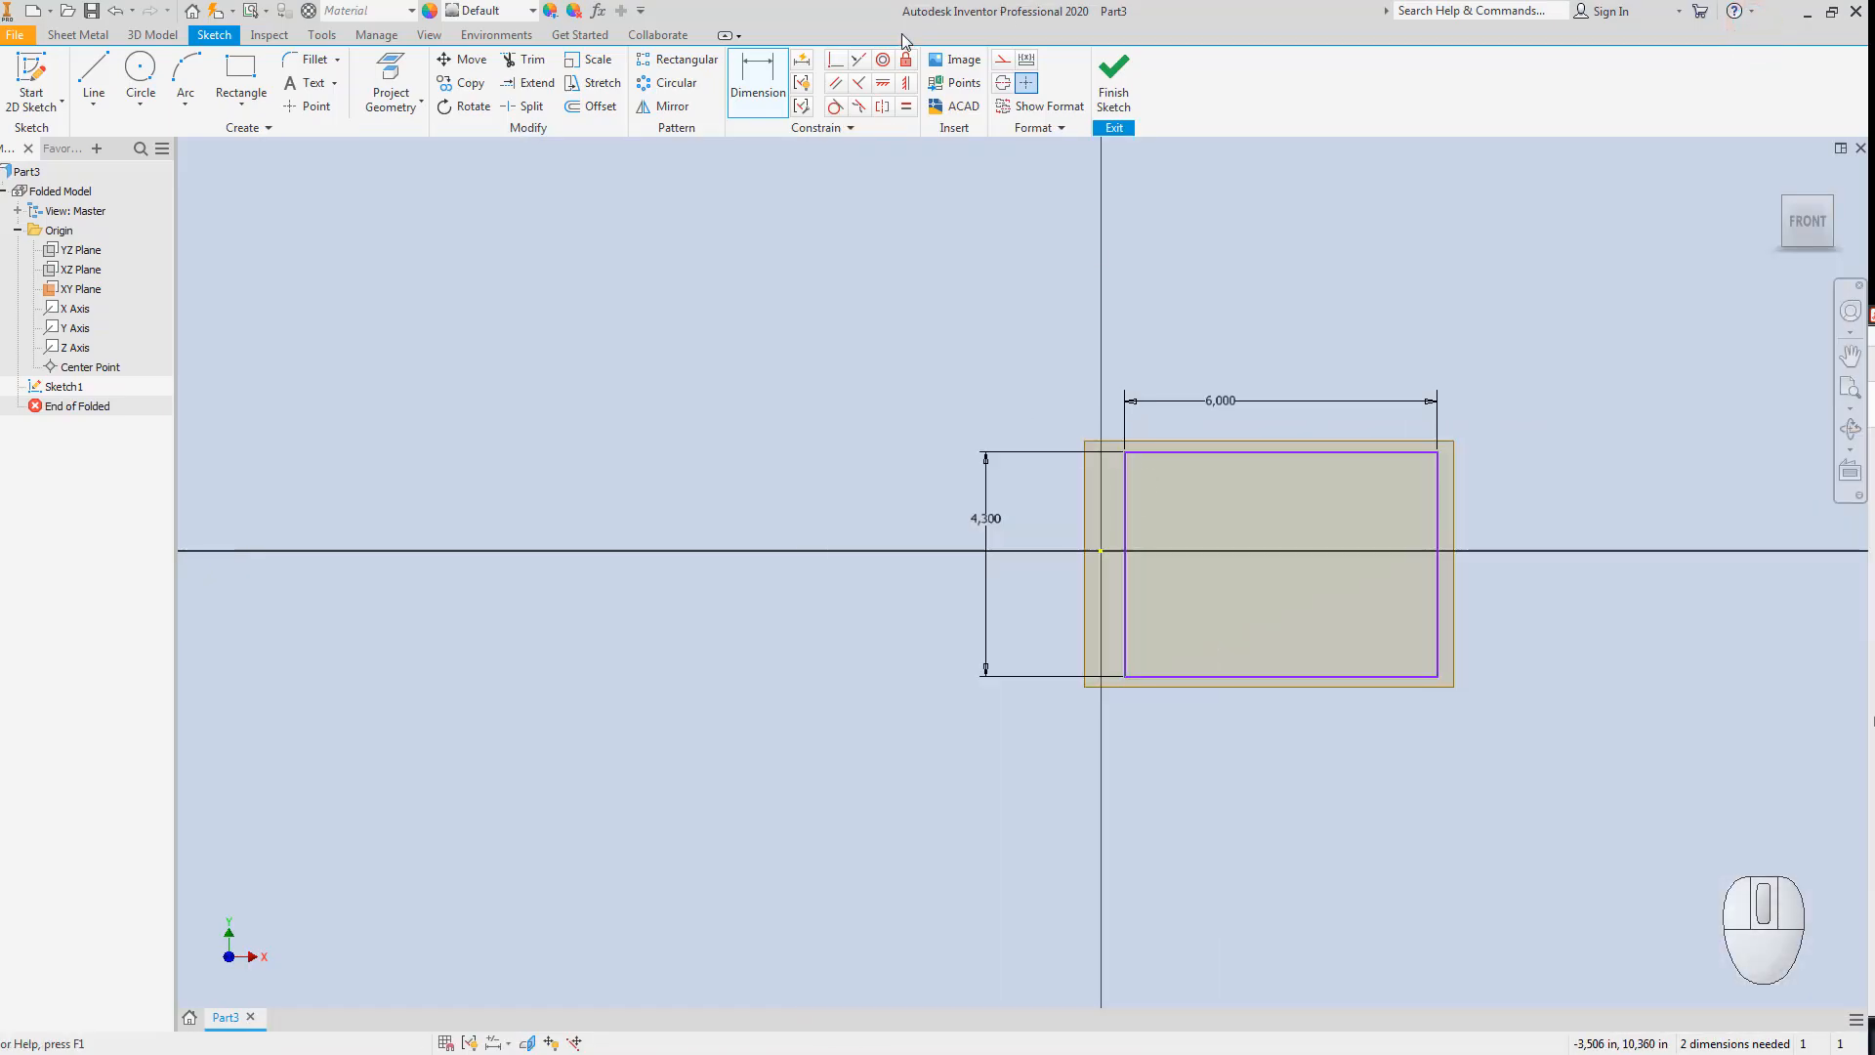
left_click(837, 64)
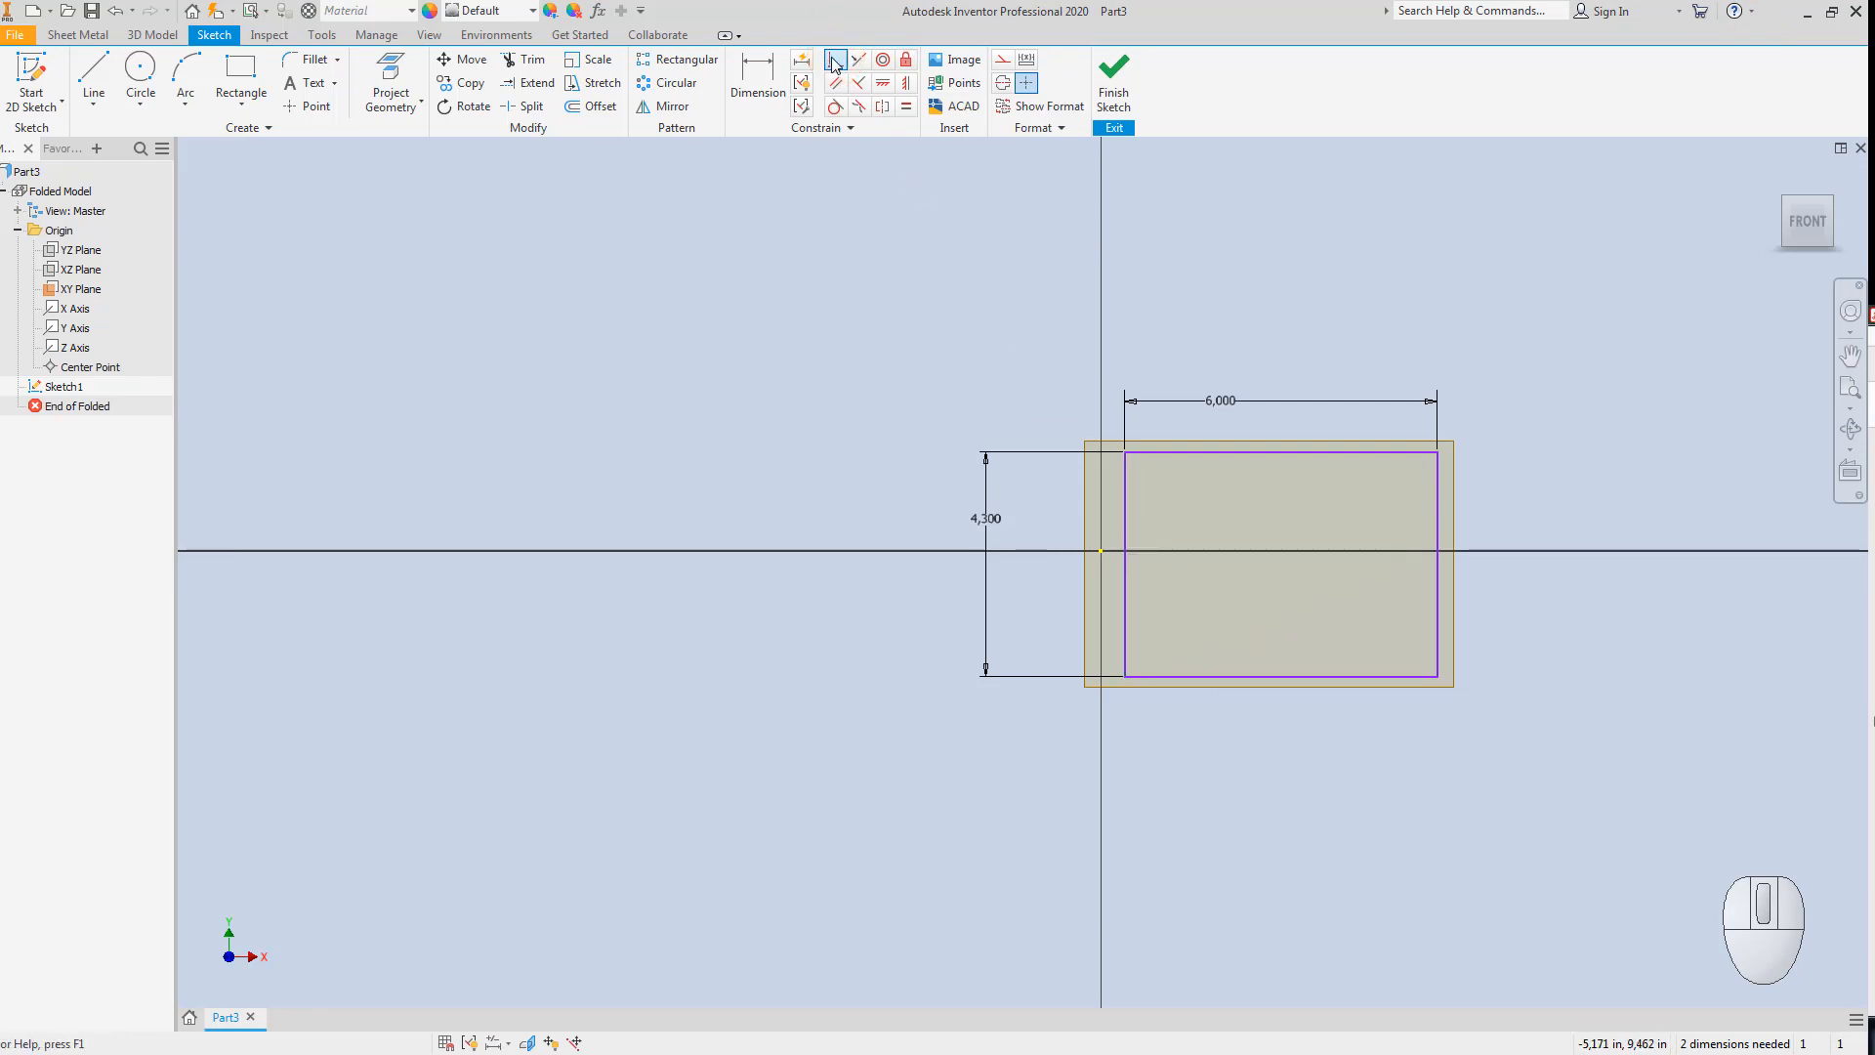
left_click(1125, 564)
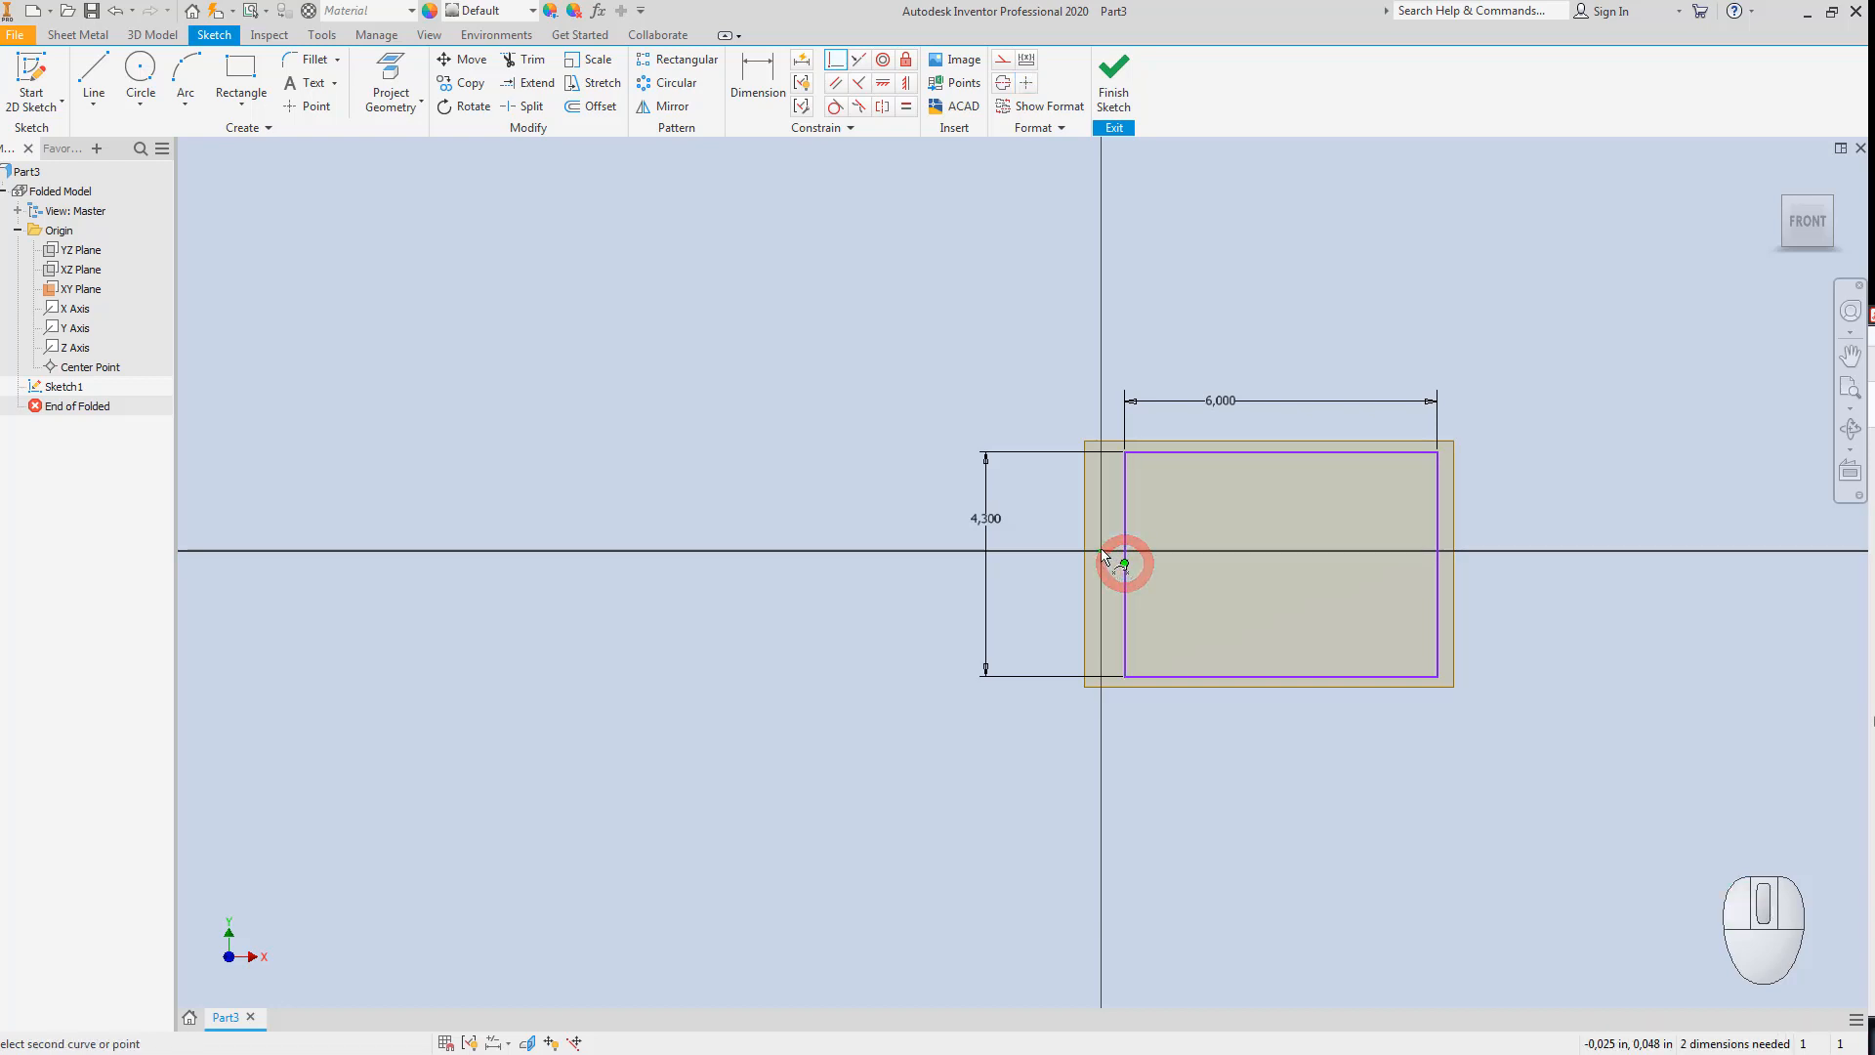
left_click(1100, 550)
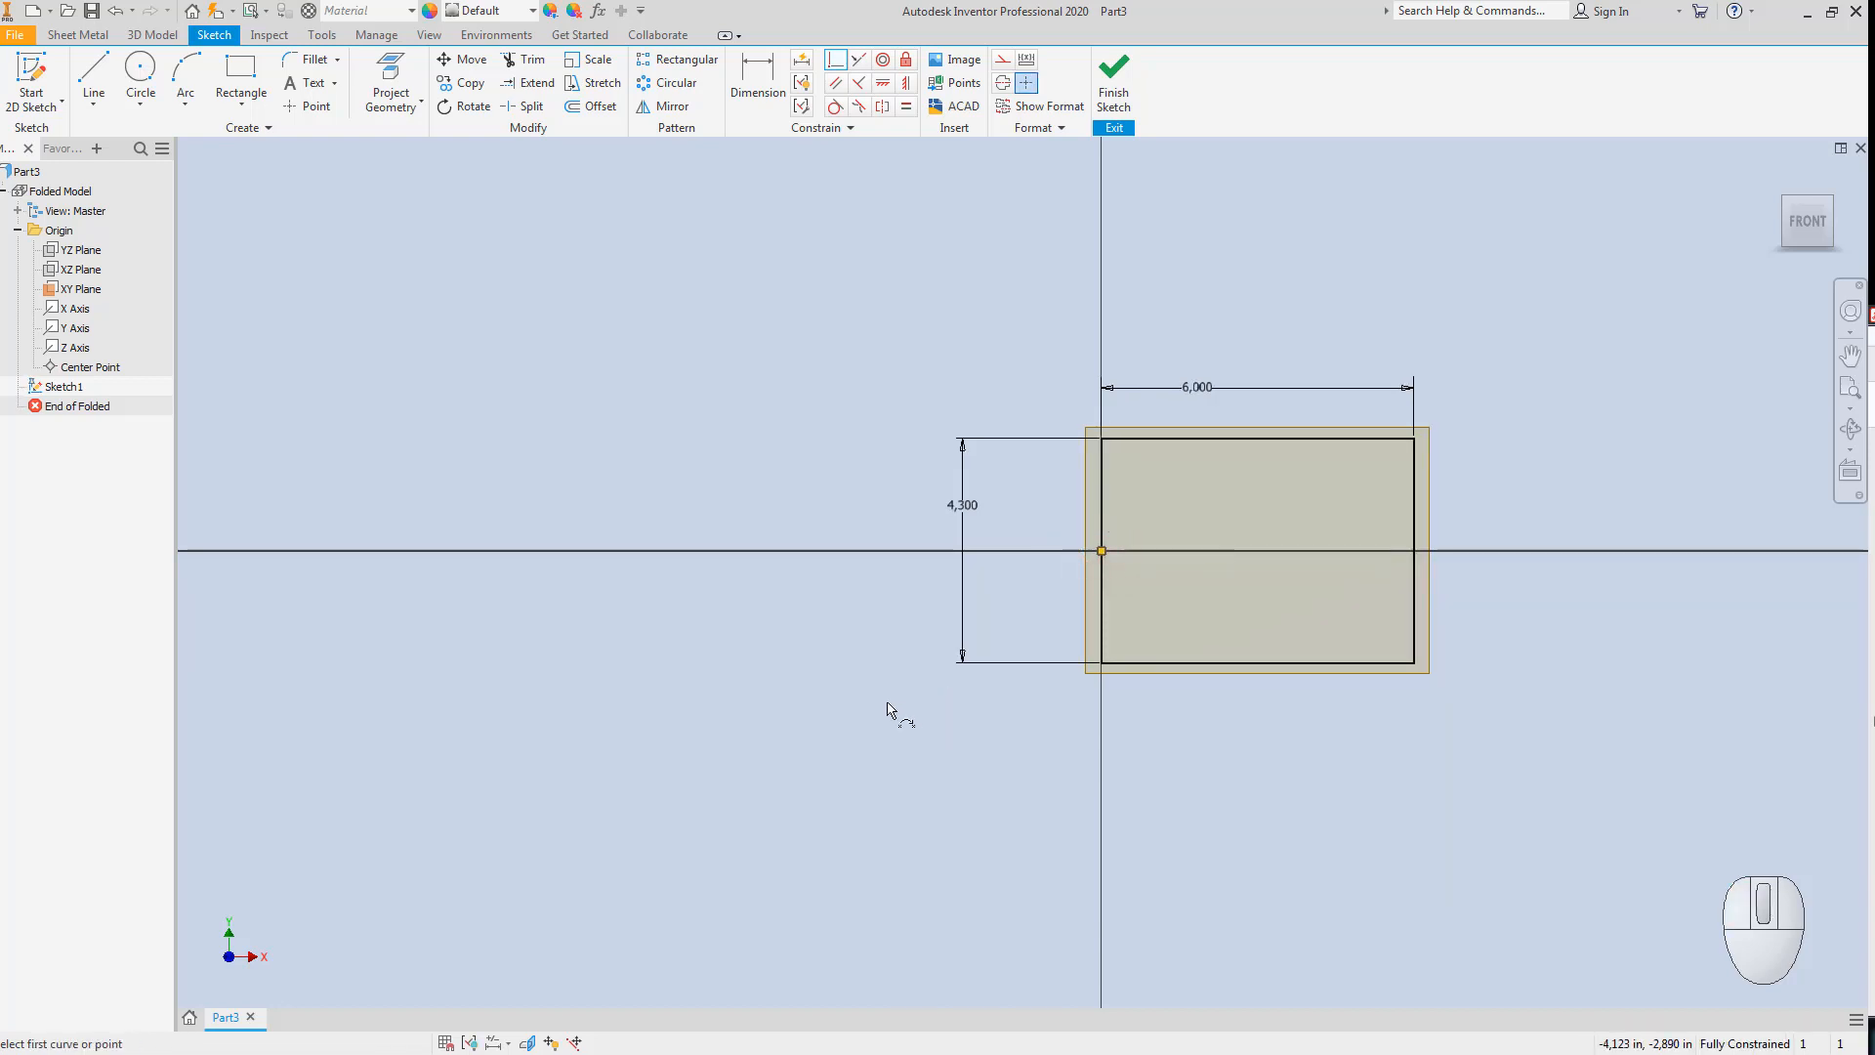
key("Escape")
left_click(1115, 77)
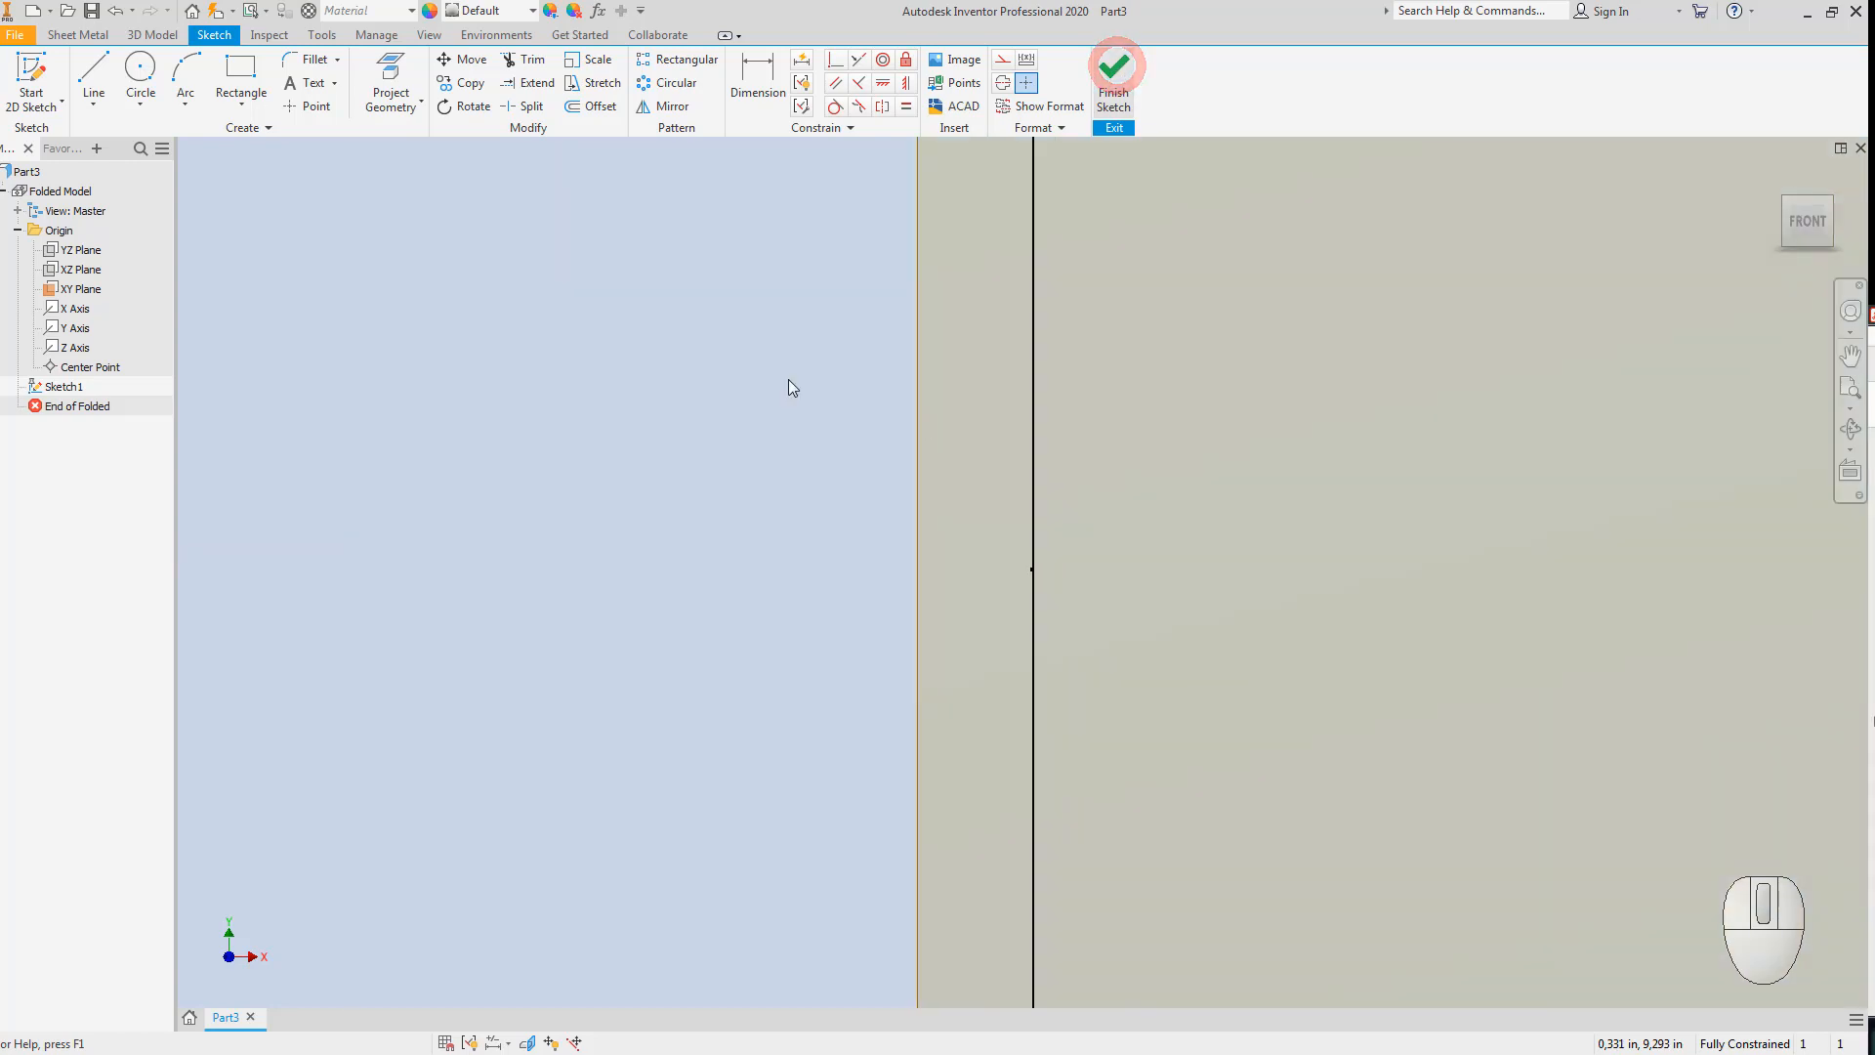
scroll(1040, 315, "down", 5)
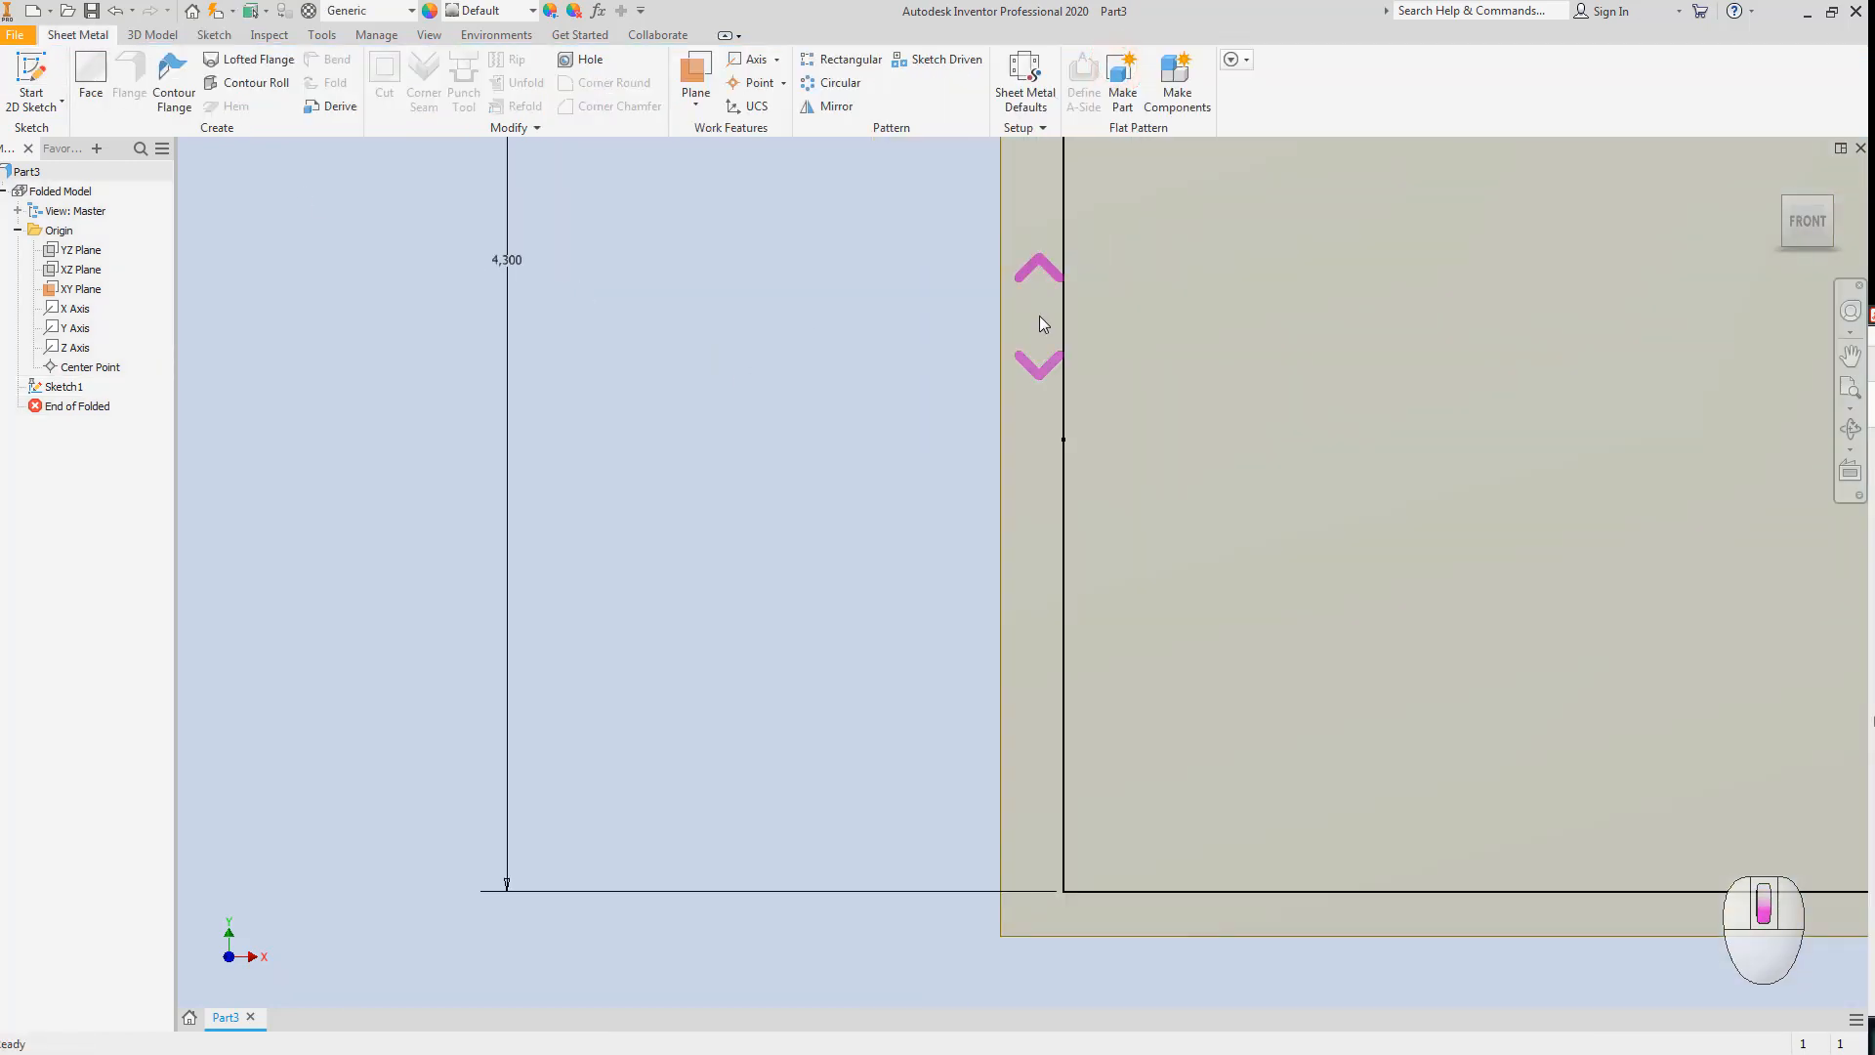
left_click(90, 72)
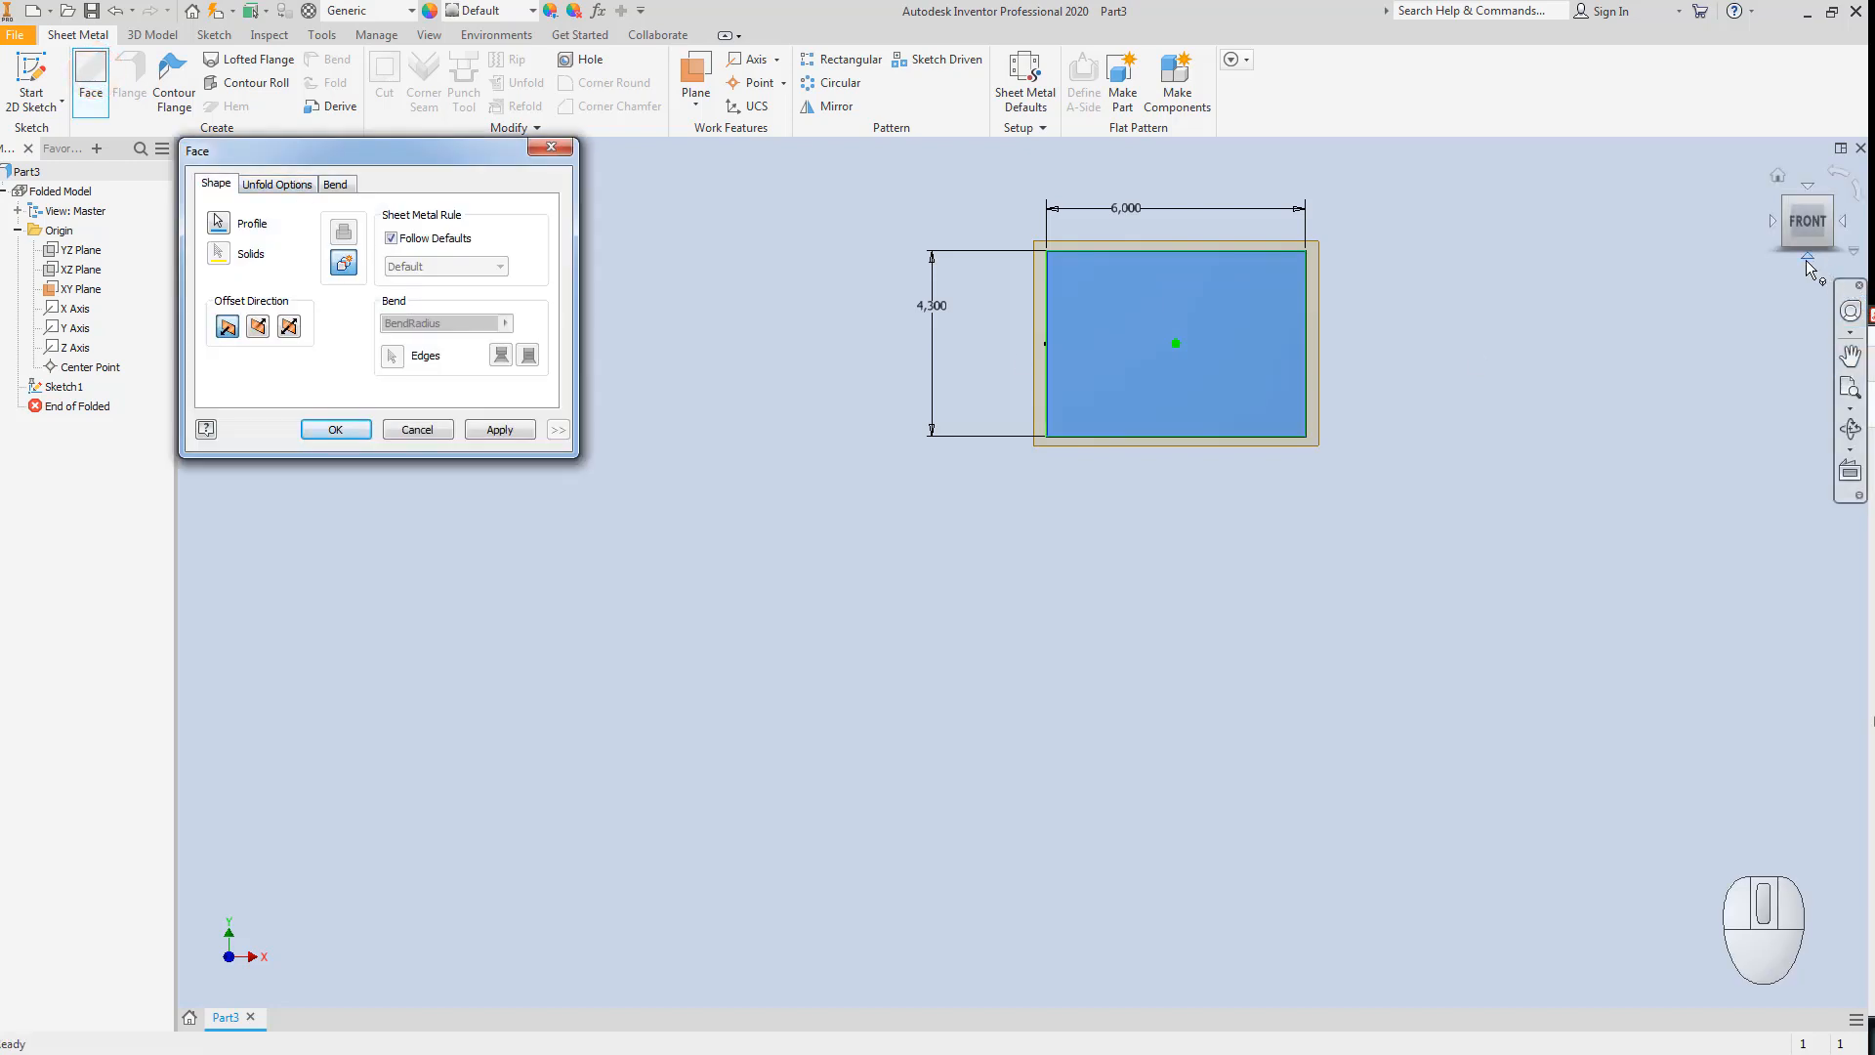
left_click(1808, 258)
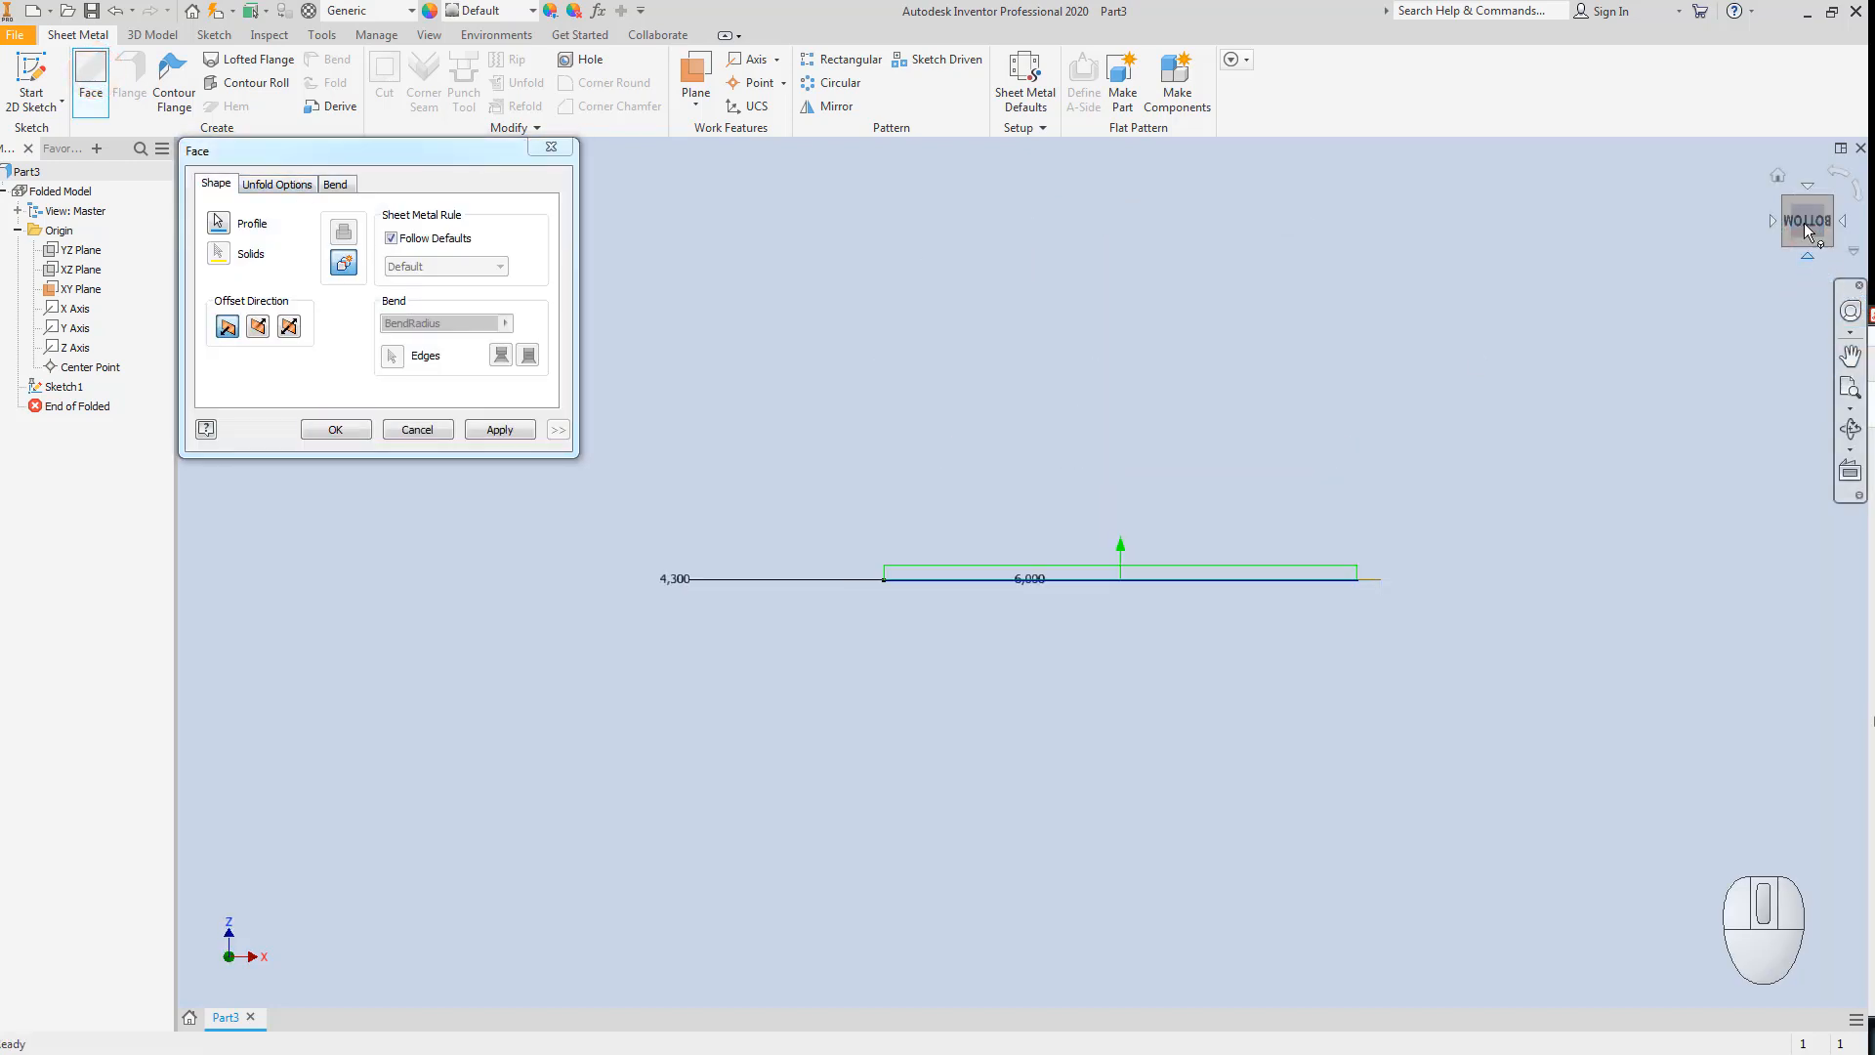
left_click(1784, 199)
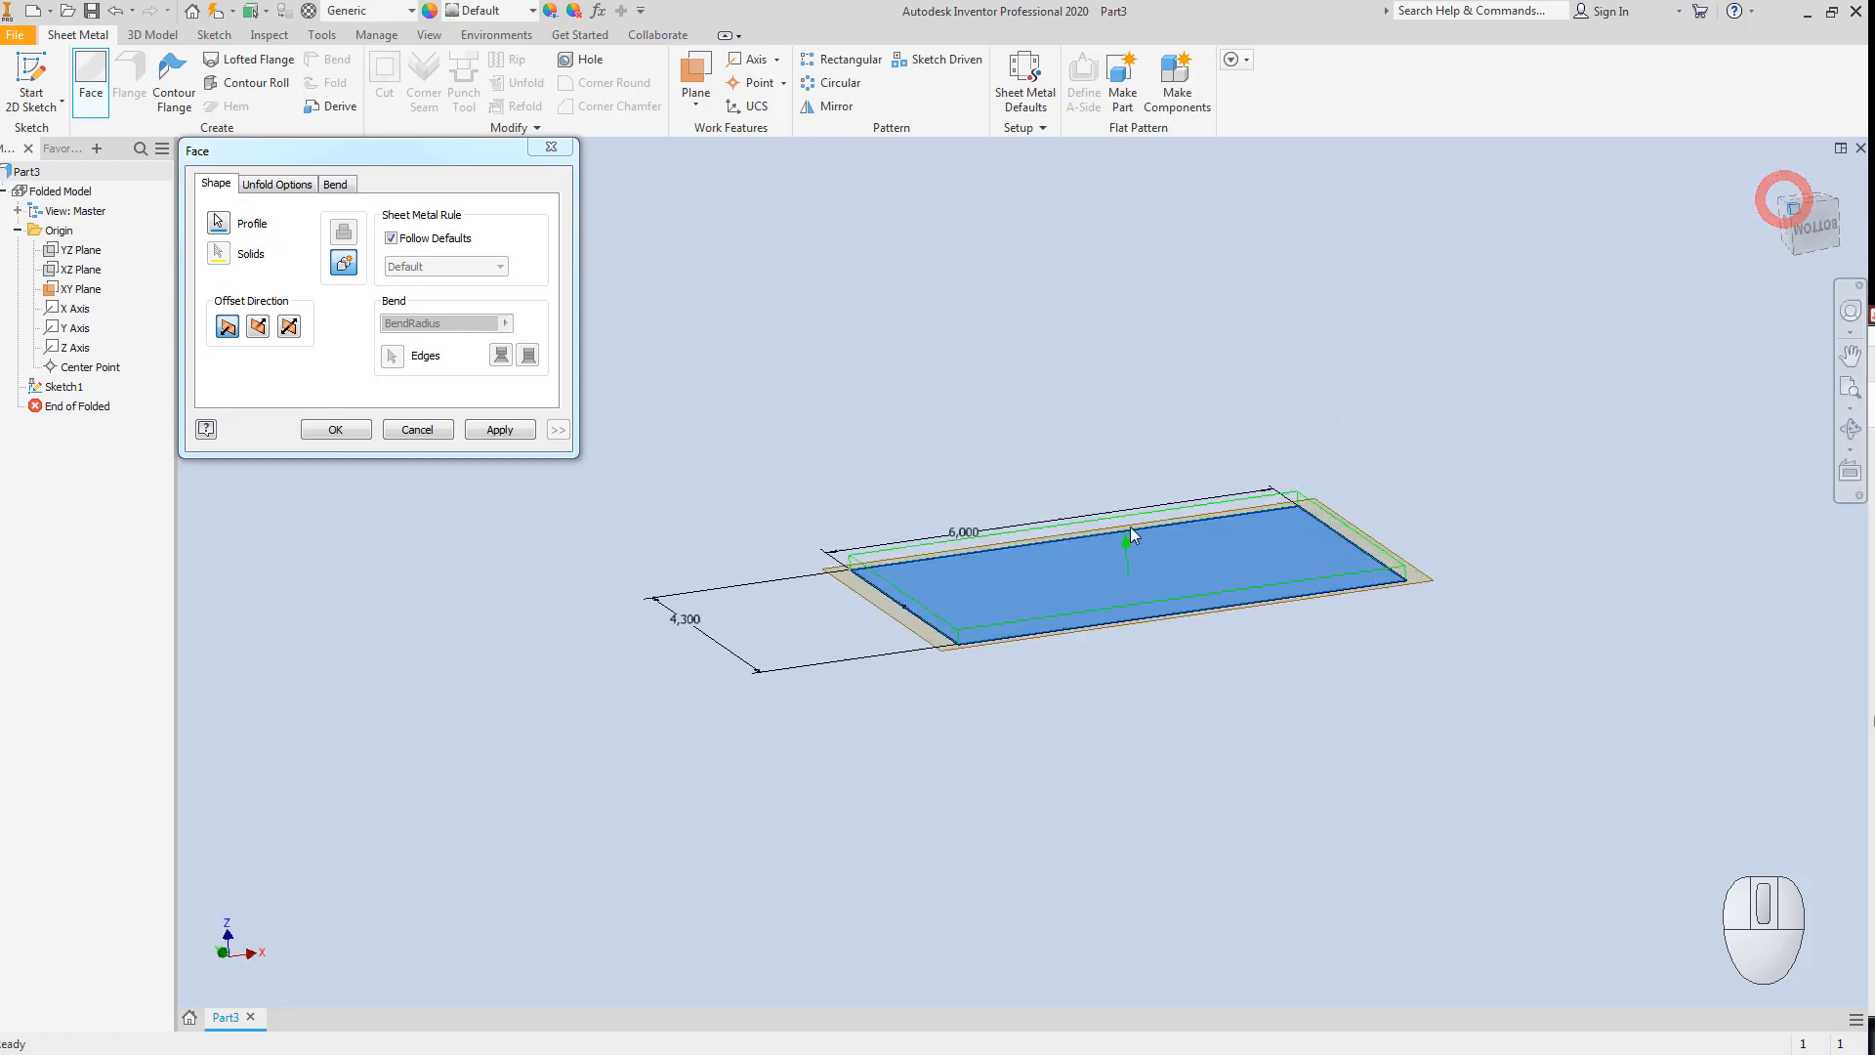
scroll(948, 664, "up", 3)
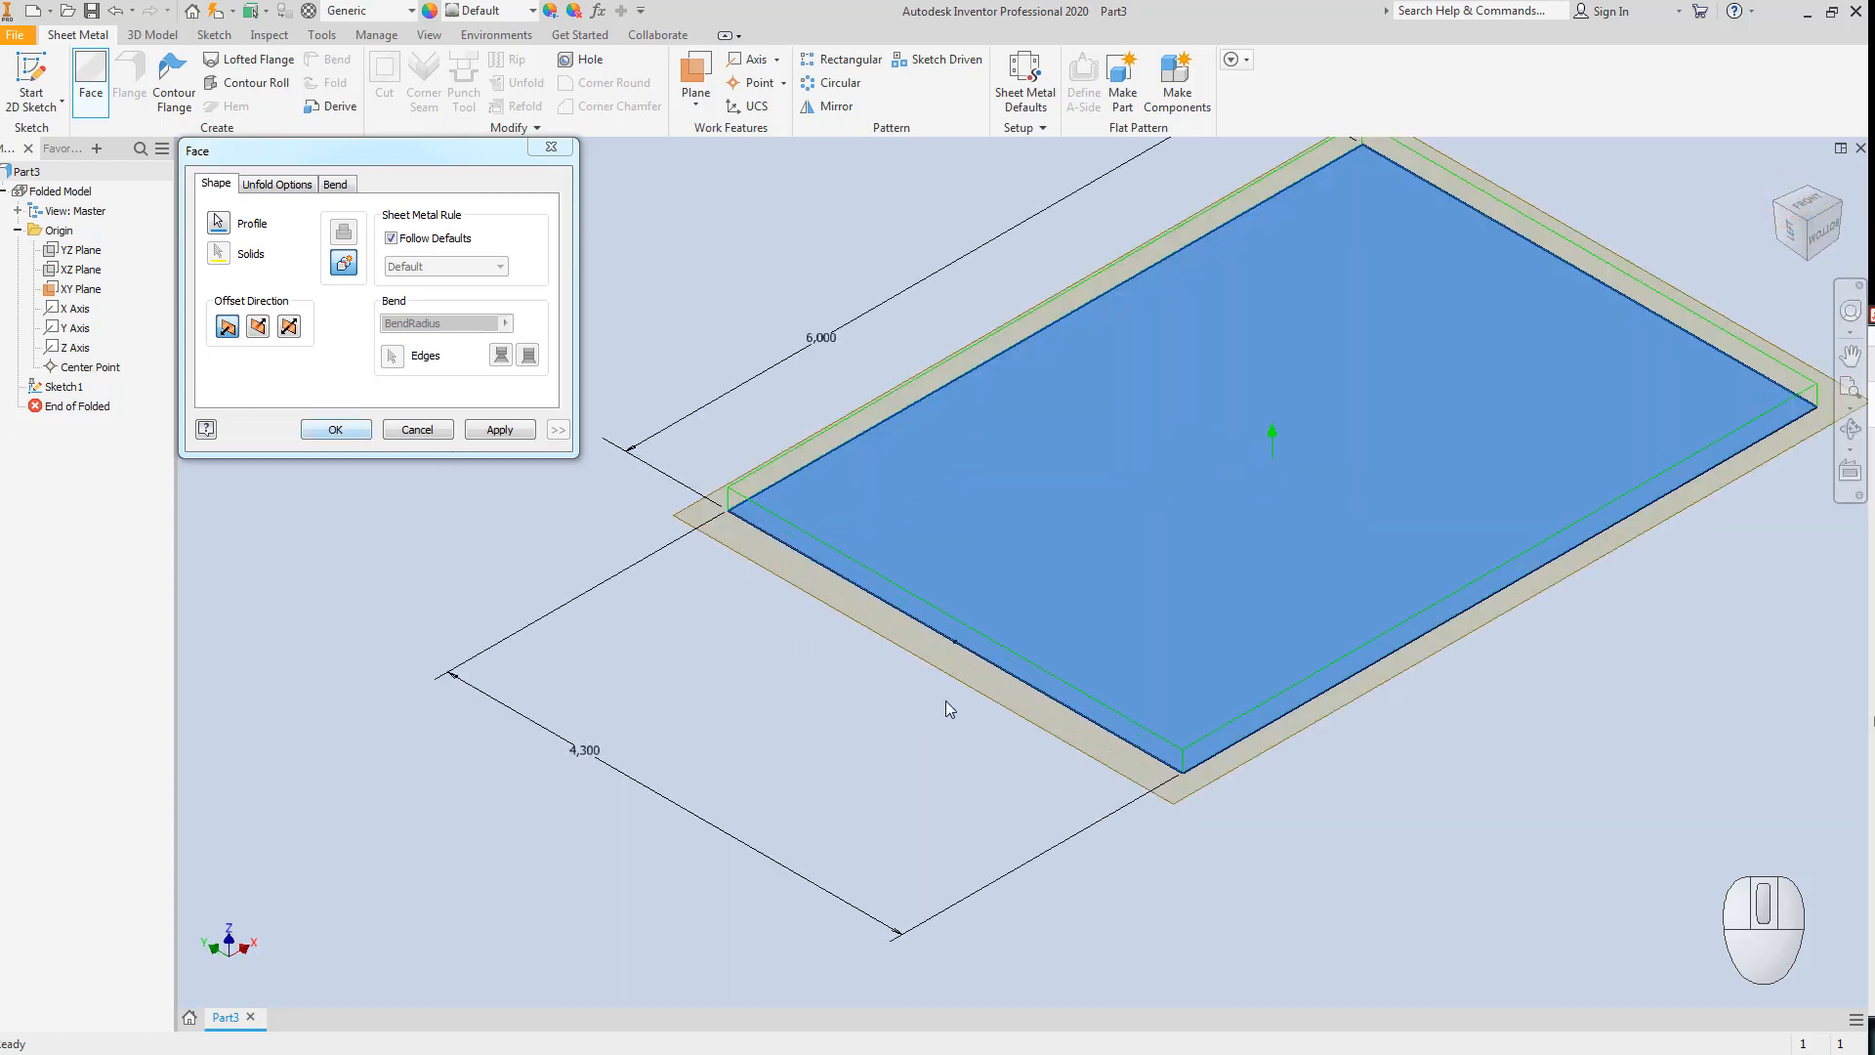
key("Escape")
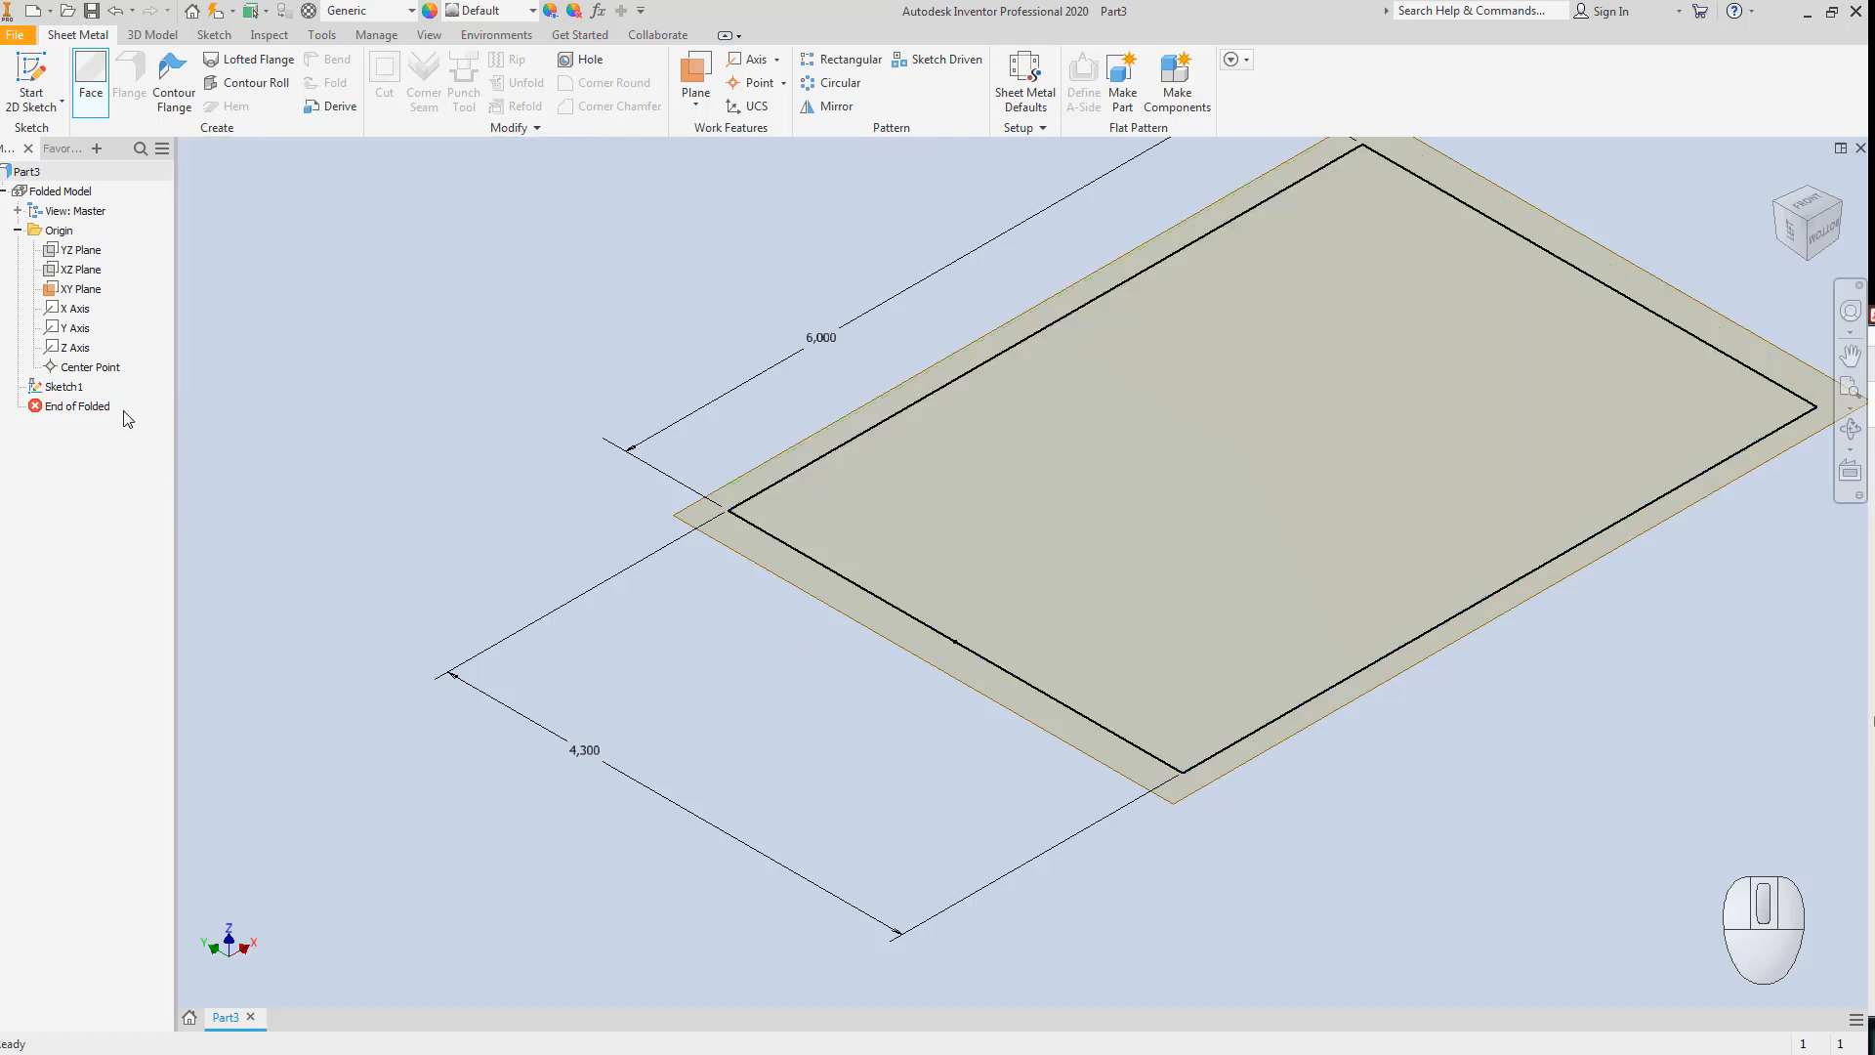
Make the origin's Center Point visible.
right_click(98, 372)
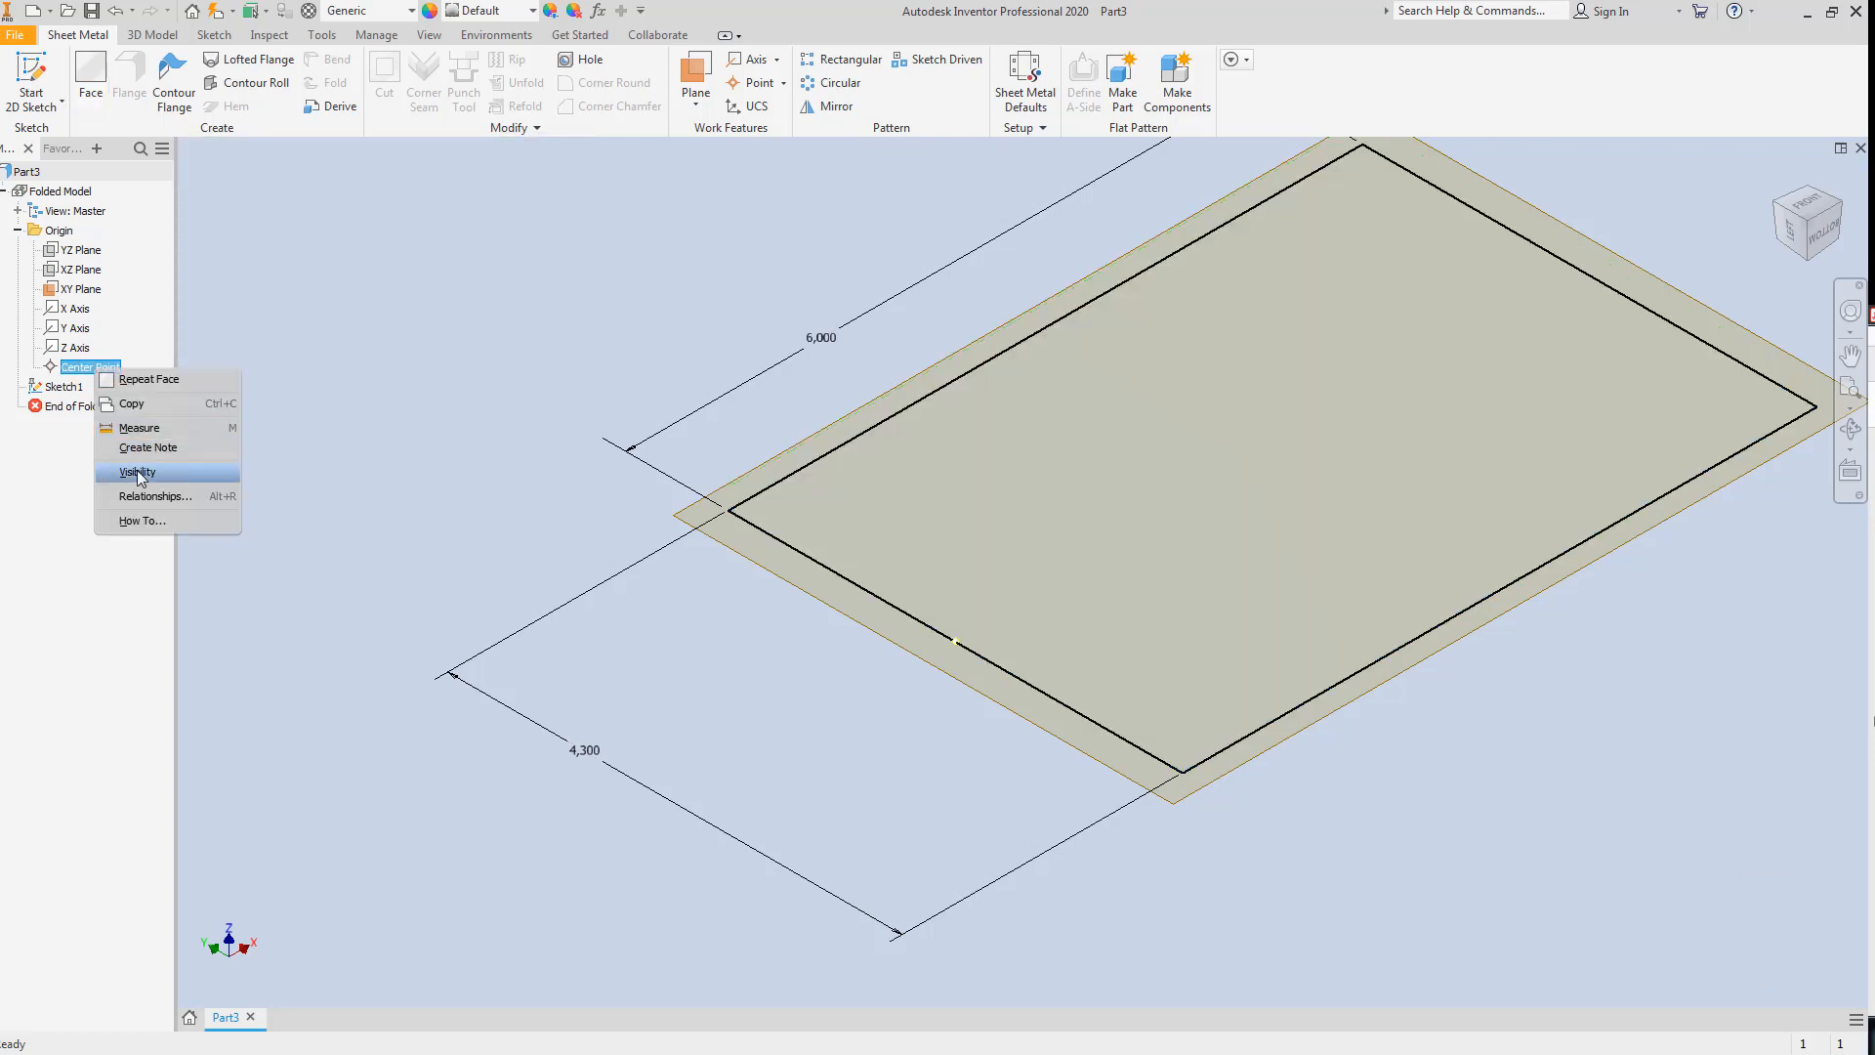
left_click(127, 468)
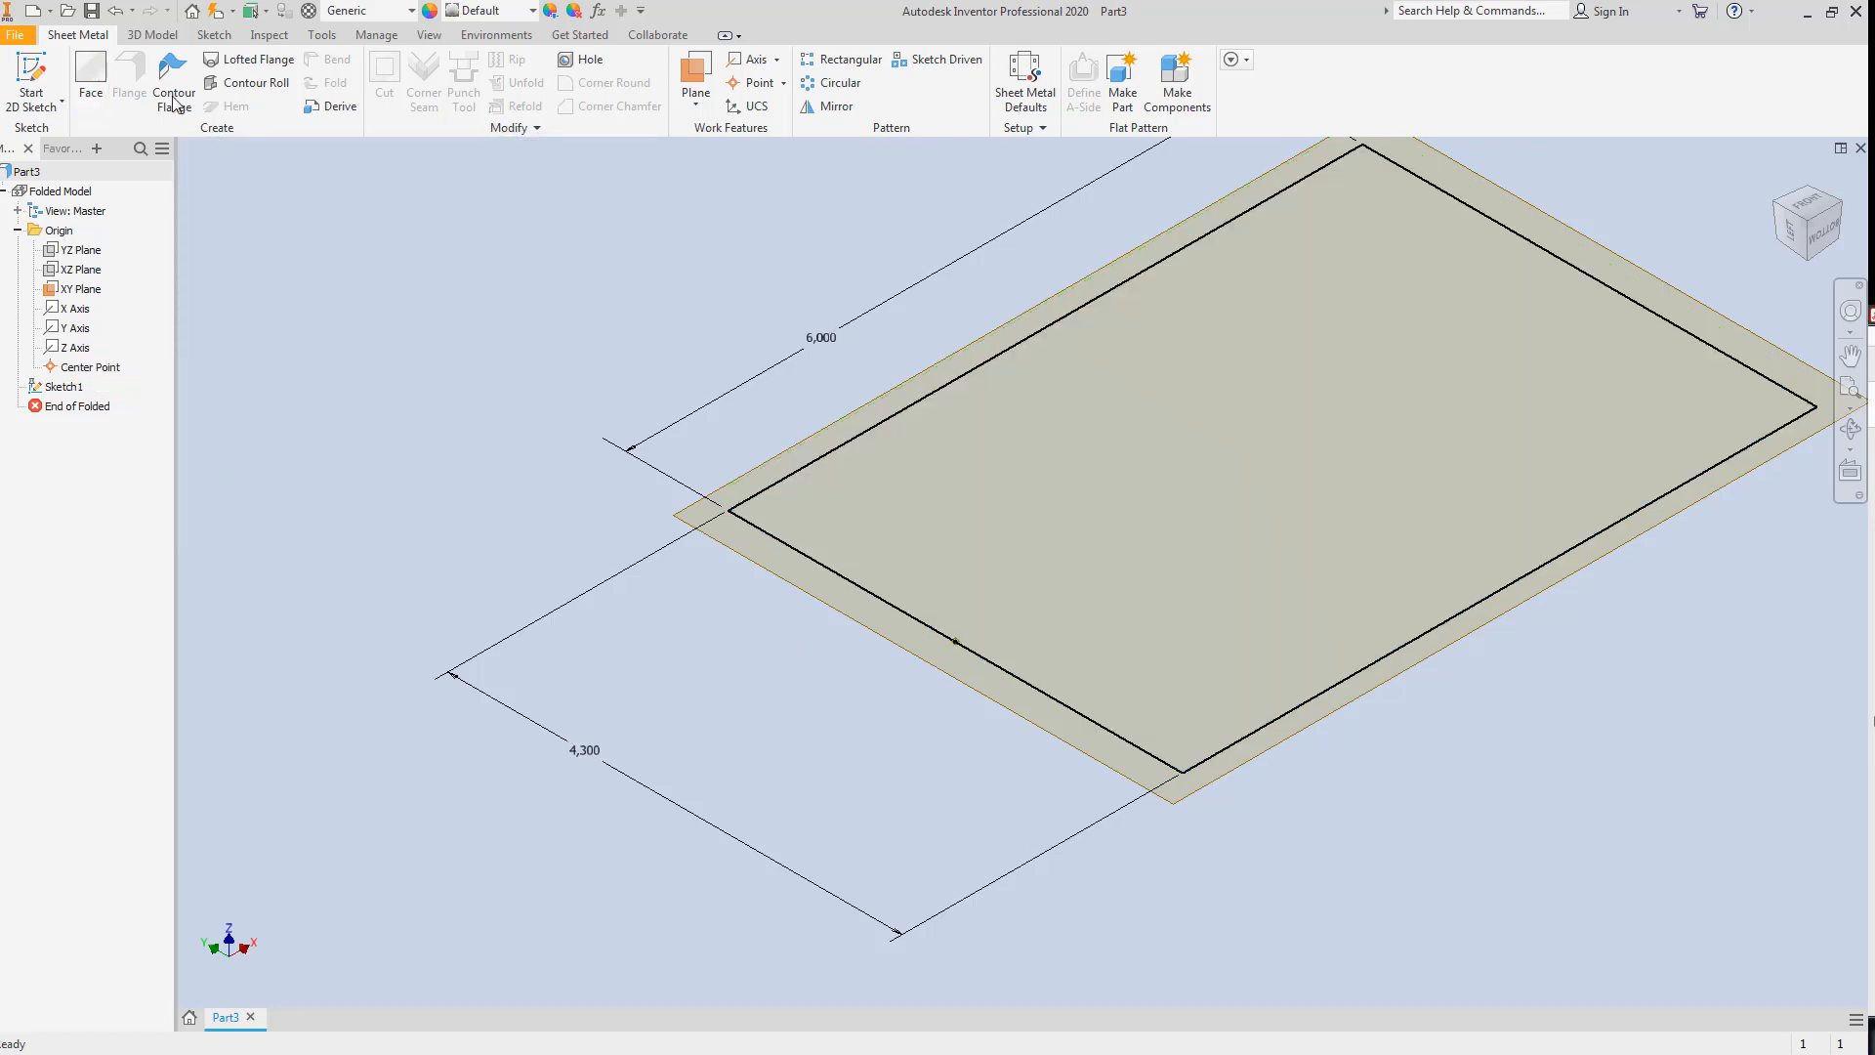
Check the thickness in the sheet metal defaults and create a Face from the rectangular profile, offset upward along Z.
left_click(90, 80)
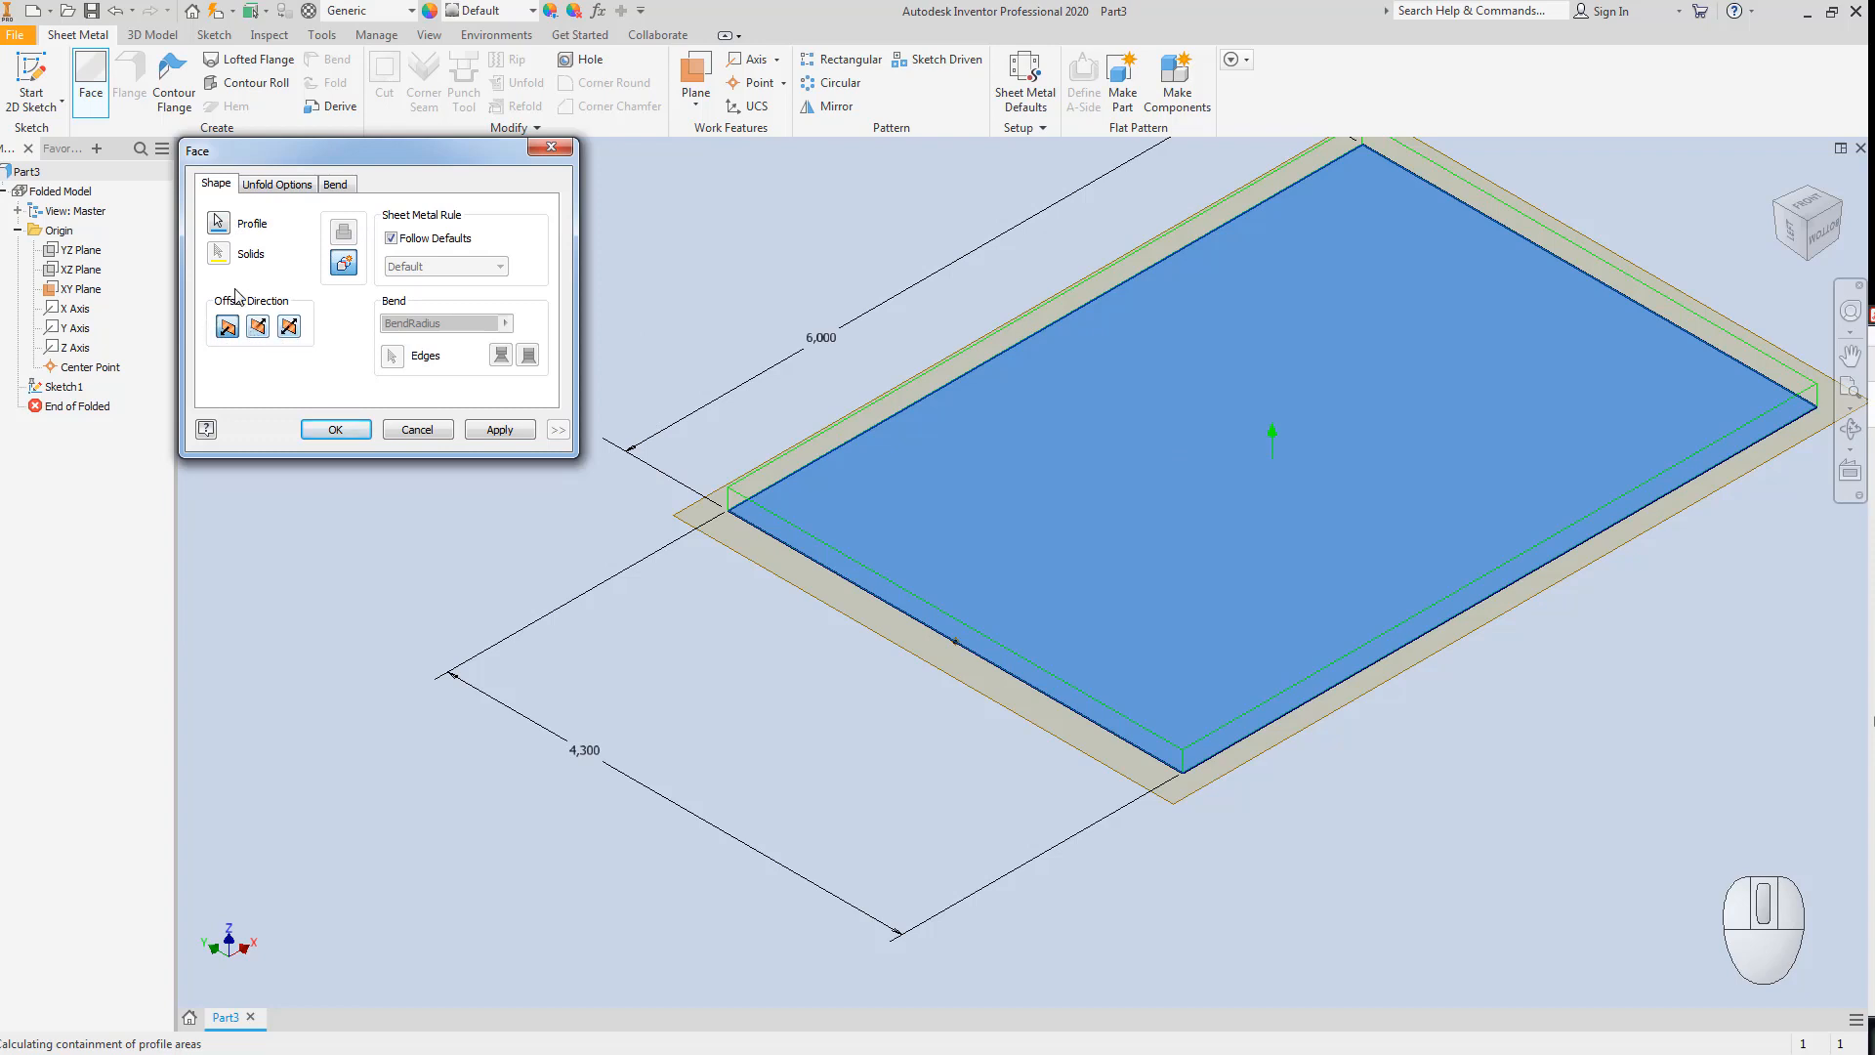
left_click(1026, 83)
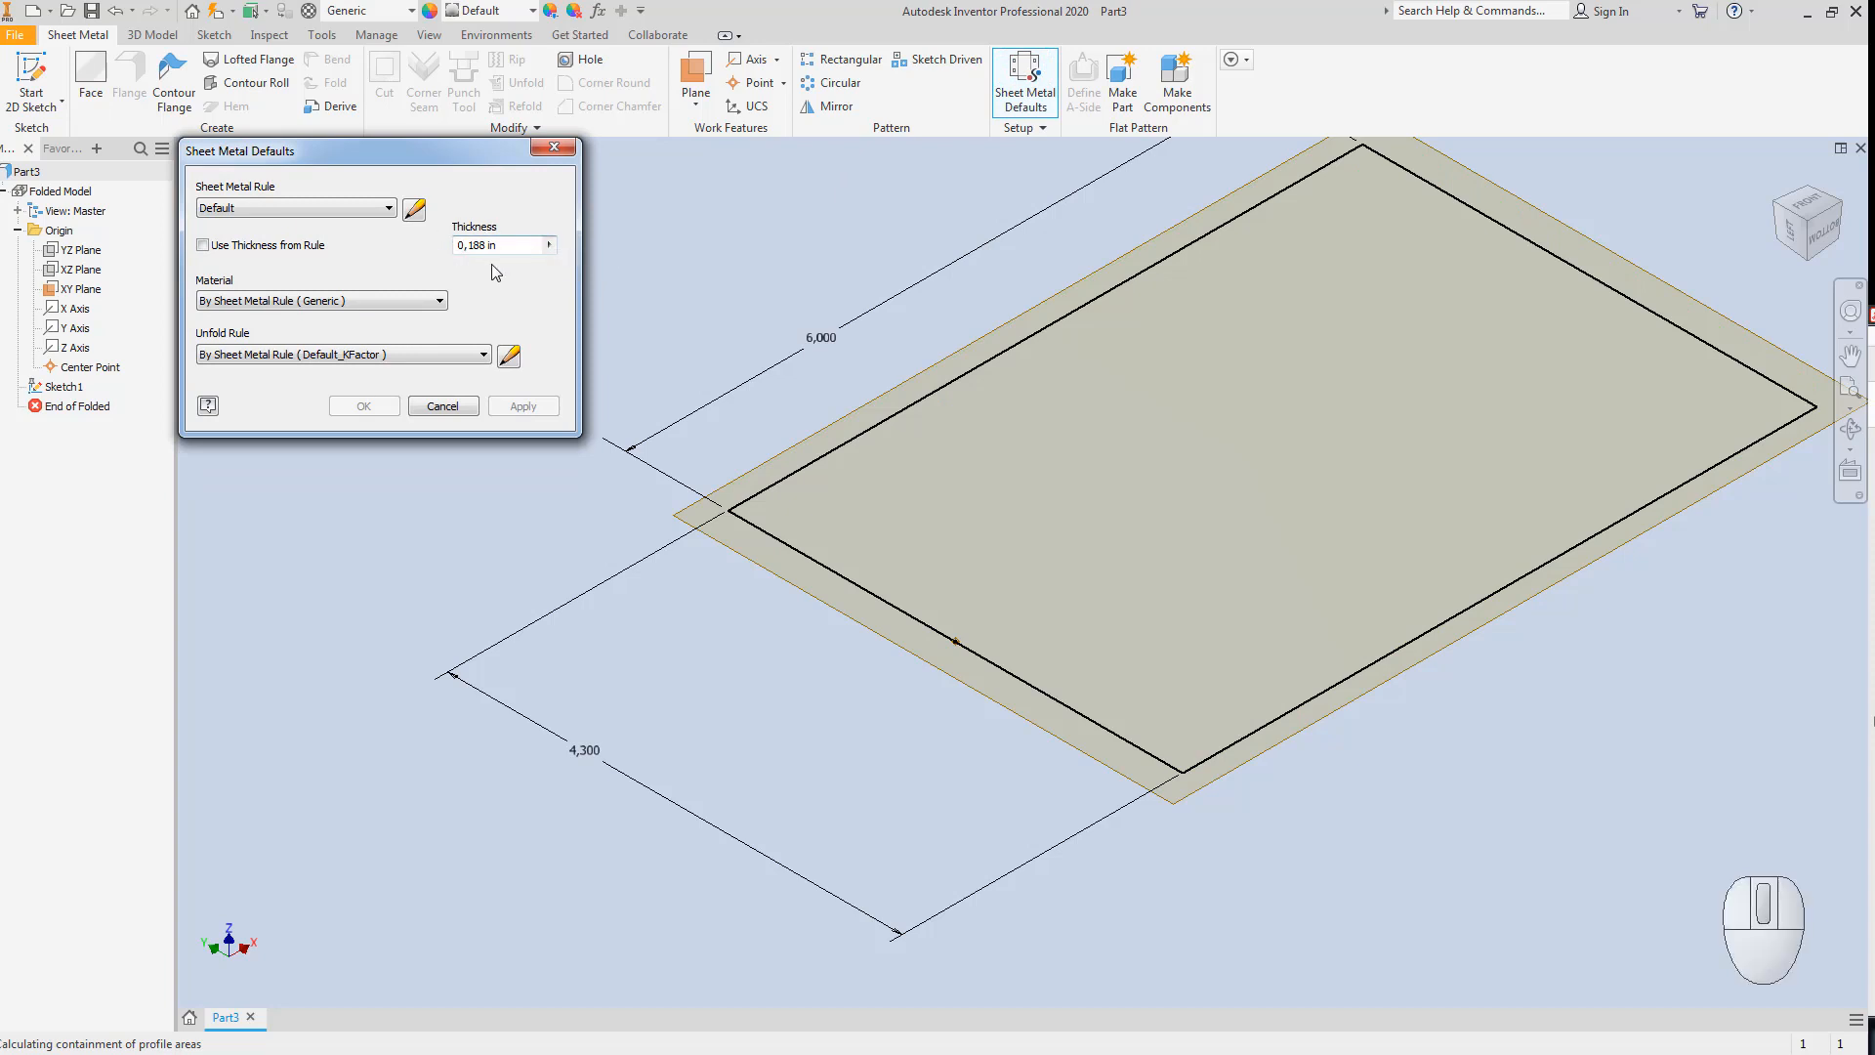
left_click(442, 406)
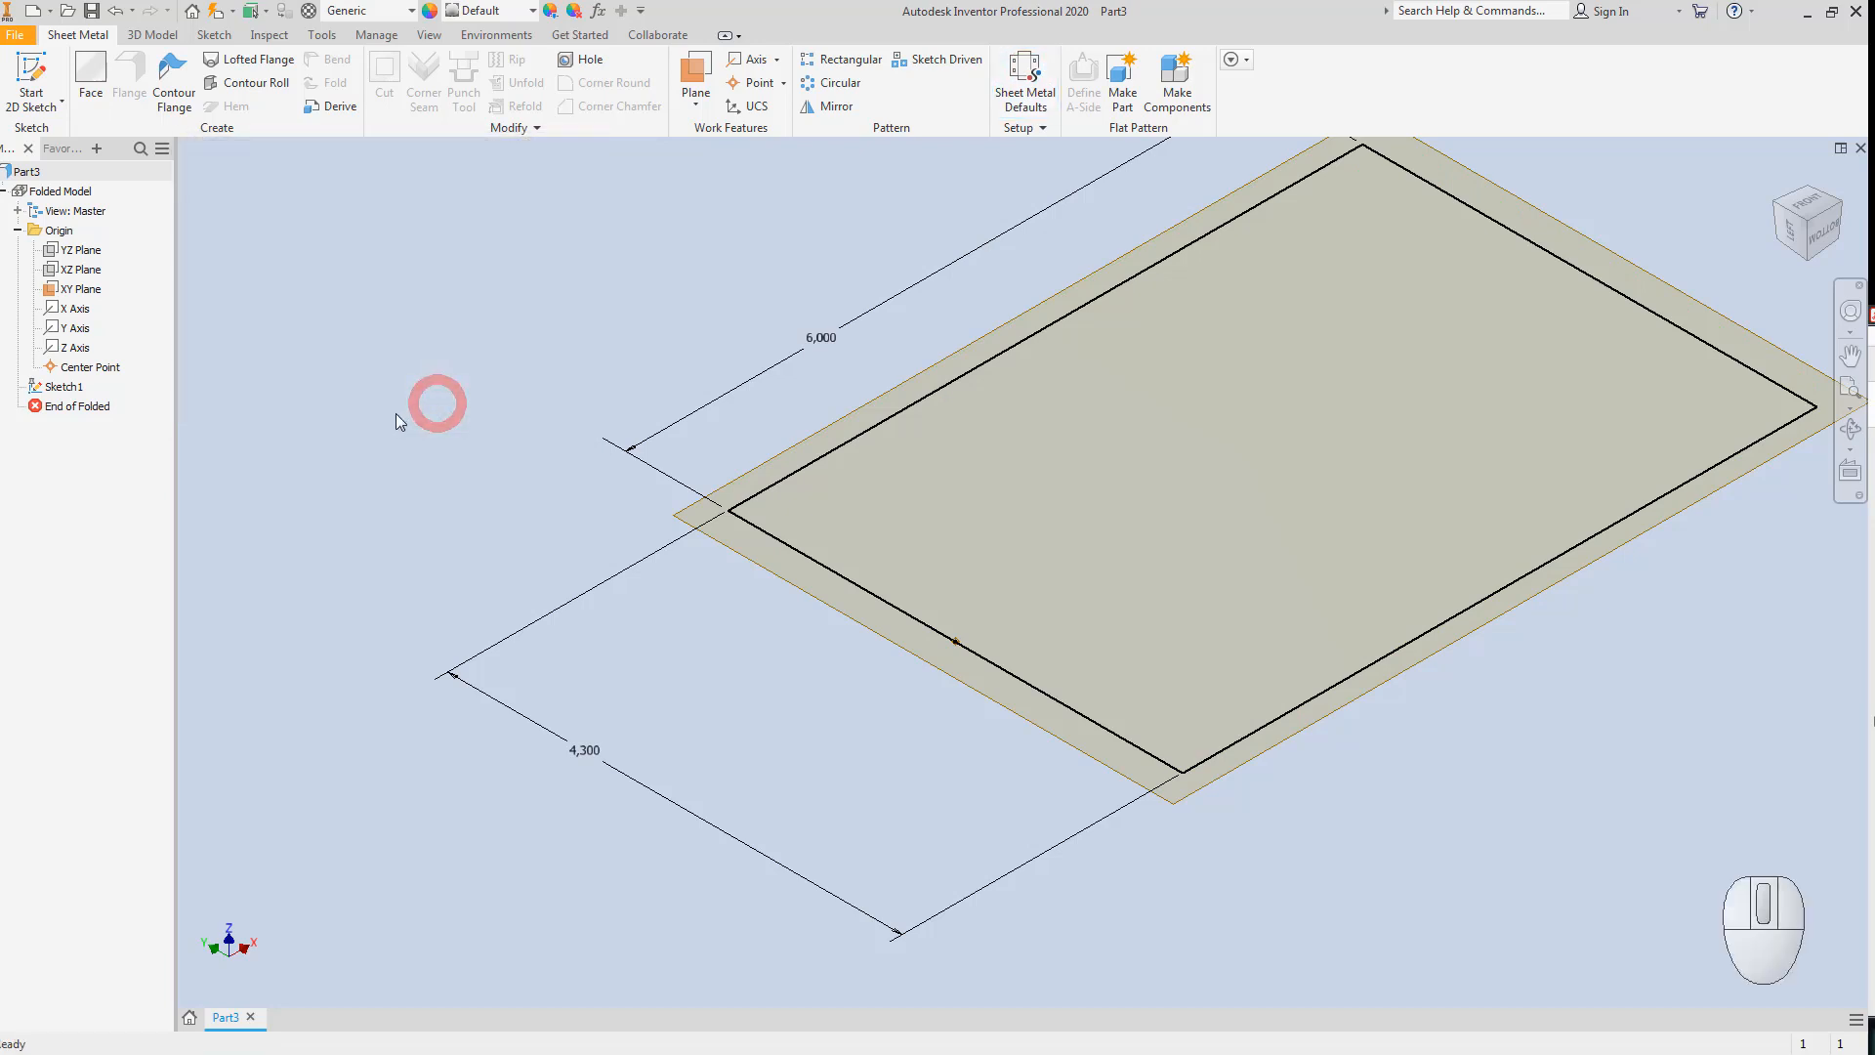
left_click(90, 73)
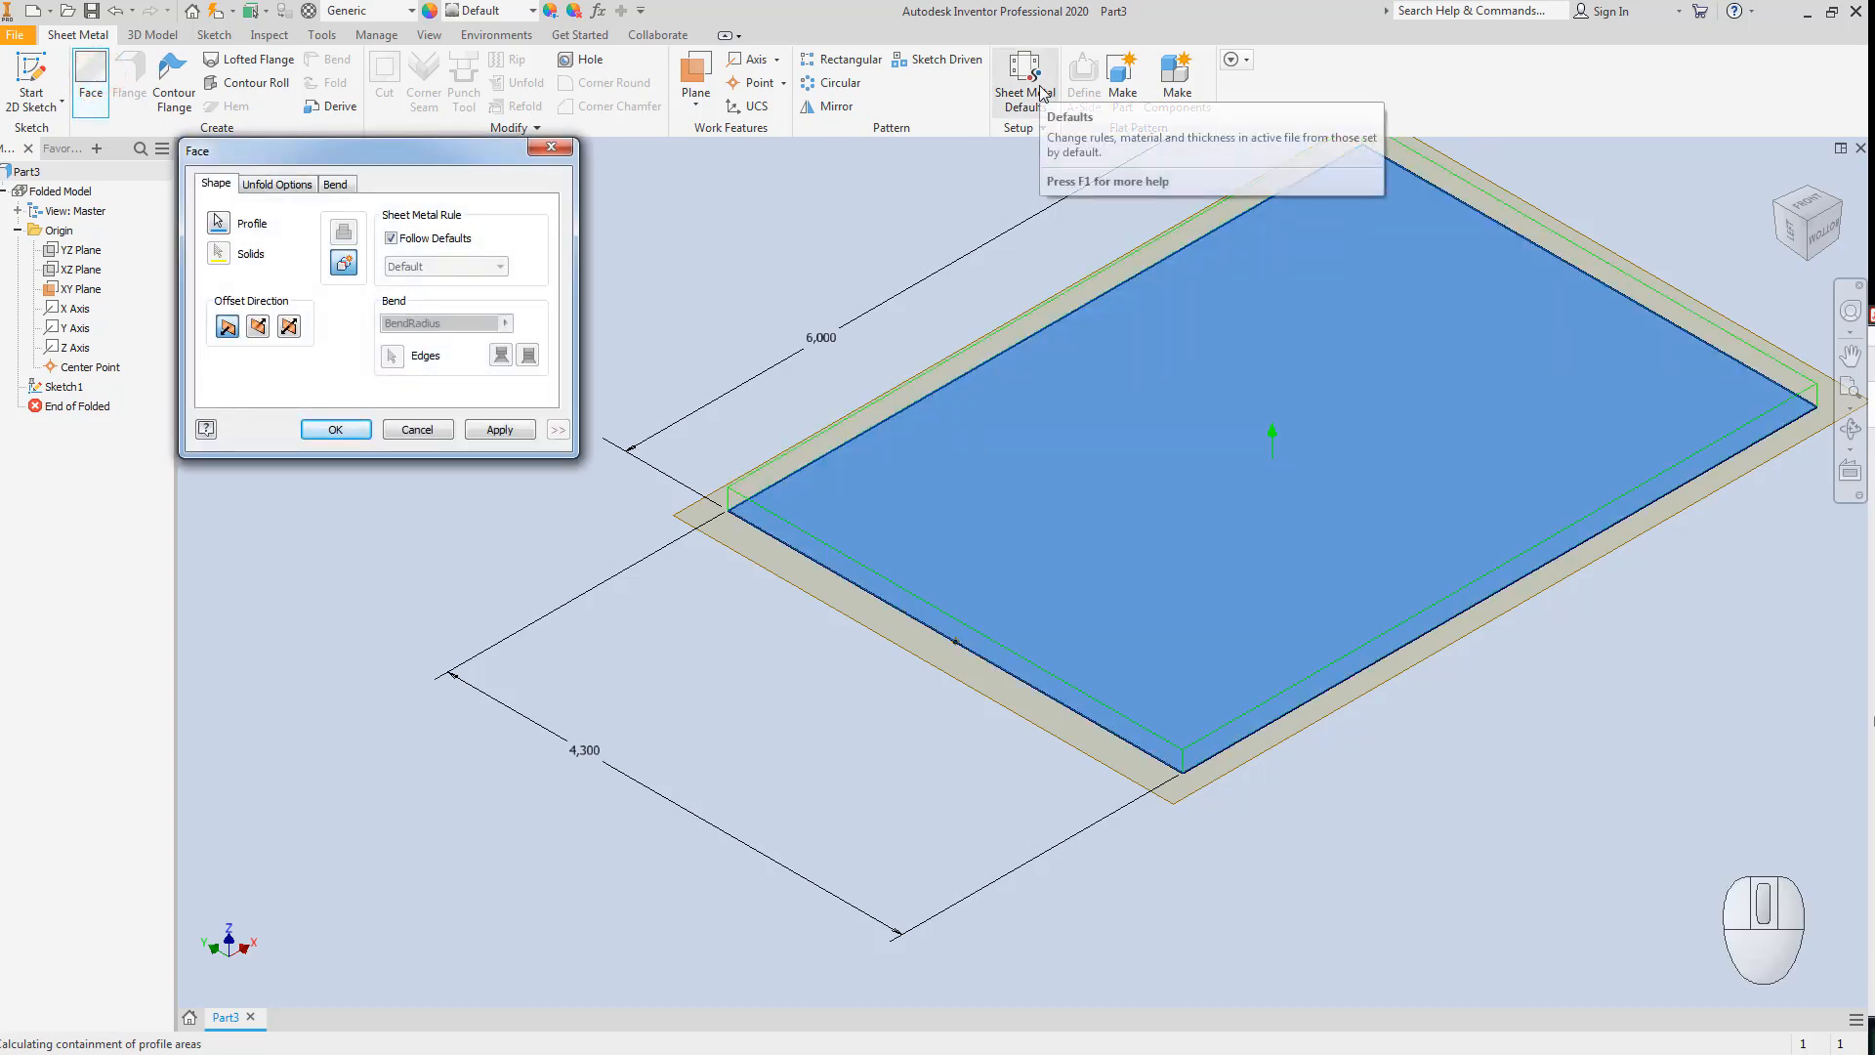
left_click(334, 431)
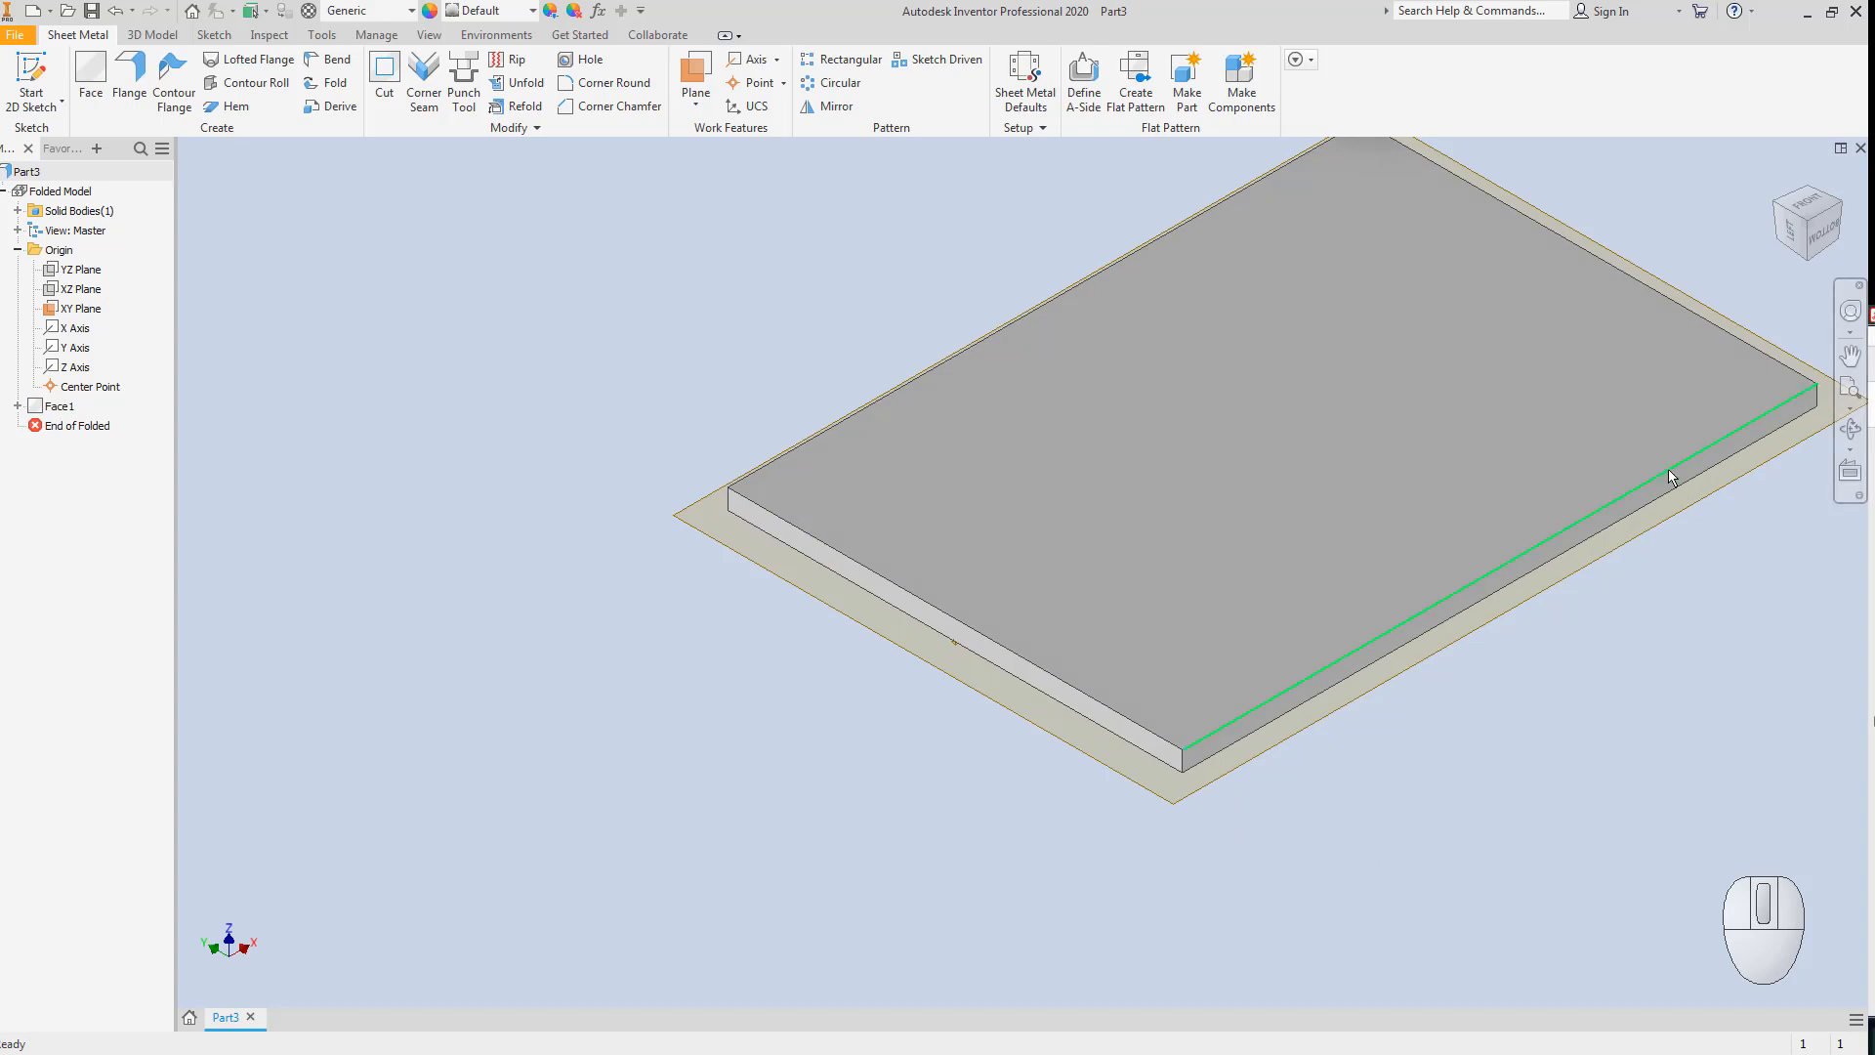
Switch to Paint and frame the body's side outline in Section B-B with a yellow rectangle about 401 × 290 px.
key("alt+Tab")
scroll(1038, 630, "up", 3)
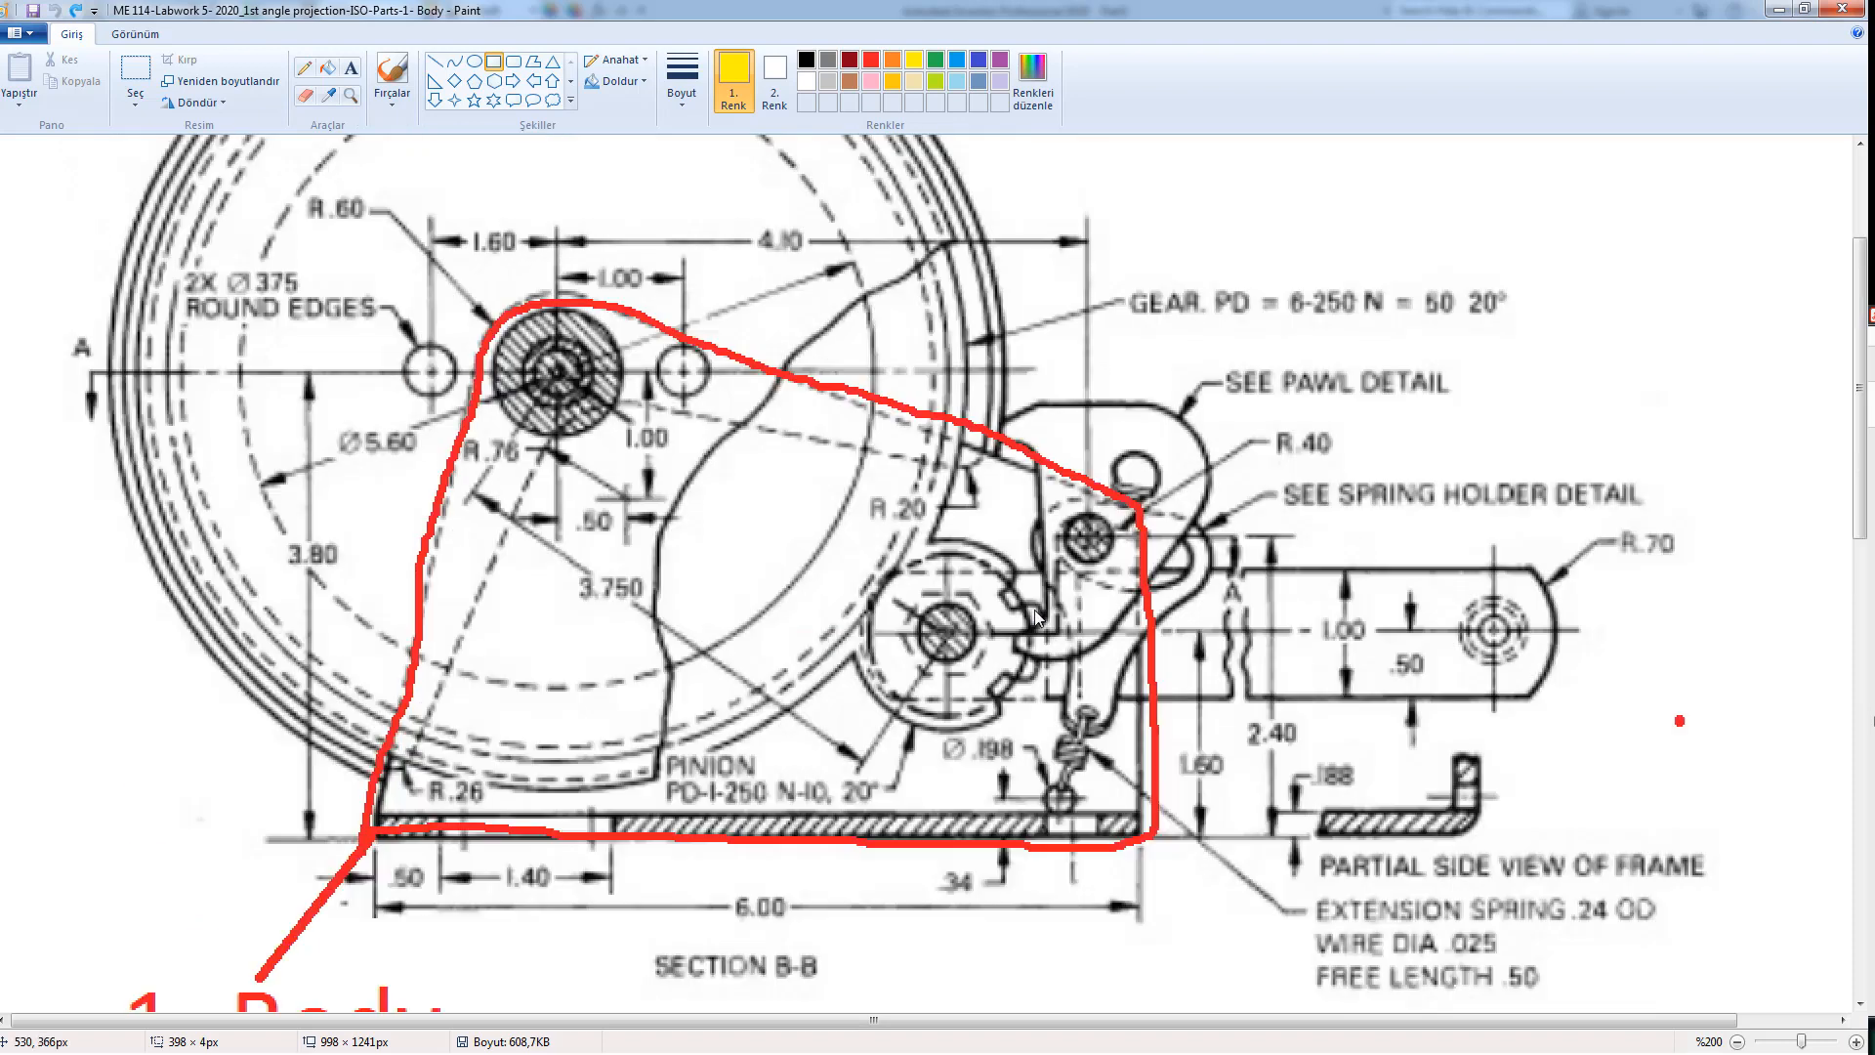
mouse_move(381, 842)
left_mouse_down()
mouse_move(1138, 833)
mouse_move(1139, 419)
mouse_move(1101, 284)
mouse_move(1160, 273)
left_mouse_up()
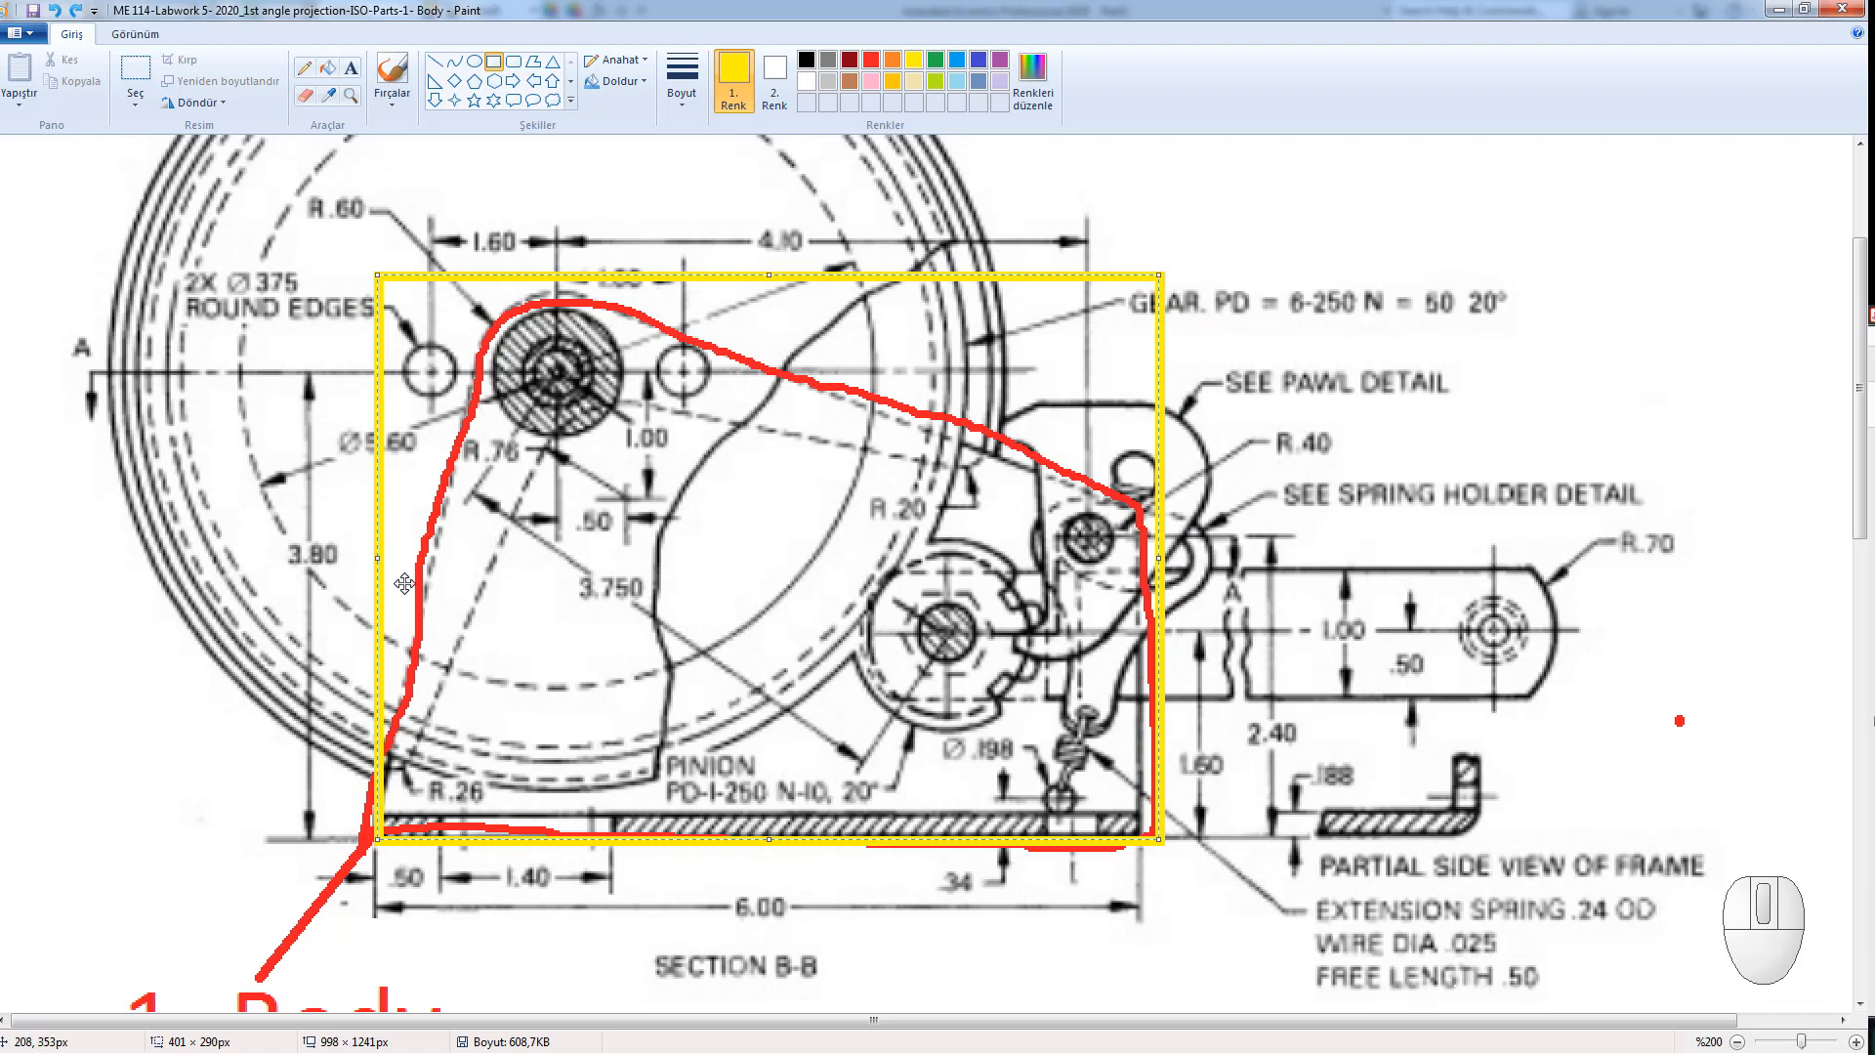
Scribble with the Pencil in yellow and light blue over the area between the yellow frame and the body's sloping red outline.
left_click(302, 66)
left_click_drag(477, 306, 442, 354)
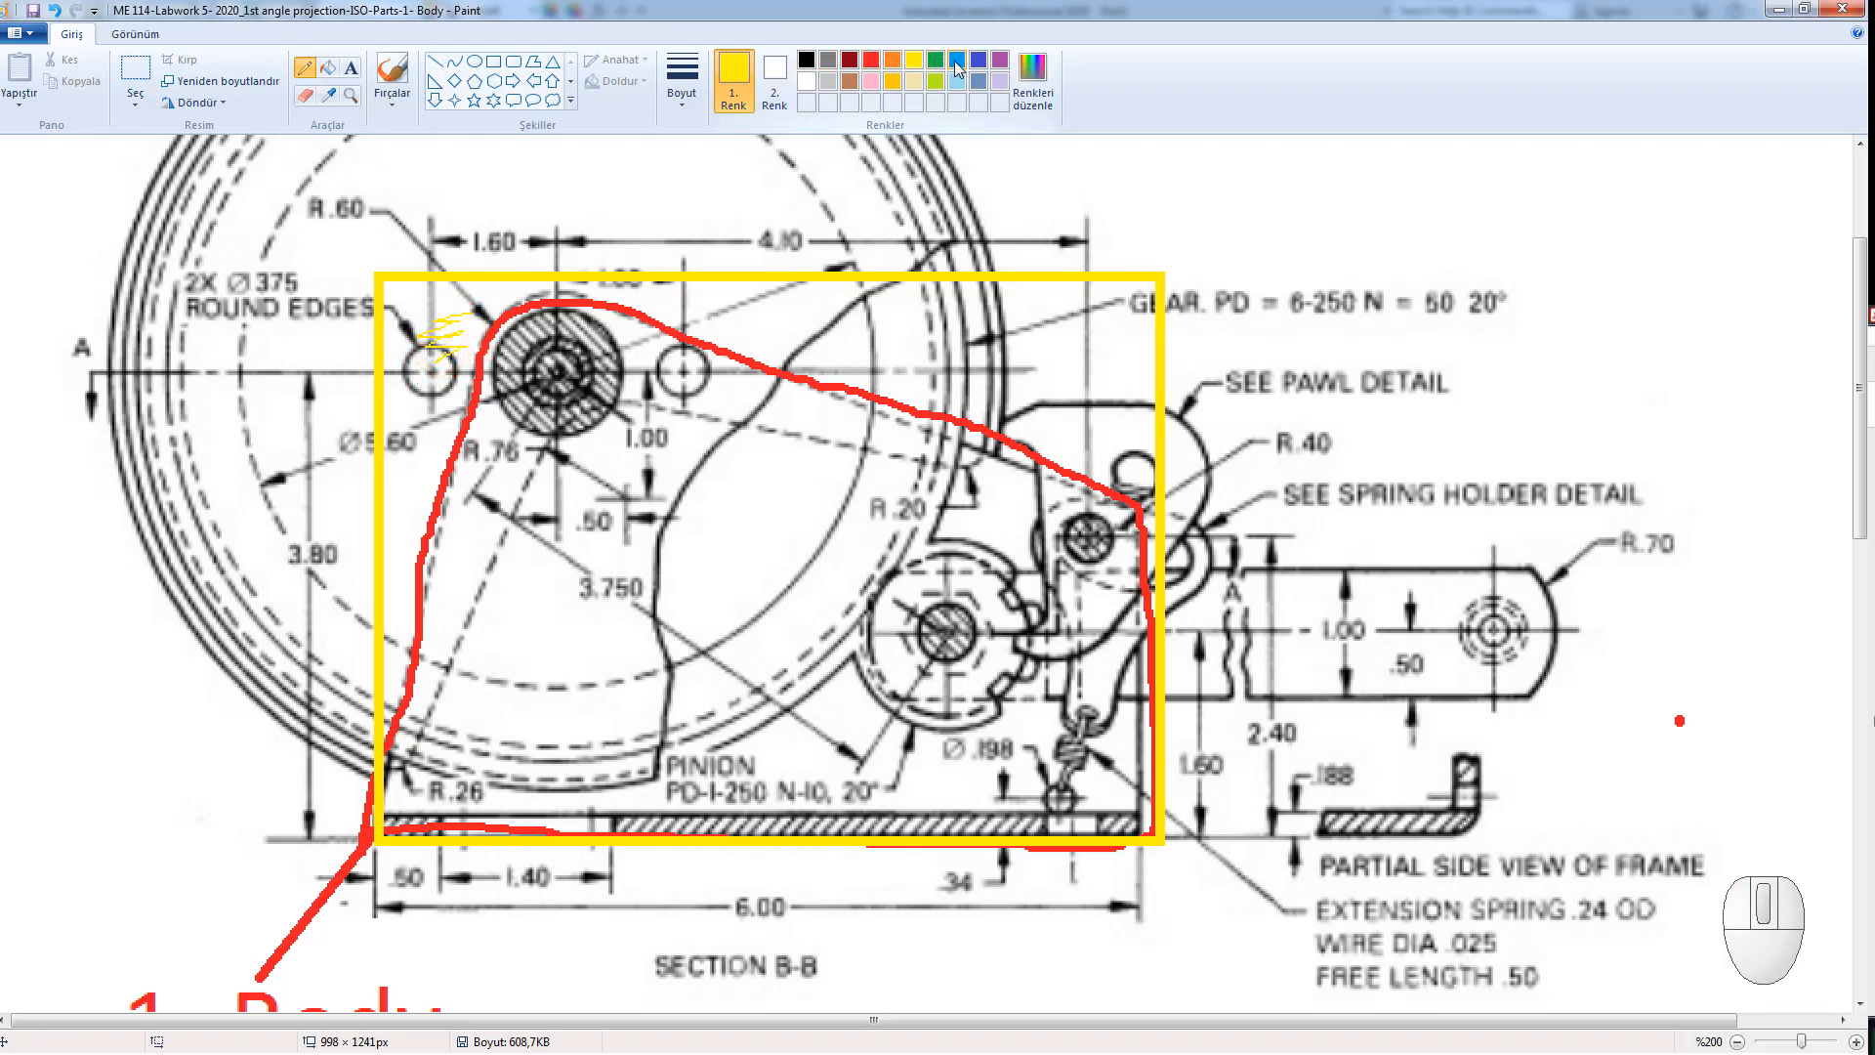
left_click(957, 61)
mouse_move(431, 313)
left_mouse_down()
mouse_move(447, 324)
mouse_move(412, 503)
mouse_move(421, 427)
mouse_move(557, 291)
mouse_move(735, 295)
mouse_move(1120, 377)
left_mouse_up()
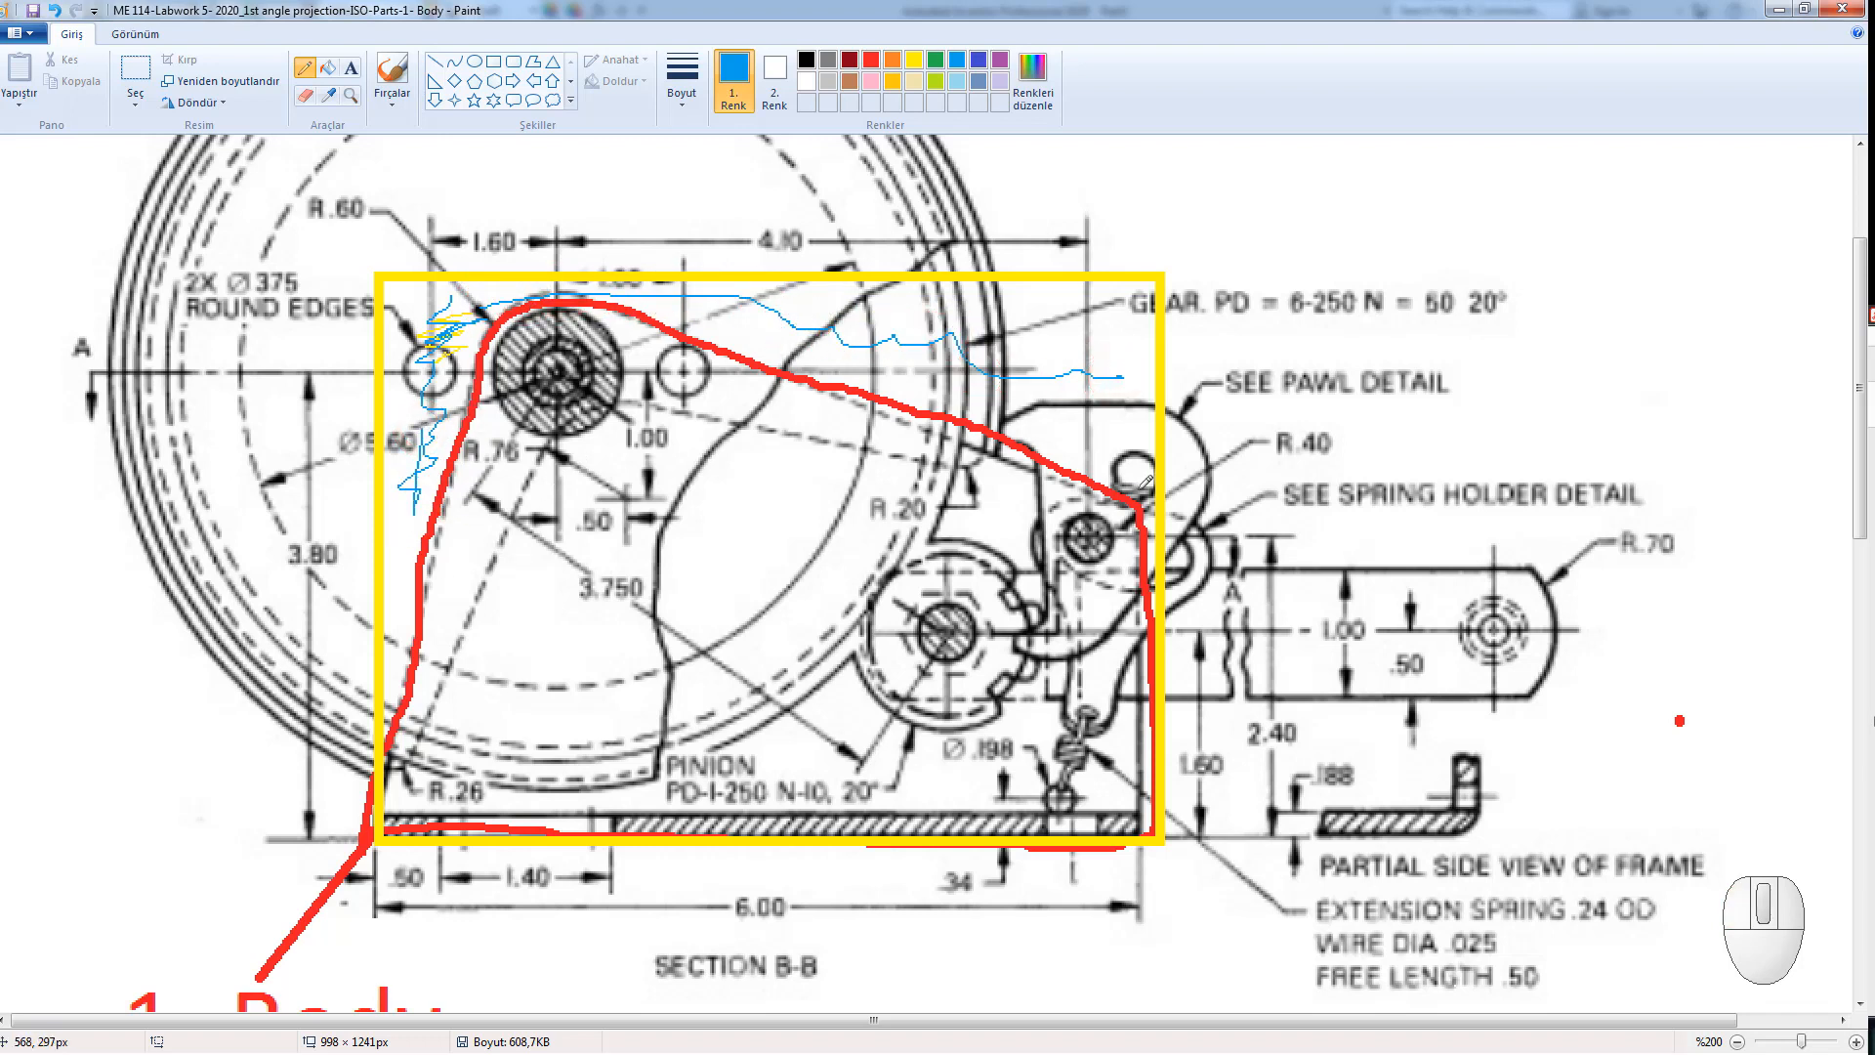
Switch to Inventor and start a 90° flange on both long edges of the base plate, flipped upward with Distance height extents.
left_click(1777, 10)
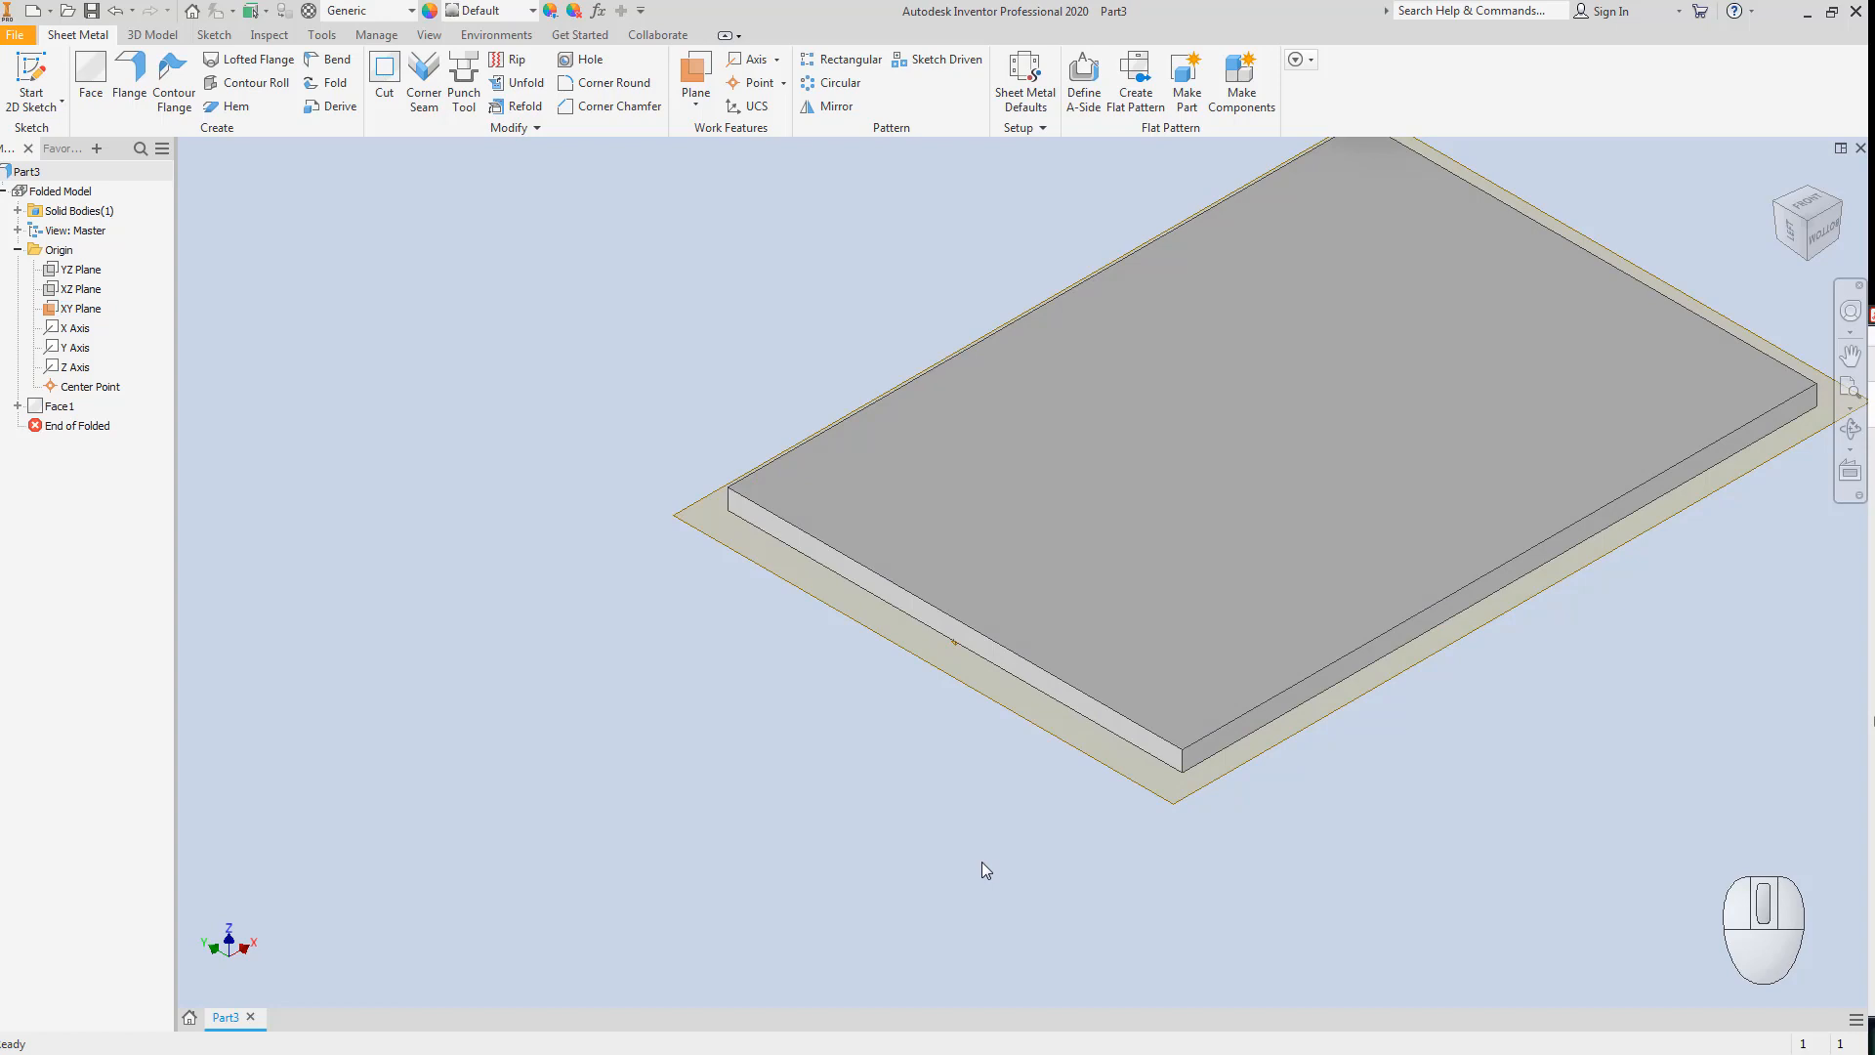
left_click(136, 69)
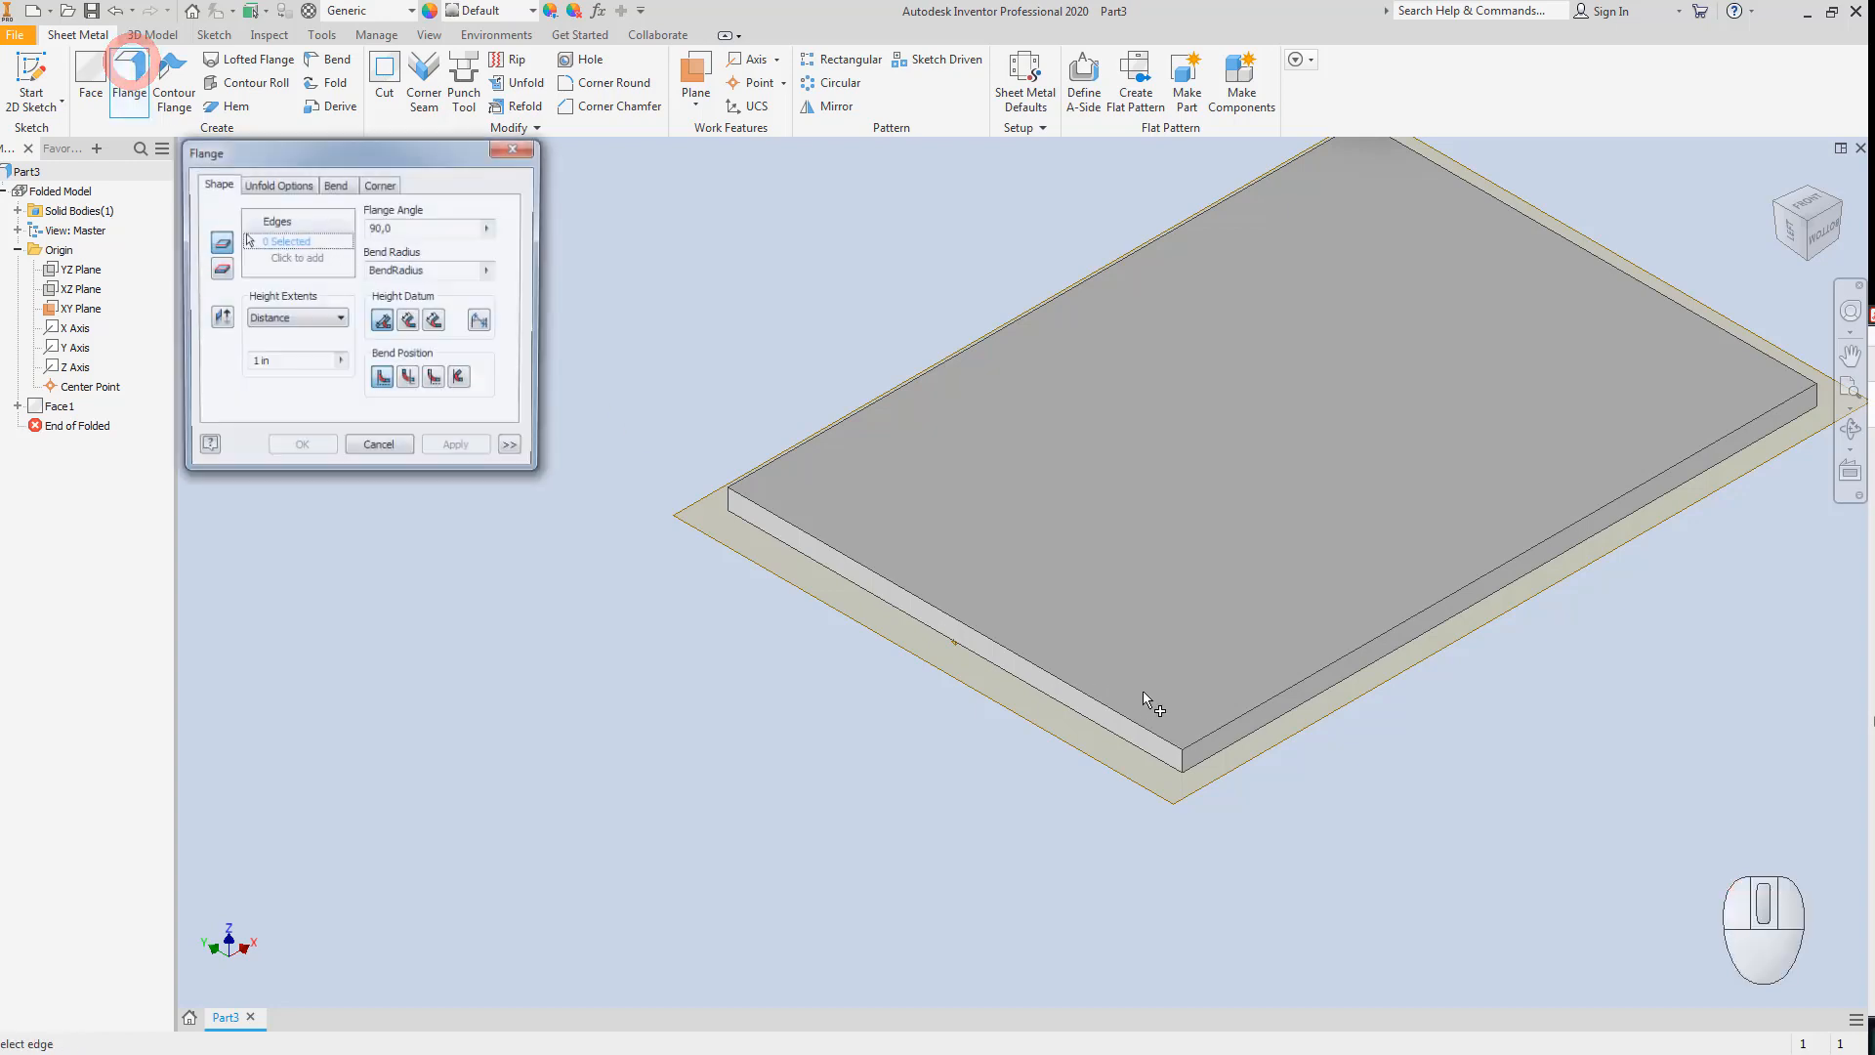
left_click(1236, 744)
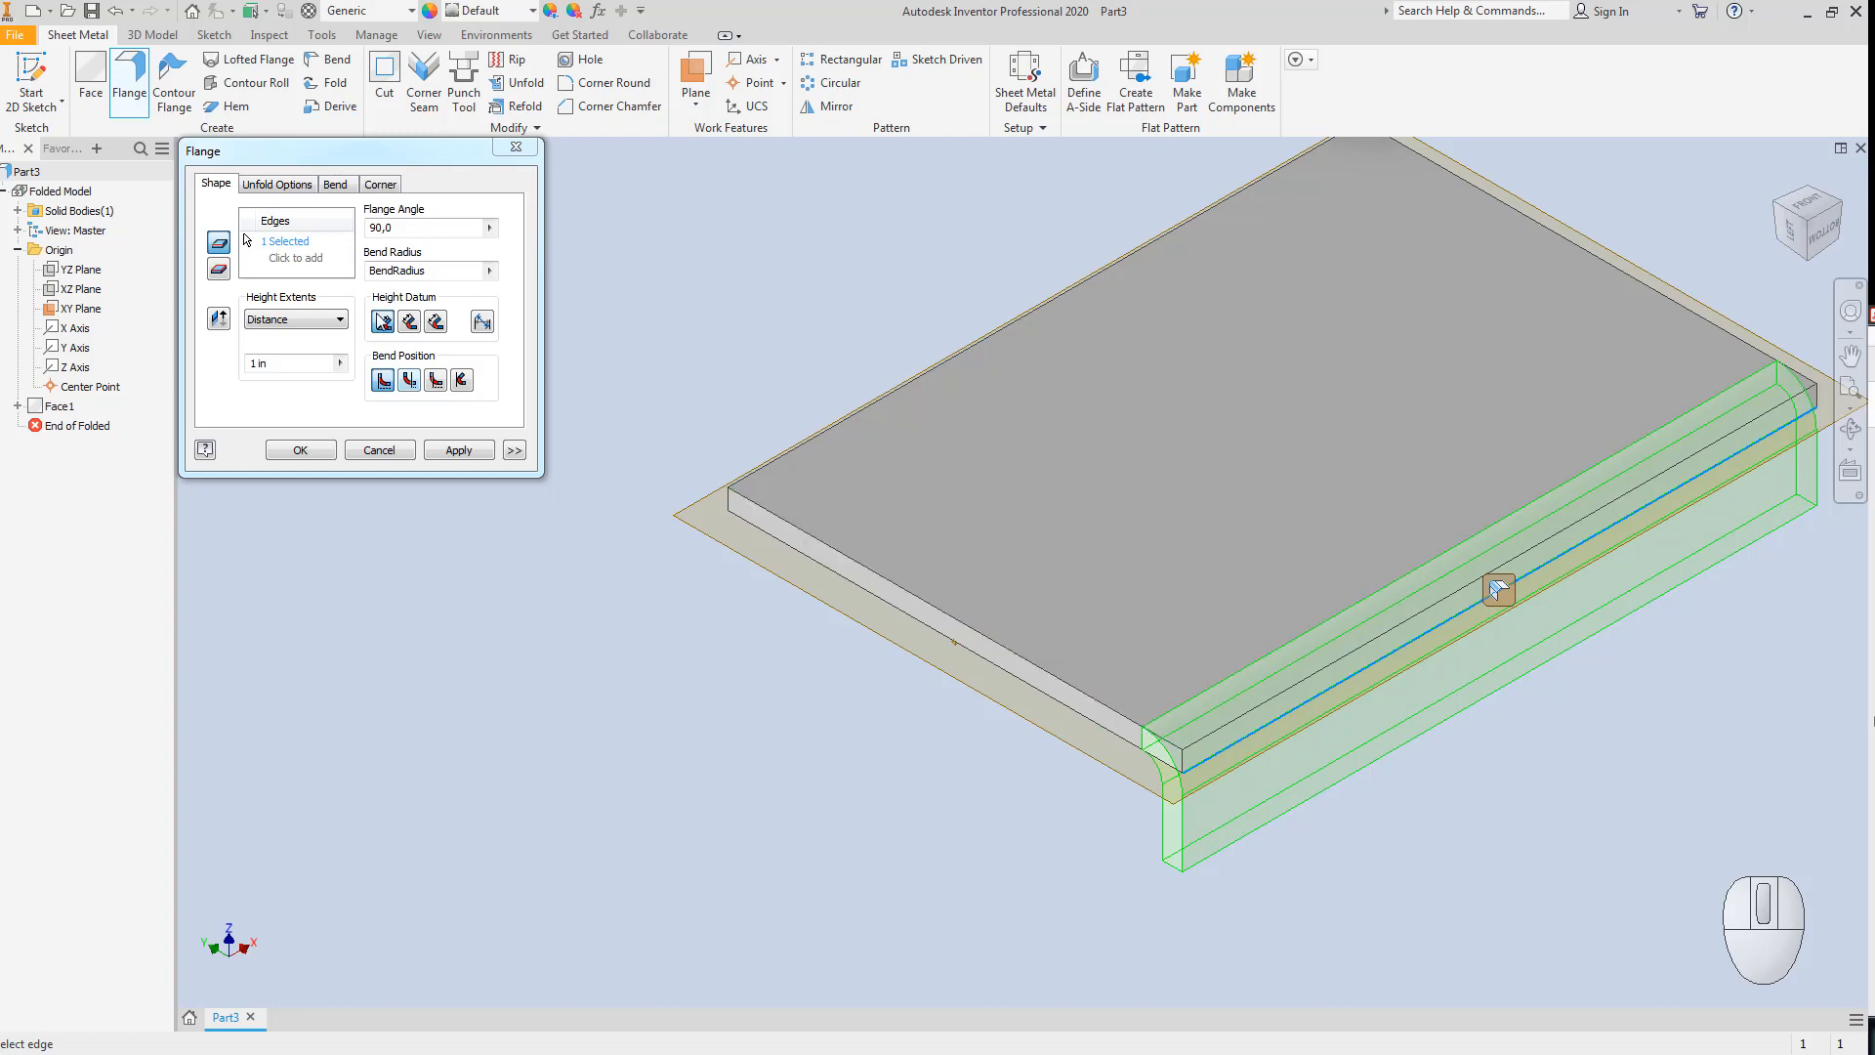
left_click(220, 319)
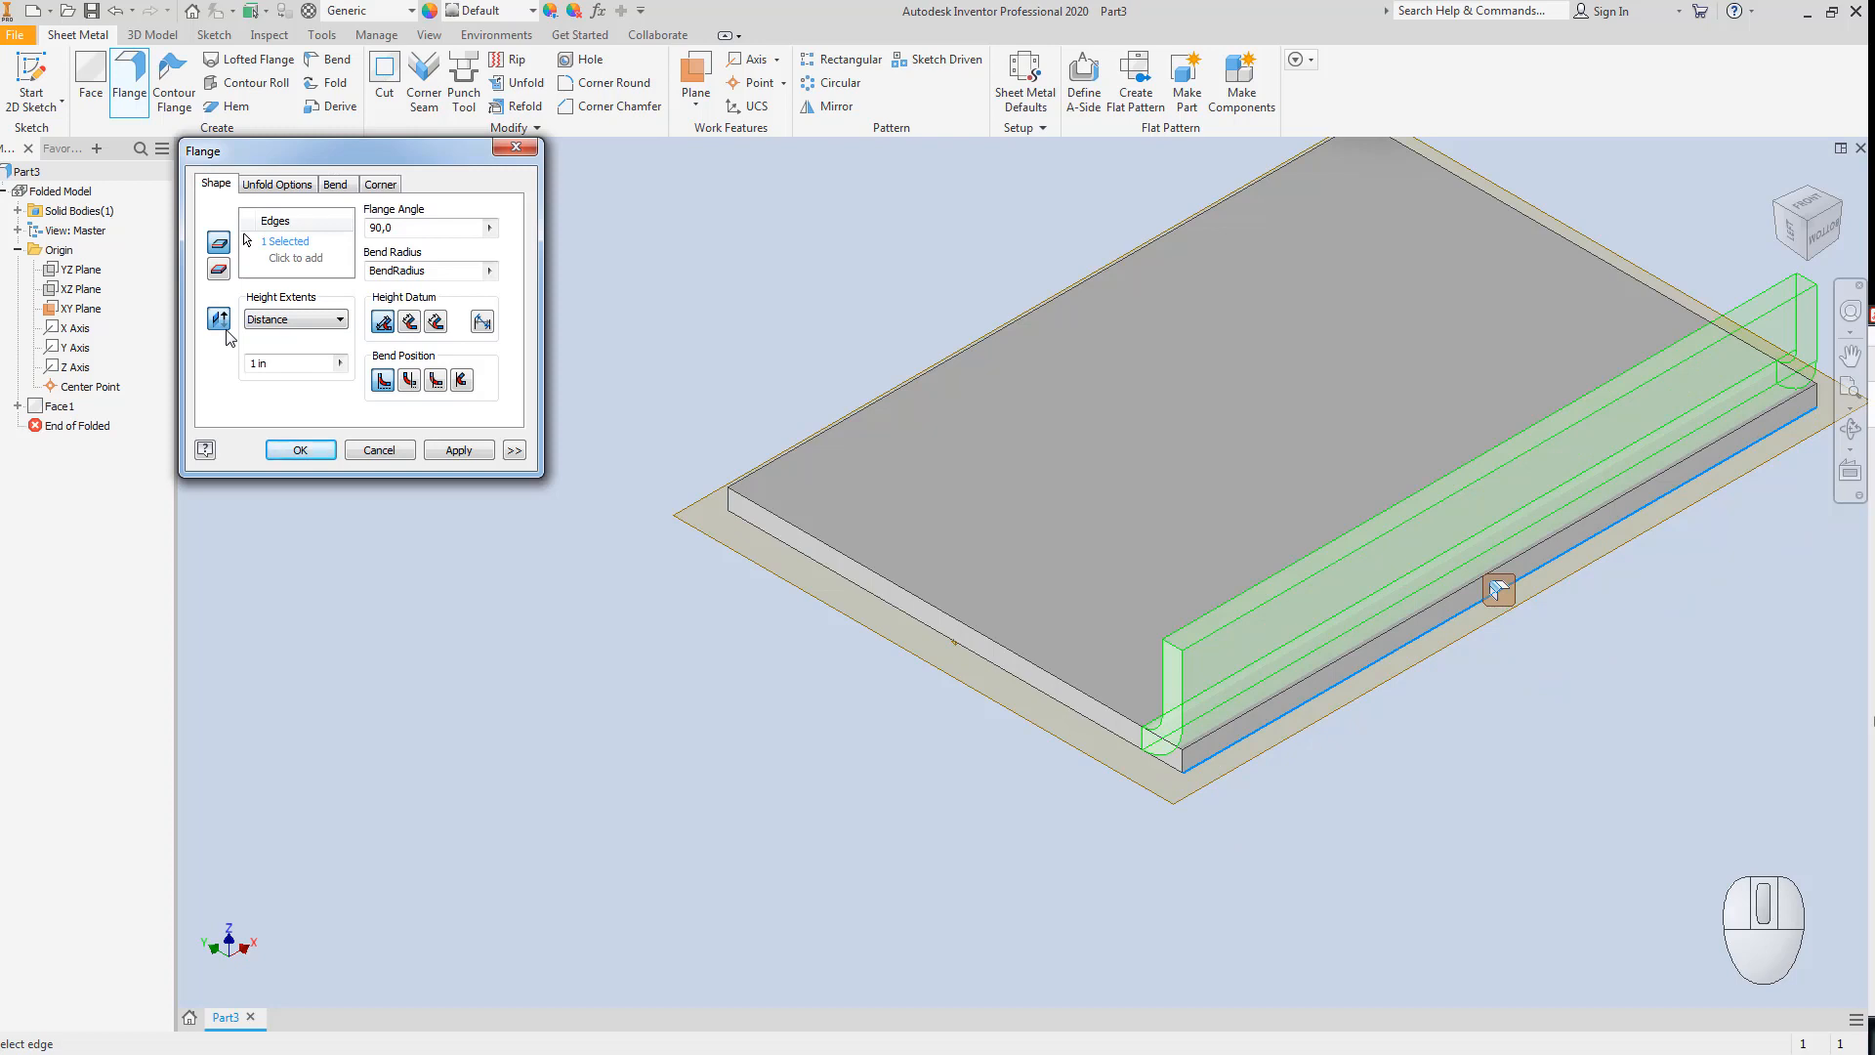
left_click(1784, 209)
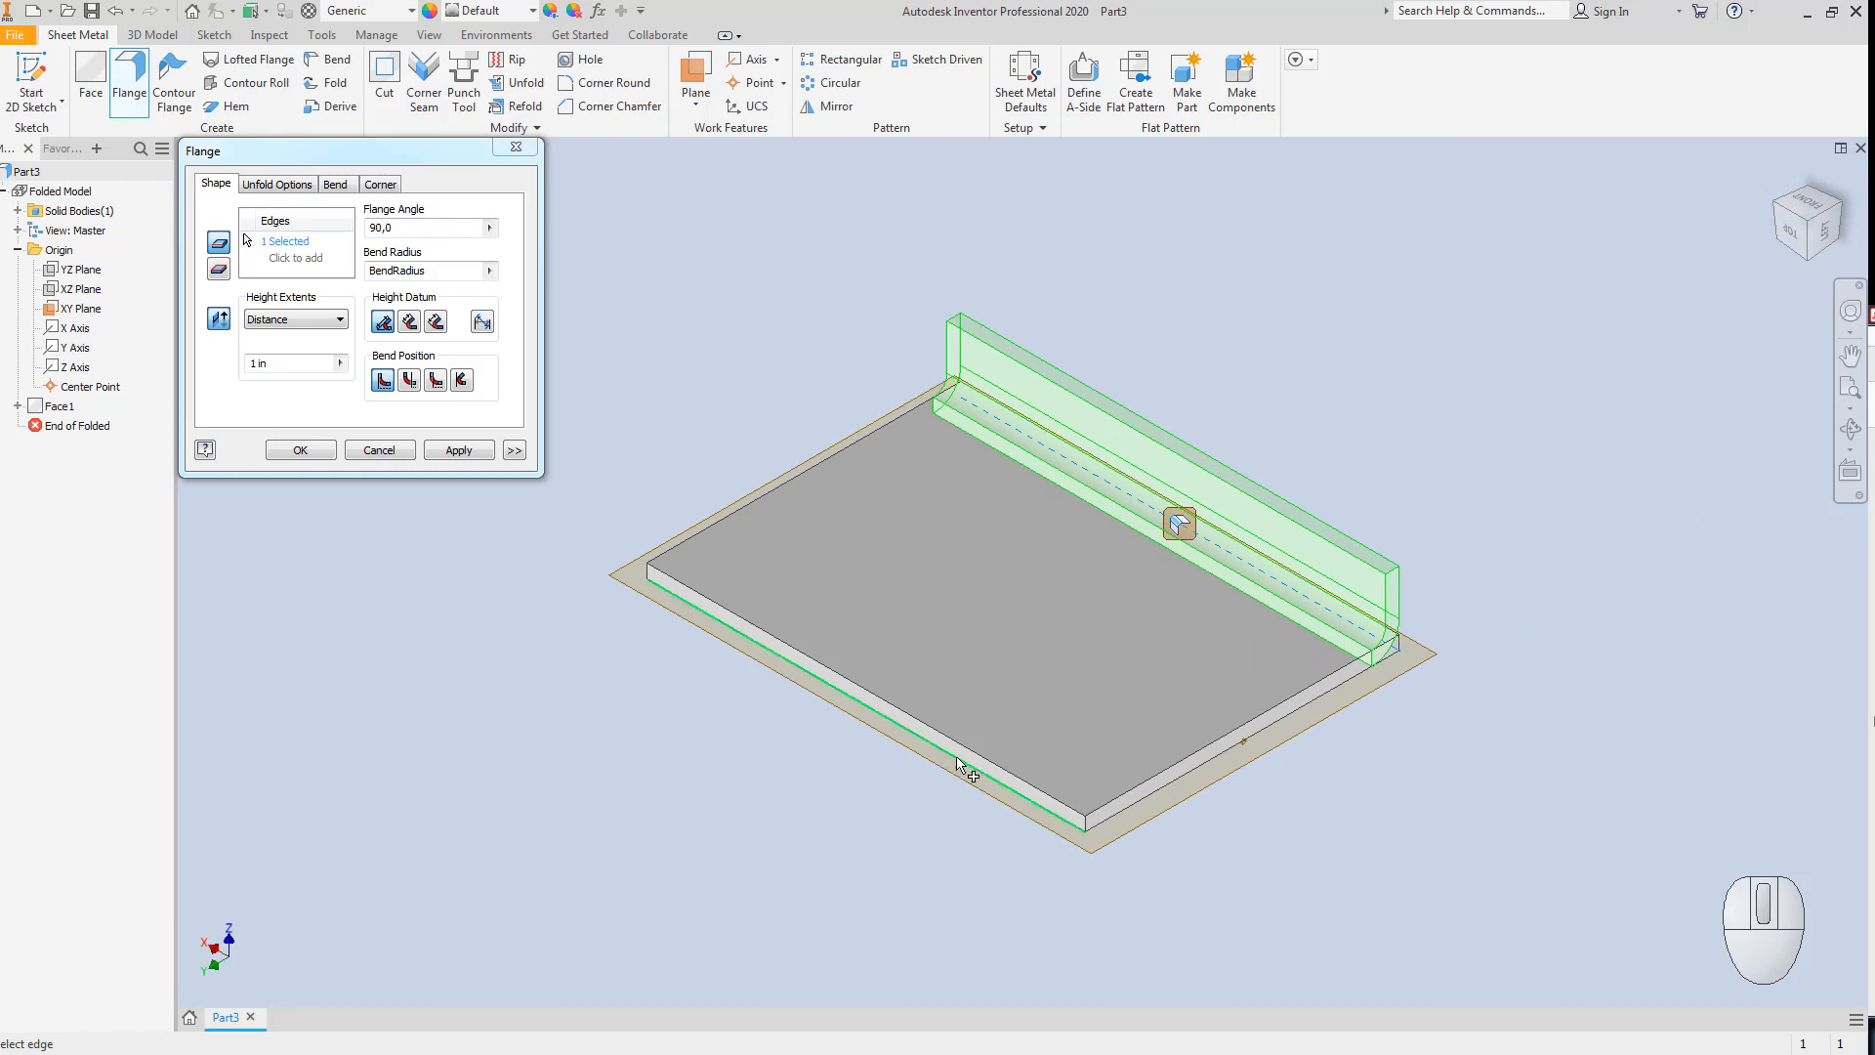
left_click(960, 765)
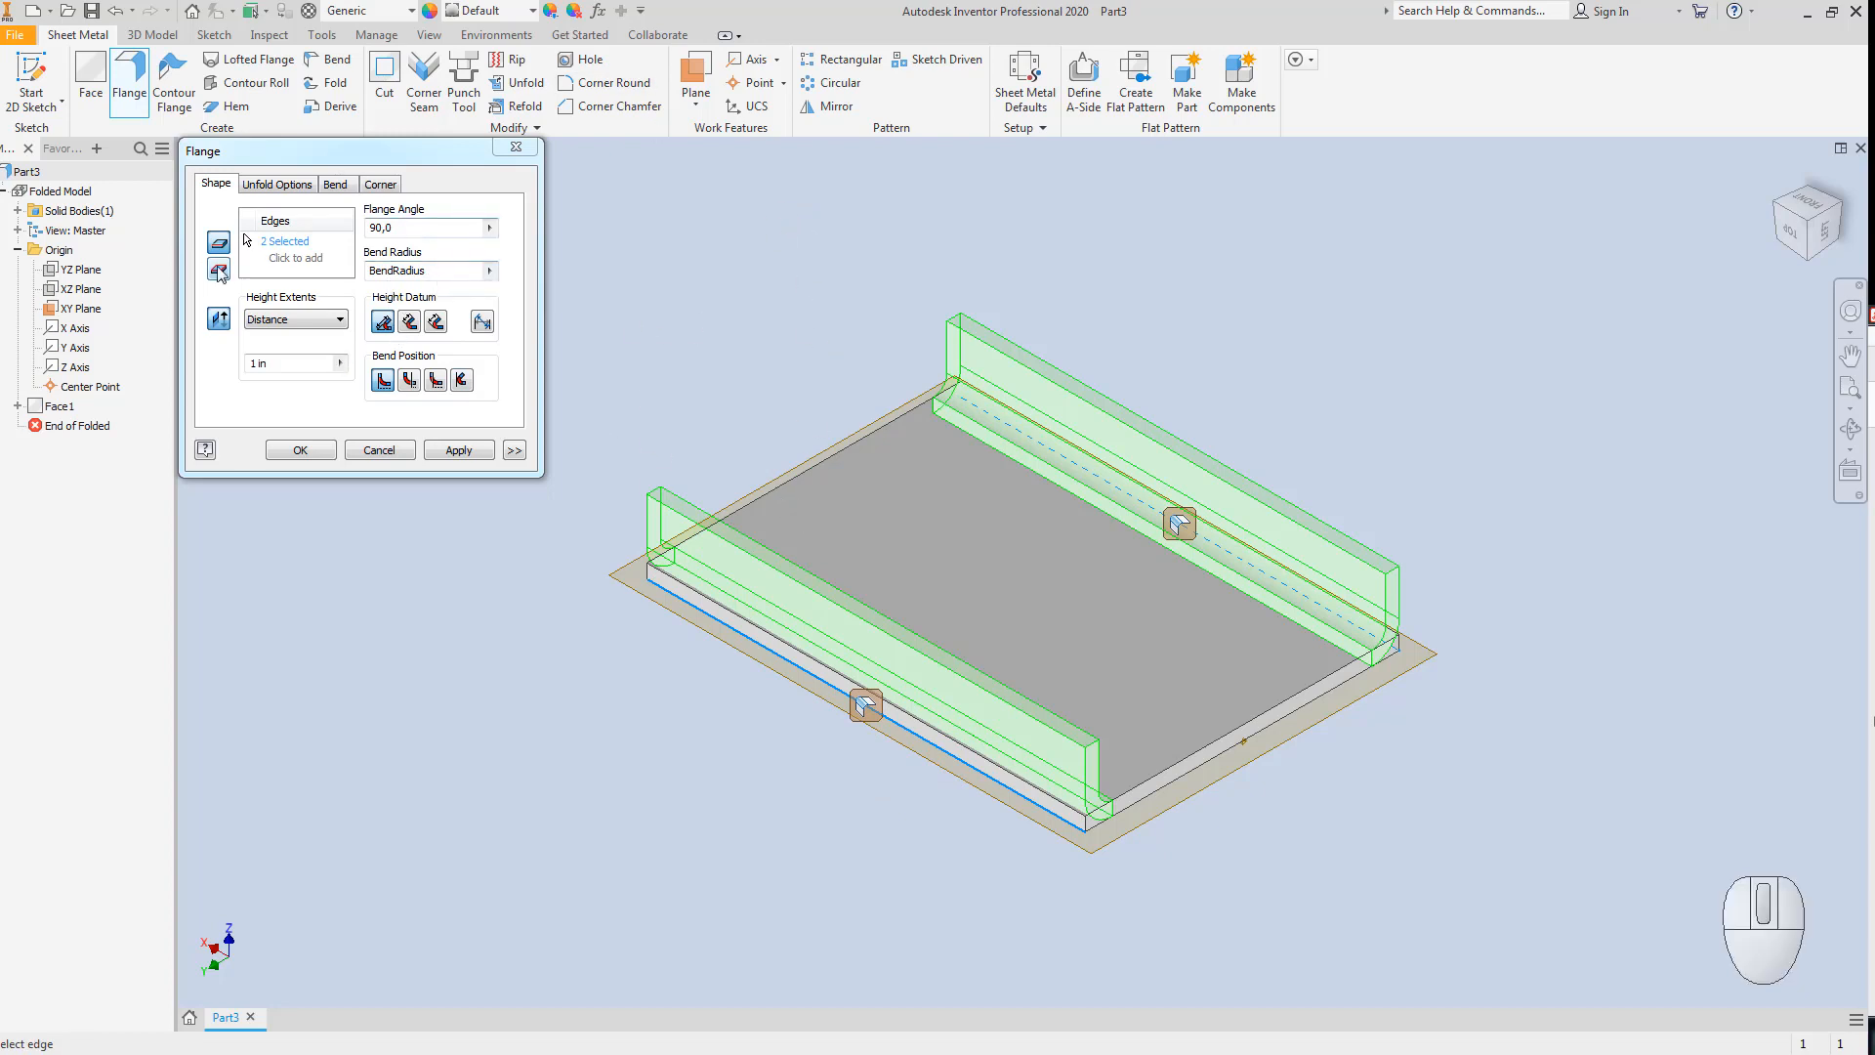
left_click(309, 325)
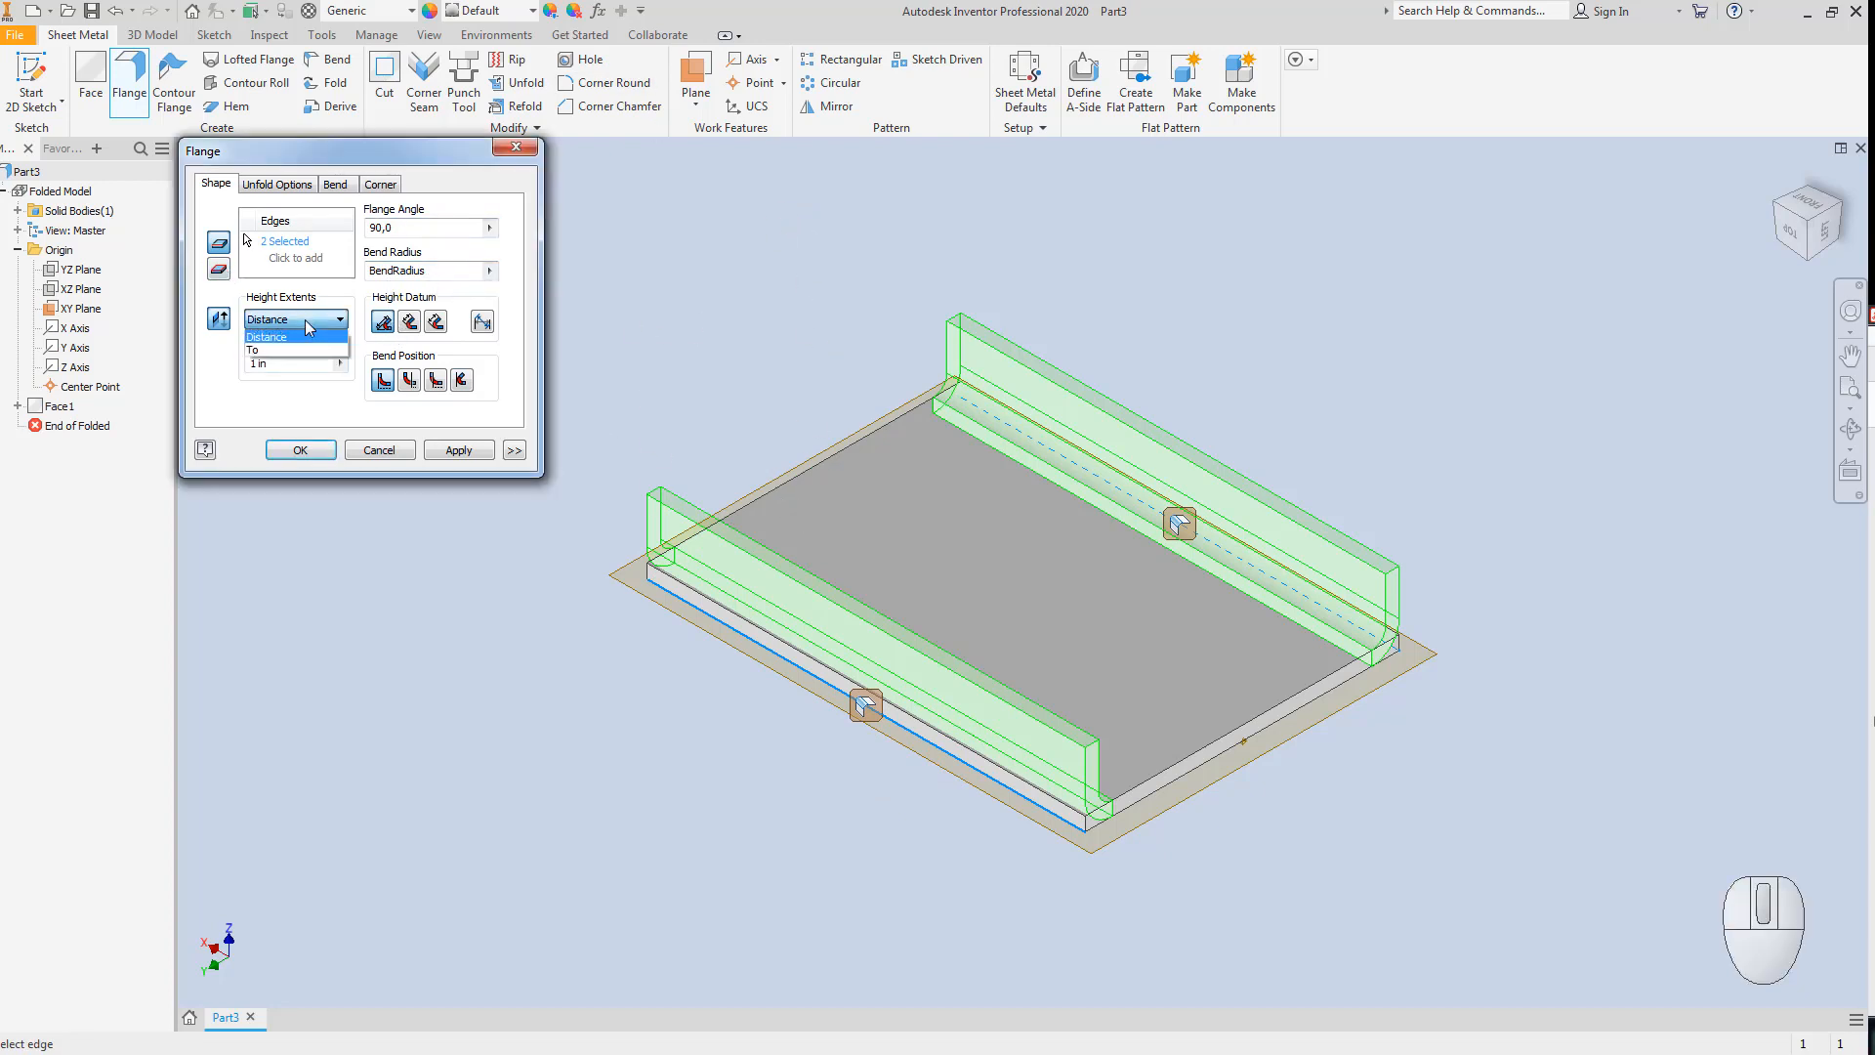
left_click(309, 335)
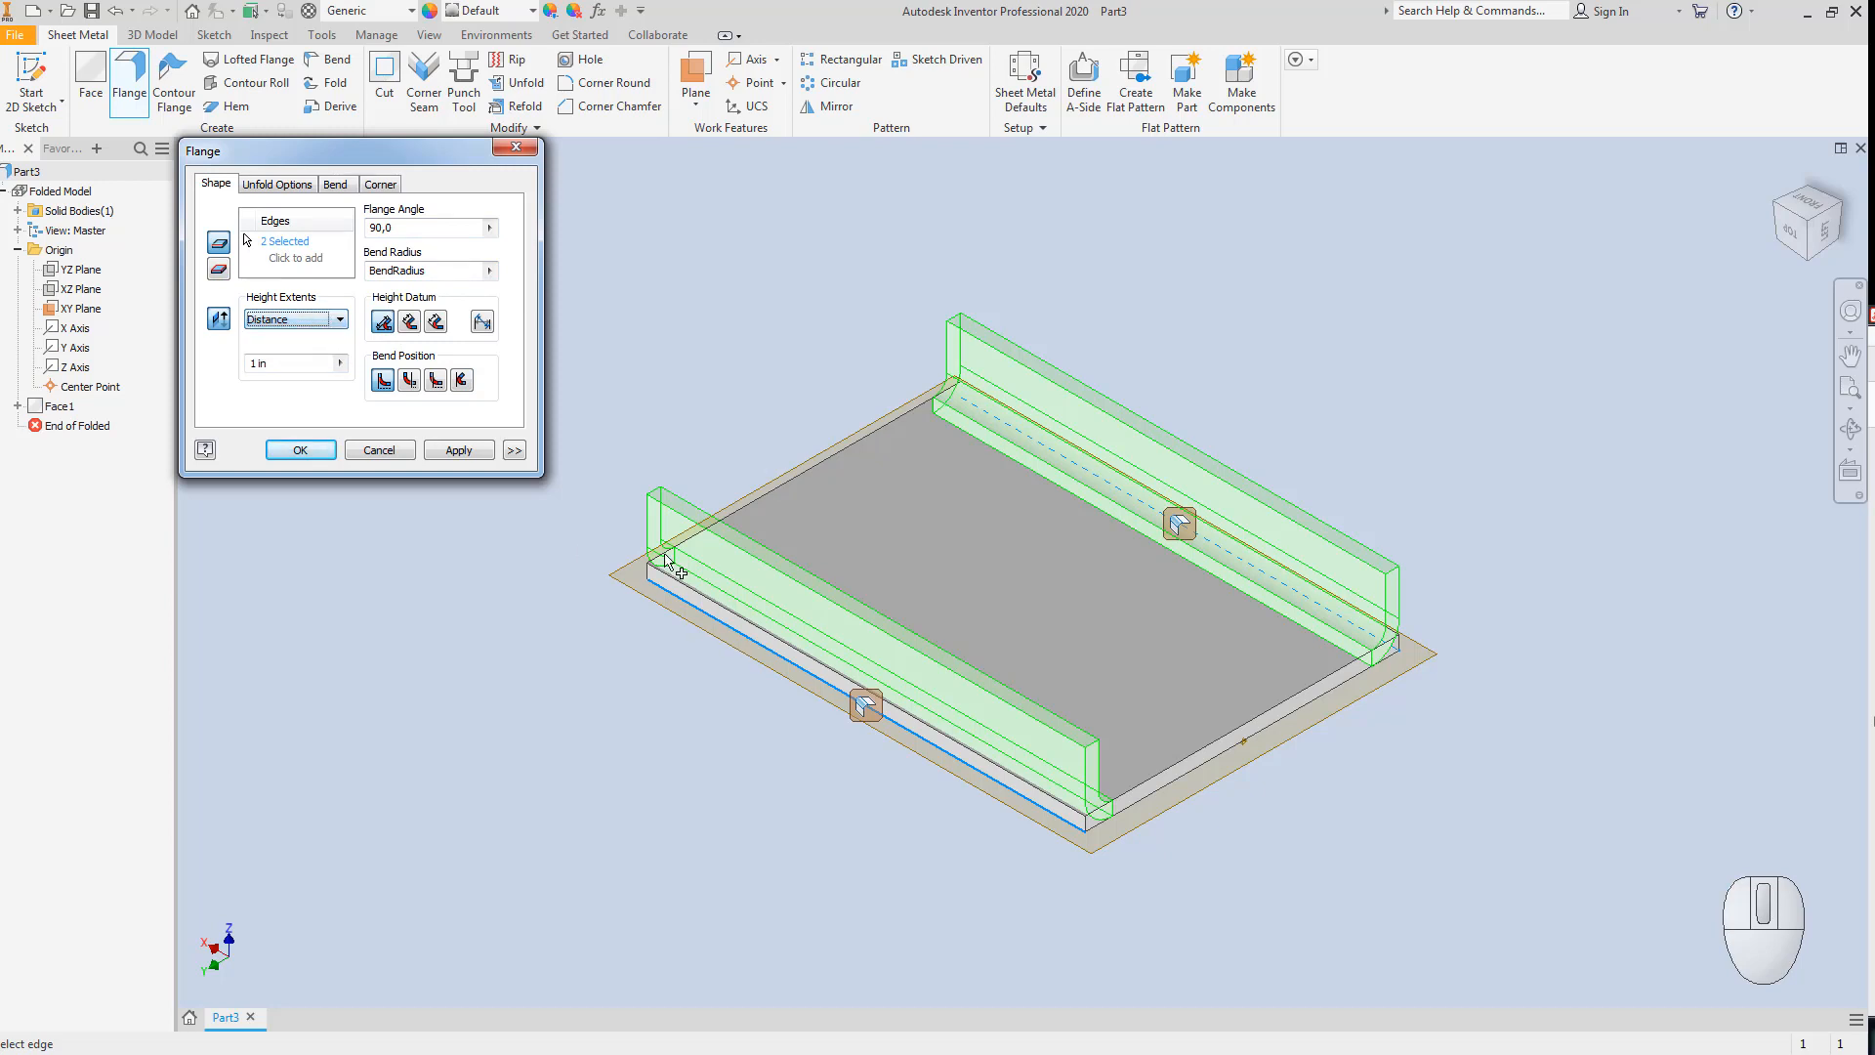
Stretch the two flange previews to a height of 3.563 in.
left_click_drag(281, 363, 219, 363)
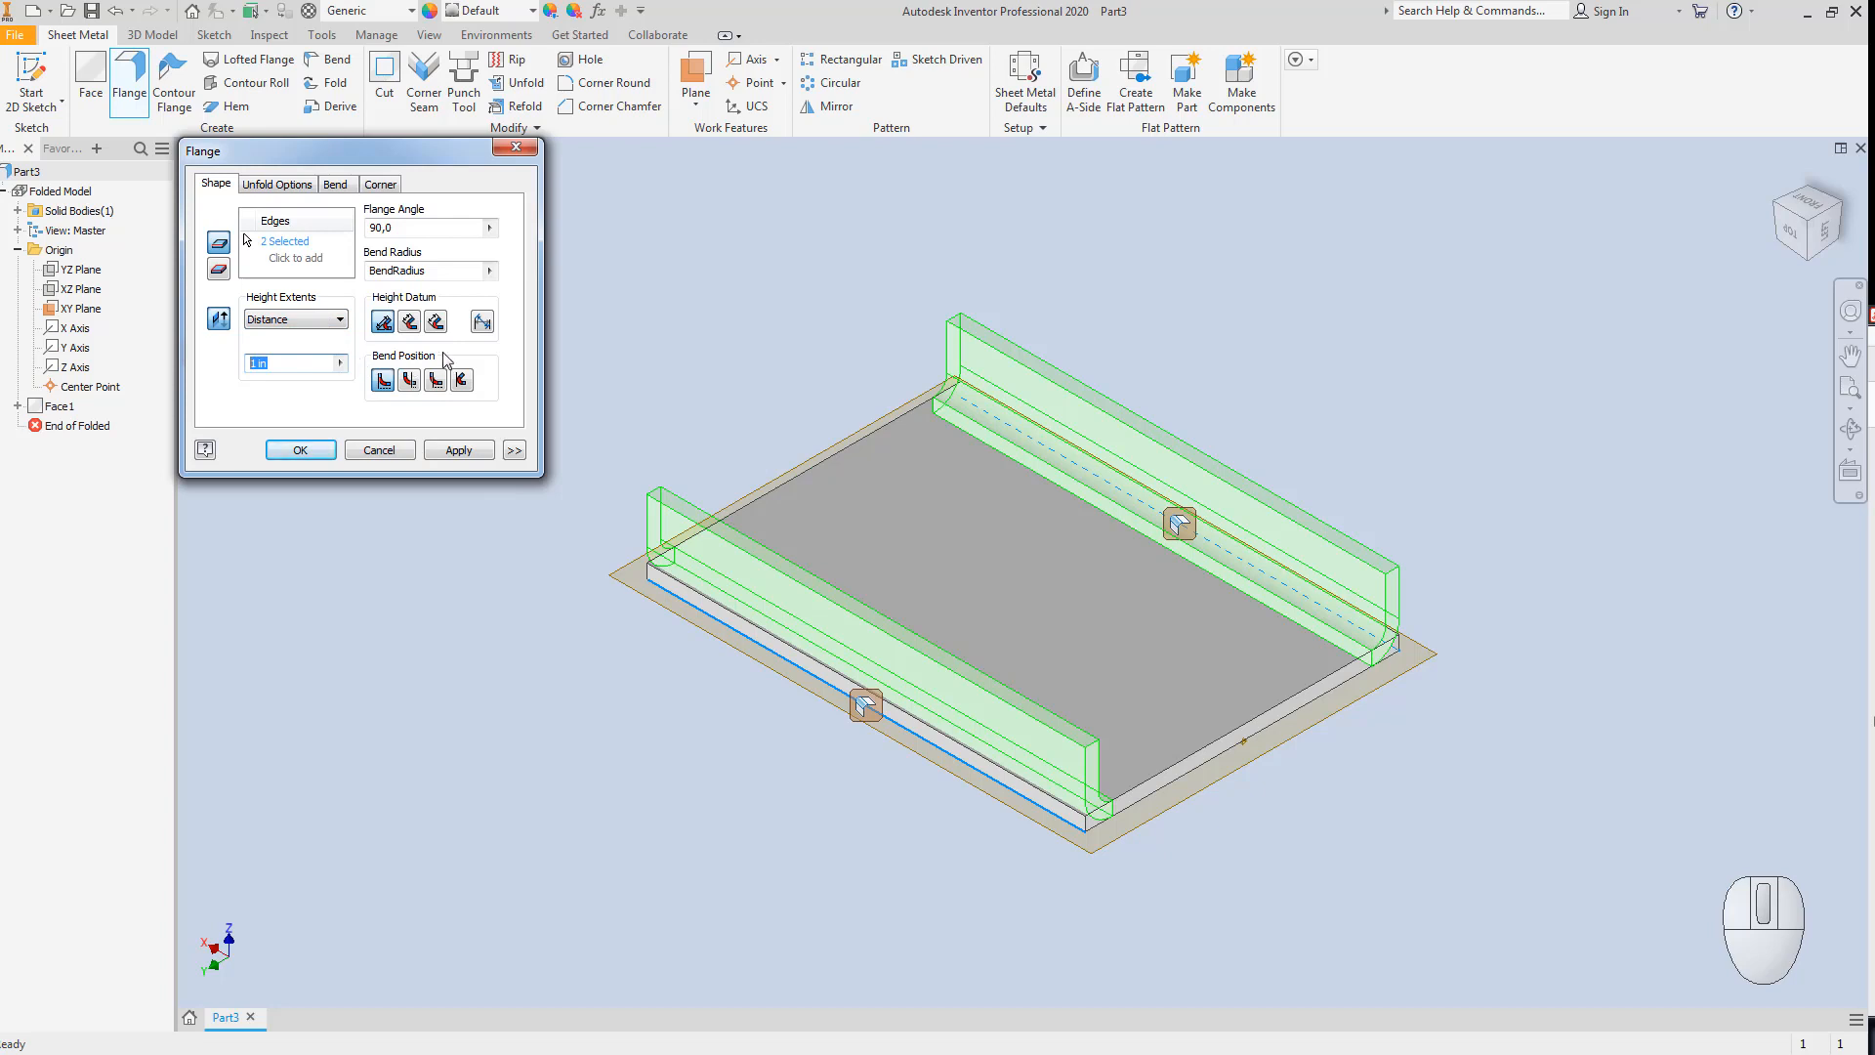
left_click_drag(840, 597, 860, 288)
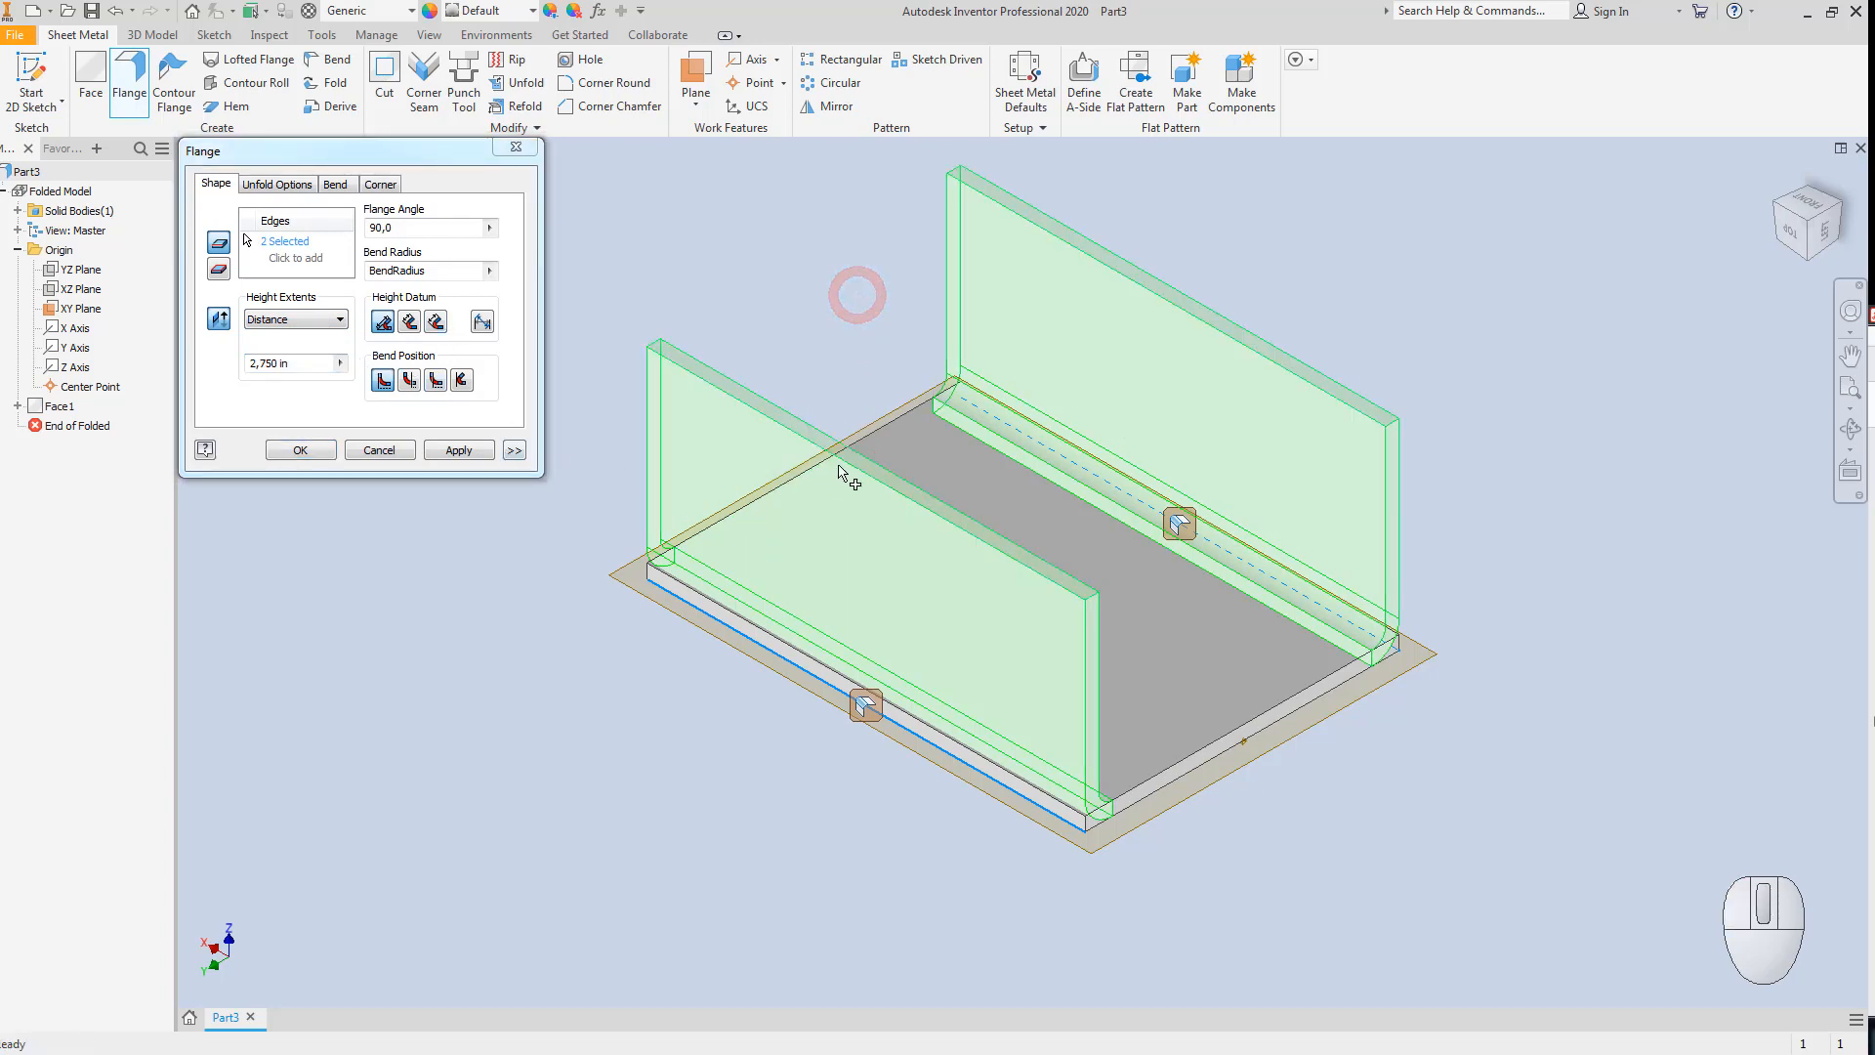
left_click_drag(1162, 313, 1164, 235)
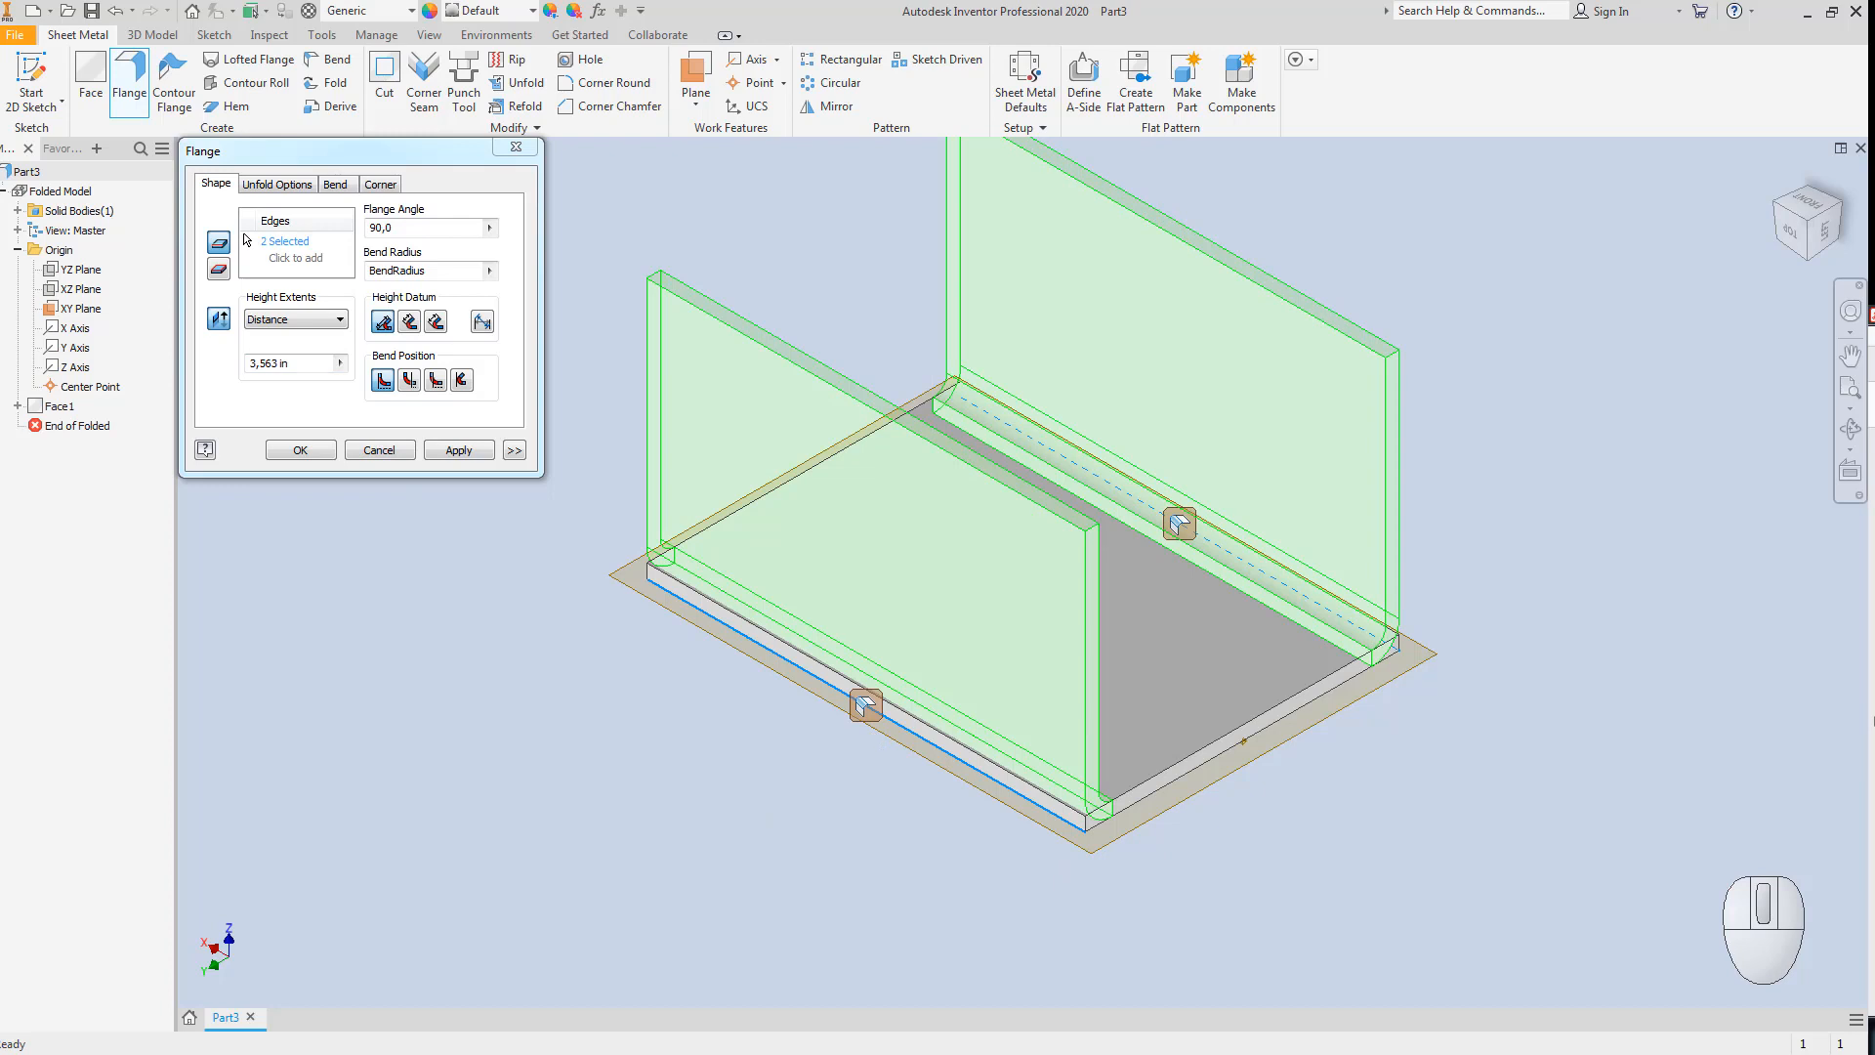
left_click(1759, 583)
left_click(1633, 494)
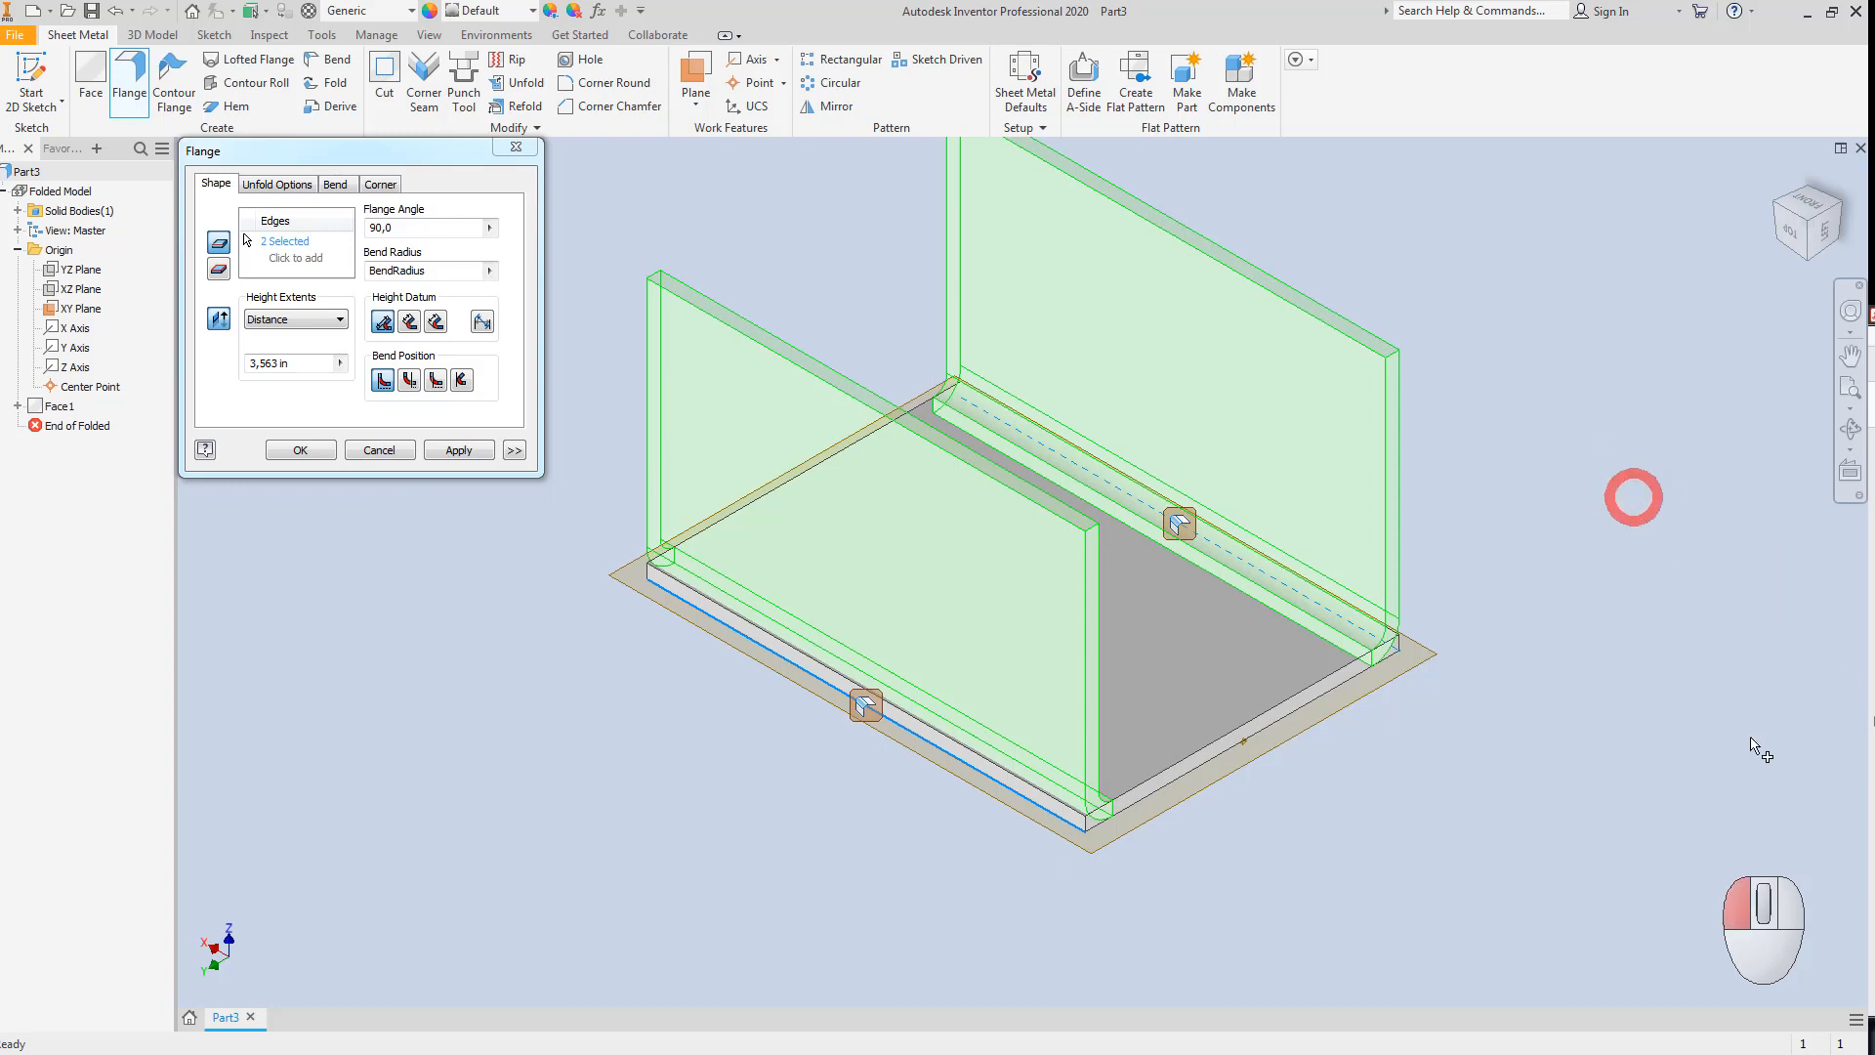
Switch to Paint, circle and link the 3.80 and R.60 dimensions in light blue, and handwrite 4.4 above the drawing.
left_click(1756, 895)
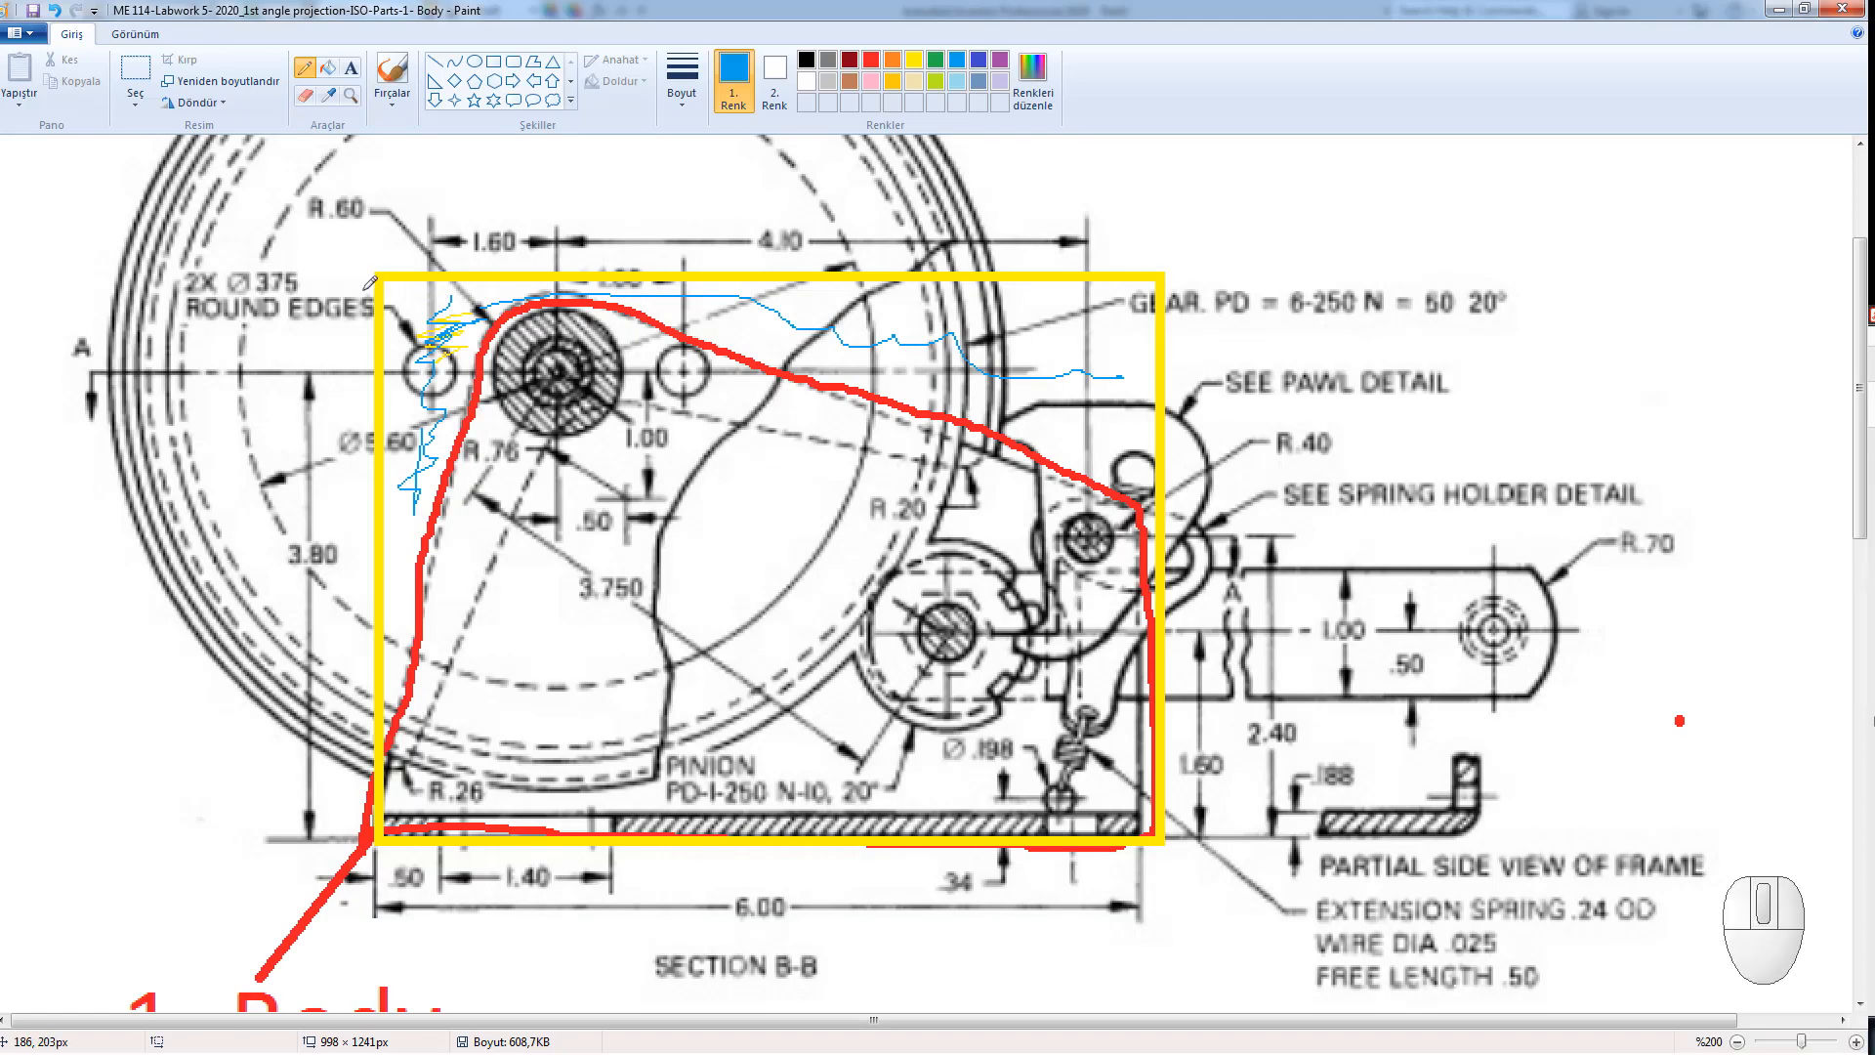
mouse_move(320, 507)
left_mouse_down()
mouse_move(268, 536)
mouse_move(273, 599)
mouse_move(377, 573)
mouse_move(285, 507)
mouse_move(298, 601)
mouse_move(352, 498)
mouse_move(289, 573)
mouse_move(364, 521)
mouse_move(287, 602)
mouse_move(320, 507)
mouse_move(352, 601)
mouse_move(275, 525)
left_mouse_up()
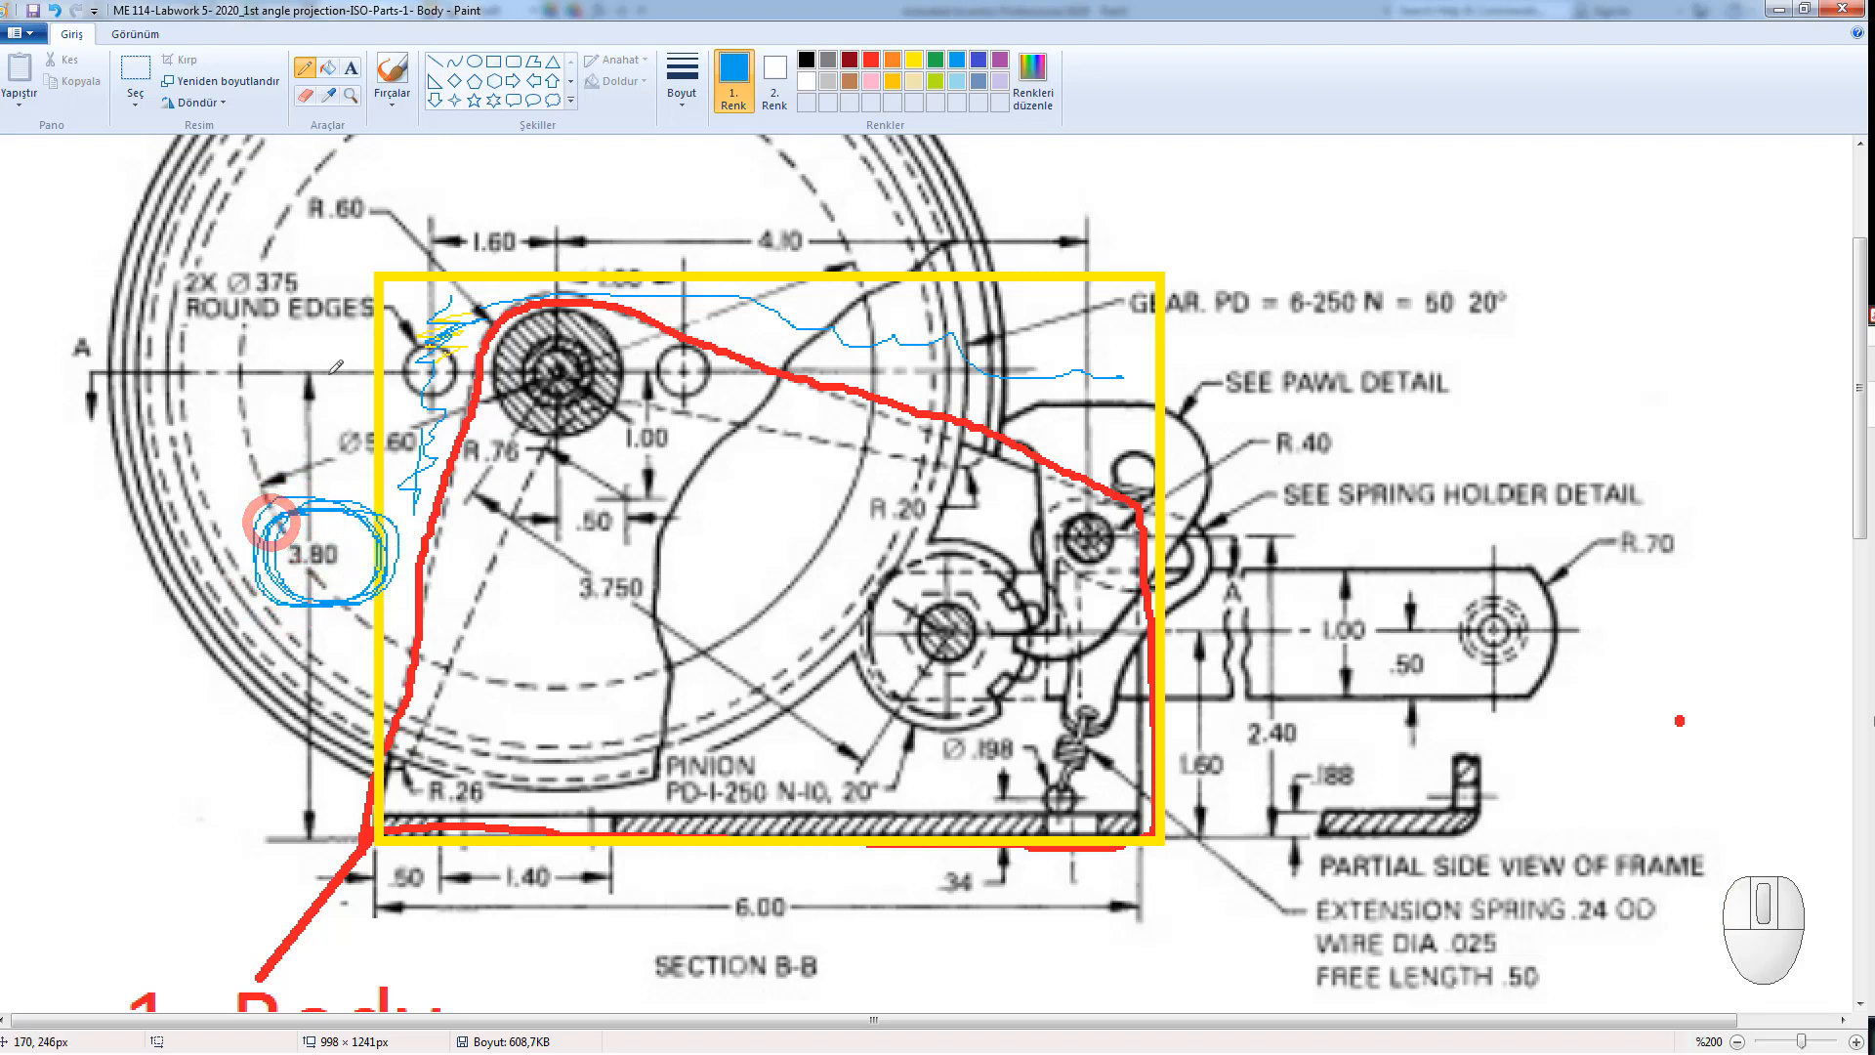
mouse_move(461, 361)
left_mouse_down()
mouse_move(522, 276)
mouse_move(586, 280)
mouse_move(630, 327)
mouse_move(526, 298)
mouse_move(488, 327)
left_mouse_up()
mouse_move(379, 189)
left_mouse_down()
mouse_move(293, 209)
mouse_move(364, 197)
mouse_move(316, 197)
mouse_move(415, 239)
mouse_move(322, 156)
mouse_move(314, 213)
left_mouse_up()
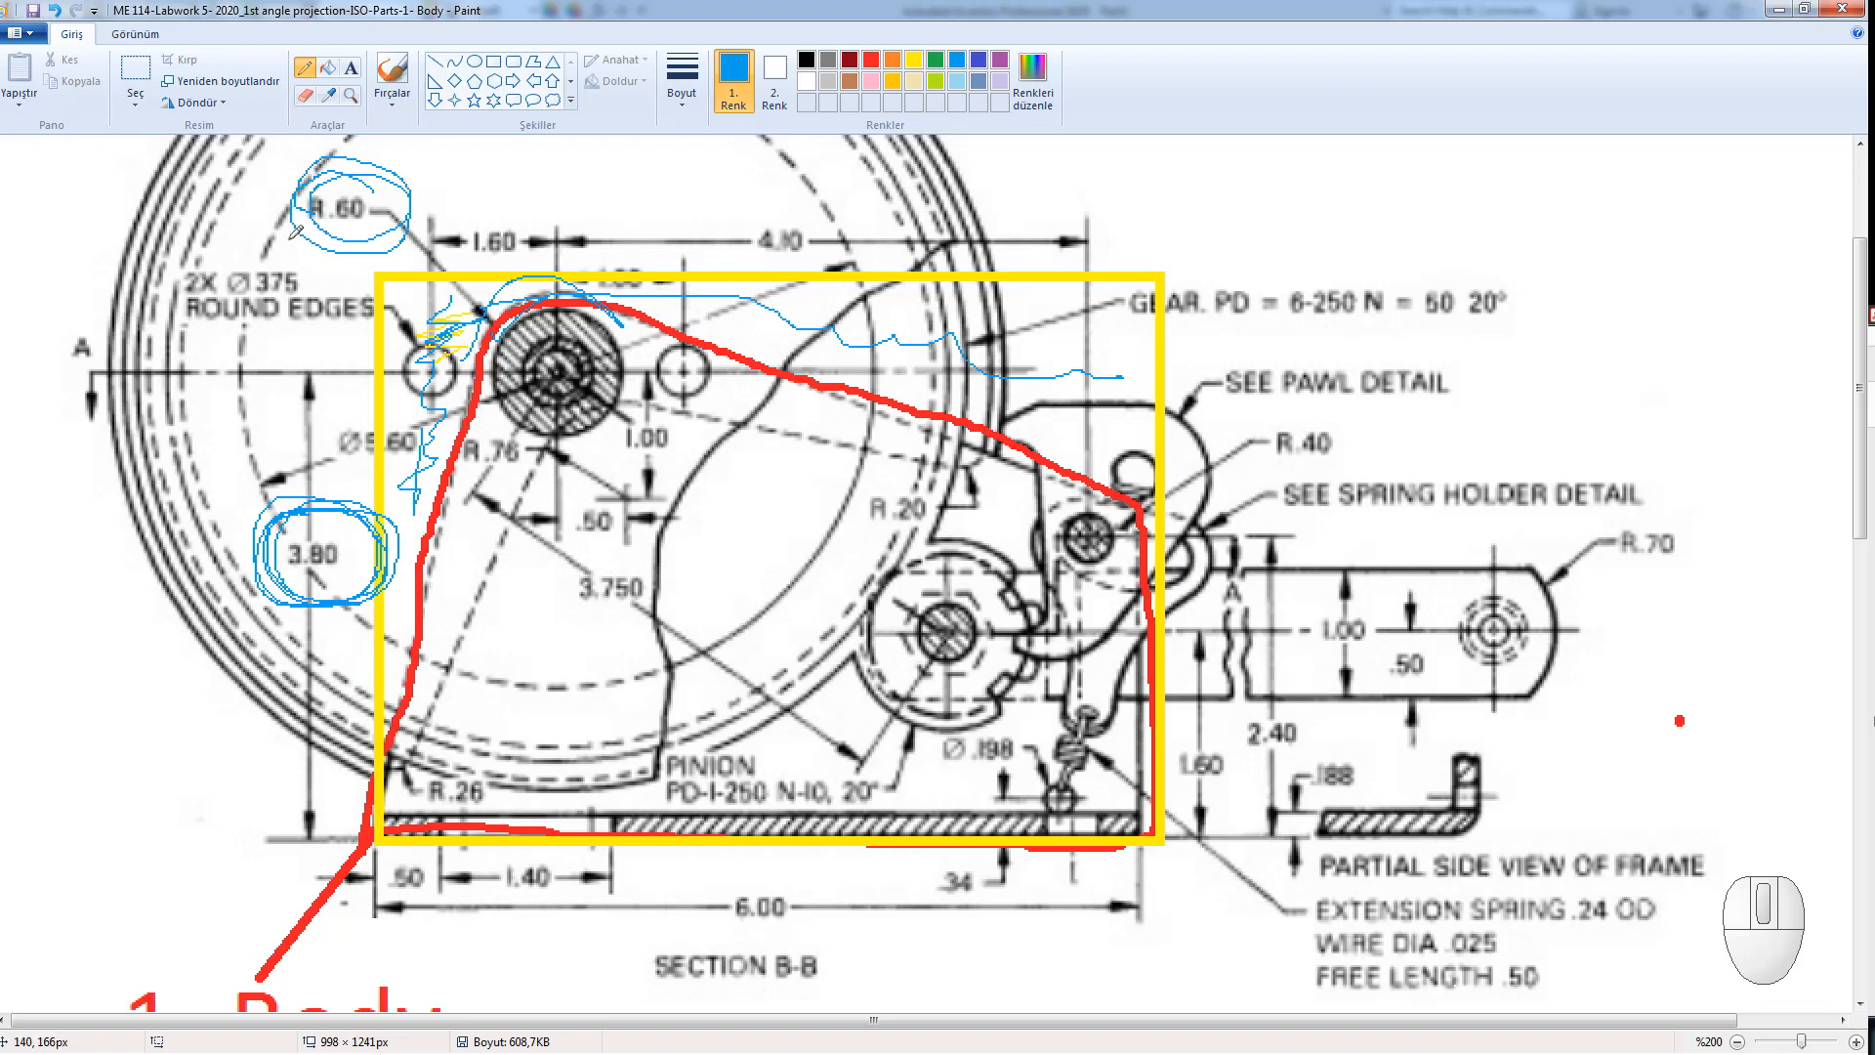
left_click_drag(335, 249, 340, 504)
left_click_drag(364, 244, 369, 513)
mouse_move(1275, 160)
left_mouse_down()
mouse_move(1268, 213)
mouse_move(1302, 201)
mouse_move(1296, 247)
left_mouse_up()
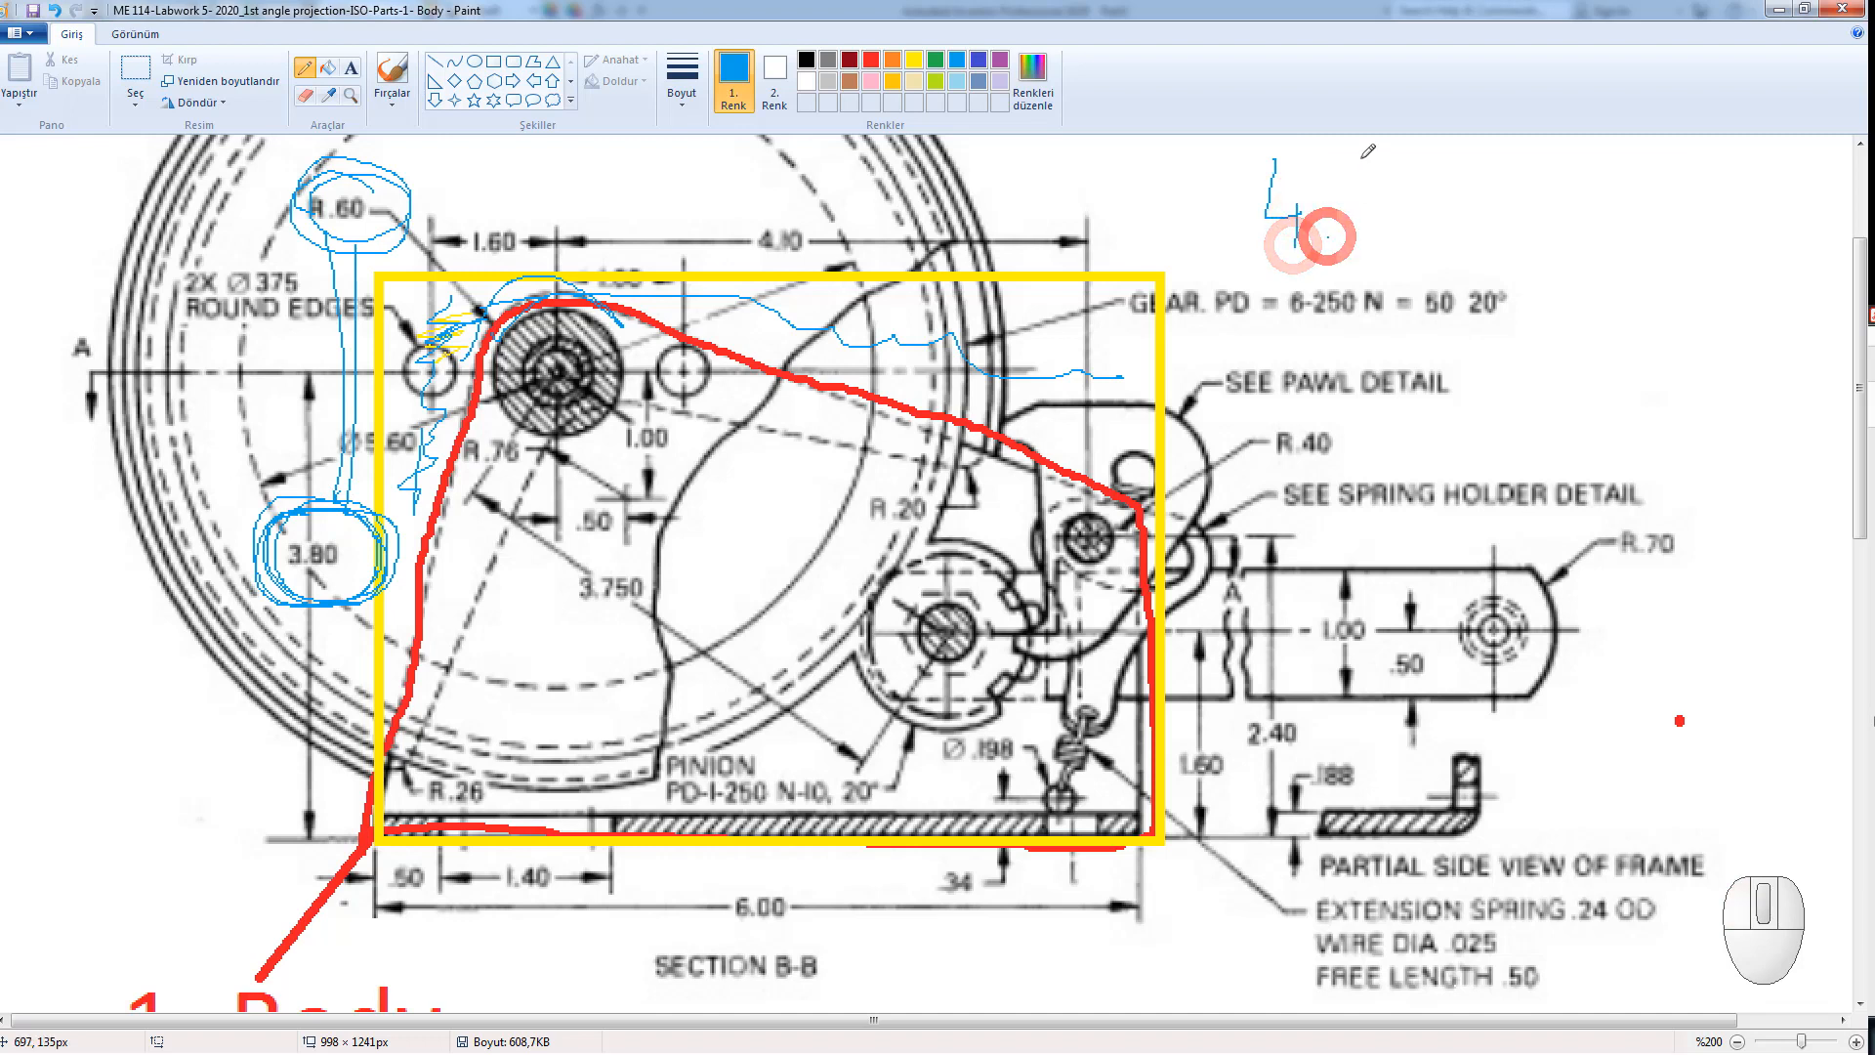
mouse_move(1360, 156)
left_mouse_down()
mouse_move(1356, 230)
mouse_move(1396, 231)
mouse_move(1395, 250)
left_mouse_up()
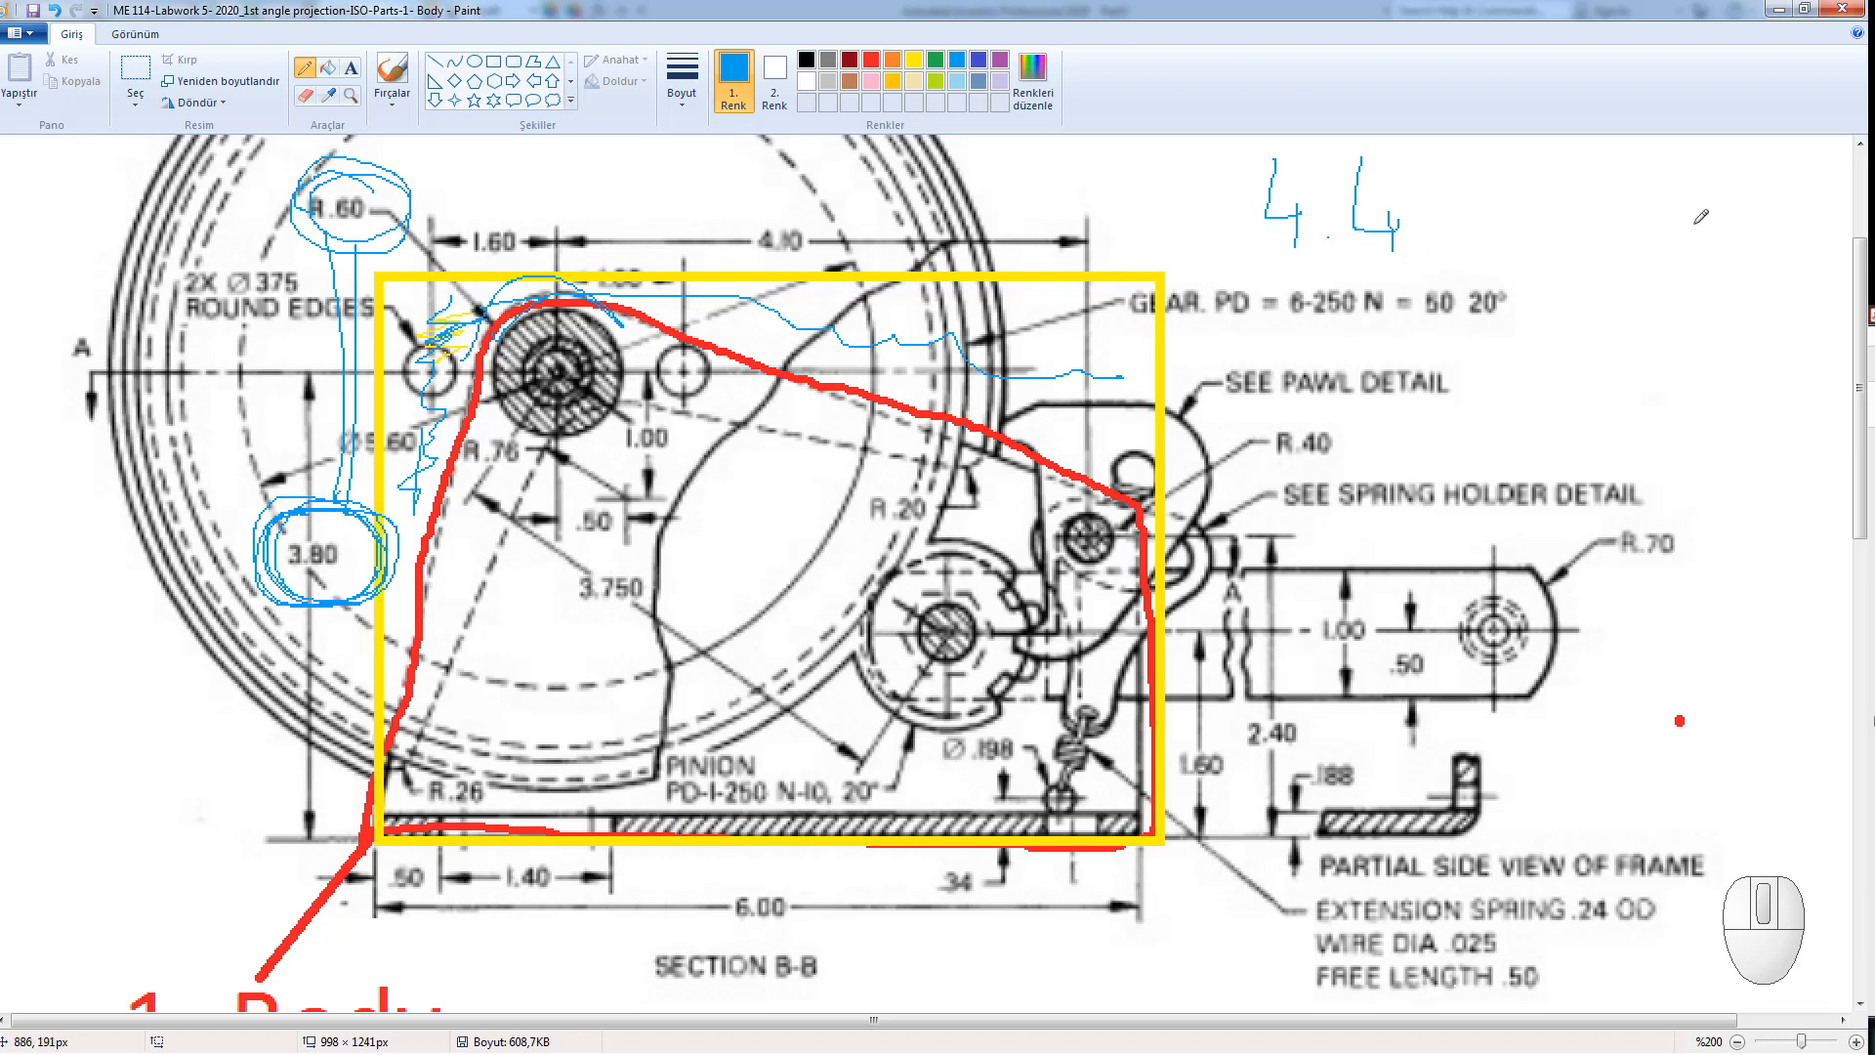
Switch back to Inventor, set the flange height to 5 in, and create both side walls.
left_click(1774, 9)
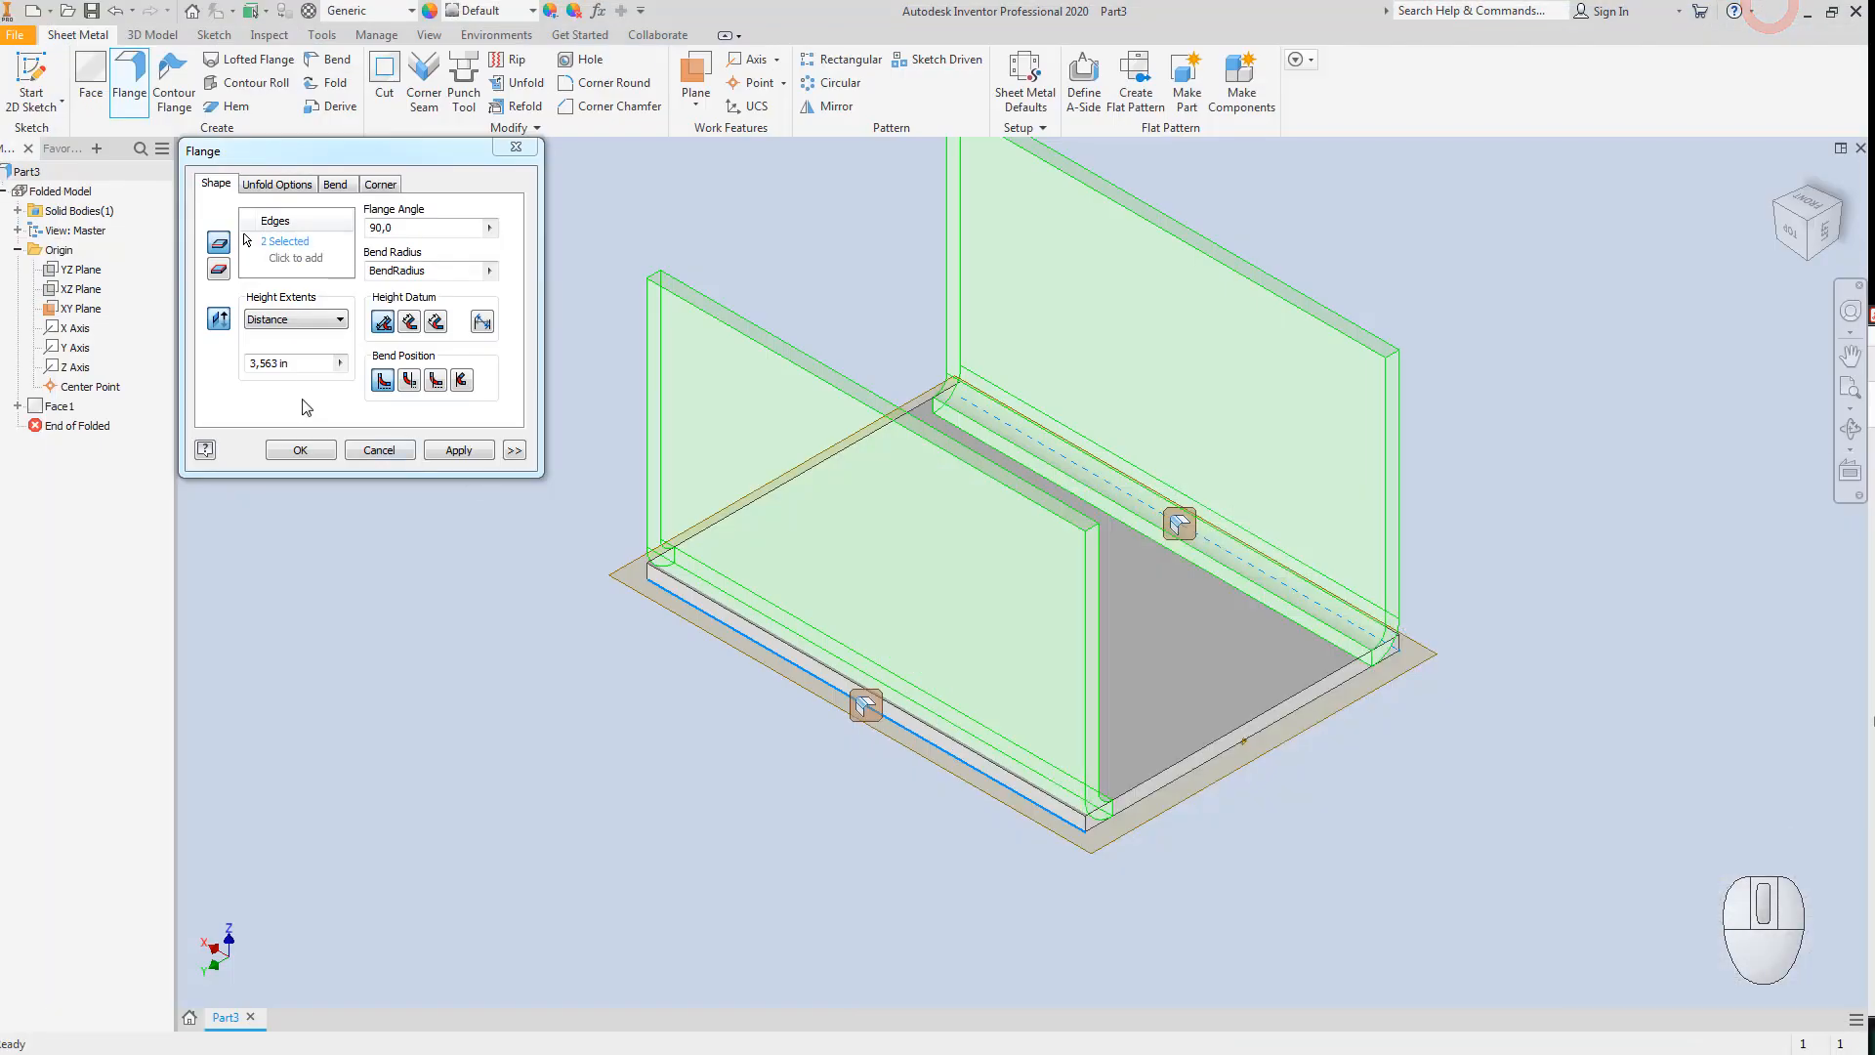
left_click(174, 373)
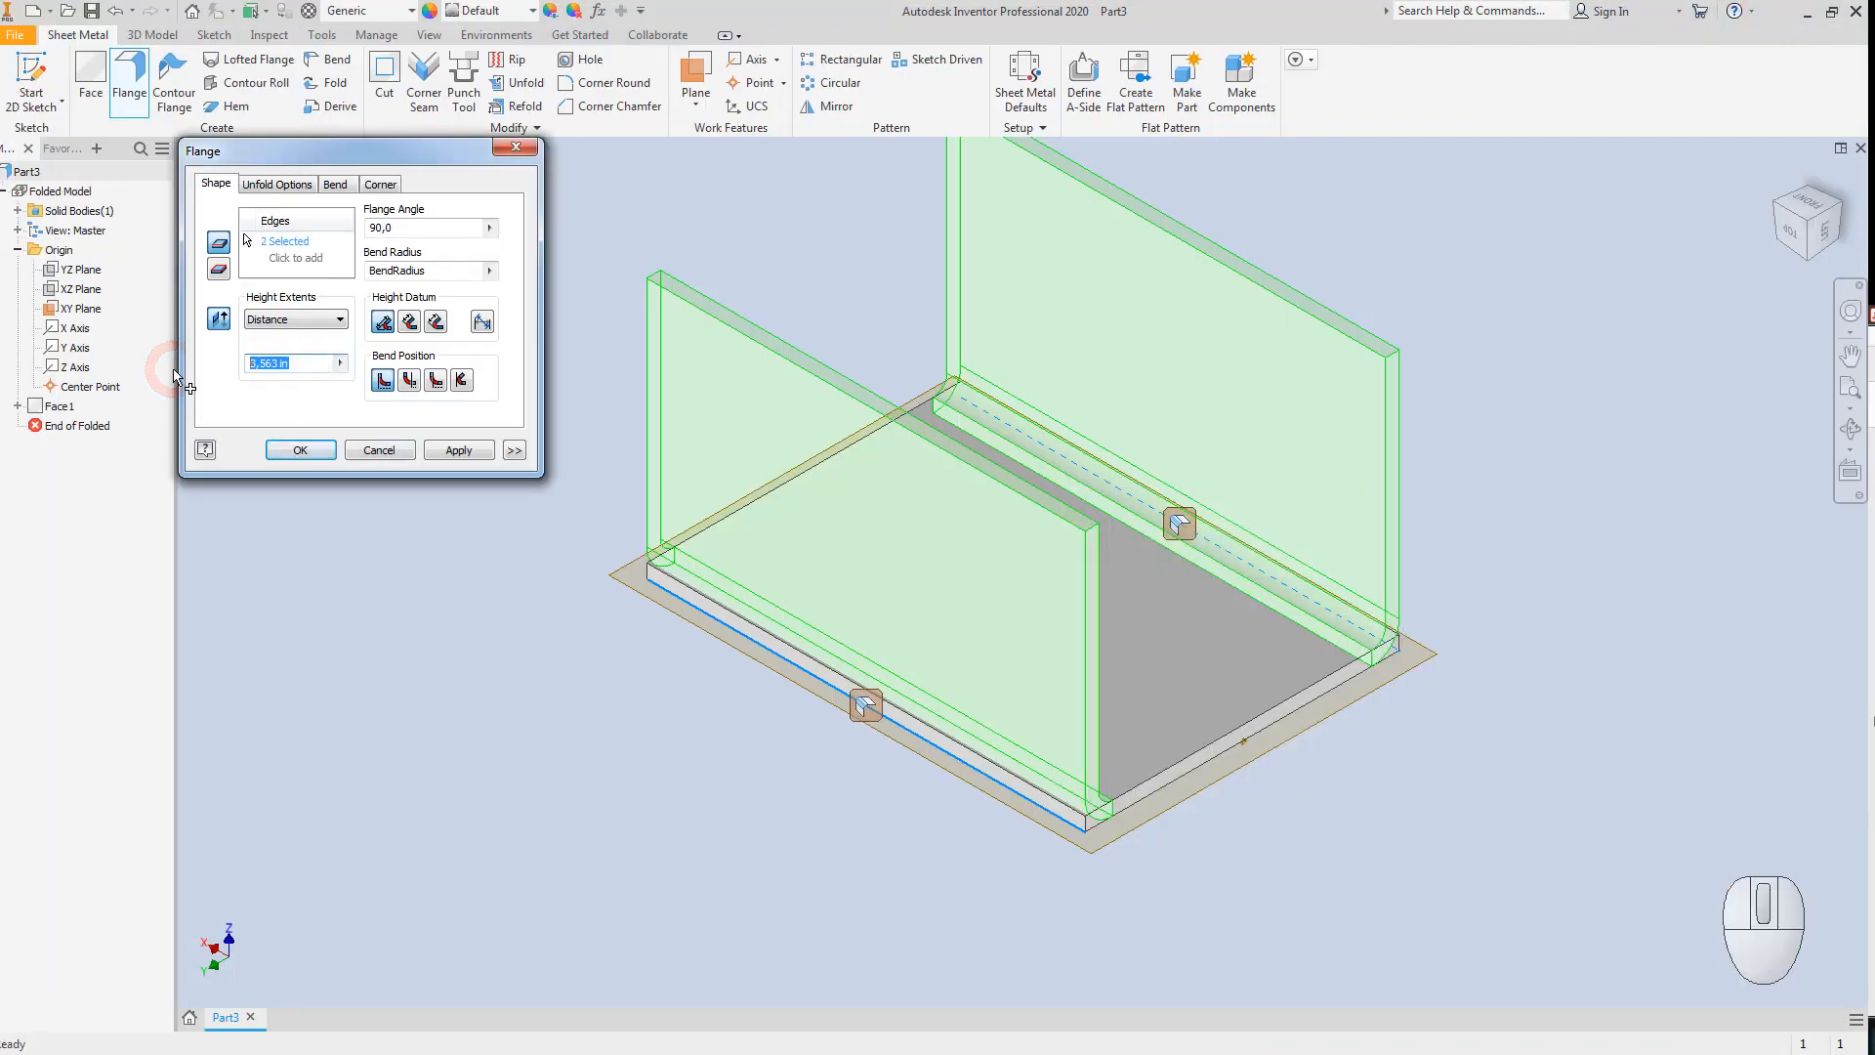
type("5")
key("Return")
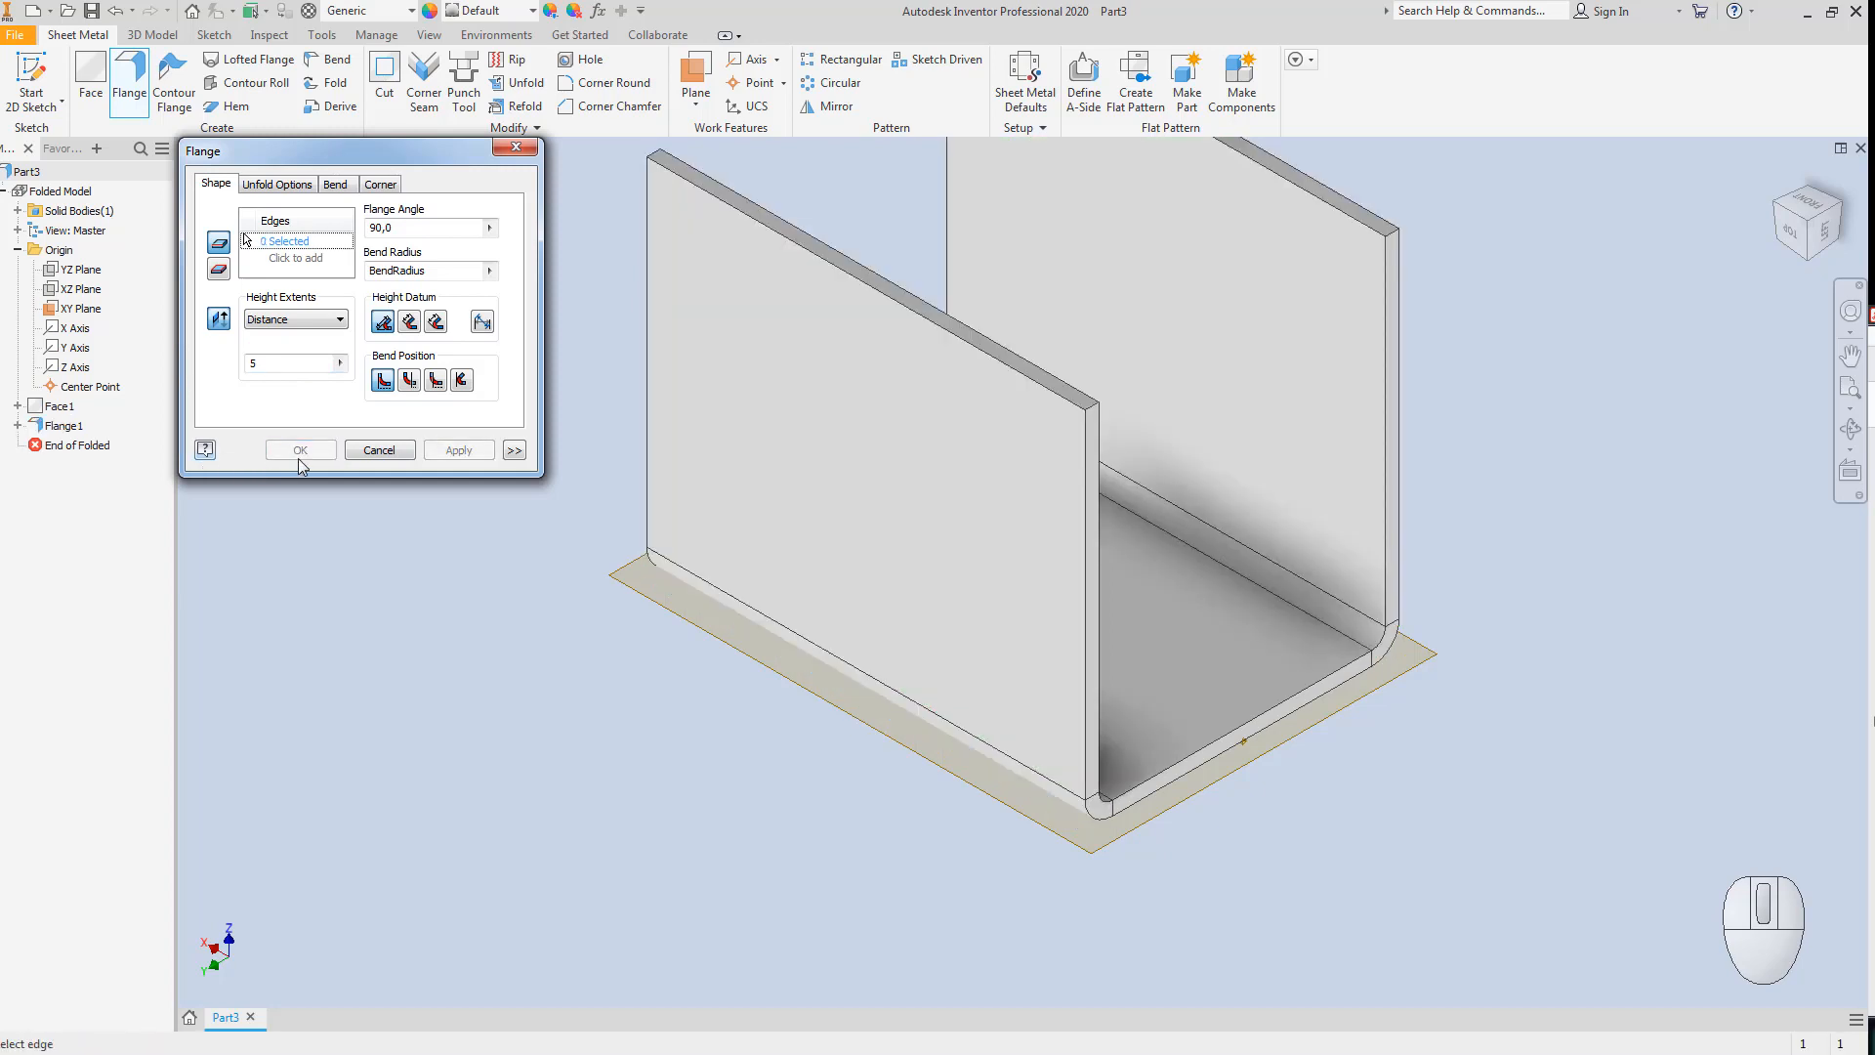
left_click(379, 450)
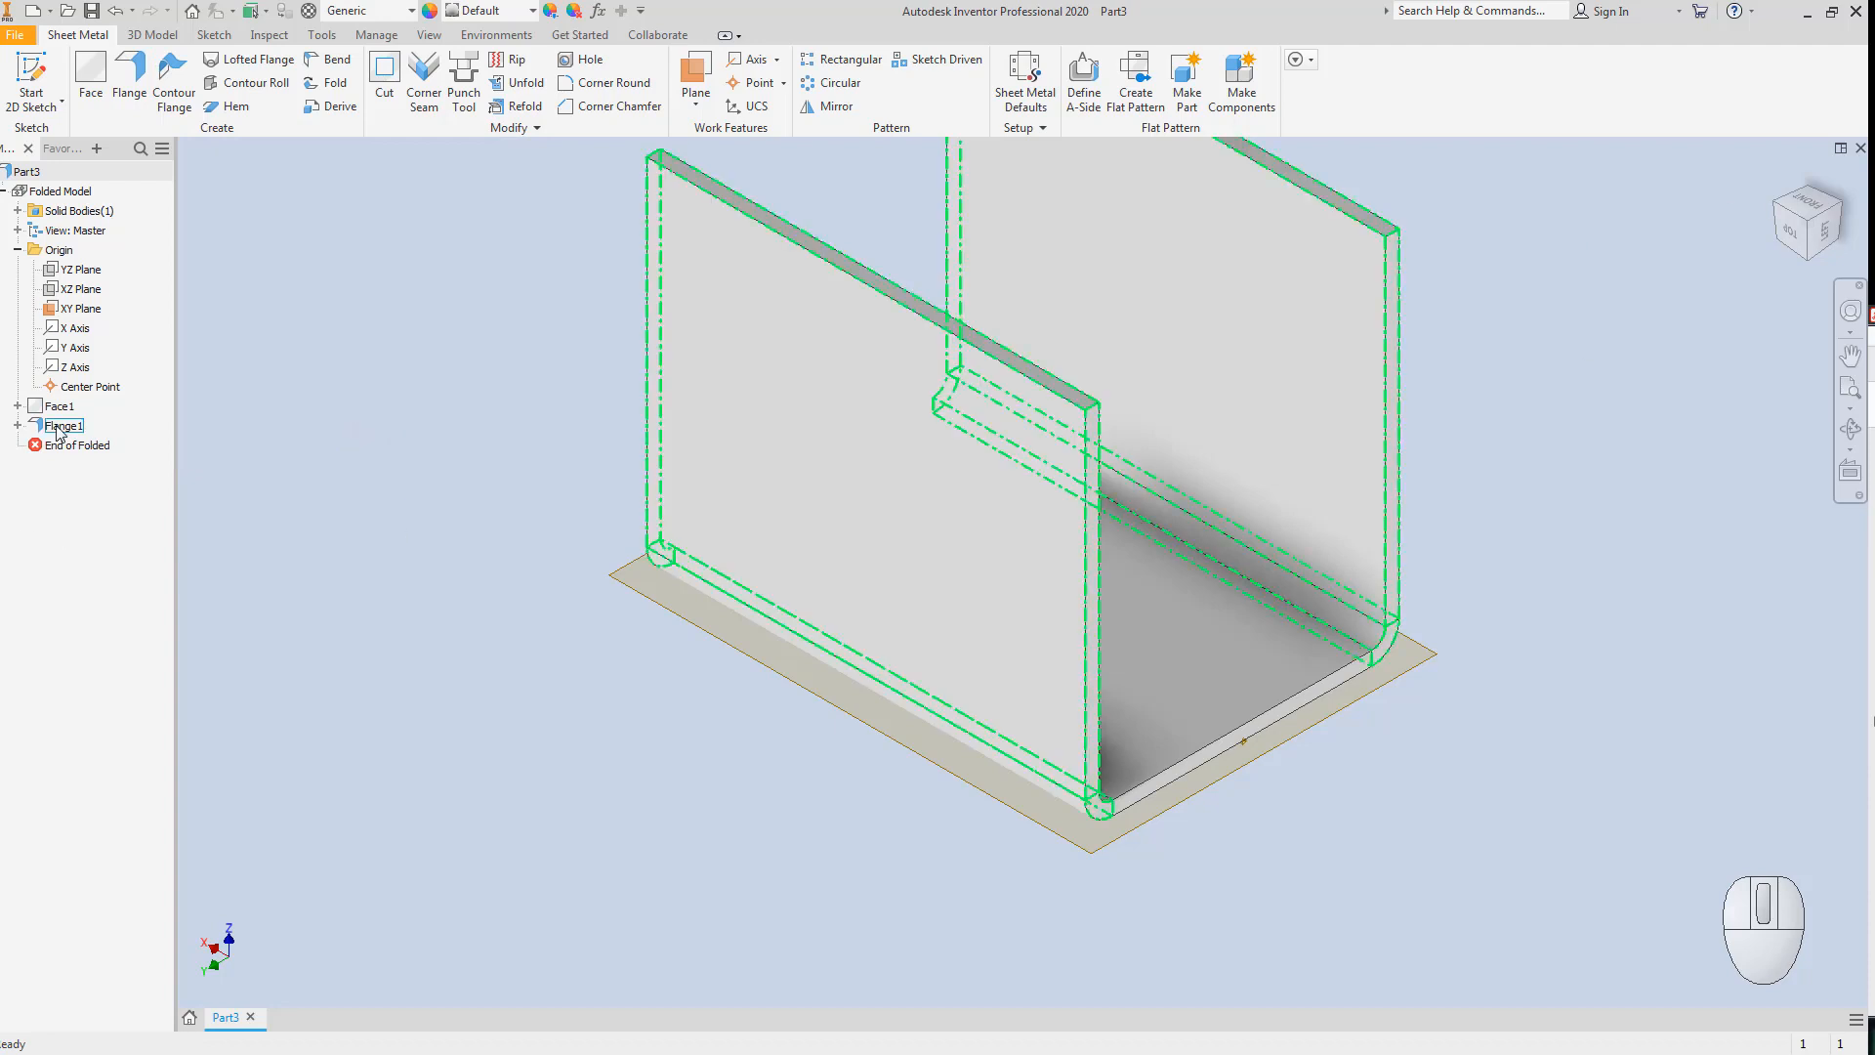
Measure the distance between the inner edges of the two side walls in the upright front view.
left_click(1812, 206)
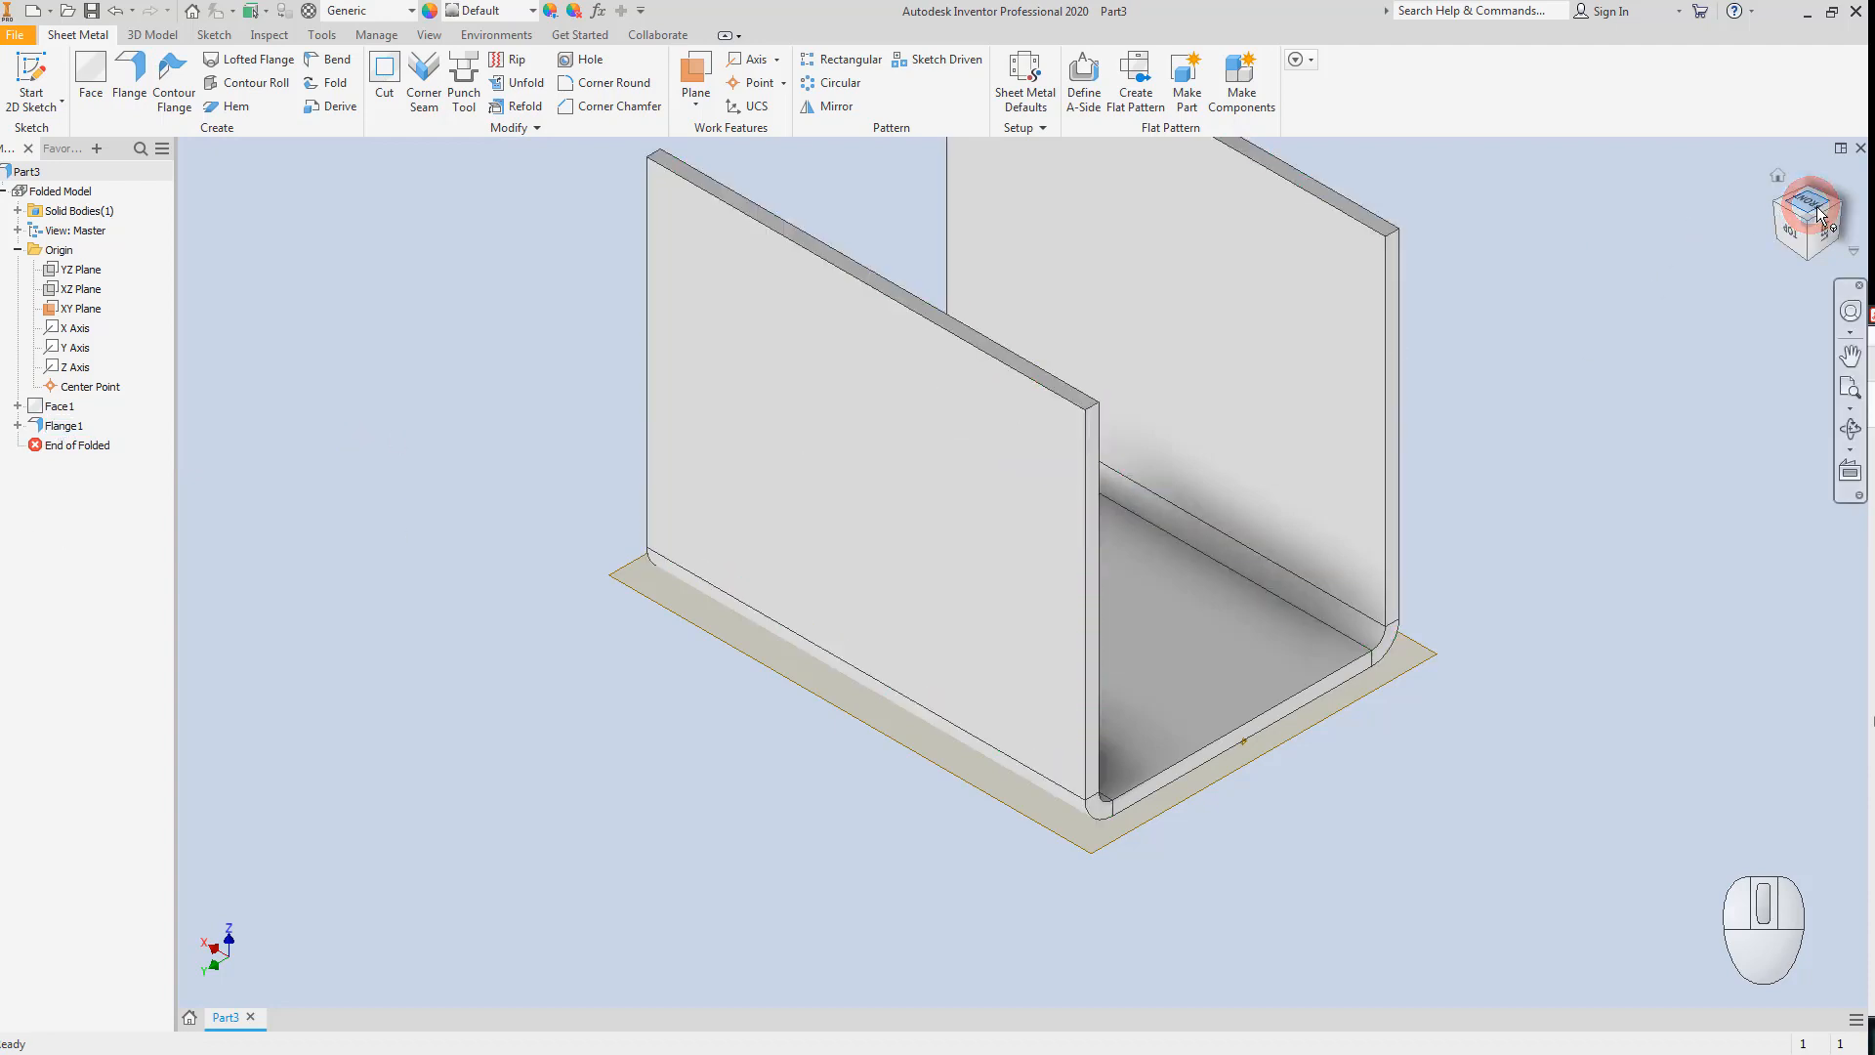
left_click(1817, 202)
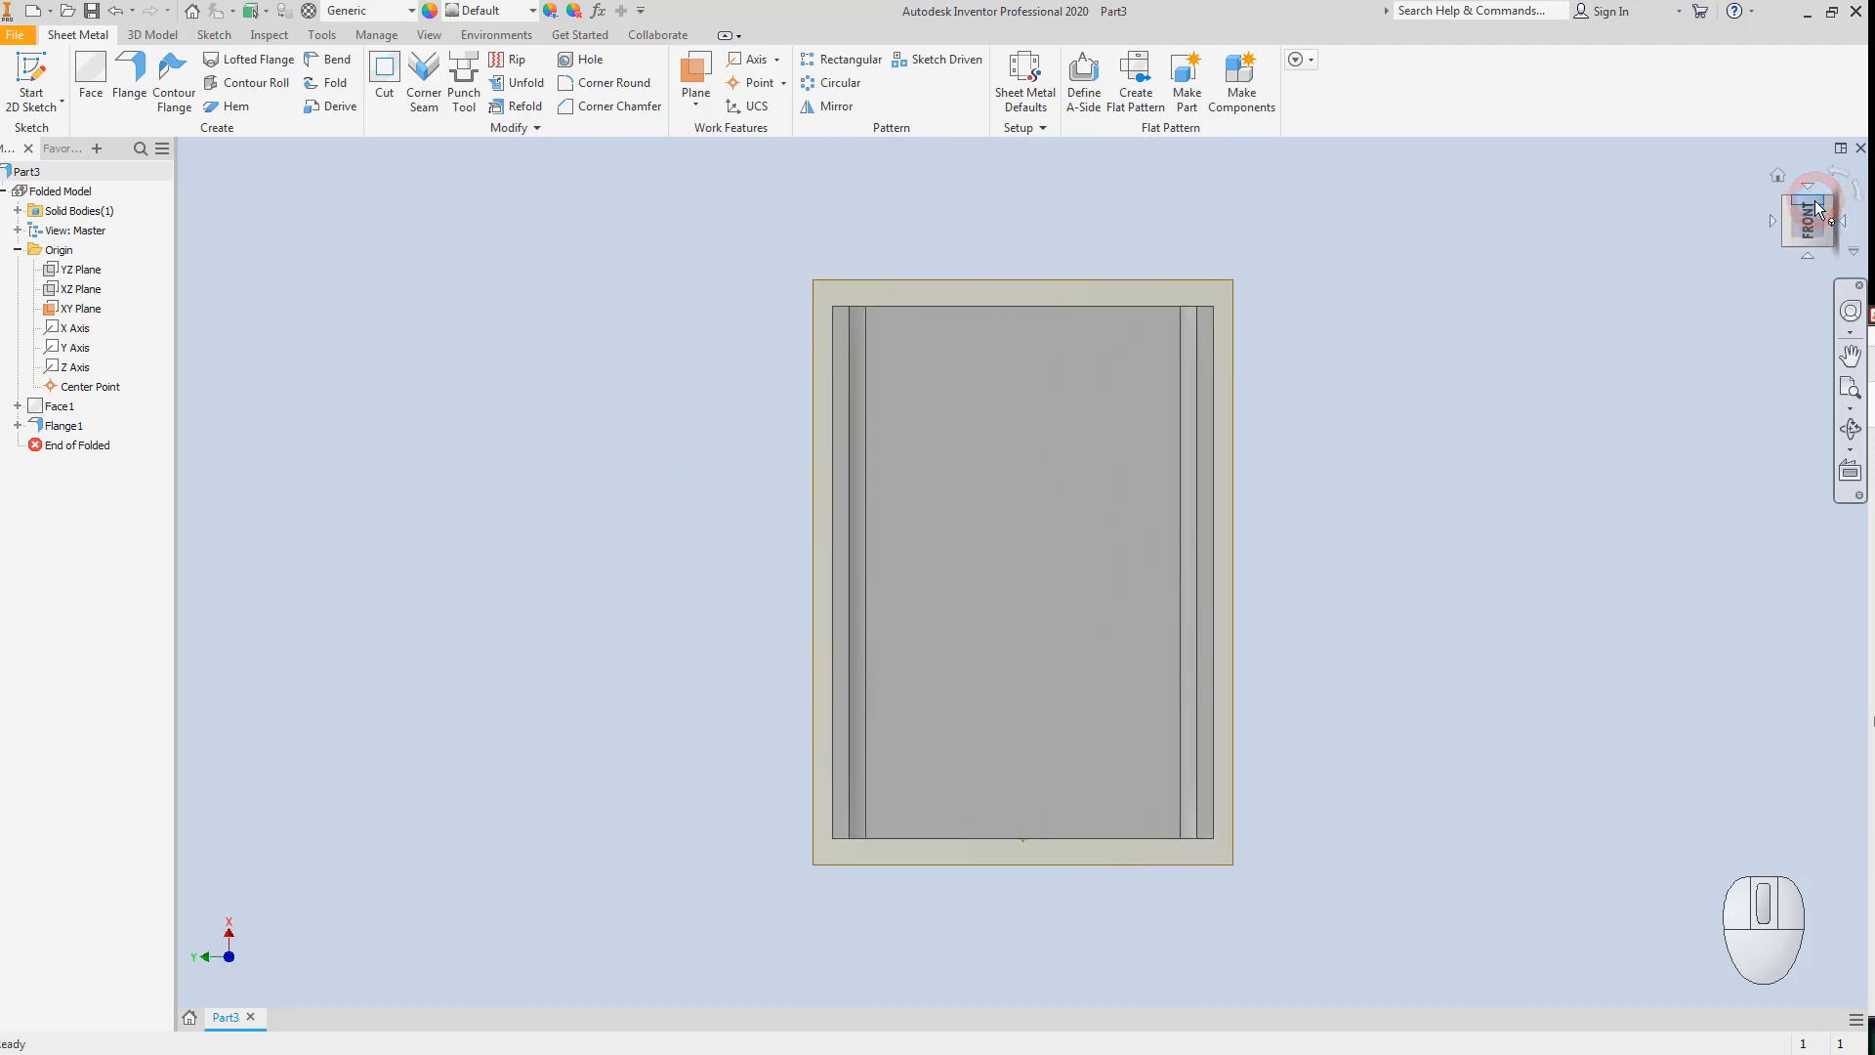
left_click(1860, 195)
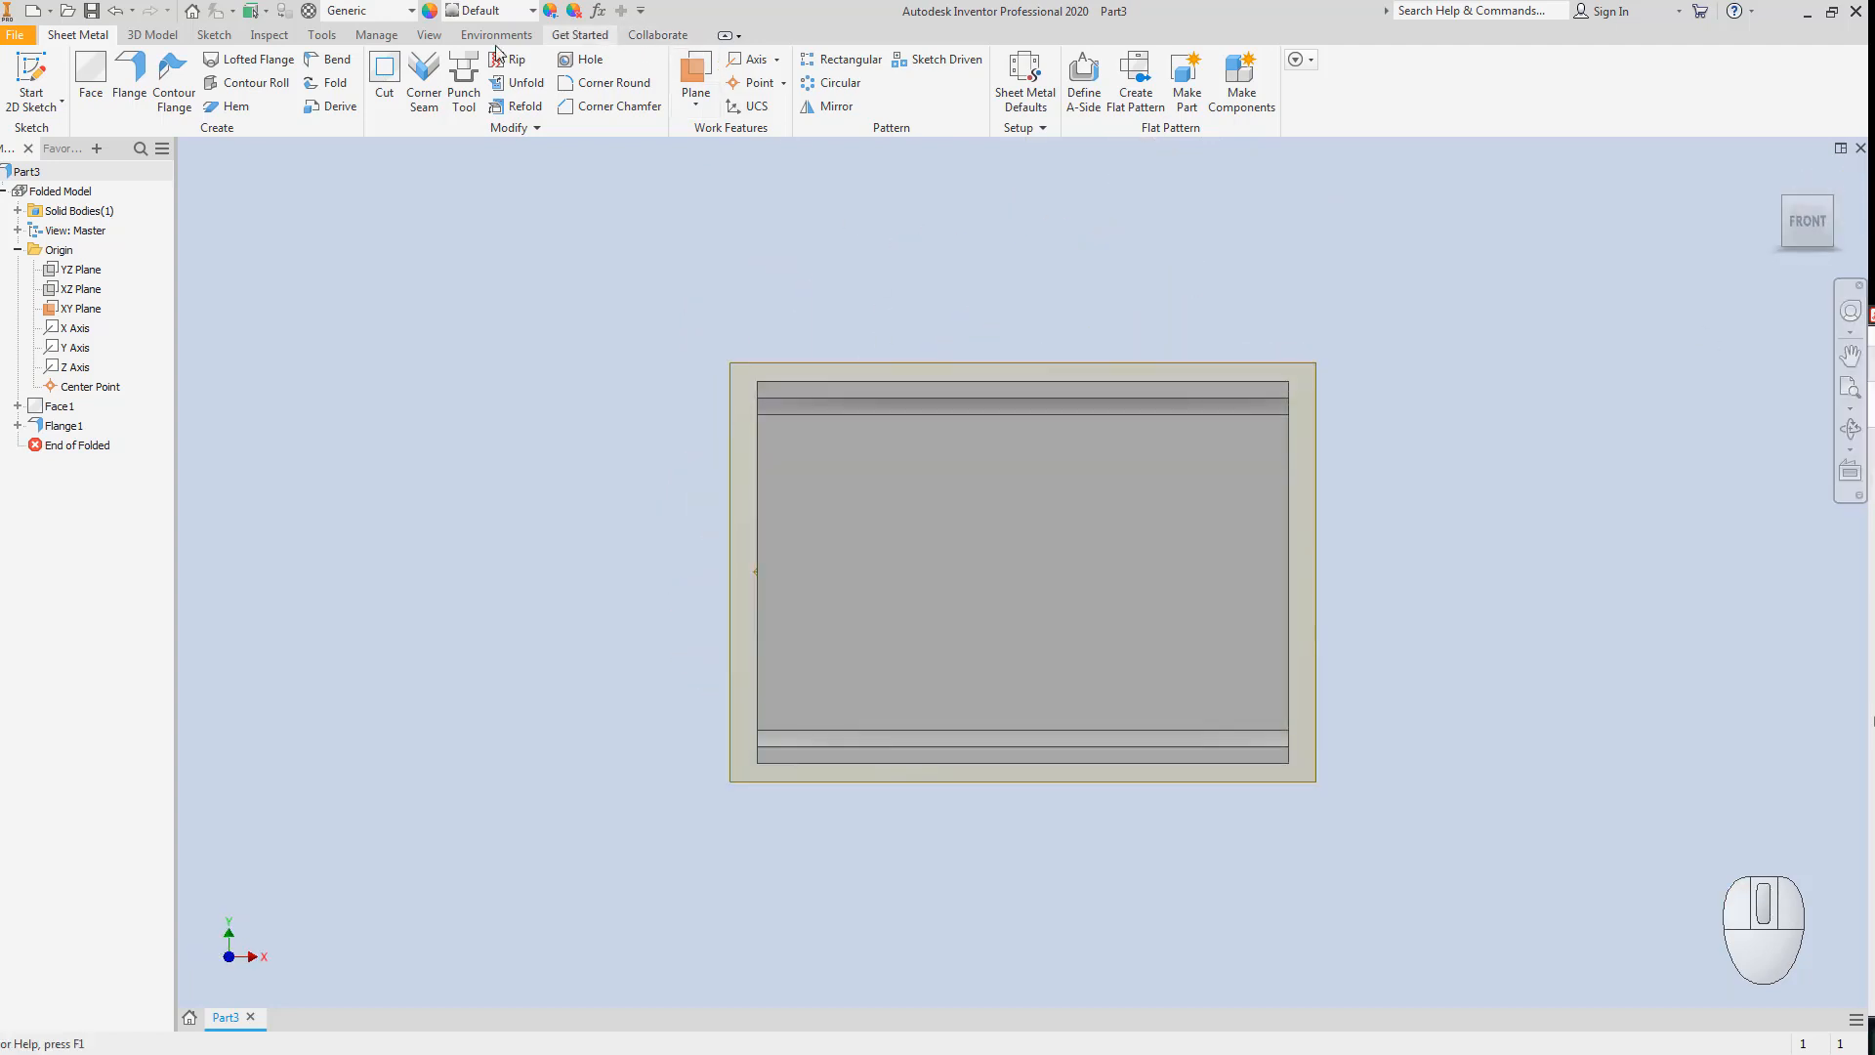
left_click(270, 35)
left_click(330, 41)
left_click(276, 37)
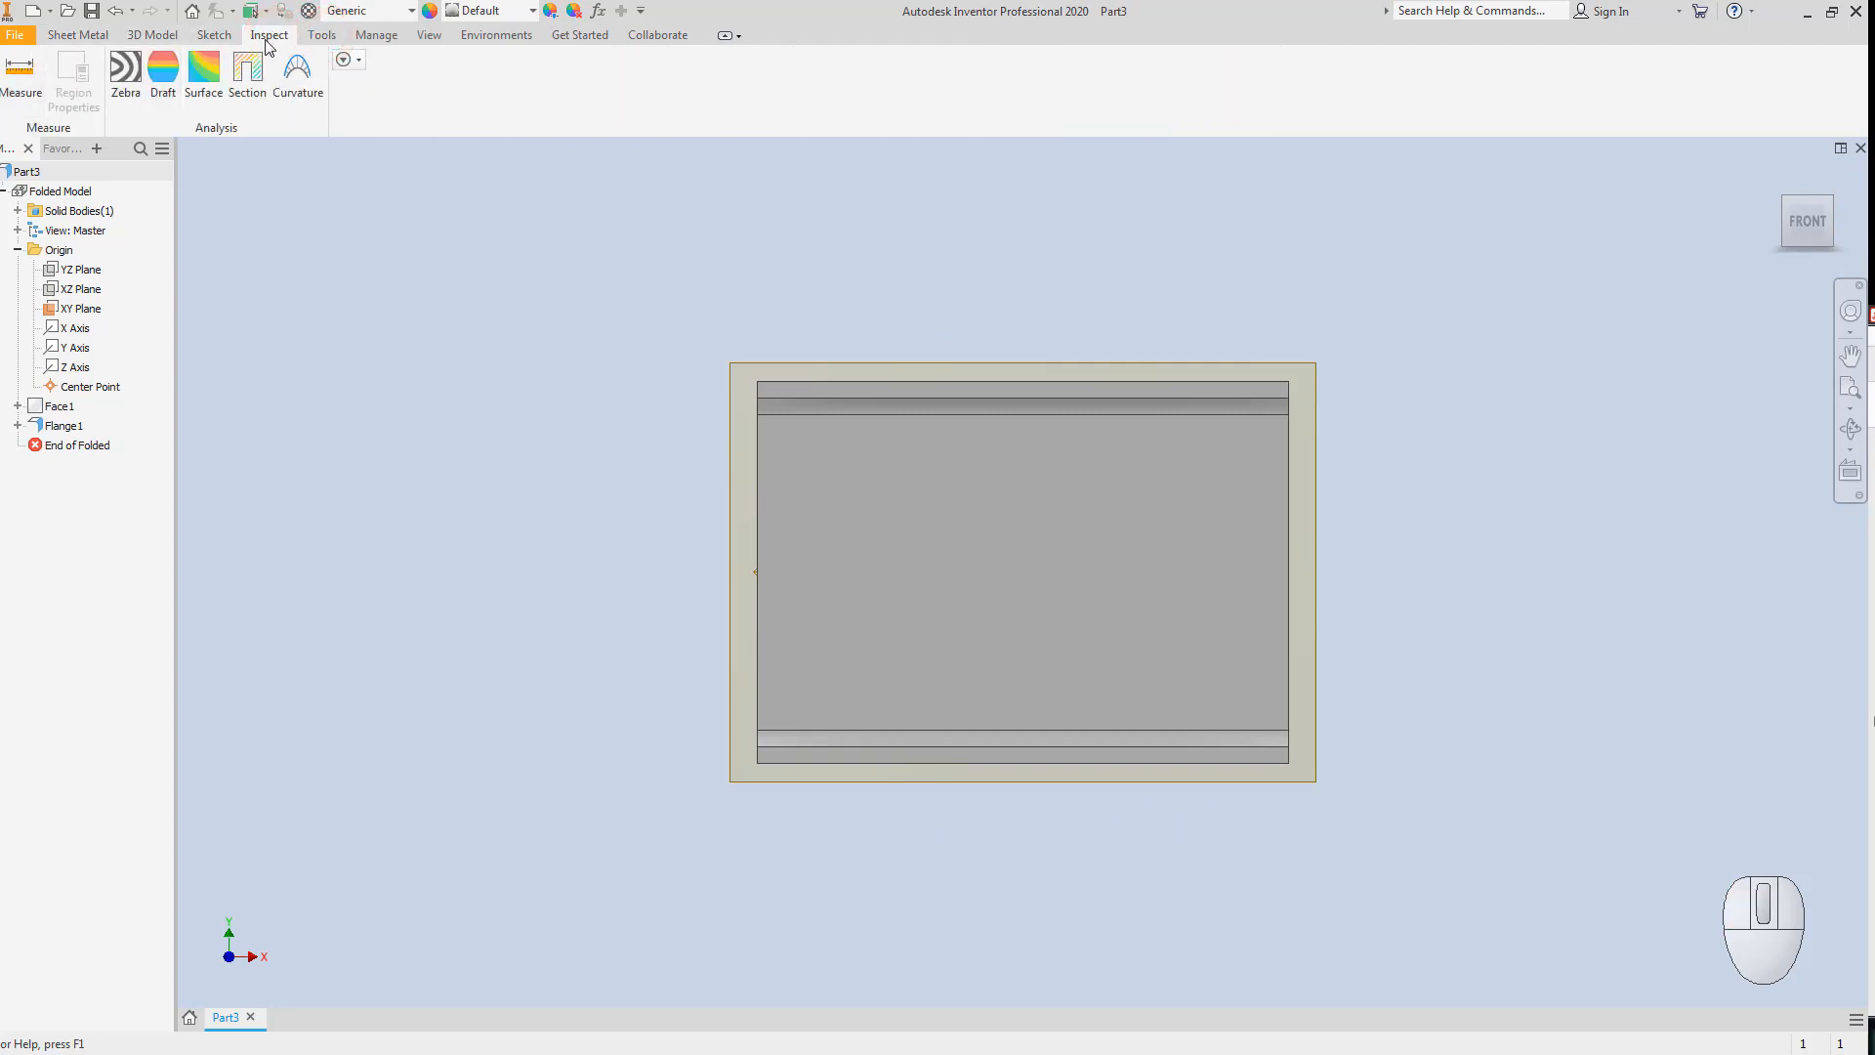
left_click(19, 80)
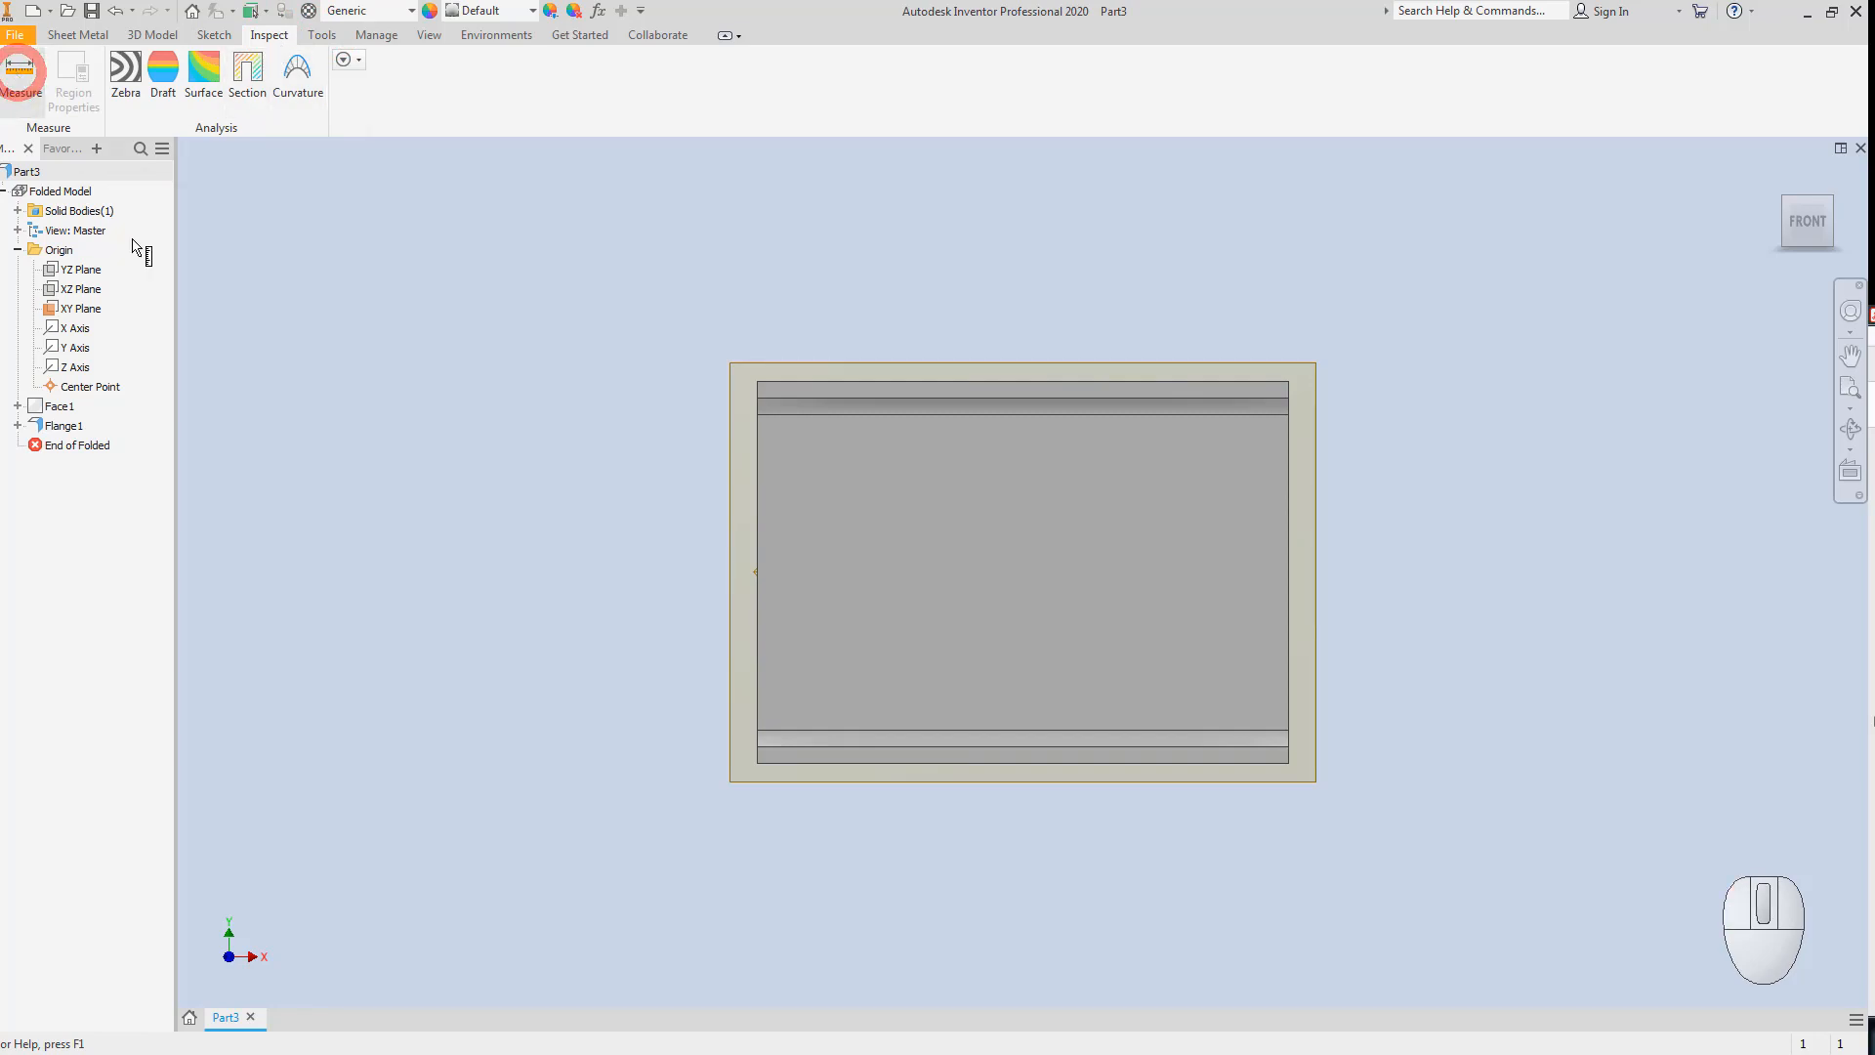
left_click(801, 397)
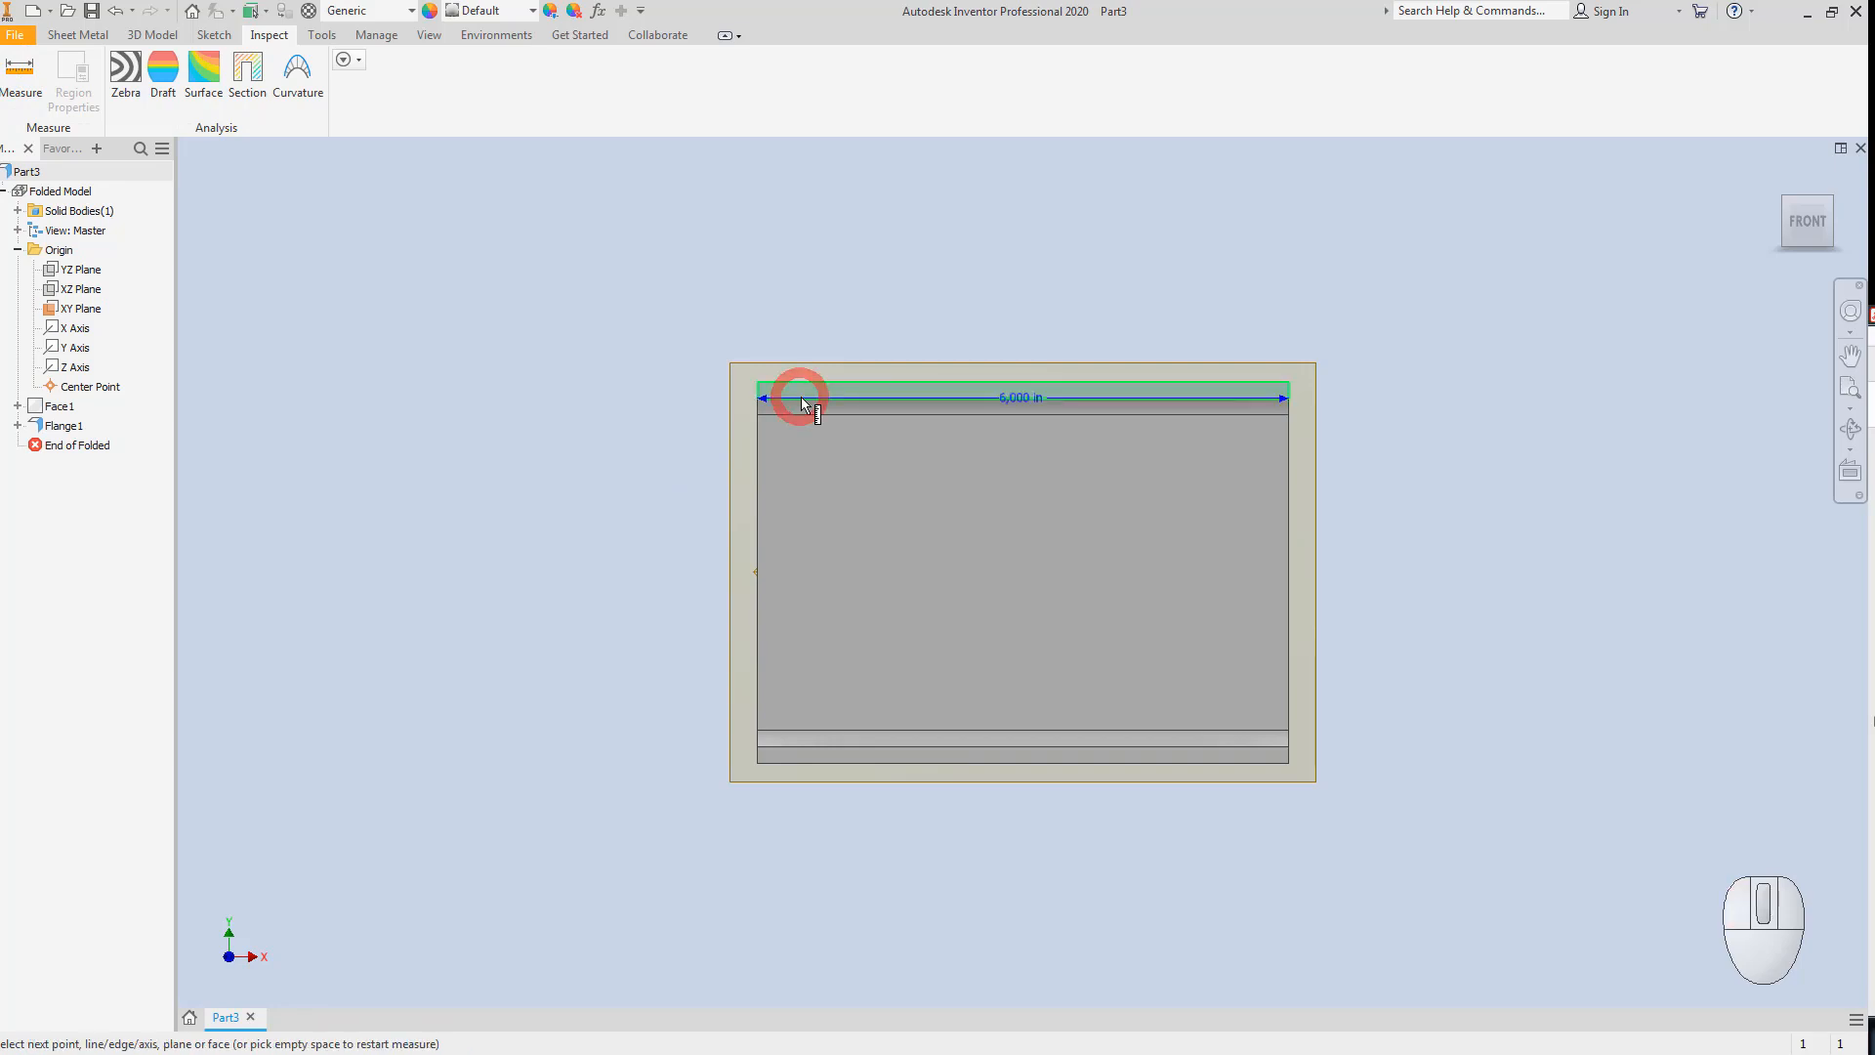
left_click(818, 746)
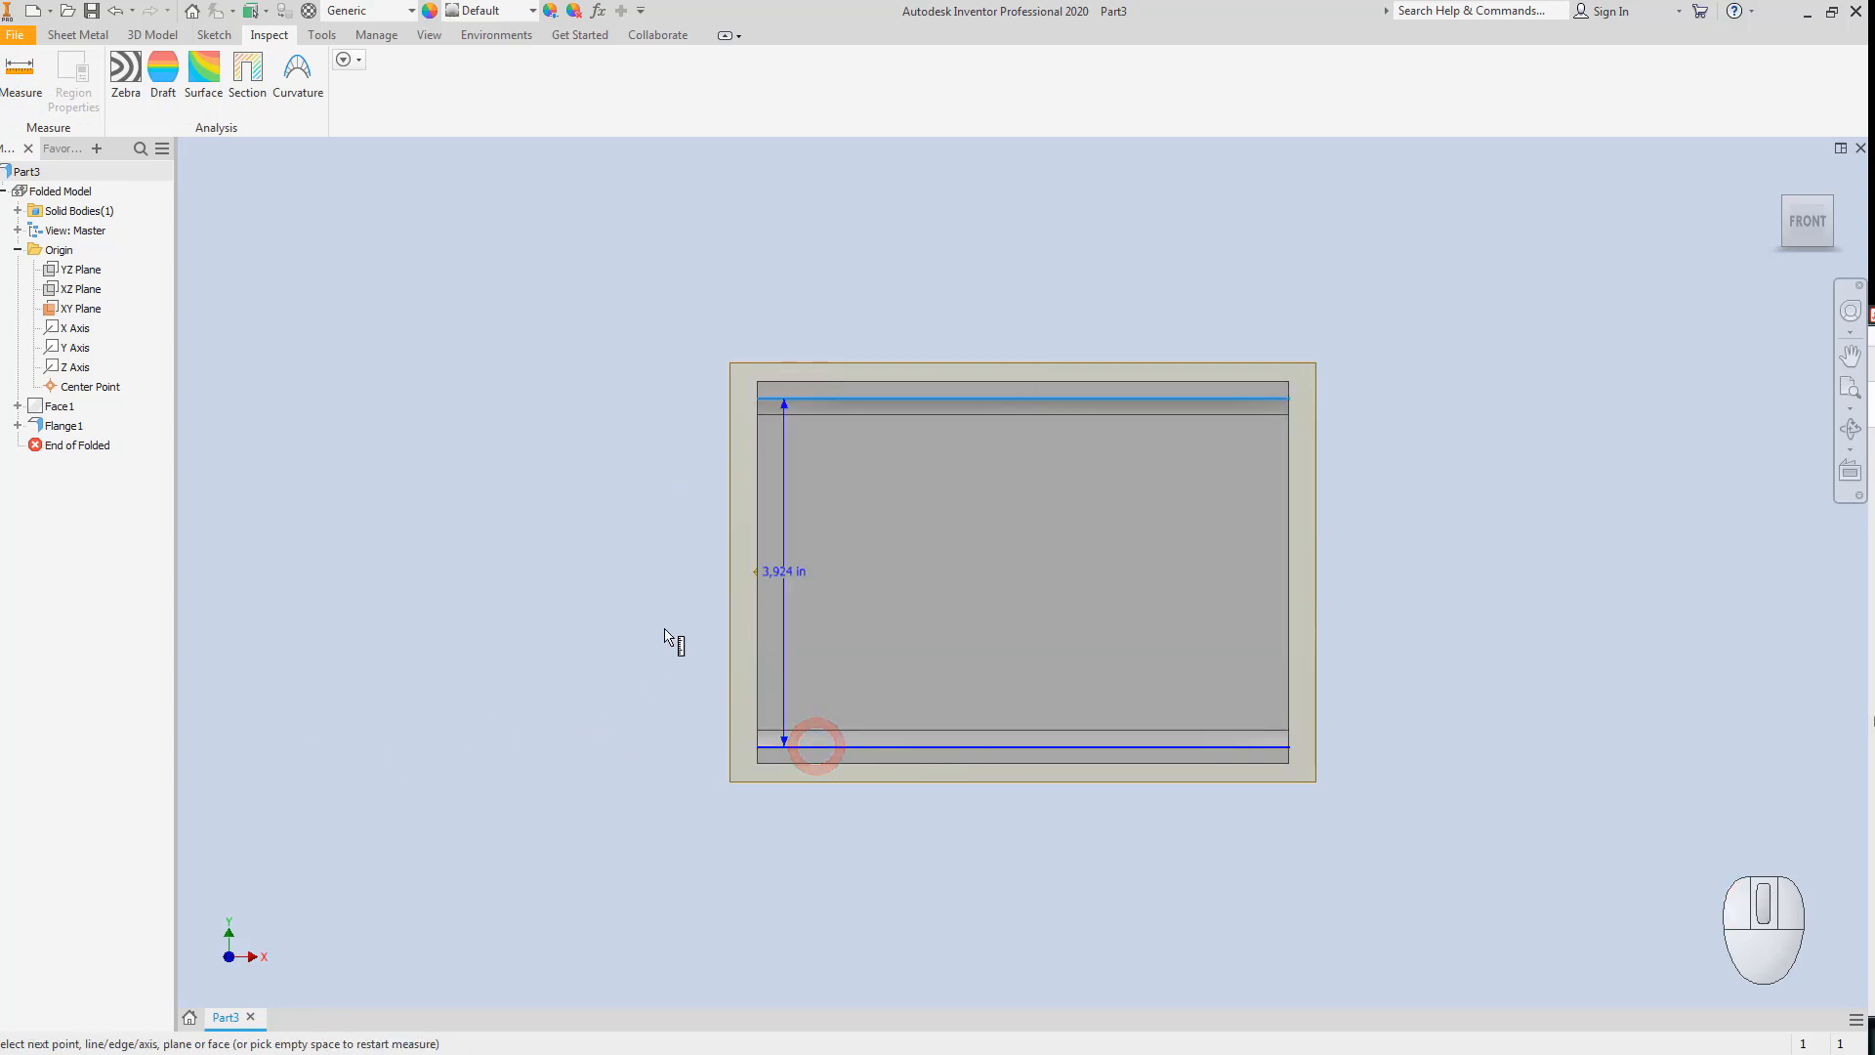
scroll(777, 576, "down", 3)
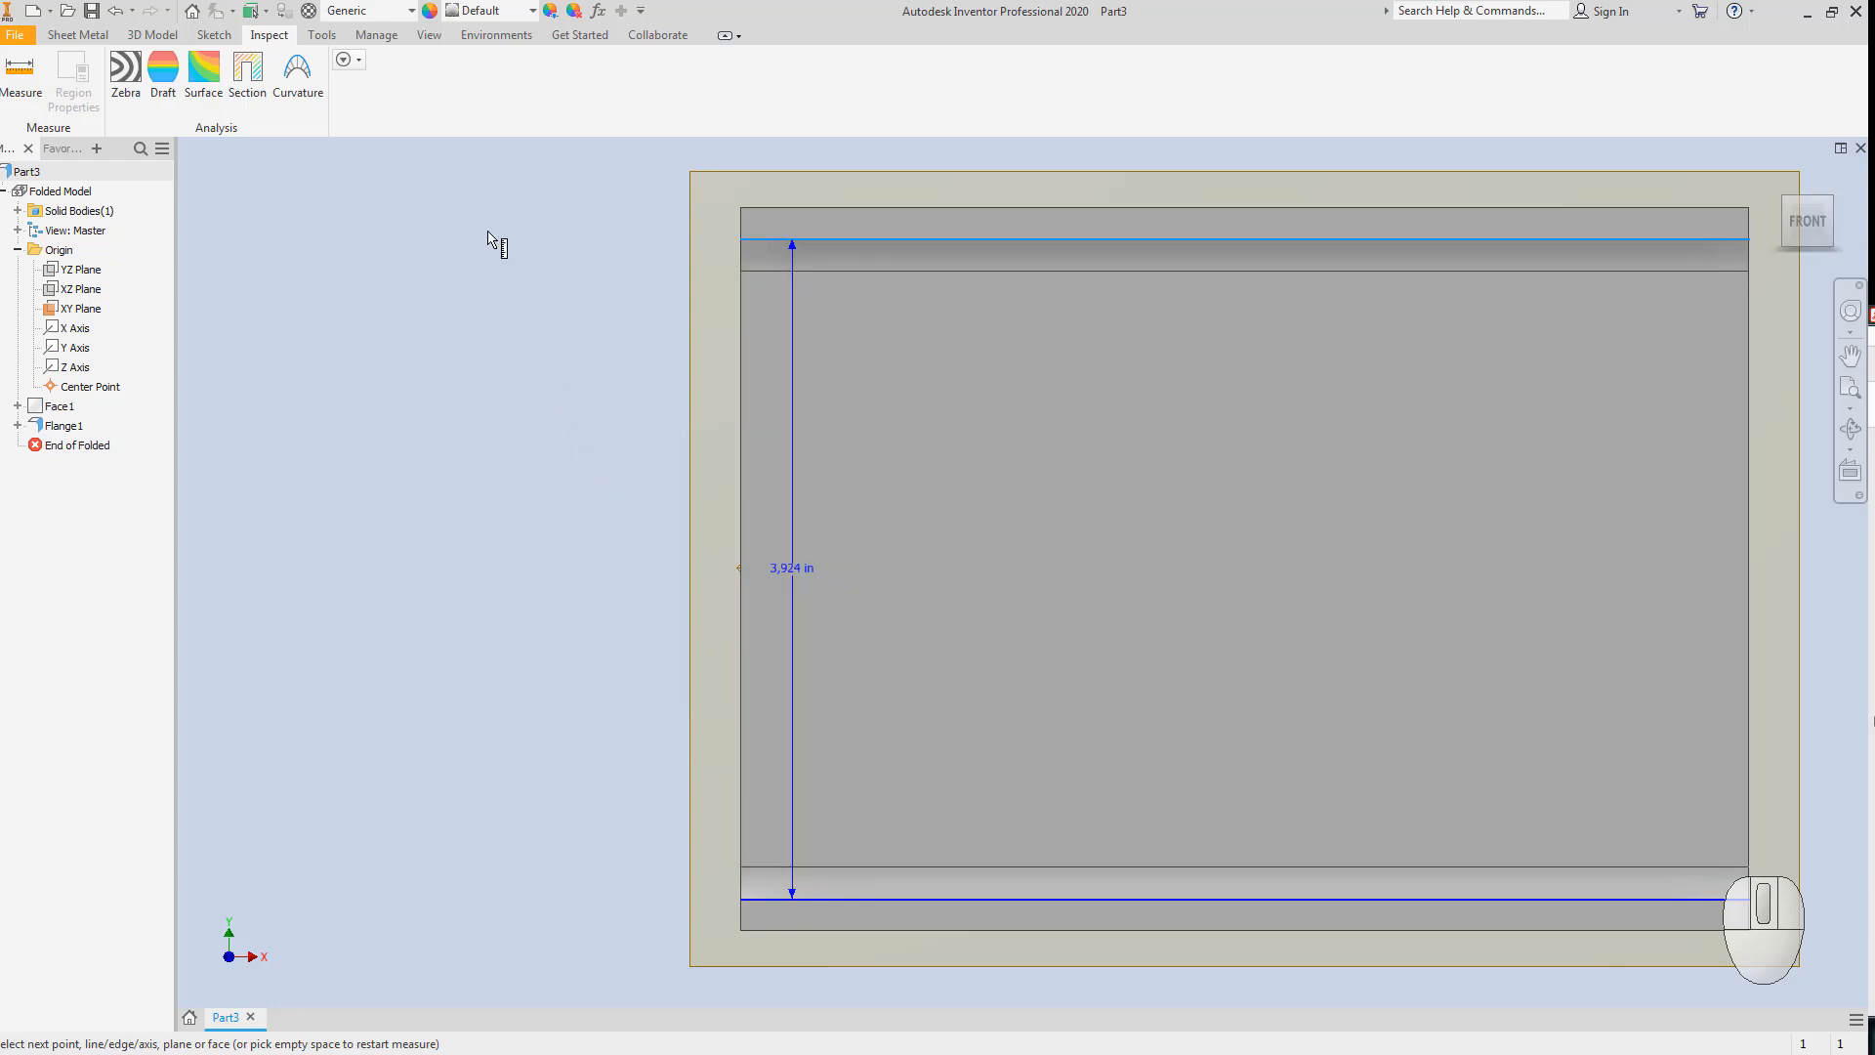
left_click(460, 259)
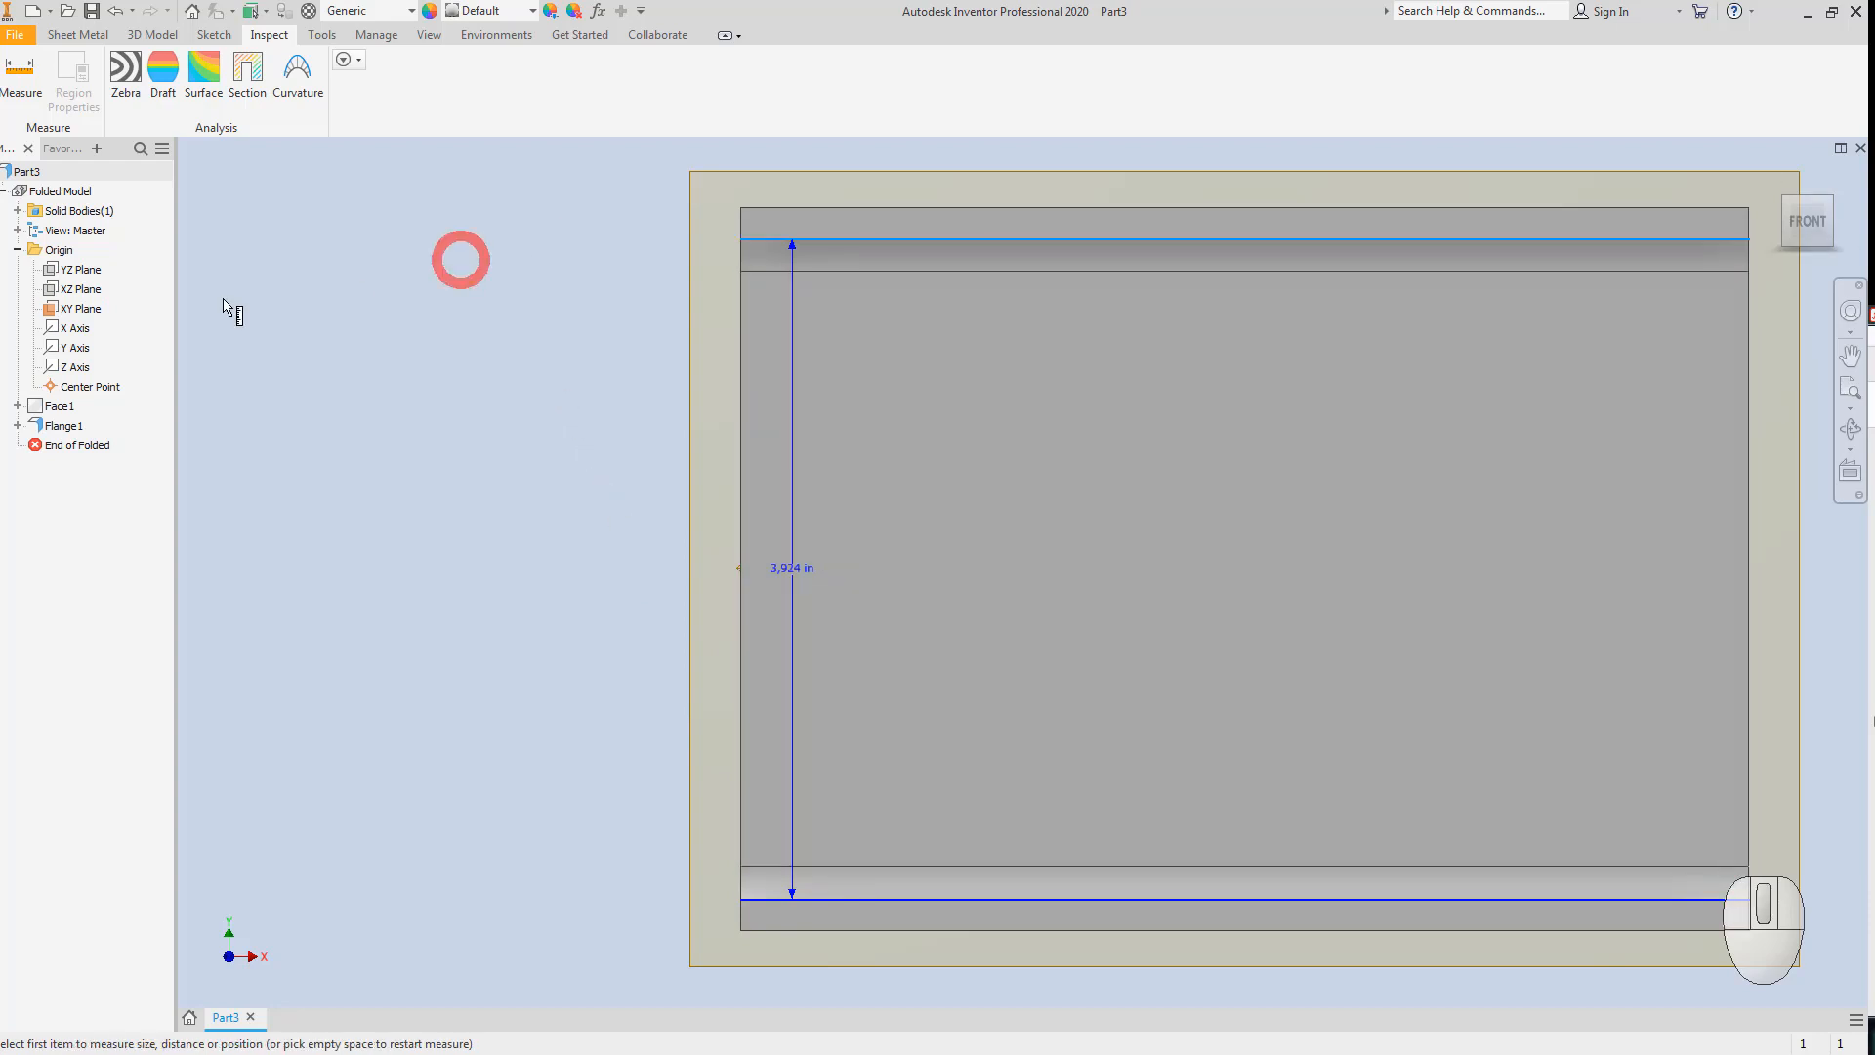
Reopen the side wall flanges for editing and set their bend position to outside of the base face extents.
left_click(45, 428)
double_click(45, 428)
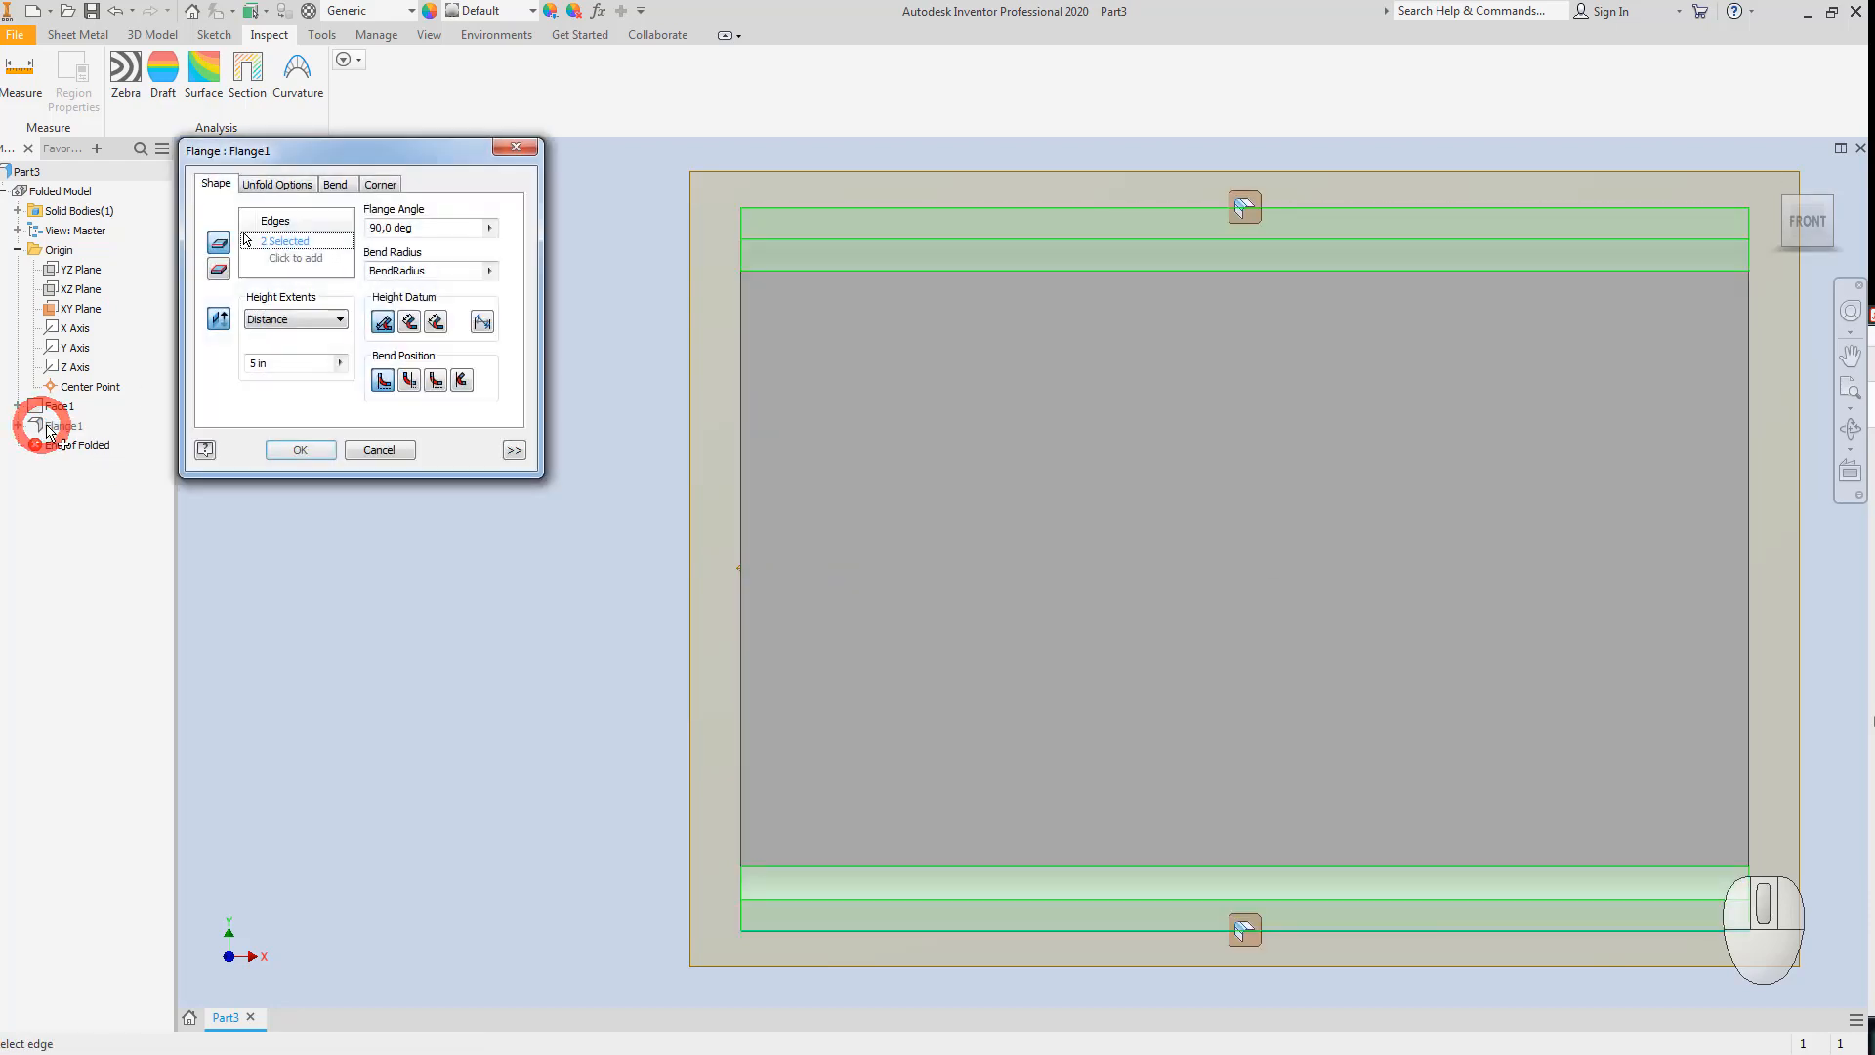
left_click(1786, 250)
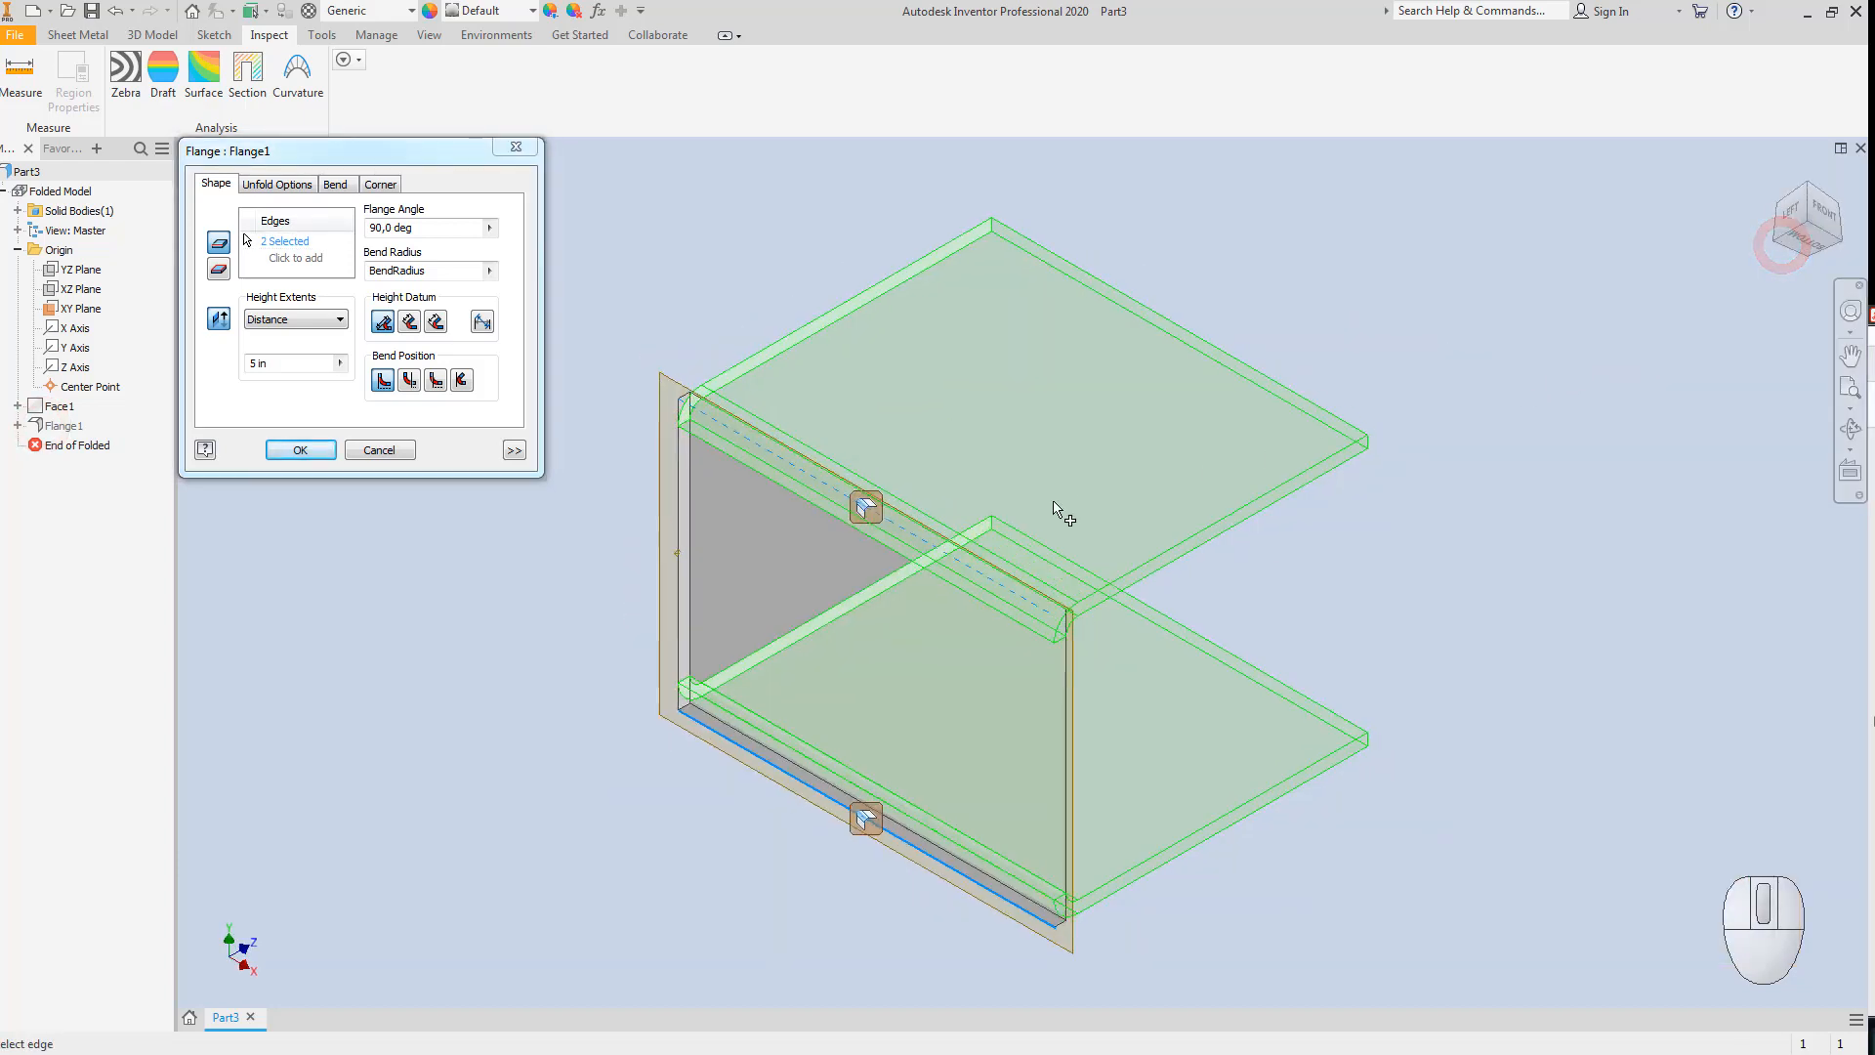
left_click(1788, 214)
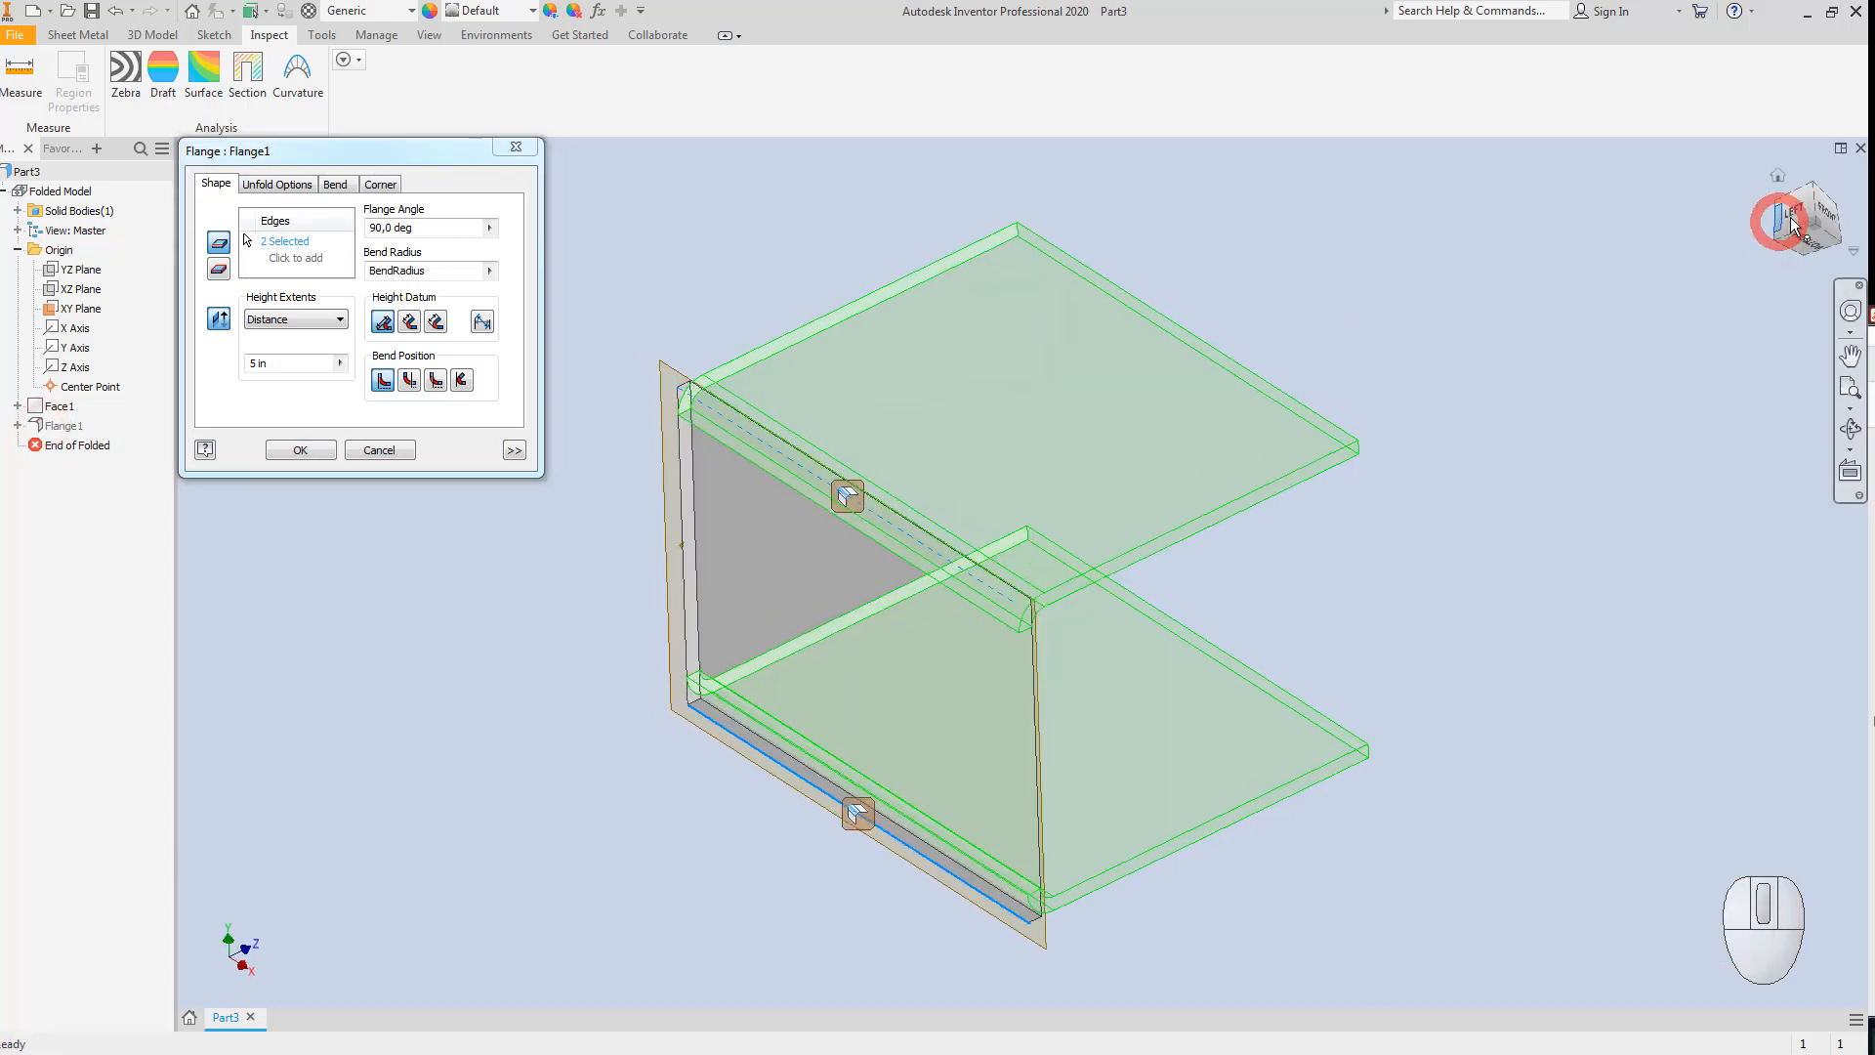
left_click(1818, 220)
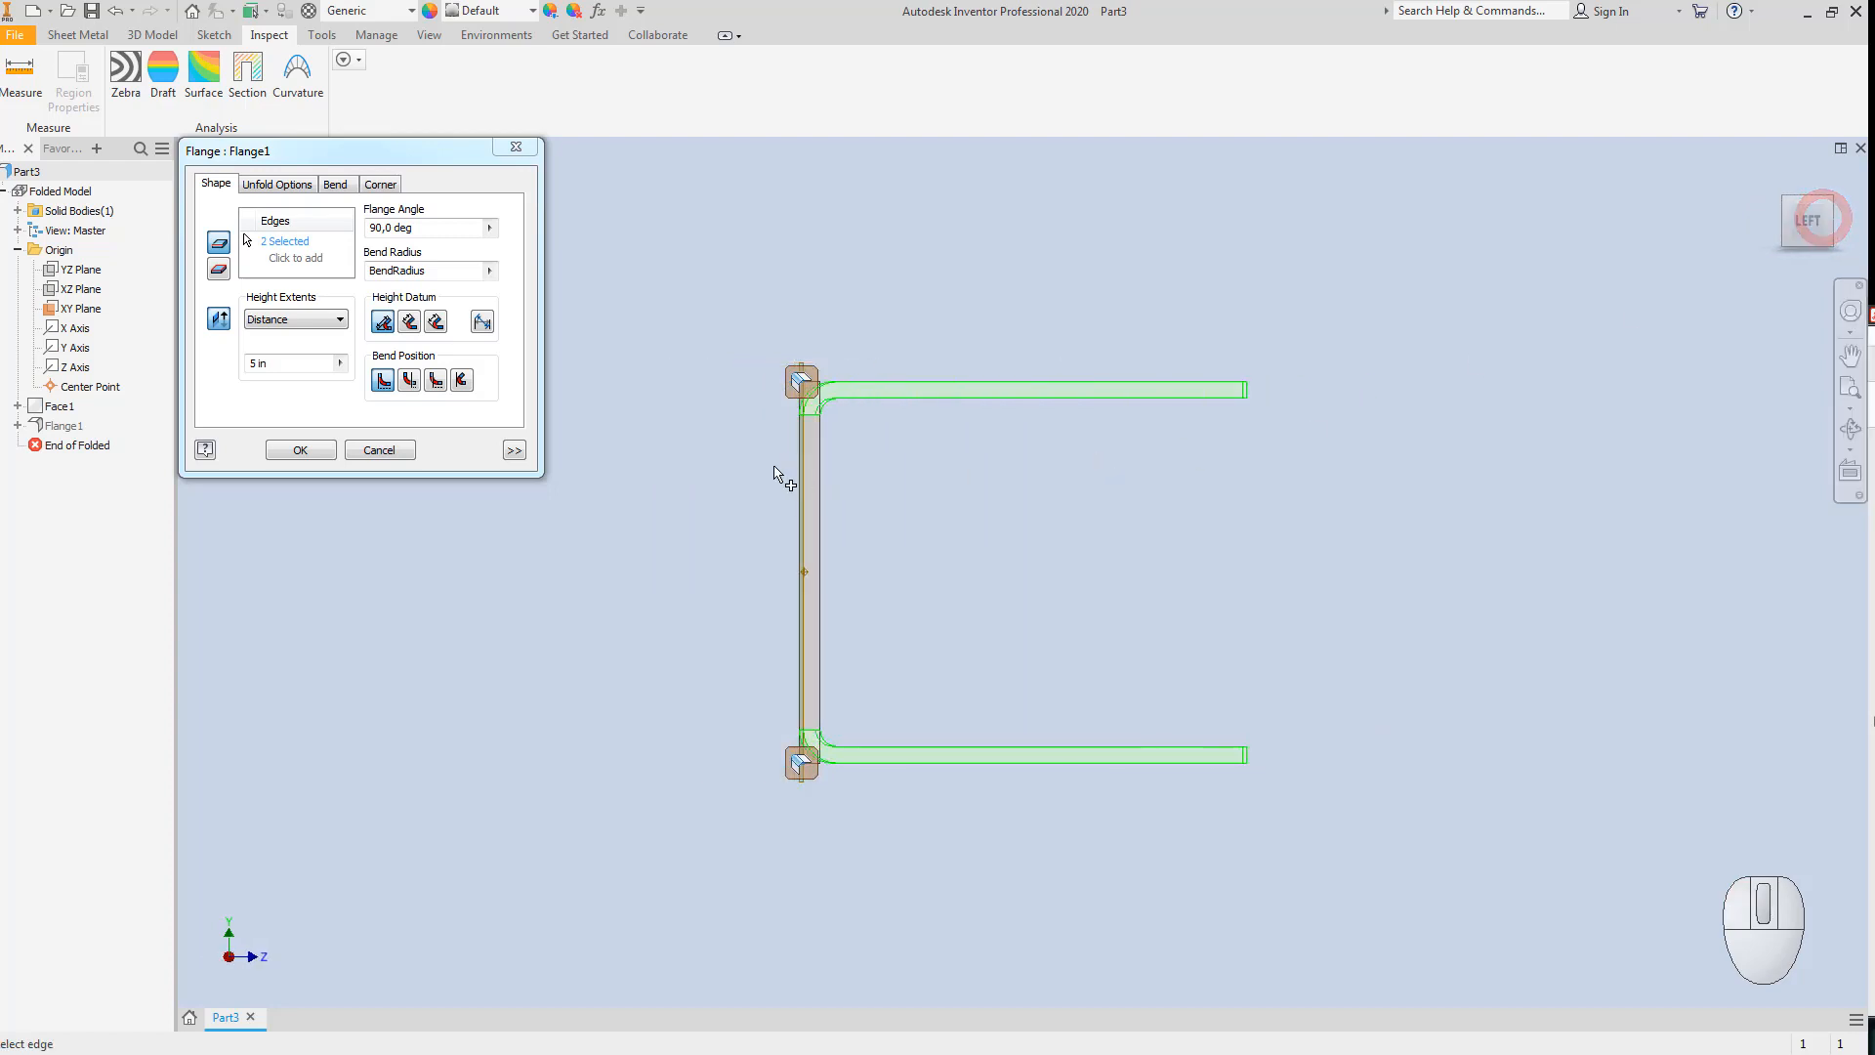
scroll(831, 430, "down", 2)
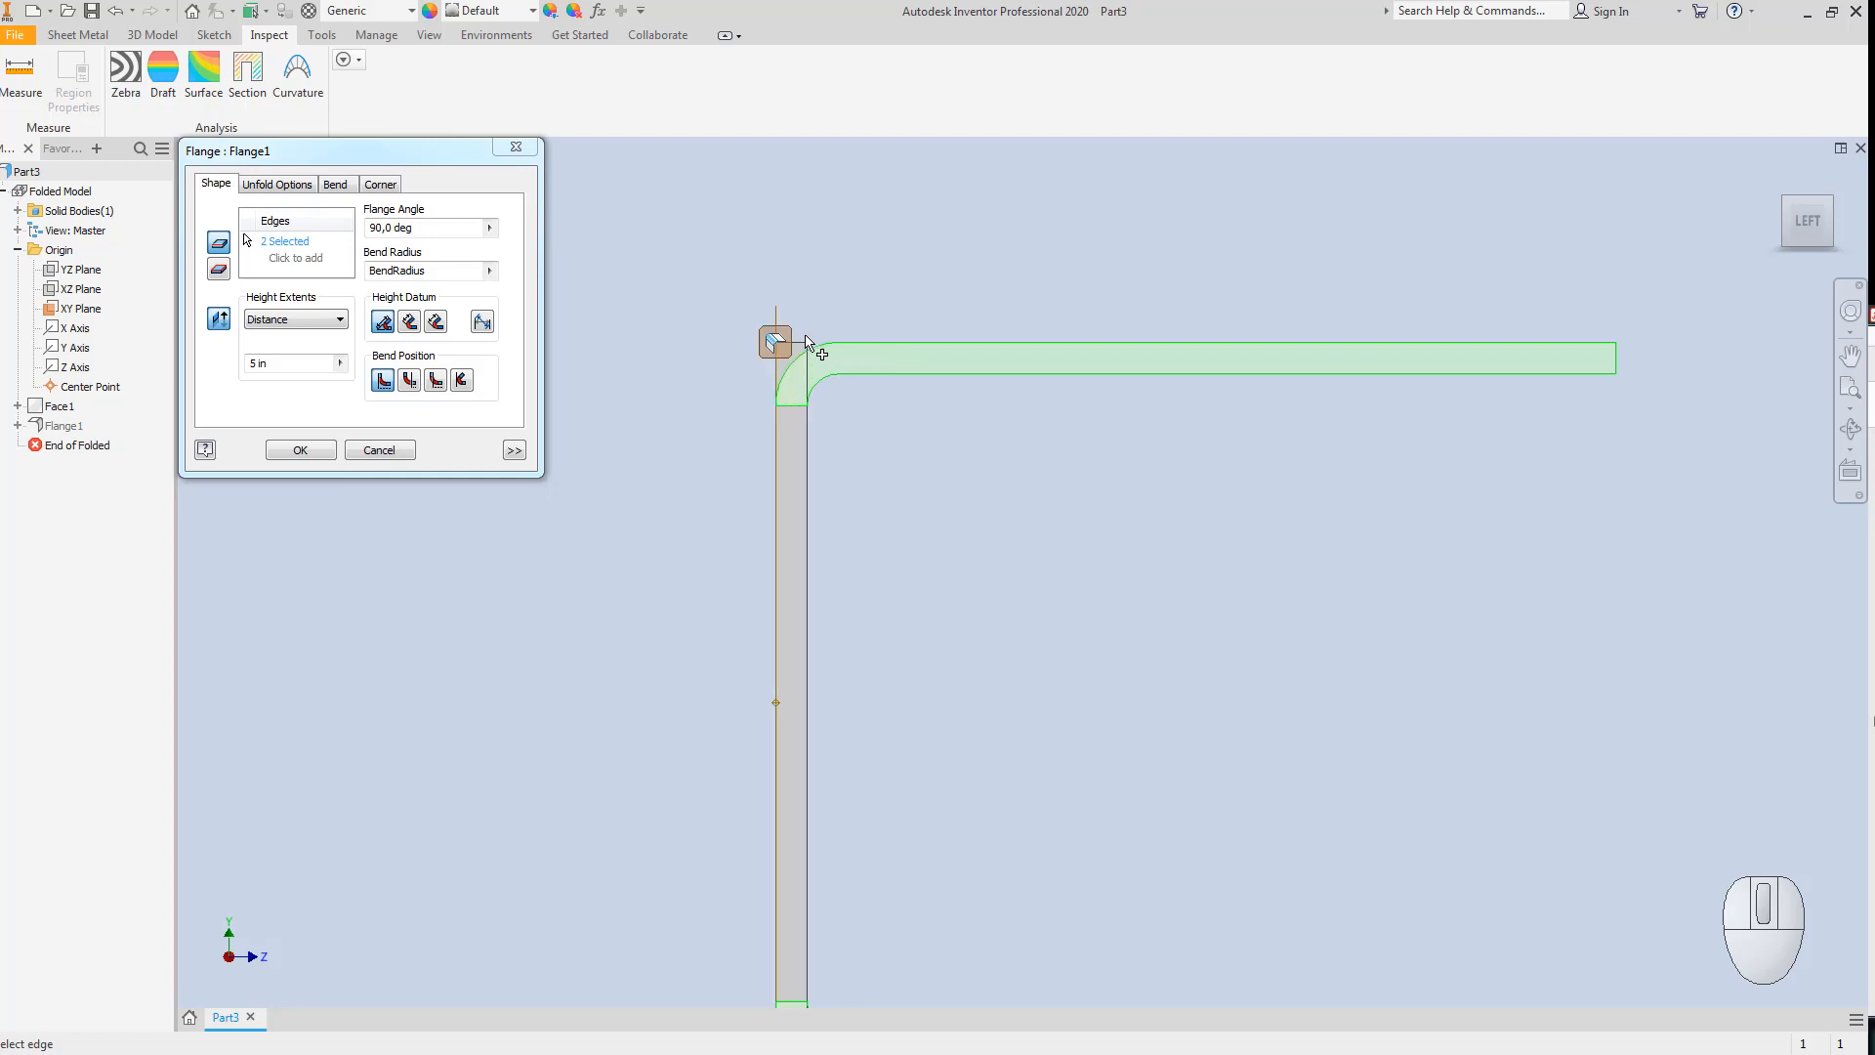
left_click(409, 380)
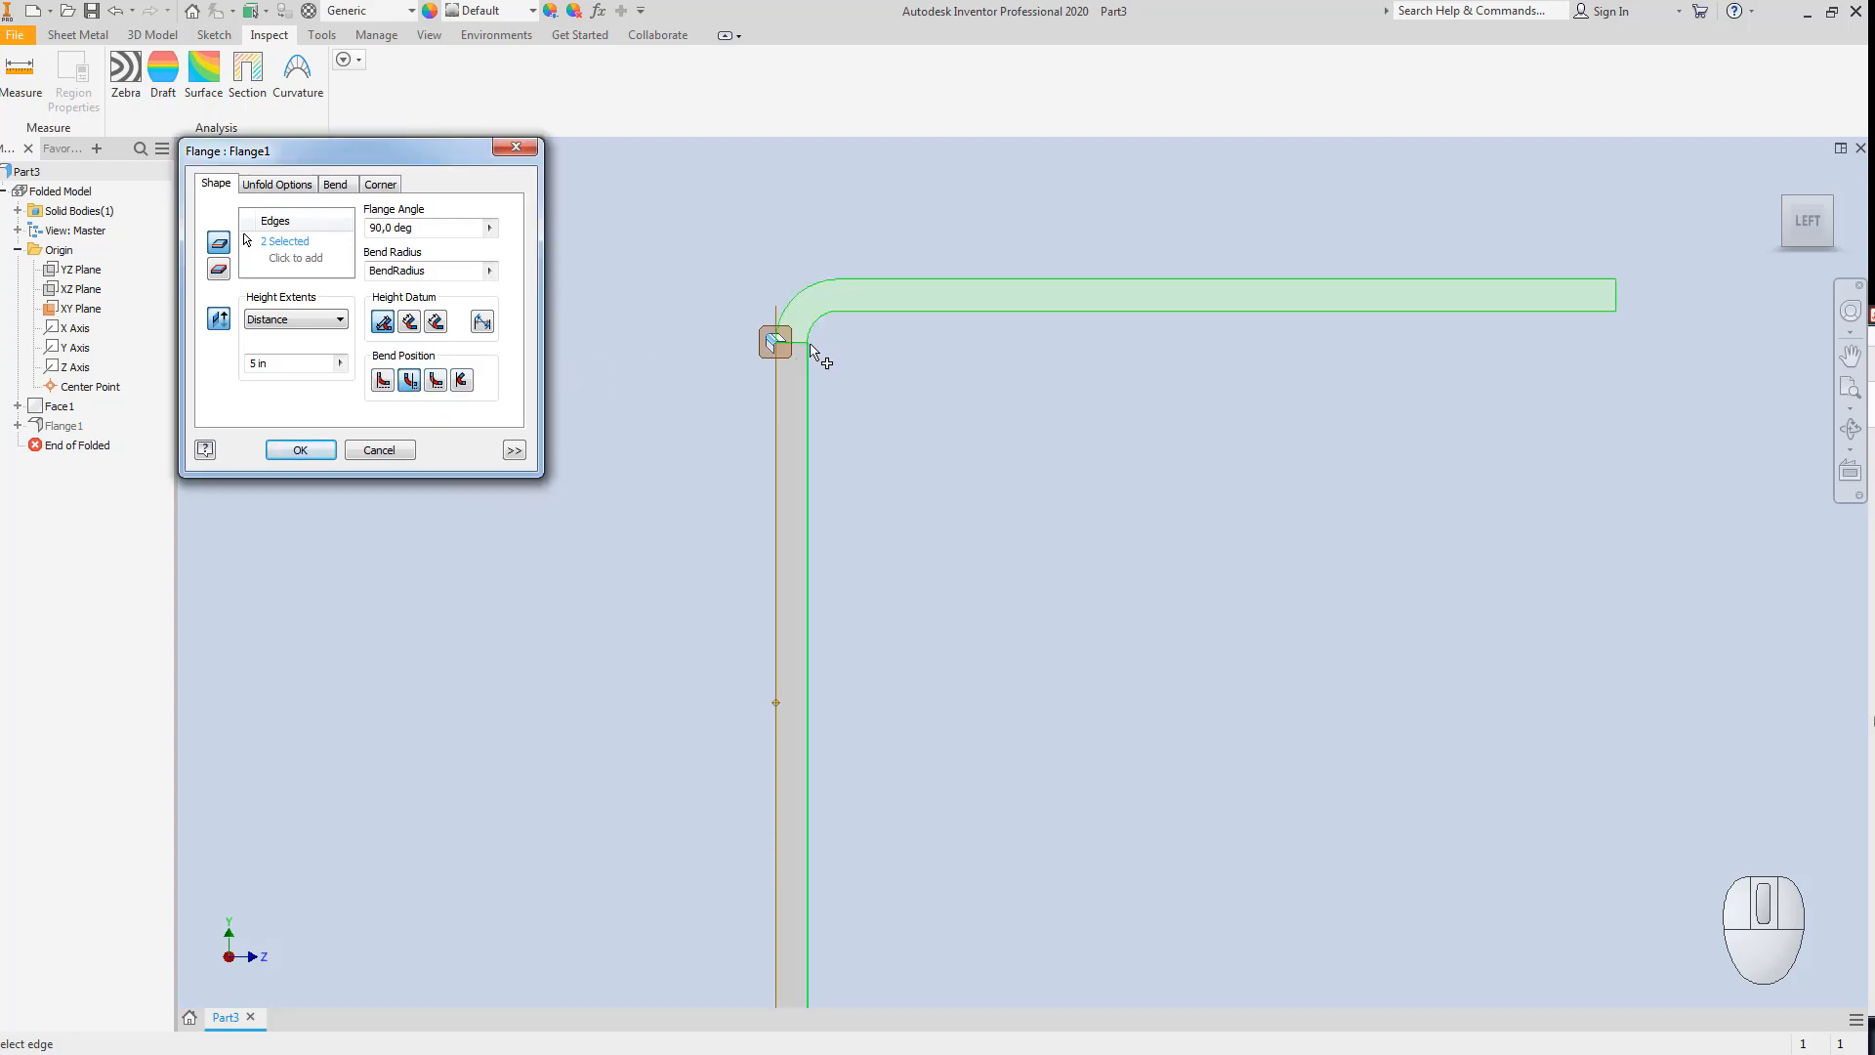
left_click(437, 381)
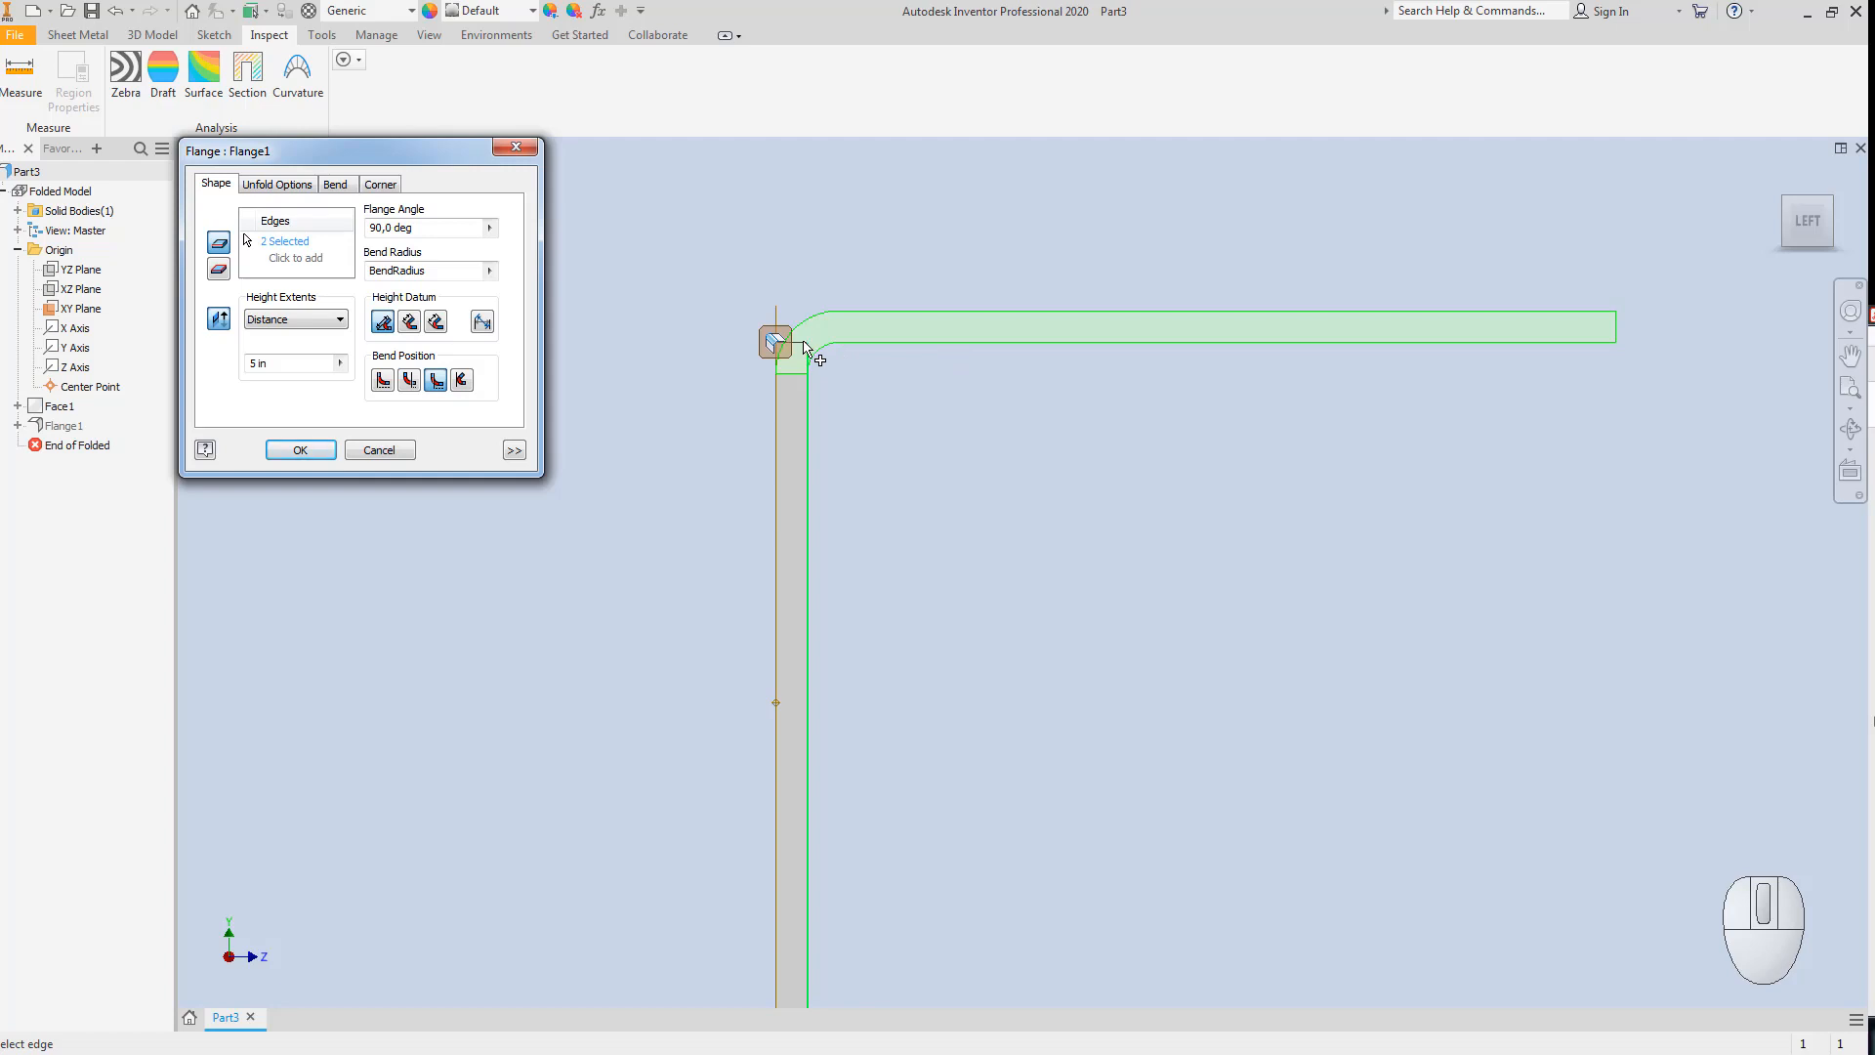
Check the bend previews at both ends of the base plate in the left view and apply the flange edit.
scroll(985, 393, "down", 3)
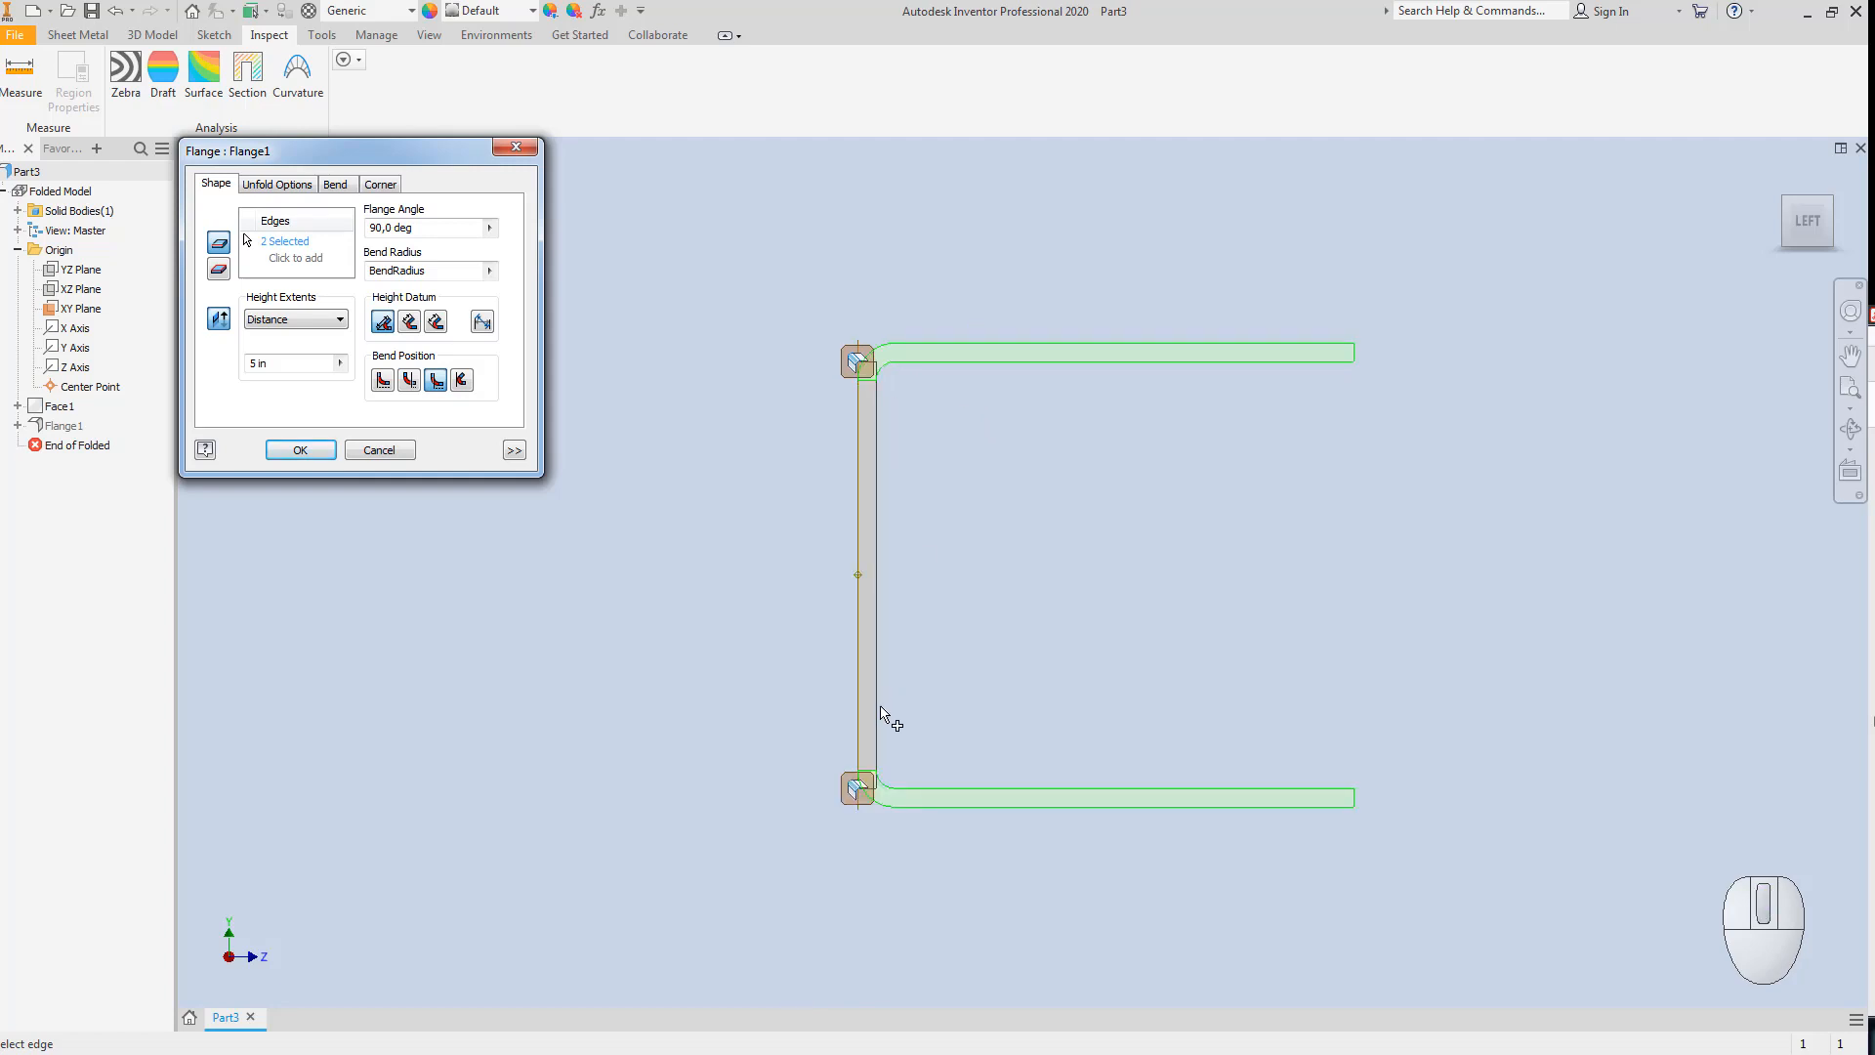
scroll(880, 794, "down", 5)
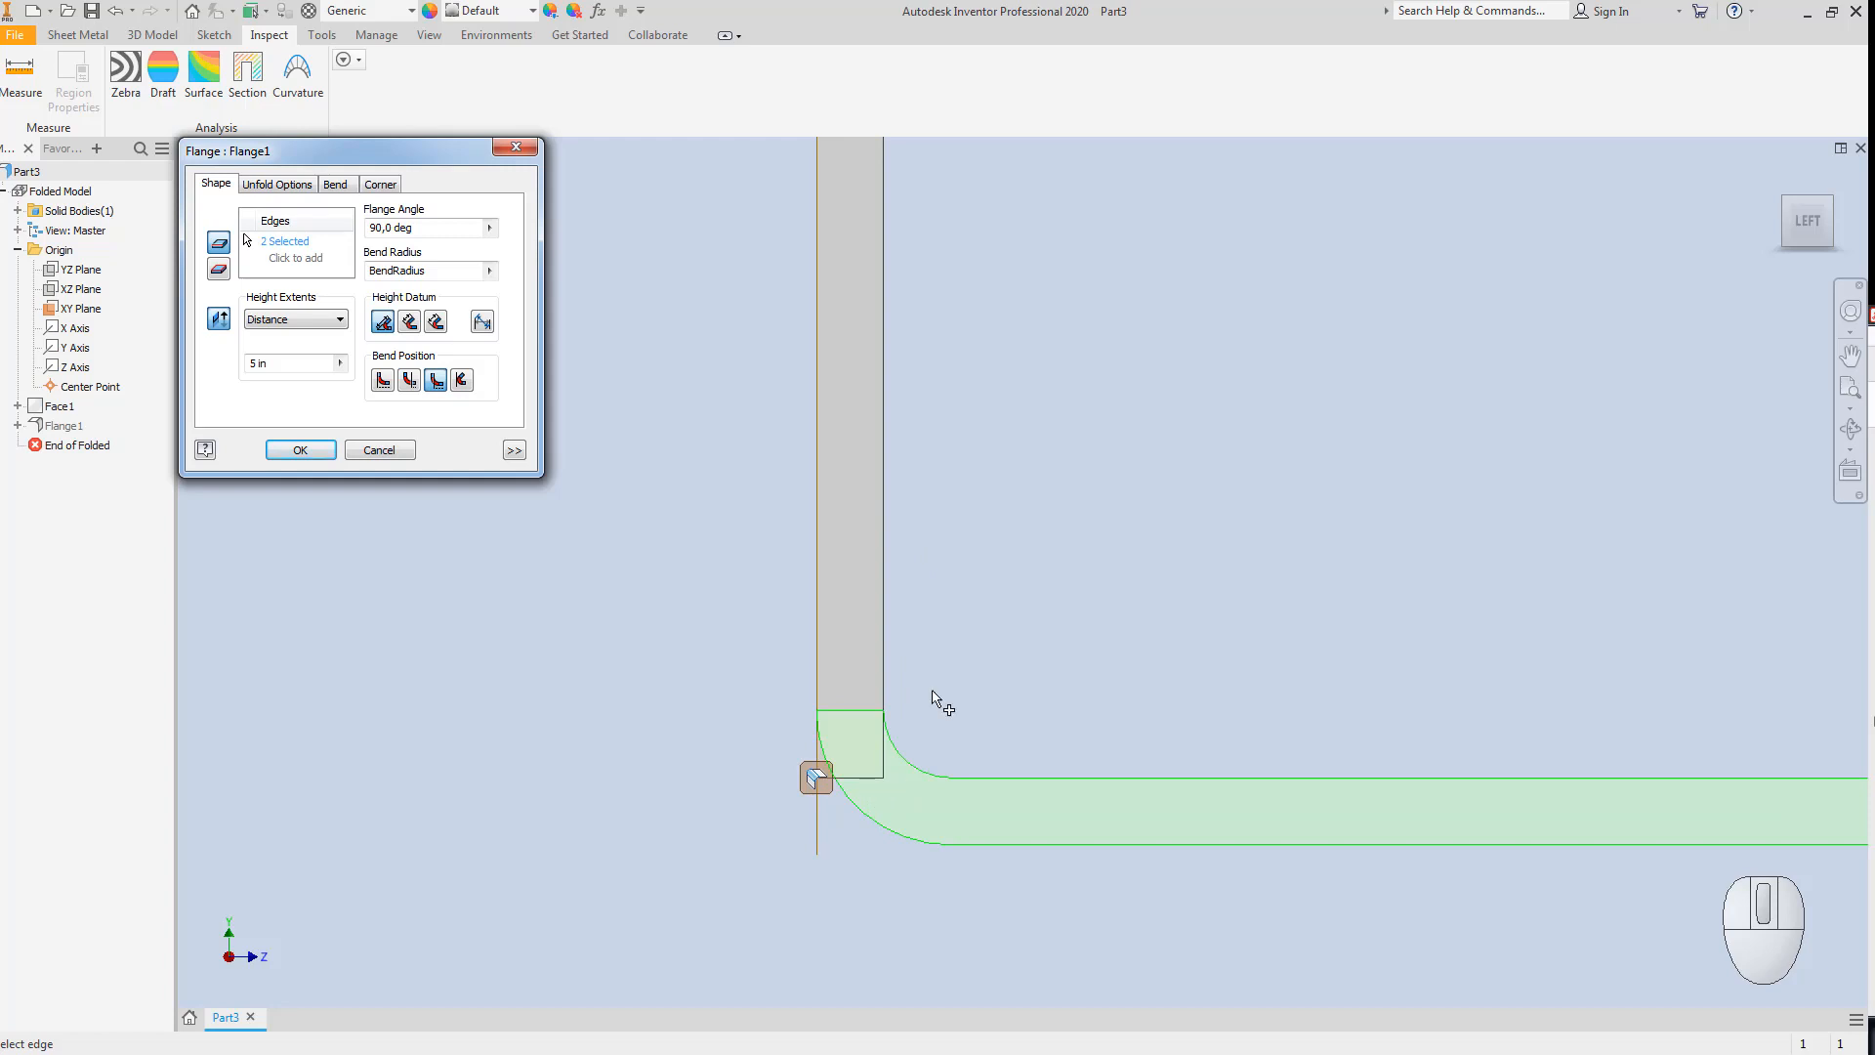
scroll(966, 556, "up", 4)
scroll(1016, 503, "up", 3)
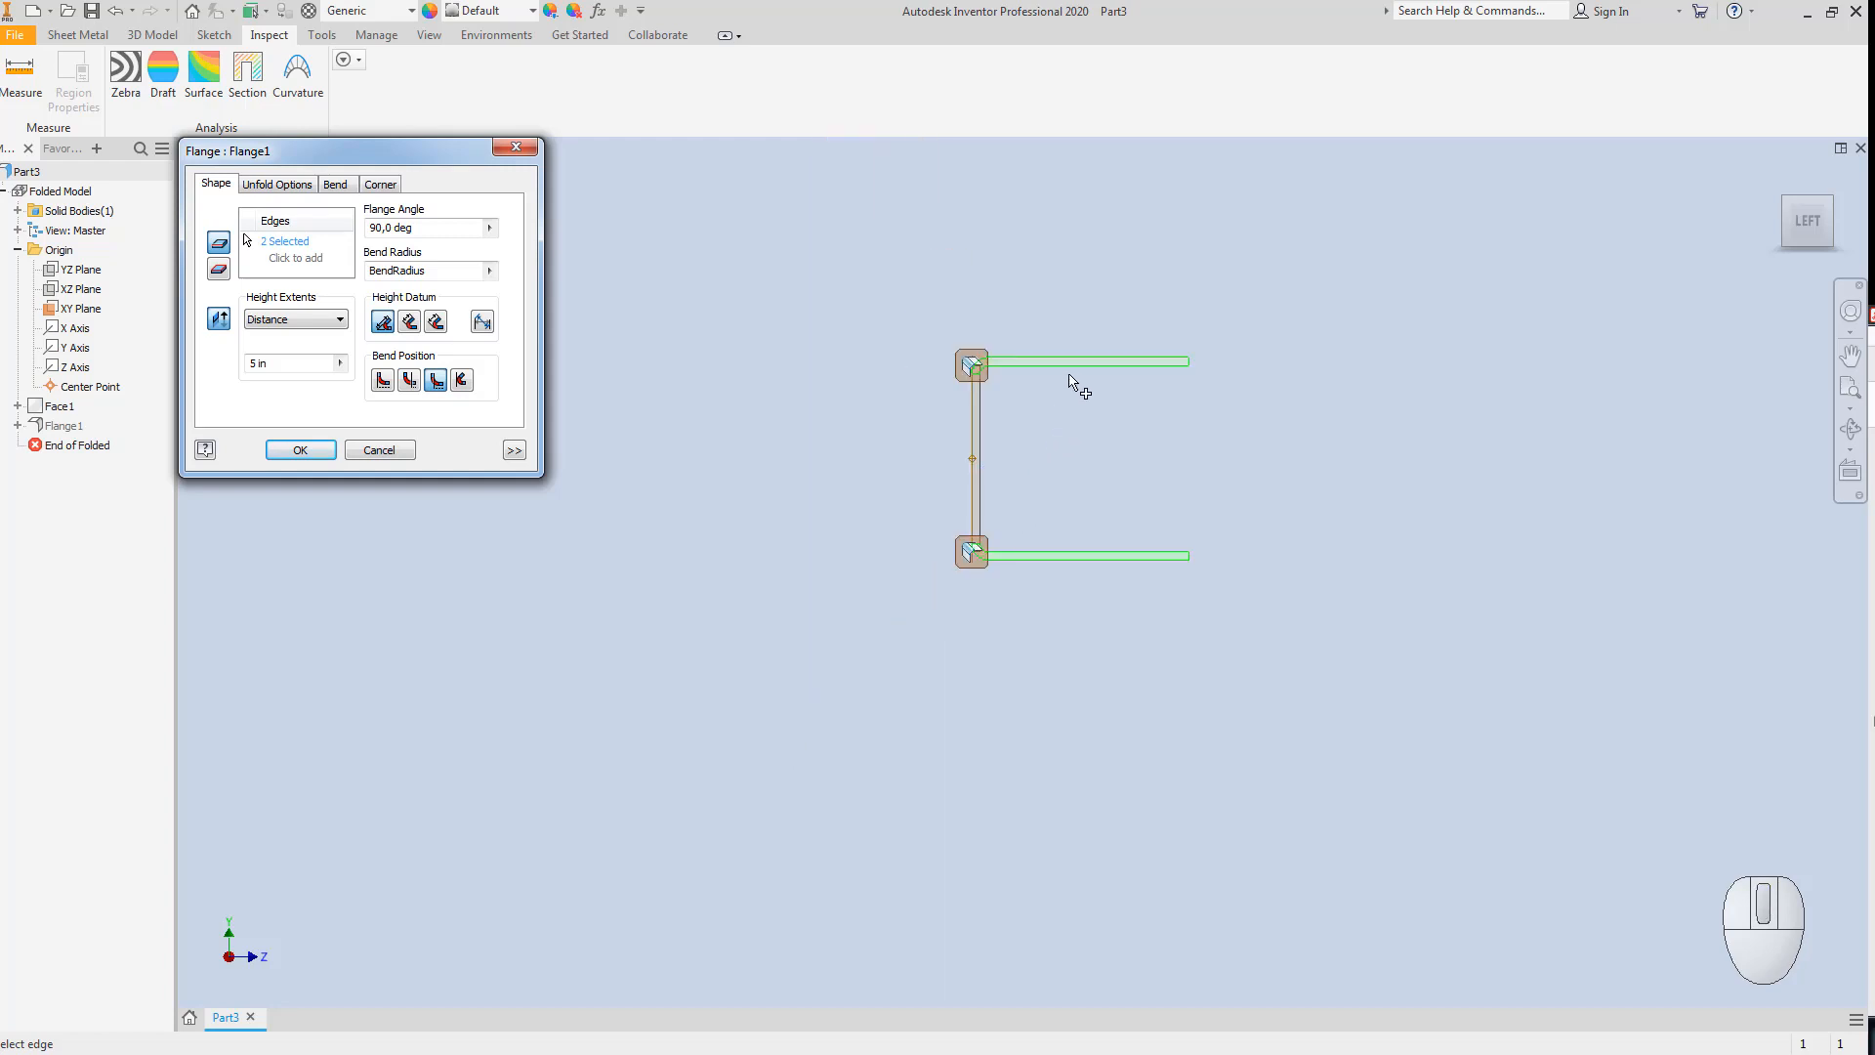
scroll(988, 561, "down", 6)
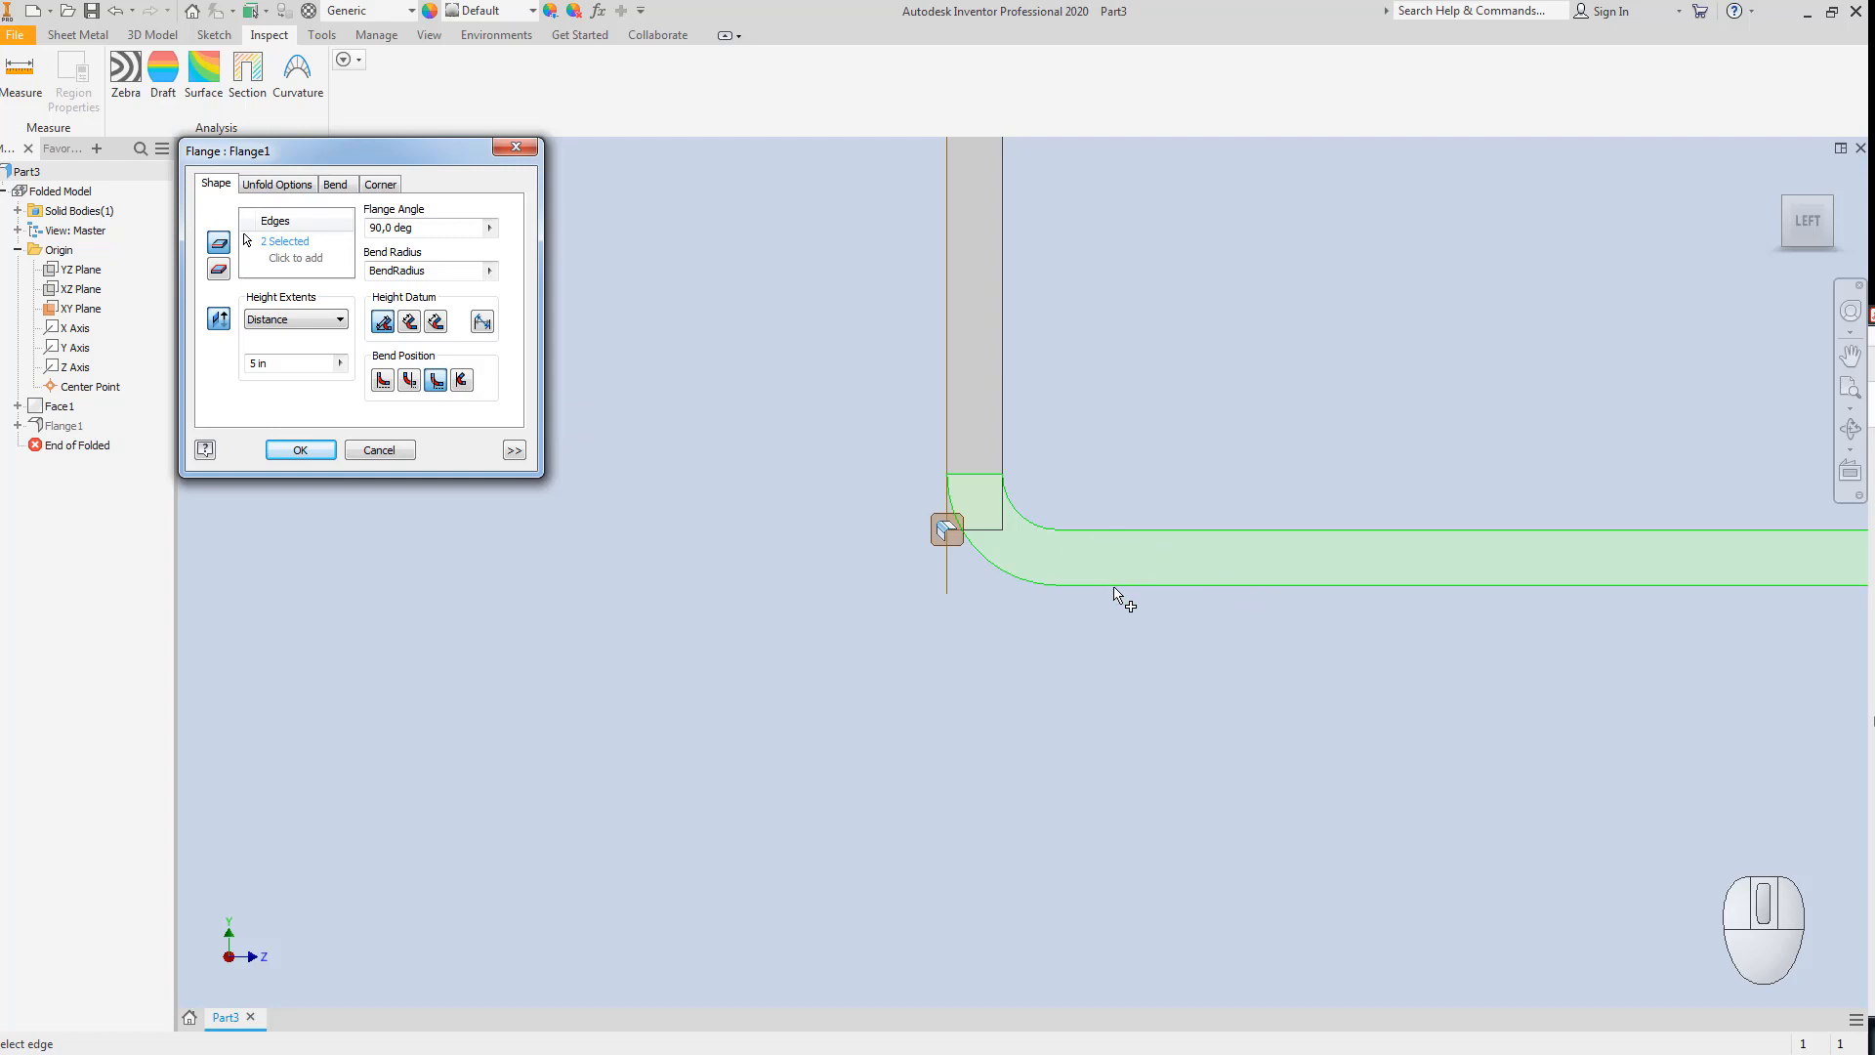
scroll(1121, 595, "up", 2)
scroll(1121, 315, "up", 1)
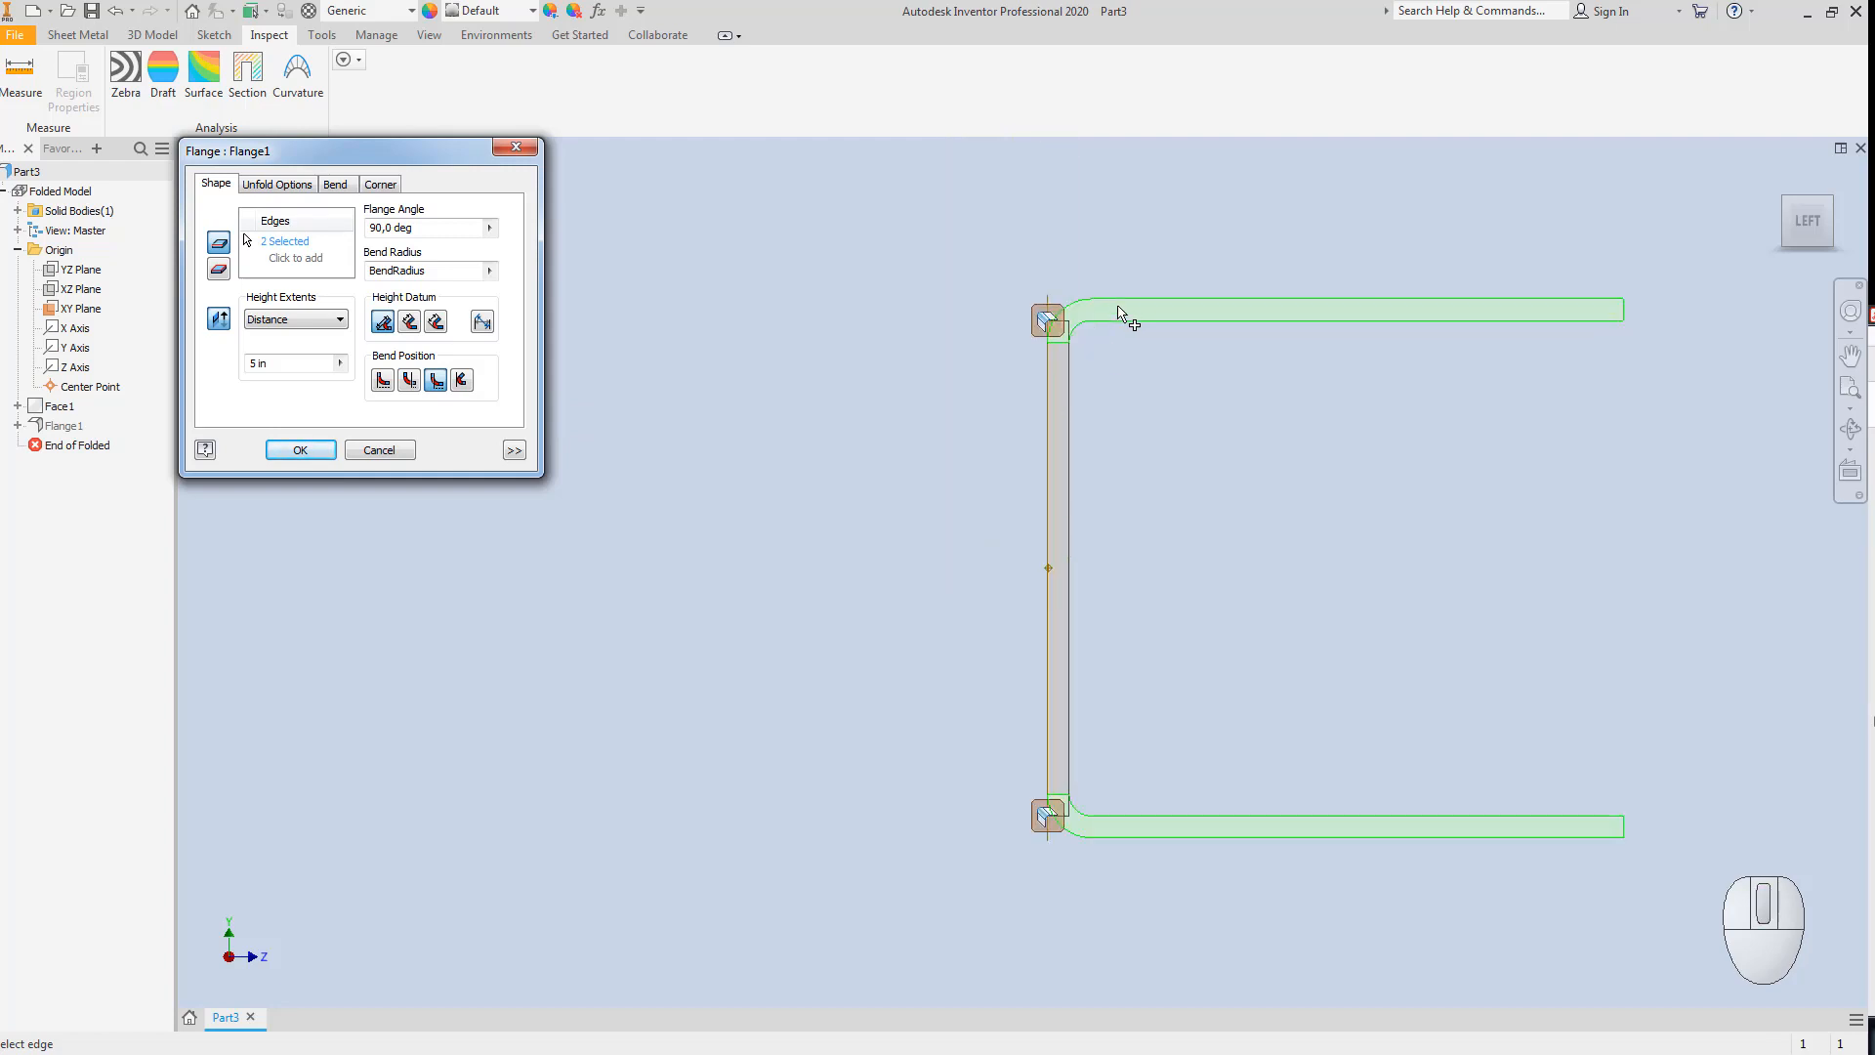
left_click(300, 451)
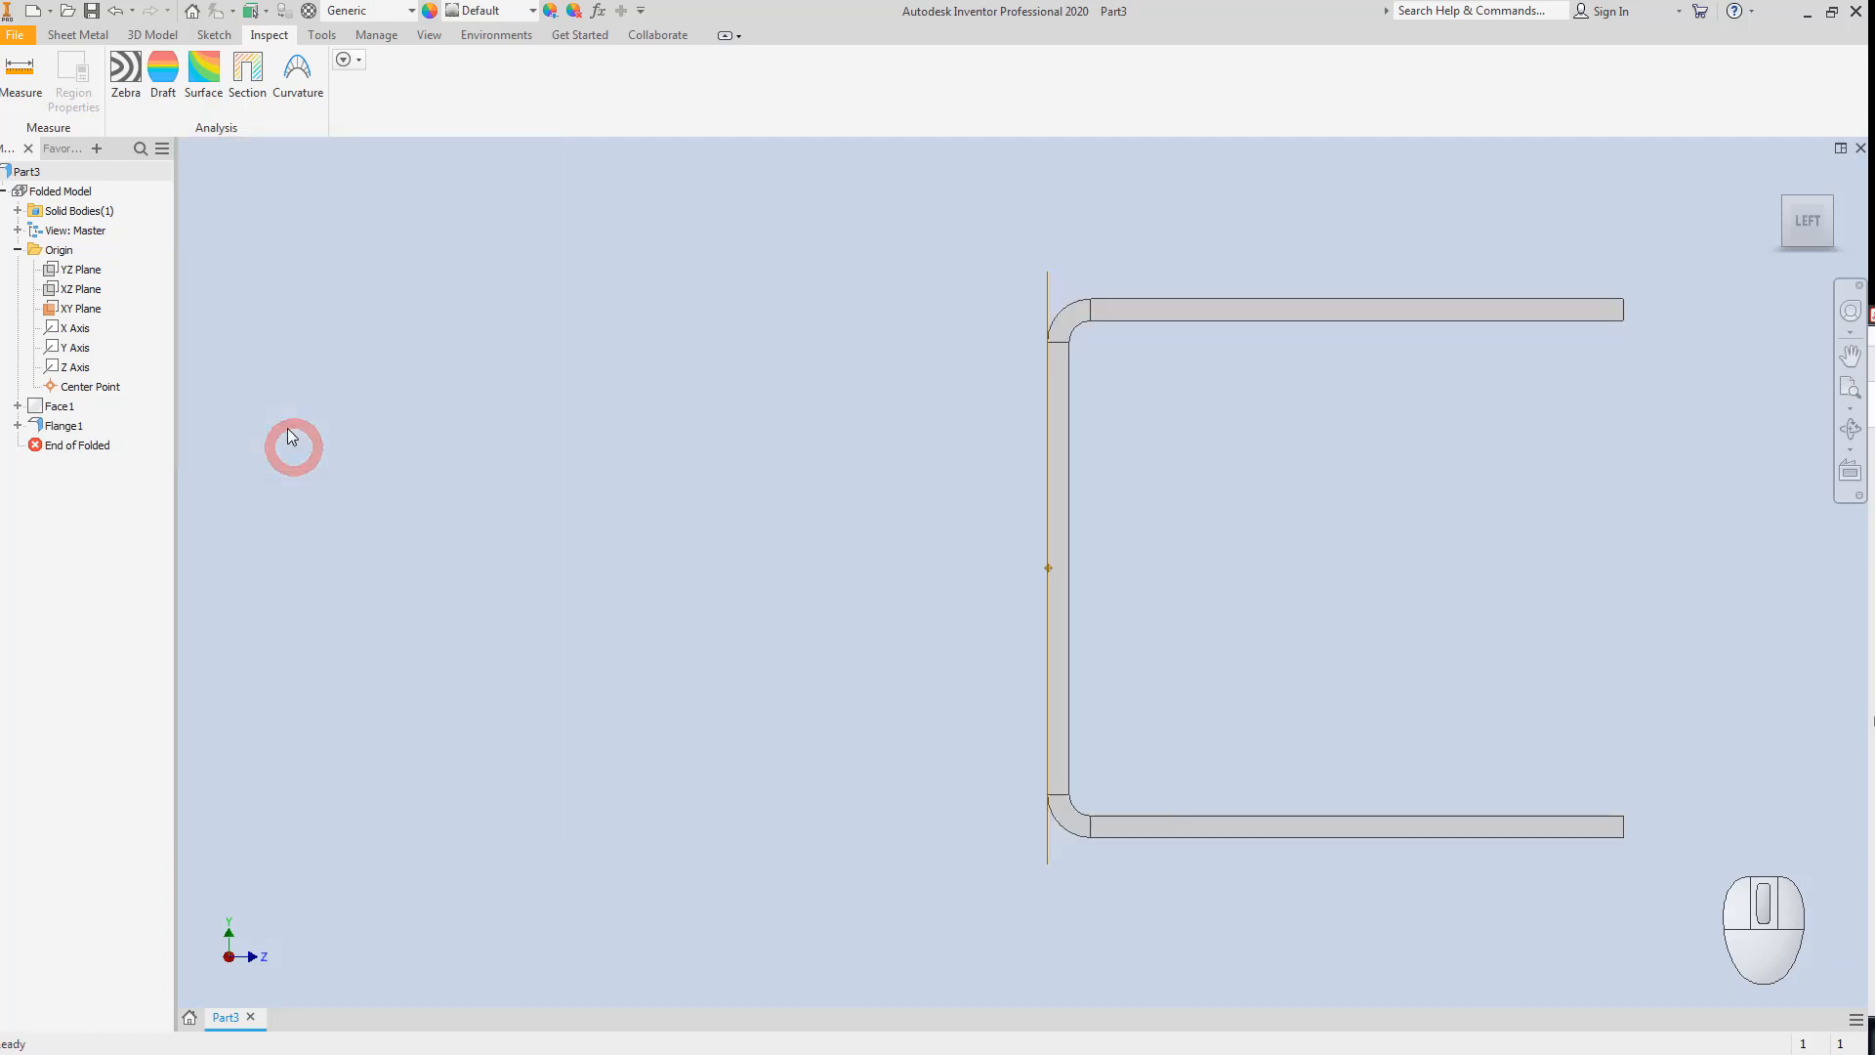
Measure the distance between the inner faces of the two side walls, then close the measurement results.
left_click(20, 68)
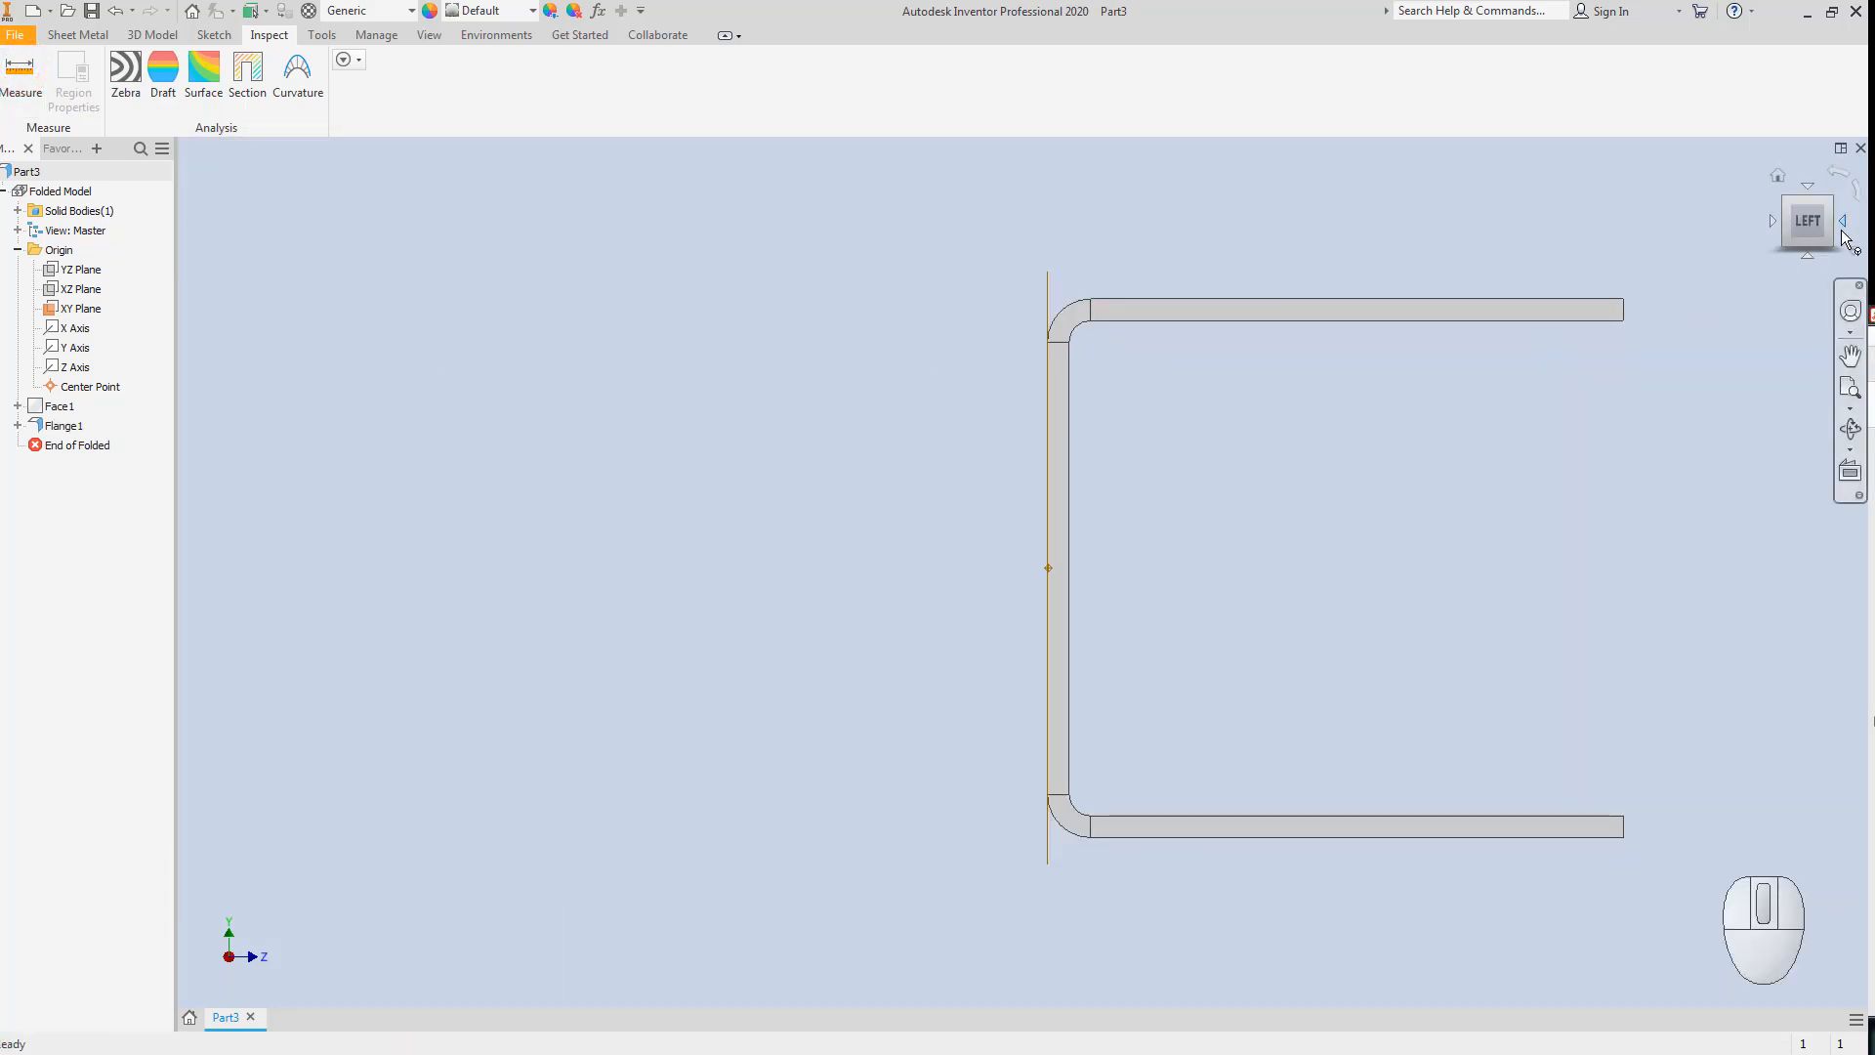
left_click(1841, 224)
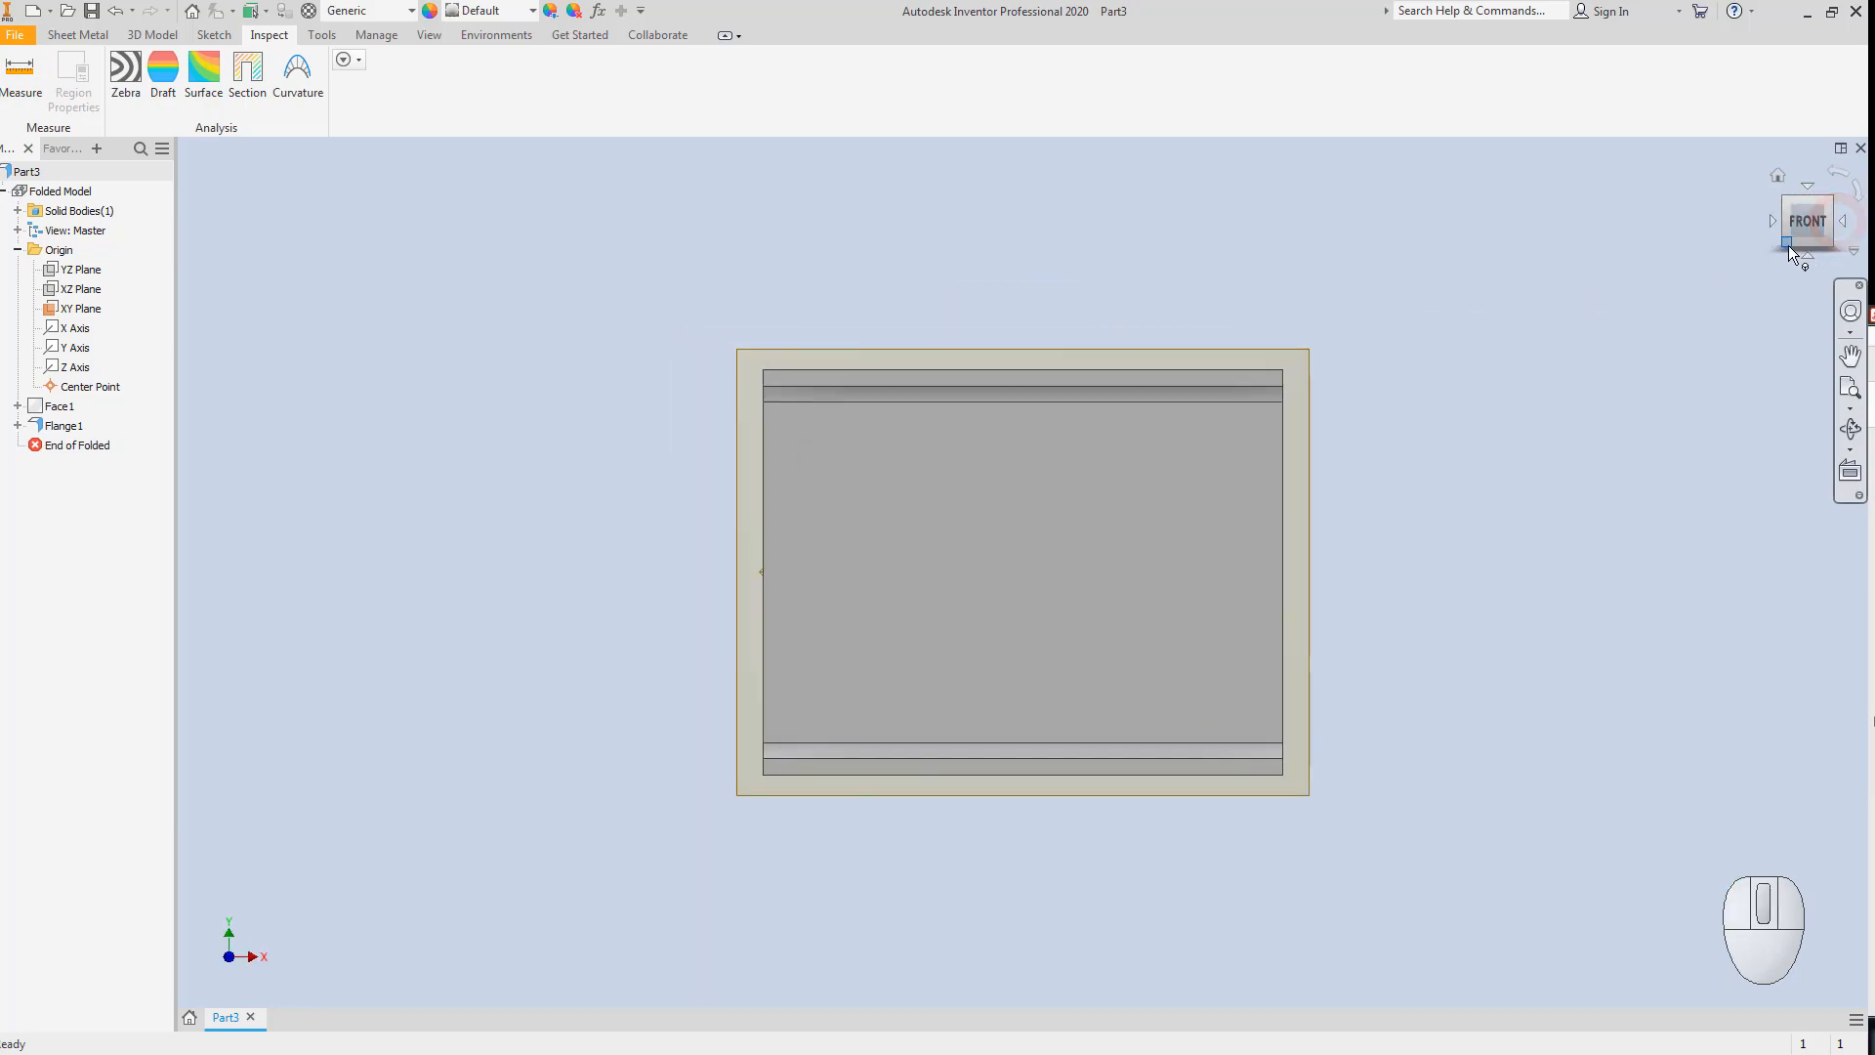
left_click(1789, 242)
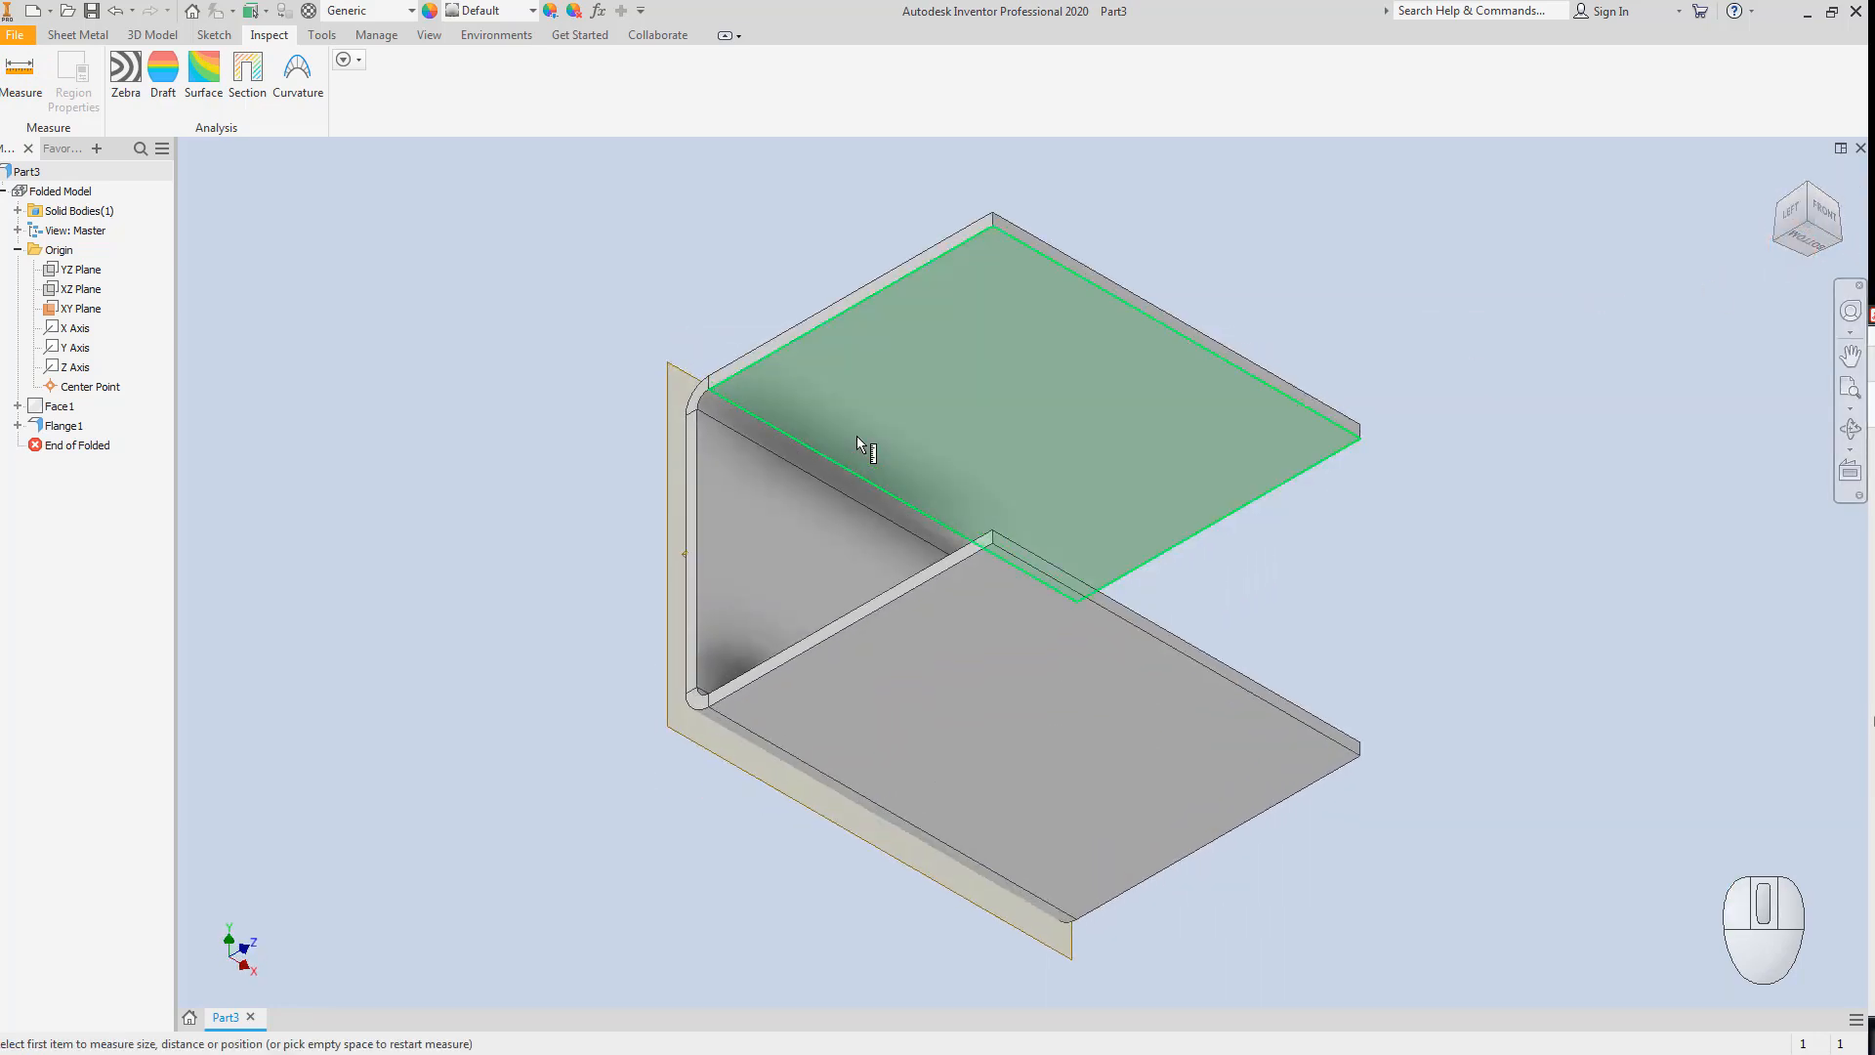
left_click(920, 320)
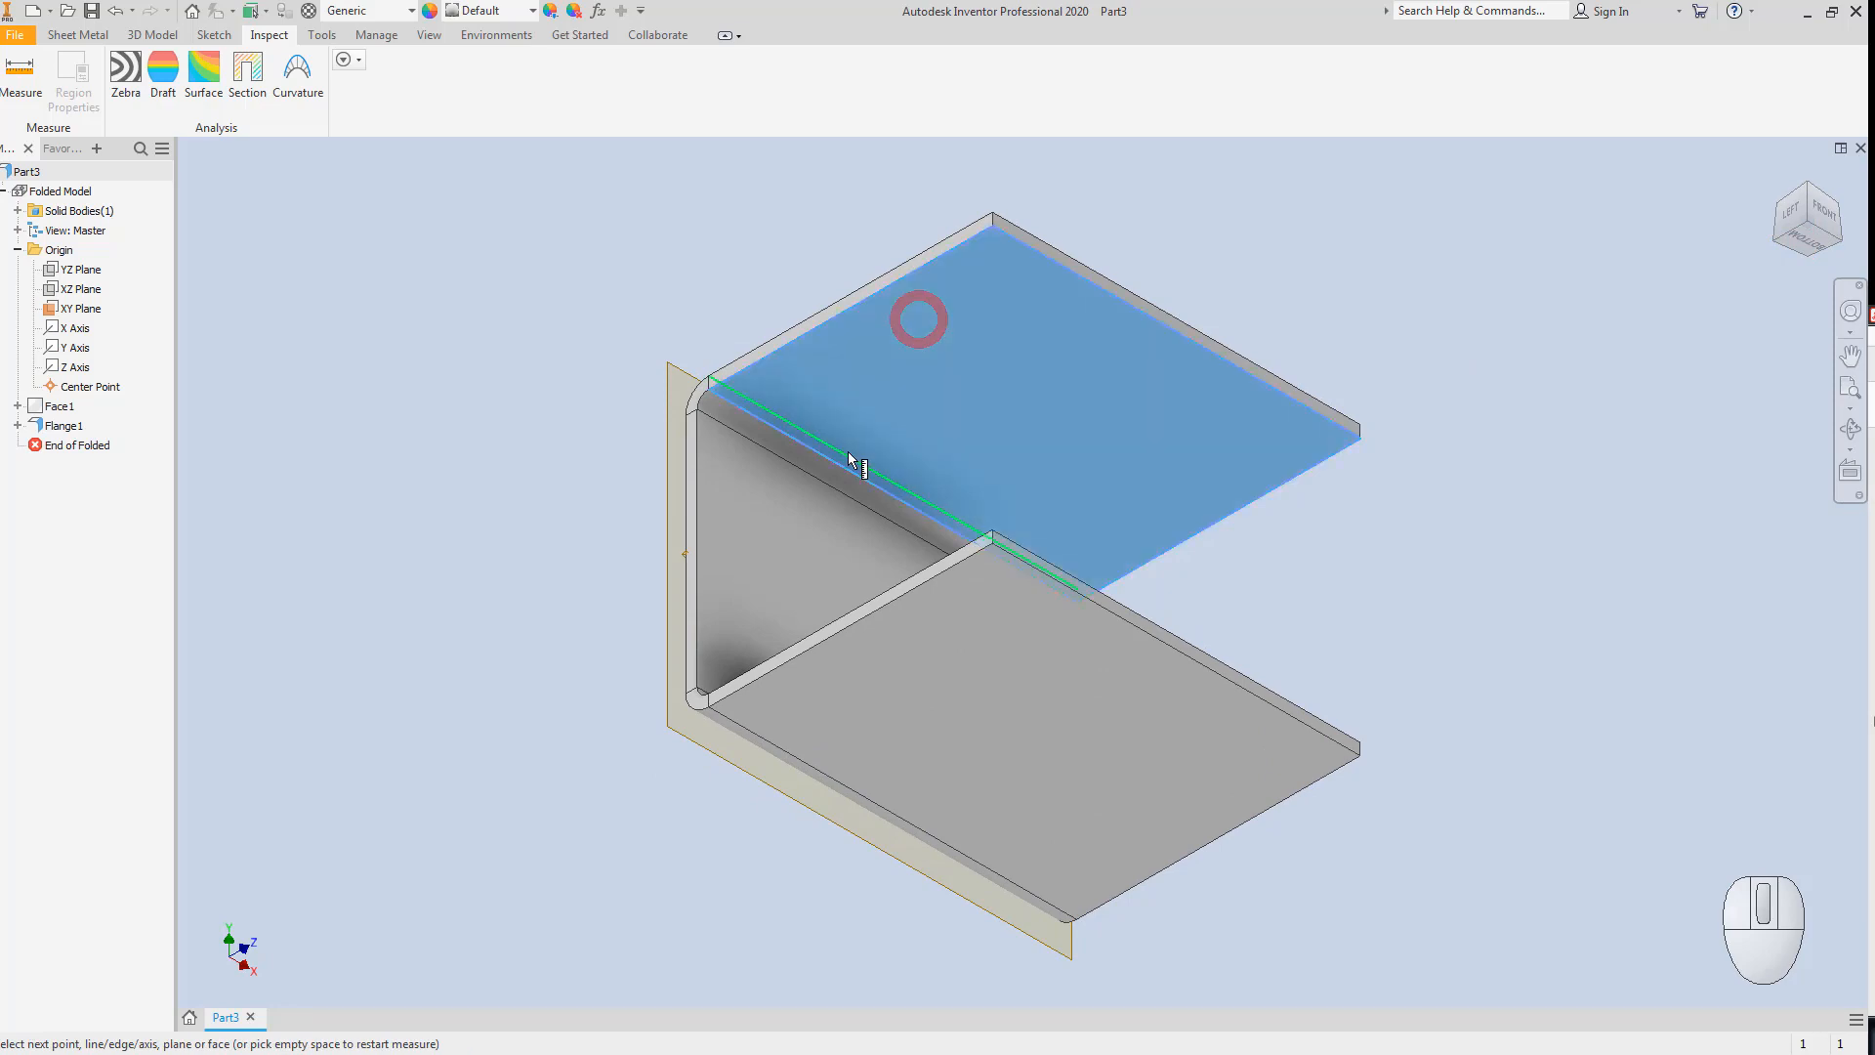
left_click(18, 66)
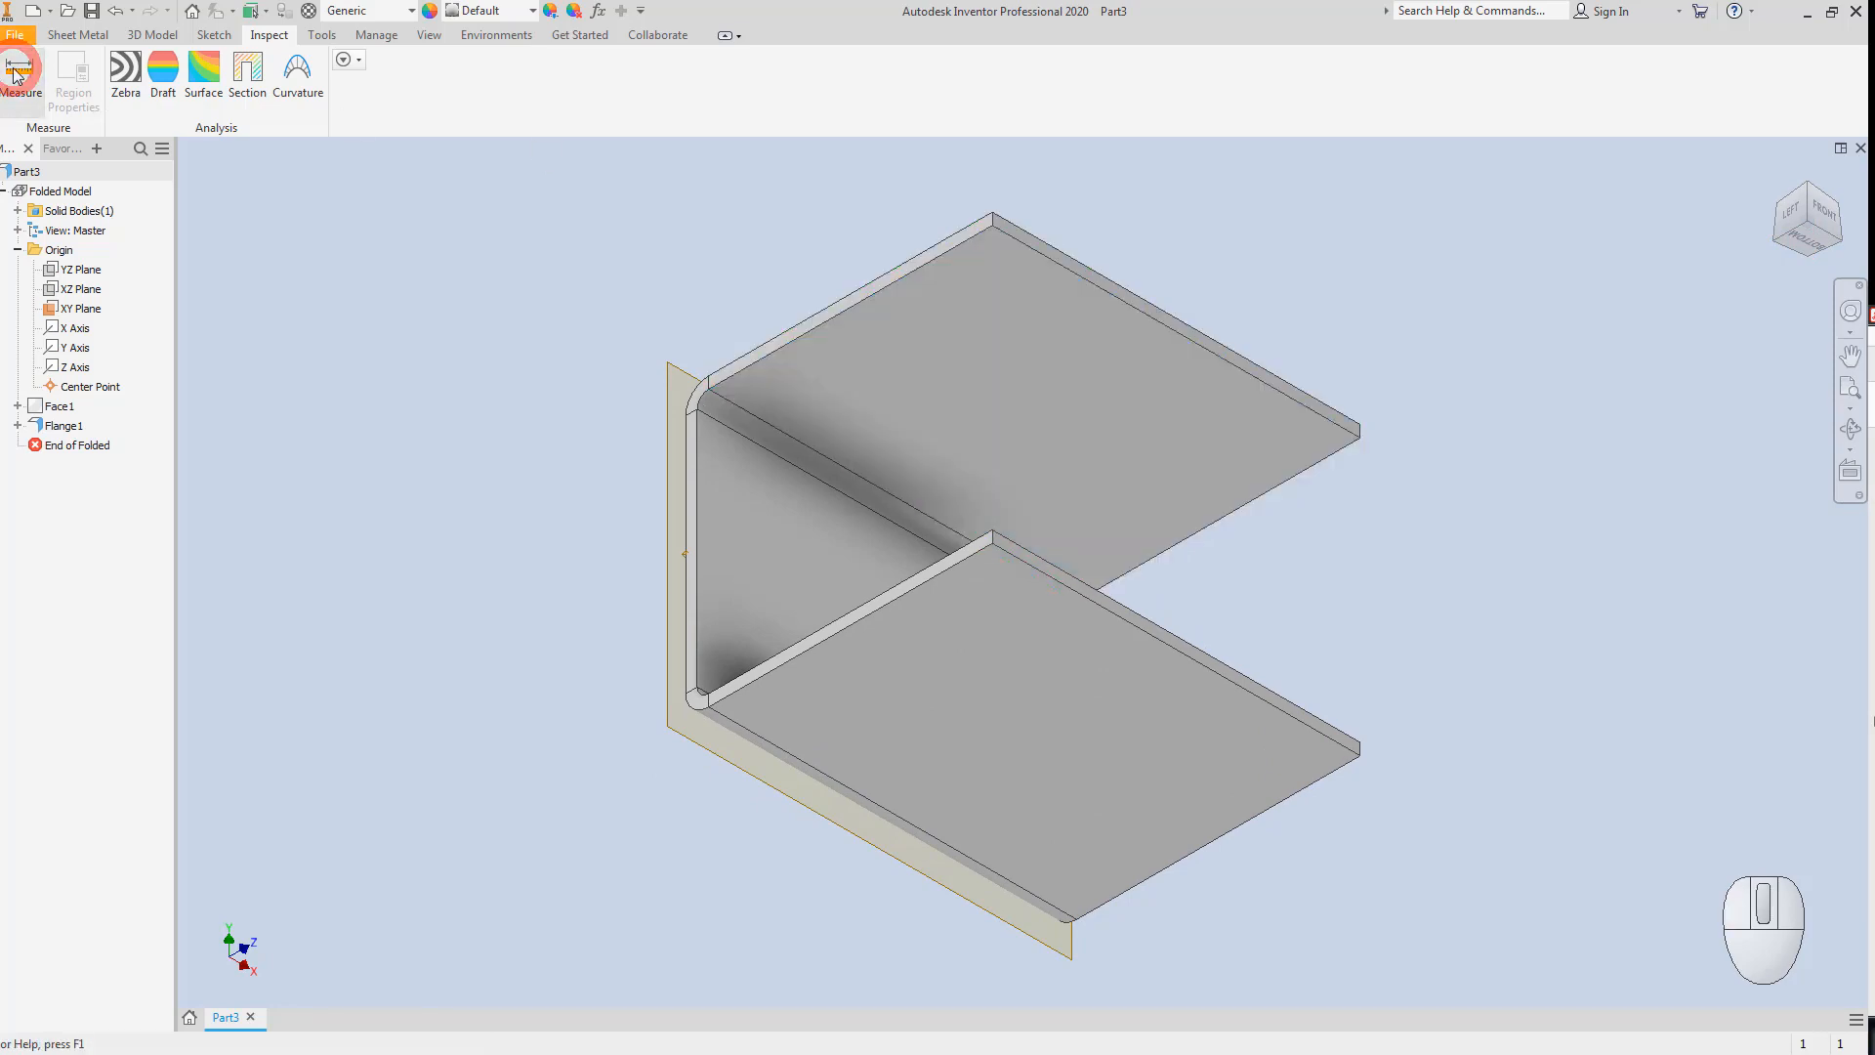
left_click(921, 303)
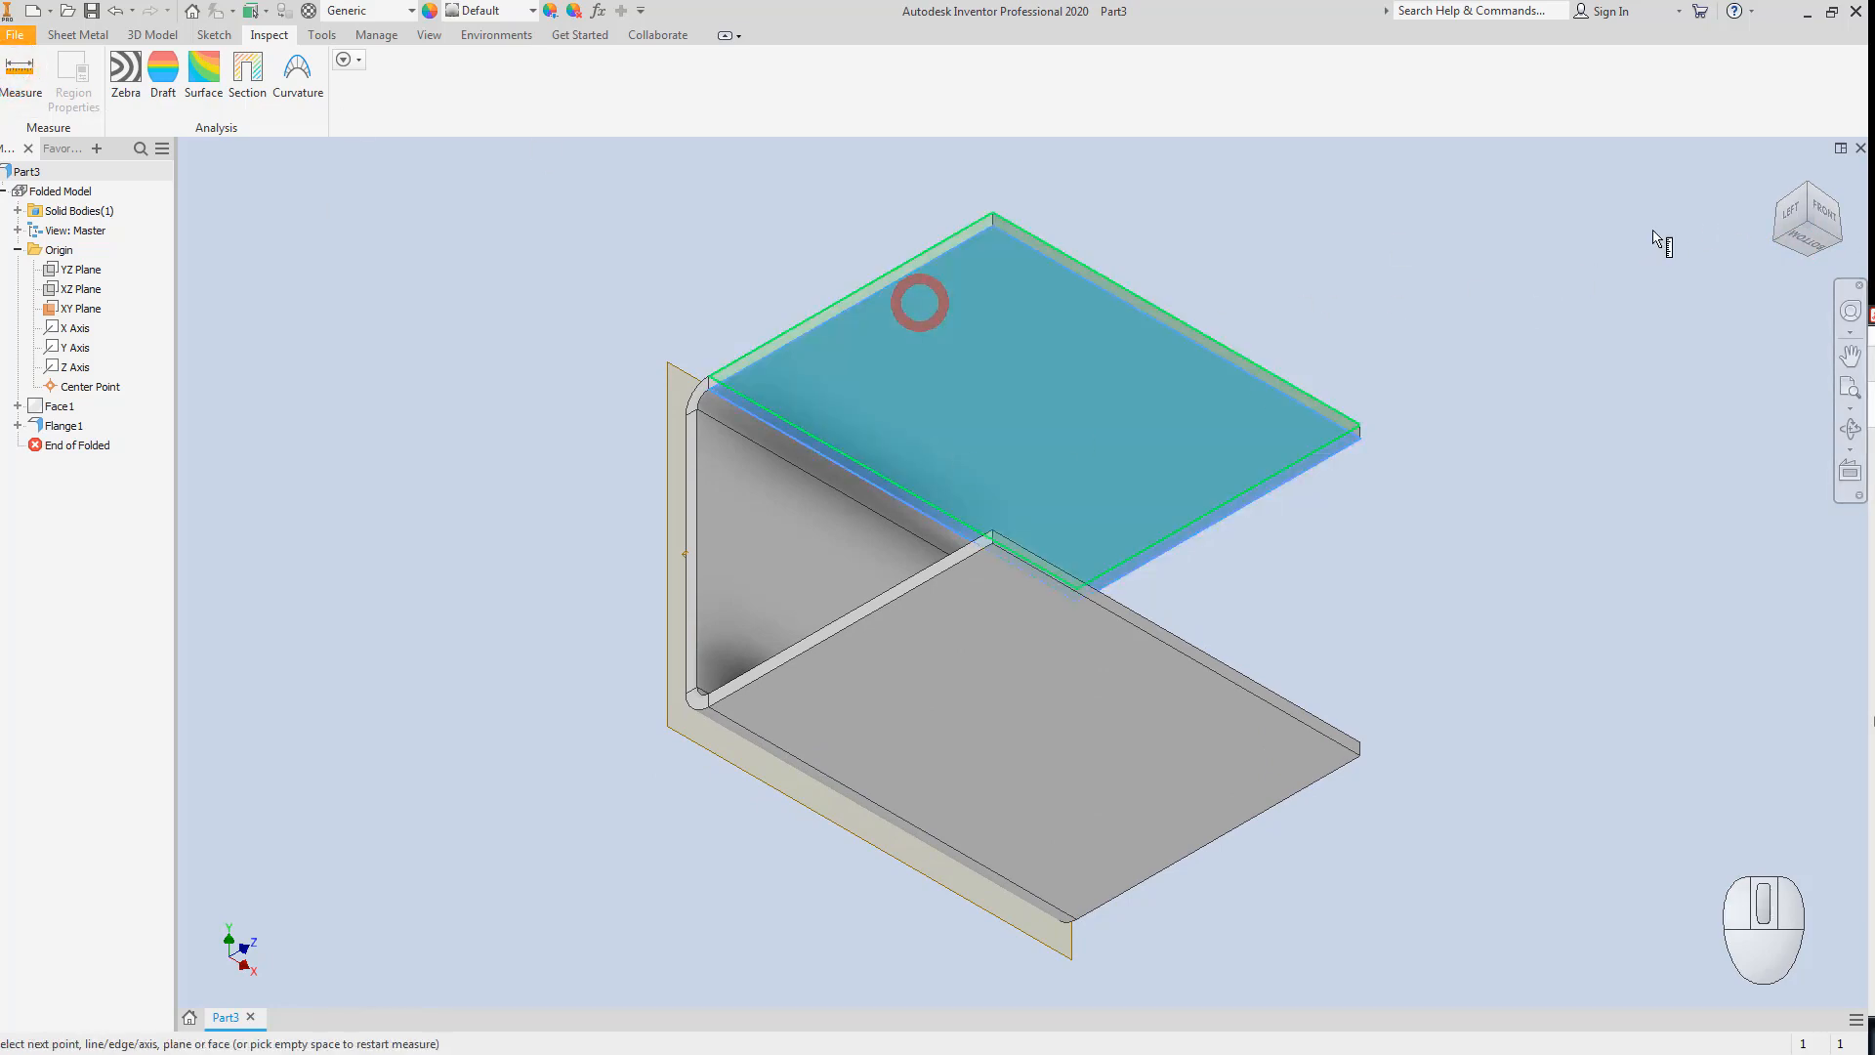
left_click(1813, 190)
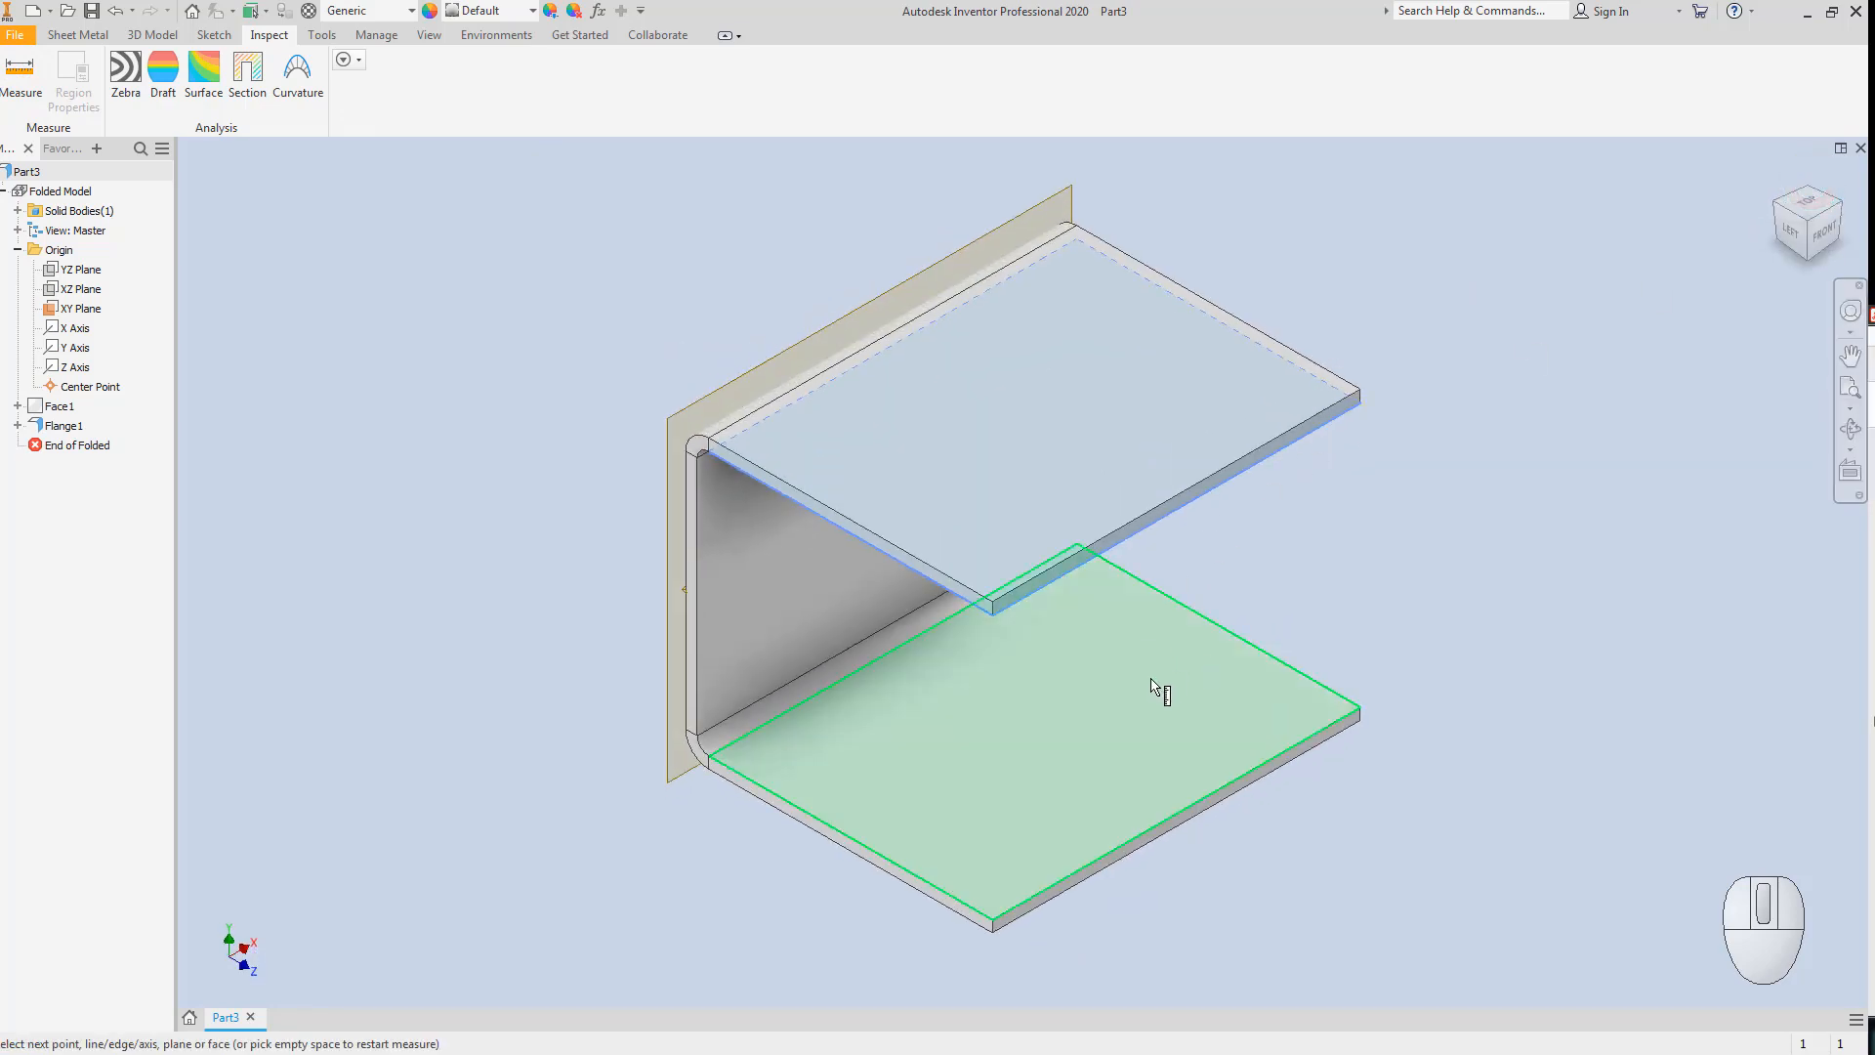
left_click(1153, 685)
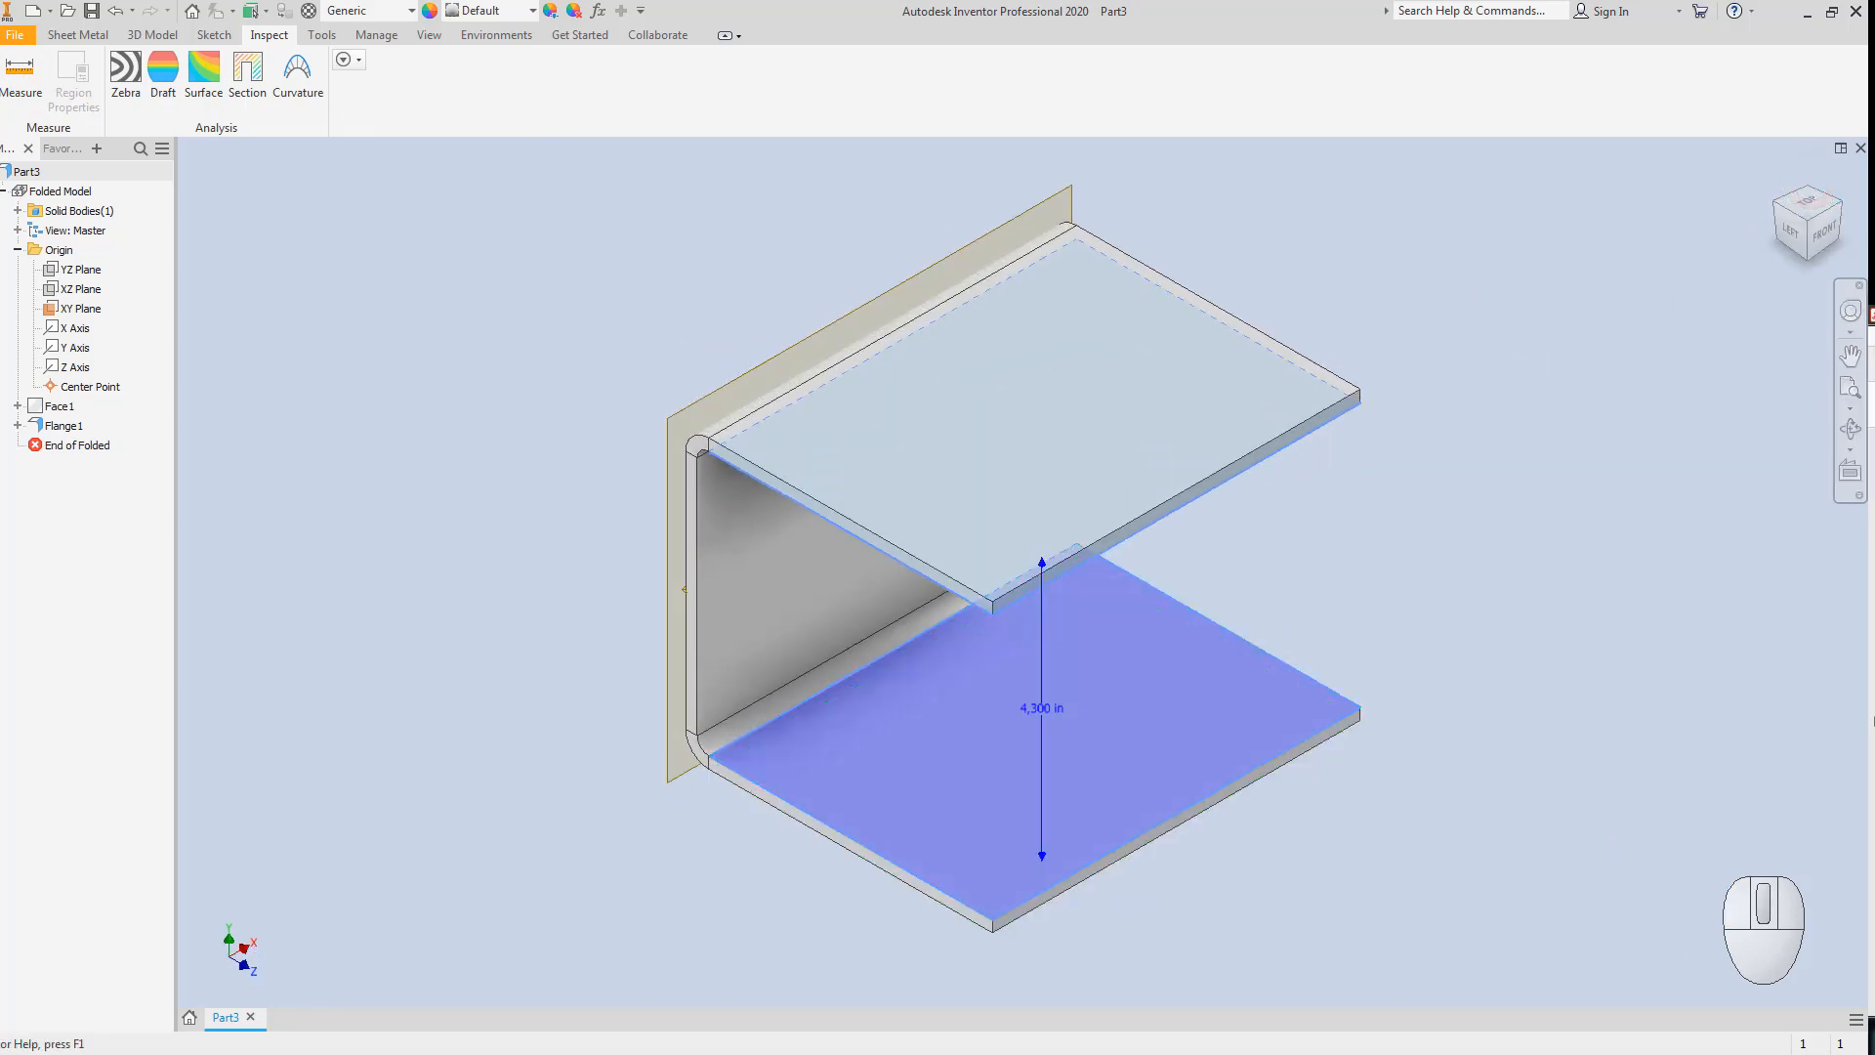
left_click_drag(1874, 429, 440, 290)
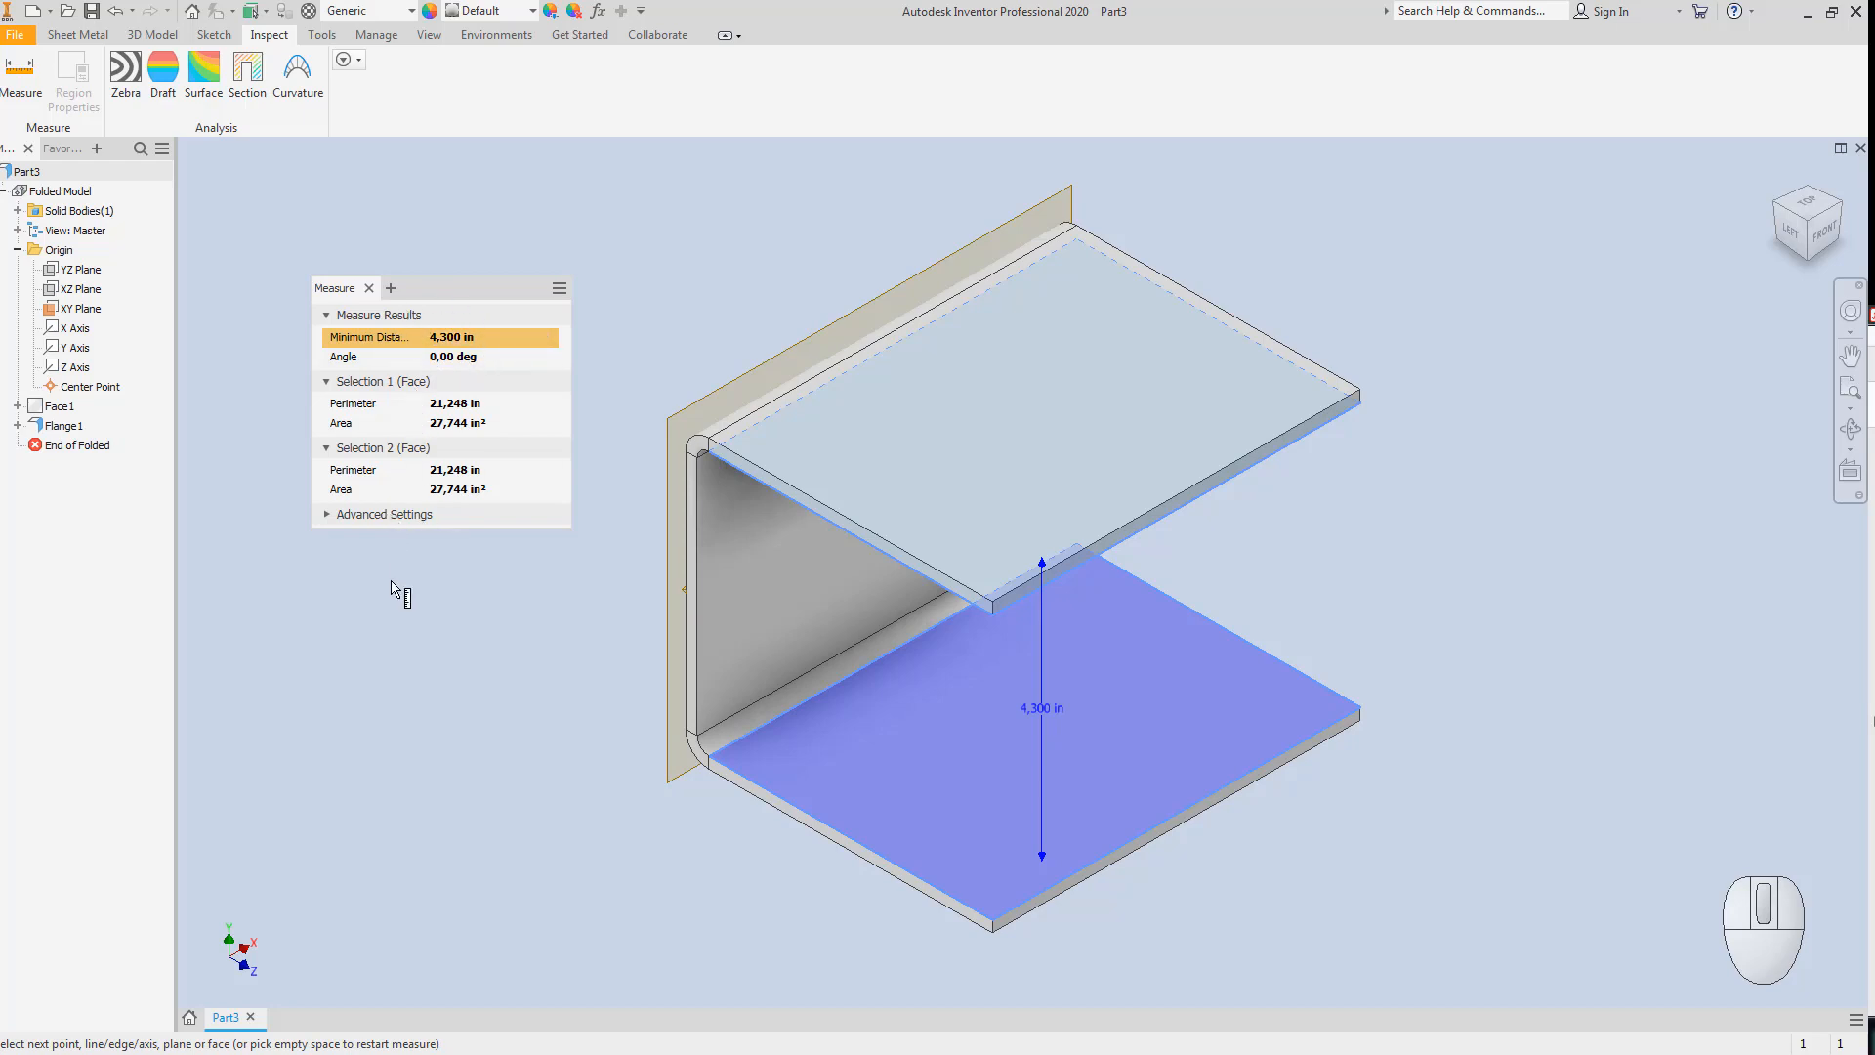
left_click(369, 289)
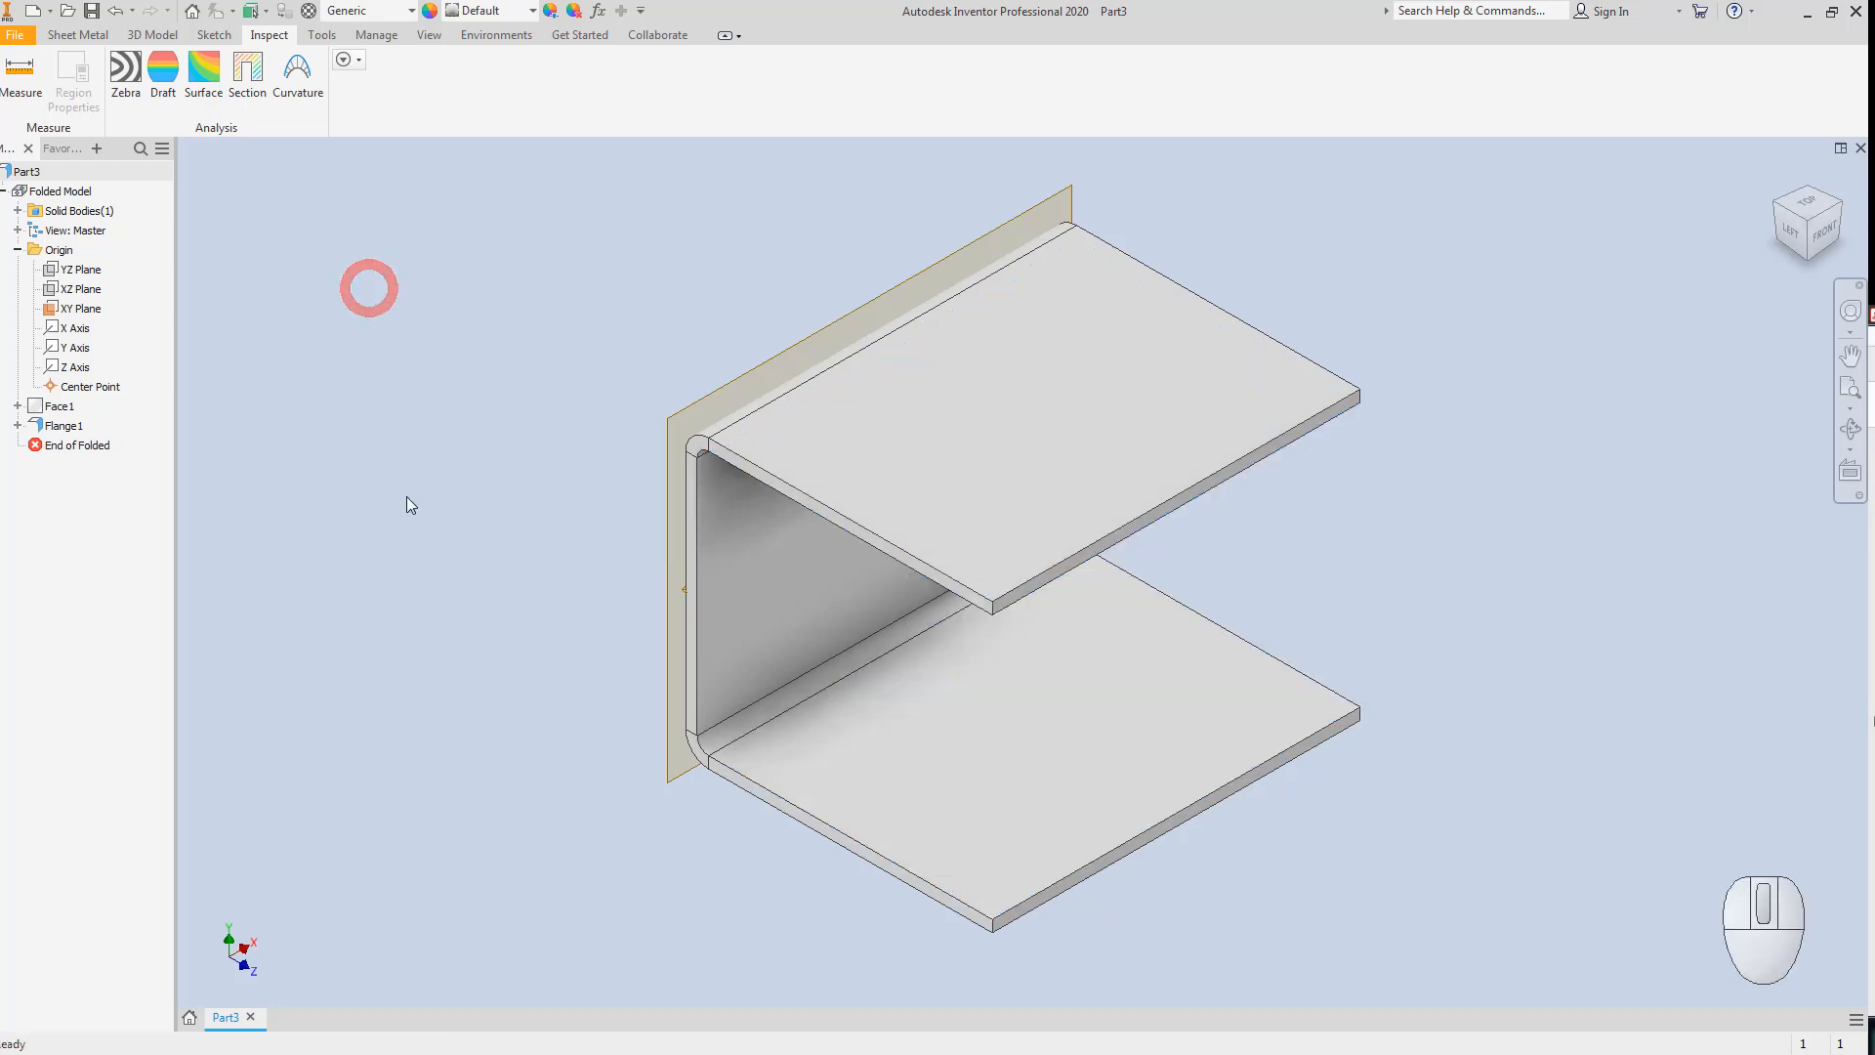
Return to the front view and save the part in the Winch folder as "Part 1- Body".
left_click(421, 394)
left_click(1819, 233)
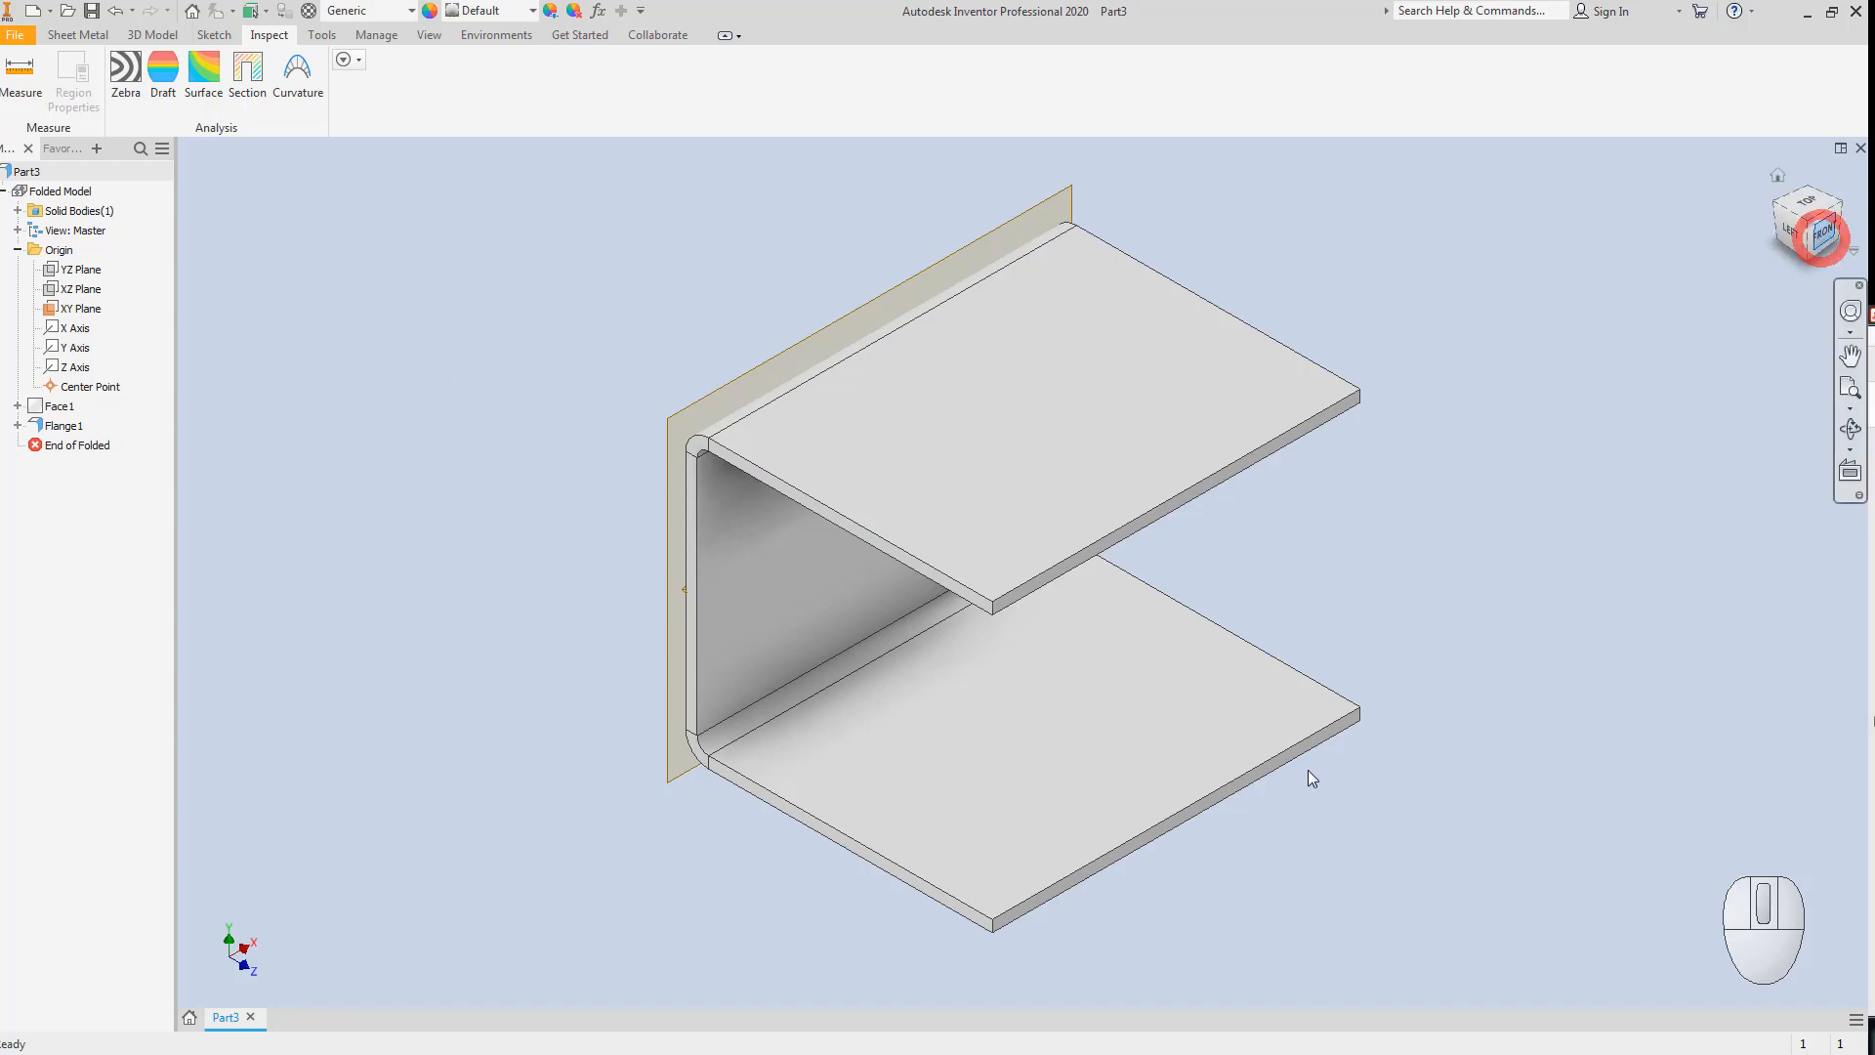
left_click(91, 12)
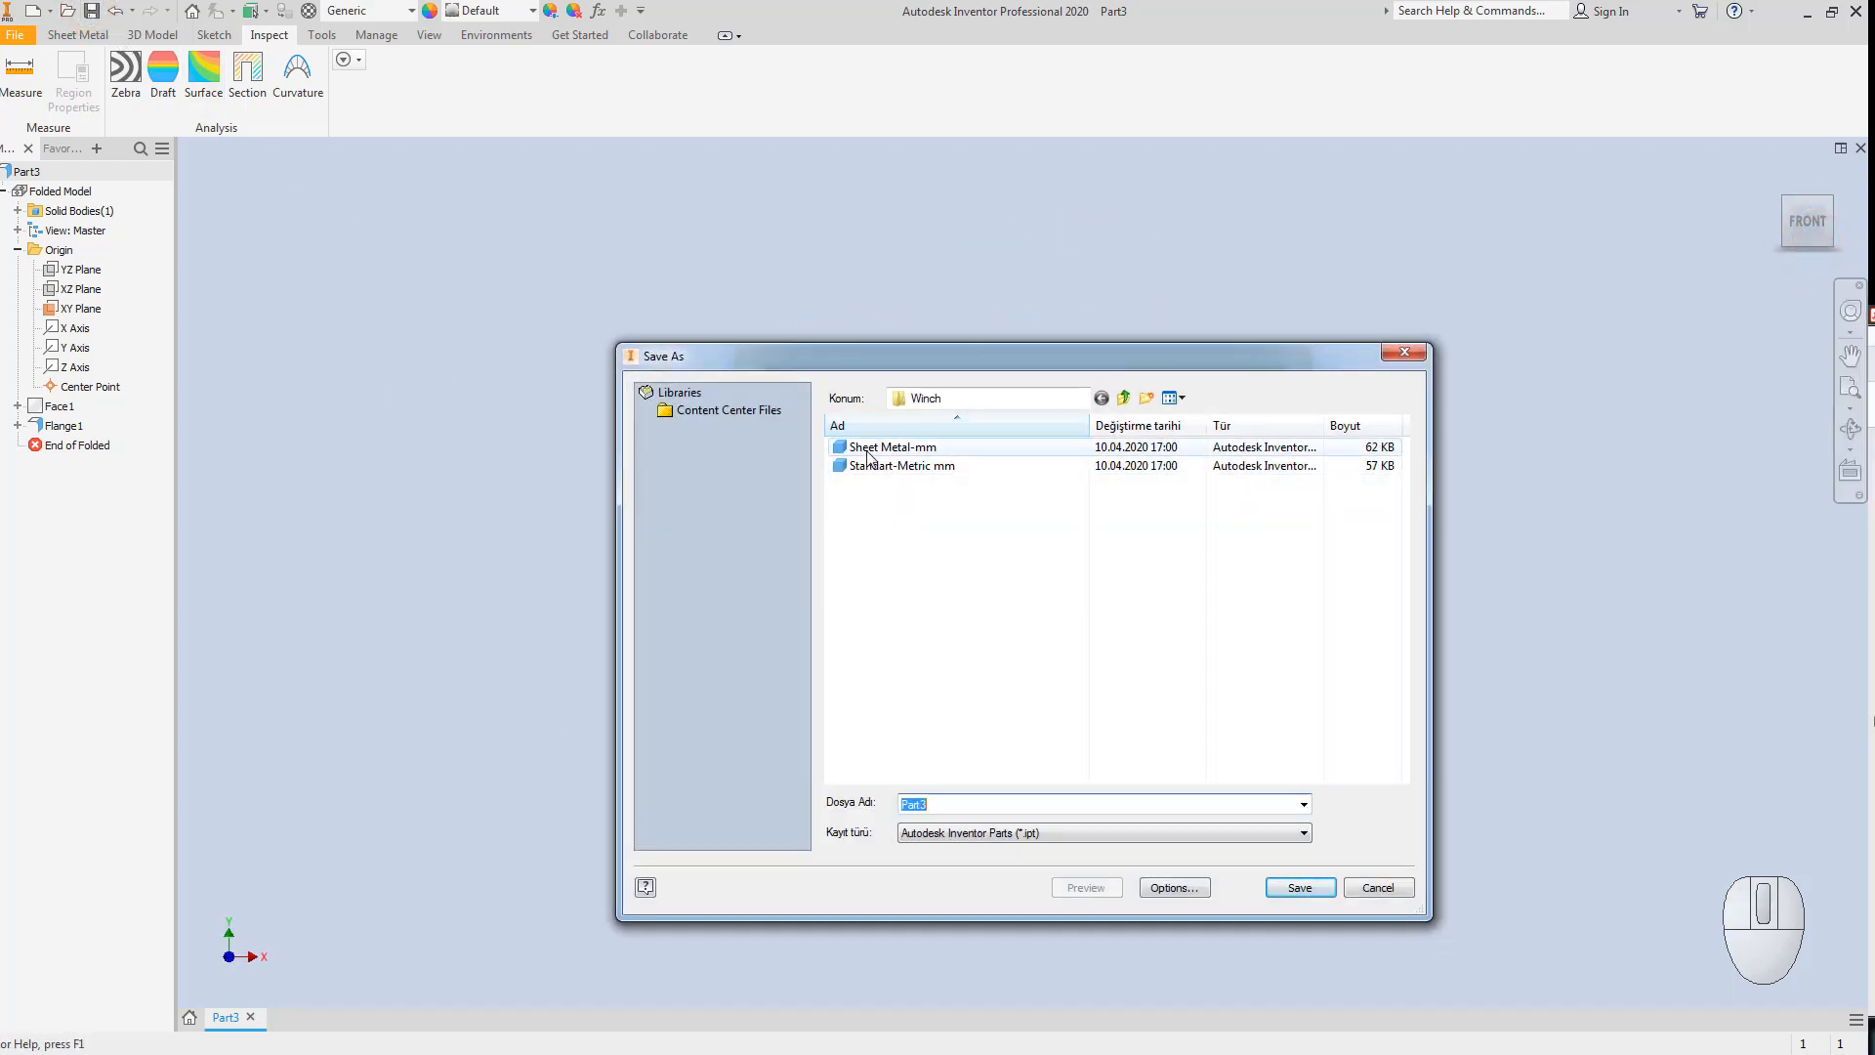
left_click(957, 806)
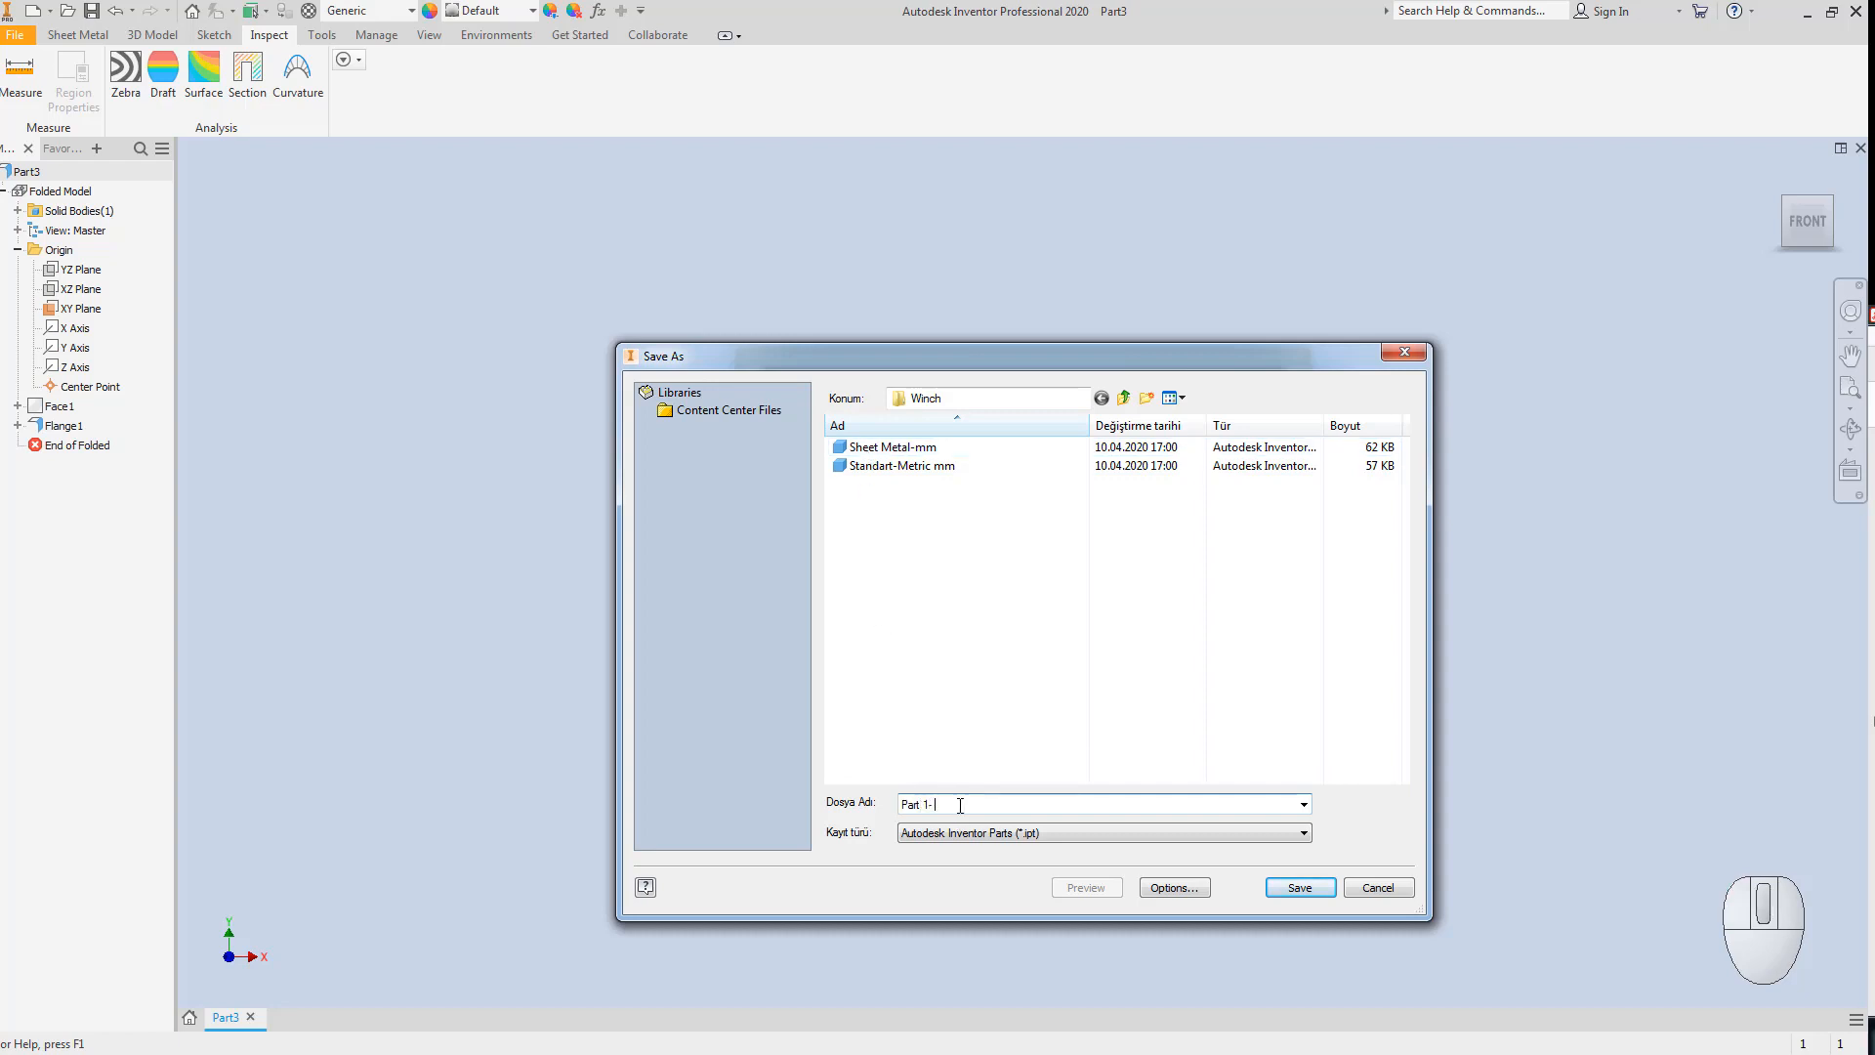
type("Part 1- Body")
key("Return")
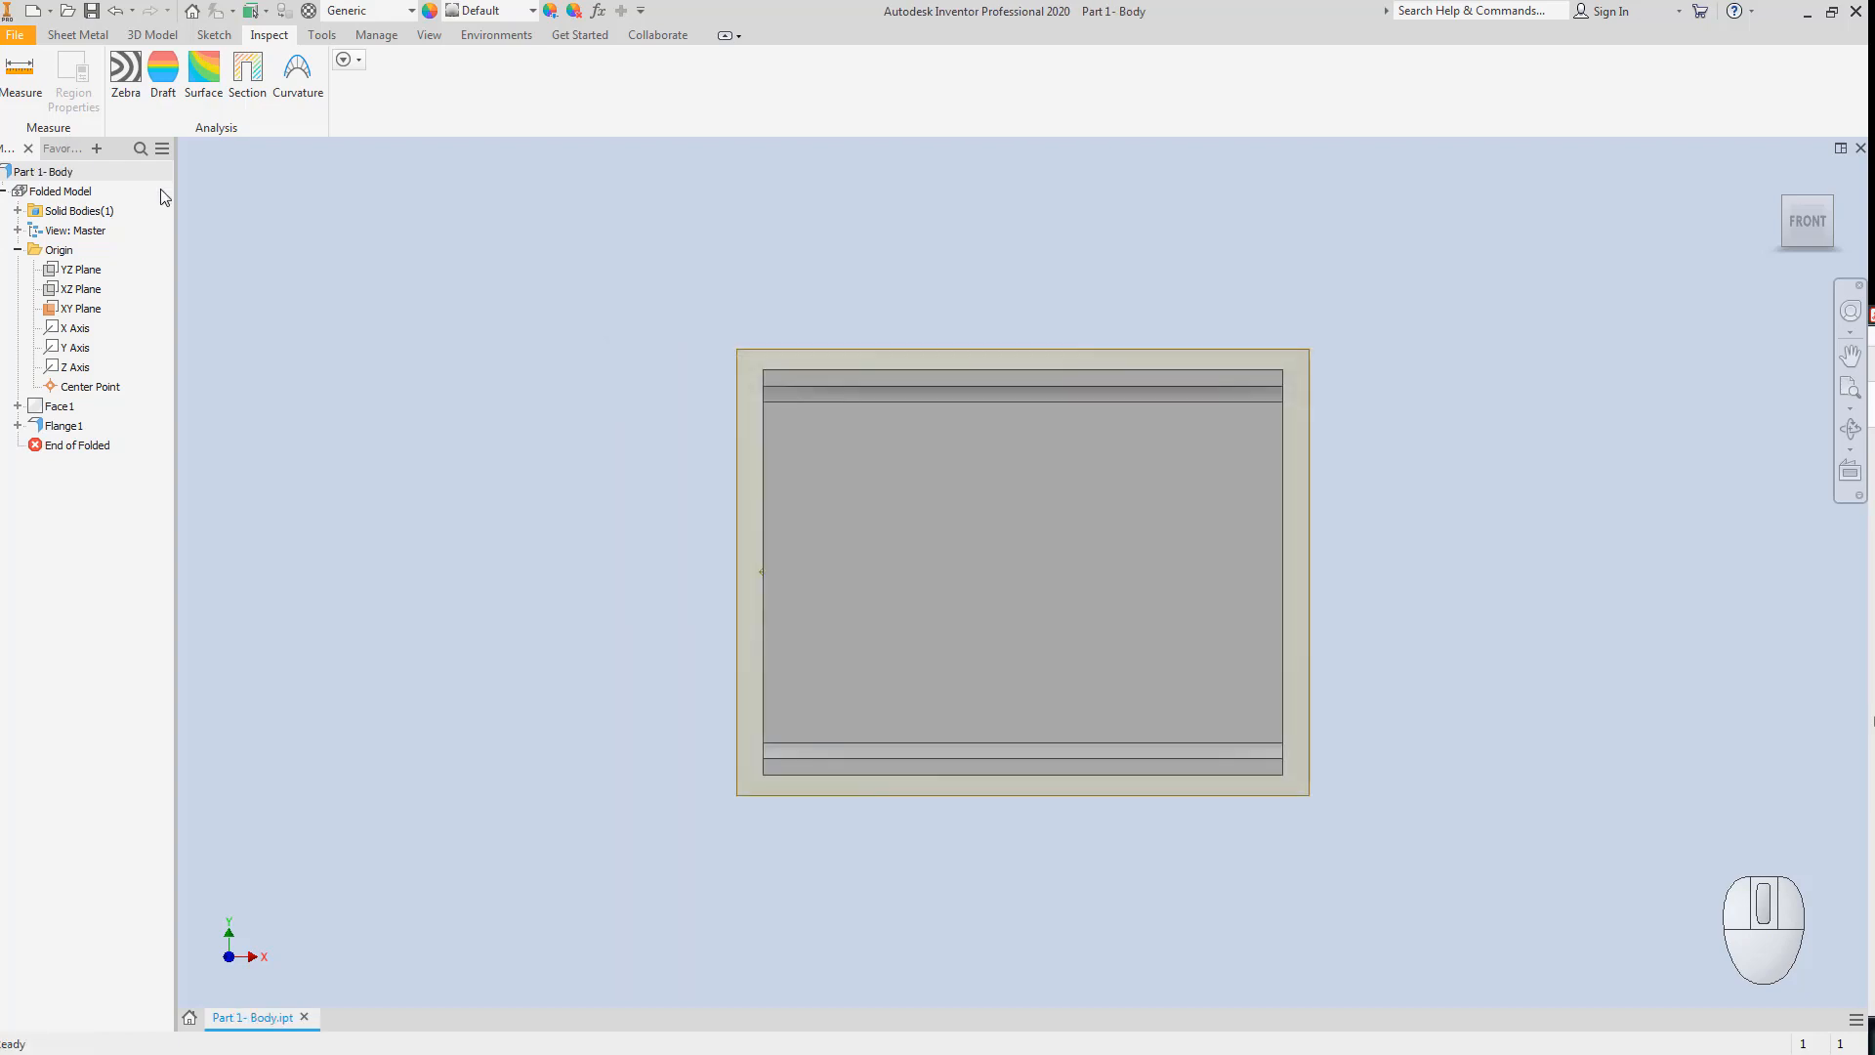
key("ctrl+o")
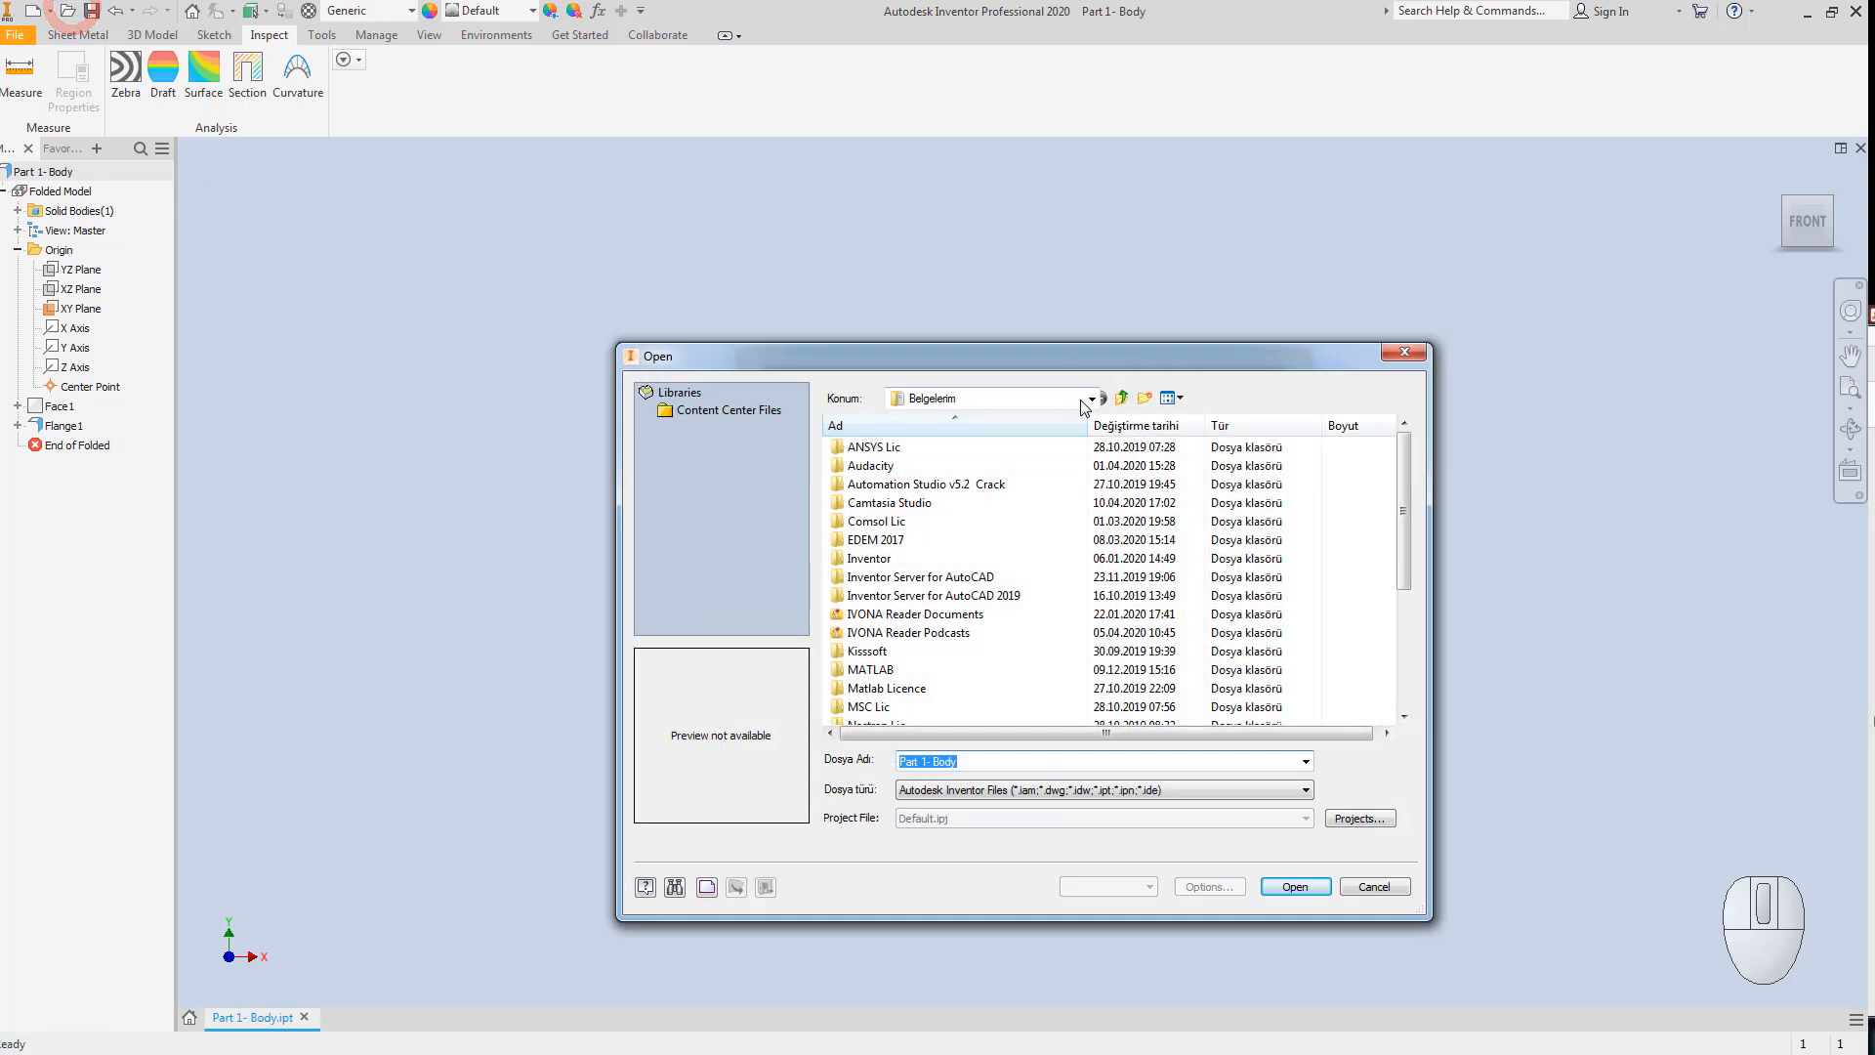
left_click(1091, 399)
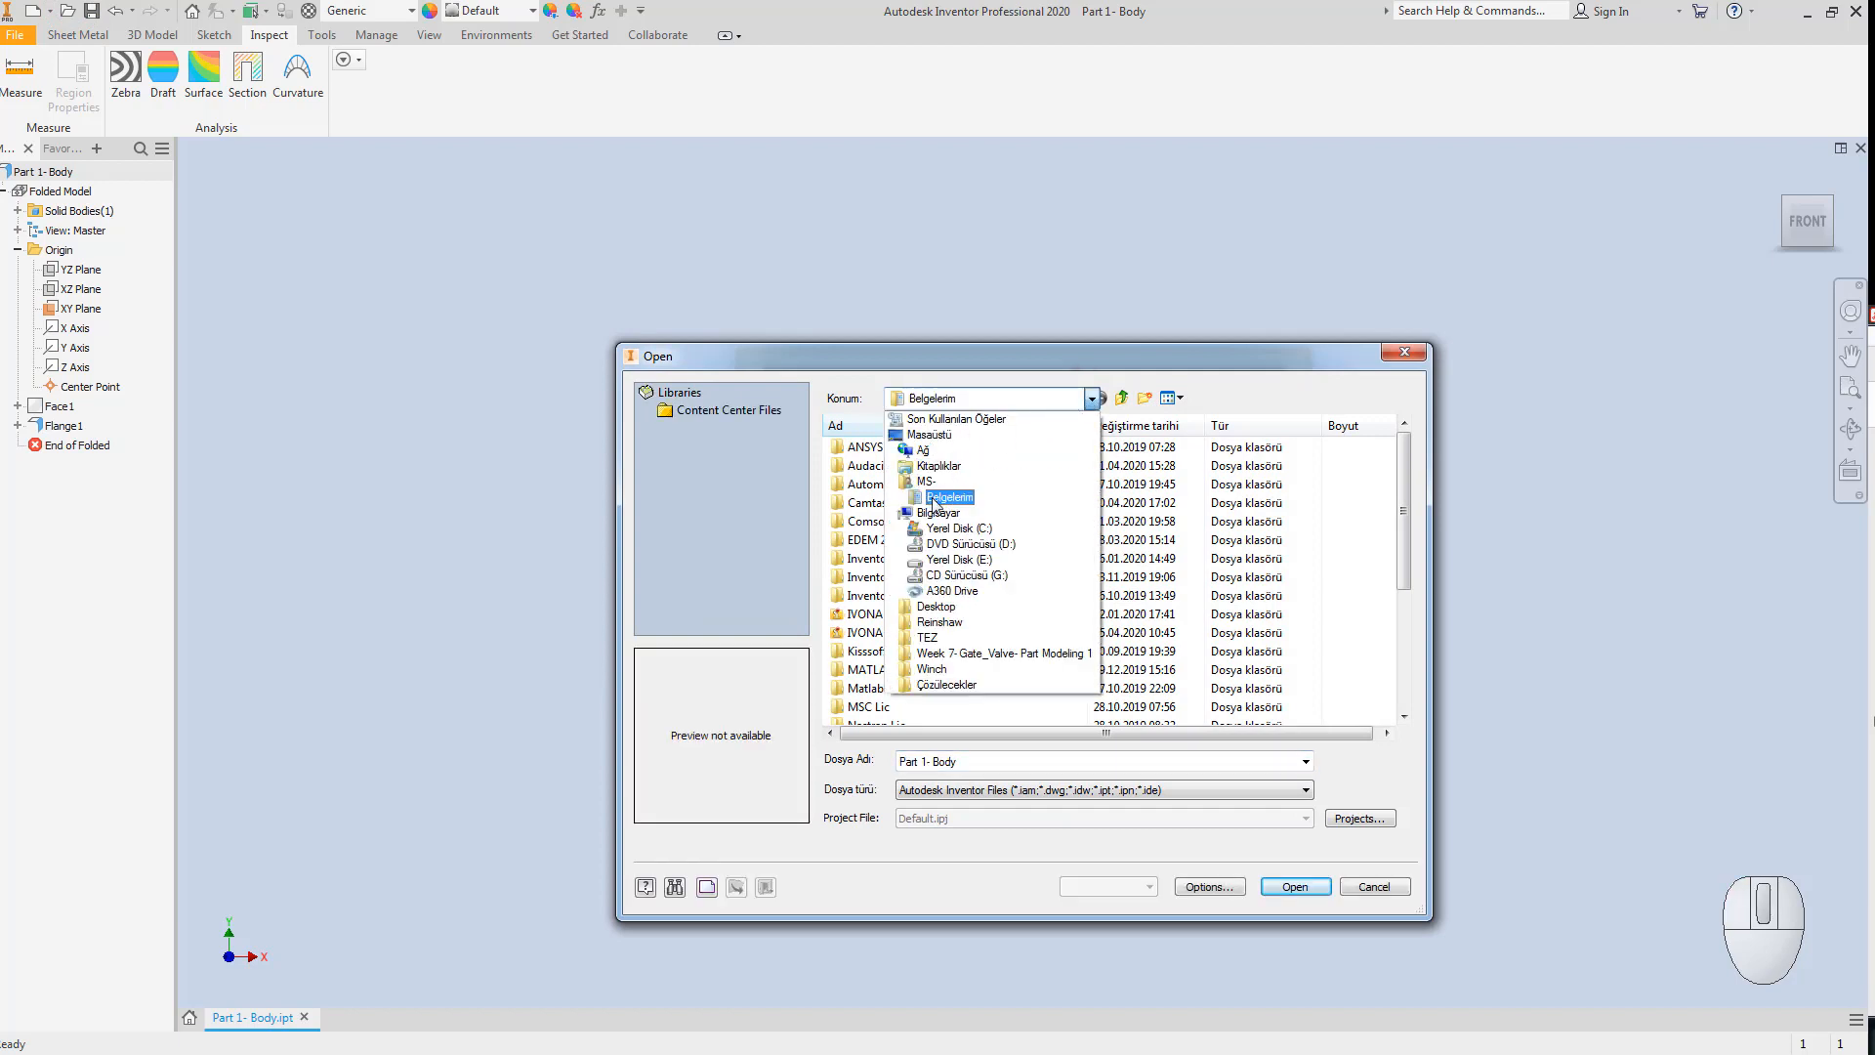
left_click(920, 436)
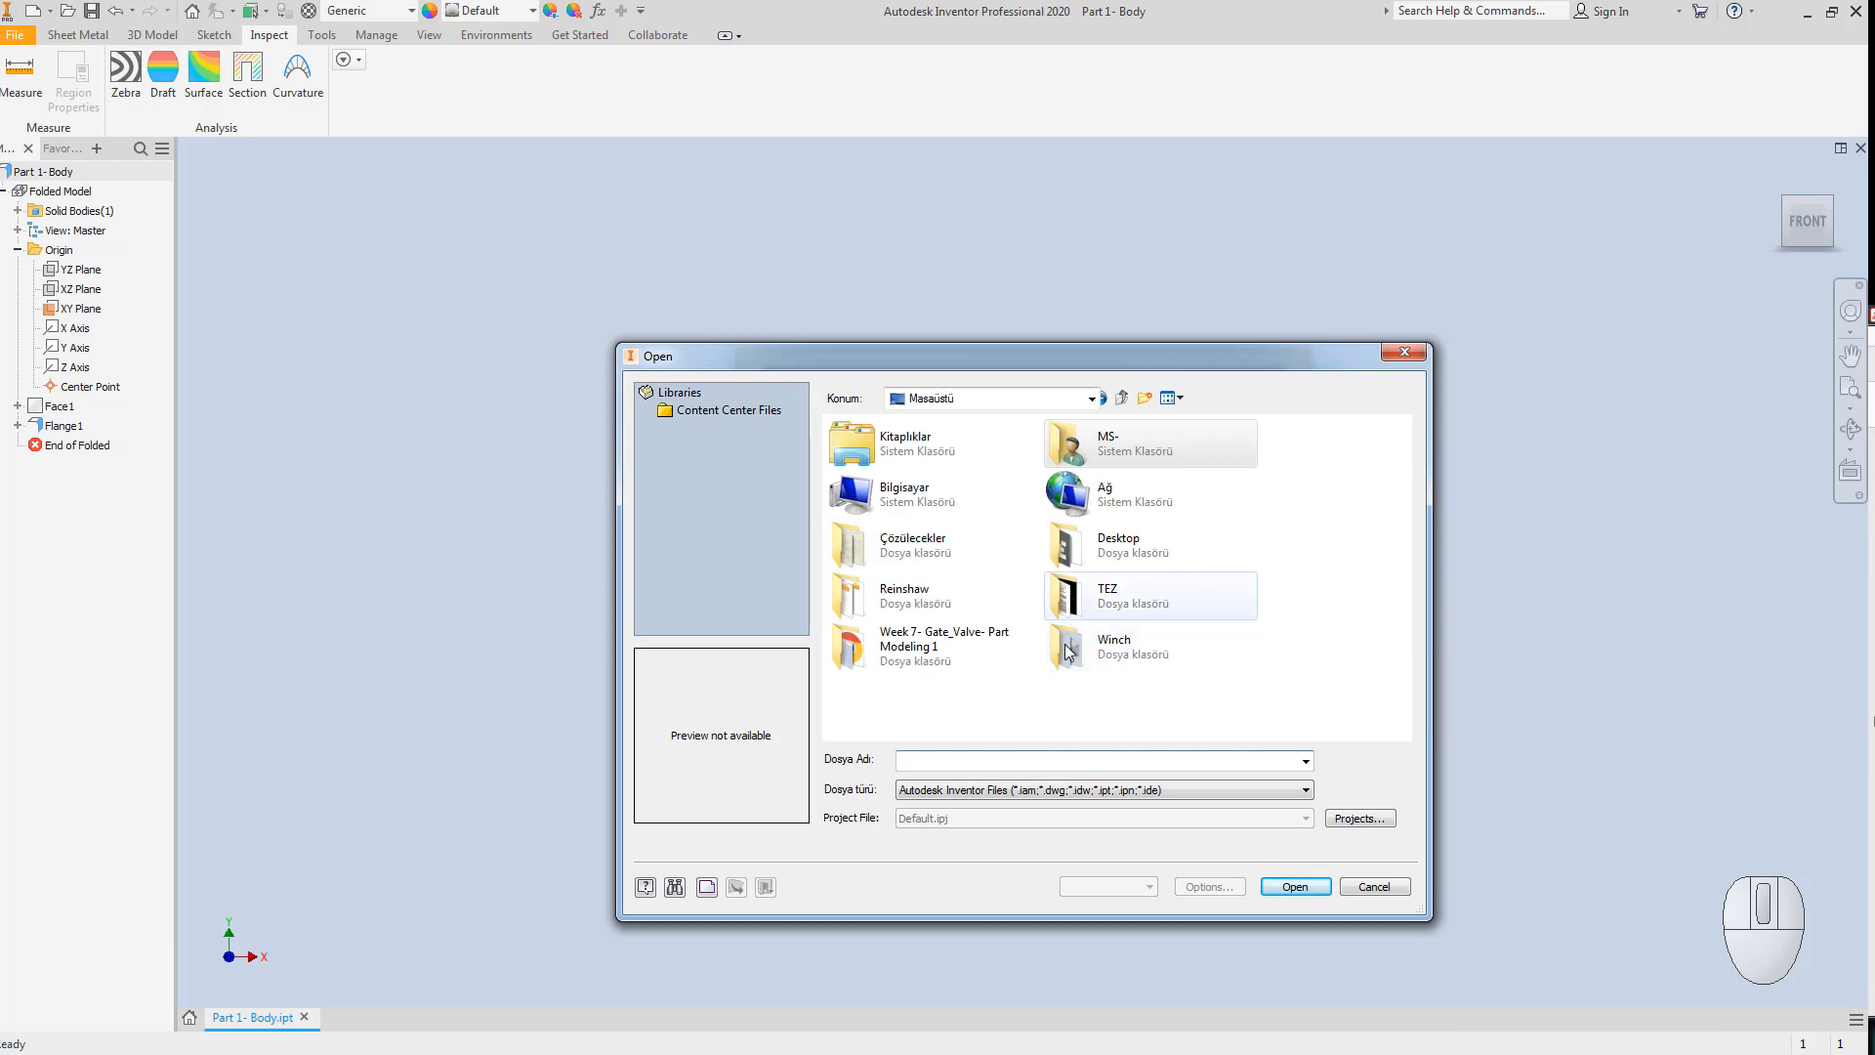
left_click(1394, 890)
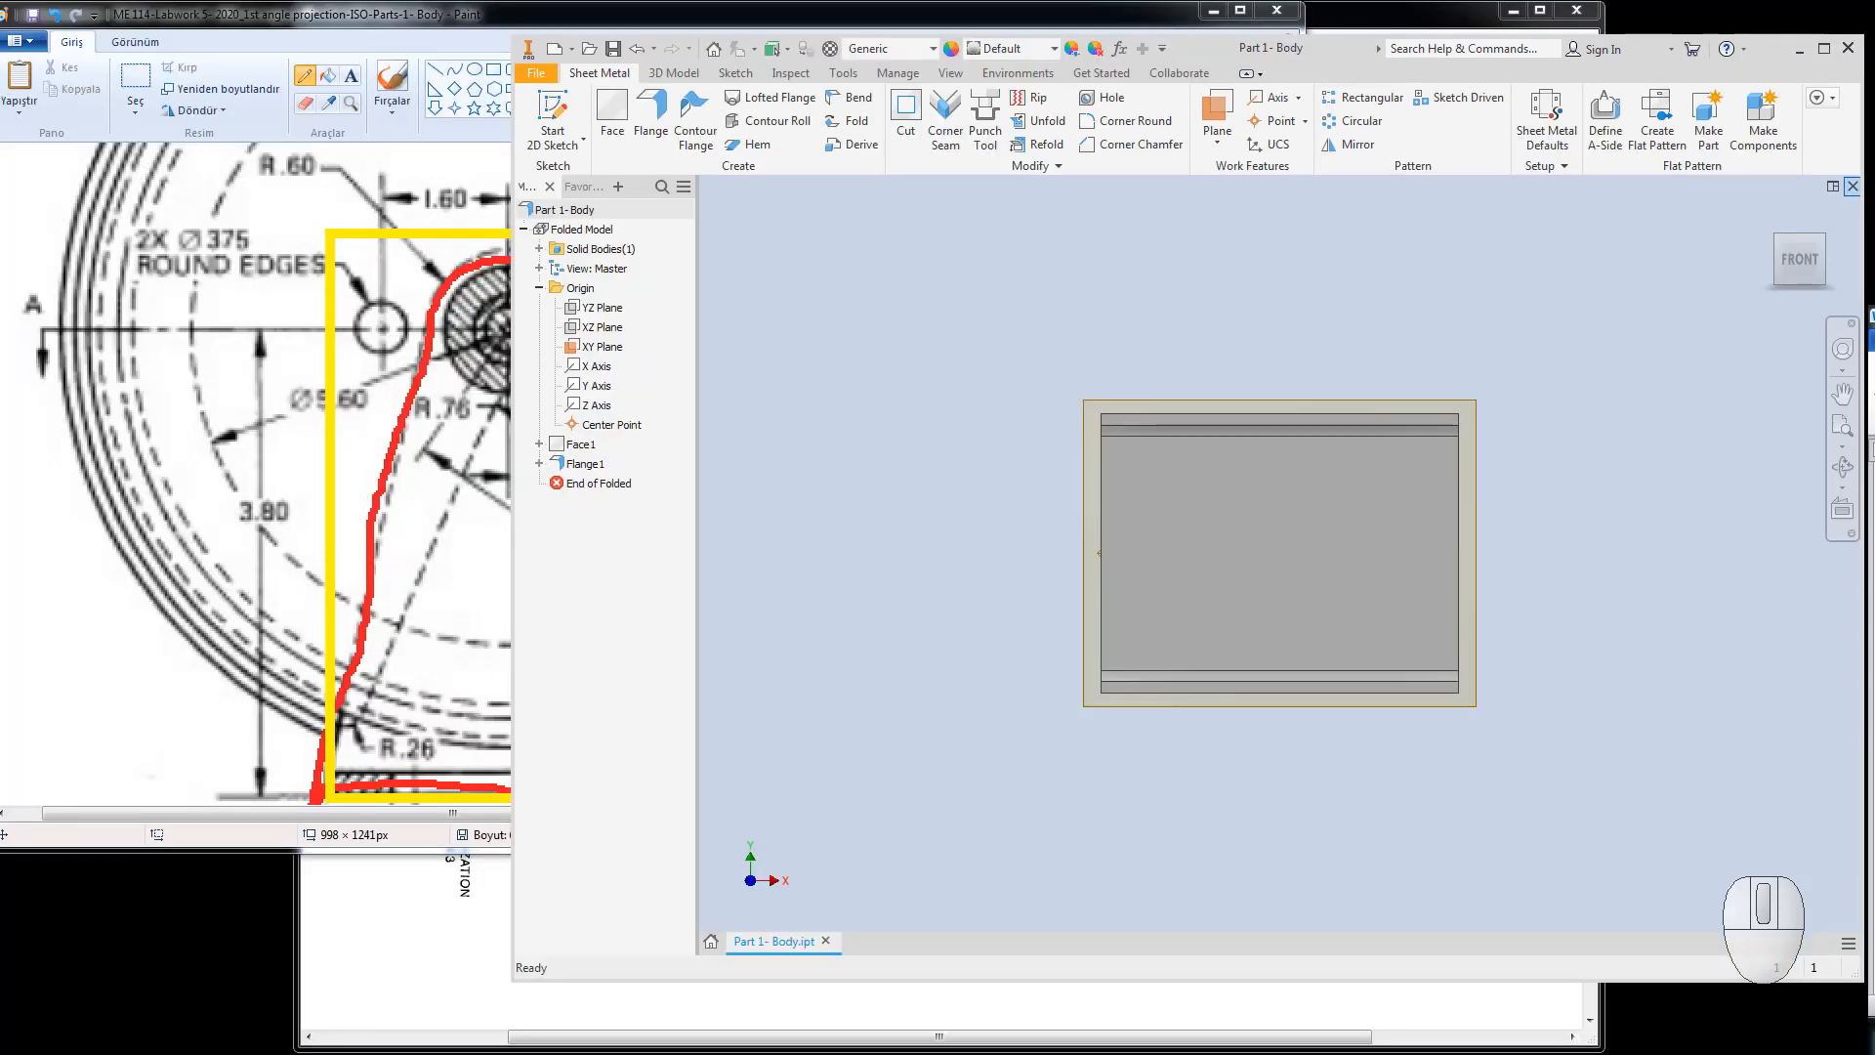
Look over the winch drawings in Paint and the Snipping Tool, minimise the Snipping Tool, and switch back to Inventor.
left_click(217, 26)
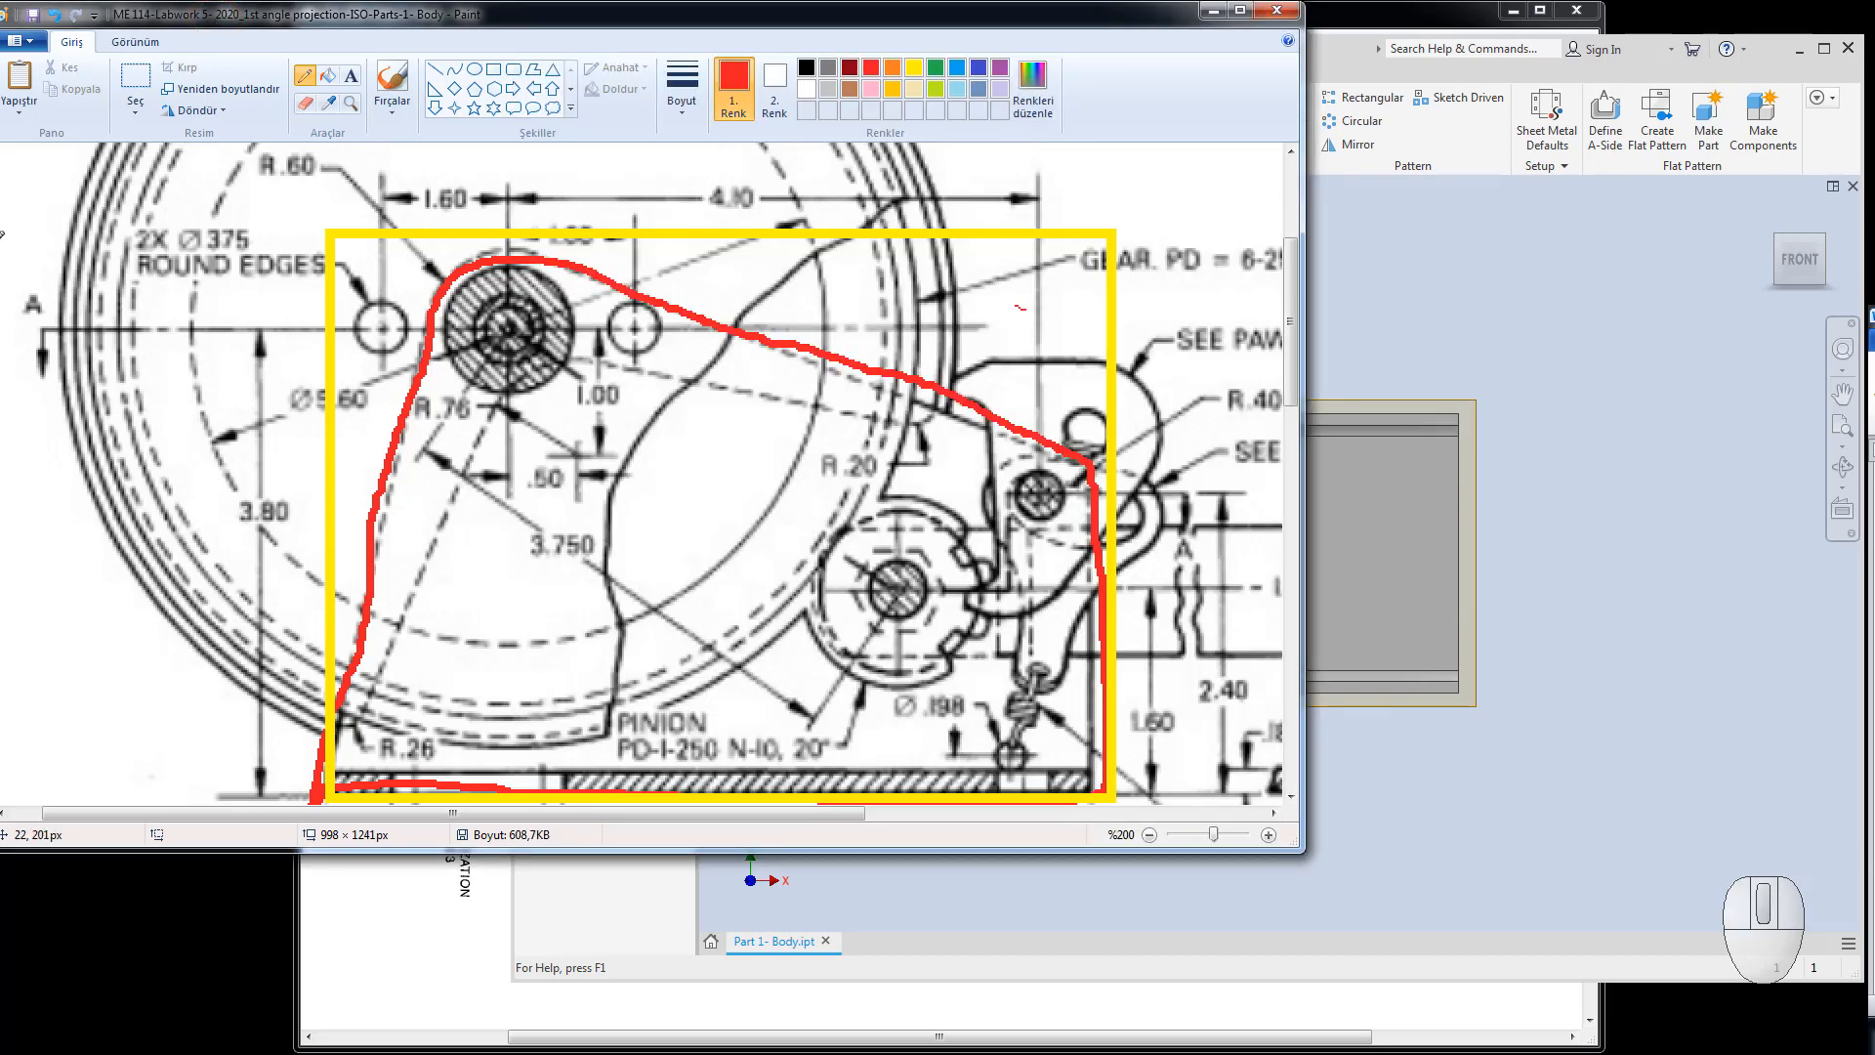
left_click(387, 965)
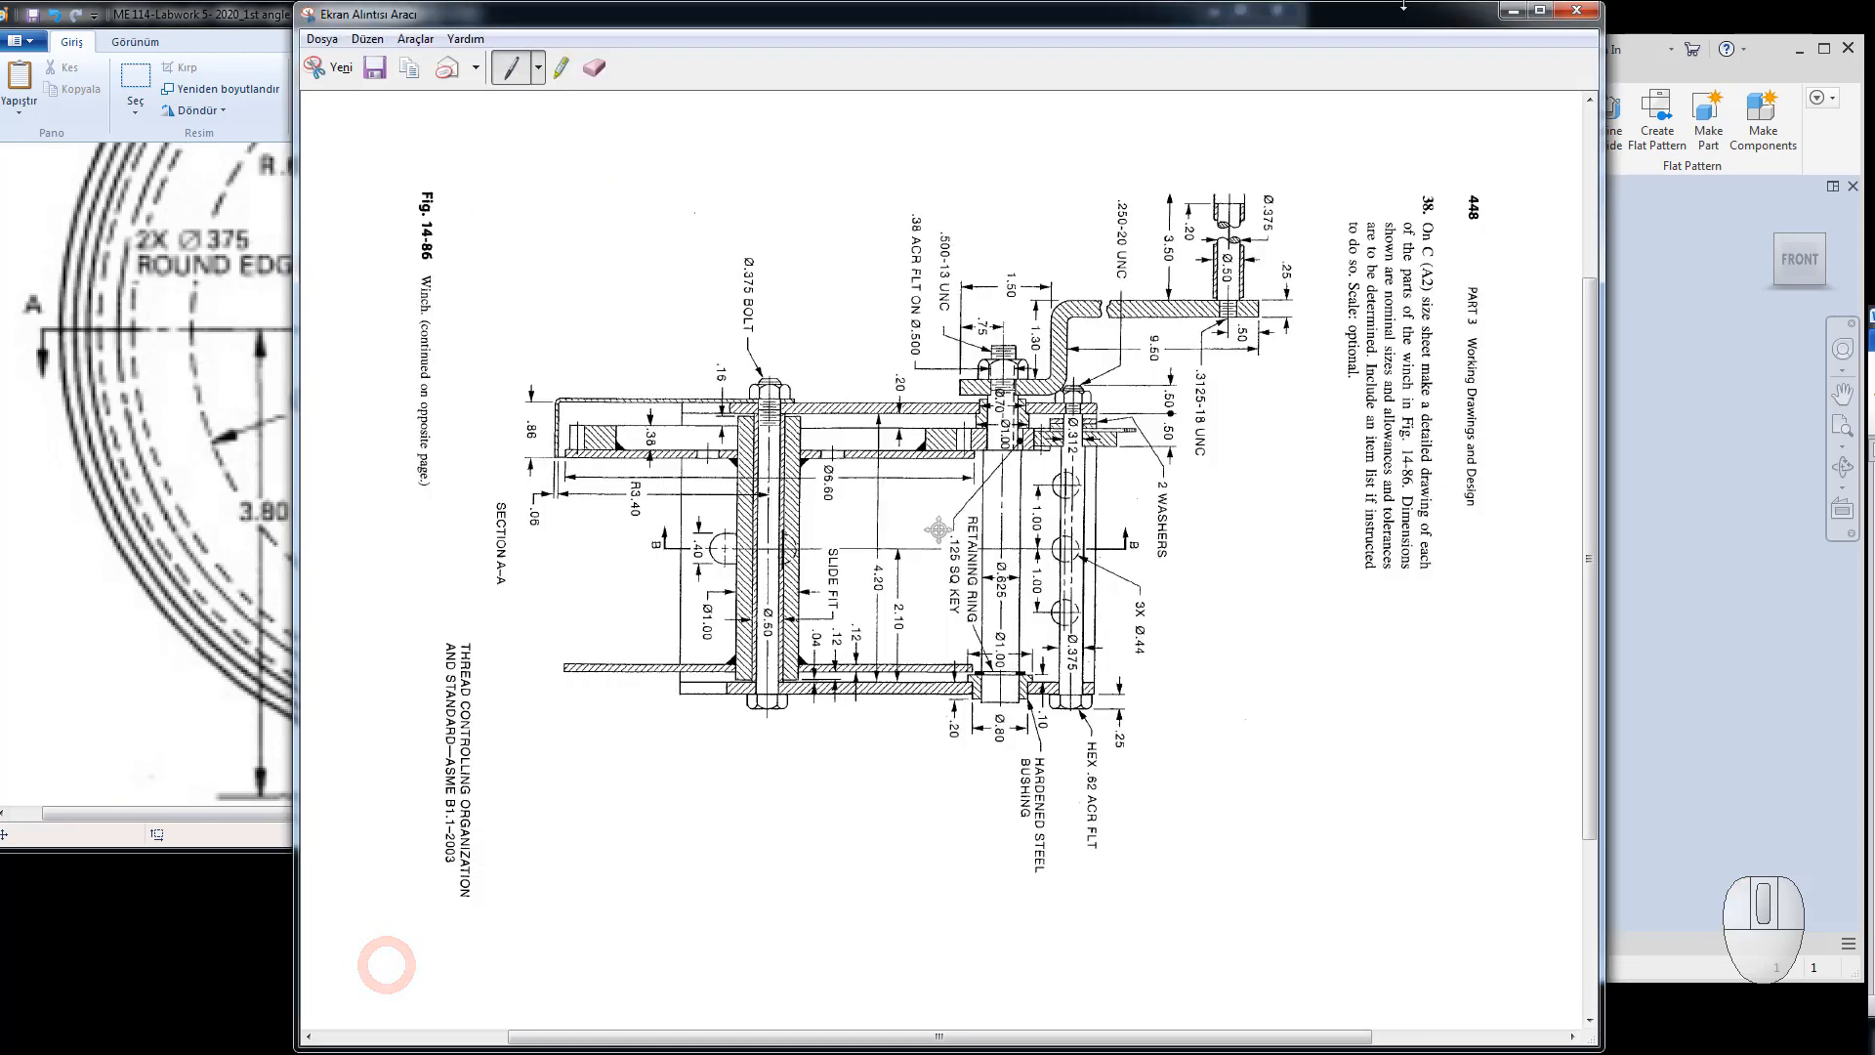
left_click(1512, 10)
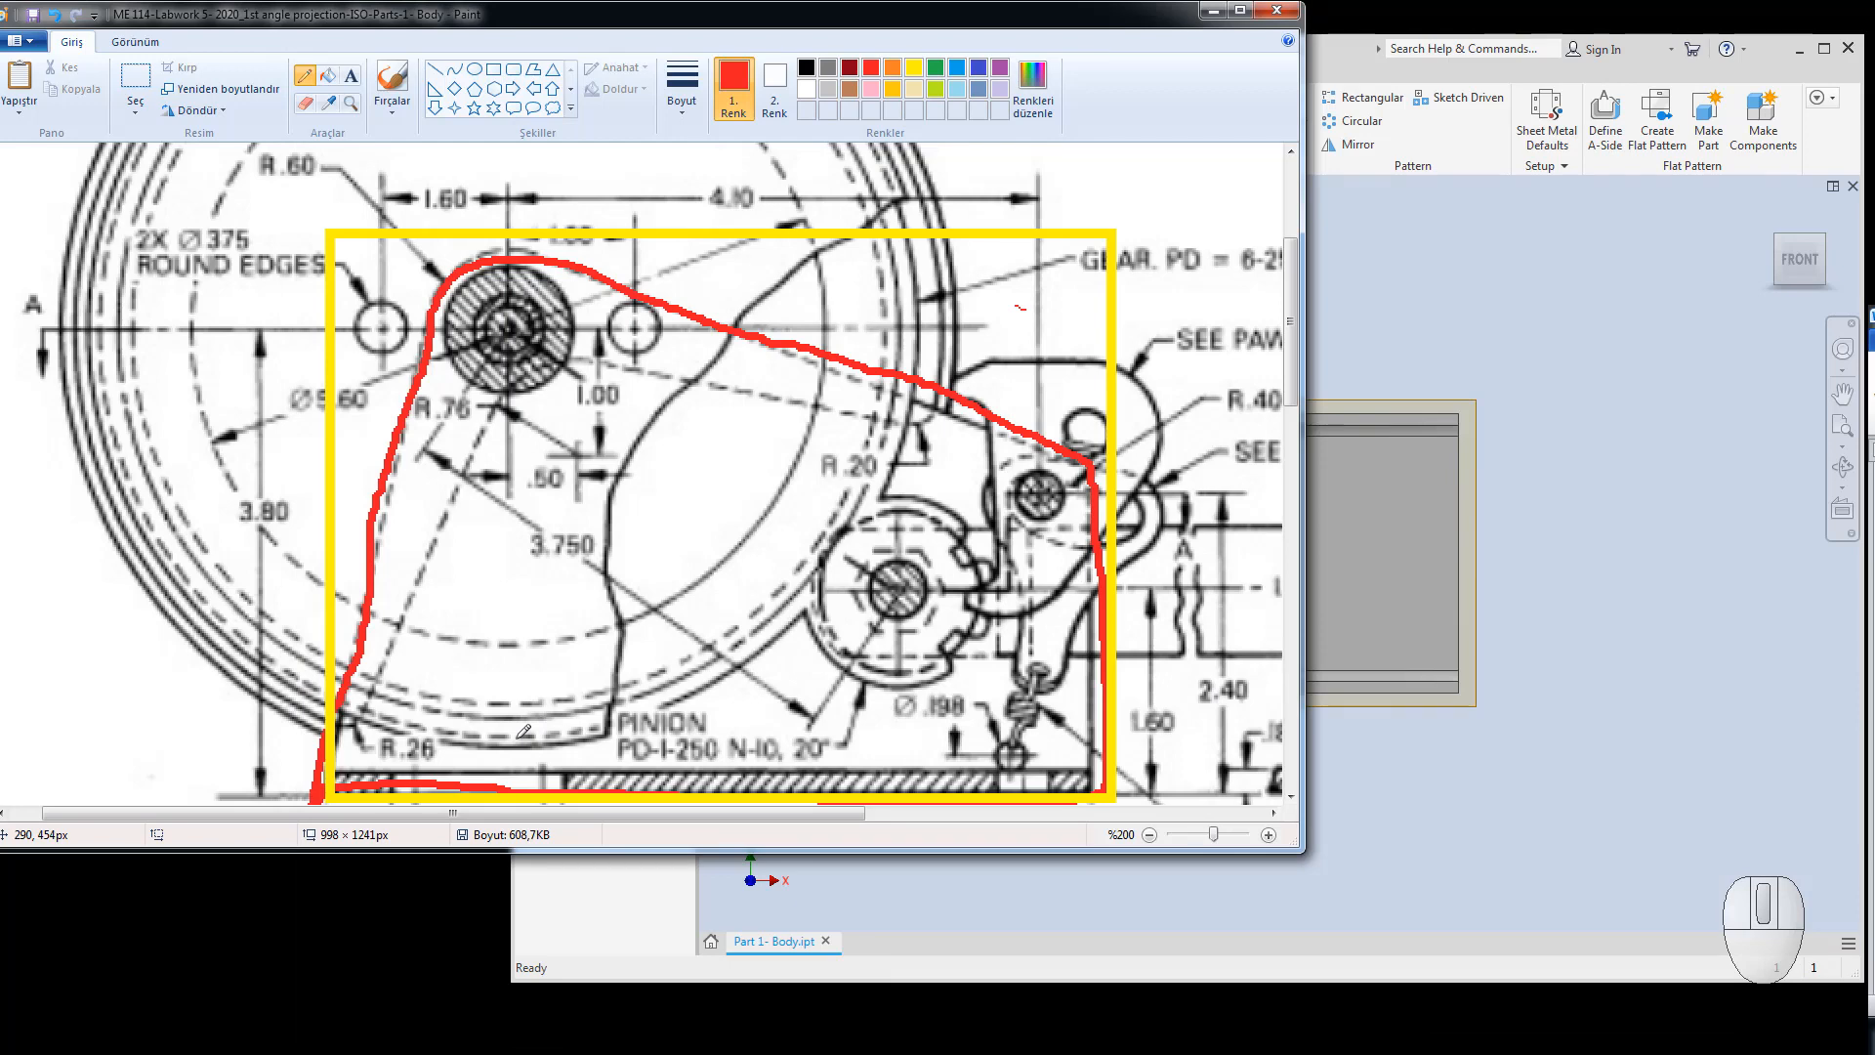
left_click(1479, 260)
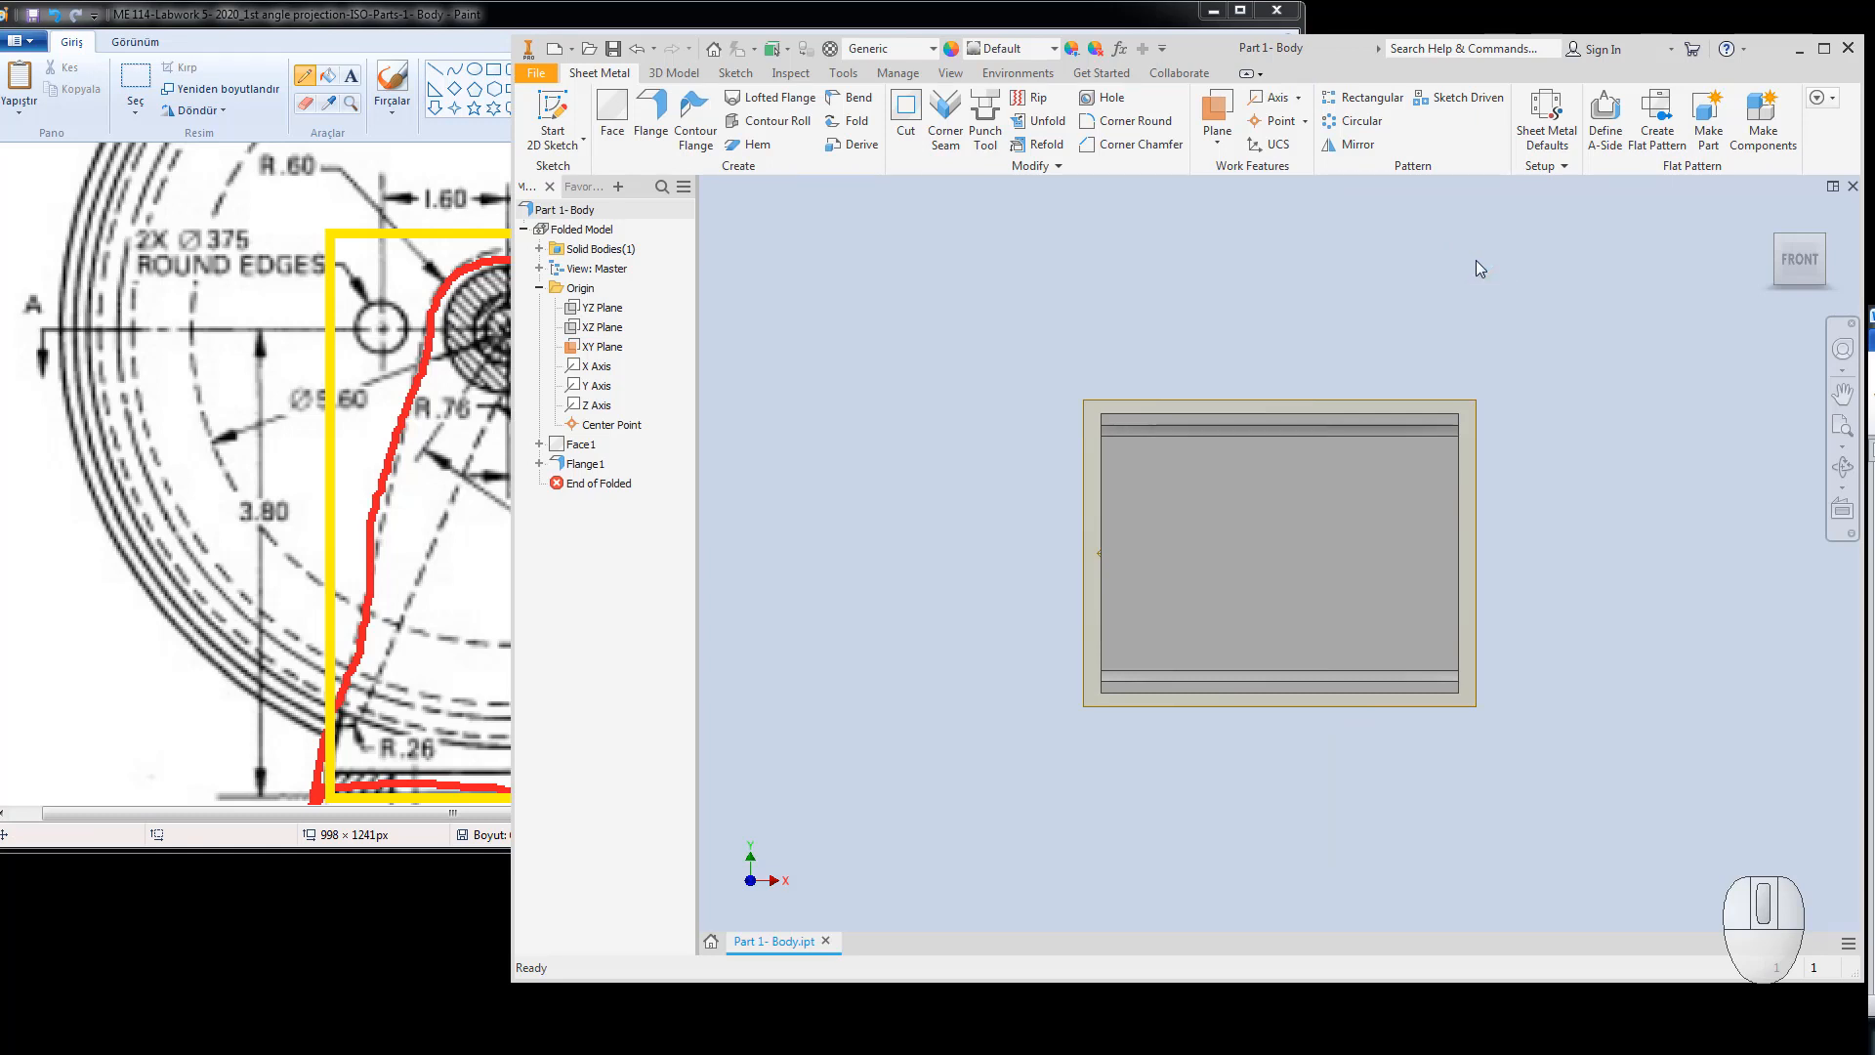
Switch to the winch drawing in Paint and draw red straight centre lines through the drum shaft, pawl pivot and pinion.
left_click(289, 507)
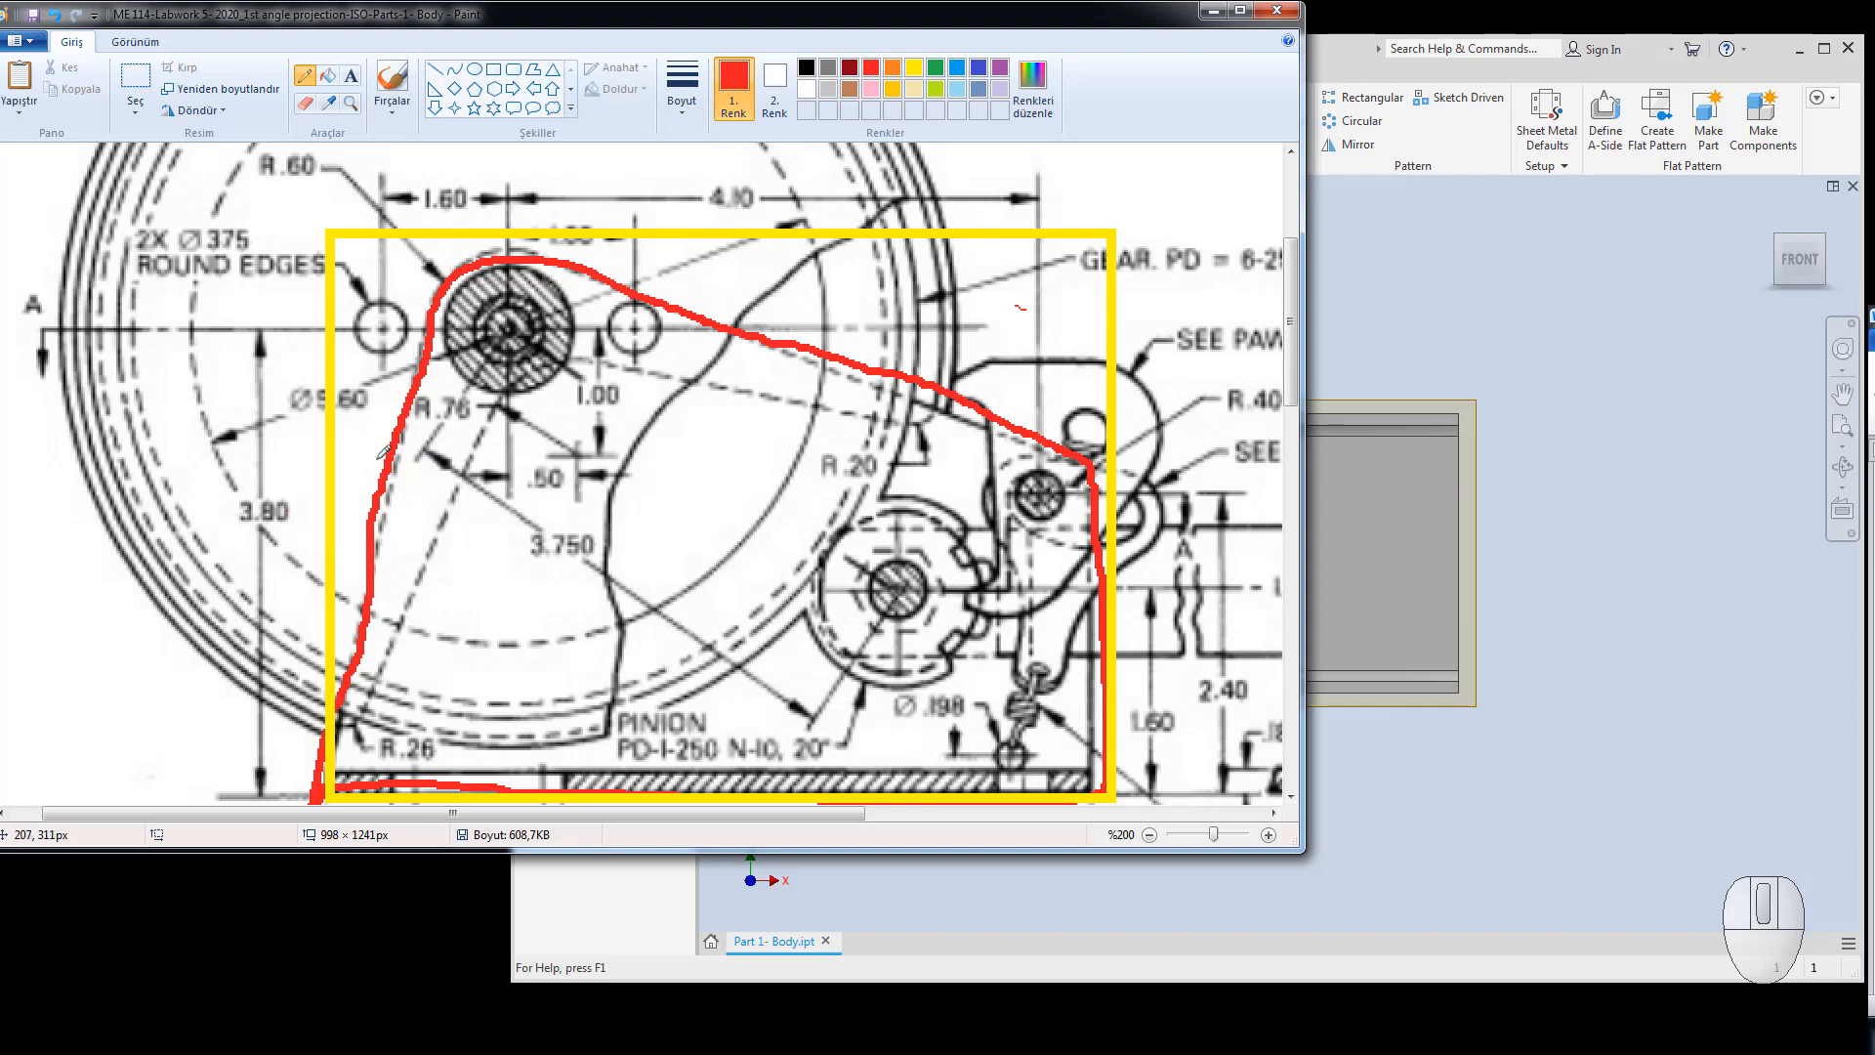
mouse_move(1290, 396)
left_mouse_down()
mouse_move(1317, 692)
mouse_move(1302, 342)
mouse_move(1290, 372)
left_mouse_up()
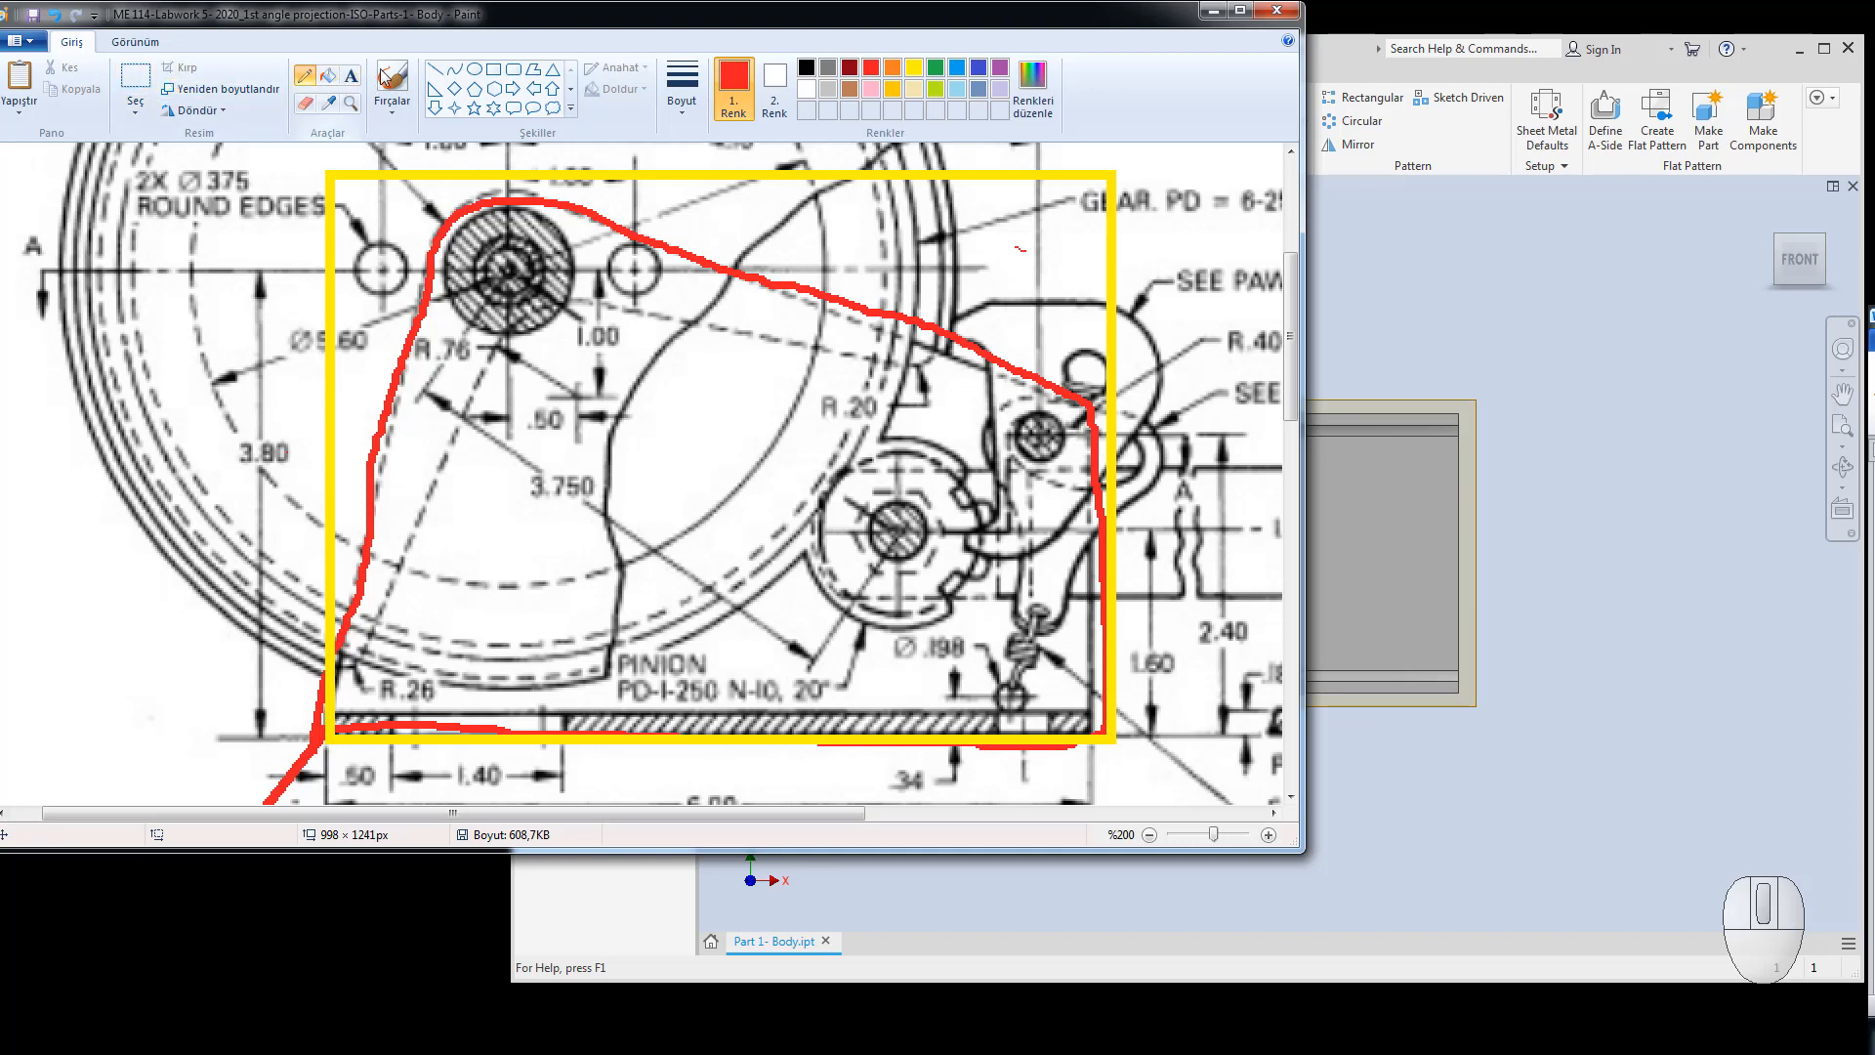
left_click(436, 75)
left_click_drag(374, 267, 638, 267)
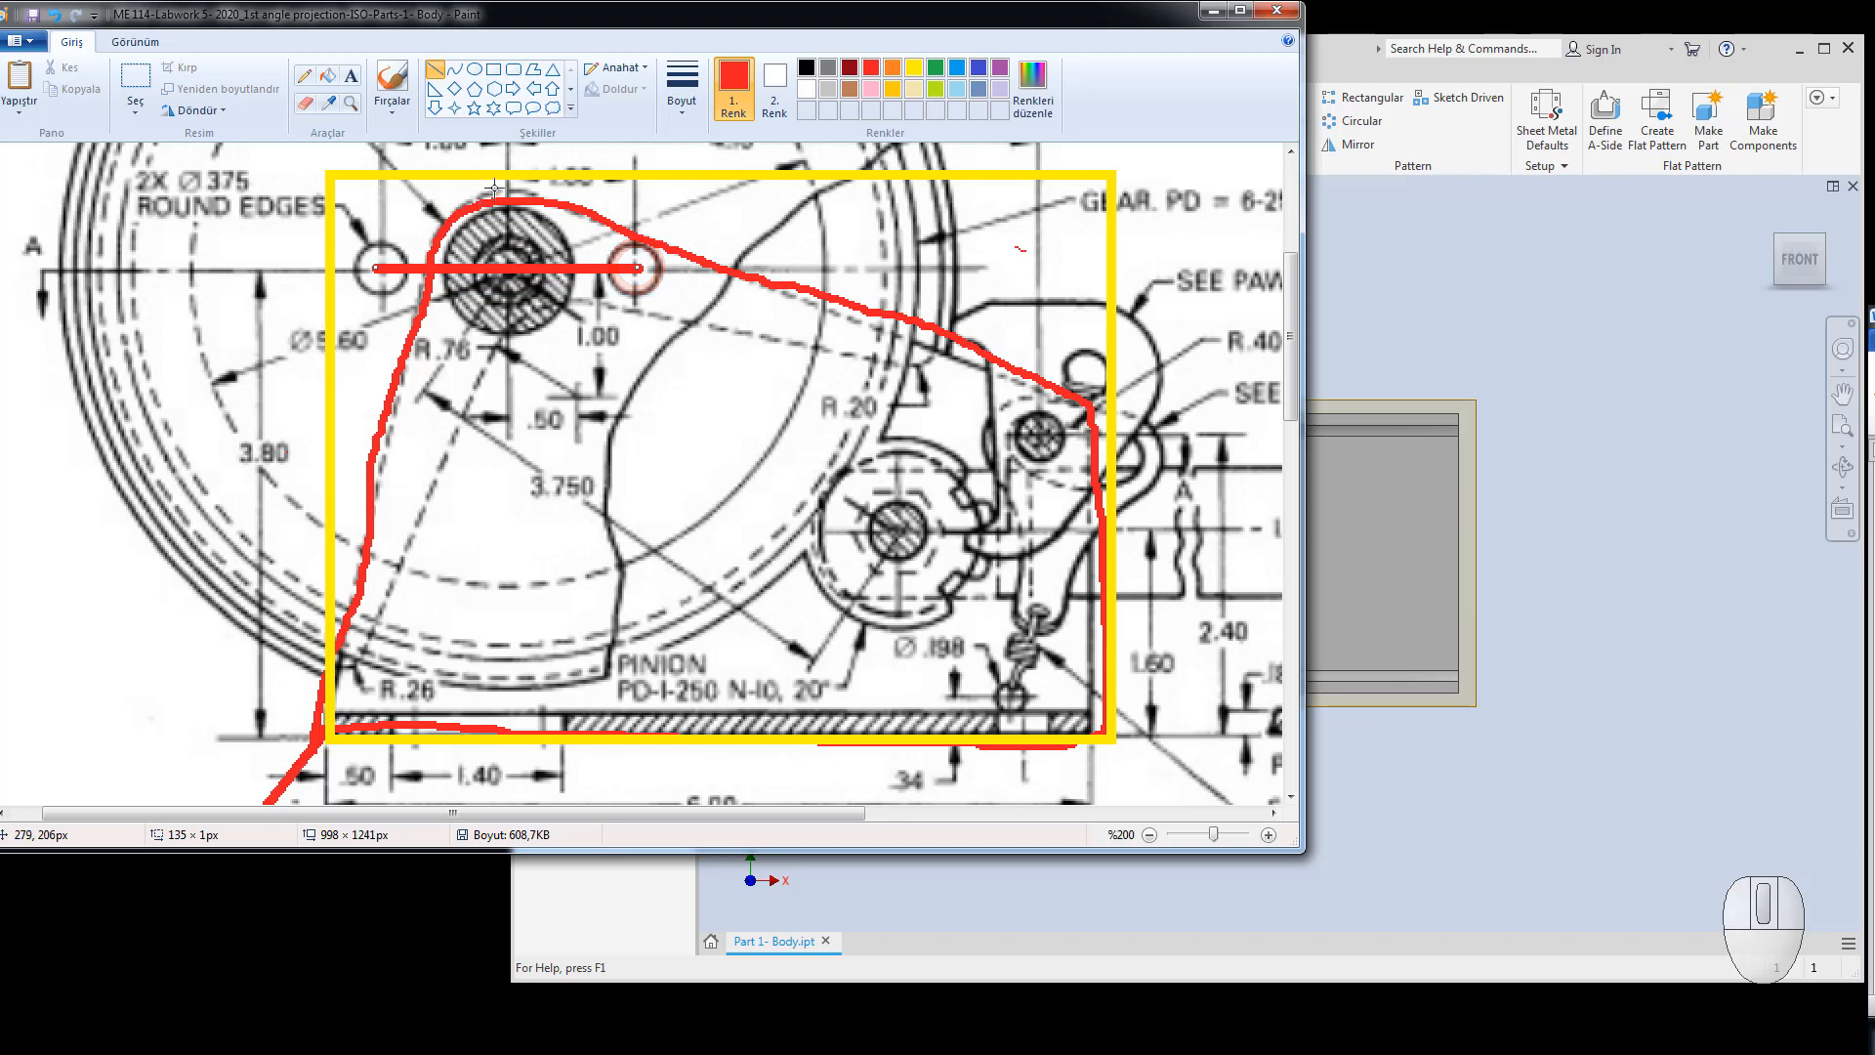
left_click_drag(507, 178, 509, 347)
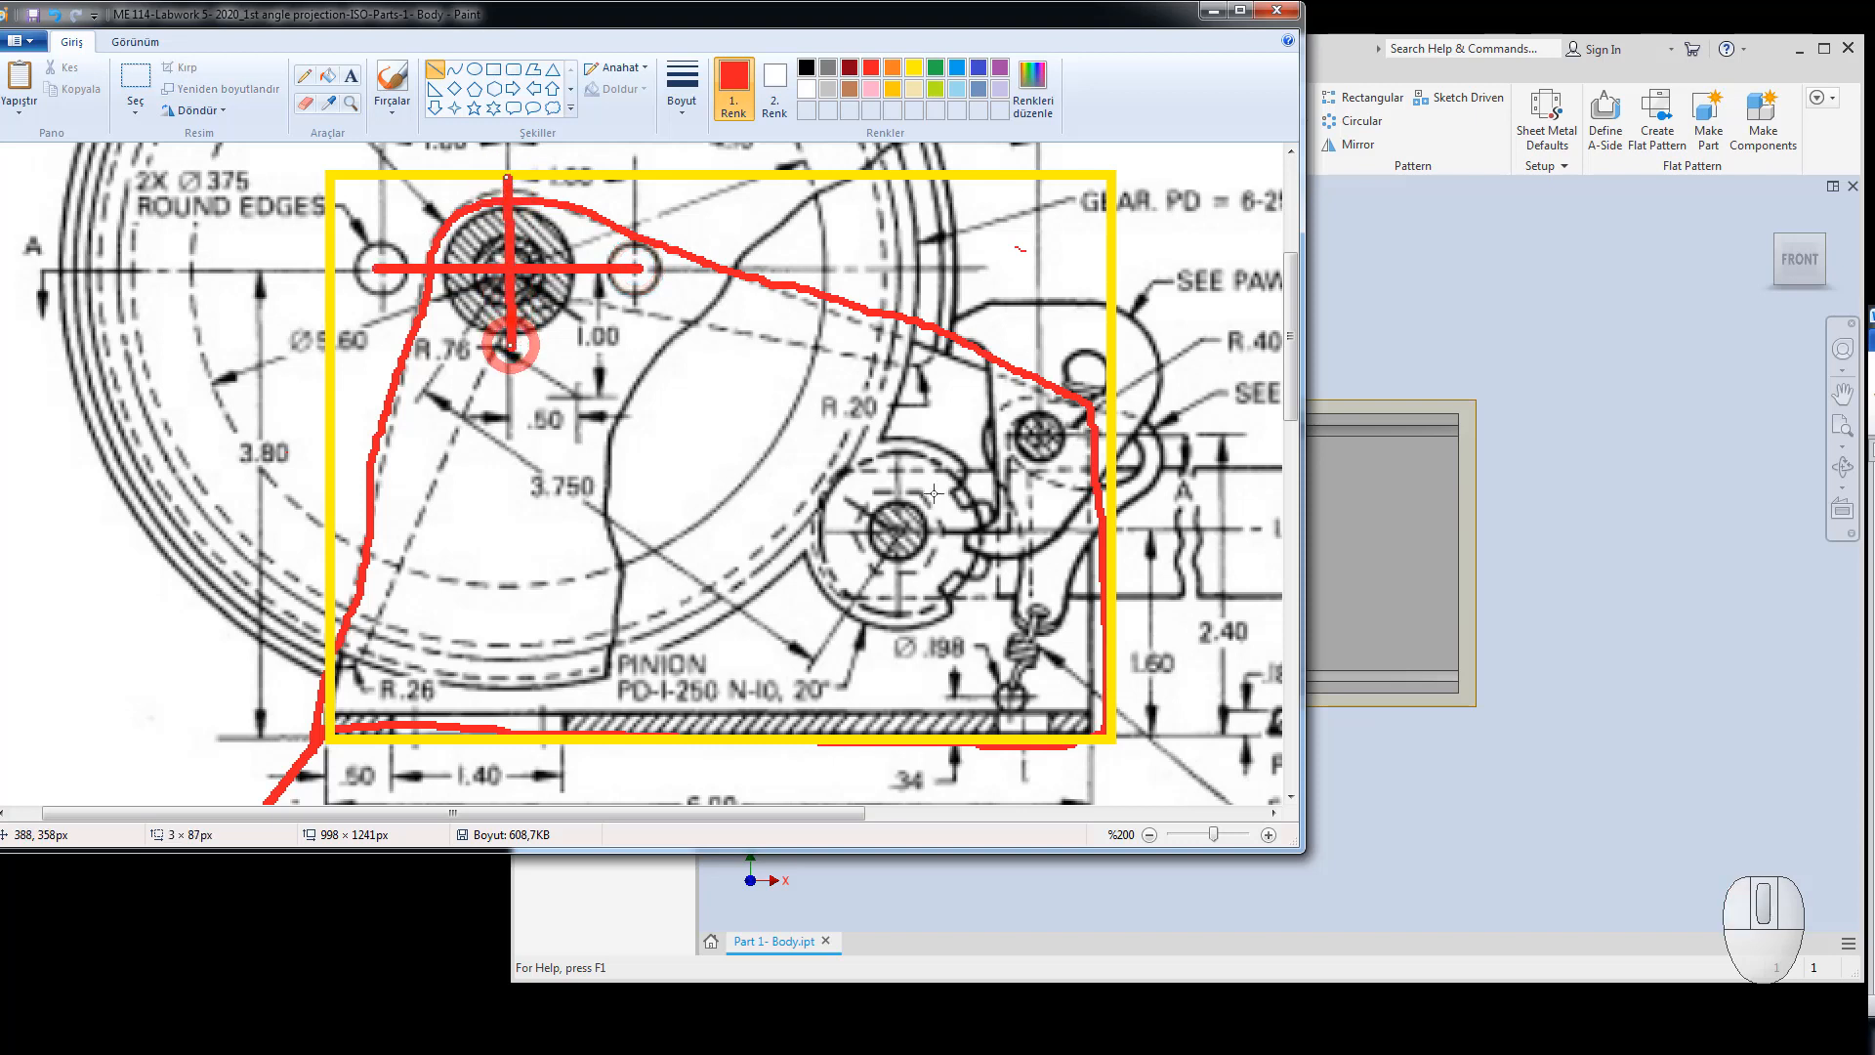
left_click_drag(1039, 322, 1041, 518)
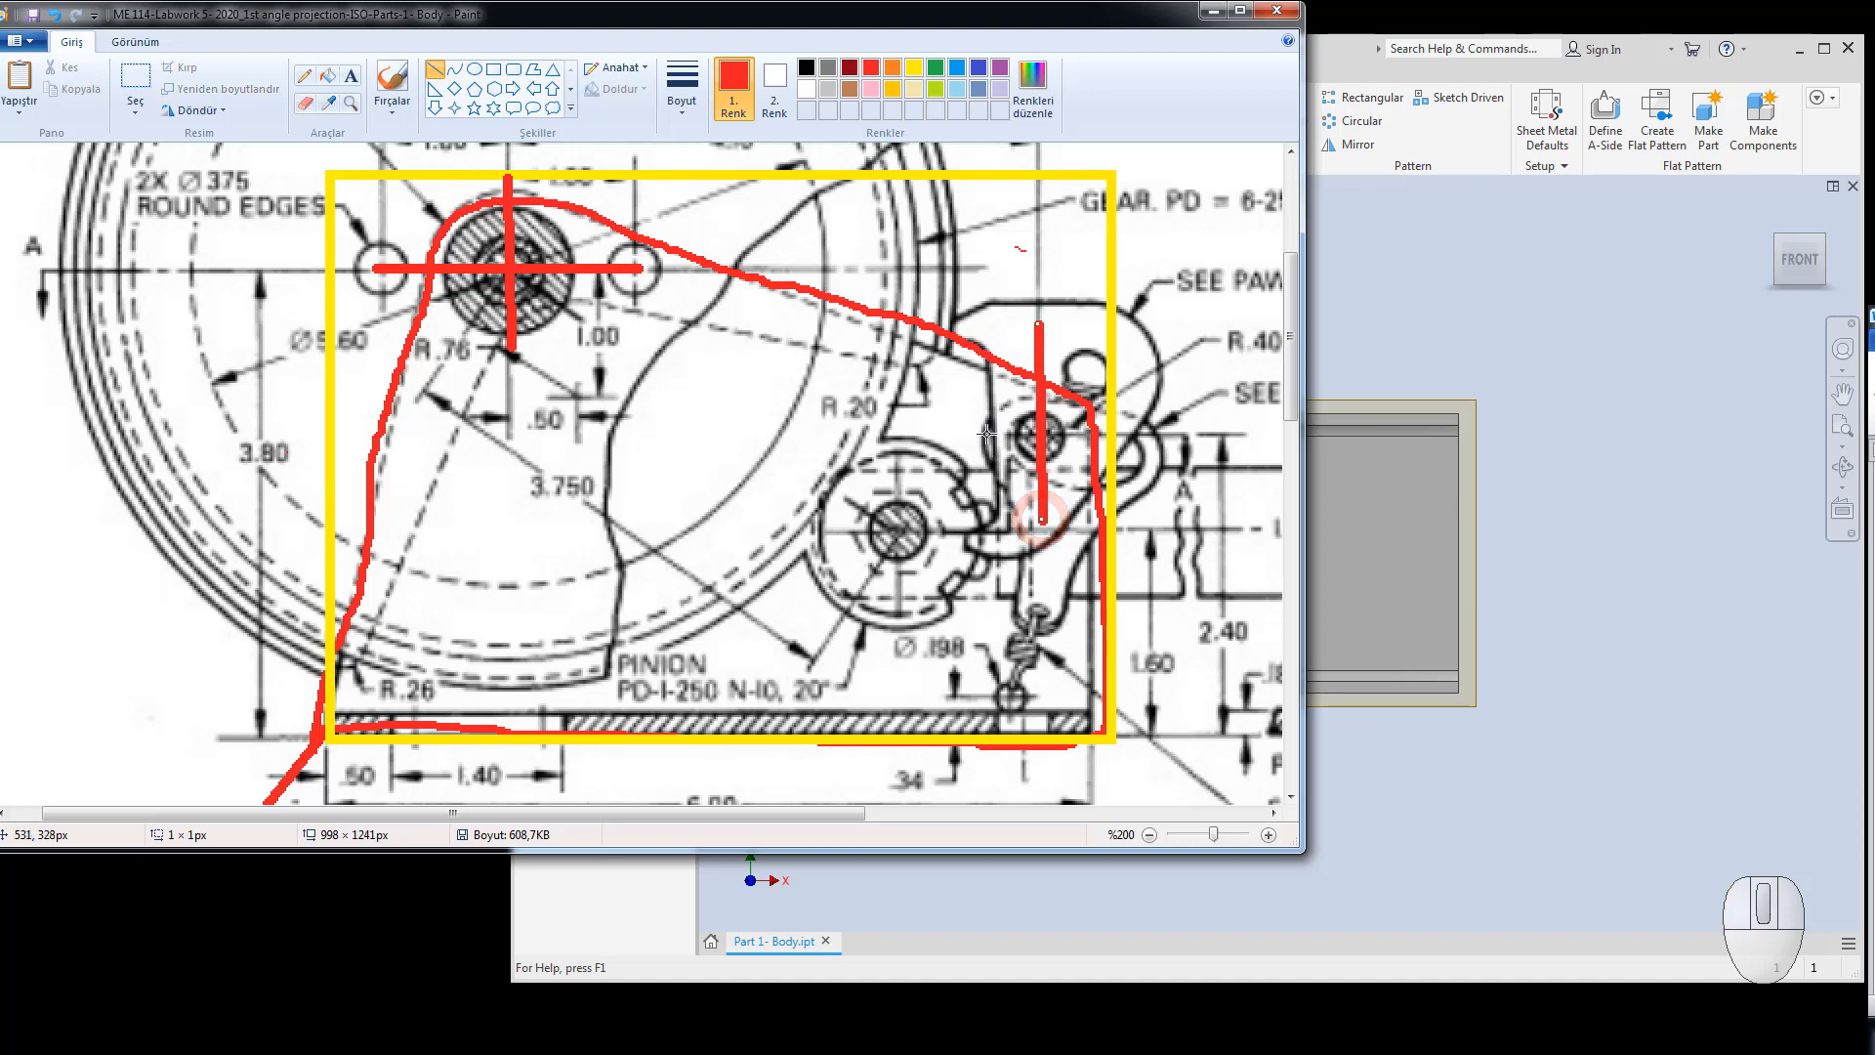
left_click_drag(987, 433, 1133, 435)
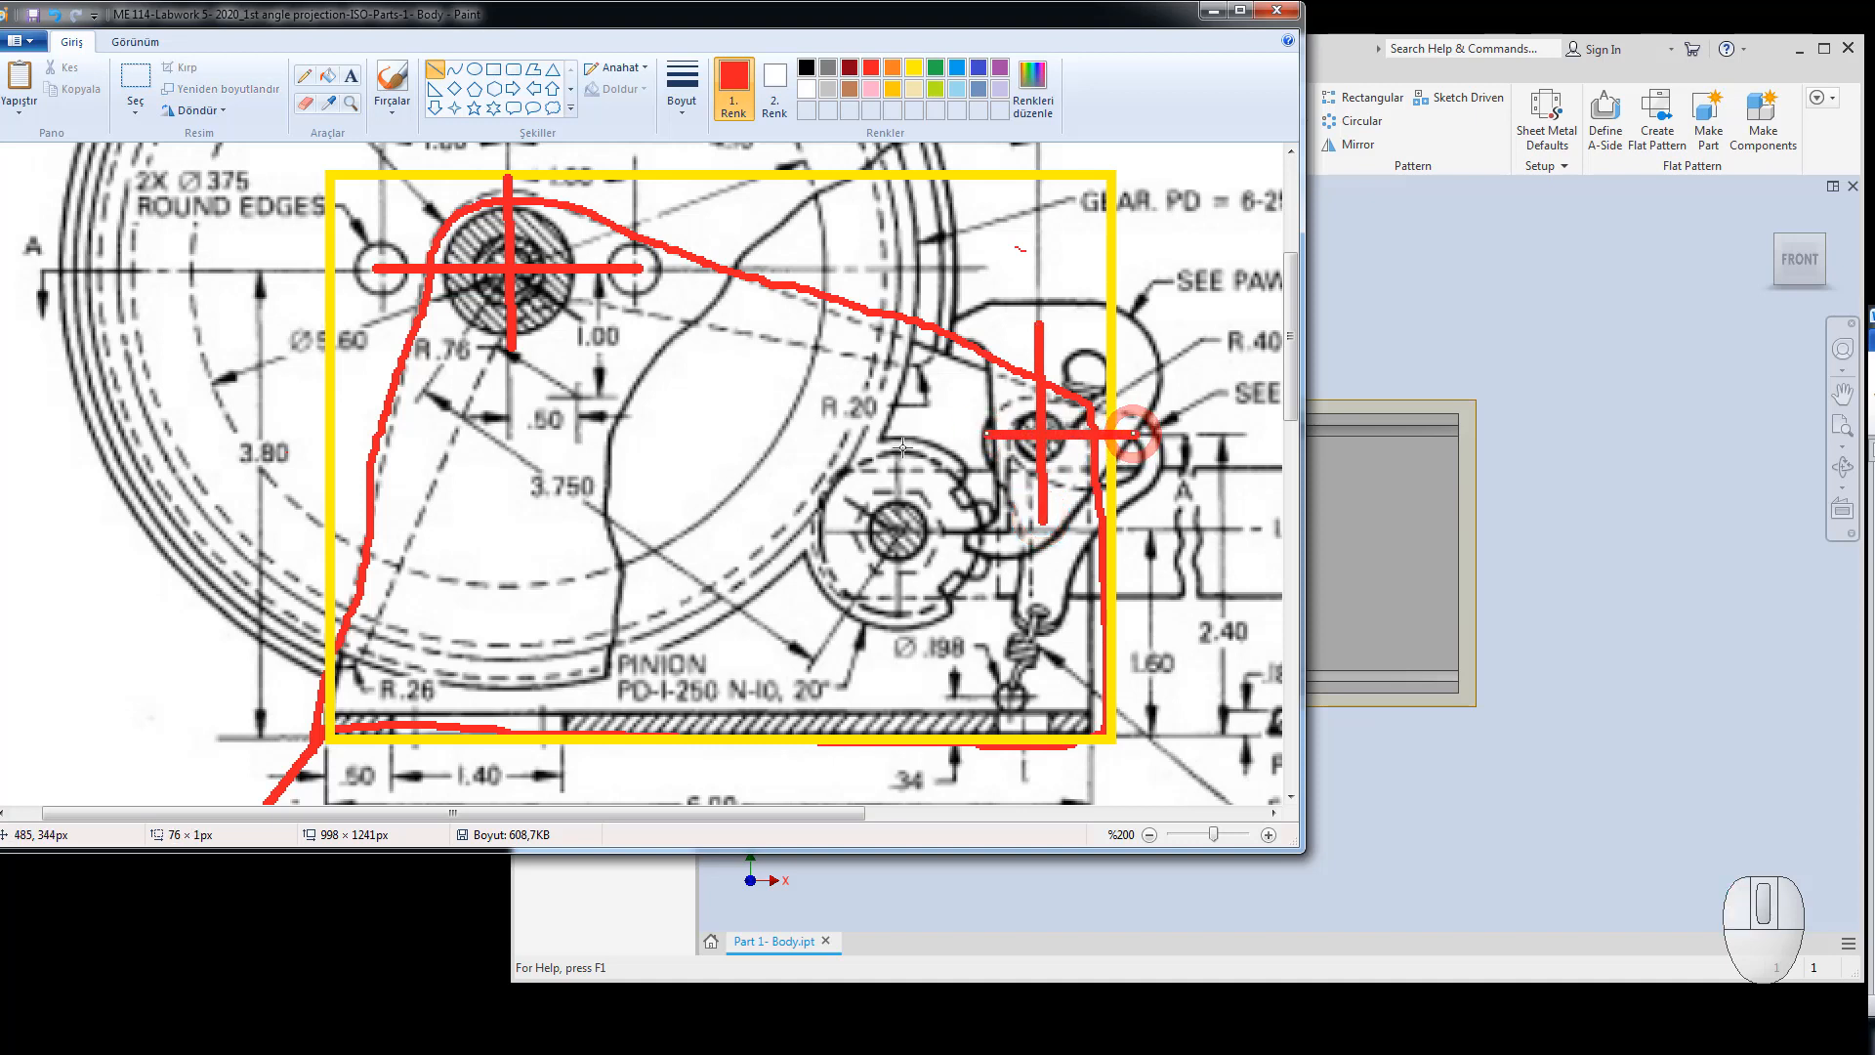
left_click_drag(903, 448, 902, 625)
left_click_drag(816, 538, 968, 536)
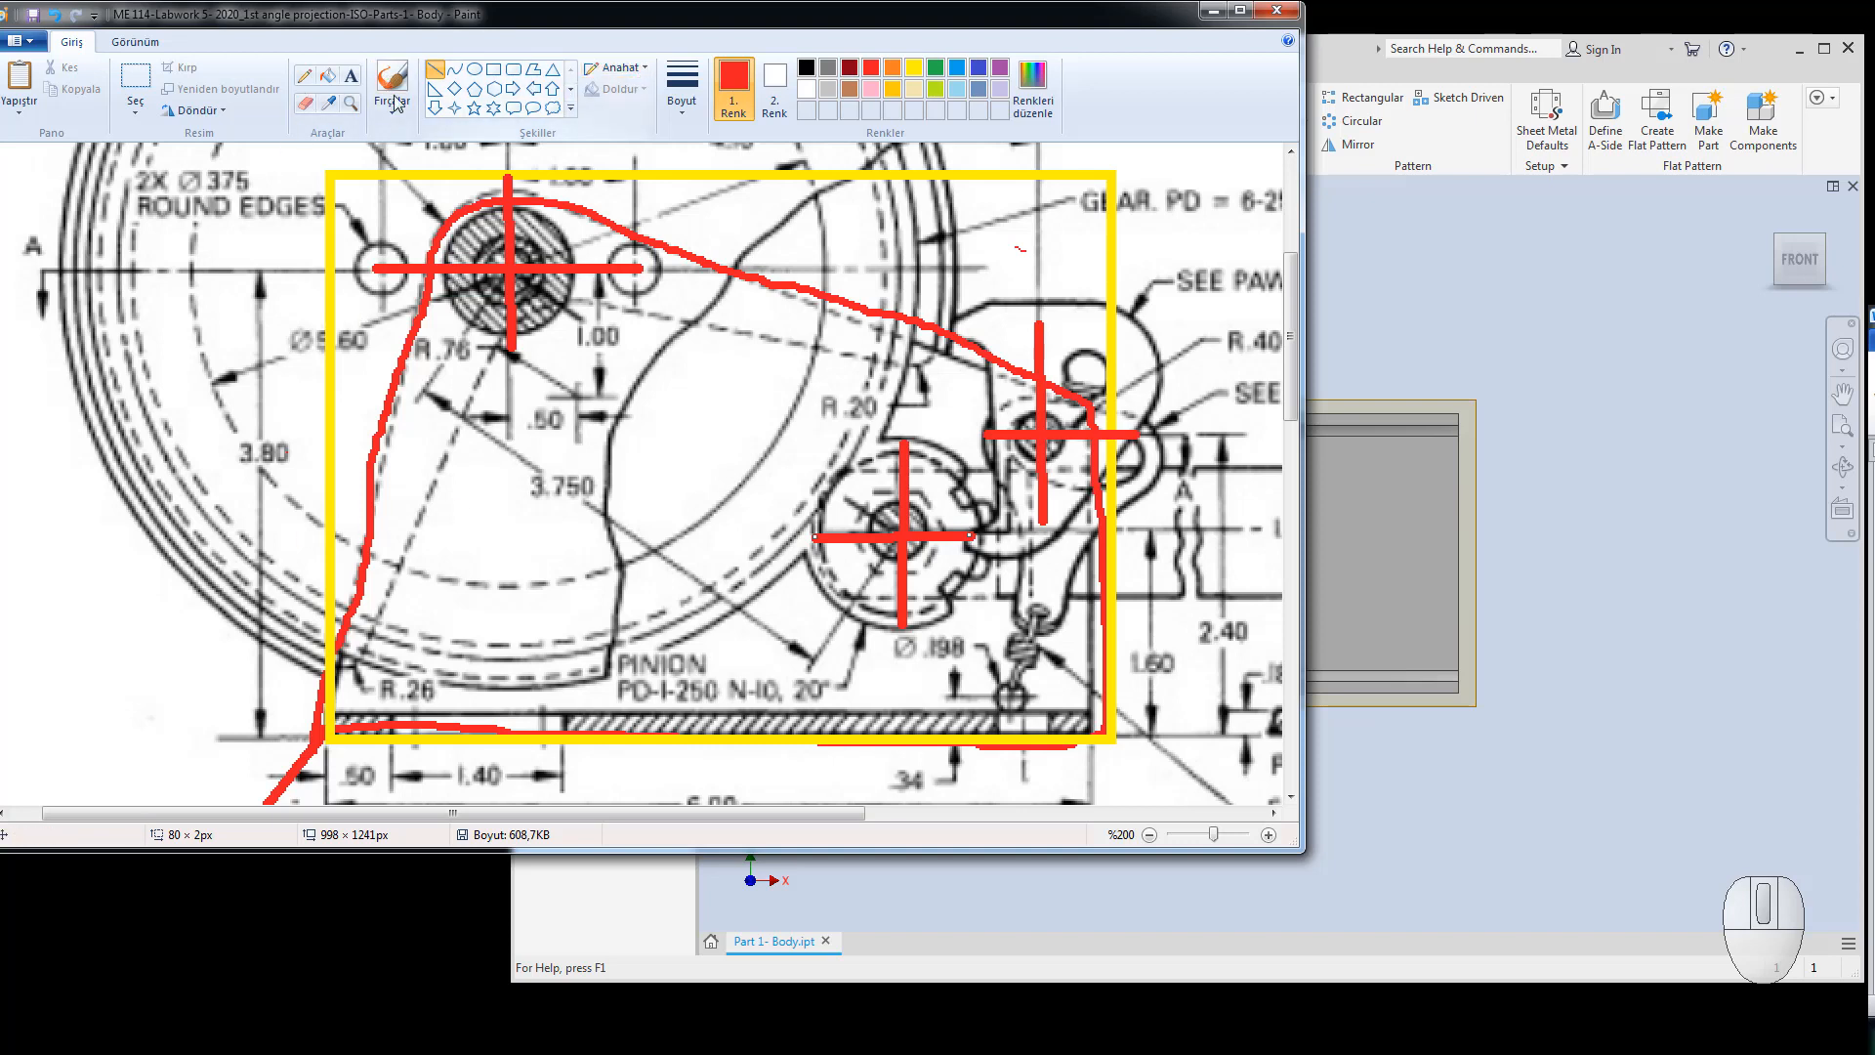
Mark the waste areas outside the red side wall outline with purple freehand pencil strokes.
left_click(310, 82)
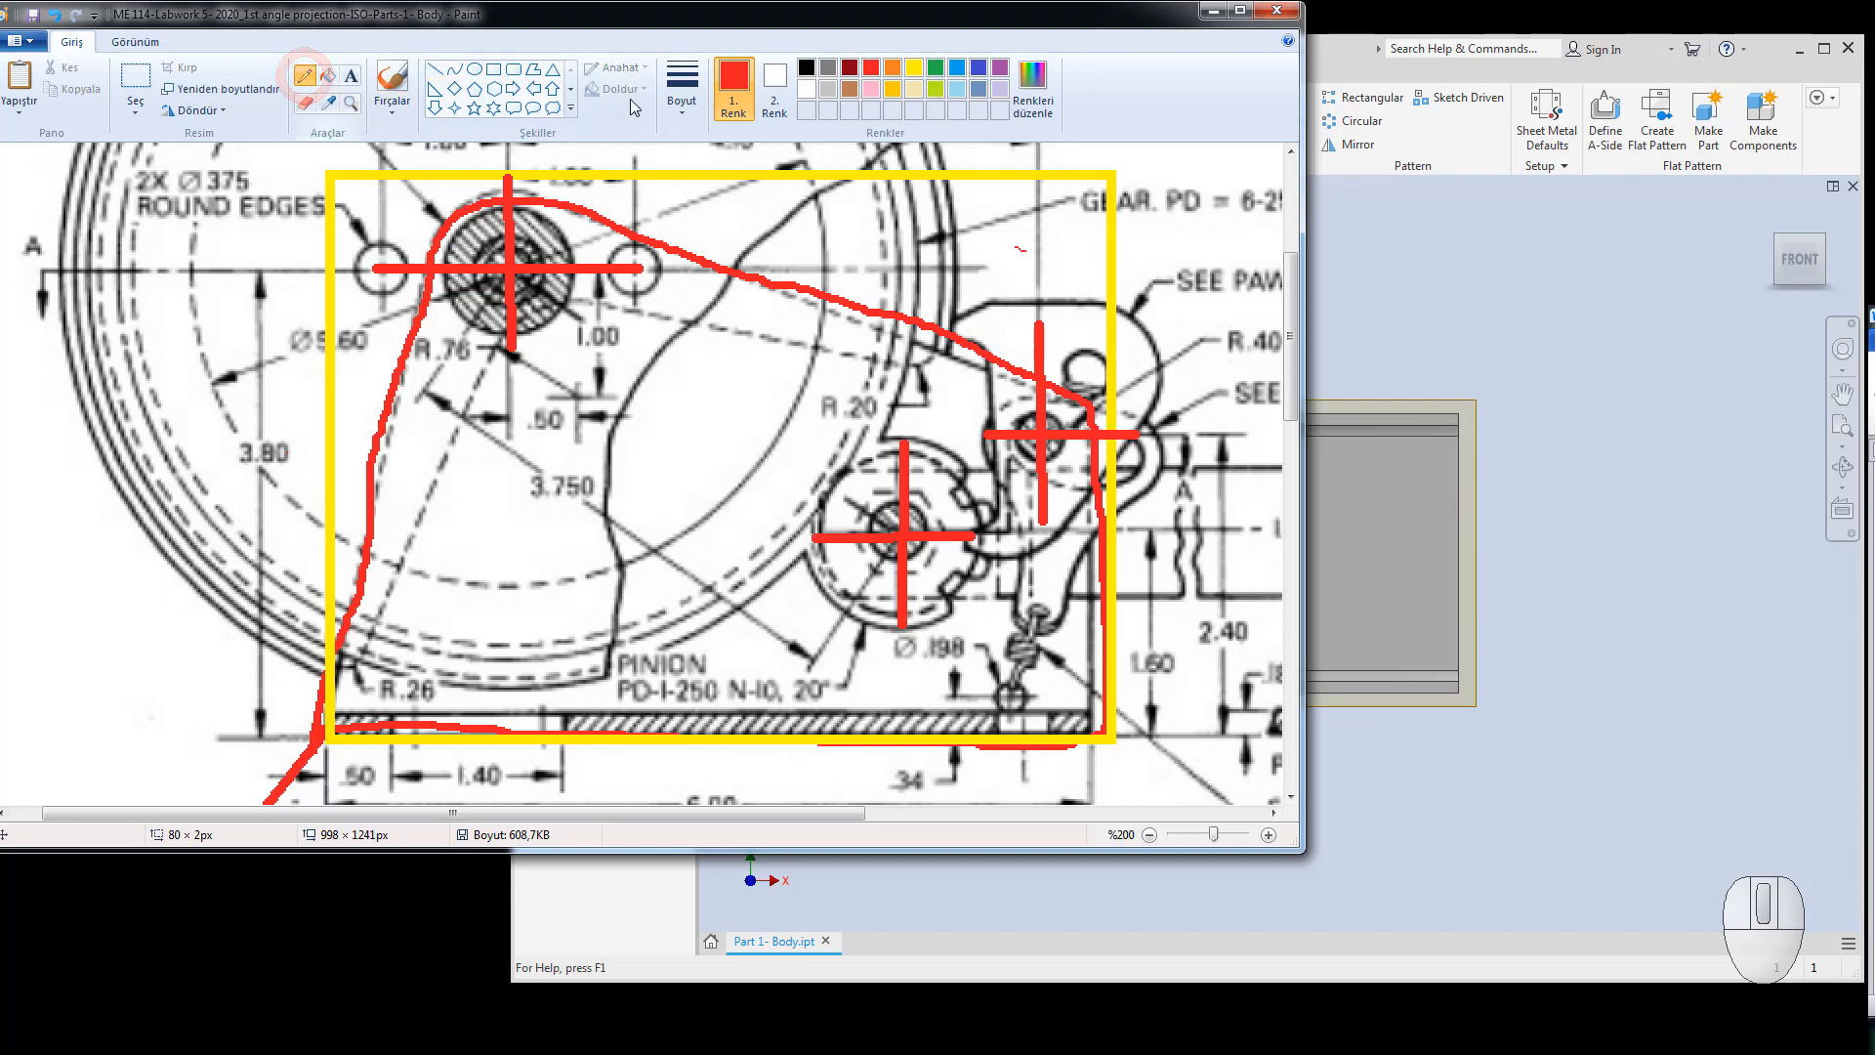
left_click(955, 67)
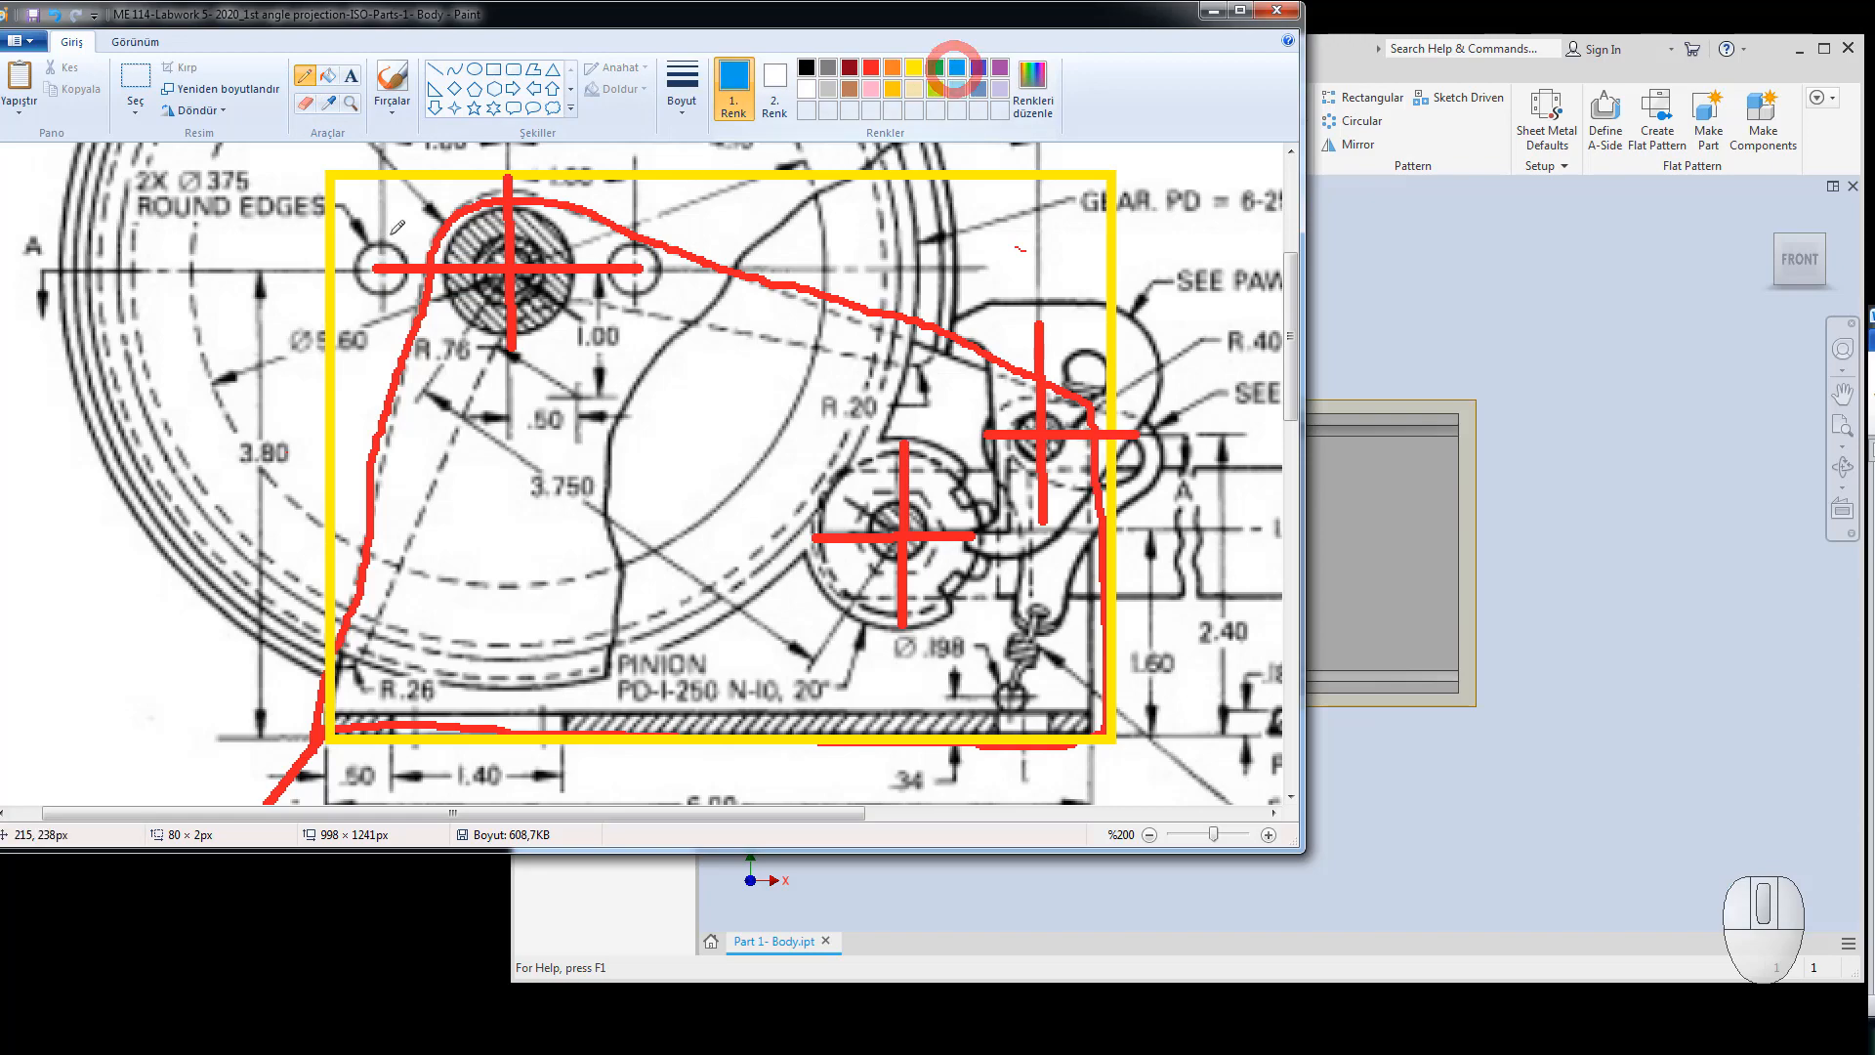
left_click(1001, 67)
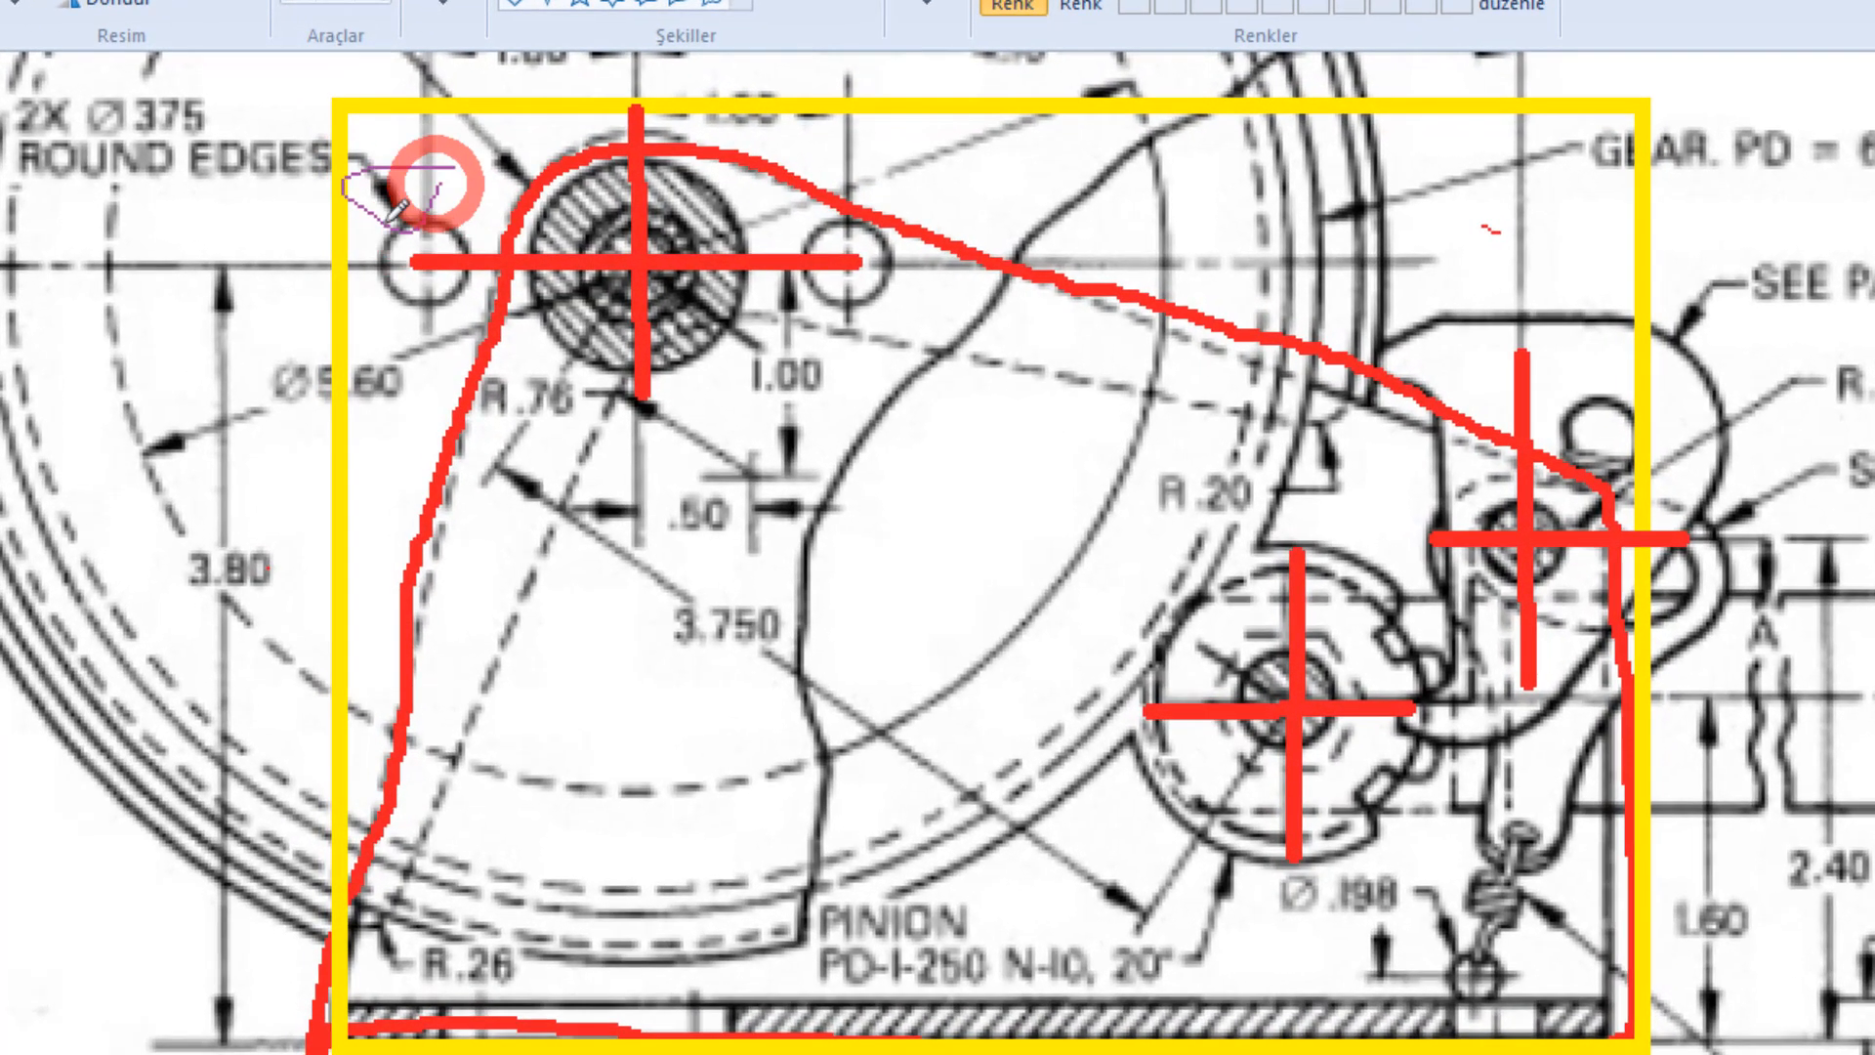
mouse_move(420, 185)
left_mouse_down()
mouse_move(515, 140)
mouse_move(410, 262)
mouse_move(412, 415)
mouse_move(373, 532)
left_mouse_up()
mouse_move(773, 127)
left_mouse_down()
mouse_move(776, 156)
mouse_move(1211, 207)
mouse_move(1524, 284)
mouse_move(1547, 310)
left_mouse_up()
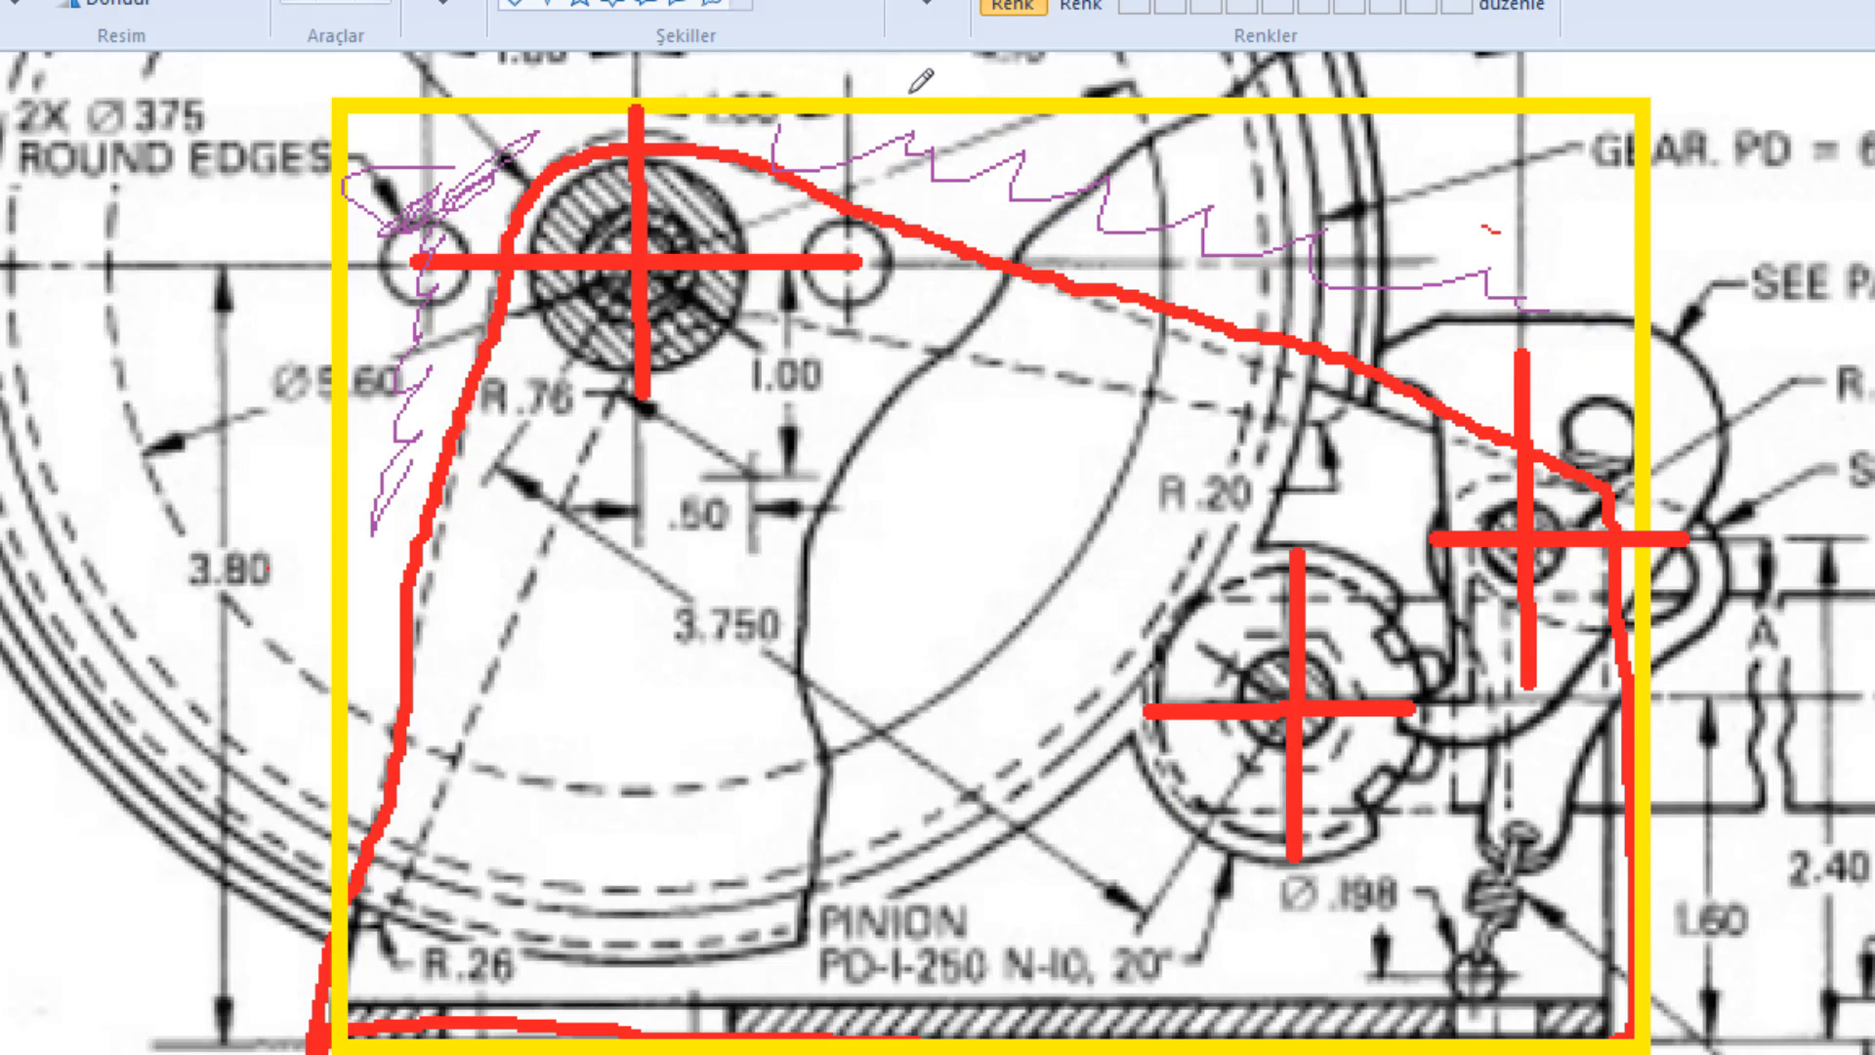
Undo the purple pencil strokes and the red centre lines on the drawing.
key("ctrl+z")
key("ctrl+z")
key("ctrl+z")
key("ctrl+z")
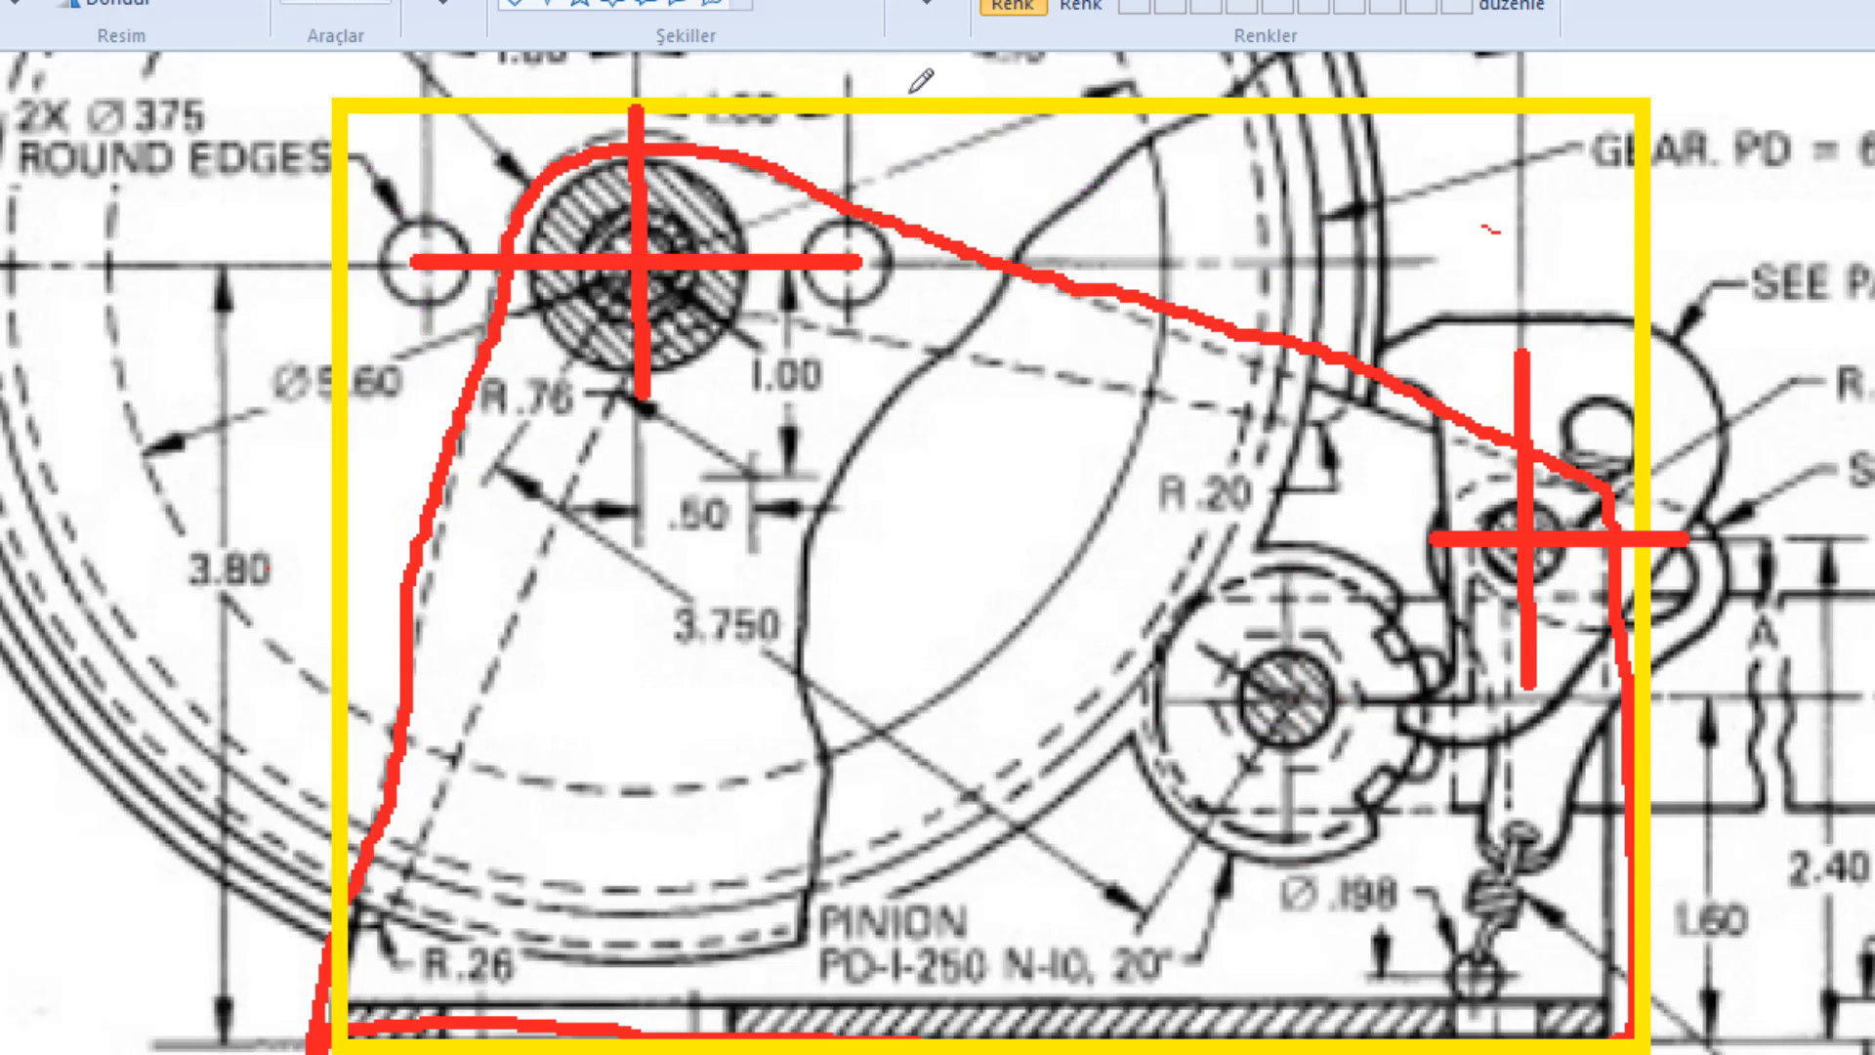
key("ctrl+z")
key("ctrl+z")
key("ctrl+z")
key("ctrl+z")
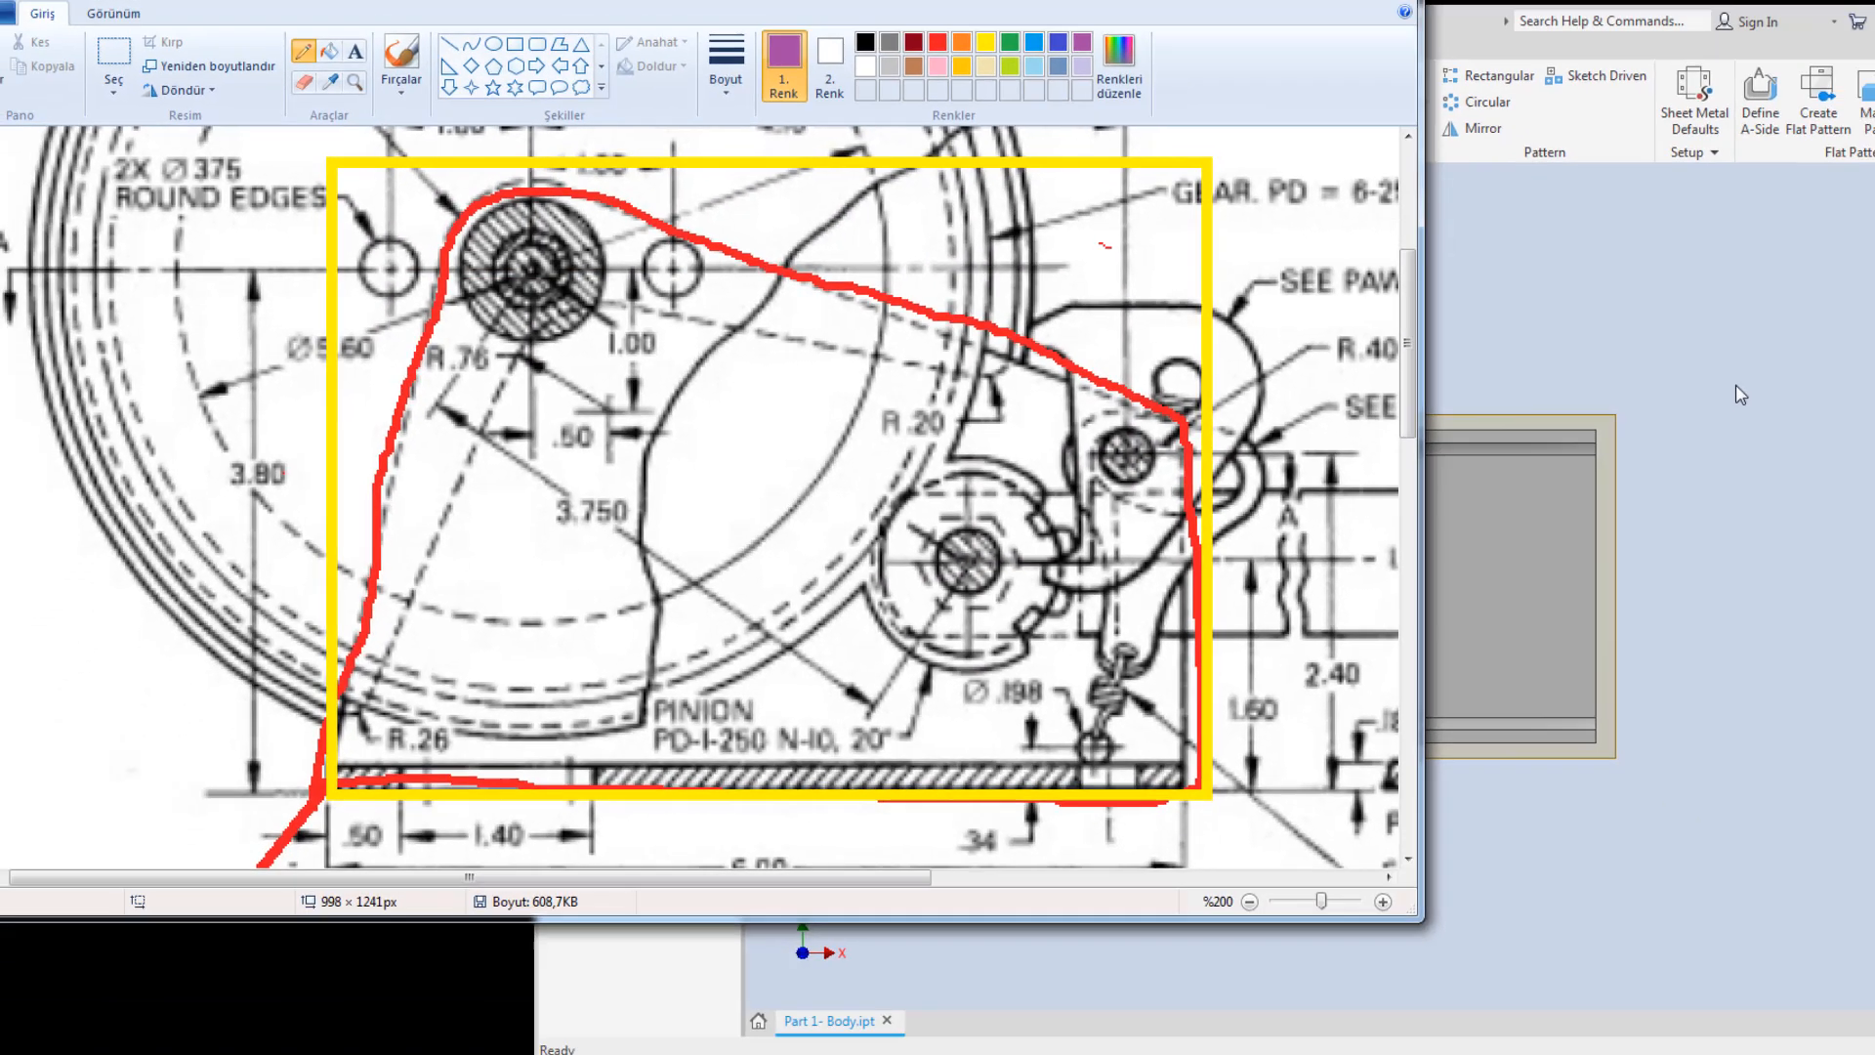
Switch to Inventor and examine the side wall in the isometric view and face on in the bottom view.
left_click(1584, 369)
left_click(1796, 295)
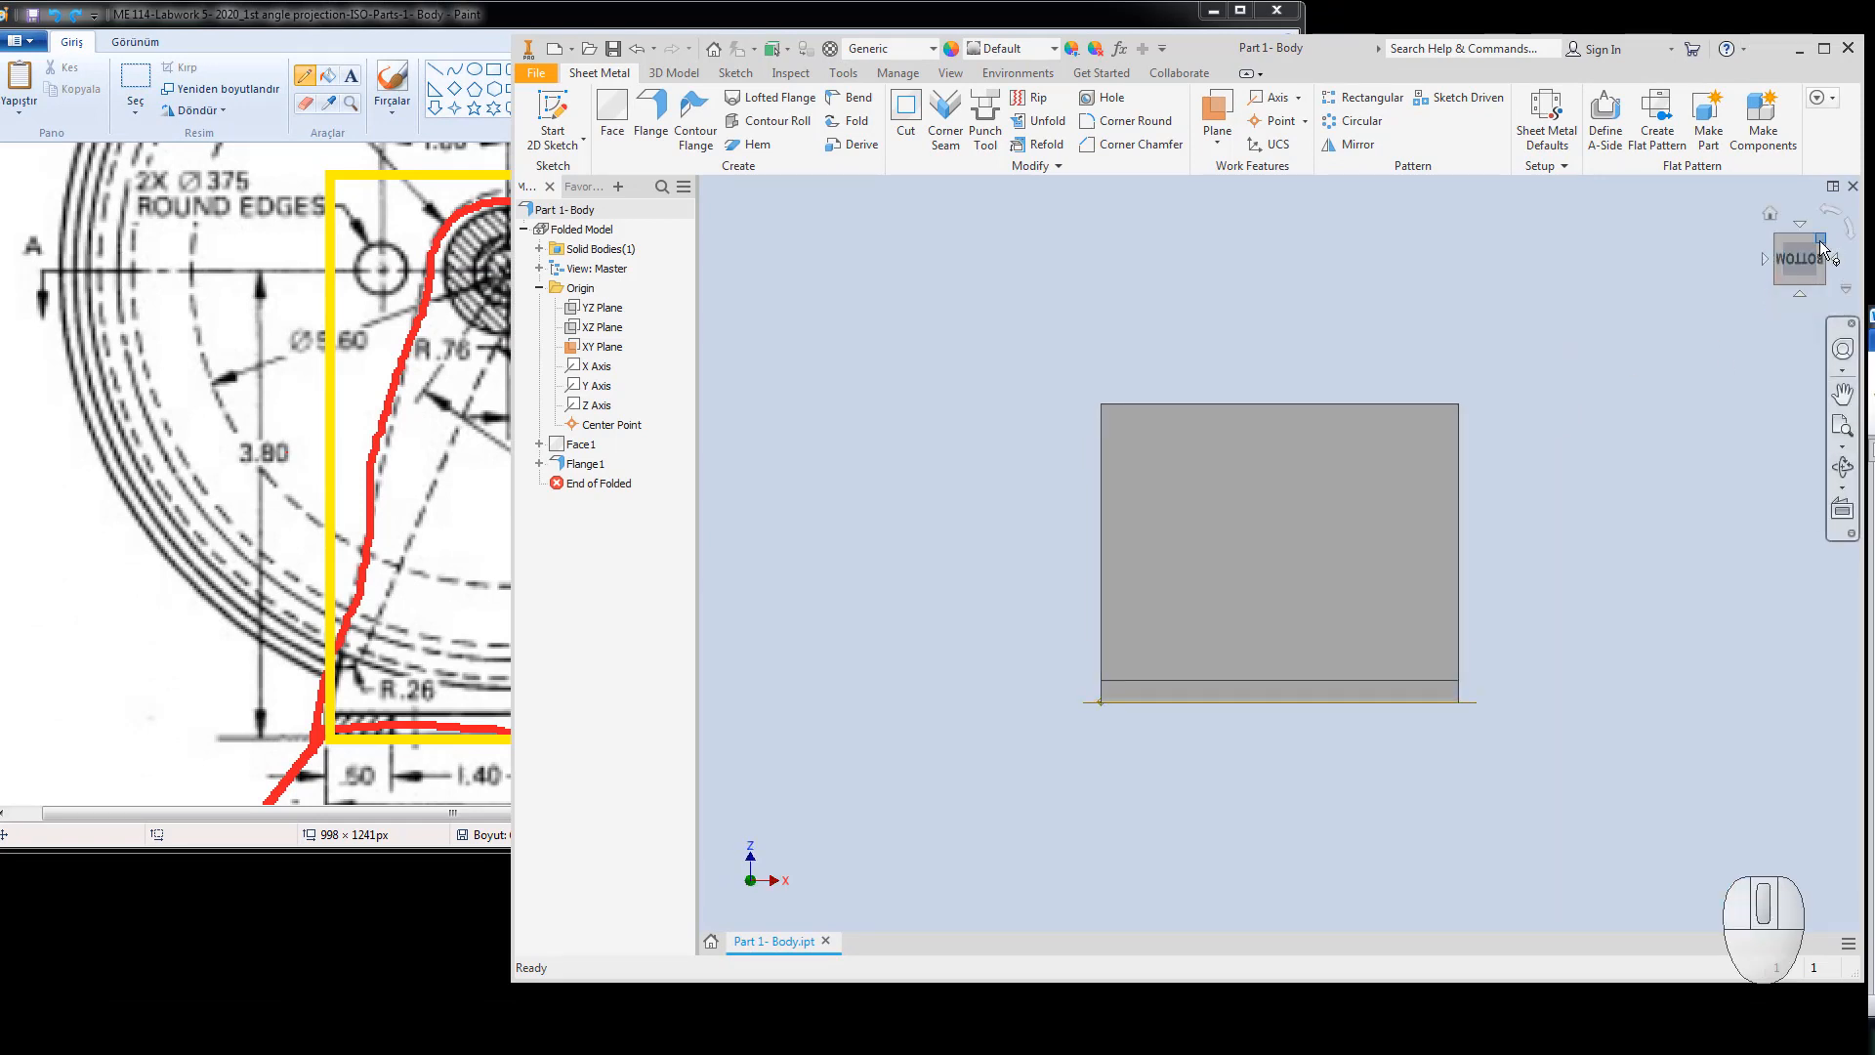
left_click(1819, 247)
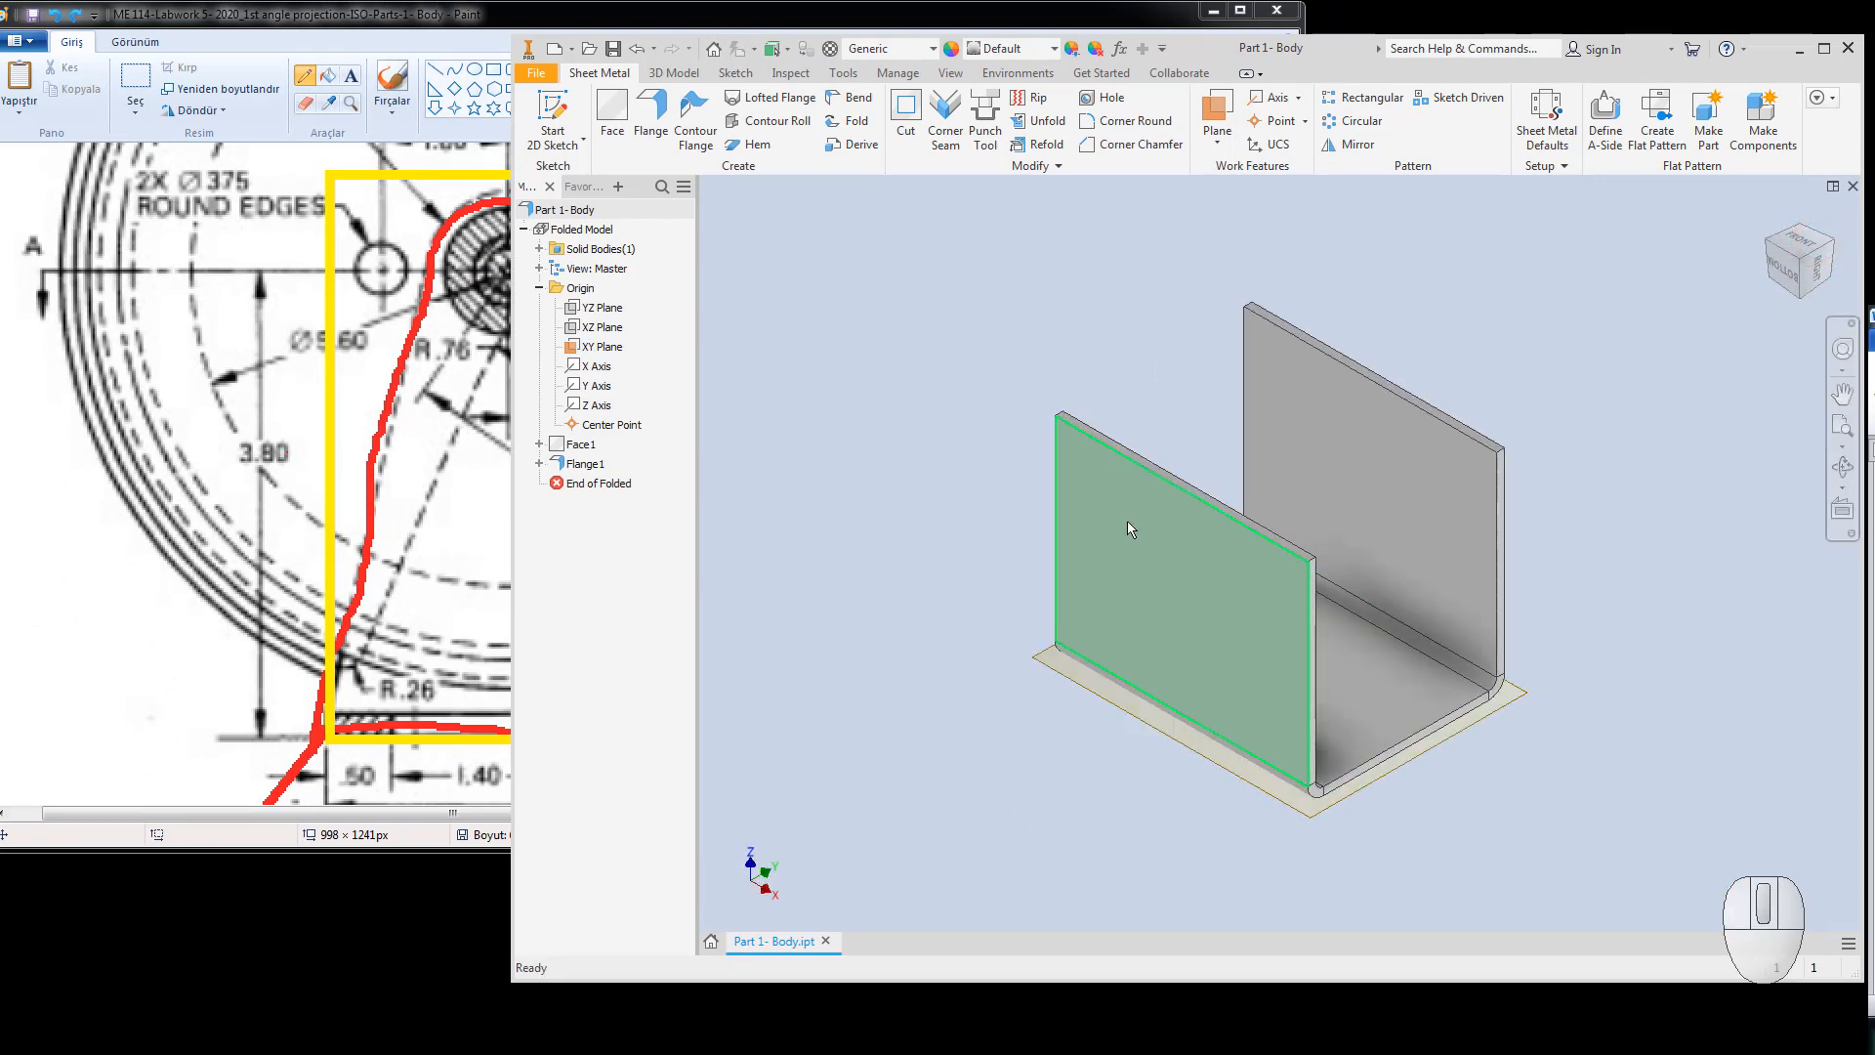
left_click(1782, 272)
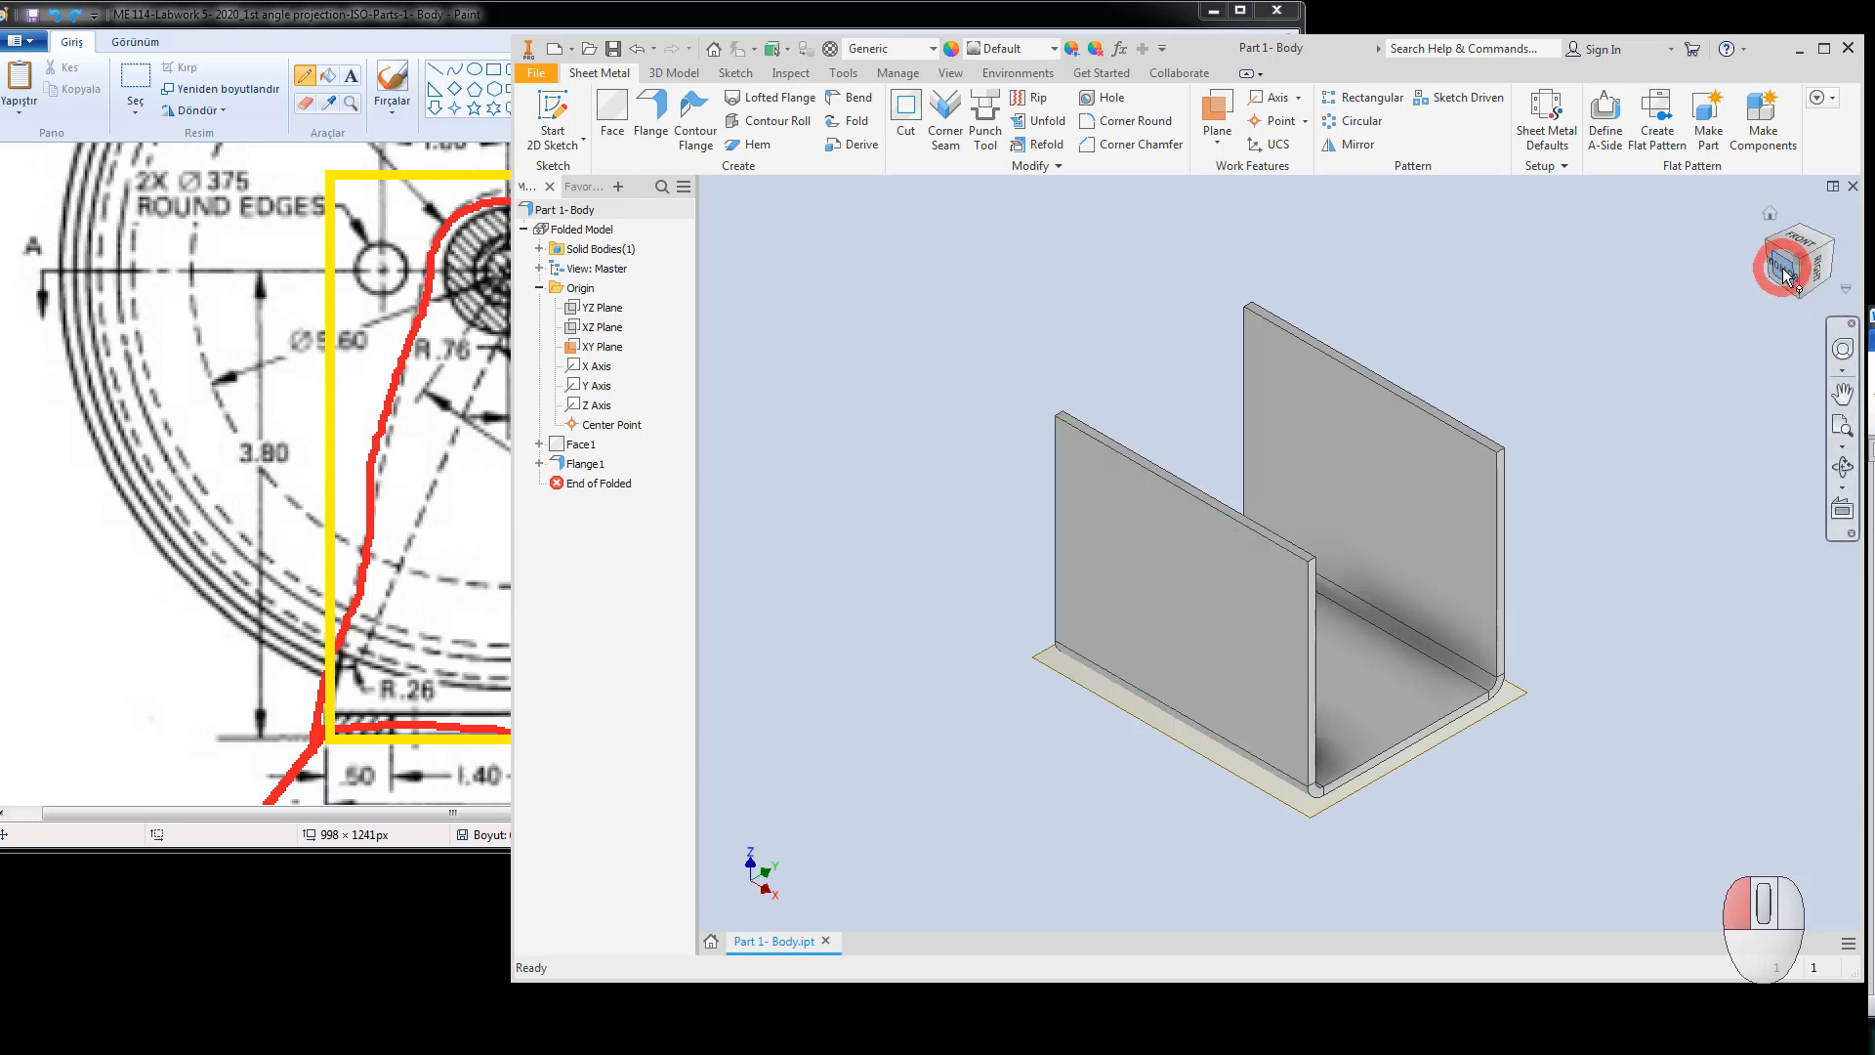
left_click(948, 534)
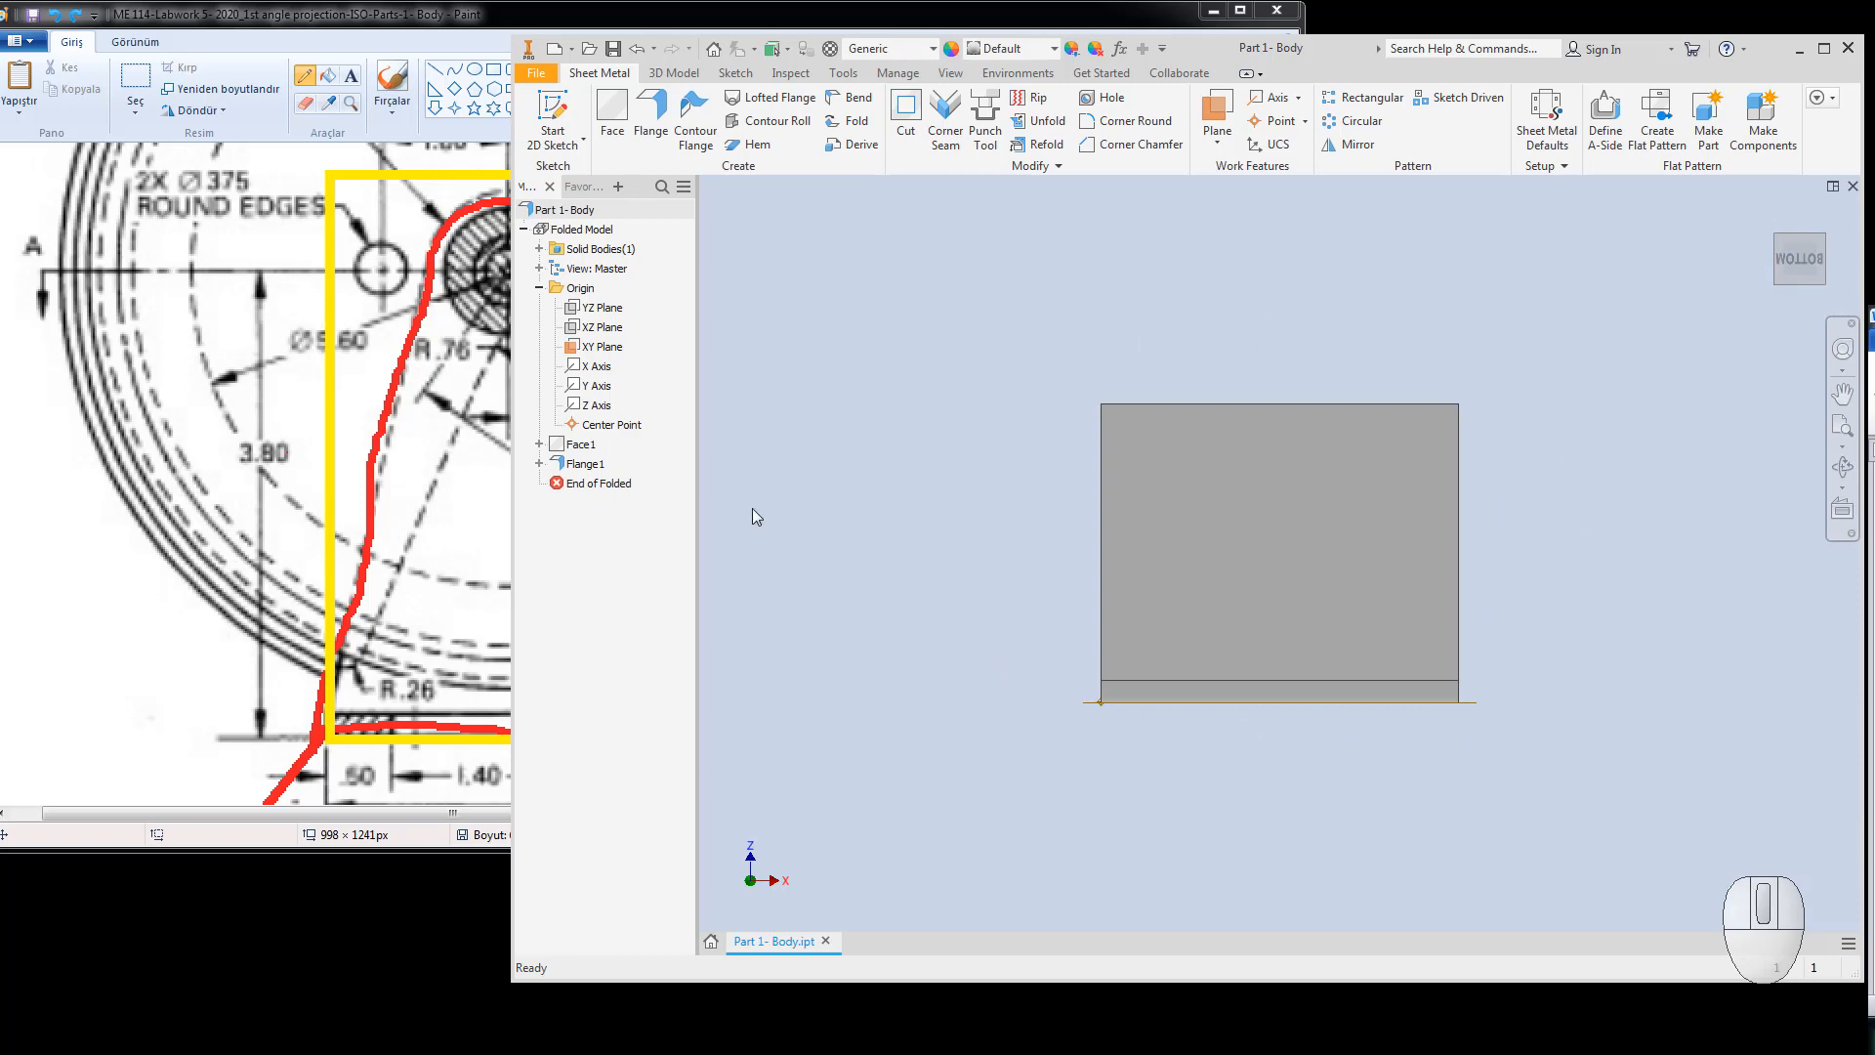
Circle the side view of the winch in Paint in purple, undo the stroke and switch back to Inventor.
left_click(227, 392)
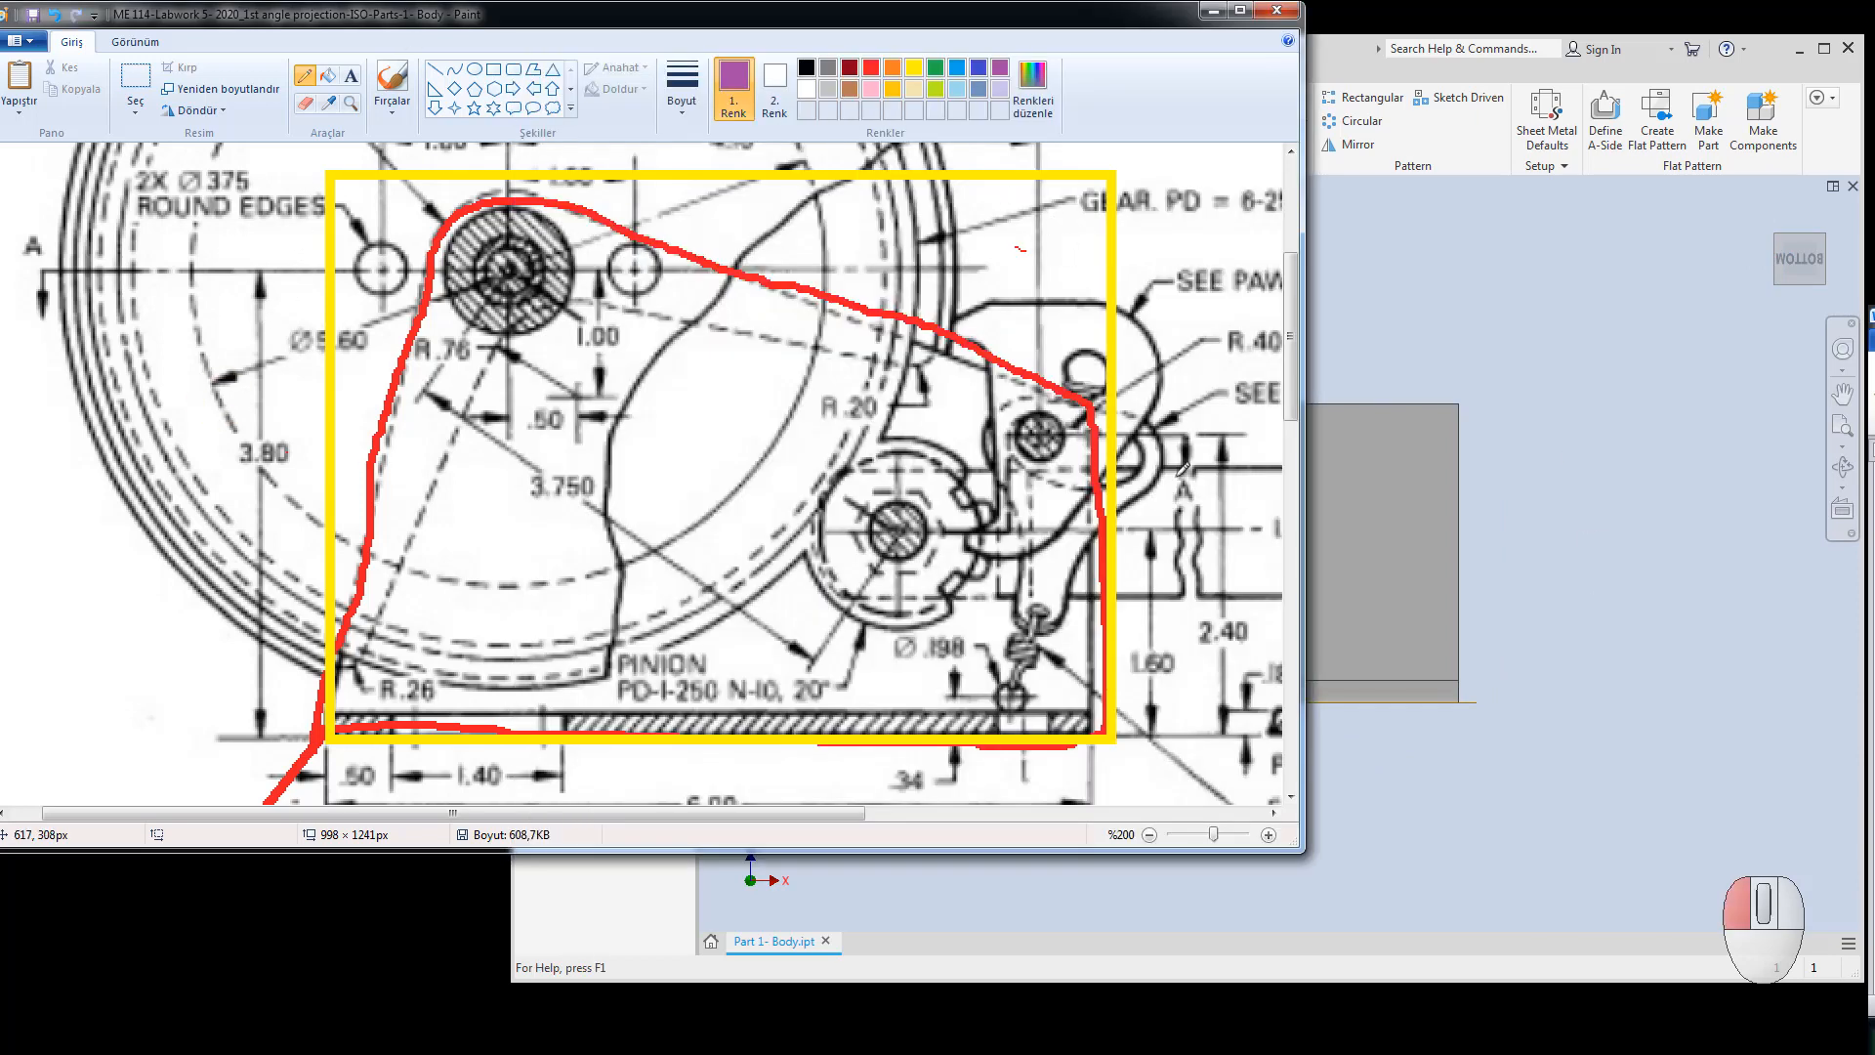
mouse_move(293, 293)
left_mouse_down()
mouse_move(1172, 508)
mouse_move(586, 786)
mouse_move(259, 674)
mouse_move(332, 174)
left_mouse_up()
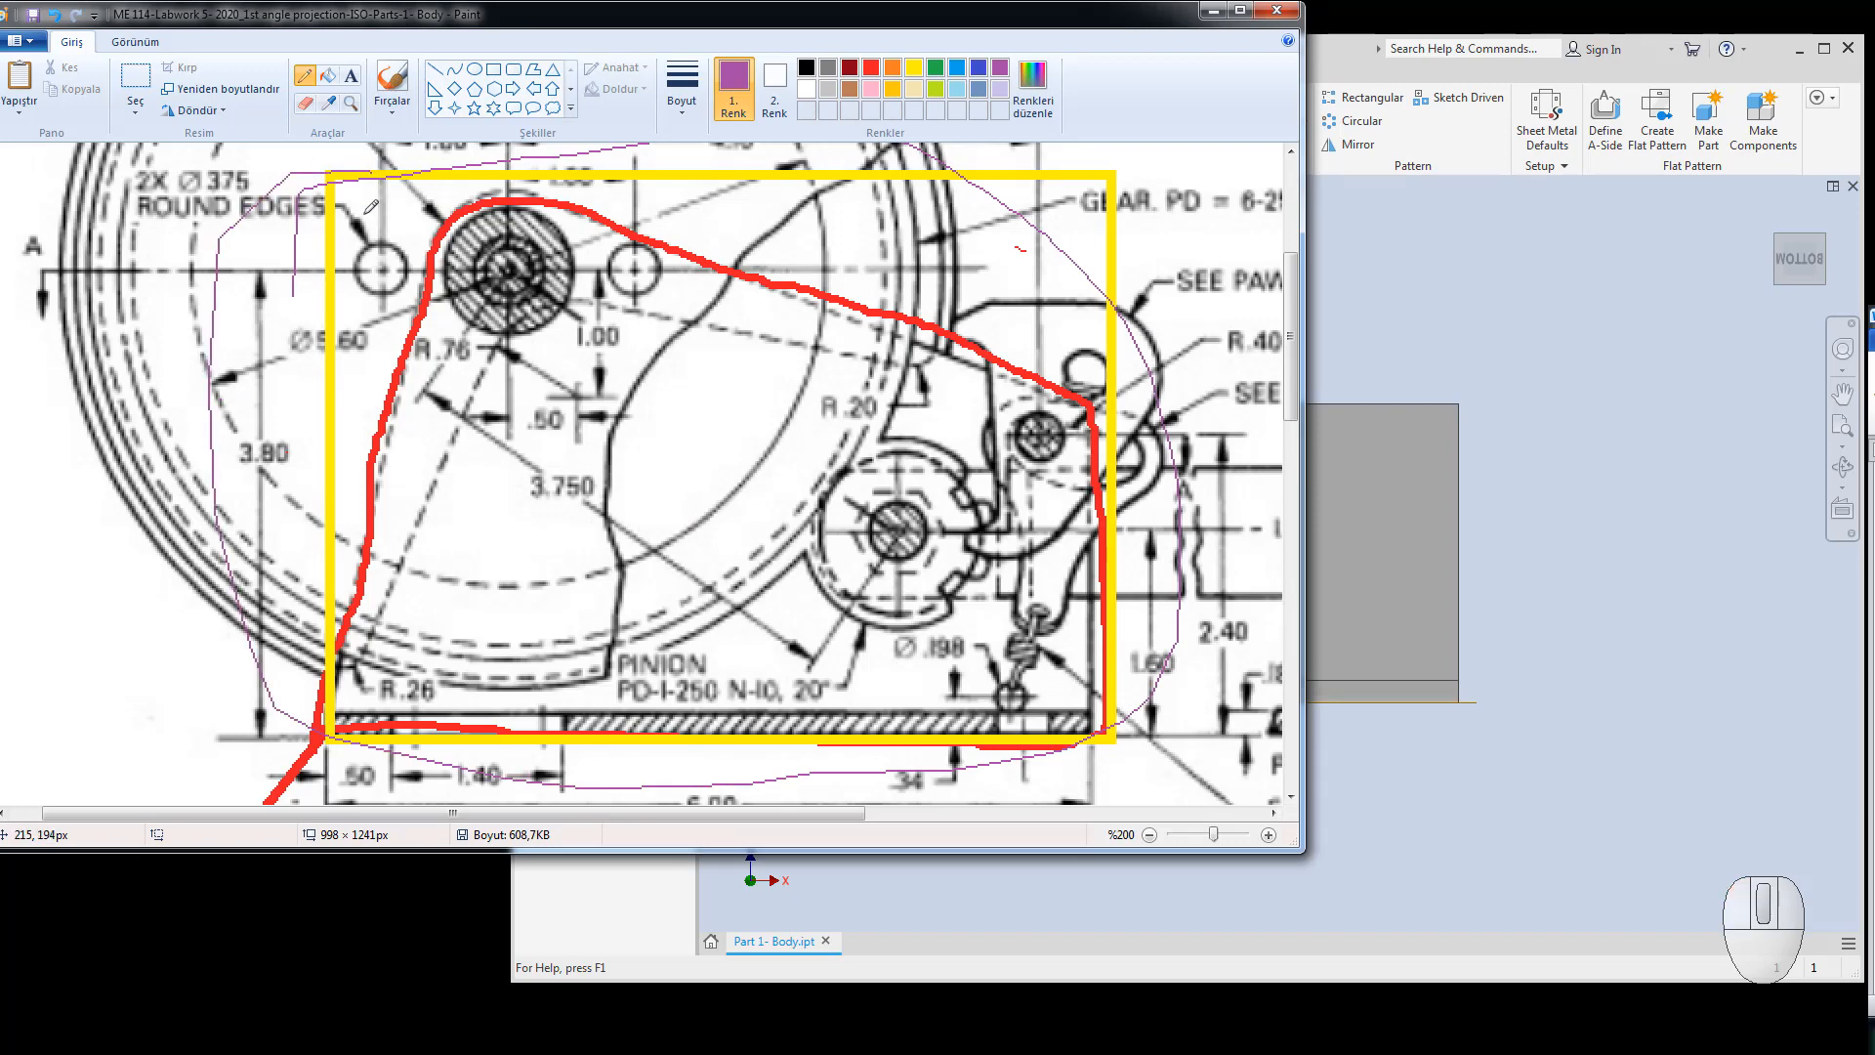
key("ctrl+z")
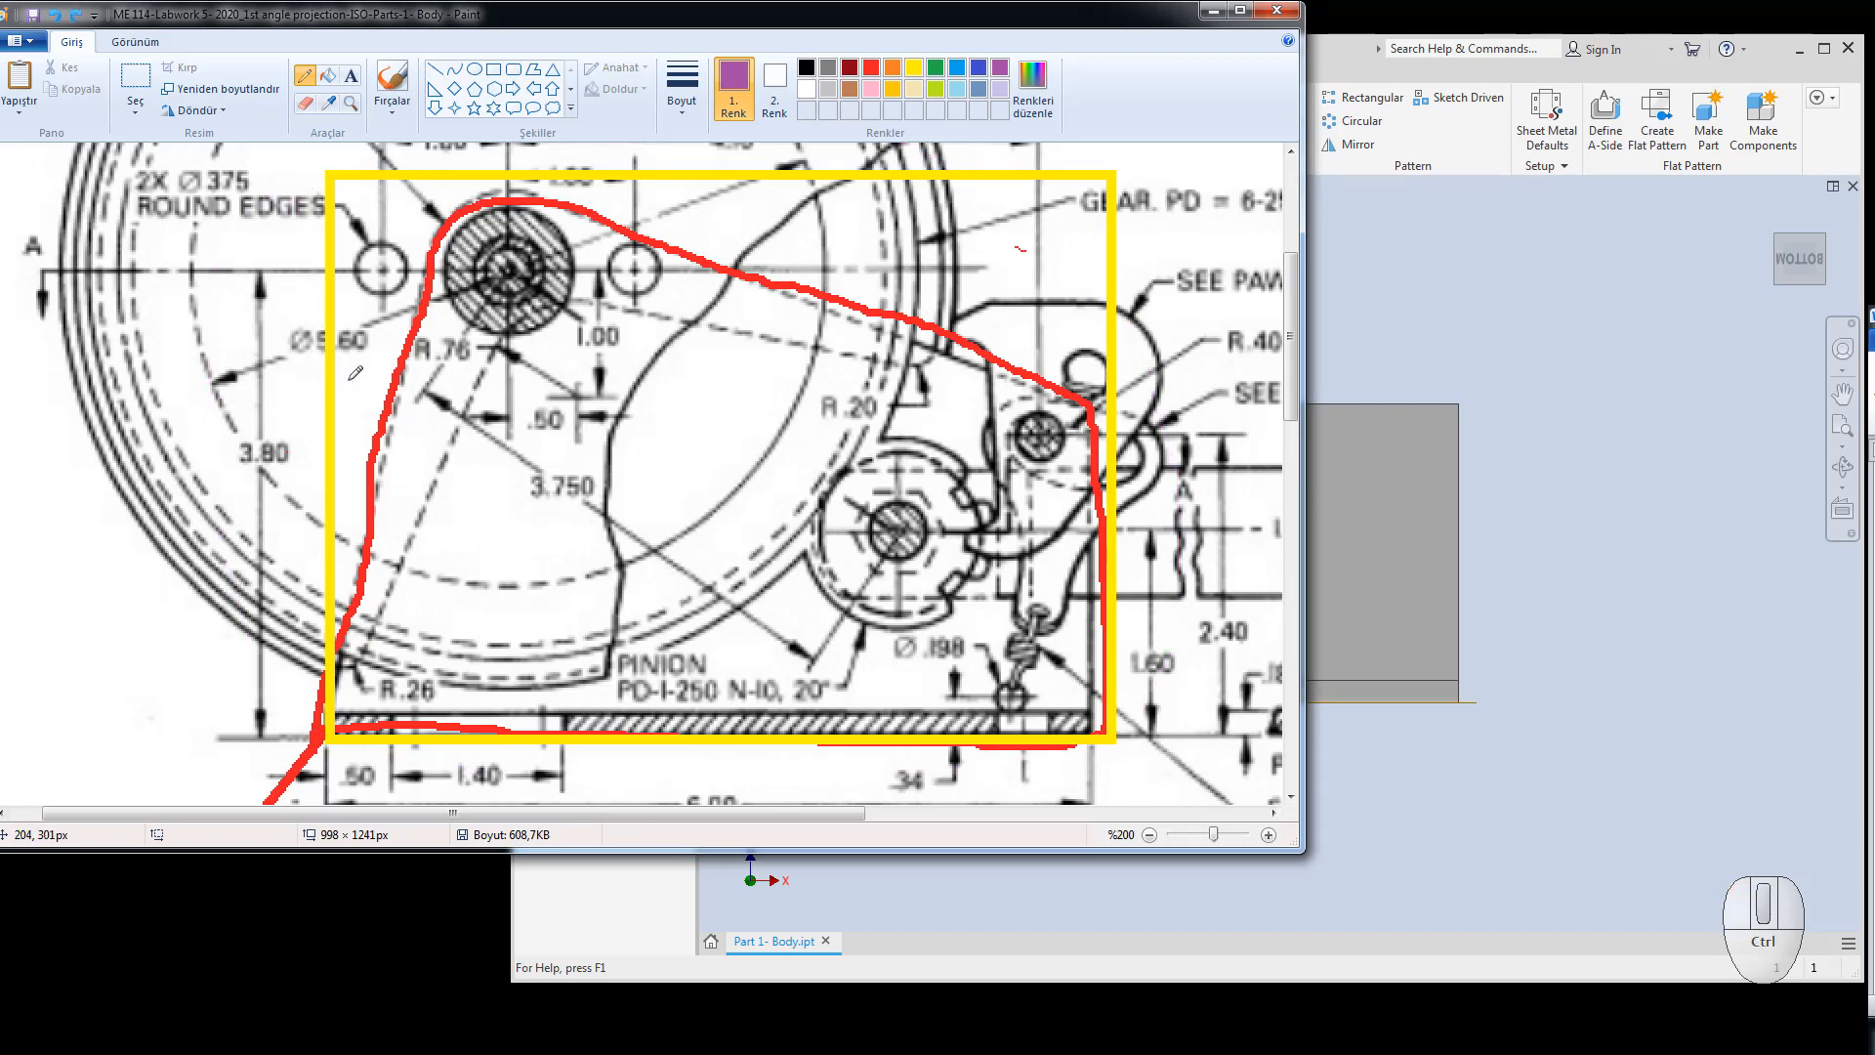
left_click(1332, 50)
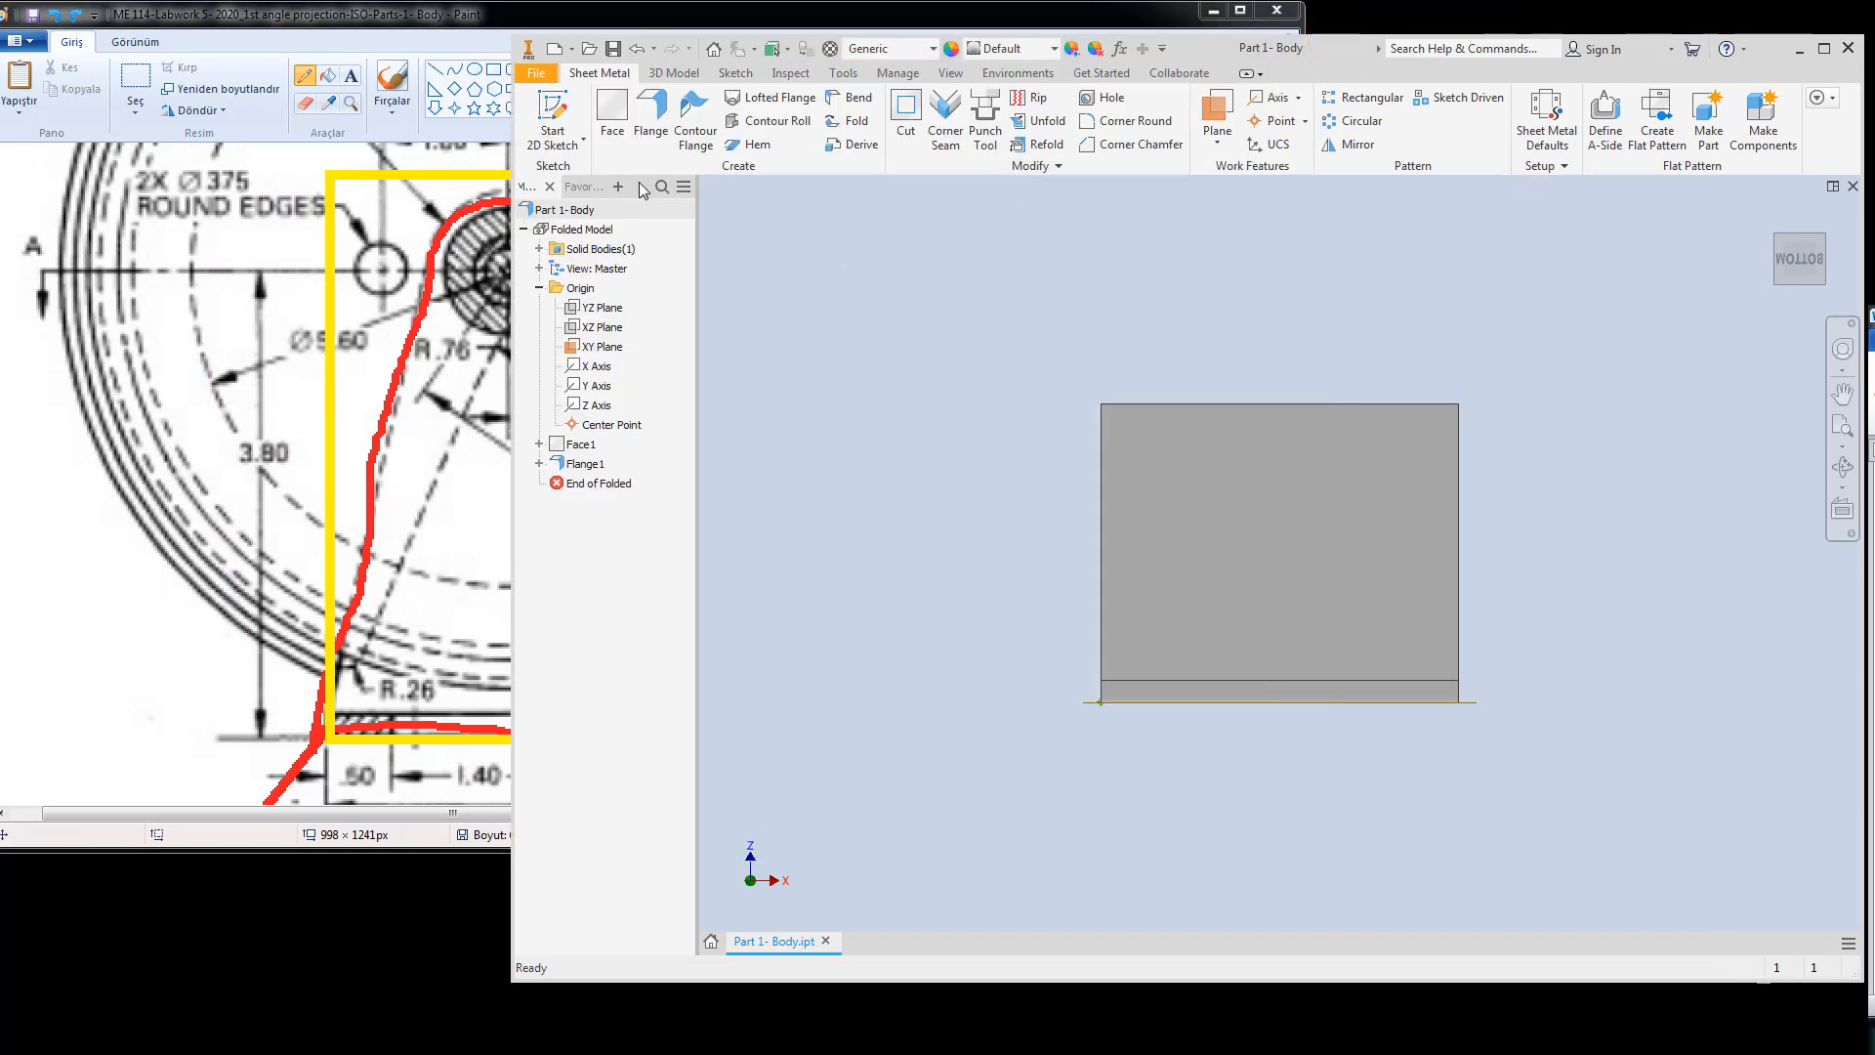
Check the XZ plane's position between the two side walls in the isometric view.
left_click(1819, 244)
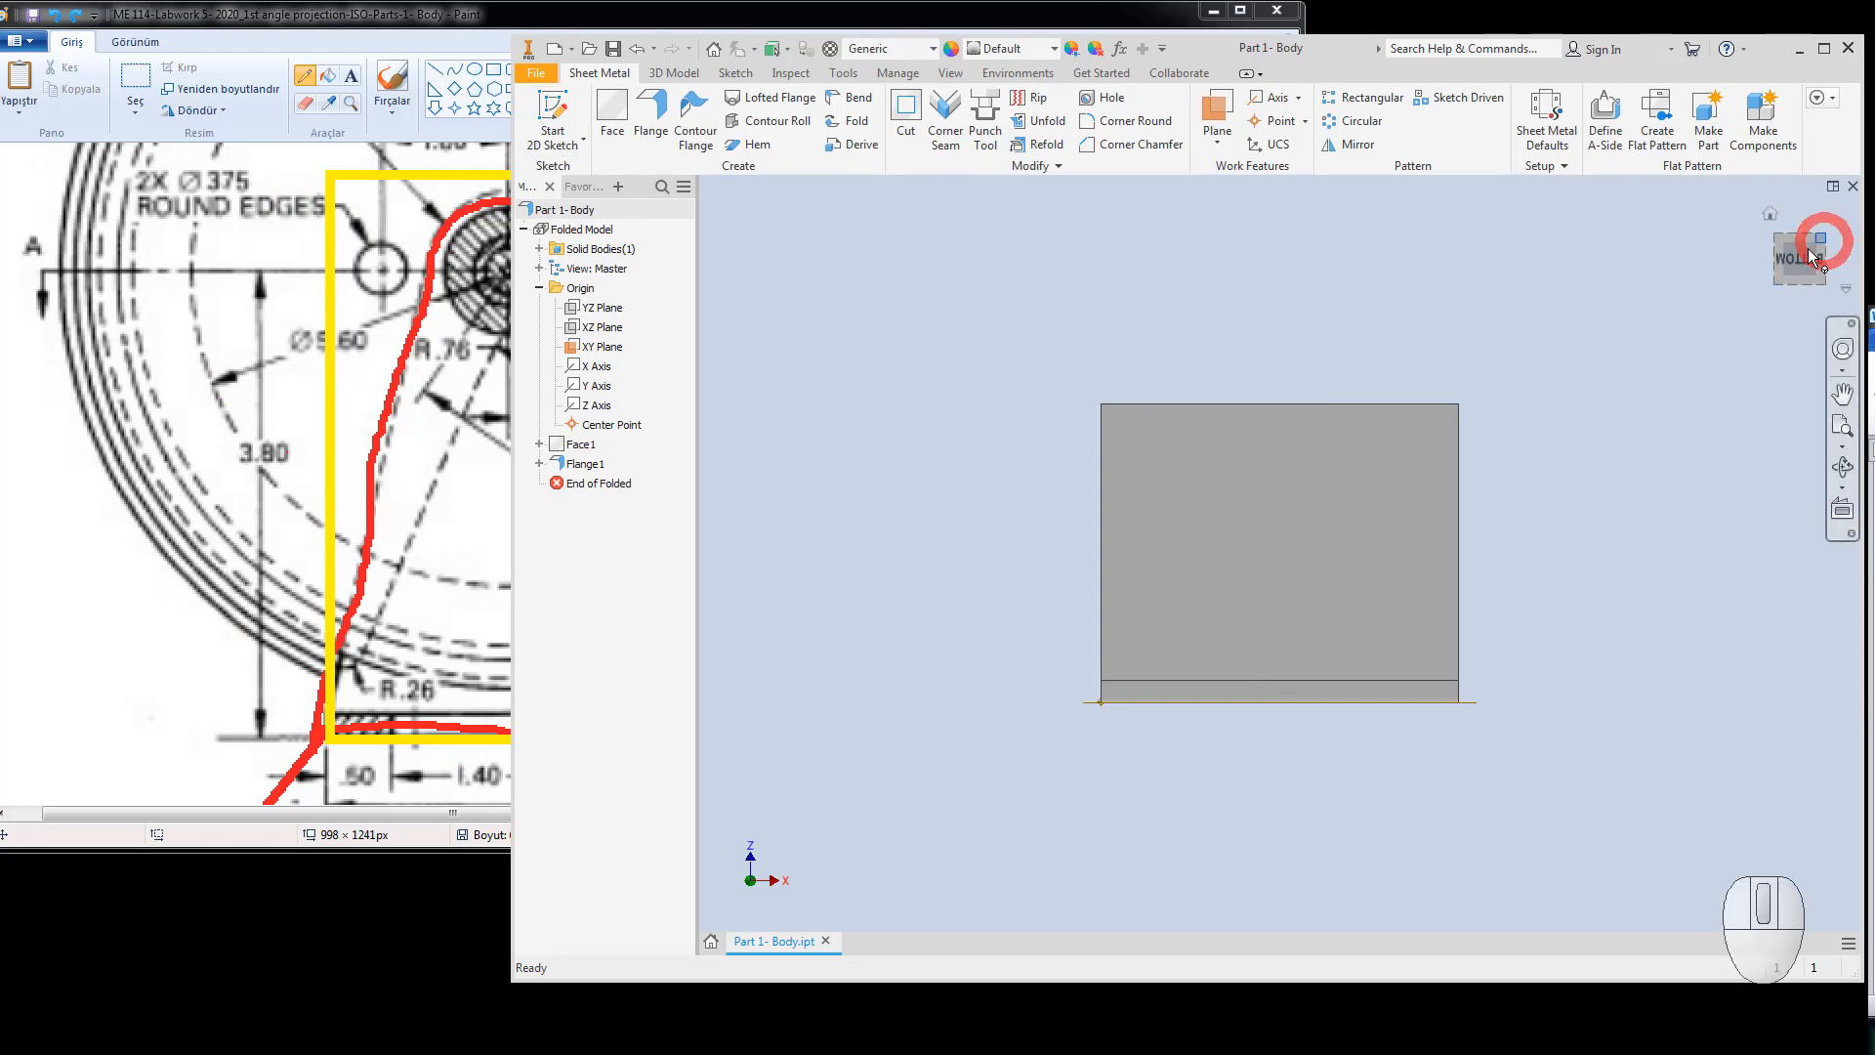
left_click(593, 326)
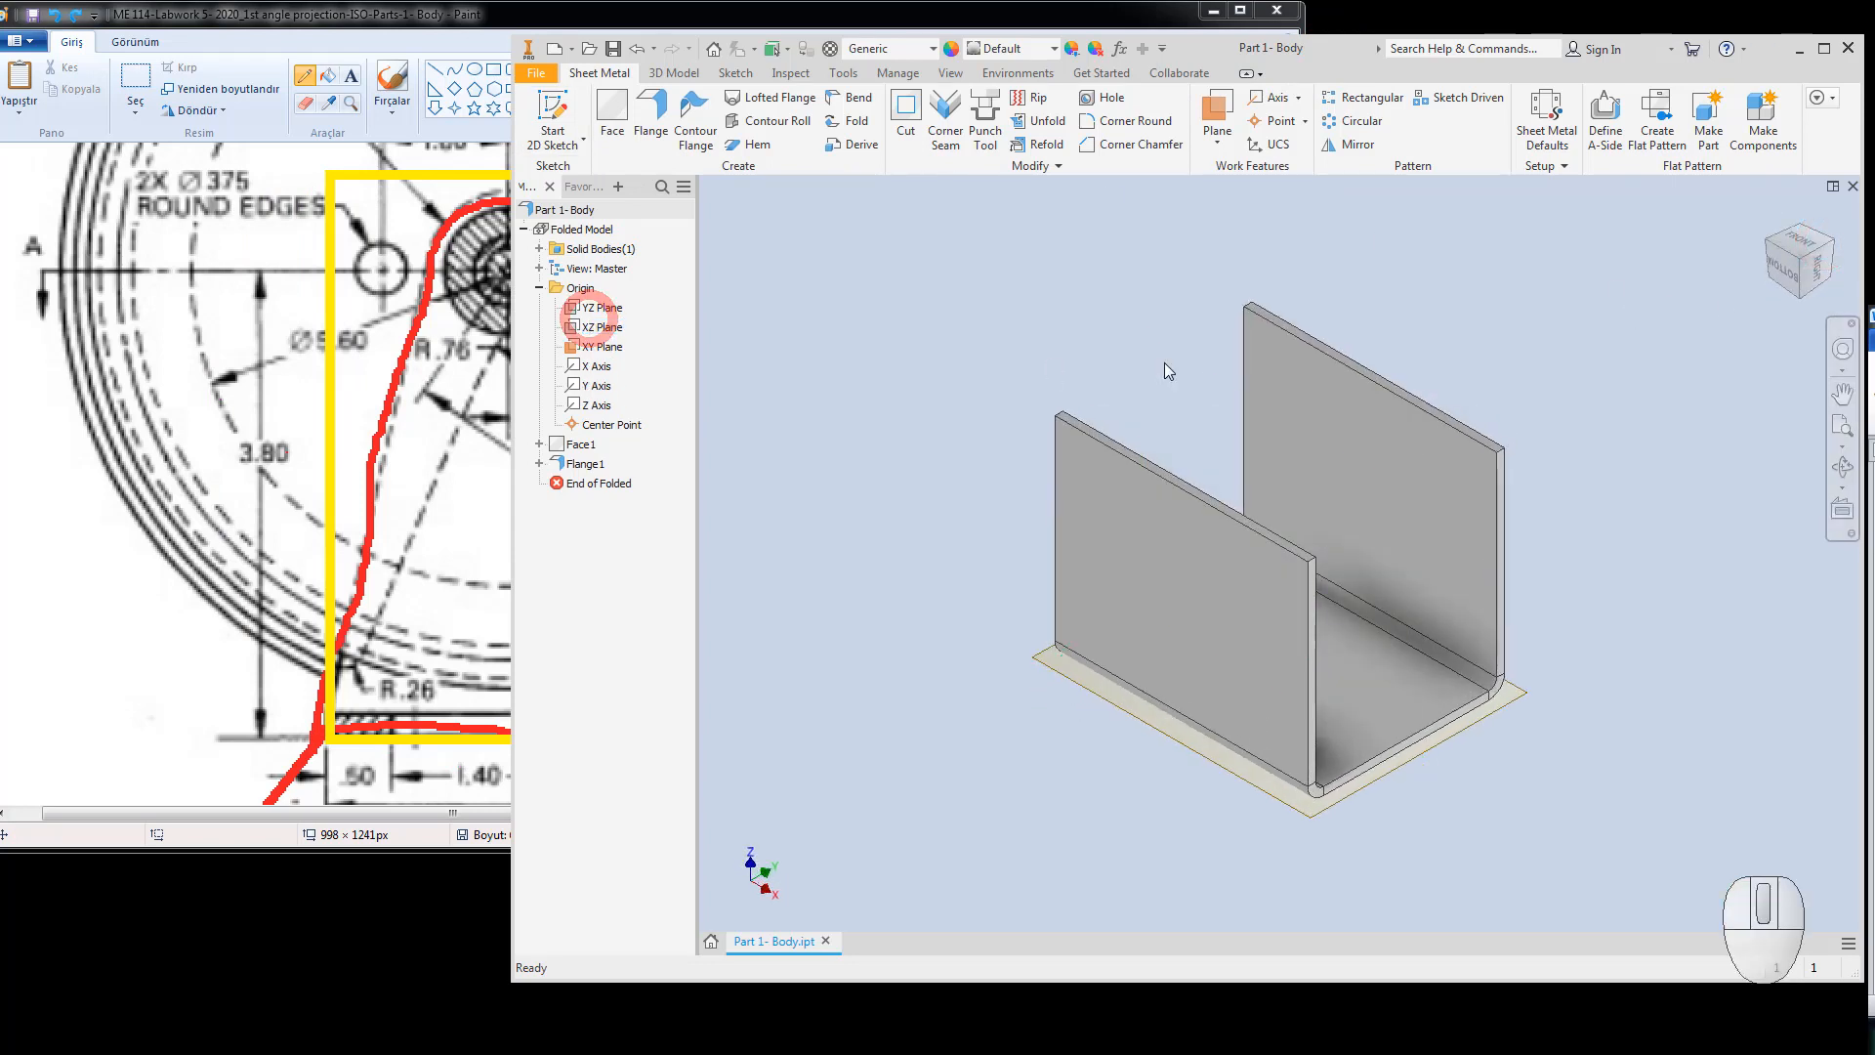
left_click(607, 329)
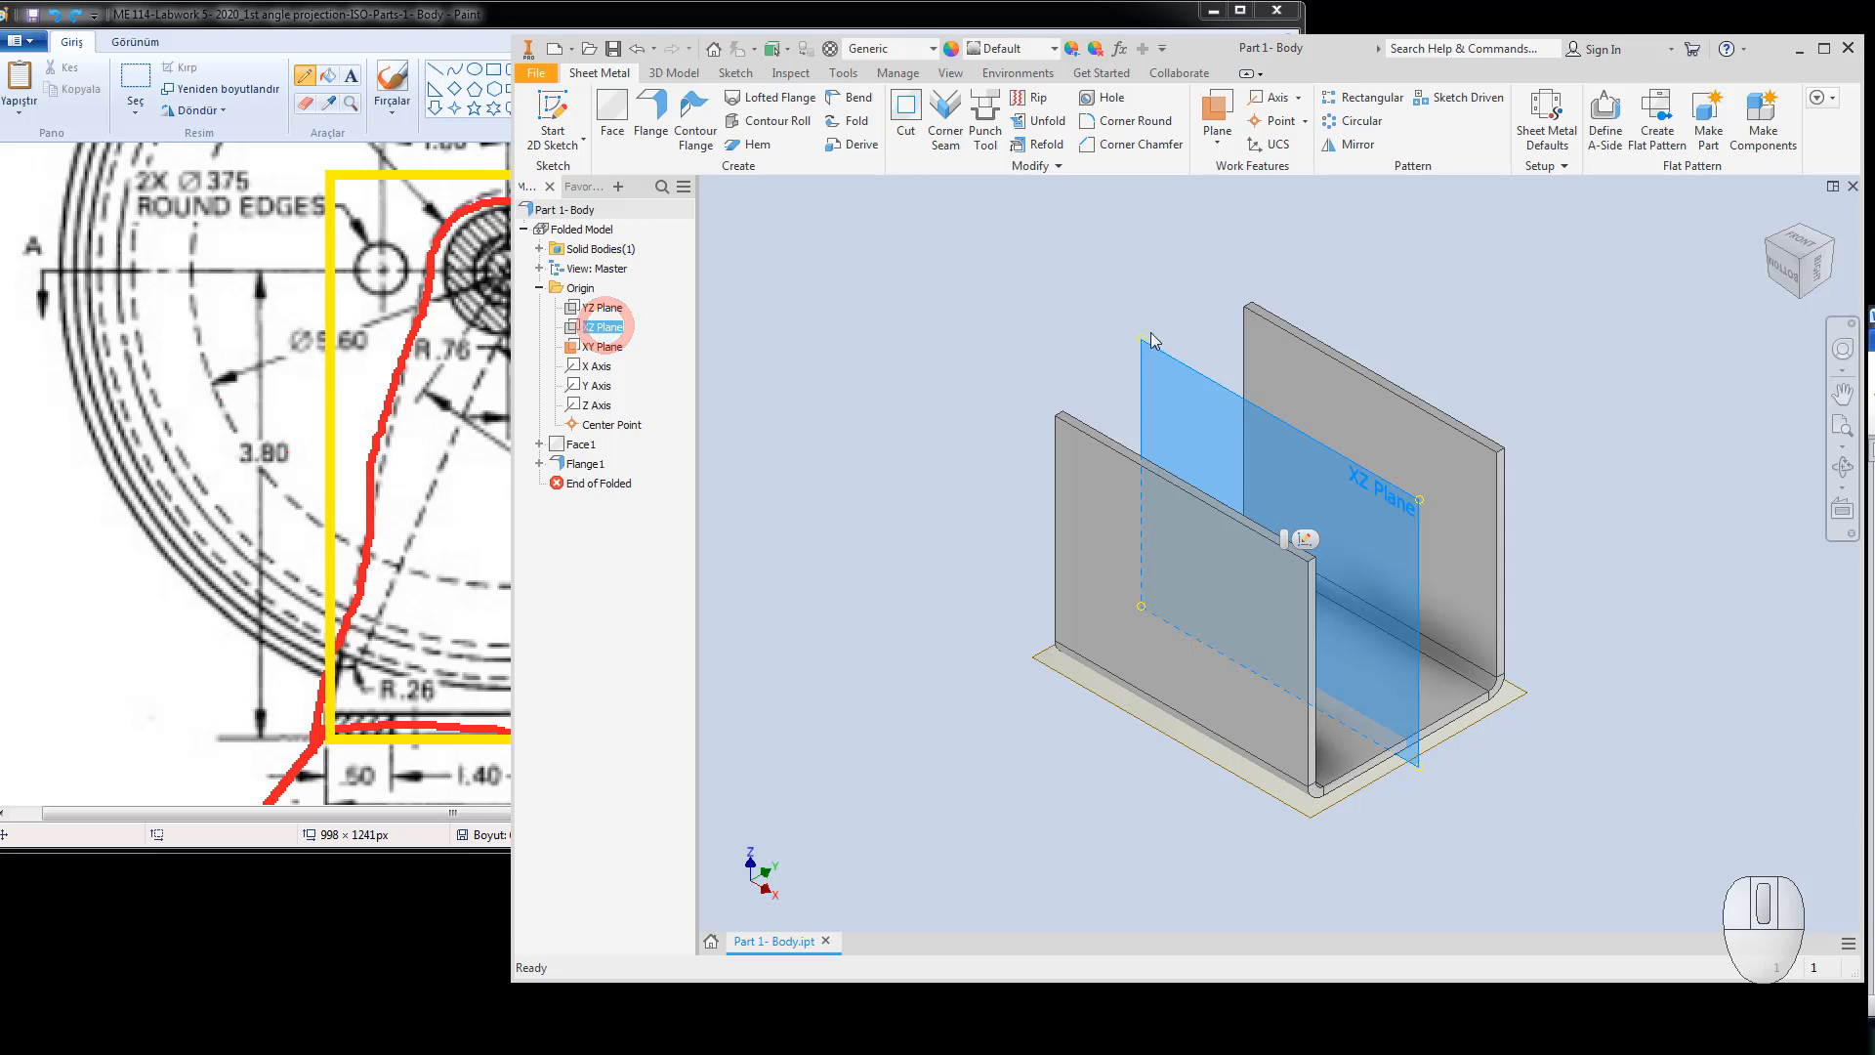
left_click(997, 375)
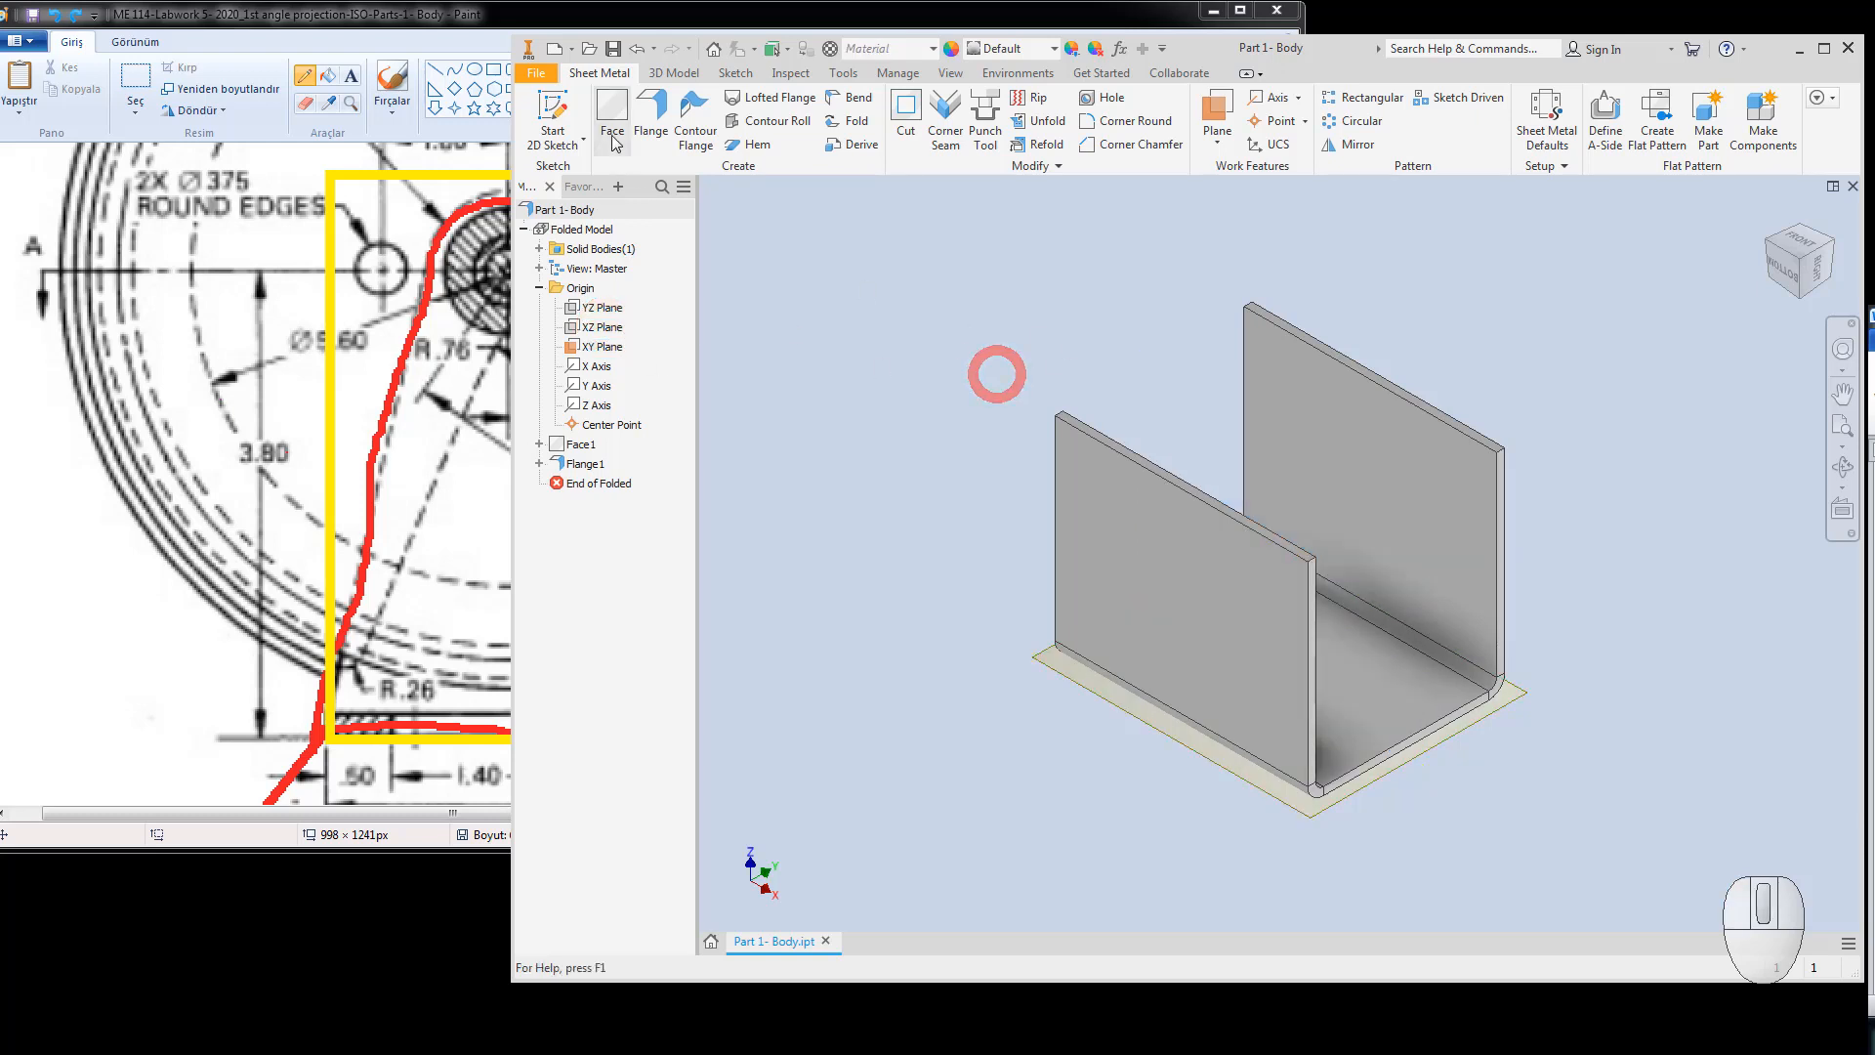
left_click(560, 122)
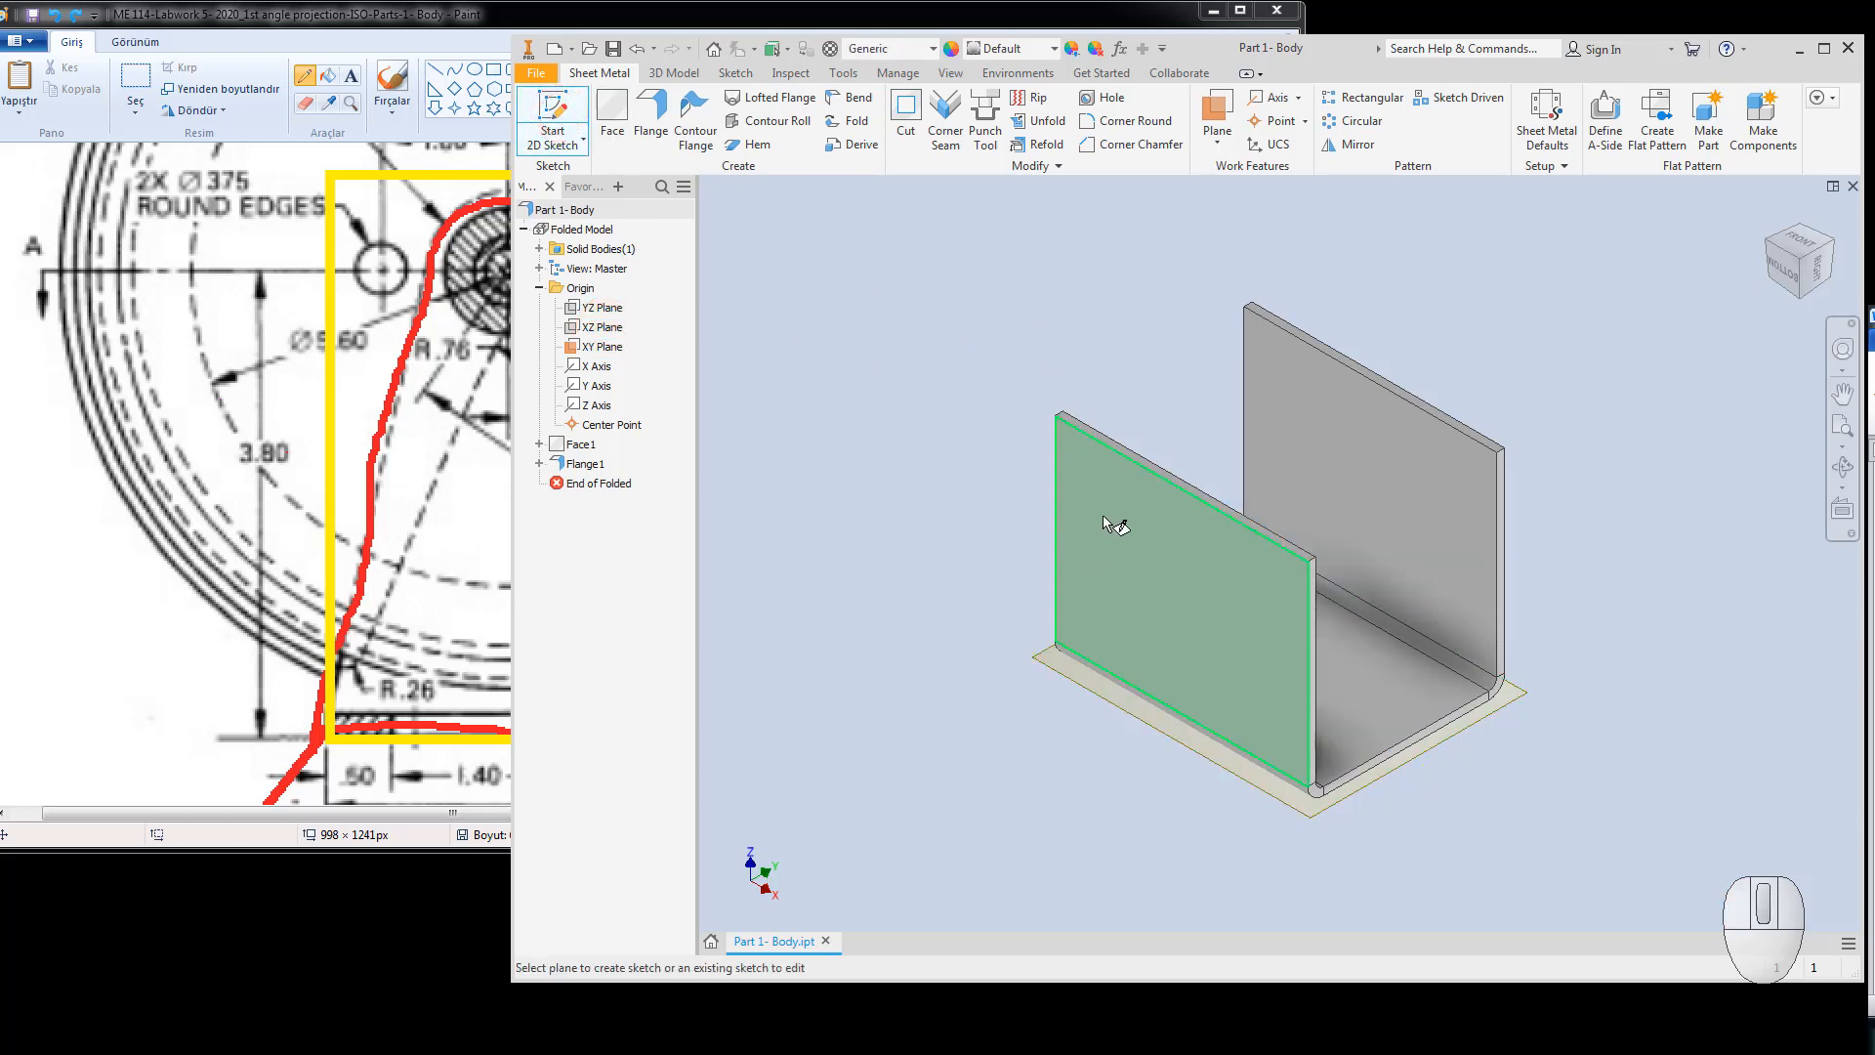
key("Escape")
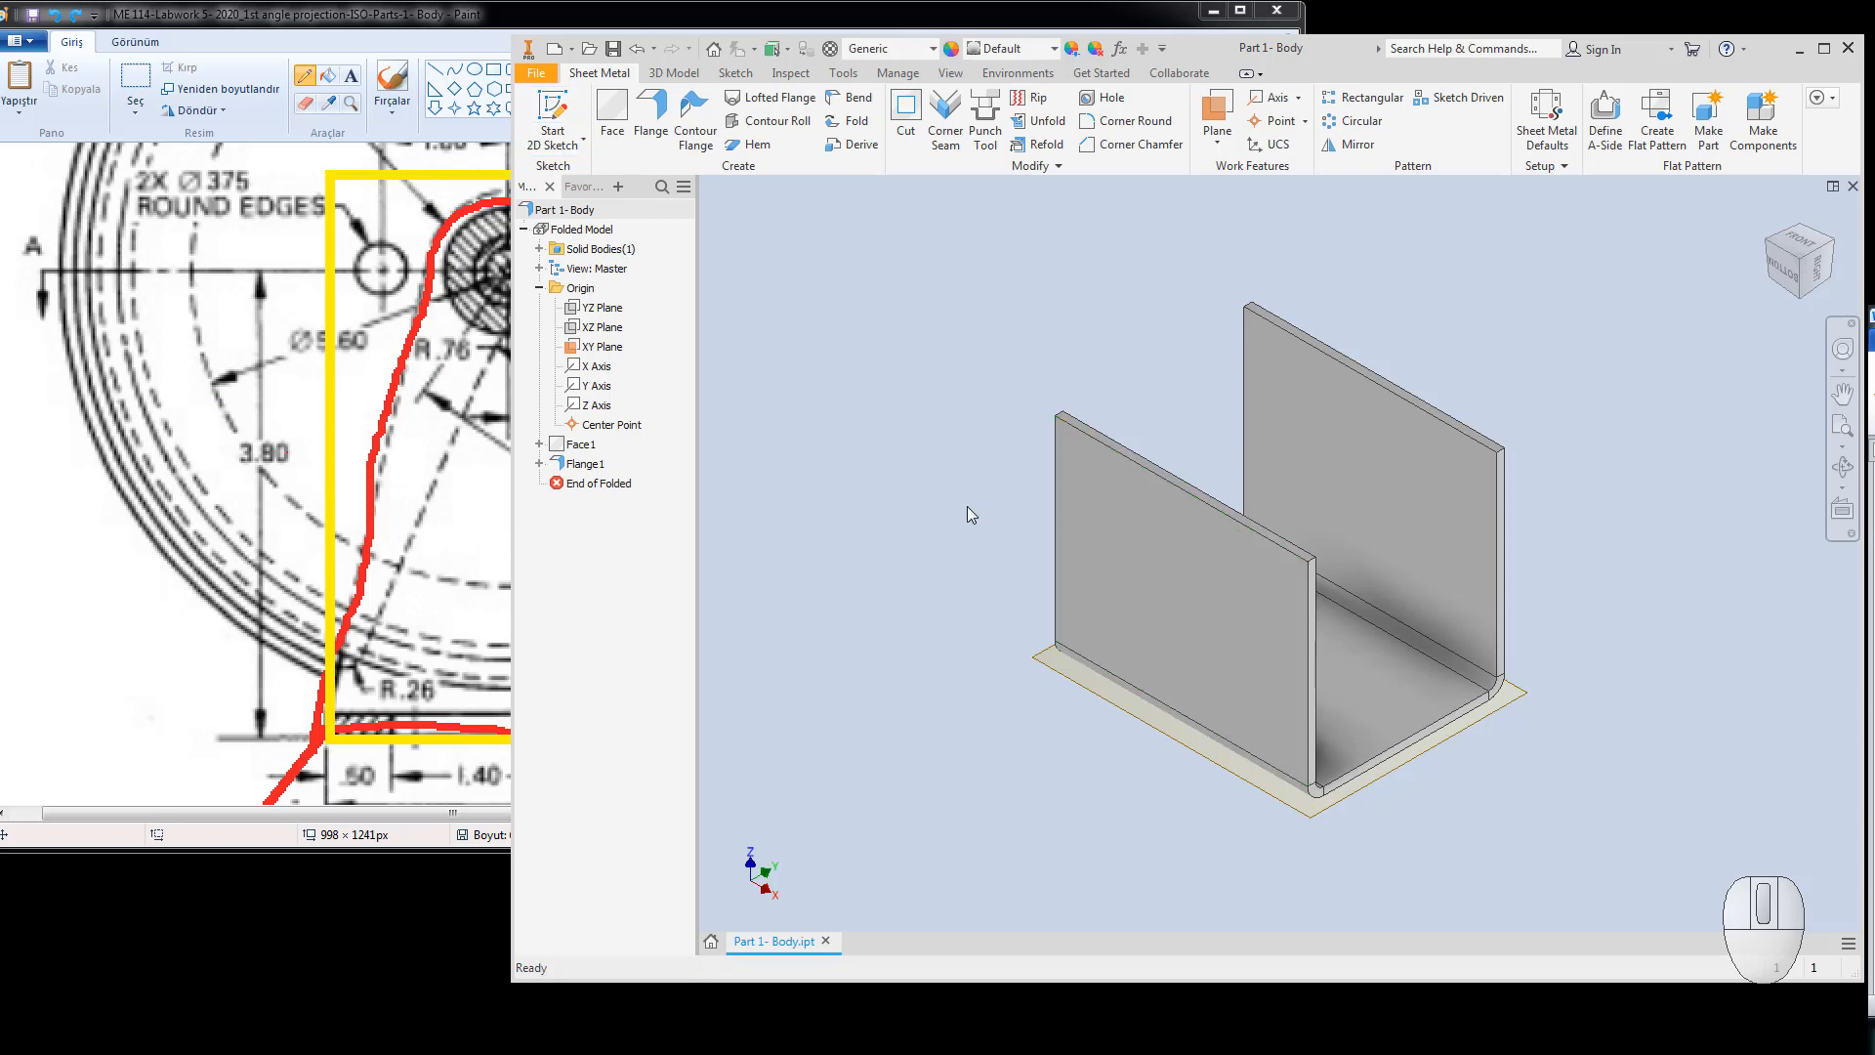
left_click(881, 374)
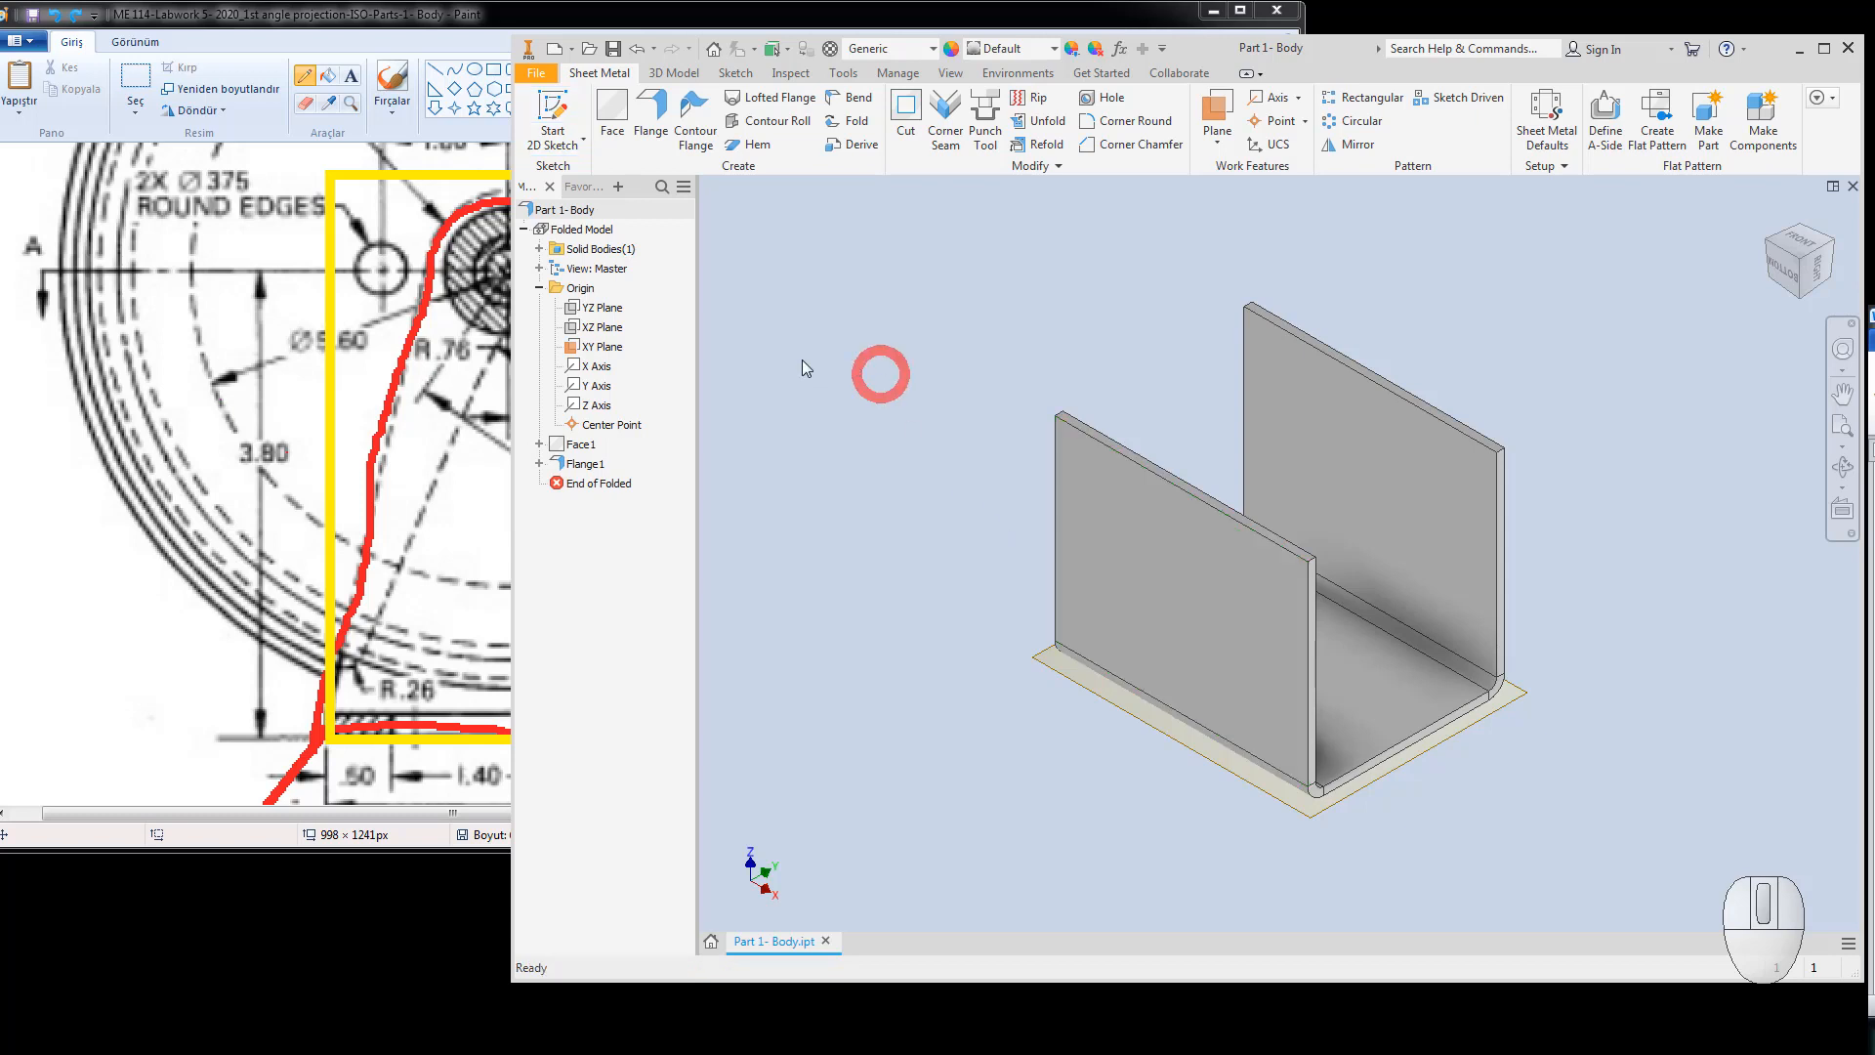
Start a 2D sketch on the XZ plane and return to the isometric view.
left_click(553, 108)
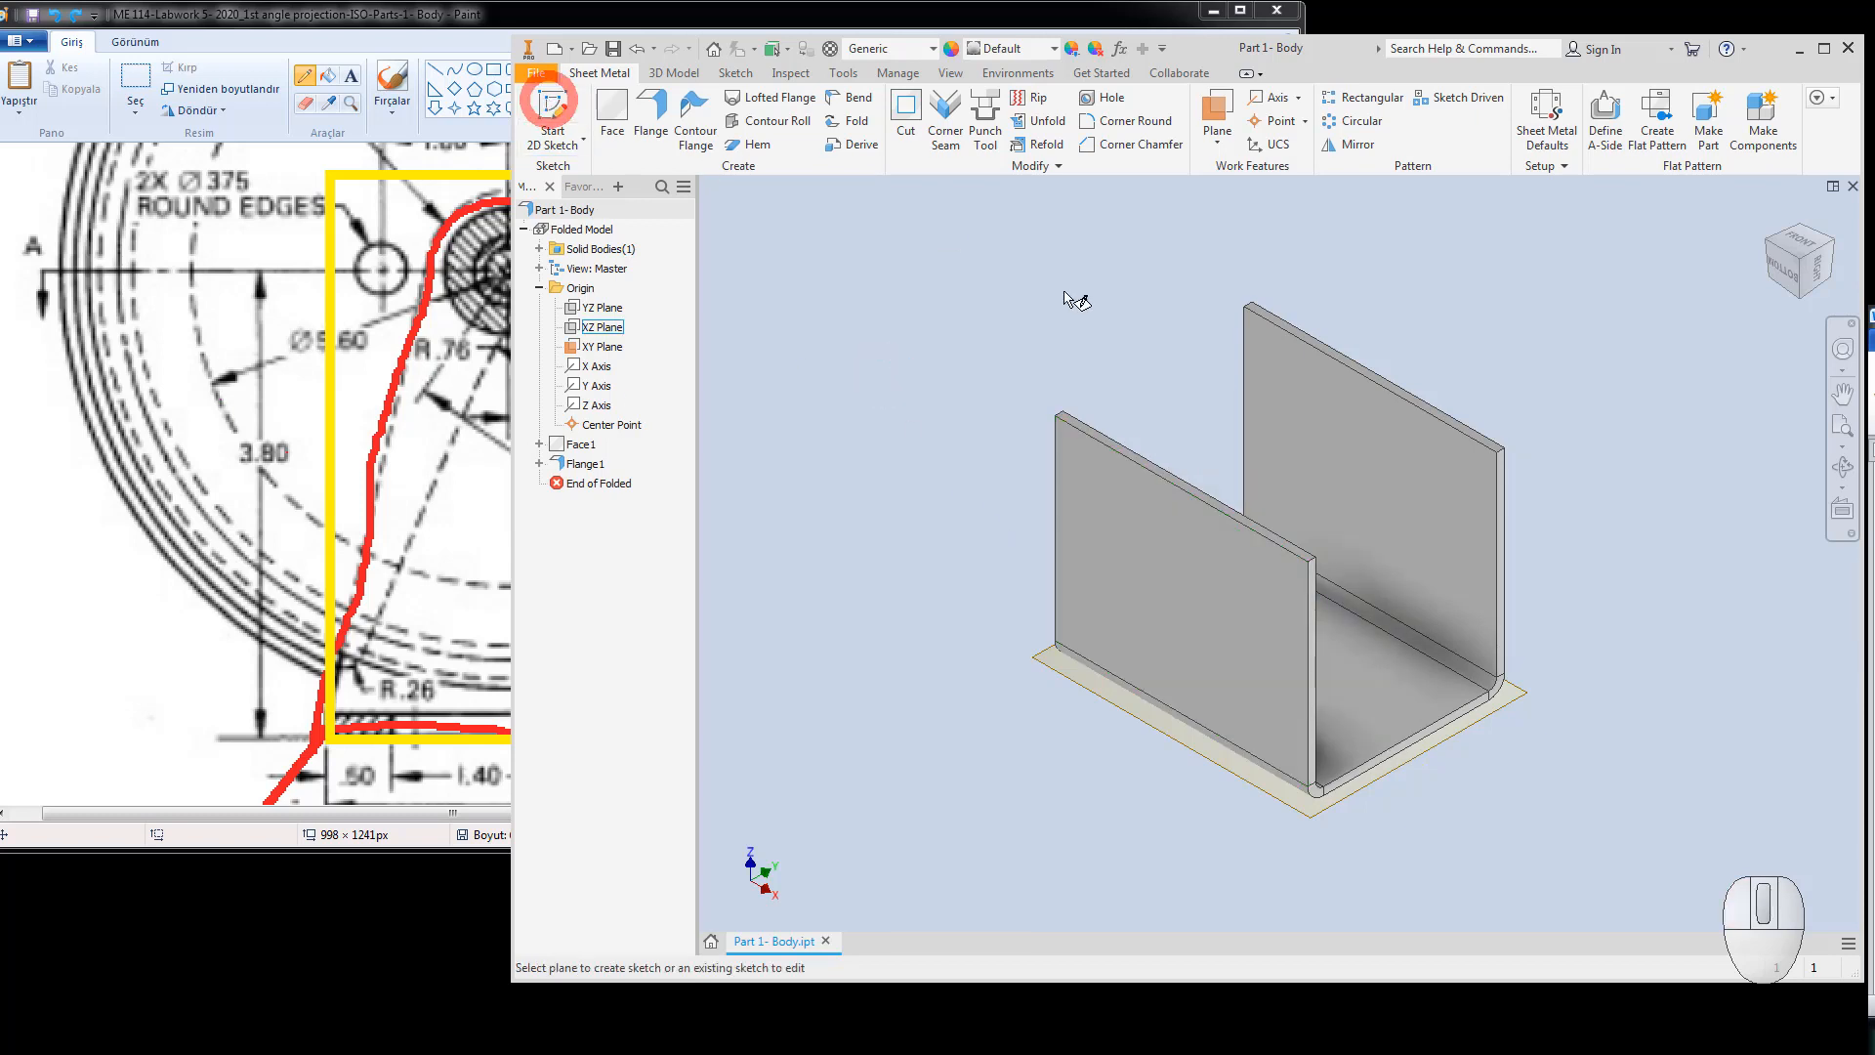
left_click(600, 331)
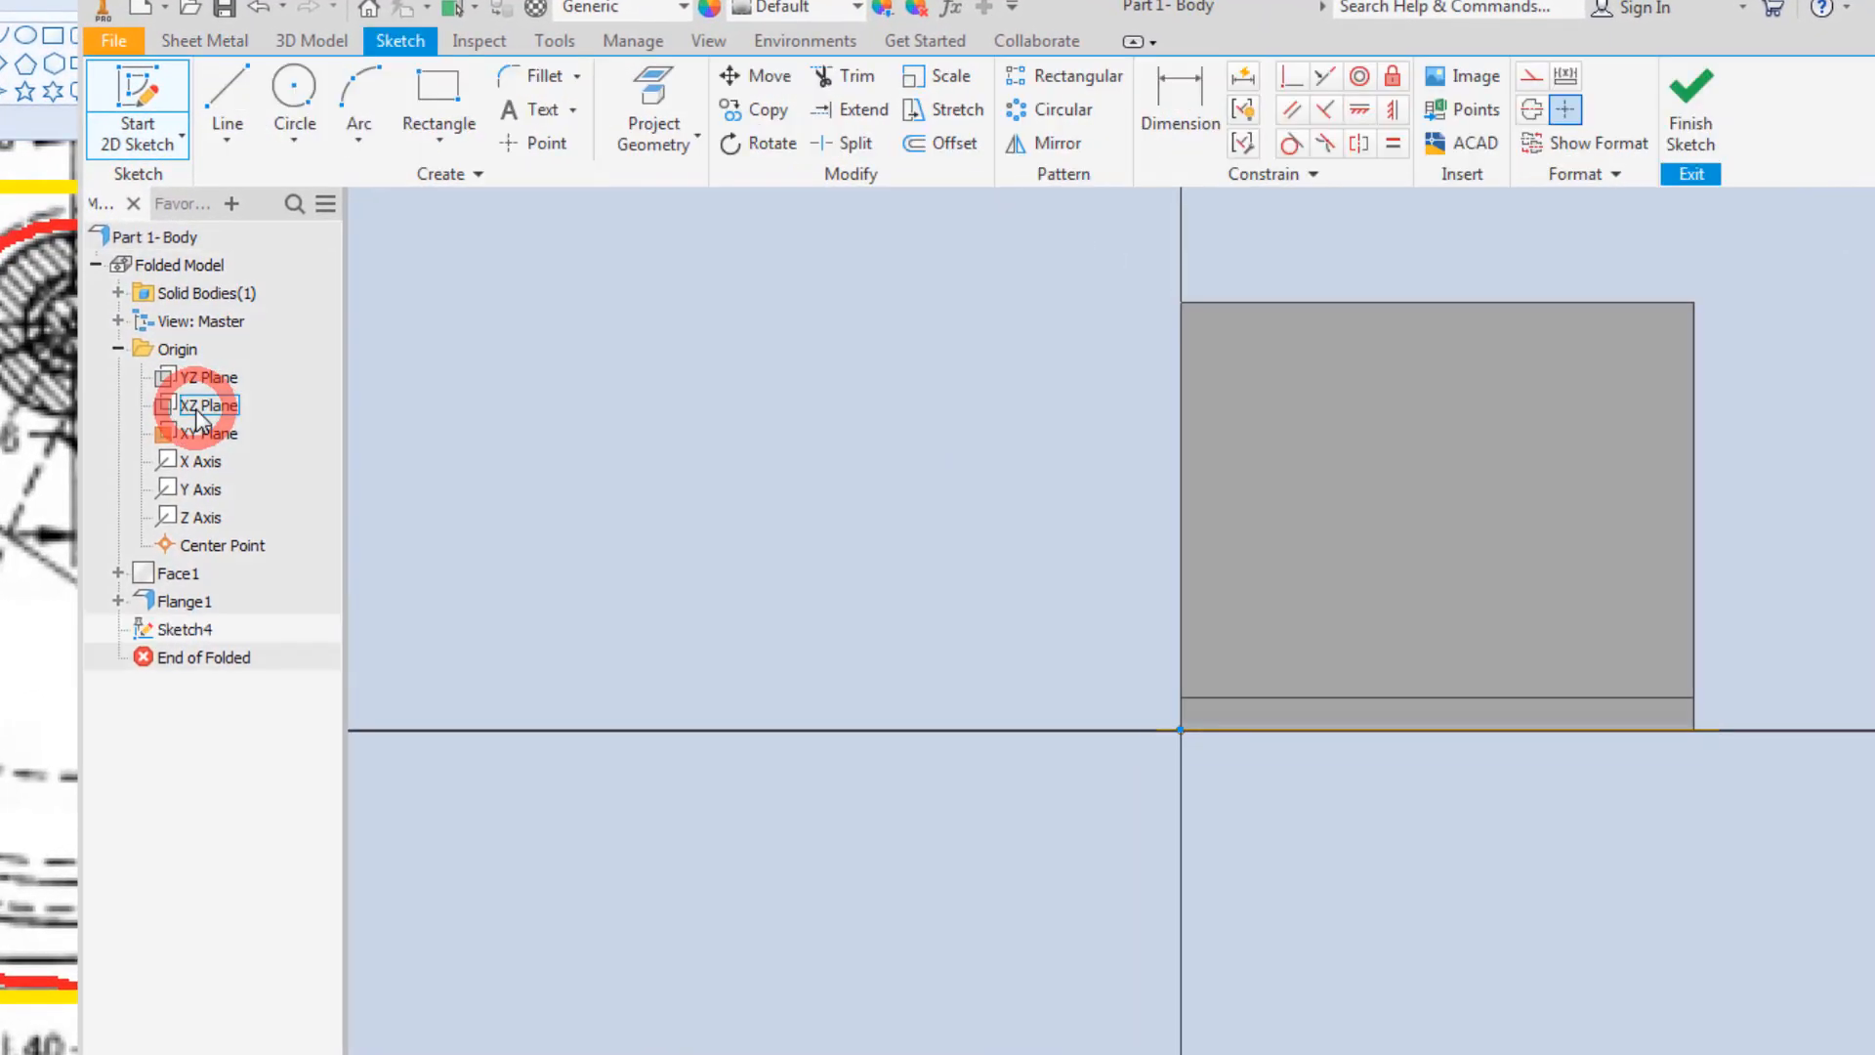
left_click(1874, 243)
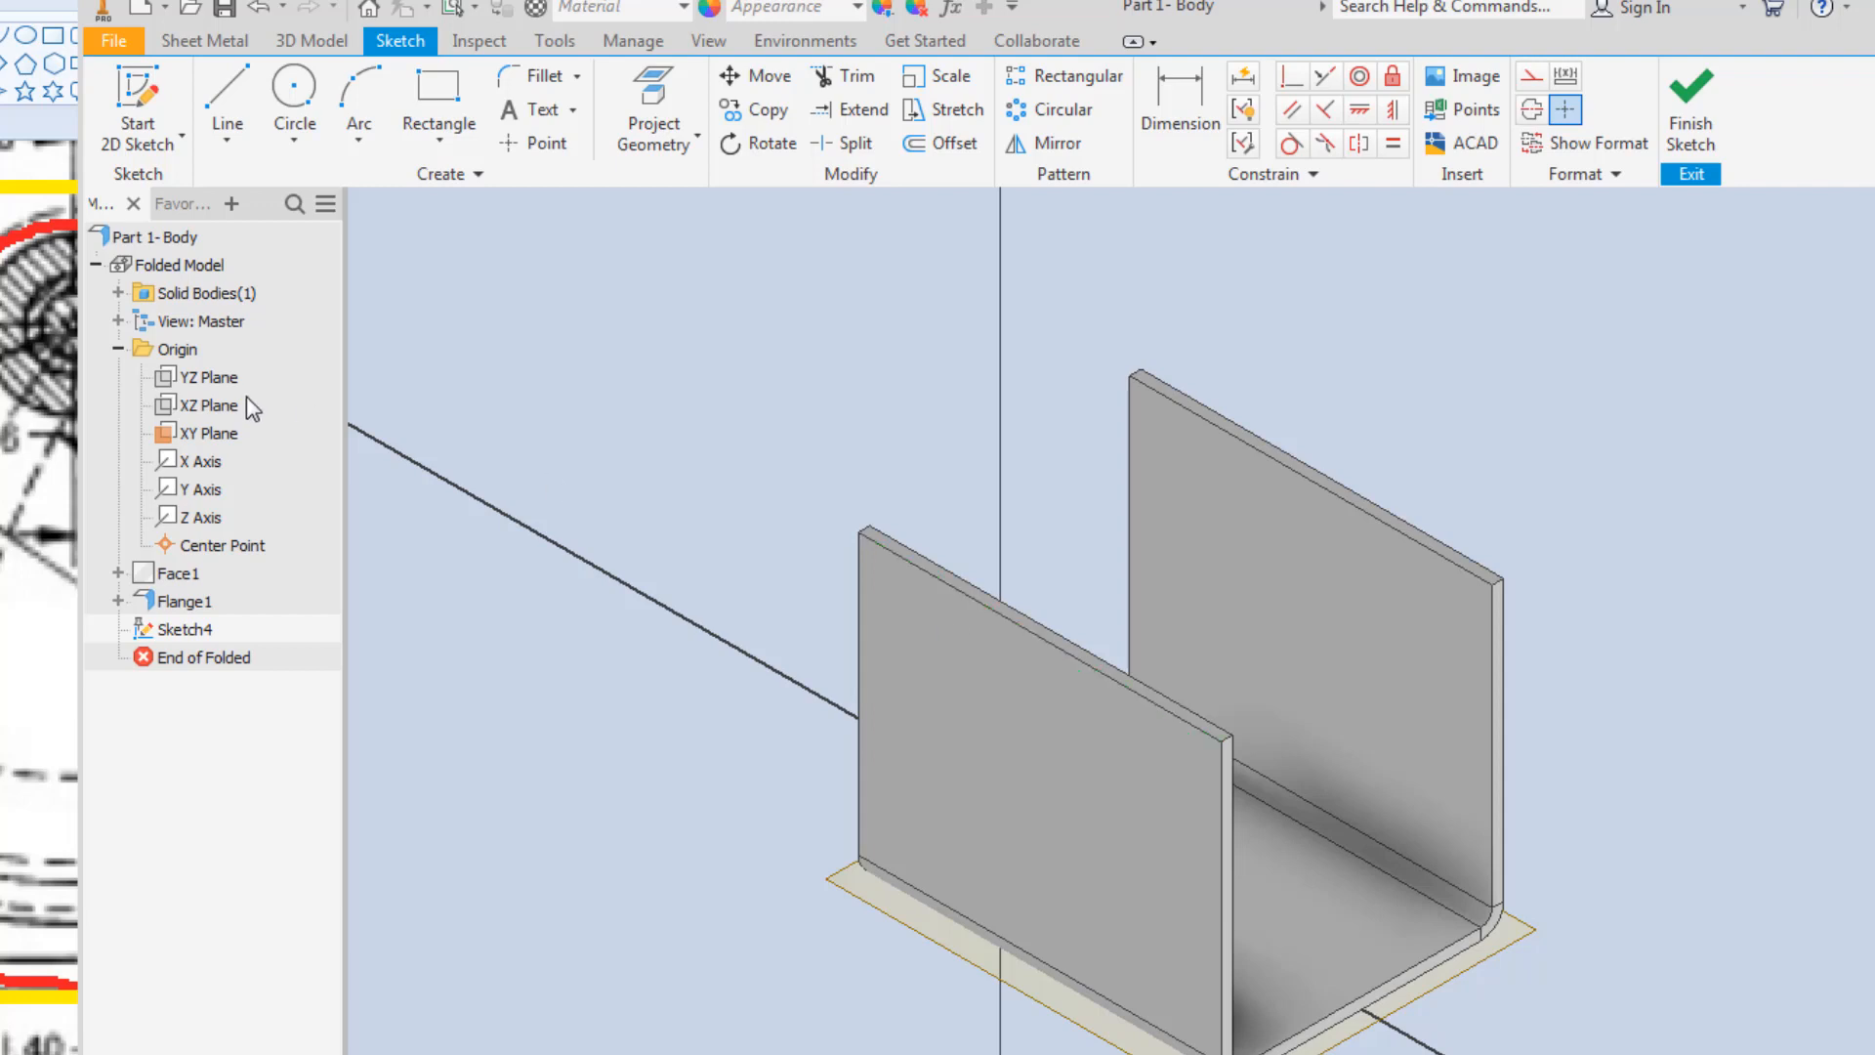
Make the XZ plane visible and slice the graphics at the sketch plane.
right_click(191, 406)
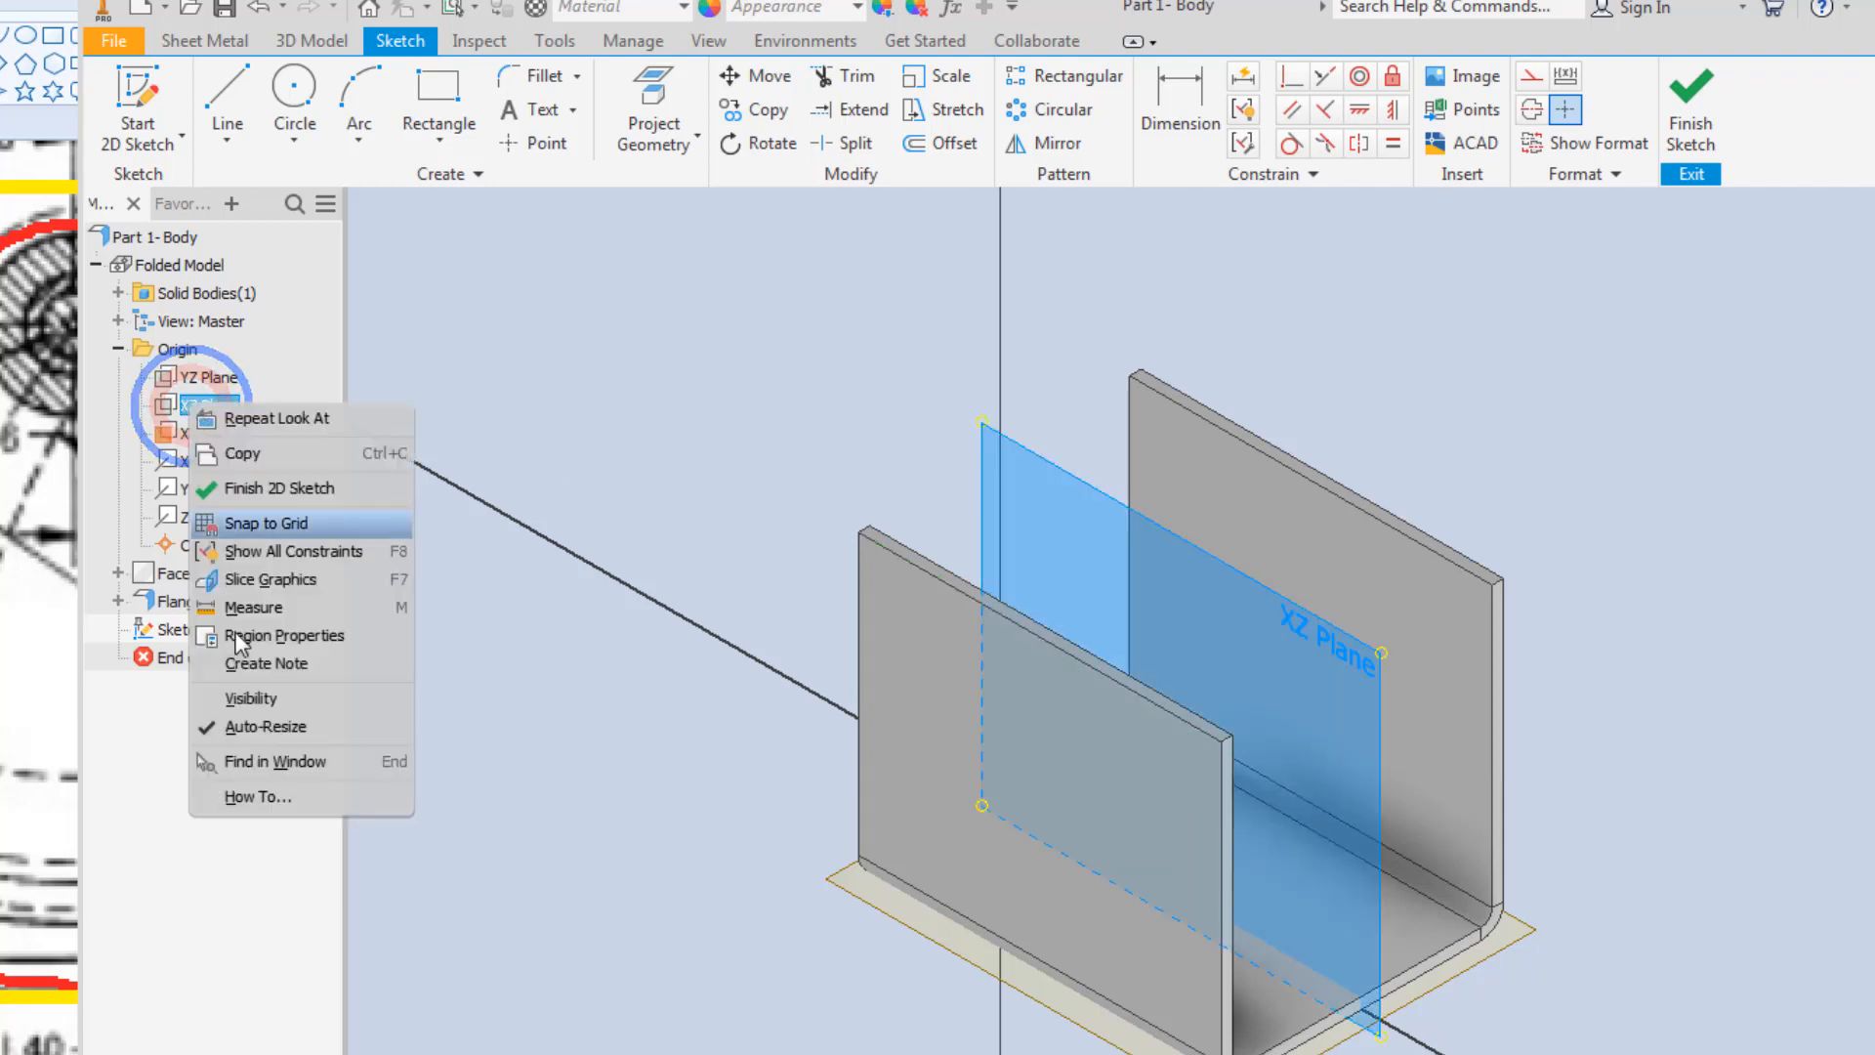
left_click(277, 702)
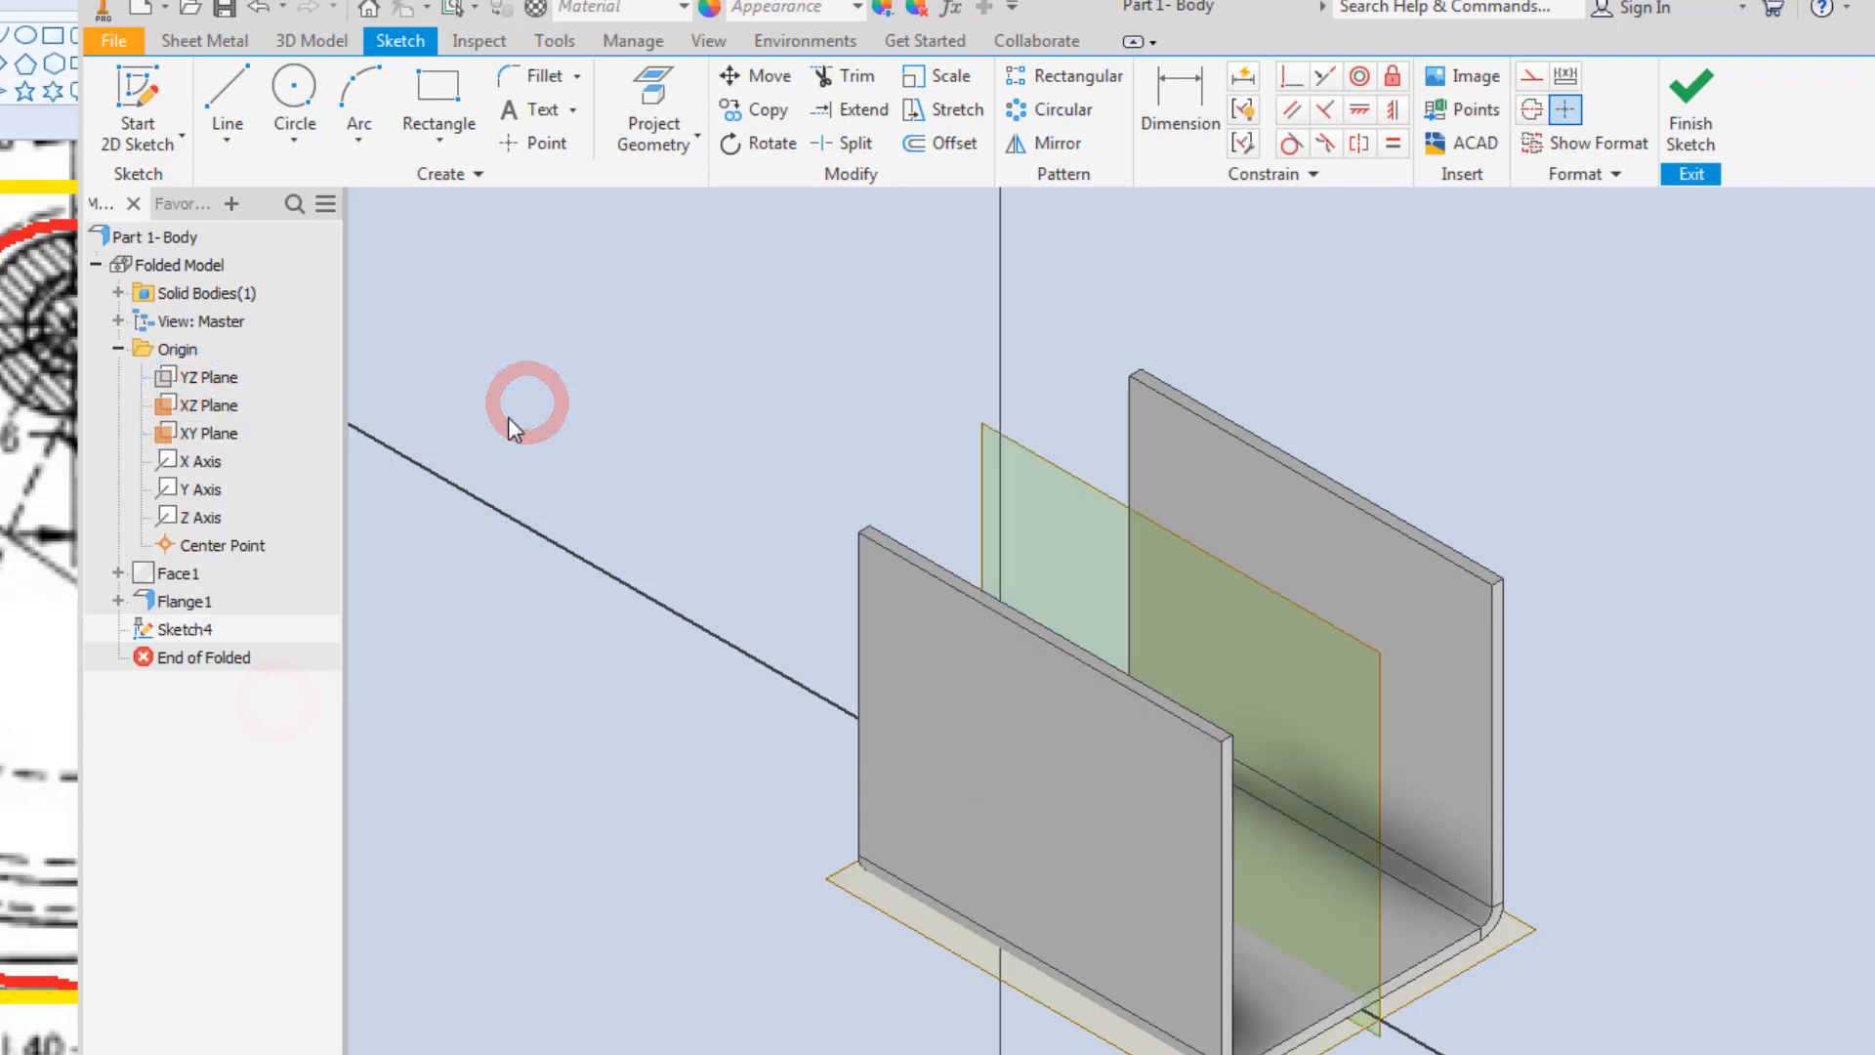
key("F7")
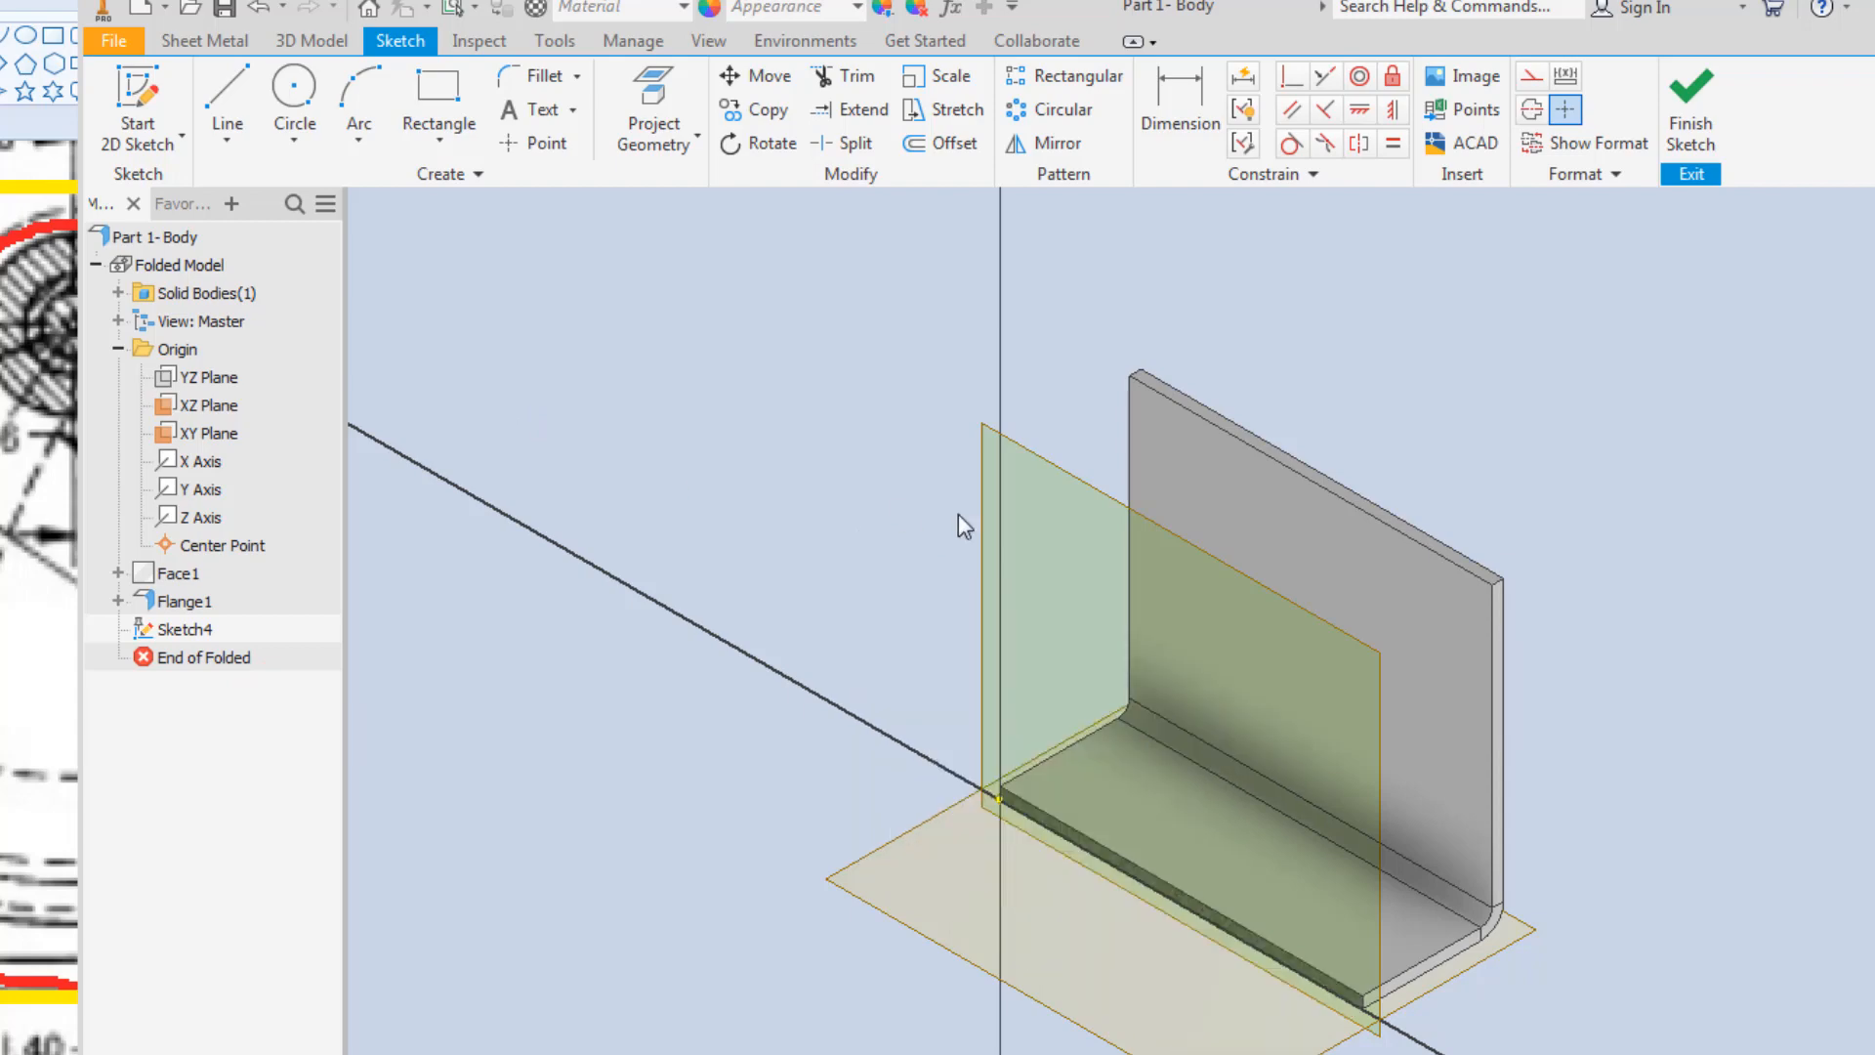
left_click(726, 472)
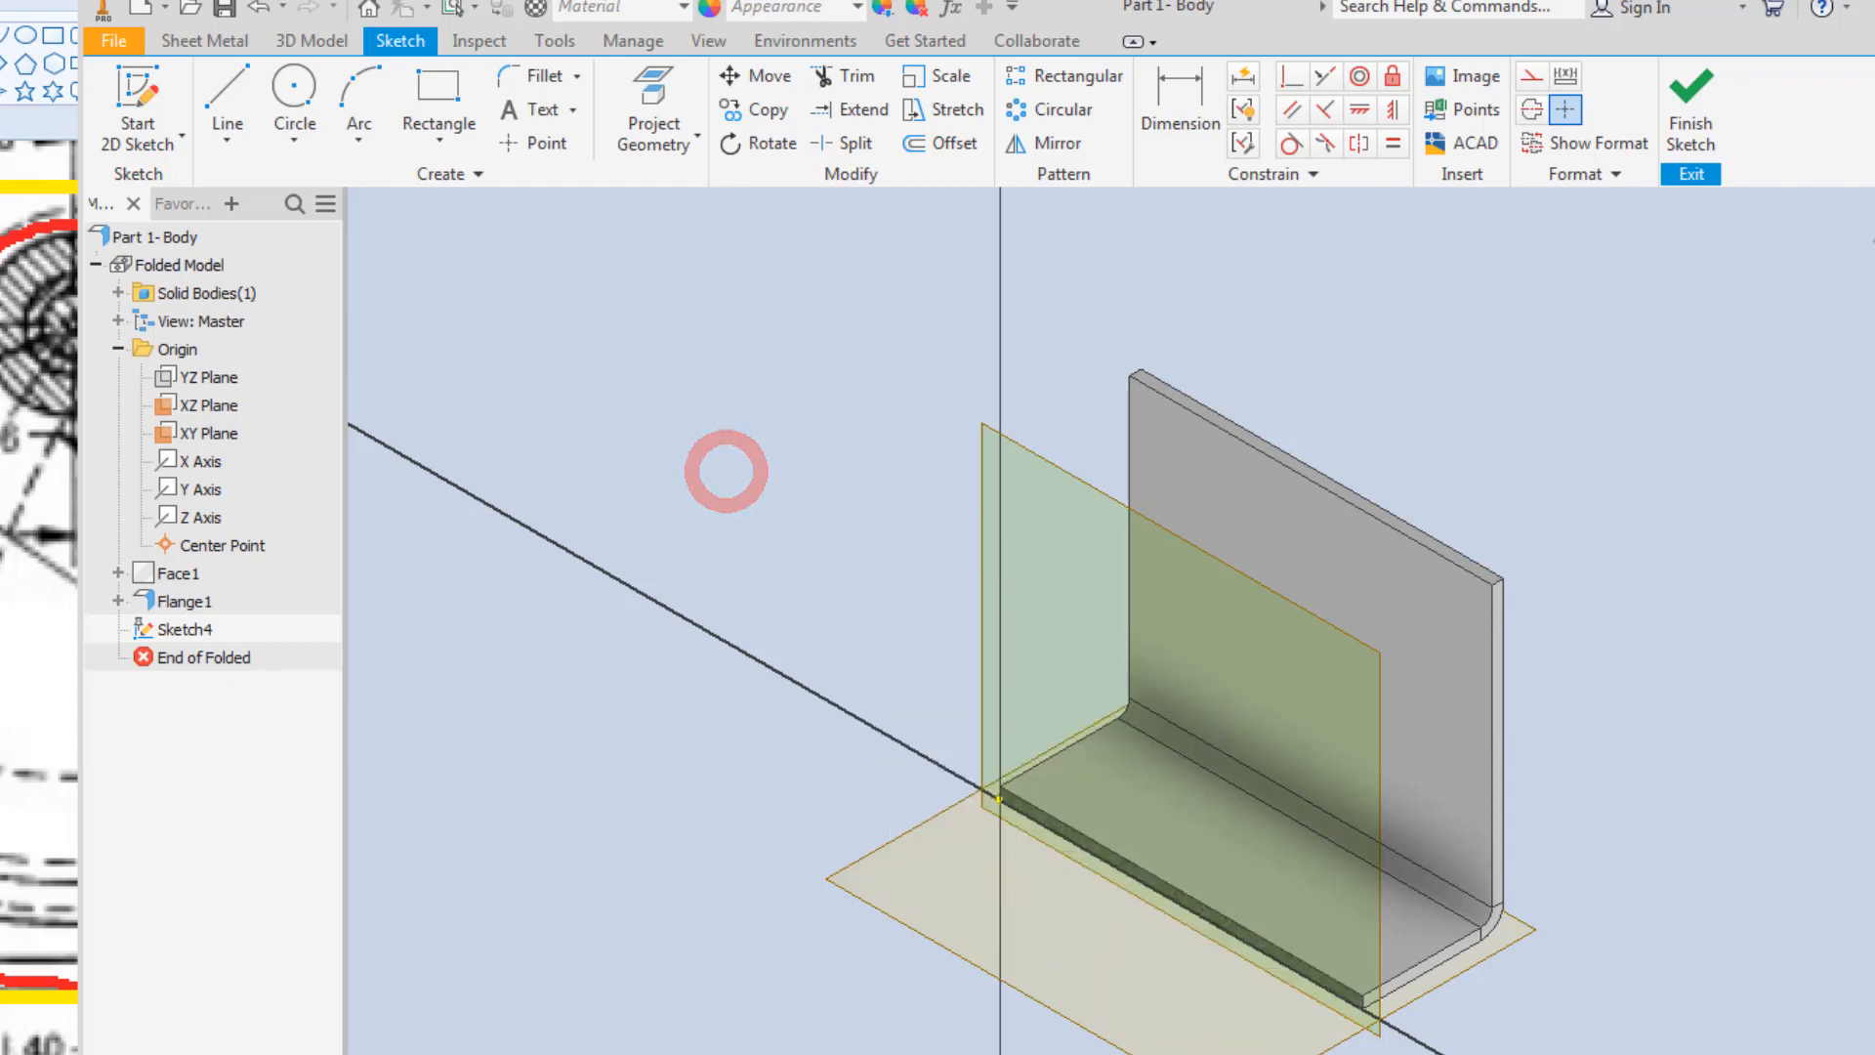
Switch to Paint and draw purple centre-line crosses over the pawl pivot and the pinion centre with the Line tool.
left_click(1846, 293)
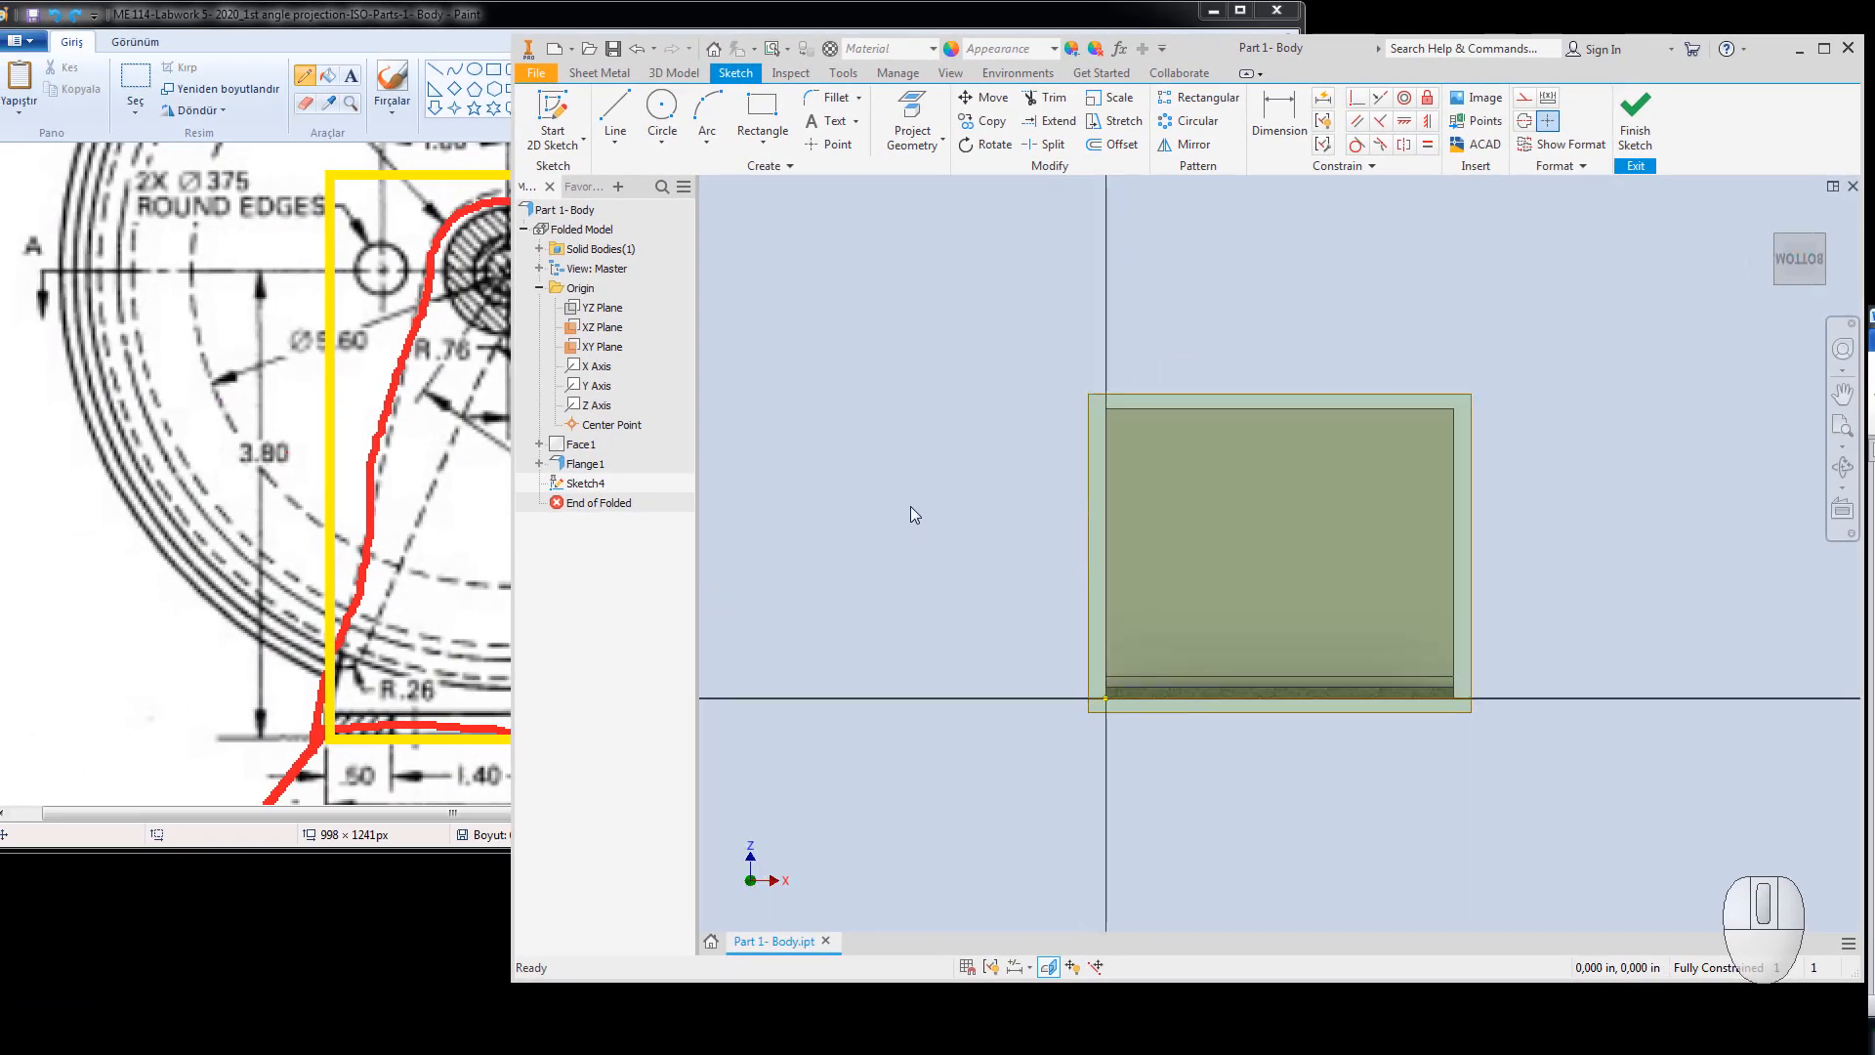
left_click(311, 392)
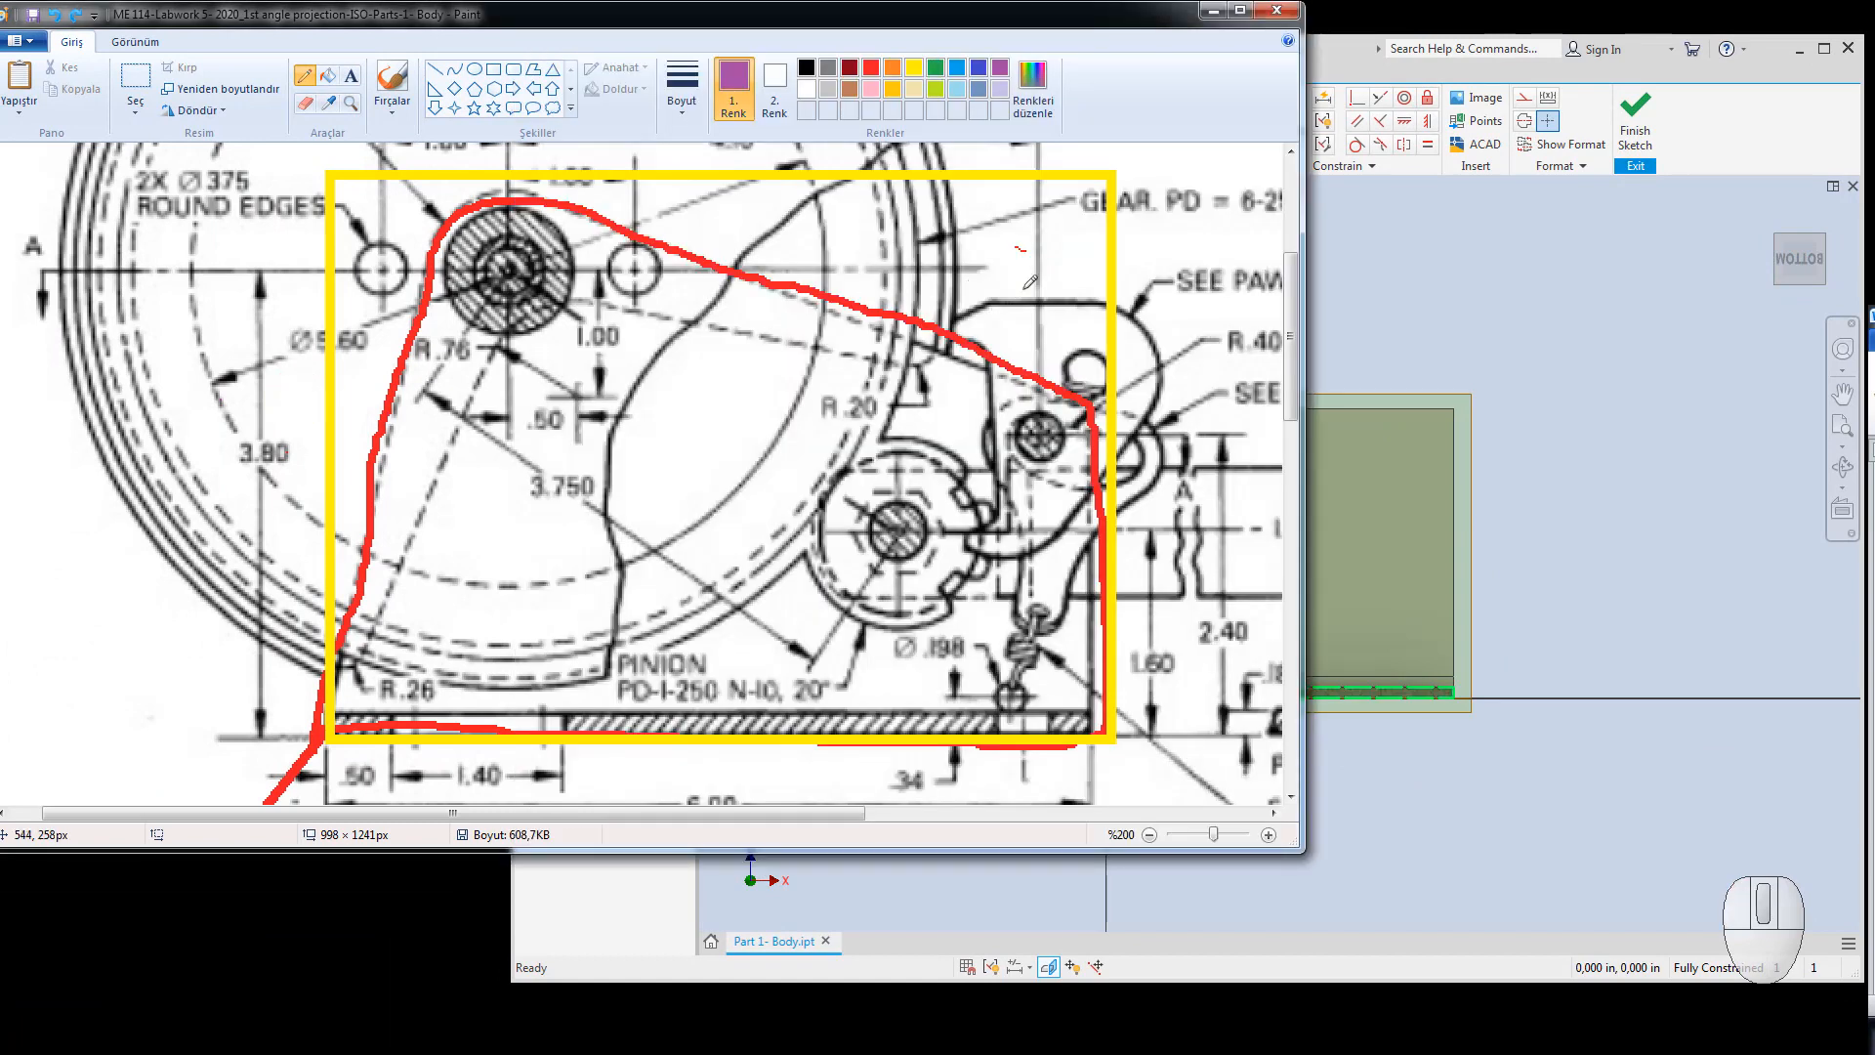
left_click(442, 73)
left_click_drag(1038, 298, 1035, 524)
left_click_drag(970, 437, 1169, 443)
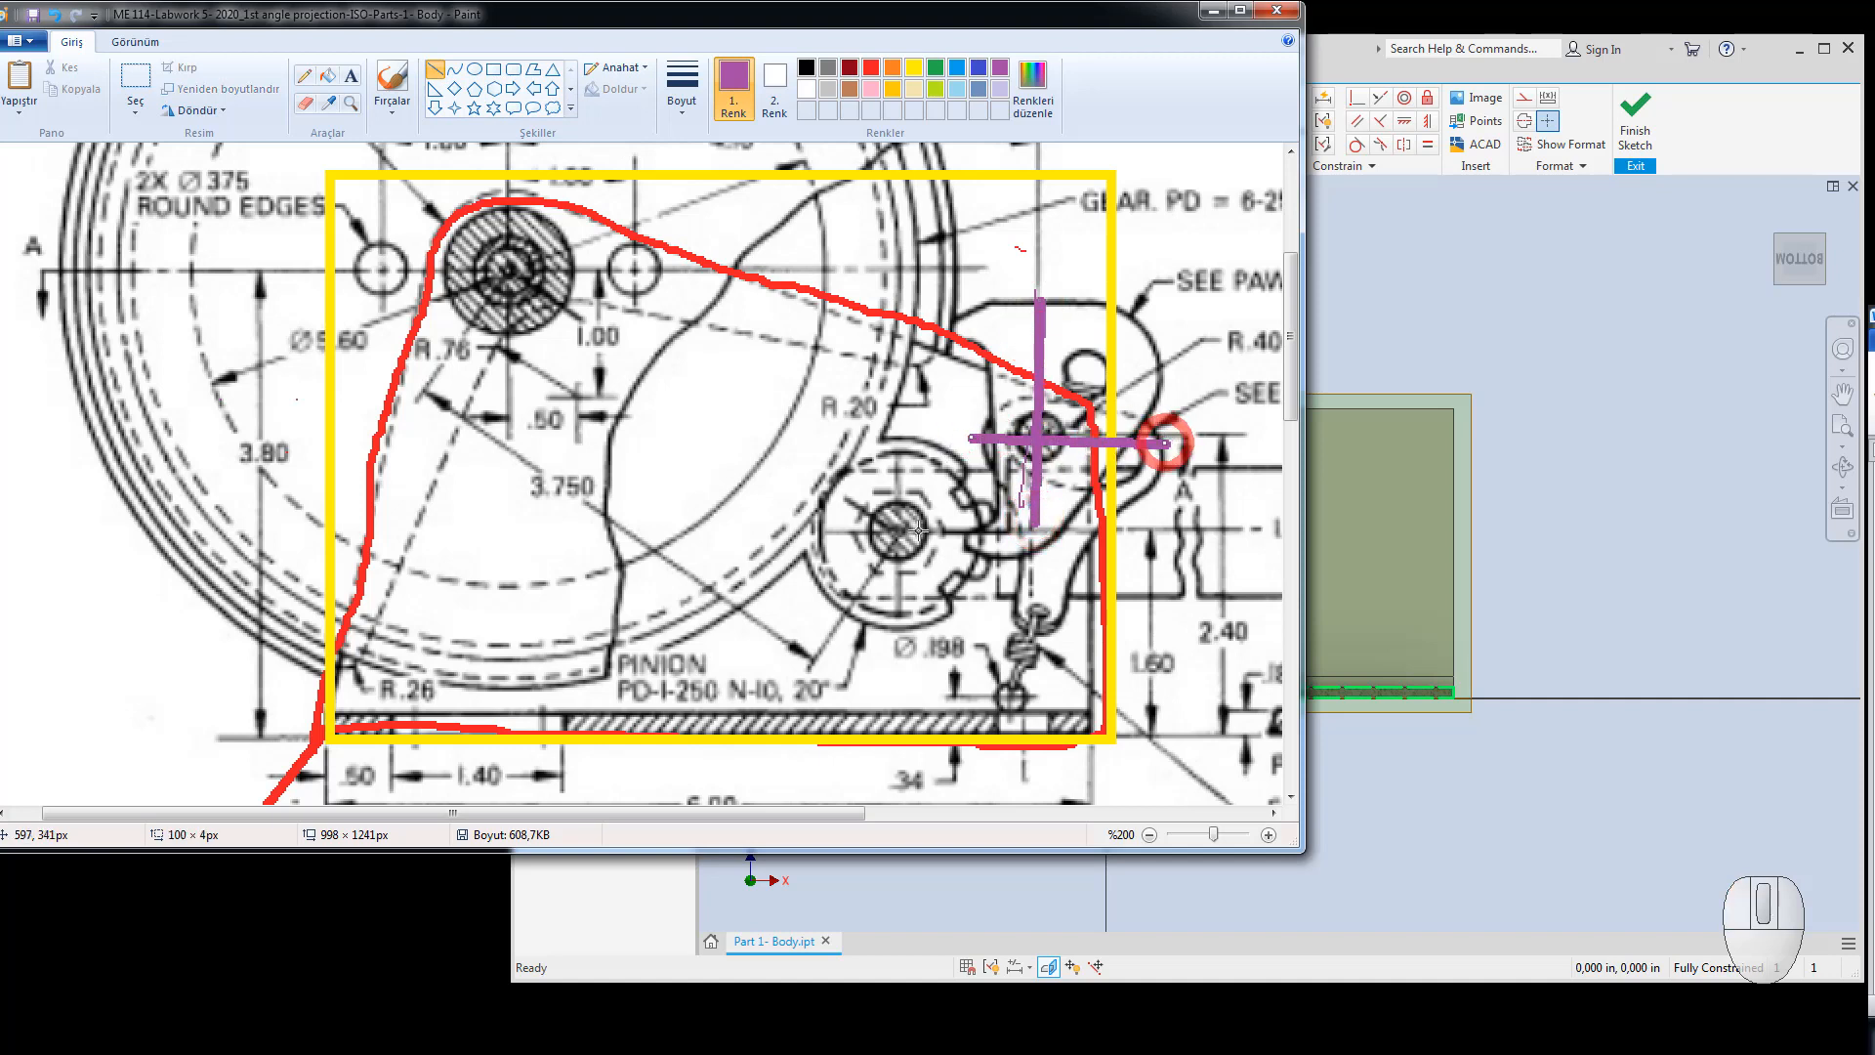
left_click_drag(914, 437, 901, 625)
left_click_drag(829, 532, 970, 532)
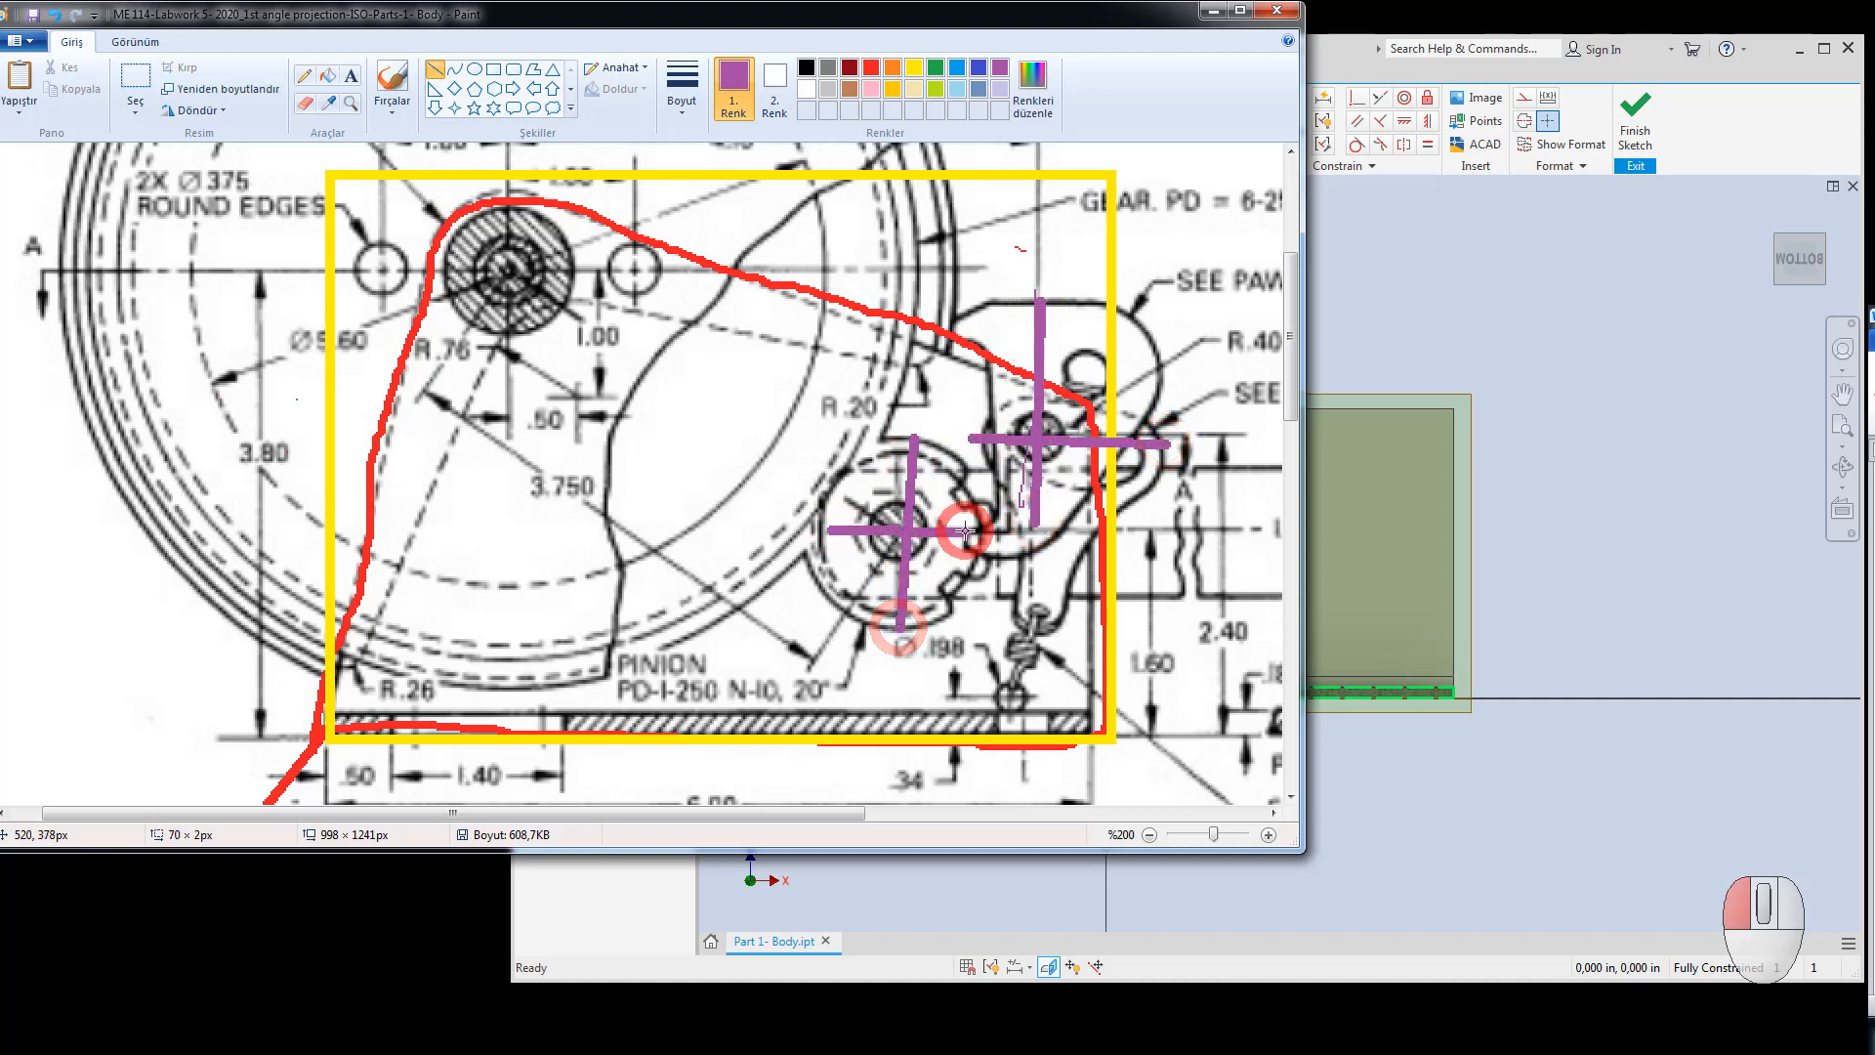
Mark the spring hole and the drum shaft with purple crosses in the drawing and switch back to Inventor.
mouse_move(1021, 639)
left_mouse_down()
mouse_move(1019, 733)
mouse_move(1010, 695)
mouse_move(1090, 693)
left_mouse_up()
left_click_drag(515, 210, 509, 396)
left_click_drag(429, 286, 598, 285)
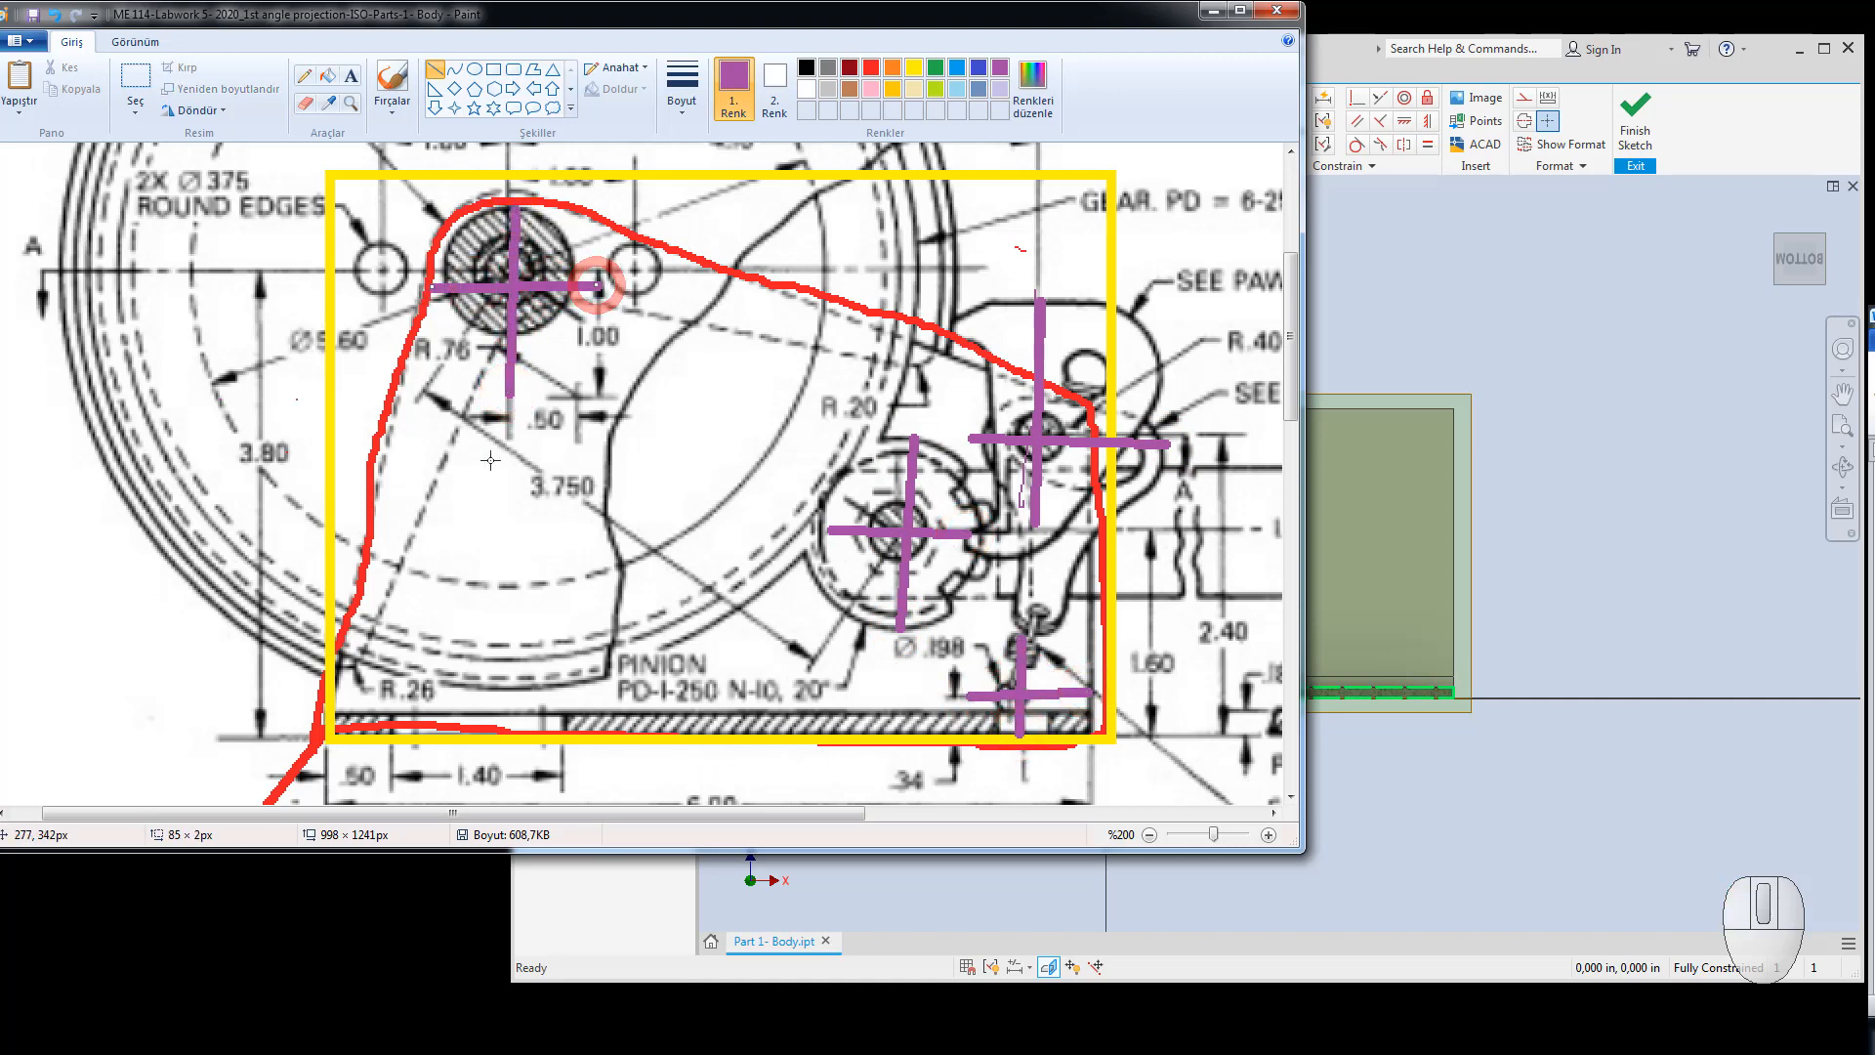
left_click(1569, 483)
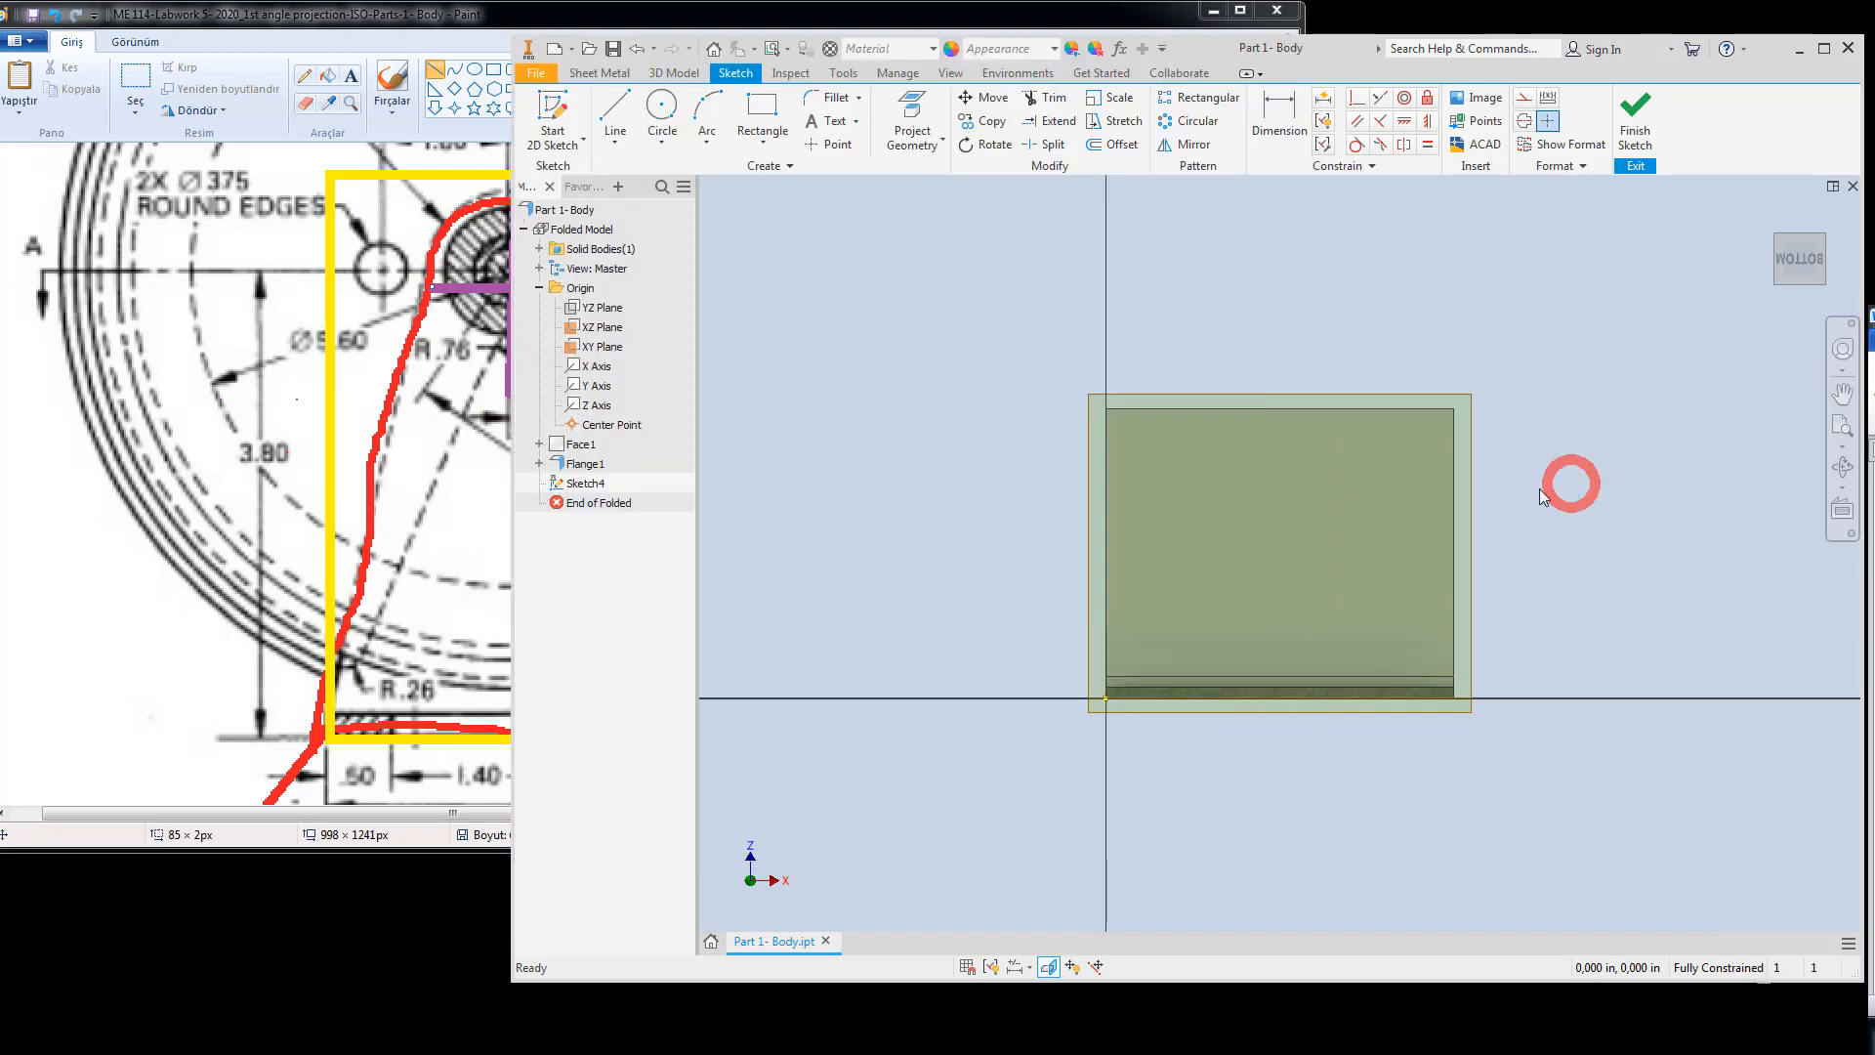
Sketch a vertical line and a horizontal line crossing it near the drum shaft's location in the upper part of the side wall.
left_click(615, 107)
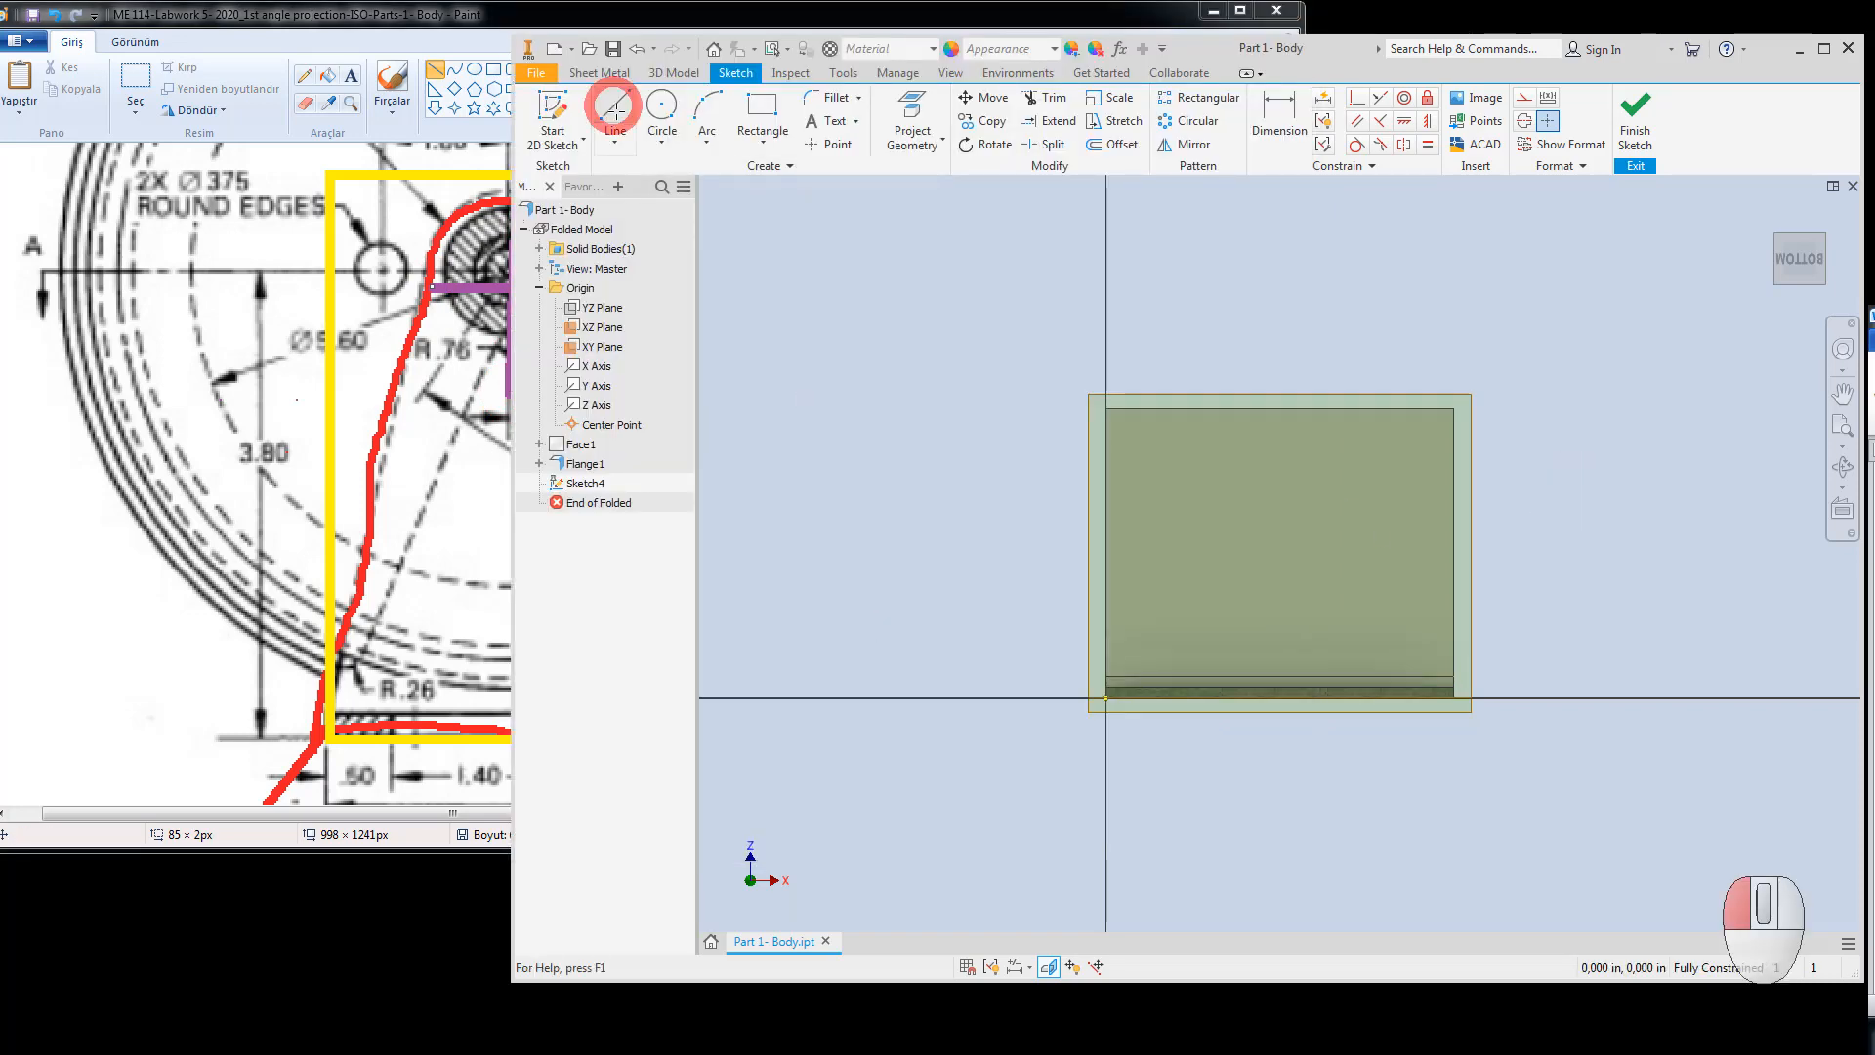
left_click(1164, 372)
left_click(1165, 525)
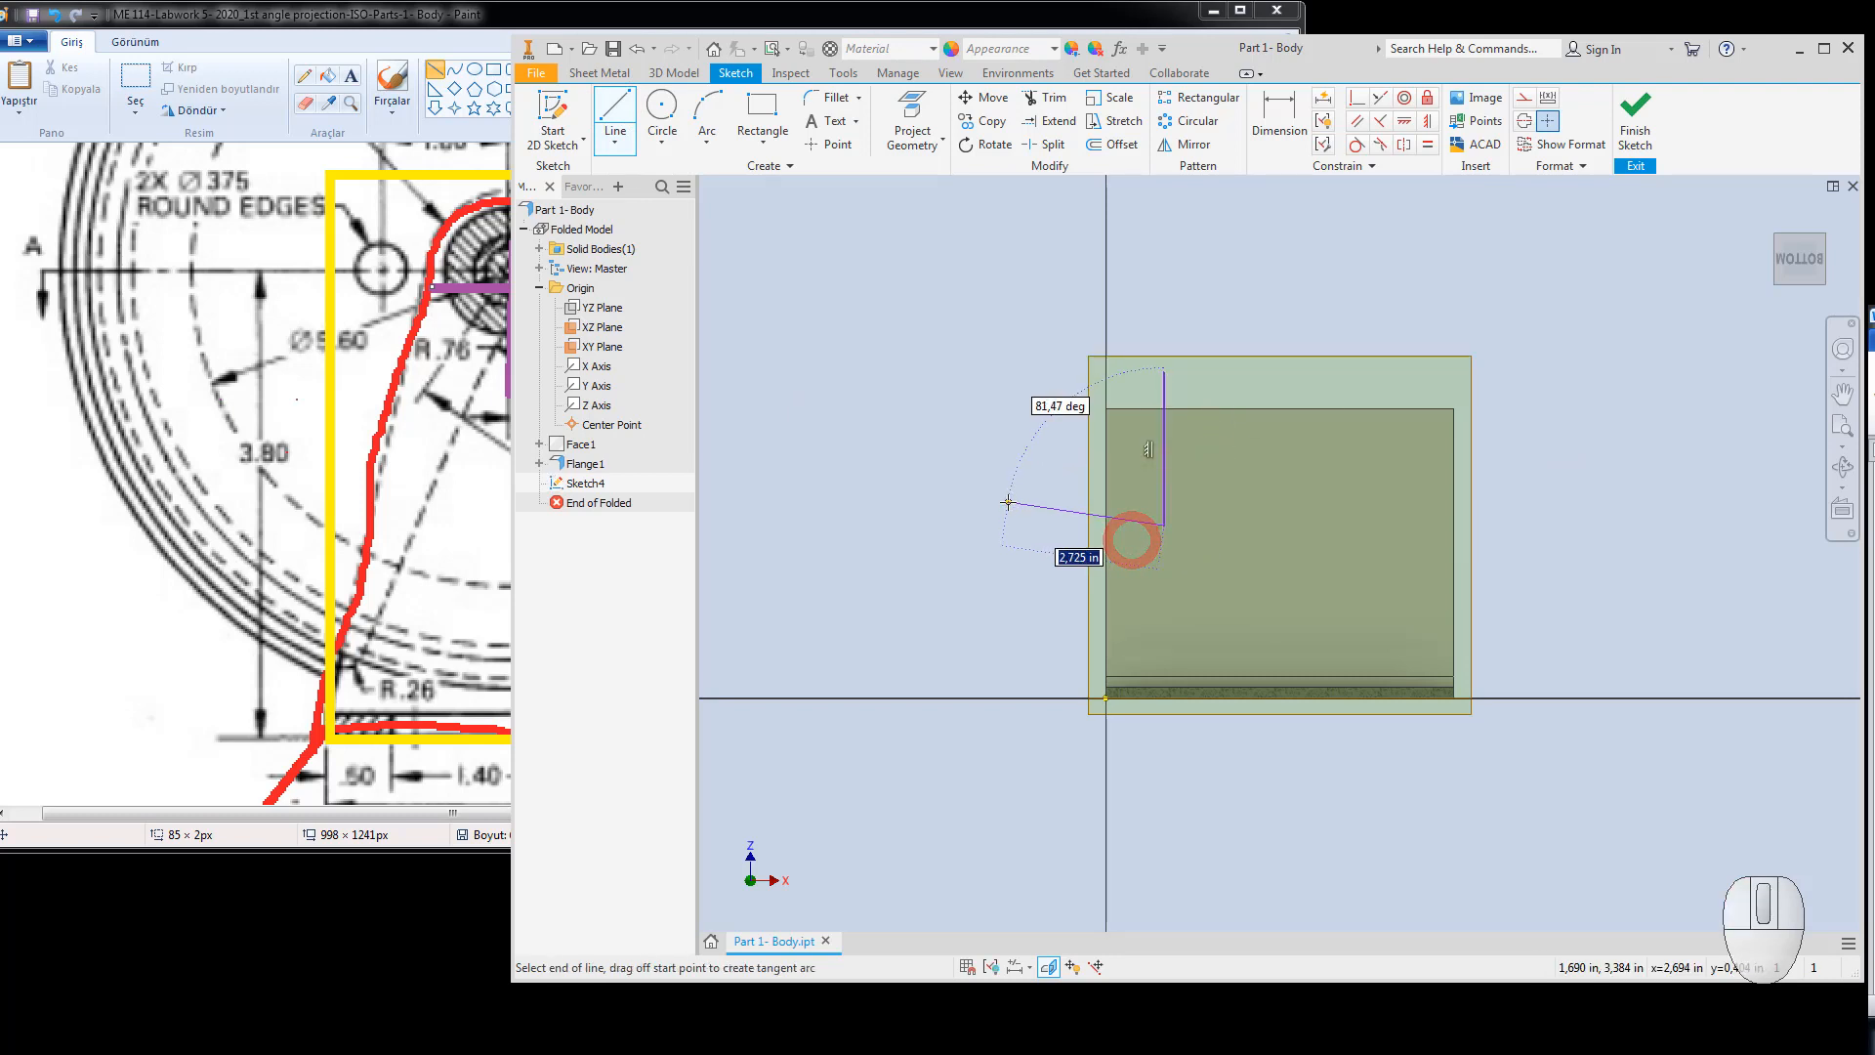
key("Escape")
left_click(615, 107)
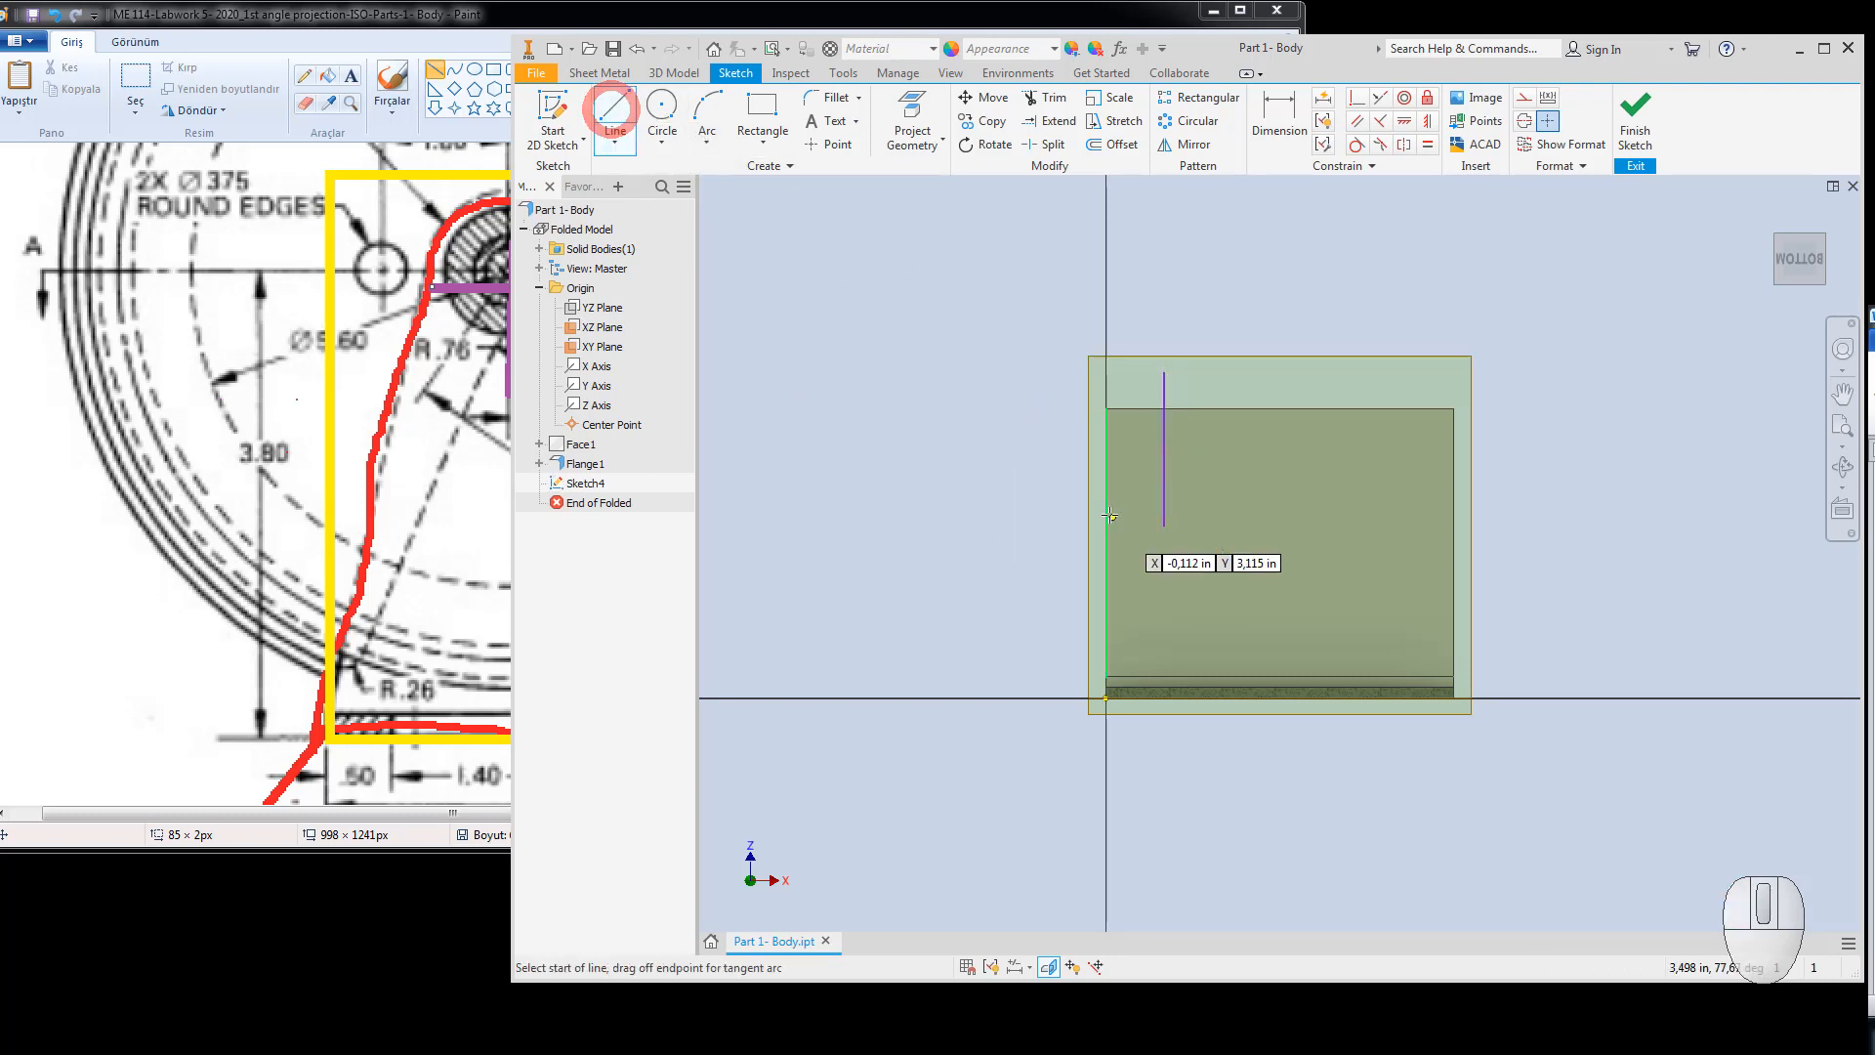
left_click(1062, 473)
left_click(1227, 474)
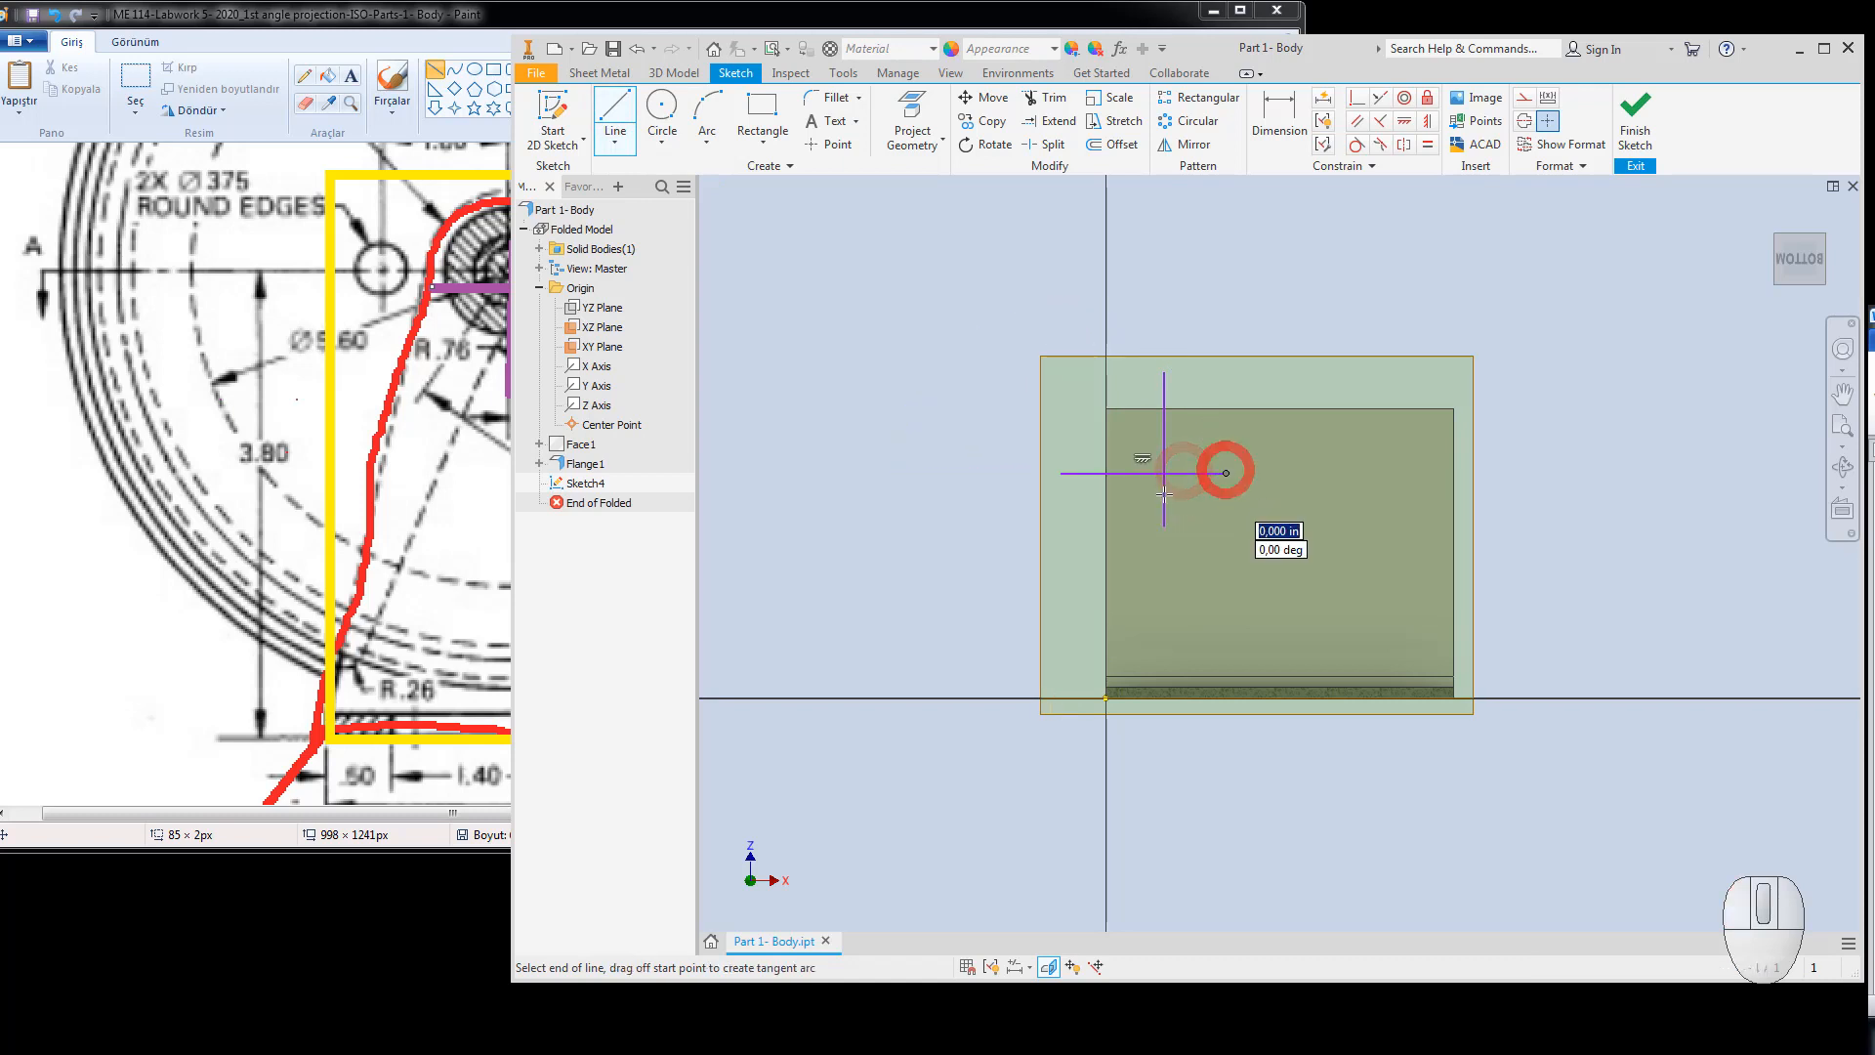
key("Escape")
left_click(615, 108)
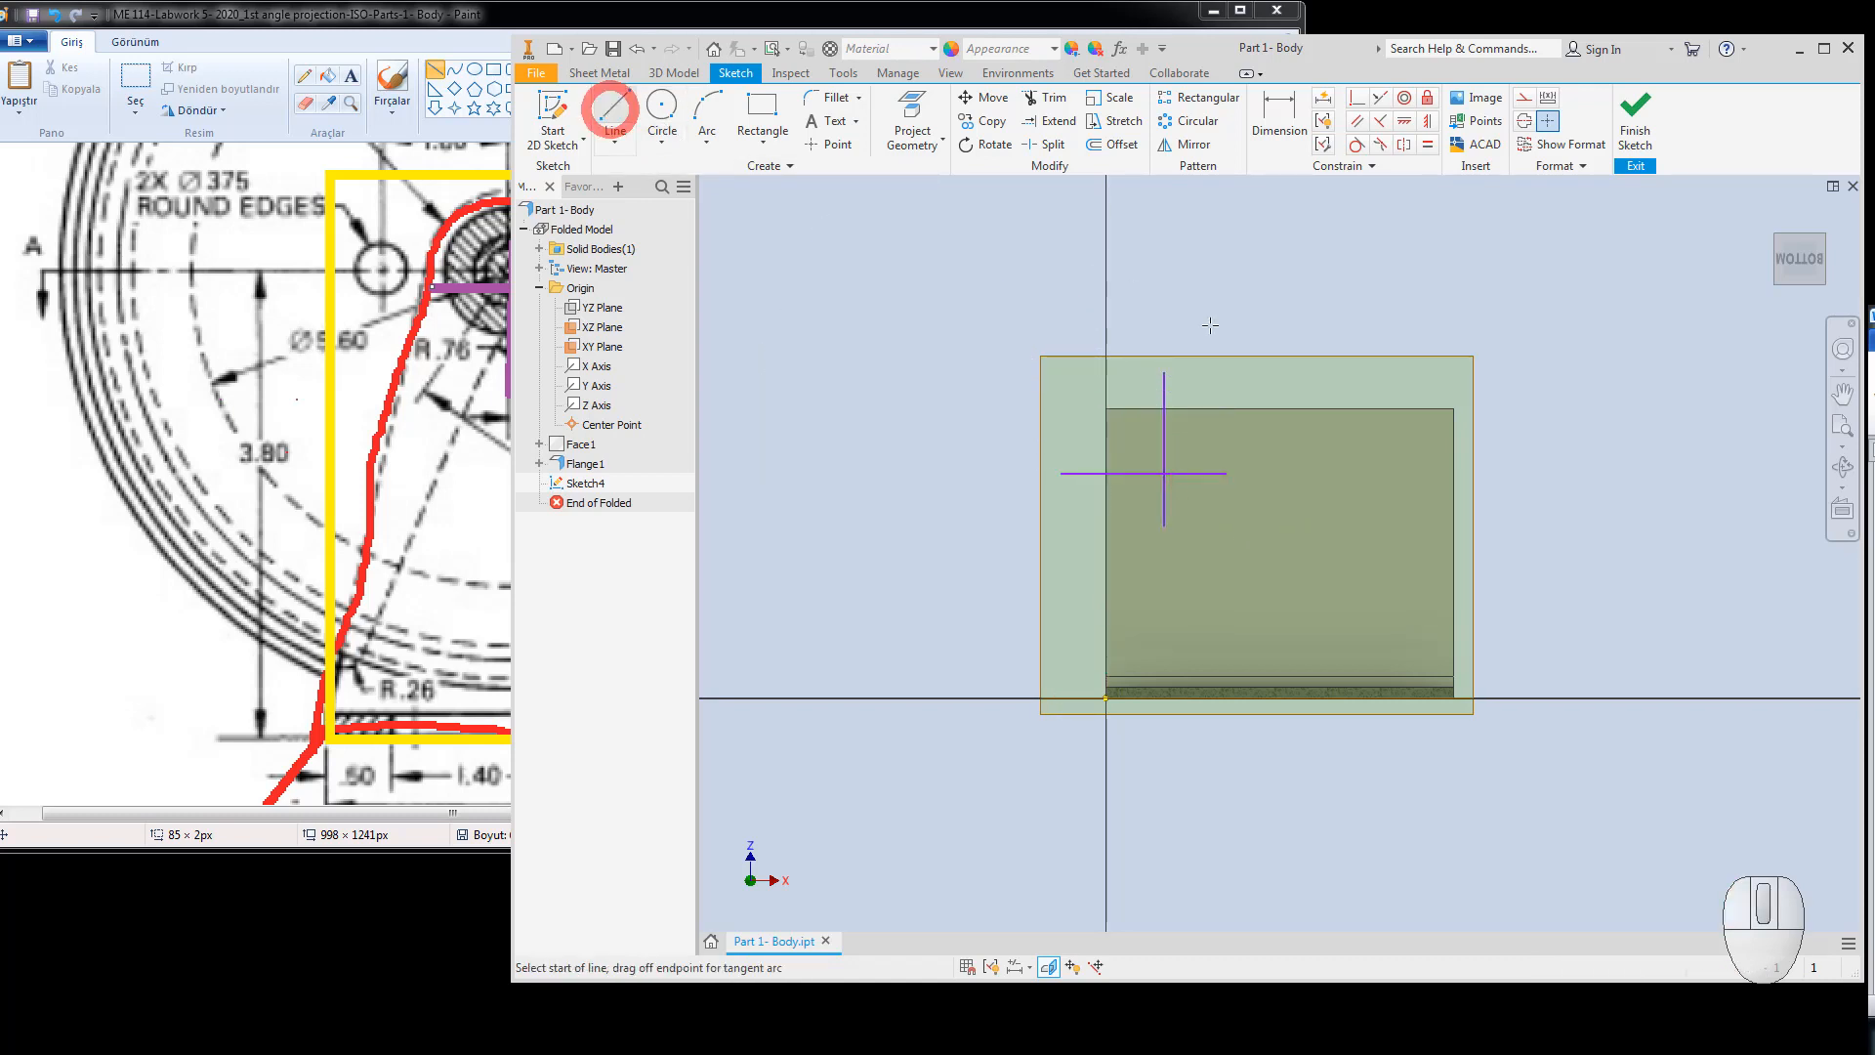
left_click(1338, 339)
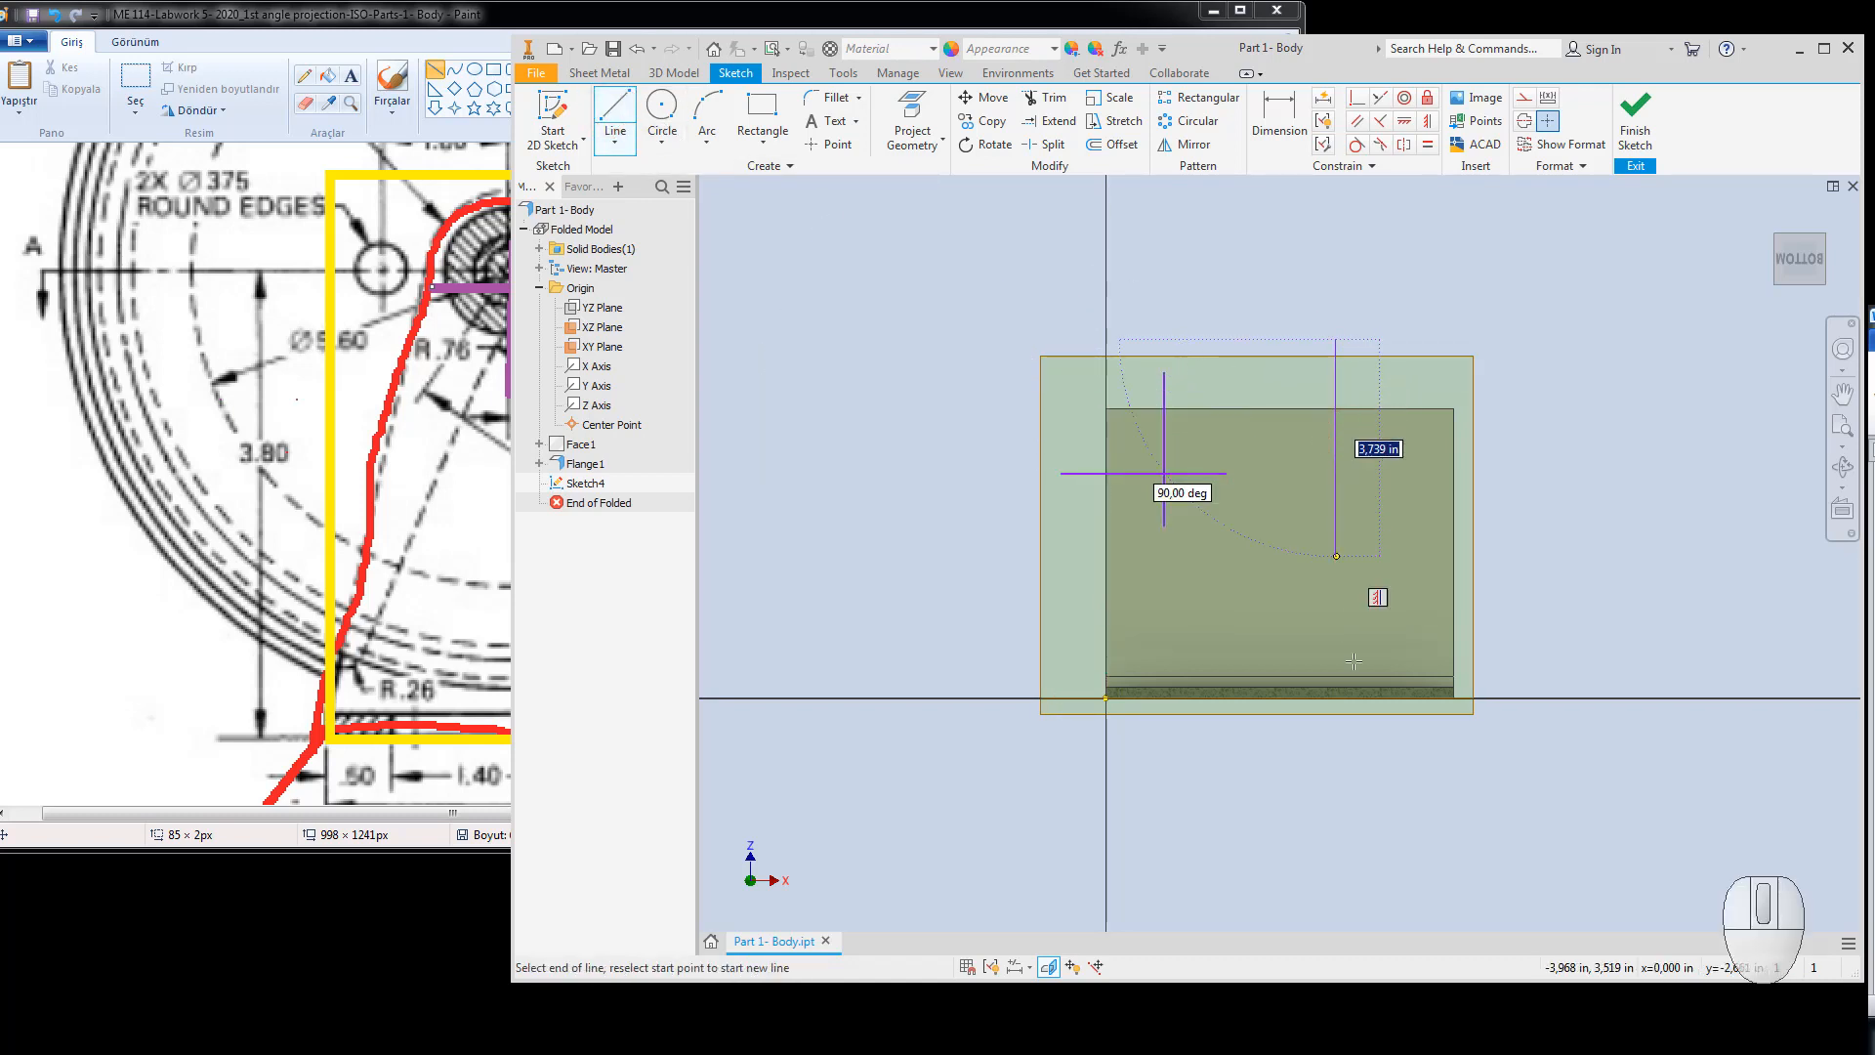
key("Escape")
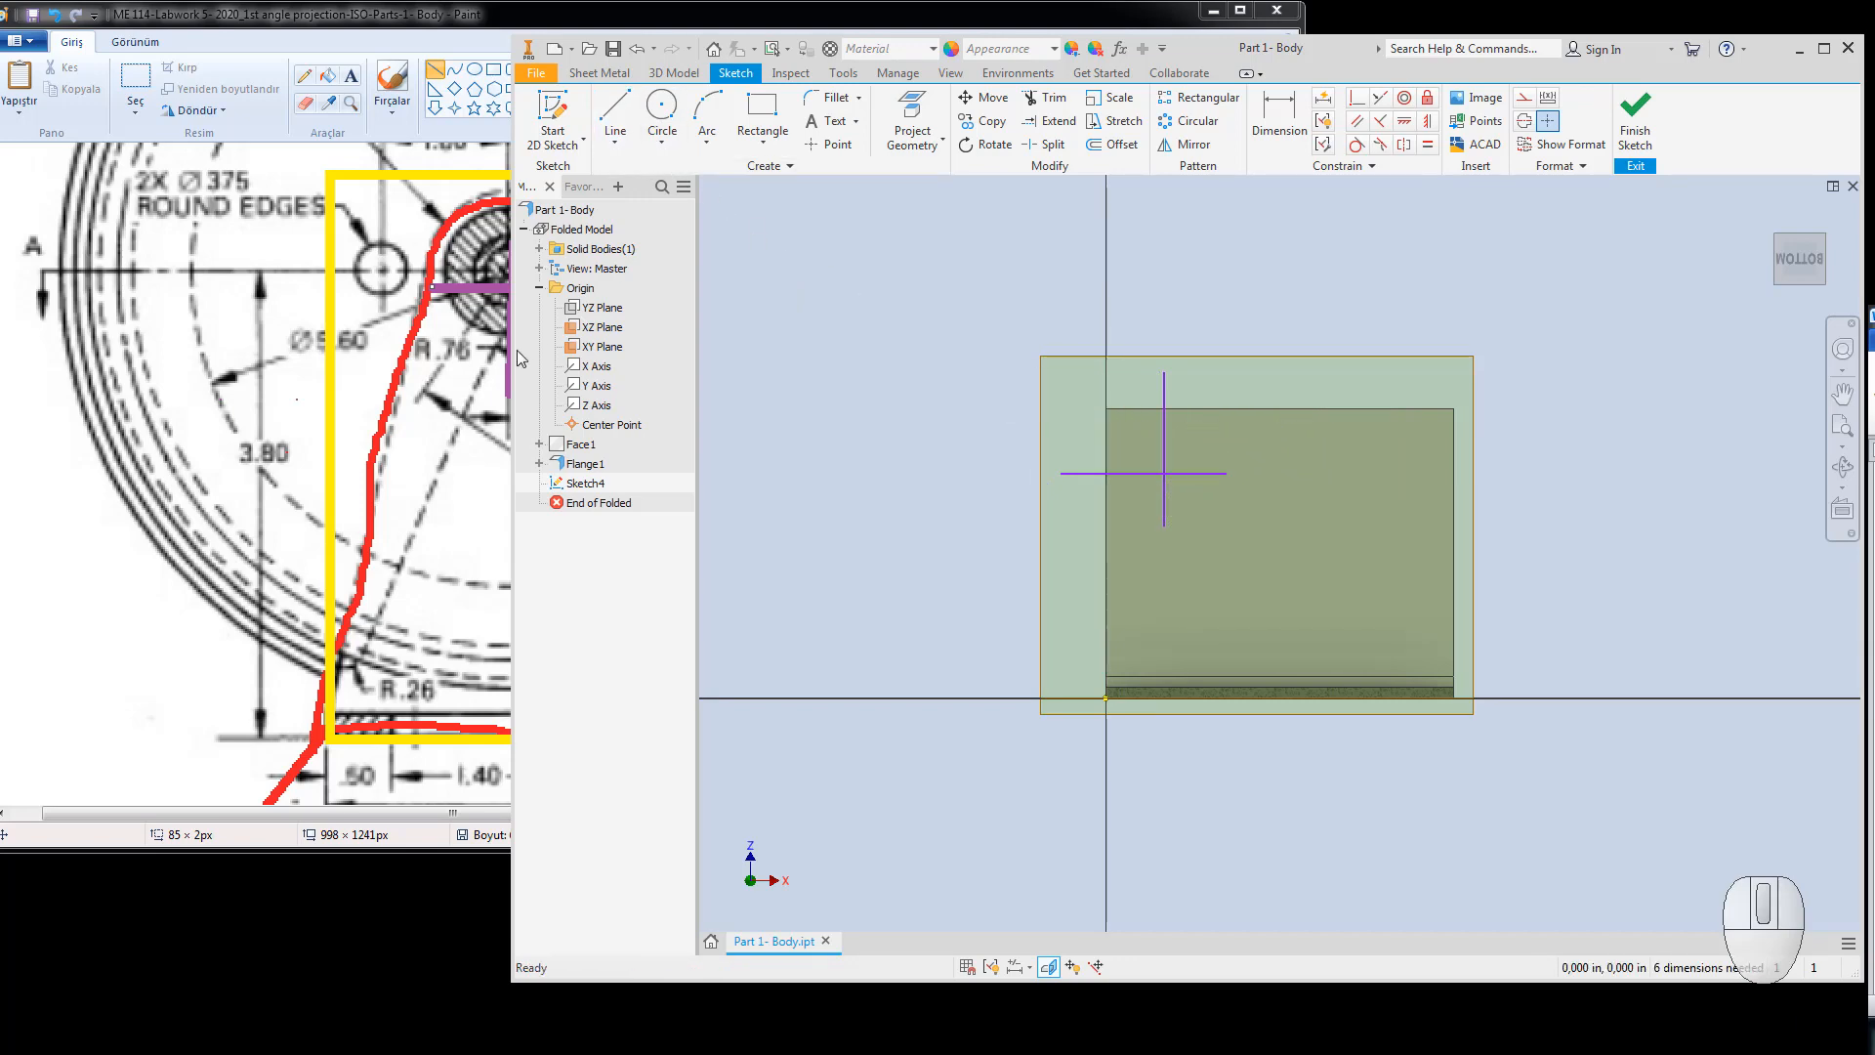
Switch to Paint, move the start of the horizontal purple line to the drum shaft centre and return to Inventor.
left_click(477, 293)
left_click_drag(521, 278, 528, 283)
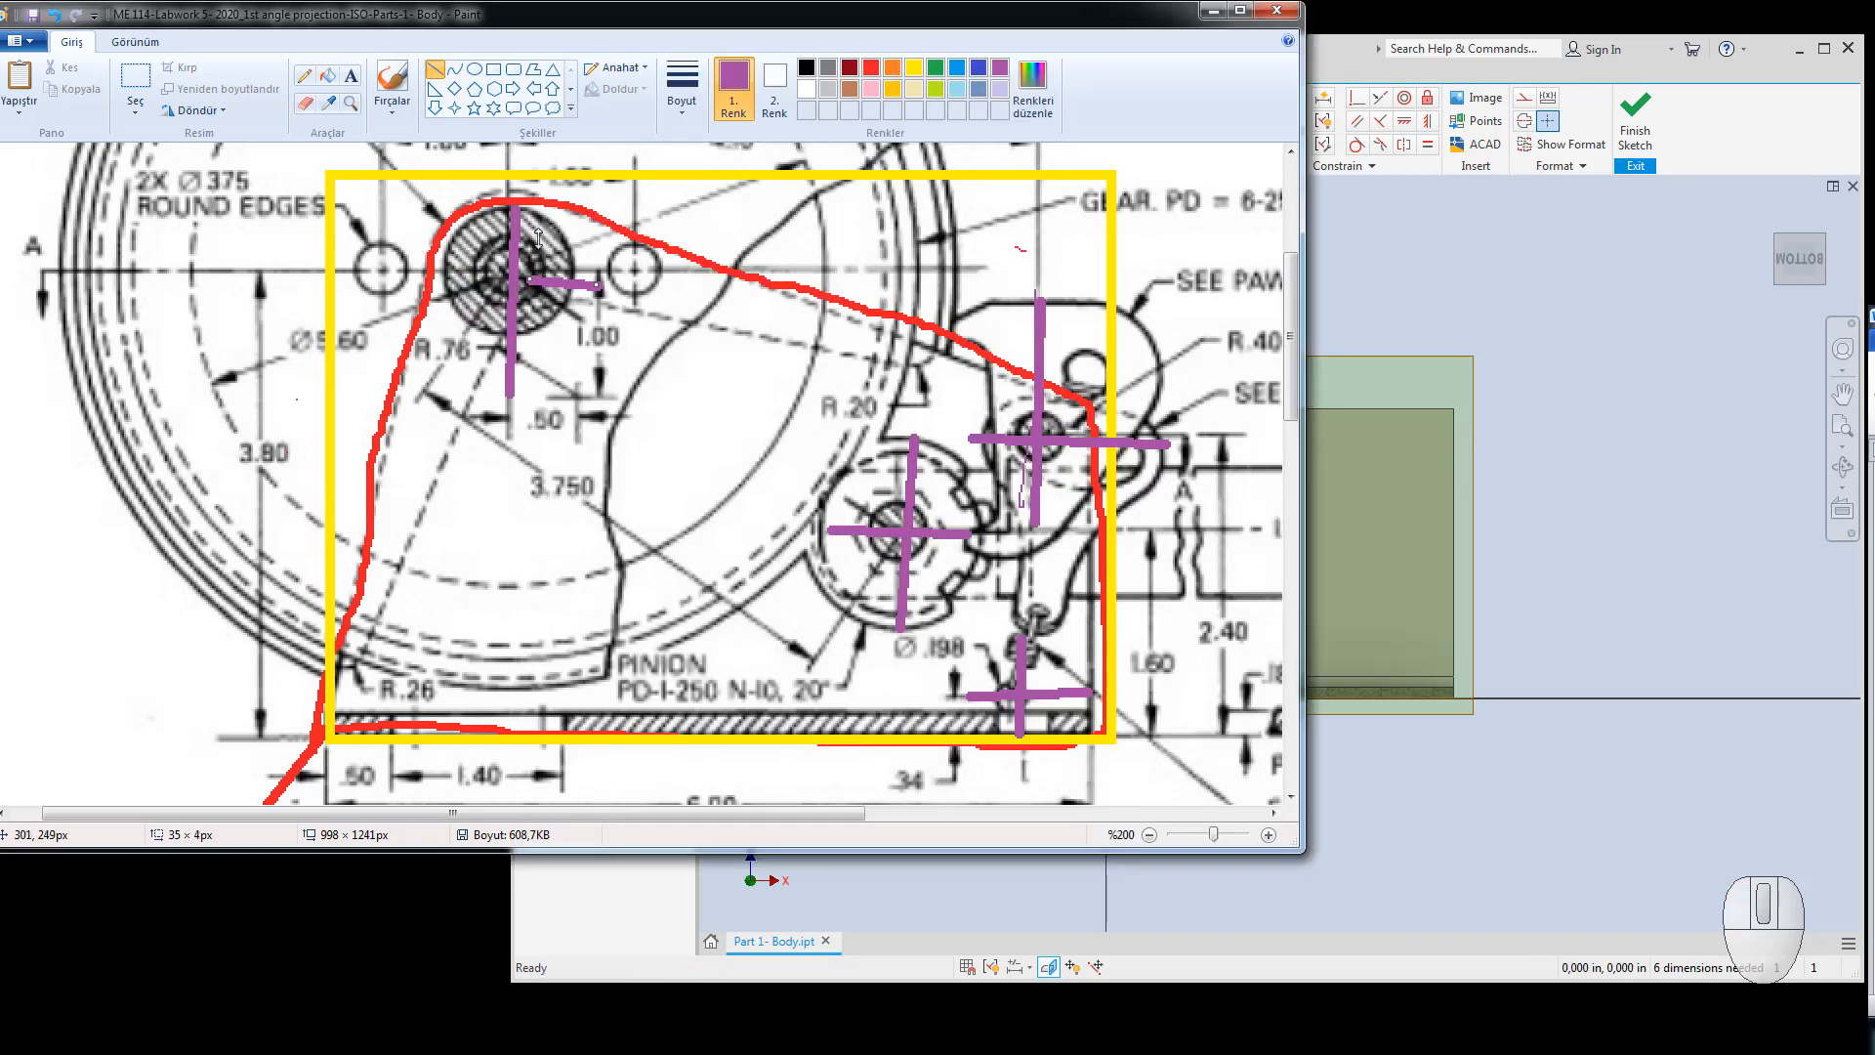
left_click(1352, 266)
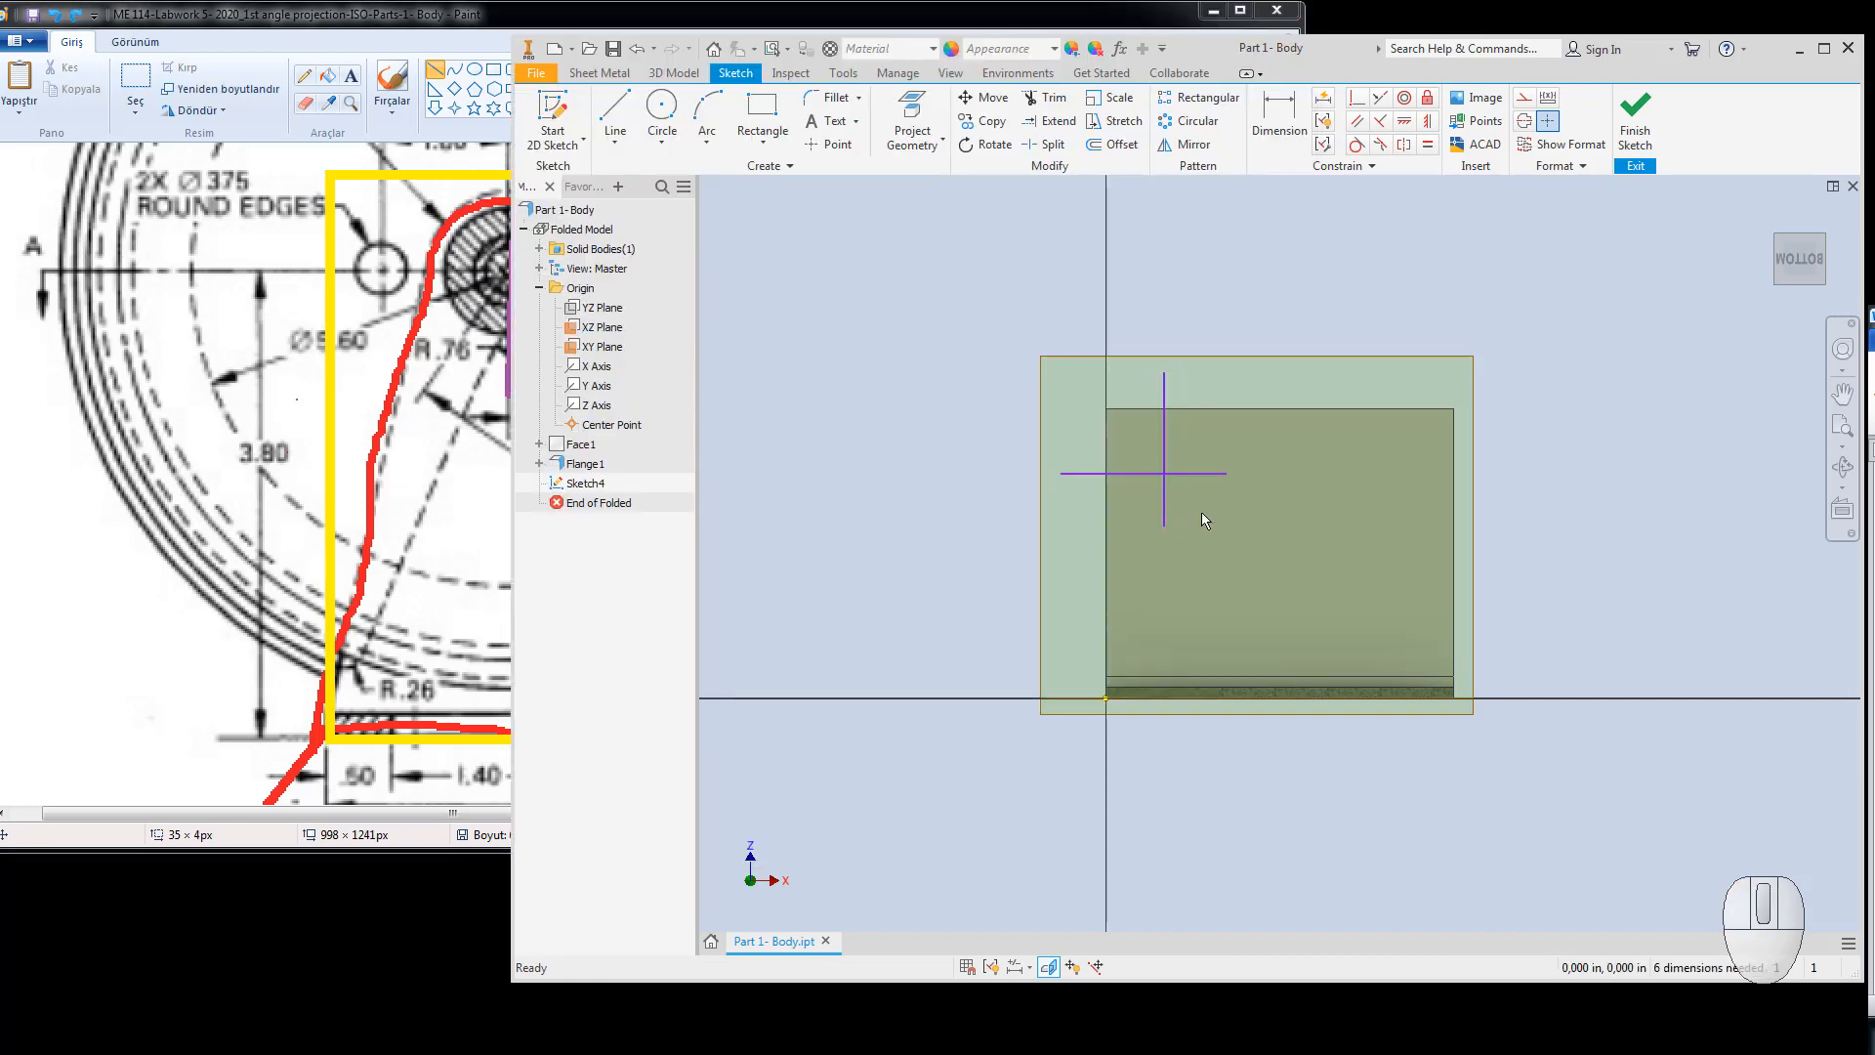
Convert the two crossing sketch lines to construction lines.
left_click_drag(1204, 518, 1091, 406)
right_click(1163, 457)
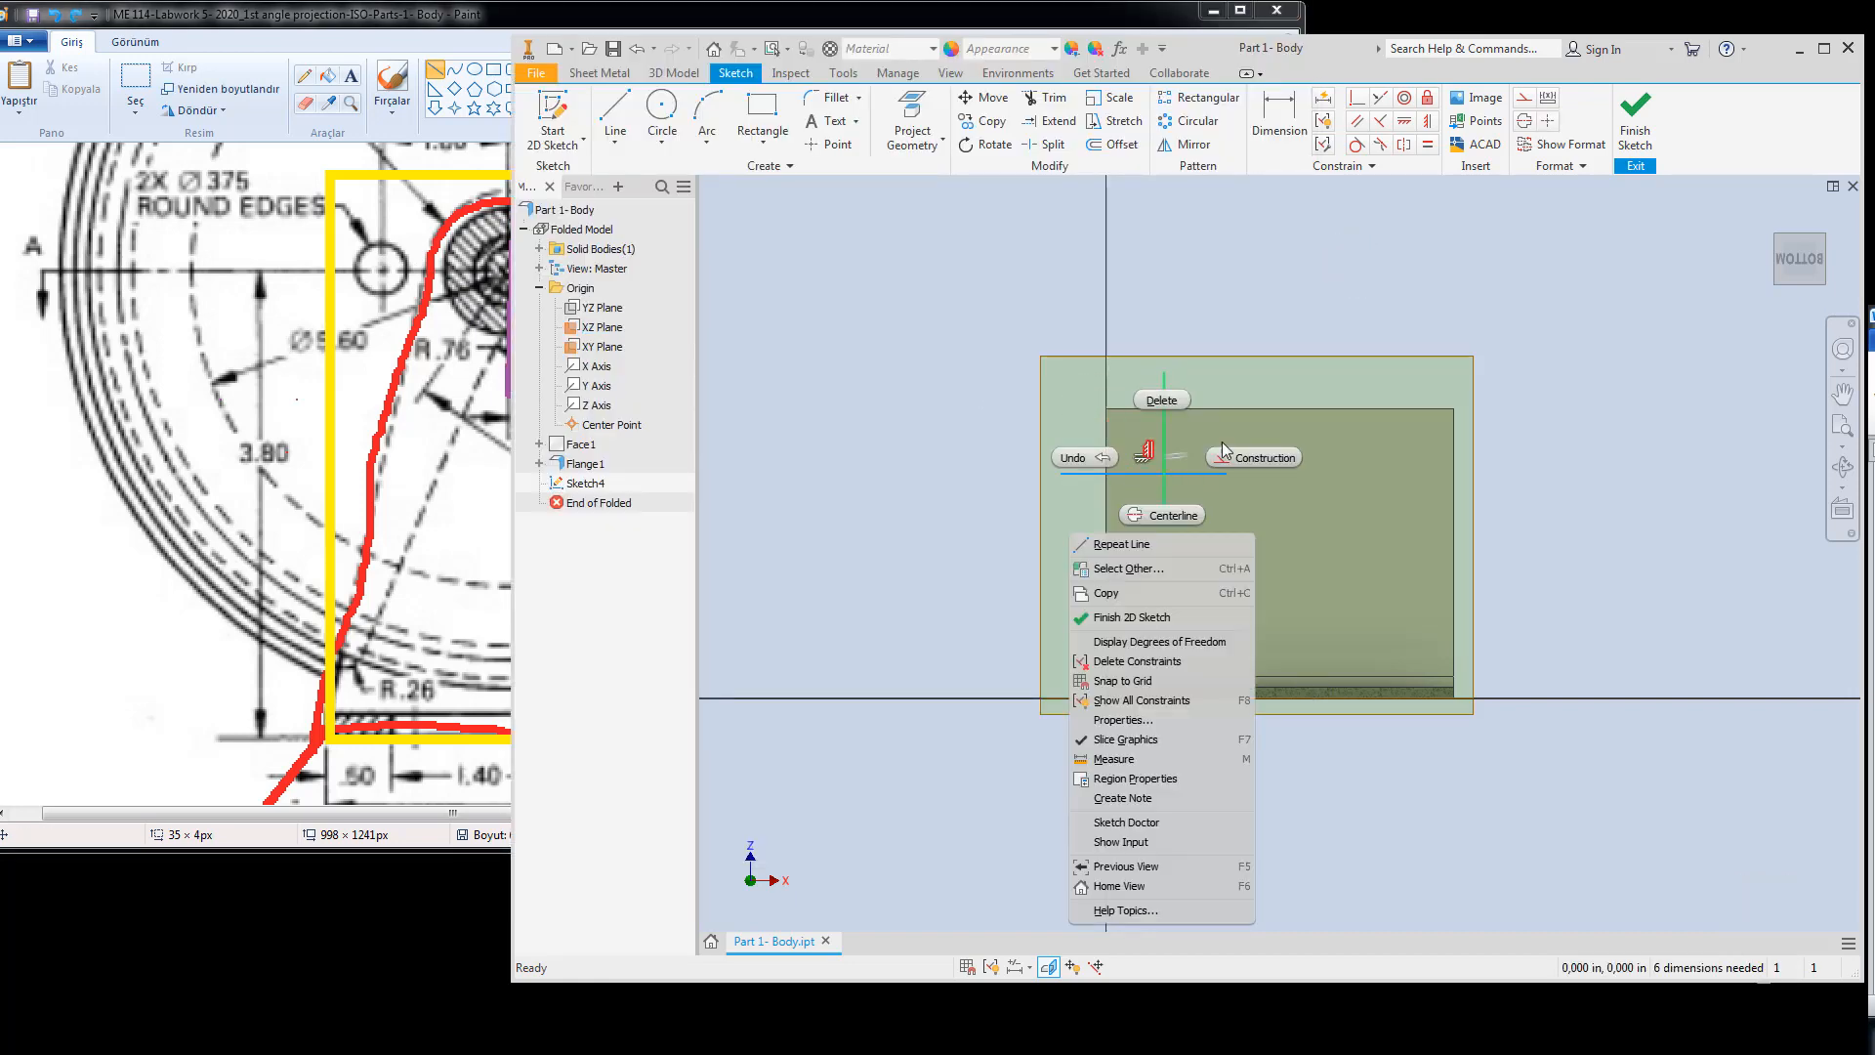
left_click(1252, 449)
Apply a Coincident constraint between the midpoints of the horizontal and vertical construction lines to form a centred cross.
left_click(1361, 101)
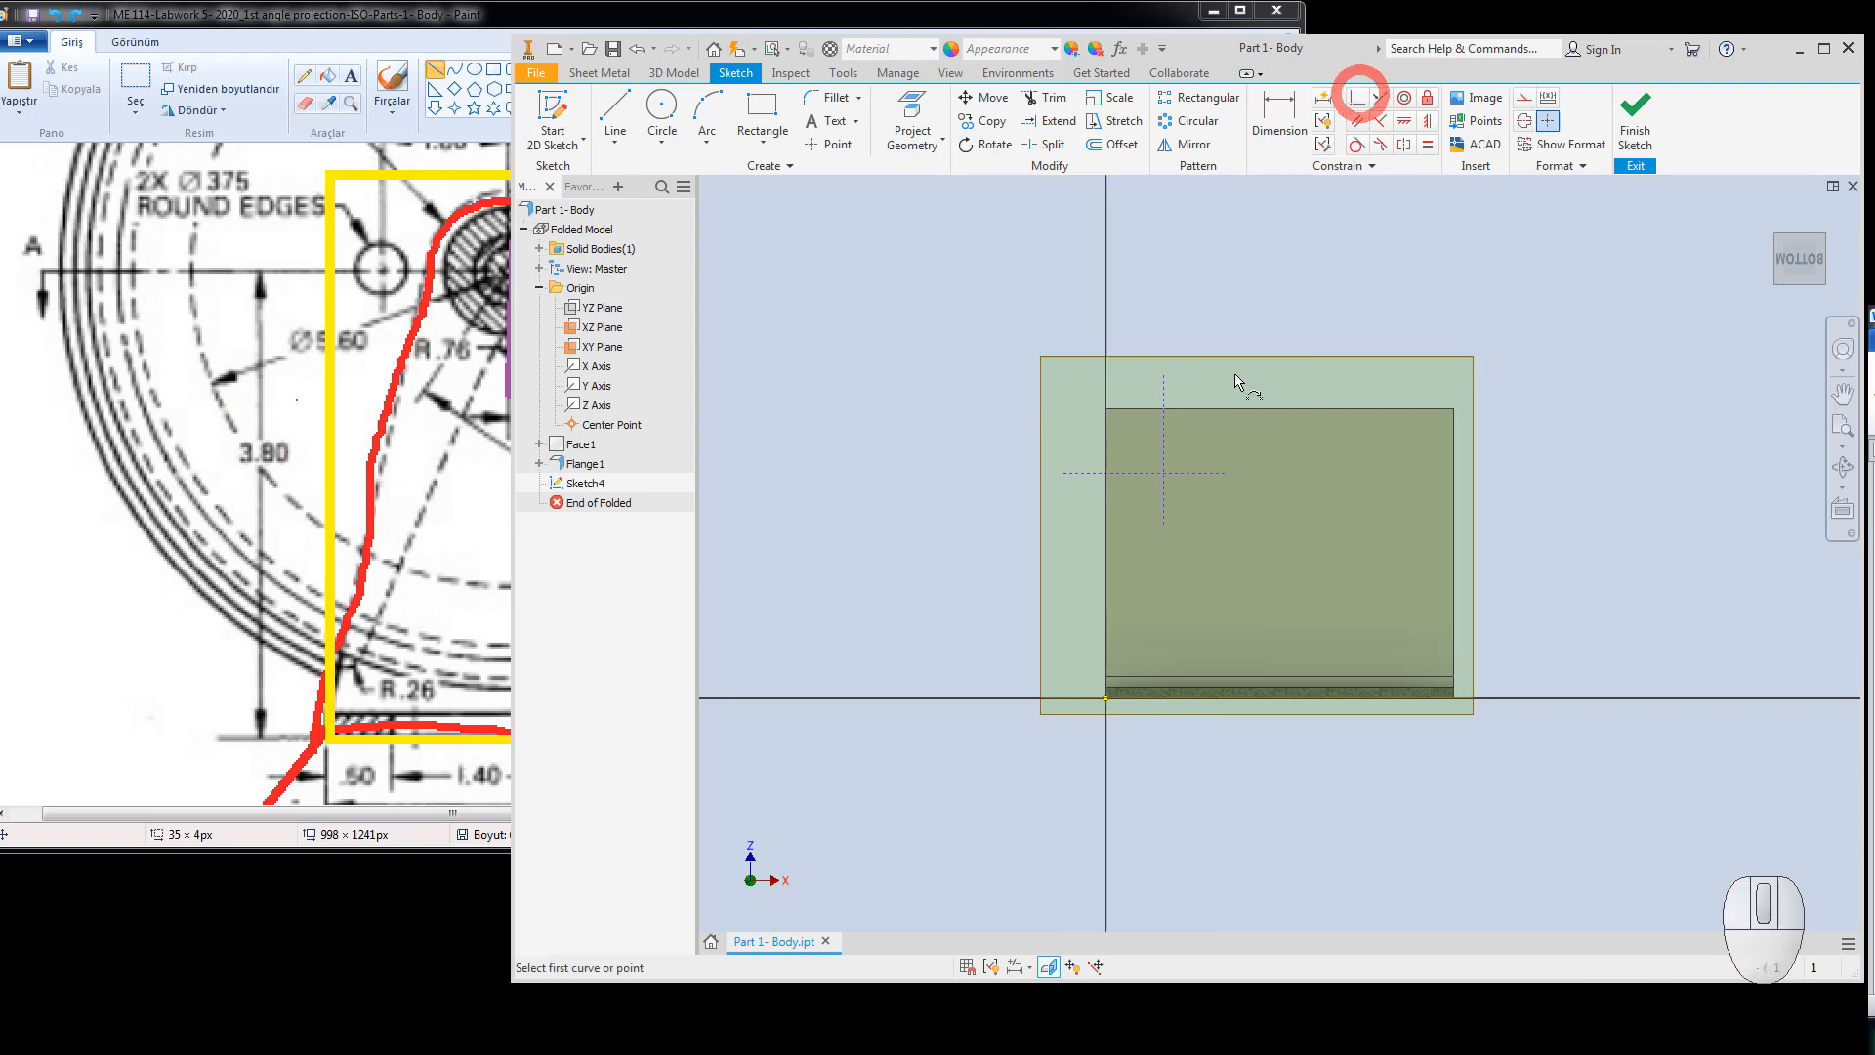
left_click(1143, 472)
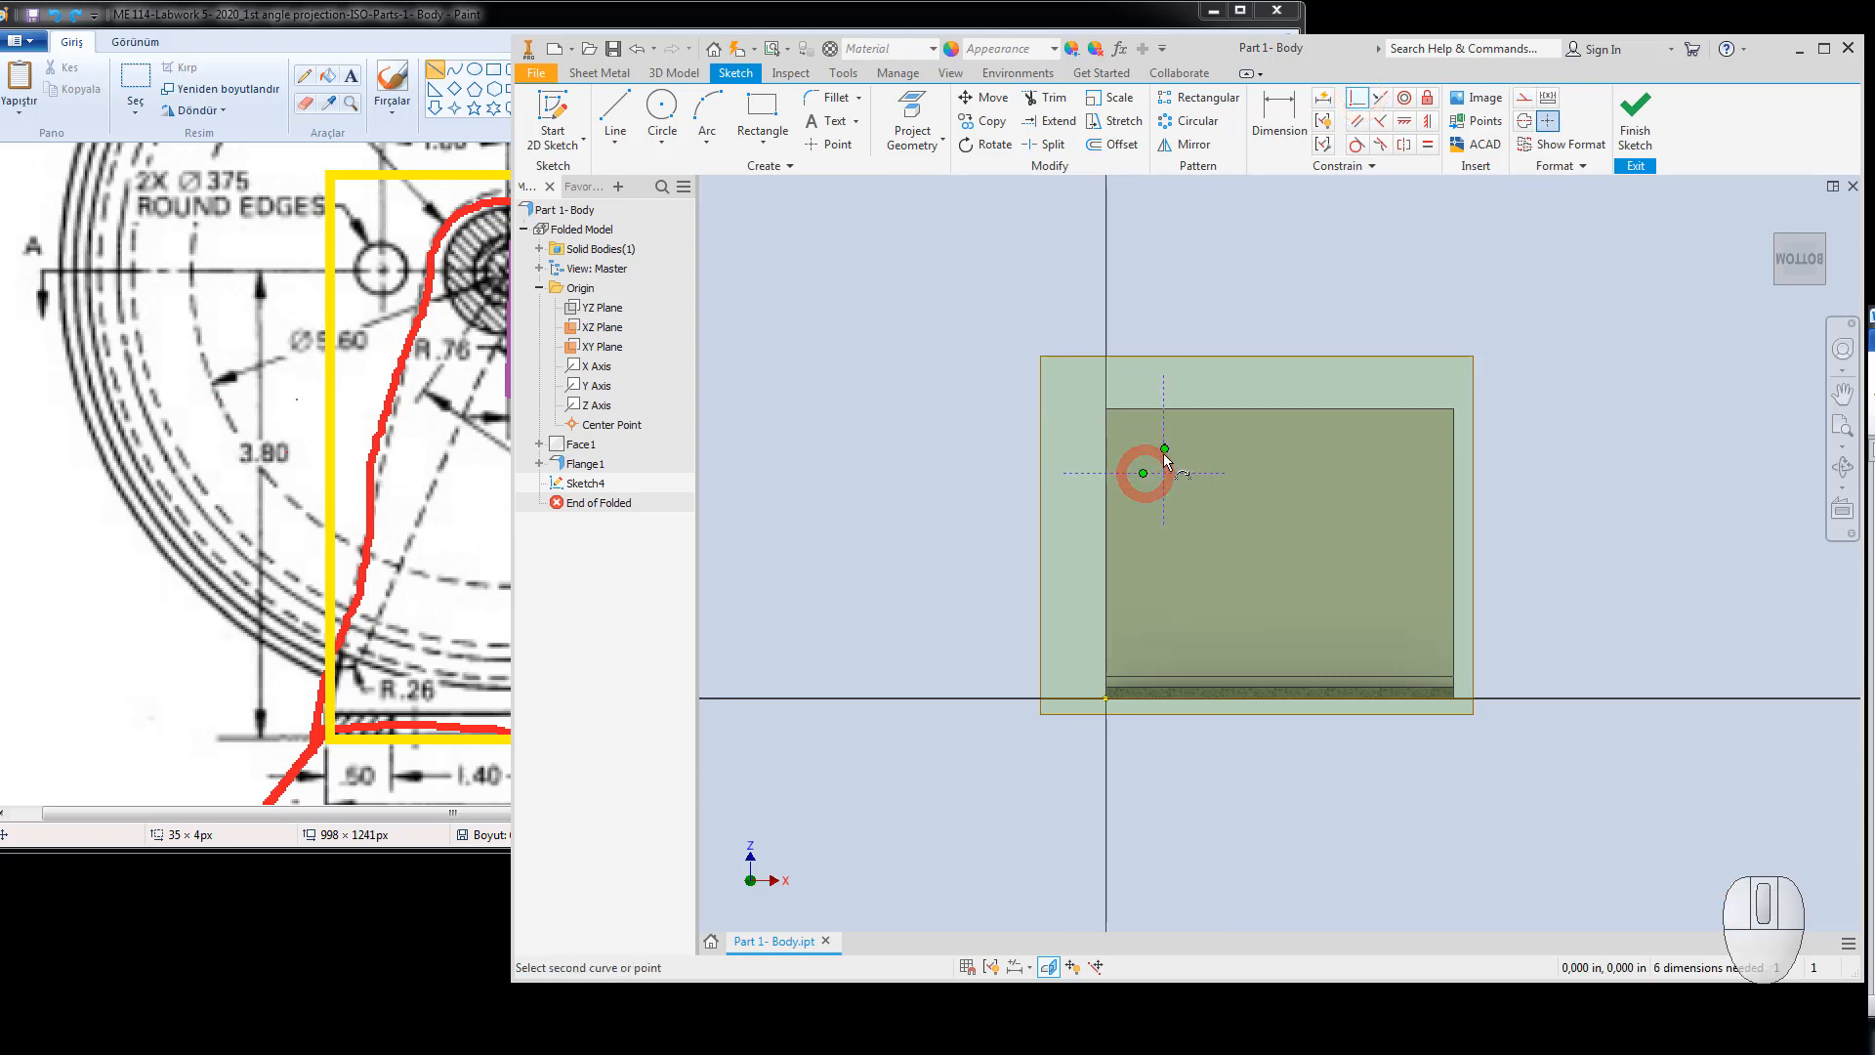
left_click(1165, 458)
key("Escape")
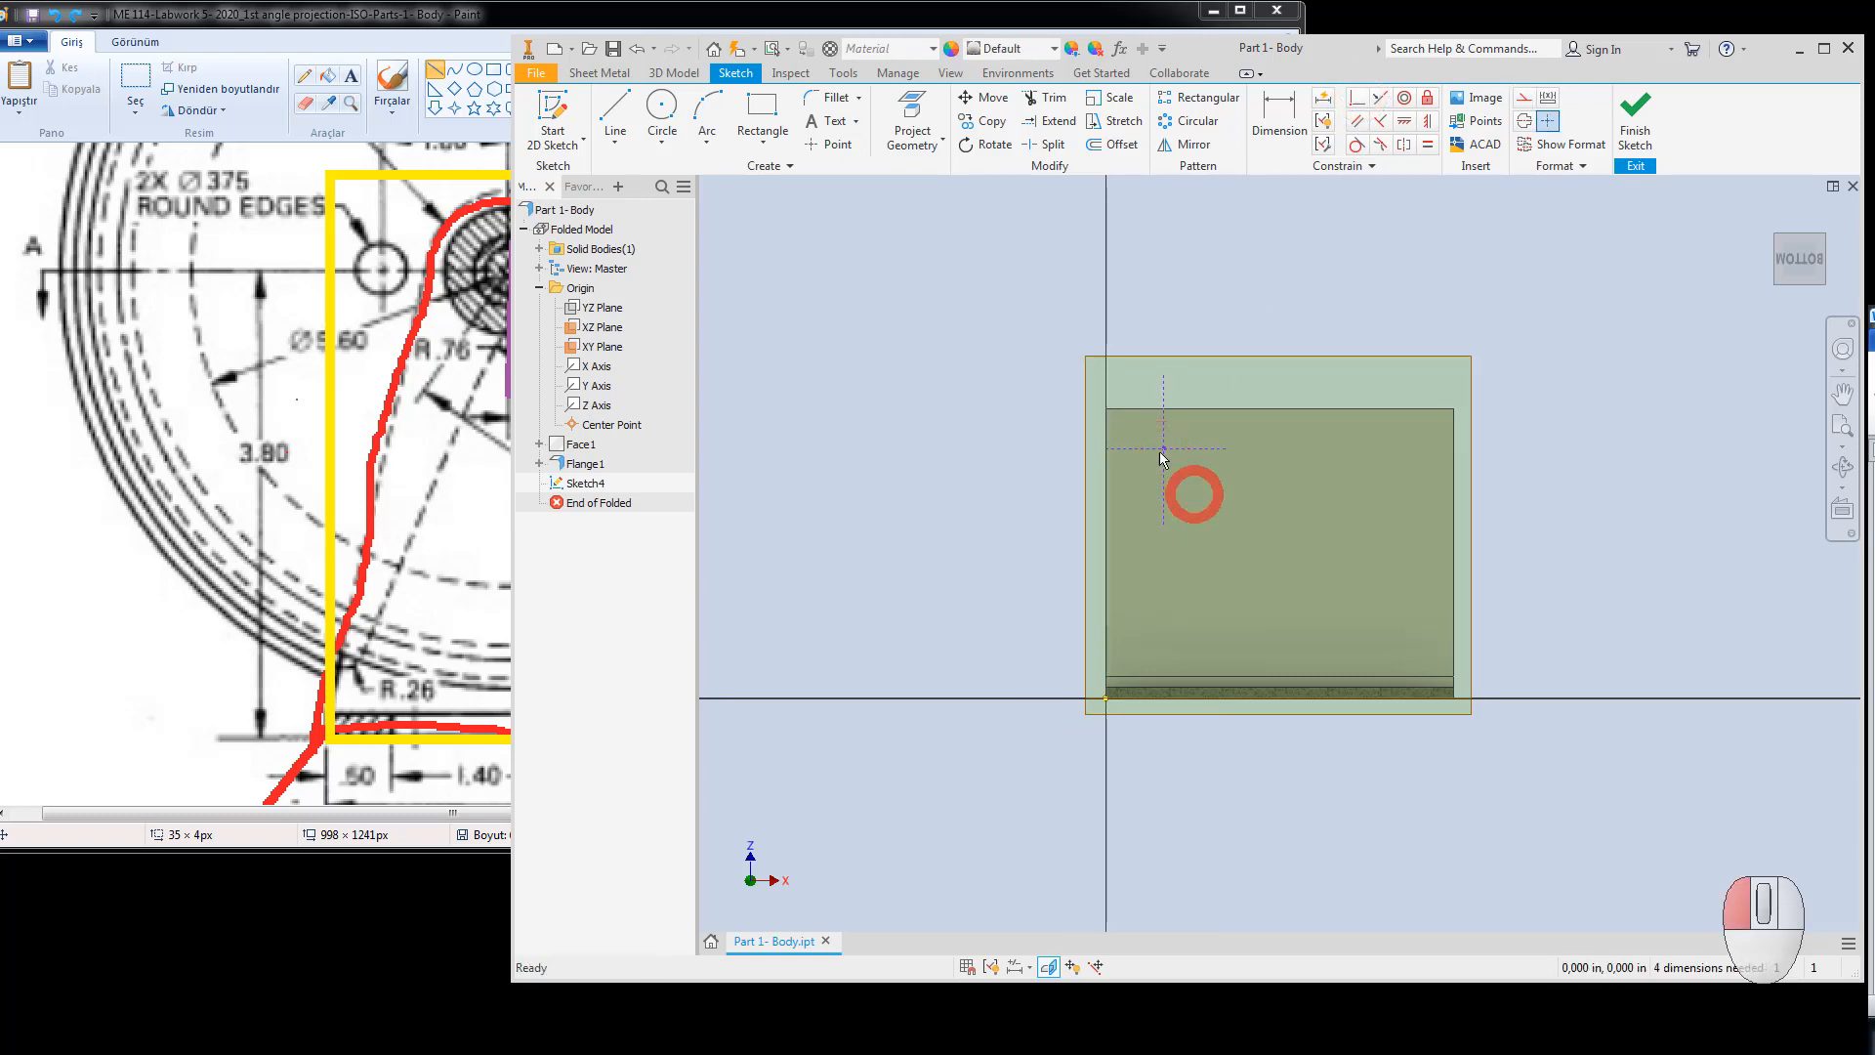
Copy the construction-line cross and paste the duplicate into the same sketch.
left_click_drag(1115, 401, 1201, 498)
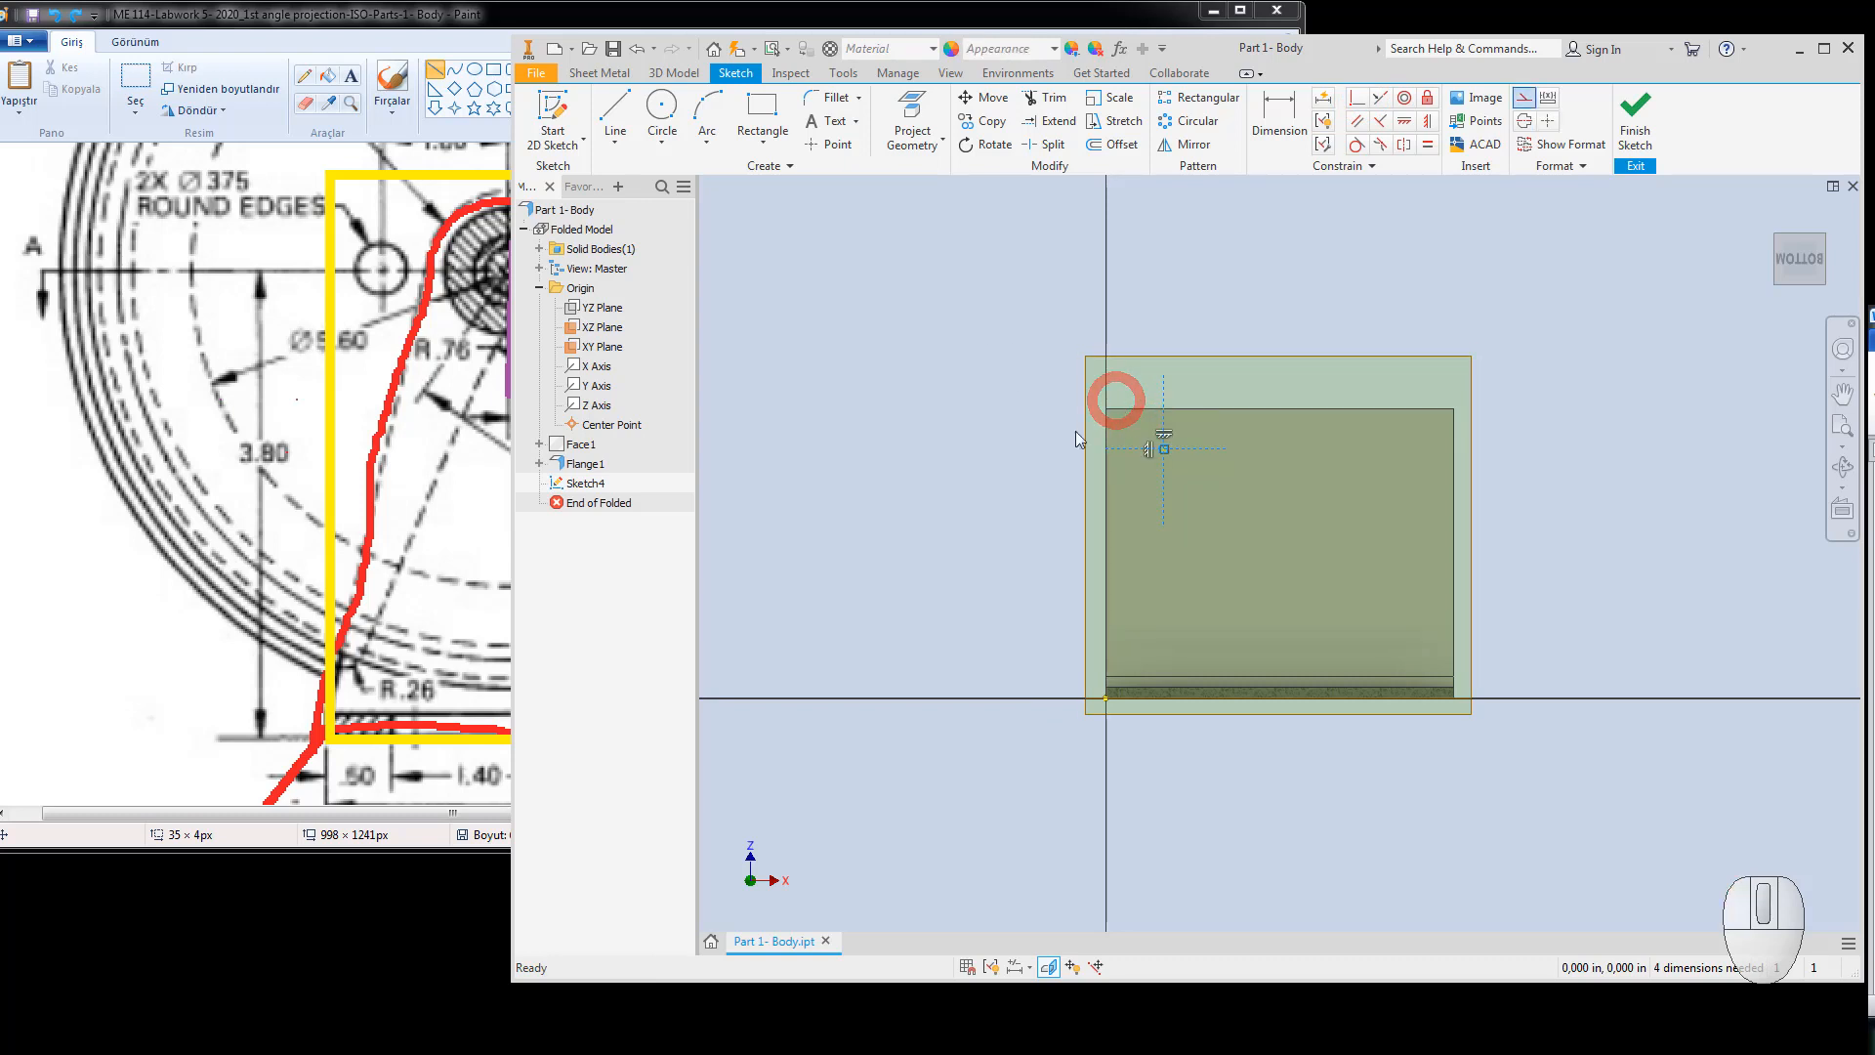
right_click(1161, 395)
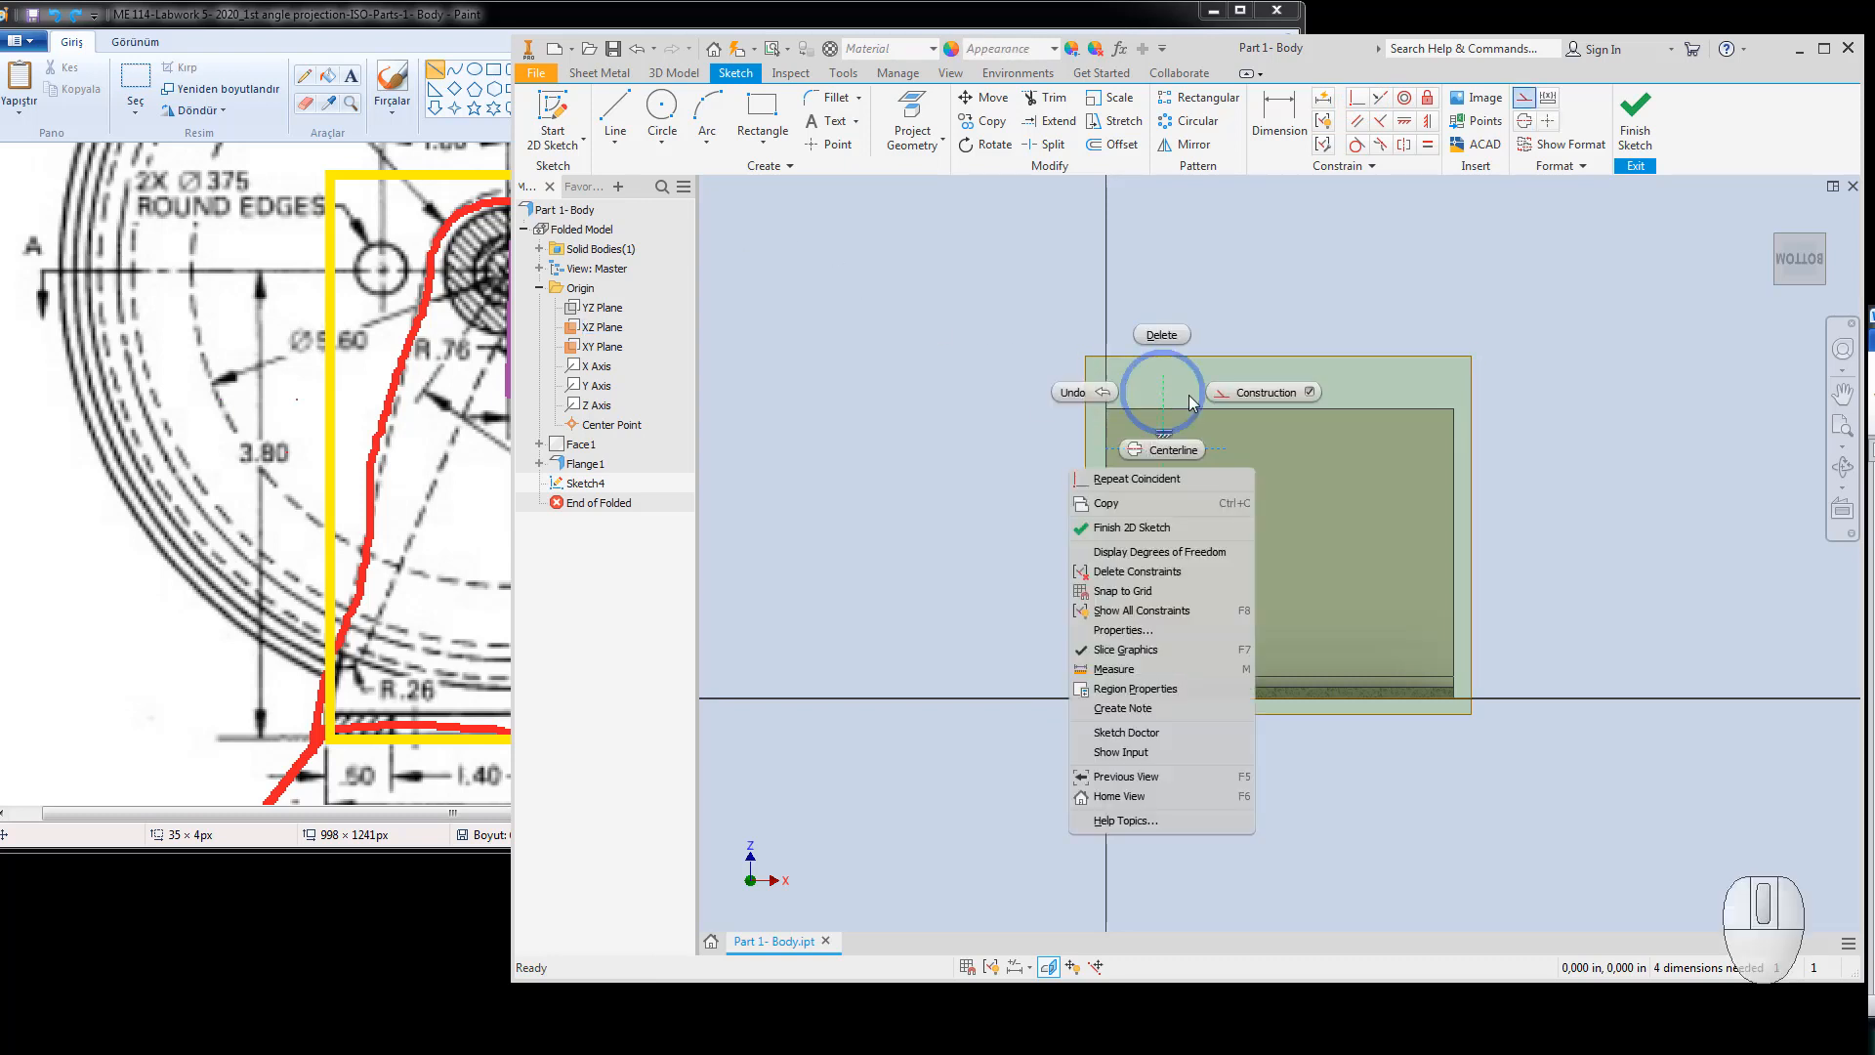
left_click(1131, 506)
right_click(1281, 302)
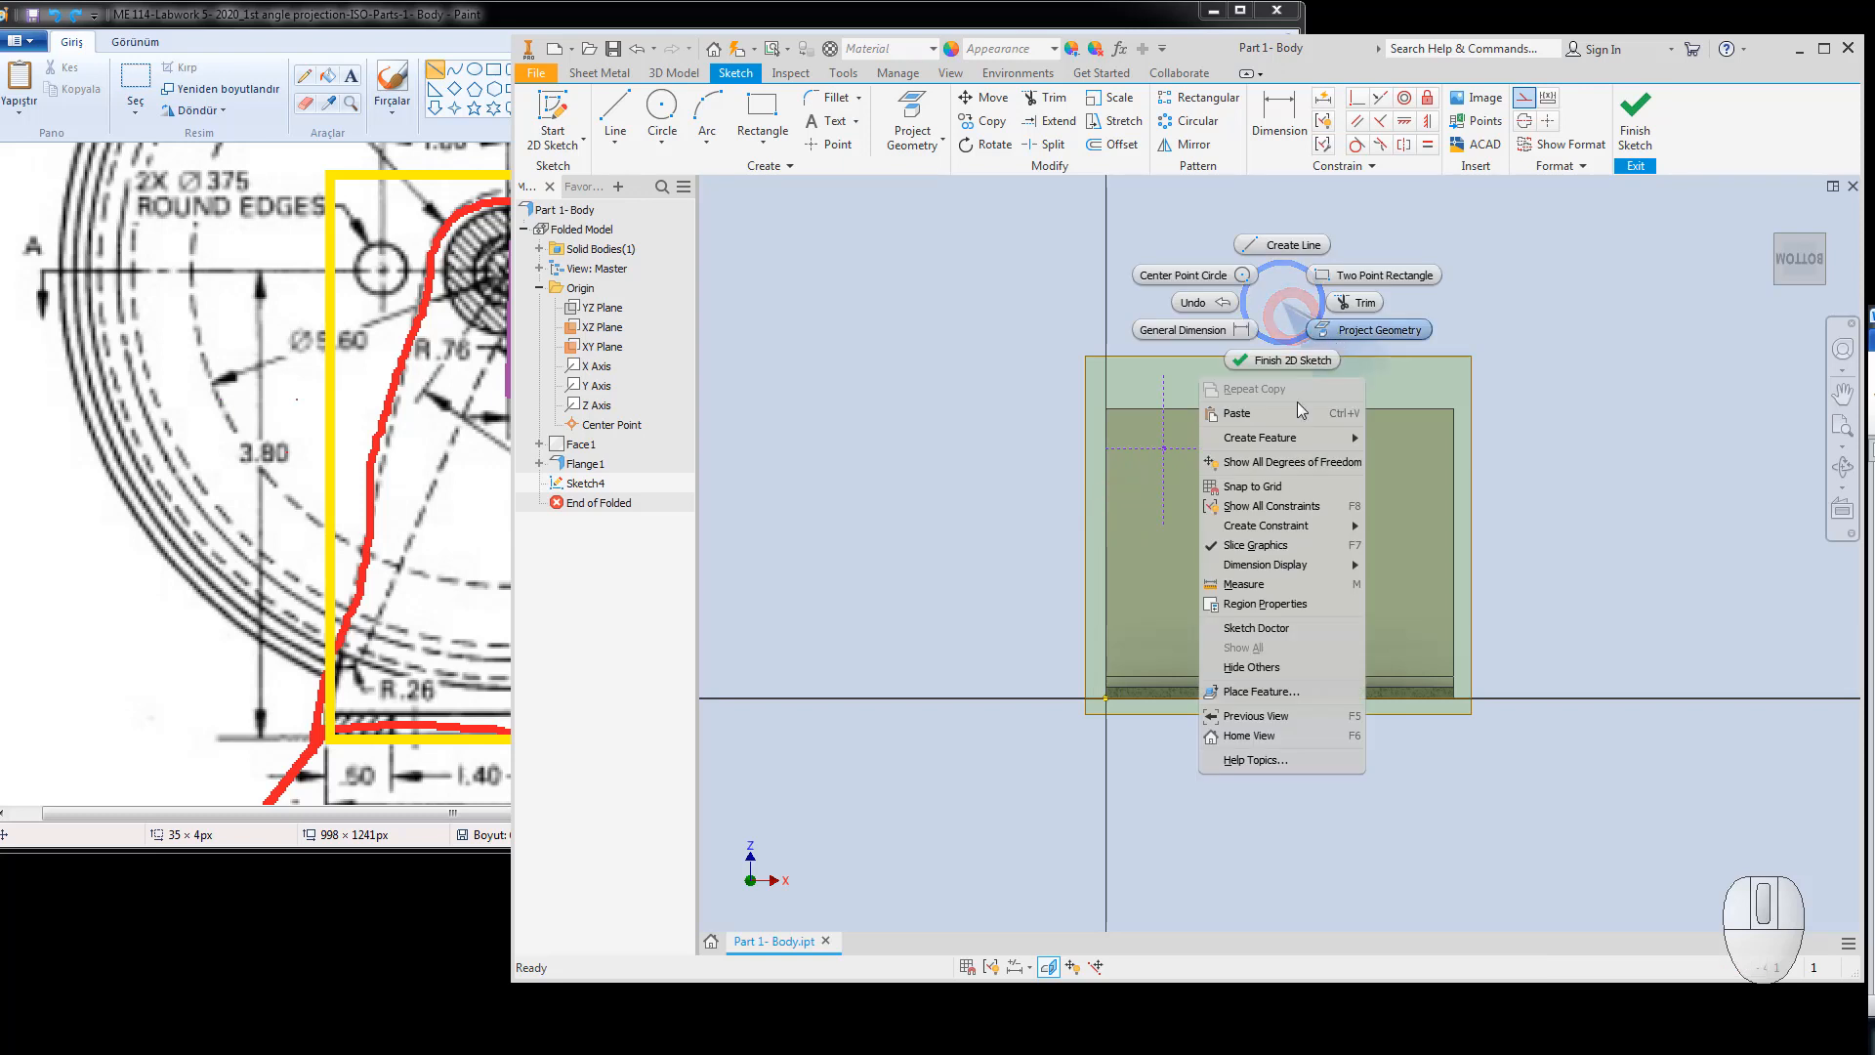
left_click(1277, 417)
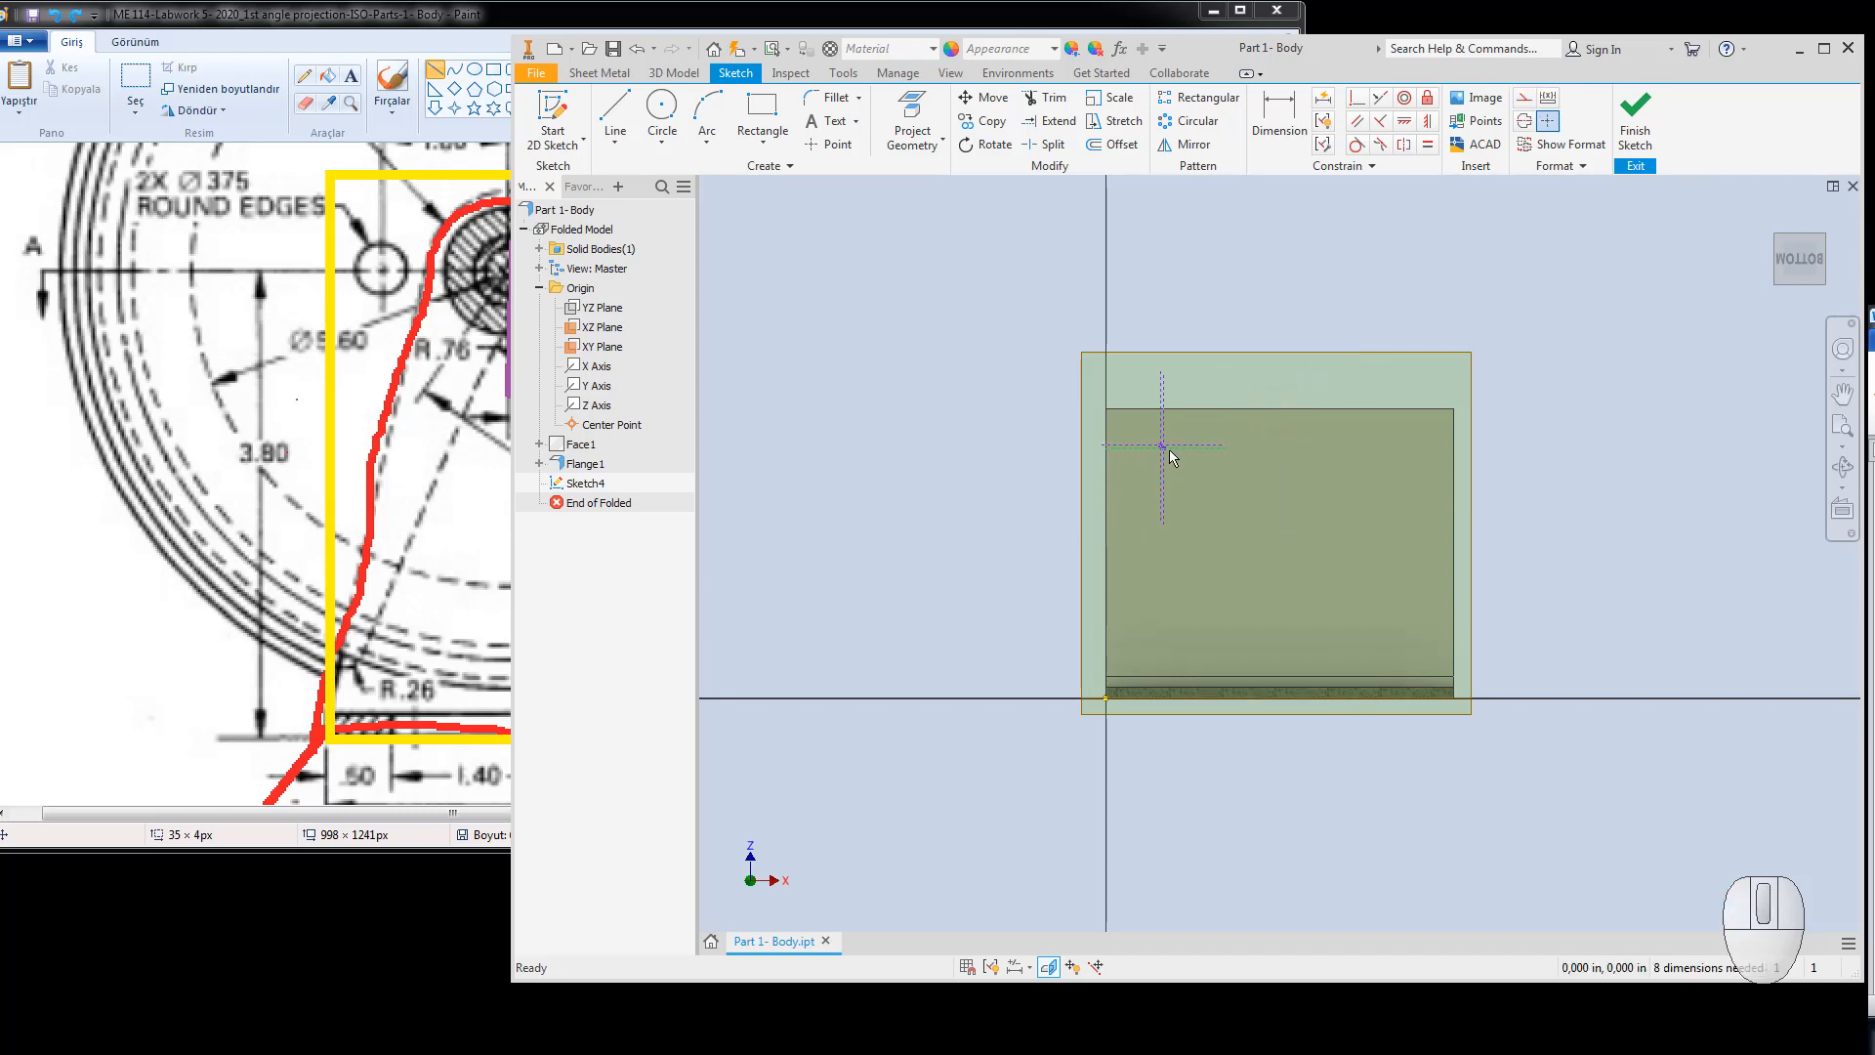
Move one of the two crosses to the pinion's approximate location in the lower part of the wall and adjust its line lengths.
mouse_move(1184, 453)
left_mouse_down()
mouse_move(1274, 496)
mouse_move(1257, 475)
left_mouse_up()
left_click(1166, 496)
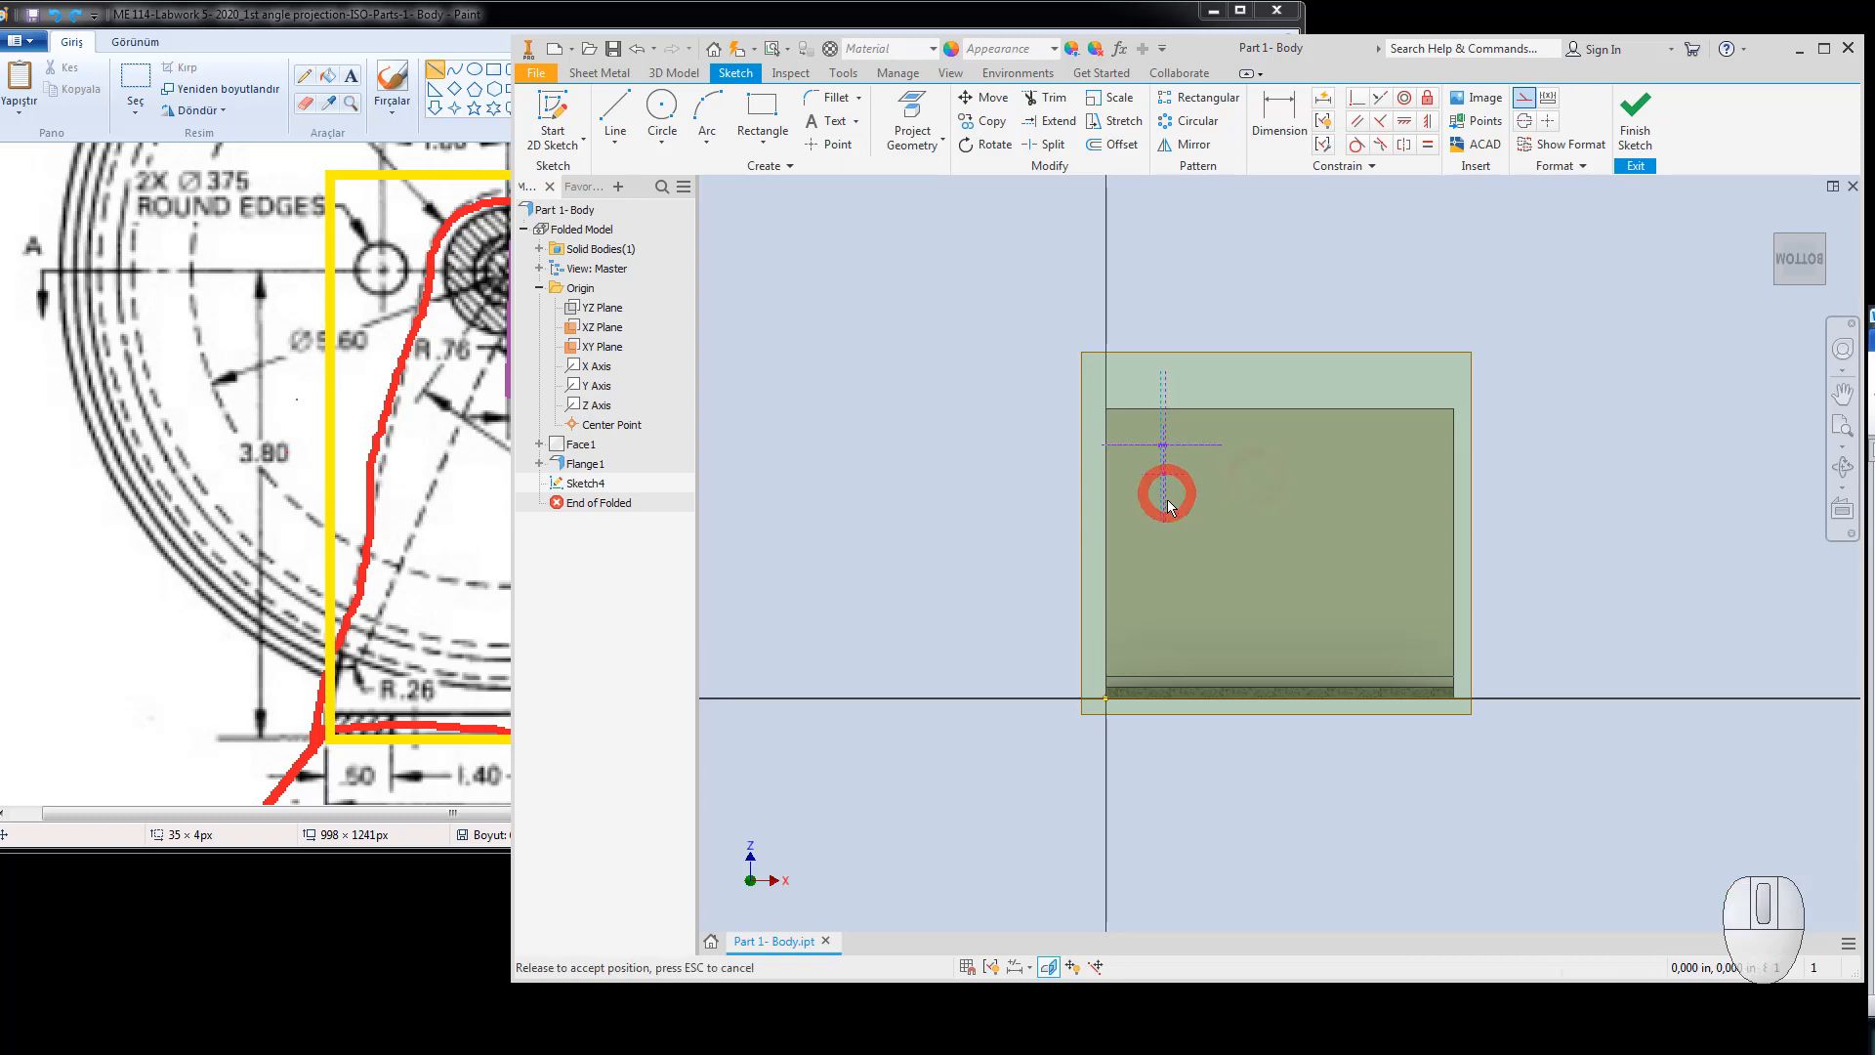
scroll(1166, 500, "down", 3)
left_click_drag(1168, 493, 1288, 493)
left_click_drag(1393, 518, 1403, 492)
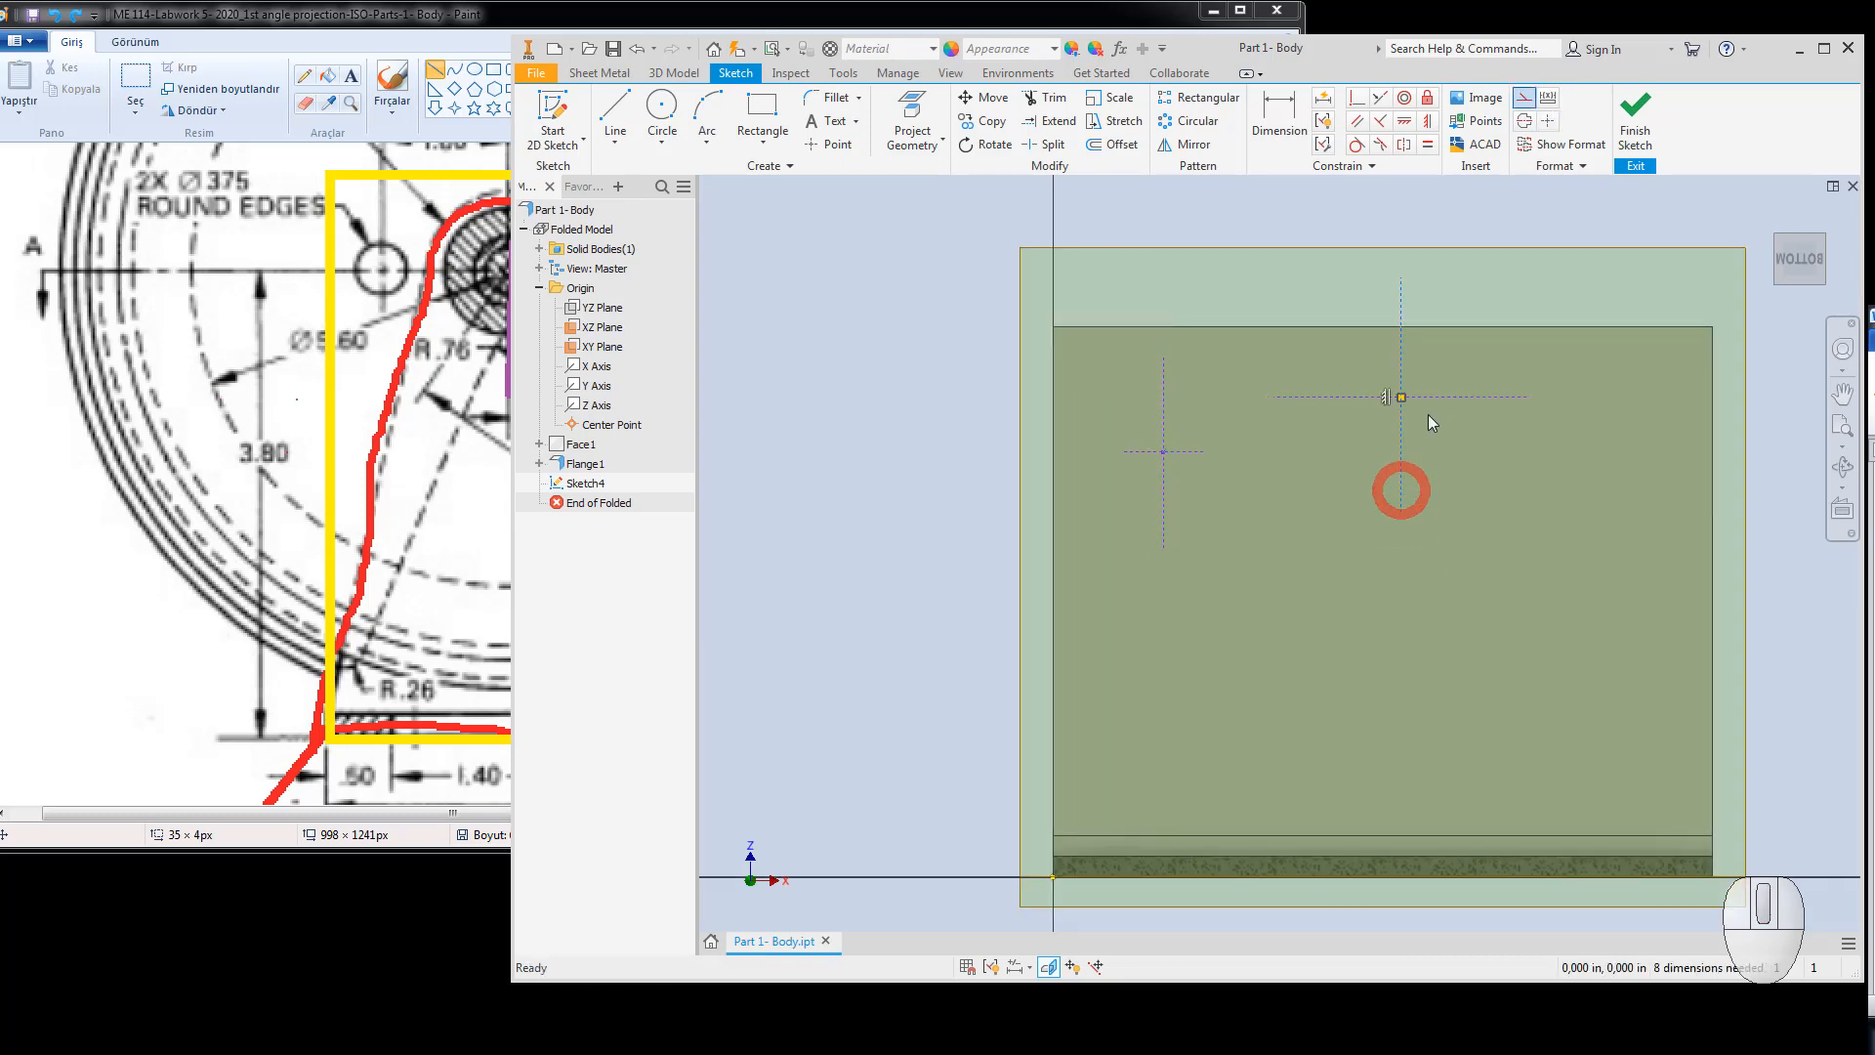
left_click_drag(1444, 401, 1465, 682)
left_click_drag(1401, 619, 1443, 625)
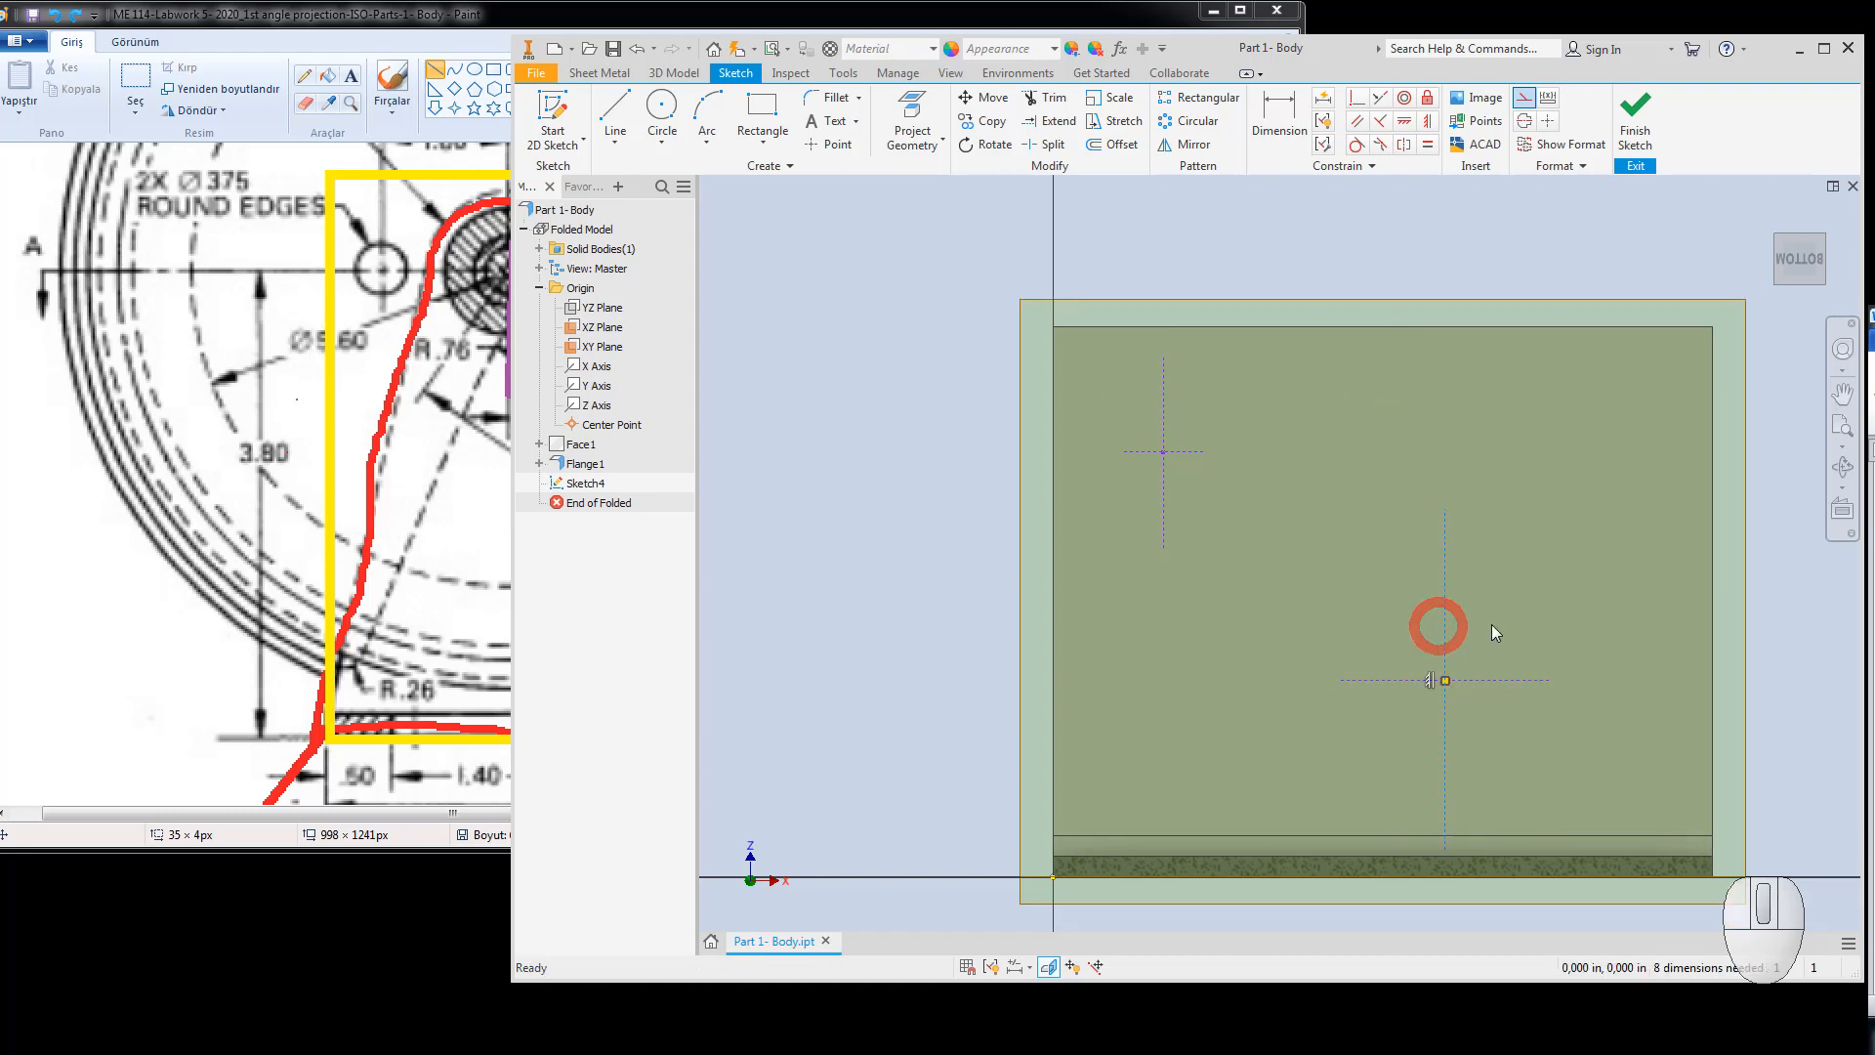
Paste another construction-line cross, stretch the neighbouring cross's horizontal line, and undo the shift of its vertical line.
right_click(1433, 233)
left_click(1406, 345)
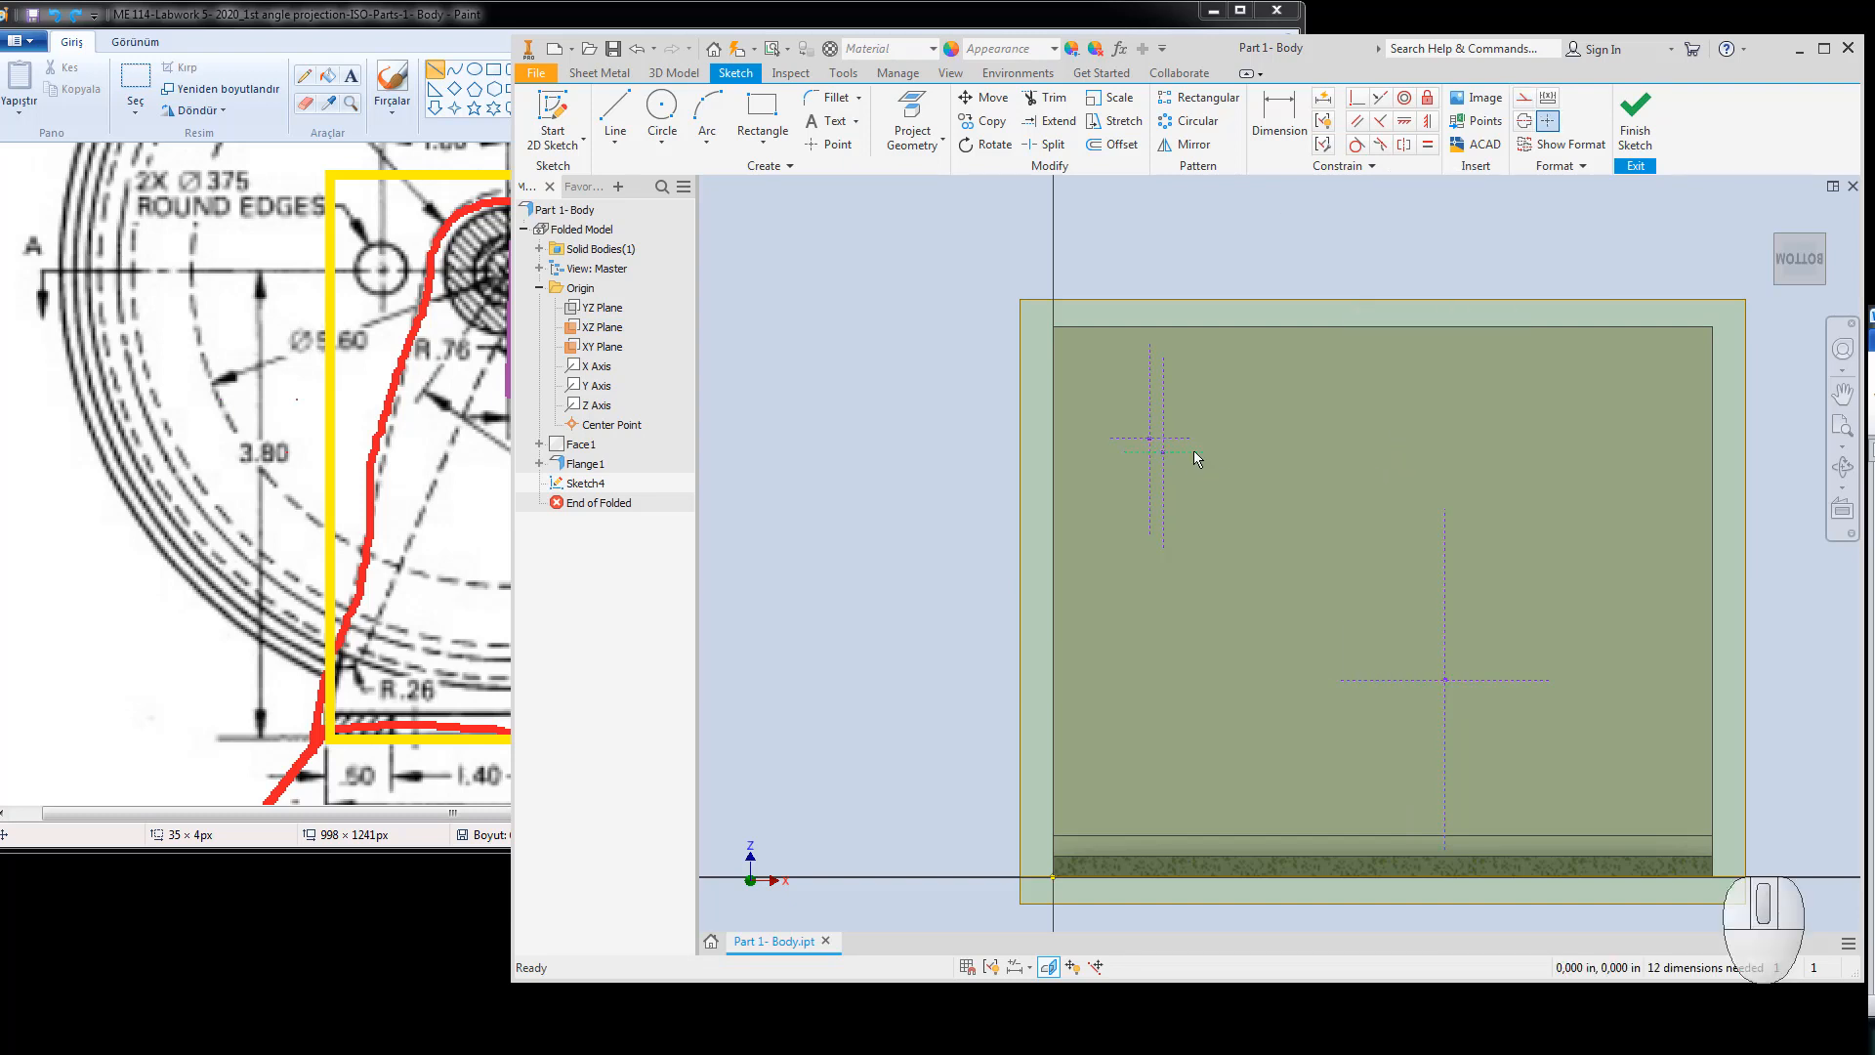
left_click_drag(1197, 451, 1512, 453)
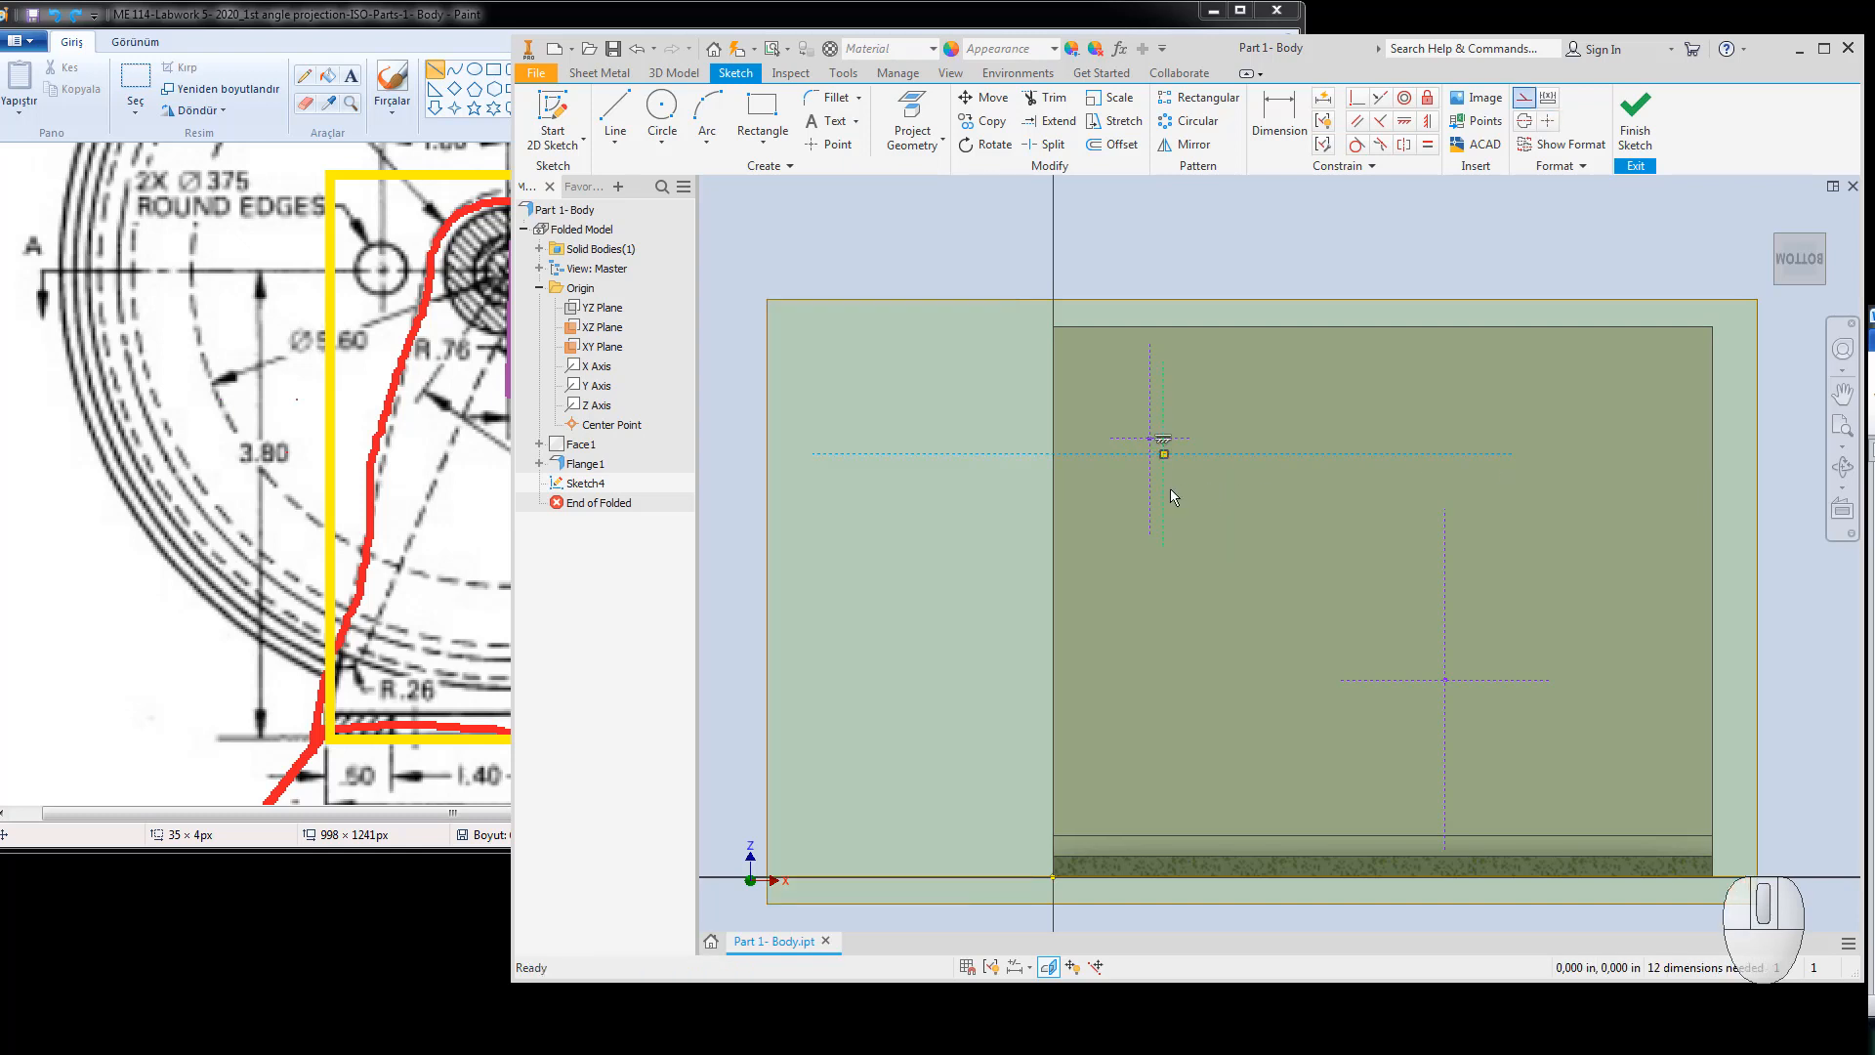
left_click_drag(1170, 489, 1522, 478)
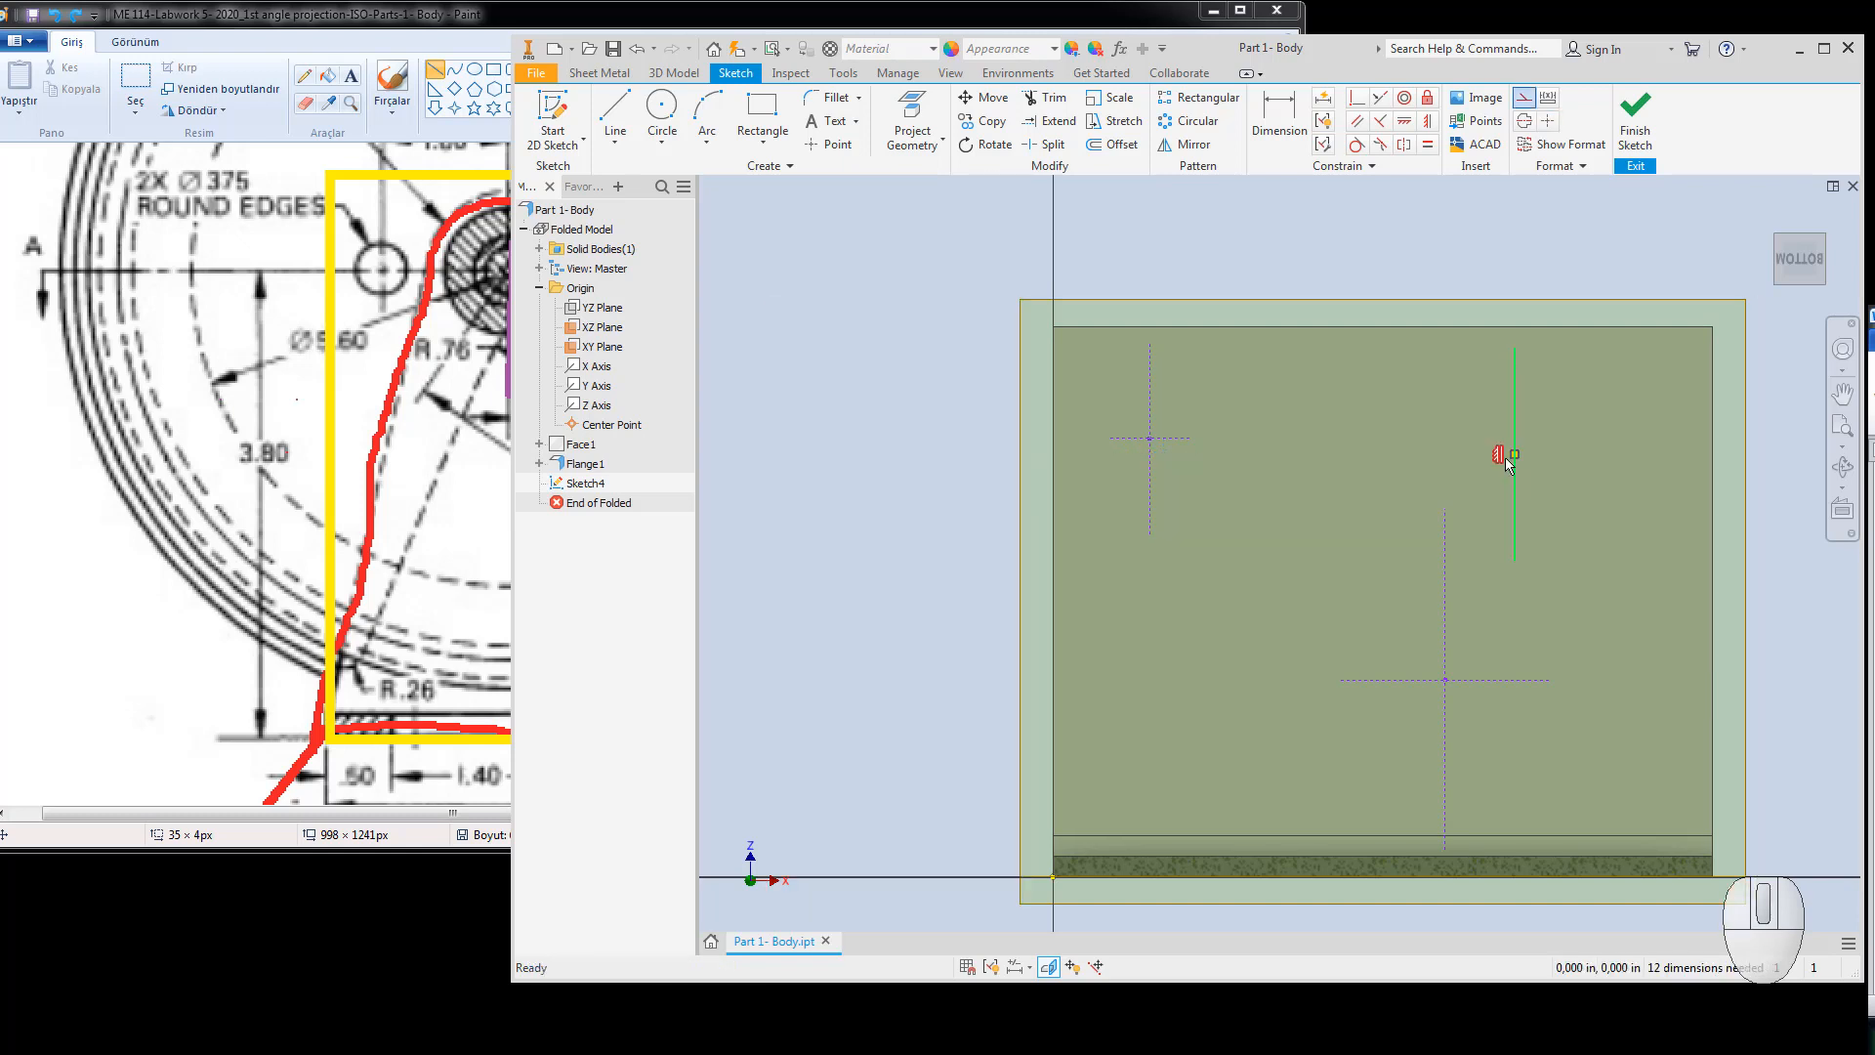
key("ctrl+z")
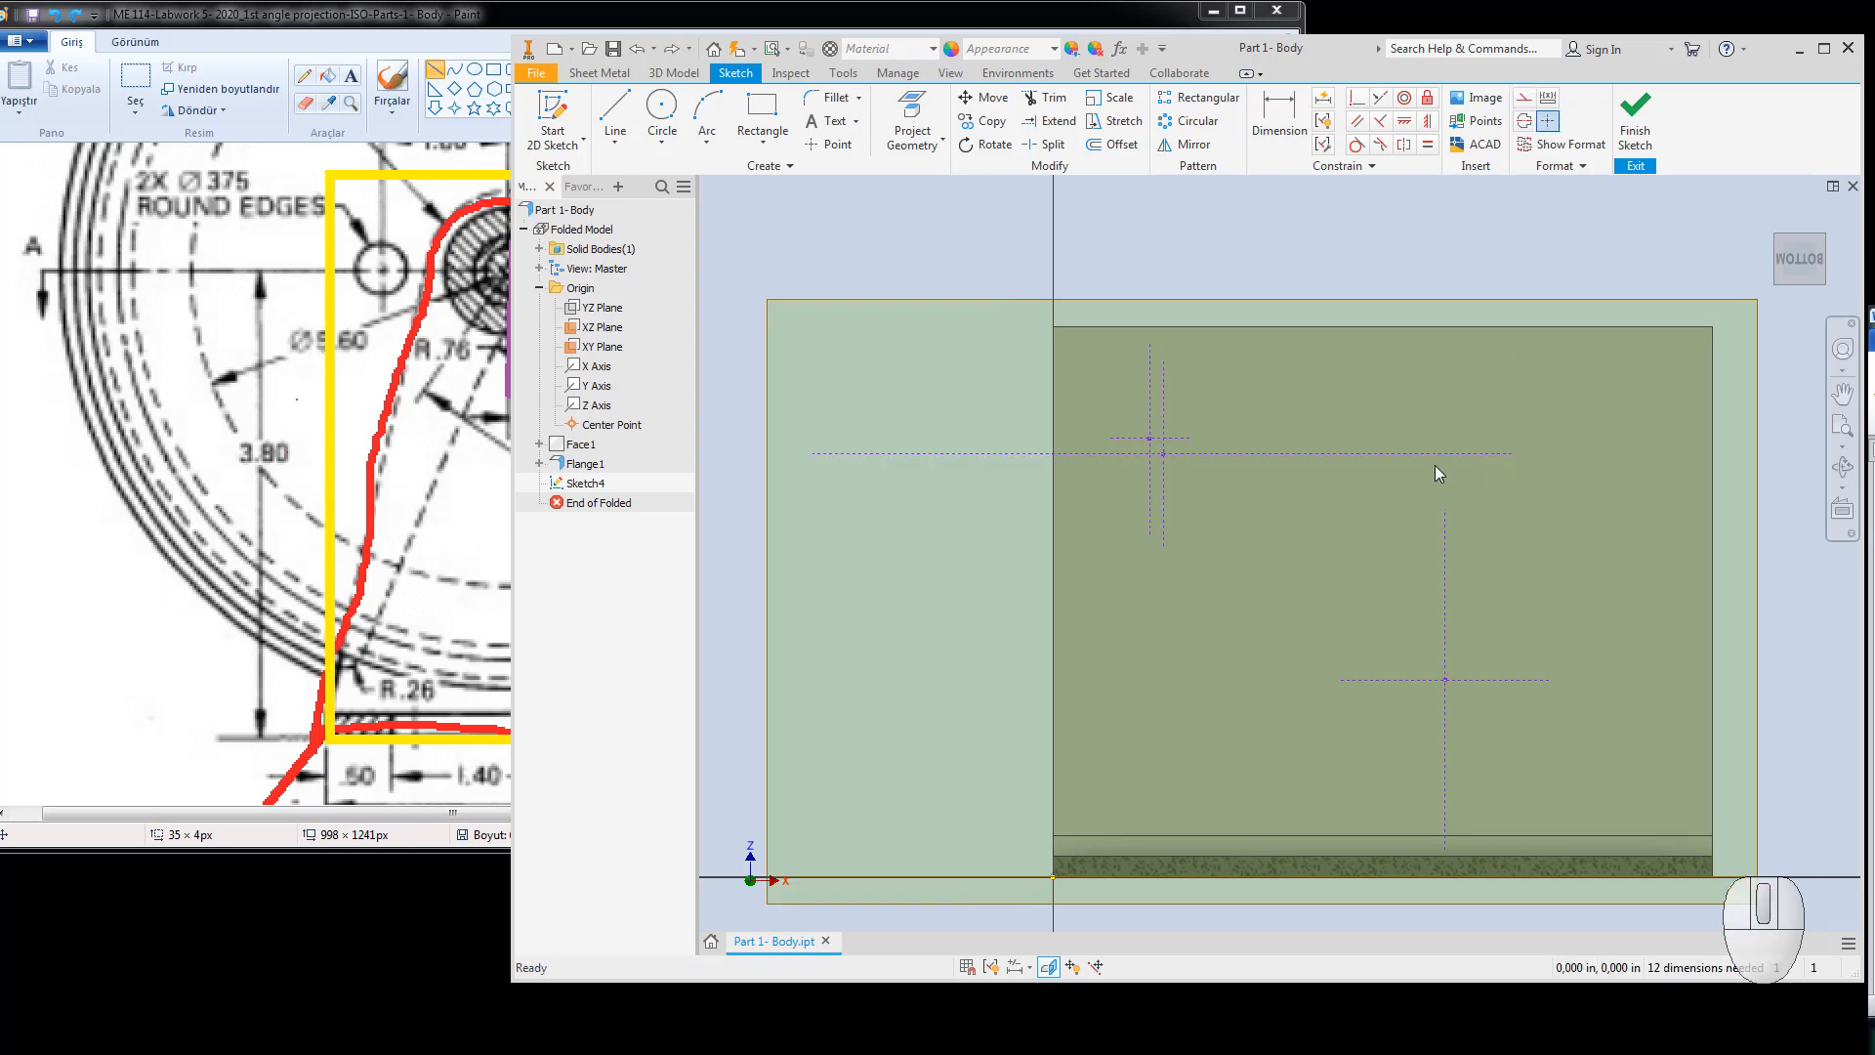
Move the stretched cross to the pawl pivot's approximate location, above the pinion cross, and shorten its lines.
left_click_drag(1515, 458, 1765, 473)
left_click_drag(1163, 520, 1545, 571)
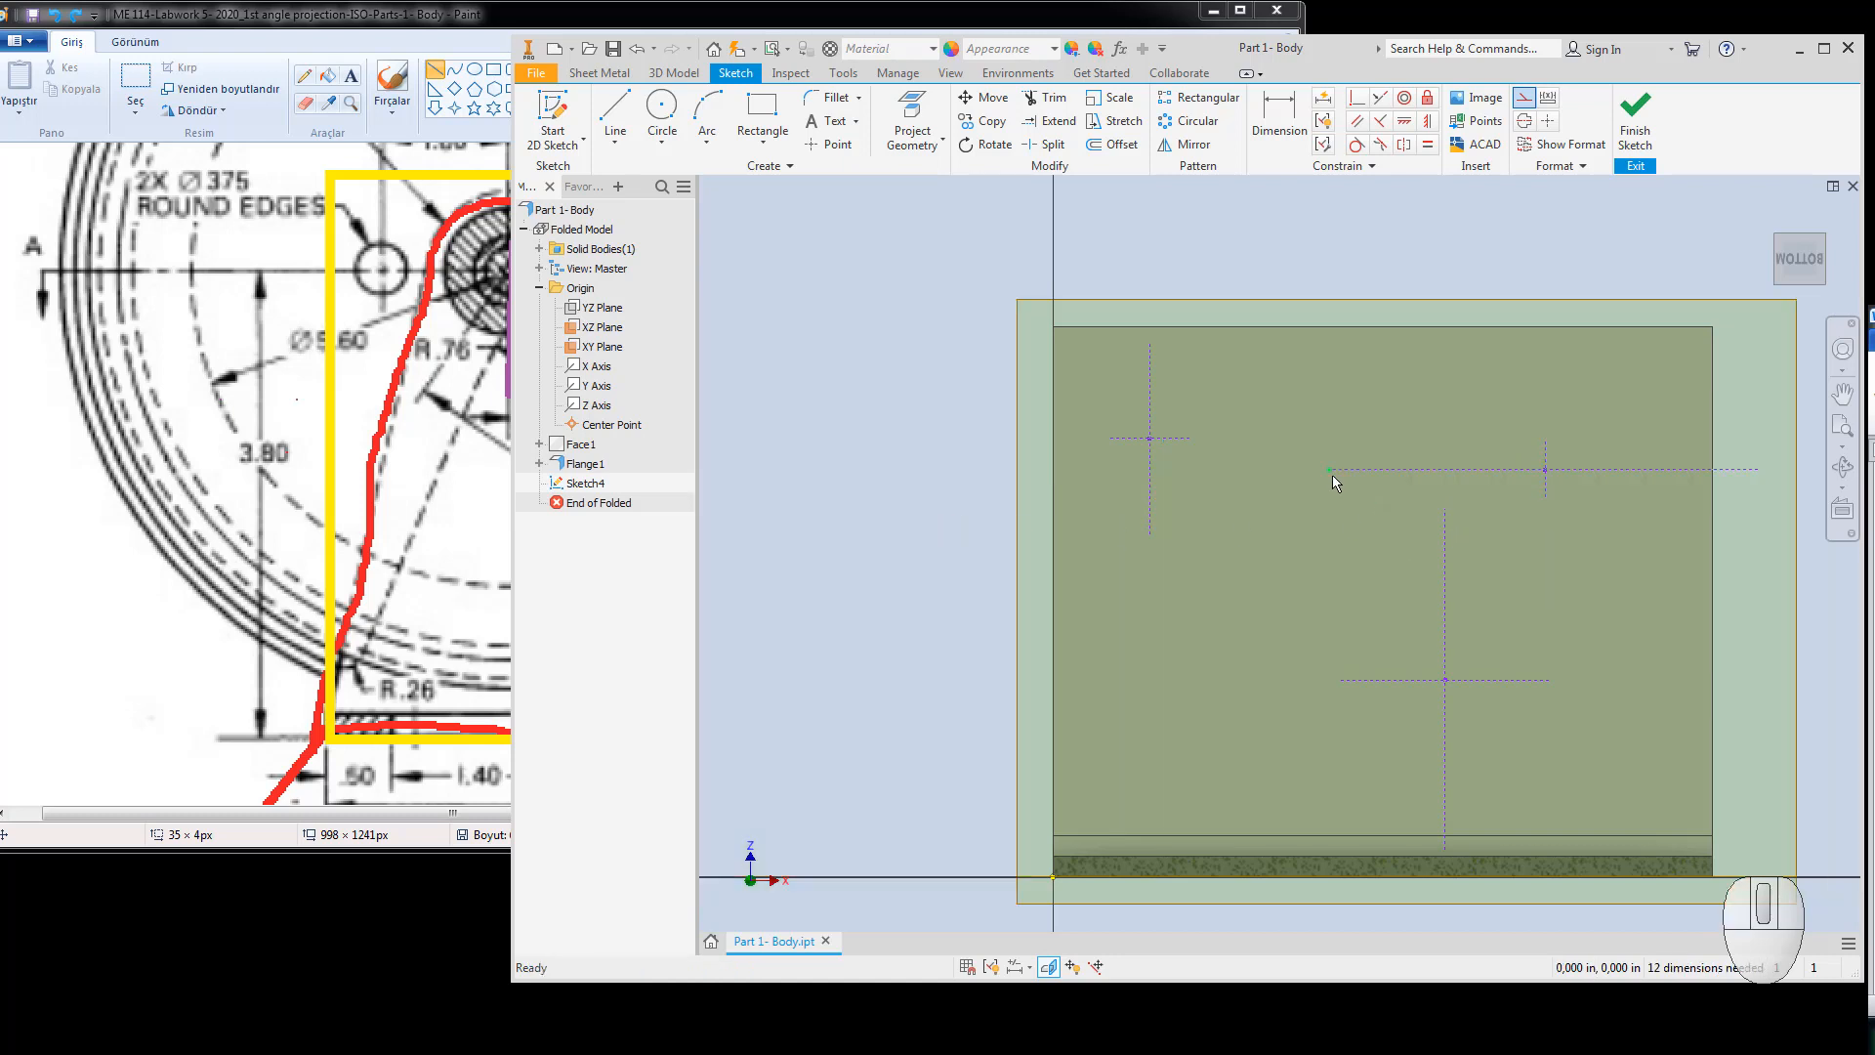
left_click_drag(1335, 470, 1548, 605)
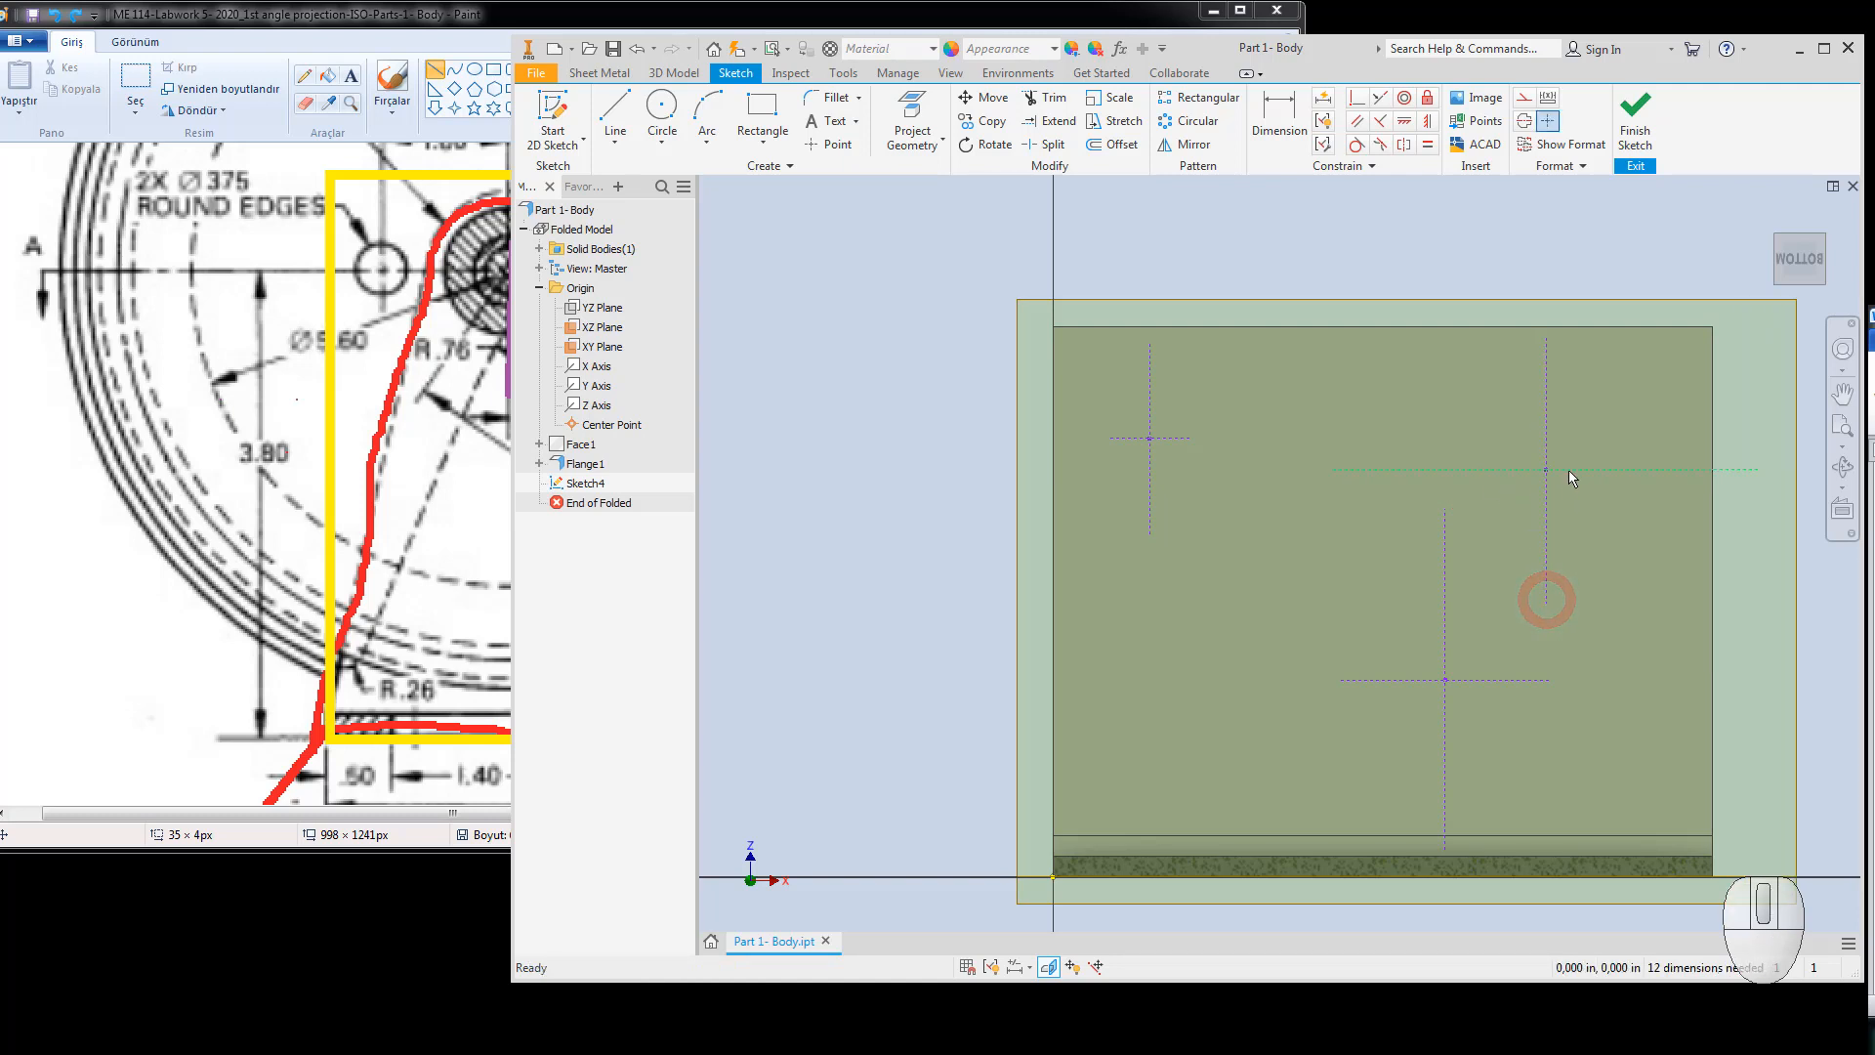
left_click_drag(1568, 471, 1567, 520)
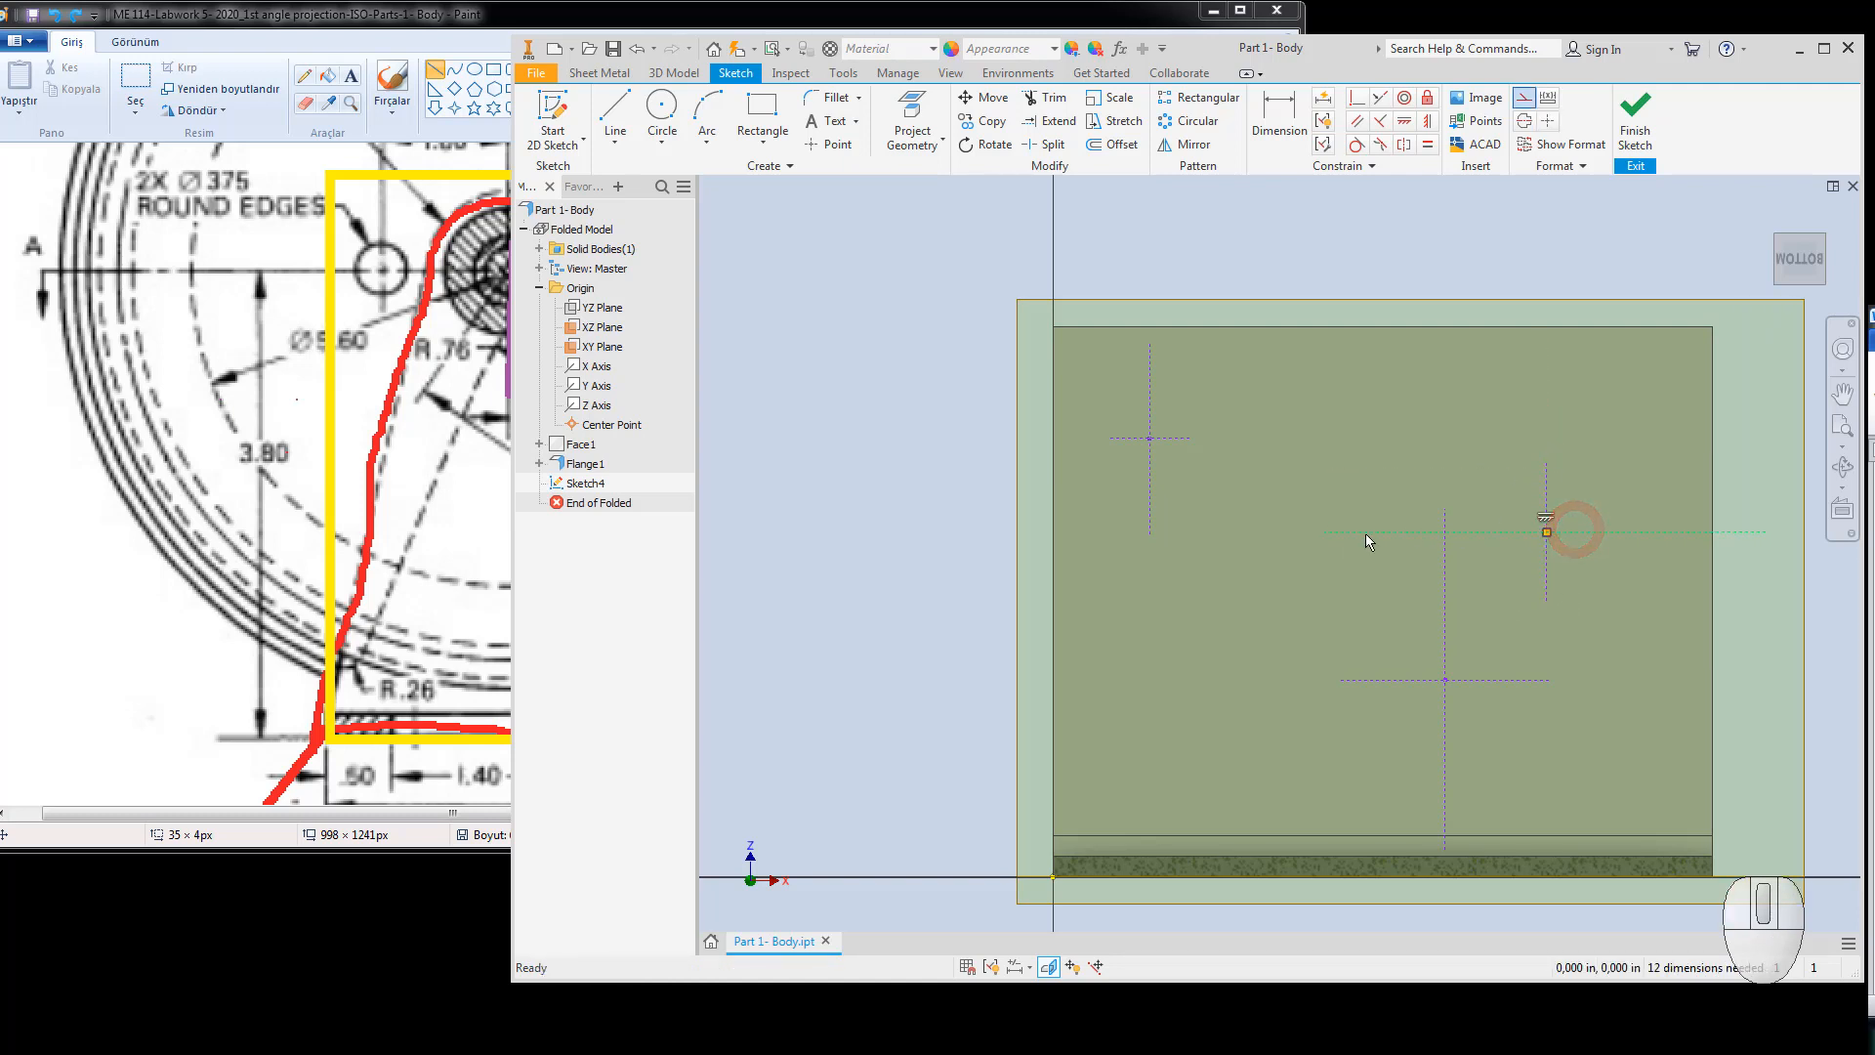
left_click_drag(1327, 533, 1484, 549)
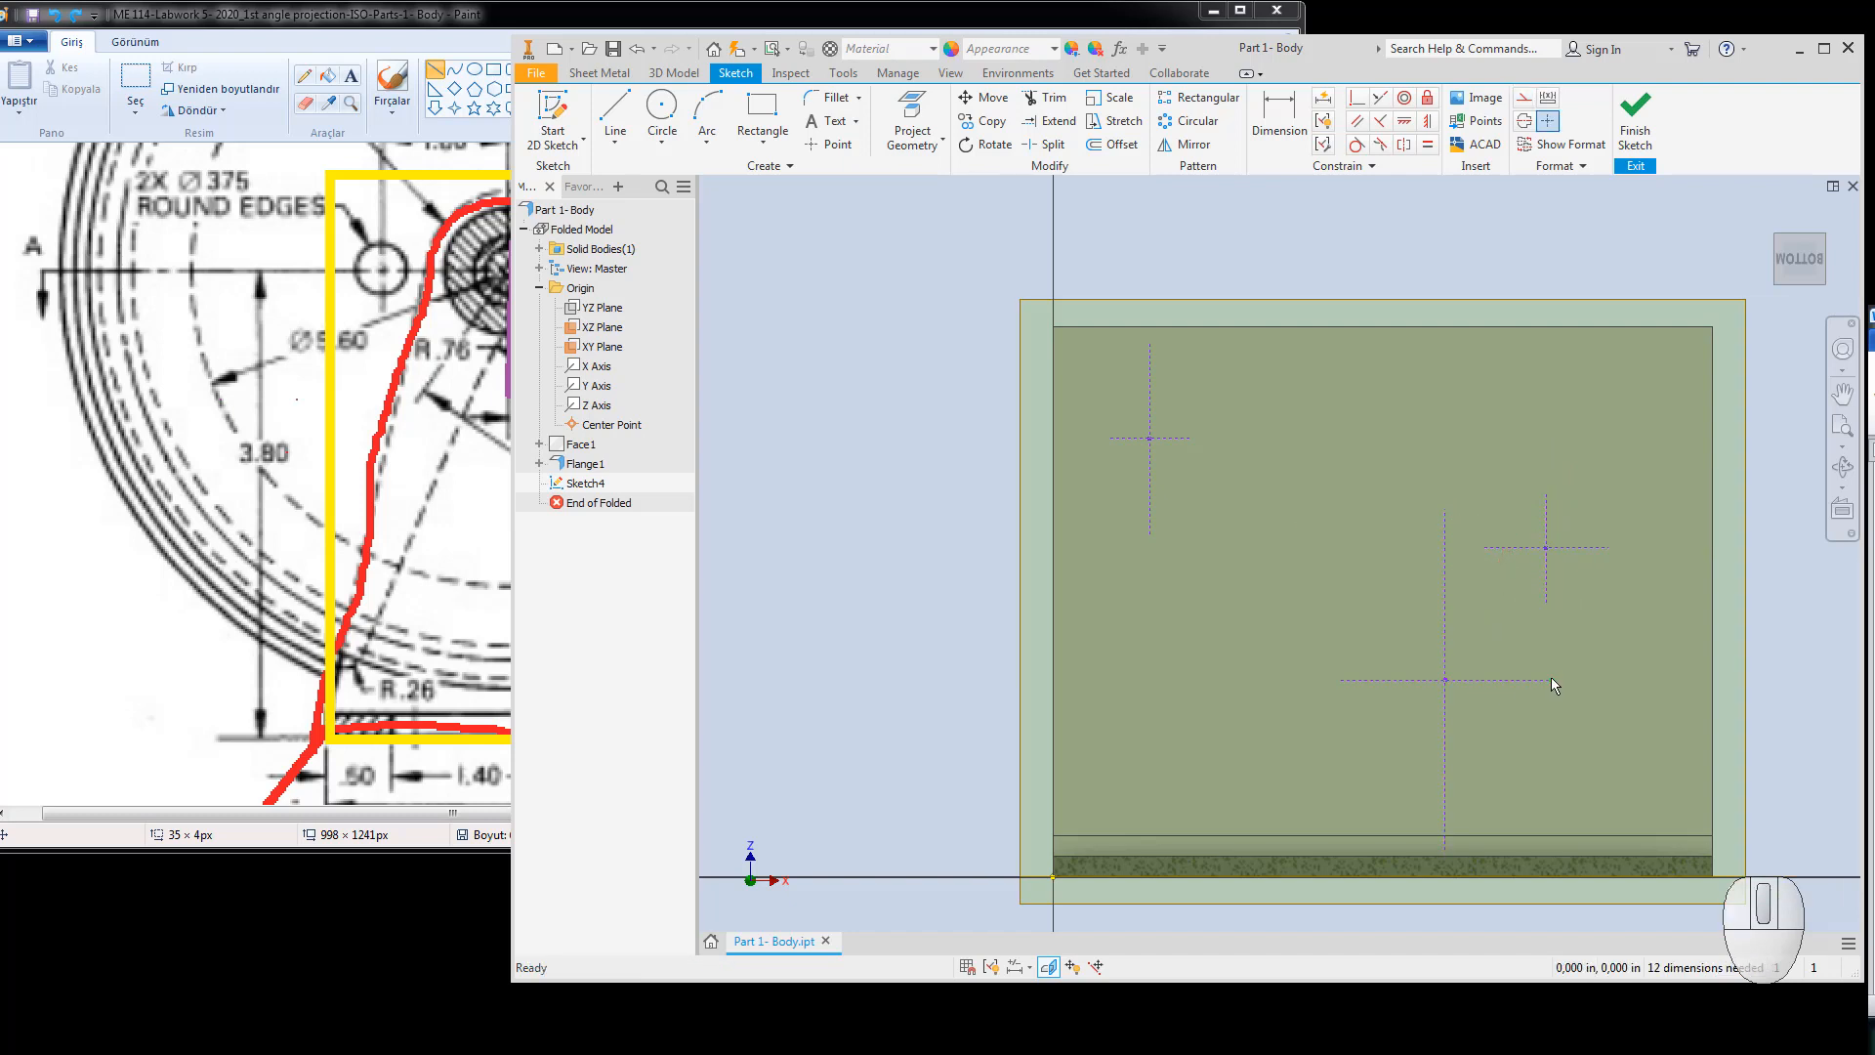
Shorten the horizontal and vertical construction lines of the pinion cross to make a compact centre mark.
left_click_drag(1551, 679, 1502, 680)
left_click_drag(1447, 525, 1449, 642)
left_click_drag(1555, 696, 1559, 701)
Copy the pawl pivot cross, paste the duplicate and move one cross to the Ø.198 hole's approximate location near the wall's lower edge.
right_click(1582, 622)
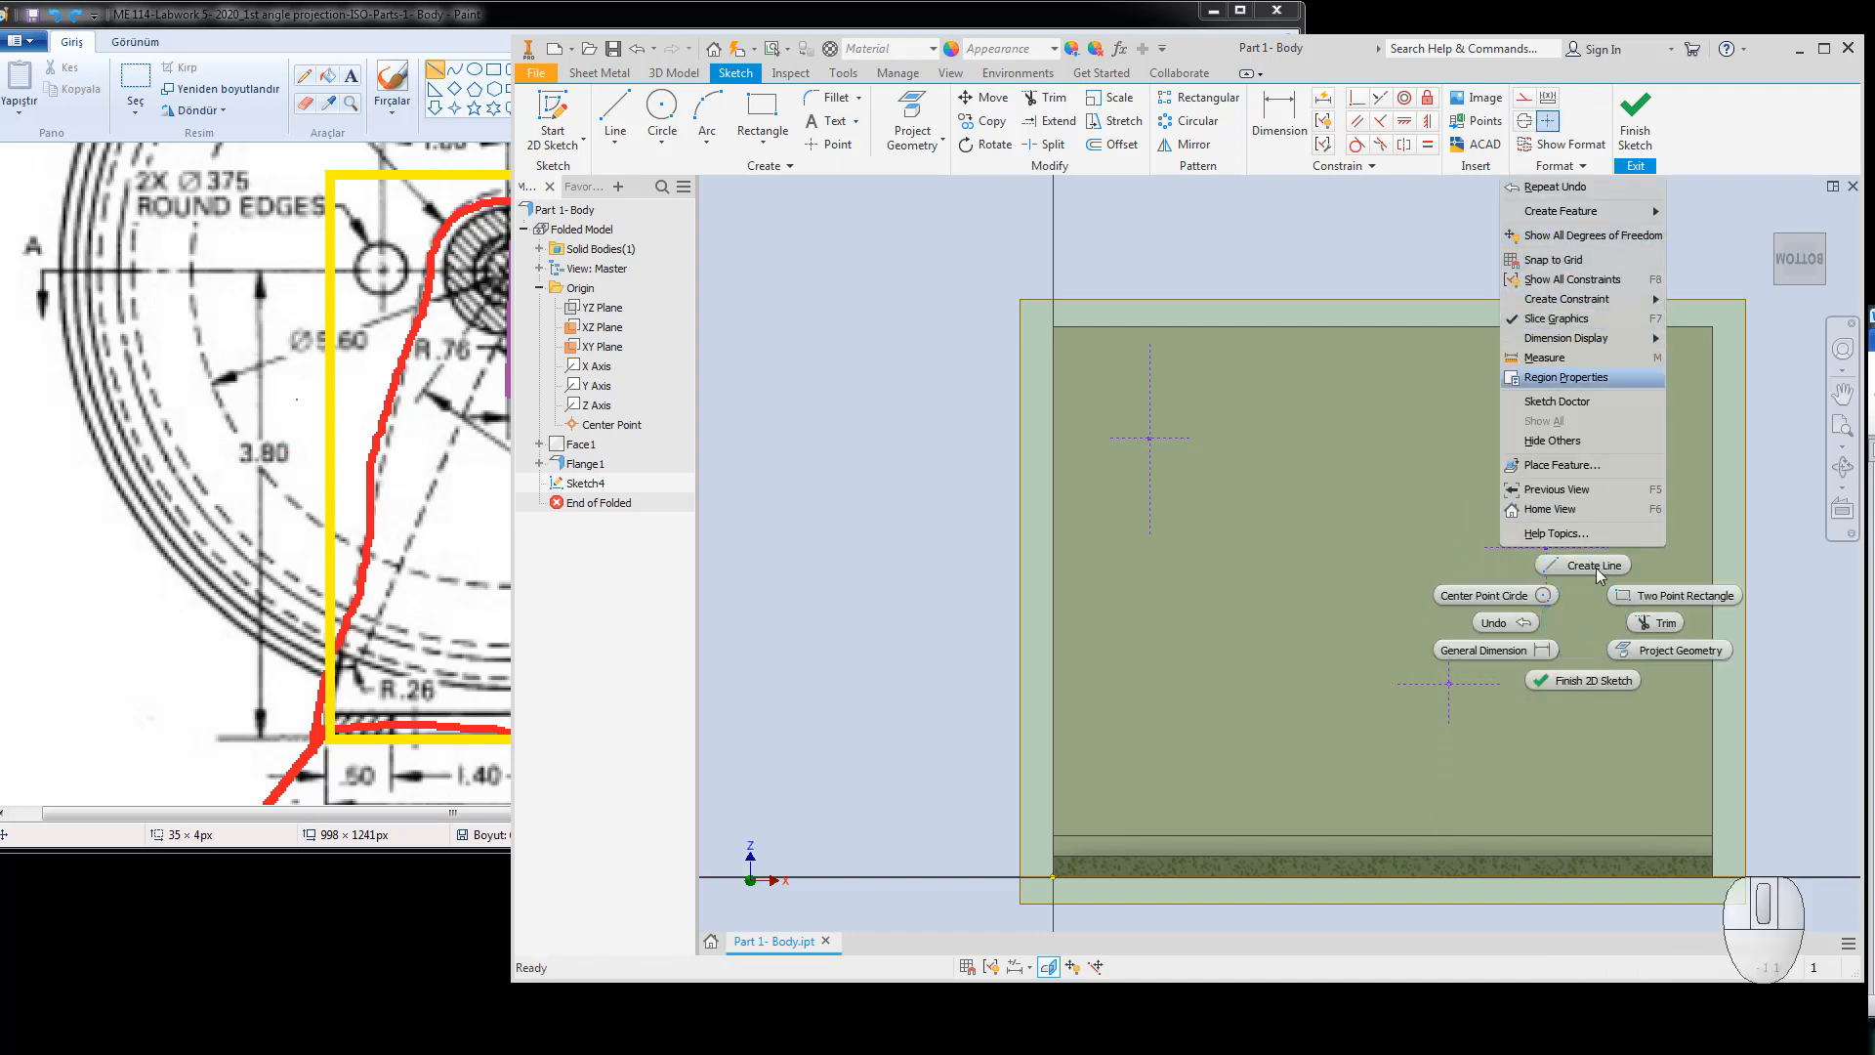
left_click(1366, 494)
left_click(1547, 571)
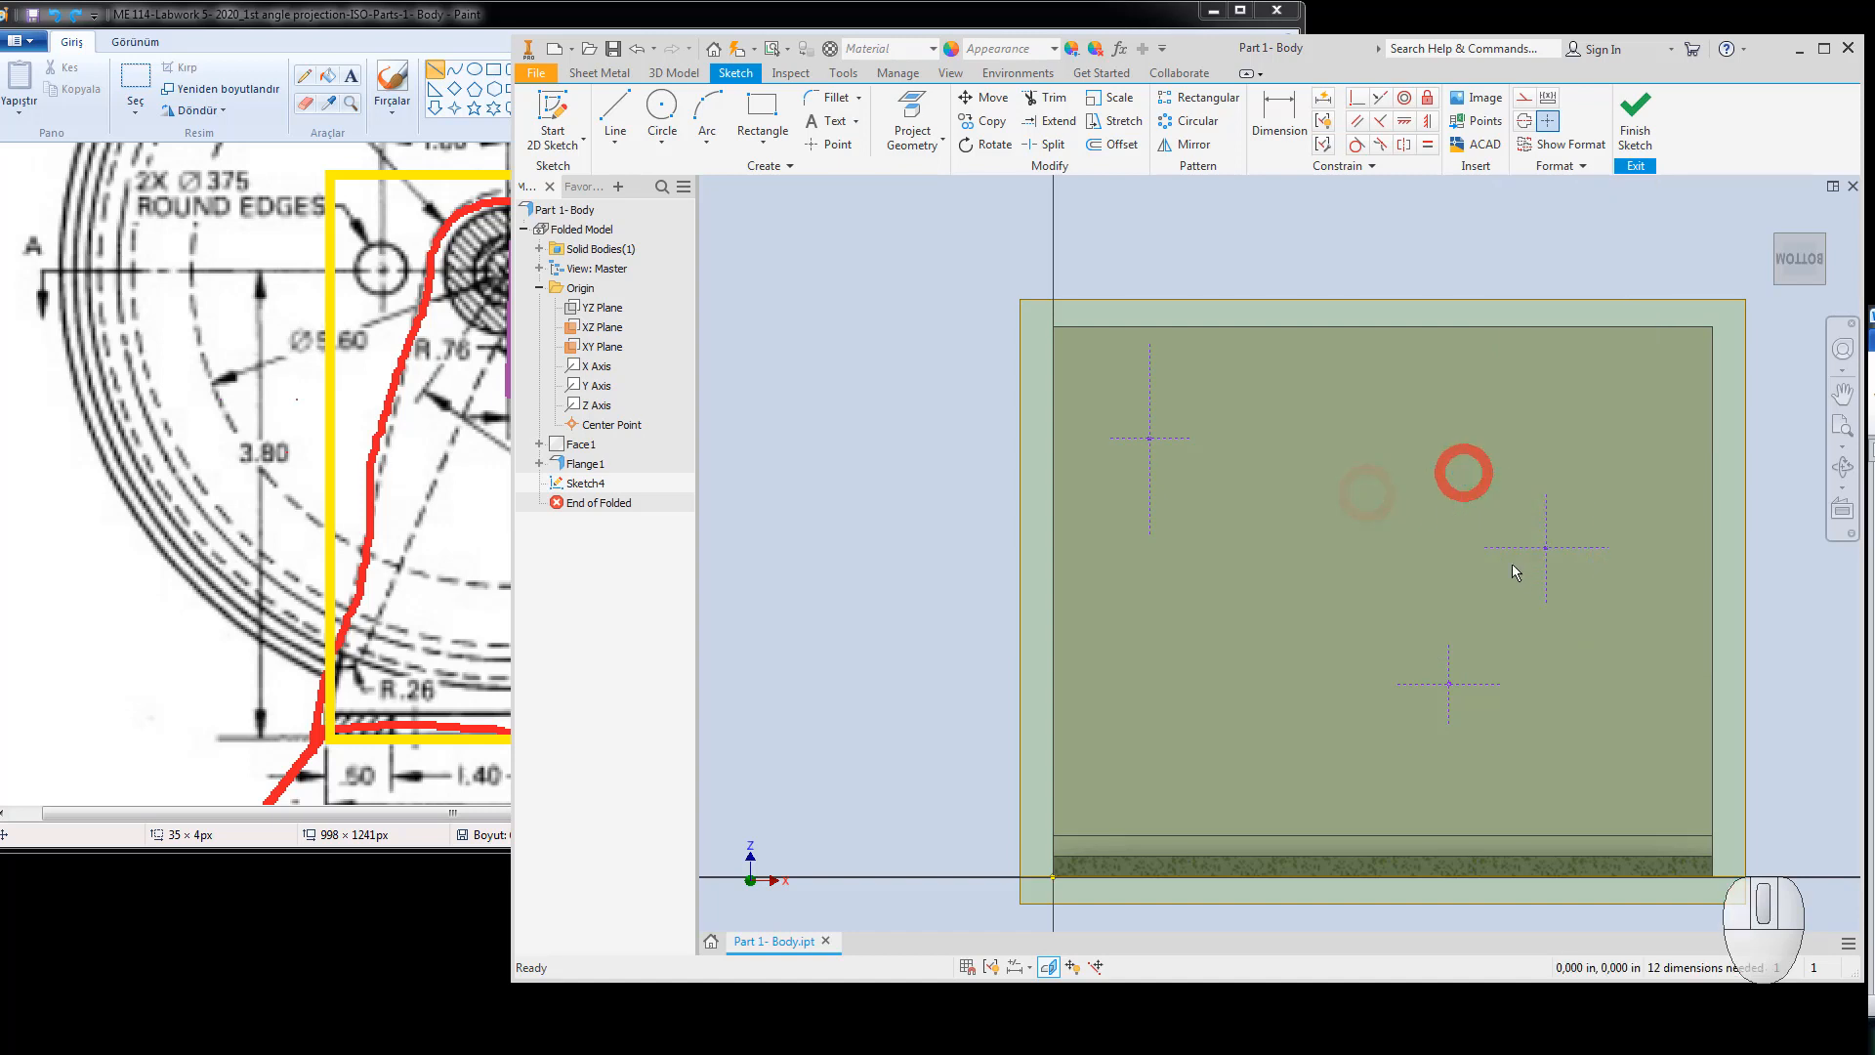
right_click(1521, 555)
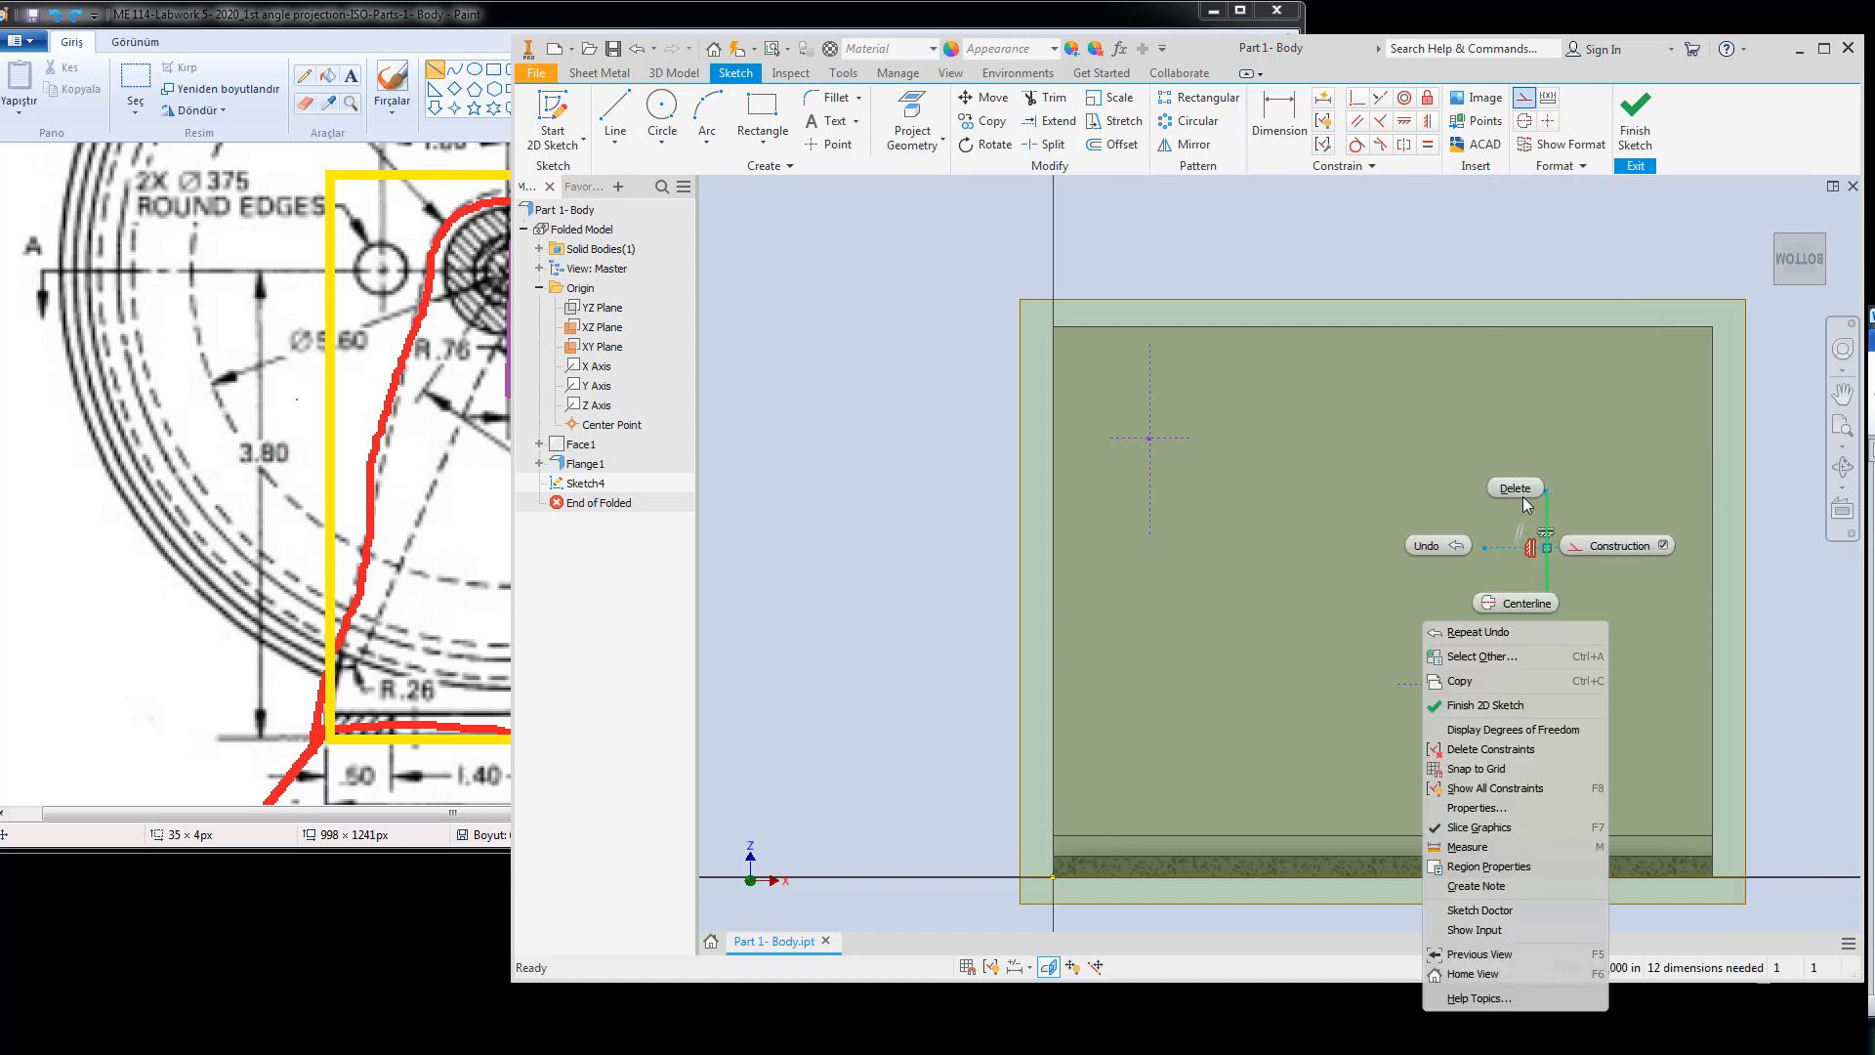
left_click(1477, 681)
left_click(1584, 678)
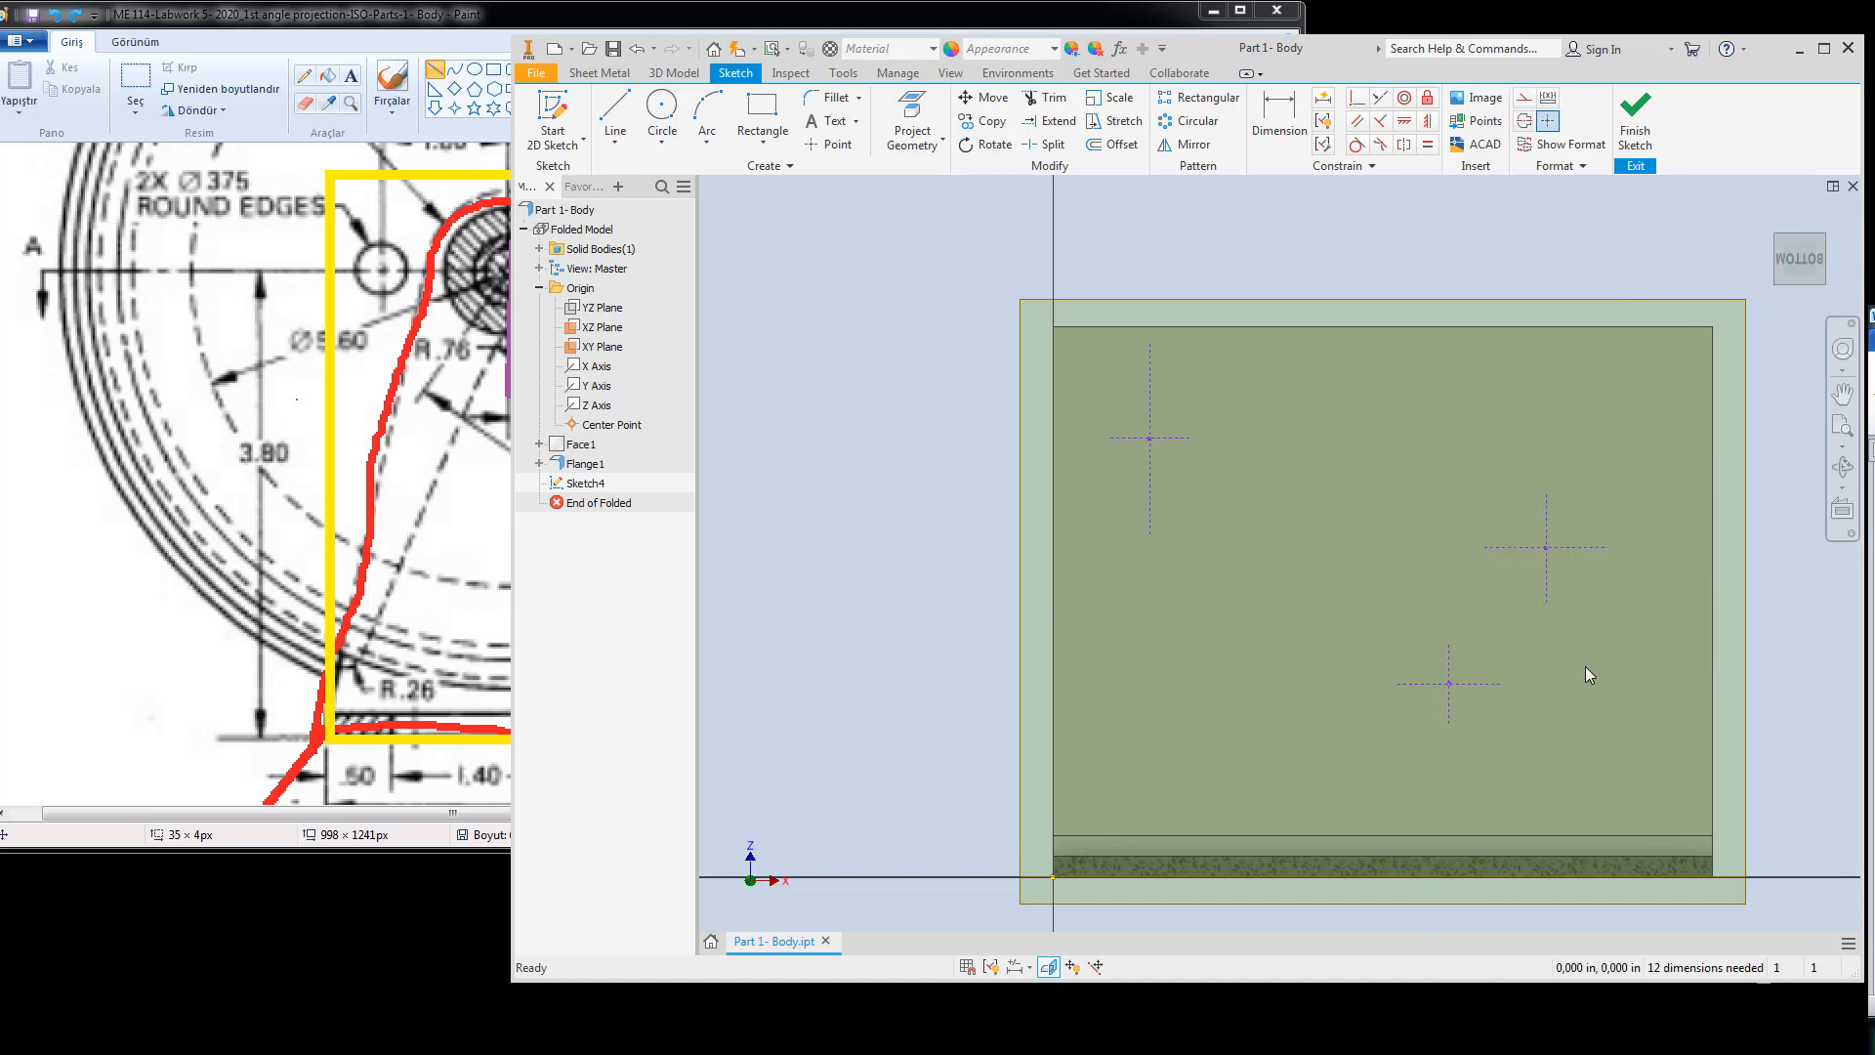
right_click(1585, 666)
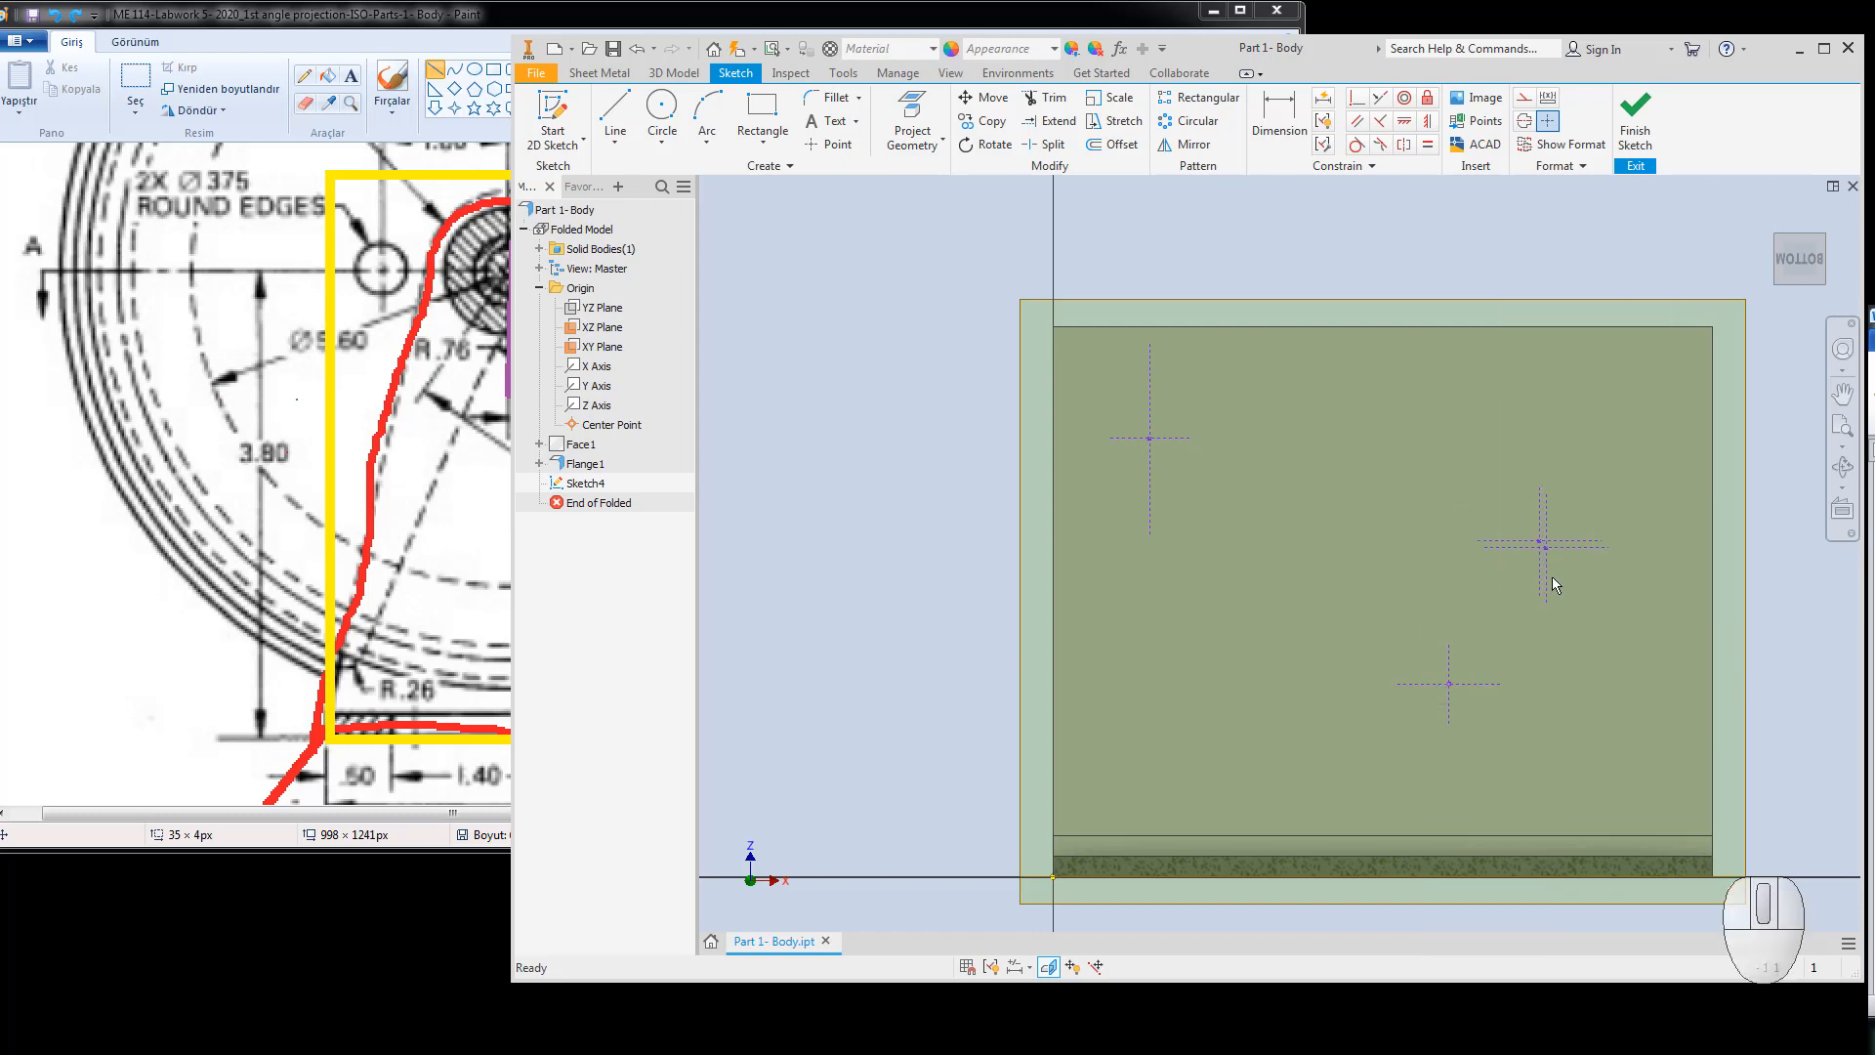
left_click(1541, 230)
mouse_move(1566, 549)
left_mouse_down()
mouse_move(1584, 695)
mouse_move(1579, 667)
mouse_move(1680, 692)
mouse_move(1541, 766)
mouse_move(1558, 844)
mouse_move(1562, 812)
mouse_move(1602, 799)
mouse_move(1580, 788)
left_mouse_up()
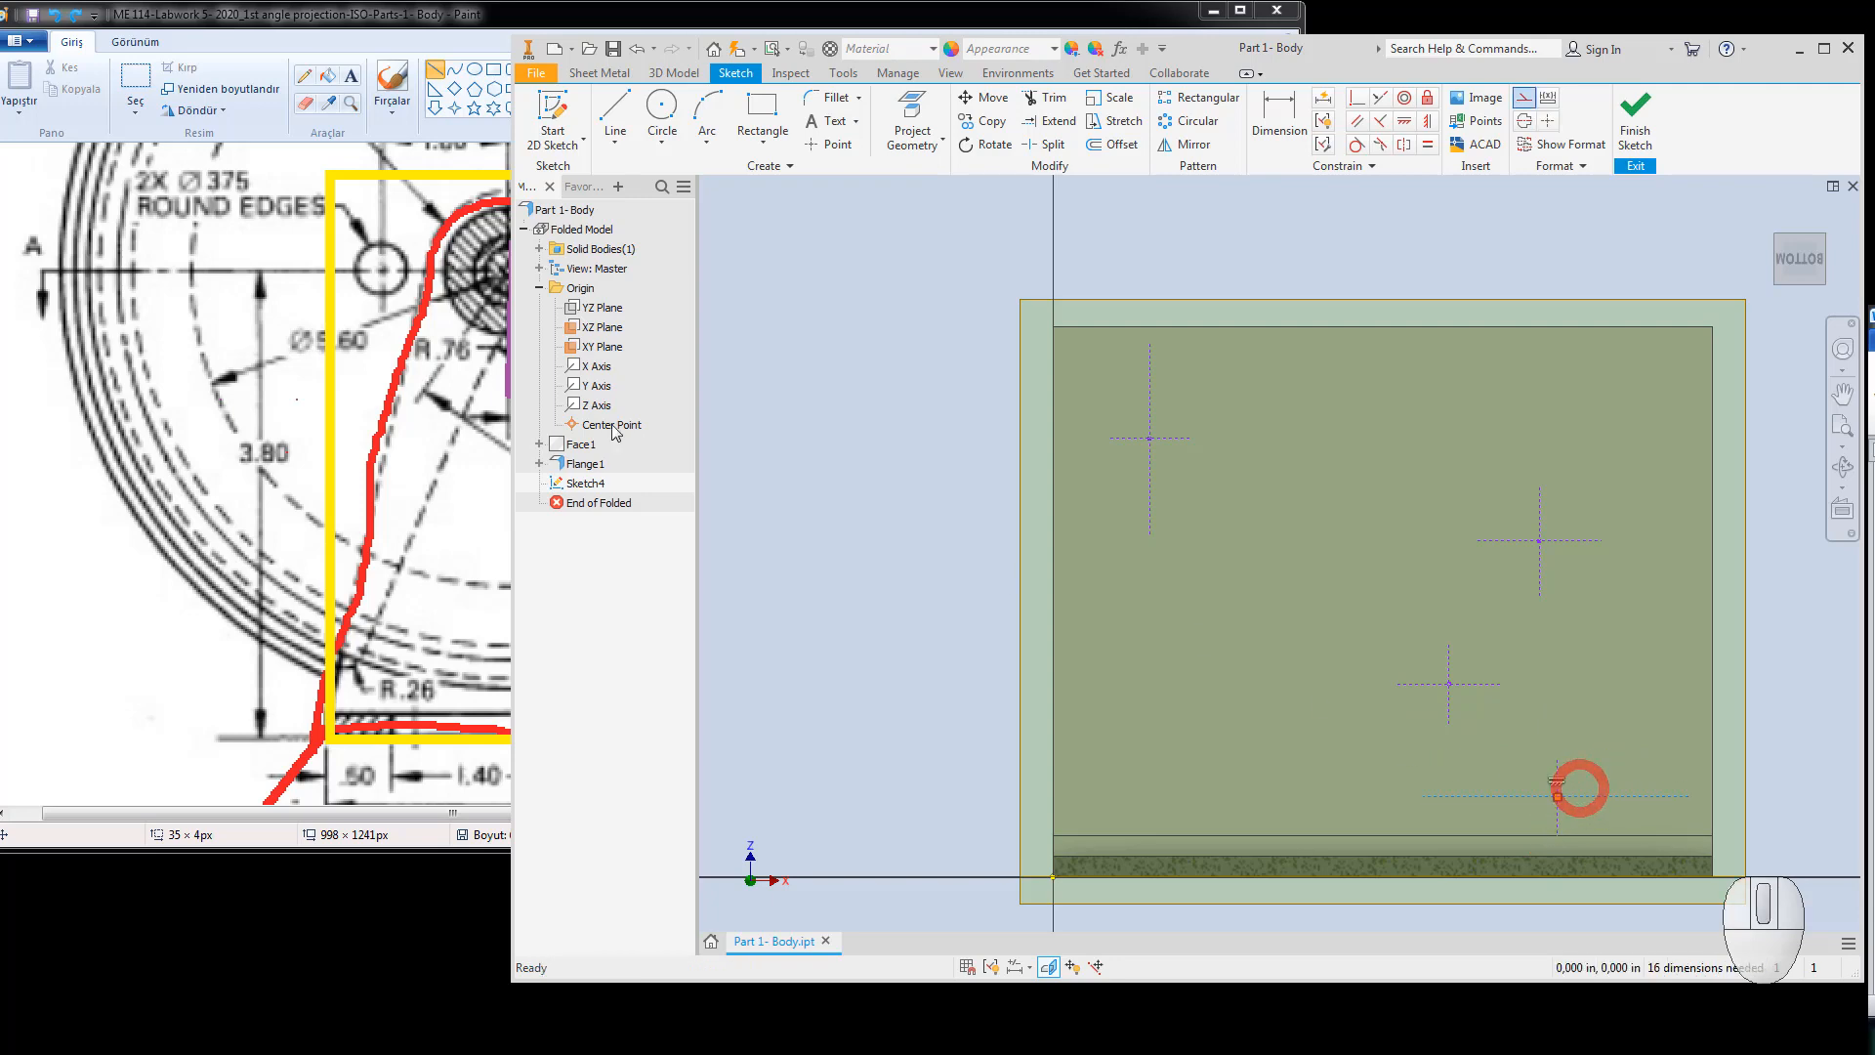
Switch to the Paint drawing and draw a purple horizontal line through the centre of the hatched hub of the large gear.
left_click(456, 406)
left_click_drag(459, 270, 622, 278)
left_click(518, 278)
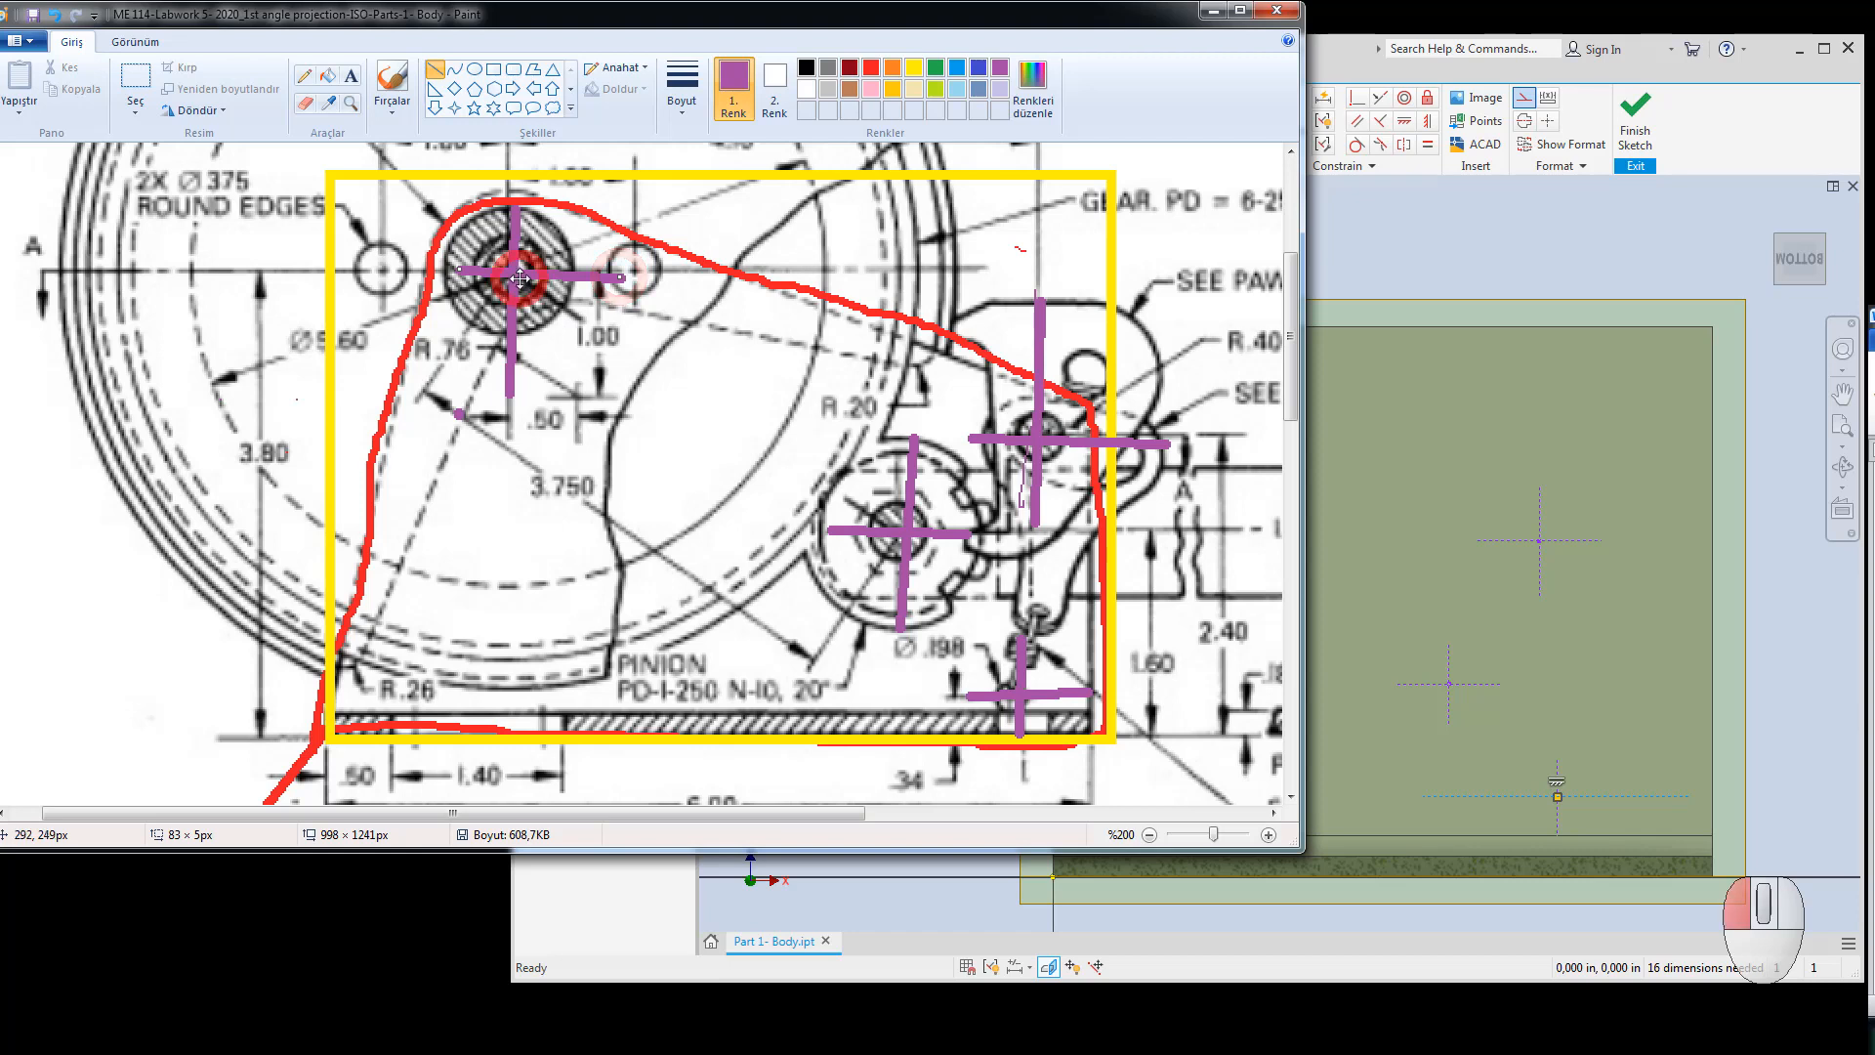
left_click(1055, 399)
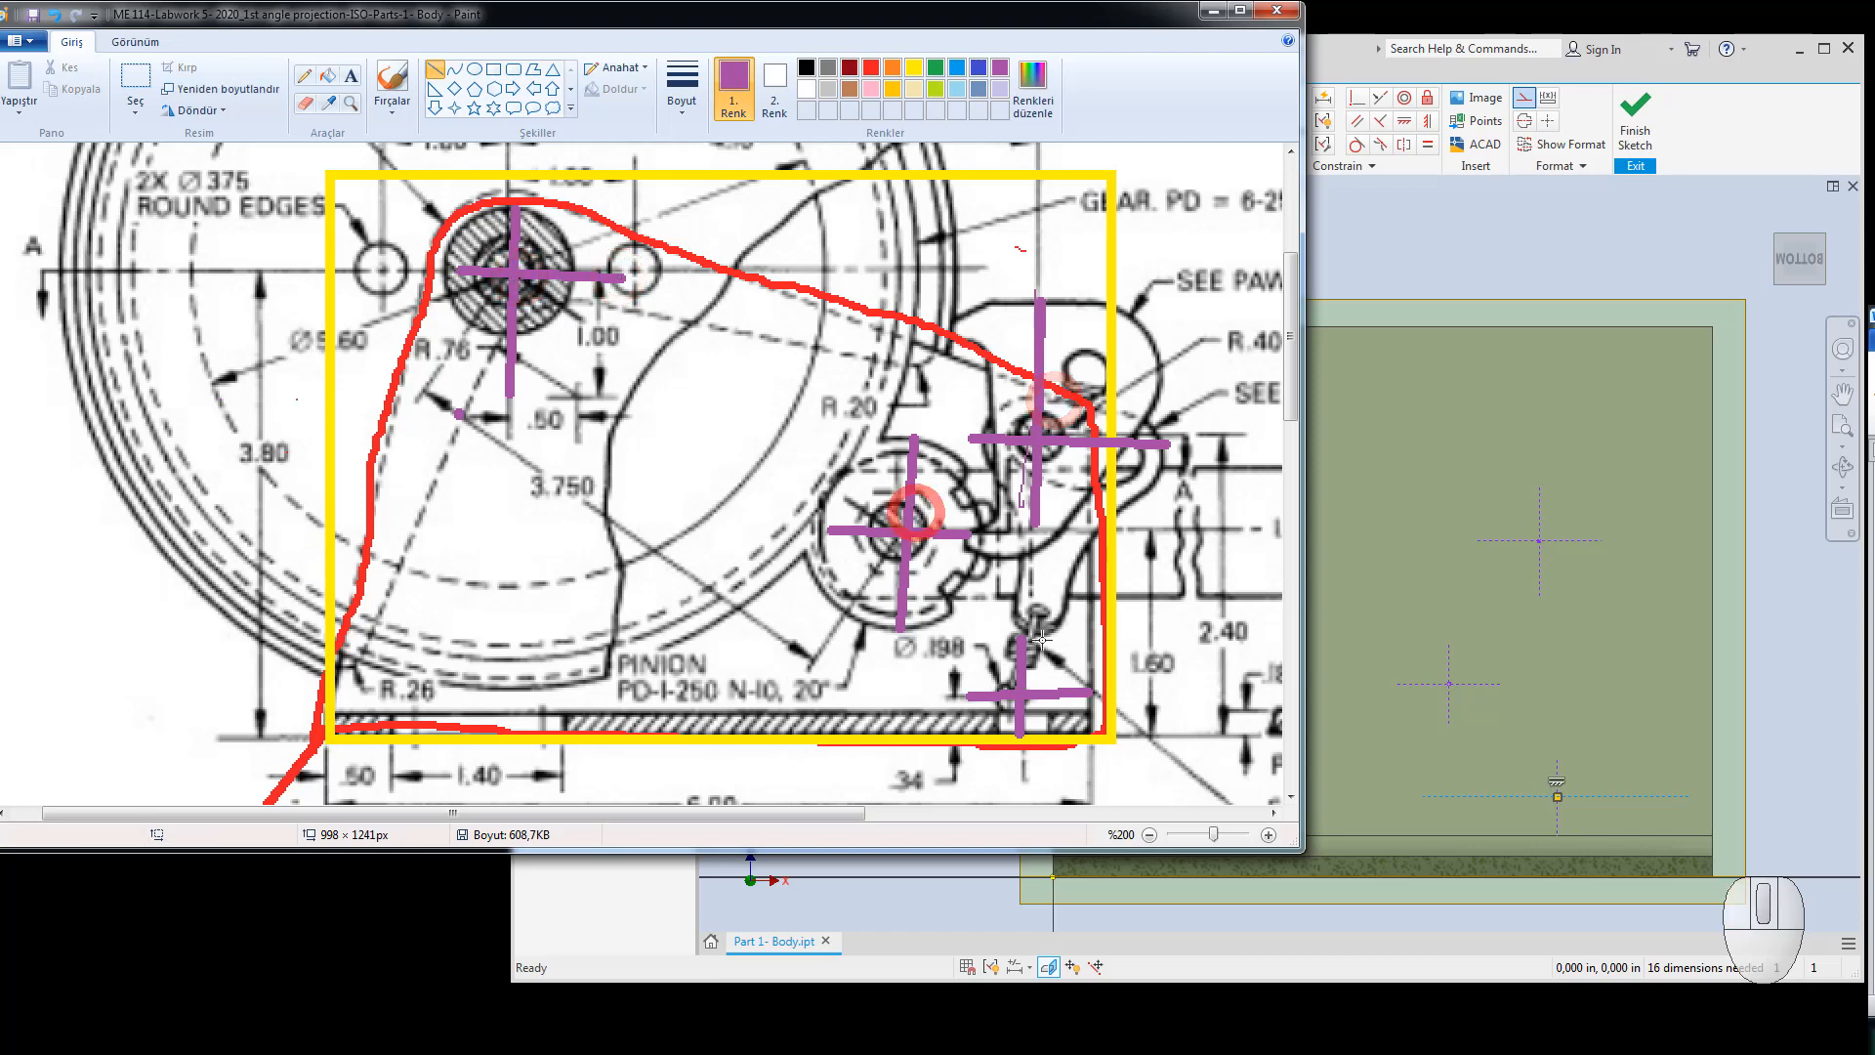
left_click(1022, 665)
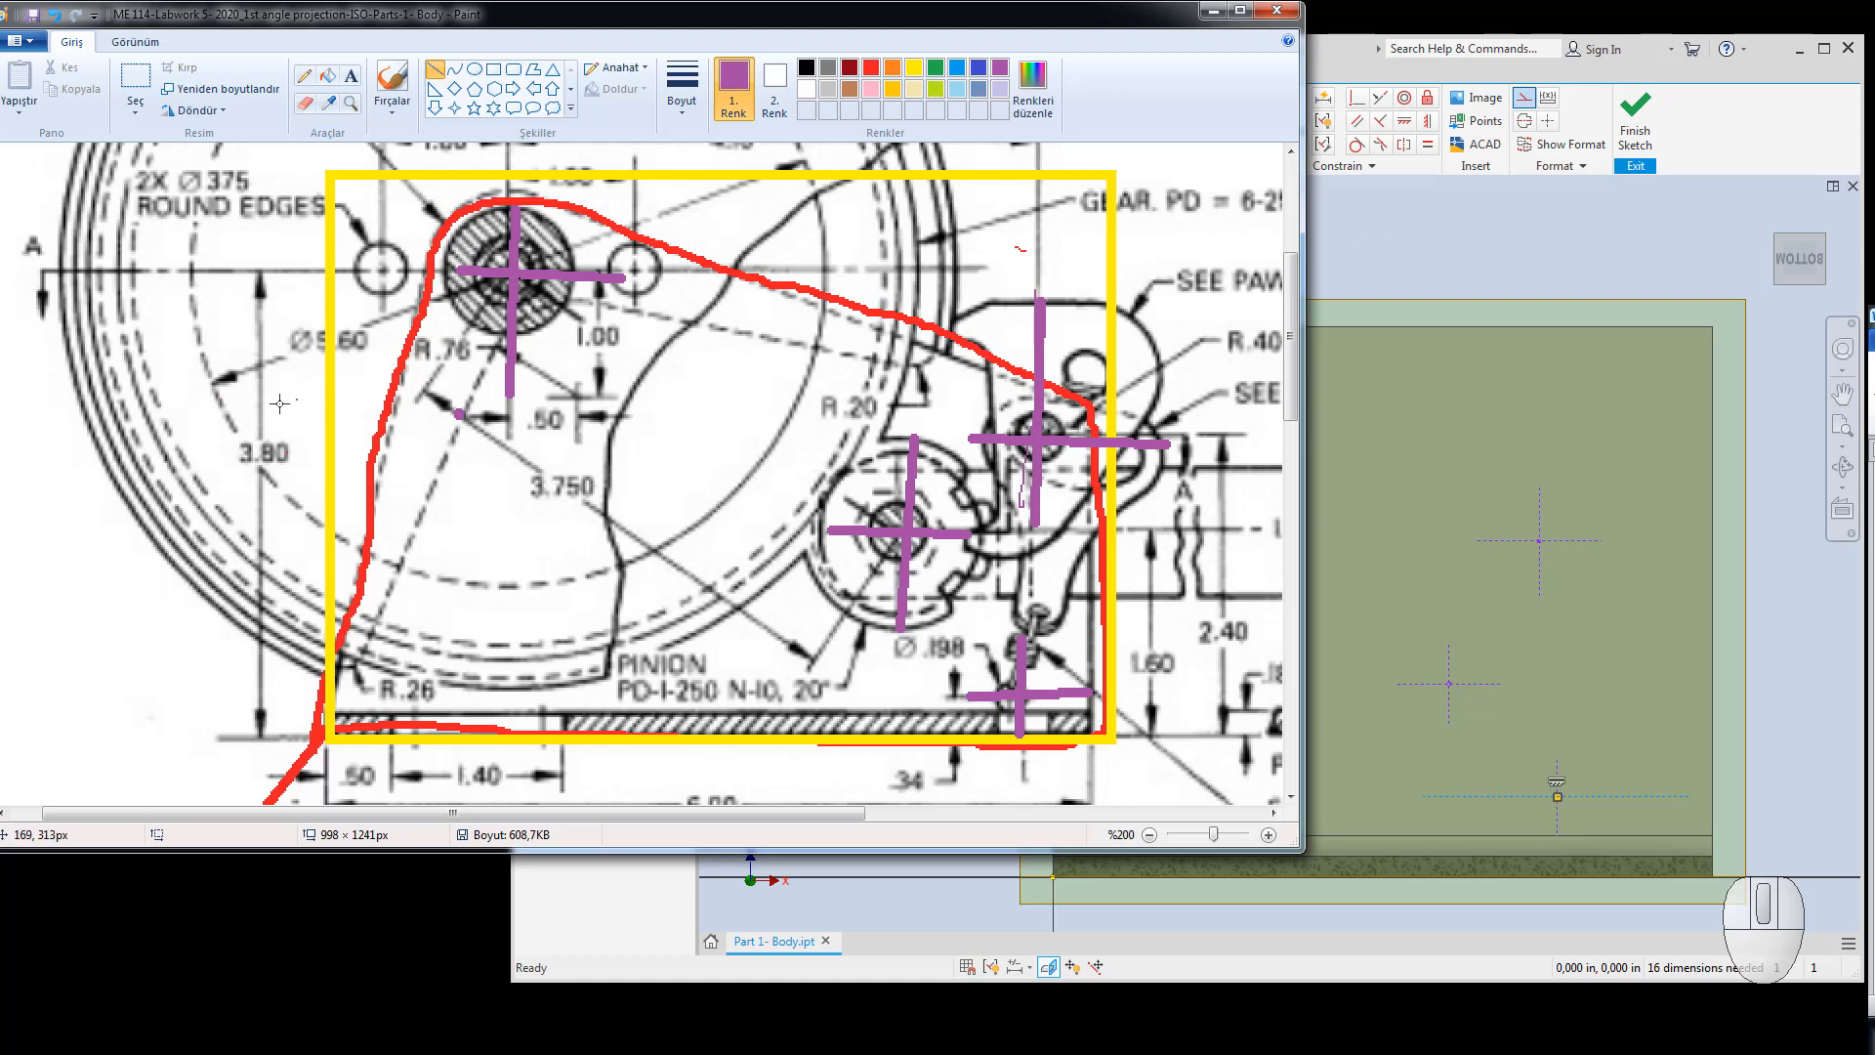
mouse_move(281, 403)
left_mouse_down()
mouse_move(280, 502)
mouse_move(235, 509)
left_mouse_up()
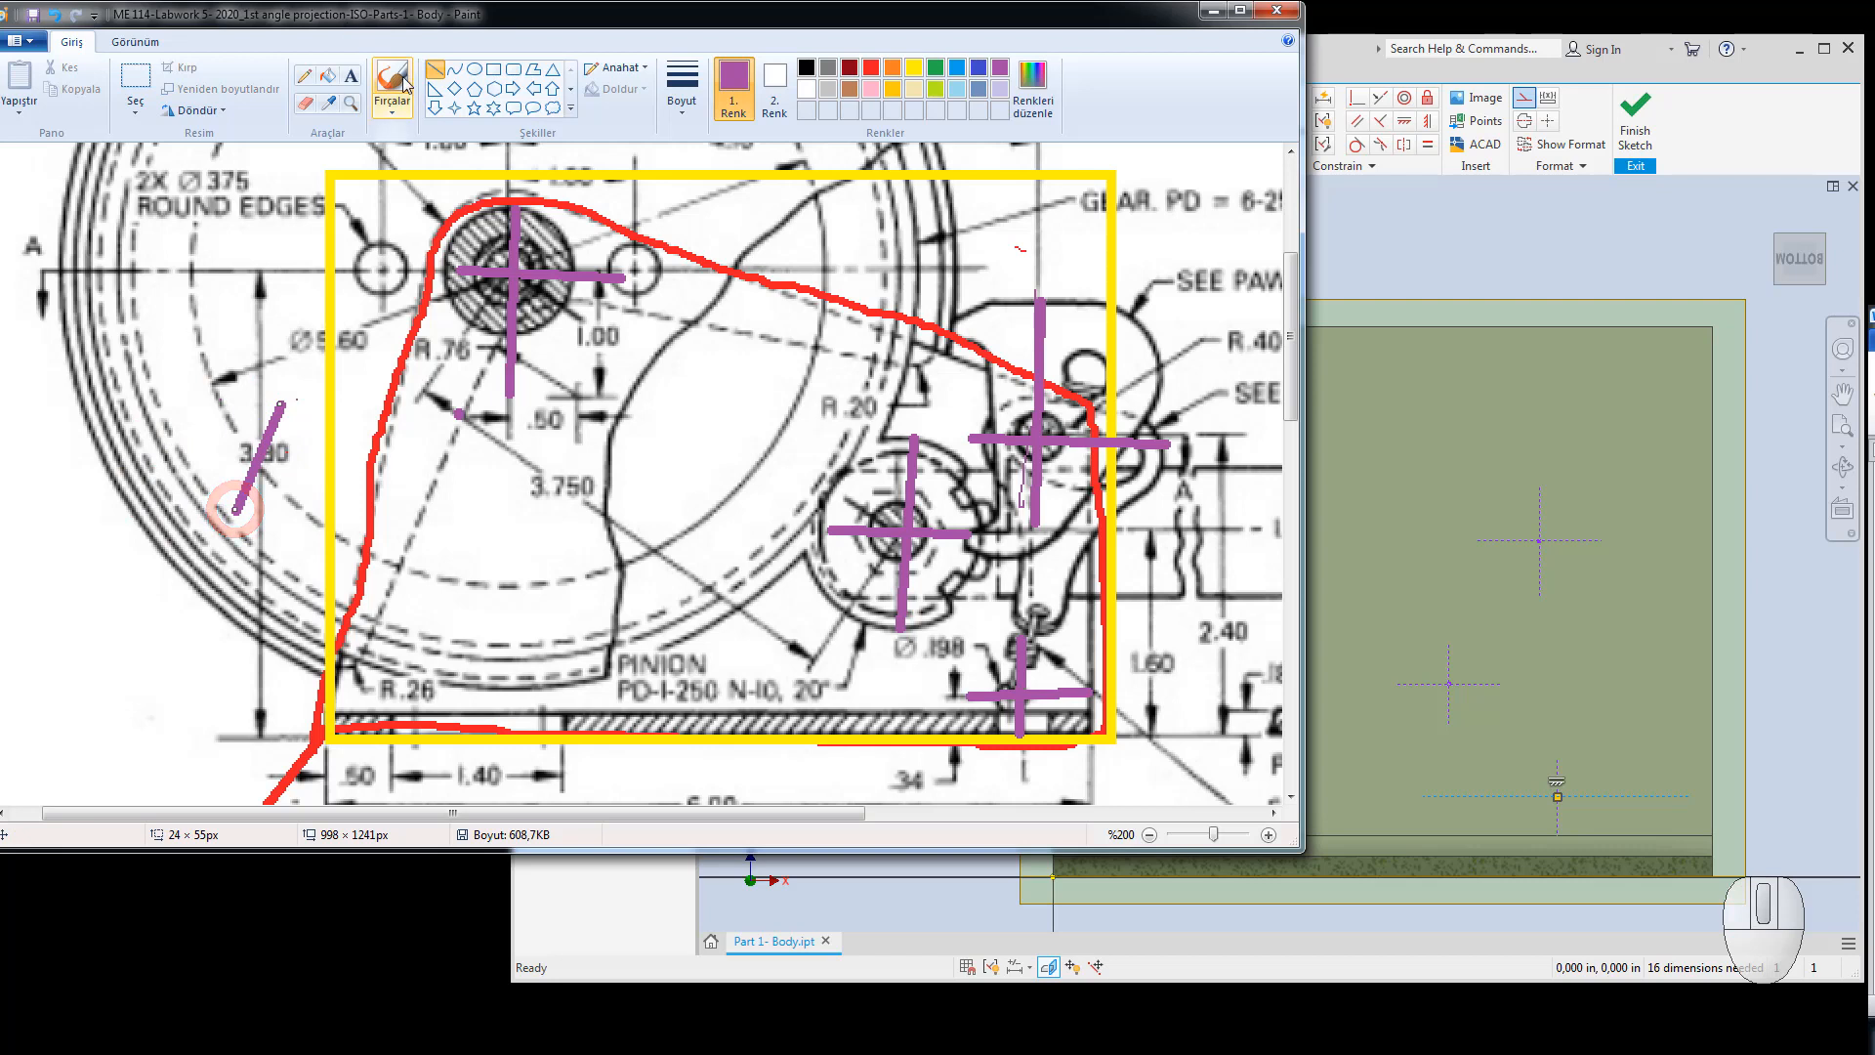
left_click(475, 71)
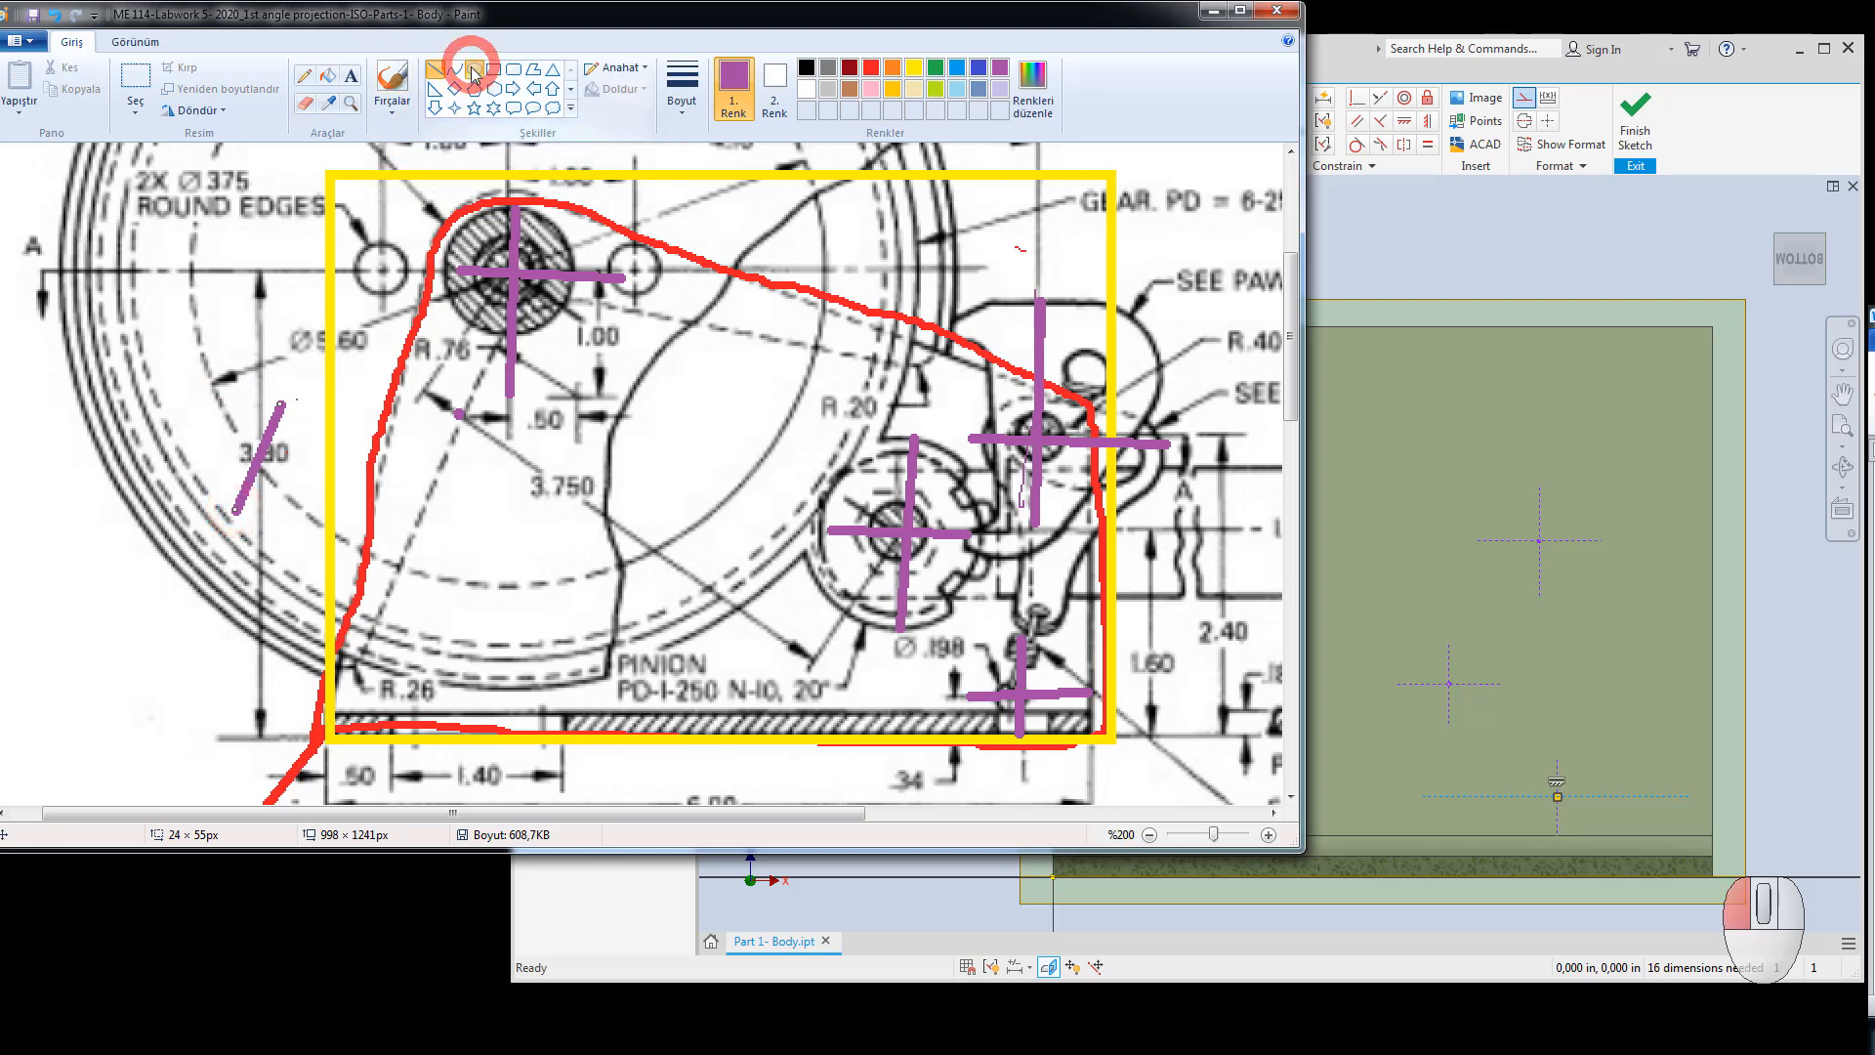
mouse_move(216, 403)
left_mouse_down()
mouse_move(314, 494)
mouse_move(347, 493)
left_mouse_up()
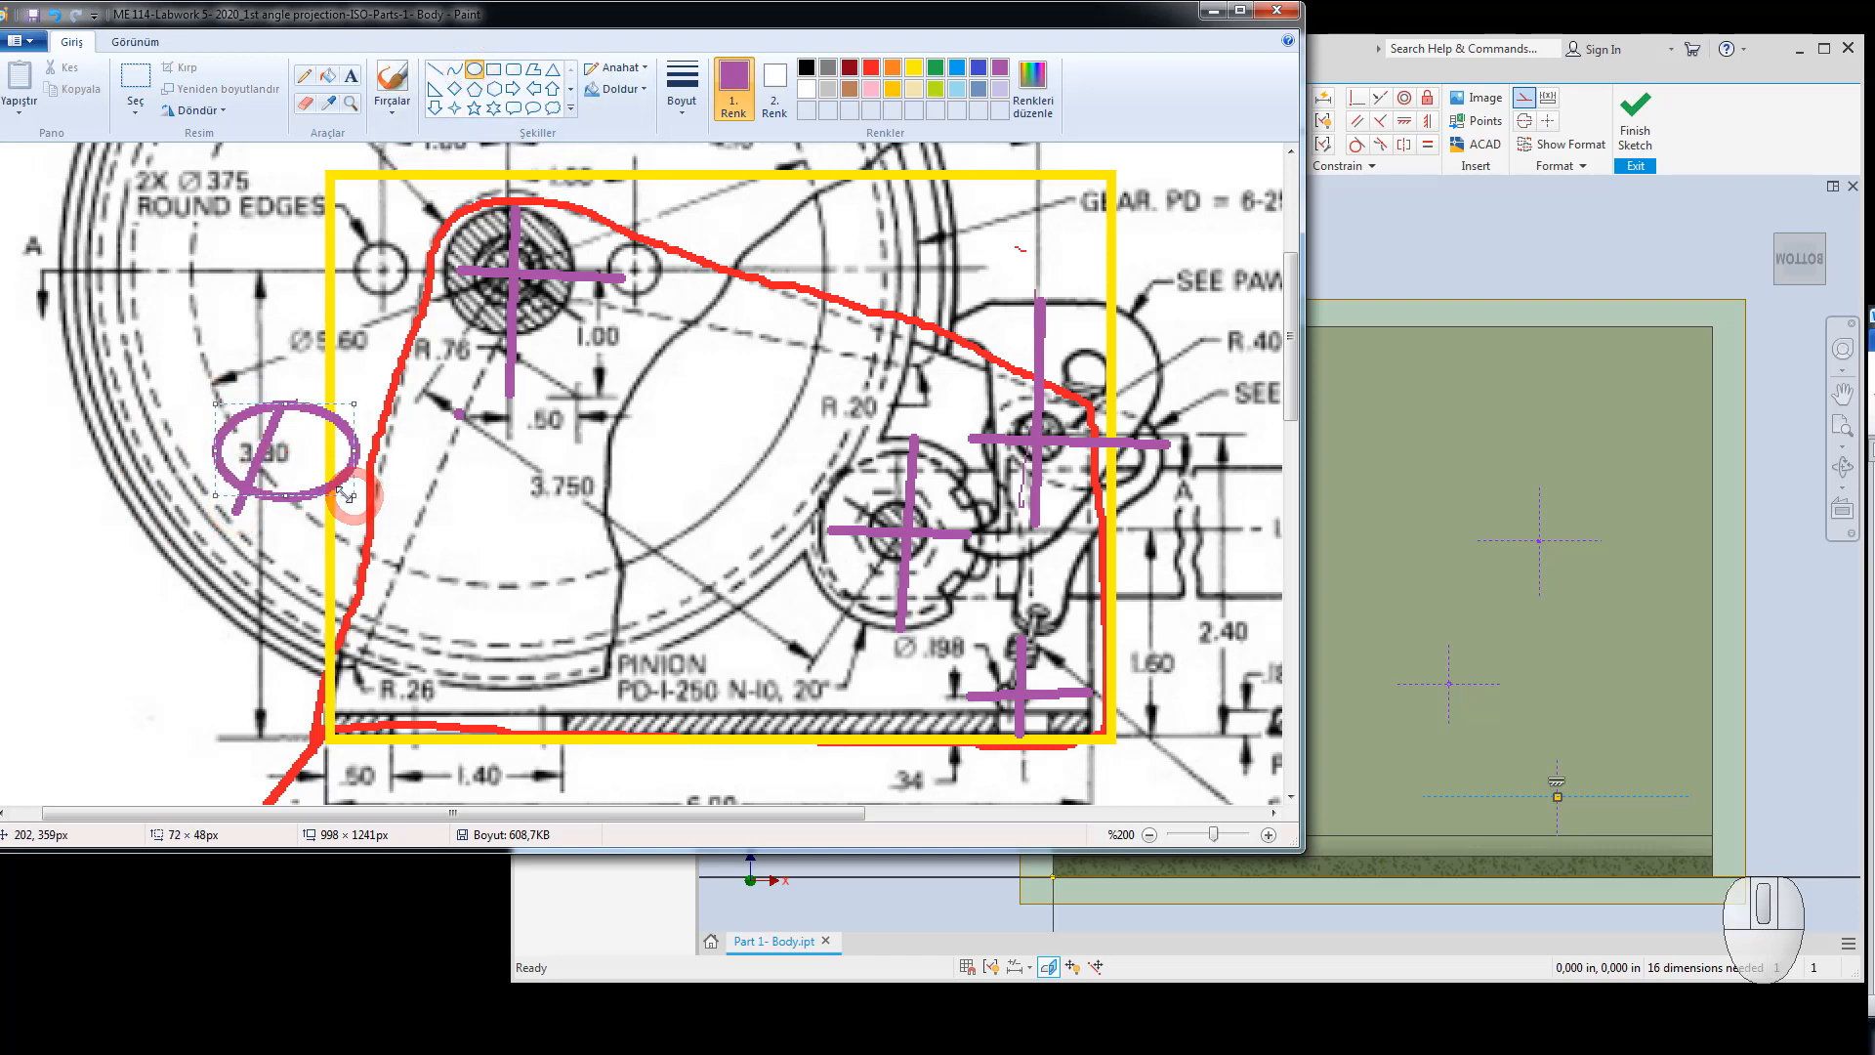
key("ctrl+z")
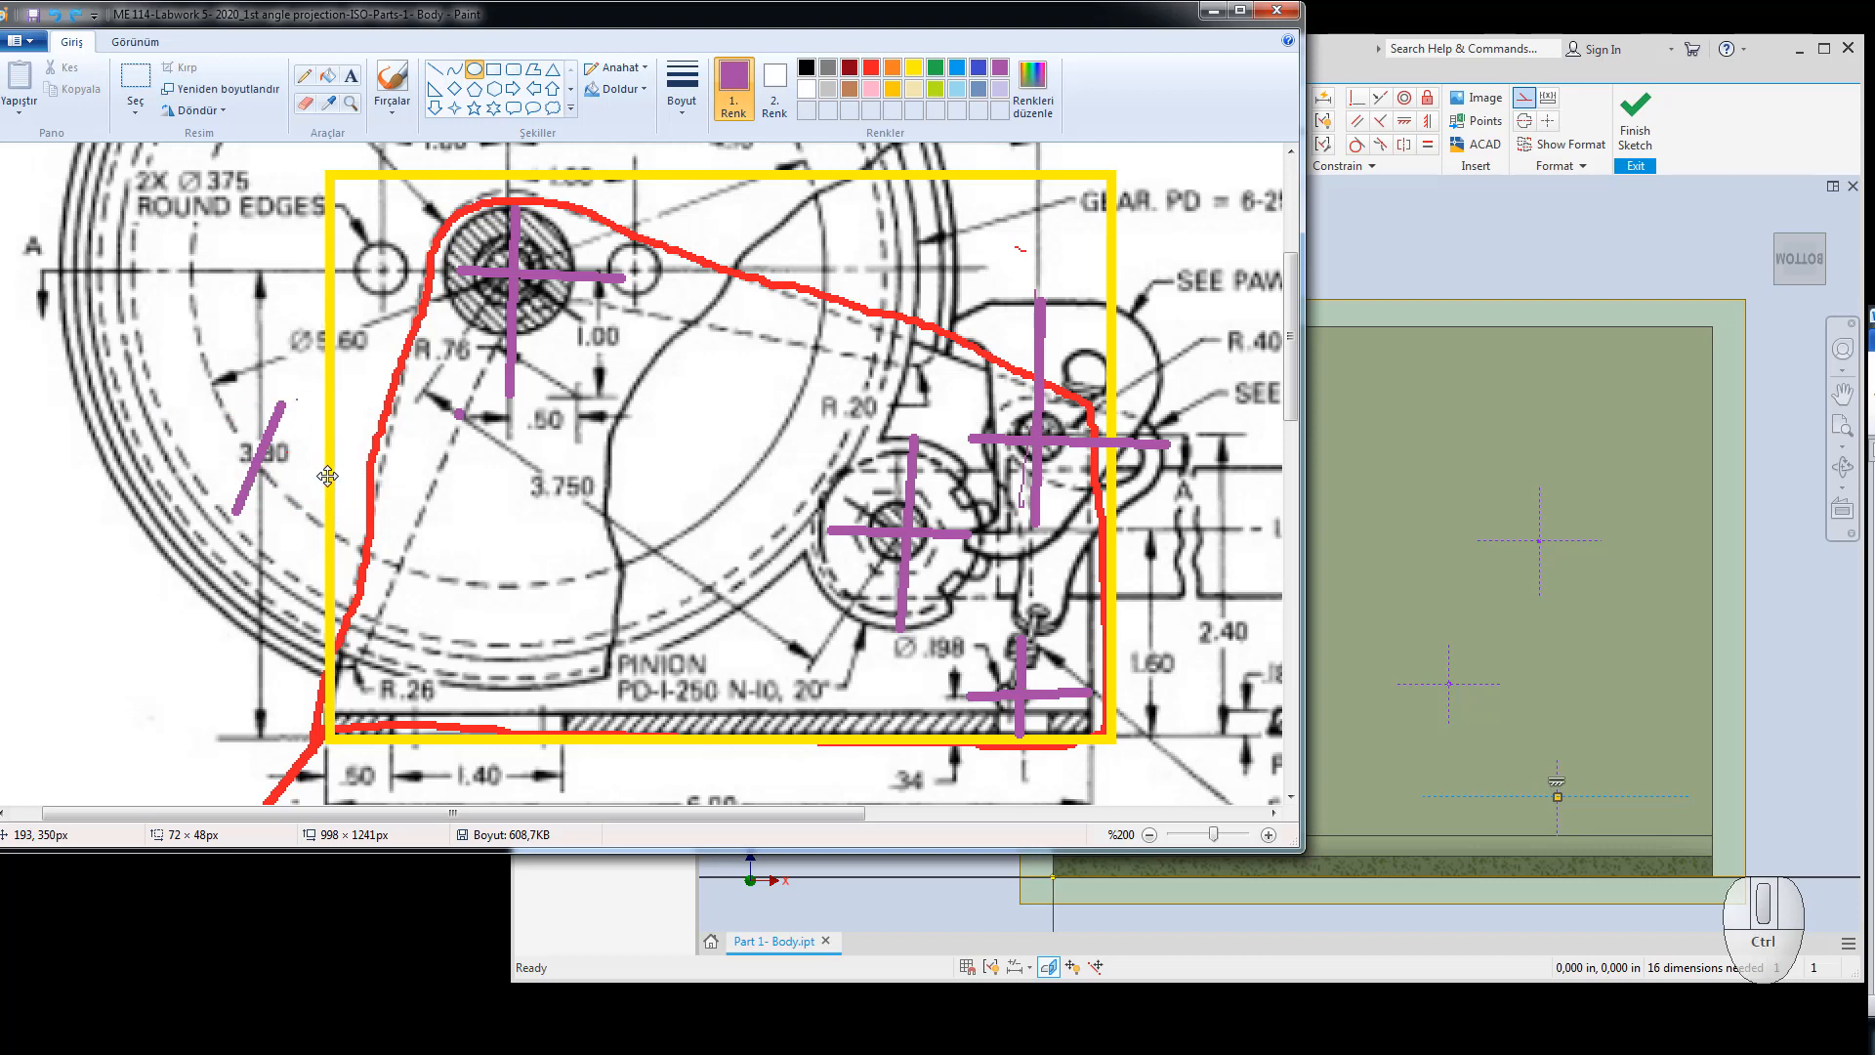
key("ctrl+z")
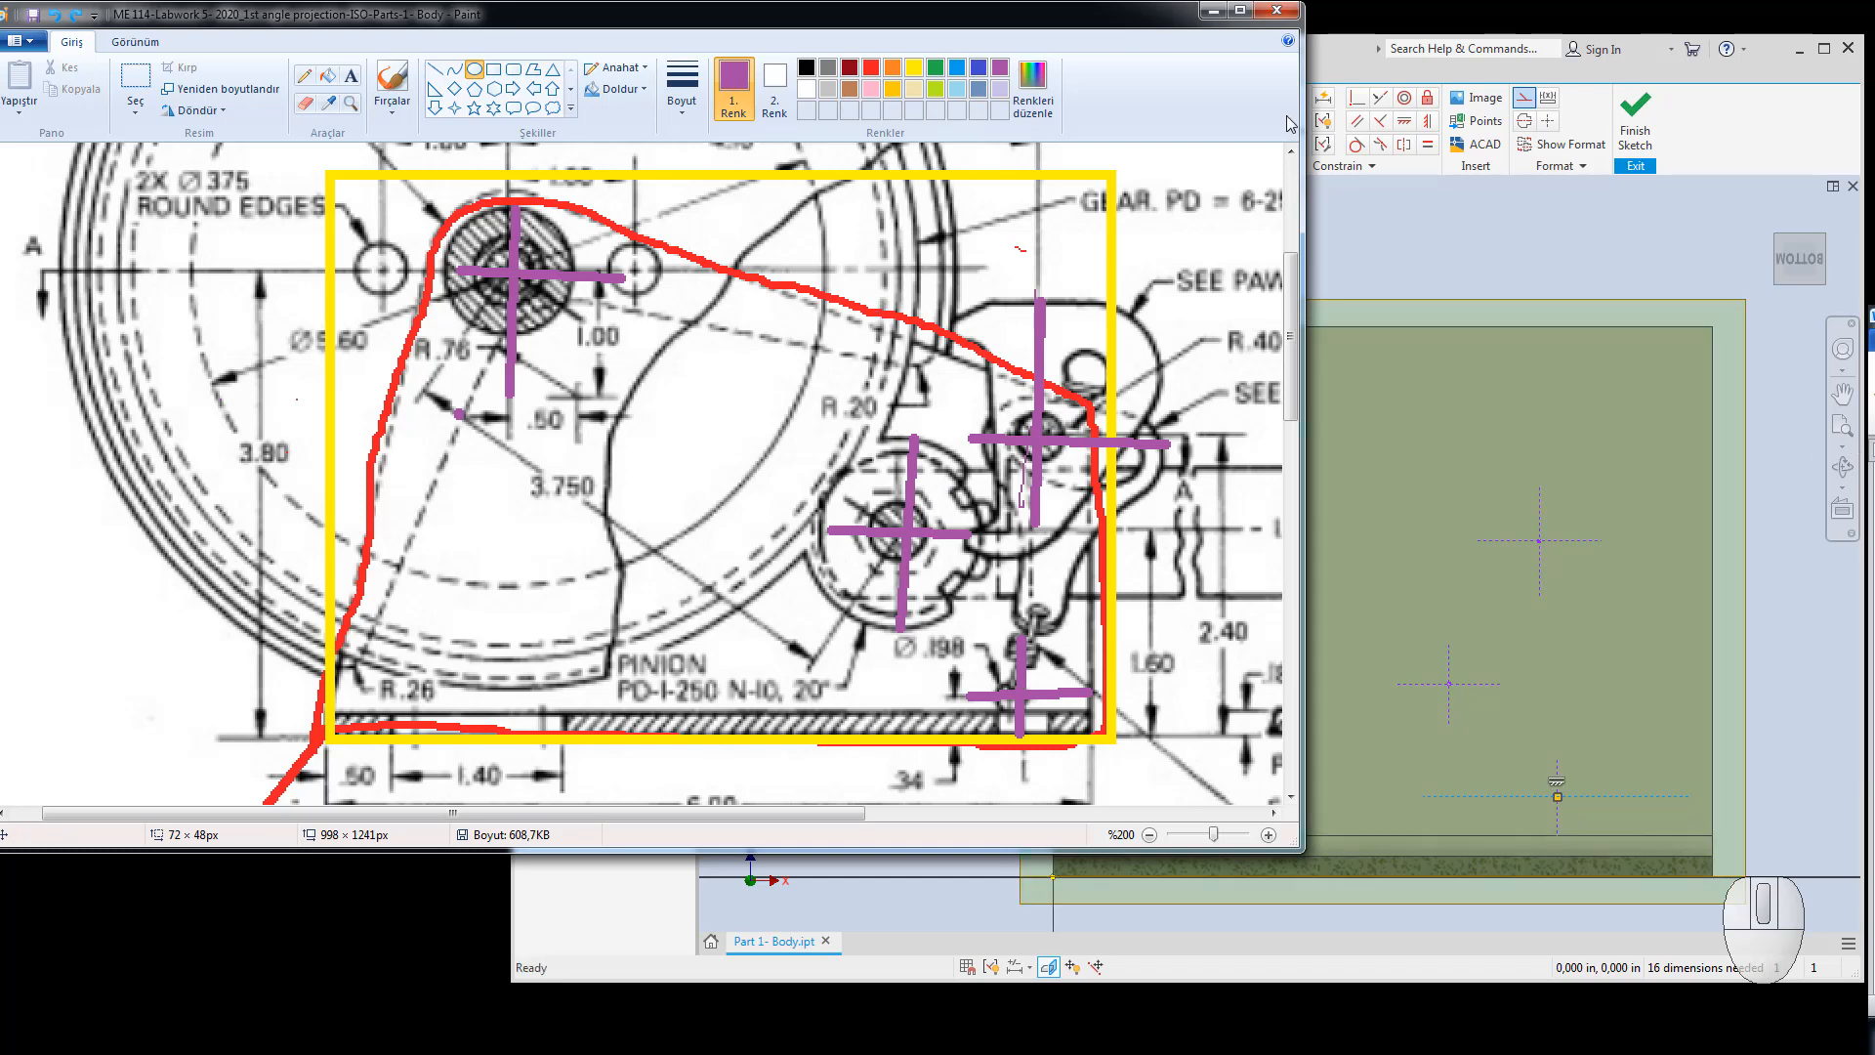
Switch back to Inventor and dimension the upper gear-hub cross's horizontal line 3.8 in above the wall's bottom edge.
left_click(1363, 233)
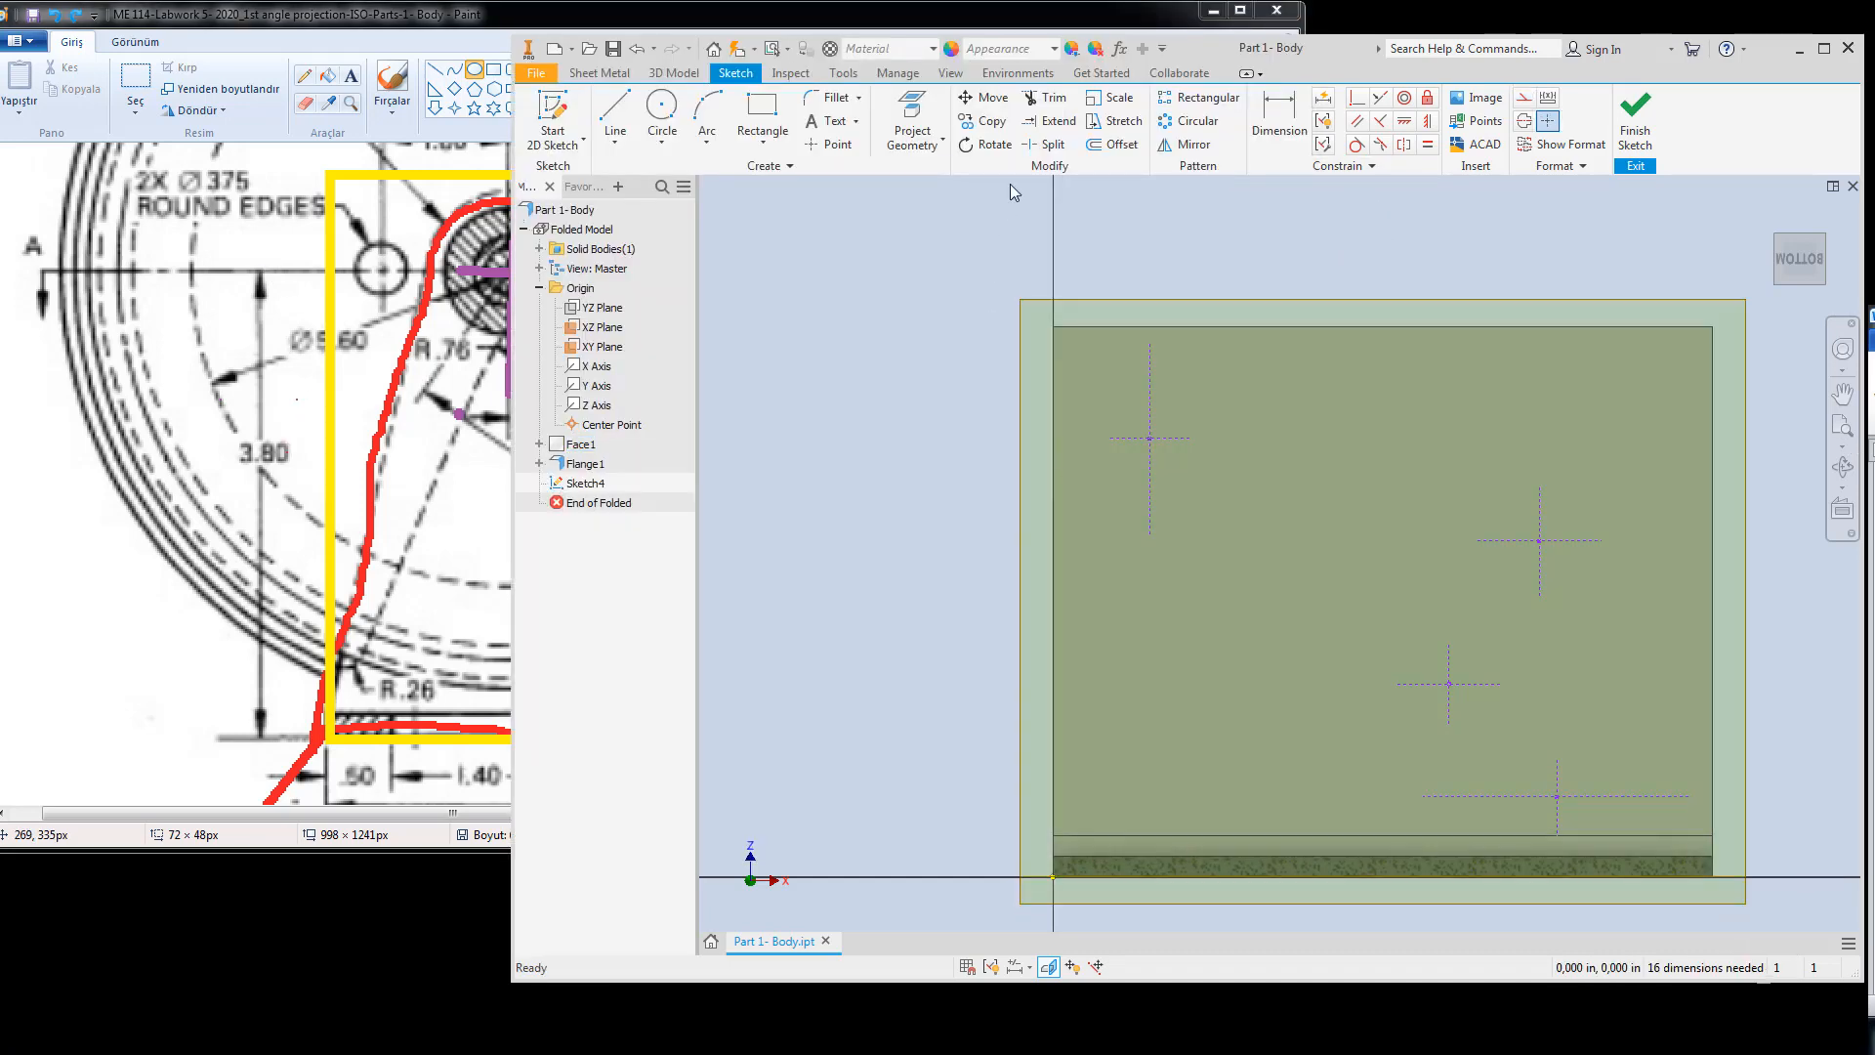
left_click(1279, 108)
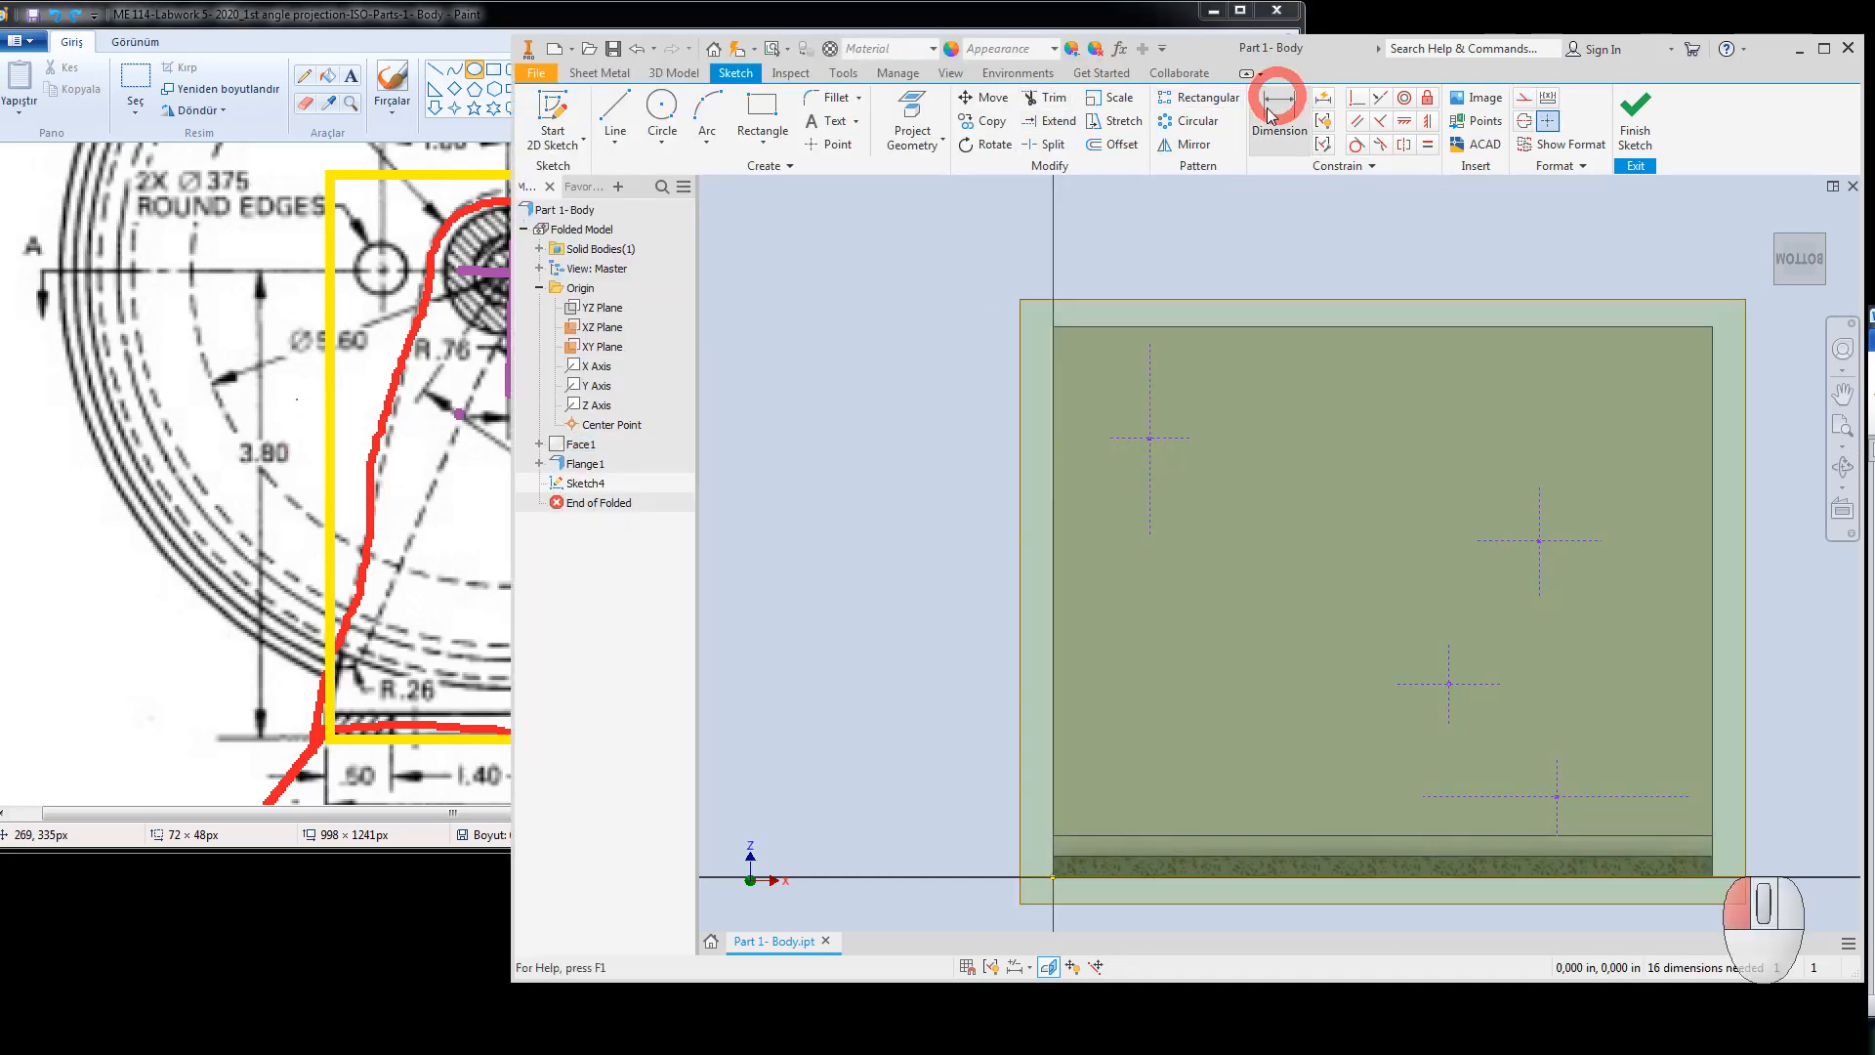
left_click(1152, 879)
left_click(1179, 438)
left_click(851, 582)
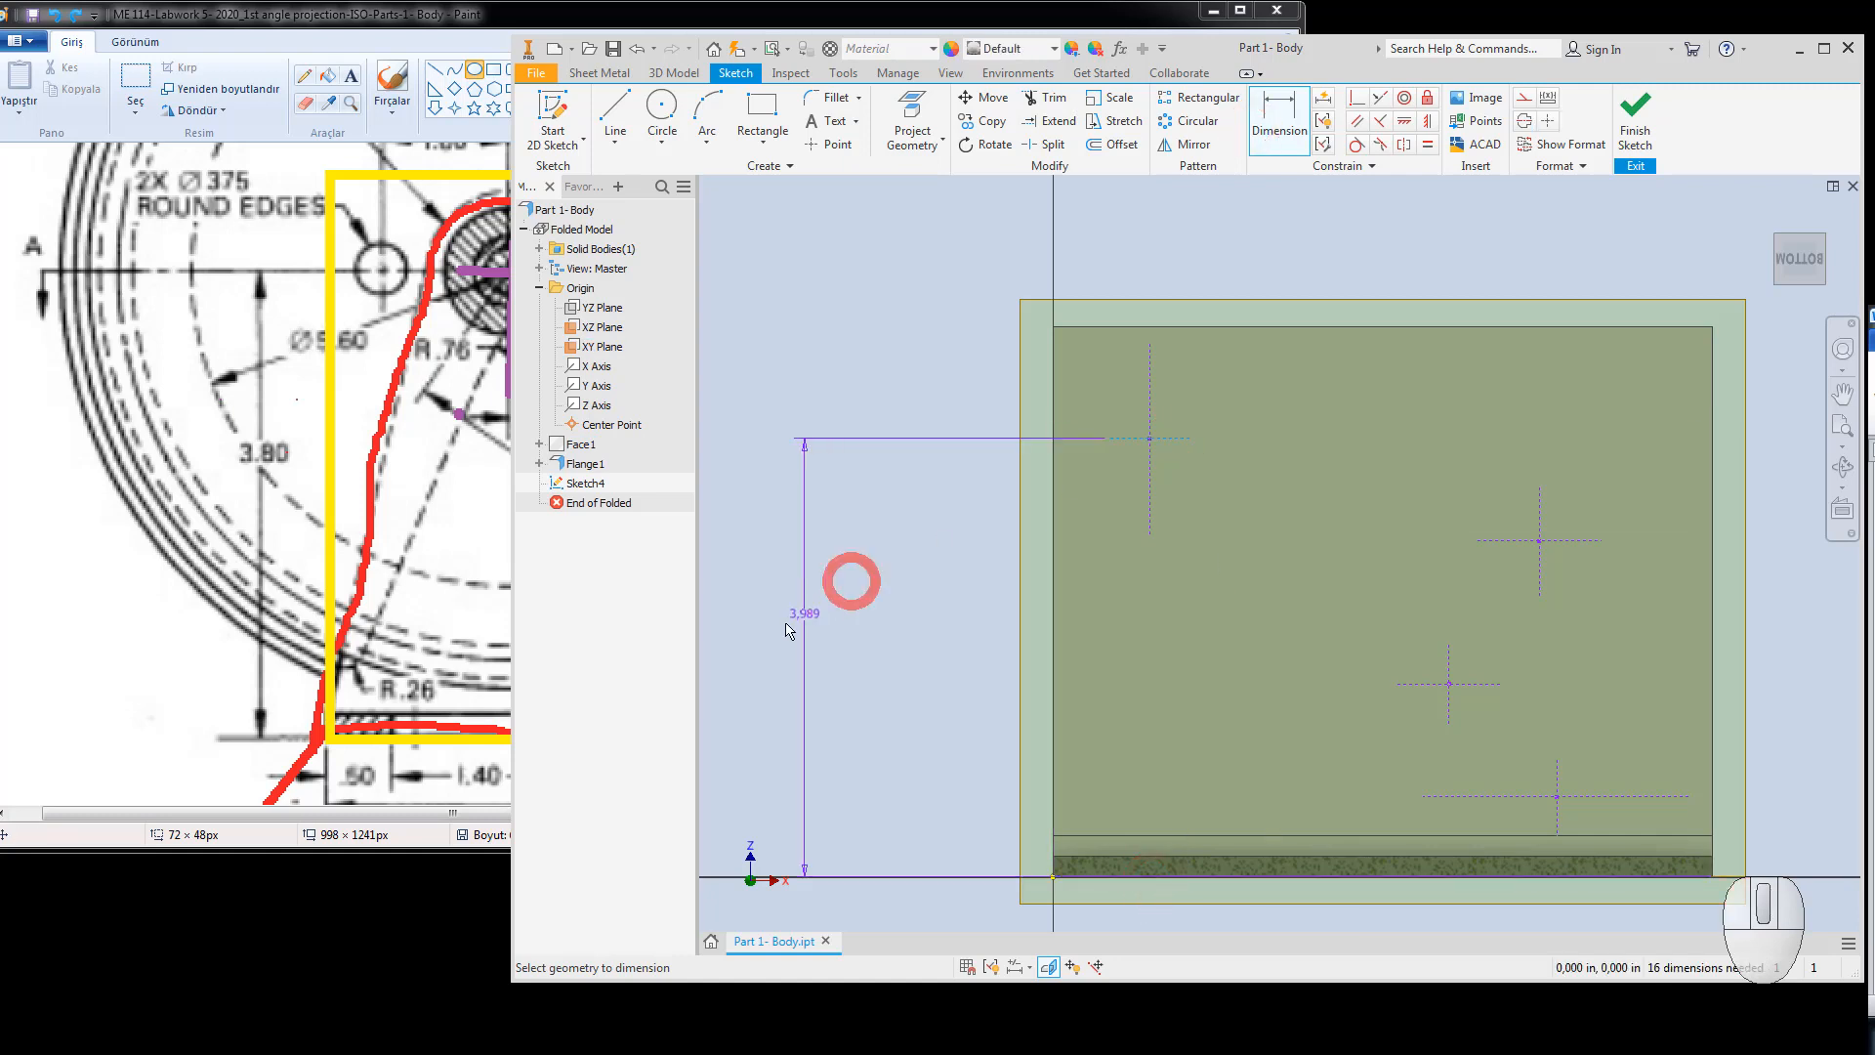
left_click(815, 622)
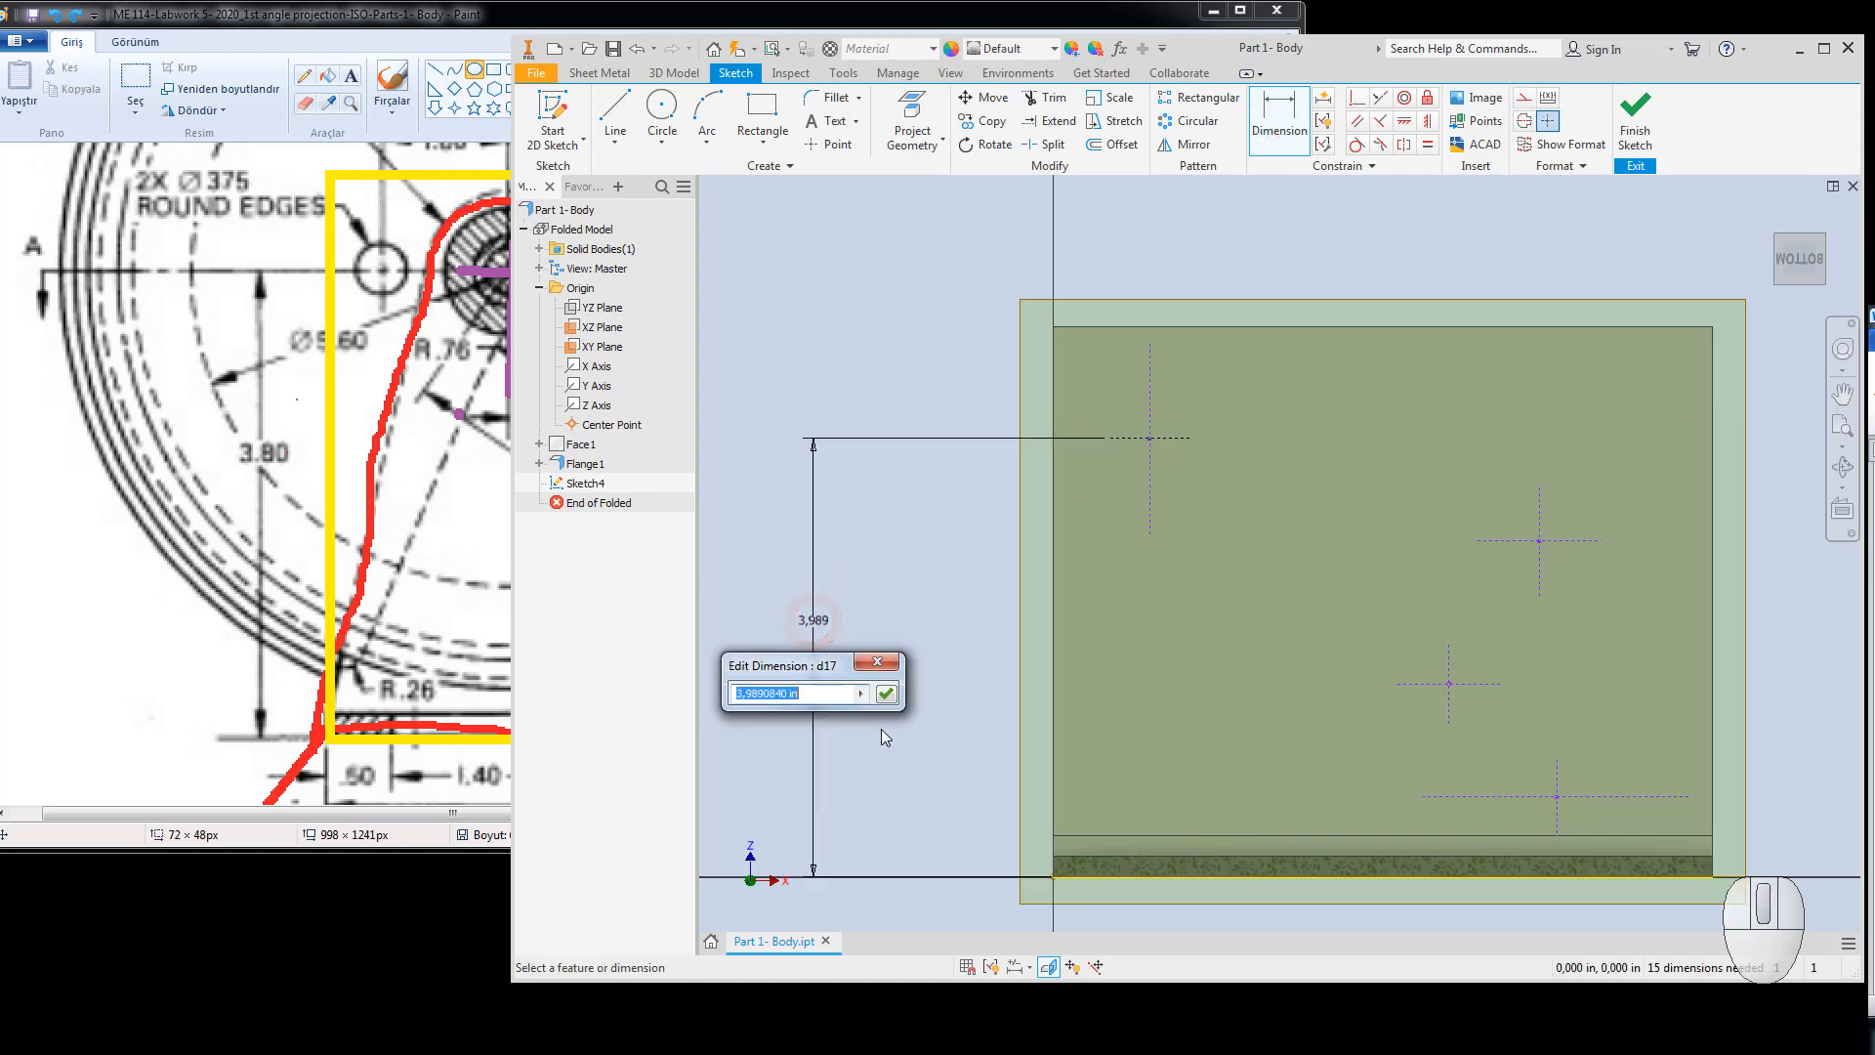
type("3.8")
key("Return")
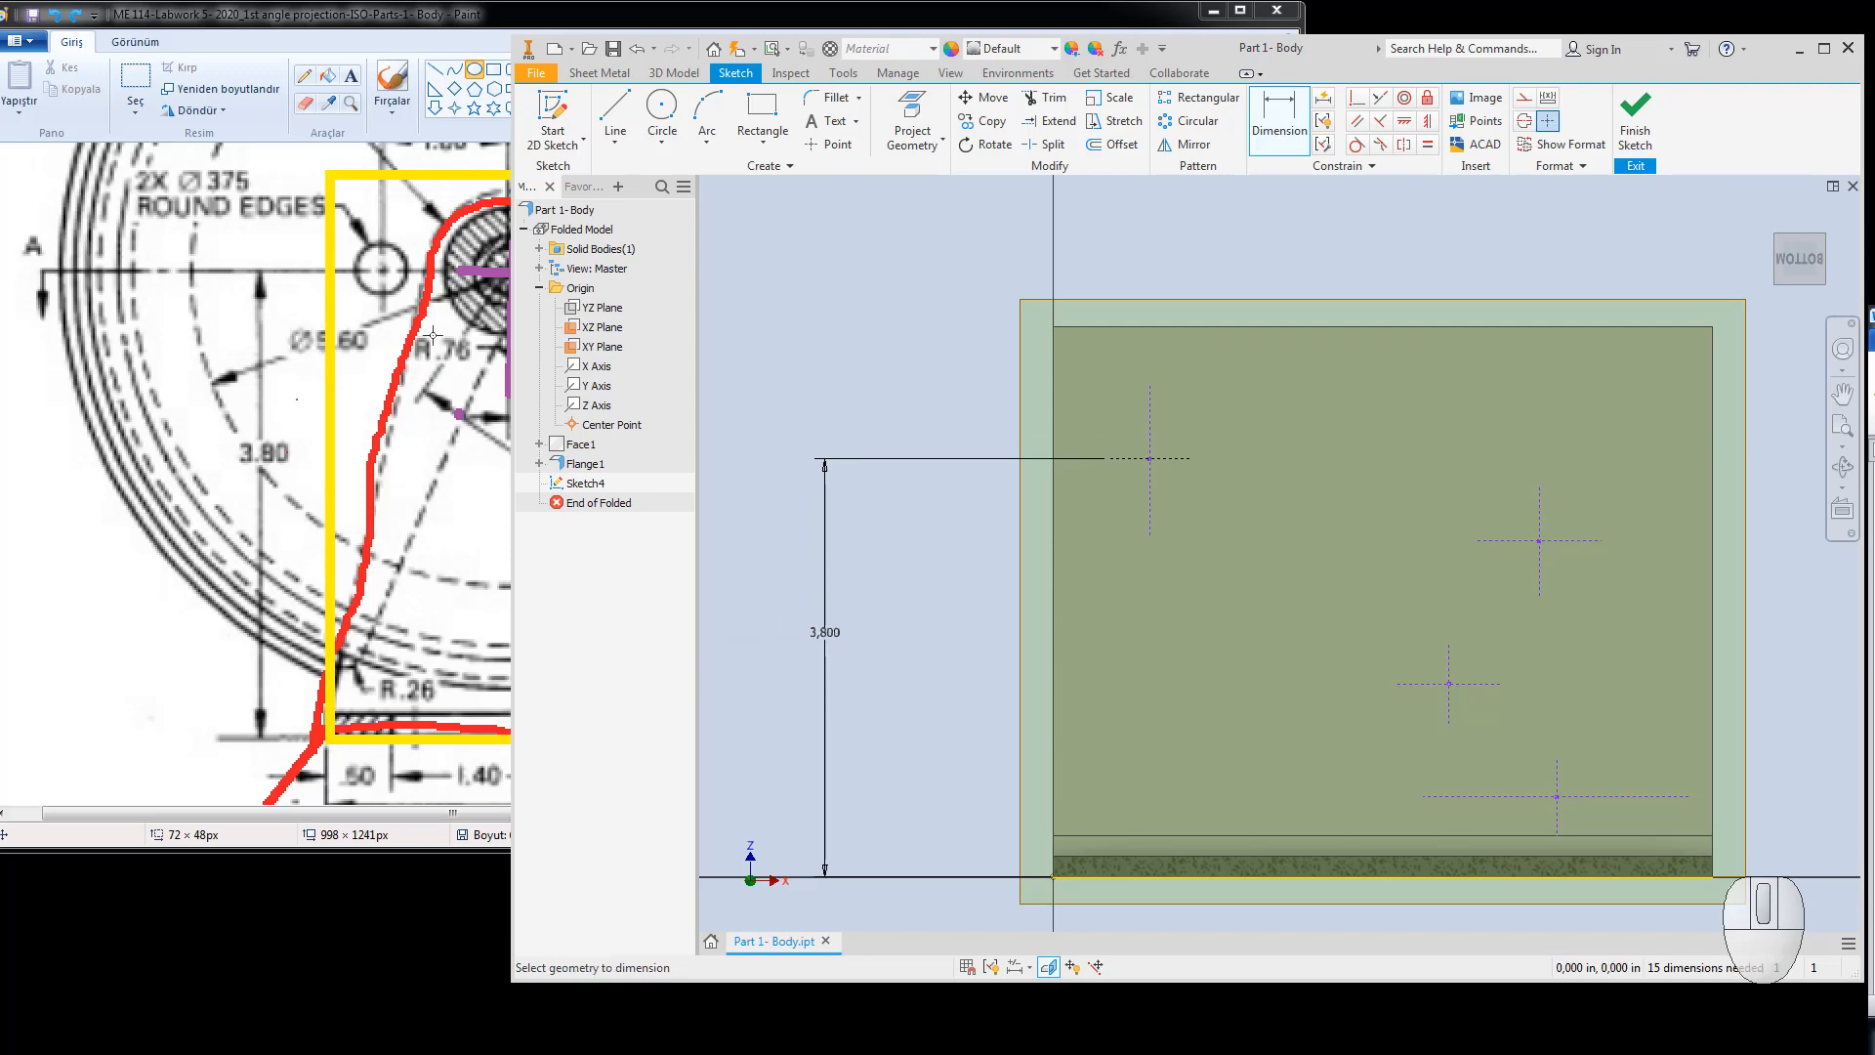
Dimension the pawl pivot cross's horizontal line 2.4 in above the wall's bottom edge and lengthen the cross's vertical line.
left_click(329, 348)
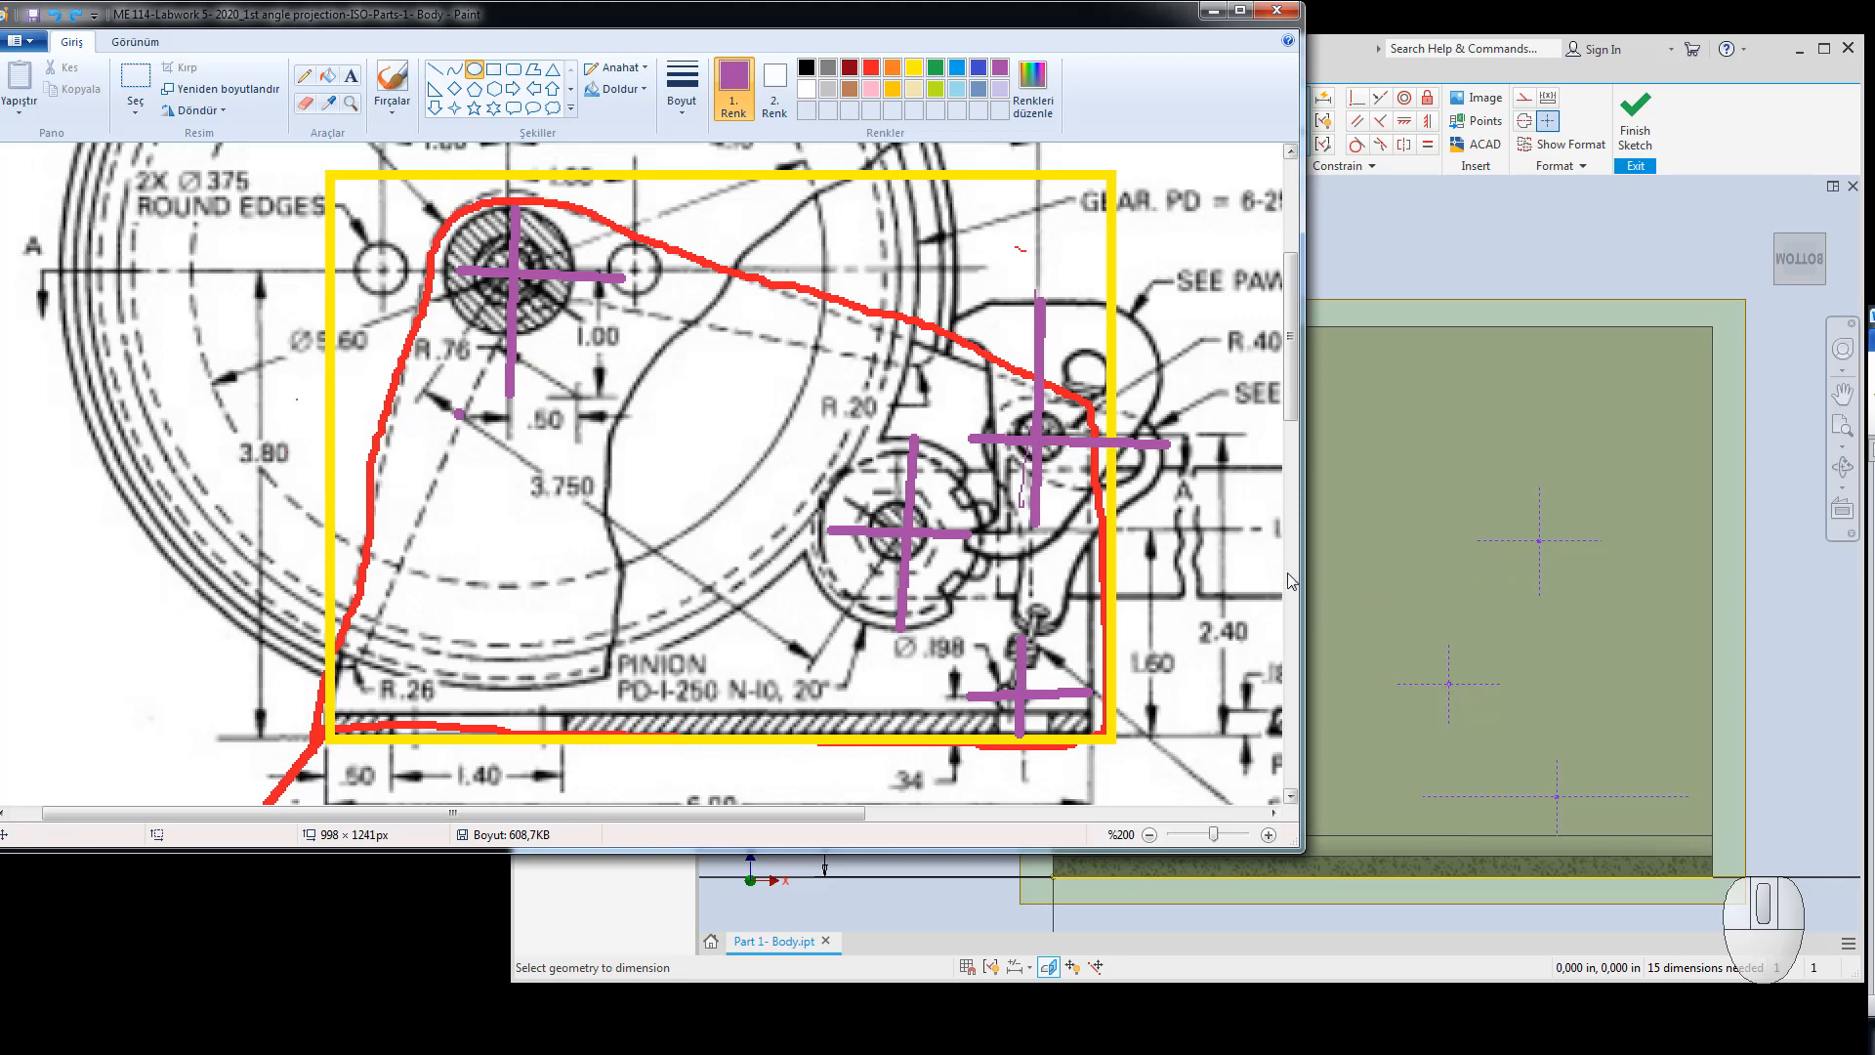
left_click(1460, 222)
left_click(1278, 107)
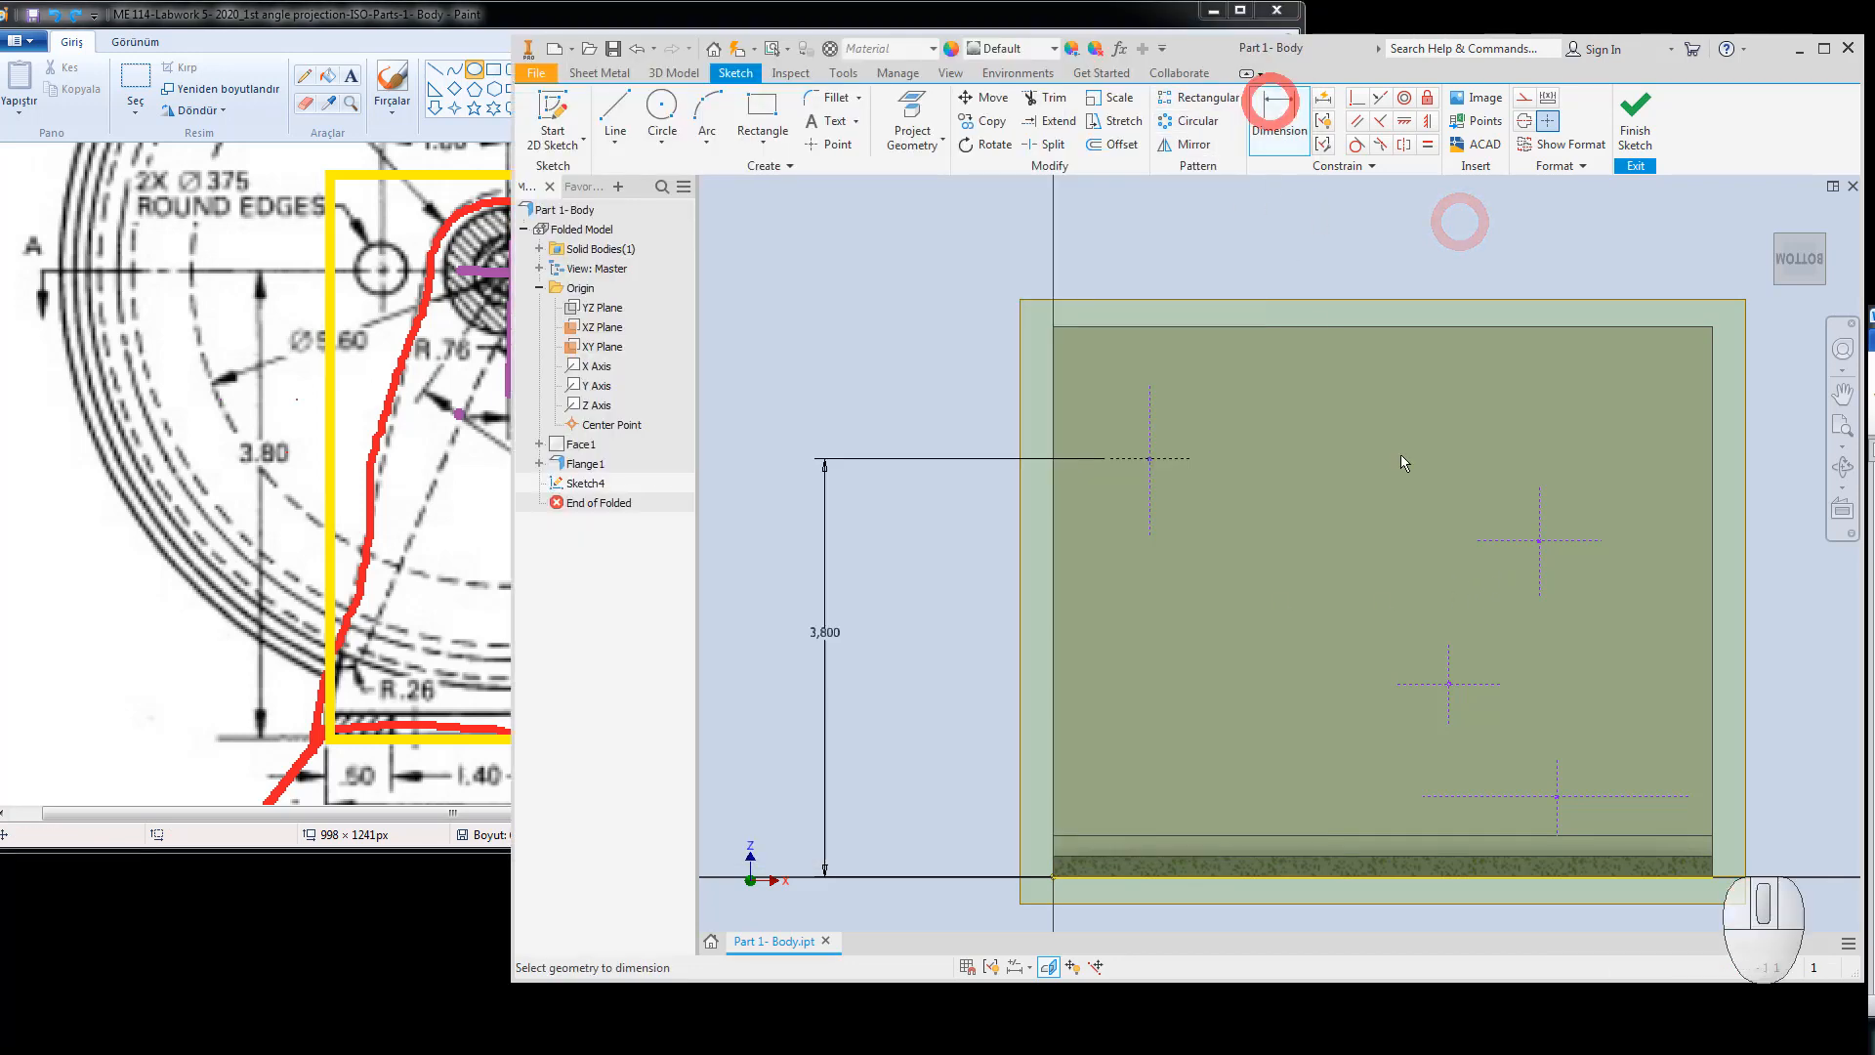
left_click(1556, 646)
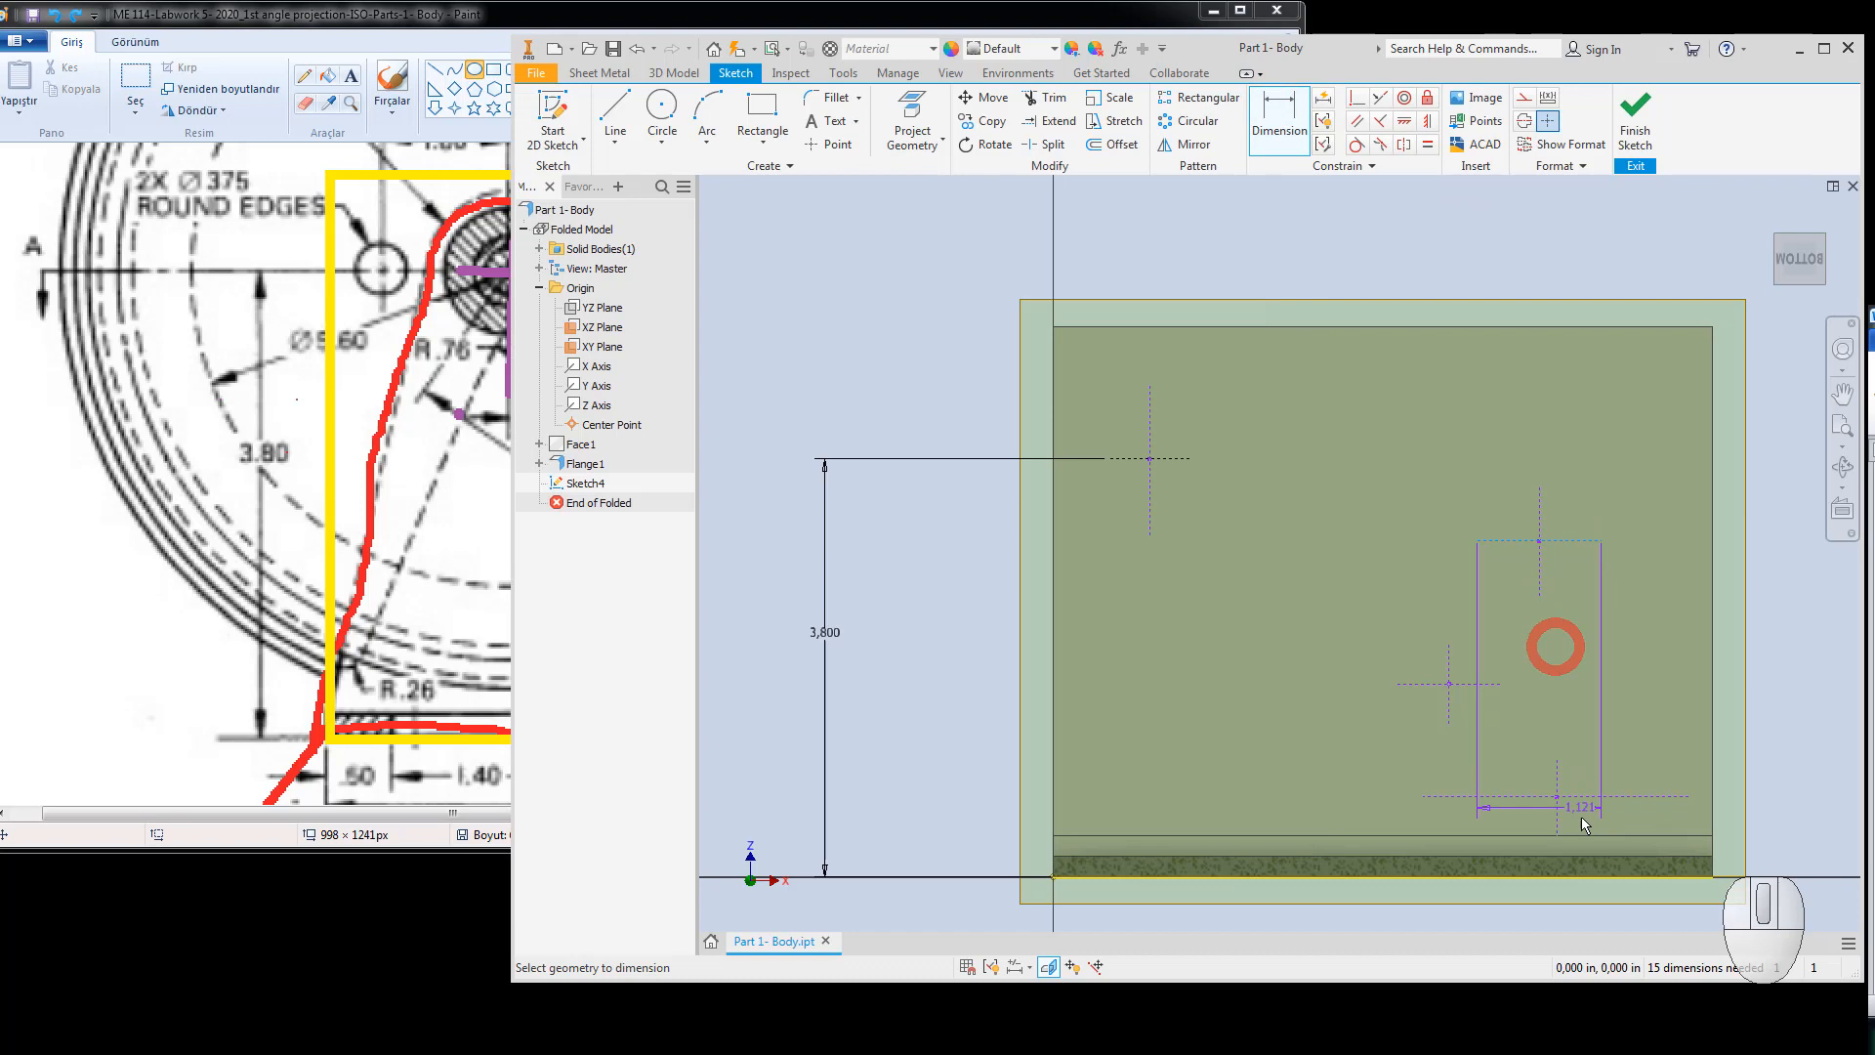
left_click(1592, 874)
left_click(1773, 665)
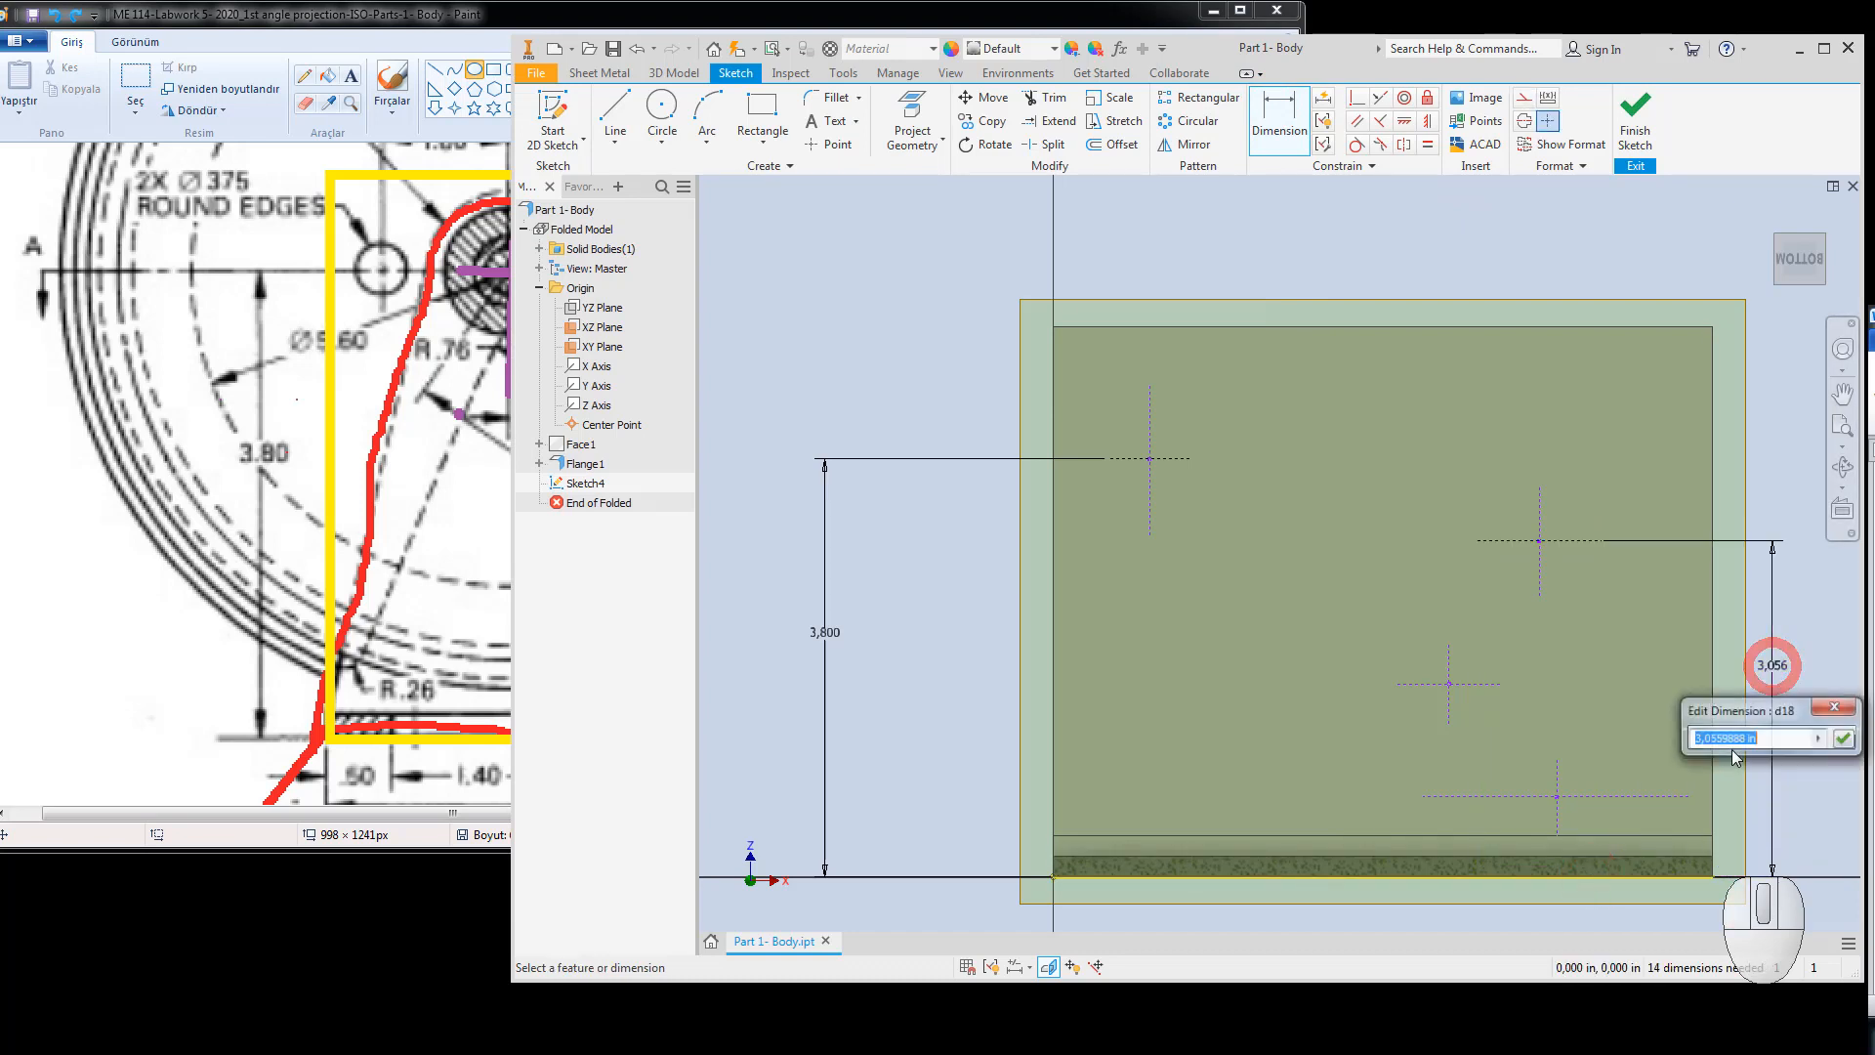
type("2,4")
key("Return")
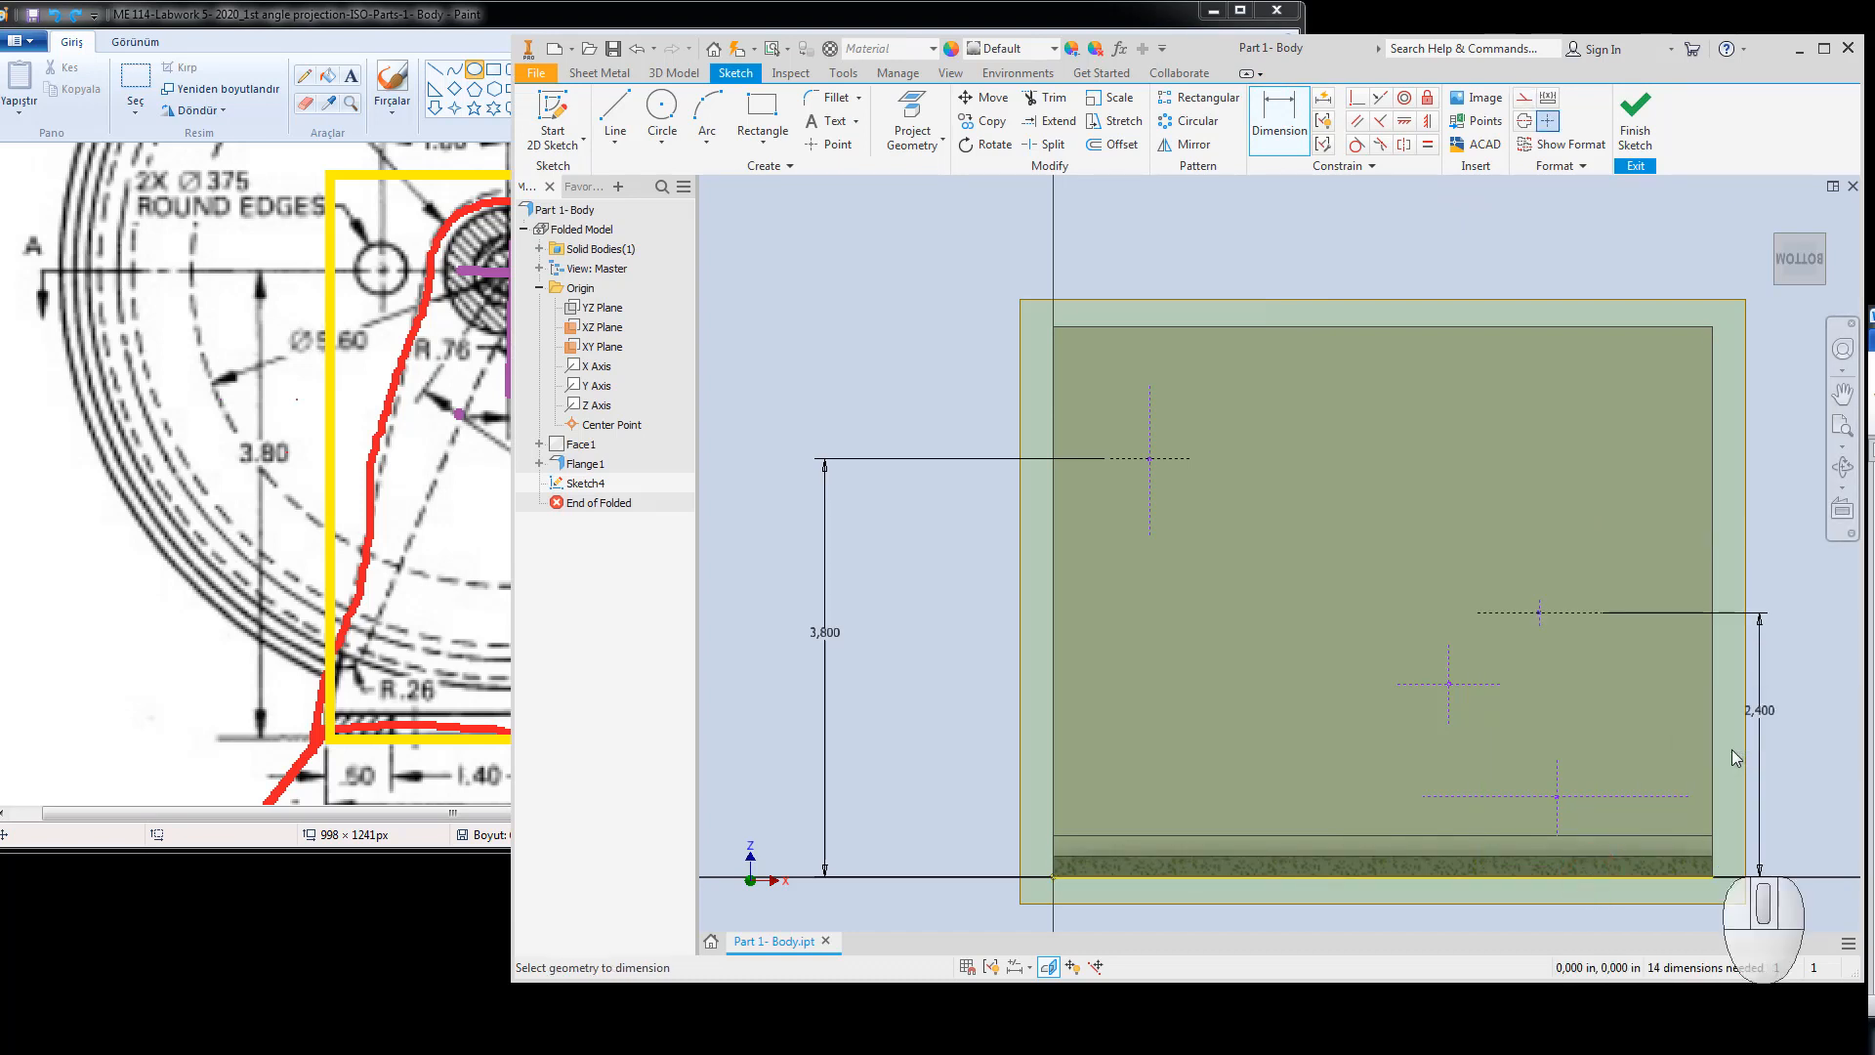
key("Escape")
left_click(1538, 606)
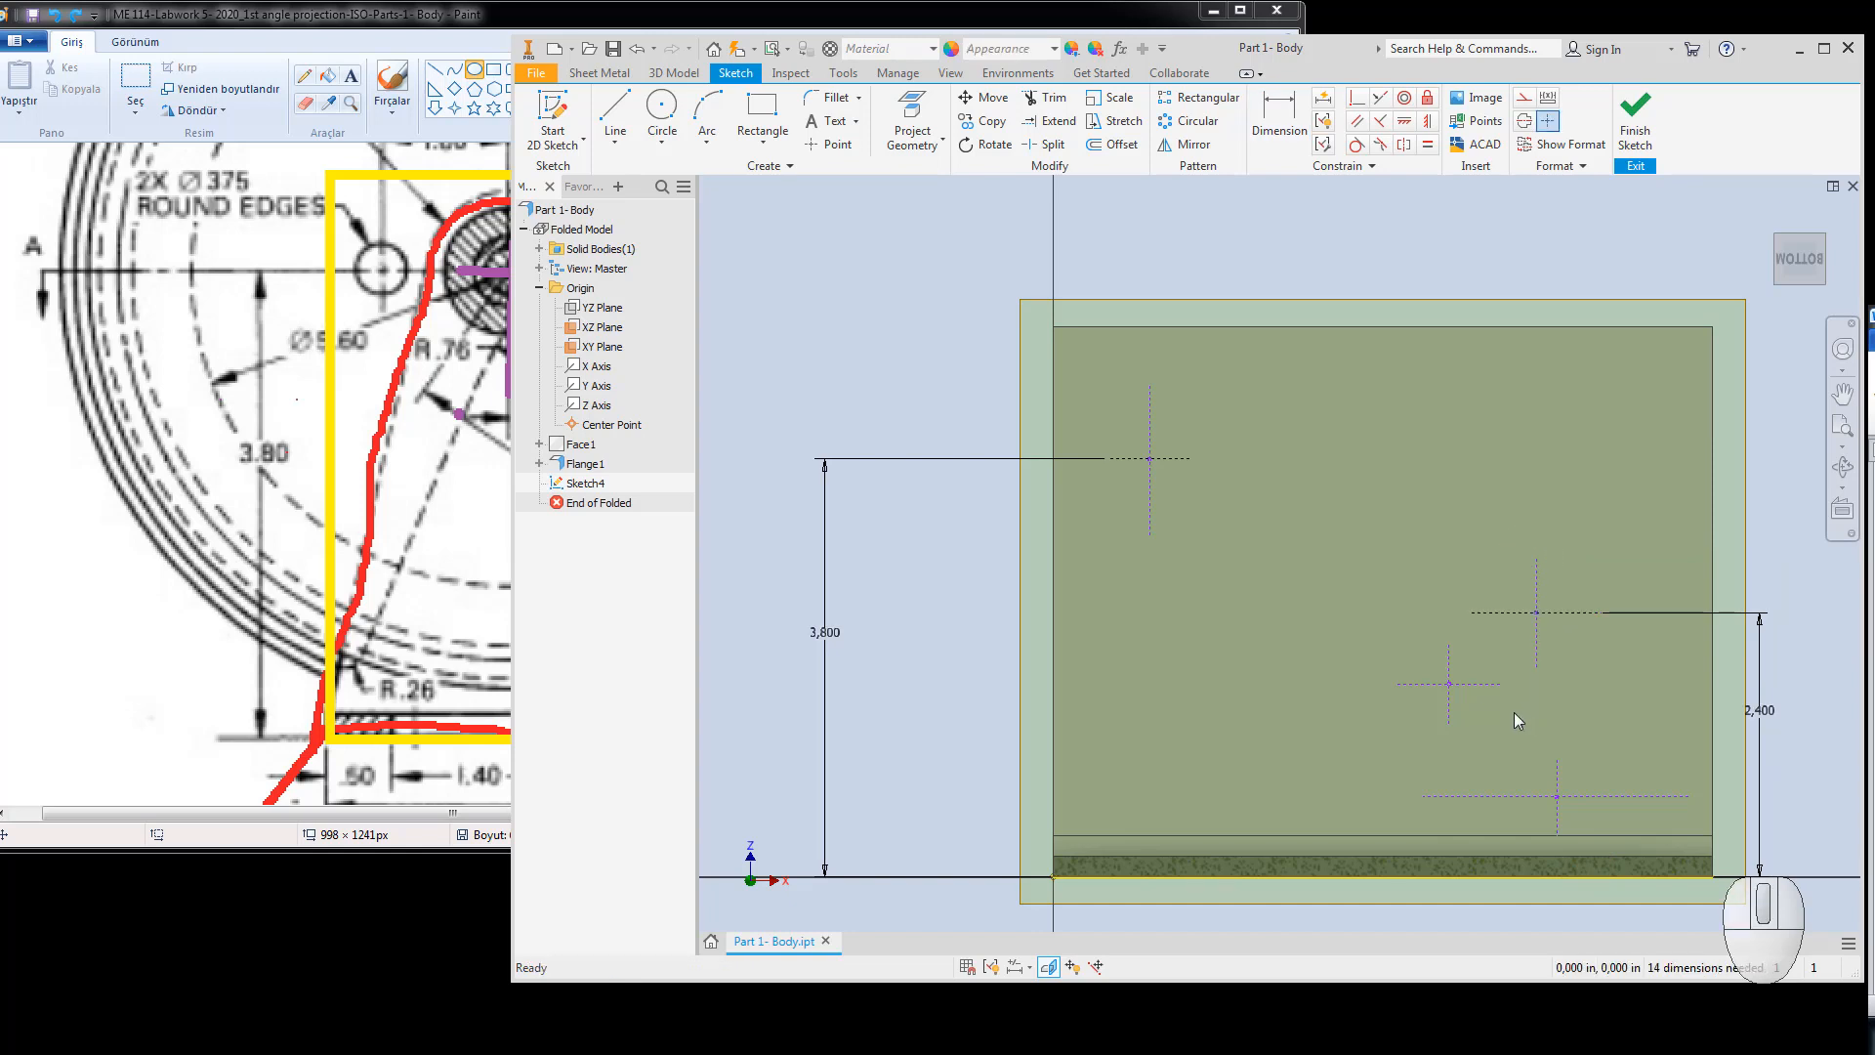
Dimension the height of the pinion cross's horizontal line above the wall's bottom edge.
key("d")
left_click(1450, 684)
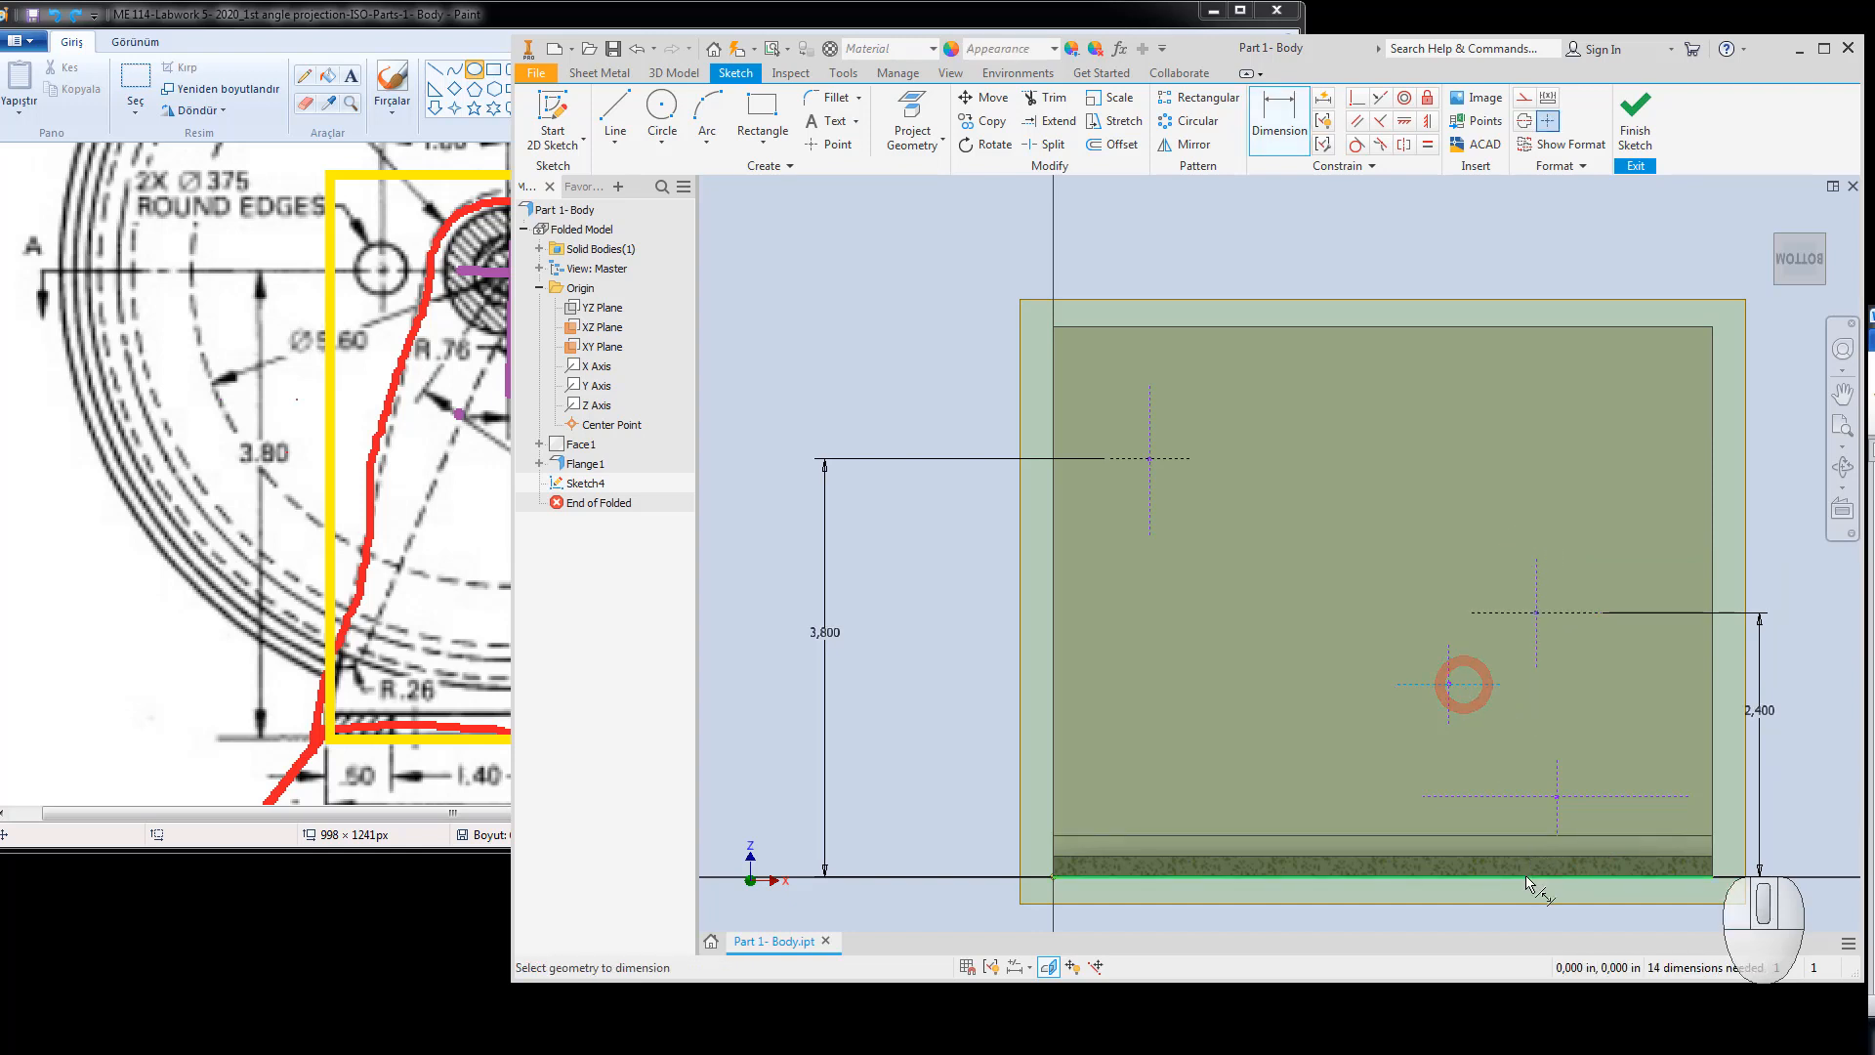
left_click(1527, 877)
left_click(1744, 786)
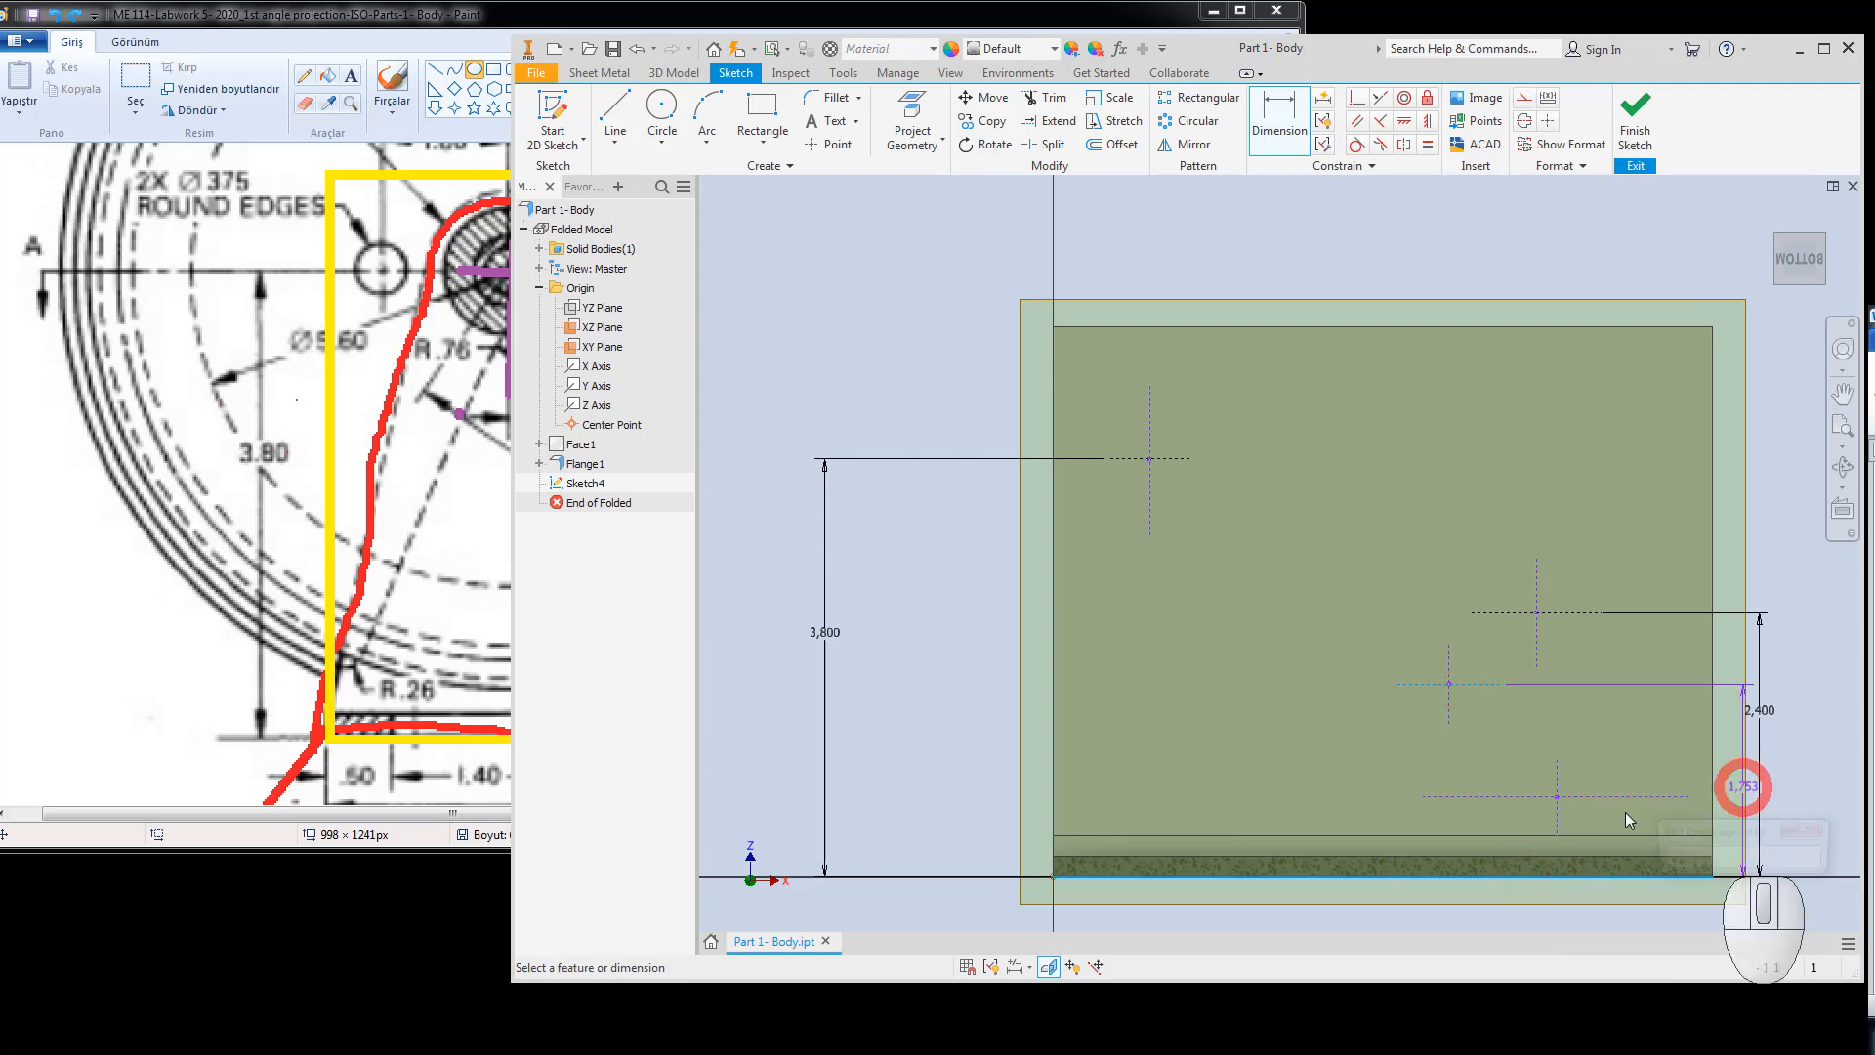
key("alt+Tab")
left_click(955, 540)
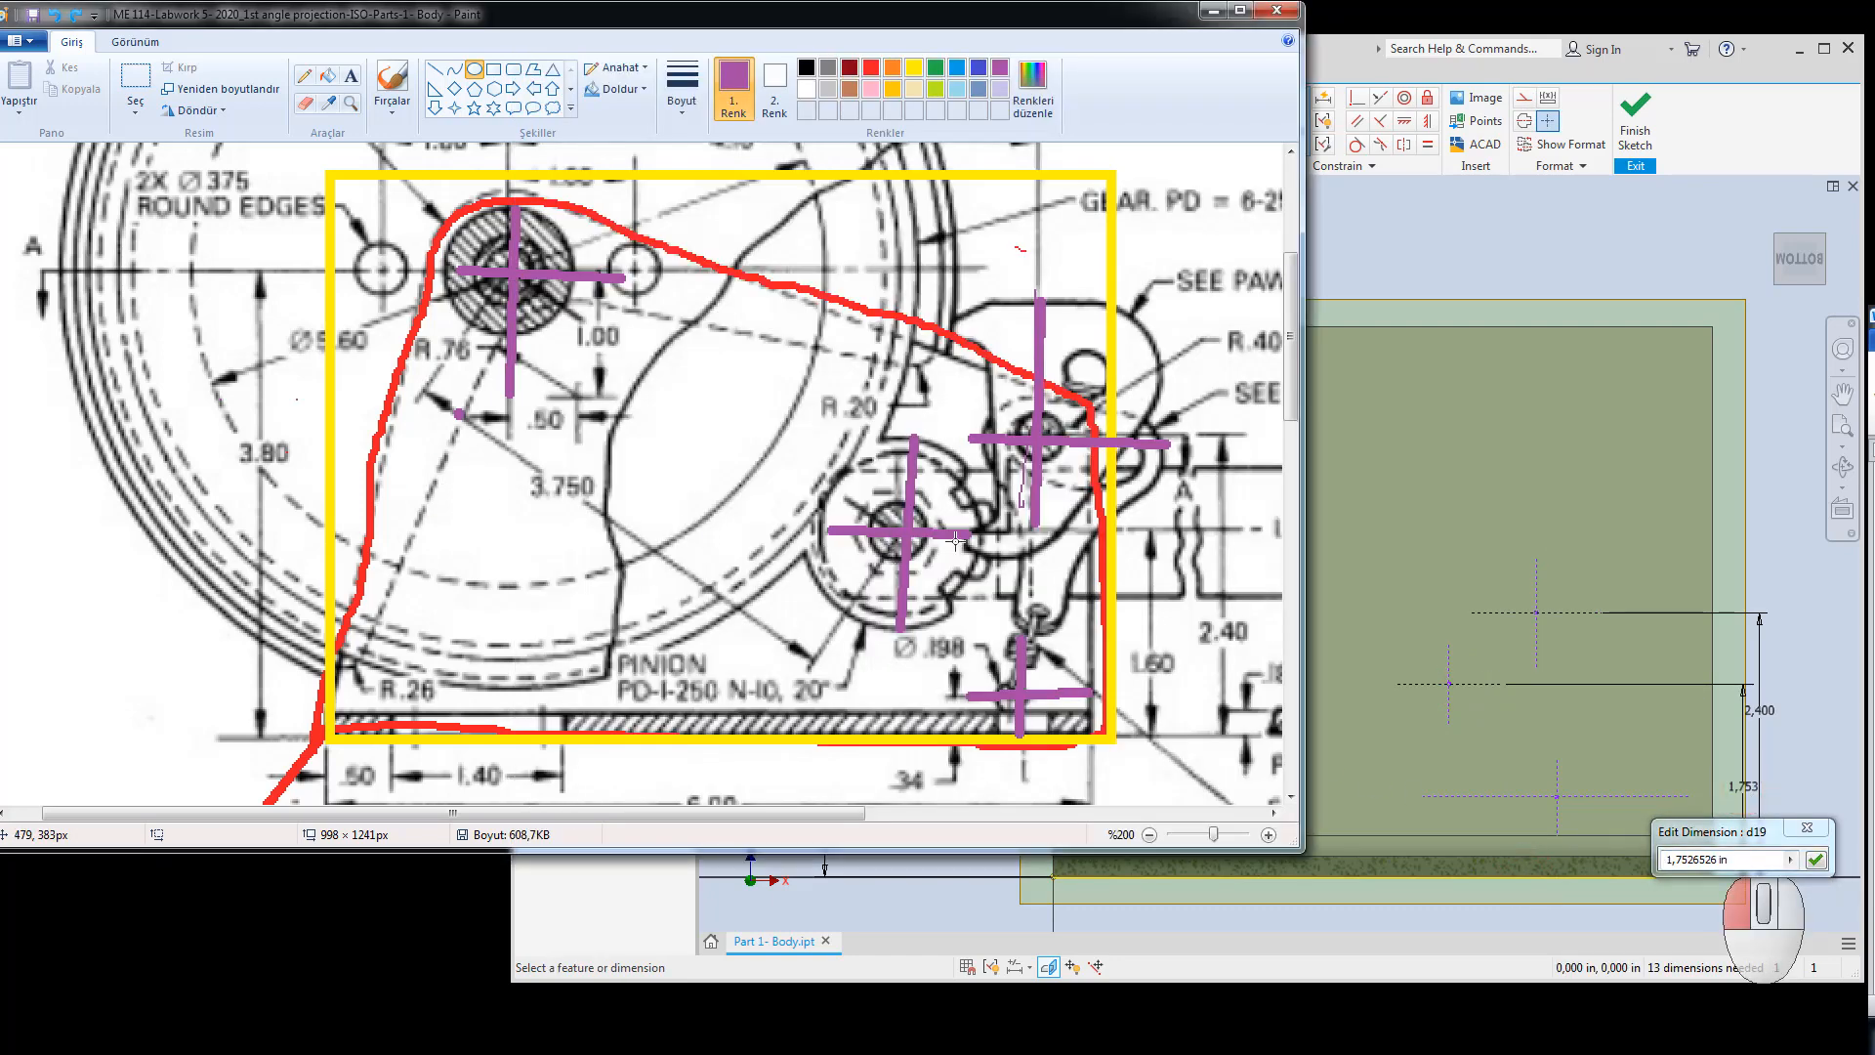
left_click_drag(956, 540, 1166, 555)
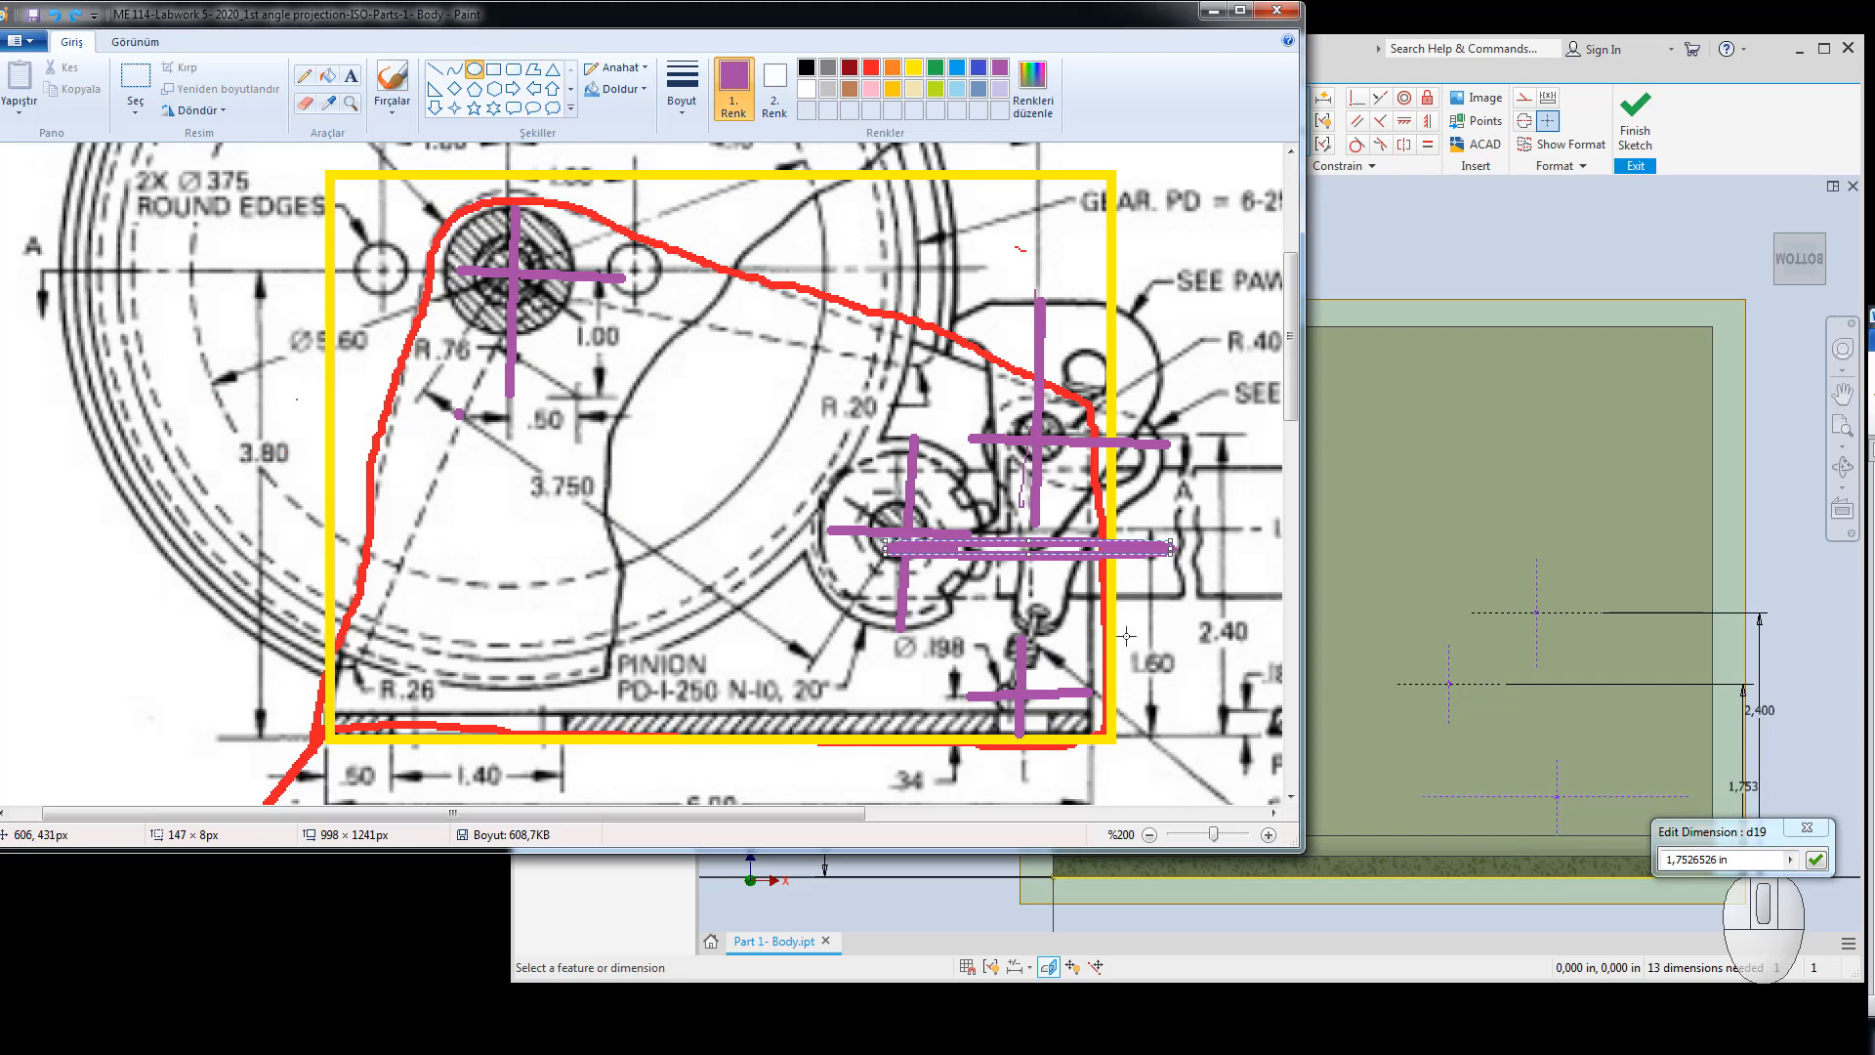
left_click_drag(1126, 636, 1182, 687)
key("ctrl+z")
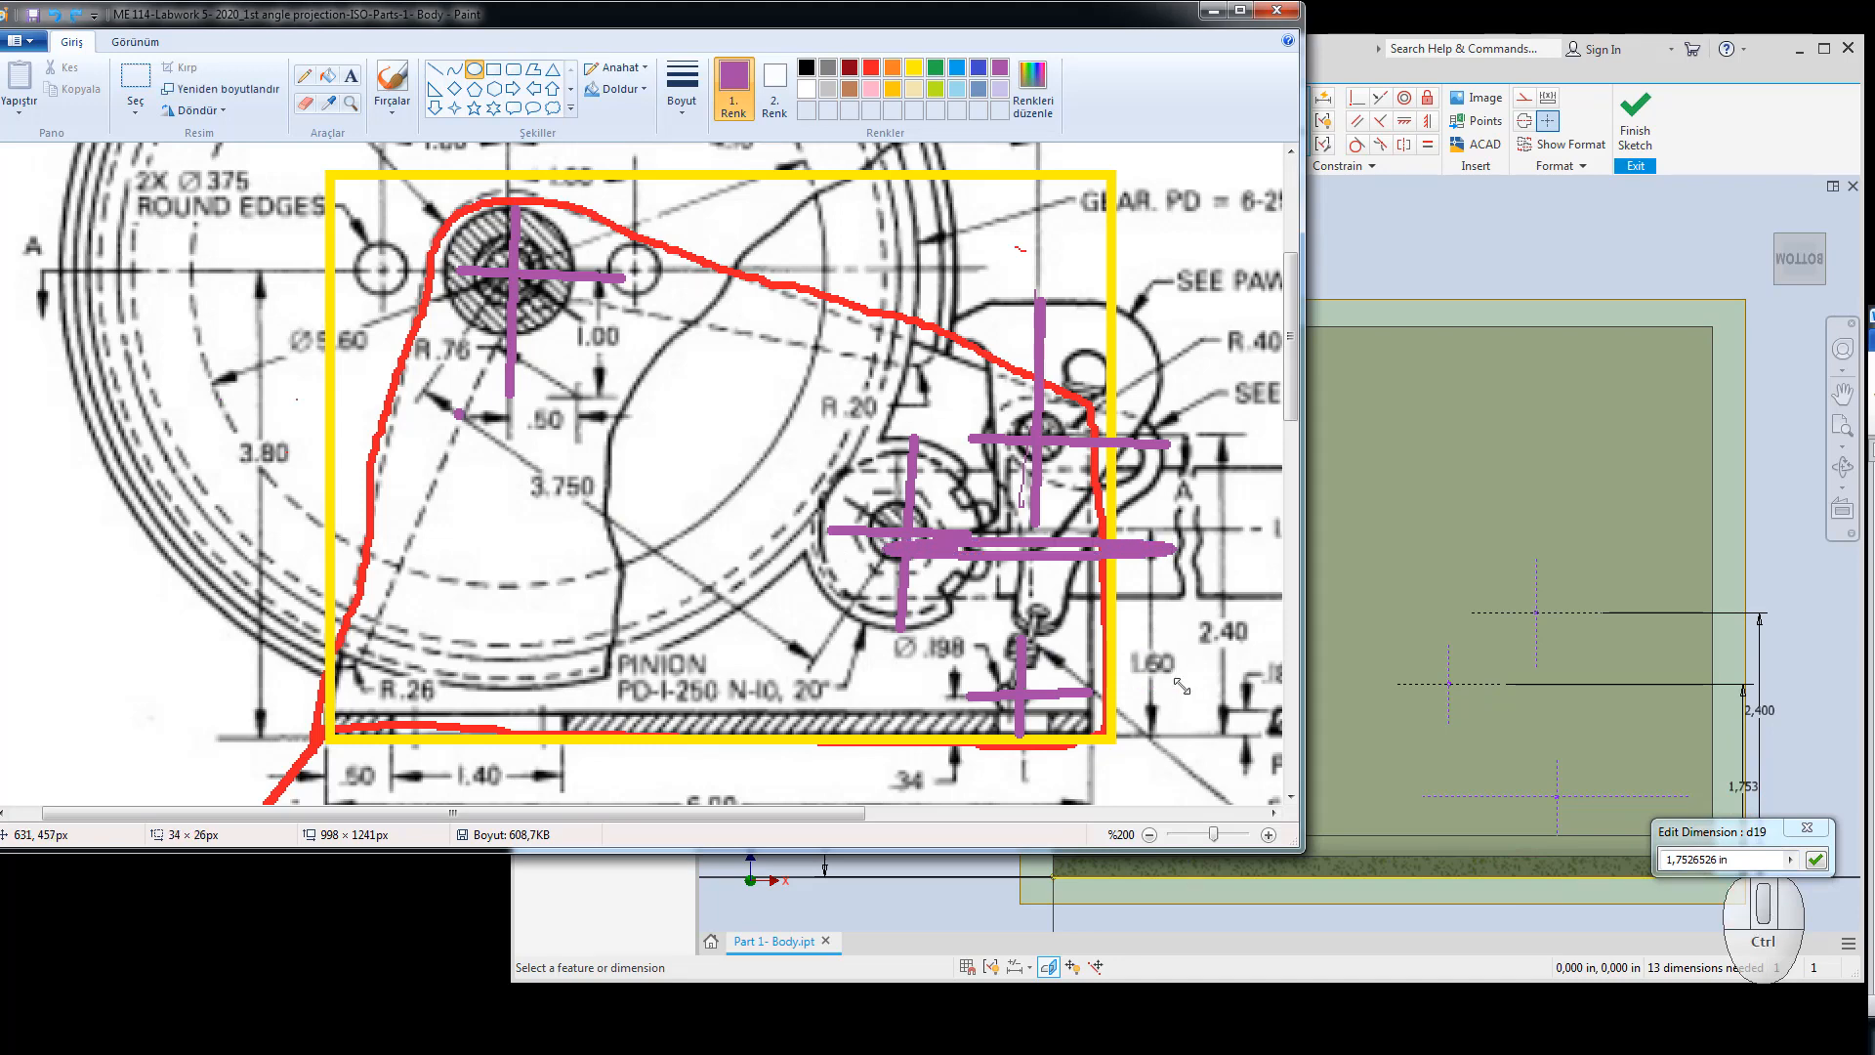
key("ctrl+z")
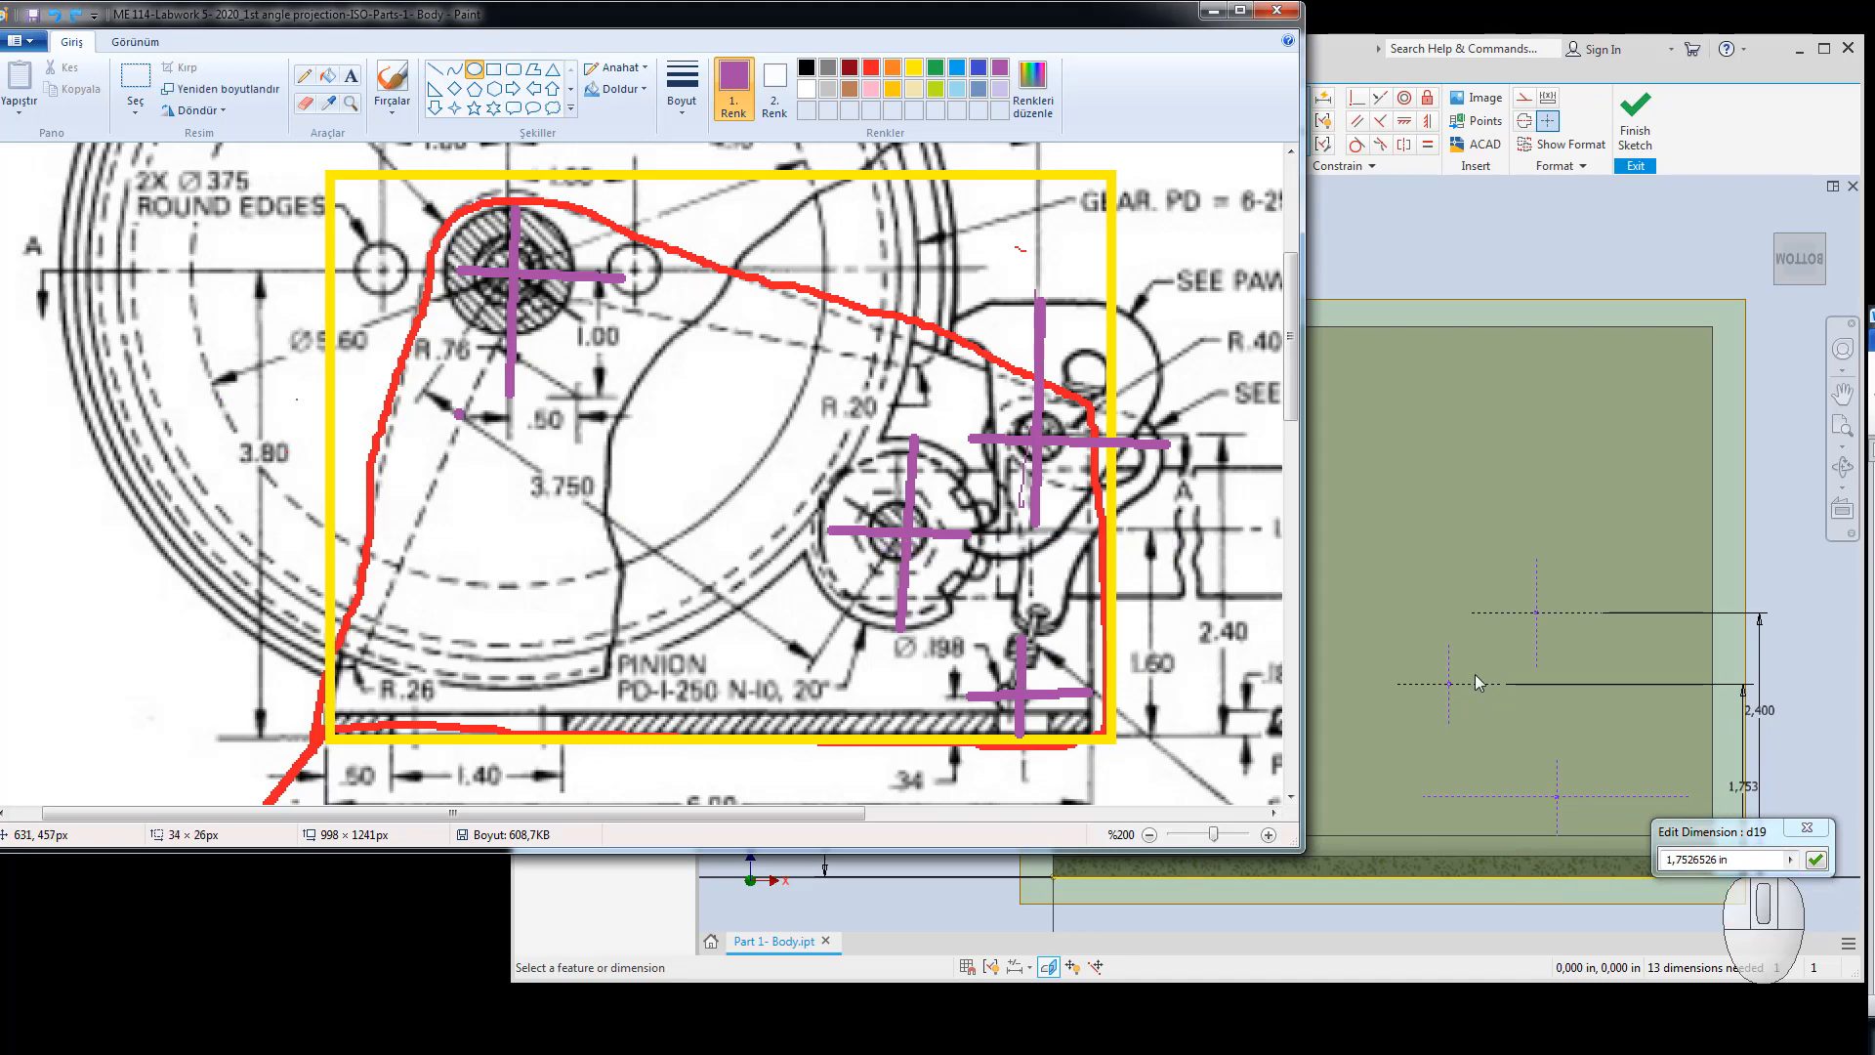
Set the pinion cross's height dimension above the bottom edge to 2.16 in.
left_click(1753, 795)
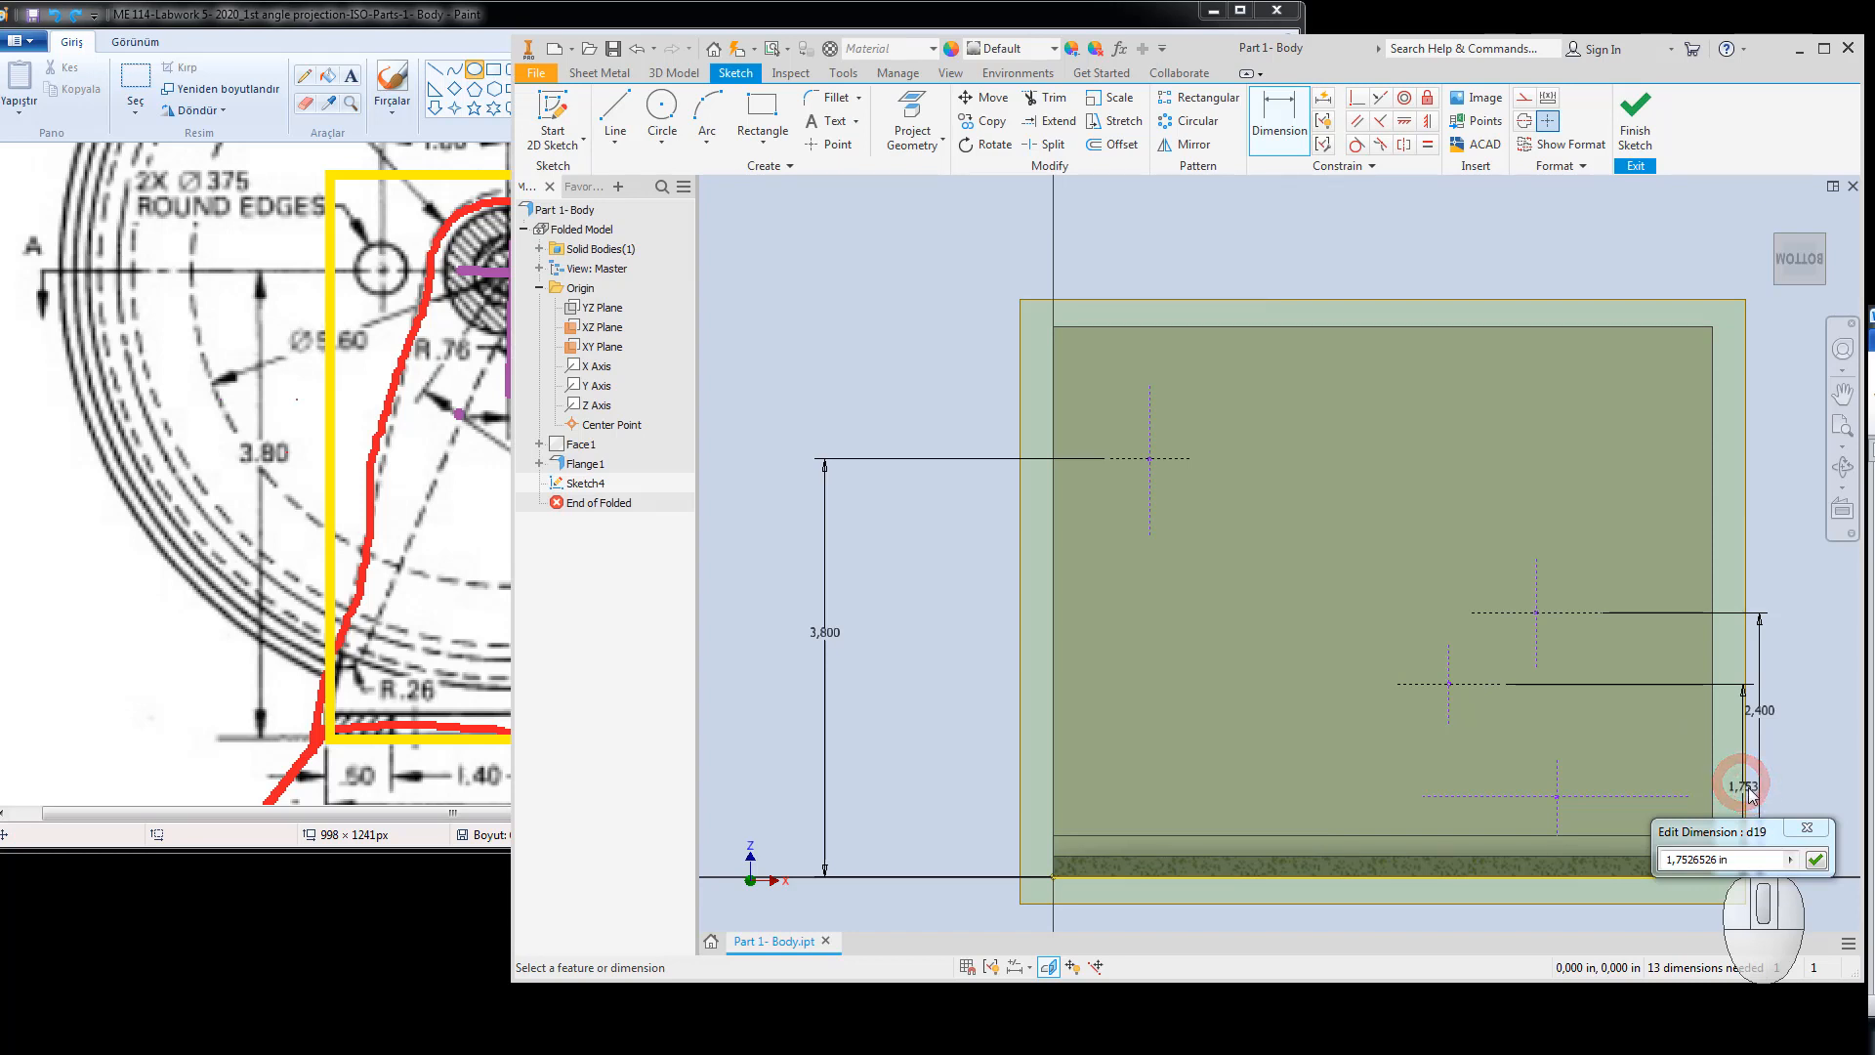
left_click(1749, 788)
key("Escape")
left_click(1746, 780)
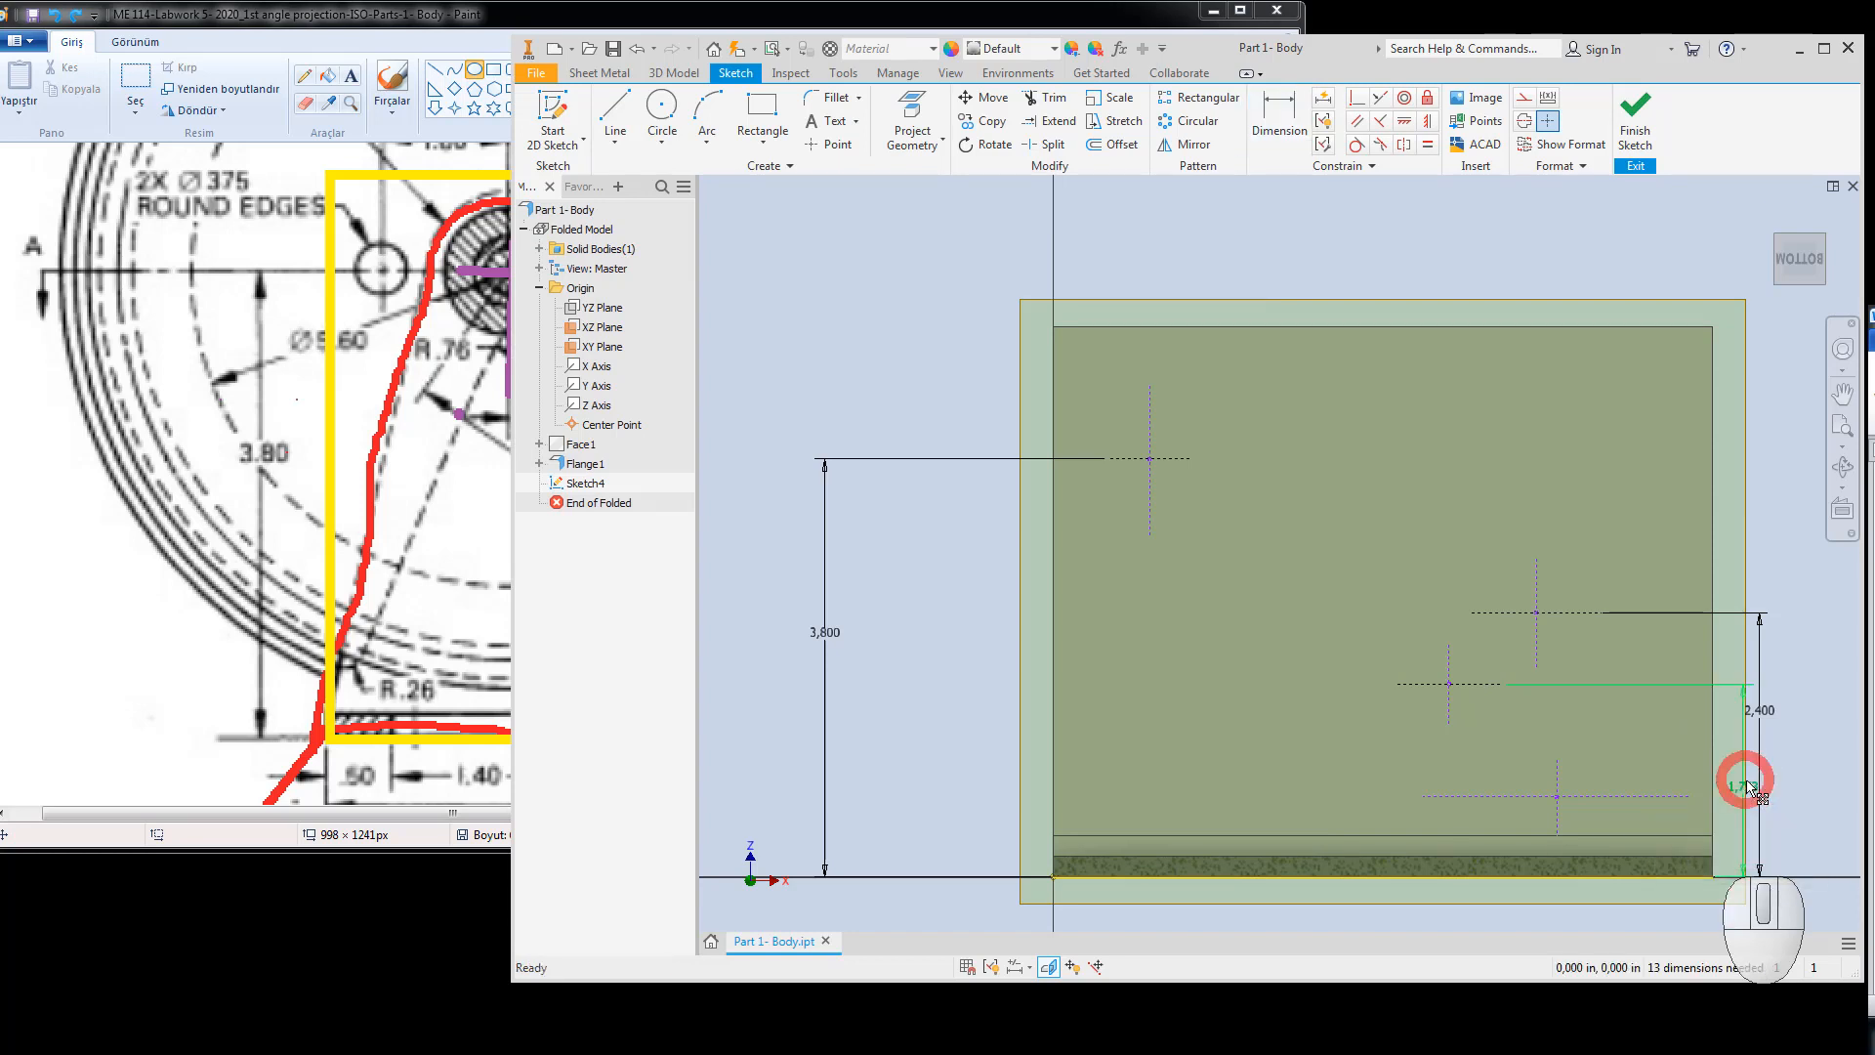
double_click(1748, 786)
type("2.1")
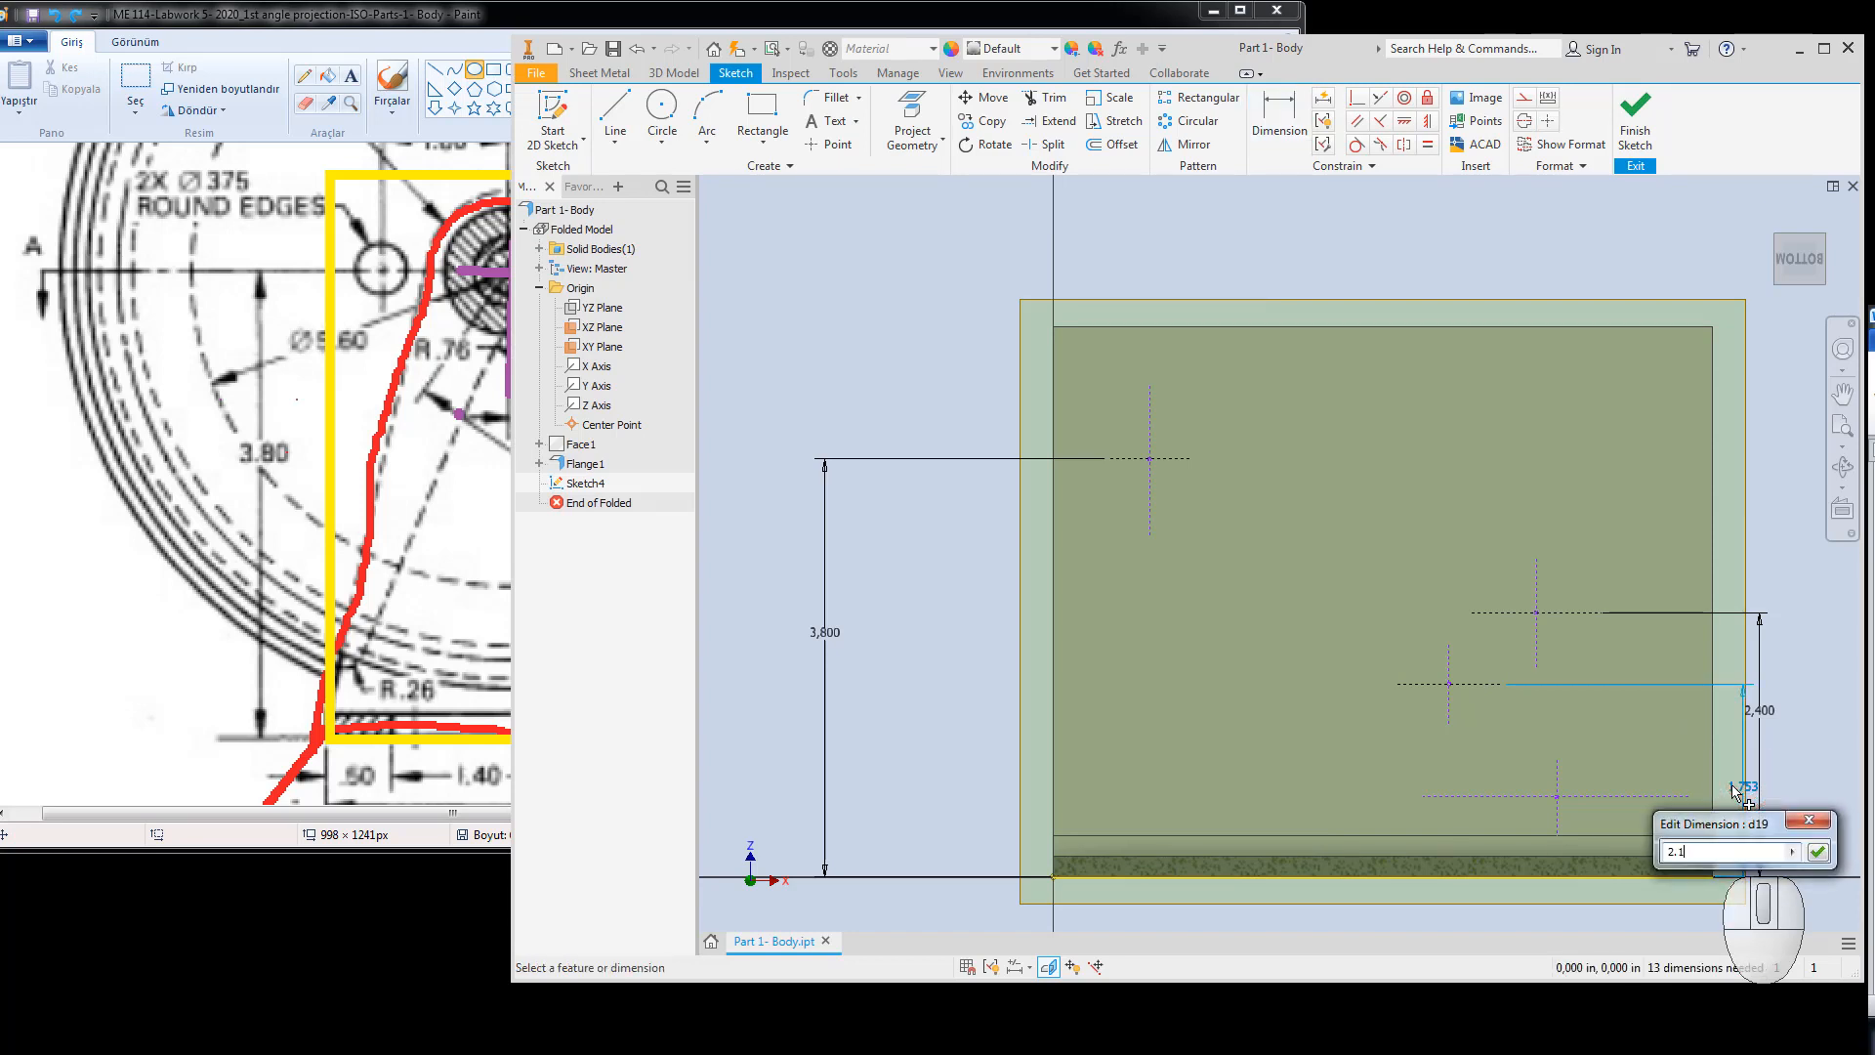
type("6")
key("Return")
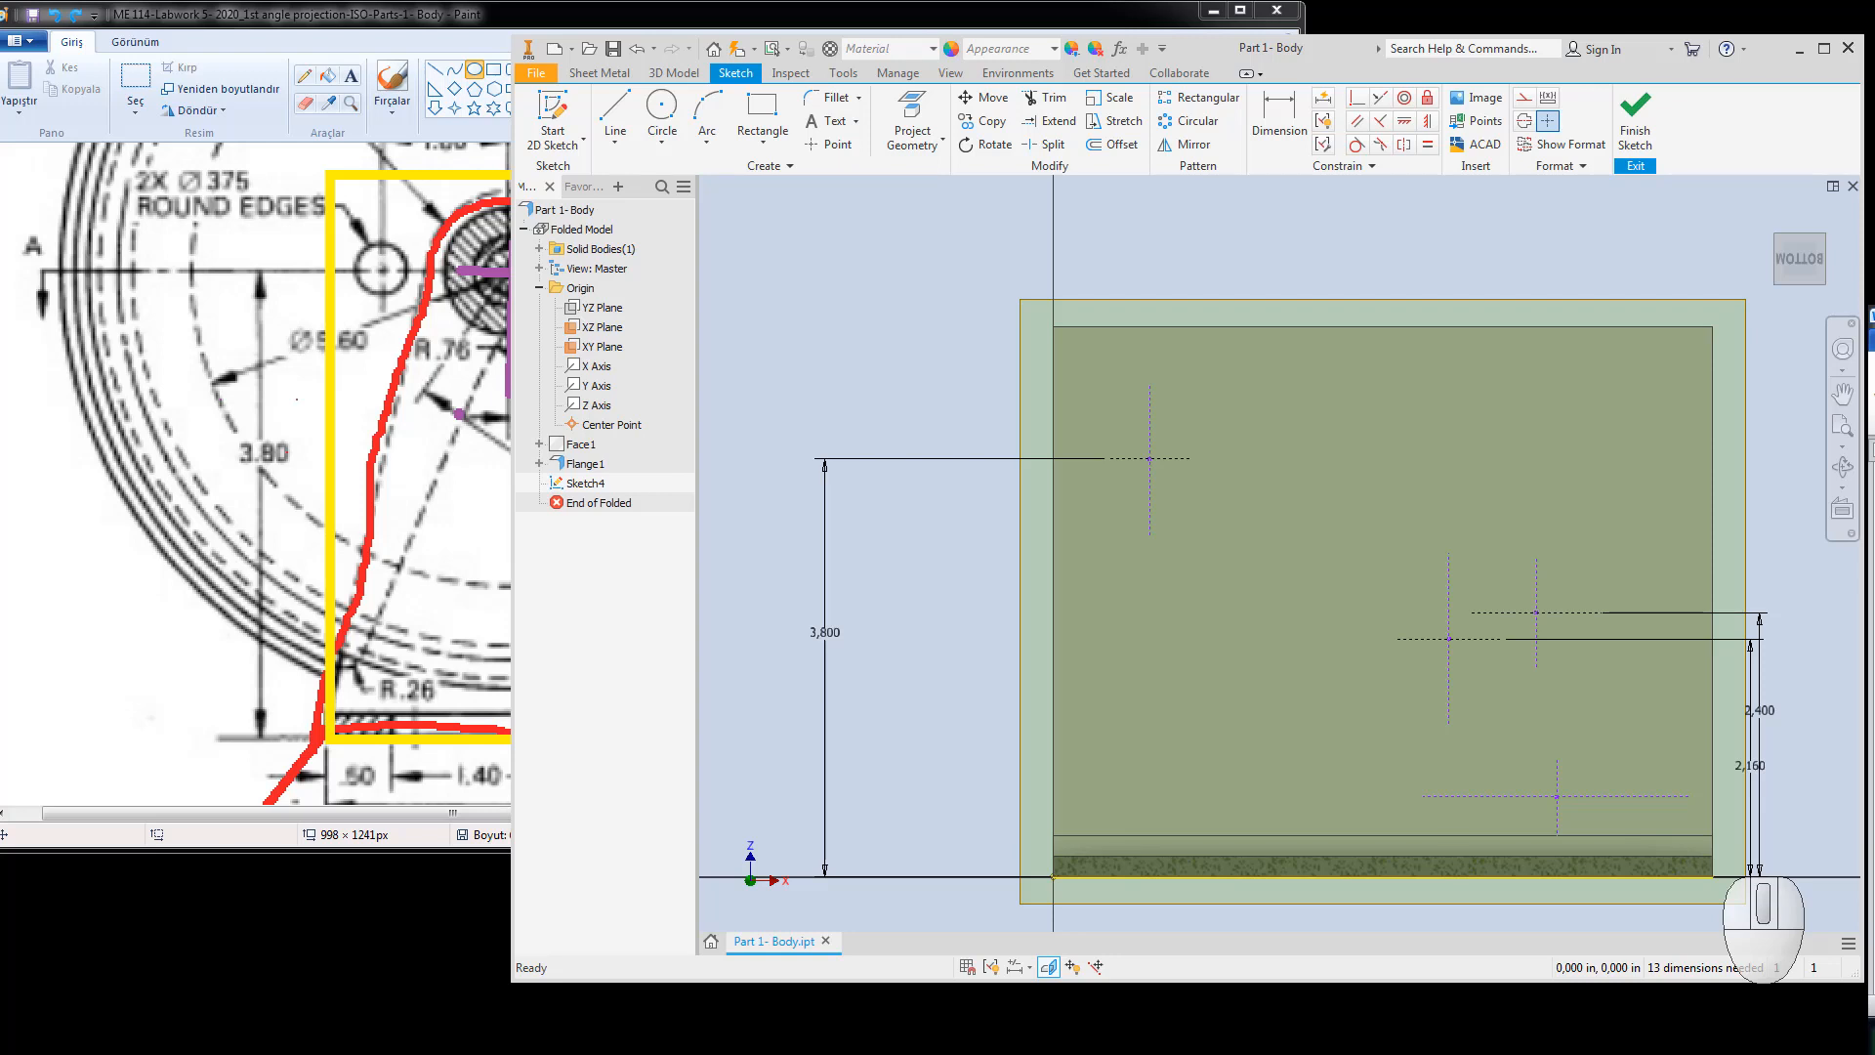
key("F3")
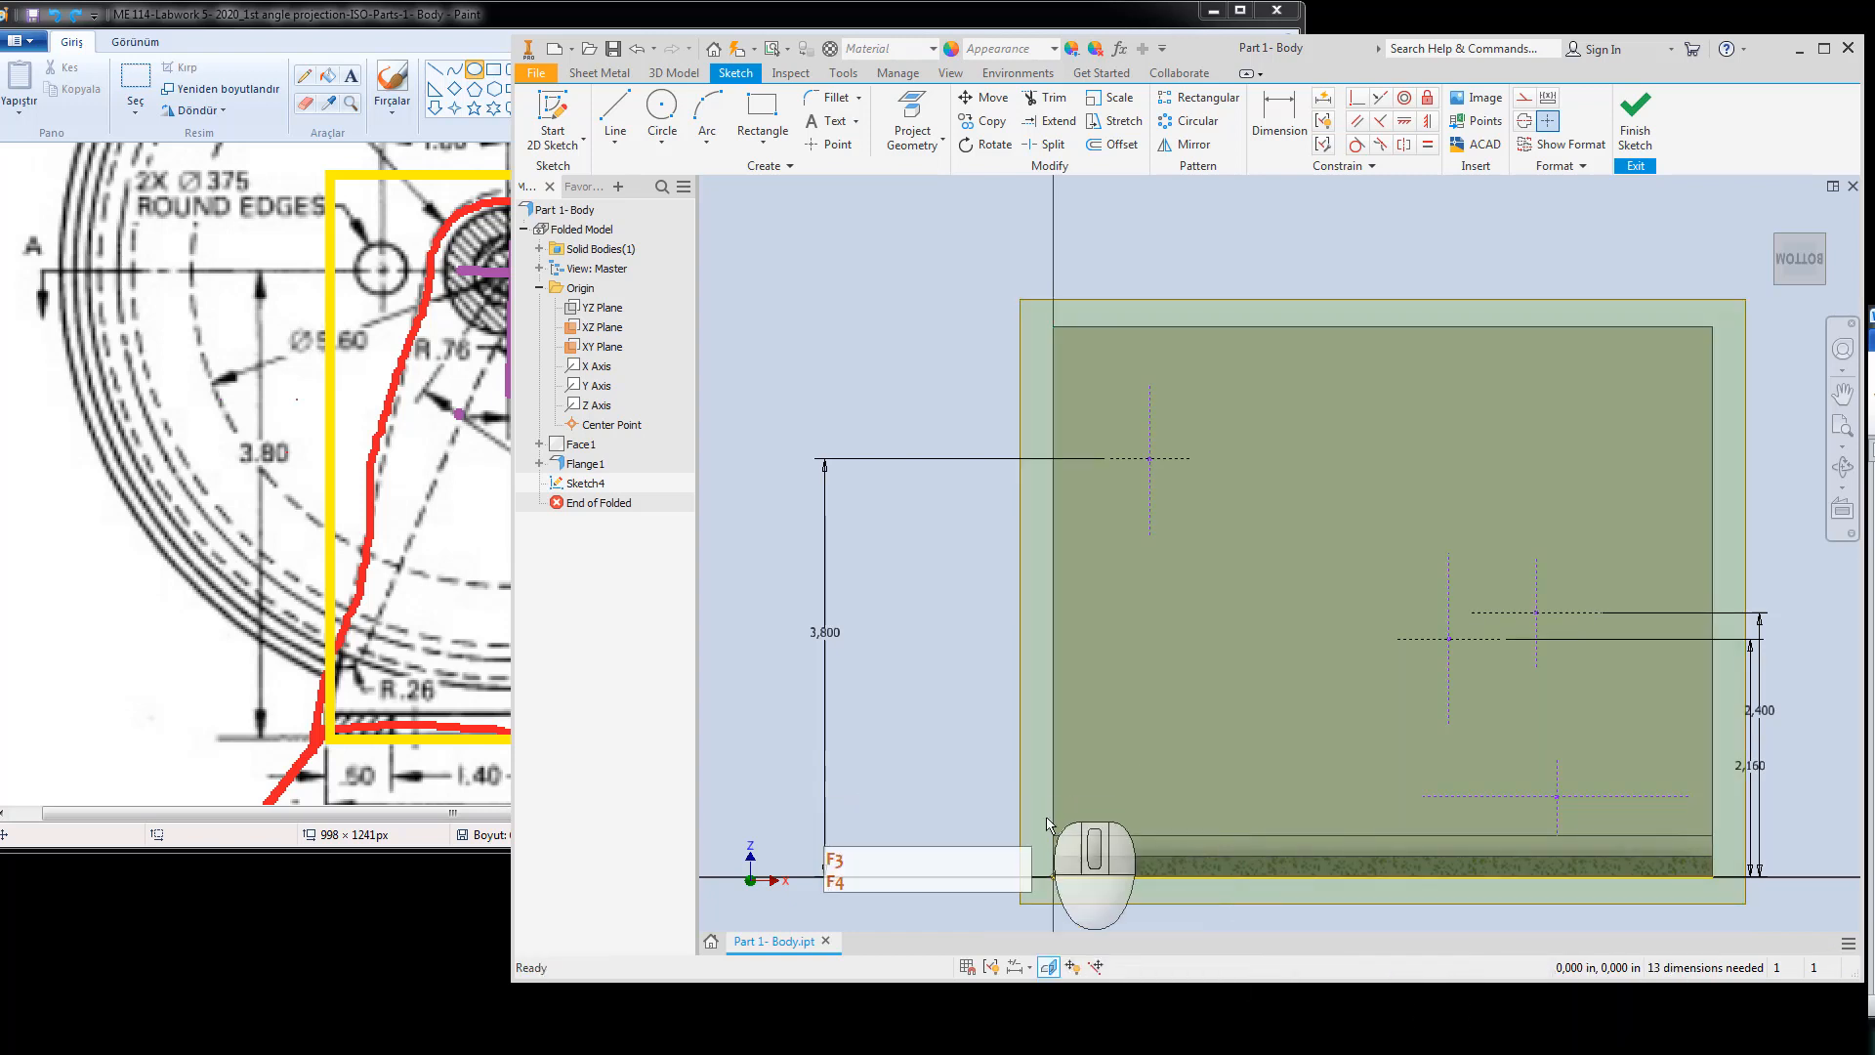
left_click(525, 838)
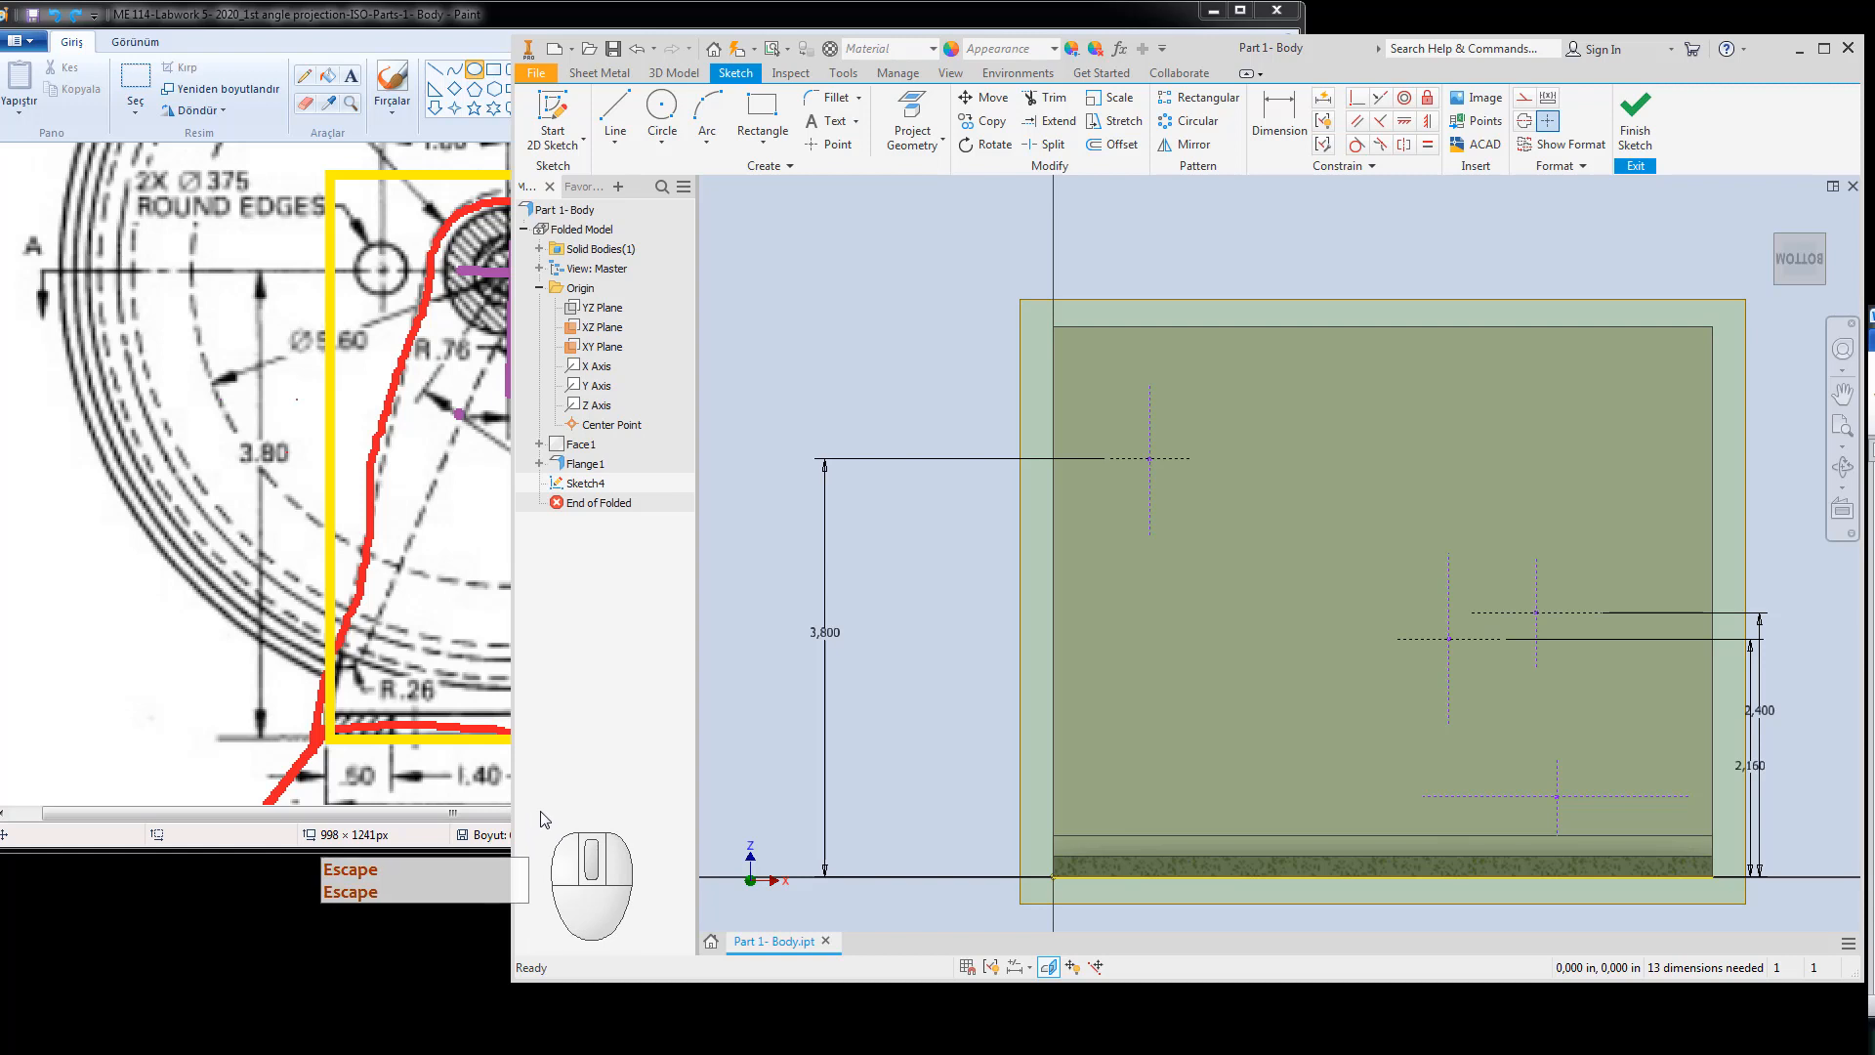
key("F3")
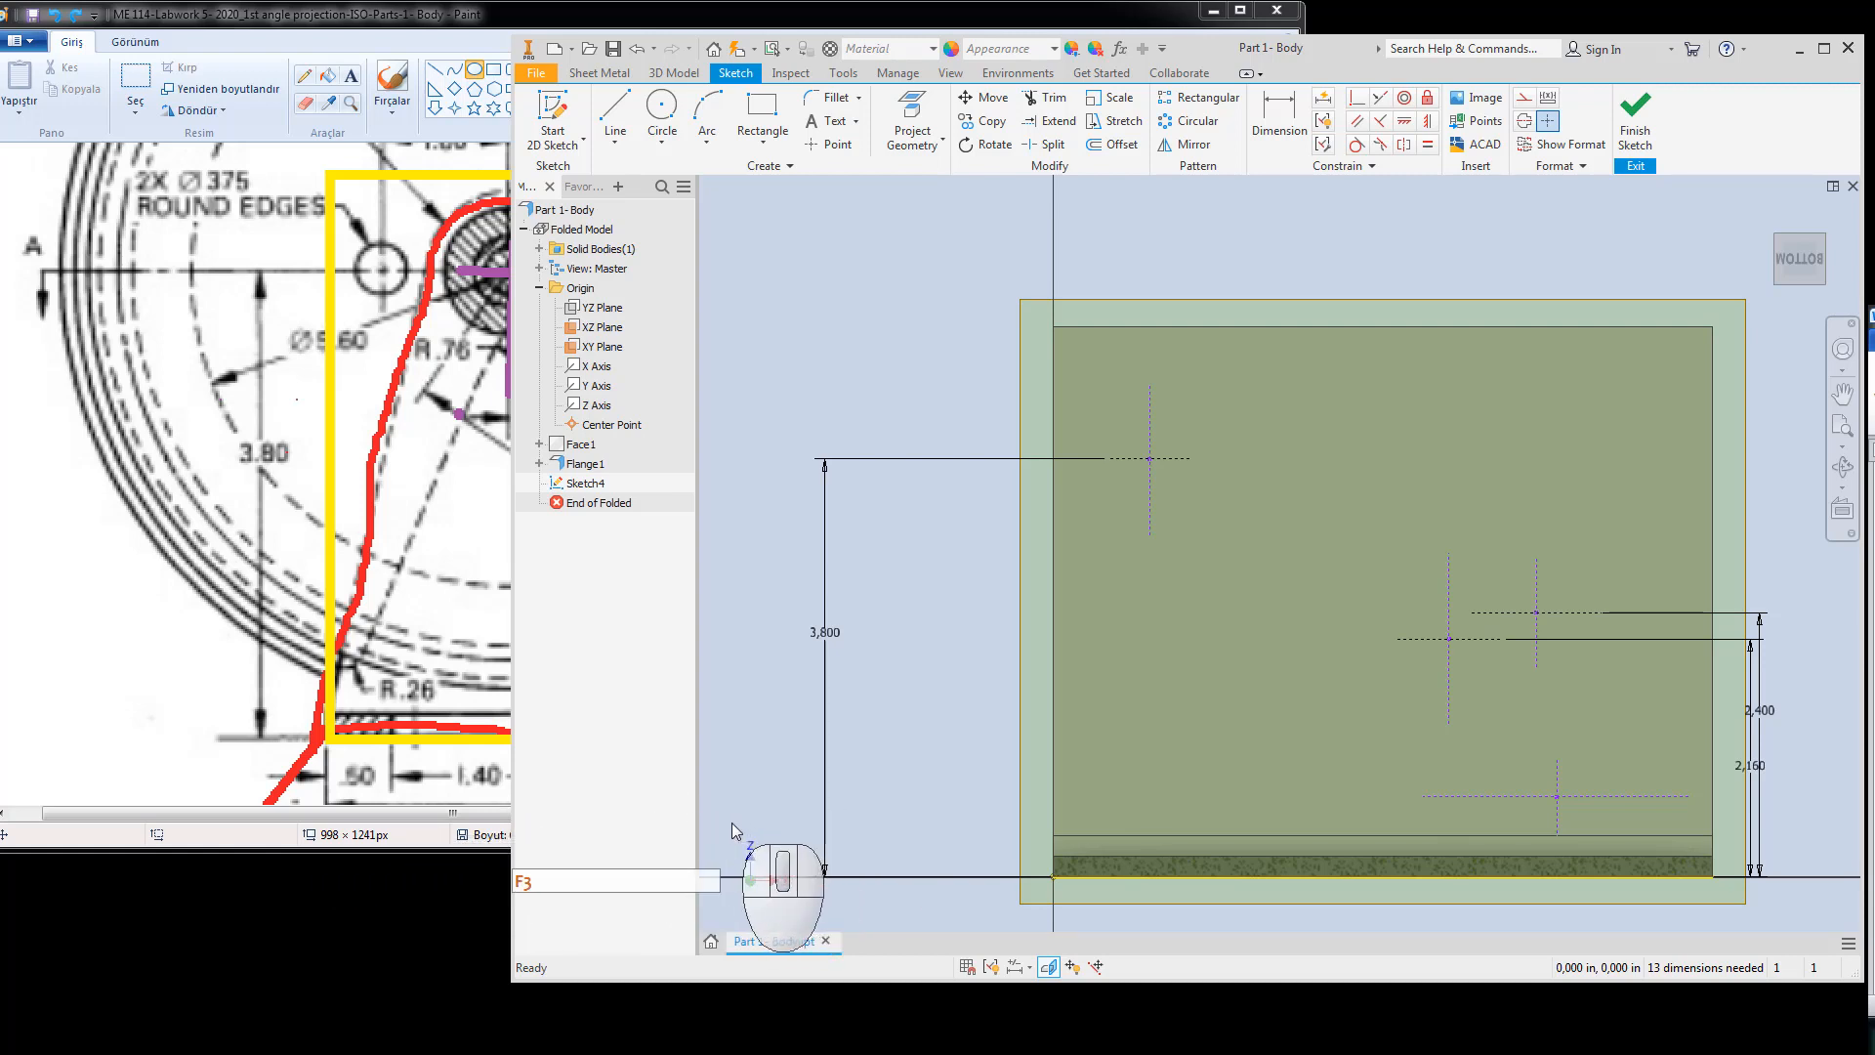
key("alt+Tab")
key("alt+Tab")
key("alt+Tab")
key("alt+Tab")
key("alt+Tab")
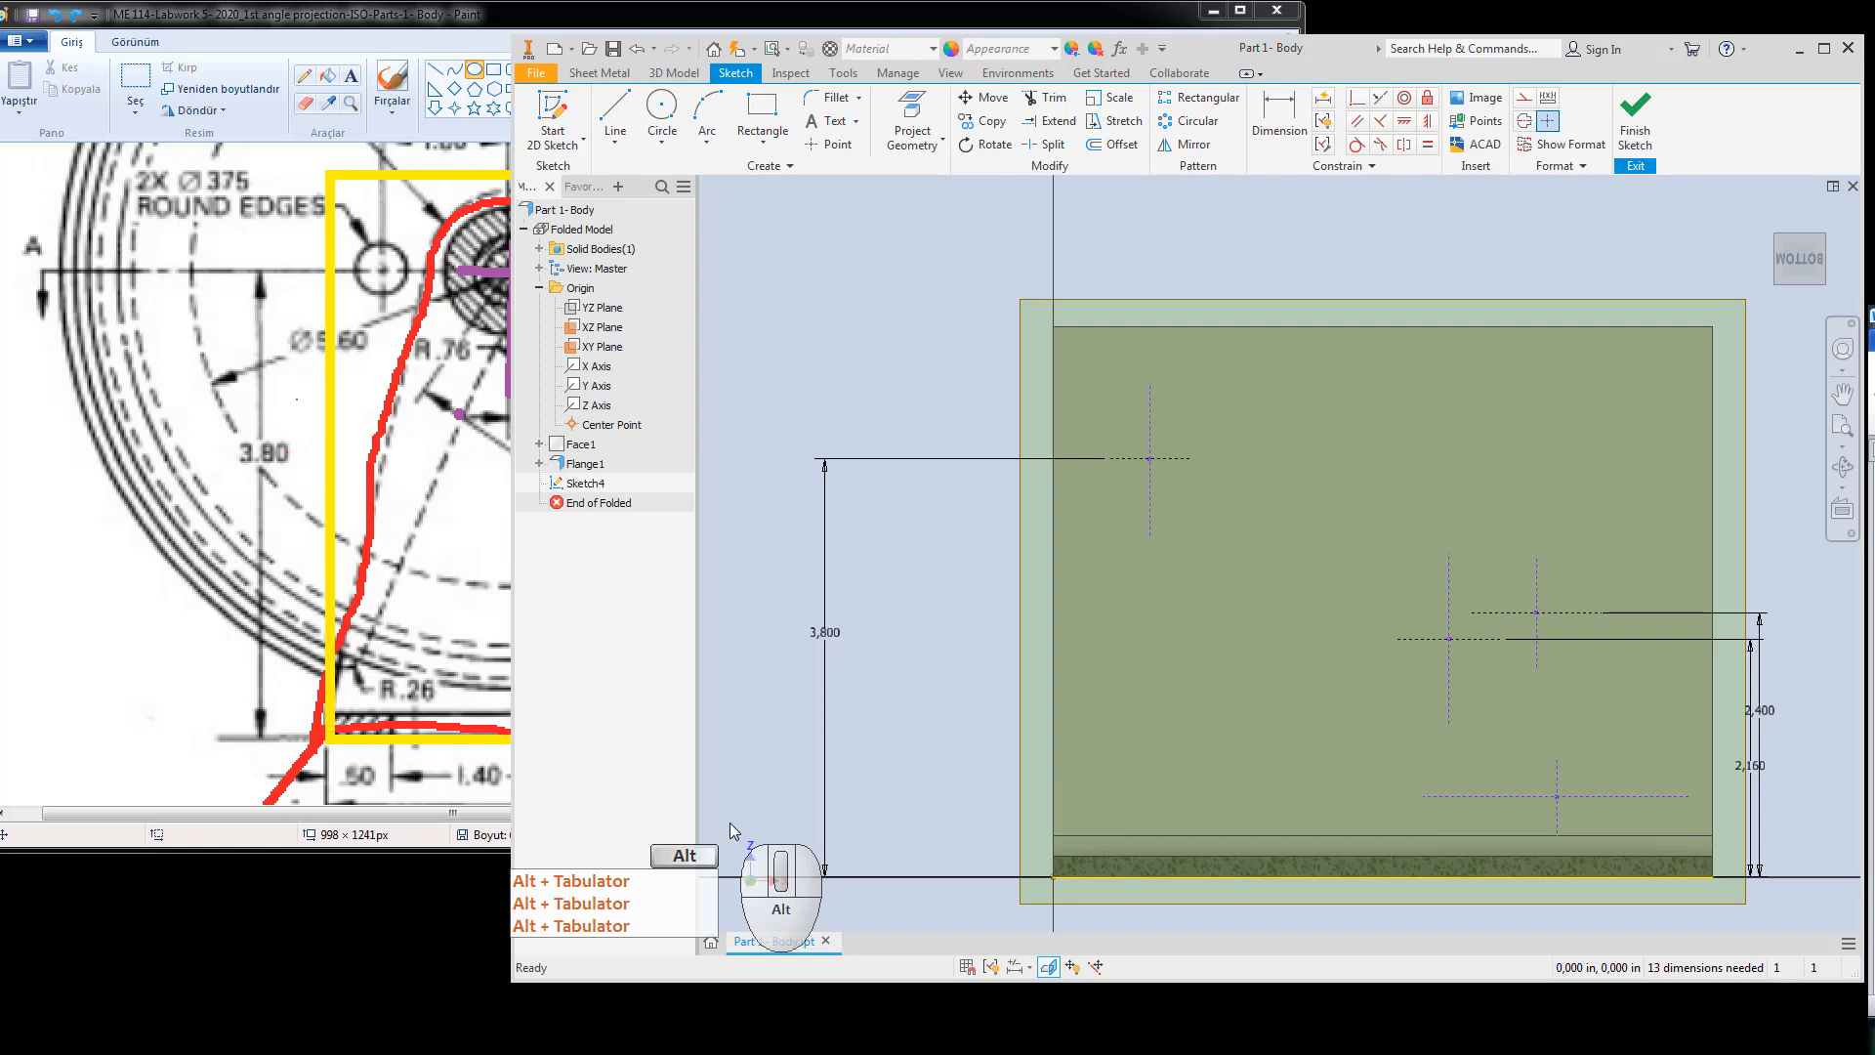
key("alt+Tab")
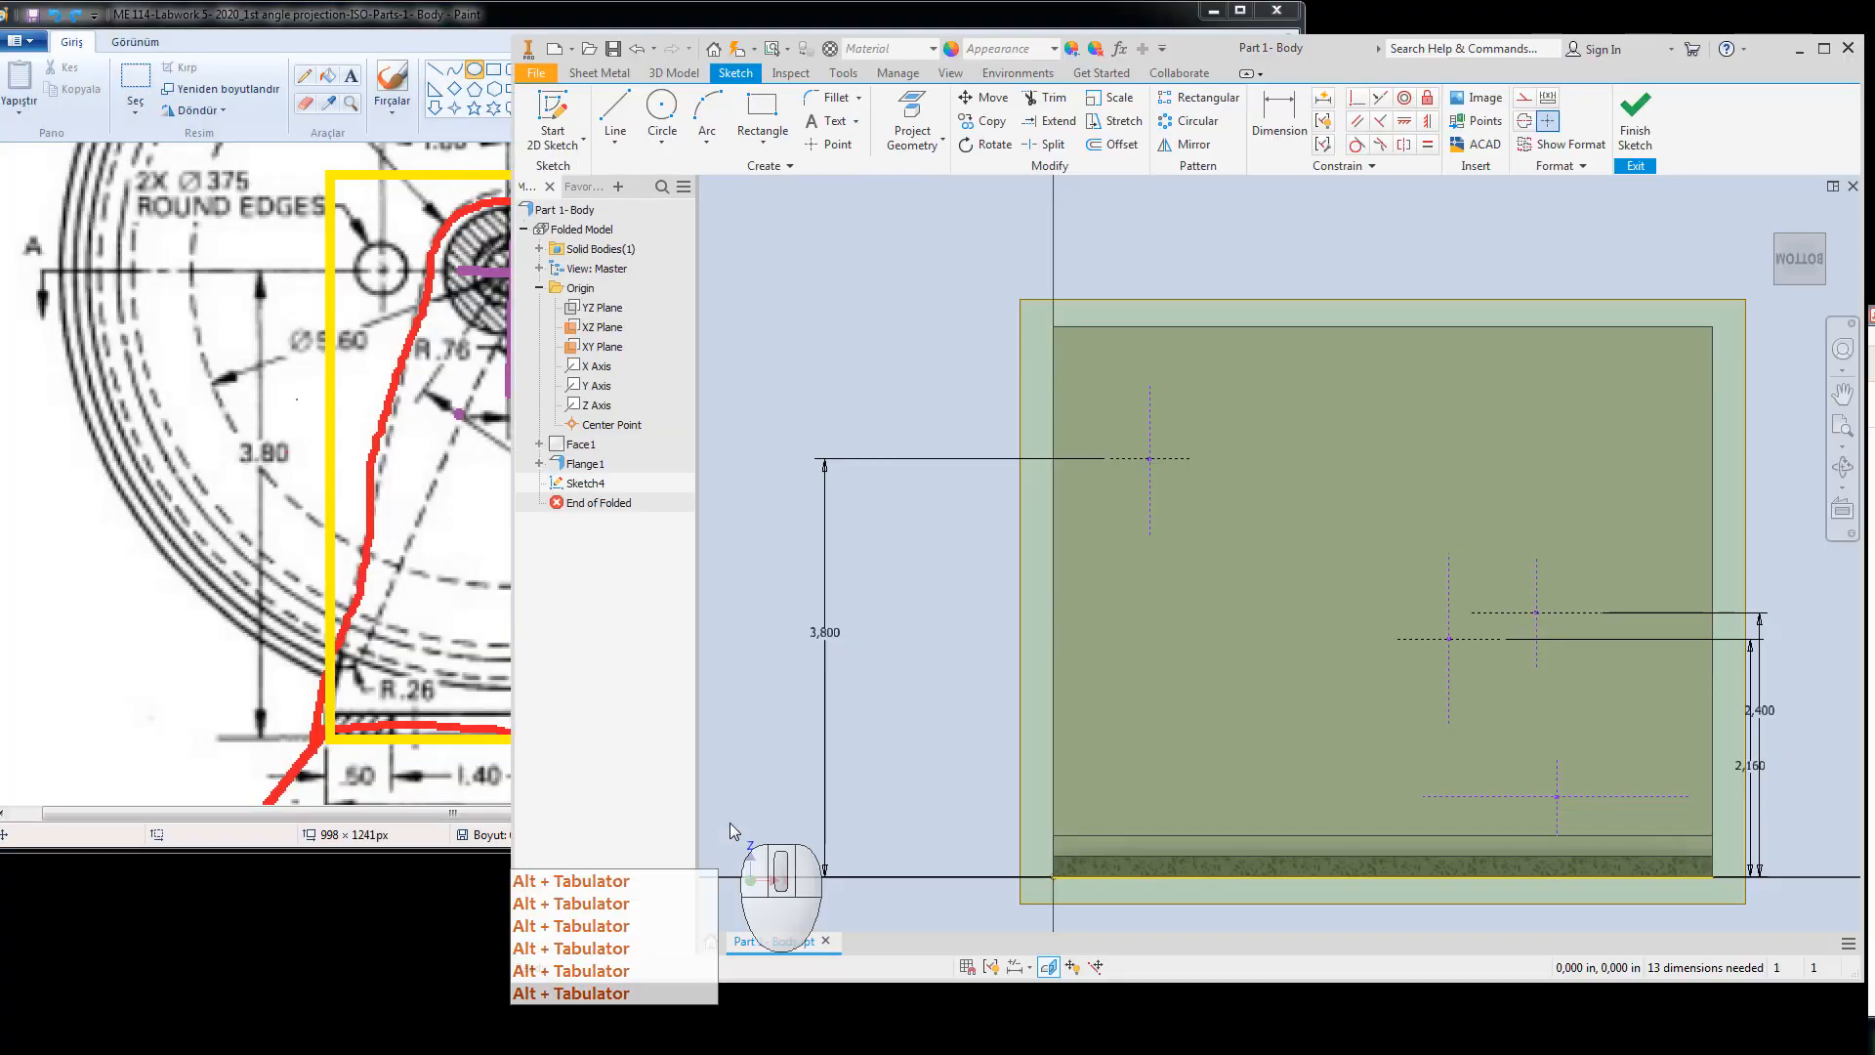
key("F3")
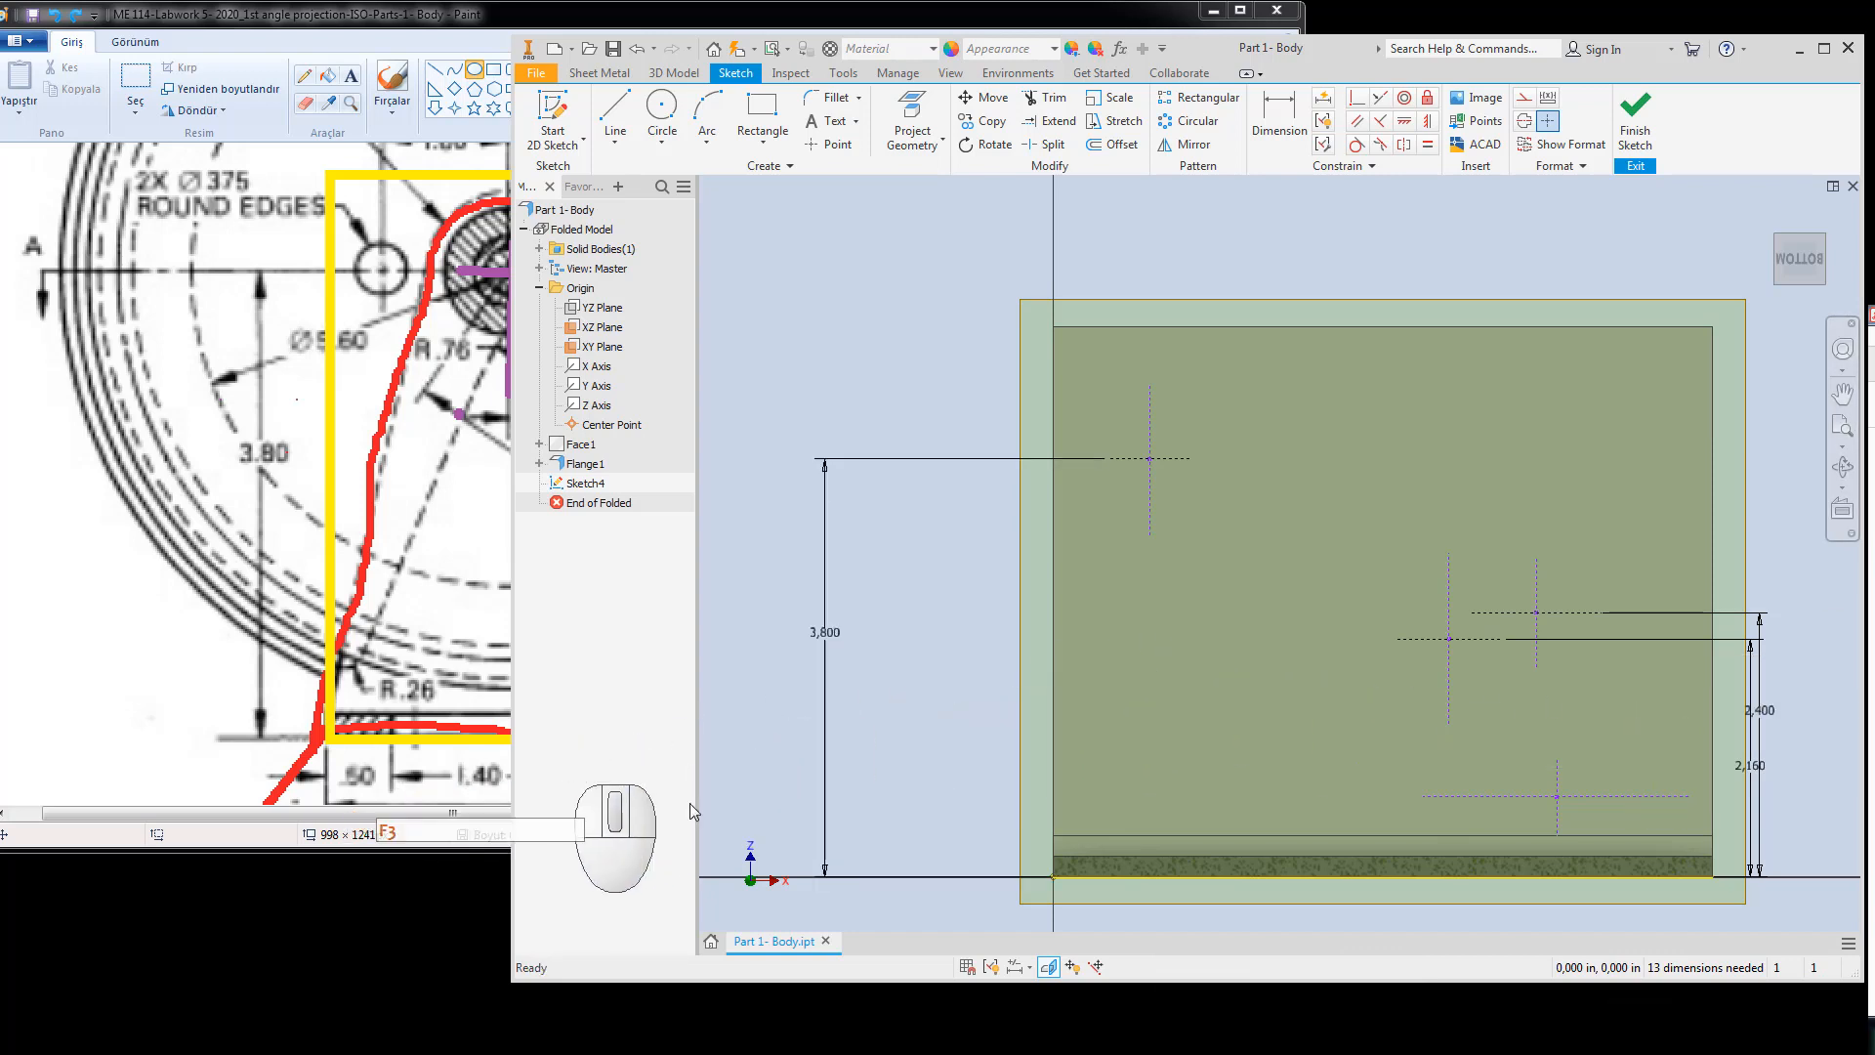
key("Escape")
key("F3")
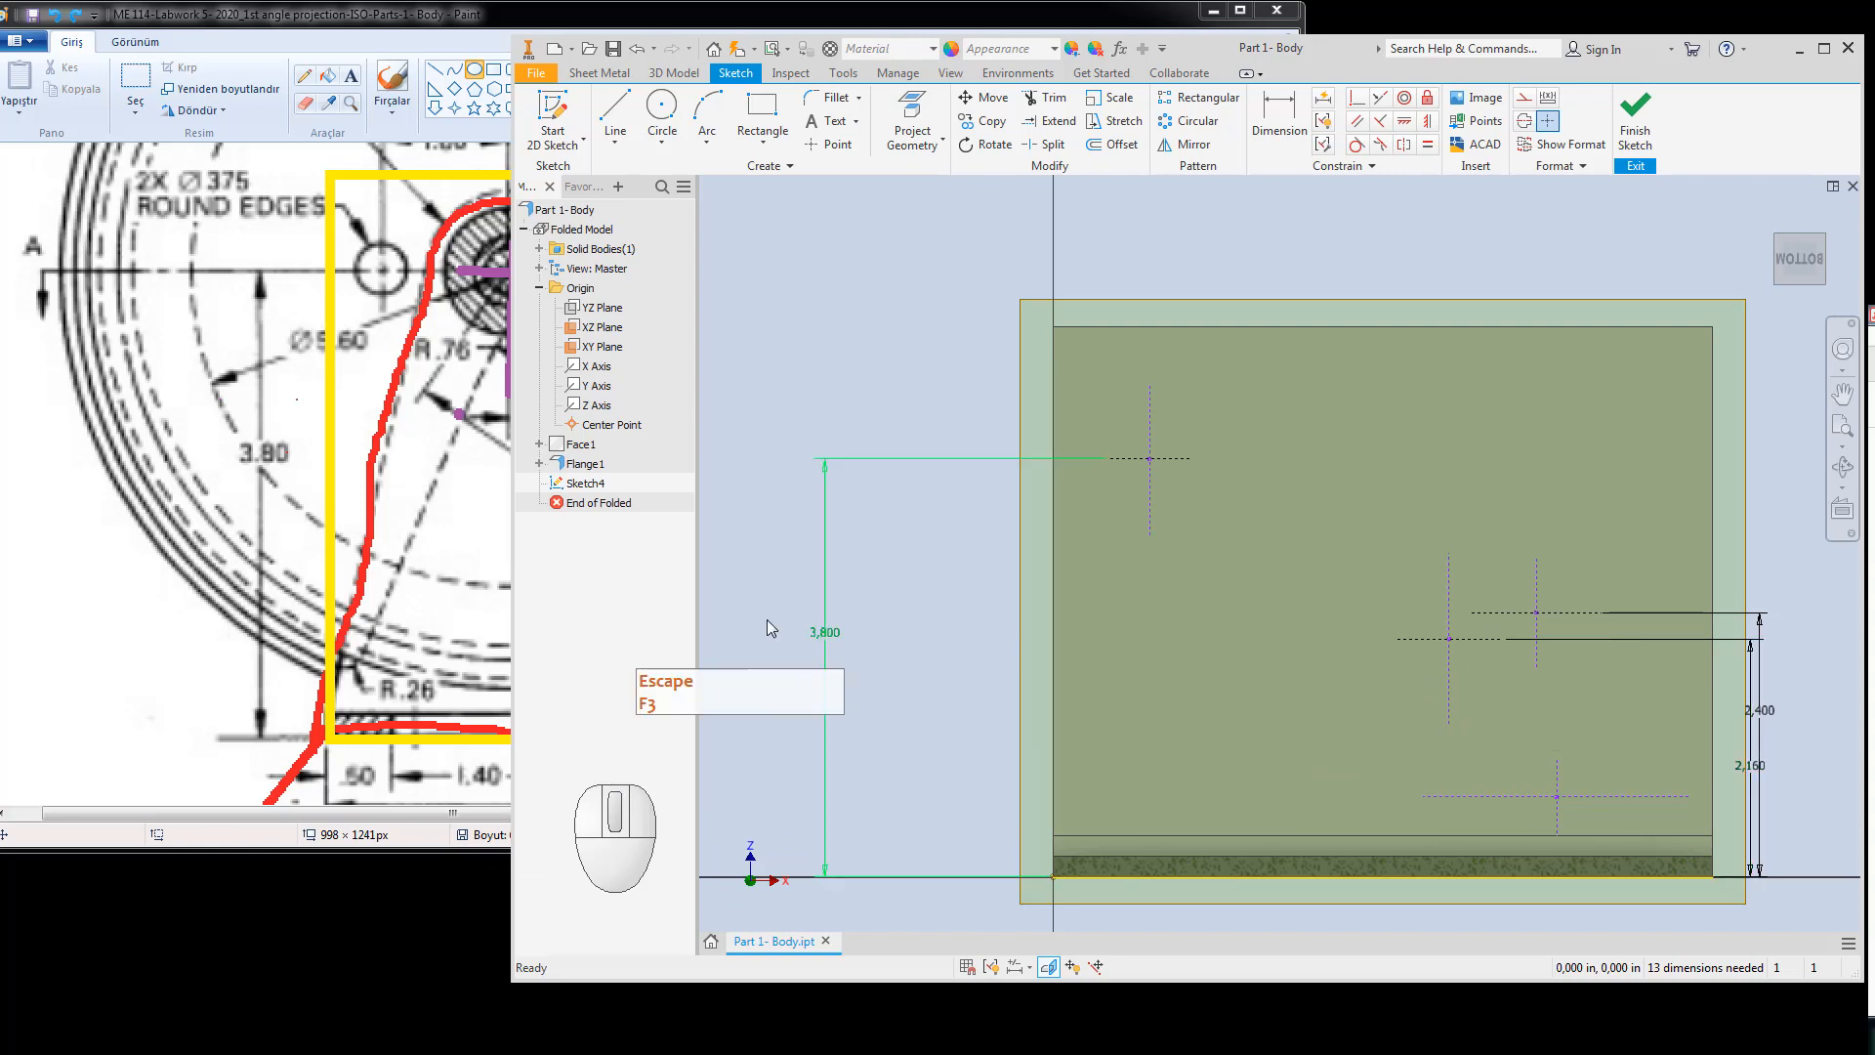
Check the drawing in Paint, return to Inventor and dimension the height of the lowest cross's horizontal line above the wall's bottom edge.
left_click(497, 565)
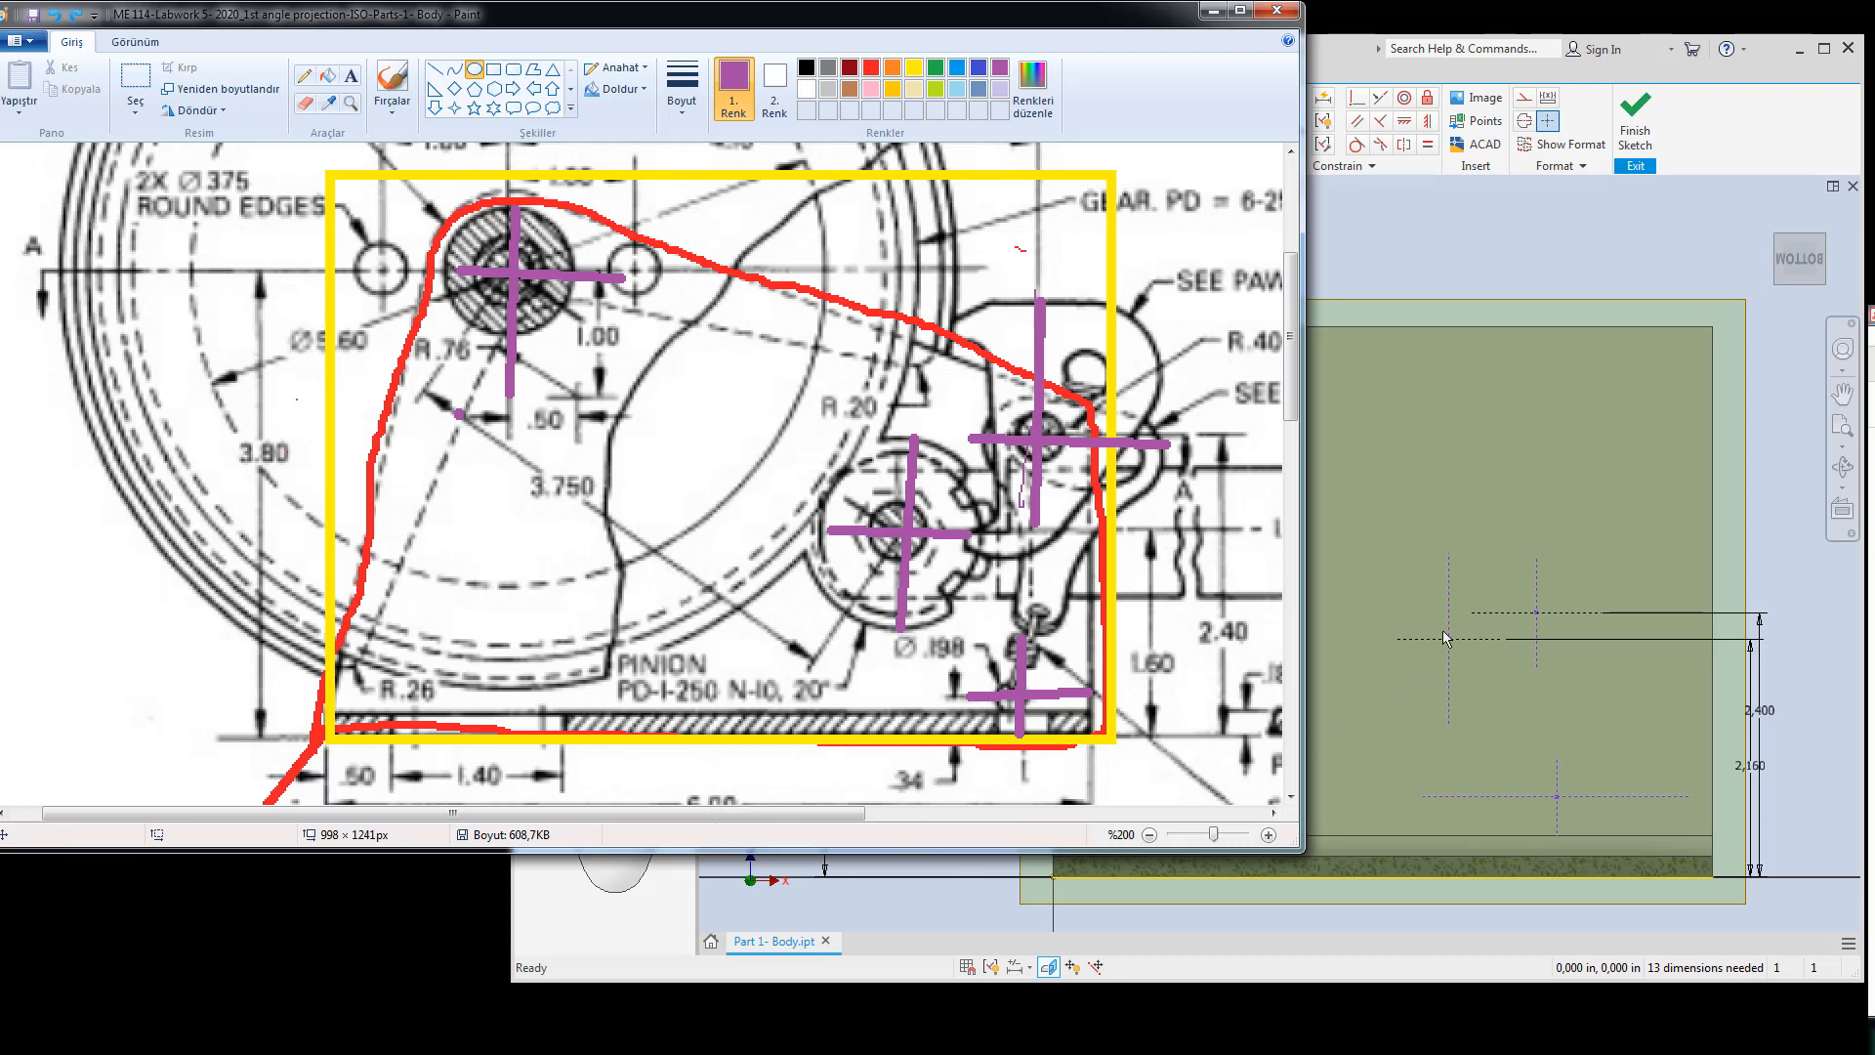
left_click(1481, 750)
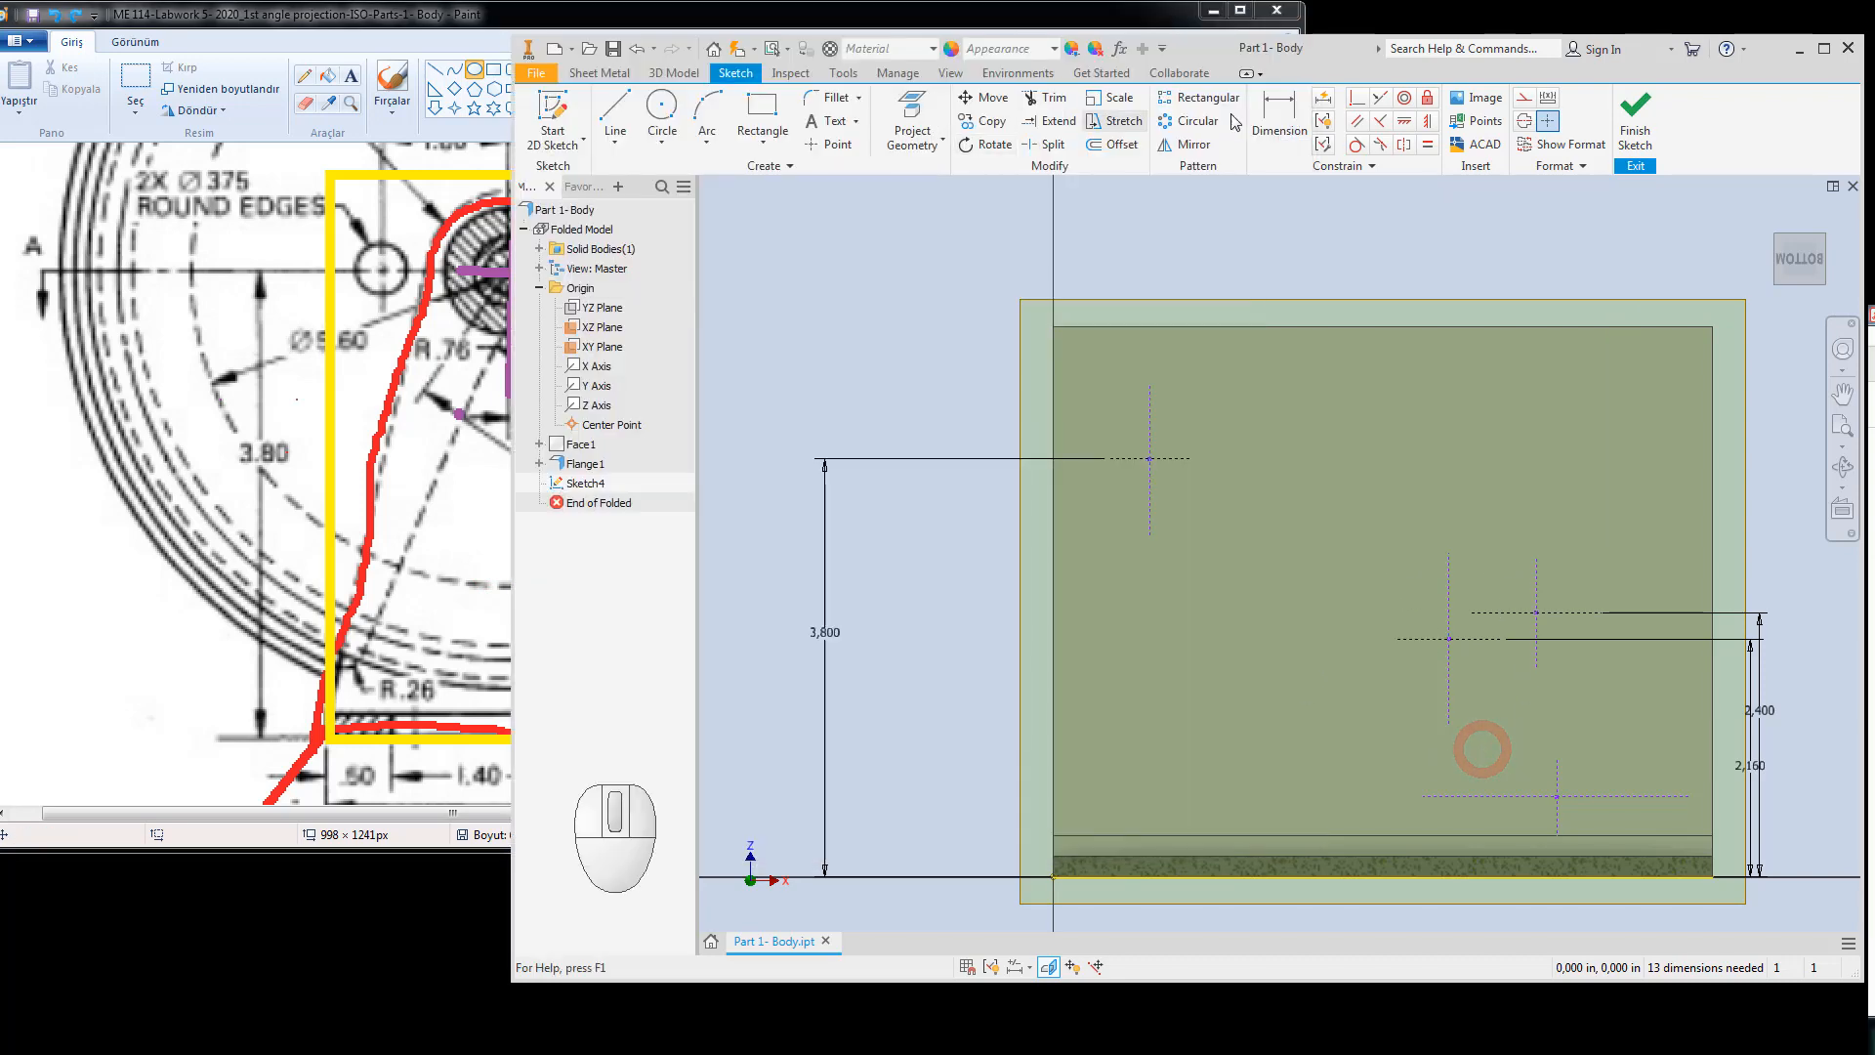
left_click(1279, 112)
left_click(1490, 796)
left_click(1514, 878)
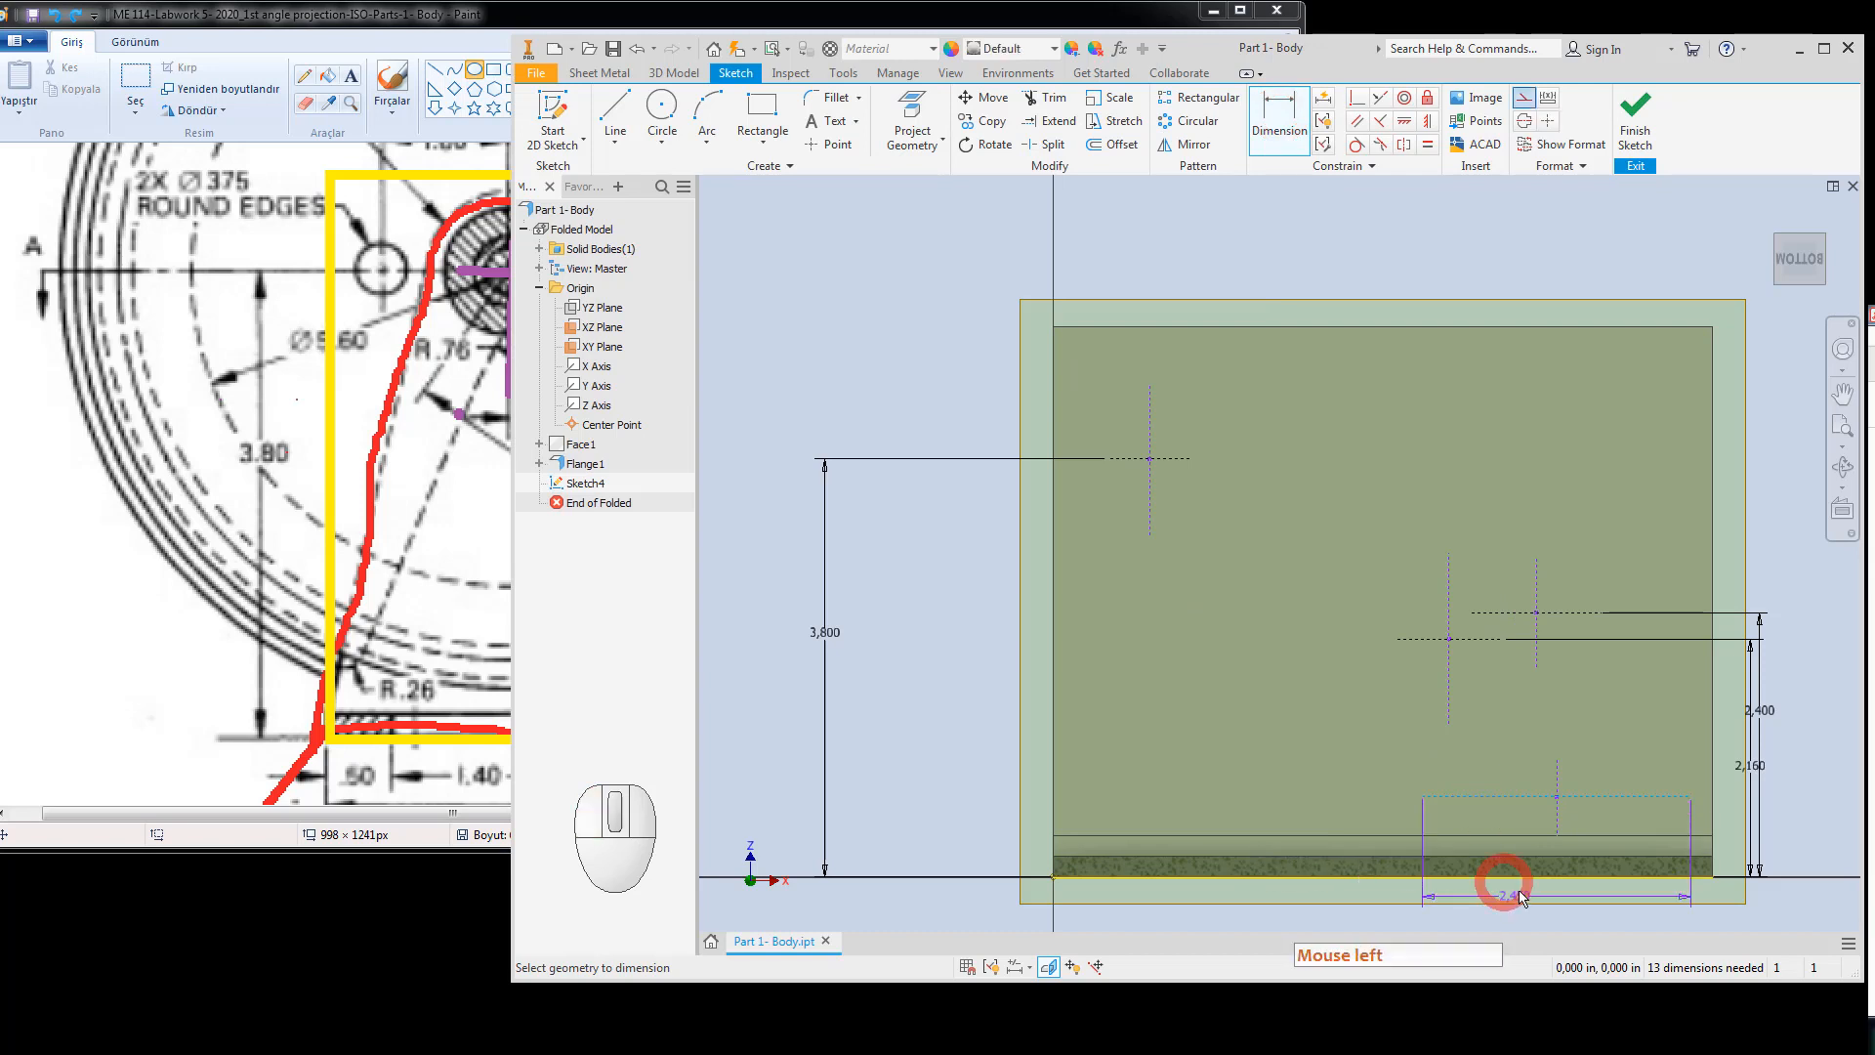
left_click(1409, 821)
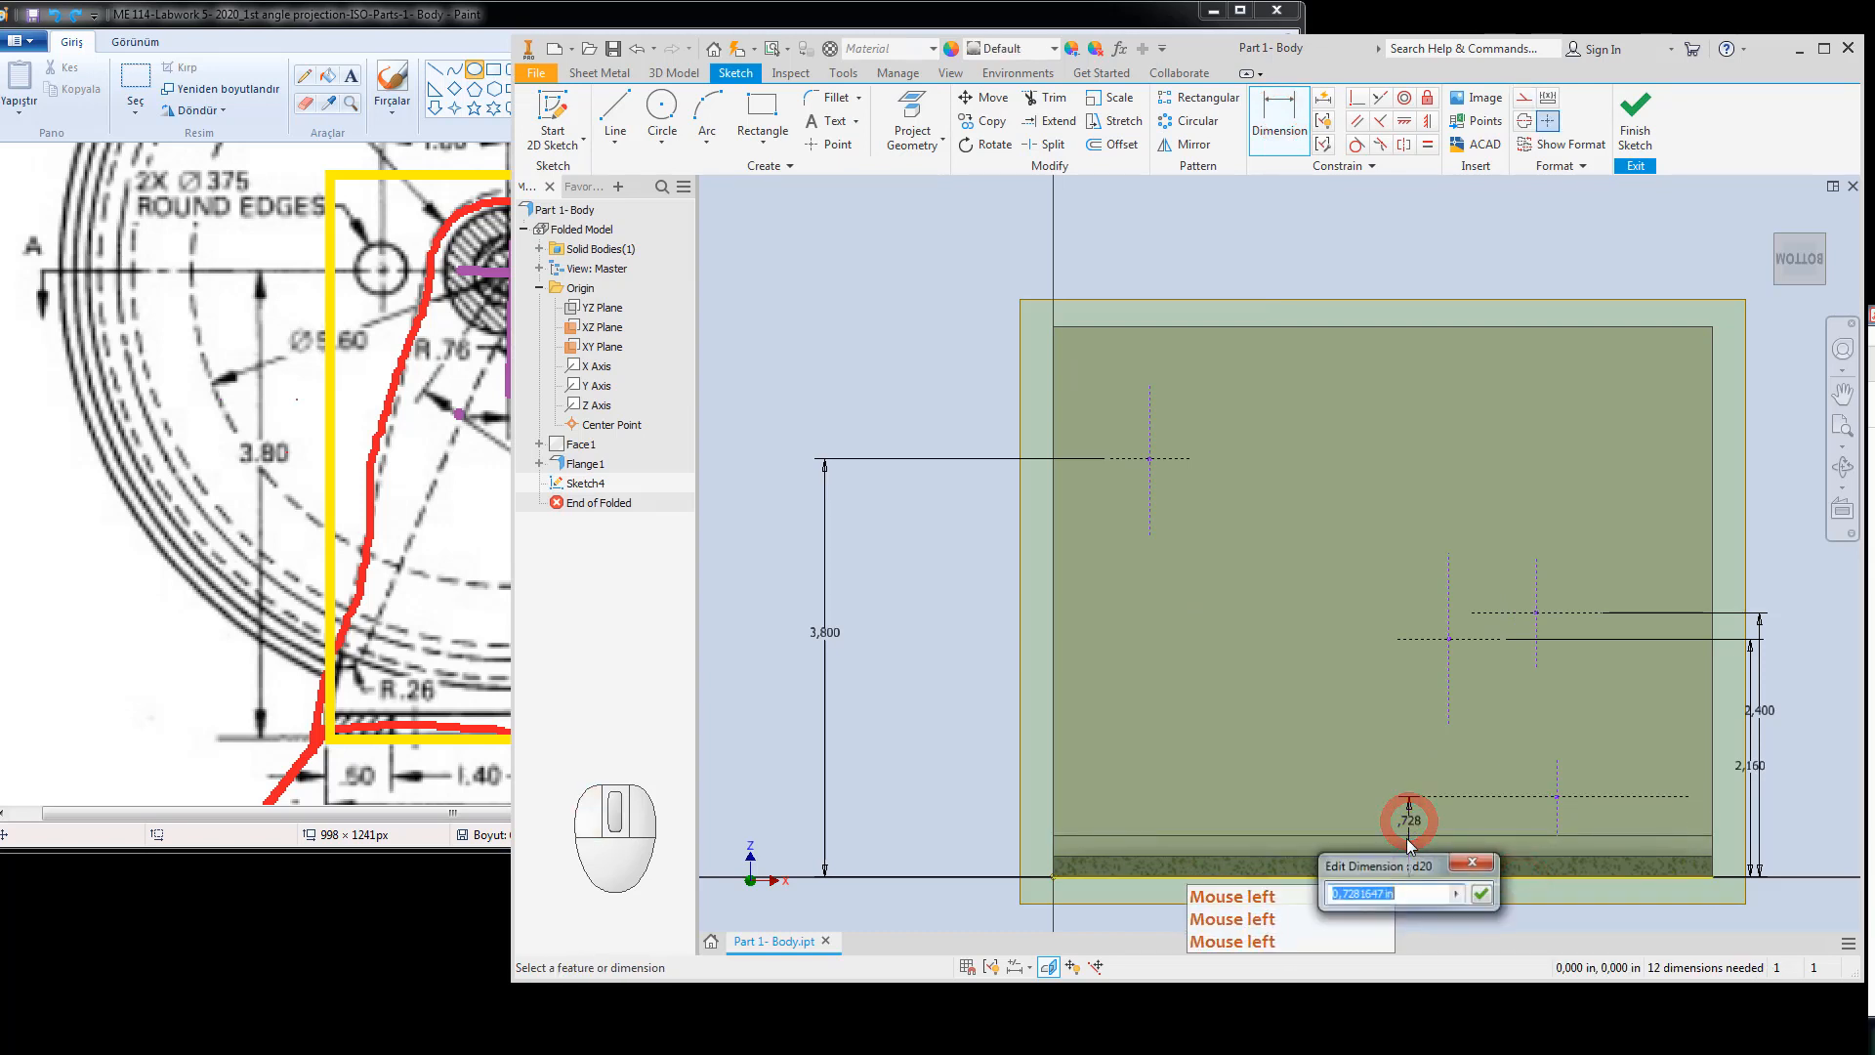
Set the lowest cross's height dimension above the bottom edge to 0.32 in.
type("3")
key("BackSpace")
key("BackSpace")
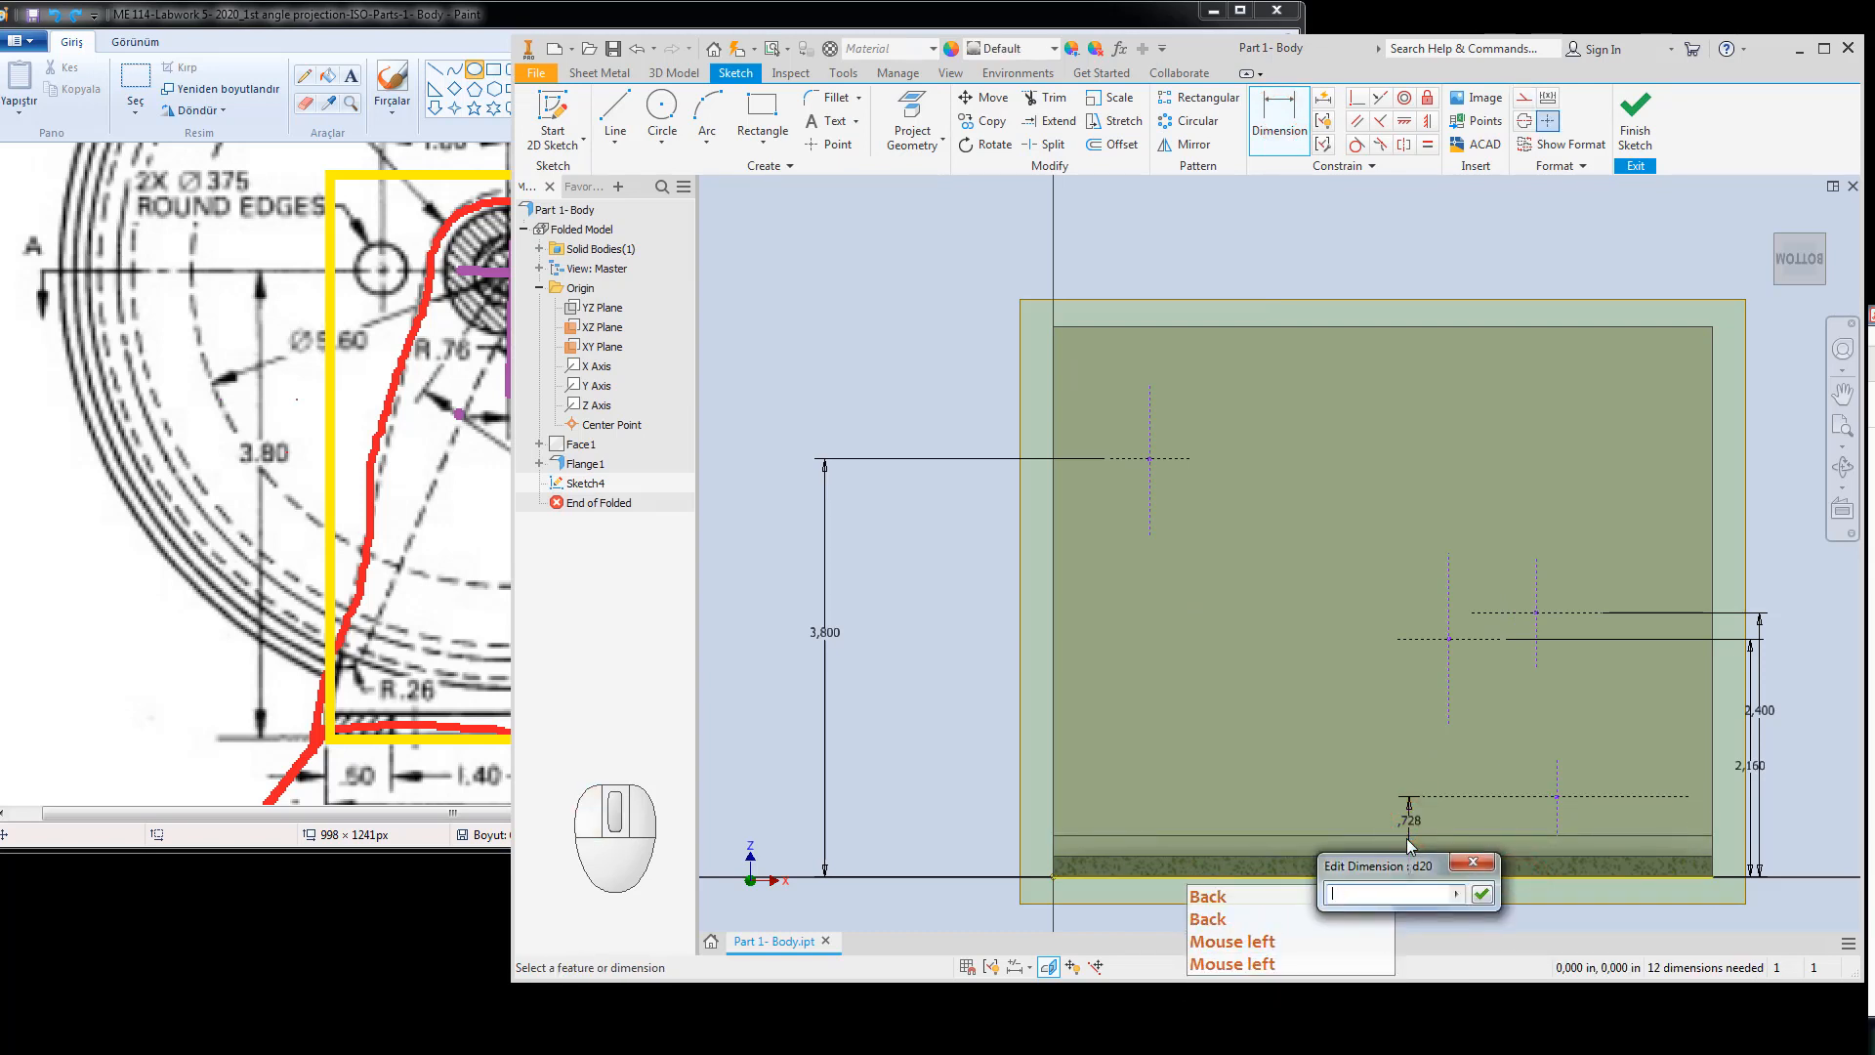
type("0.32")
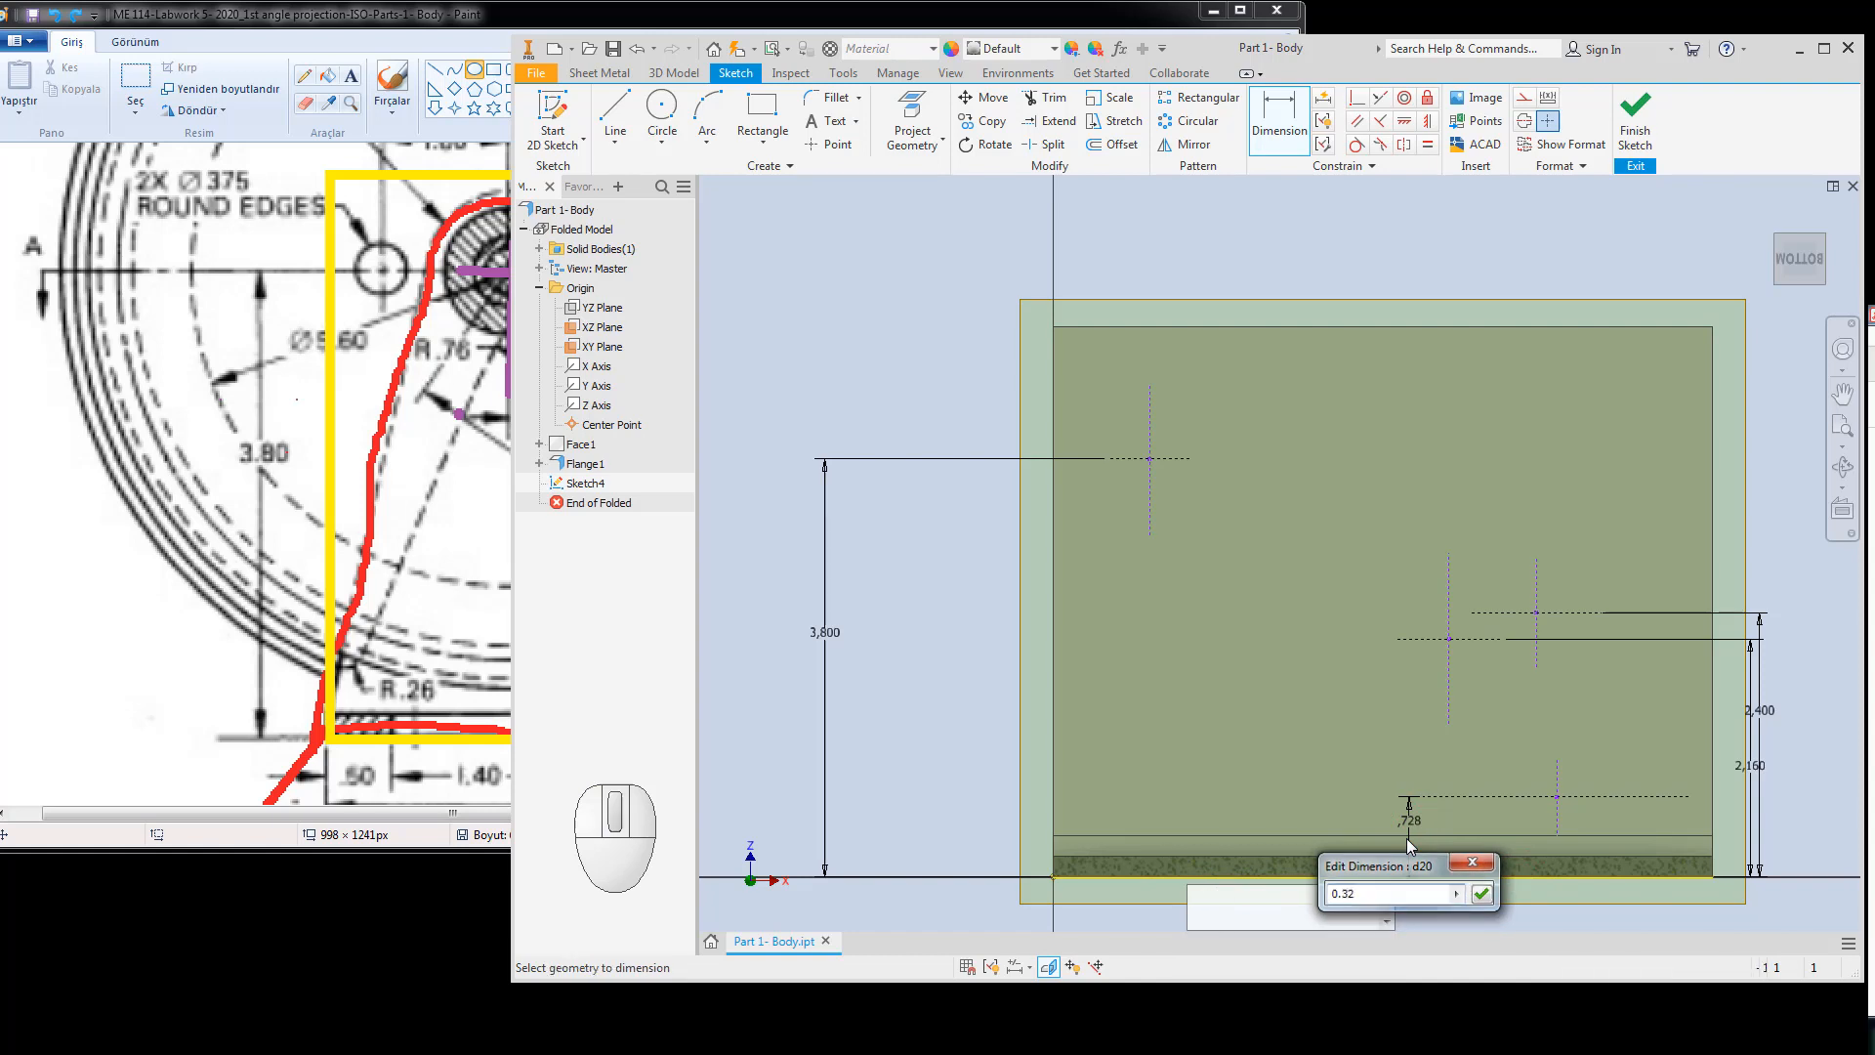
key("Return")
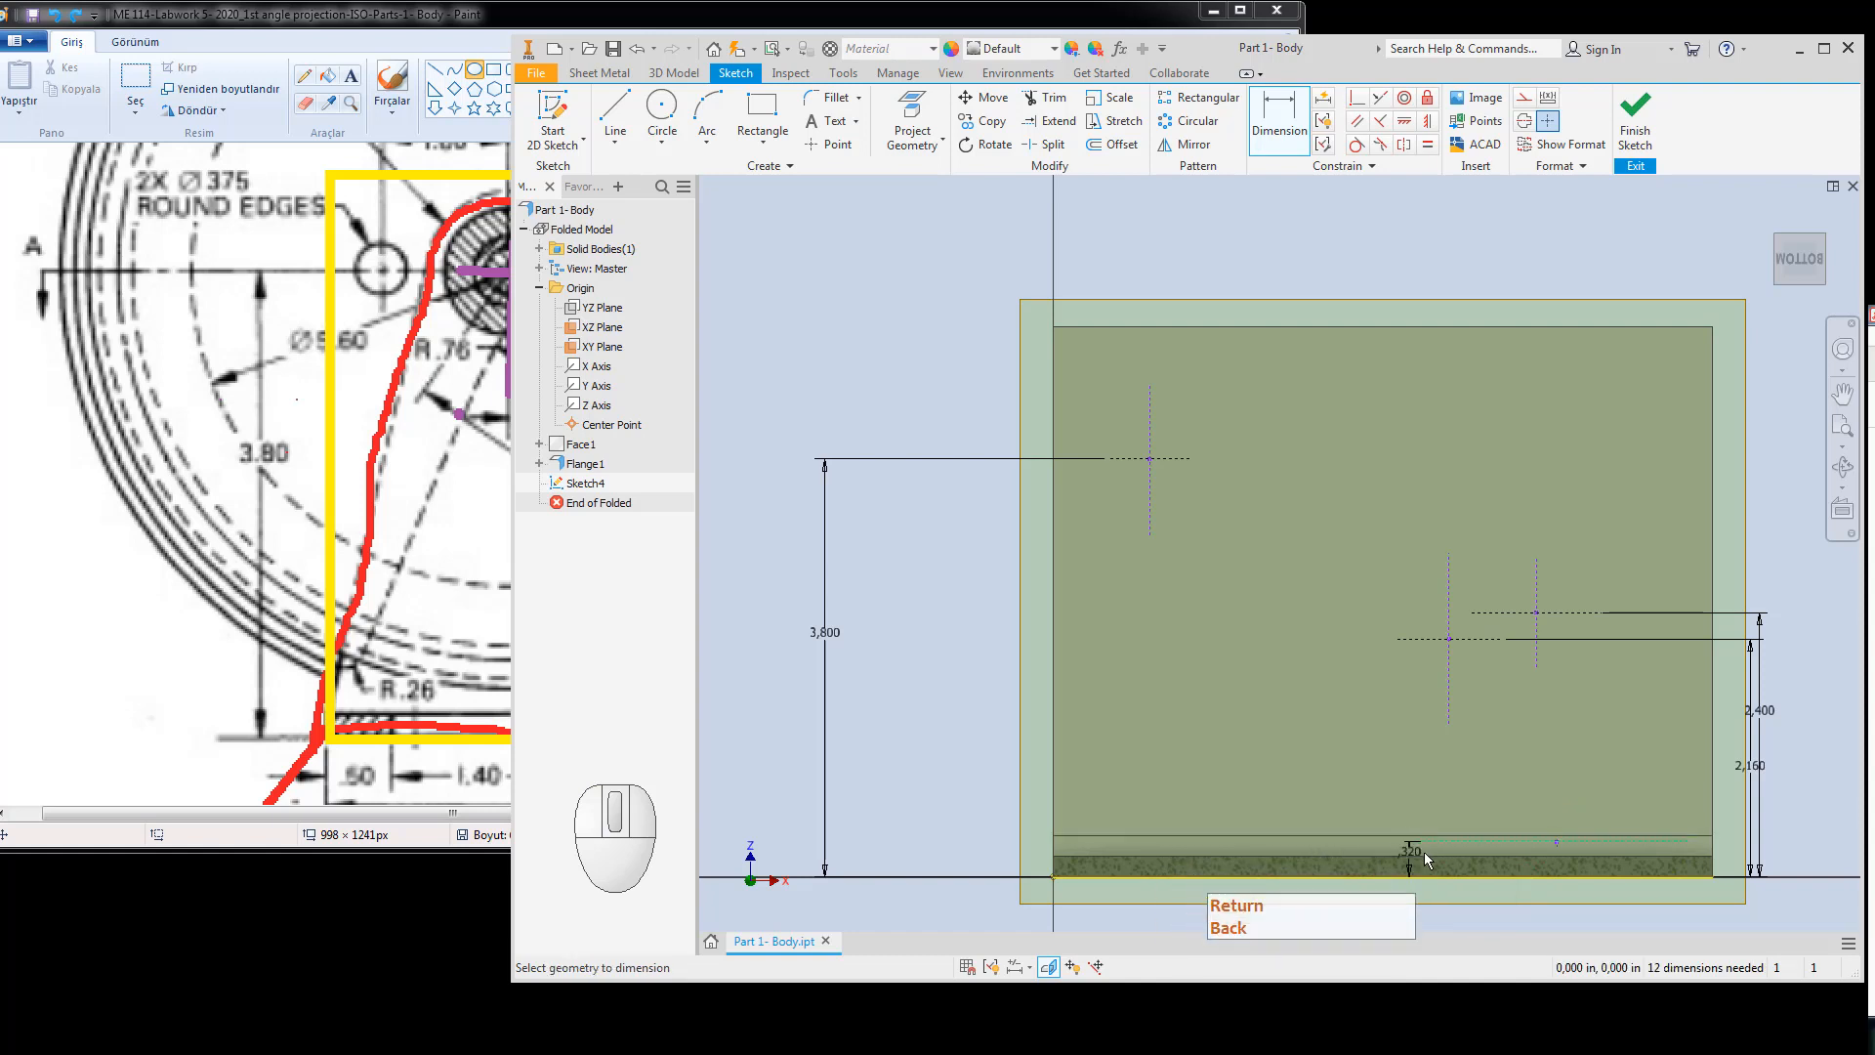
double_click(1412, 854)
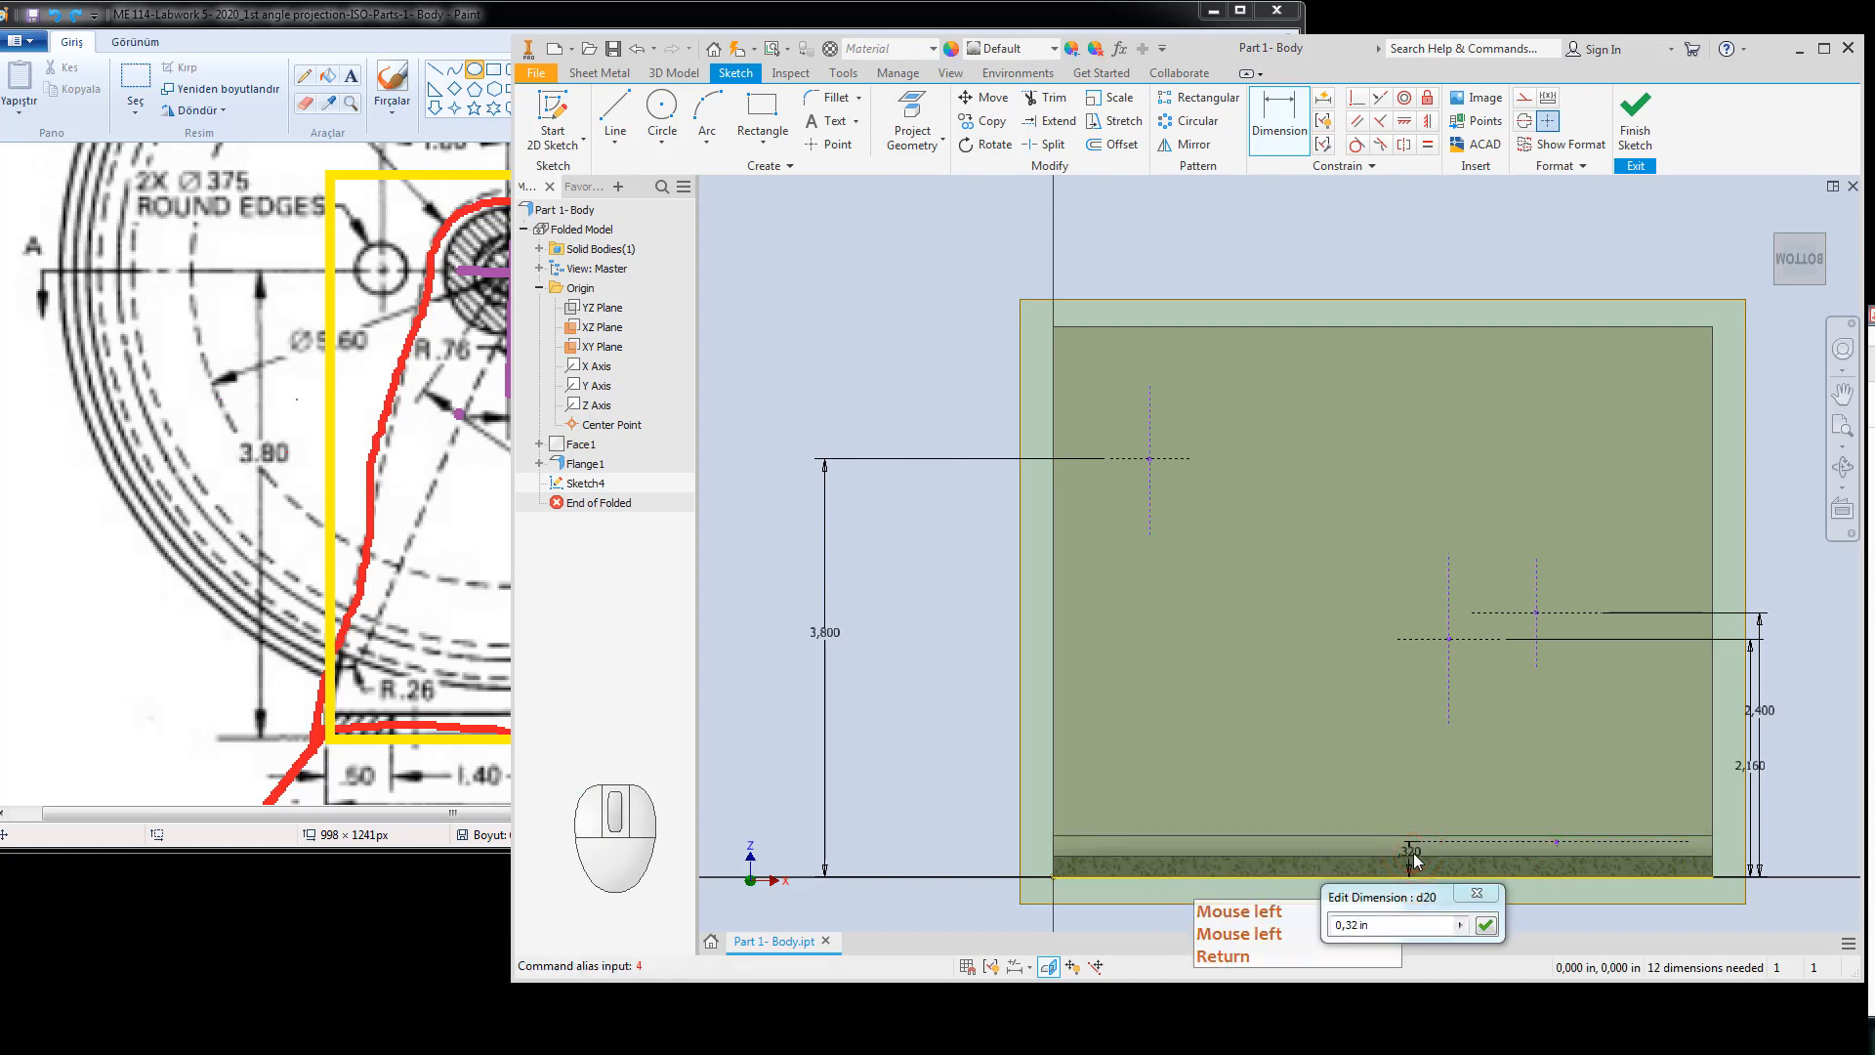
key("Return")
key("Escape")
key("Escape")
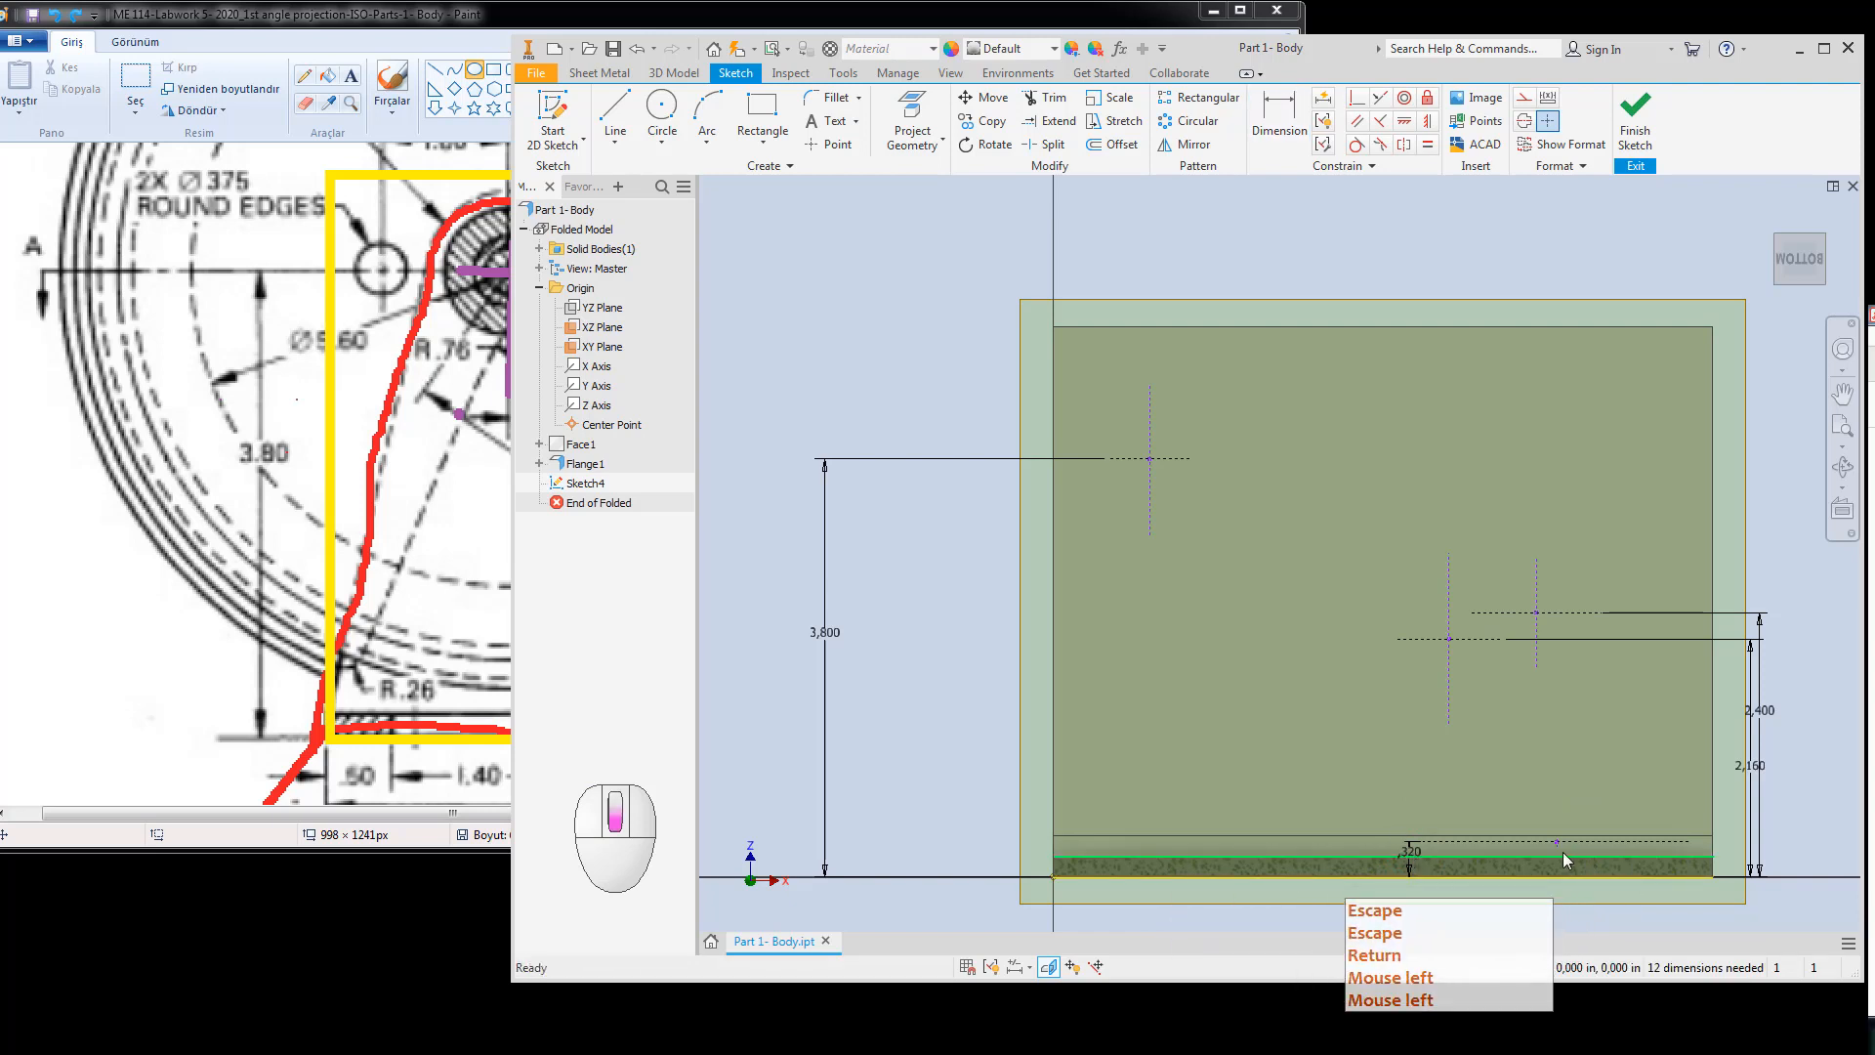
Adjust the length of the lowest cross's vertical line and dimension that line 0.5 in from the wall's right edge.
scroll(1563, 852, "up", 3)
left_click_drag(1546, 915, 1543, 926)
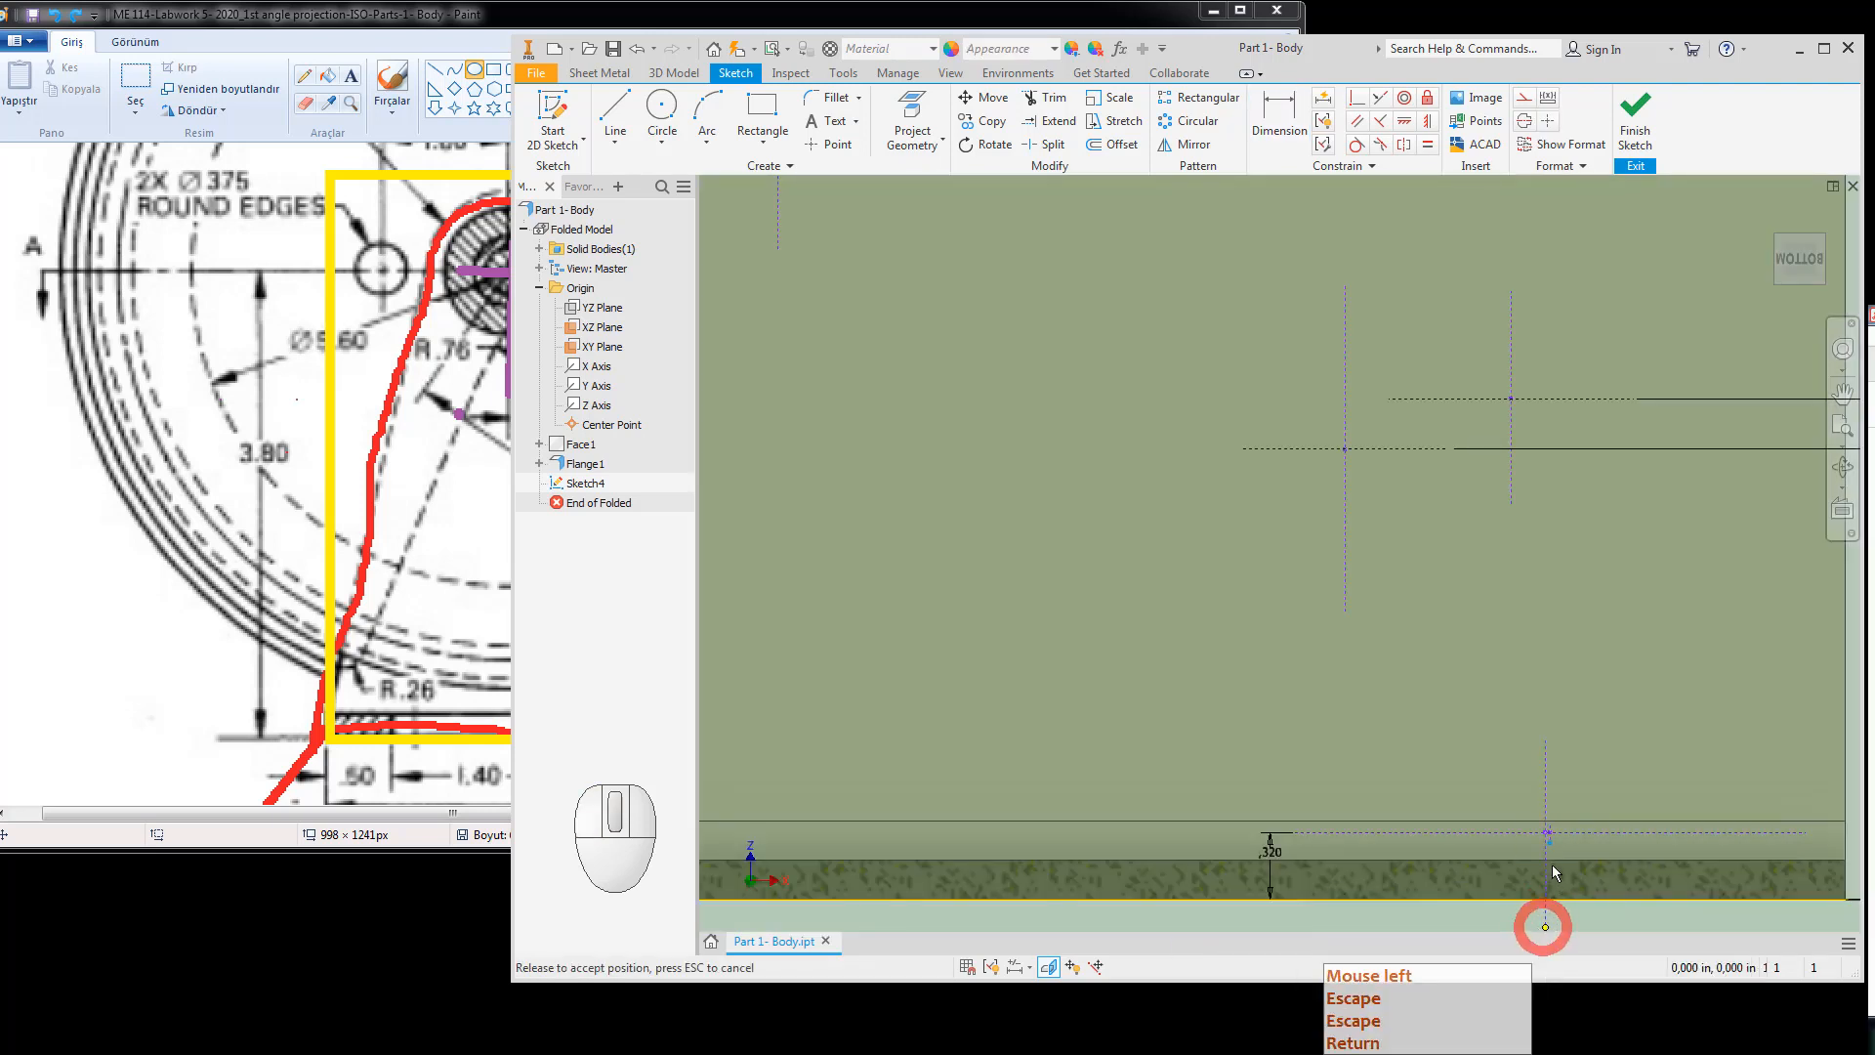
key("Escape")
left_click(1549, 789)
scroll(1432, 708, "up", 4)
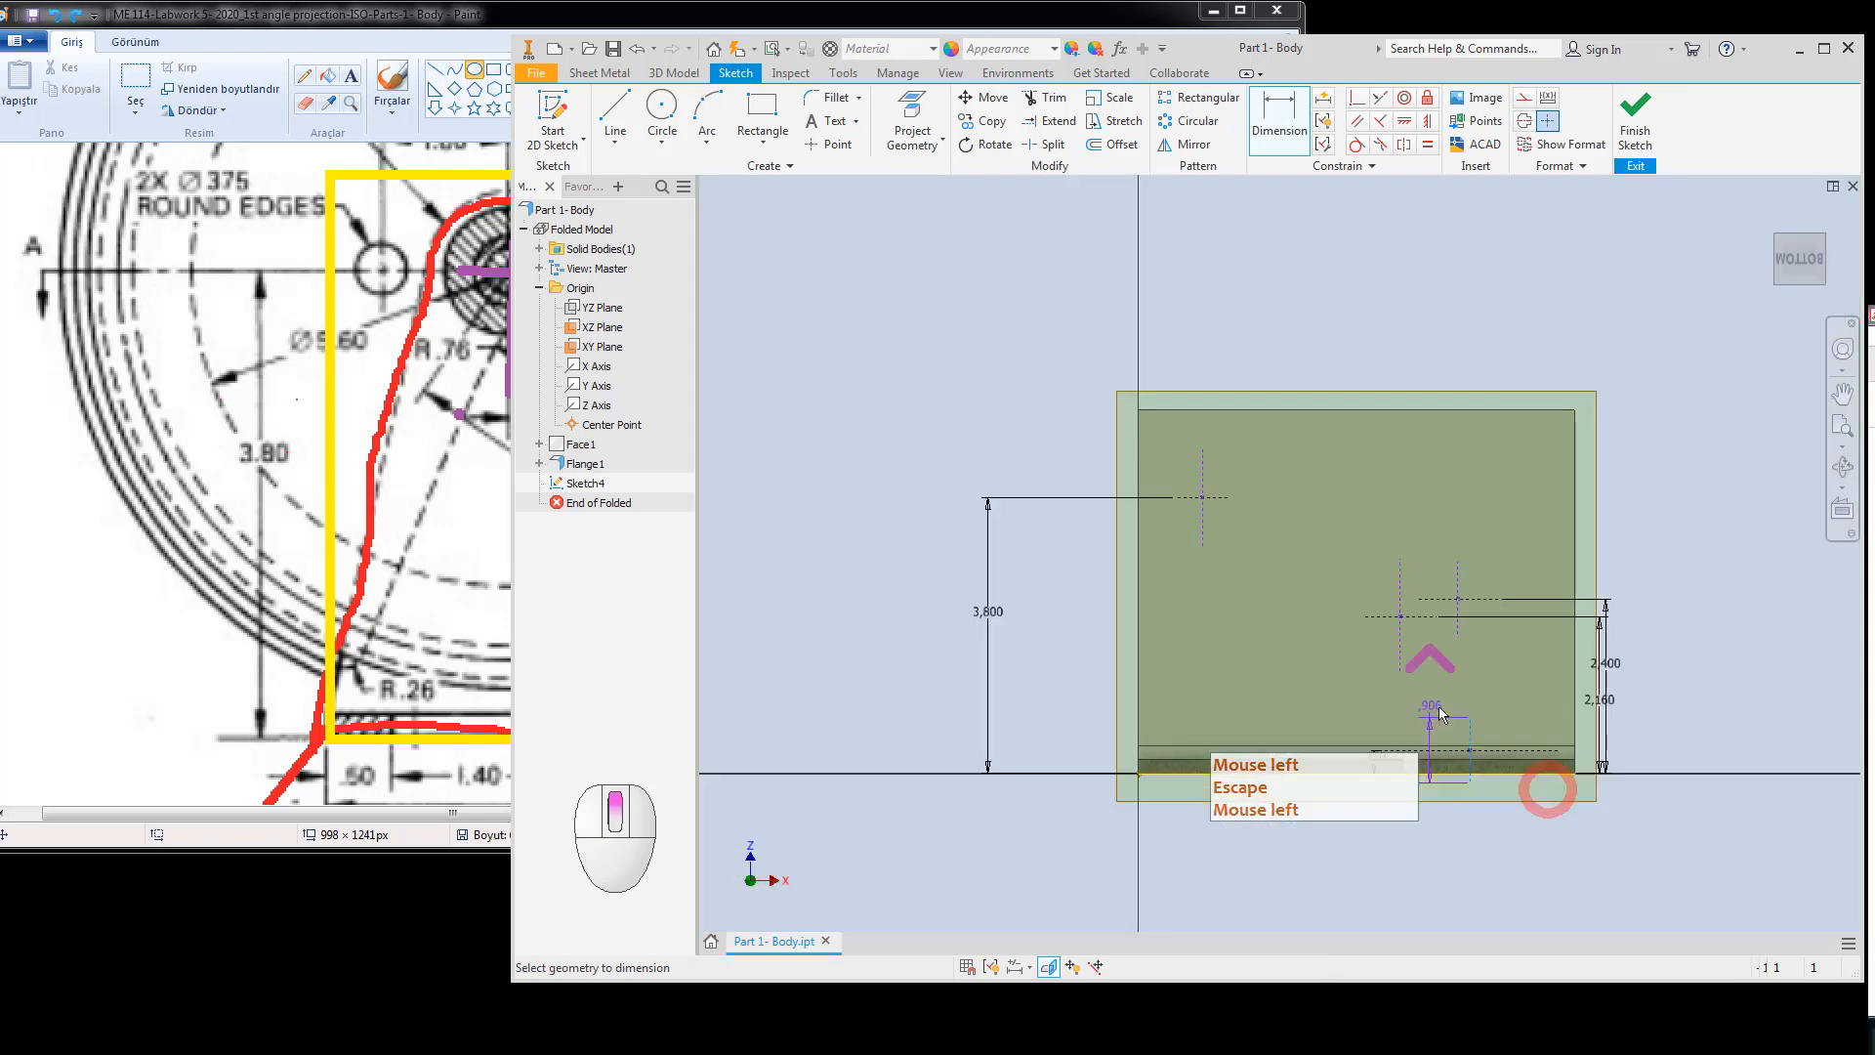
left_click(1577, 721)
left_click(1470, 750)
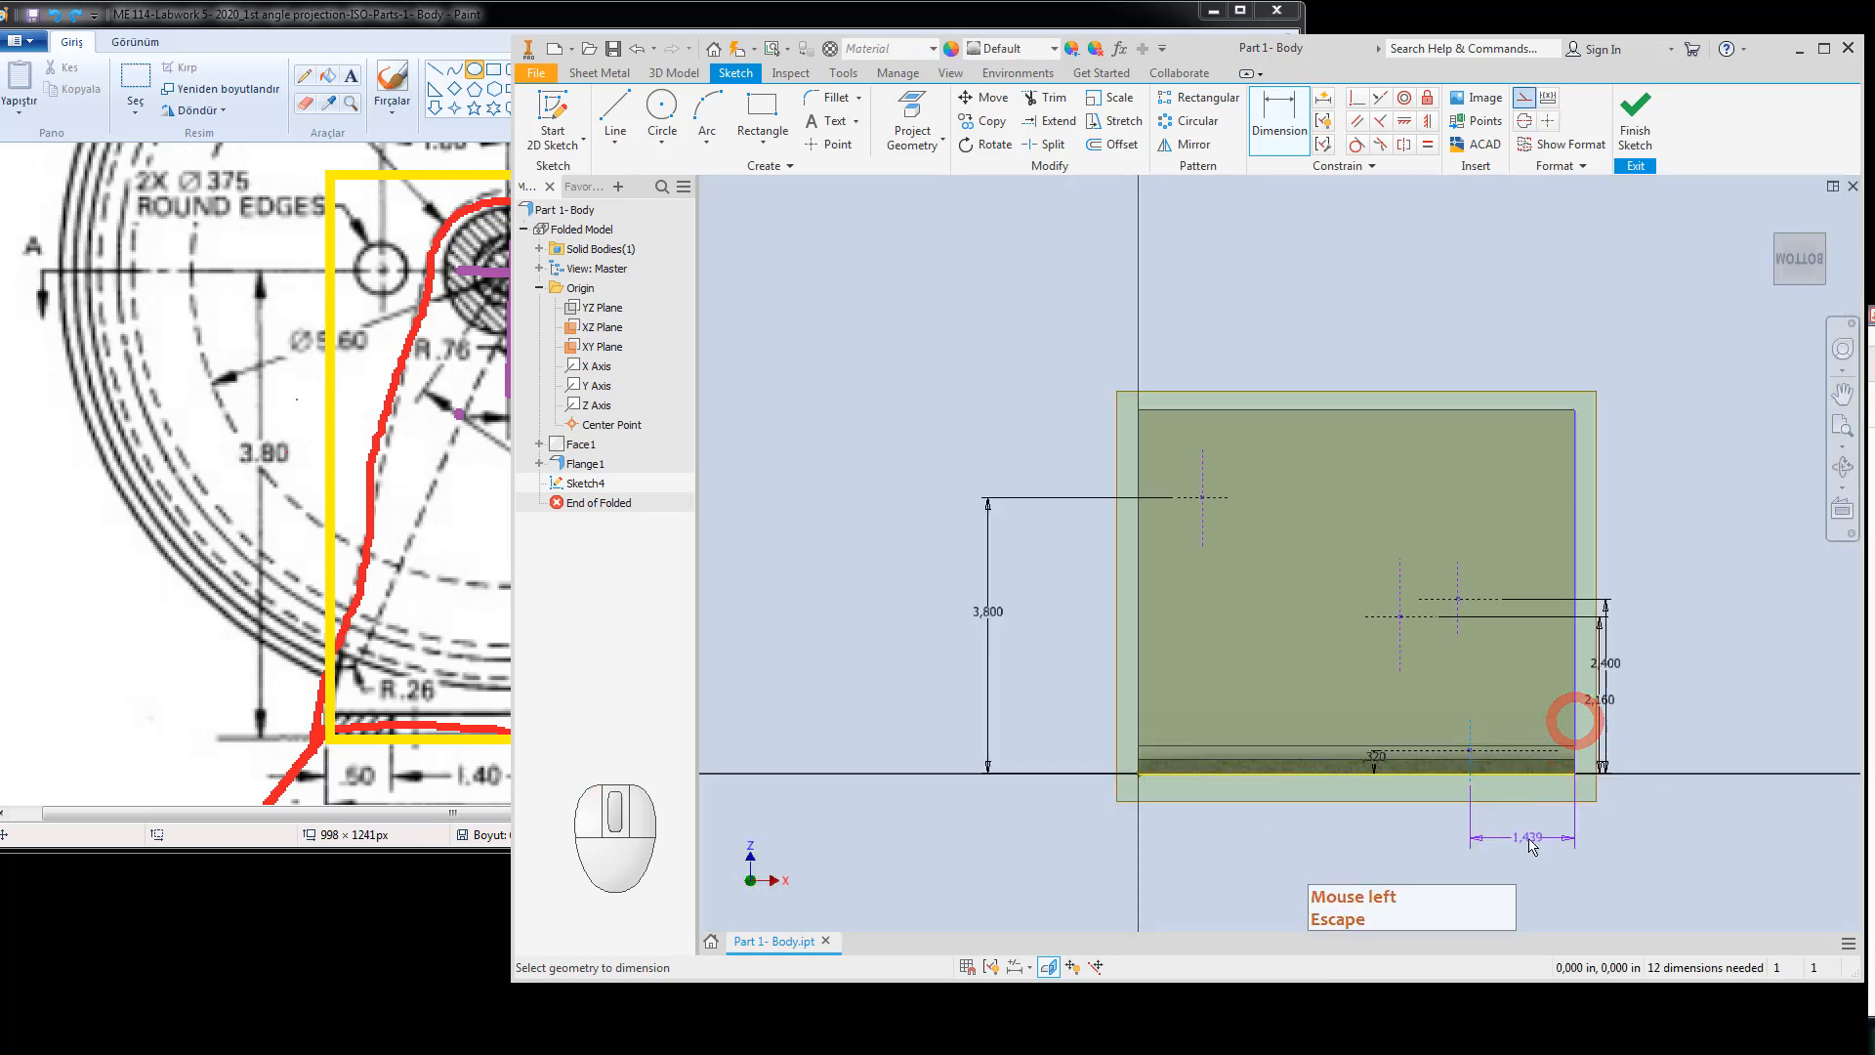
left_click(1524, 828)
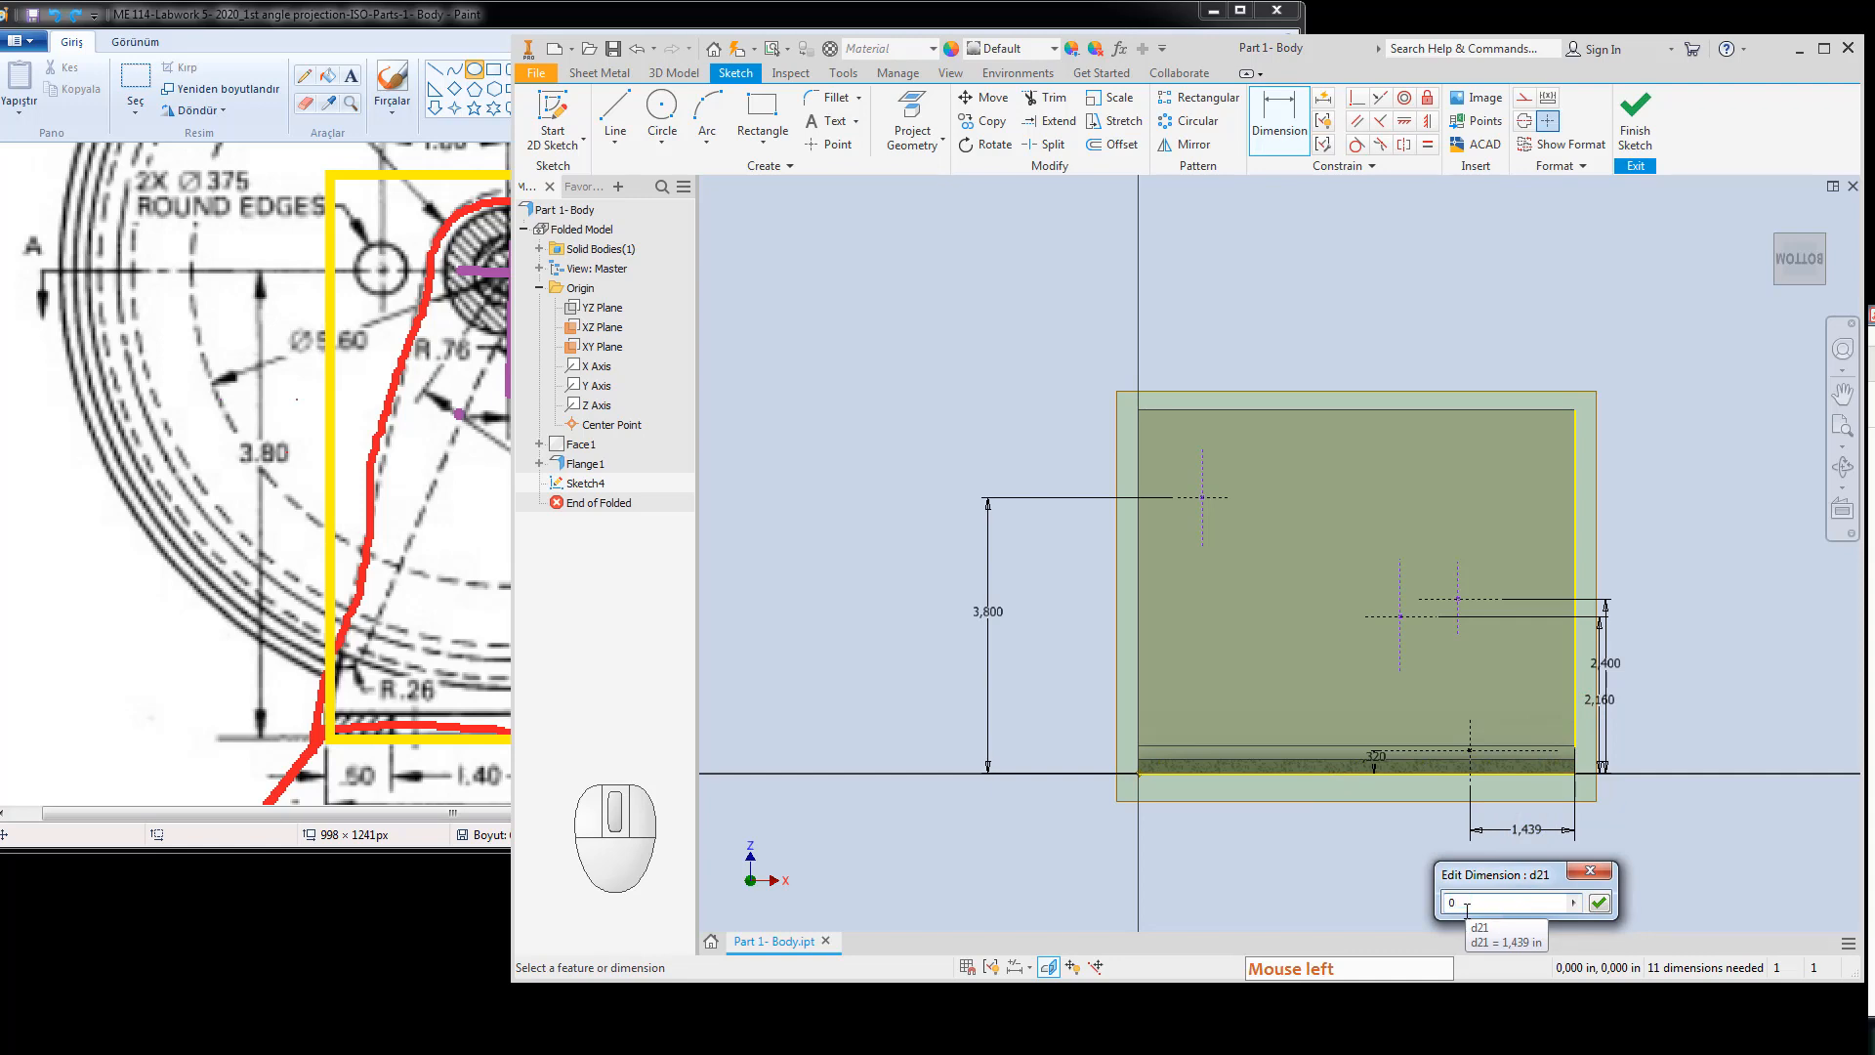
type("0.5")
key("Return")
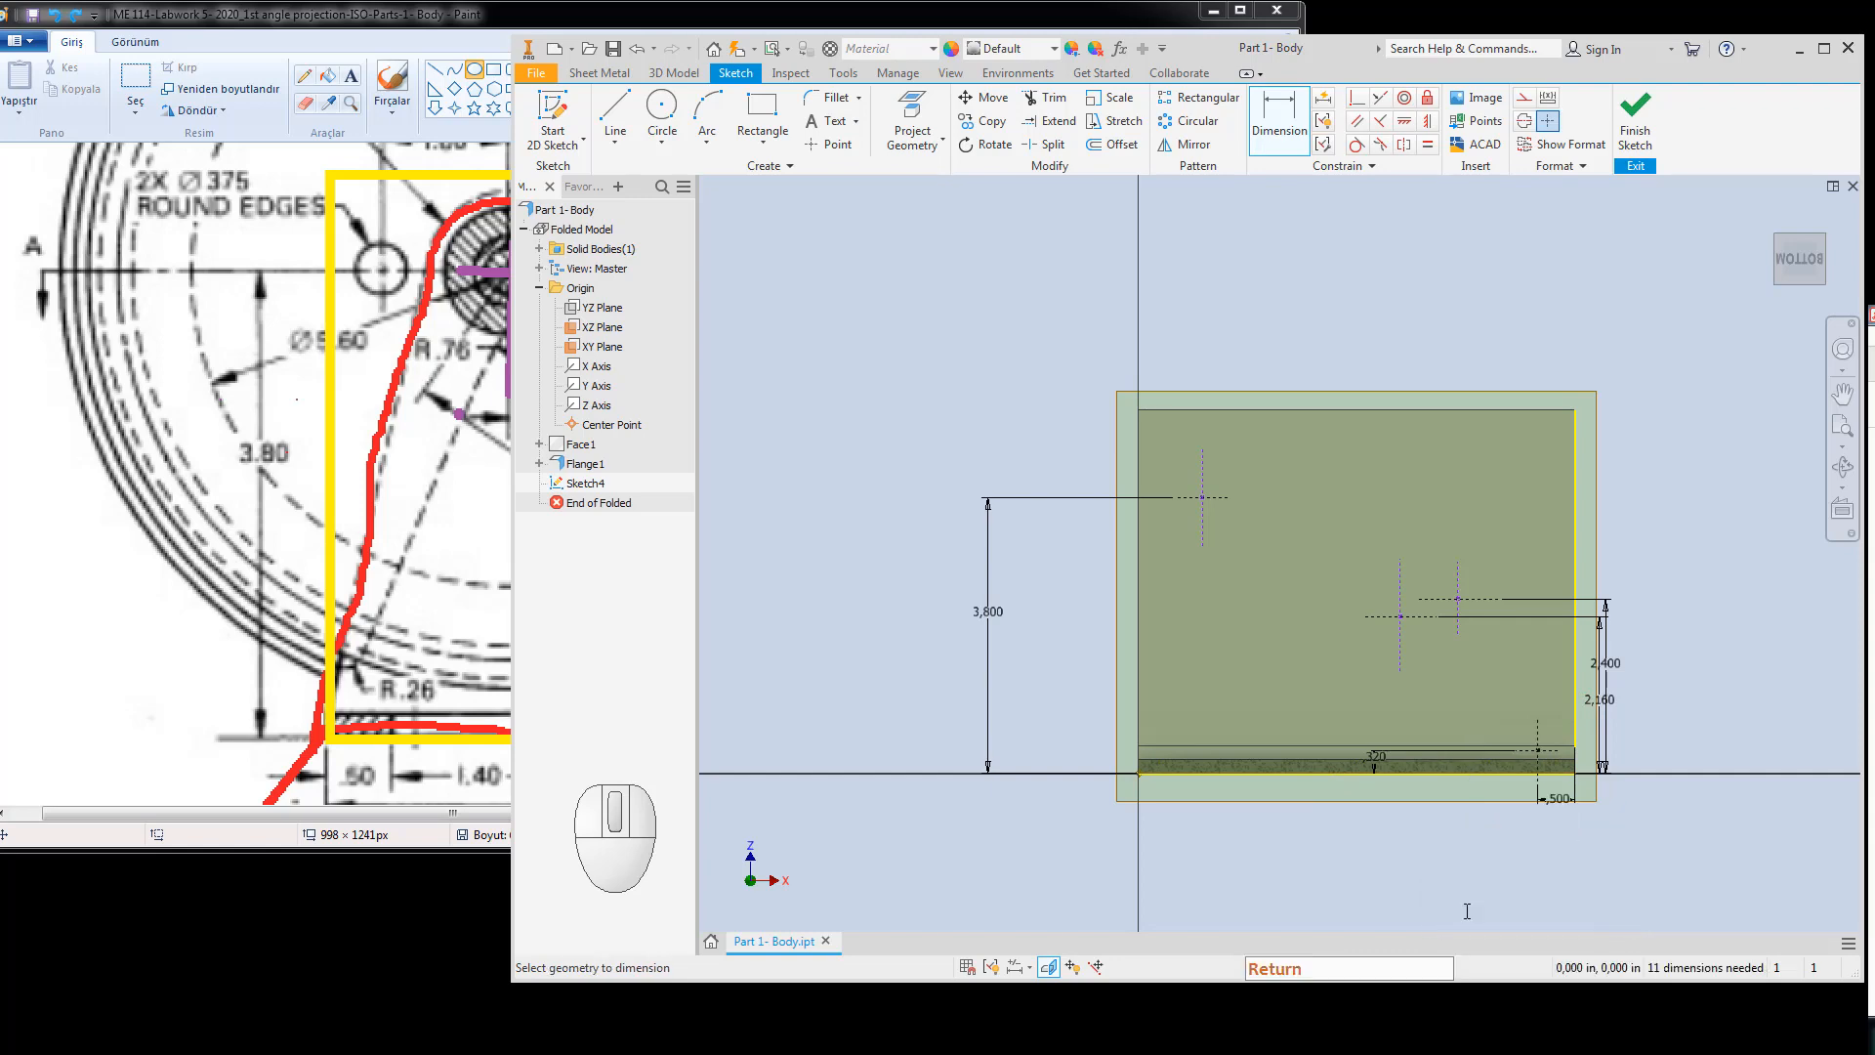
Switch to the drawing in Paint and mark the R.40 radius callout with a purple ellipse.
left_click(257, 528)
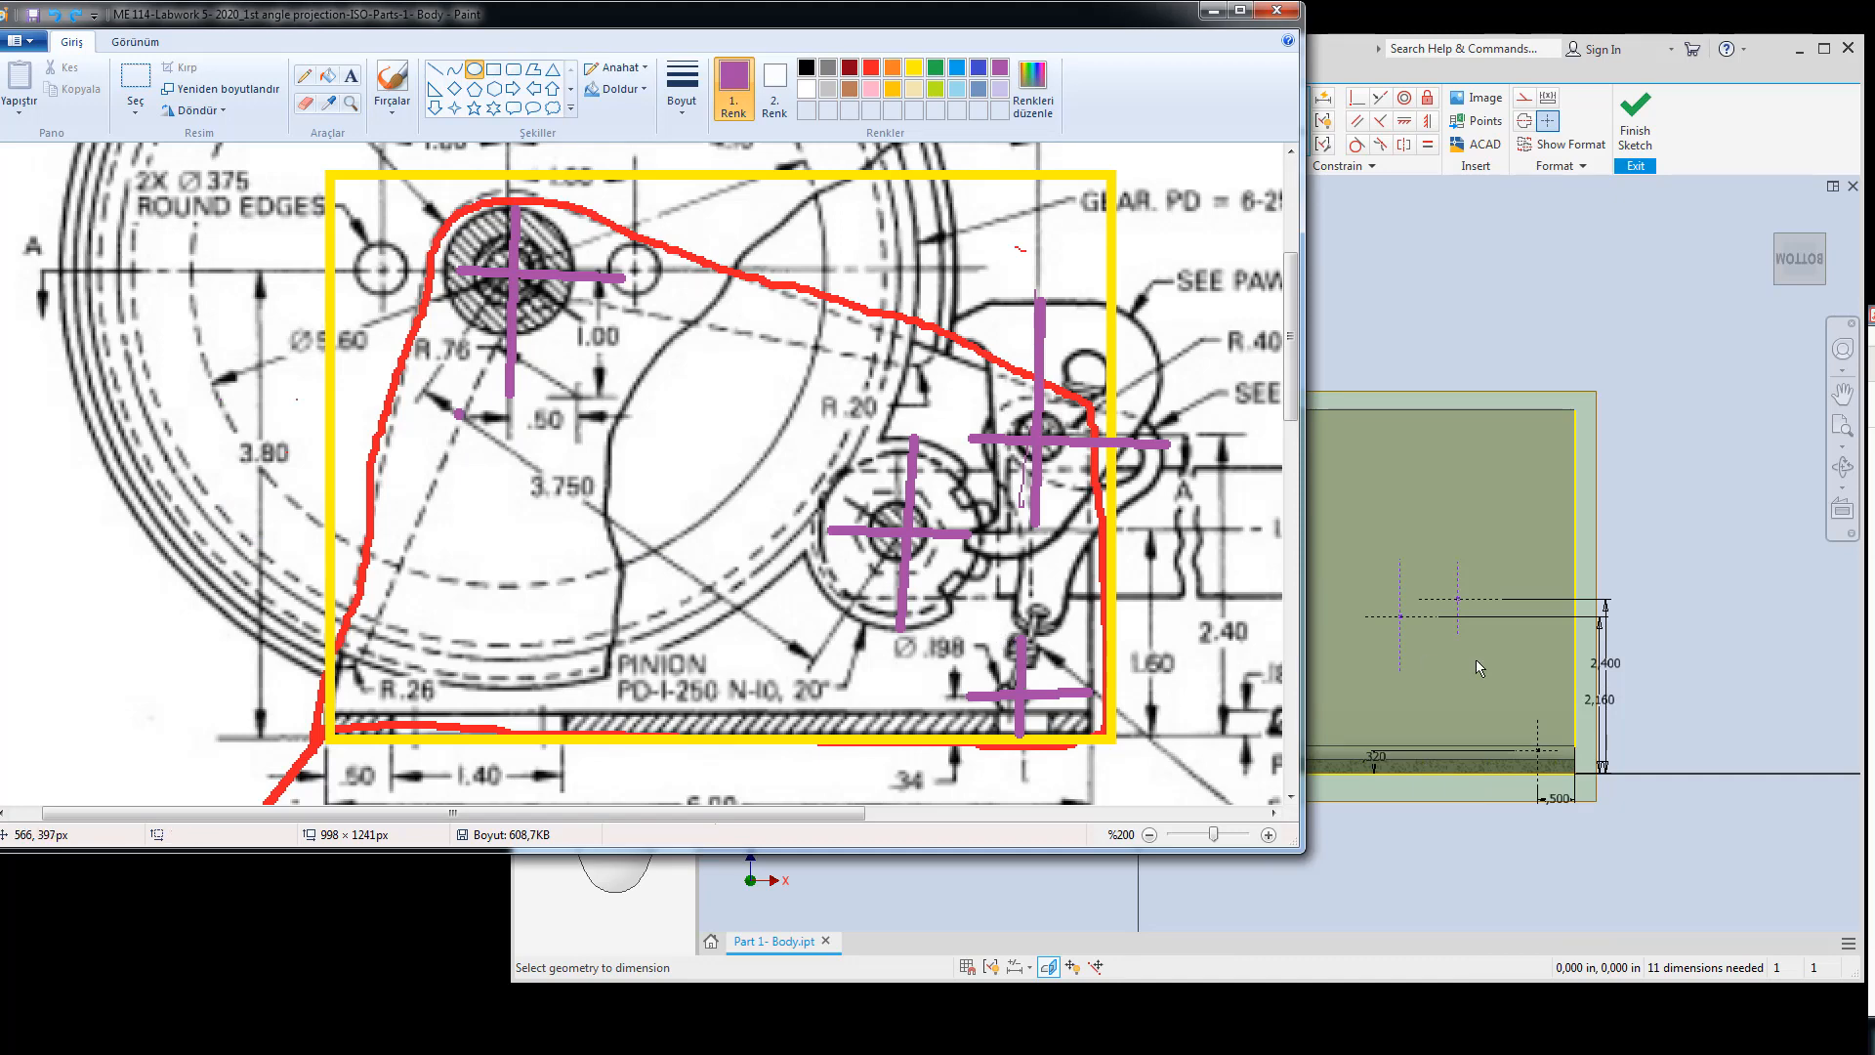
left_click(1686, 564)
left_click(416, 385)
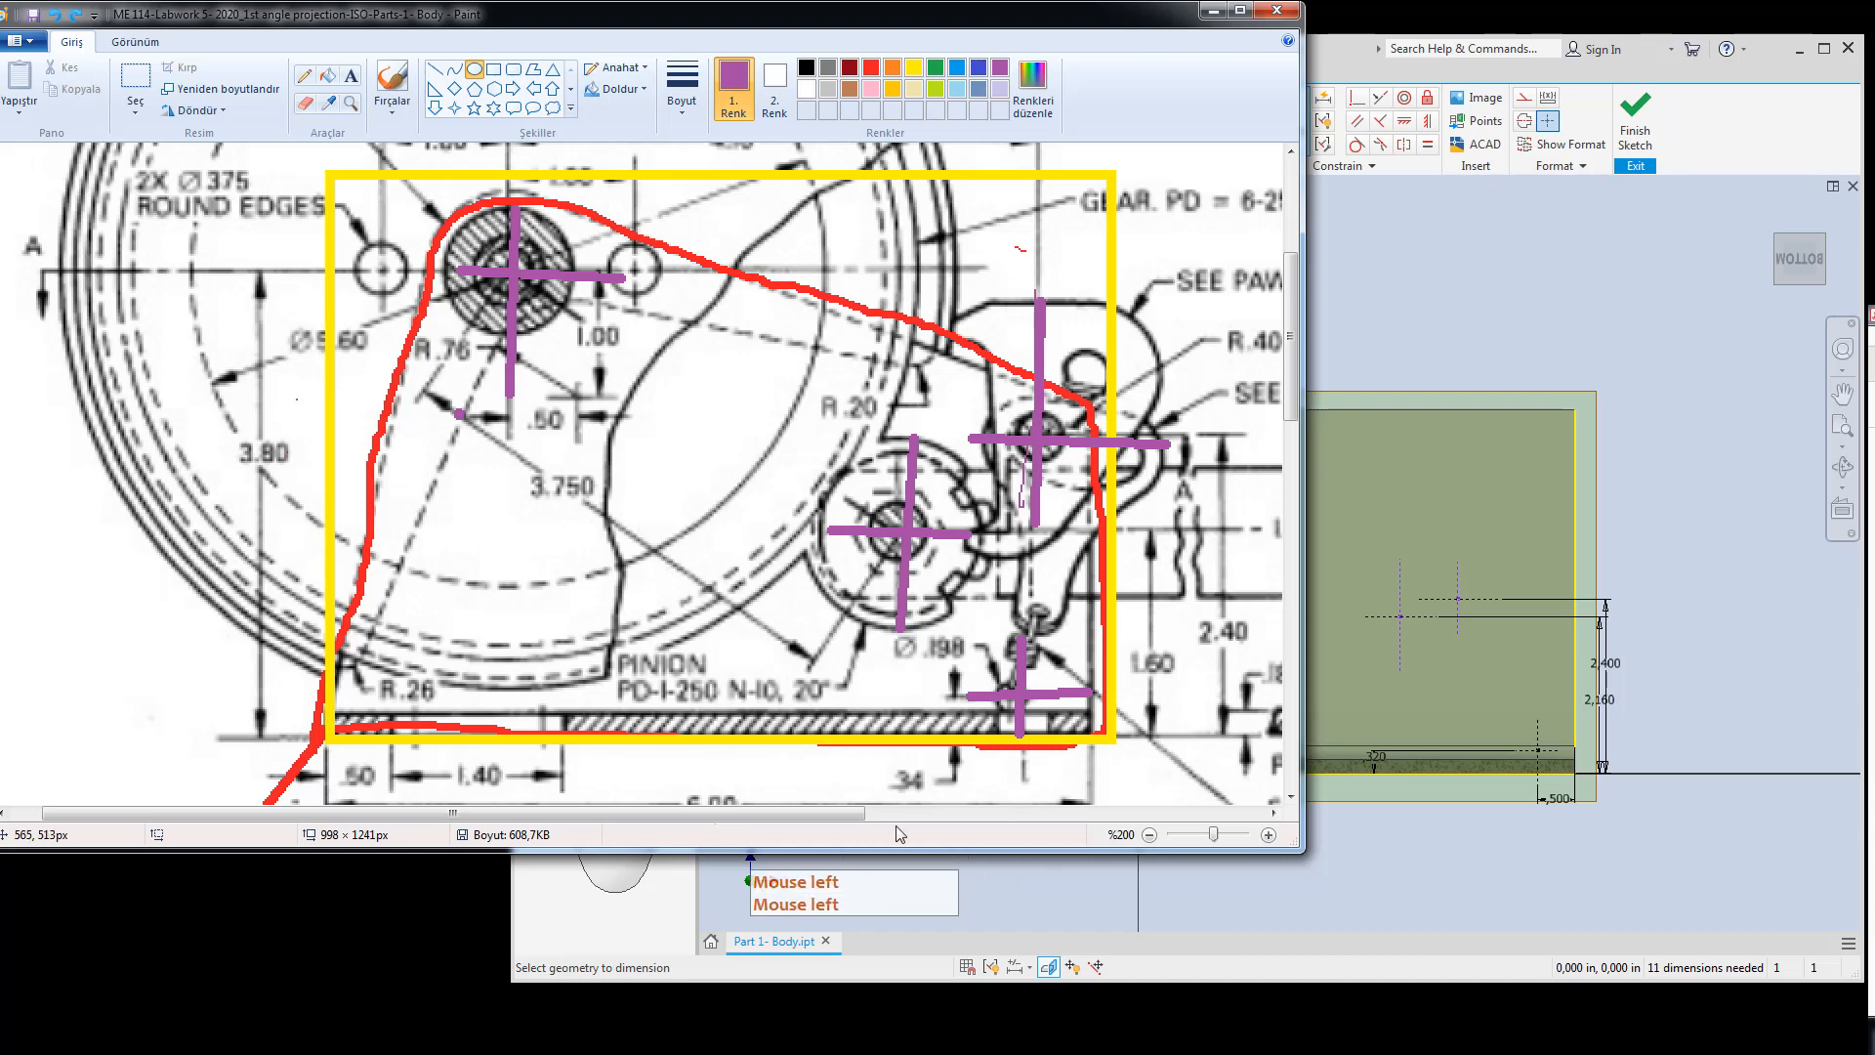
left_click_drag(864, 819, 904, 819)
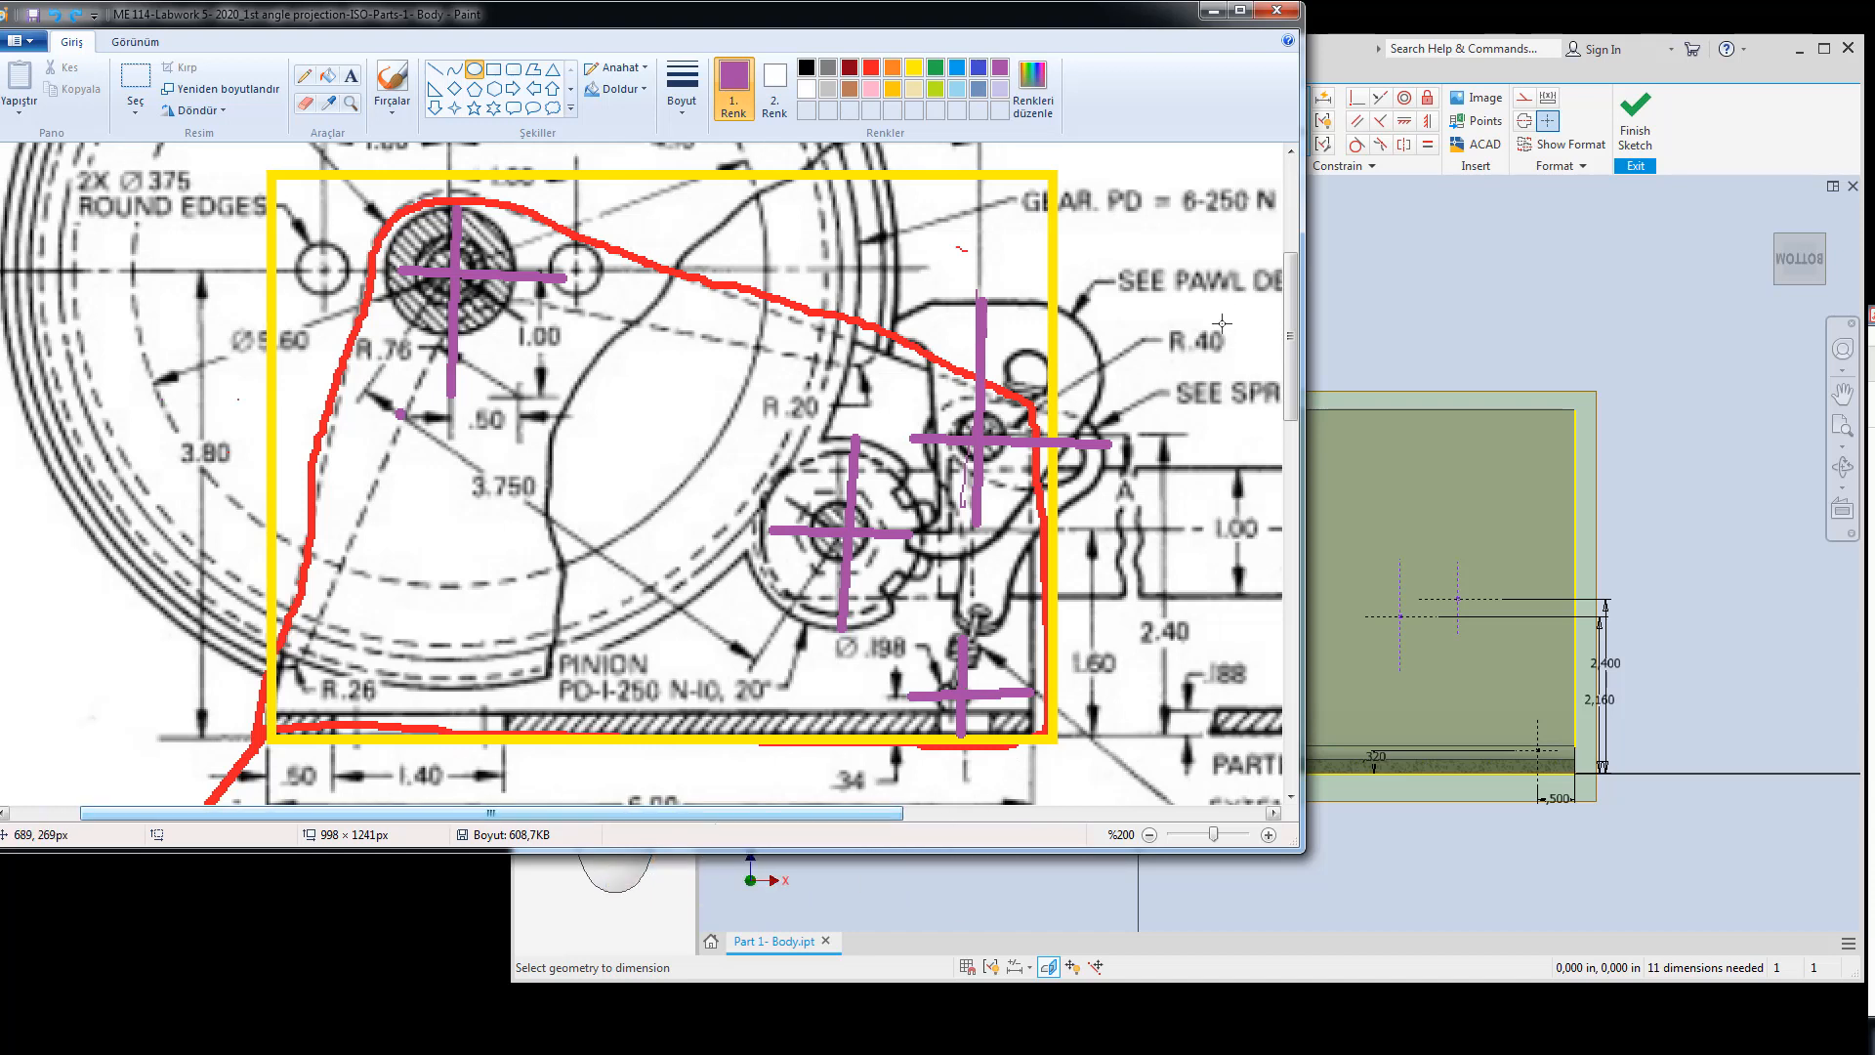
left_click_drag(1166, 323, 1198, 382)
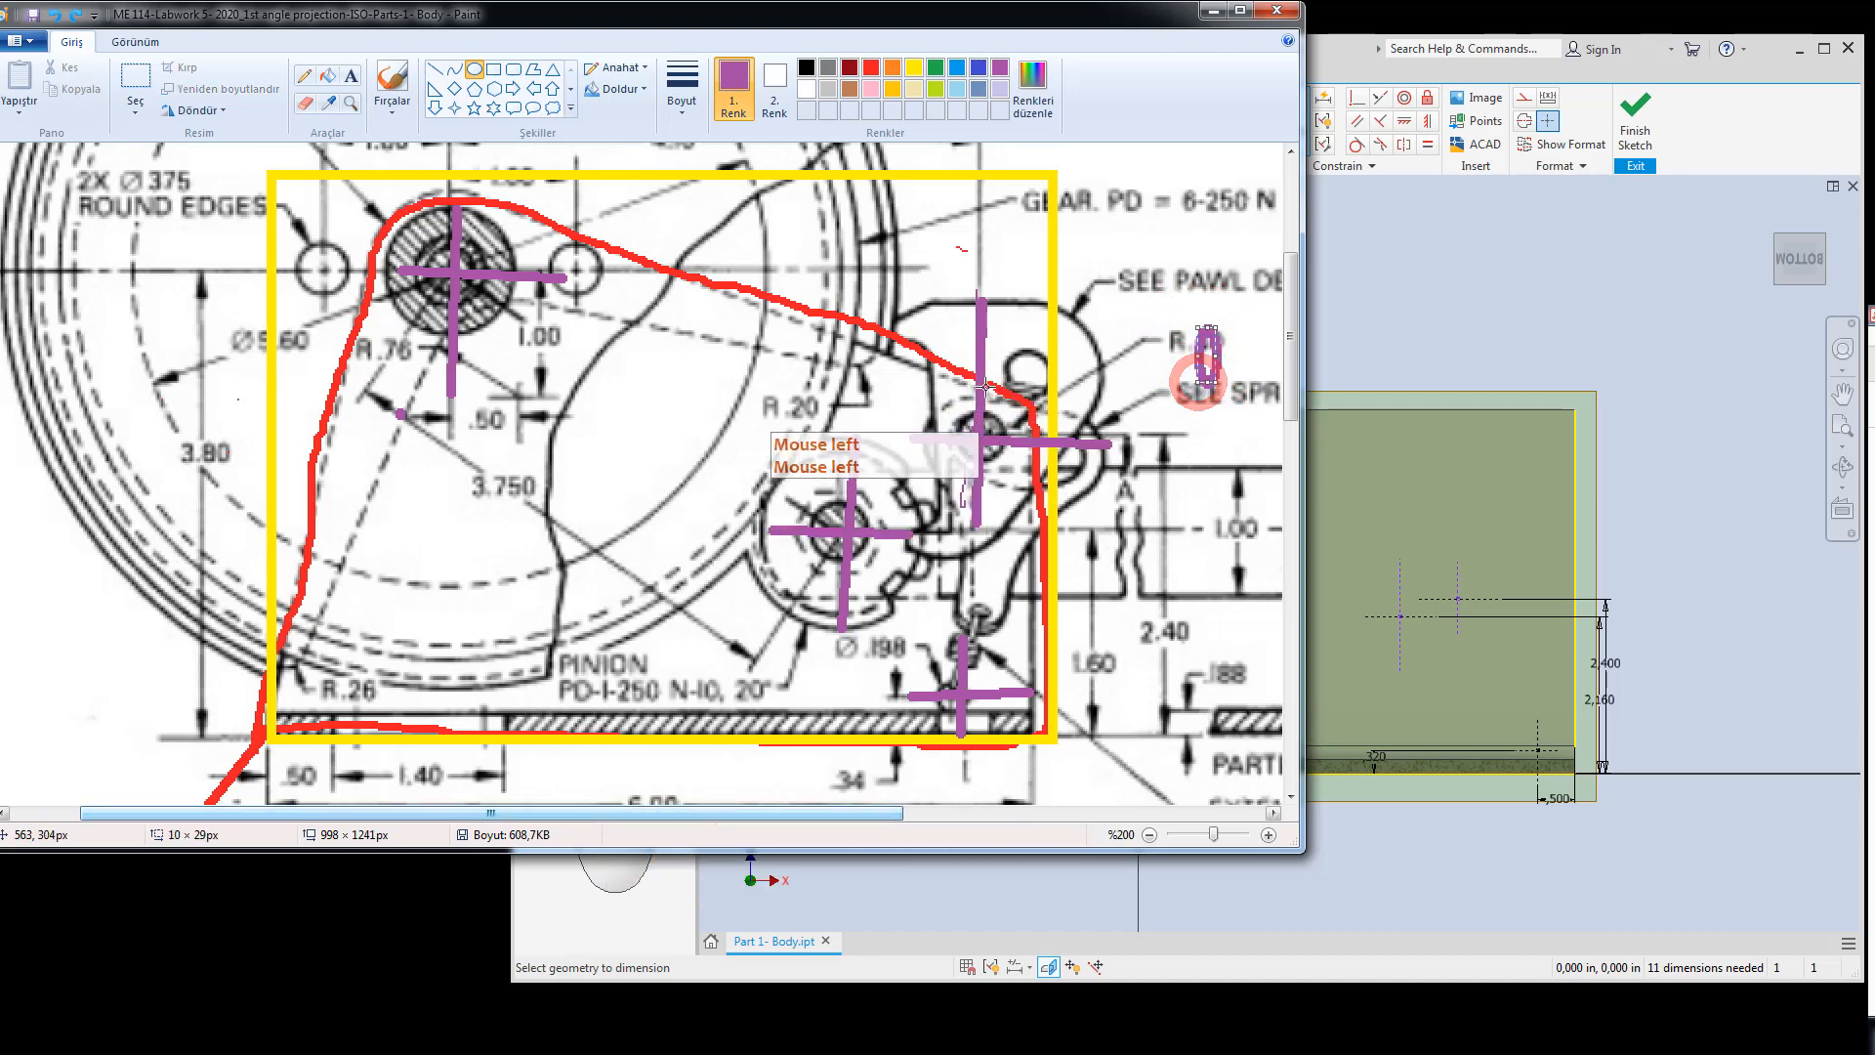
mouse_move(981, 384)
left_mouse_down()
mouse_move(1048, 420)
mouse_move(1047, 467)
left_mouse_up()
key("Escape")
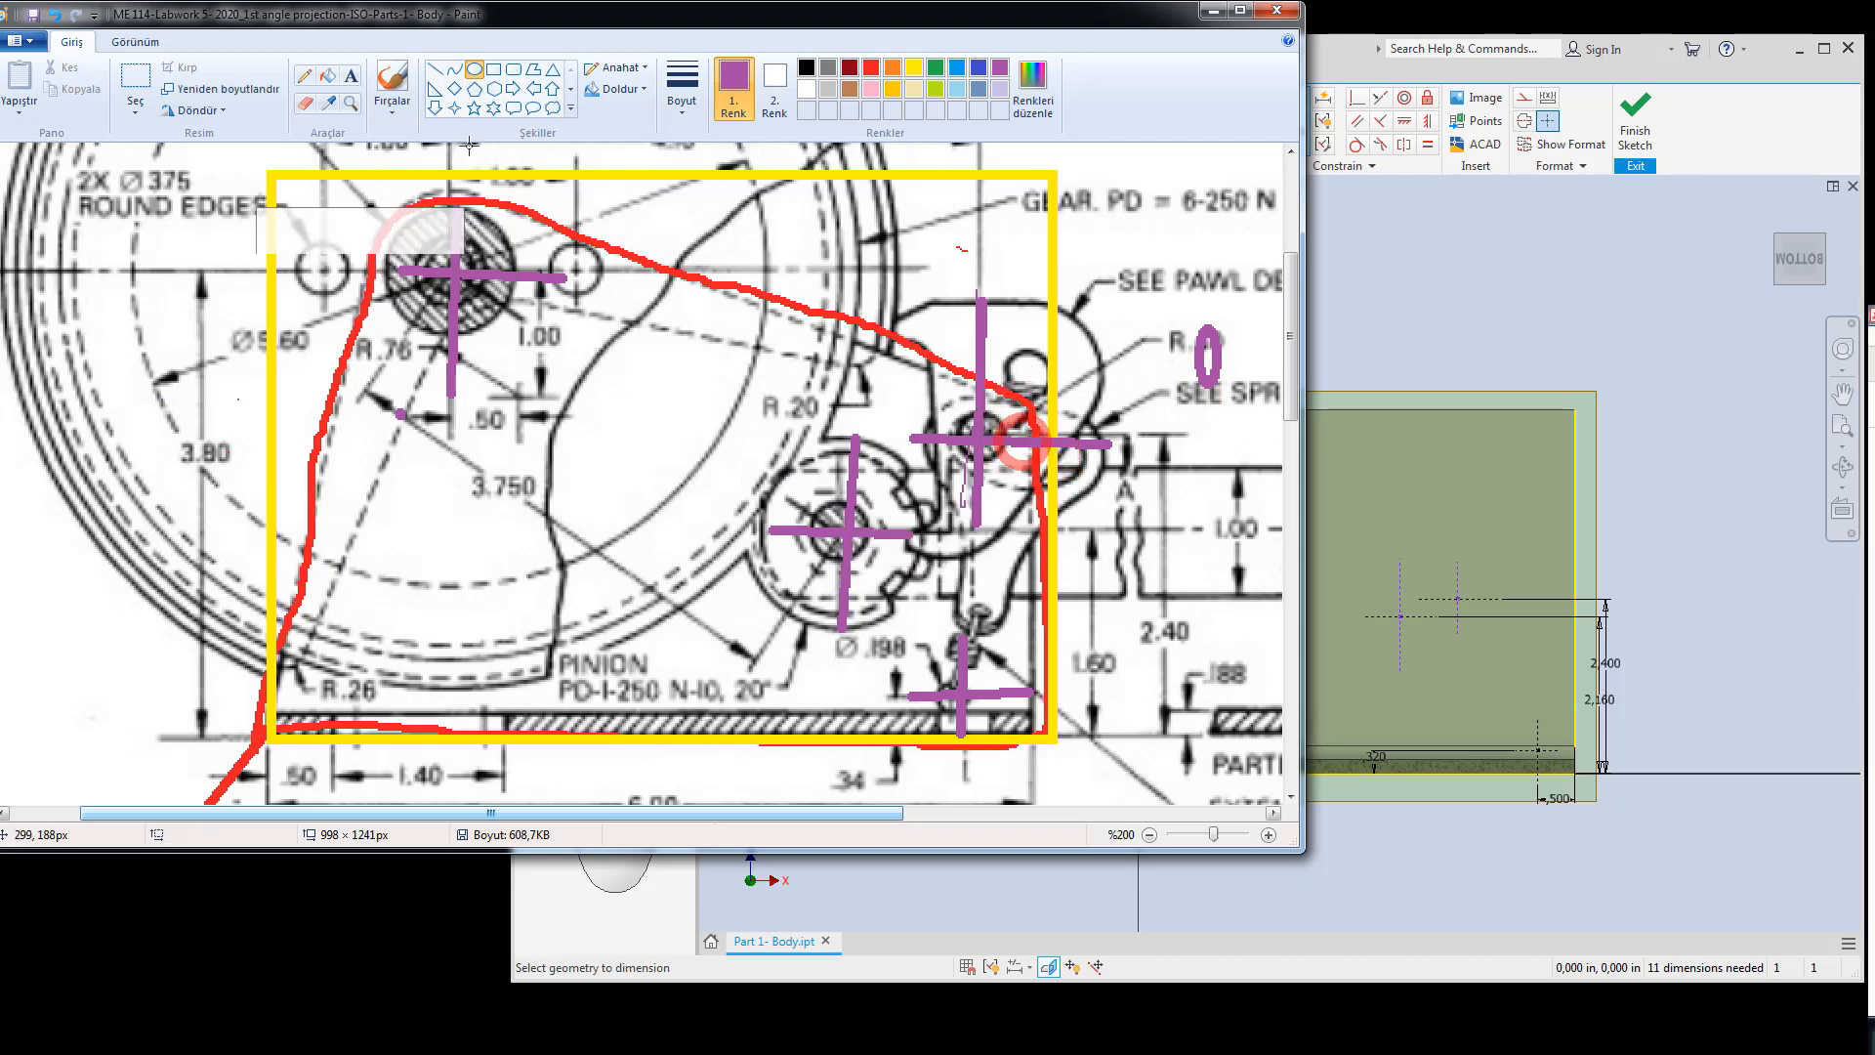
Trace the rounded corner of the body above the pawl pivot on the drawing with the Pencil tool.
left_click(303, 76)
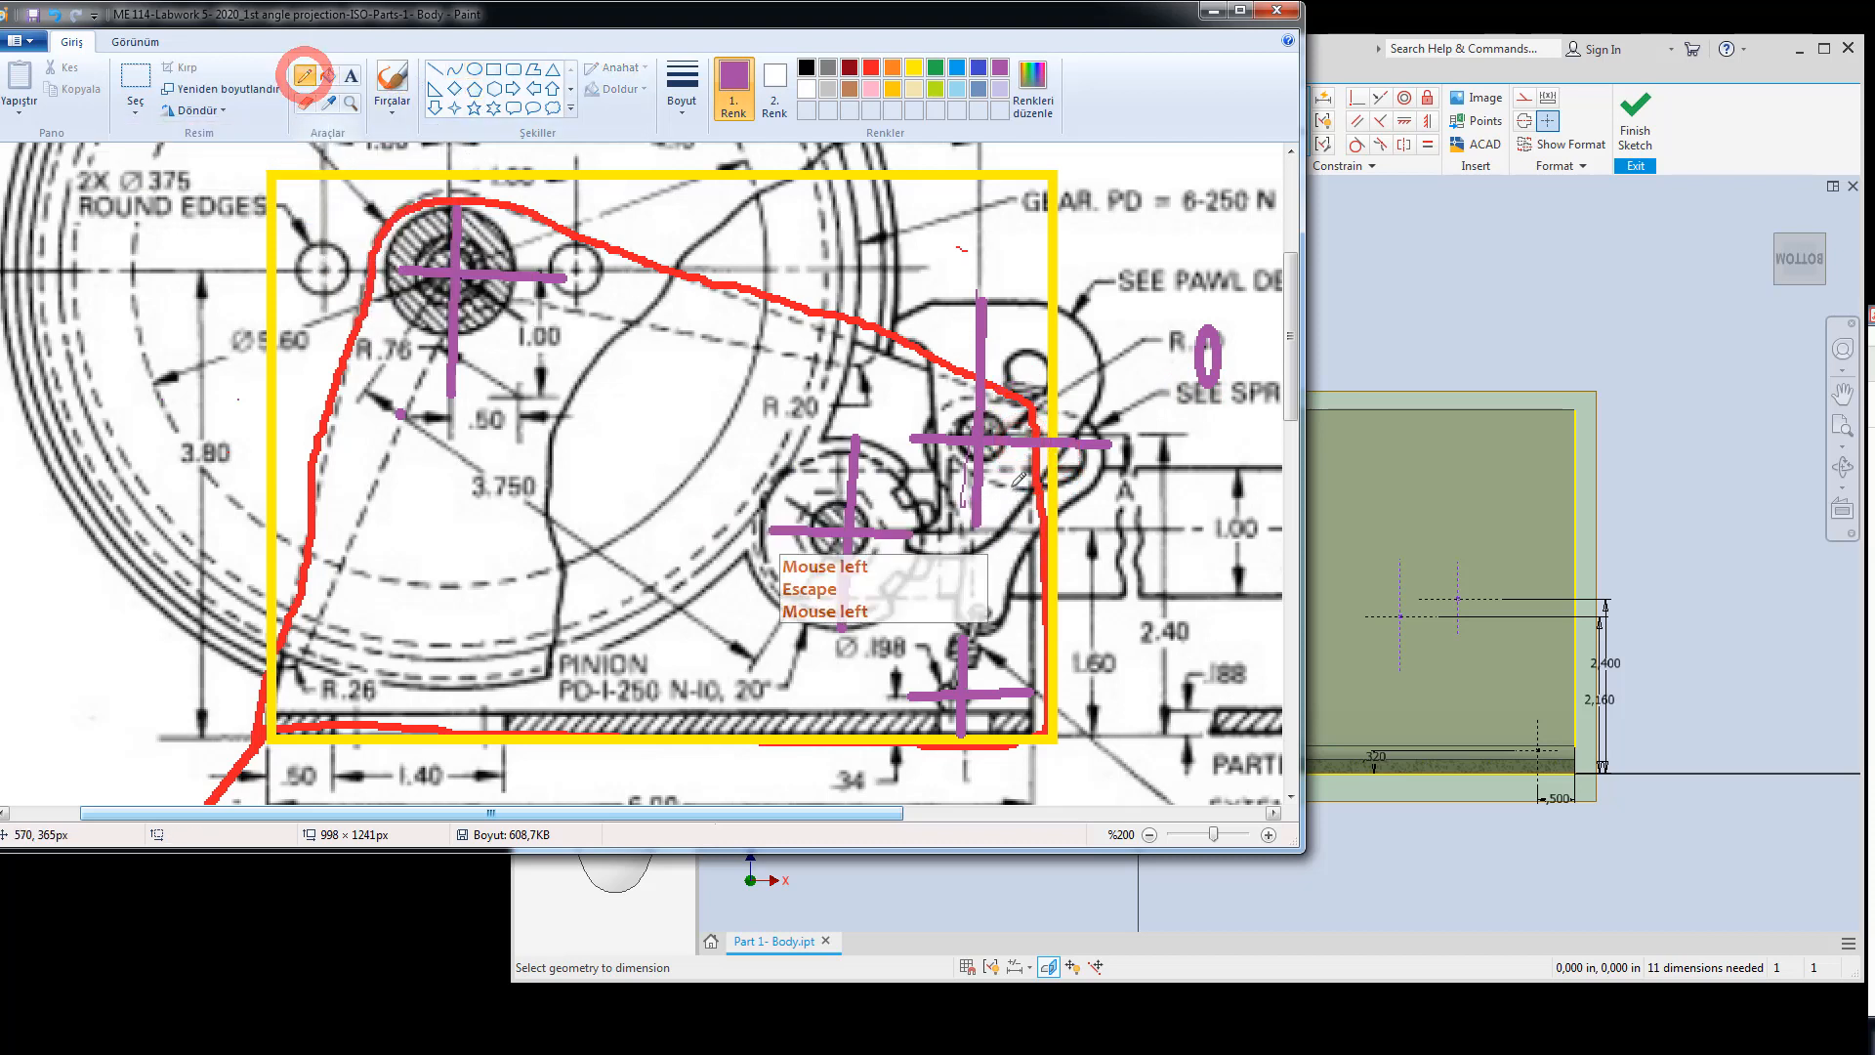
left_click(1038, 428)
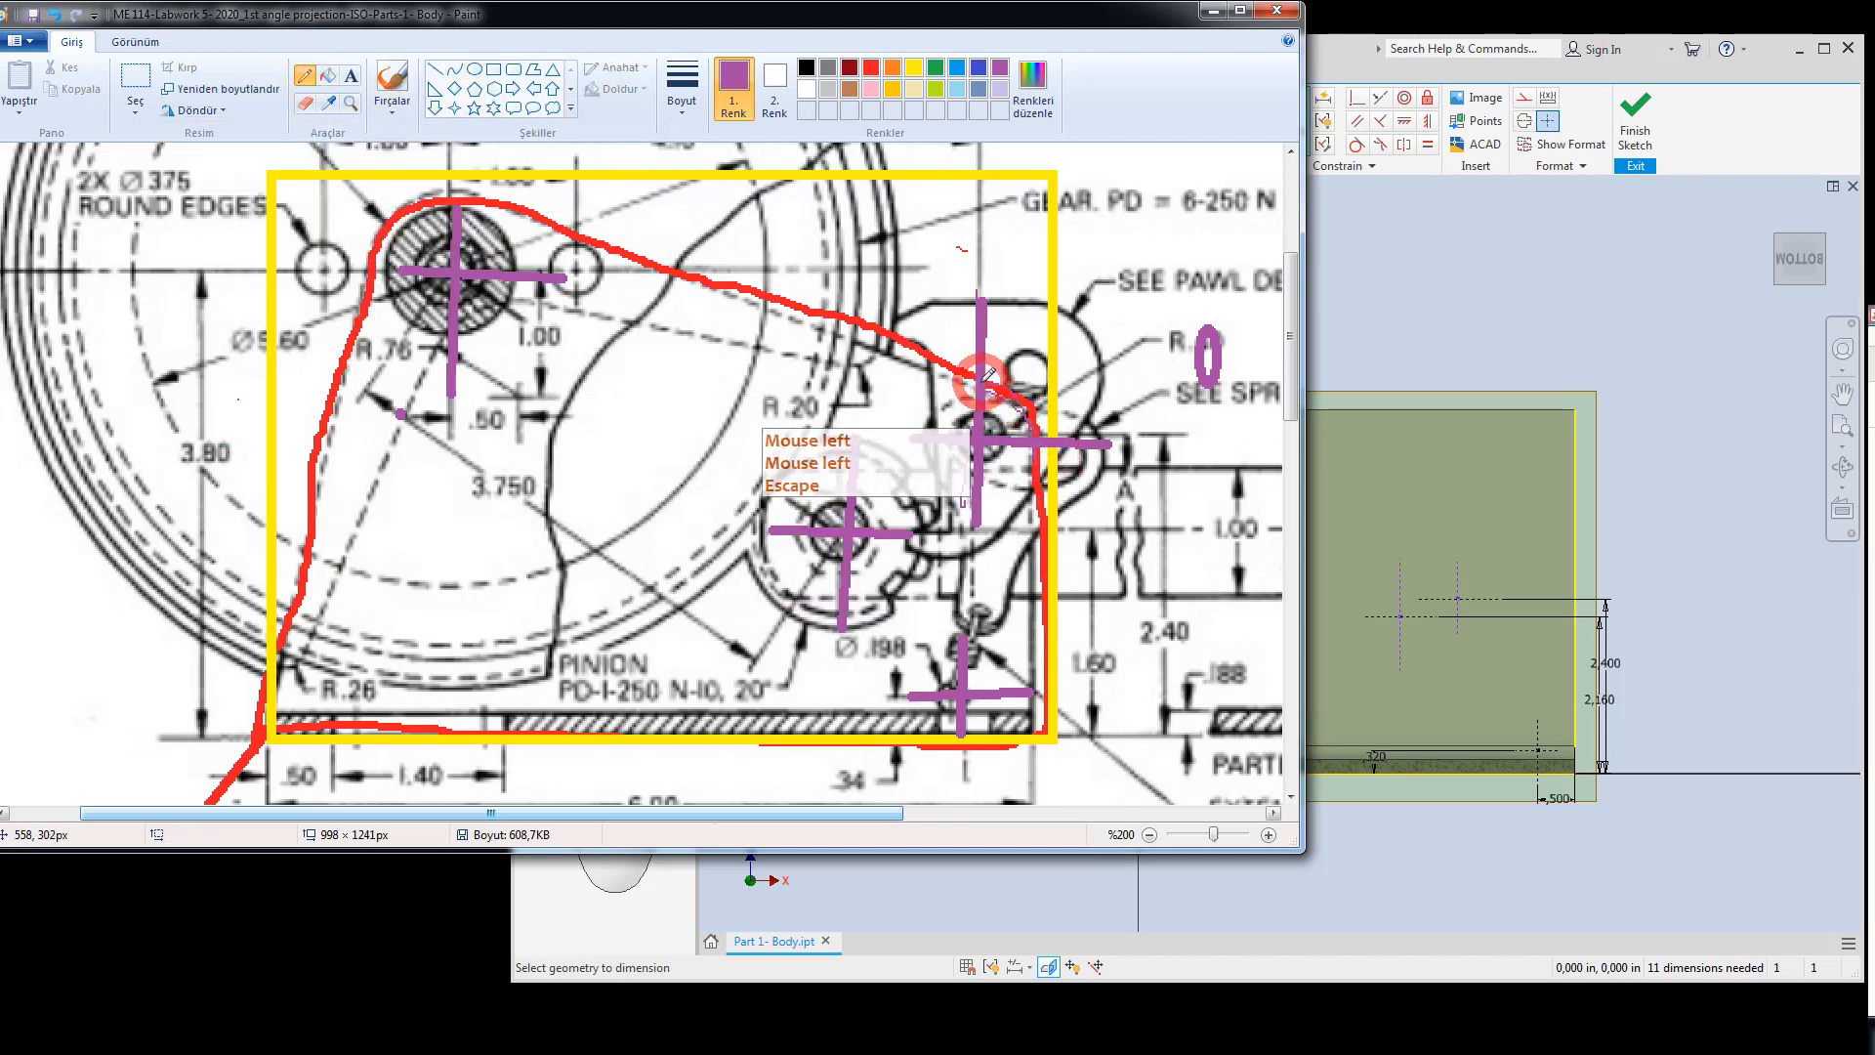
mouse_move(1017, 401)
left_mouse_down()
mouse_move(989, 395)
mouse_move(1047, 463)
mouse_move(990, 393)
left_mouse_up()
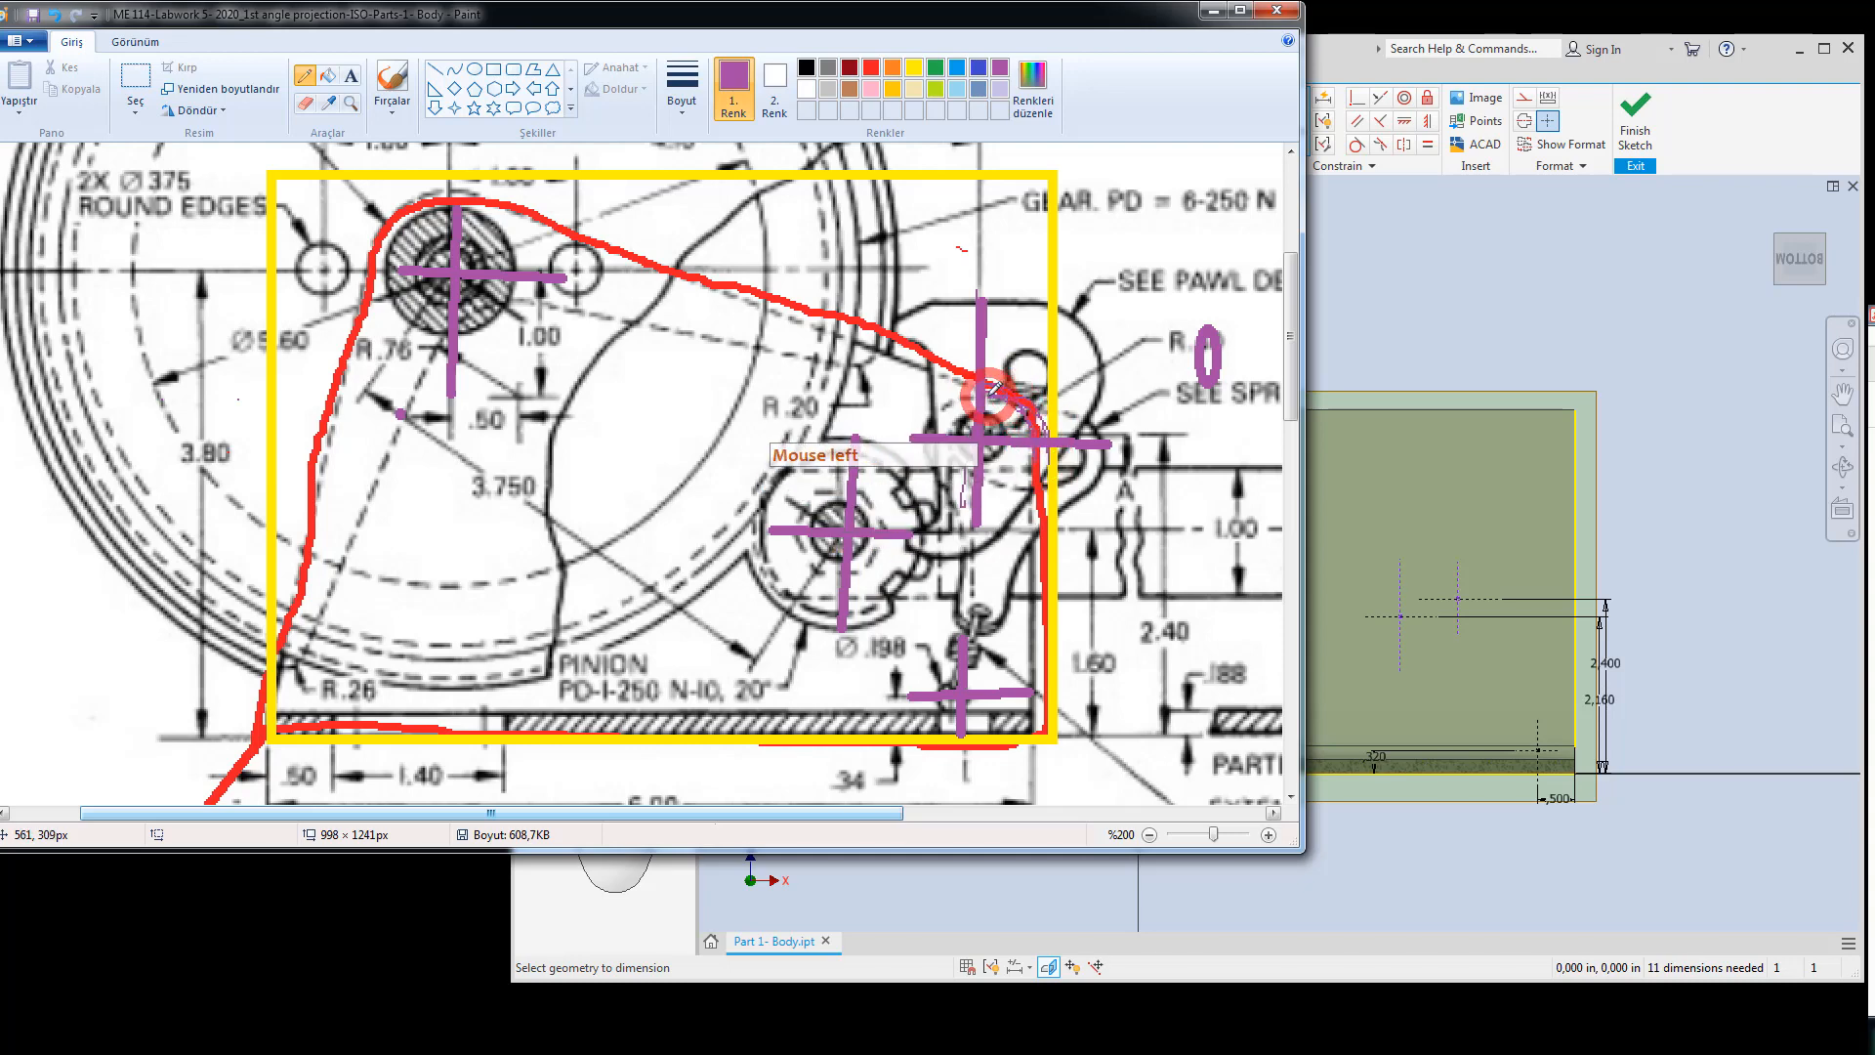
Switch back to Inventor and draw a circle about 1.13 in in diameter centred on the pawl pivot cross.
left_click(1599, 527)
key("Escape")
left_click(662, 108)
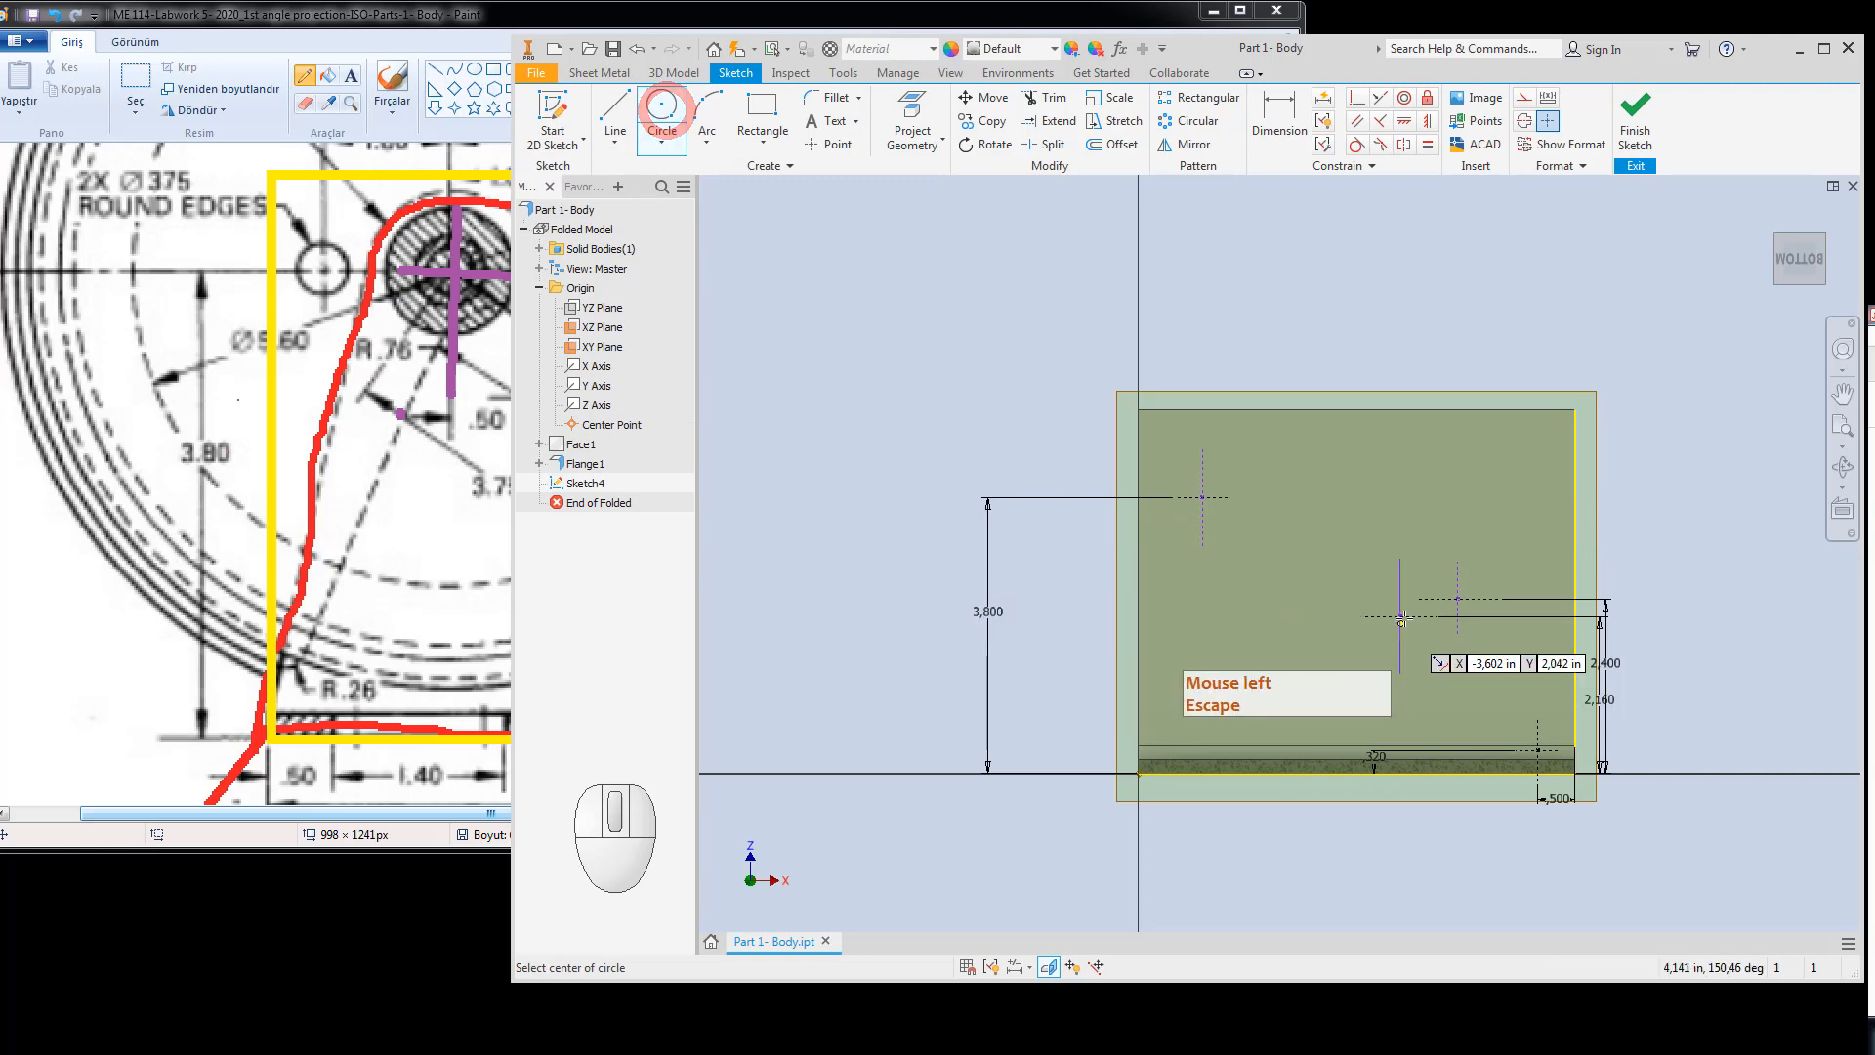
left_click(1458, 599)
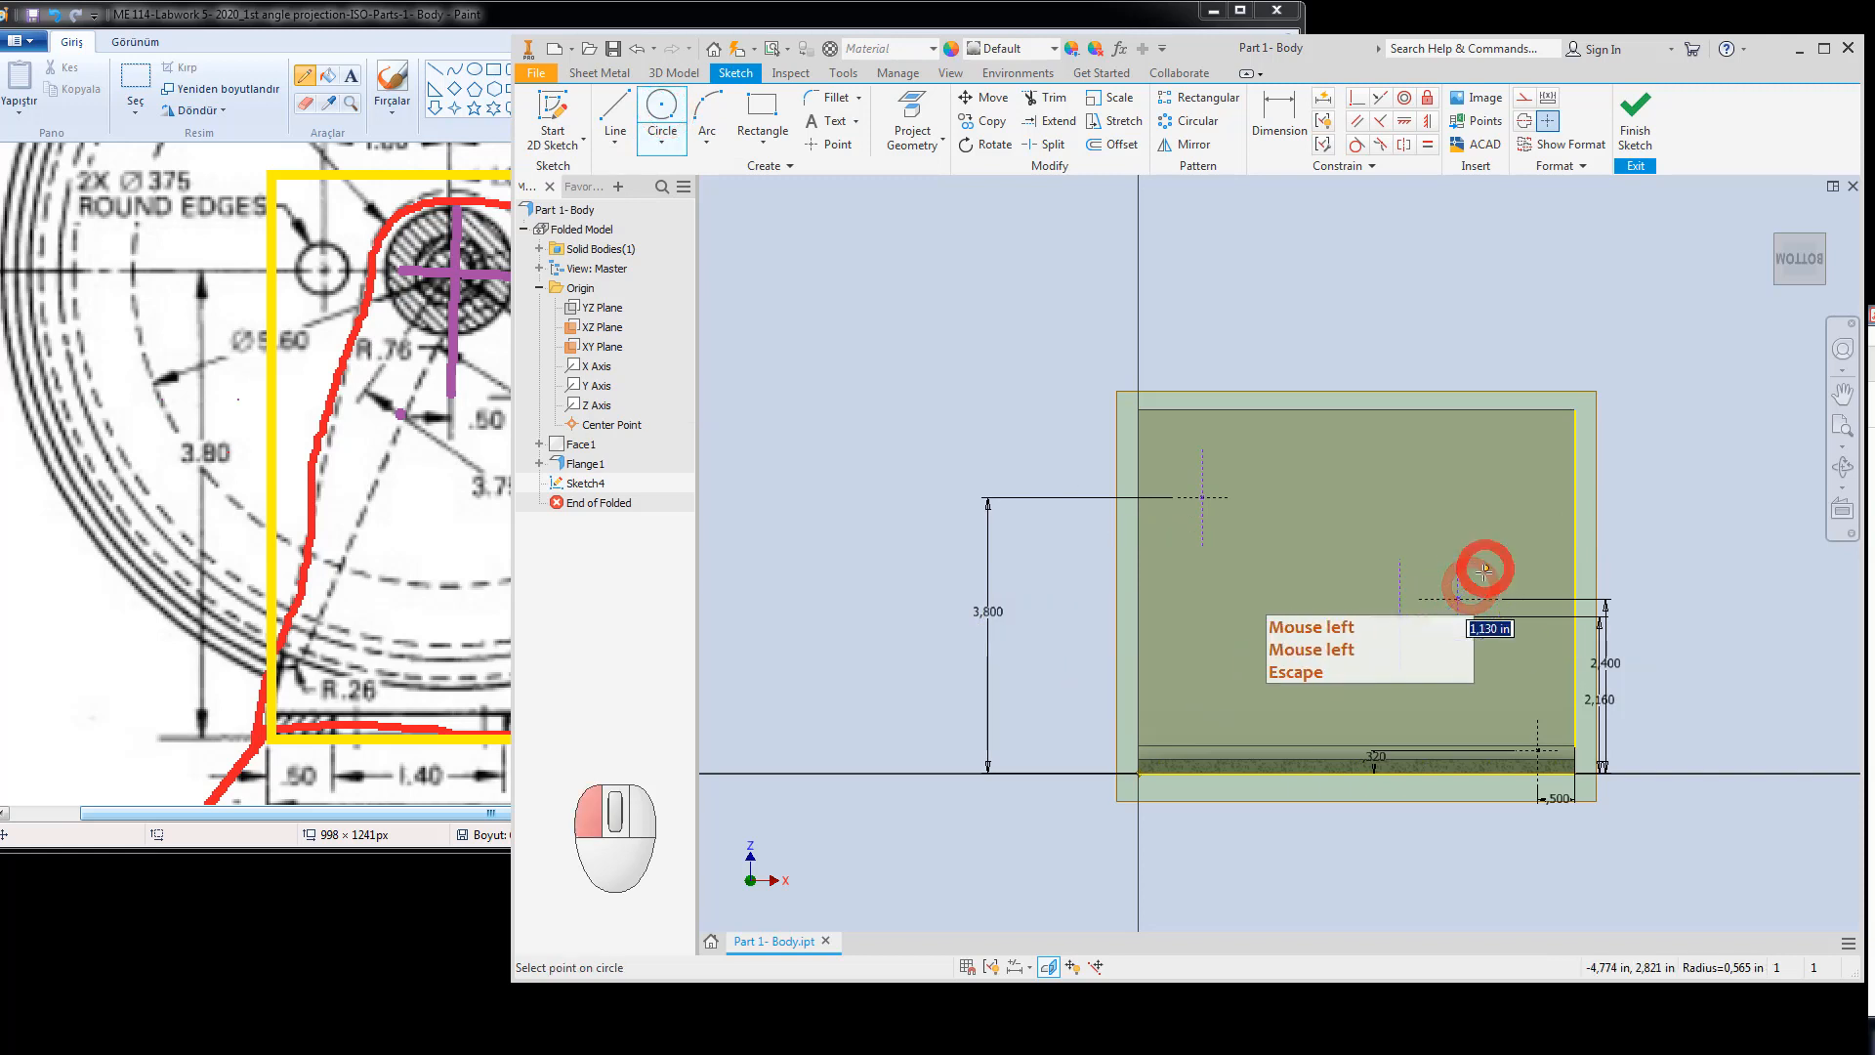
left_click(1465, 555)
Dimension the pawl pivot circle by its radius and set the value to 0.4 in.
left_click(1279, 112)
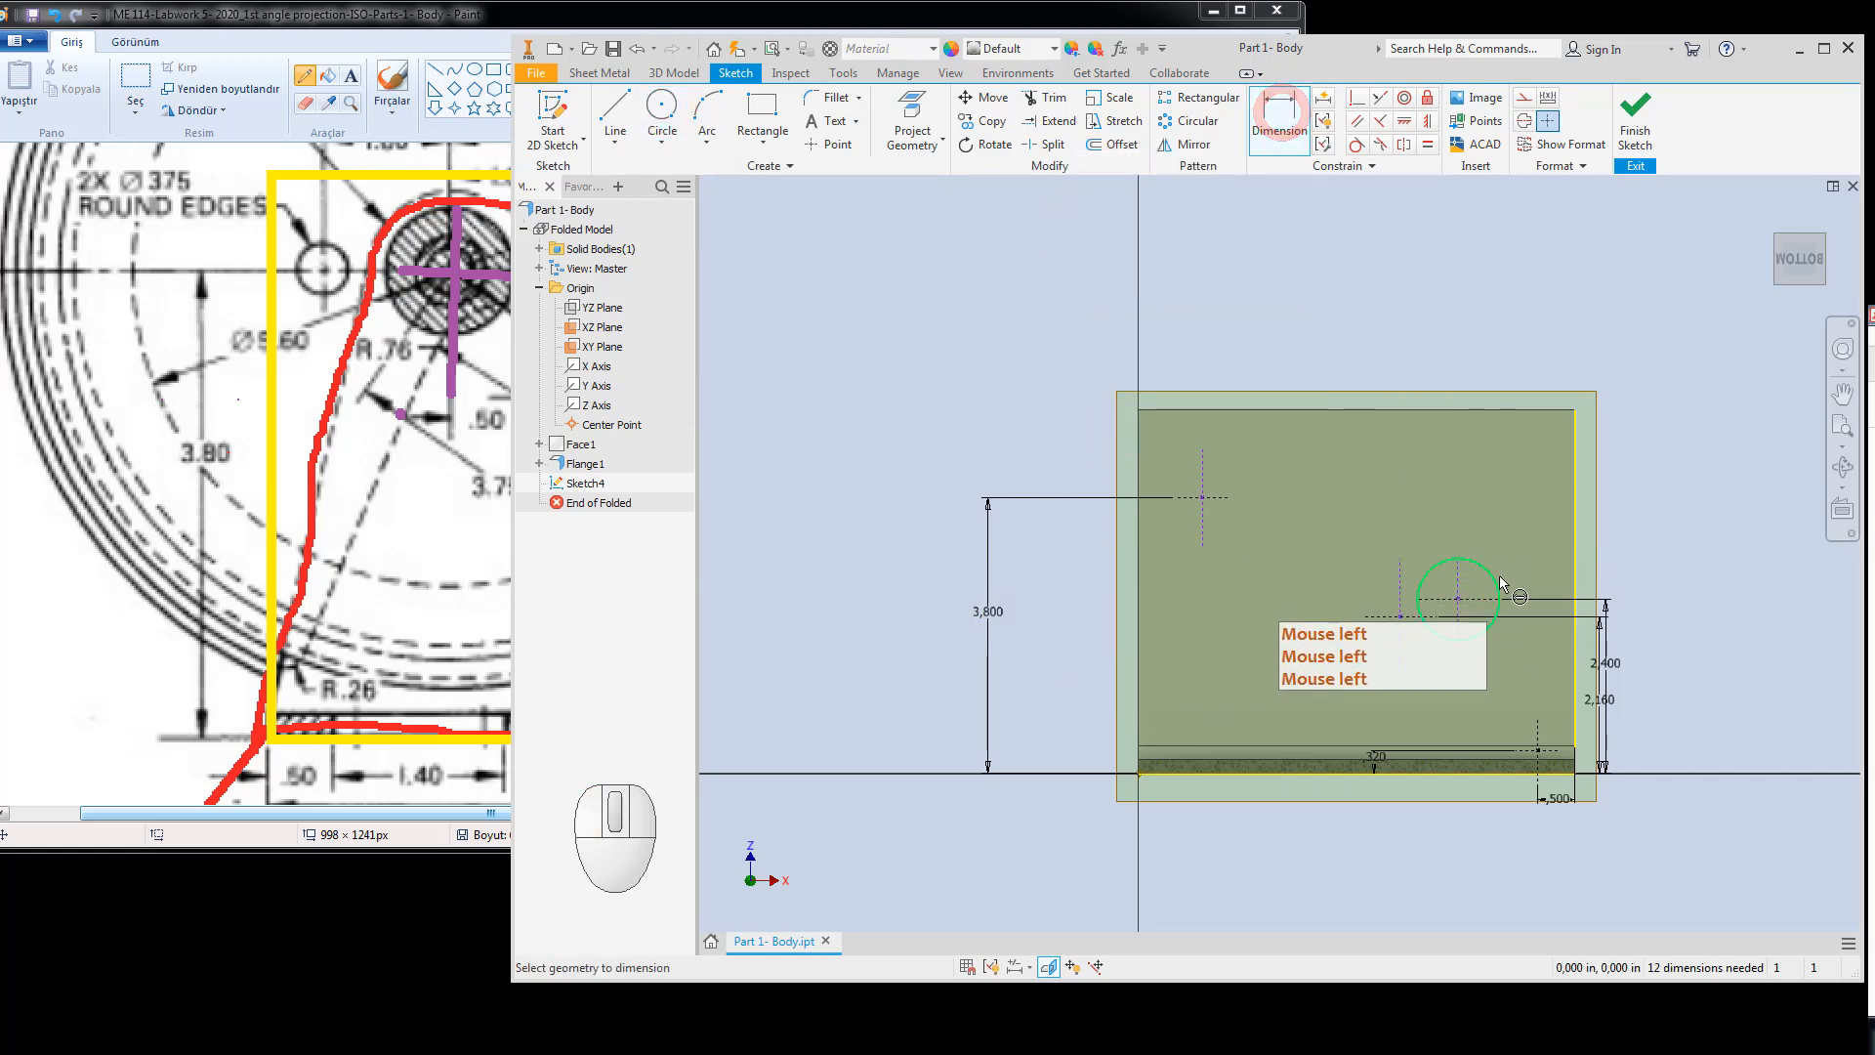
left_click(1494, 574)
right_click(1501, 557)
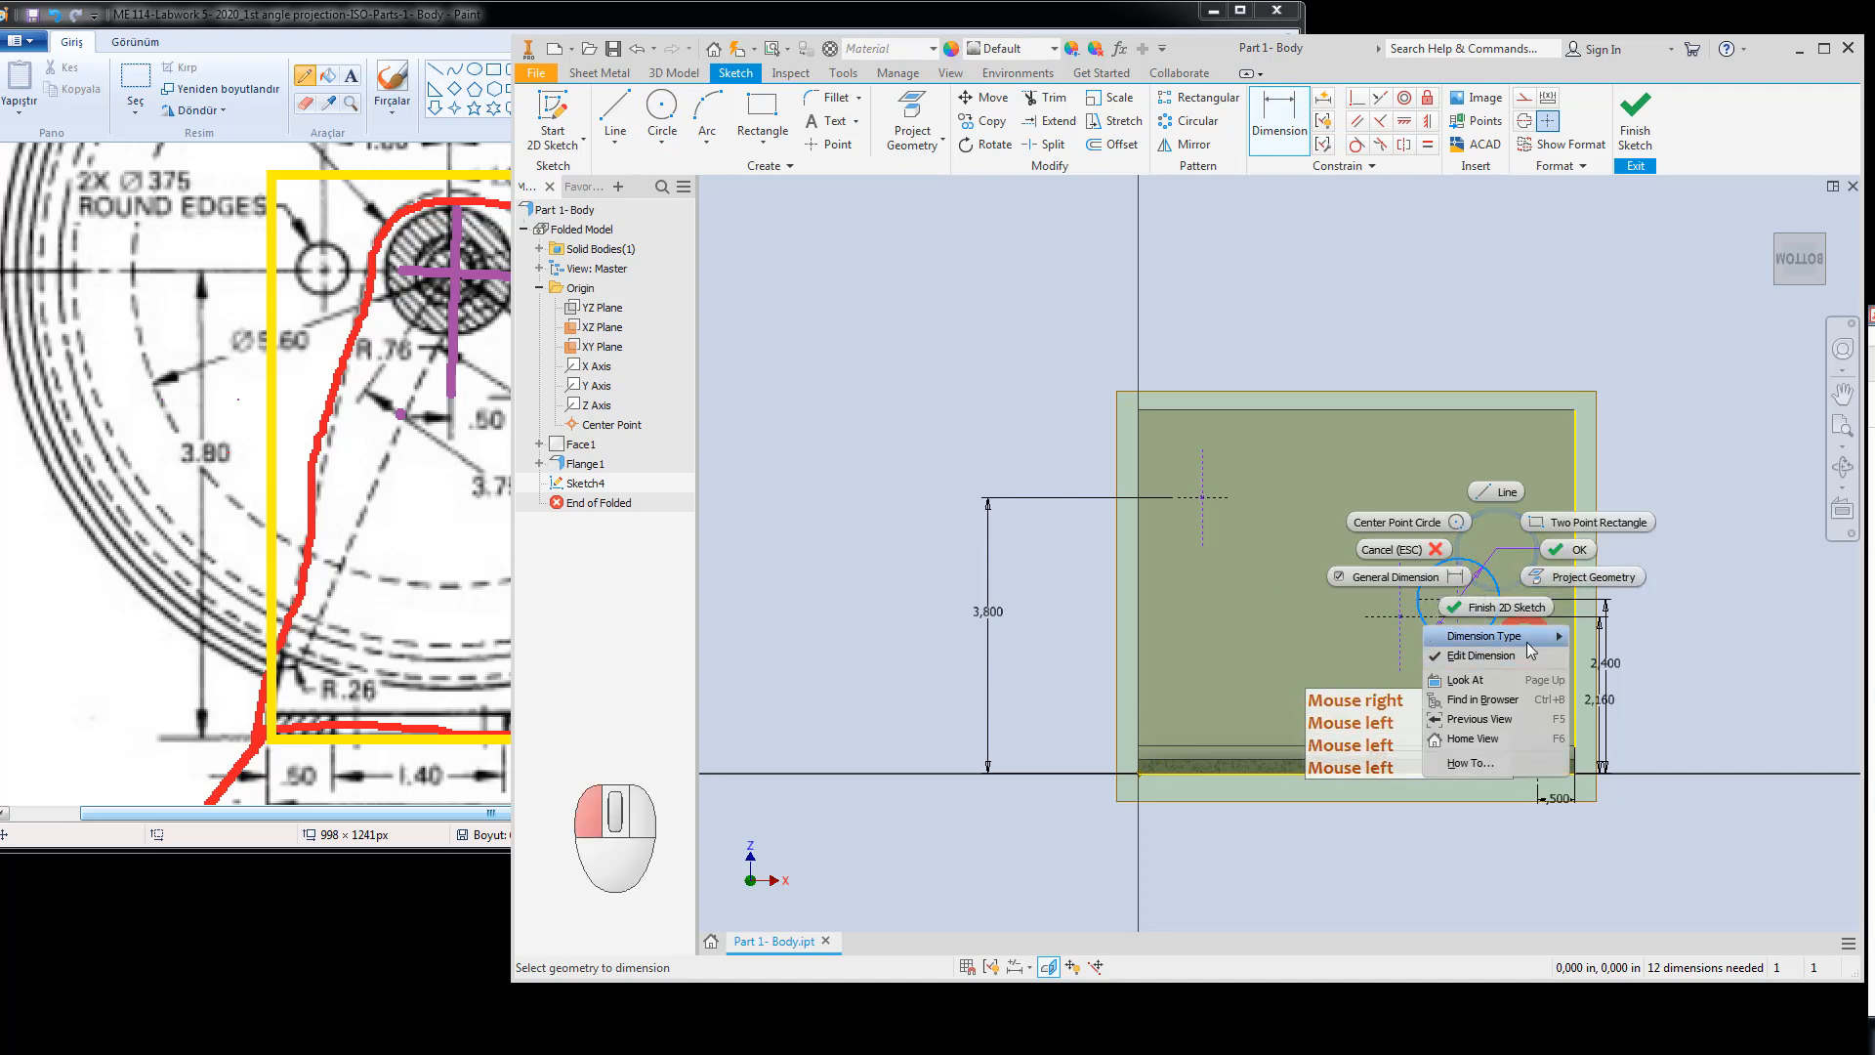
left_click(1523, 636)
left_click(1595, 636)
left_click(1524, 545)
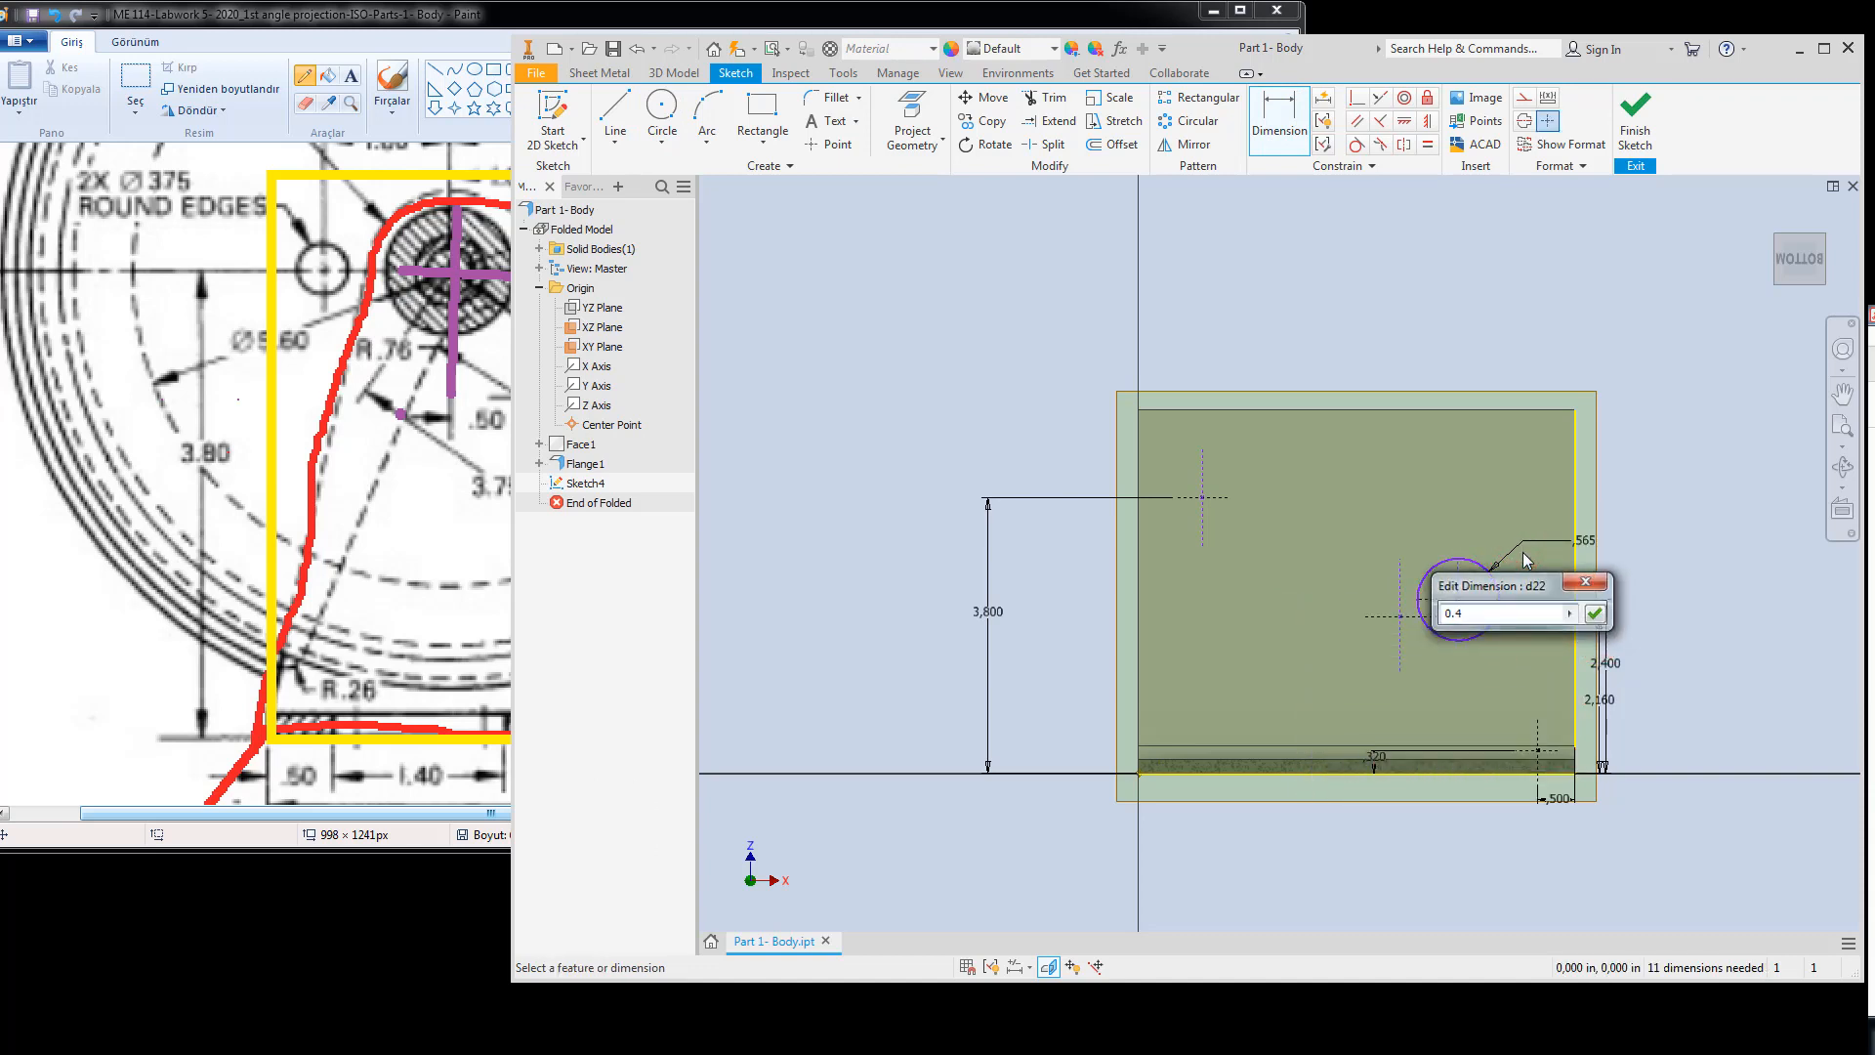
key("Return")
key("Escape")
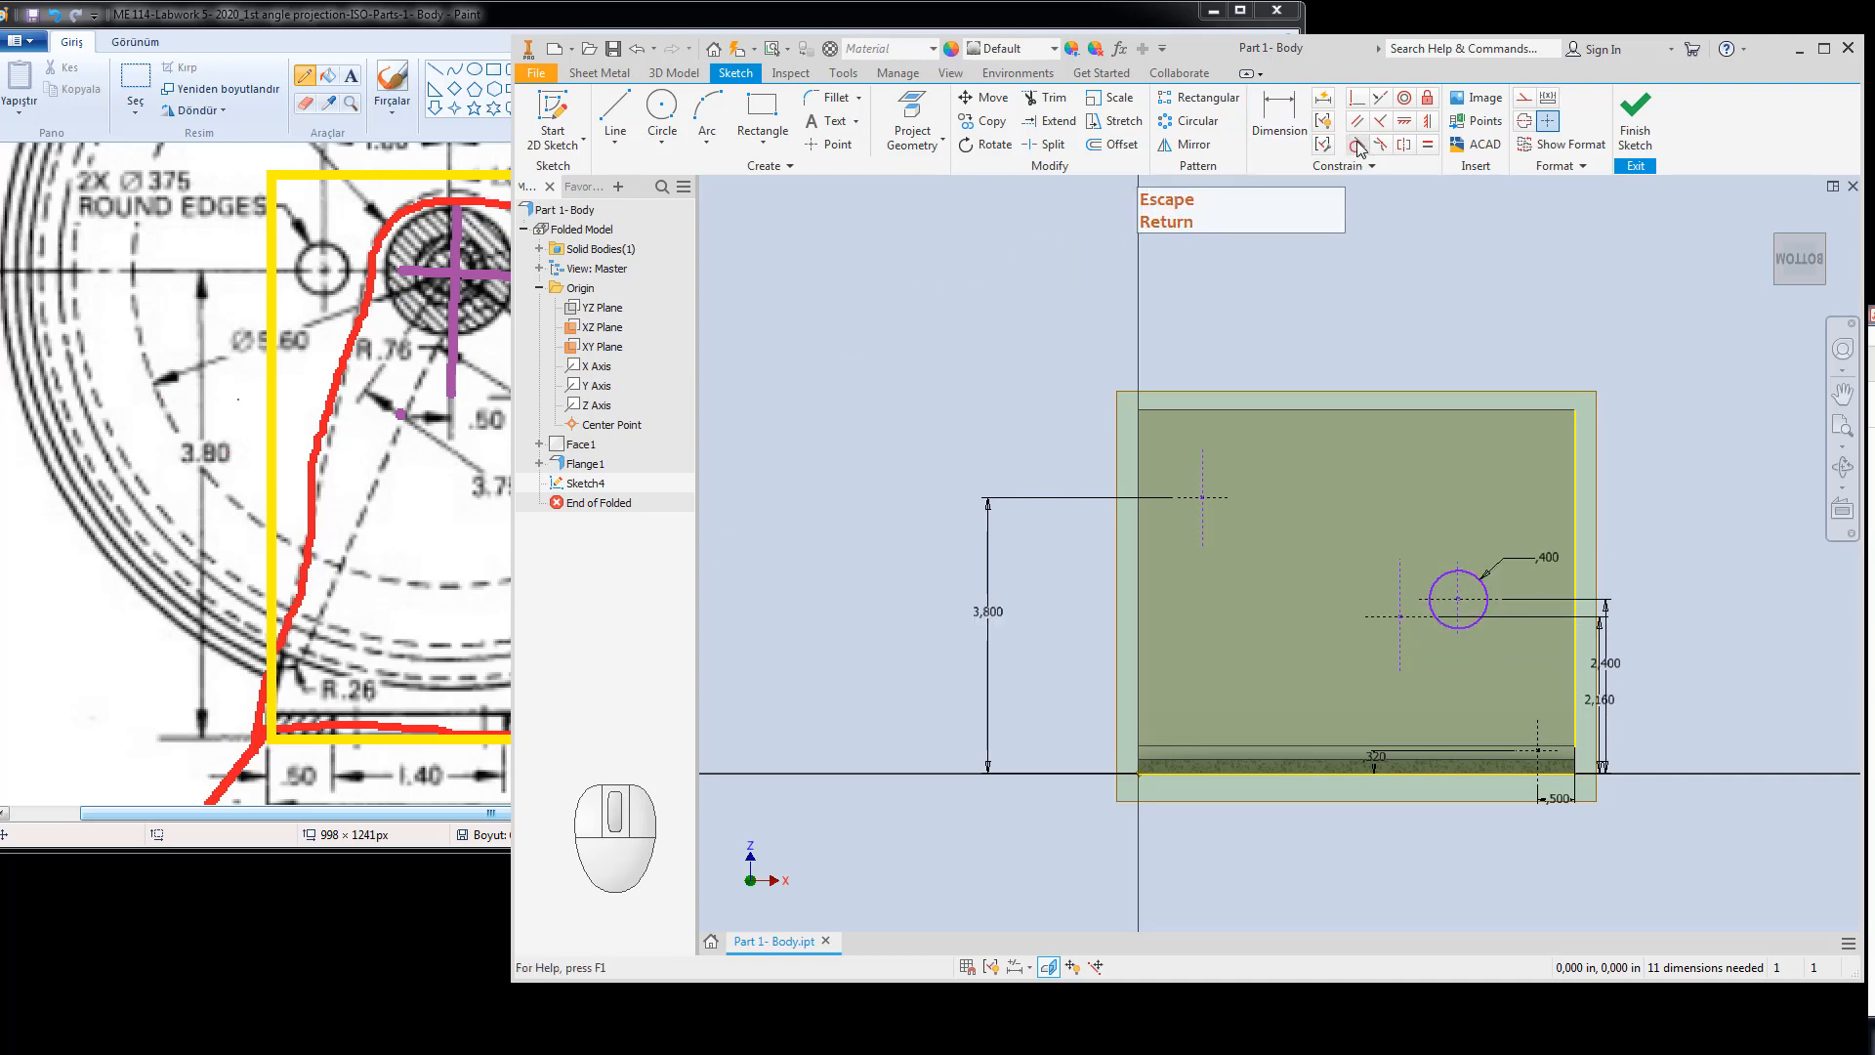
Apply a tangent constraint between the pawl pivot circle and the vertical edge of the body beside it.
left_click(1357, 145)
left_click(1483, 588)
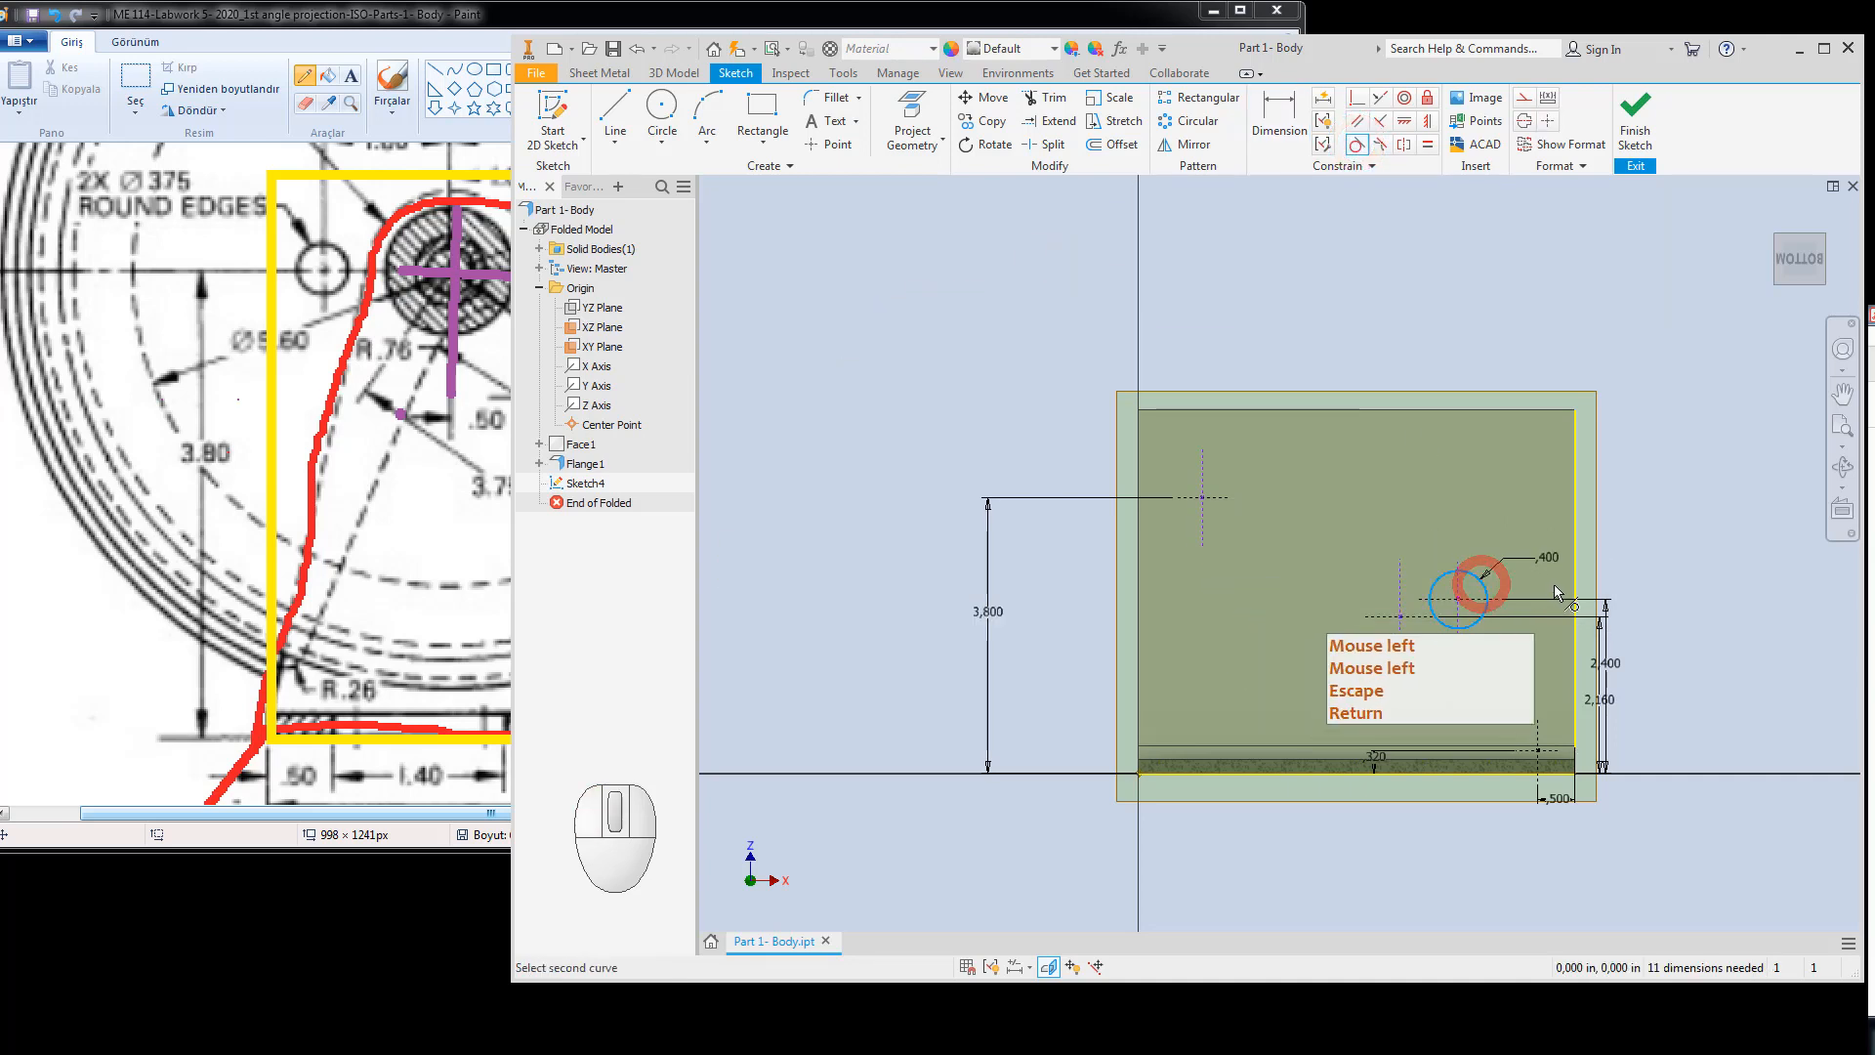
left_click(1573, 584)
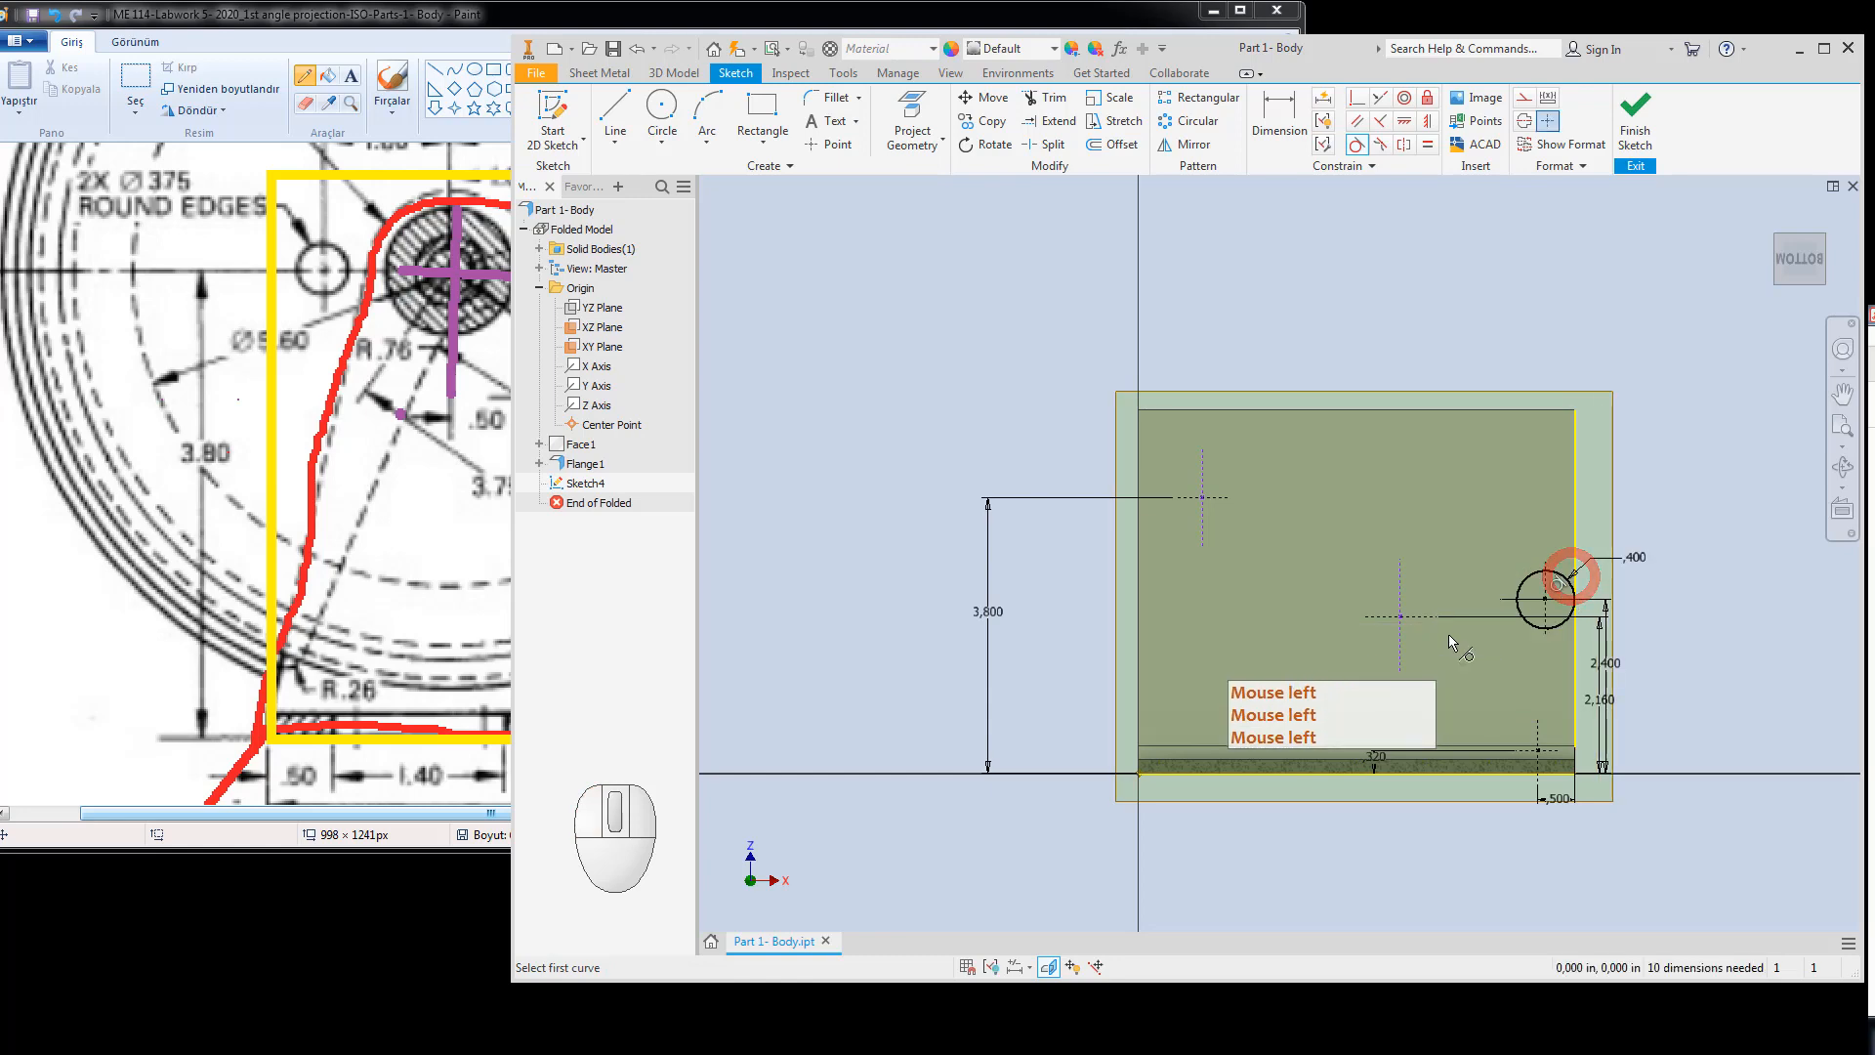
key("Escape")
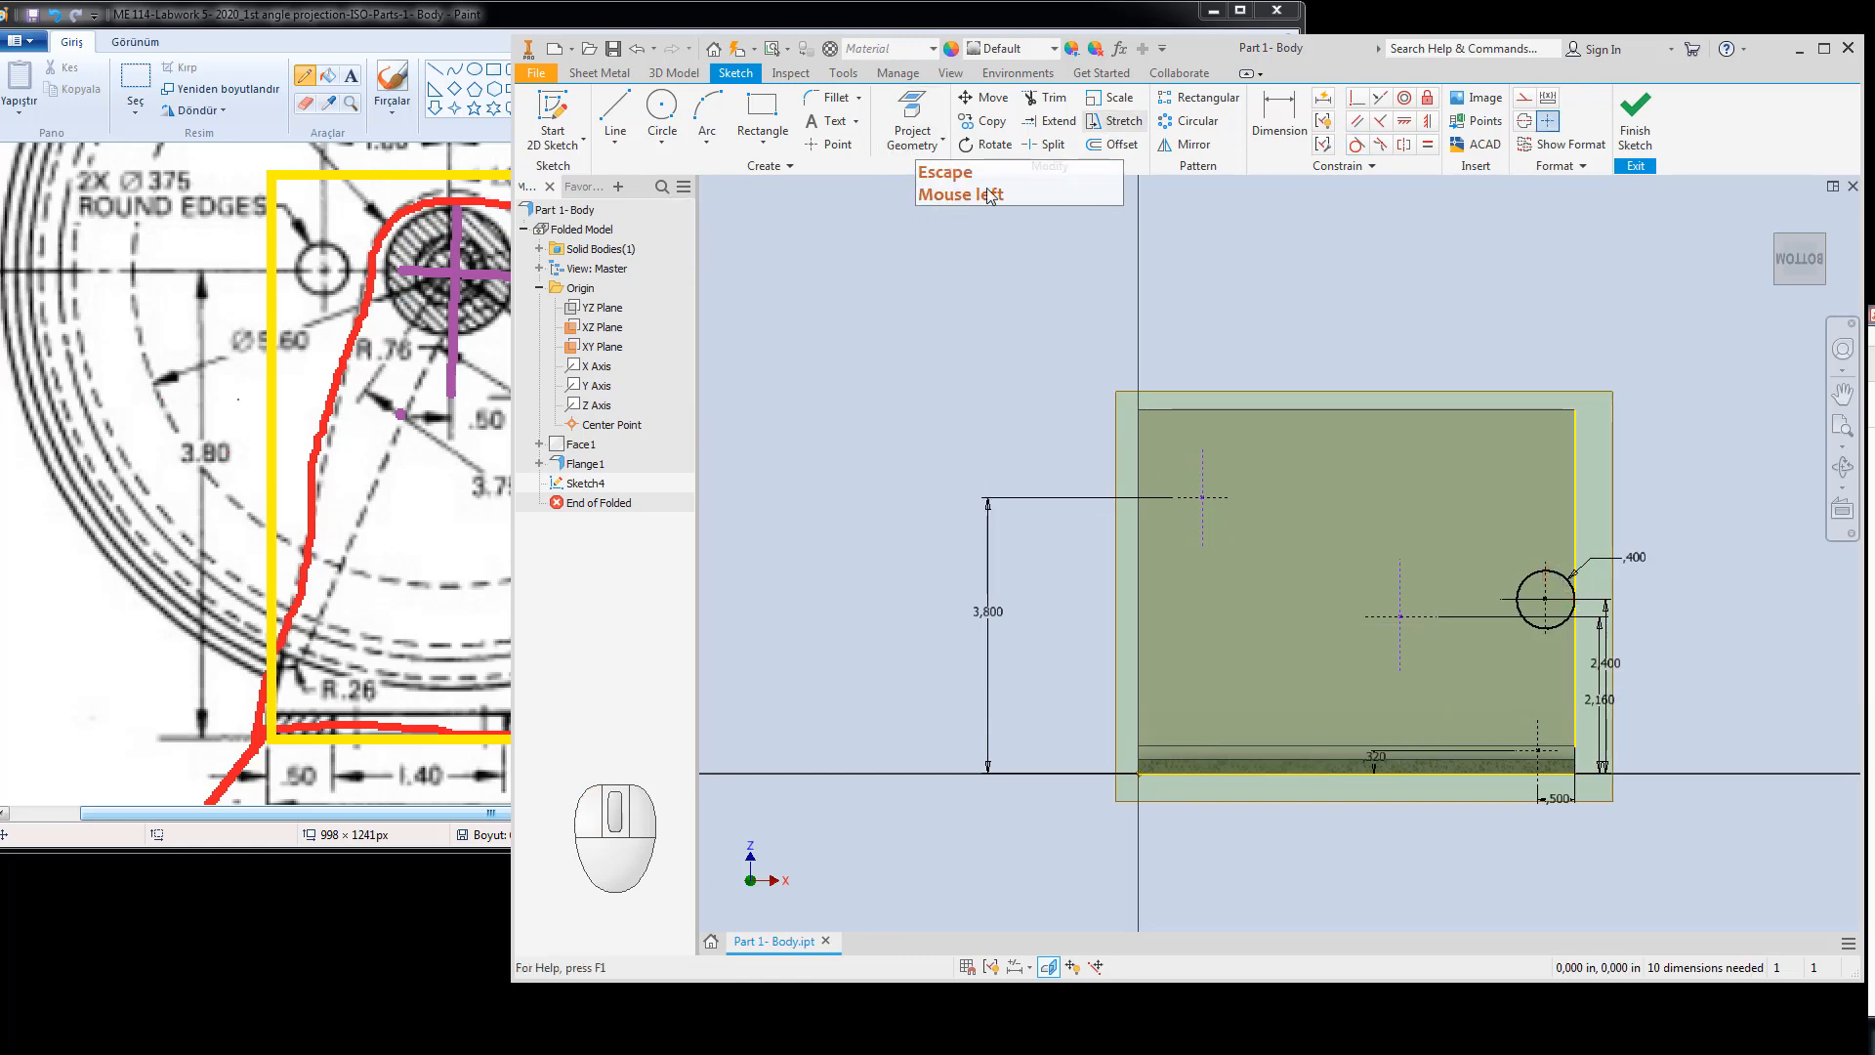
Switch to the drawing in Paint and mark the 4.10 horizontal distance between the drum shaft and the pawl pivot.
left_click(493, 350)
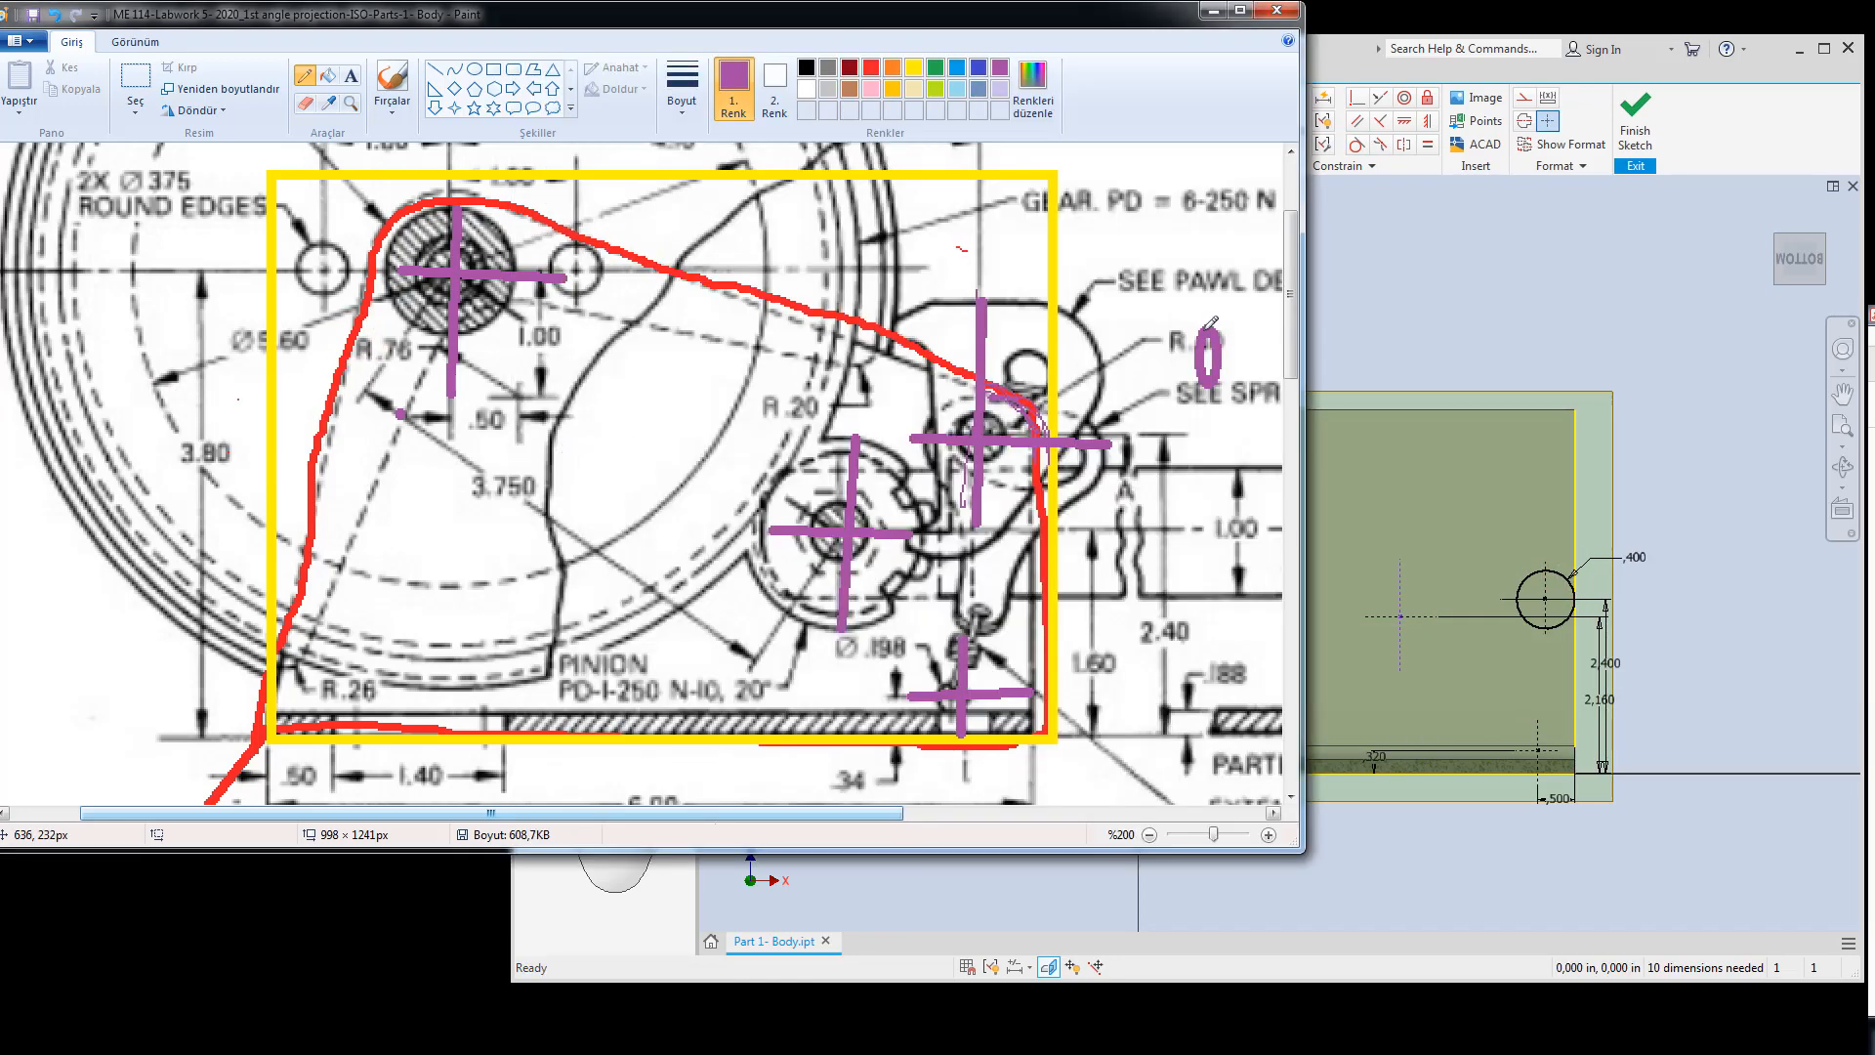
scroll(1287, 342, "up", 3)
left_click_drag(1289, 352, 1290, 360)
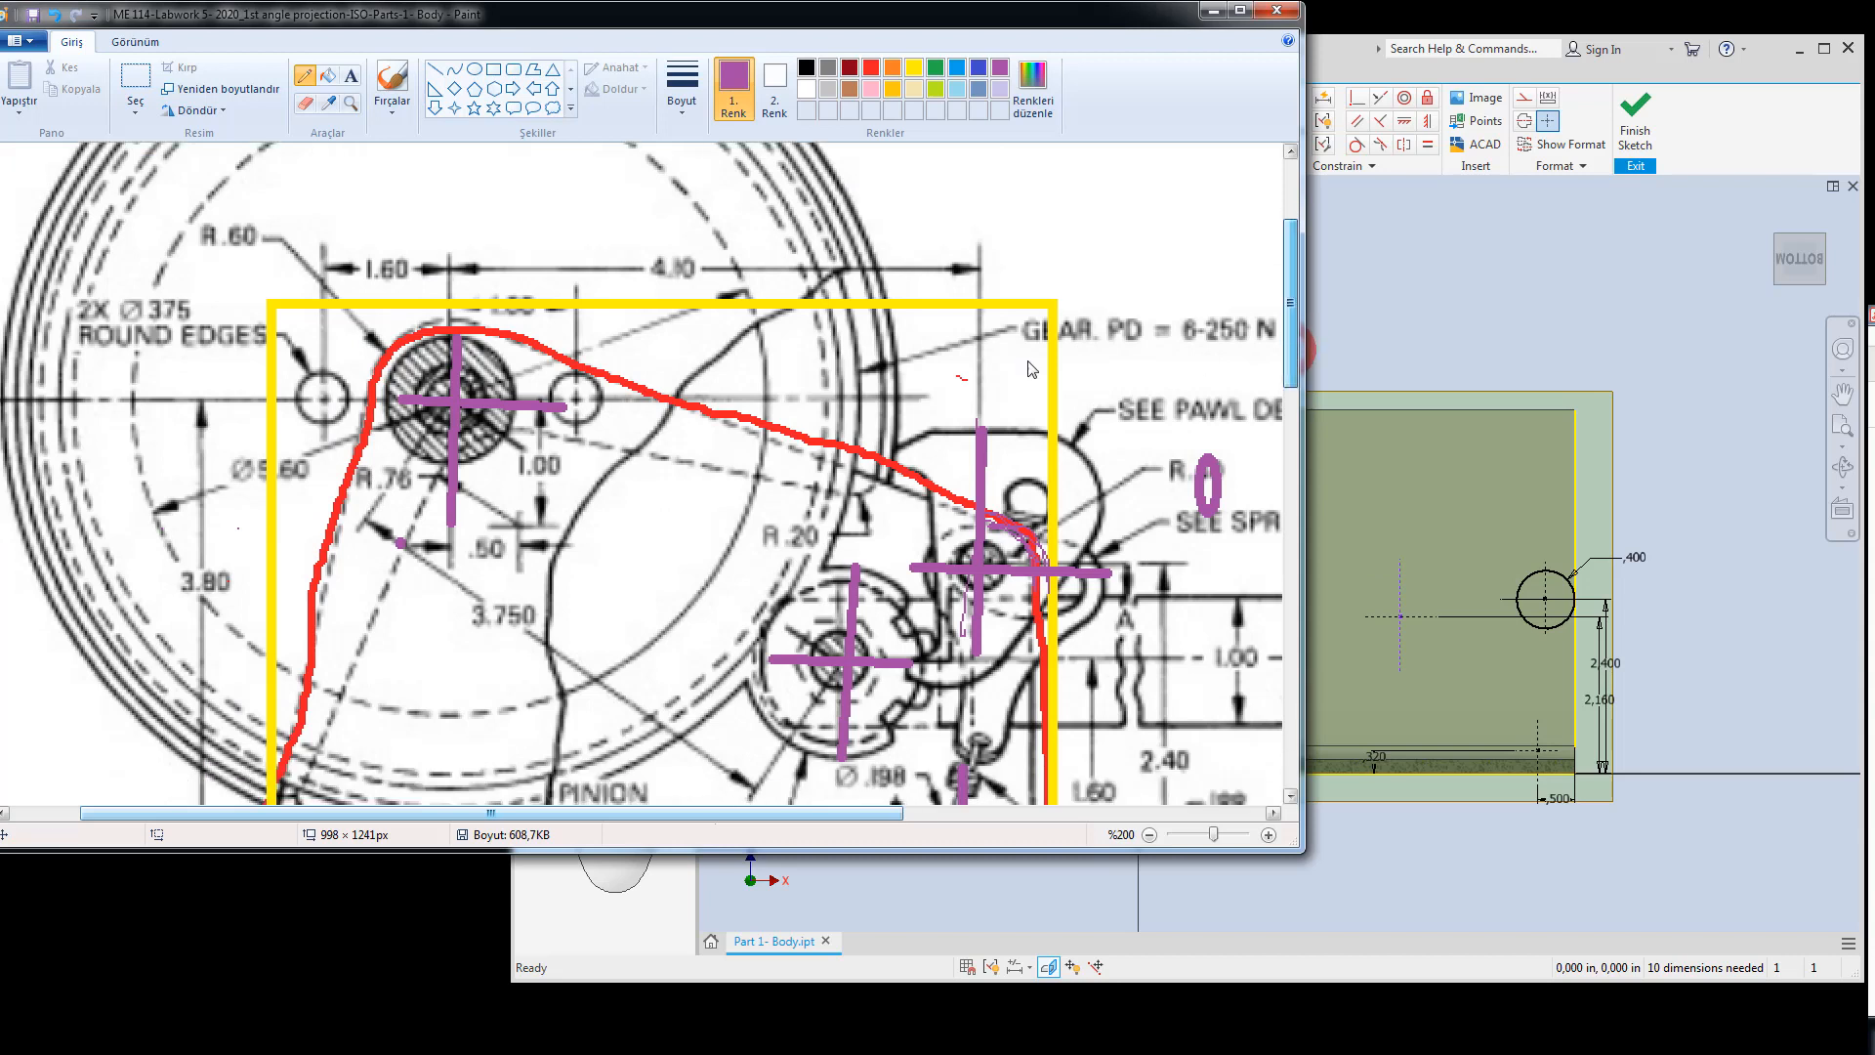
mouse_move(455, 274)
left_mouse_down()
mouse_move(865, 256)
mouse_move(941, 287)
mouse_move(586, 244)
mouse_move(525, 264)
mouse_move(672, 240)
mouse_move(635, 273)
mouse_move(699, 240)
mouse_move(588, 244)
left_mouse_up()
In Inventor, dimension the horizontal distance from the shaft cross to the pawl pivot as 4.1 in and move the 3.8 in dimension outside the body.
left_click(1397, 301)
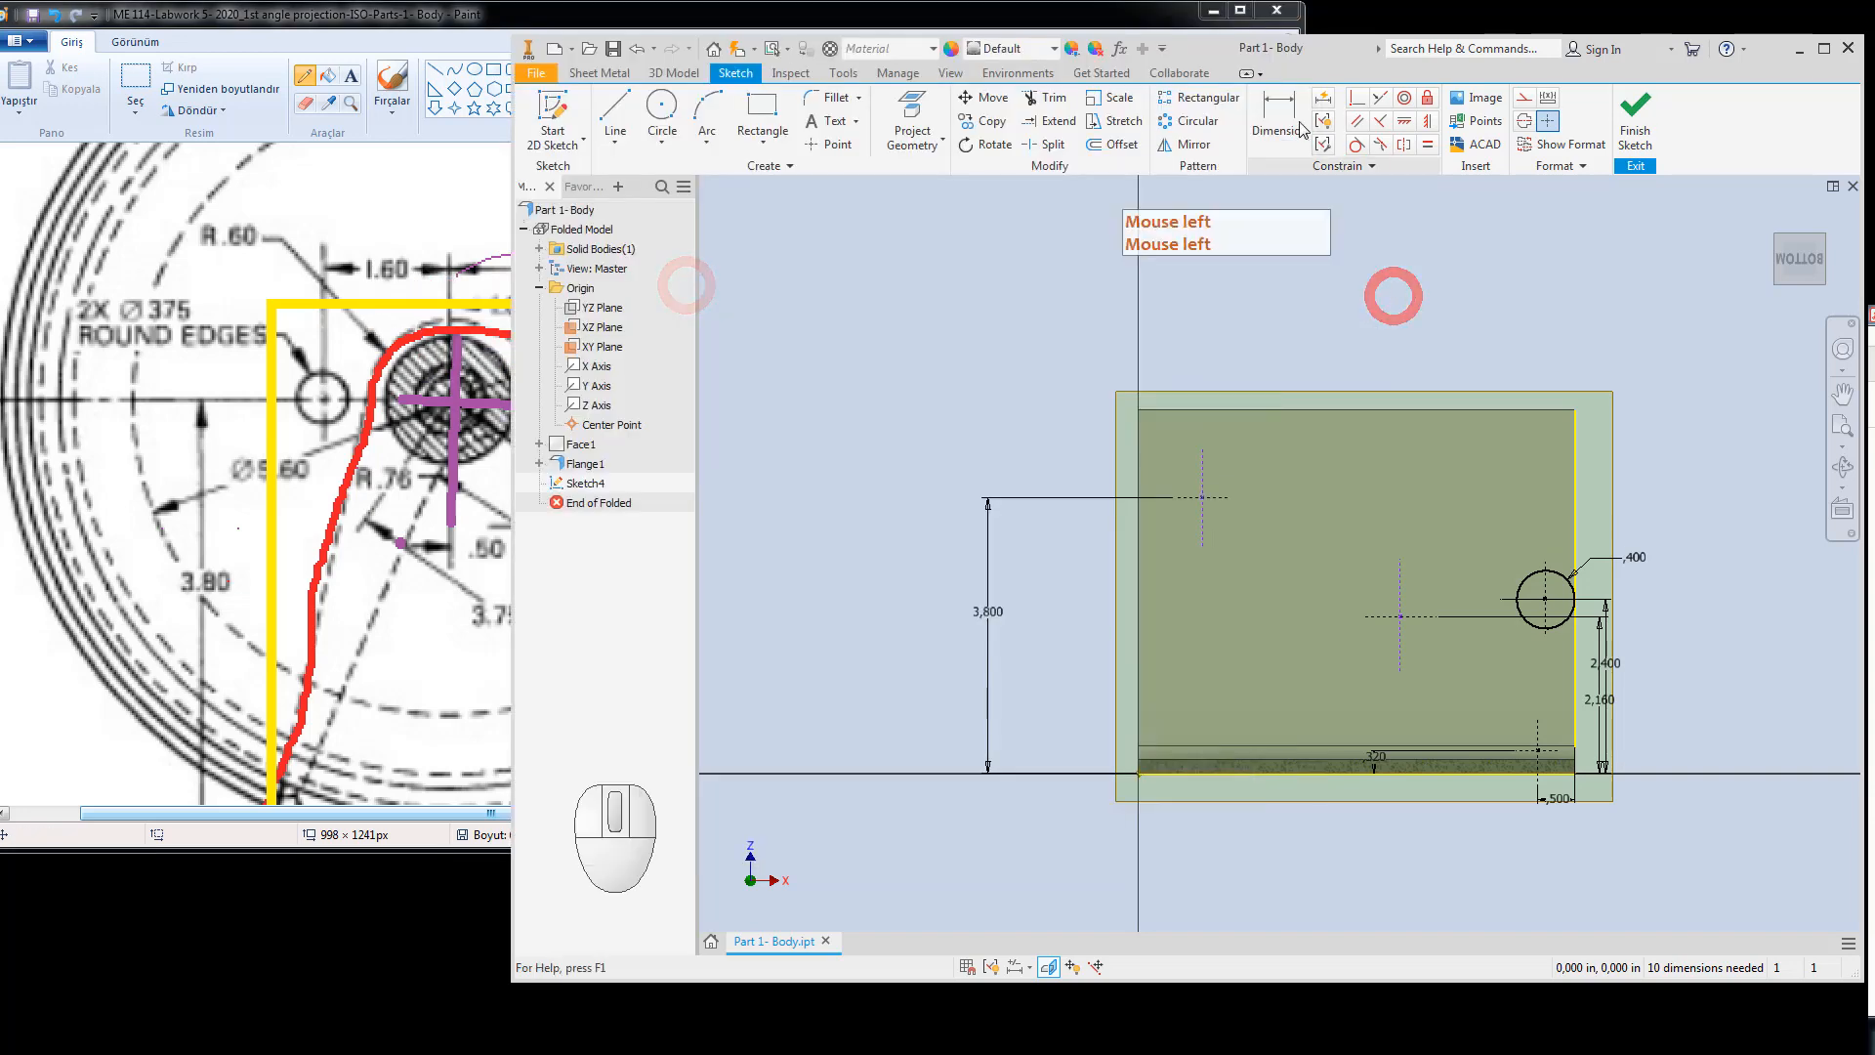
left_click(1280, 109)
left_click(1205, 462)
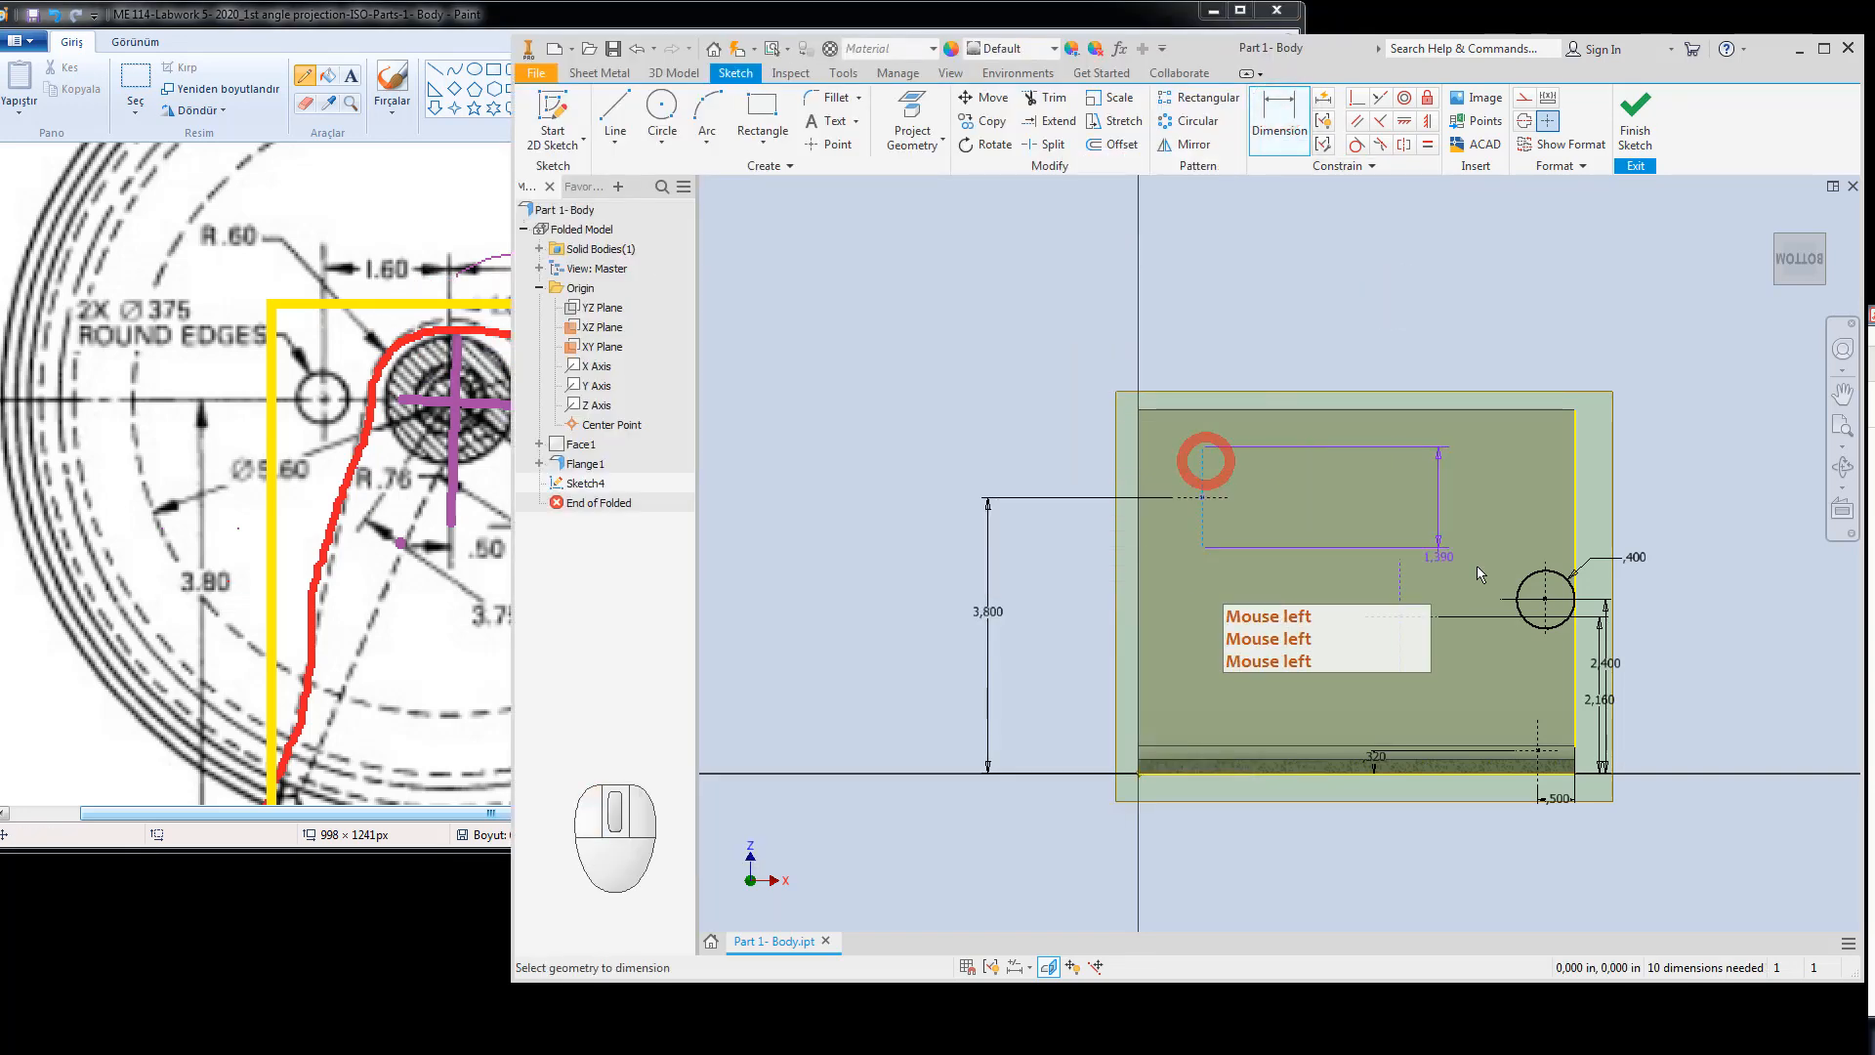
left_click(1543, 592)
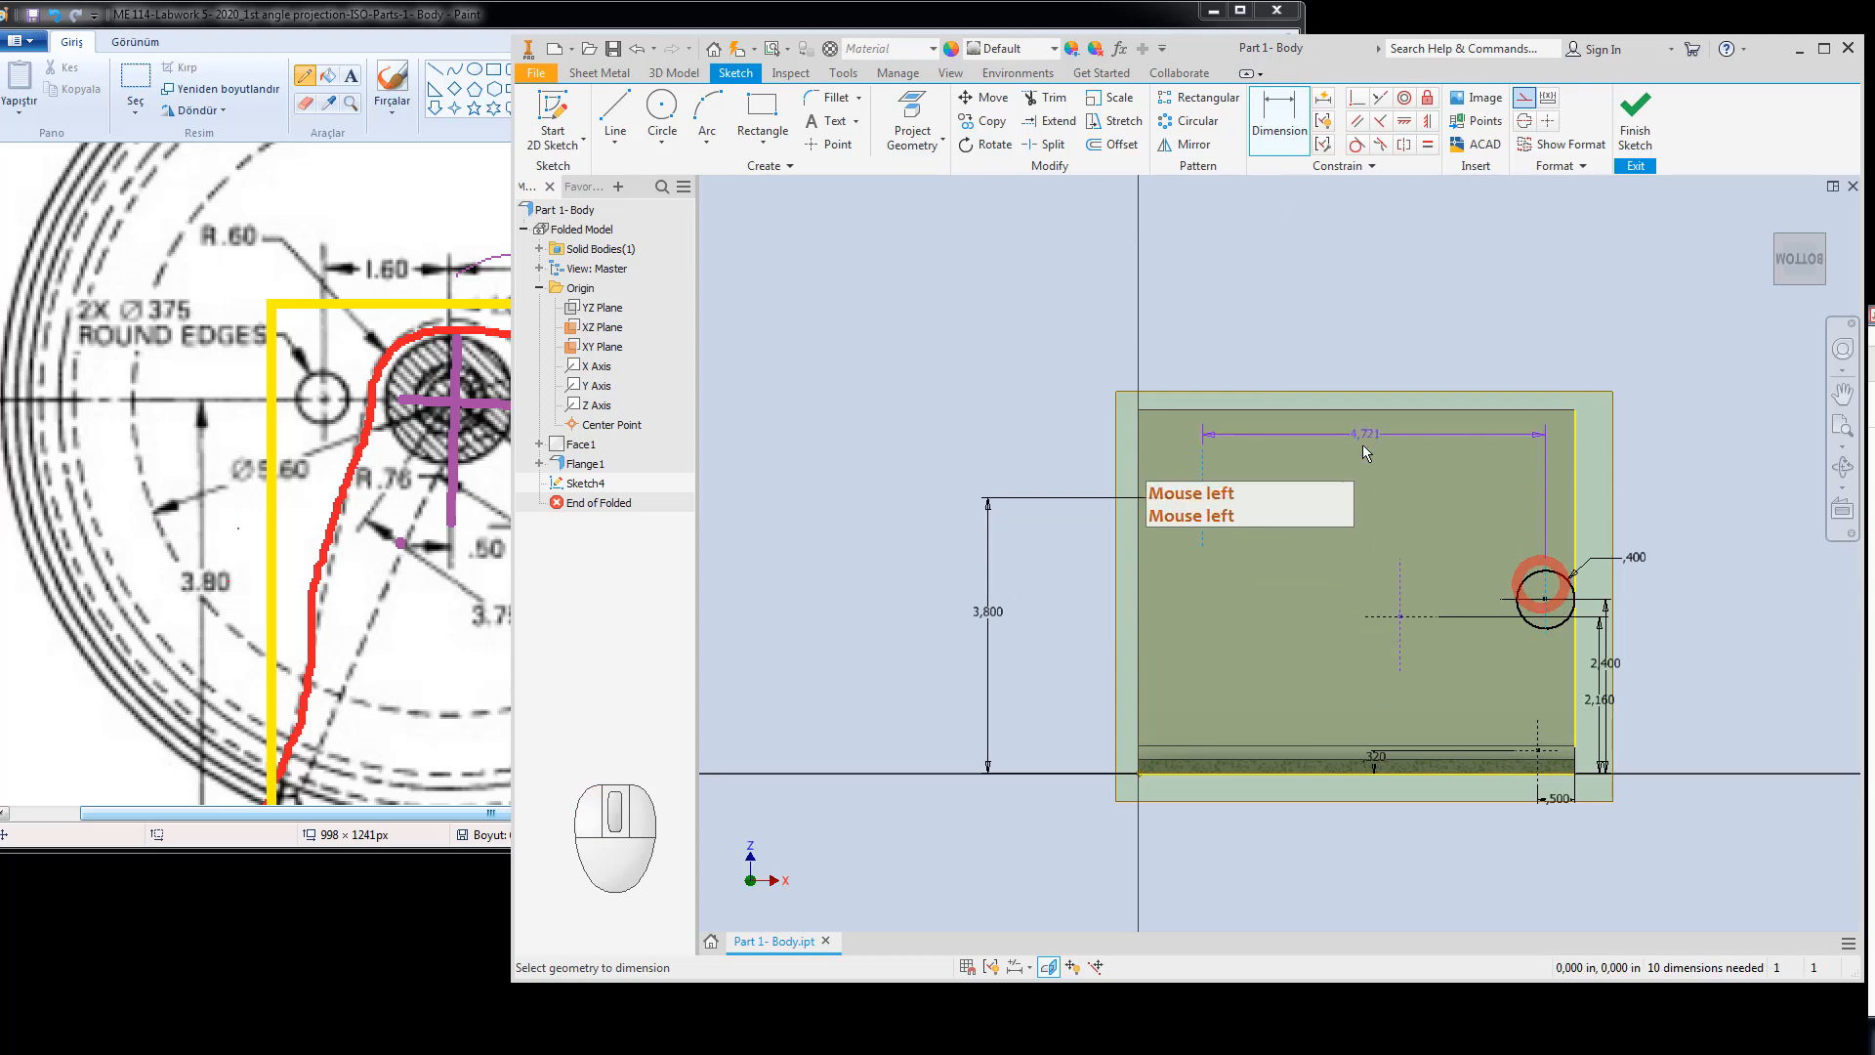
left_click(1361, 430)
type("4,1")
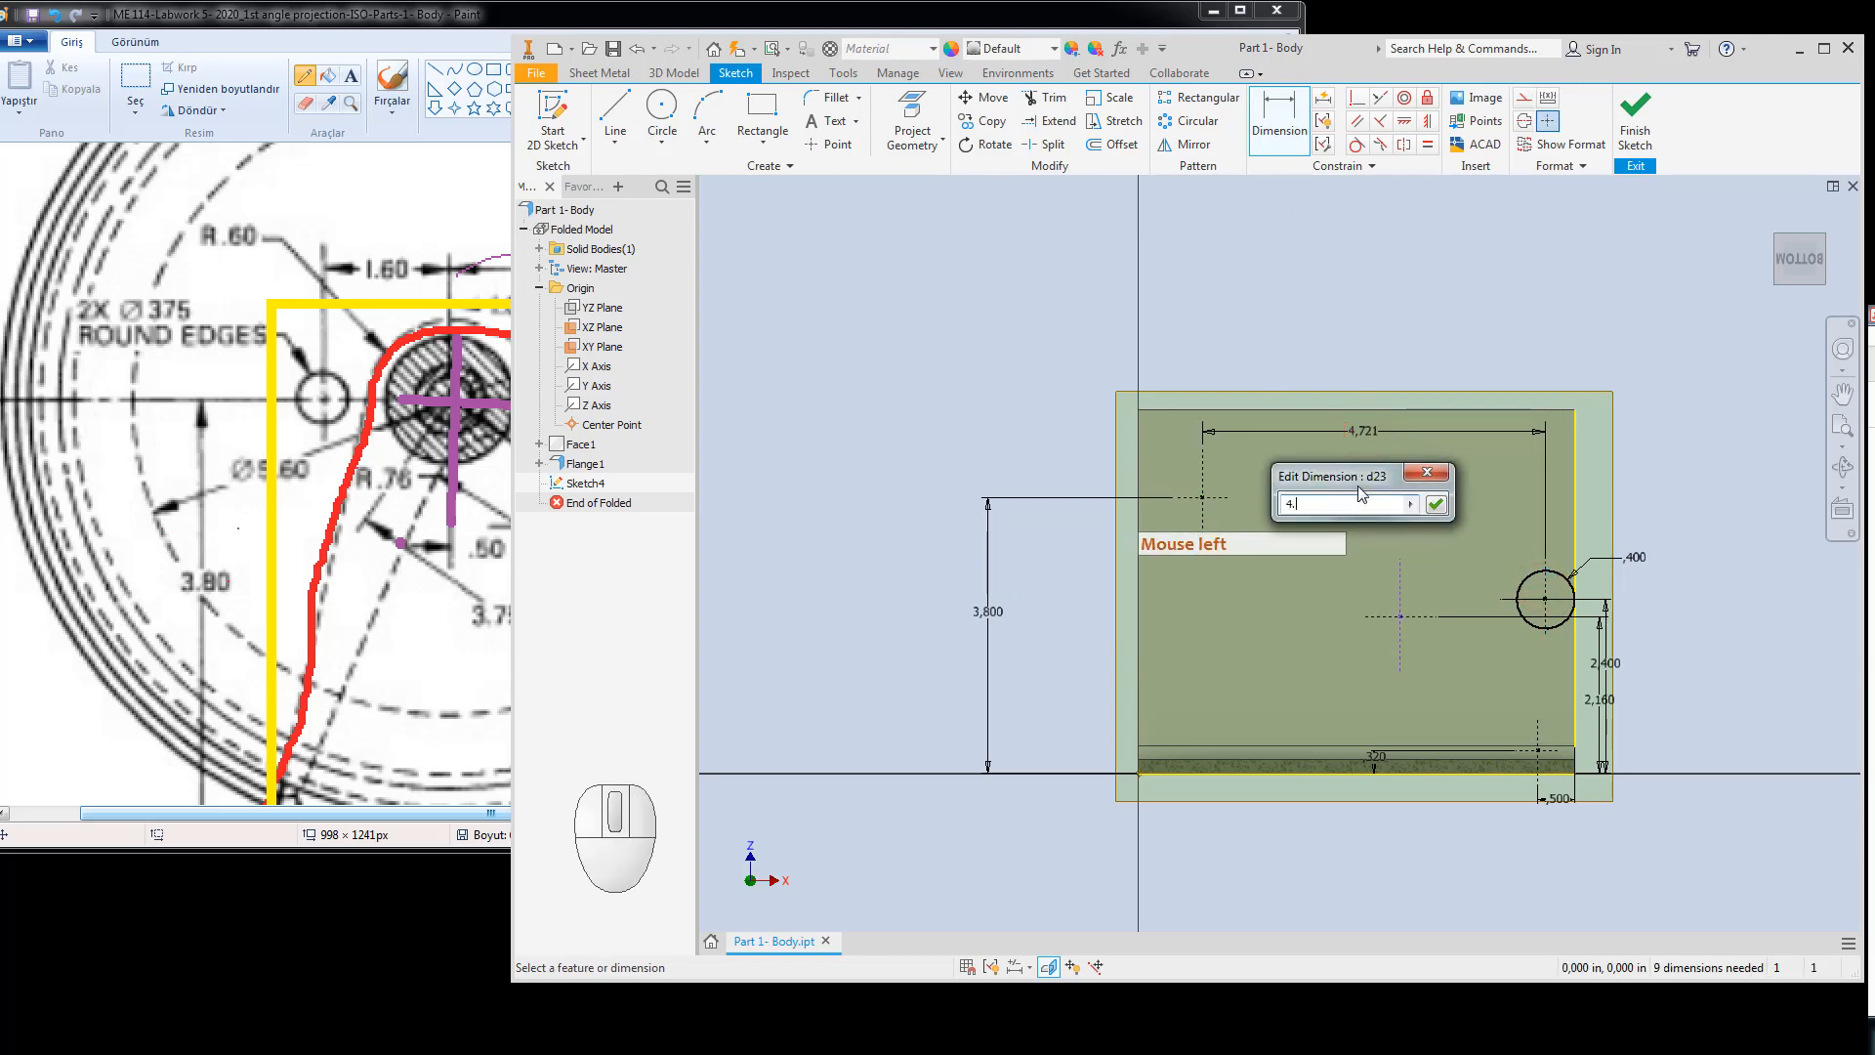
key("Return")
key("Escape")
key("Escape")
key("Escape")
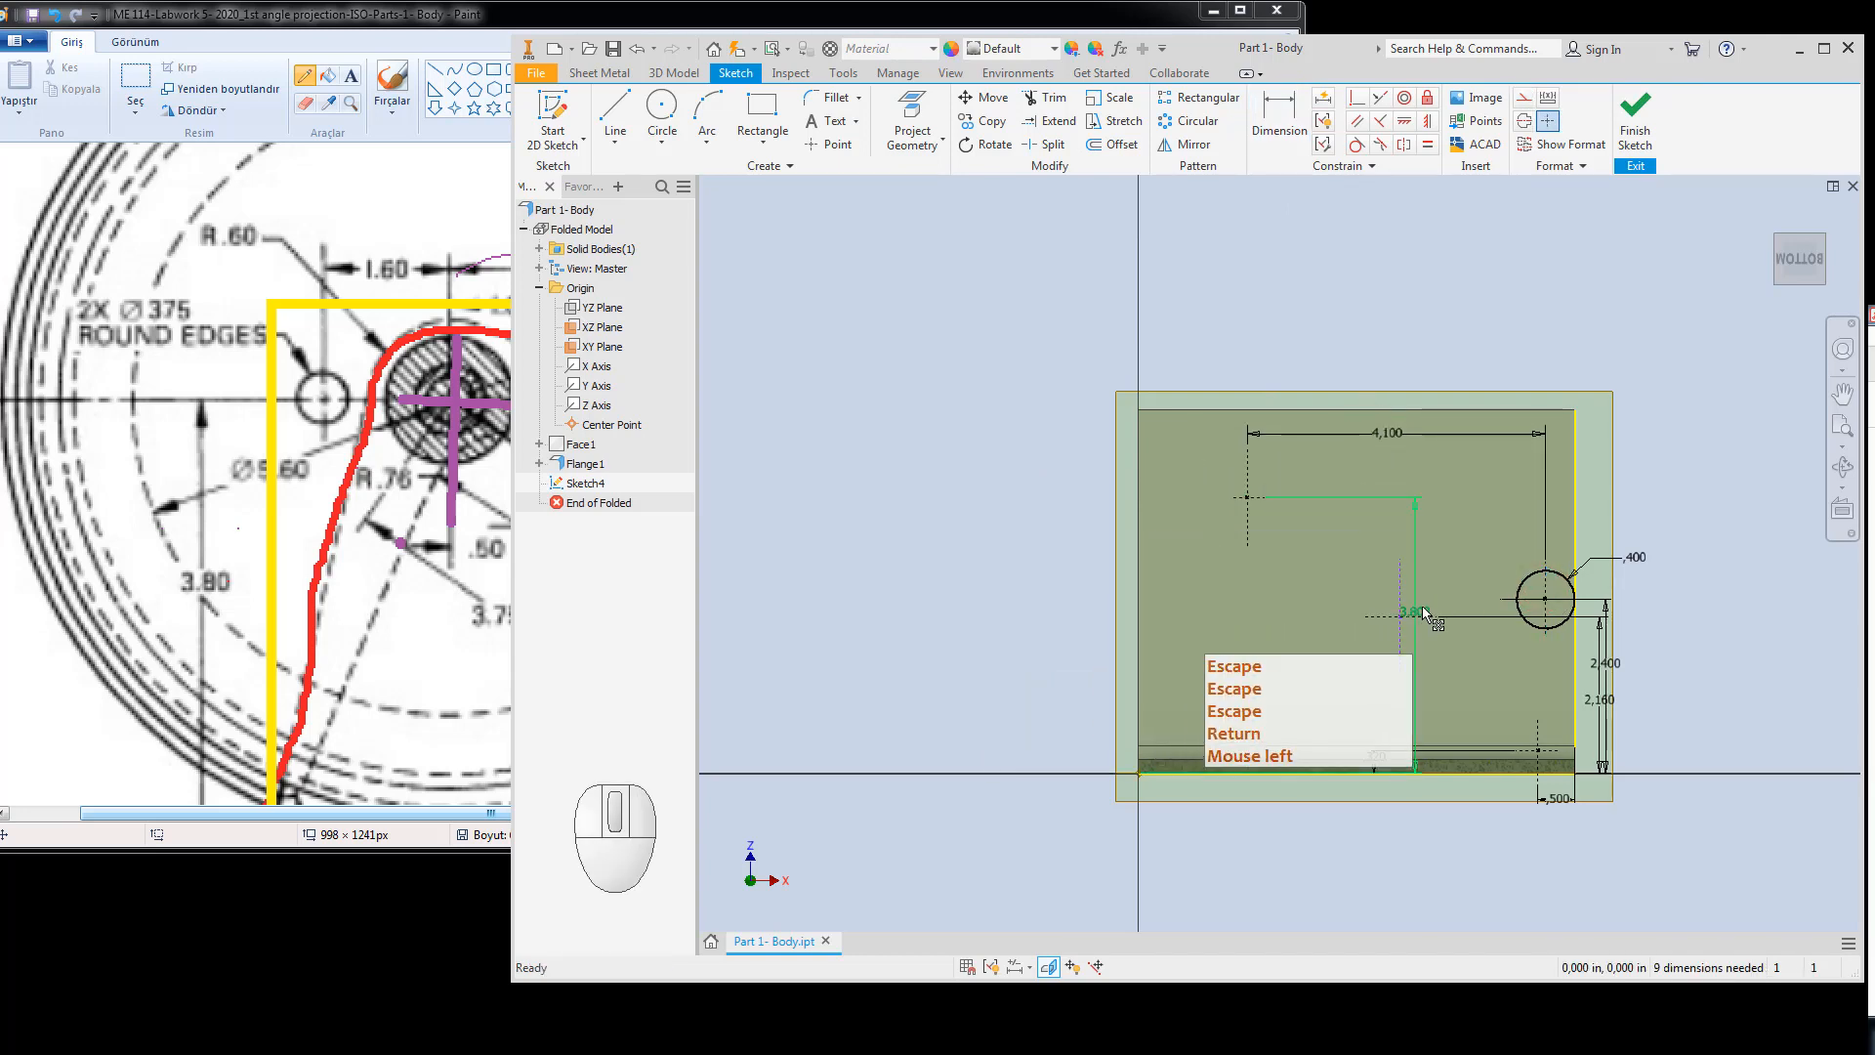
left_click_drag(1417, 611, 1080, 600)
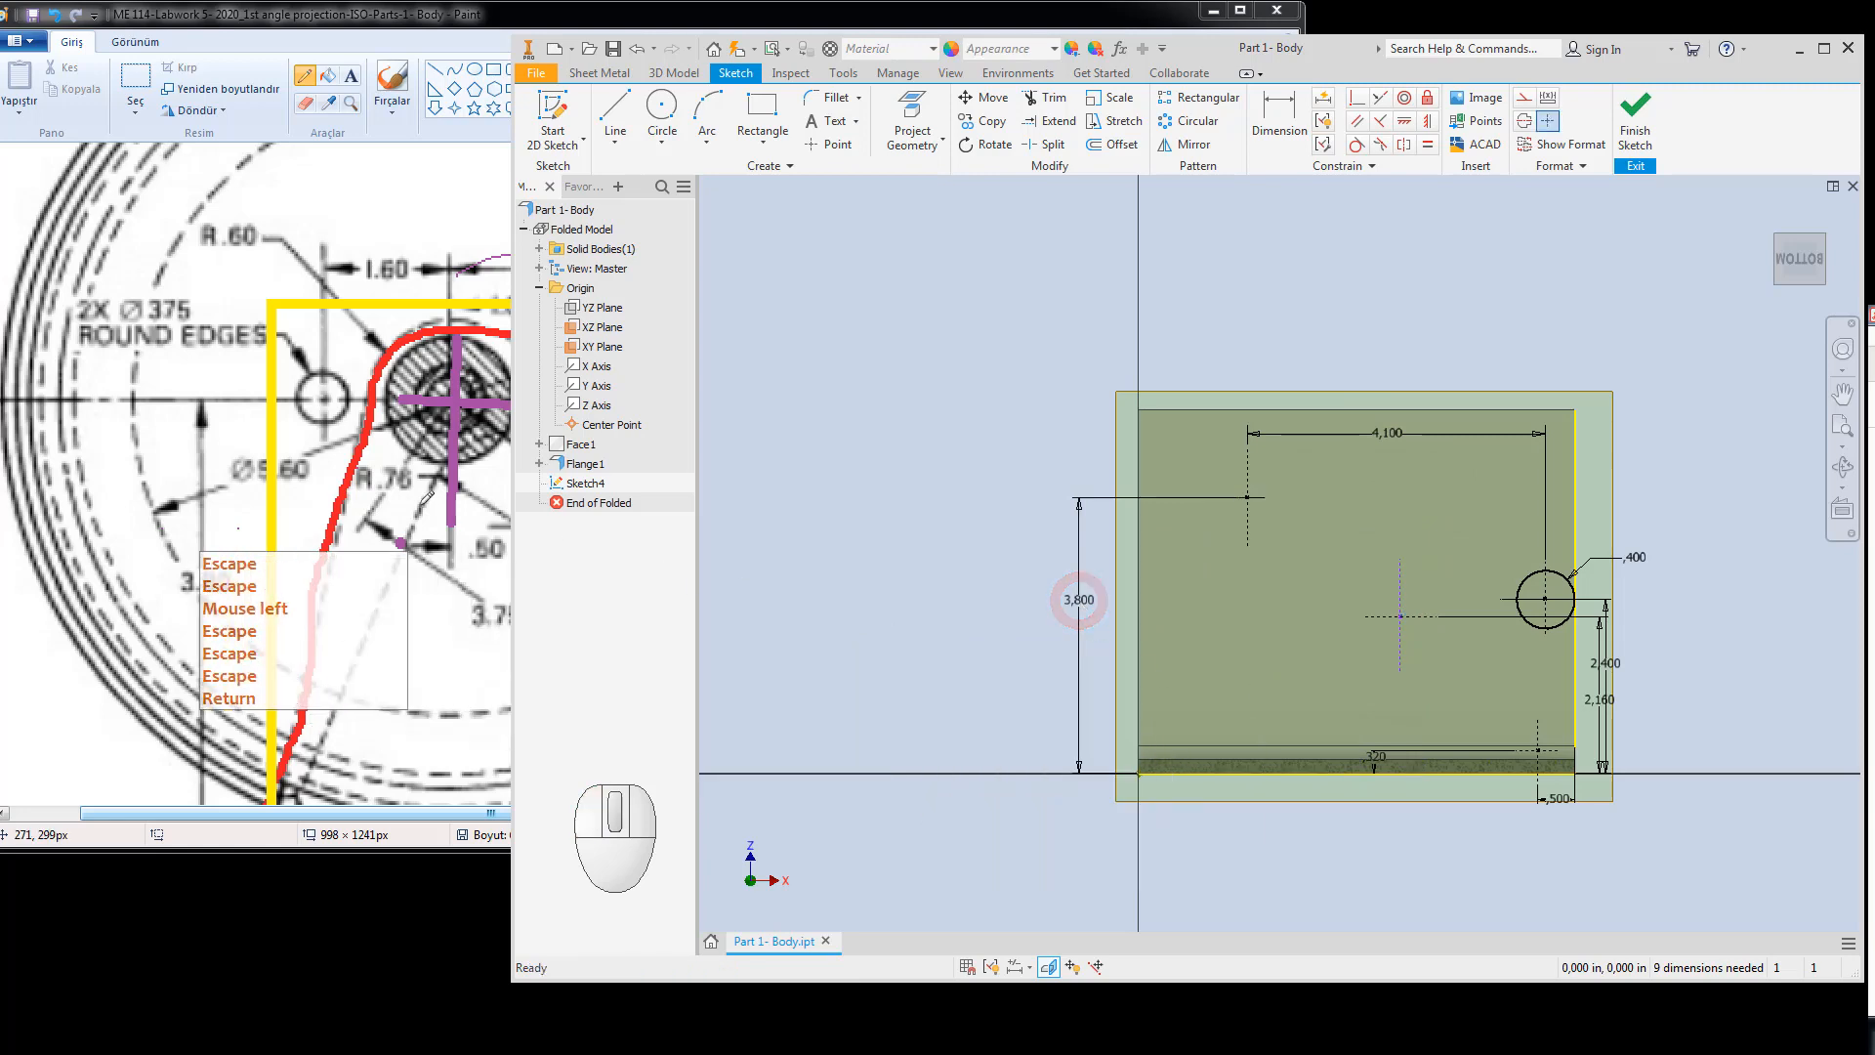
Switch to Paint and mark the 3.750 distance from the drum shaft to the pinion on the drawing.
left_click(498, 612)
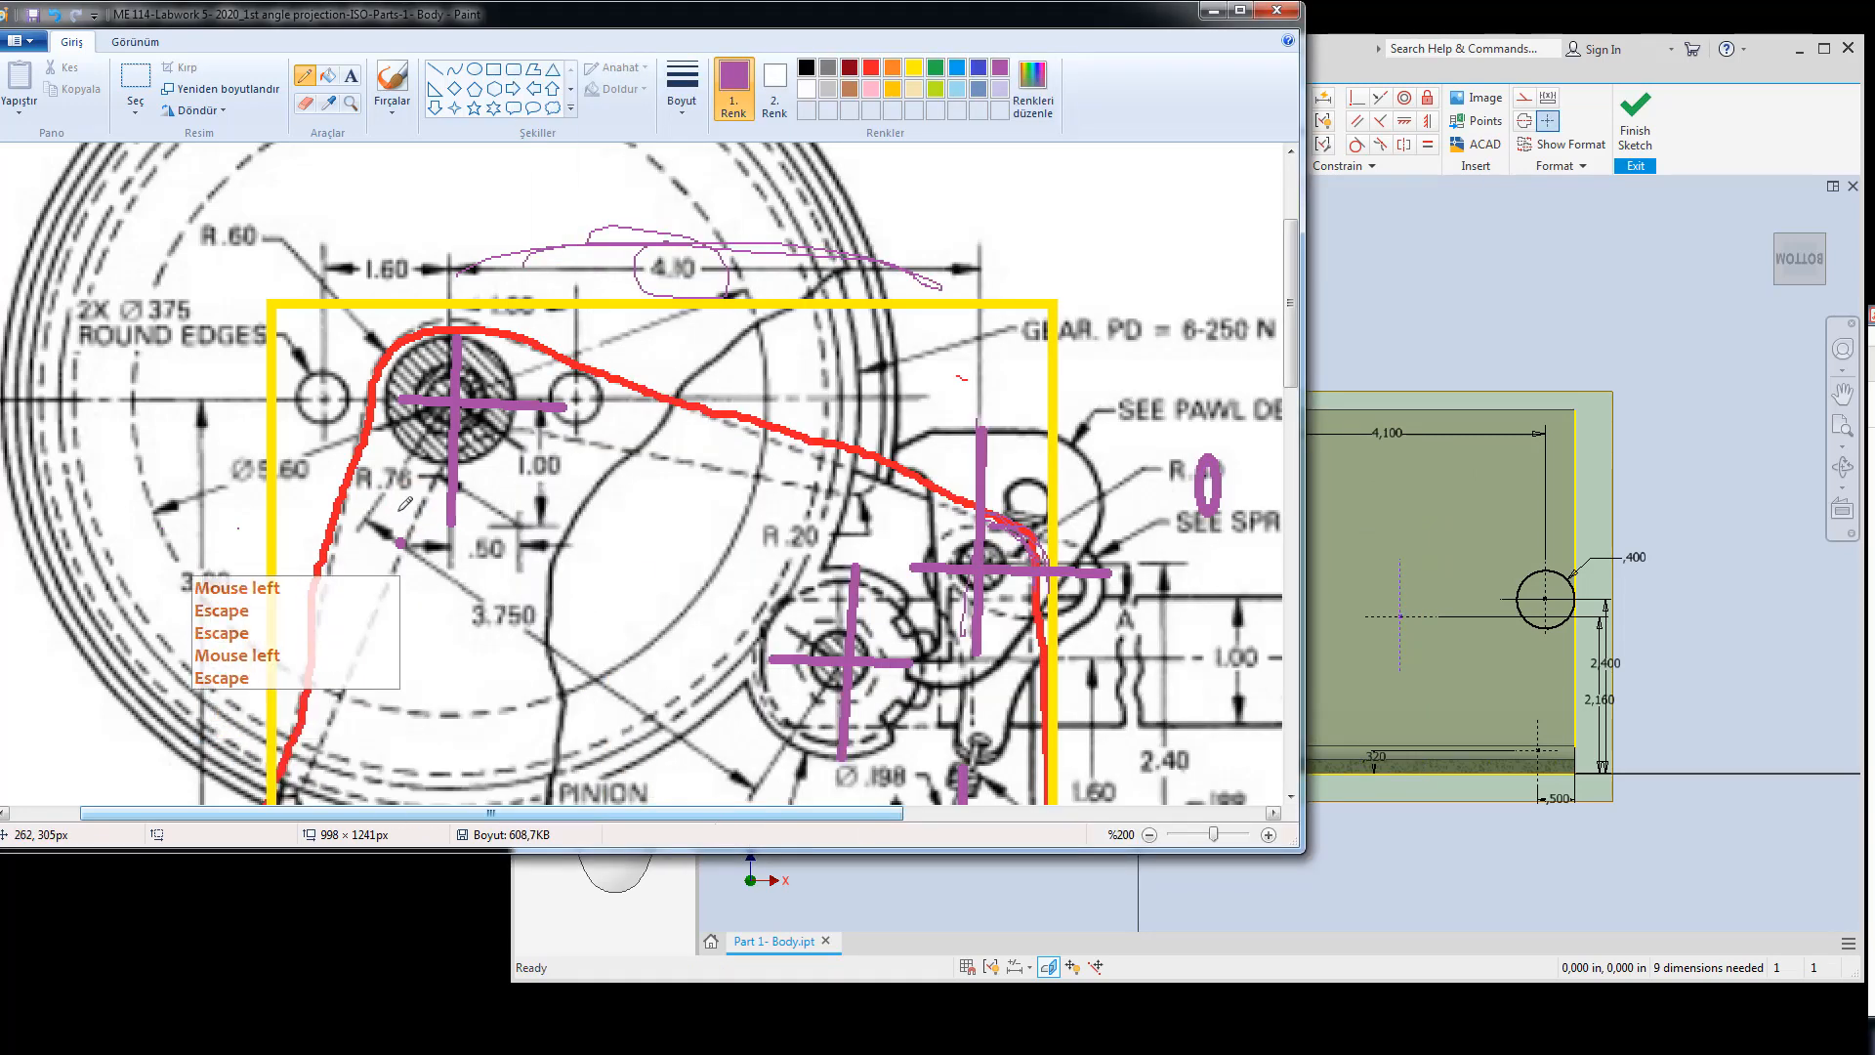
mouse_move(381, 535)
left_mouse_down()
mouse_move(496, 372)
mouse_move(435, 528)
mouse_move(753, 766)
mouse_move(468, 636)
mouse_move(402, 565)
left_mouse_up()
mouse_move(516, 613)
left_mouse_down()
mouse_move(712, 754)
mouse_move(369, 545)
mouse_move(731, 757)
left_mouse_up()
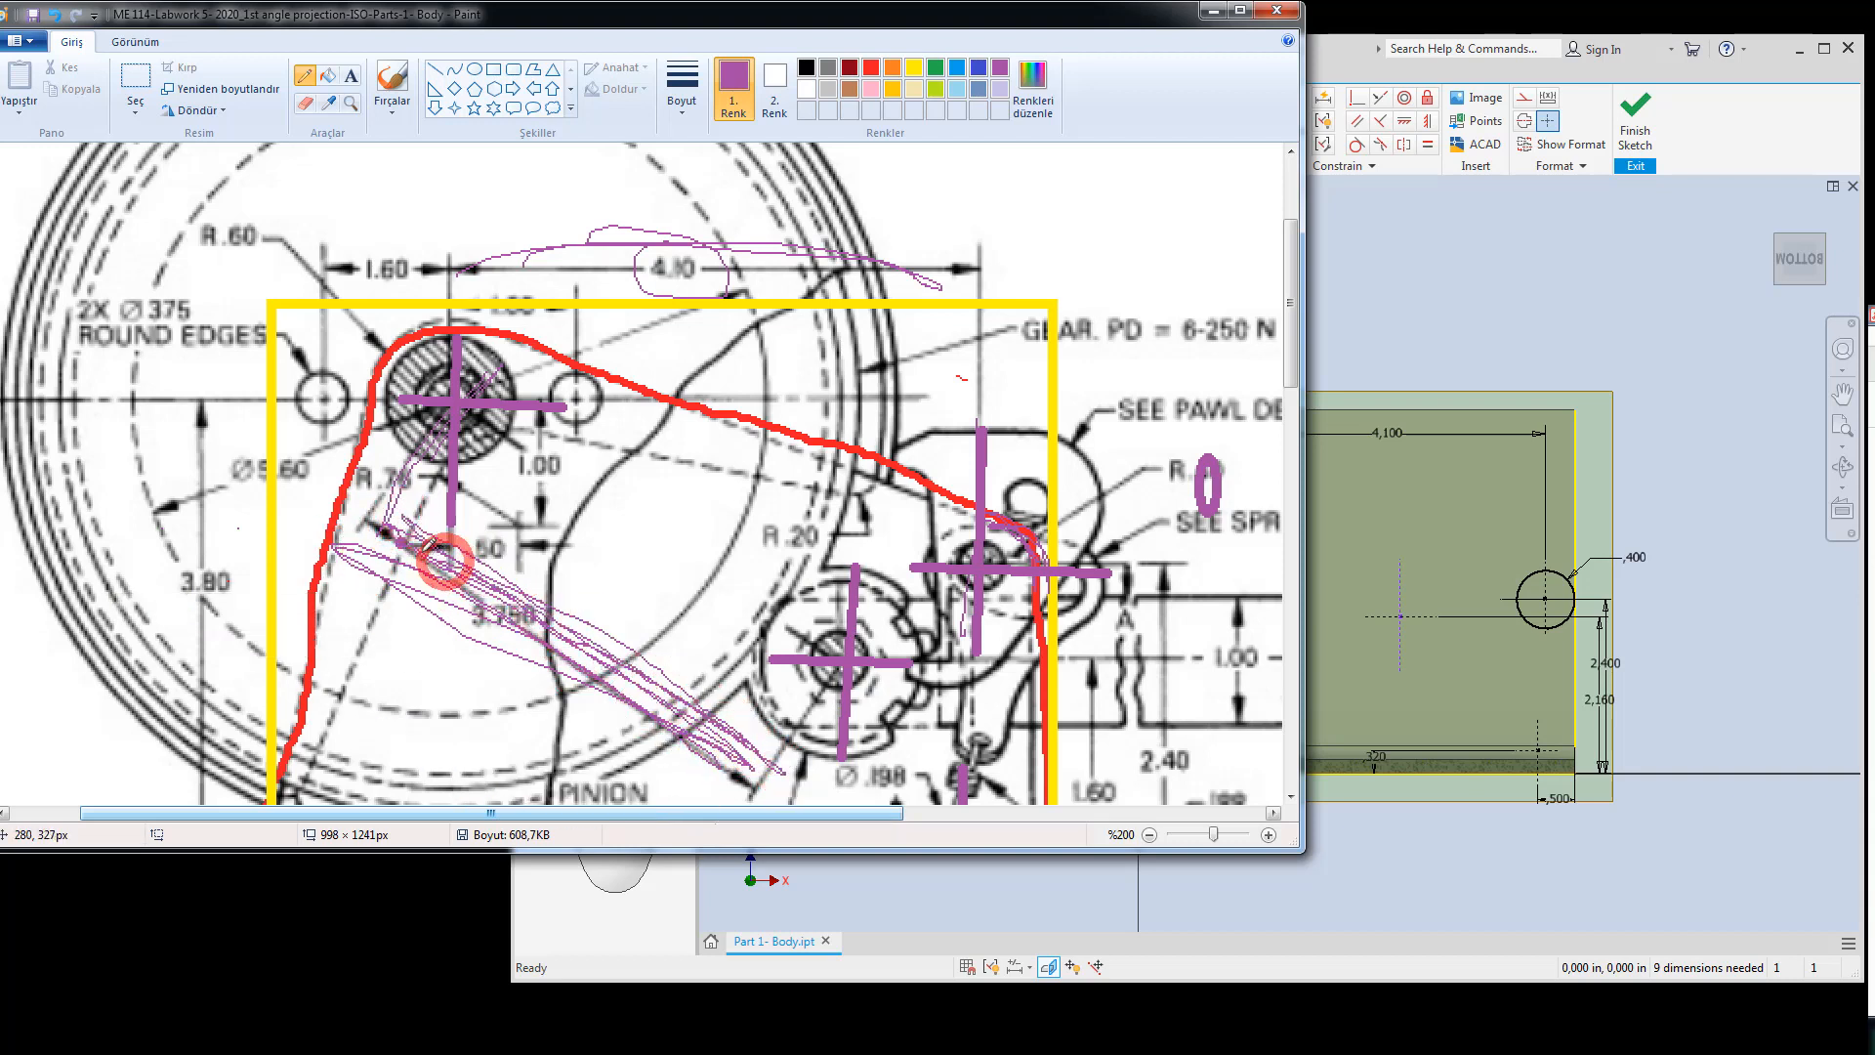
Switch back to Inventor and draw a circle about 5.33 in in diameter, centred on the shaft cross and reaching the pinion cross centre.
left_click(1367, 326)
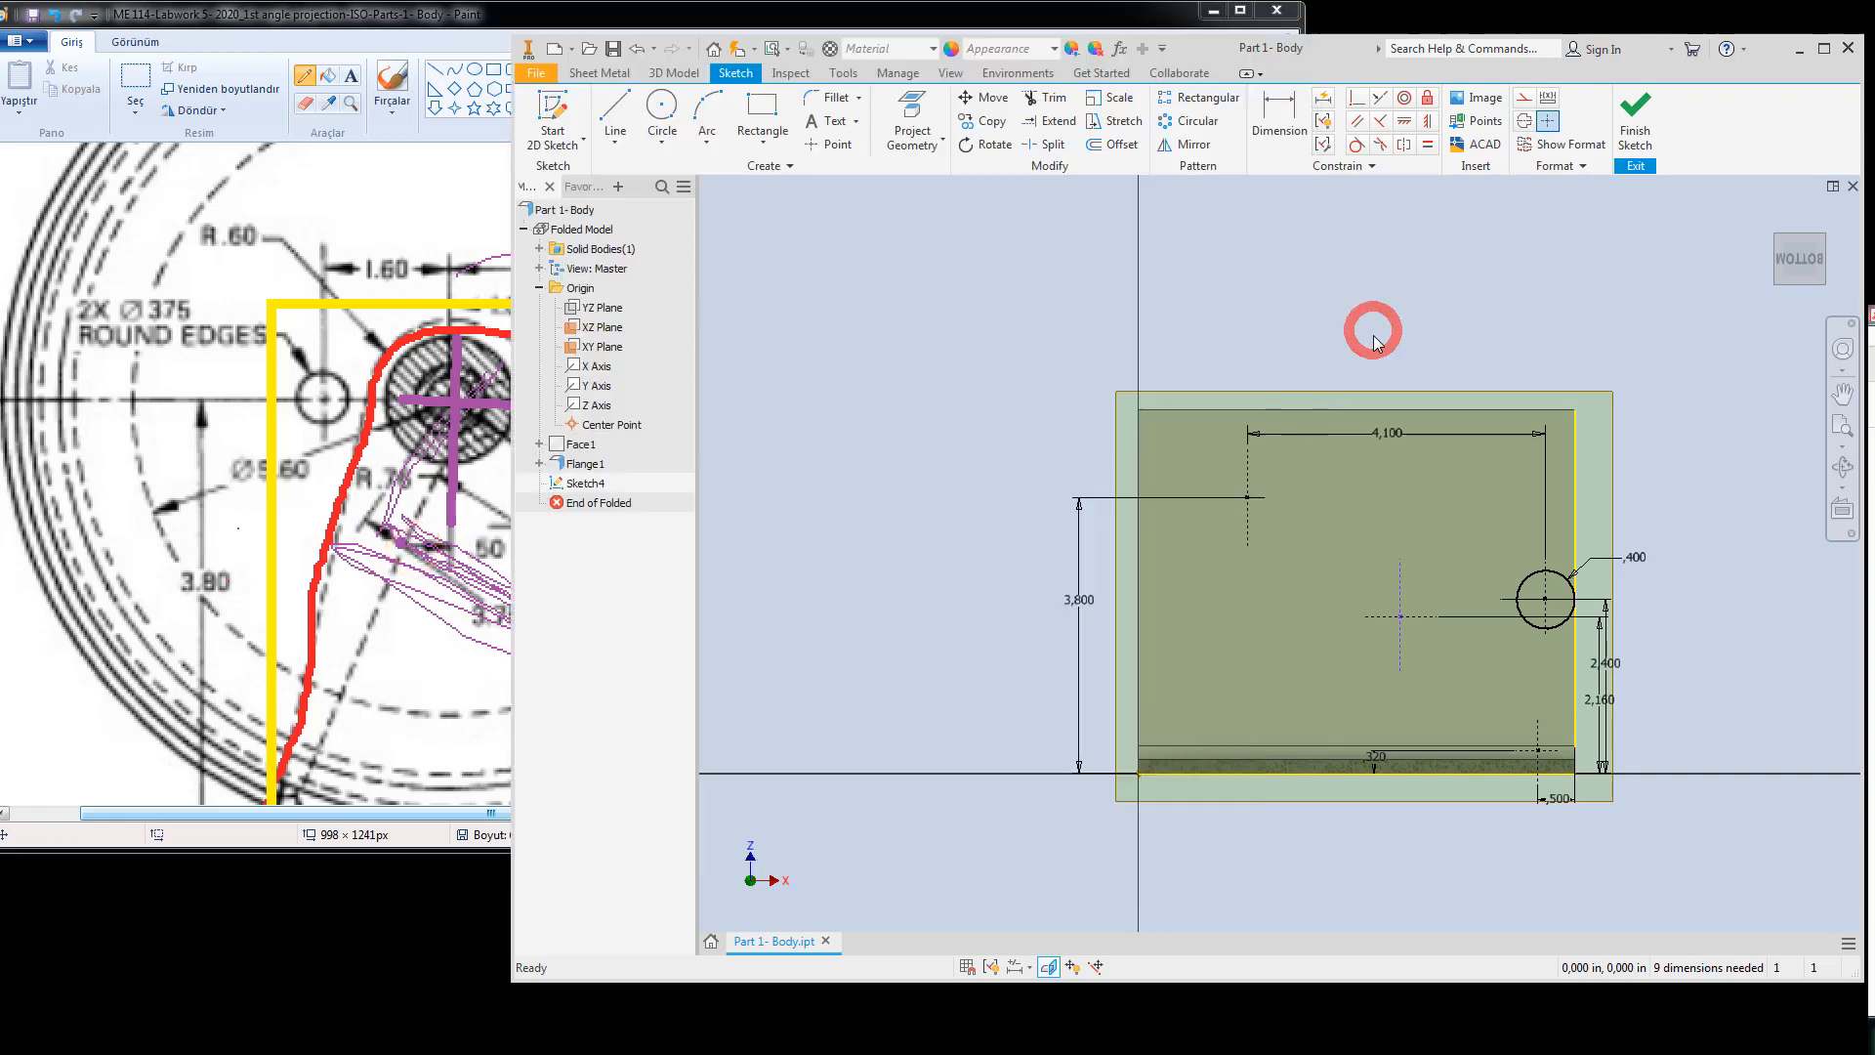
left_click(661, 104)
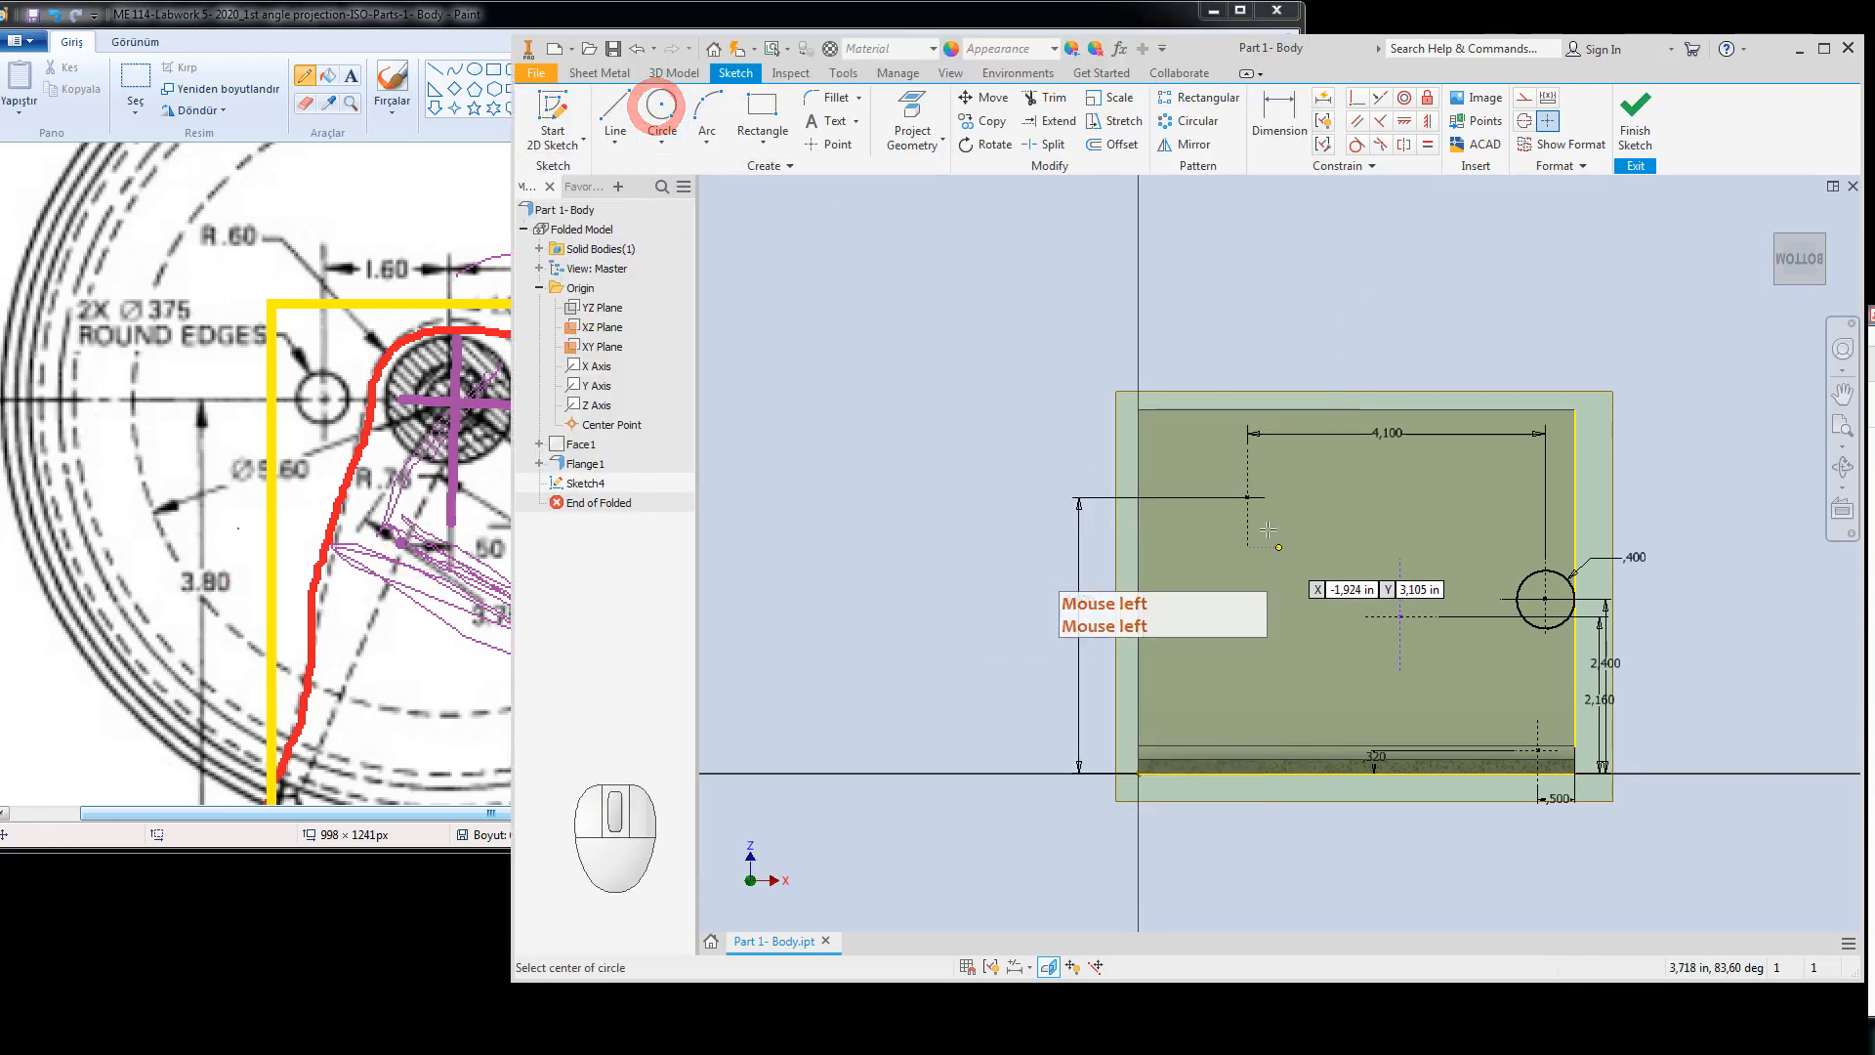
left_click(1247, 497)
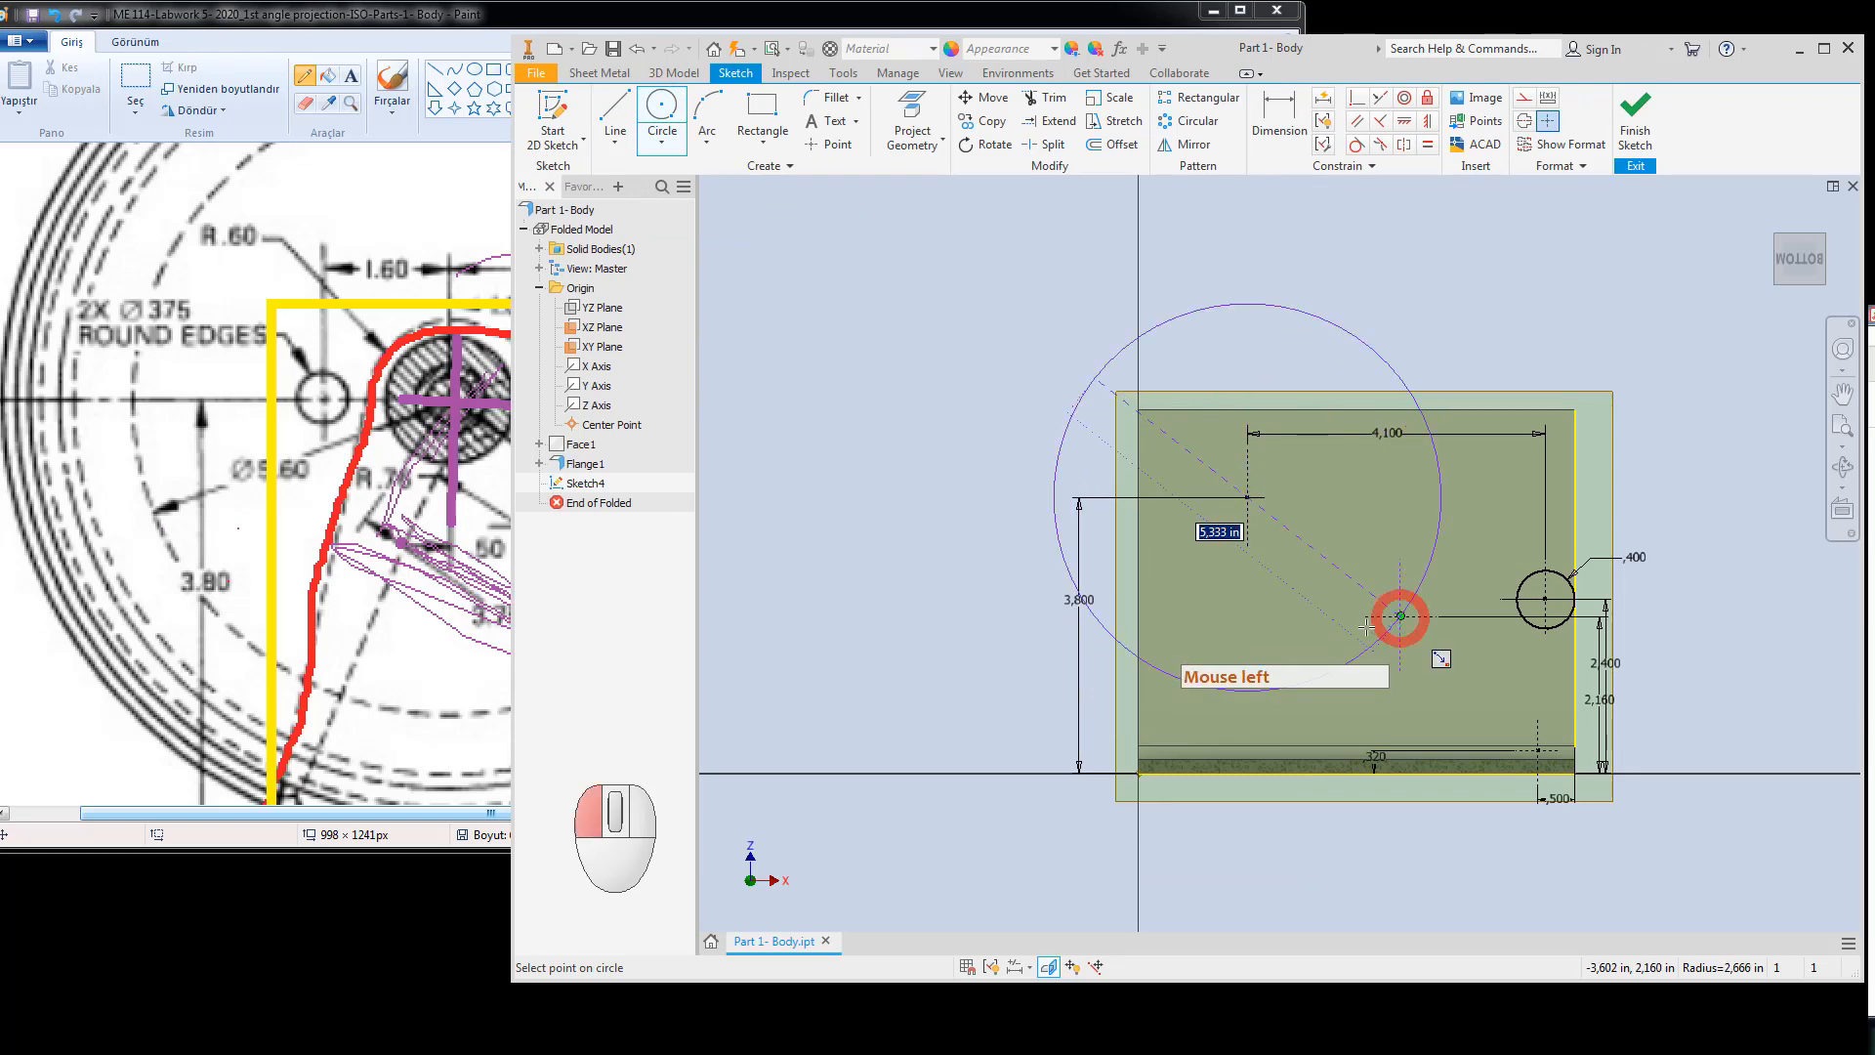
left_click(1400, 616)
key("Escape")
key("Escape")
left_click(1280, 114)
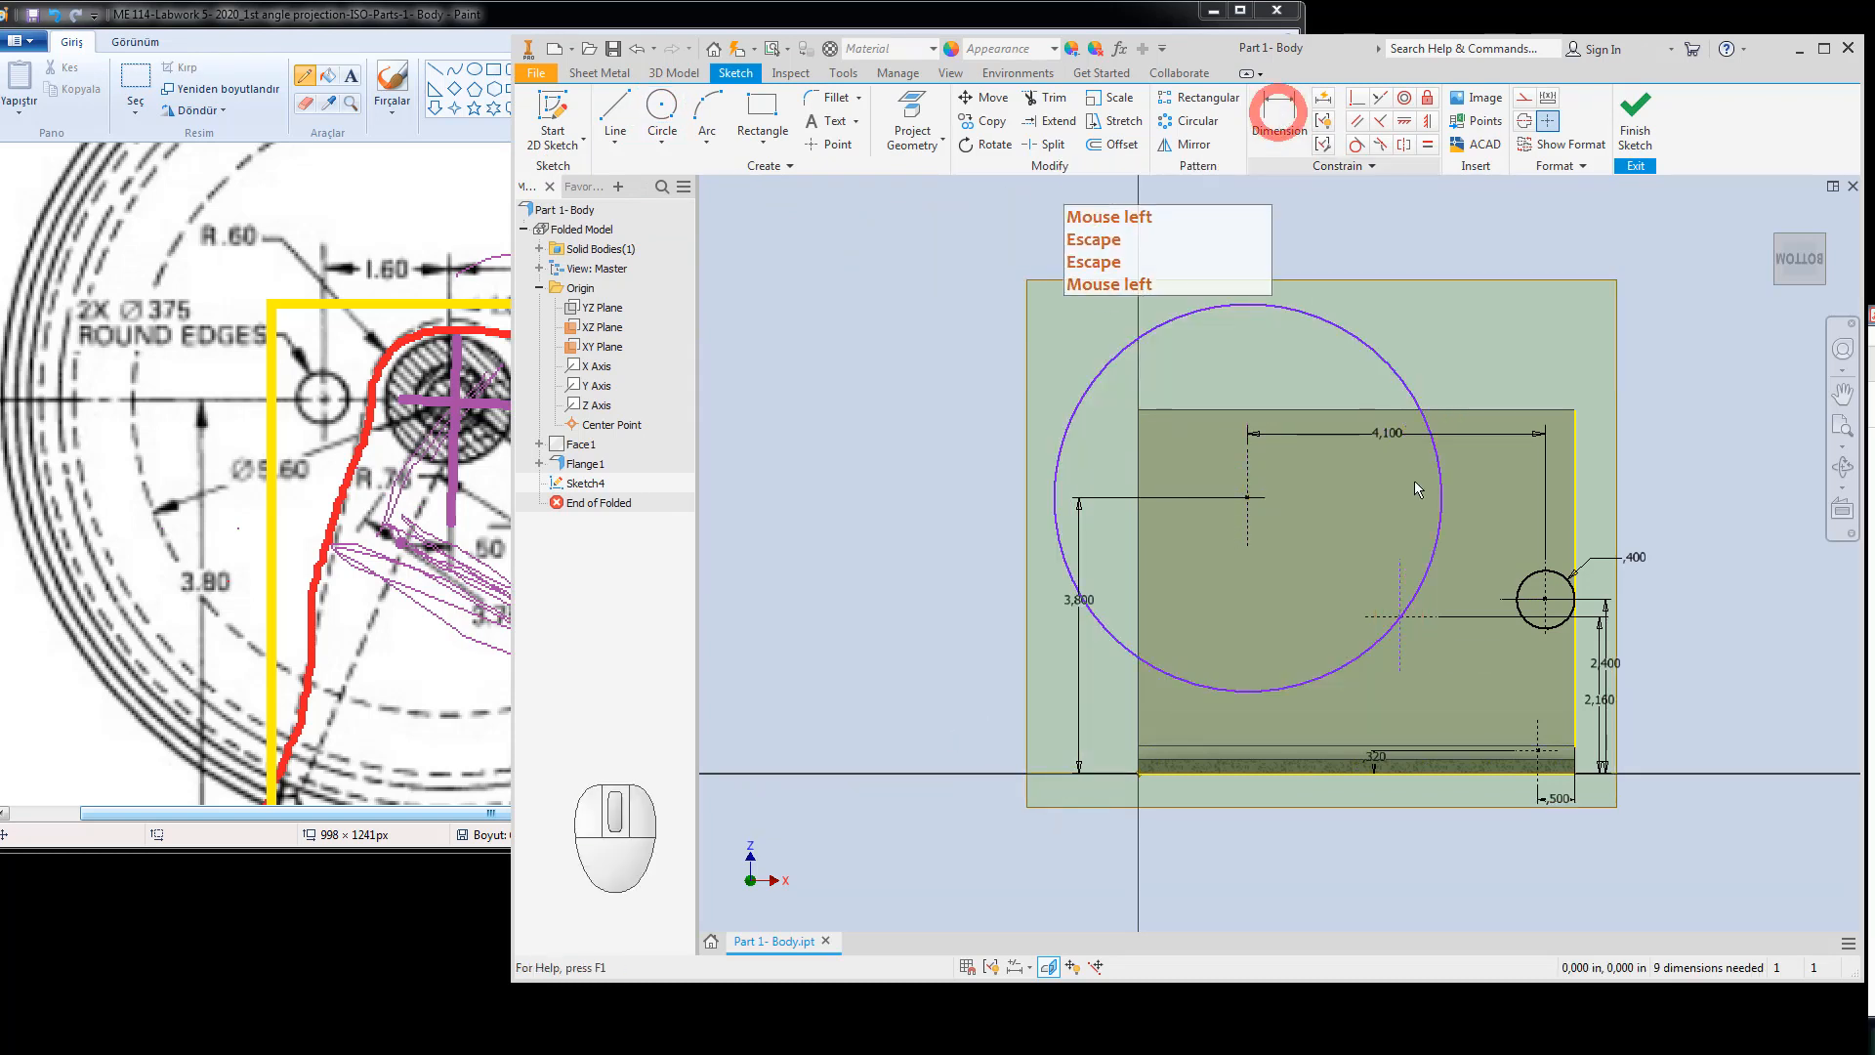
left_click(1433, 554)
key("Escape")
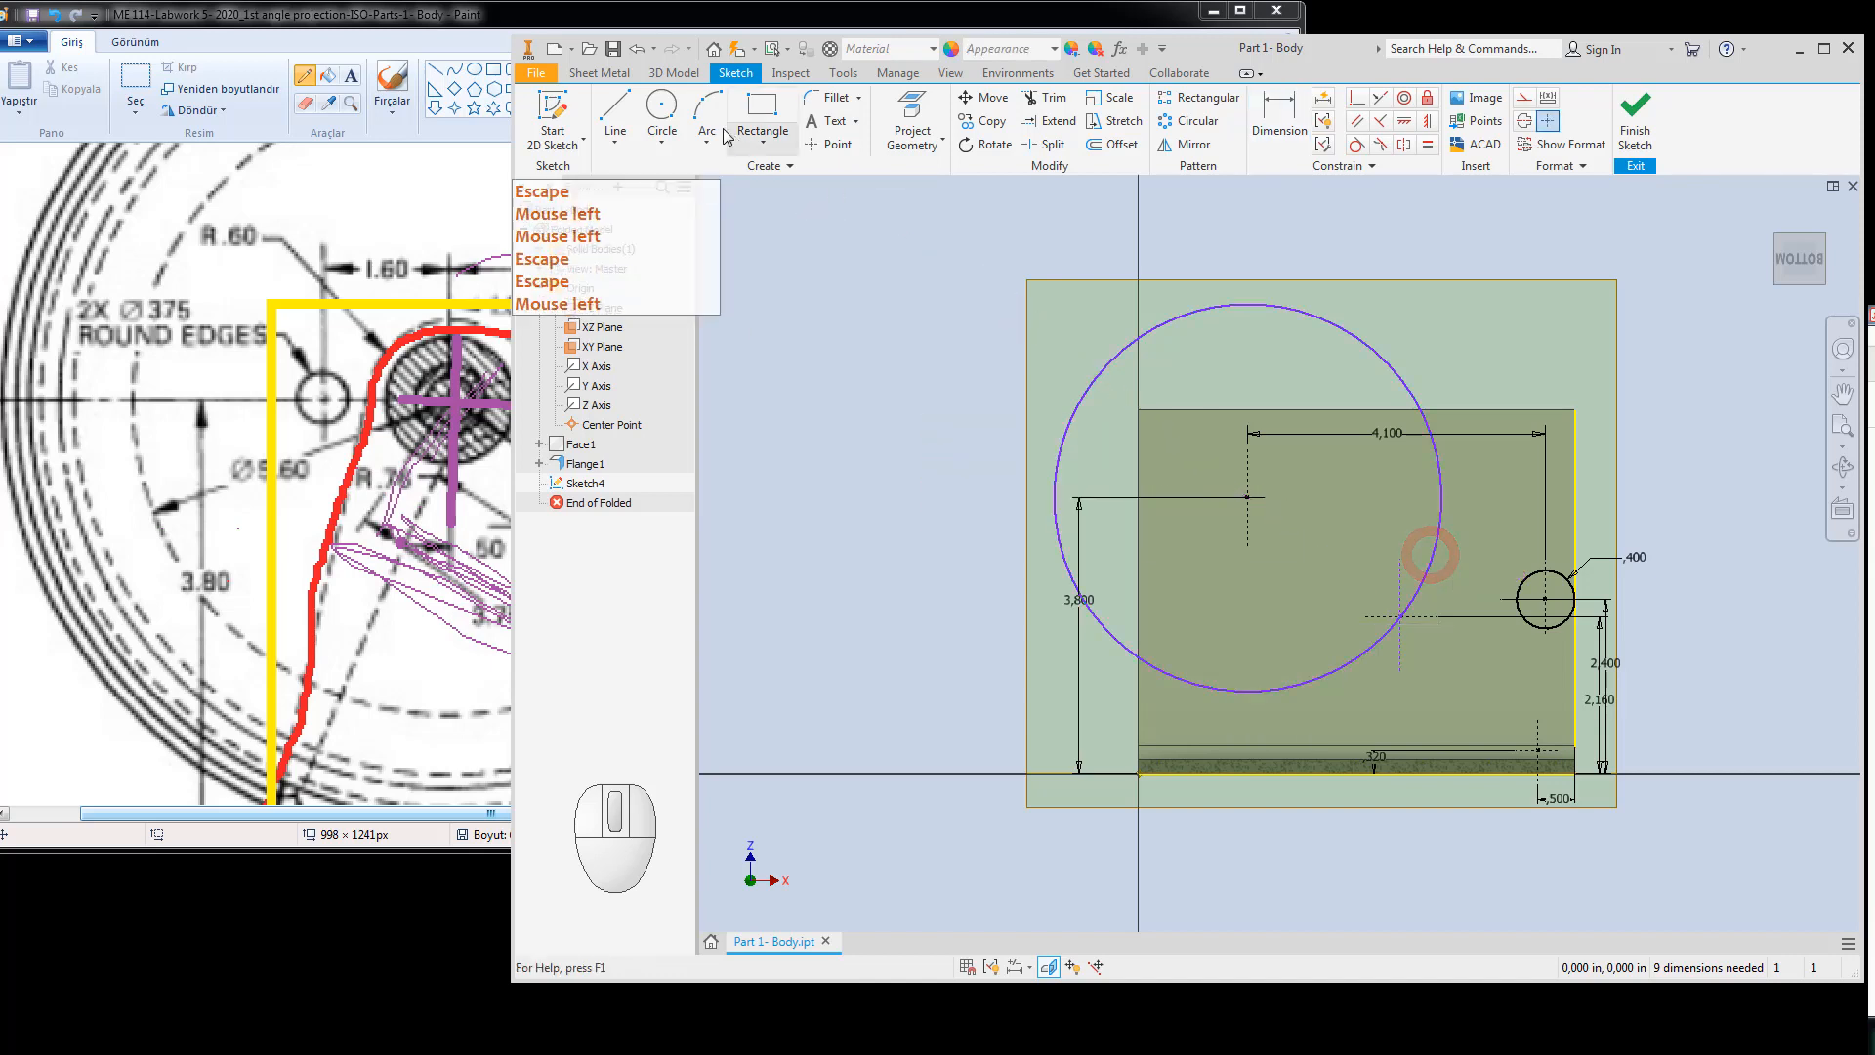
Draw a diagonal line from the centre of the shaft cross to the centre of the pinion cross.
left_click(615, 109)
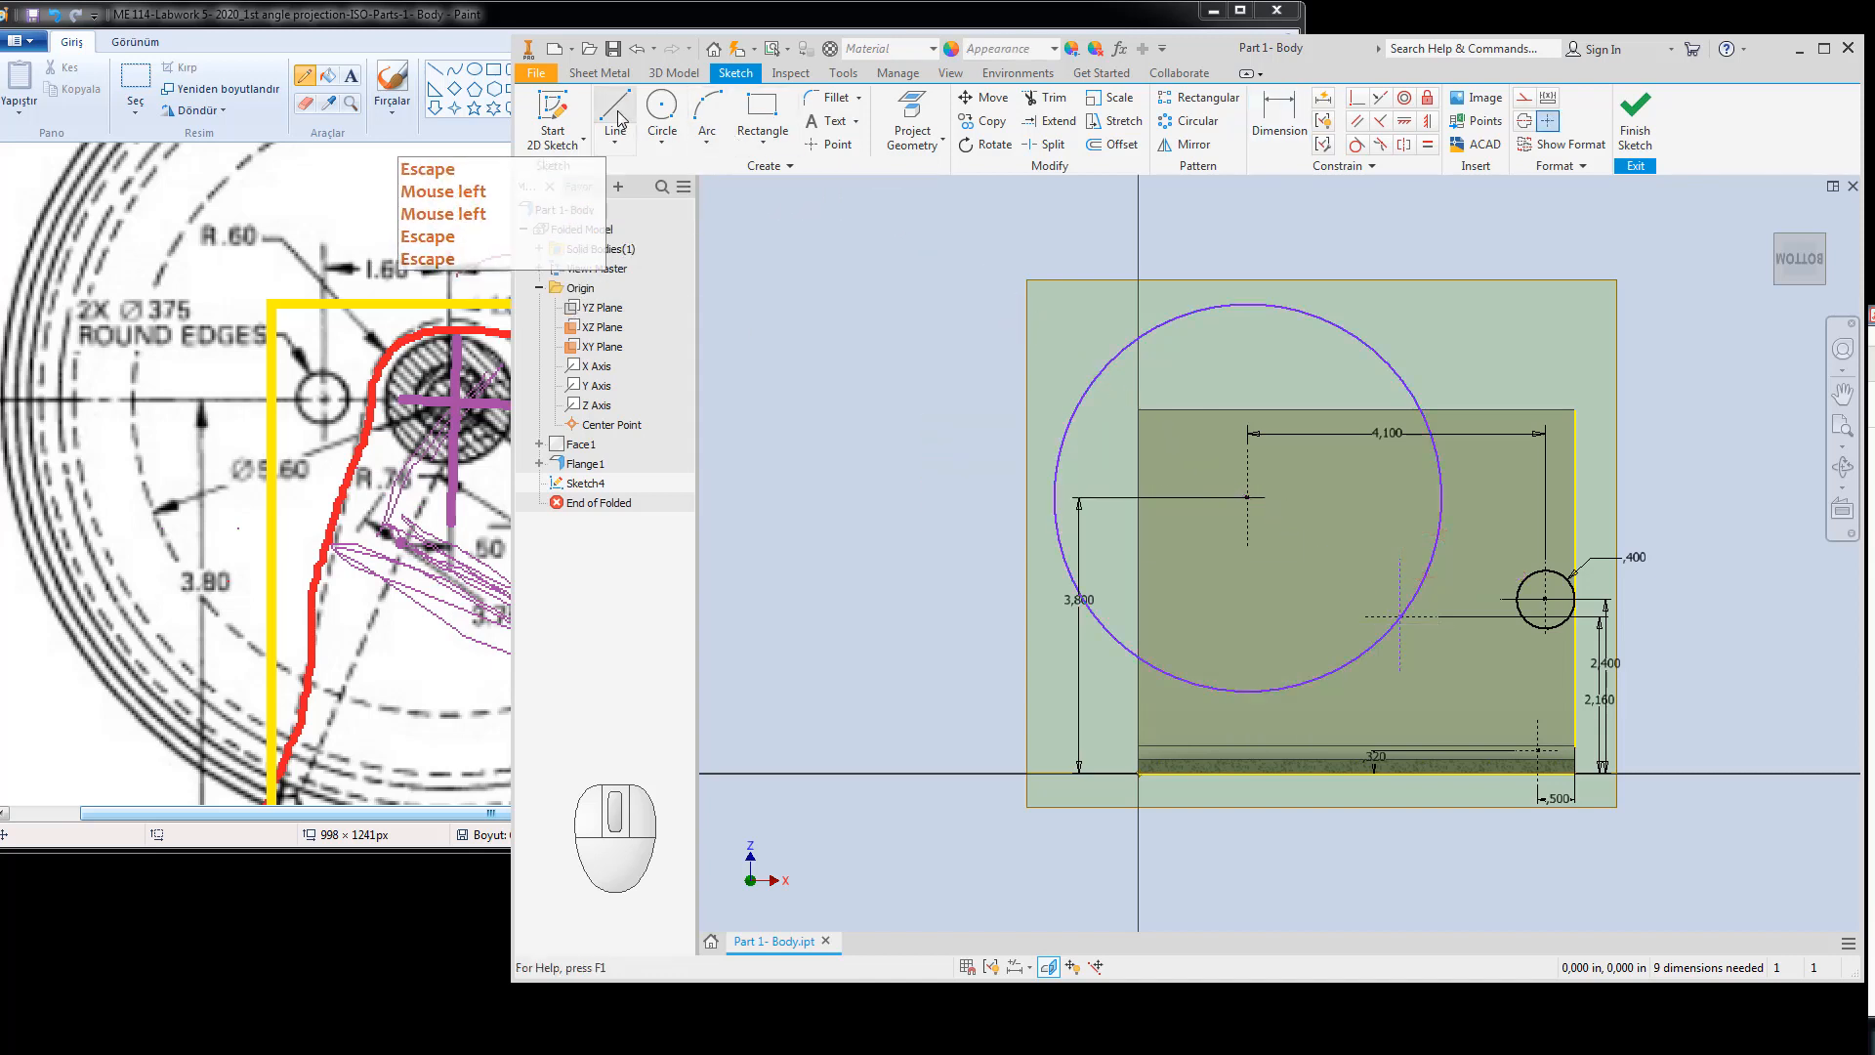
left_click(1247, 498)
left_click(1400, 615)
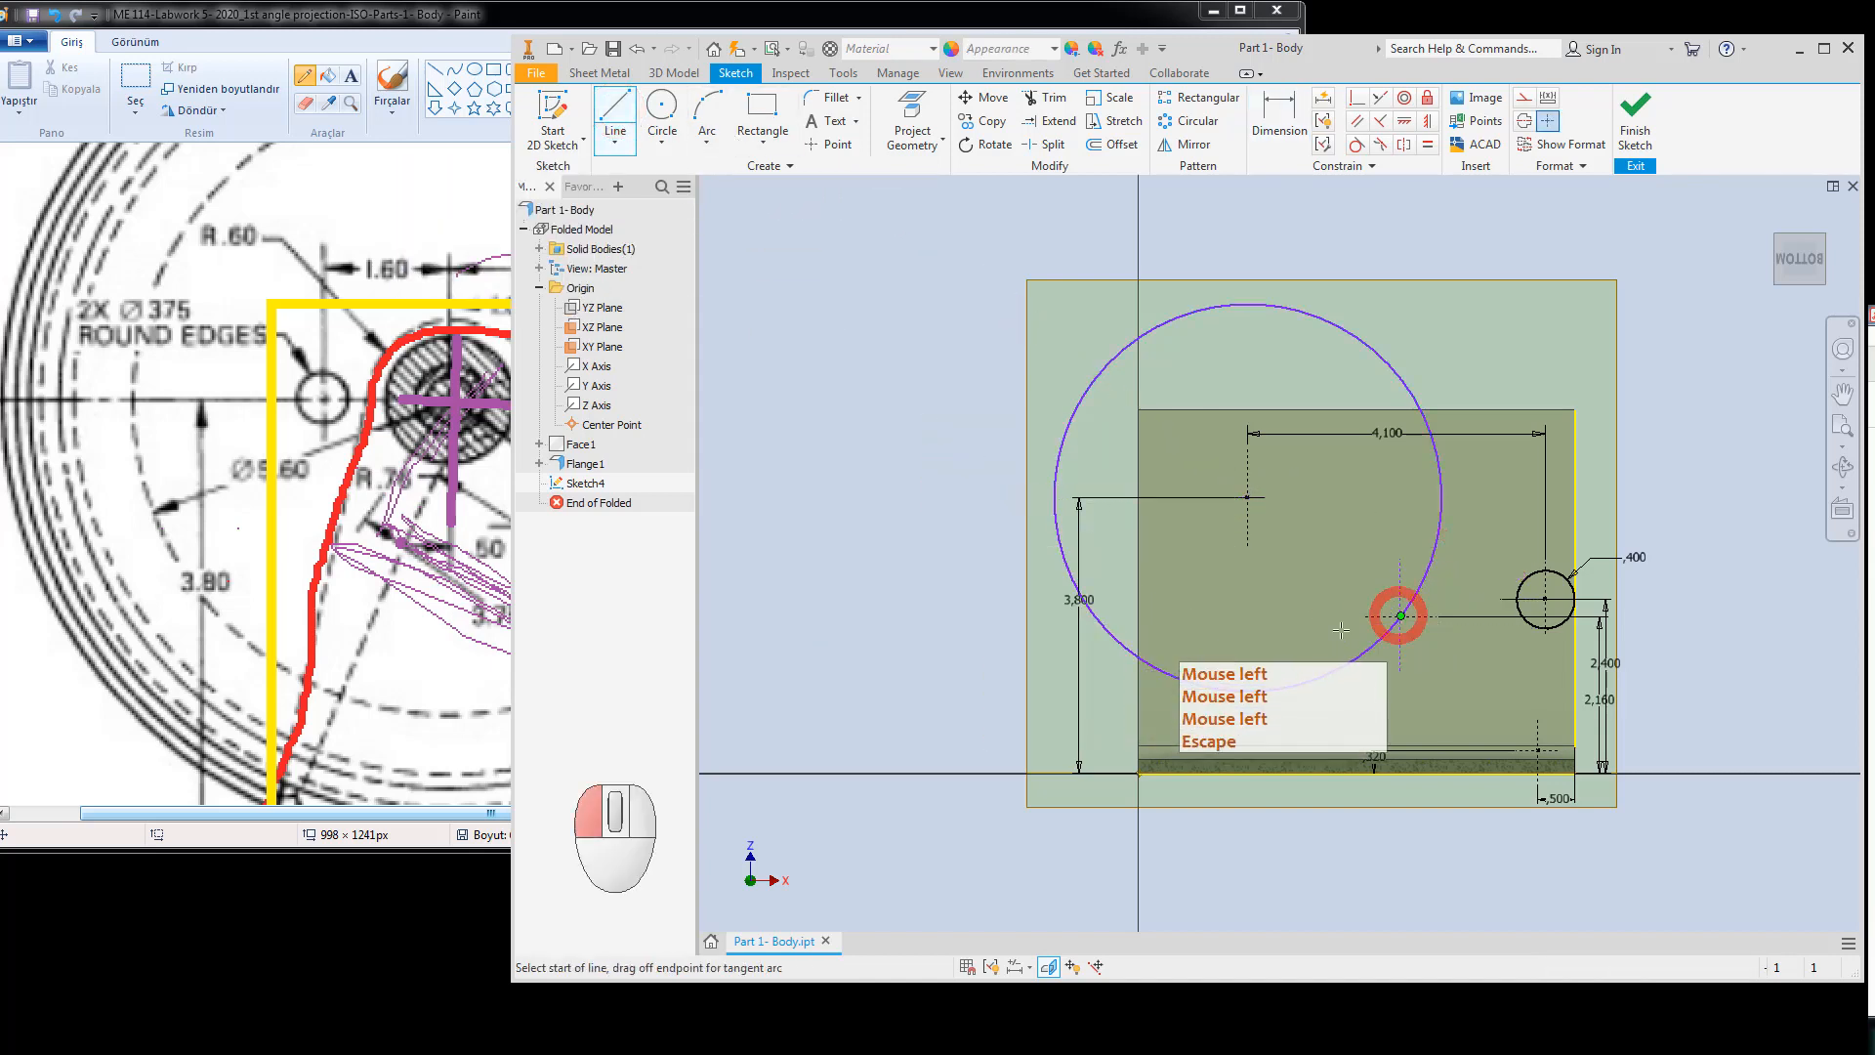
key("Escape")
key("Escape")
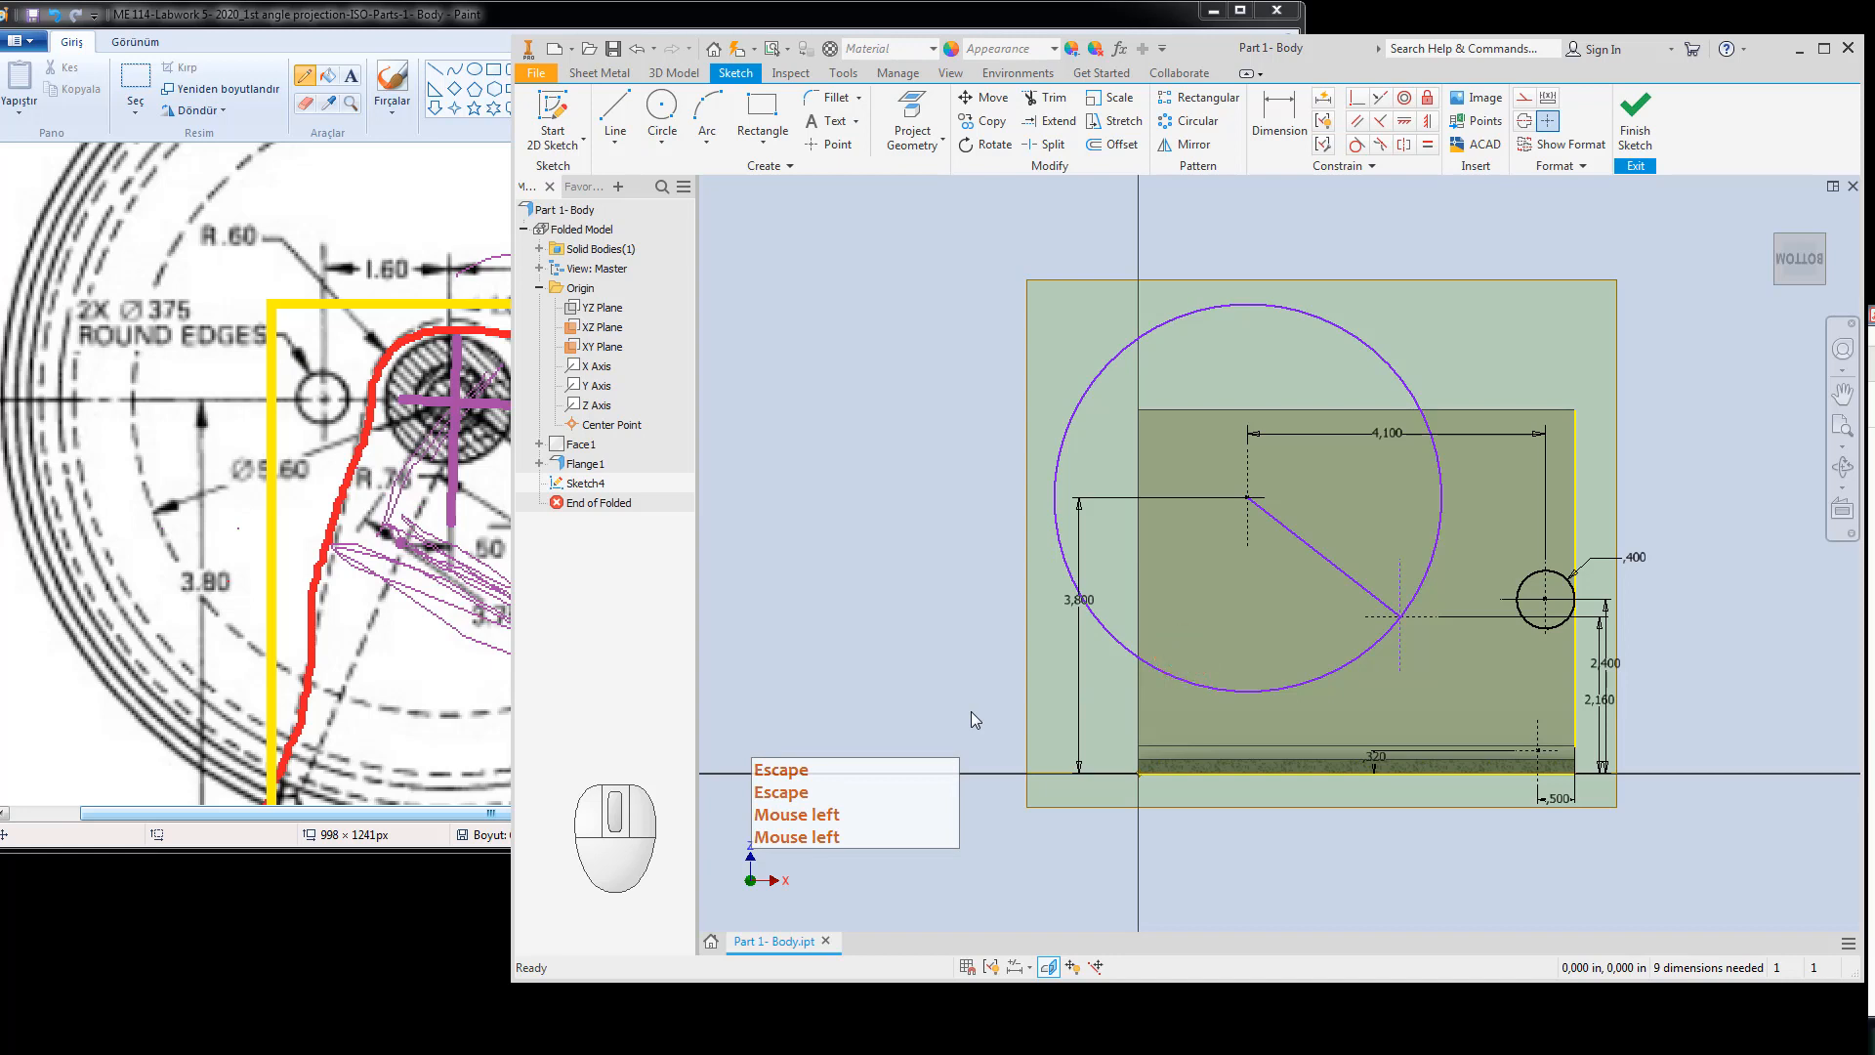
Dimension the diagonal line's length, check the distance on the drawing, and delete the line together with its dimension.
left_click(1262, 119)
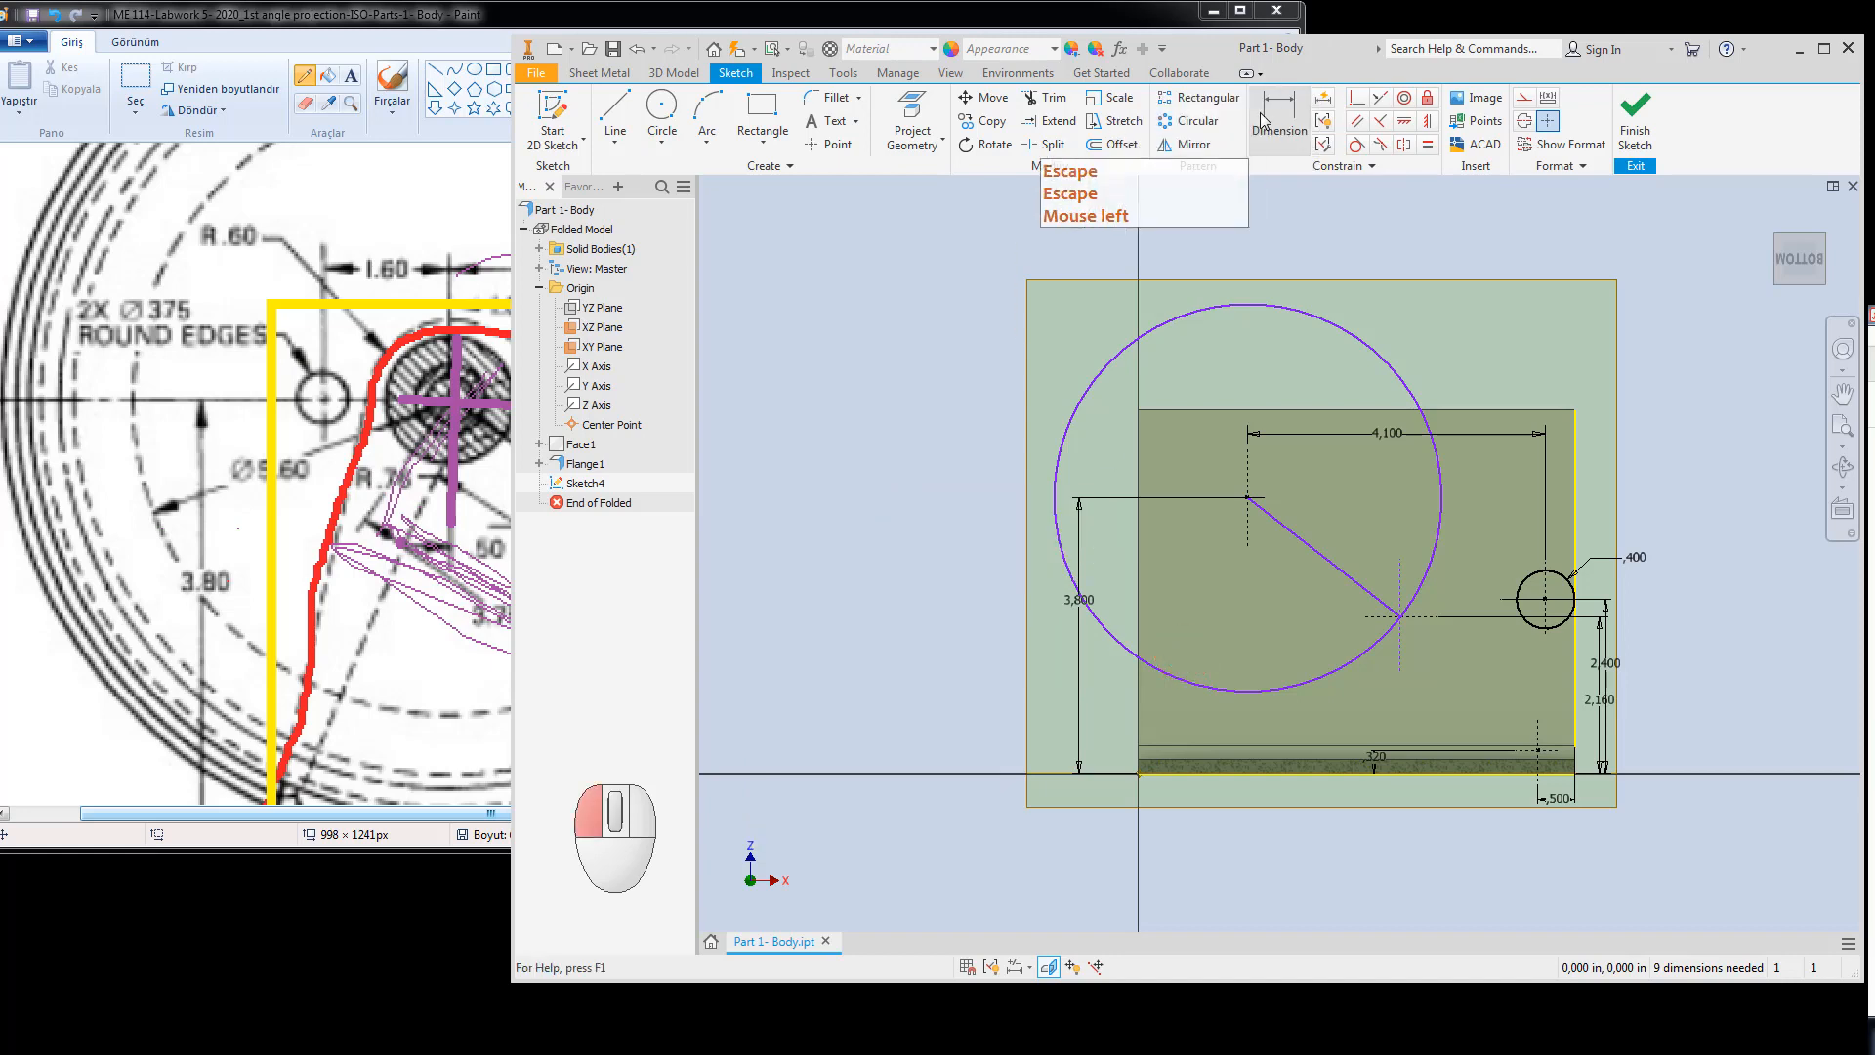
left_click(1301, 536)
left_click(1270, 563)
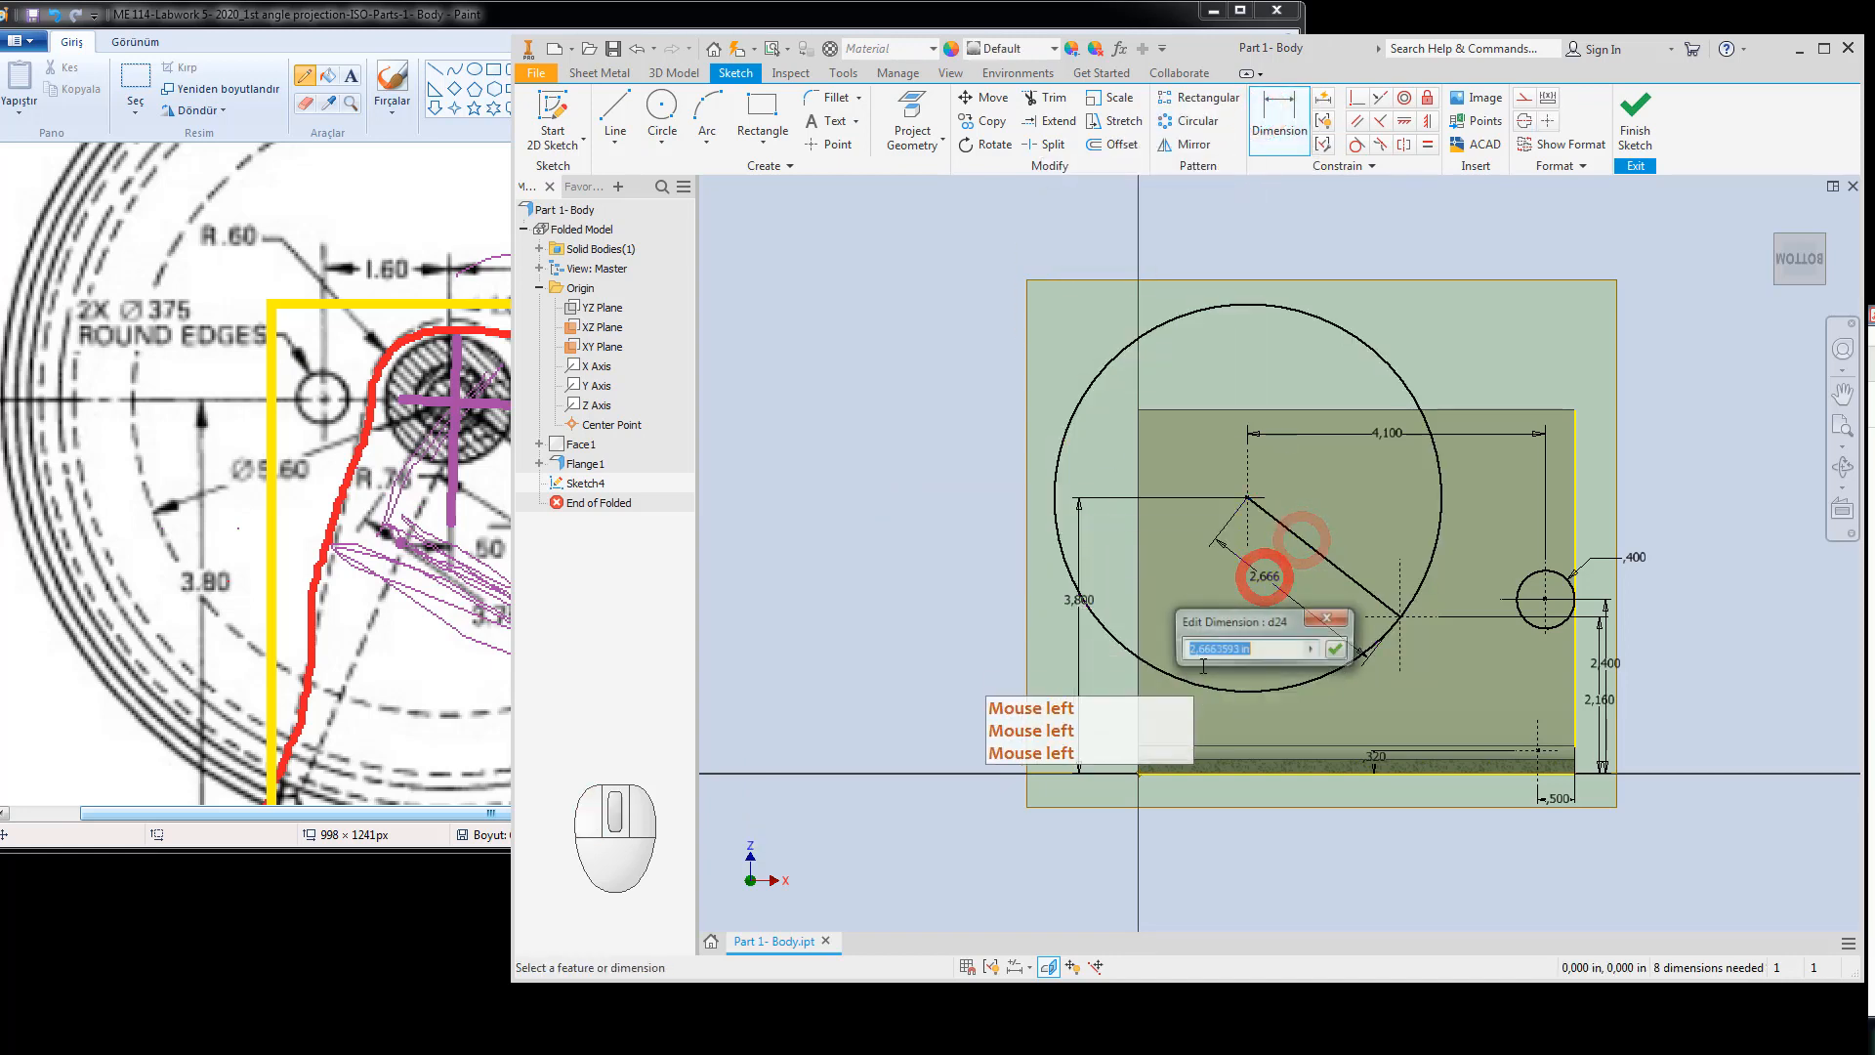
left_click(406, 427)
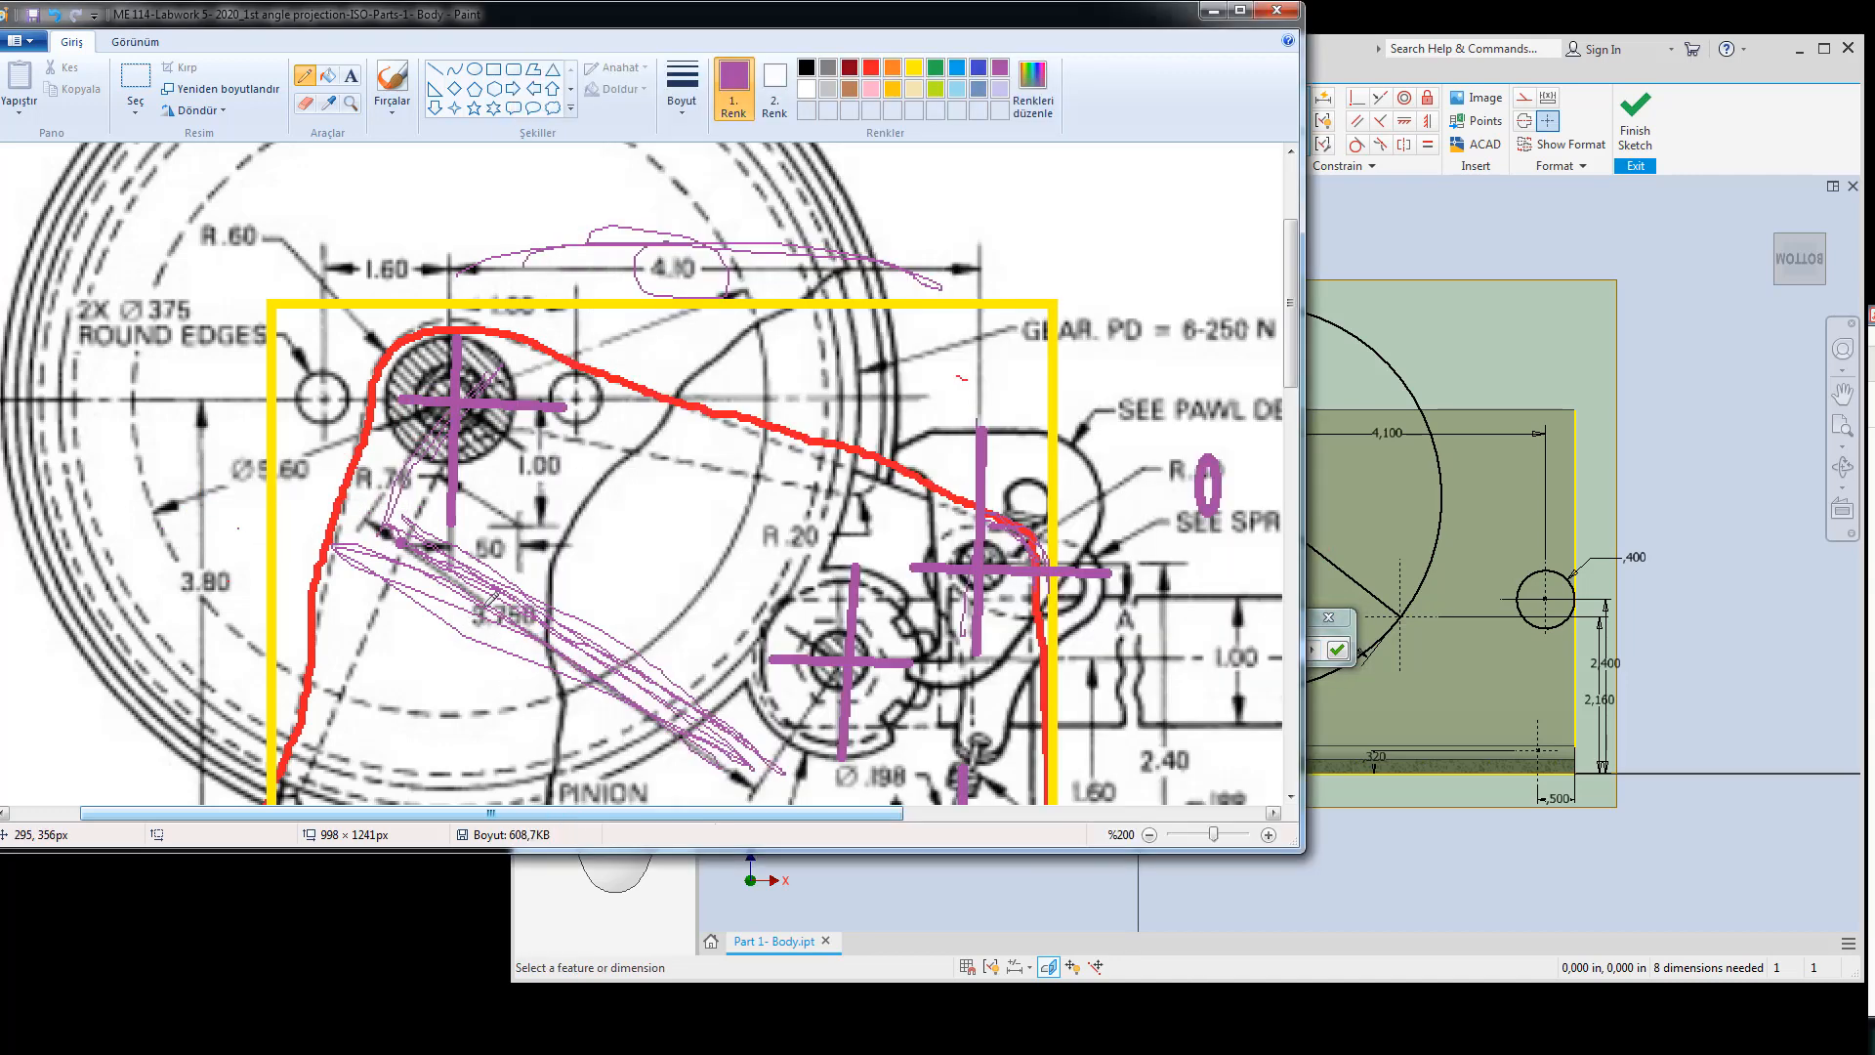
left_click(1346, 496)
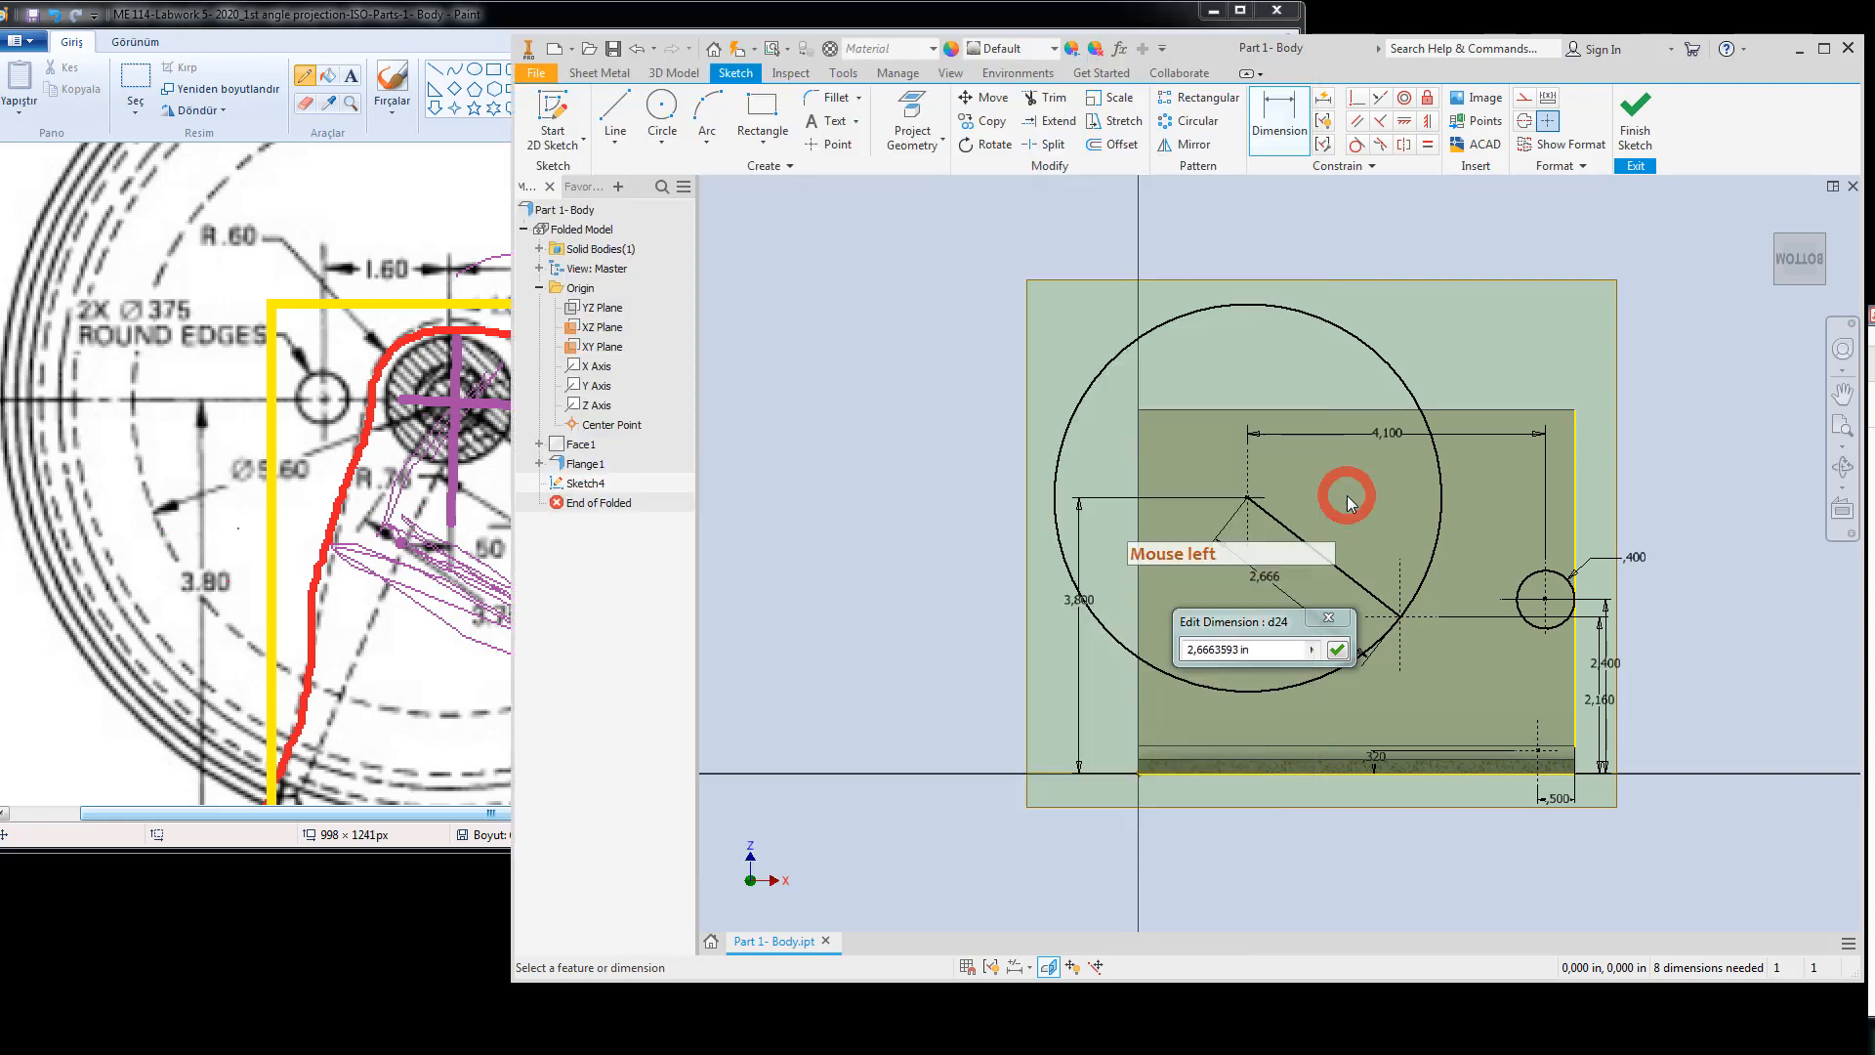
key("Escape")
double_click(1266, 578)
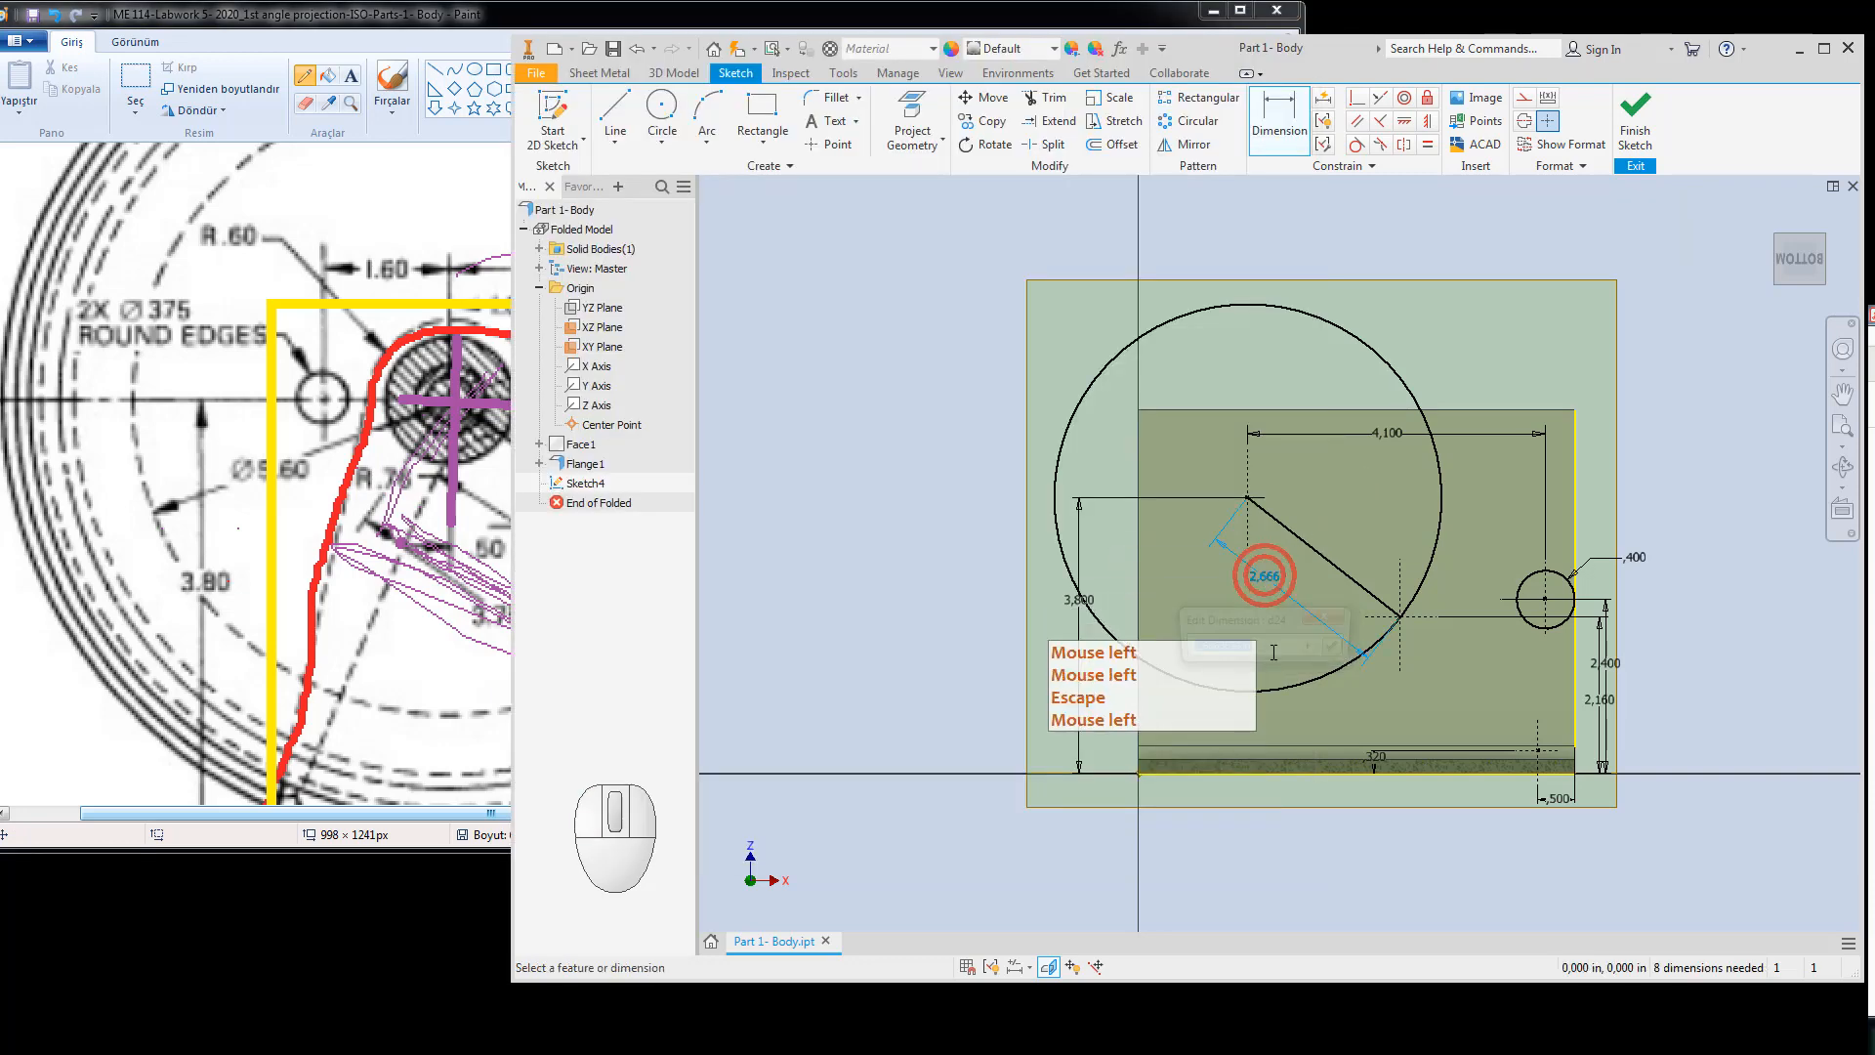
key("Escape")
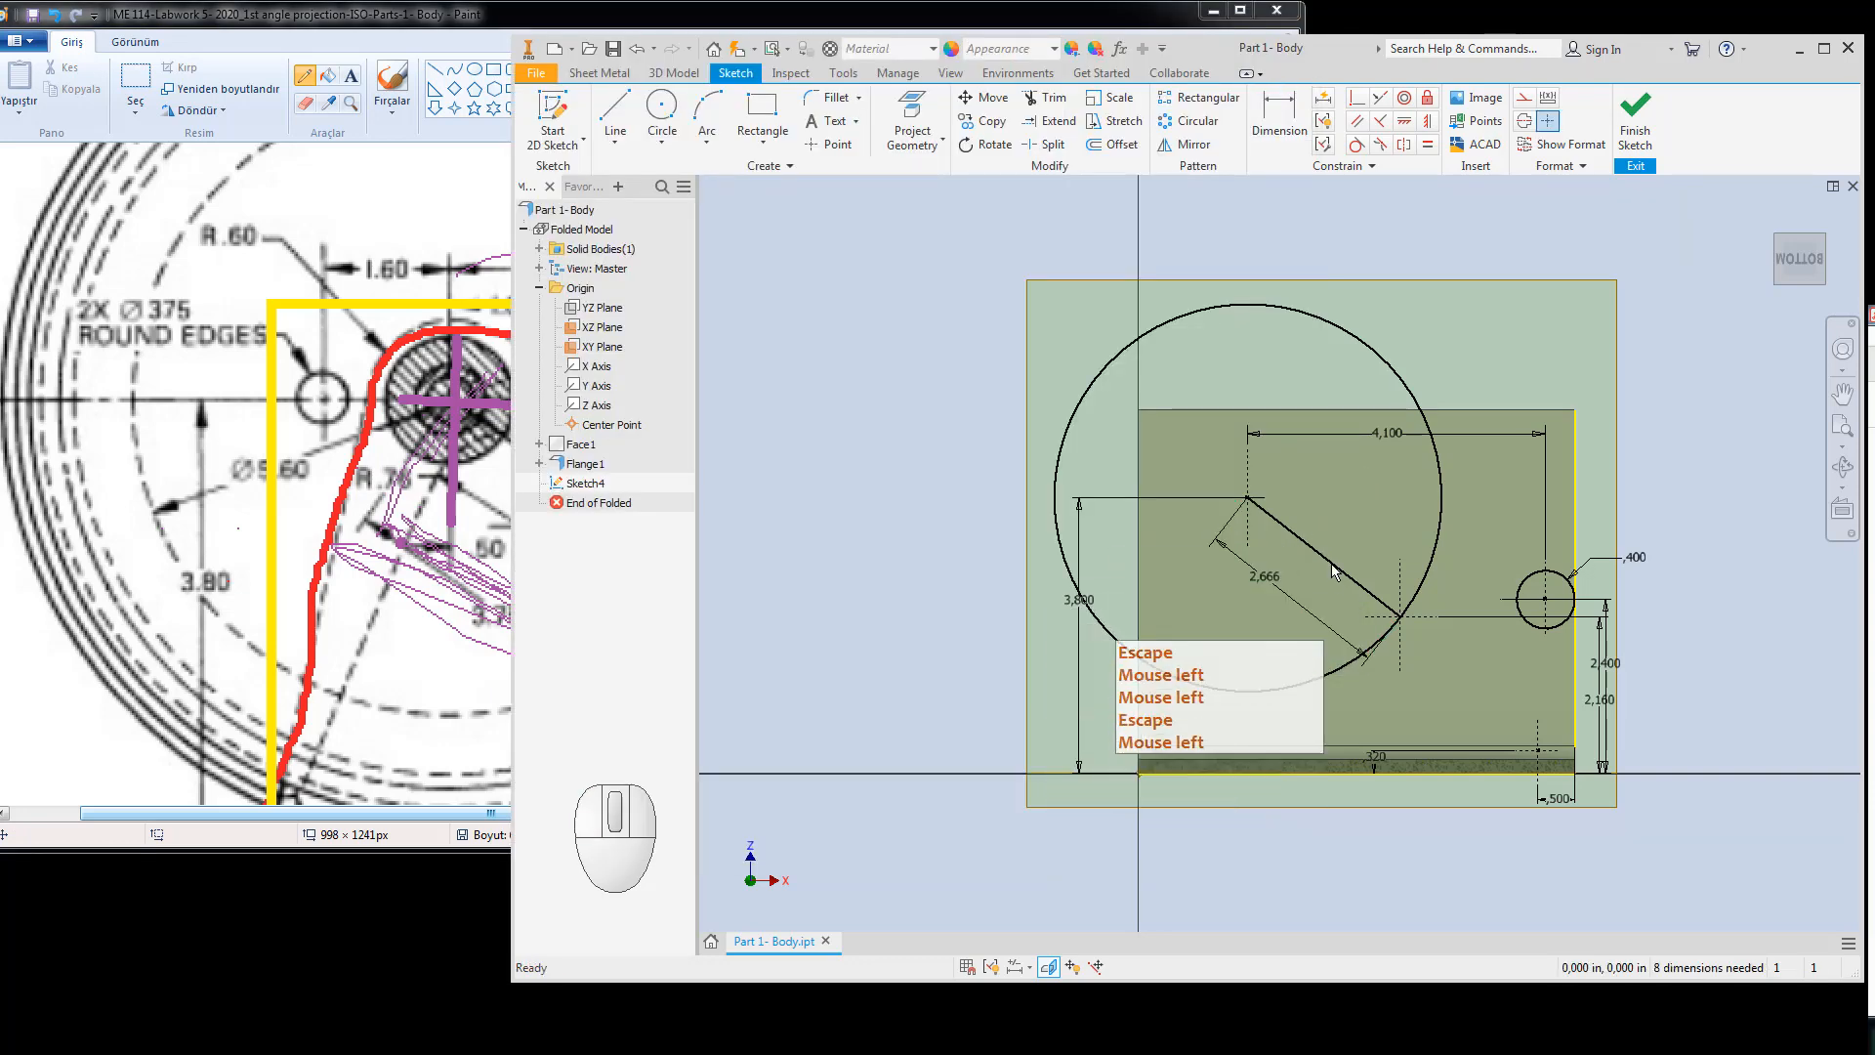
left_click(1332, 566)
key("Delete")
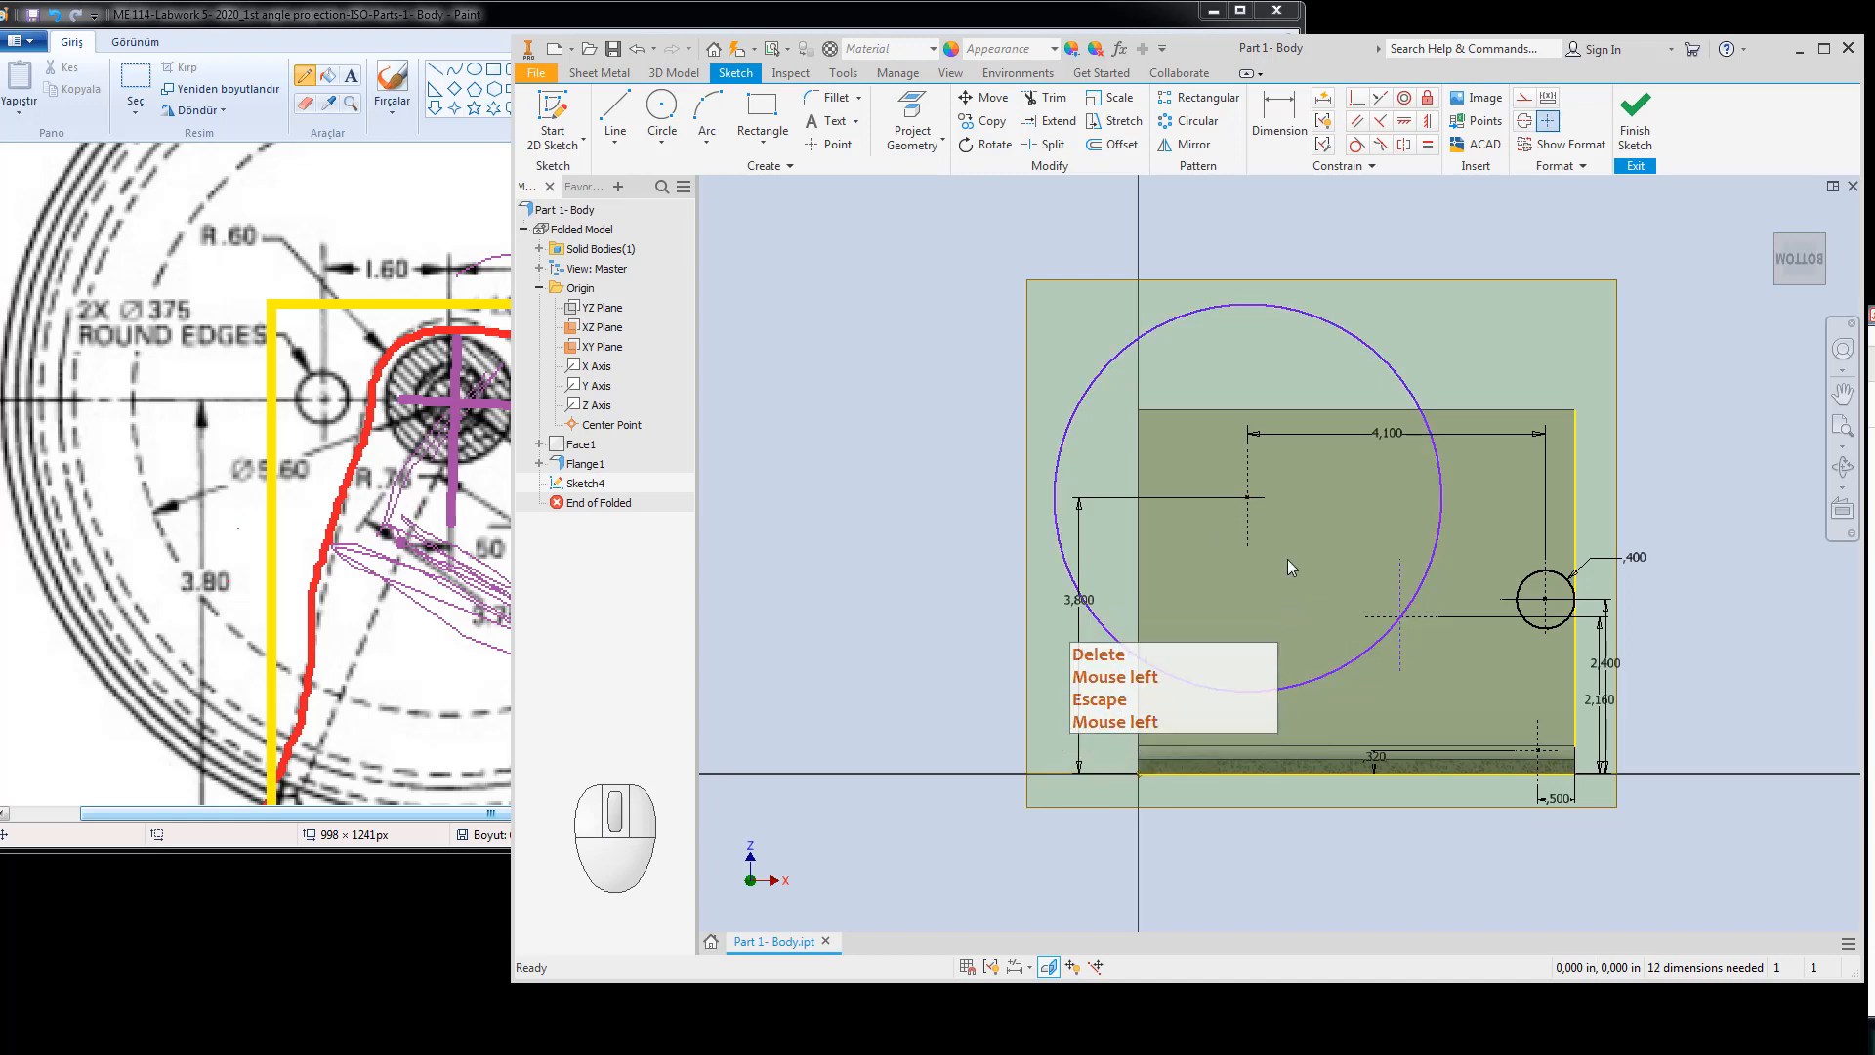
Dimension the large circle around the shaft cross by its radius and set the value to 3.75 in.
left_click(1274, 115)
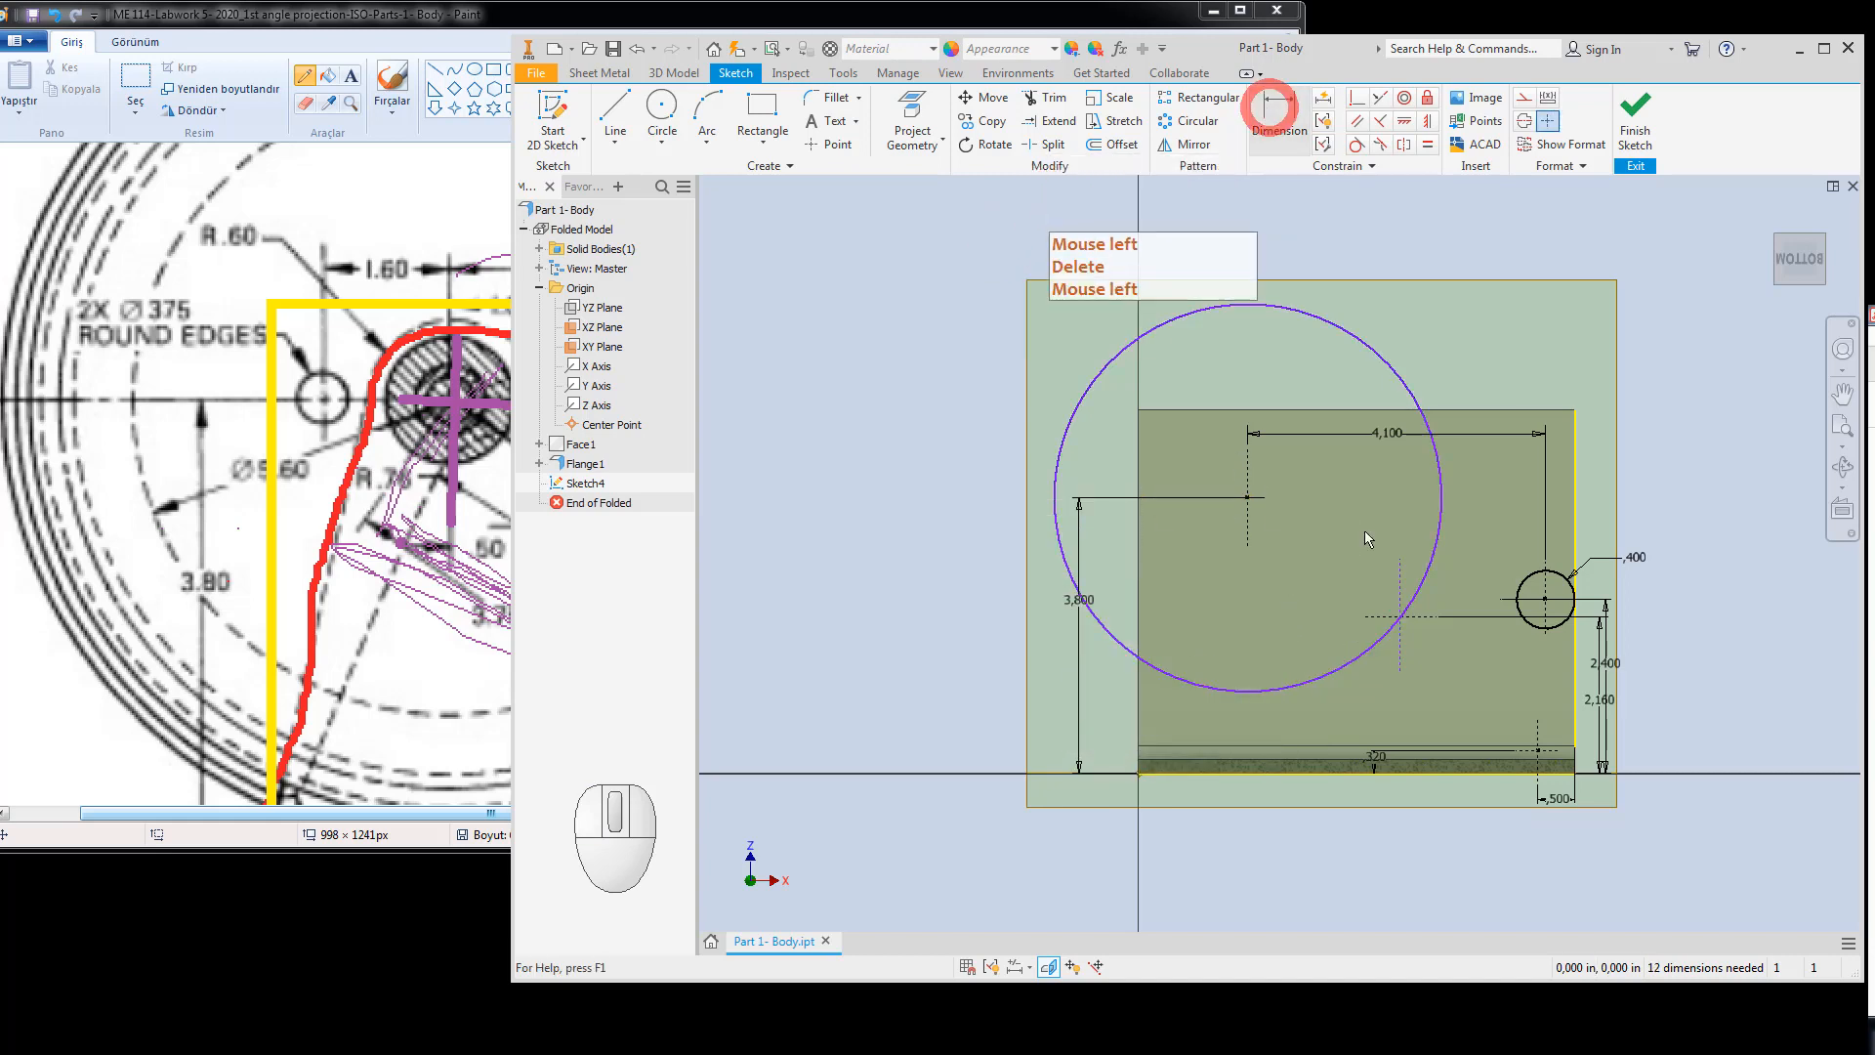
left_click(1433, 542)
right_click(1374, 680)
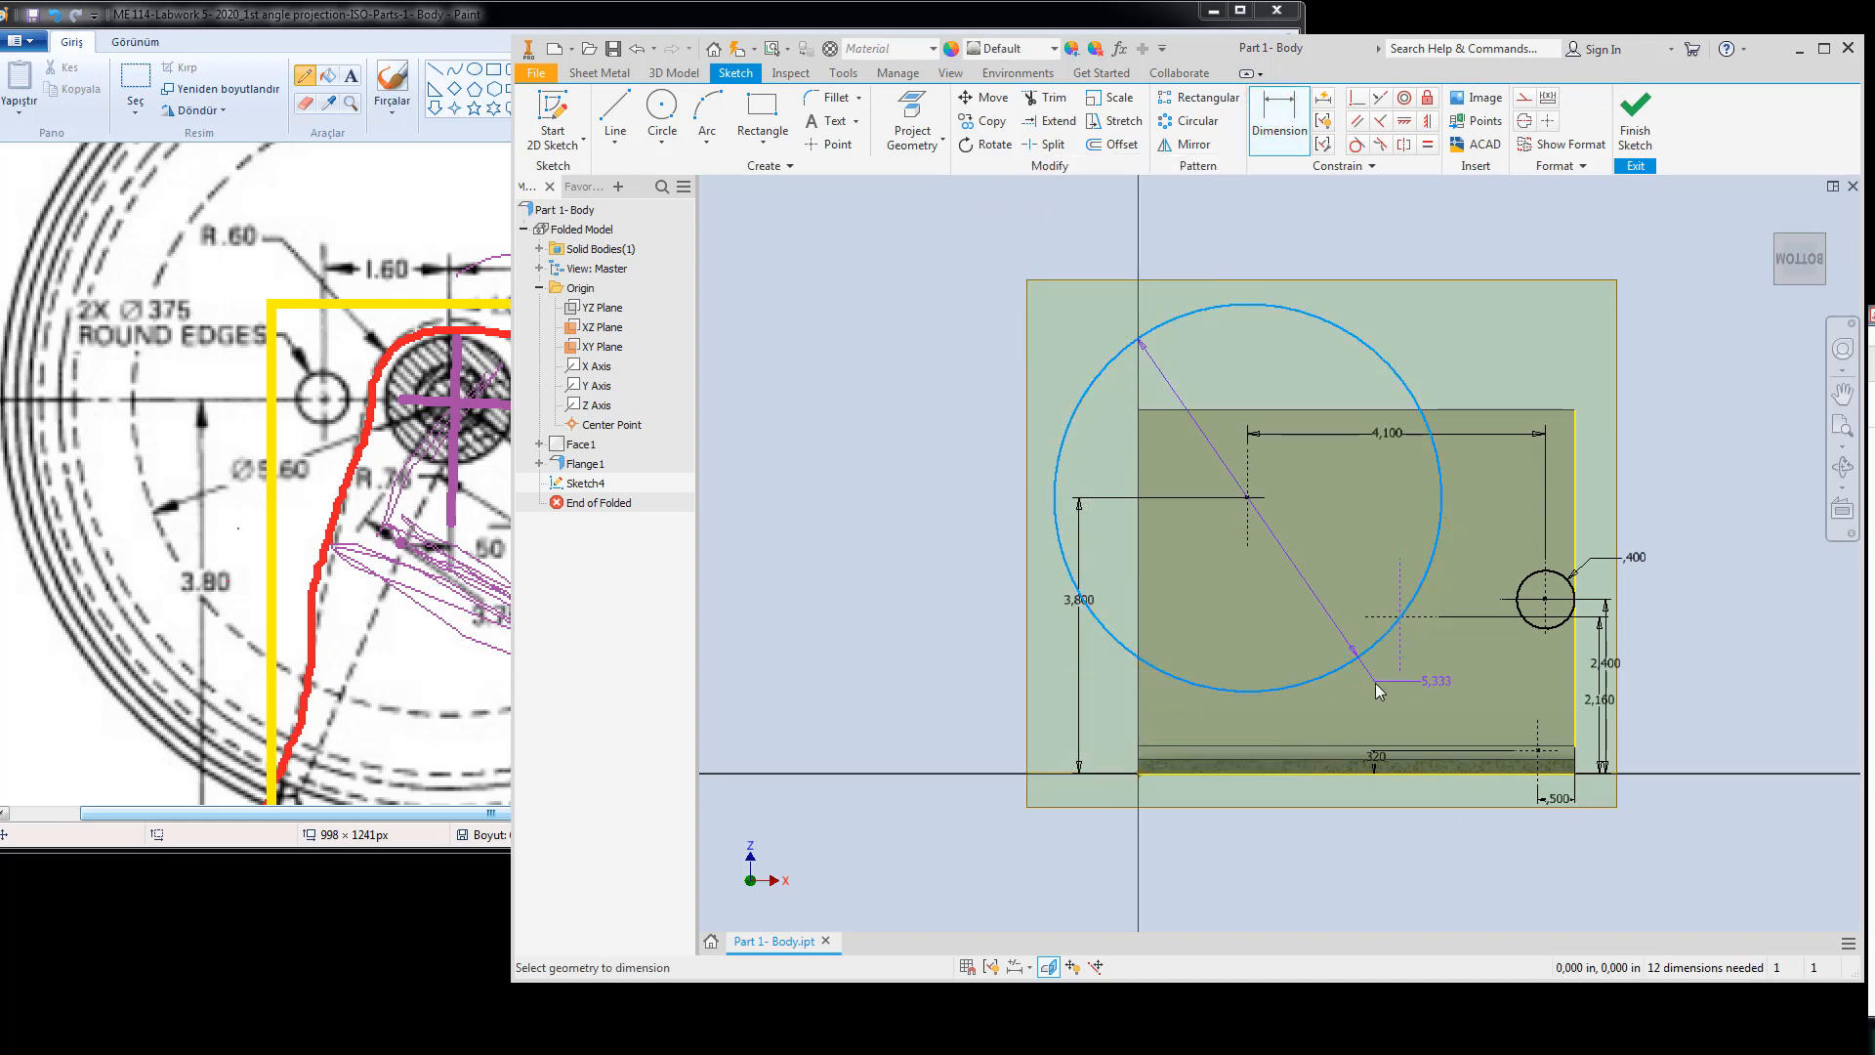
left_click(1499, 776)
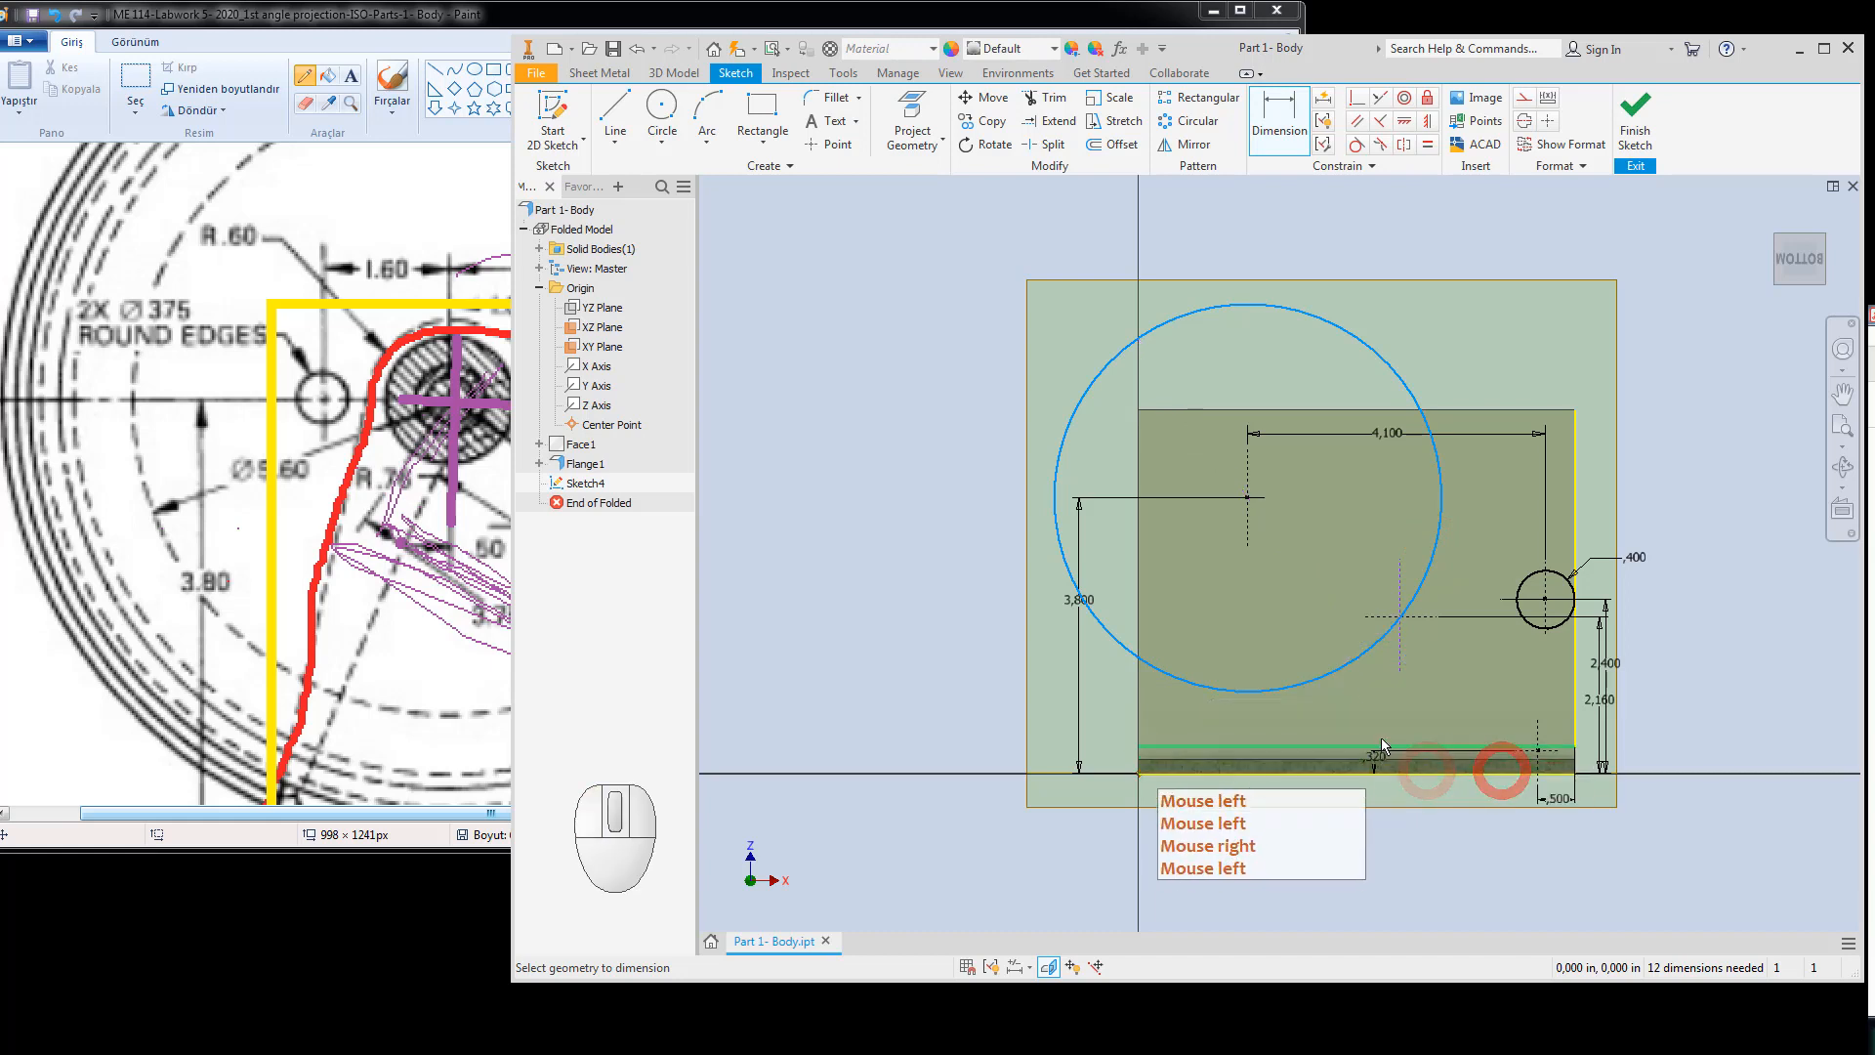
left_click(1381, 700)
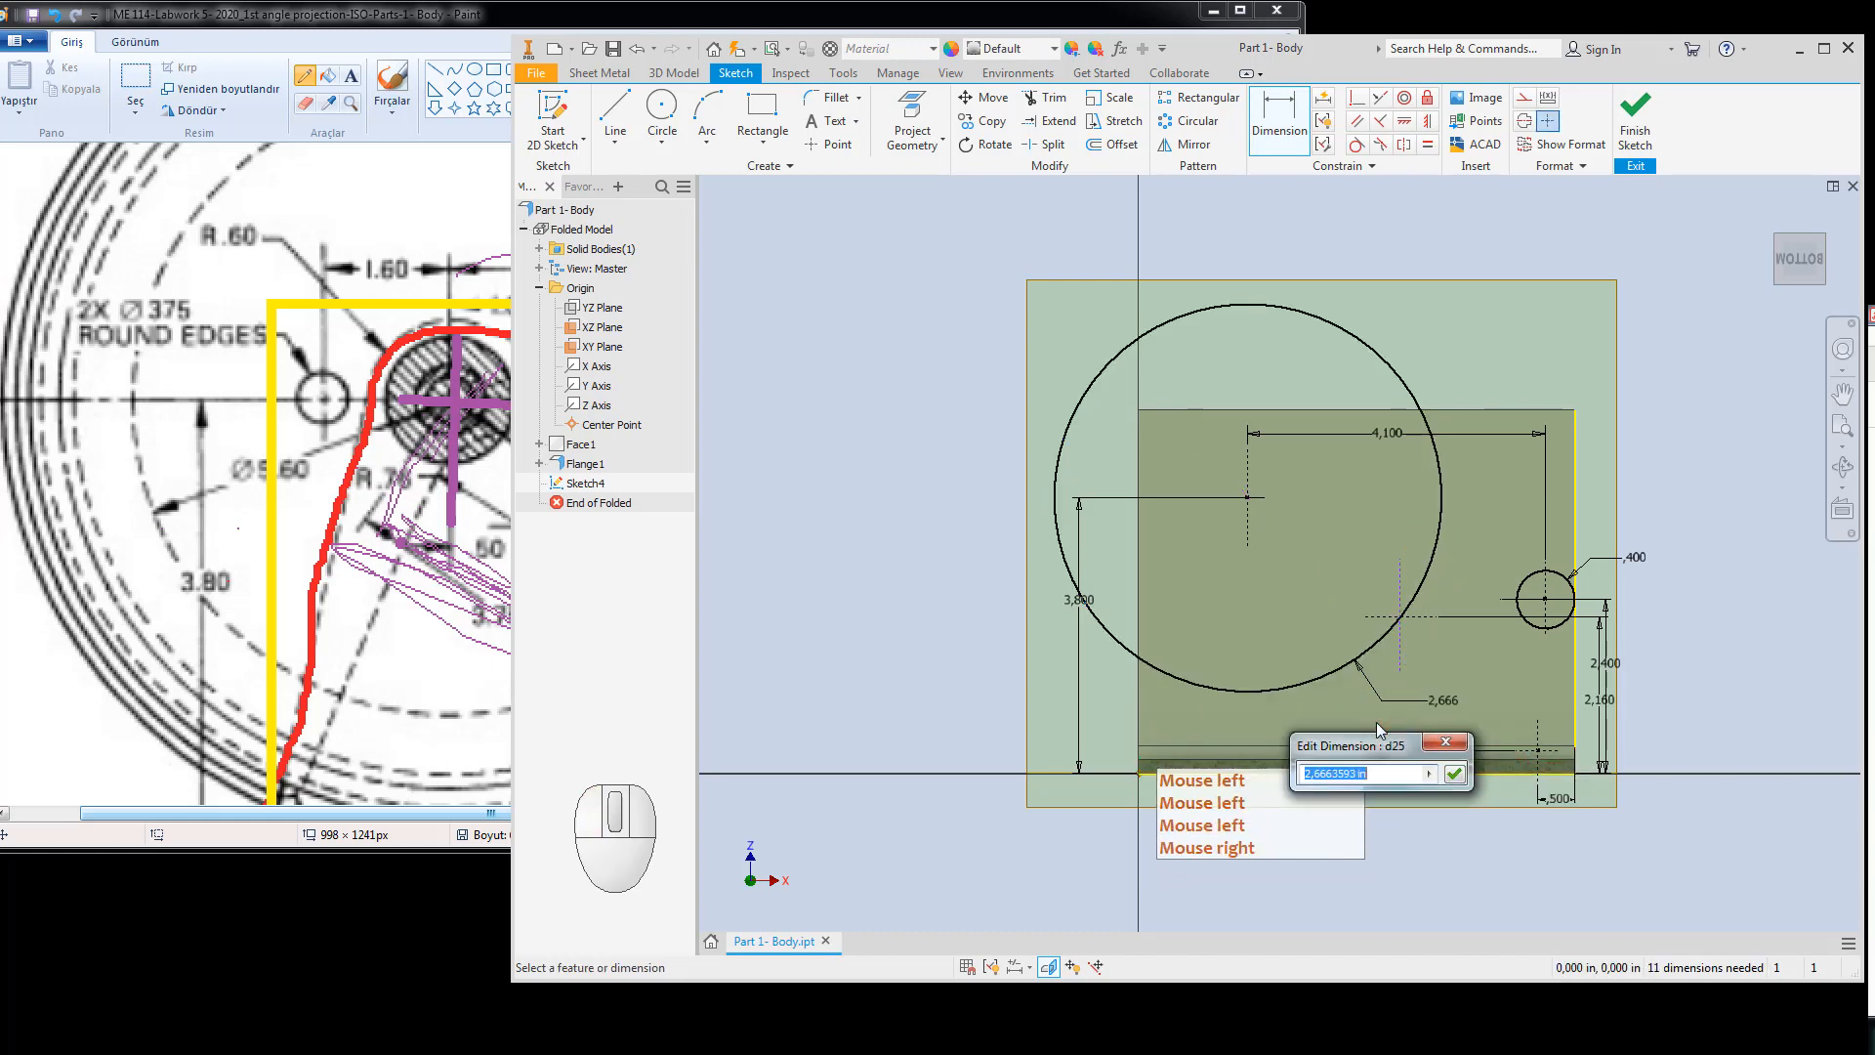
type("3.75")
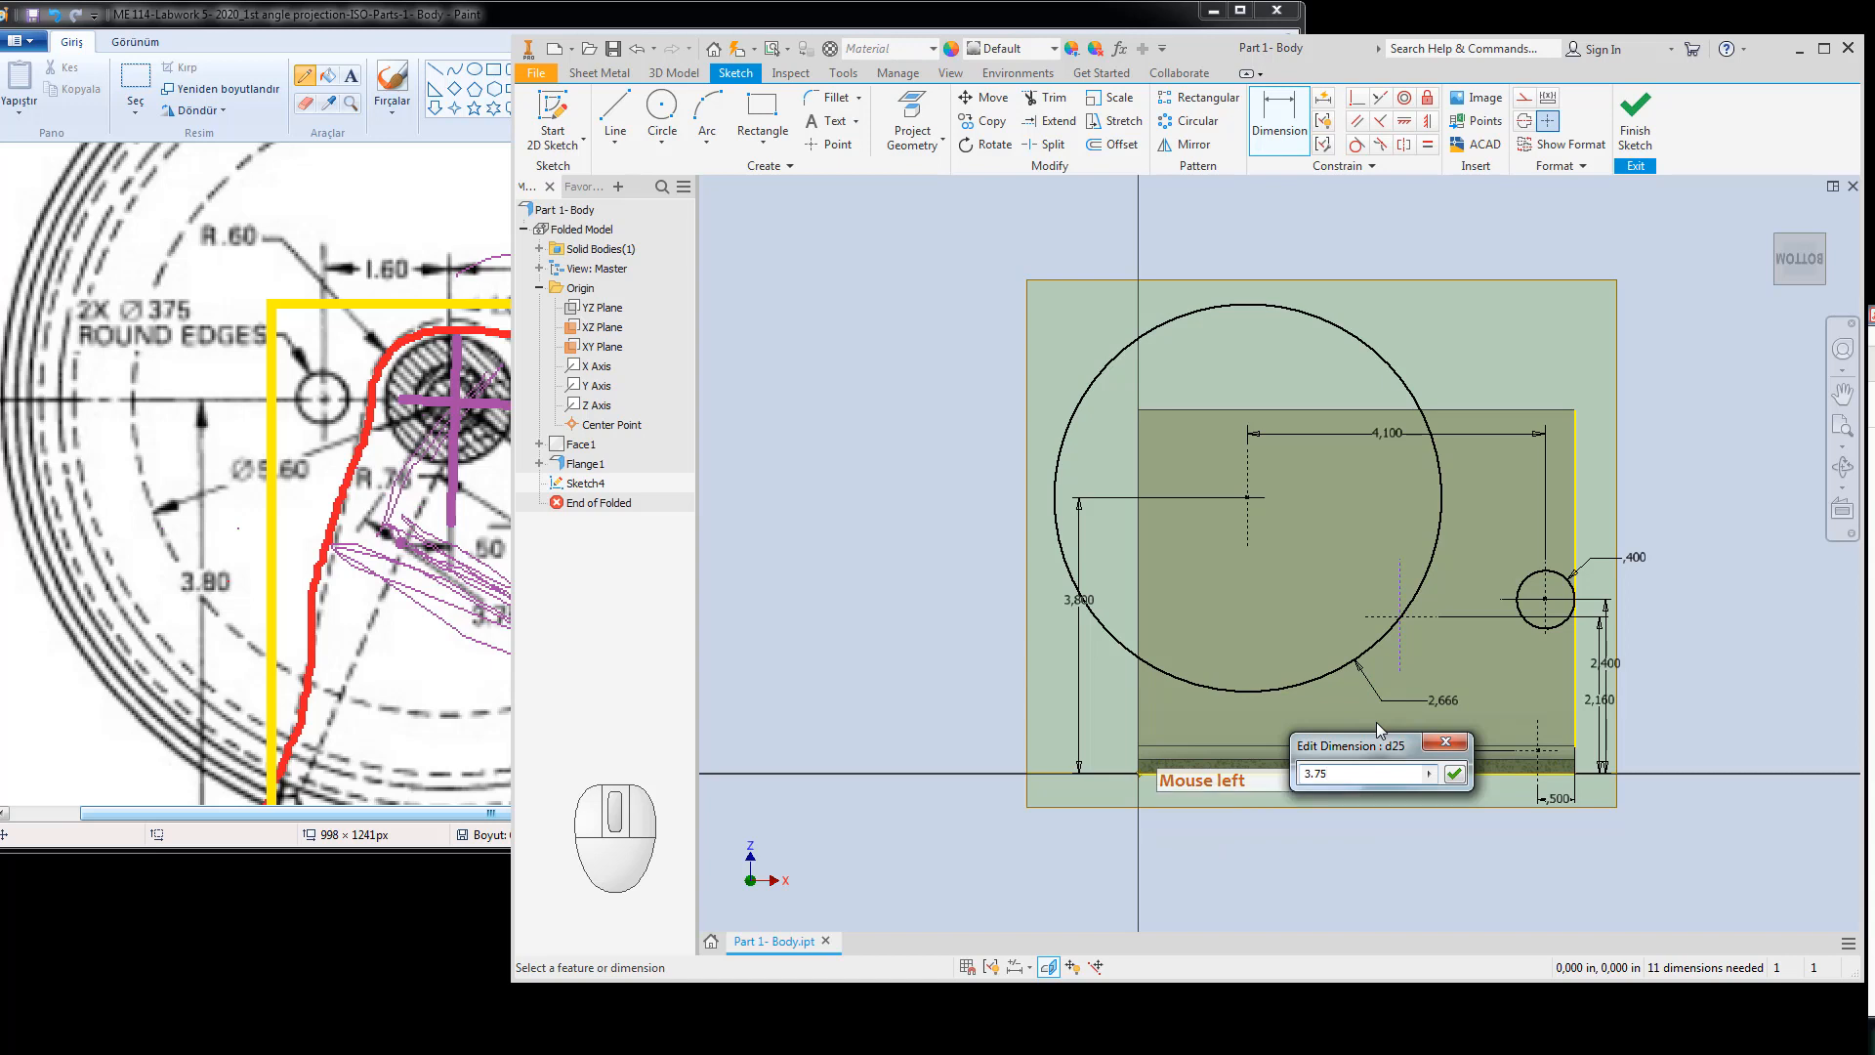
key("Return")
key("Escape")
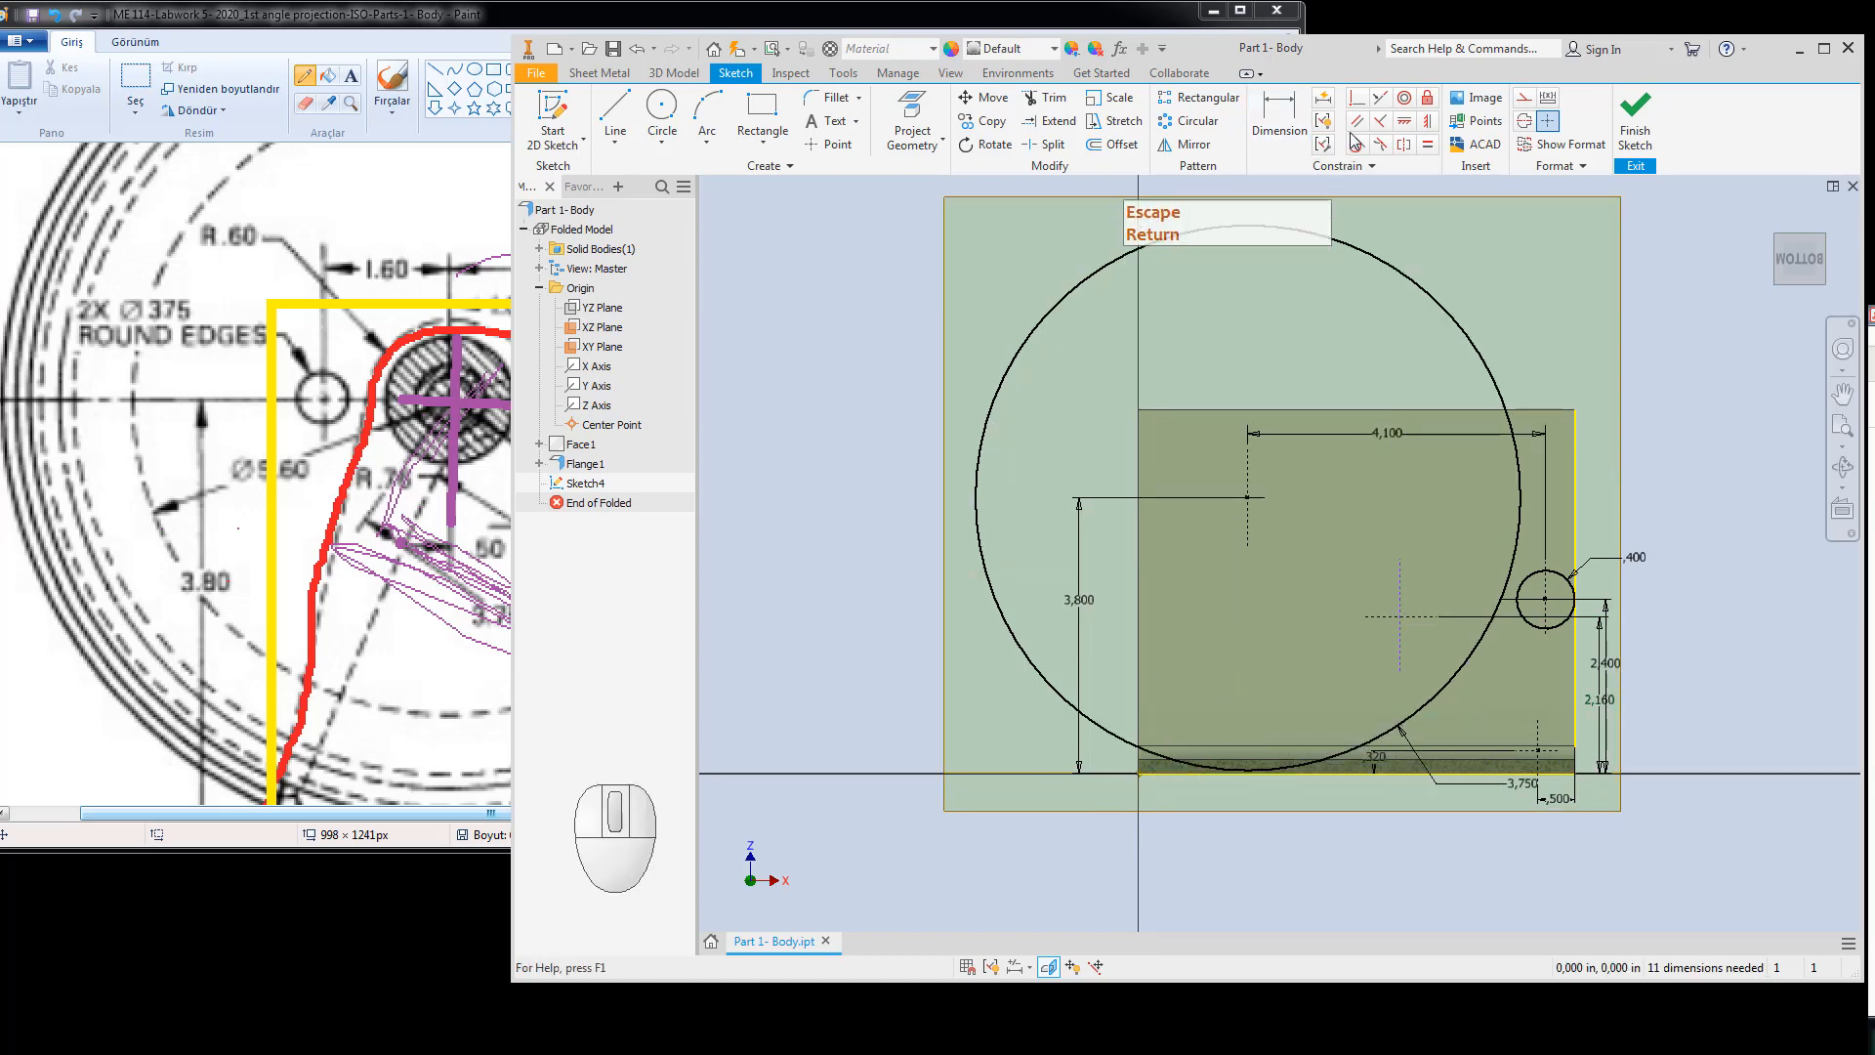
Try to make the centre of the pinion cross coincident with the 3.75 in radius circle, and undo the constraint.
left_click(1357, 97)
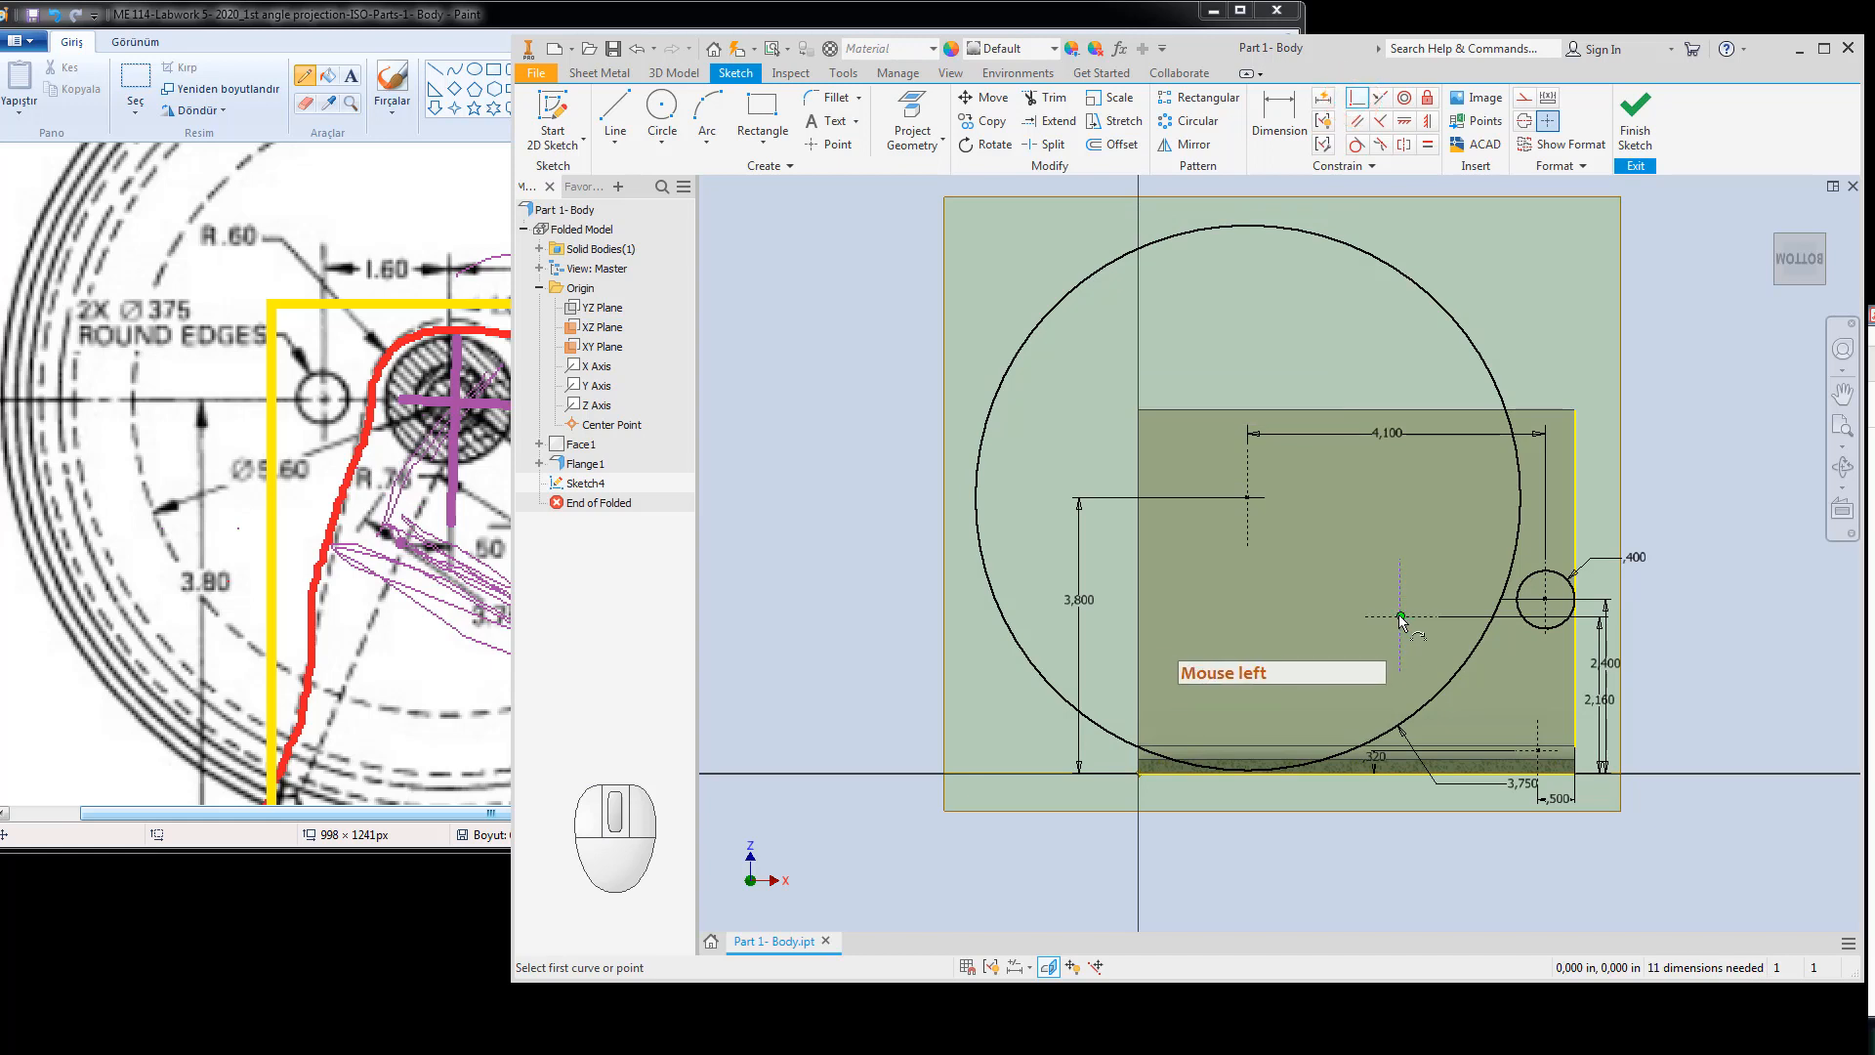
left_click(1401, 616)
left_click(1470, 666)
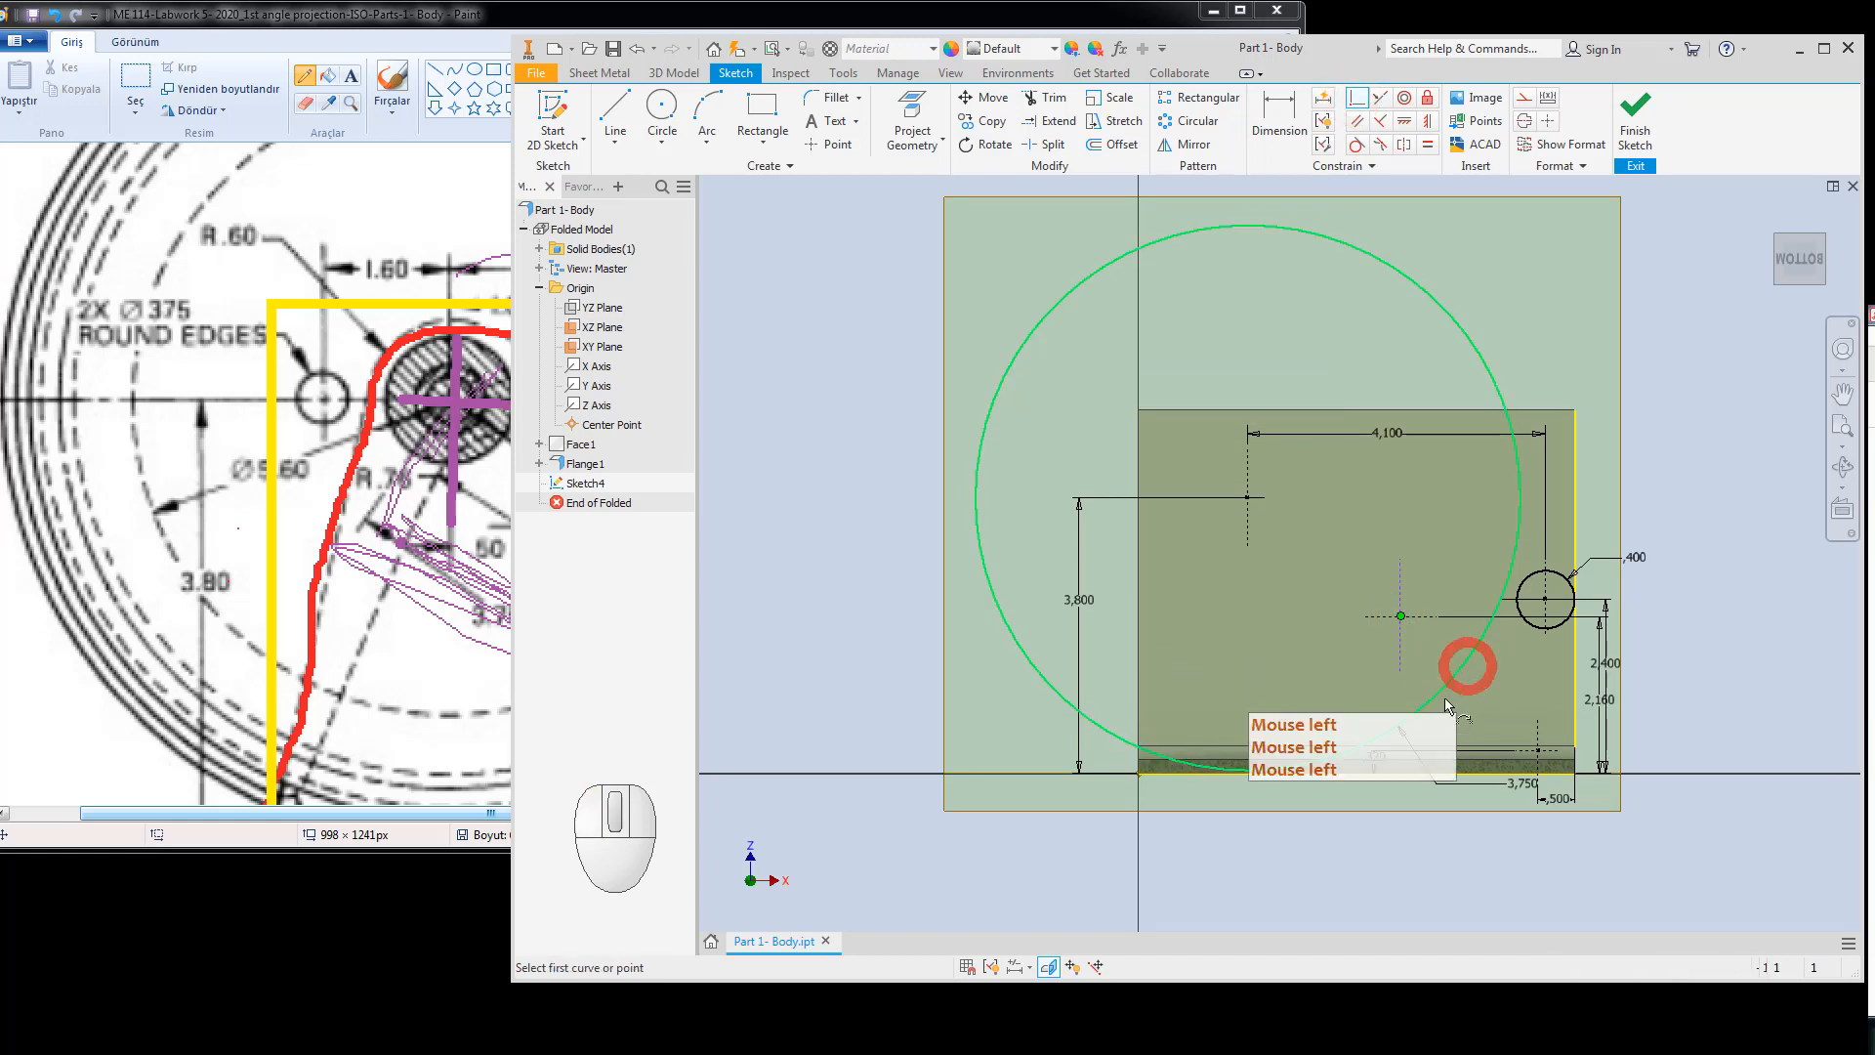
key("Escape")
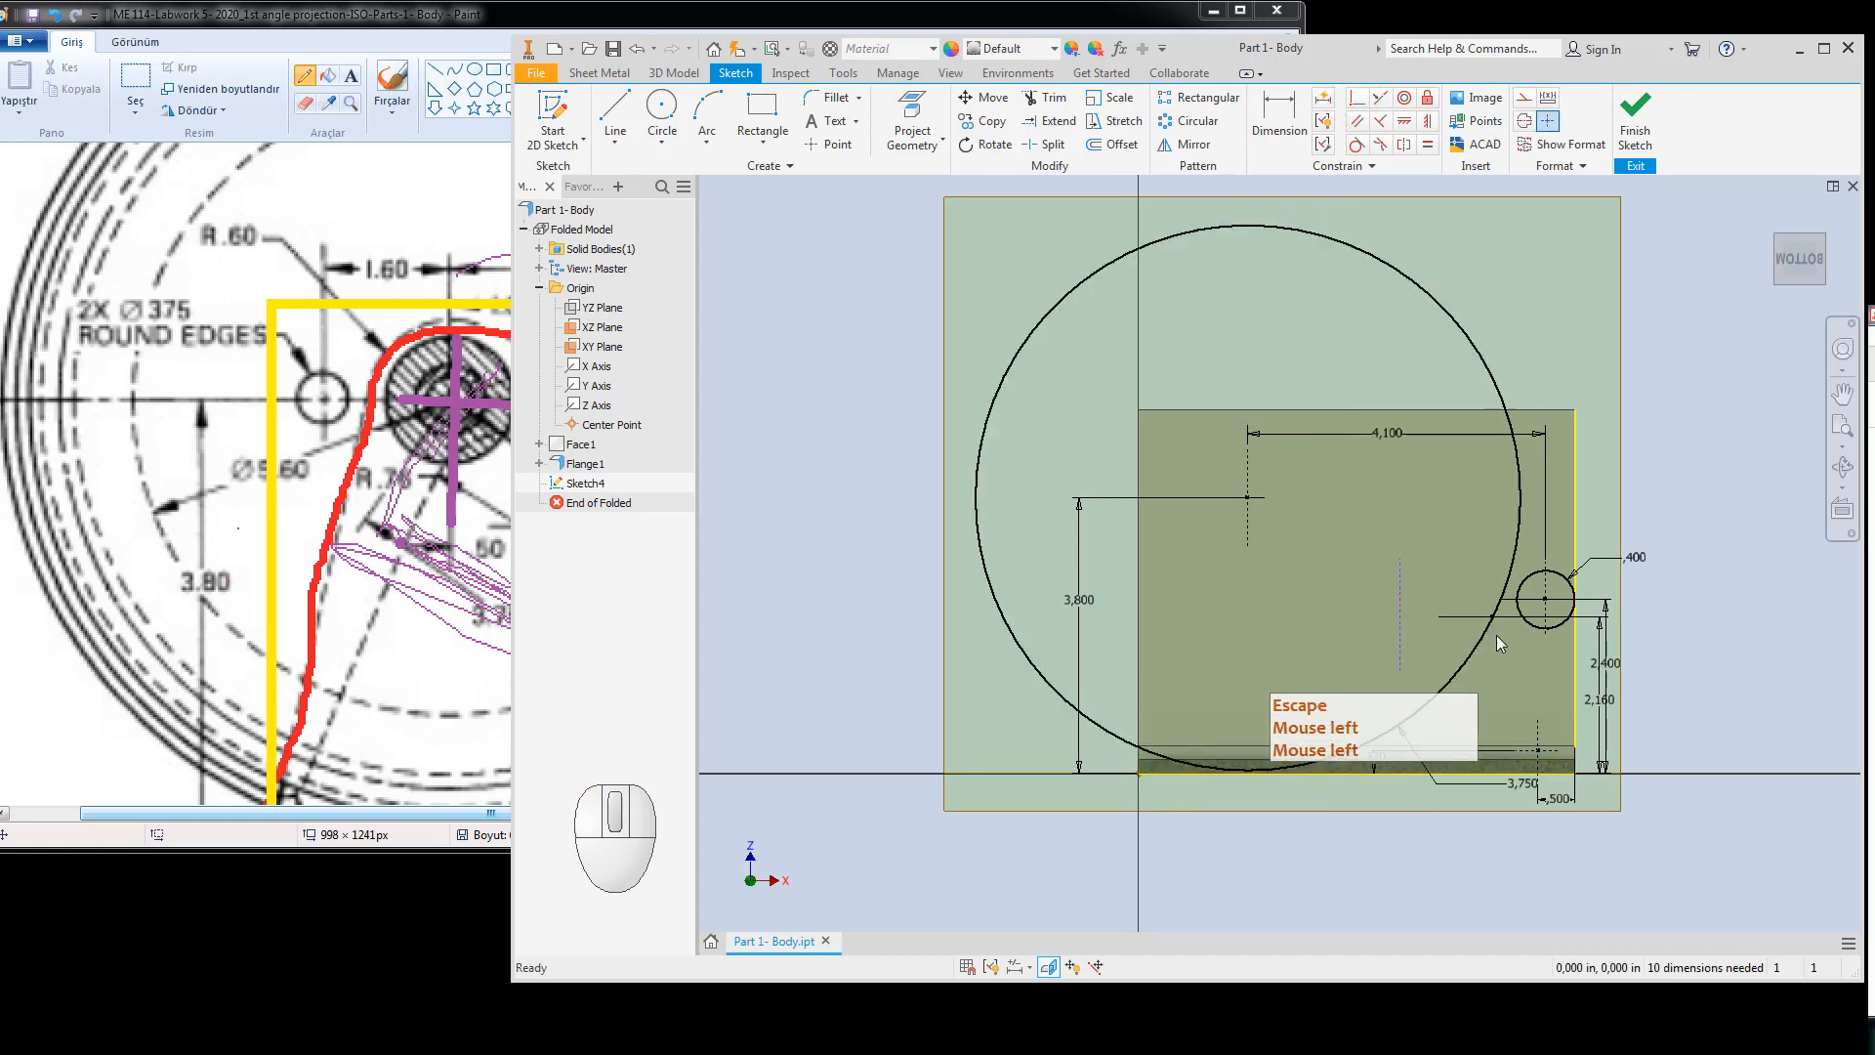
left_click_drag(1493, 619, 1445, 633)
key("ctrl+z")
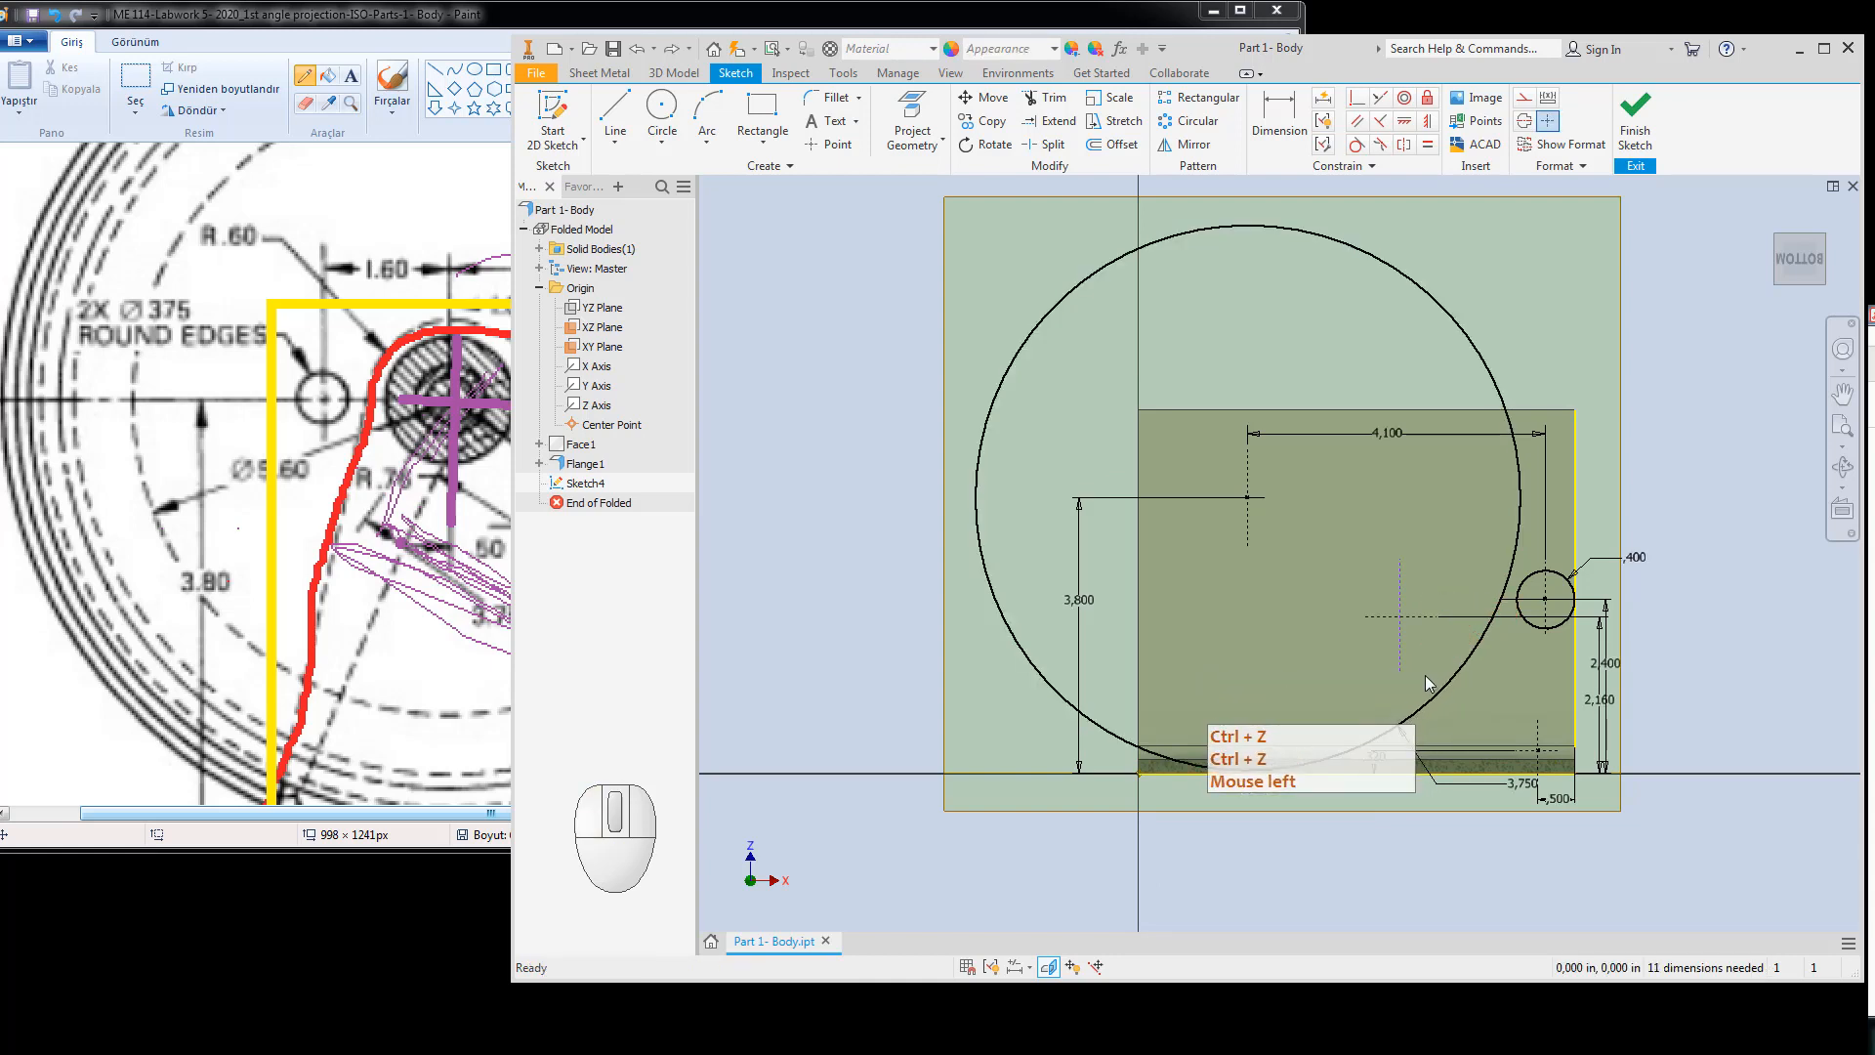
Lengthen the pinion cross's horizontal centreline past the small circle and shift its vertical centreline slightly toward that circle.
left_click(1416, 647)
key("Escape")
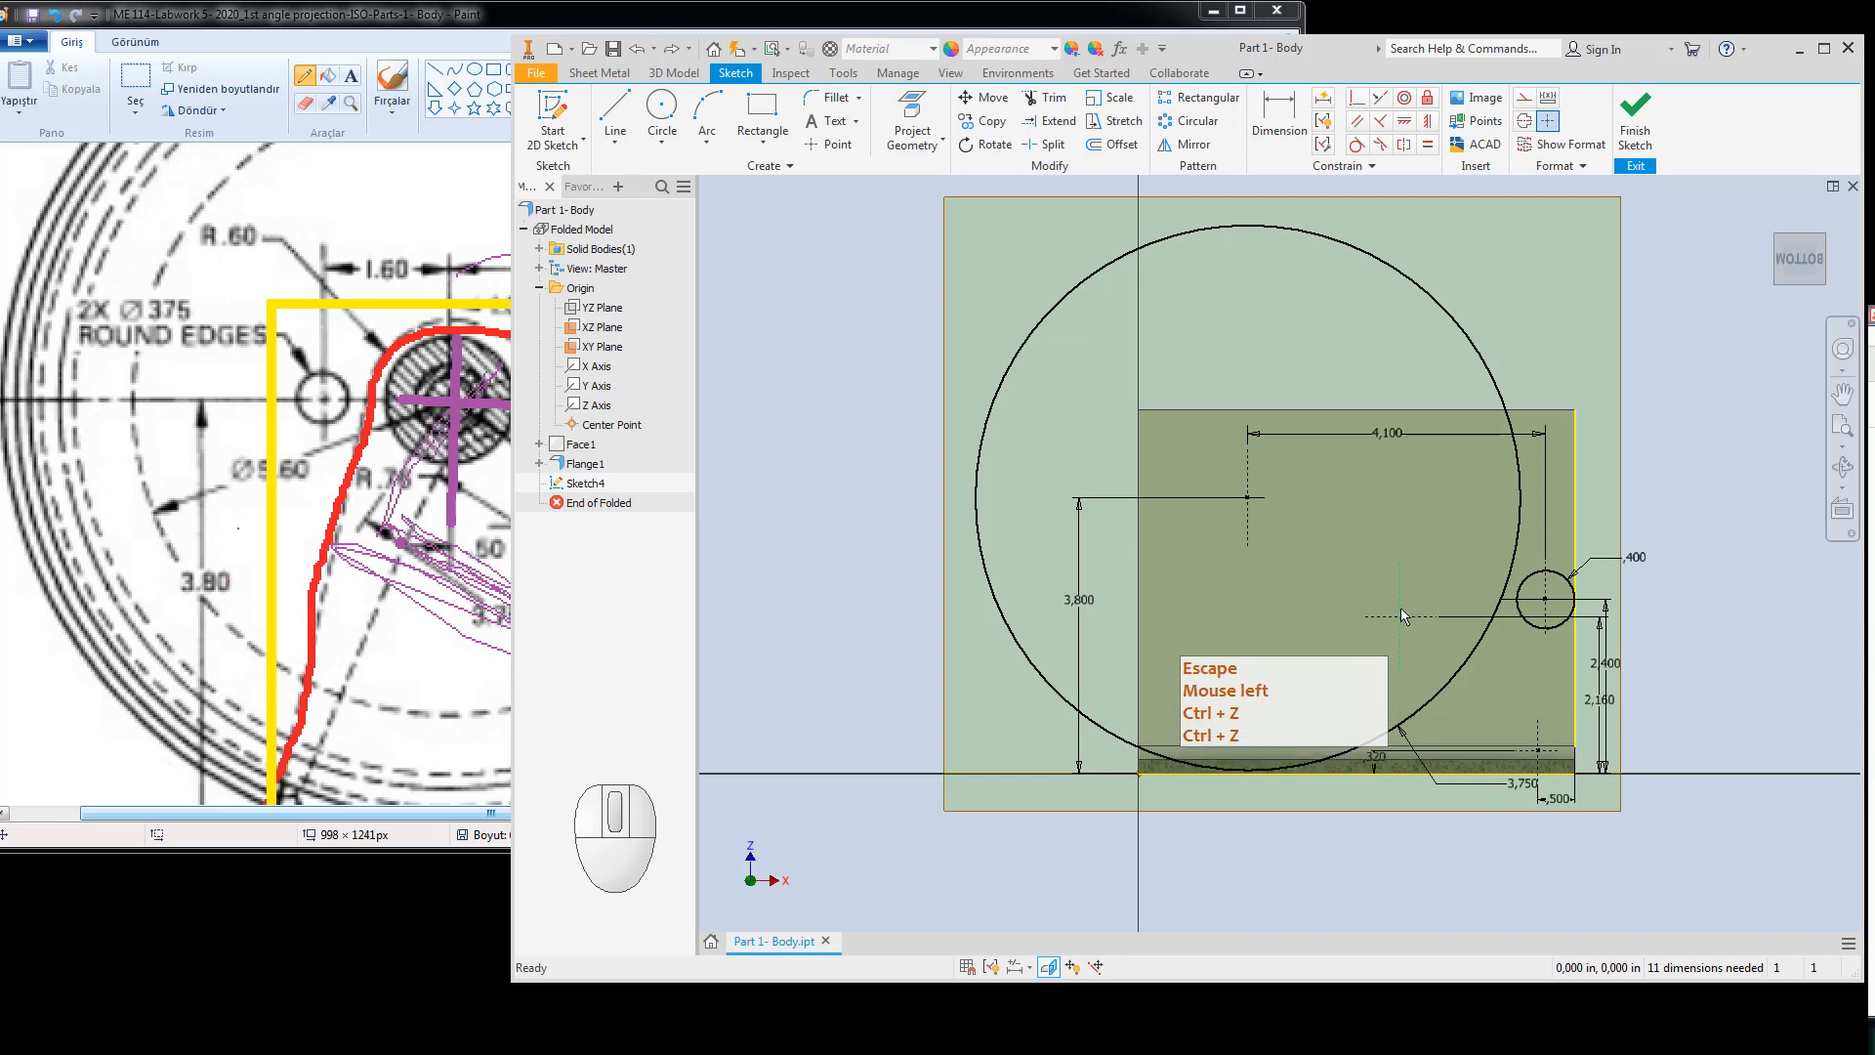
left_click(1399, 601)
key("Escape")
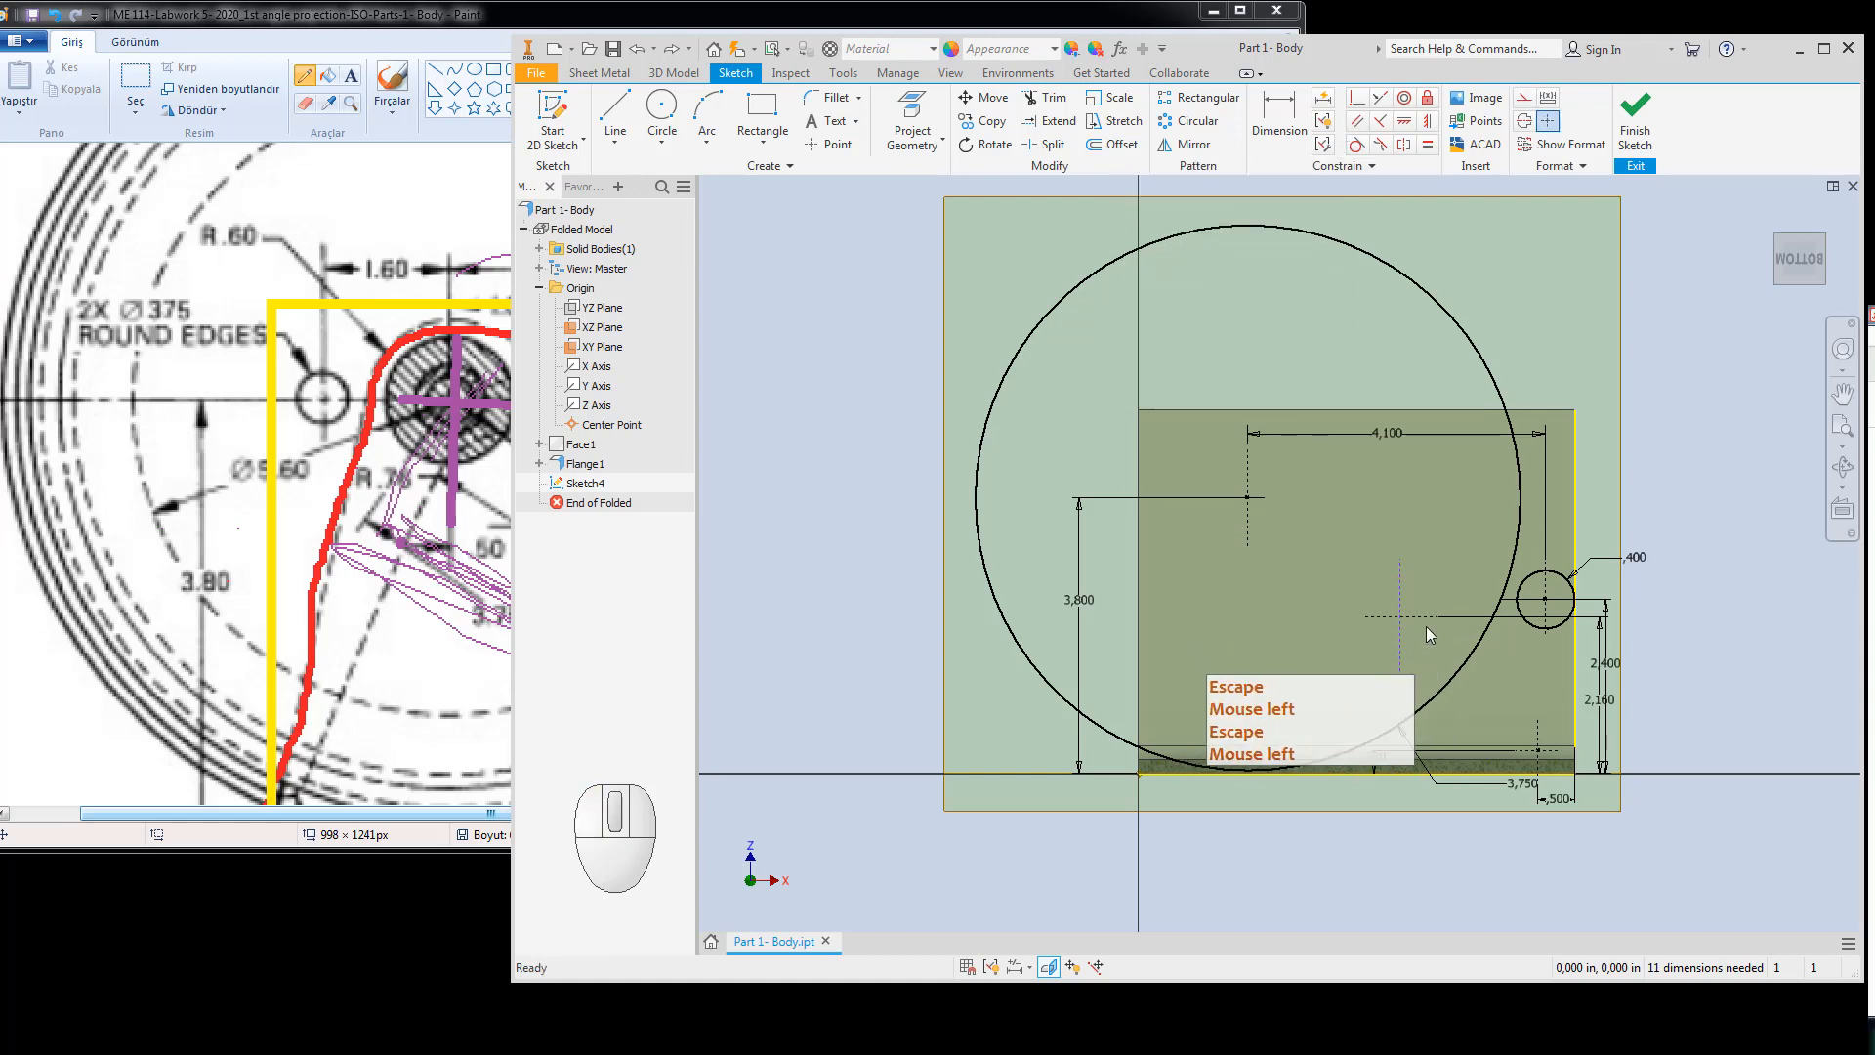
left_click_drag(1434, 617, 1613, 636)
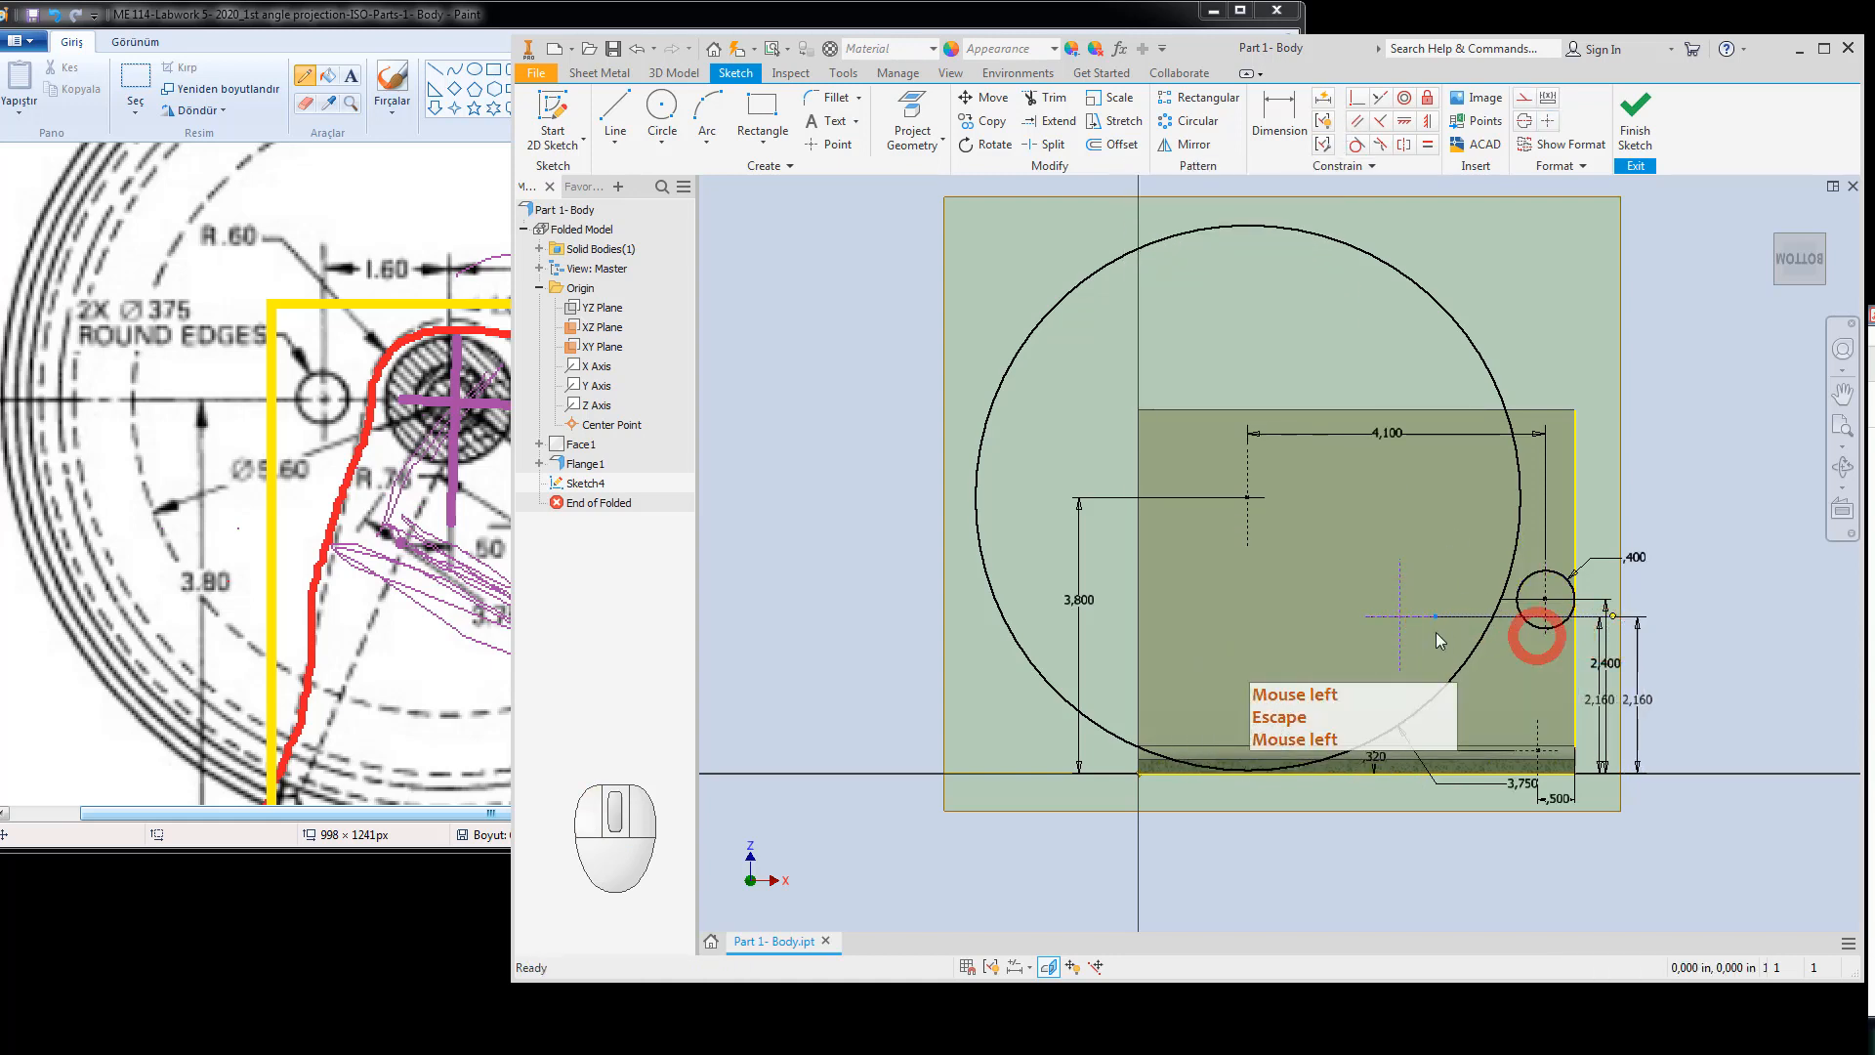
left_click(1425, 642)
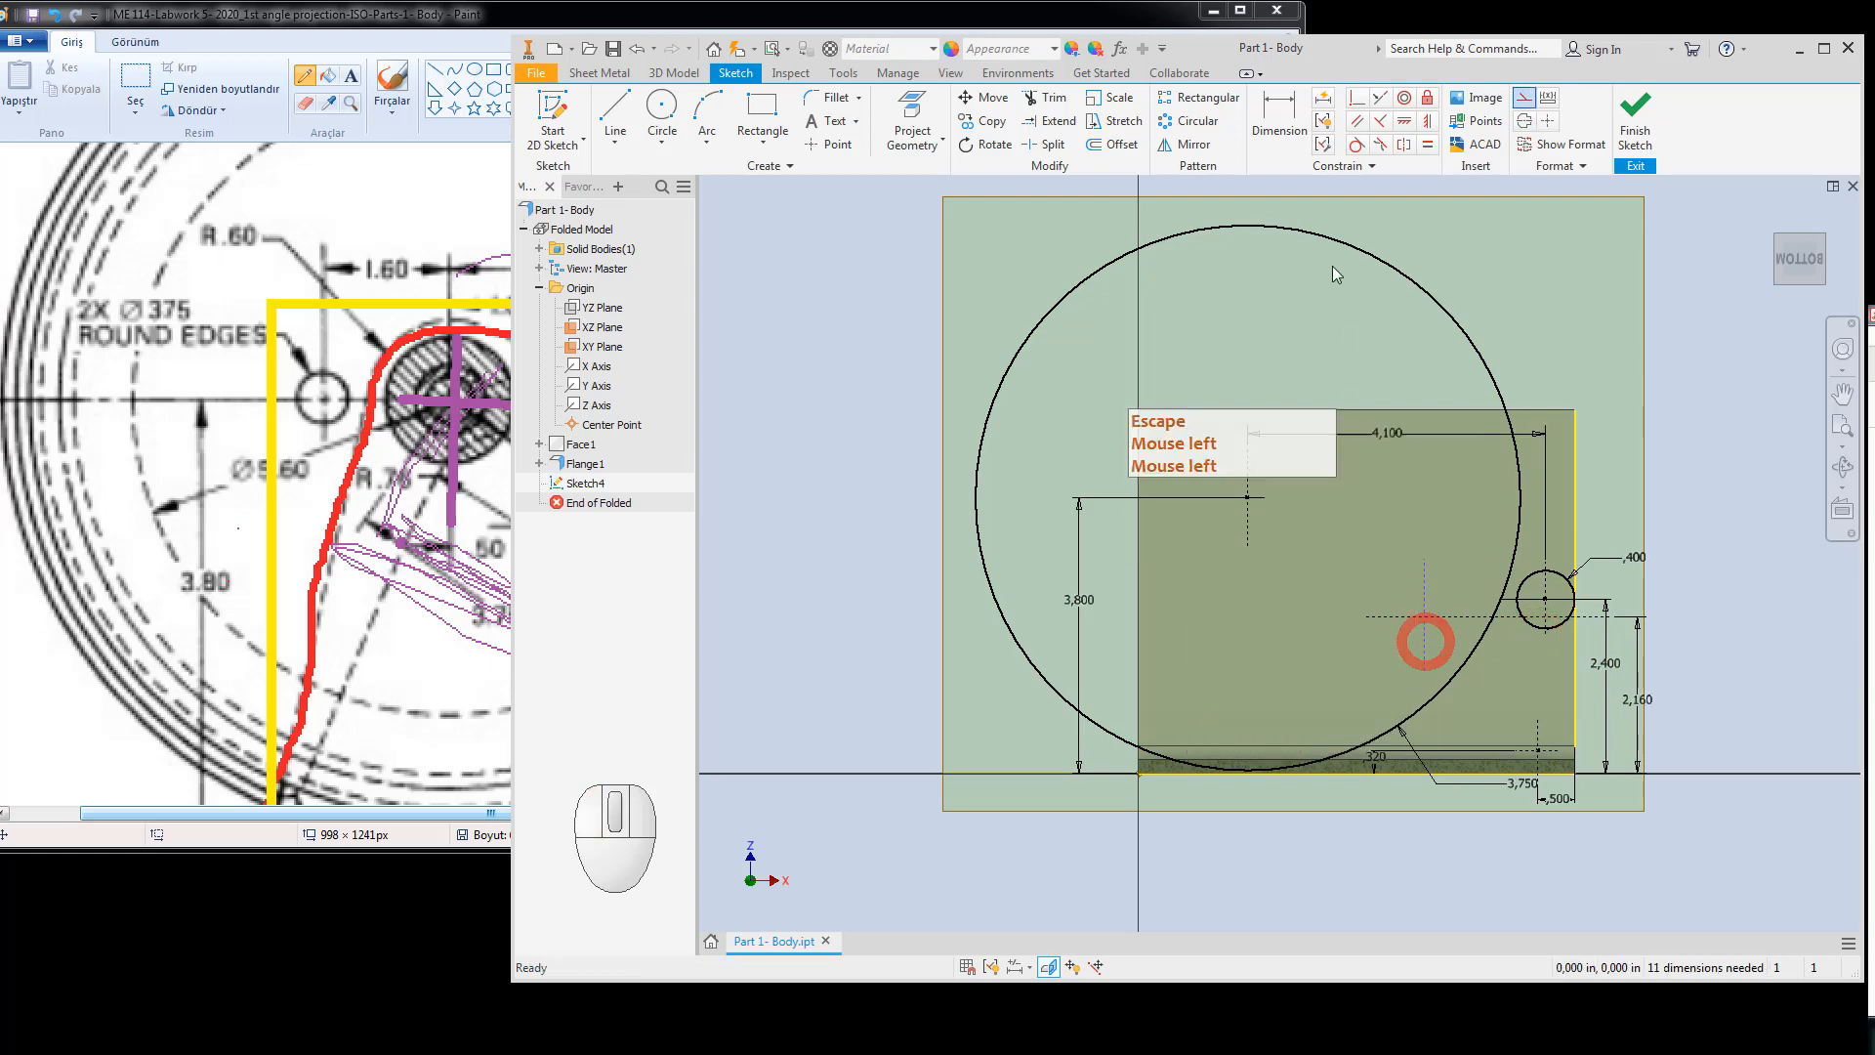
Make the midpoint of the pinion cross's vertical centreline coincident with the 3.75 in radius circle and the horizontal centreline.
left_click(1356, 98)
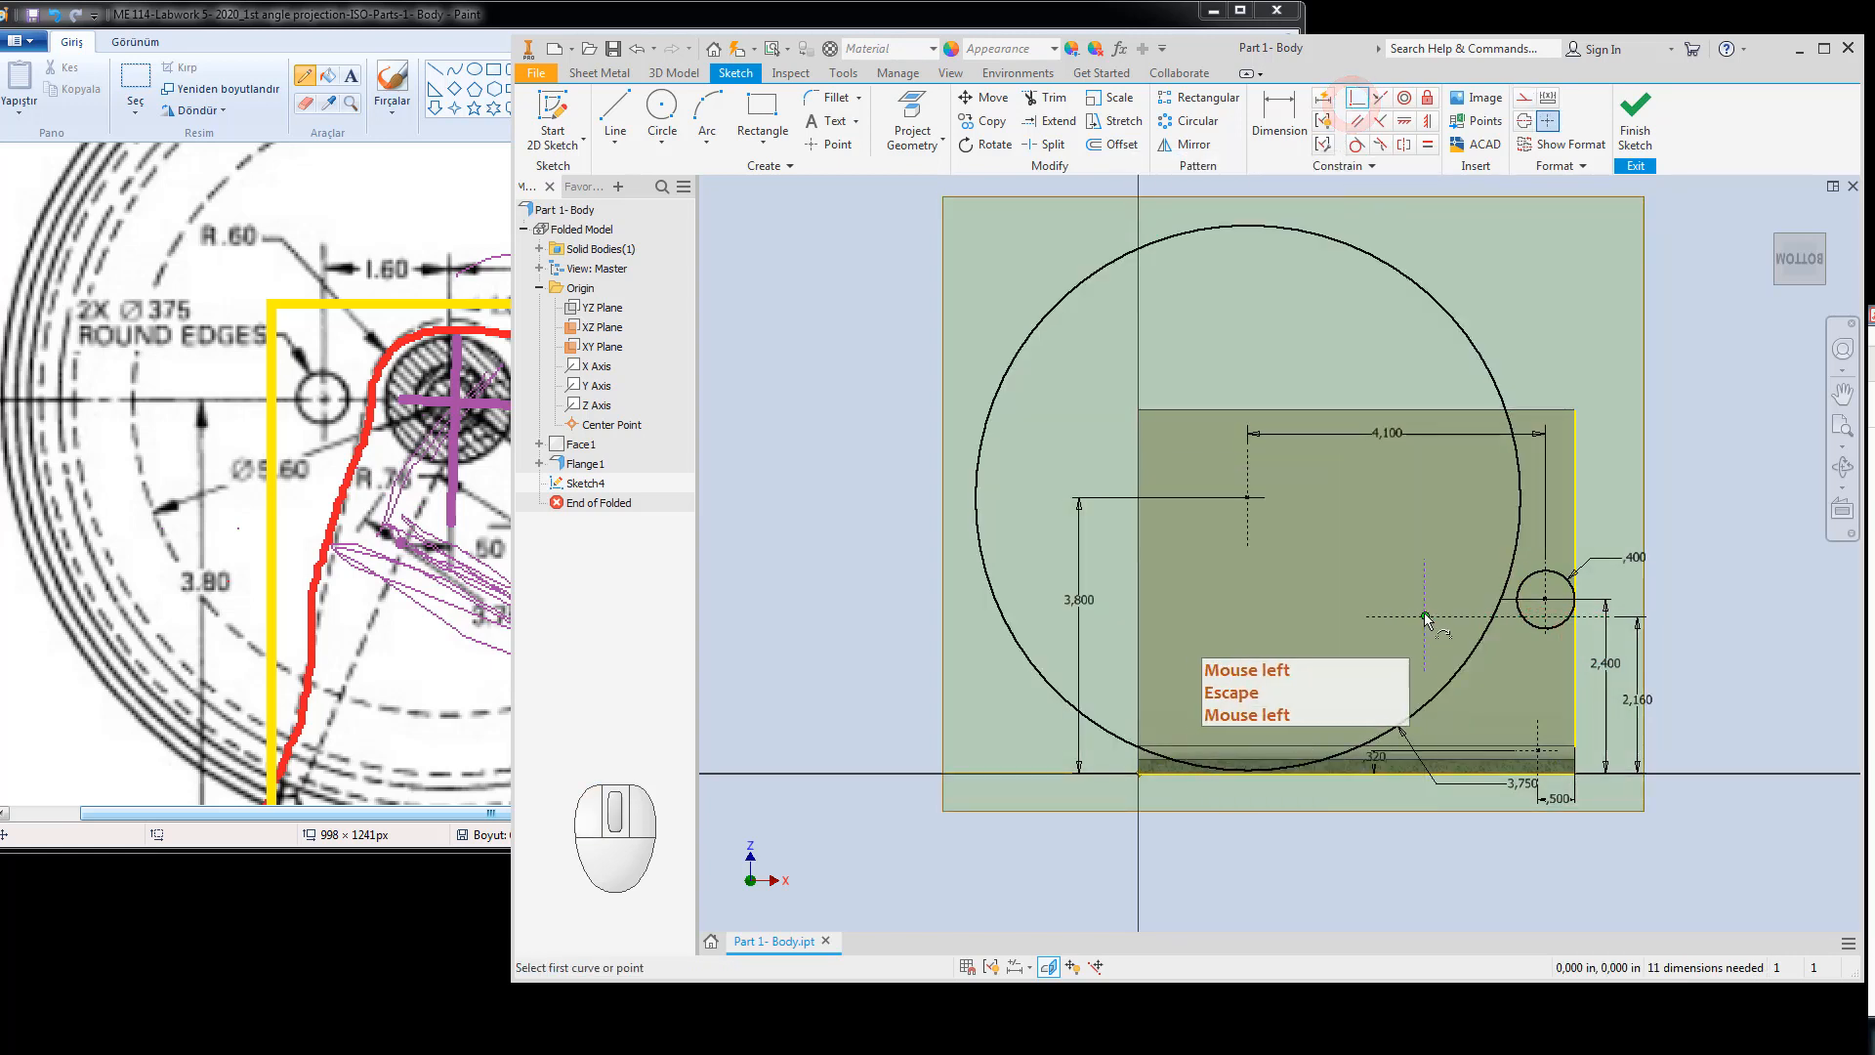
left_click(1424, 615)
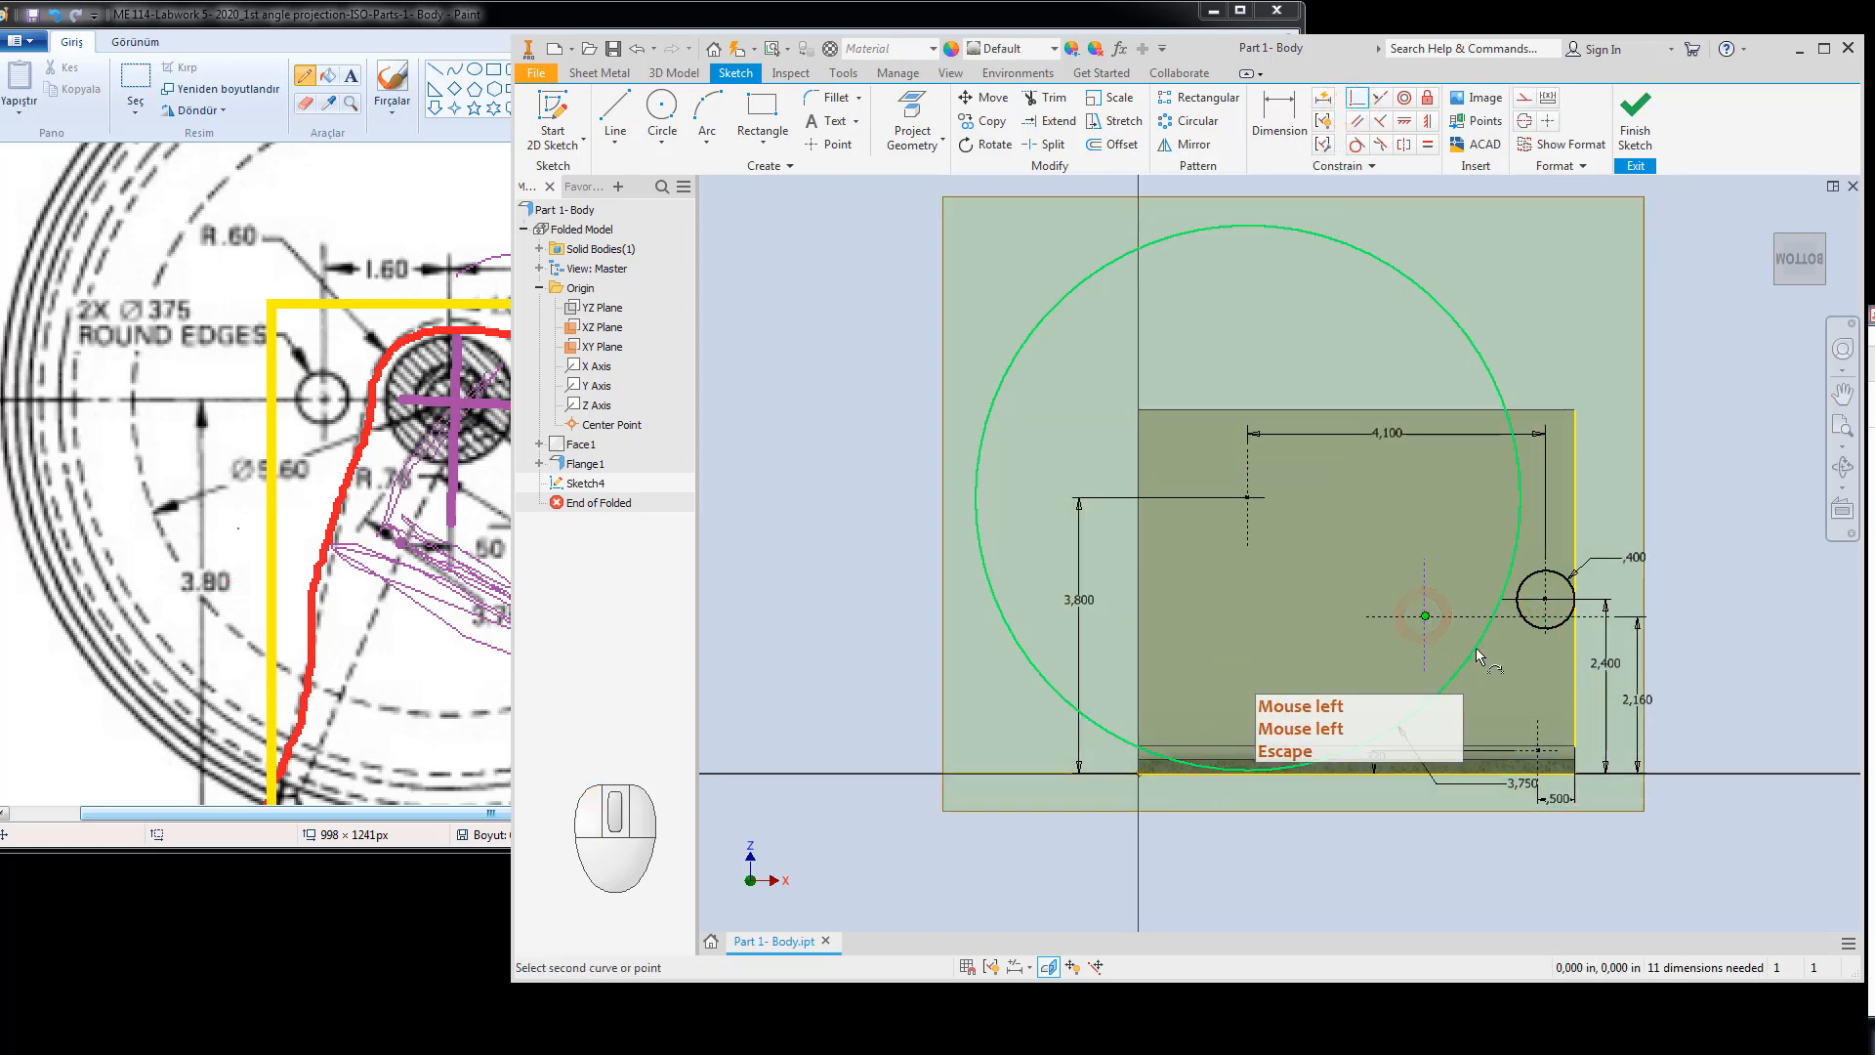
left_click(1475, 648)
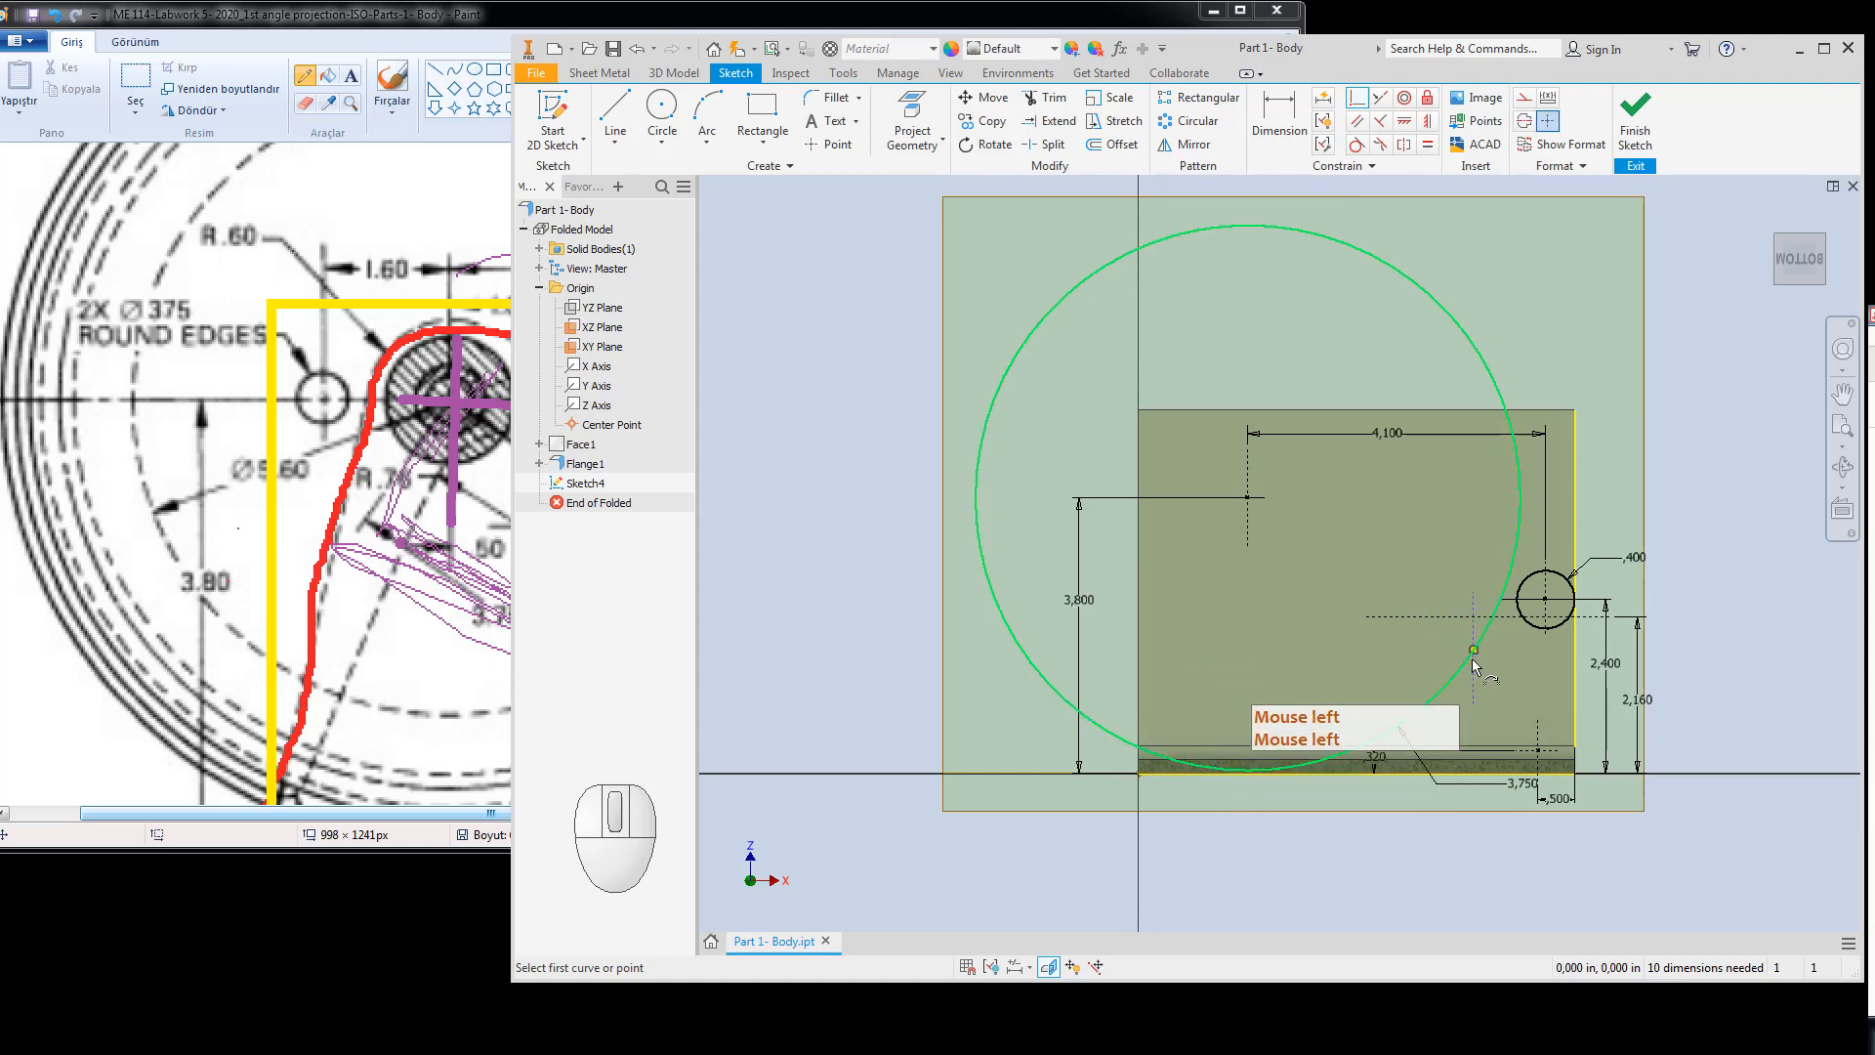
left_click(1483, 616)
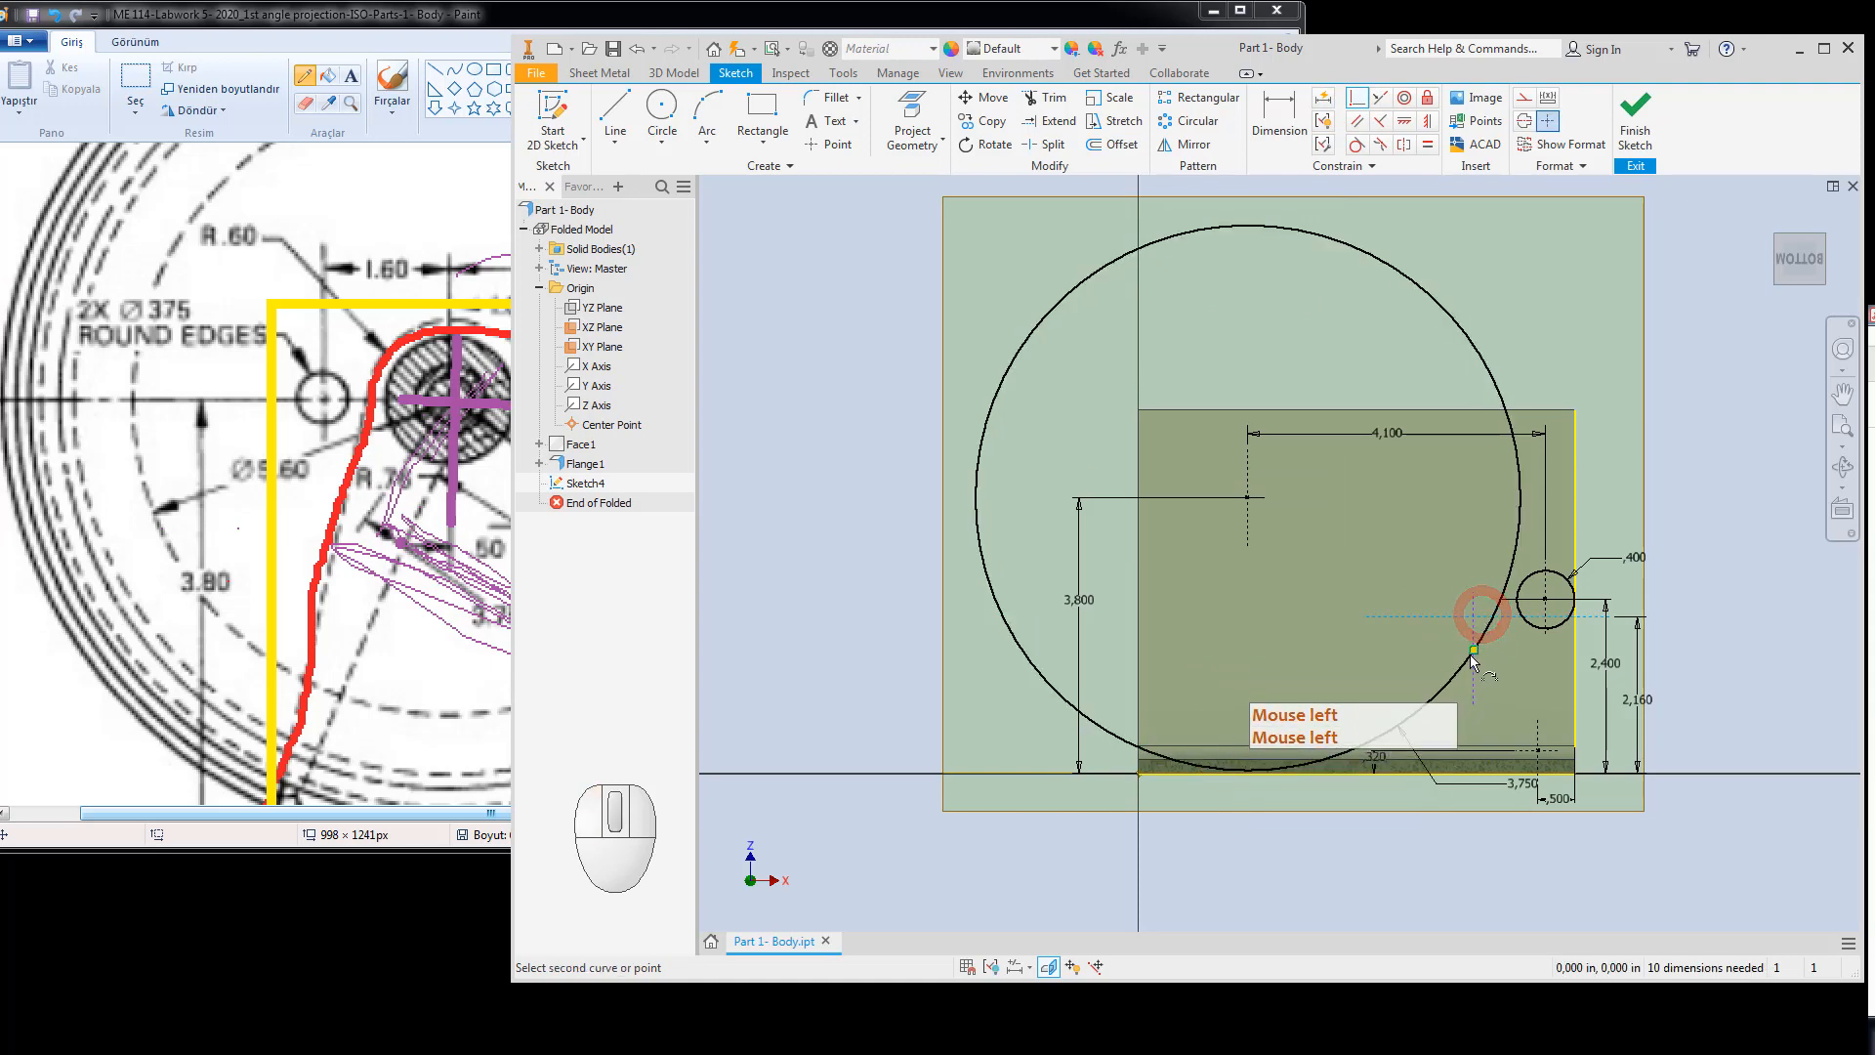
Make the lower centre point coincident with the large circle and convert that circle to construction geometry.
left_click(1473, 651)
key("Escape")
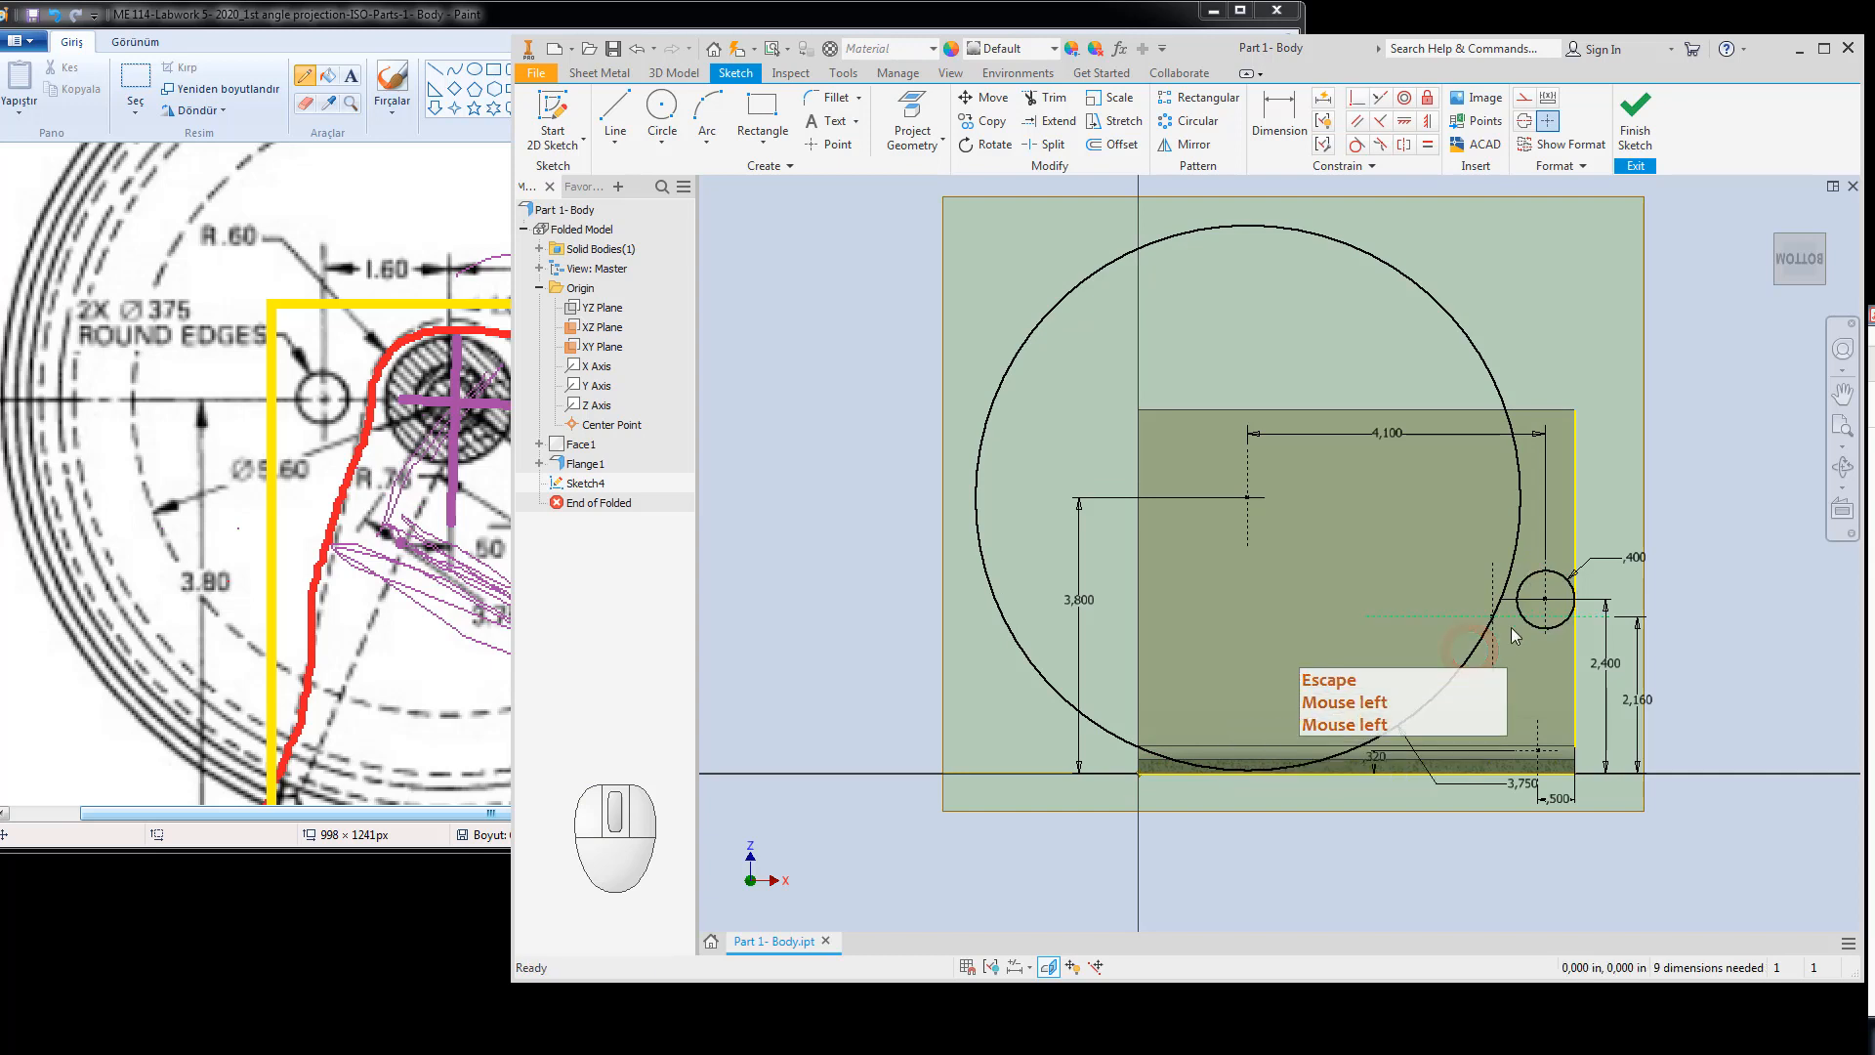
key("Escape")
right_click(1455, 672)
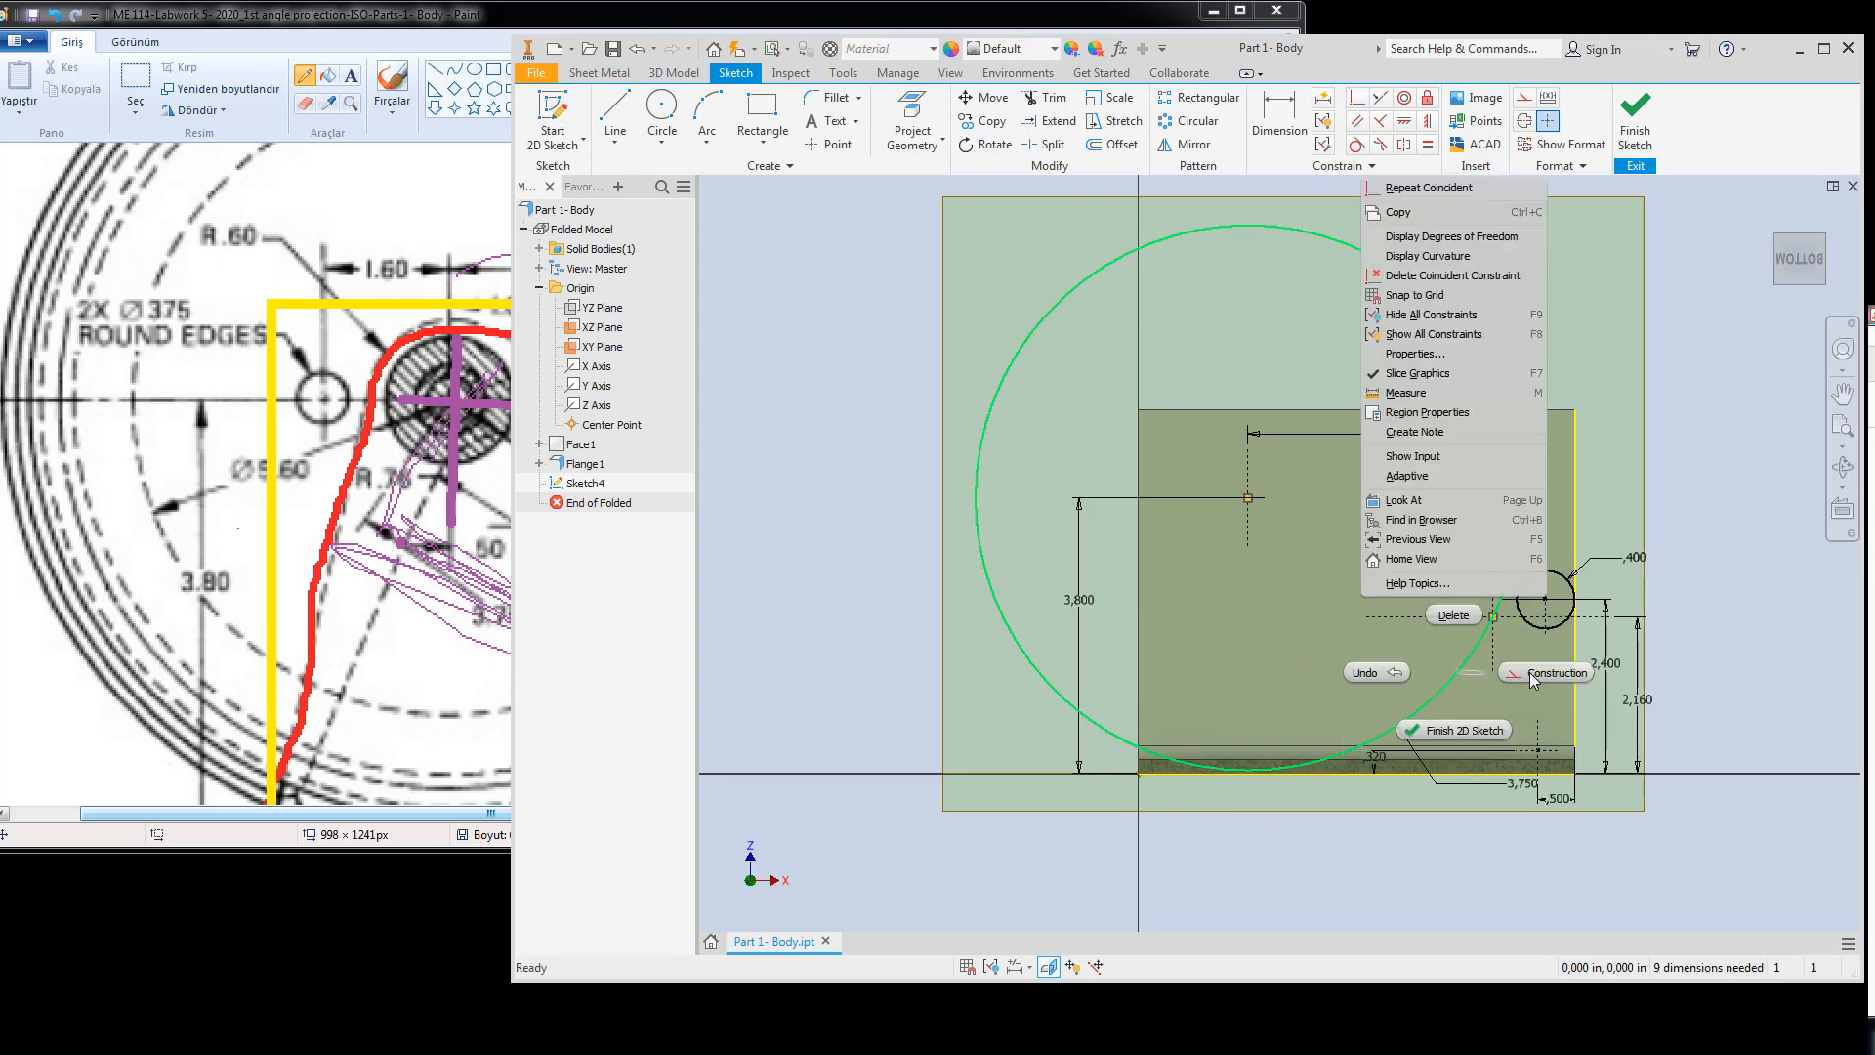
left_click(1391, 655)
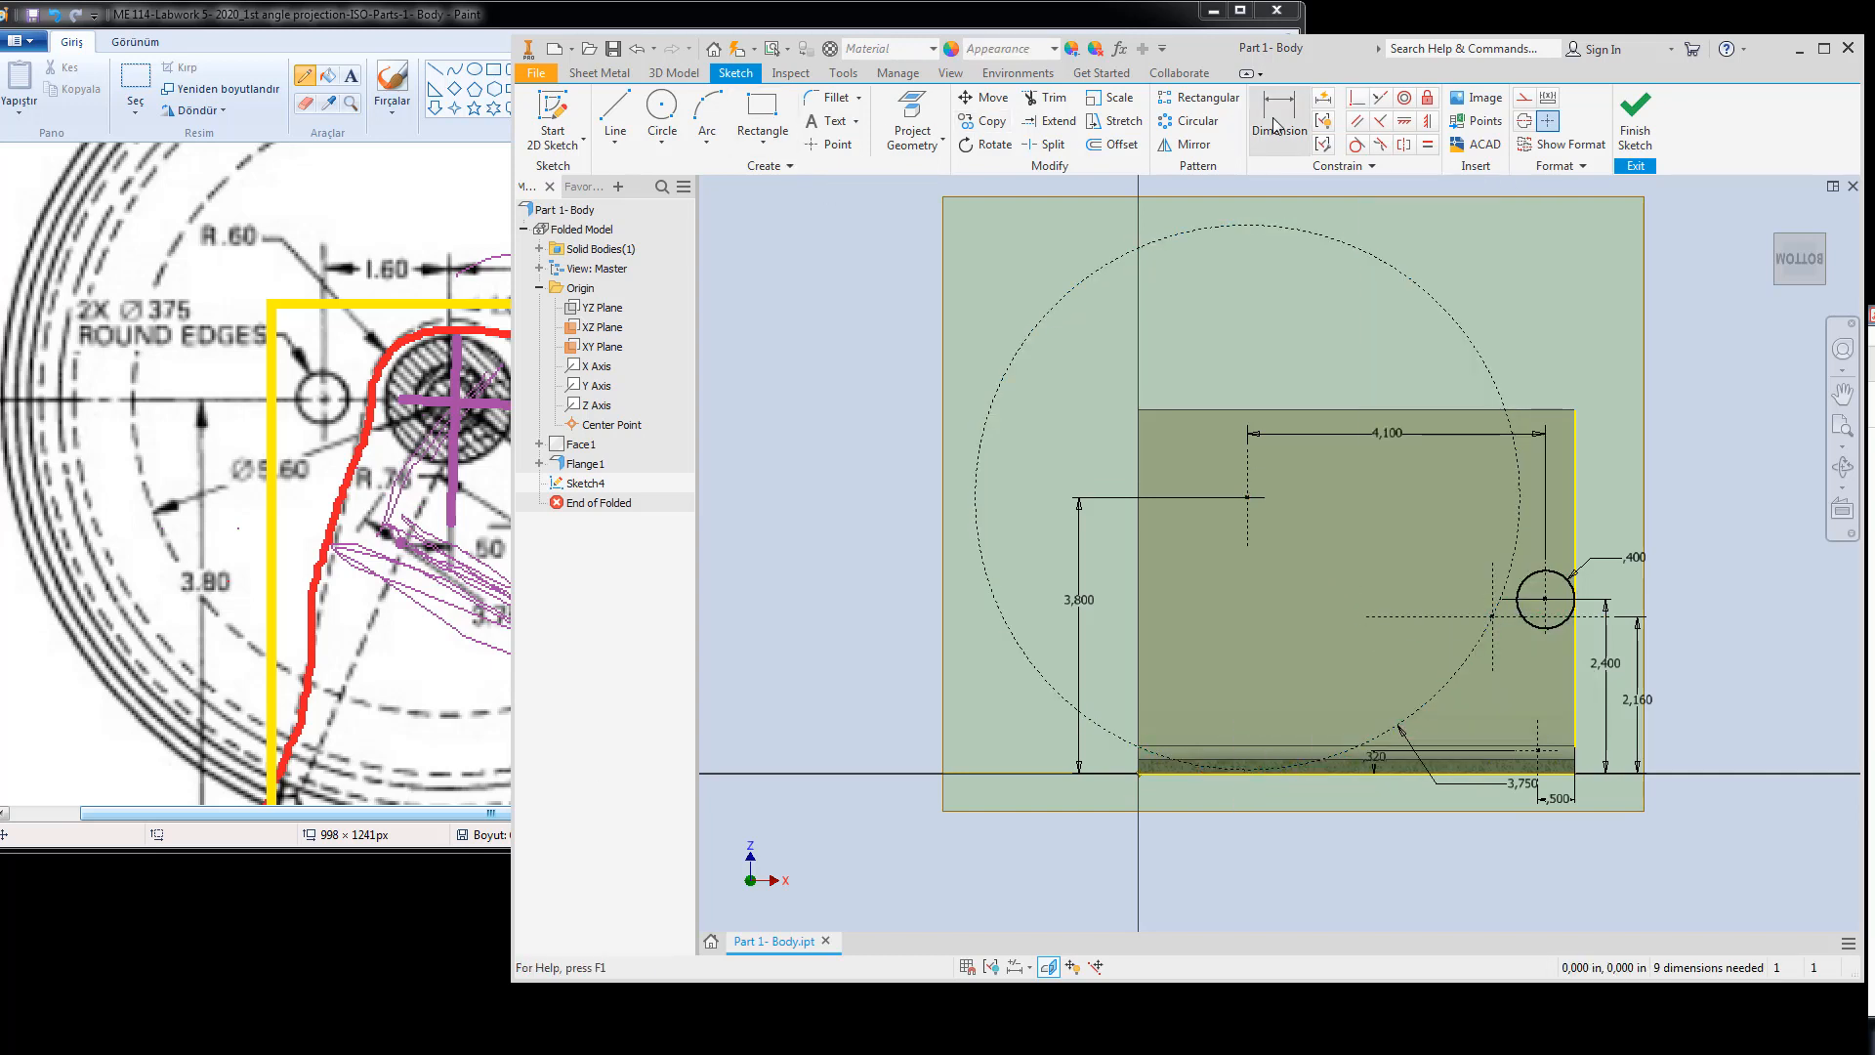
Add a driven aligned dimension between the large construction circle's centre and the centre point lying on it.
left_click(1493, 621)
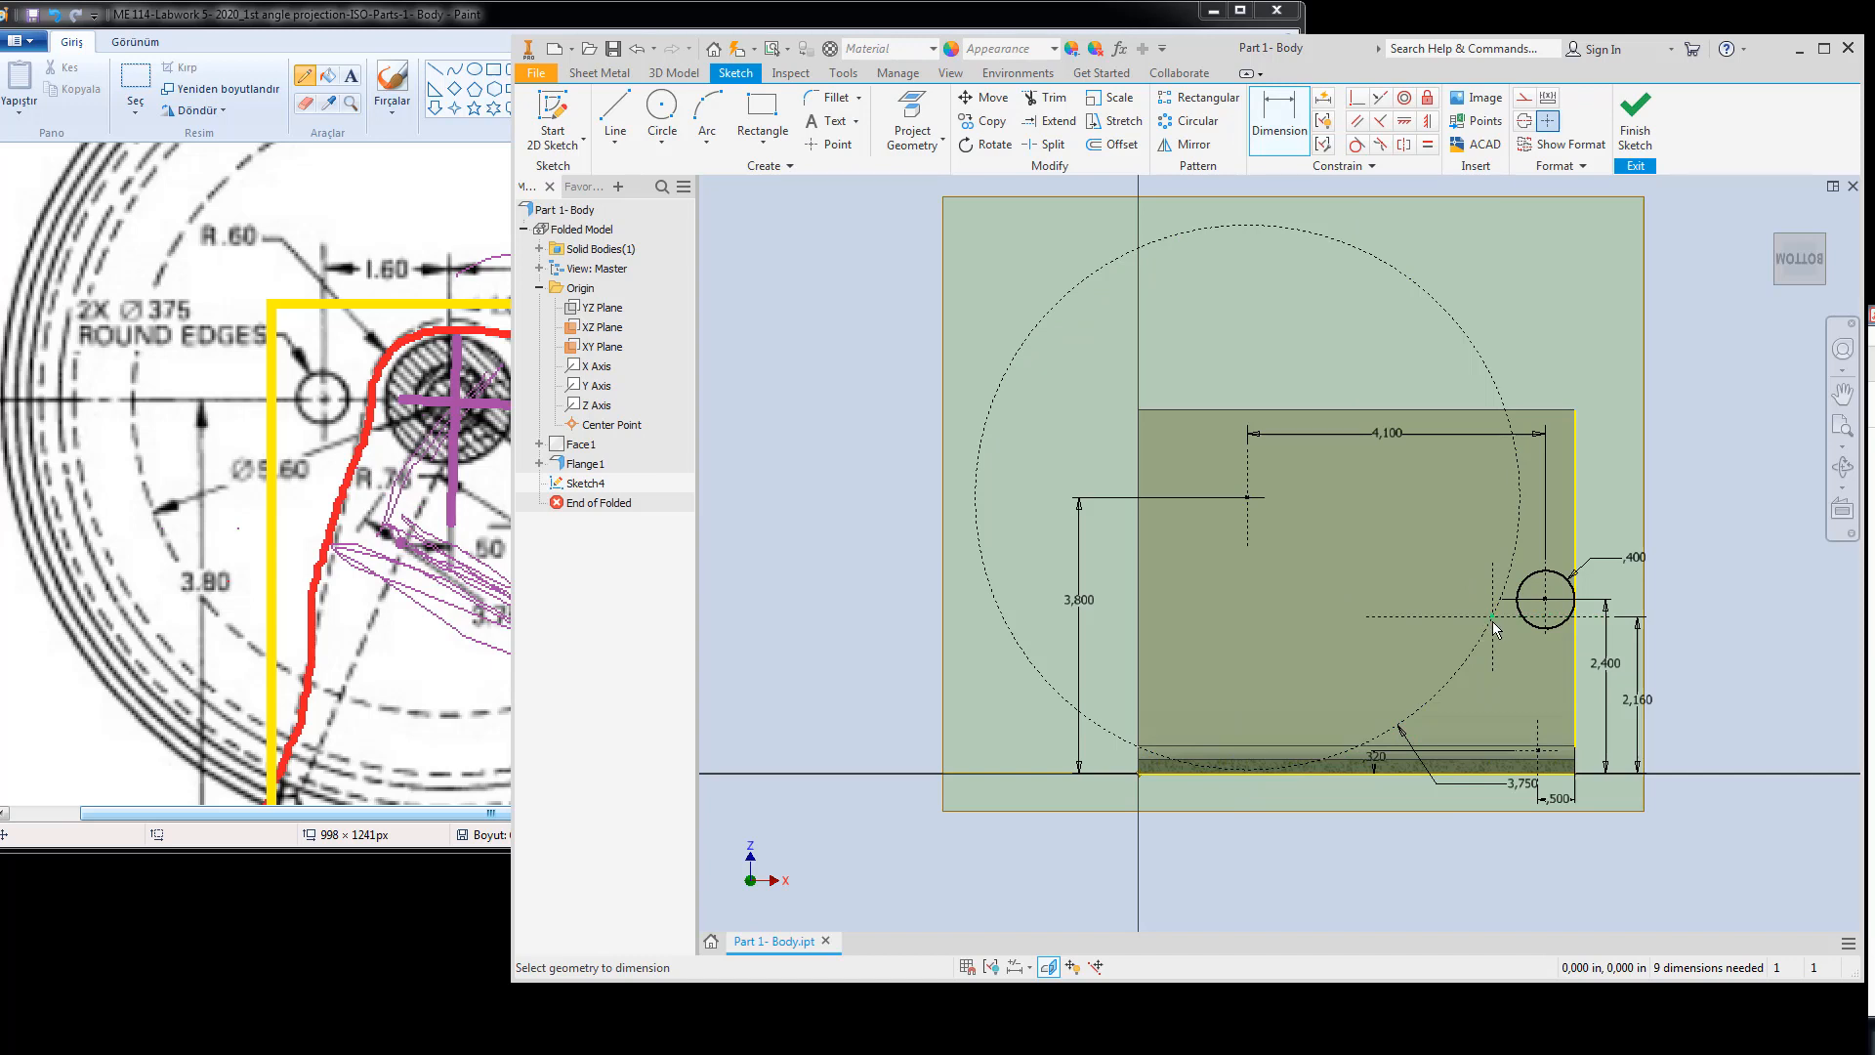
left_click(1248, 499)
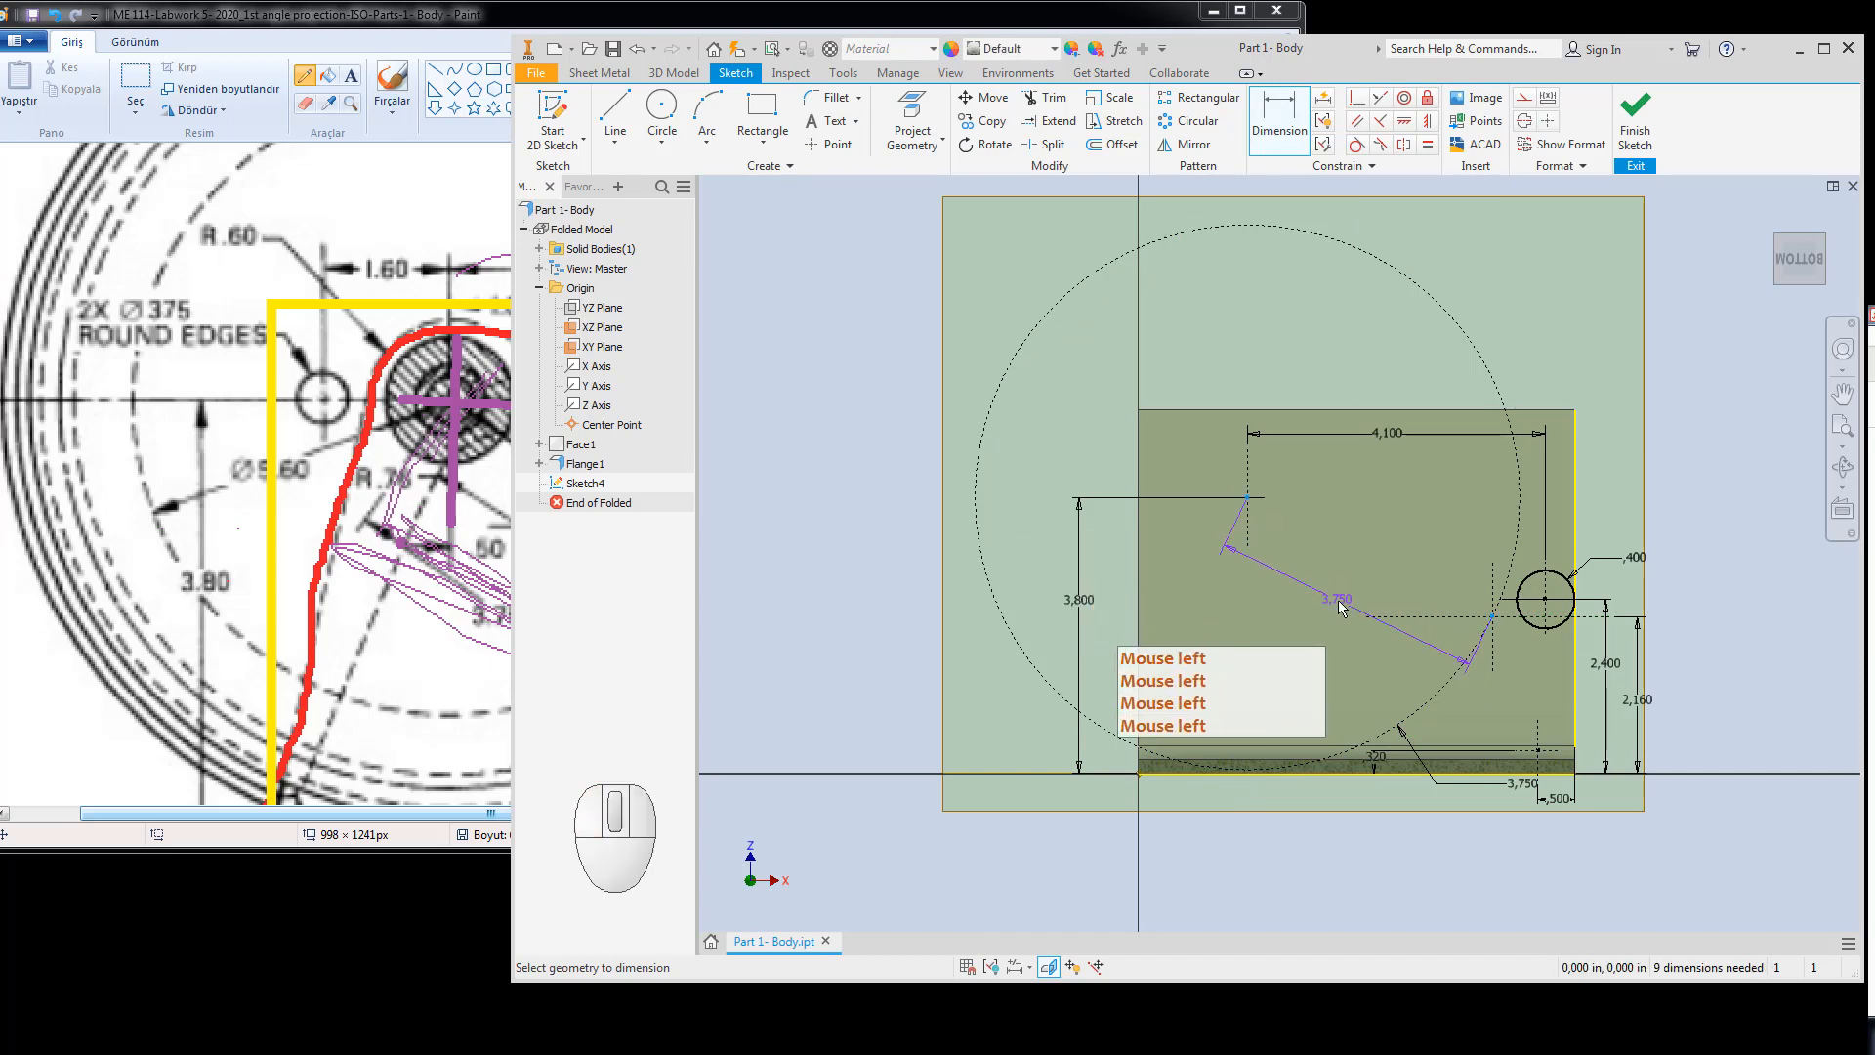
left_click(1341, 612)
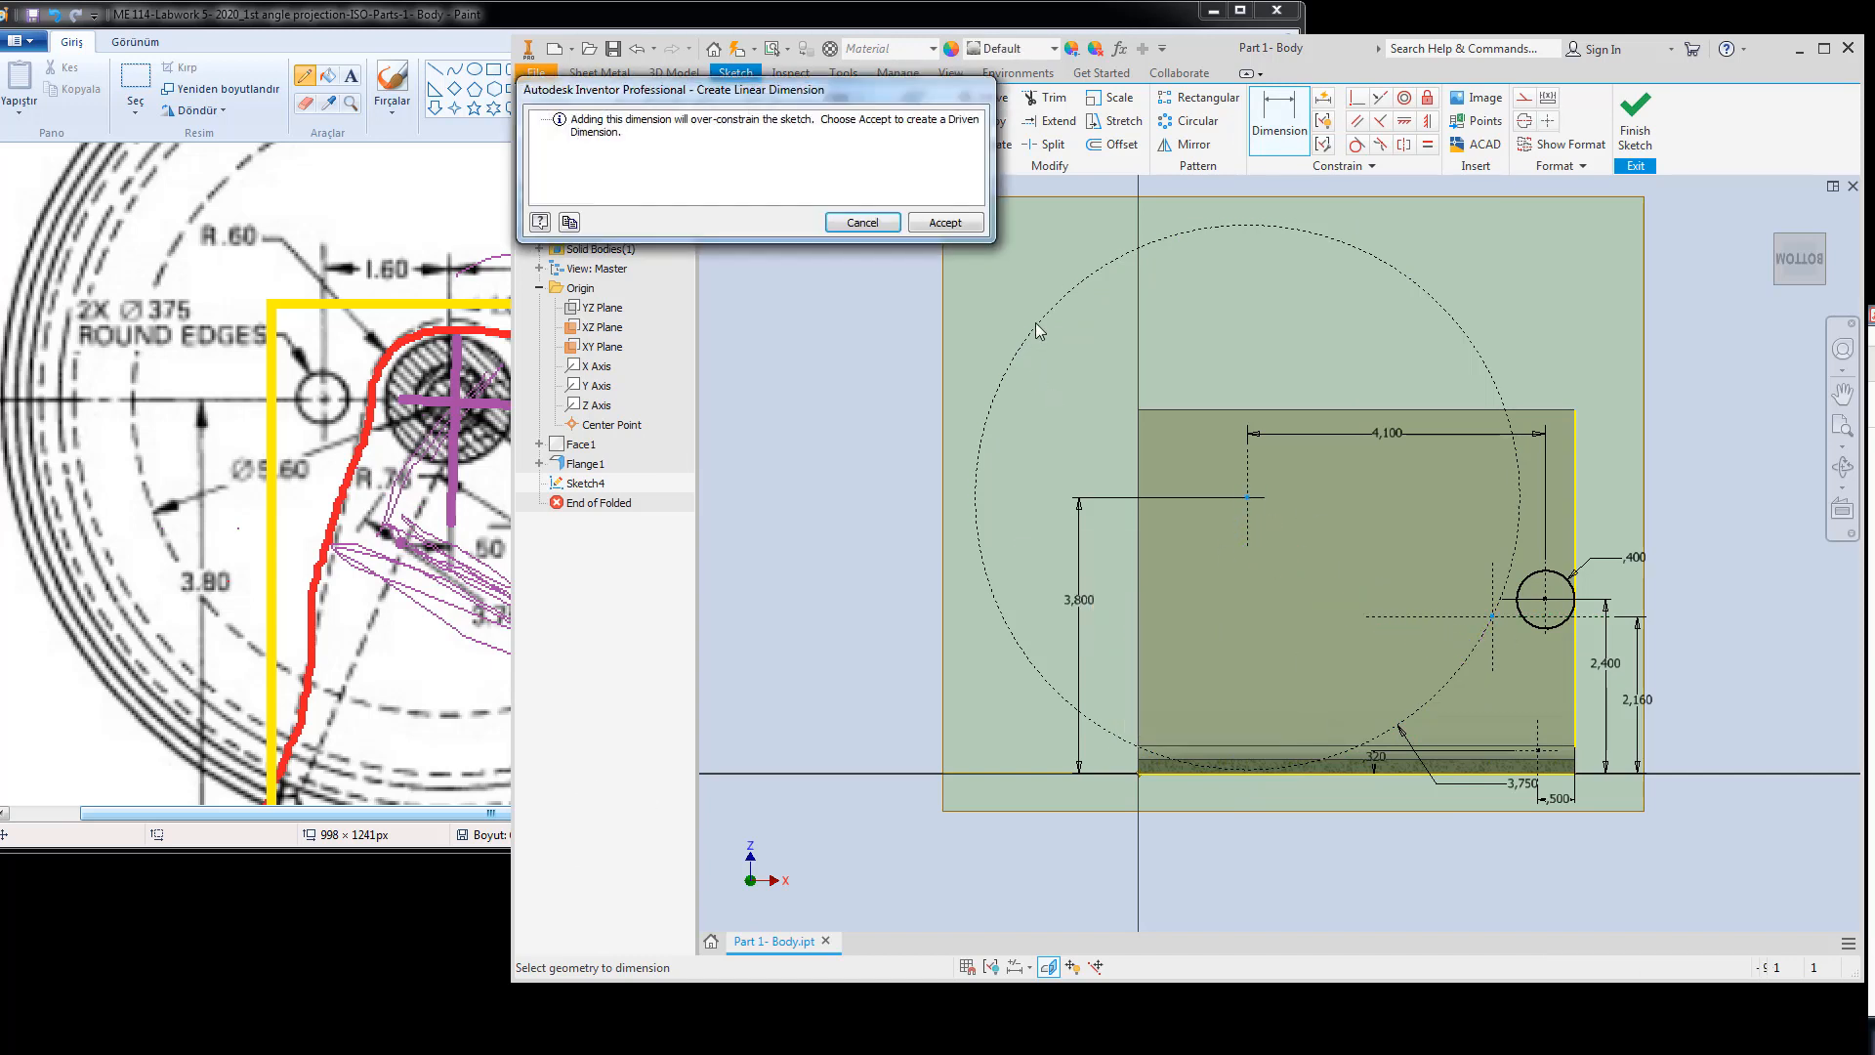
left_click(949, 224)
key("Escape")
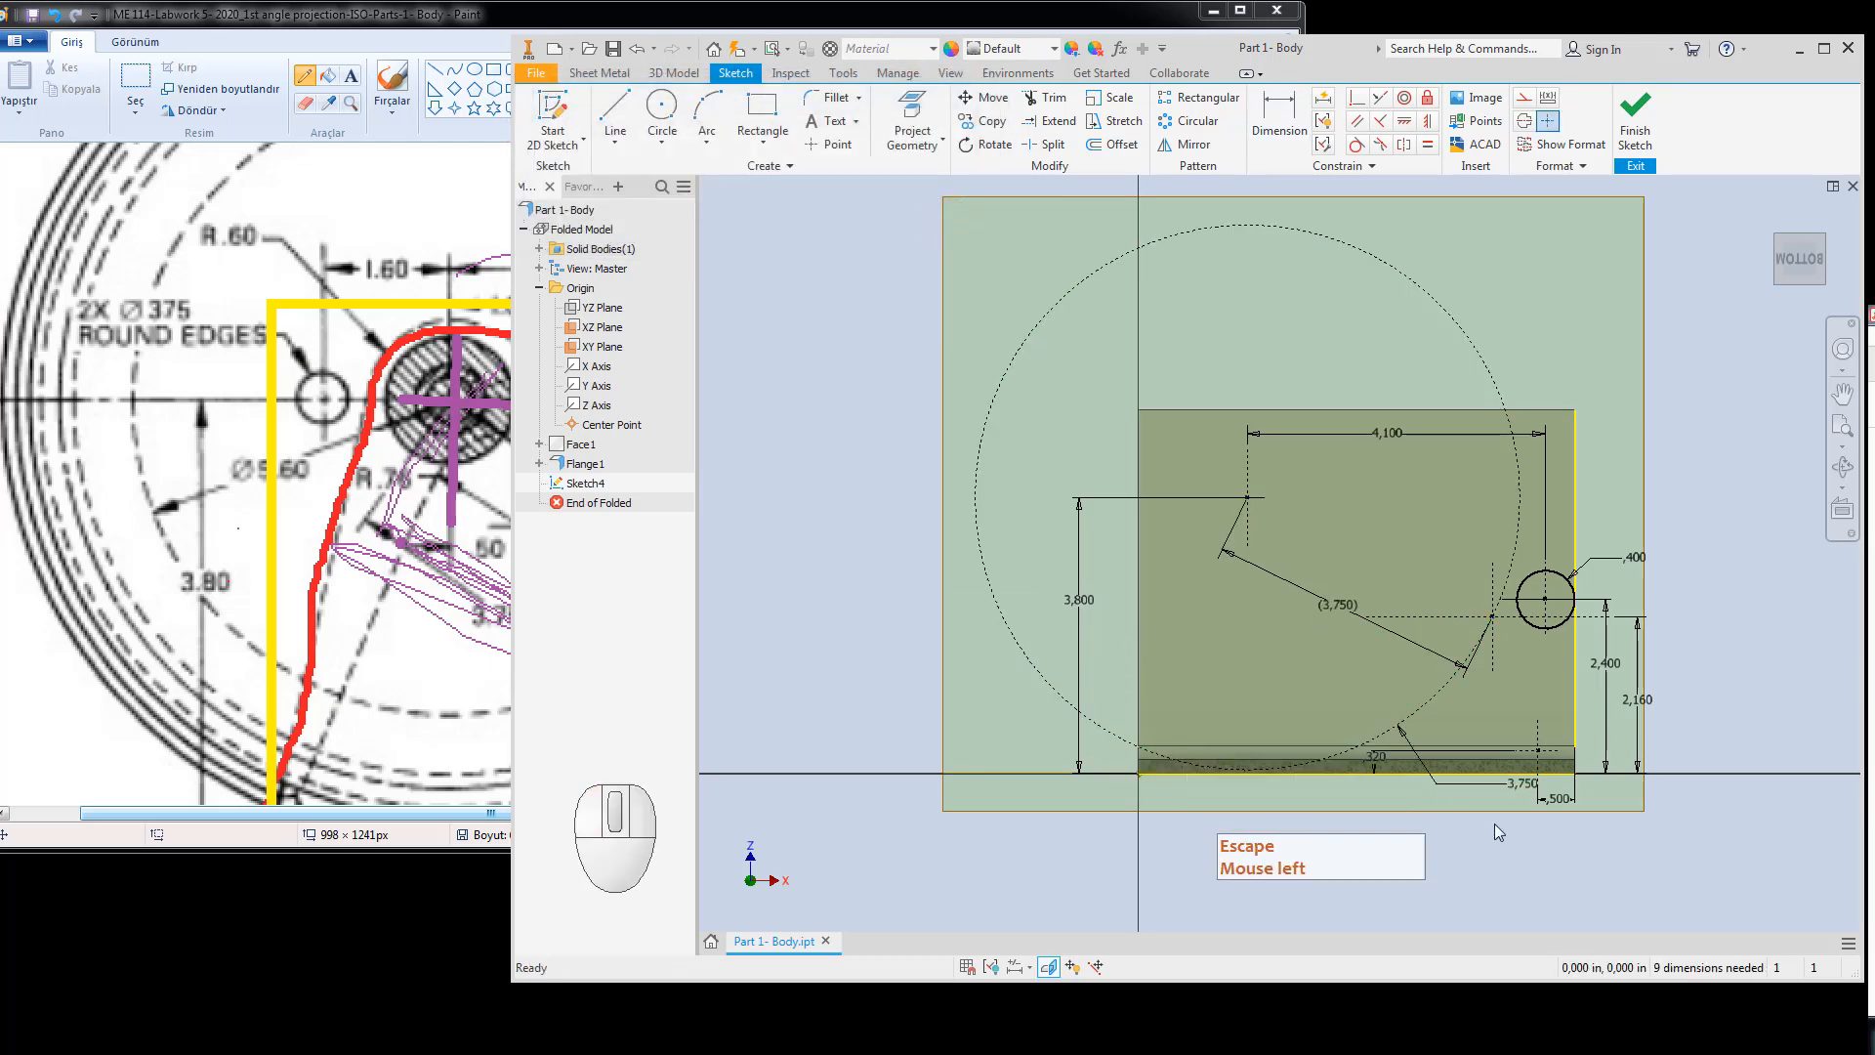
Move the large construction circle's radius dimension inside the circle and delete it.
left_click_drag(1517, 785, 1335, 666)
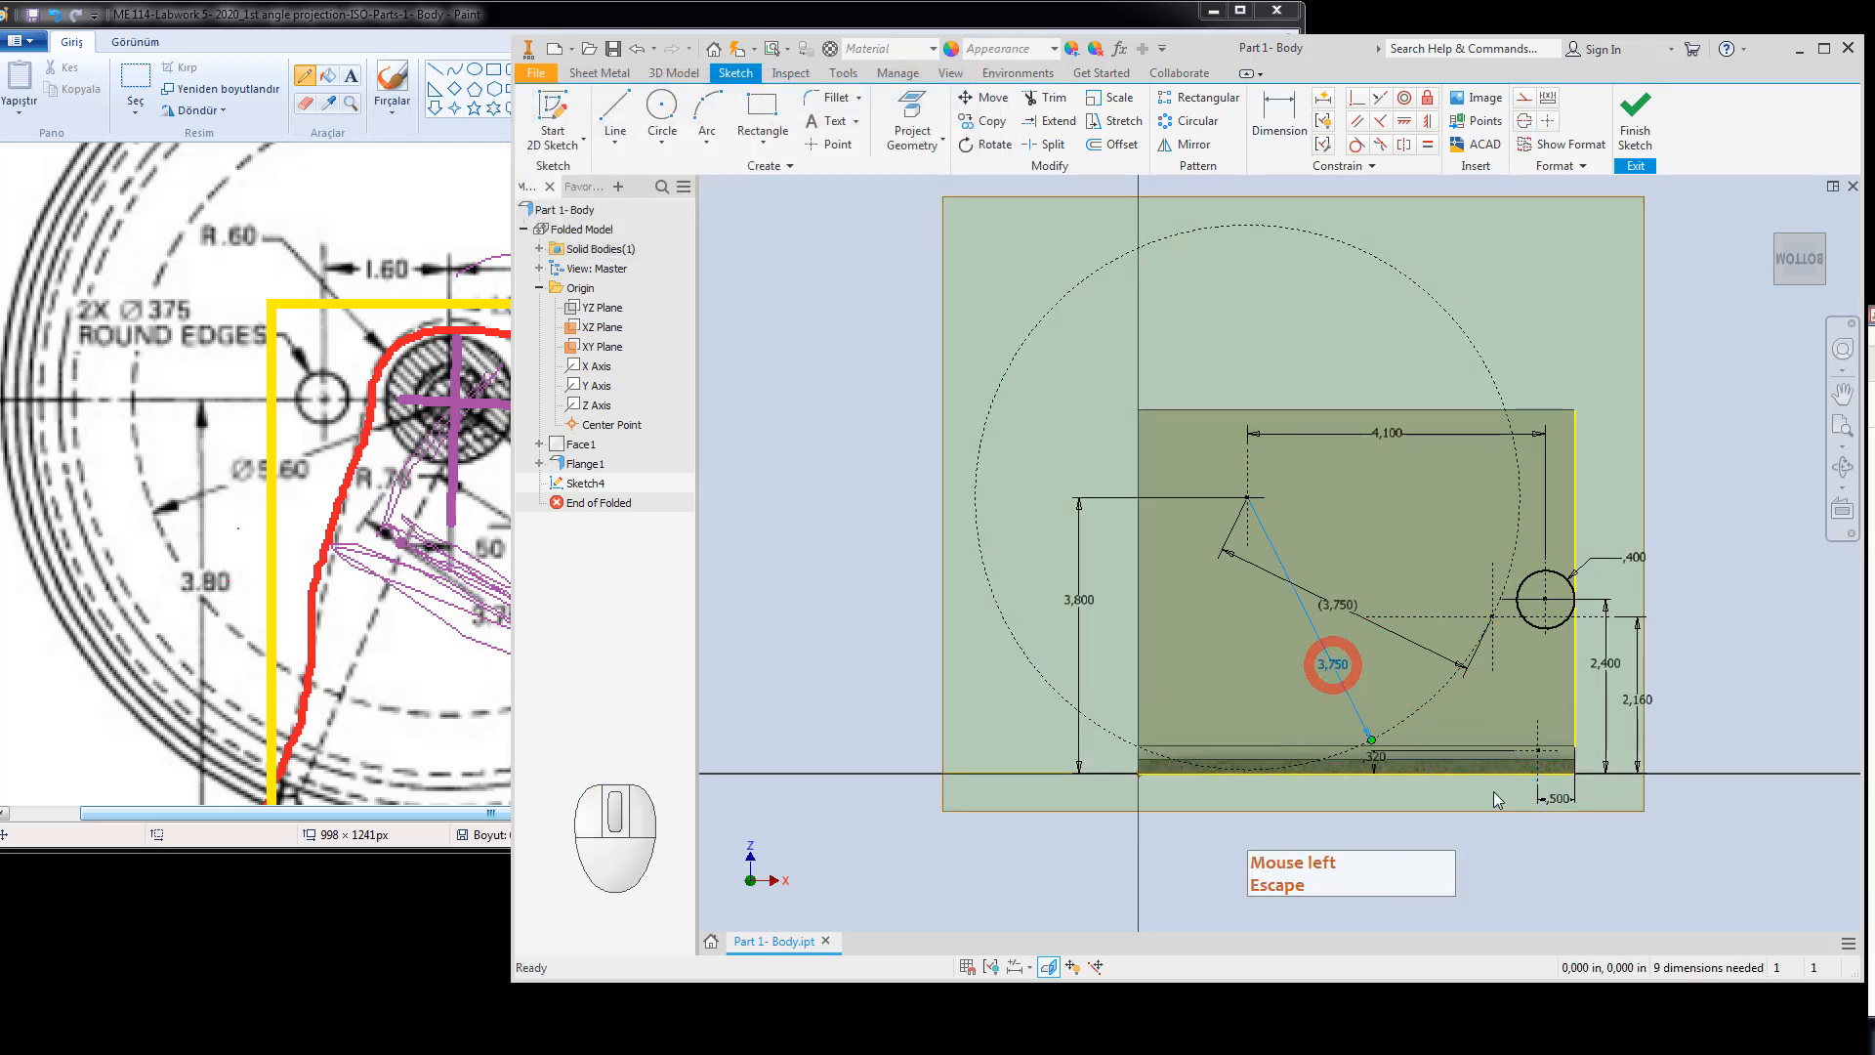
key("Escape")
left_click(1328, 661)
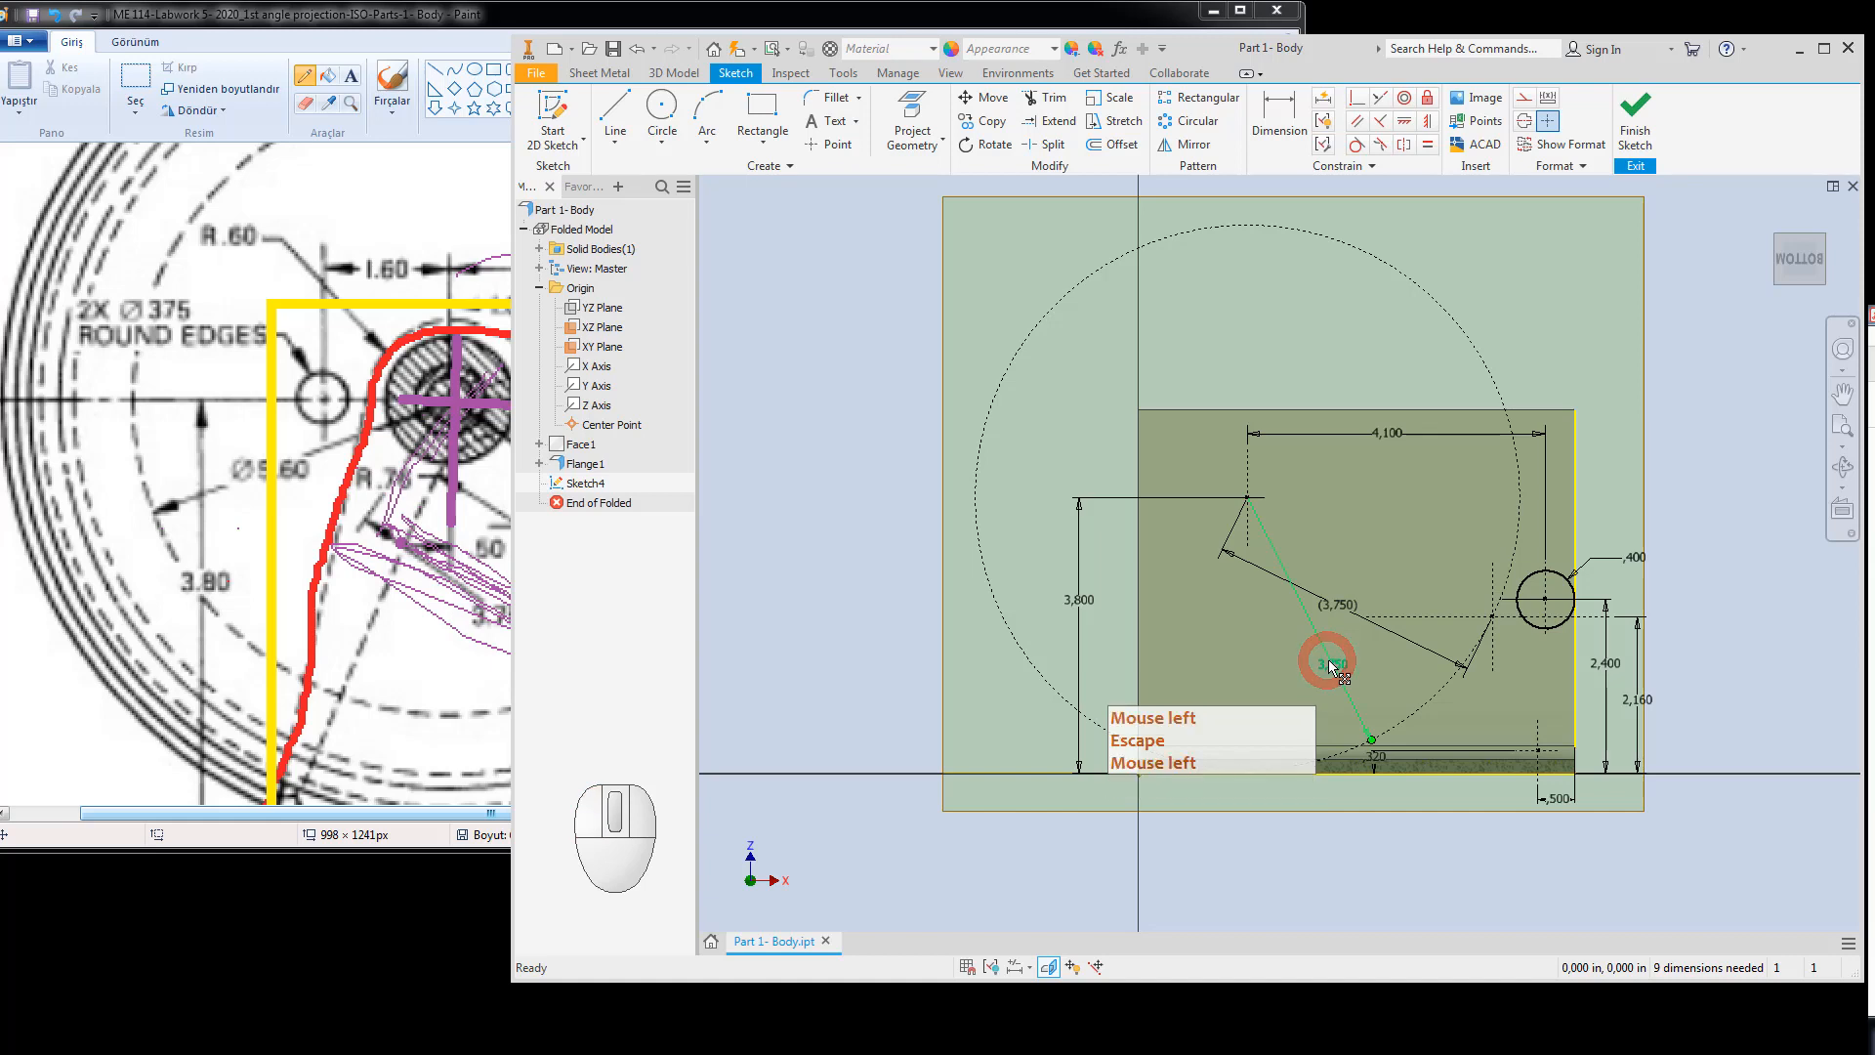
key("Delete")
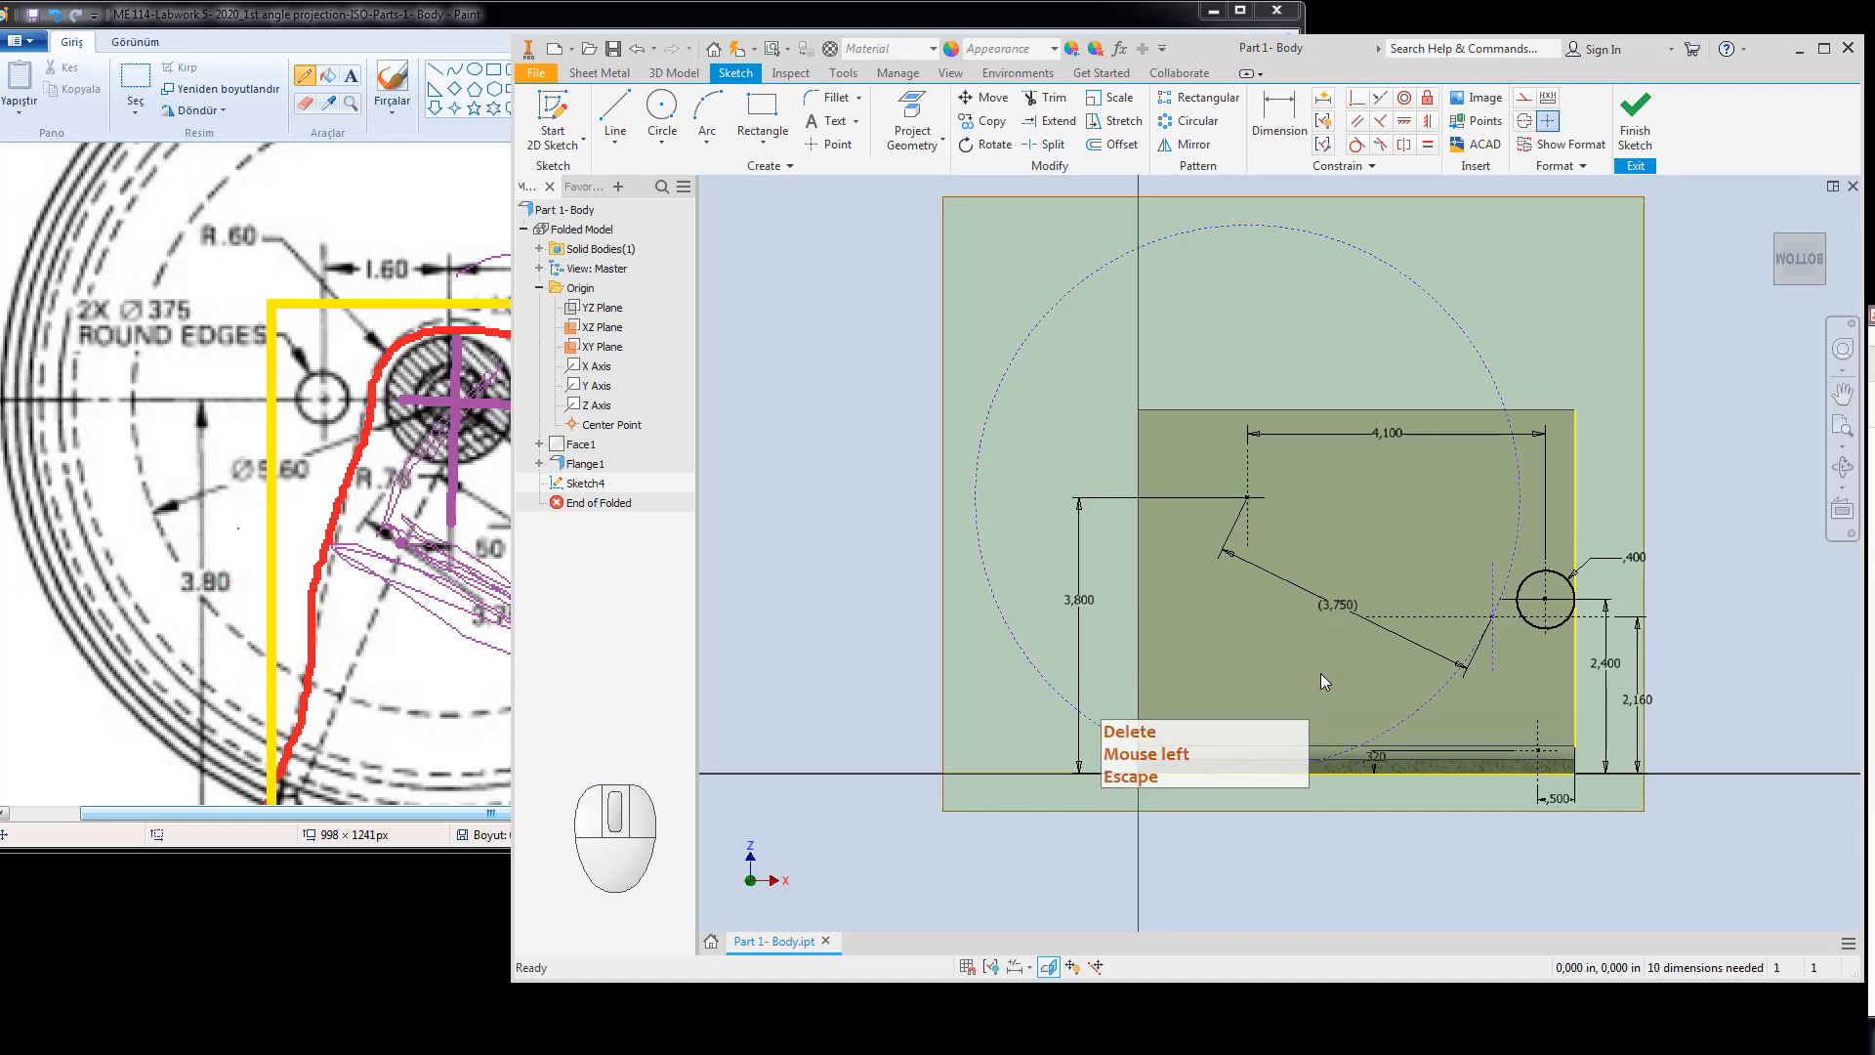
key("Escape")
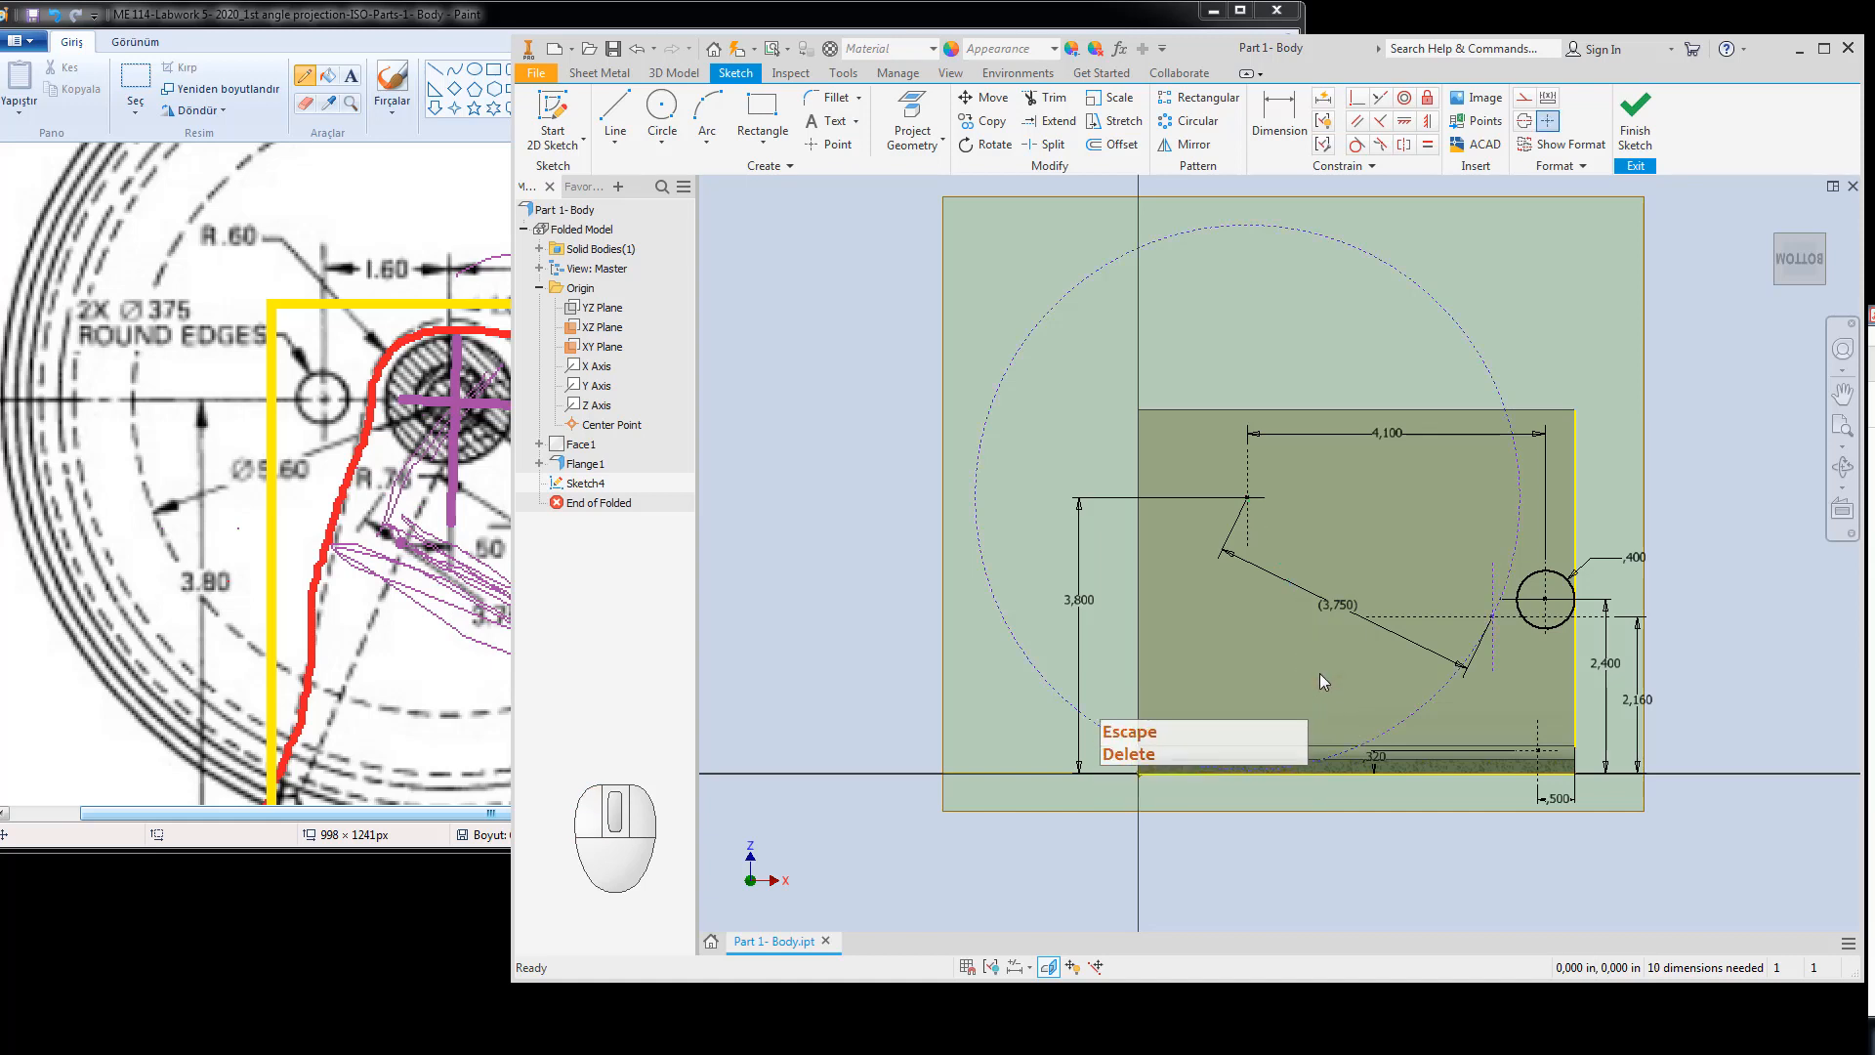
Undo the deletion and the repositioning of the large circle's radius dimension.
key("ctrl+z")
key("Escape")
key("Escape")
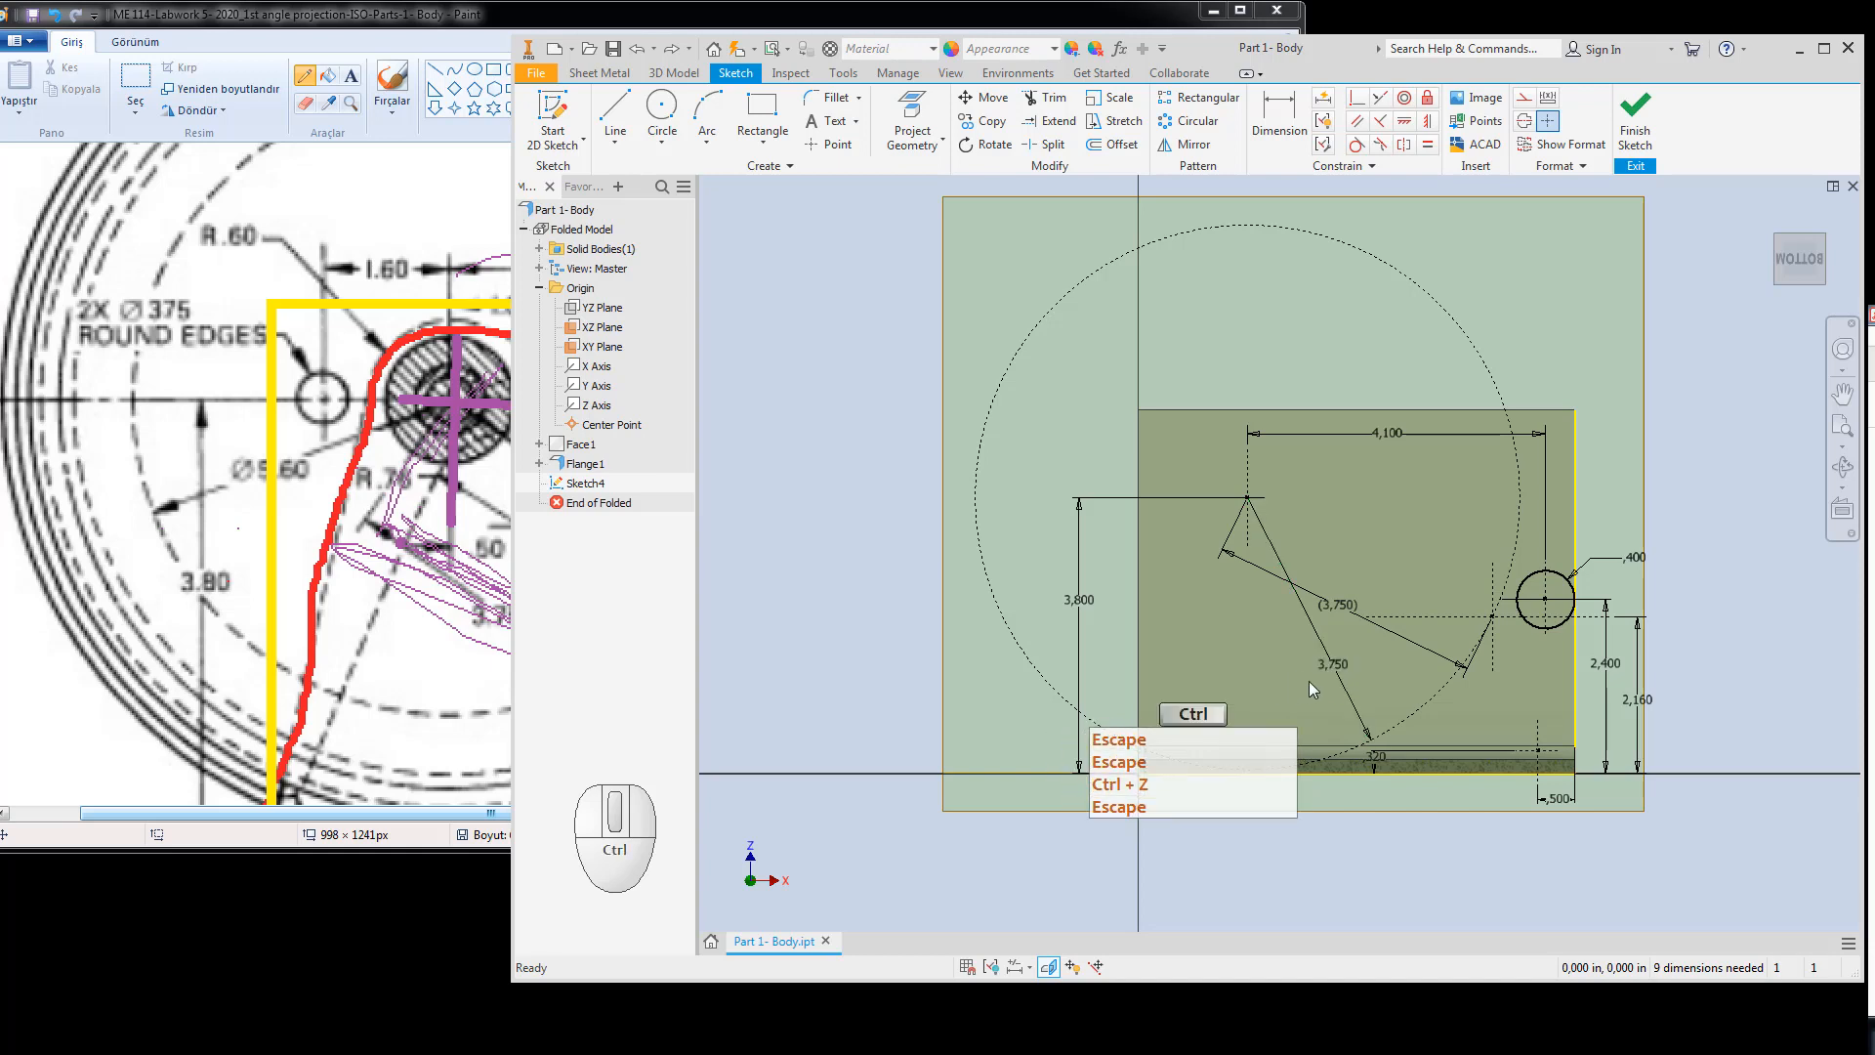
key("ctrl+z")
key("Escape")
key("Escape")
Reposition the driven centre-to-point dimension slightly lower in the sketch.
left_click(1338, 602)
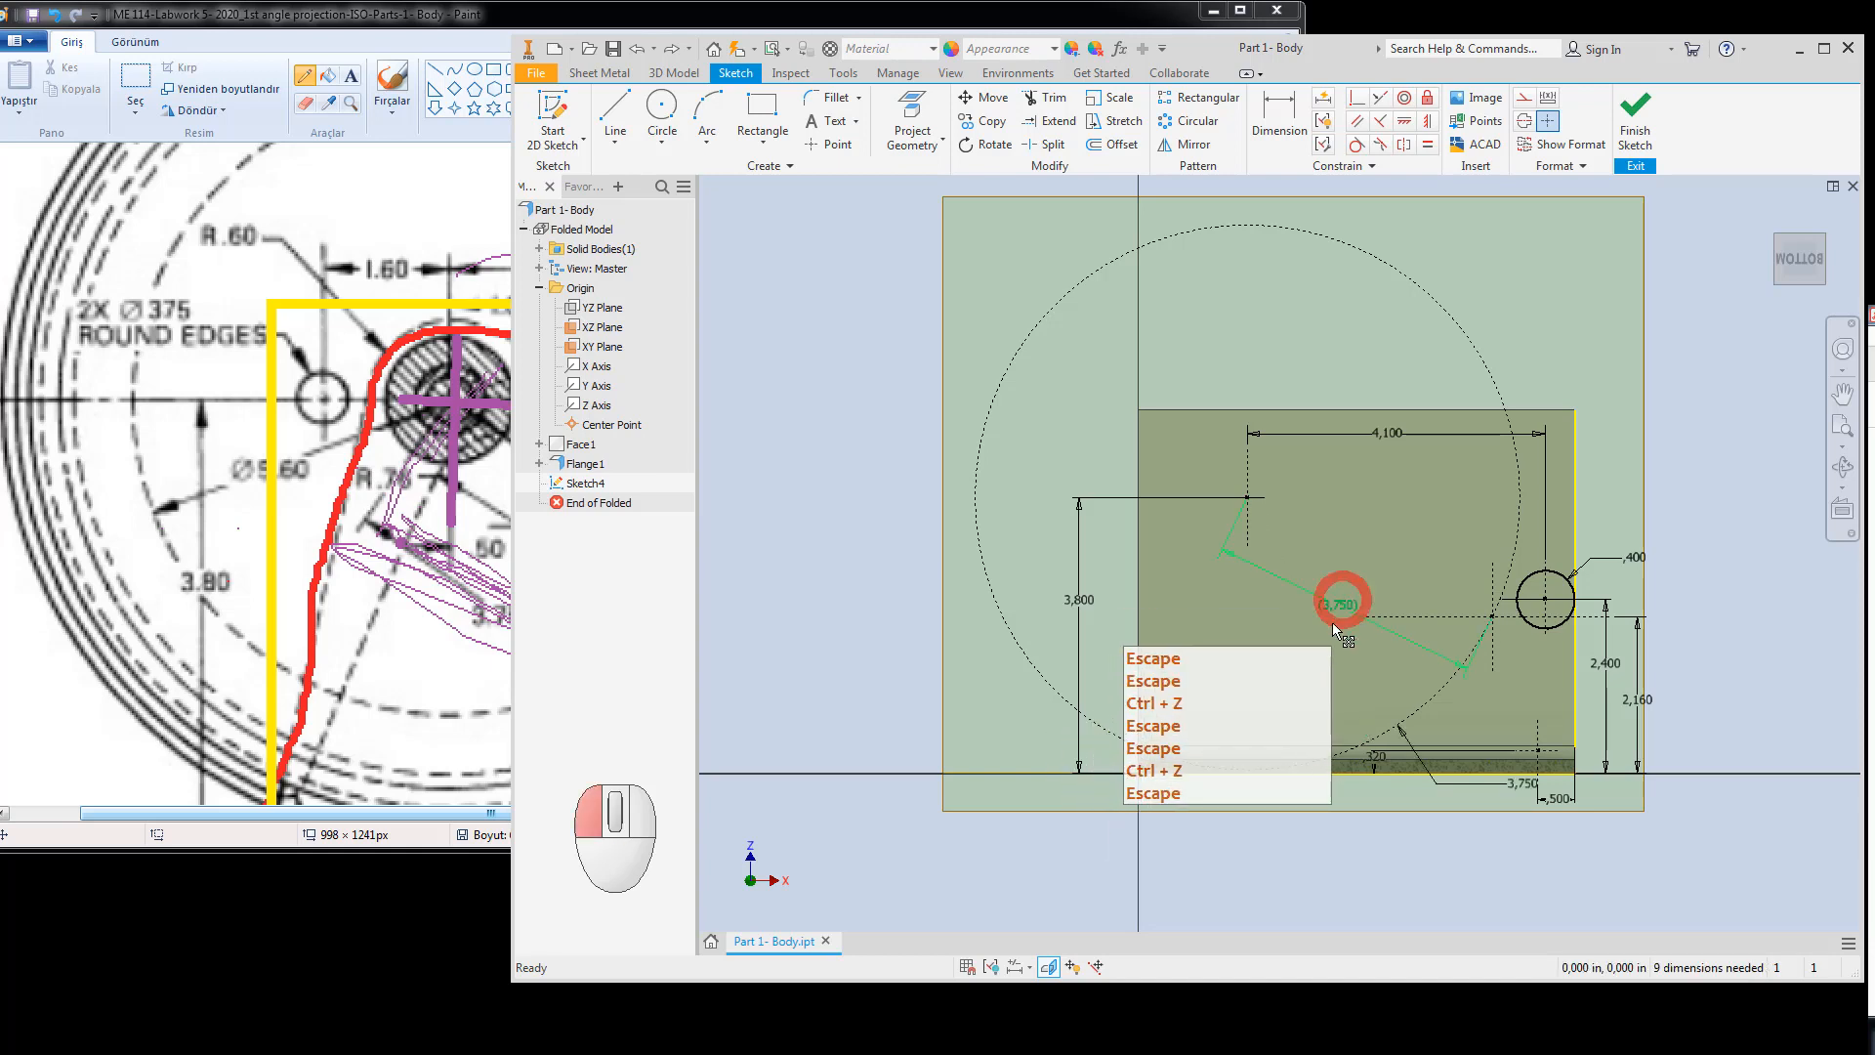
key("Escape")
left_click(1333, 616)
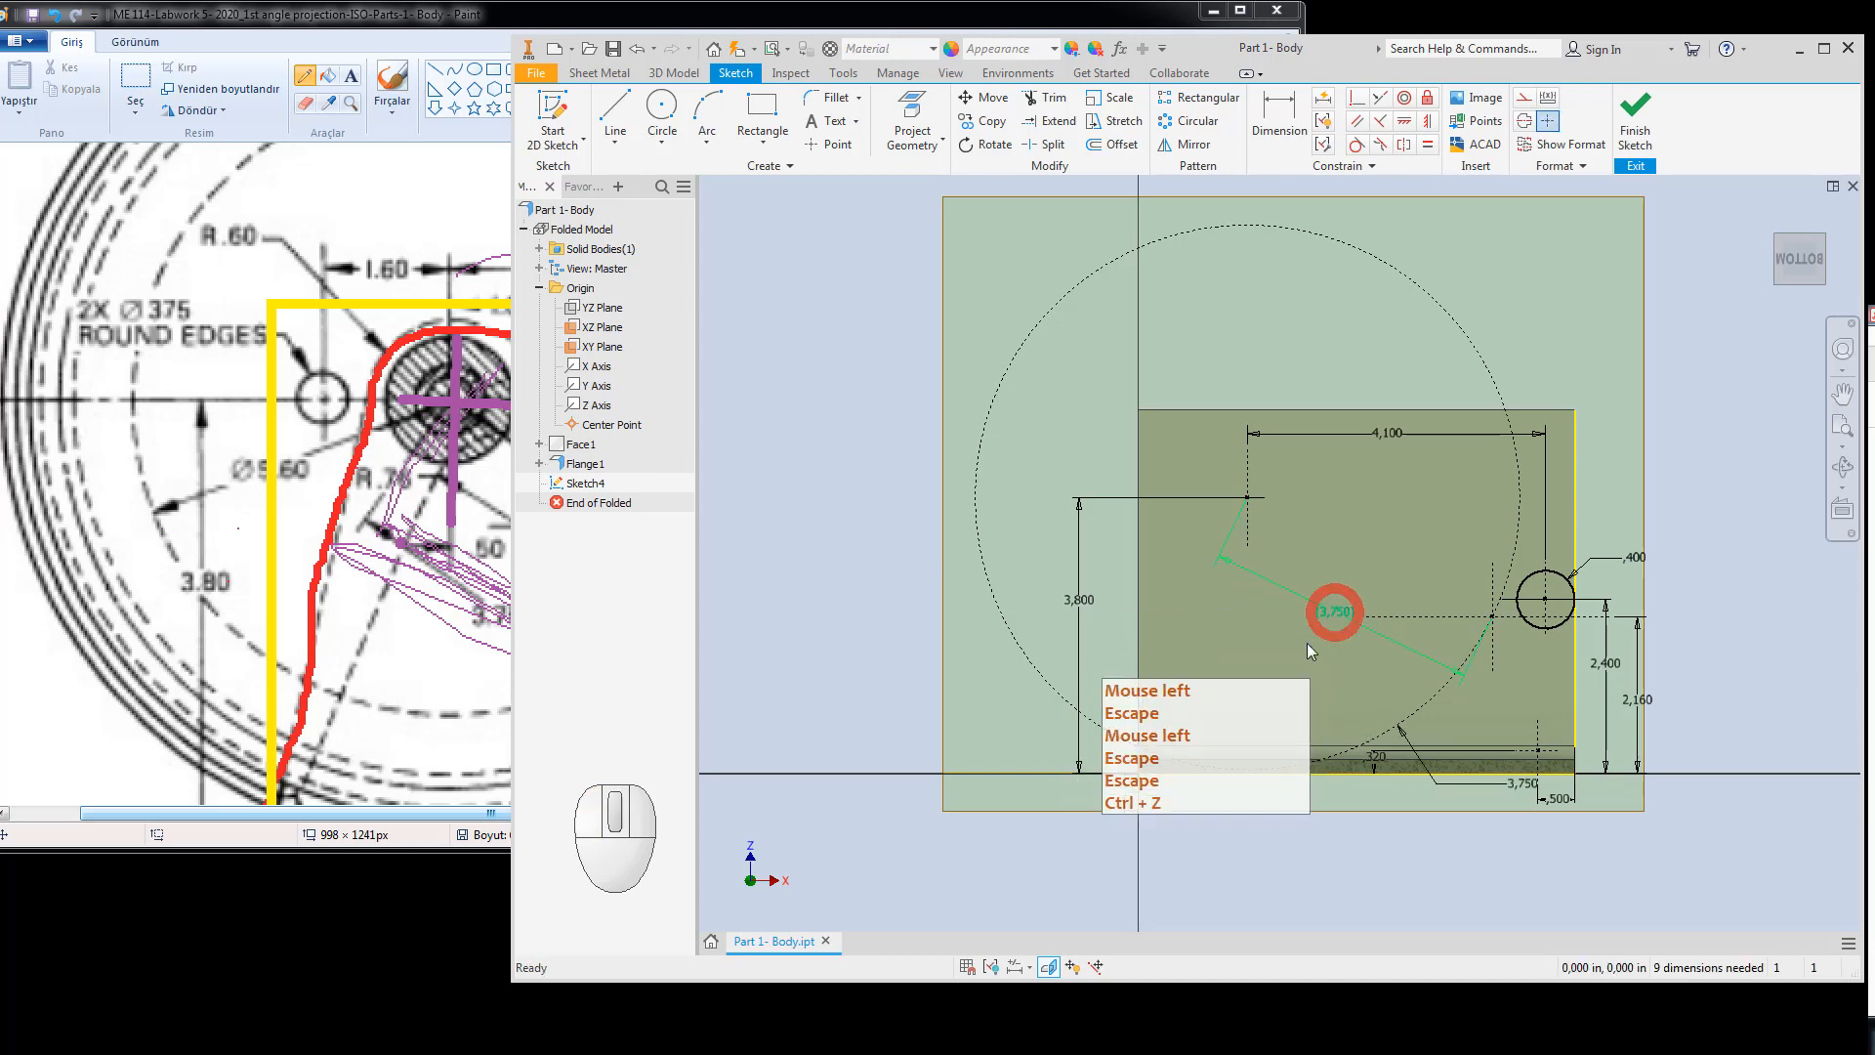
key("Escape")
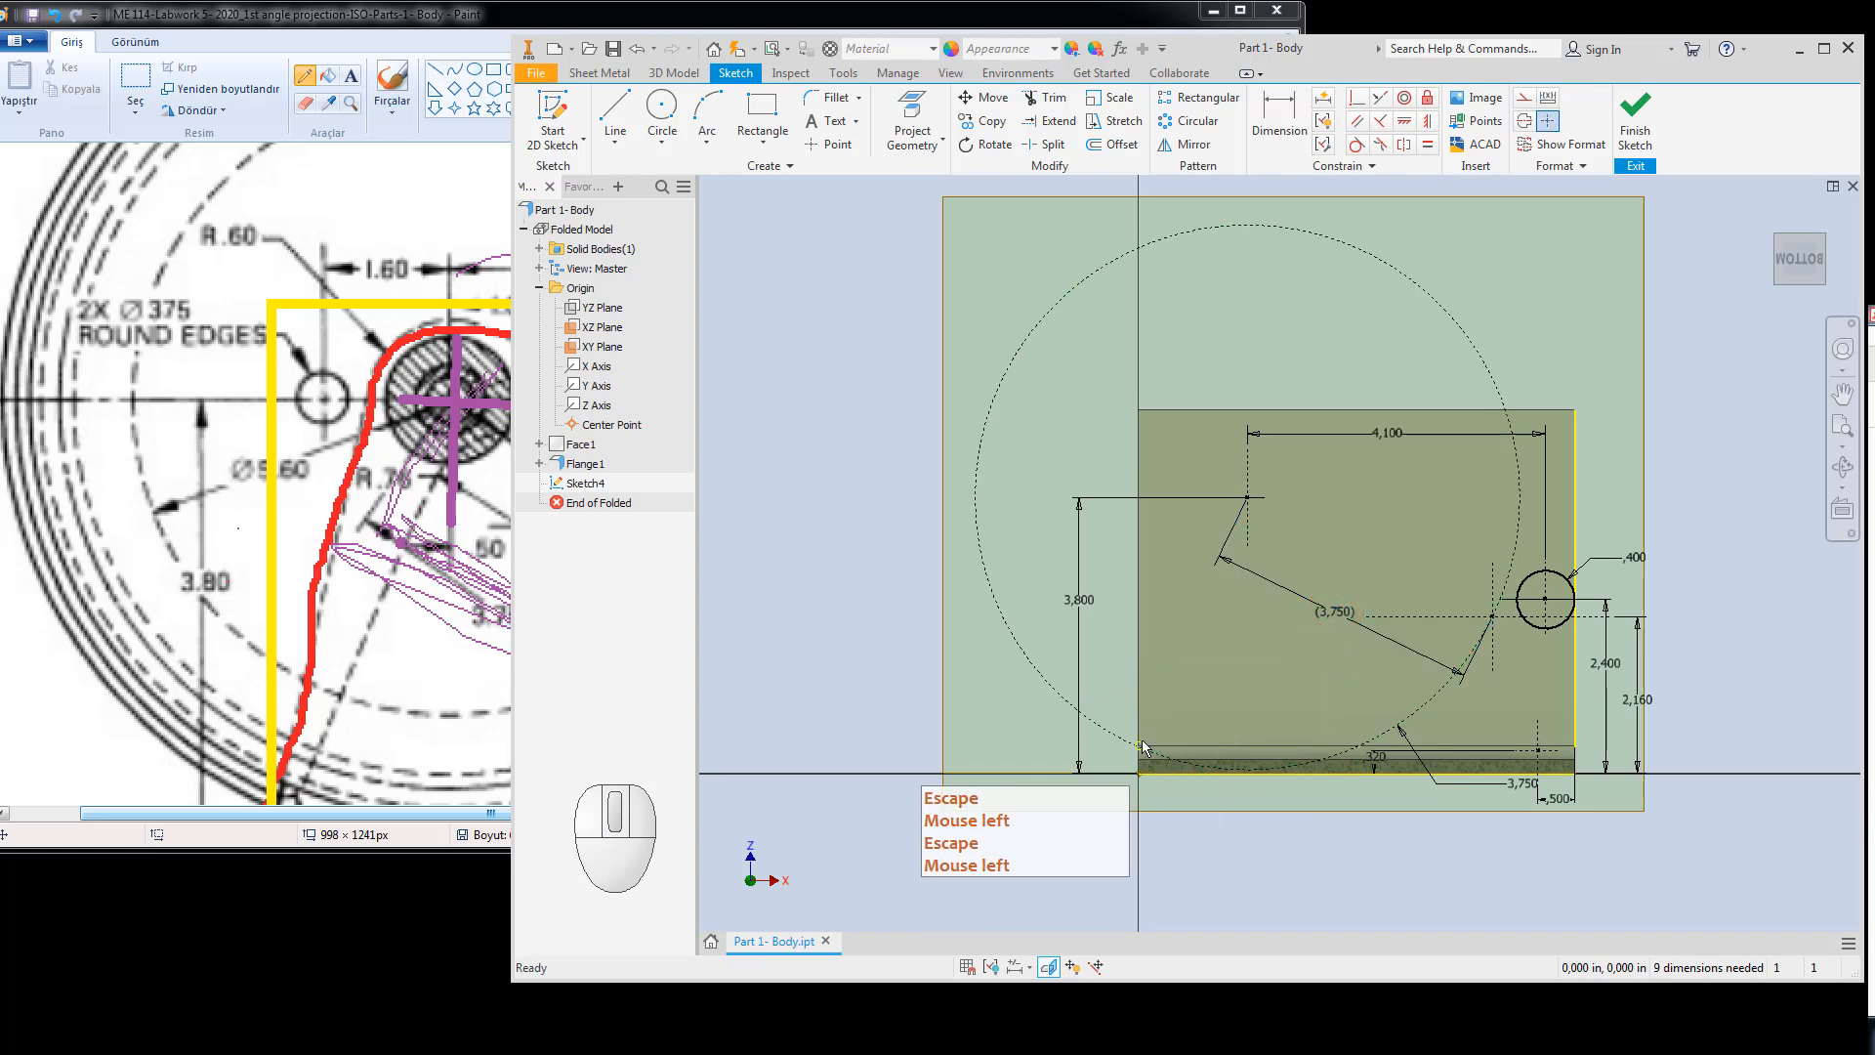
Sketch a circle about 1.93 in in diameter, concentric with the large construction circle.
left_click(655, 112)
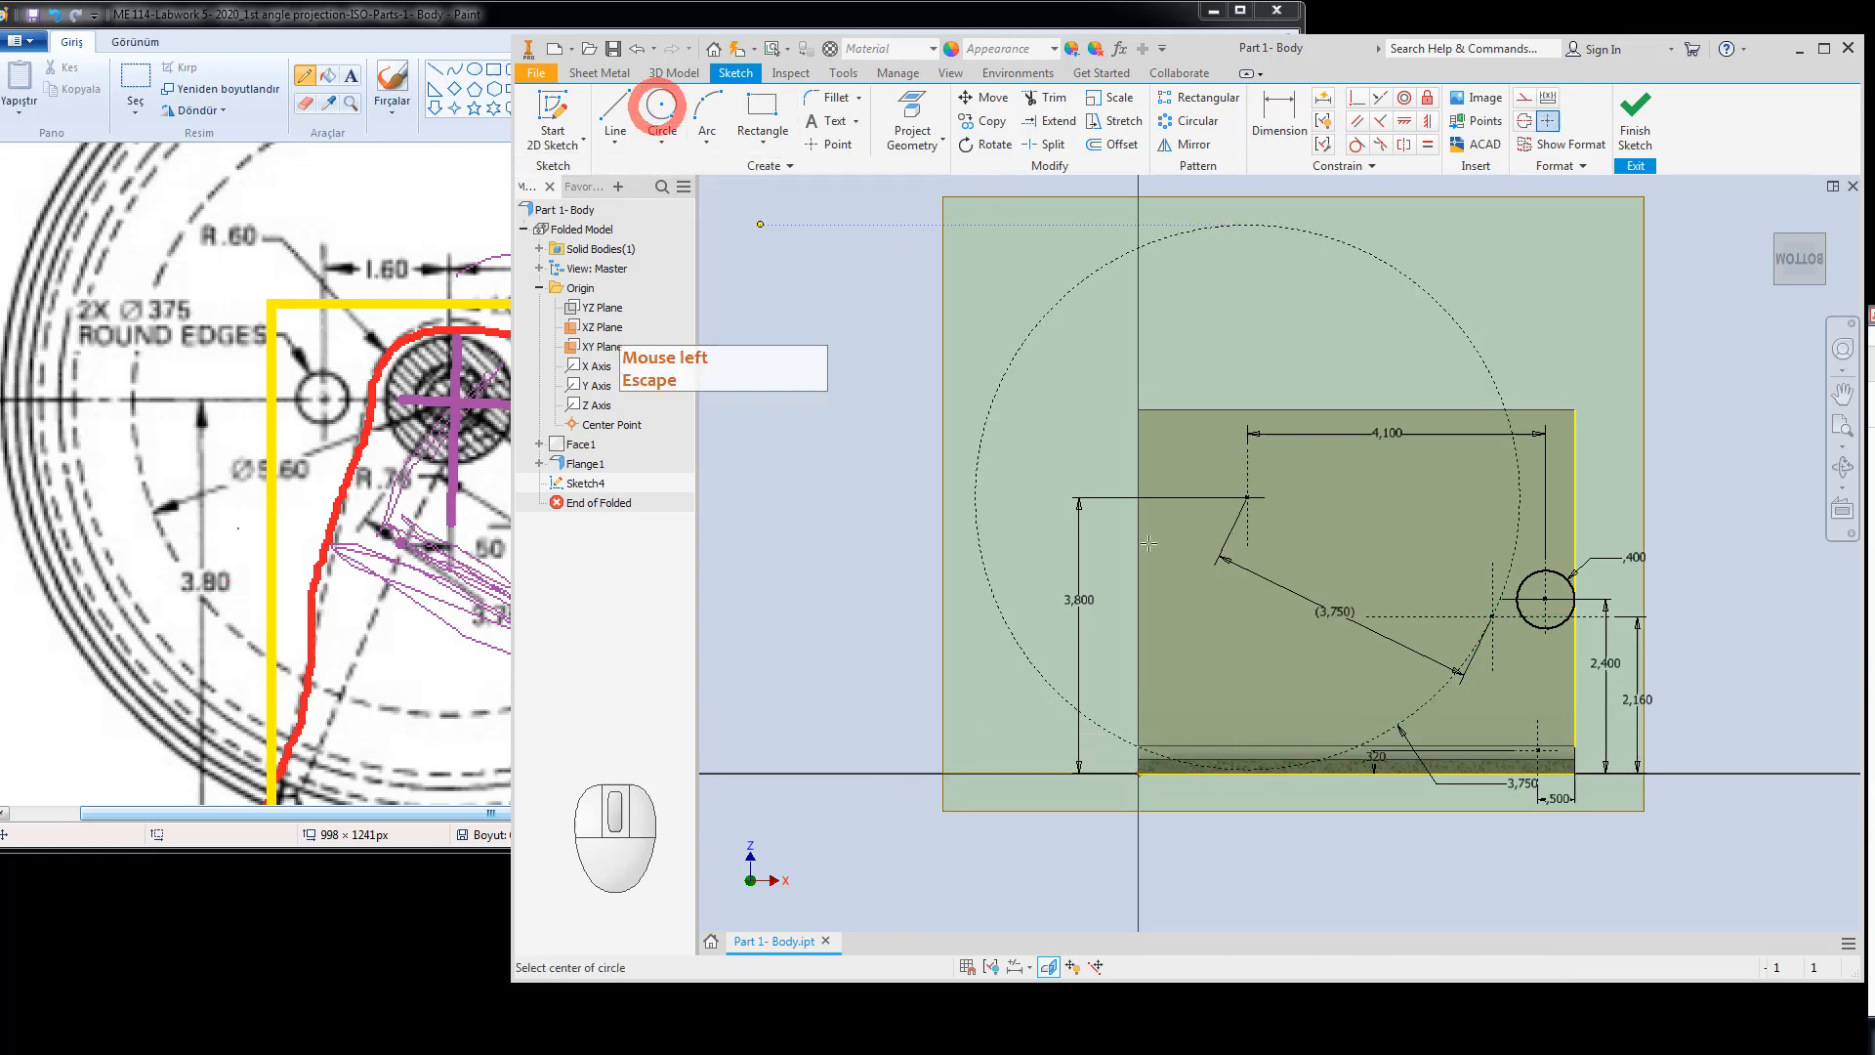
left_click(1247, 497)
left_click(1220, 560)
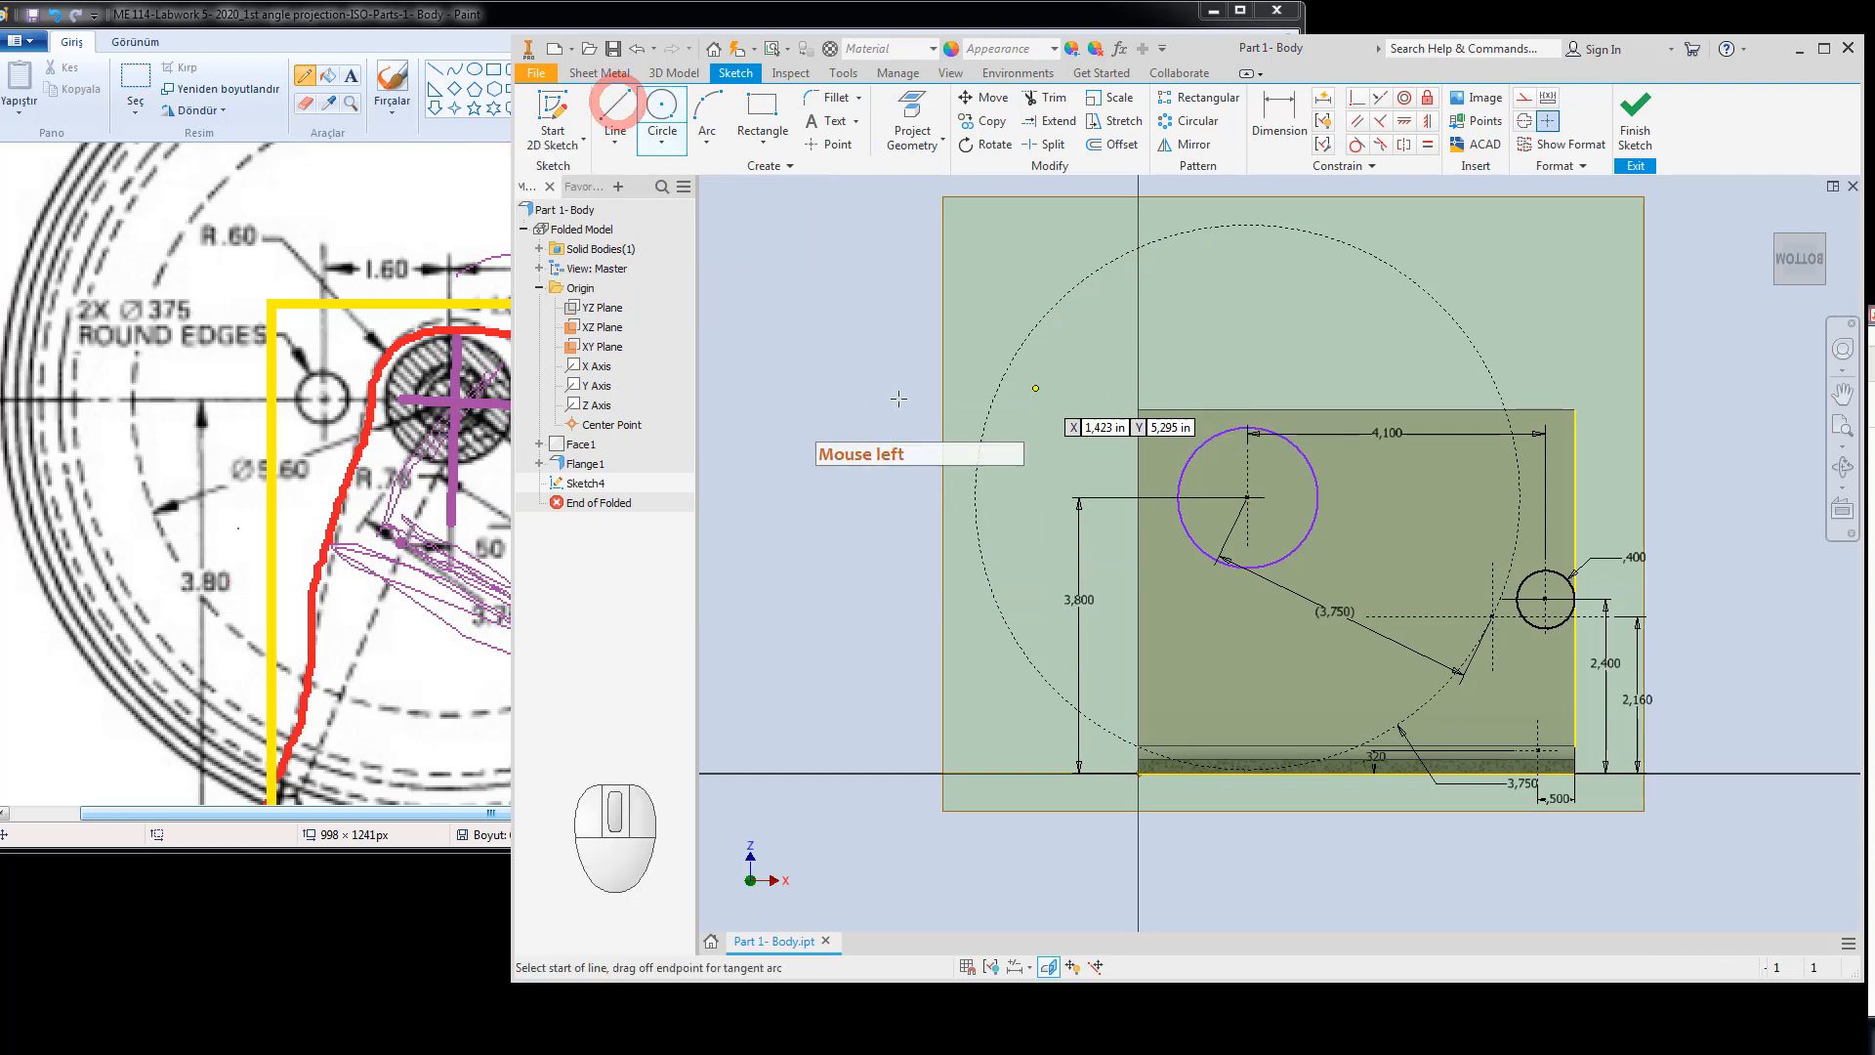
Switch to the reference drawing in Paint, mark the dimension above the hatched hub freehand and add the text 0.6 above it.
left_click(391, 366)
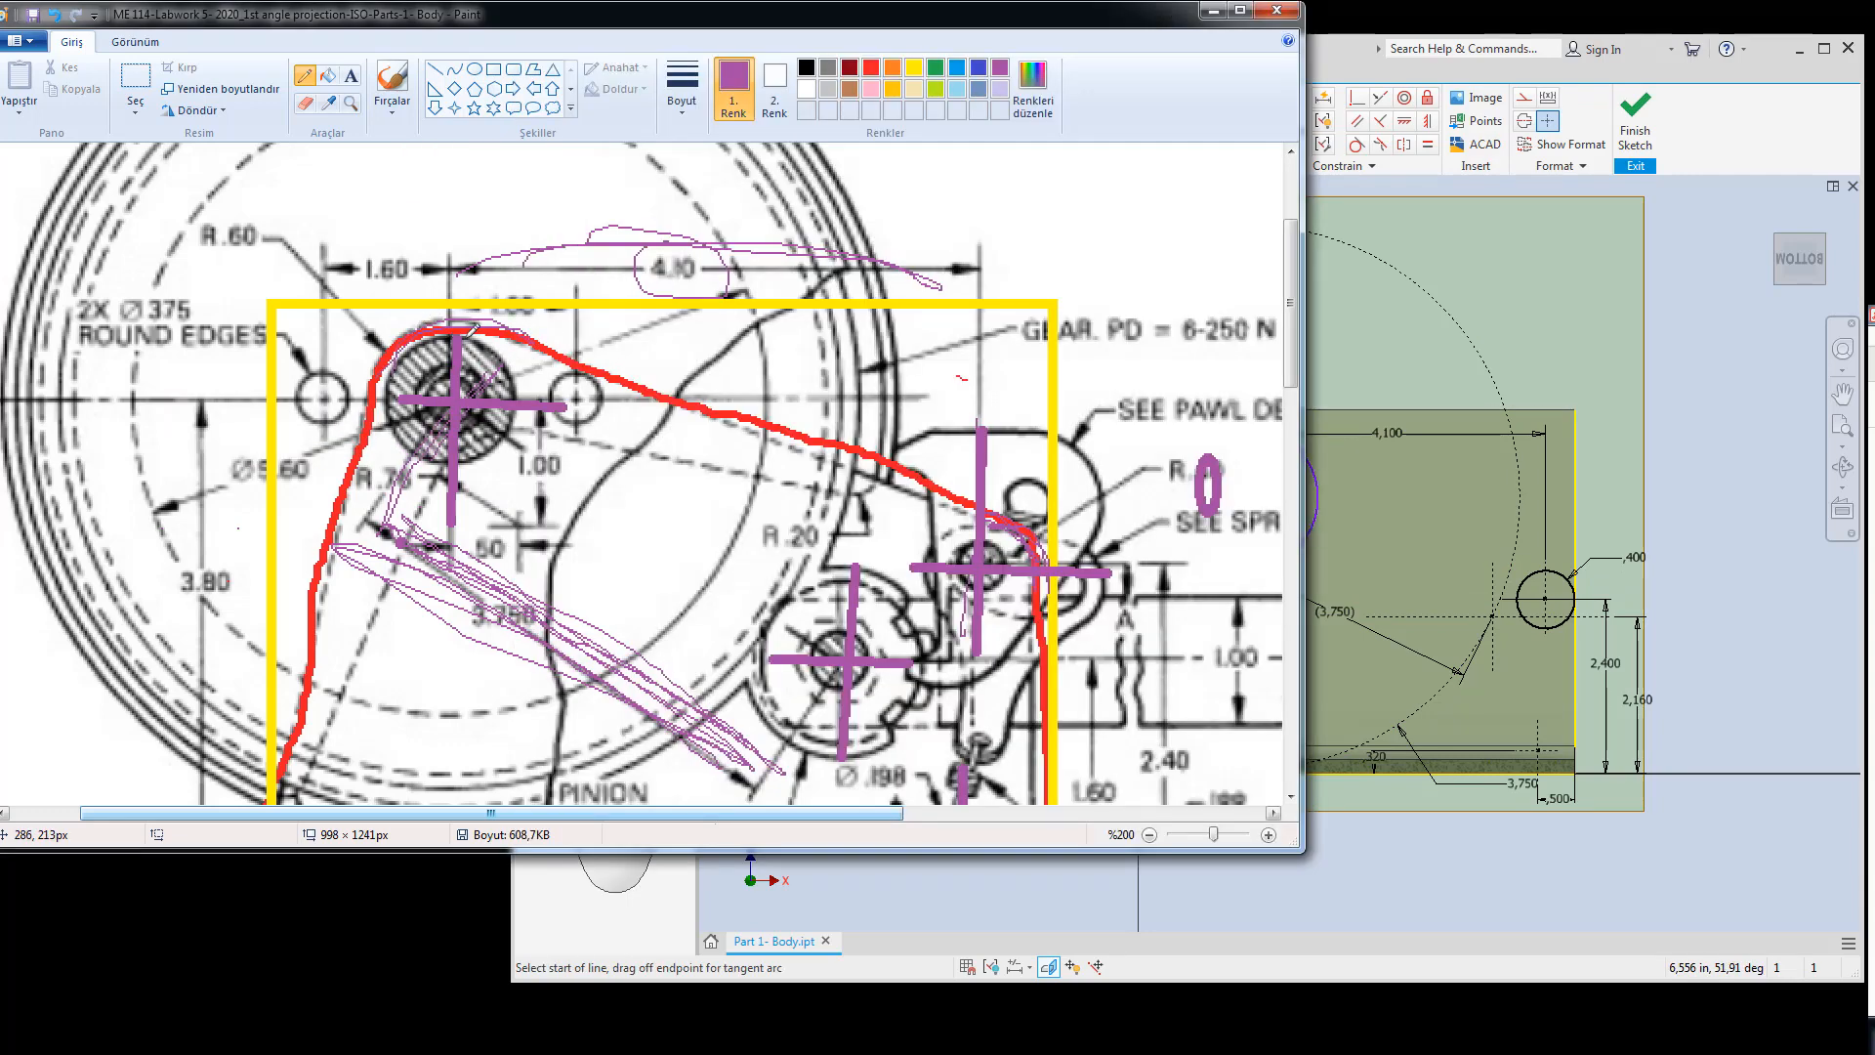
double_click(470, 371)
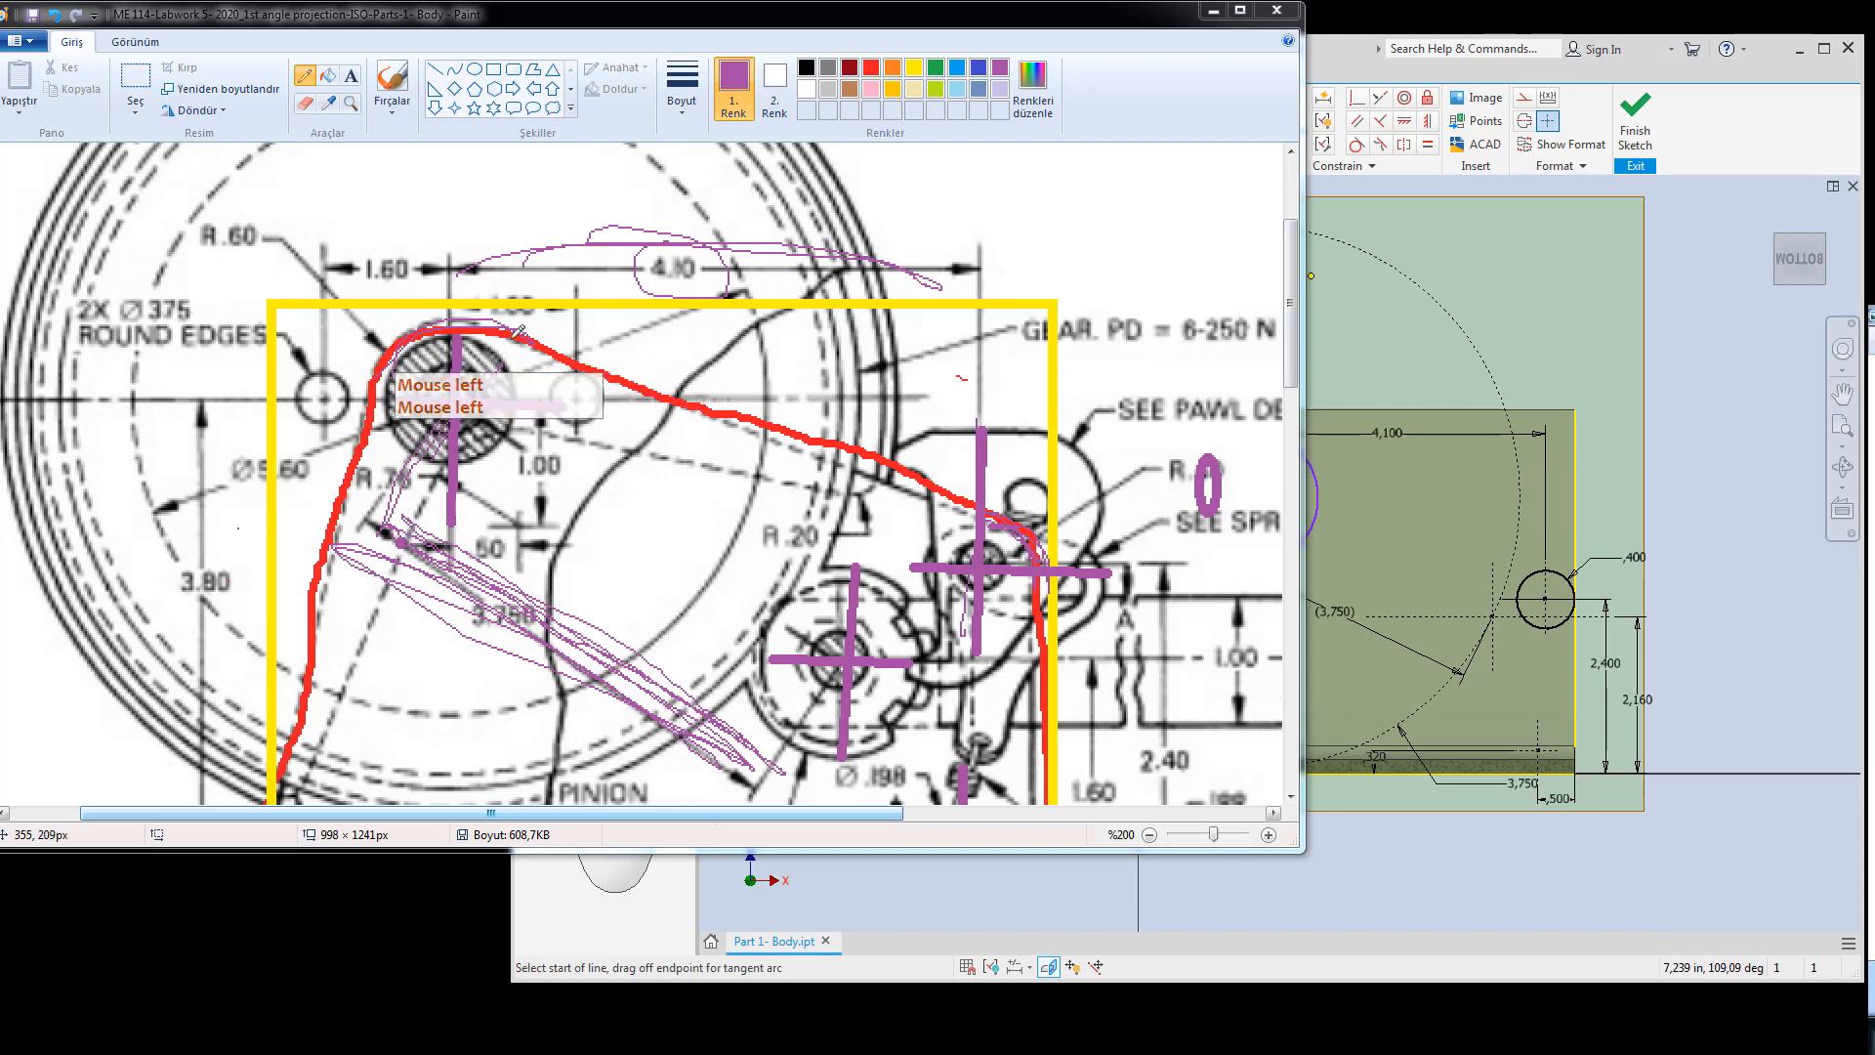
mouse_move(526, 272)
left_mouse_down()
mouse_move(424, 290)
mouse_move(523, 293)
mouse_move(497, 308)
left_mouse_up()
left_click(353, 80)
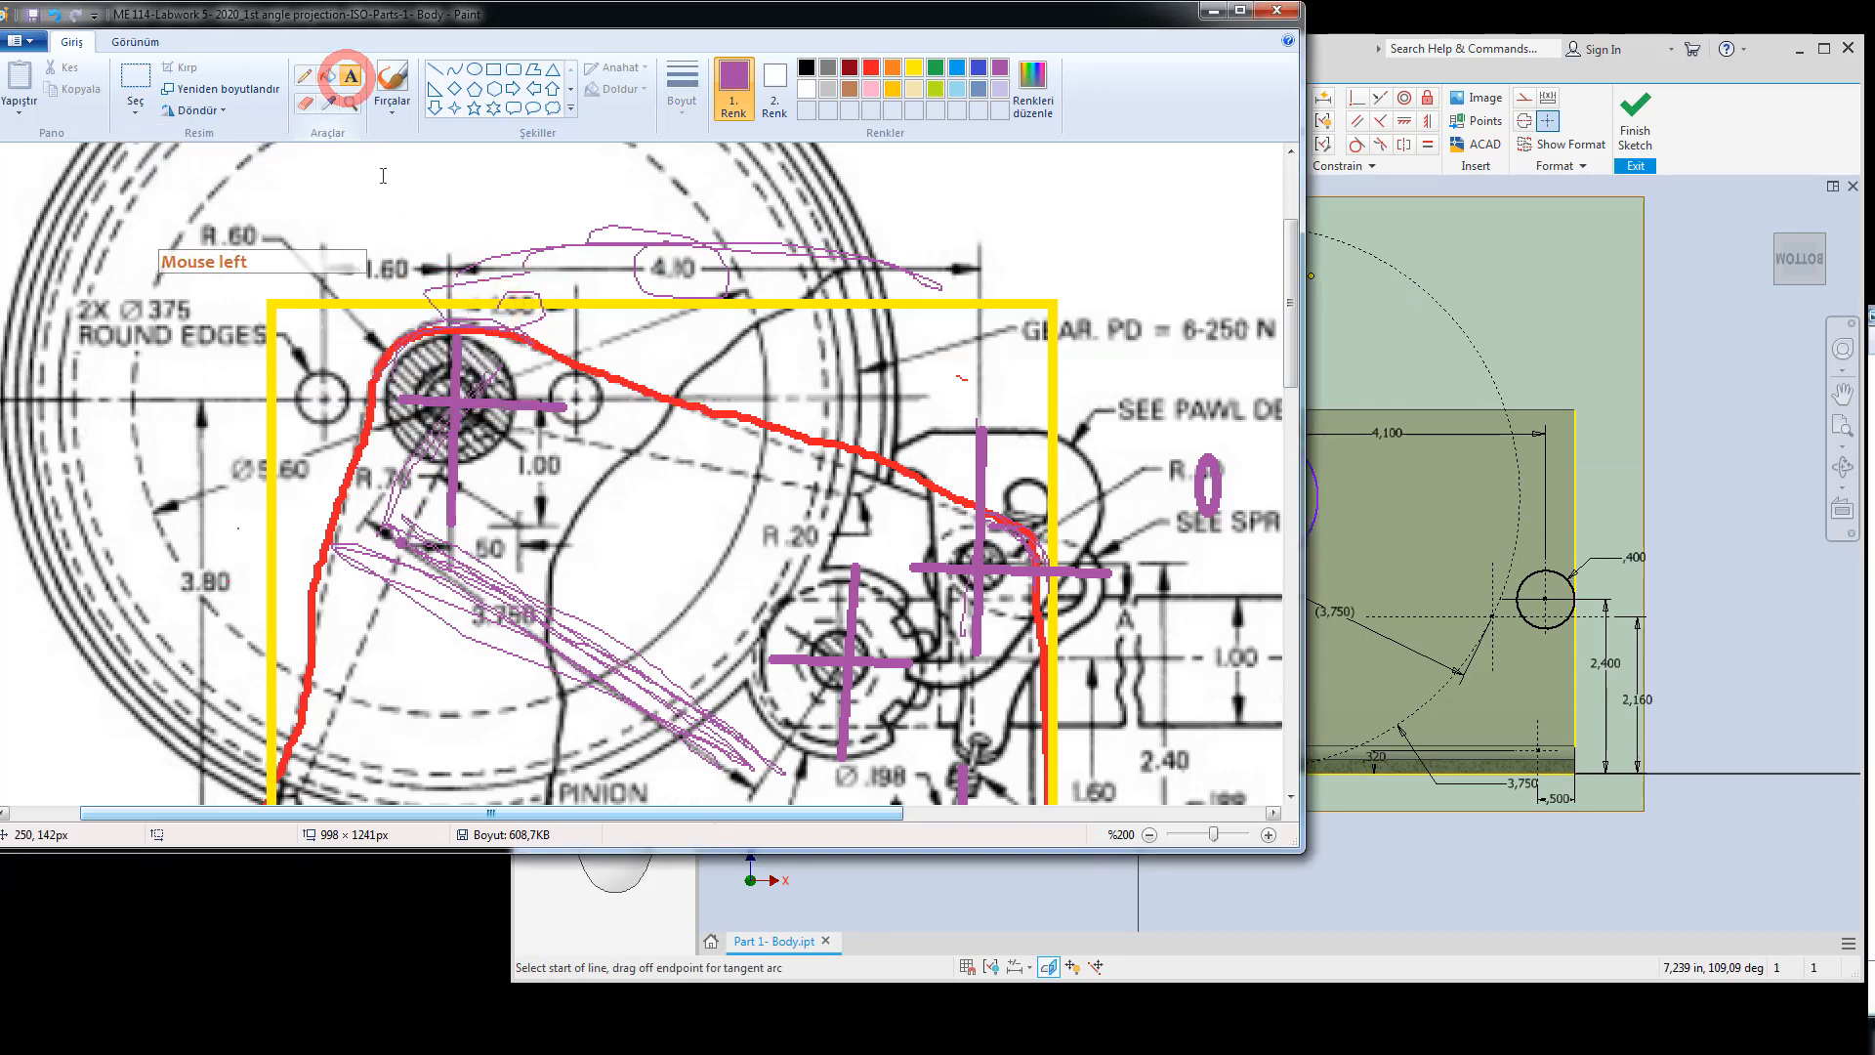
left_click(390, 176)
type("0.6")
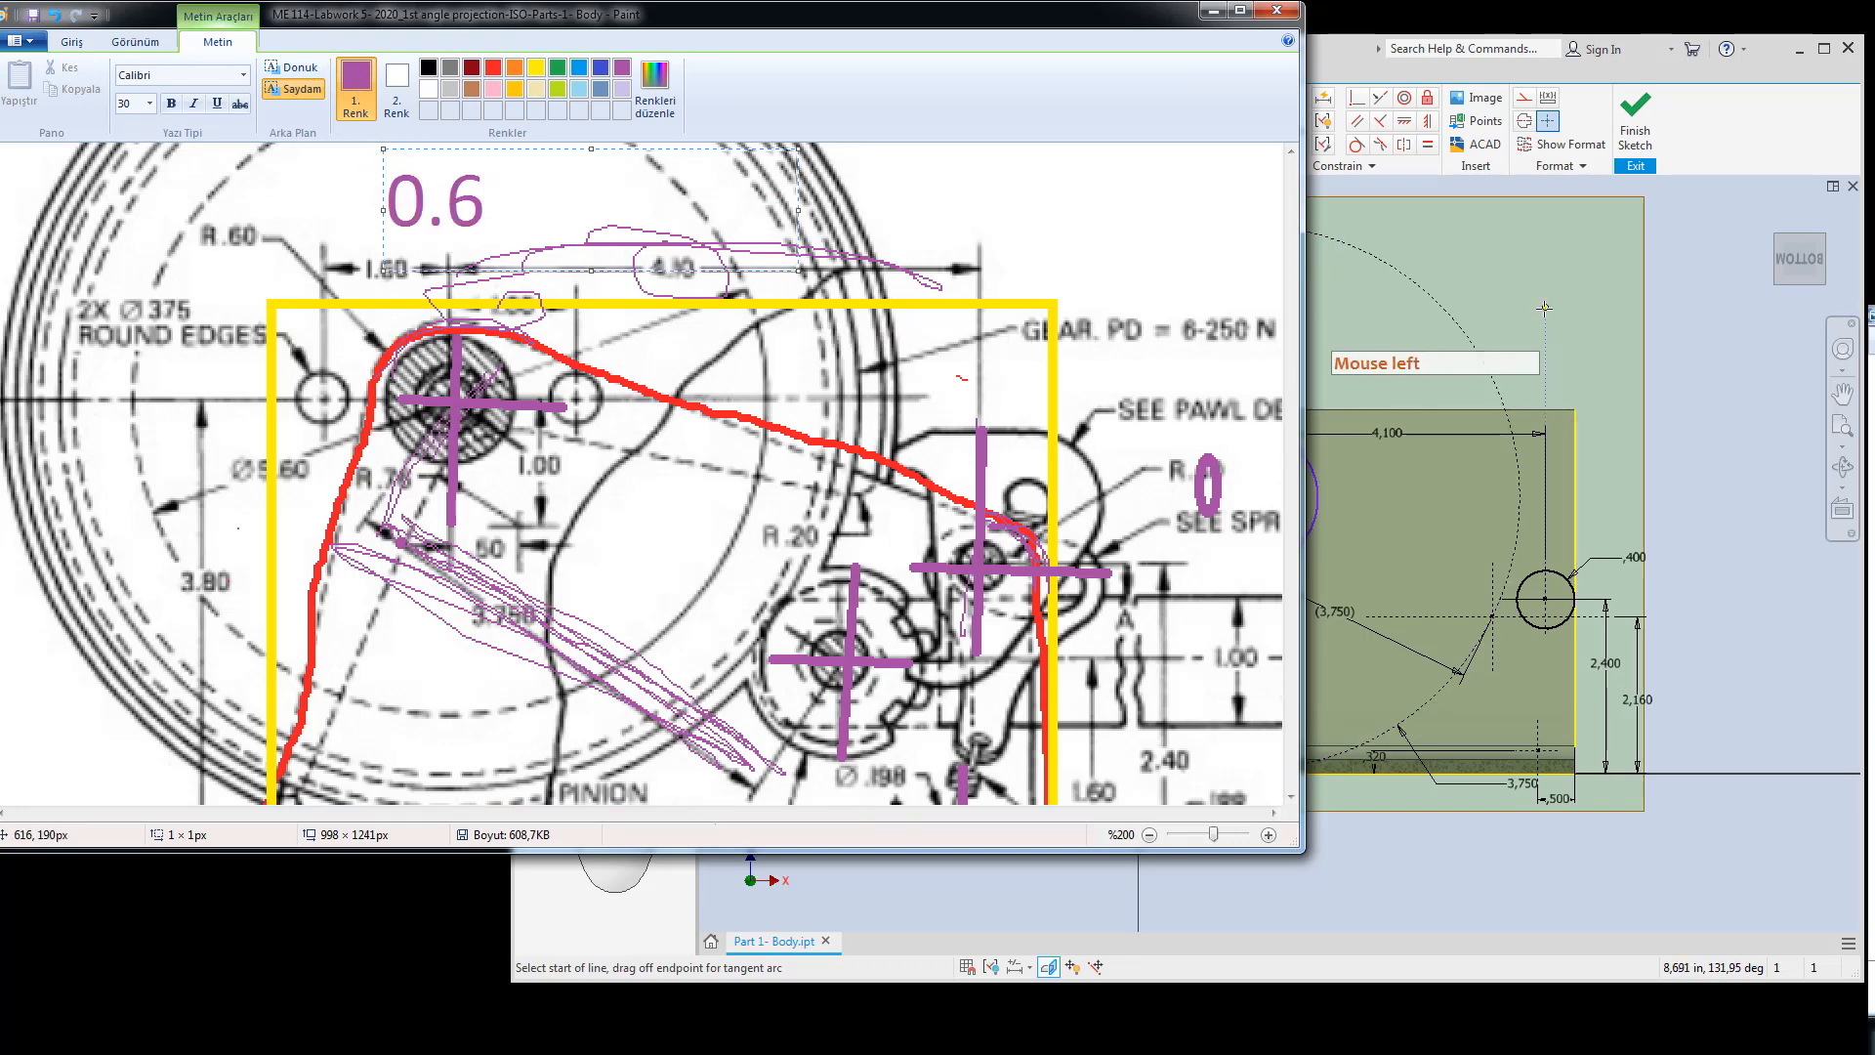
Switch back to Inventor and dimension the new concentric circle with a radius of 0.6 in.
left_click(1444, 309)
key("Escape")
left_click(1274, 112)
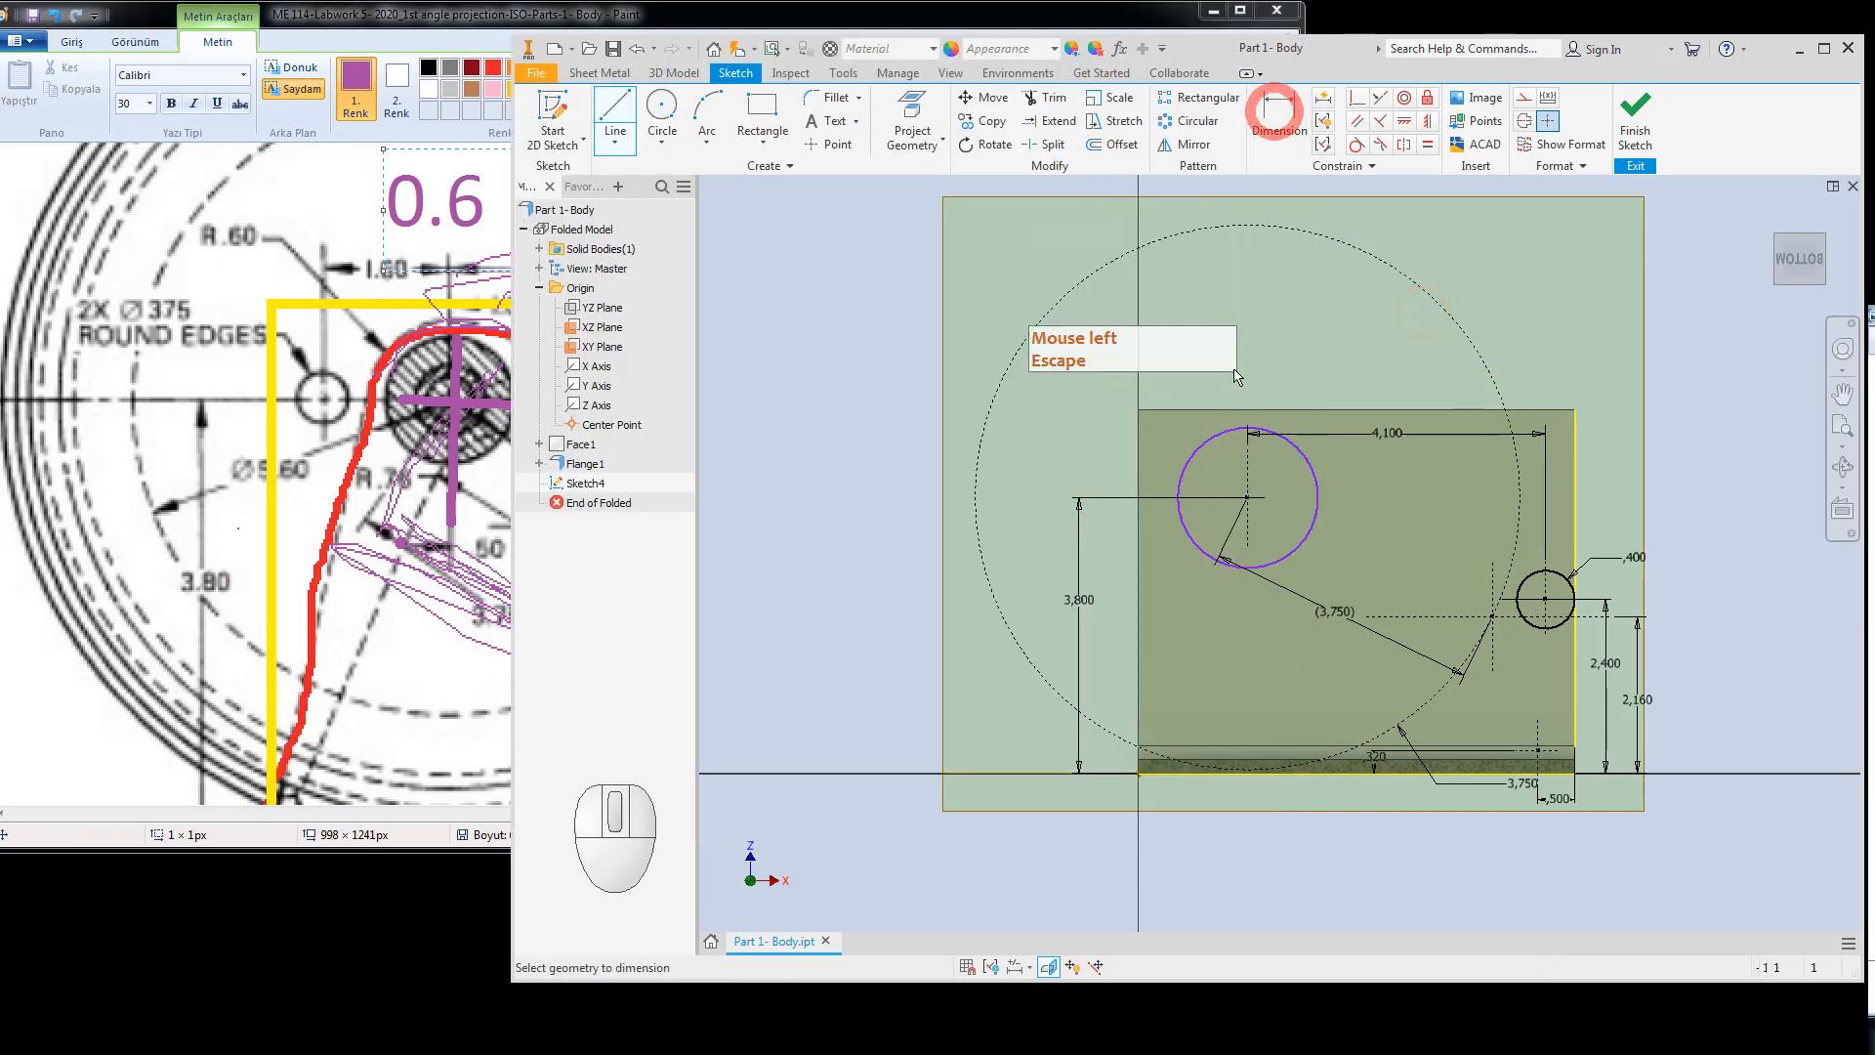
left_click(1204, 442)
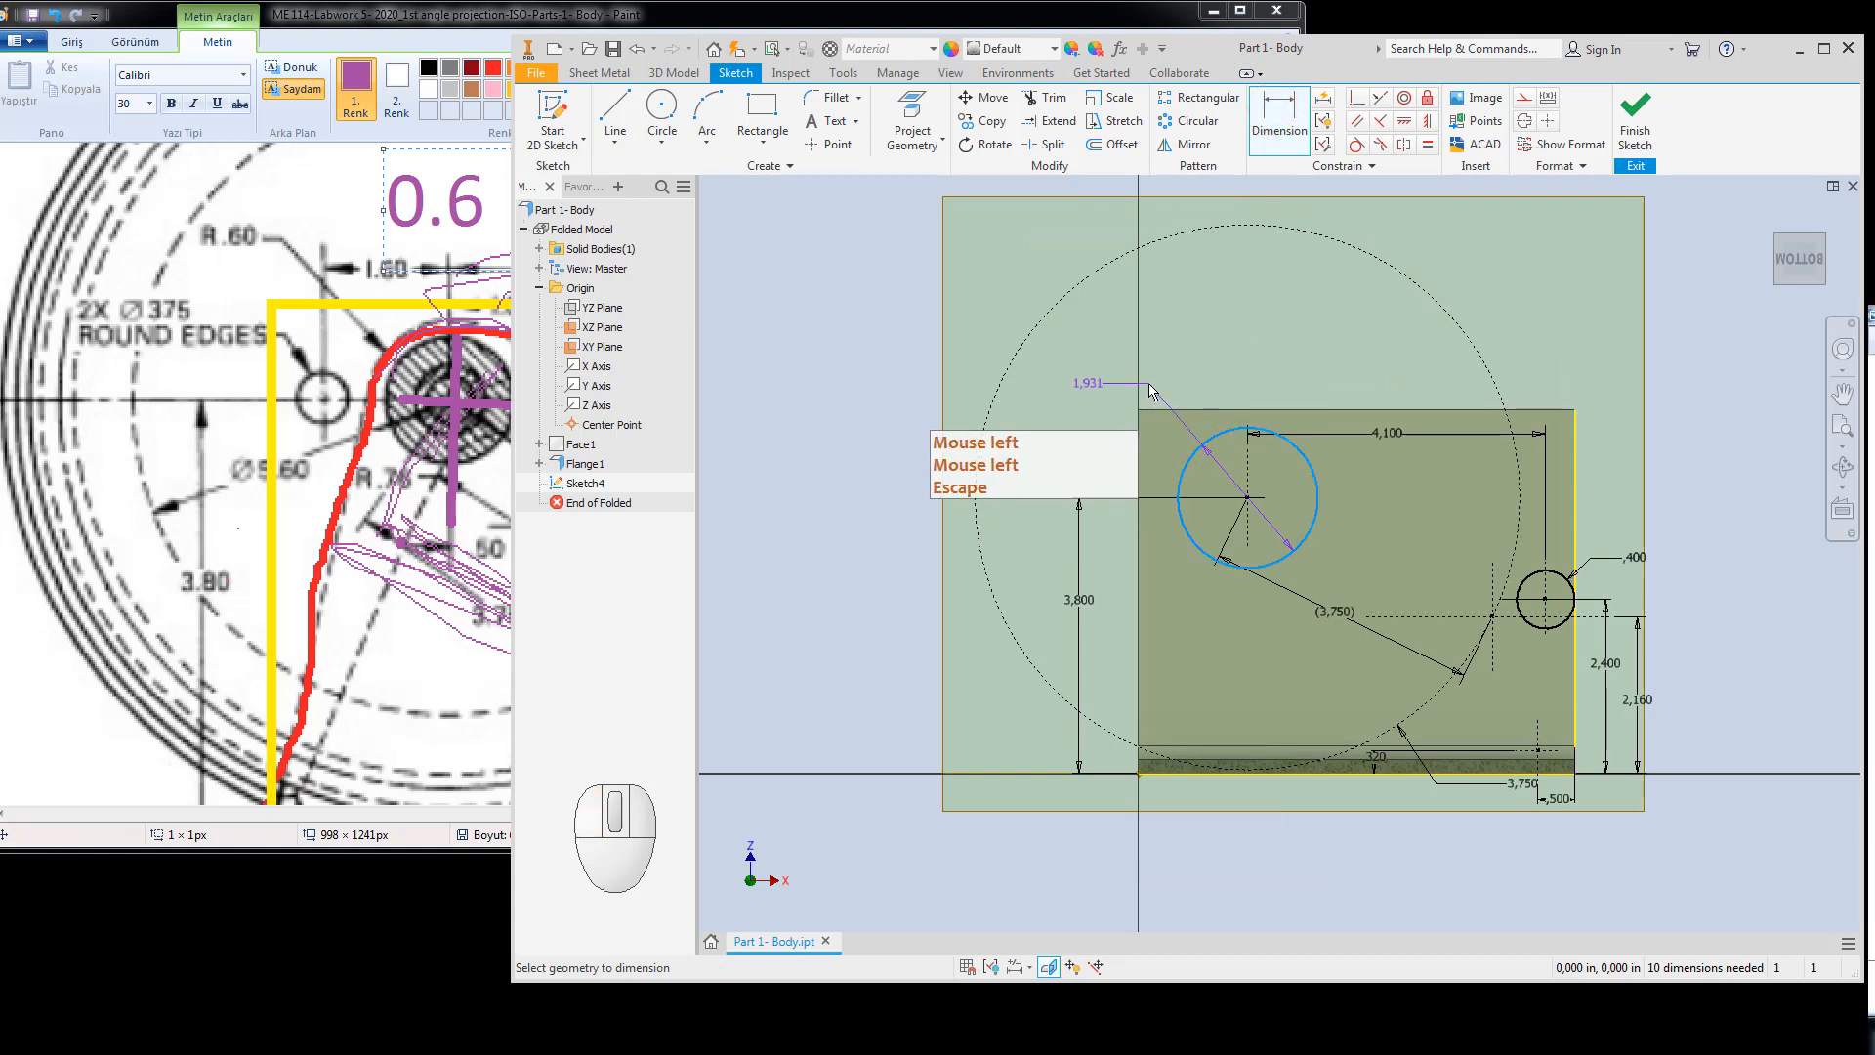
right_click(1152, 385)
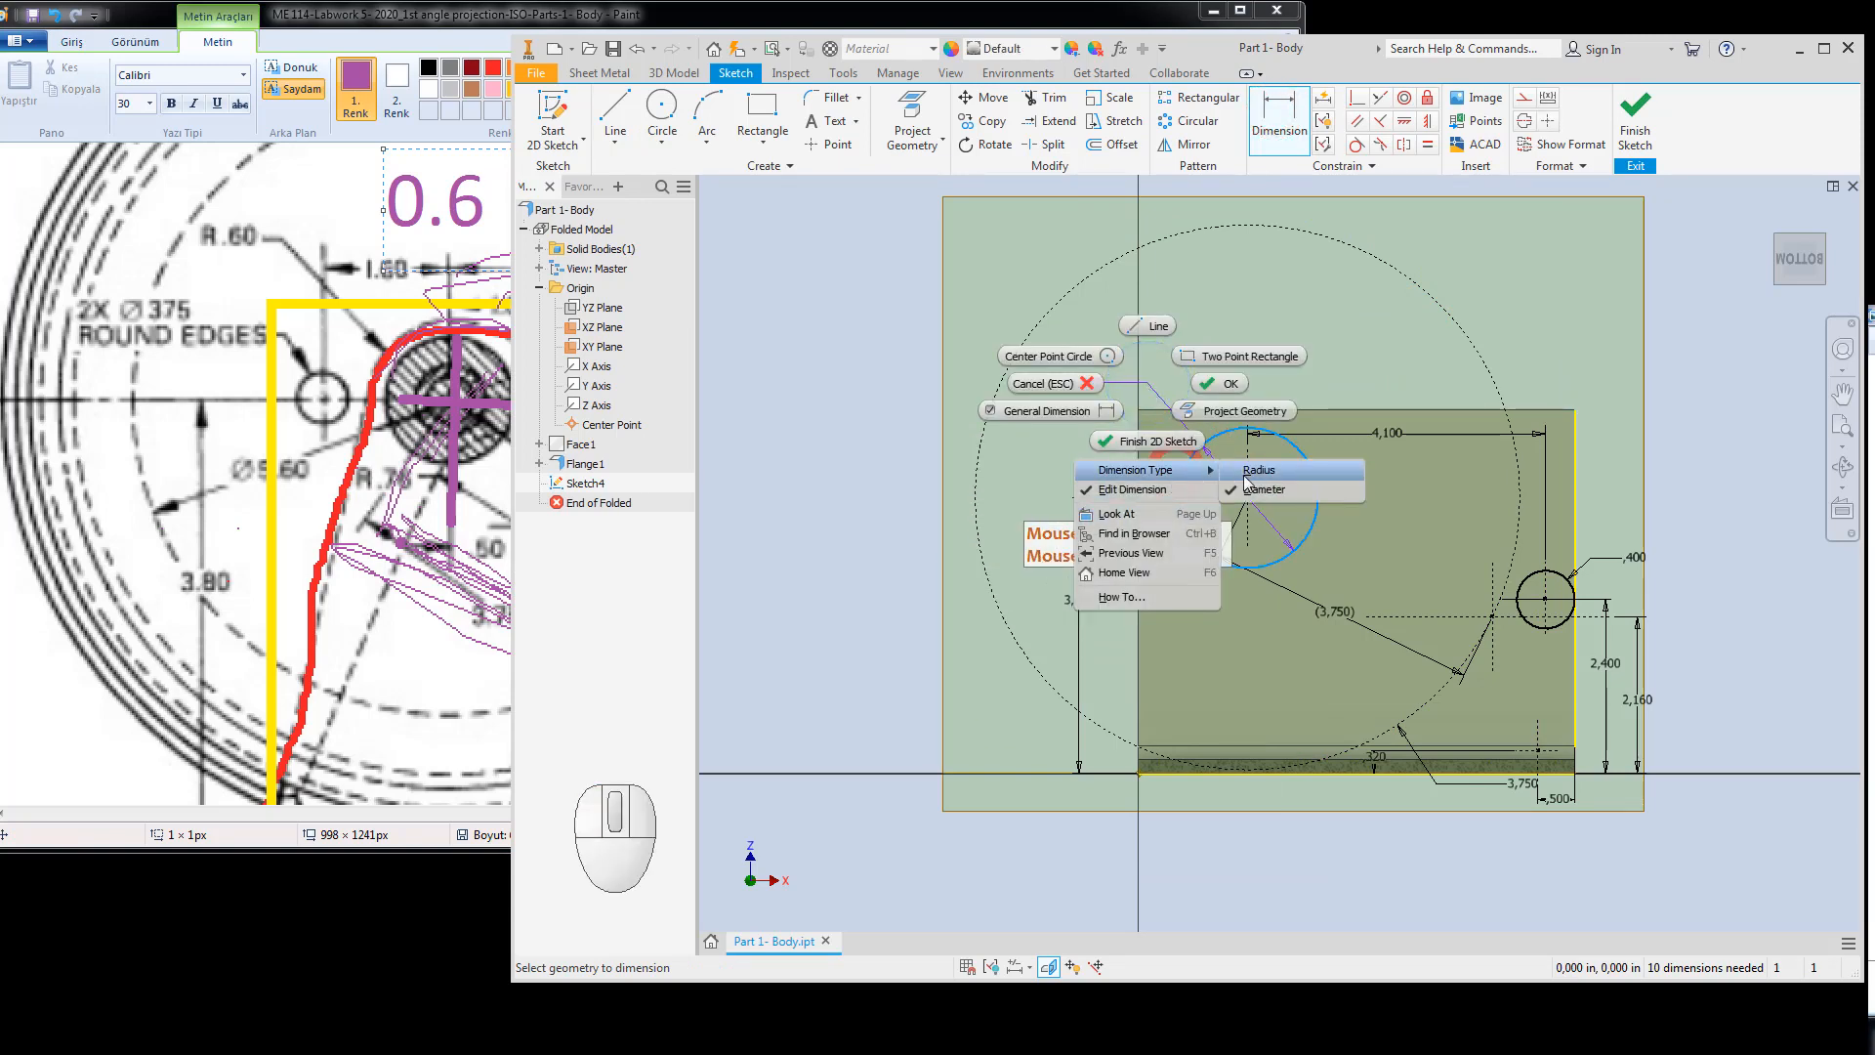
left_click(1232, 467)
left_click(1094, 410)
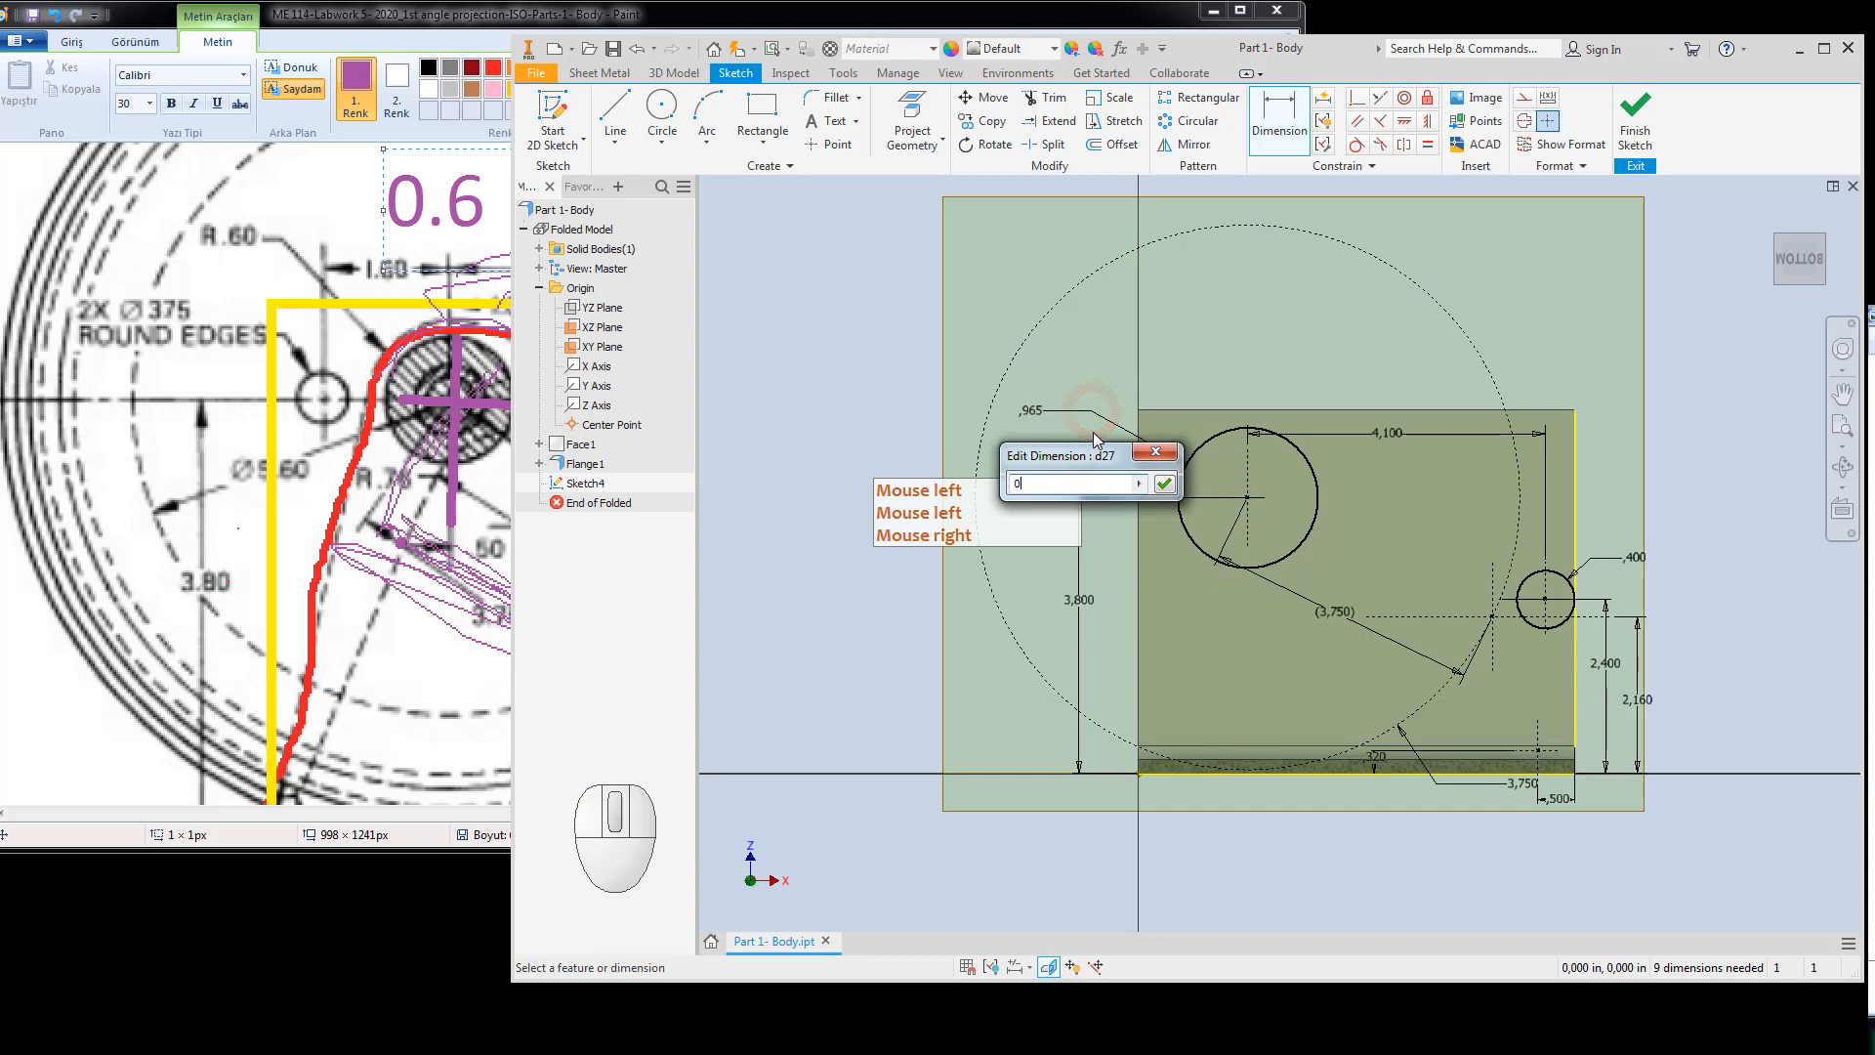
type("0.6")
key("Return")
key("Escape")
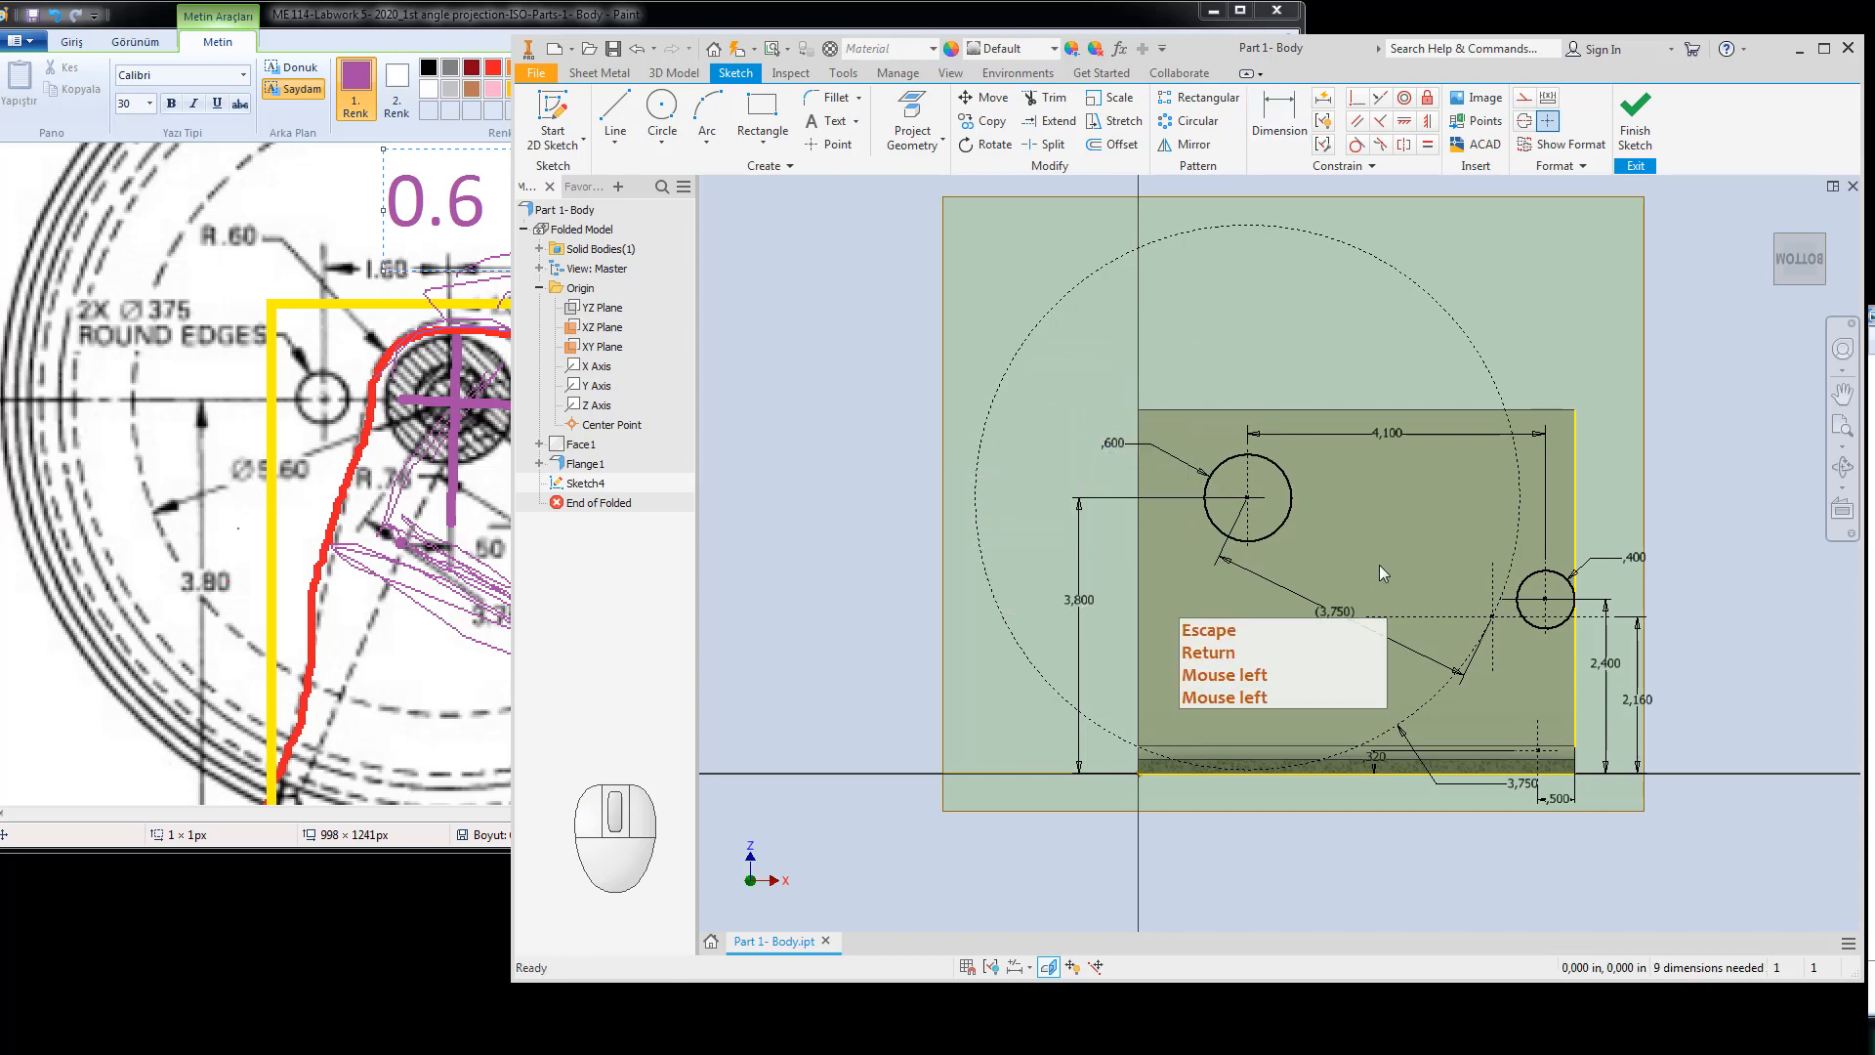
Sketch a sloping line from just above the 0.6 in radius circle to beyond the plate edge, above the 0.4 in radius circle.
left_click(616, 109)
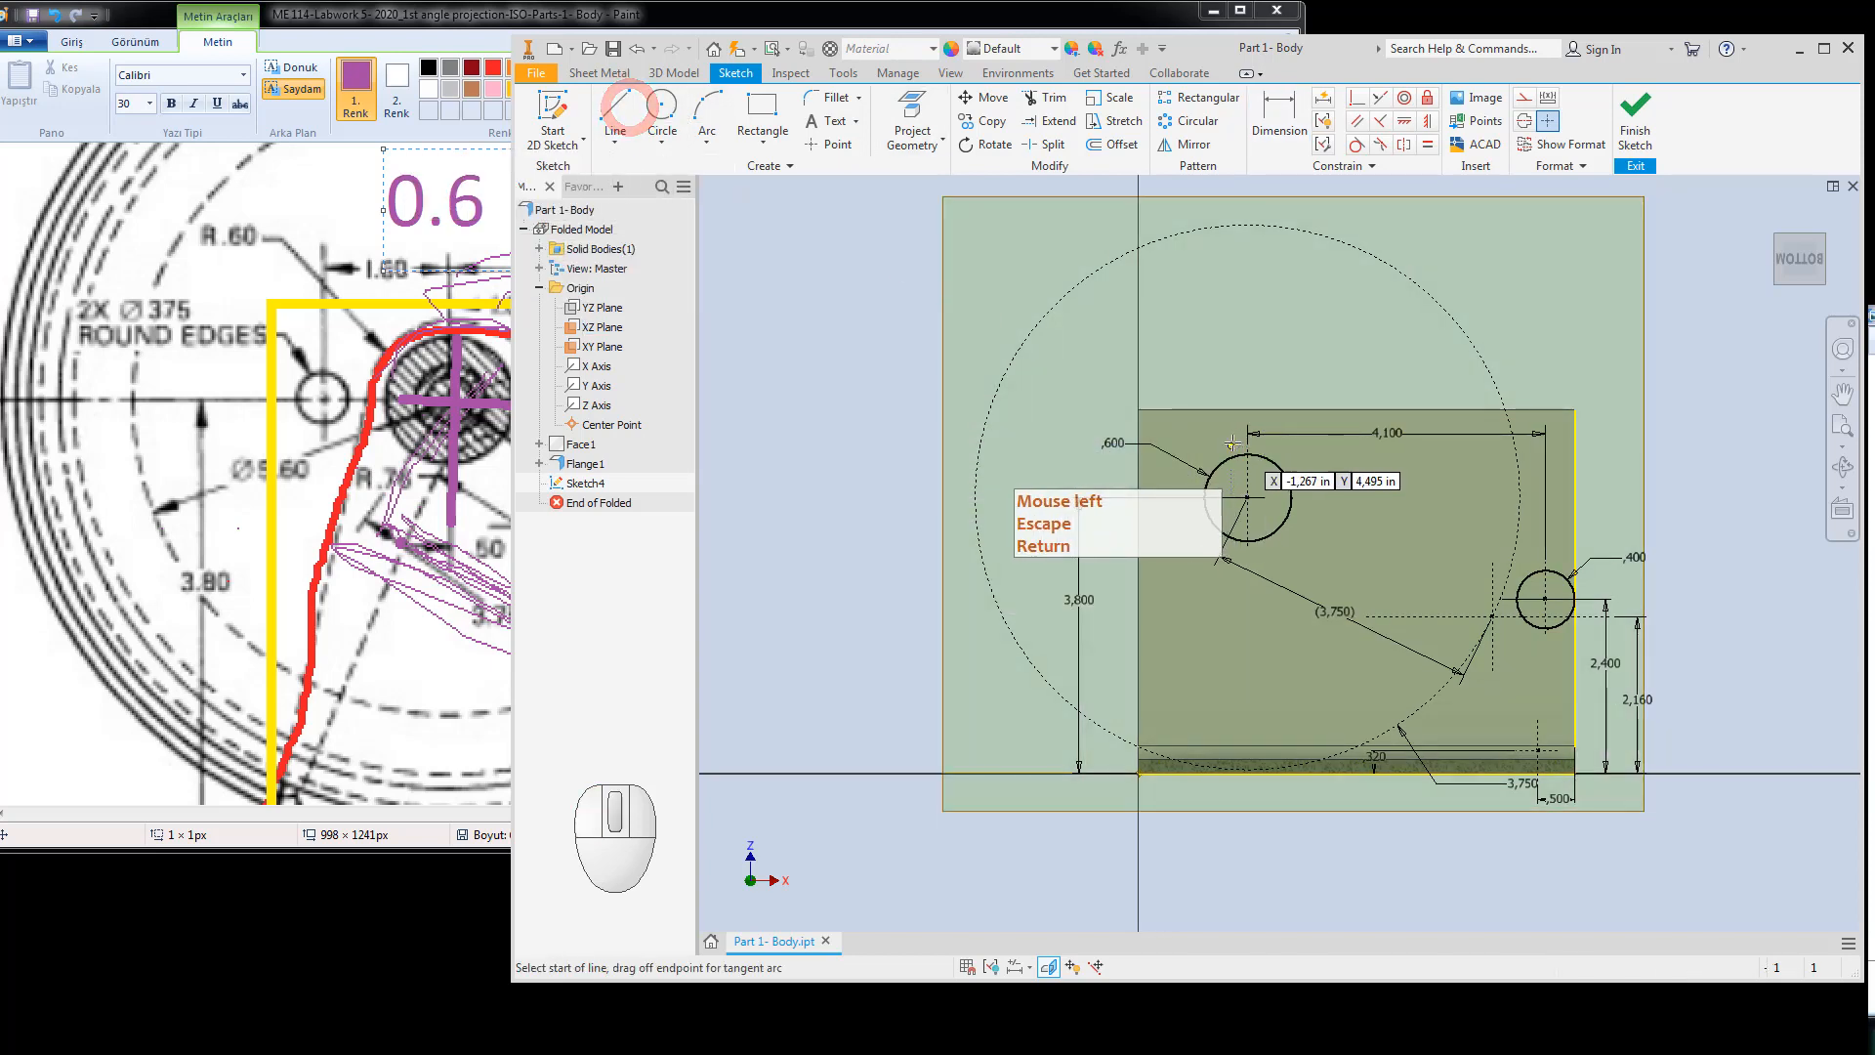
left_click(1221, 447)
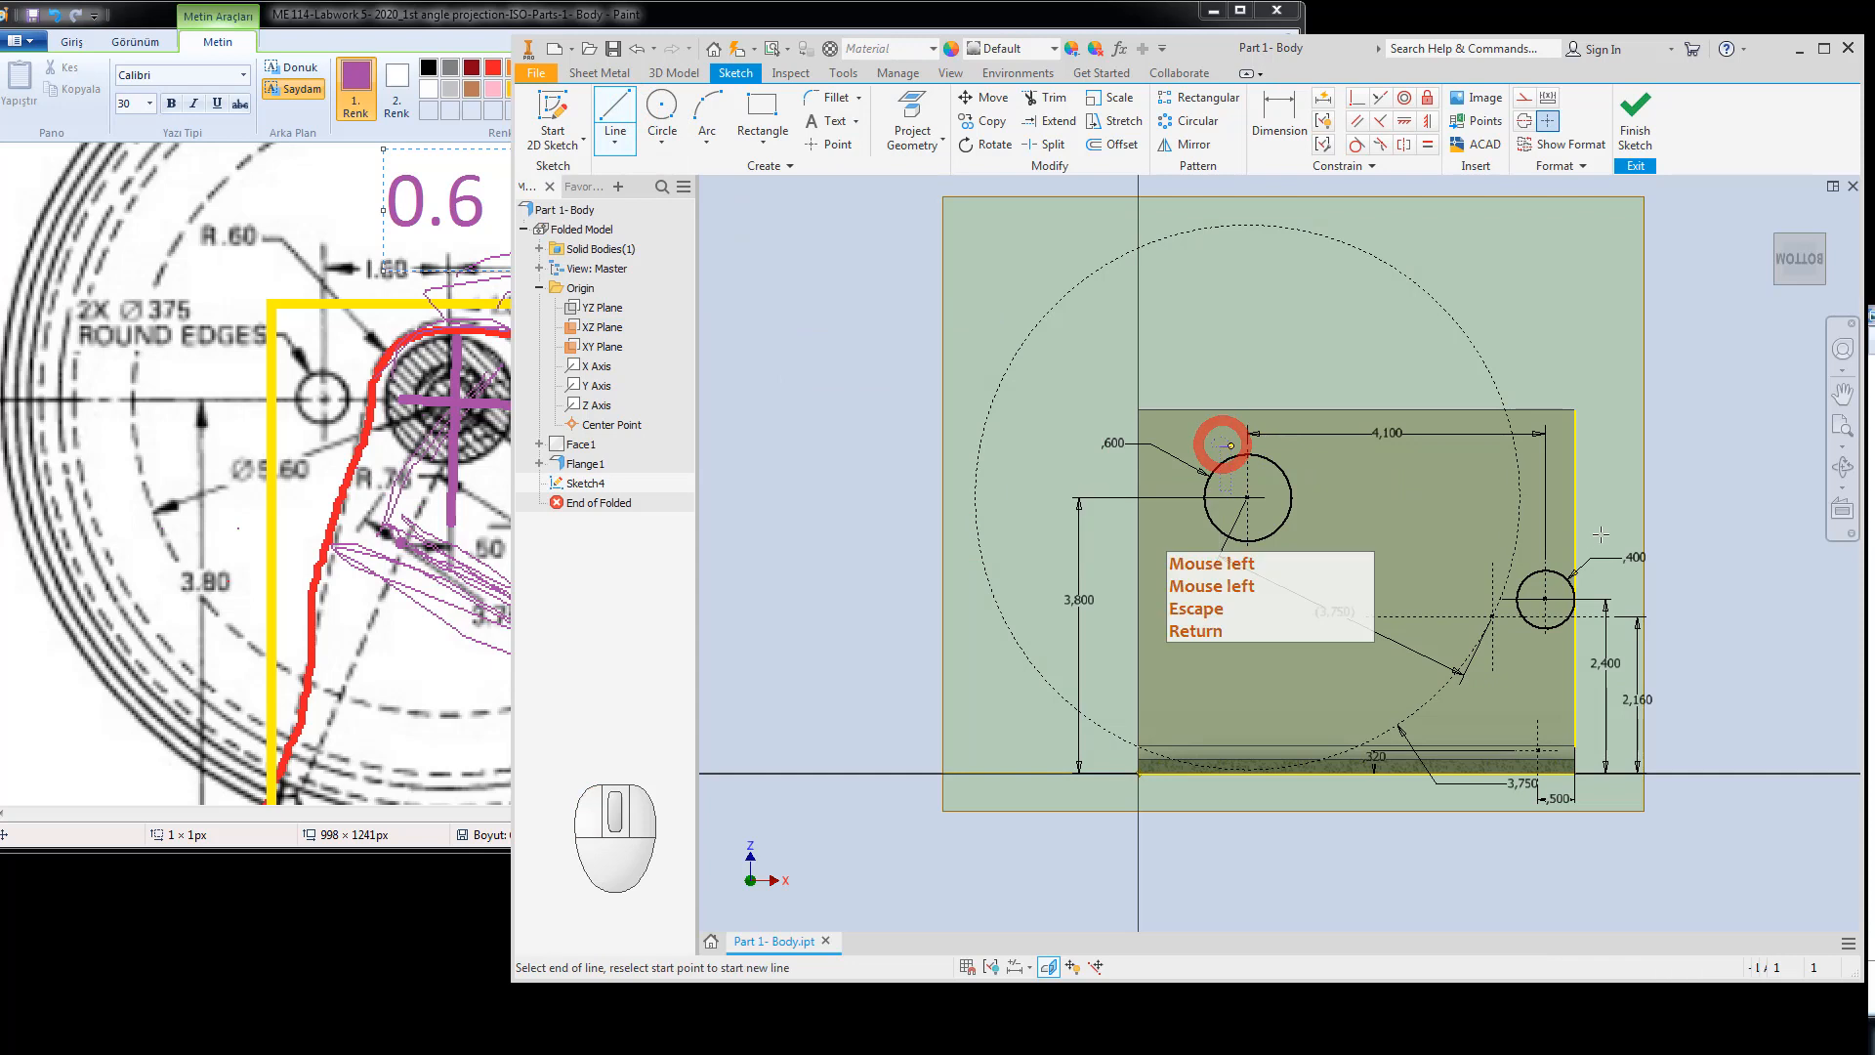
left_click(1710, 578)
key("Escape")
left_click(1546, 580)
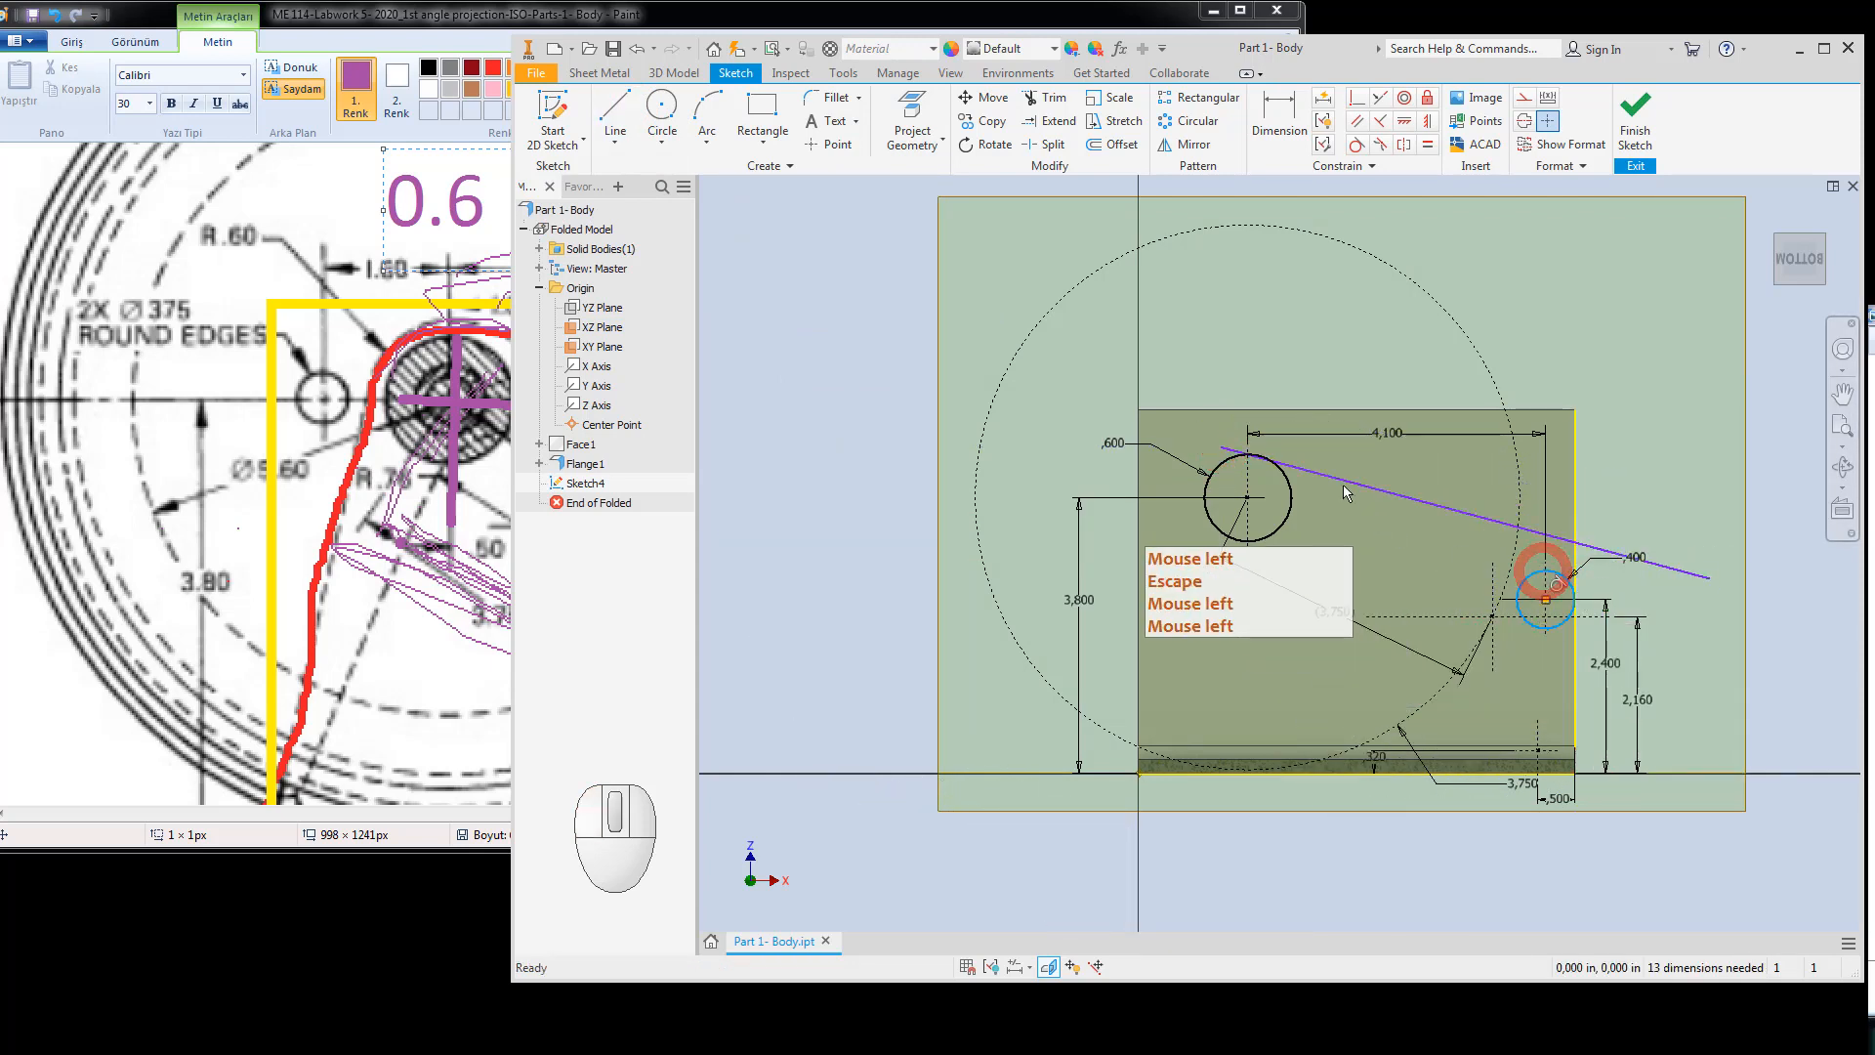
key("Escape")
Make the sloping line tangent to both the 0.6 in and the 0.4 in radius circles.
left_click(1356, 144)
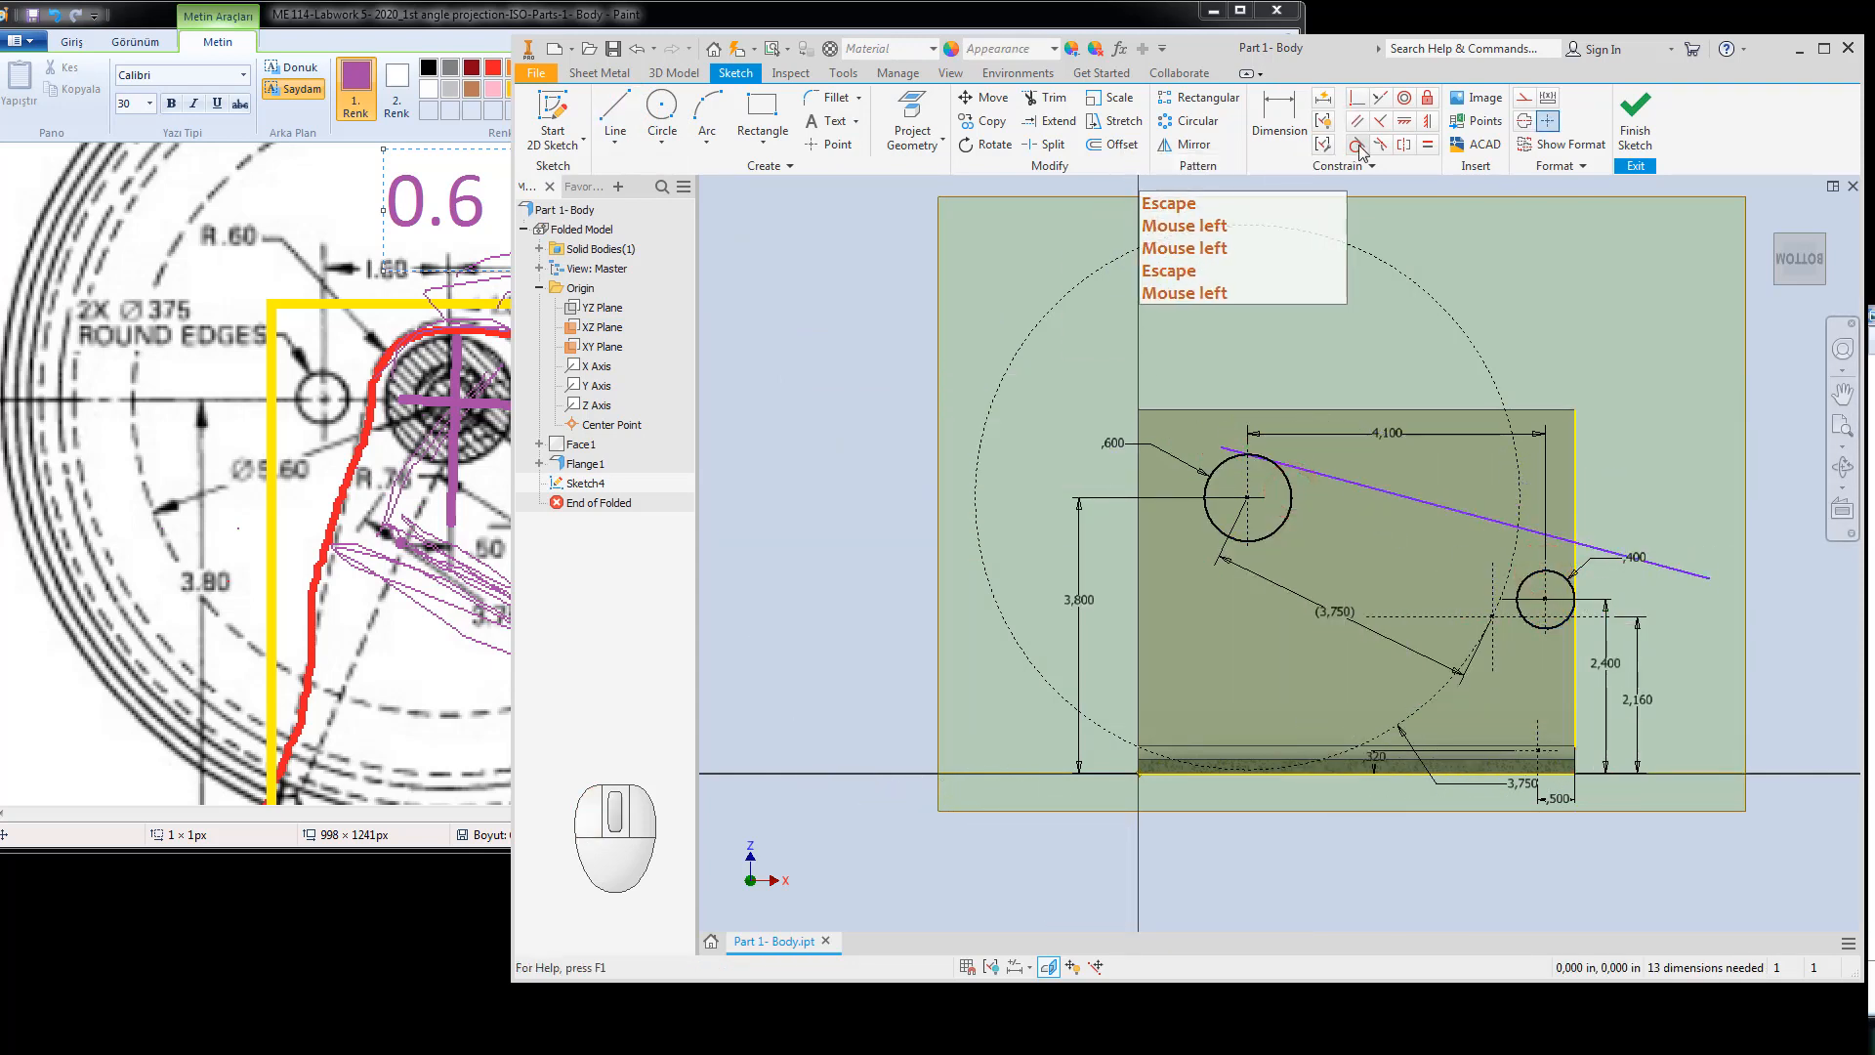
left_click(1325, 477)
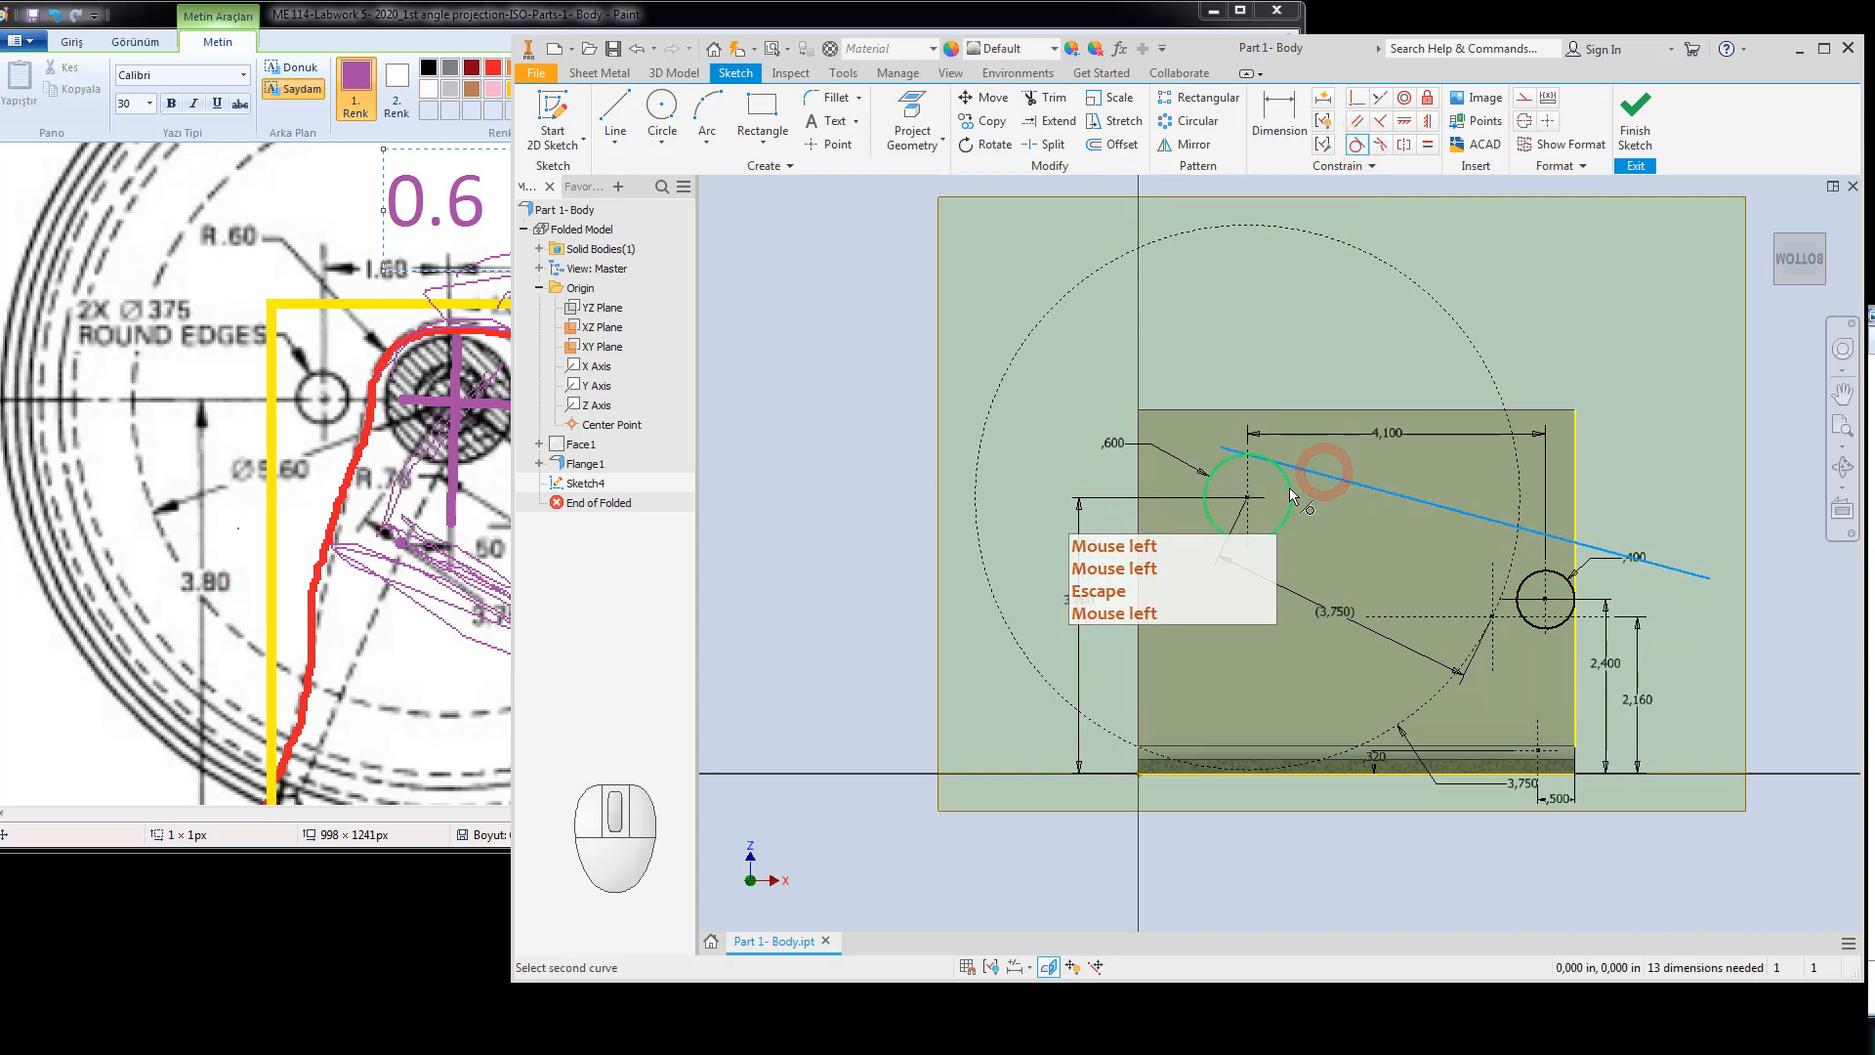
left_click(1288, 488)
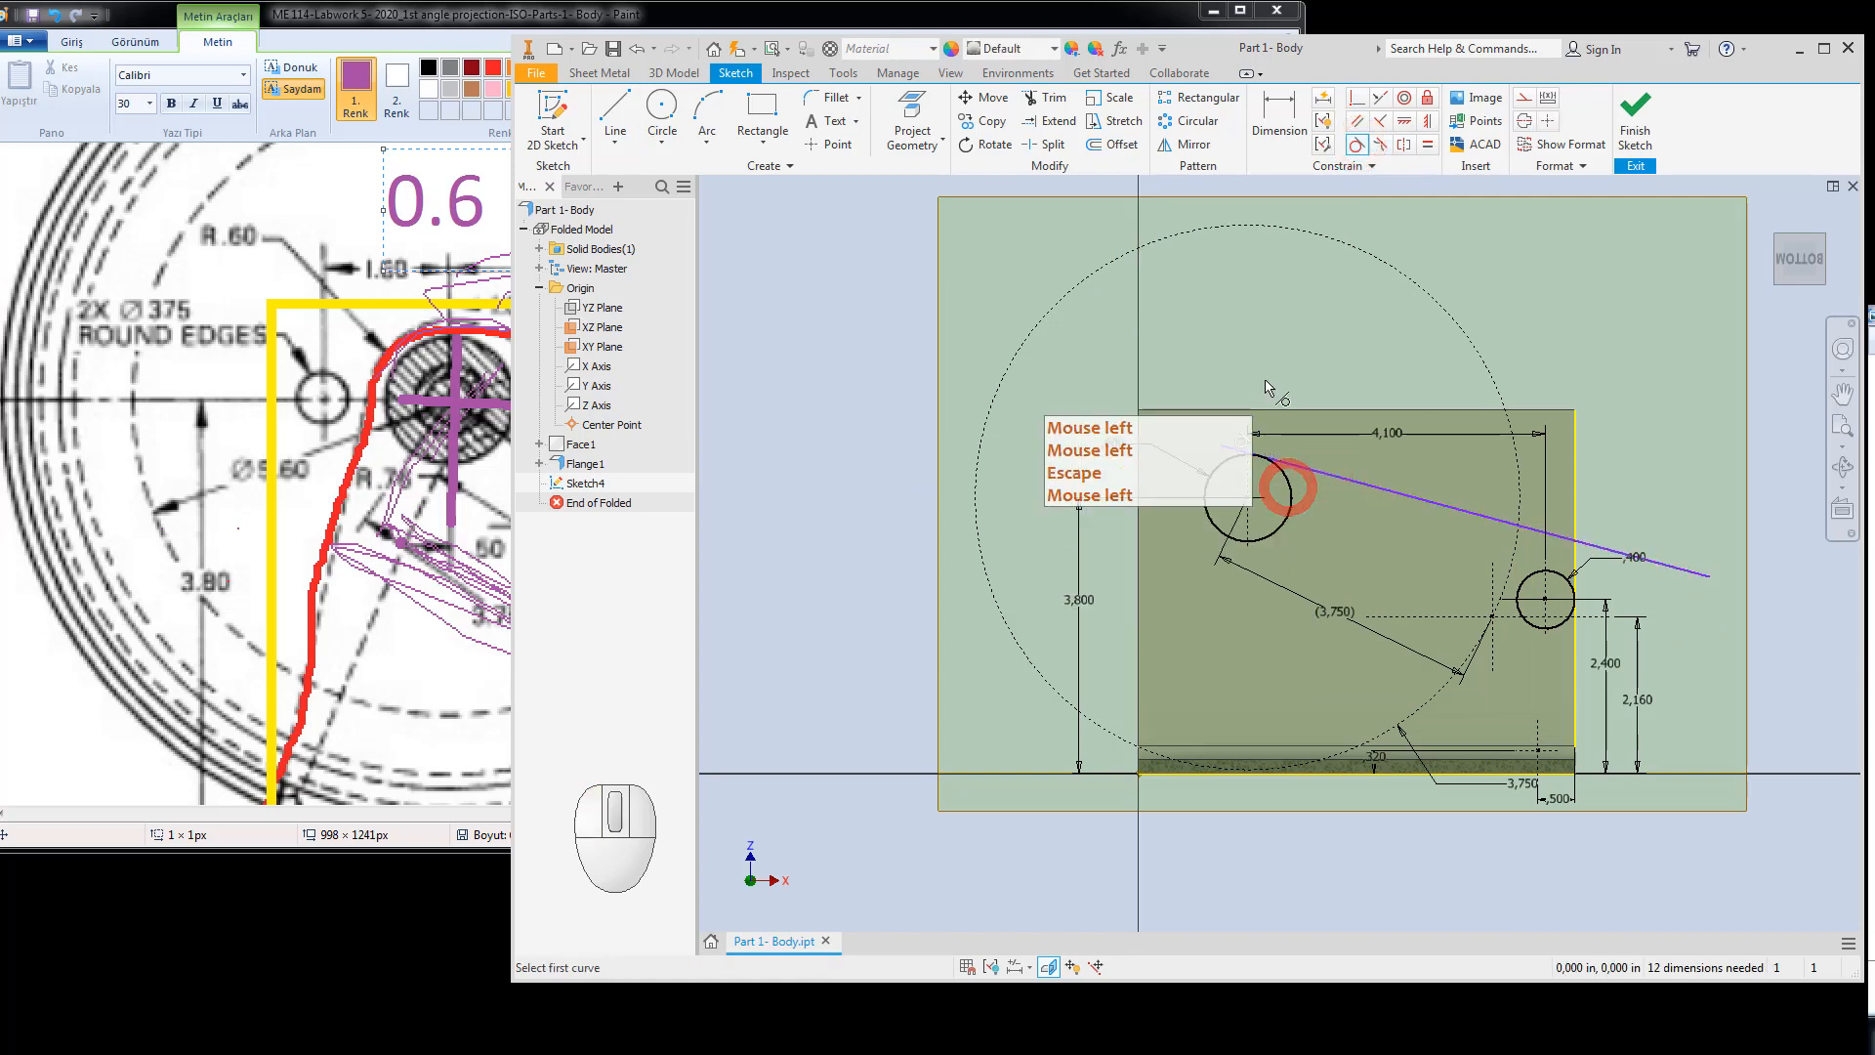
left_click(1469, 508)
left_click(1543, 578)
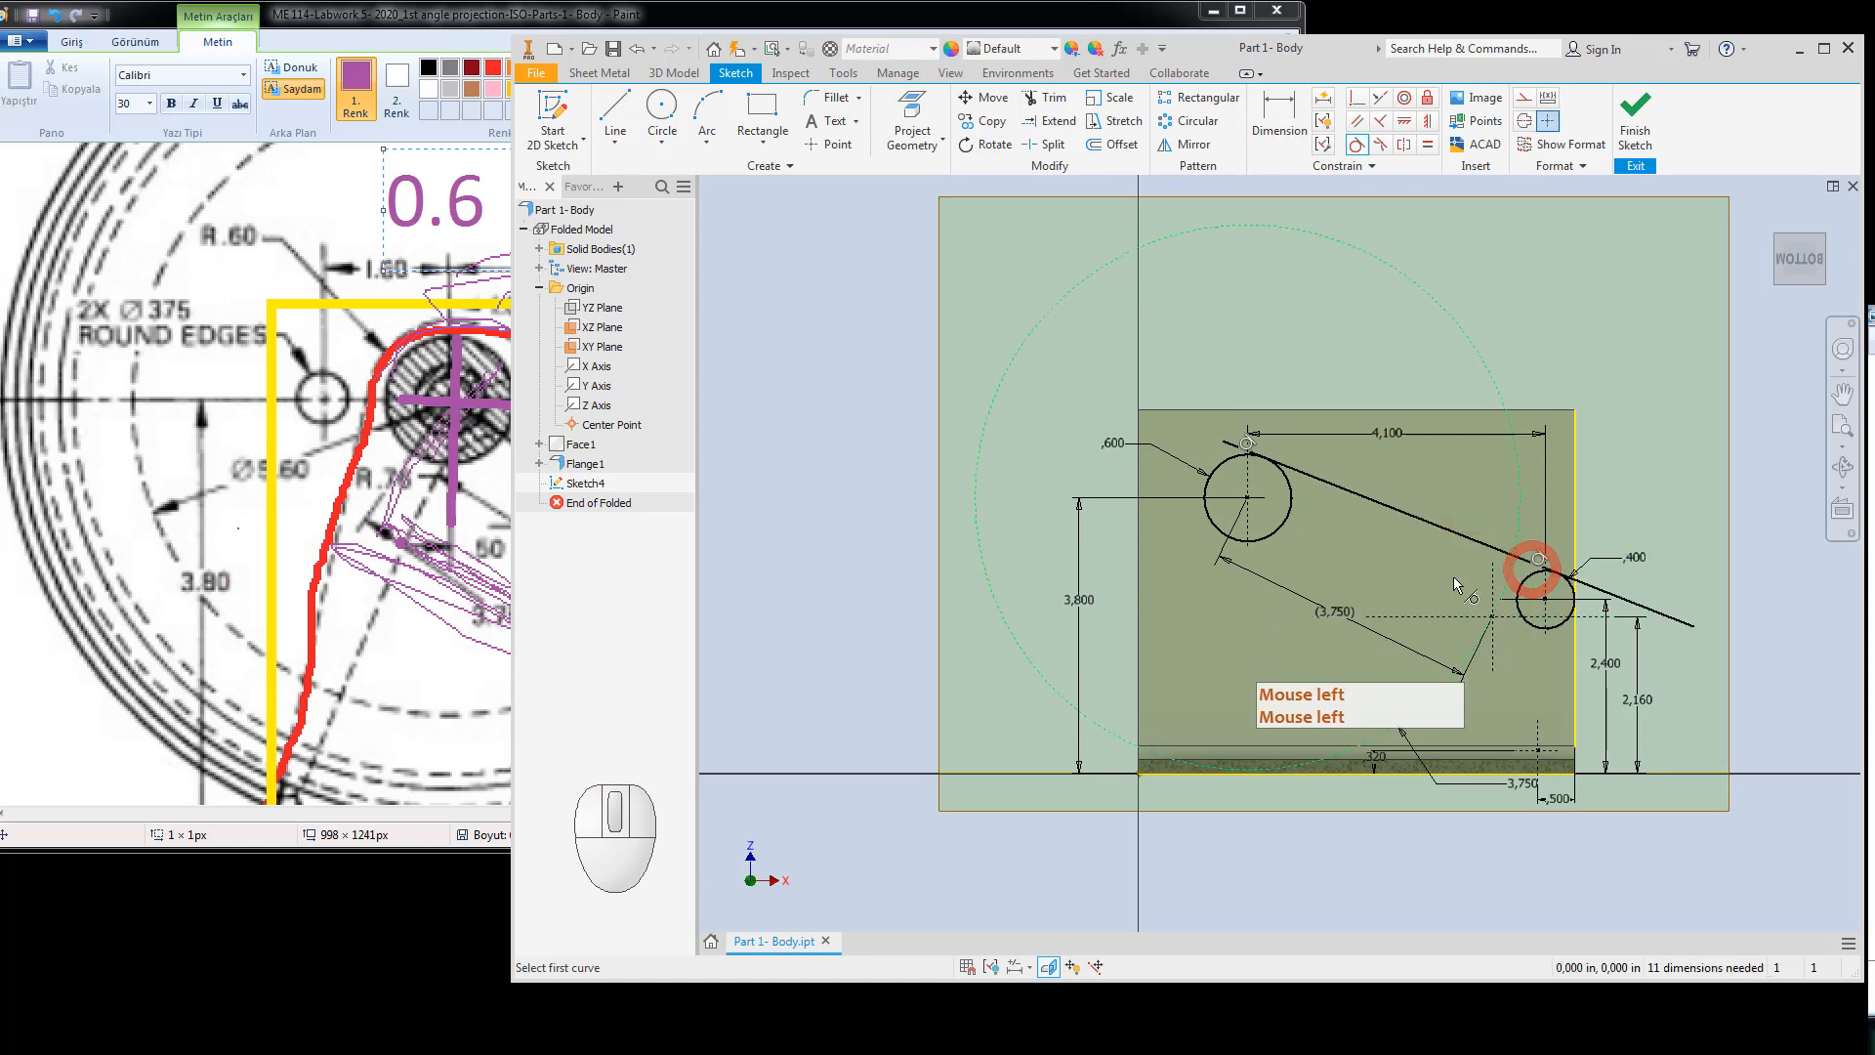
key("Escape")
Trim the overhanging ends of the sloping line beyond the 0.6 in and 0.4 in radius circles.
left_click(1048, 100)
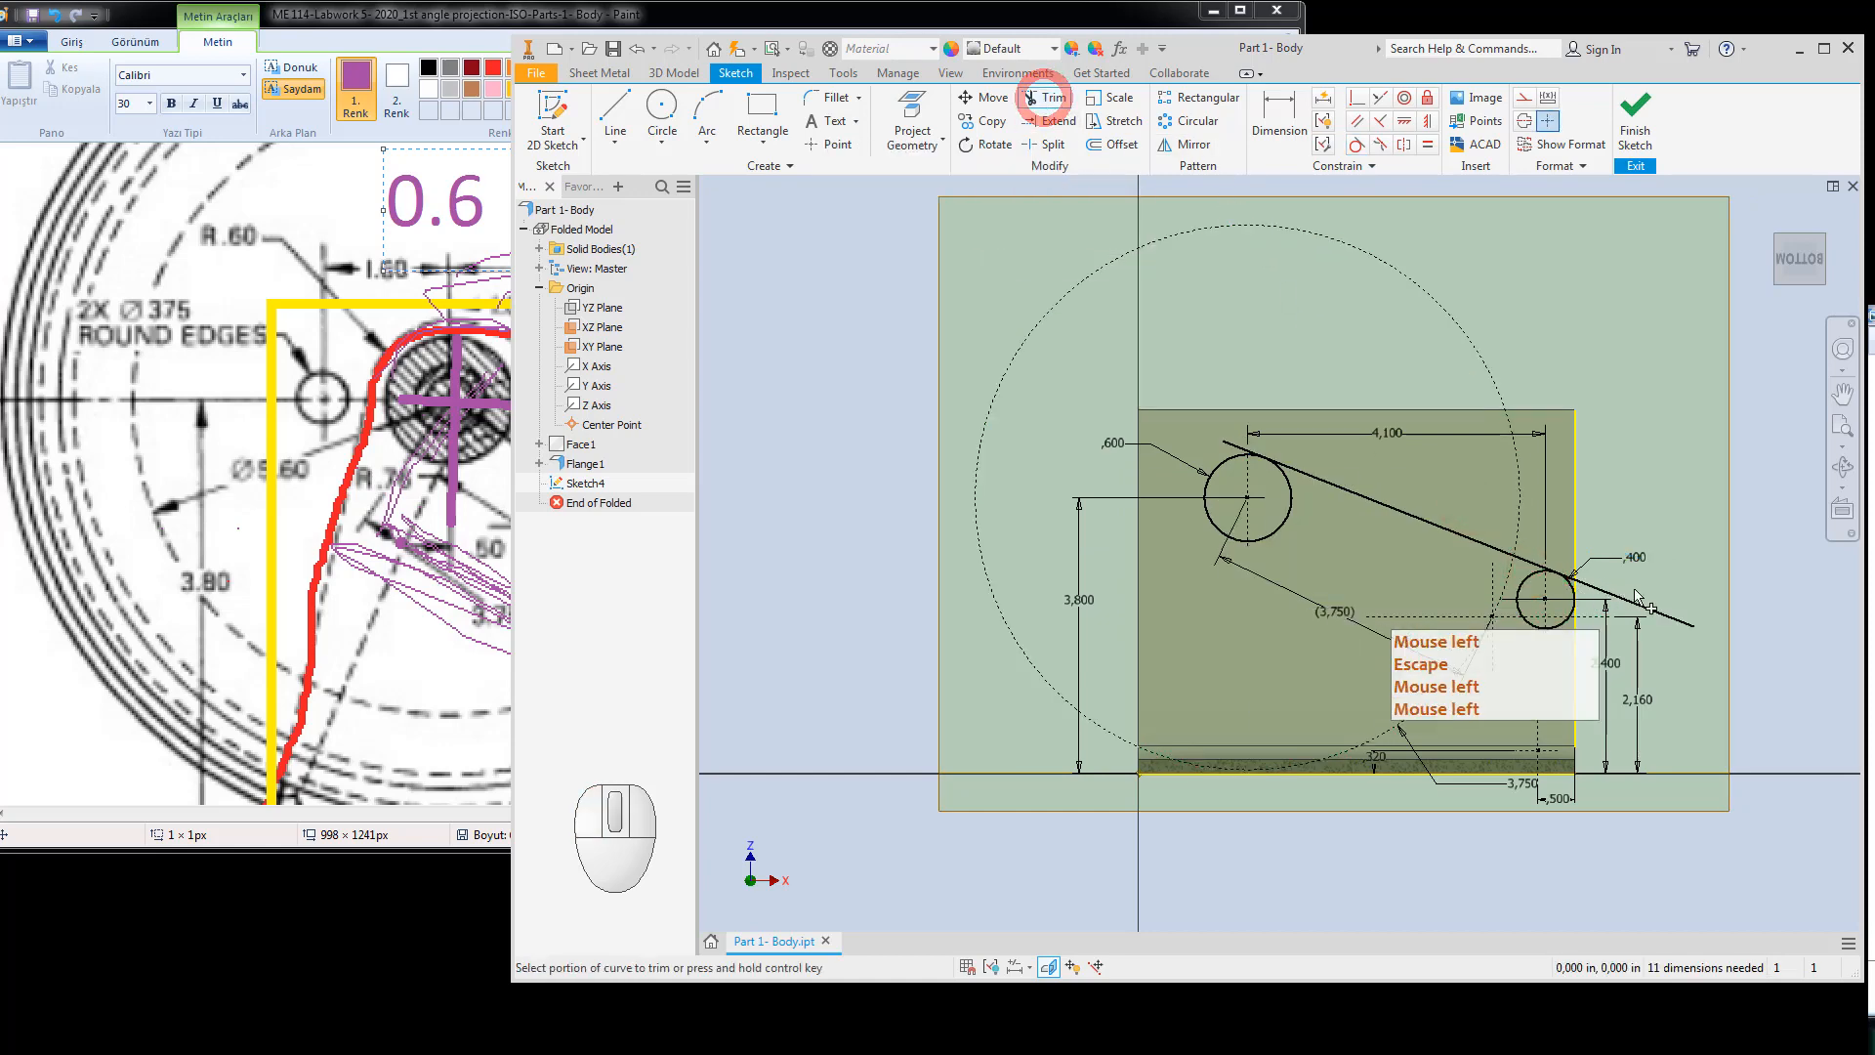
left_click(1687, 628)
scroll(1584, 591, "up", 3)
scroll(1584, 591, "up", 2)
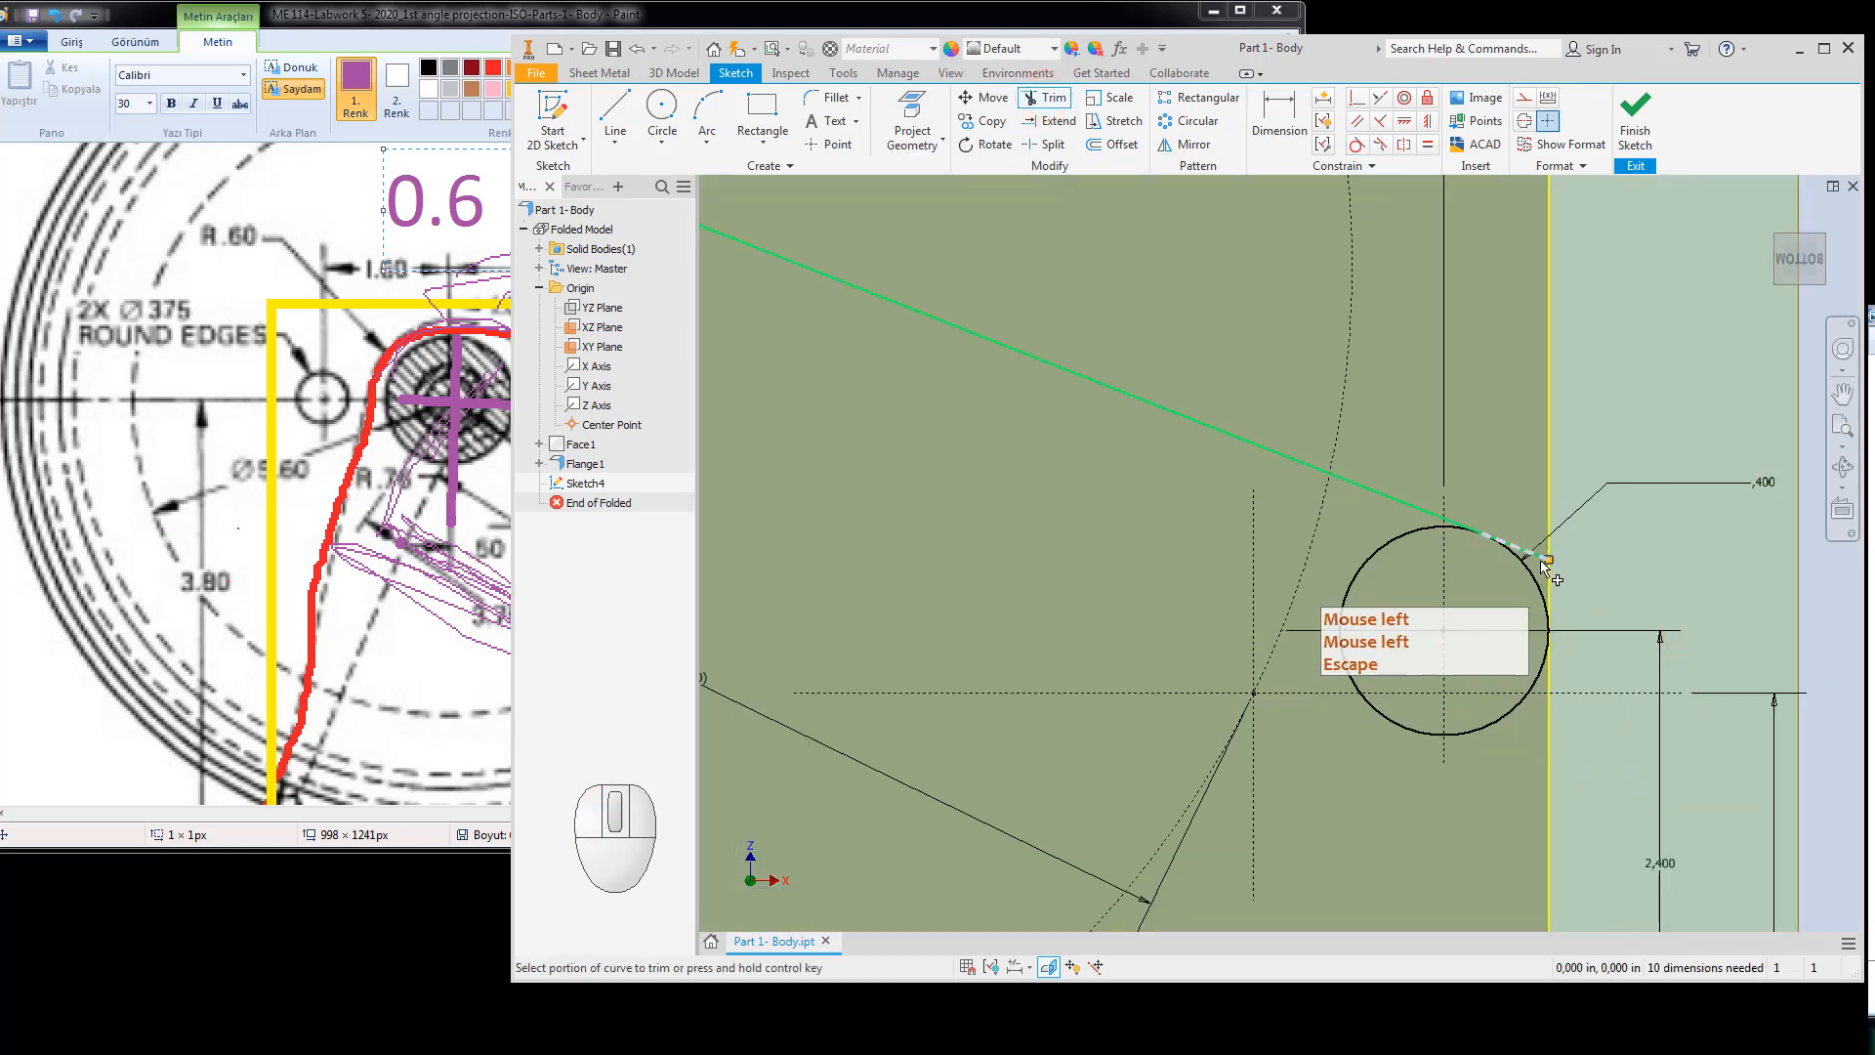
left_click(1540, 559)
scroll(1563, 576, "down", 2)
scroll(1519, 557, "down", 2)
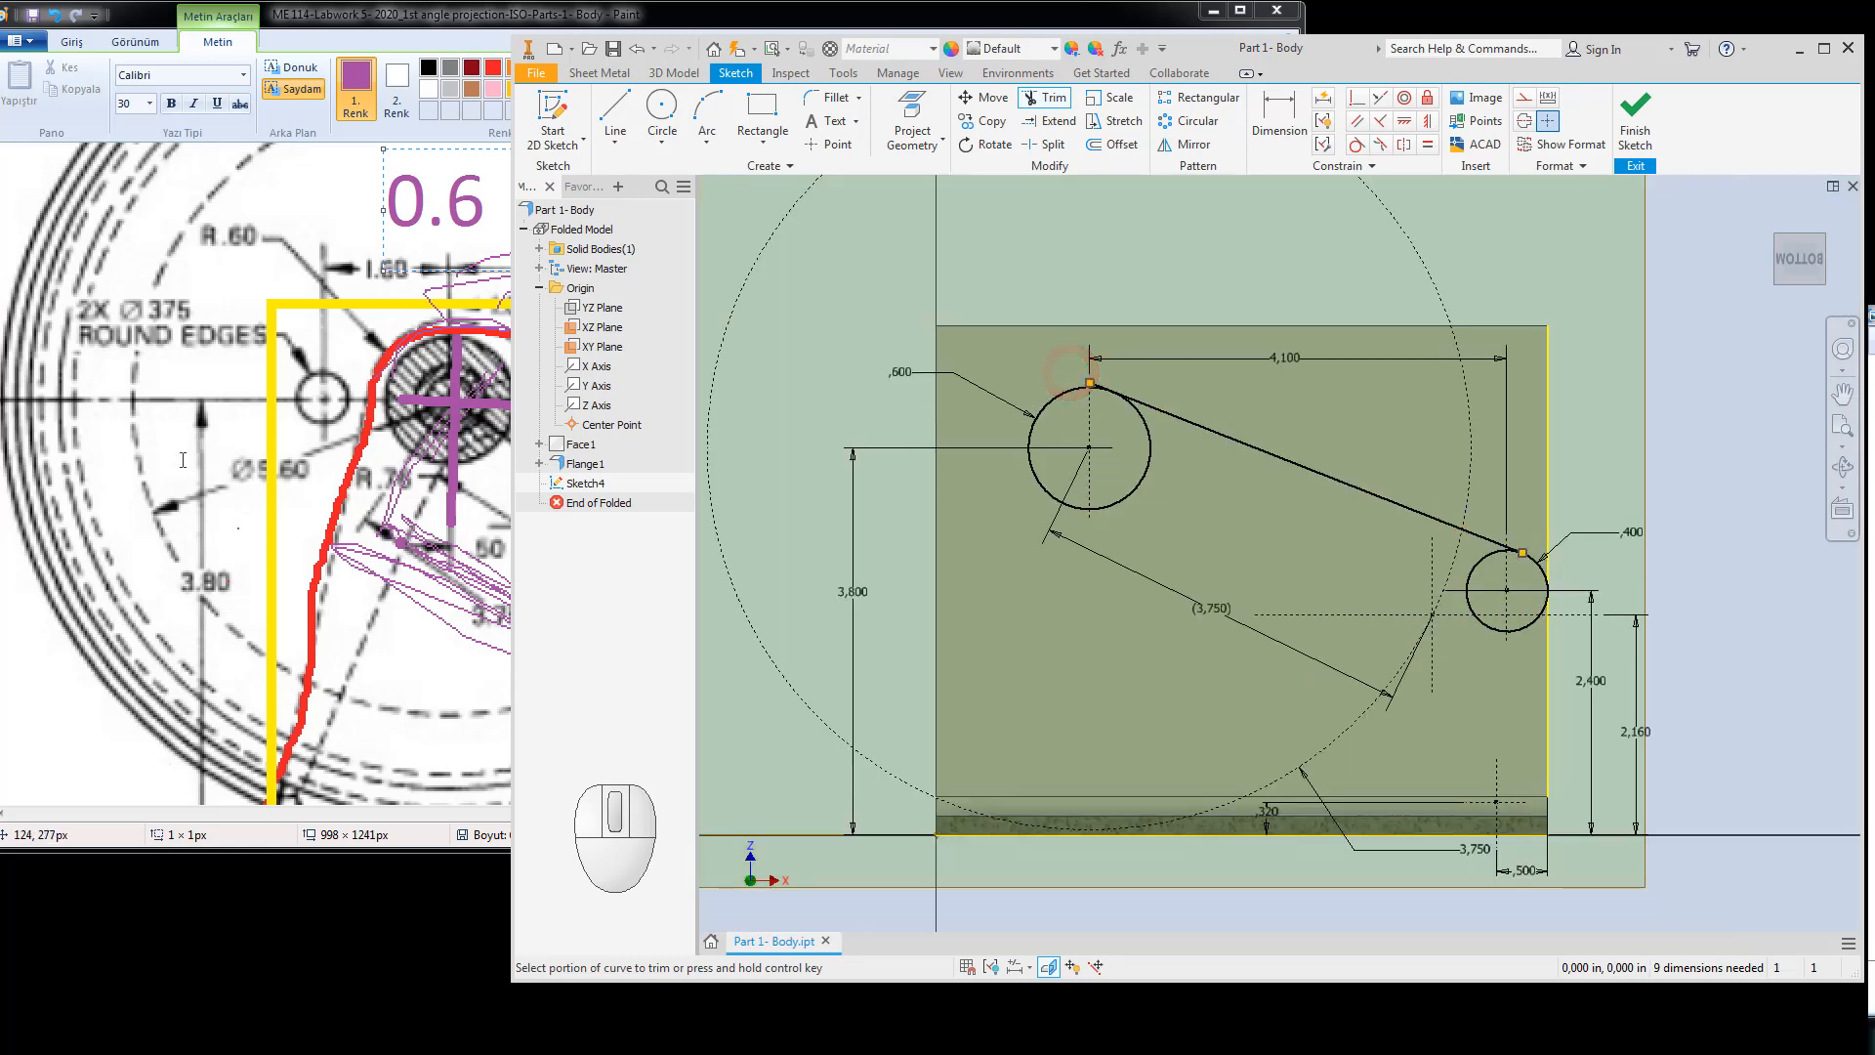
Check the plate's lower-left corner in the Paint drawing, return to Inventor and sketch a steep line from above the 0.6 in circle down past the left edge.
left_click(229, 472)
left_click_drag(308, 616, 375, 347)
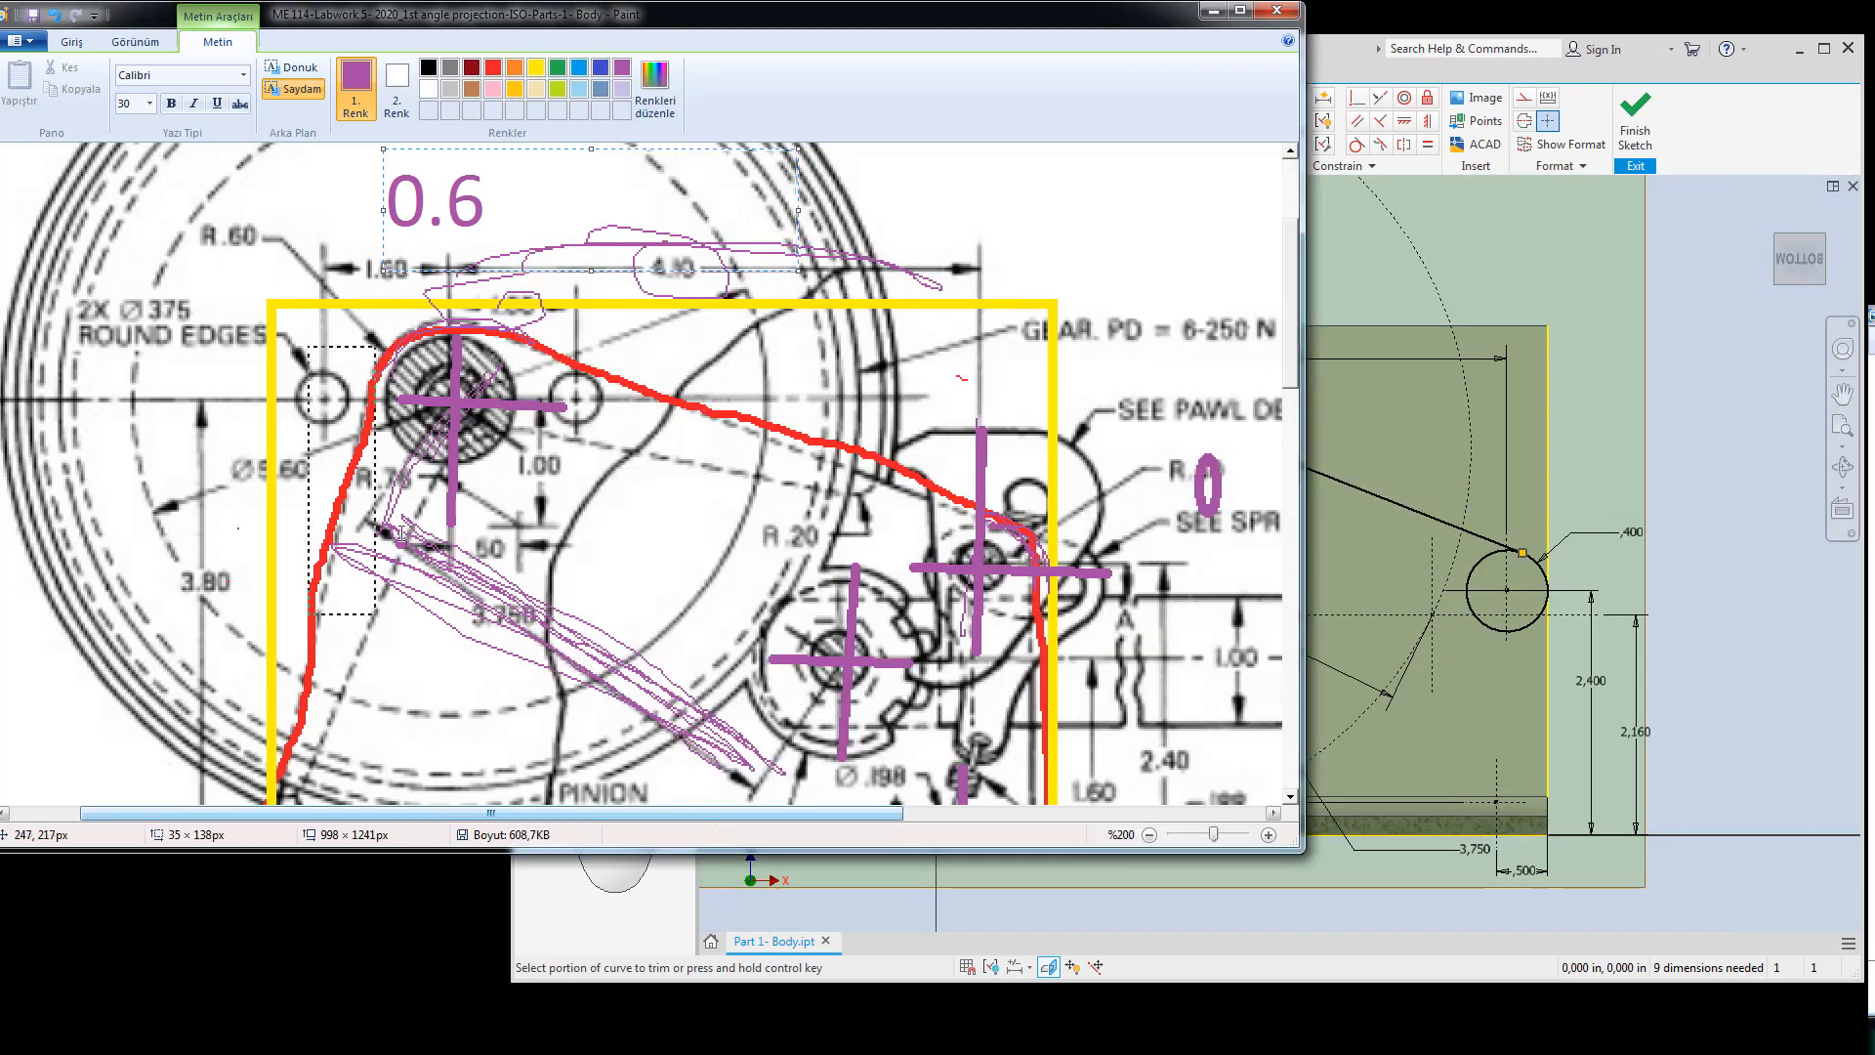
mouse_move(1287, 375)
left_mouse_down()
mouse_move(1289, 354)
mouse_move(1290, 433)
left_mouse_up()
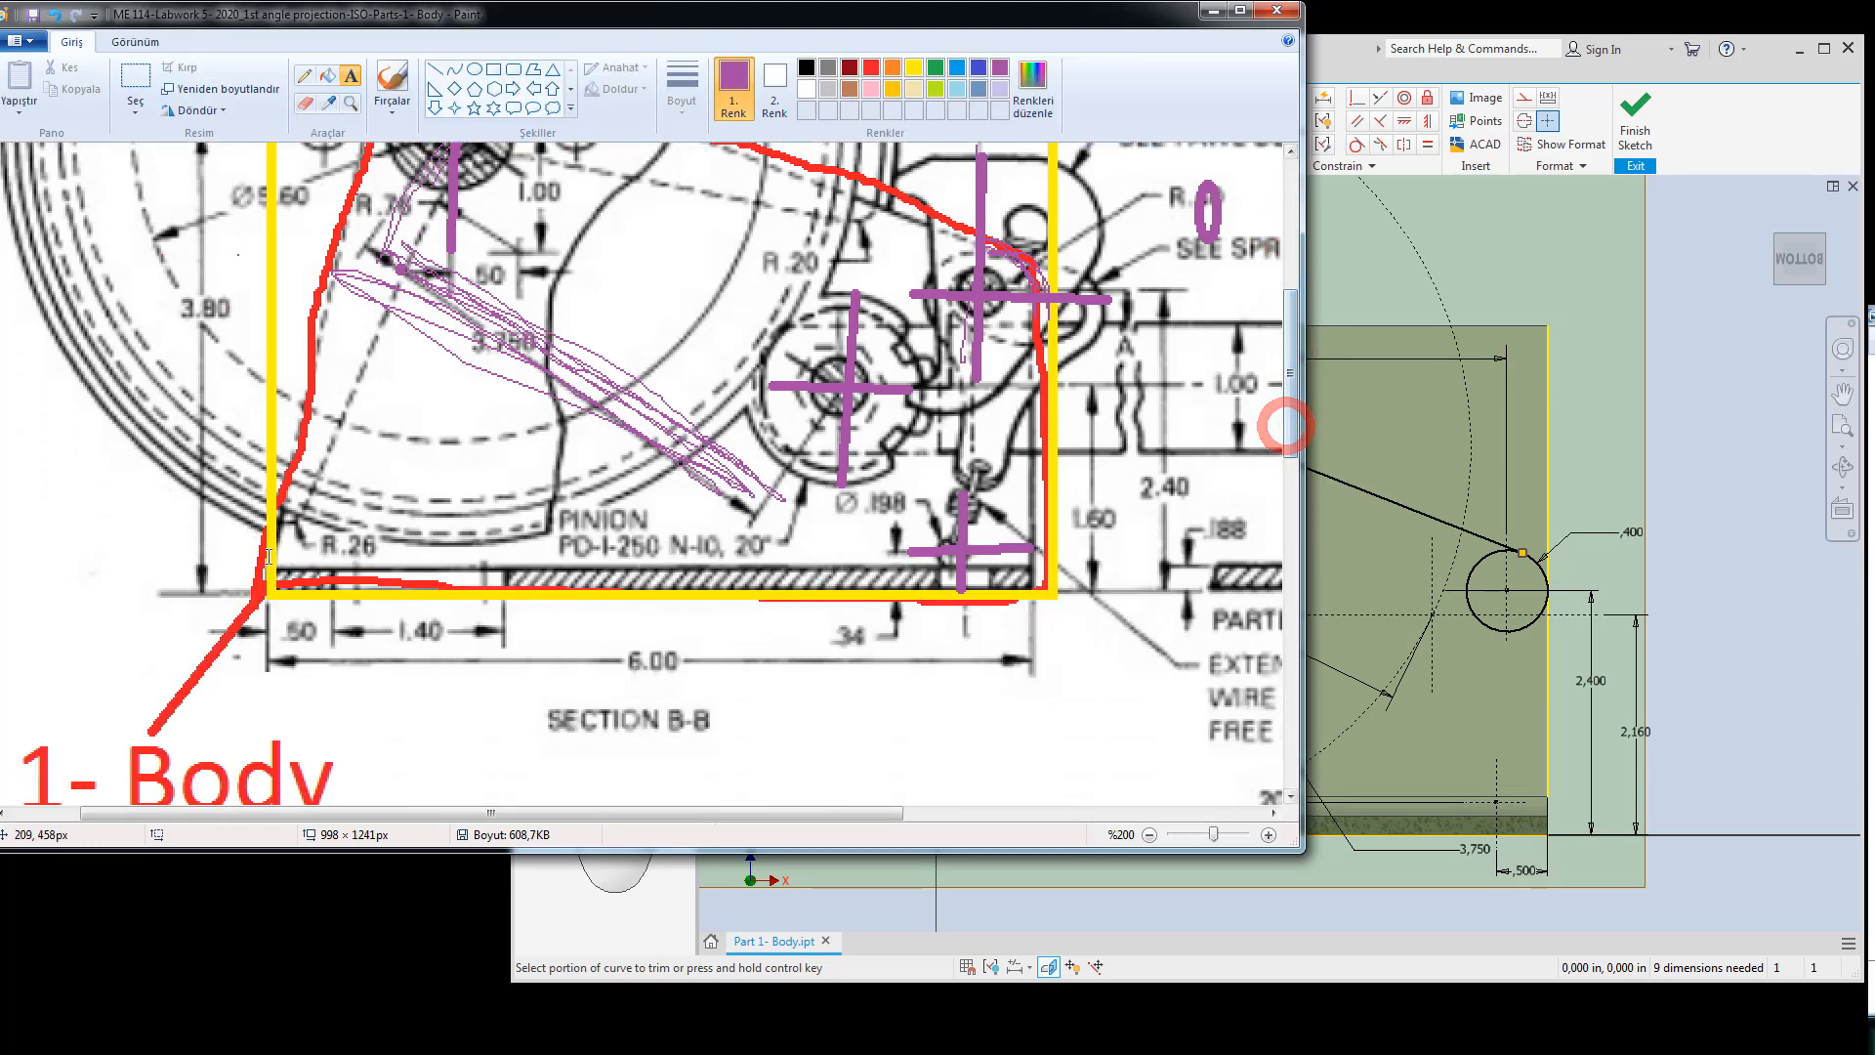
left_click(1463, 578)
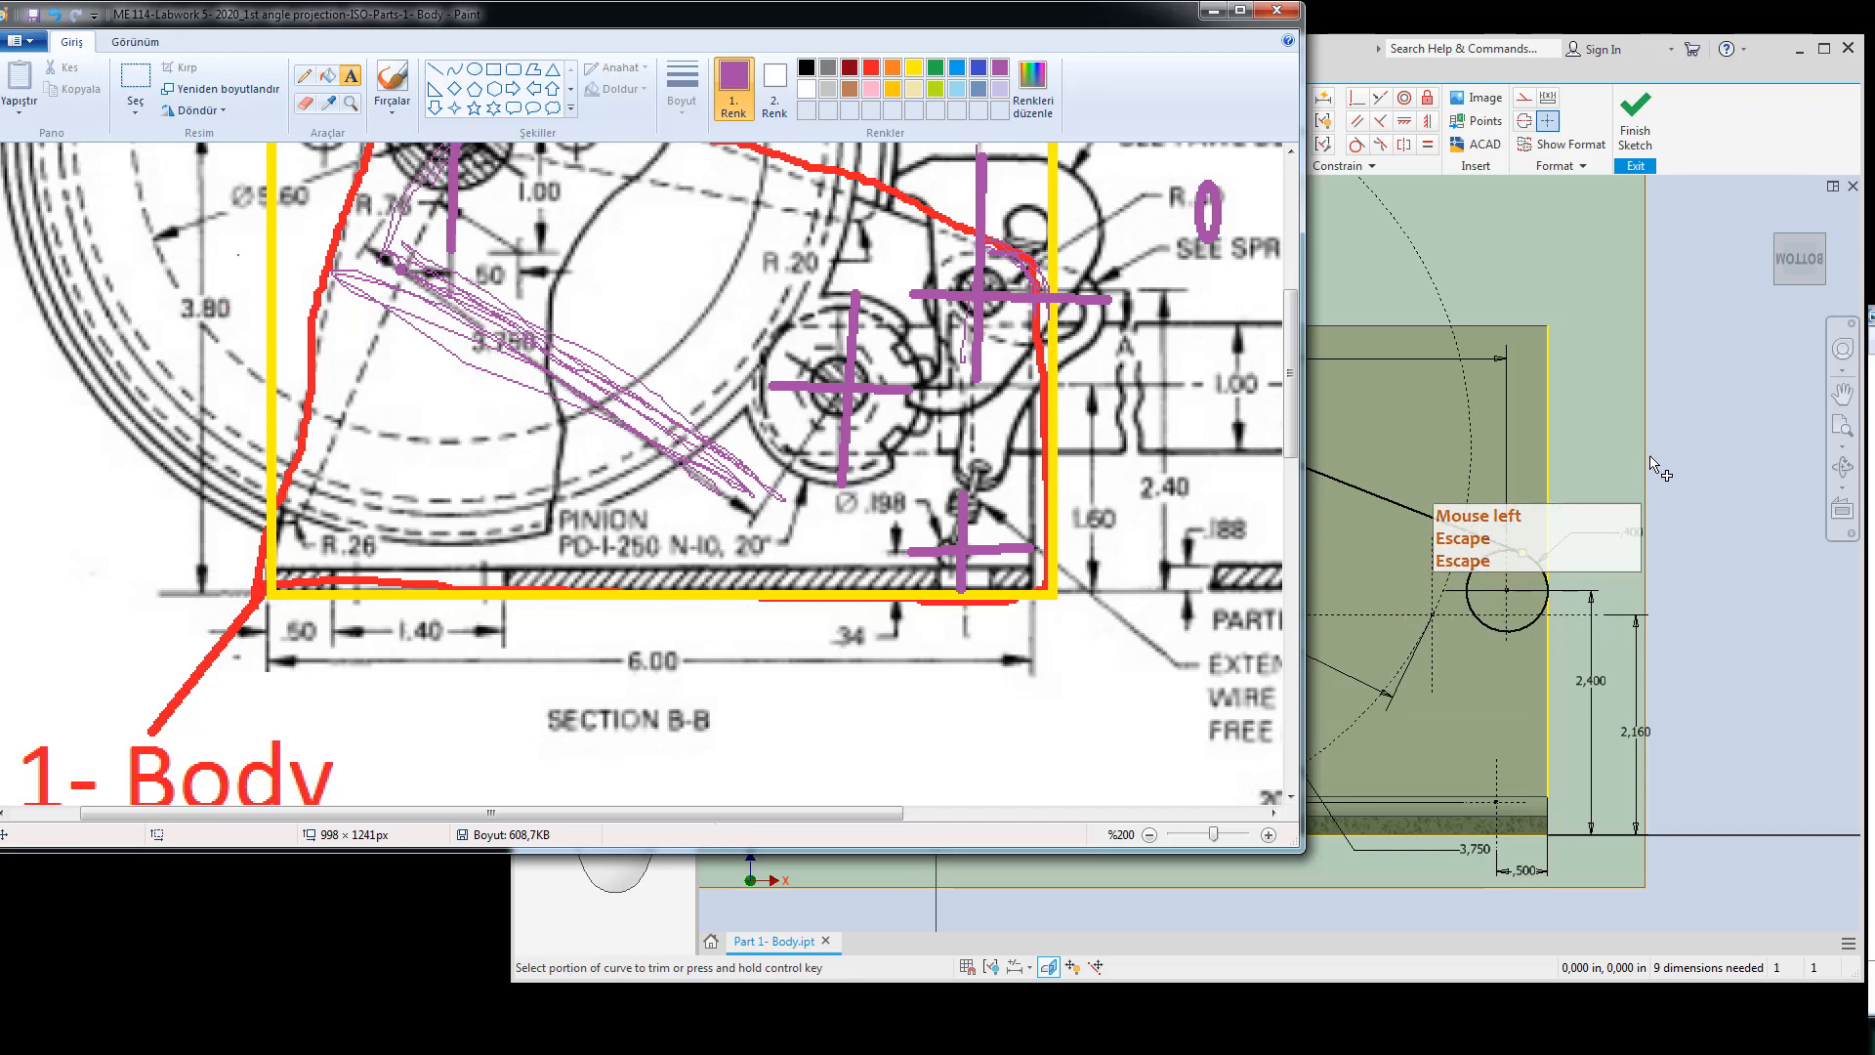
left_click(613, 103)
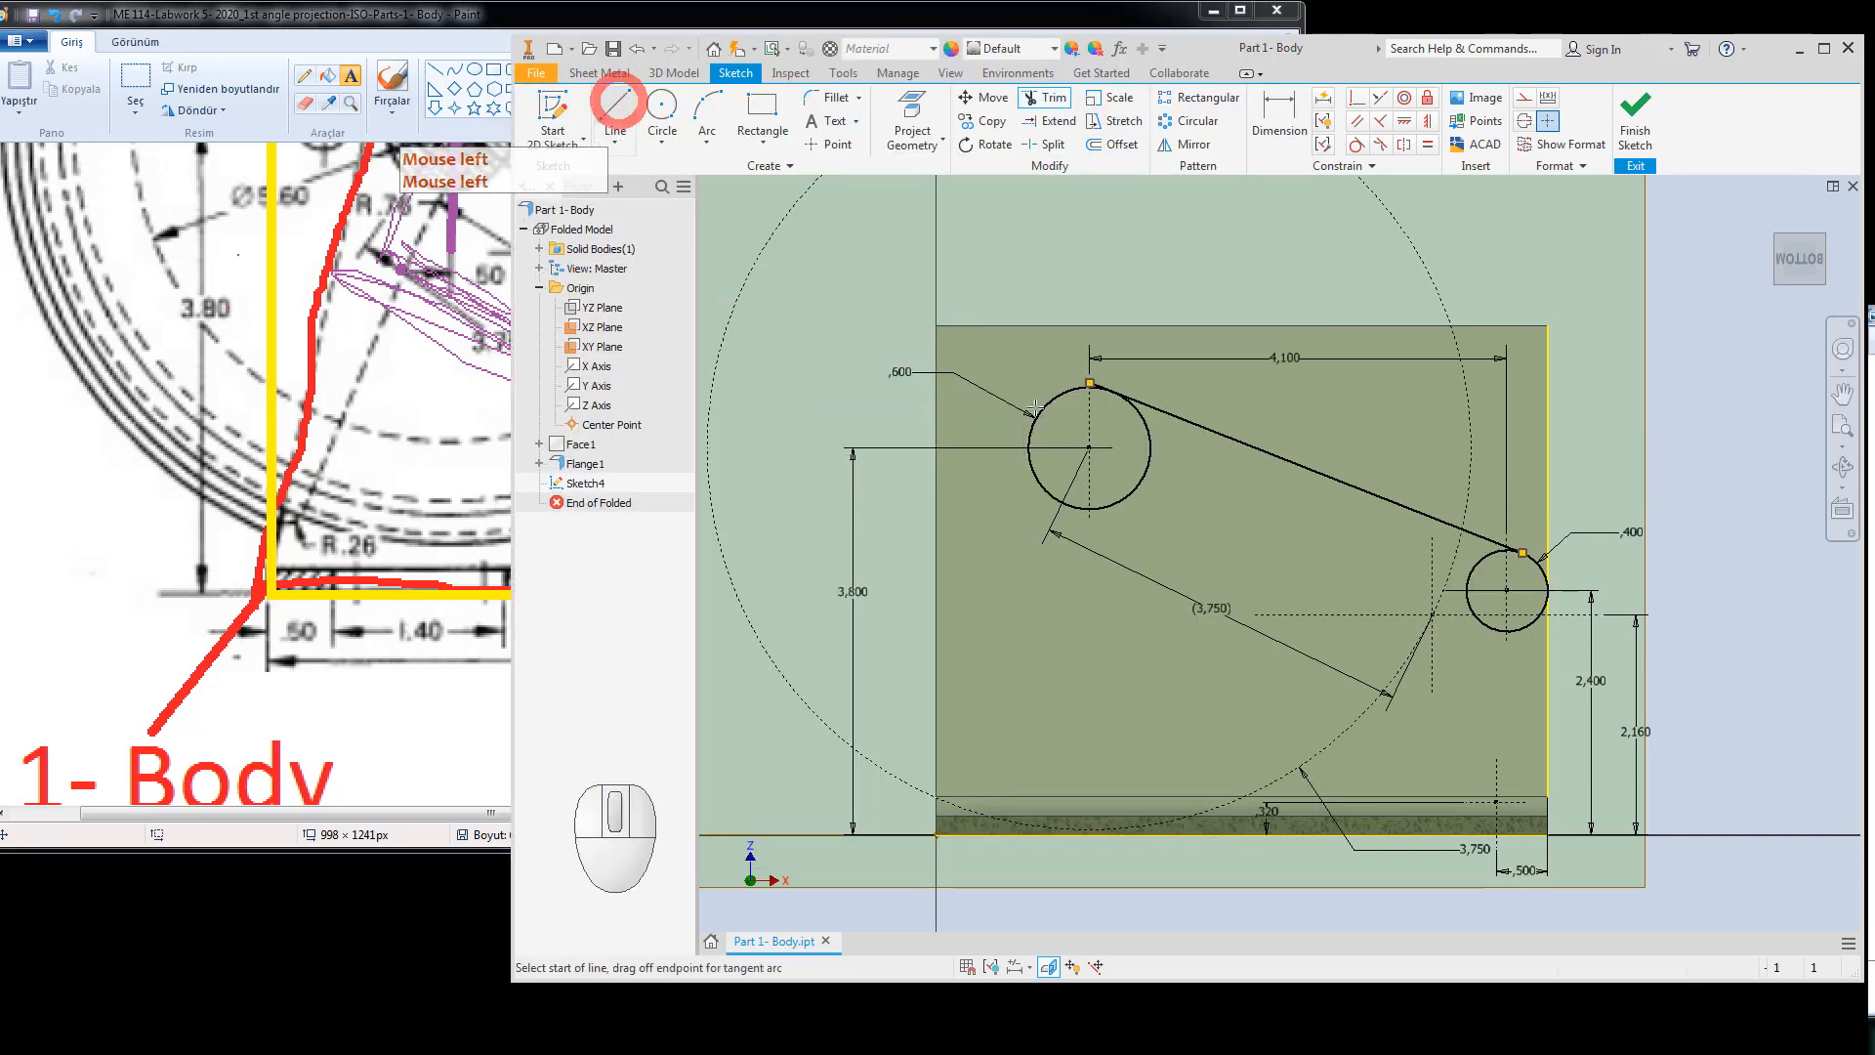
left_click(1049, 351)
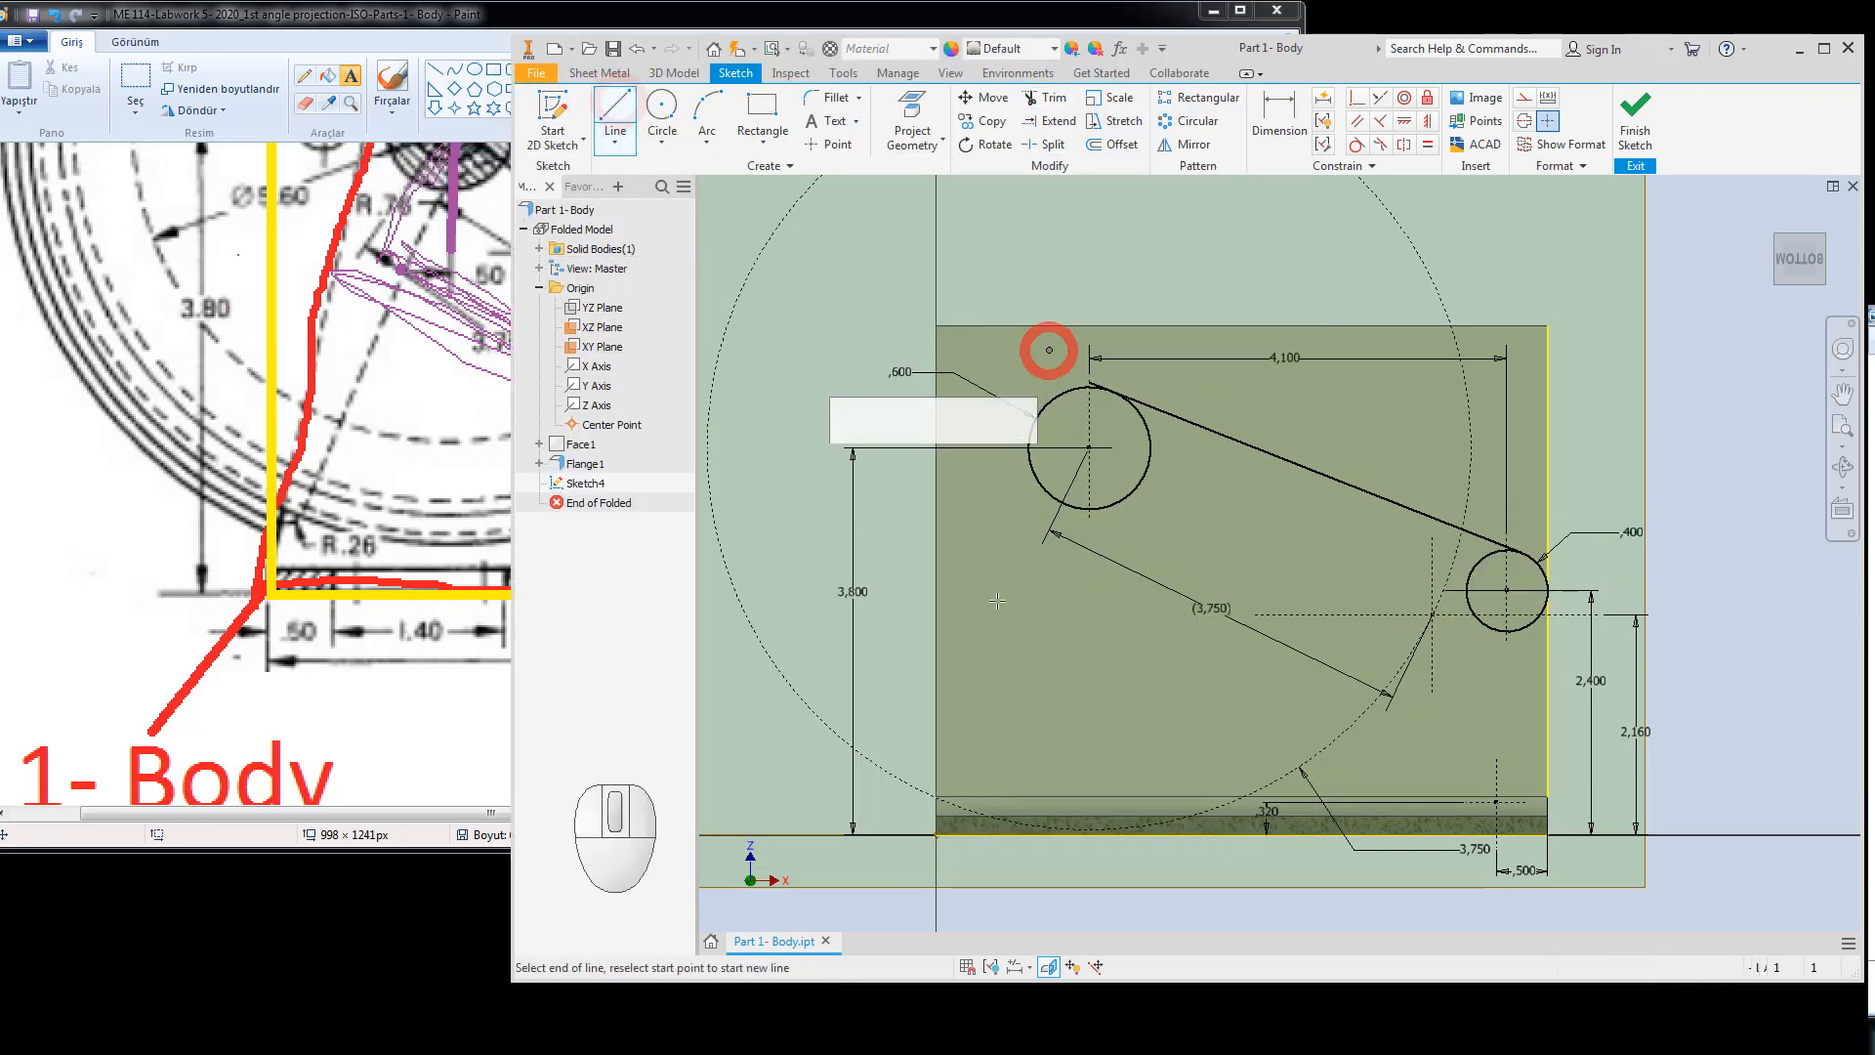
left_click(899, 807)
key("Escape")
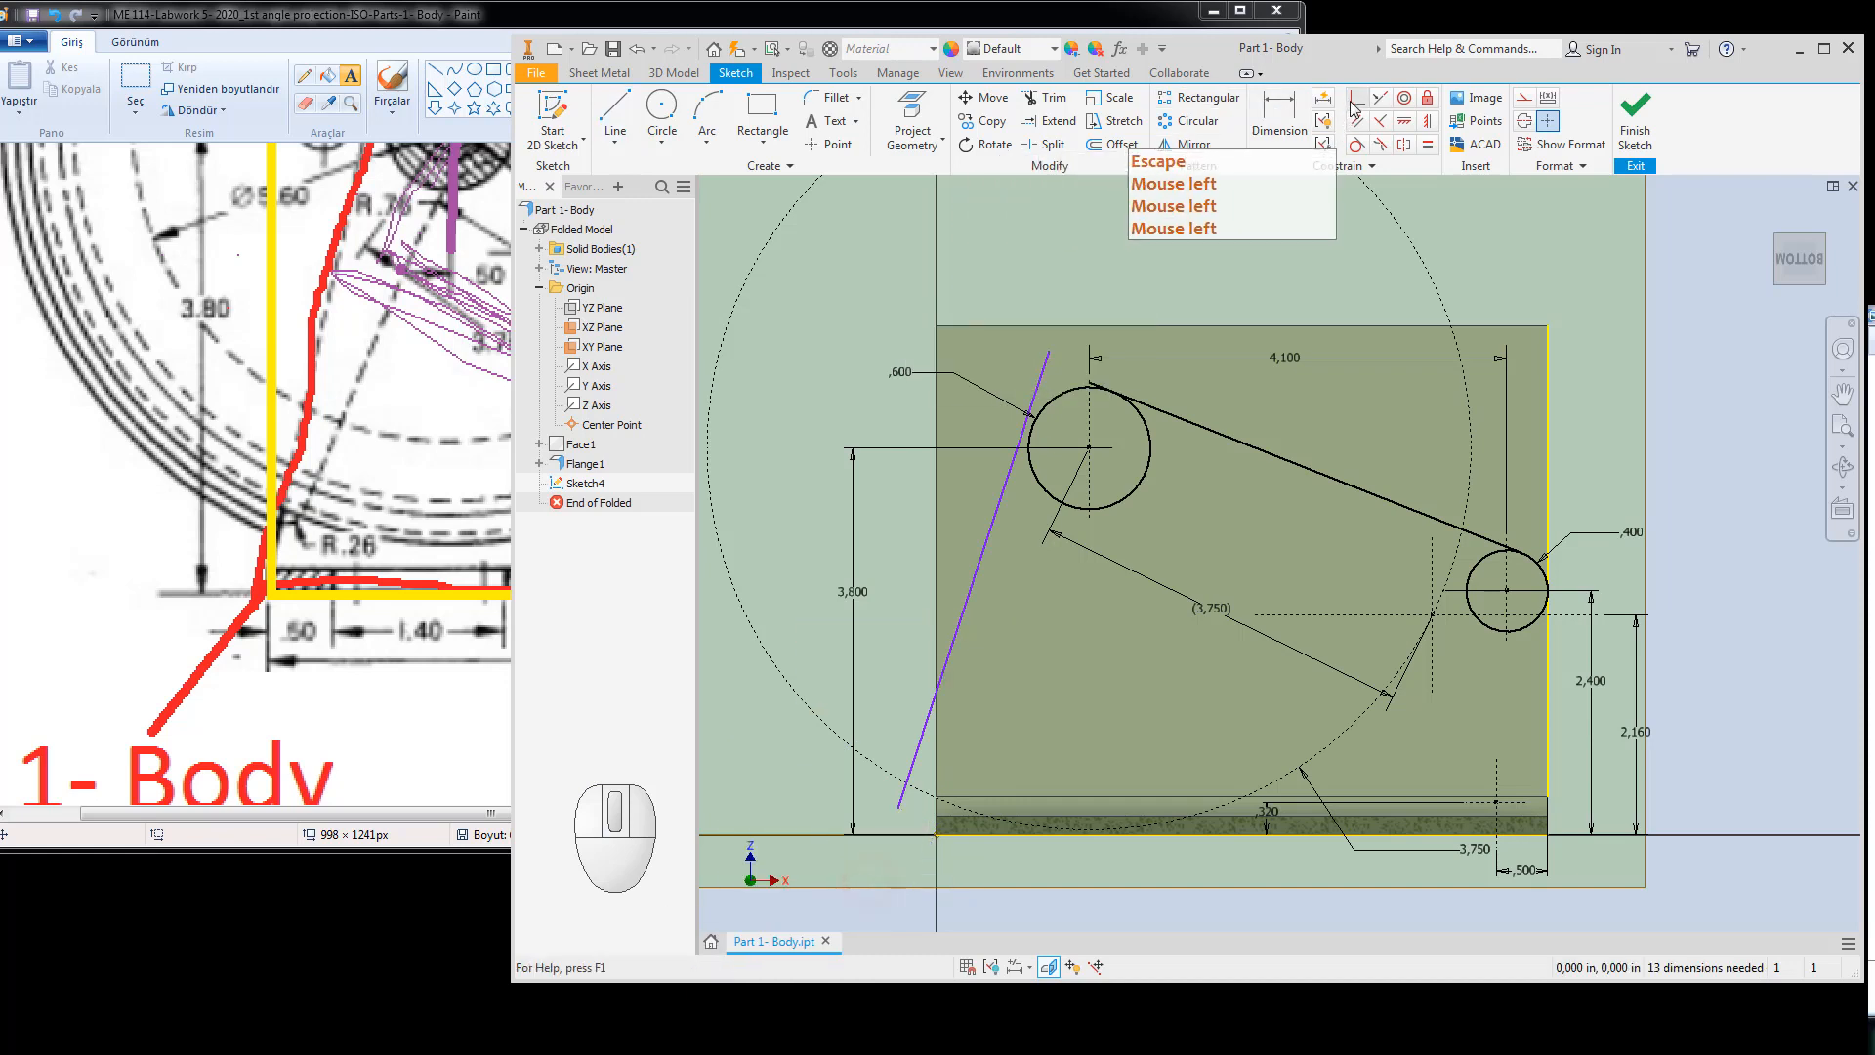
Make the lower end of the steep line coincident with the point at the plate's lower-left corner.
left_click(1357, 98)
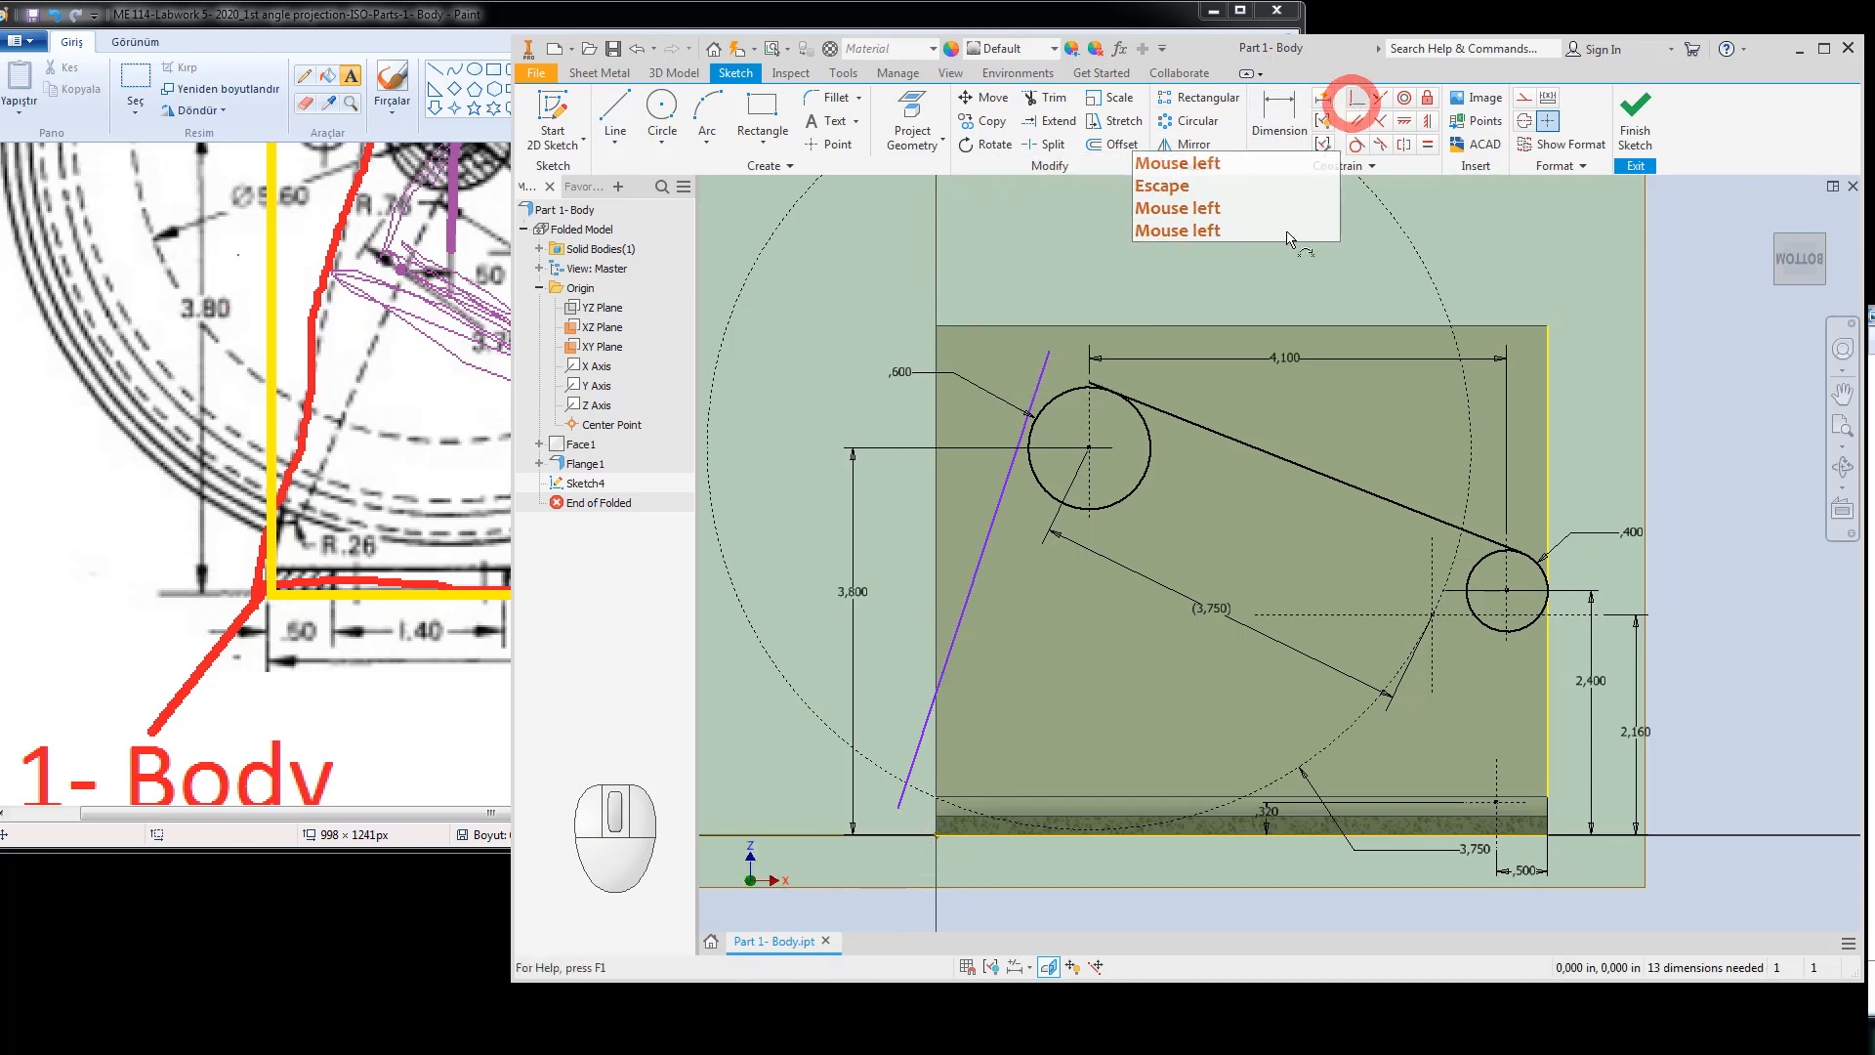
left_click(899, 807)
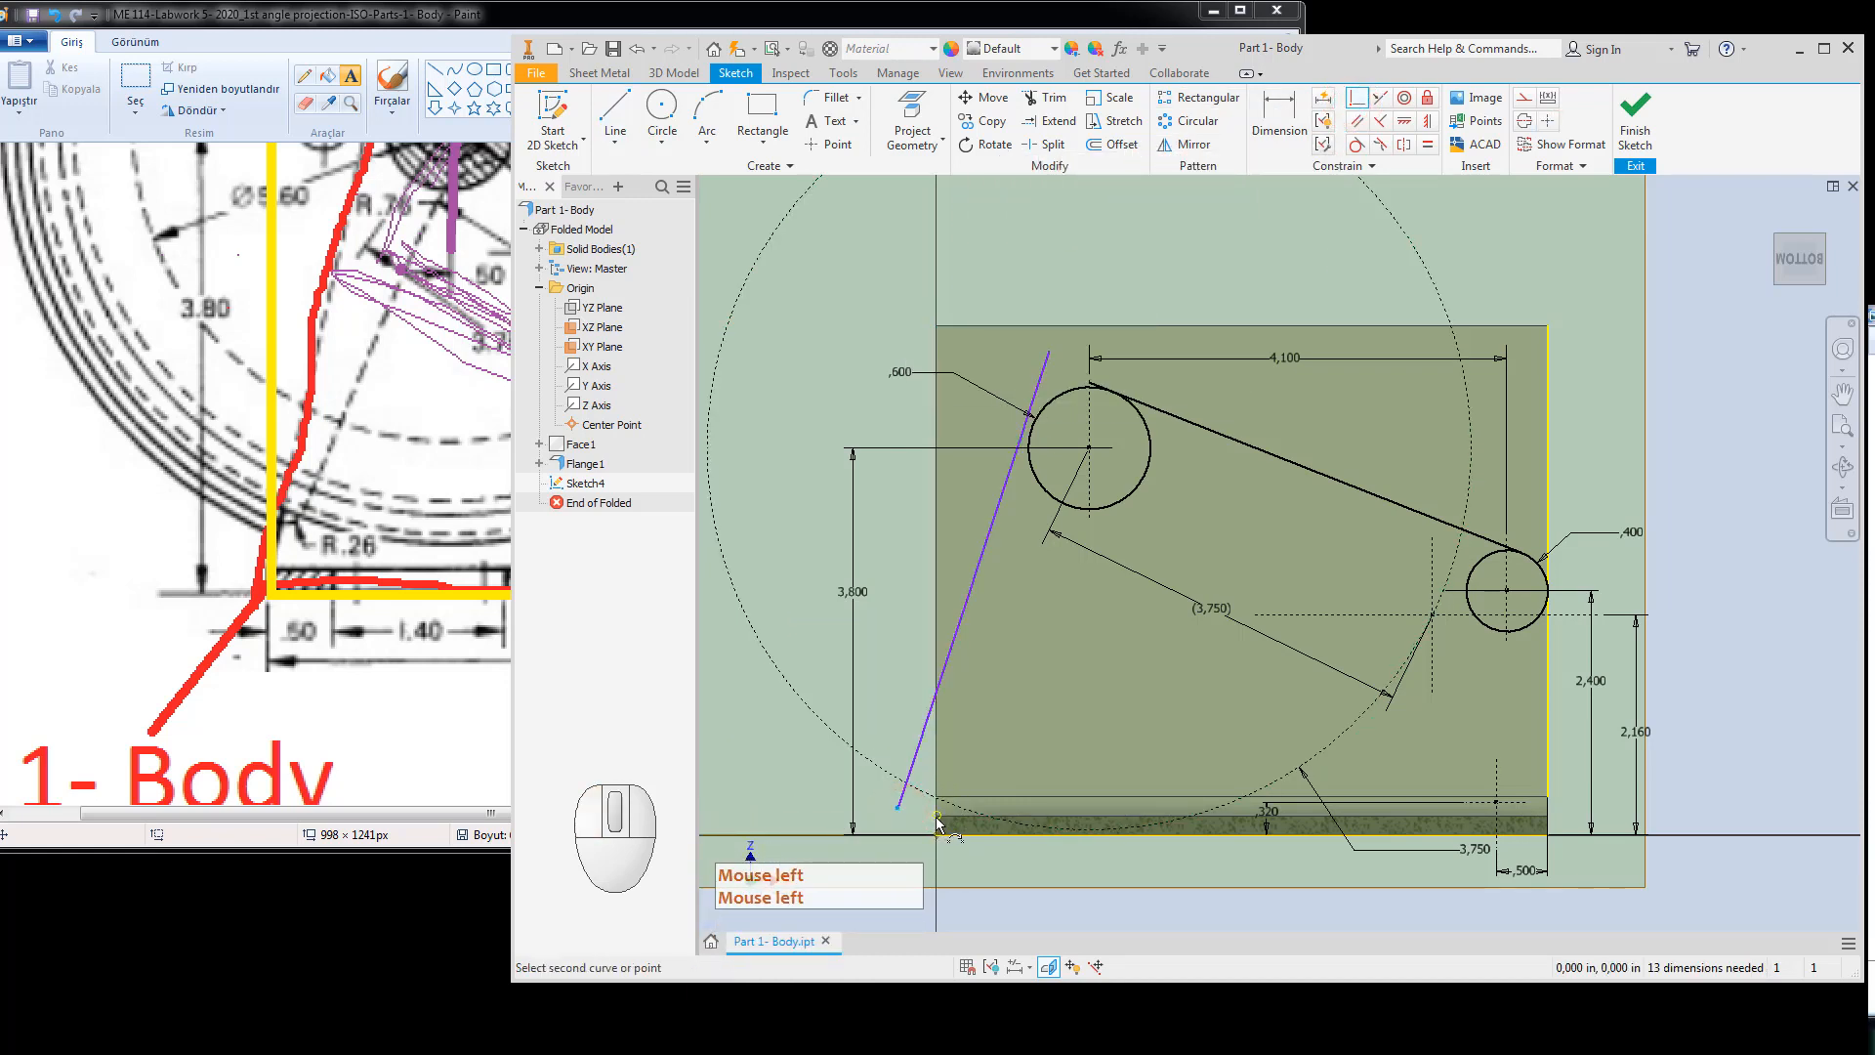
left_click(937, 819)
key("Escape")
key("Escape")
Make the steep line tangent to the 0.6 in radius circle.
left_click(1356, 145)
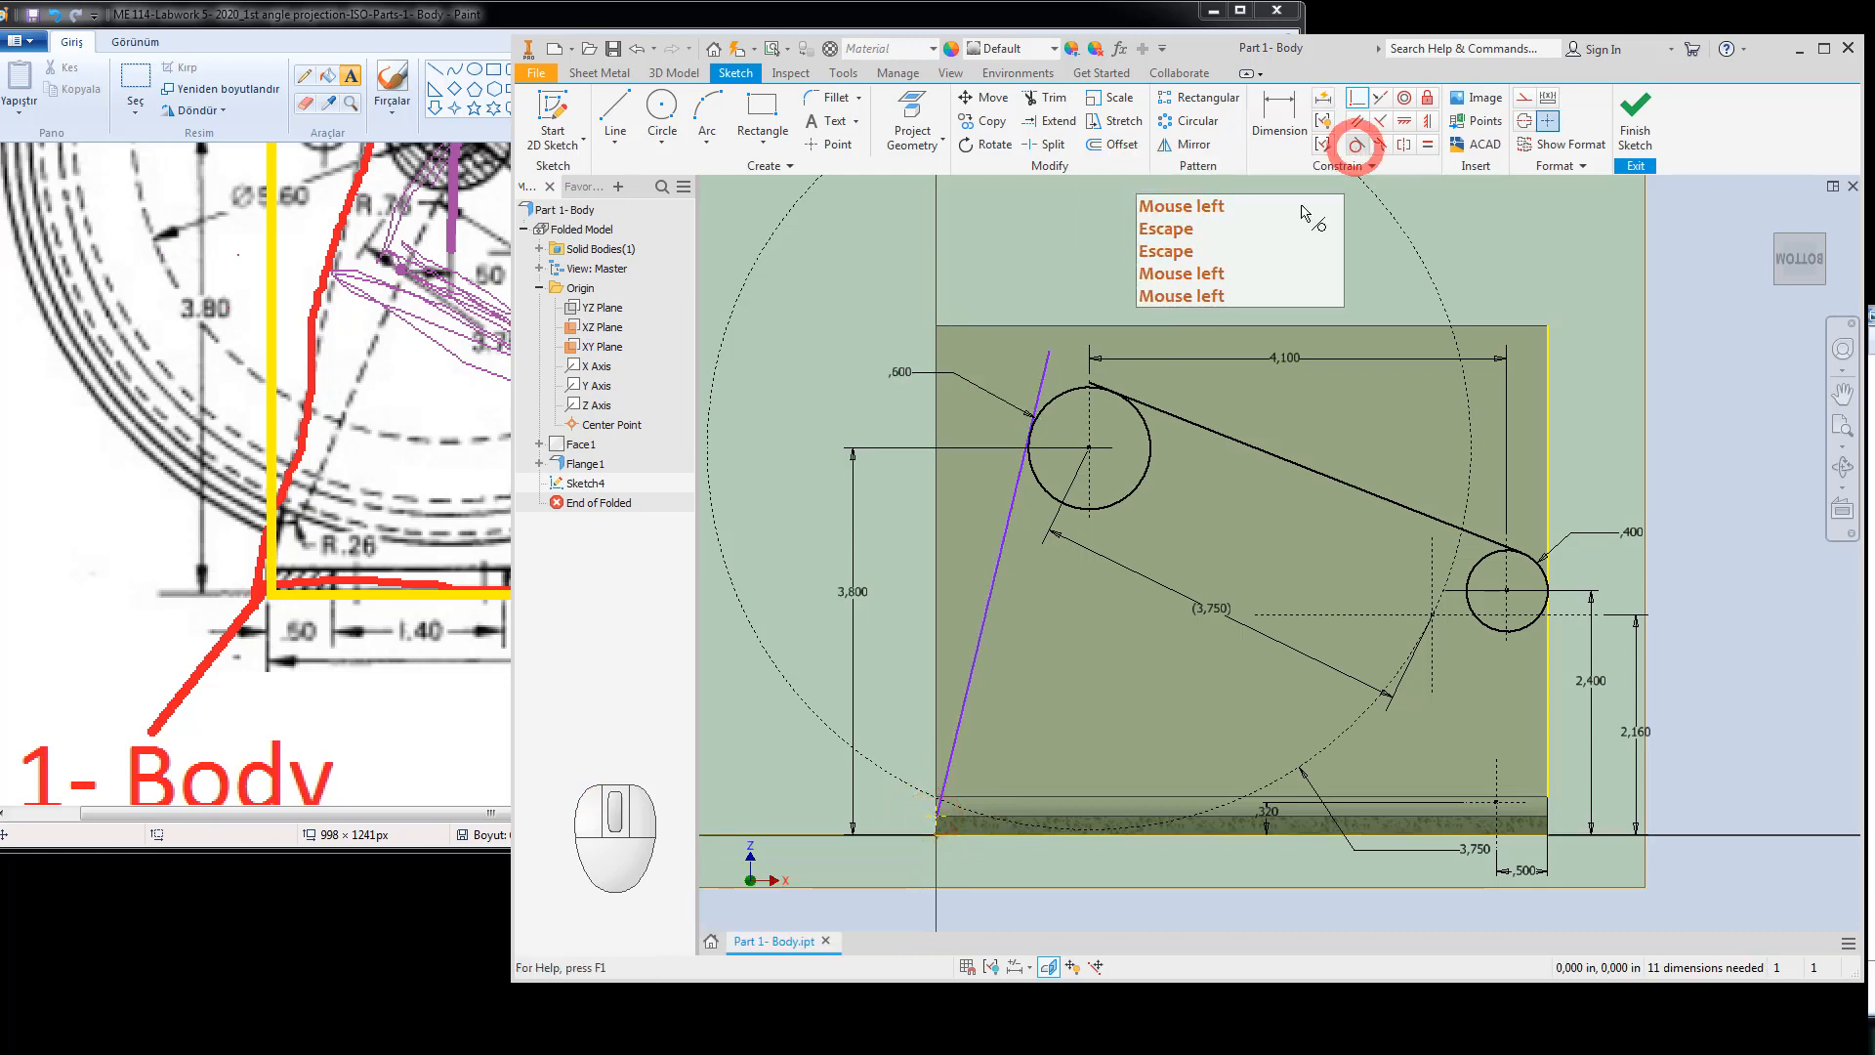
left_click(1047, 367)
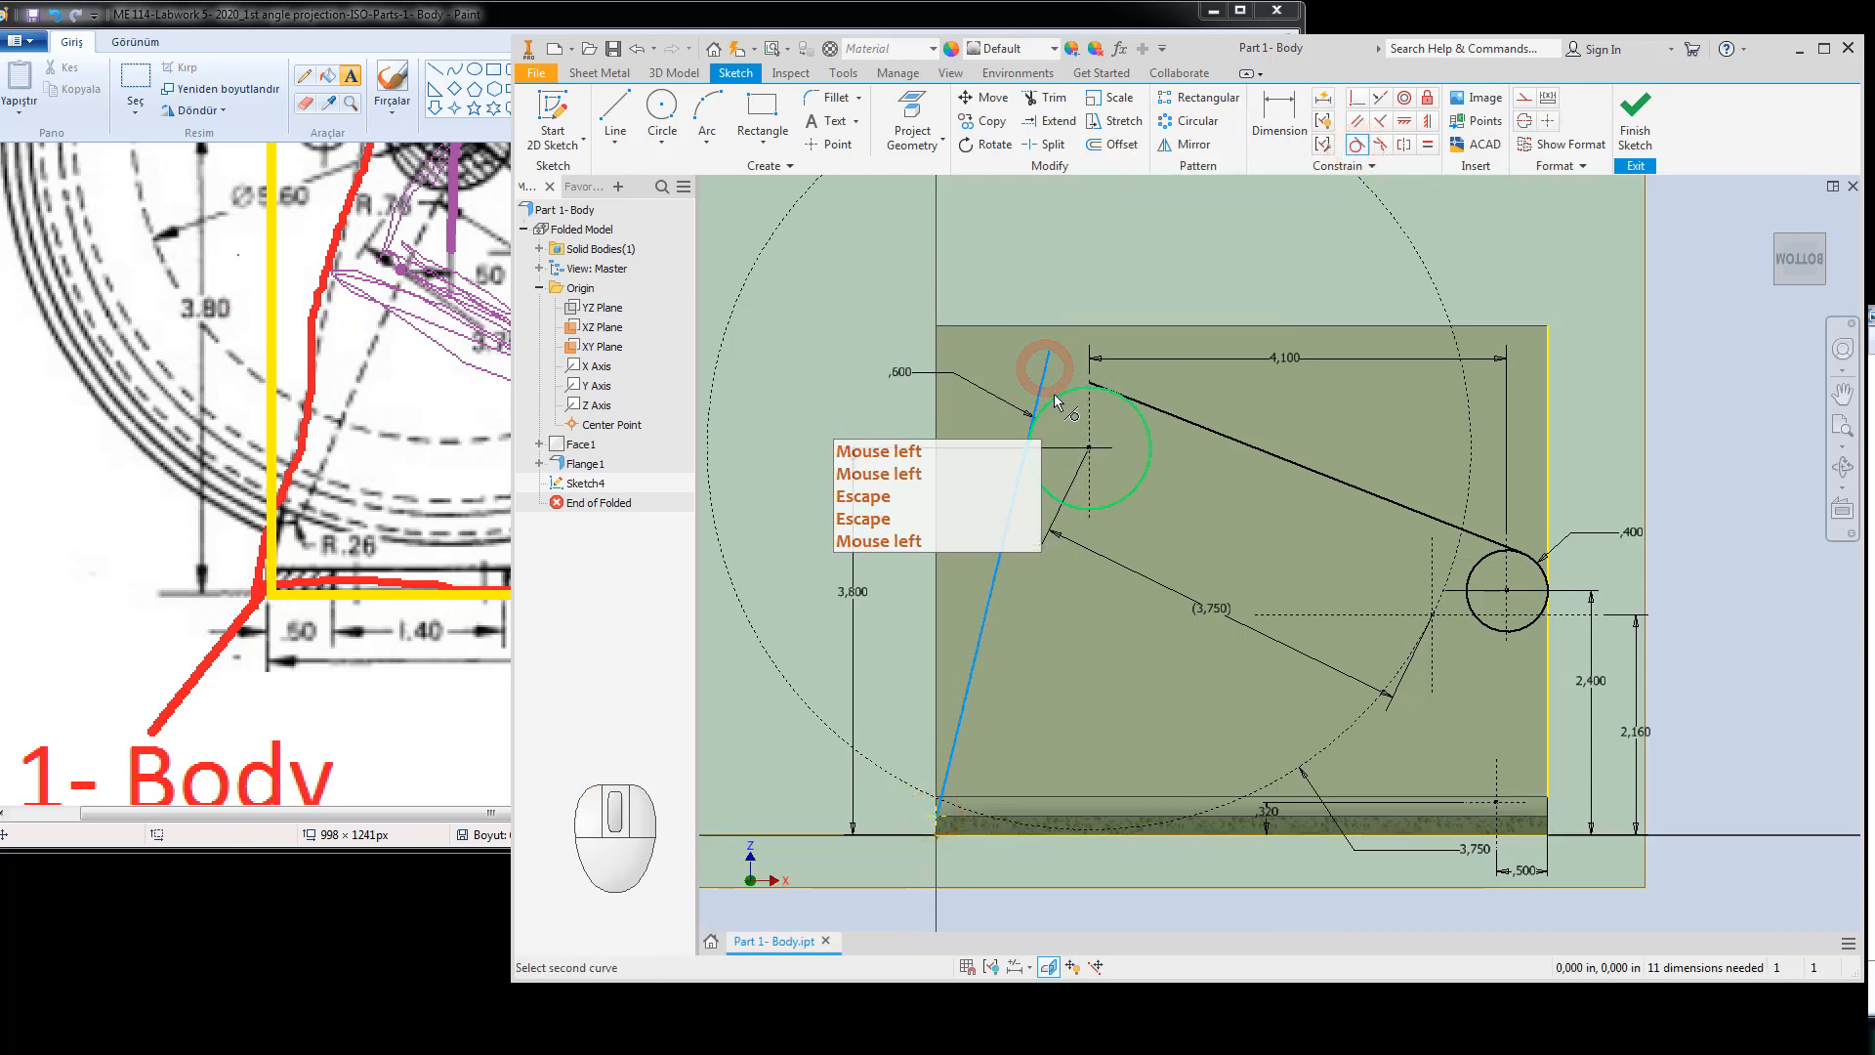
key("Escape")
key("Escape")
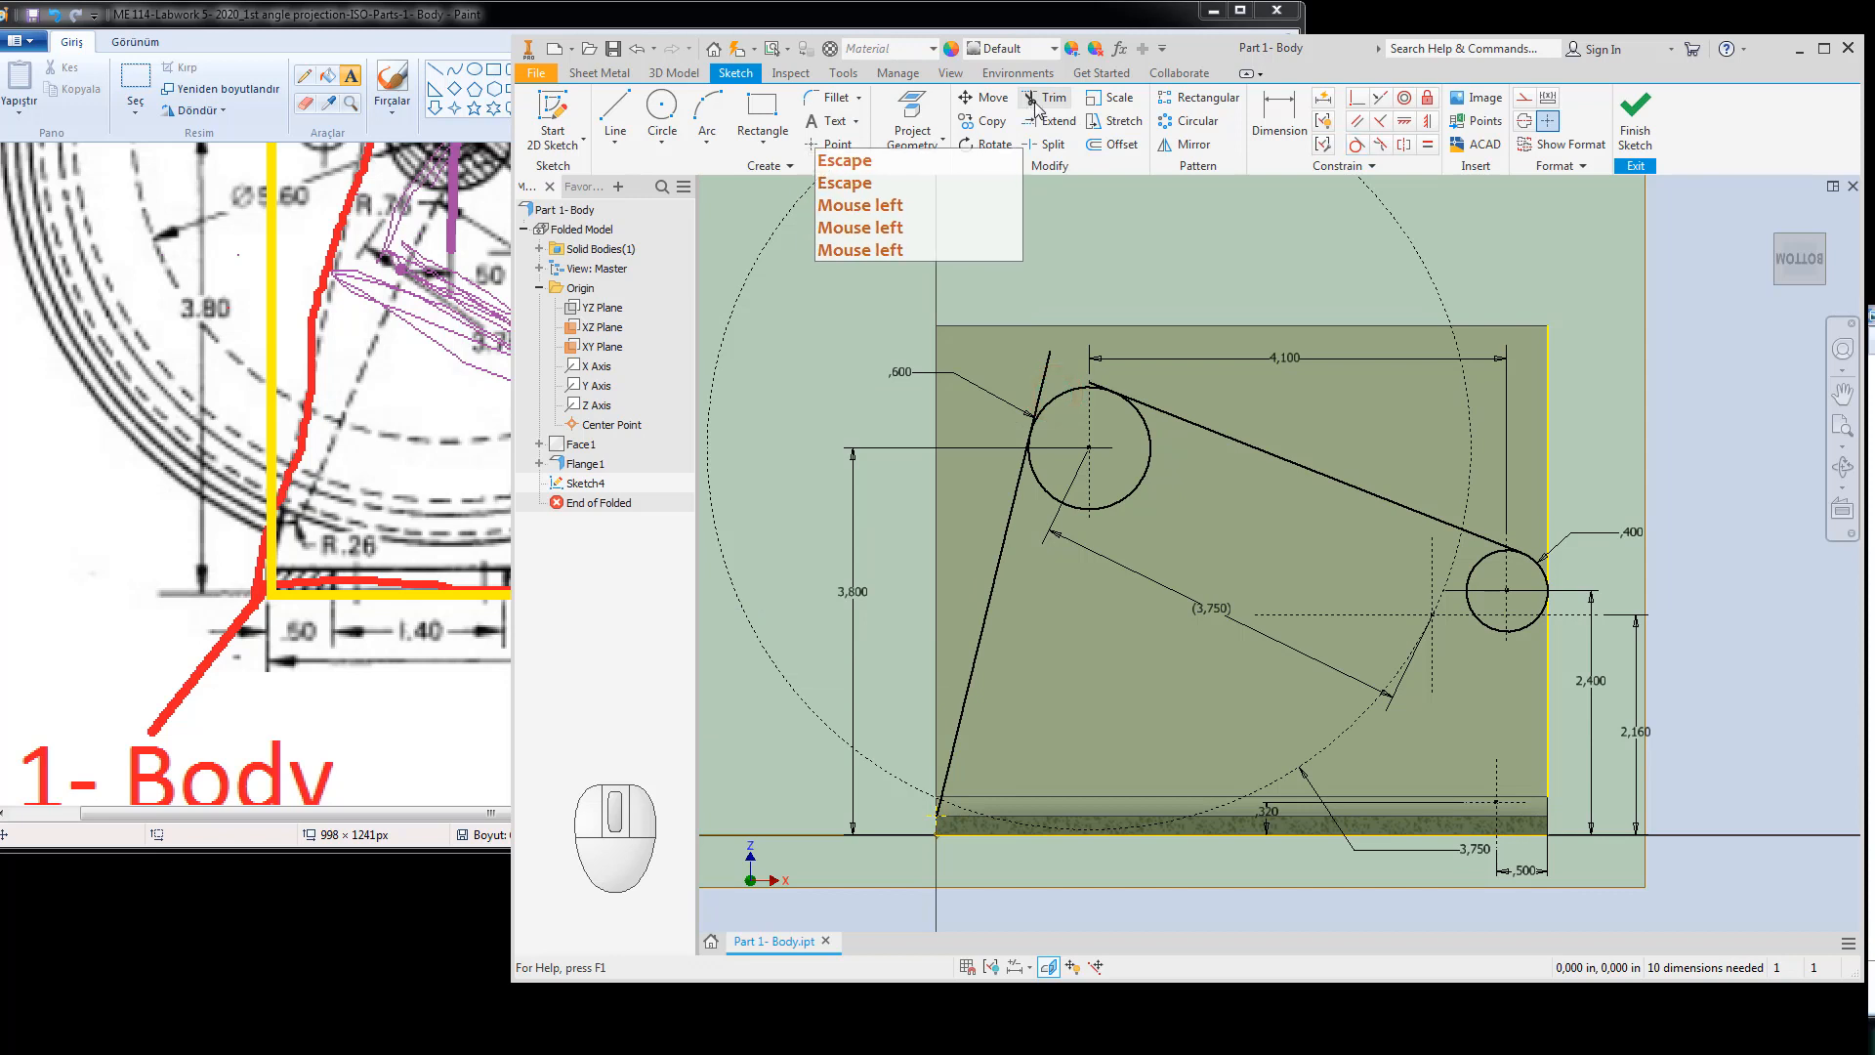
Trim the line ends overhanging the 0.6 in radius circle and its inner portions, leaving only the outer arc between the two tangent lines.
left_click(1037, 100)
left_click(1041, 367)
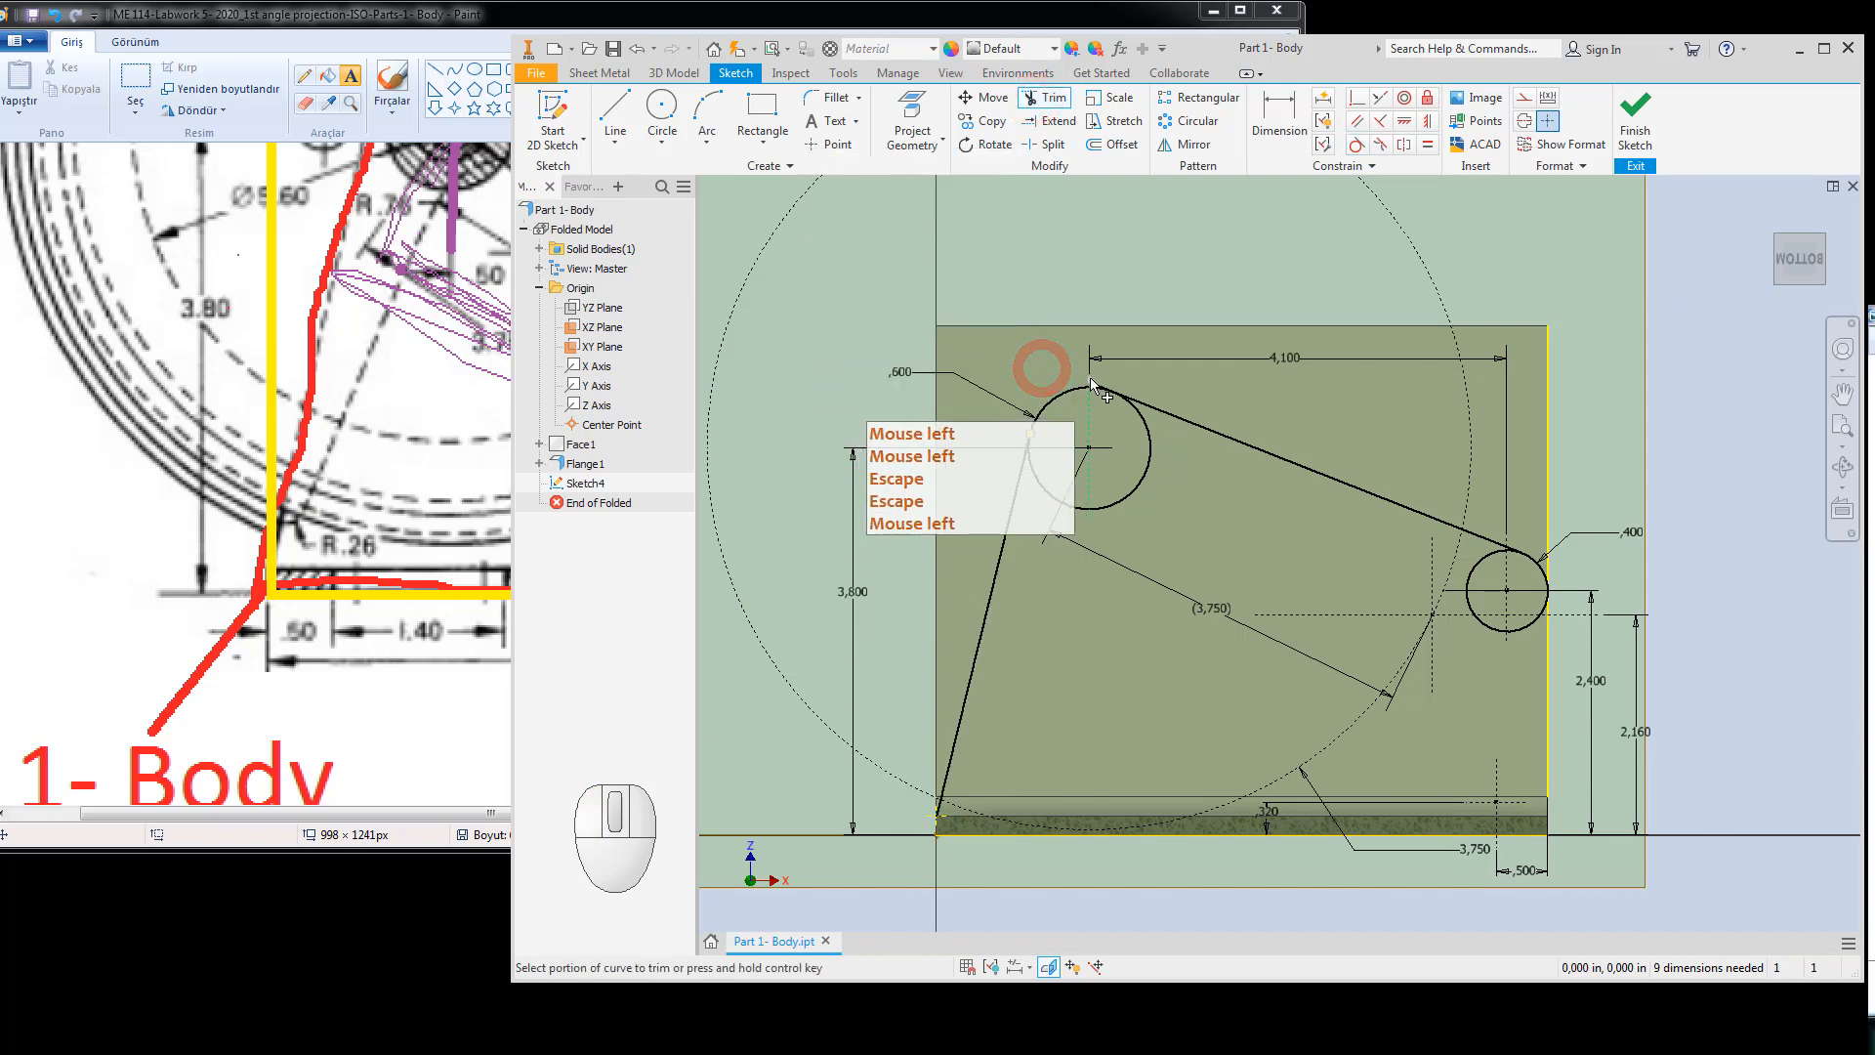
left_click(1092, 379)
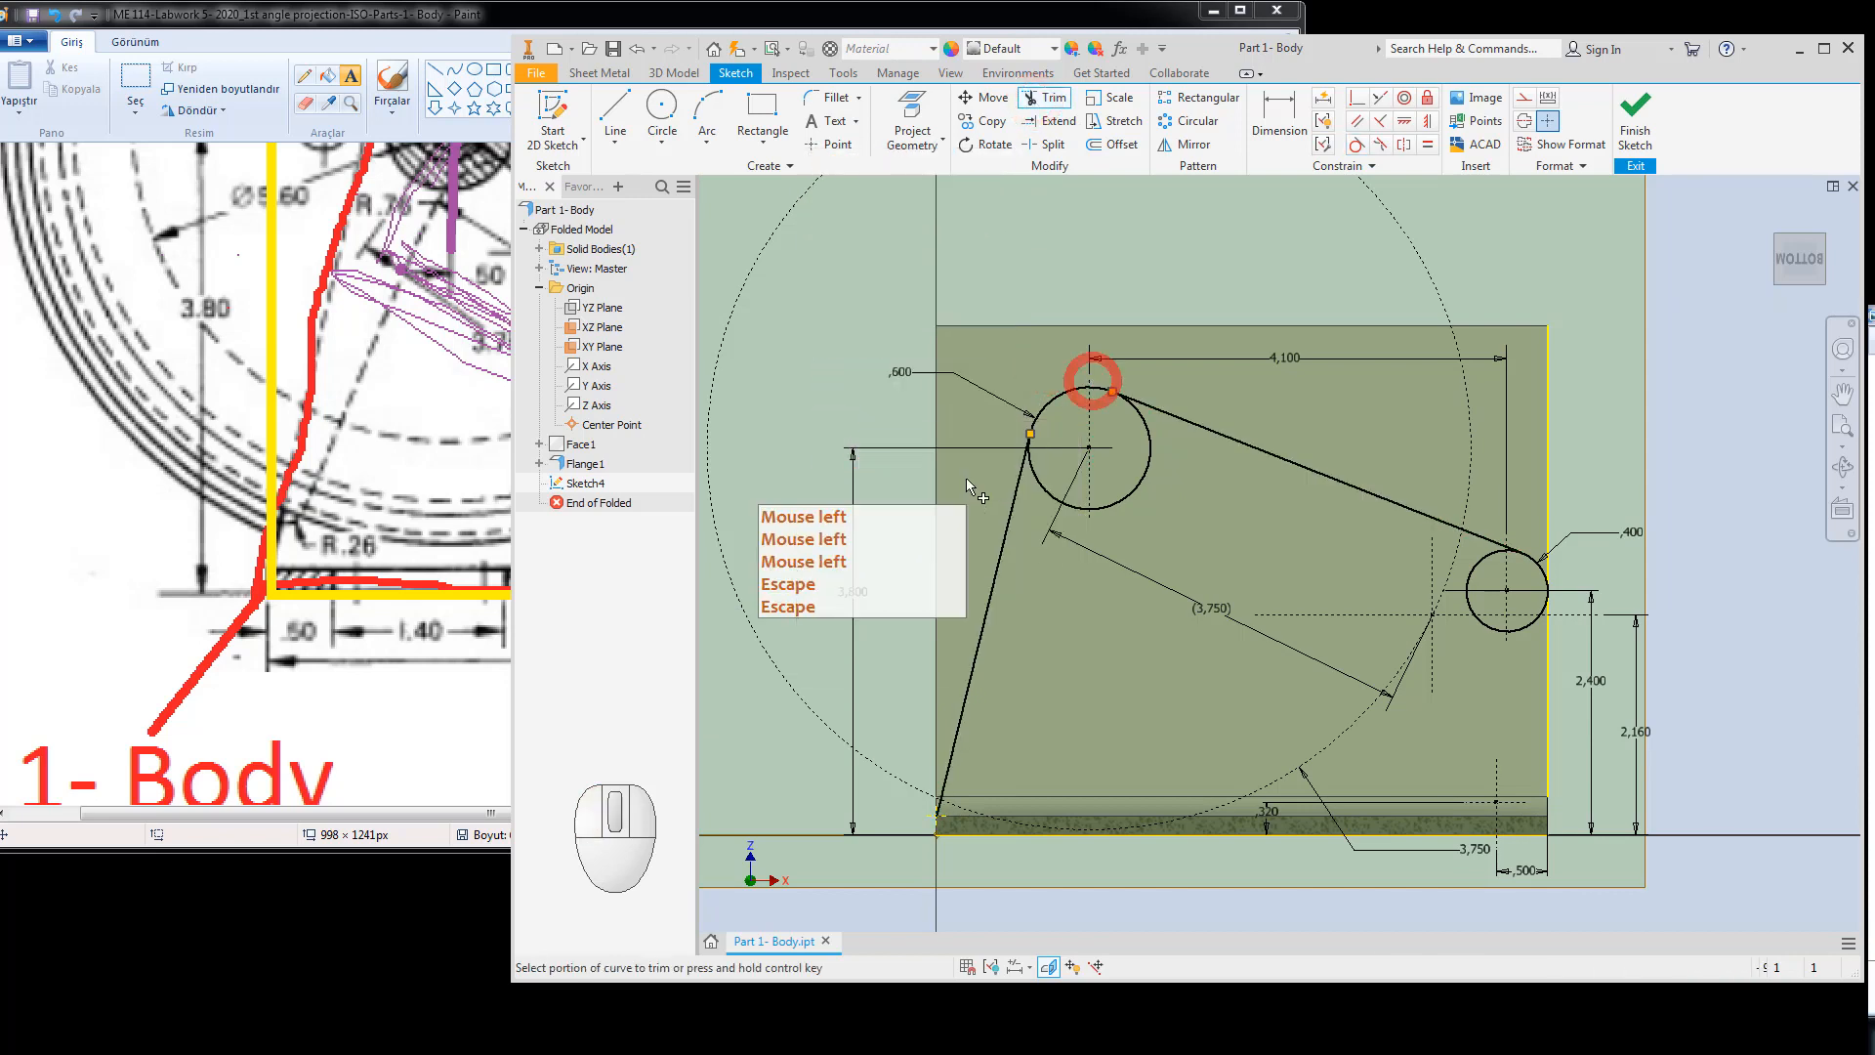
left_click(1151, 439)
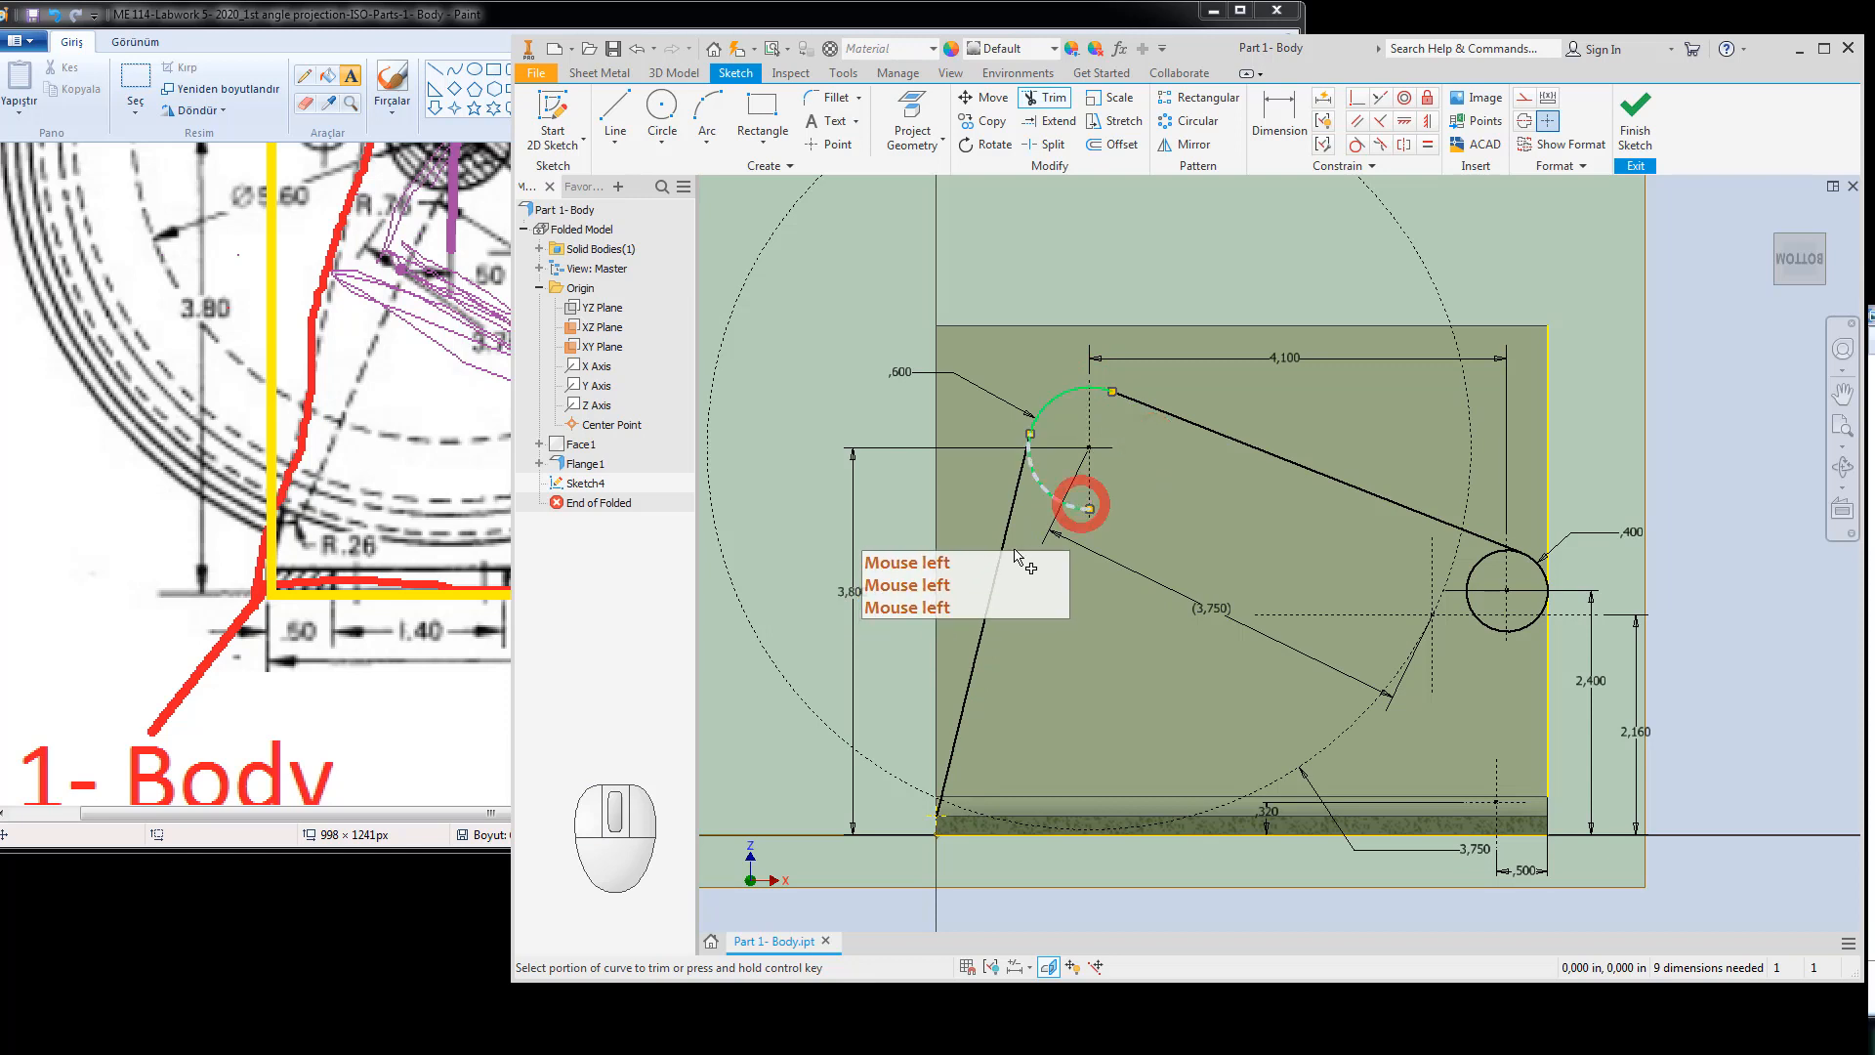
left_click(1082, 505)
key("Escape")
Sketch a circle about 0.58 in in diameter at the centre of the 0.6 in radius arc.
left_click(663, 110)
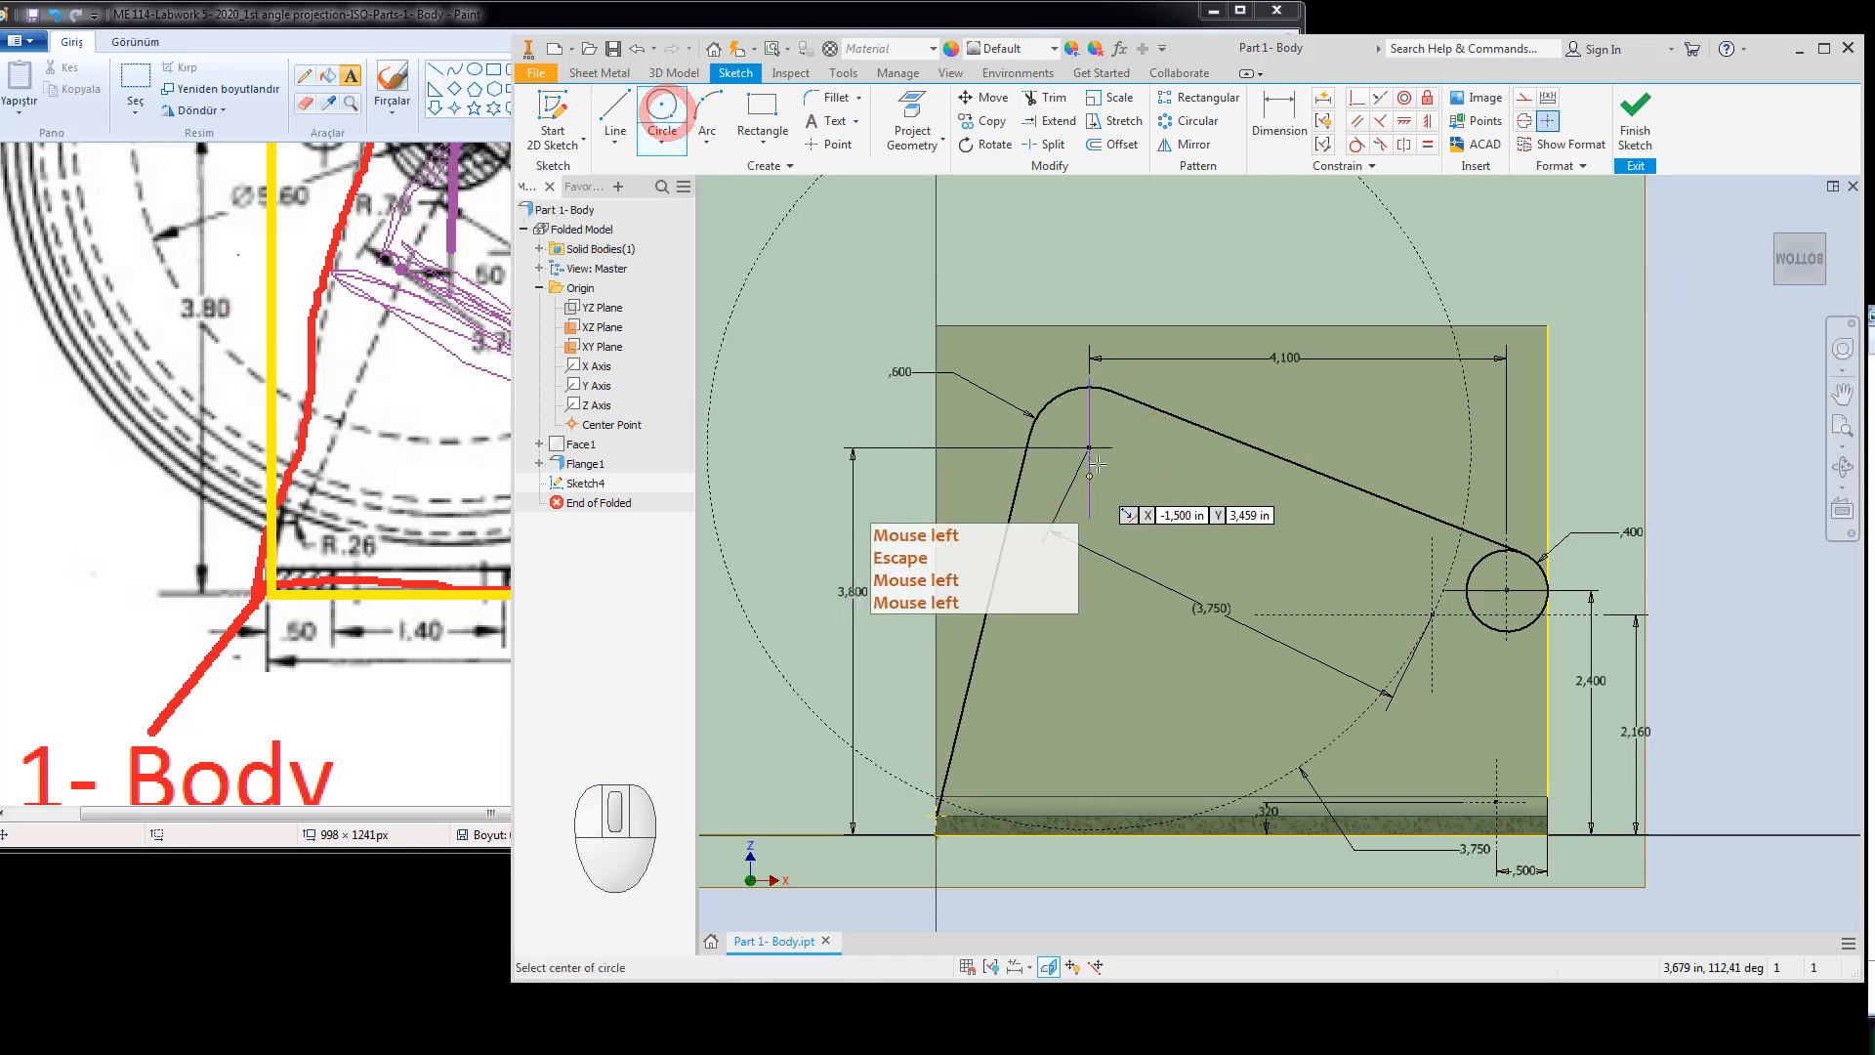
left_click(1091, 449)
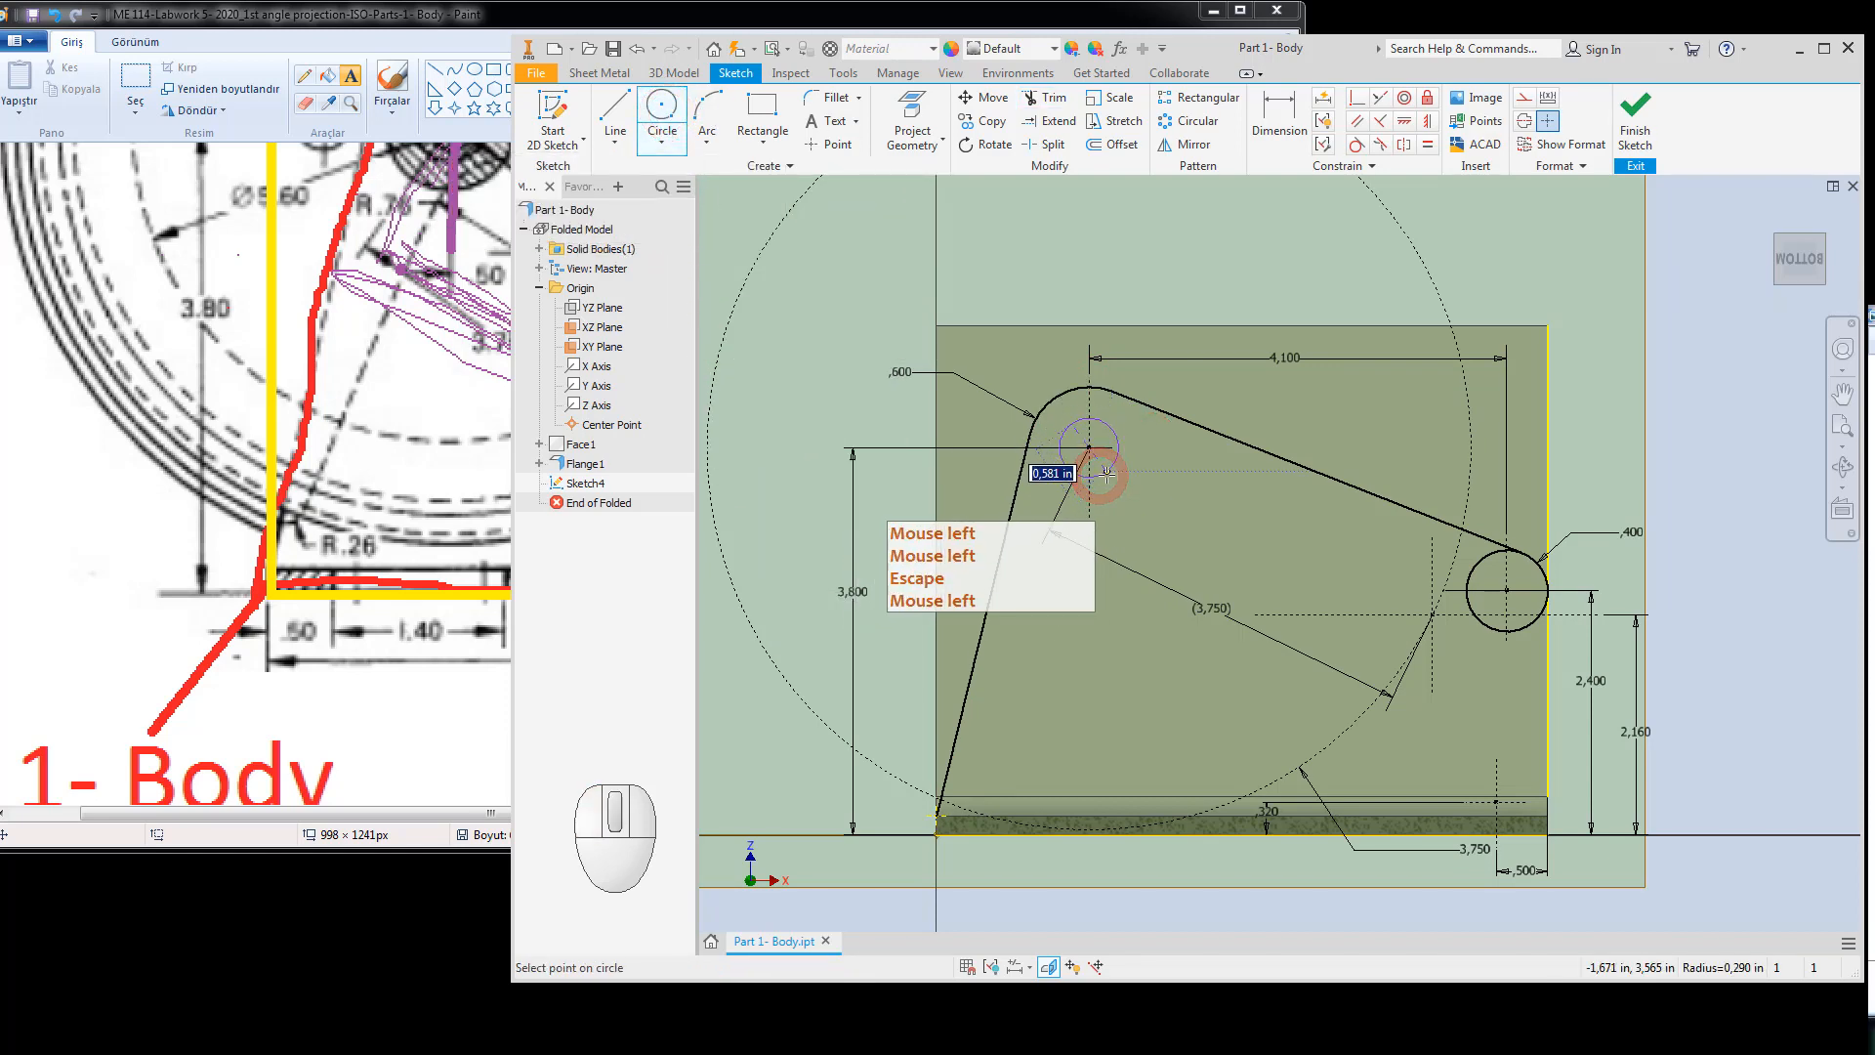
left_click(1101, 477)
Switch to the reference drawing in Paint and examine the bolt, shaft and bushing diameters in the section view below.
left_click(364, 520)
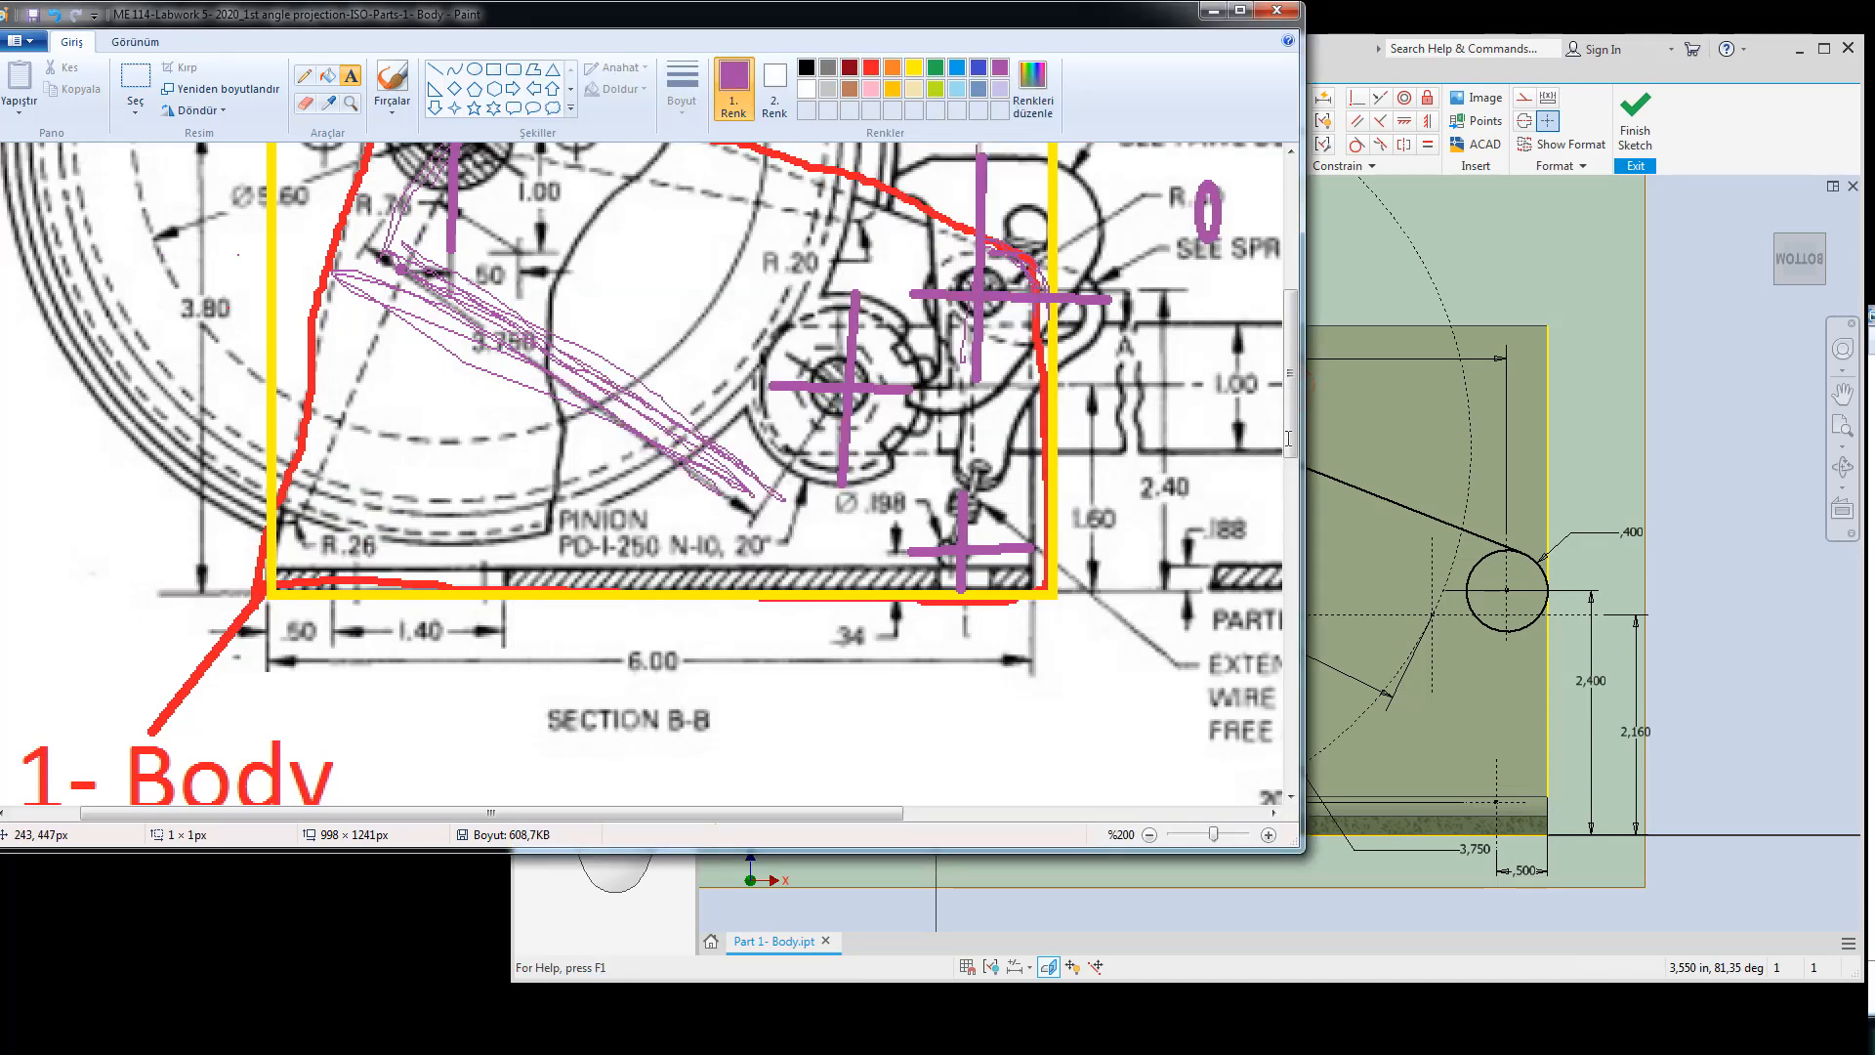
left_click_drag(1303, 361, 1252, 252)
scroll(1251, 332, "down", 3)
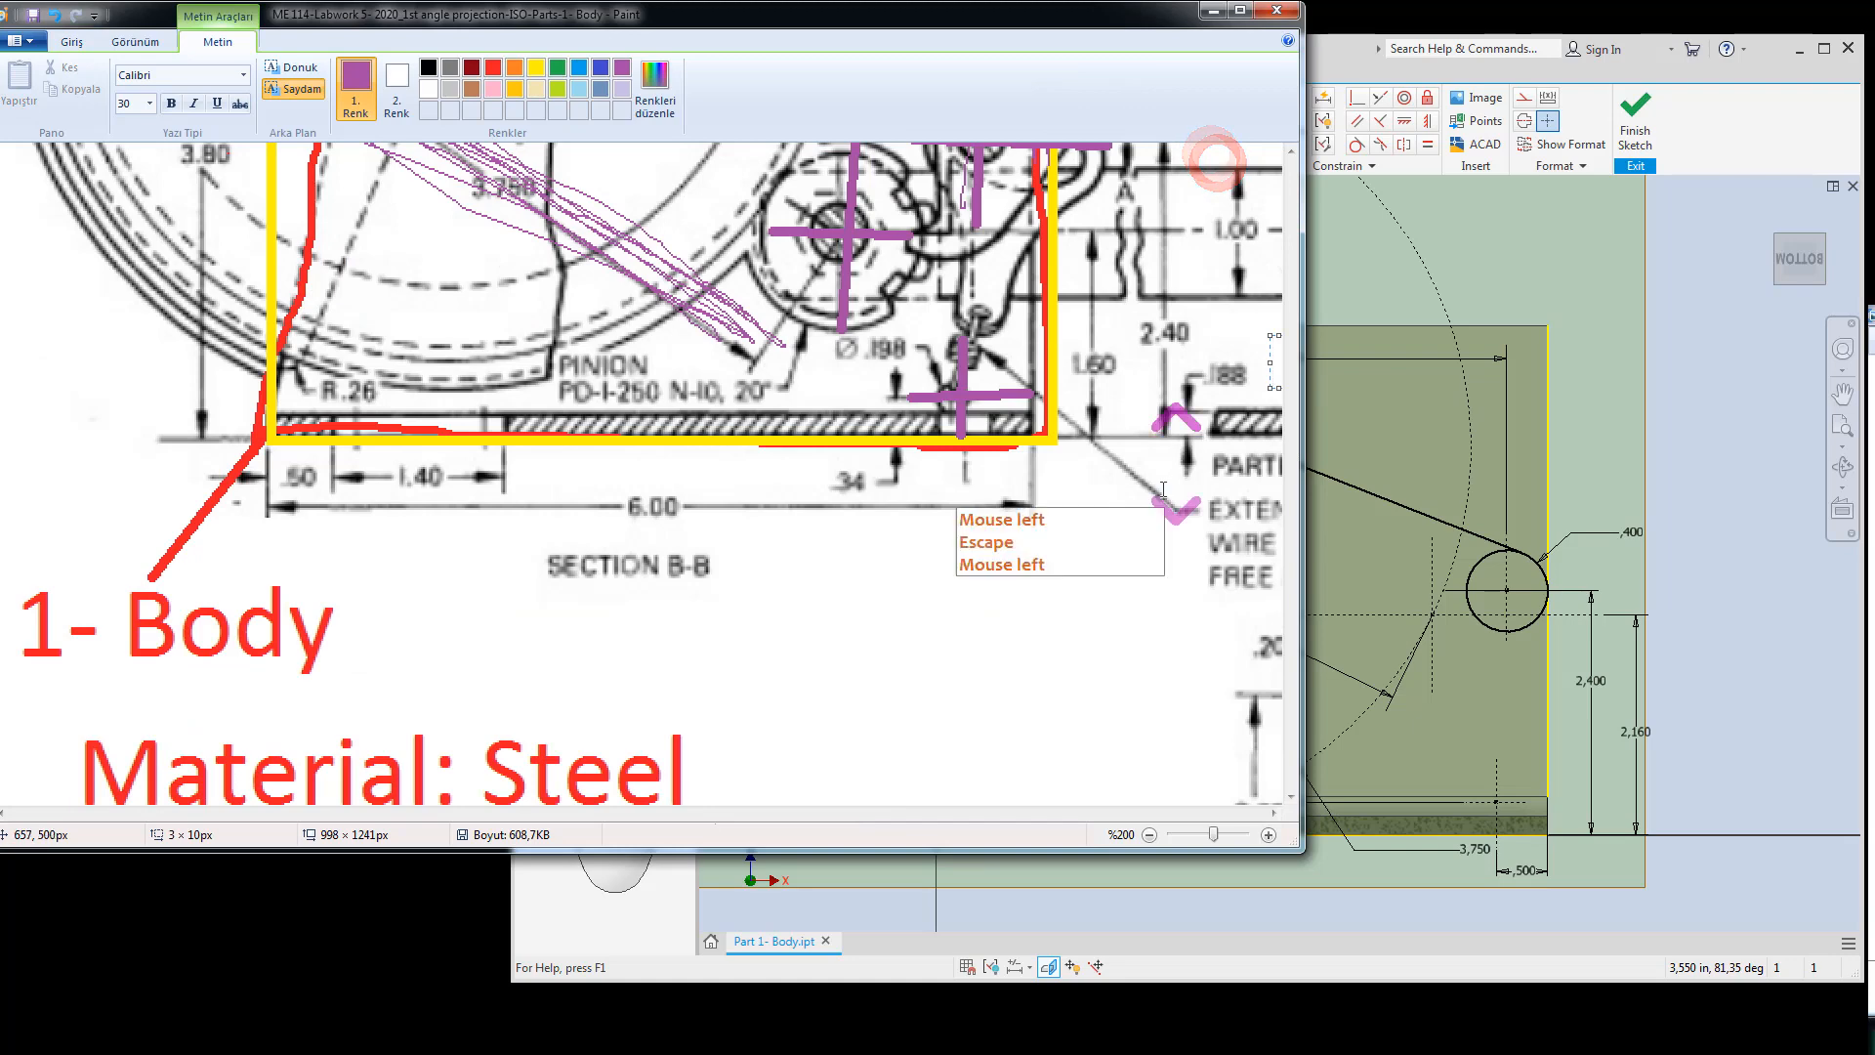
key("Escape")
left_click(1297, 434)
mouse_move(1294, 451)
left_mouse_down()
mouse_move(1290, 712)
mouse_move(1275, 701)
left_mouse_up()
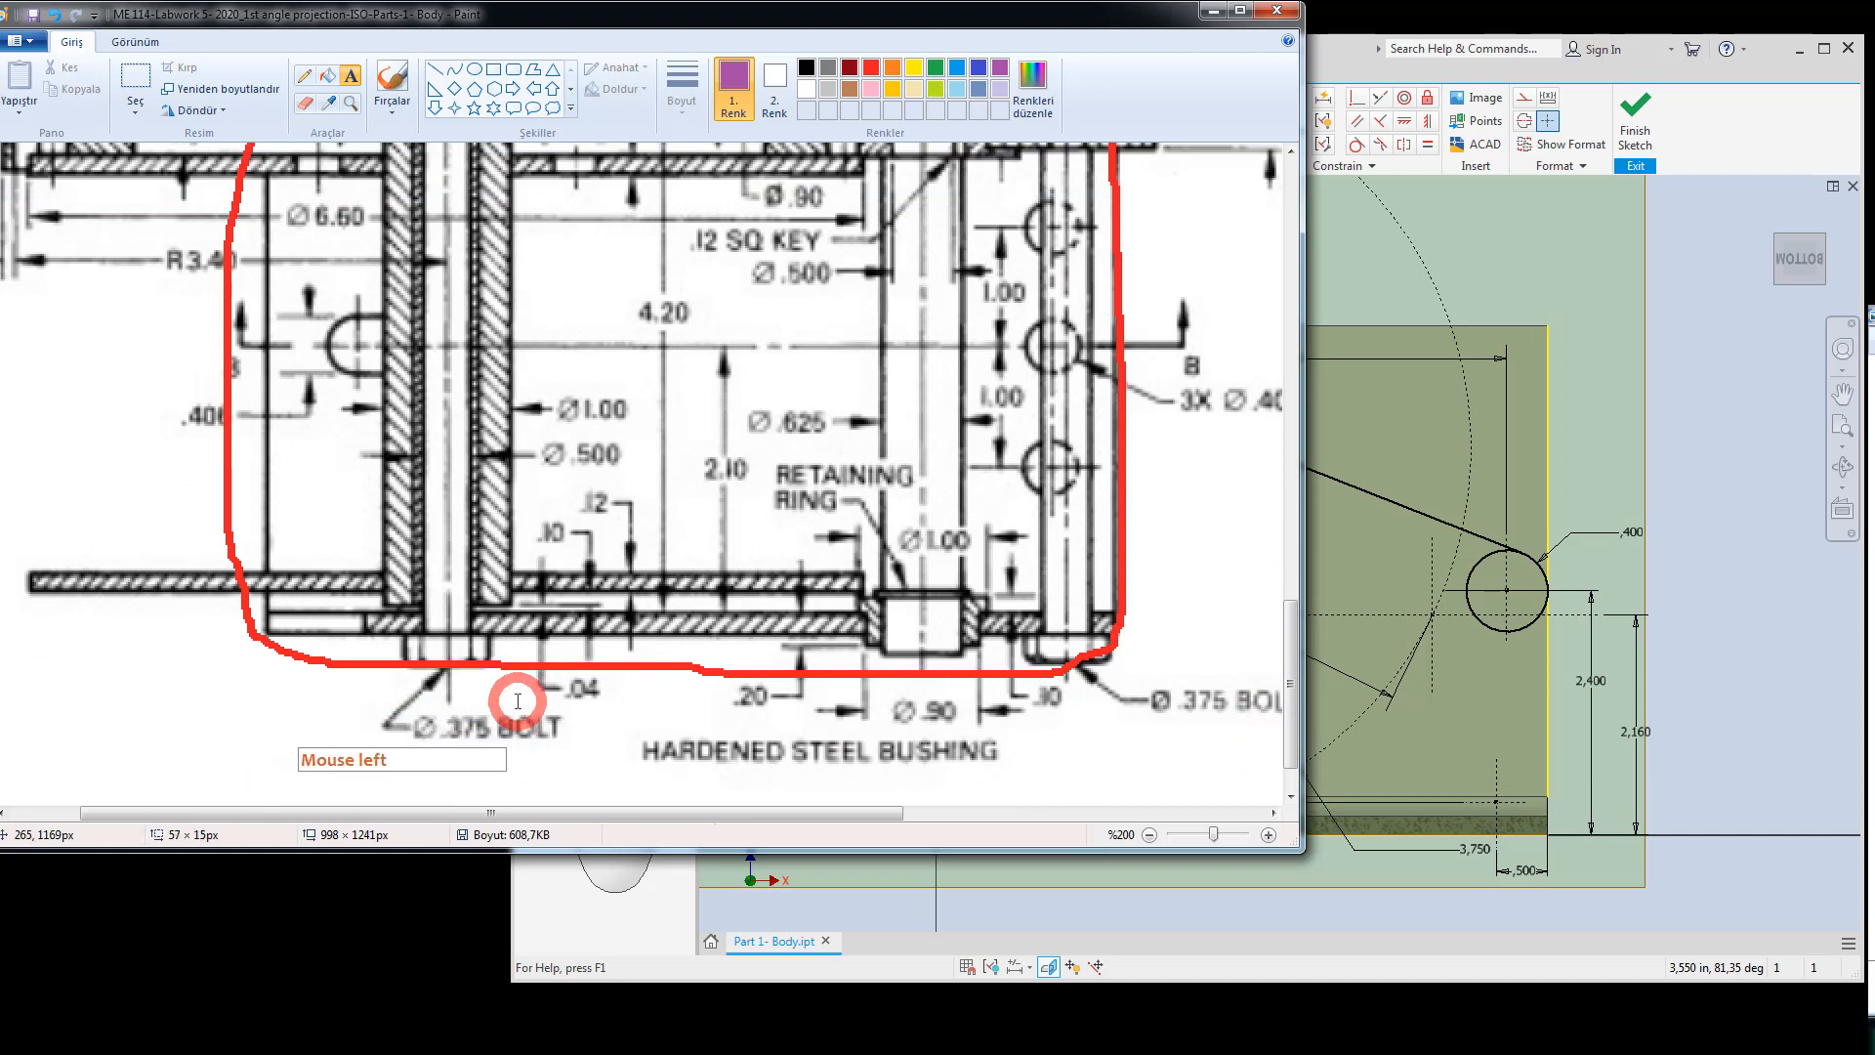
left_click_drag(407, 731, 517, 702)
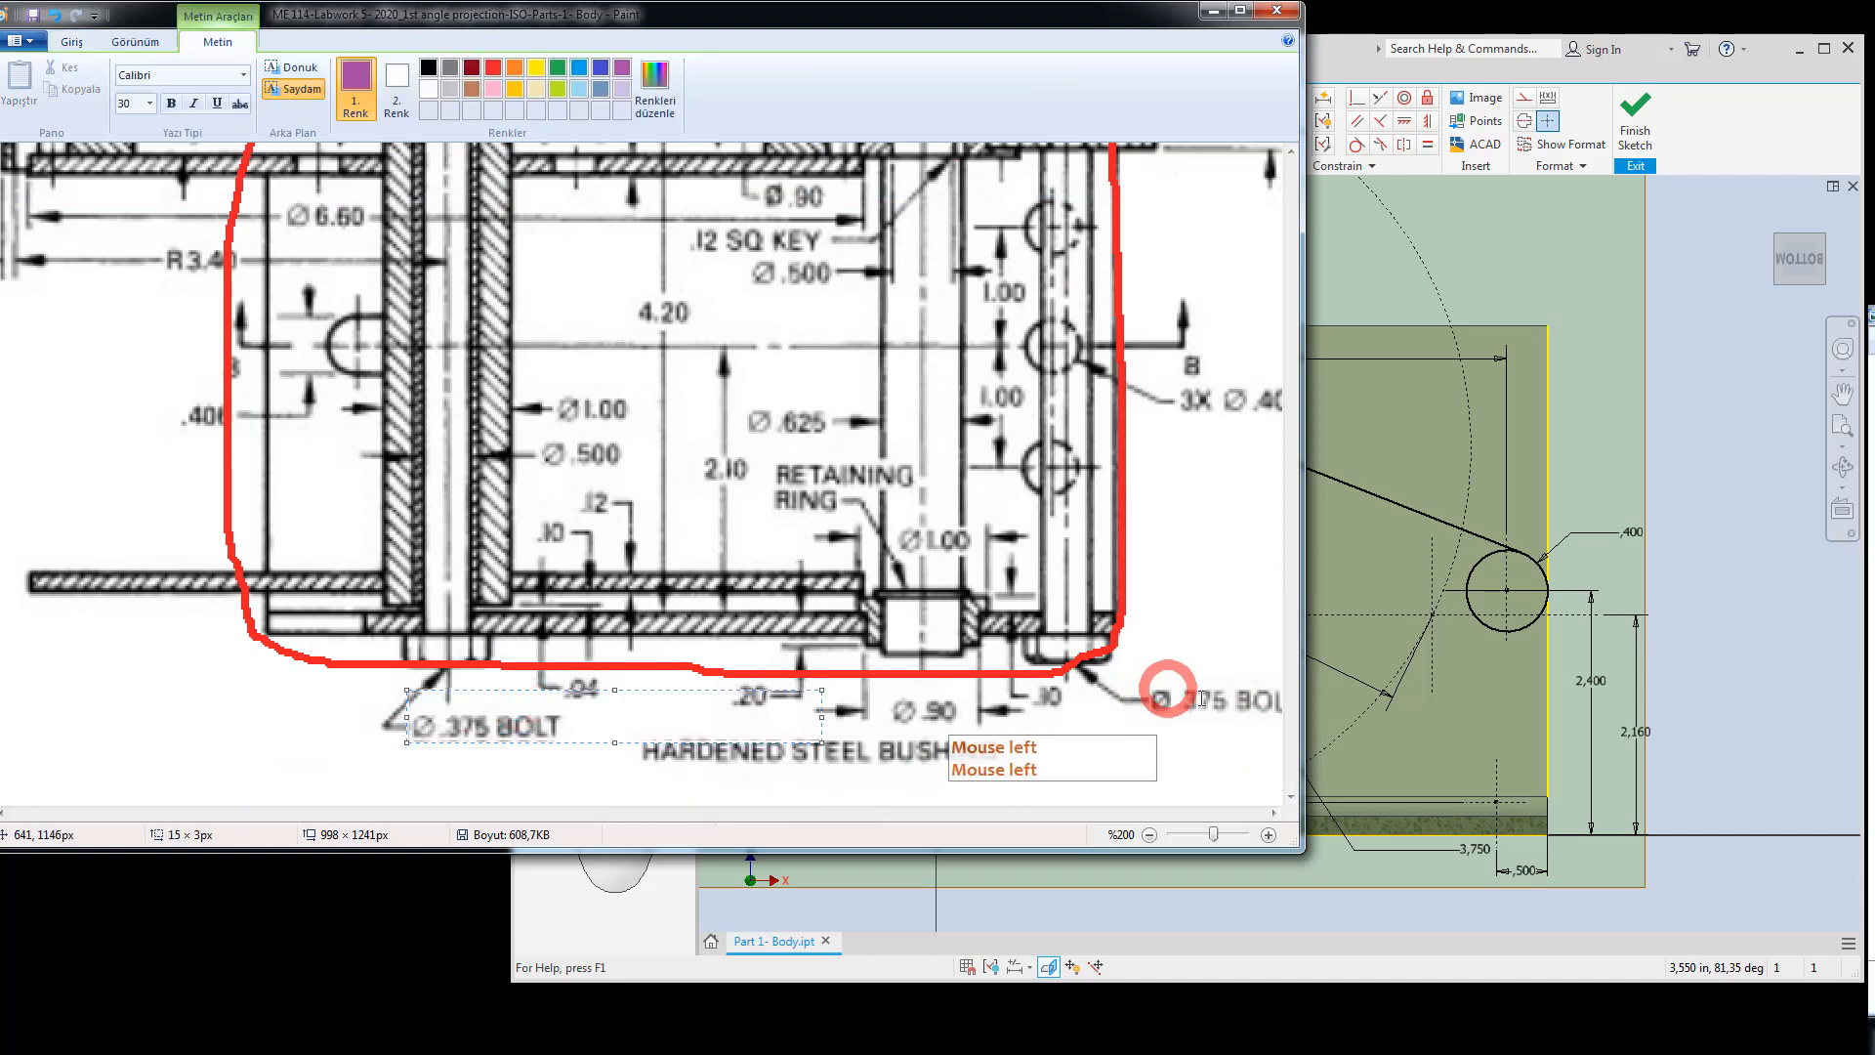
left_click(1247, 731)
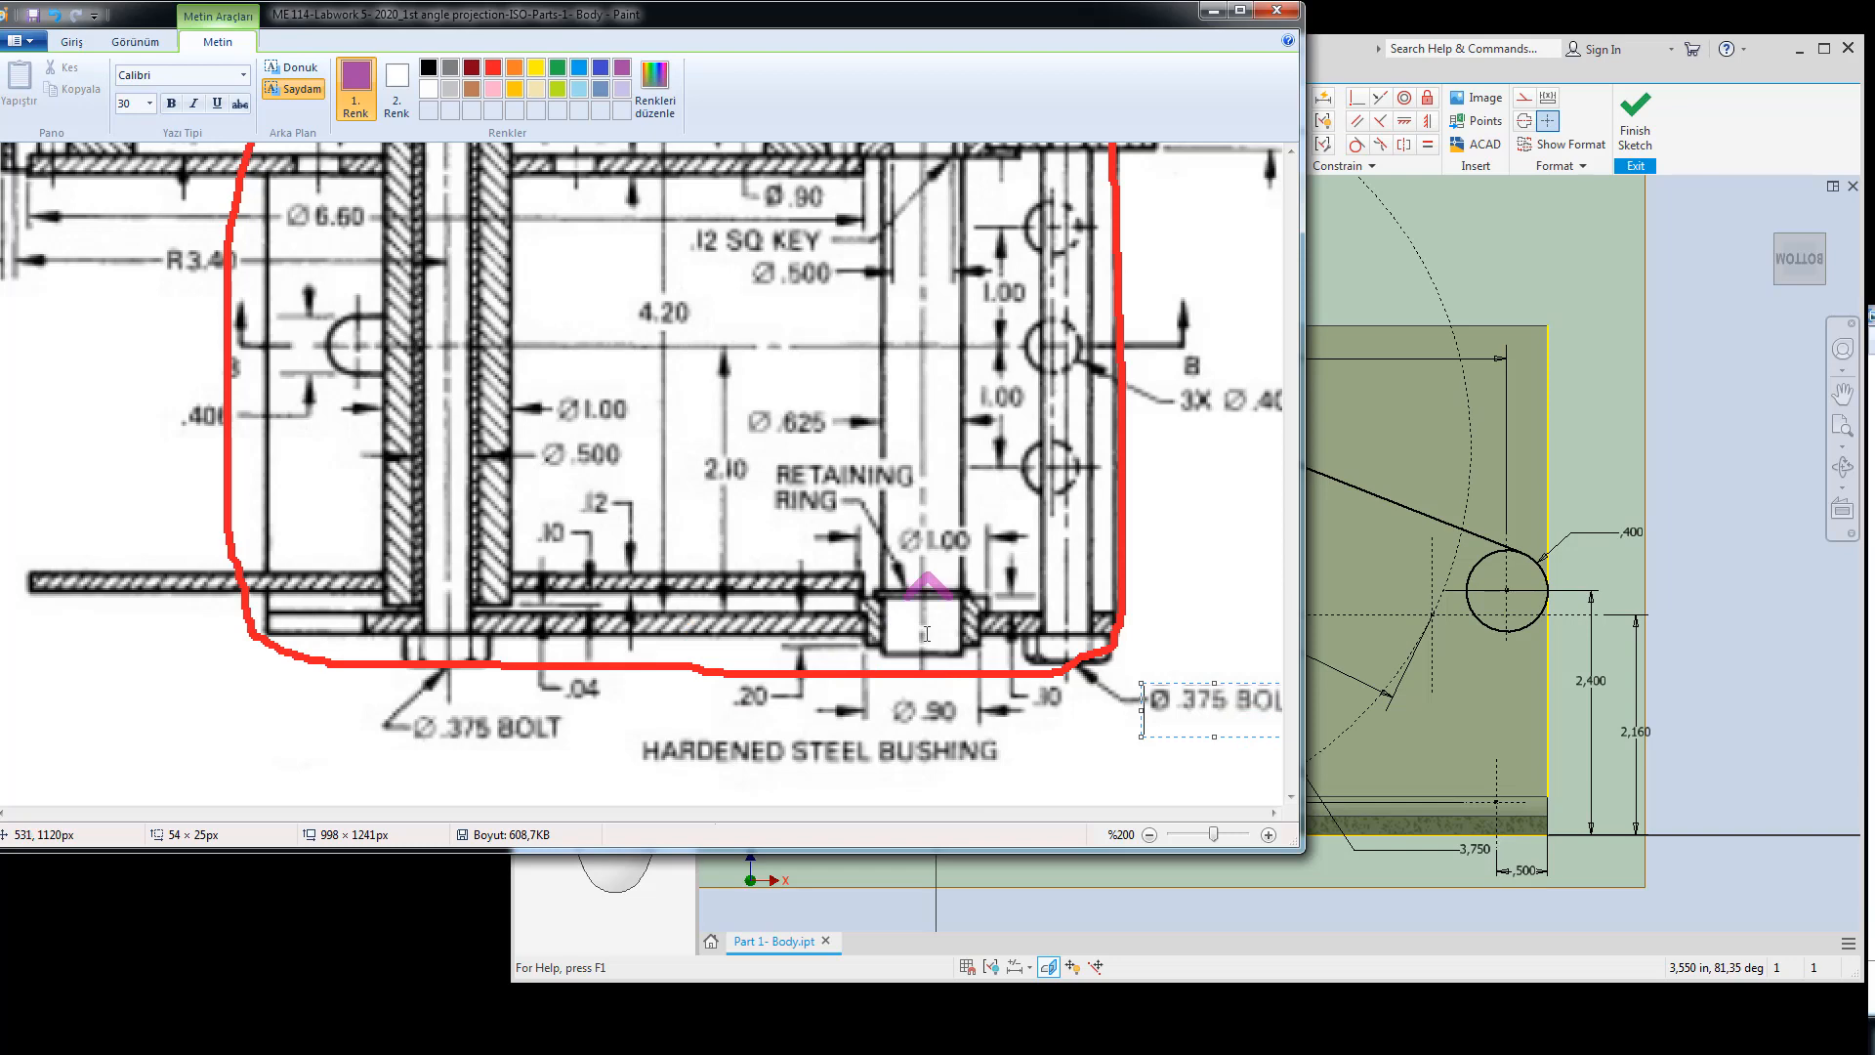
left_click(1182, 622)
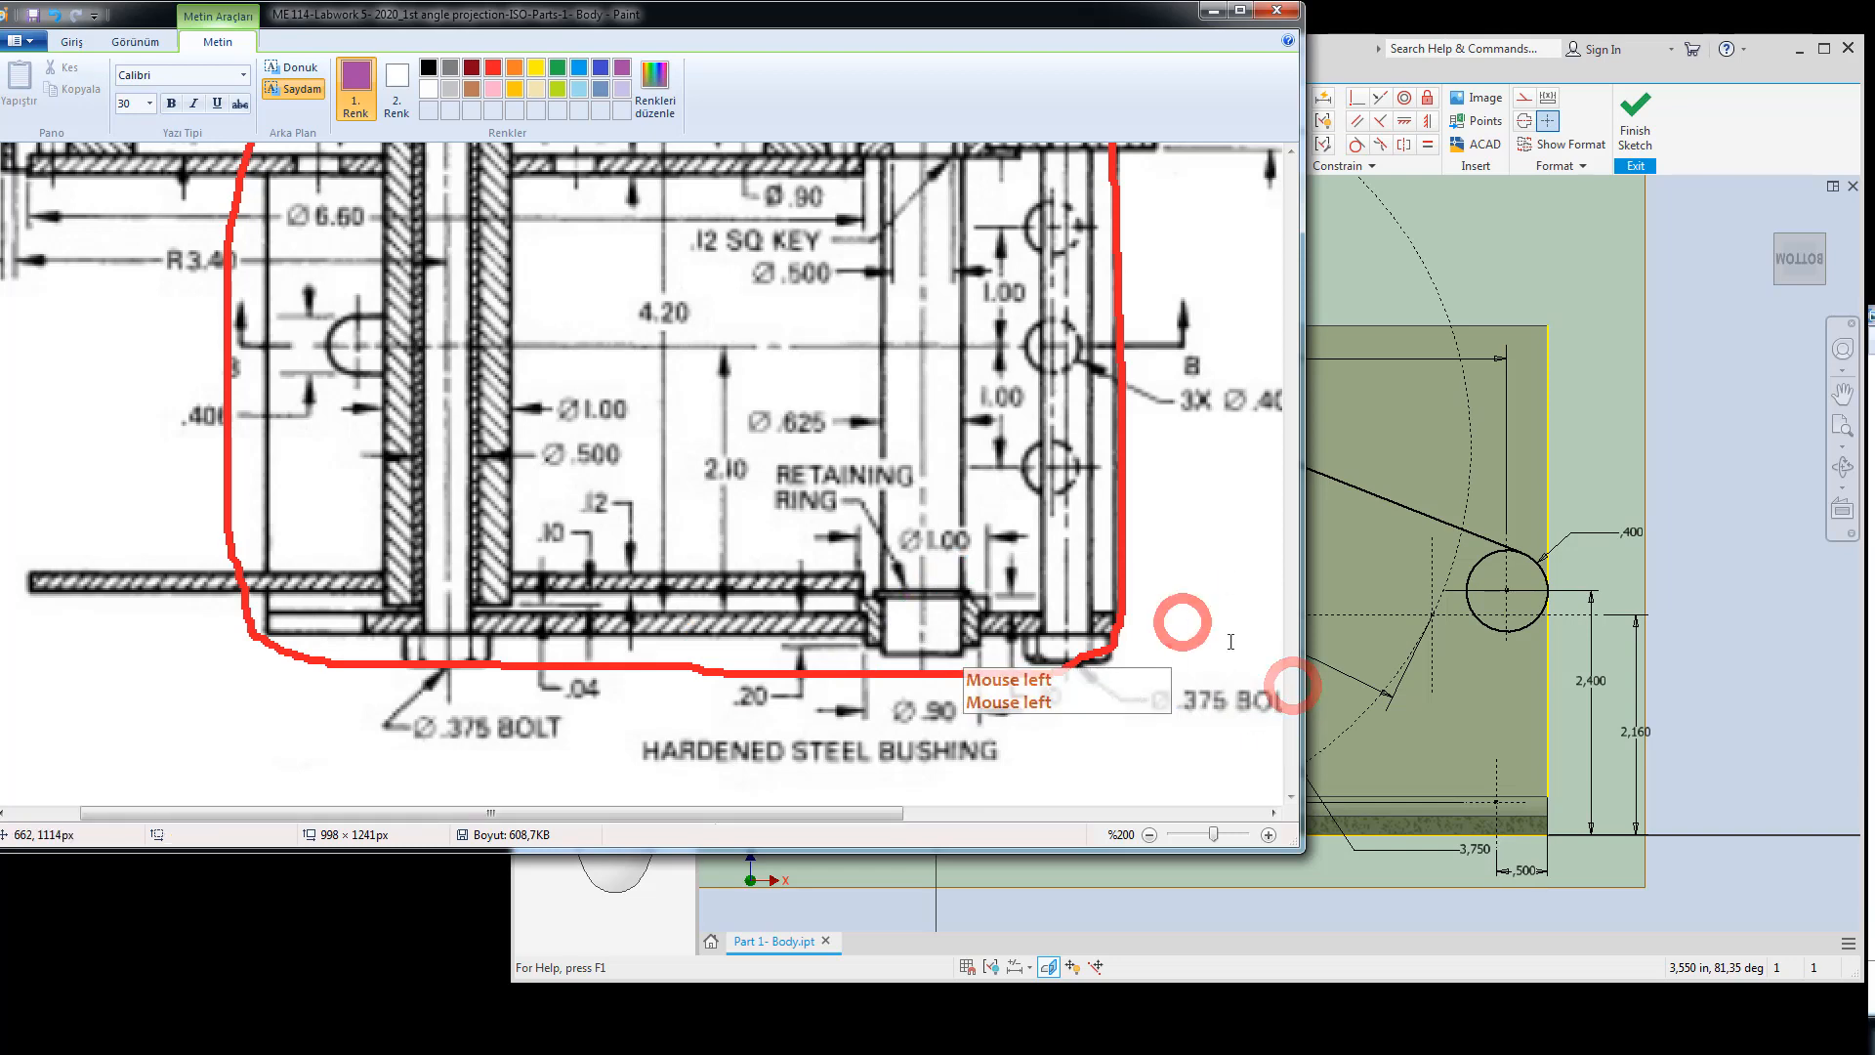
left_click_drag(1294, 669, 1290, 580)
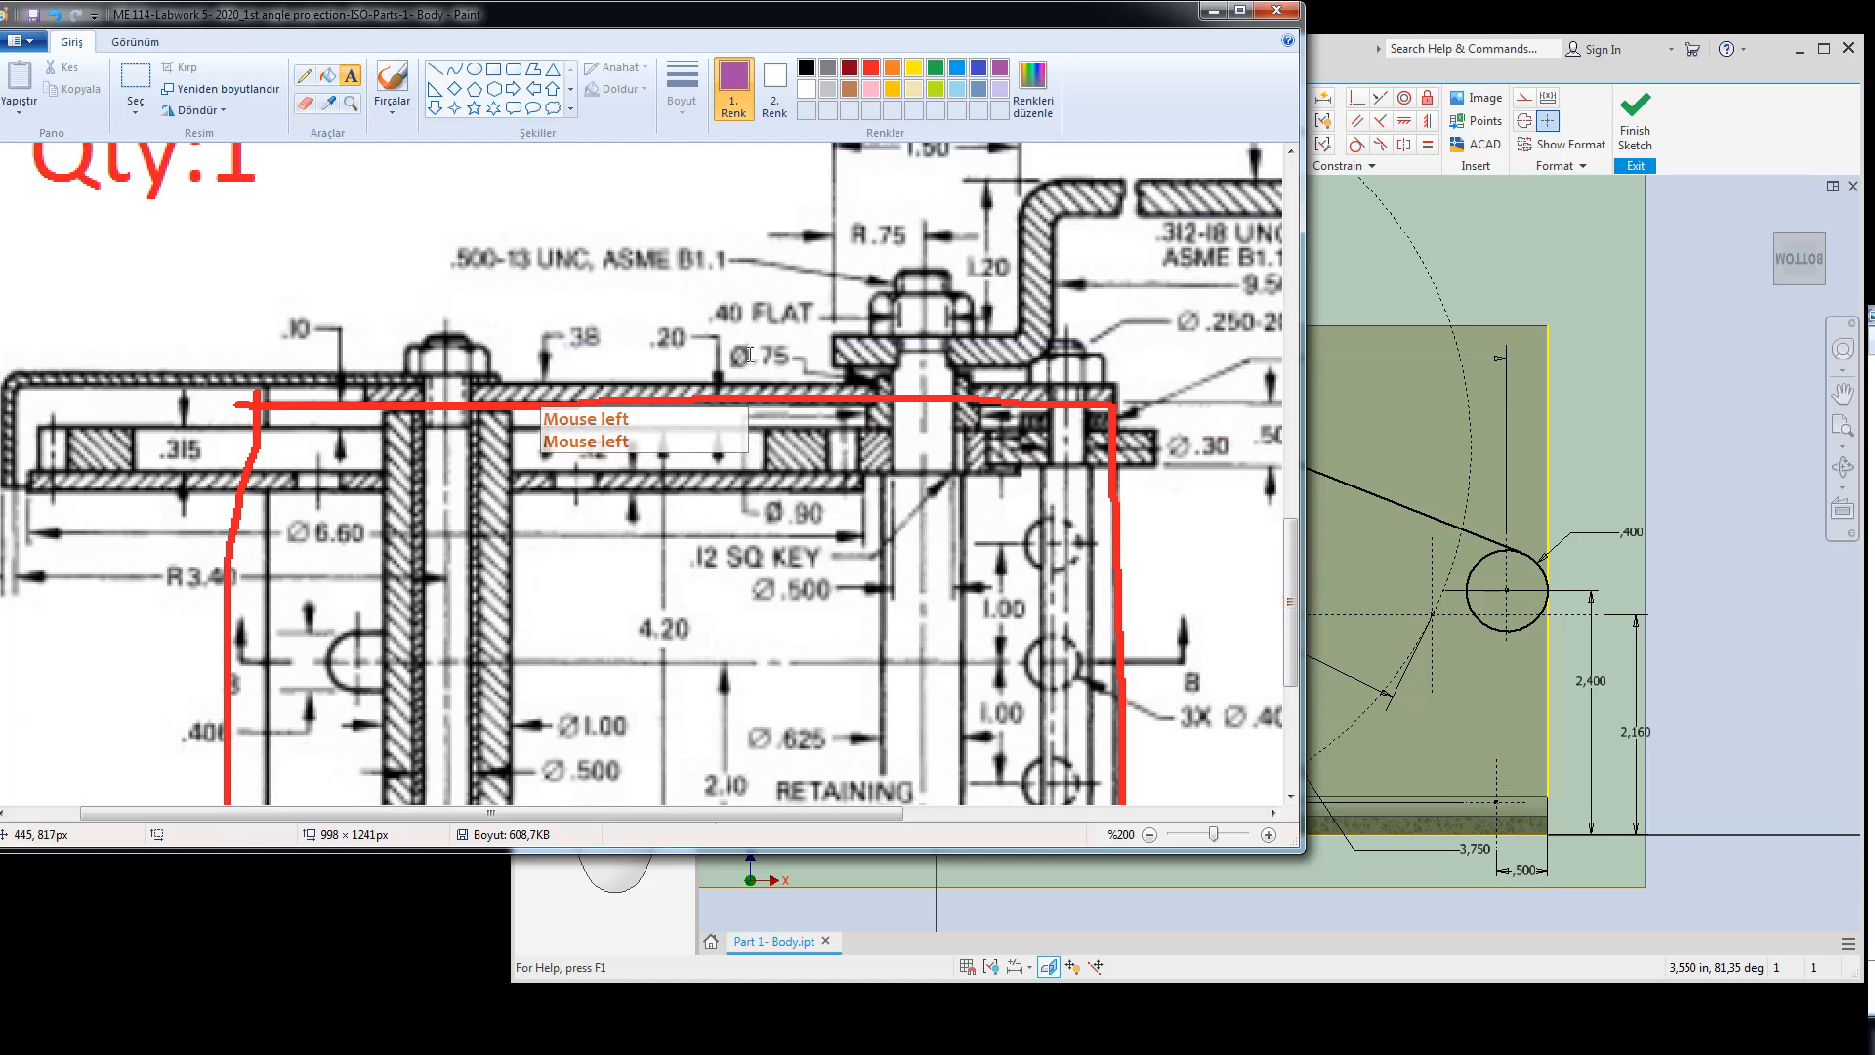
mouse_move(720, 350)
left_mouse_down()
mouse_move(790, 365)
mouse_move(803, 315)
left_mouse_up()
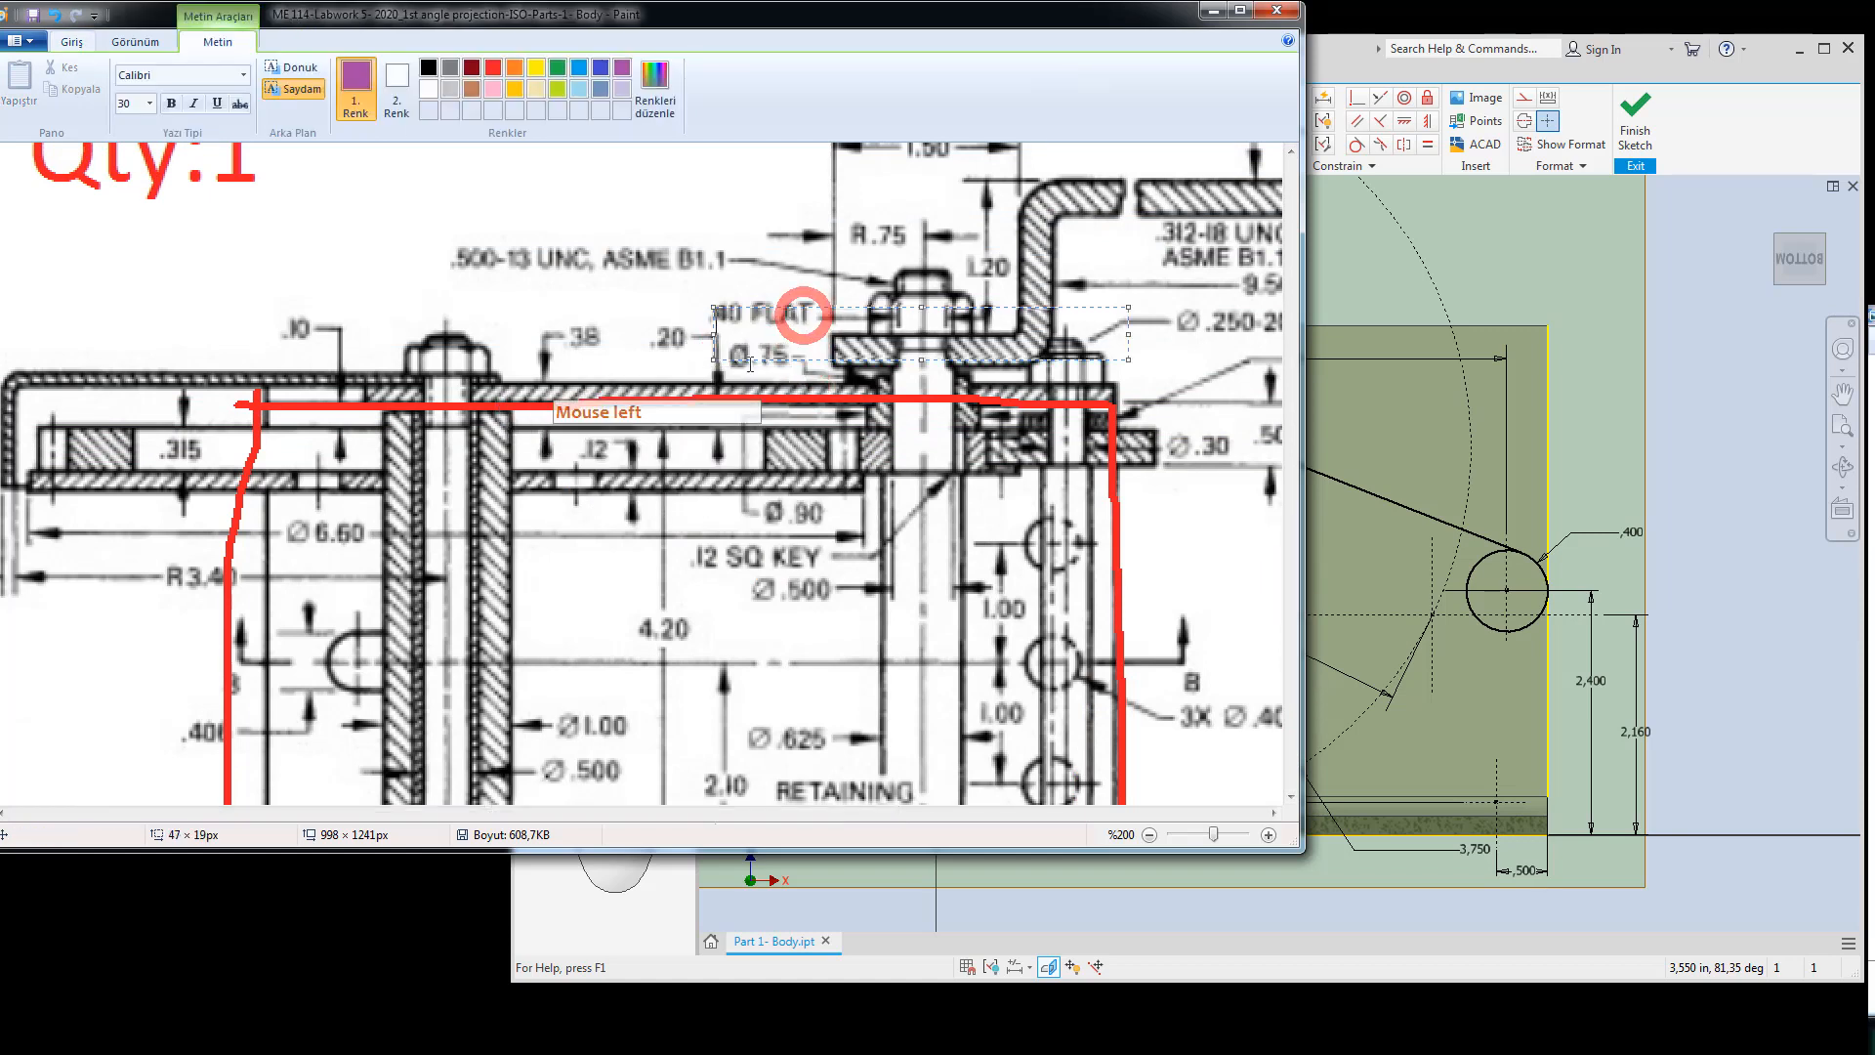
Return to Inventor and sketch a circle at the end of the 3.75 in centre distance and one about 0.4 in in diameter inside the 0.4 in radius circle.
left_click(1564, 418)
key("Escape")
key("Escape")
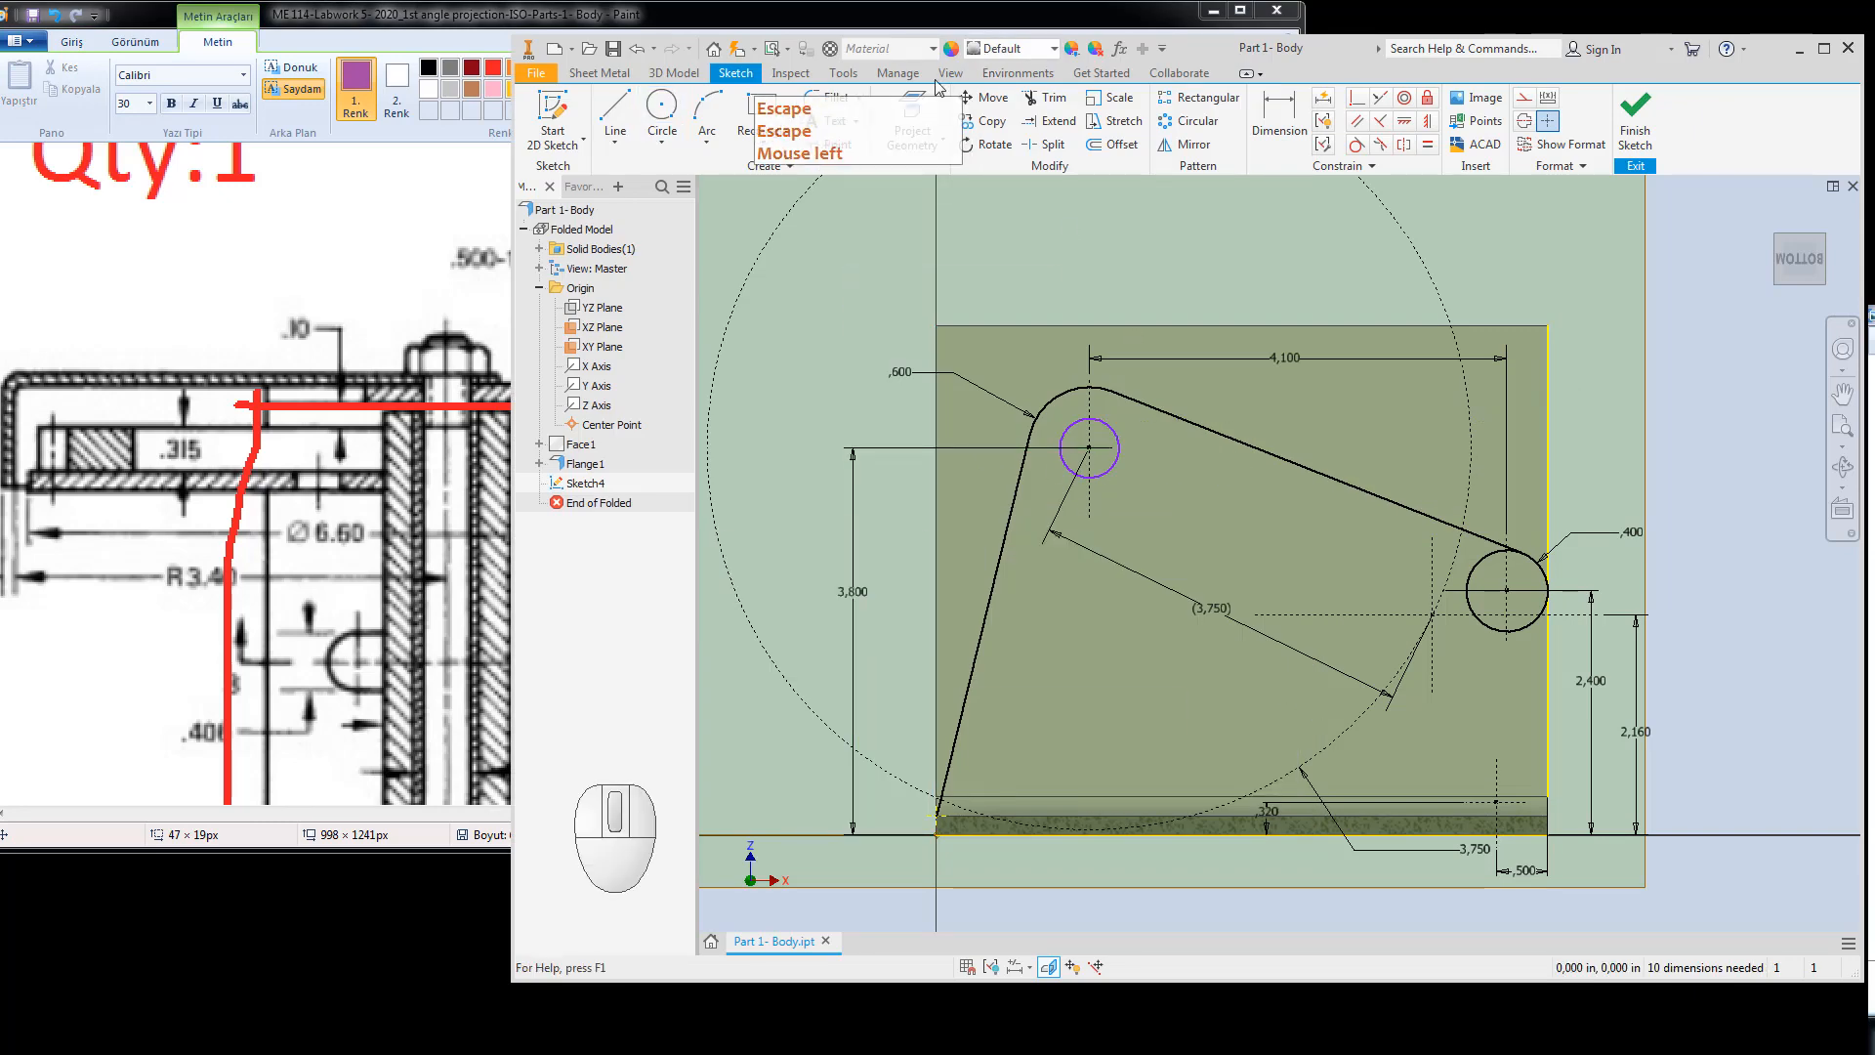
left_click(662, 106)
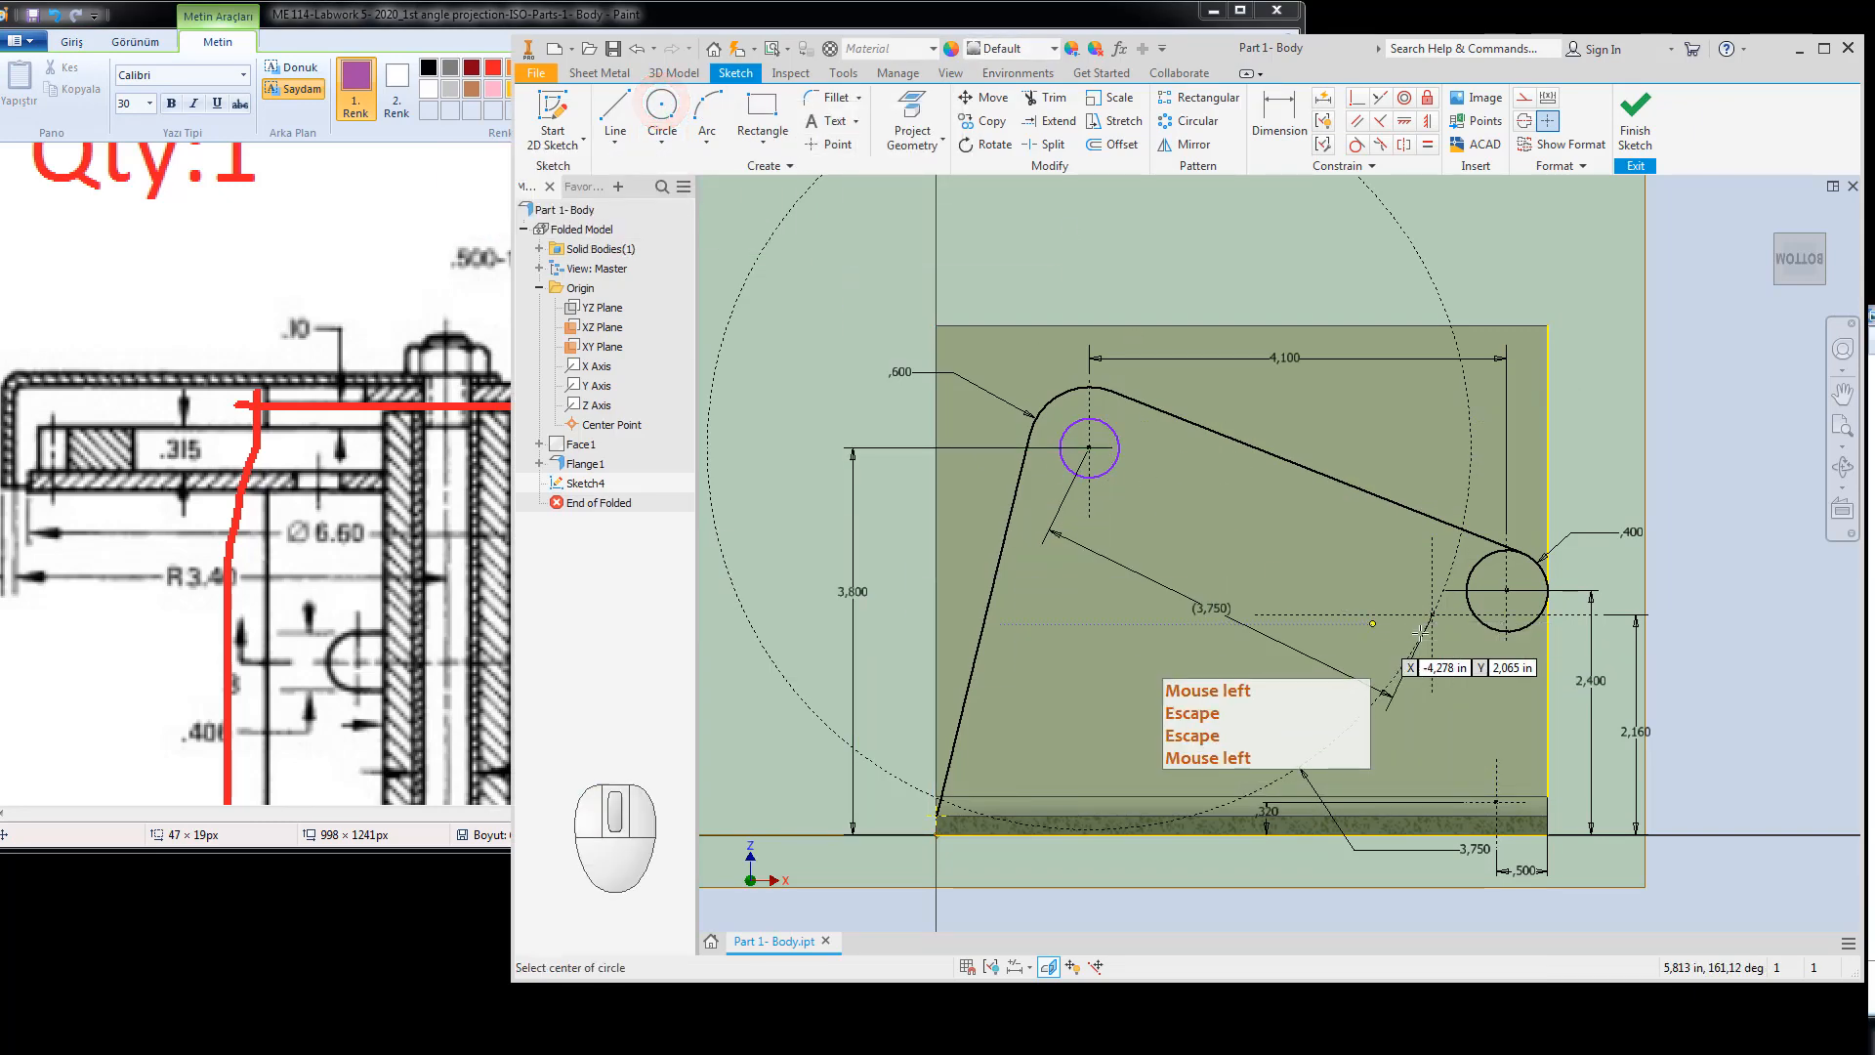
left_click(1431, 616)
left_click(1465, 616)
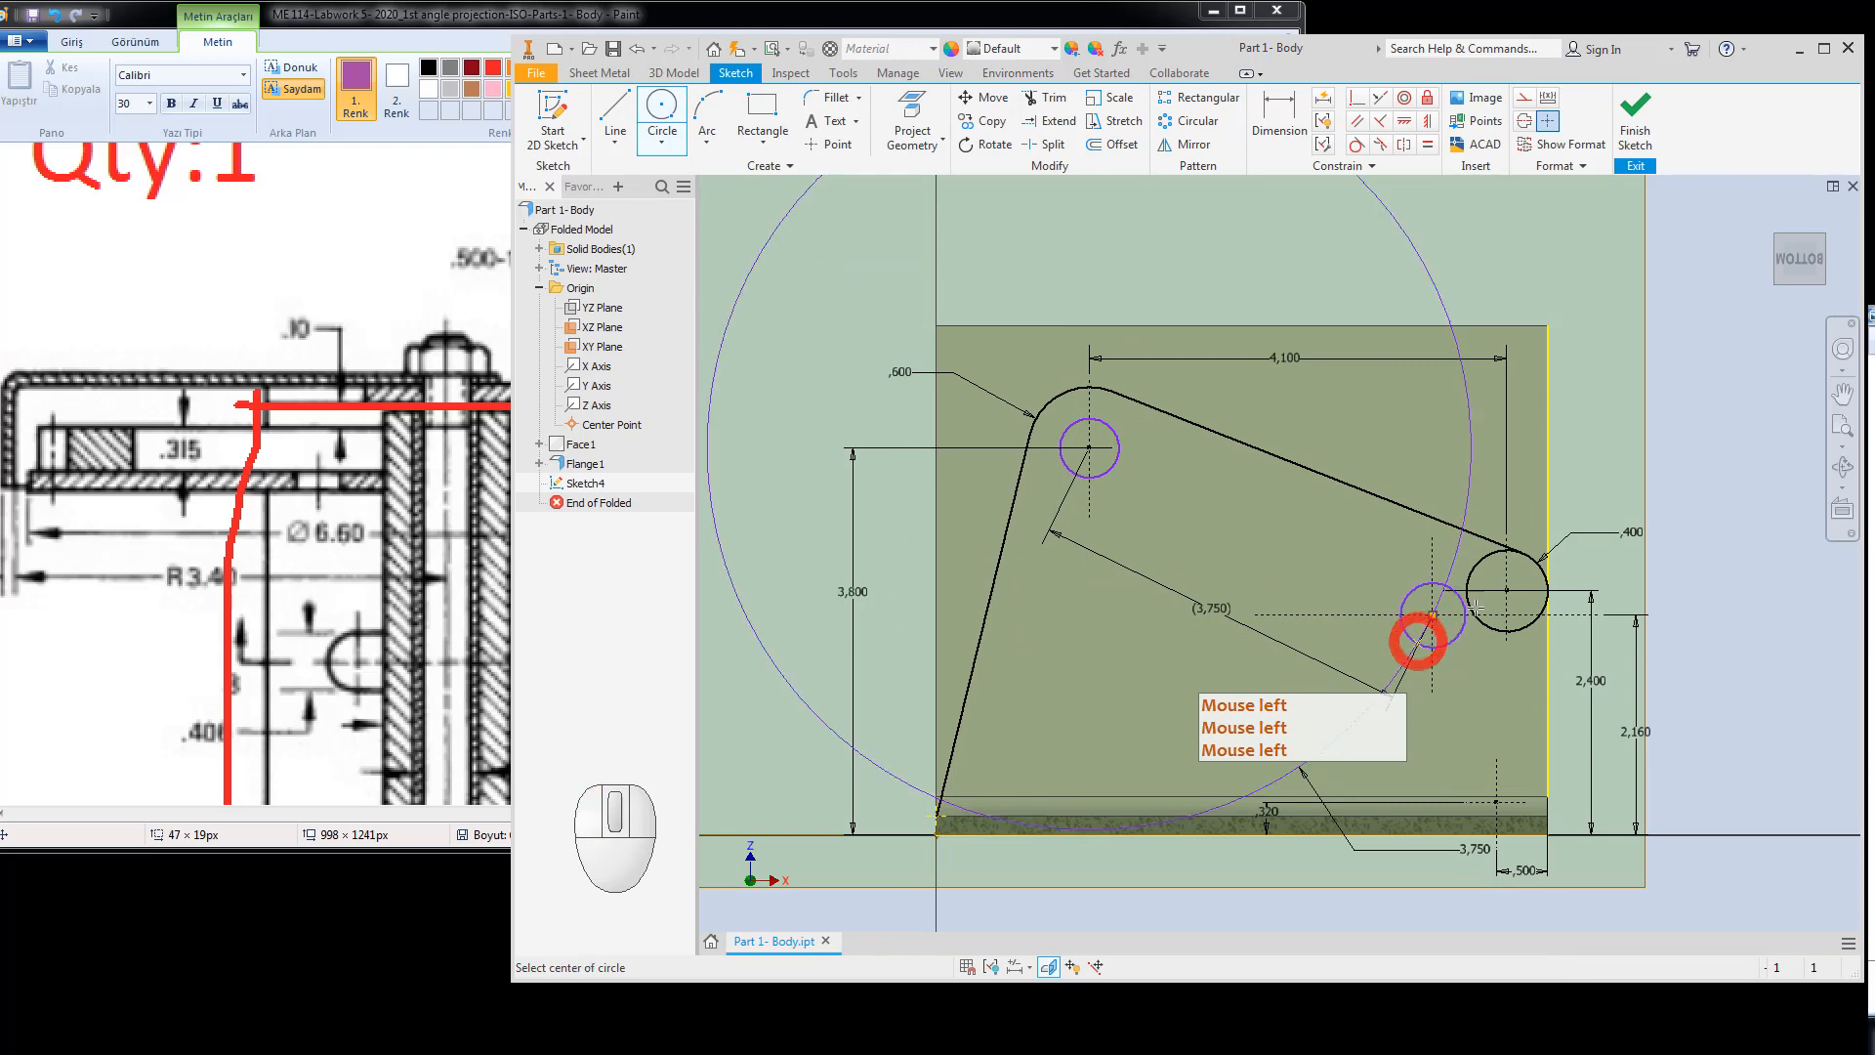
left_click(1506, 590)
scroll(1514, 609, "up", 4)
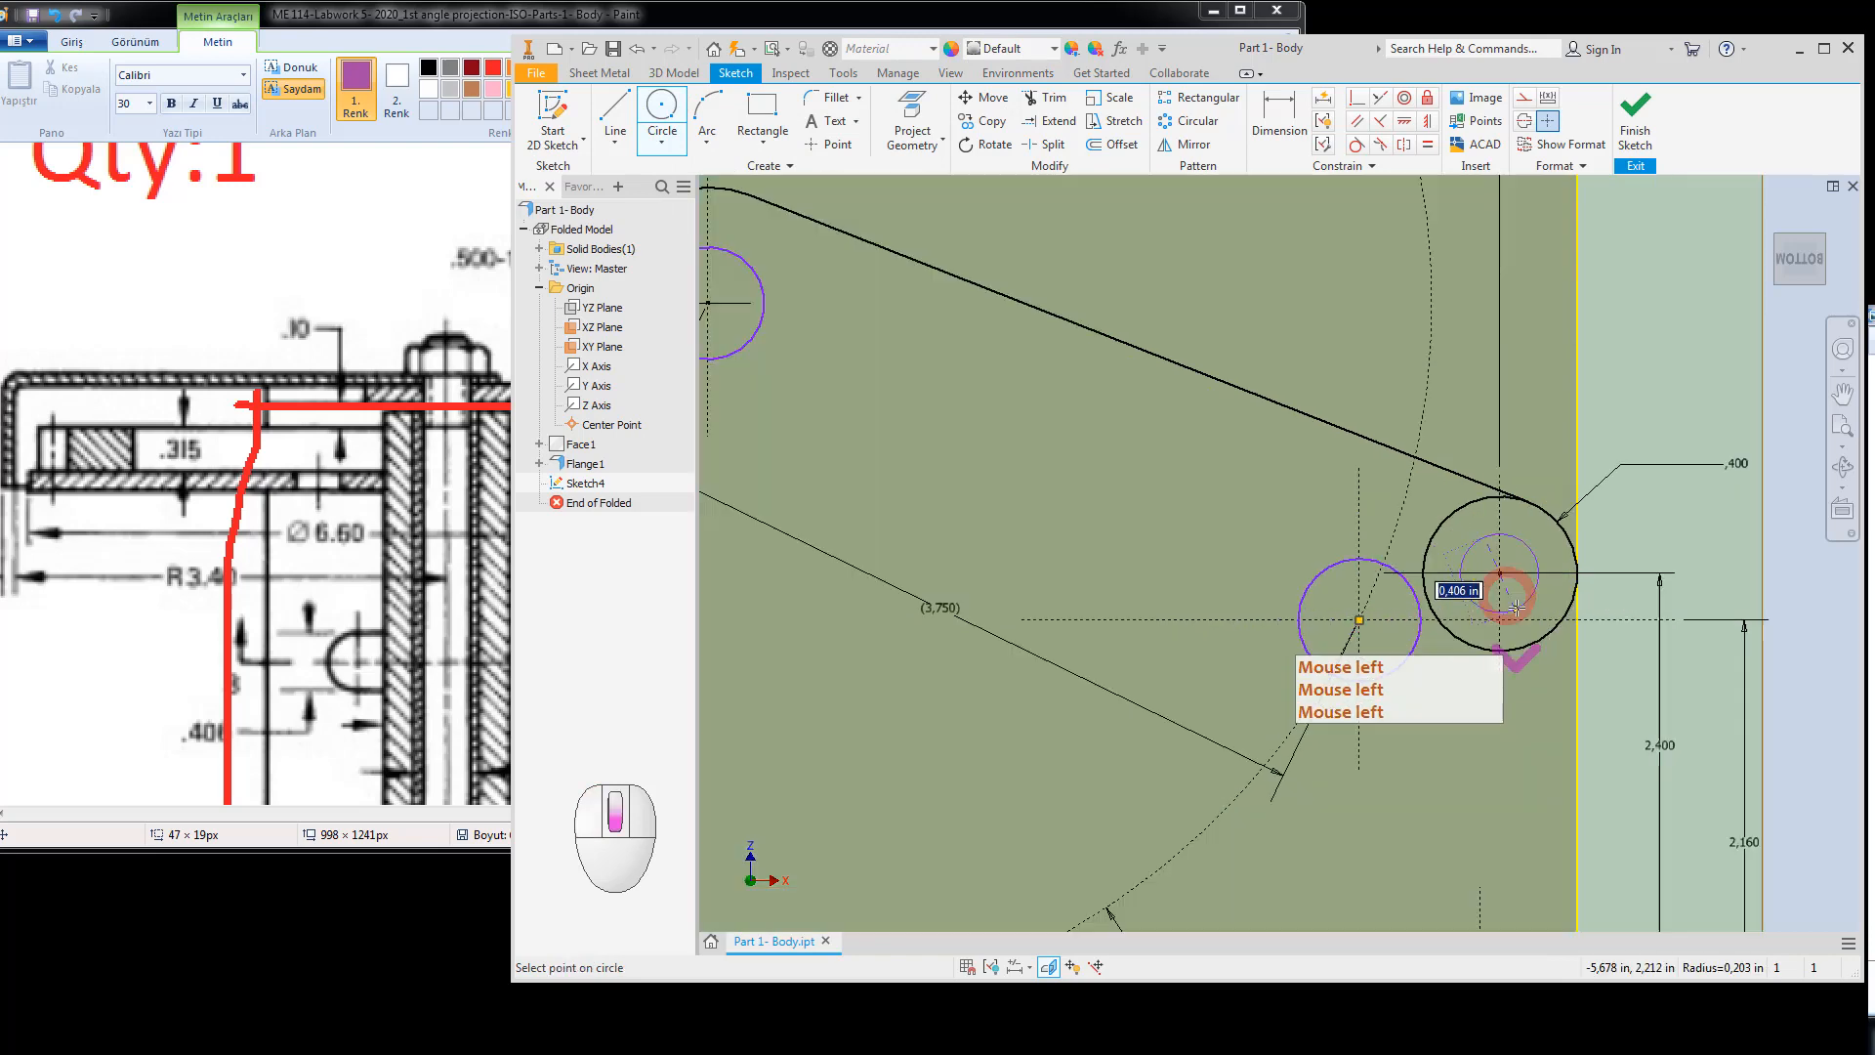
left_click(1540, 590)
scroll(1483, 633, "down", 4)
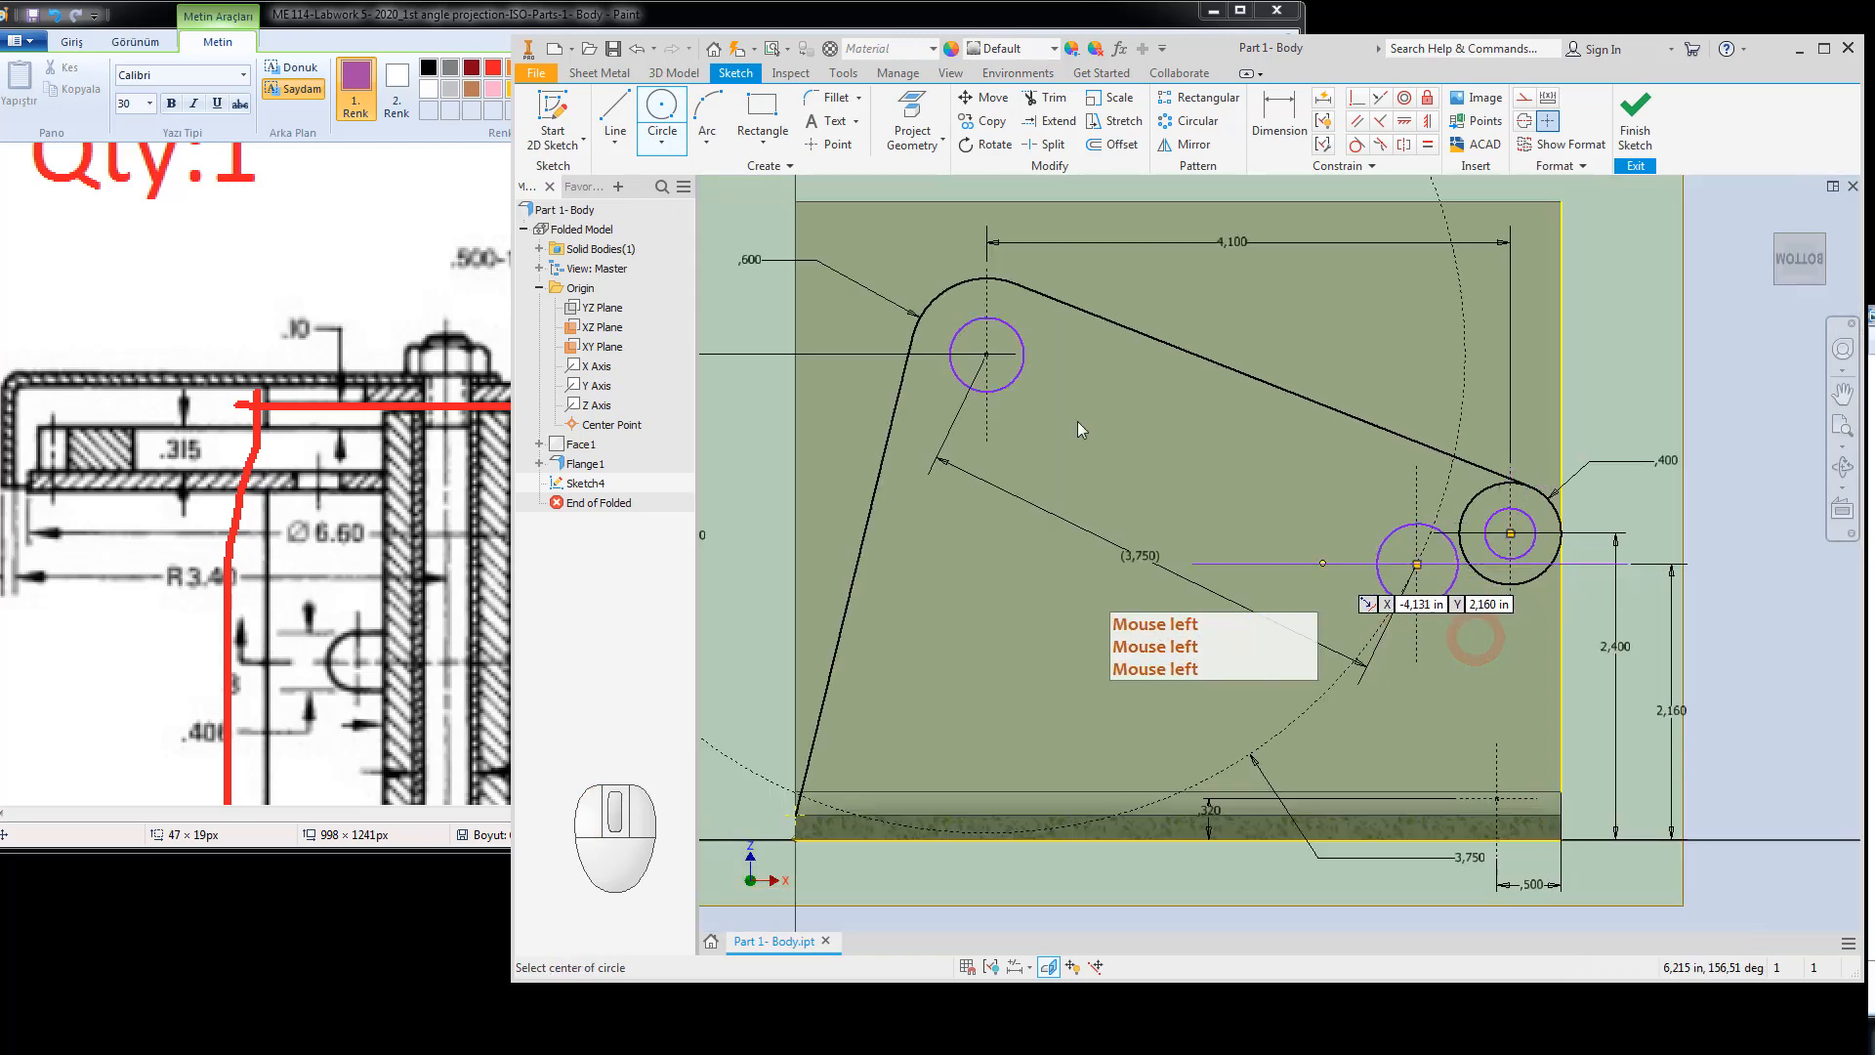
key("Escape")
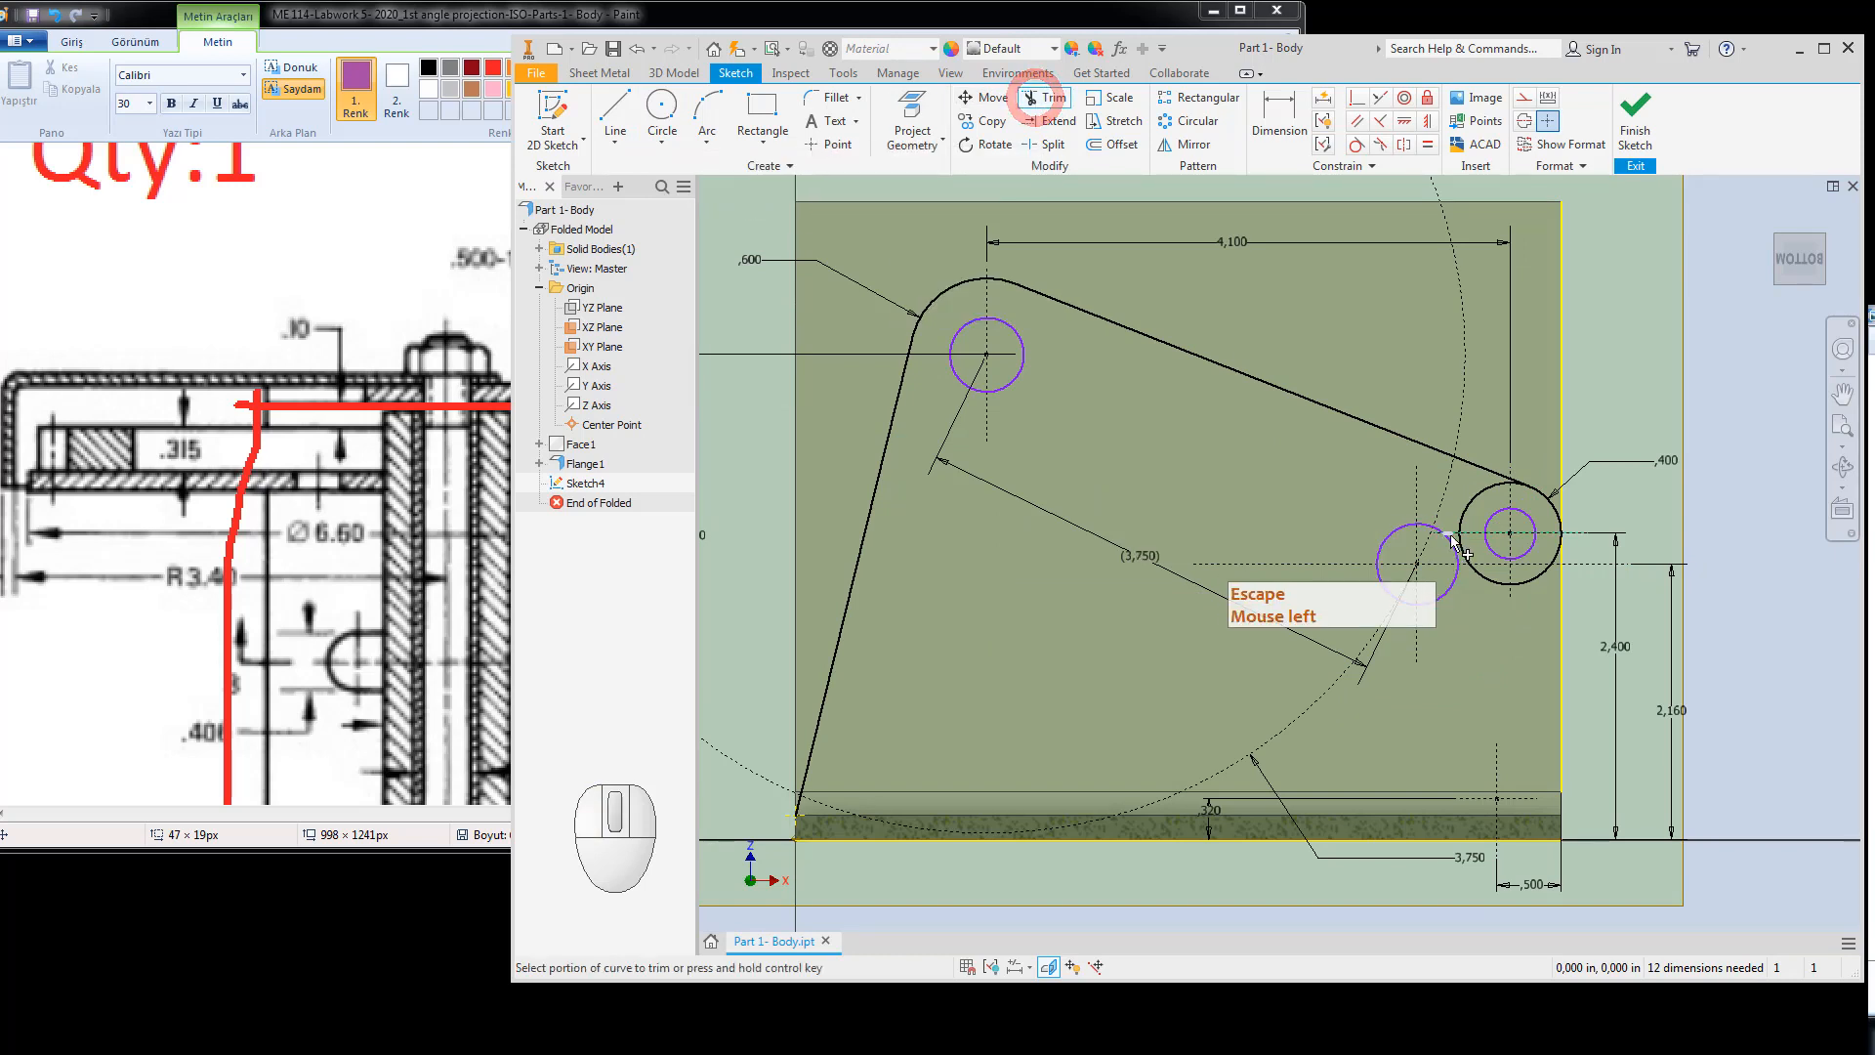
Trim the inner and lower portions of the 0.4 in radius circle, leaving the outer arc beside the plate's right edge.
left_click(1460, 540)
left_click(1469, 502)
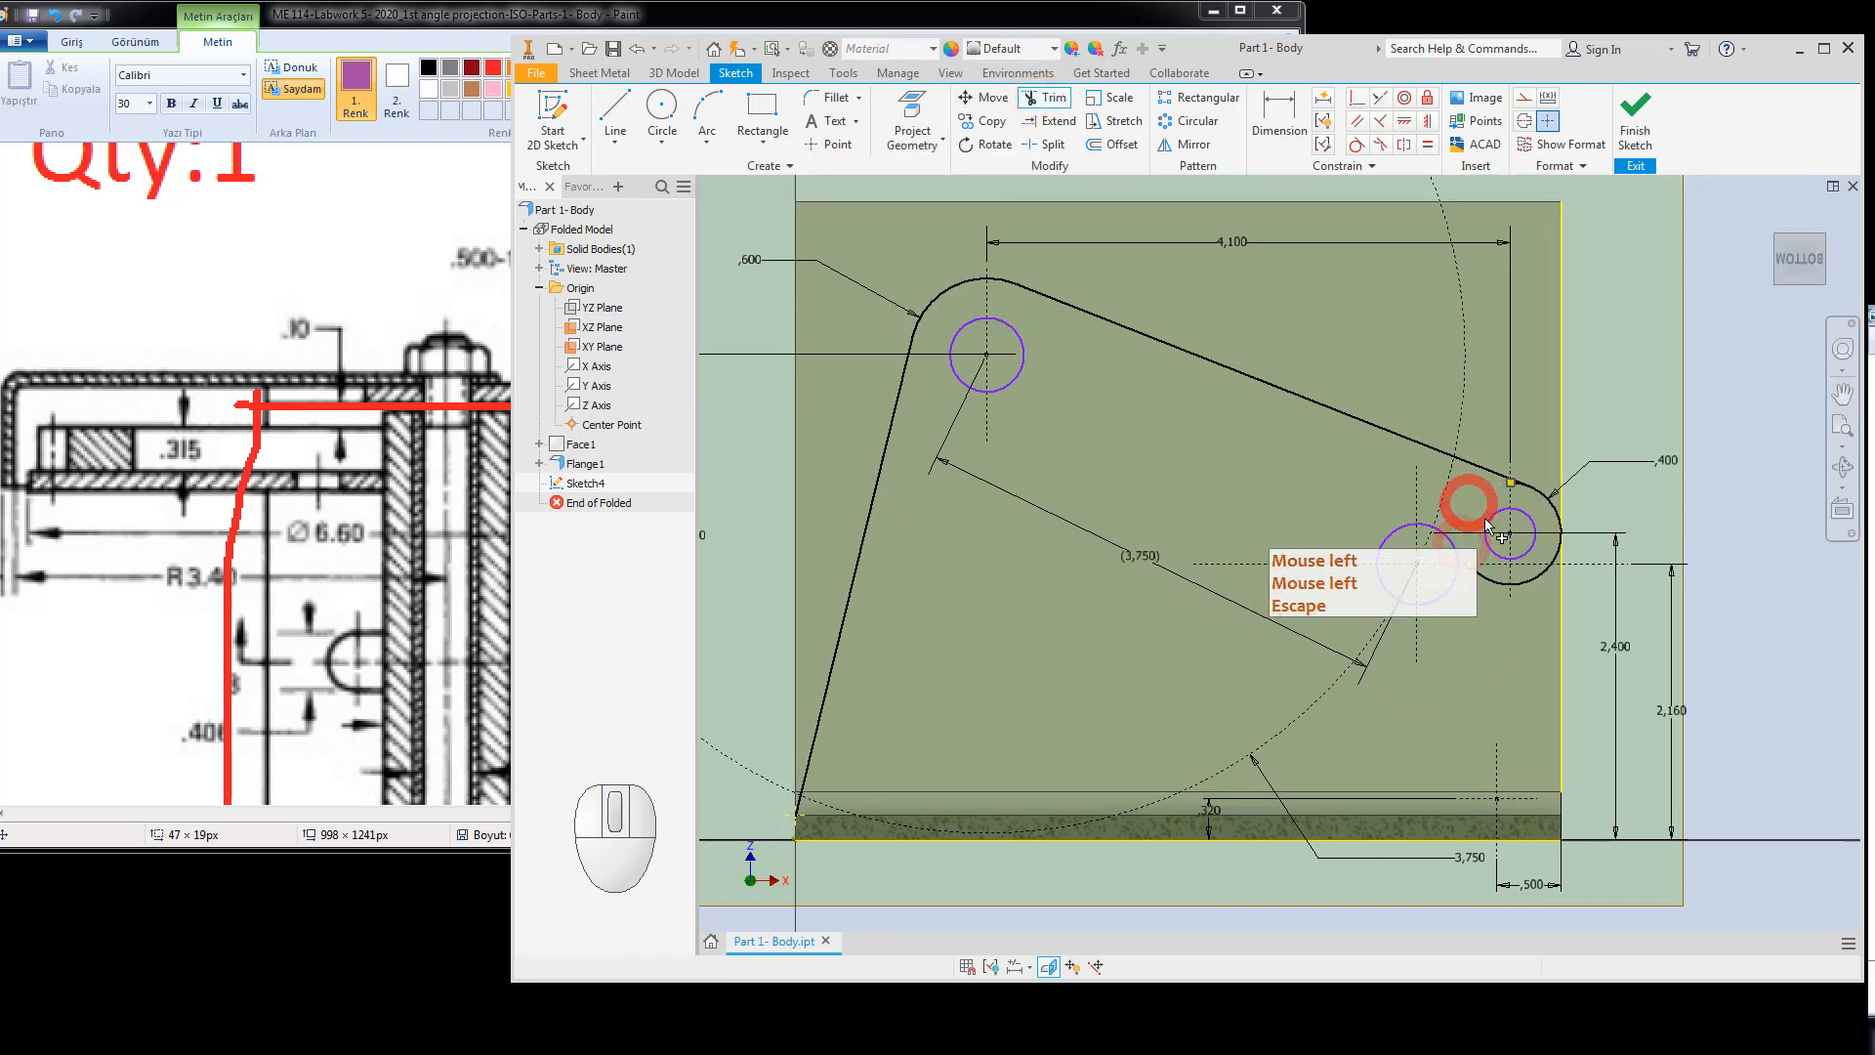
left_click(1486, 578)
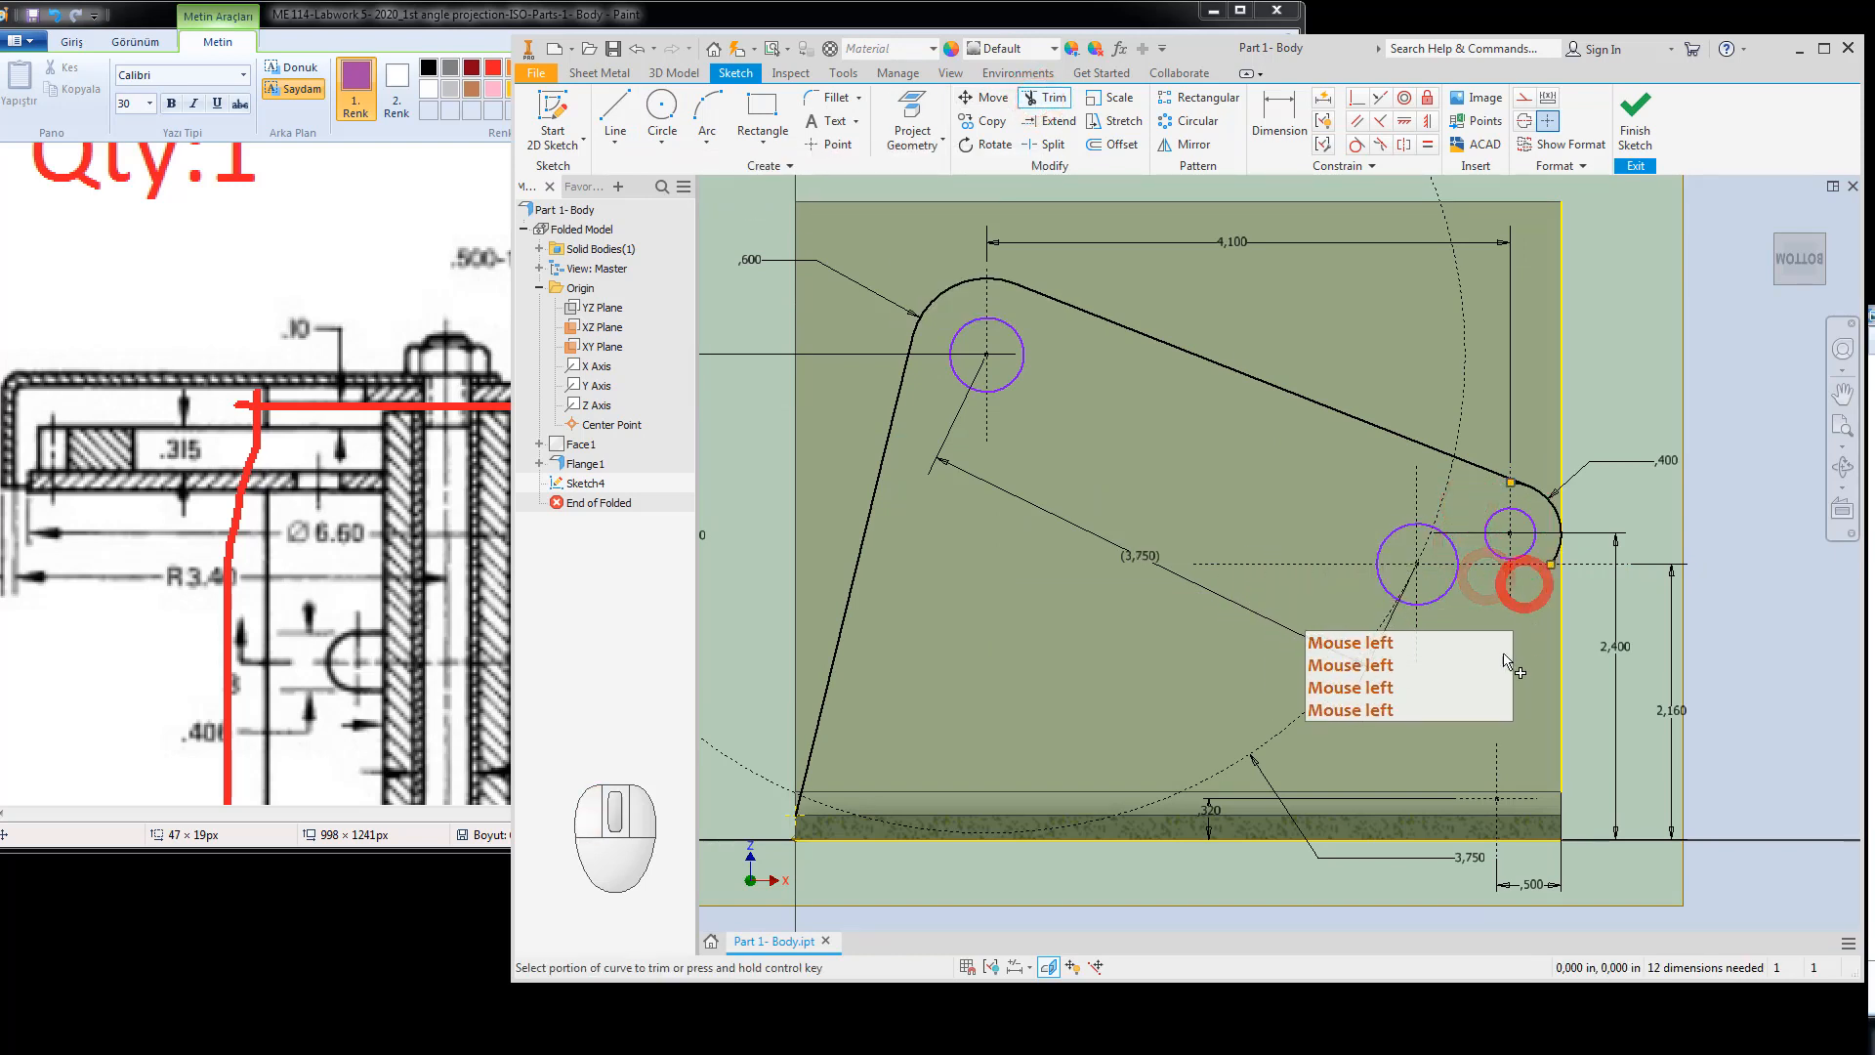
Project the outline edges of the side flange face into the sketch as reference geometry.
scroll(1509, 665, "down", 5)
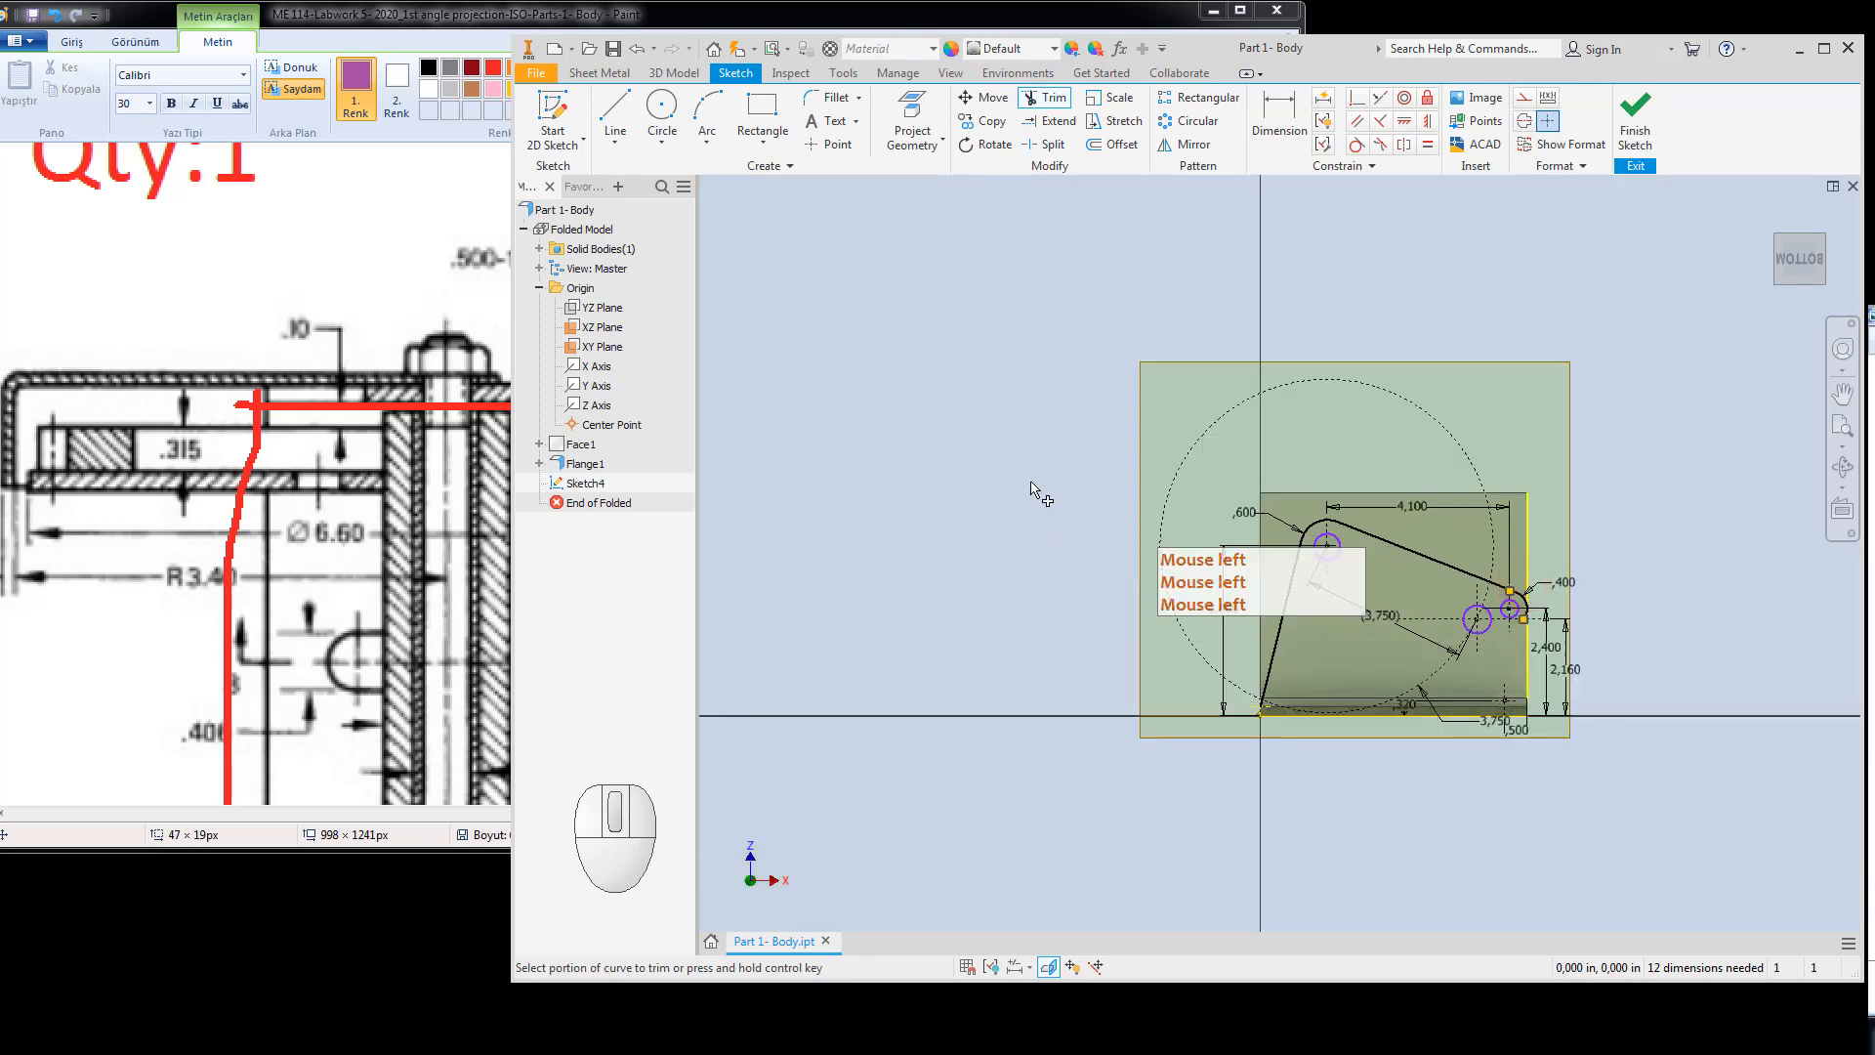
key("Escape")
left_click(913, 115)
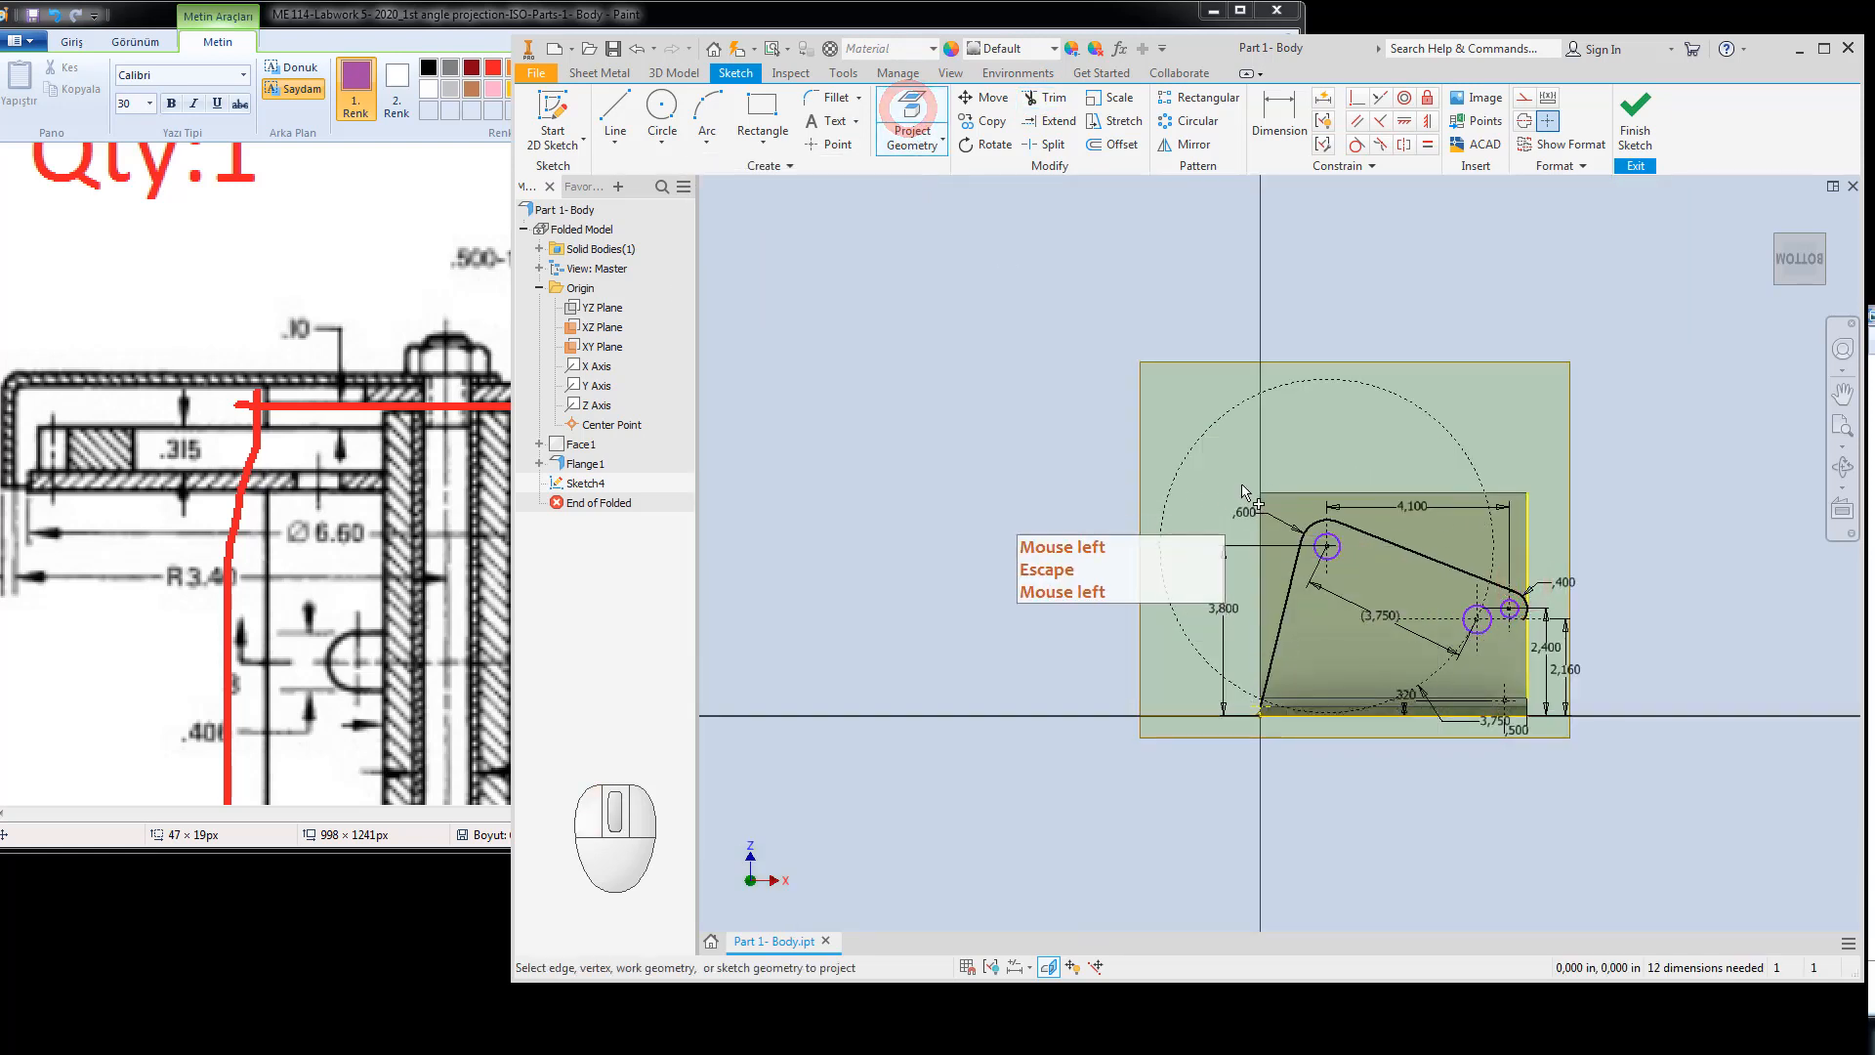
left_click(1281, 493)
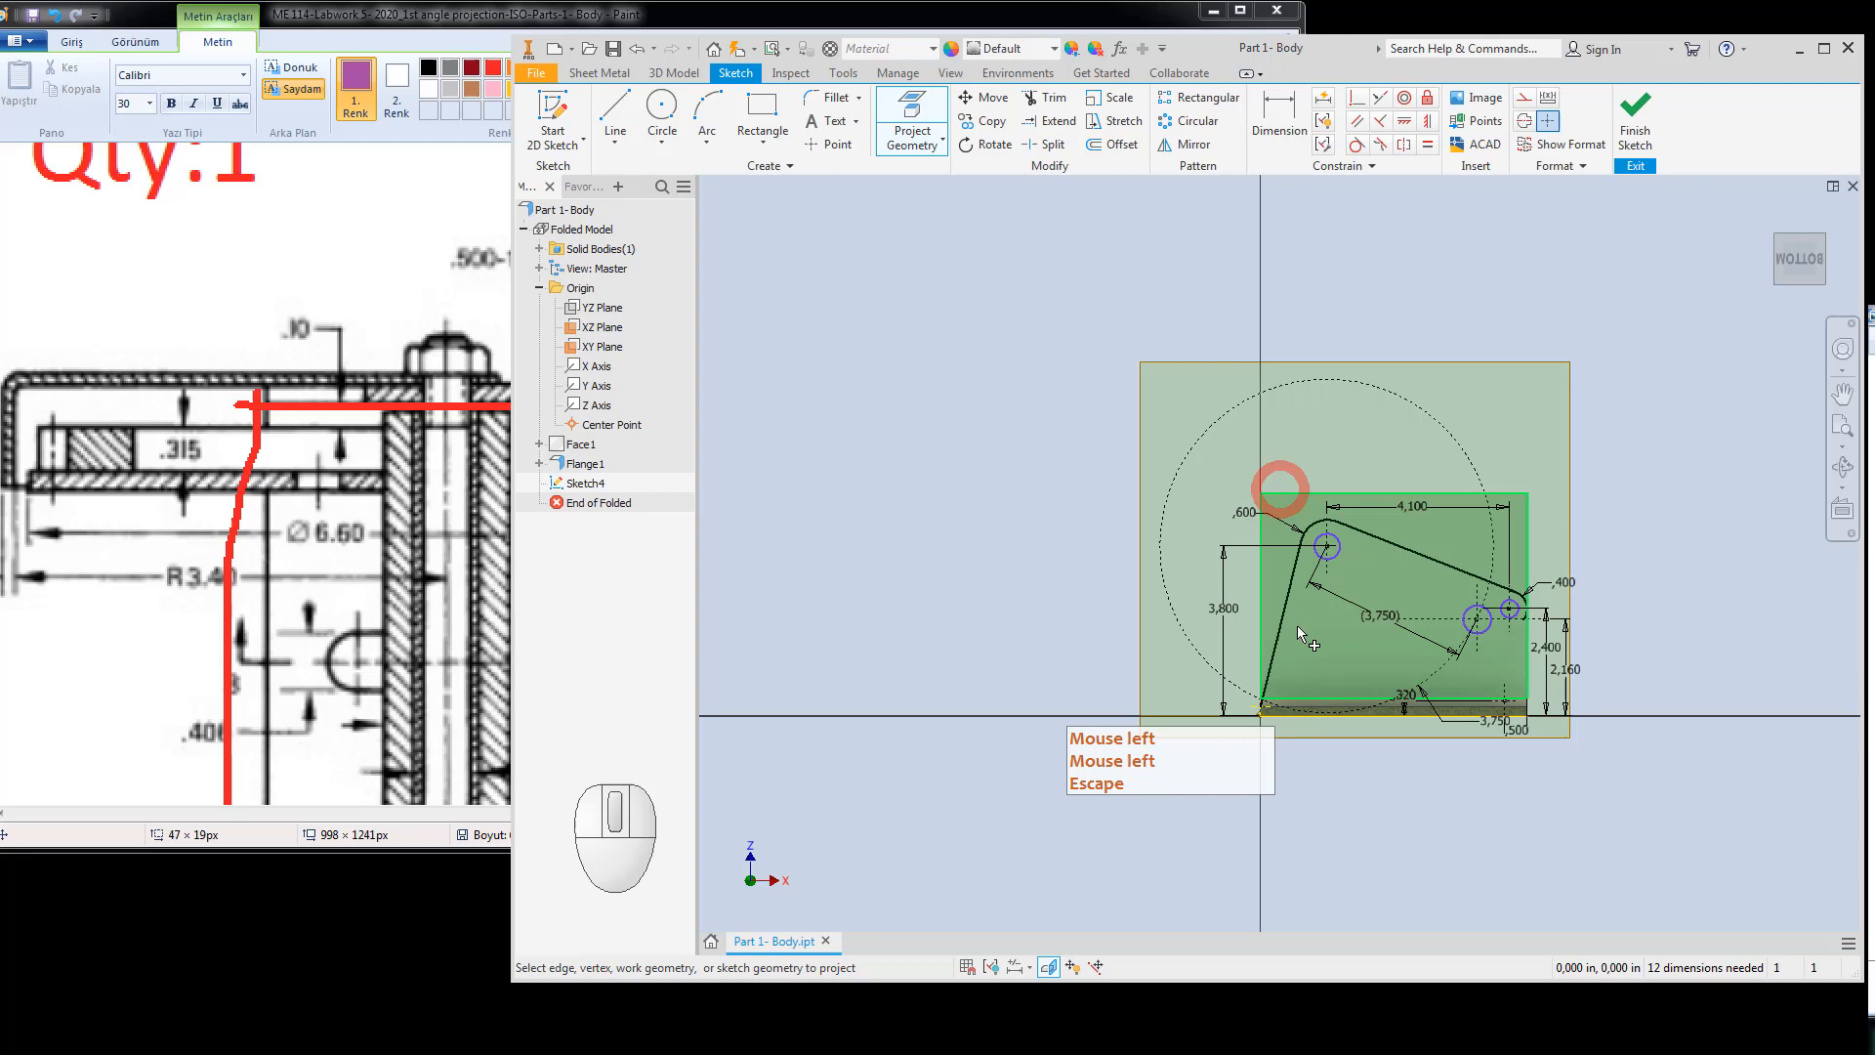
left_click(1262, 557)
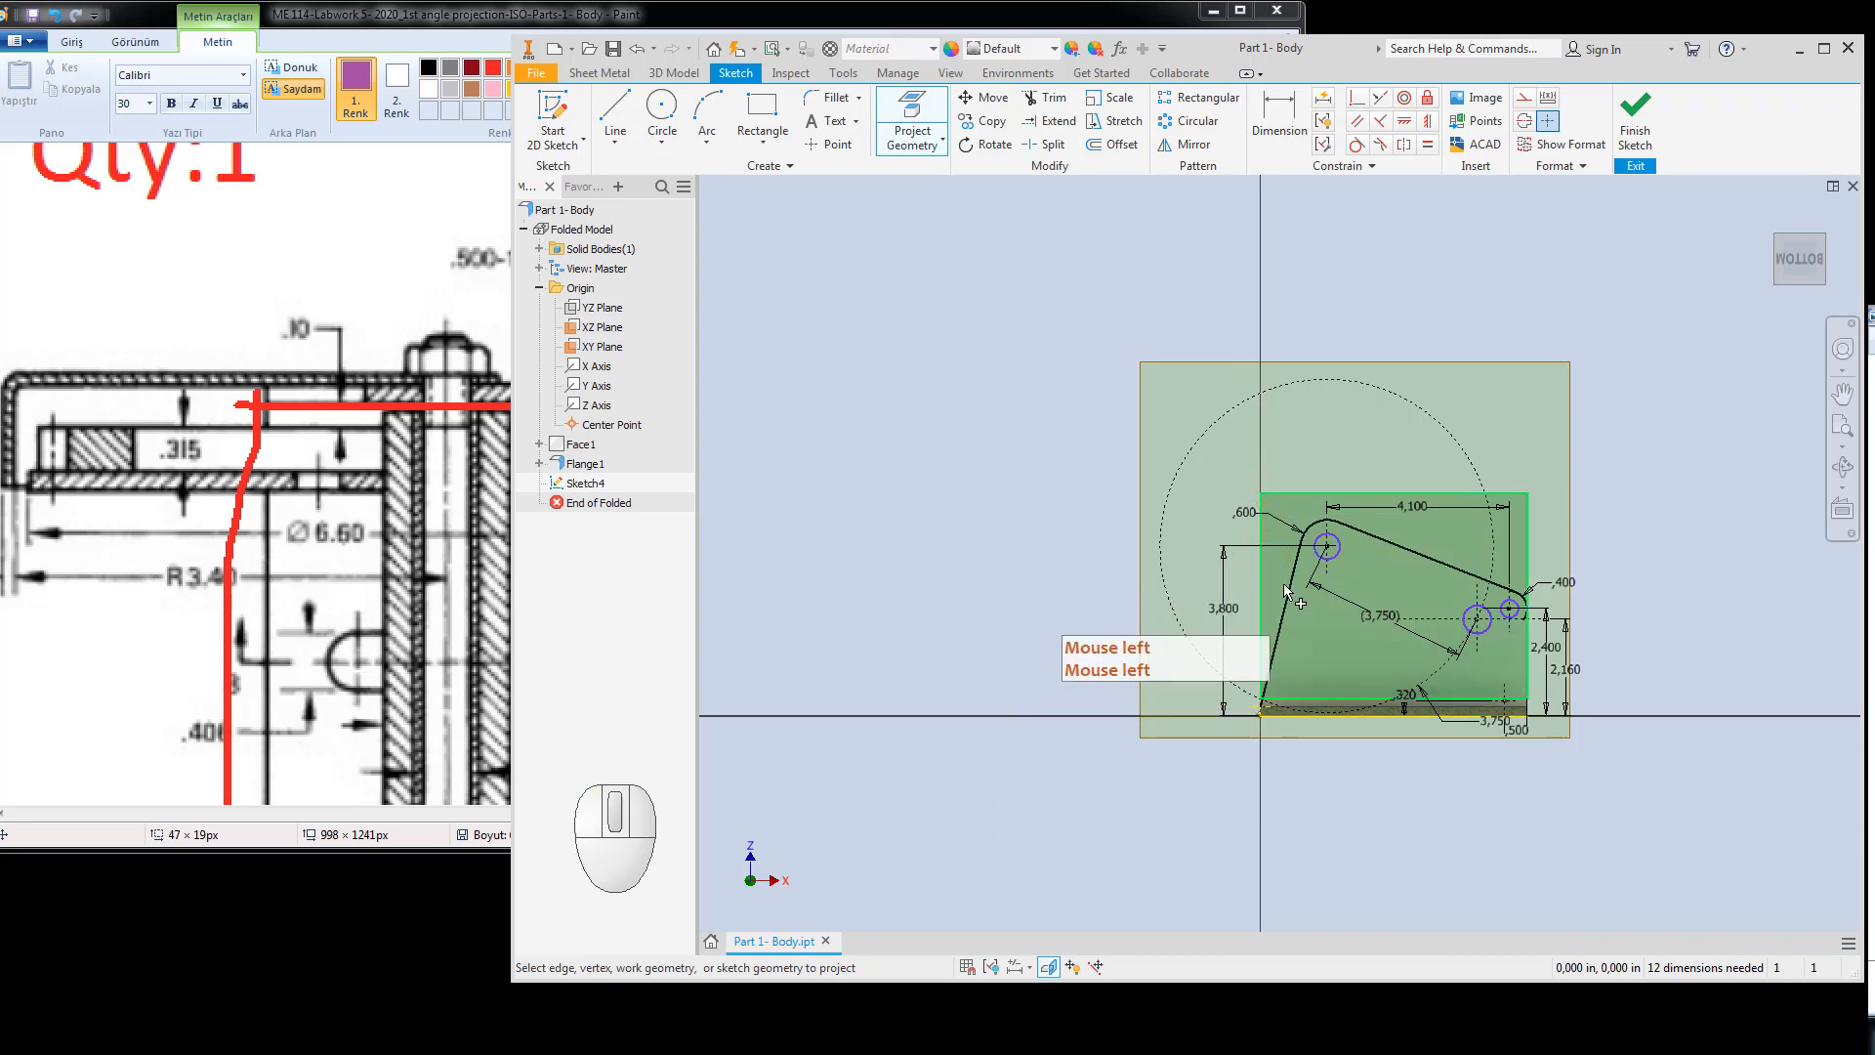
scroll(1283, 583, "up", 3)
middle_click_drag(1289, 598, 1148, 600)
key("Escape")
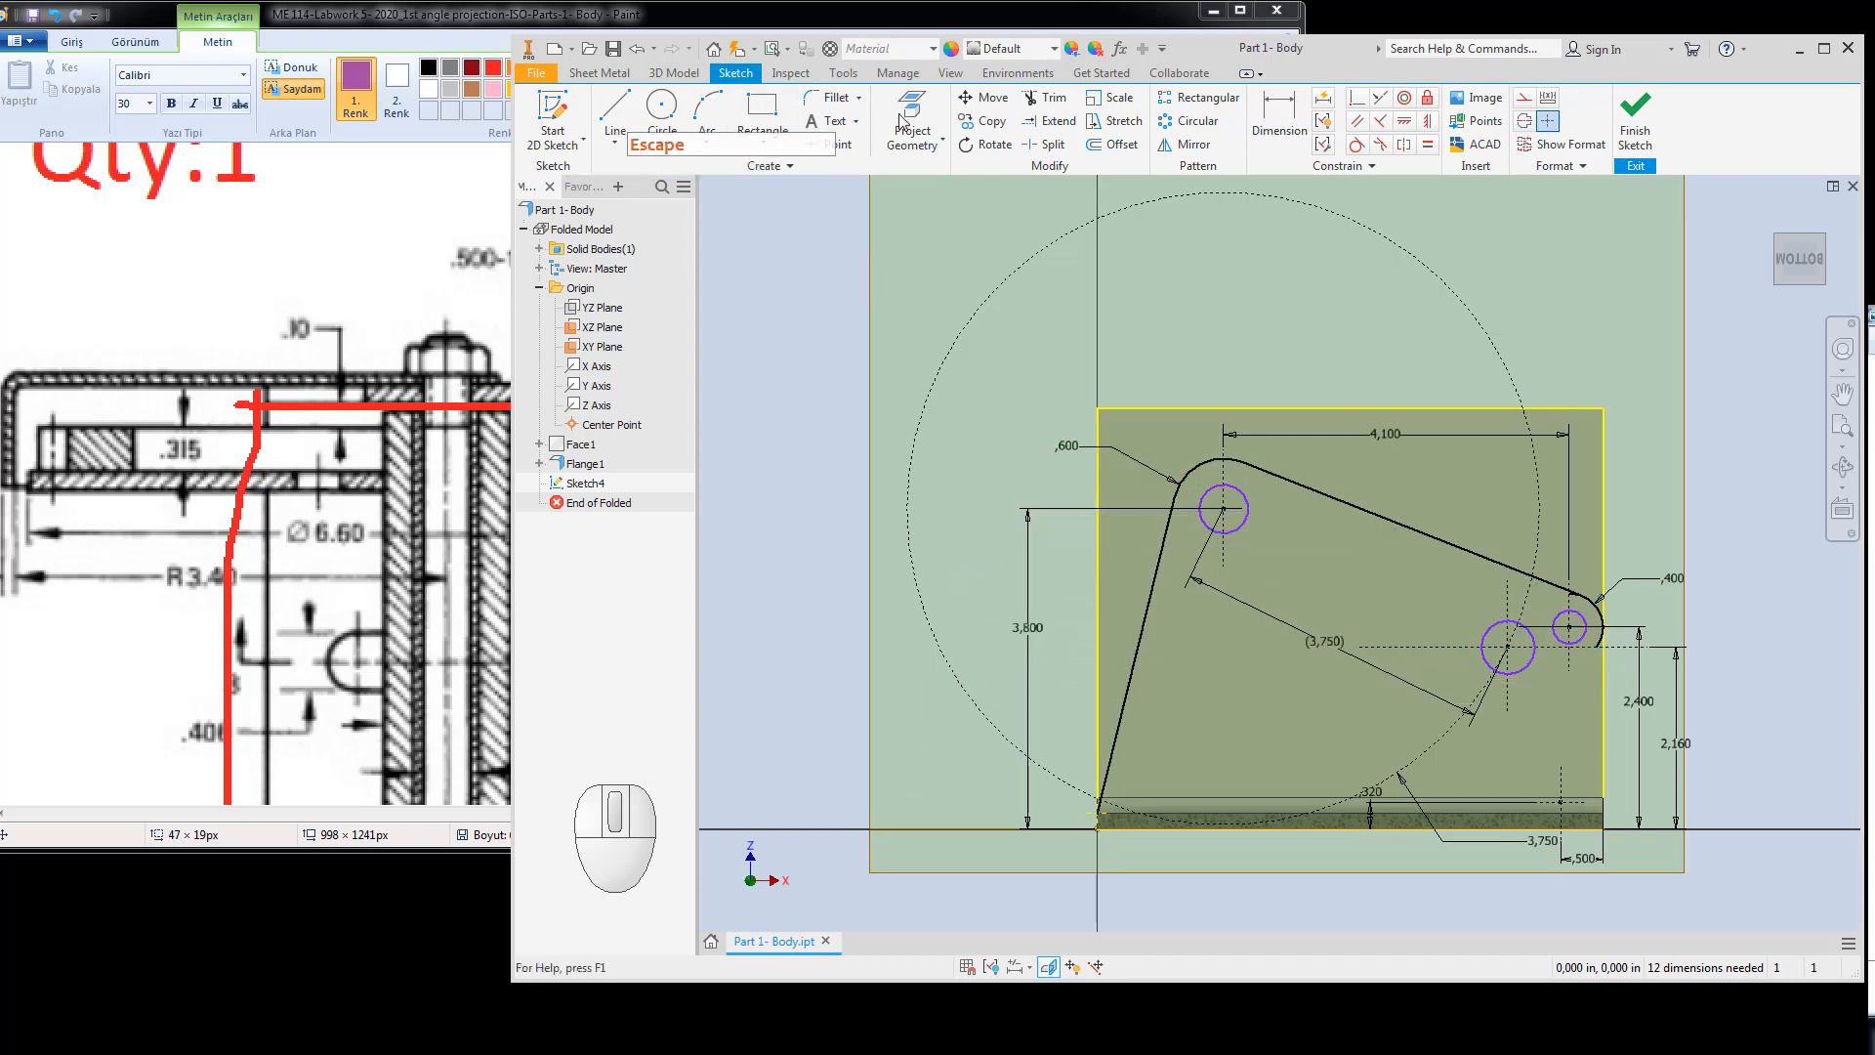
Trim the leftover ends of the 0.4 in radius arc beyond the sloped line and the plate's right edge.
left_click(1043, 104)
scroll(1623, 643, "down", 5)
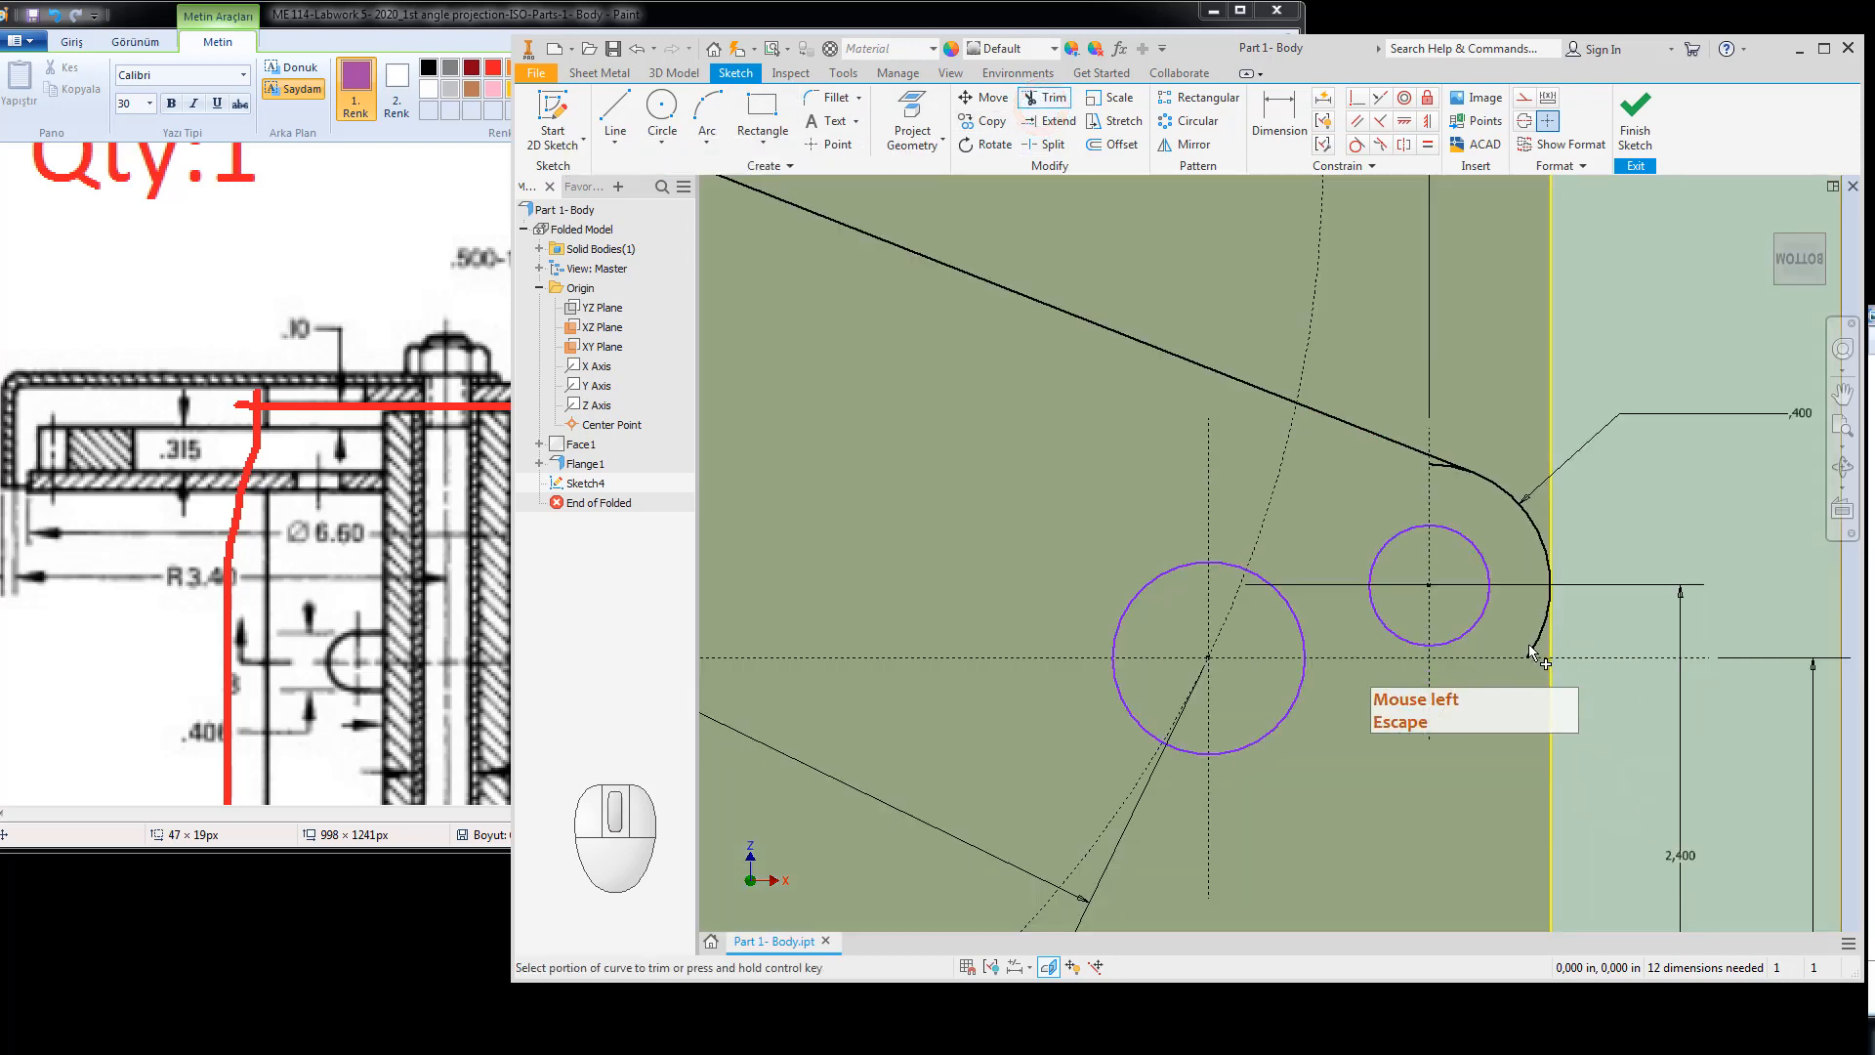
left_click(1437, 470)
key("Escape")
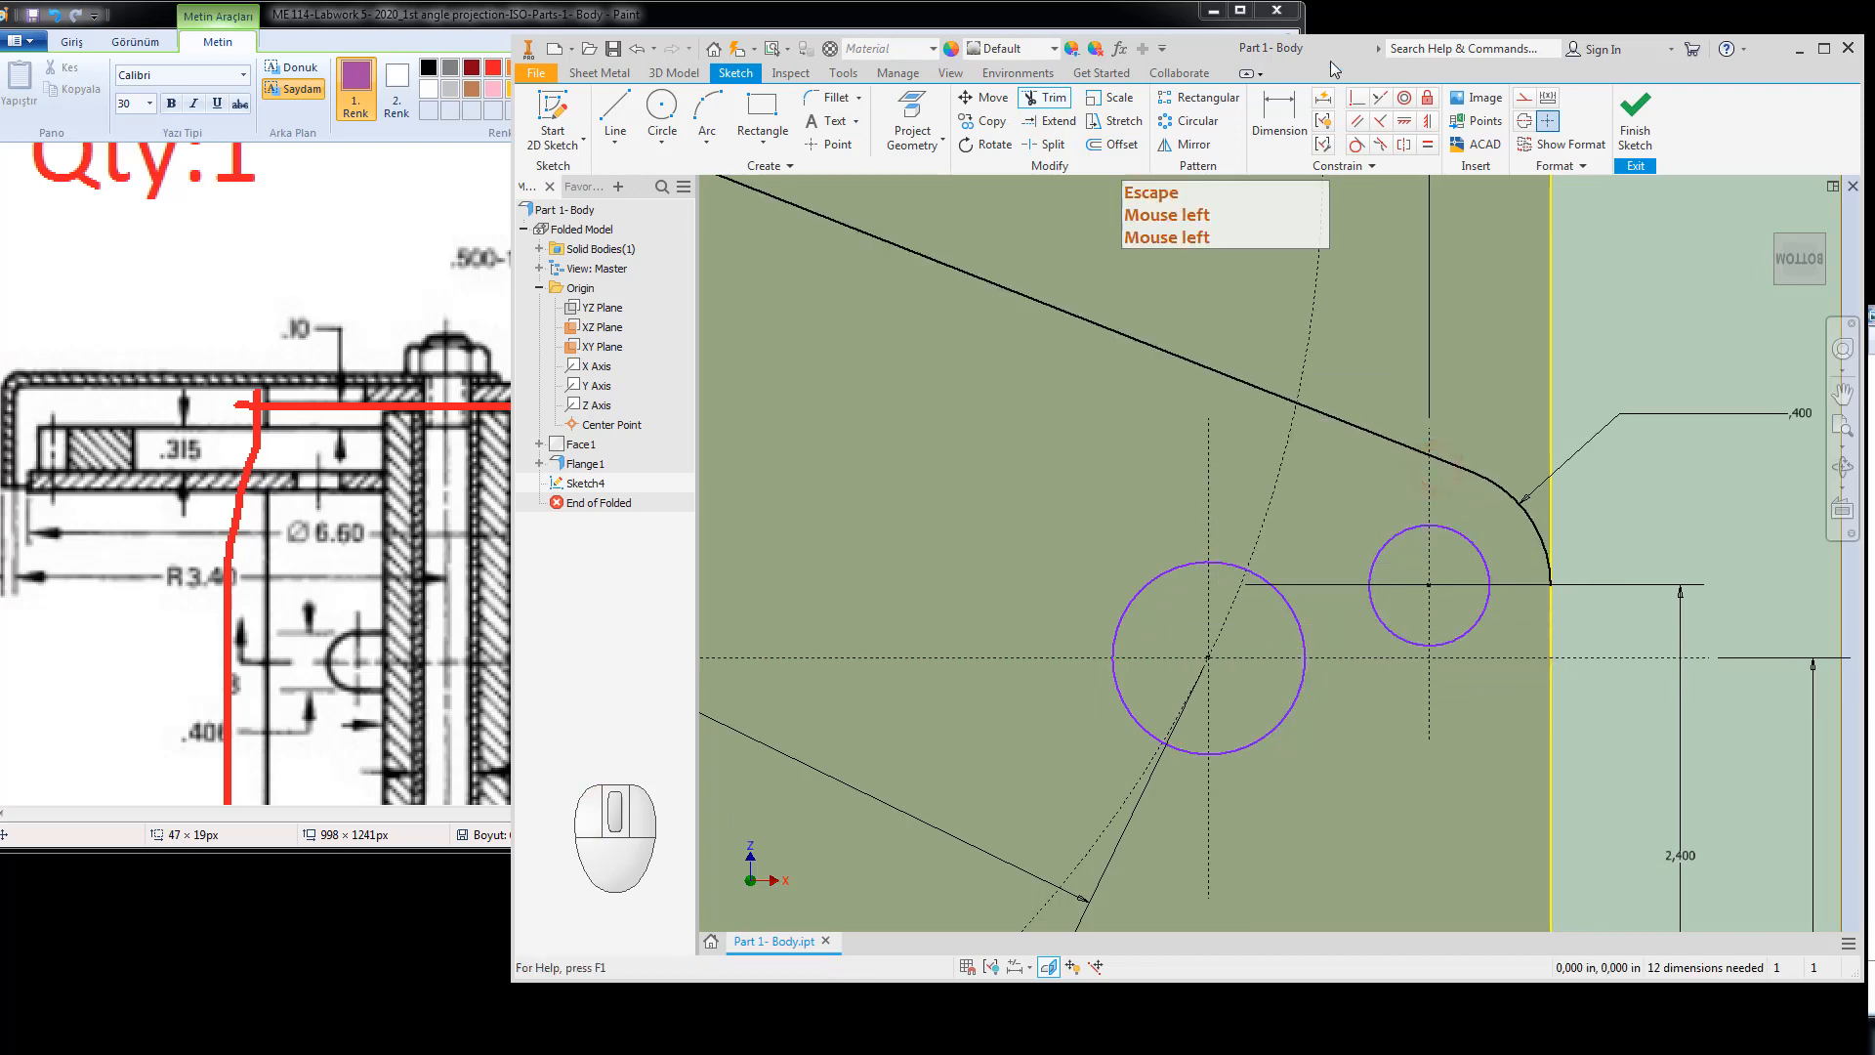
Apply an Equal constraint between the small circle in the 0.4 in arc and the circle in the 0.6 in arc.
left_click(1279, 109)
key("Escape")
left_click(1428, 144)
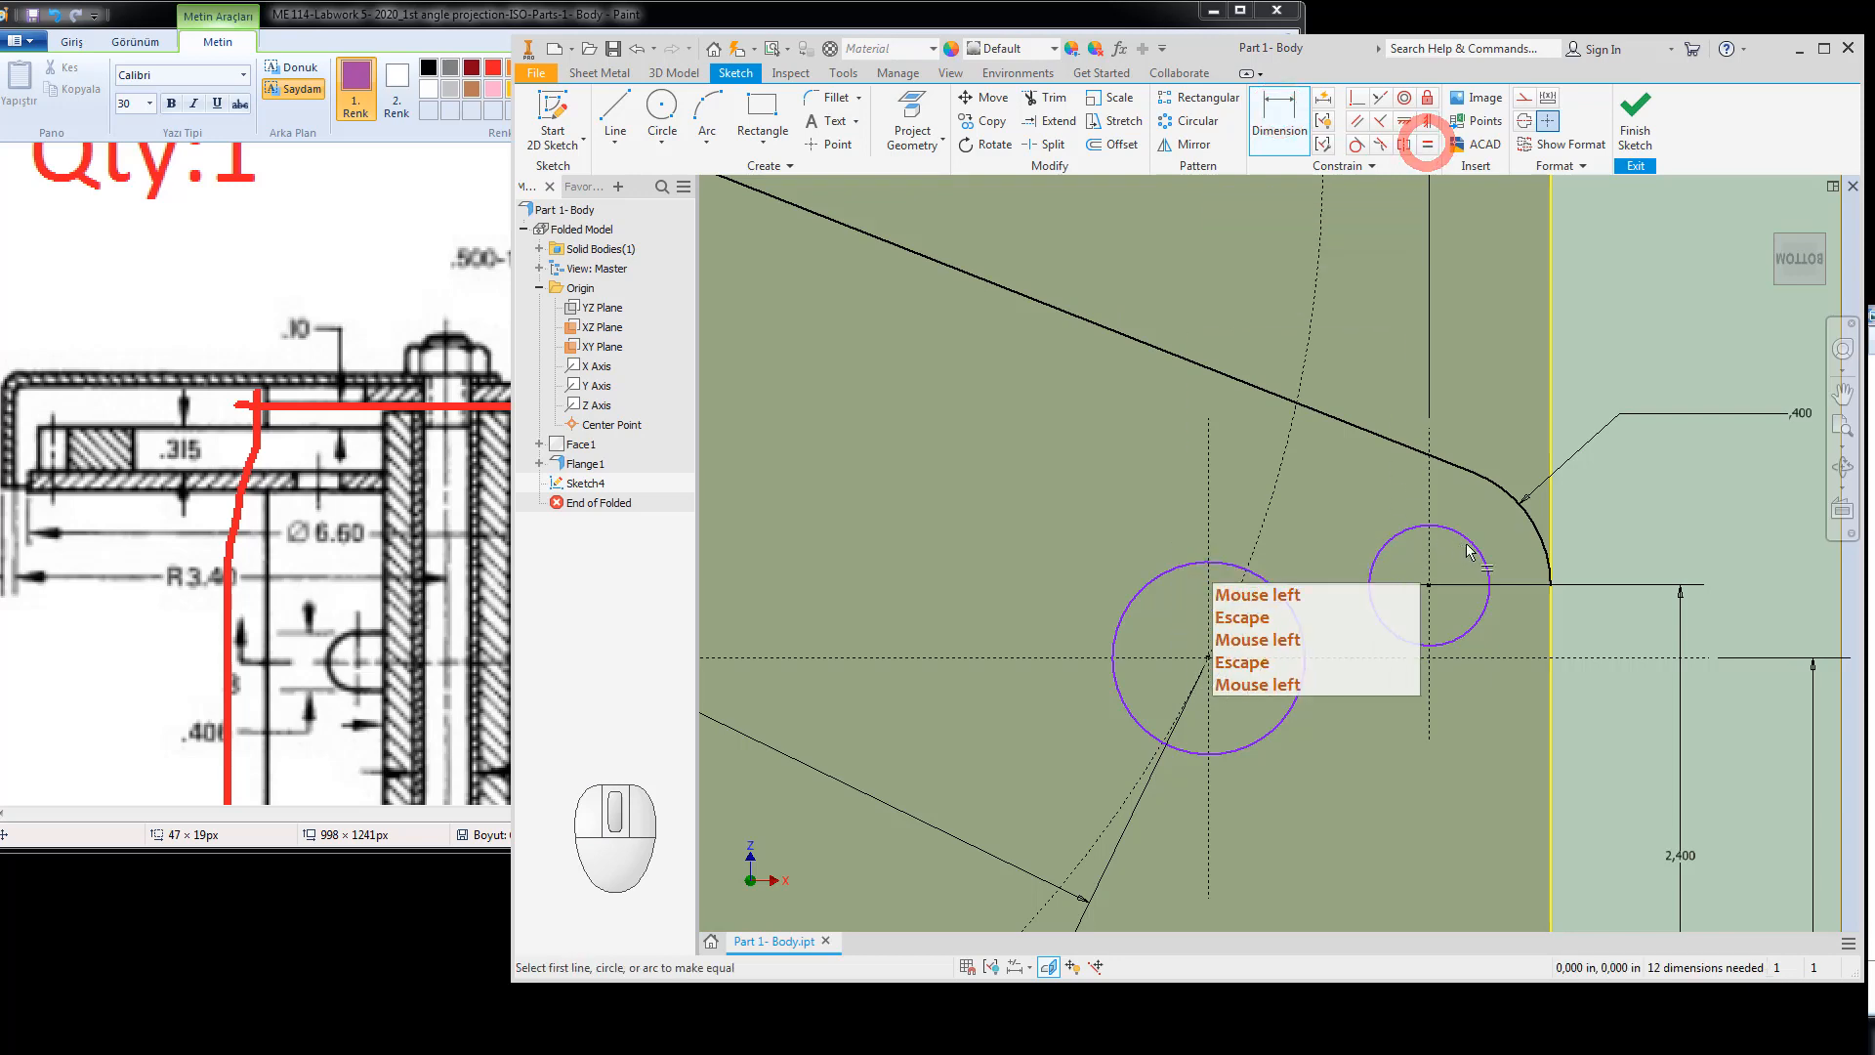
left_click(1465, 542)
scroll(1506, 544, "up", 2)
scroll(1505, 544, "up", 2)
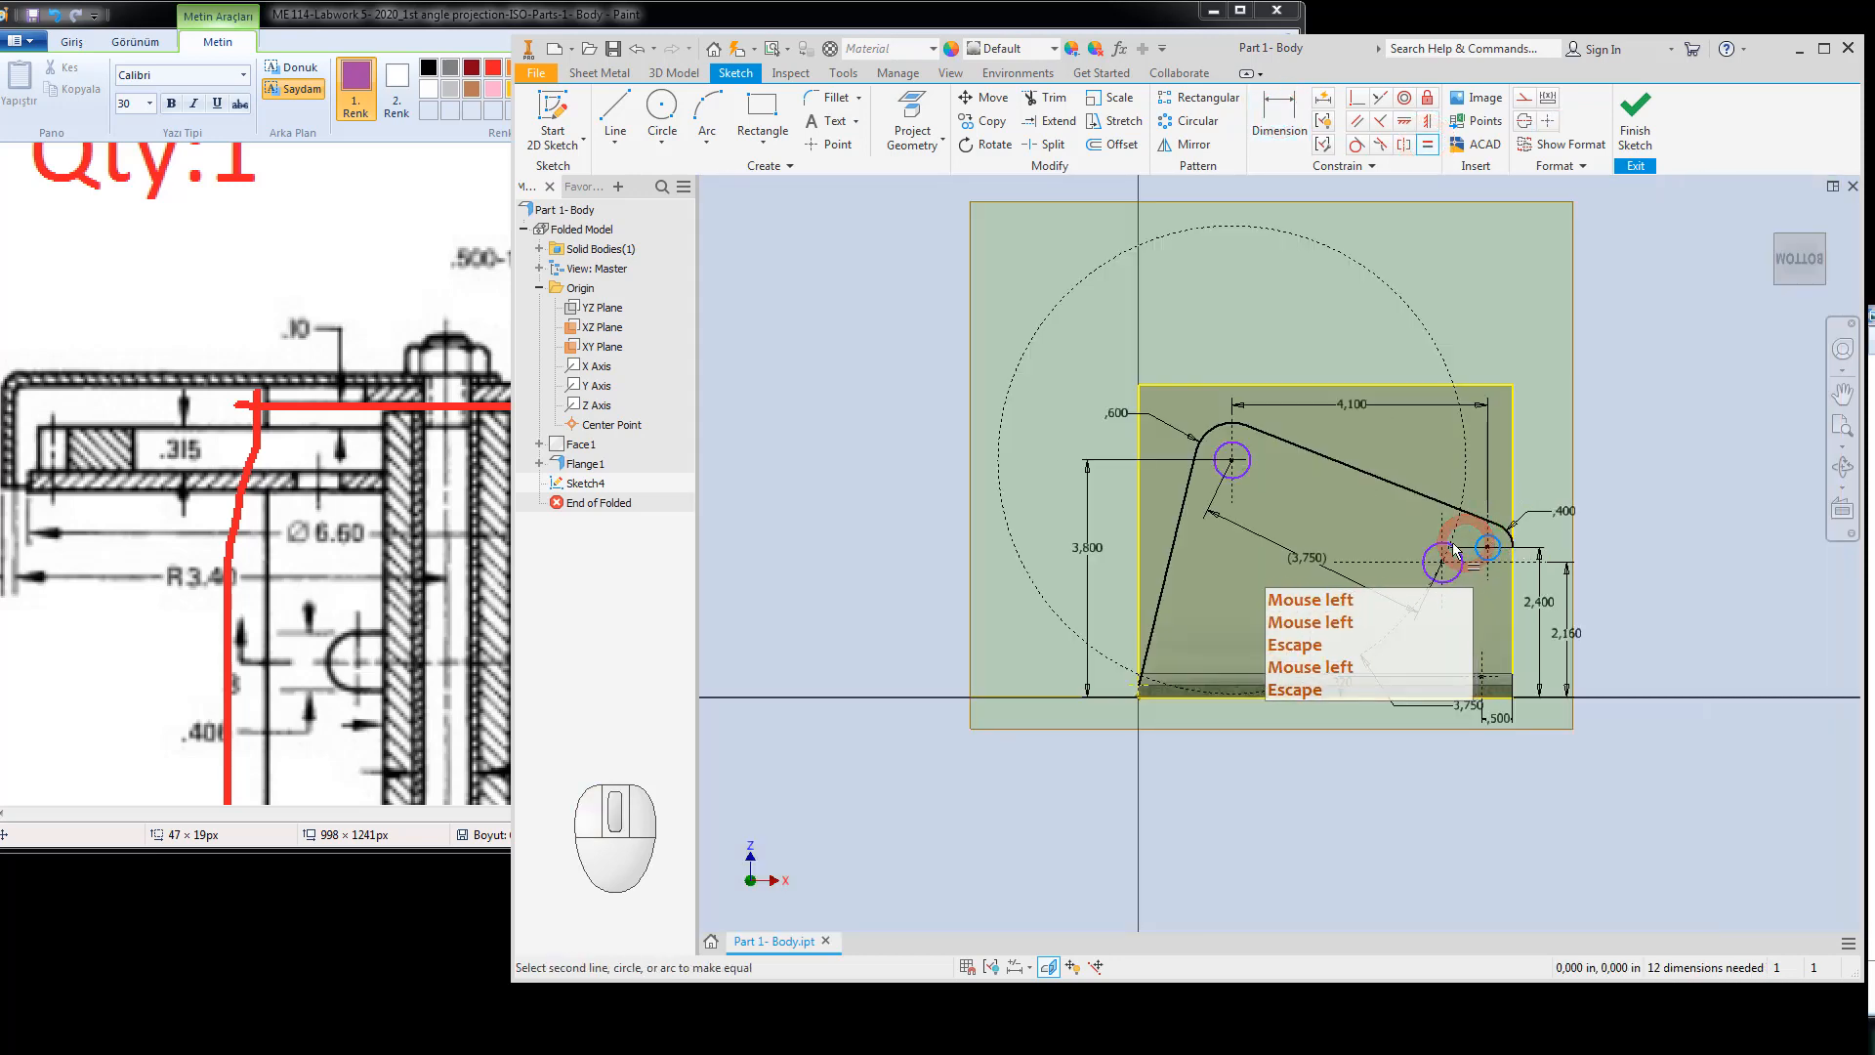
left_click(1233, 462)
key("Escape")
key("Escape")
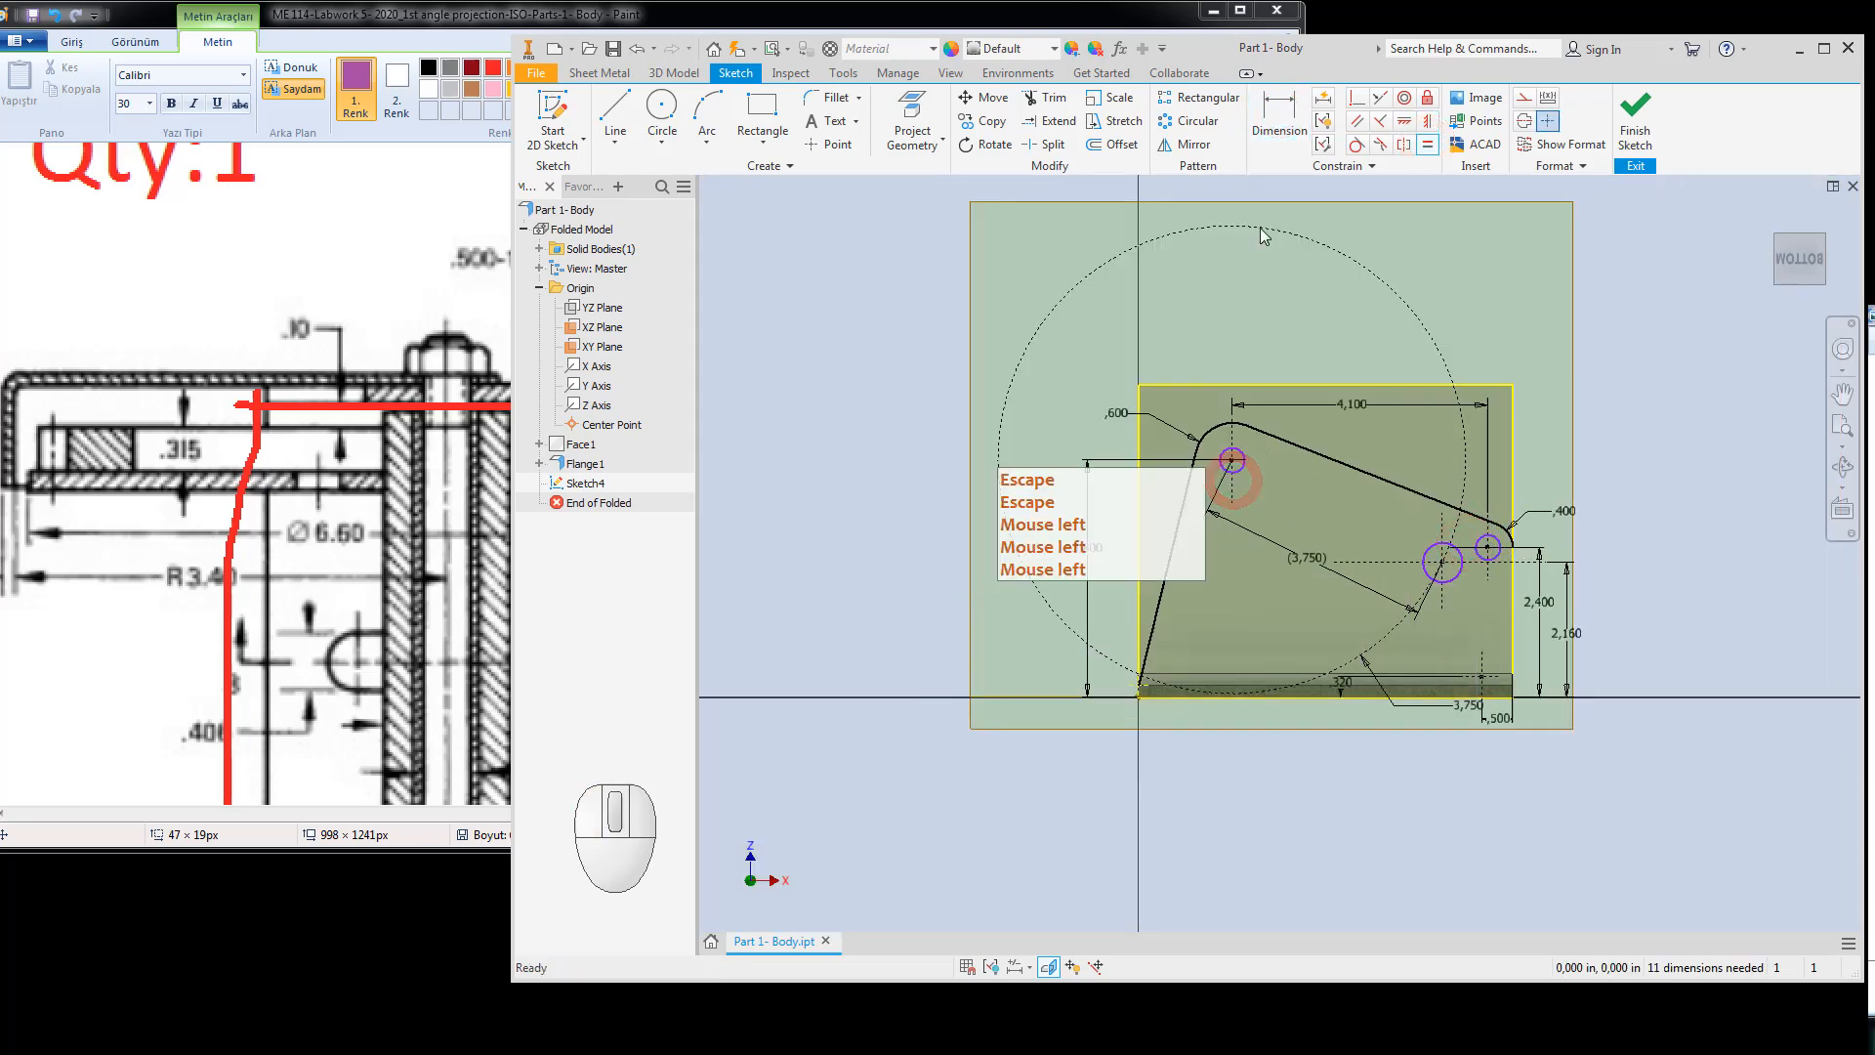
Dimension the circle inside the 0.6 in radius arc with a diameter of 0.375 in.
left_click(1277, 109)
scroll(1221, 476, "down", 3)
left_click(1208, 454)
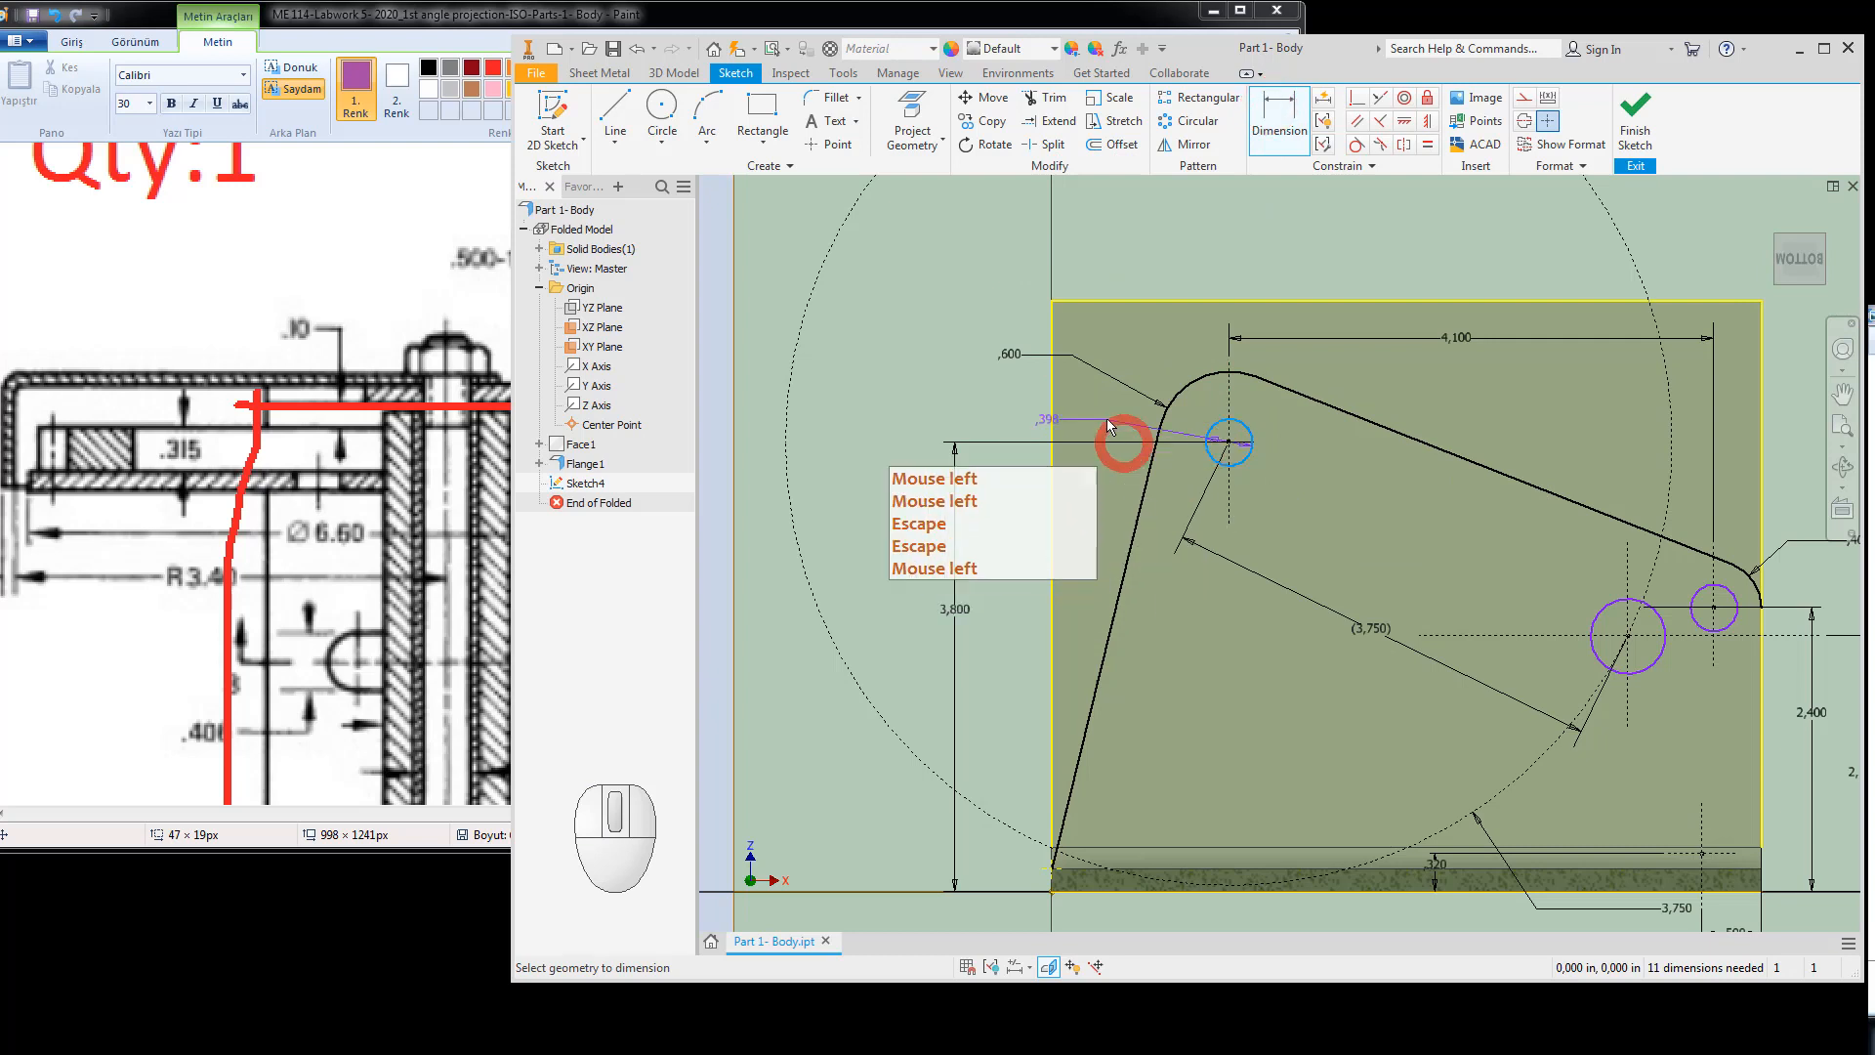
left_click(1108, 403)
type("0.375")
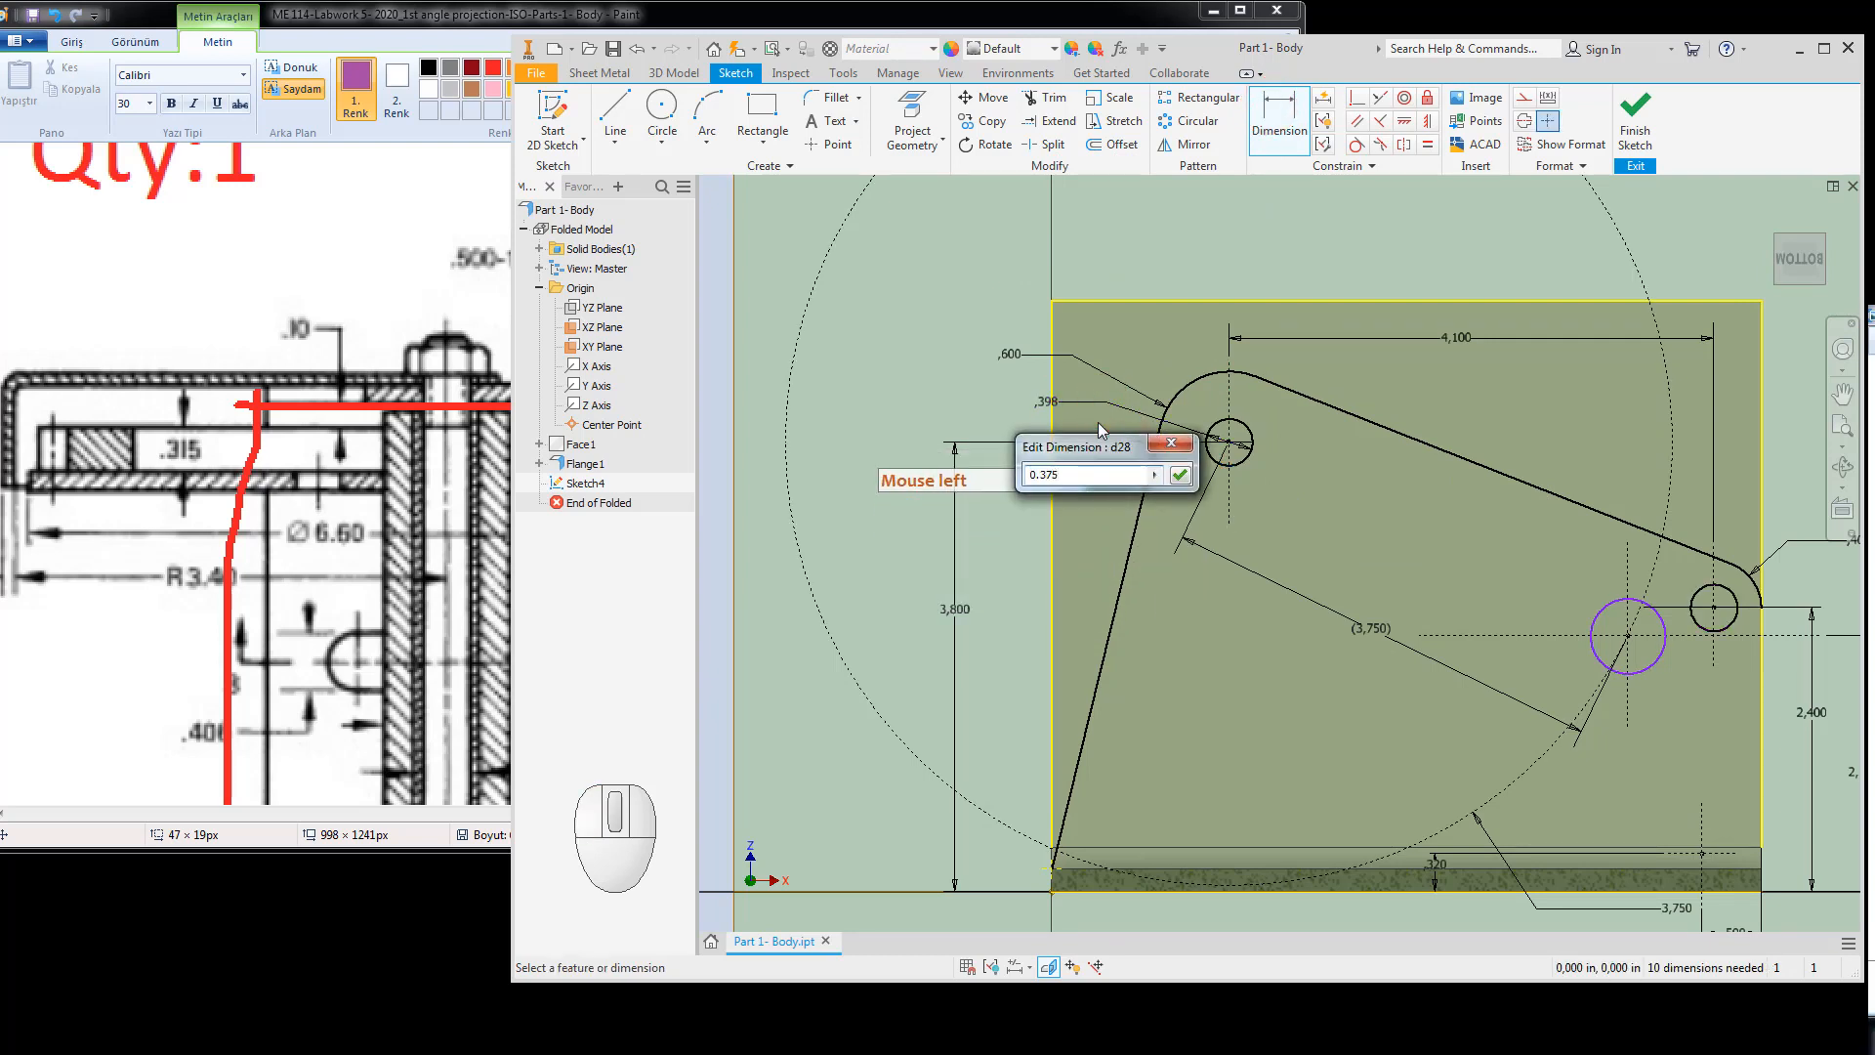
key("Return")
key("Escape")
key("Escape")
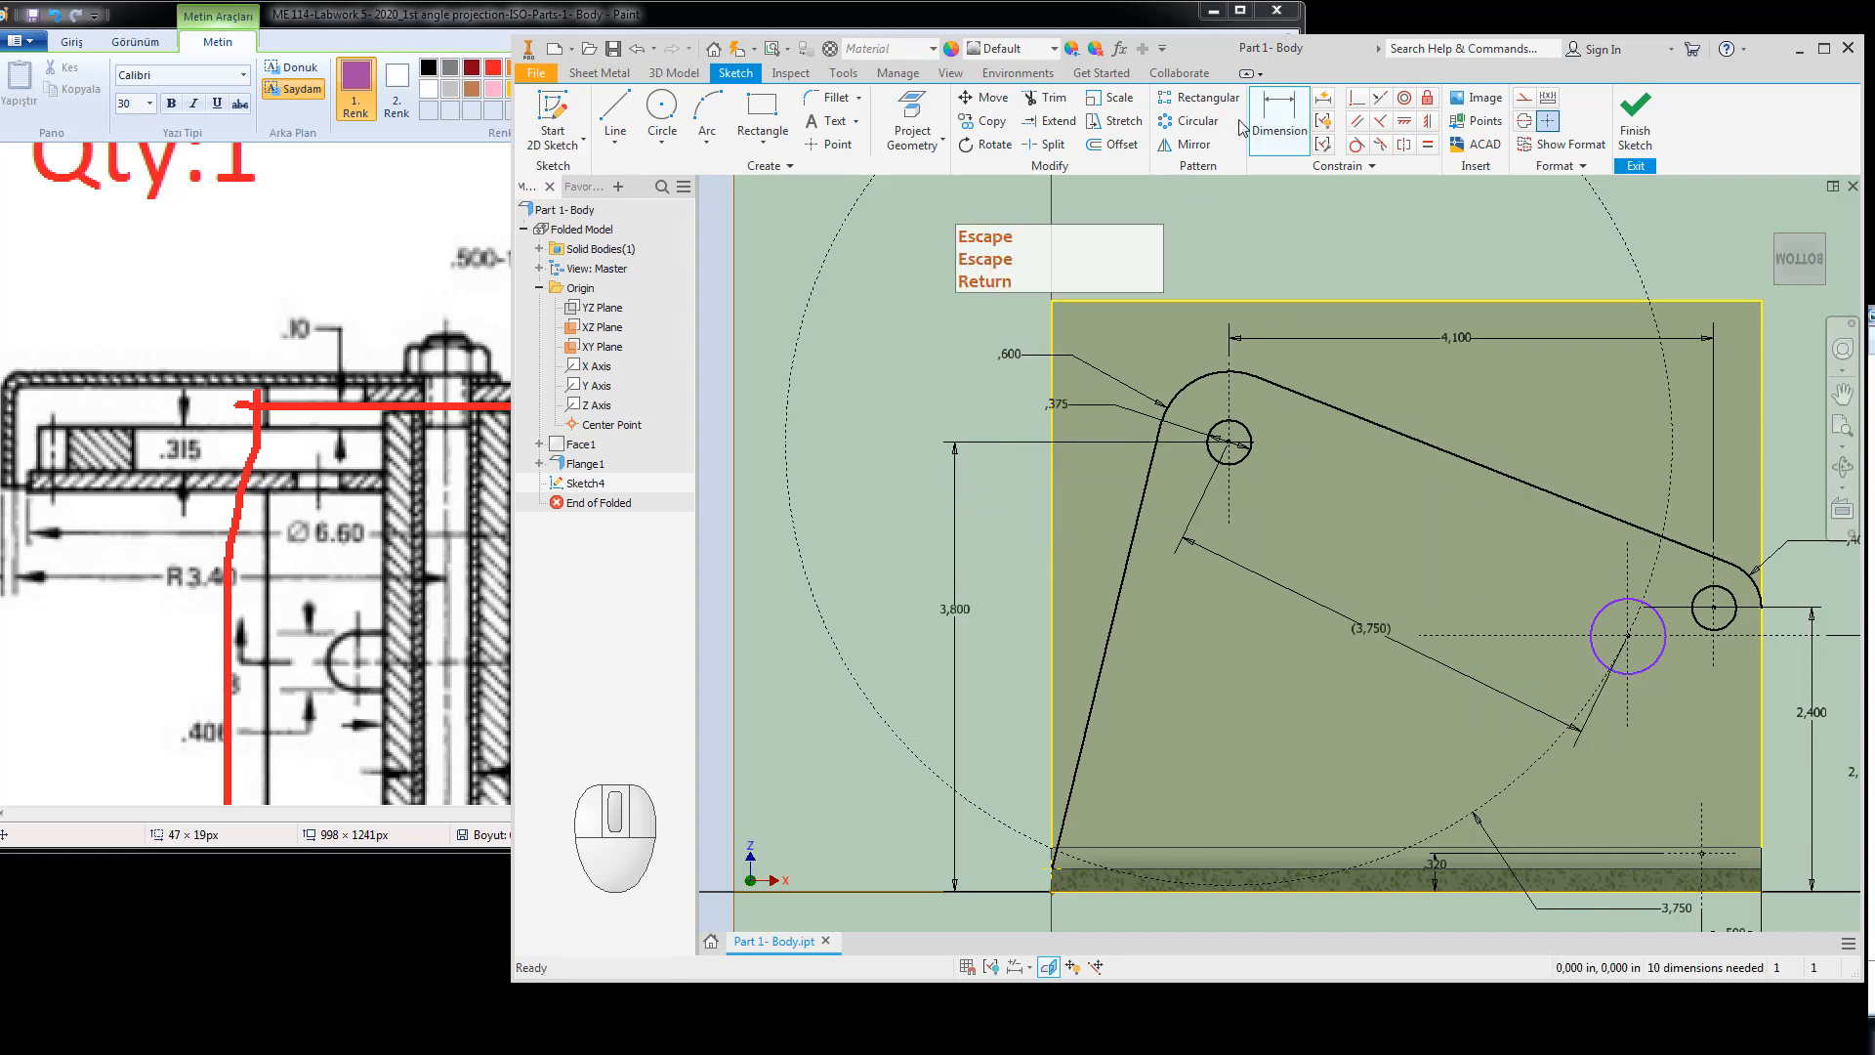
Dimension the larger circle at the end of the 3.75 in centre distance with a diameter of 0.75 in.
left_click(1283, 97)
left_click(1606, 663)
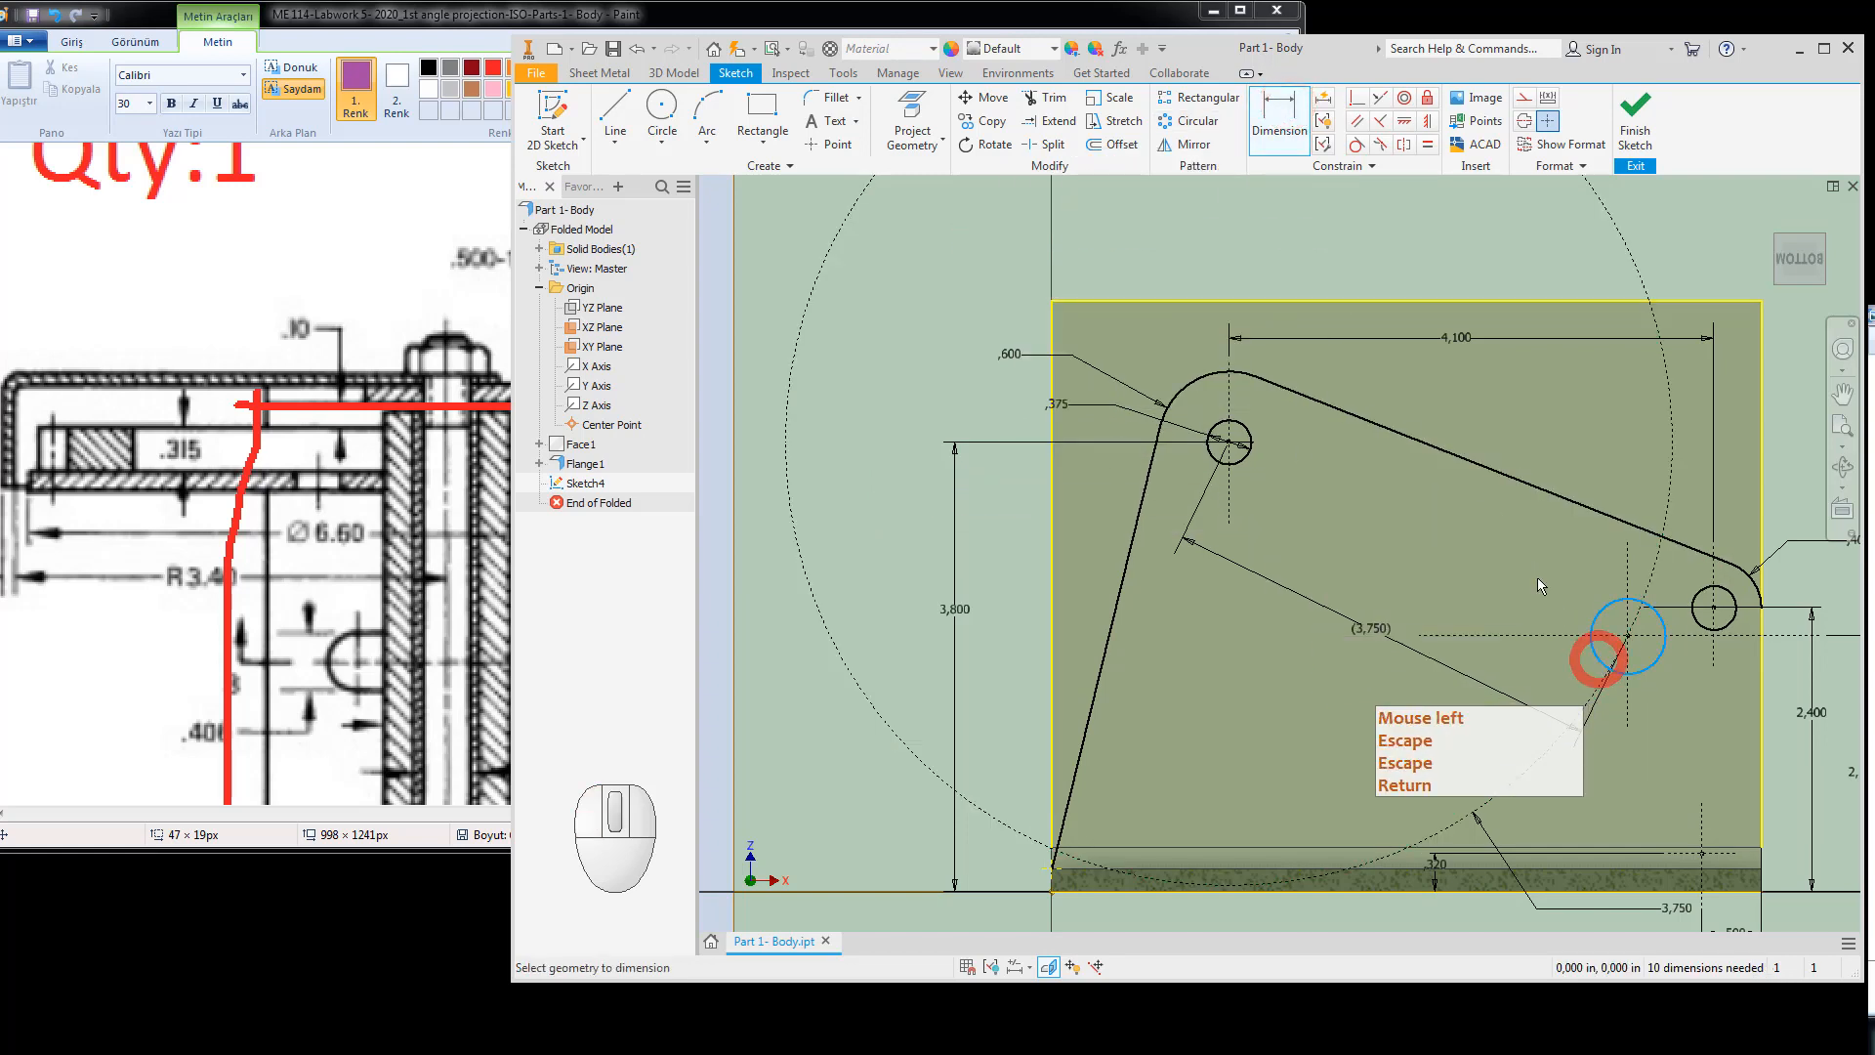
left_click(1526, 569)
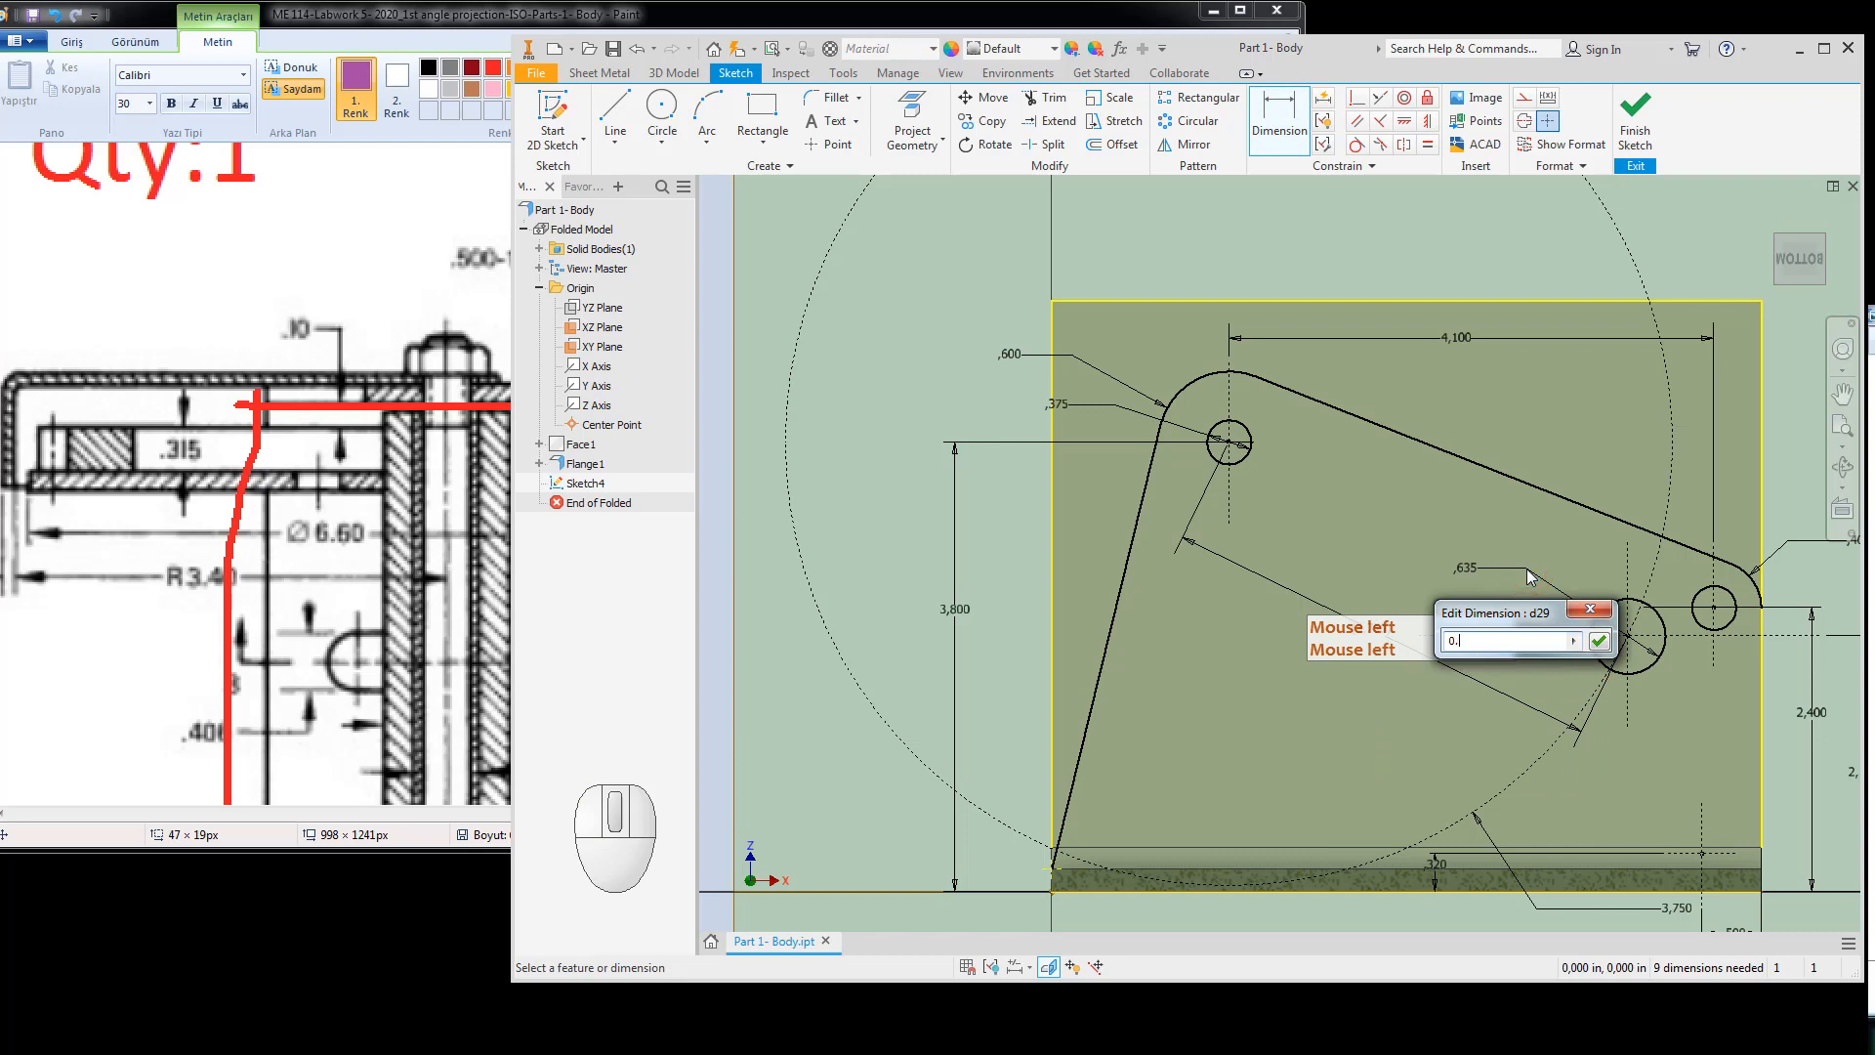
type("0.75")
key("Return")
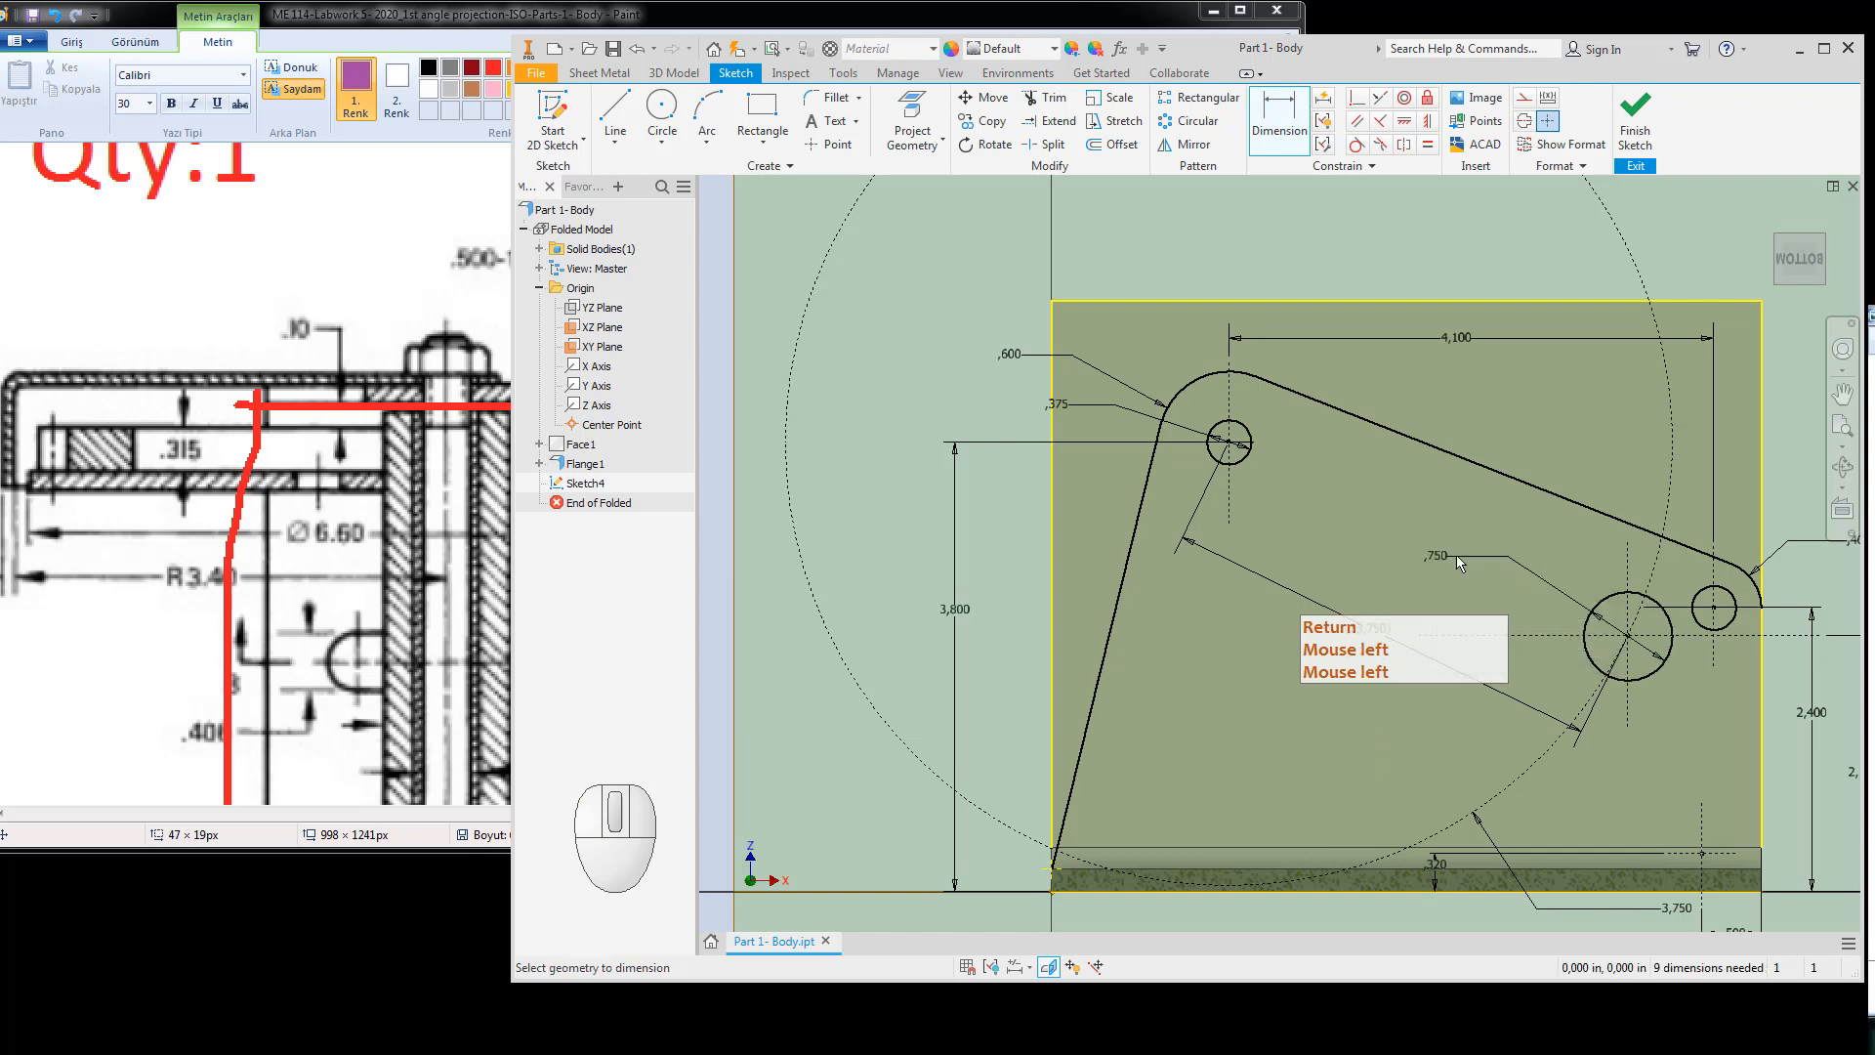
key("Escape")
key("Escape")
scroll(1628, 575, "down", 3)
middle_click_drag(1645, 622, 1569, 582)
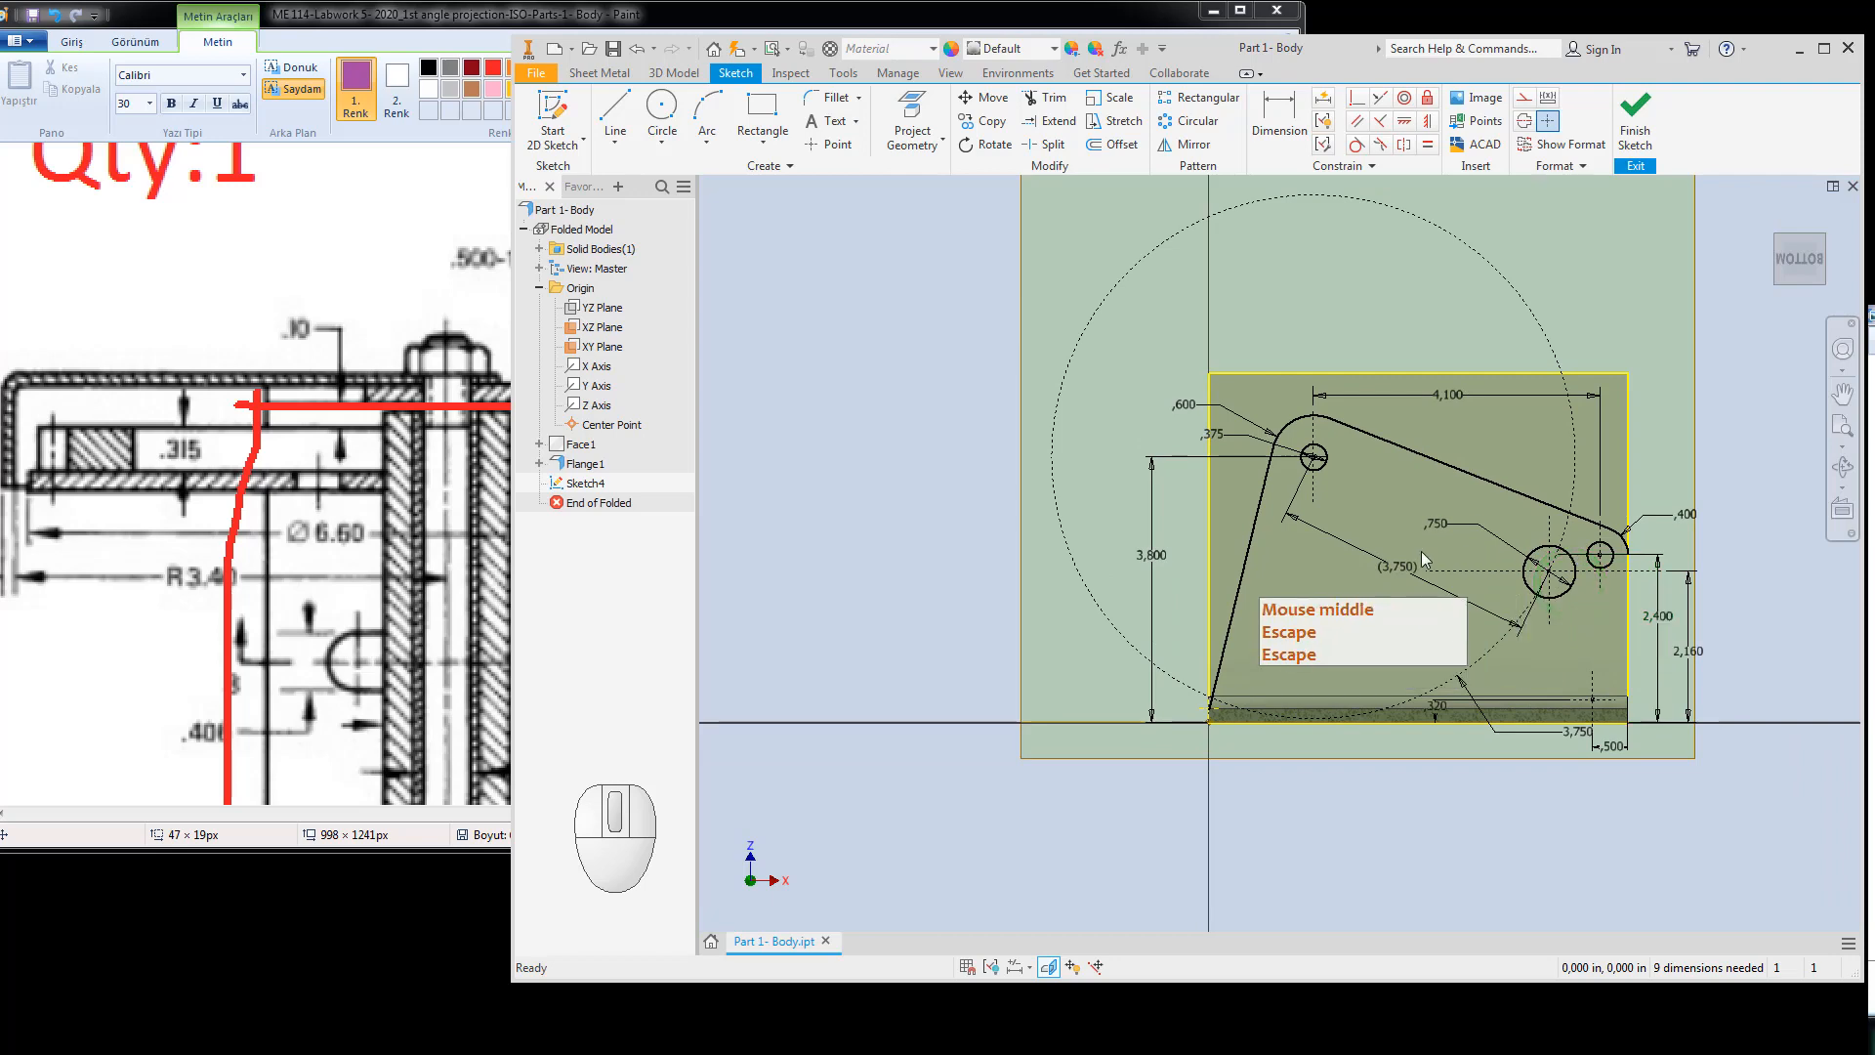
left_click(1641, 121)
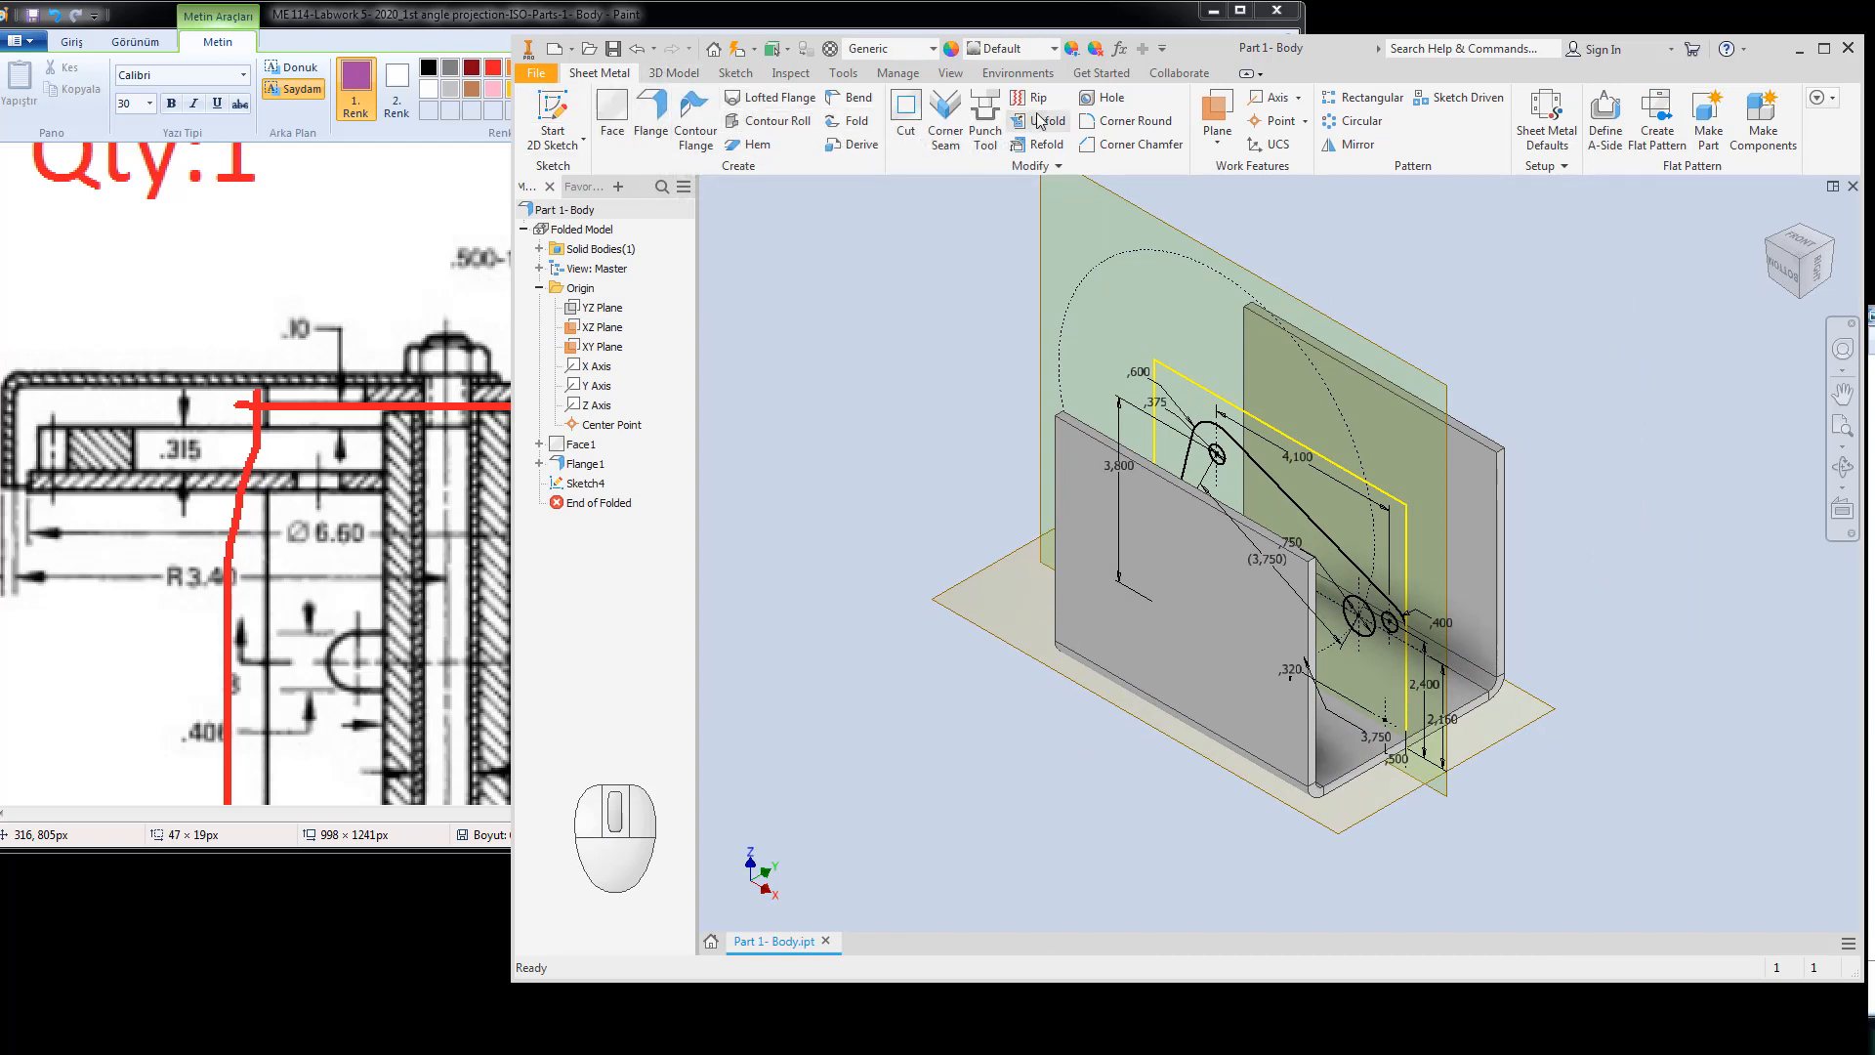
left_click(673, 73)
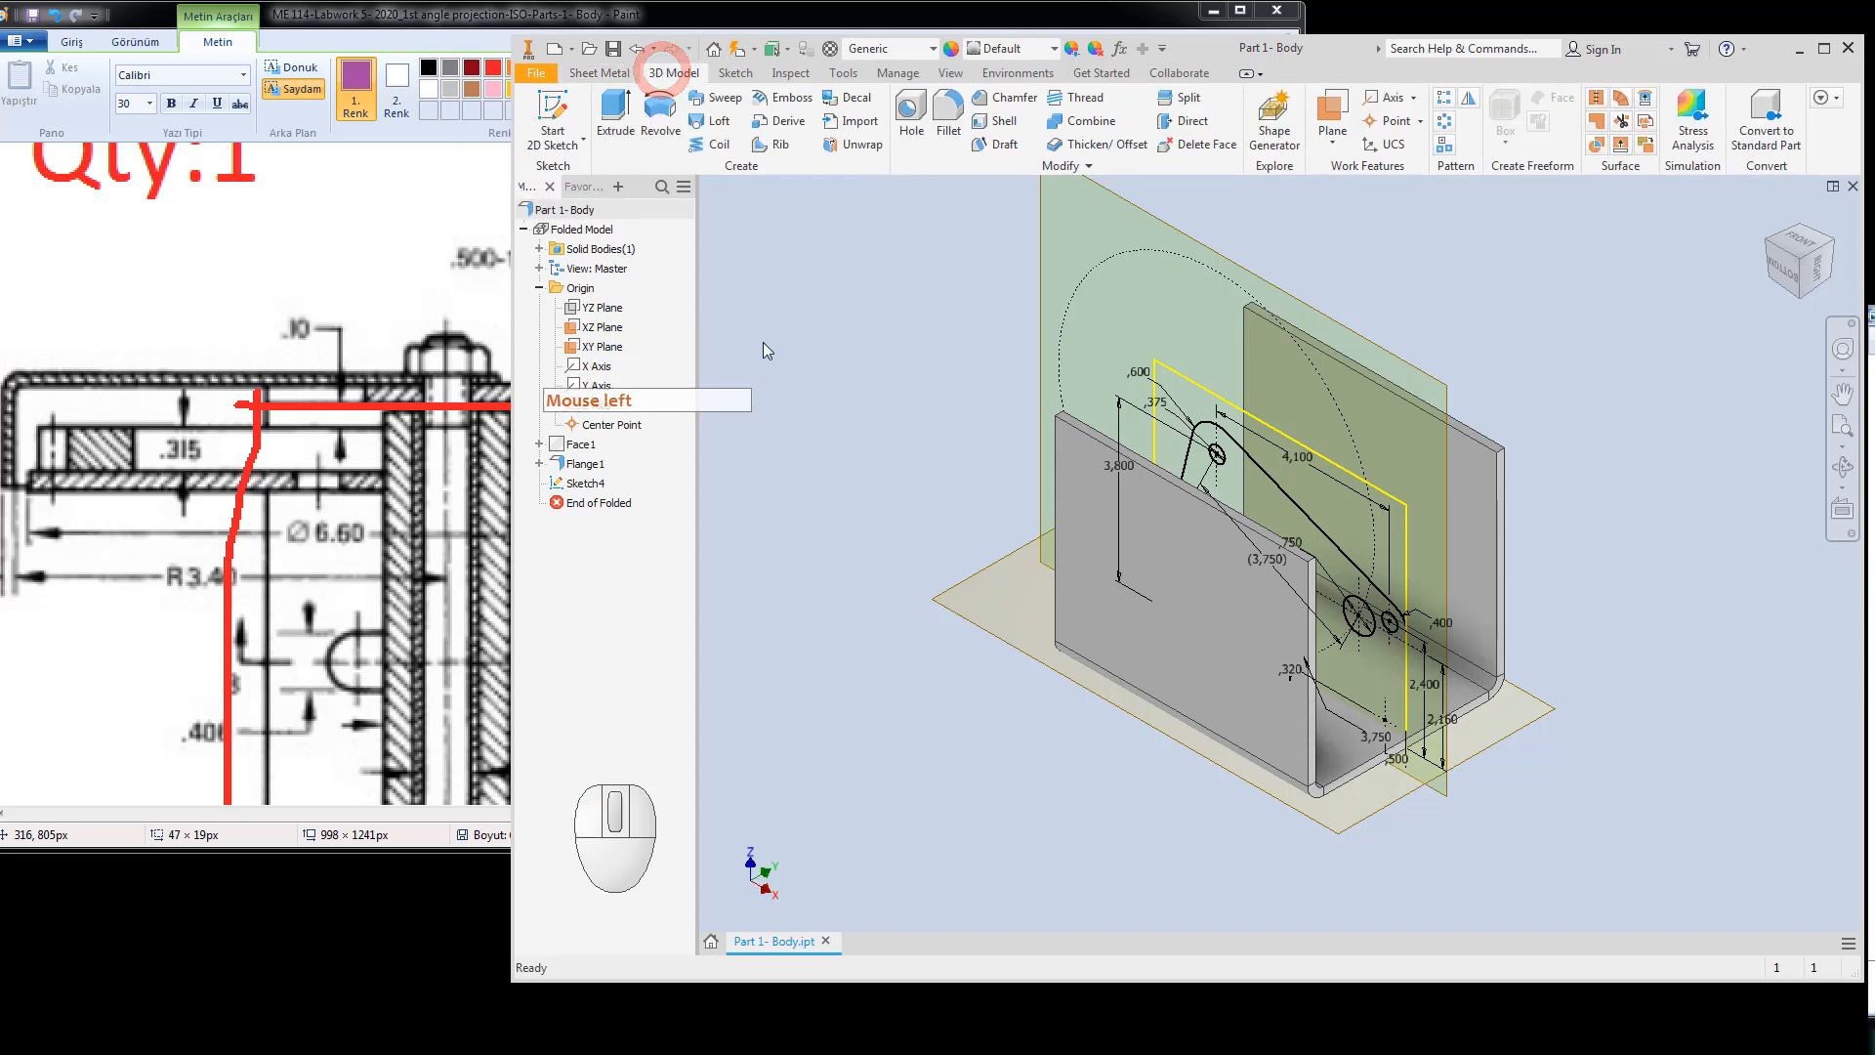
left_click(613, 115)
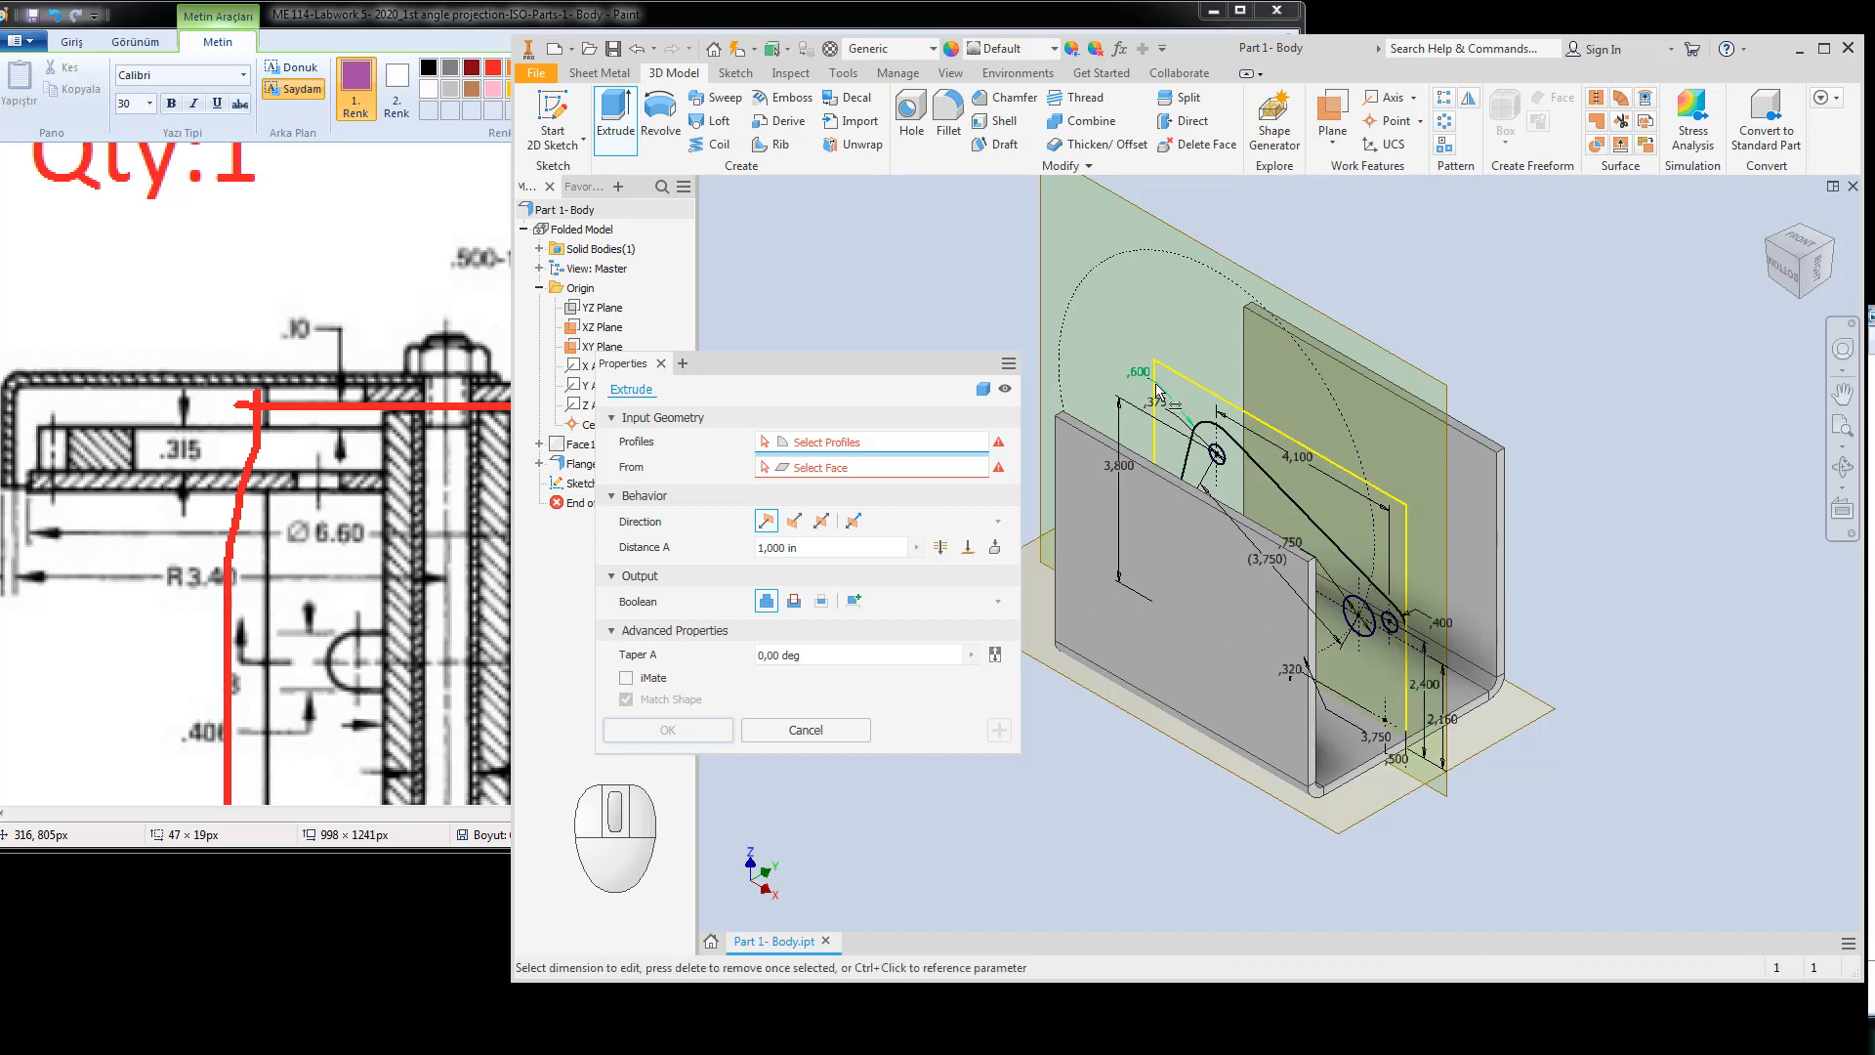
key("Escape")
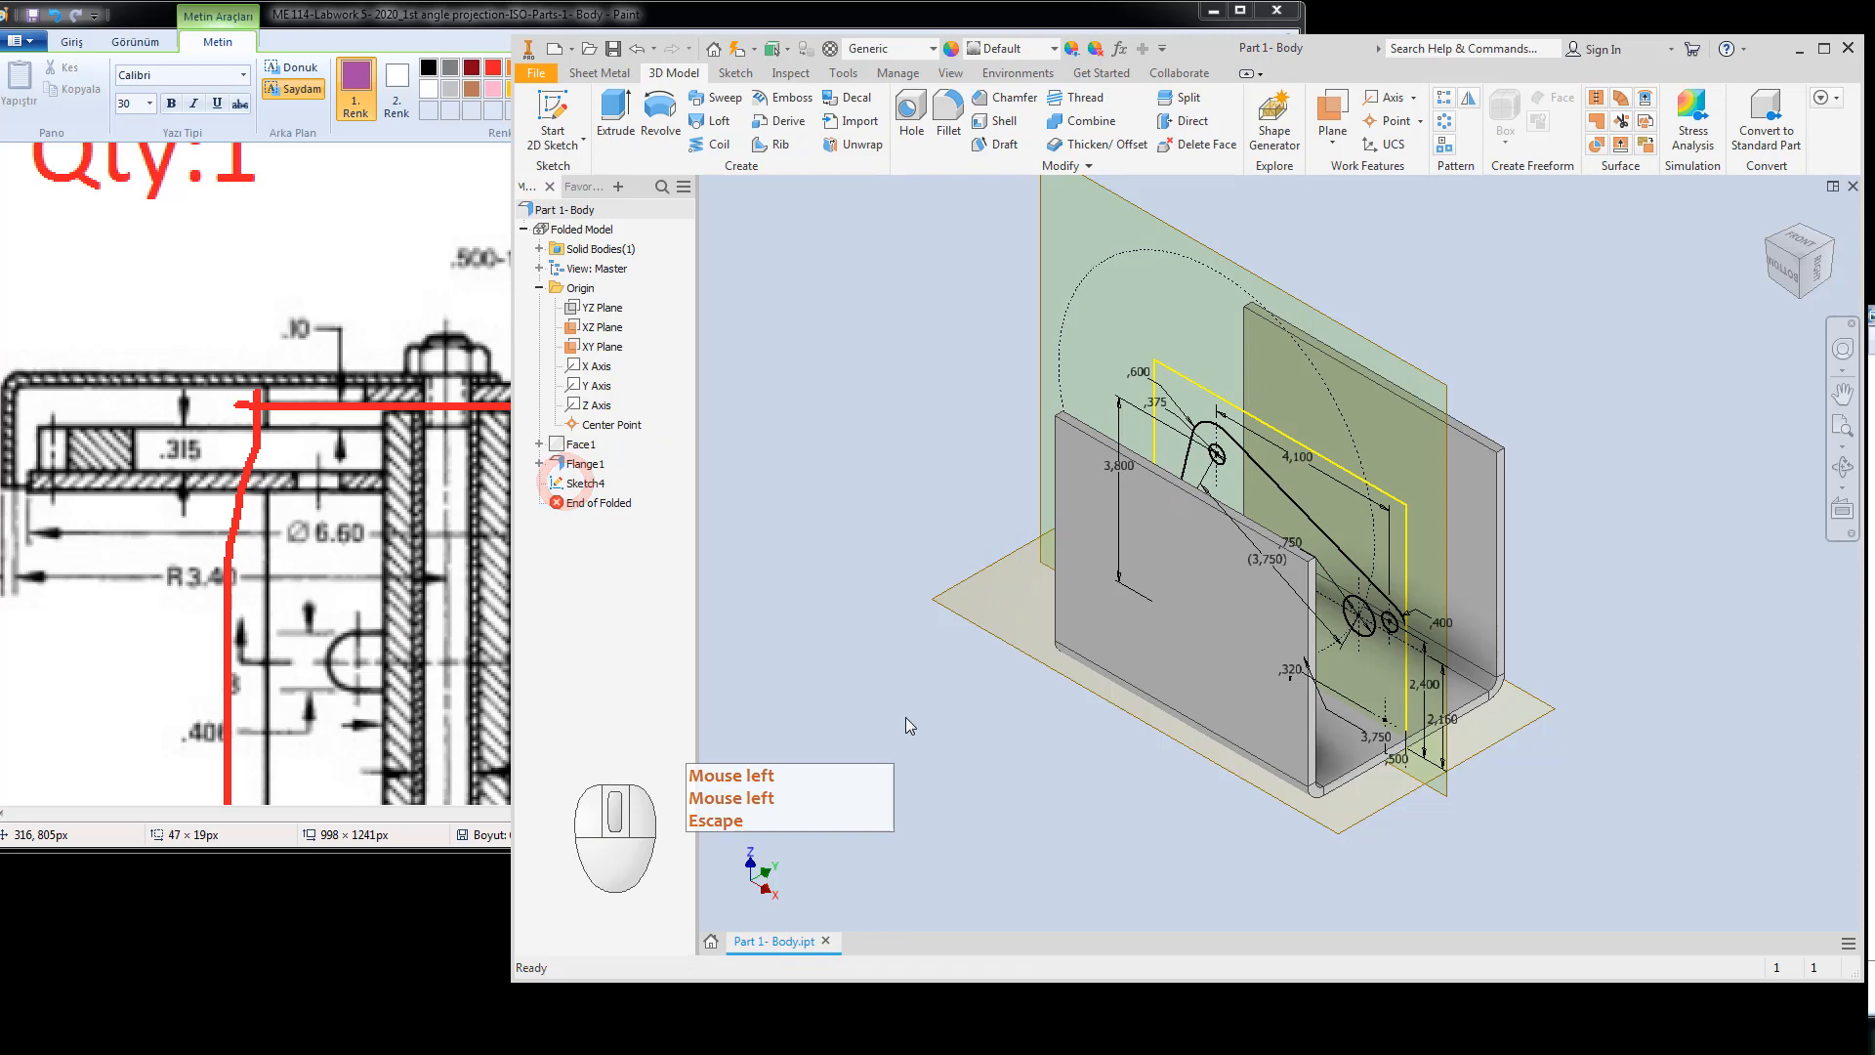
Reopen Sketch4 for editing and slice the graphics at its sketch plane.
double_click(577, 484)
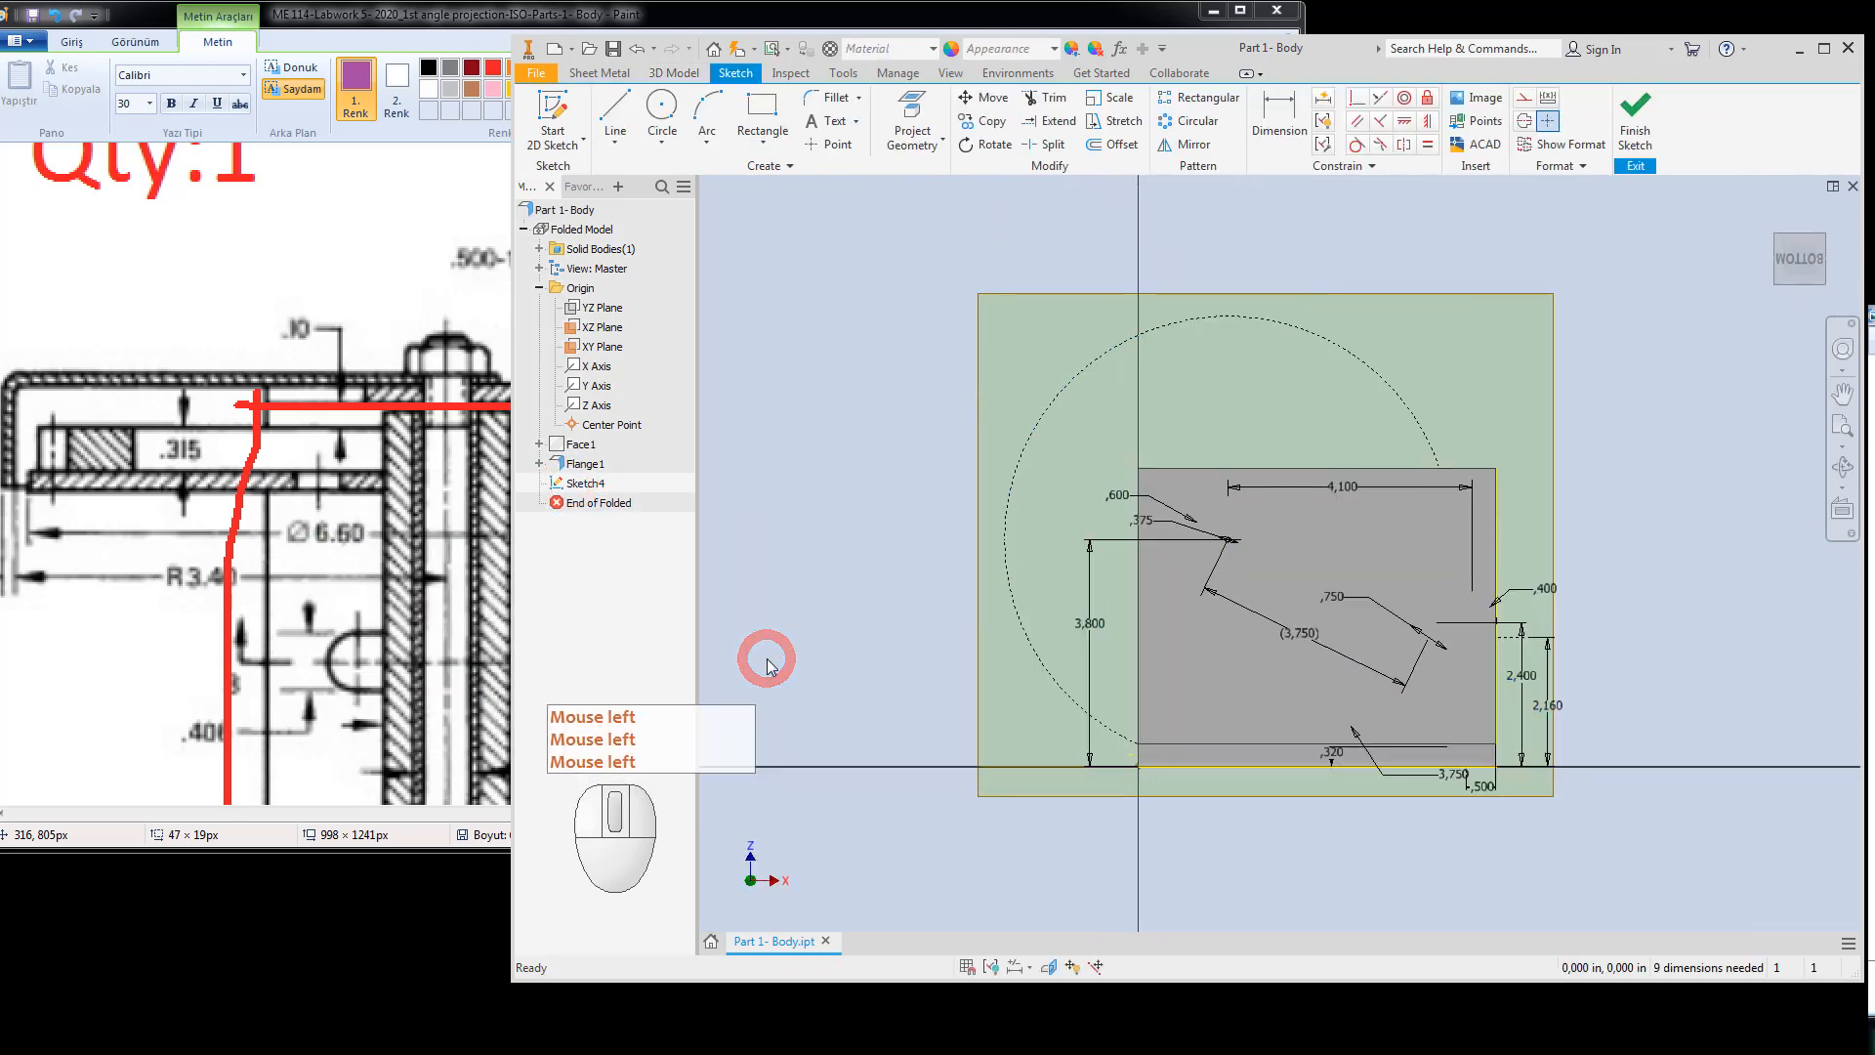
key("F7")
key("Escape")
scroll(1129, 776, "down", 3)
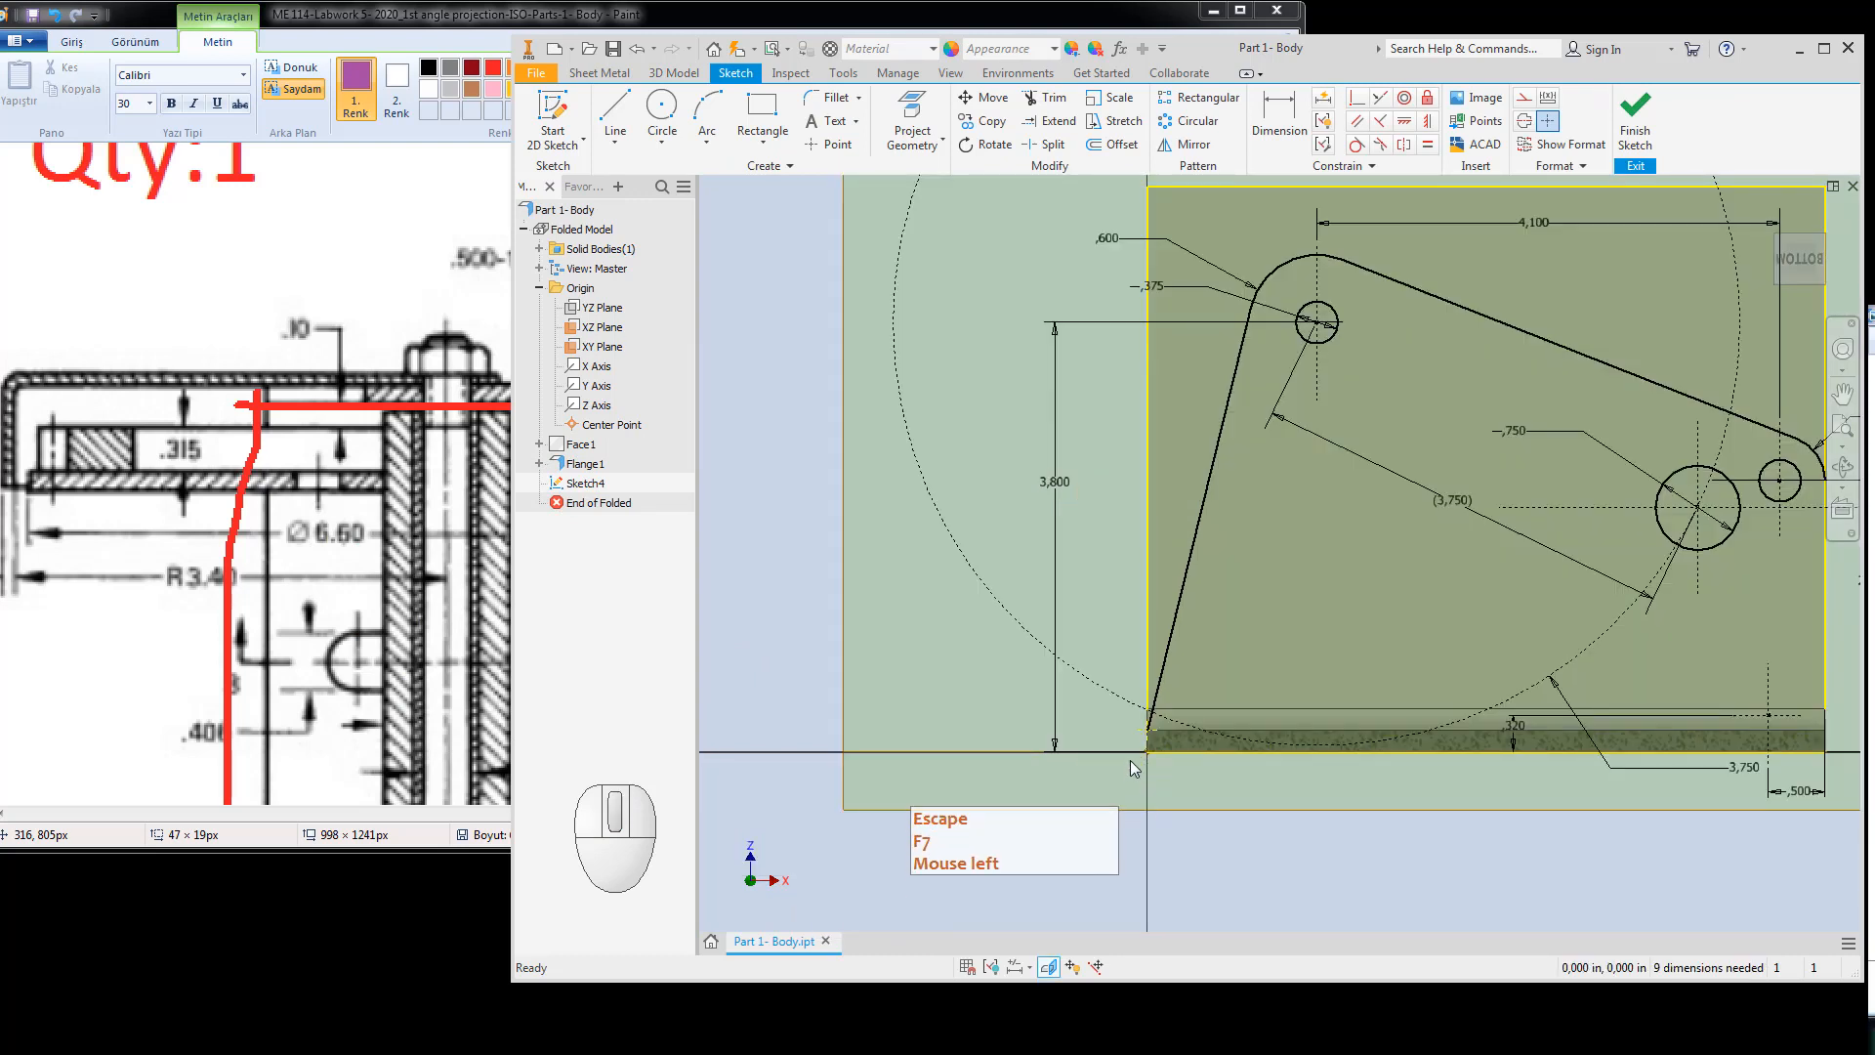
Delete the constraint holding the left slanted line's lower end and pull that end outside the plate's lower-left corner.
key("Escape")
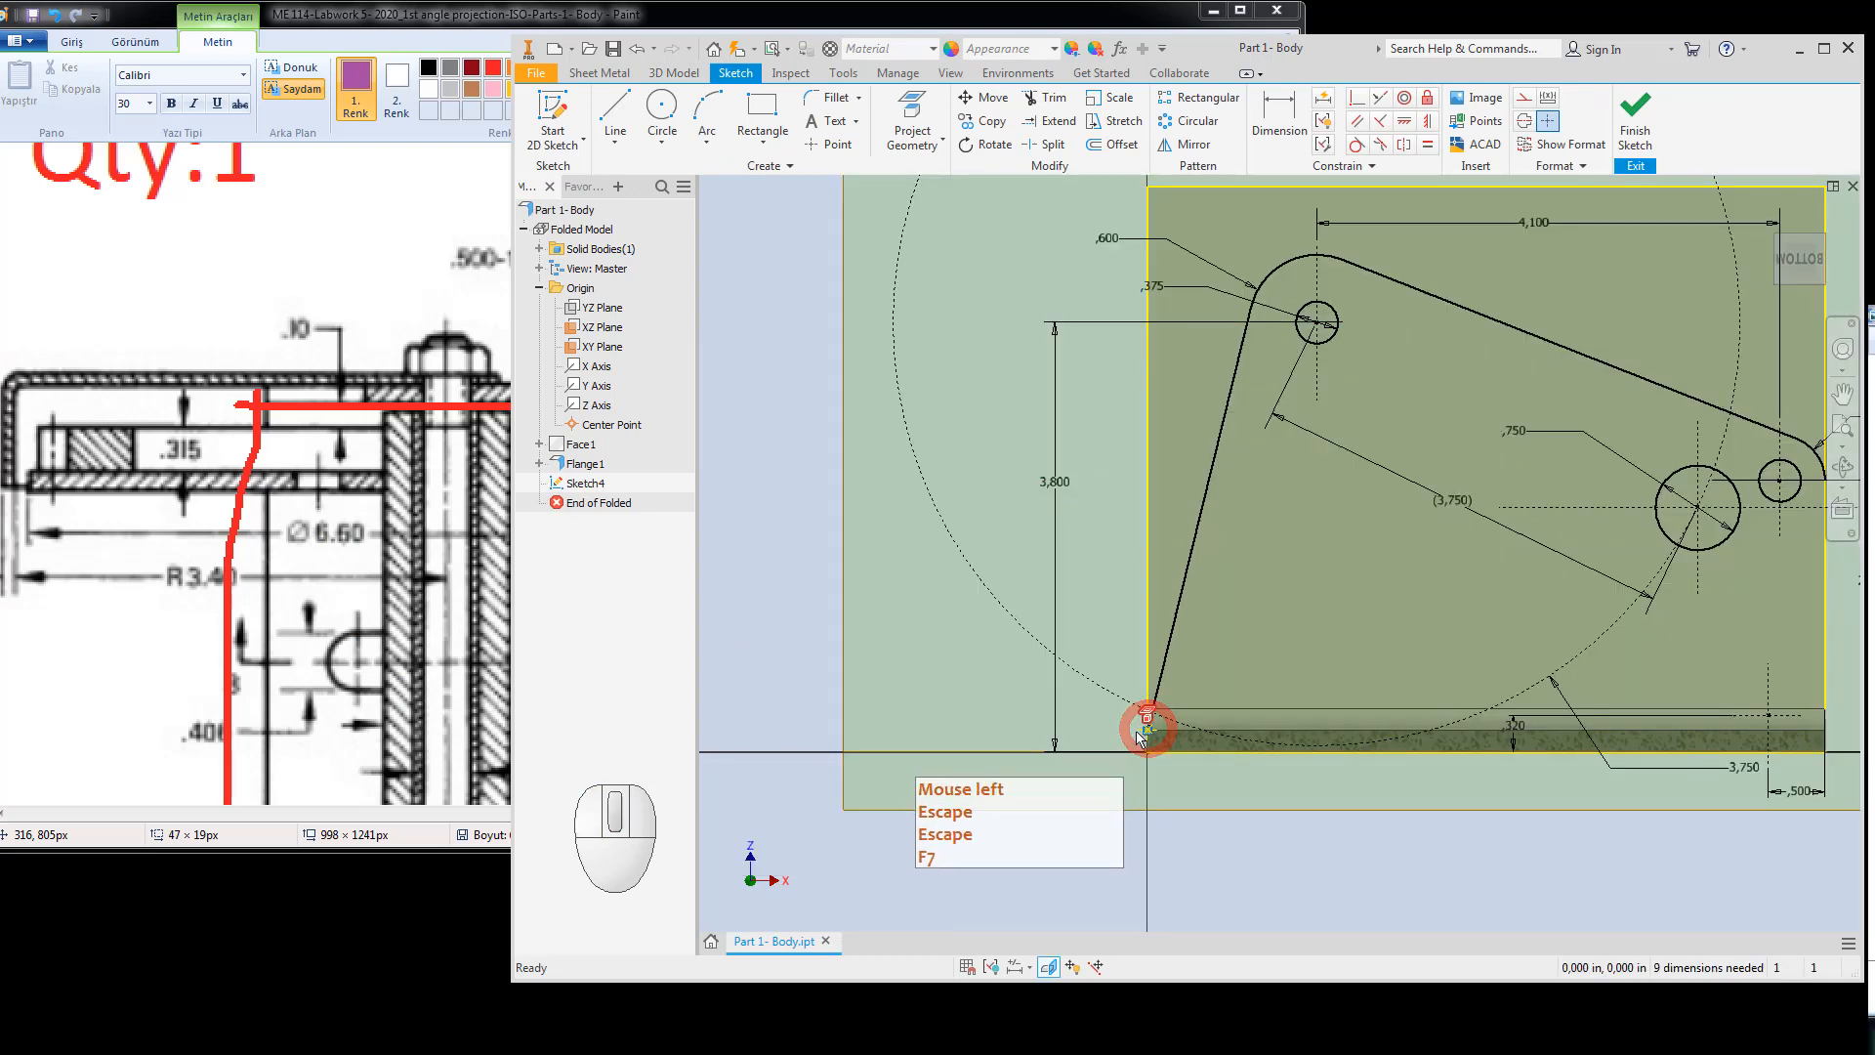
key("Delete")
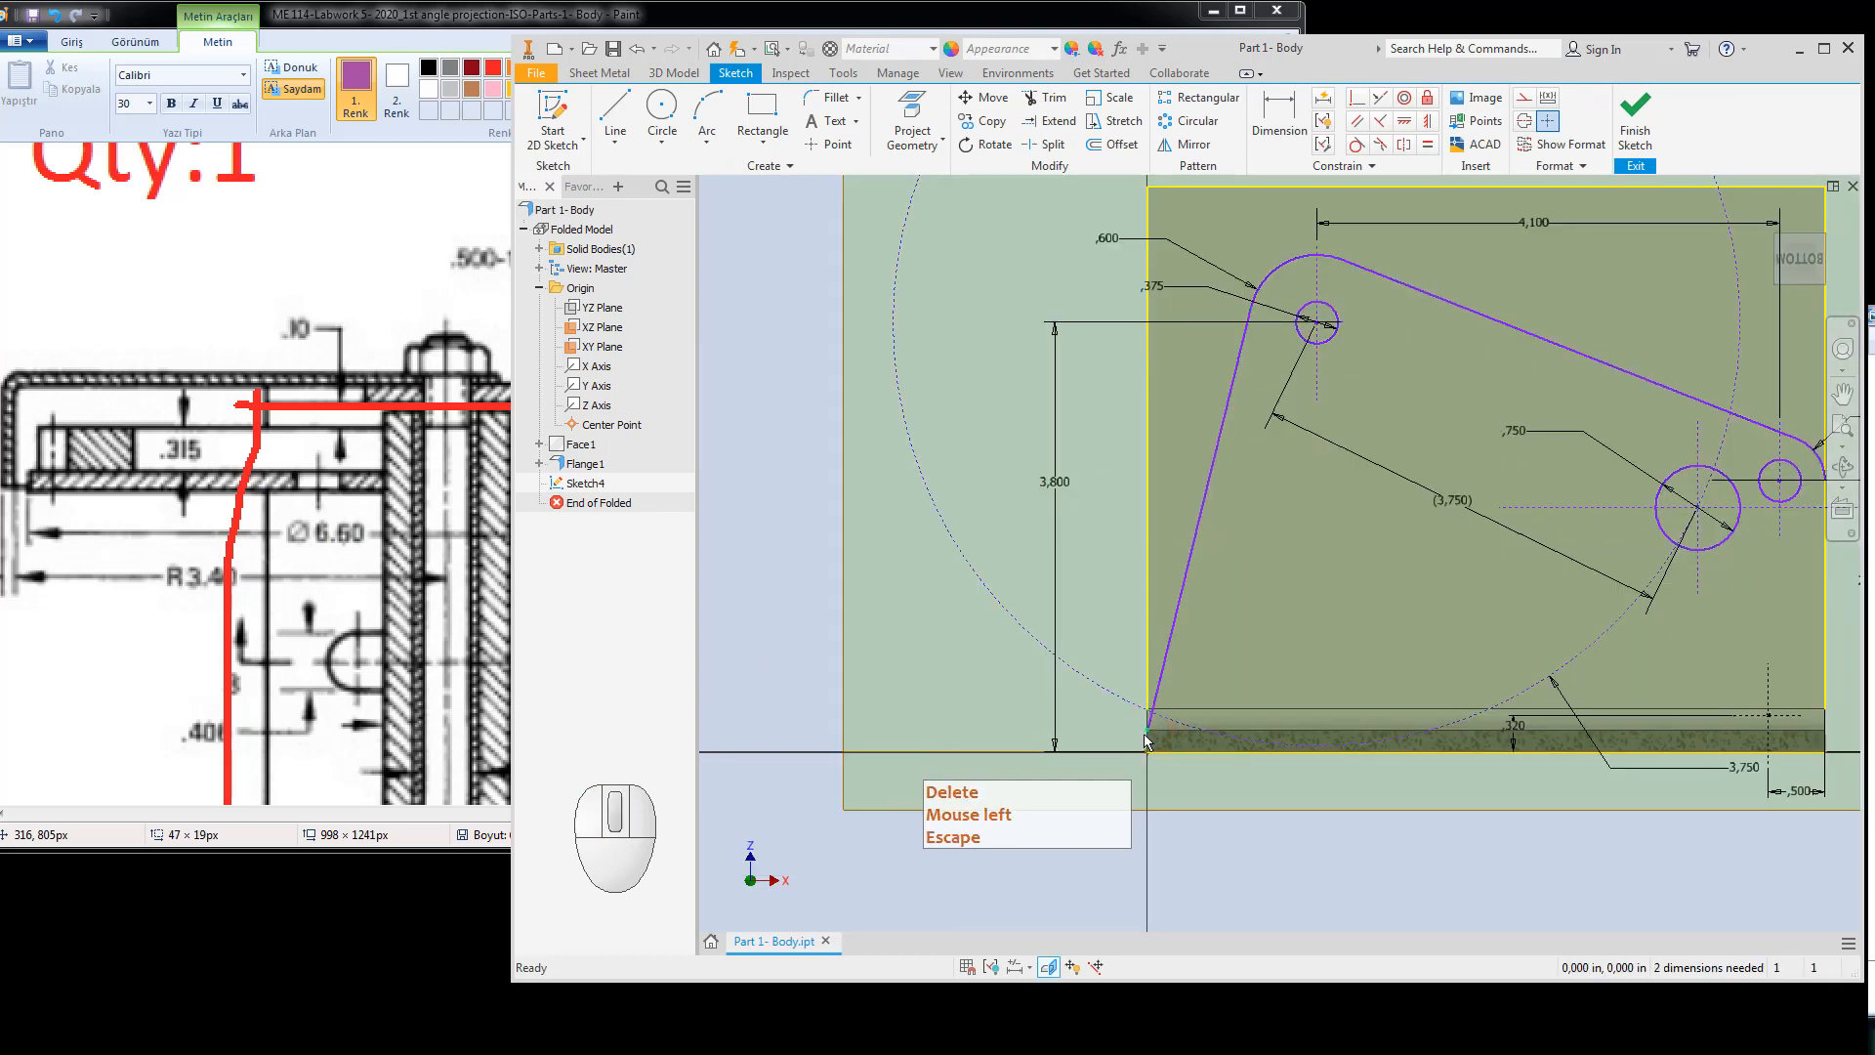
left_click_drag(1139, 742, 1062, 801)
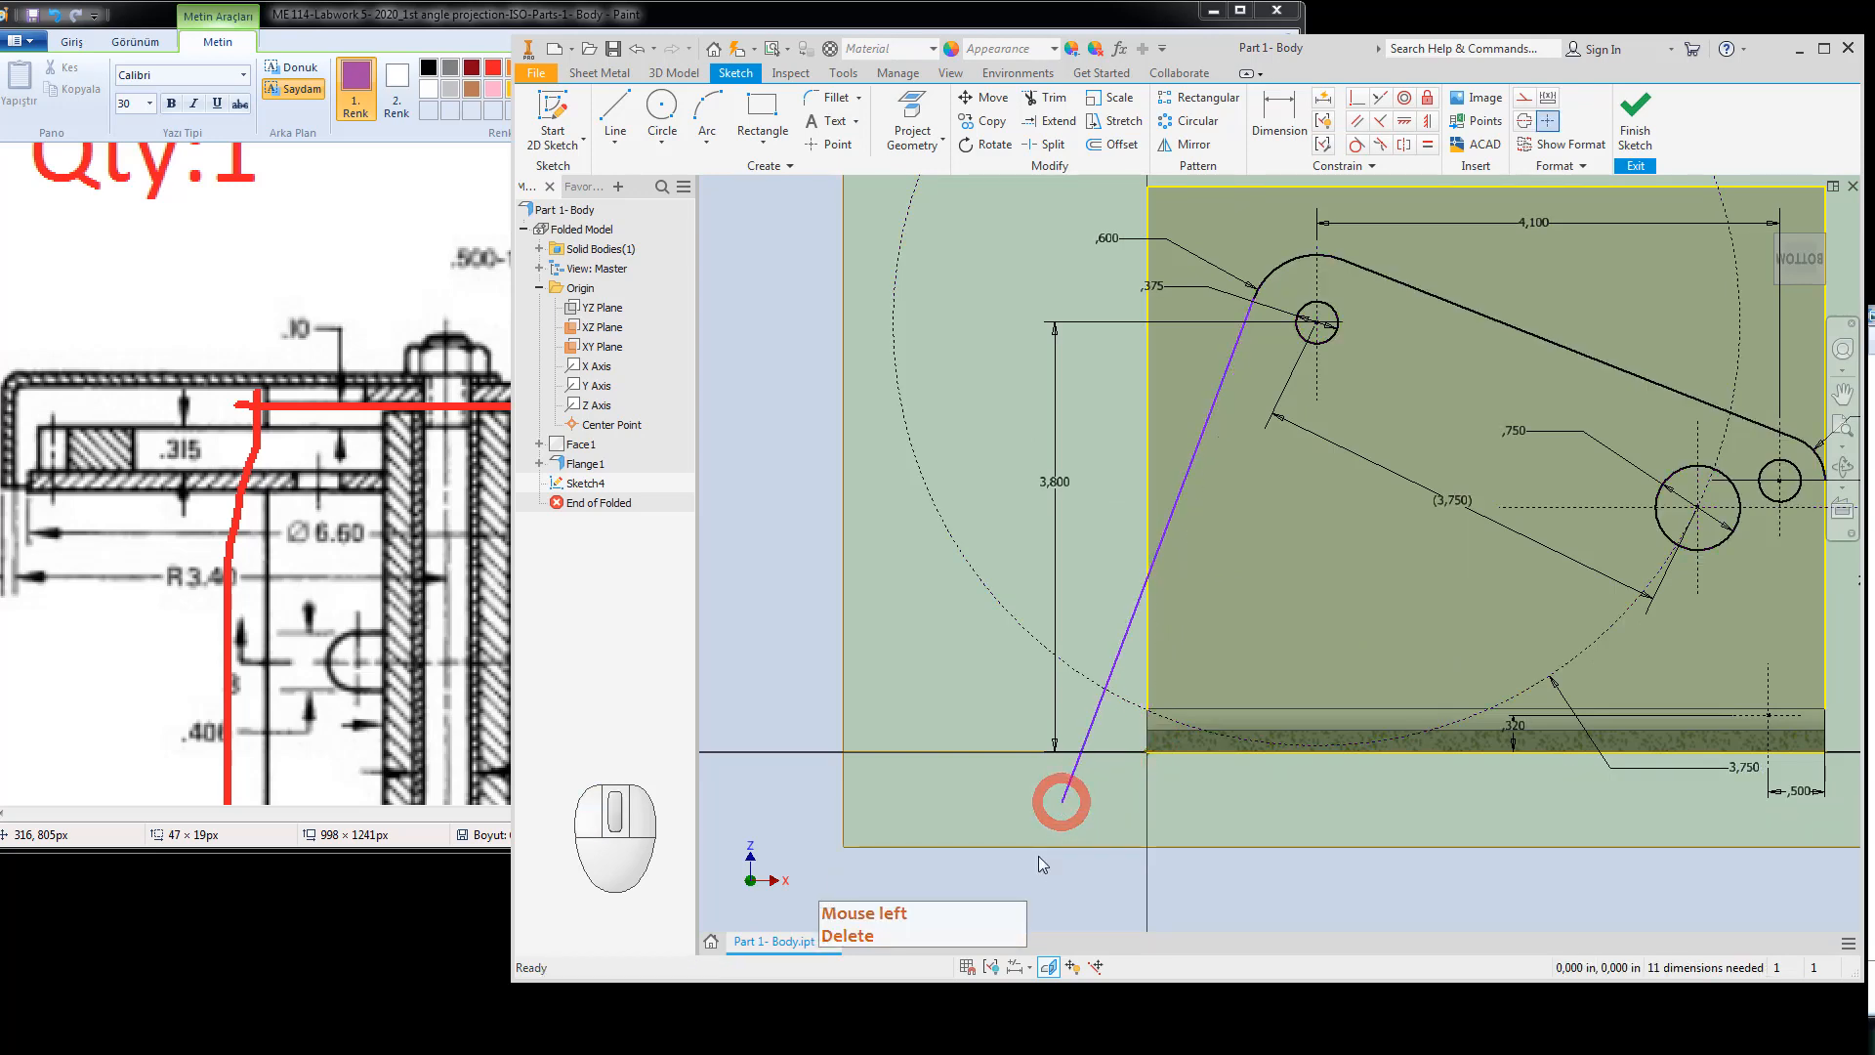
left_click(1039, 856)
key("Escape")
Constrain the left slanted line coincident with the corner point where the plate meets the bend at lower left.
left_click(1354, 97)
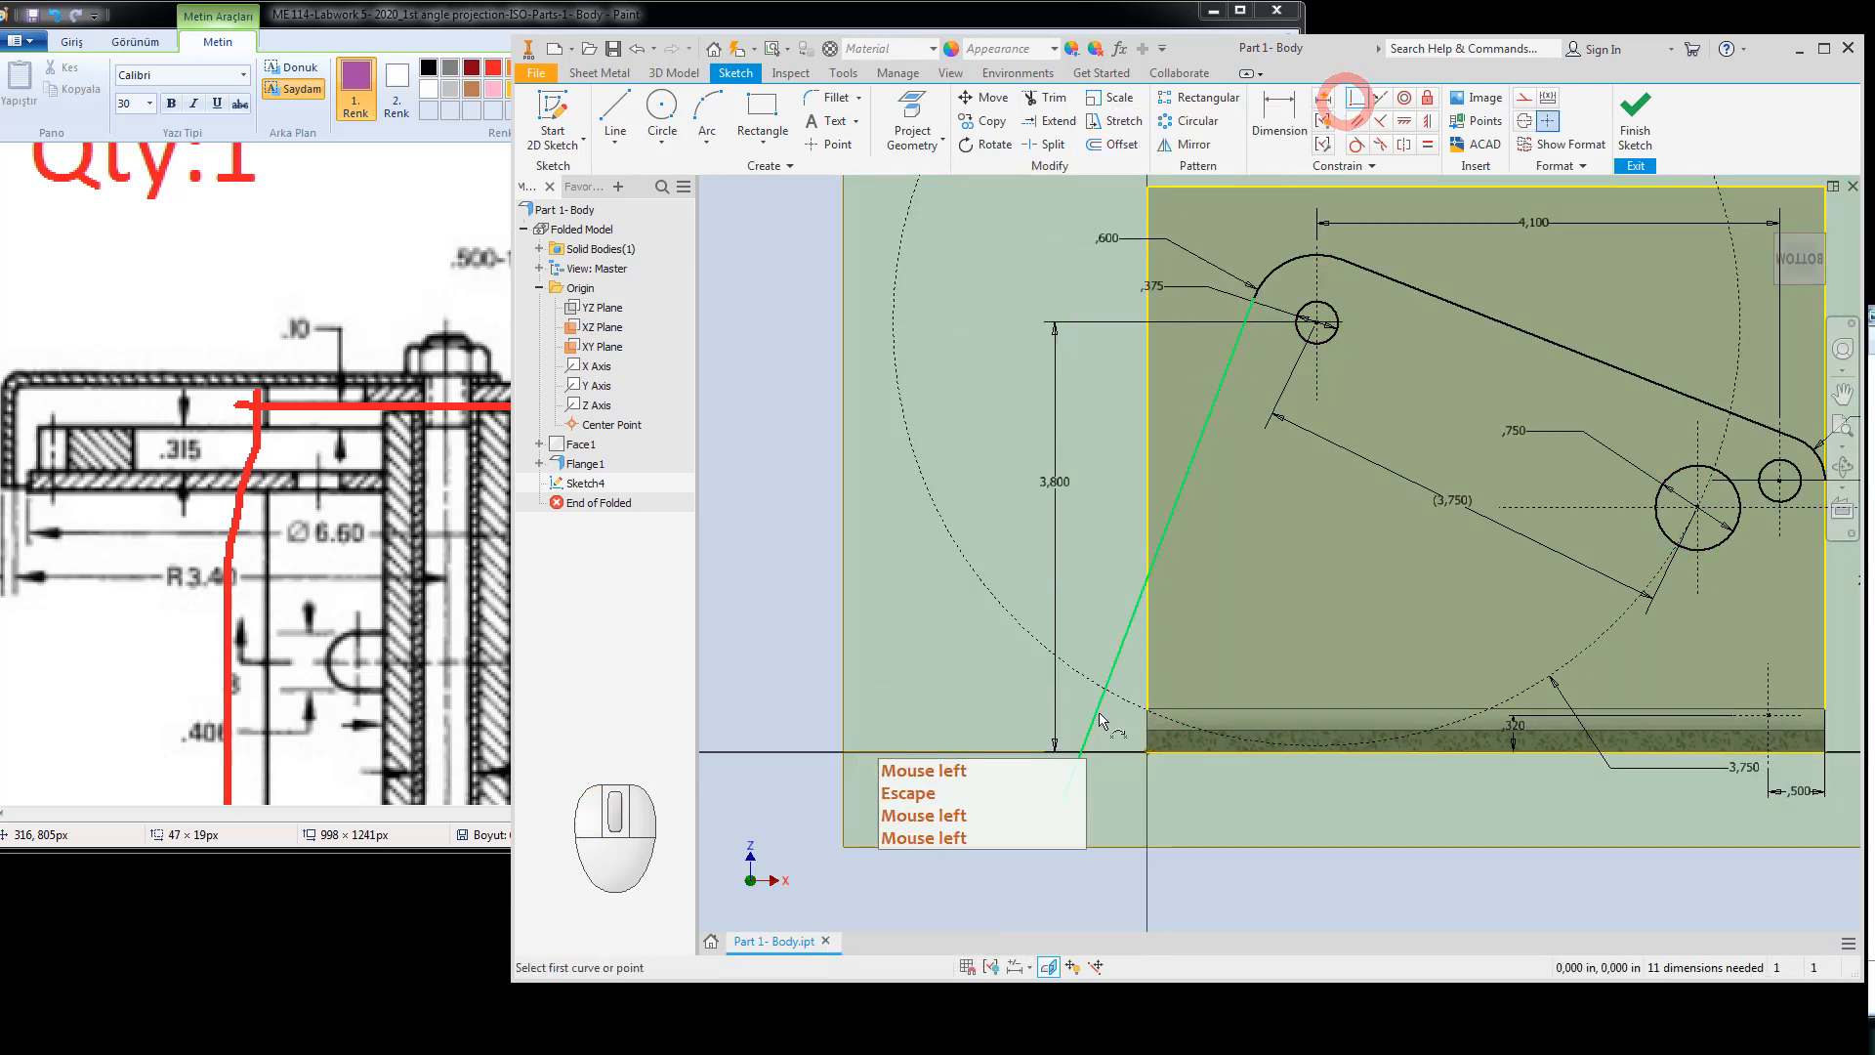
left_click(1096, 711)
left_click(1148, 731)
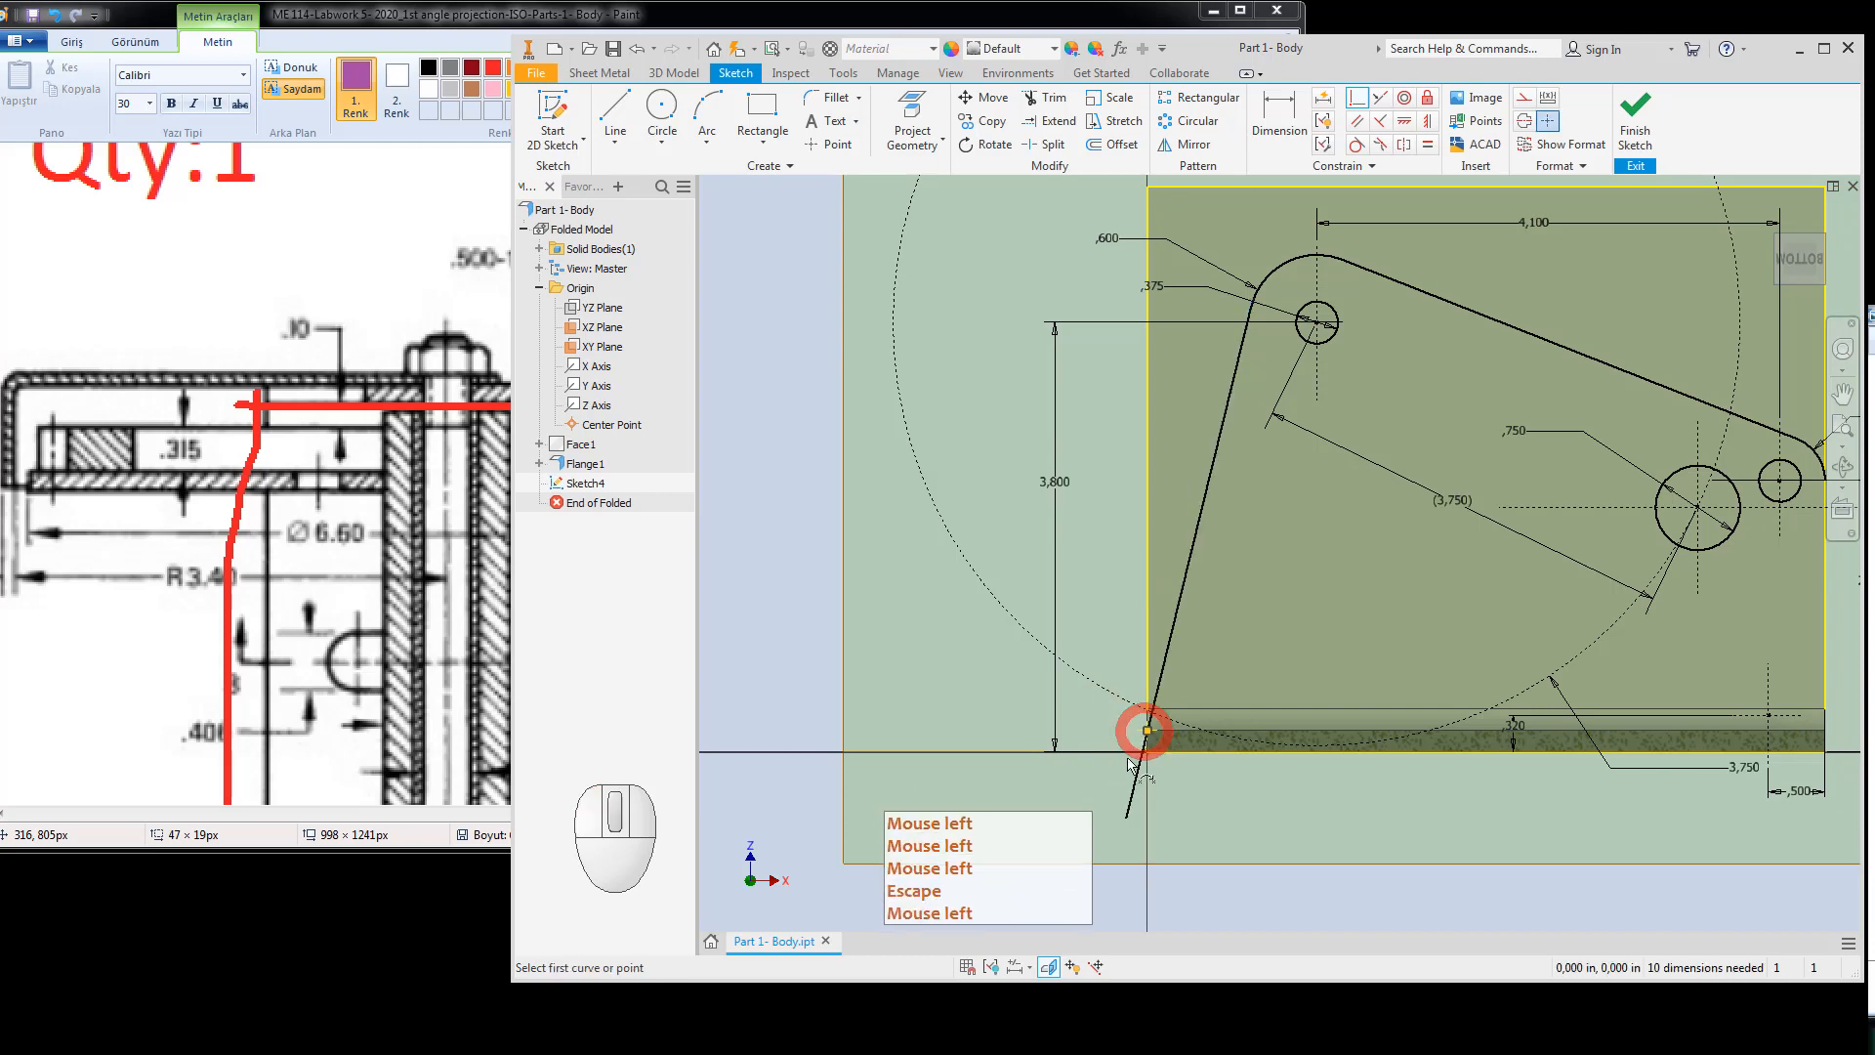
scroll(1146, 728, "down", 5)
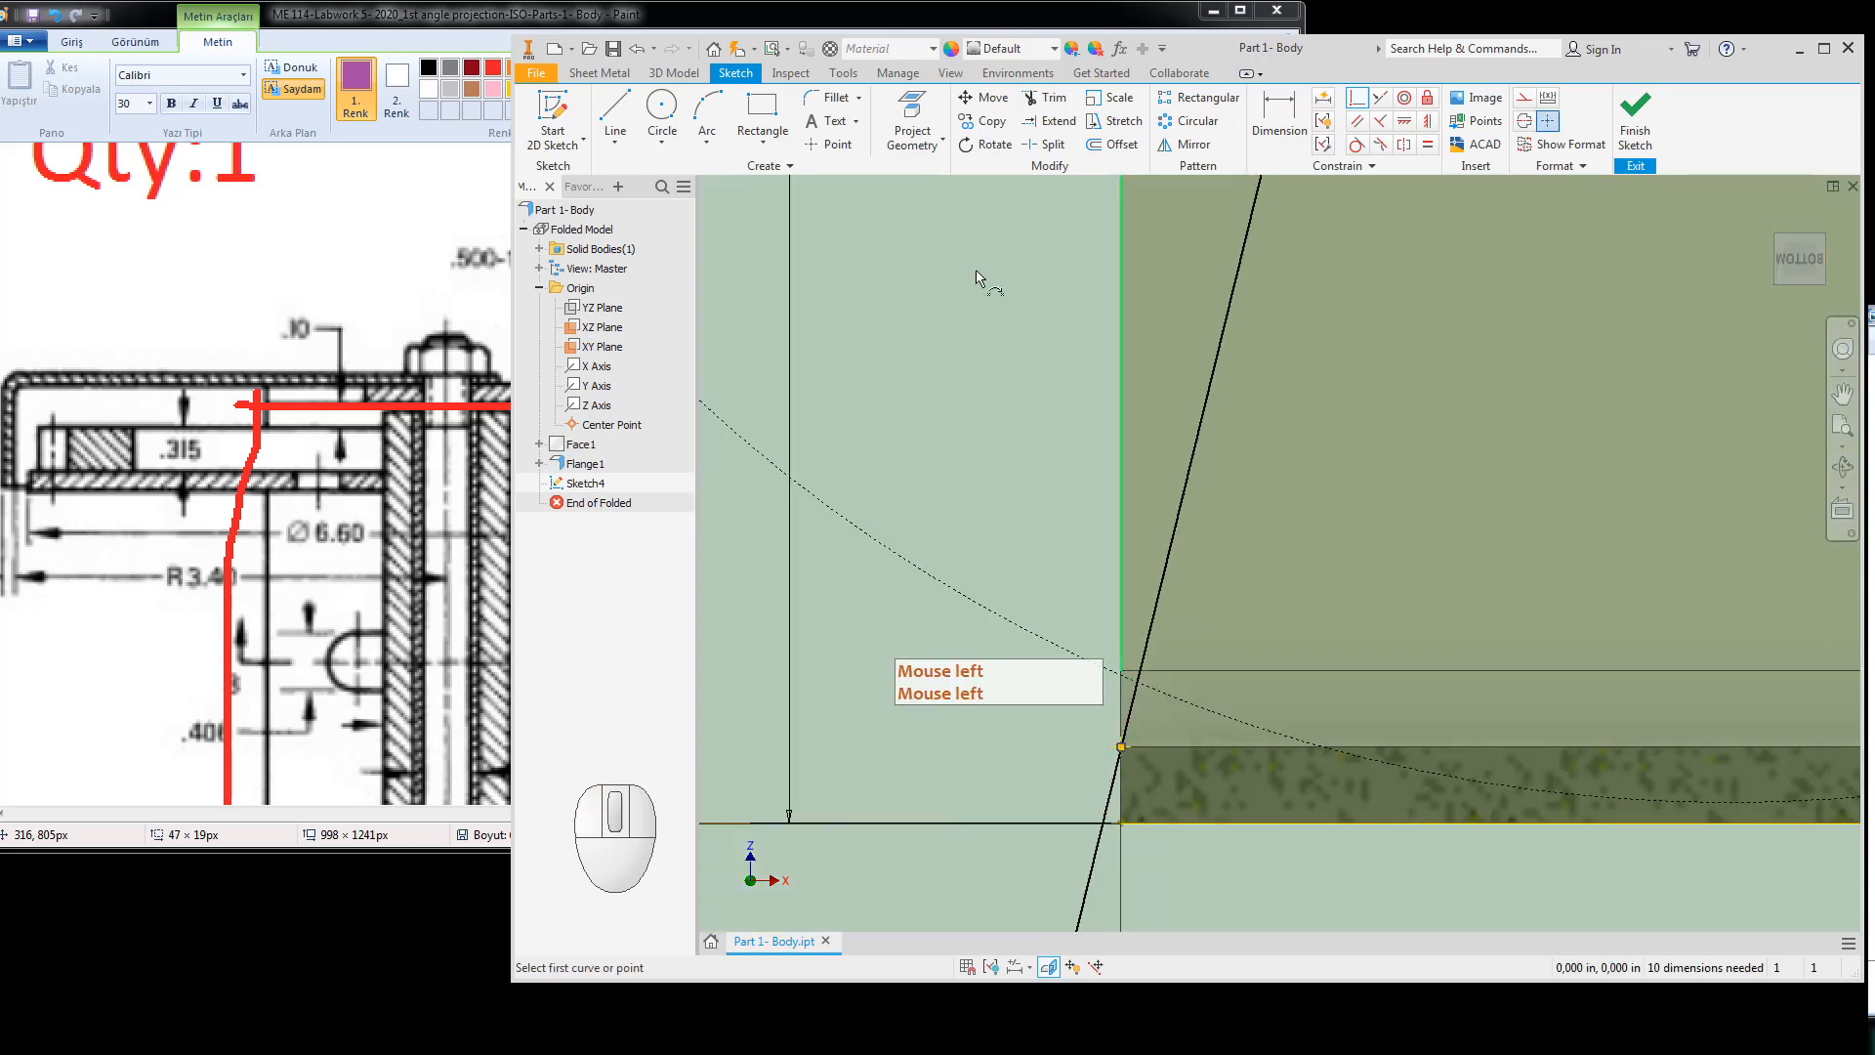
Project the short vertical edge beside the bend and trim the slanted line's portion extending below the plate corner.
left_click(912, 109)
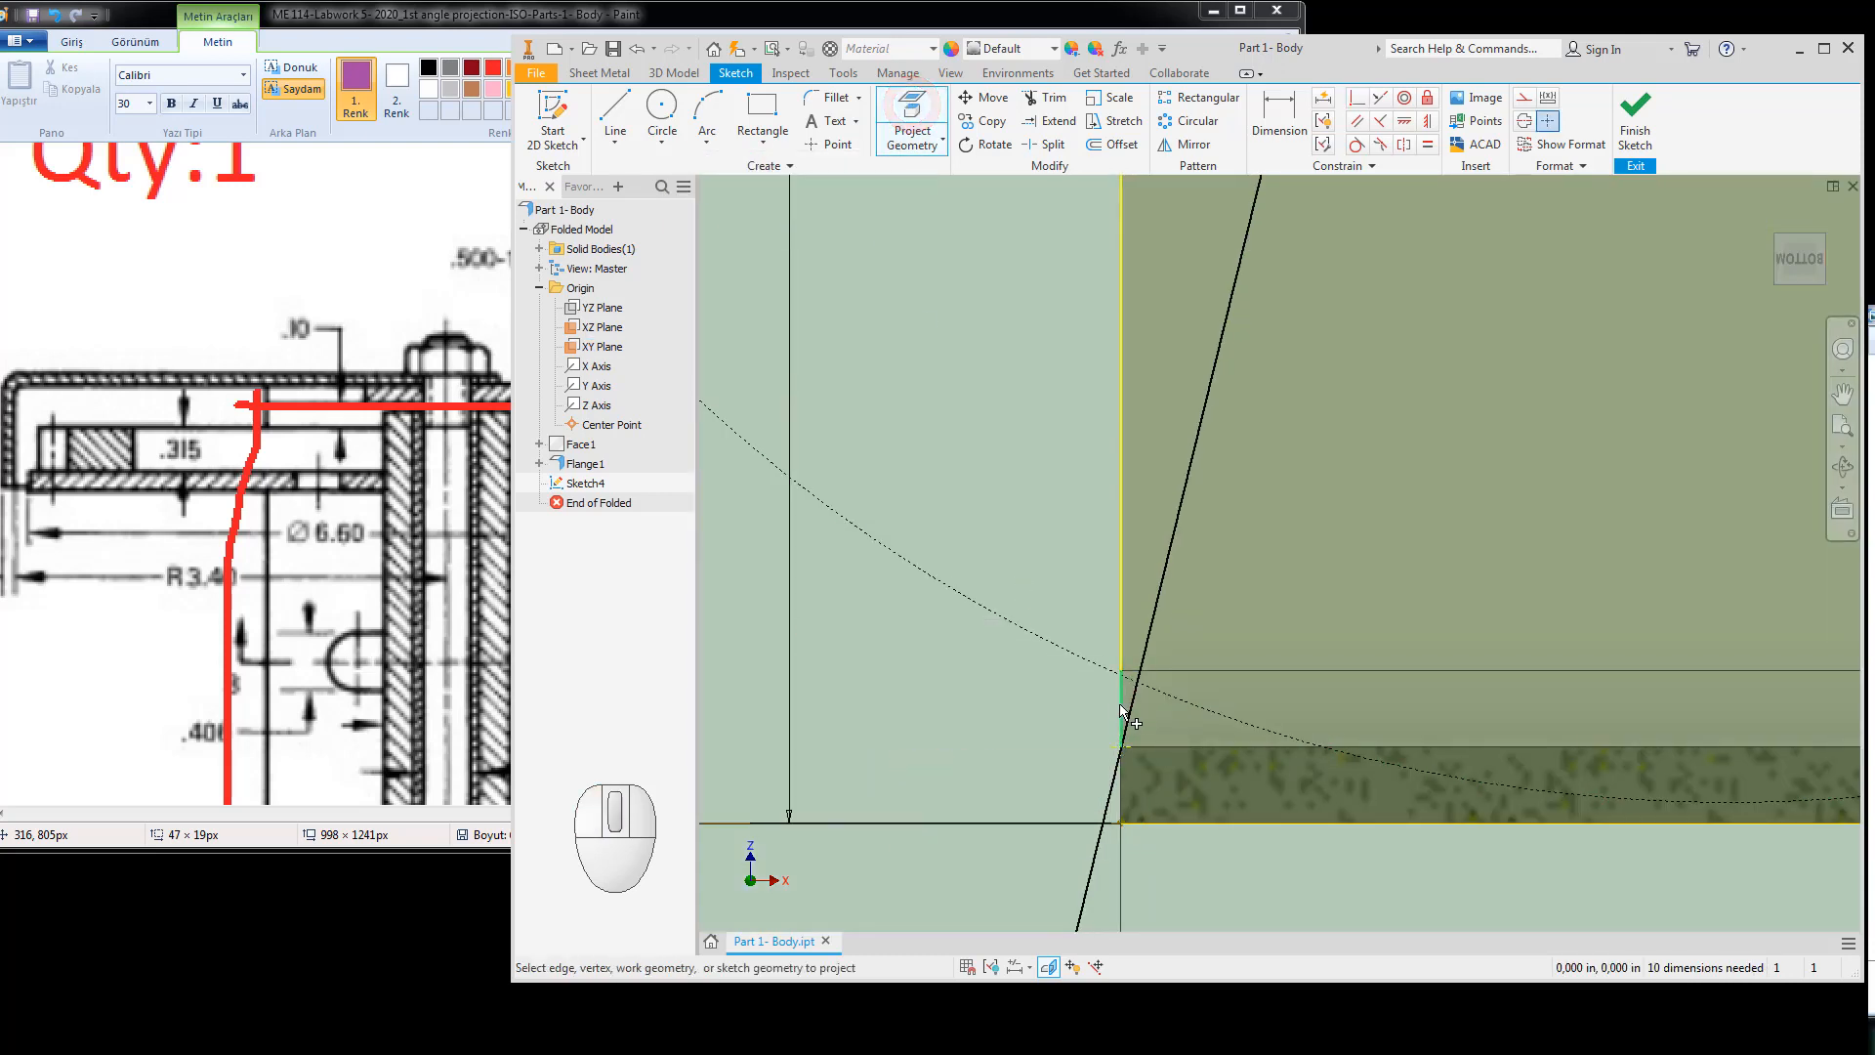
left_click(1045, 704)
key("Escape")
left_click(1033, 97)
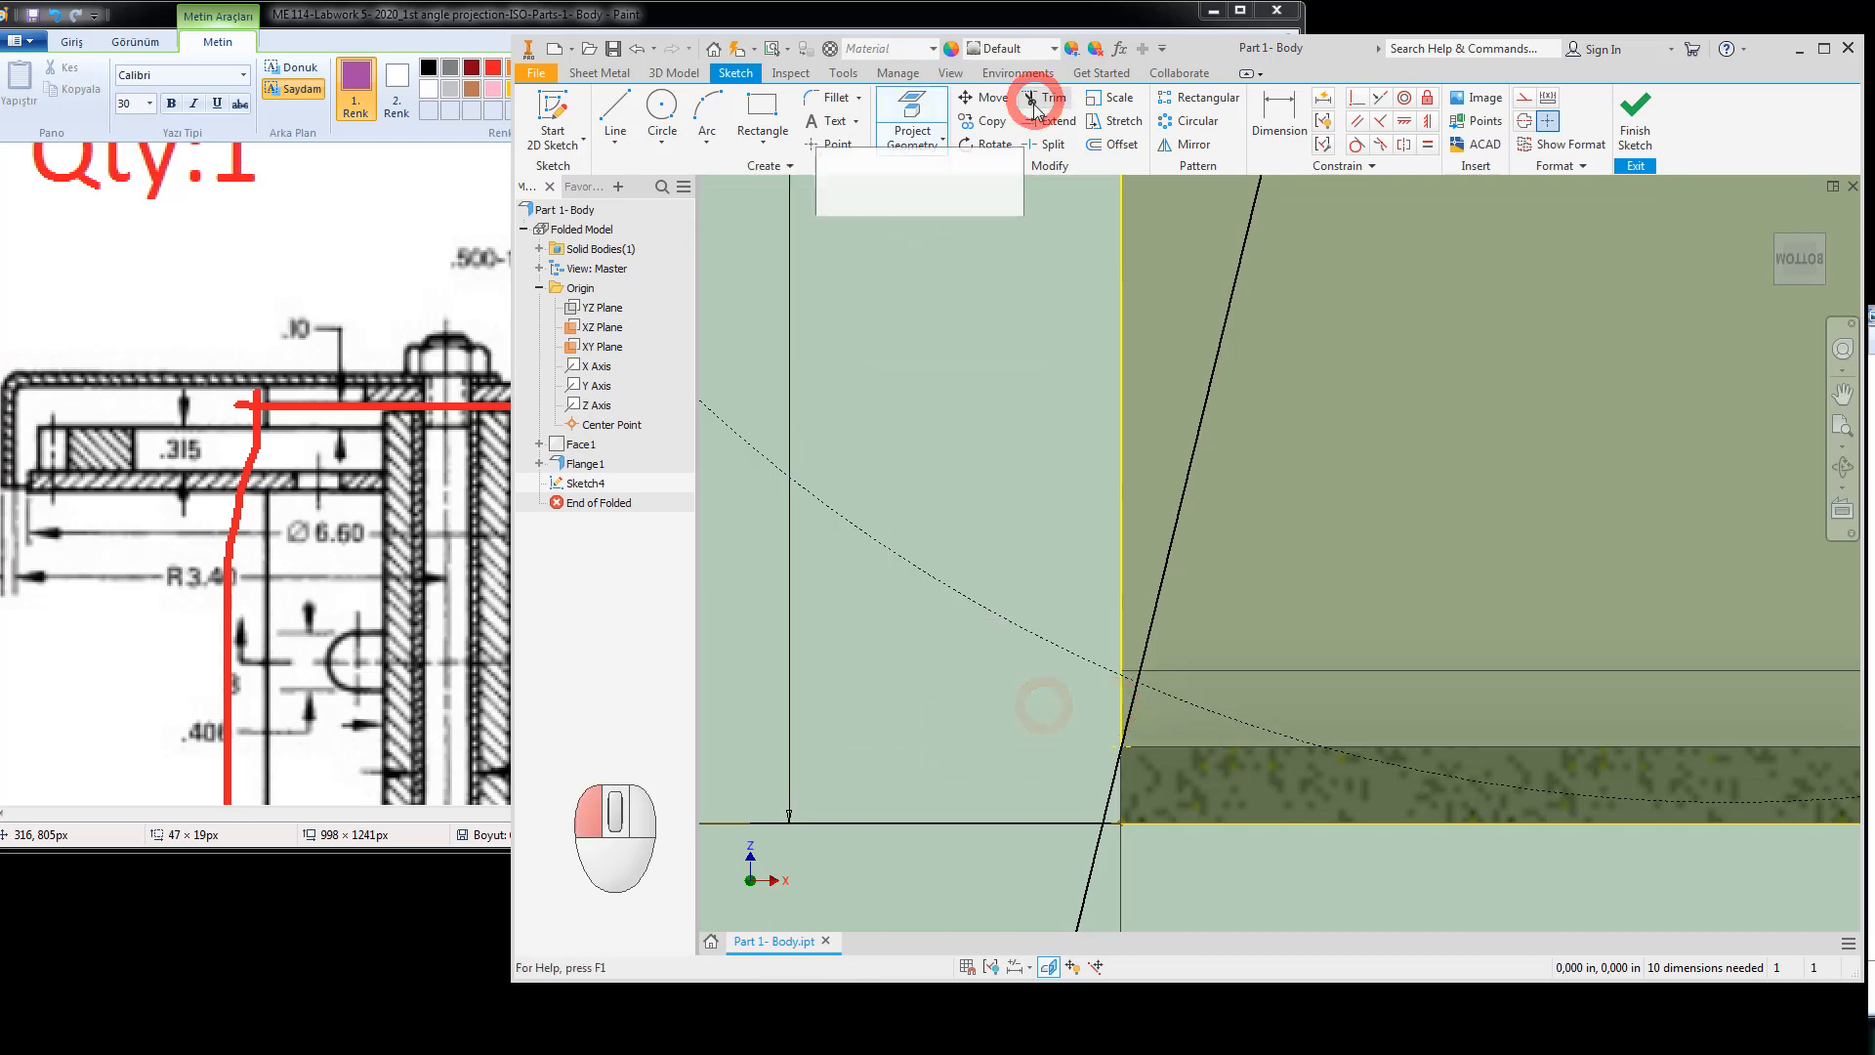
left_click(1080, 892)
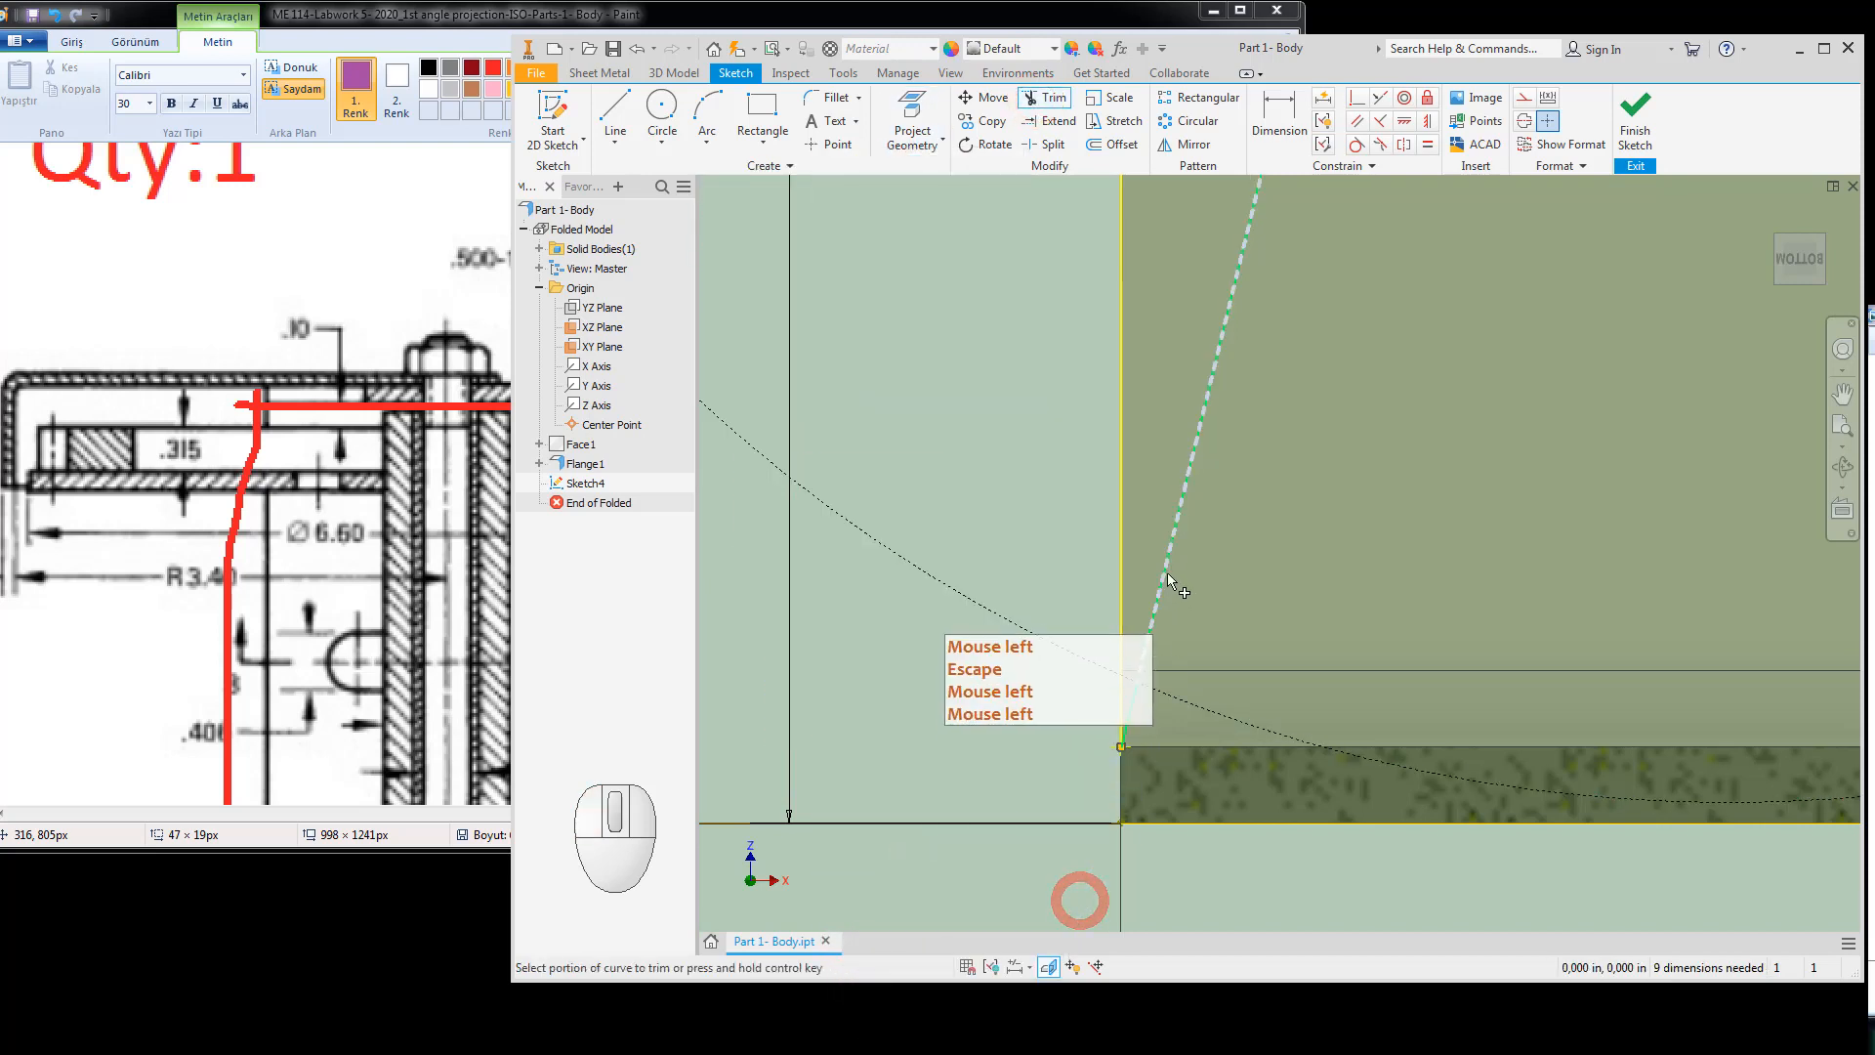
scroll(1163, 586, "up", 3)
scroll(1143, 674, "up", 5)
key("Escape")
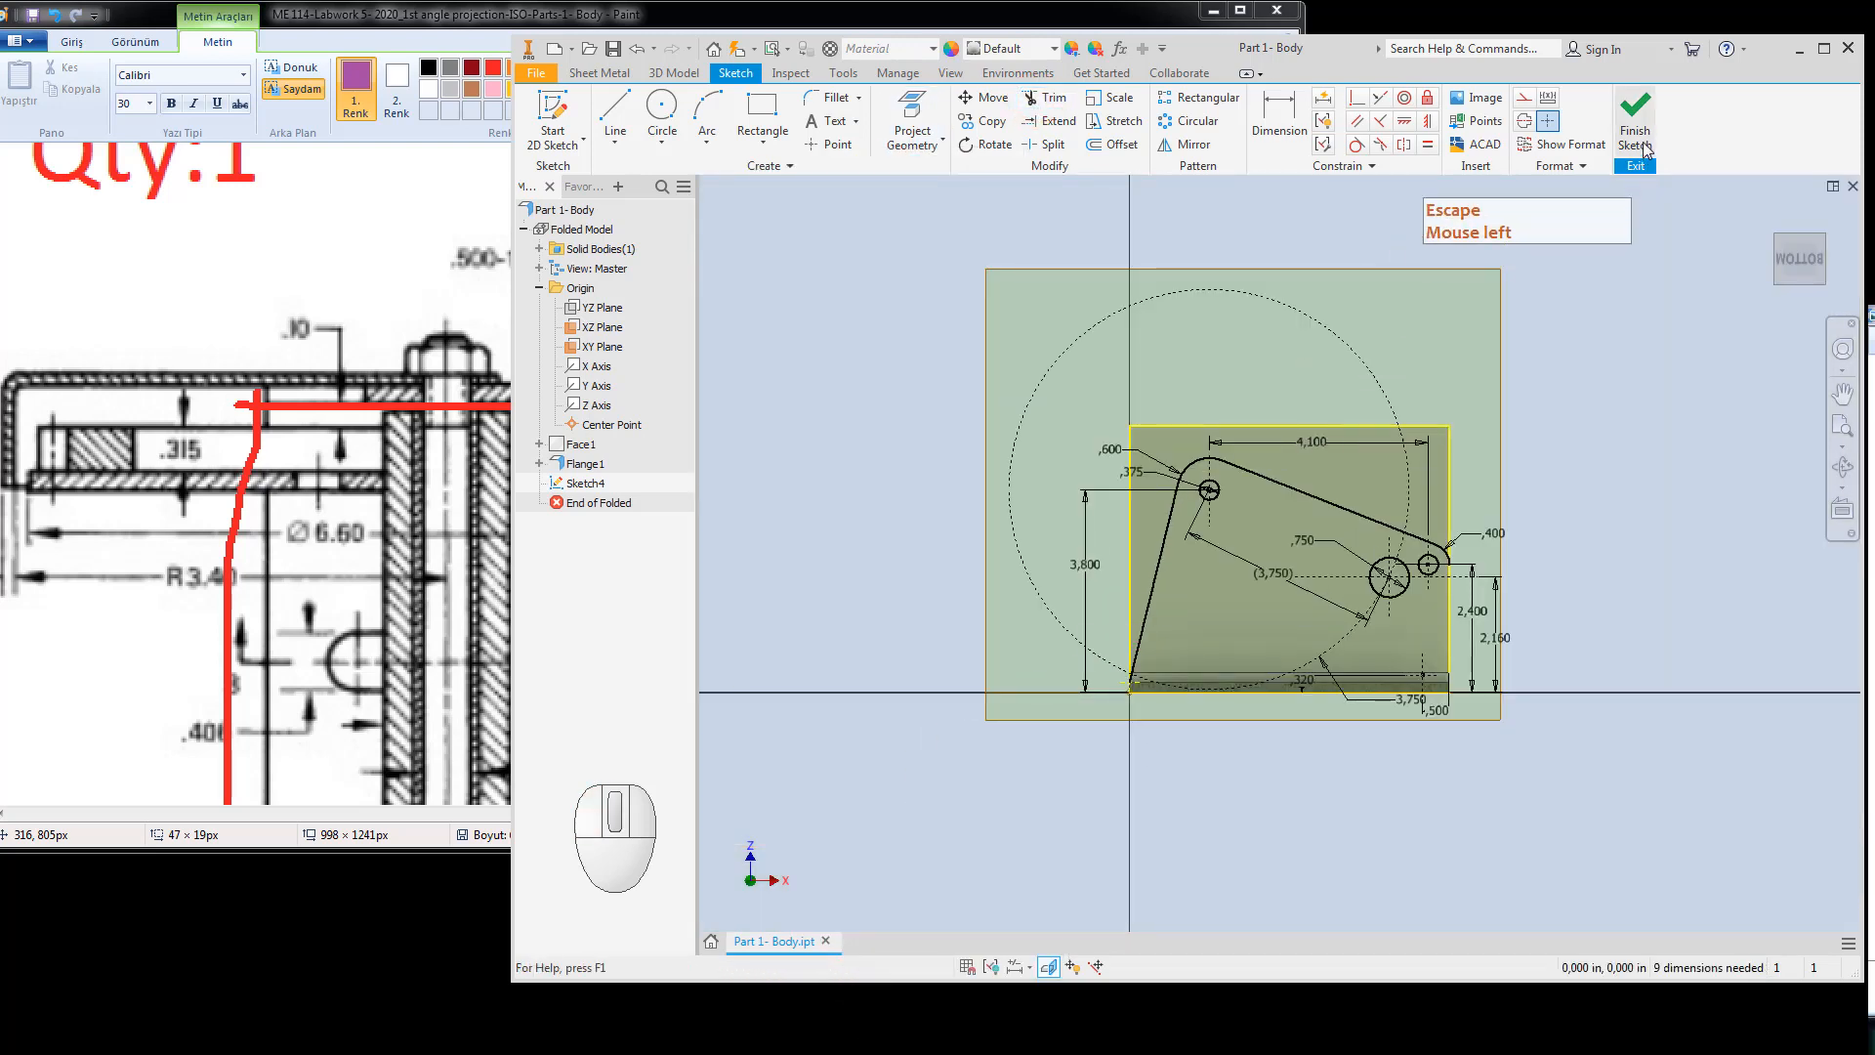
Finish the sketch and set up a symmetric through-all extruded cut of the region outside the side plate's outline.
left_click(1637, 134)
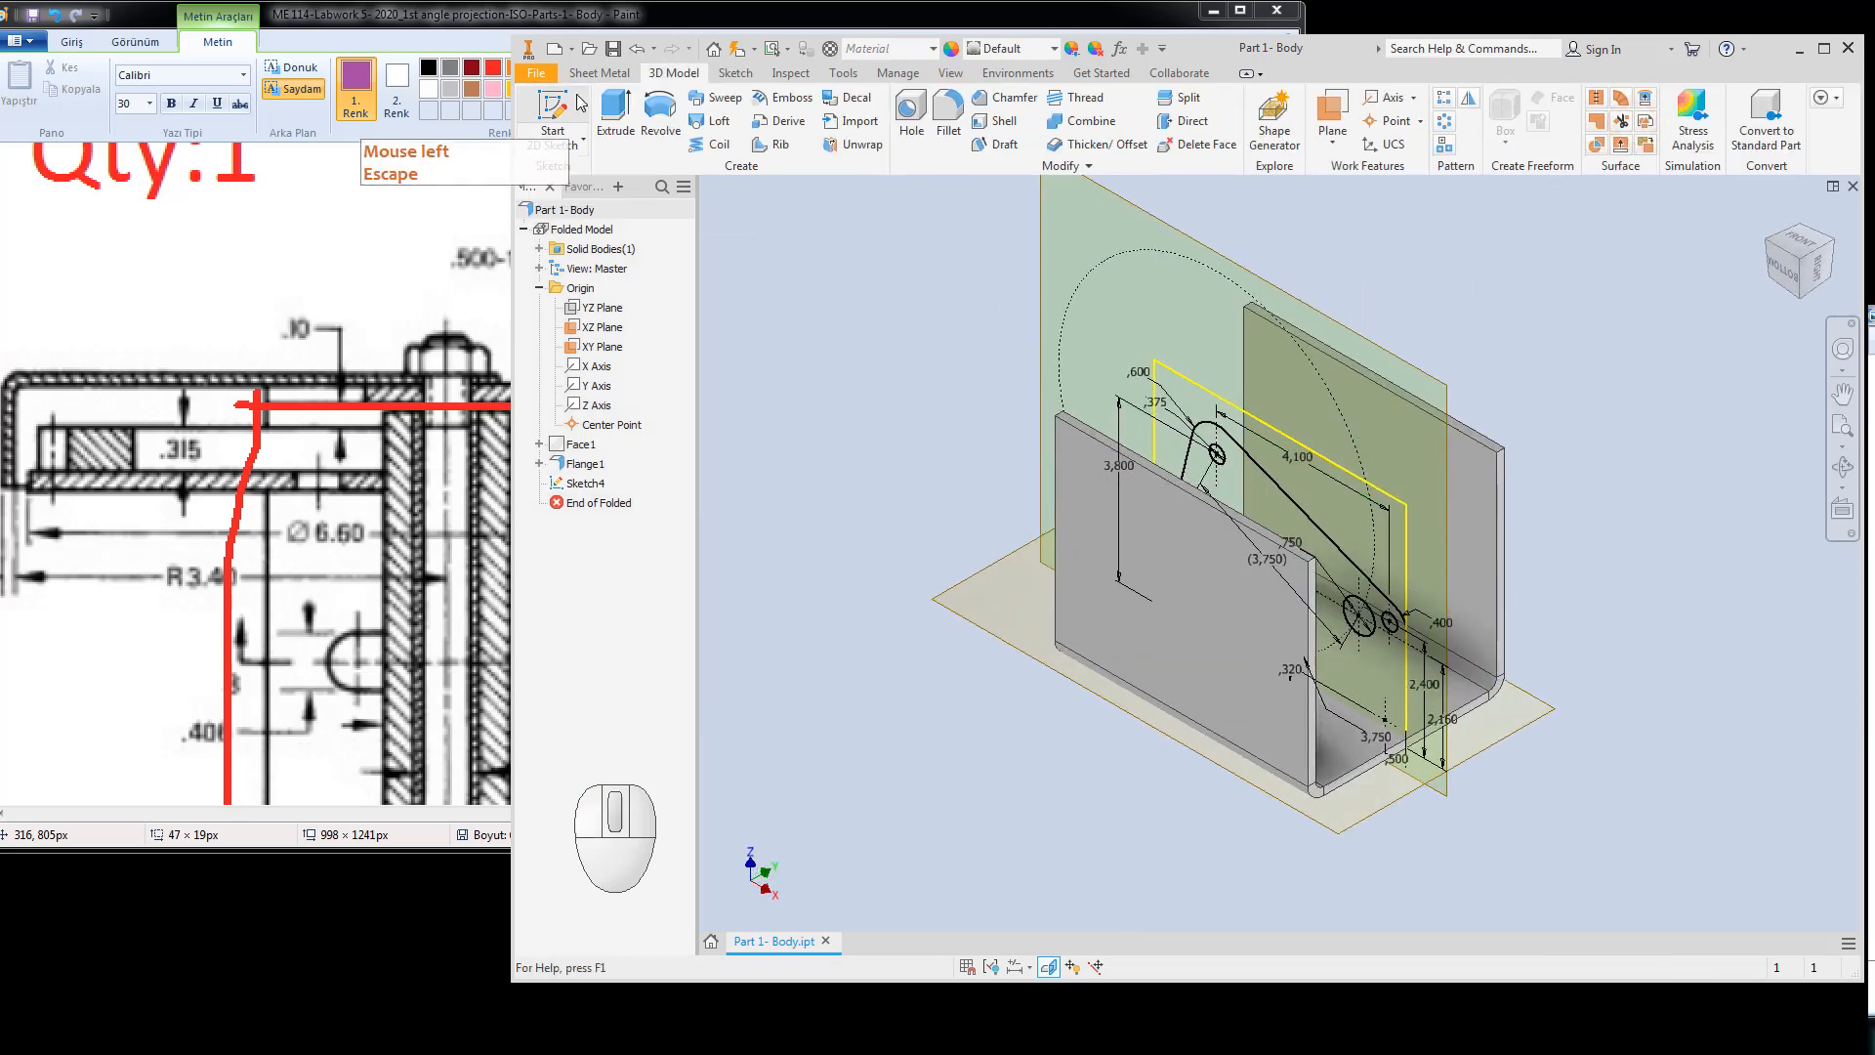
left_click(607, 110)
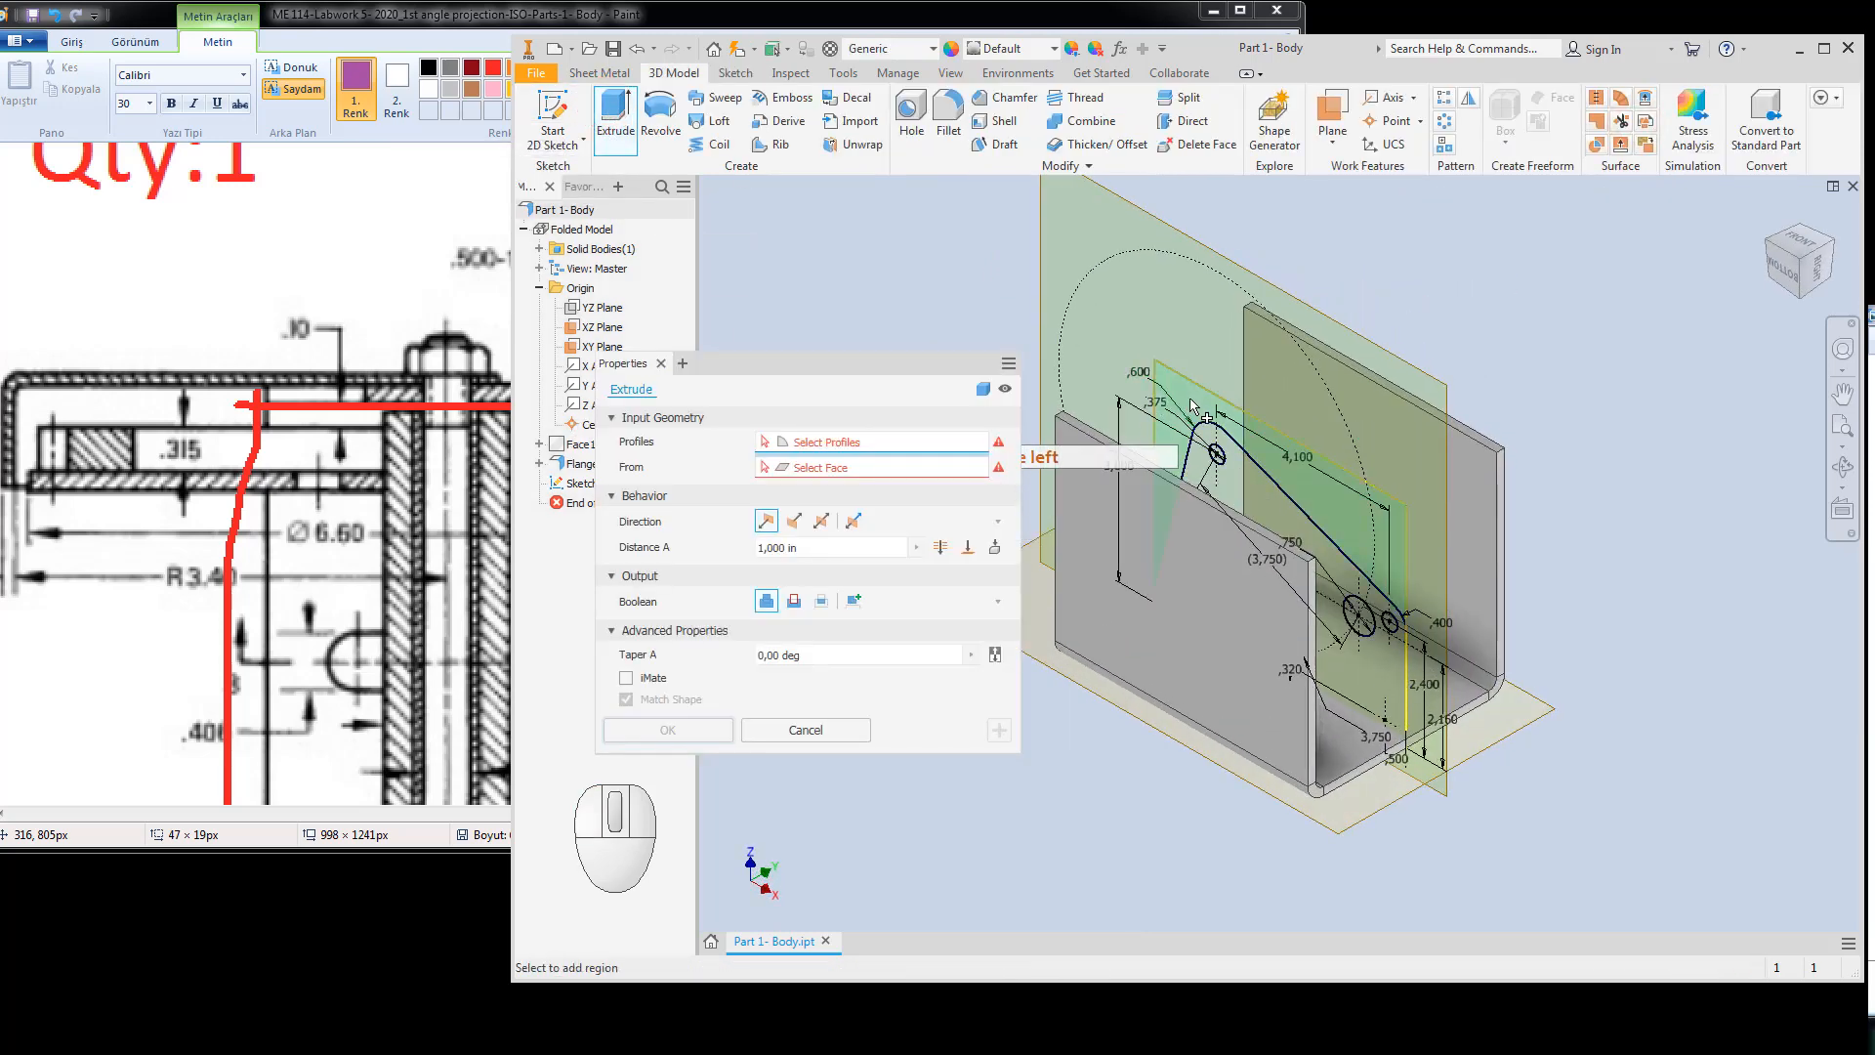
left_click(763, 794)
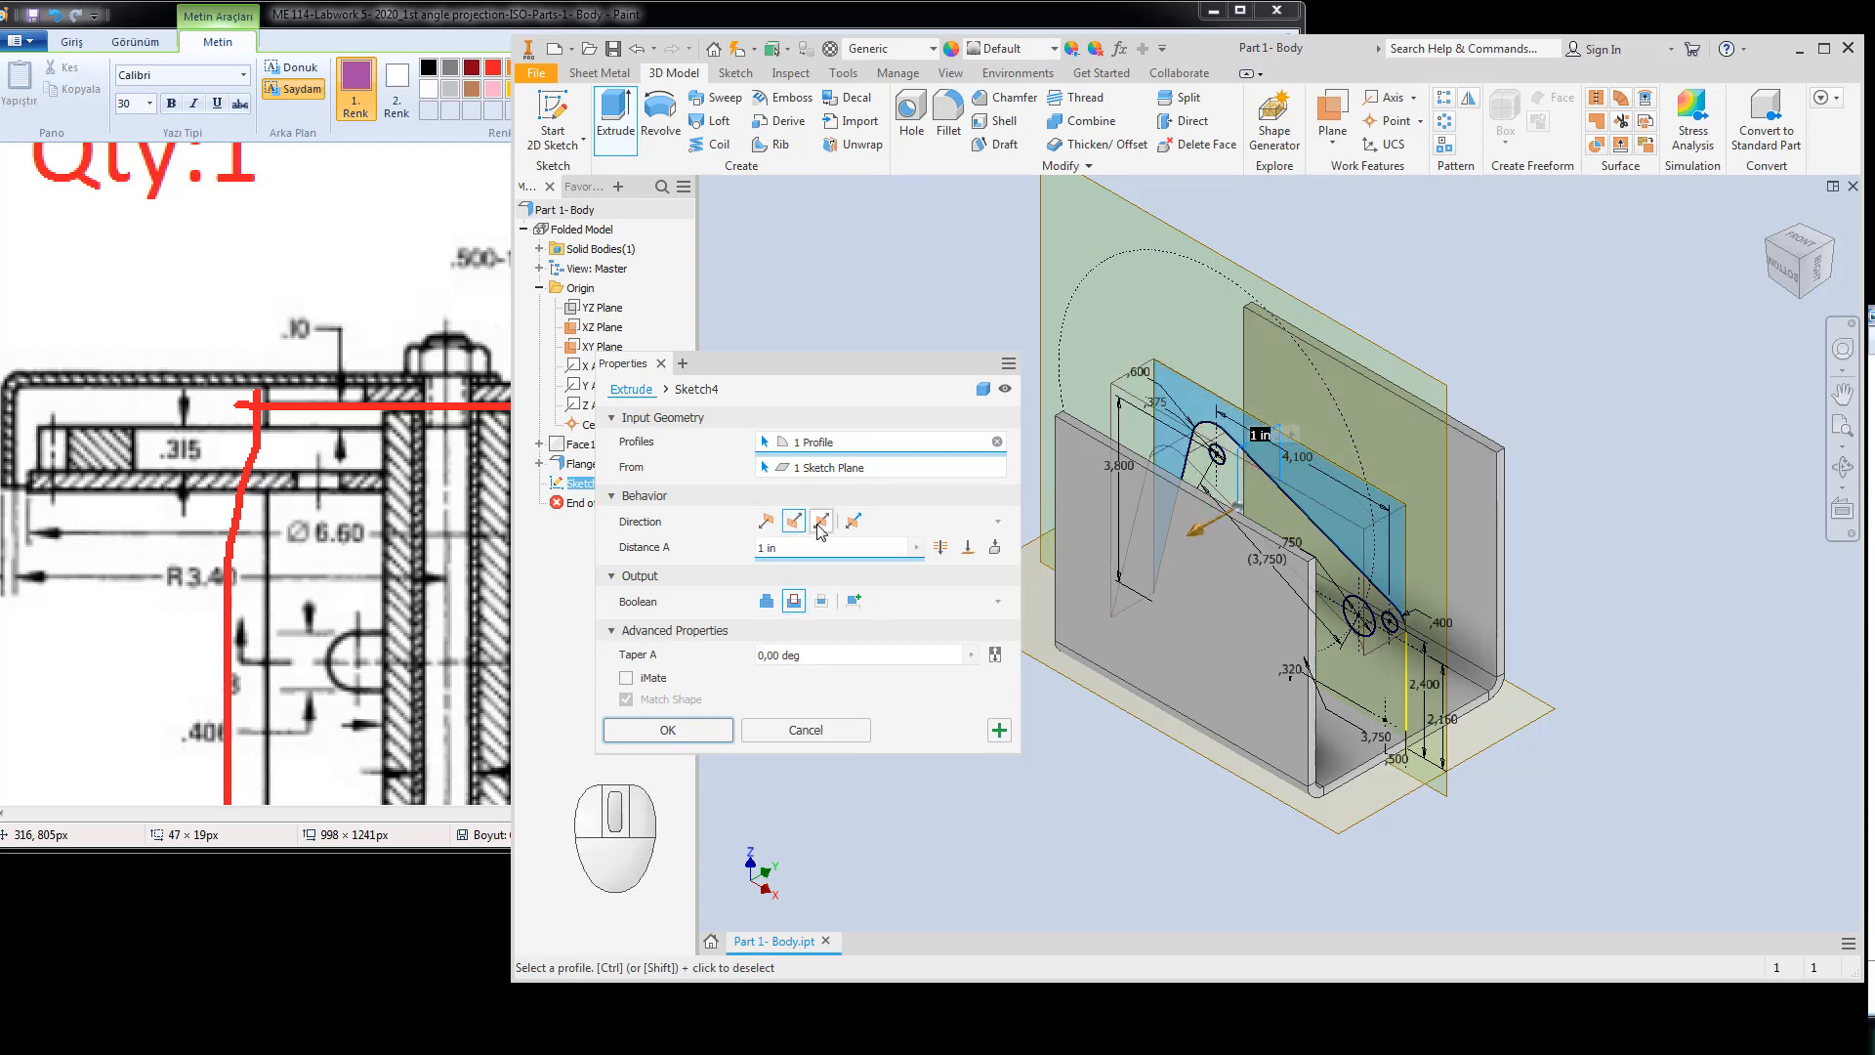
left_click(941, 549)
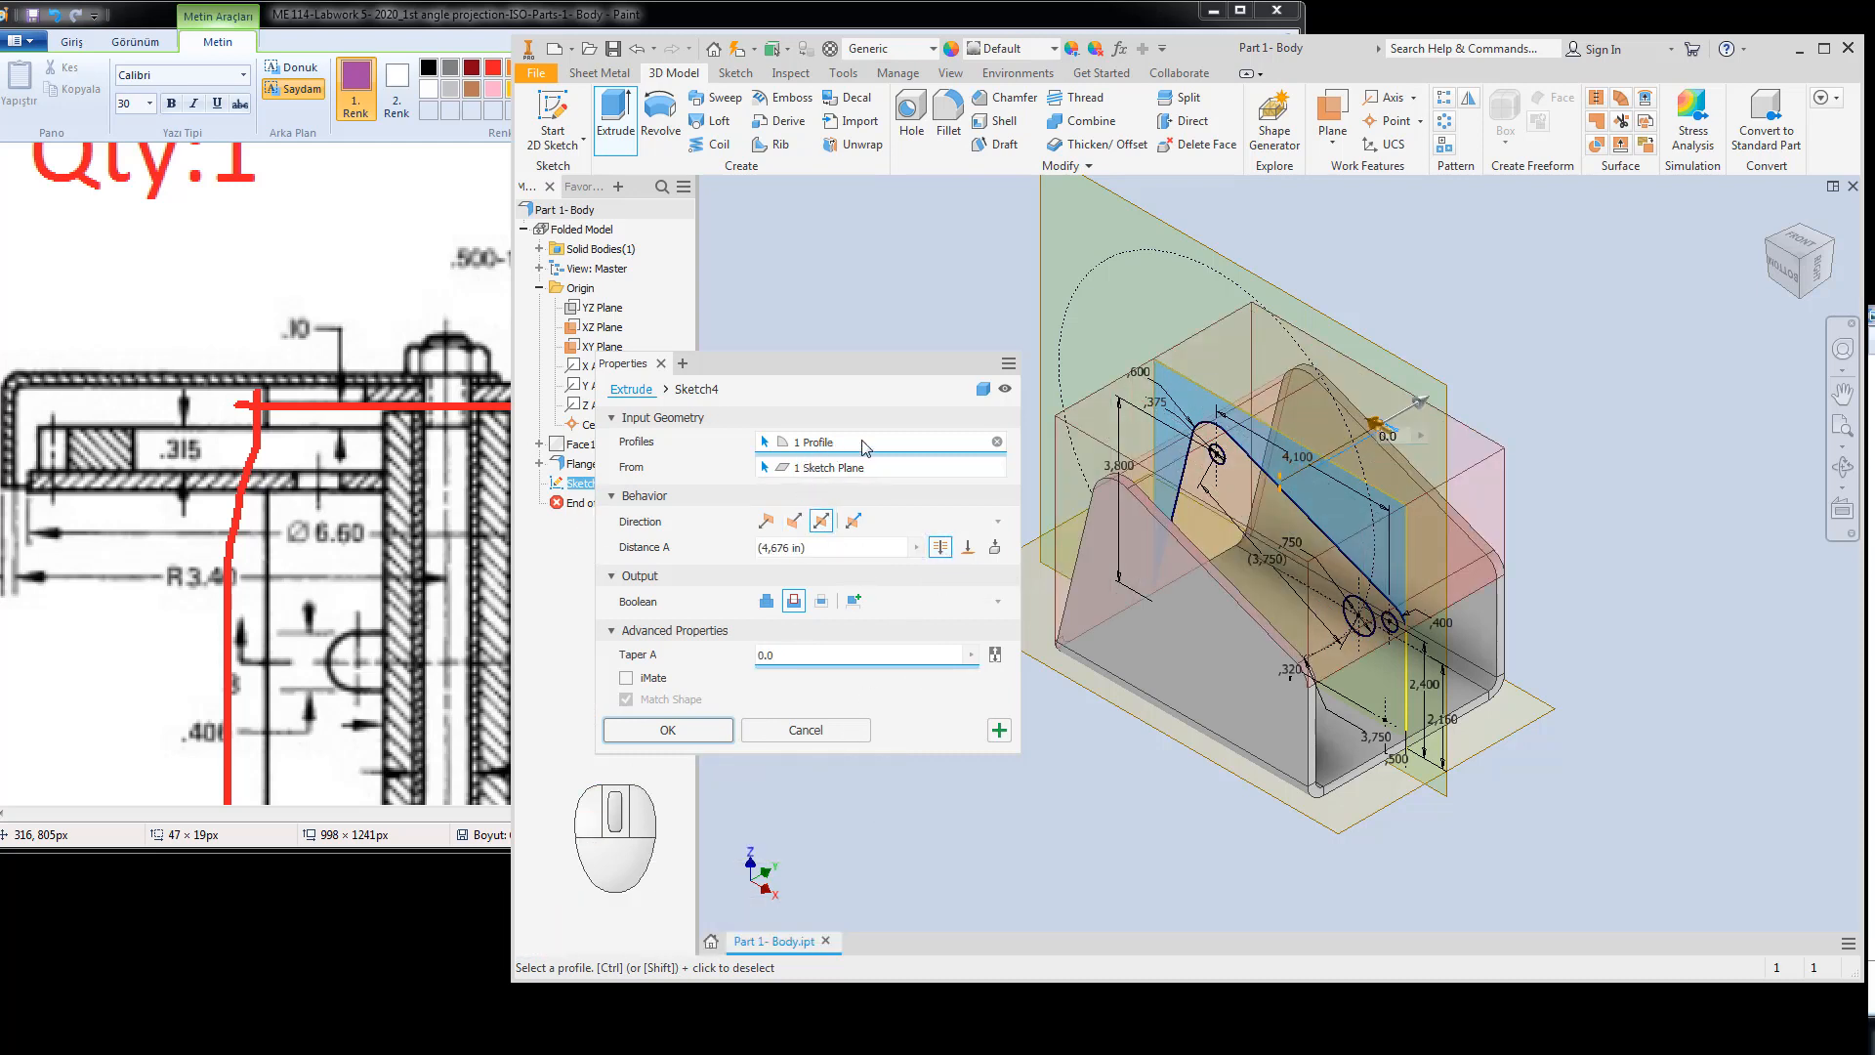
Add the upper hole, the large shaft hole and the small hole beside it to the cut's profiles and complete the extrusion.
scroll(1220, 449, "down", 3)
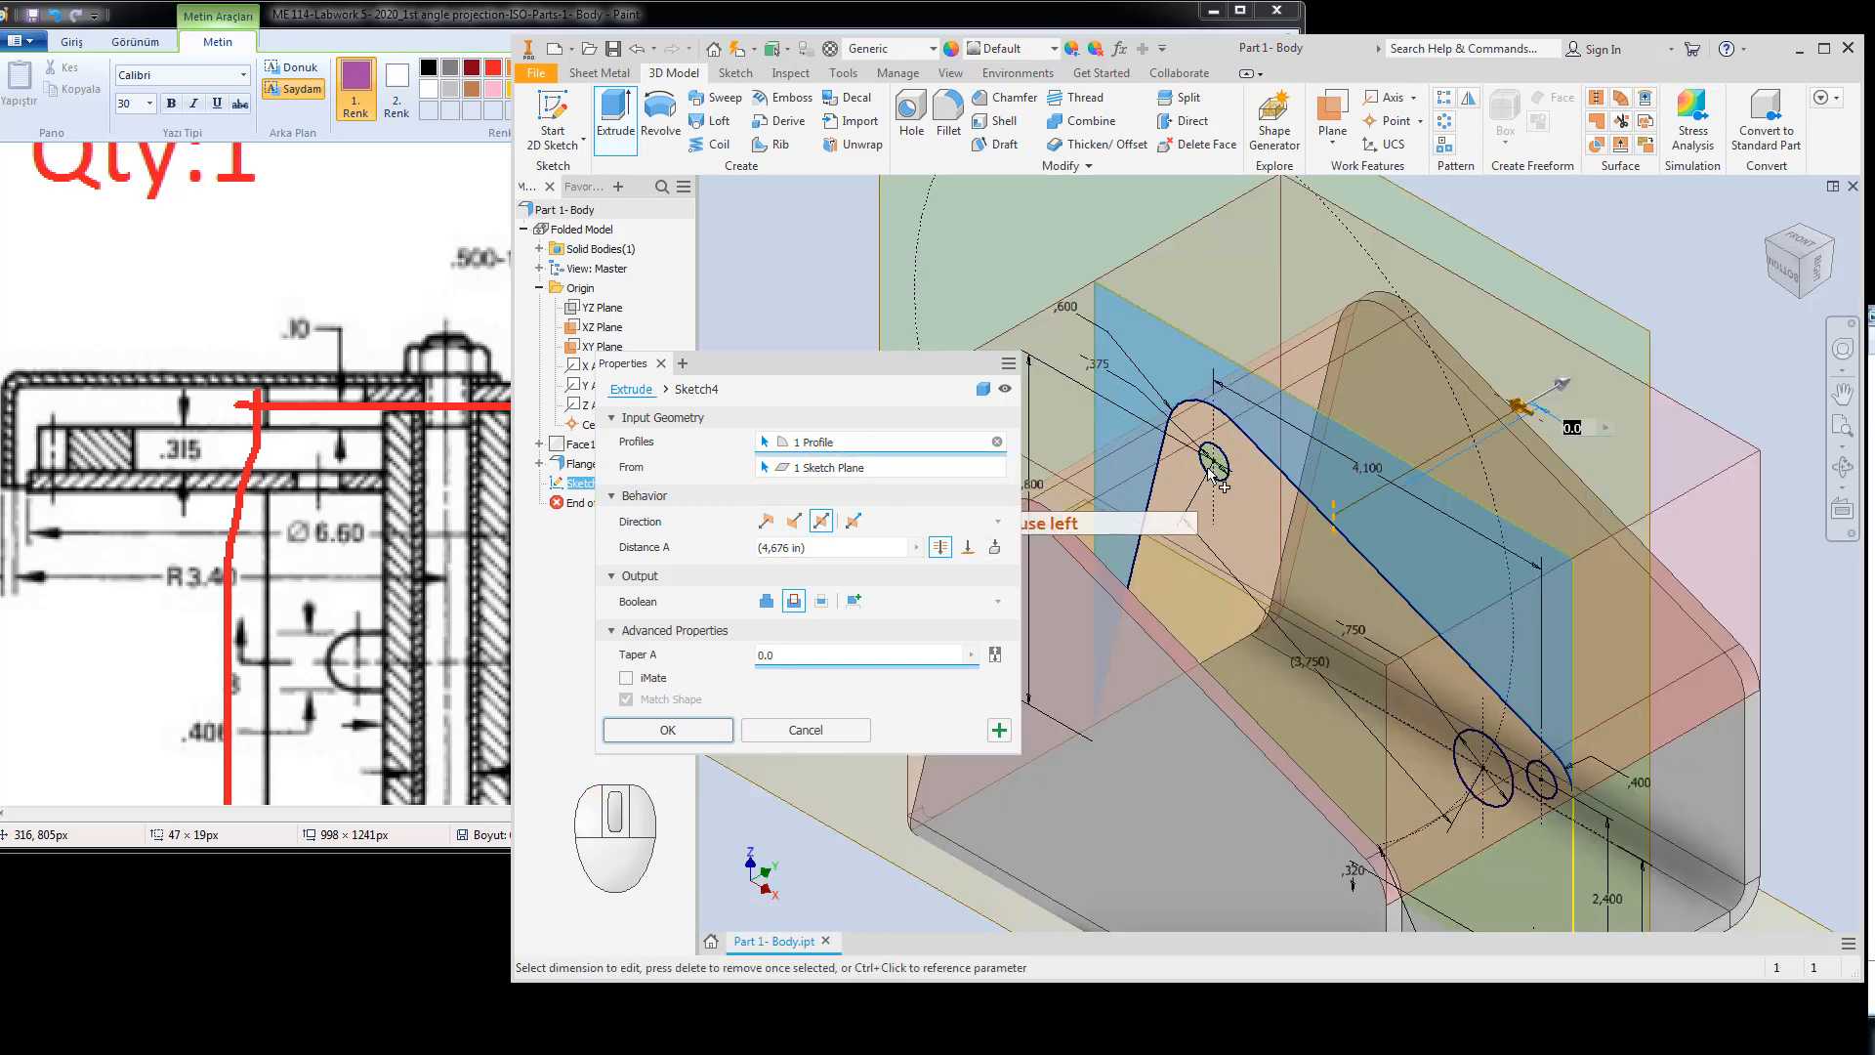
scroll(1228, 463, "down", 2)
left_click(1222, 472)
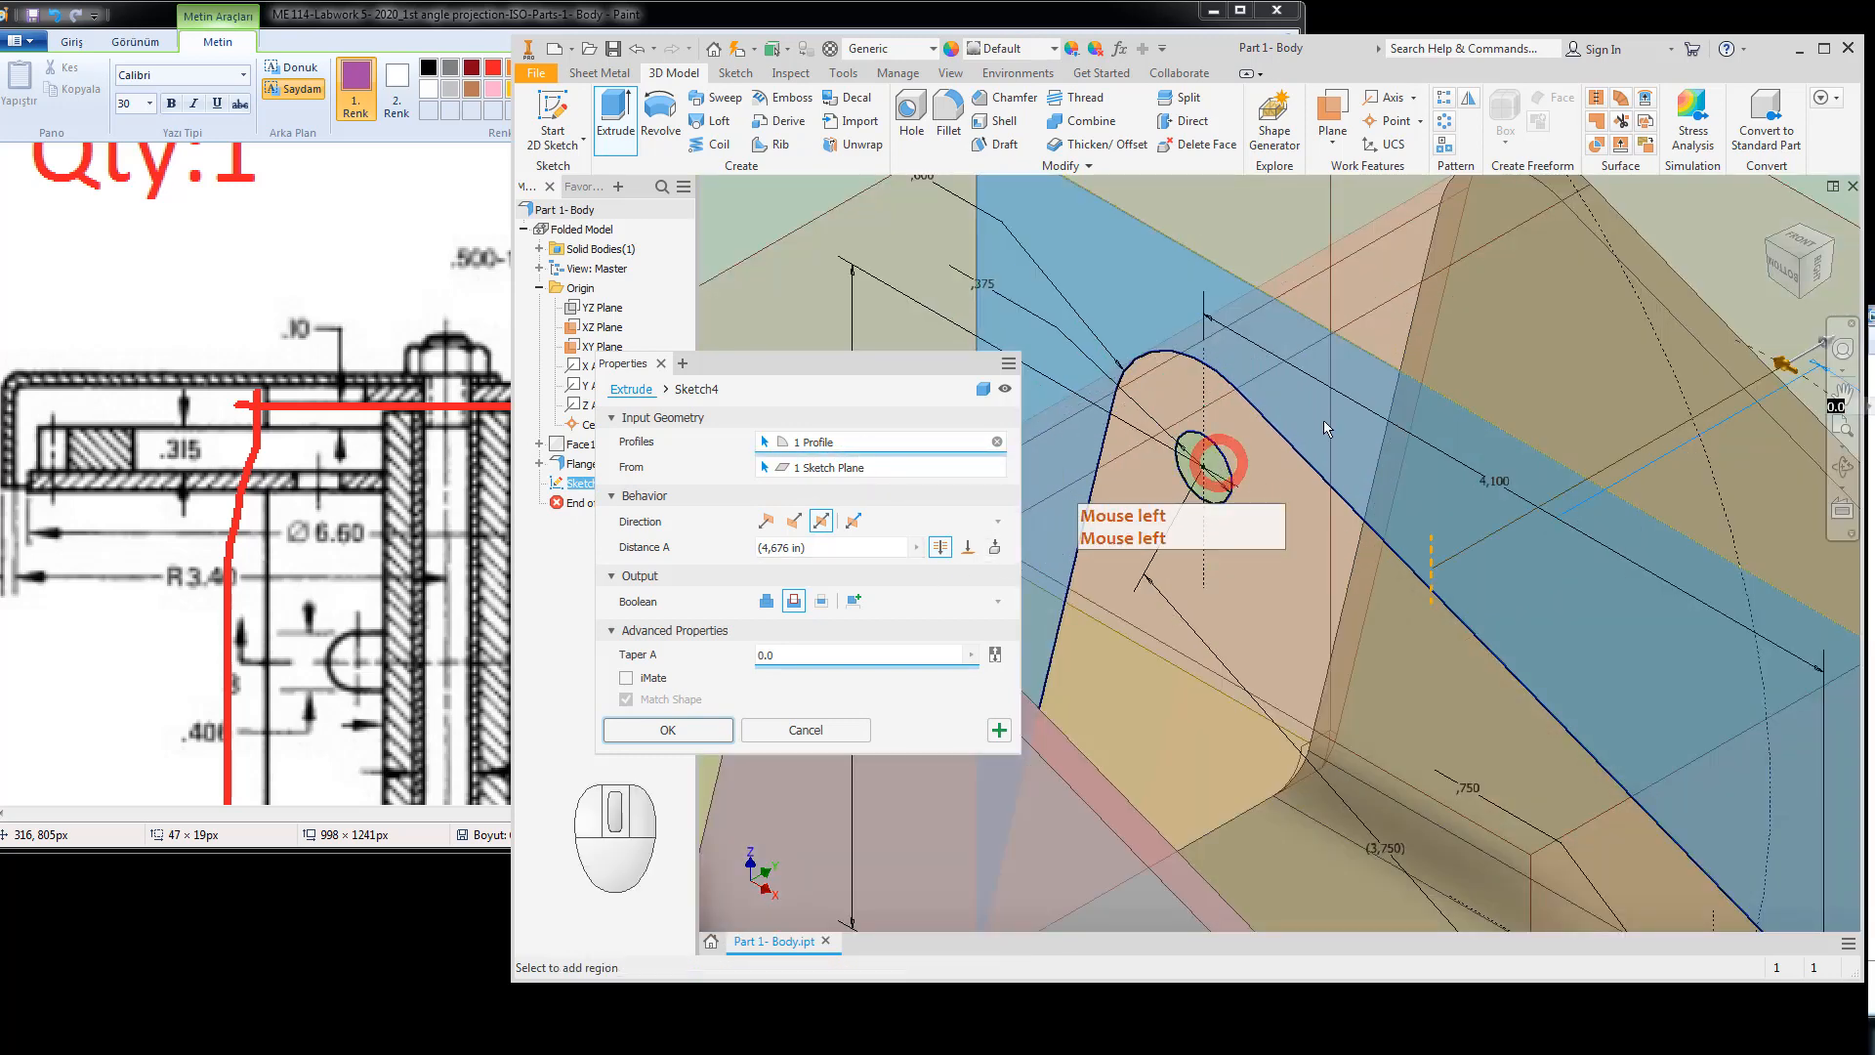
scroll(1222, 471, "up", 5)
scroll(1451, 591, "down", 2)
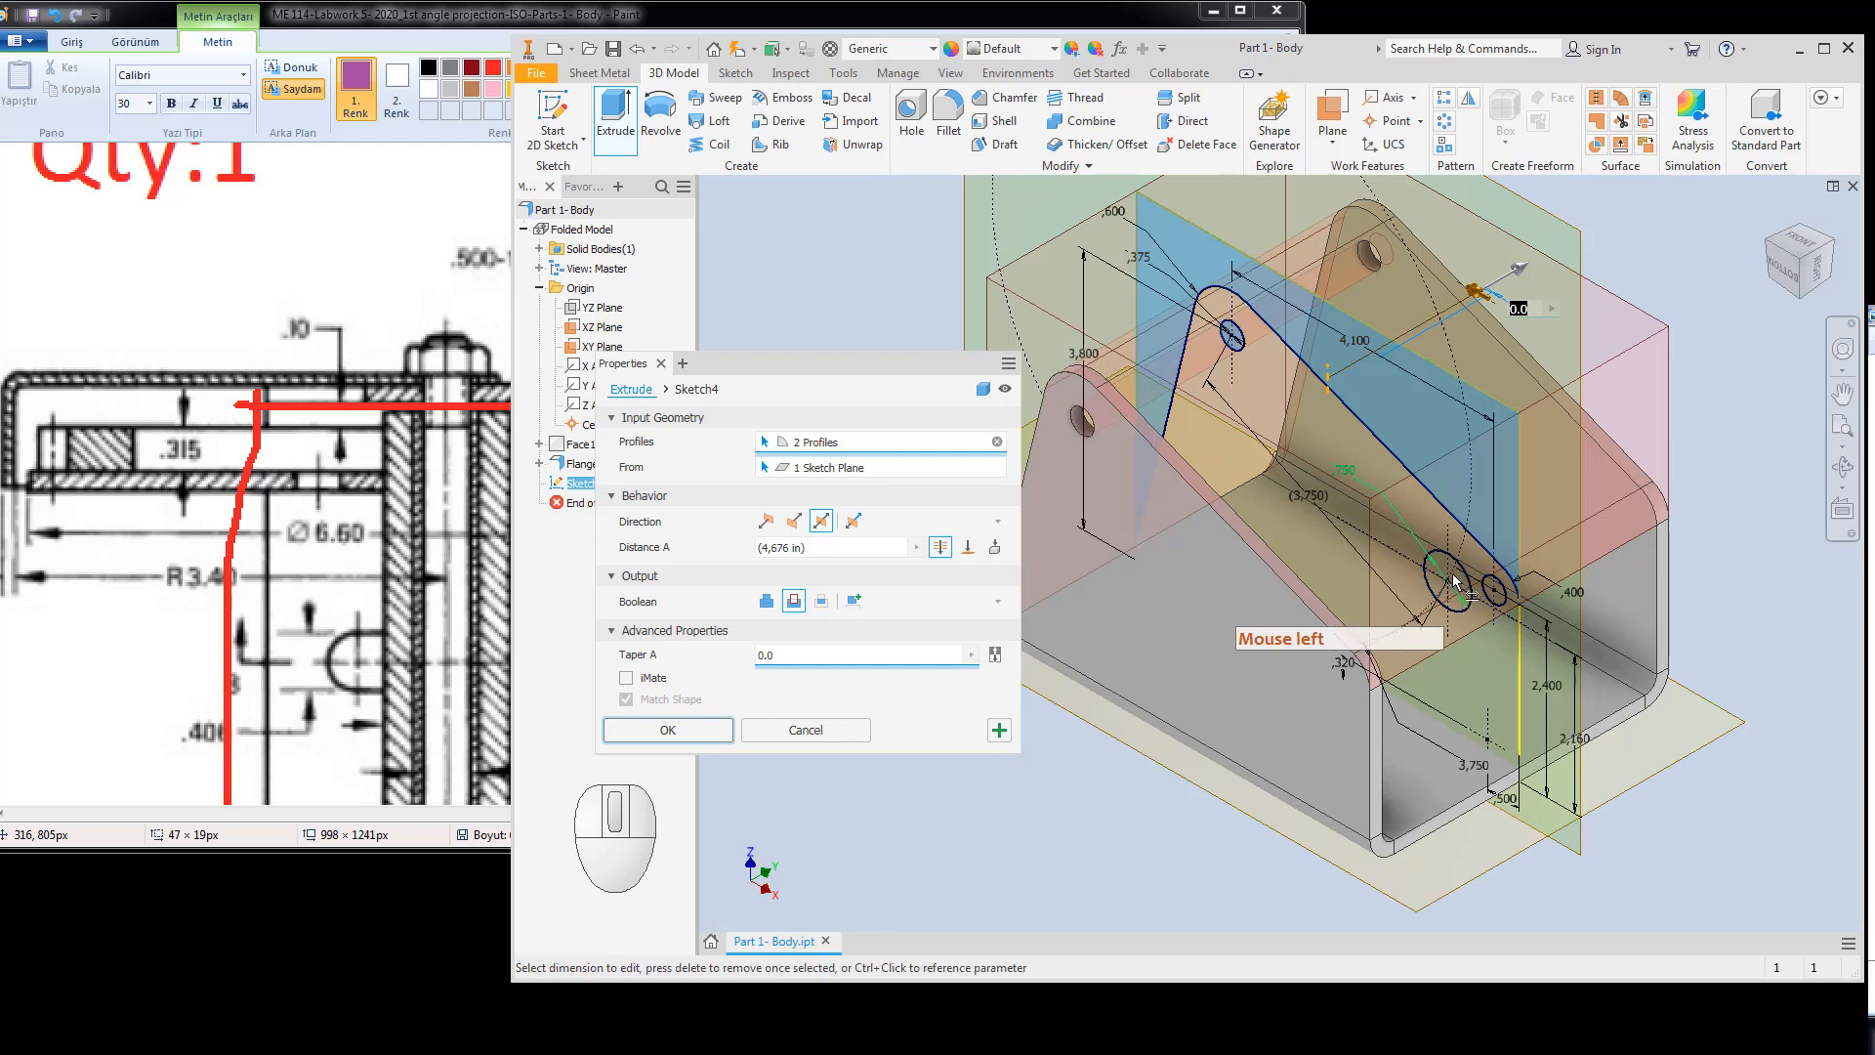
scroll(1435, 593, "down", 2)
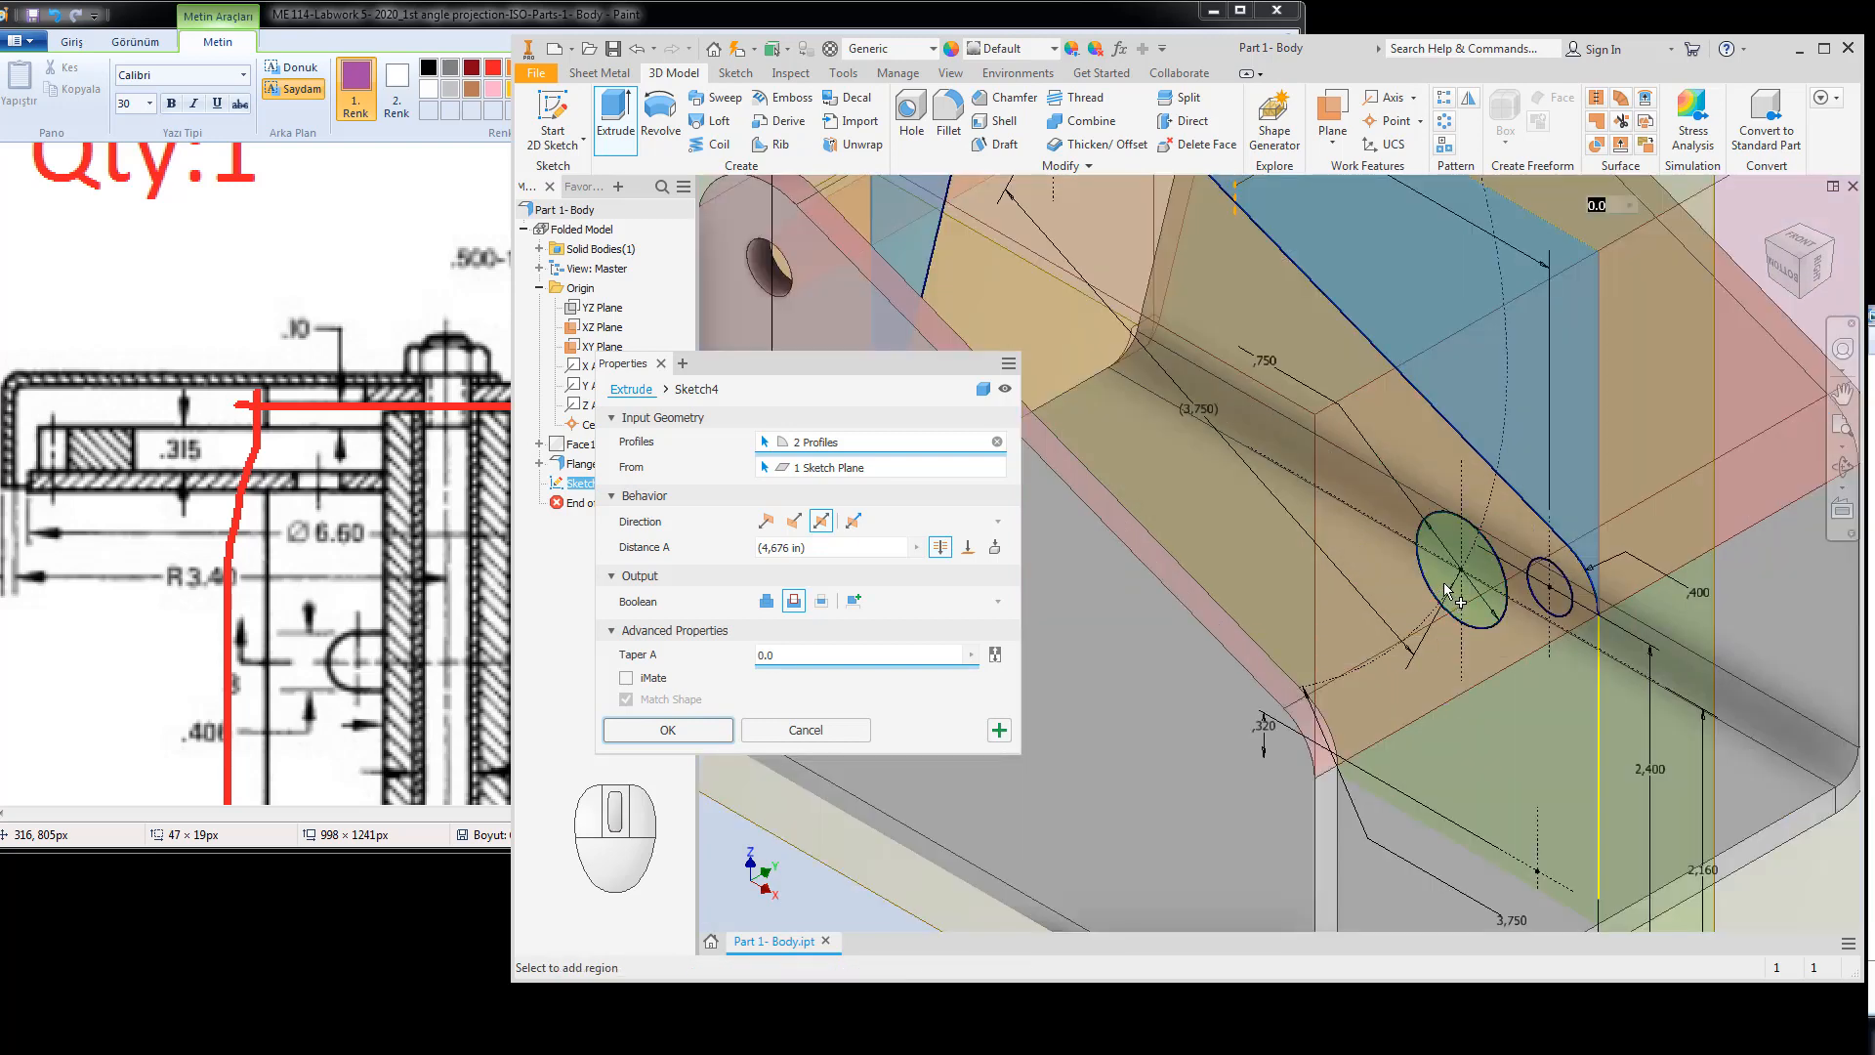
left_click(1446, 591)
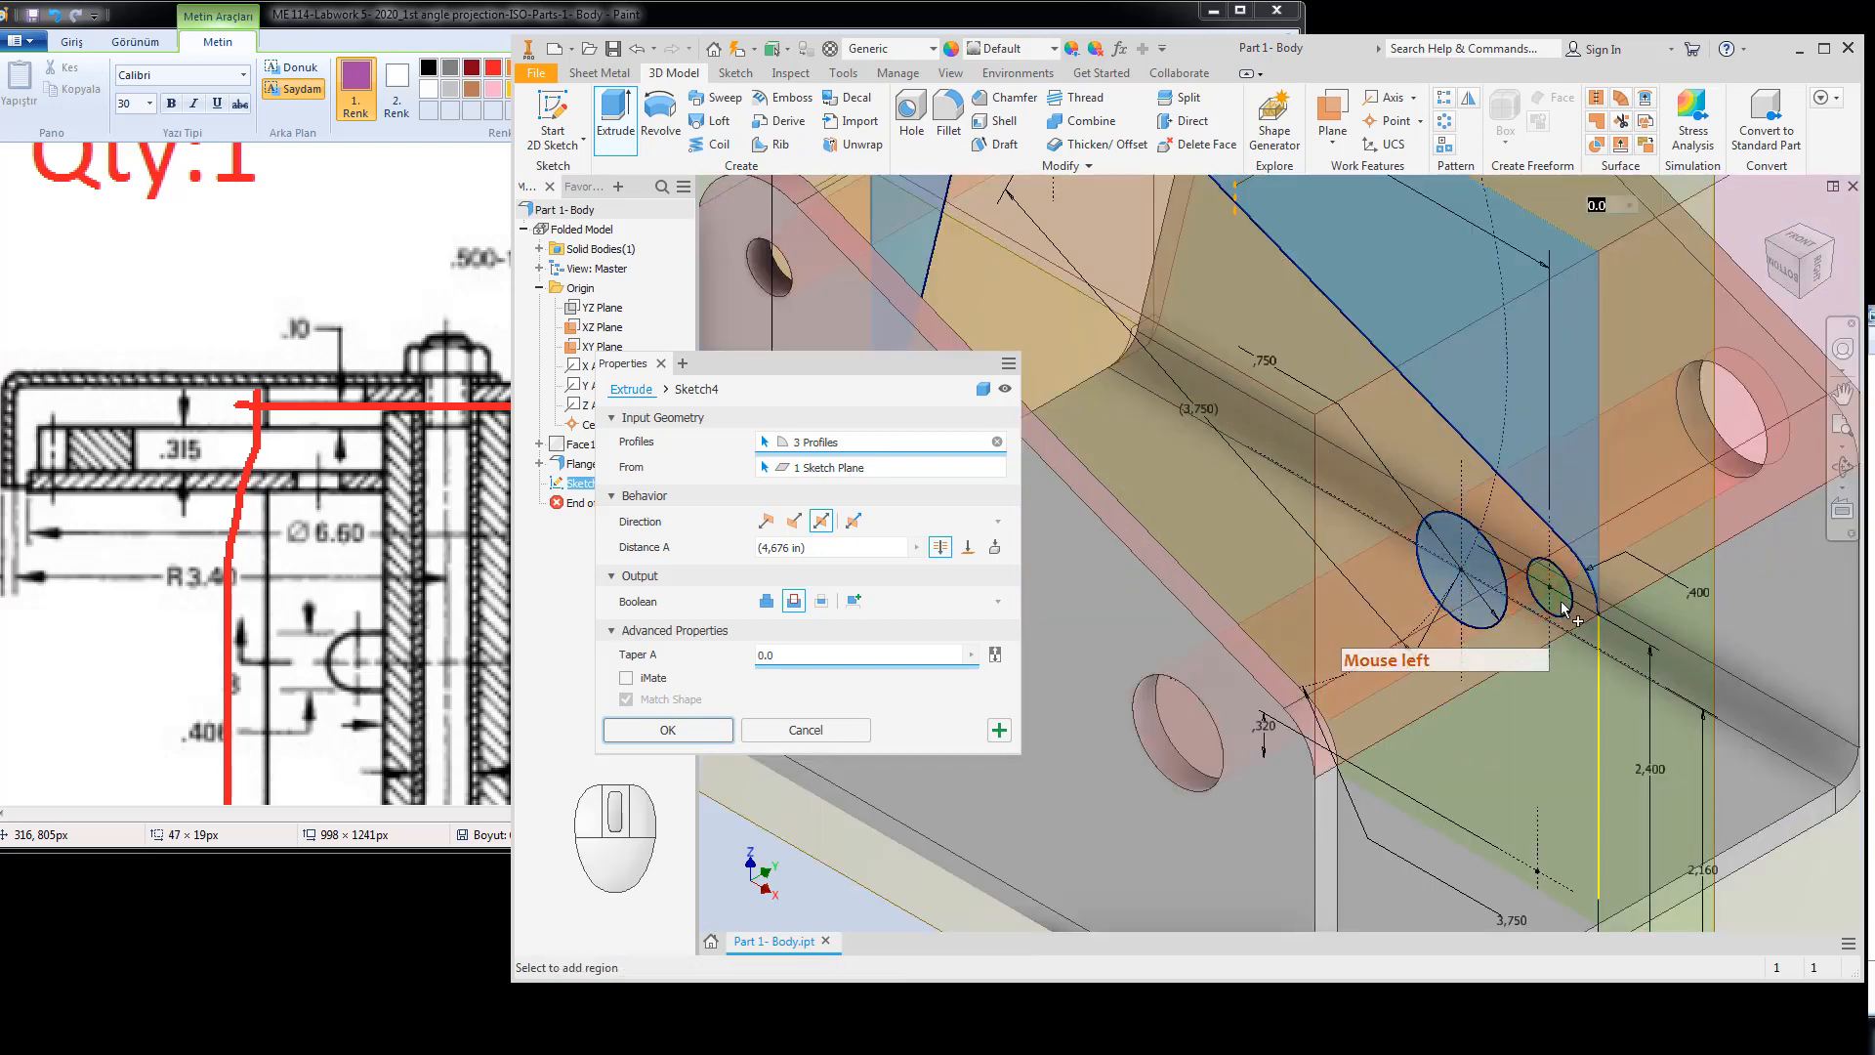
left_click(1561, 604)
left_click(690, 731)
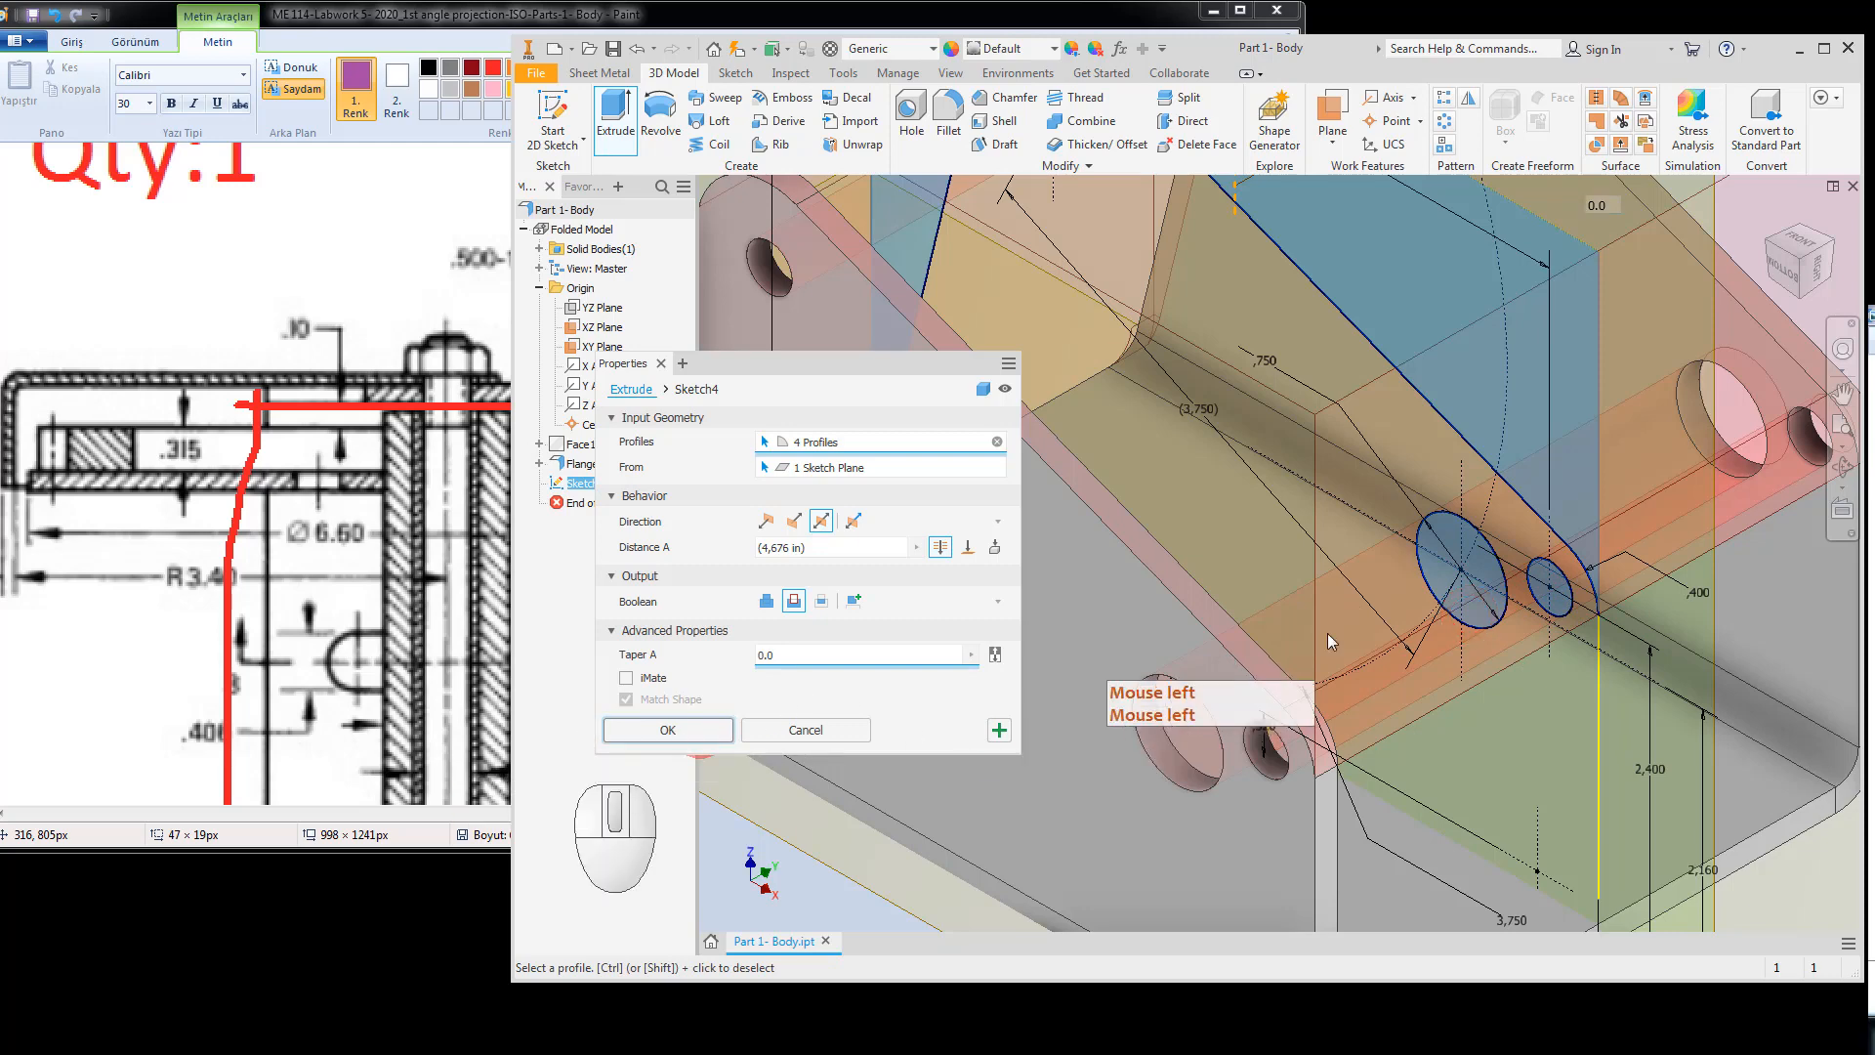
scroll(1382, 596, "up", 5)
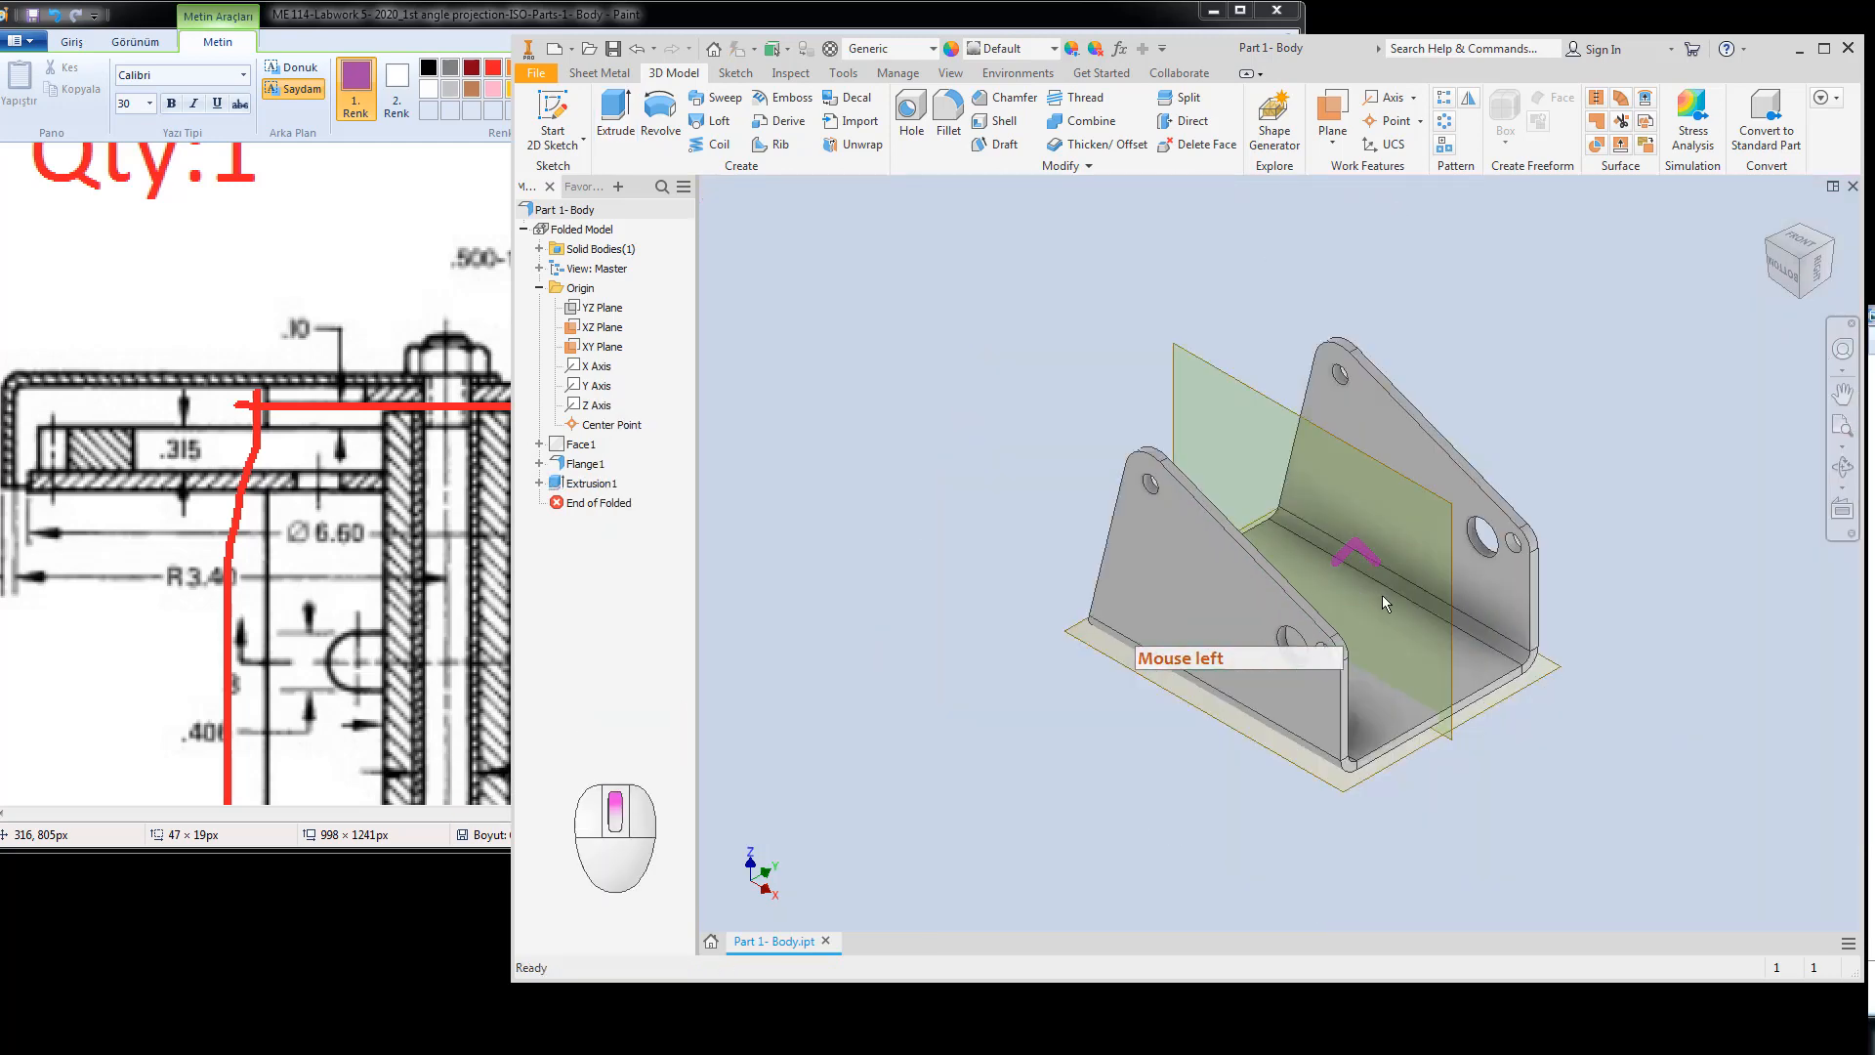
Reopen Sketch4 beneath Extrusion1 for editing and slice the graphics at its sketch plane.
double_click(1652, 452)
key("Escape")
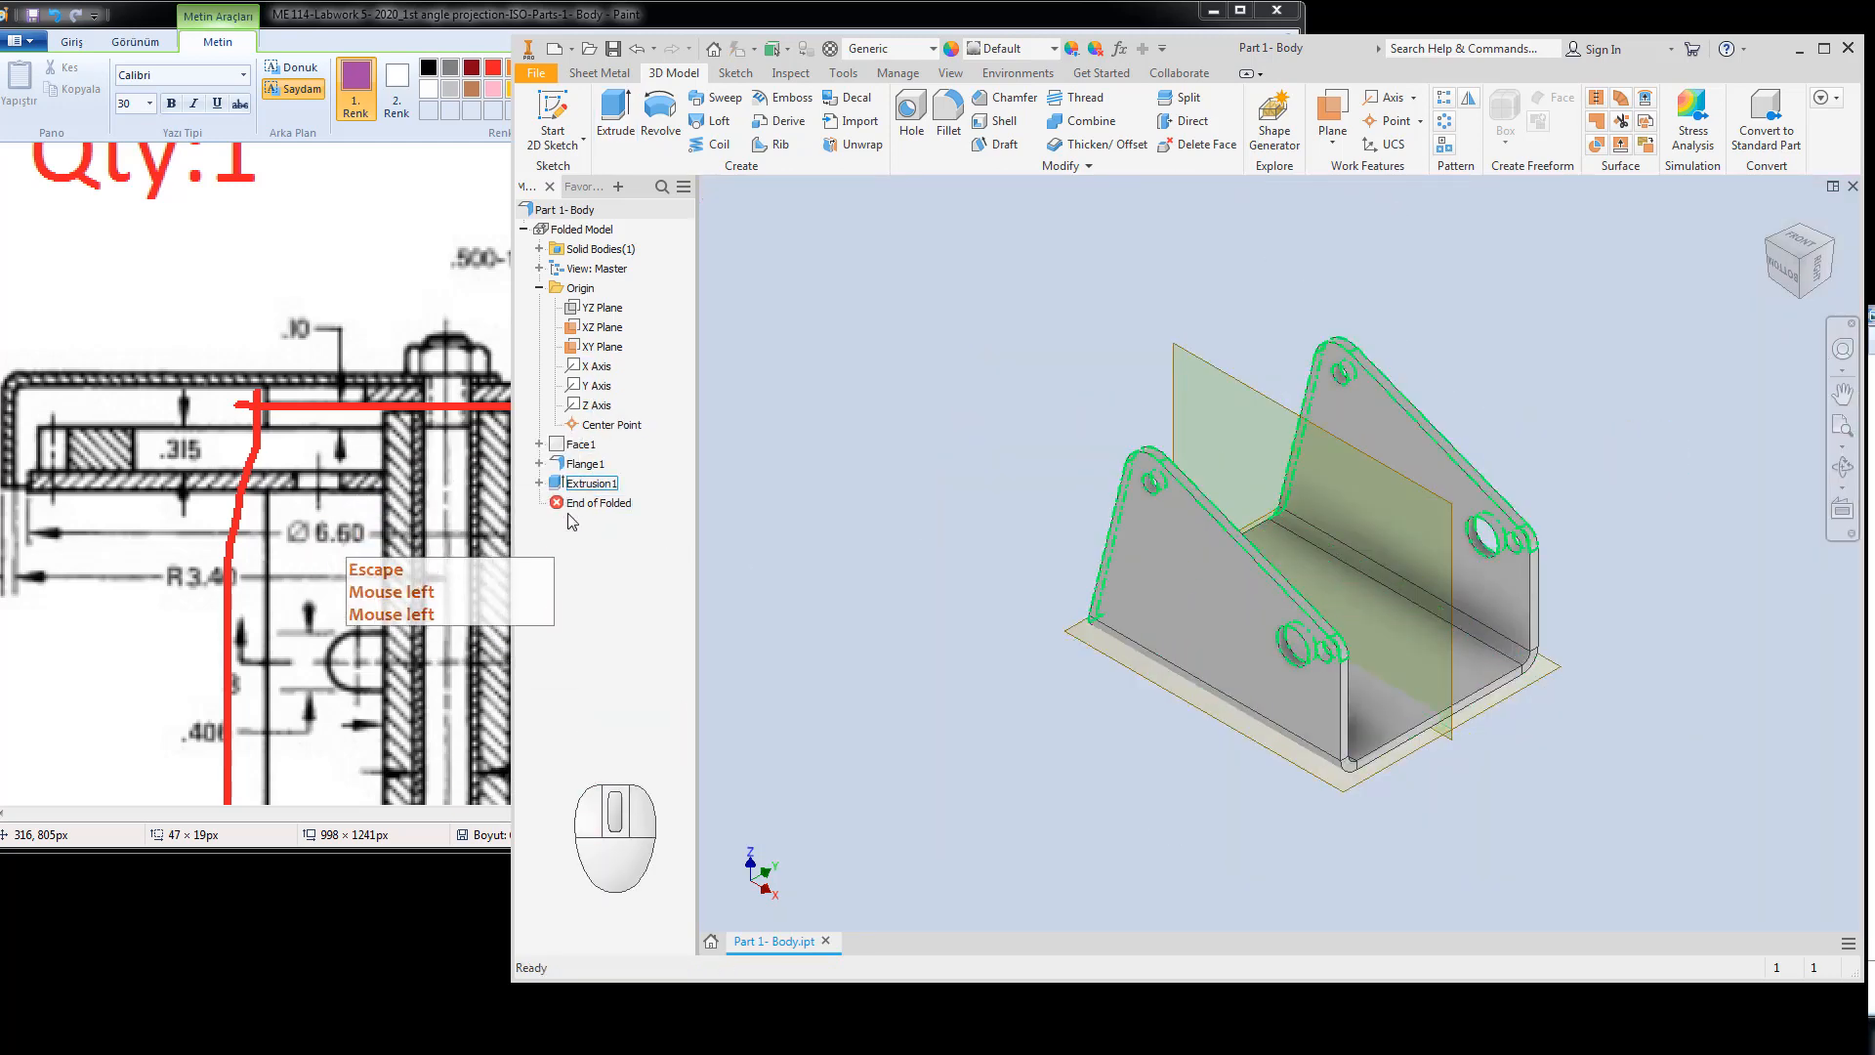
left_click(540, 483)
double_click(597, 502)
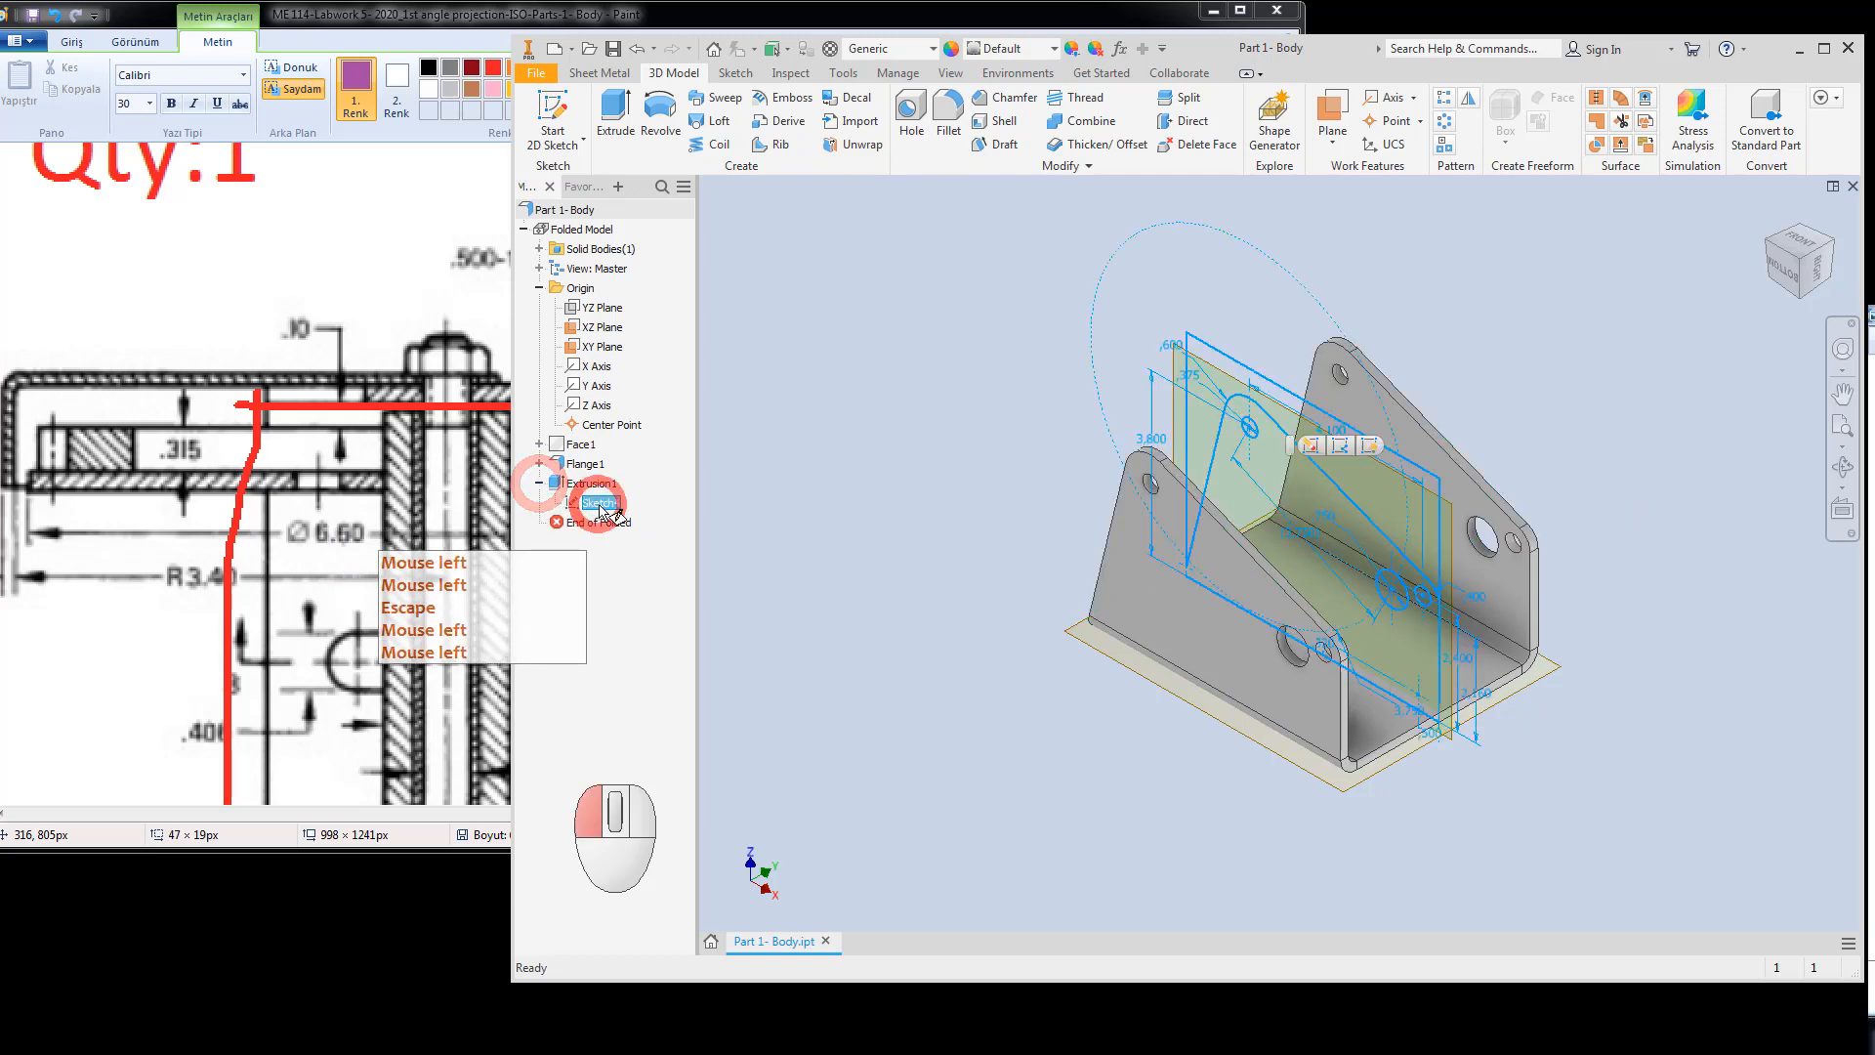
double_click(792, 678)
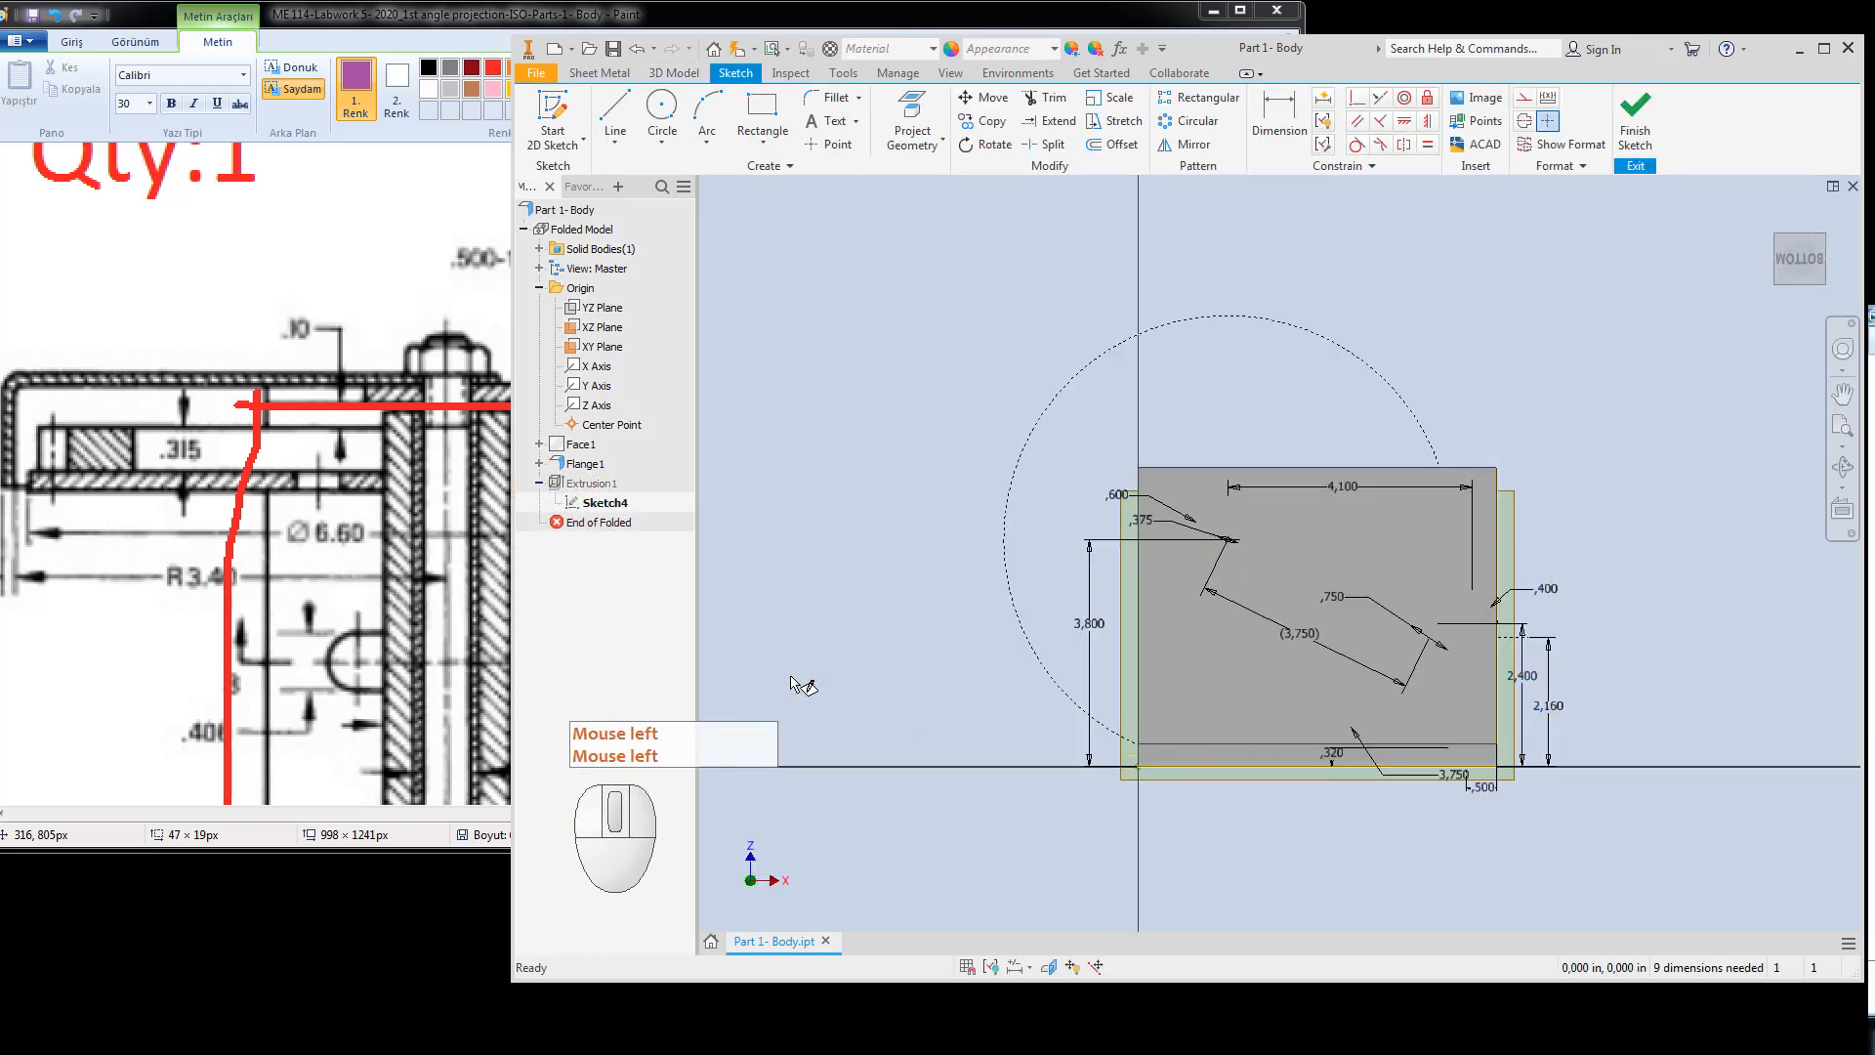
key("F7")
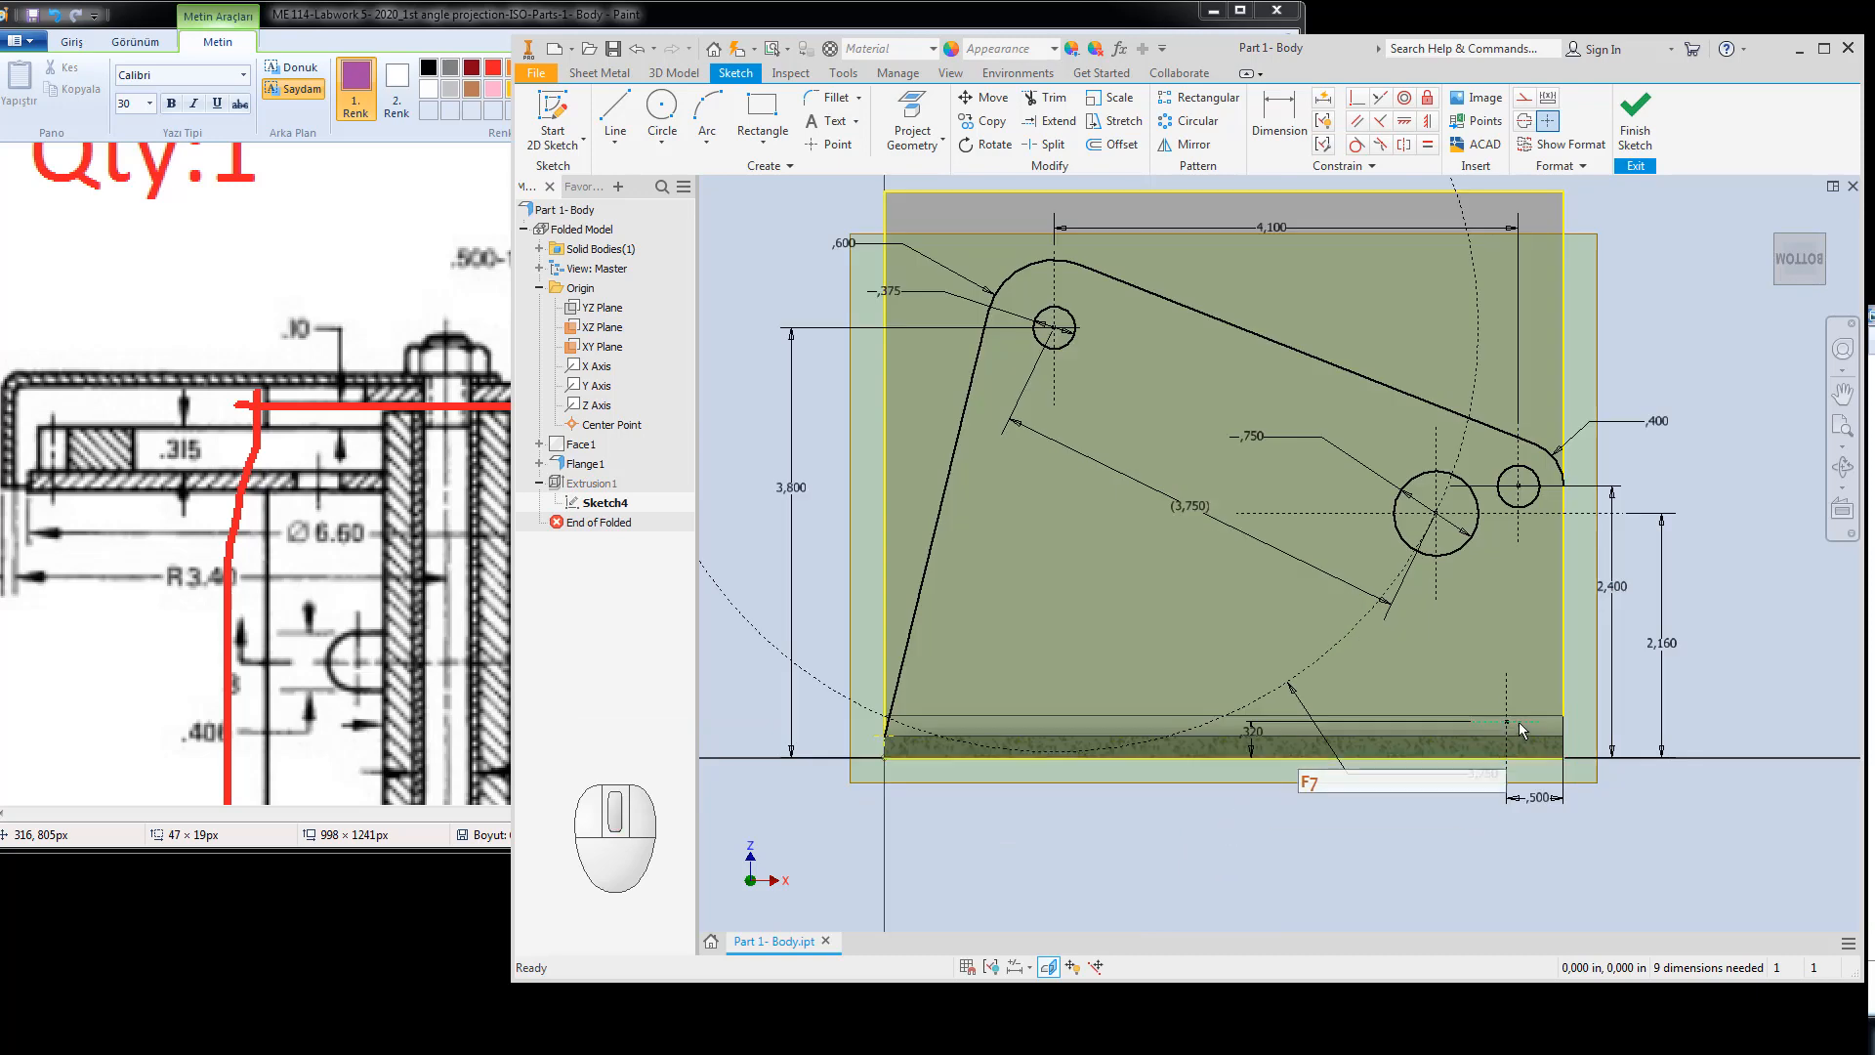
Check the small lower hole's diameter in the Paint drawing and sketch a circle about 0.16 in across on the centre point near the plate's lower-right corner.
left_click(176, 268)
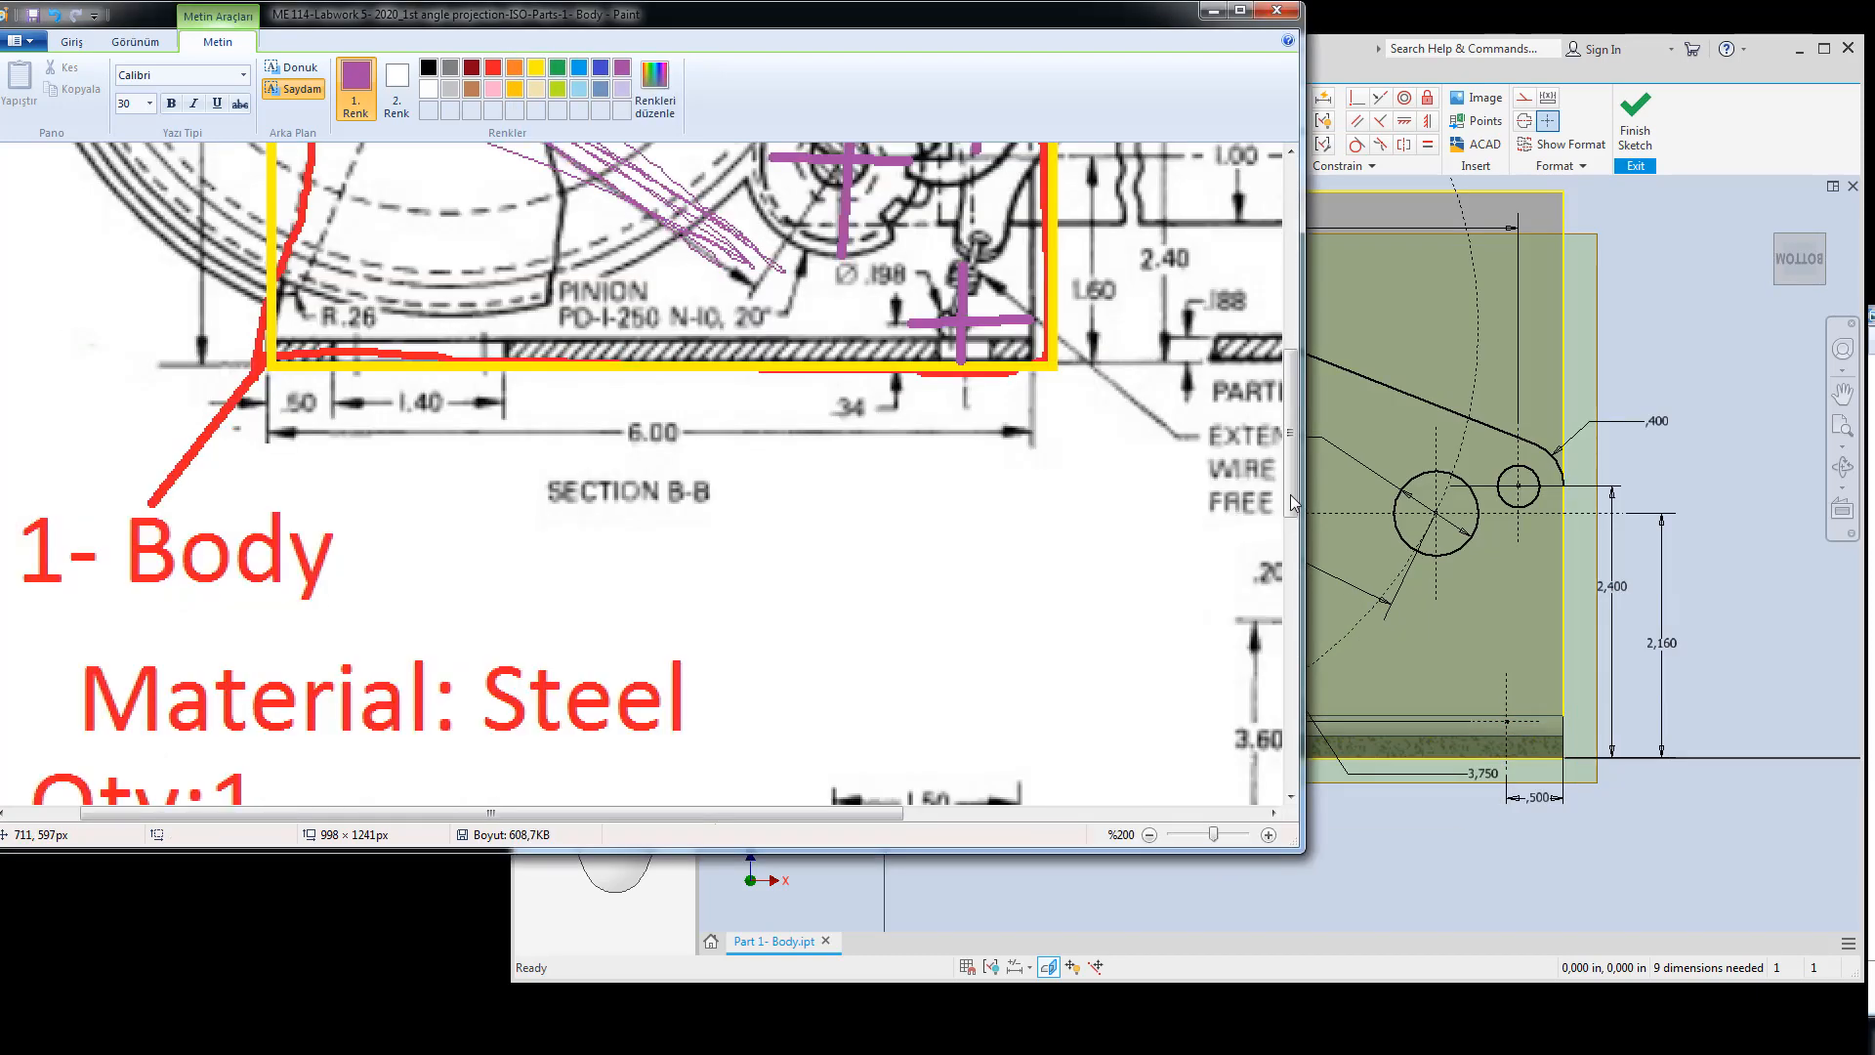
key("Escape")
left_click_drag(1297, 492, 1297, 476)
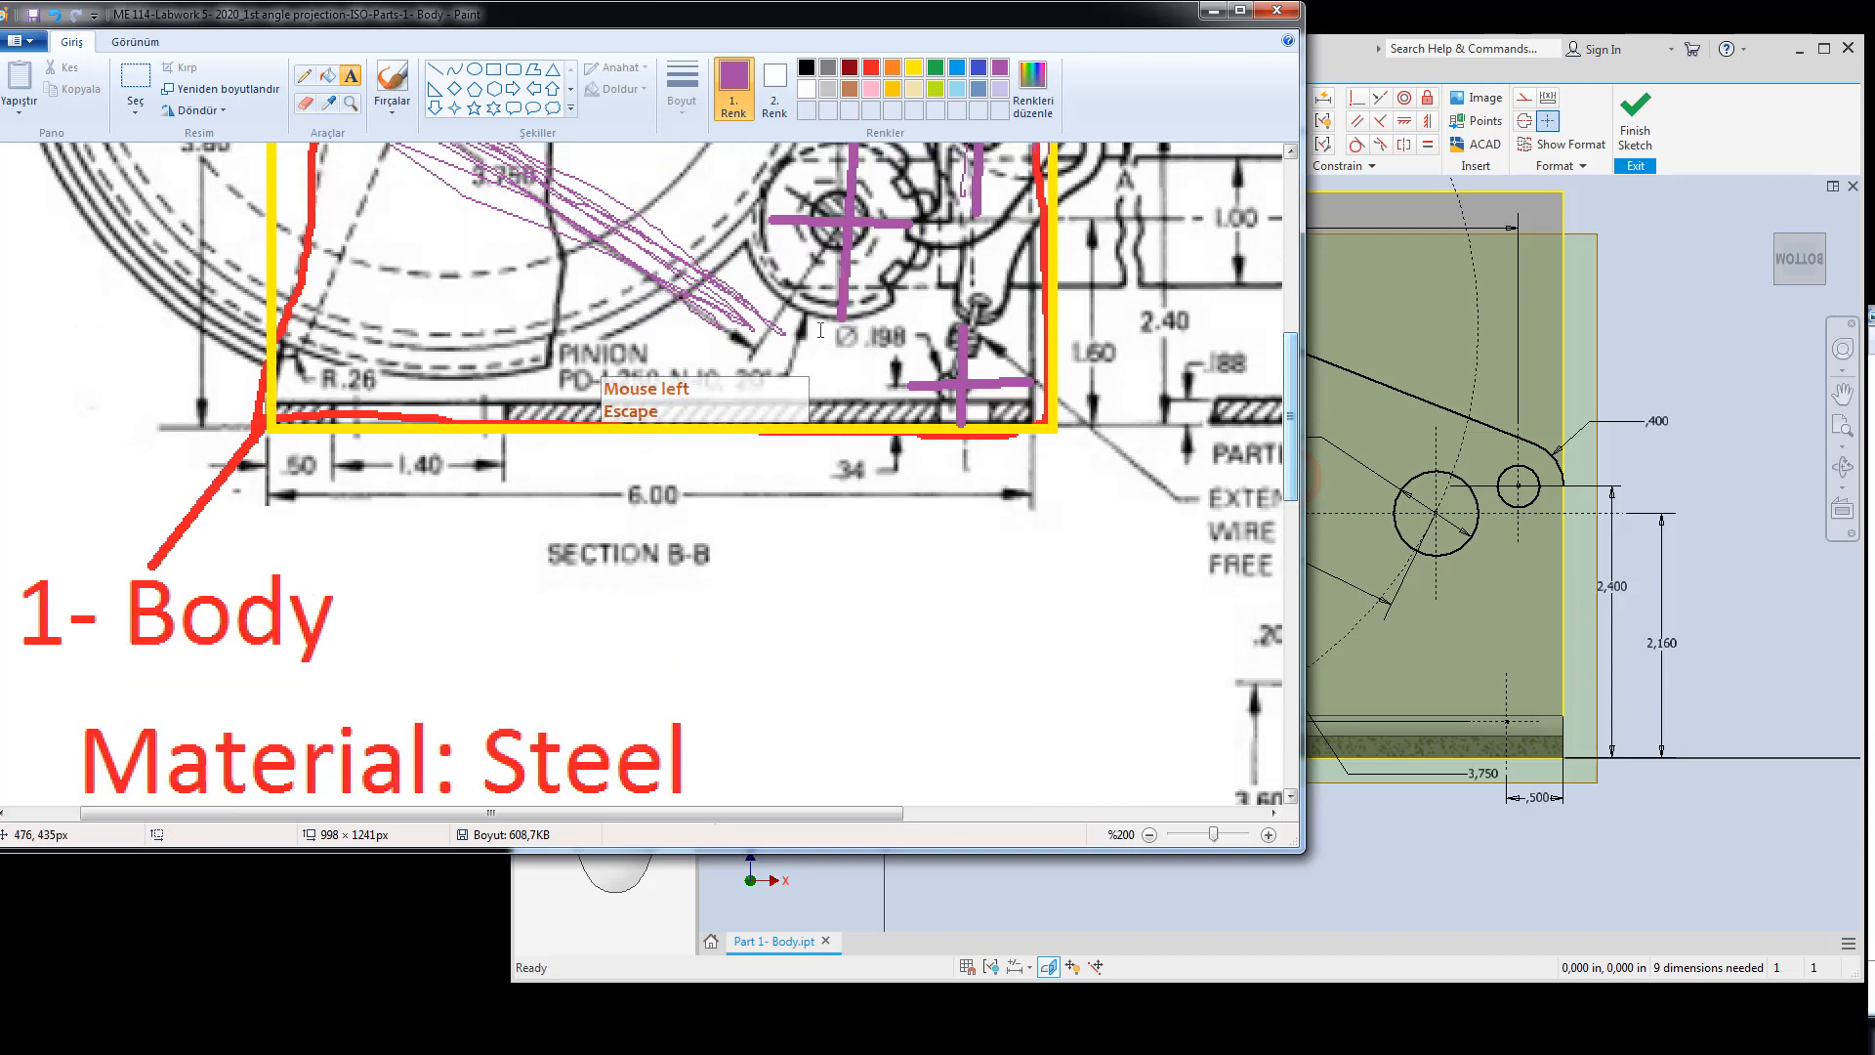
left_click_drag(820, 332, 942, 377)
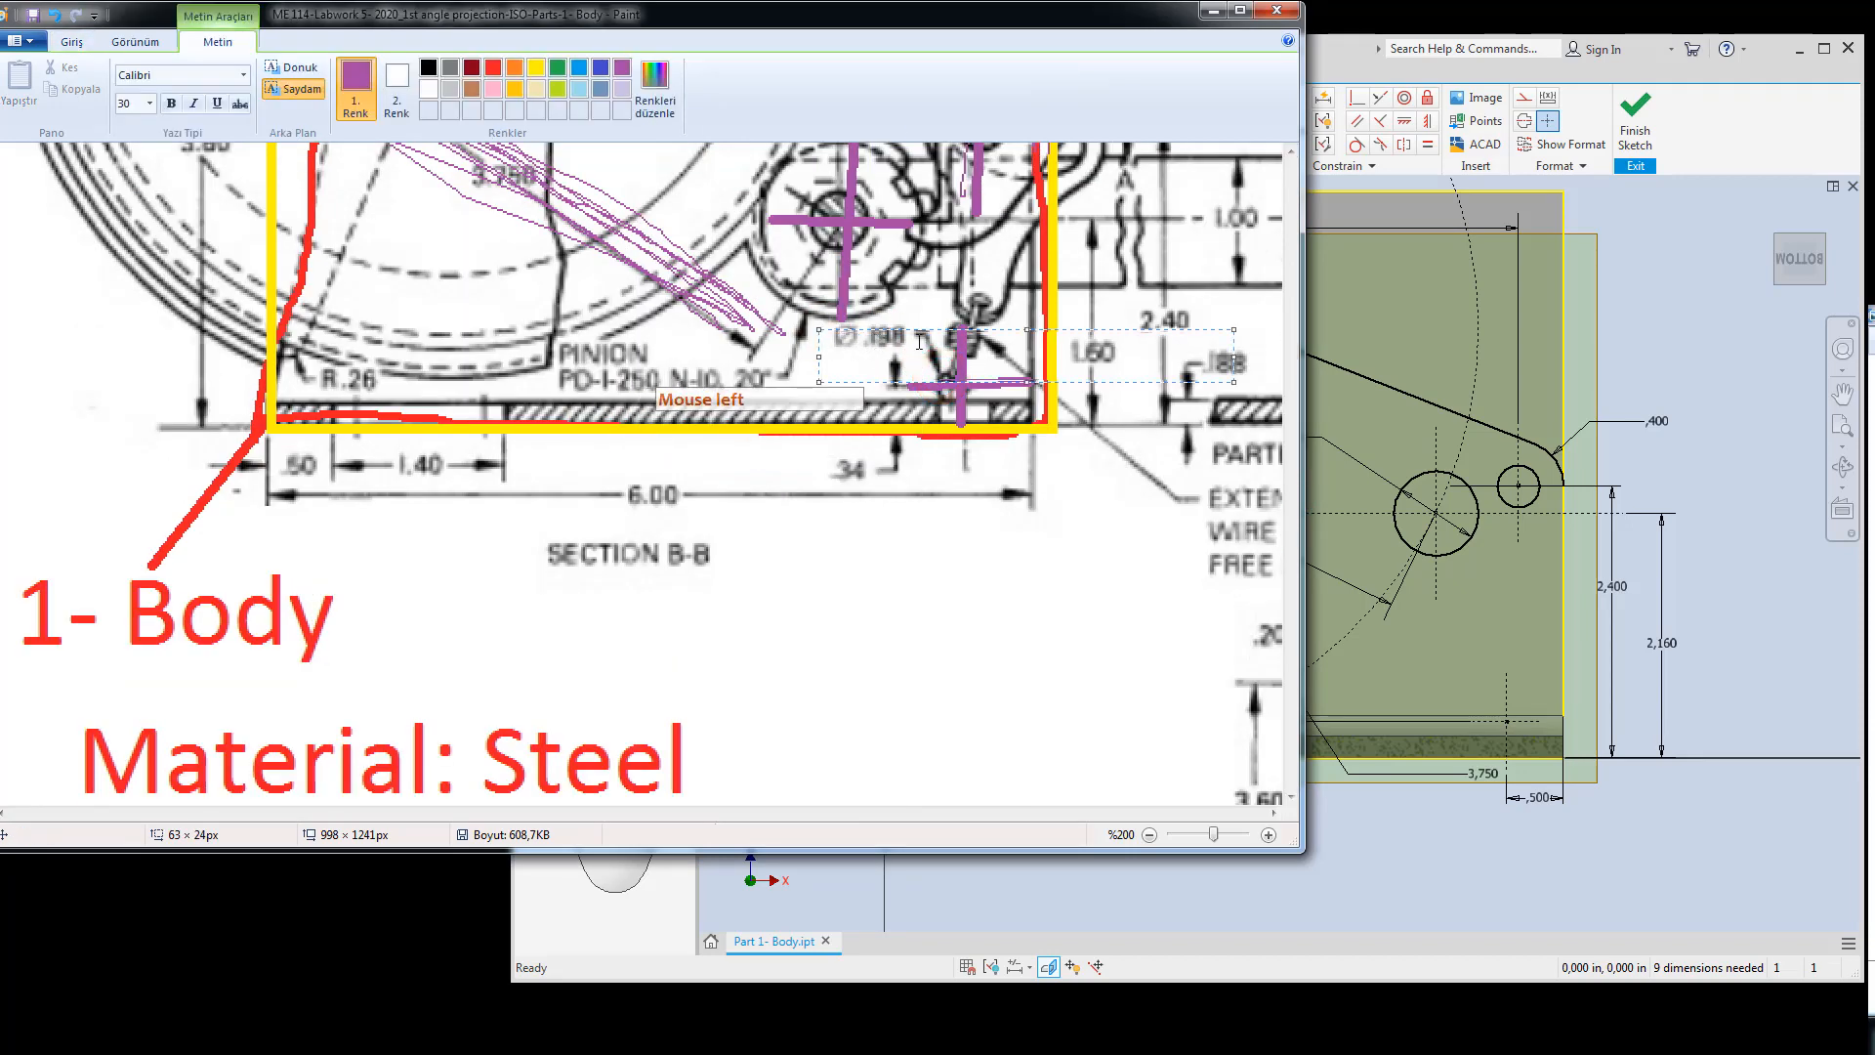
left_click(1674, 376)
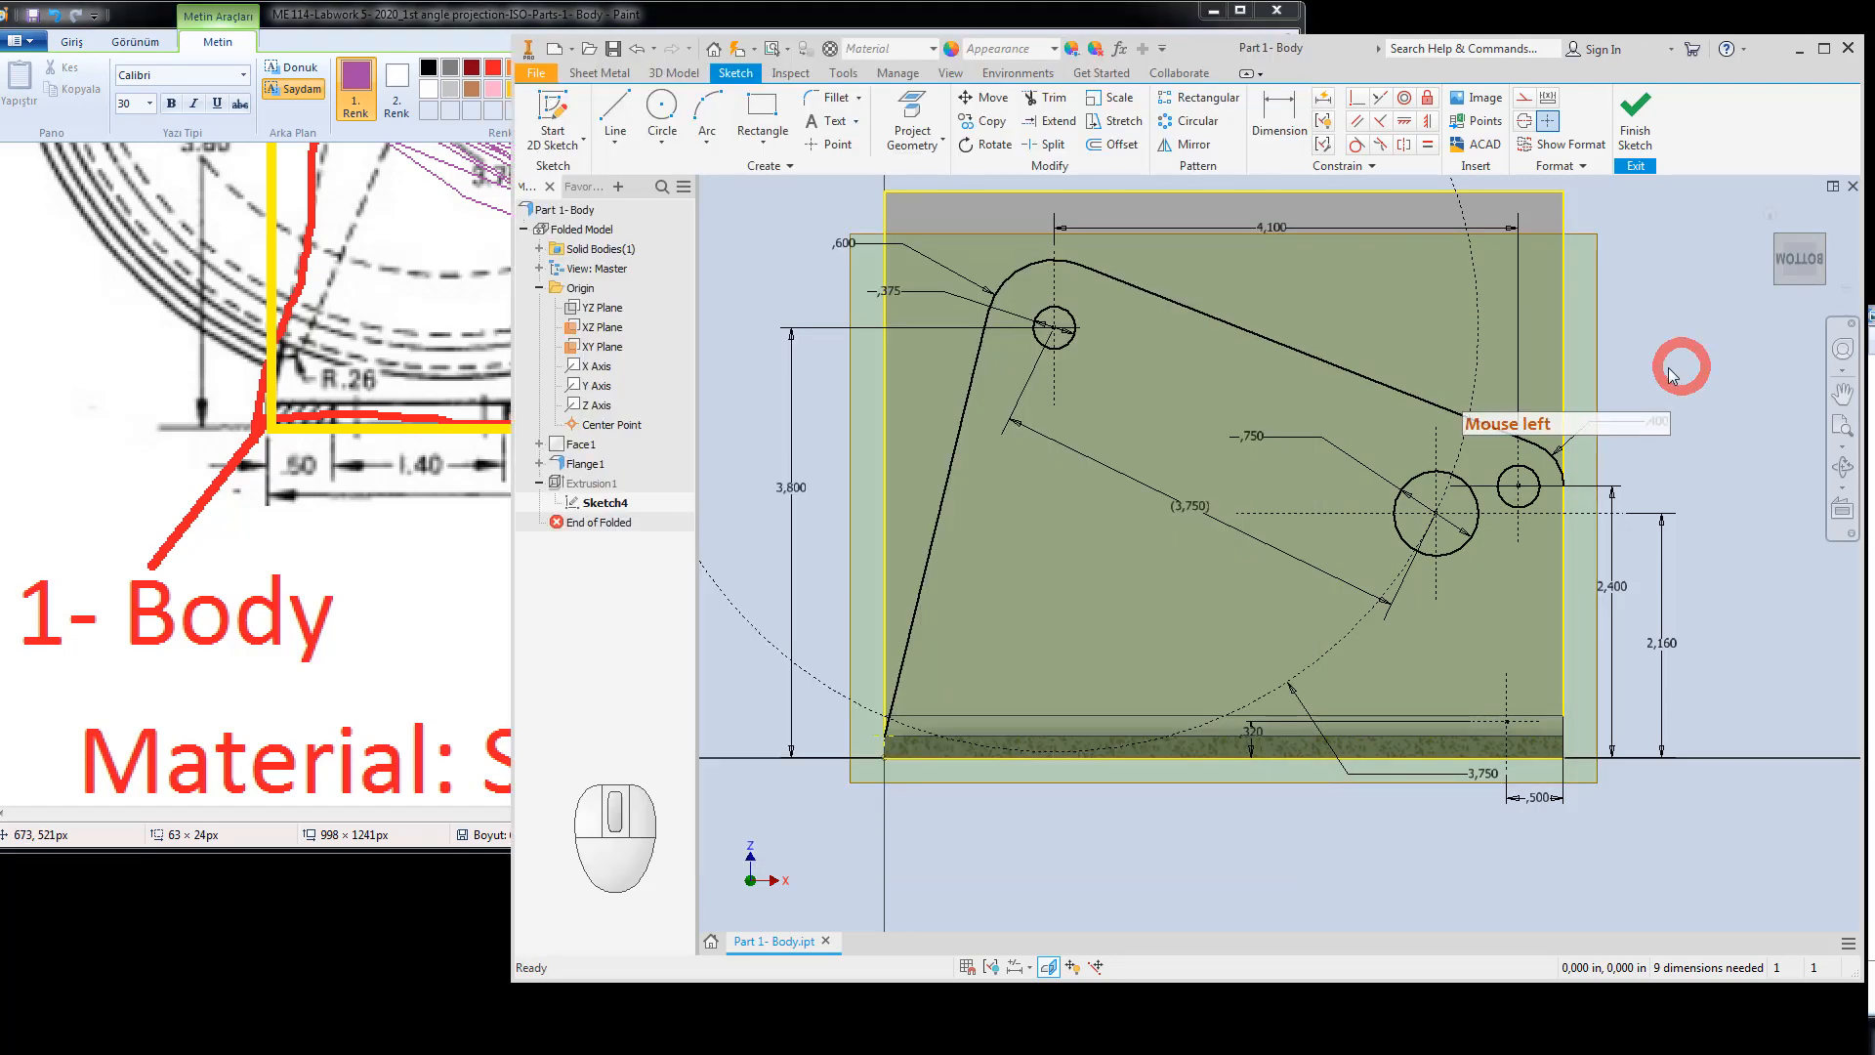
key("Escape")
left_click(672, 109)
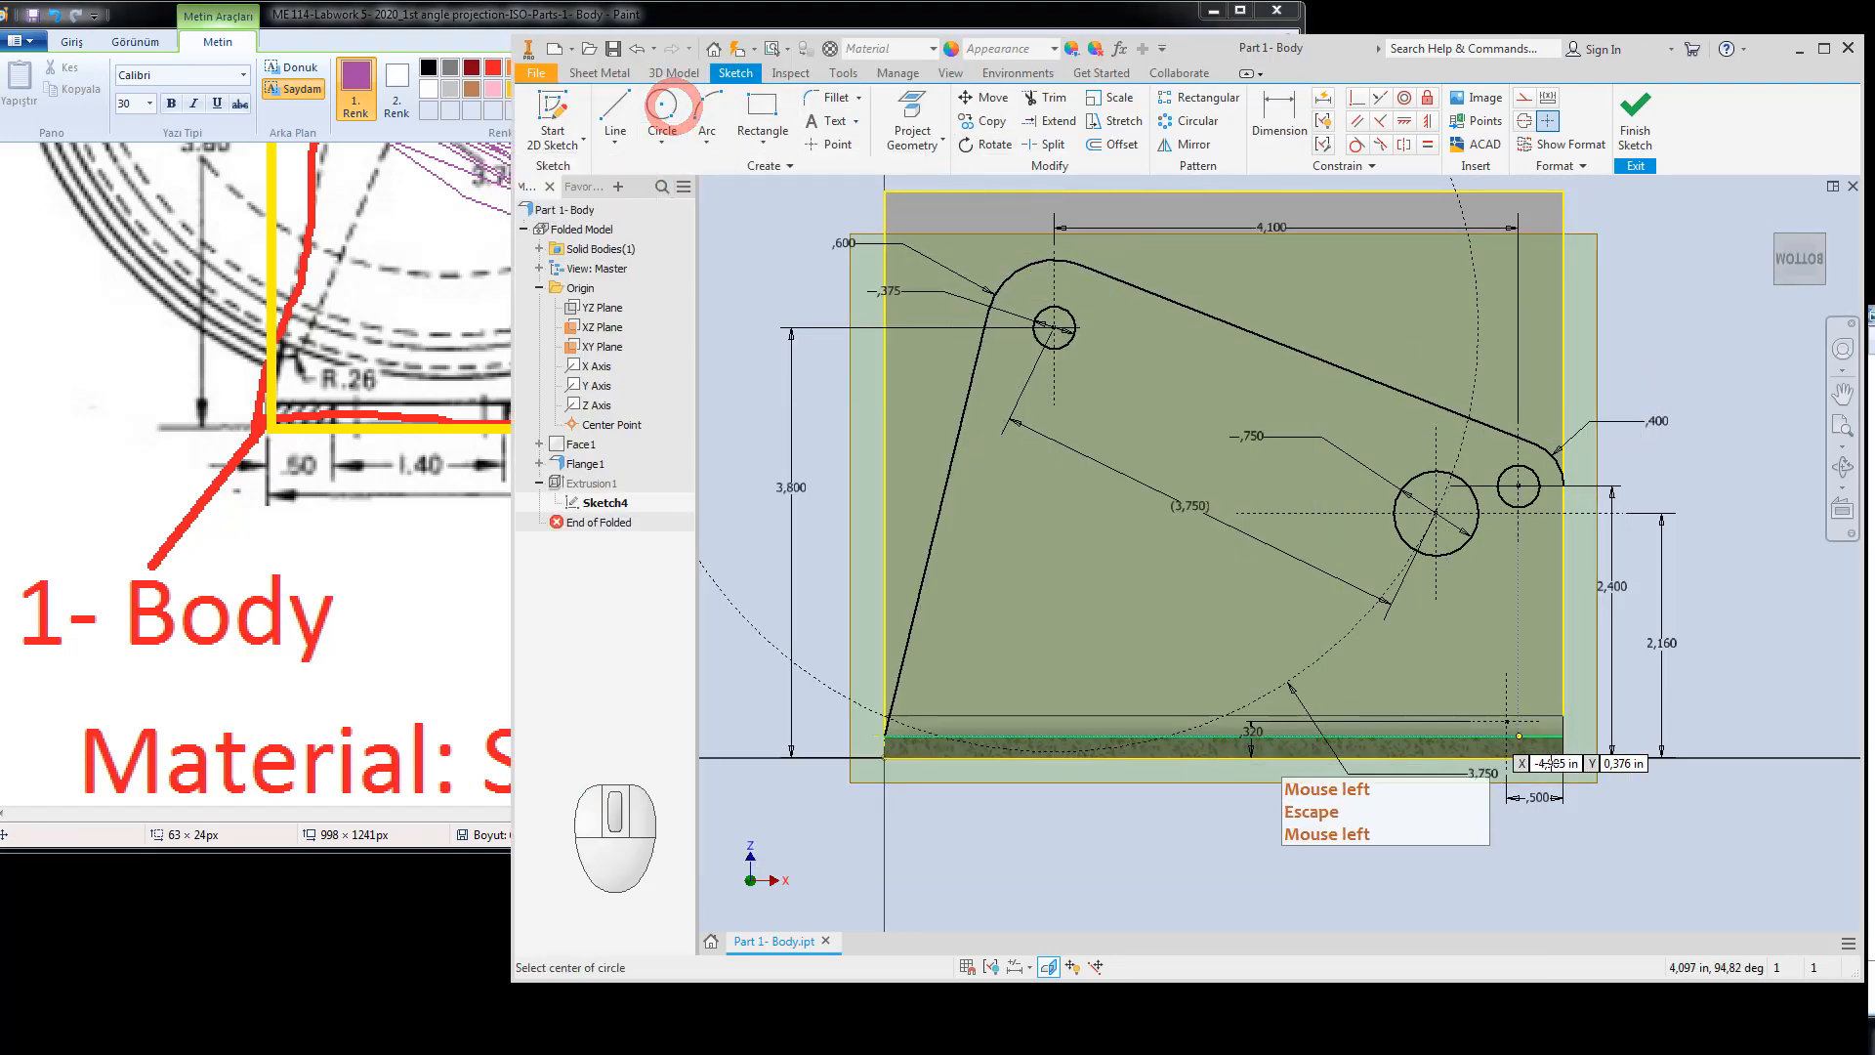
scroll(1539, 741, "up", 3)
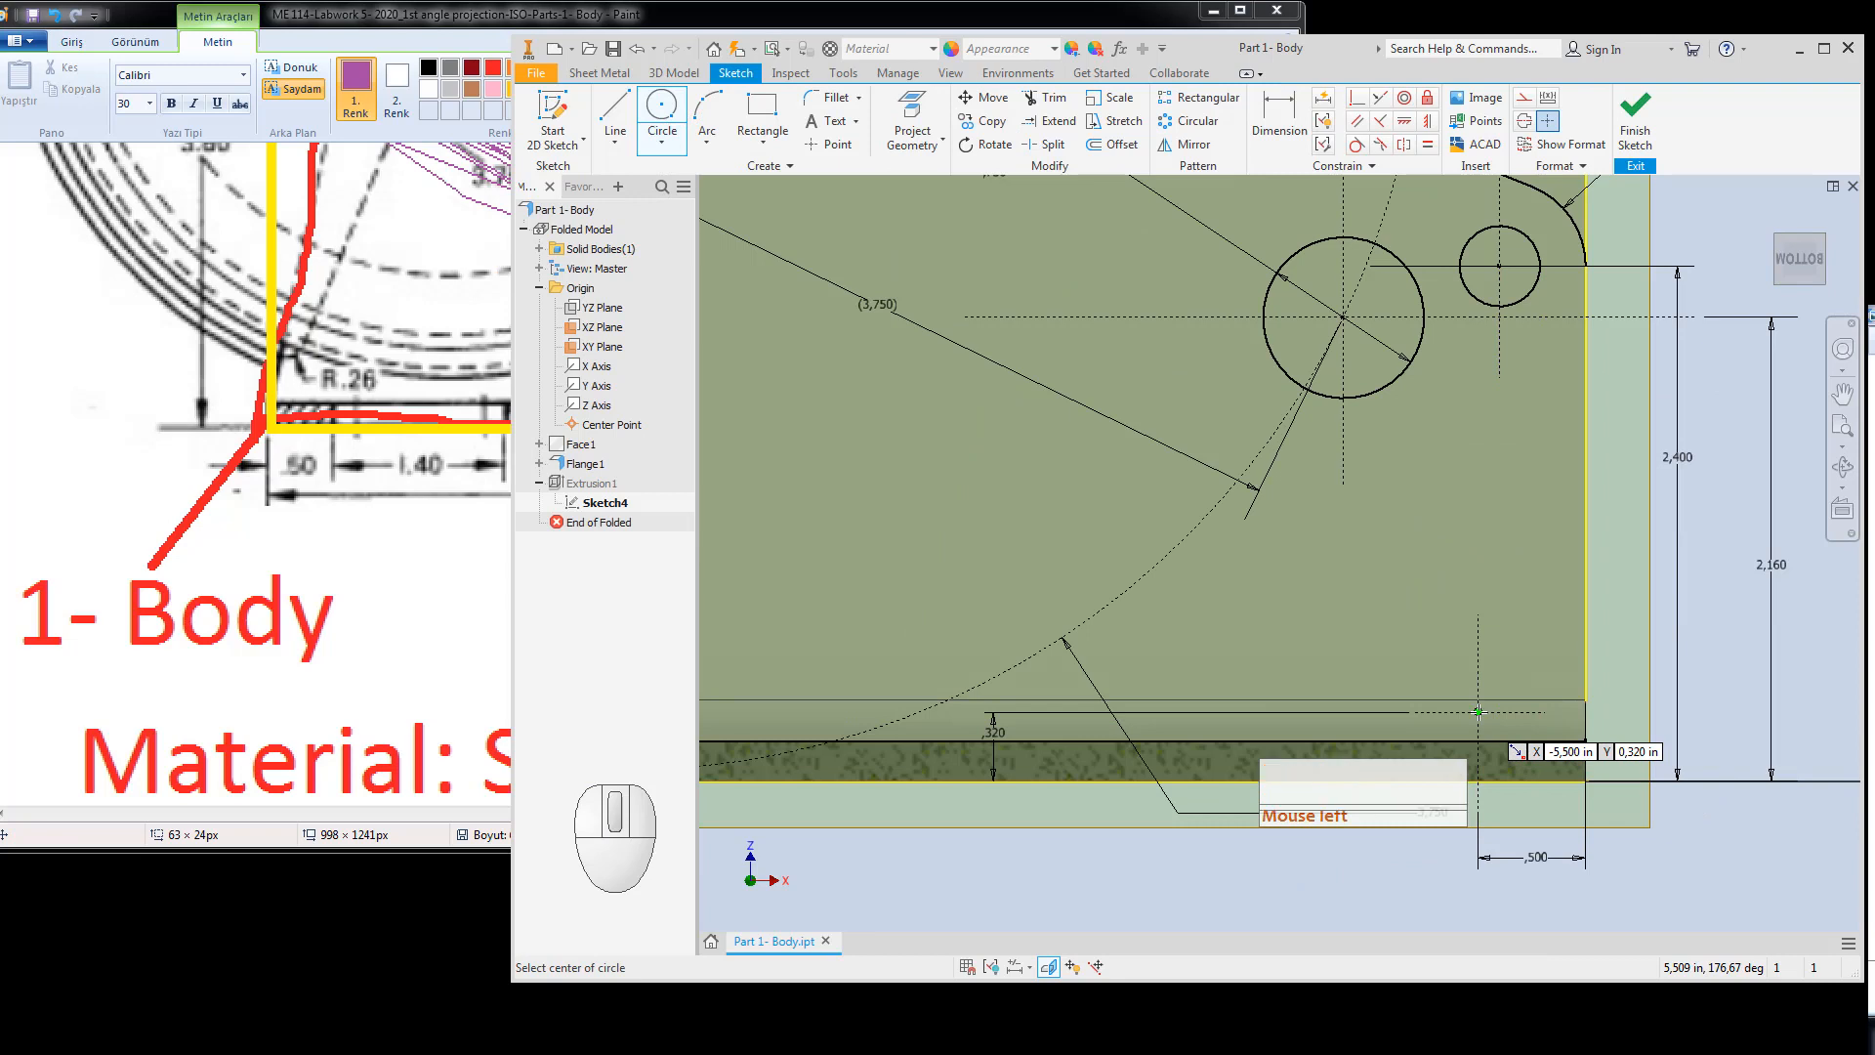
left_click(1479, 712)
left_click(1464, 706)
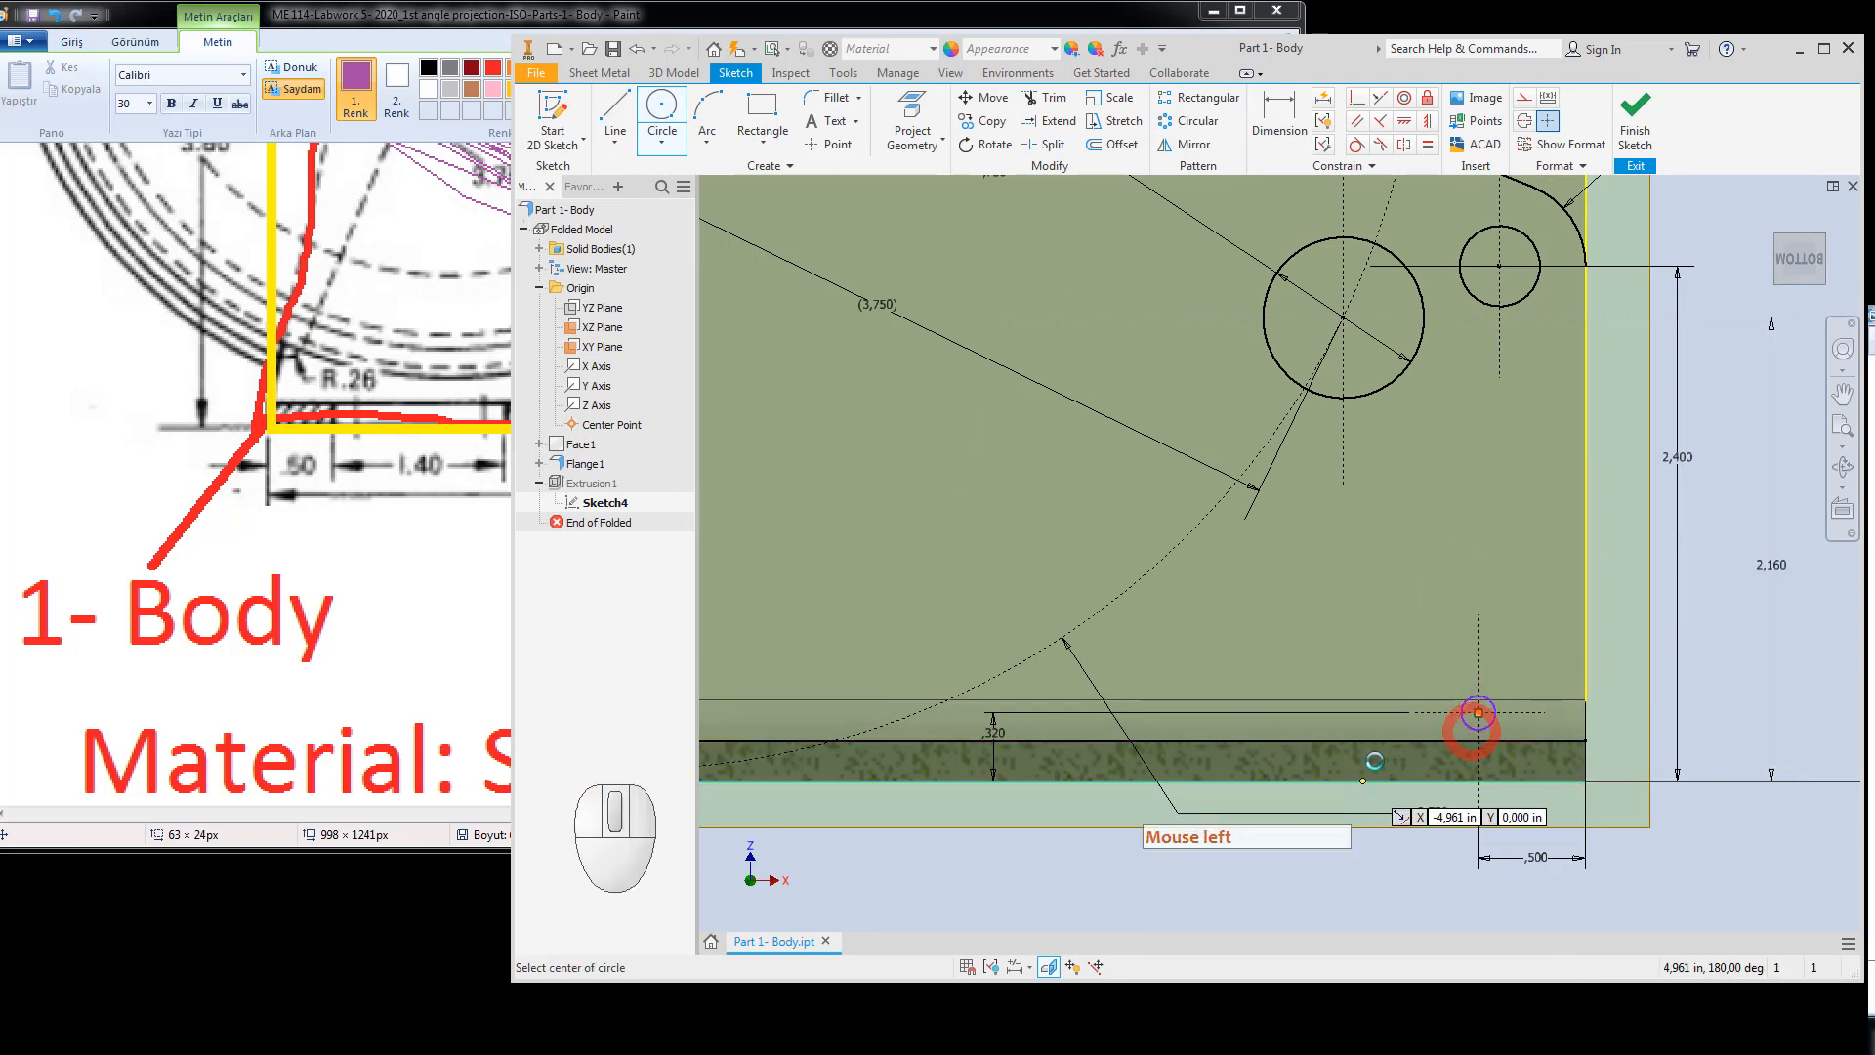
Dimension the new lower circle's diameter at 0.198 in and finish the sketch.
key("Escape")
key("d")
left_click(1463, 705)
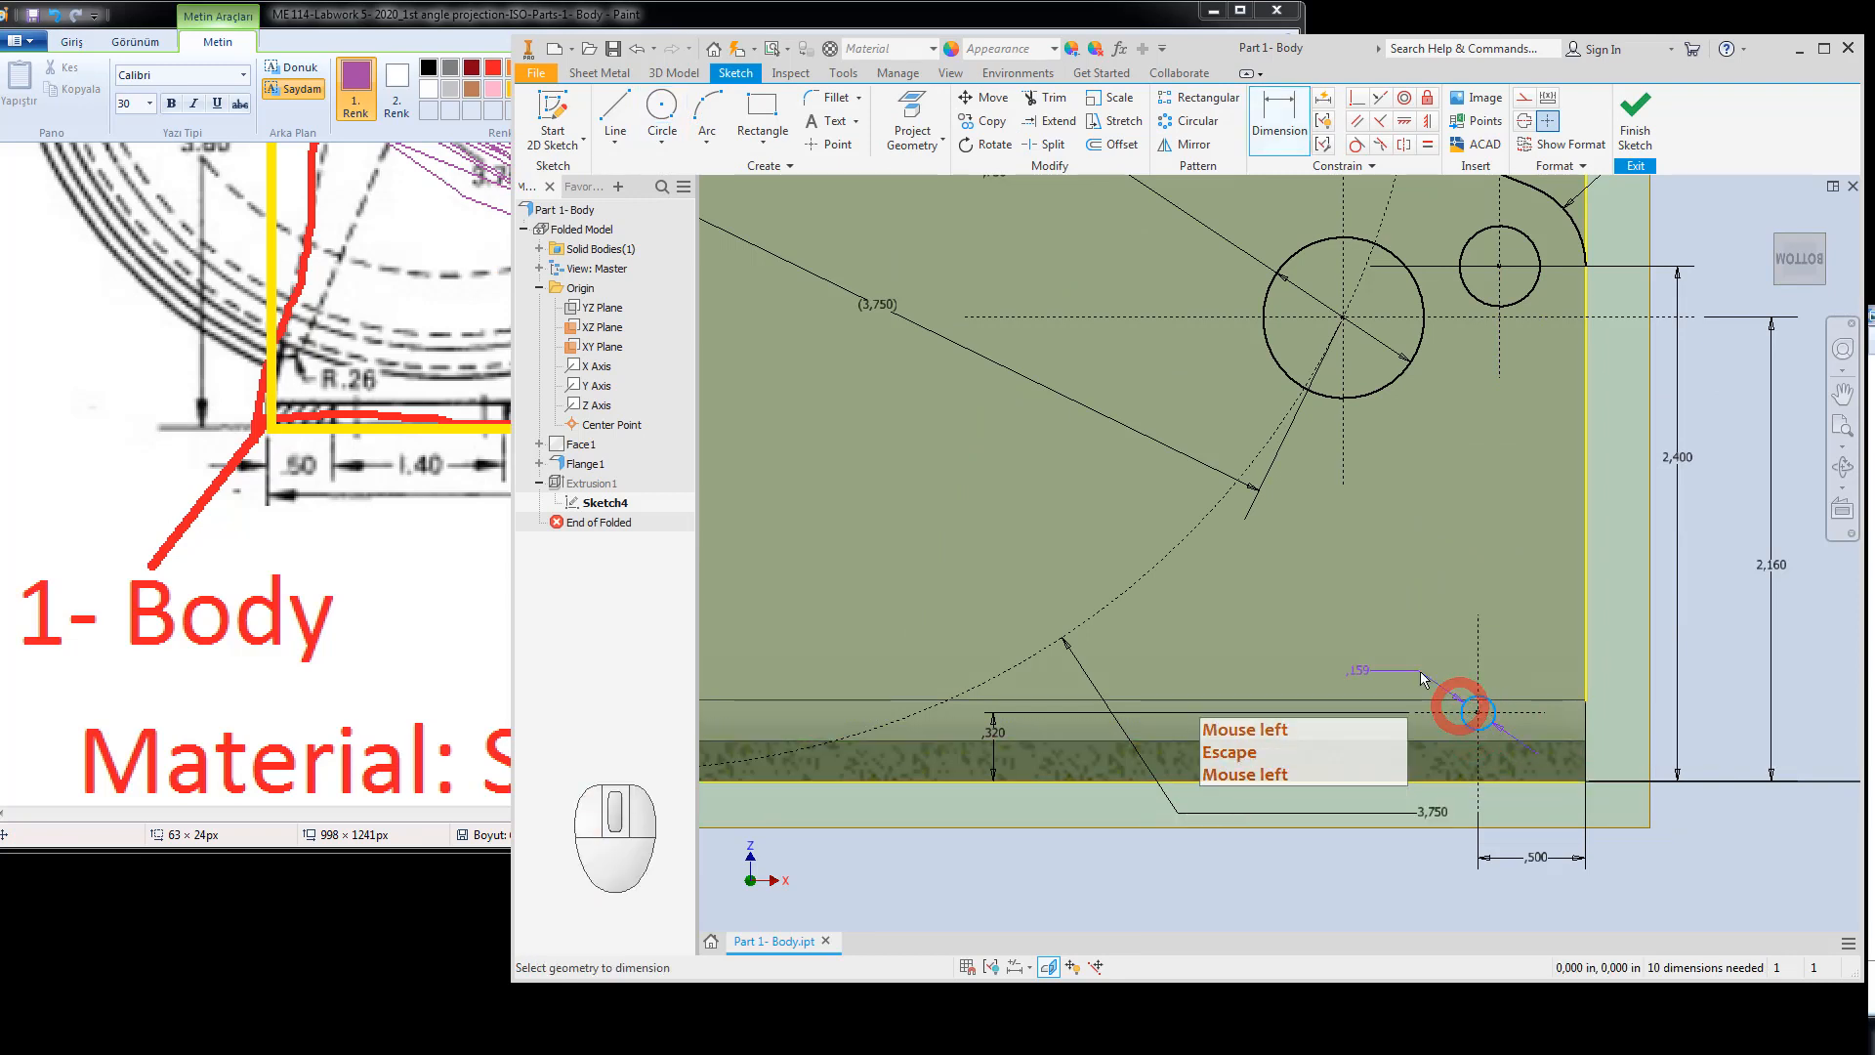
left_click(1420, 671)
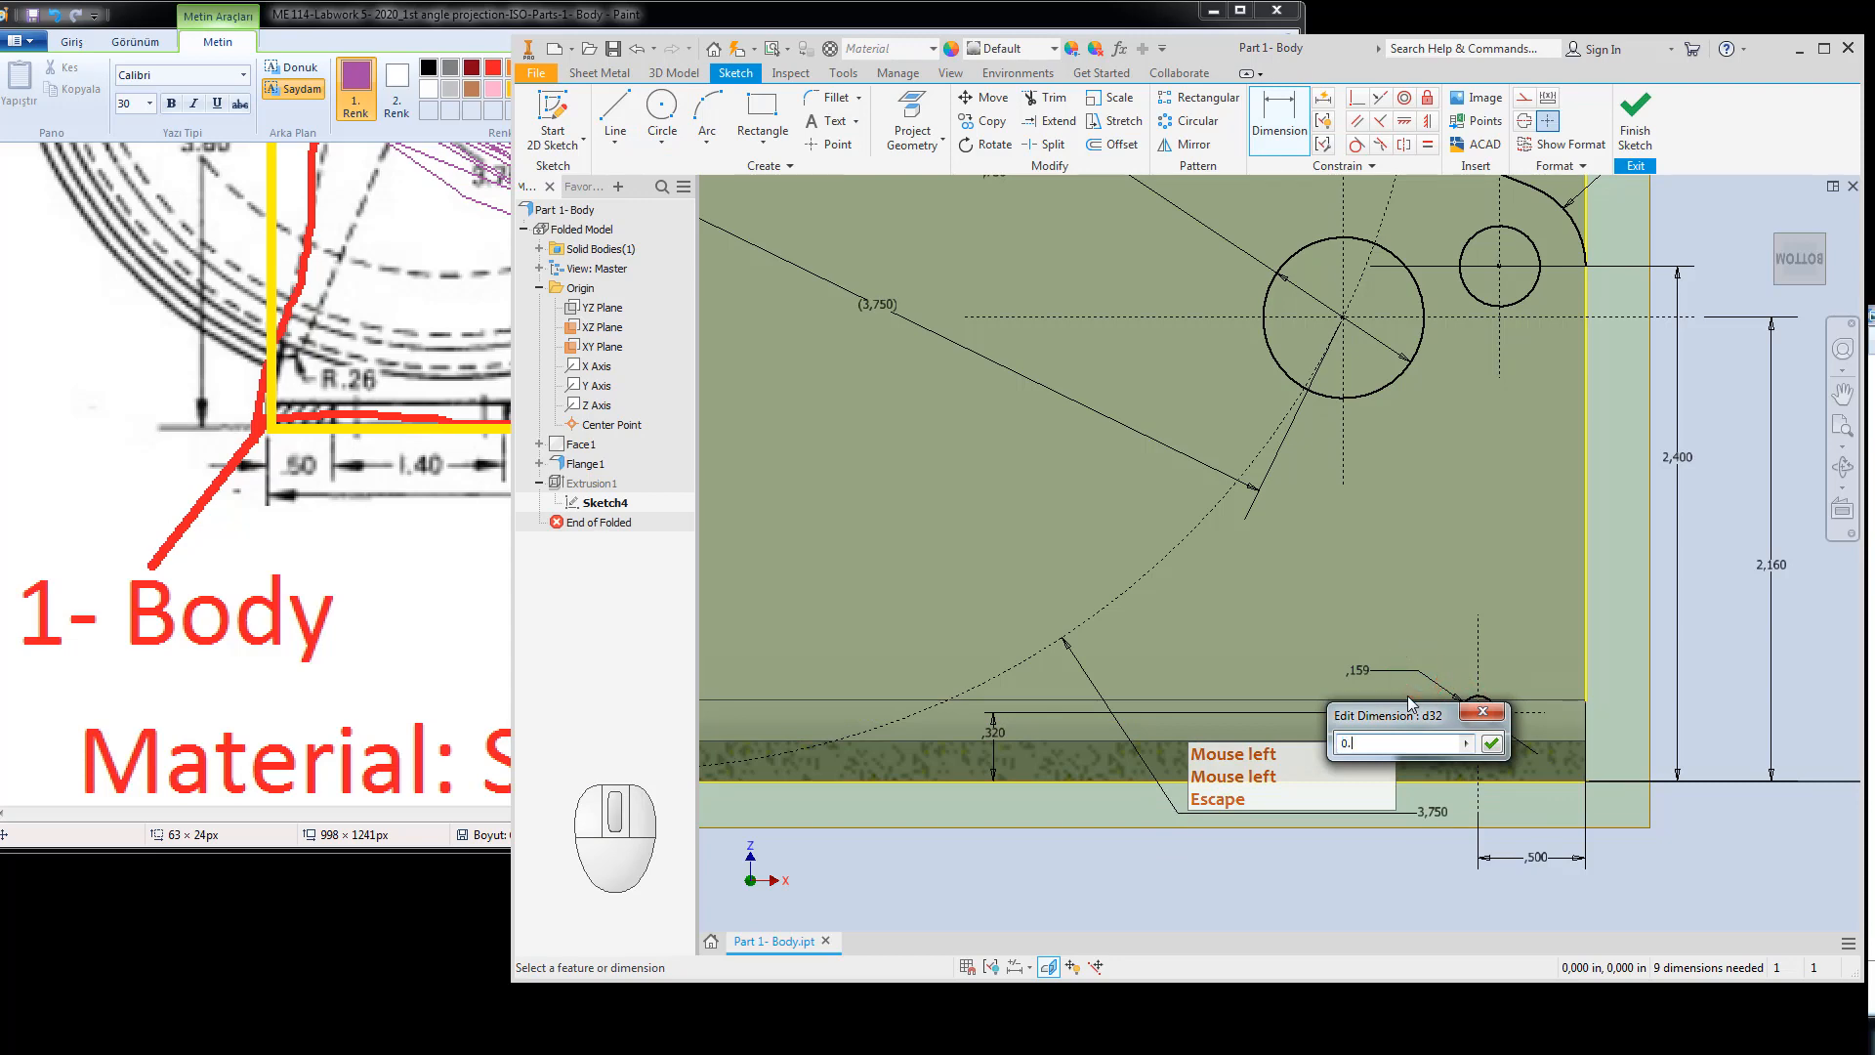
type("0.198")
key("Return")
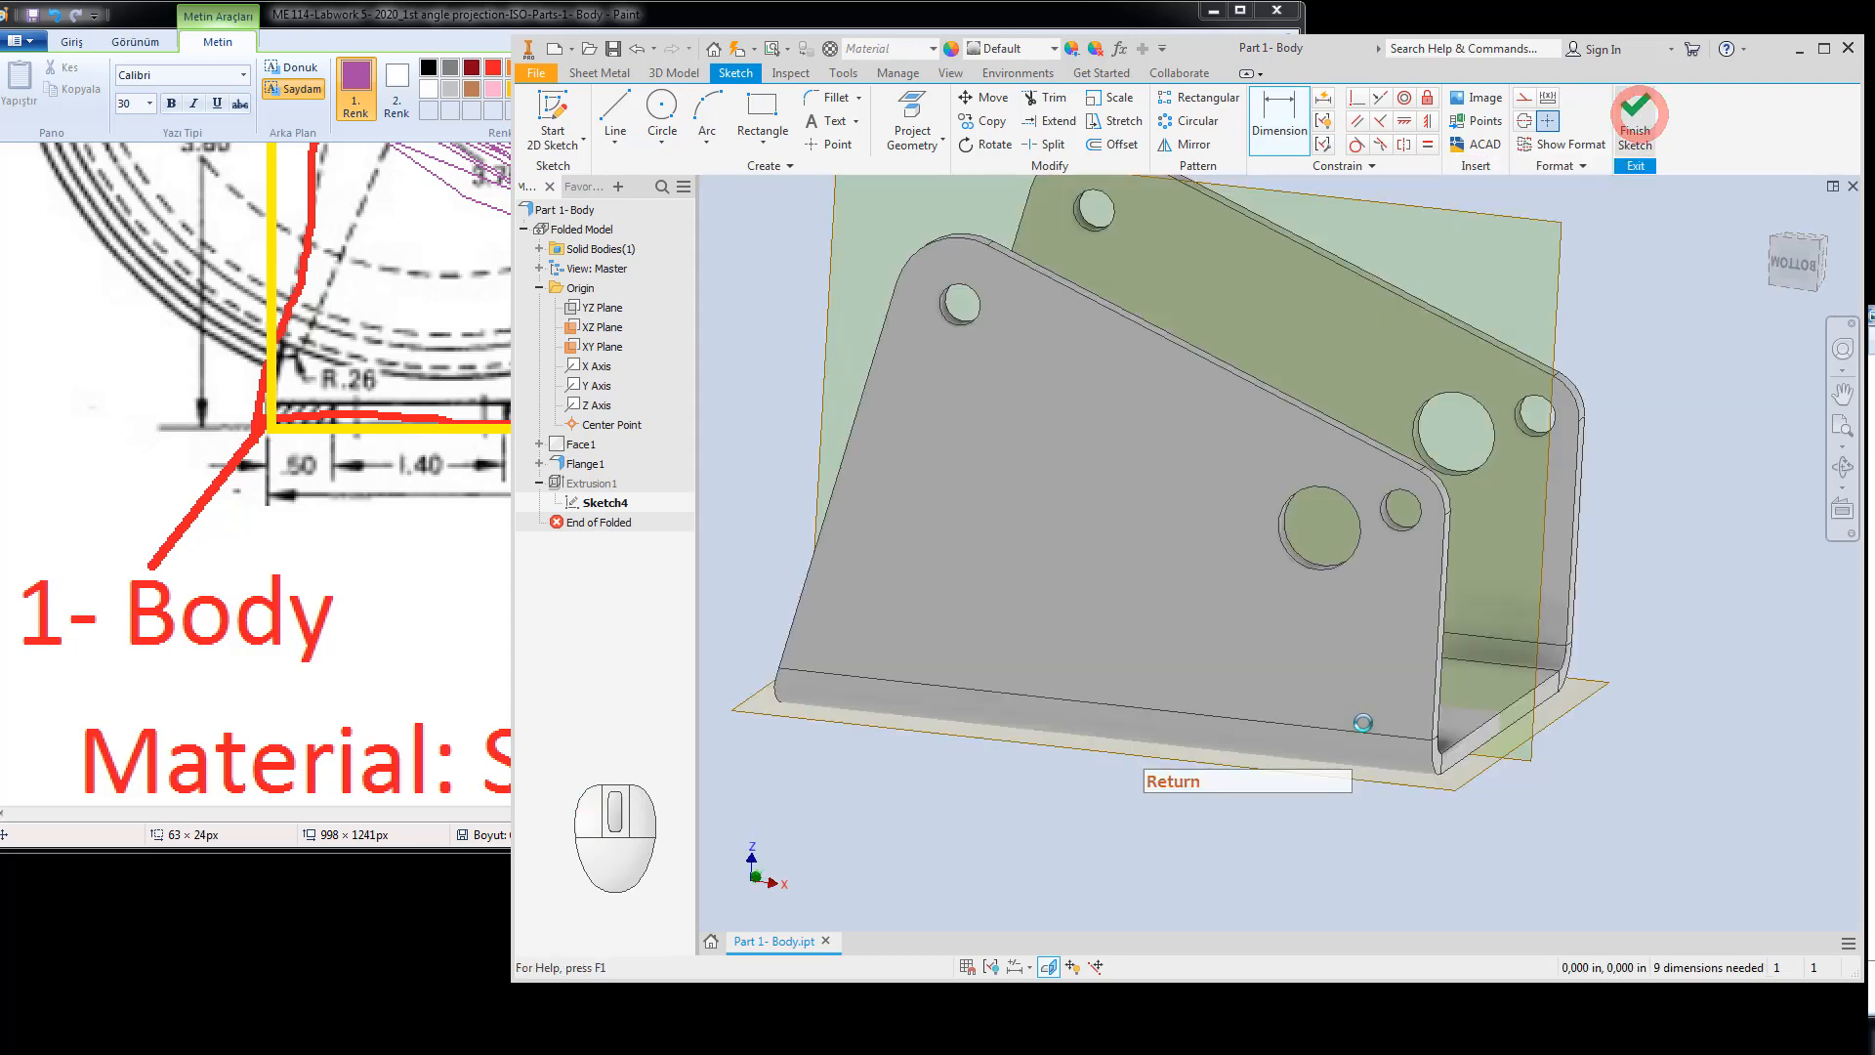
Turn on the visibility of Sketch4 beneath Extrusion1.
left_click(578, 506)
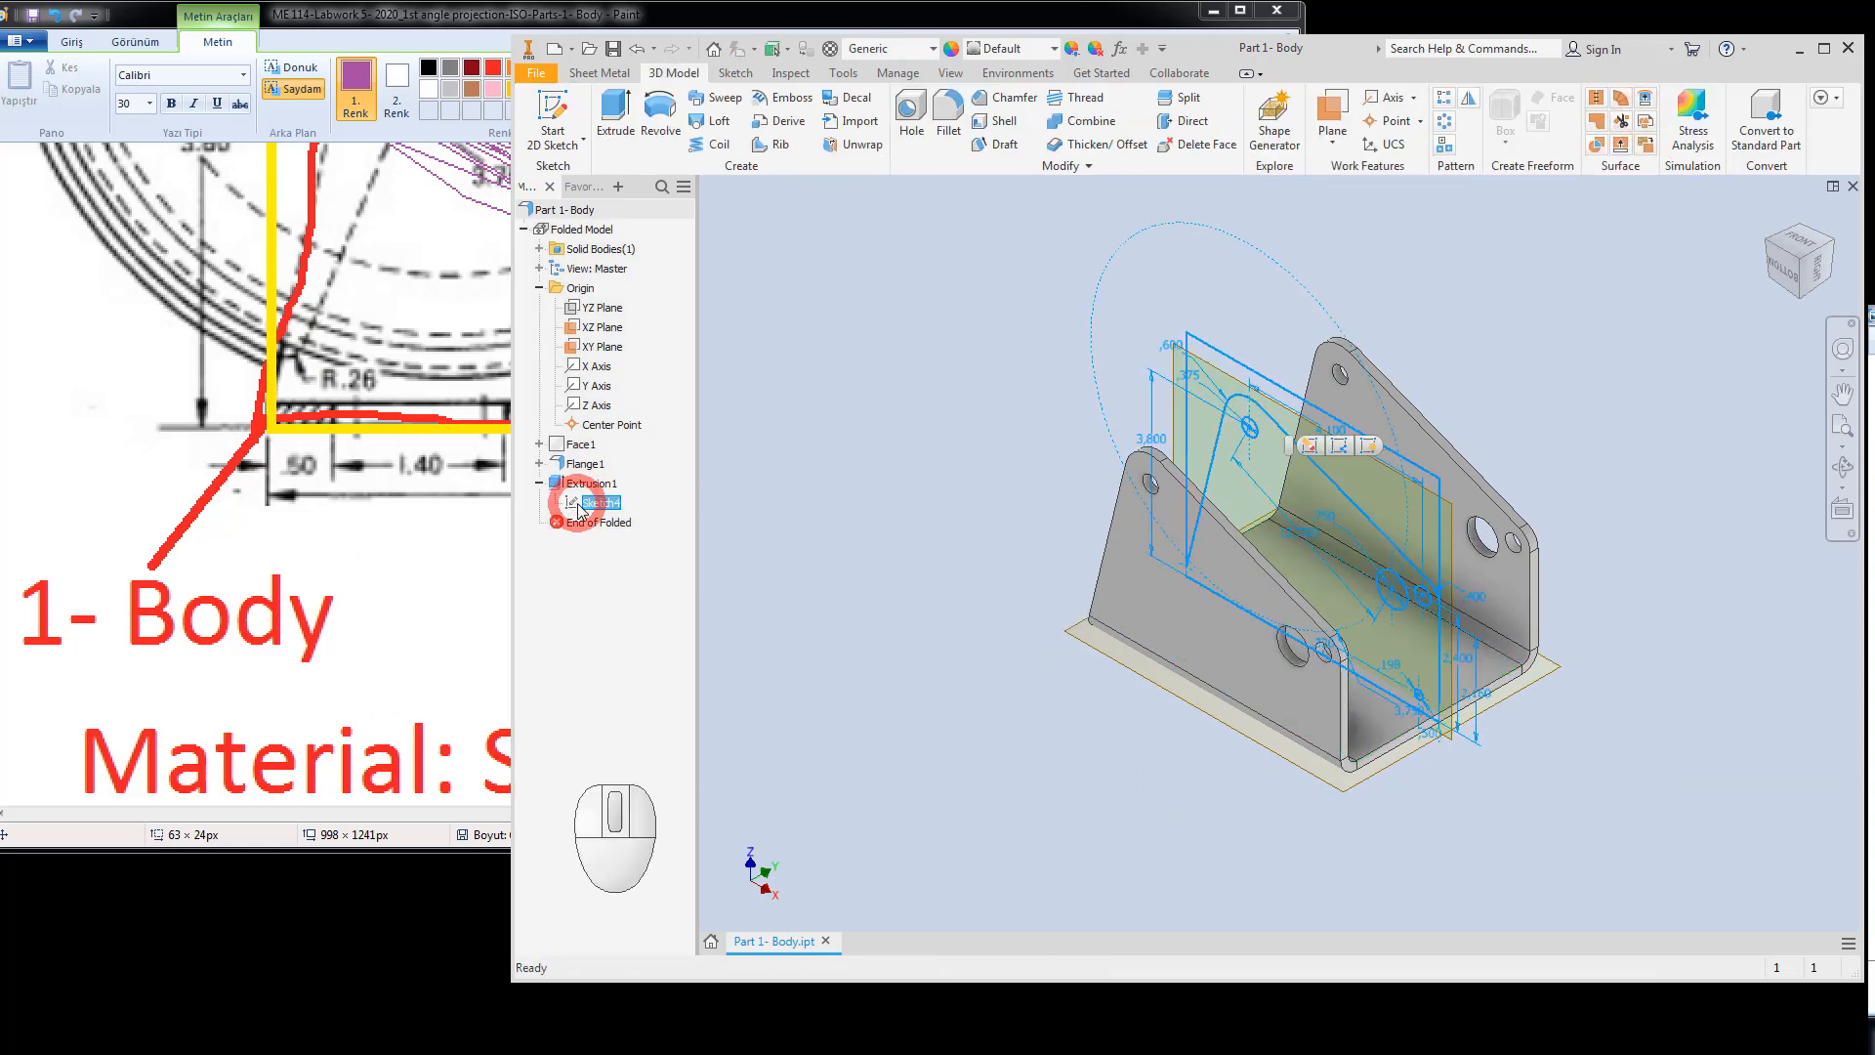
right_click(591, 502)
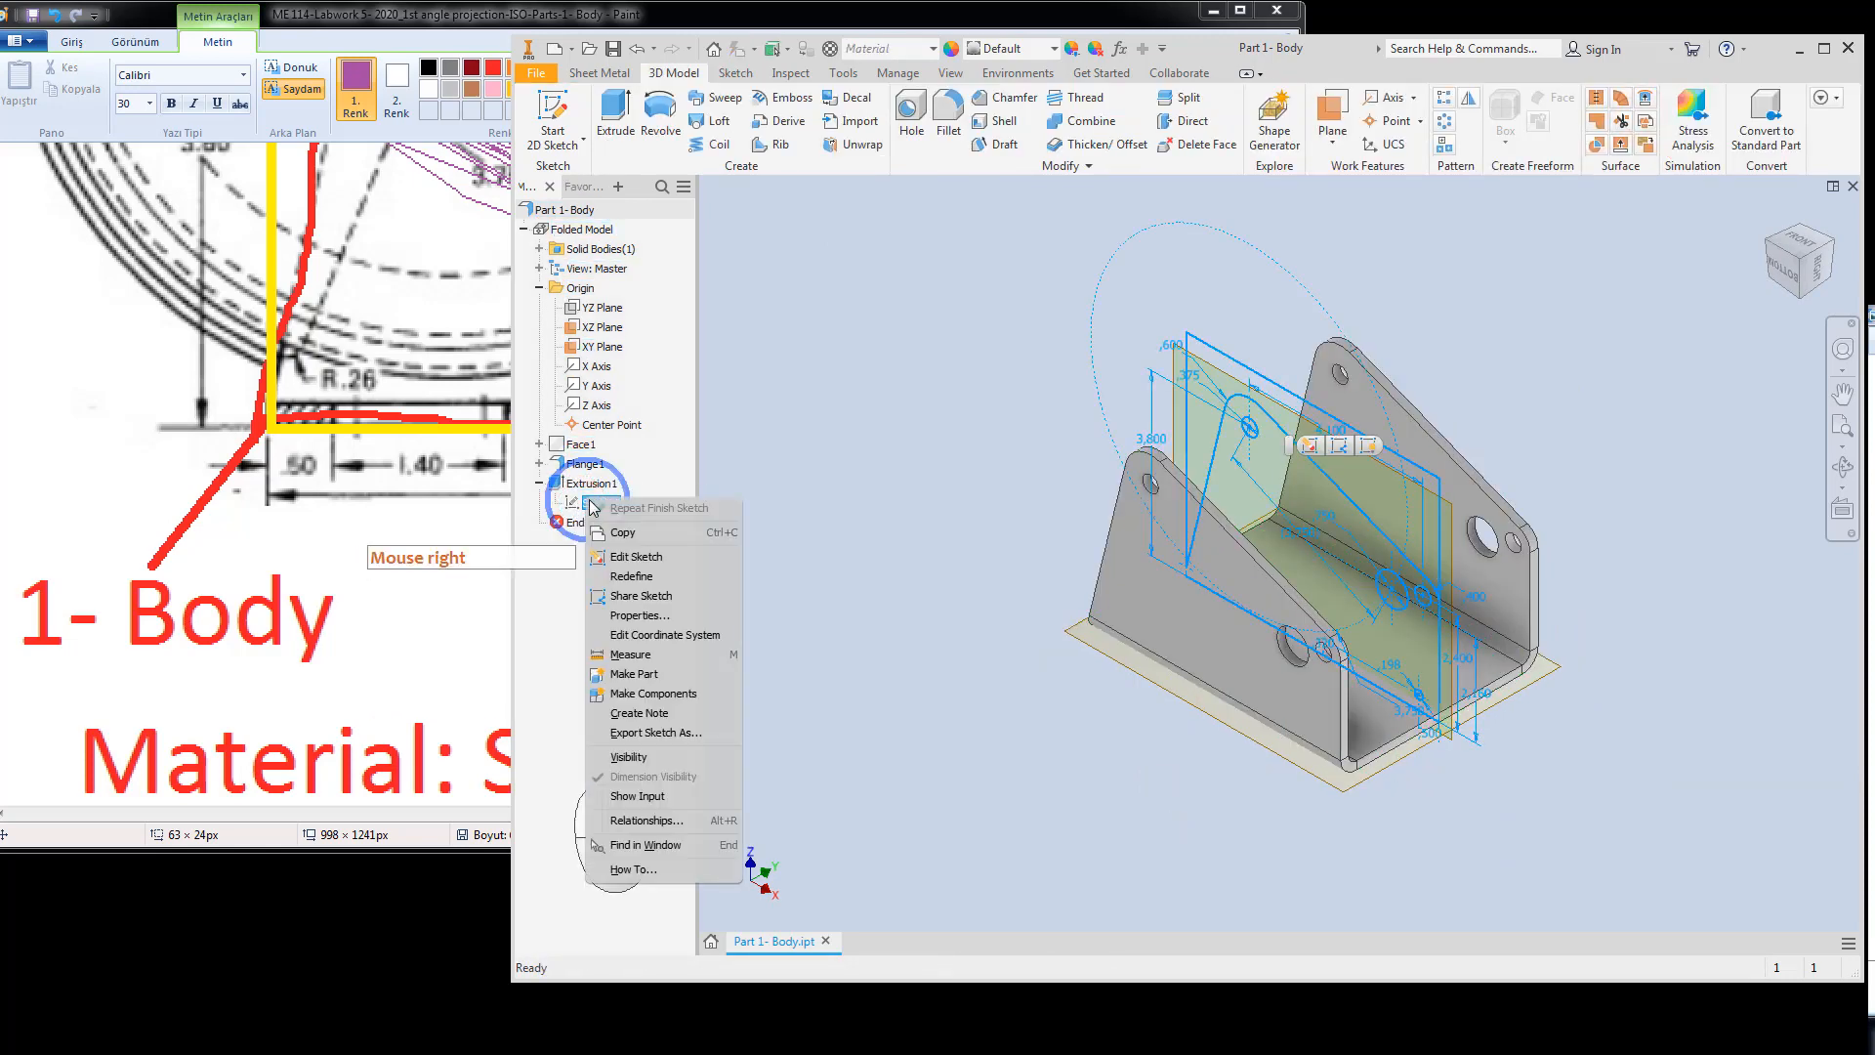
left_click(630, 757)
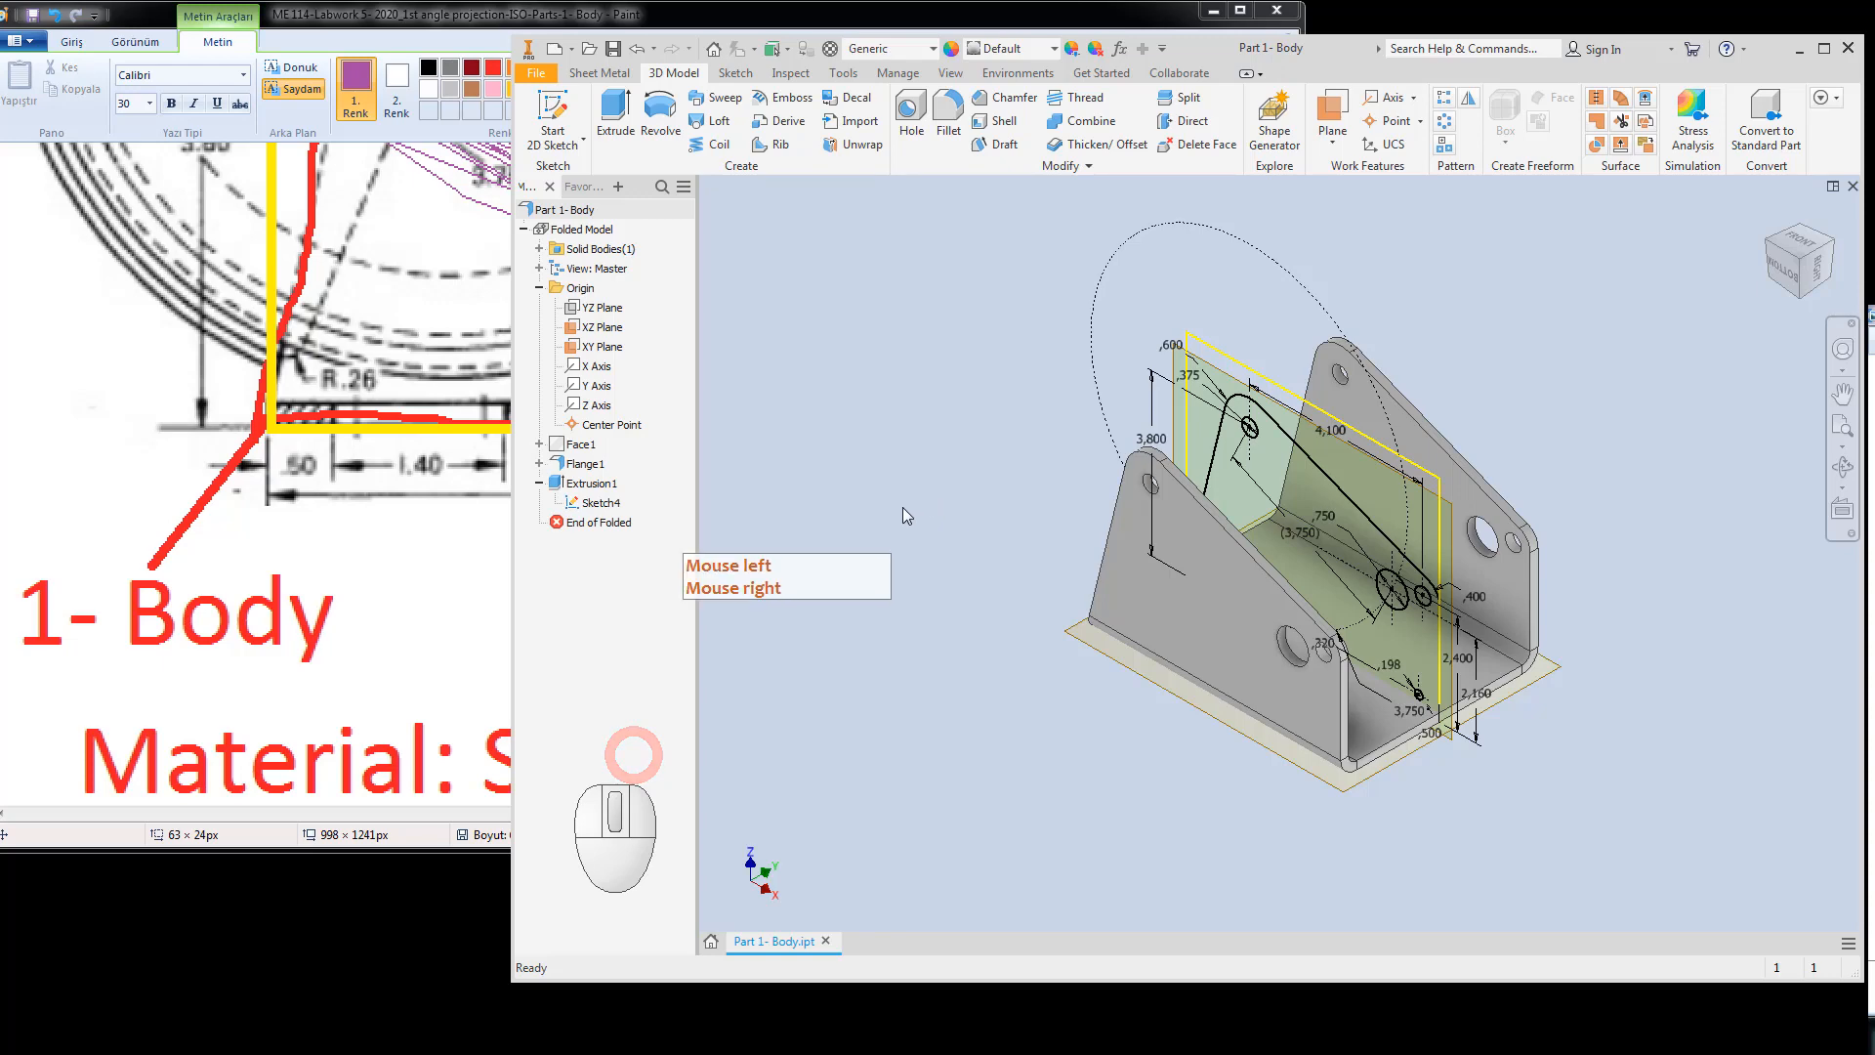
left_click(900, 506)
left_click(623, 115)
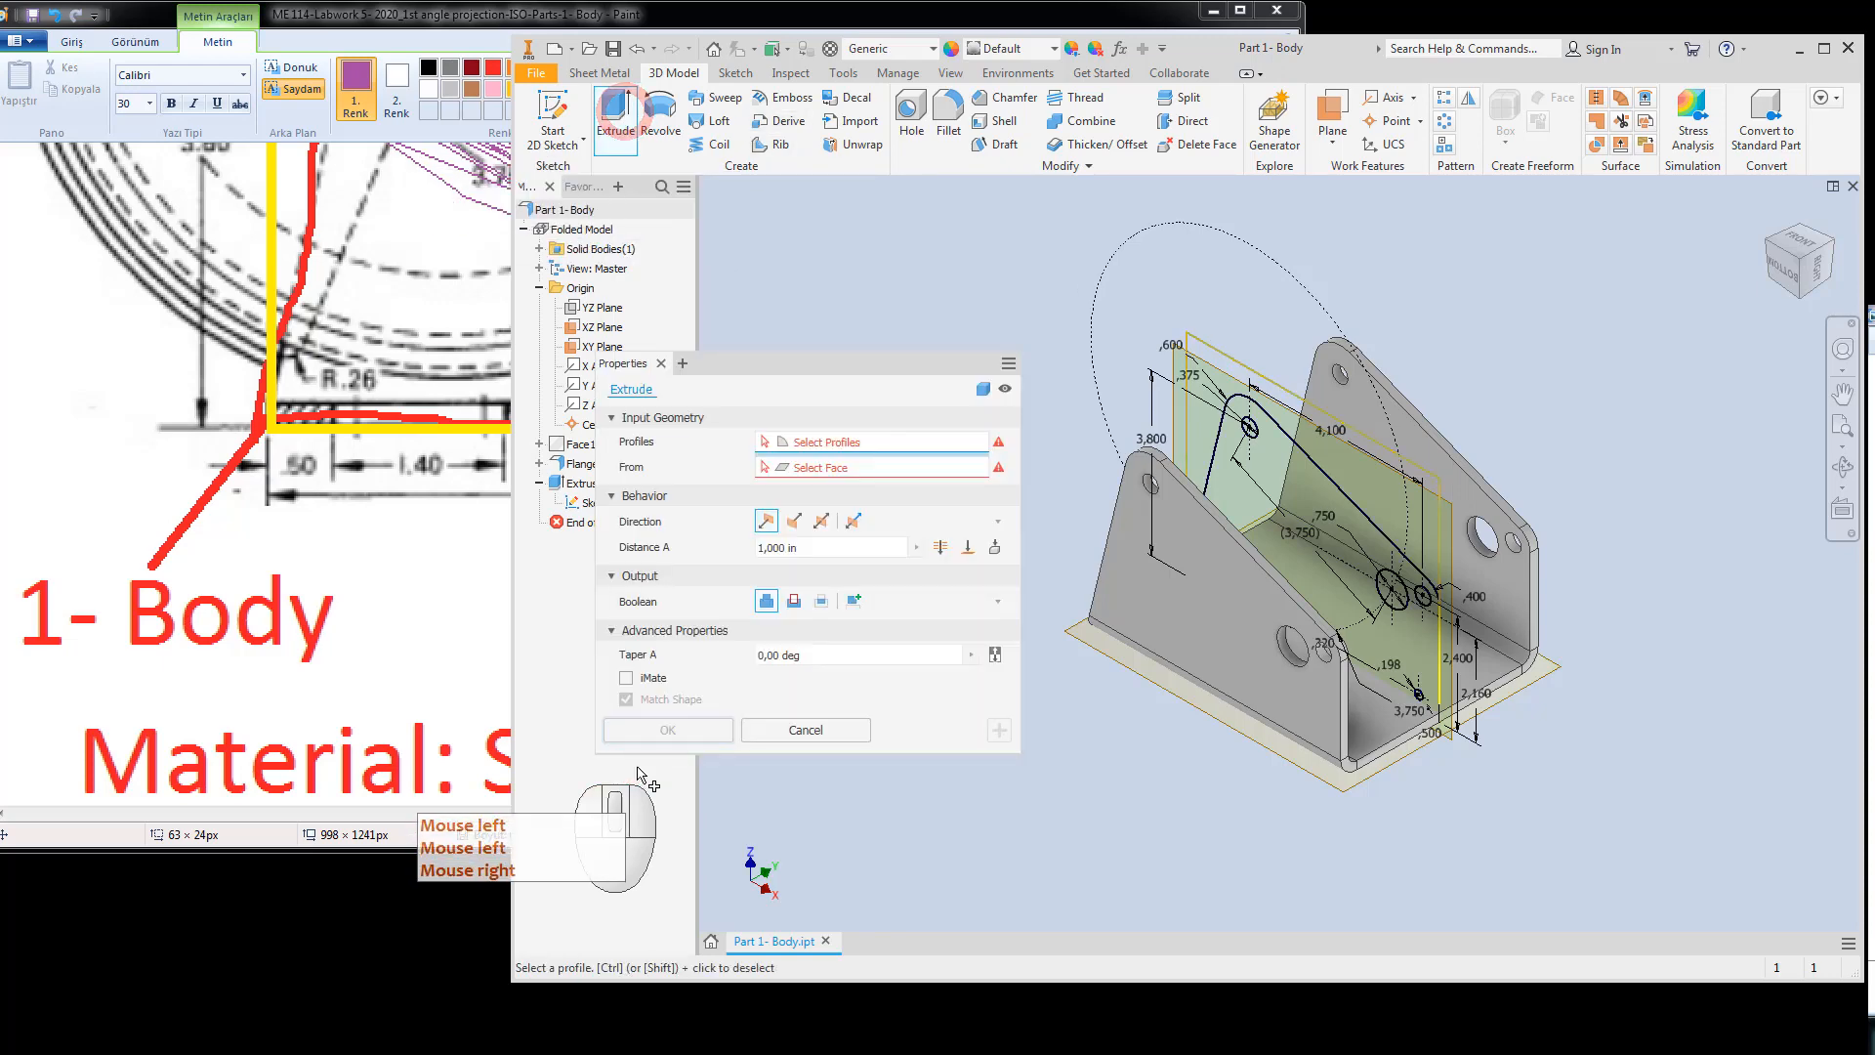
scroll(1411, 718, "up", 10)
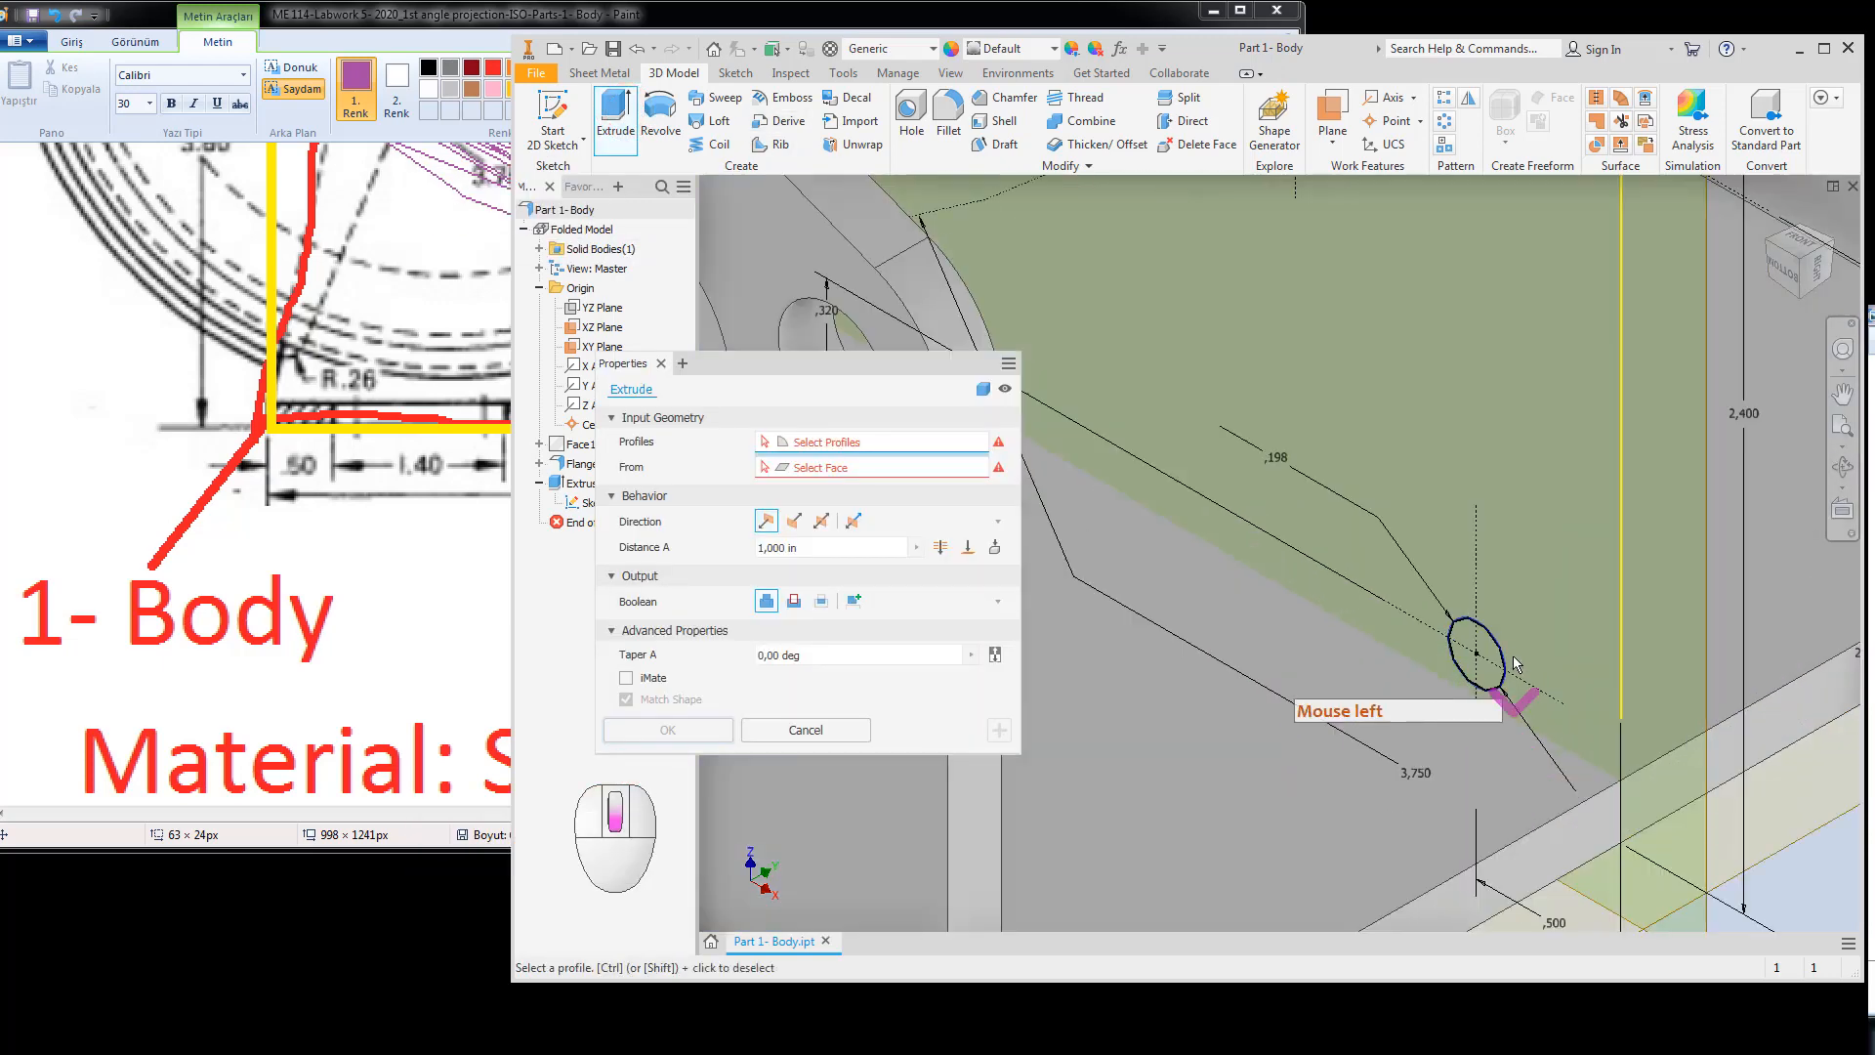
left_click(1428, 690)
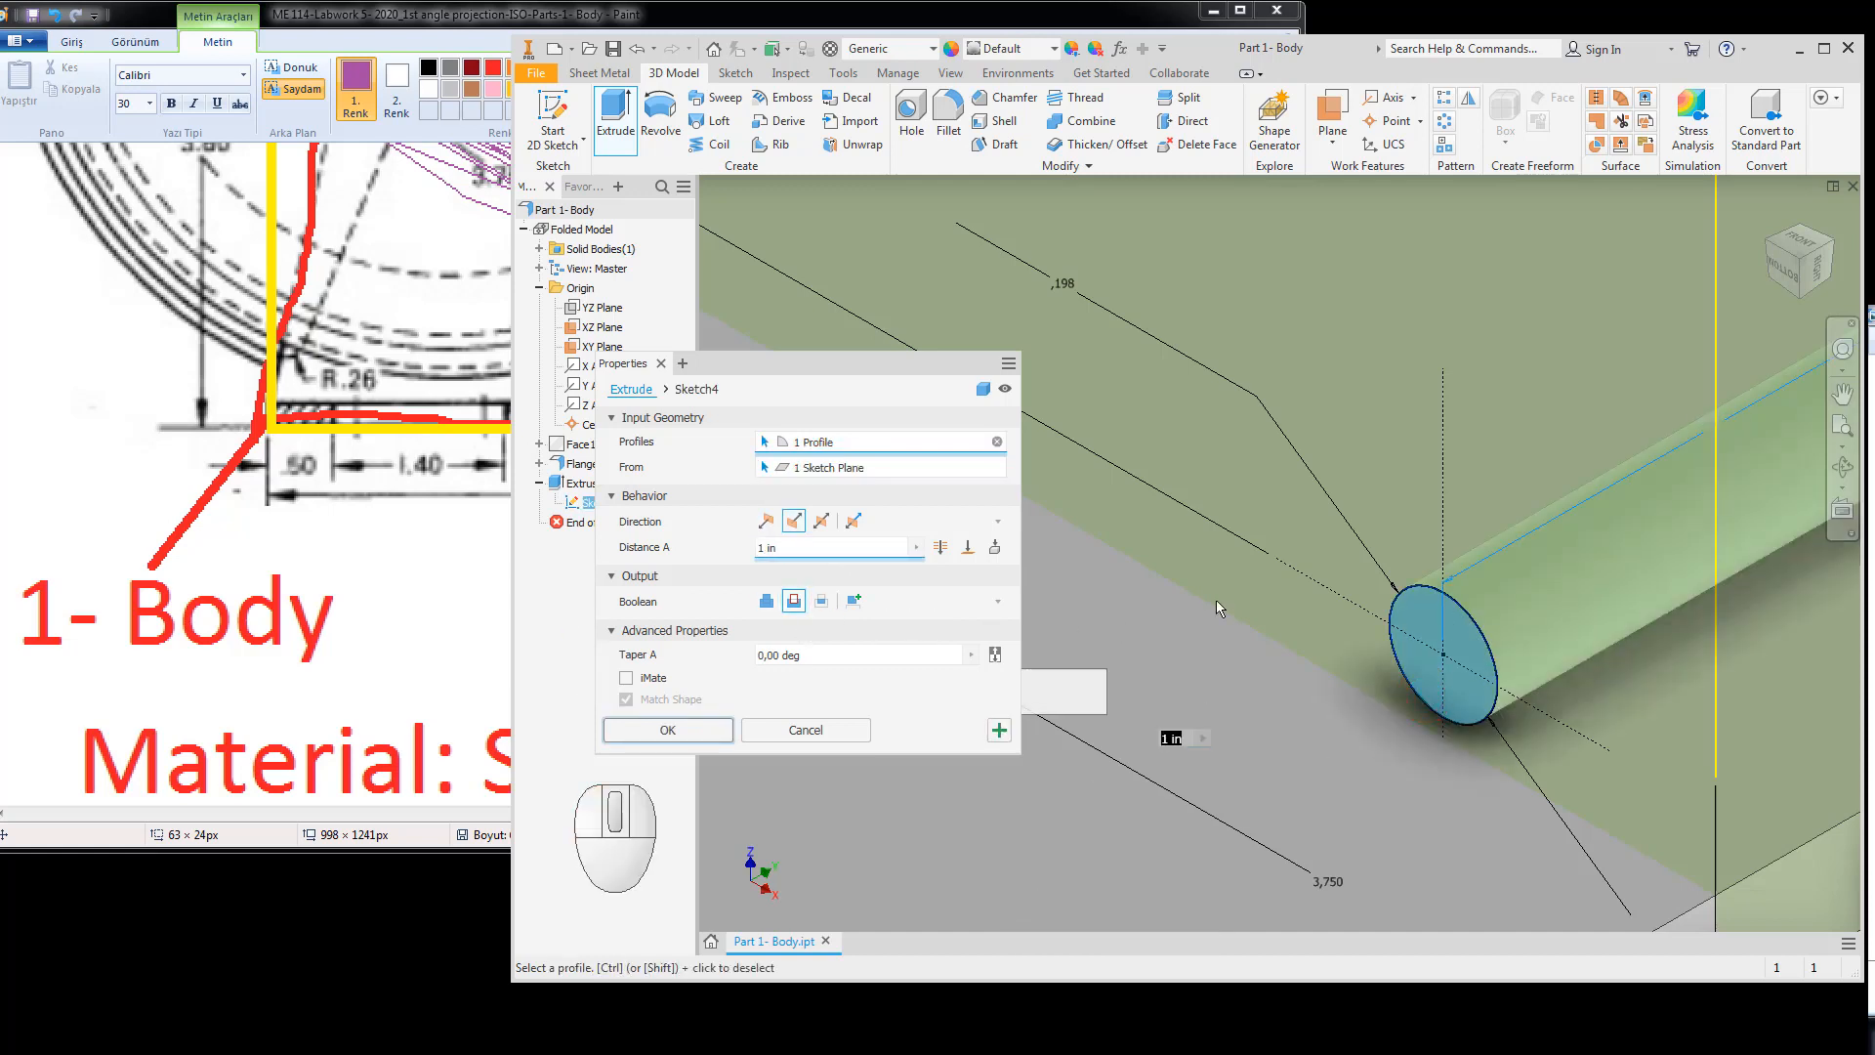
scroll(1221, 594, "down", 10)
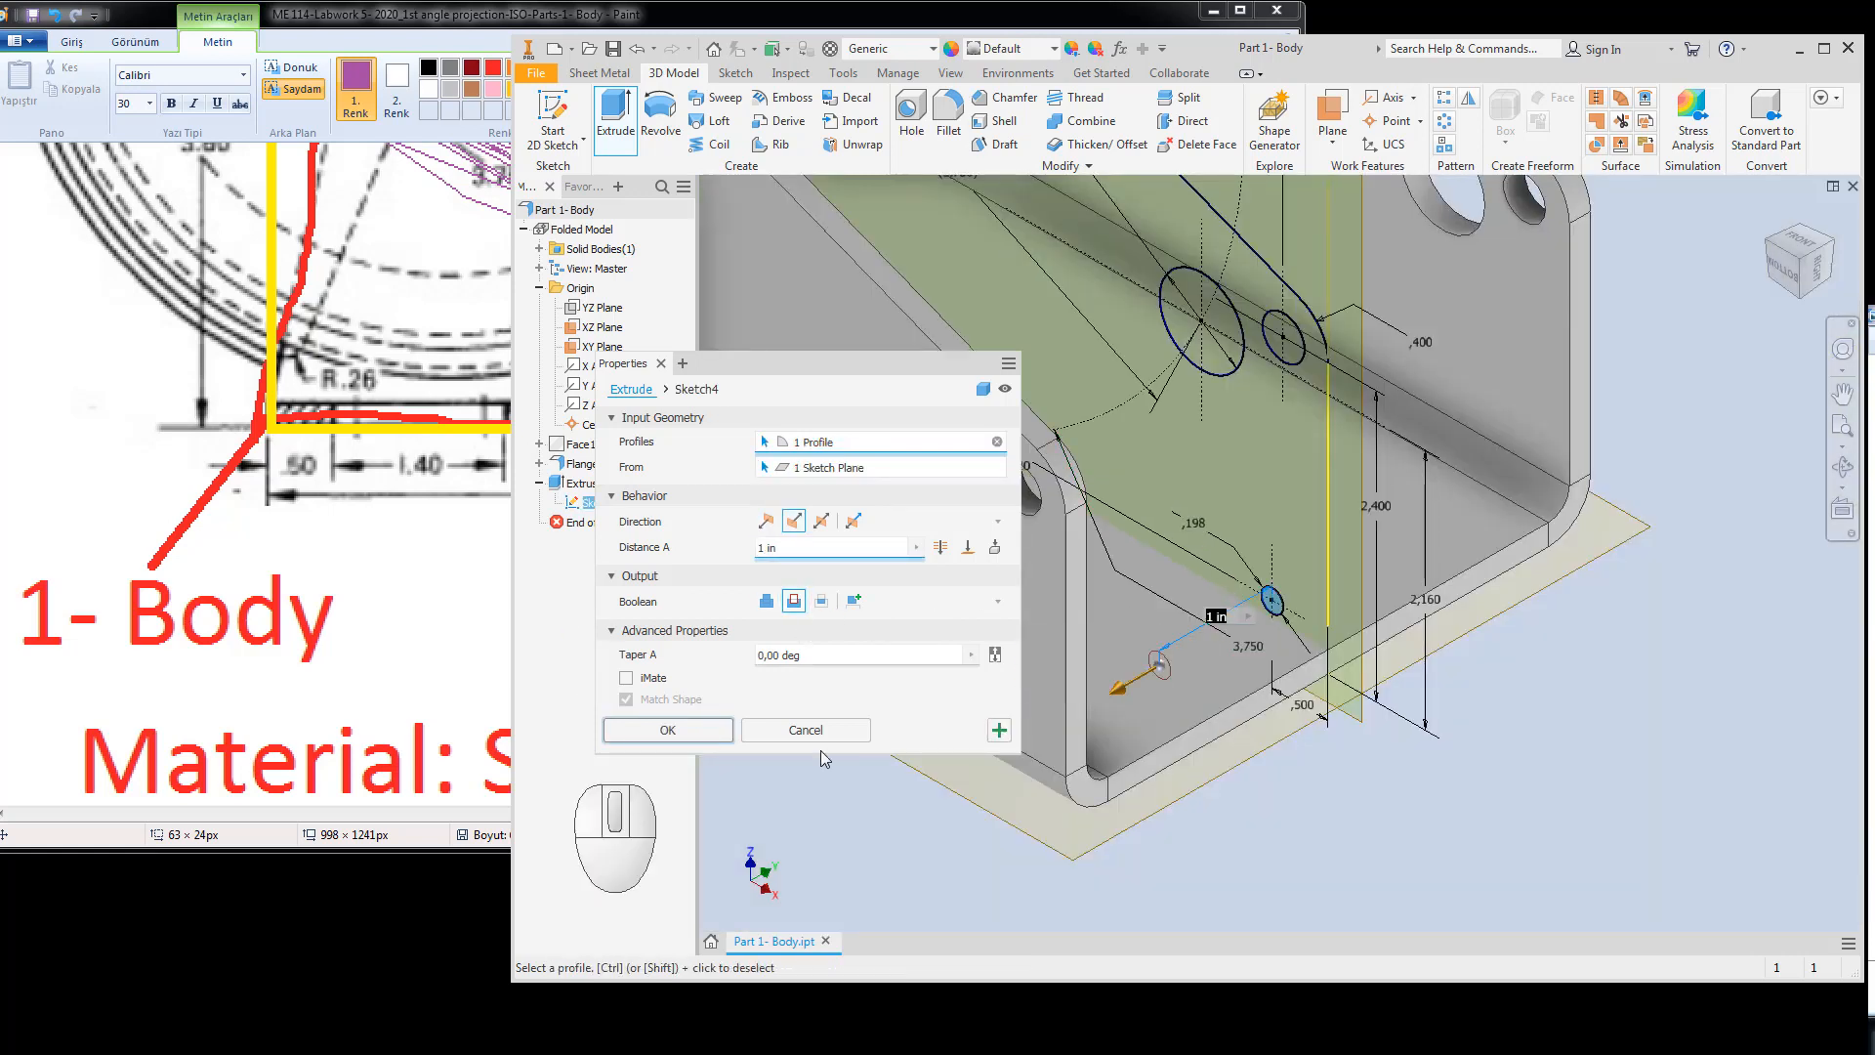
left_click(806, 731)
key("Escape")
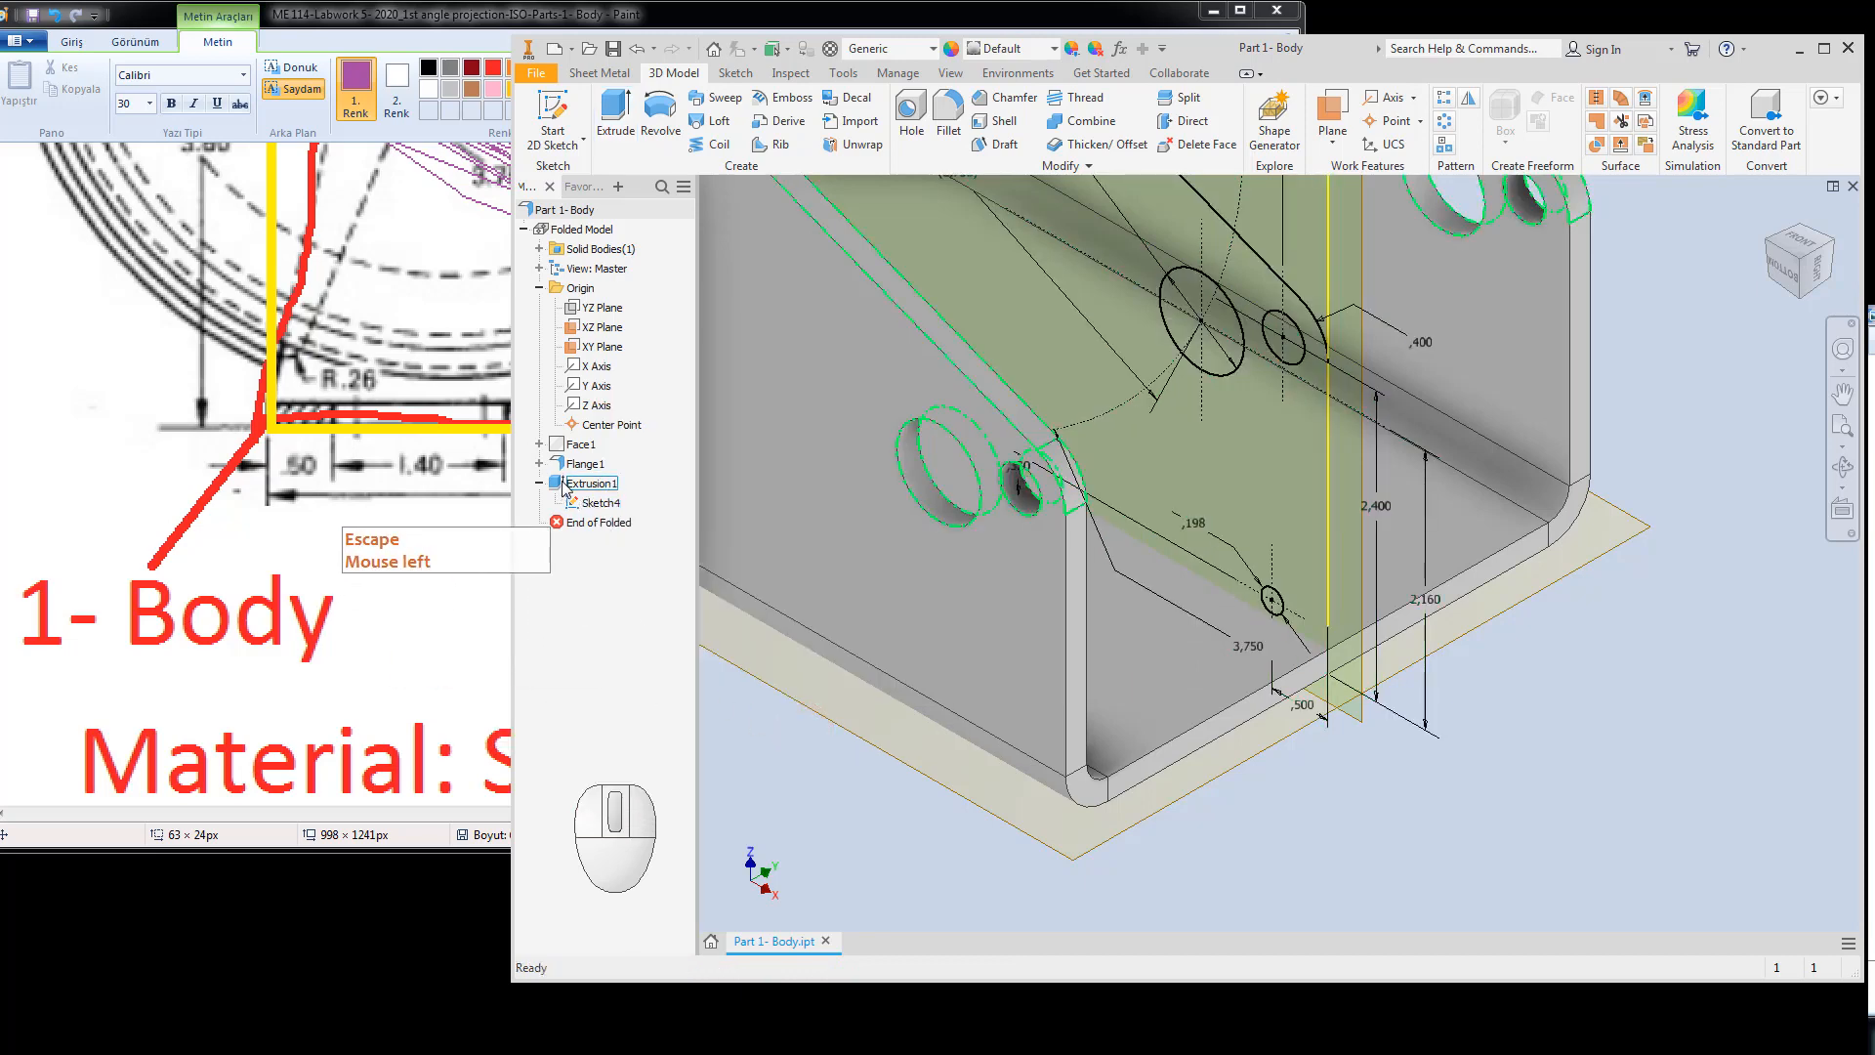
Edit Extrusion1 to include the new 0.198 in circle as a fifth cut profile through the flanges.
double_click(576, 484)
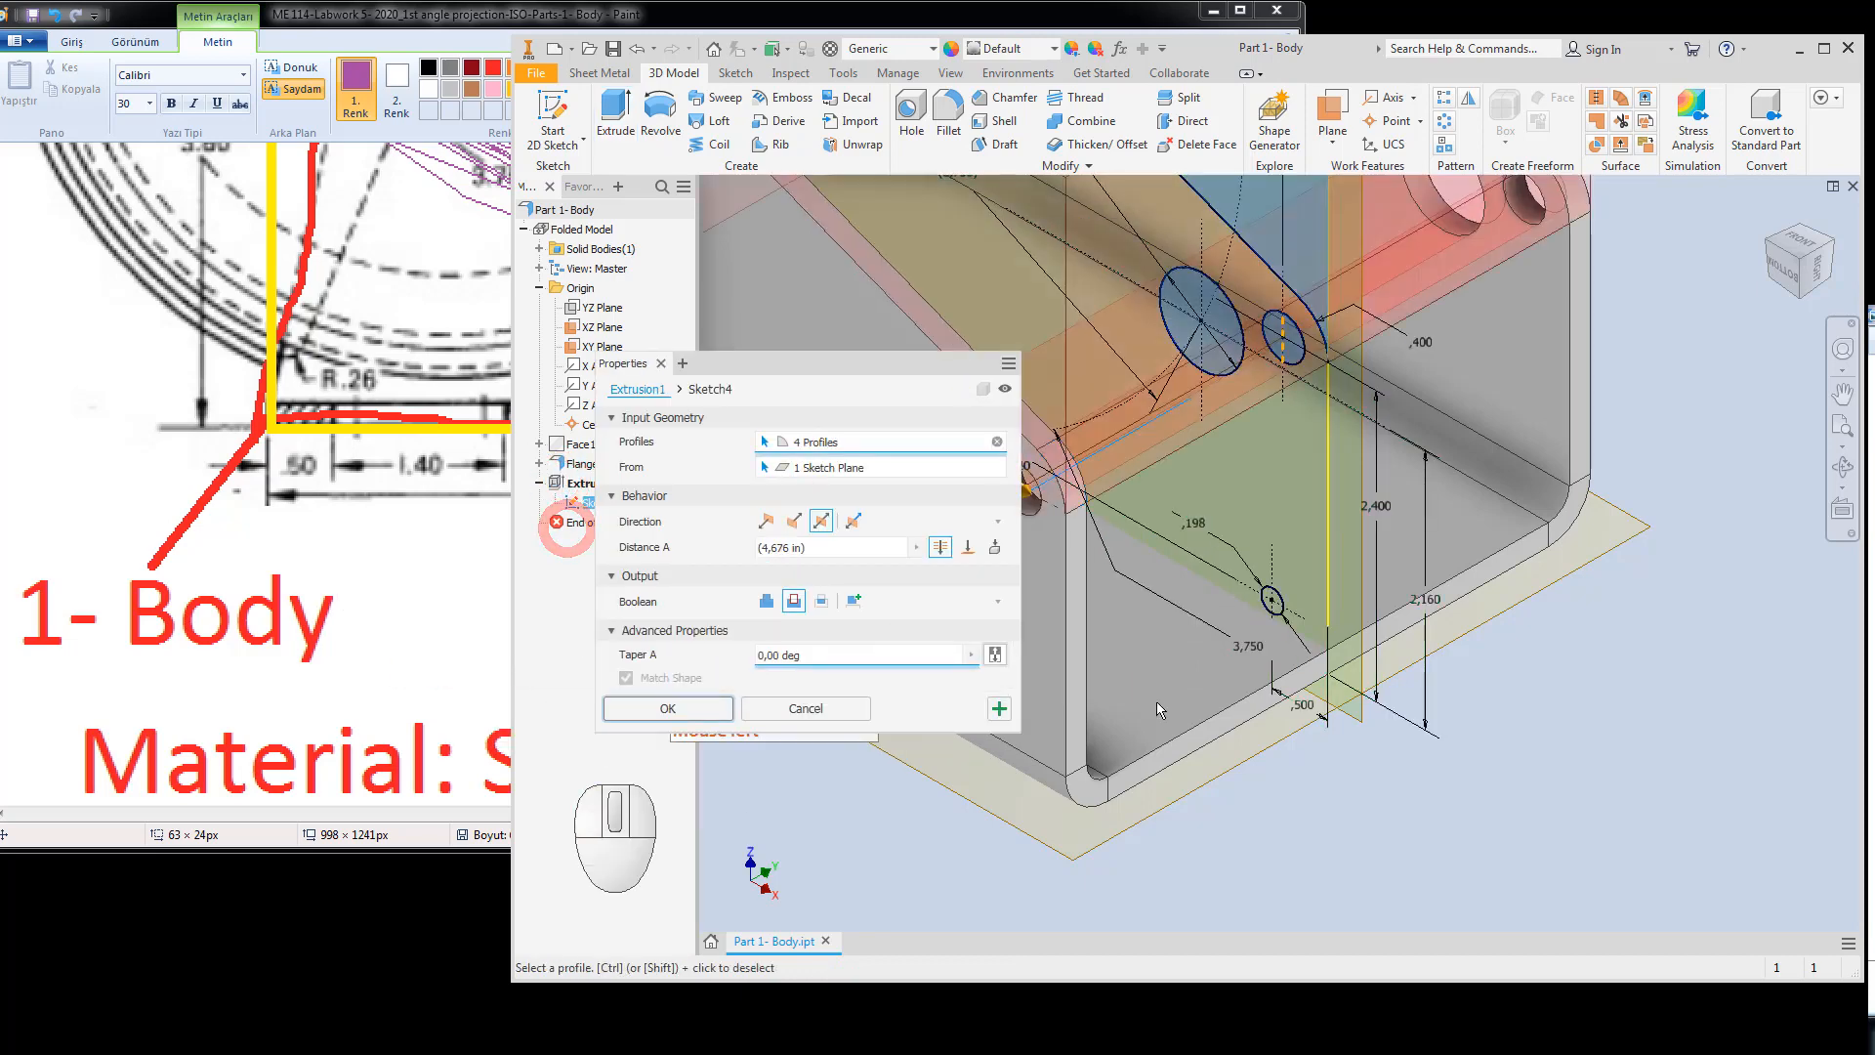
scroll(1298, 605, "up", 5)
left_click(1220, 584)
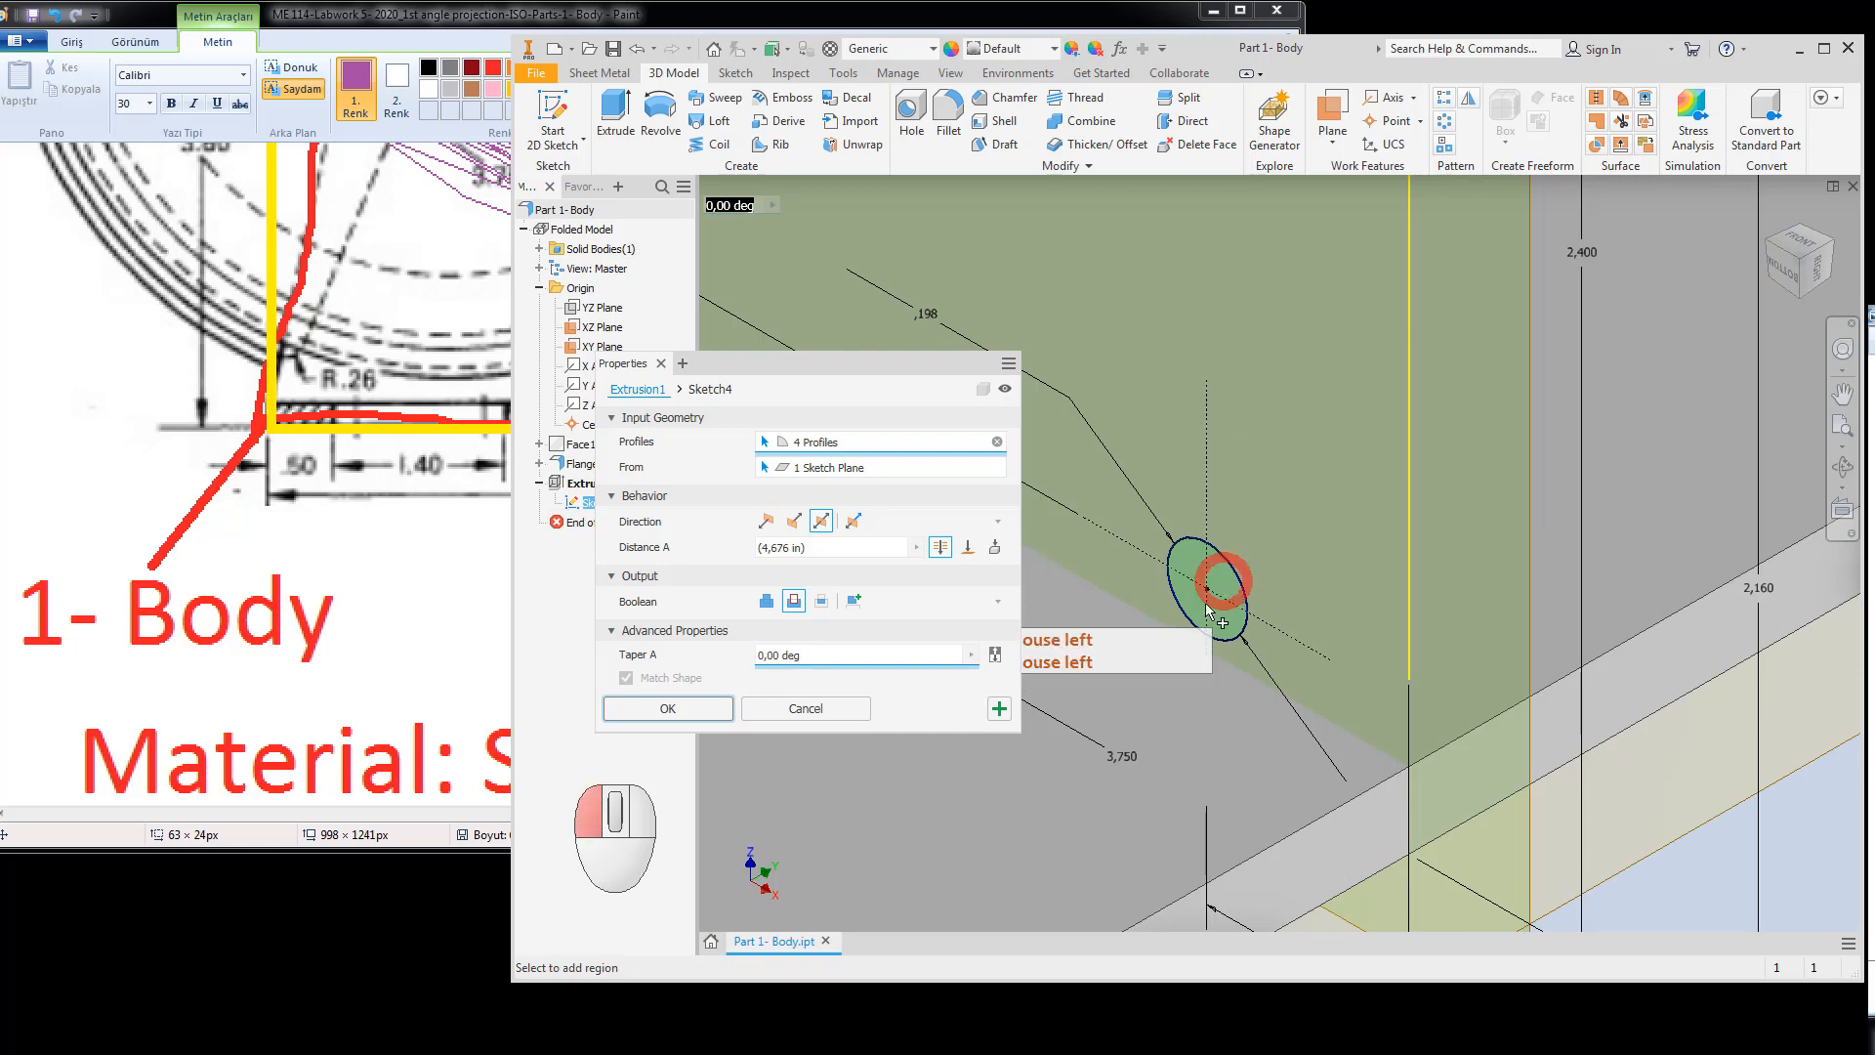
scroll(1311, 665, "up", 5)
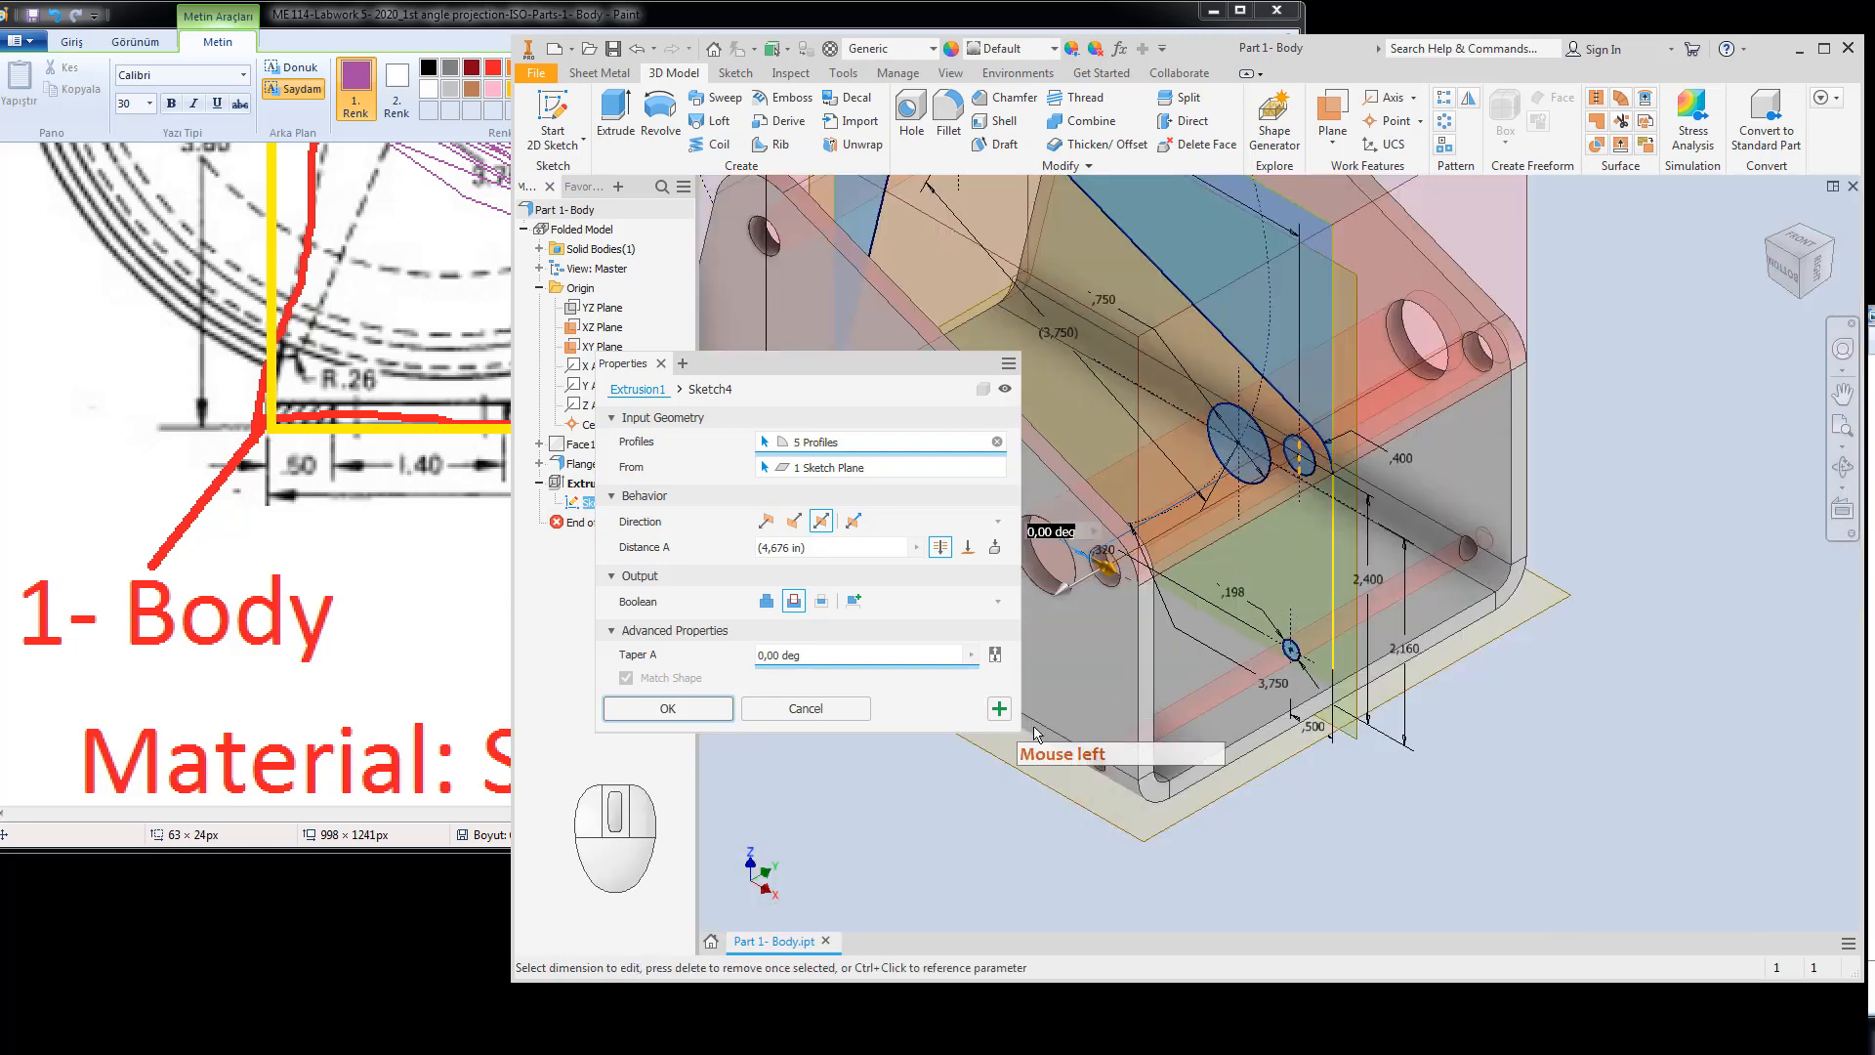
left_click(665, 712)
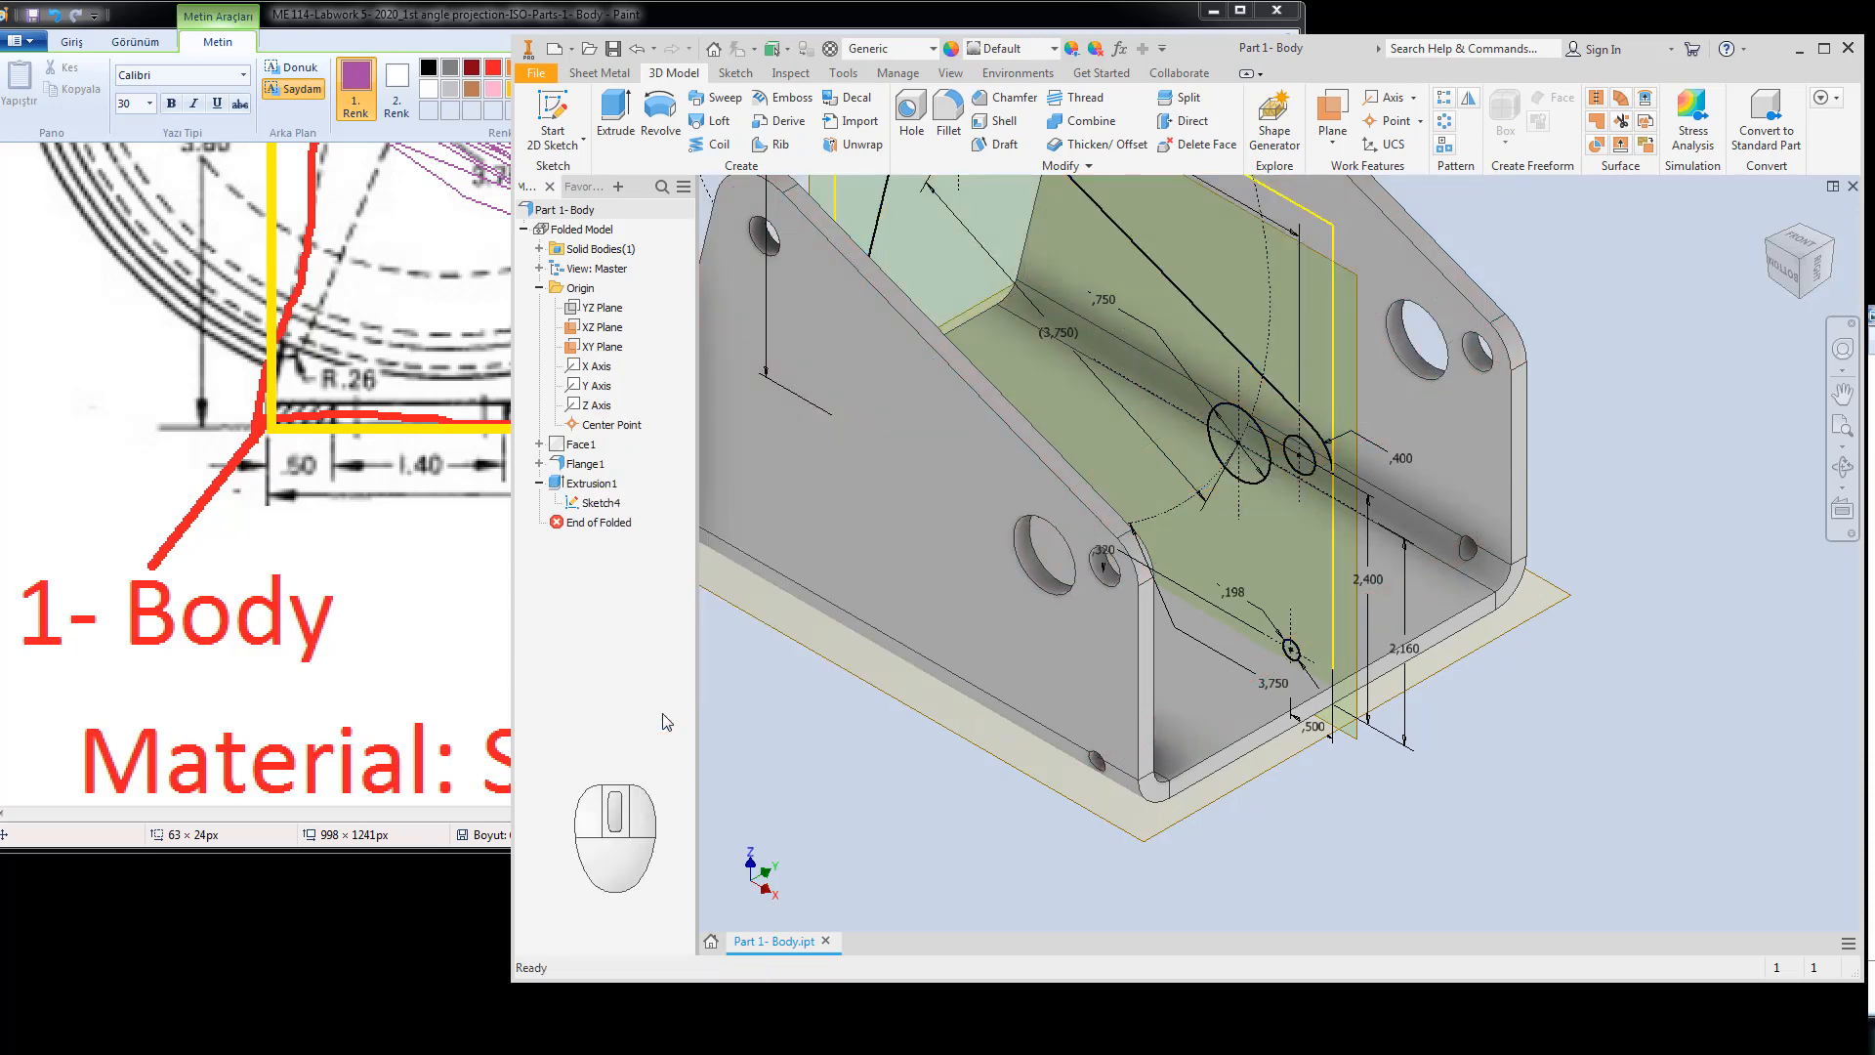
Hide Sketch4 beneath Extrusion1 and save the part.
right_click(587, 503)
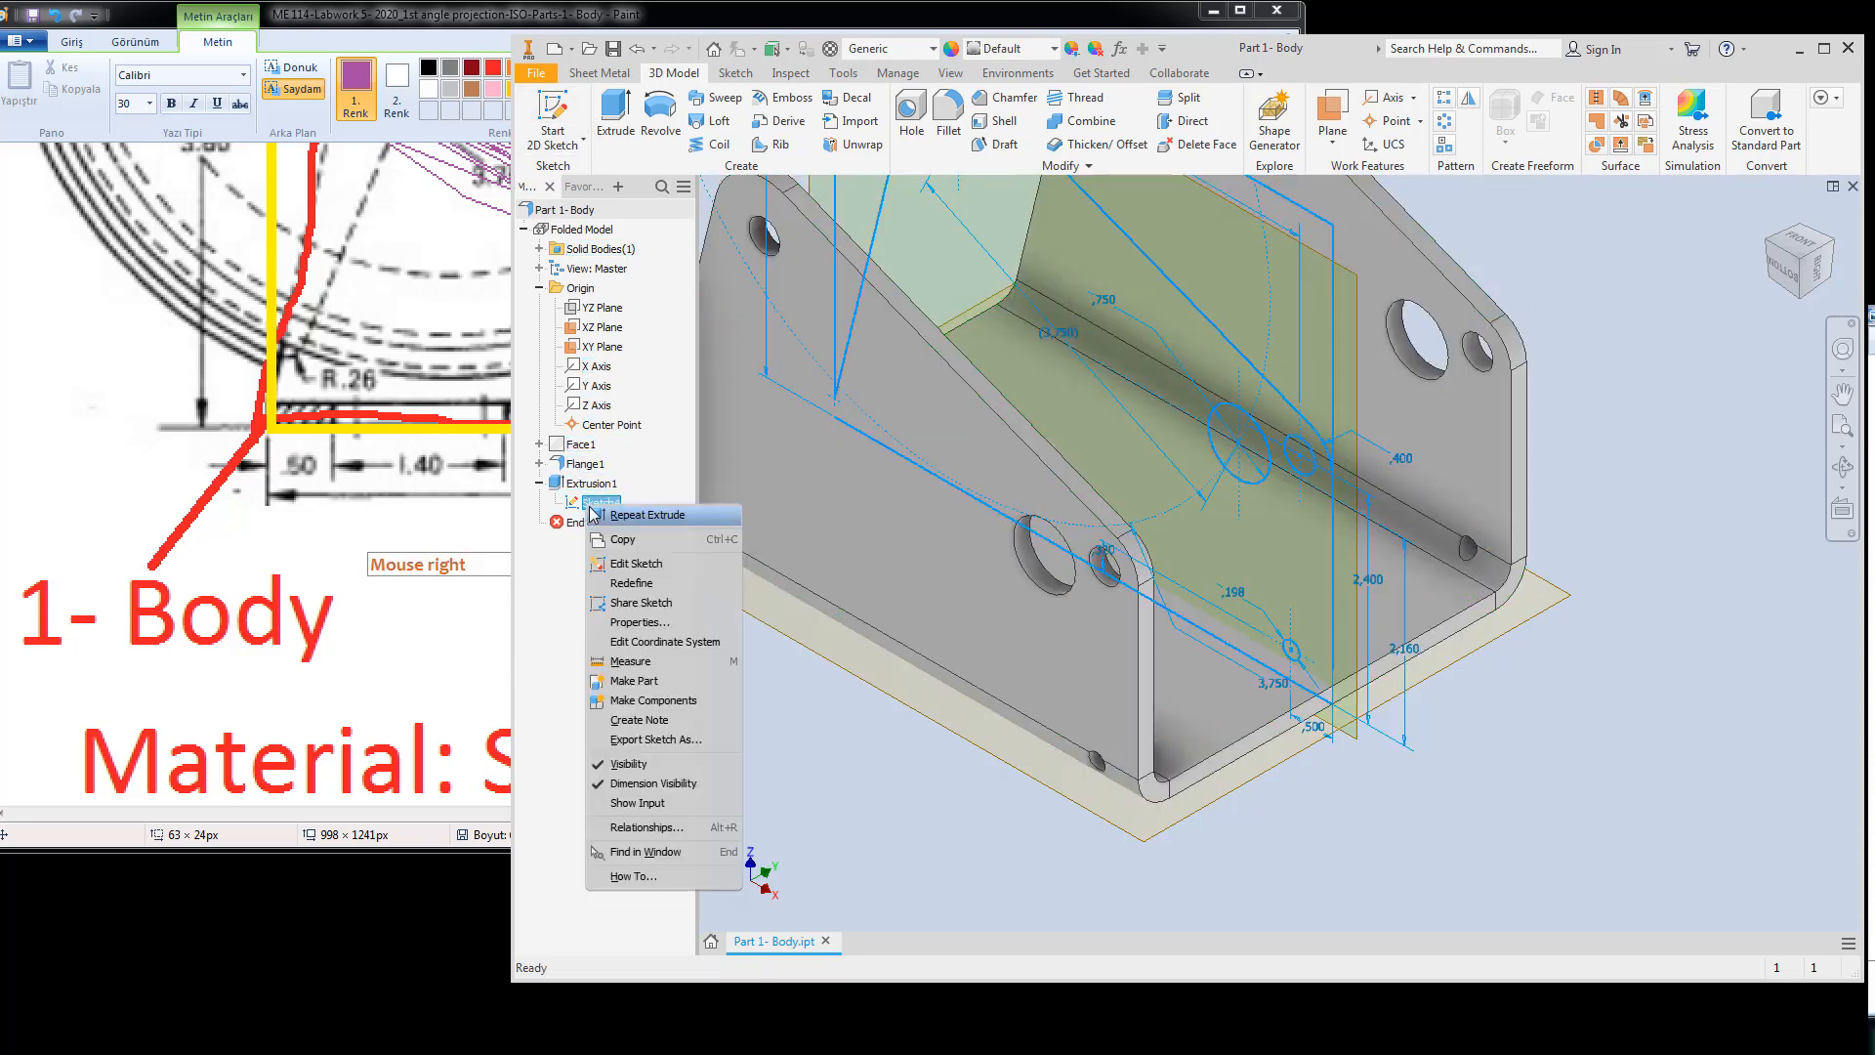
left_click(625, 768)
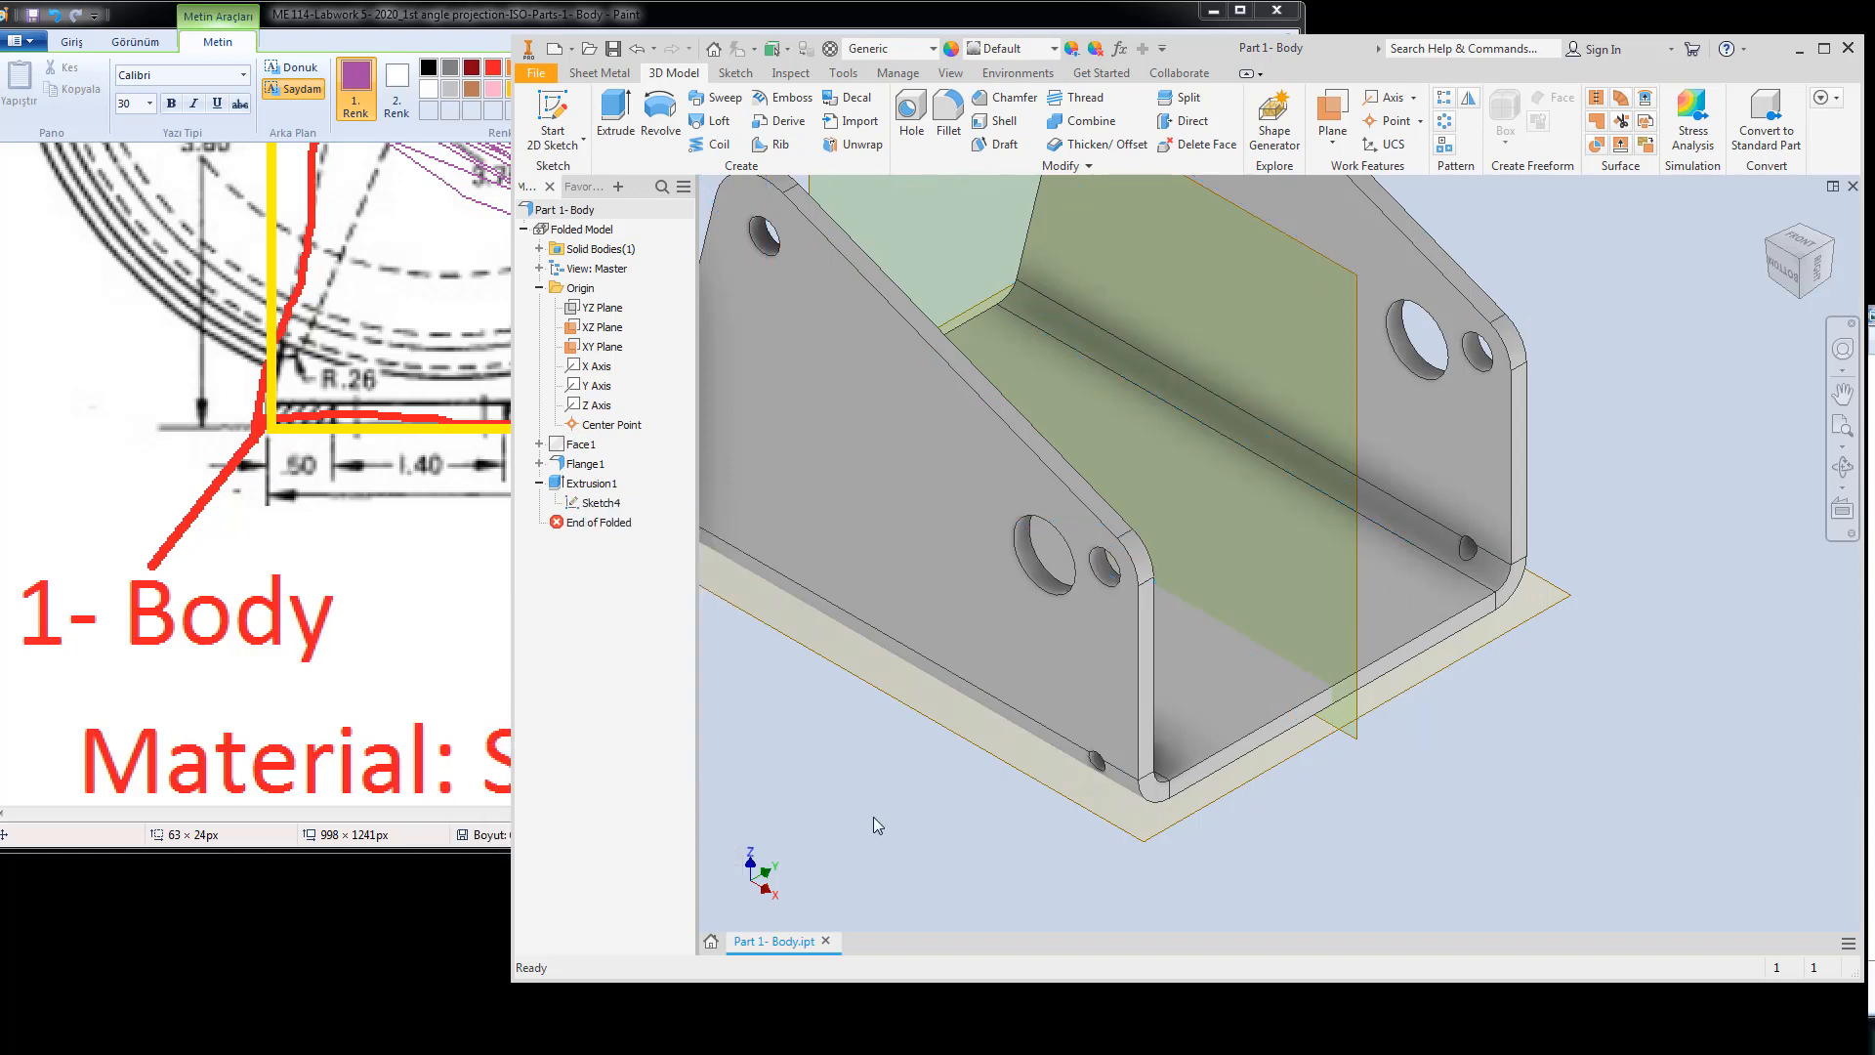
left_click(609, 50)
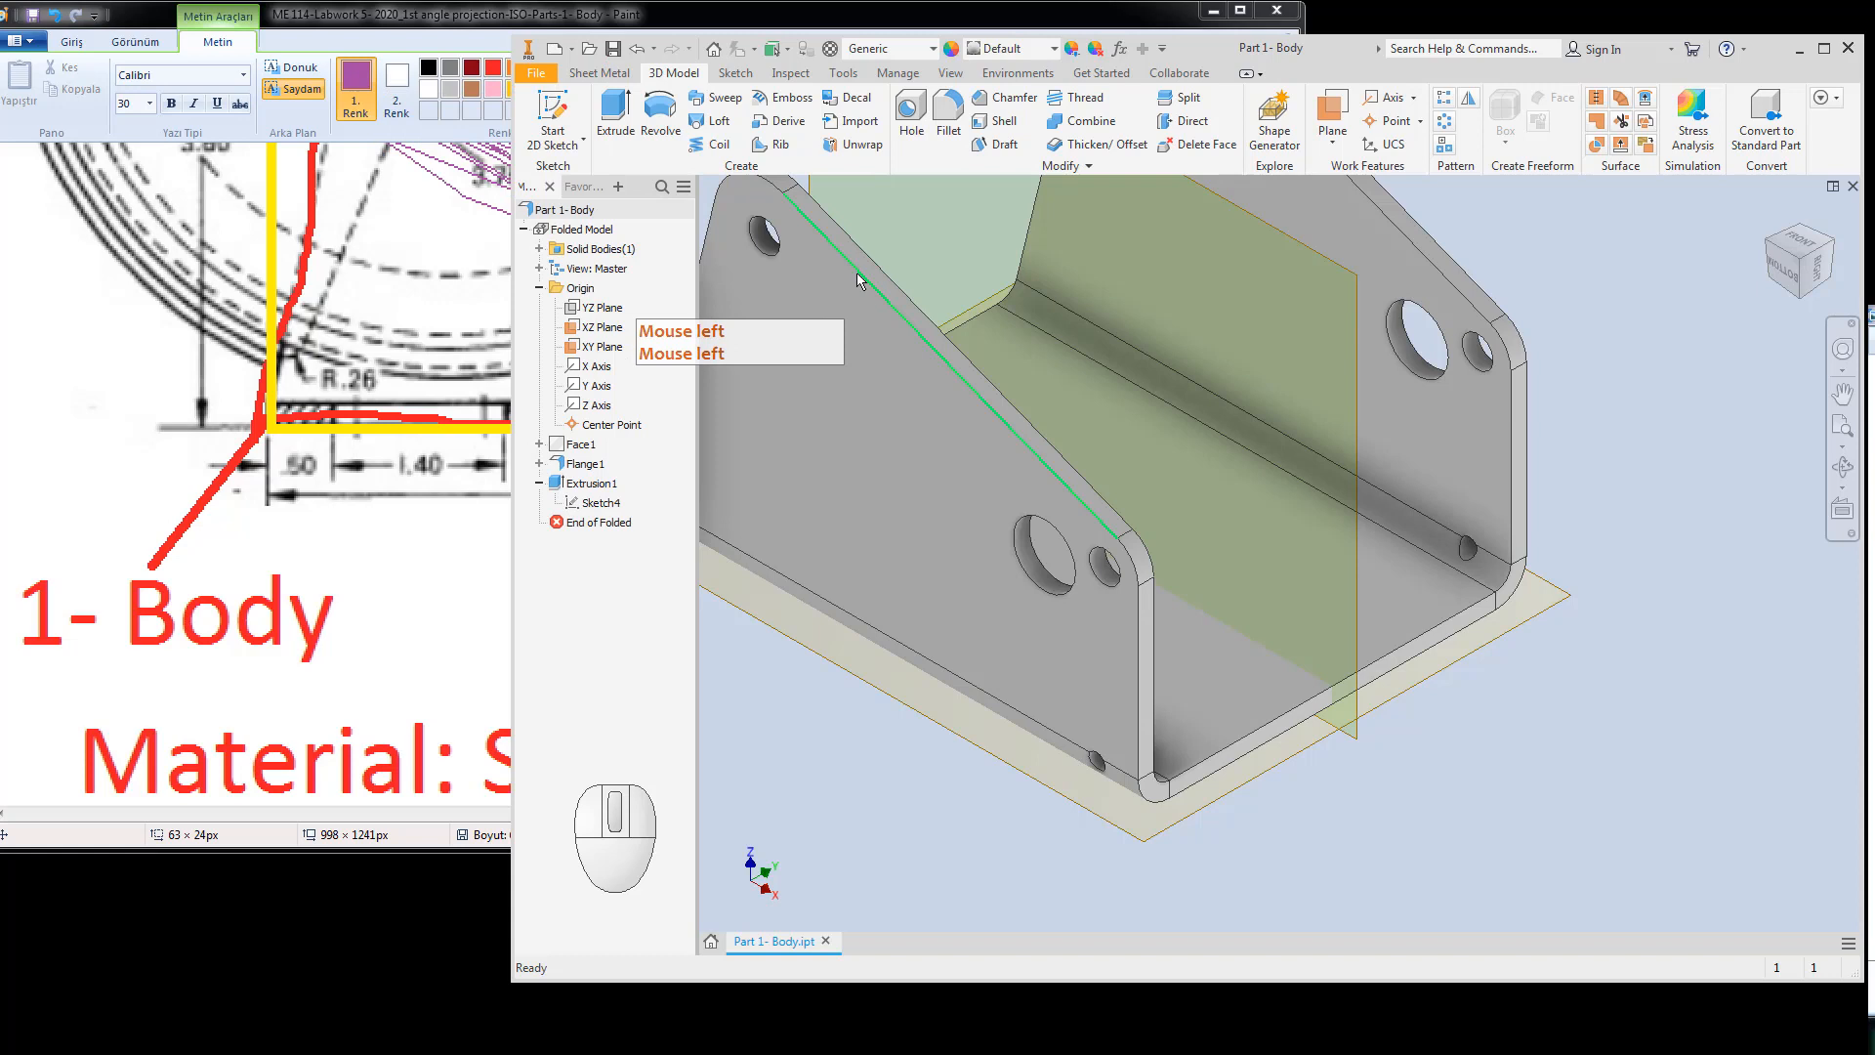
Turn the body to its front view and examine the base-plate cut-outs in Section B-B of the Paint drawing.
scroll(1651, 653, "down", 5)
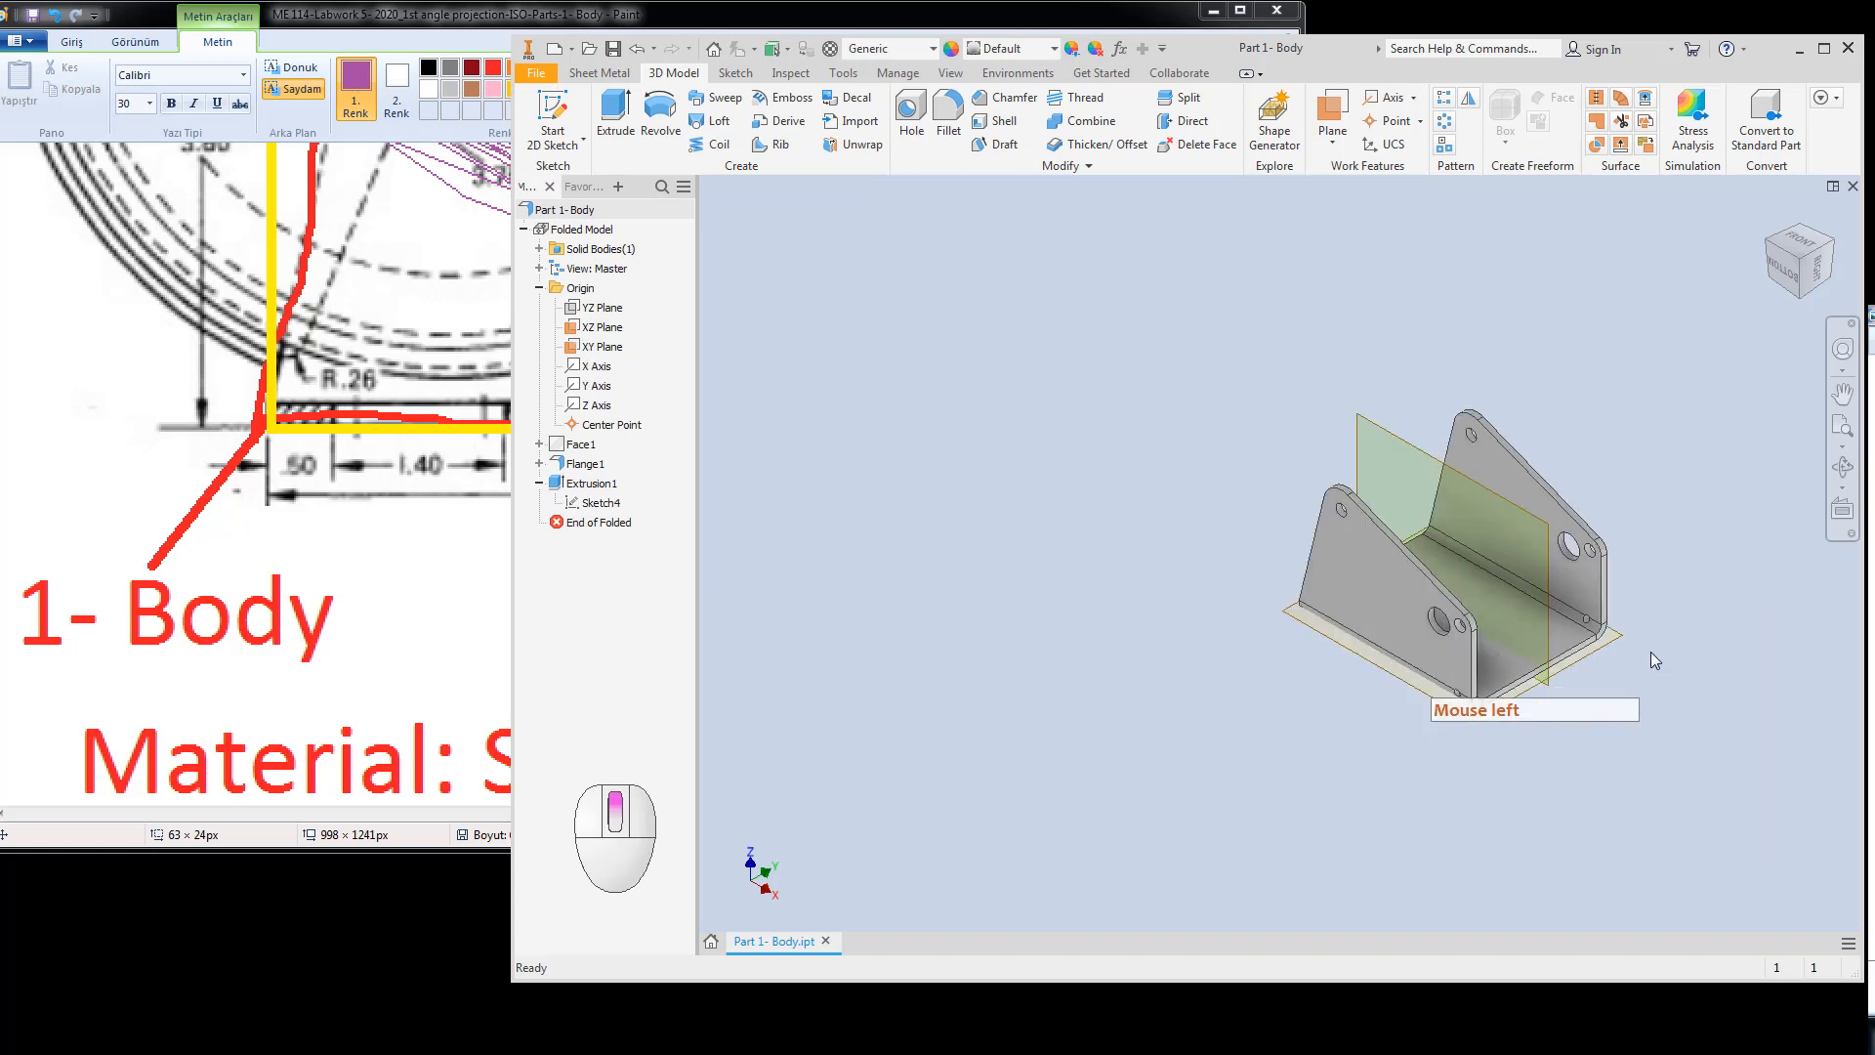
left_click(1789, 266)
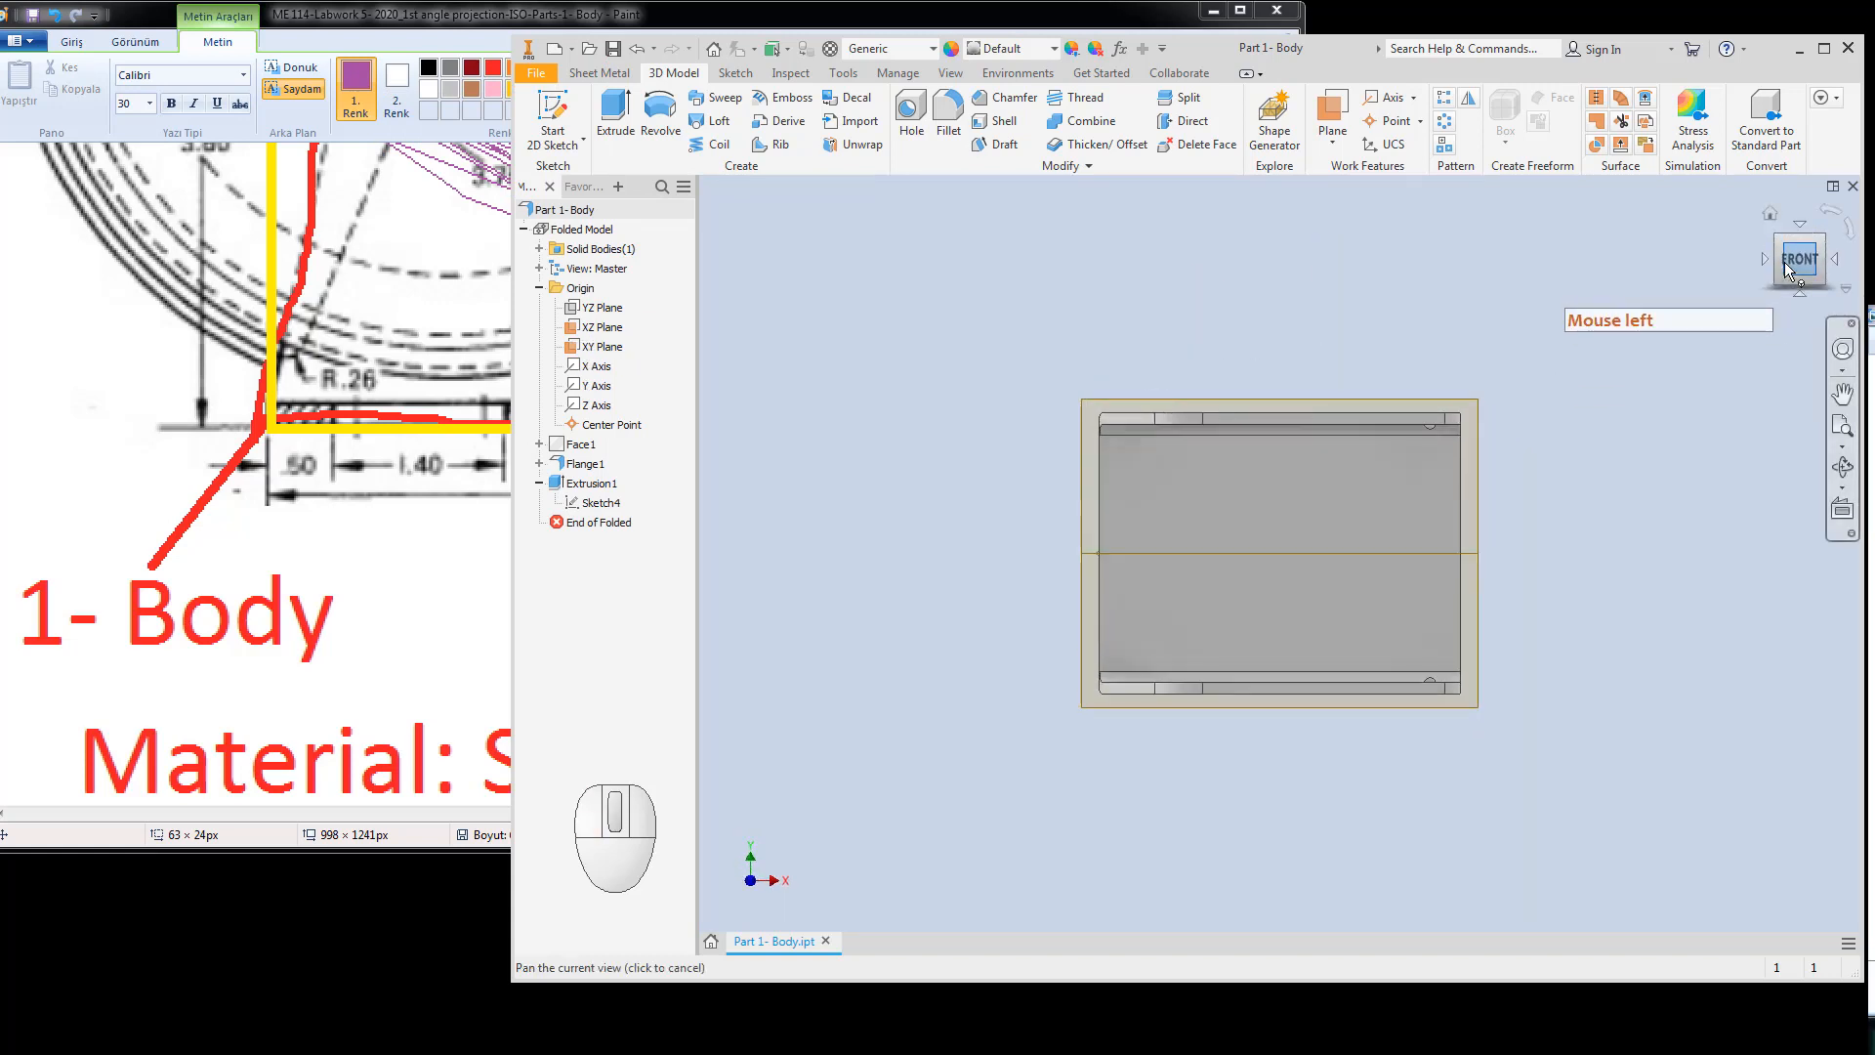
left_click(827, 747)
left_click(325, 622)
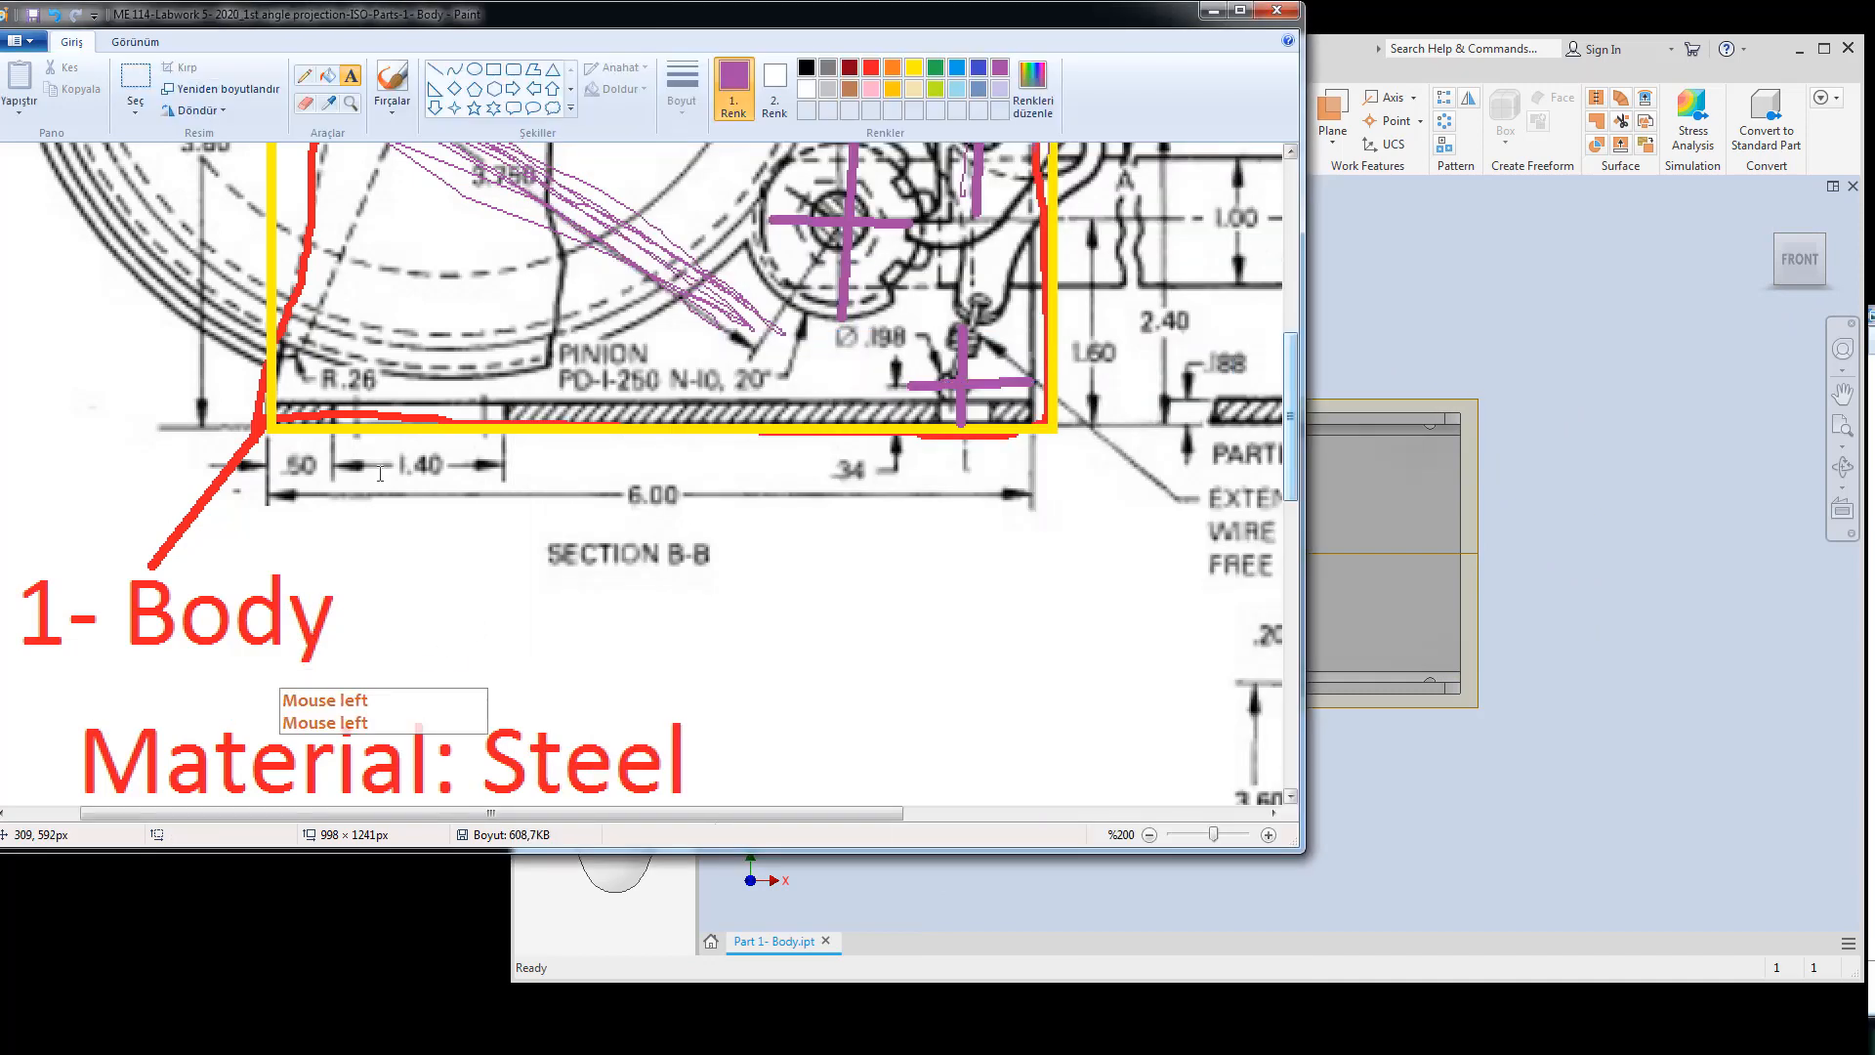
mouse_move(343, 396)
left_mouse_down()
mouse_move(371, 435)
mouse_move(503, 448)
mouse_move(535, 427)
mouse_move(549, 495)
left_mouse_up()
left_click_drag(923, 371, 1004, 445)
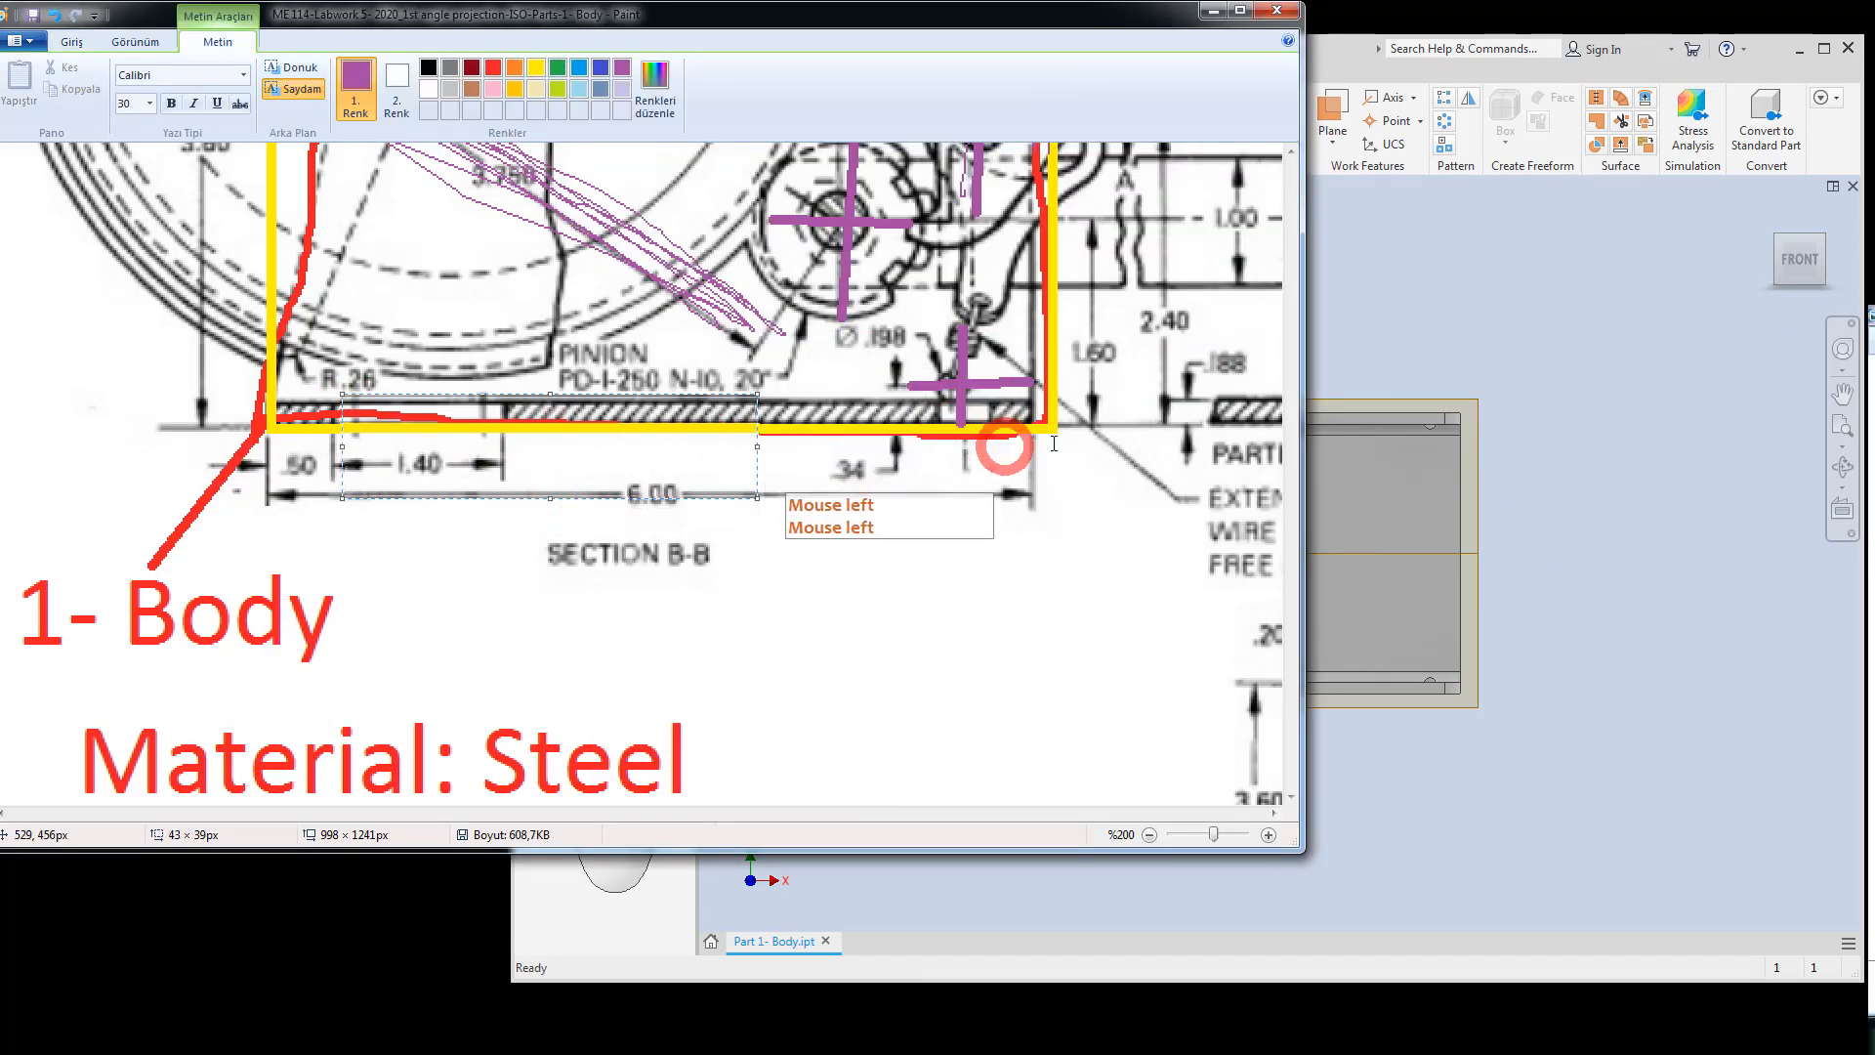
left_click_drag(1264, 284, 1096, 351)
key("Escape")
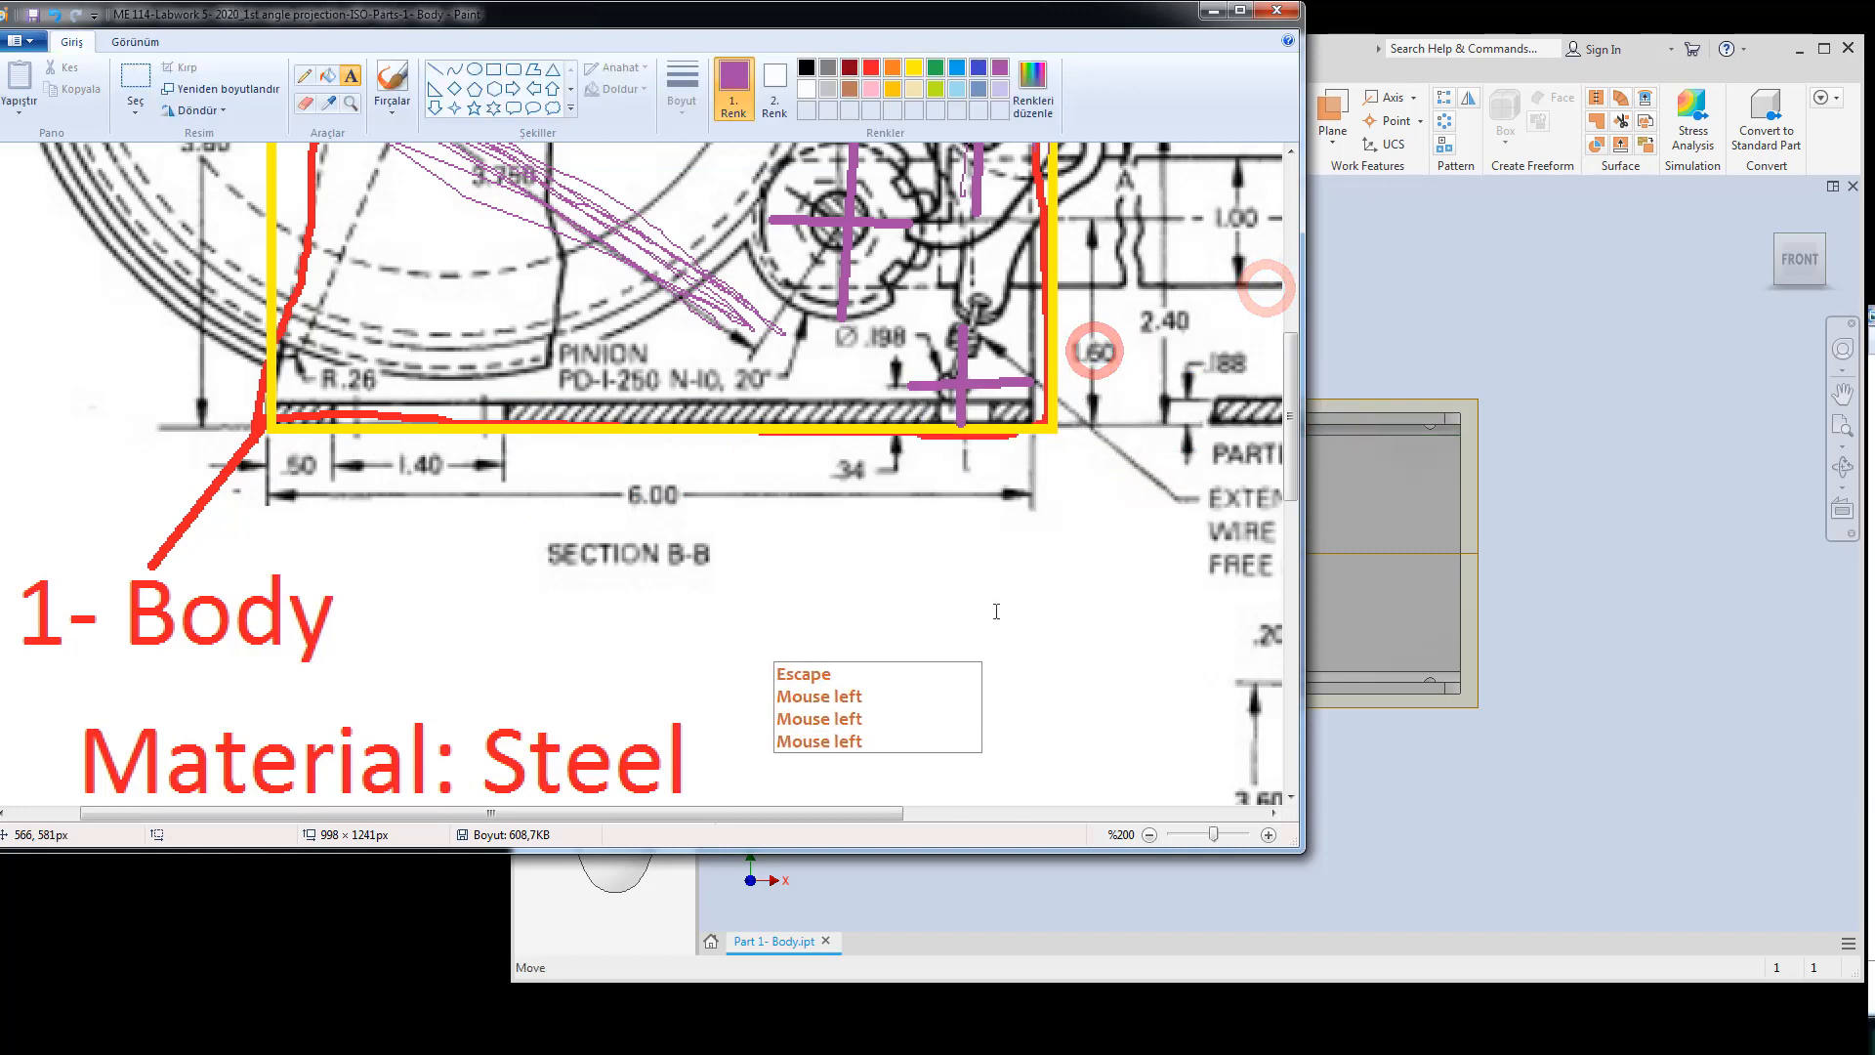
left_click(995, 611)
left_click(1282, 350)
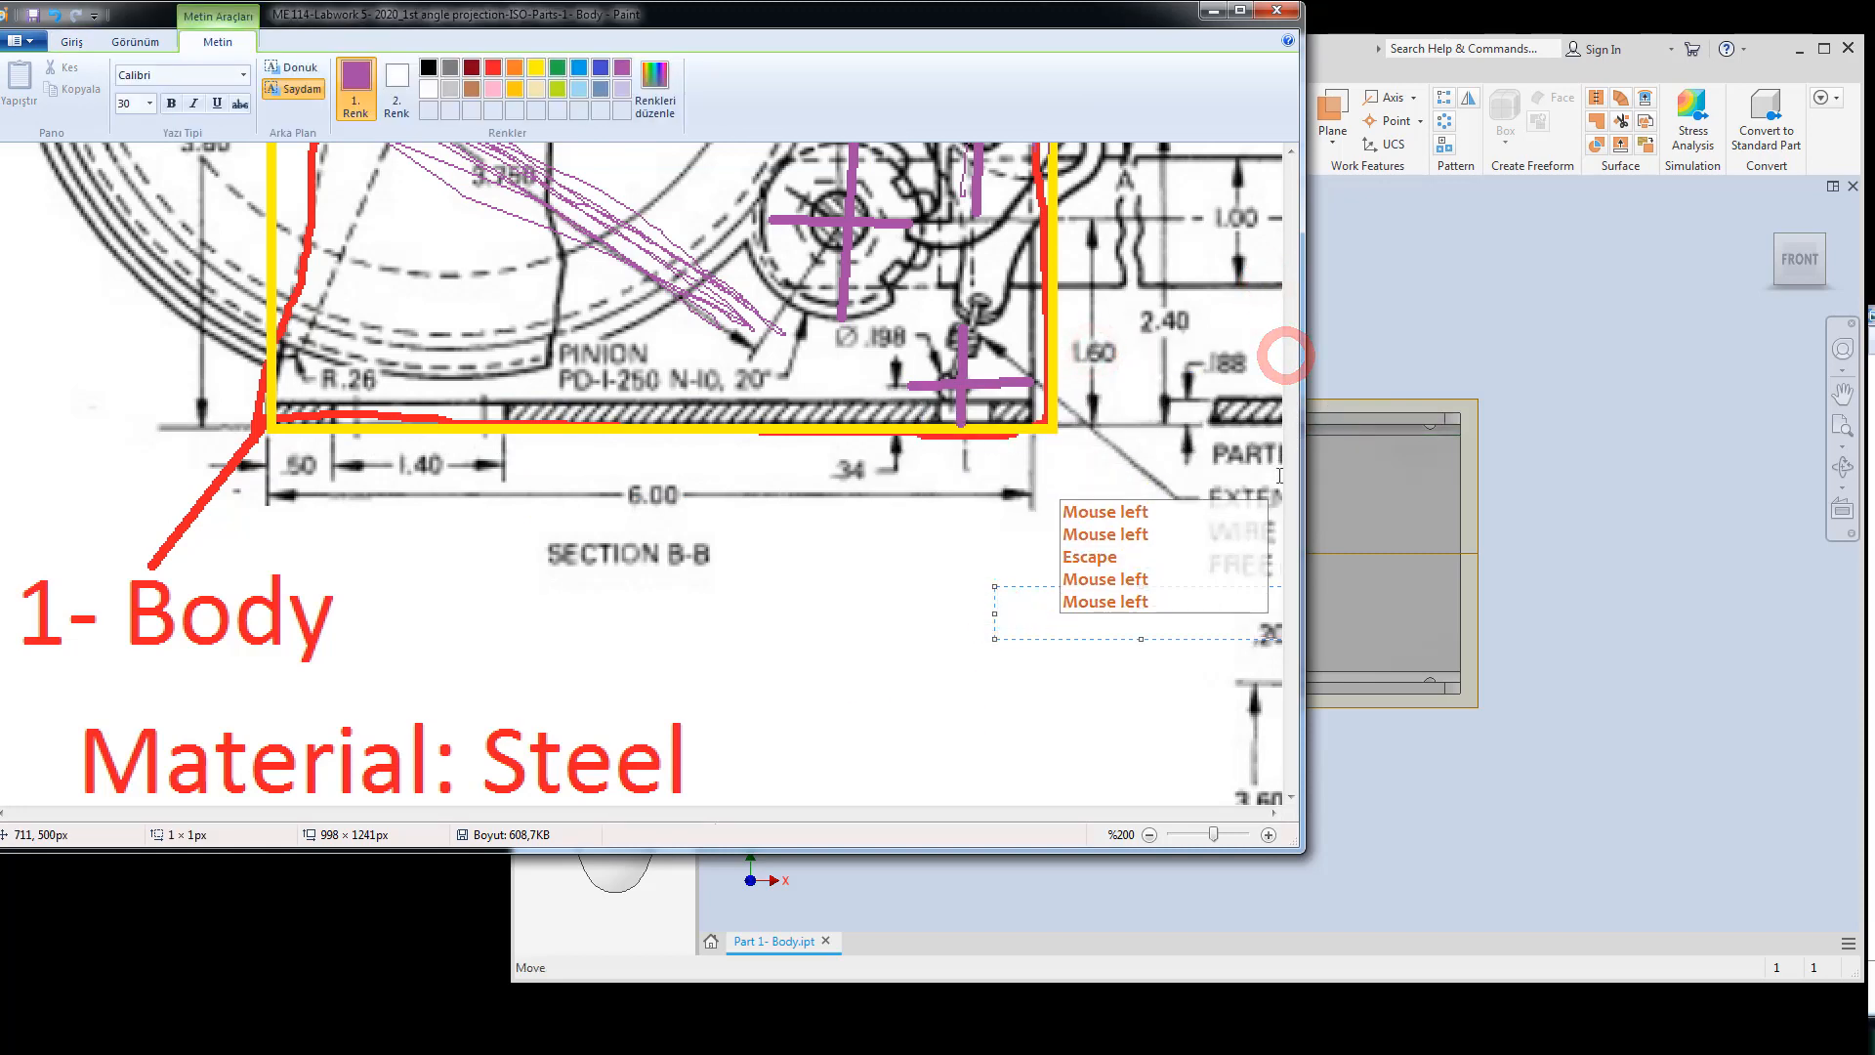
key("Escape")
left_click(1082, 658)
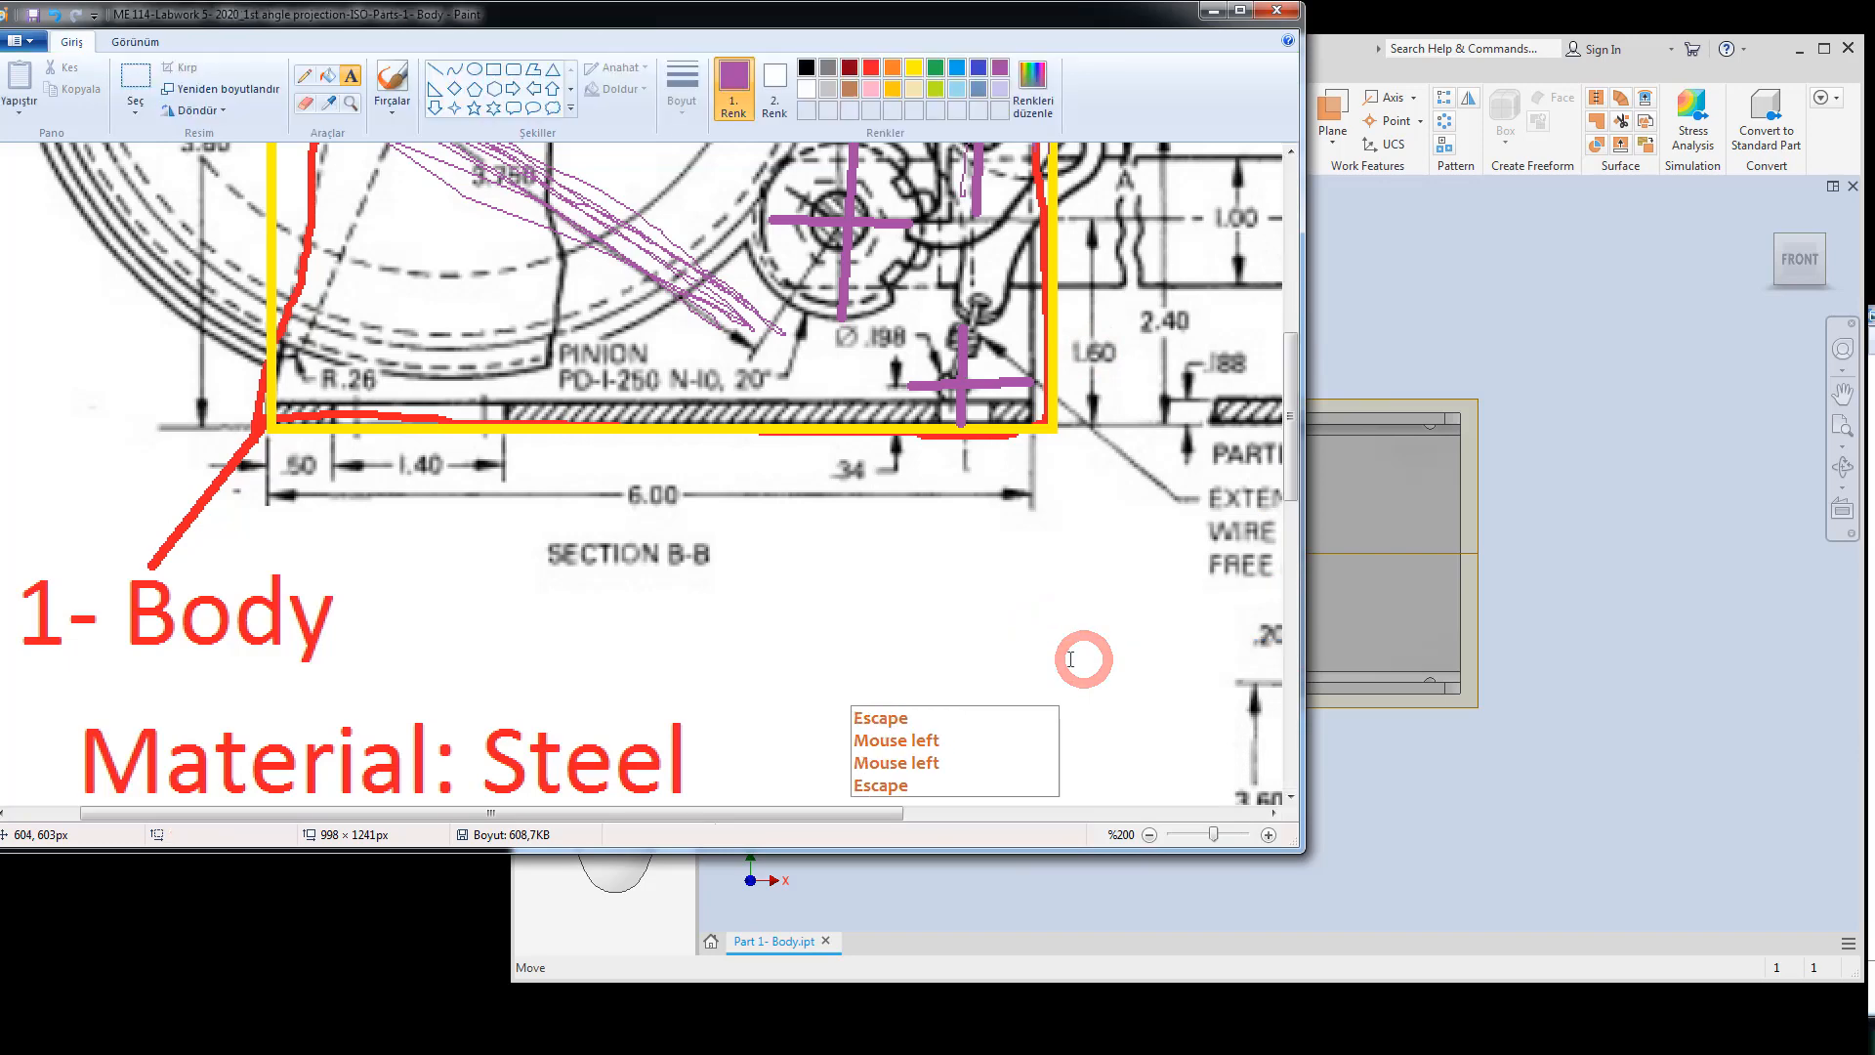
Circle the rounded slot and the three holes in purple on the Paint drawing's plan view, and return to Section B-B.
left_click_drag(1290, 453, 1292, 681)
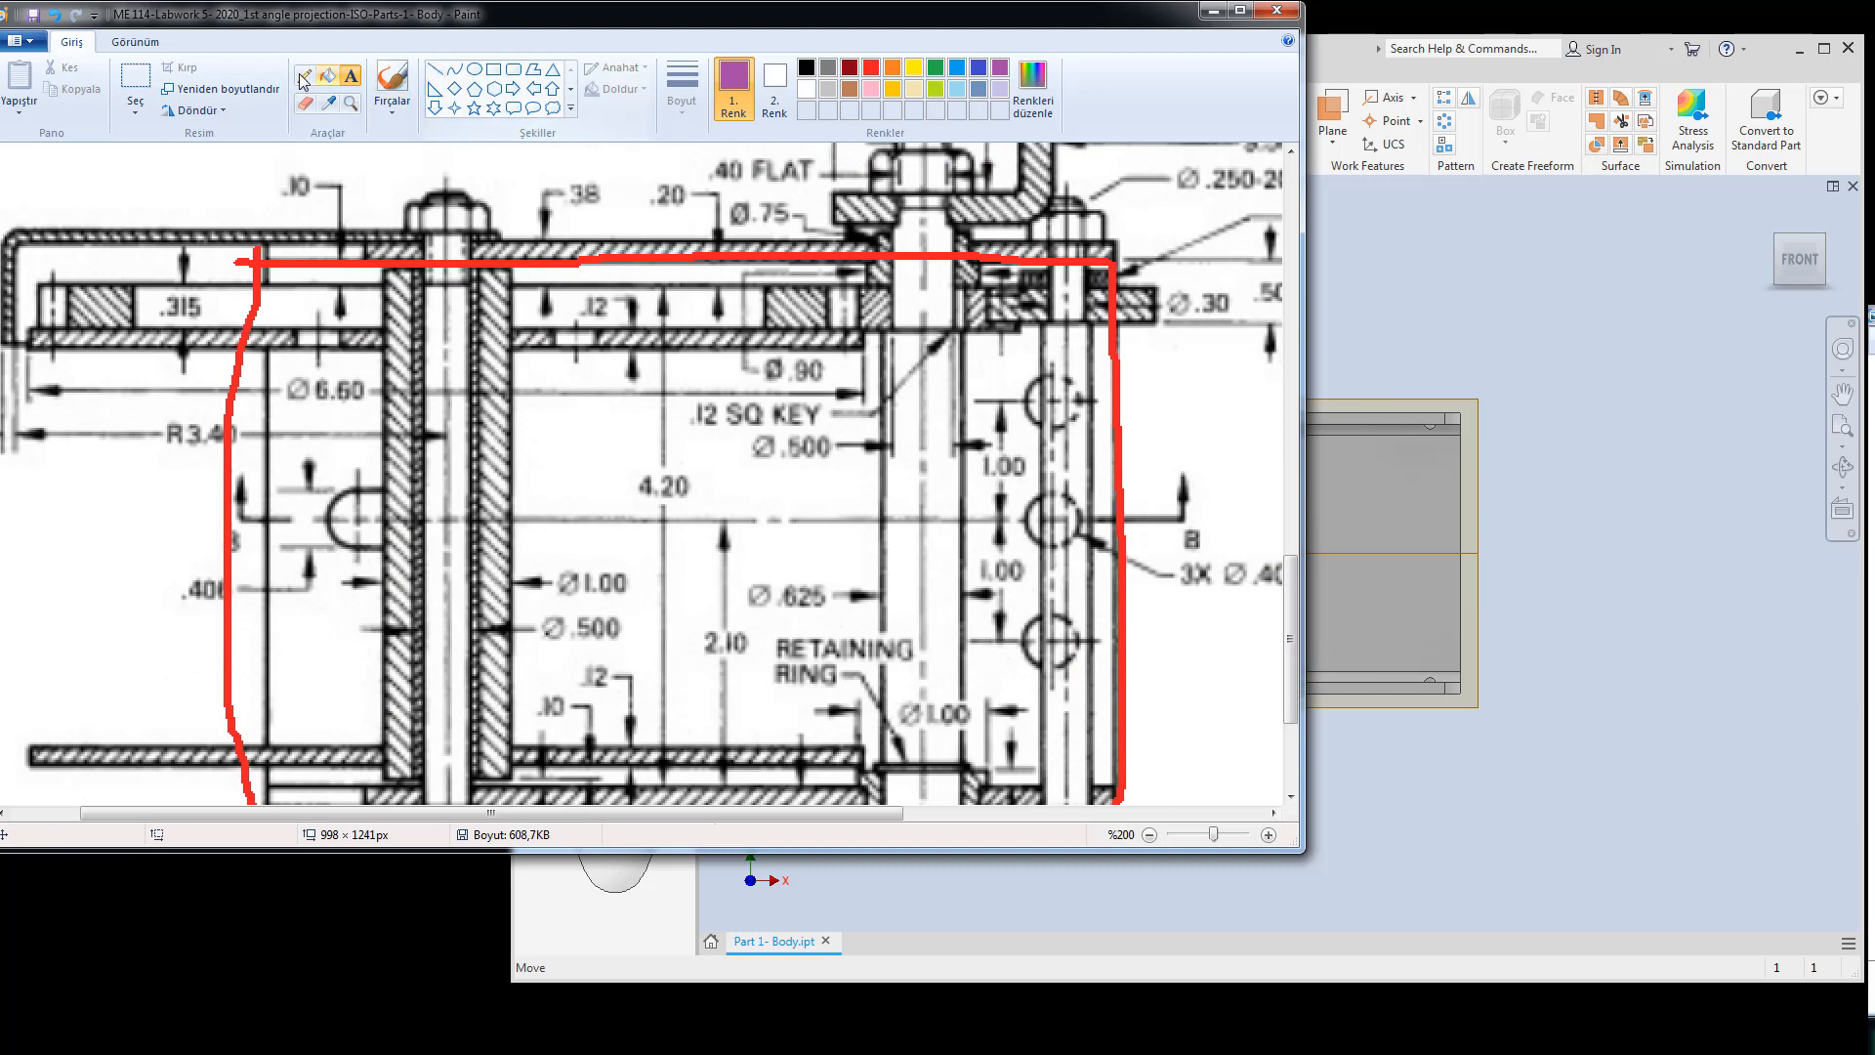
mouse_move(327, 486)
left_mouse_down()
mouse_move(419, 463)
mouse_move(490, 531)
mouse_move(377, 573)
mouse_move(318, 508)
left_mouse_up()
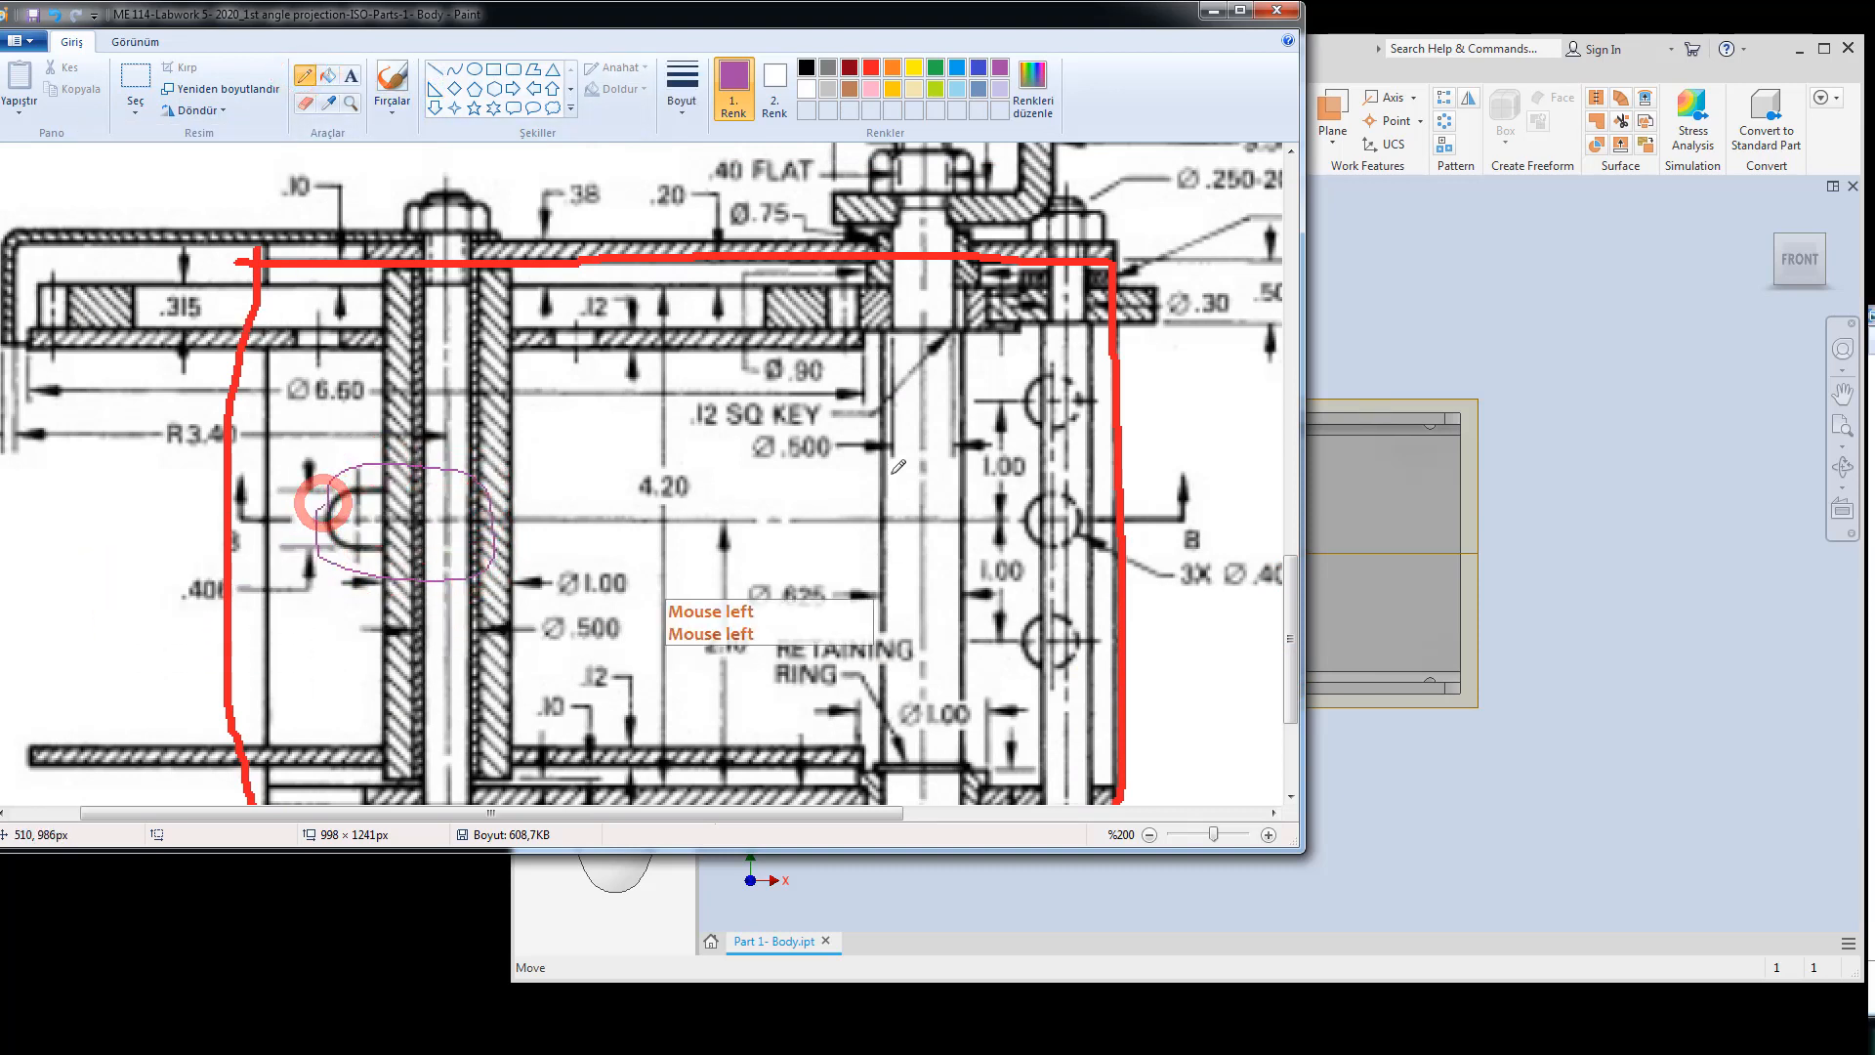
mouse_move(993, 426)
left_mouse_down()
mouse_move(1036, 435)
mouse_move(1069, 381)
mouse_move(1006, 390)
left_mouse_up()
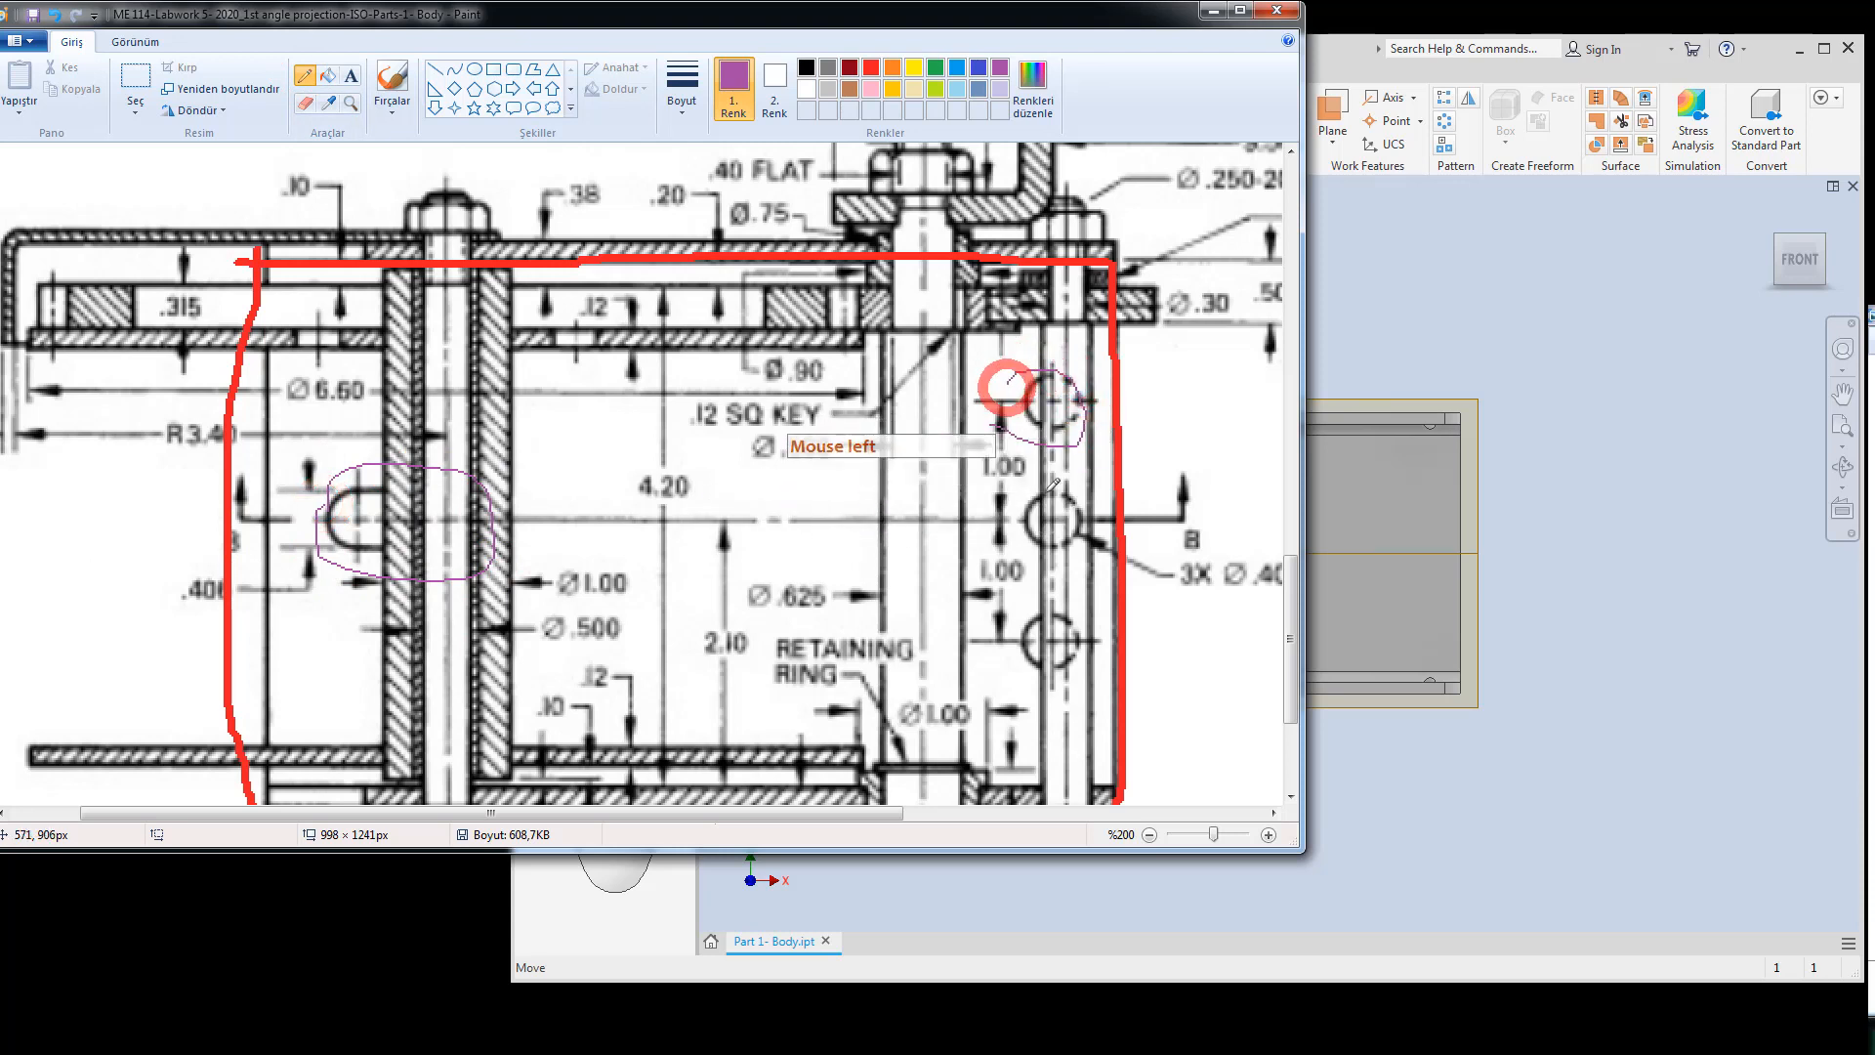
mouse_move(1058, 499)
left_mouse_down()
mouse_move(1033, 527)
mouse_move(1089, 528)
mouse_move(1039, 502)
left_mouse_up()
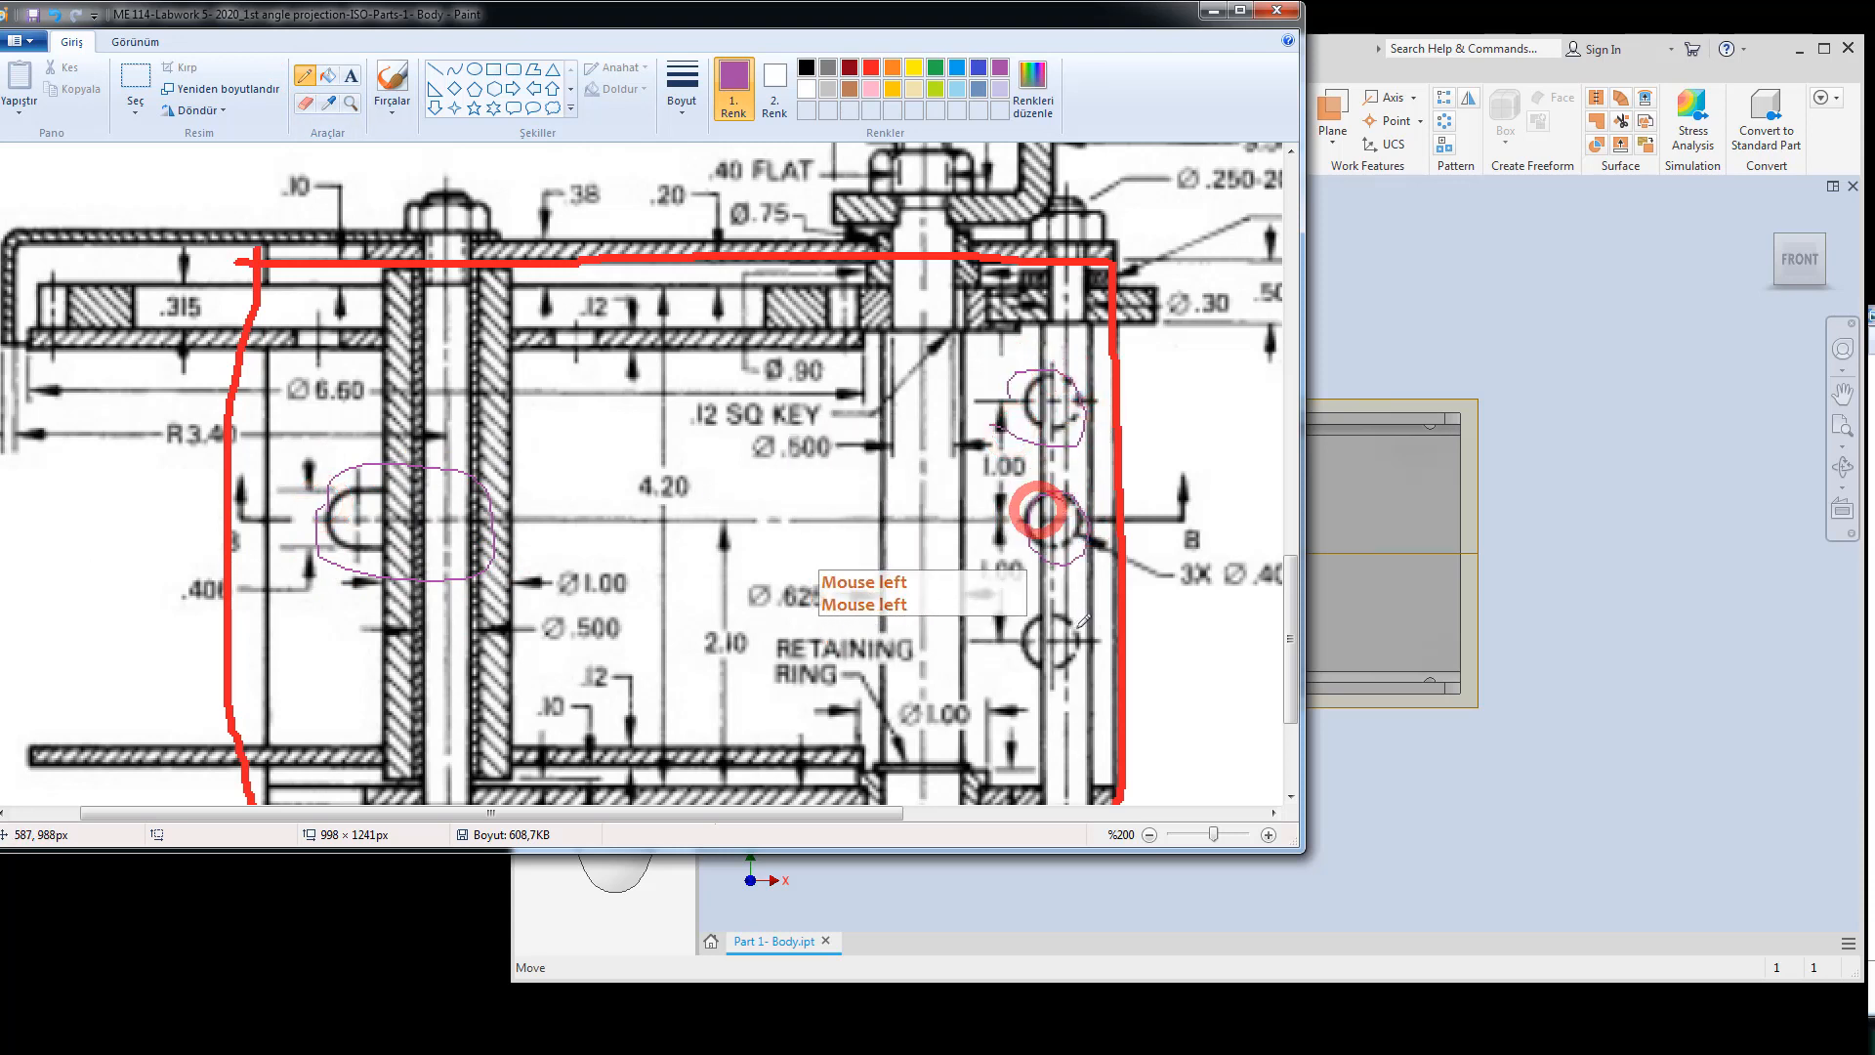
mouse_move(1059, 599)
left_mouse_down()
mouse_move(1005, 657)
mouse_move(1074, 647)
mouse_move(1006, 606)
left_mouse_up()
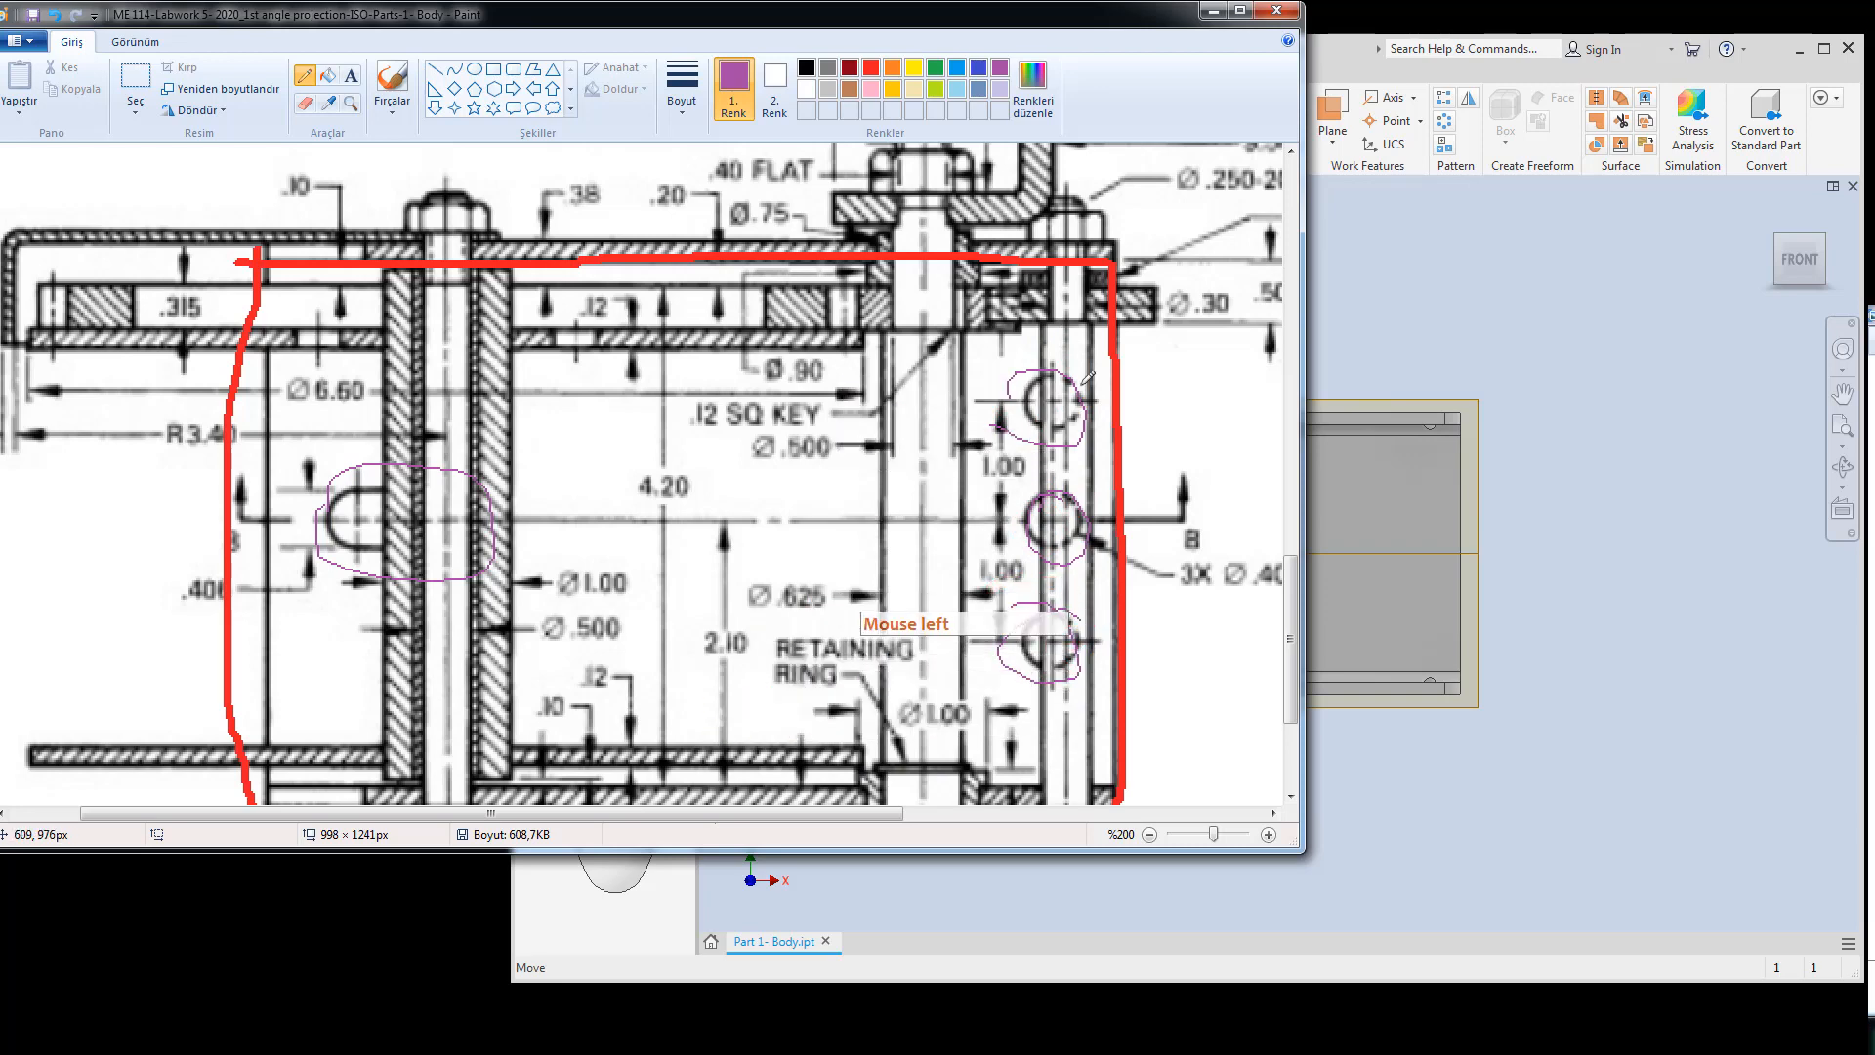
scroll(1042, 554, "up", 10)
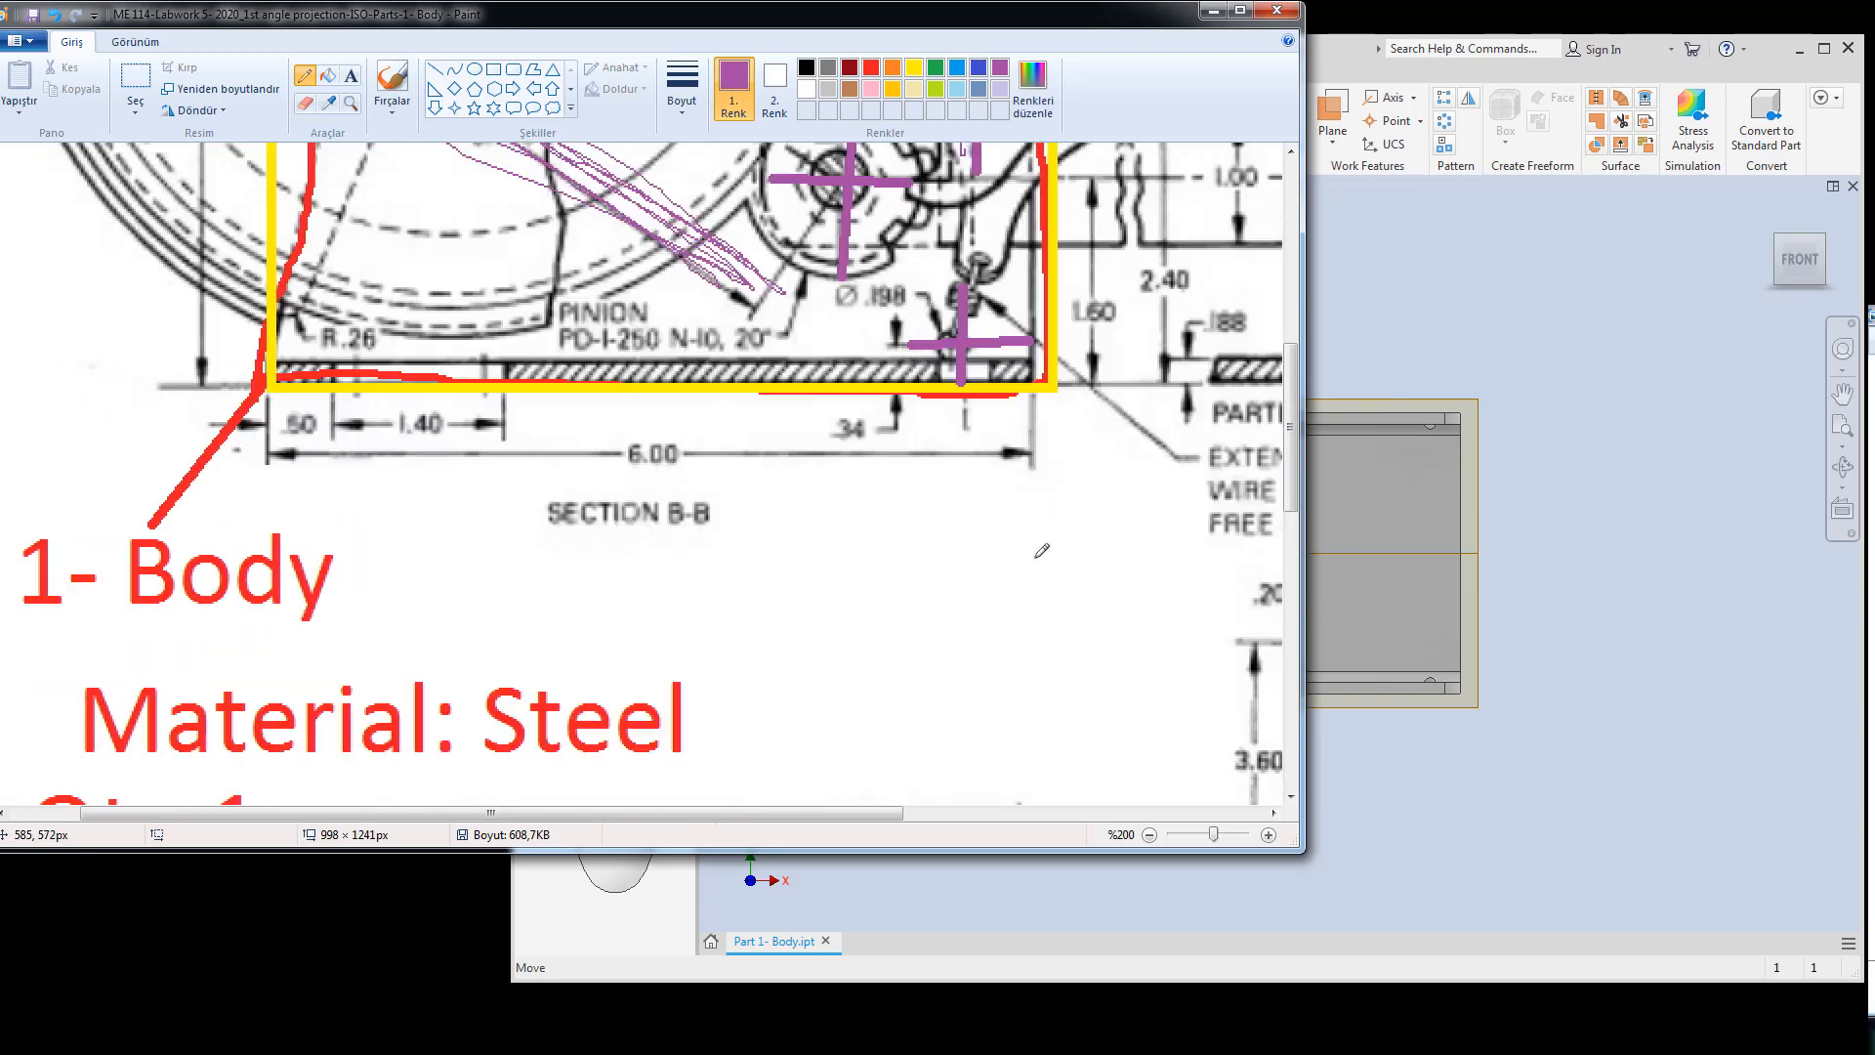
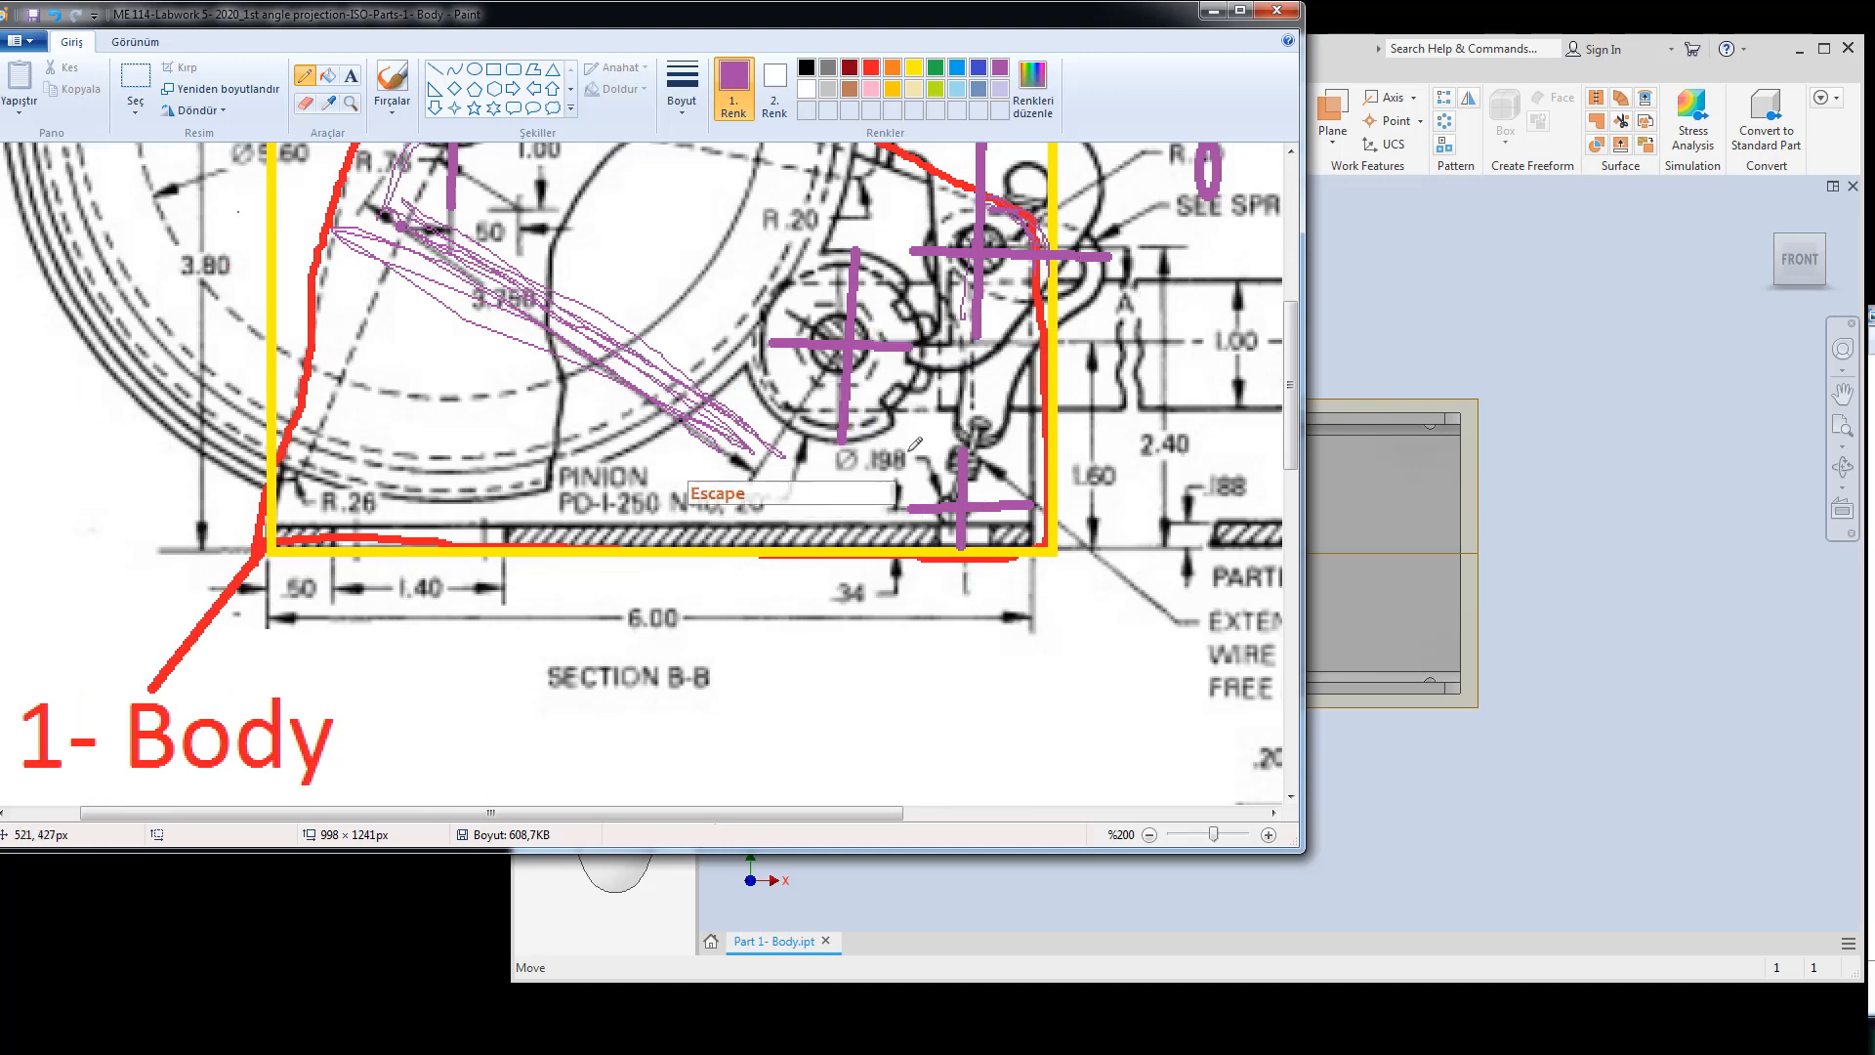
Switch back to Inventor and start a 2D sketch on the inner face of the body's base plate.
left_click(1544, 432)
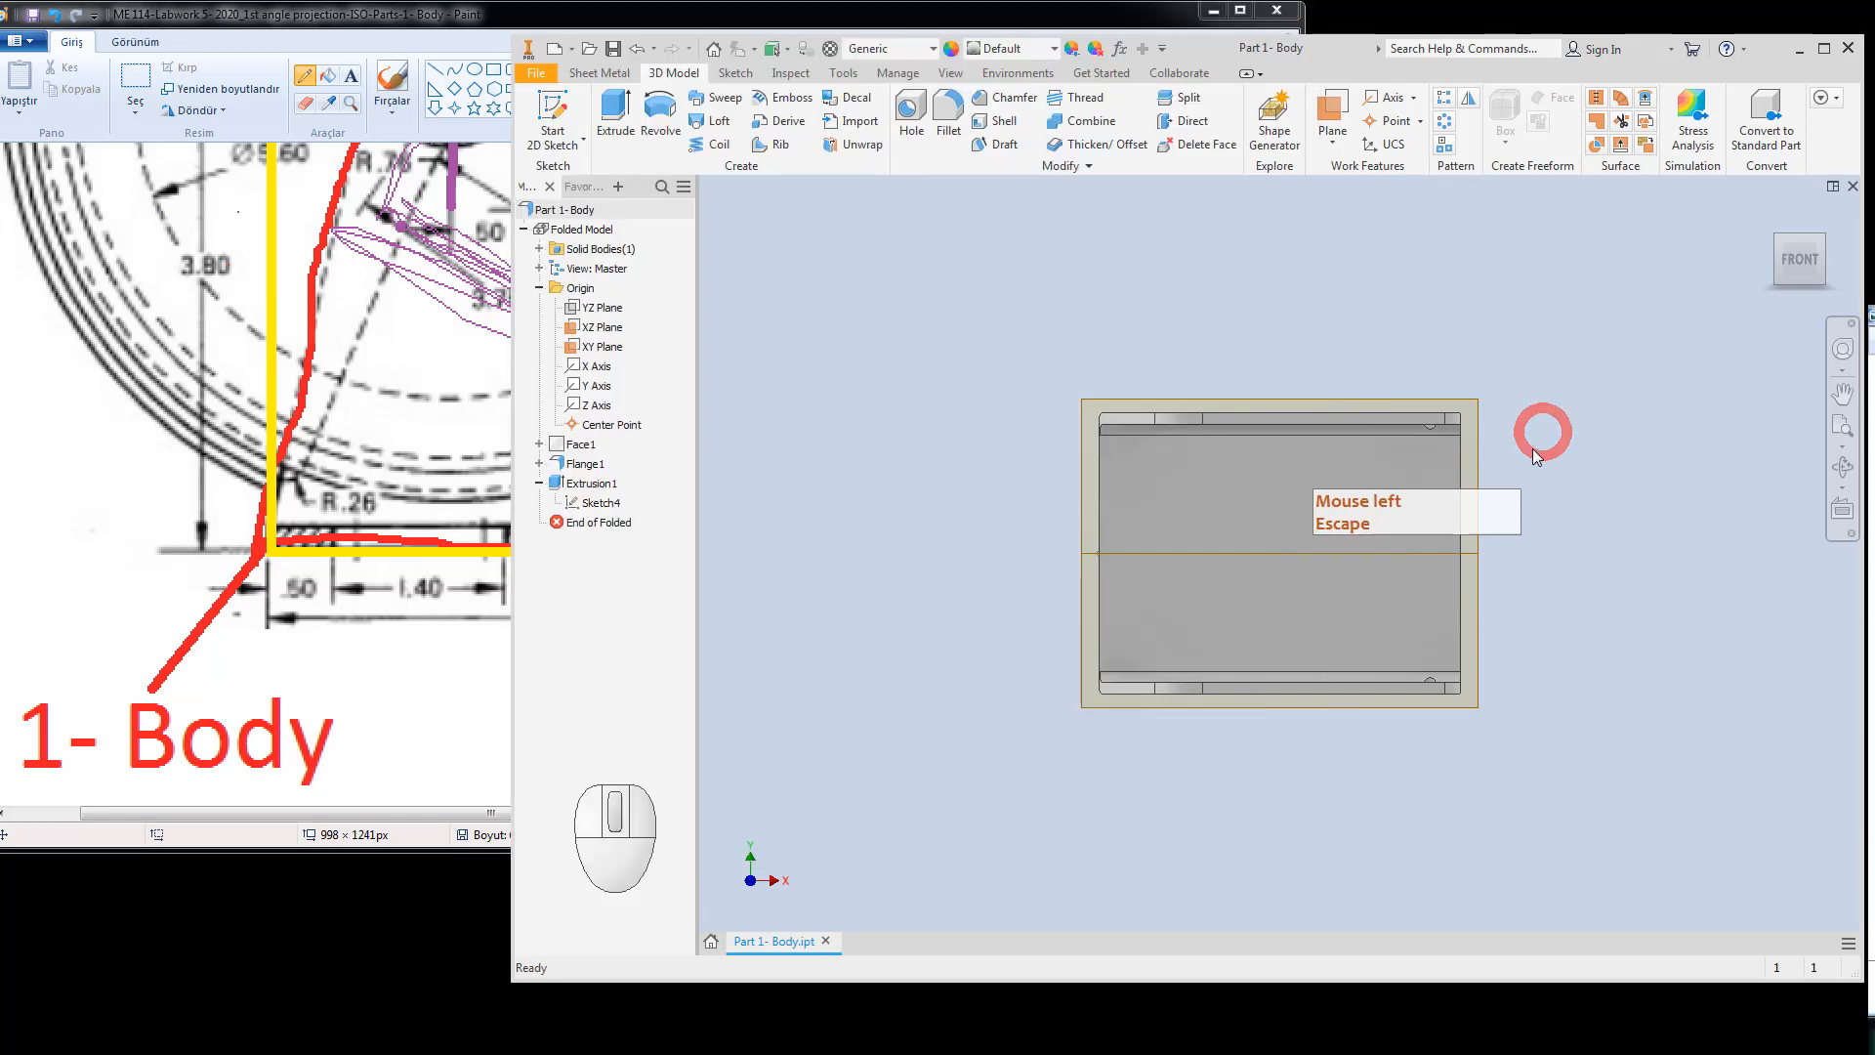
left_click(550, 109)
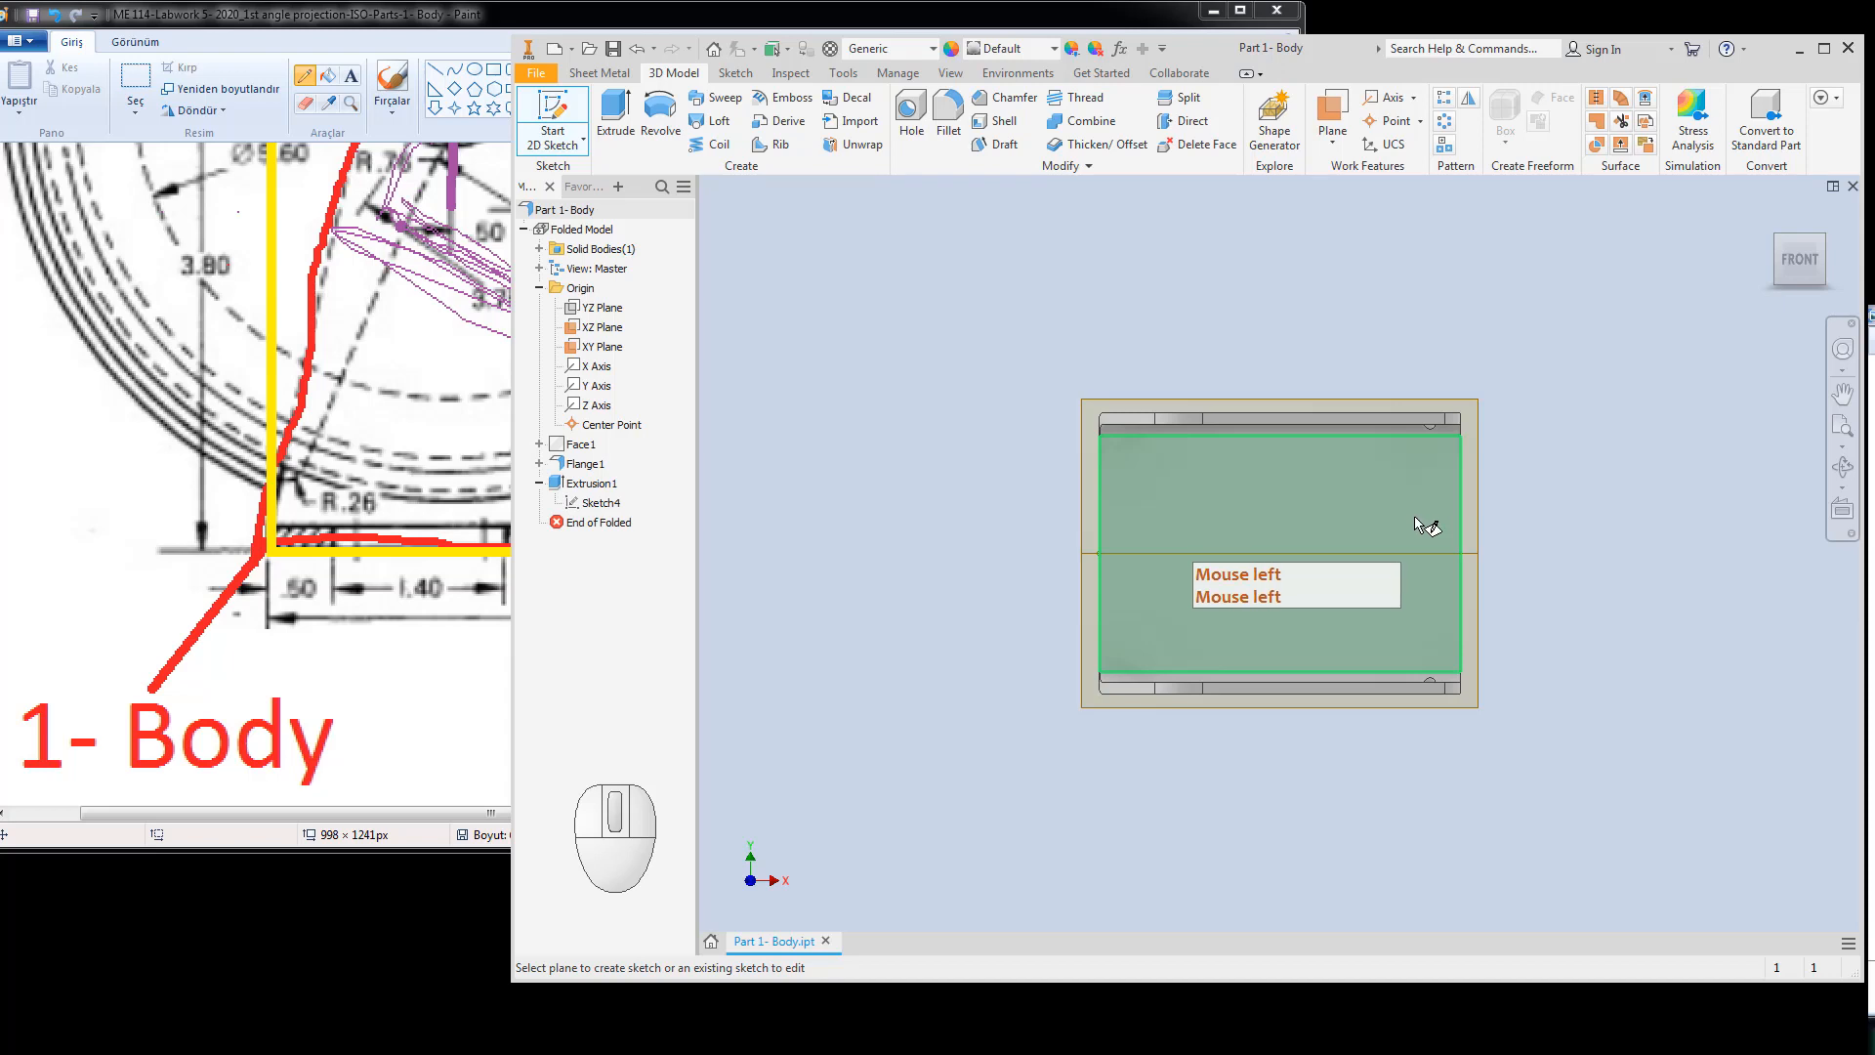
left_click(1426, 501)
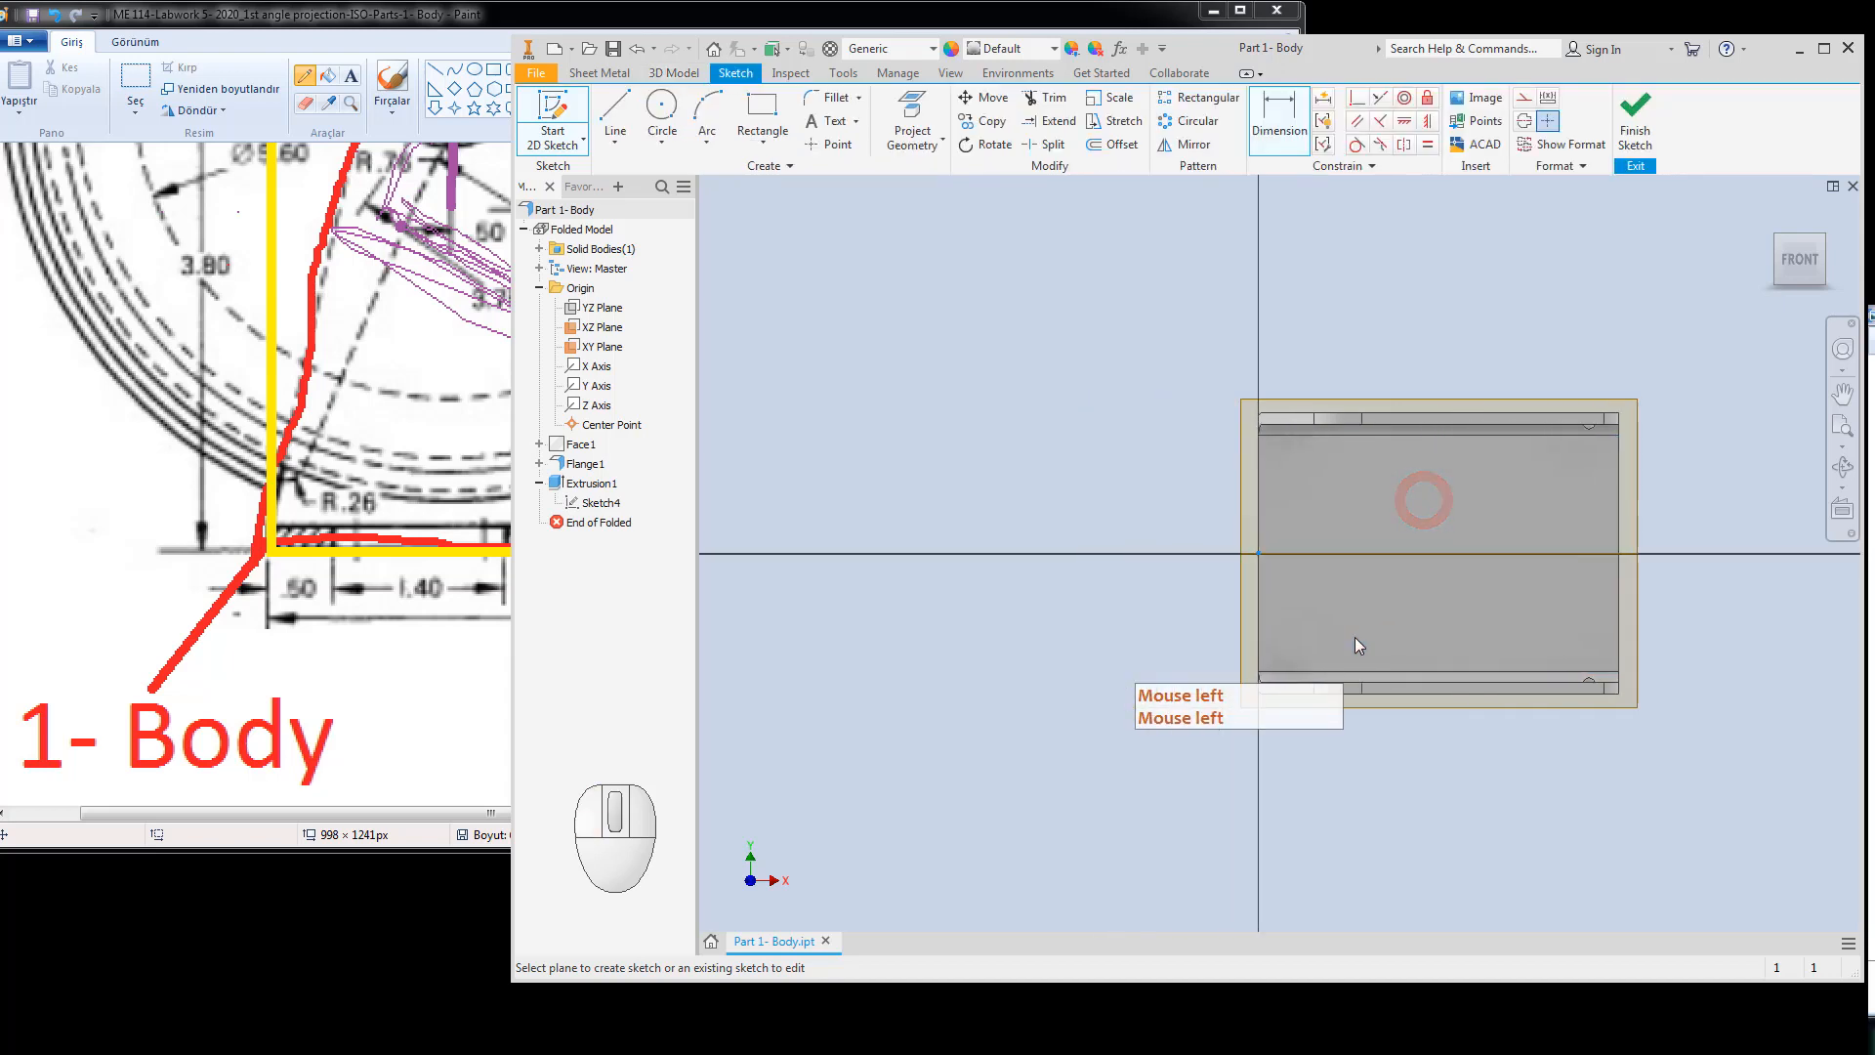
mouse_move(1602, 530)
middle_mouse_down()
mouse_move(1561, 495)
mouse_move(1344, 414)
middle_mouse_up()
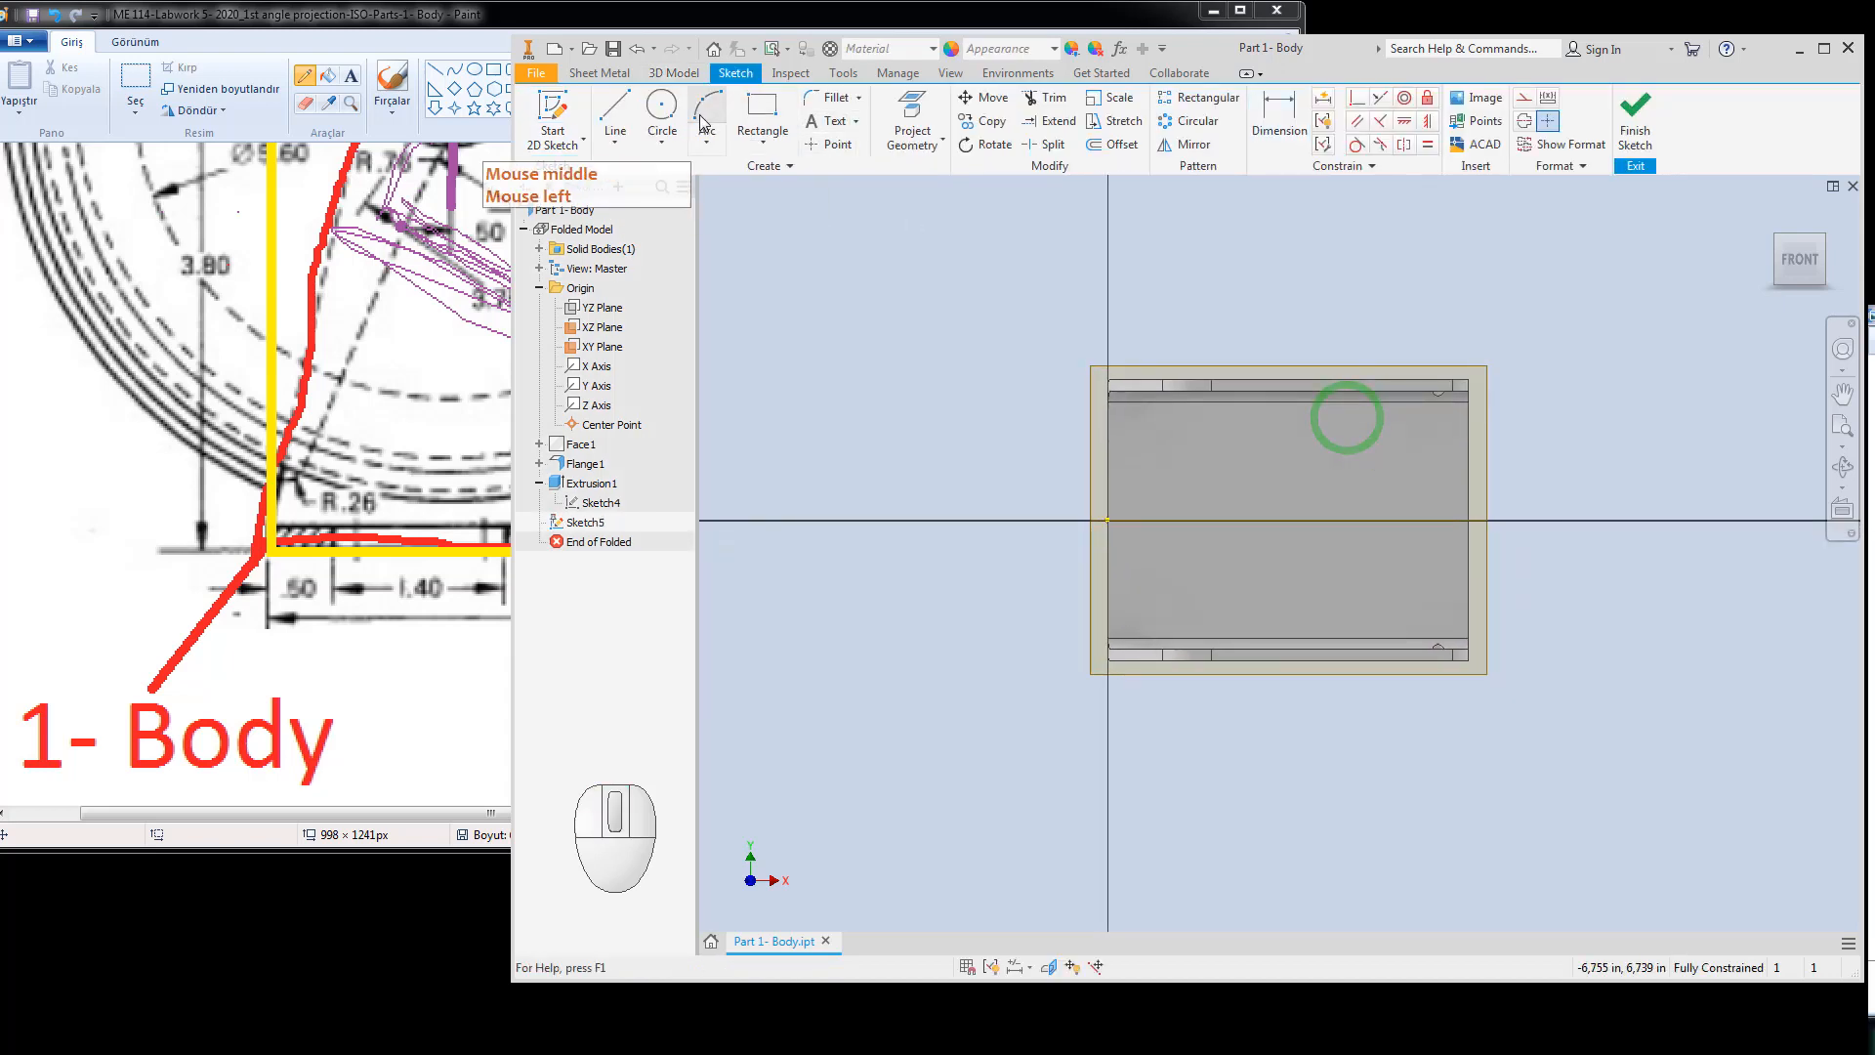
Sketch a vertical line across the base plate at about X 5.31 in, extending beyond both flanges, and make it construction geometry.
left_click(614, 112)
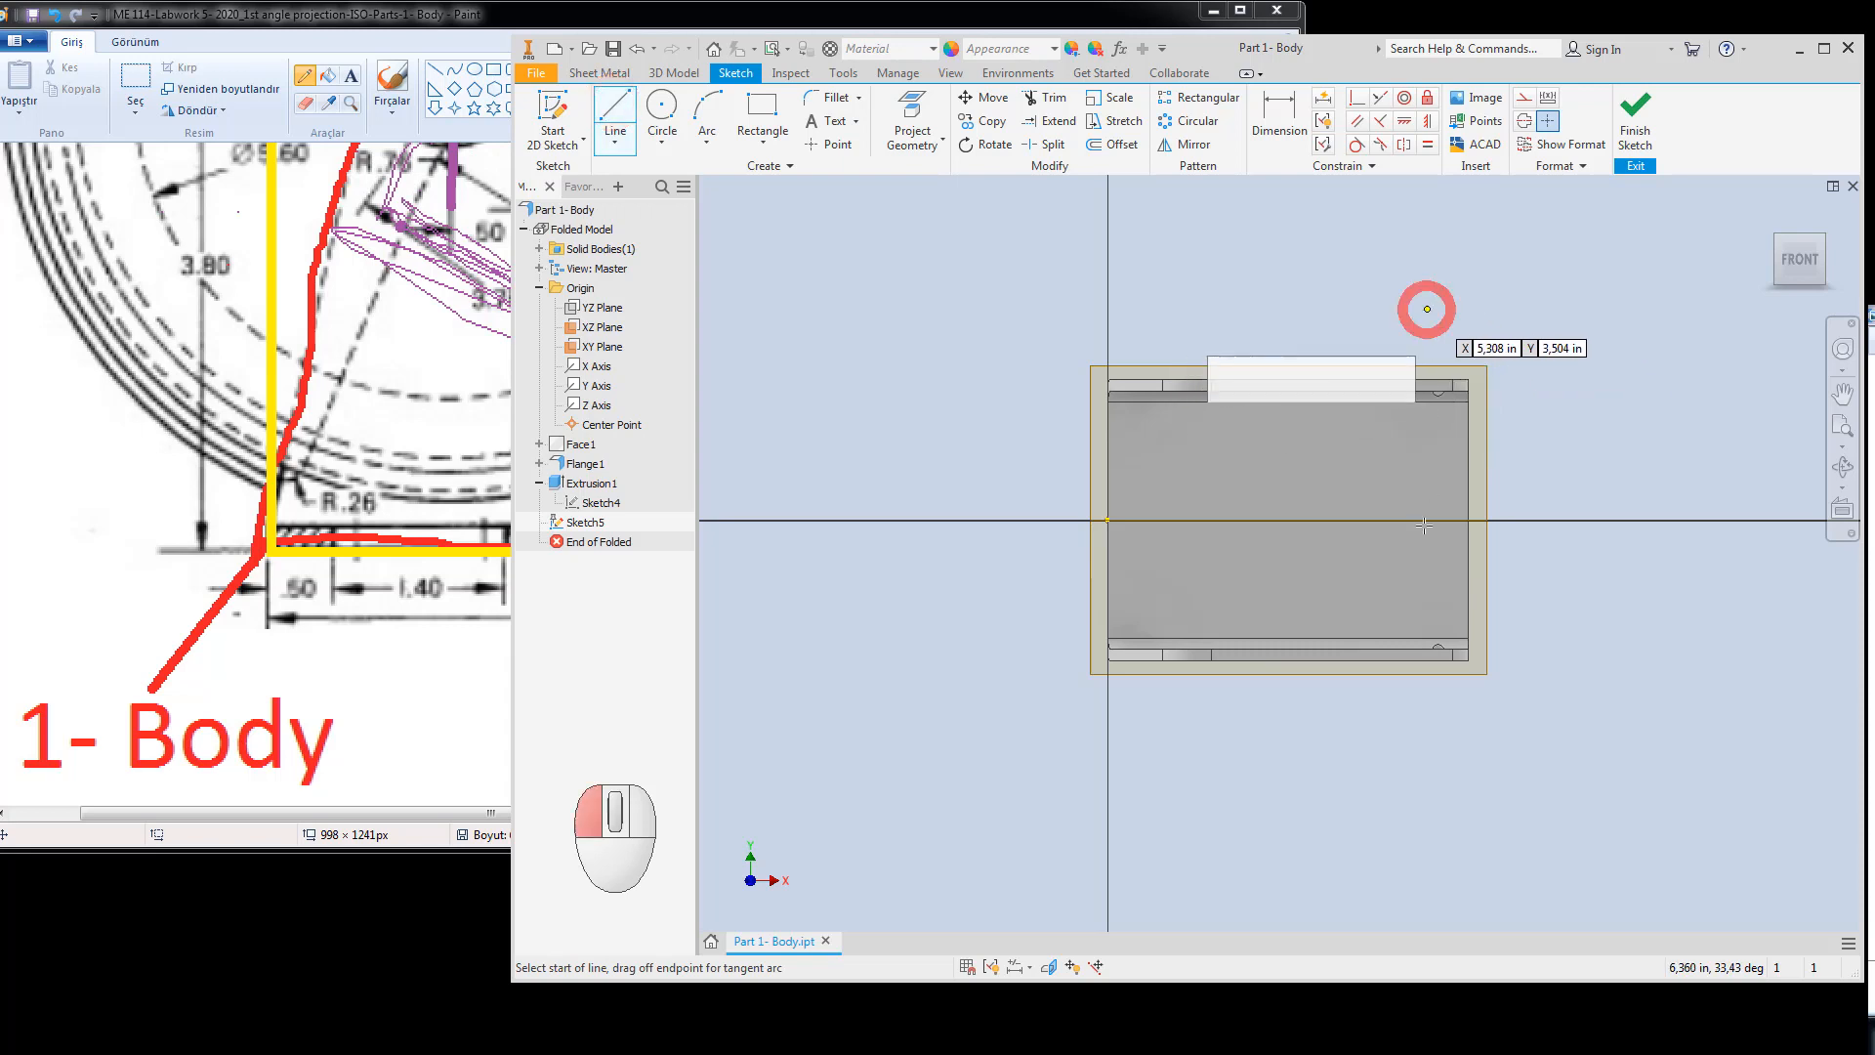
left_click(1427, 309)
left_click(1427, 731)
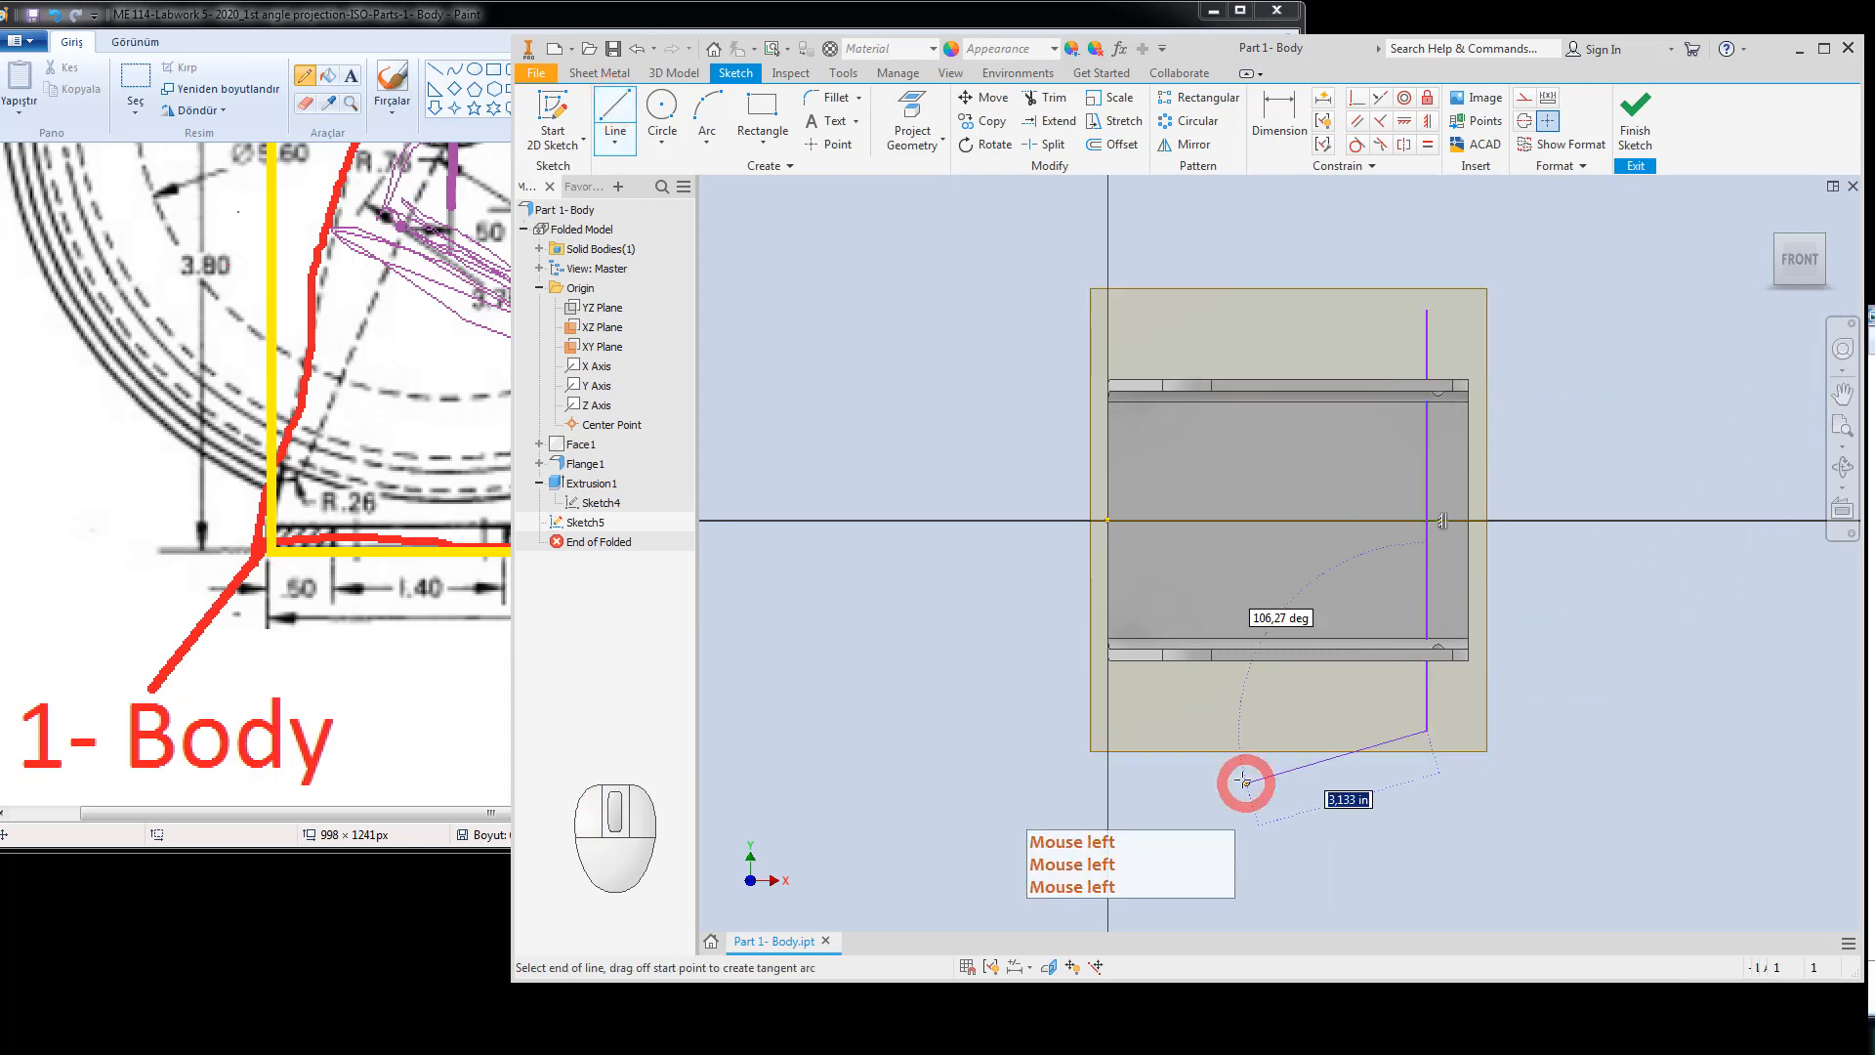
key("Escape")
left_click(1427, 328)
right_click(1430, 330)
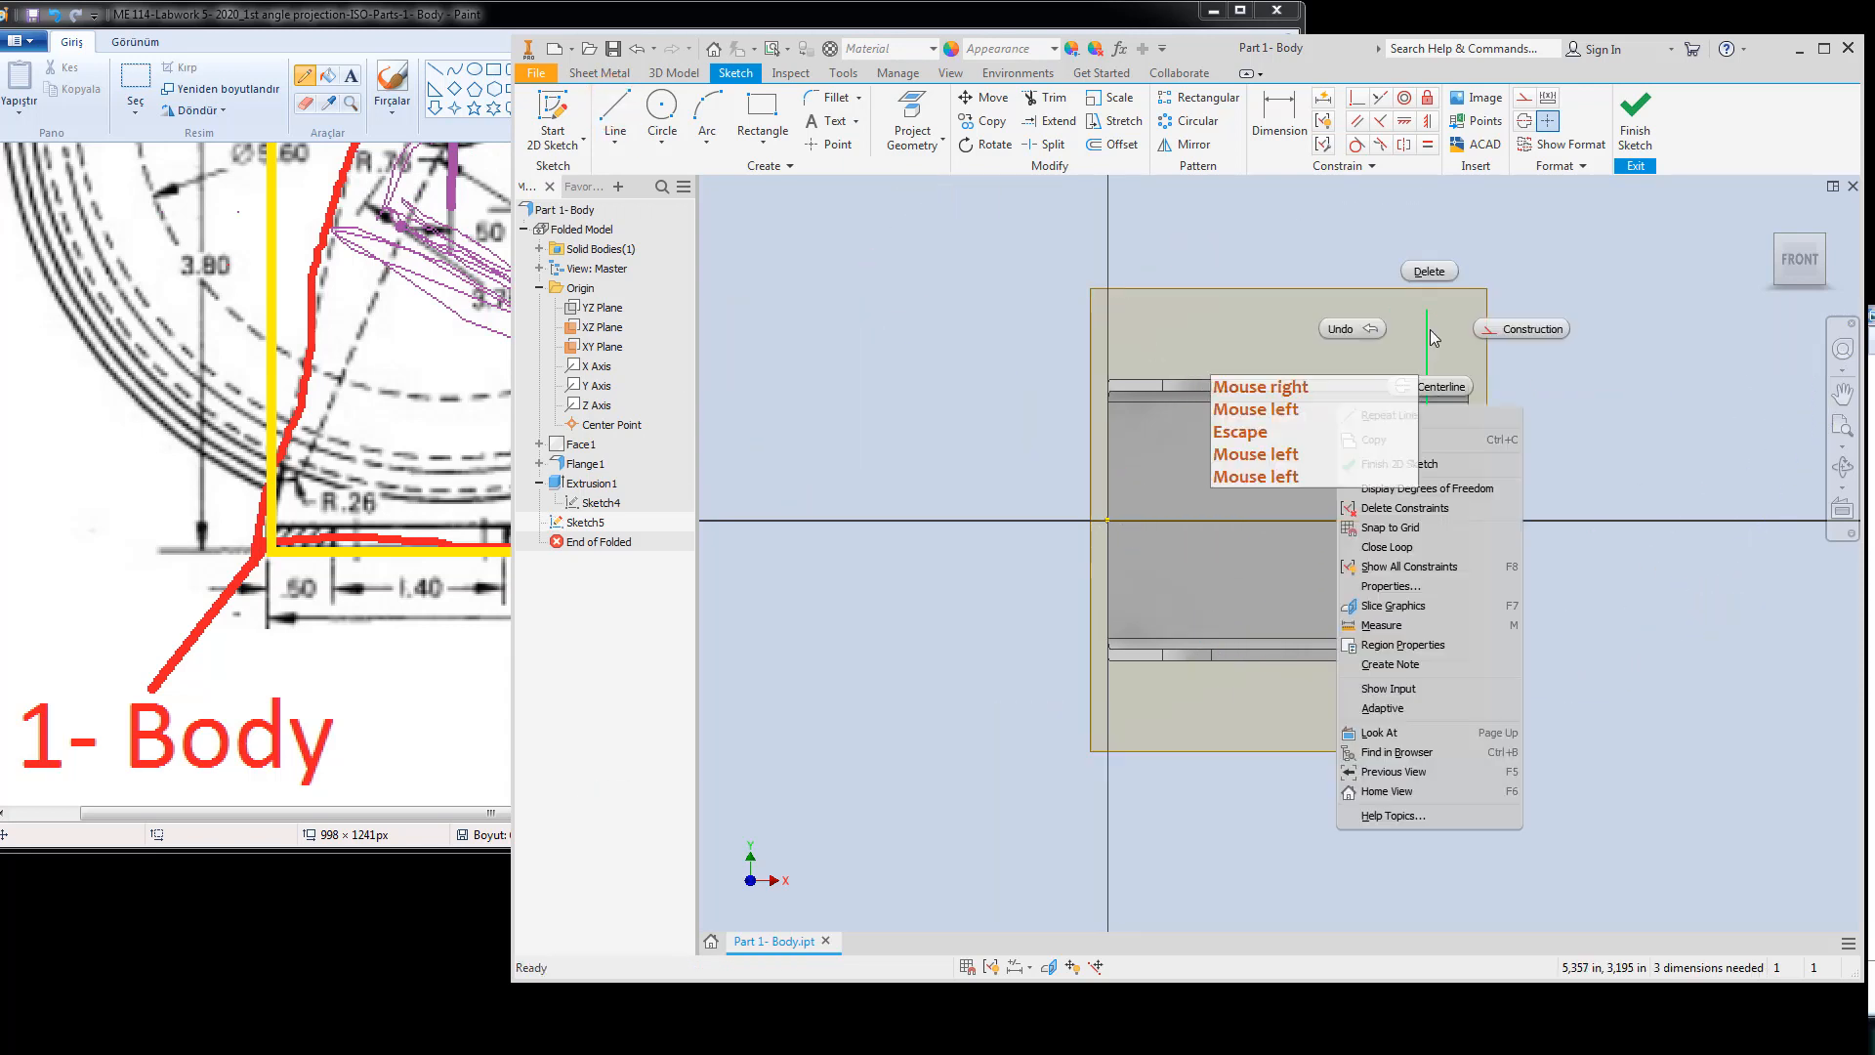
left_click(1521, 332)
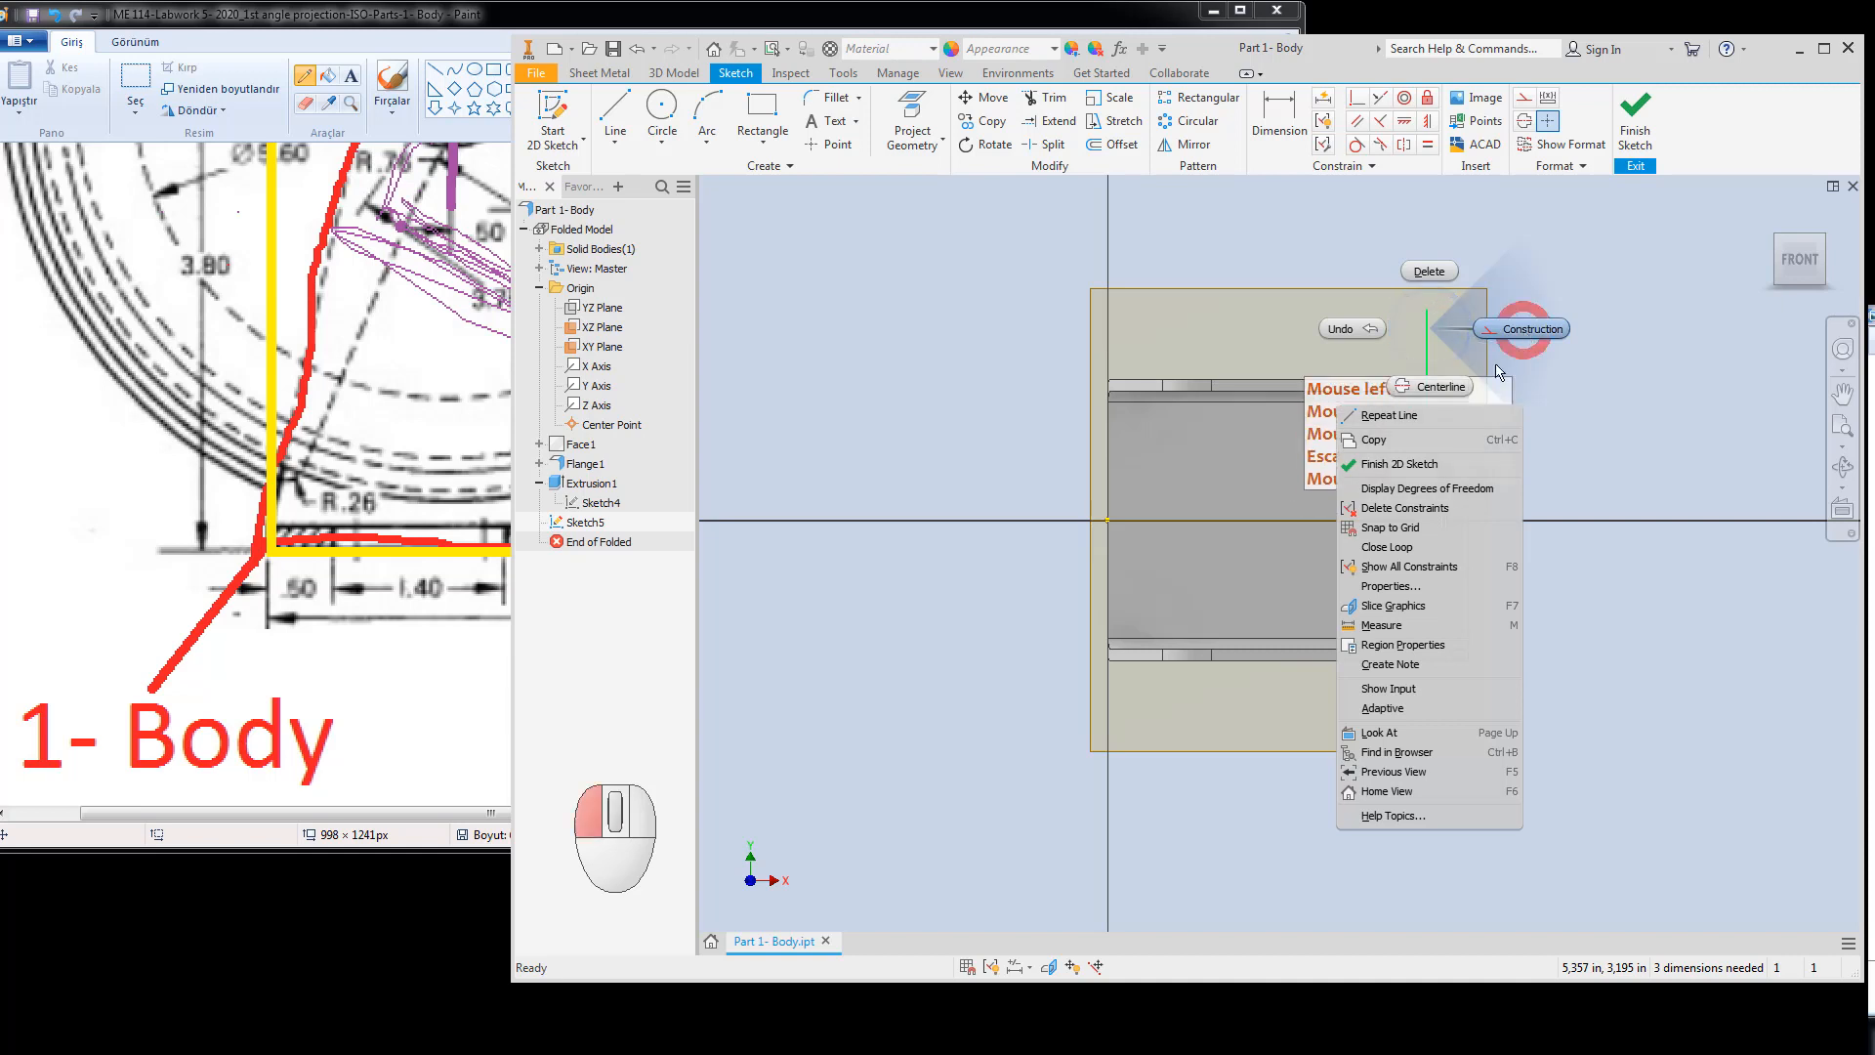
Sketch three horizontal lines across the base plate, one above and two below its centreline, the lowest about 8.8 in long.
left_click(614, 103)
left_click(1080, 430)
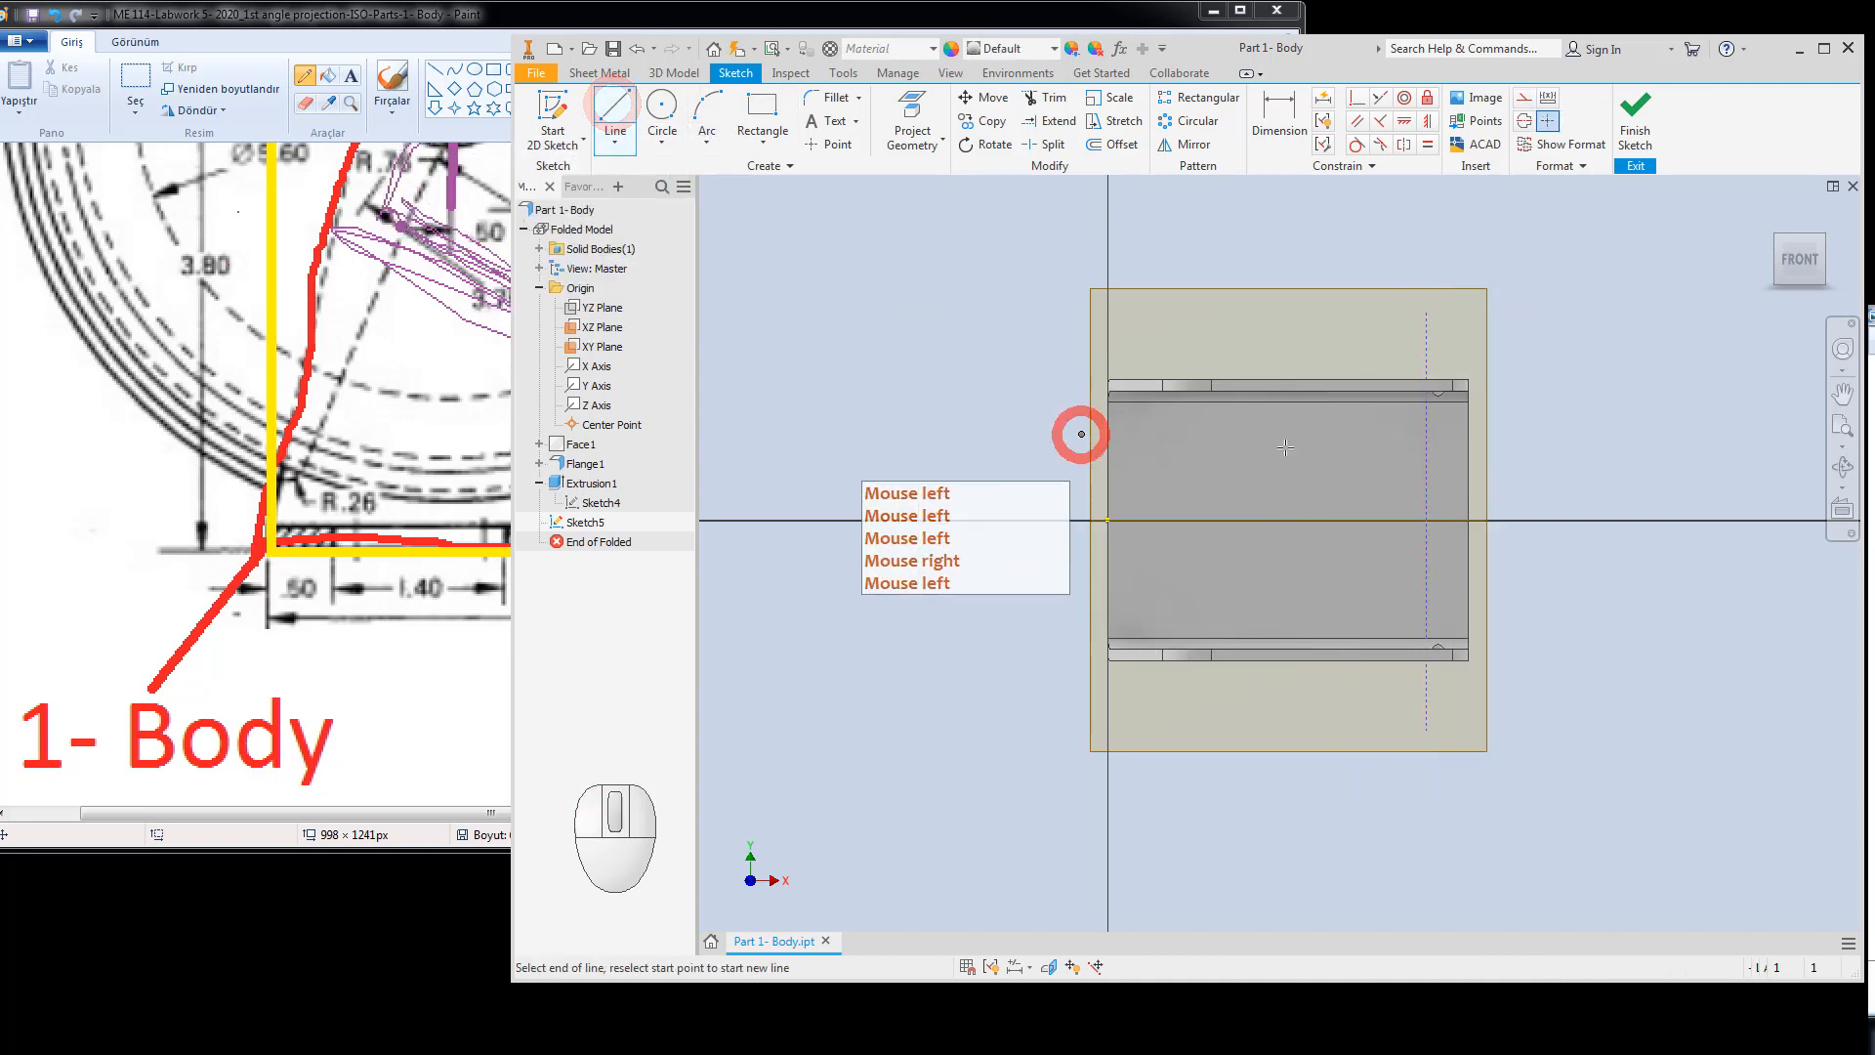
left_click(1566, 434)
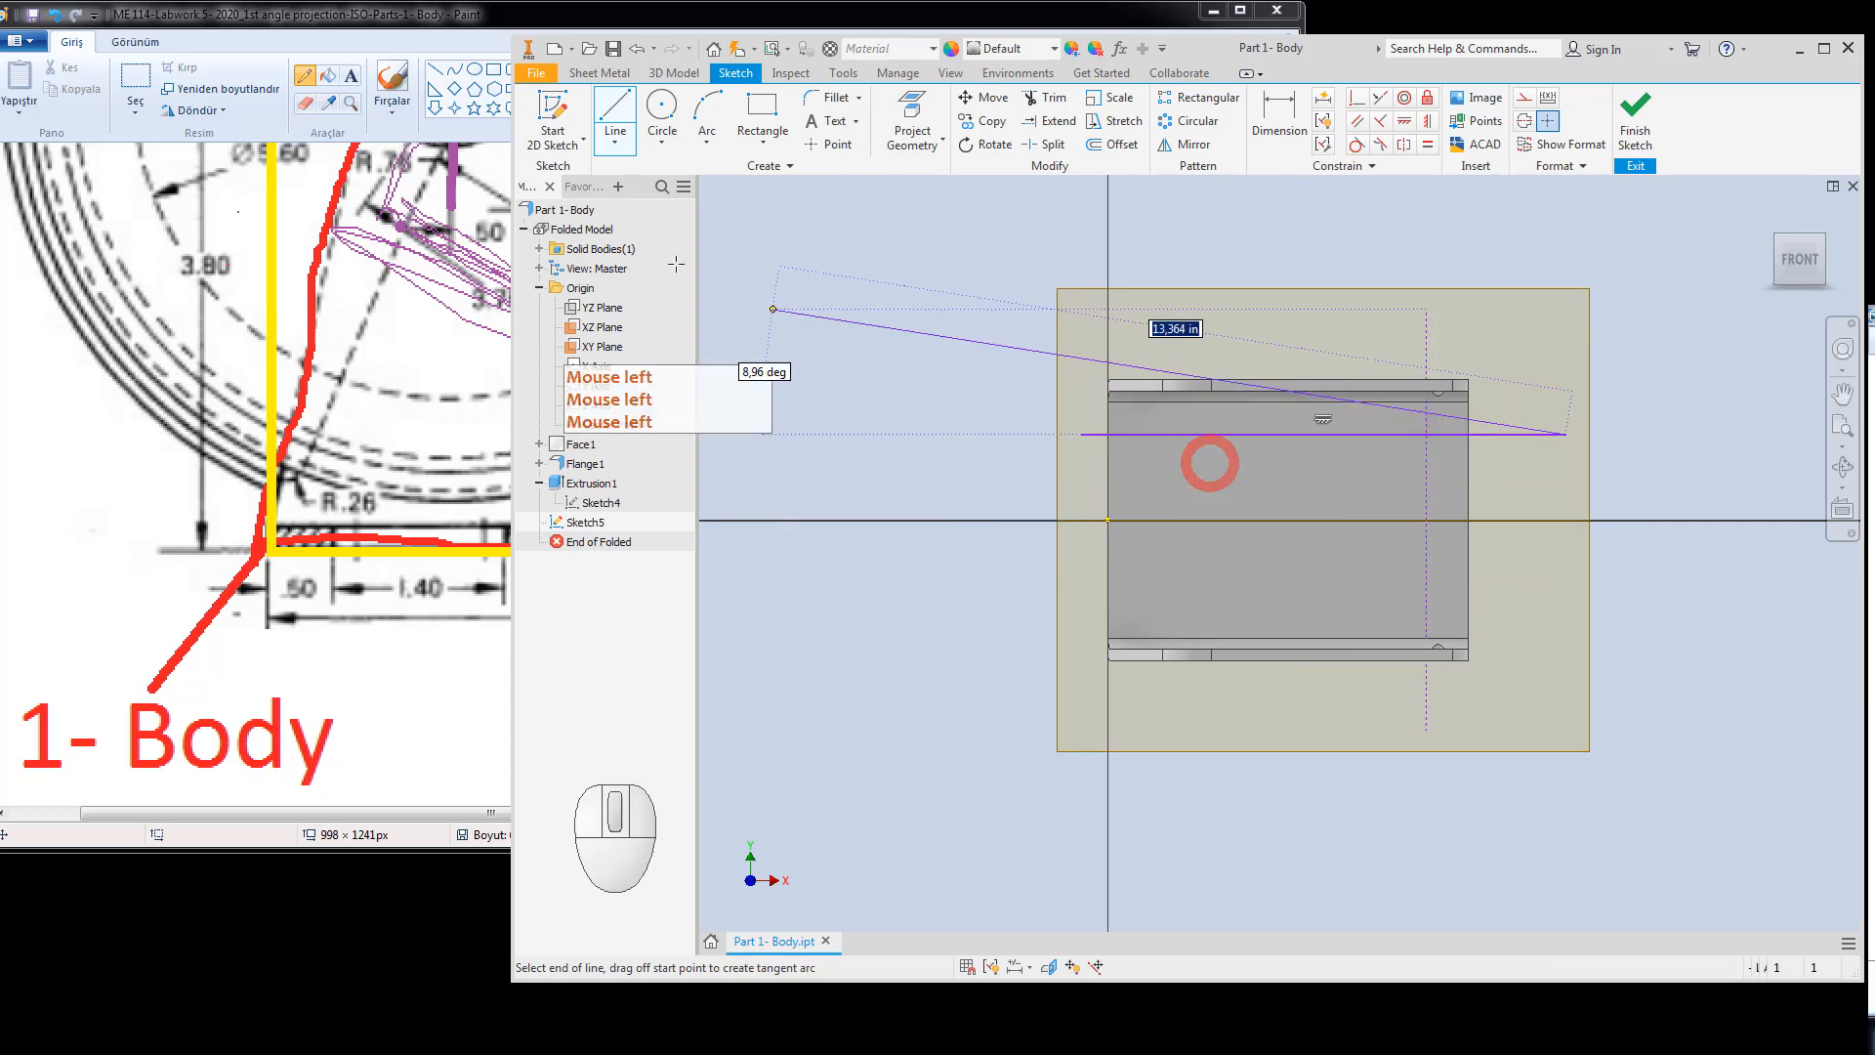
key("Escape")
left_click(614, 108)
left_click(980, 560)
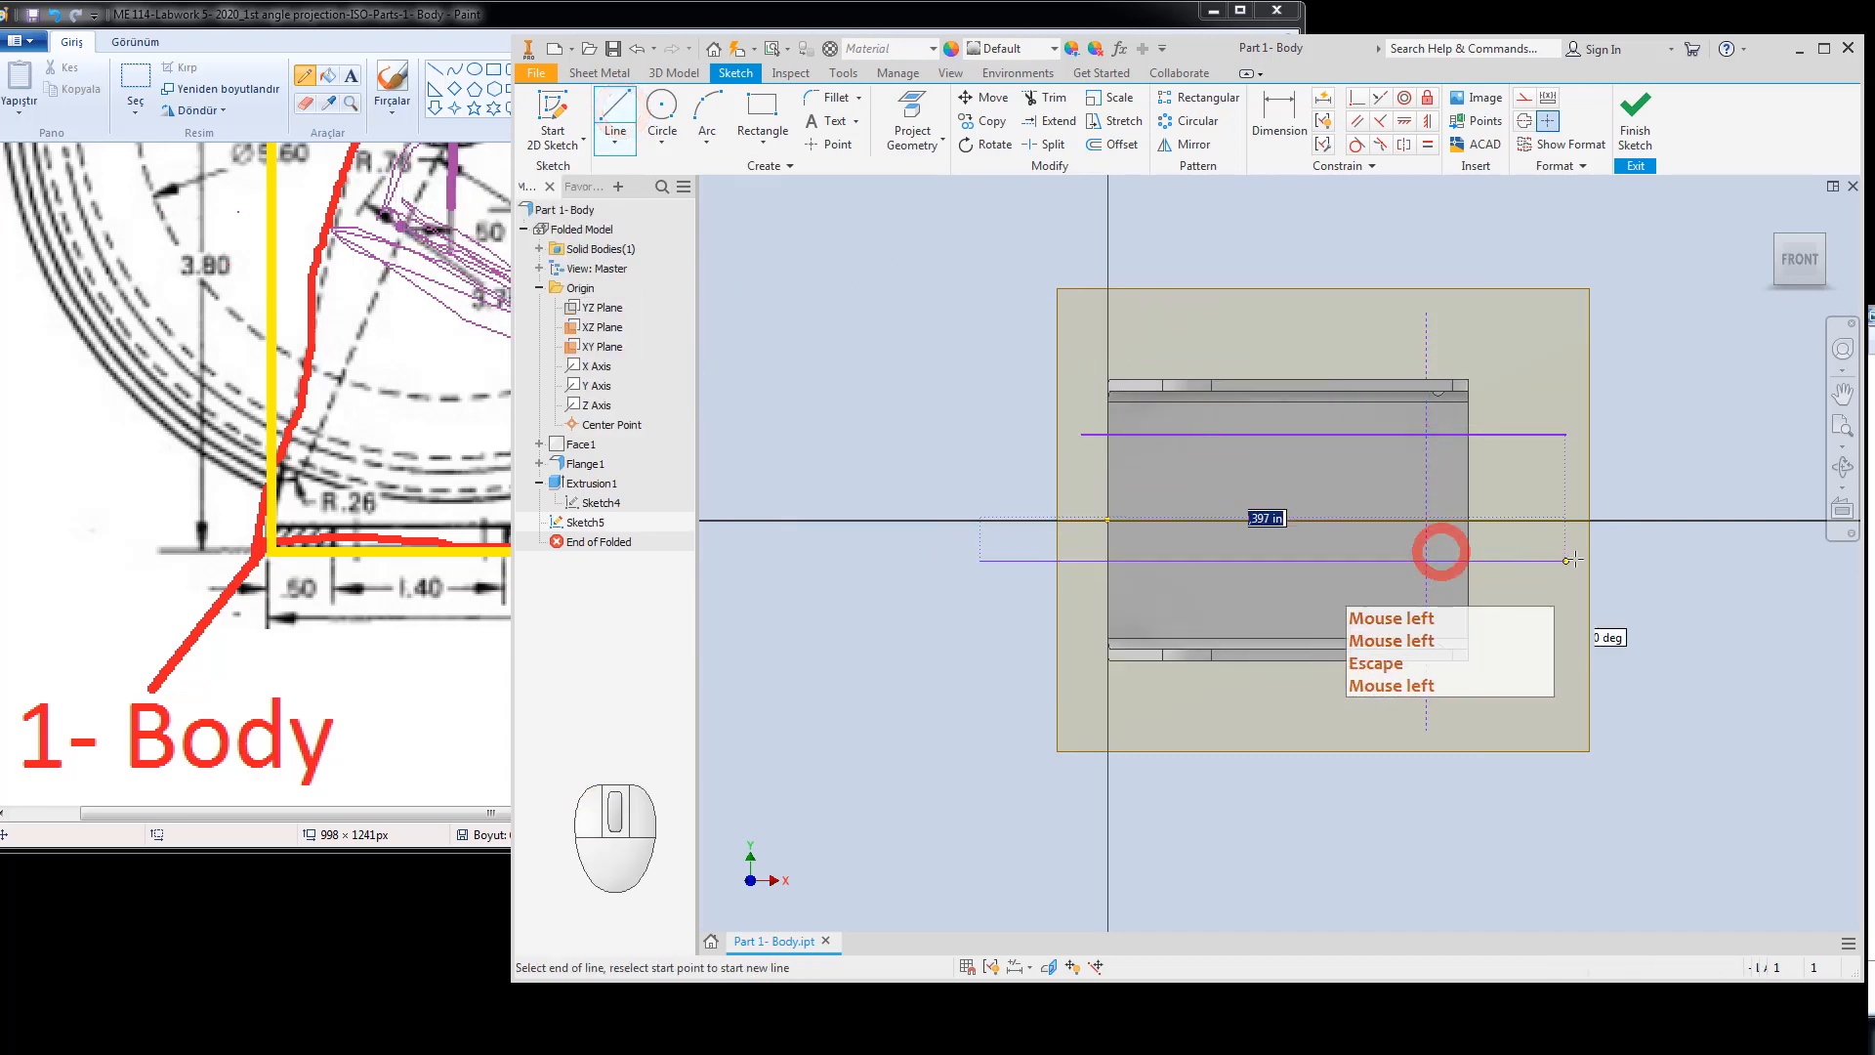
left_click(1582, 561)
key("Escape")
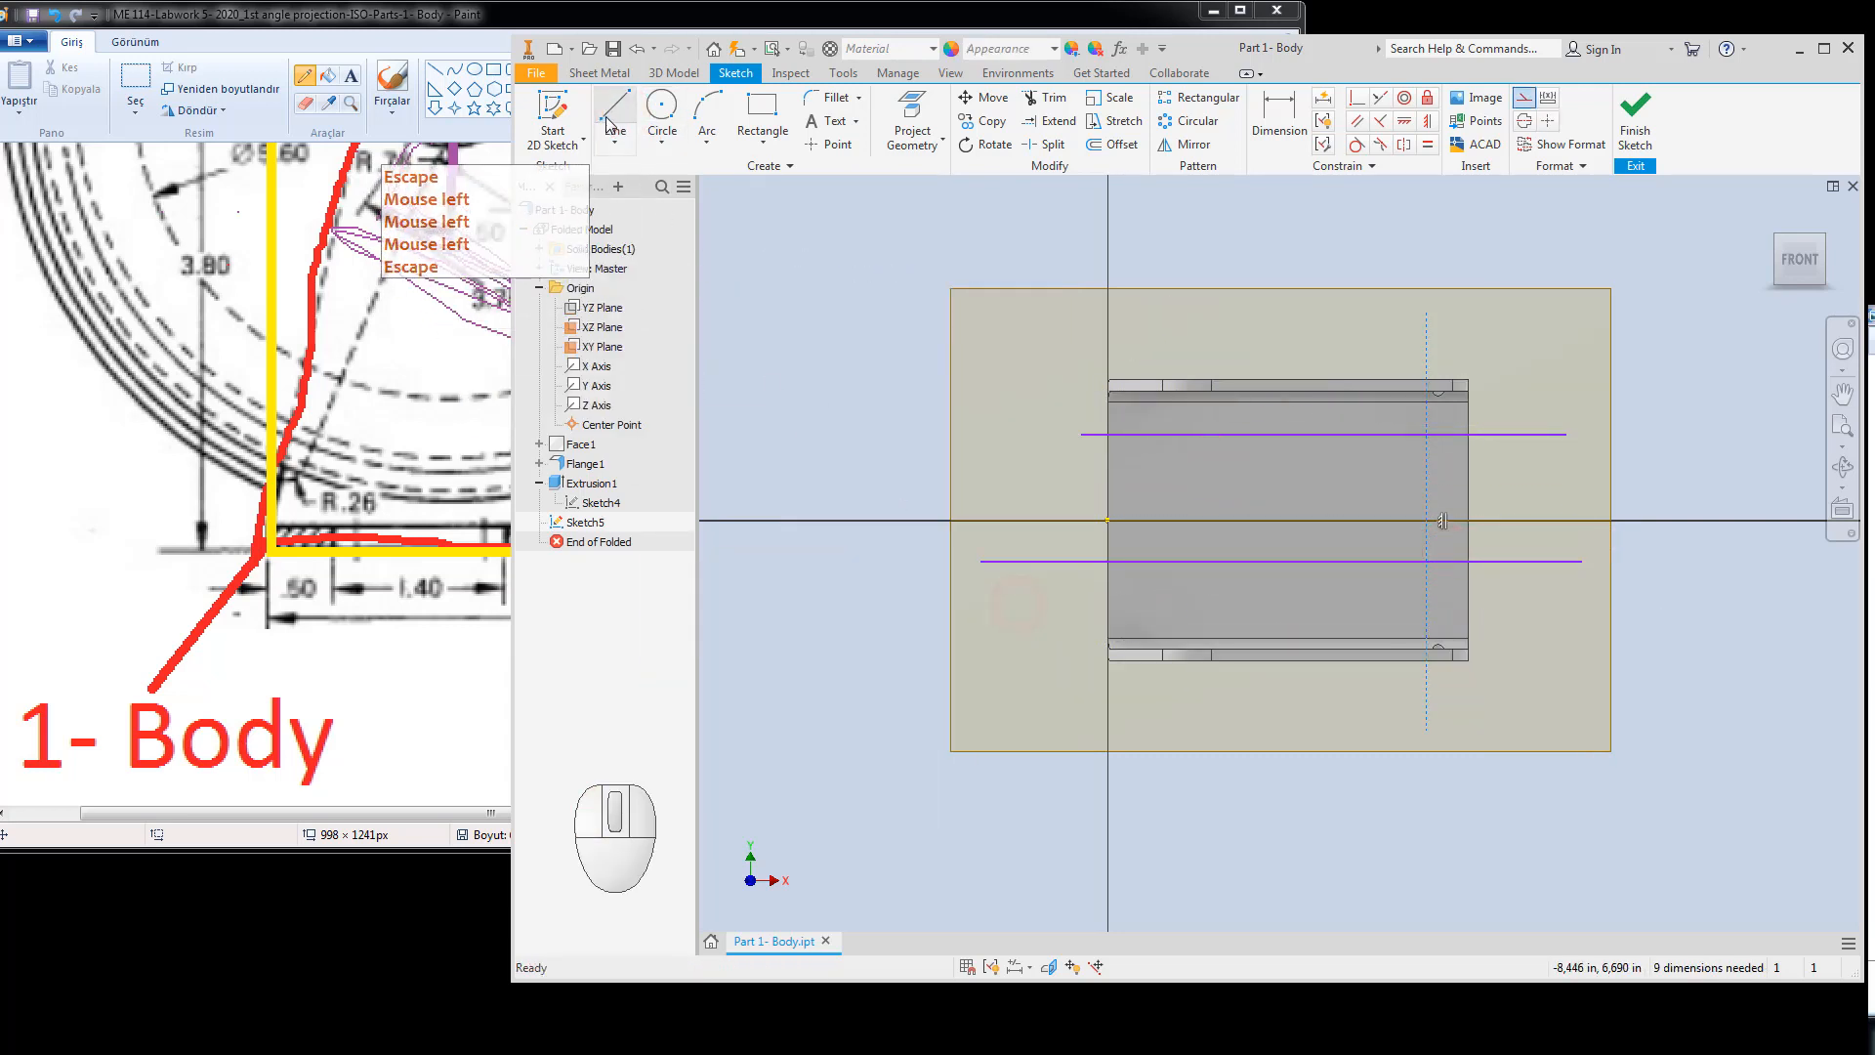
left_click(613, 116)
left_click(1038, 614)
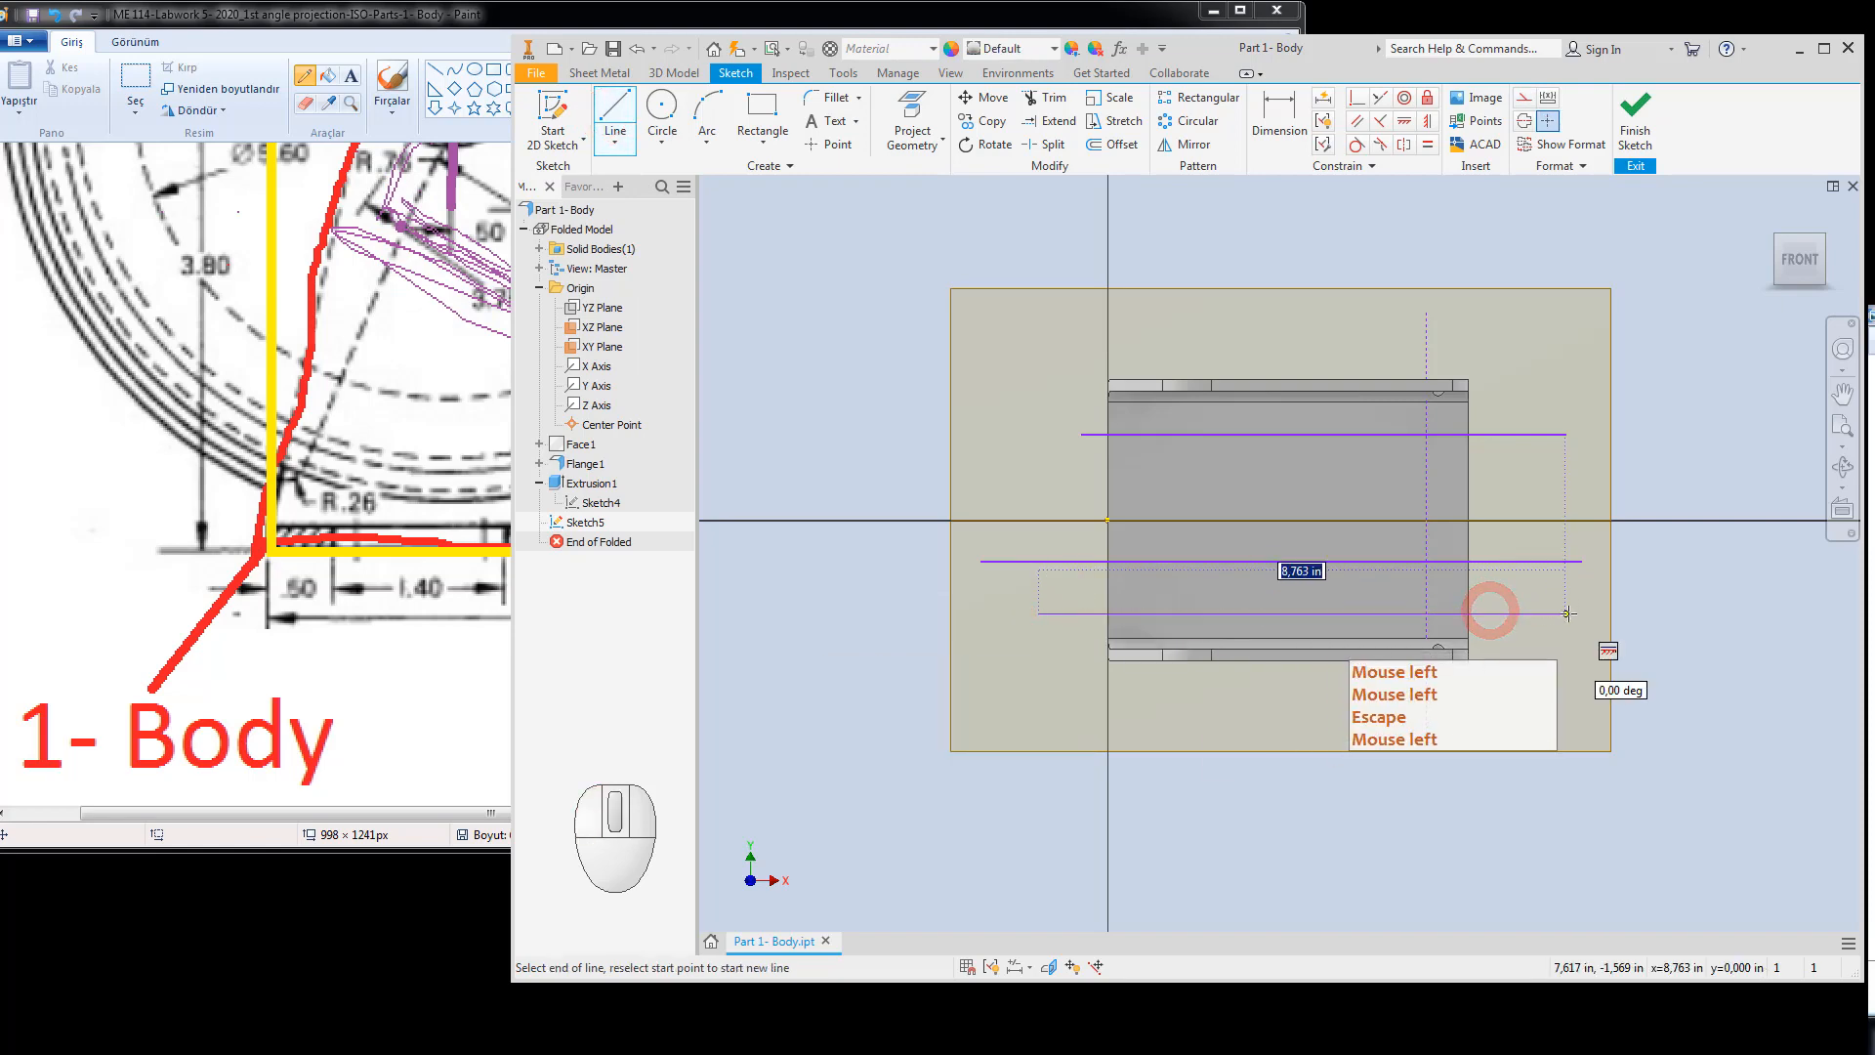
left_click(1569, 614)
key("Escape")
key("Escape")
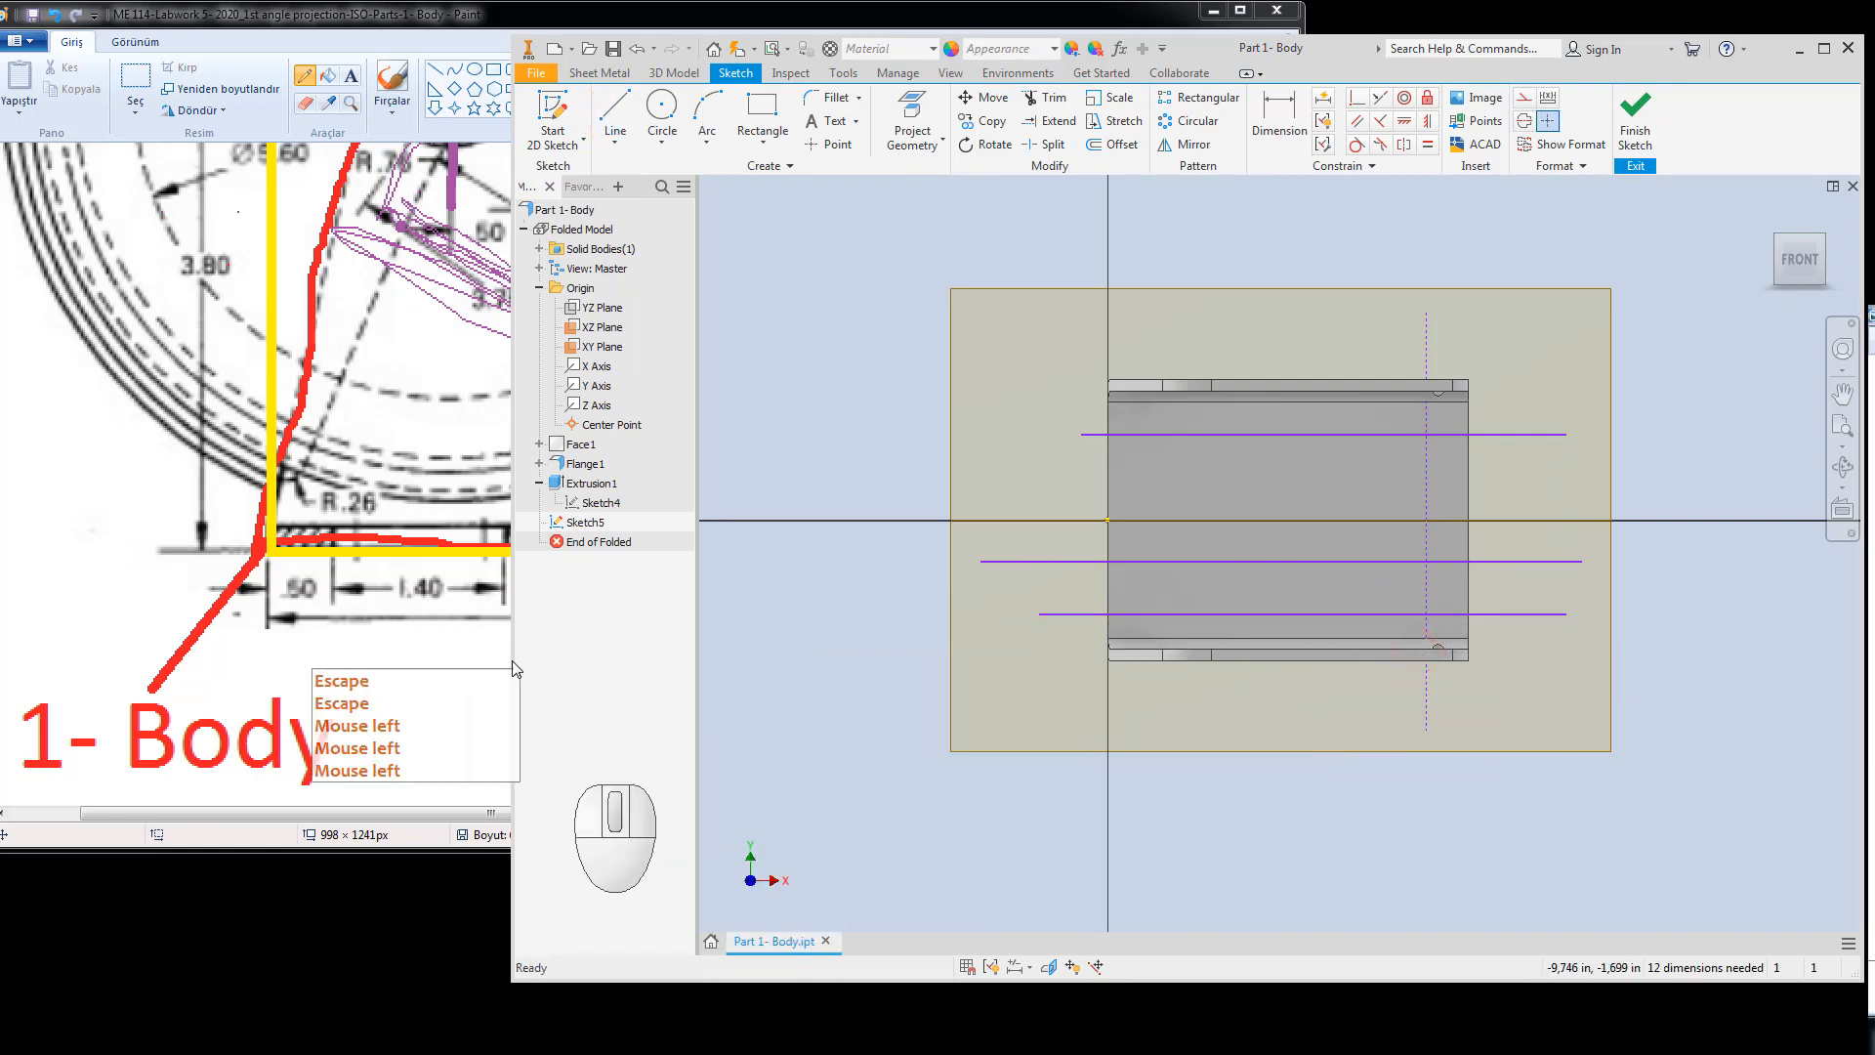
Switch to the Paint drawing and circle the middle of the three holes in purple on the plan view.
left_click(442, 662)
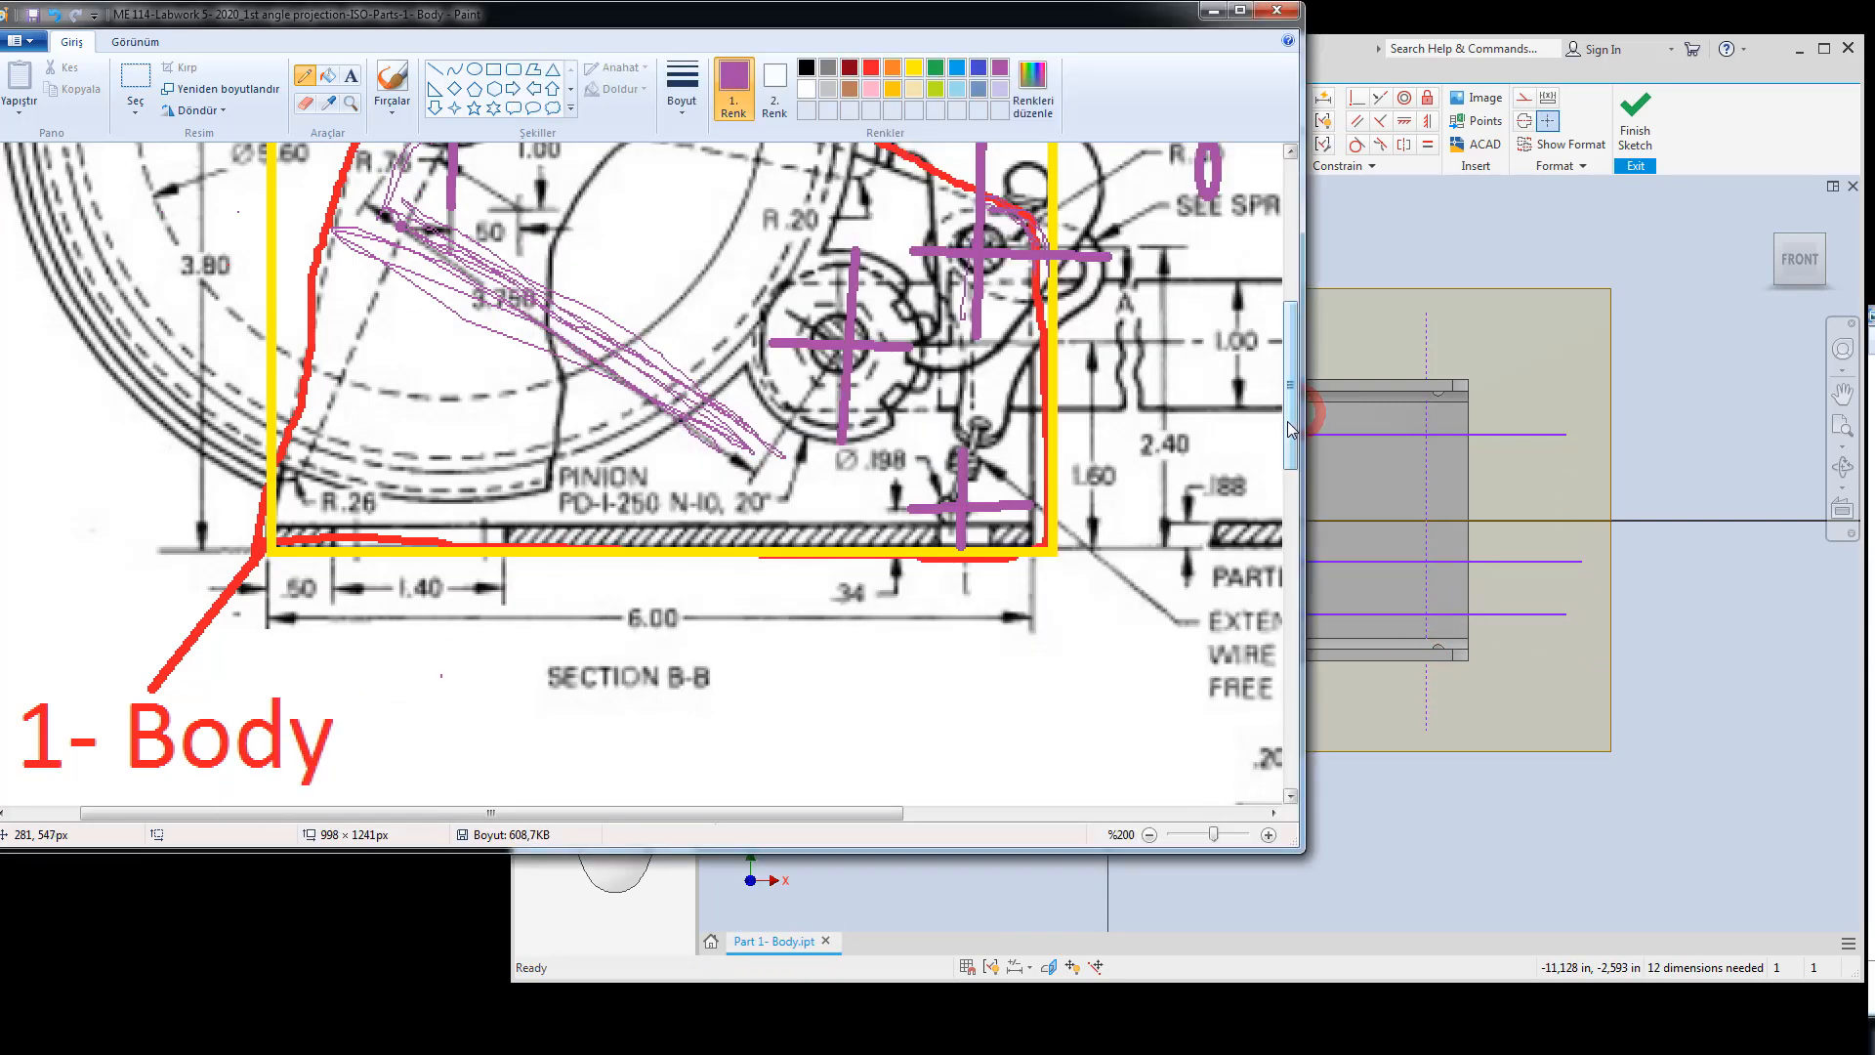
left_click_drag(1292, 798, 1281, 805)
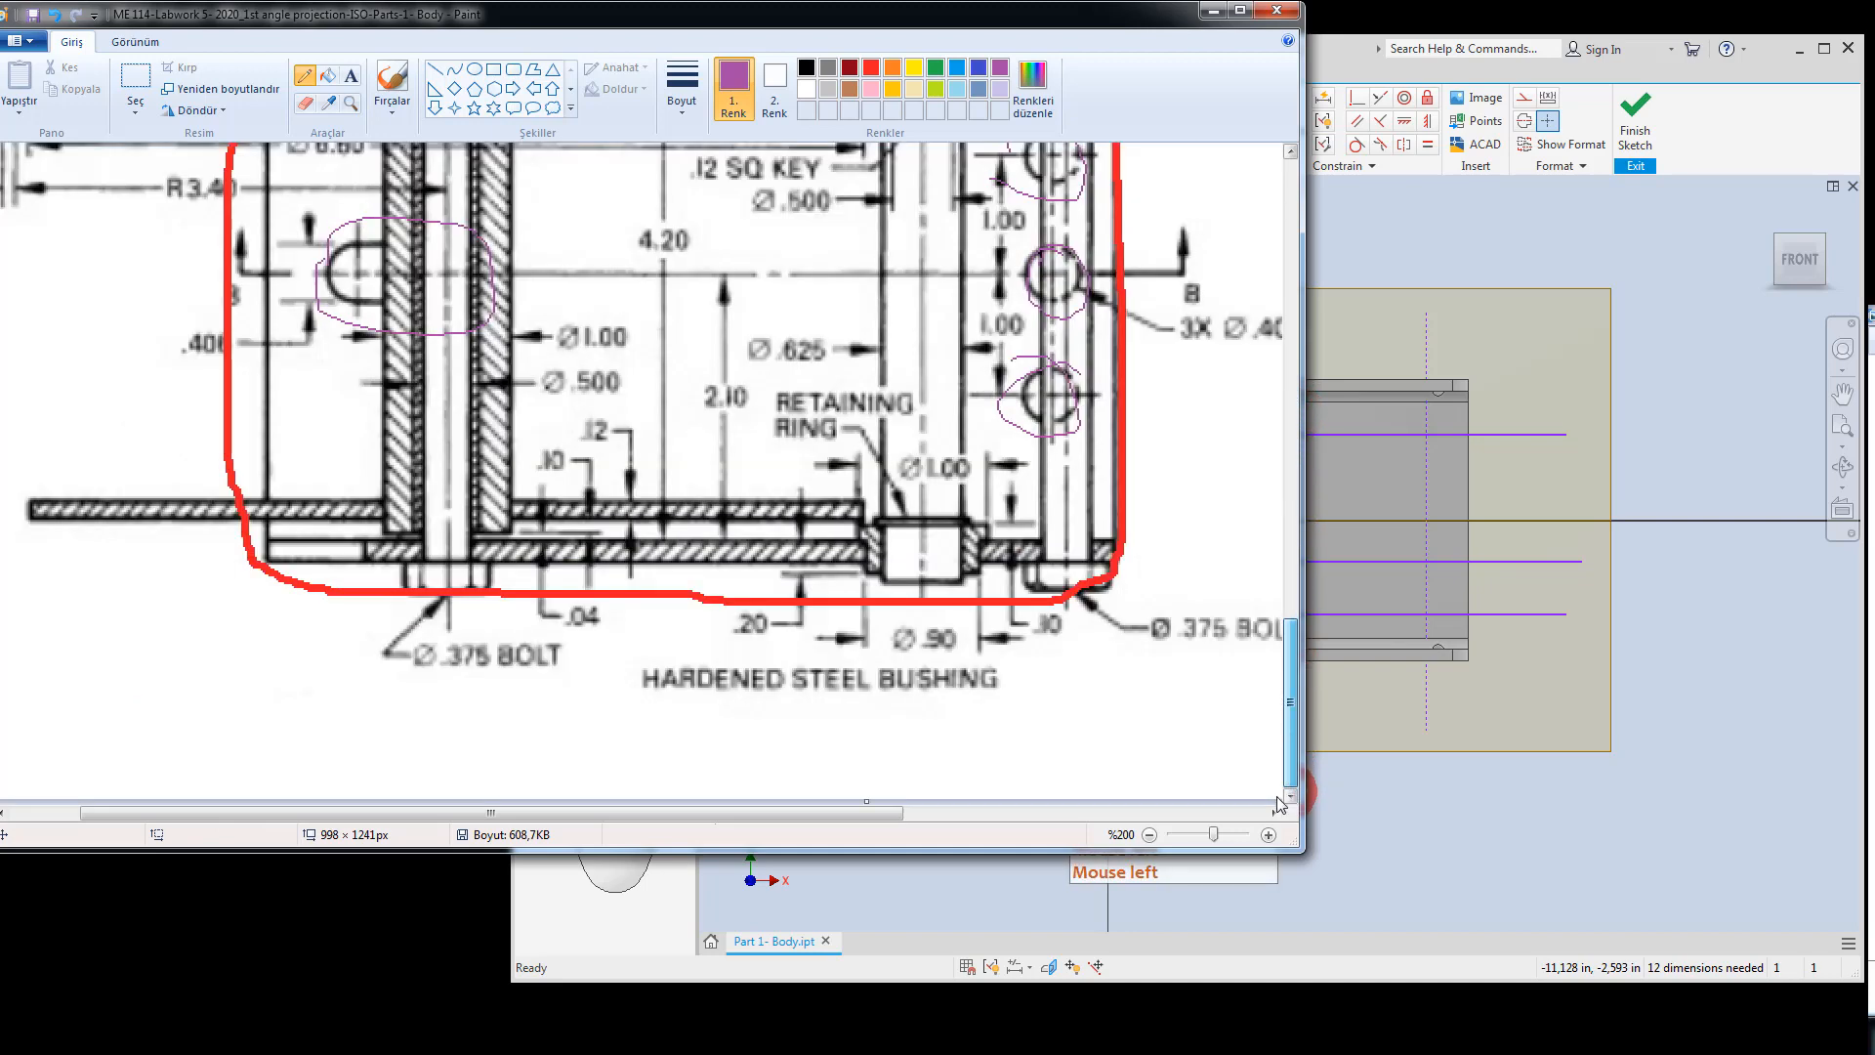
left_click(1054, 277)
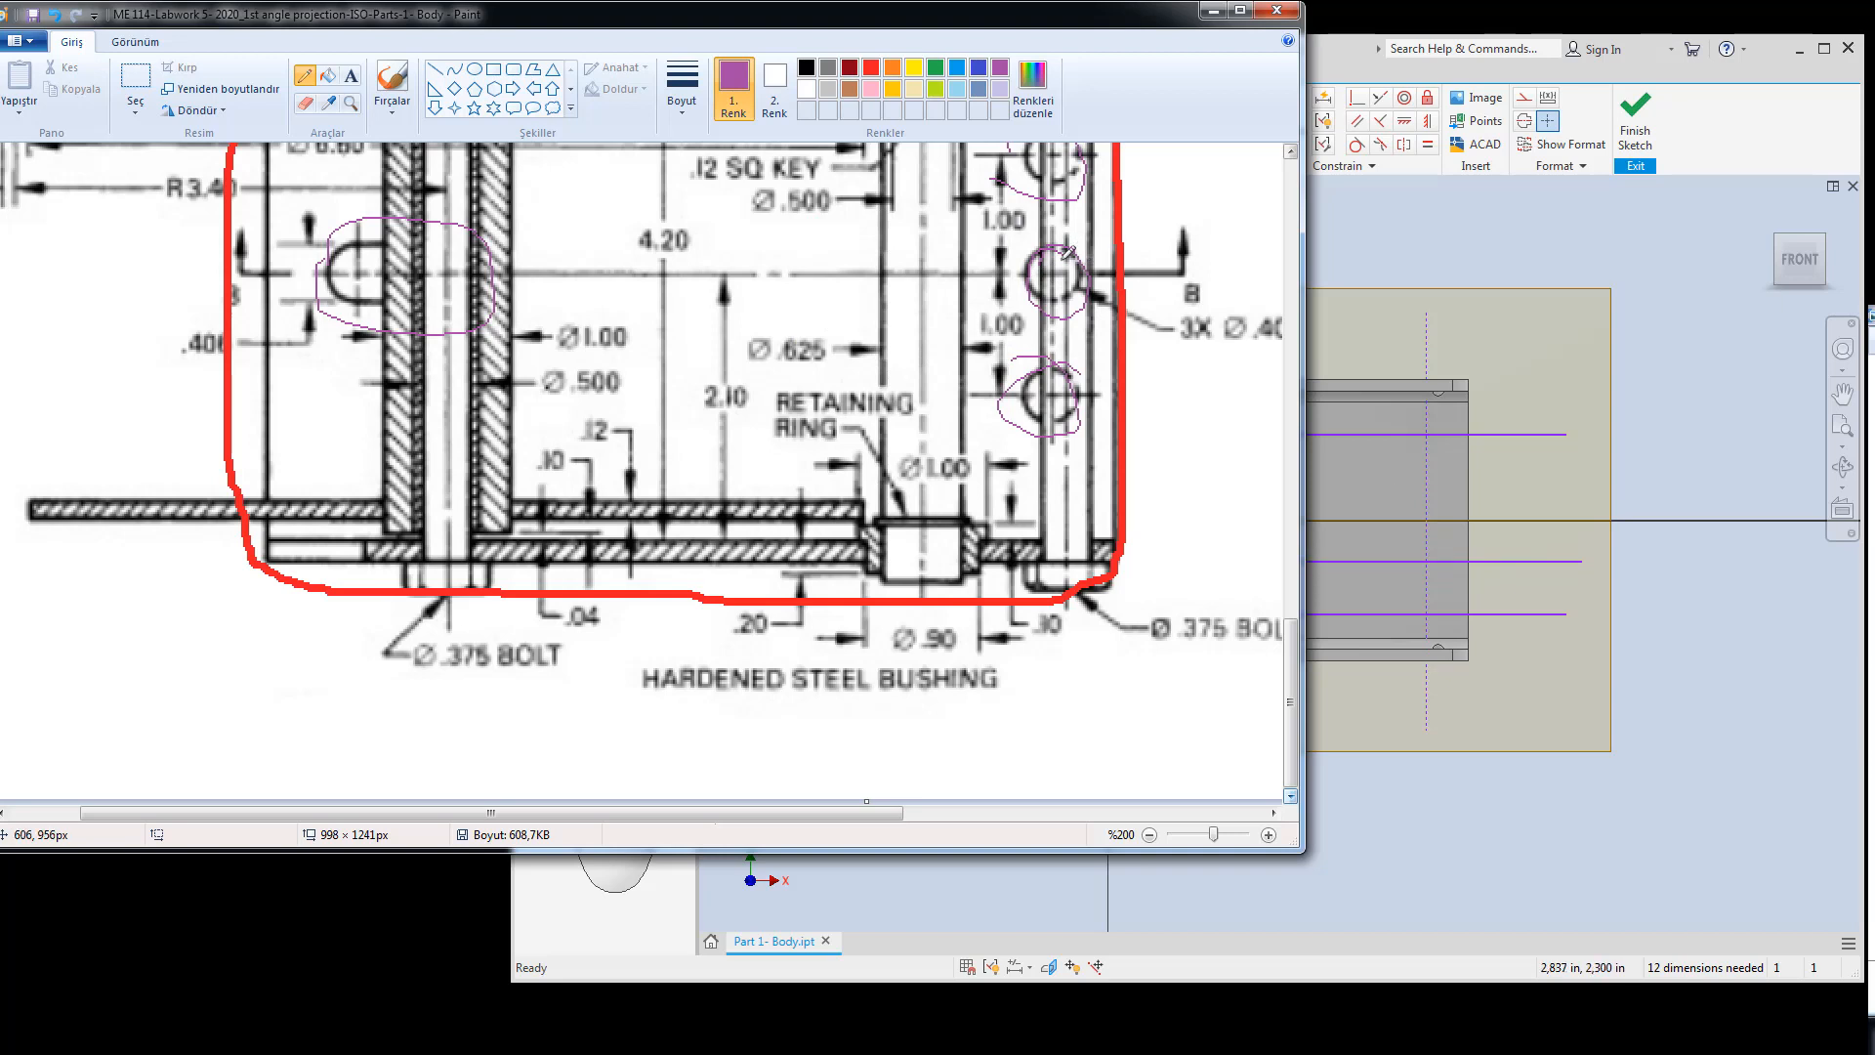
mouse_move(1058, 256)
left_mouse_down()
mouse_move(1071, 283)
mouse_move(1045, 278)
mouse_move(1071, 250)
mouse_move(1045, 274)
left_mouse_up()
key("Escape")
key("Escape")
Switch back to Inventor and constrain the middle horizontal line coincident with the sketch origin.
left_click(1623, 469)
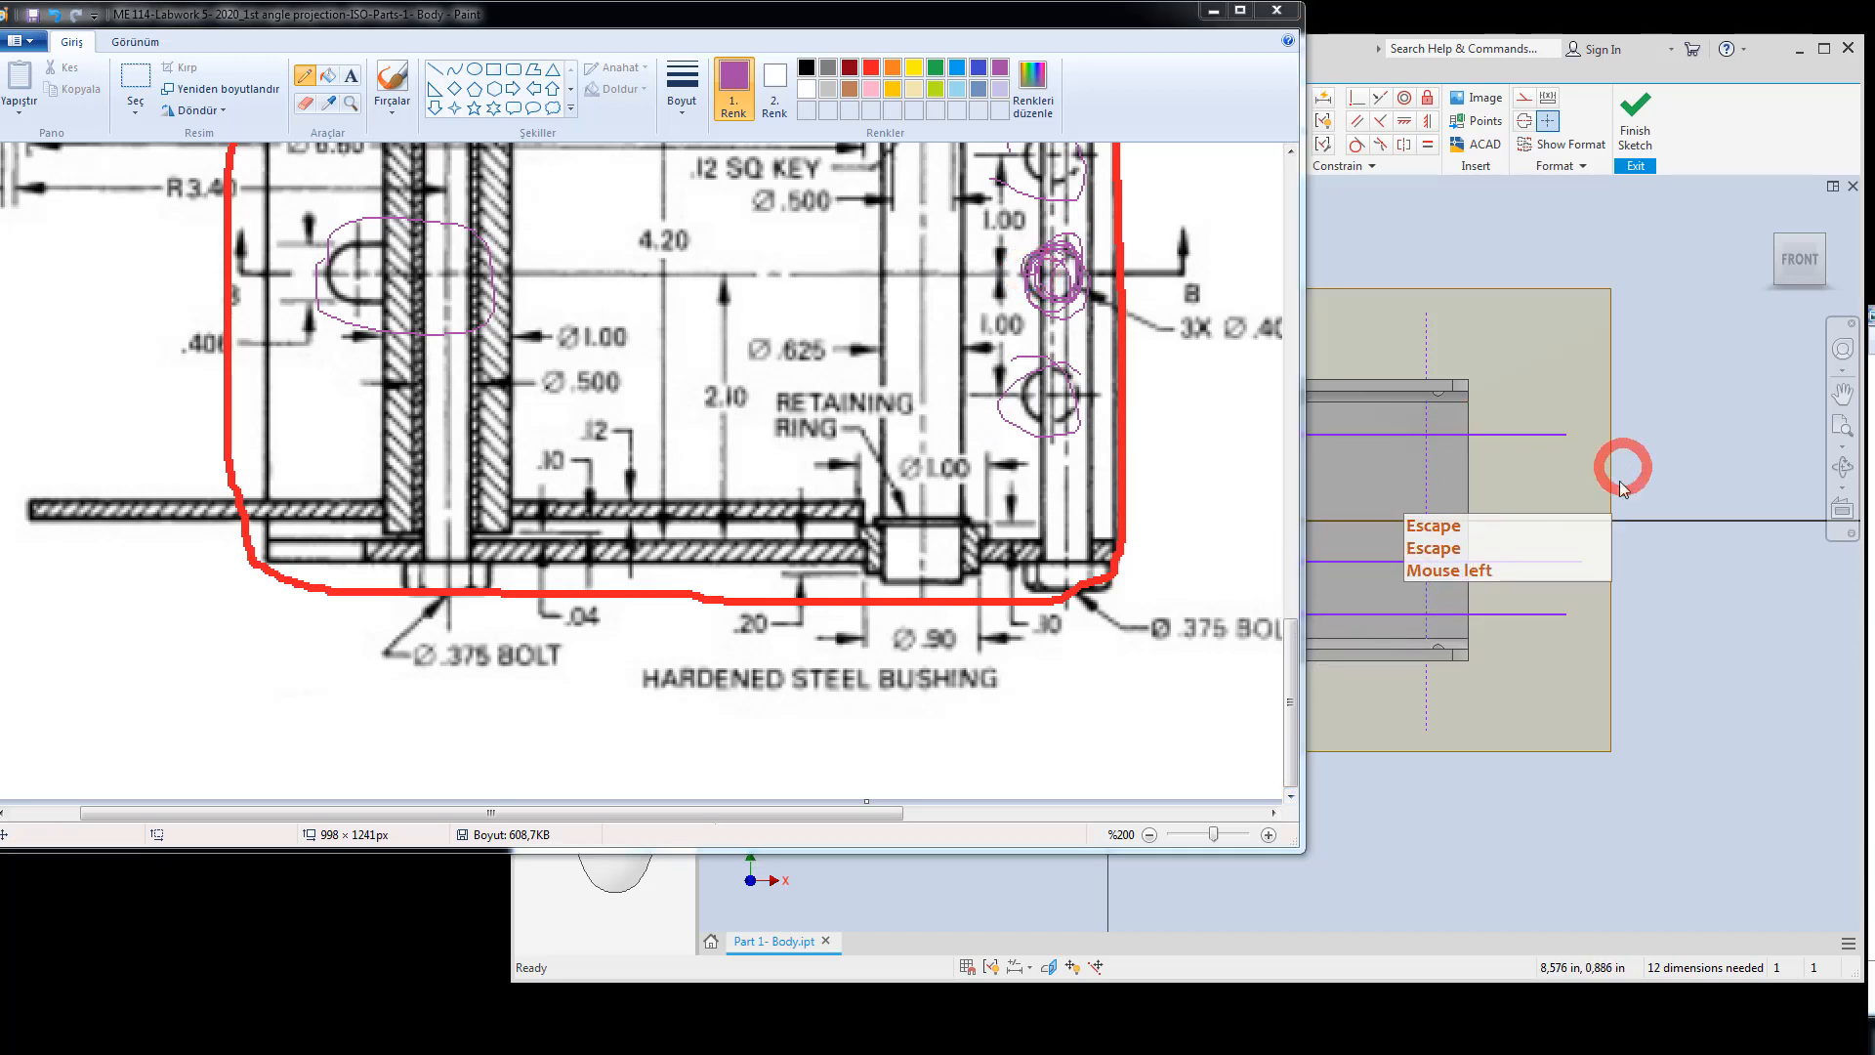
left_click(1357, 97)
left_click(1264, 561)
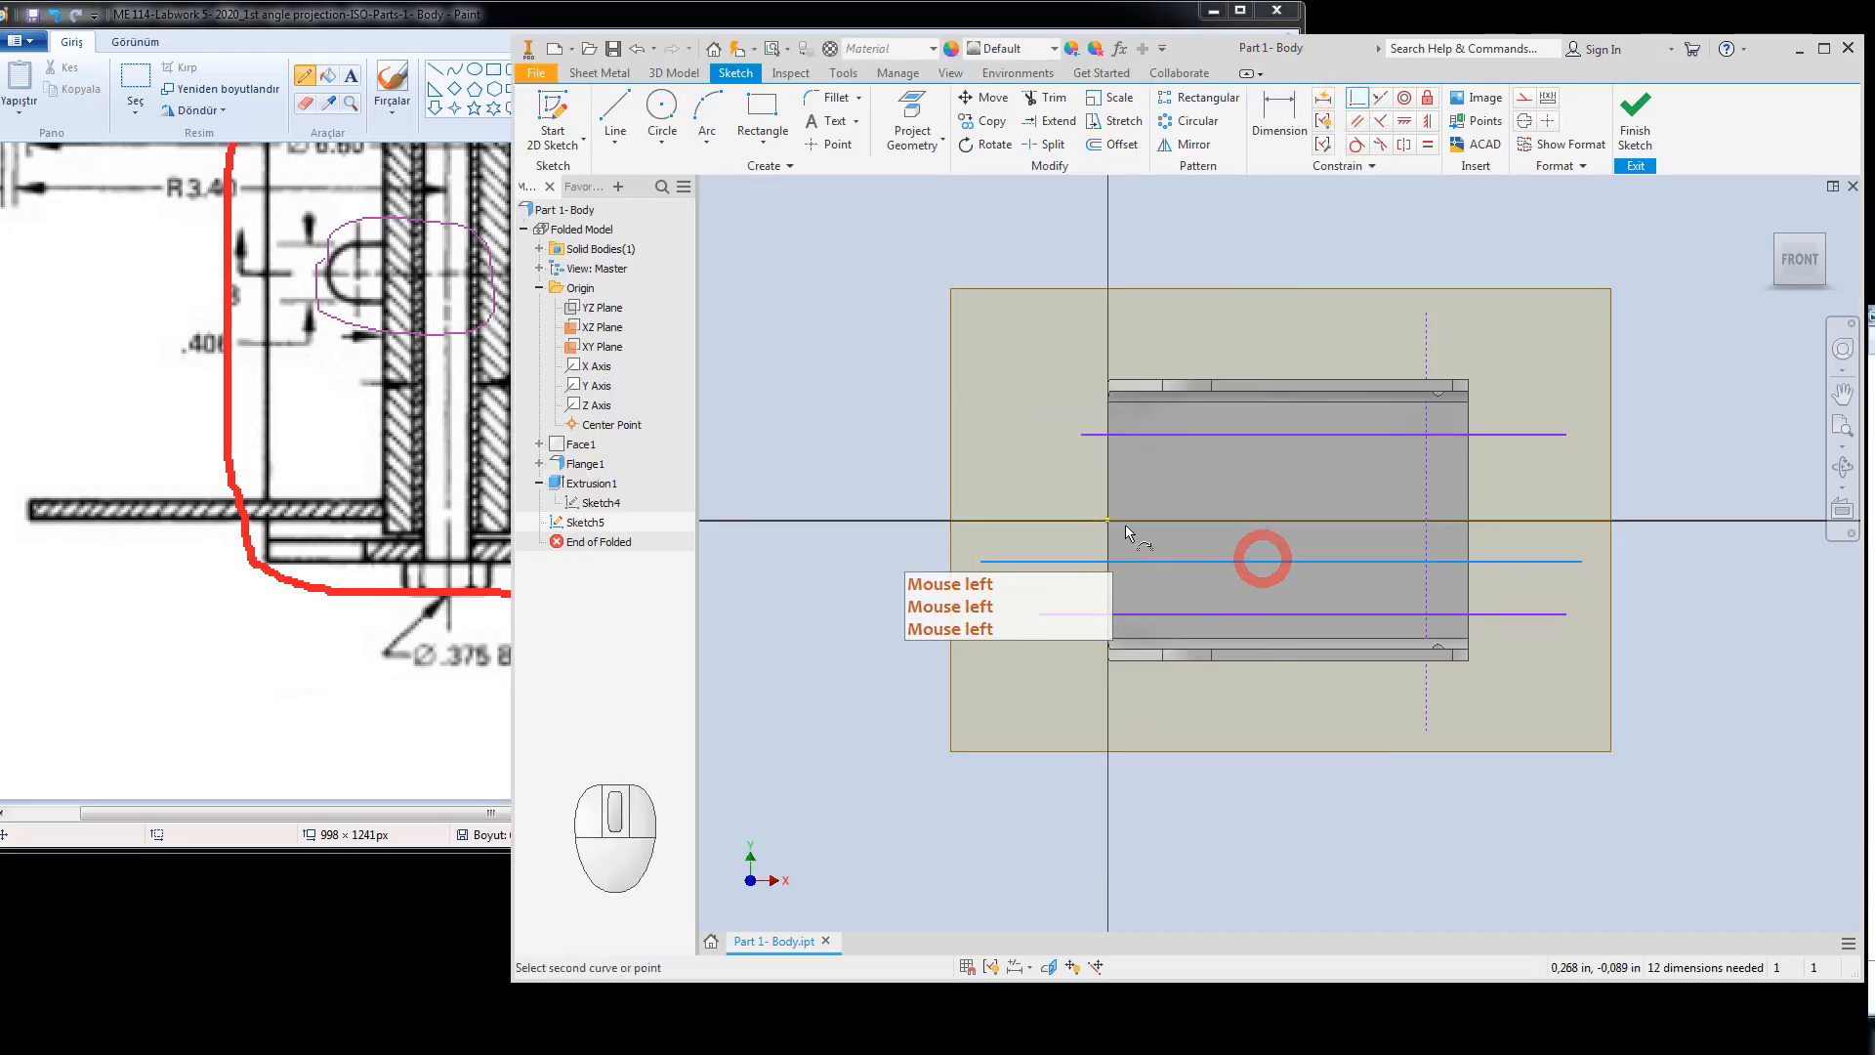
left_click(1109, 521)
key("Escape")
key("Escape")
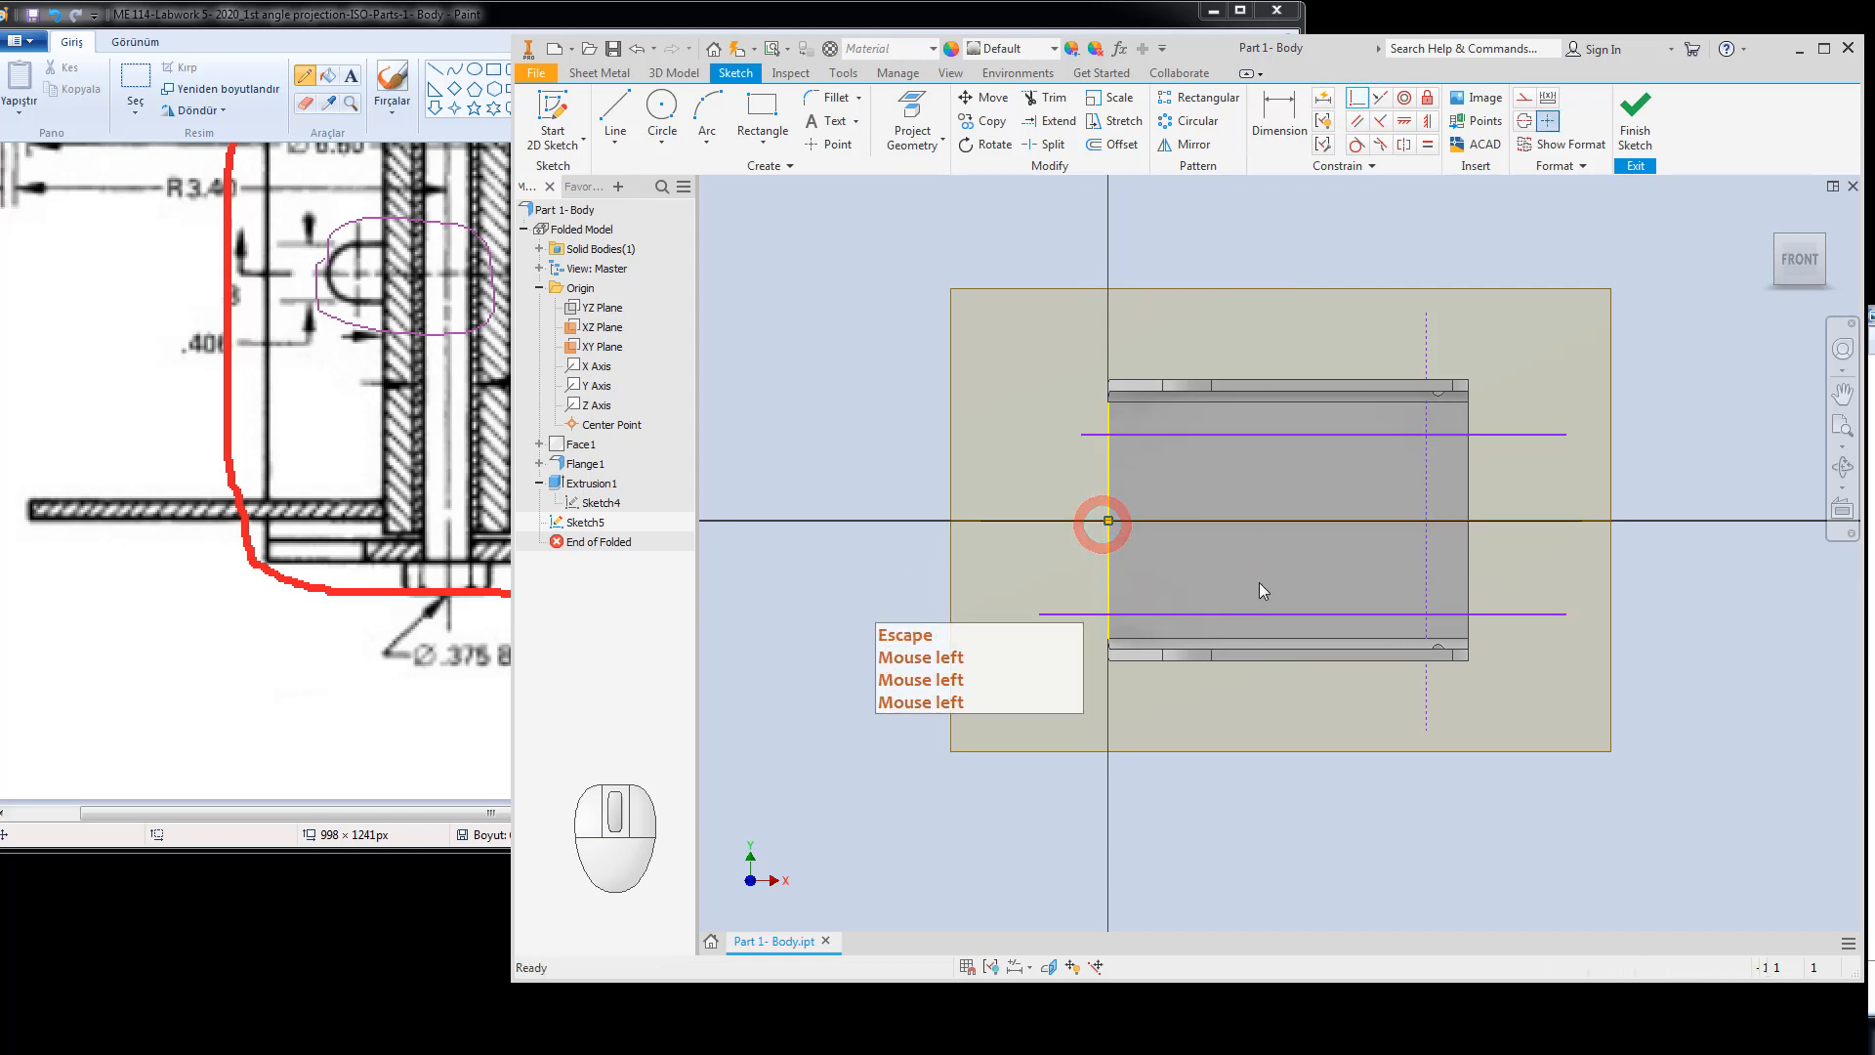
Dimension the upper horizontal line 1 in above the centreline and extend its right end to about X 7.28 in.
left_click(1357, 520)
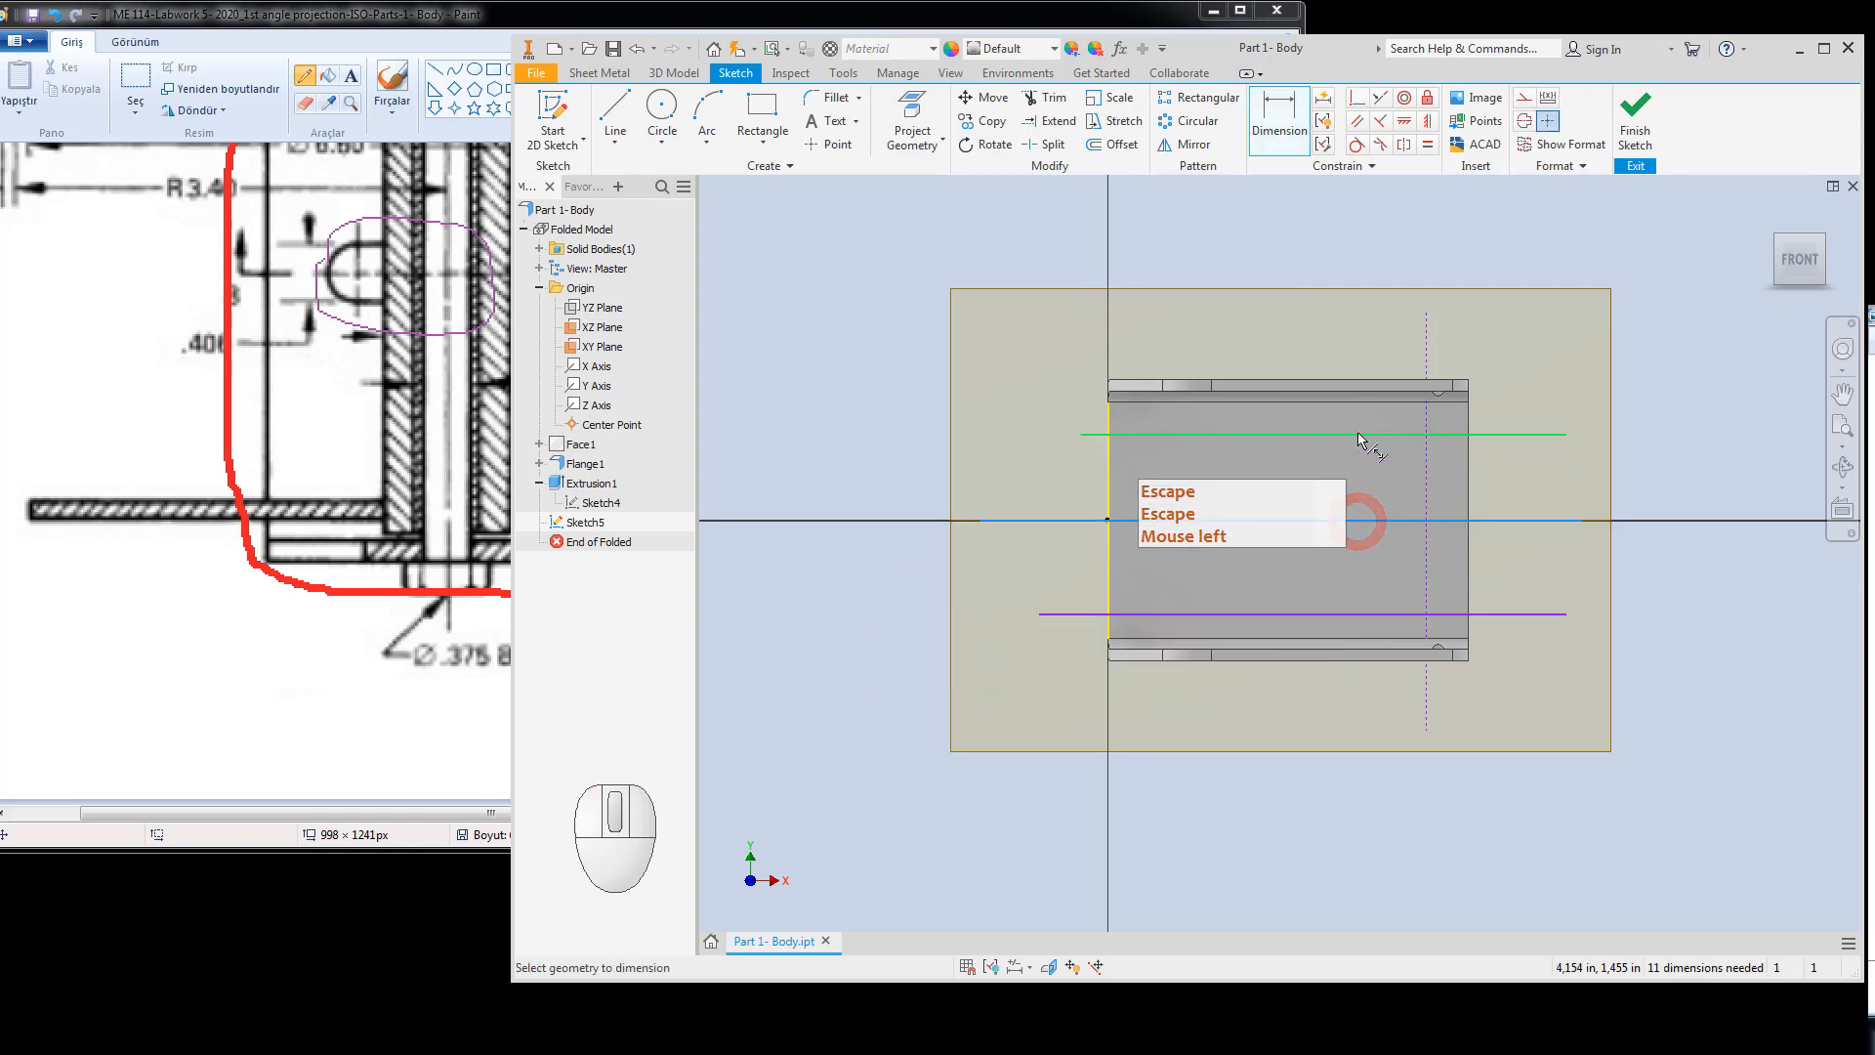
left_click(1358, 432)
left_click(1531, 483)
type("1")
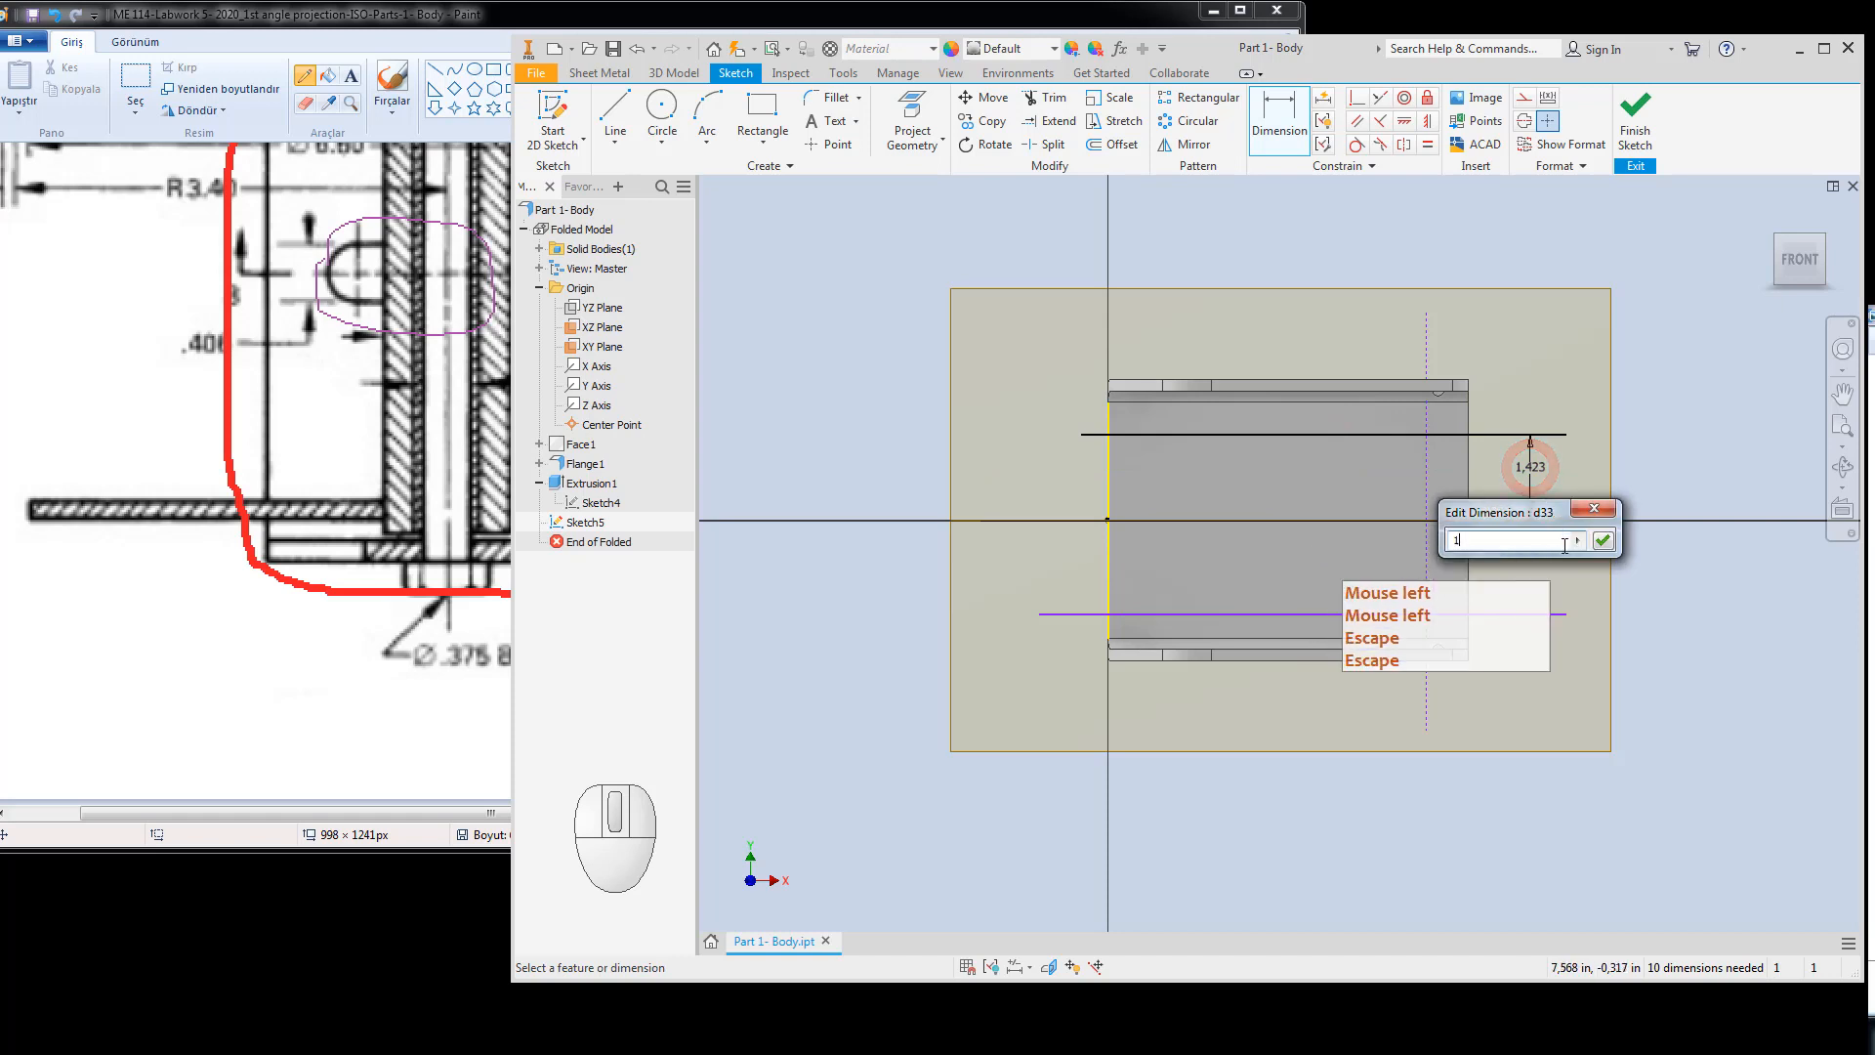
key("Return")
key("Escape")
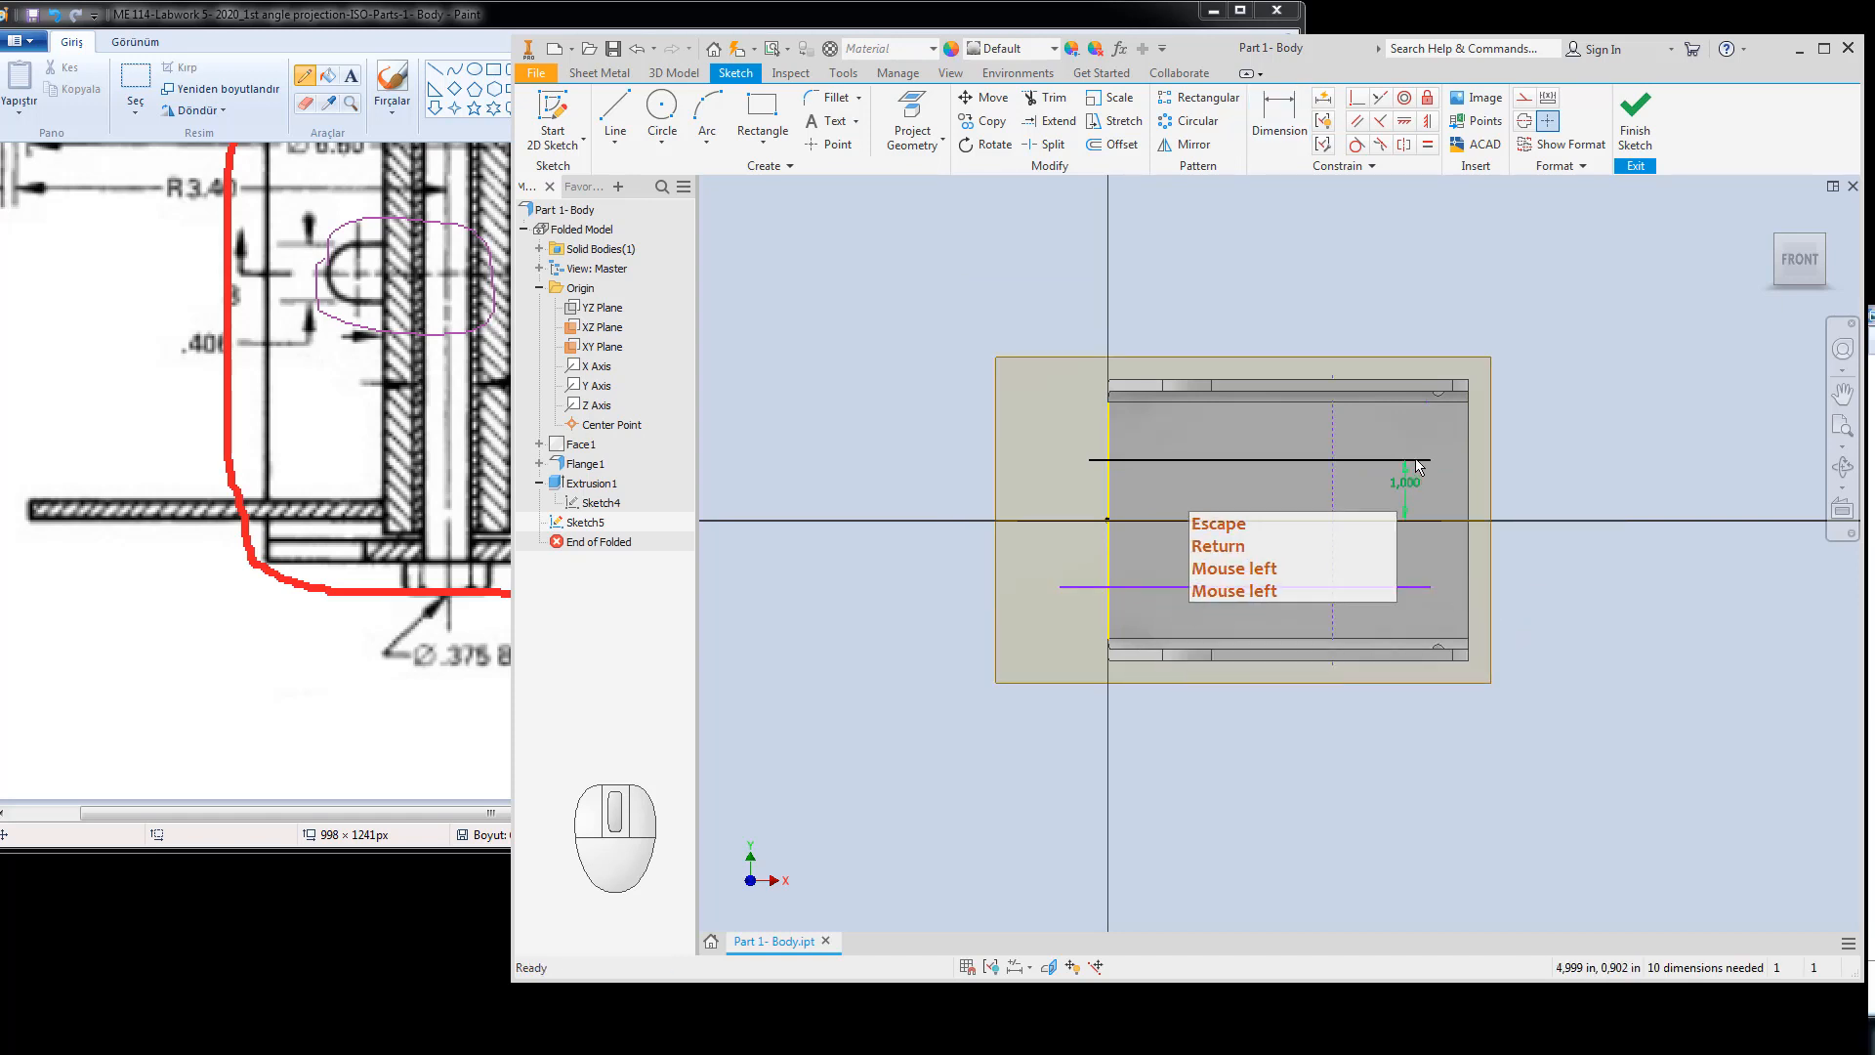
left_click_drag(1428, 461, 1545, 460)
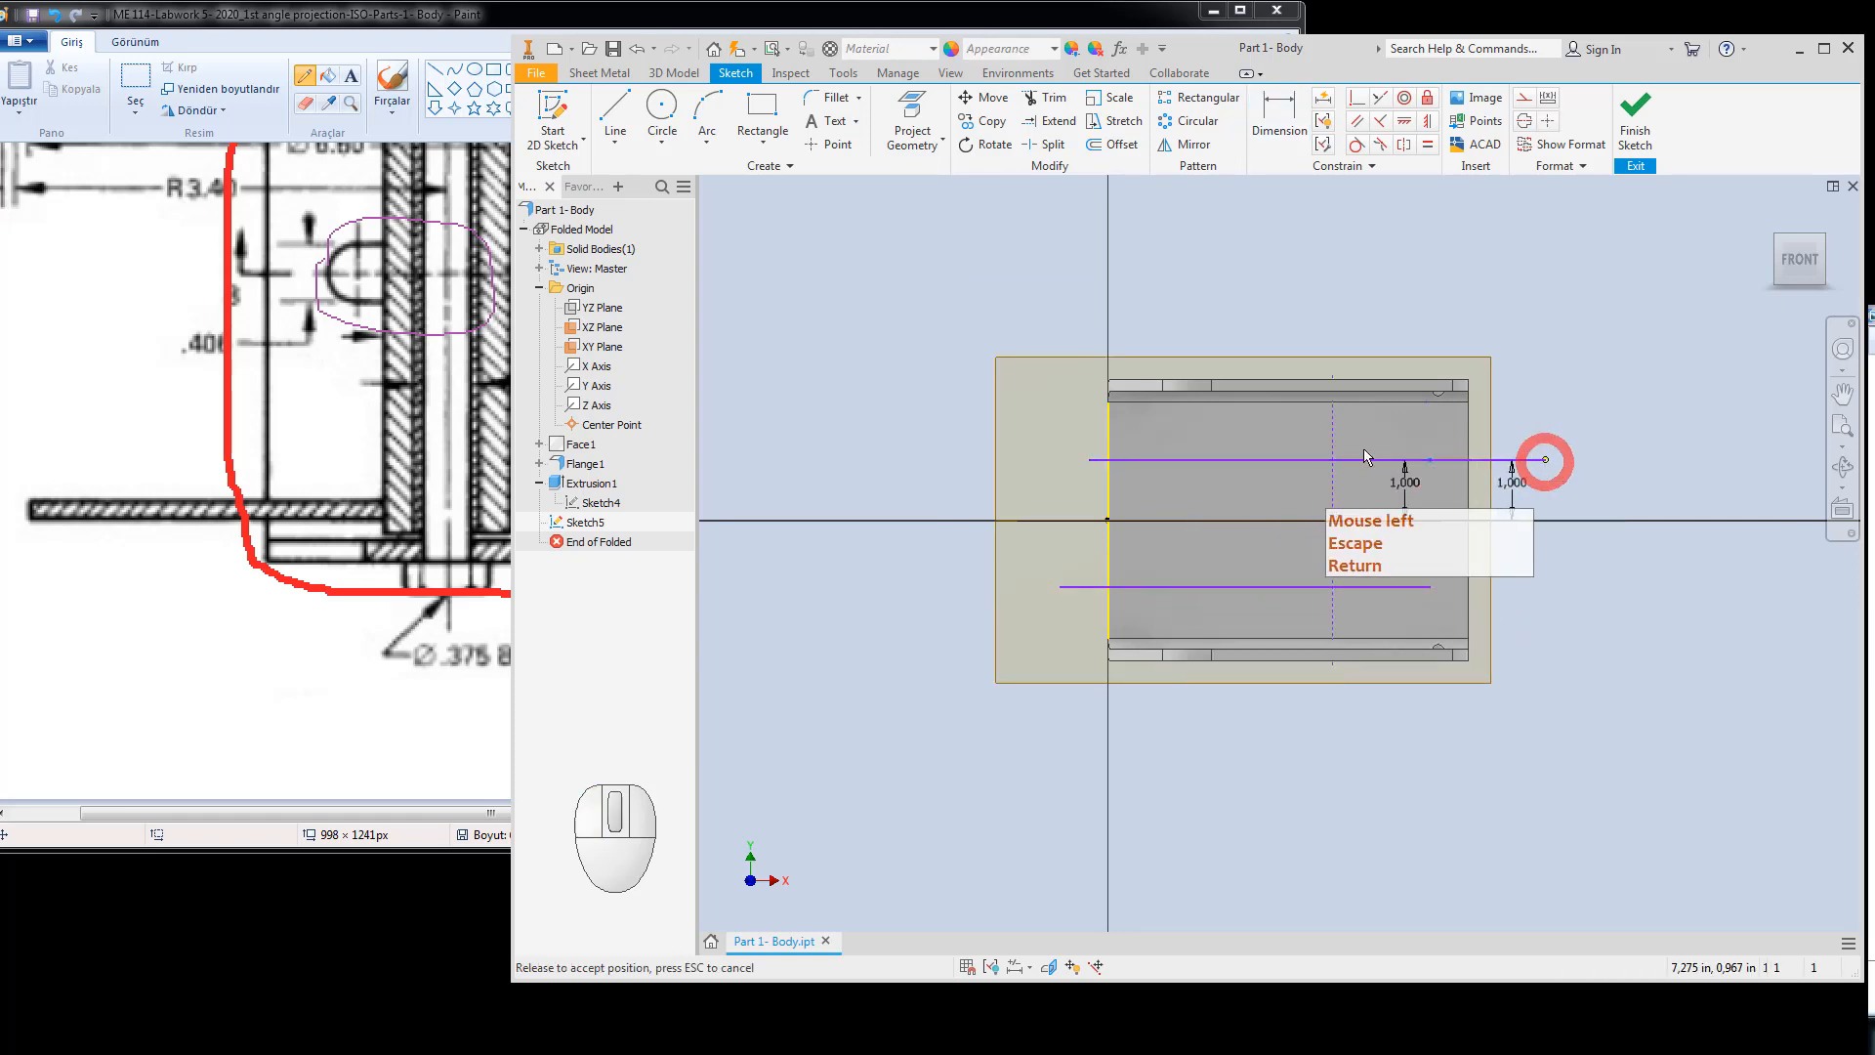
key("Escape")
Dimension the vertical construction line 0.5 in from the base plate's right edge.
key("d")
left_click(1332, 440)
left_click(1465, 438)
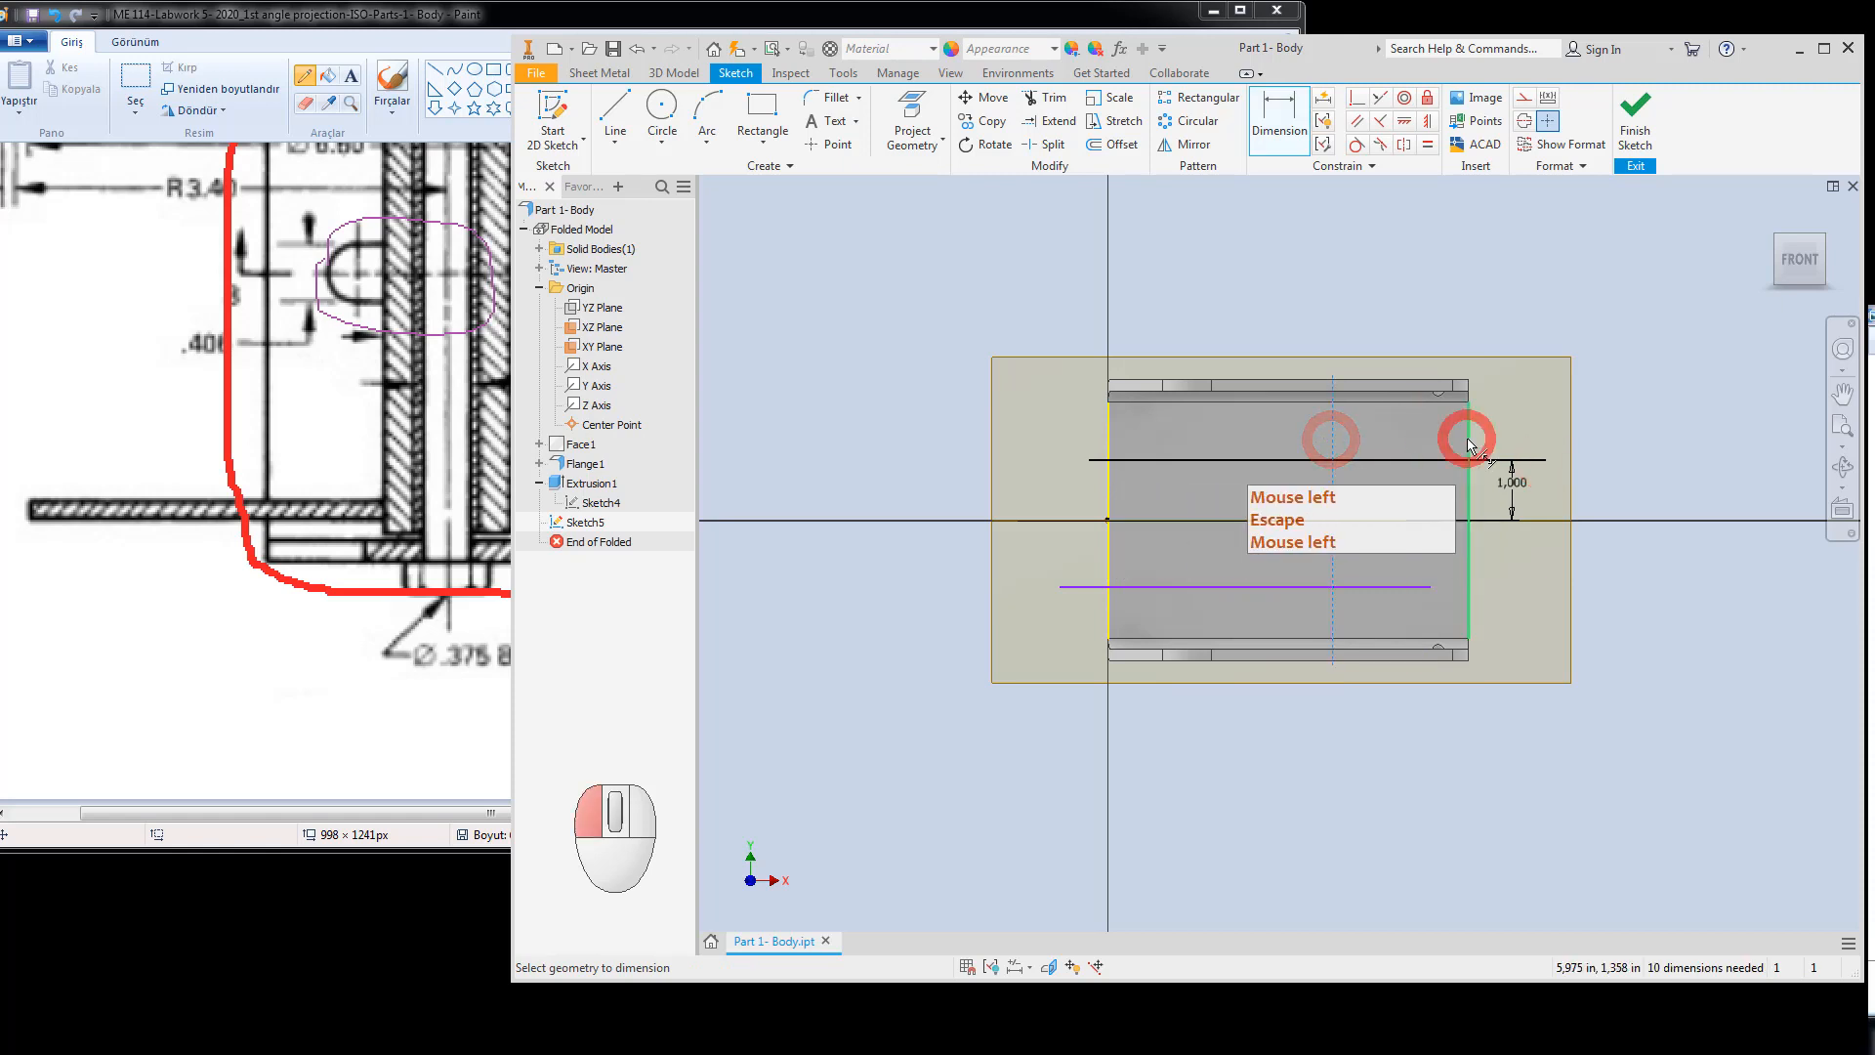
left_click(1423, 306)
type("0.")
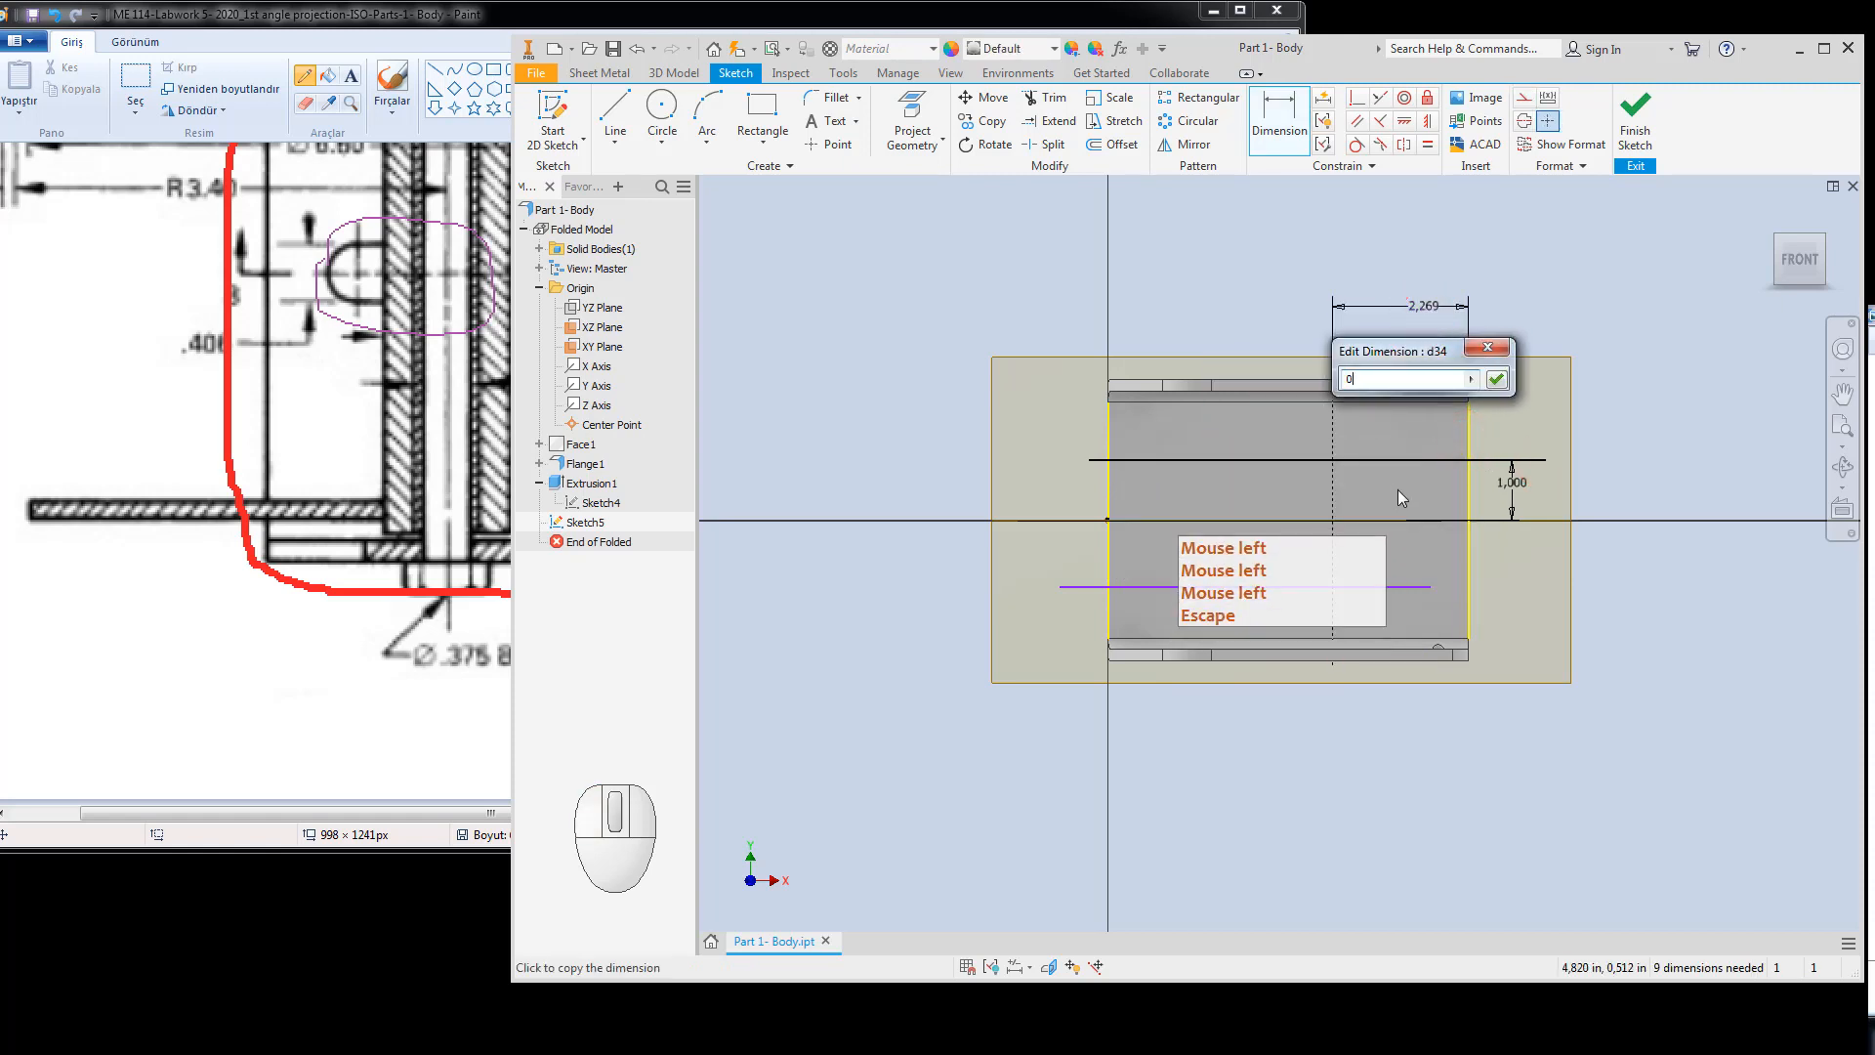
type("5")
key("Return")
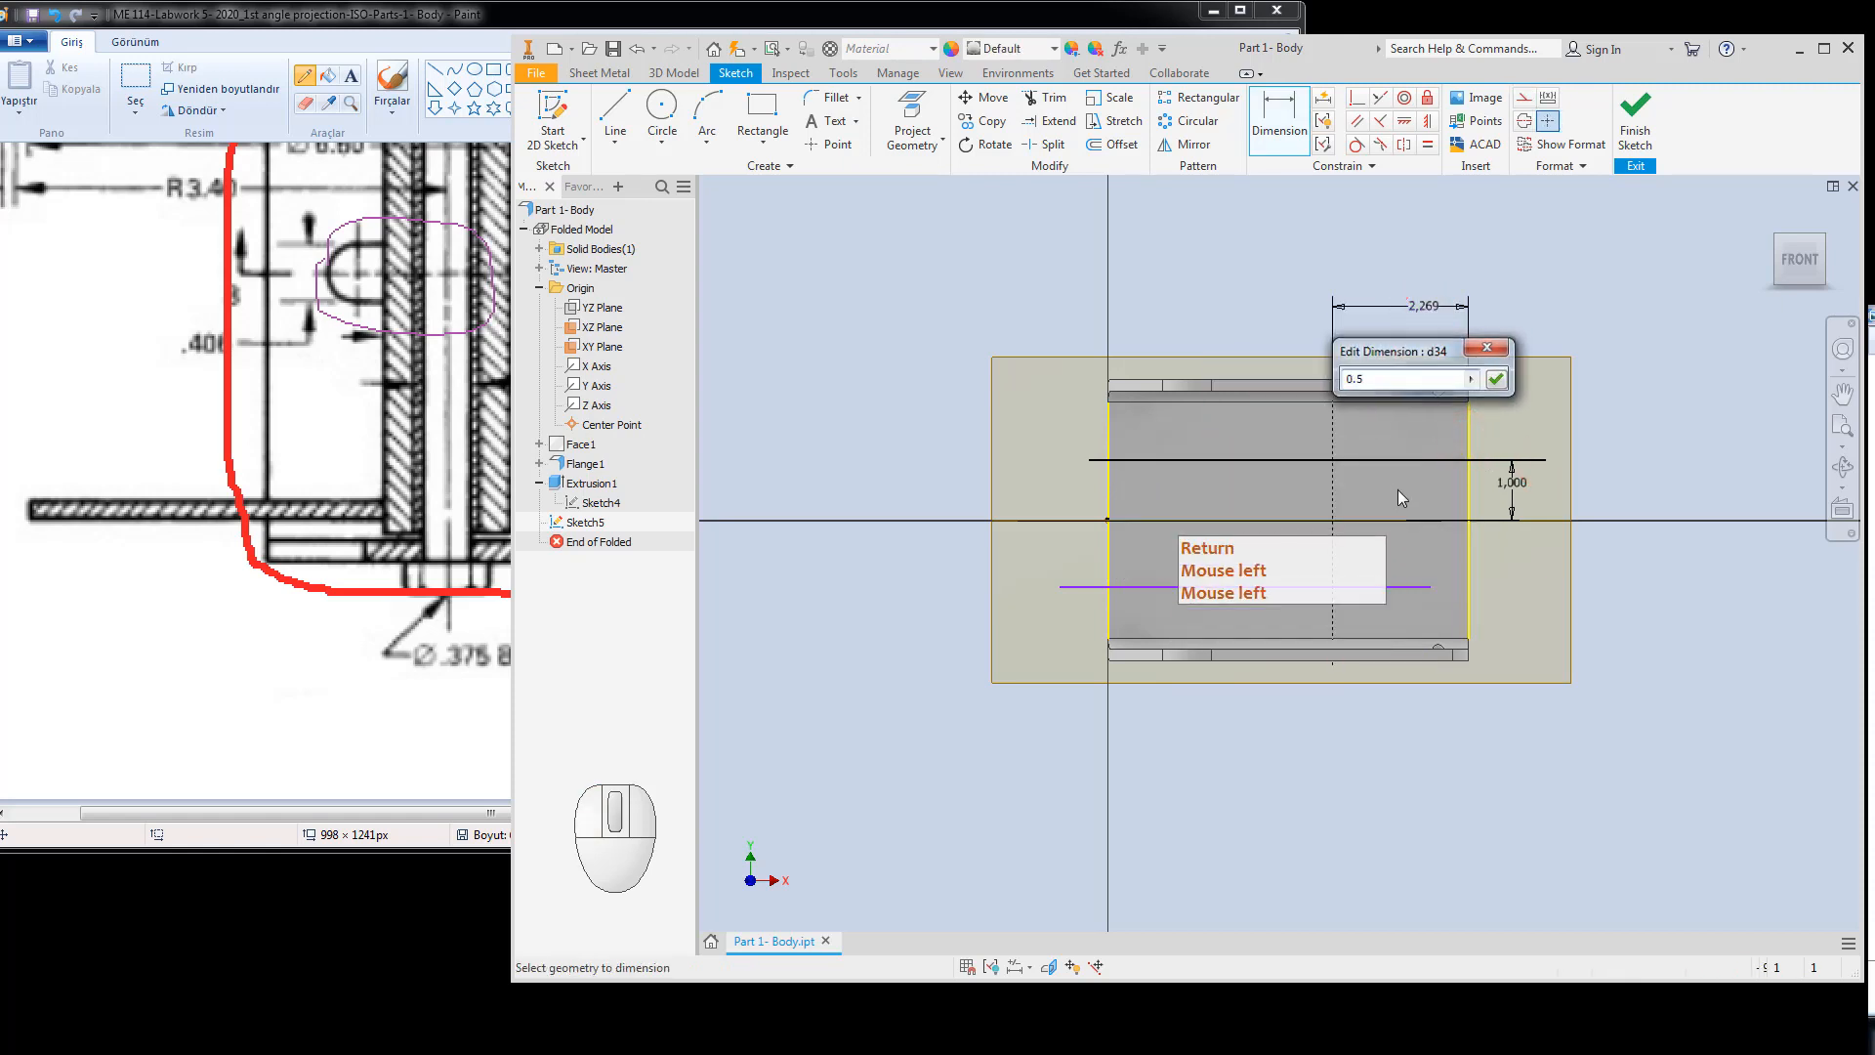
key("Escape")
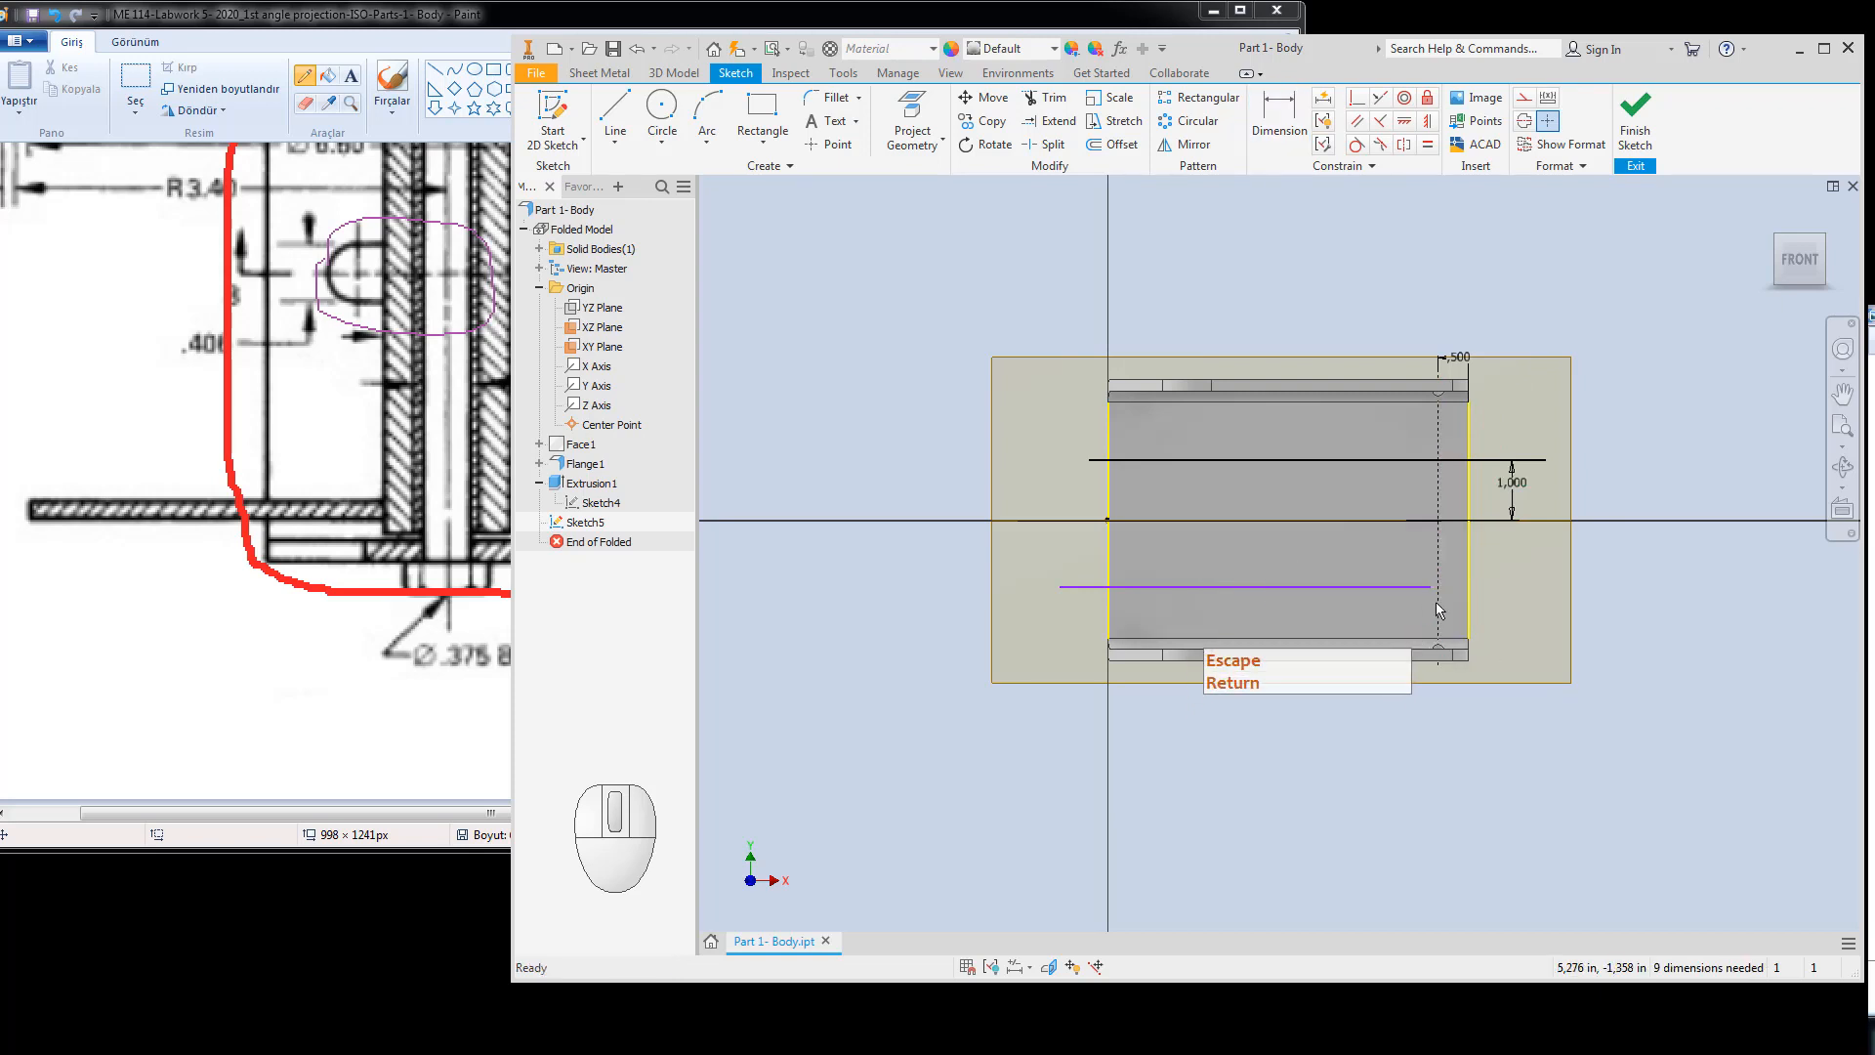
Extend the lower horizontal line beyond the base plate's right edge and dimension it 1 in below the centreline.
left_click_drag(1431, 589, 1553, 604)
key("Escape")
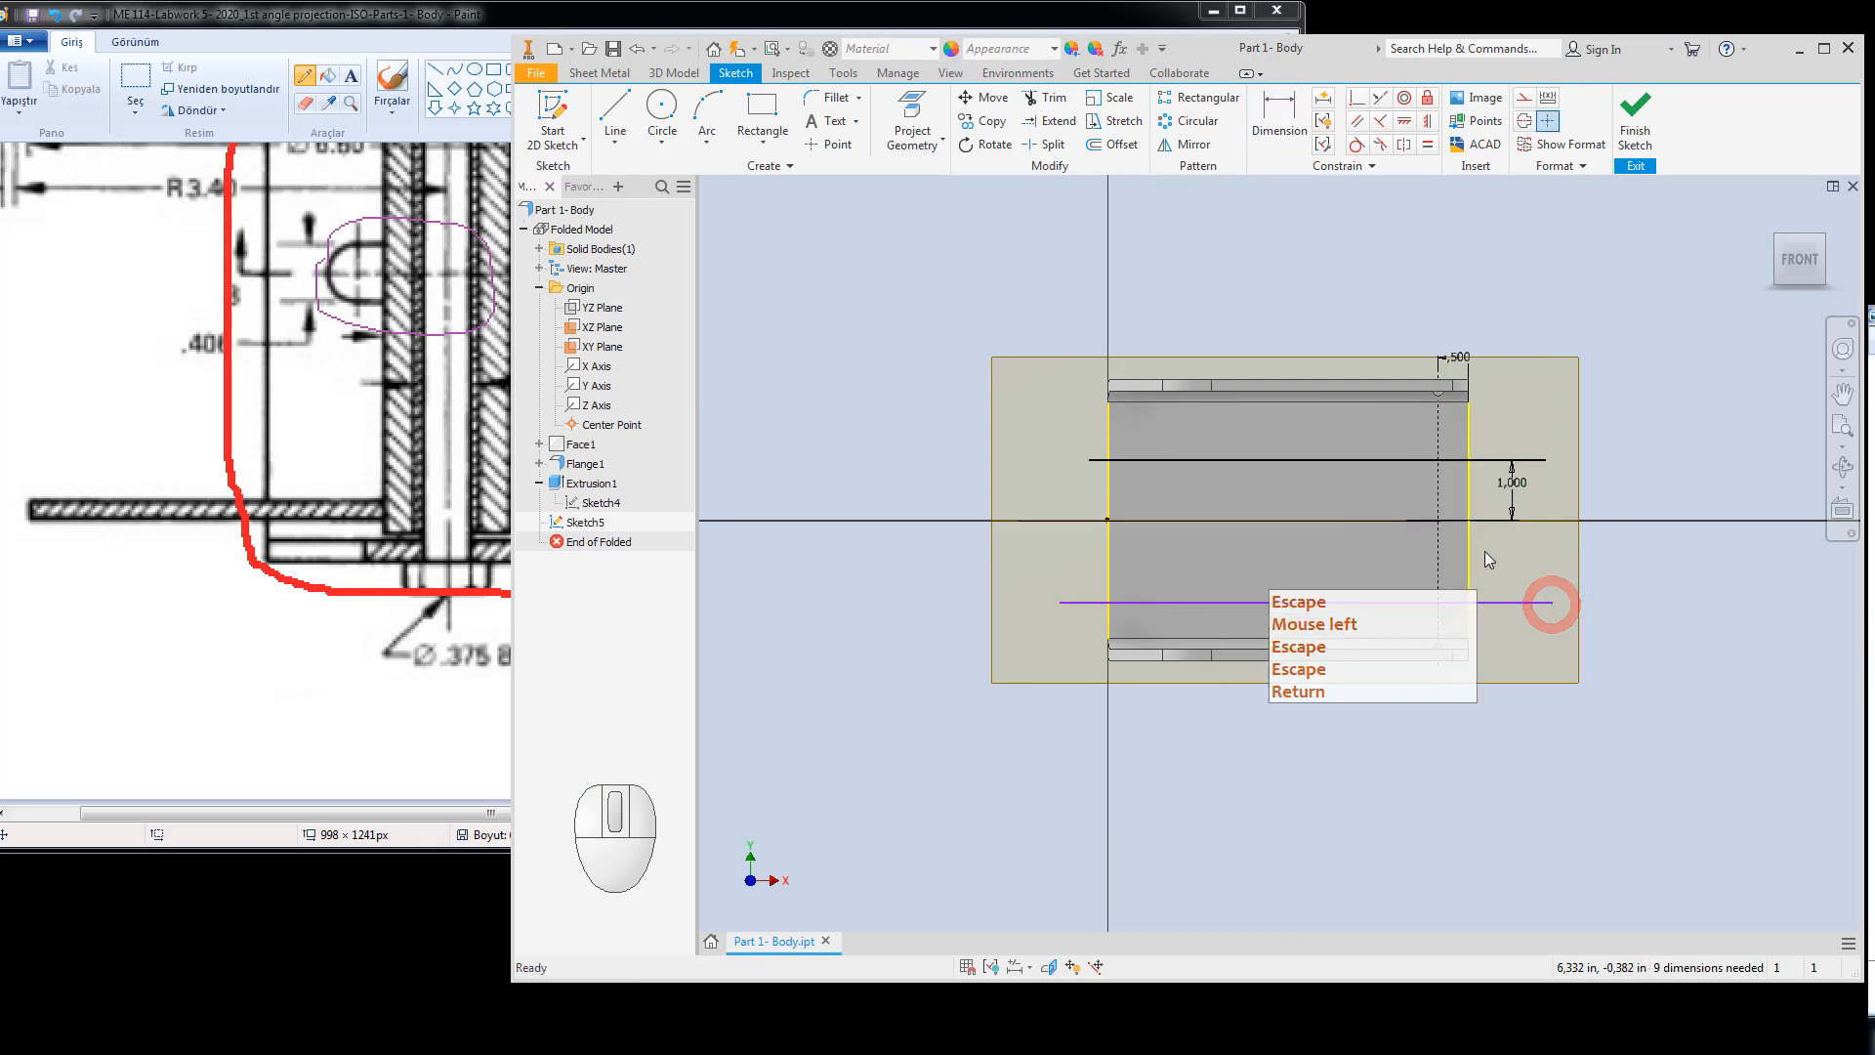
key("d")
left_click(1453, 522)
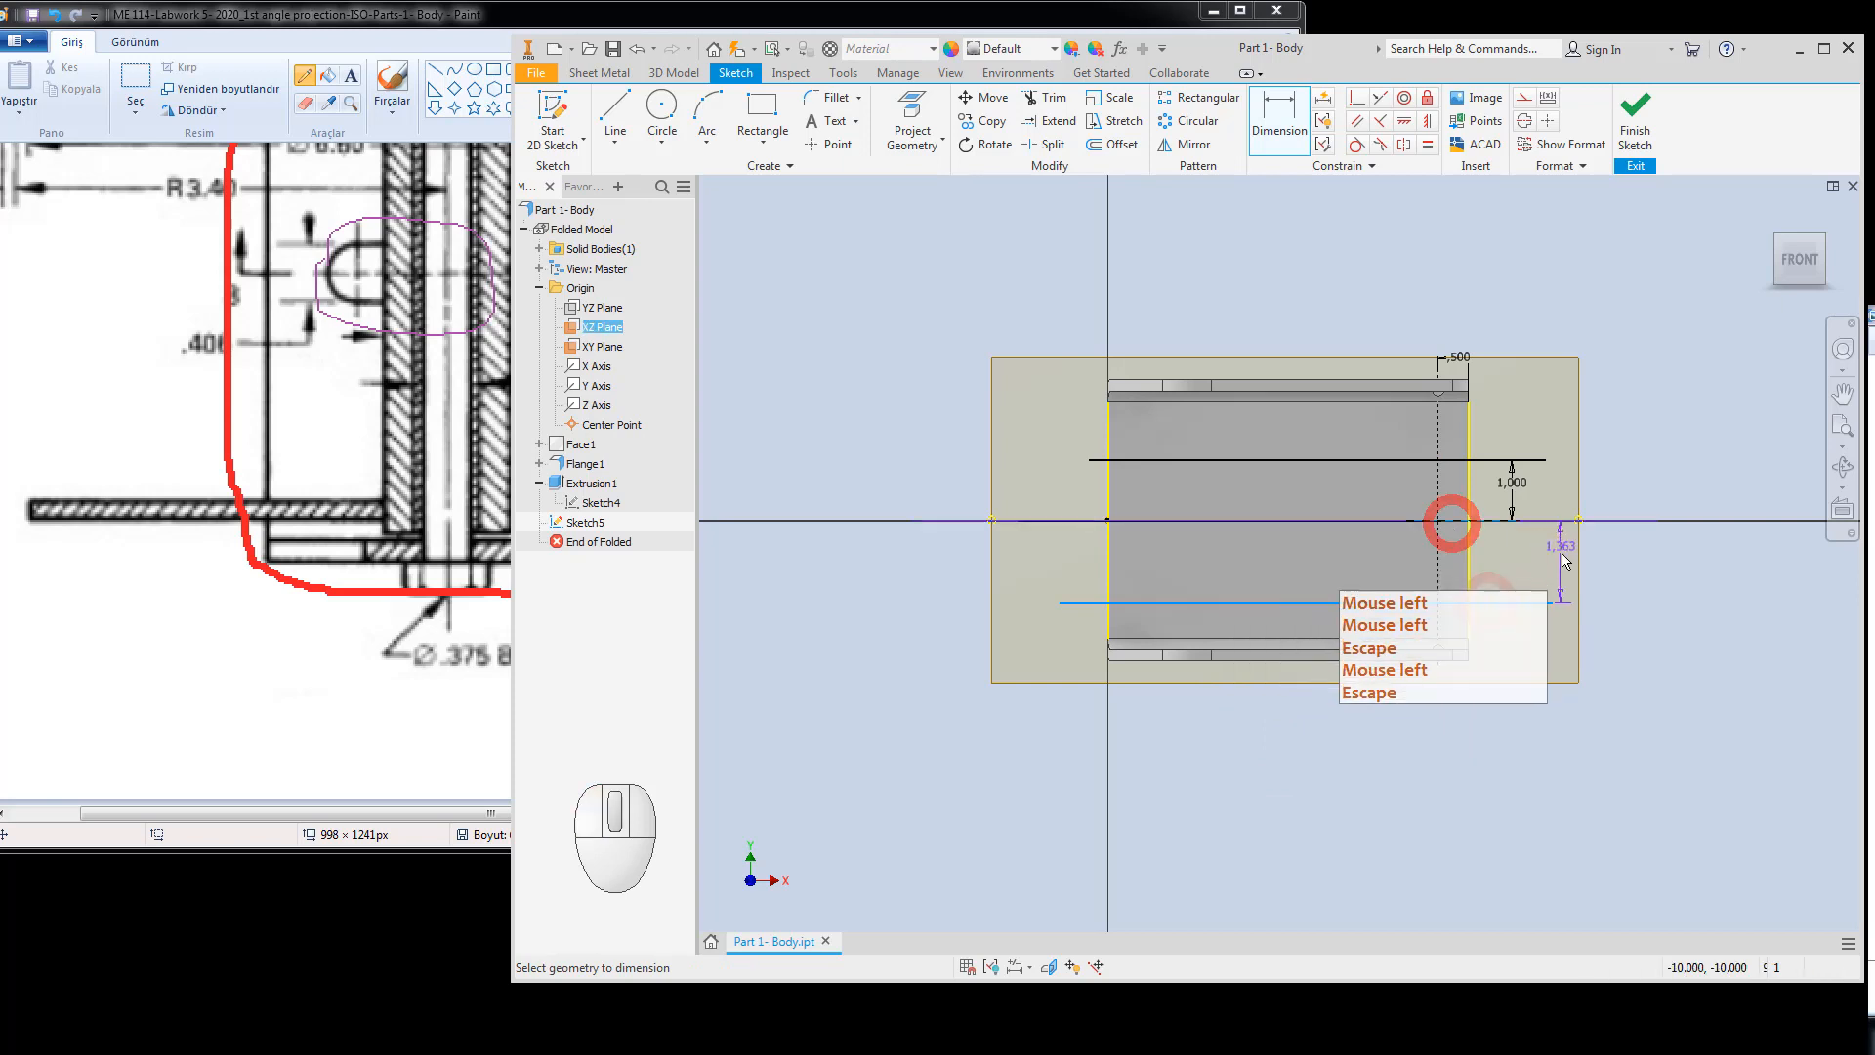
left_click(1530, 561)
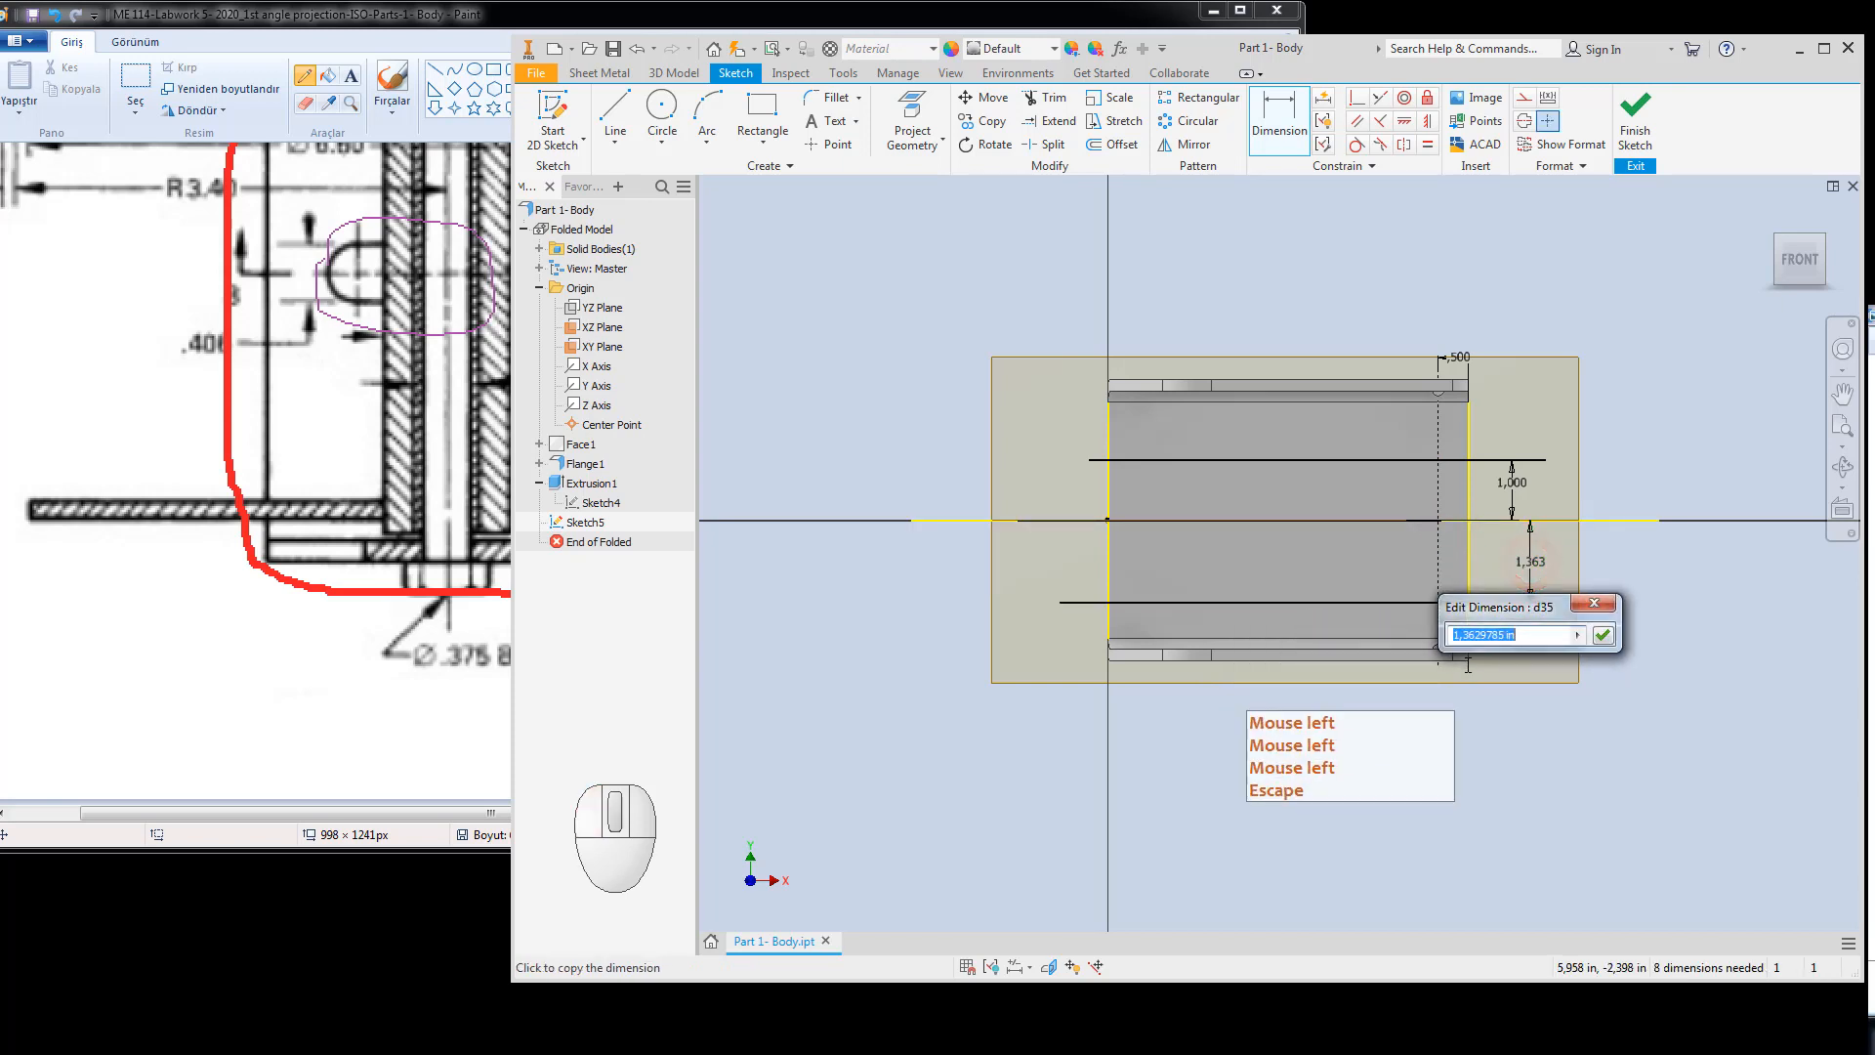
type("1")
key("Return")
key("Escape")
key("Escape")
key("Escape")
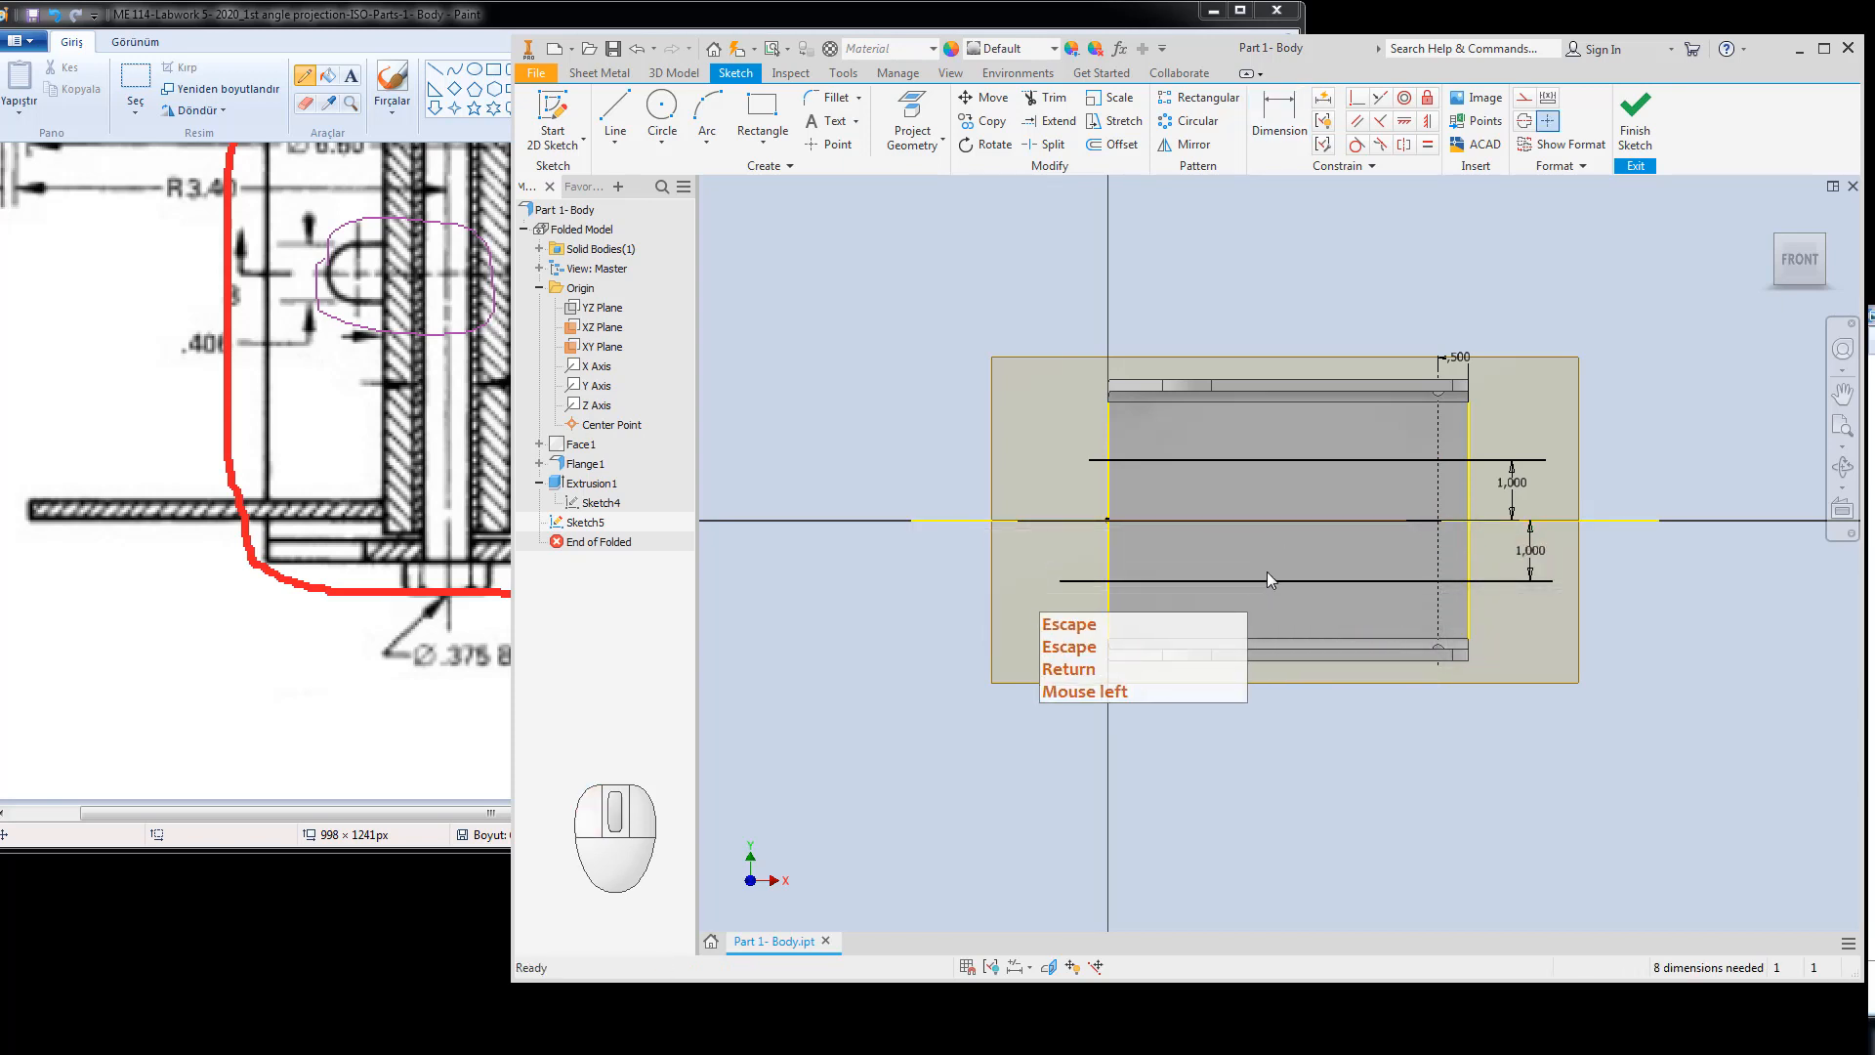
Convert the lower and upper horizontal lines to construction geometry.
left_click(1270, 578)
right_click(1270, 578)
left_click(1334, 577)
key("Escape")
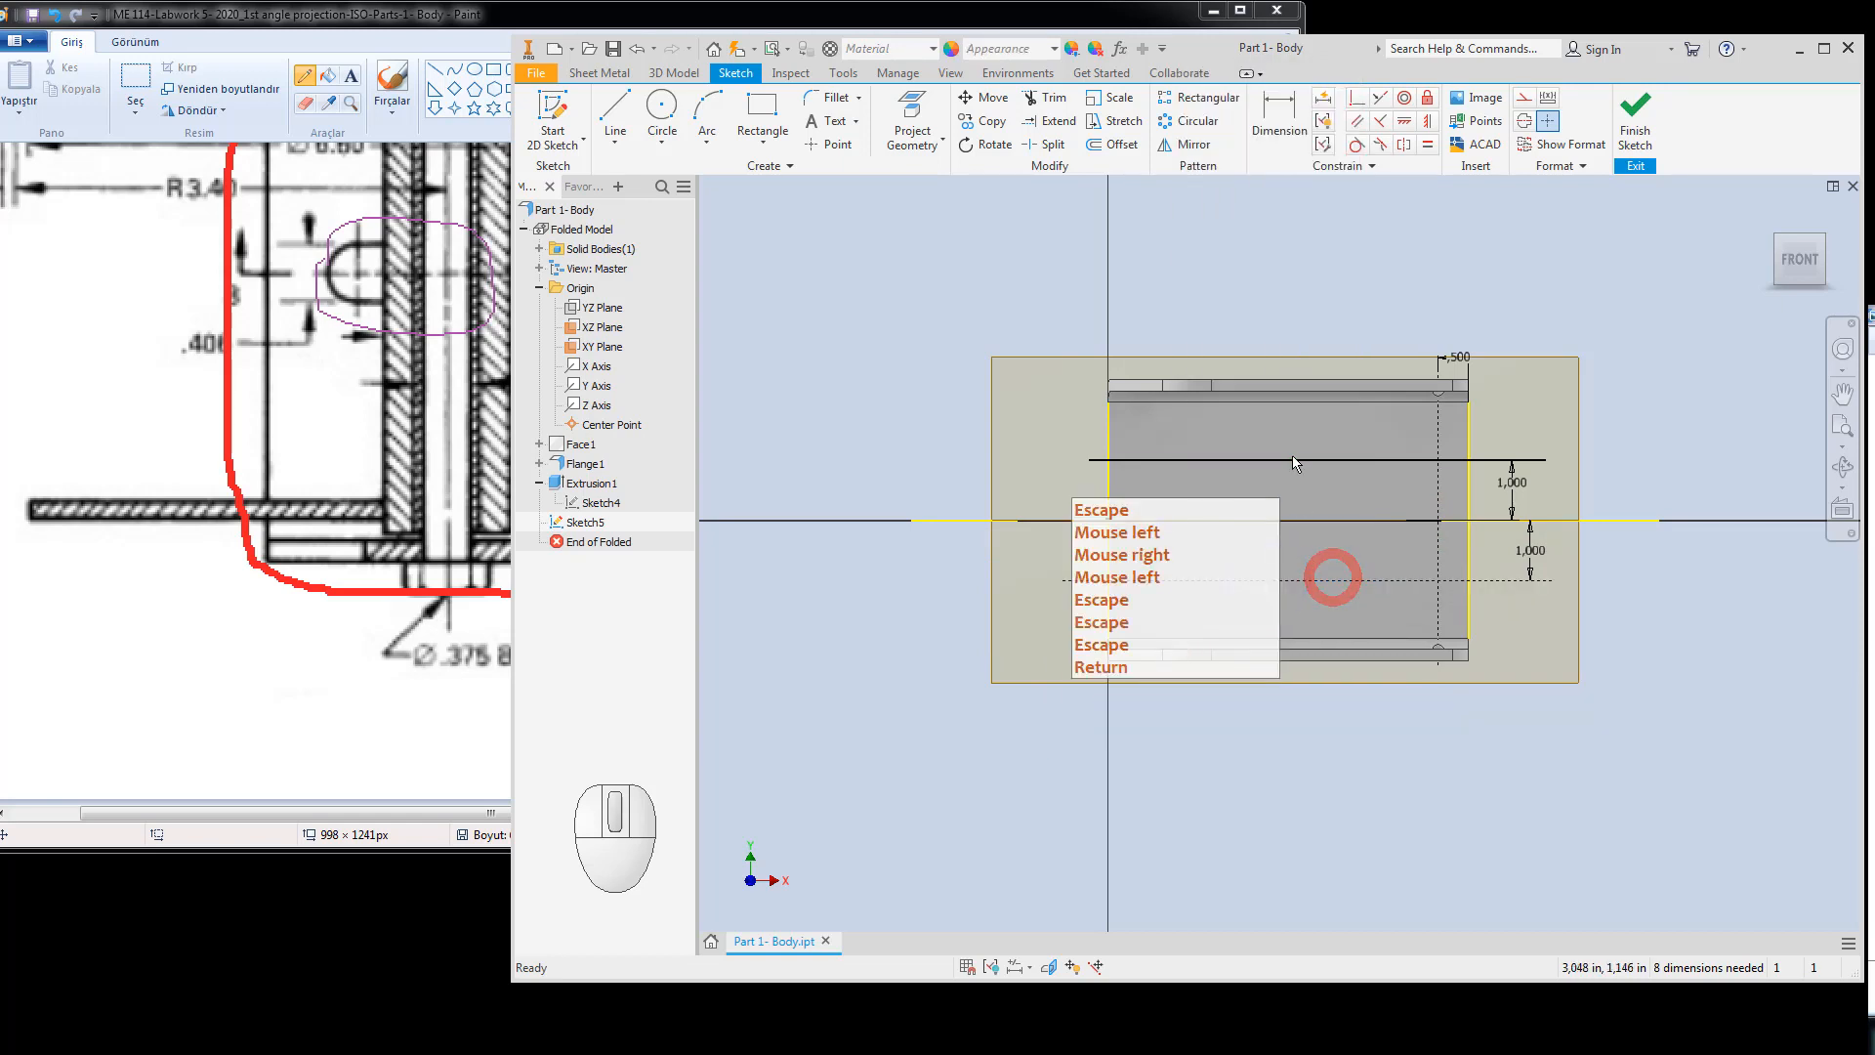
left_click(1295, 461)
right_click(1295, 461)
left_click(1345, 456)
key("Escape")
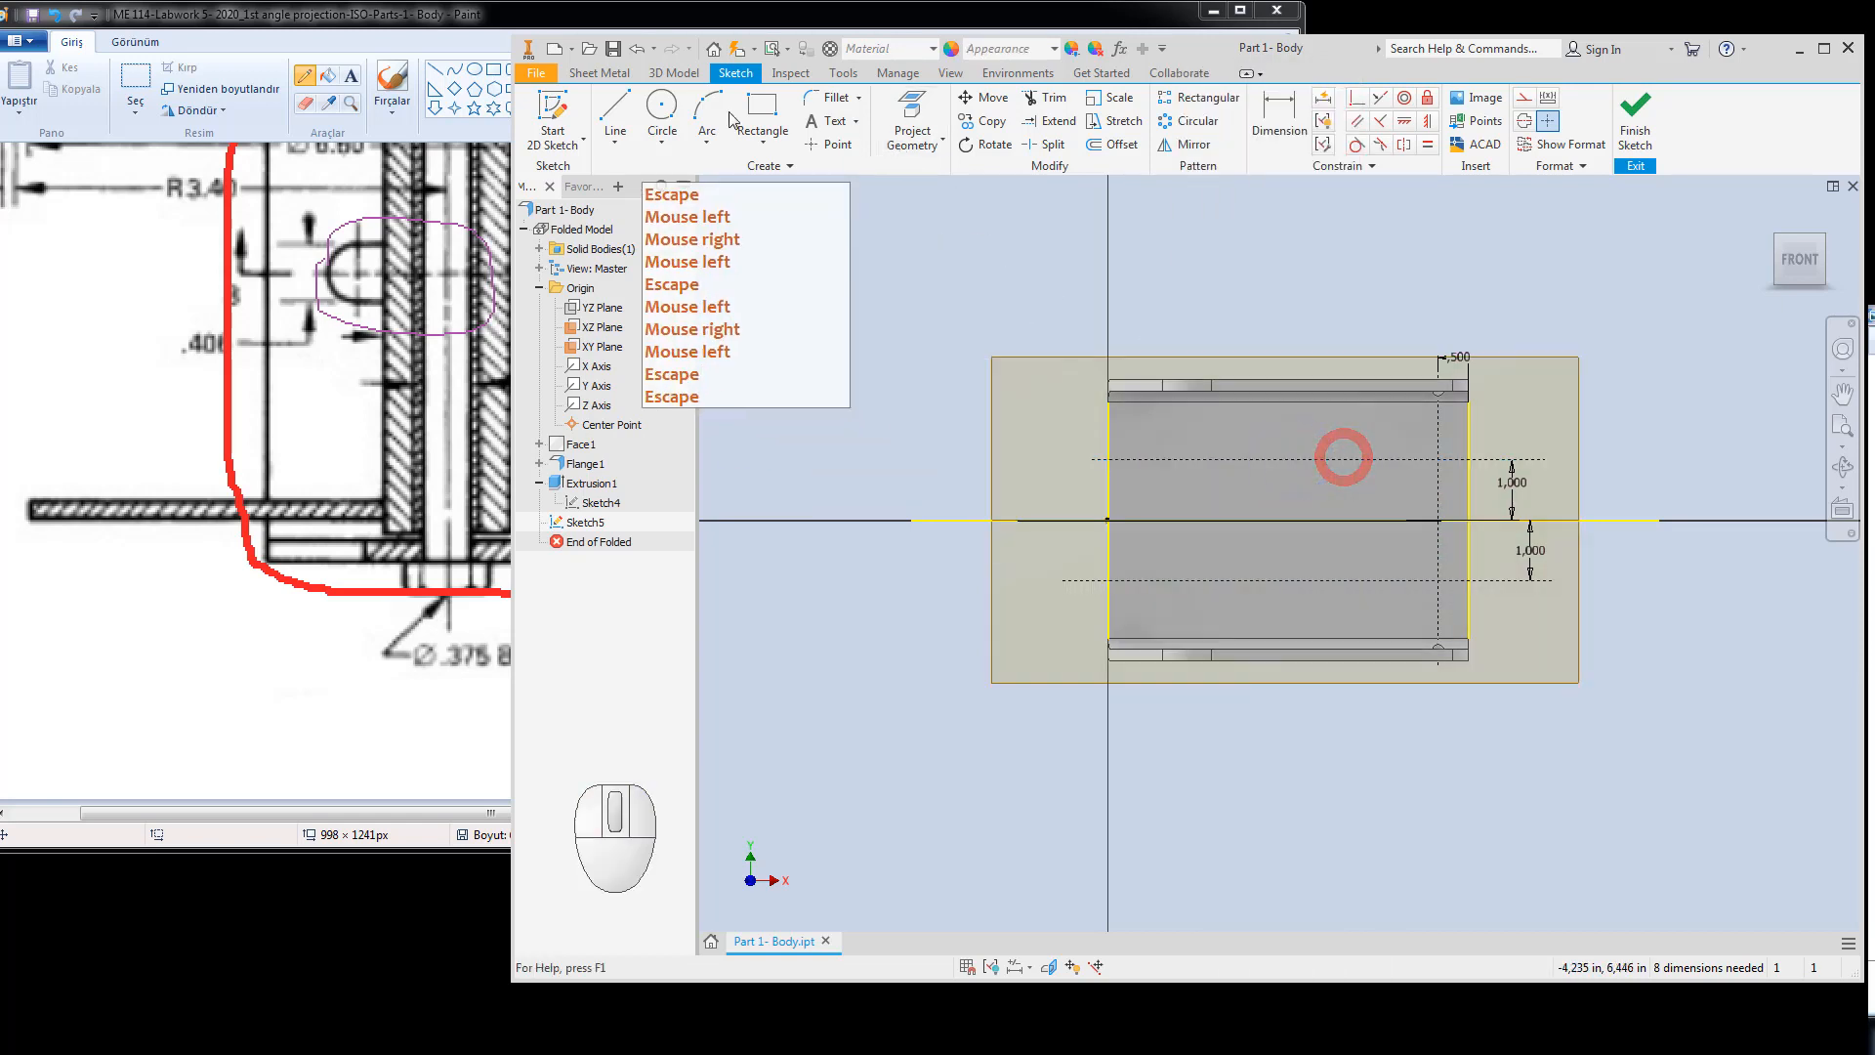
Sketch three circles where the horizontal lines cross the vertical construction line, about 0.80, 0.37 and 0.65 in diameter from top to bottom.
left_click(662, 106)
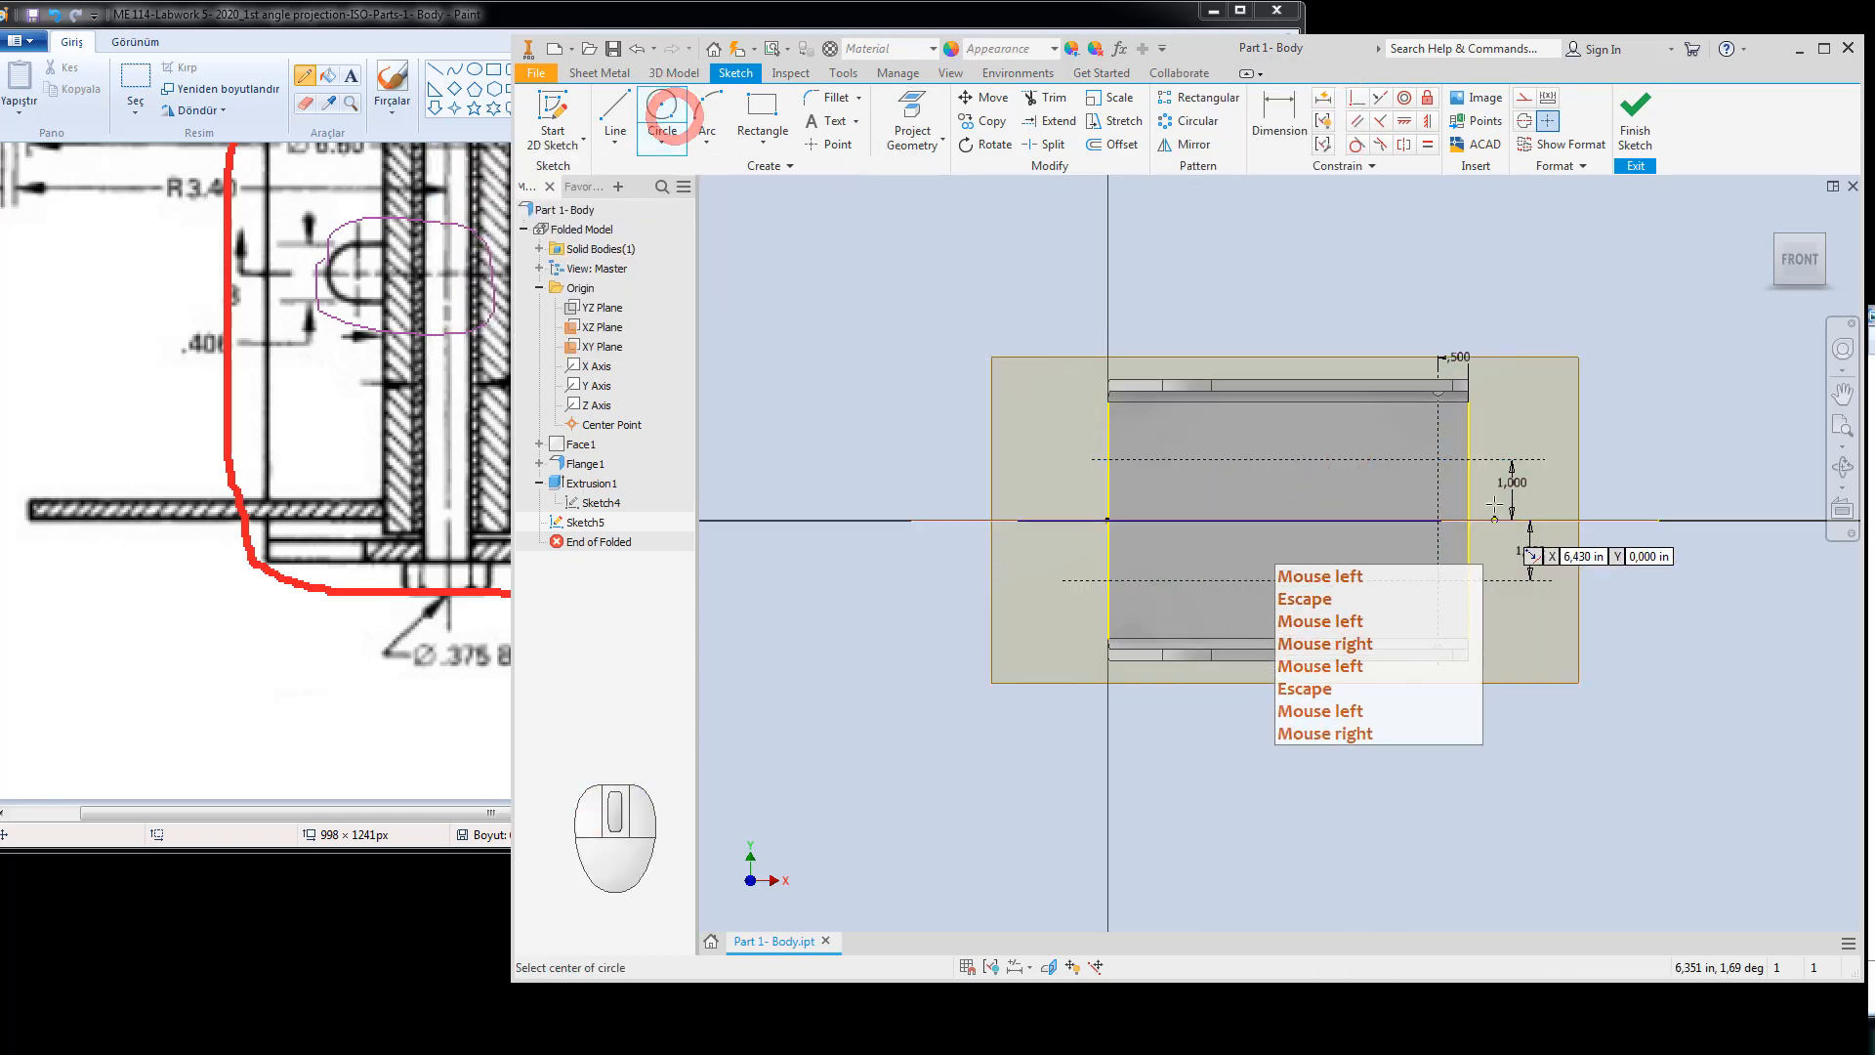
left_click(1436, 459)
scroll(1437, 474, "up", 3)
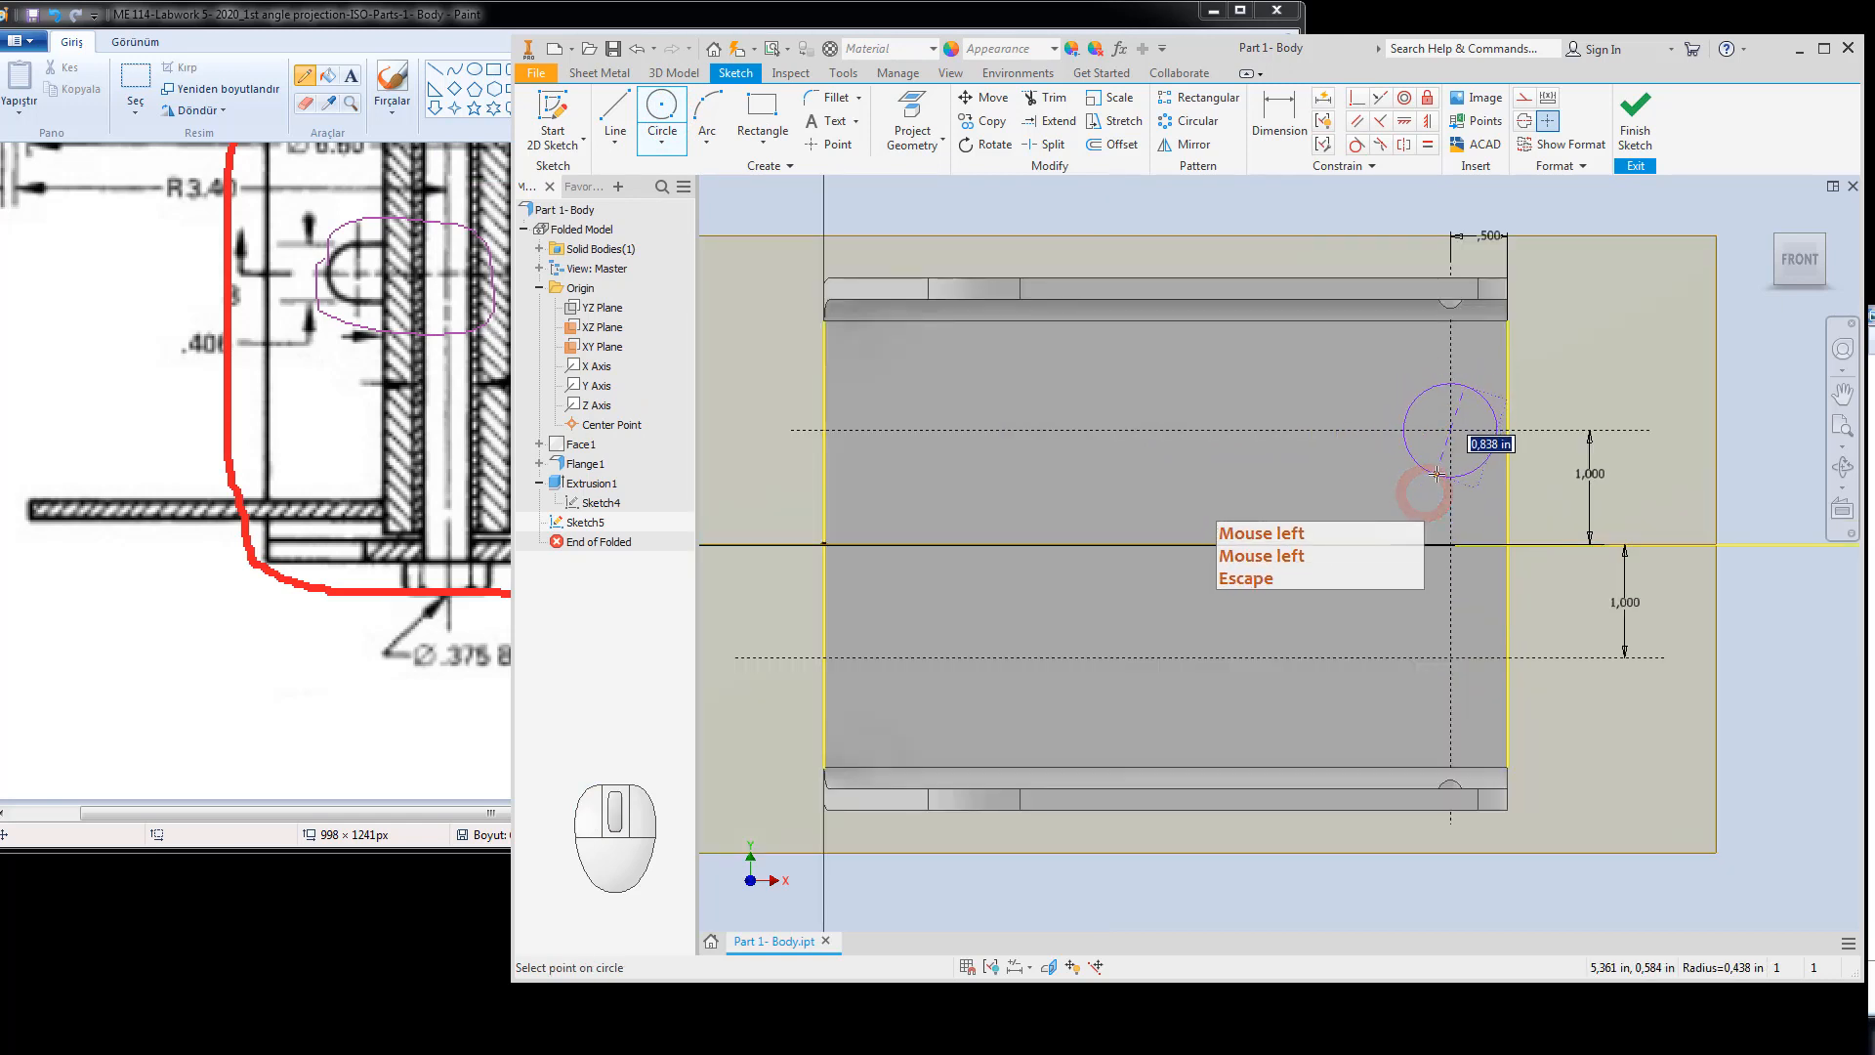
left_click(1434, 479)
left_click(1454, 545)
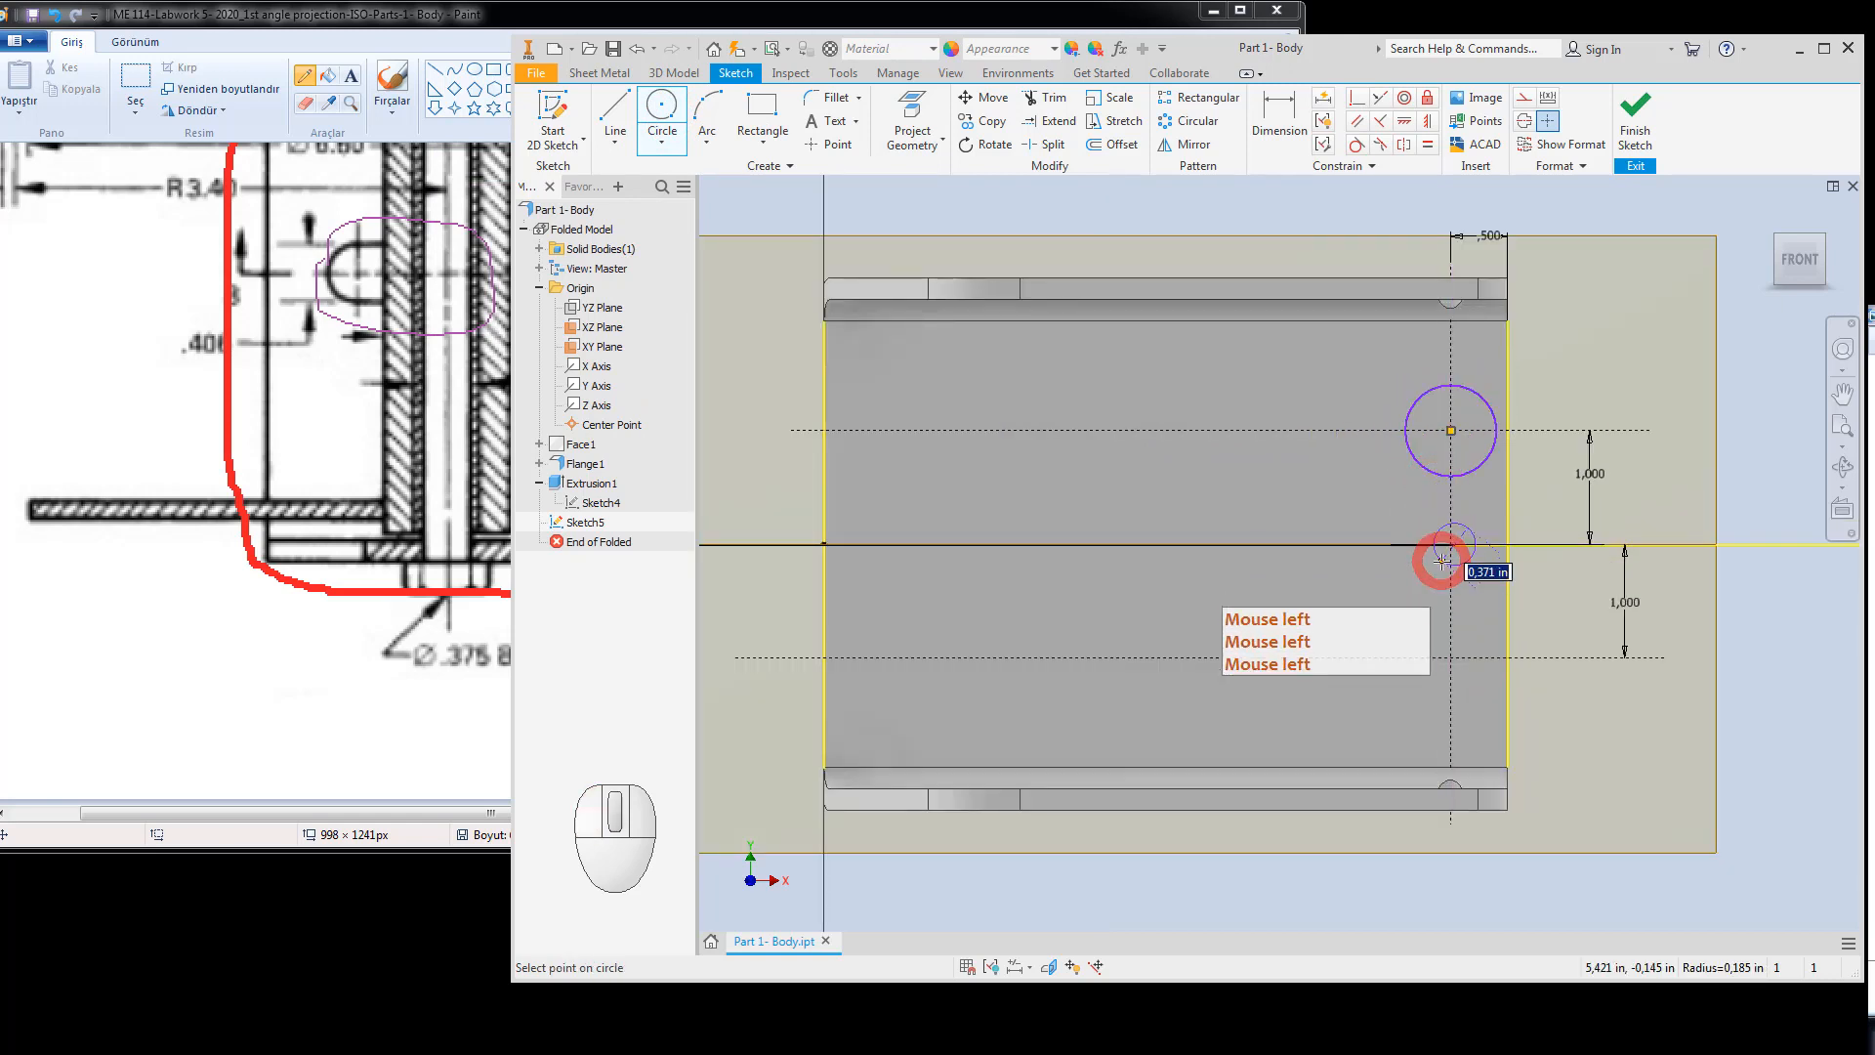
left_click(1443, 563)
left_click(1425, 674)
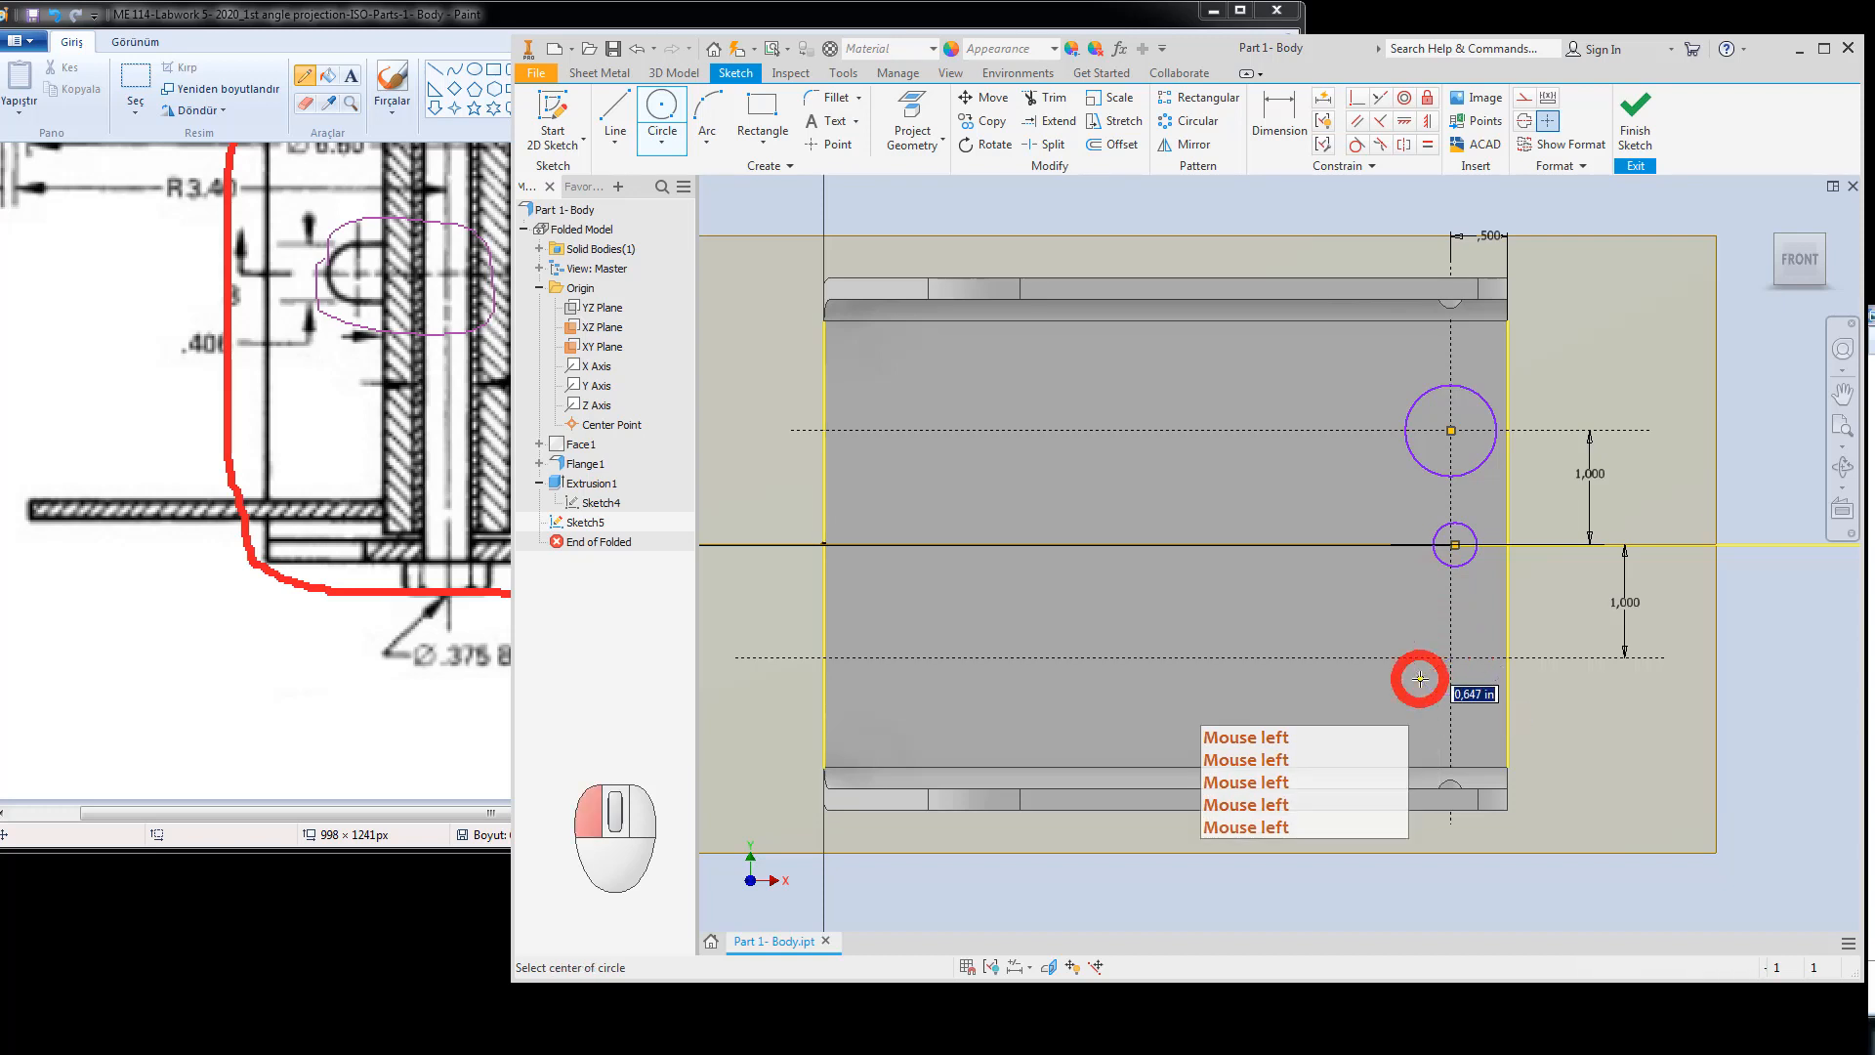
key("Escape")
Constrain the middle circle equal to the upper circle, and try to make the lower circle equal to the upper one.
left_click(1427, 145)
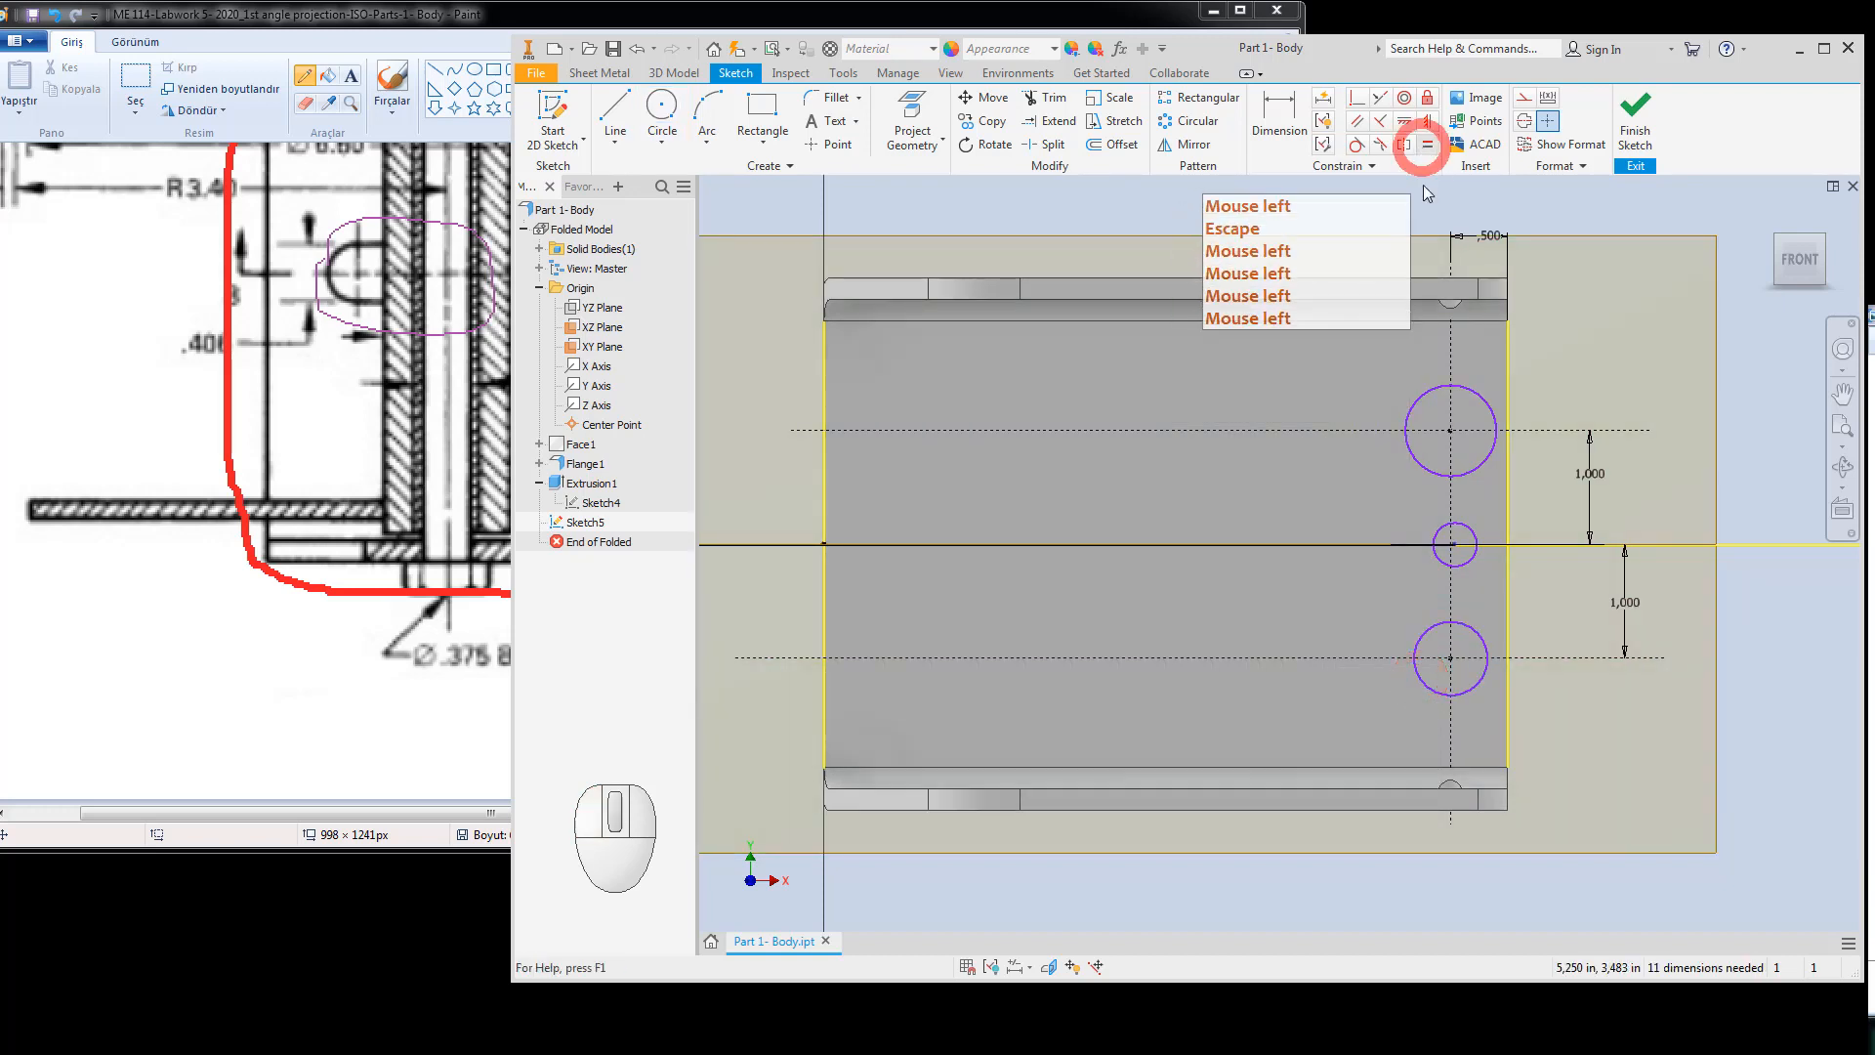
left_click(1407, 448)
left_click(1433, 528)
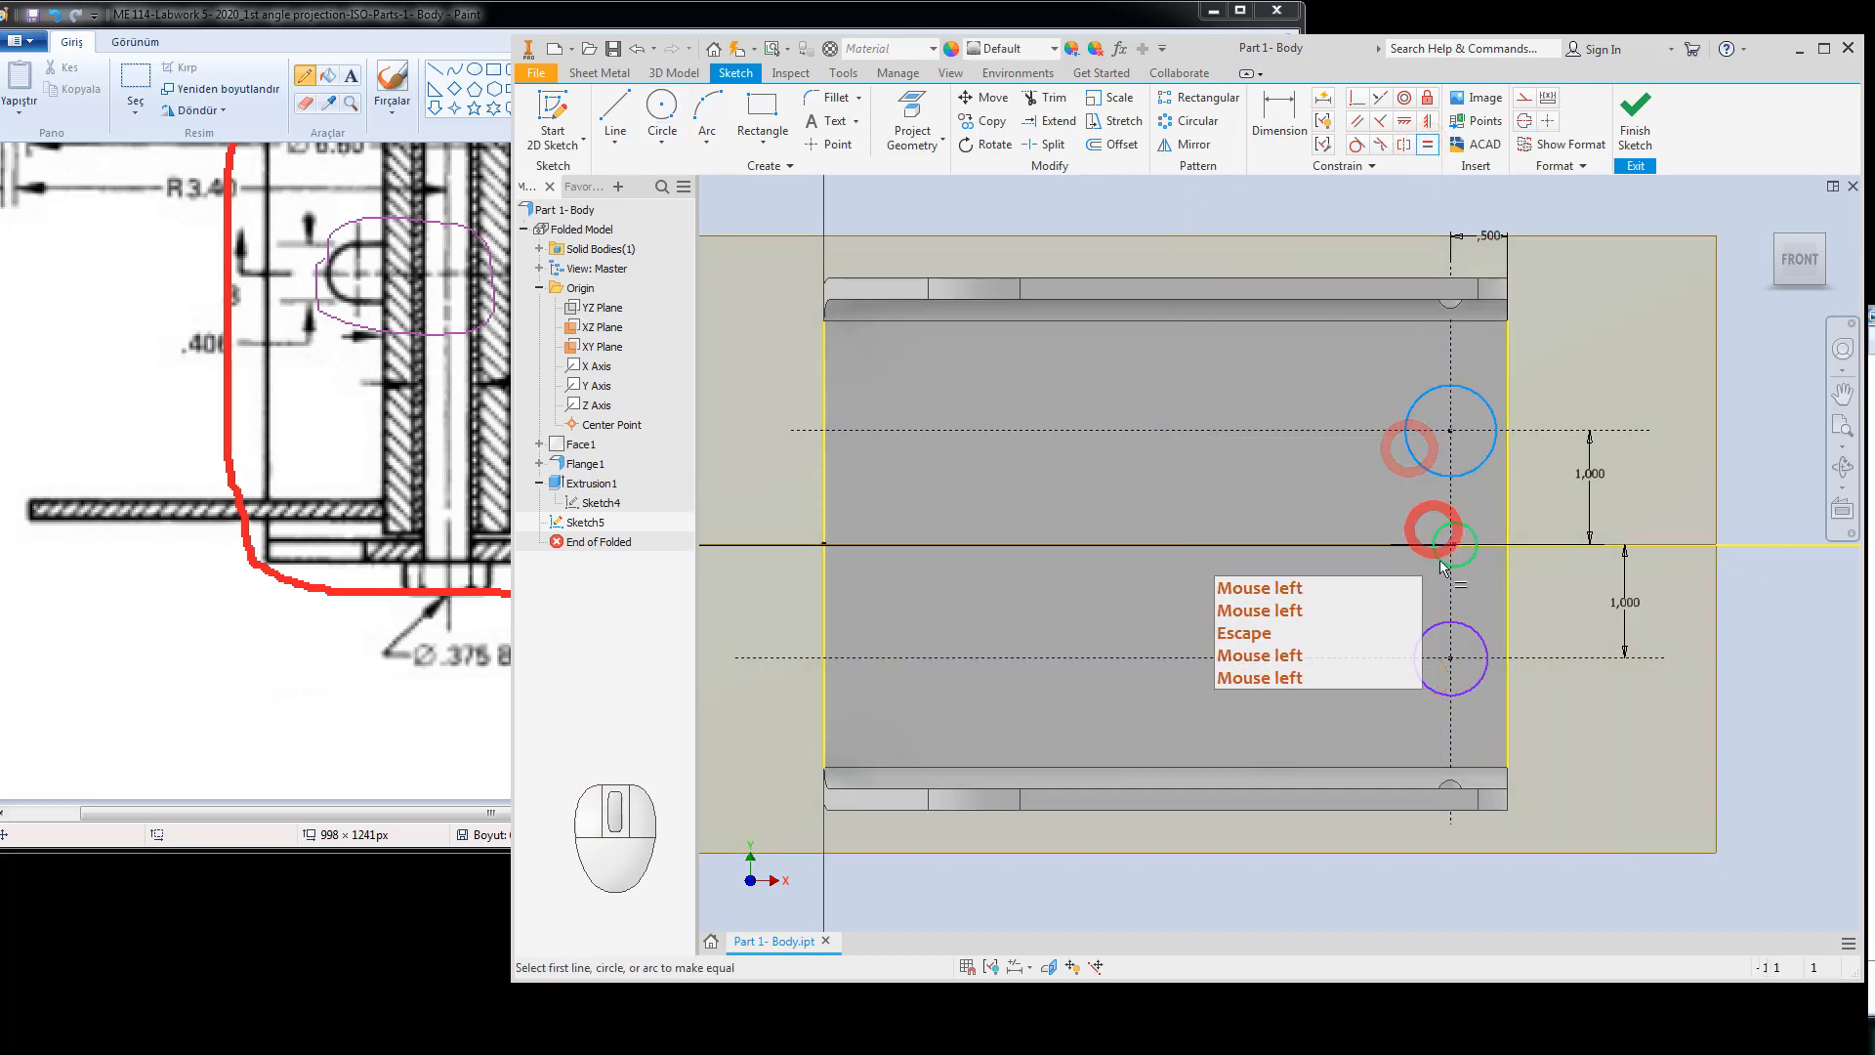
left_click(1424, 461)
left_click(1427, 623)
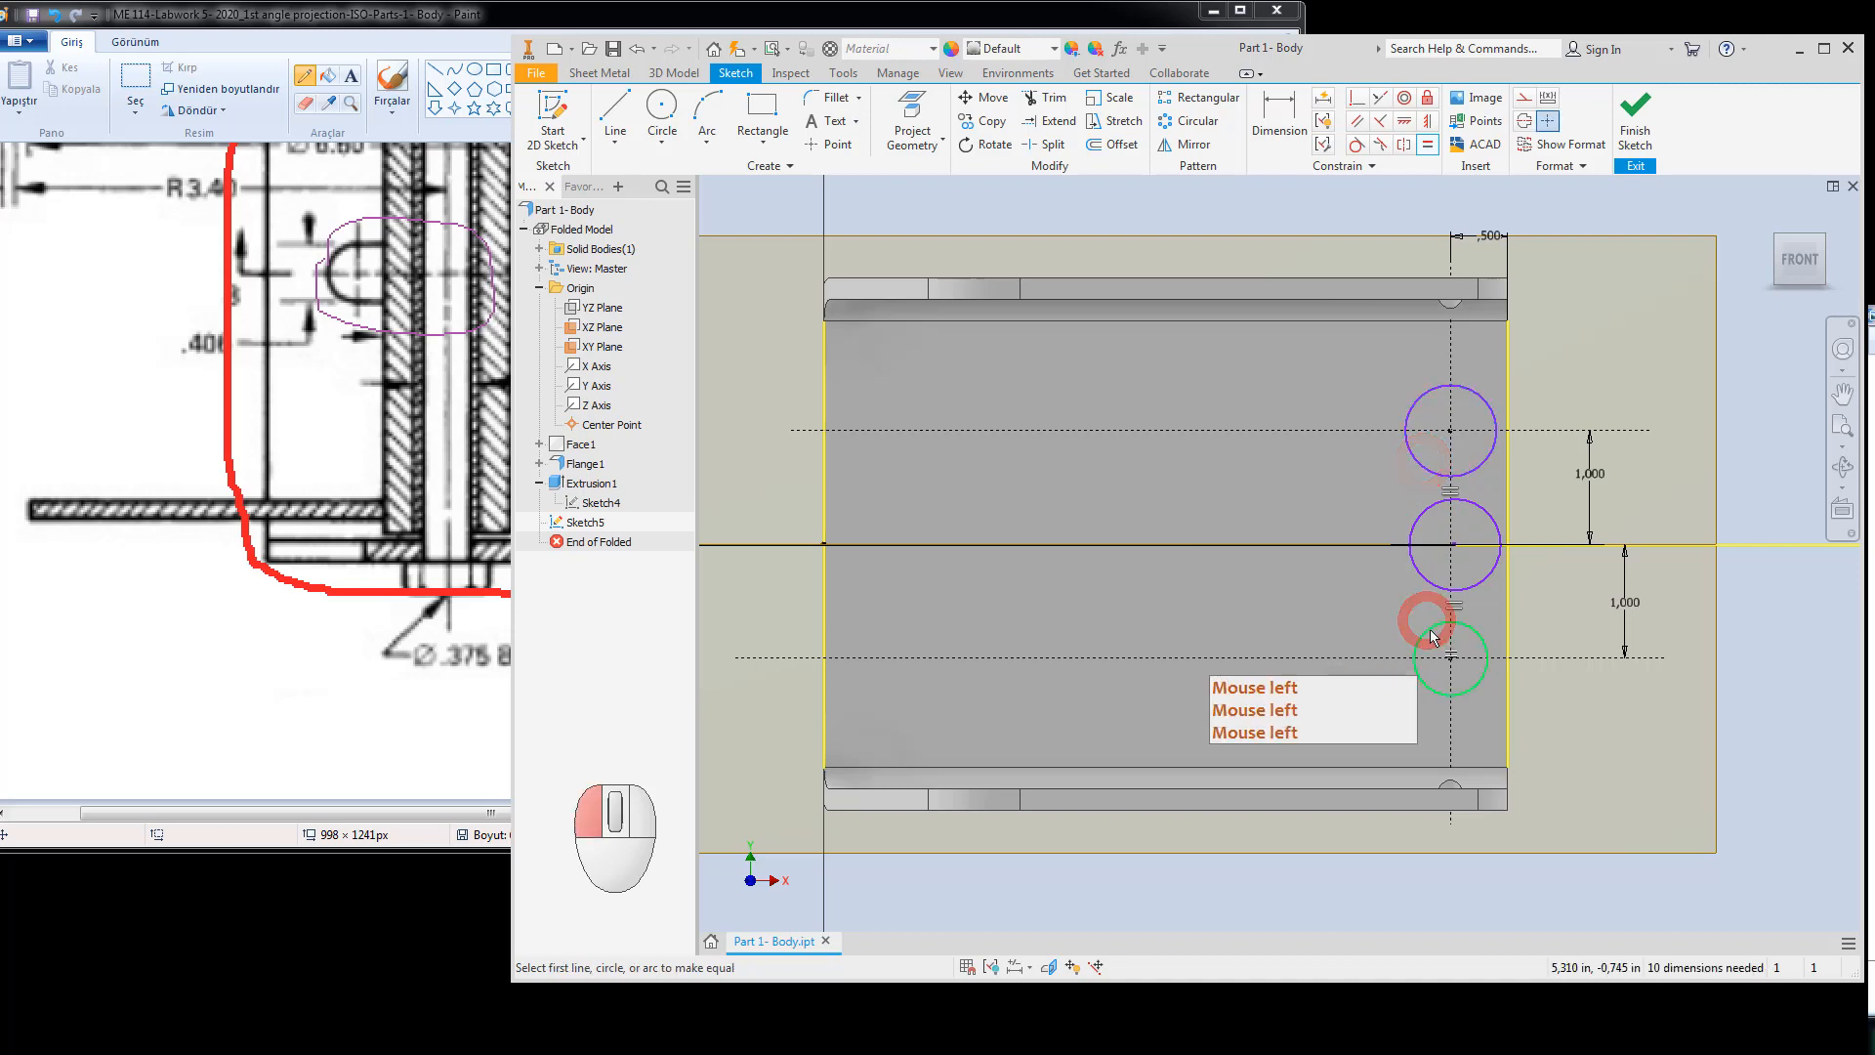
key("Escape")
left_click(1421, 461)
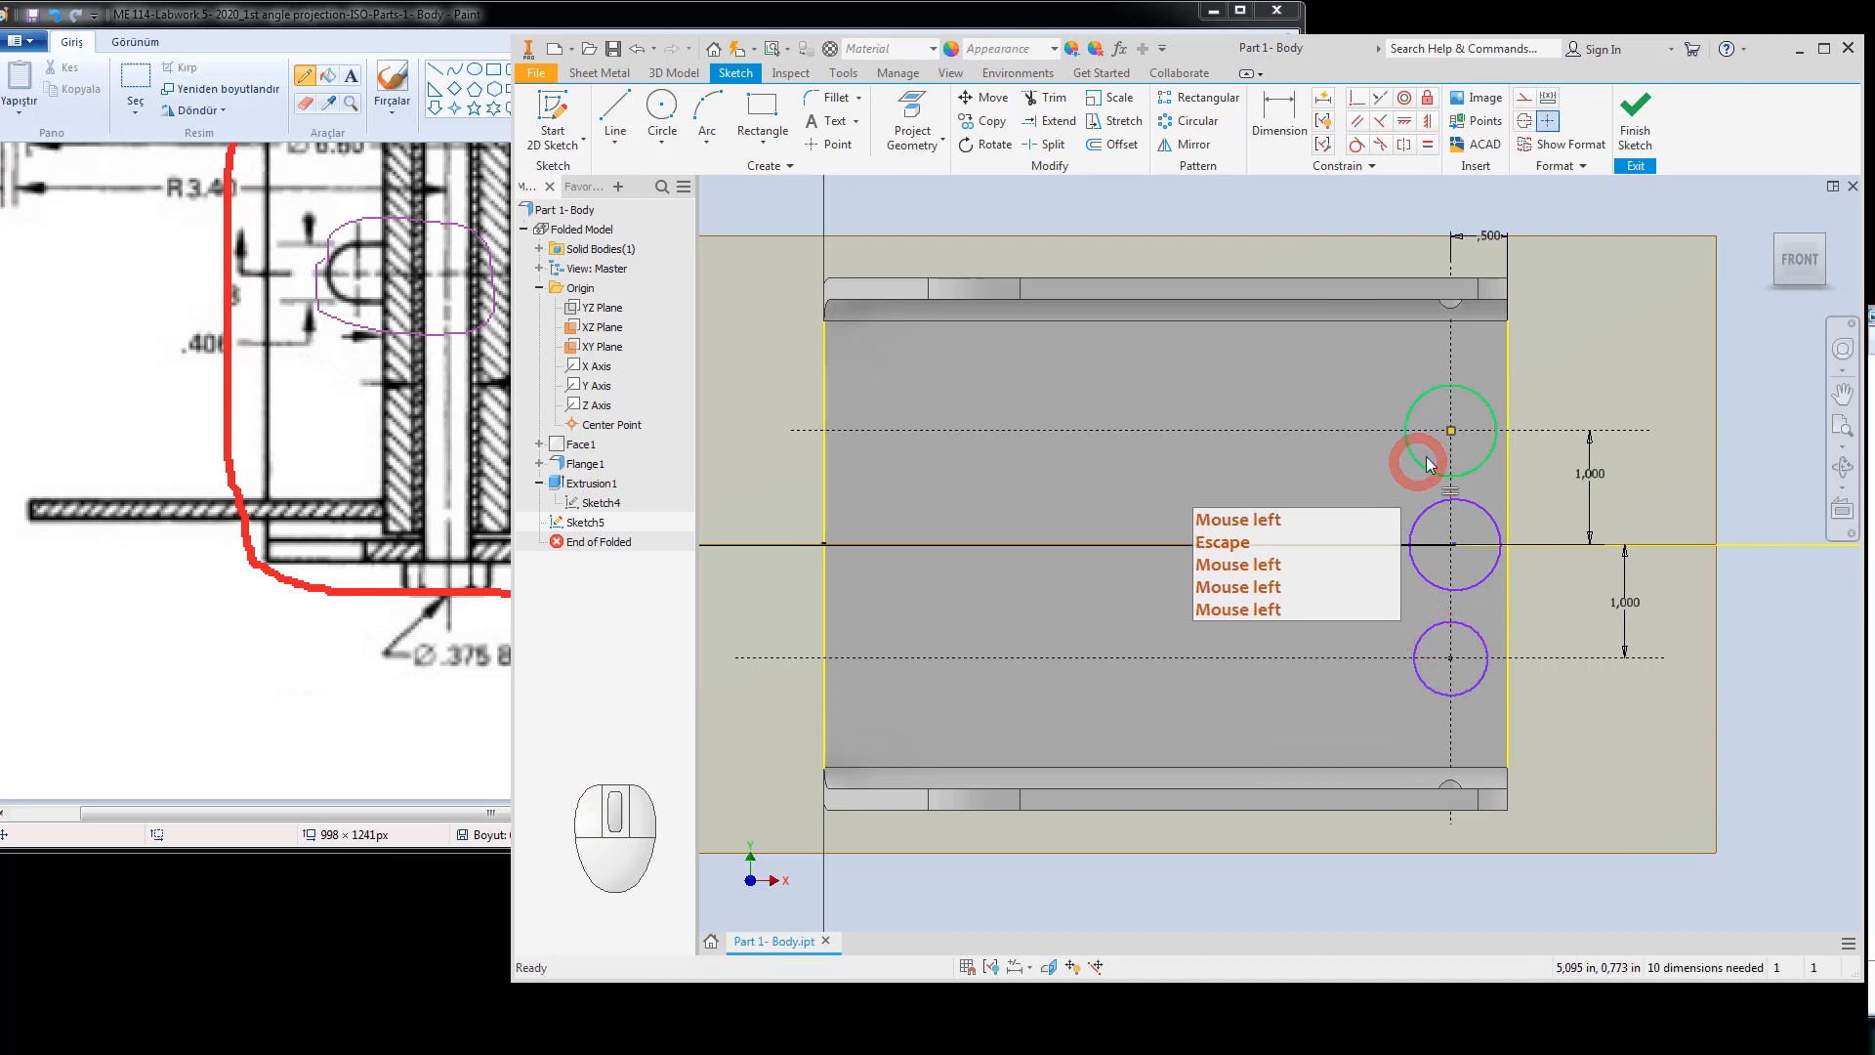
key("Escape")
Dimension the upper circle's diameter.
left_click(1280, 112)
left_click(1473, 390)
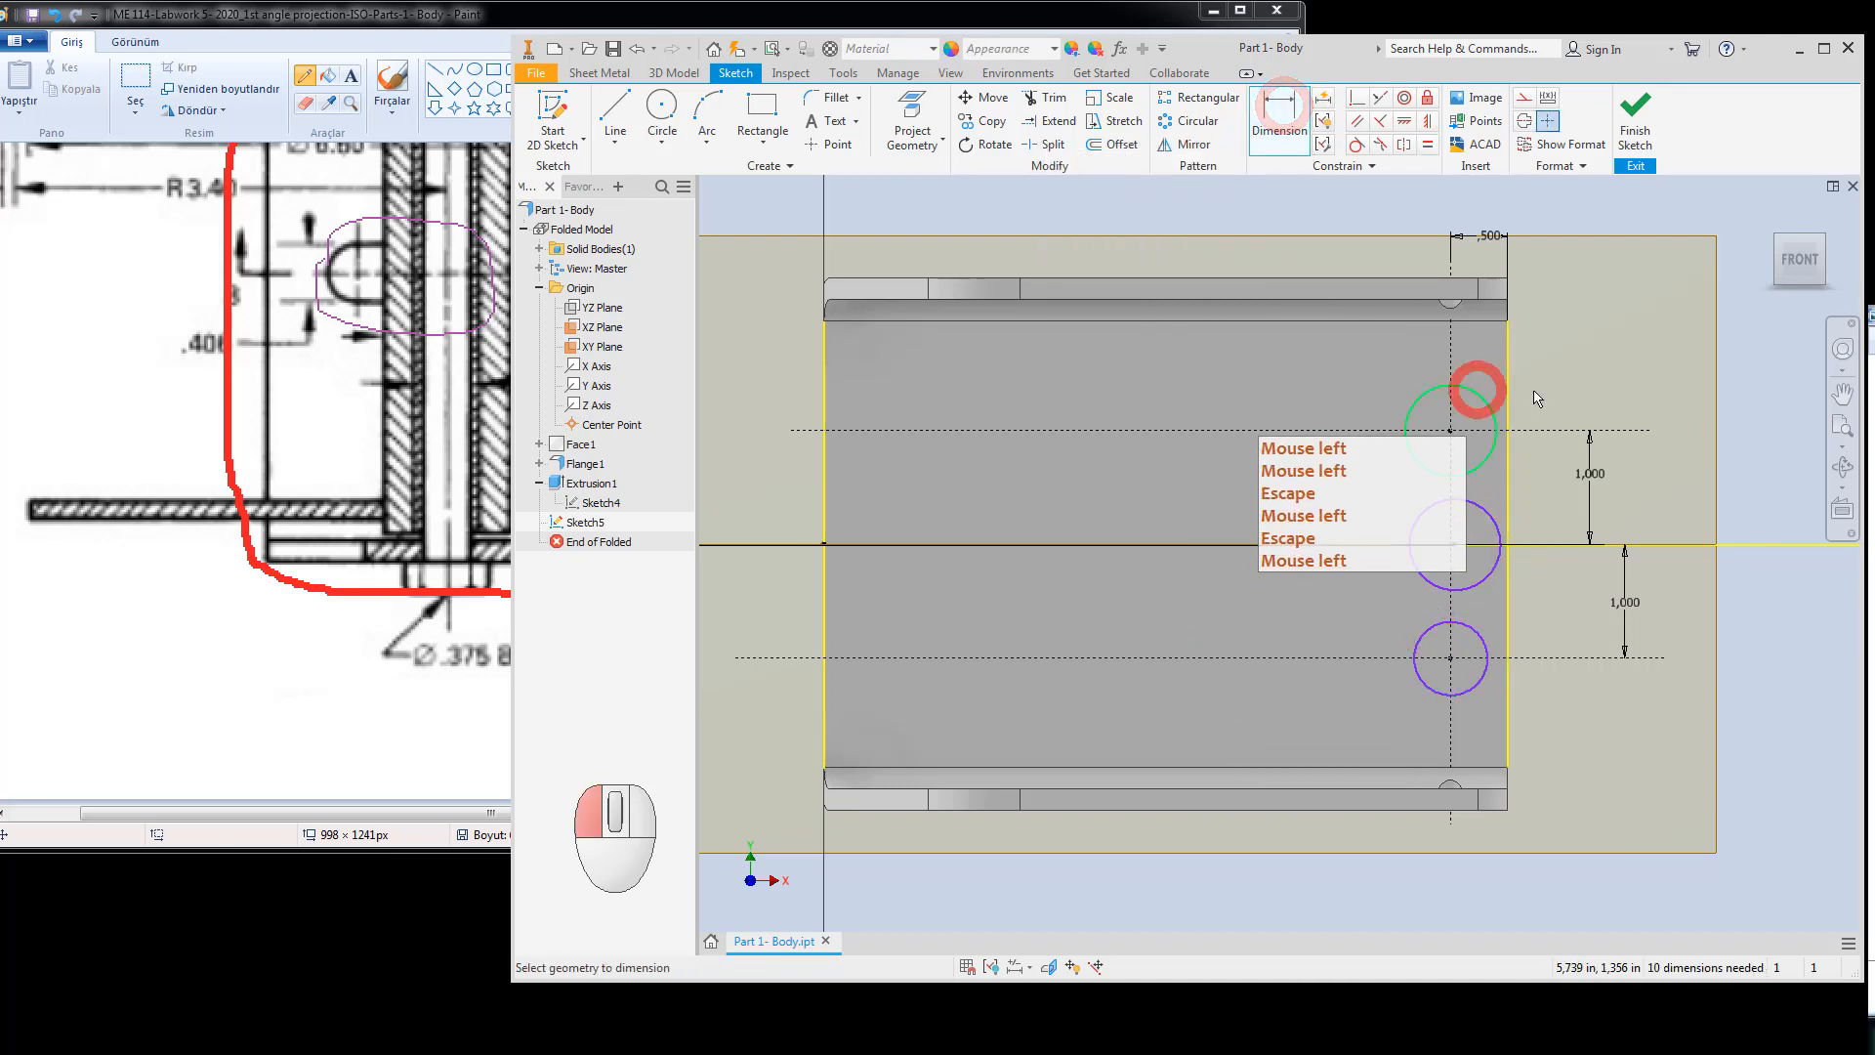
left_click(1560, 374)
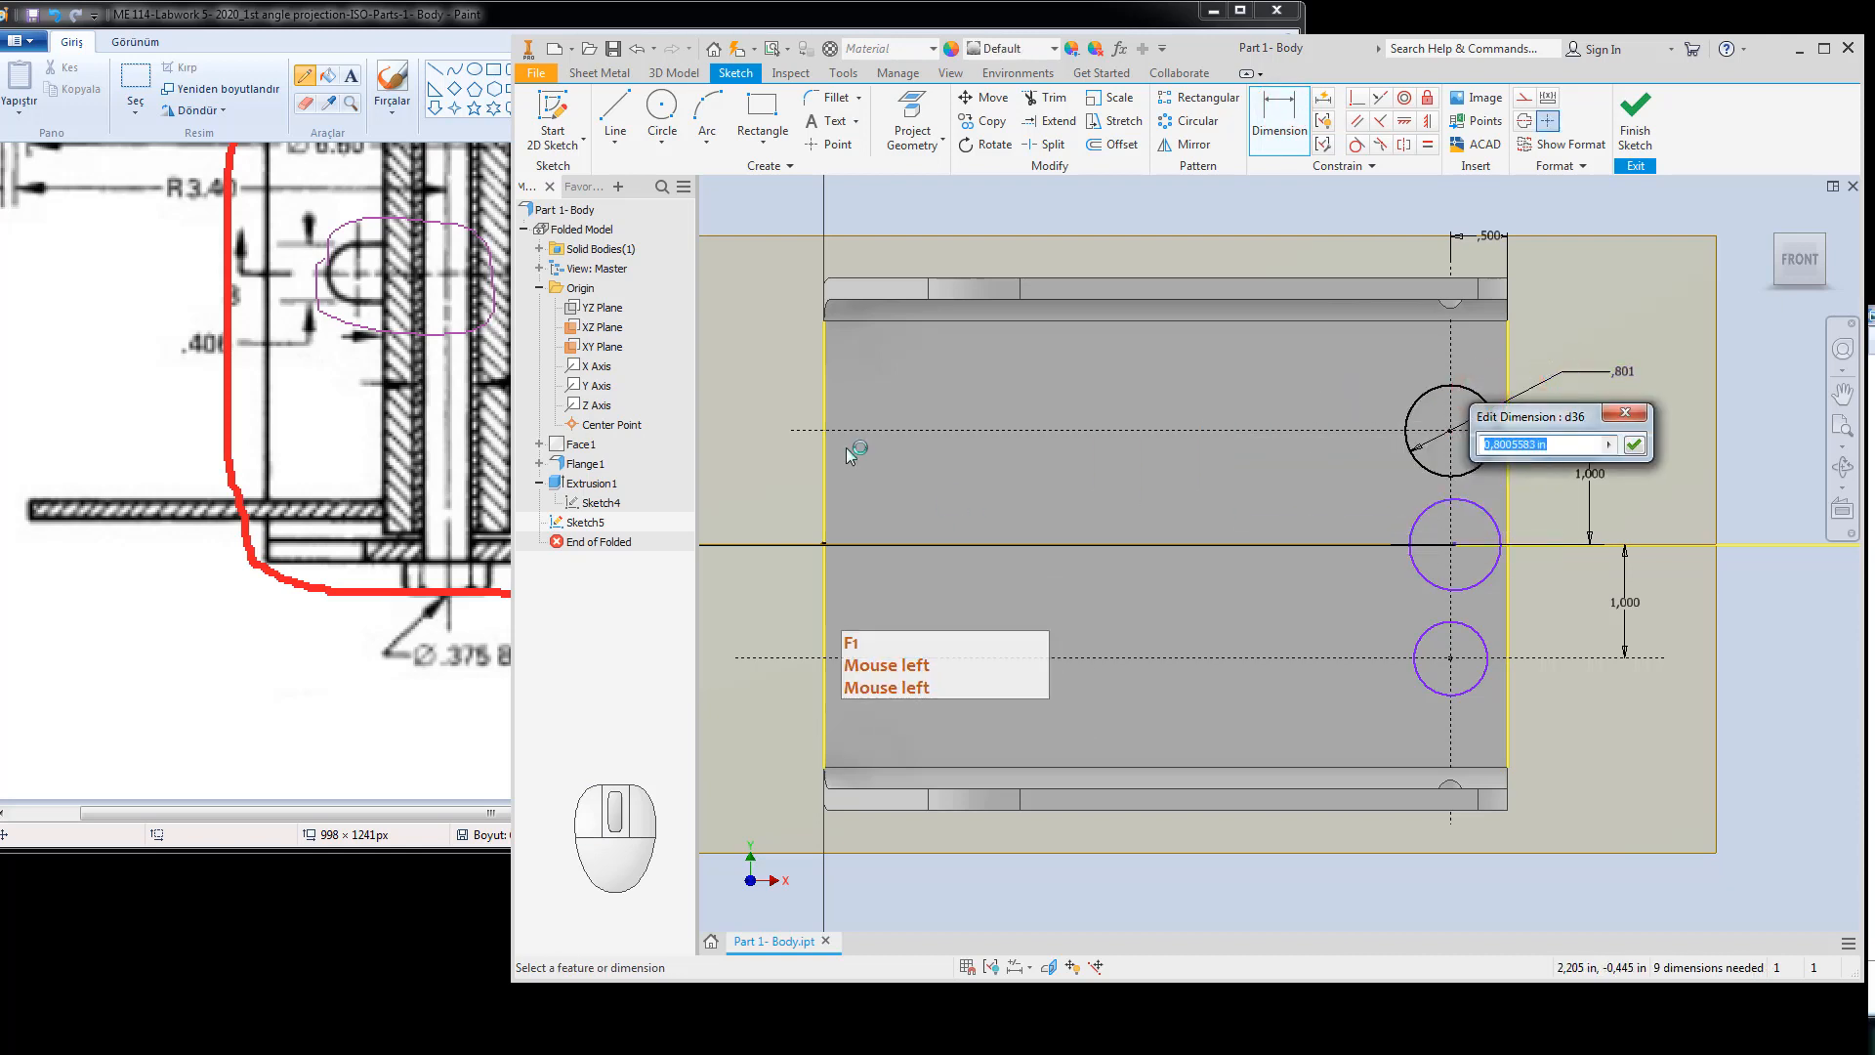
Look up the three holes' diameter on the Paint drawing's plan view and circle the Ø.406 callout in purple.
left_click(235, 451)
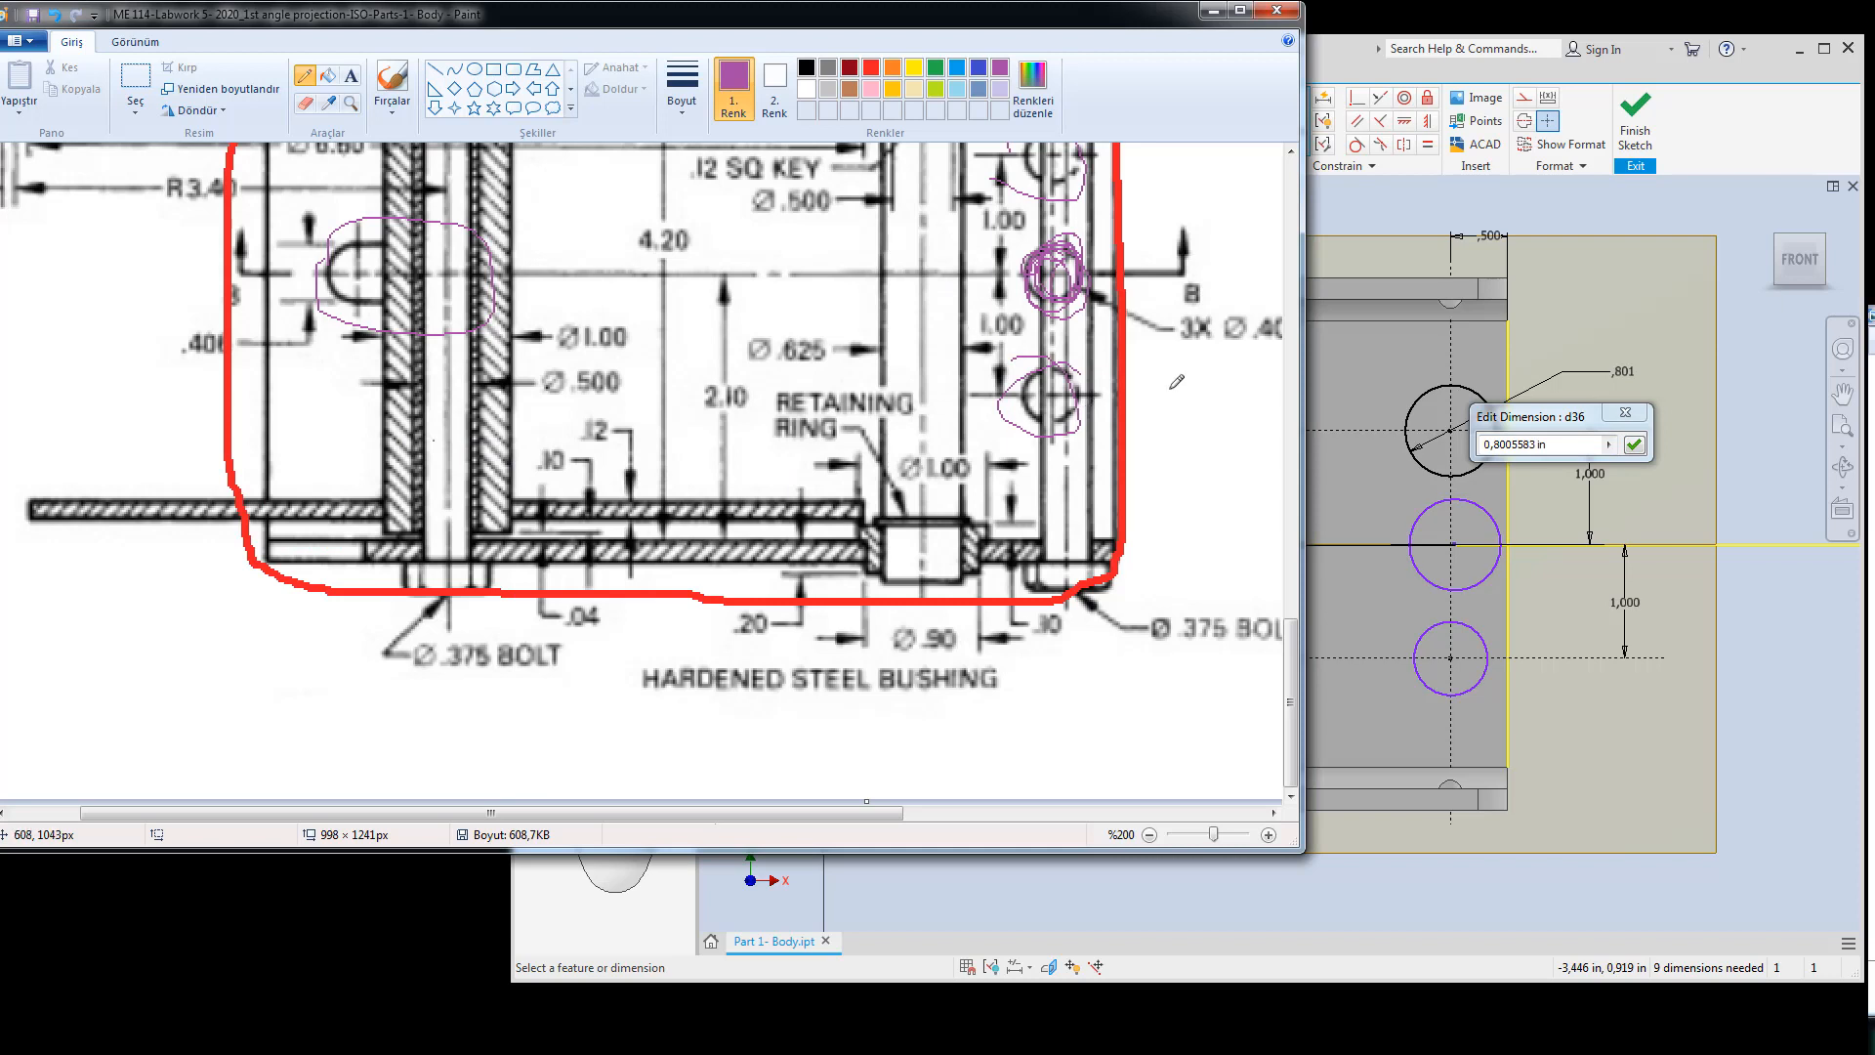
left_click_drag(878, 819, 928, 820)
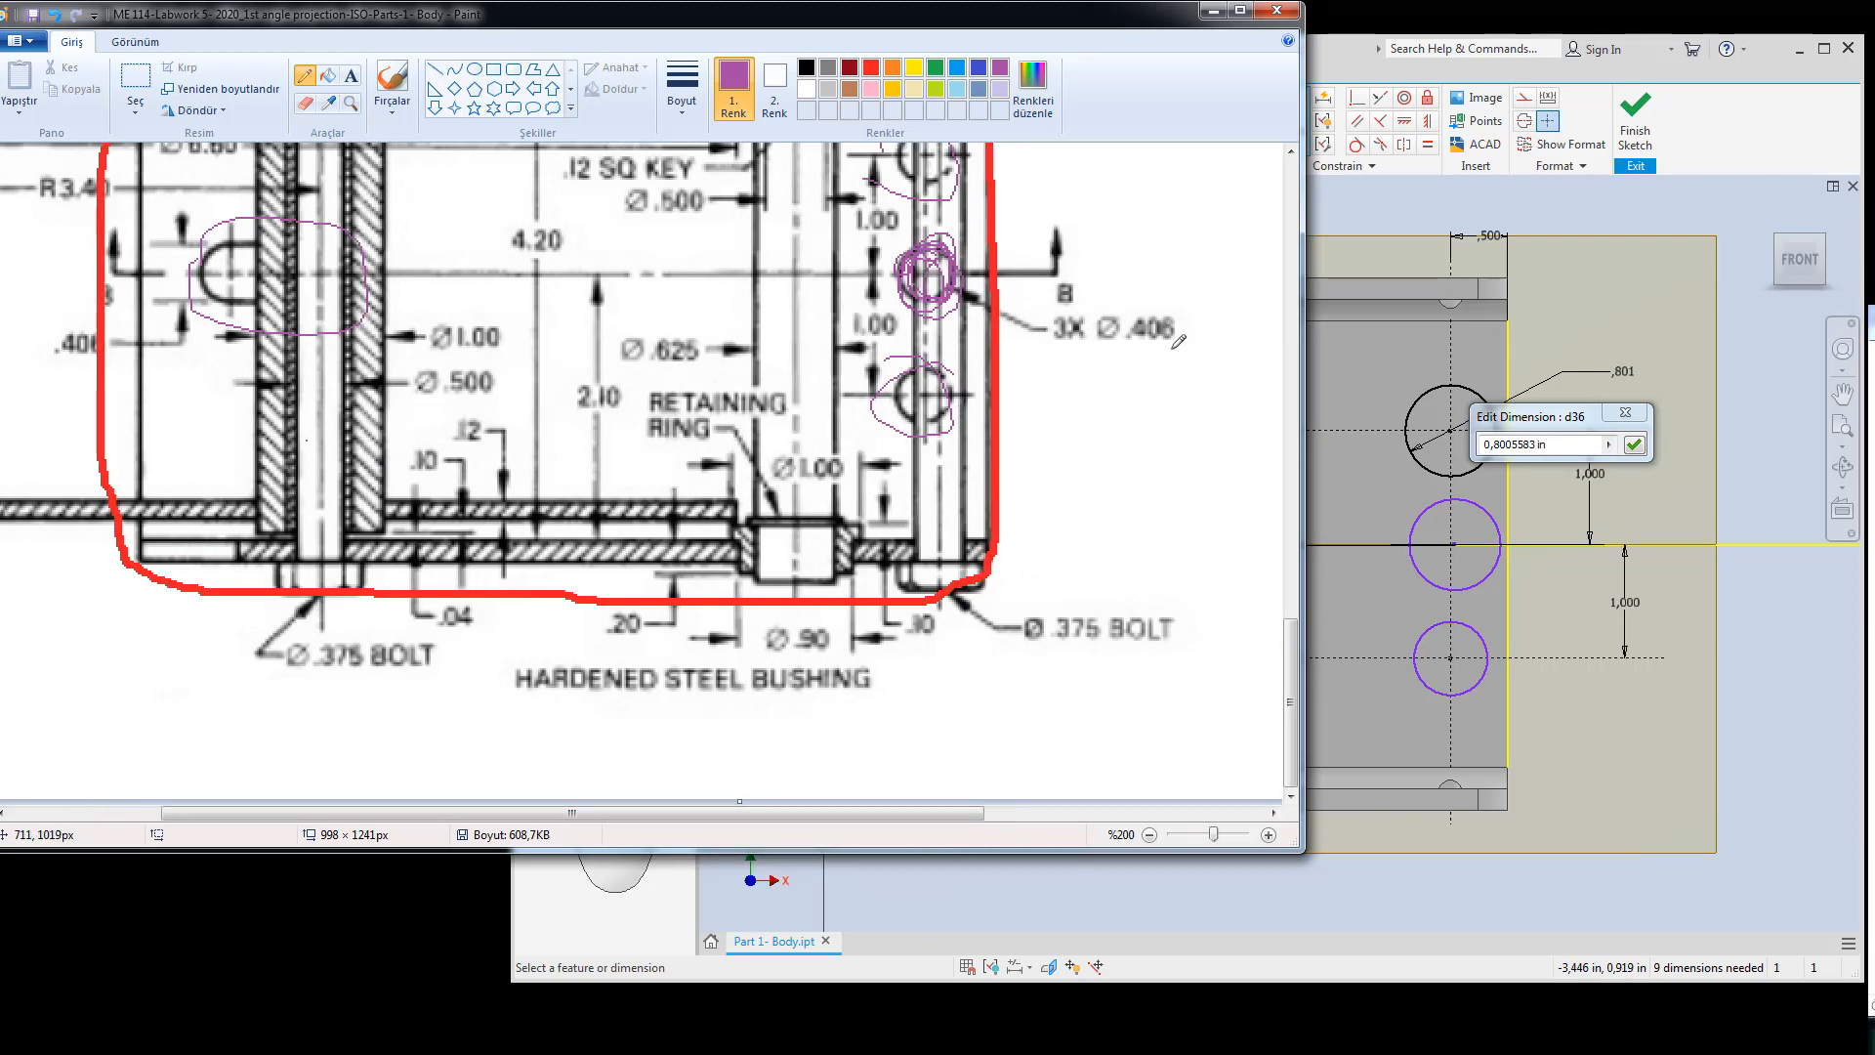
left_click_drag(1184, 309, 1173, 327)
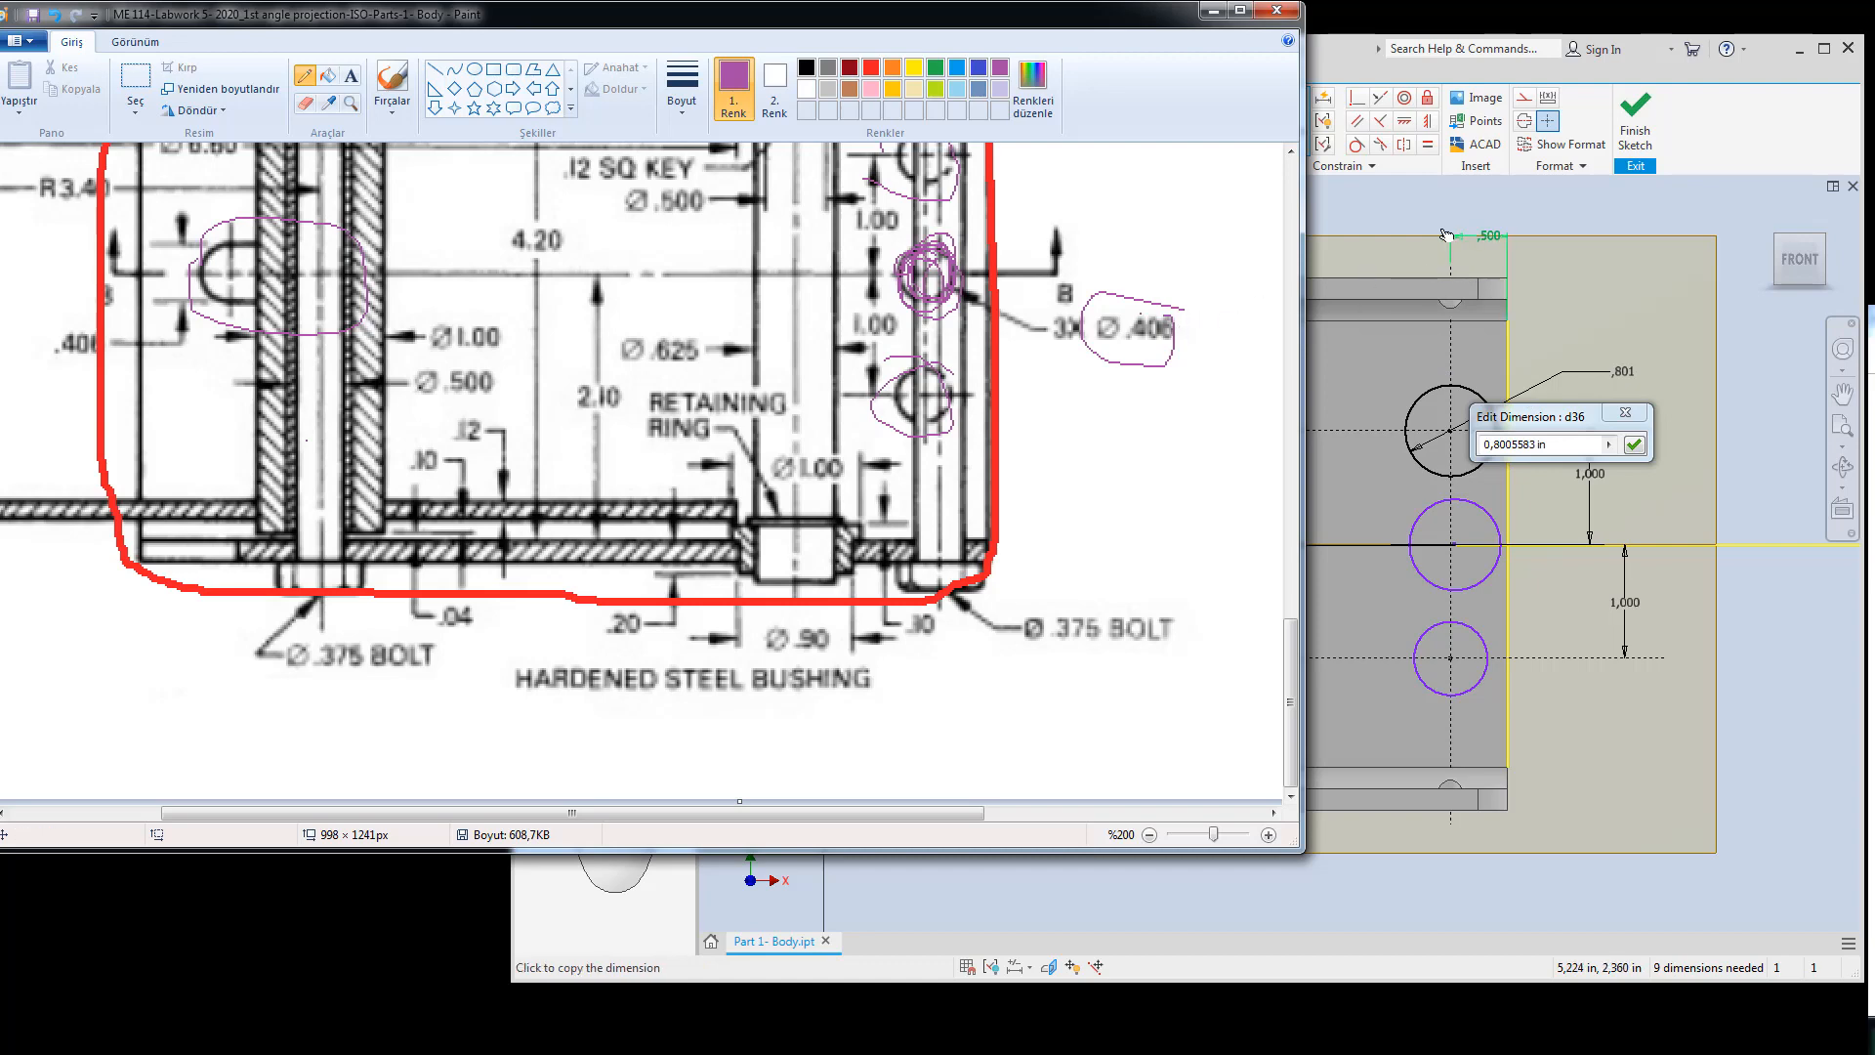
Switch back to Inventor and set the upper circle's diameter to 0.406 in.
left_click(1408, 211)
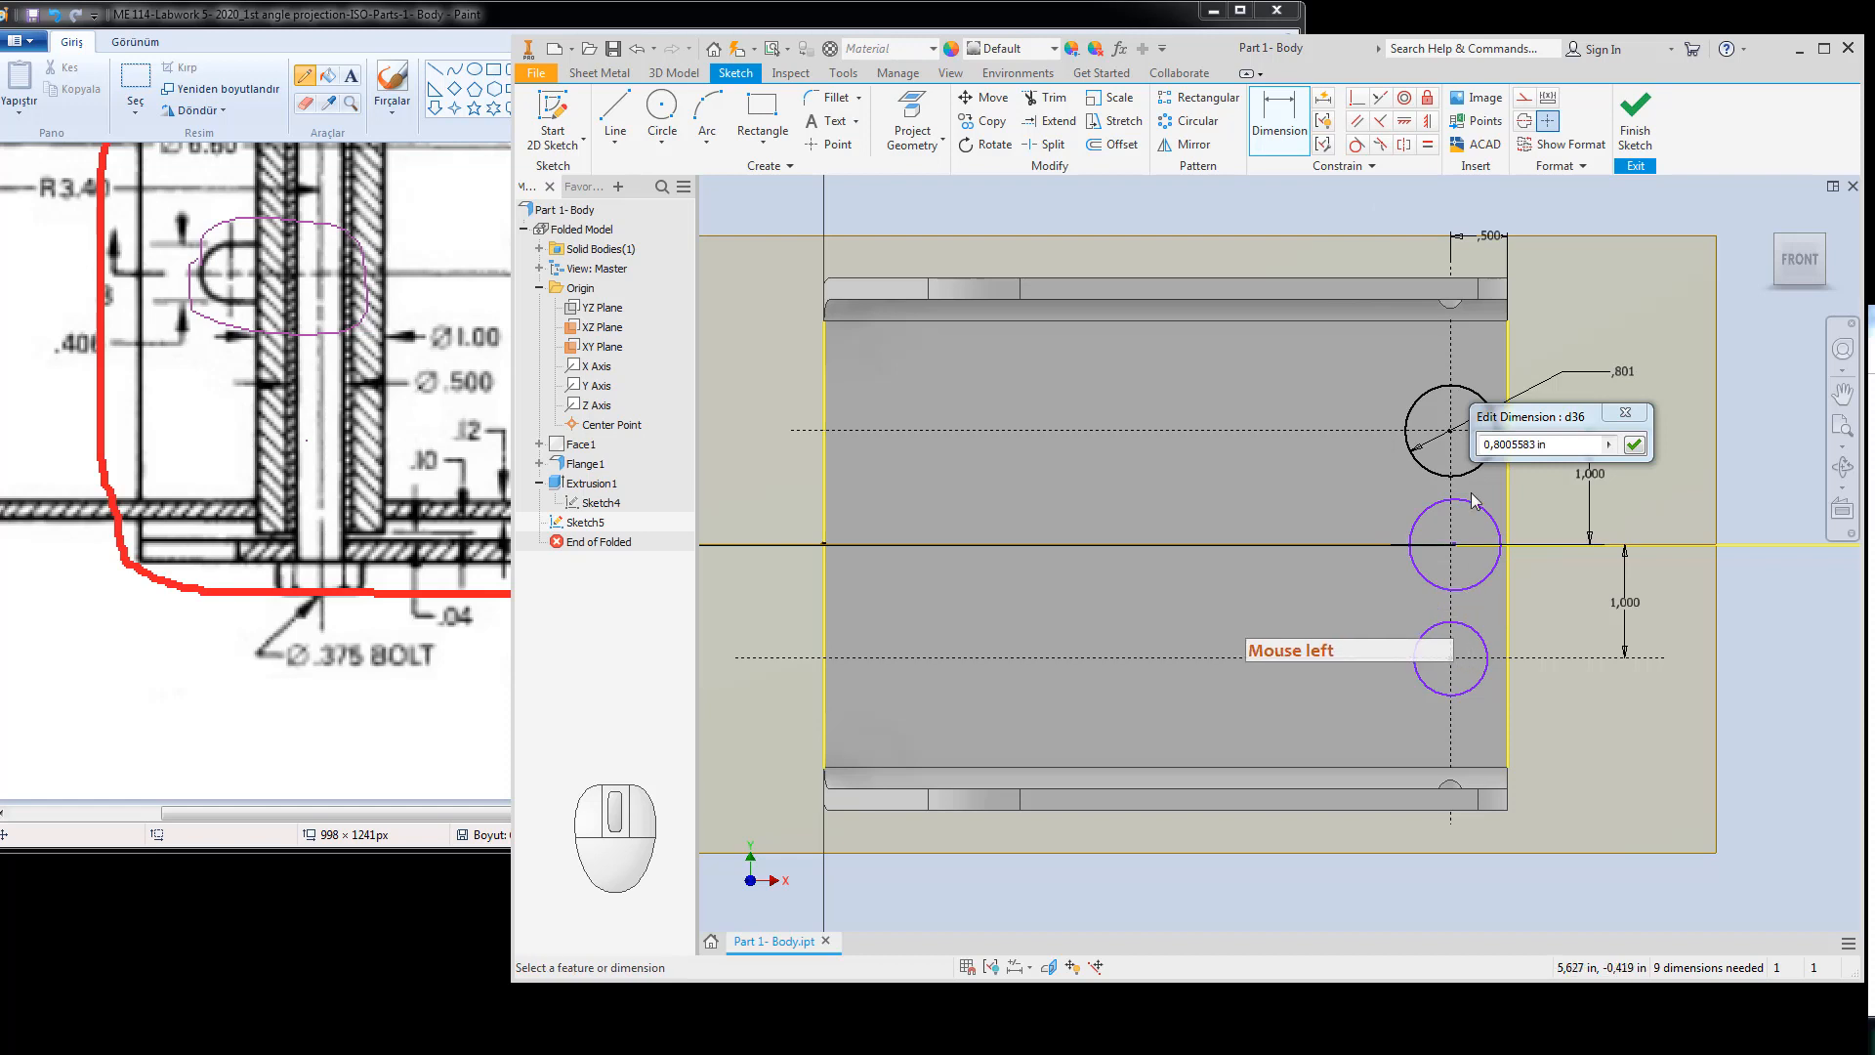
key("Escape")
key("Escape")
left_click(1253, 108)
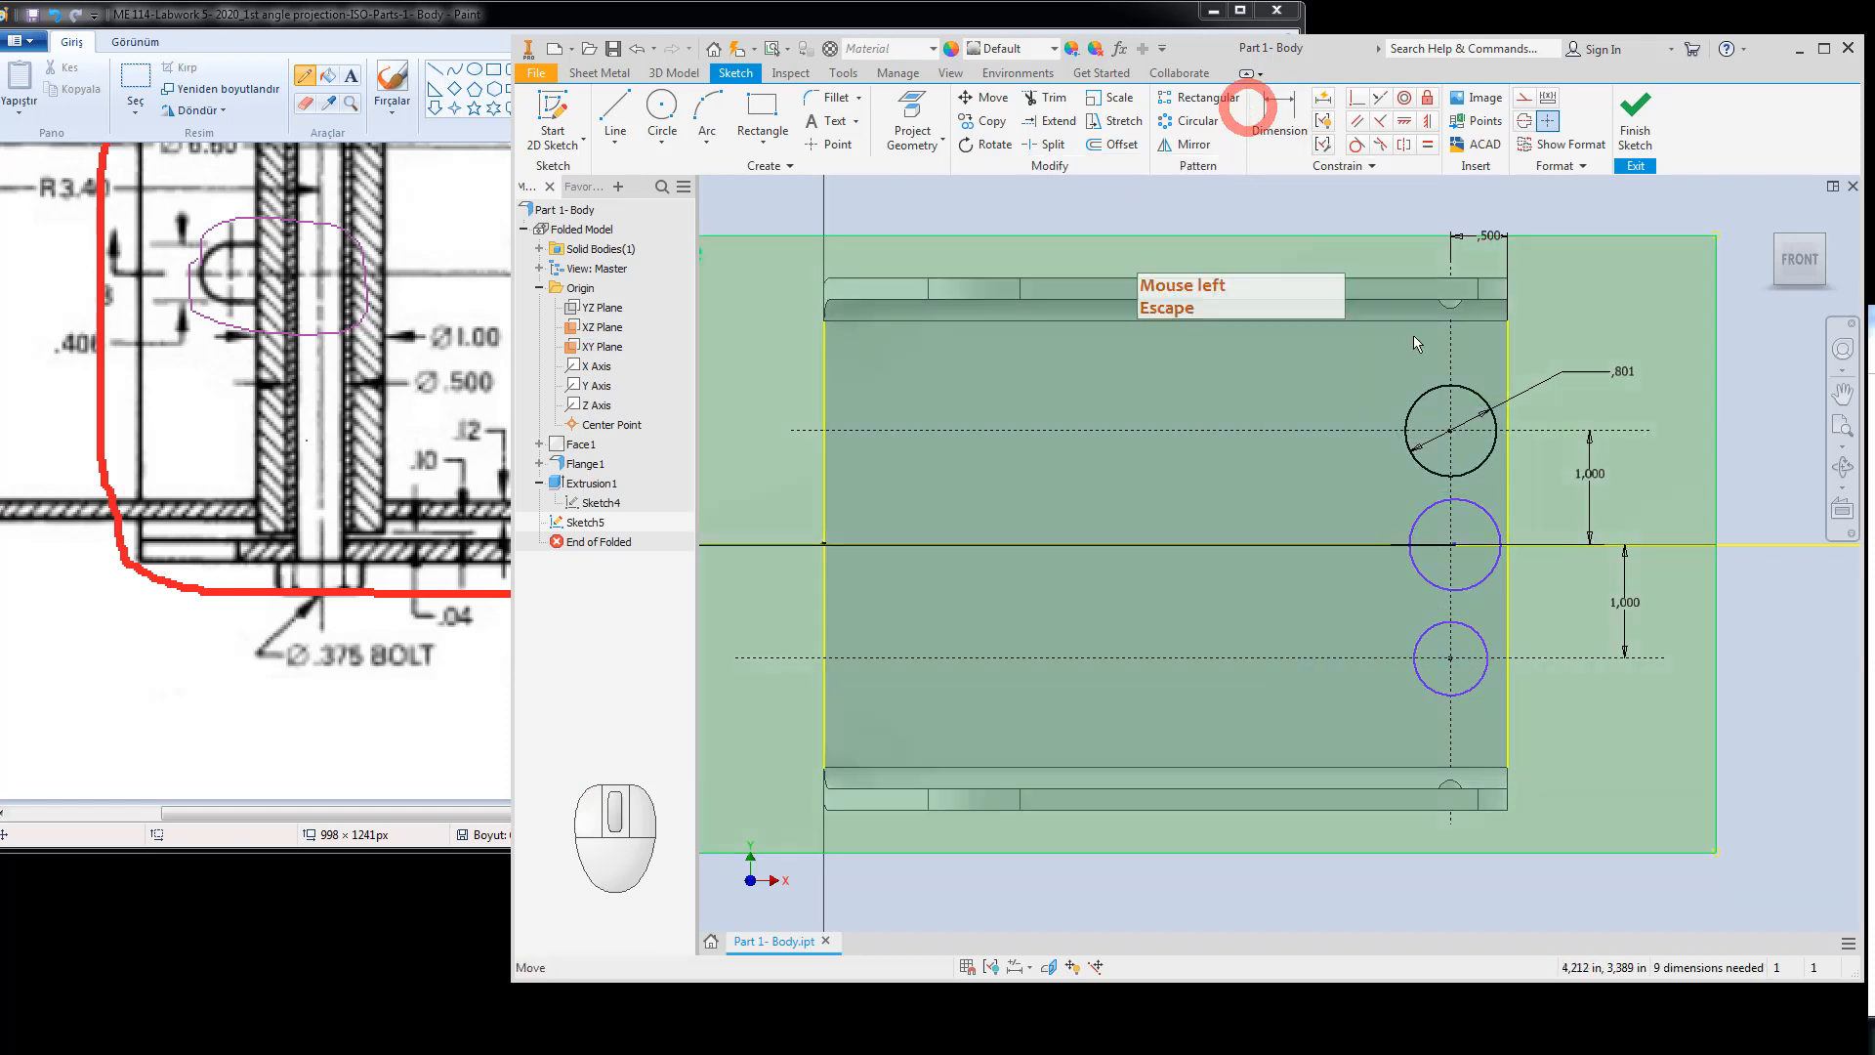
left_click(1623, 372)
left_click(1624, 372)
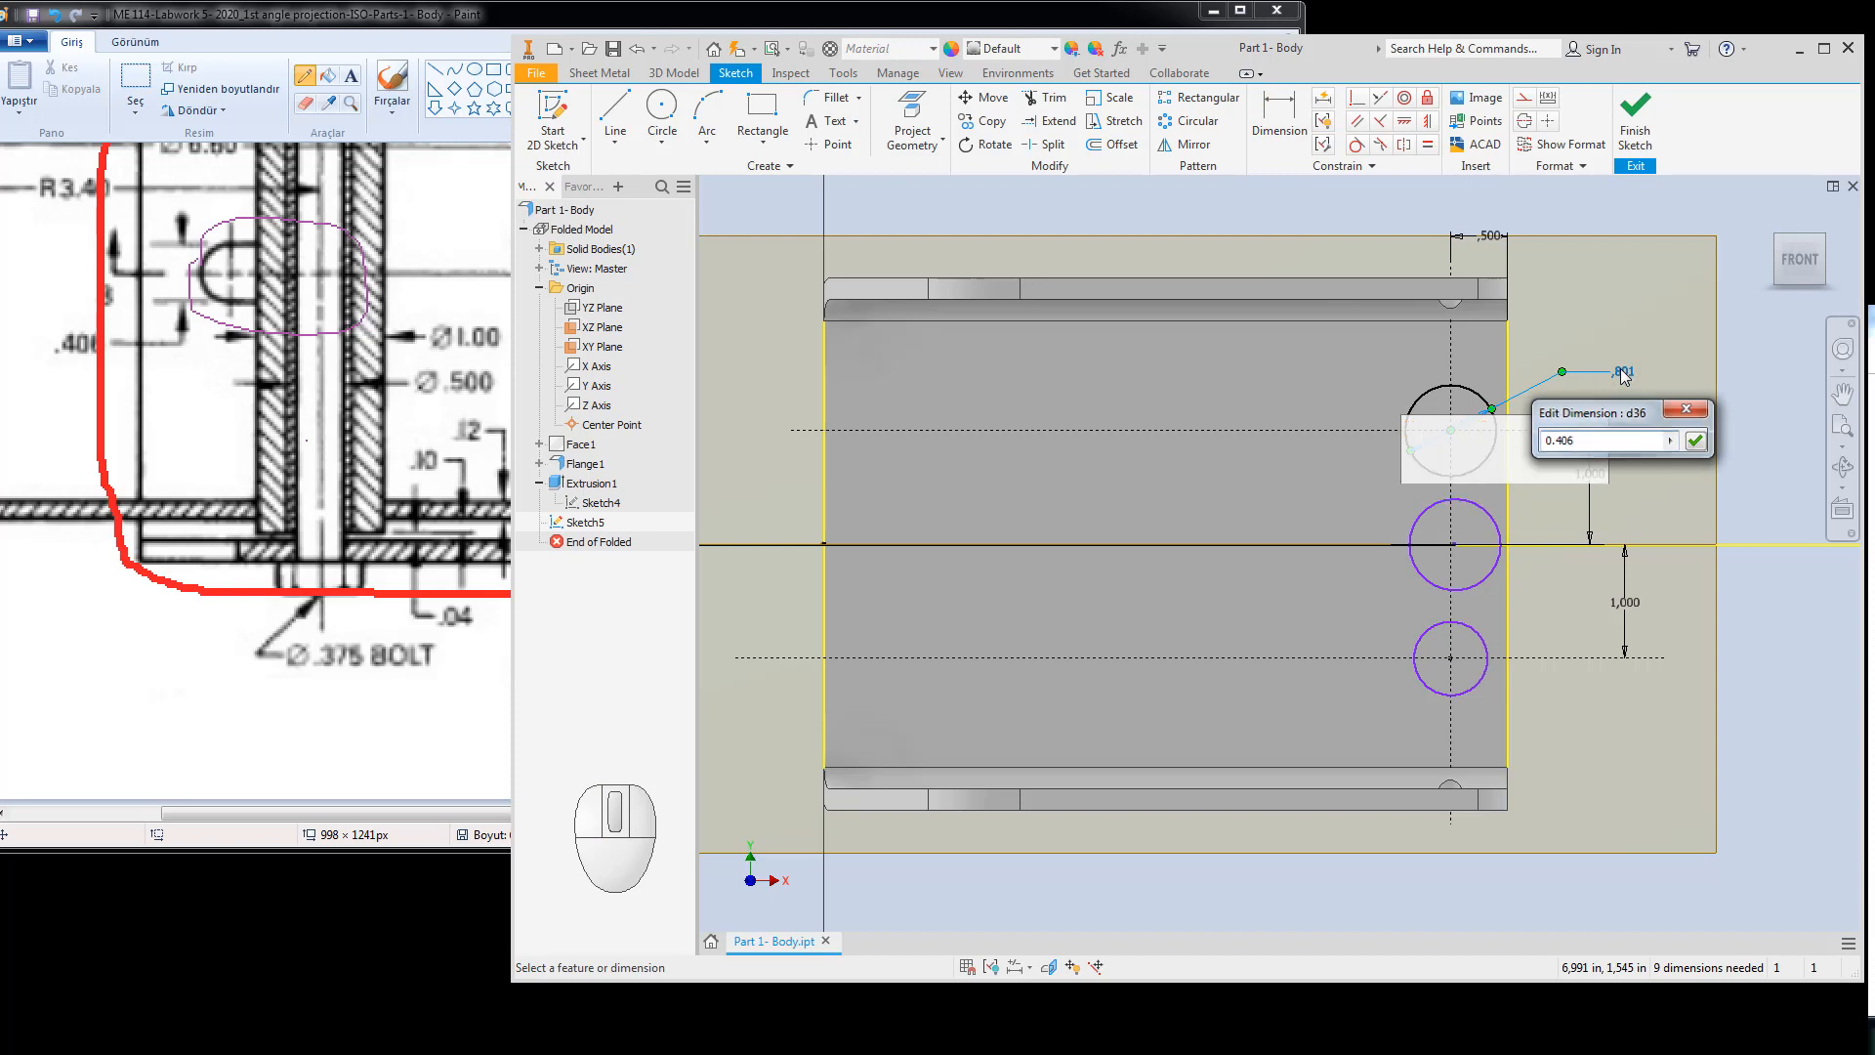
key("Return")
key("Escape")
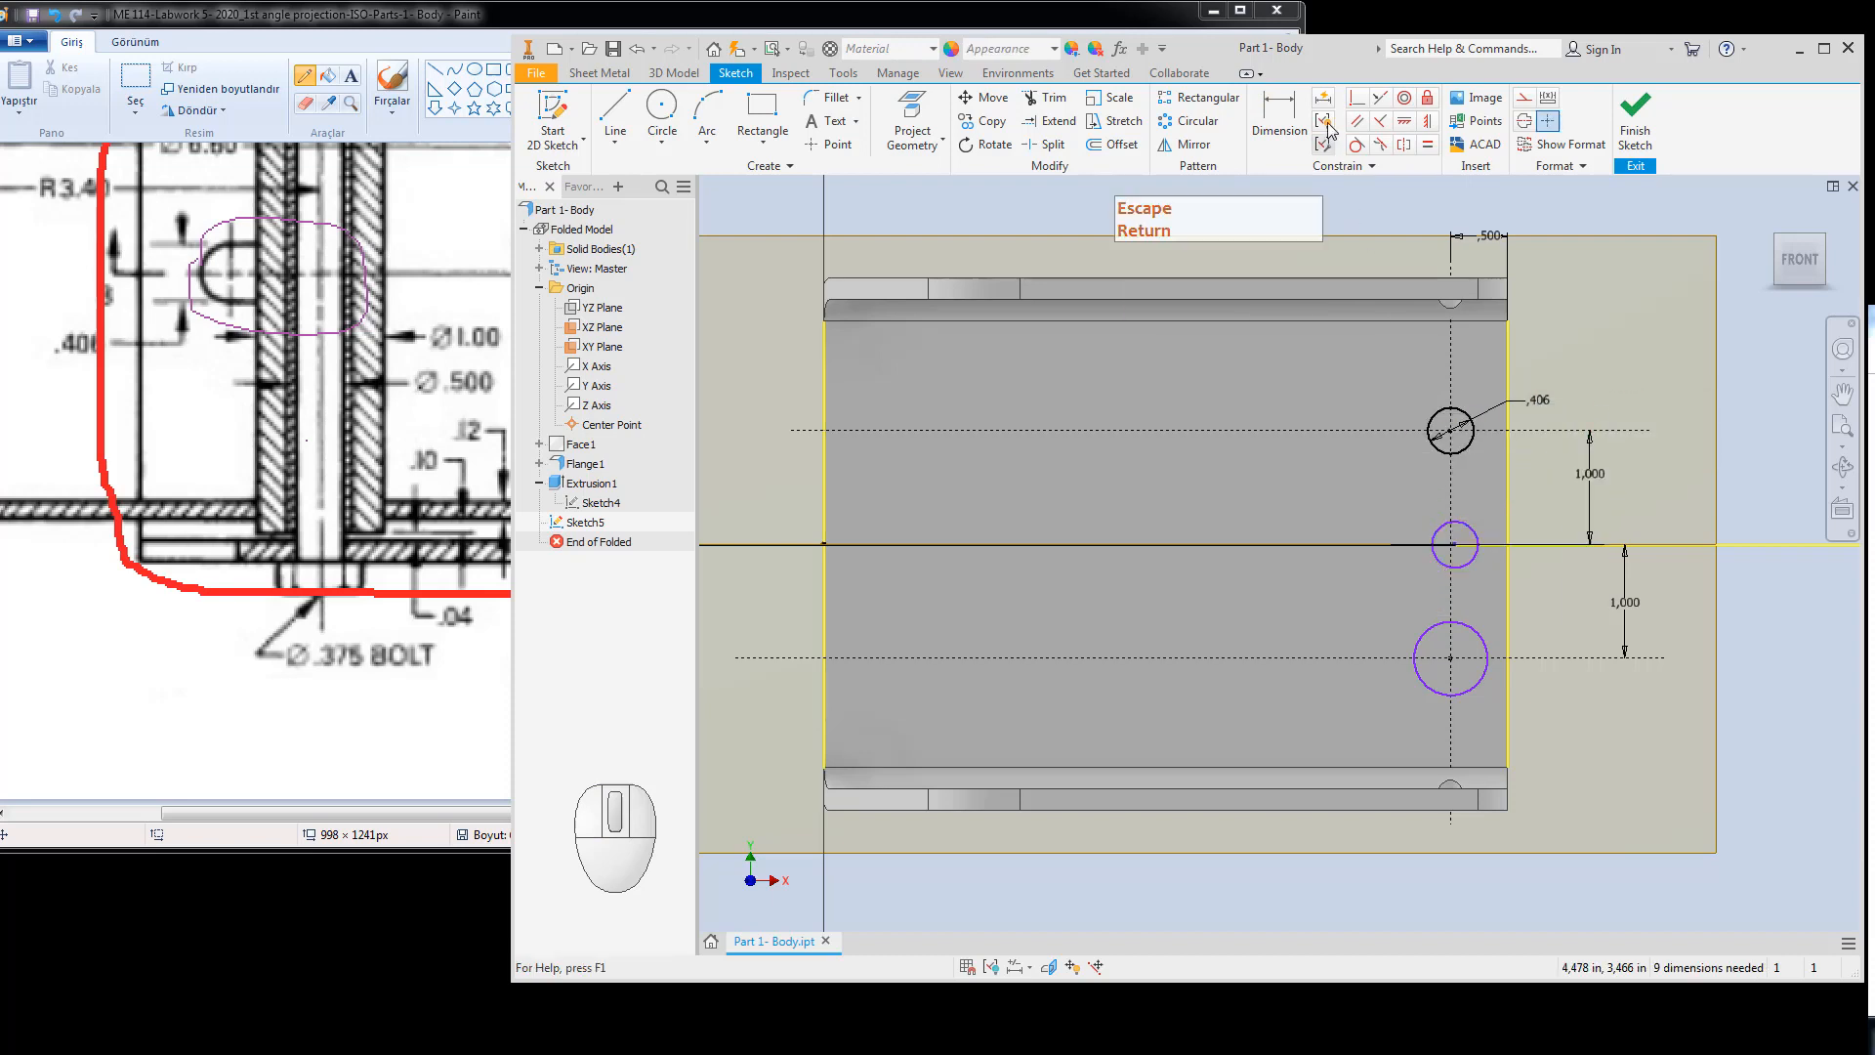
Move the middle circle's centre onto the crossing of the vertical construction line and the plate's horizontal centreline.
left_click(1430, 147)
key("Escape")
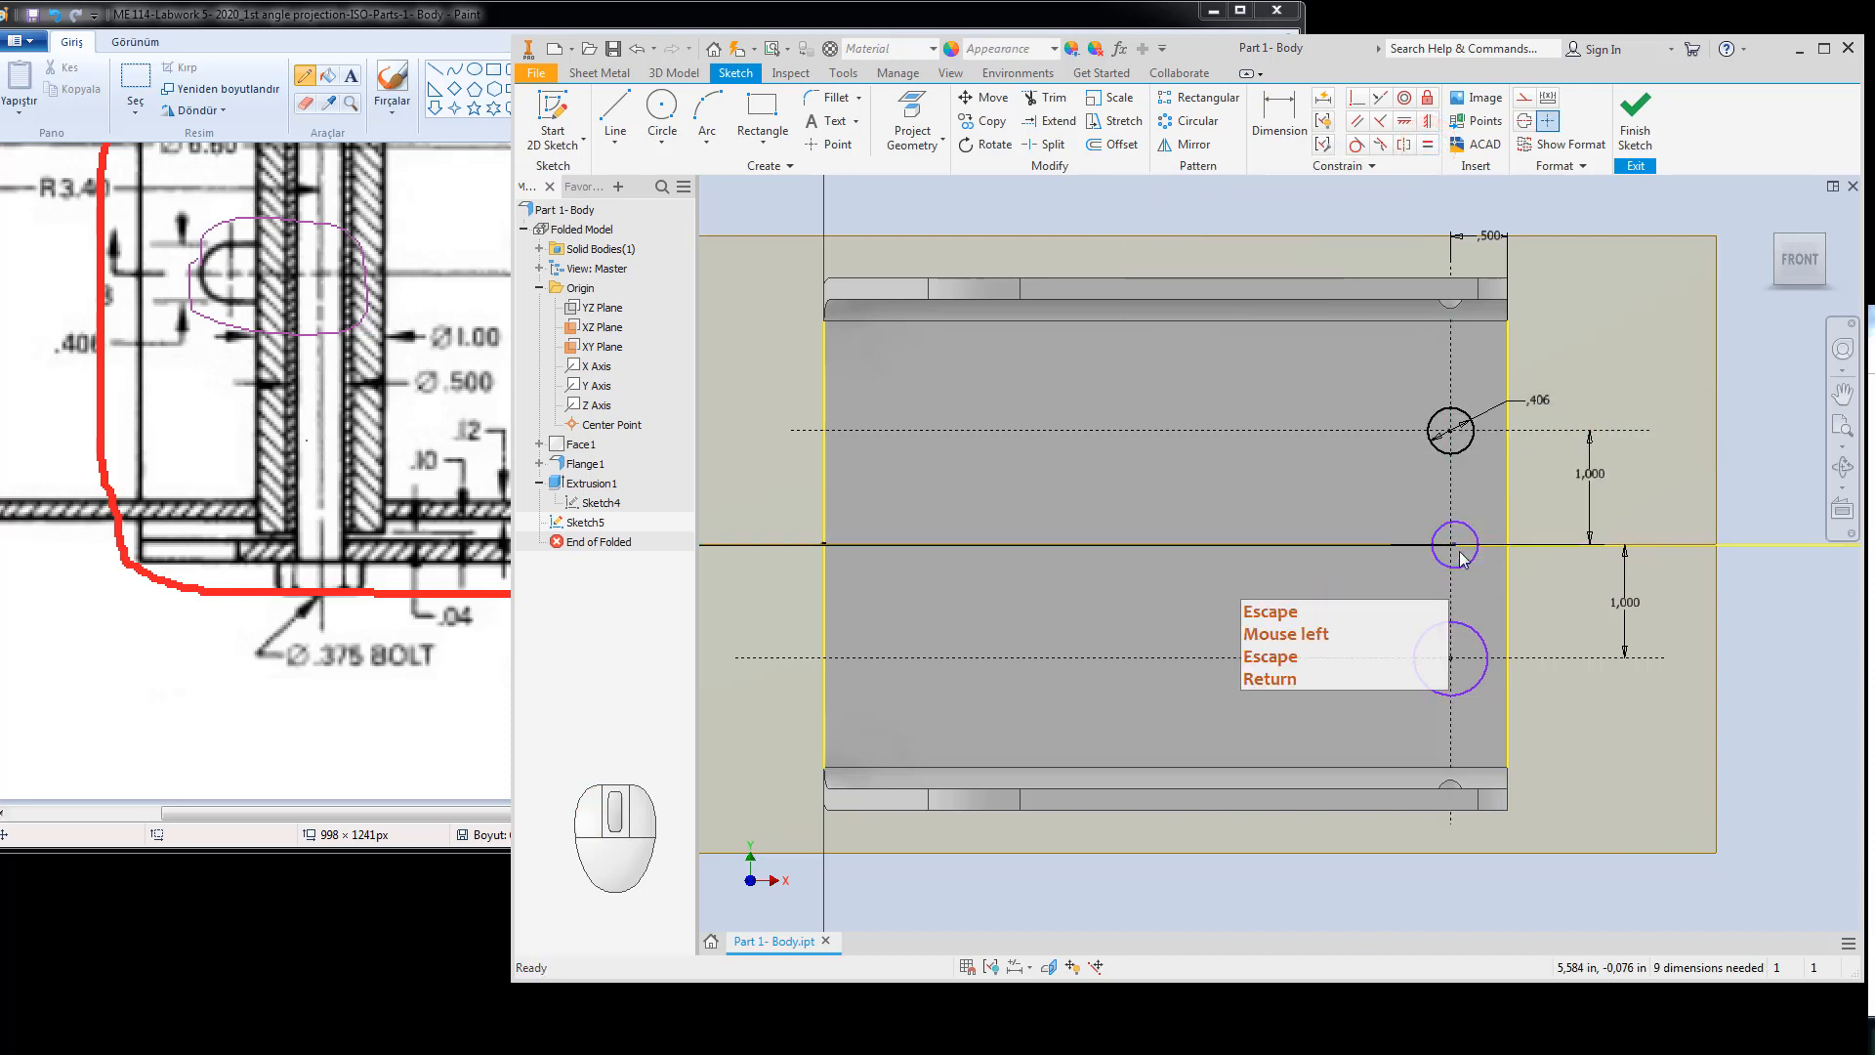
left_click_drag(1460, 553, 1448, 552)
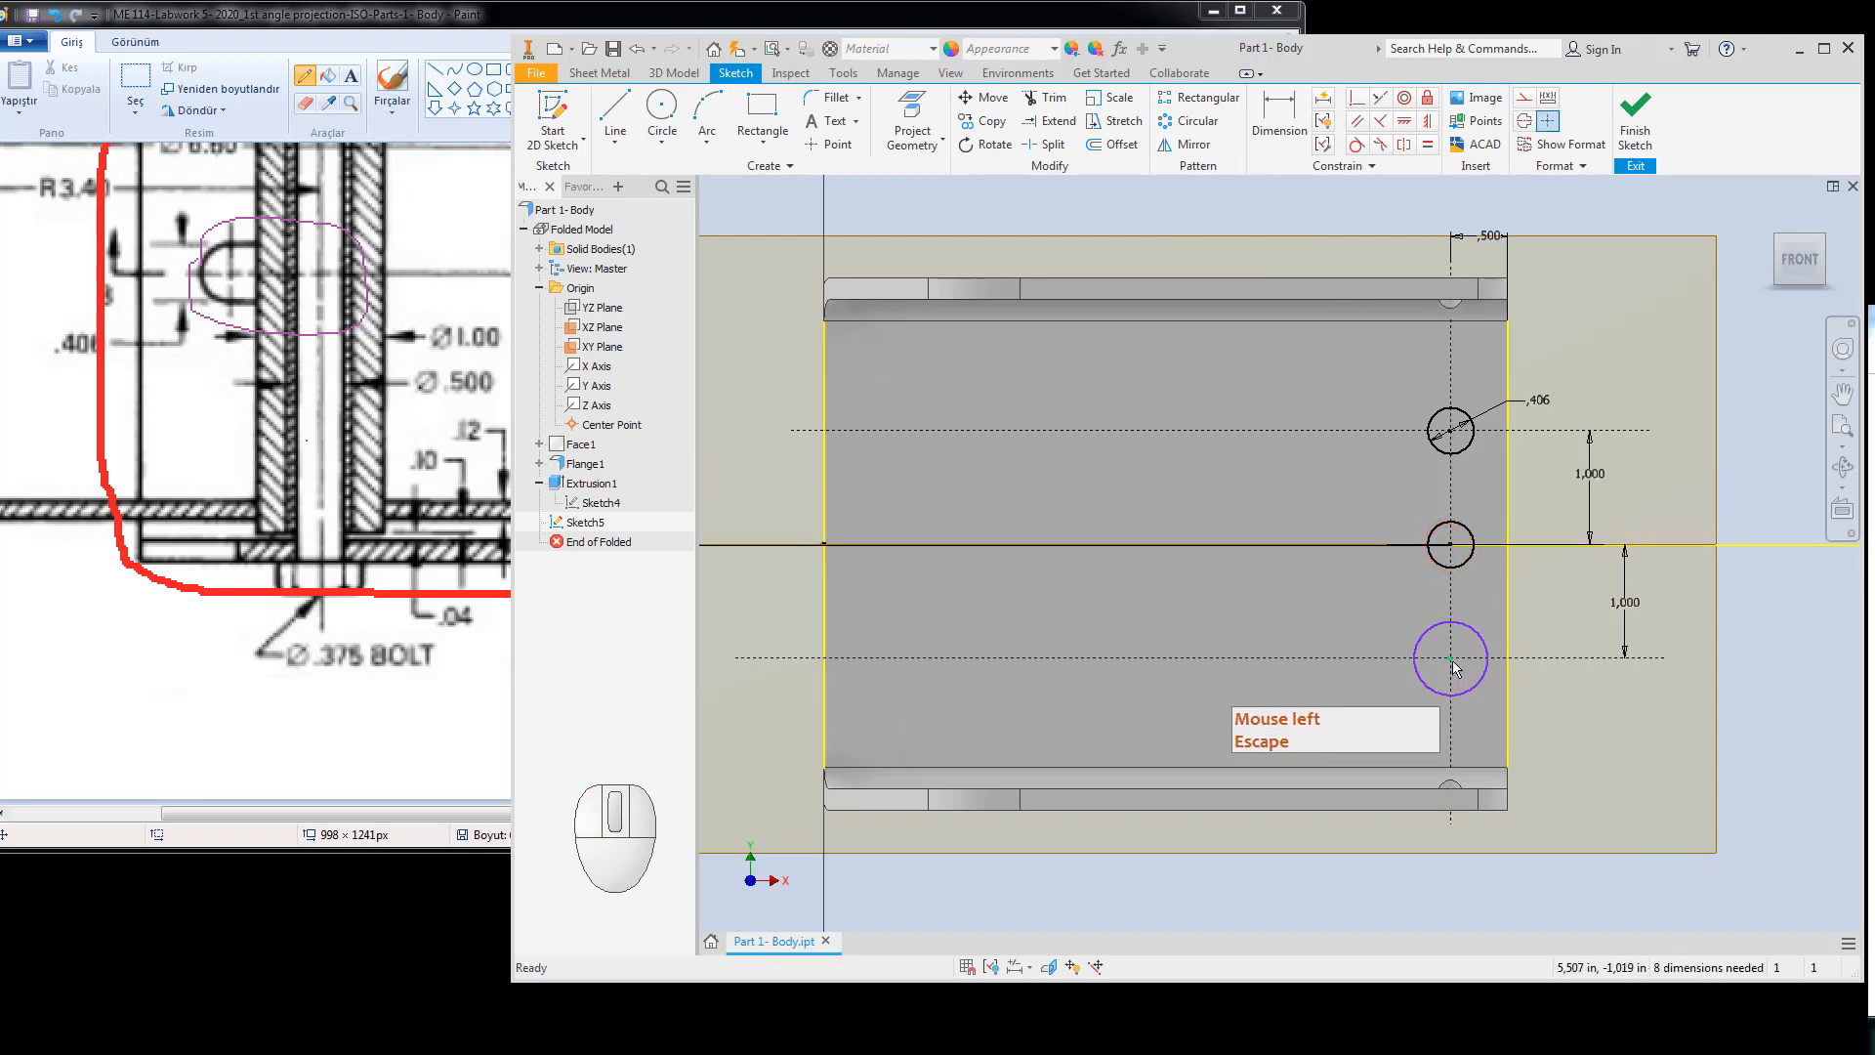
left_click_drag(1451, 691, 1476, 665)
key("Escape")
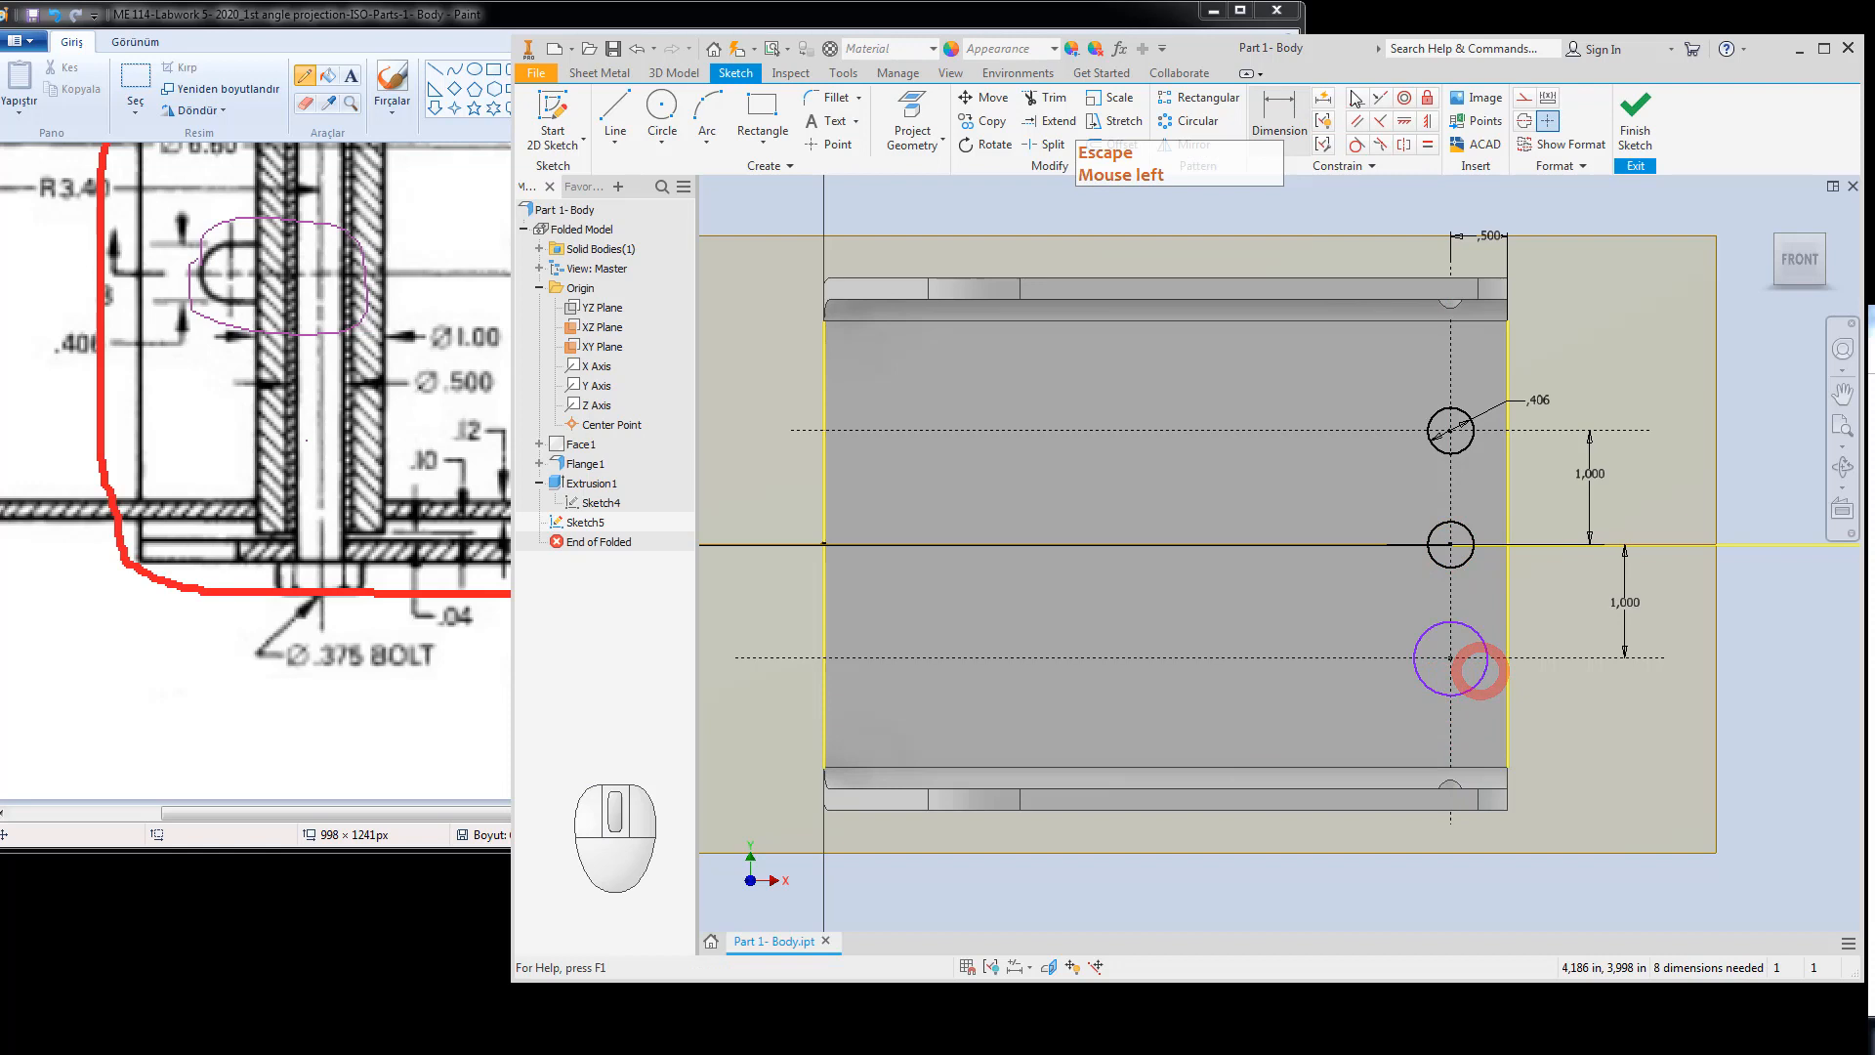
Constrain the lower circle equal to the upper circle.
left_click(1427, 144)
left_click(1468, 449)
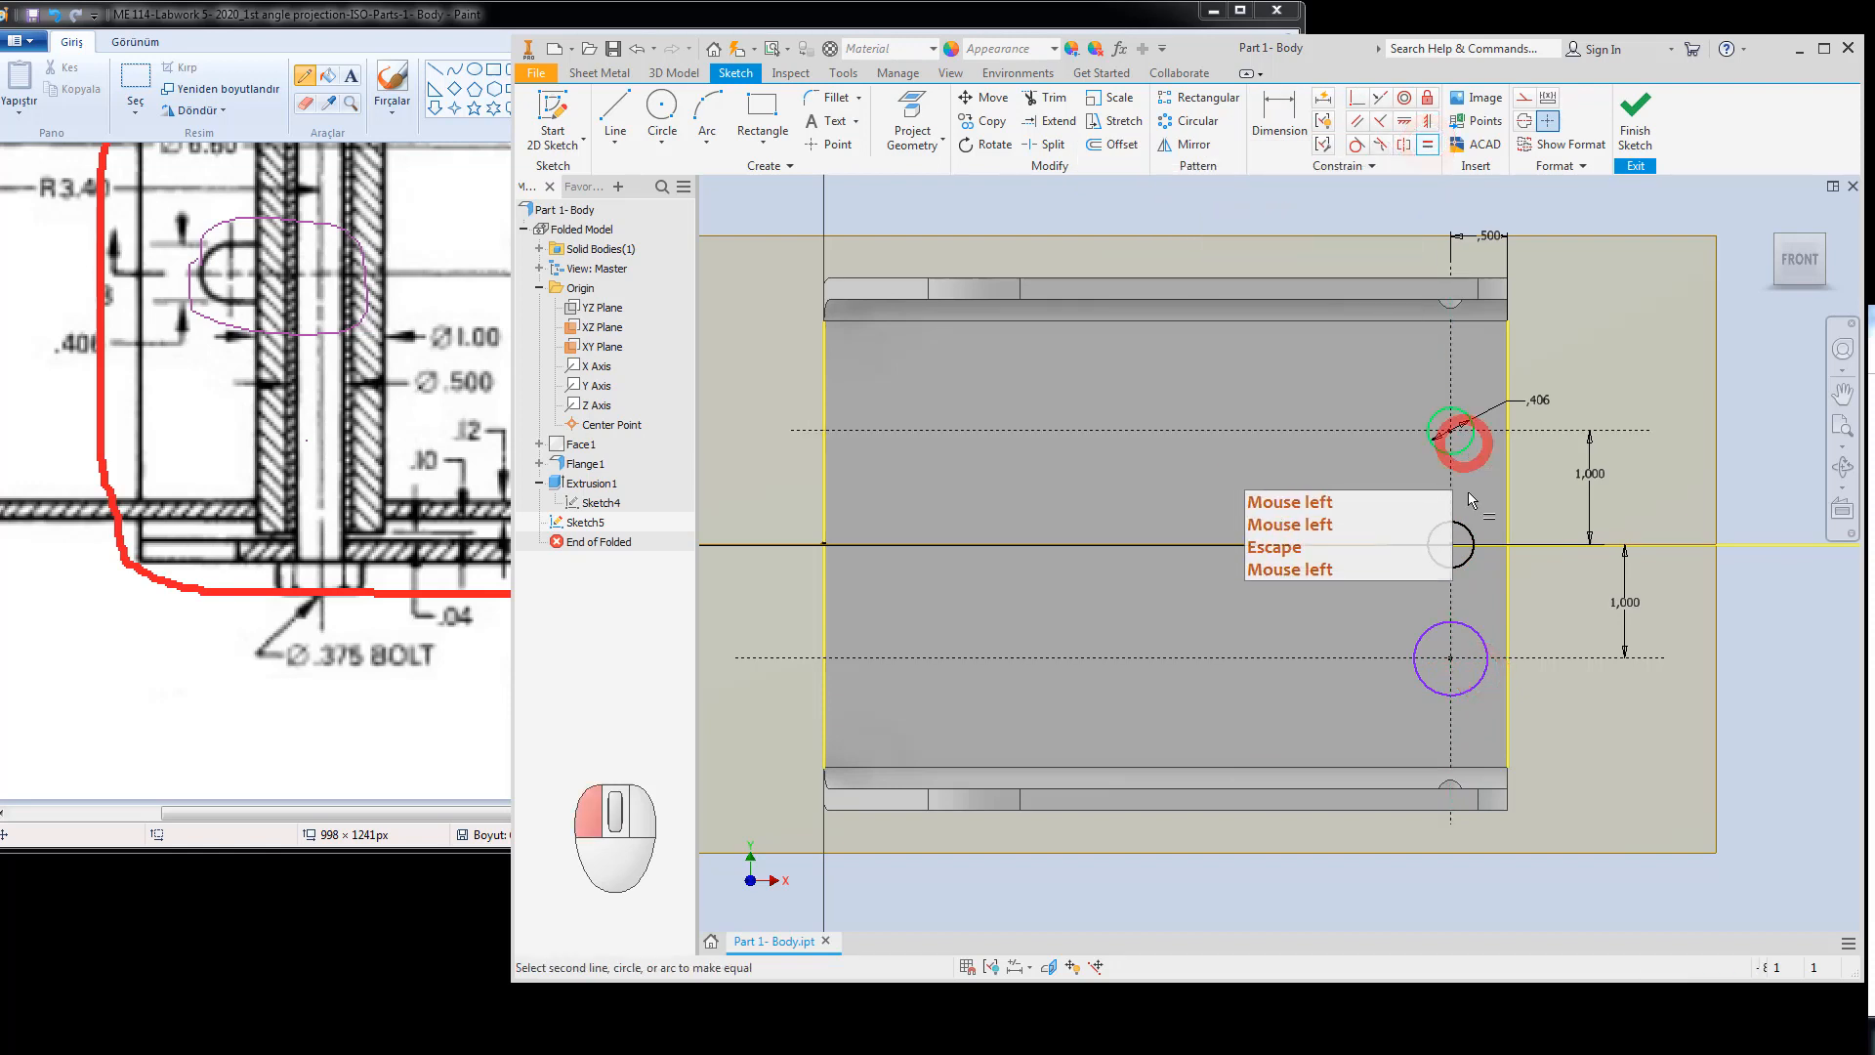
left_click(1474, 631)
key("Escape")
key("Escape")
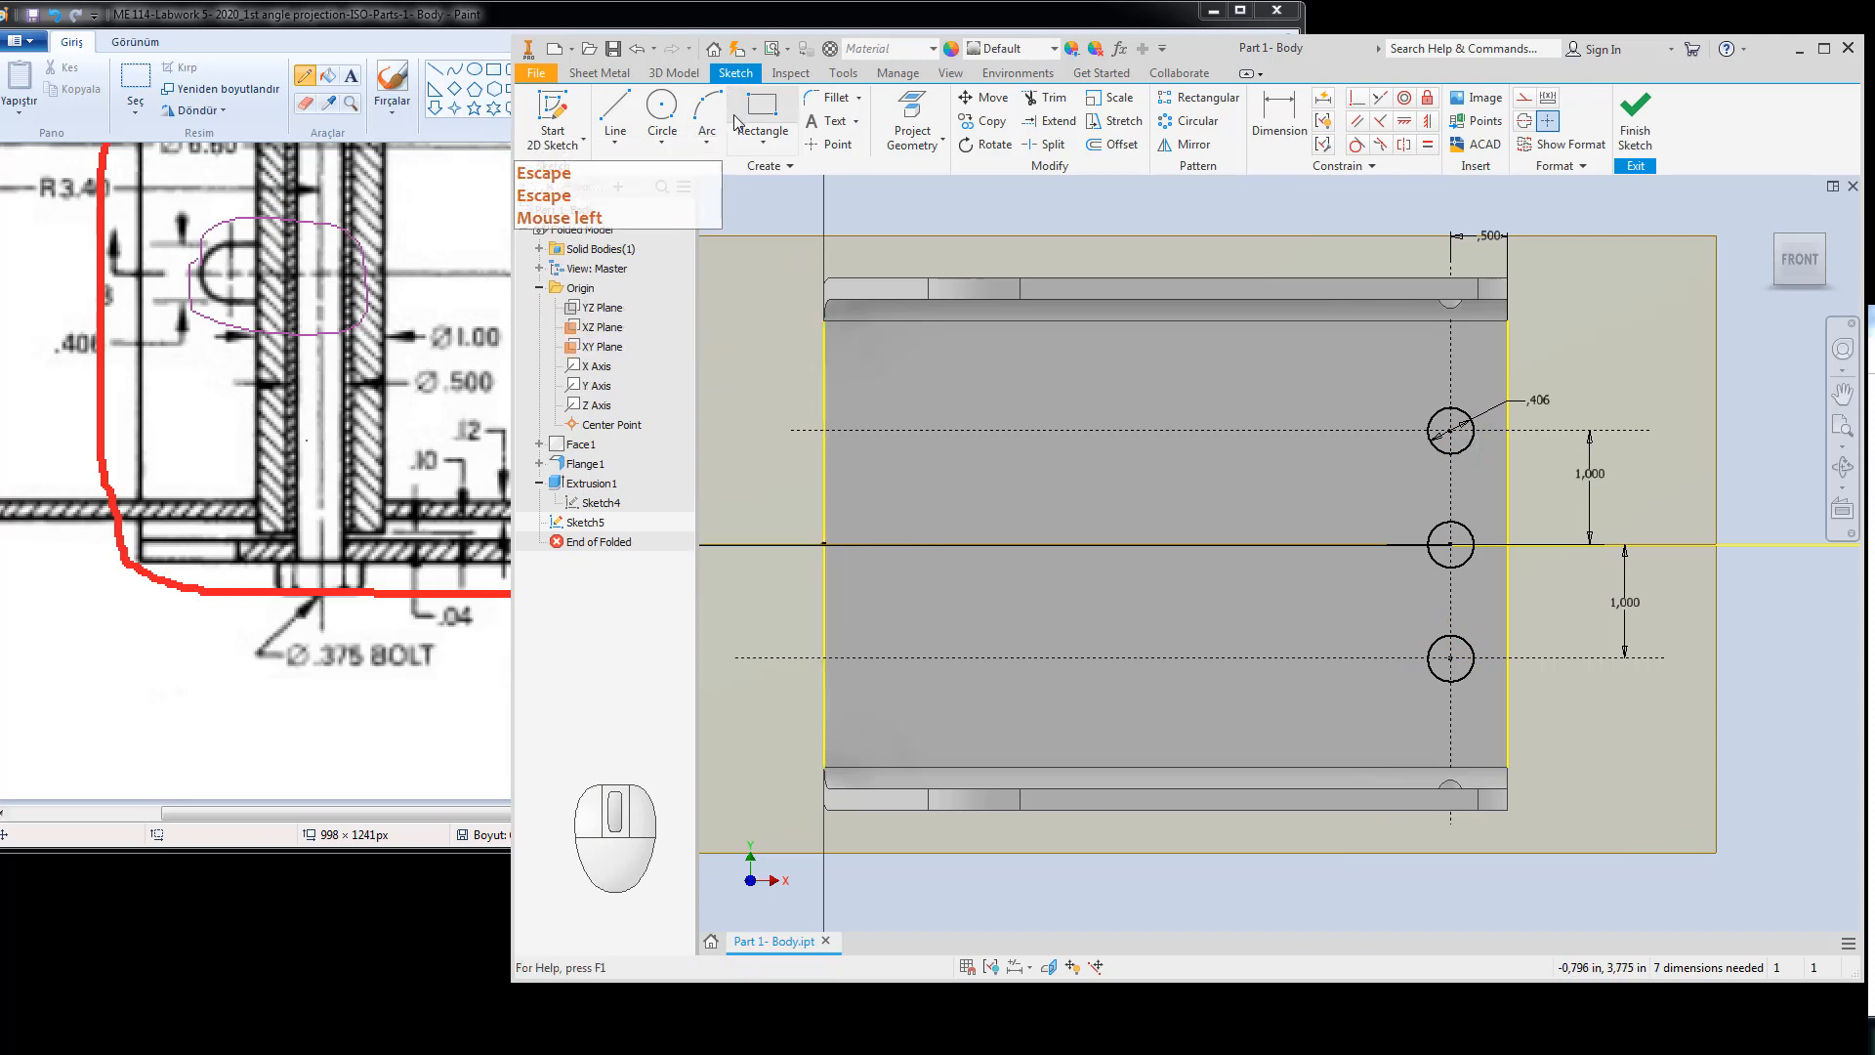
Switch to the Paint drawing and circle the slot's .406 width, the upper hole and the Ø.406 callout in purple on the plan view.
left_click(667, 146)
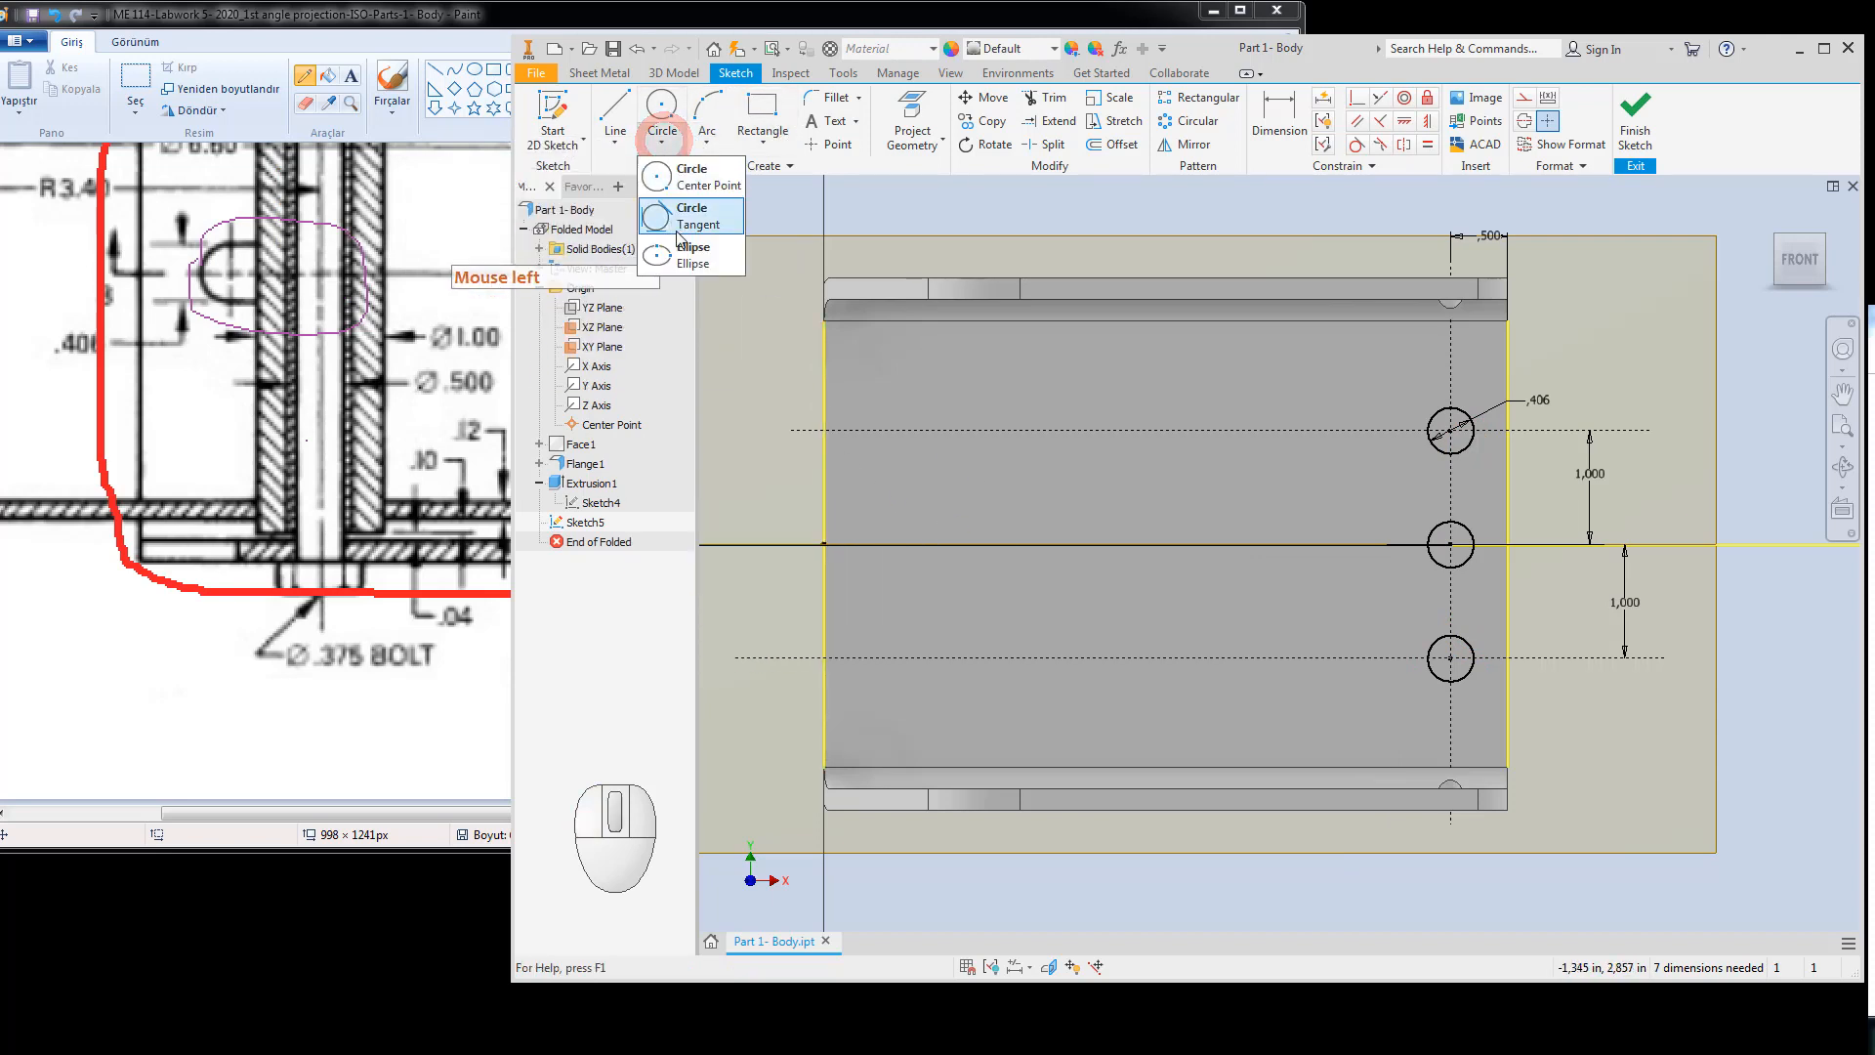
left_click(763, 142)
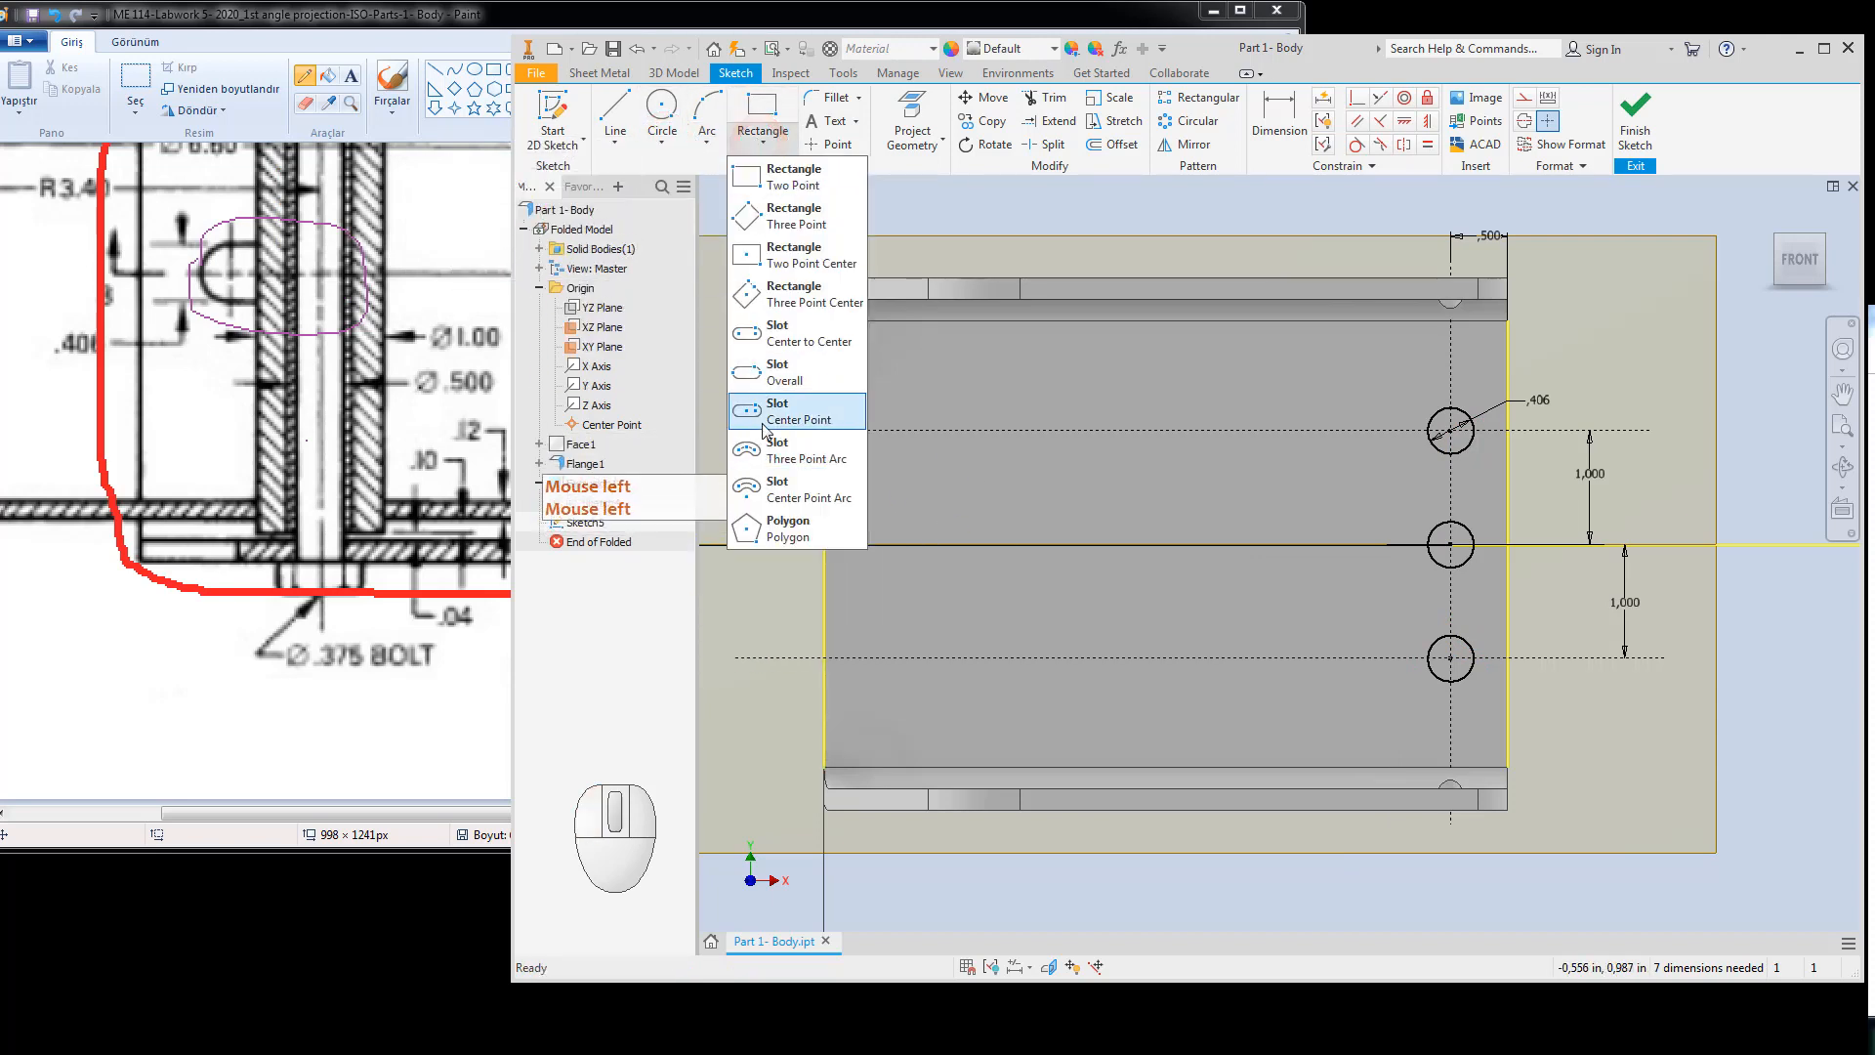
left_click(232, 361)
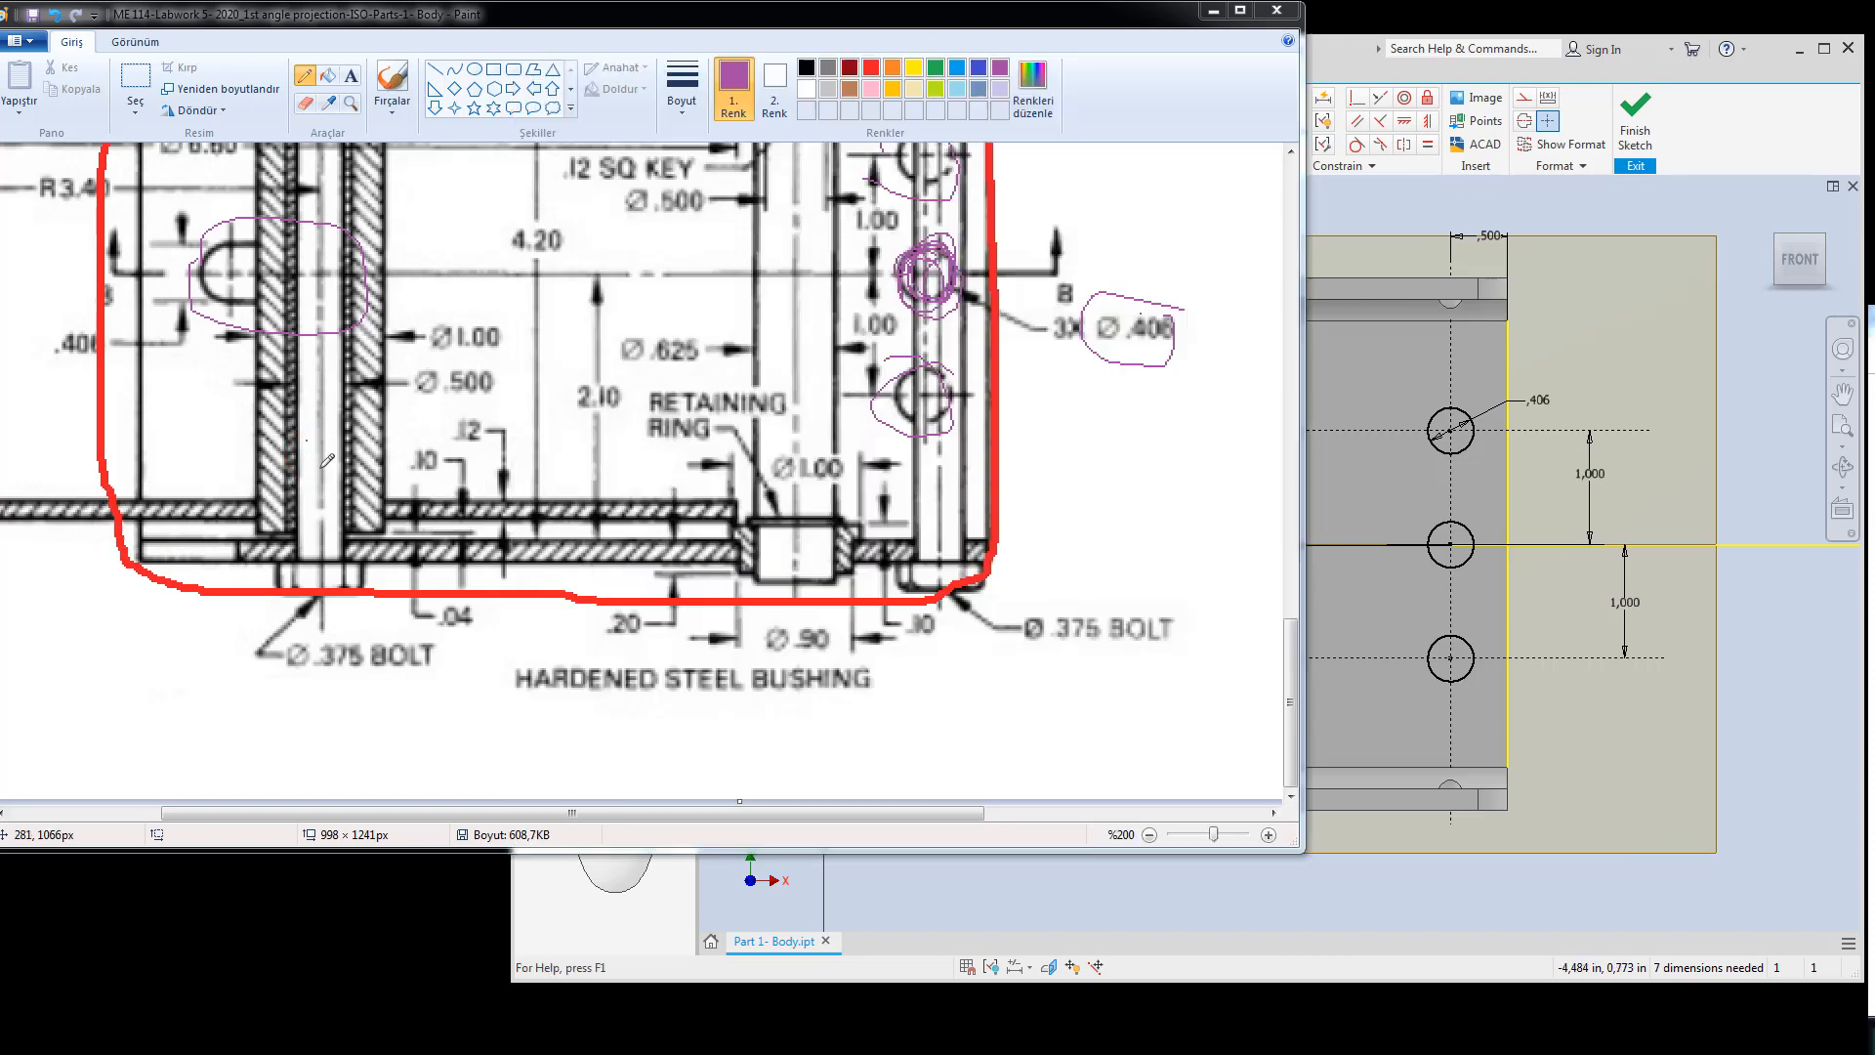
scroll(232, 354, "up", 3)
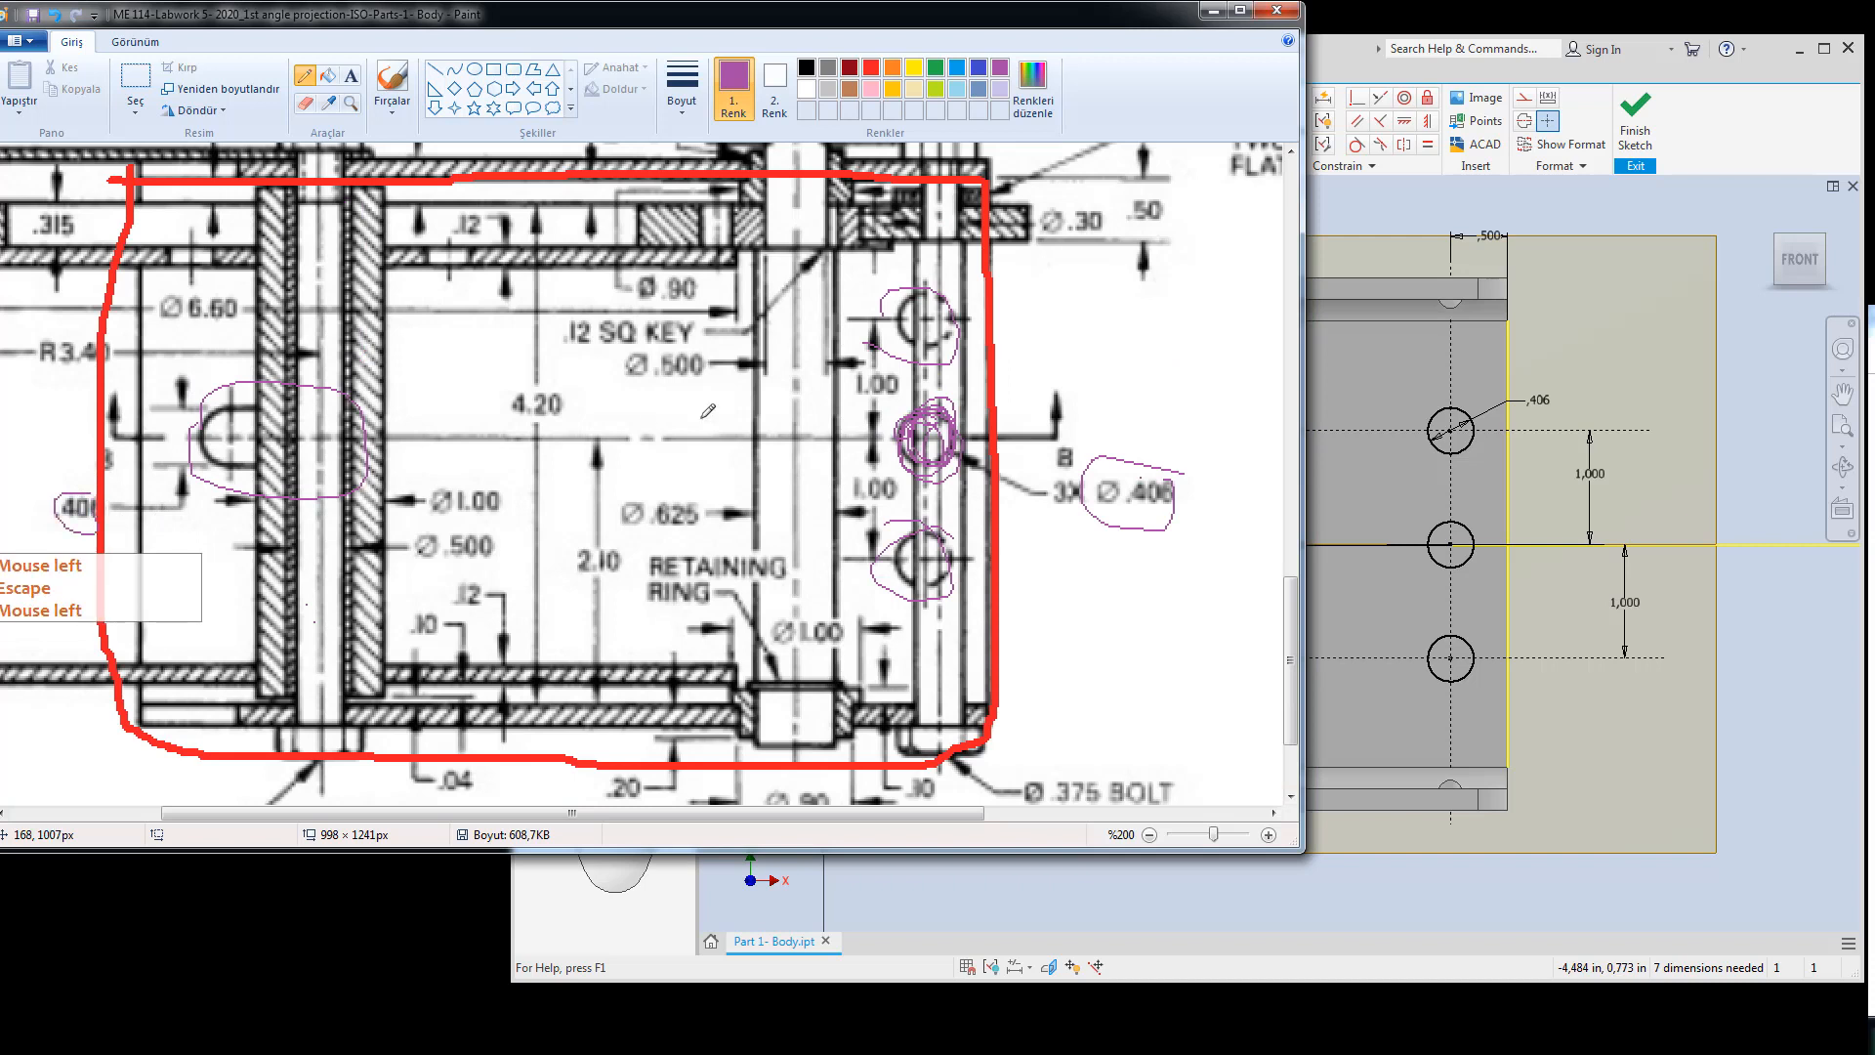
mouse_move(940, 287)
left_mouse_down()
mouse_move(878, 363)
mouse_move(922, 320)
mouse_move(926, 342)
left_mouse_up()
mouse_move(1141, 477)
left_mouse_down()
mouse_move(1105, 476)
mouse_move(1098, 502)
mouse_move(1114, 487)
mouse_move(1072, 484)
left_mouse_up()
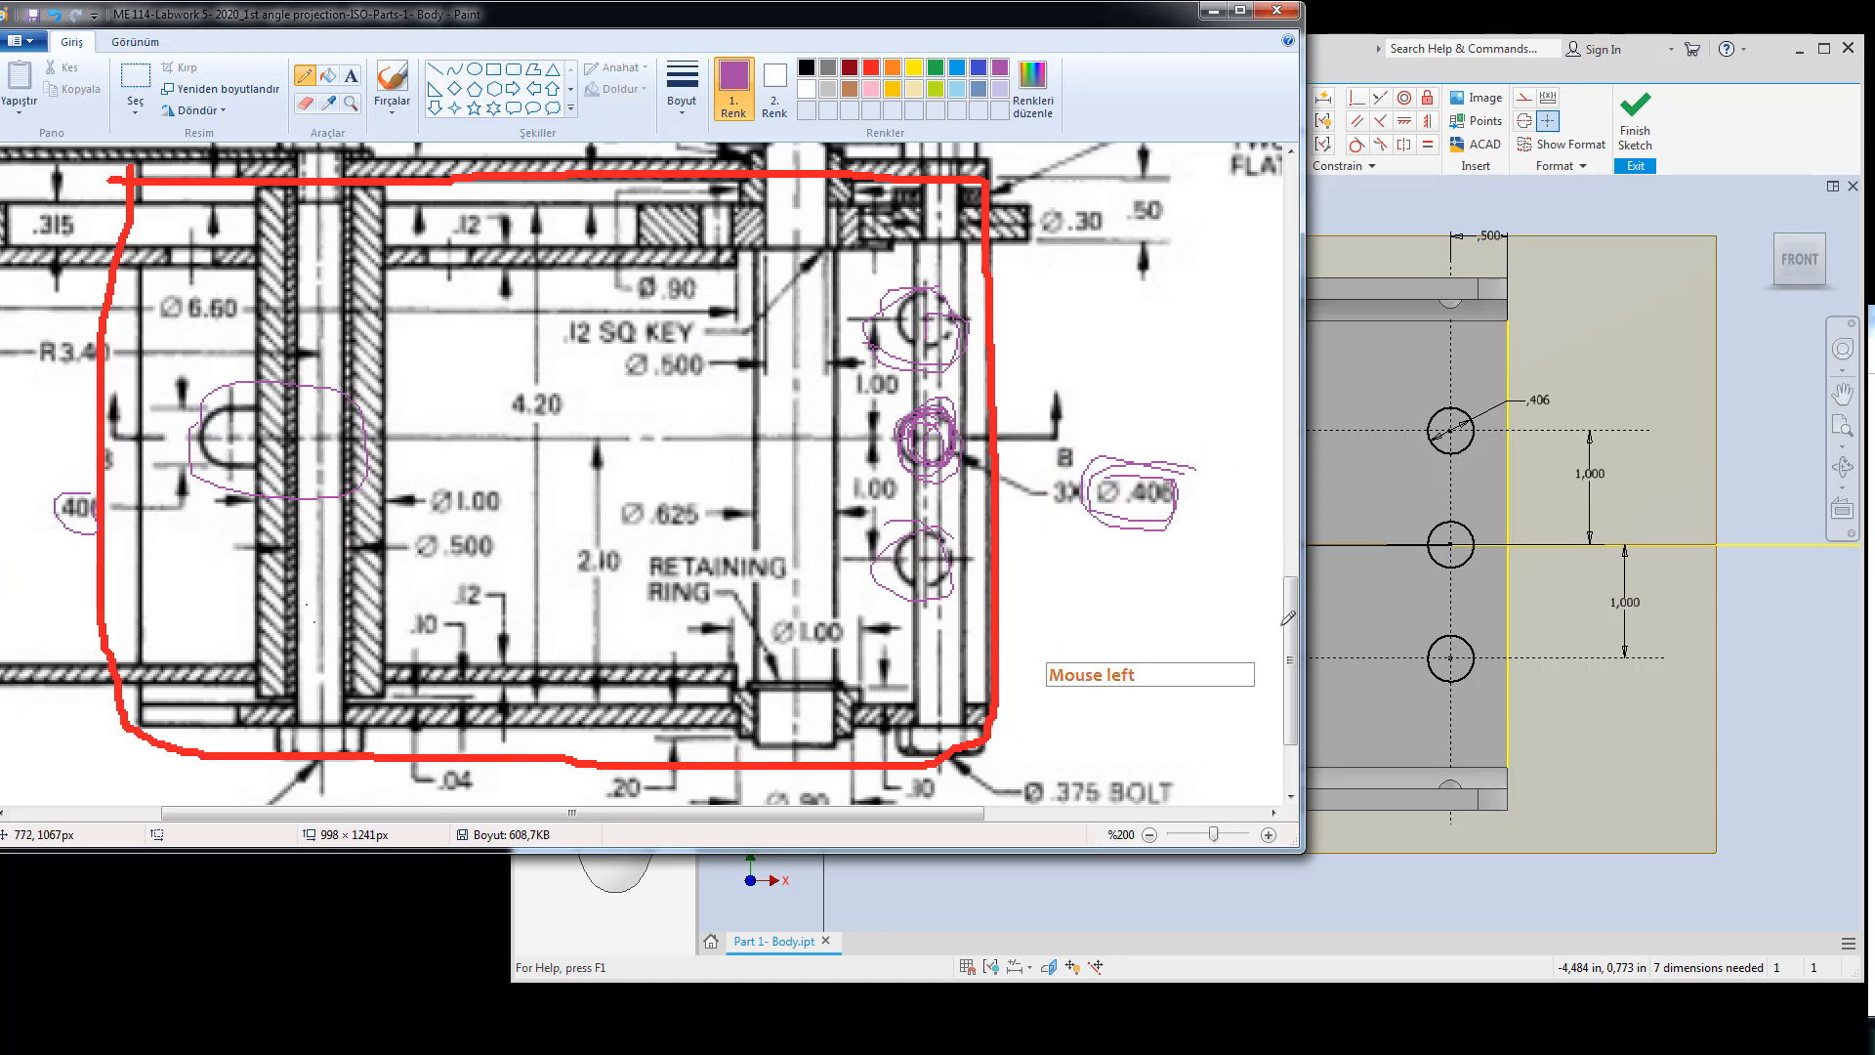
Look up the slot's position under Section B-B and mark its .50 offset and 1.40 length in purple.
left_click_drag(1291, 630, 1282, 332)
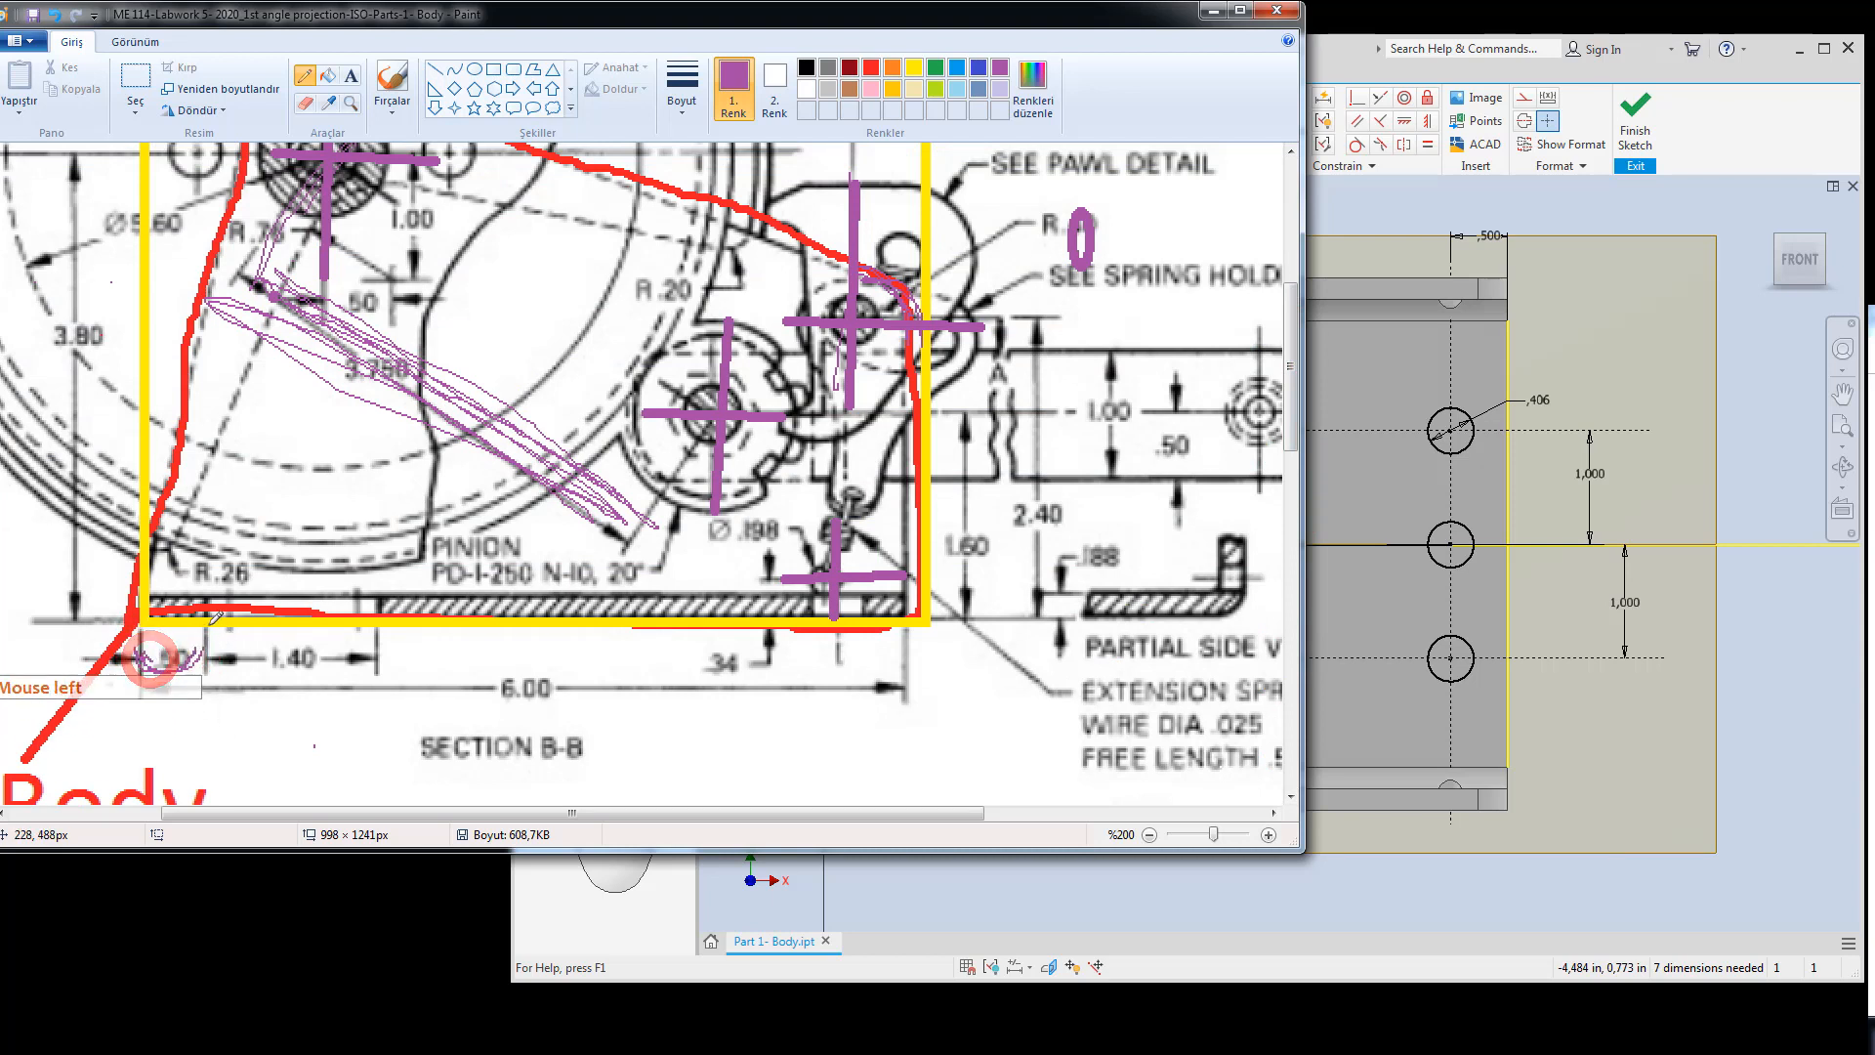
left_click_drag(256, 637, 371, 630)
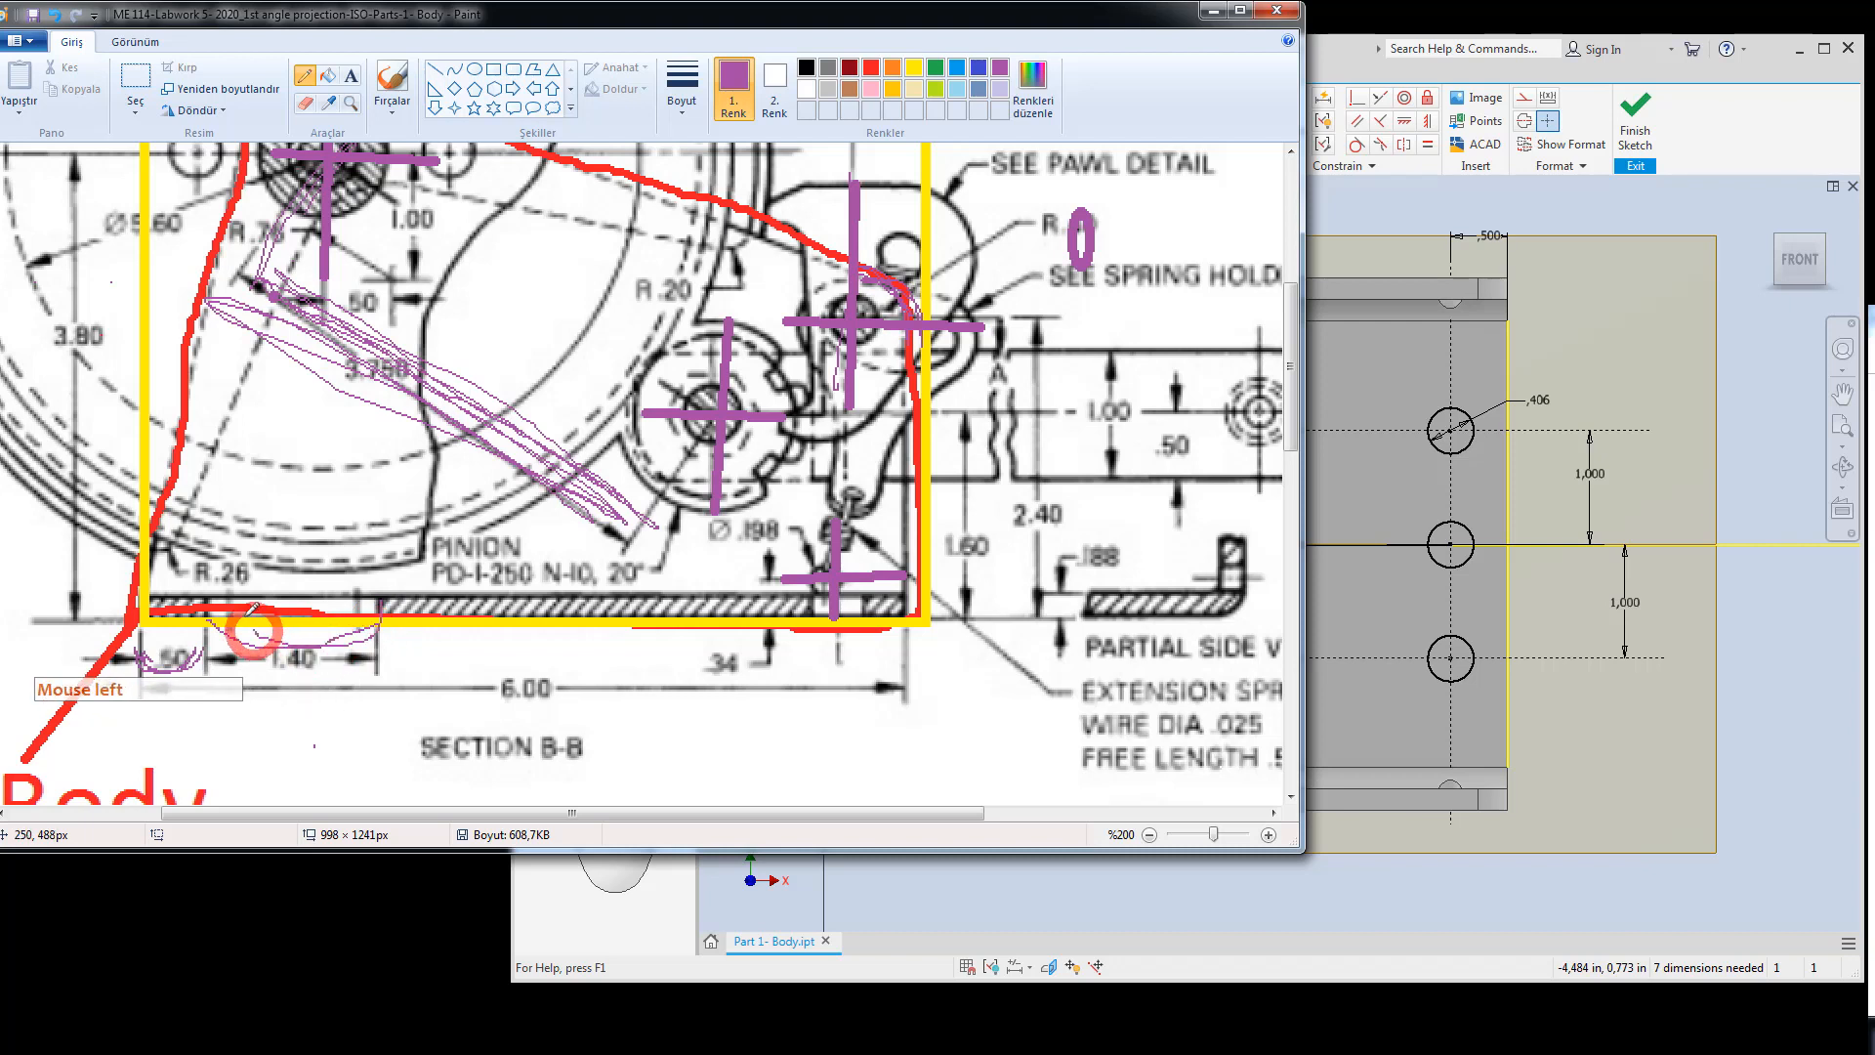
mouse_move(250, 612)
left_mouse_down()
mouse_move(335, 625)
mouse_move(156, 659)
mouse_move(250, 652)
left_mouse_up()
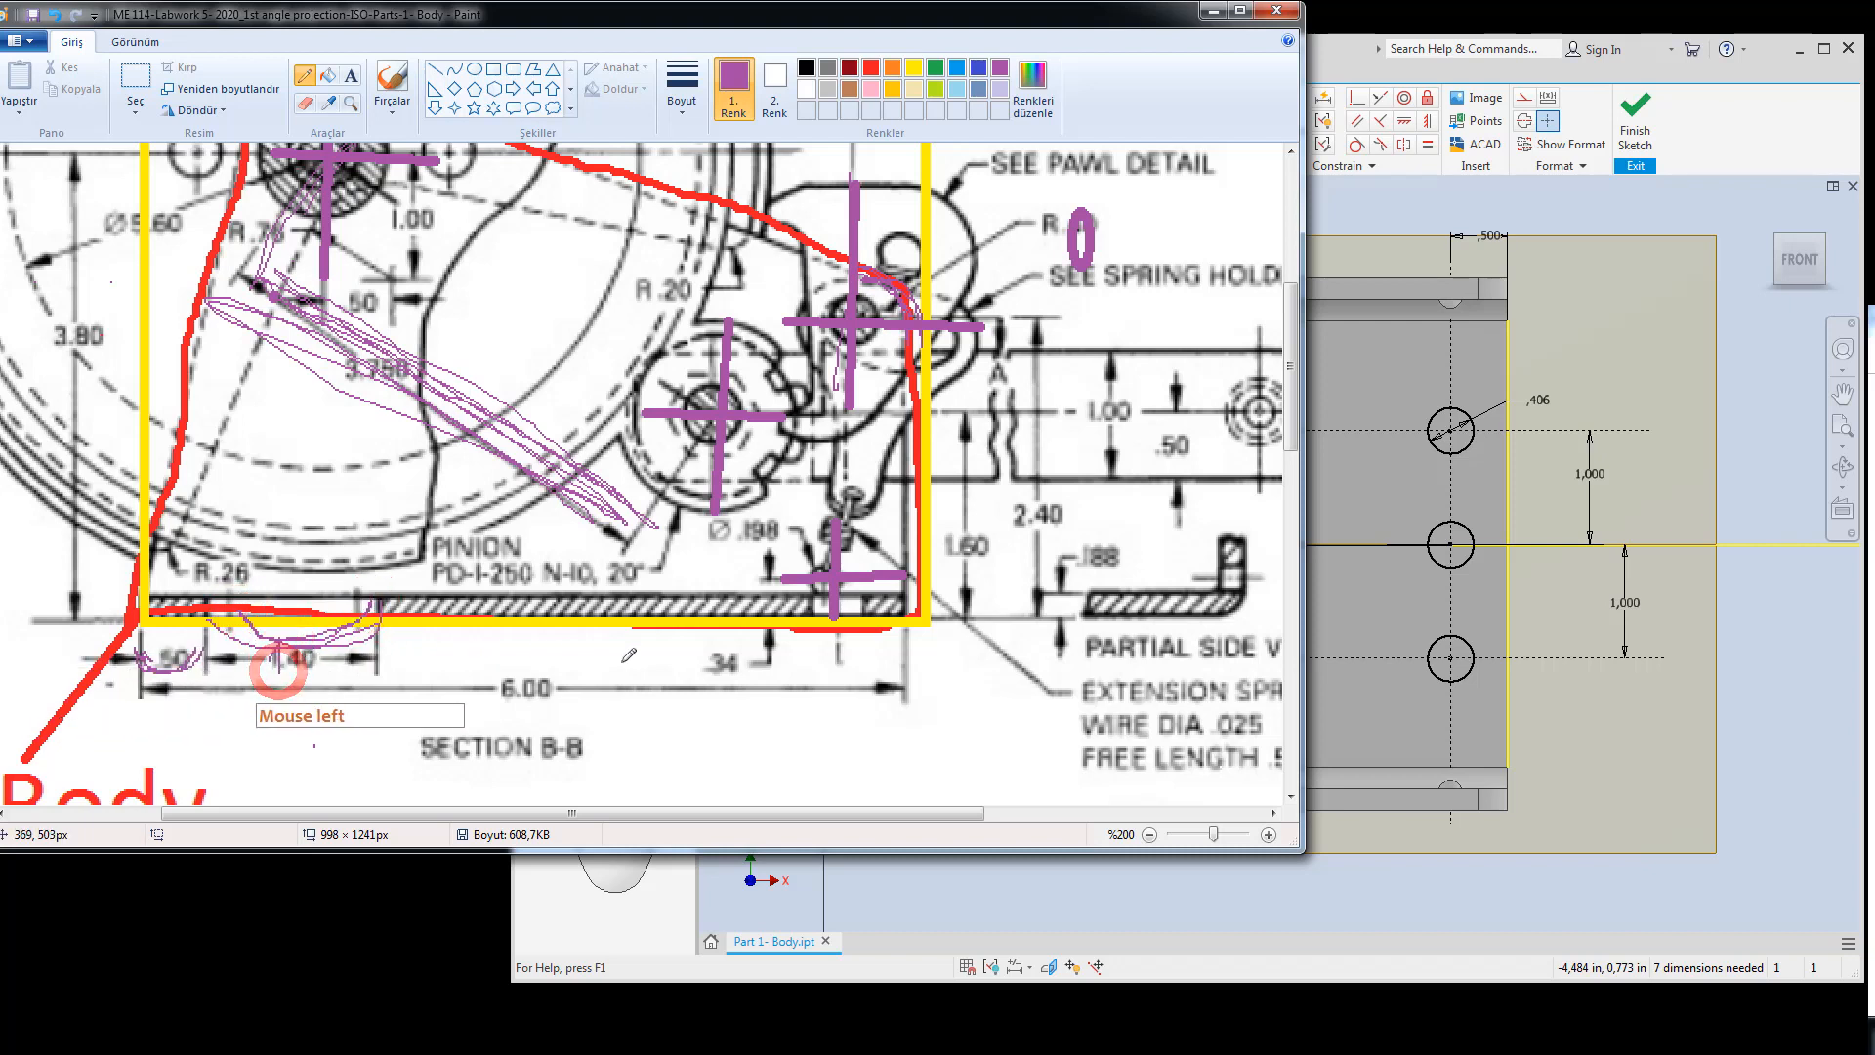
Switch back to Inventor and sketch a vertical construction line about 0.64 in from the base plate's left edge.
left_click(1624, 370)
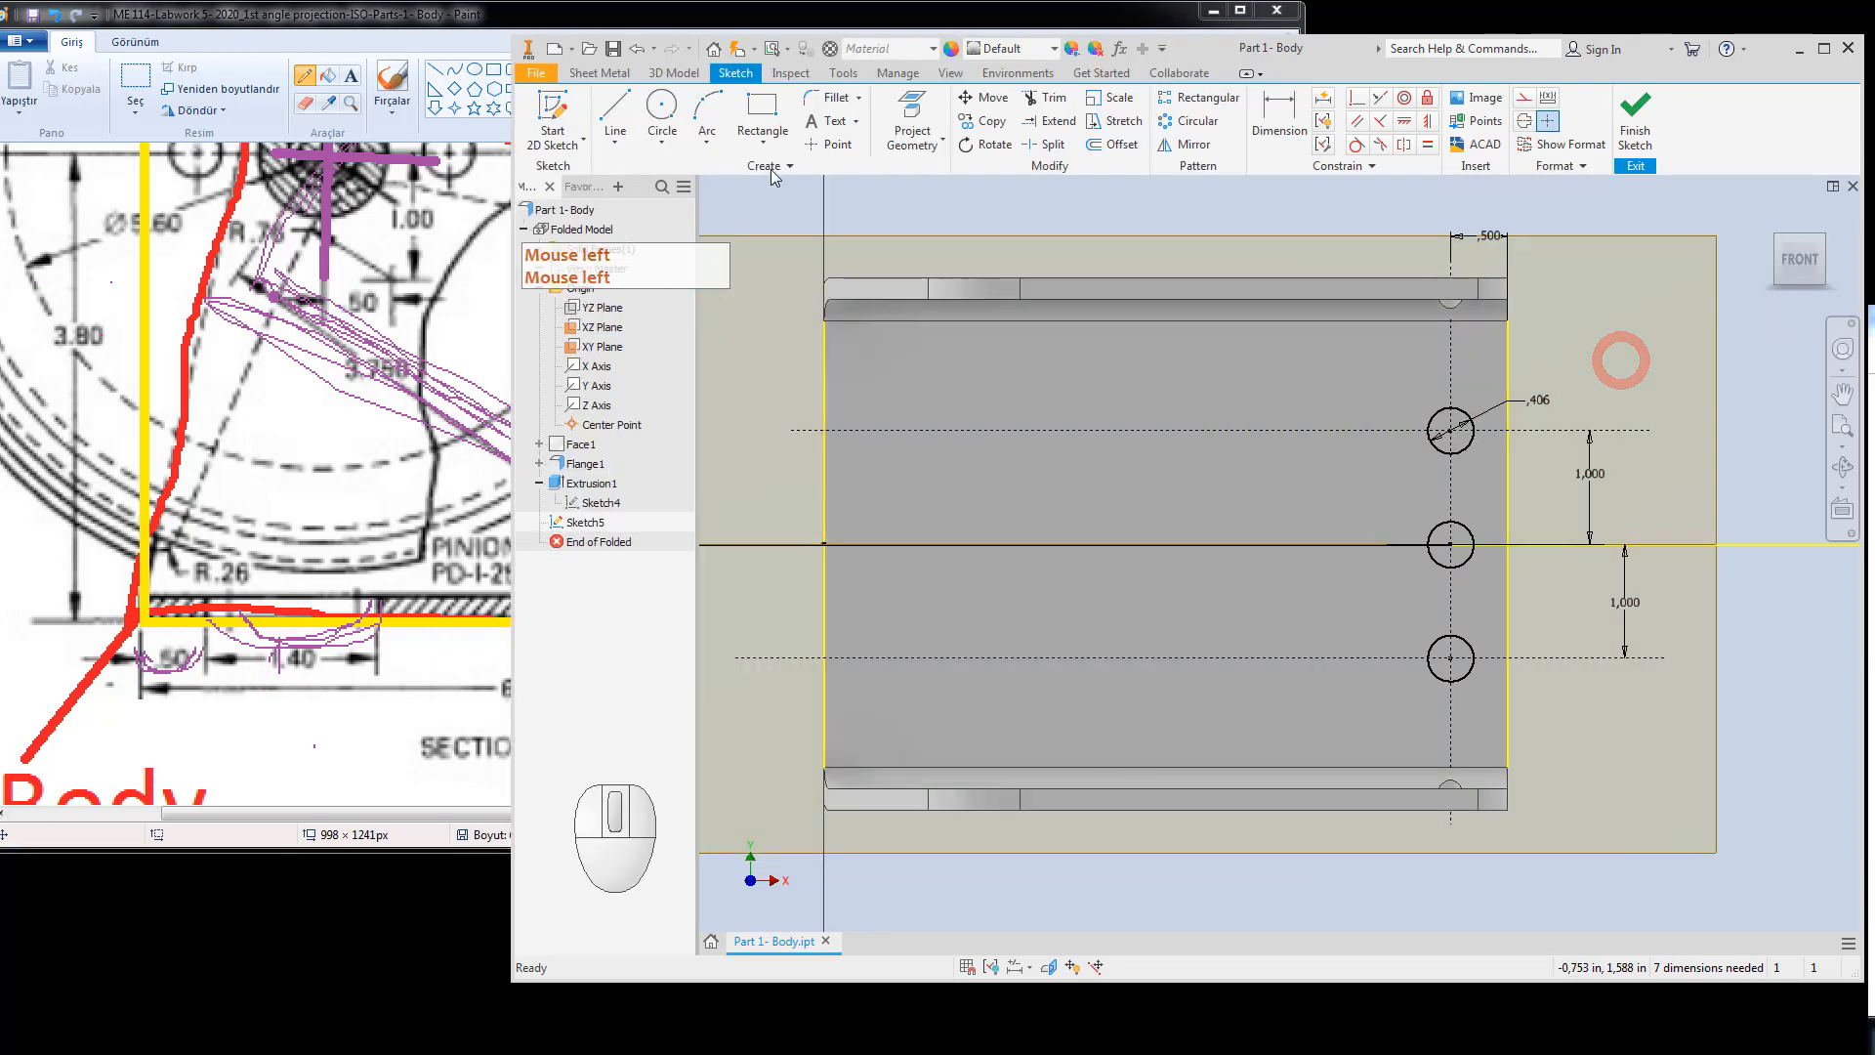
left_click(611, 109)
left_click(898, 408)
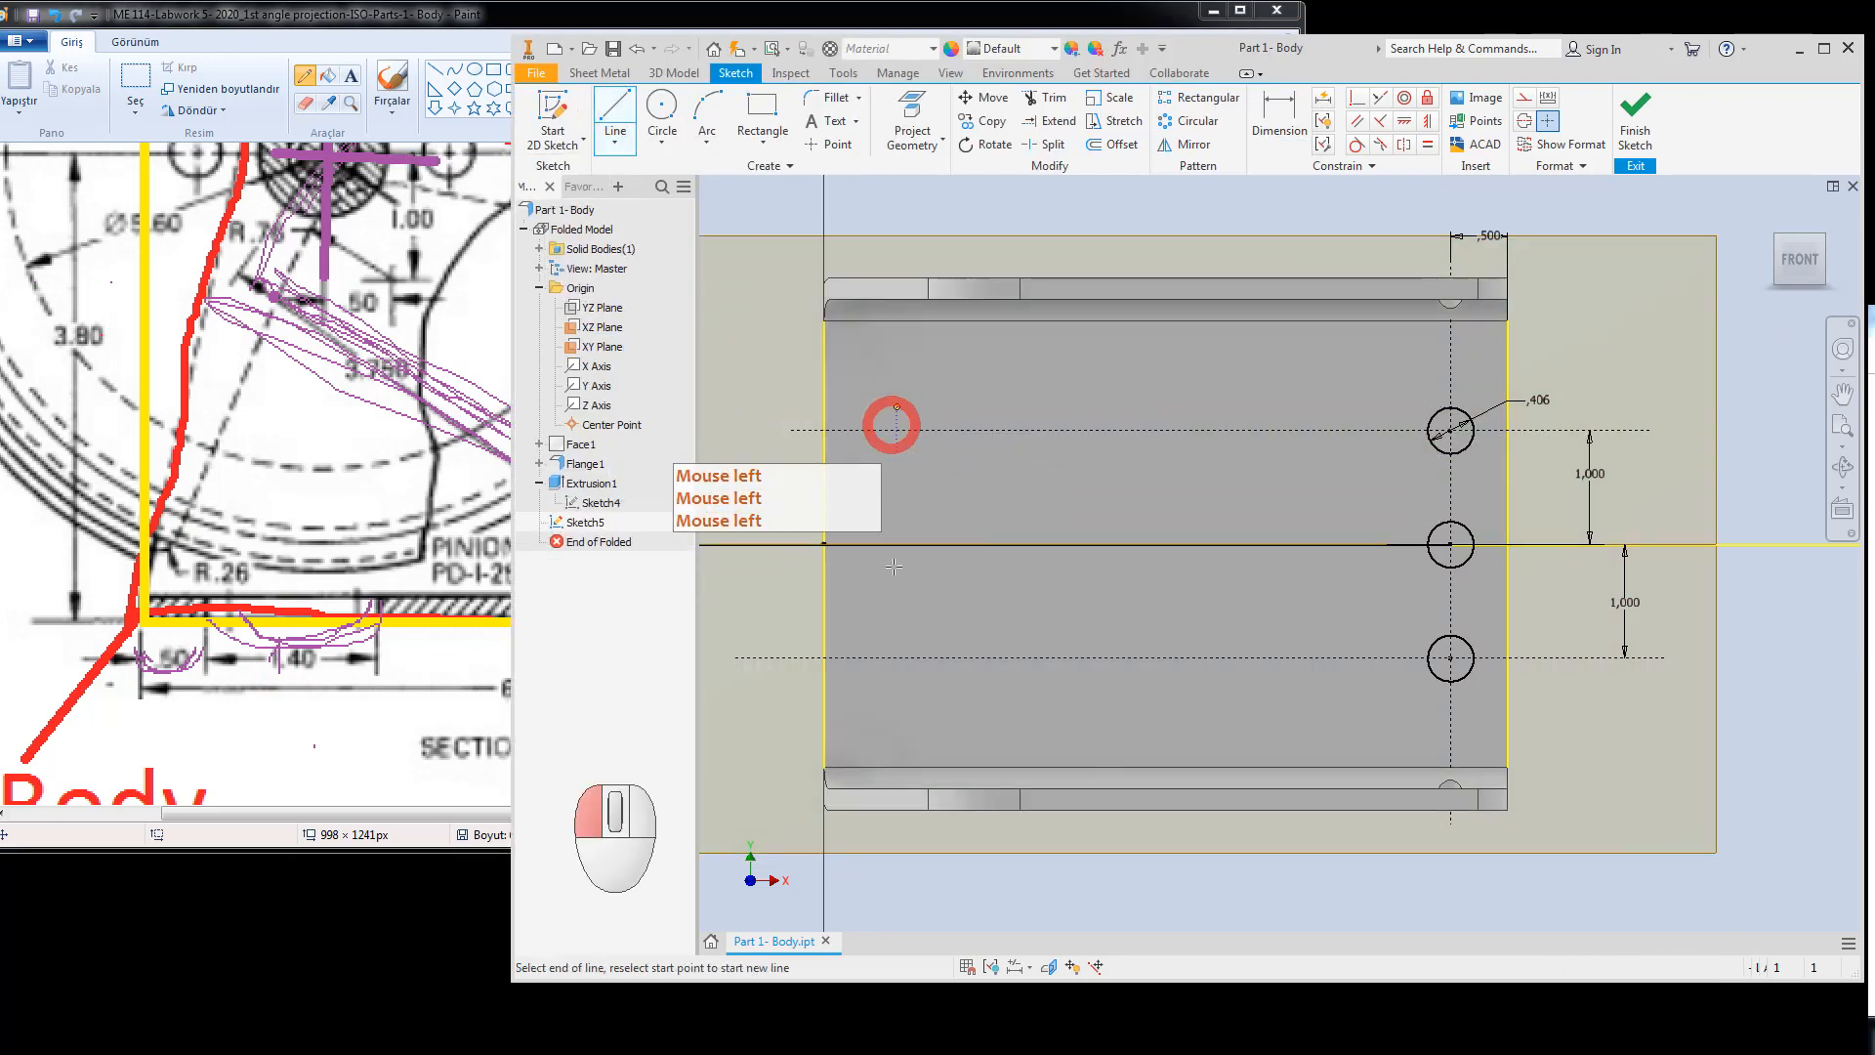
left_click(900, 690)
key("Escape")
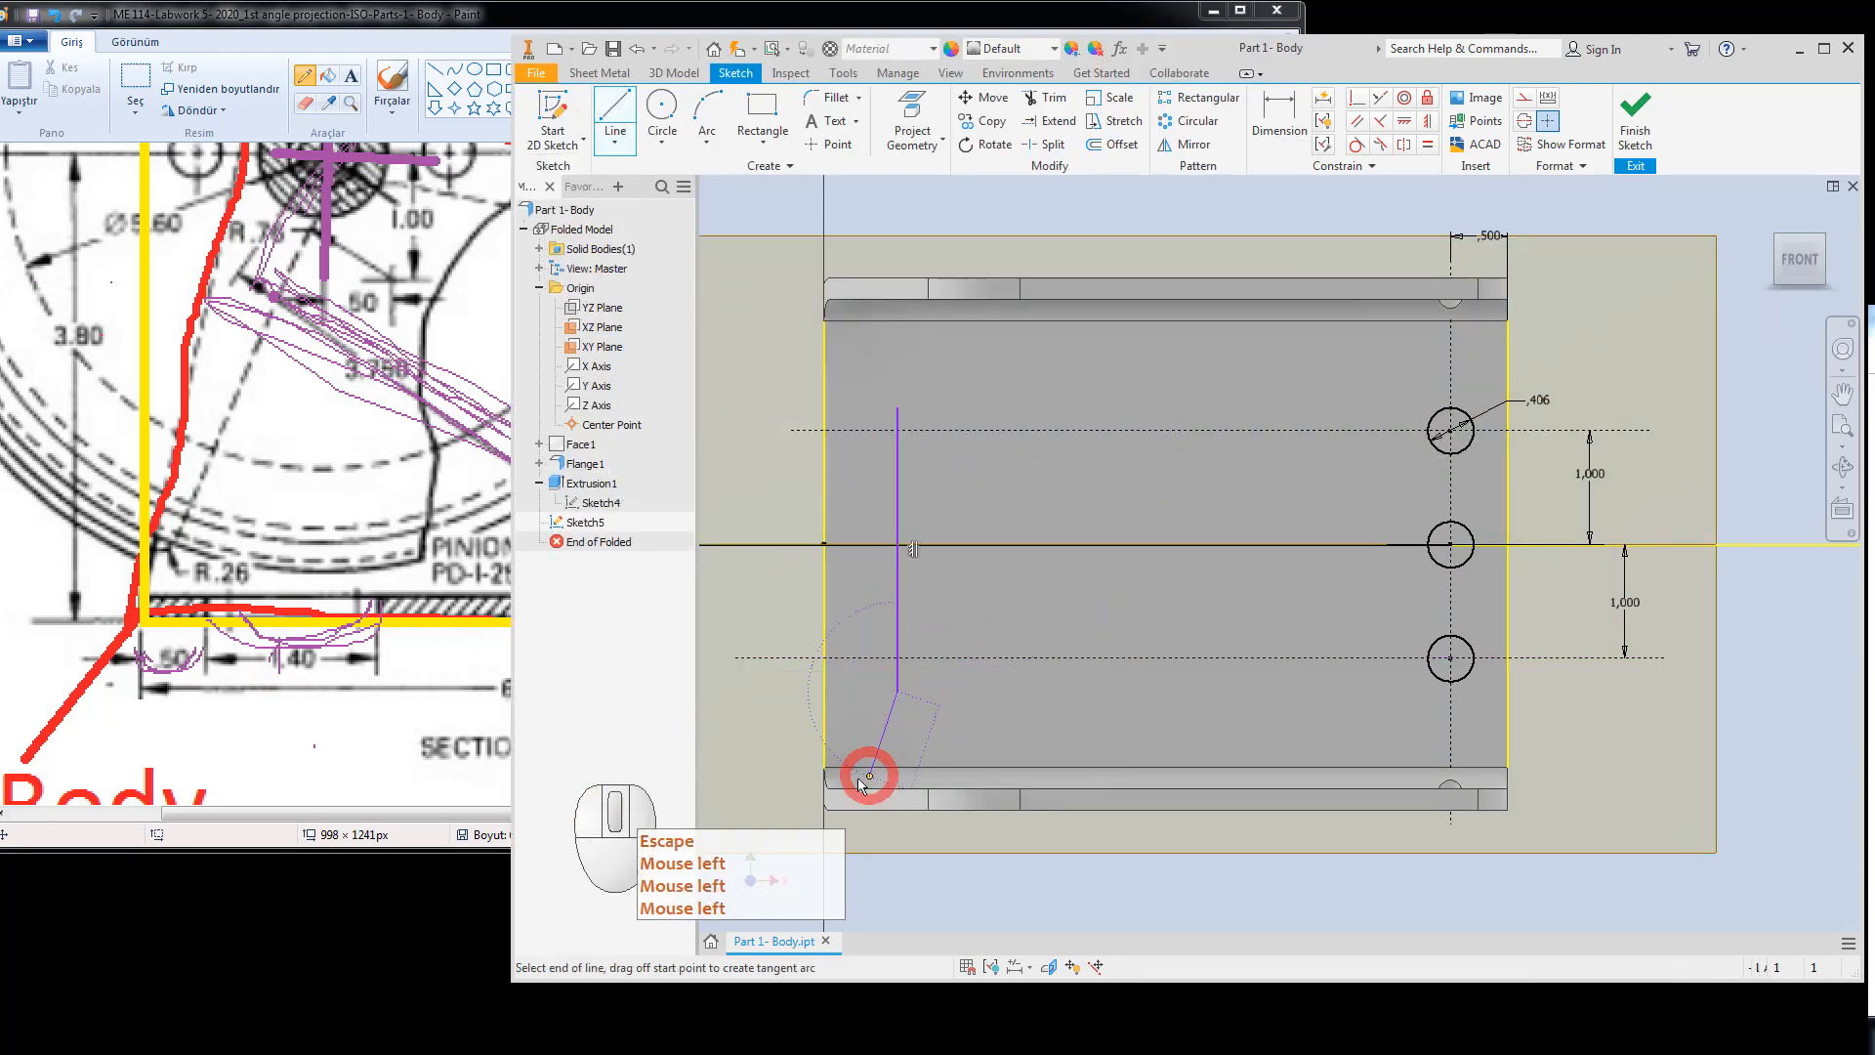
left_click(899, 610)
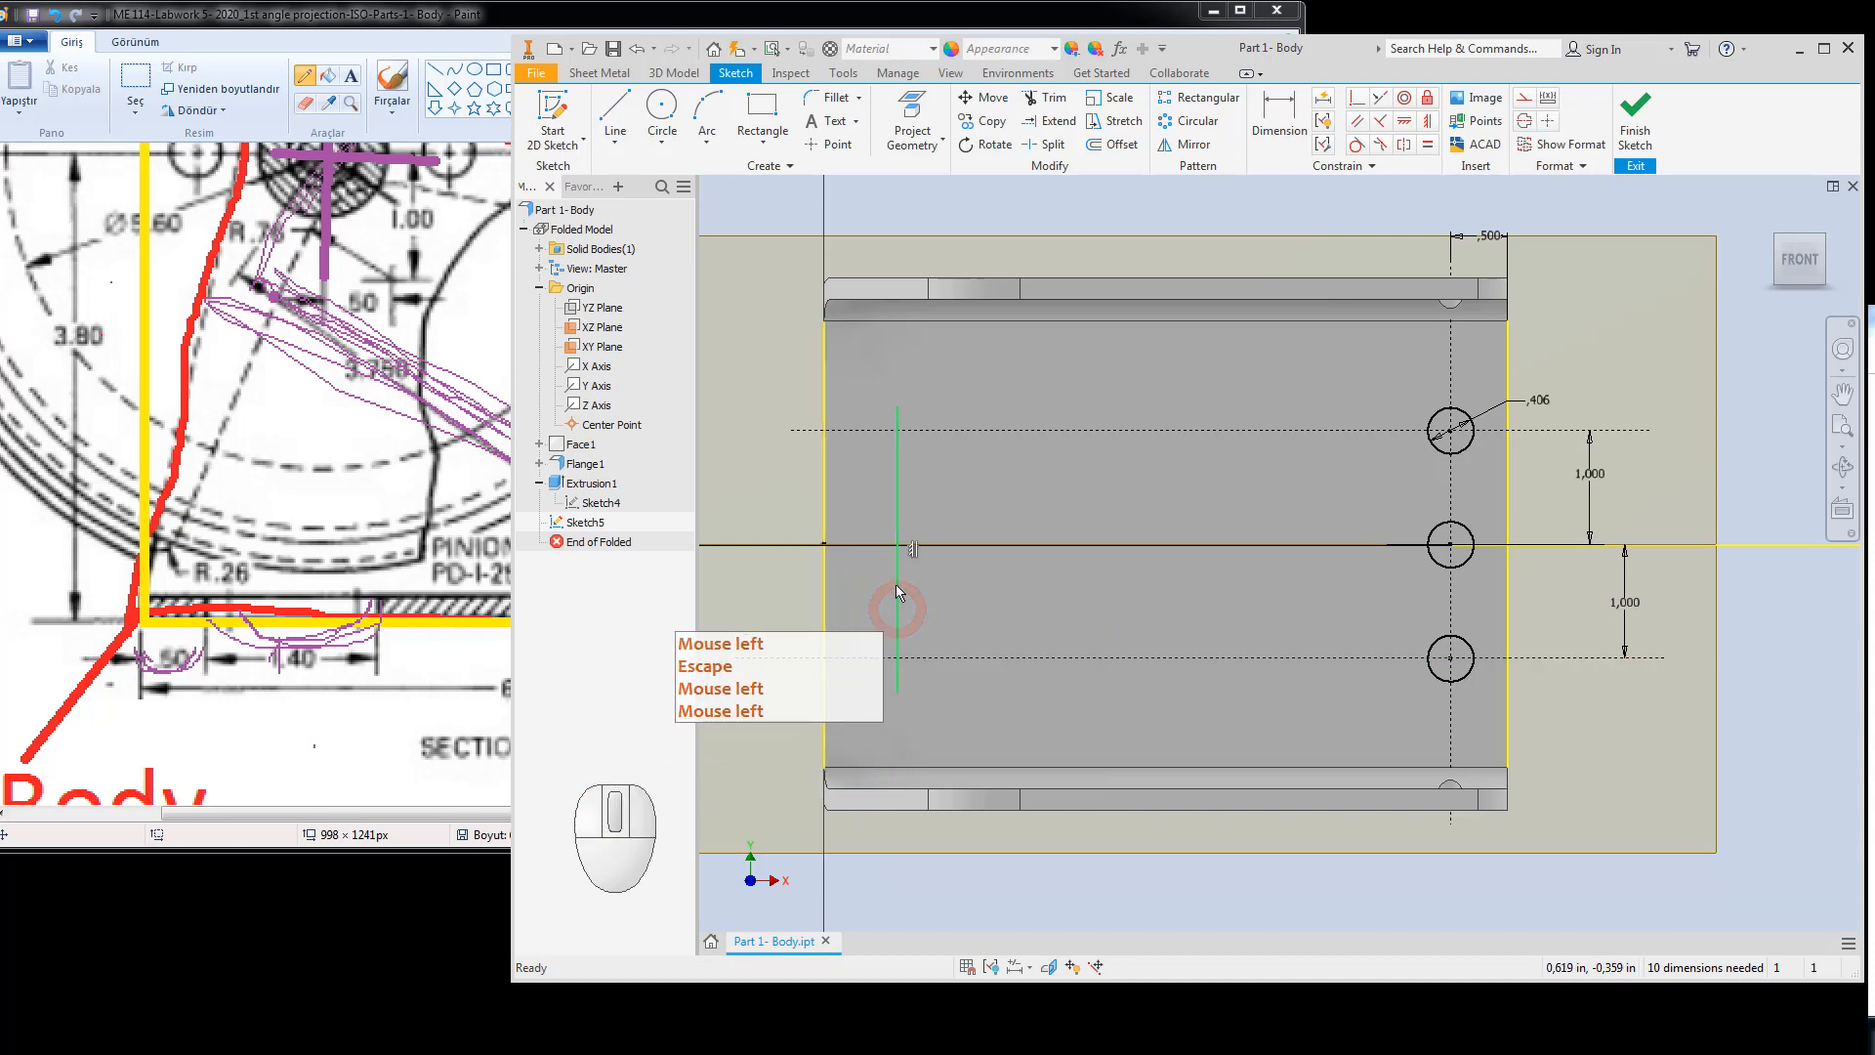
right_click(895, 576)
left_click(992, 574)
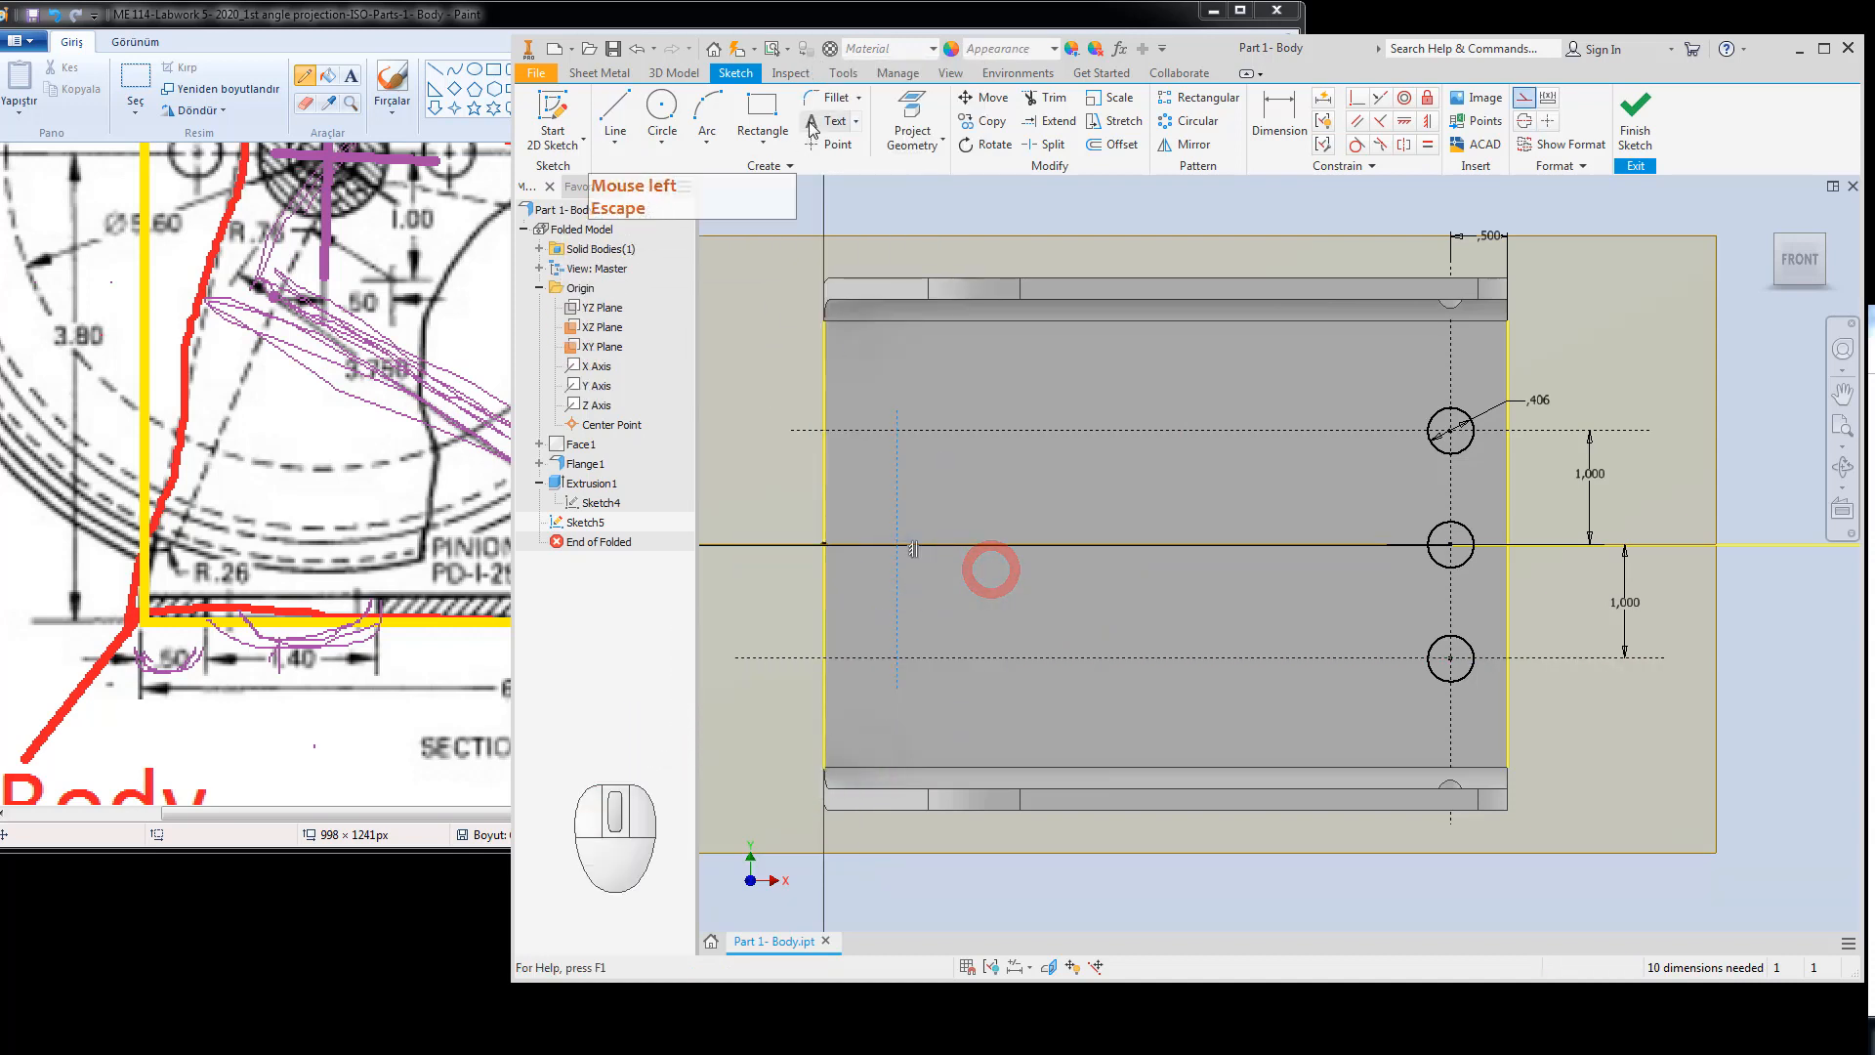
Sketch a second line about 1.5 in from the plate's left edge and constrain it vertical.
left_click(615, 114)
left_click(997, 369)
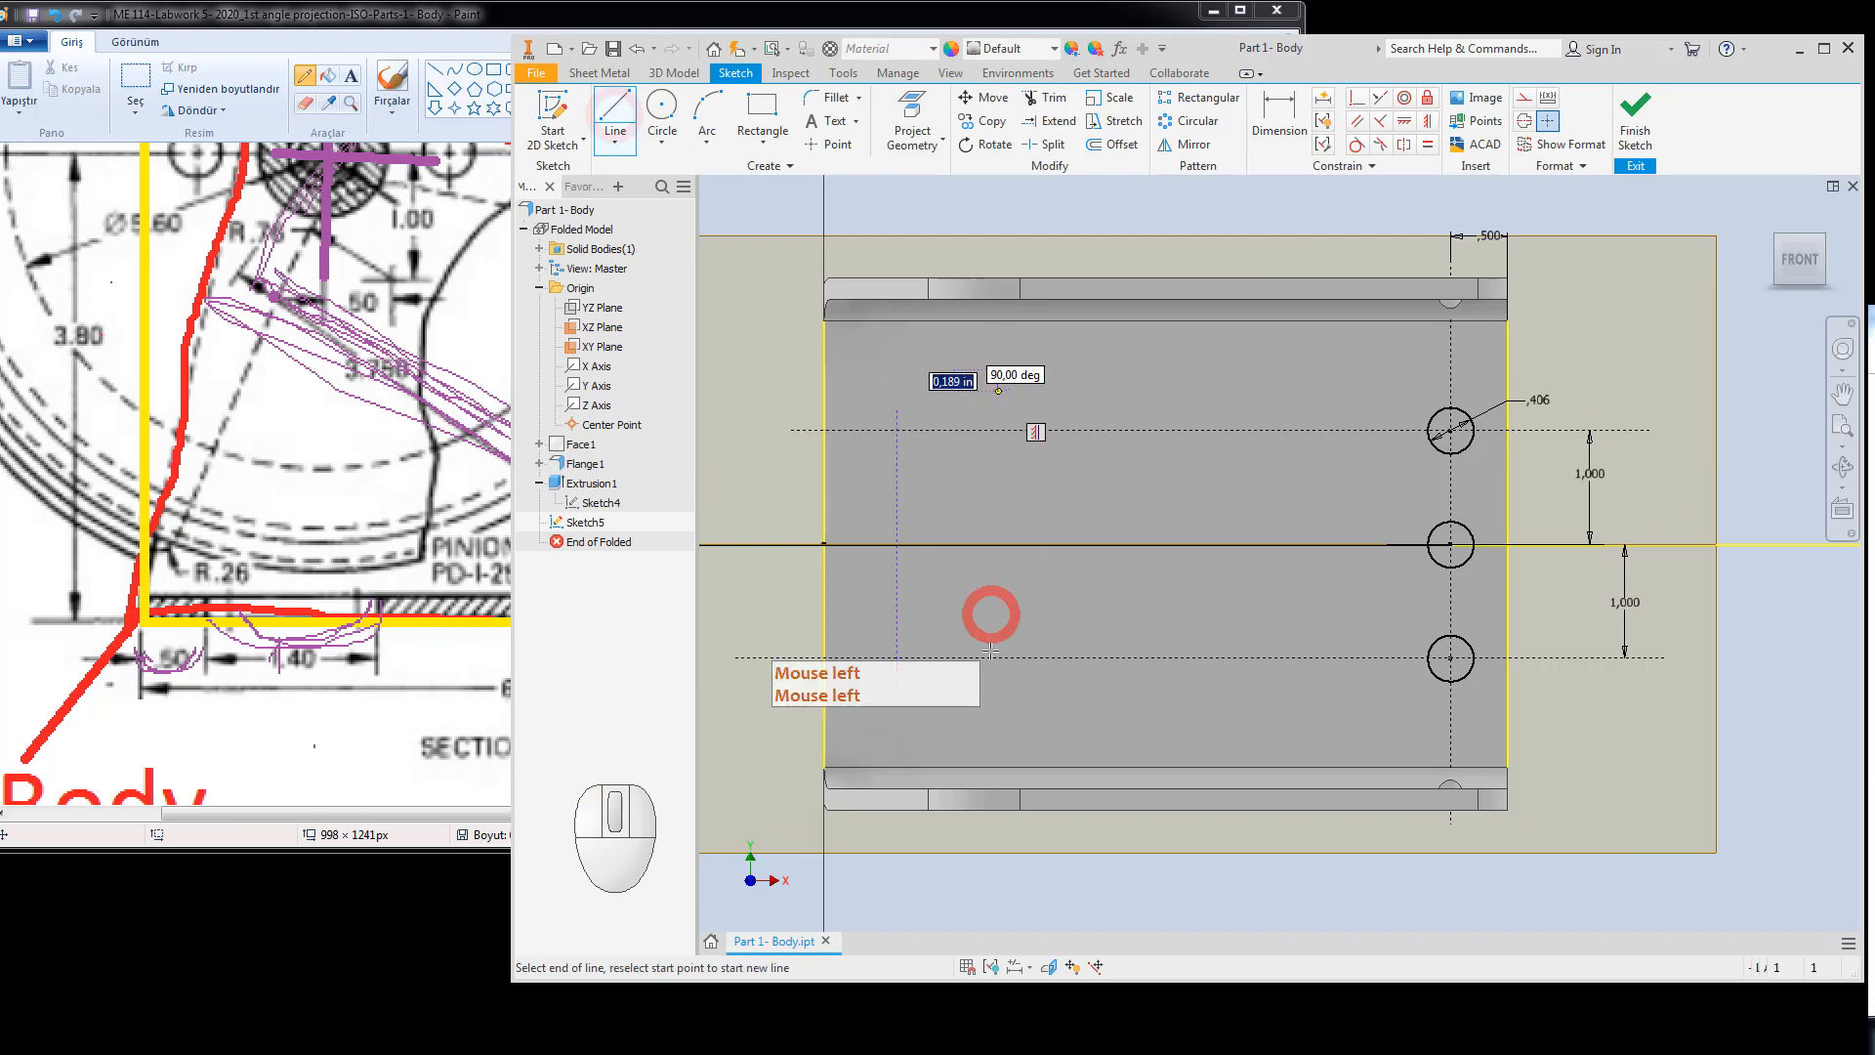
left_click(992, 714)
key("Escape")
left_click(988, 618)
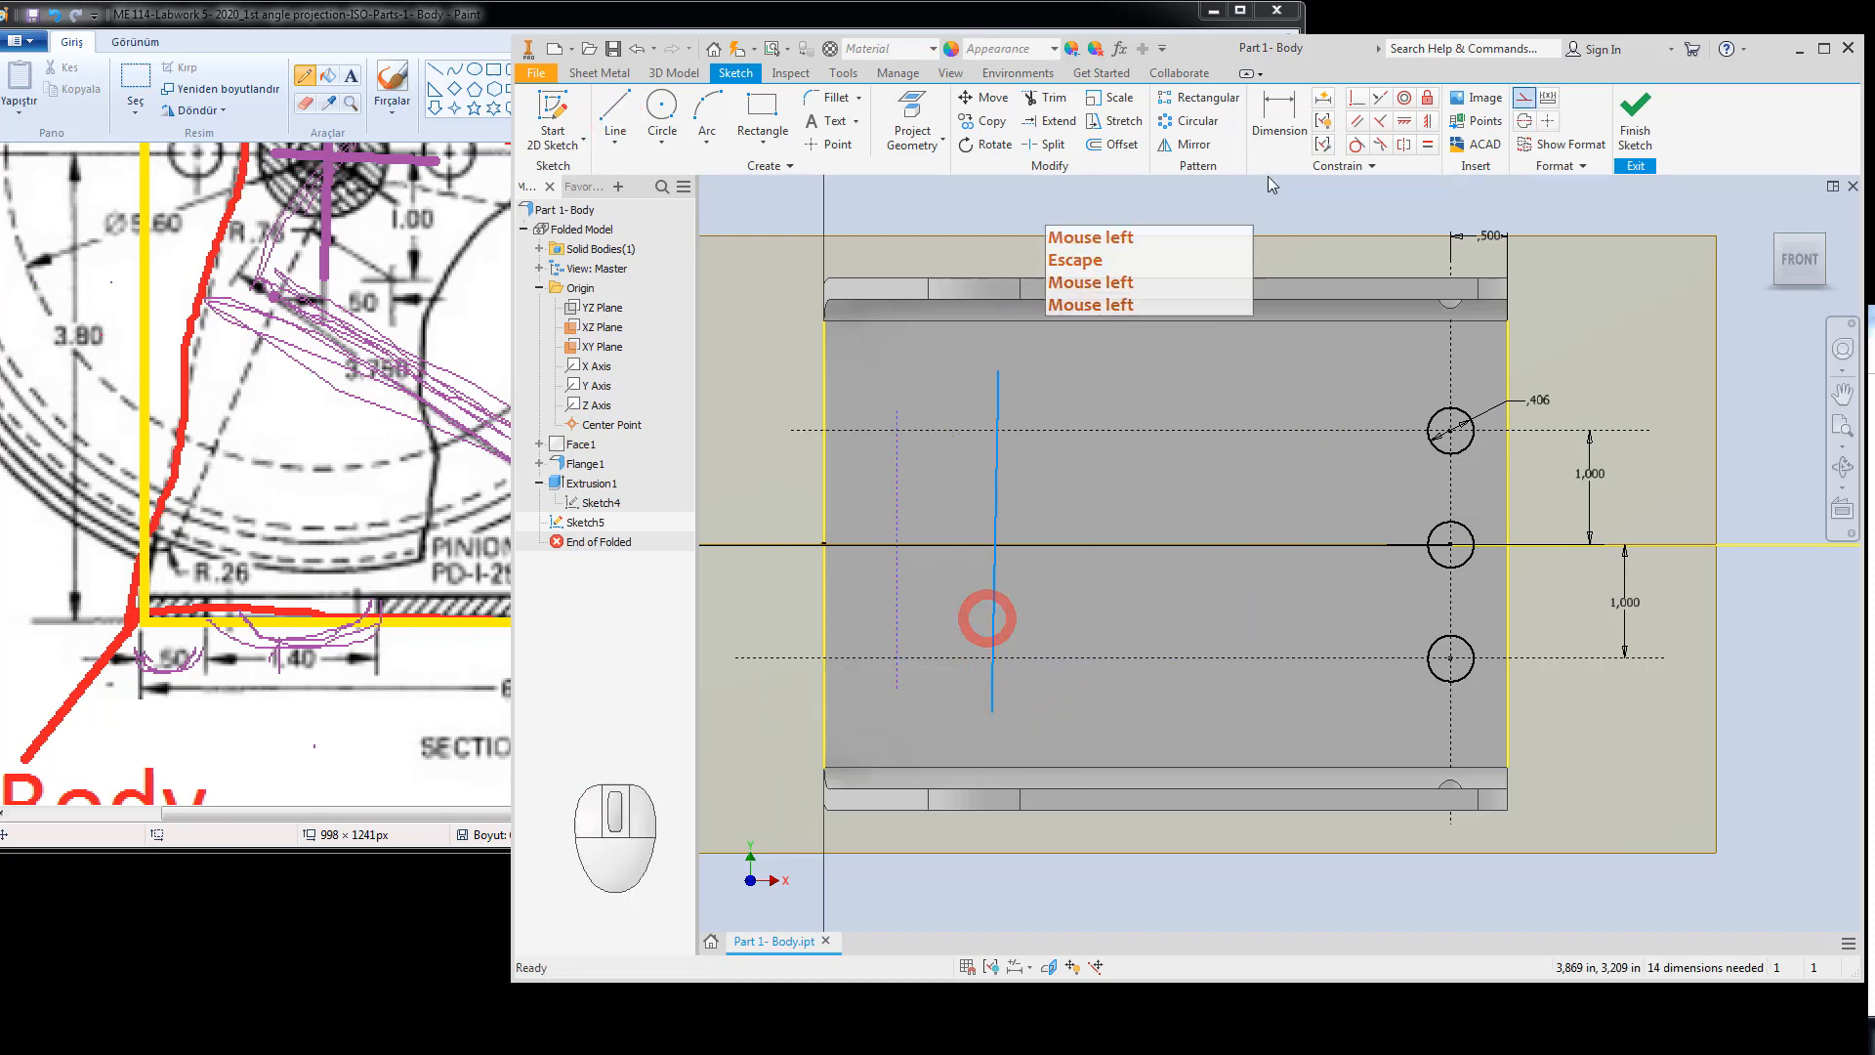
left_click(1427, 123)
key("Escape")
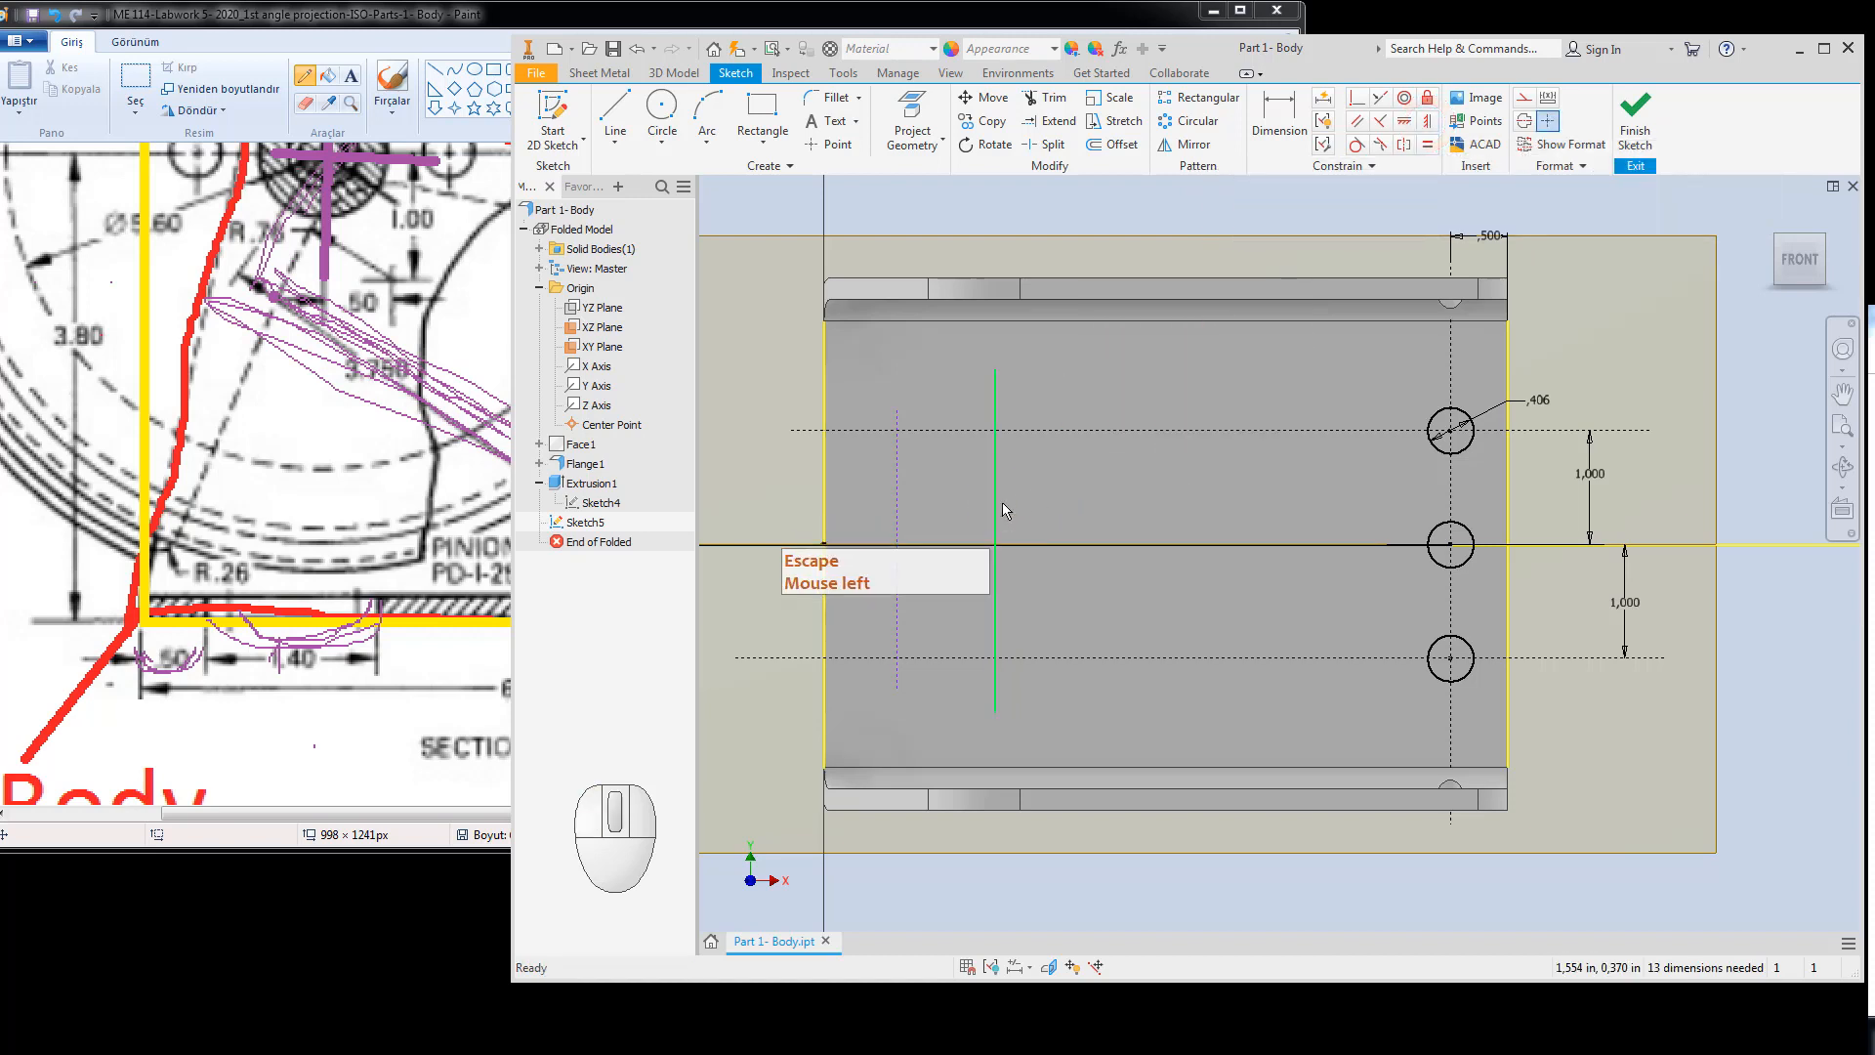
Turn the second vertical line into a construction line.
left_click(1002, 503)
key("Escape")
left_click(999, 486)
right_click(995, 495)
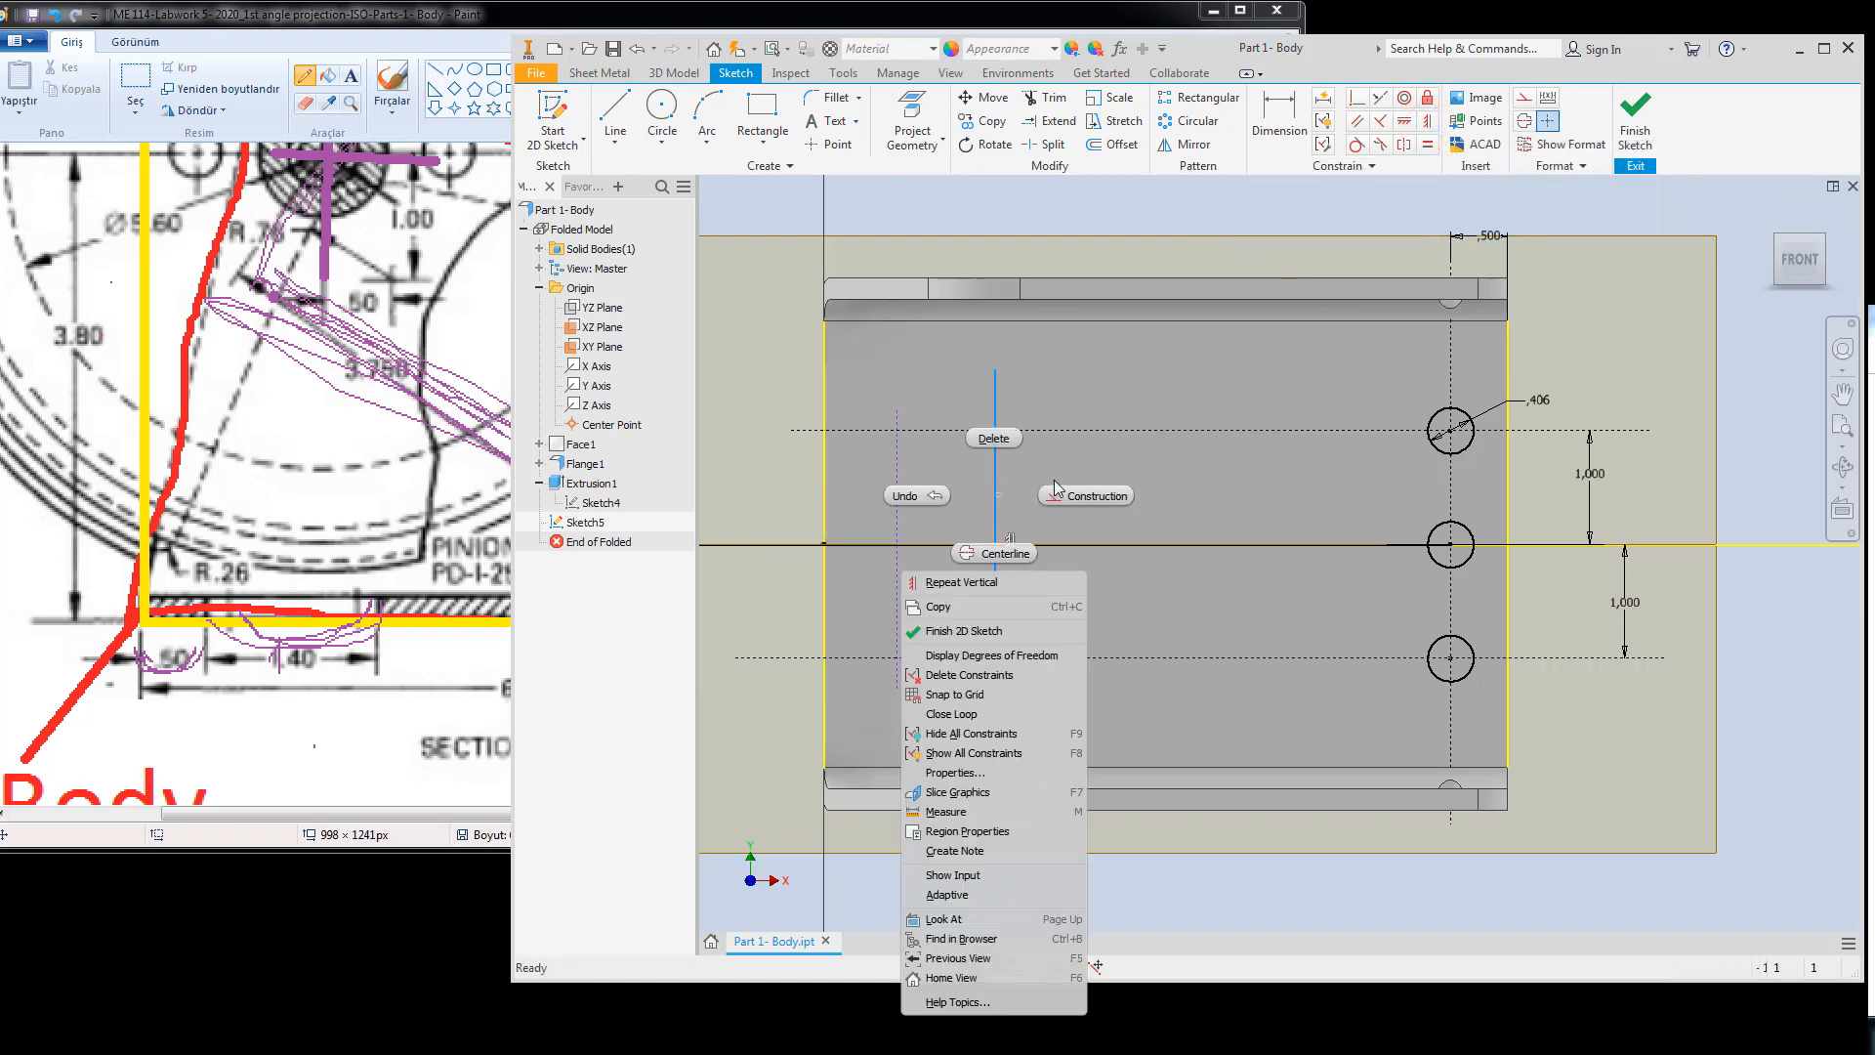
left_click(1080, 497)
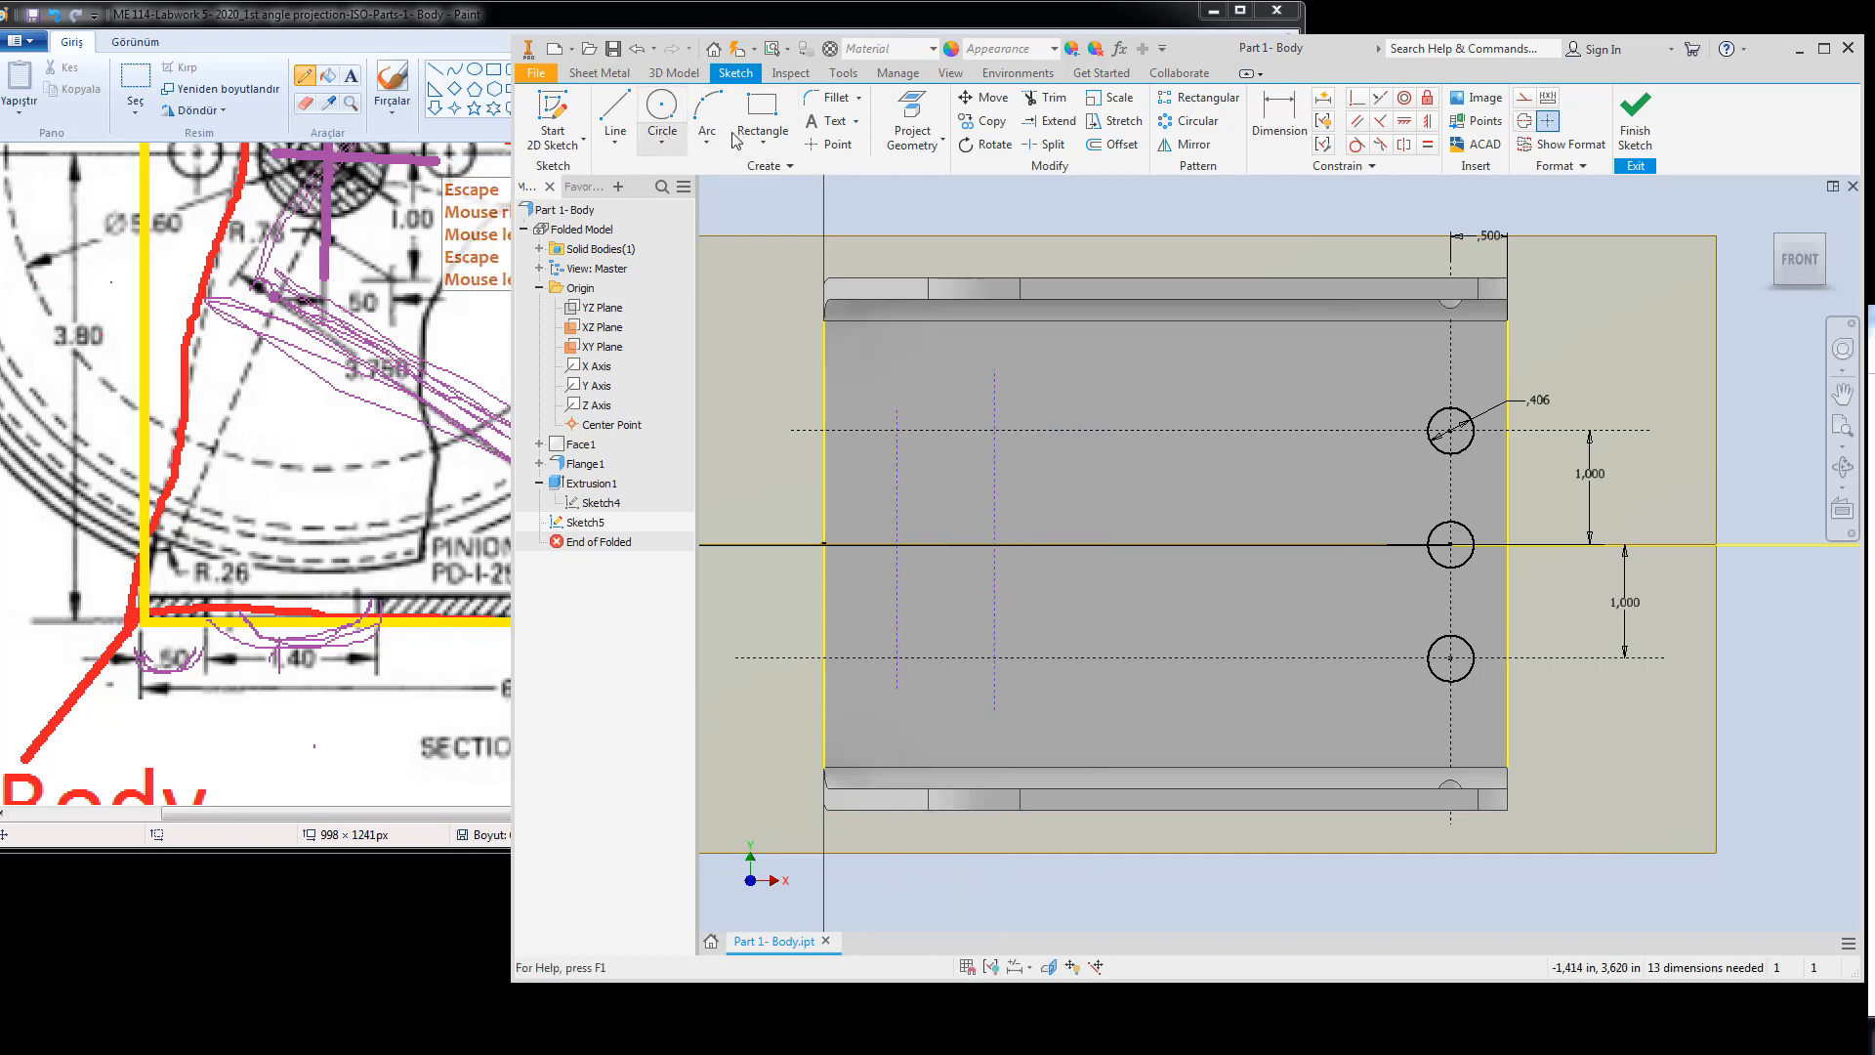
Sketch a horizontal center-to-center slot on the plate's centreline between the two construction lines, about 0.42 in between its centres.
left_click(763, 144)
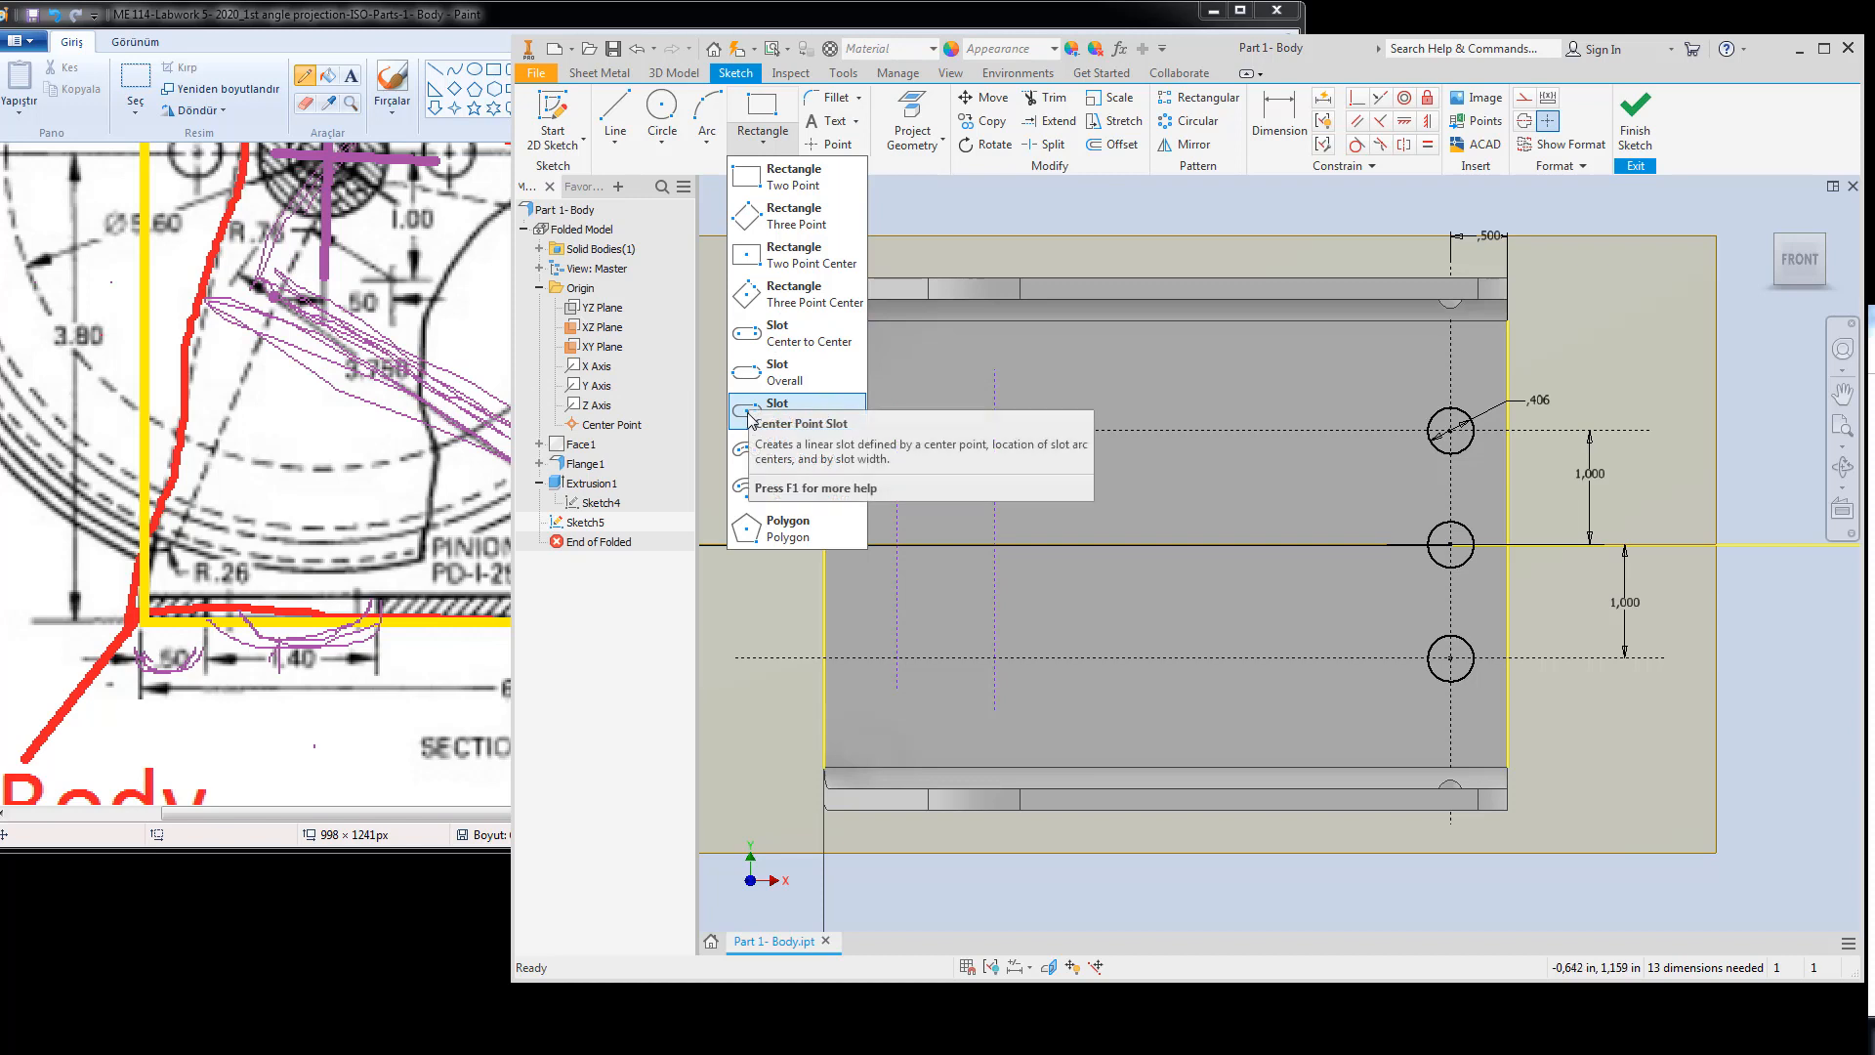
left_click(747, 334)
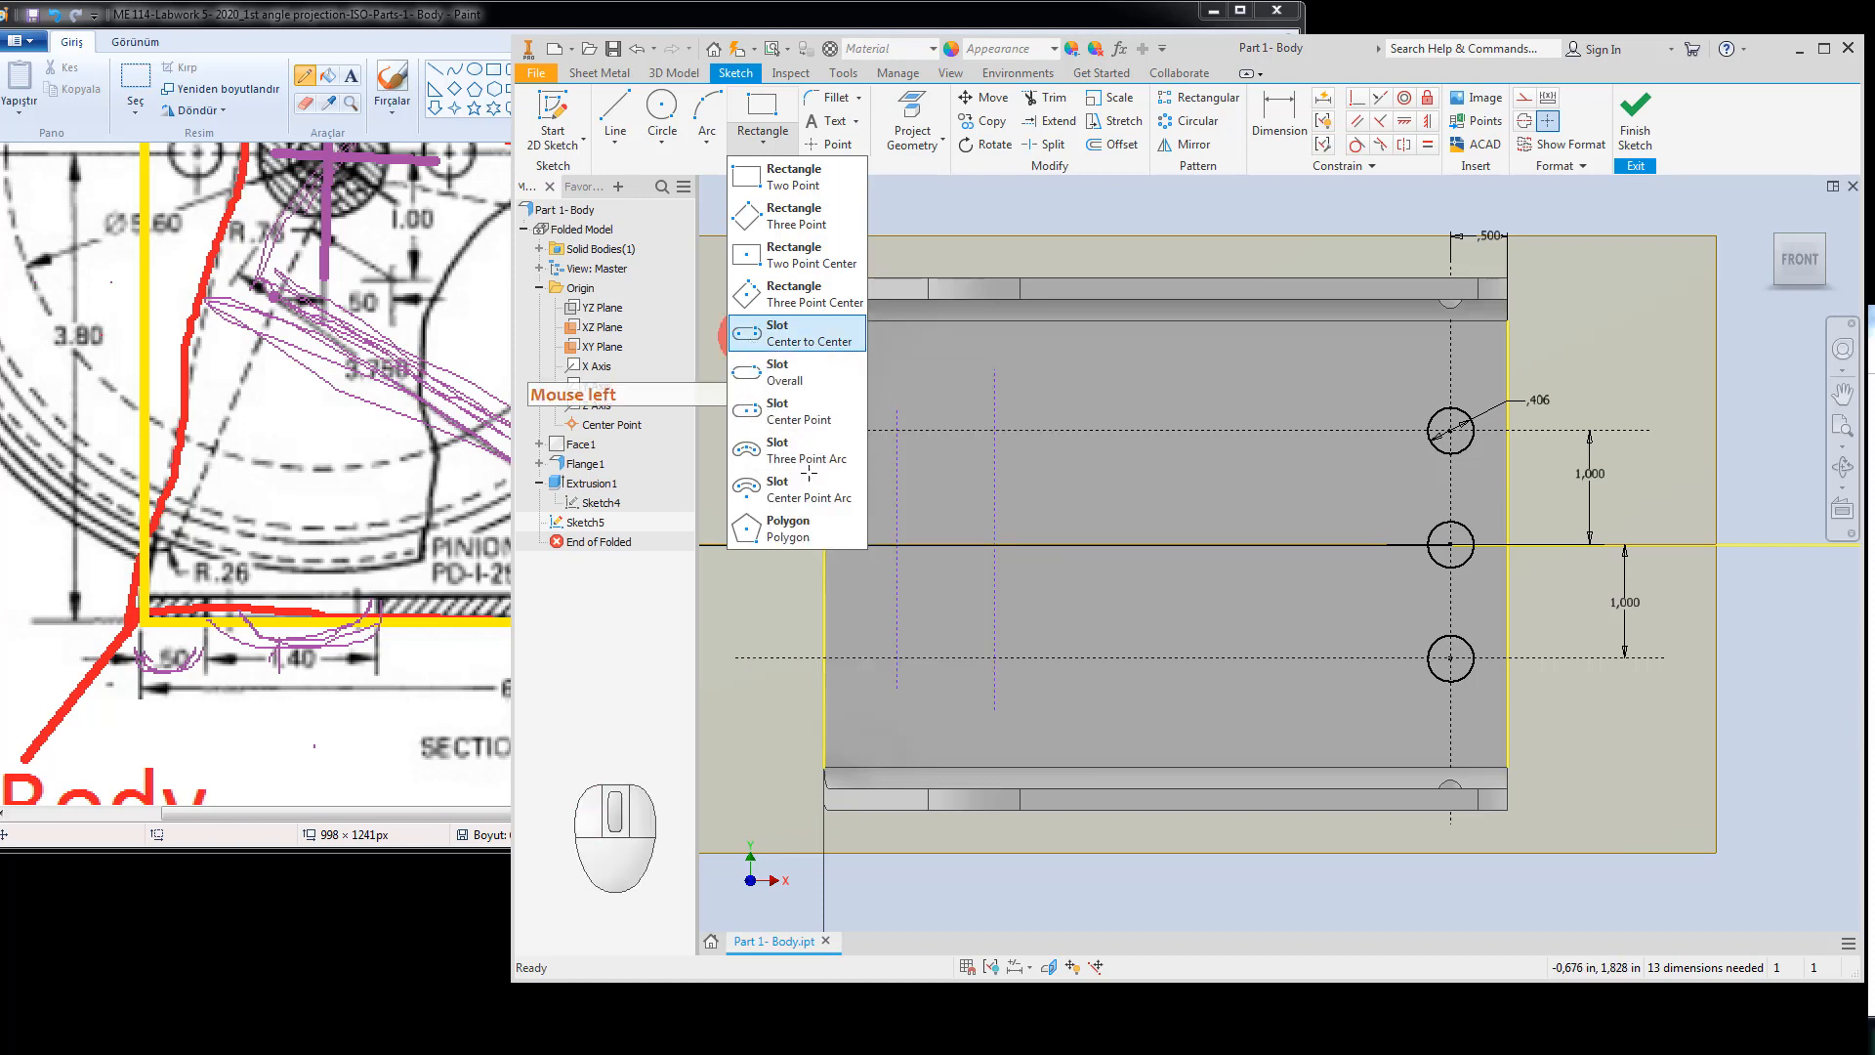
left_click(923, 545)
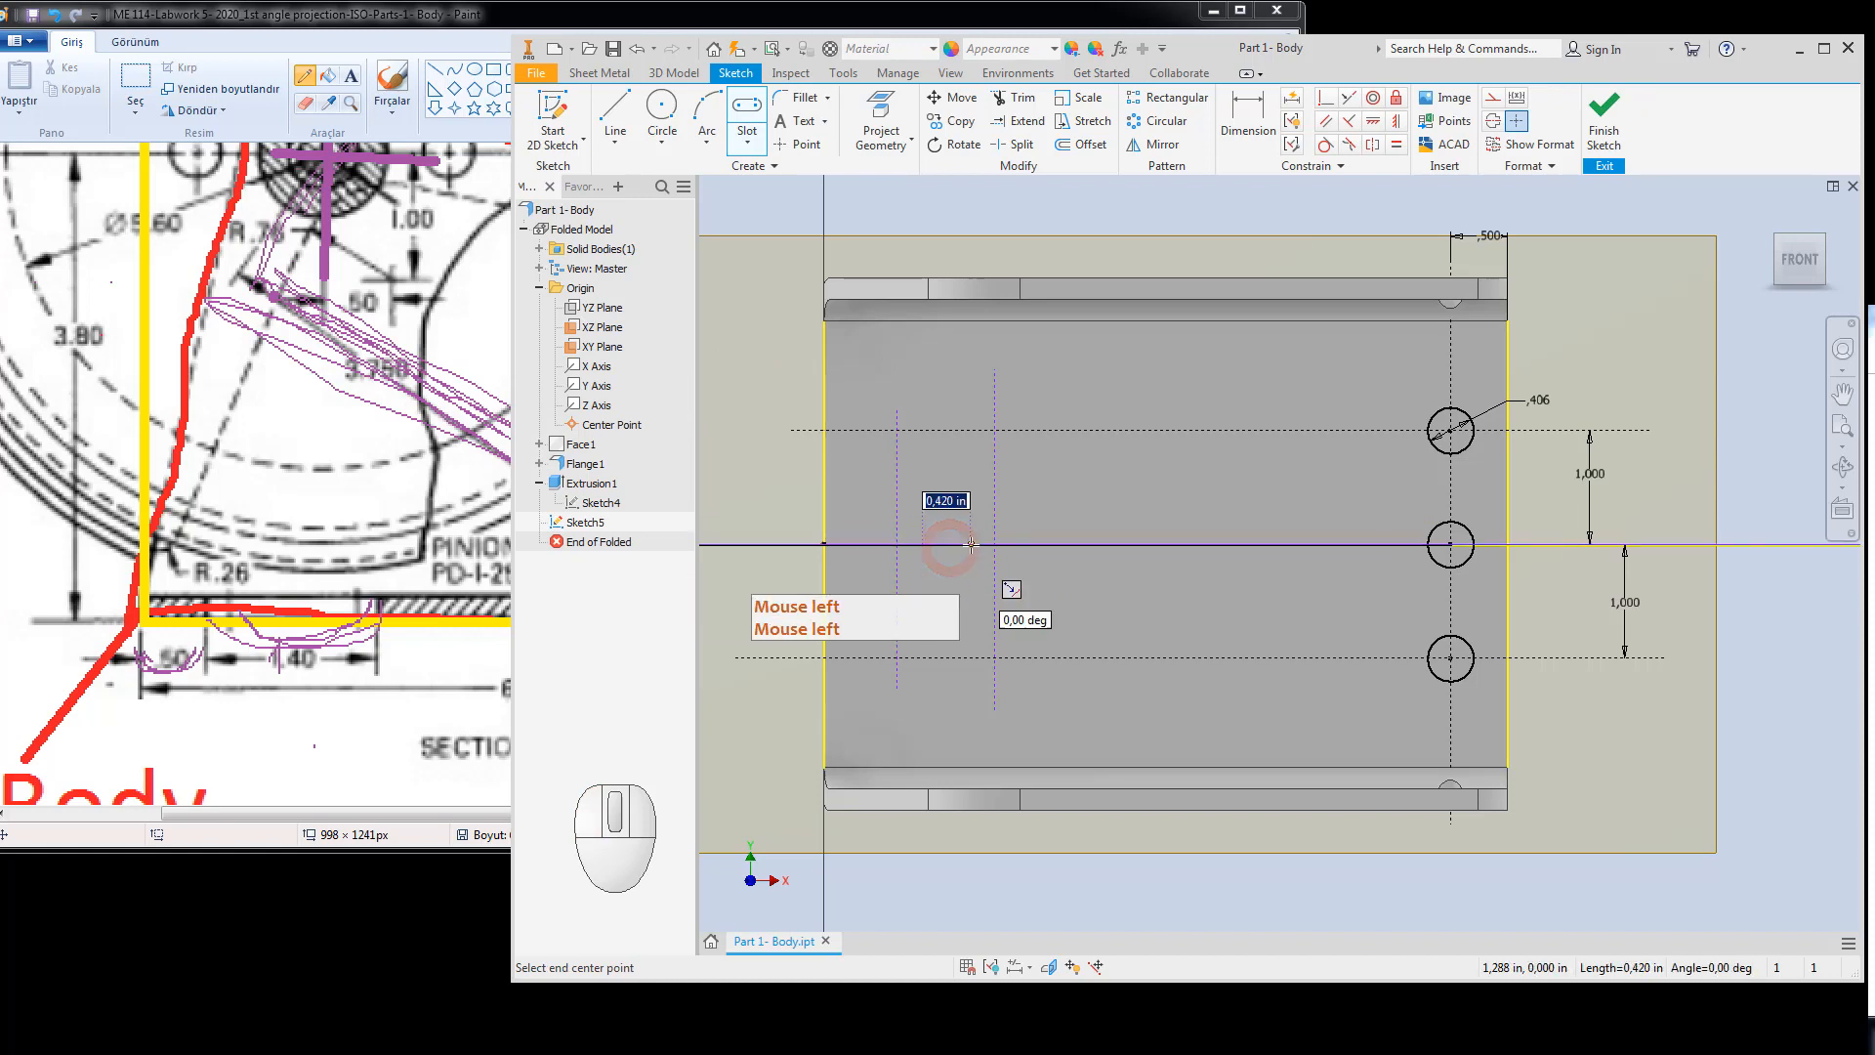
left_click(970, 545)
left_click(972, 559)
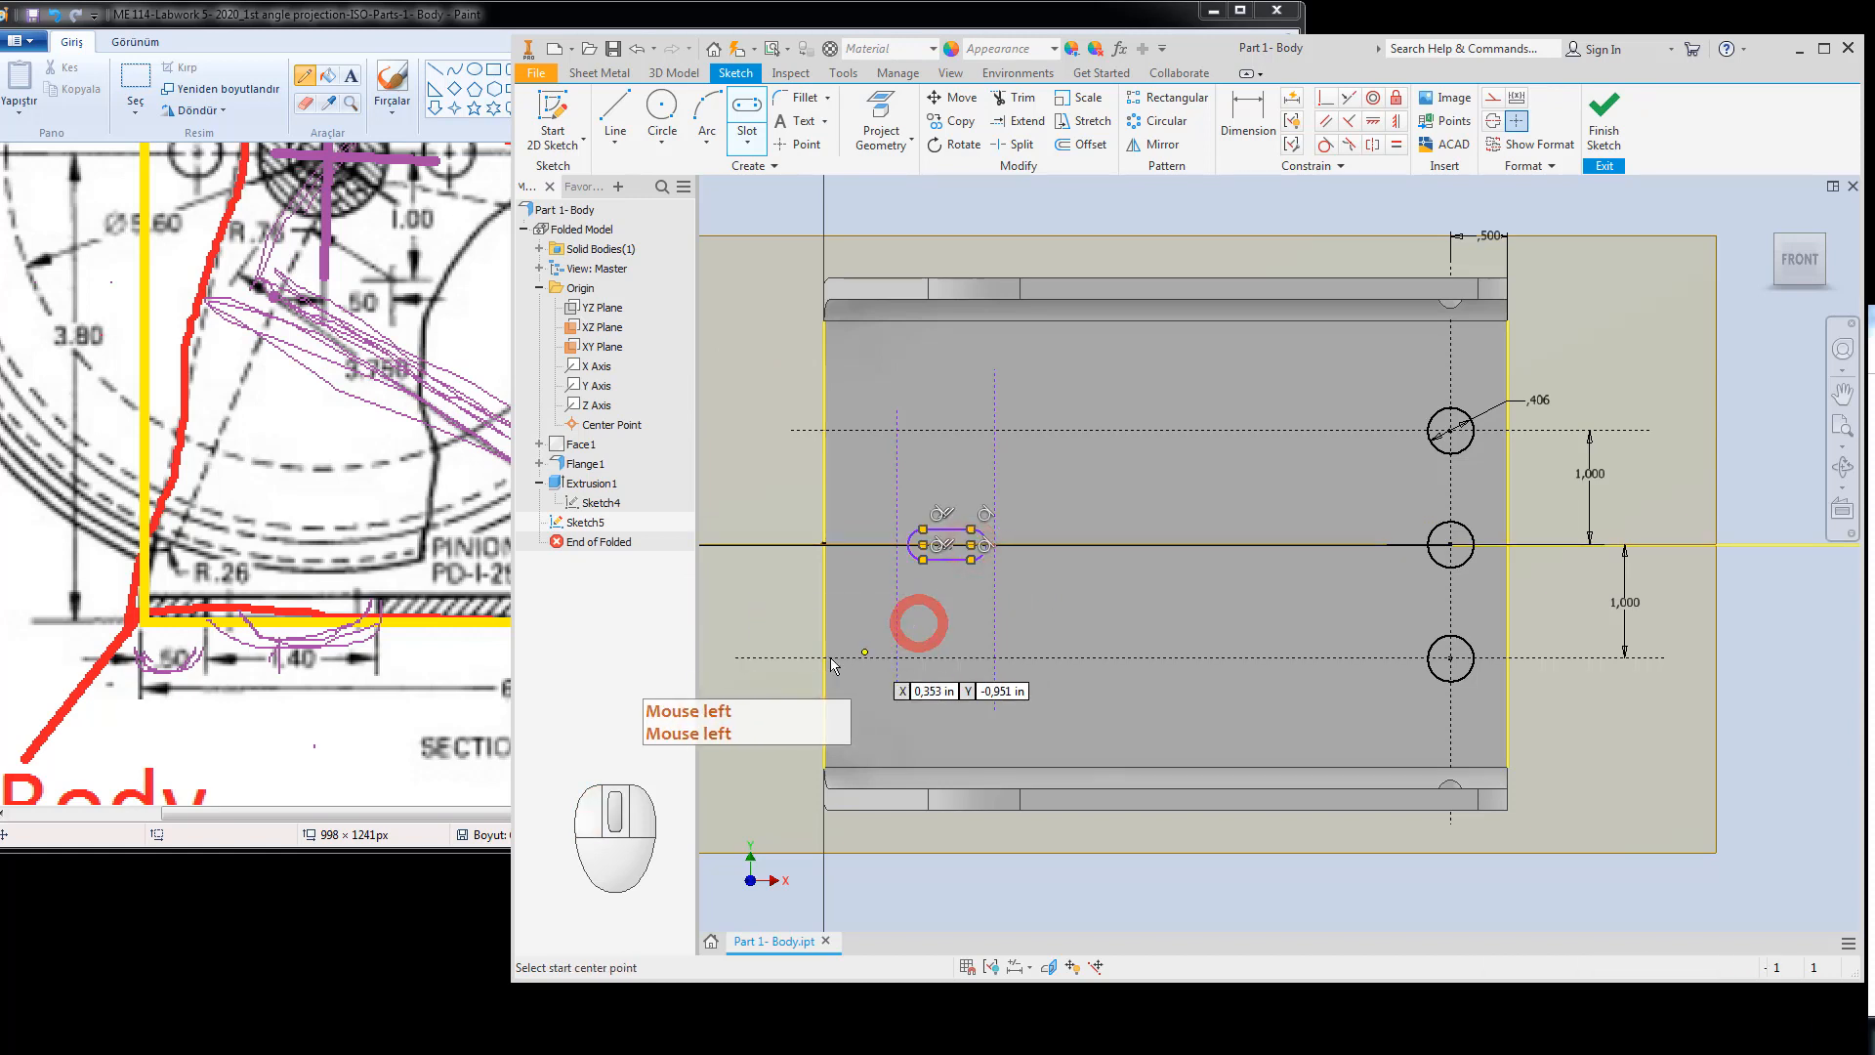
key("Escape")
key("Escape")
Dimension the first construction line 0.5 in from the base plate's left edge.
left_click(1245, 117)
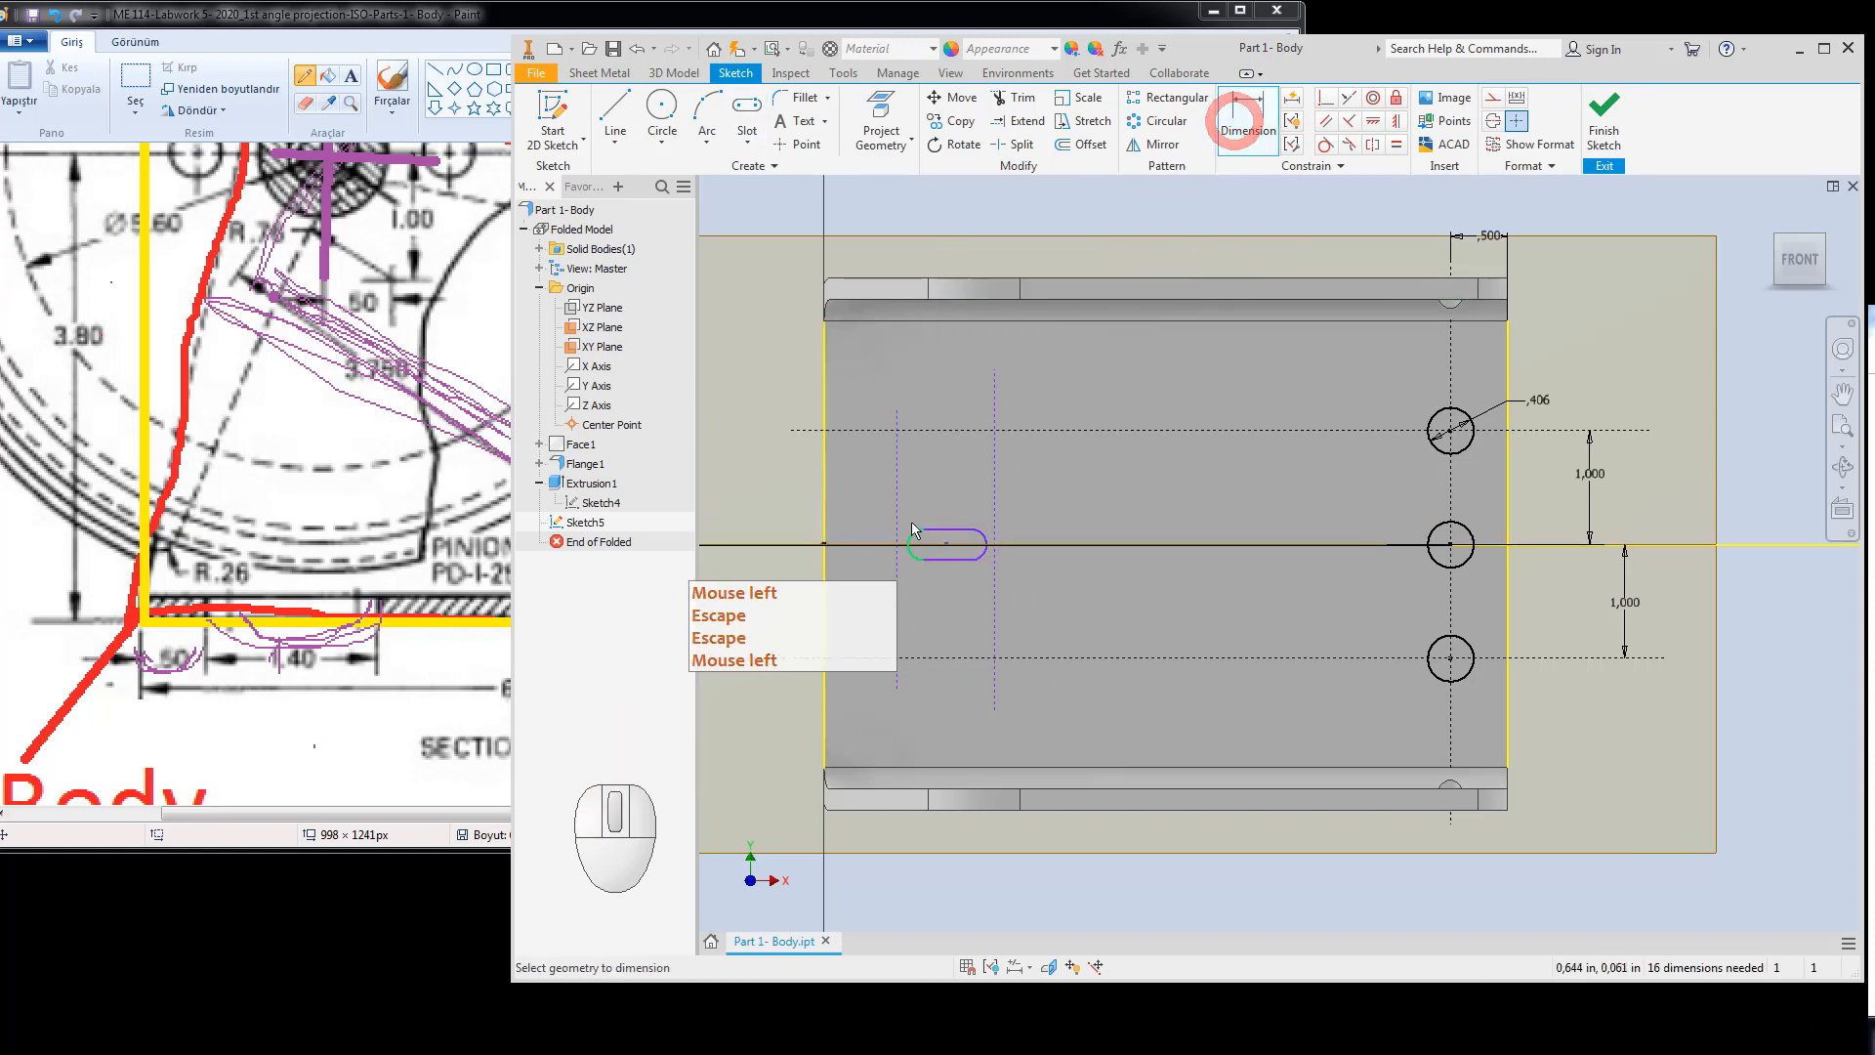
left_click(892, 496)
left_click(827, 500)
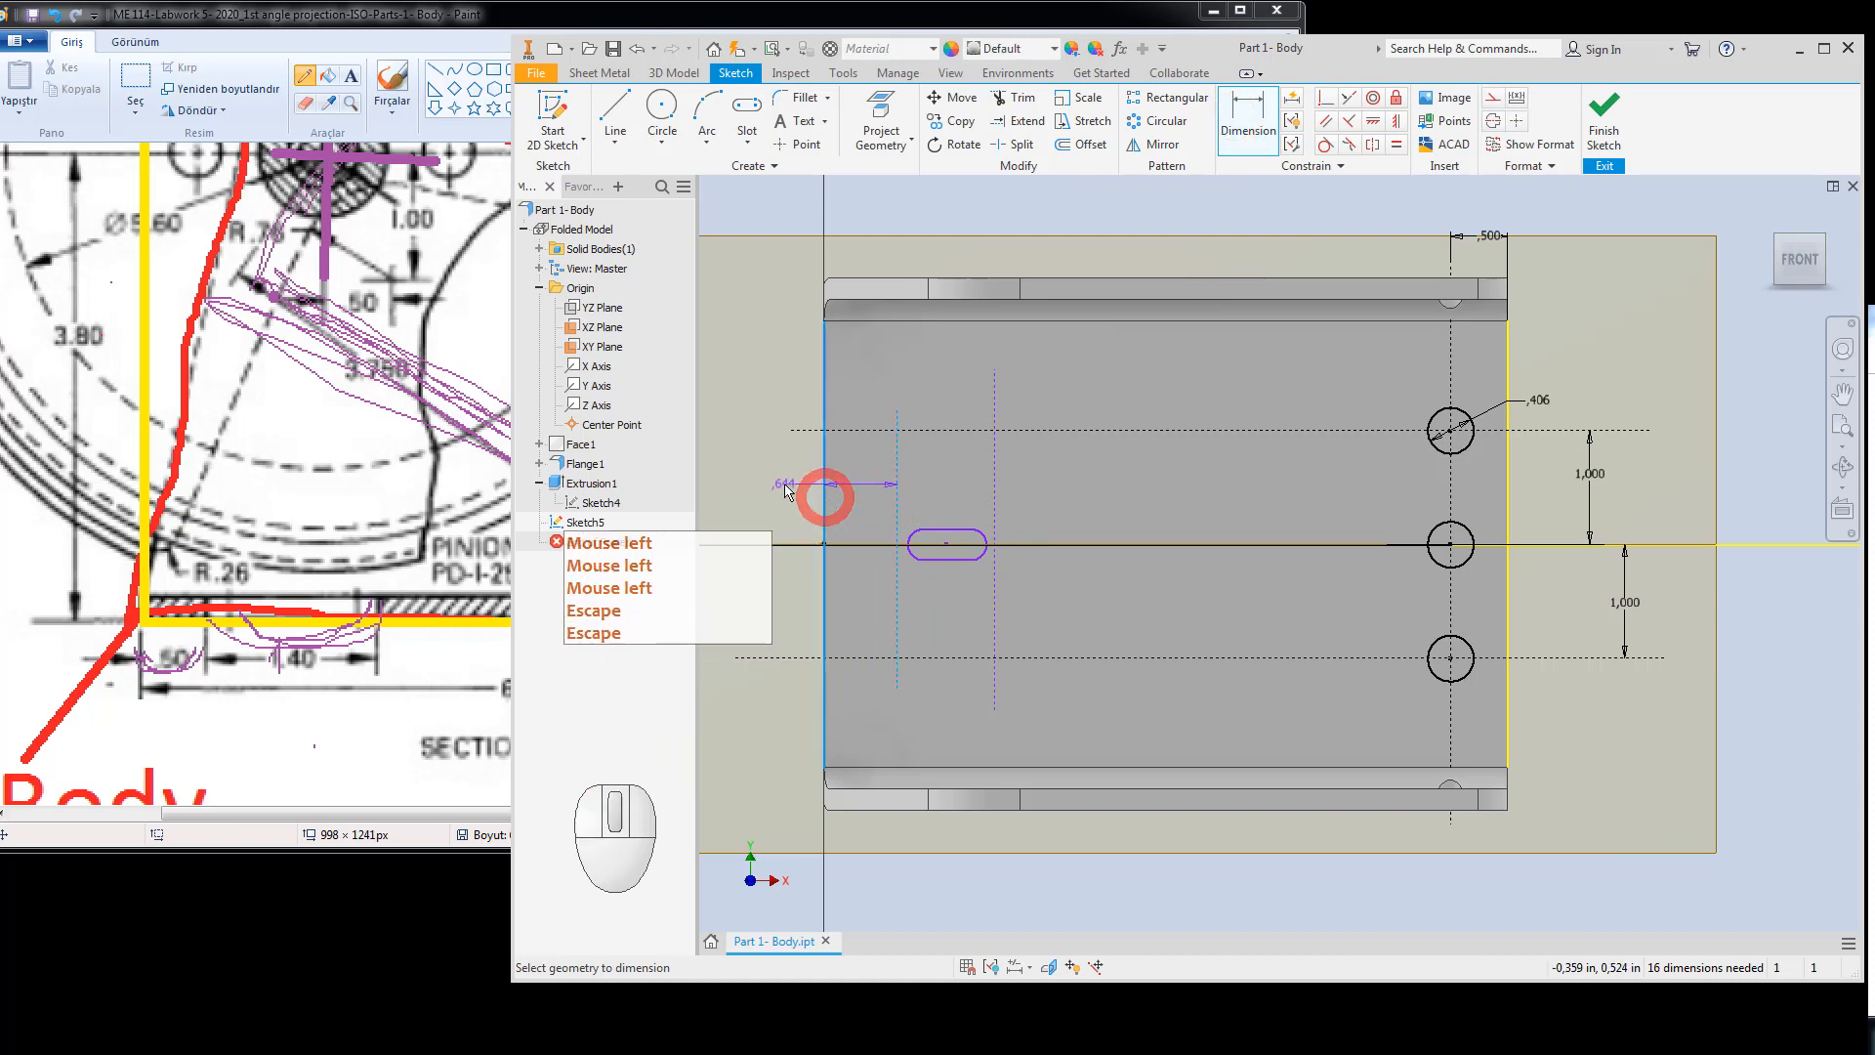
left_click(781, 476)
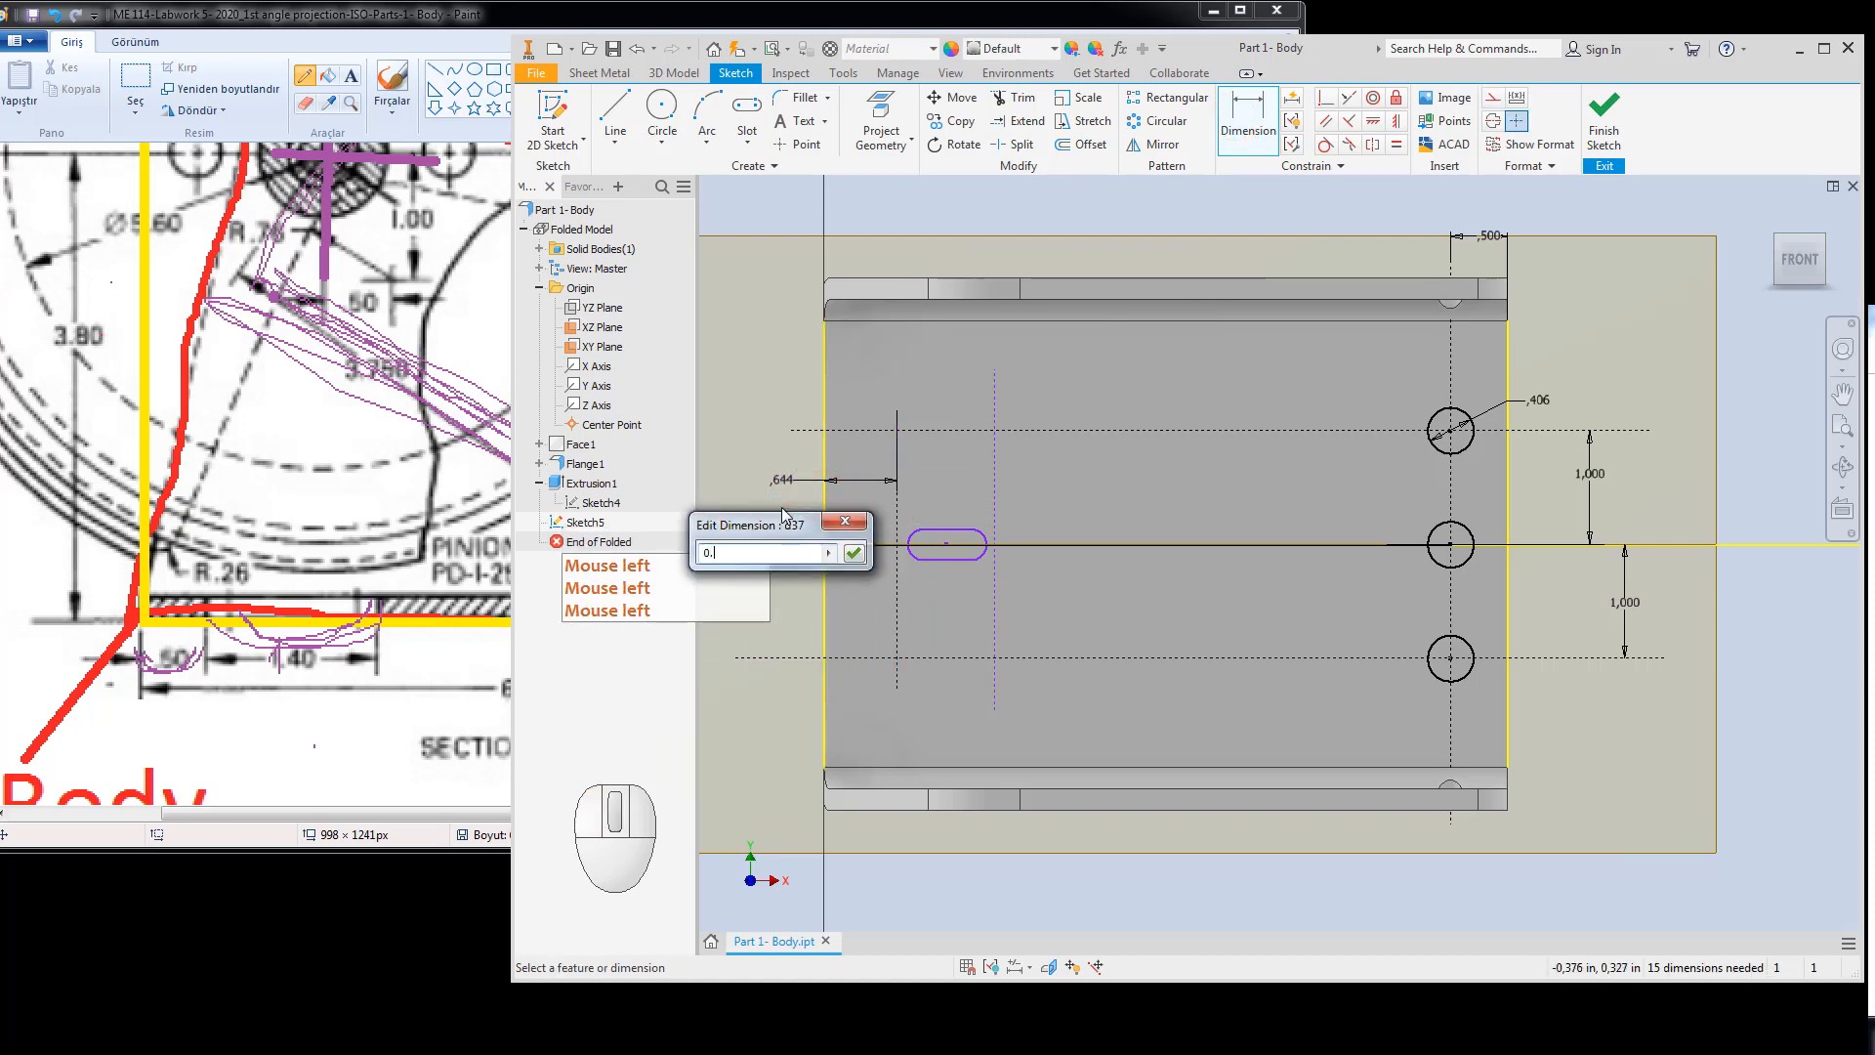
type("0.5")
key("Return")
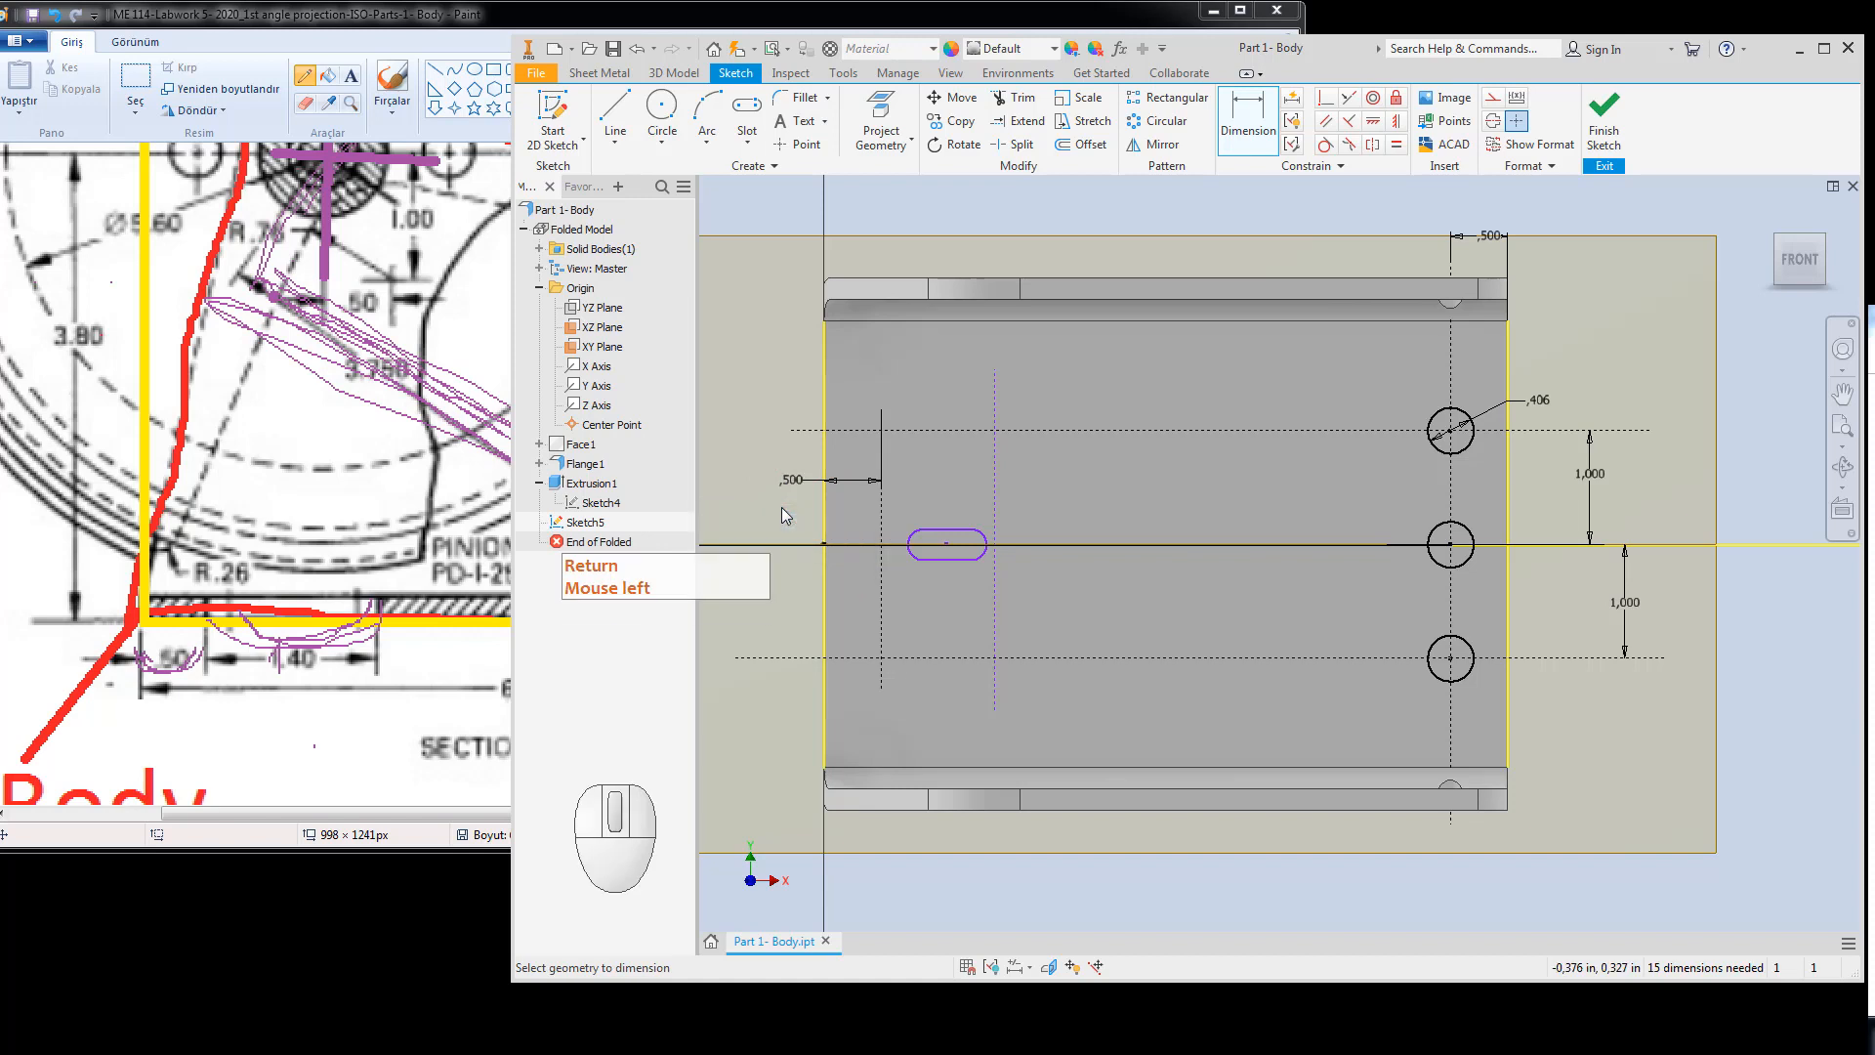
Dimension the distance between the two vertical construction lines at 1.4 in.
key("Escape")
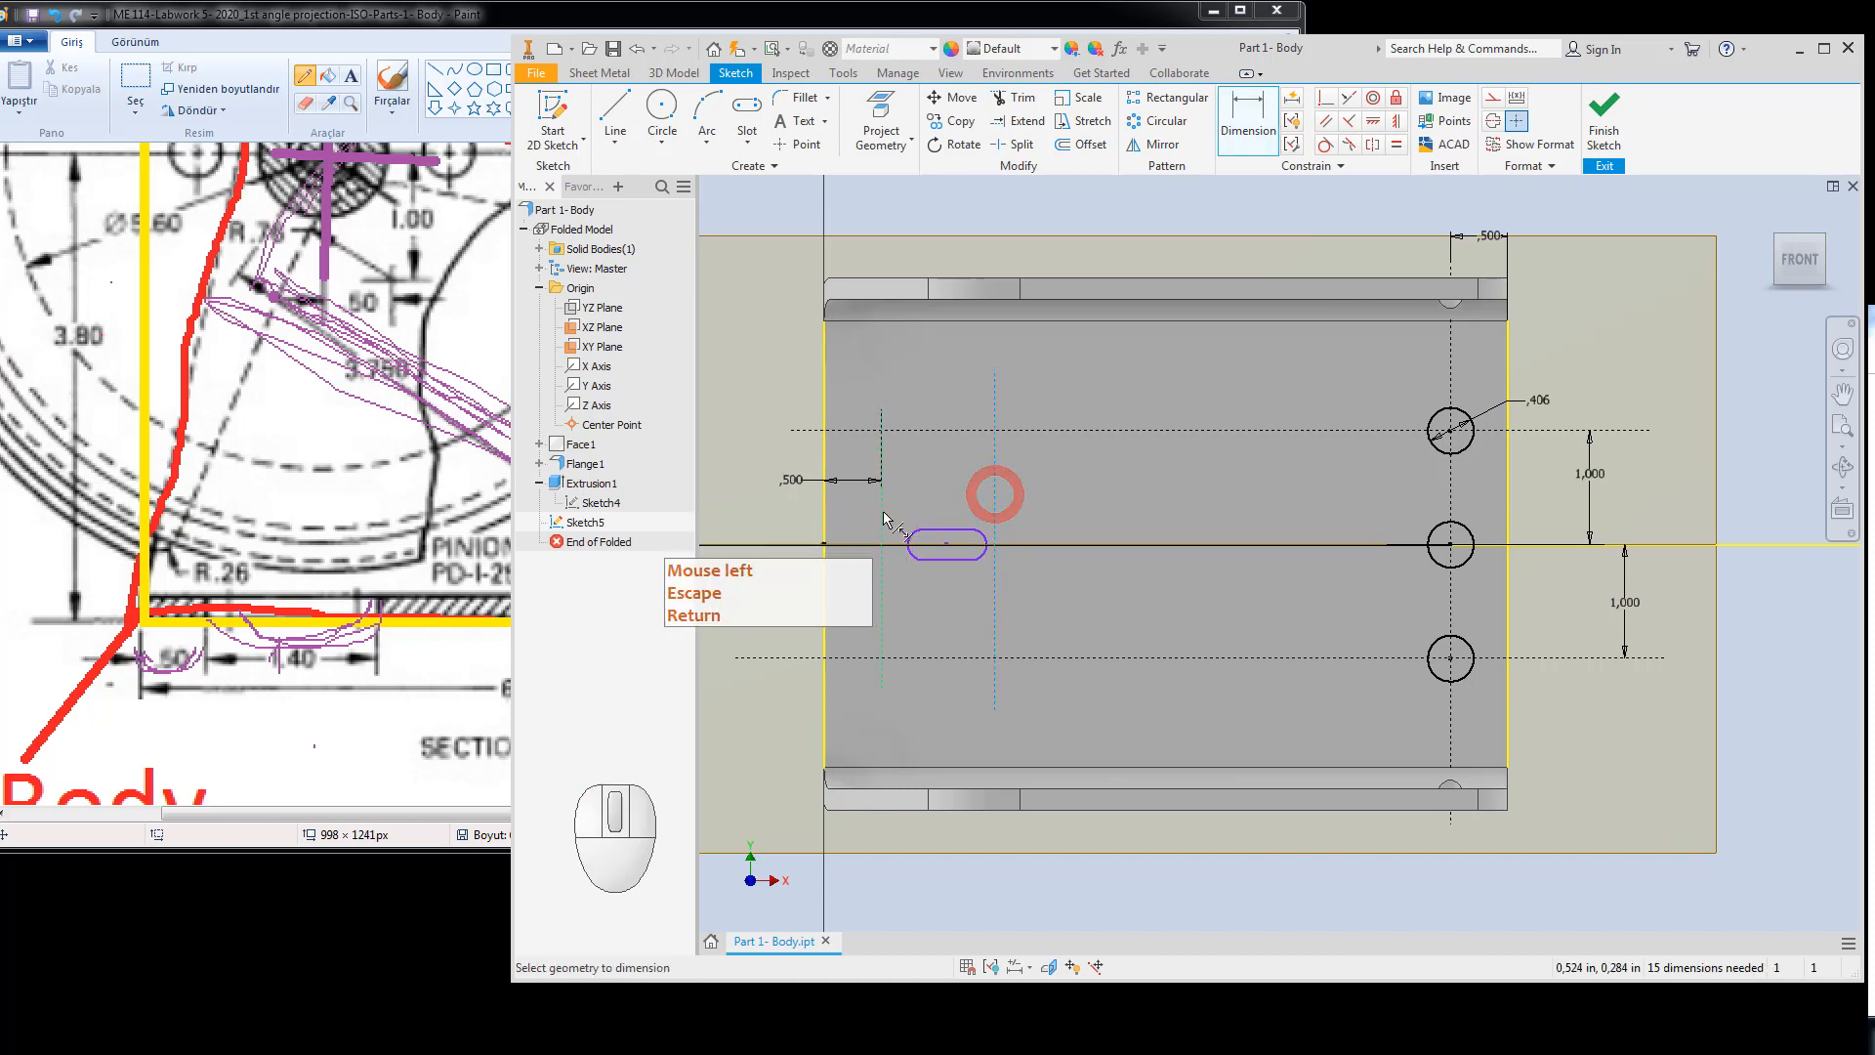
left_click(882, 507)
left_click(958, 483)
type("1")
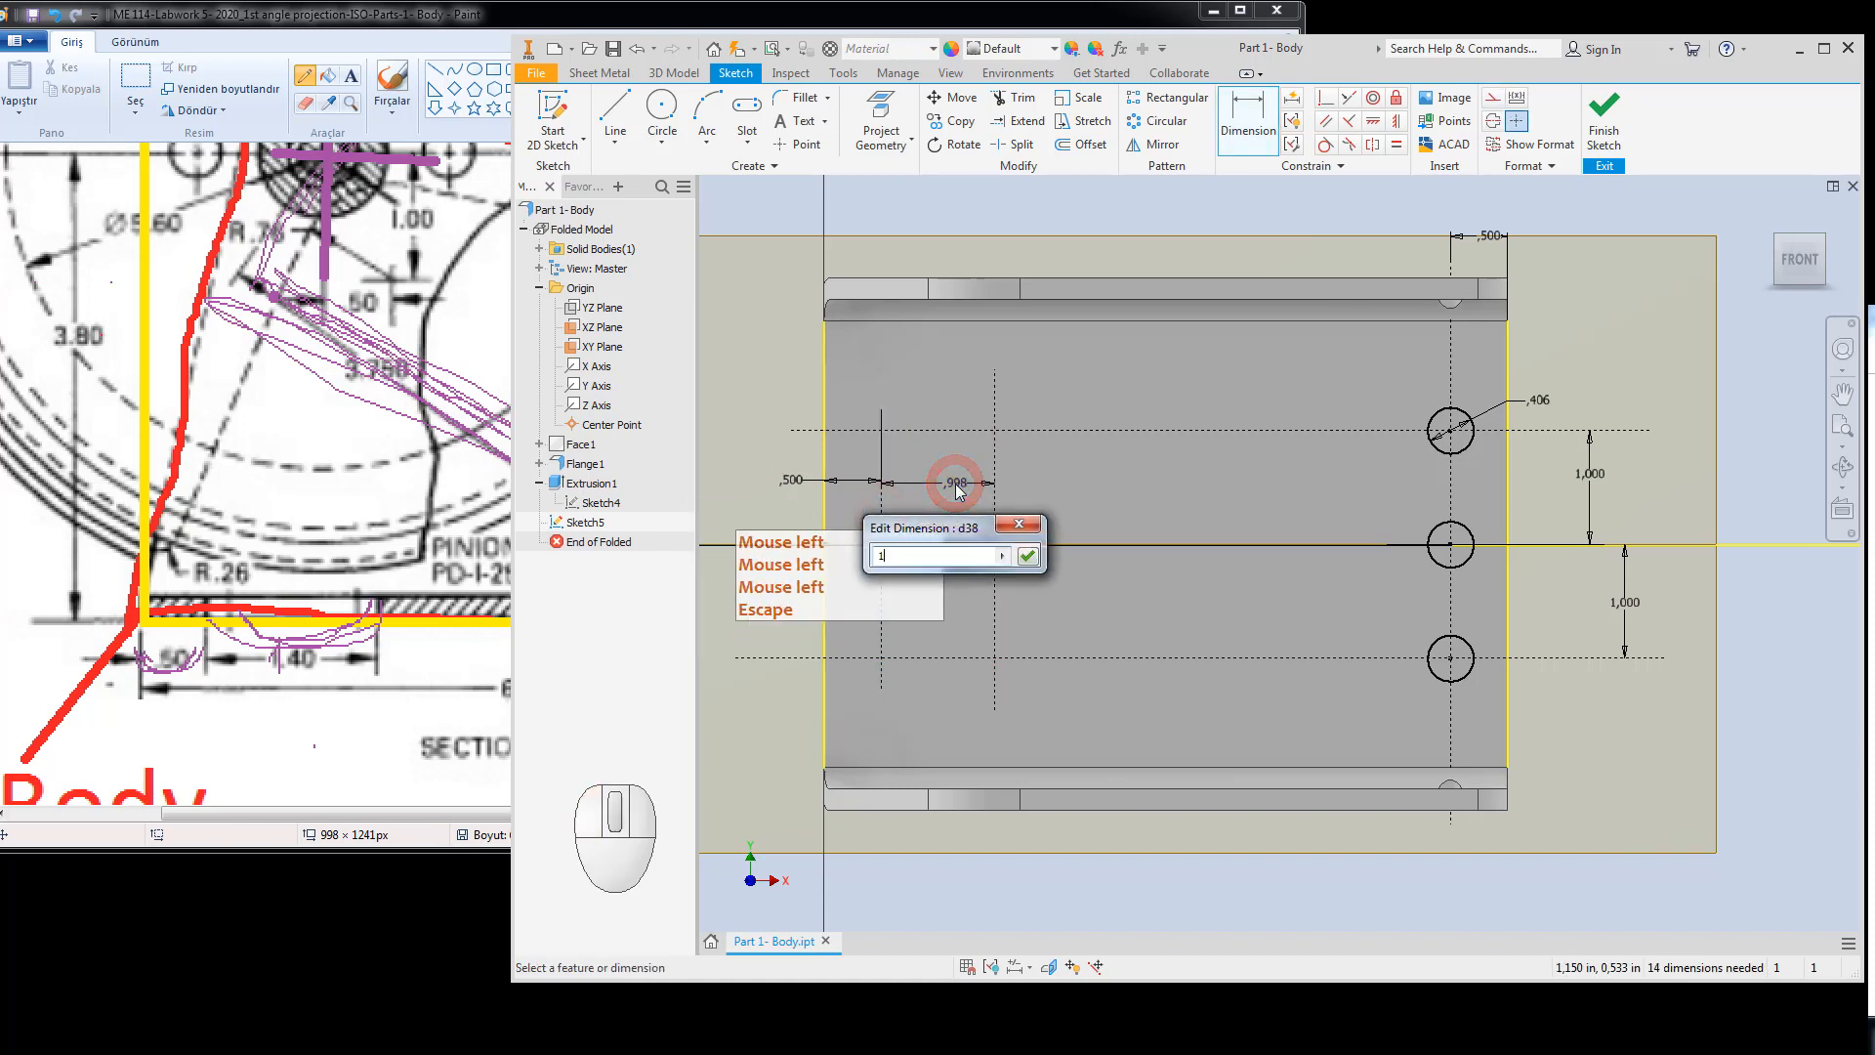
type(".4")
key("Return")
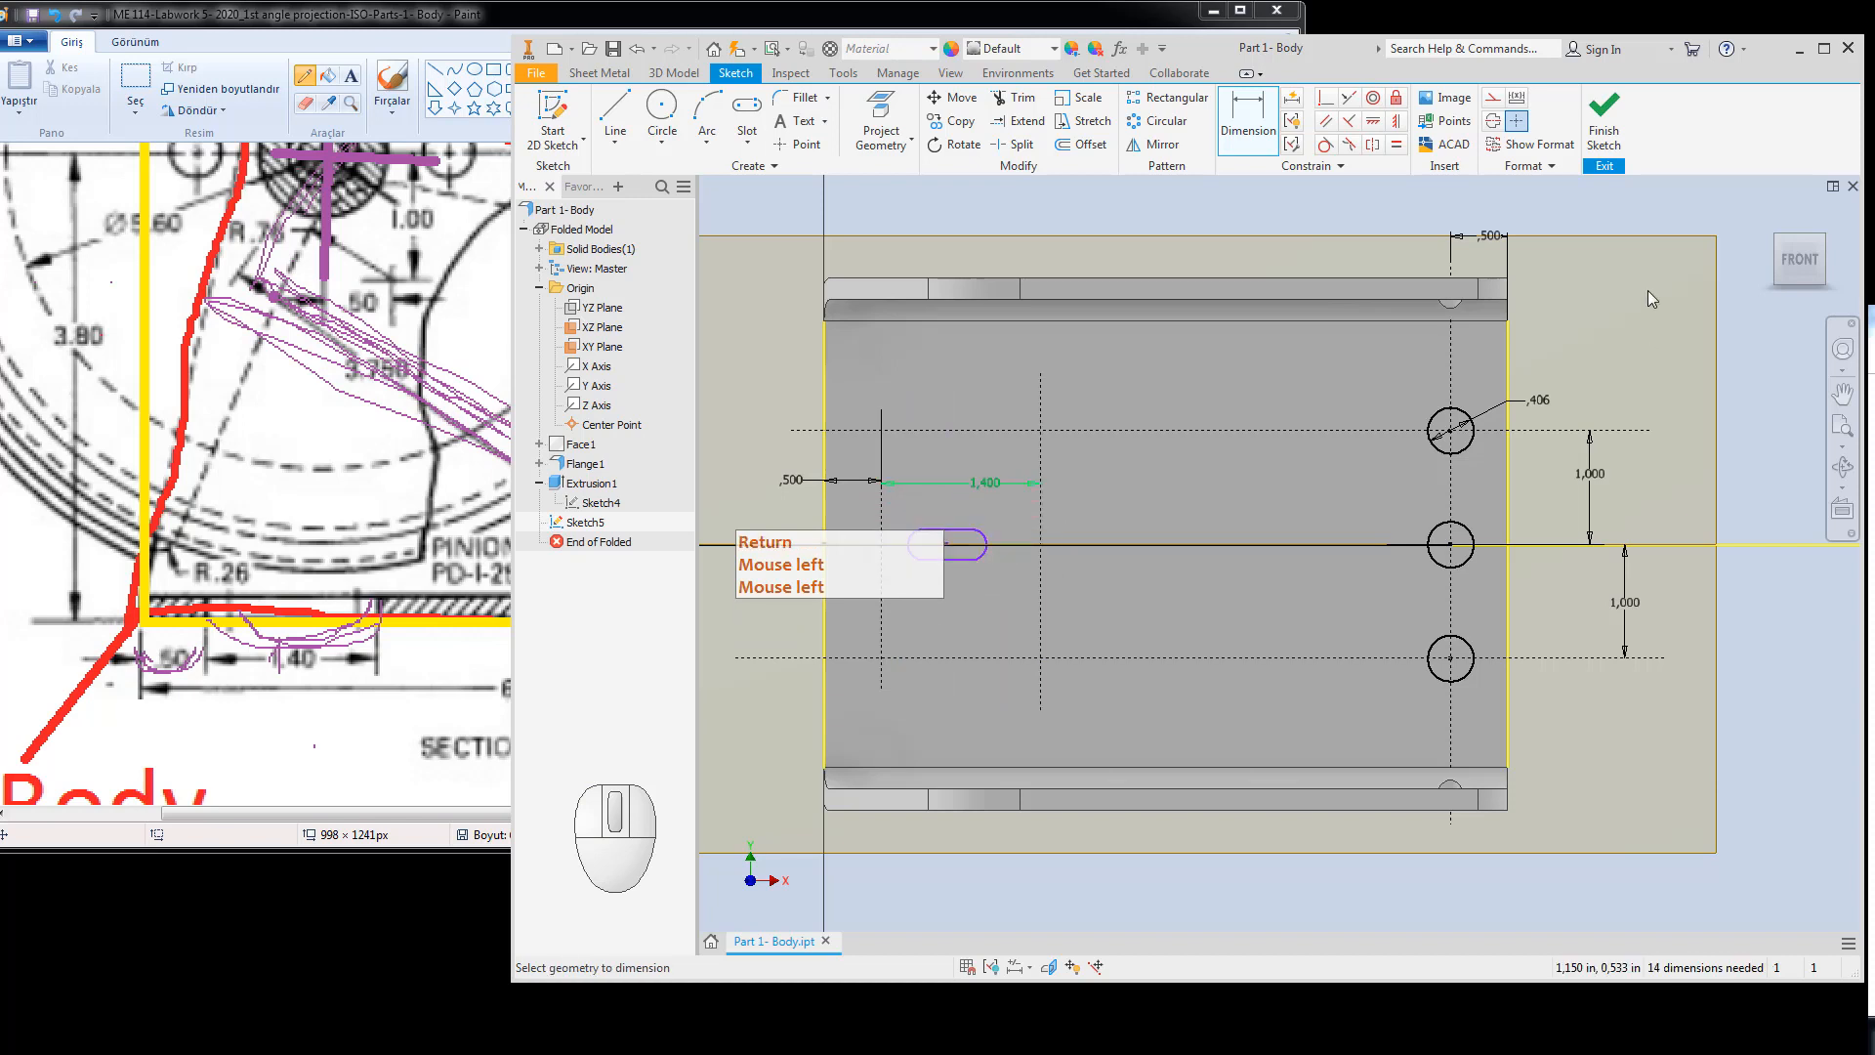
key("Escape")
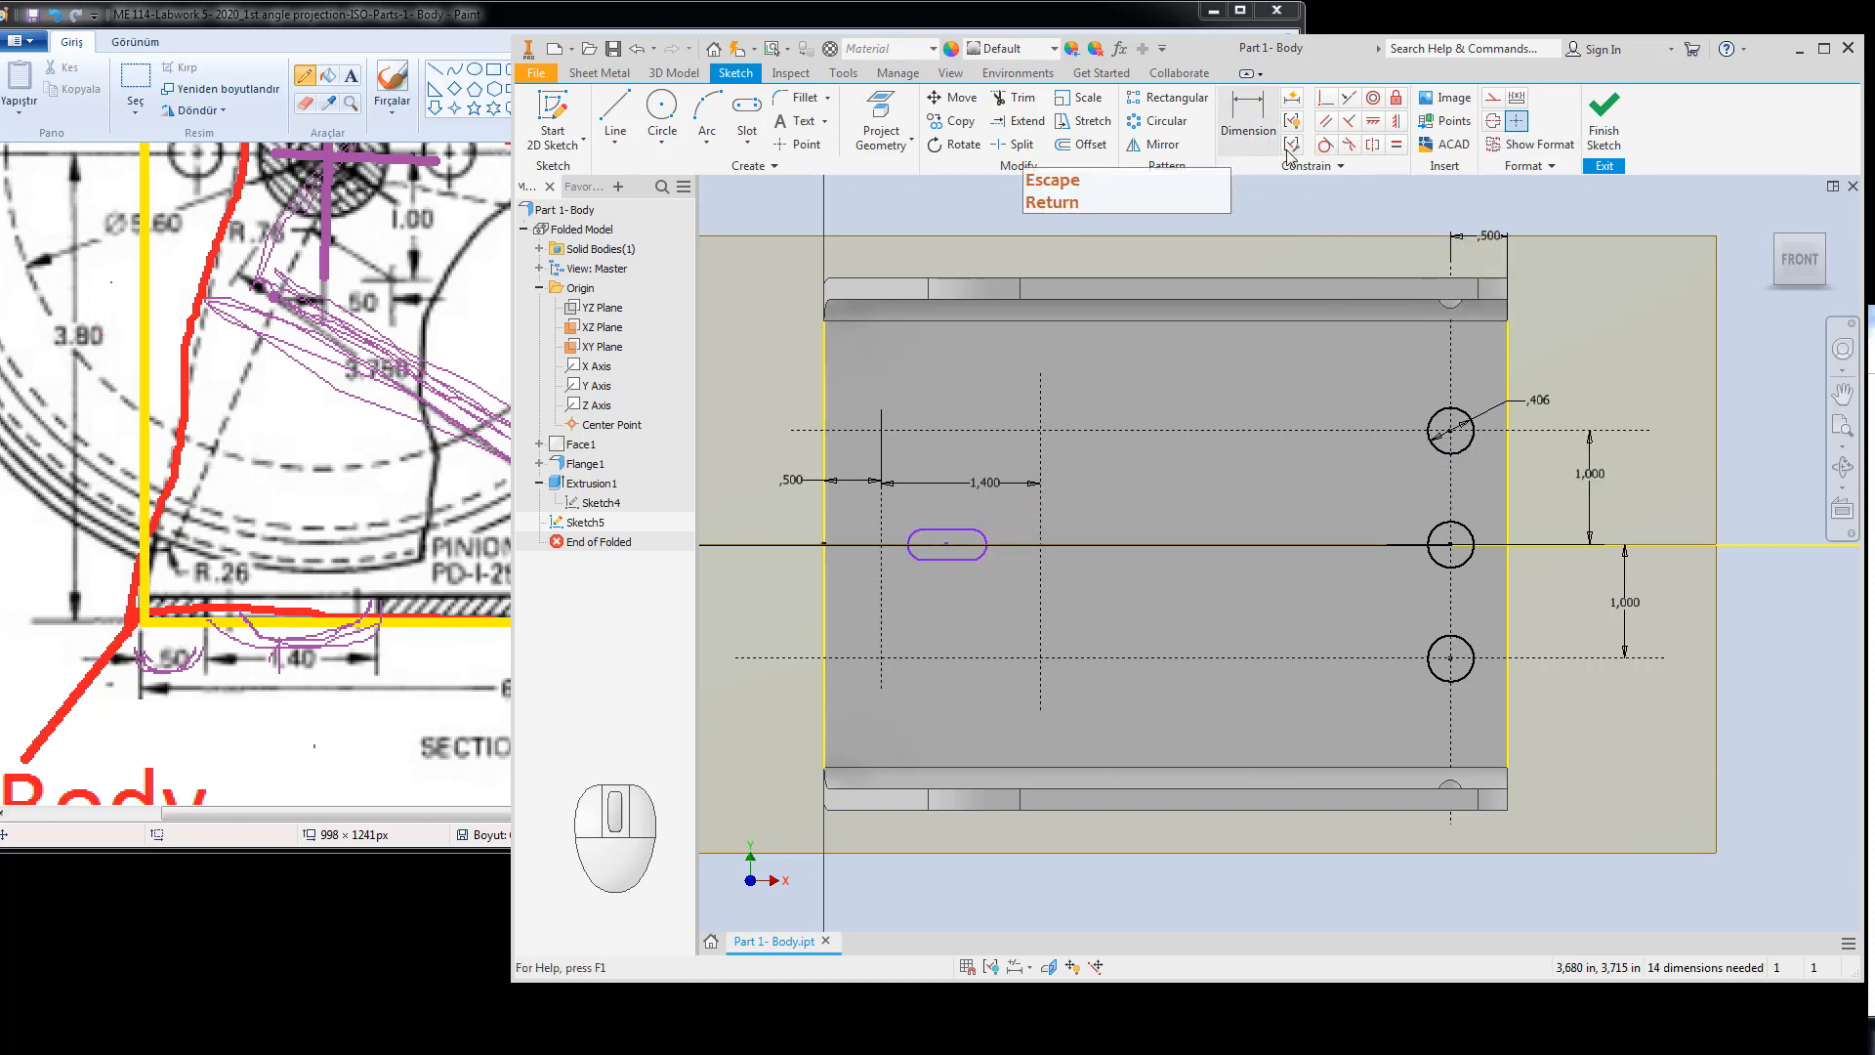
left_click(1396, 144)
left_click(982, 543)
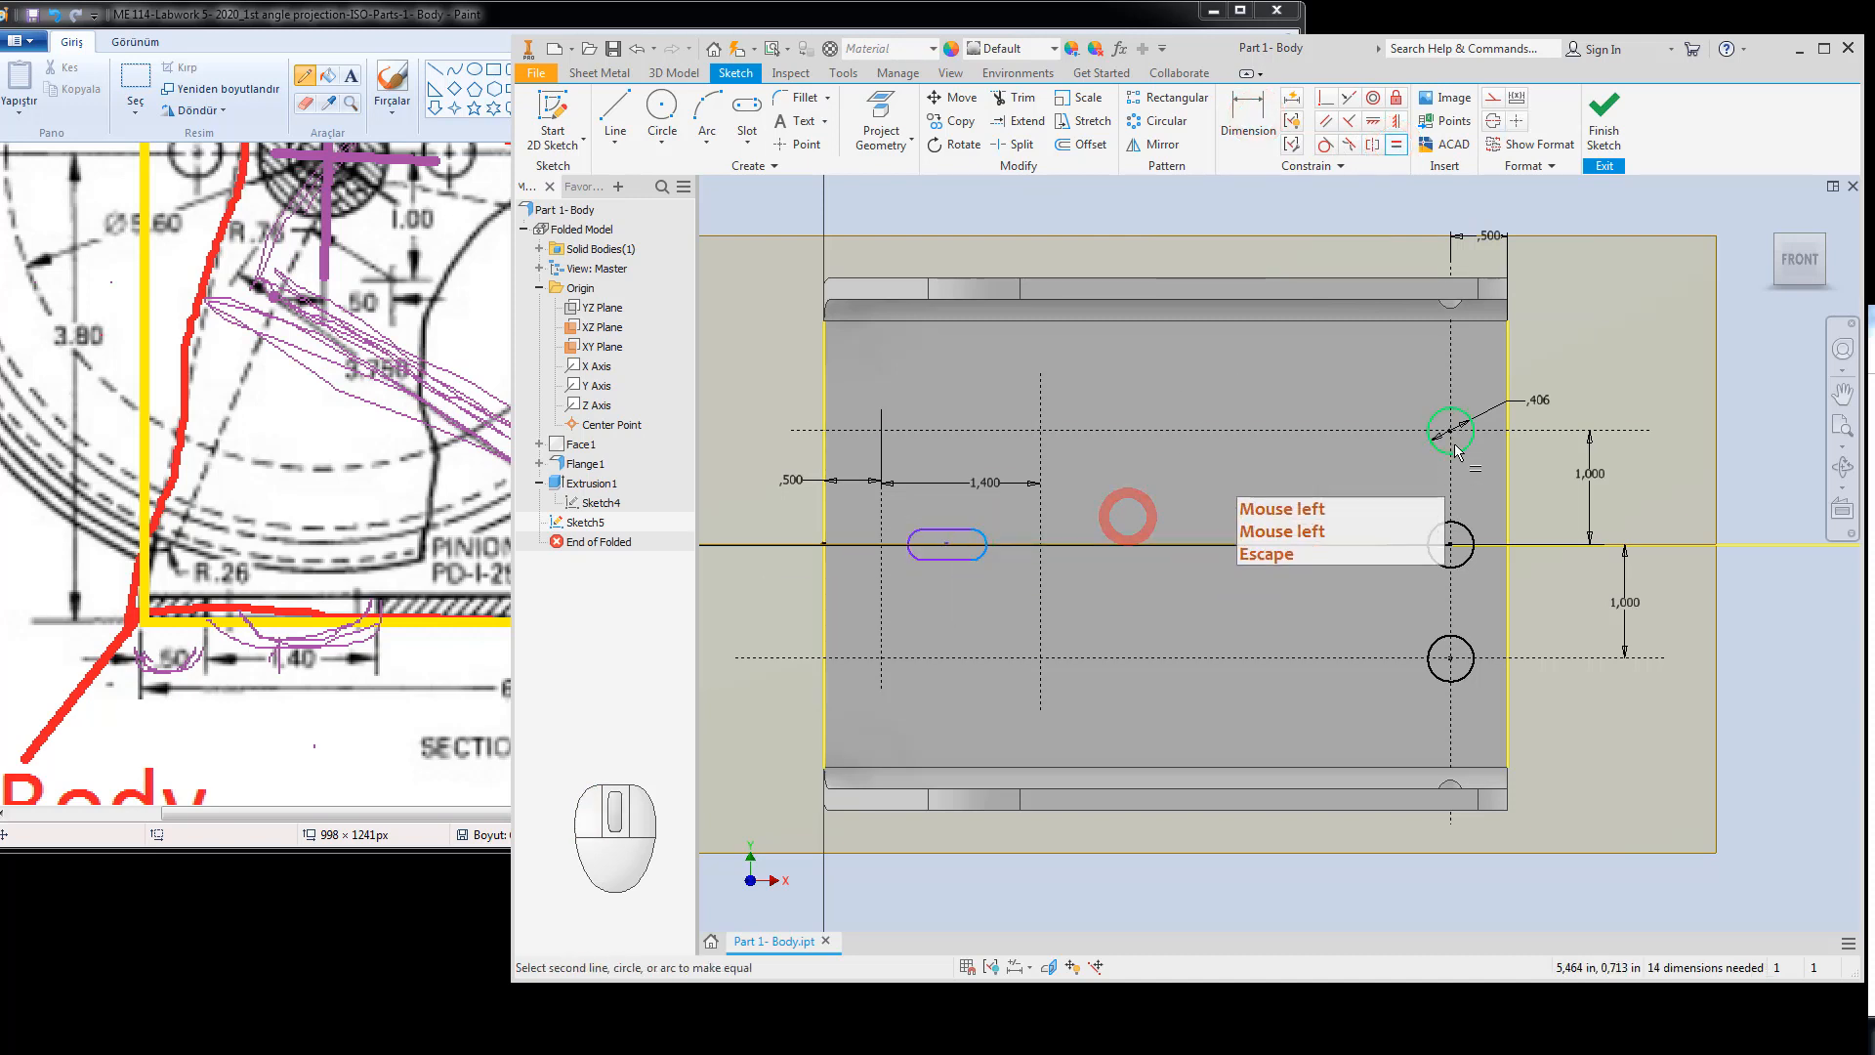
key("Escape")
key("Escape")
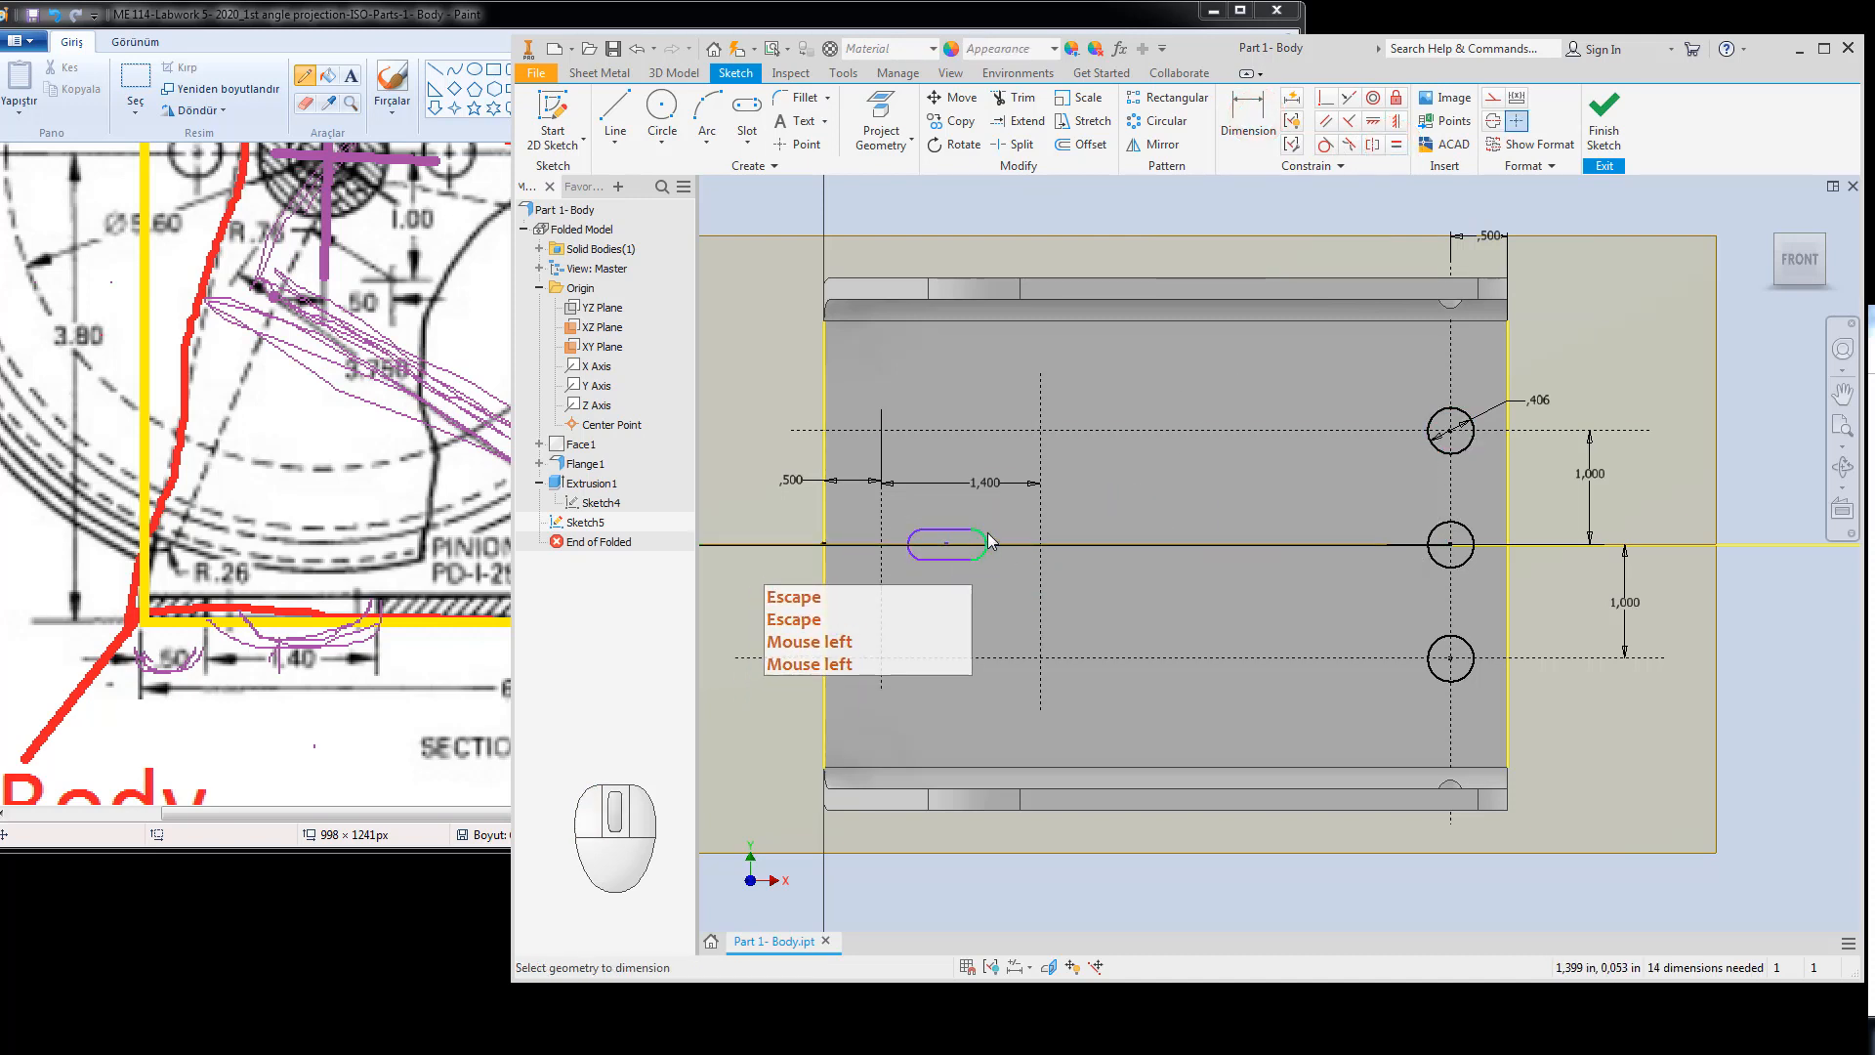
Dimension the slot's end arc with a radius of 0.406 in.
key("d")
left_click(987, 535)
left_click(1065, 518)
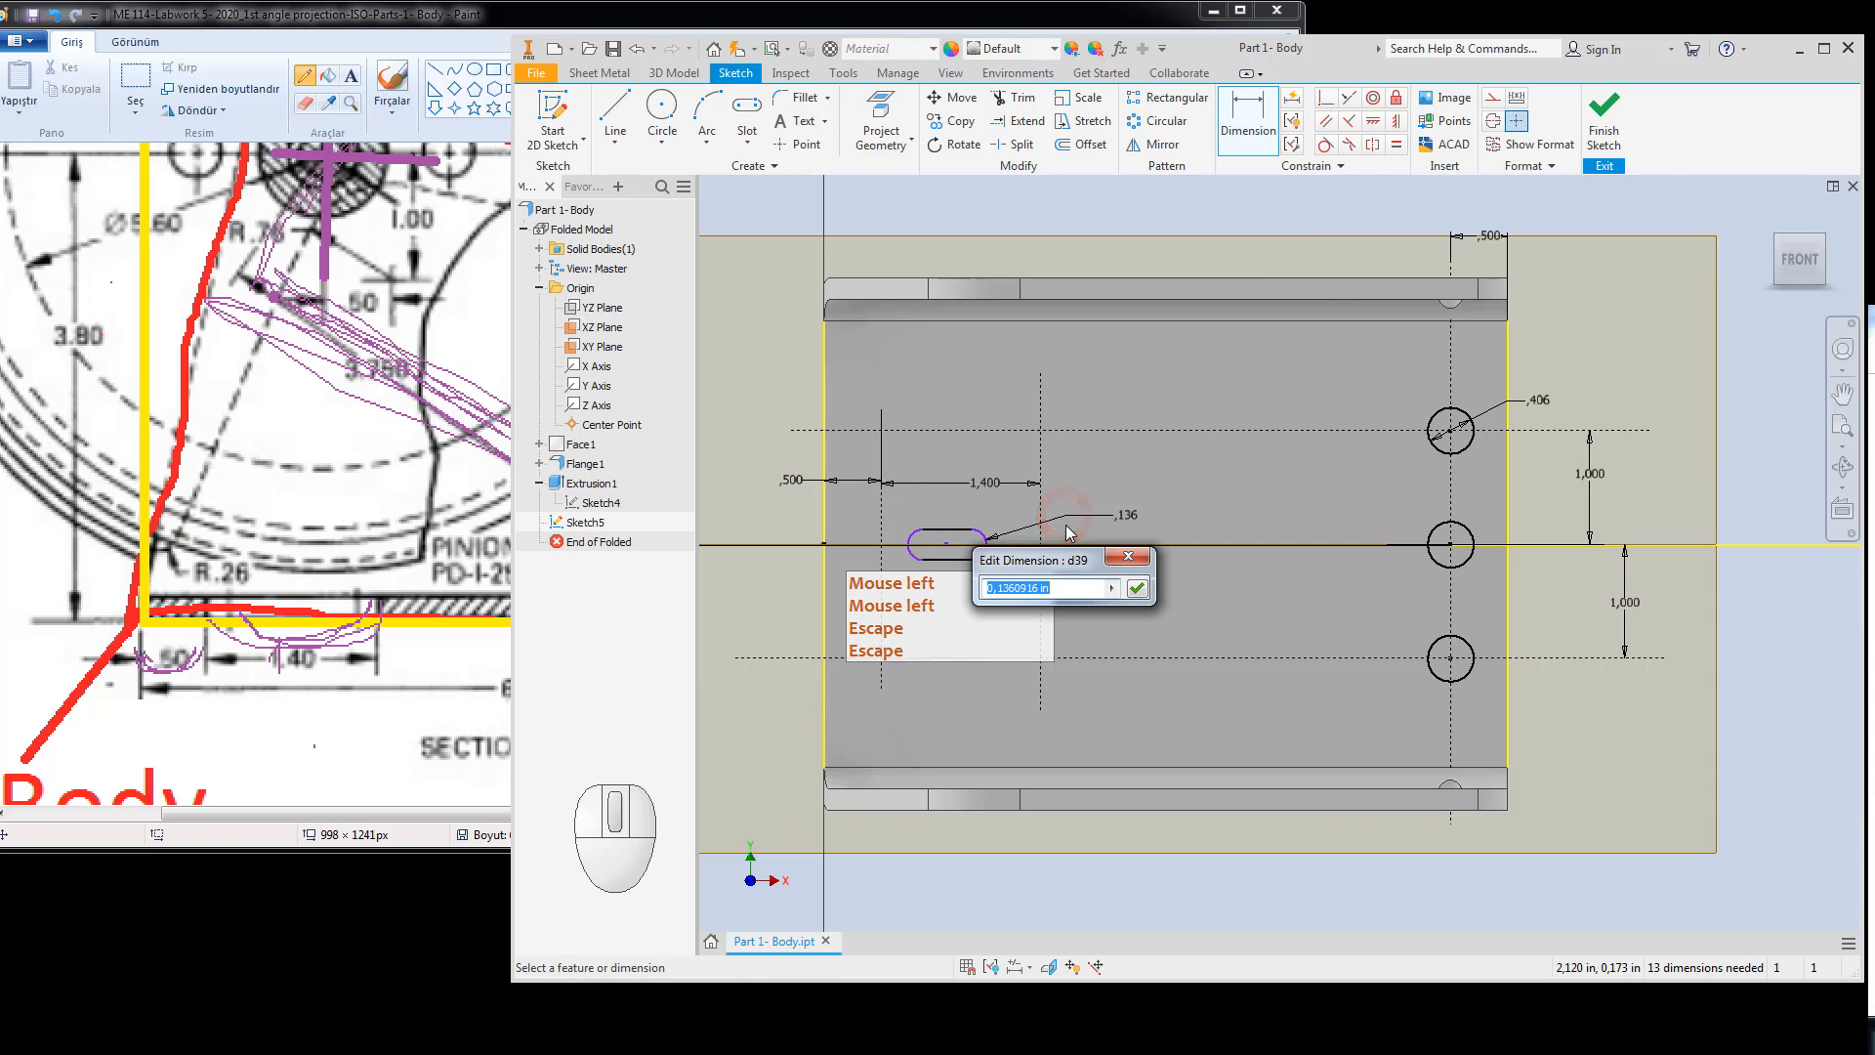
type("0.406")
key("Return")
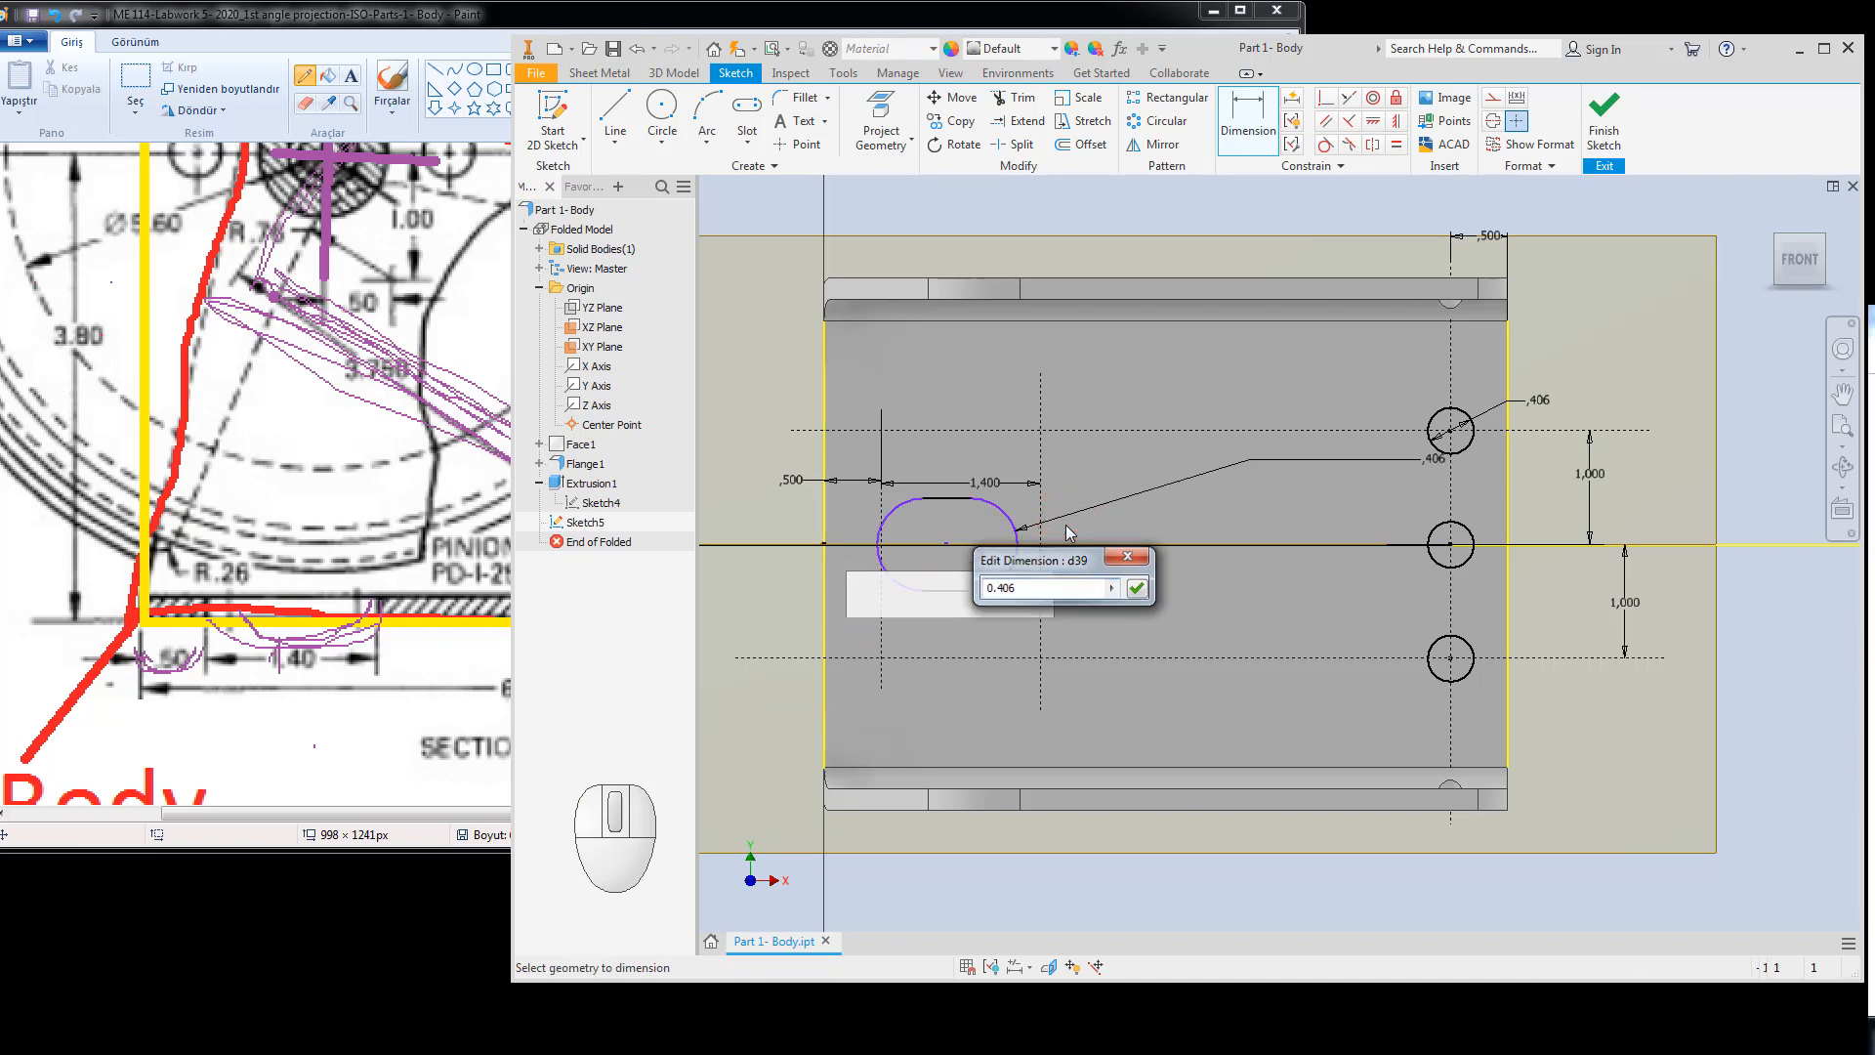
left_click(1065, 524)
key("Escape")
key("Escape")
key("Return")
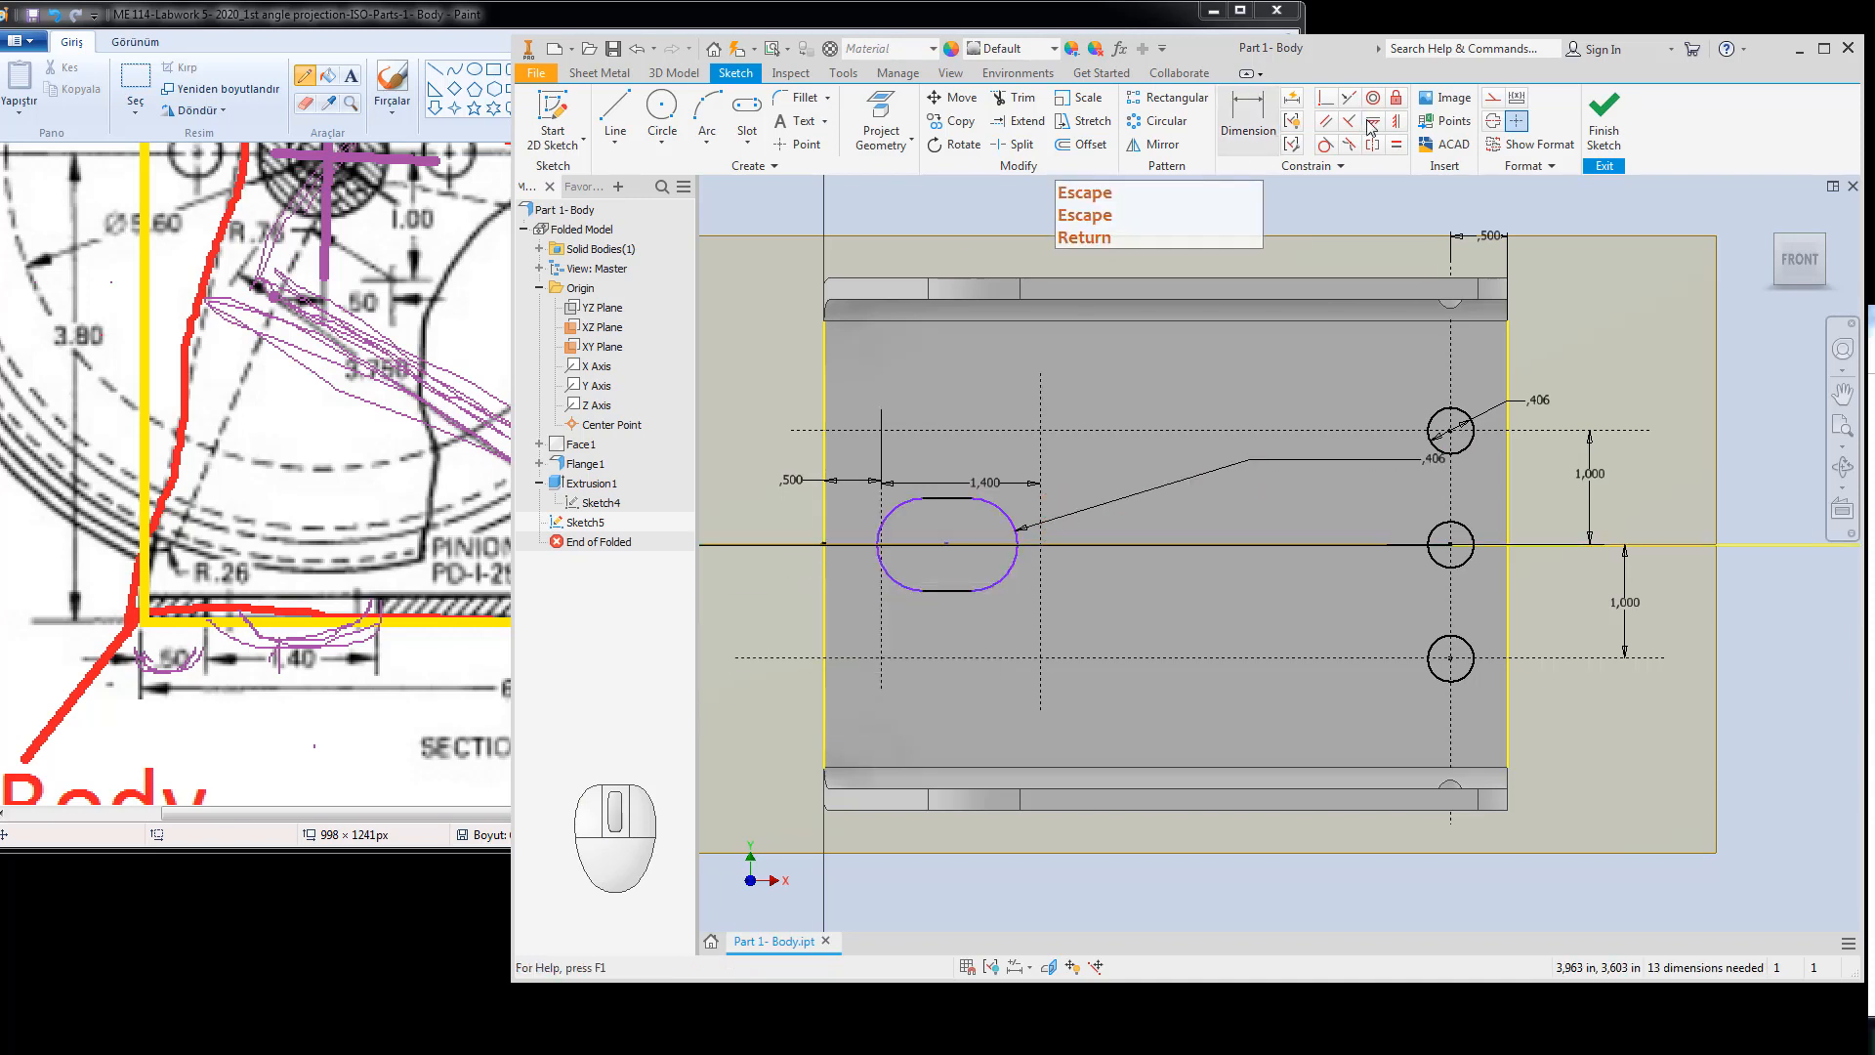
Make each end arc of the slot tangent to the vertical construction line beside it.
left_click(1325, 146)
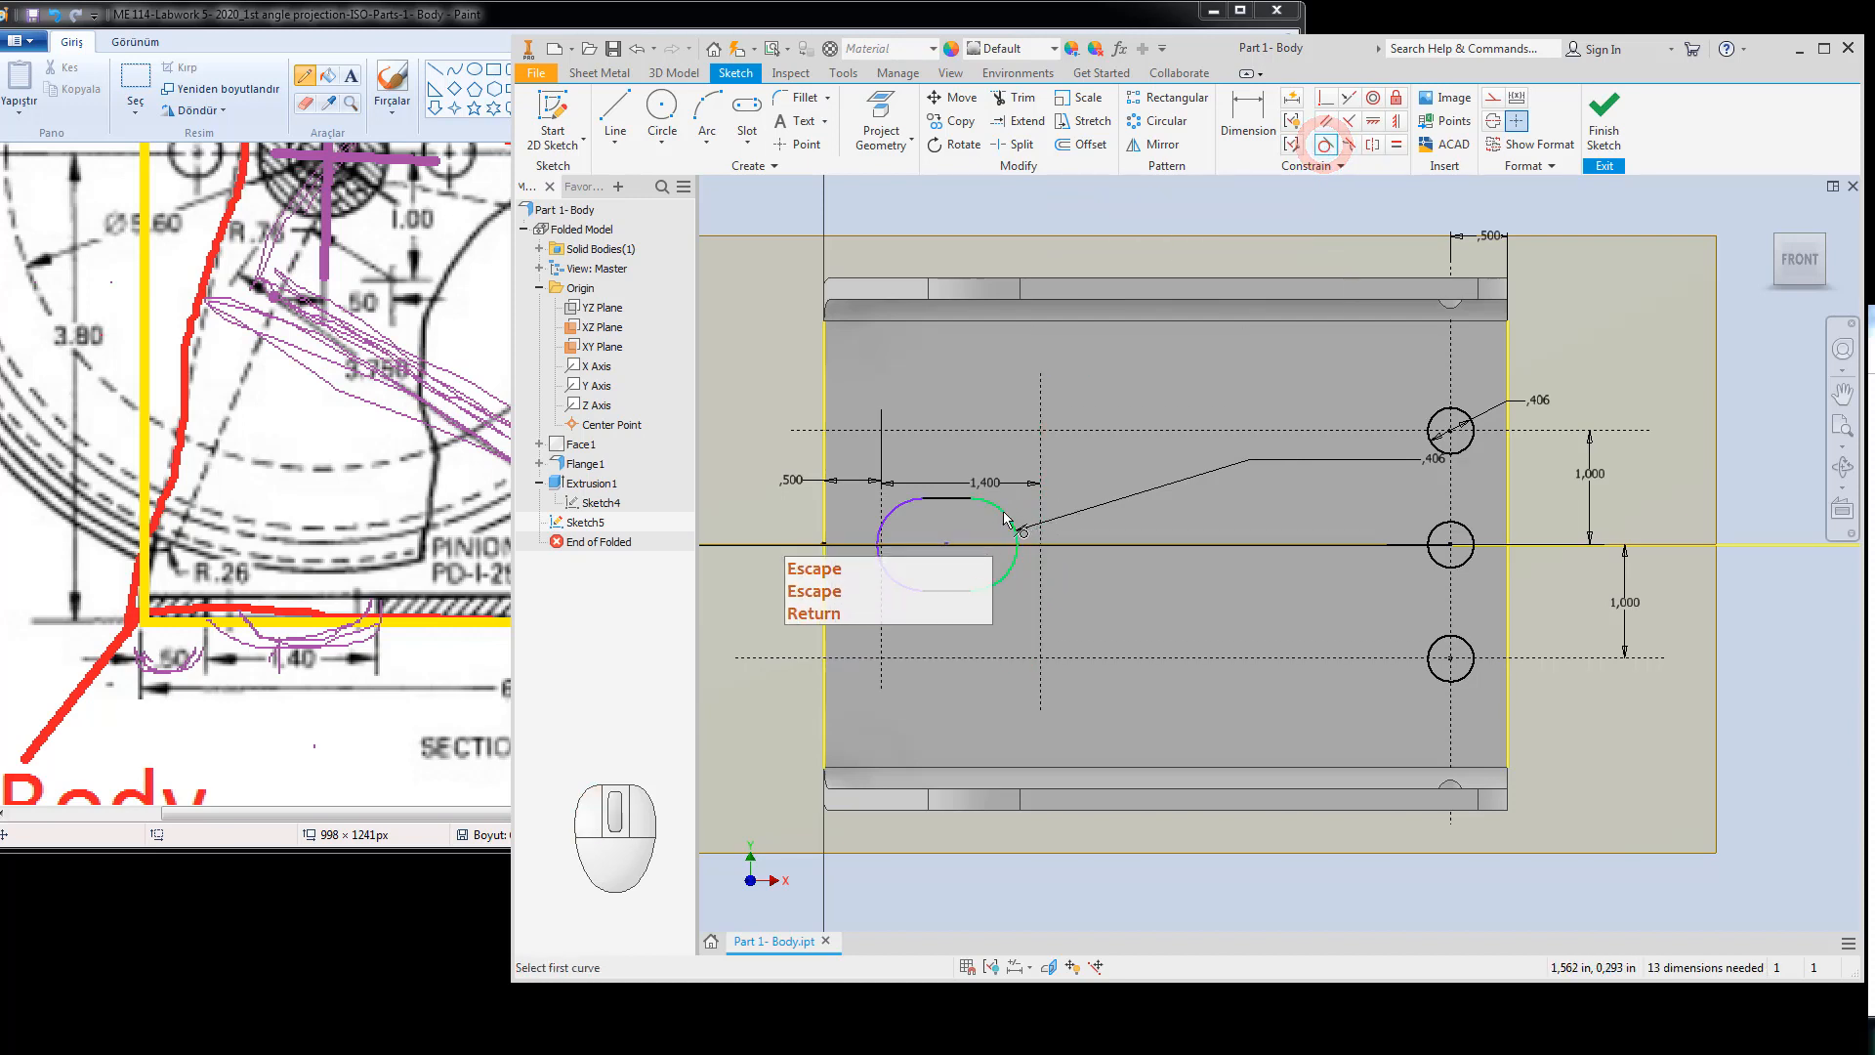
left_click(1000, 509)
left_click(1039, 515)
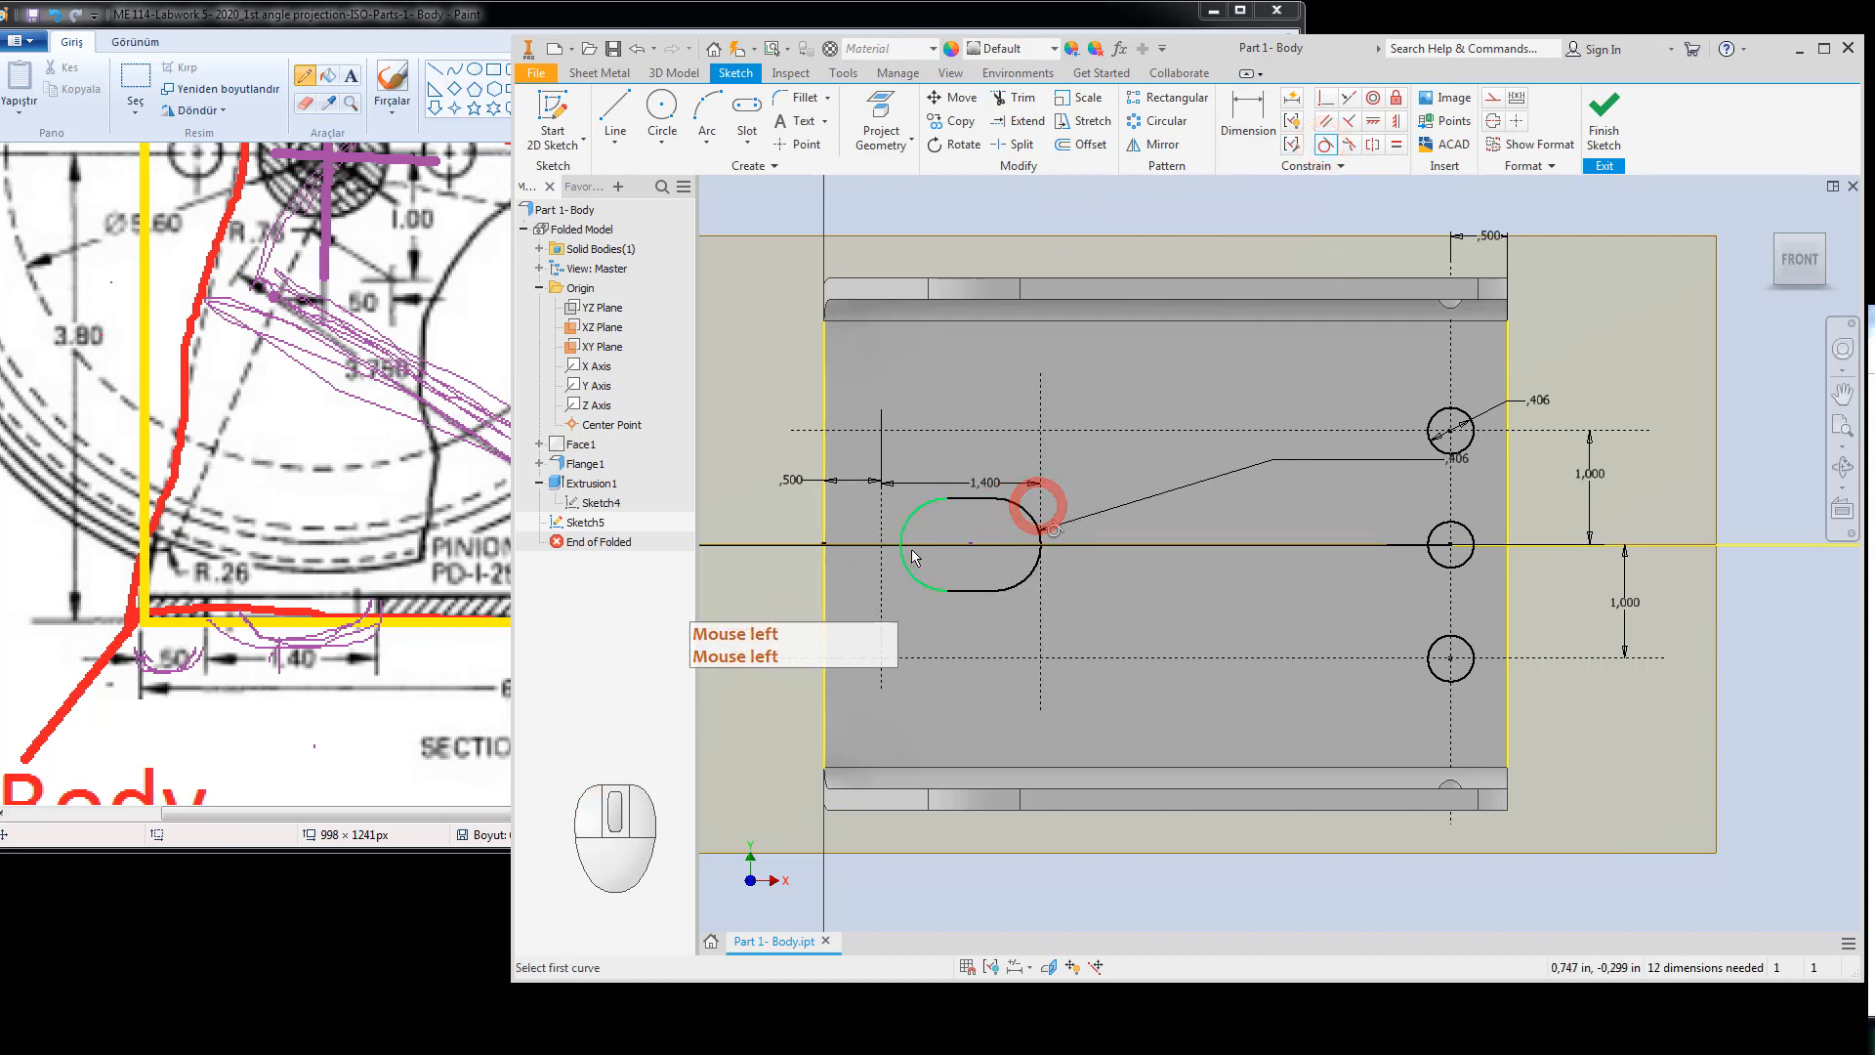
key("Escape")
left_click(1327, 147)
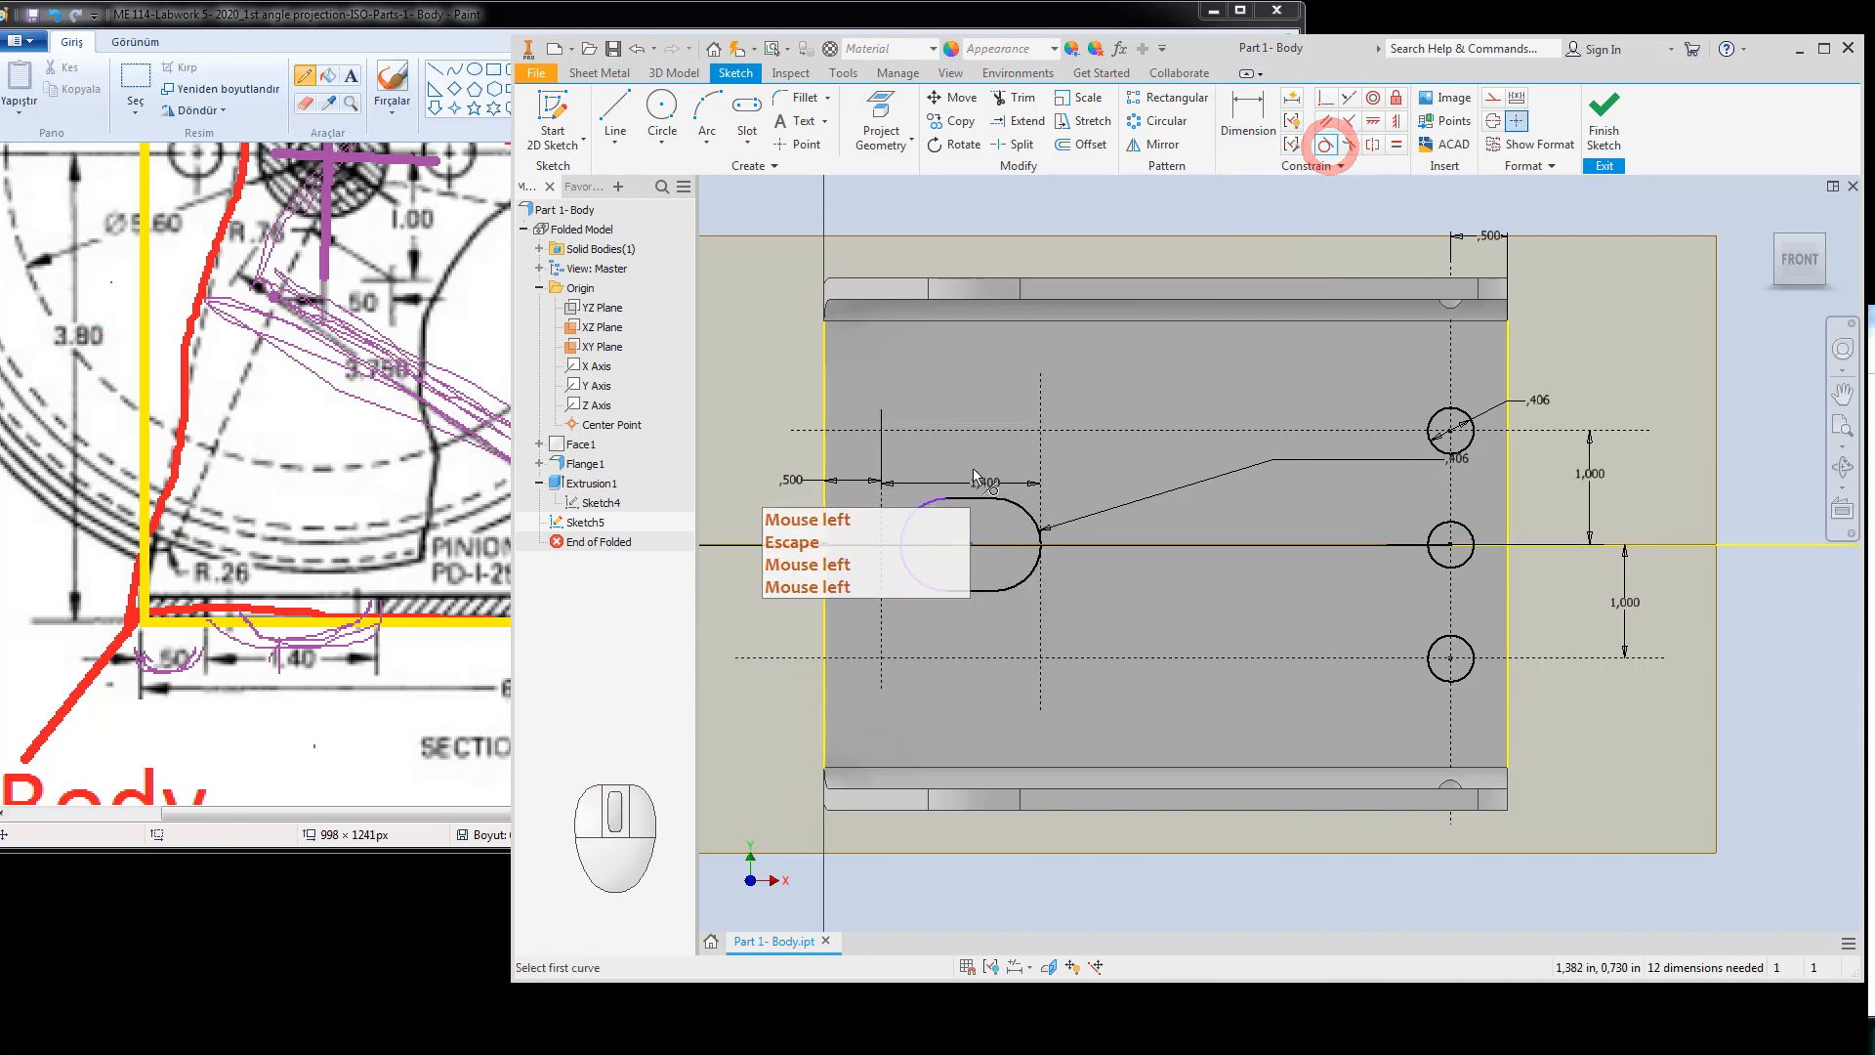
left_click(910, 515)
left_click(877, 518)
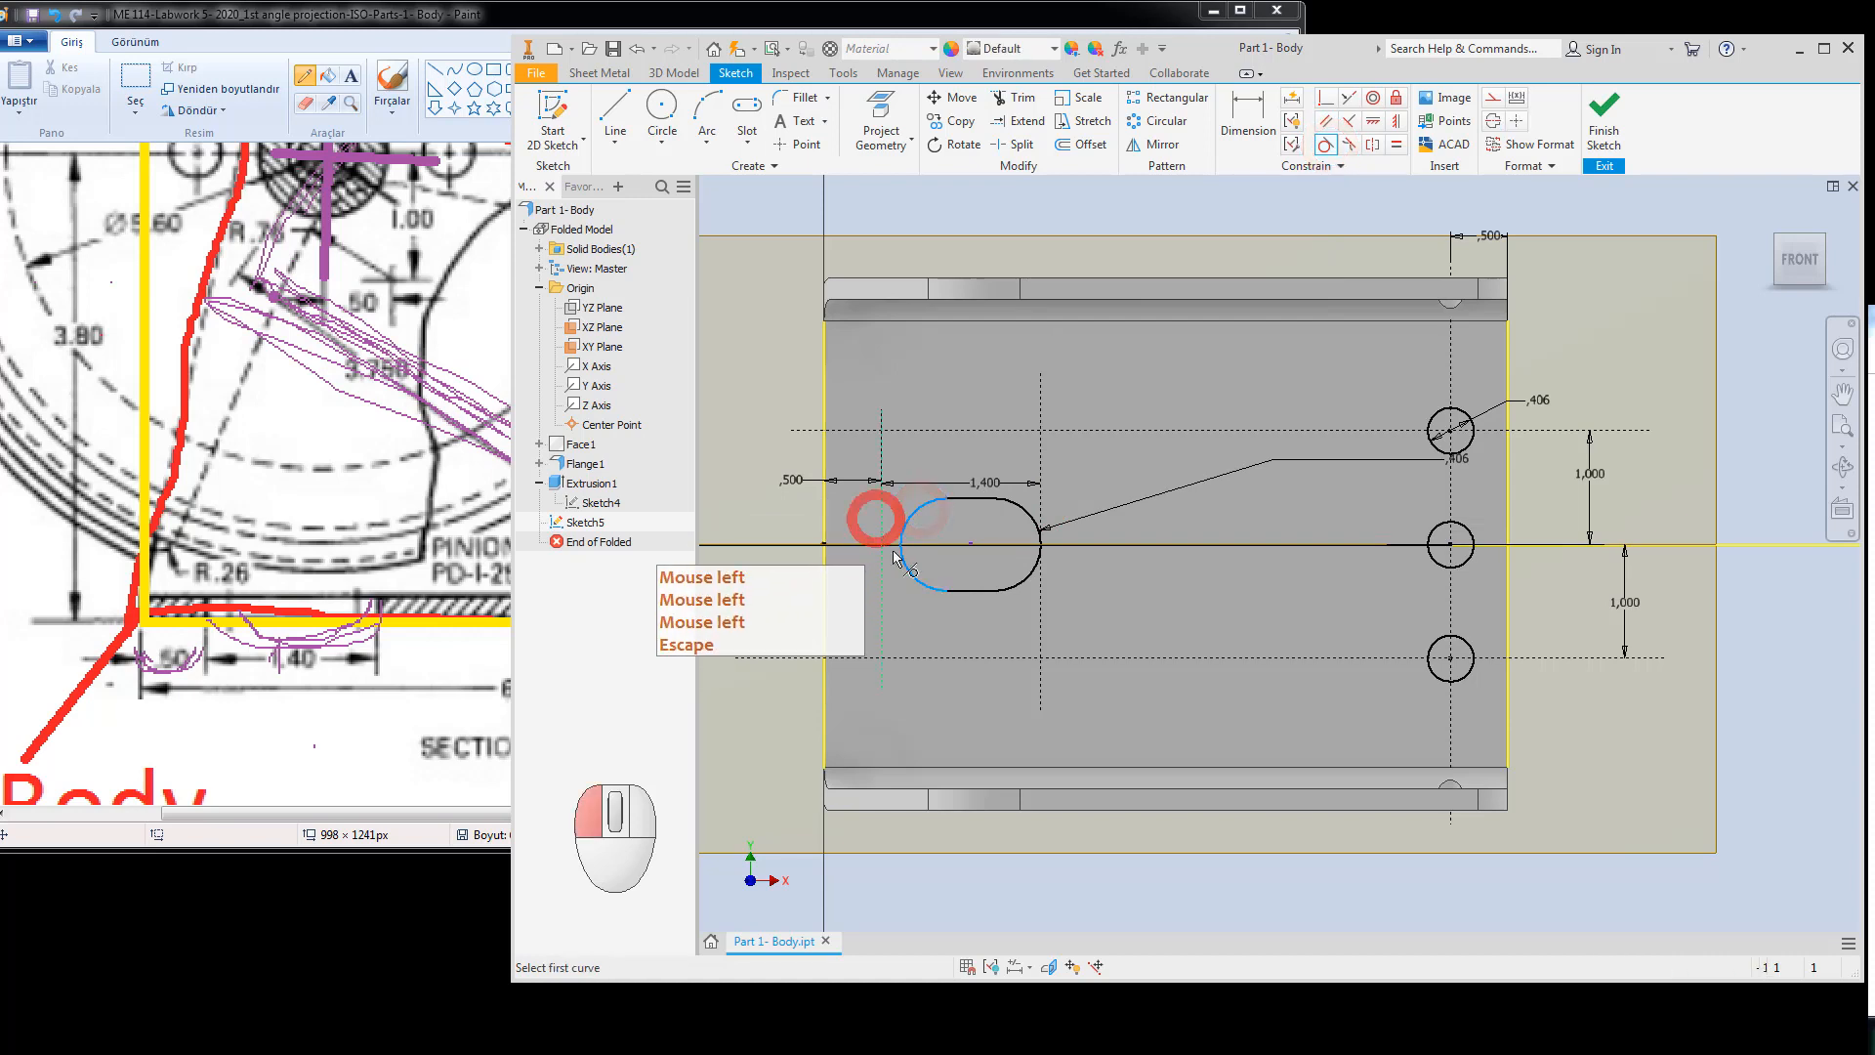
key("Escape")
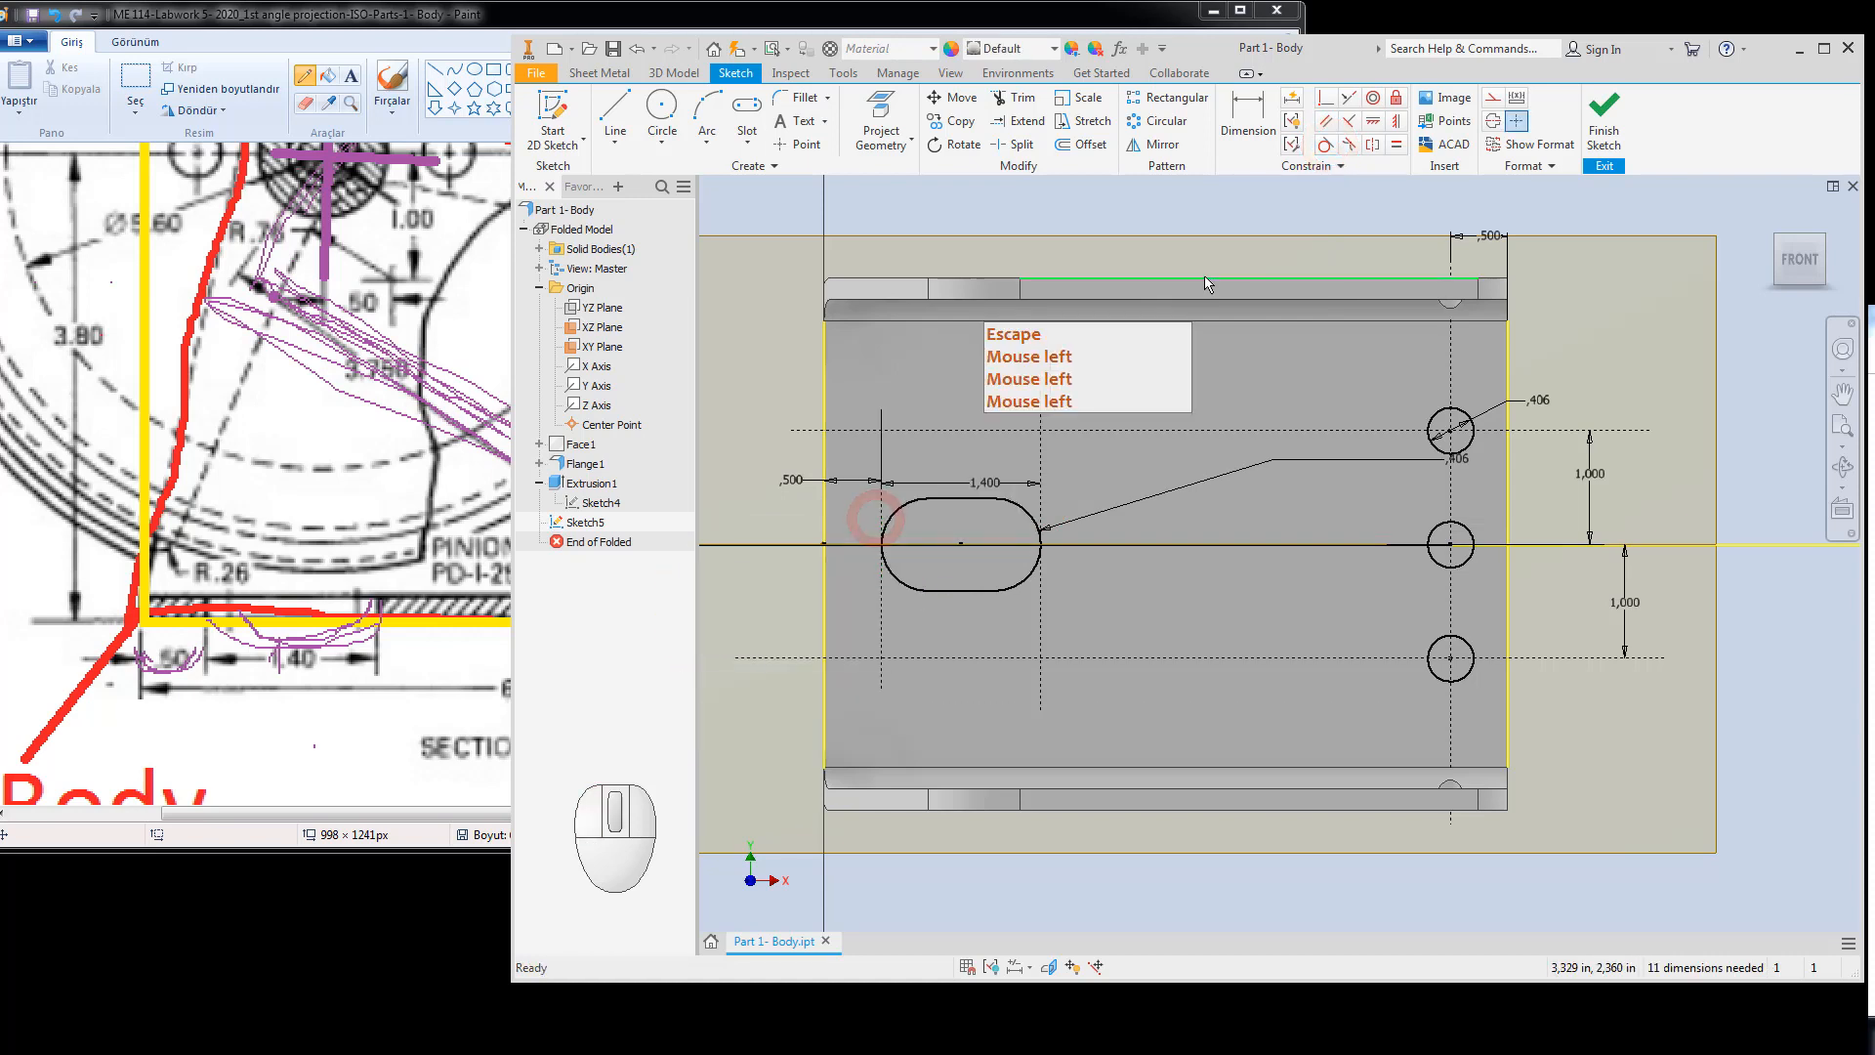
Finish the sketch and start an Extrude with the three hole circles as profiles, including both halves of the middle one.
left_click(1605, 112)
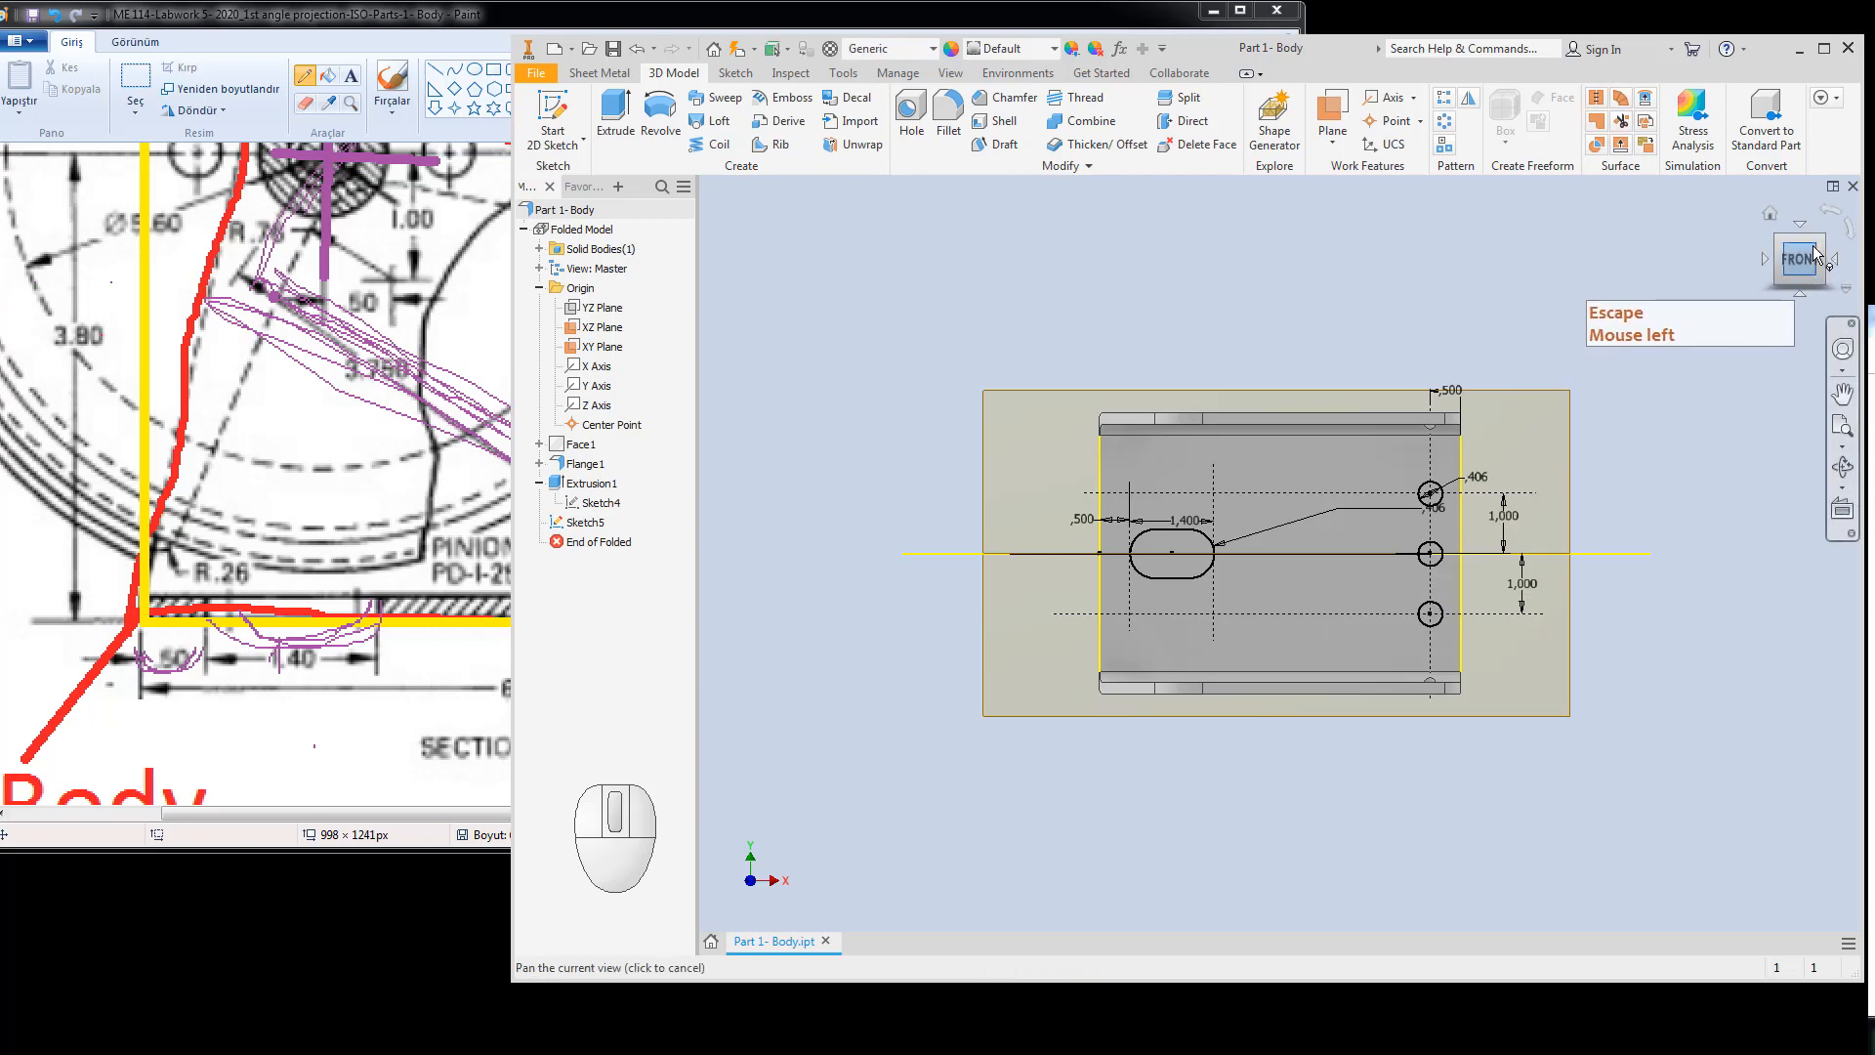
left_click(1814, 238)
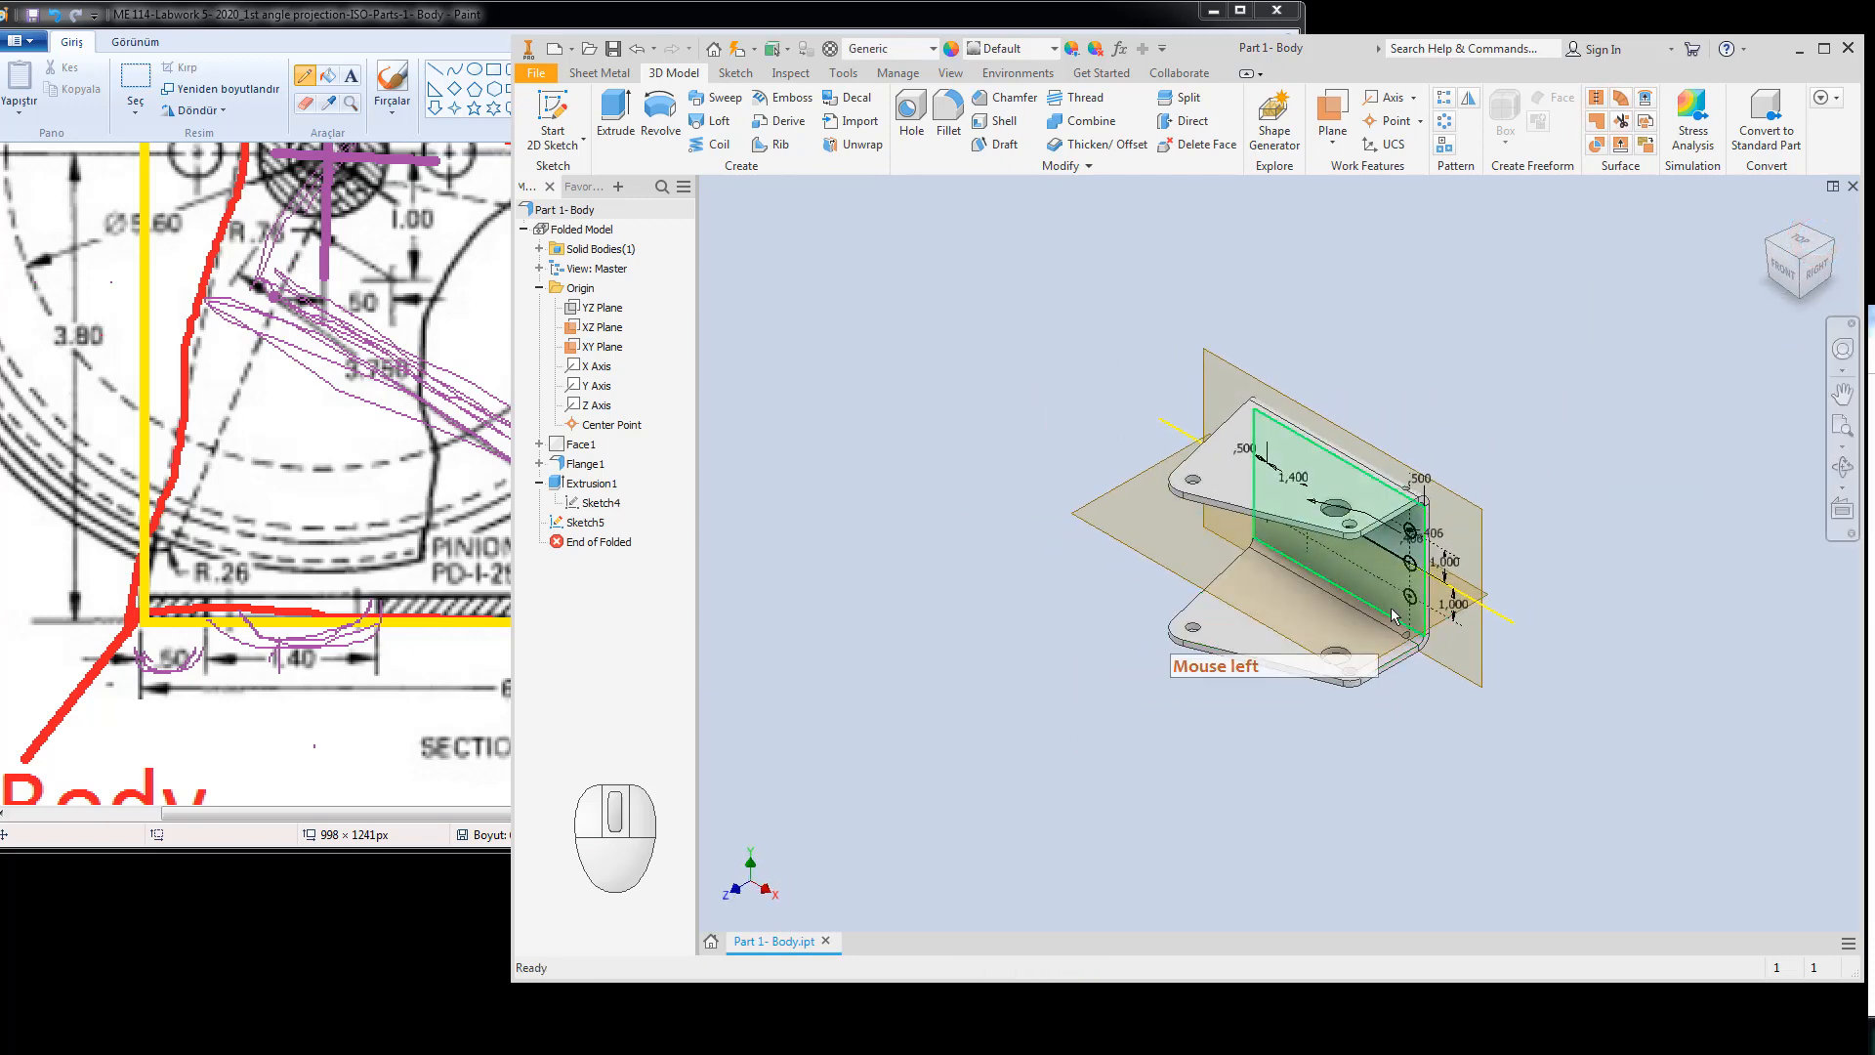
scroll(1396, 575, "down", 3)
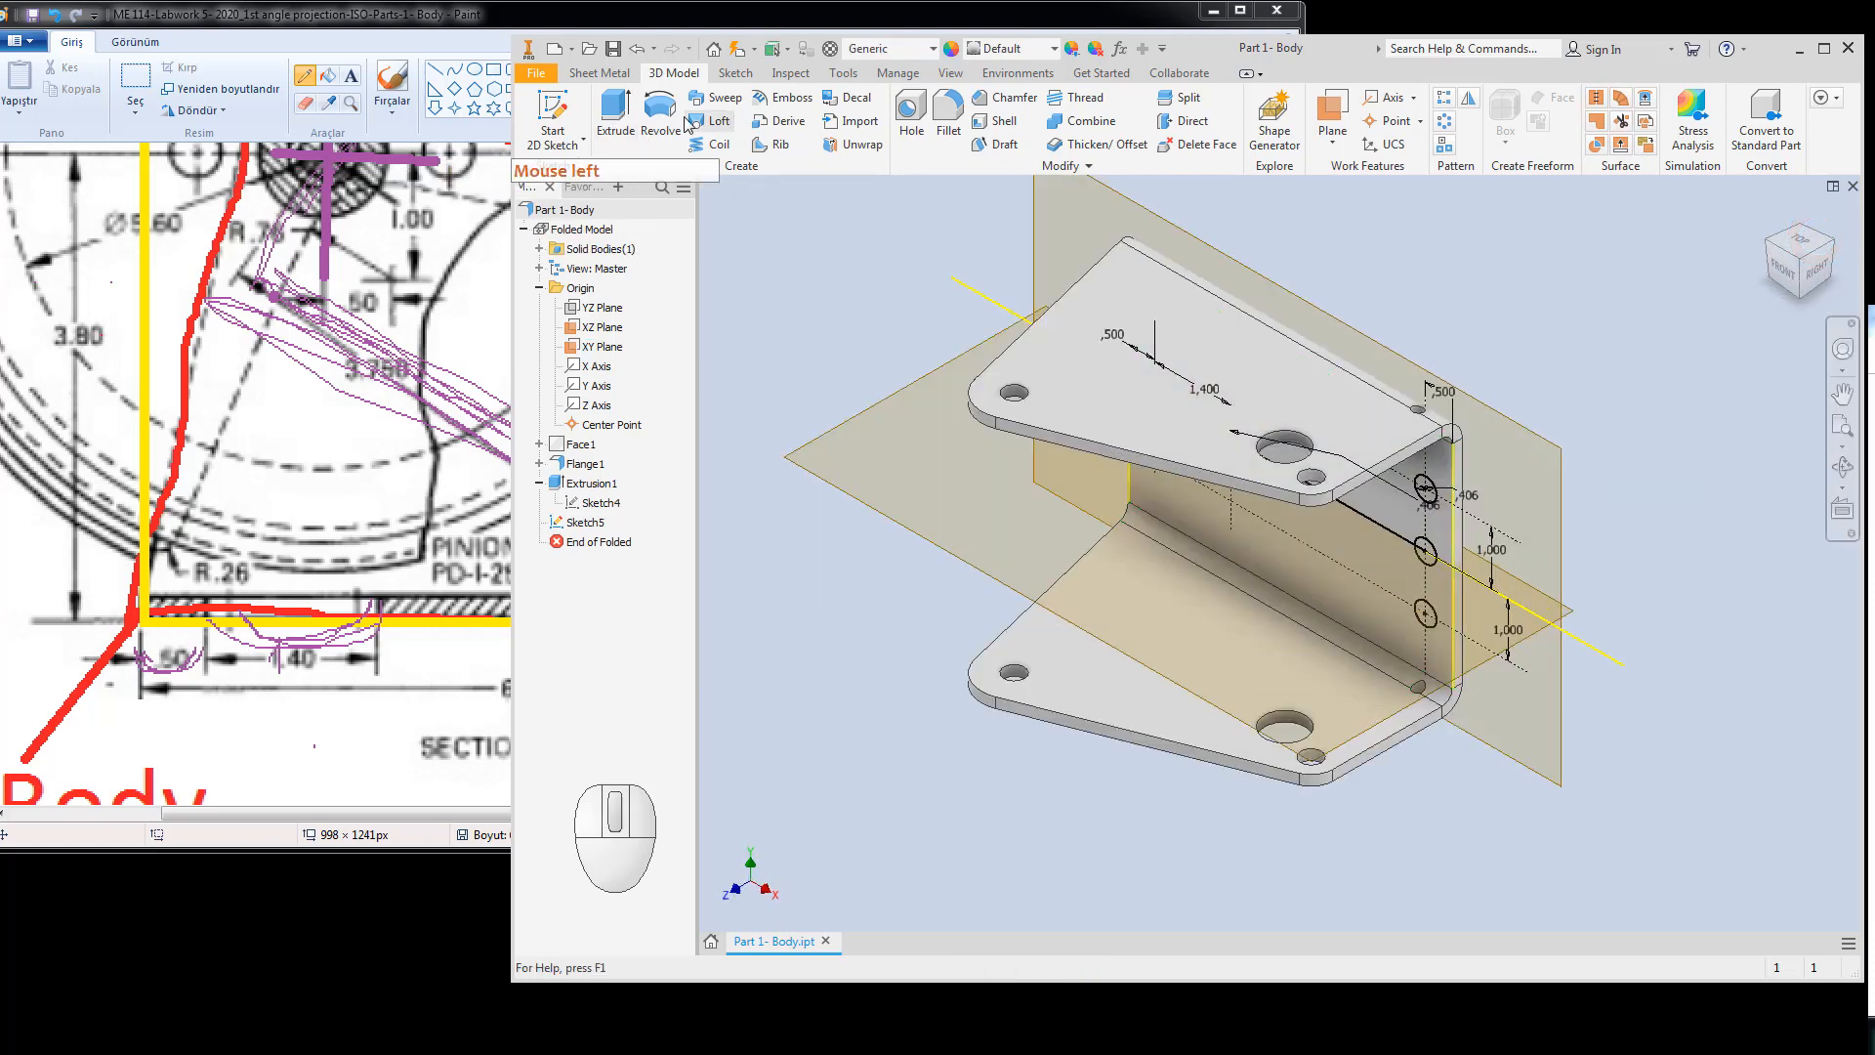
left_click(615, 115)
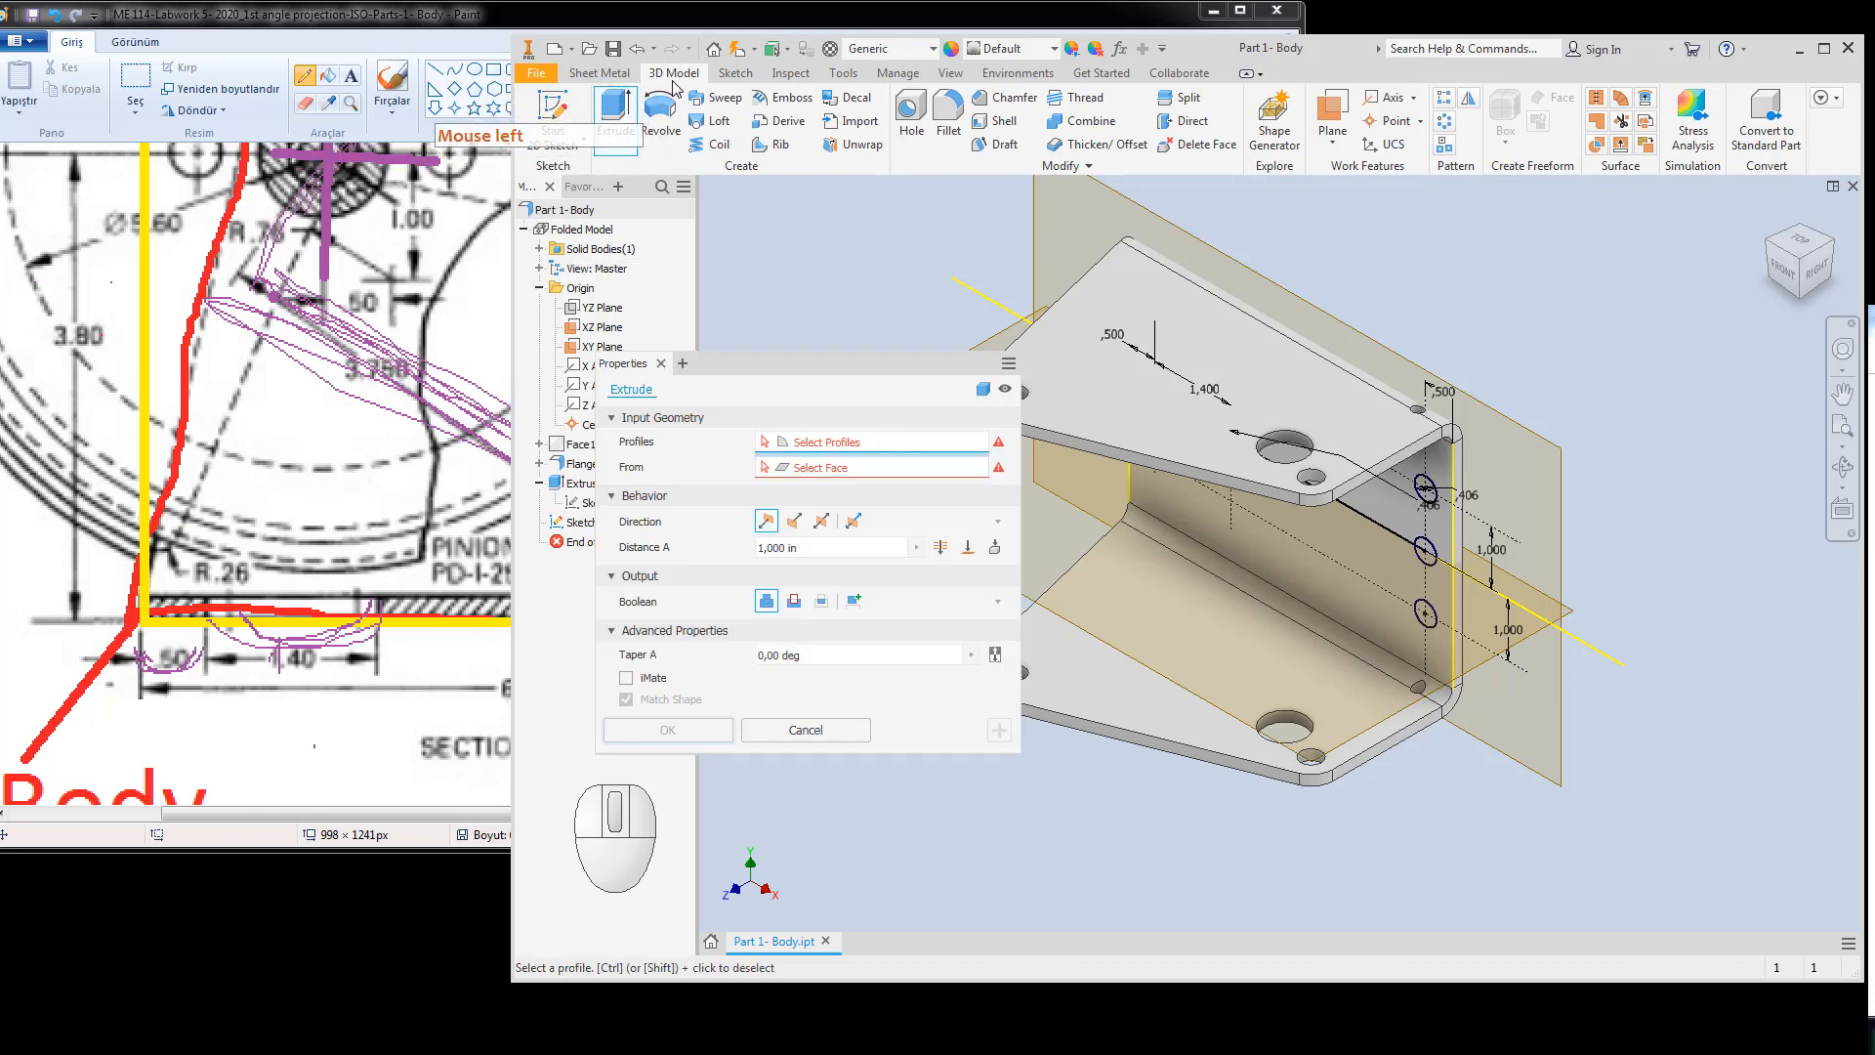
scroll(1429, 618, "down", 5)
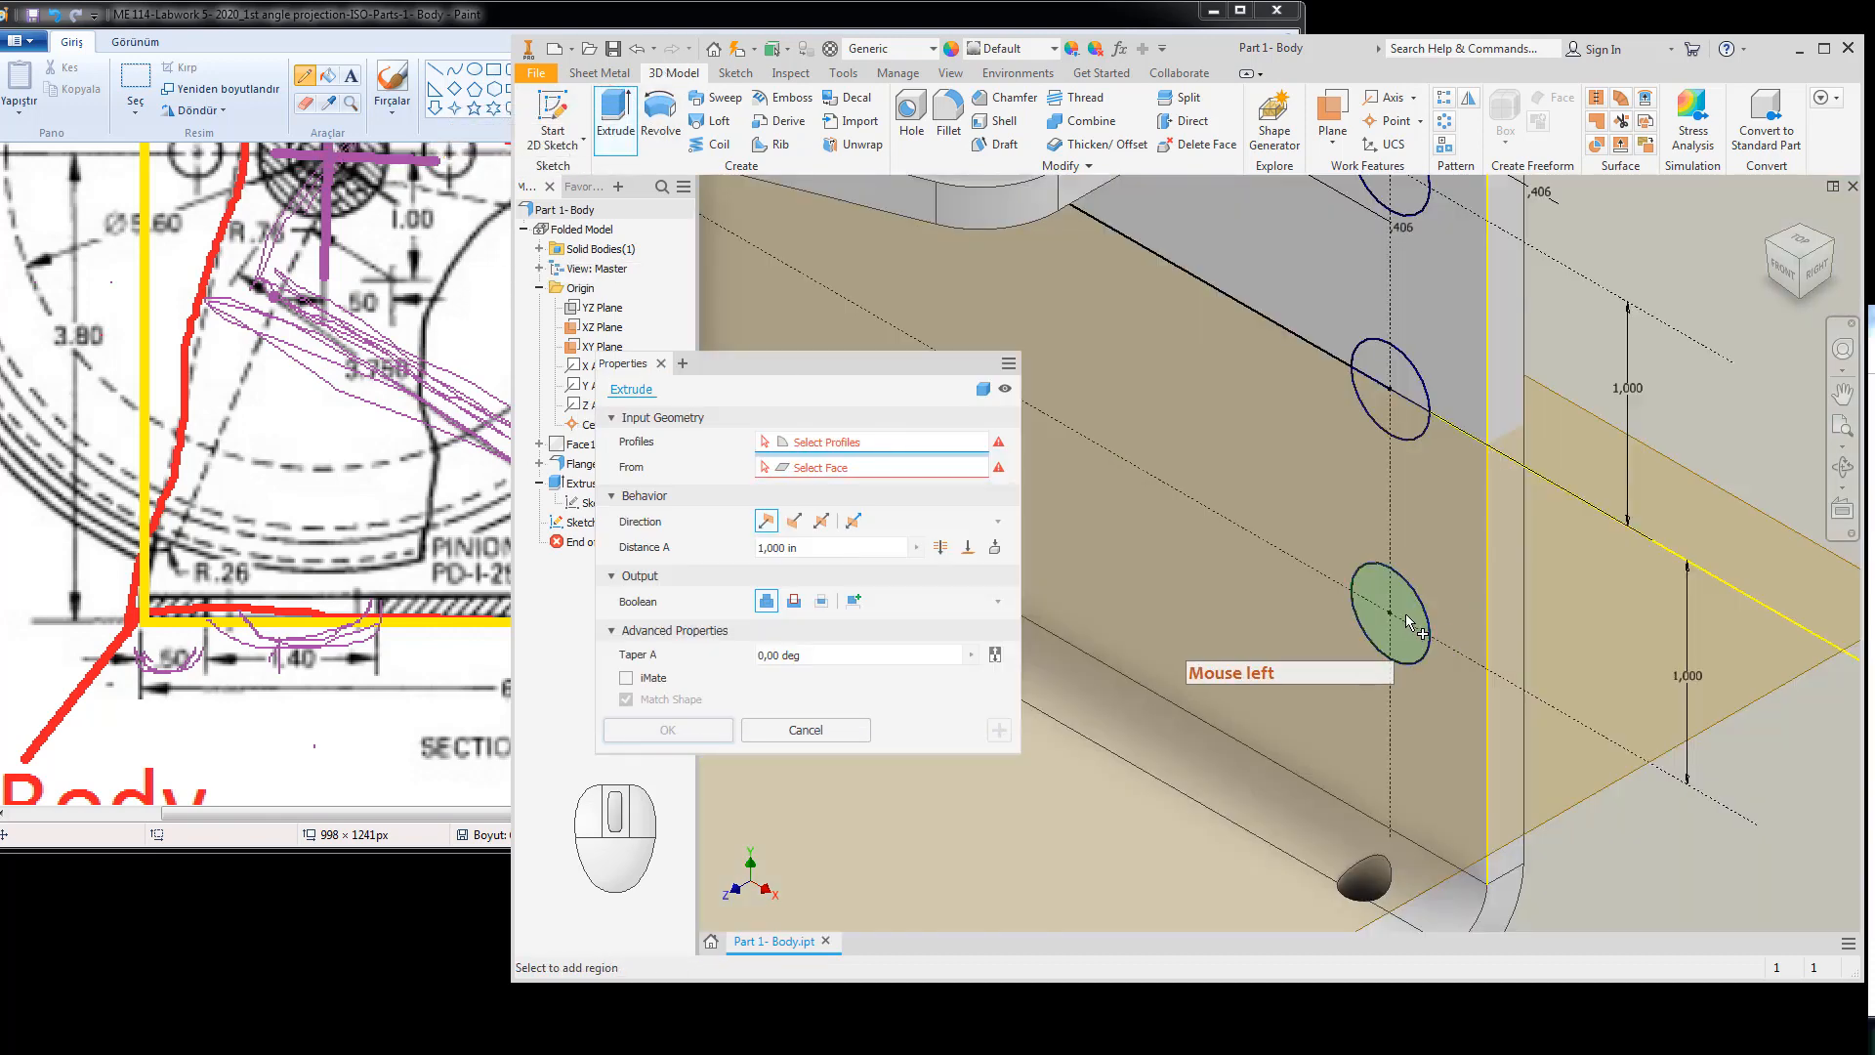
left_click(1424, 620)
left_click(1410, 388)
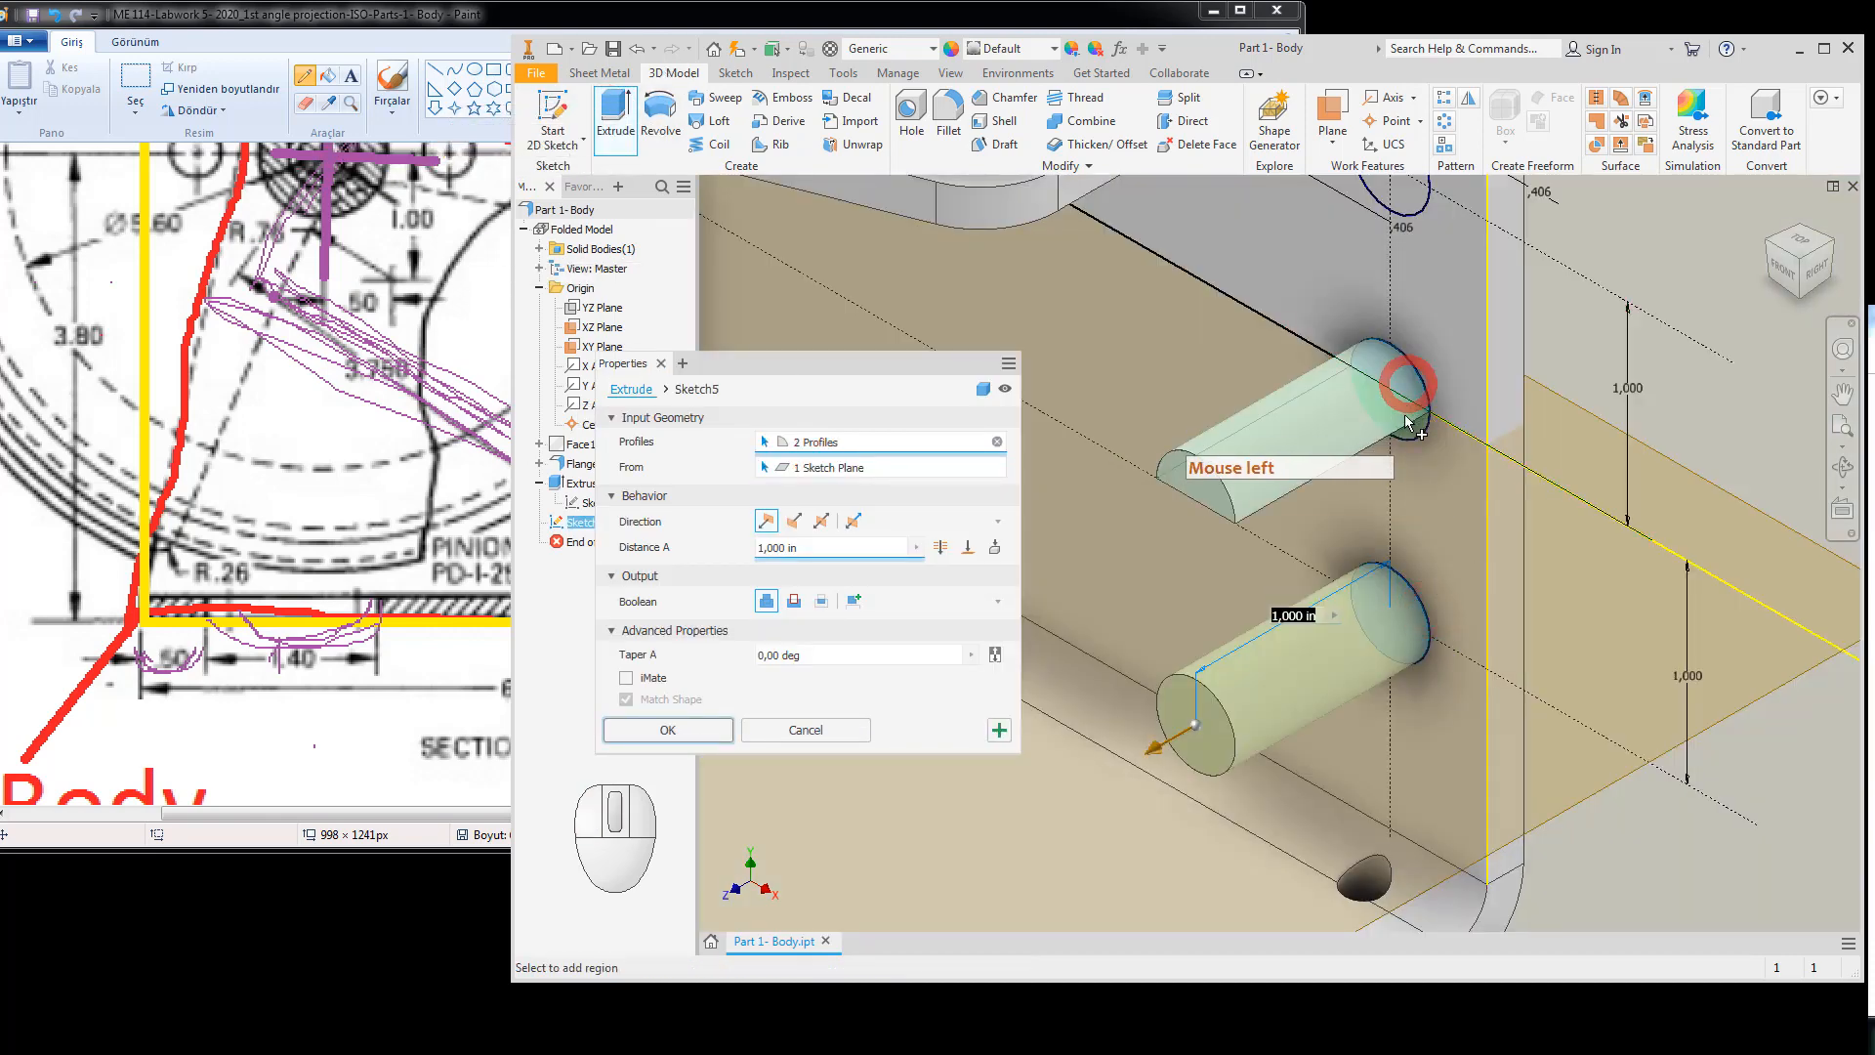
left_click(1410, 424)
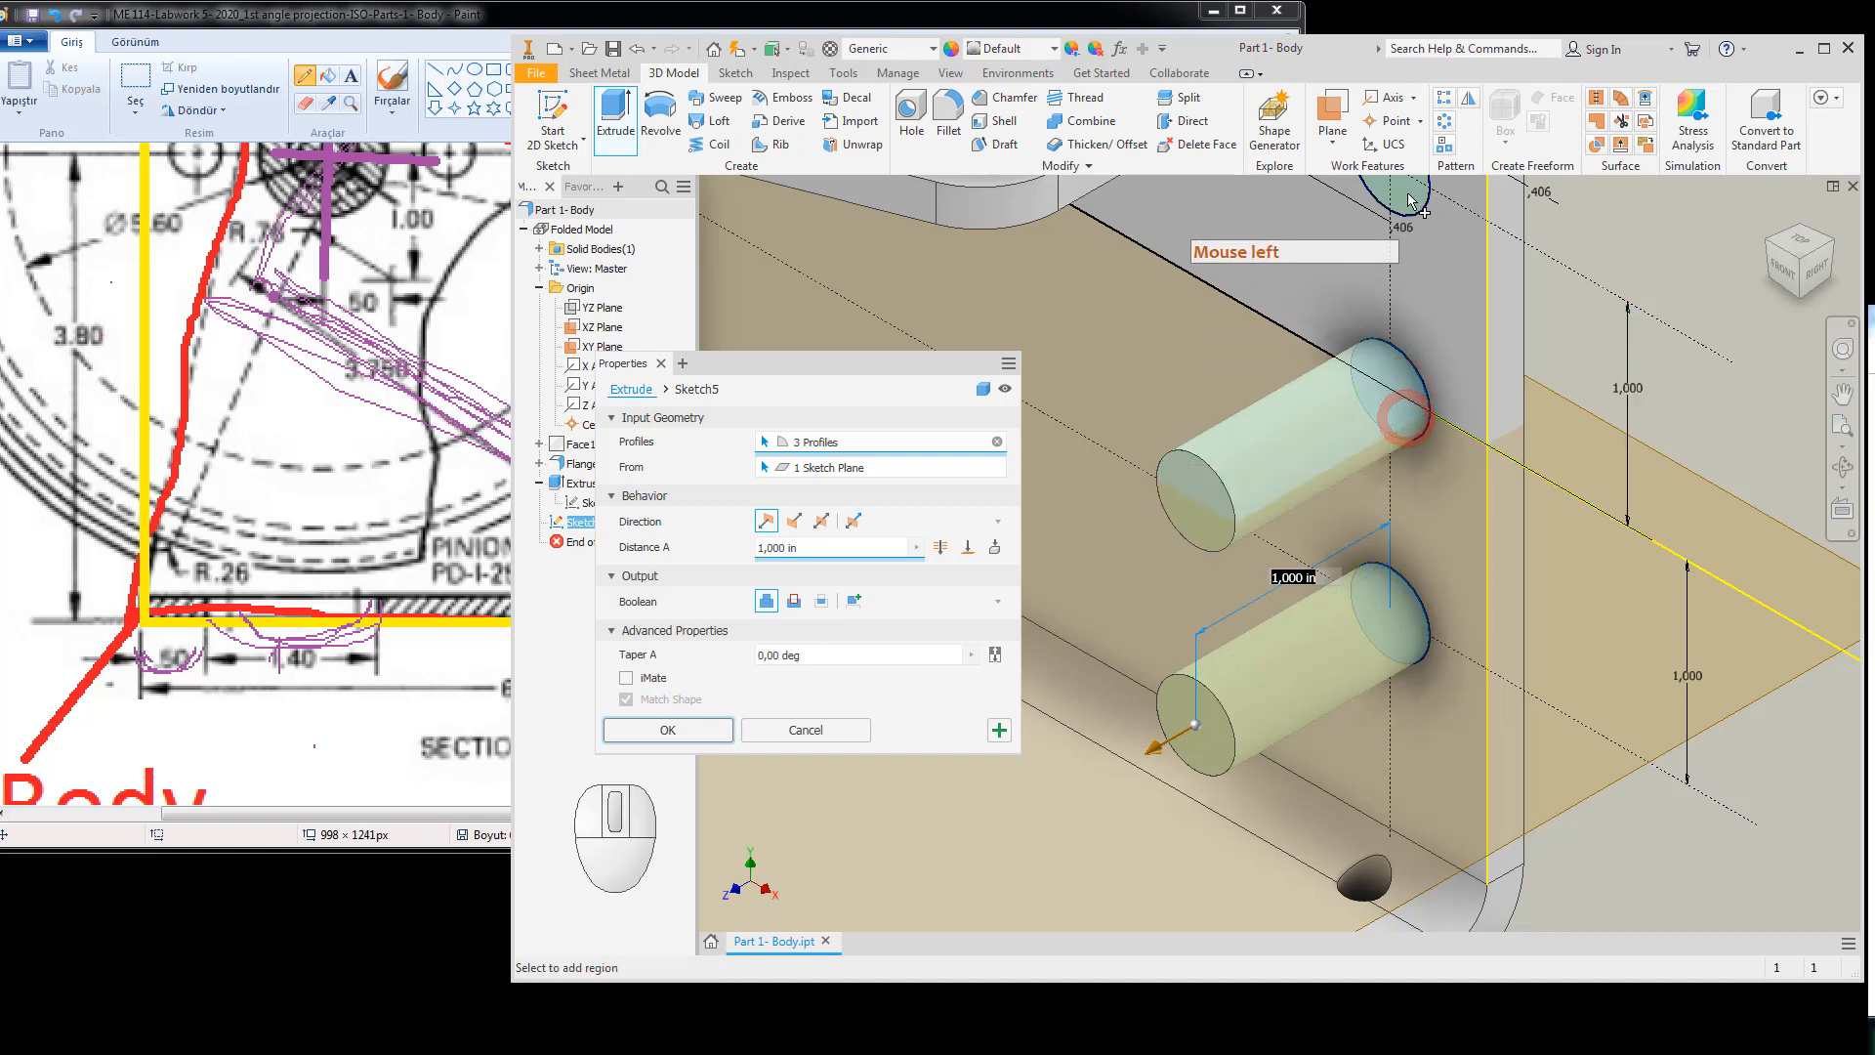
left_click(1406, 210)
scroll(1524, 440, "up", 4)
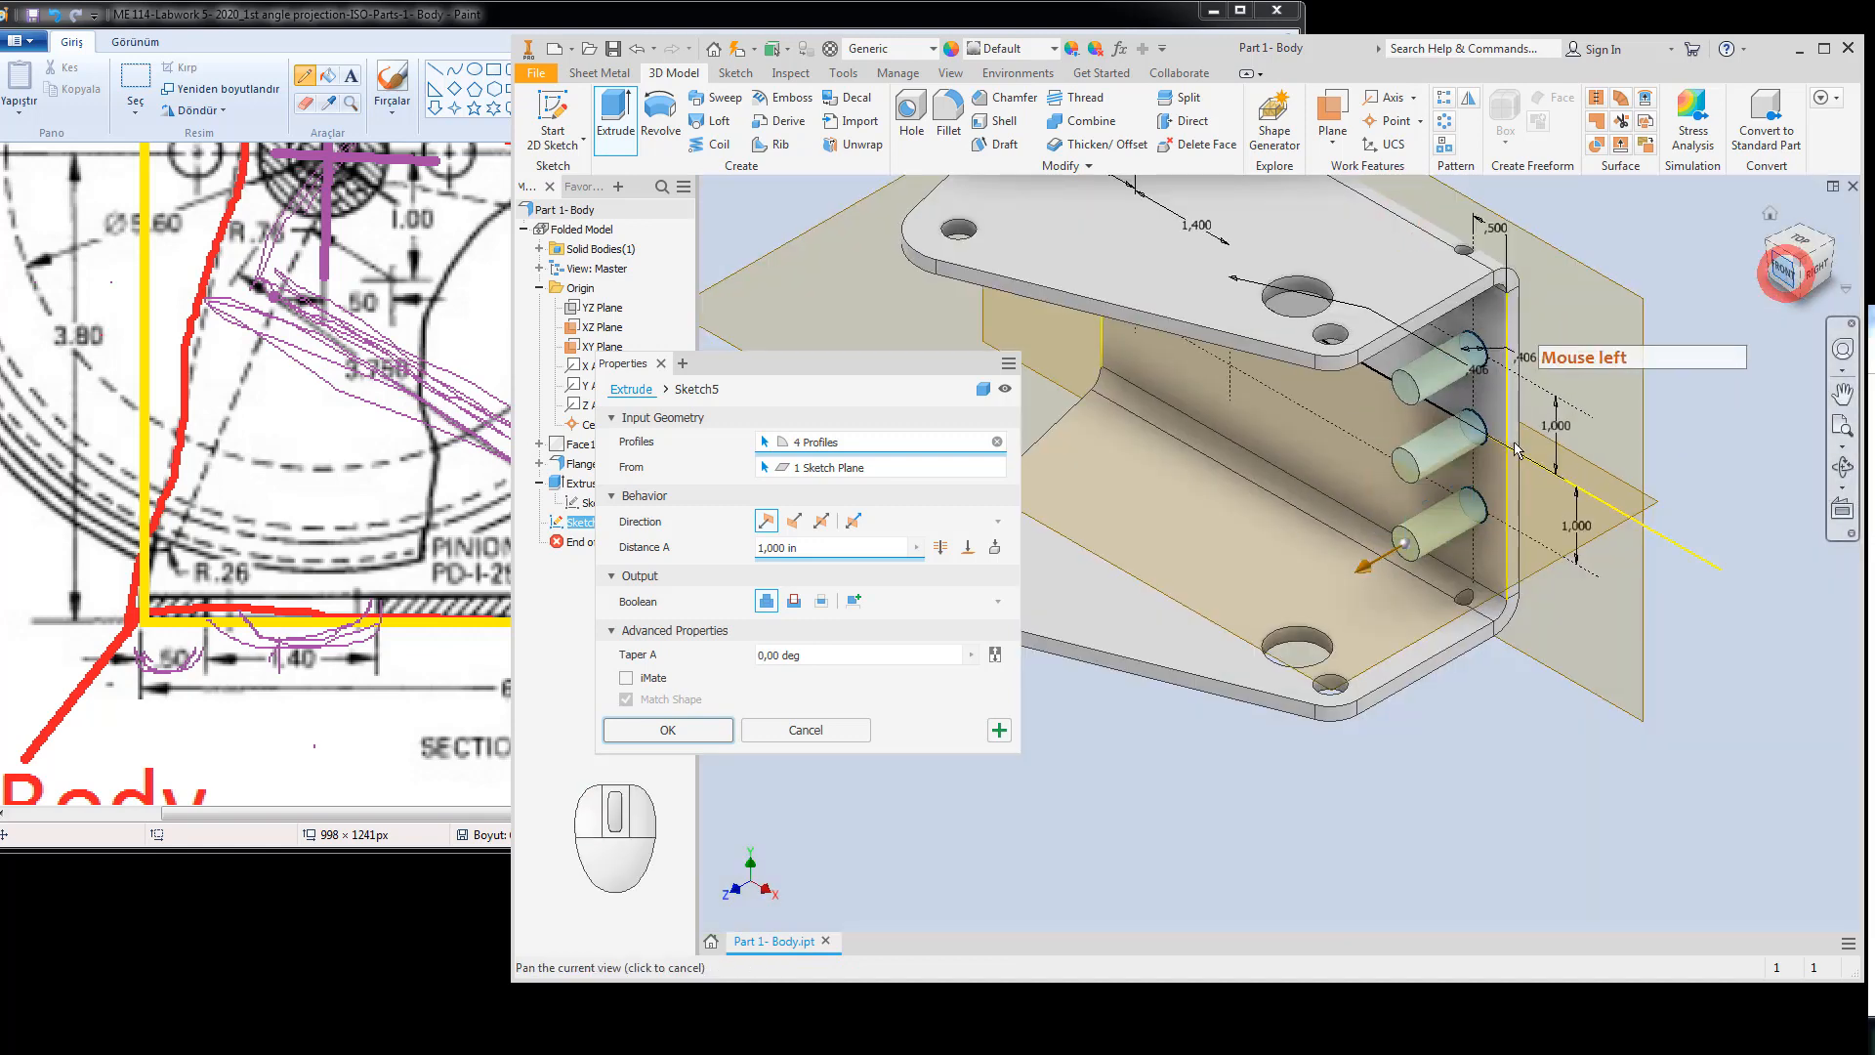
Add both halves of the slot to the extrusion's profiles.
left_click(1784, 268)
scroll(1182, 564, "down", 5)
left_click(1183, 529)
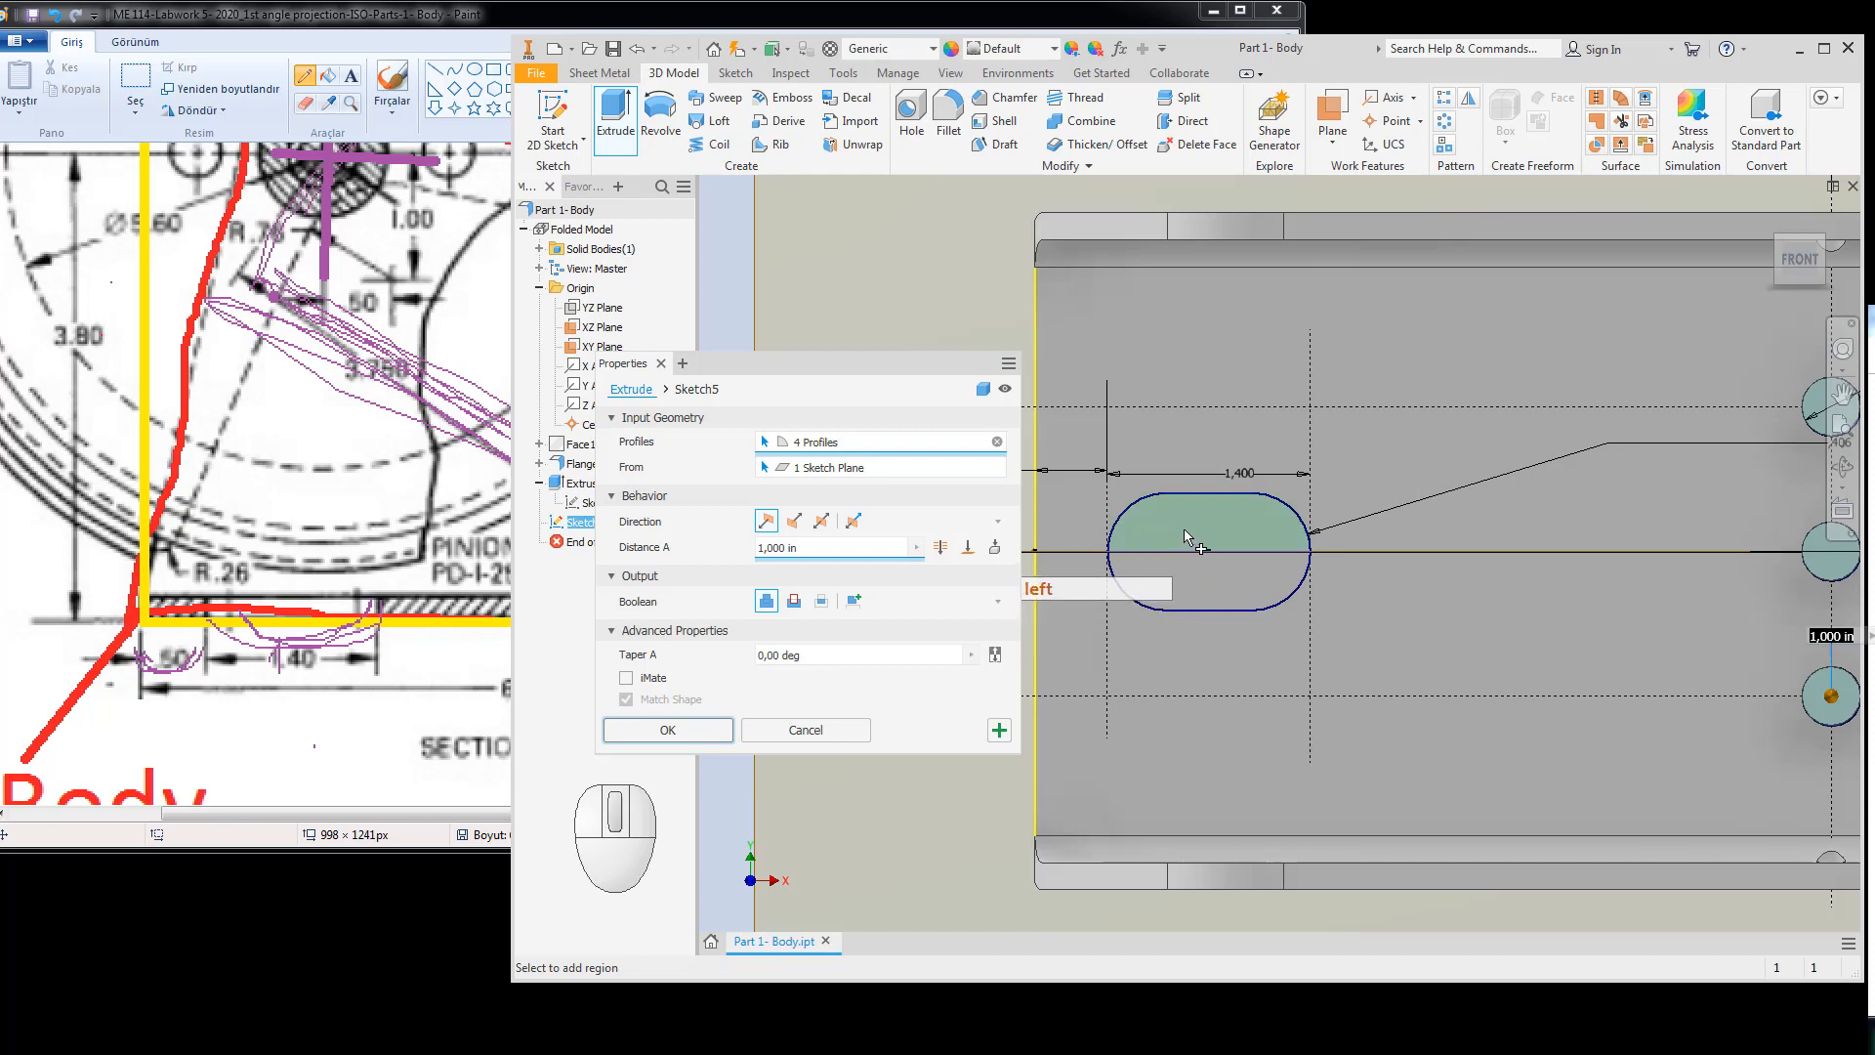
left_click(1175, 583)
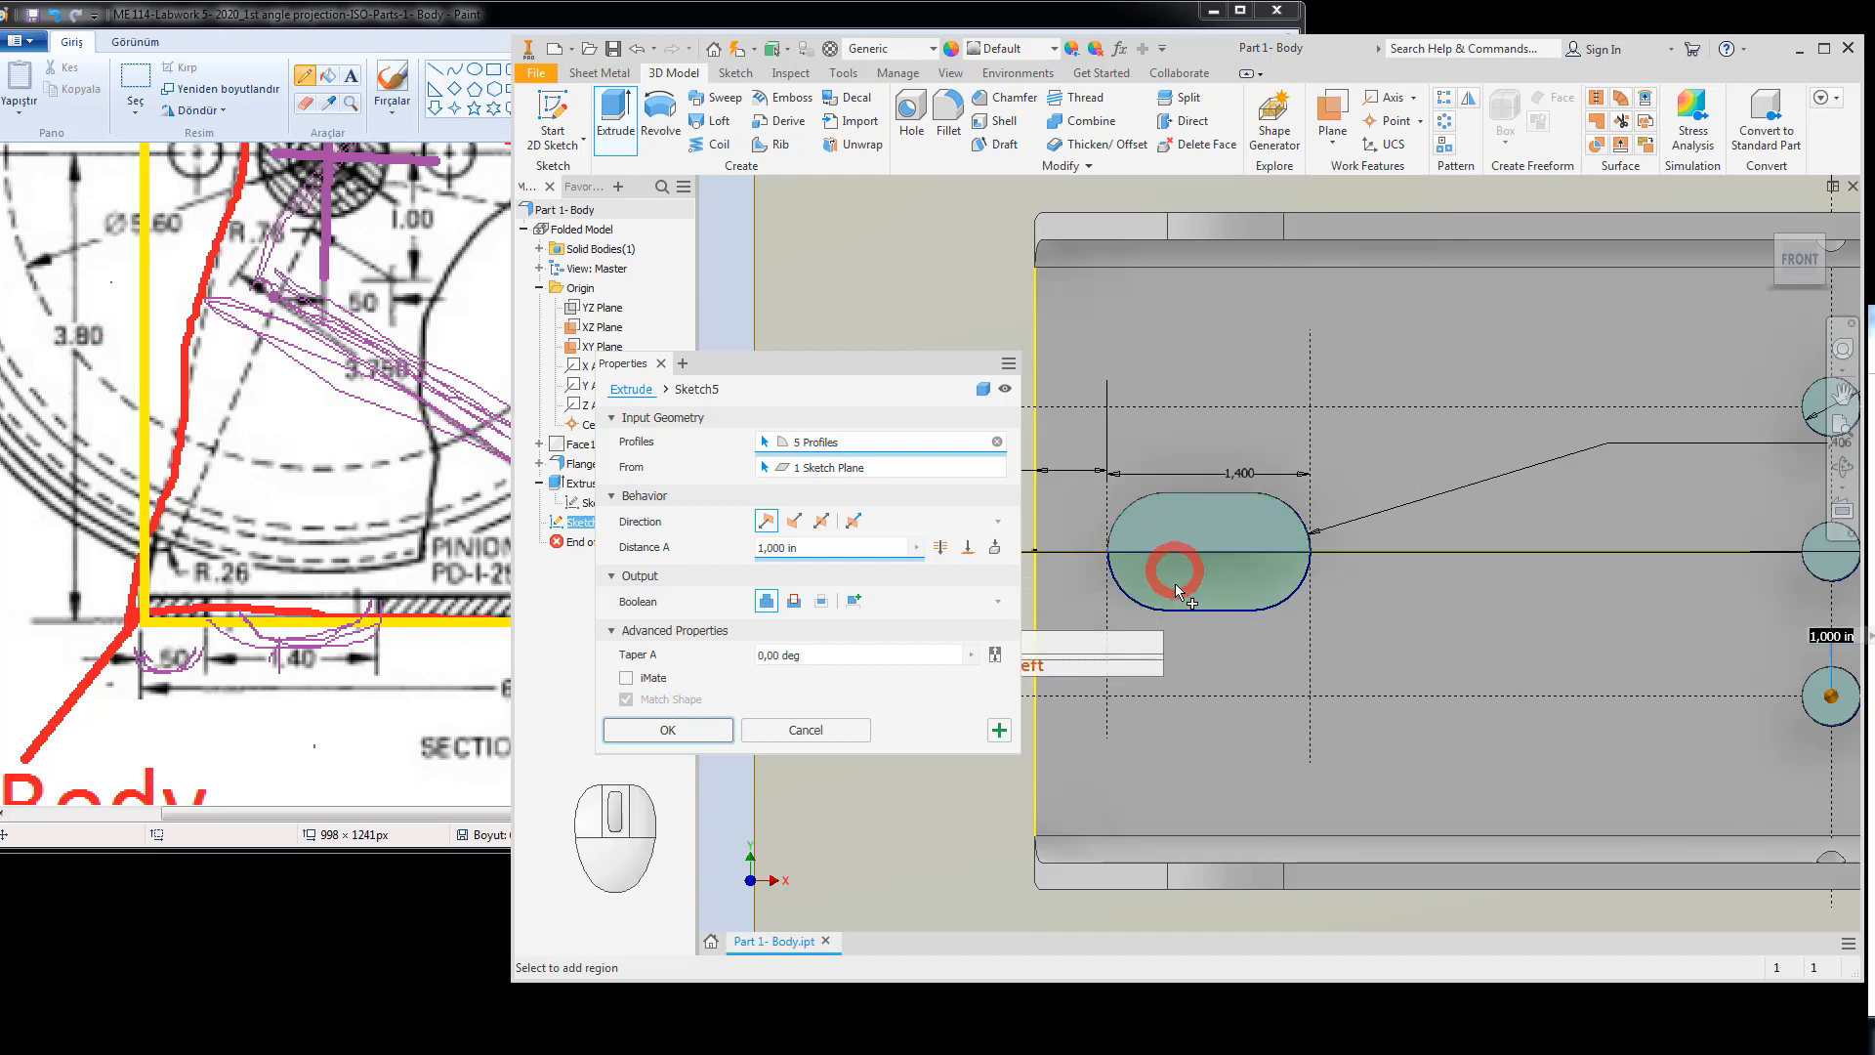
Set the extrusion to Cut with a Through All extent and create the three holes and the slot in the base plate.
left_click(794, 601)
left_click(943, 551)
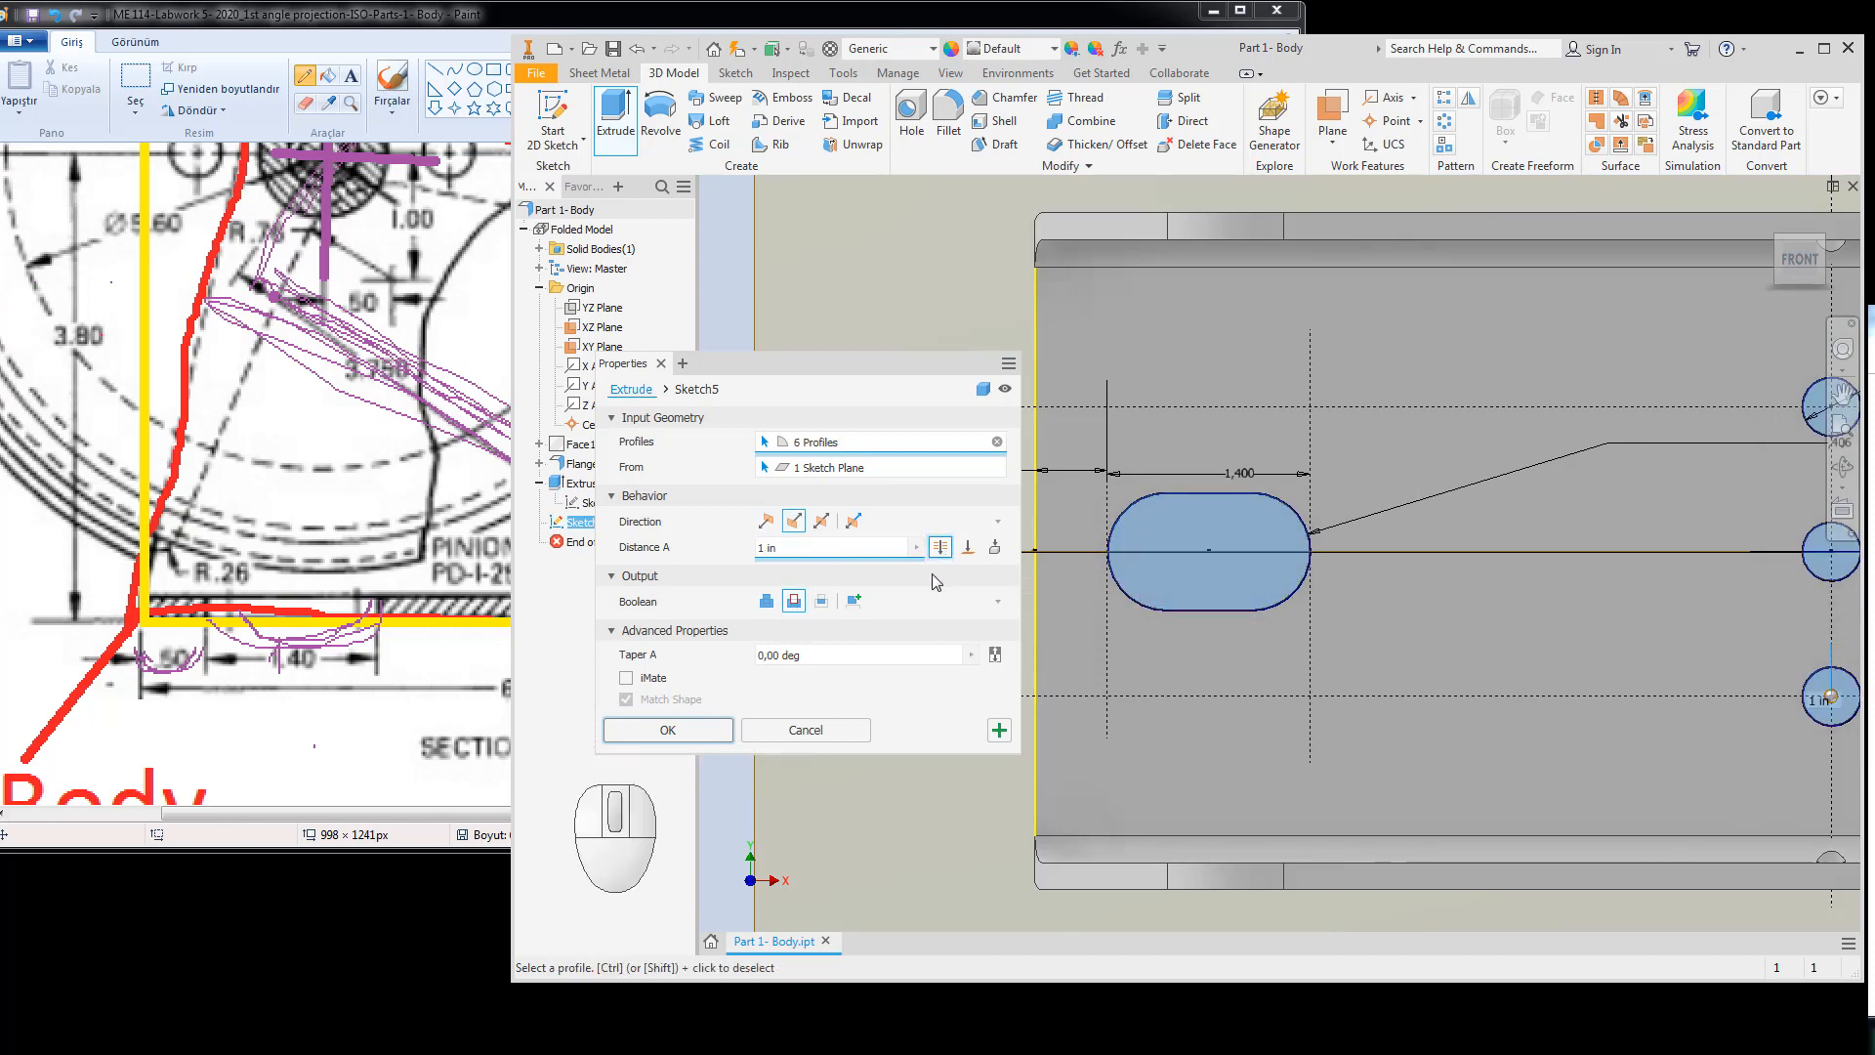
left_click(1776, 238)
scroll(1123, 567, "down", 5)
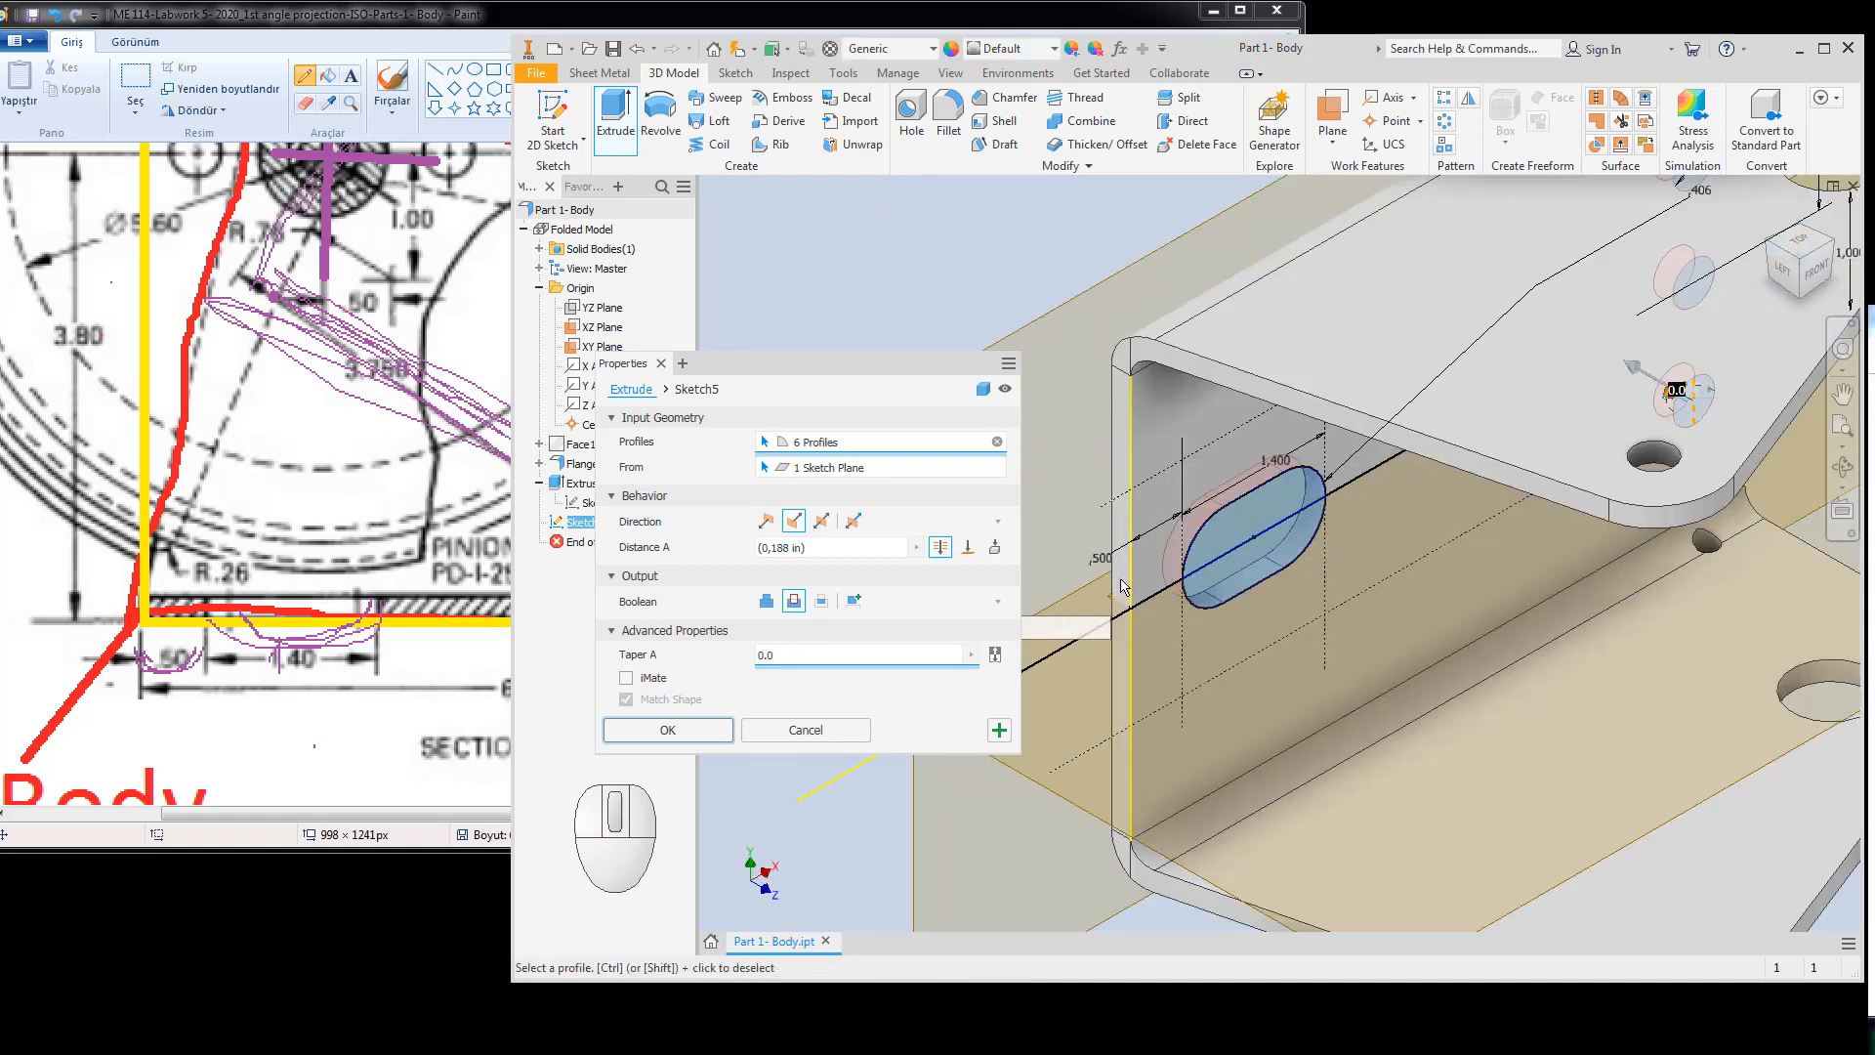
left_click(667, 731)
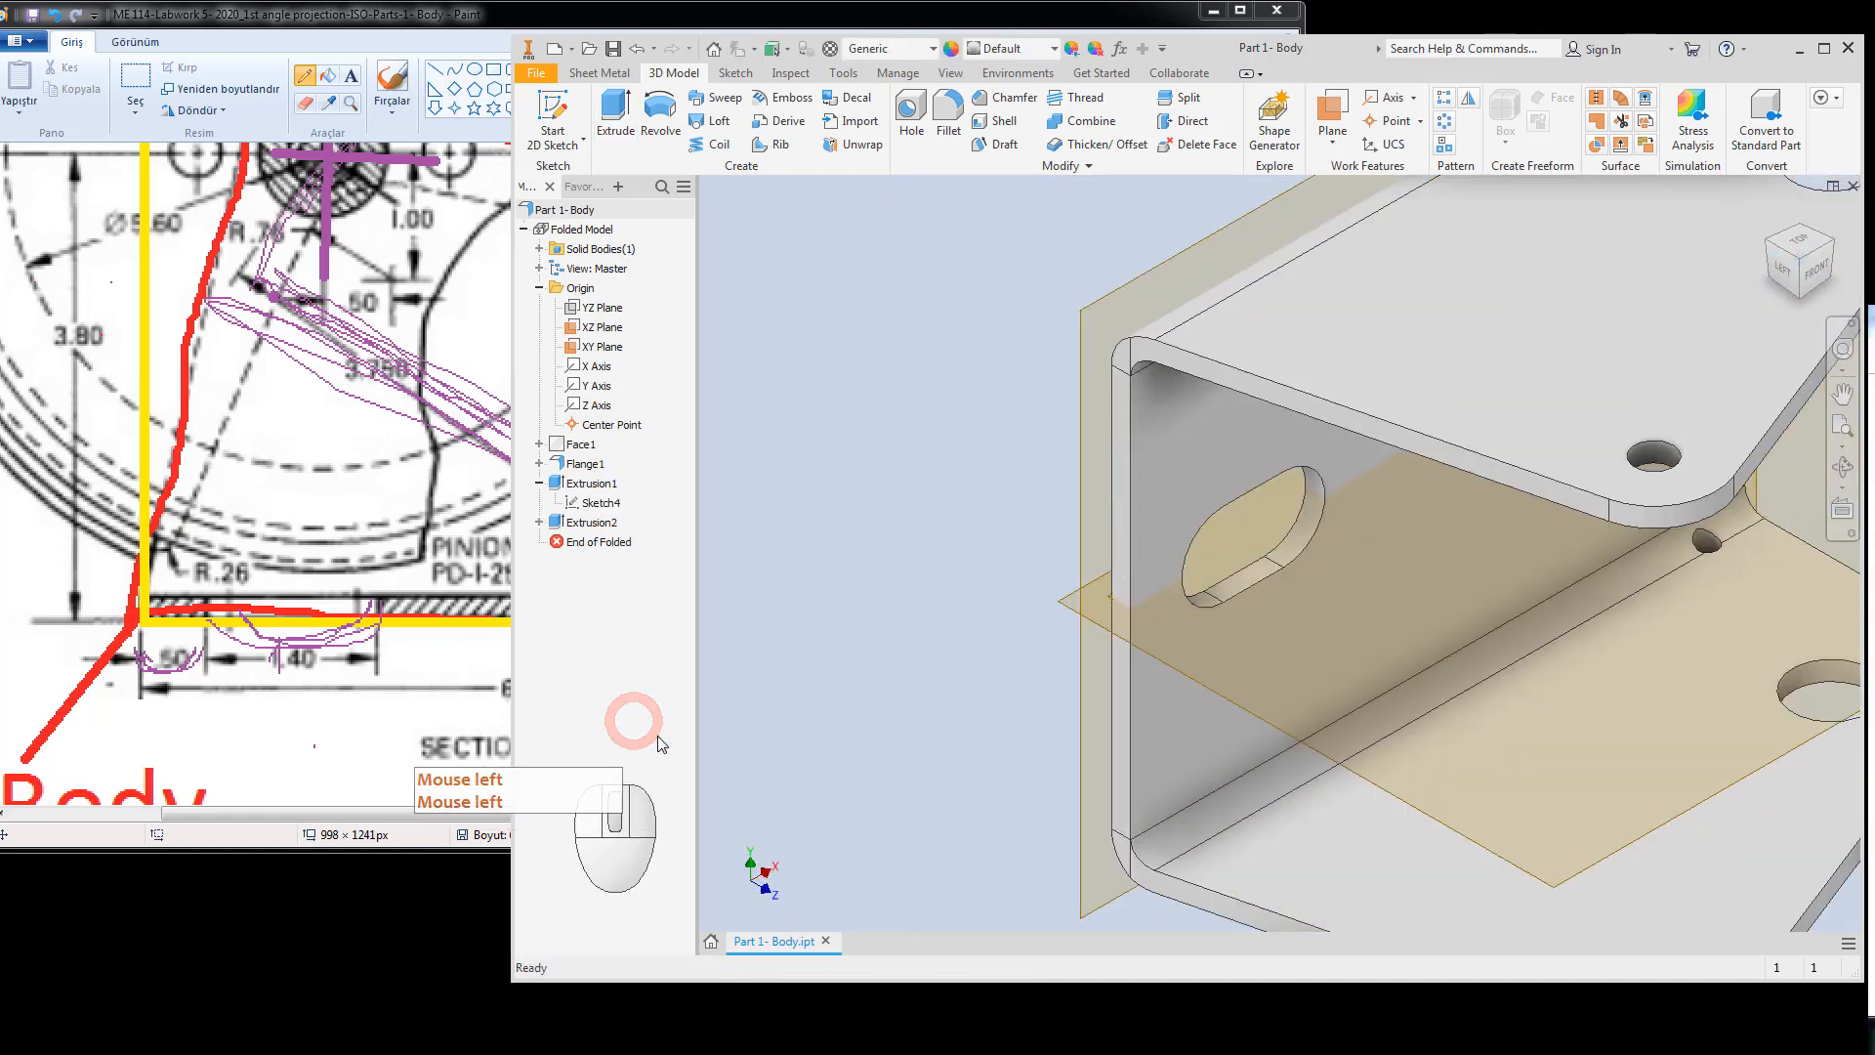
Check the finished body from several sides against the drawing and save the part.
left_click(1023, 425)
left_click(1814, 266)
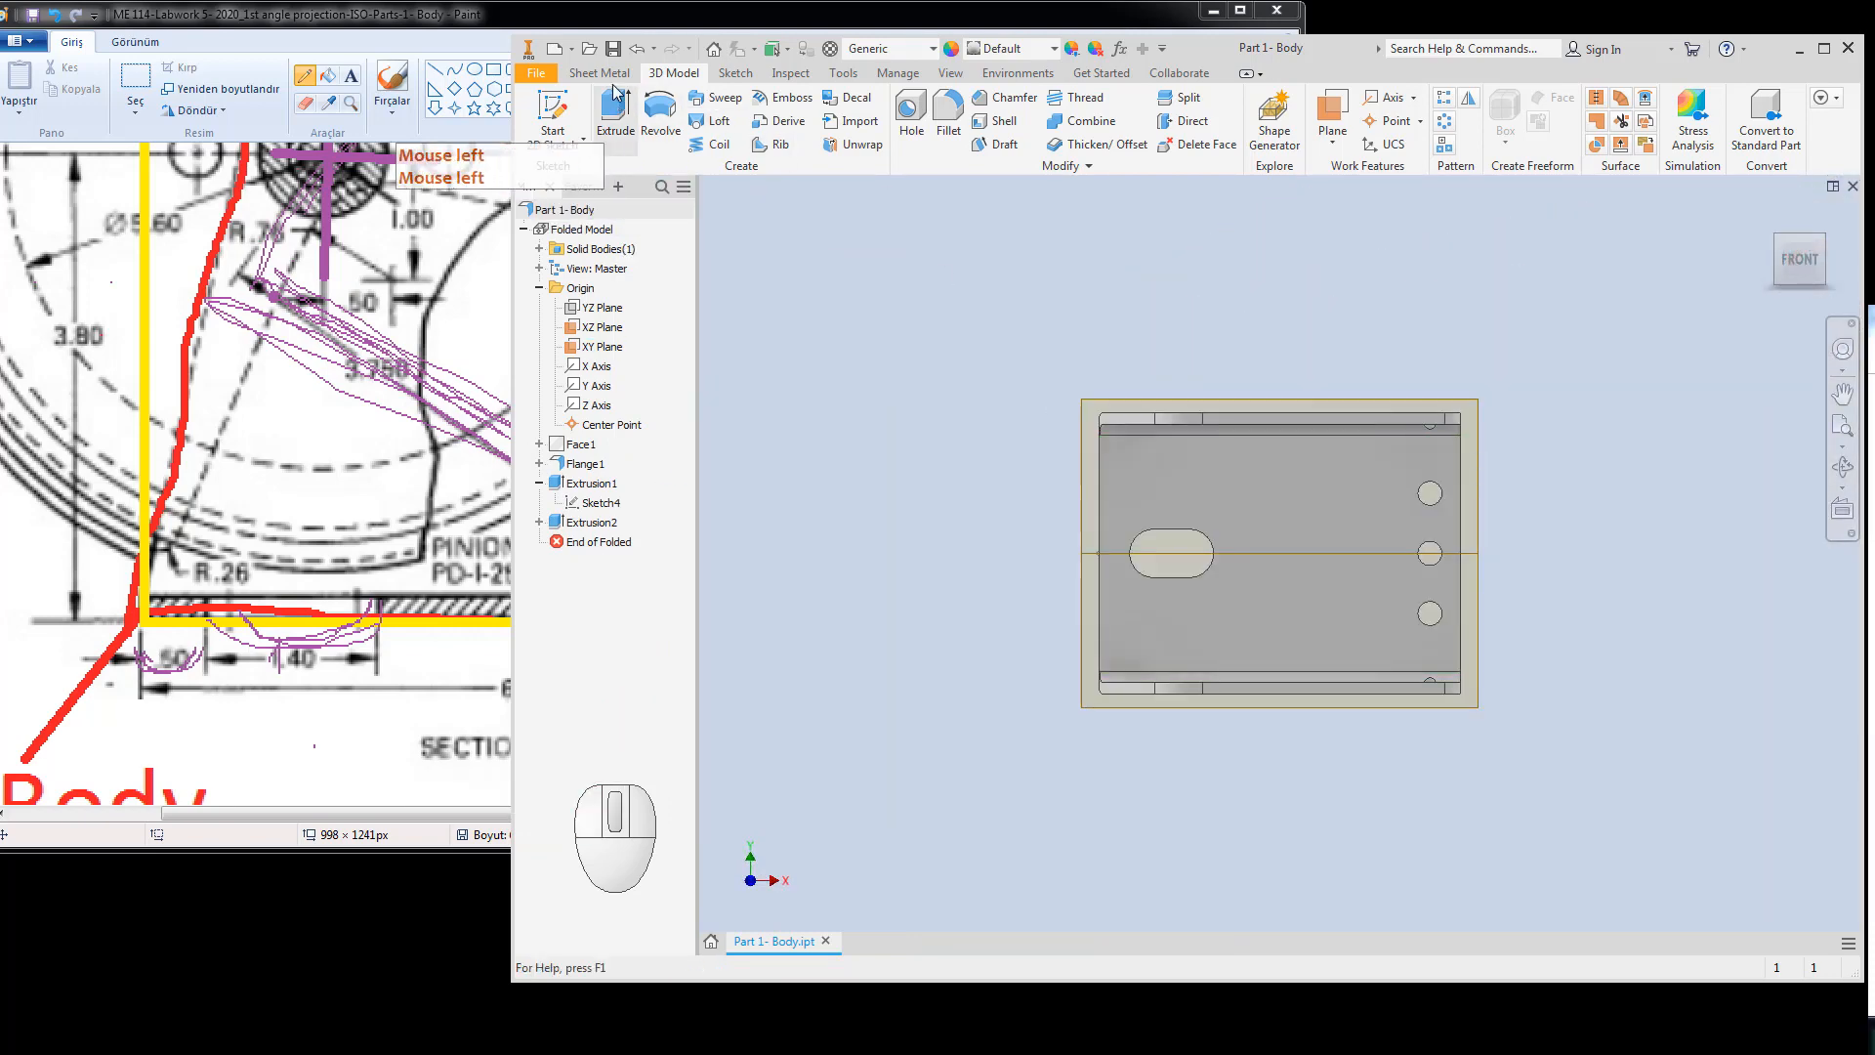
left_click(614, 48)
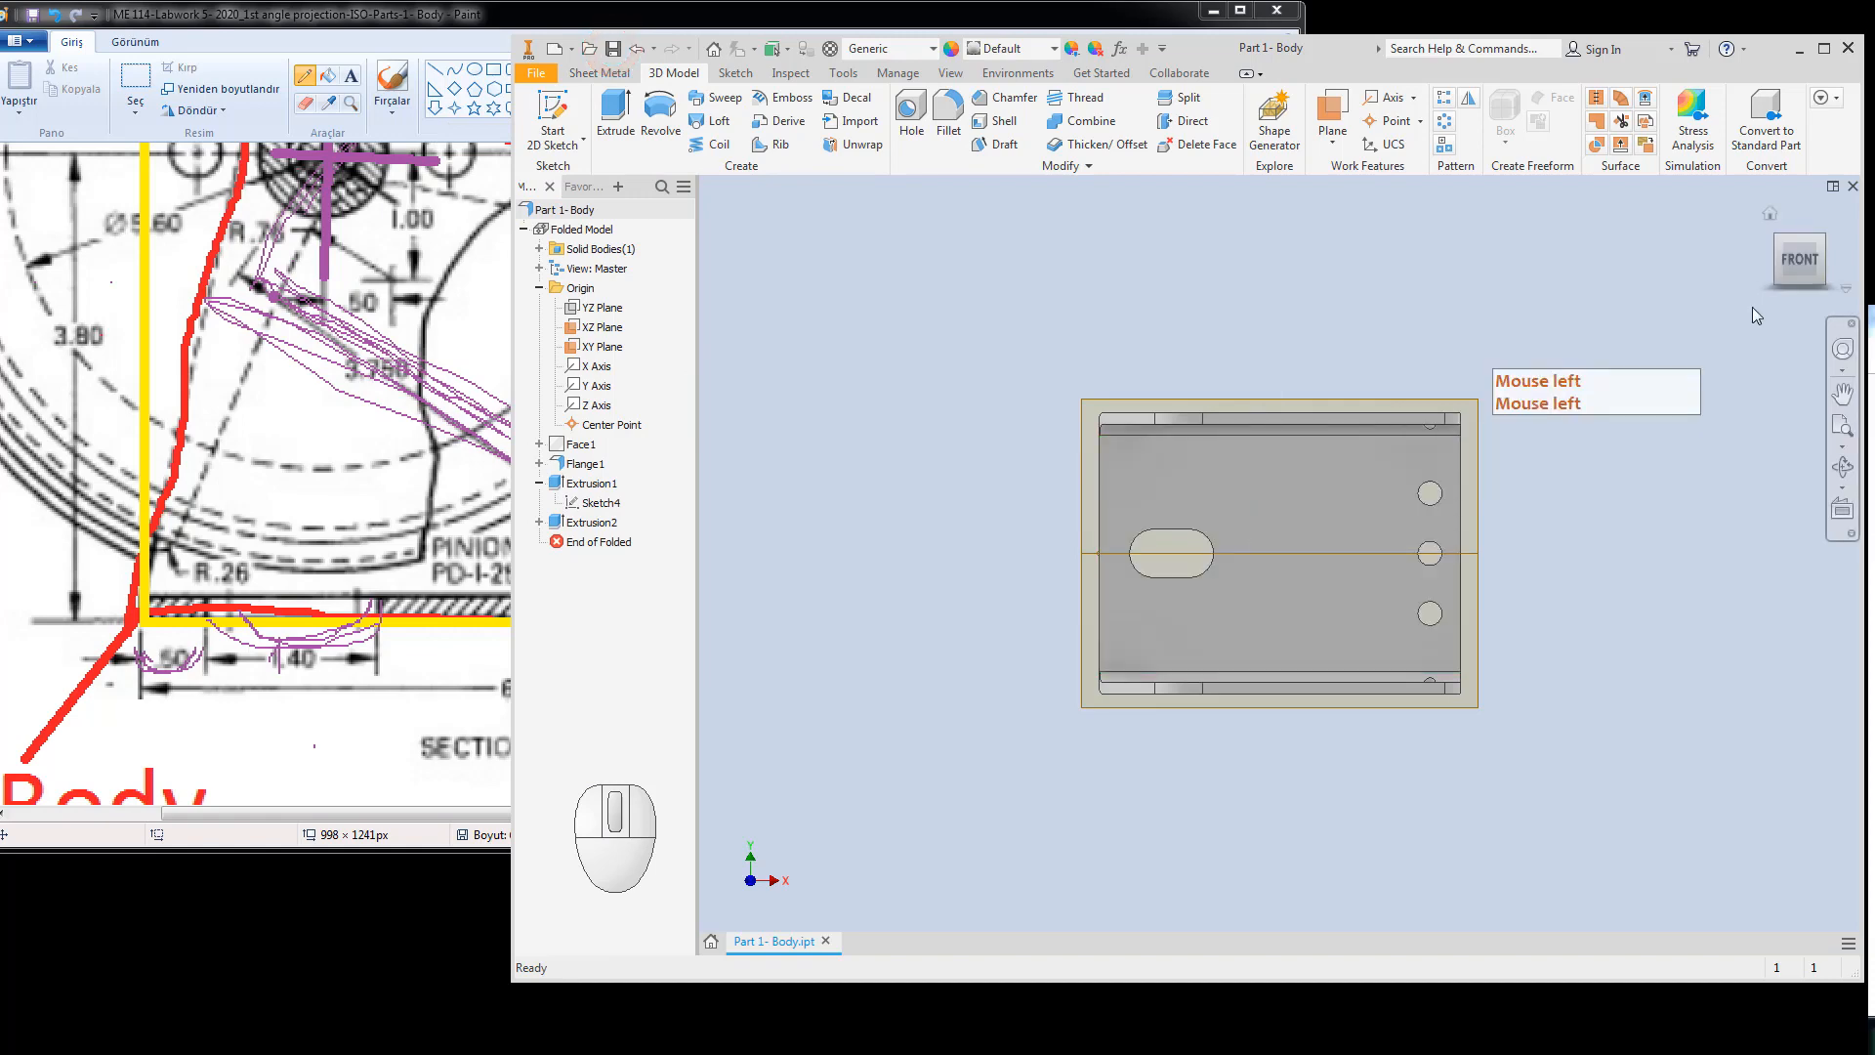
left_click(1801, 302)
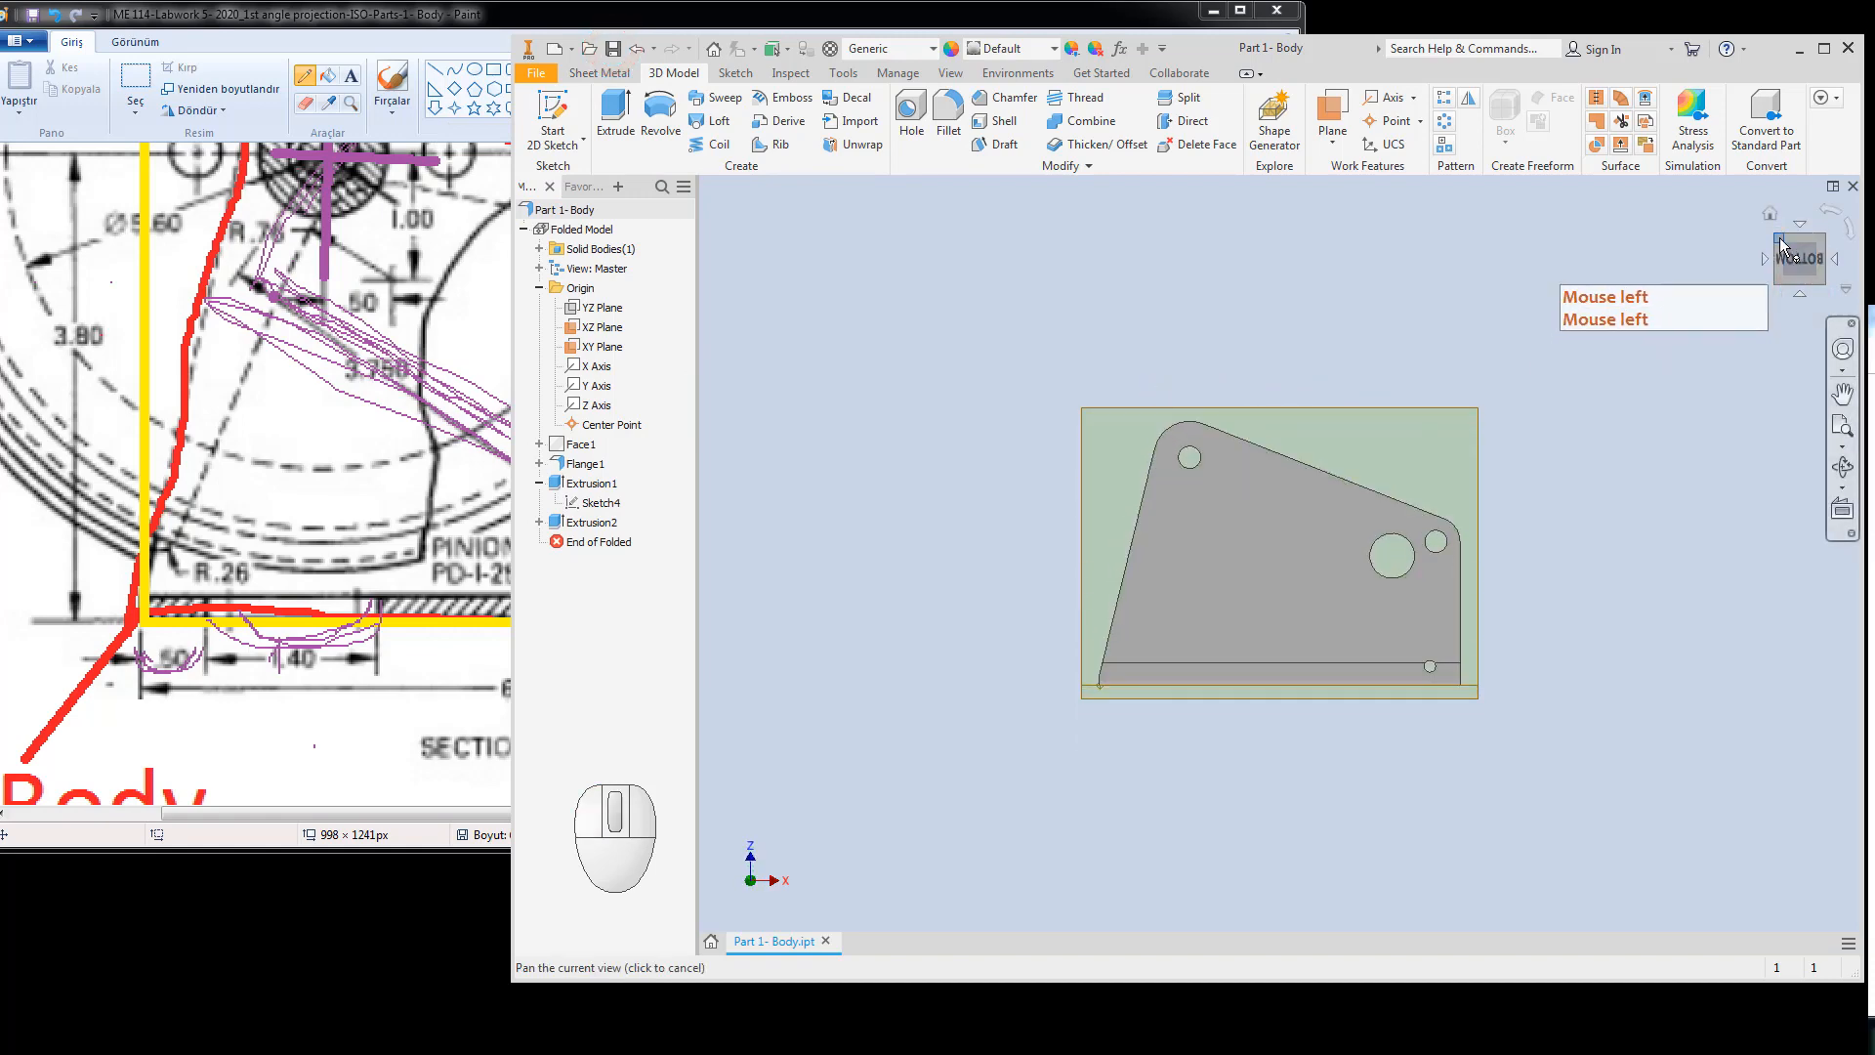
left_click(1779, 237)
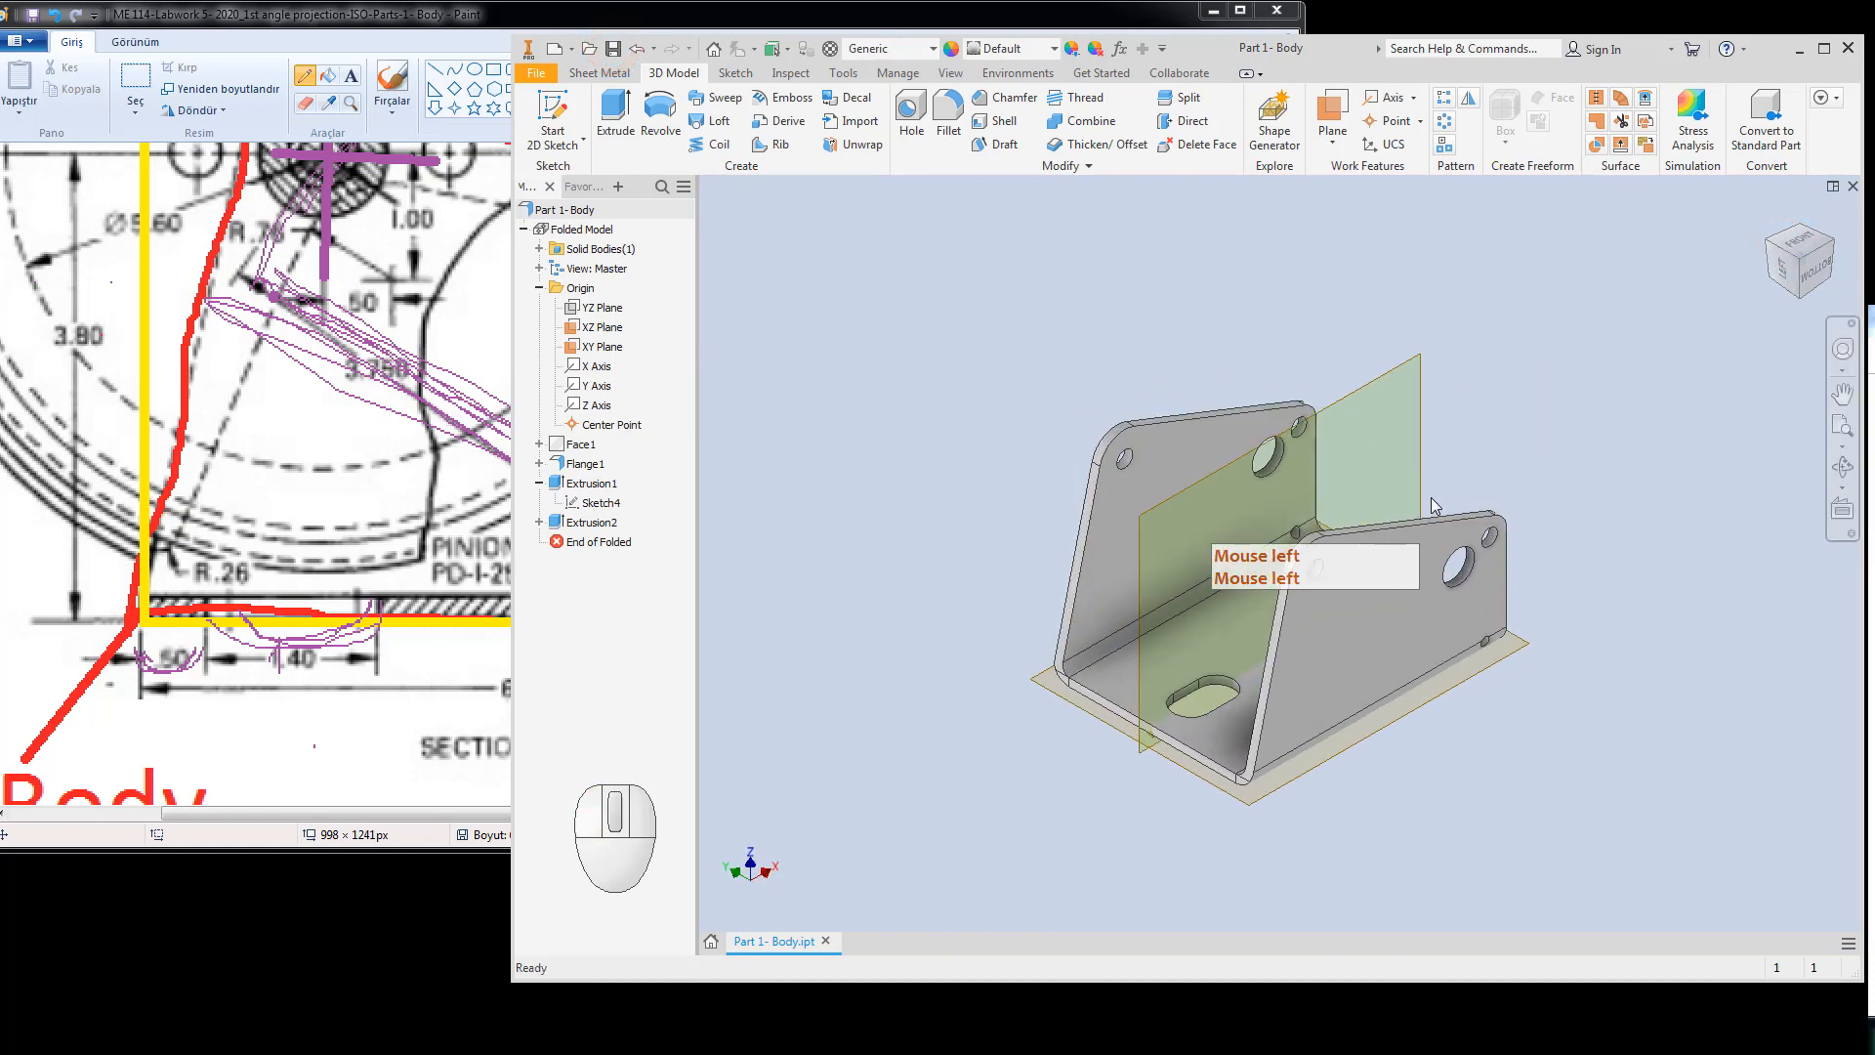
left_click(286, 542)
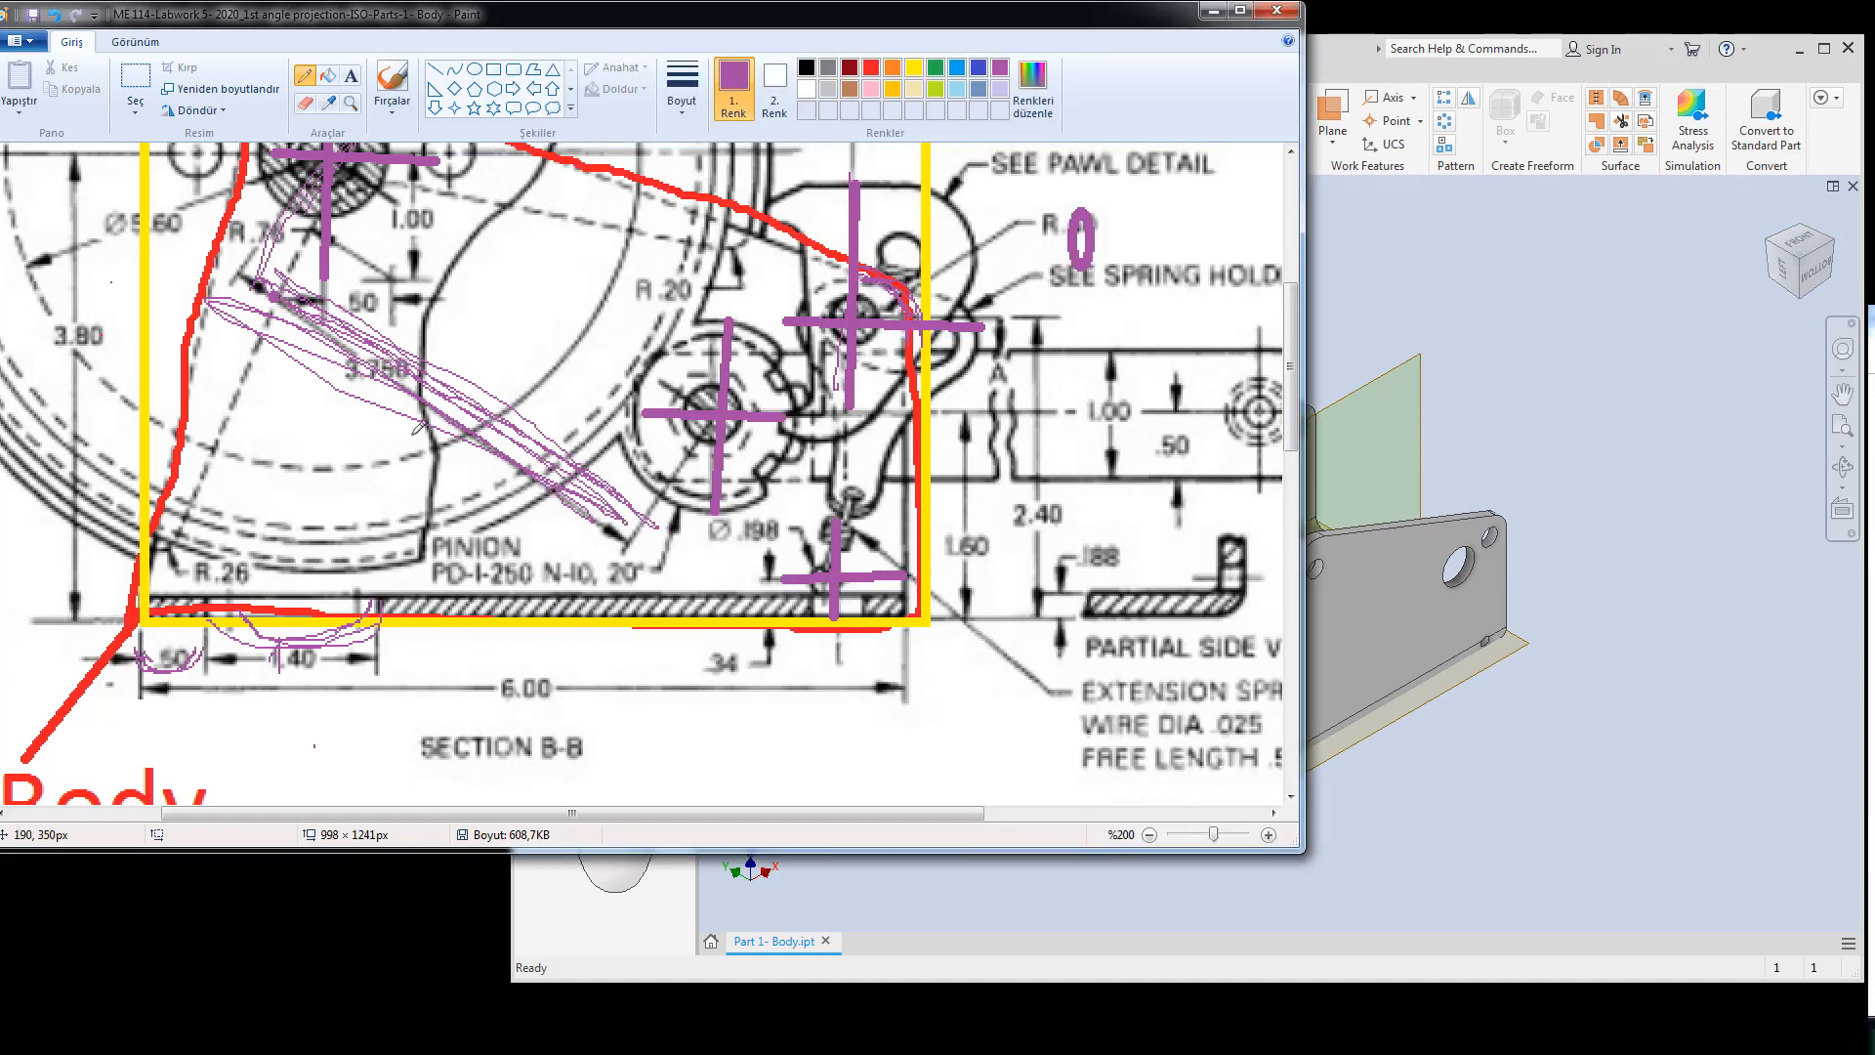
left_click(1560, 345)
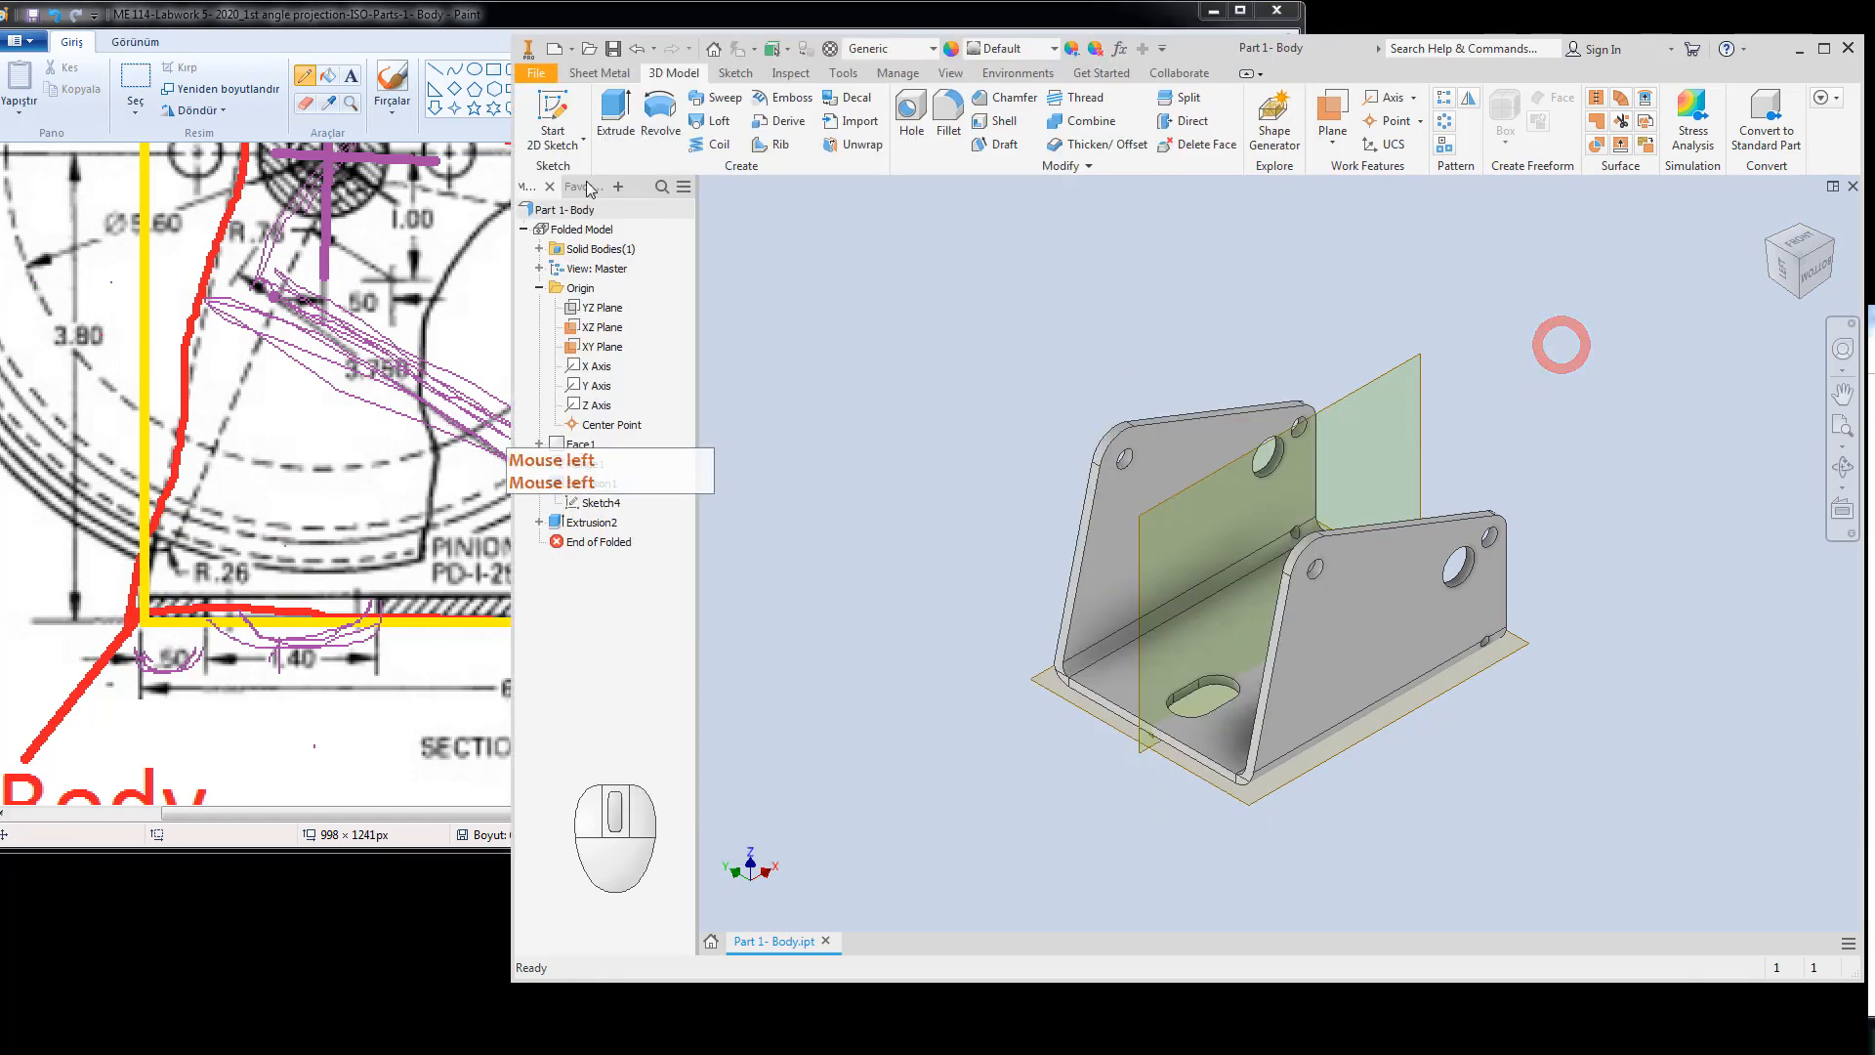
left_click(614, 51)
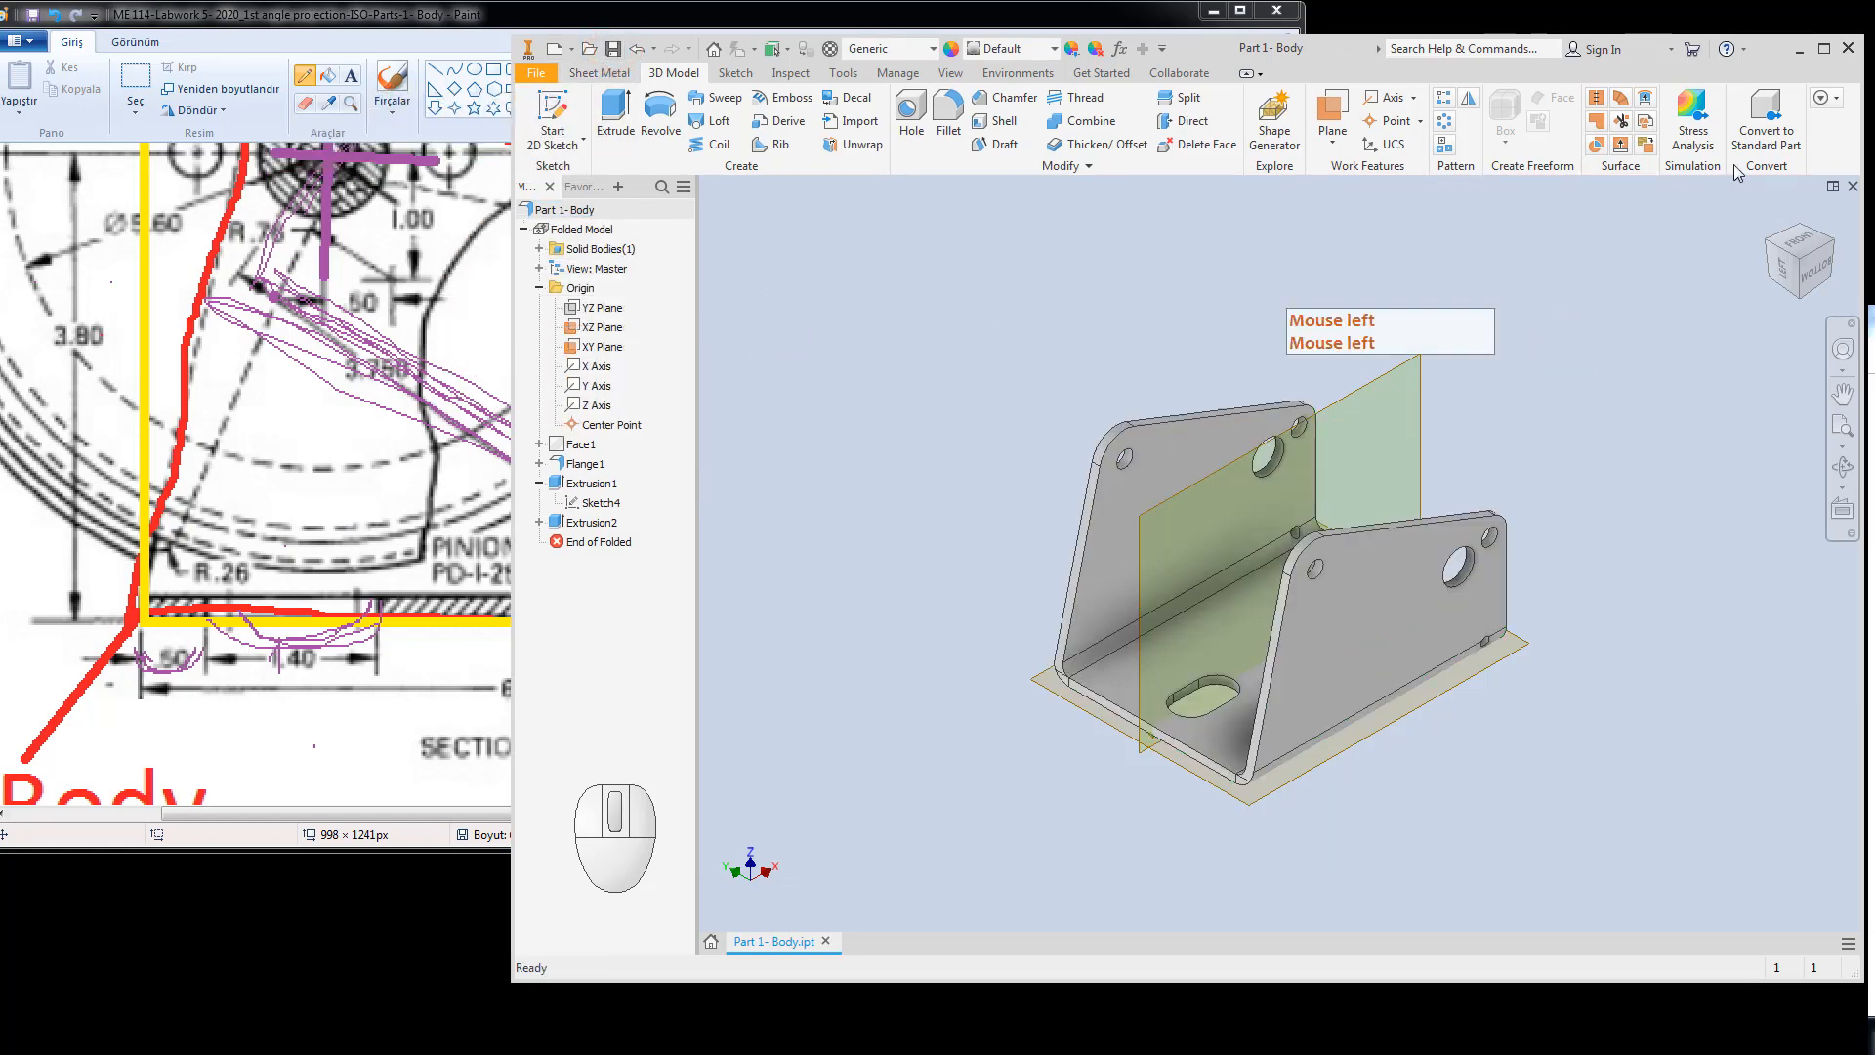
Create the flat pattern of the sheet metal body and return to the folded part.
left_click(598, 73)
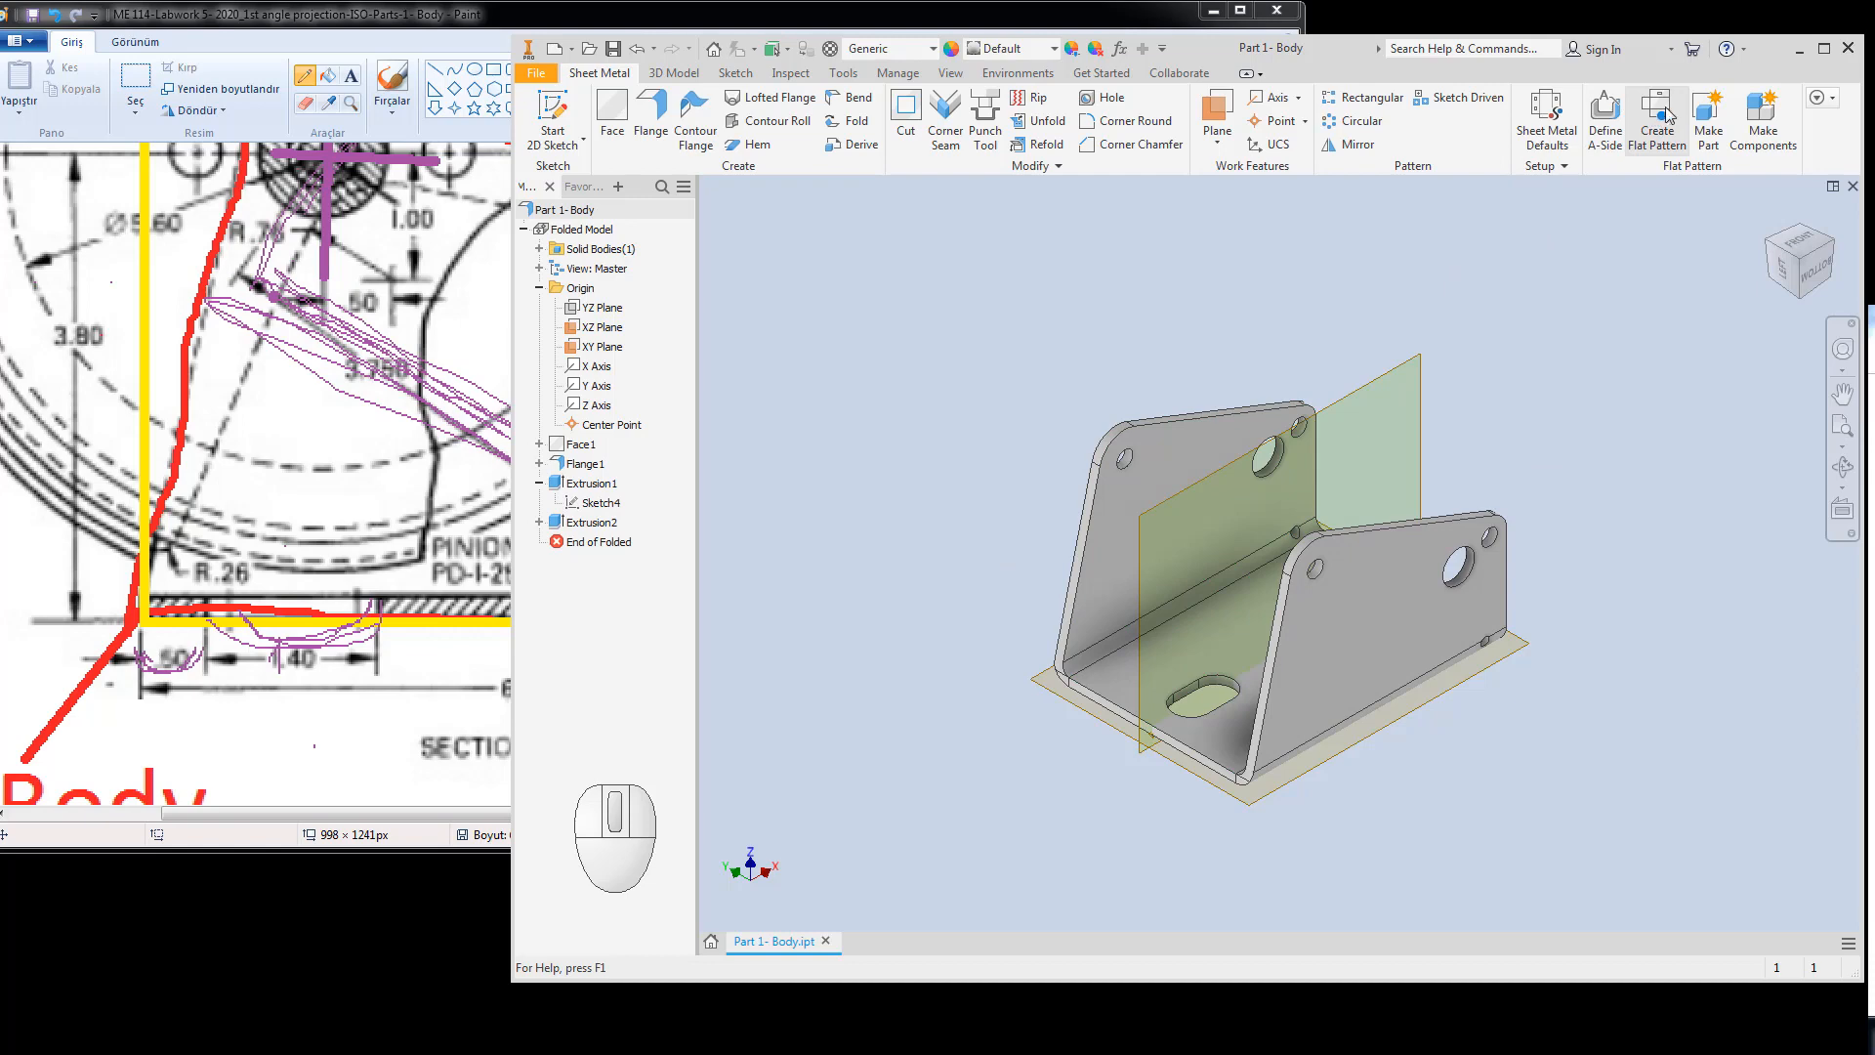
left_click(1413, 536)
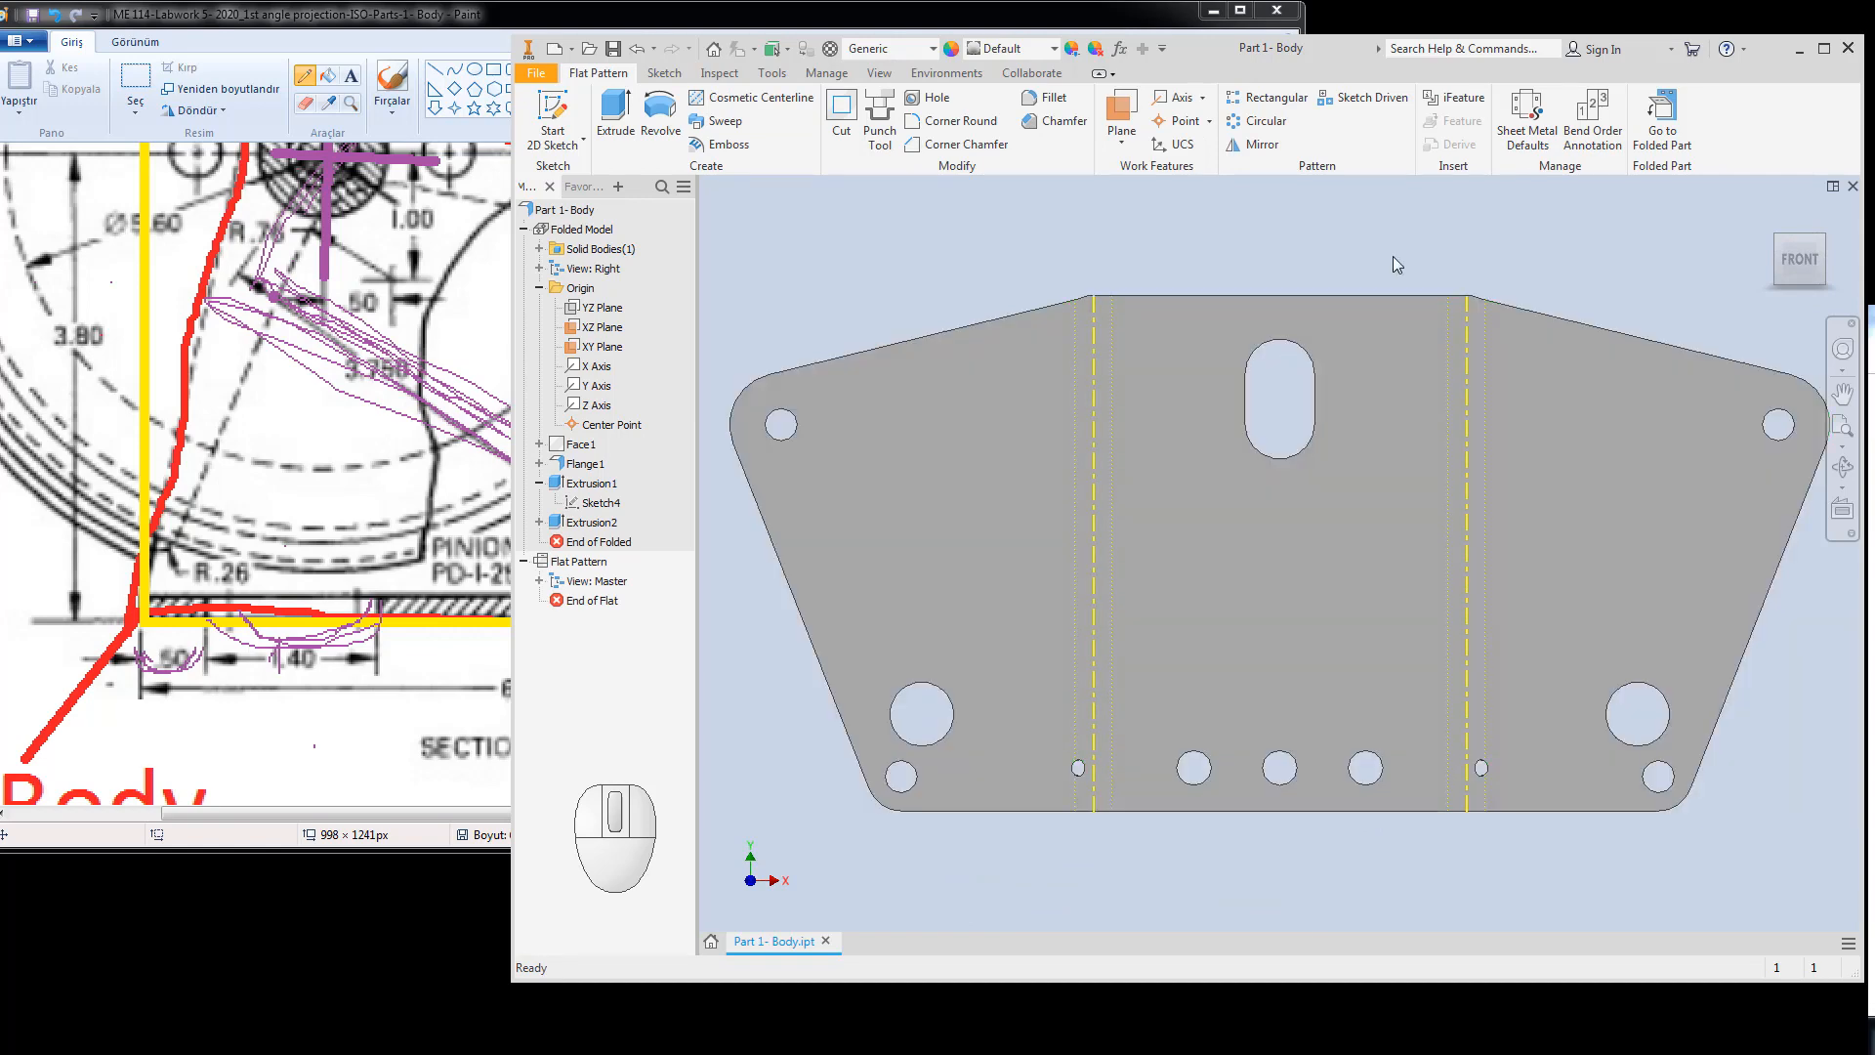
left_click(1663, 122)
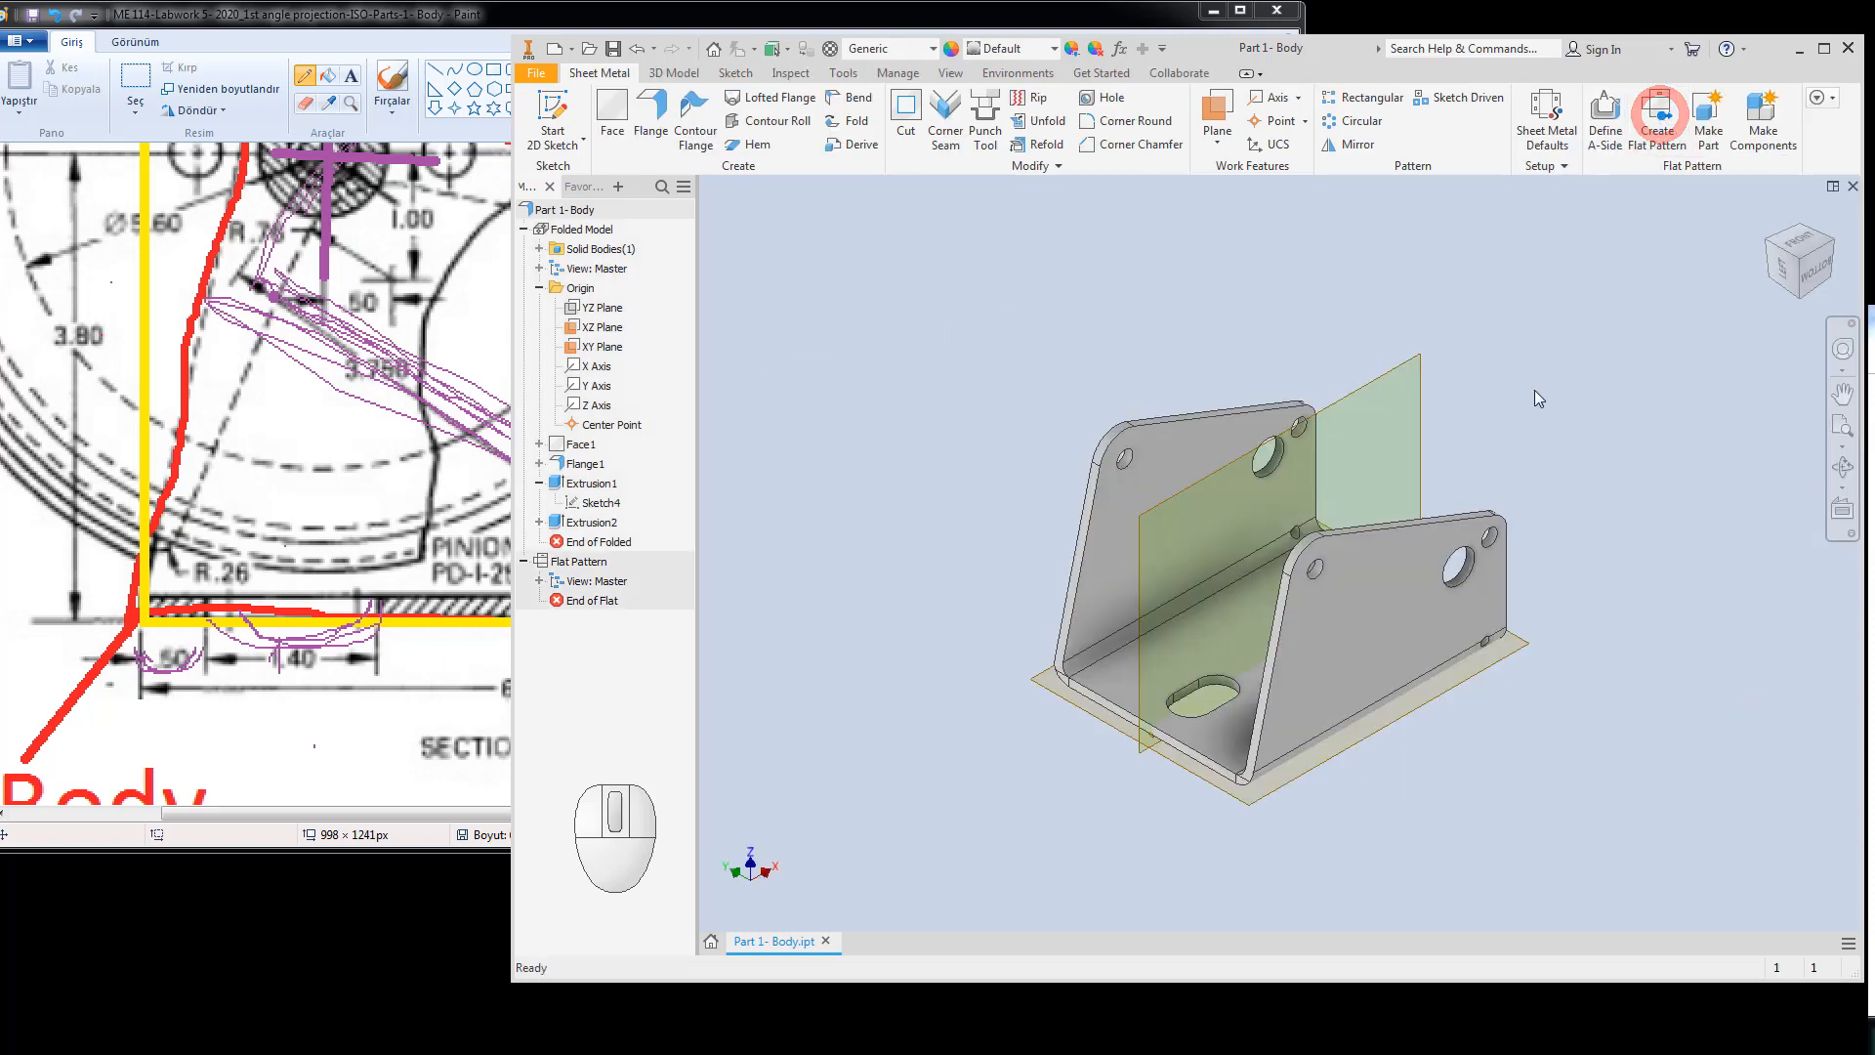
Turn the folded body to an isometric view from its opposite side and save the part.
left_click(614, 49)
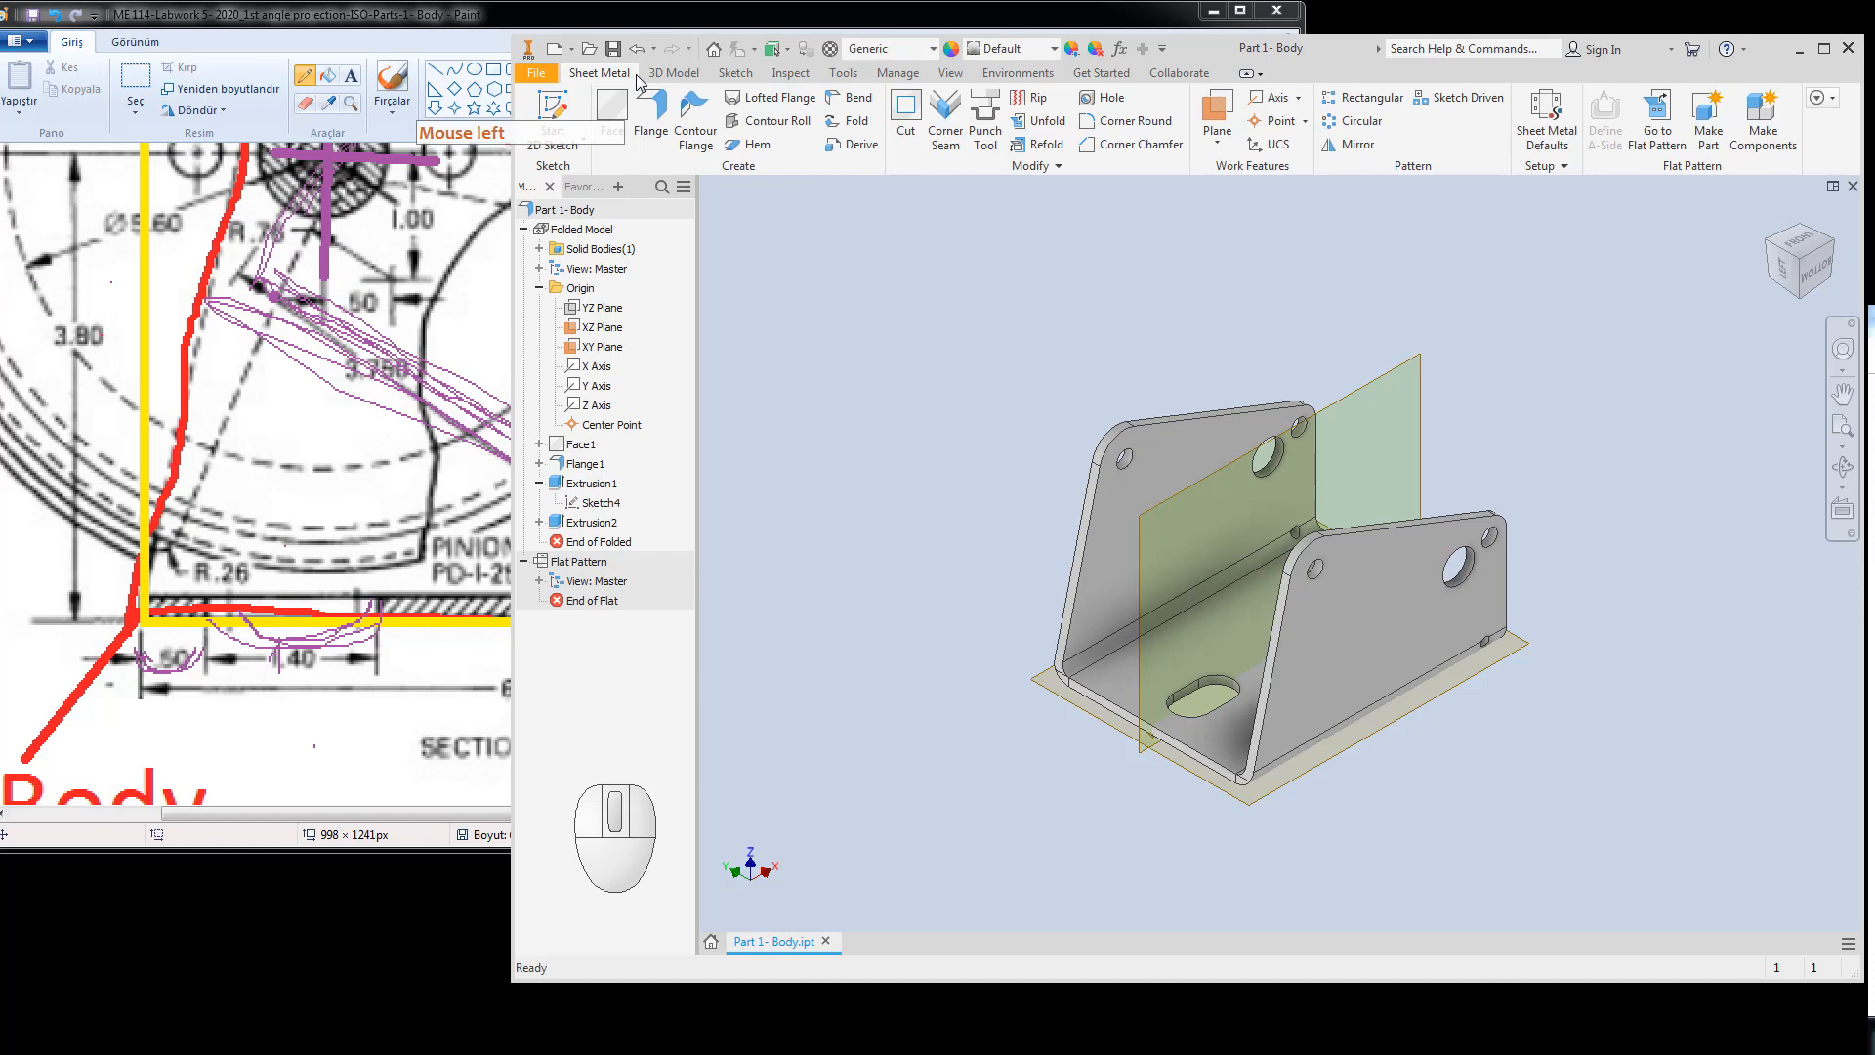
left_click(850, 381)
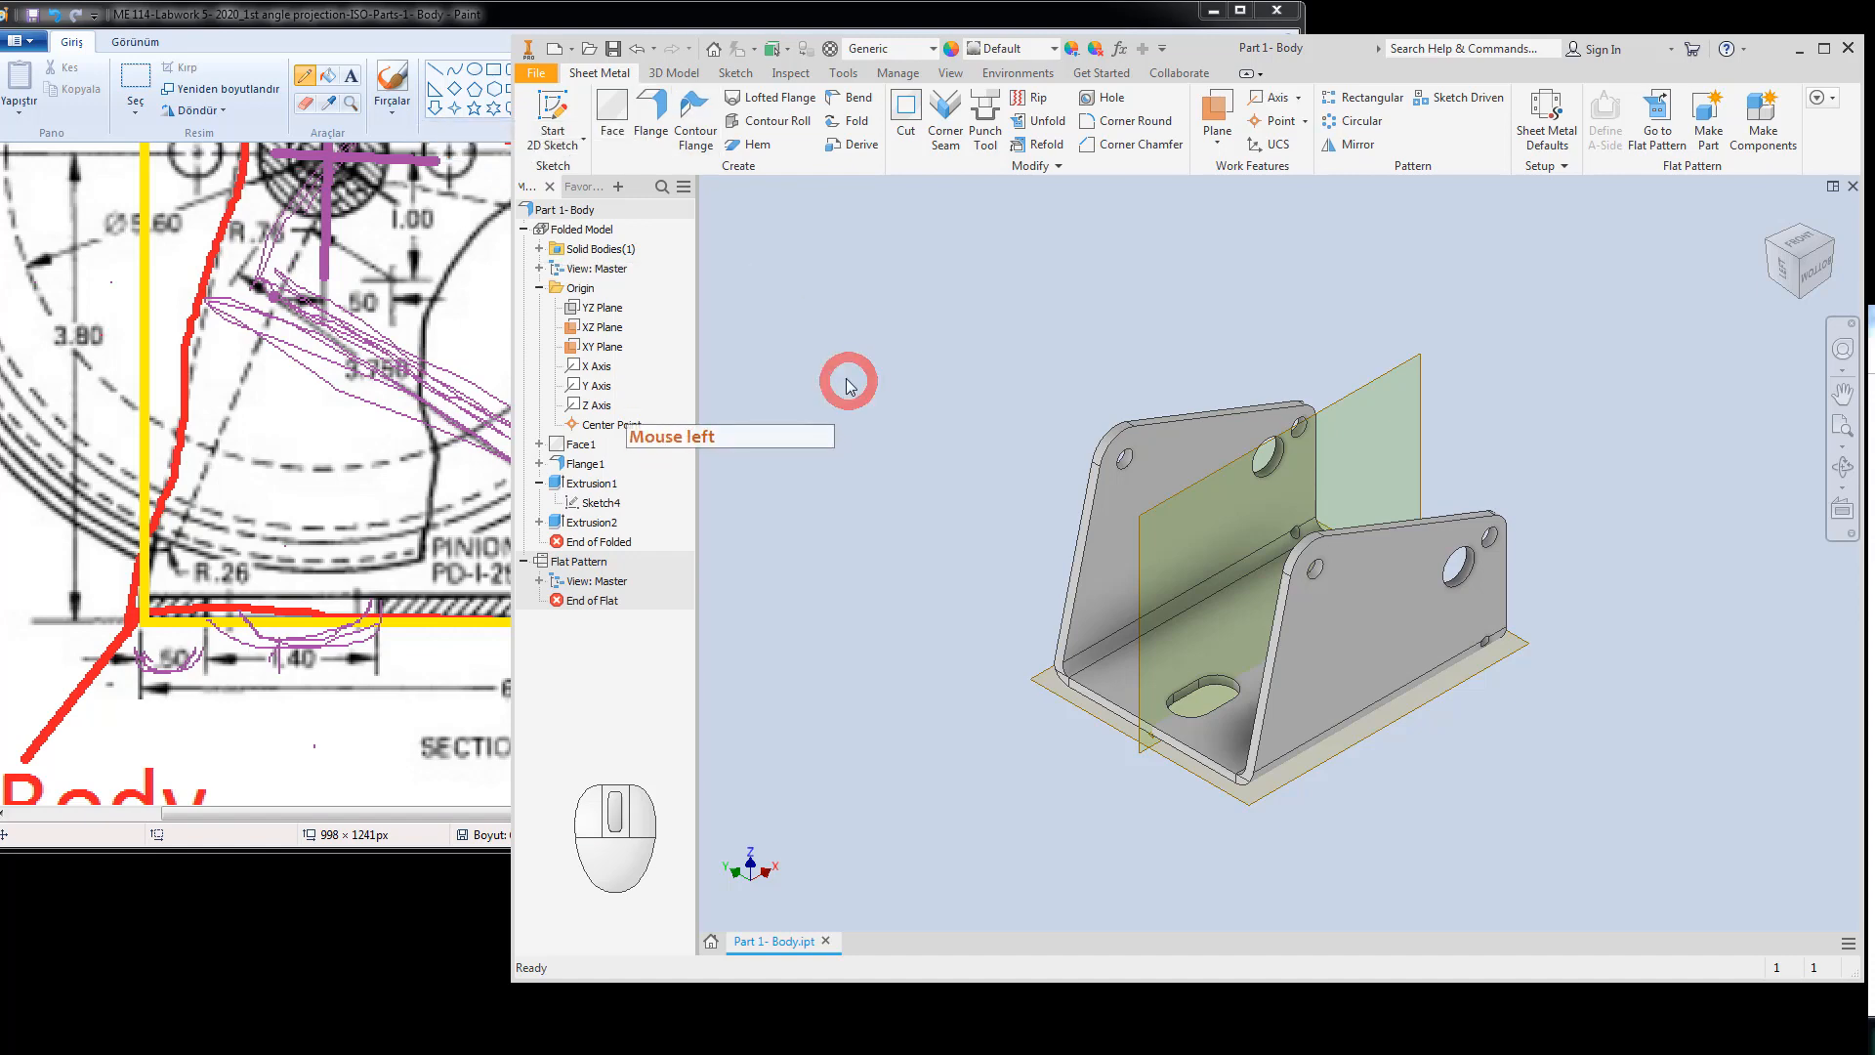
left_click(1773, 246)
left_click(1033, 357)
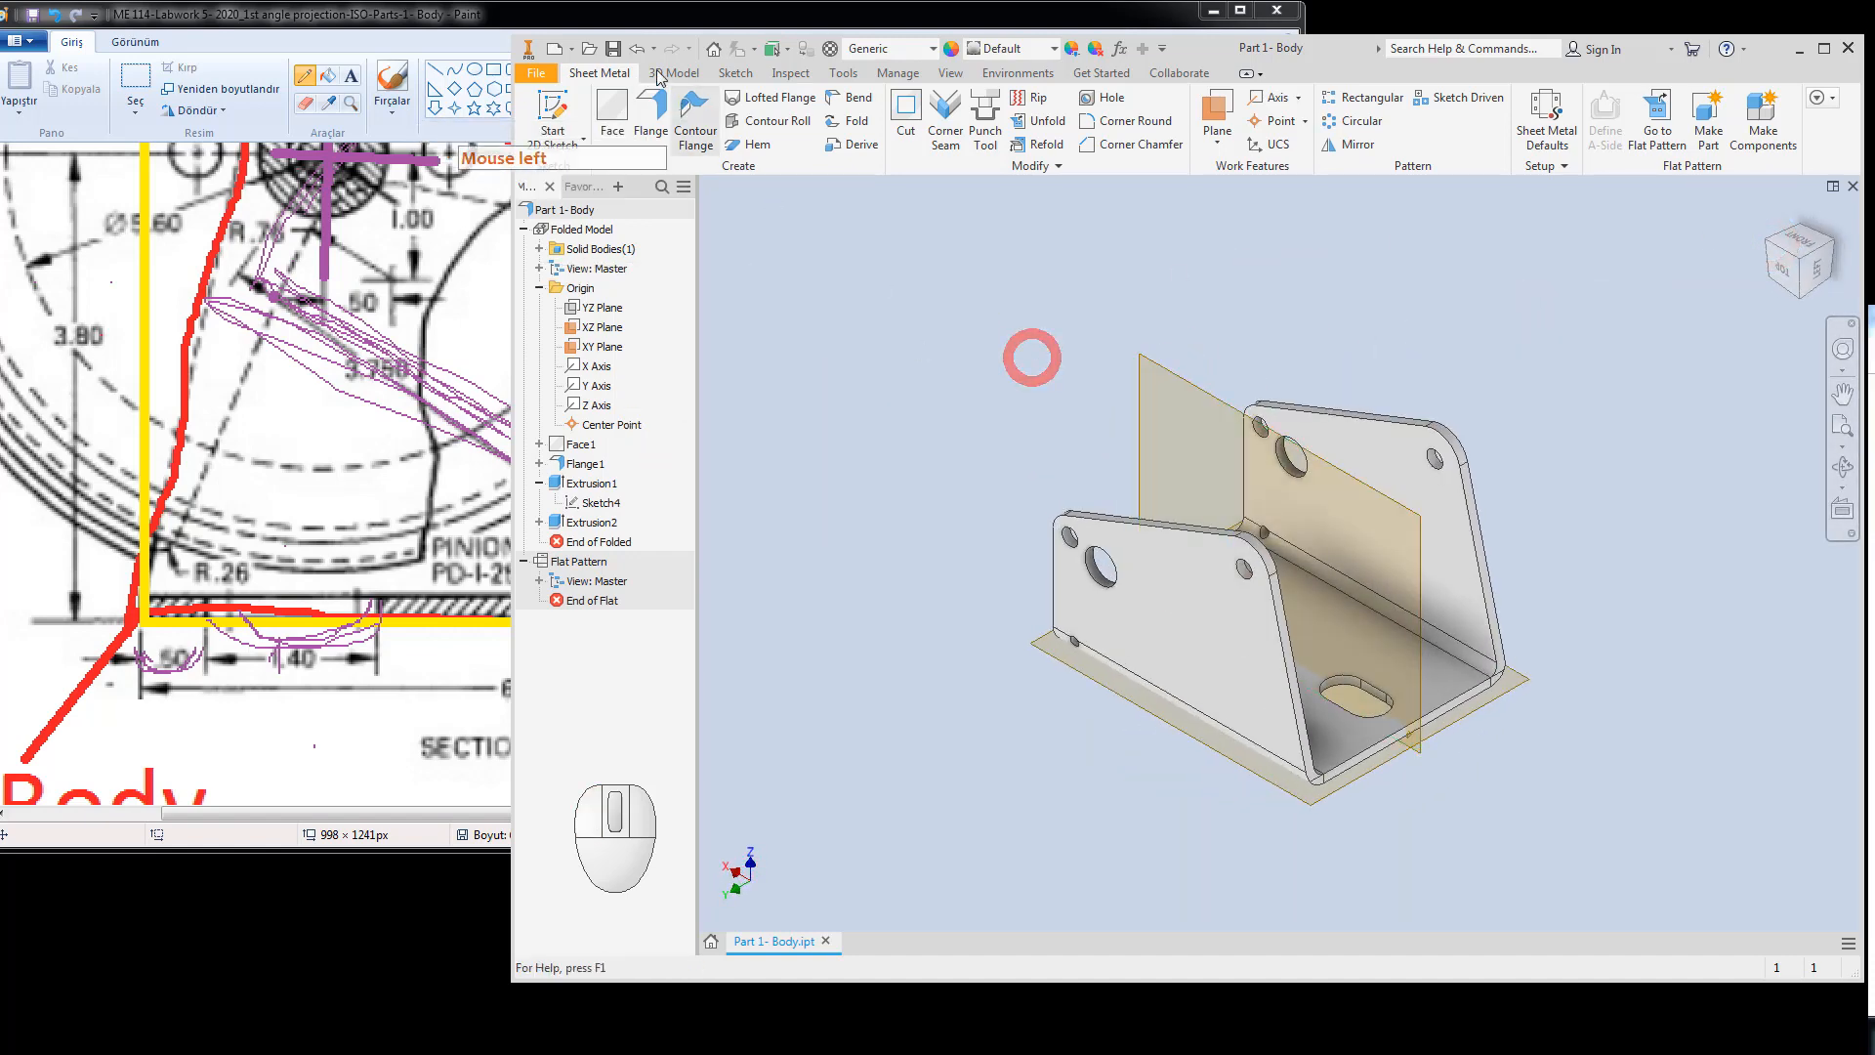
left_click(609, 45)
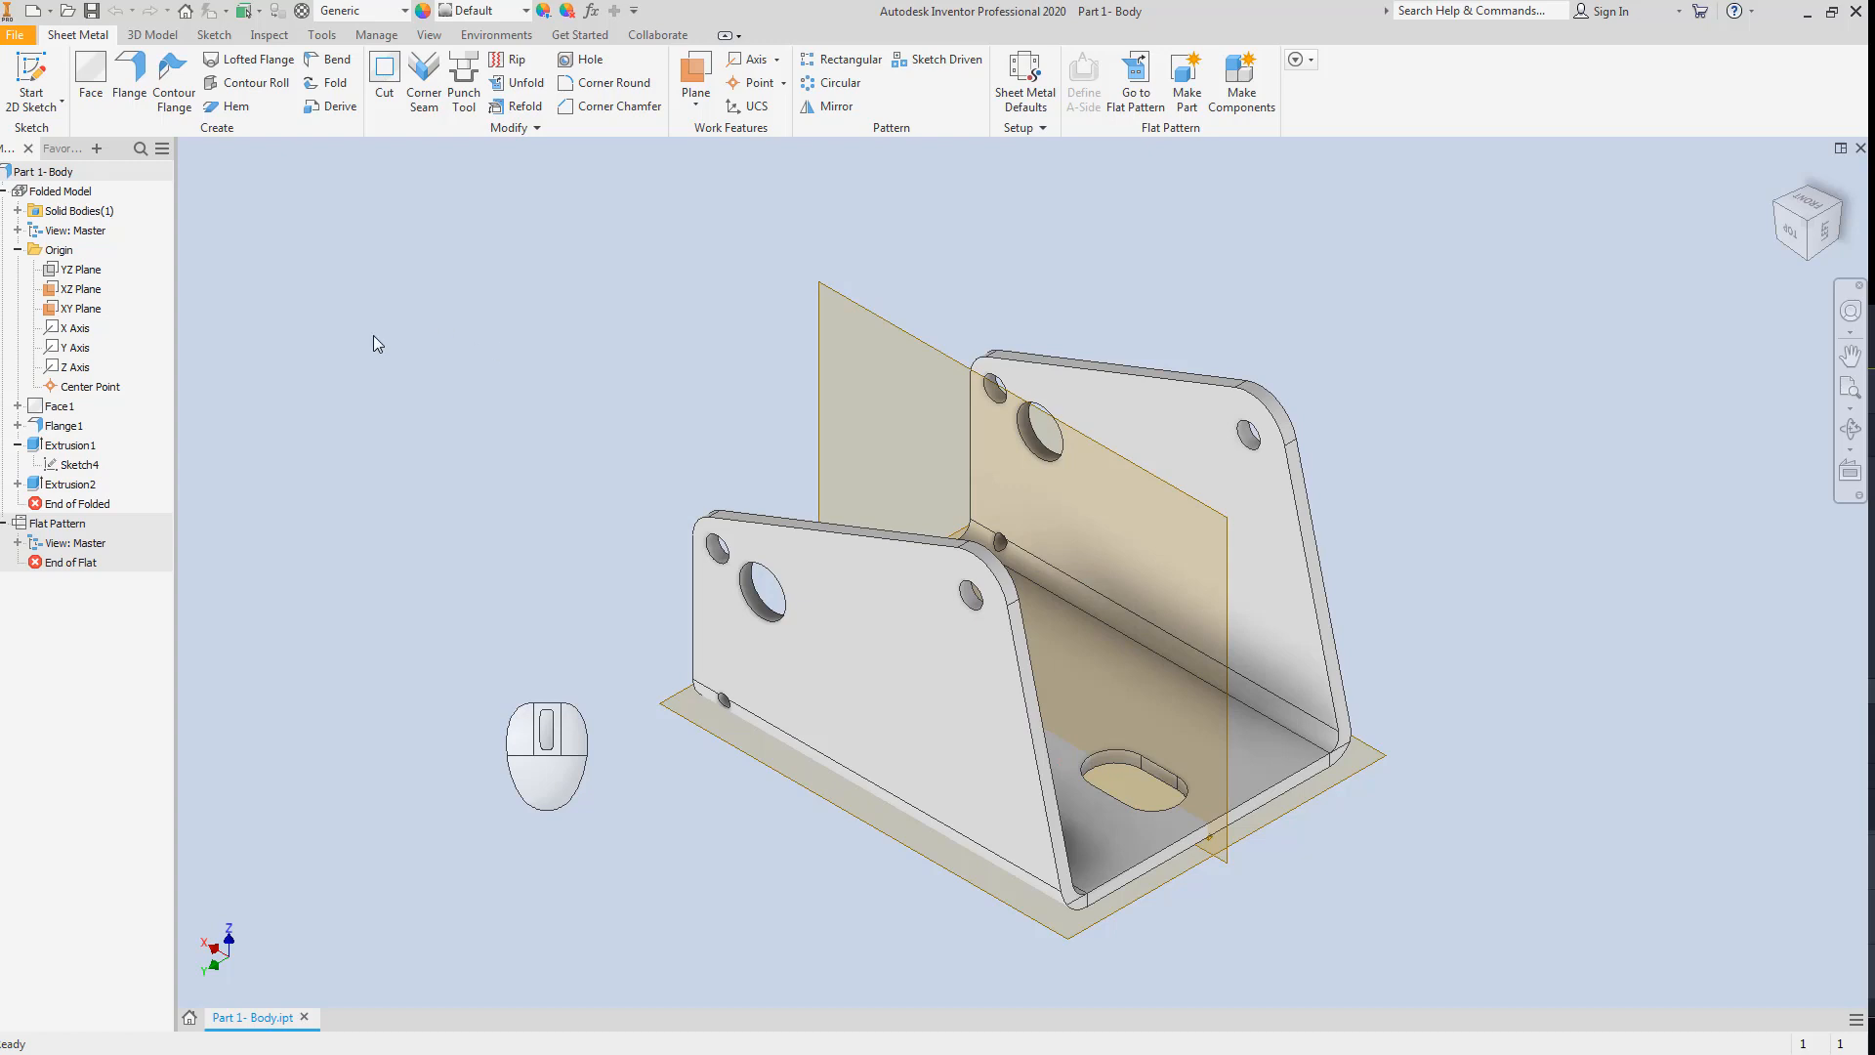
Create a new drawing file from the Metric template ISO.idw.
left_click(14, 37)
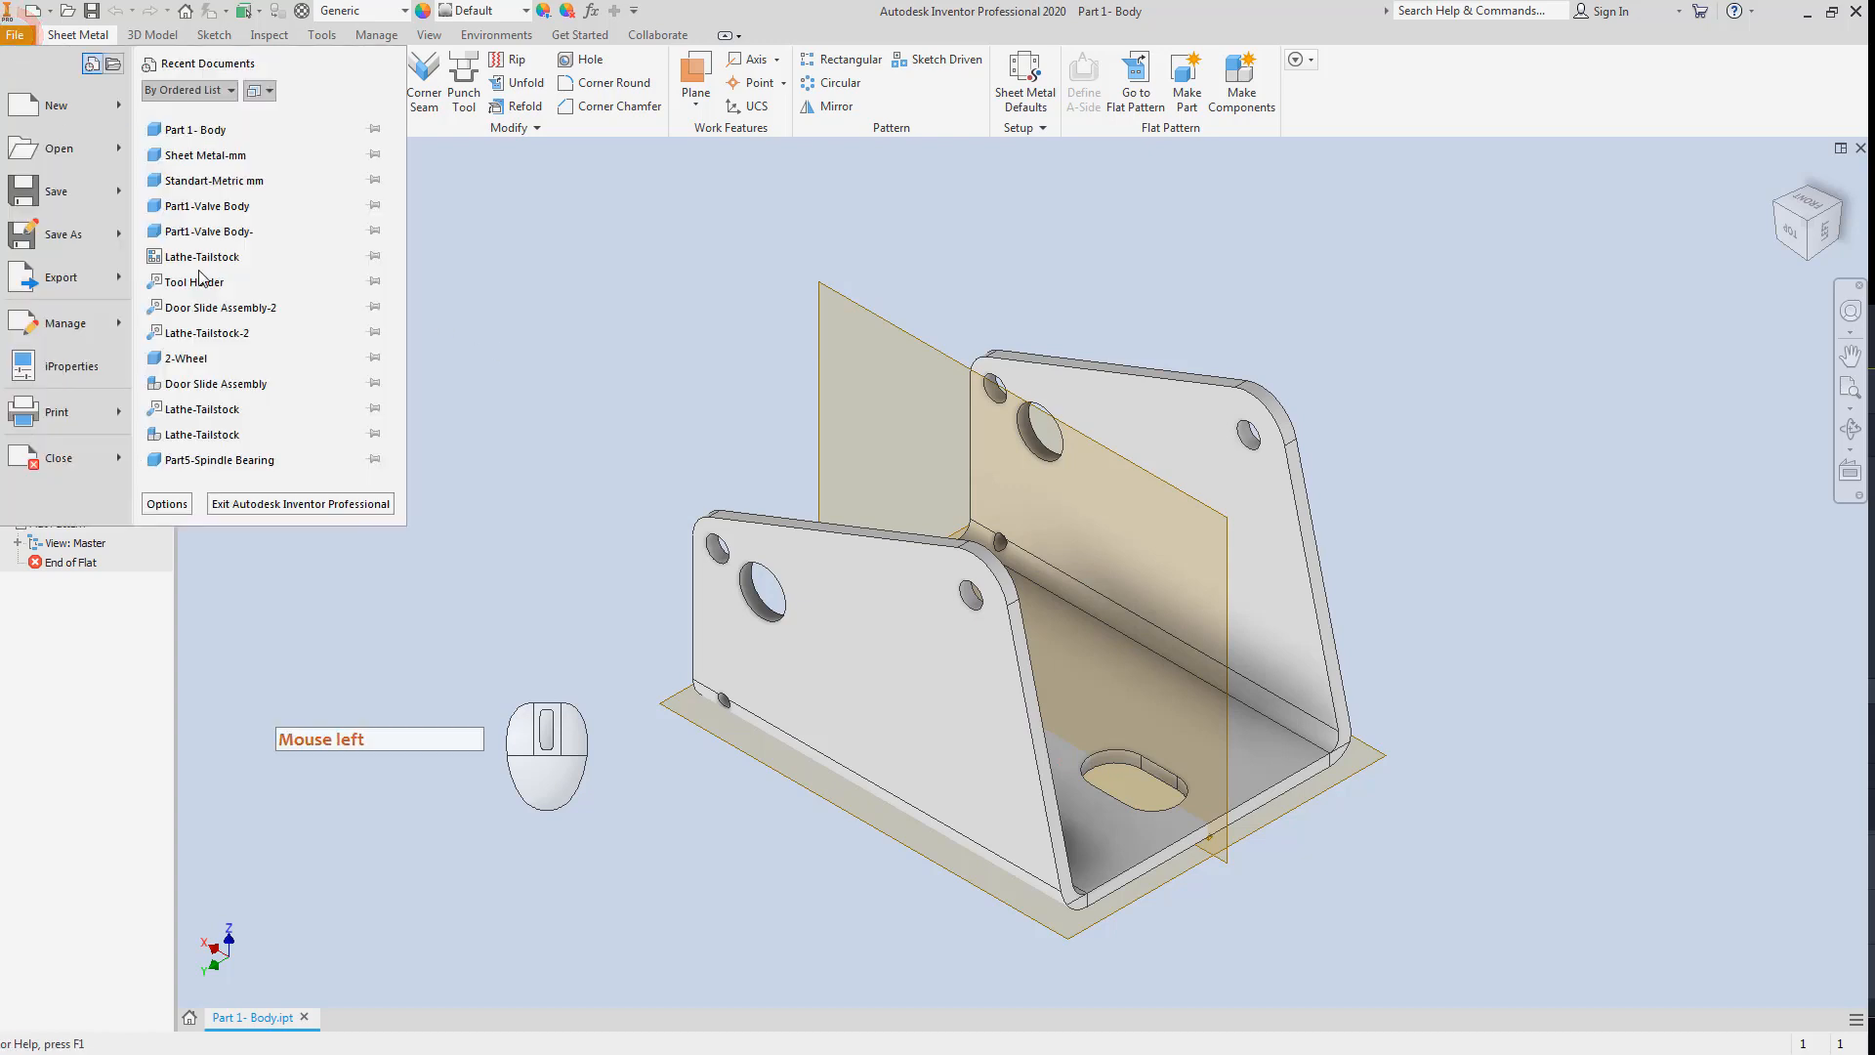
left_click(54, 114)
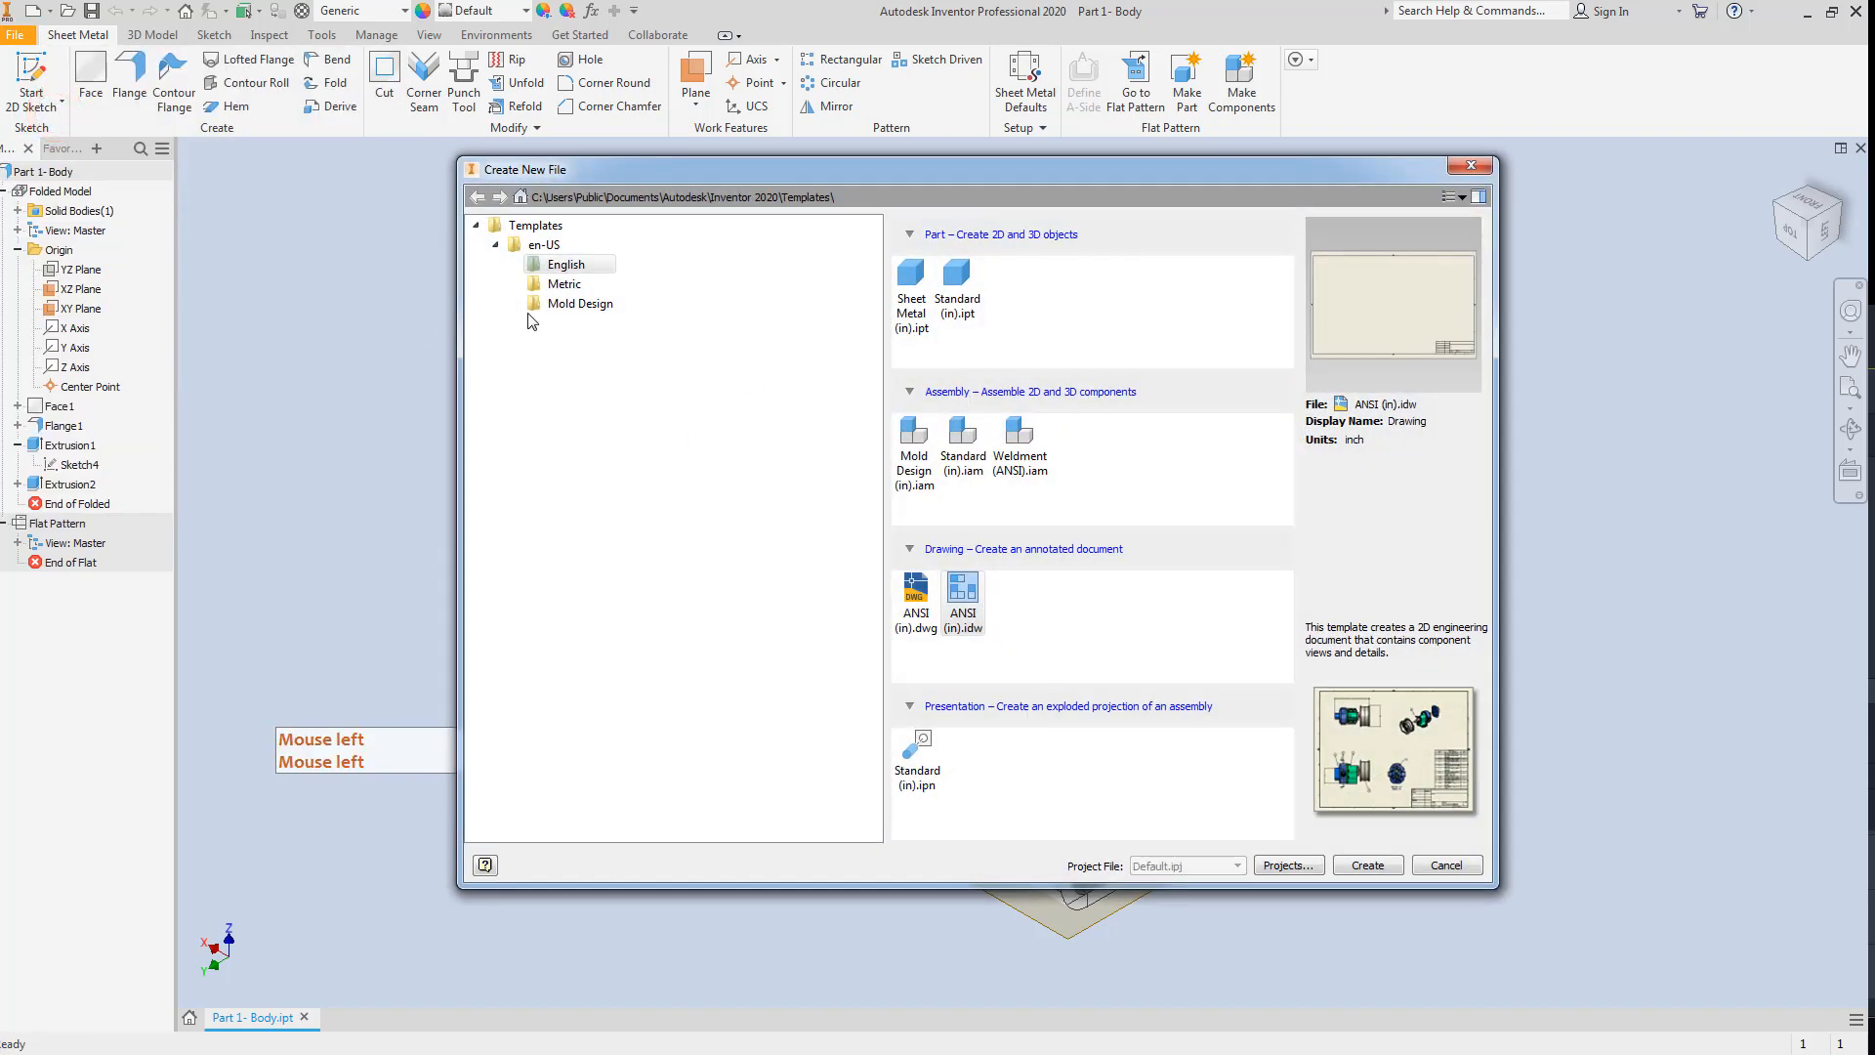
left_click(574, 292)
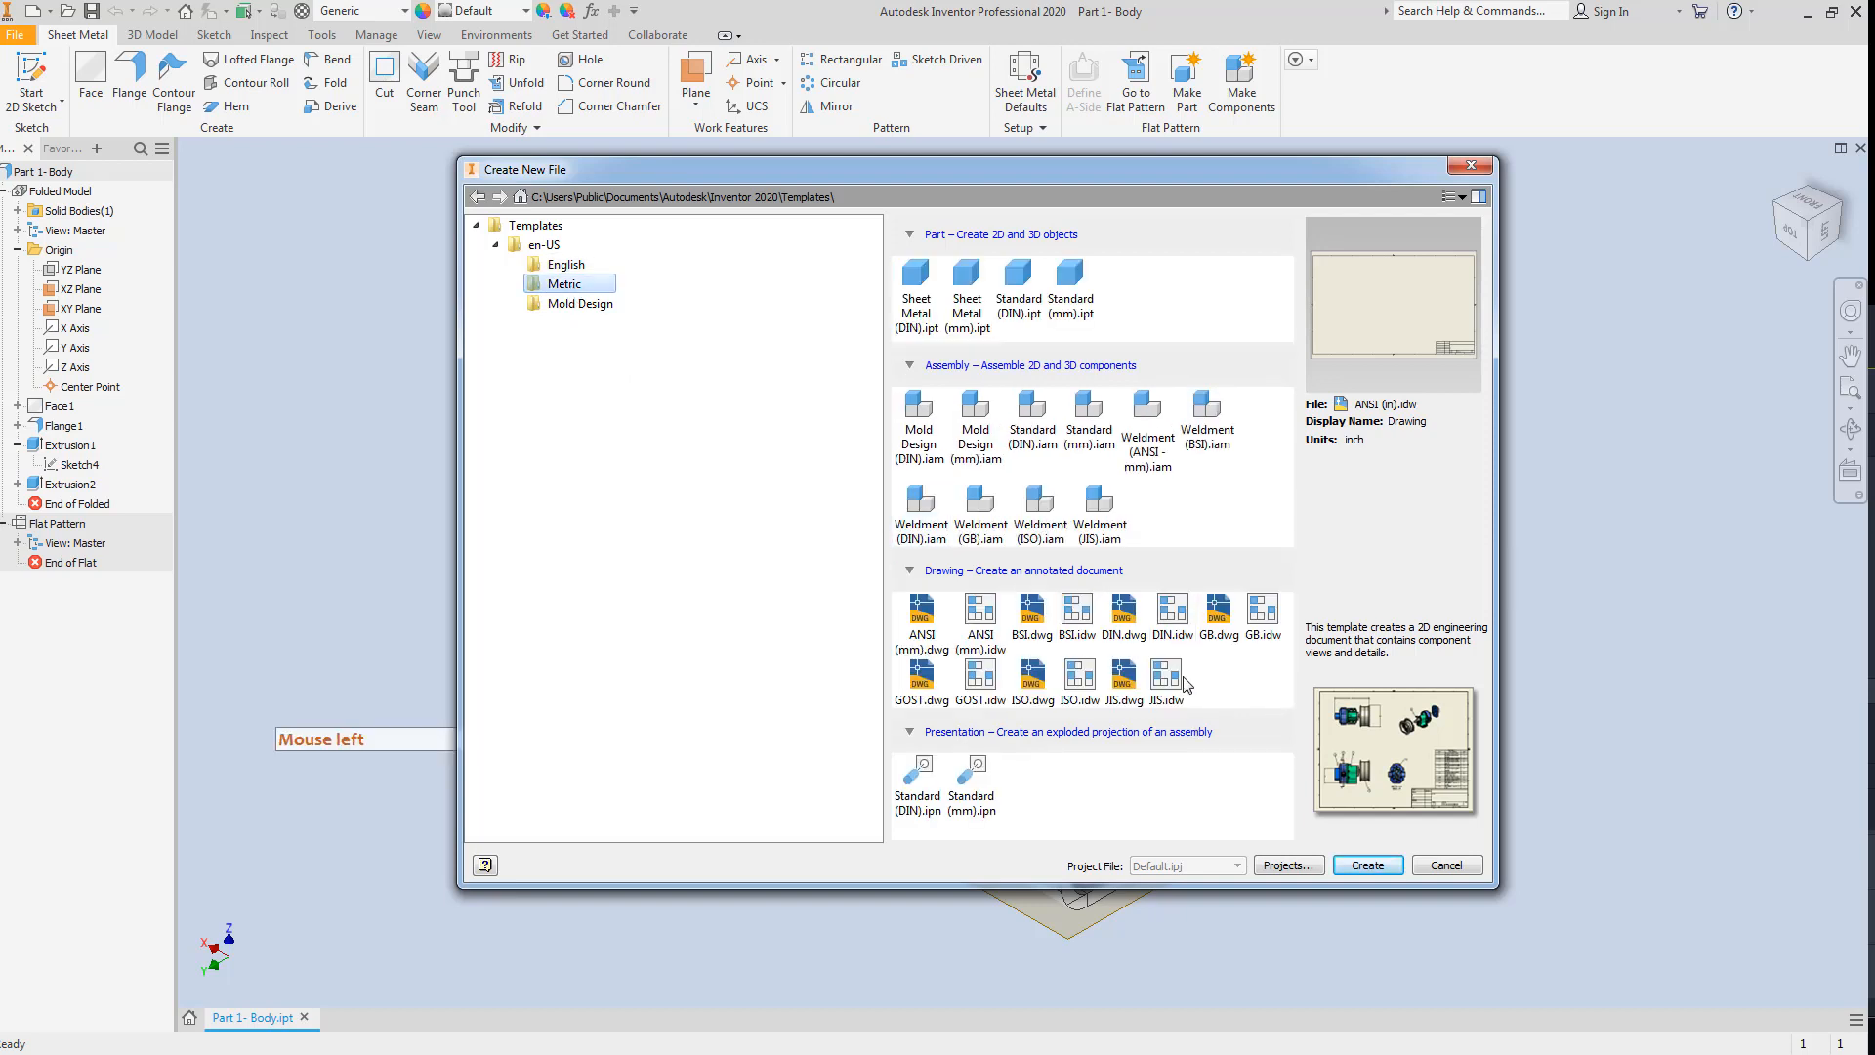
left_click(1081, 681)
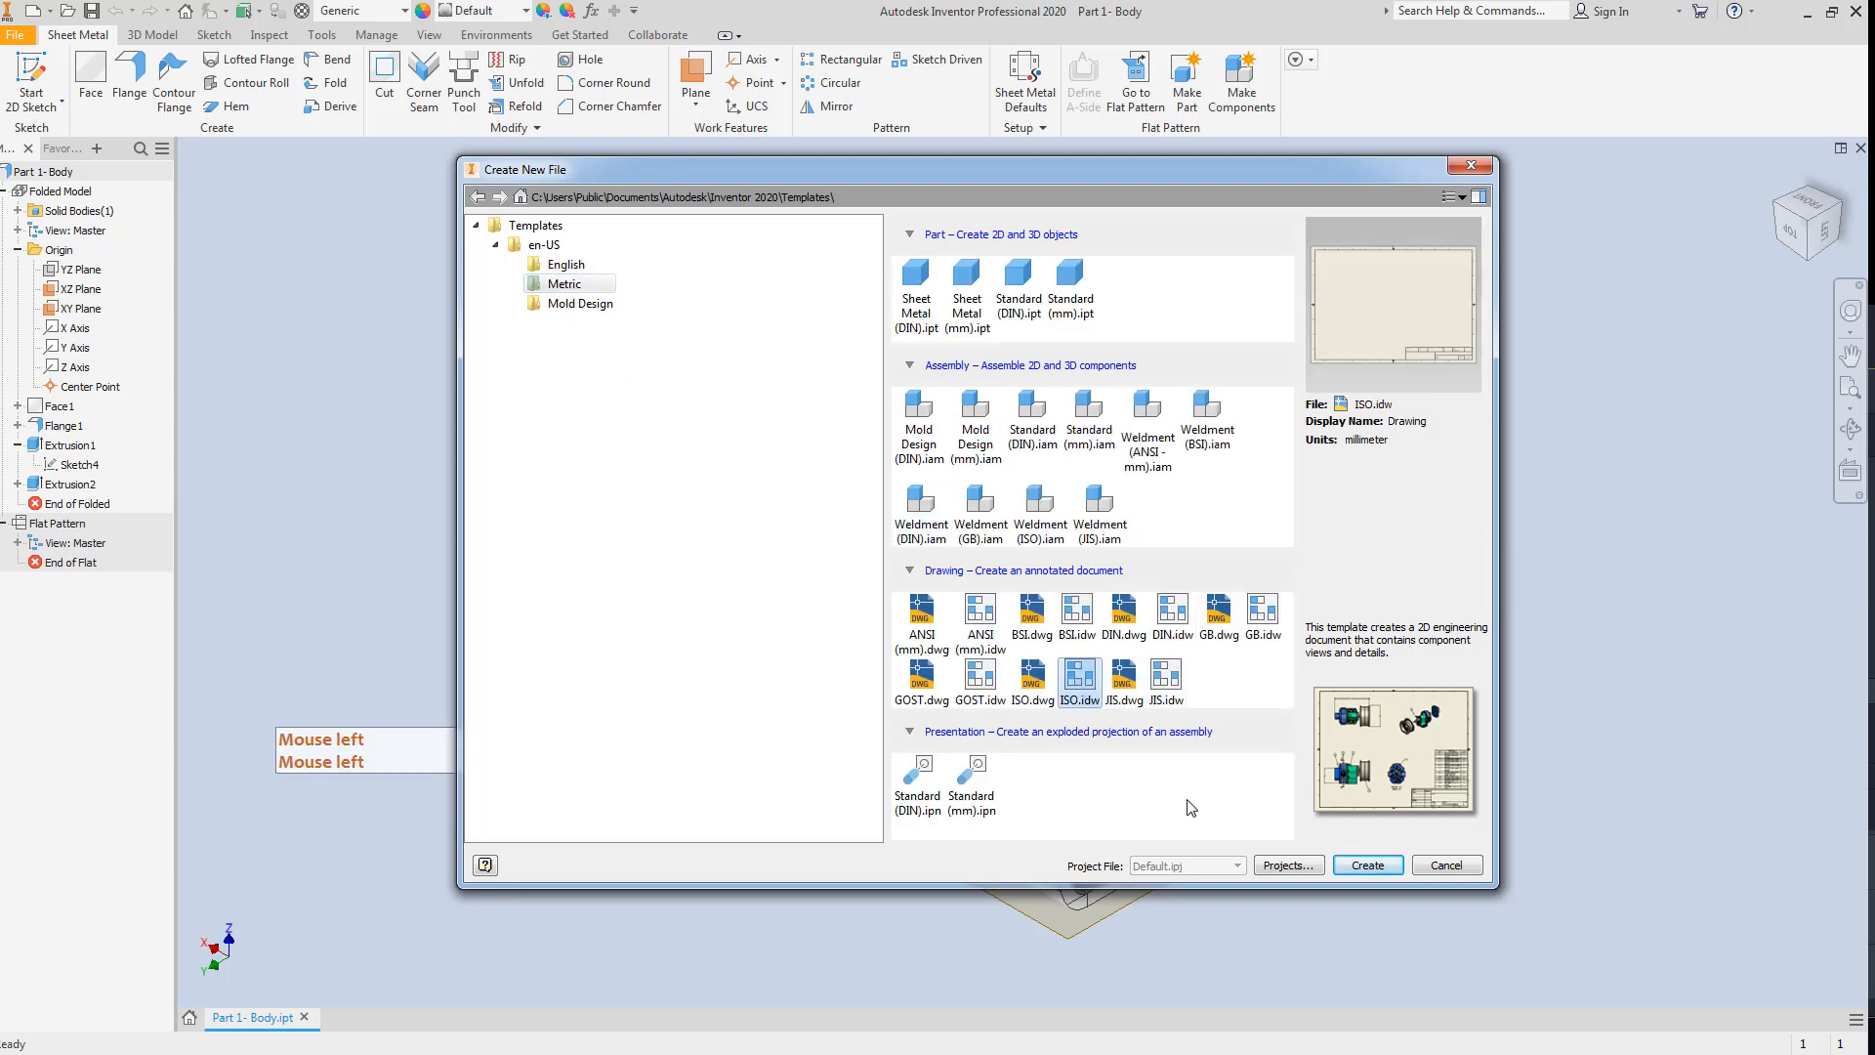
left_click(1368, 866)
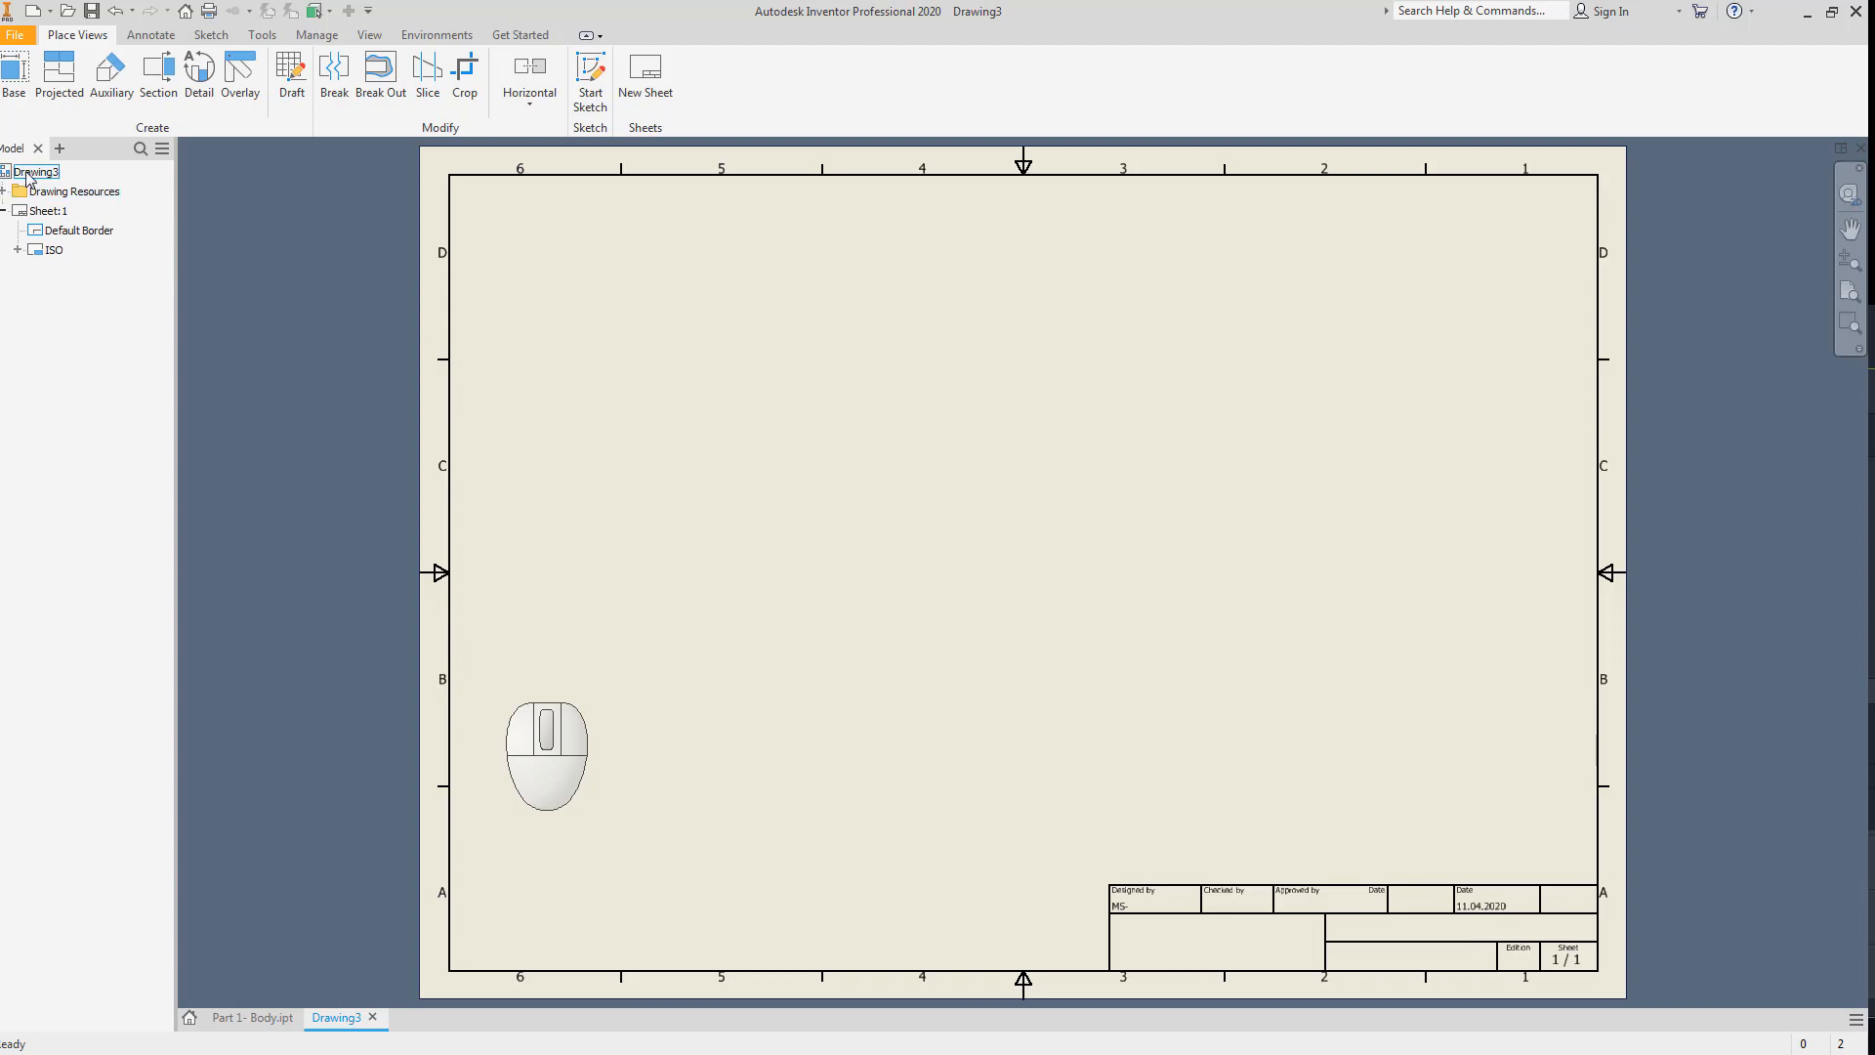
Save the new drawing in the Winch folder under the name Winch-TD.
left_click(92, 12)
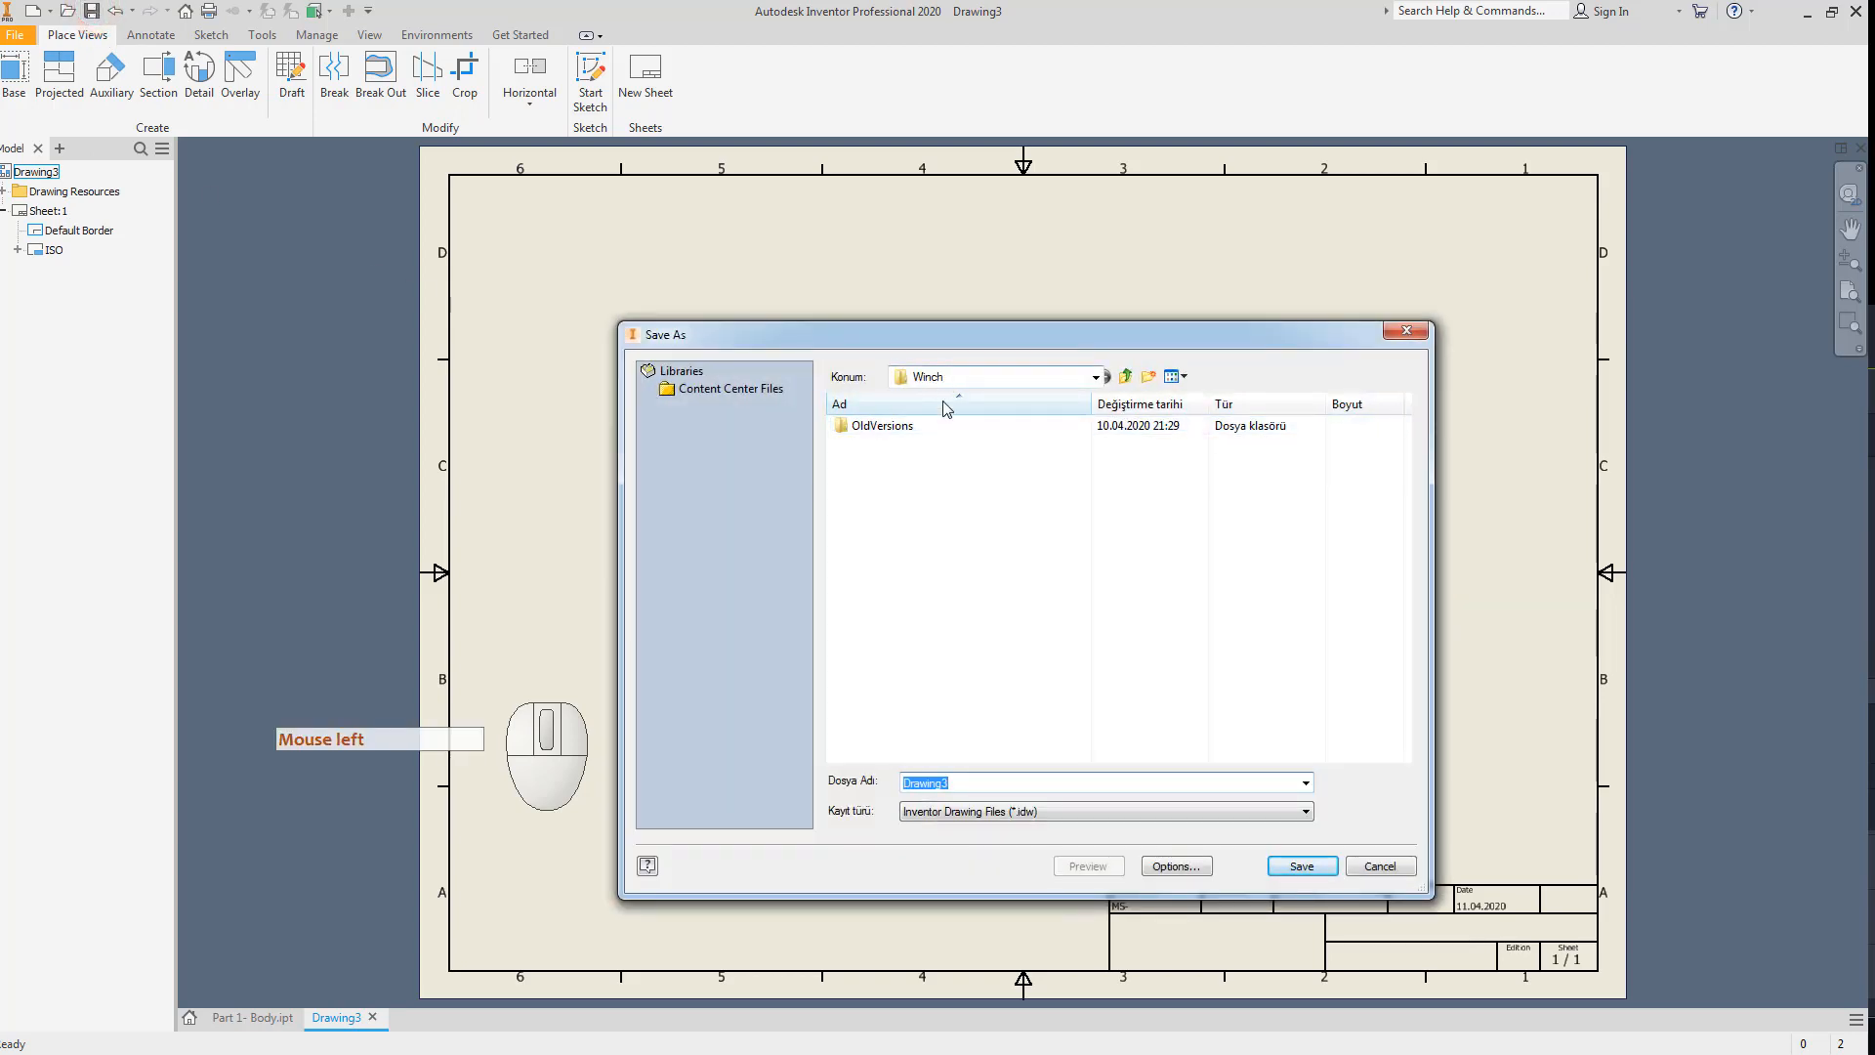
double_click(980, 788)
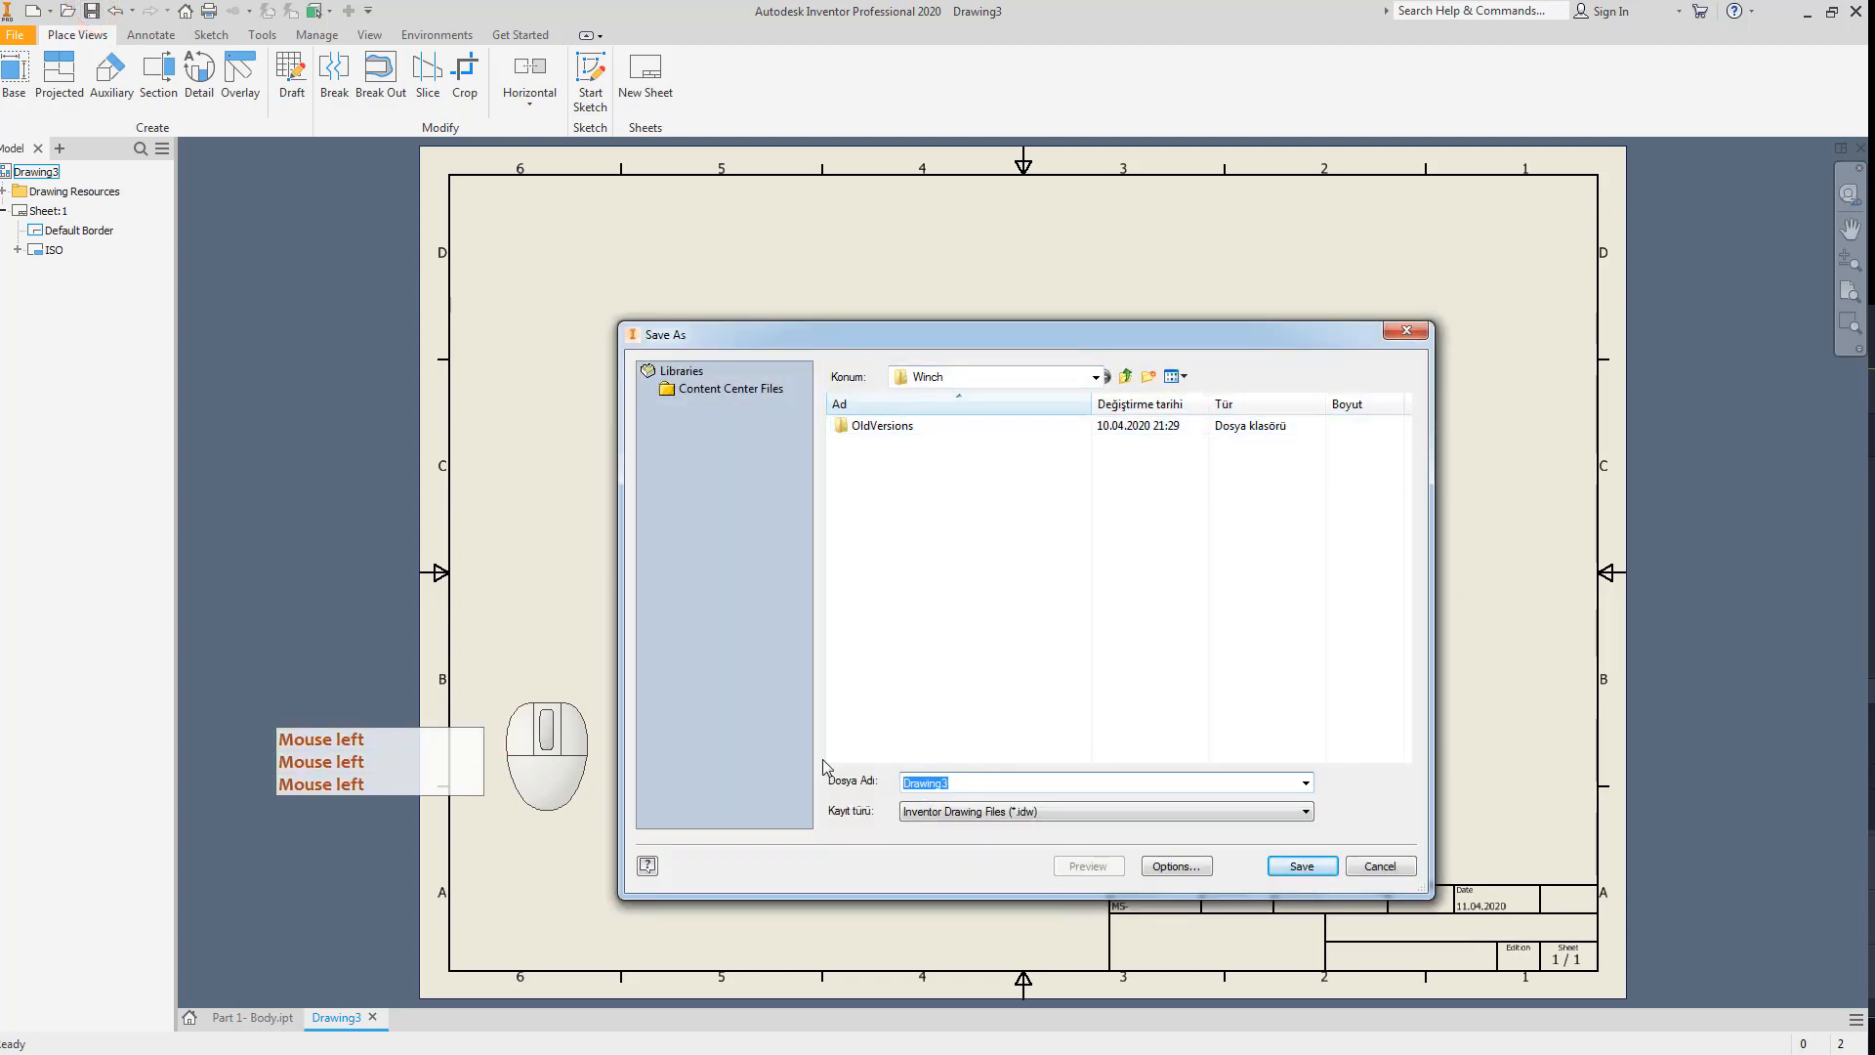
type("Wi")
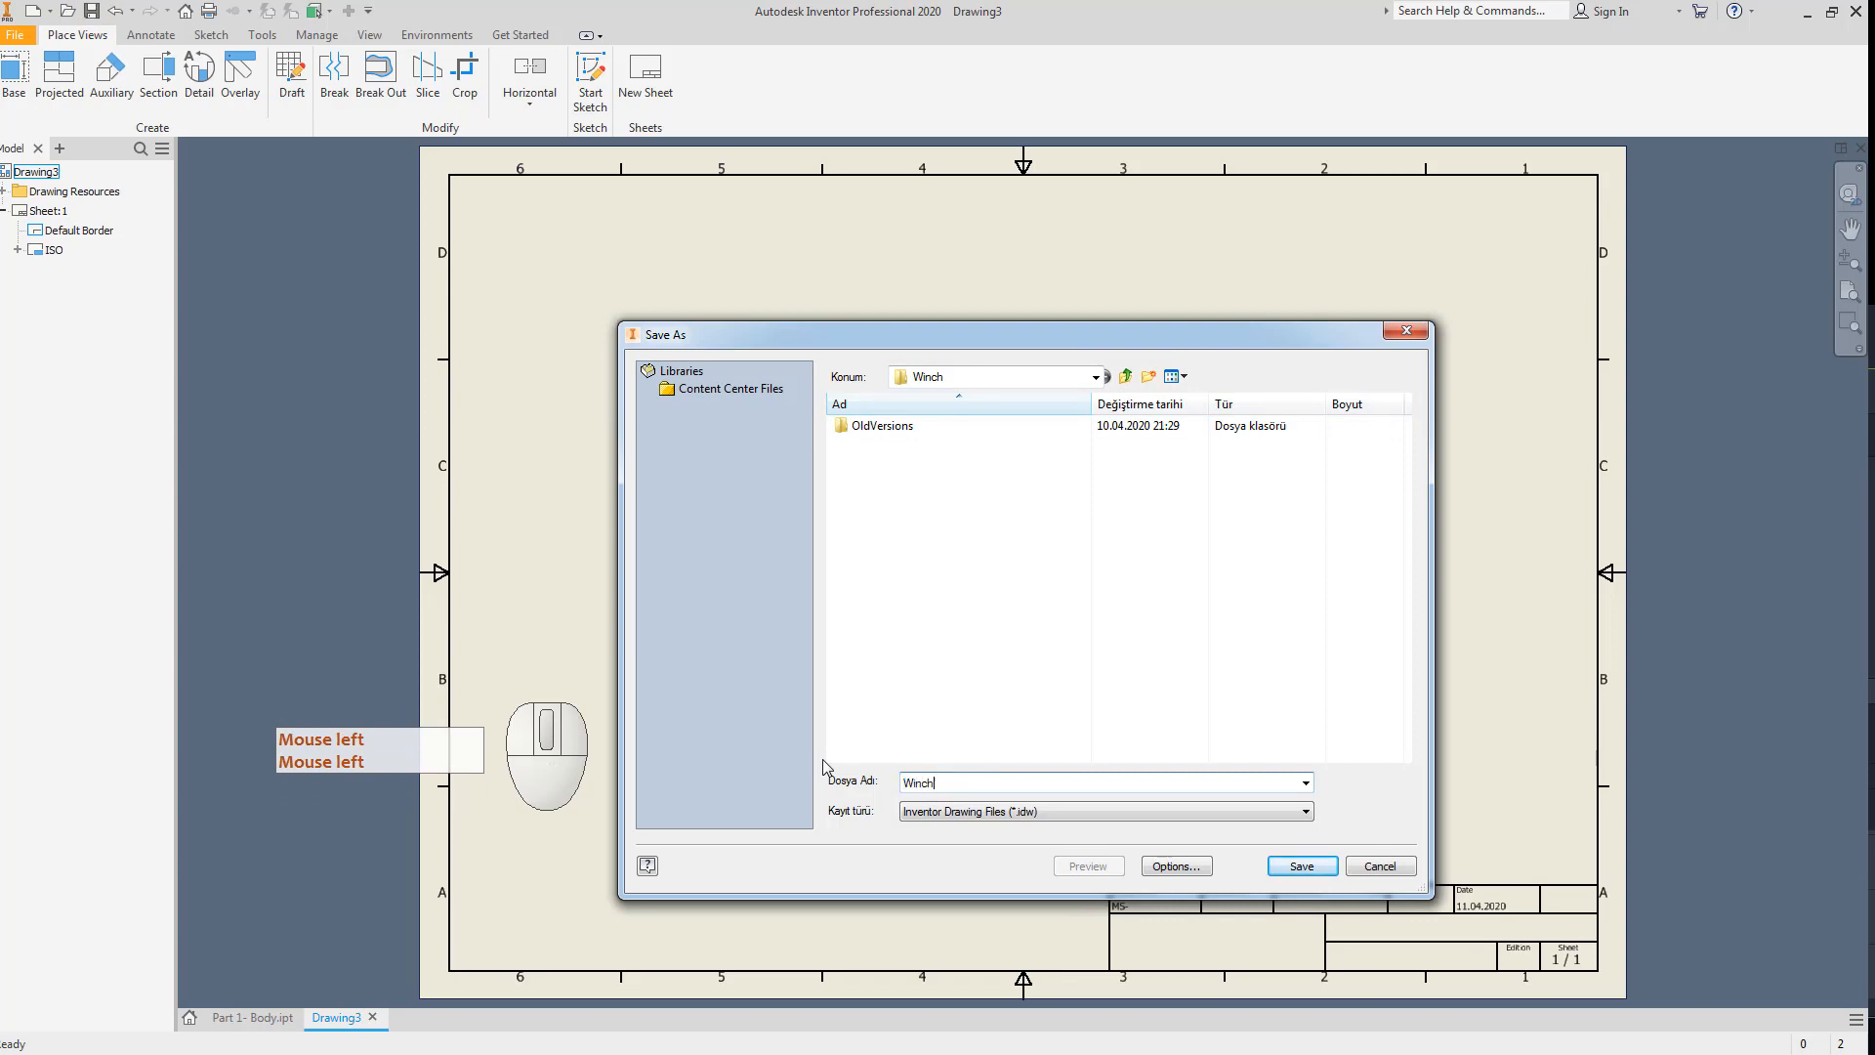
type("nch")
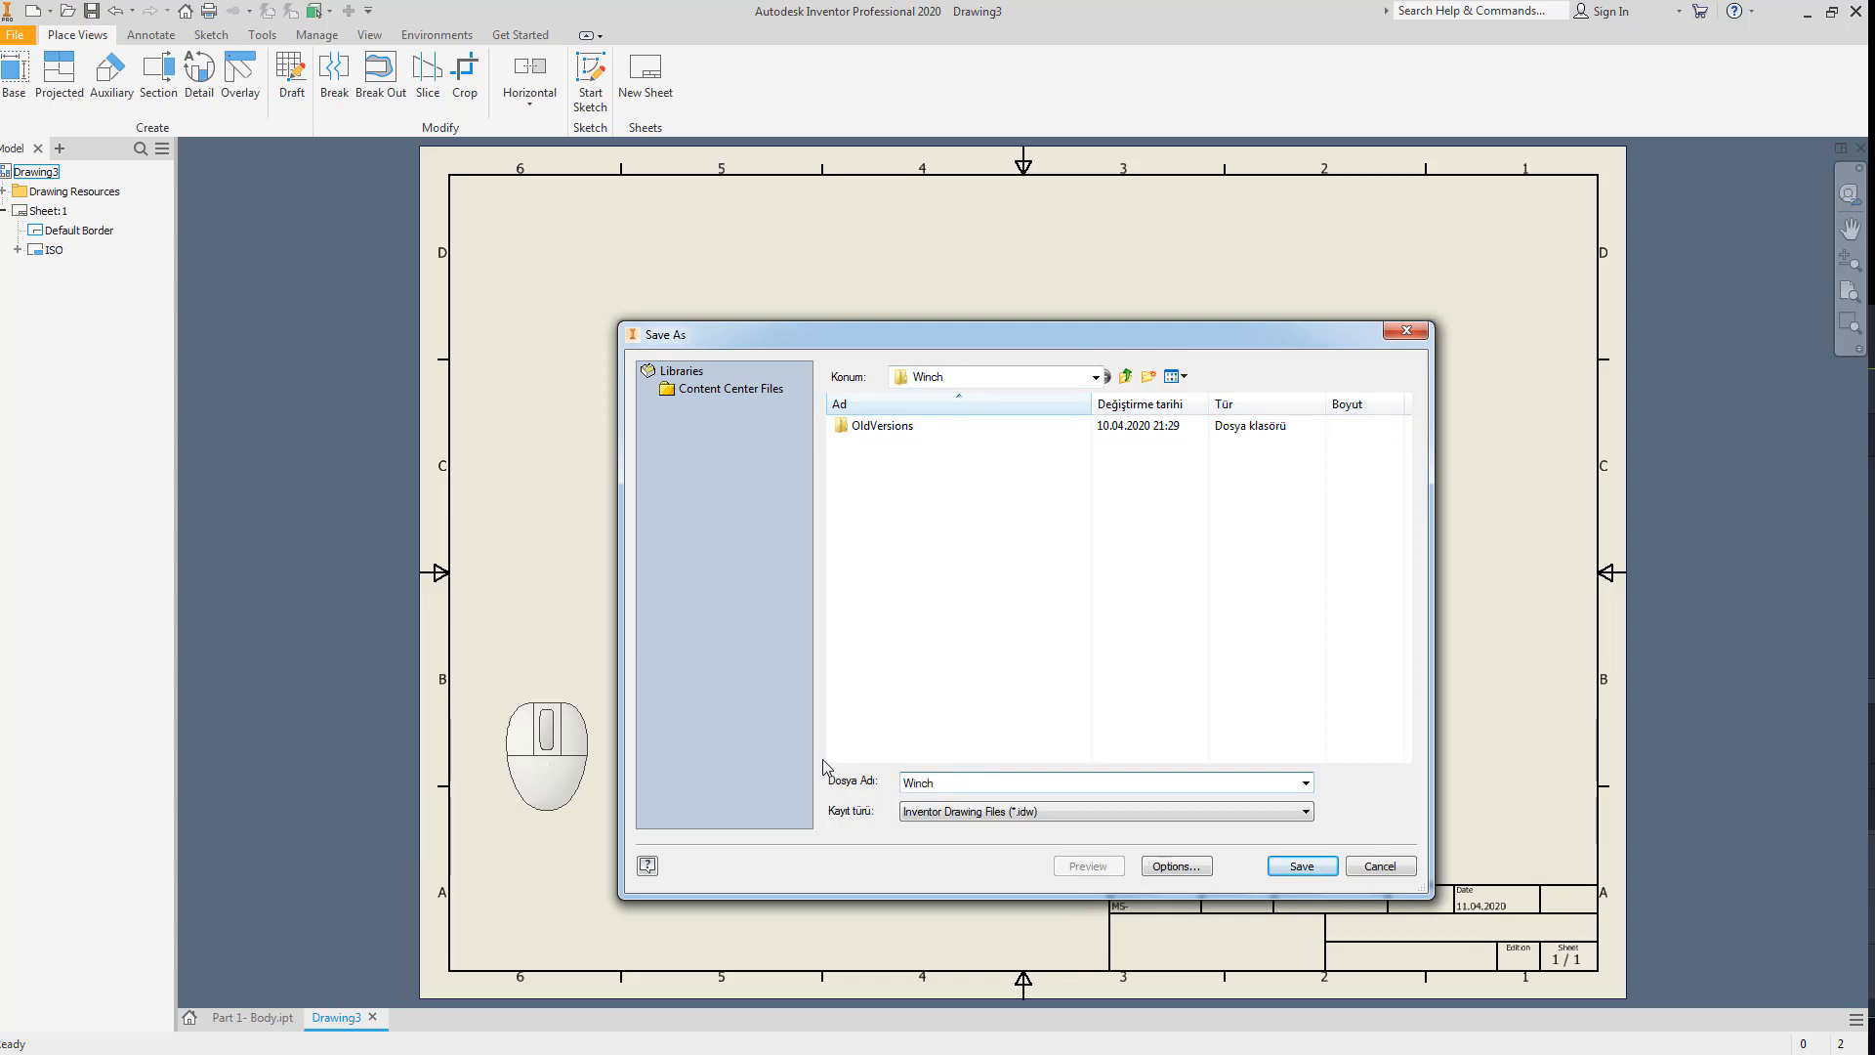
type("-TD")
key("Return")
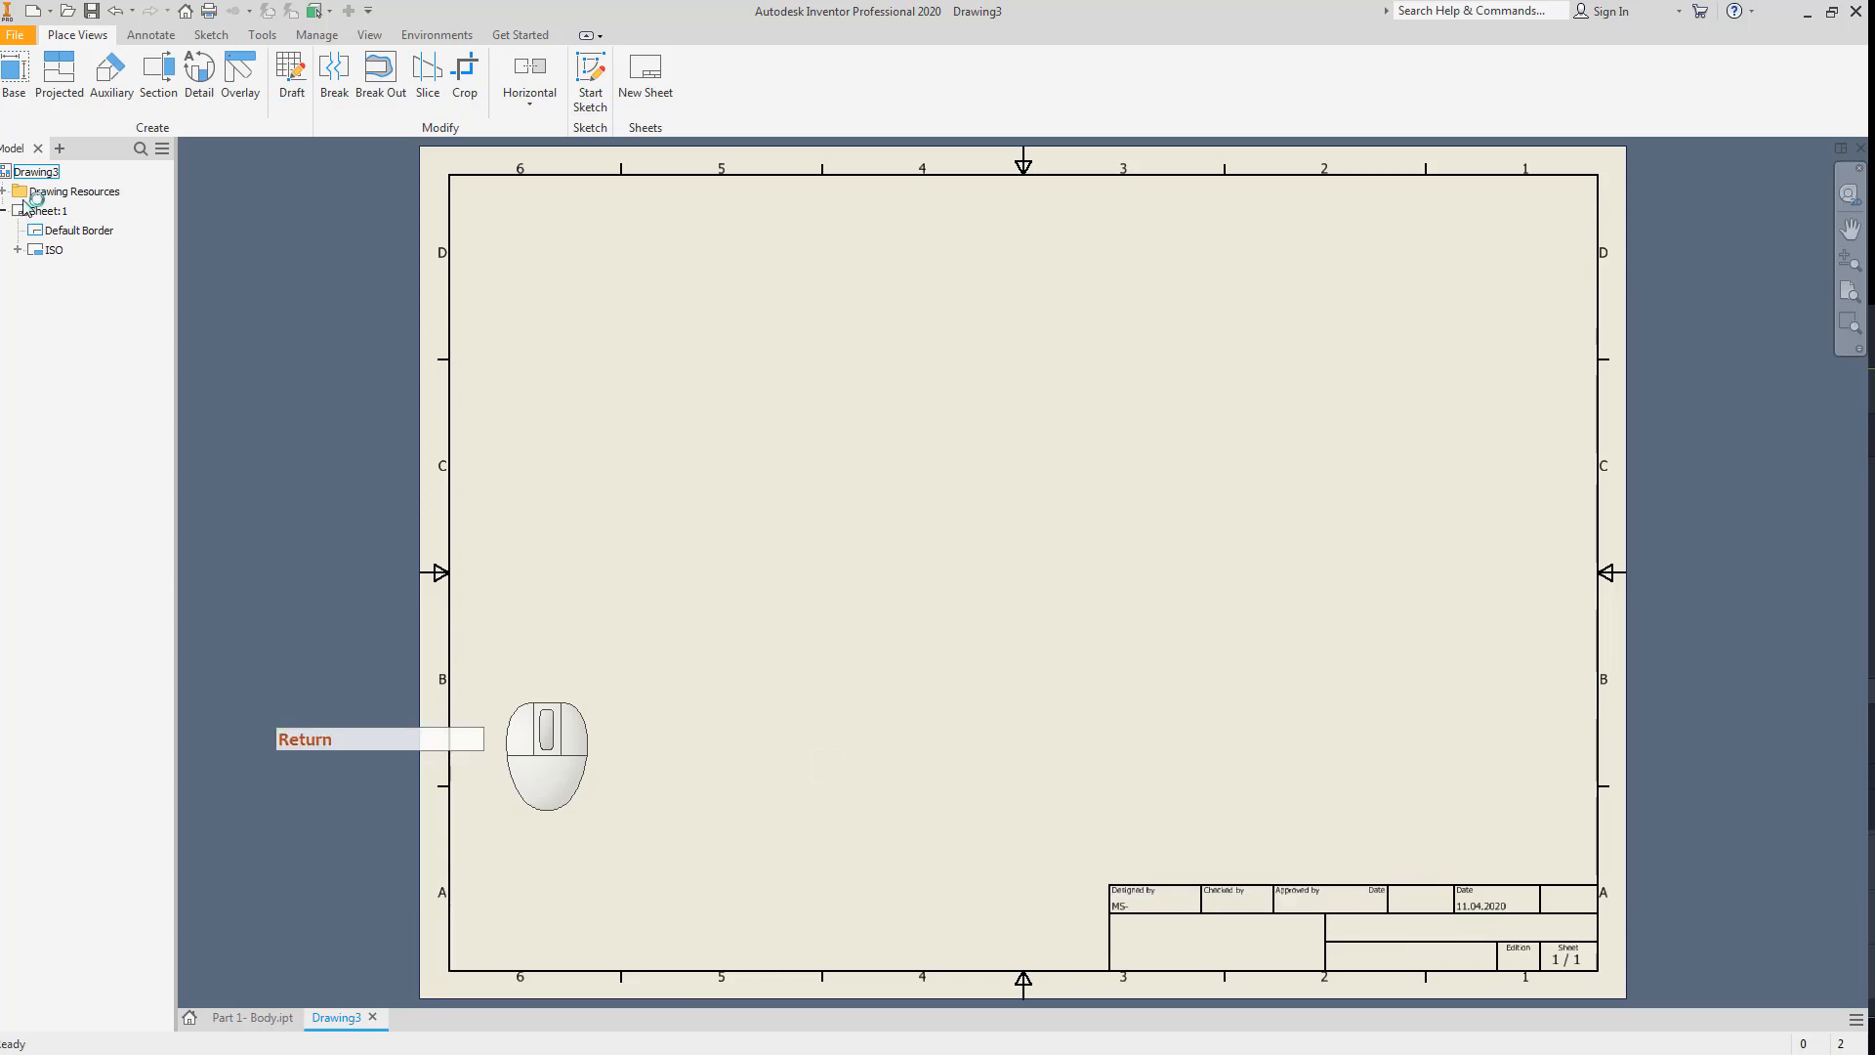
Add a second sheet to the drawing and make Sheet:2 the active one.
right_click(24, 173)
left_click(46, 209)
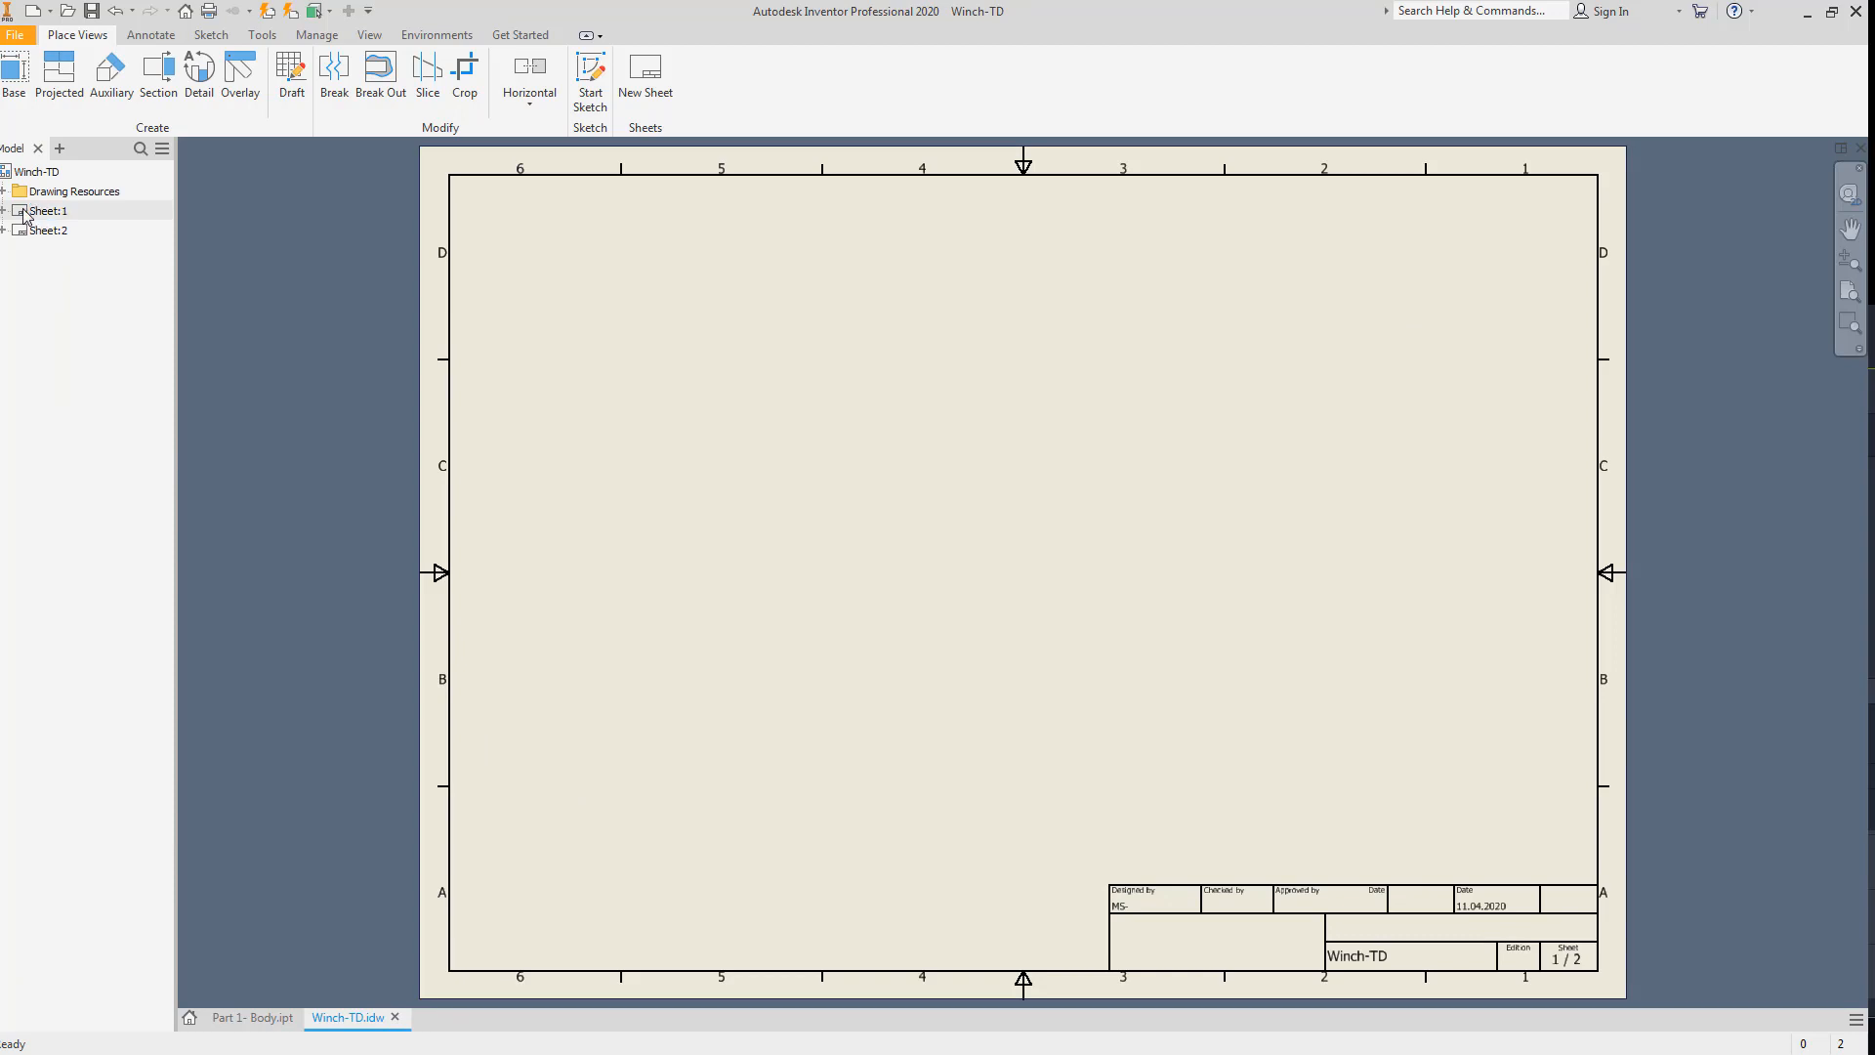
left_click(23, 211)
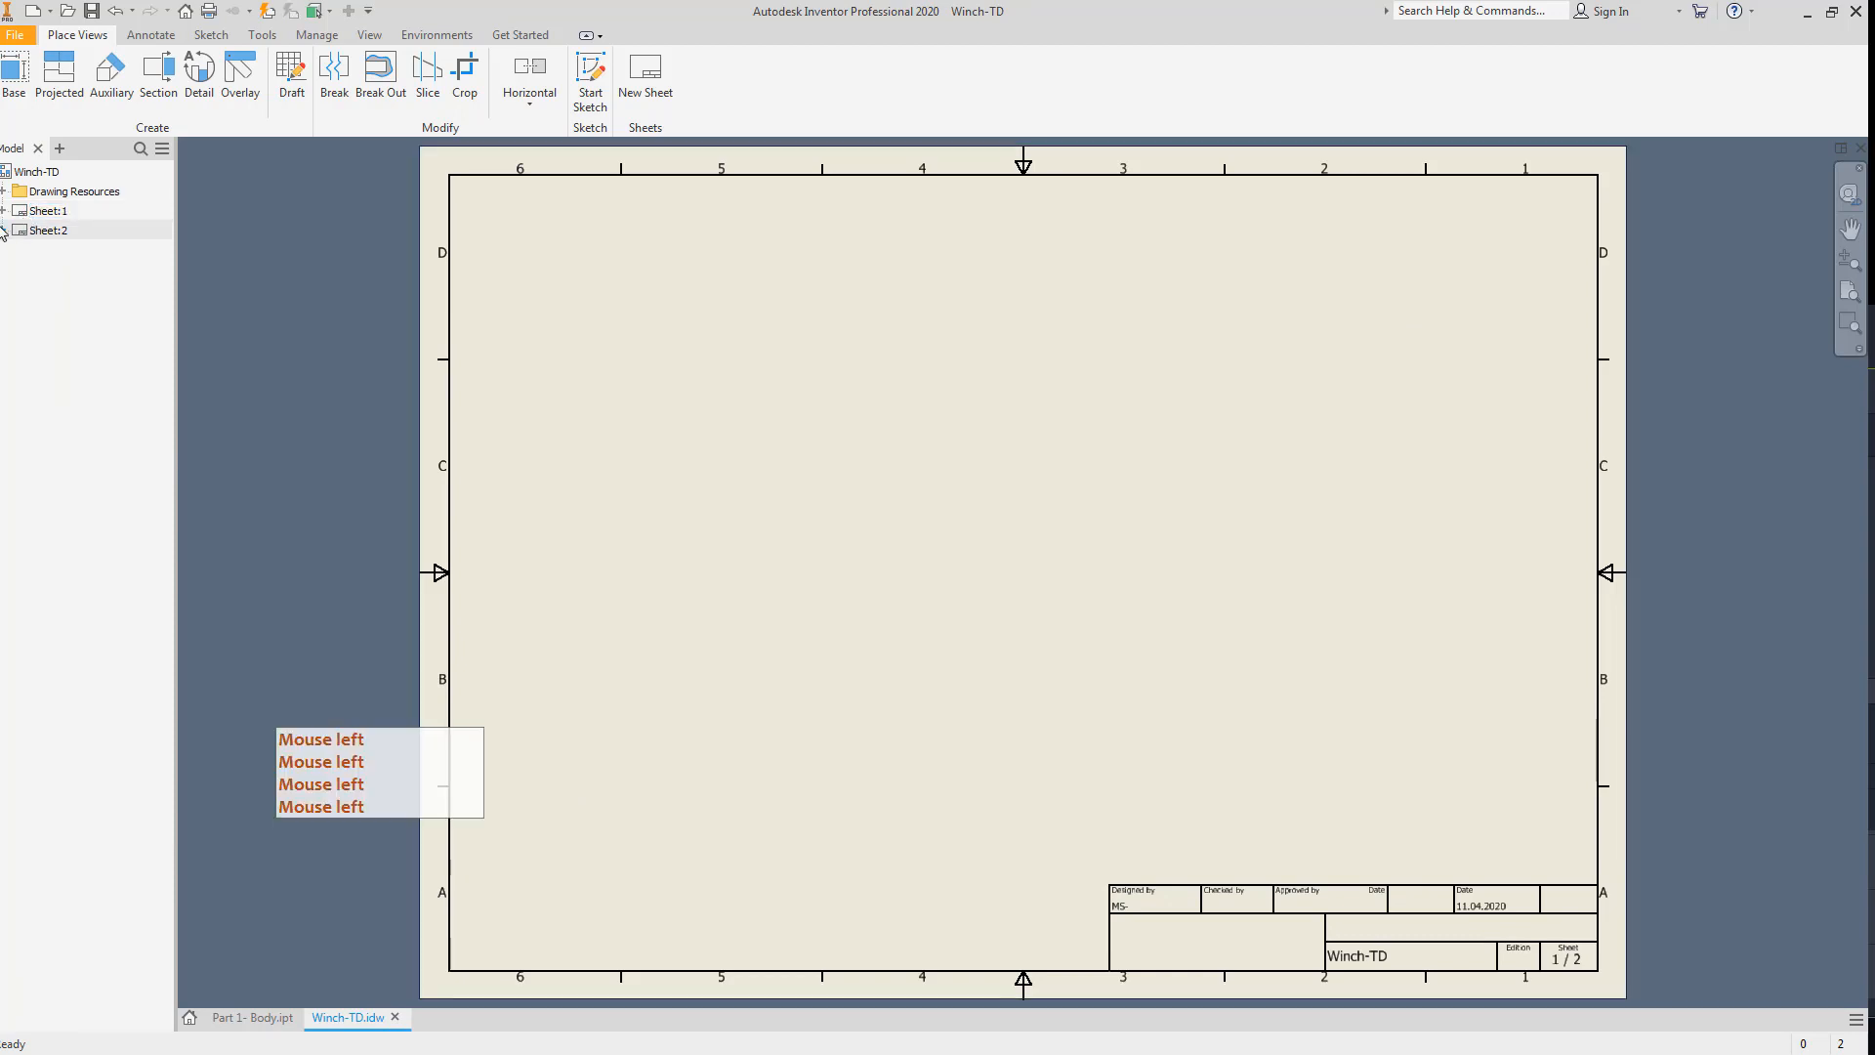
double_click(25, 236)
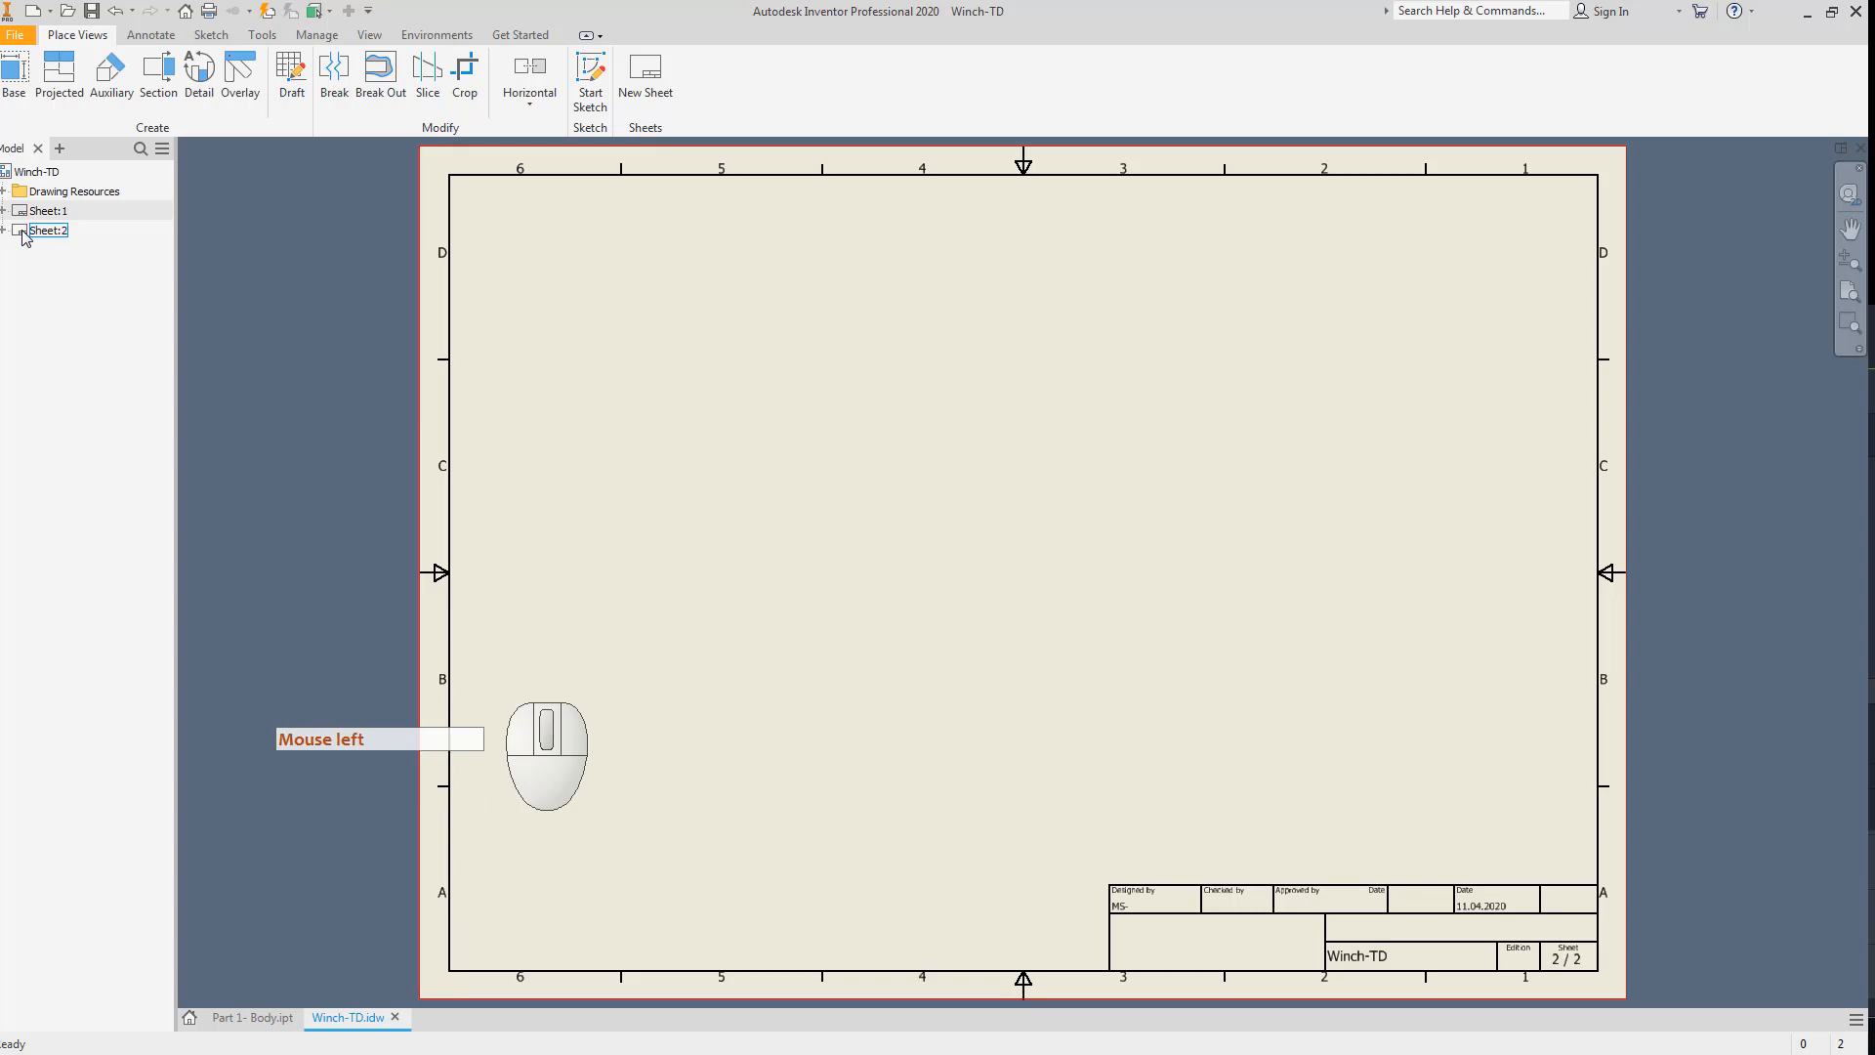
Set the size of Sheet:2 to A1.
right_click(29, 233)
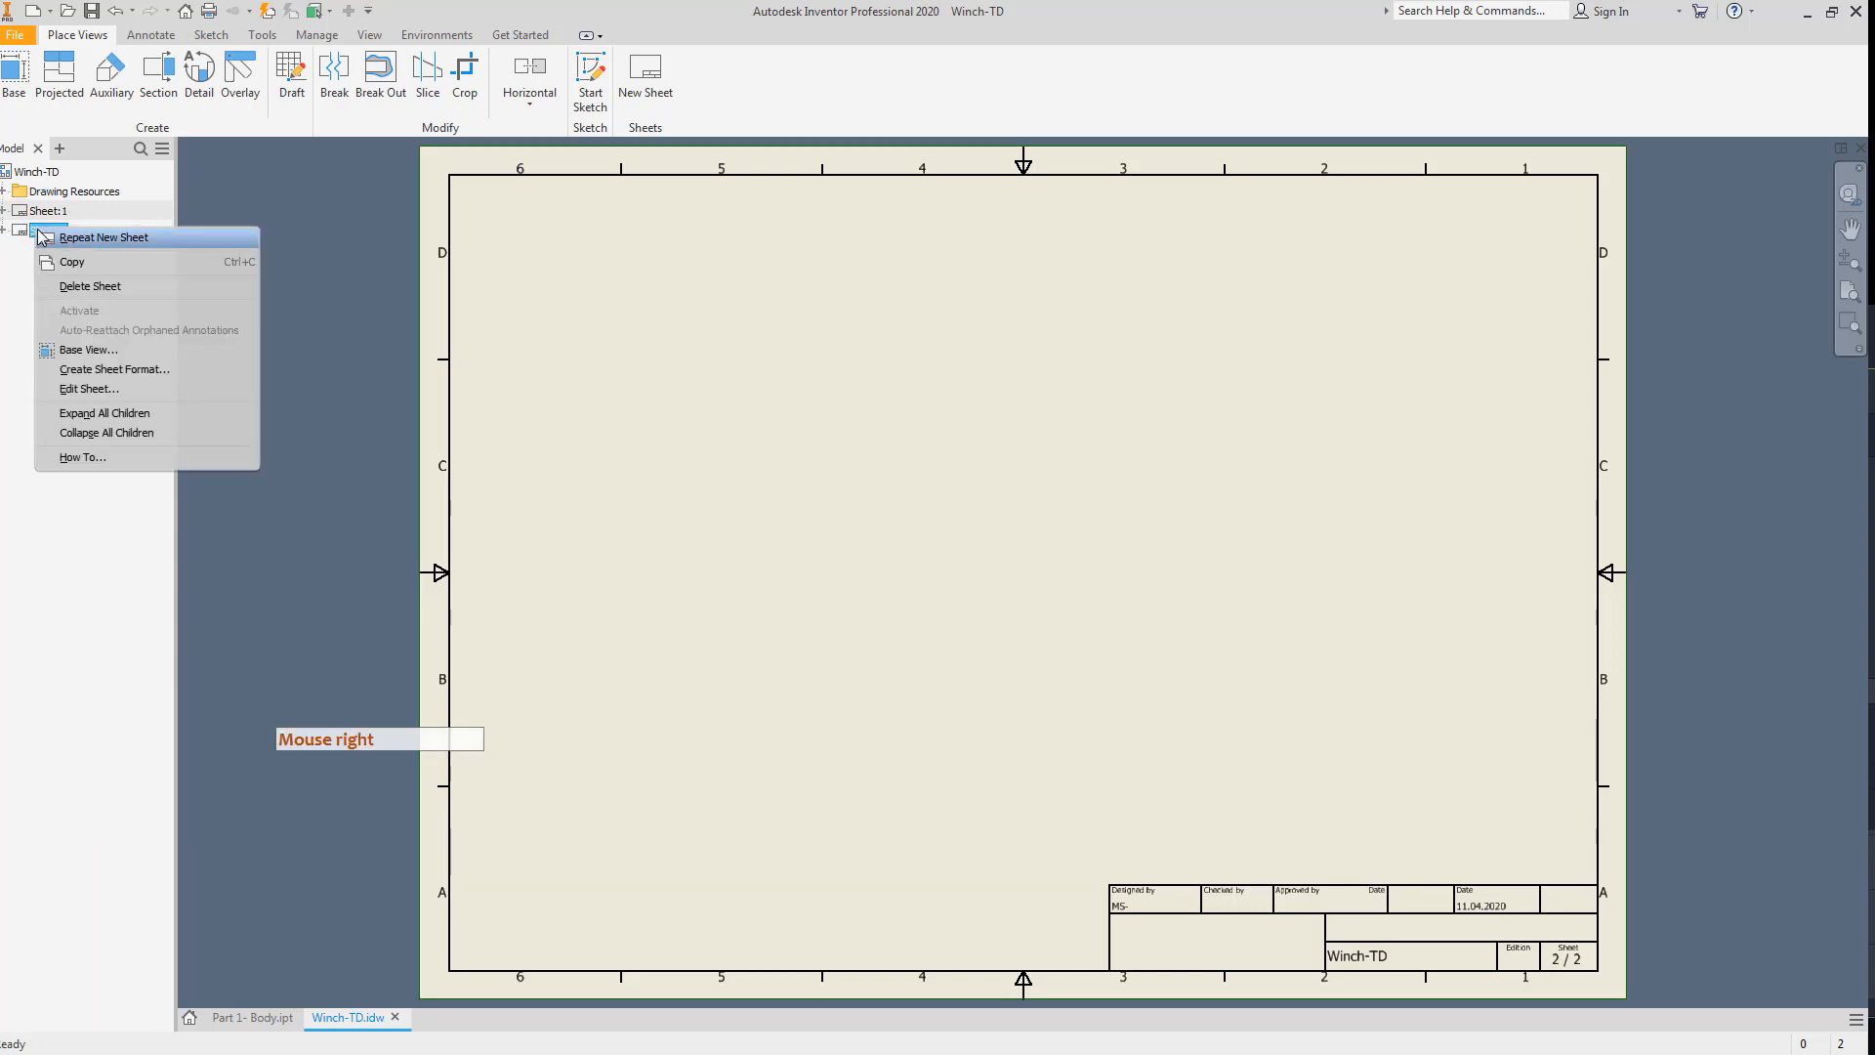
left_click(89, 388)
left_click(234, 272)
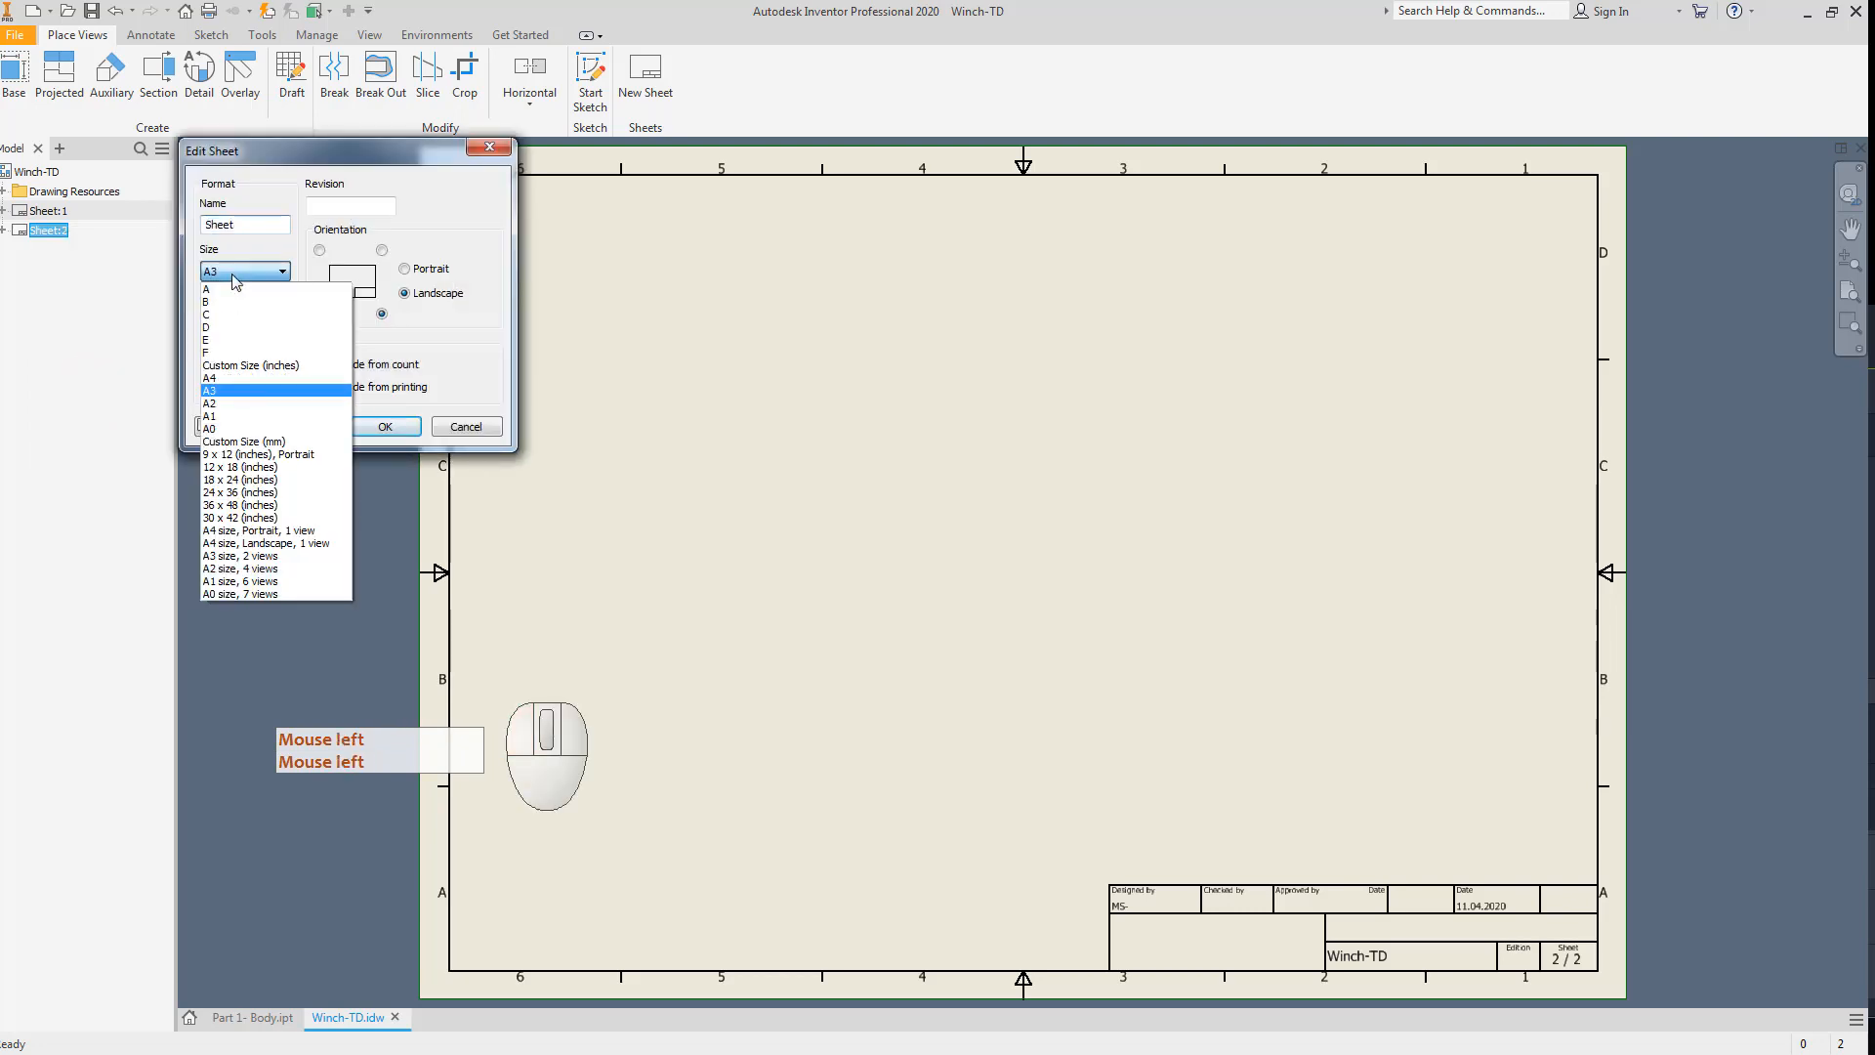
left_click(227, 417)
left_click(384, 427)
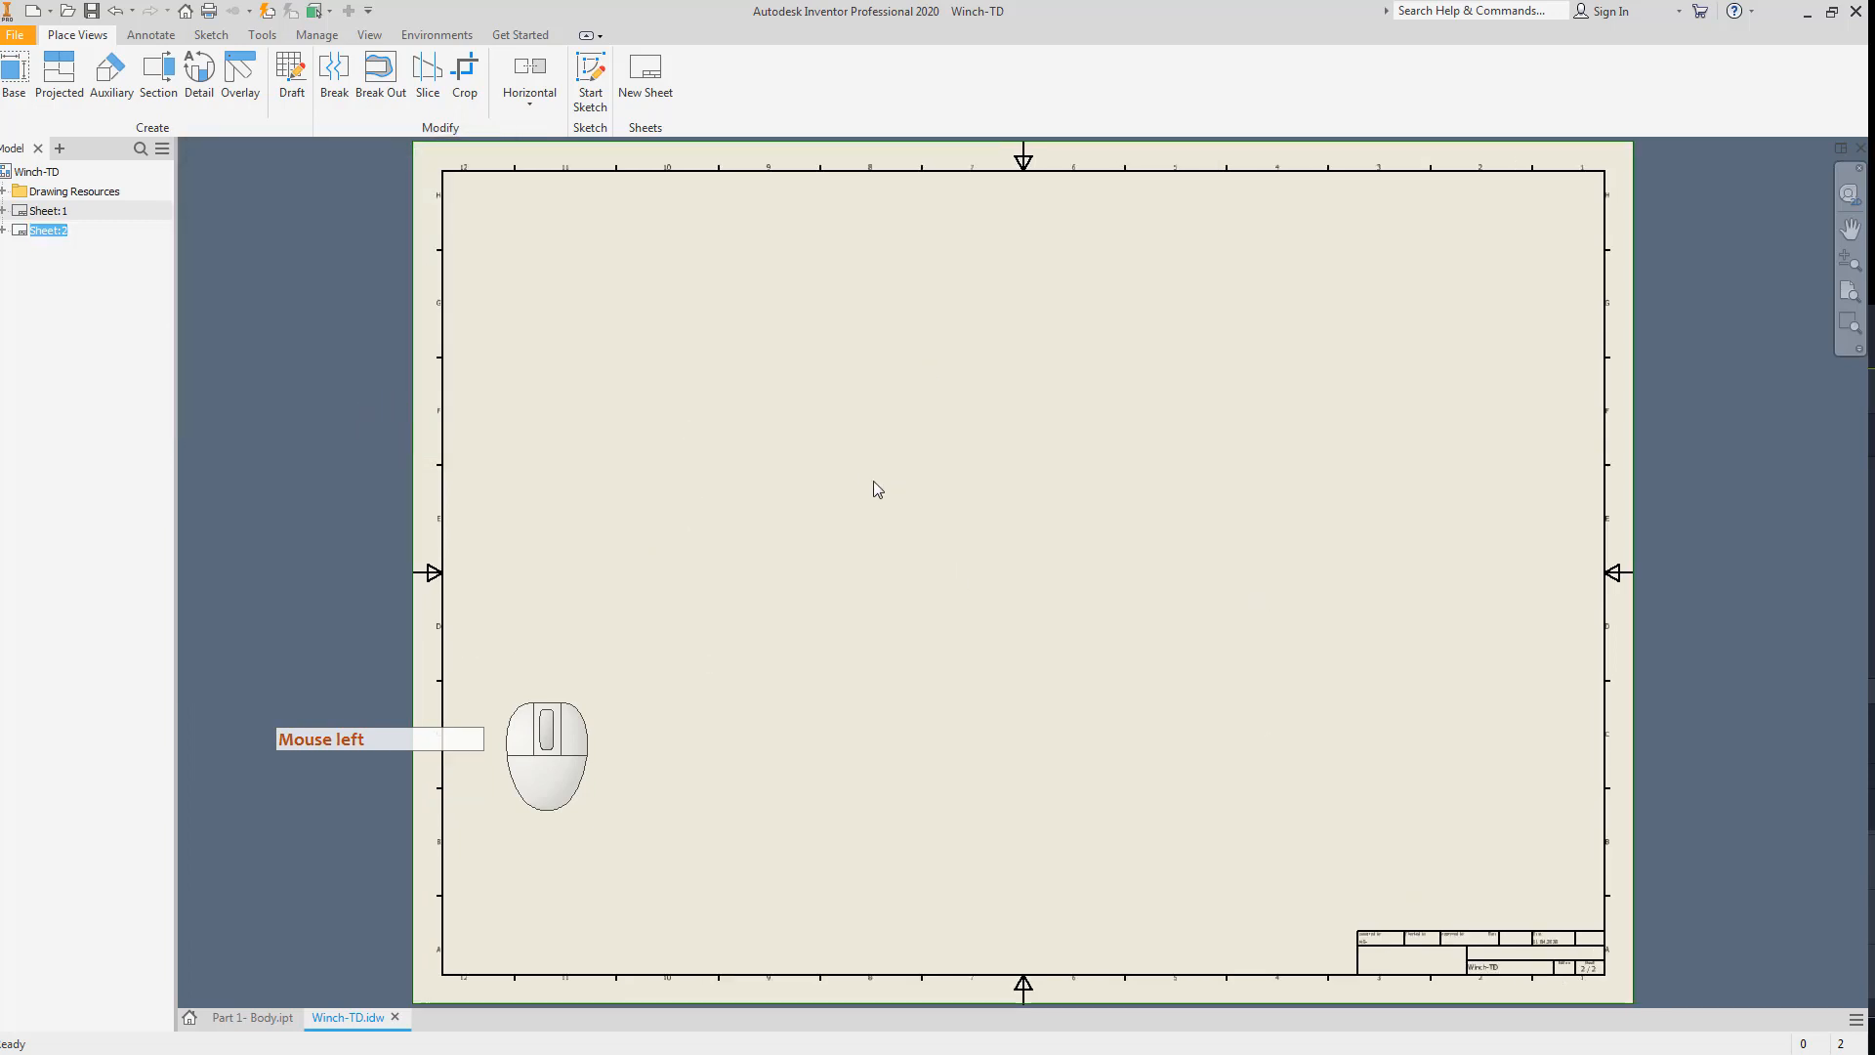
Save the drawing and start a base view with Part 1- Body from the Winch folder as its source file.
left_click(14, 70)
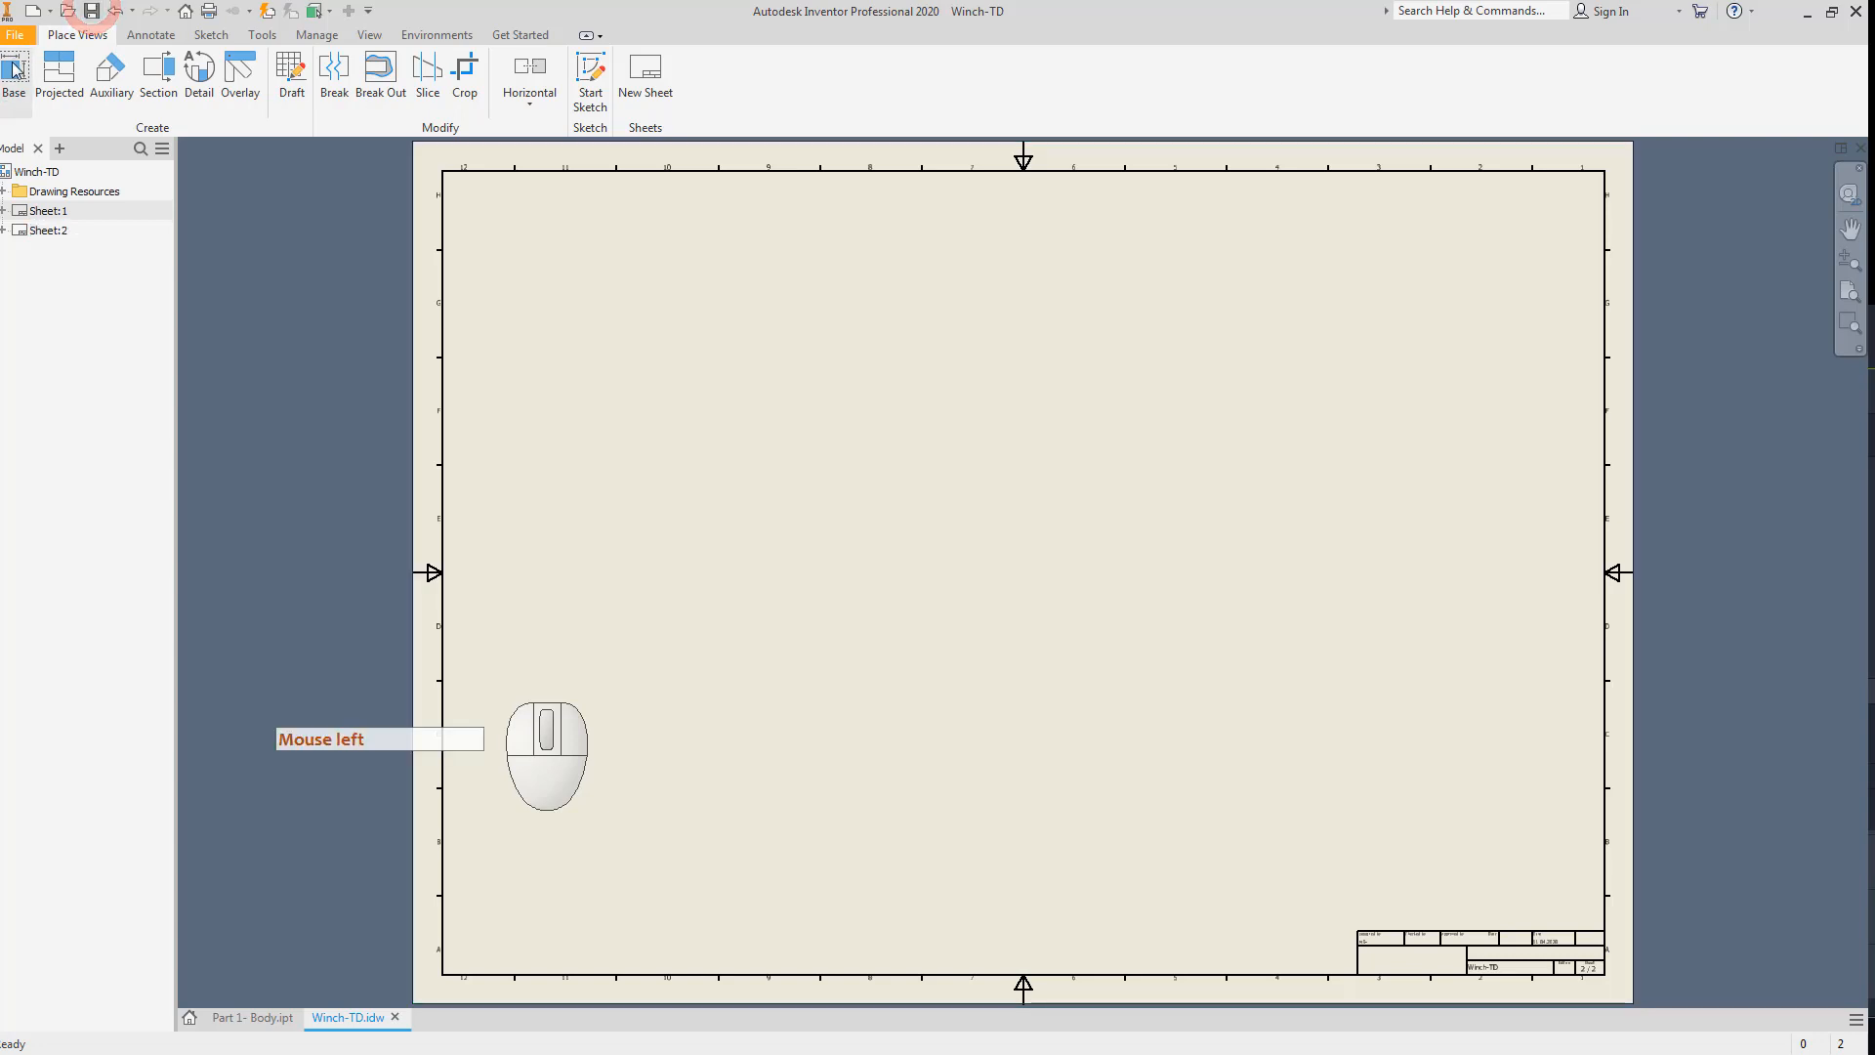
left_click(14, 70)
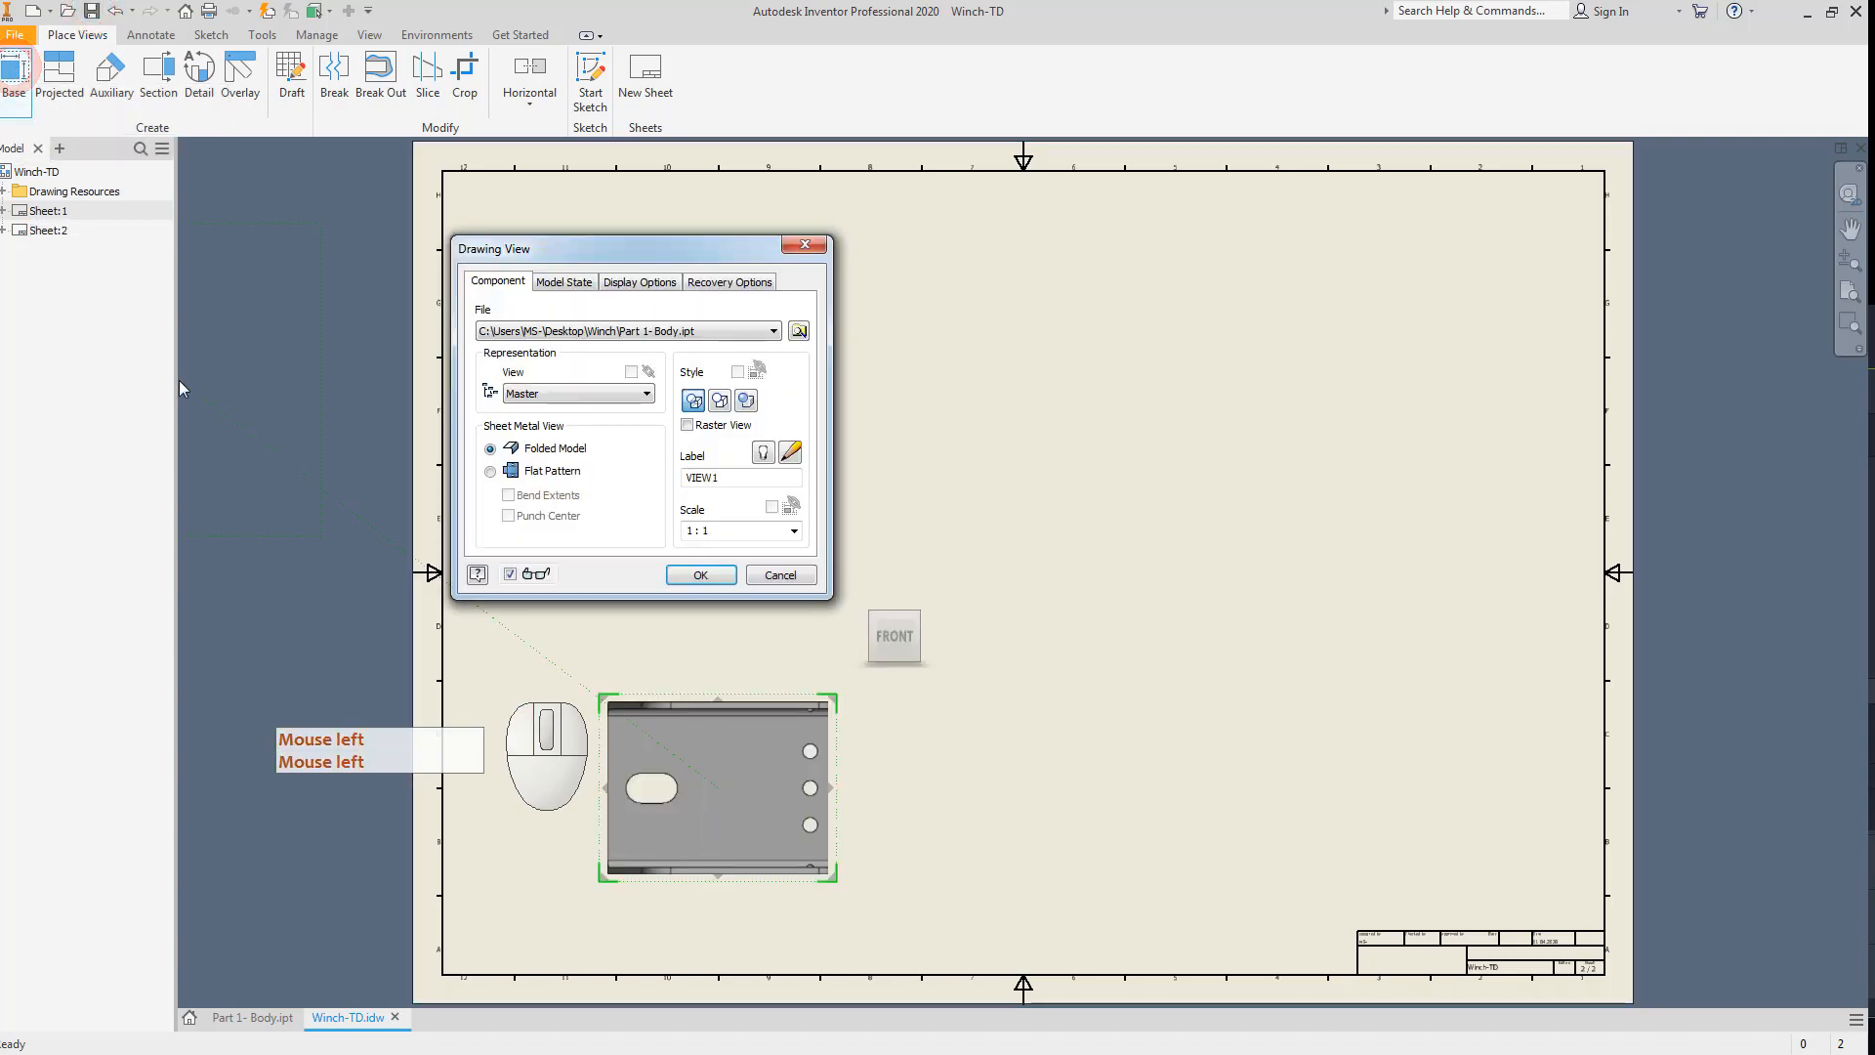
left_click(799, 332)
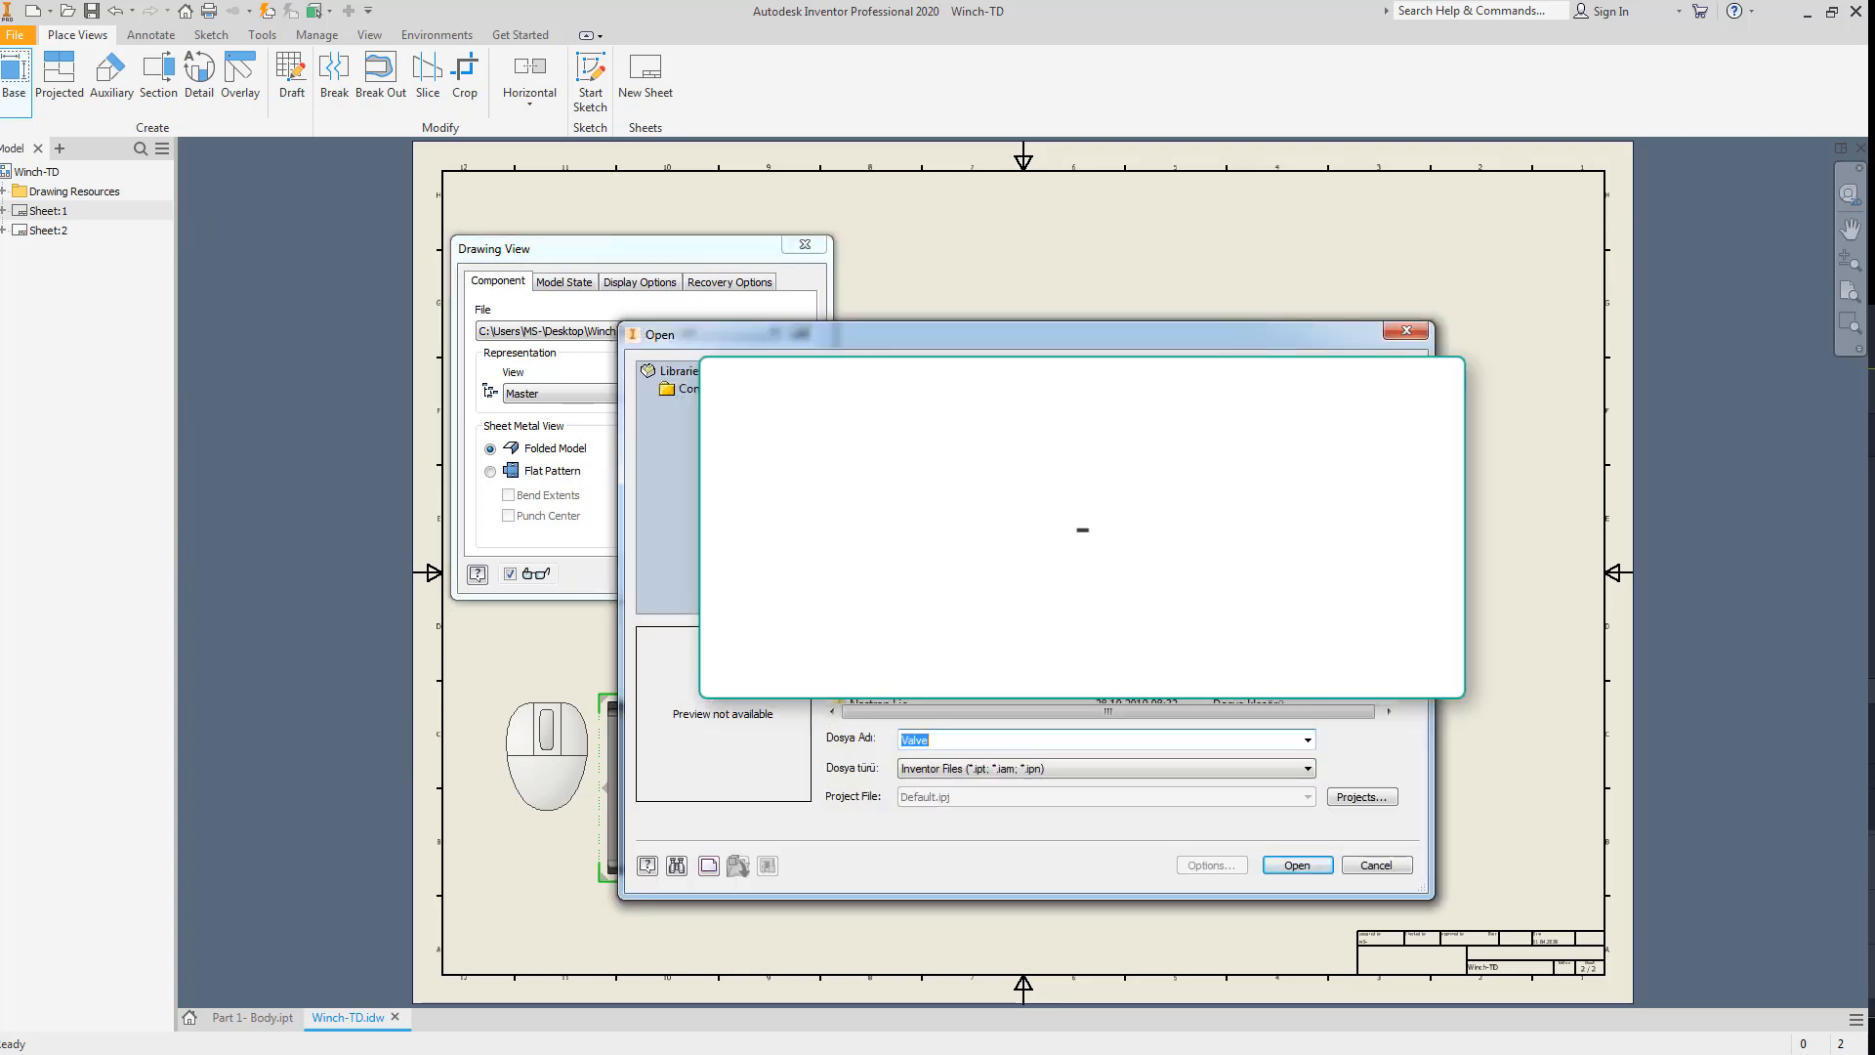
left_click(1048, 365)
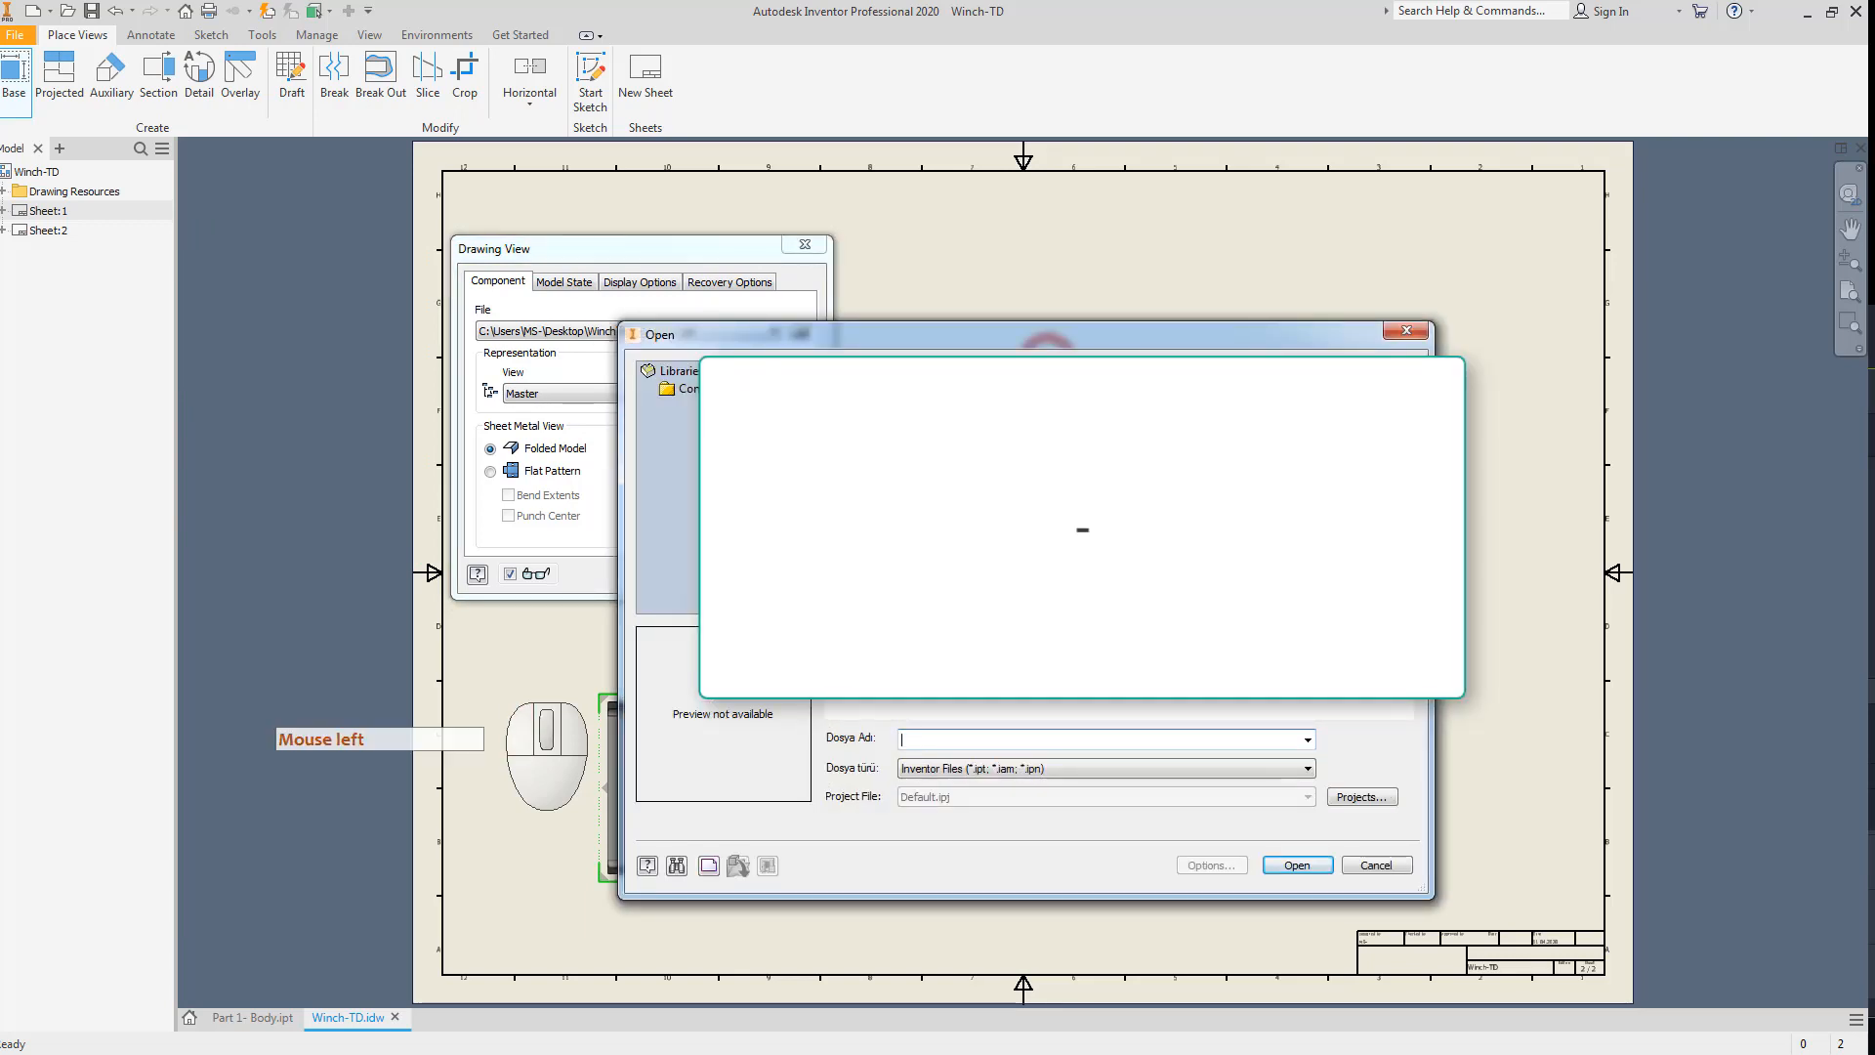
left_click(1049, 364)
left_click(1035, 420)
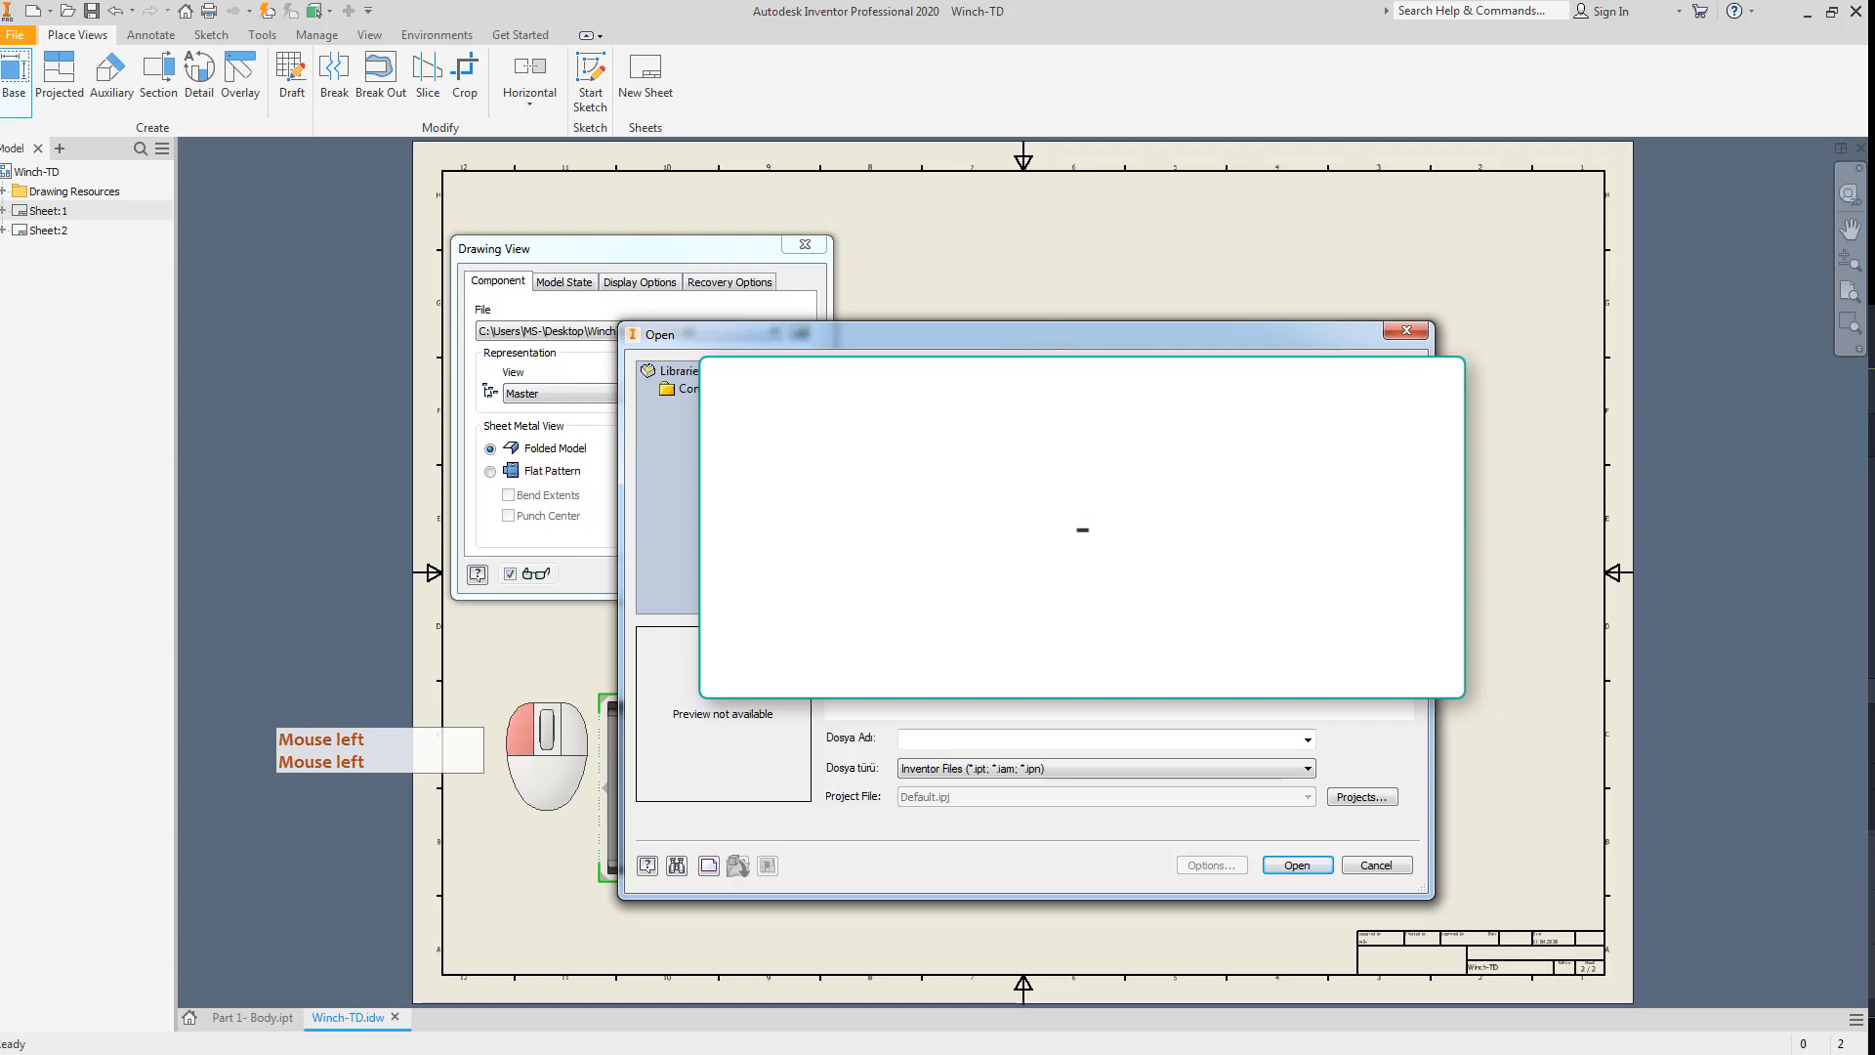
double_click(864, 459)
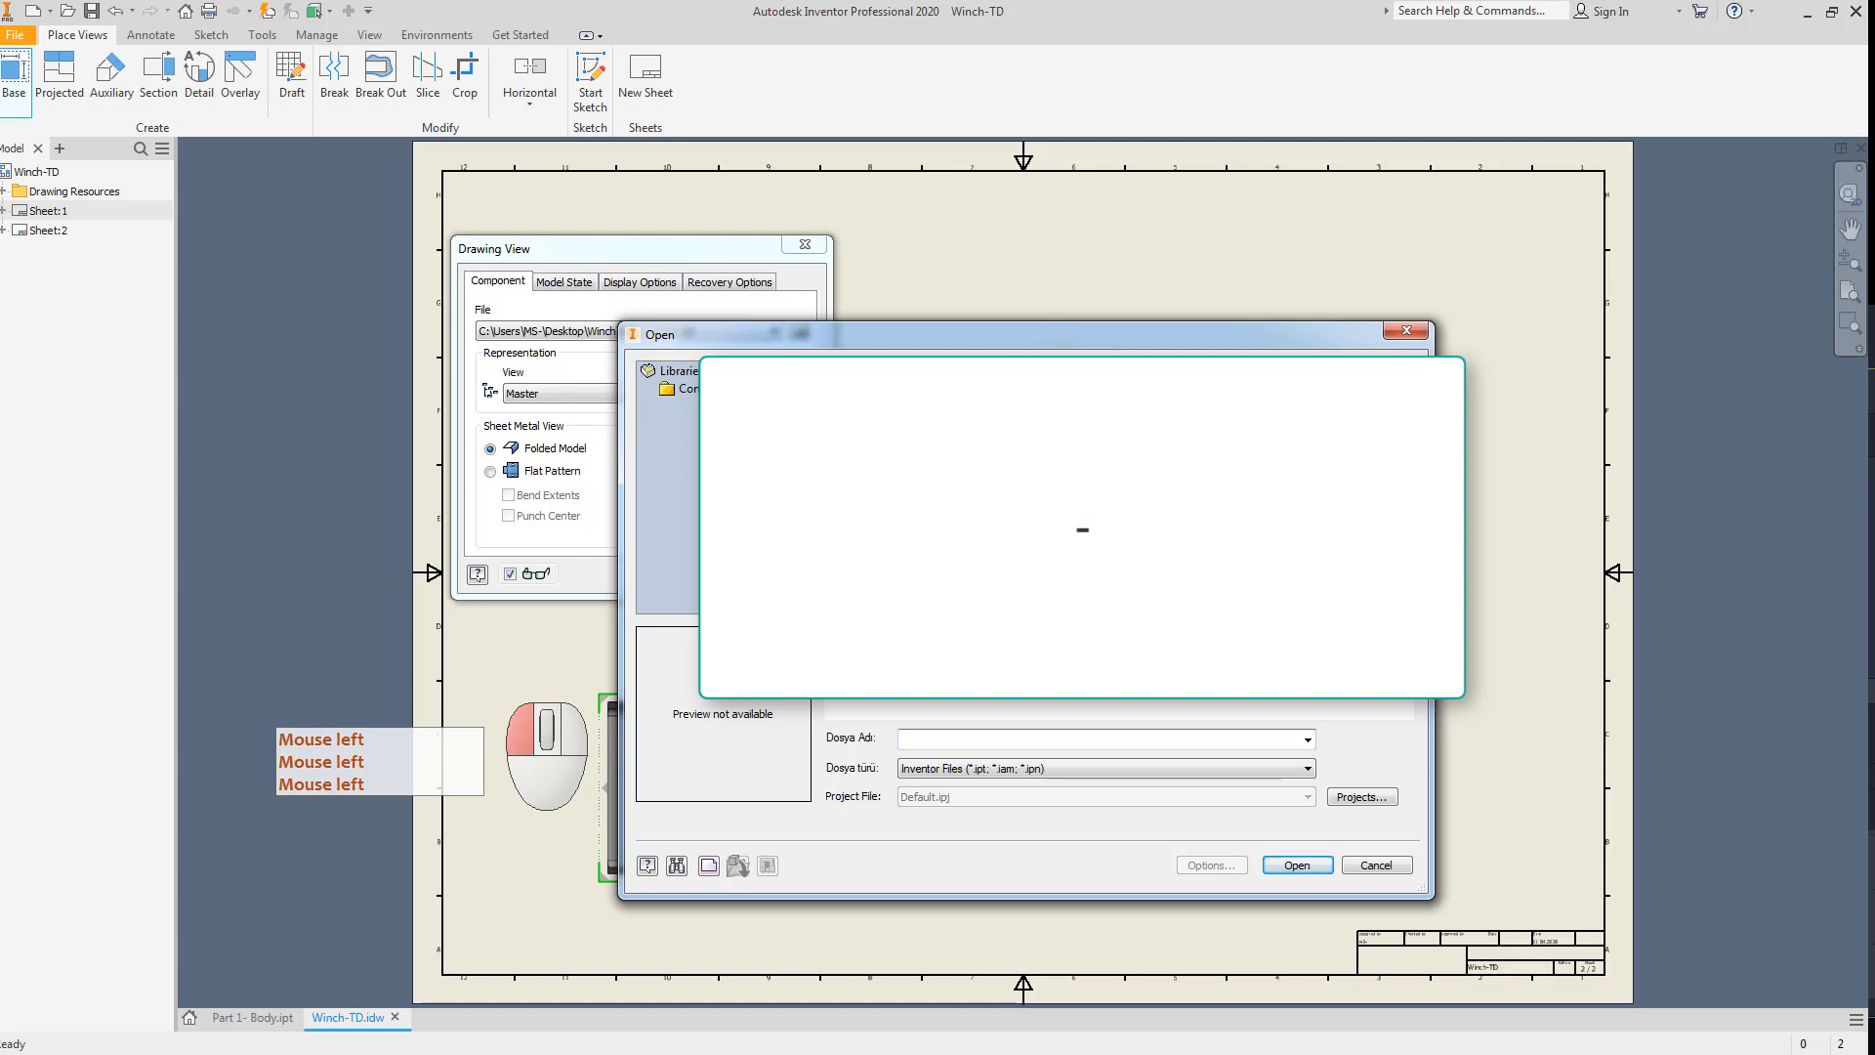
left_click(863, 447)
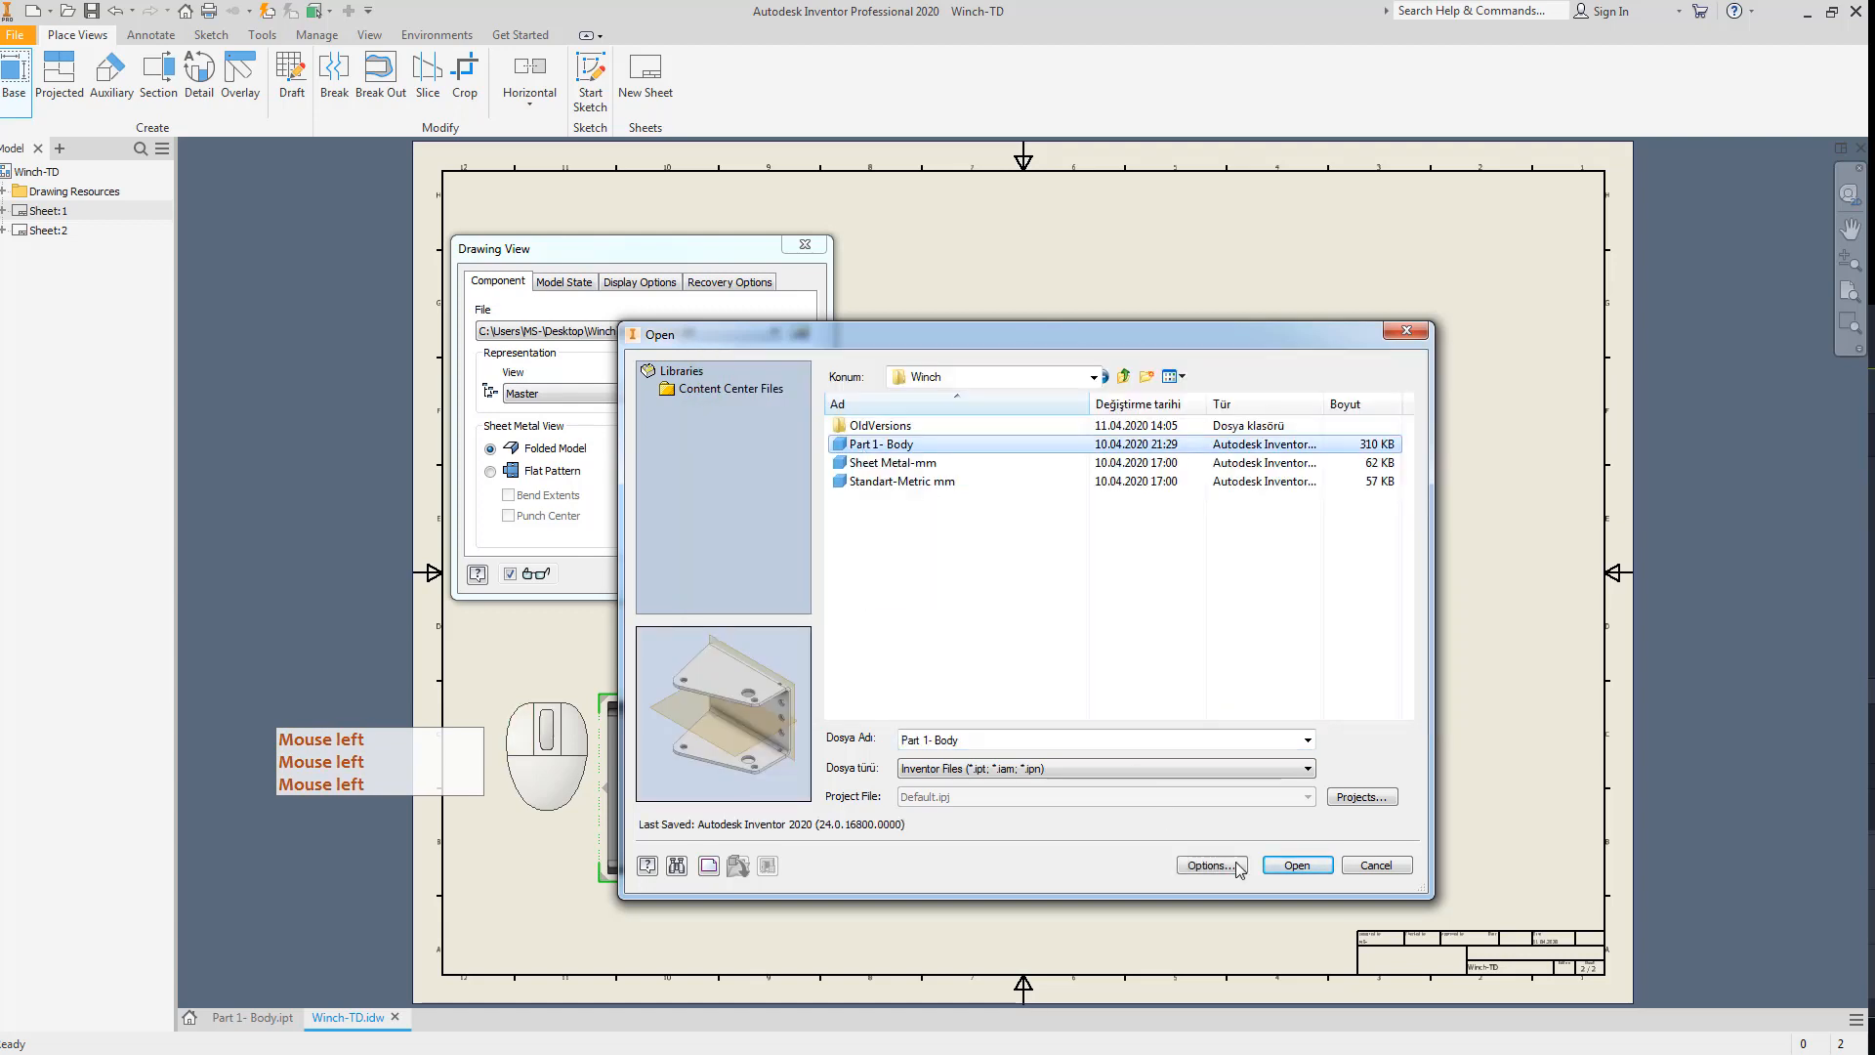
left_click(1308, 867)
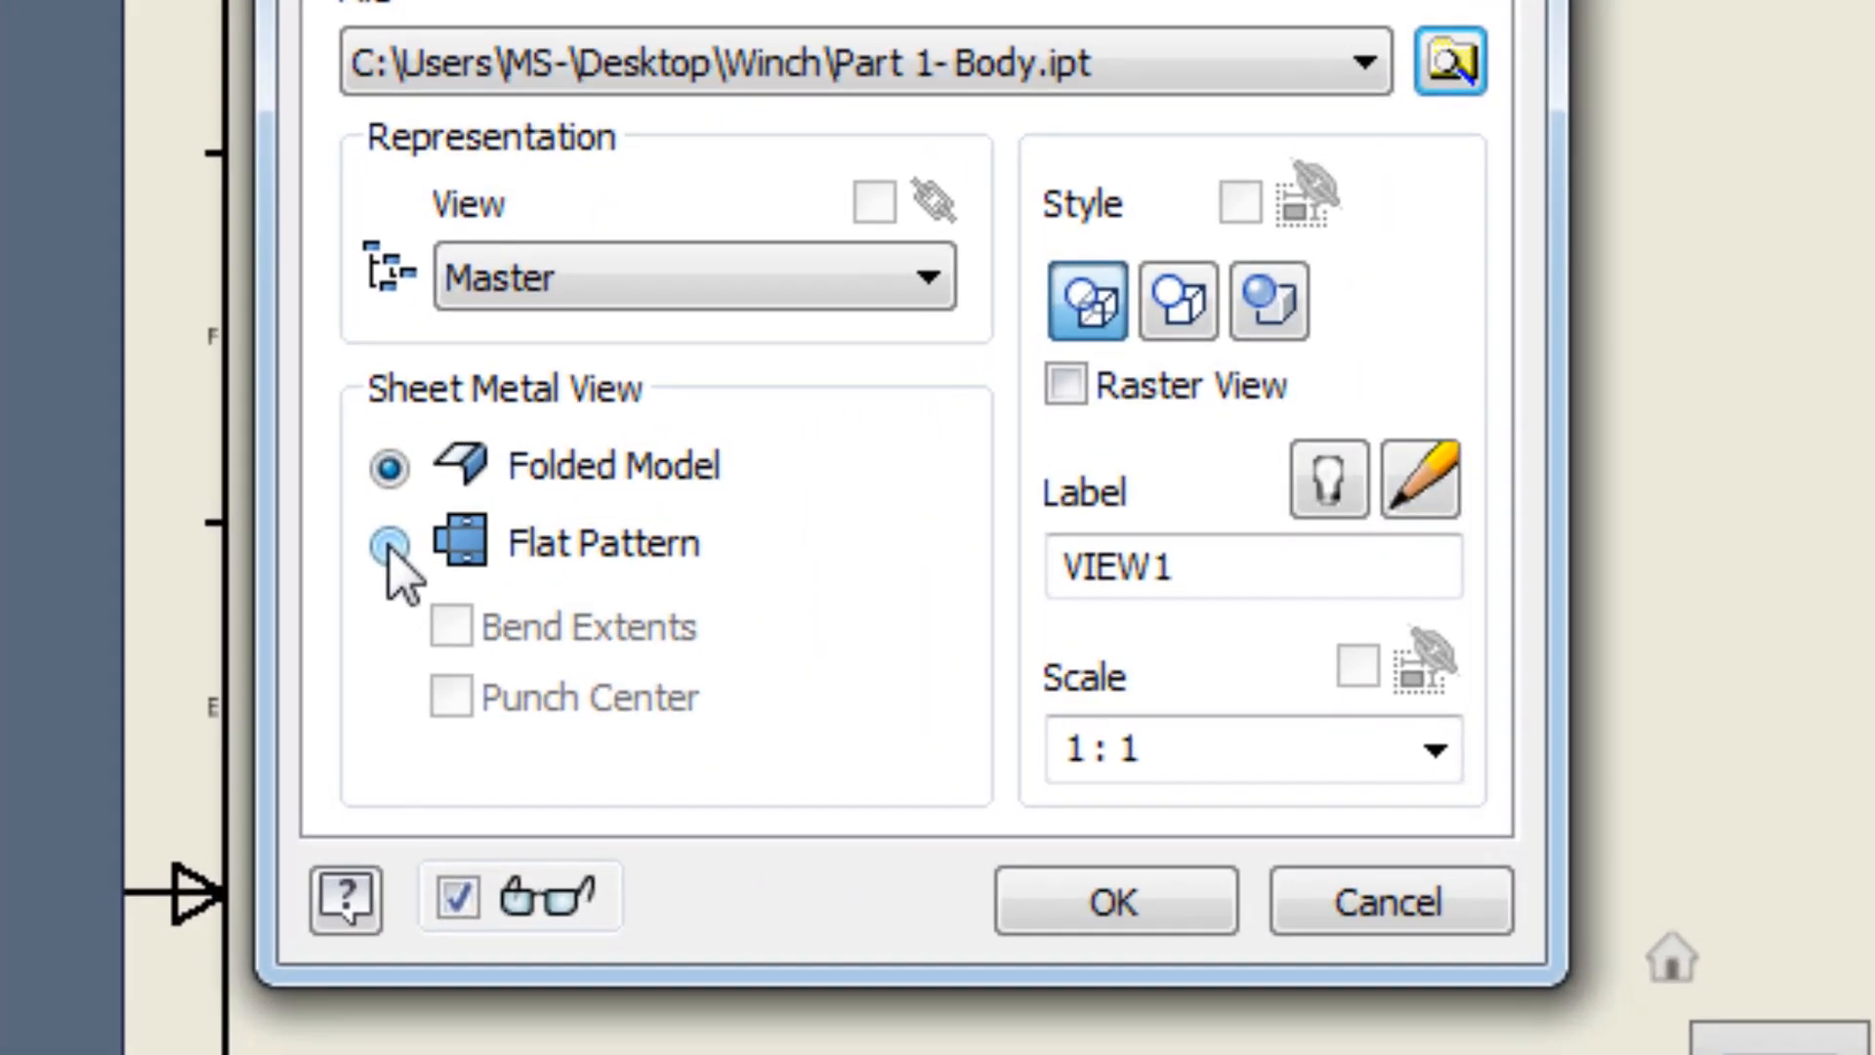
Place the front base view of the folded body model on Sheet:2 at a scale of 1:2.5.
mouse_move(637, 0)
left_mouse_down()
mouse_move(453, 0)
mouse_move(101, 134)
left_mouse_up()
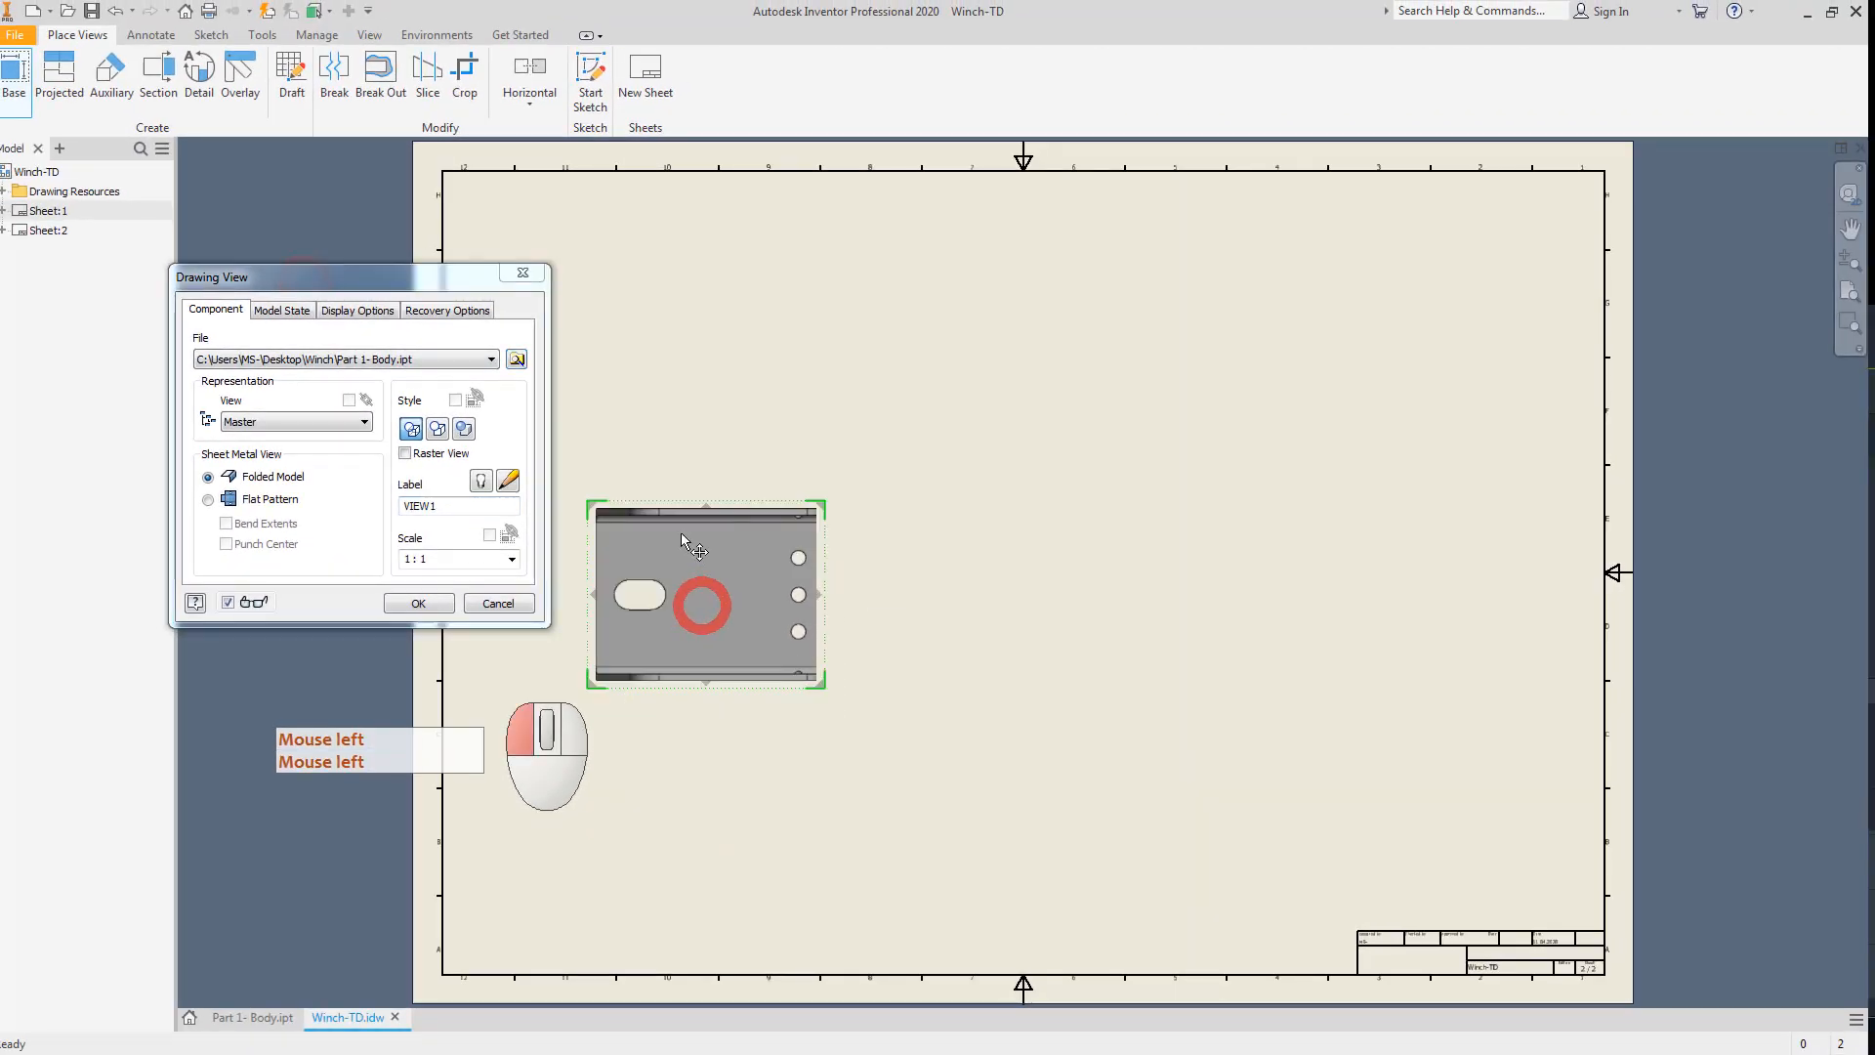
left_click_drag(682, 535, 653, 436)
left_click(451, 559)
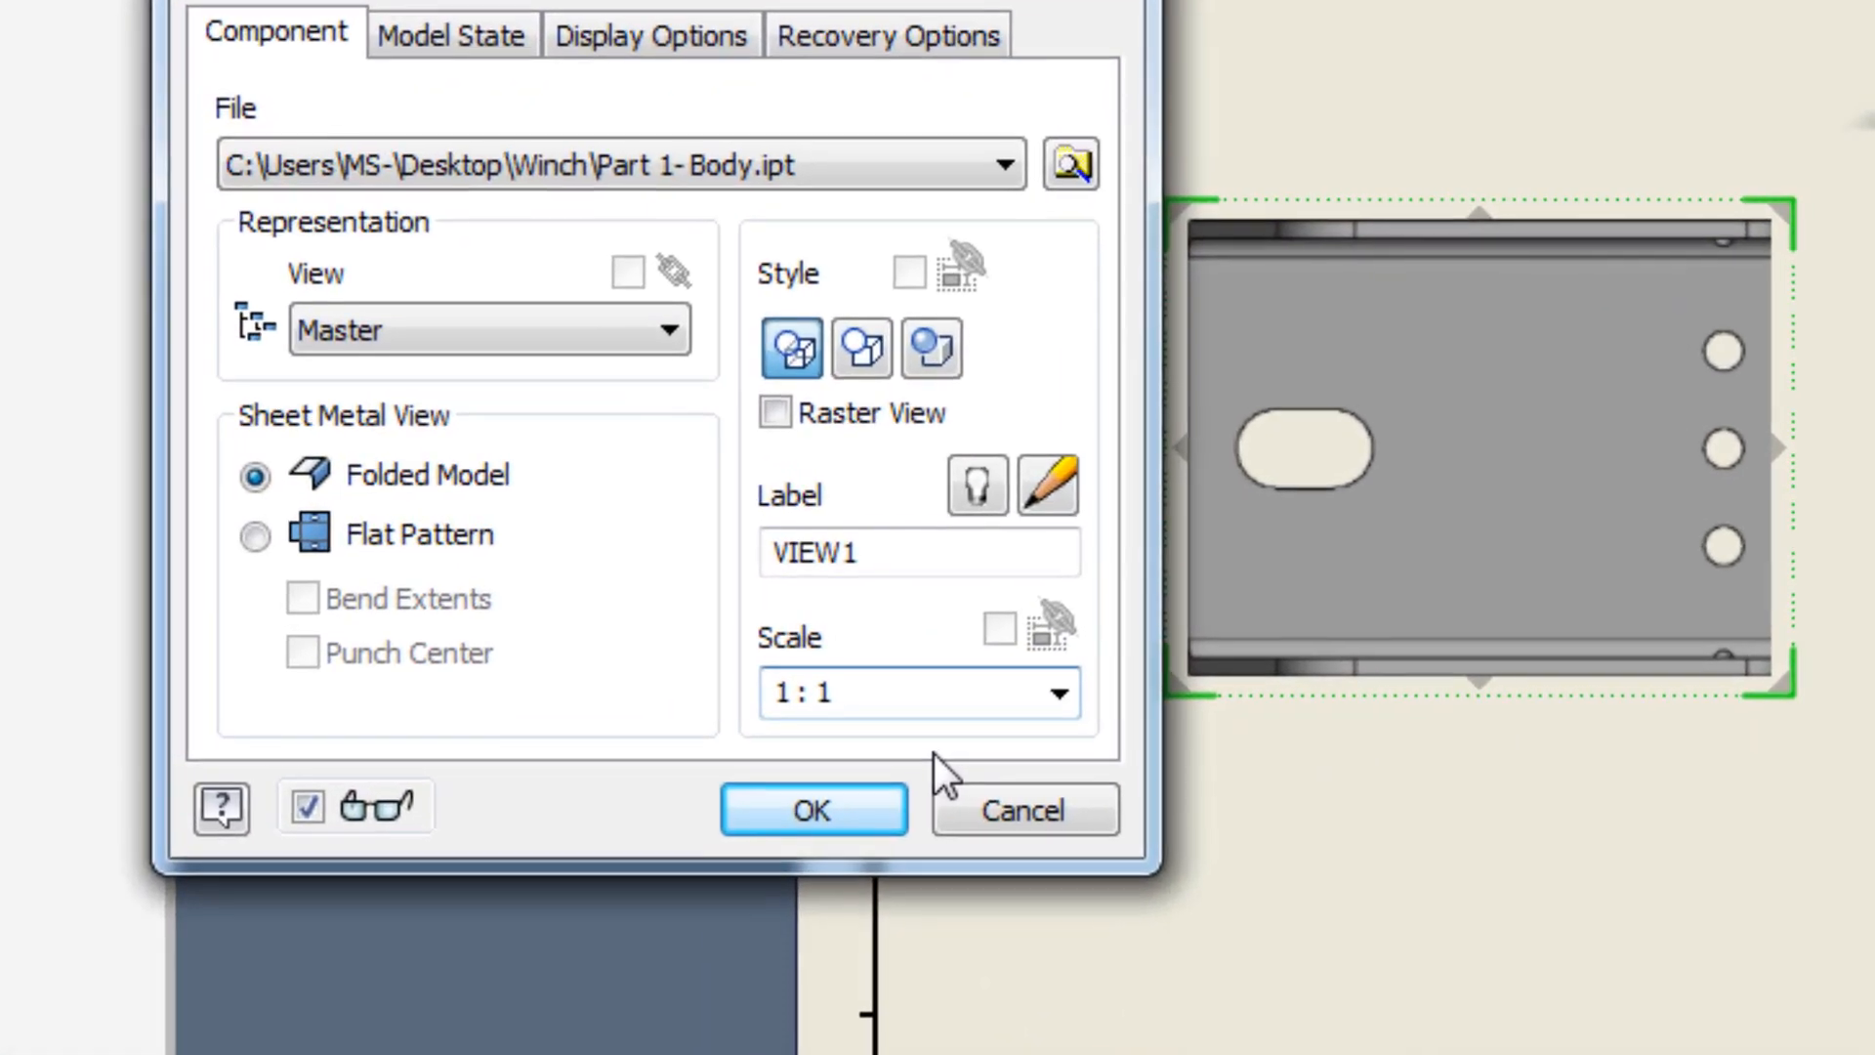
key("BackSpace")
type("5")
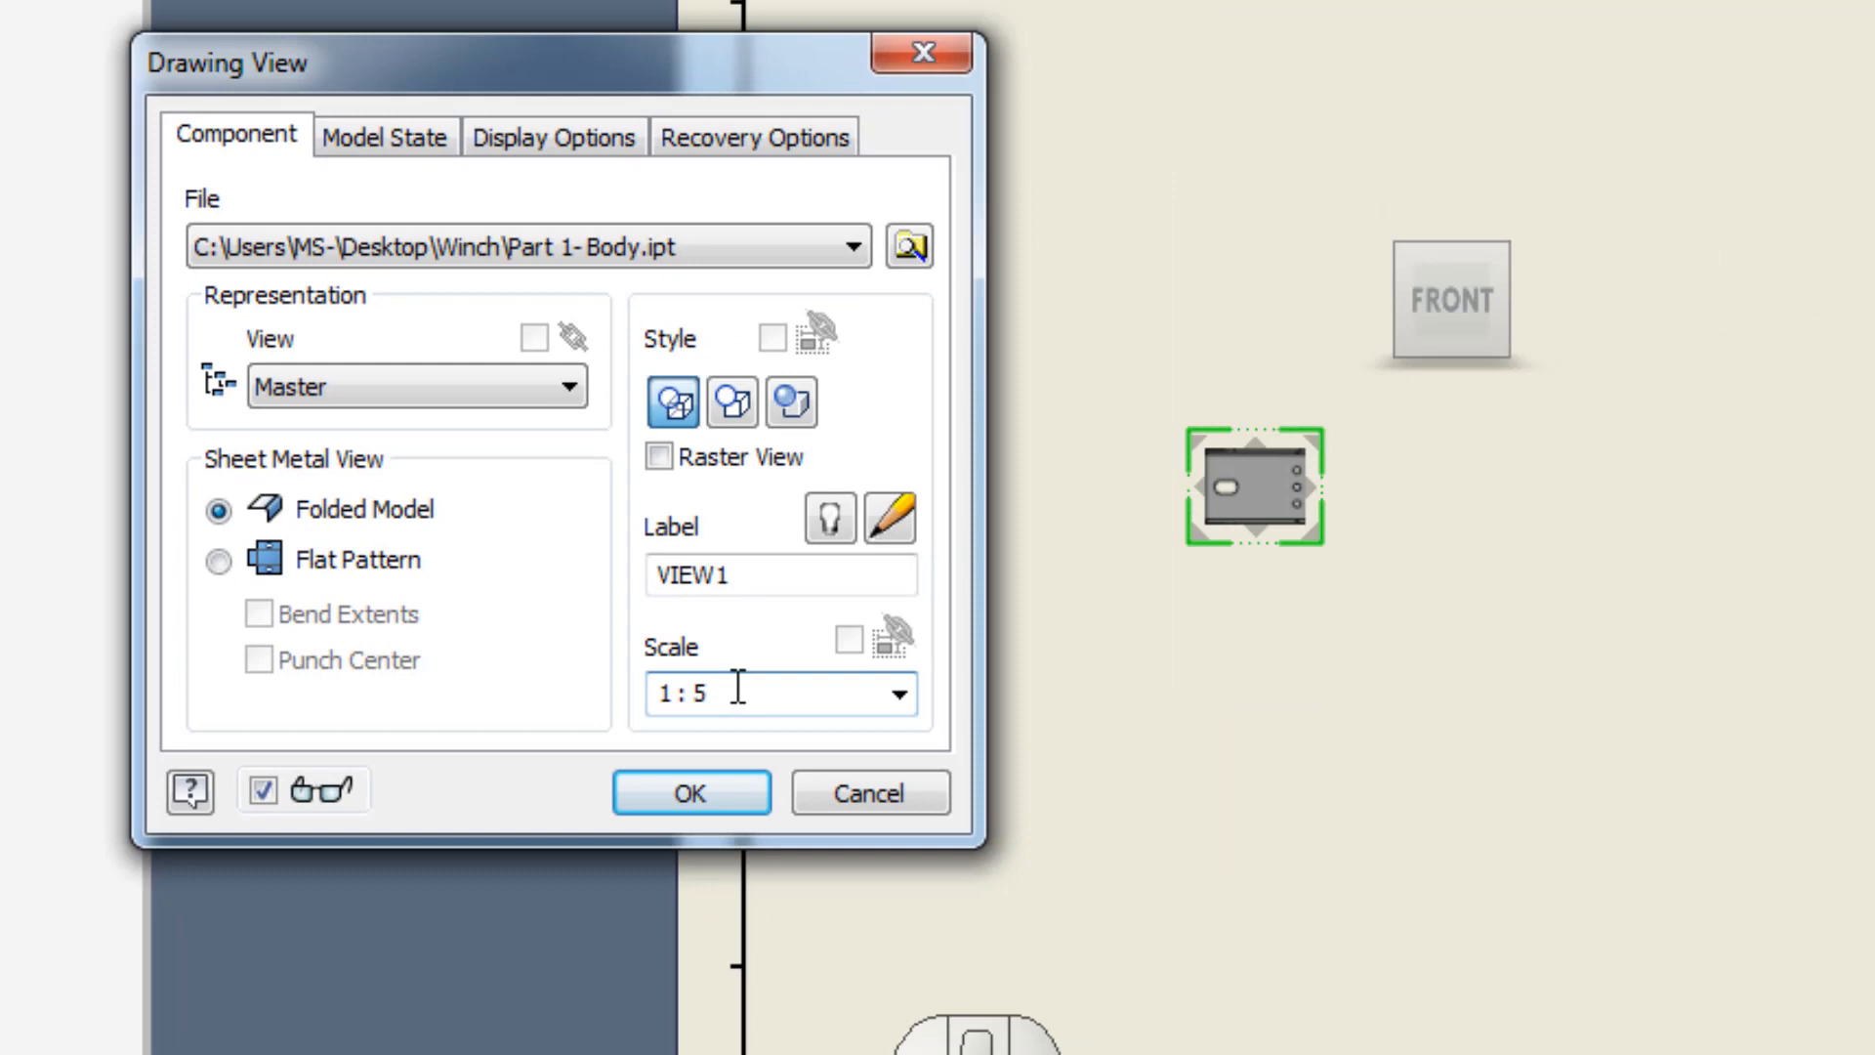
left_click(739, 686)
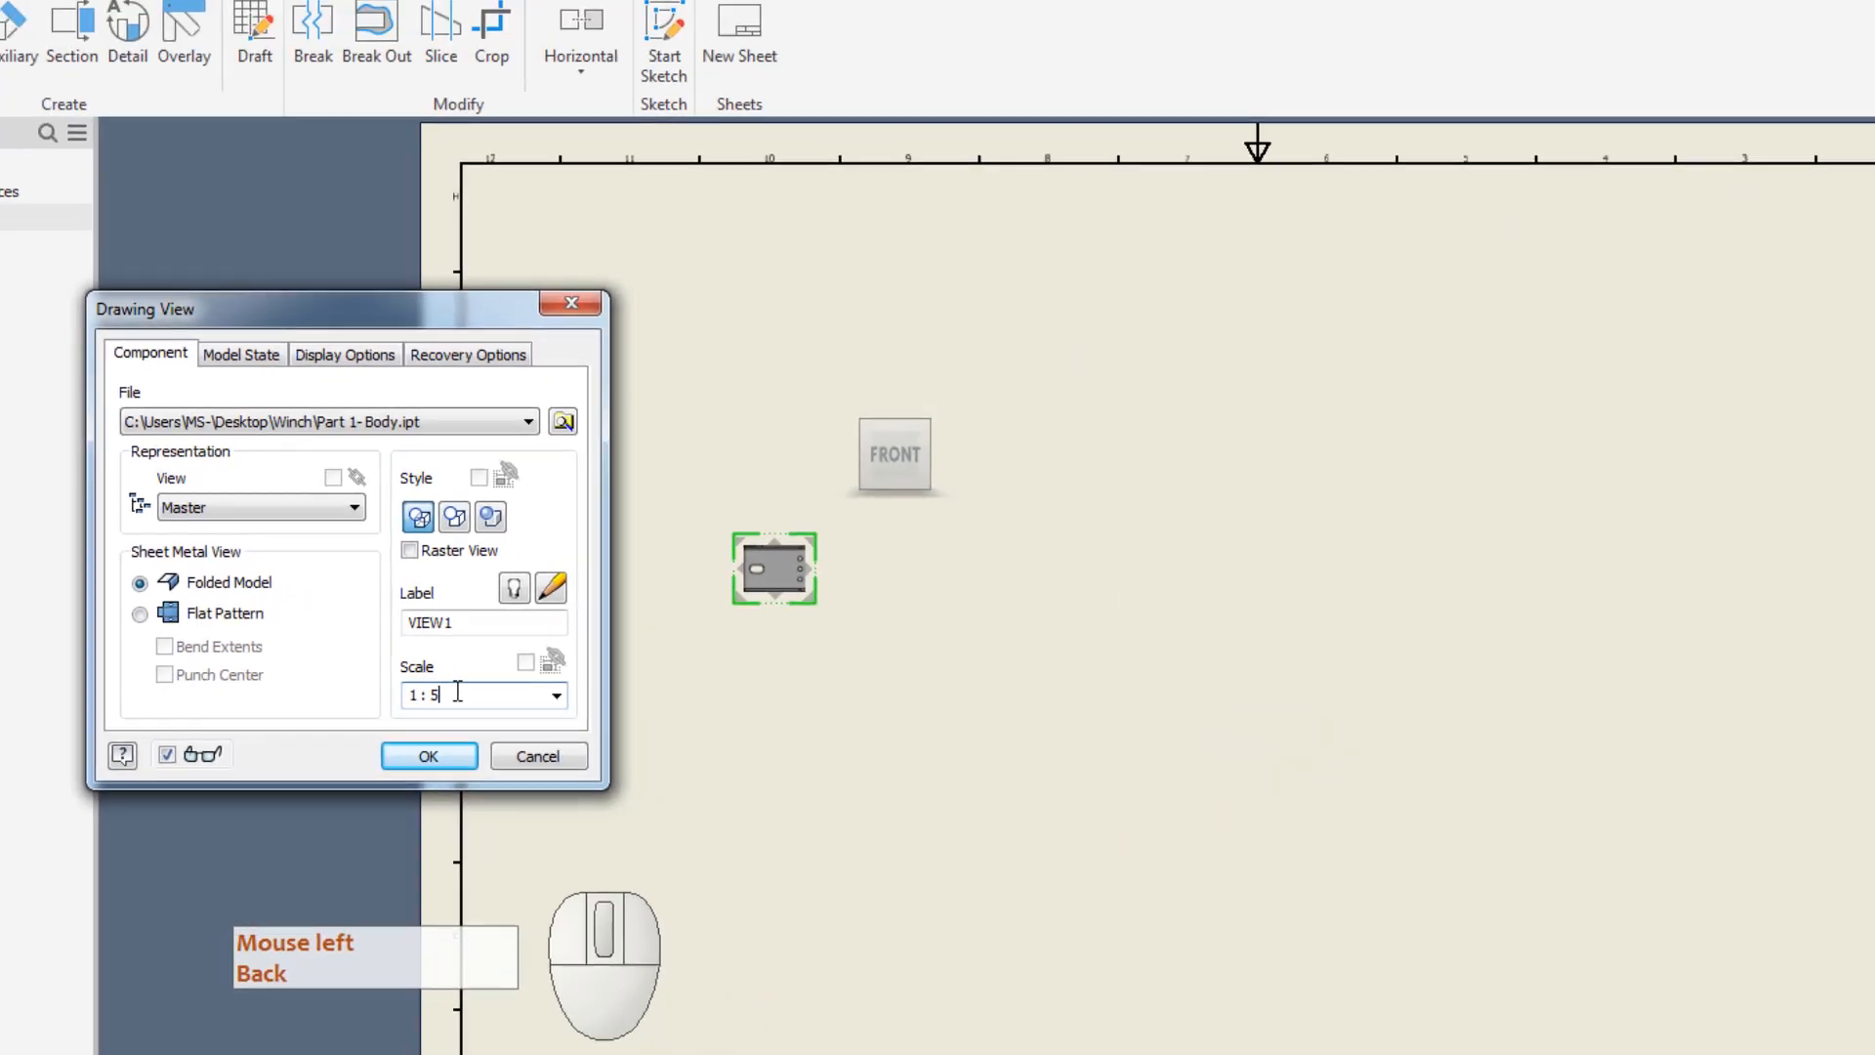
key("BackSpace")
type("2.5")
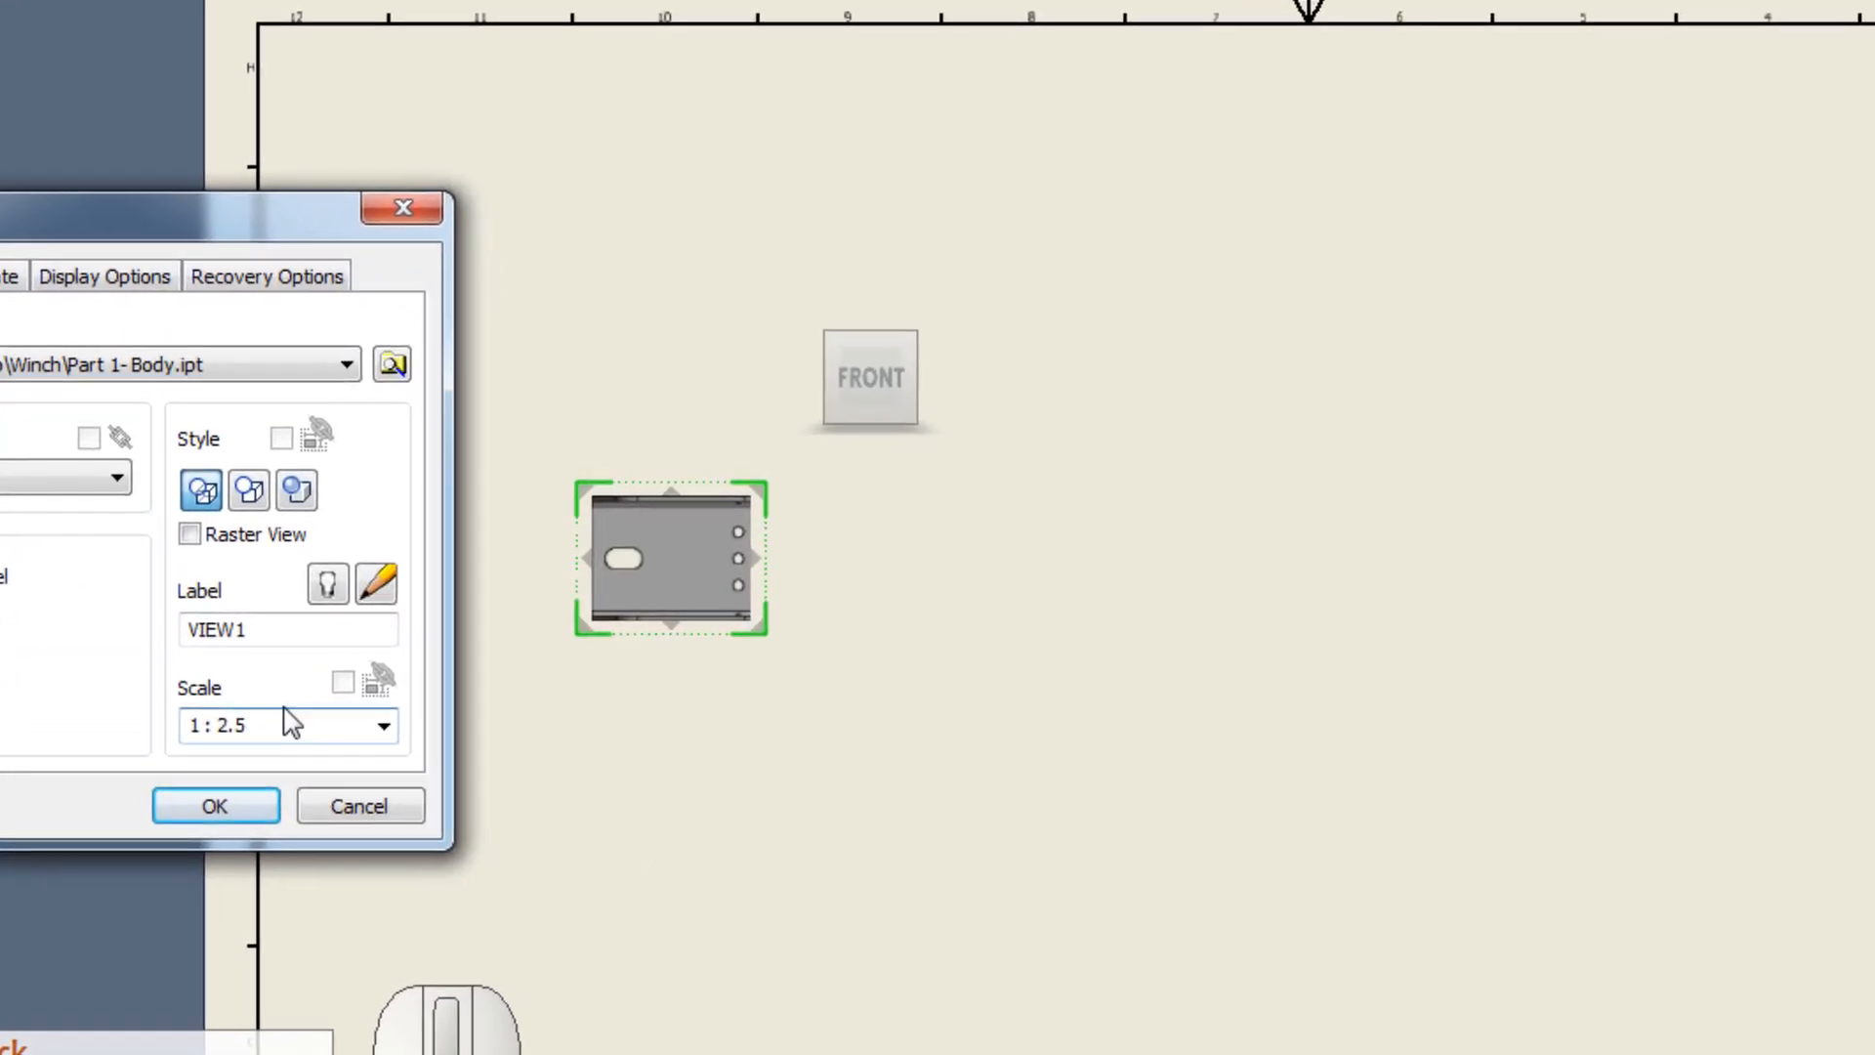
left_click(253, 637)
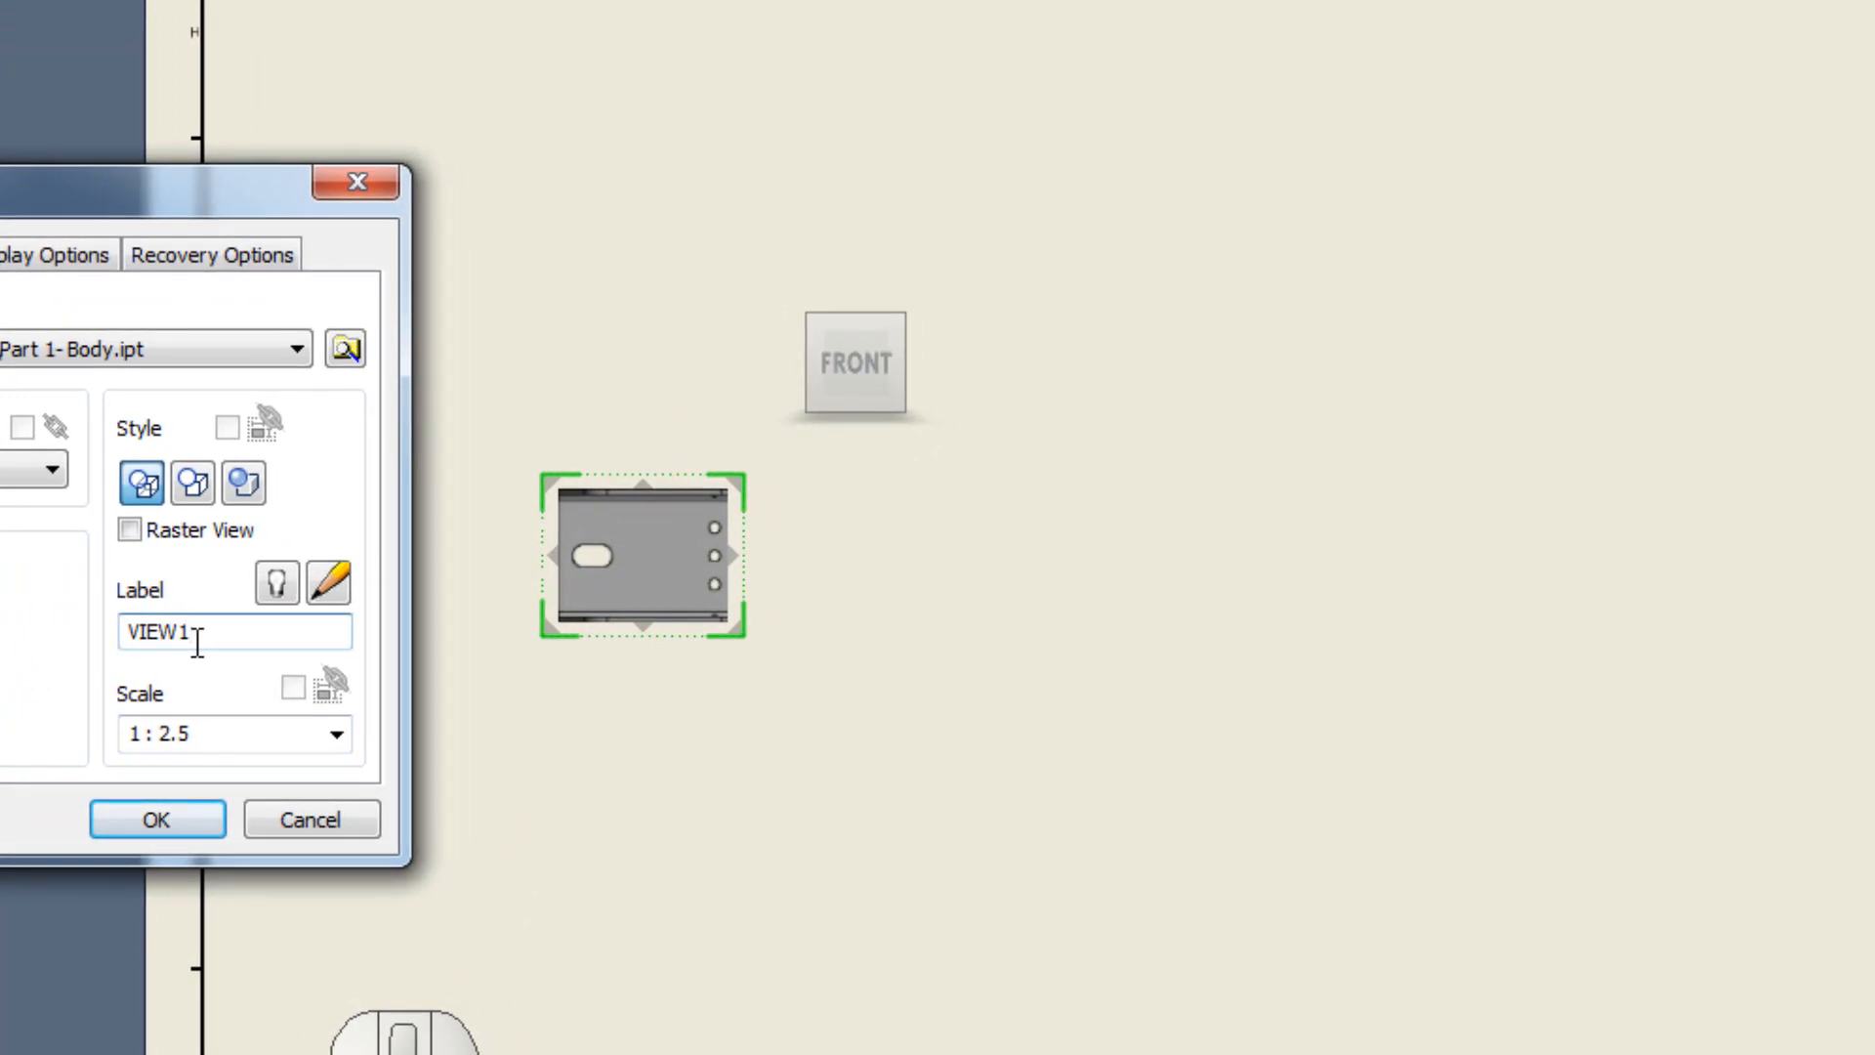
left_click(207, 738)
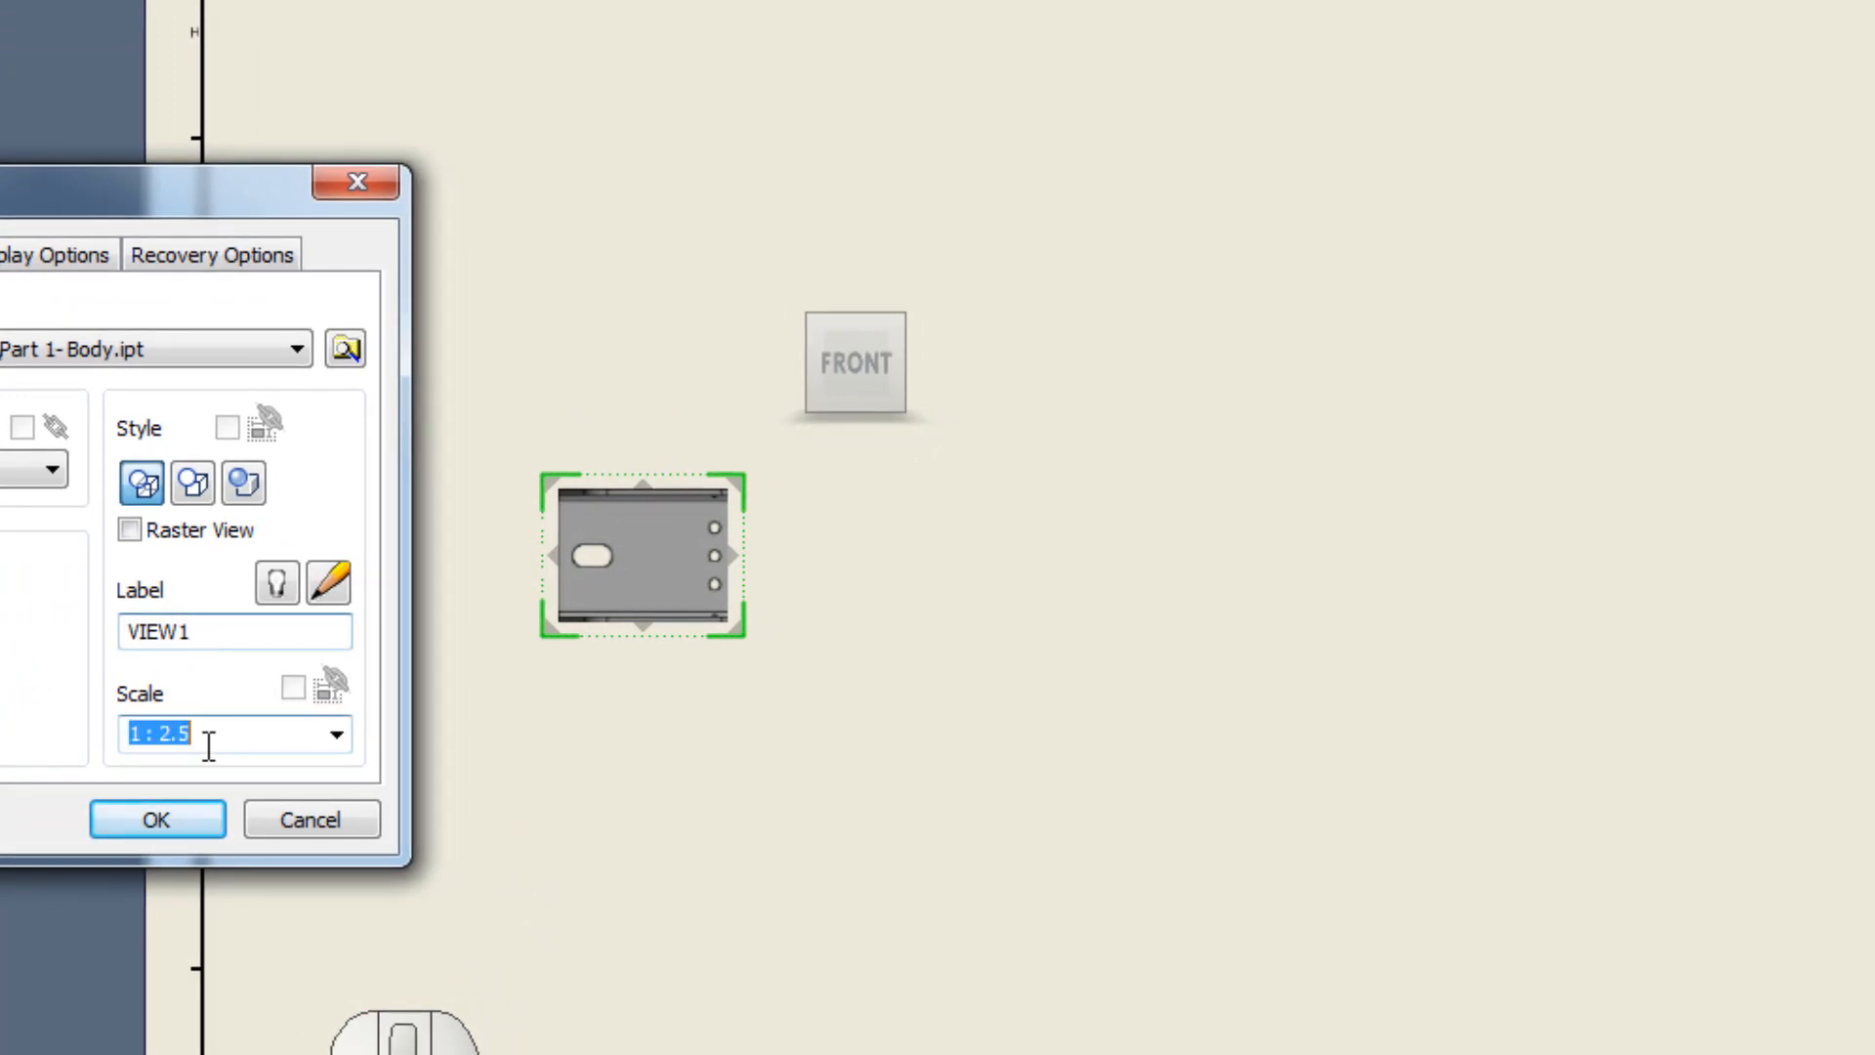
key("Return")
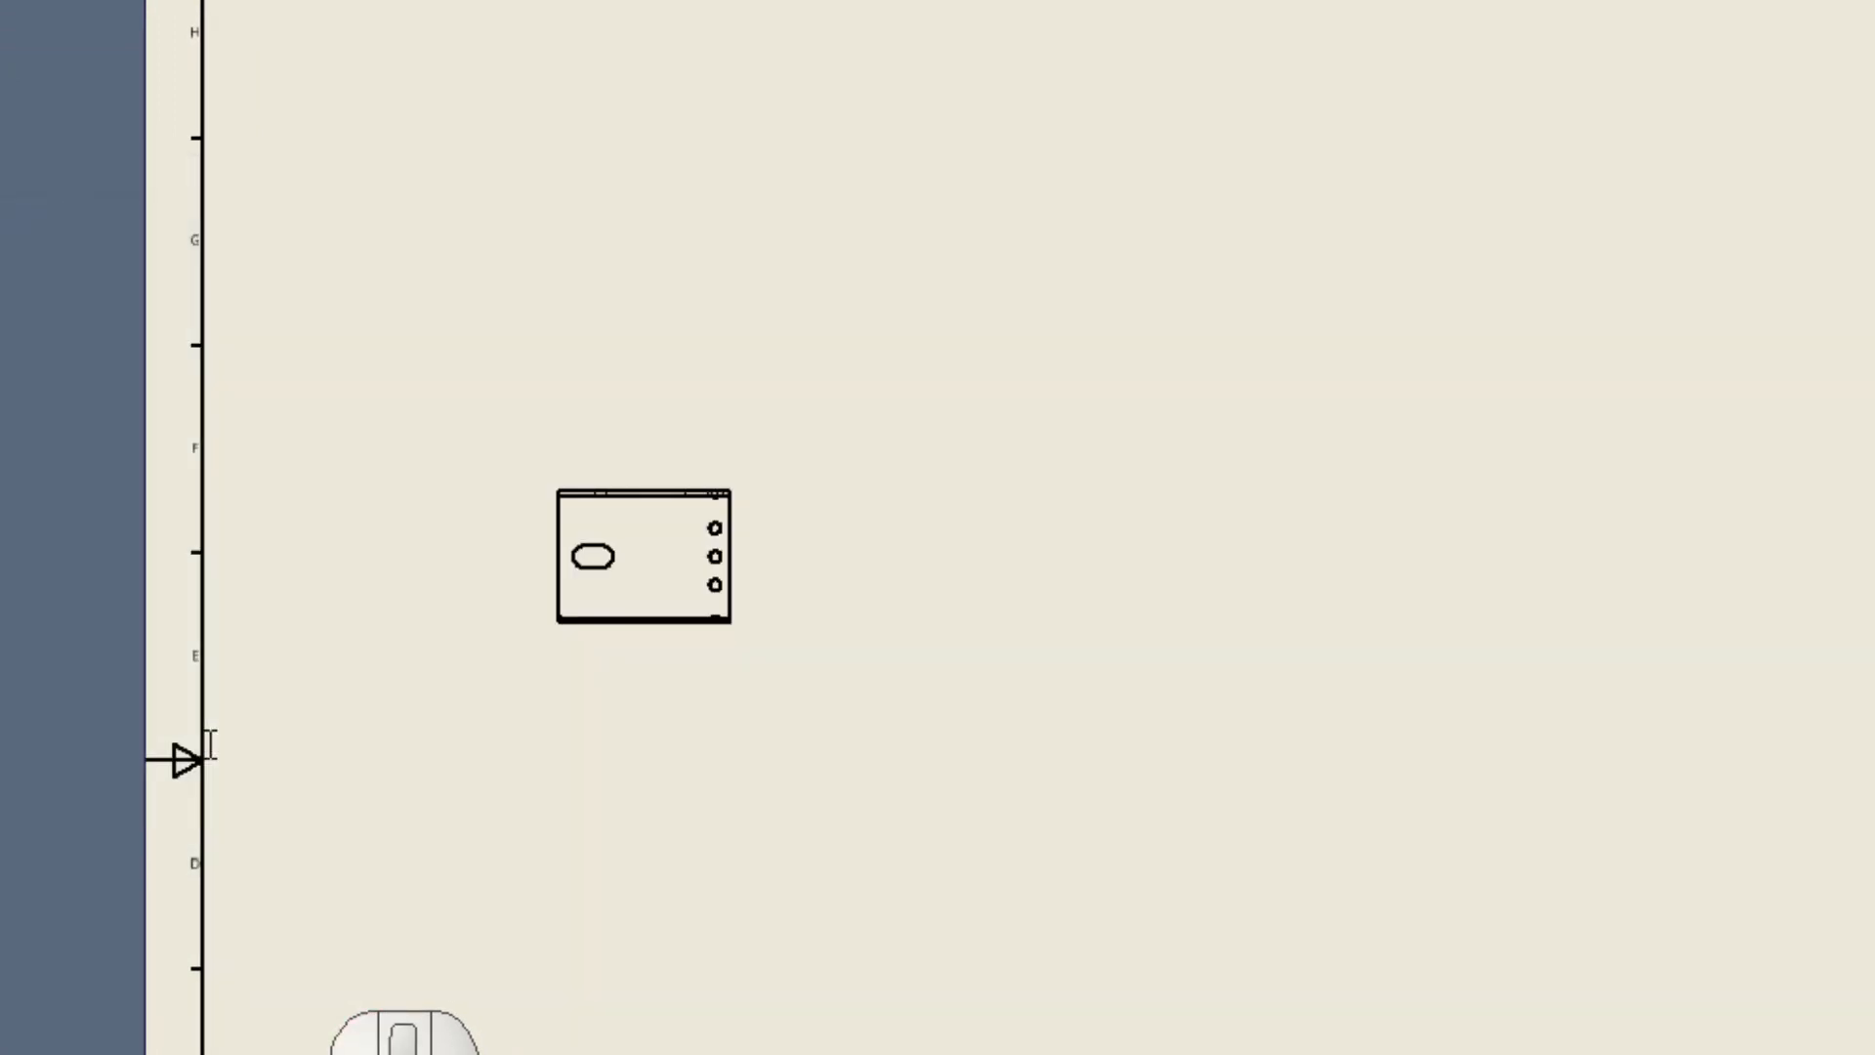
Move the base view up into the upper-left area of the sheet, leaving room above it for another view.
mouse_move(633, 549)
left_mouse_down()
mouse_move(503, 483)
mouse_move(431, 398)
left_mouse_up()
mouse_move(698, 510)
left_mouse_down()
mouse_move(617, 444)
mouse_move(533, 314)
left_mouse_up()
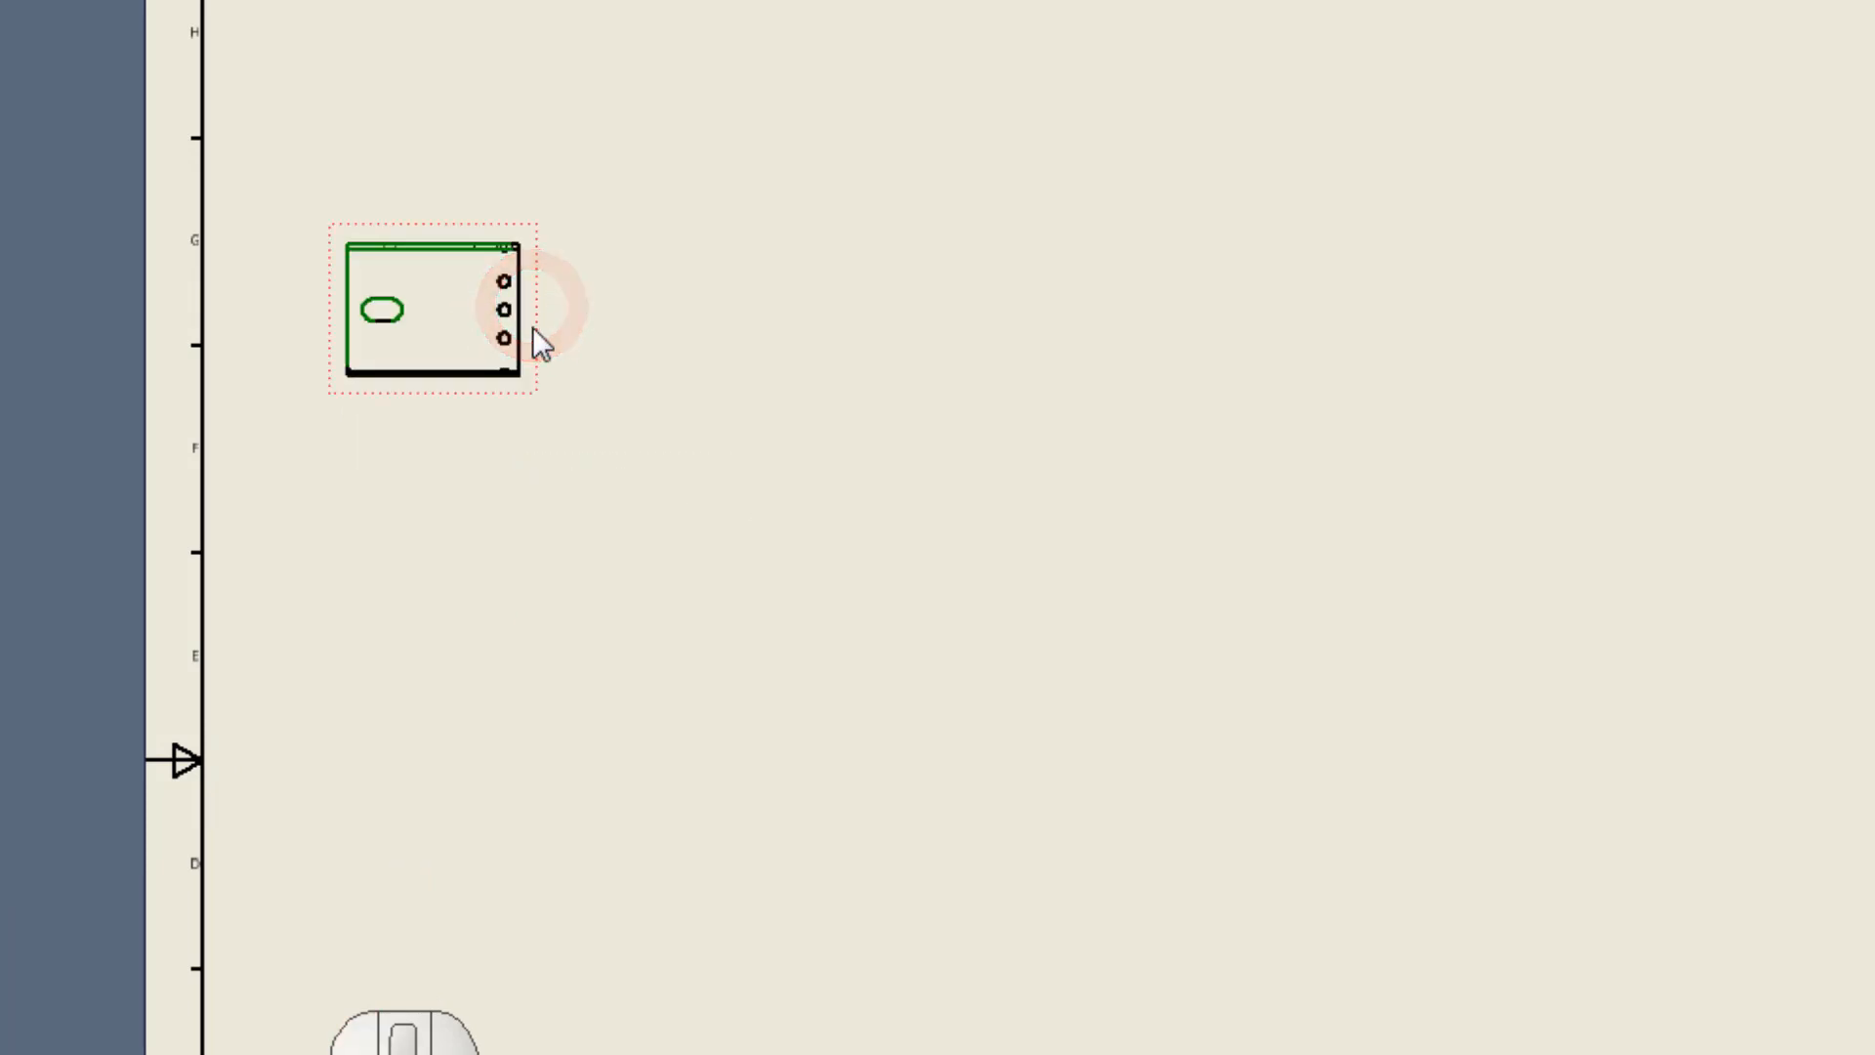
right_click(545, 346)
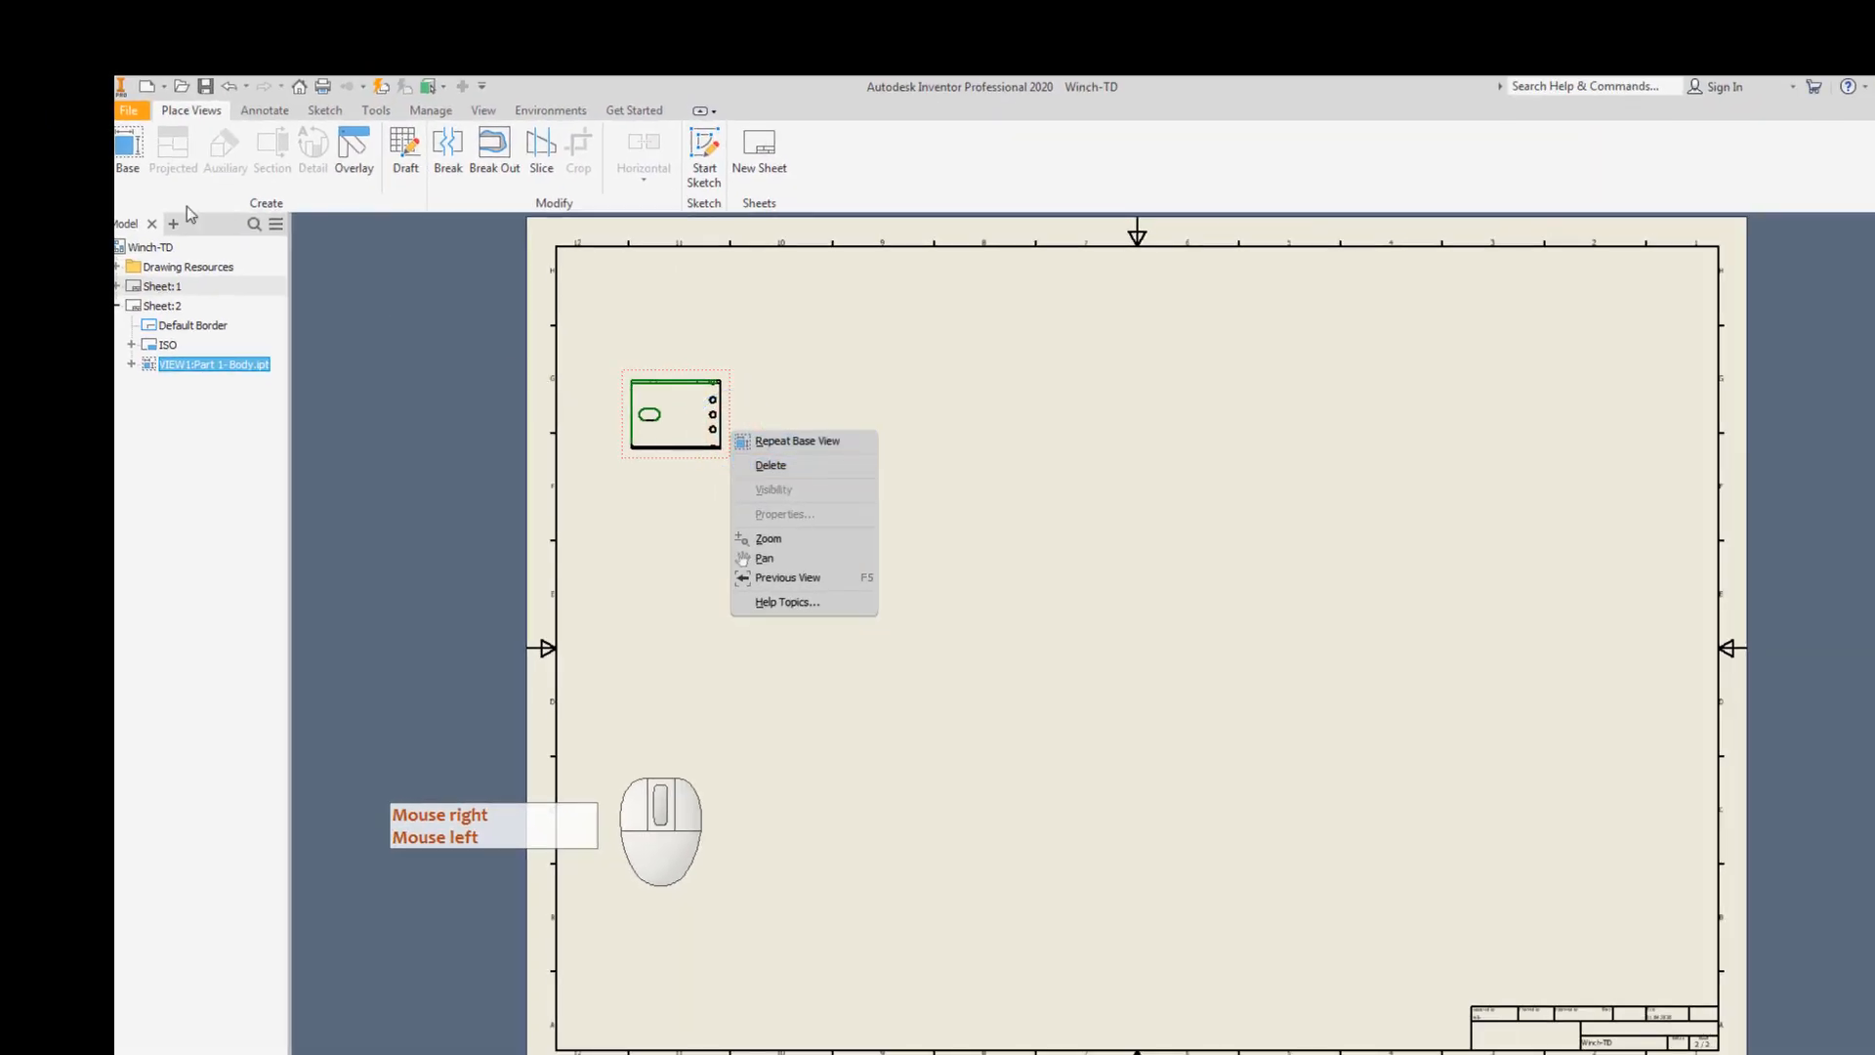
left_click(467, 448)
left_click(636, 453)
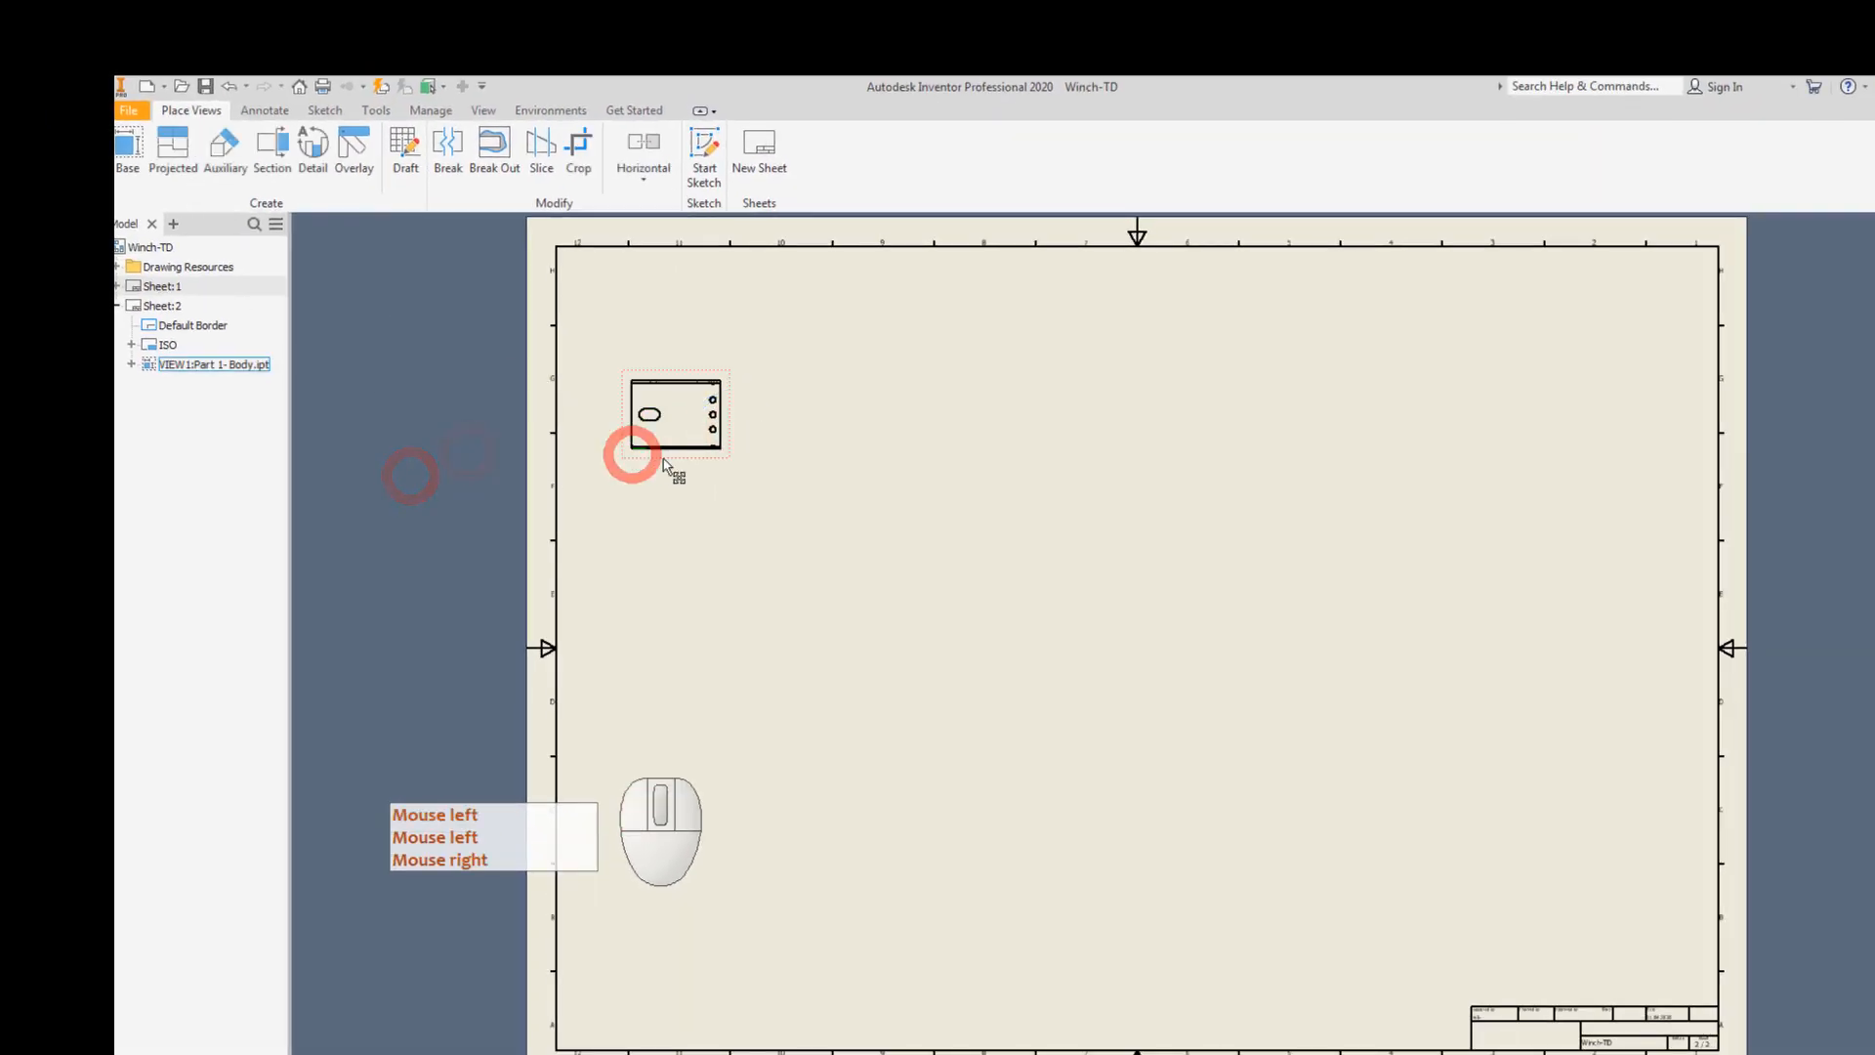
Create a projected view of the body directly above the base view.
left_click(173, 145)
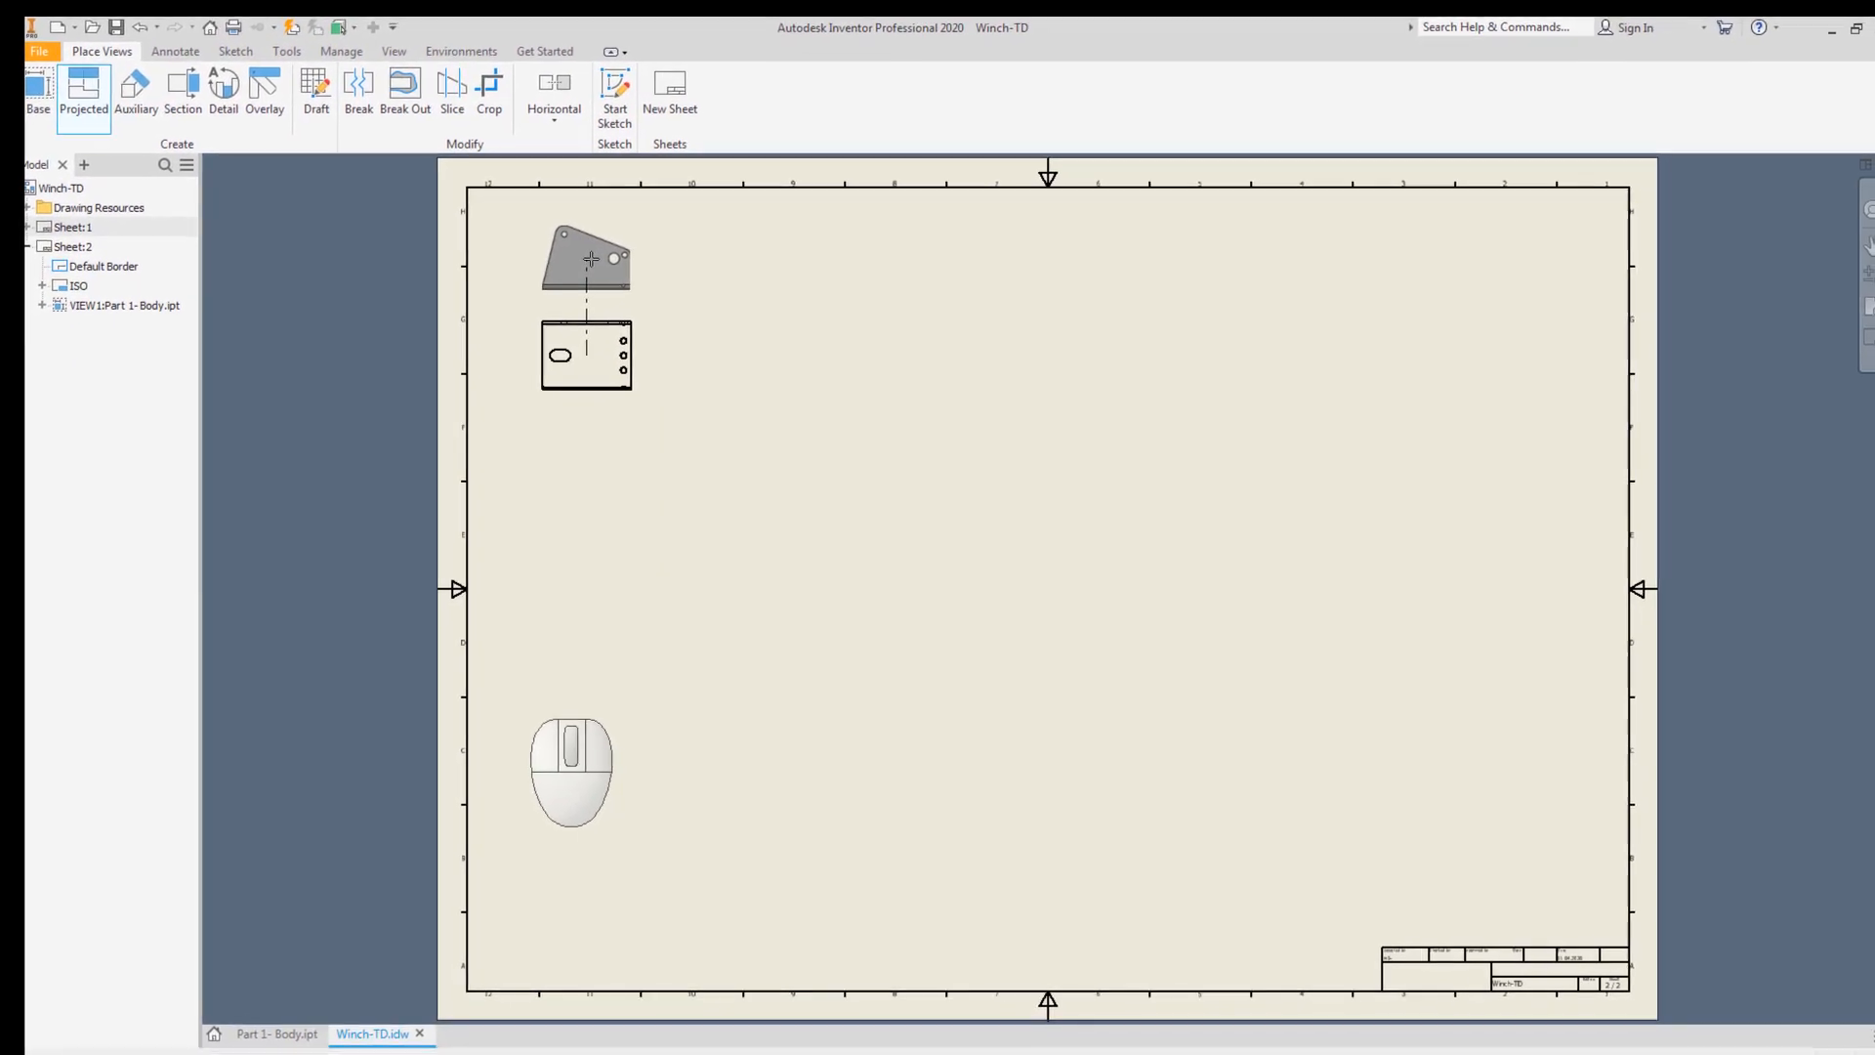
left_click(625, 283)
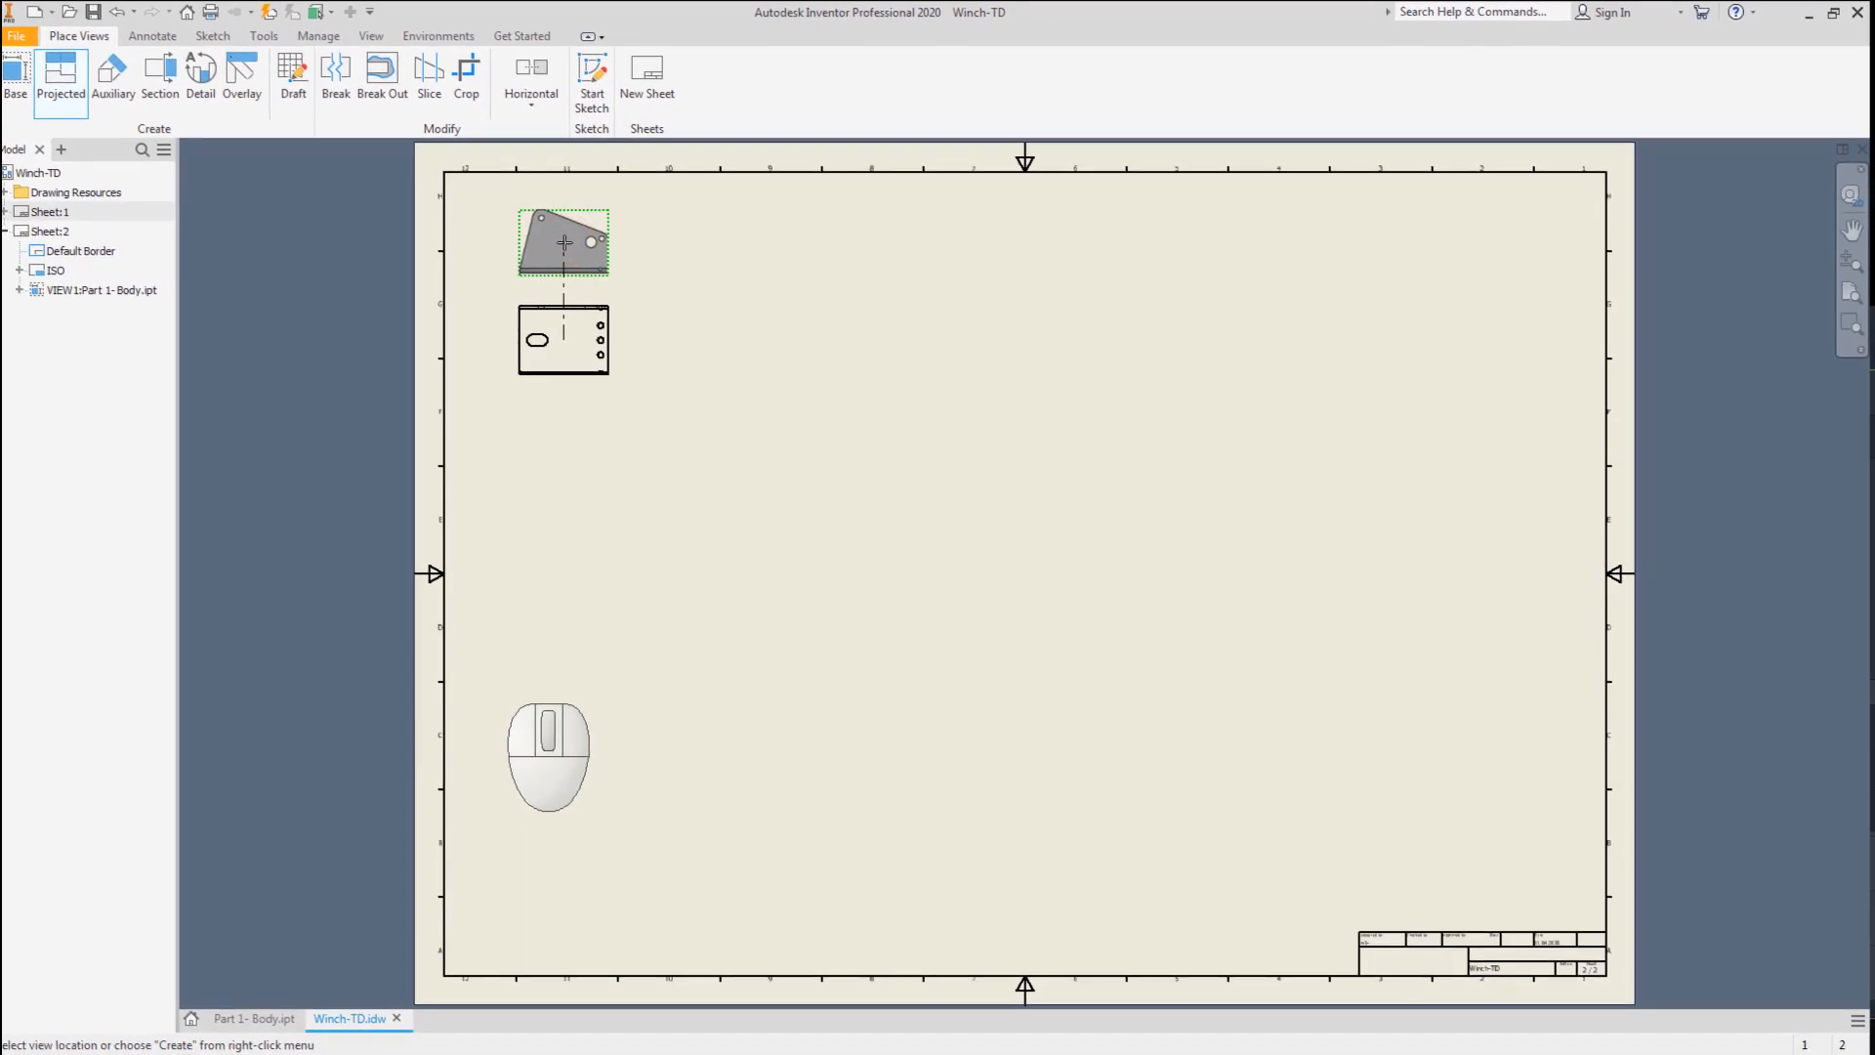
right_click(579, 252)
left_click(635, 242)
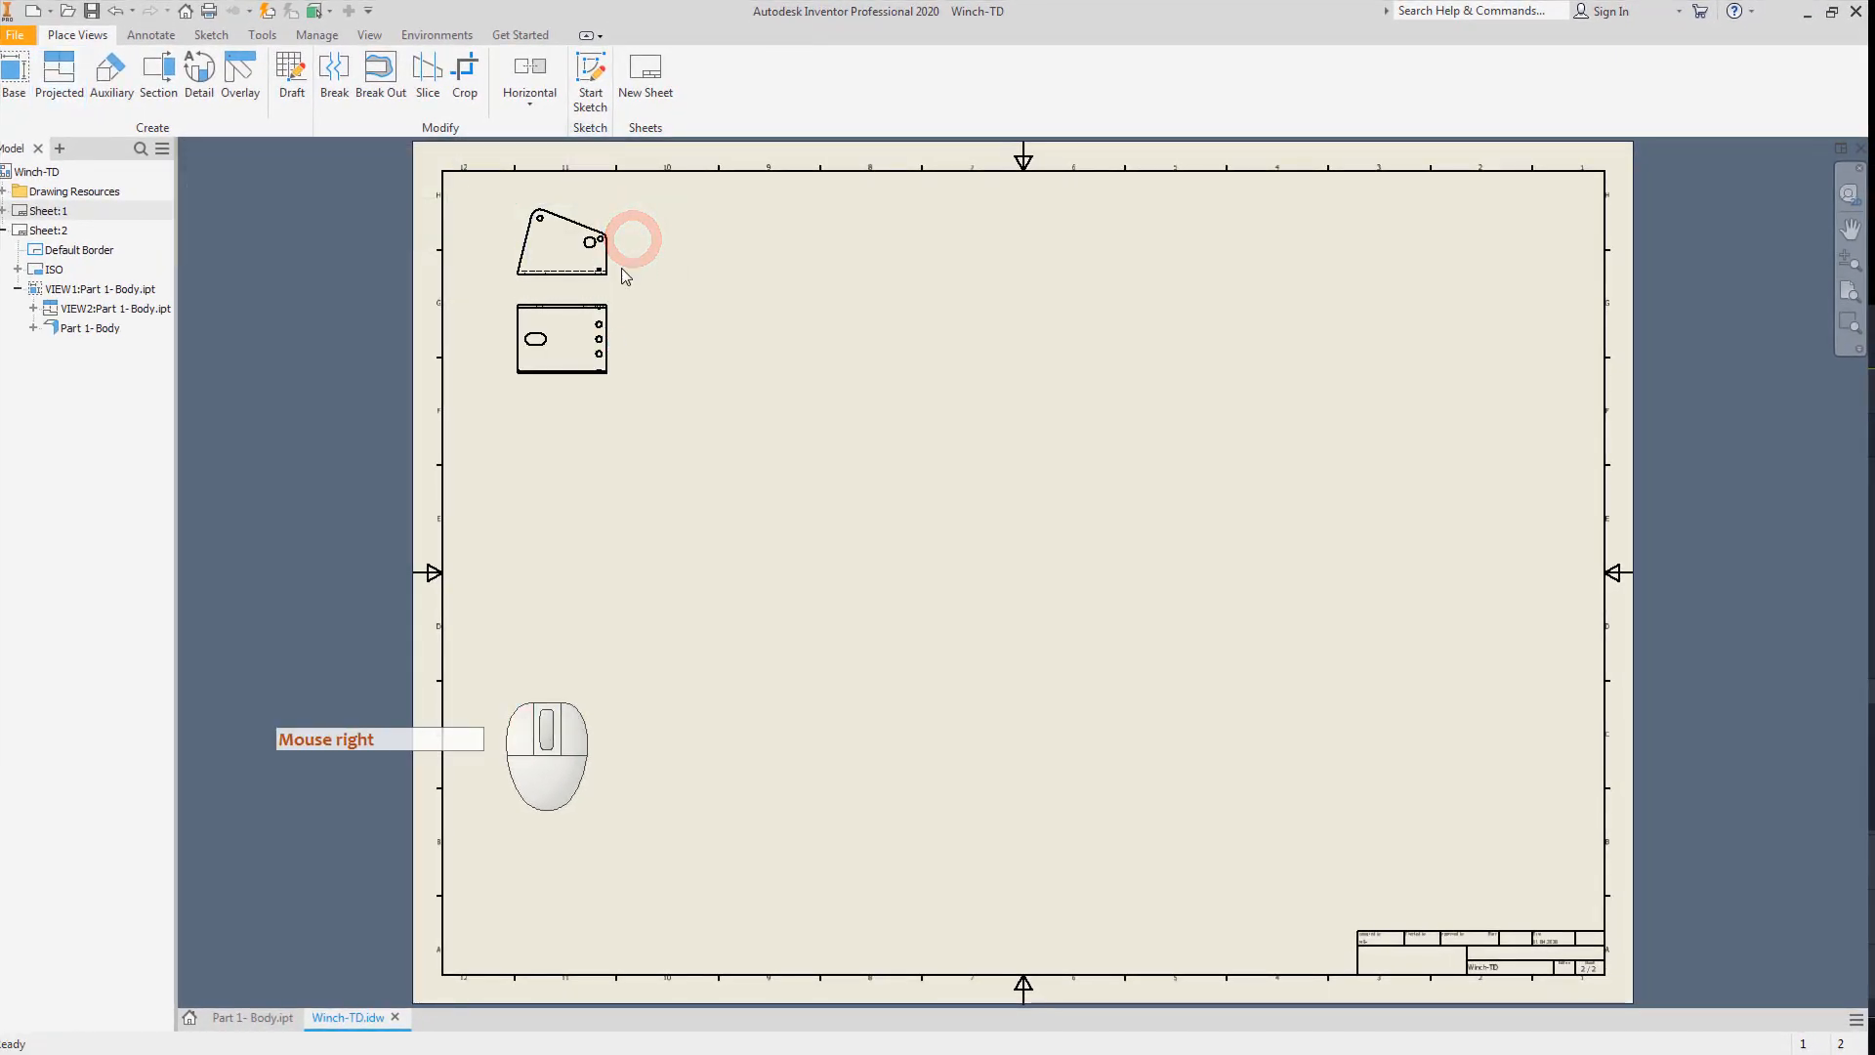
Project the U-shaped end view to the right of the upper projected view.
left_click(61, 78)
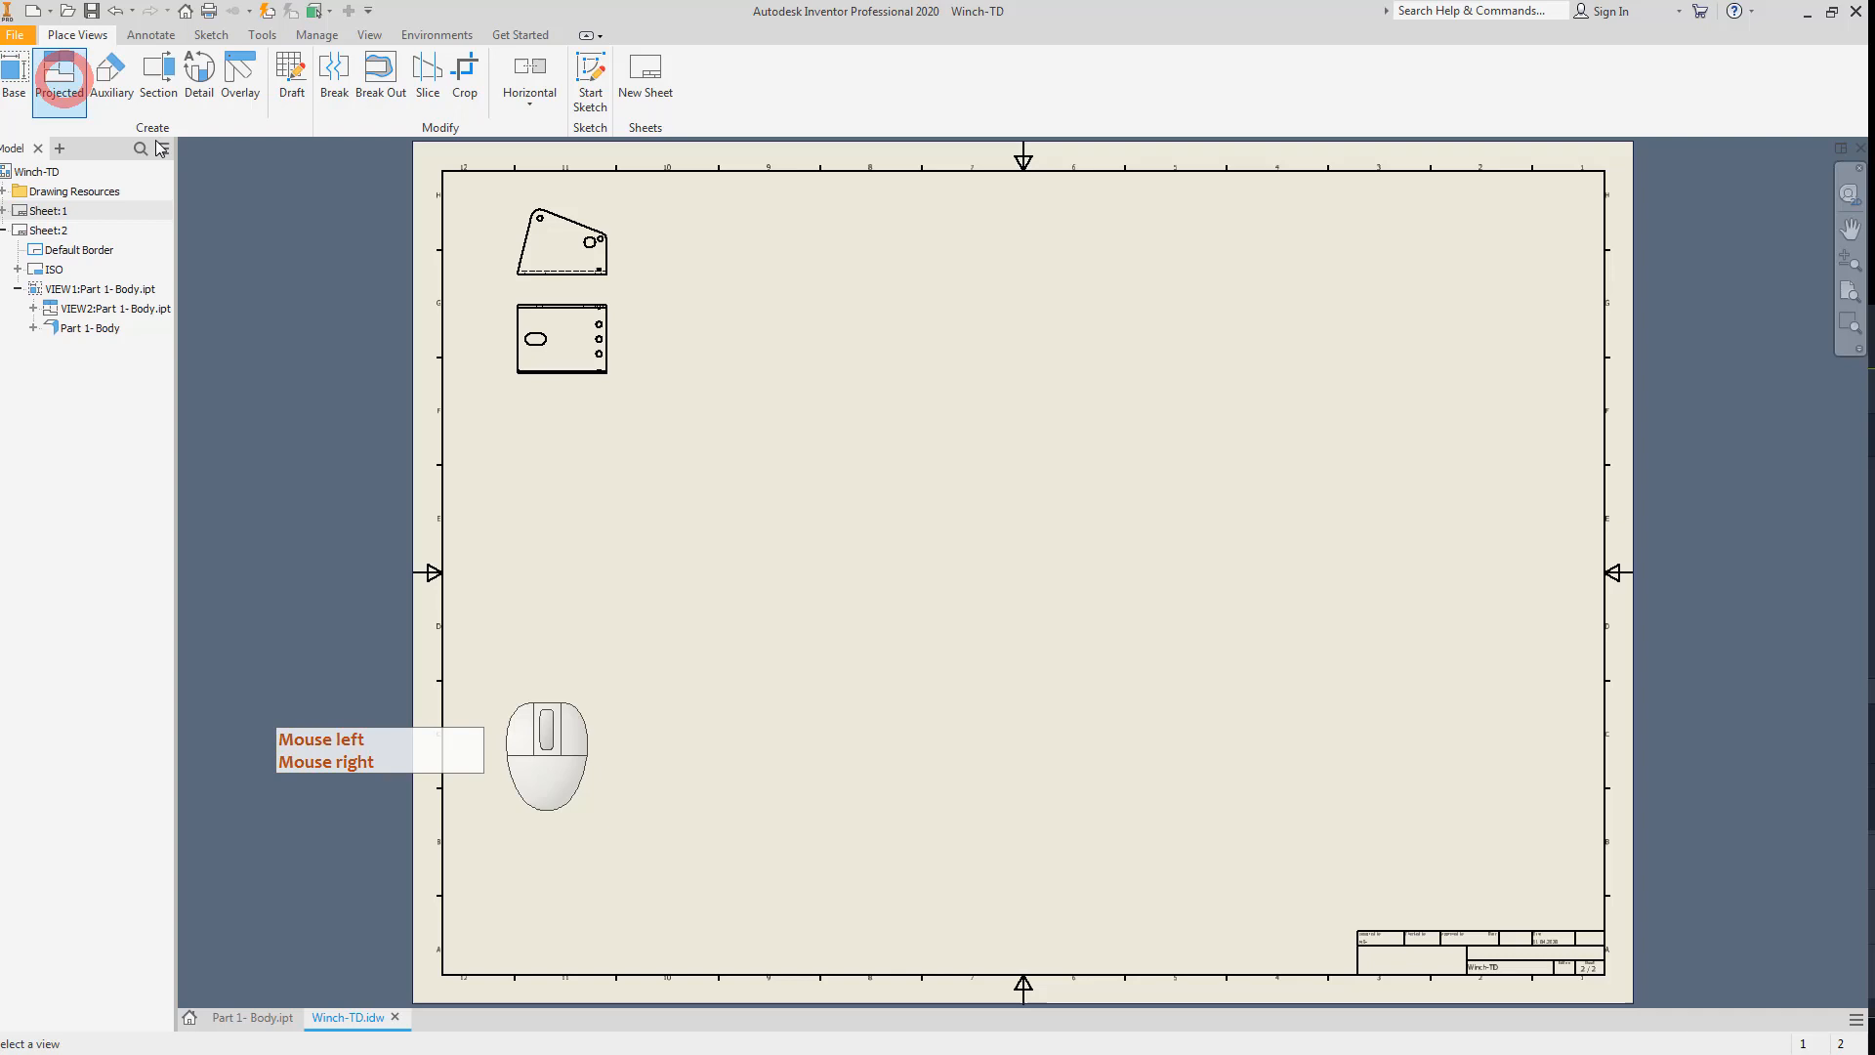
left_click(596, 207)
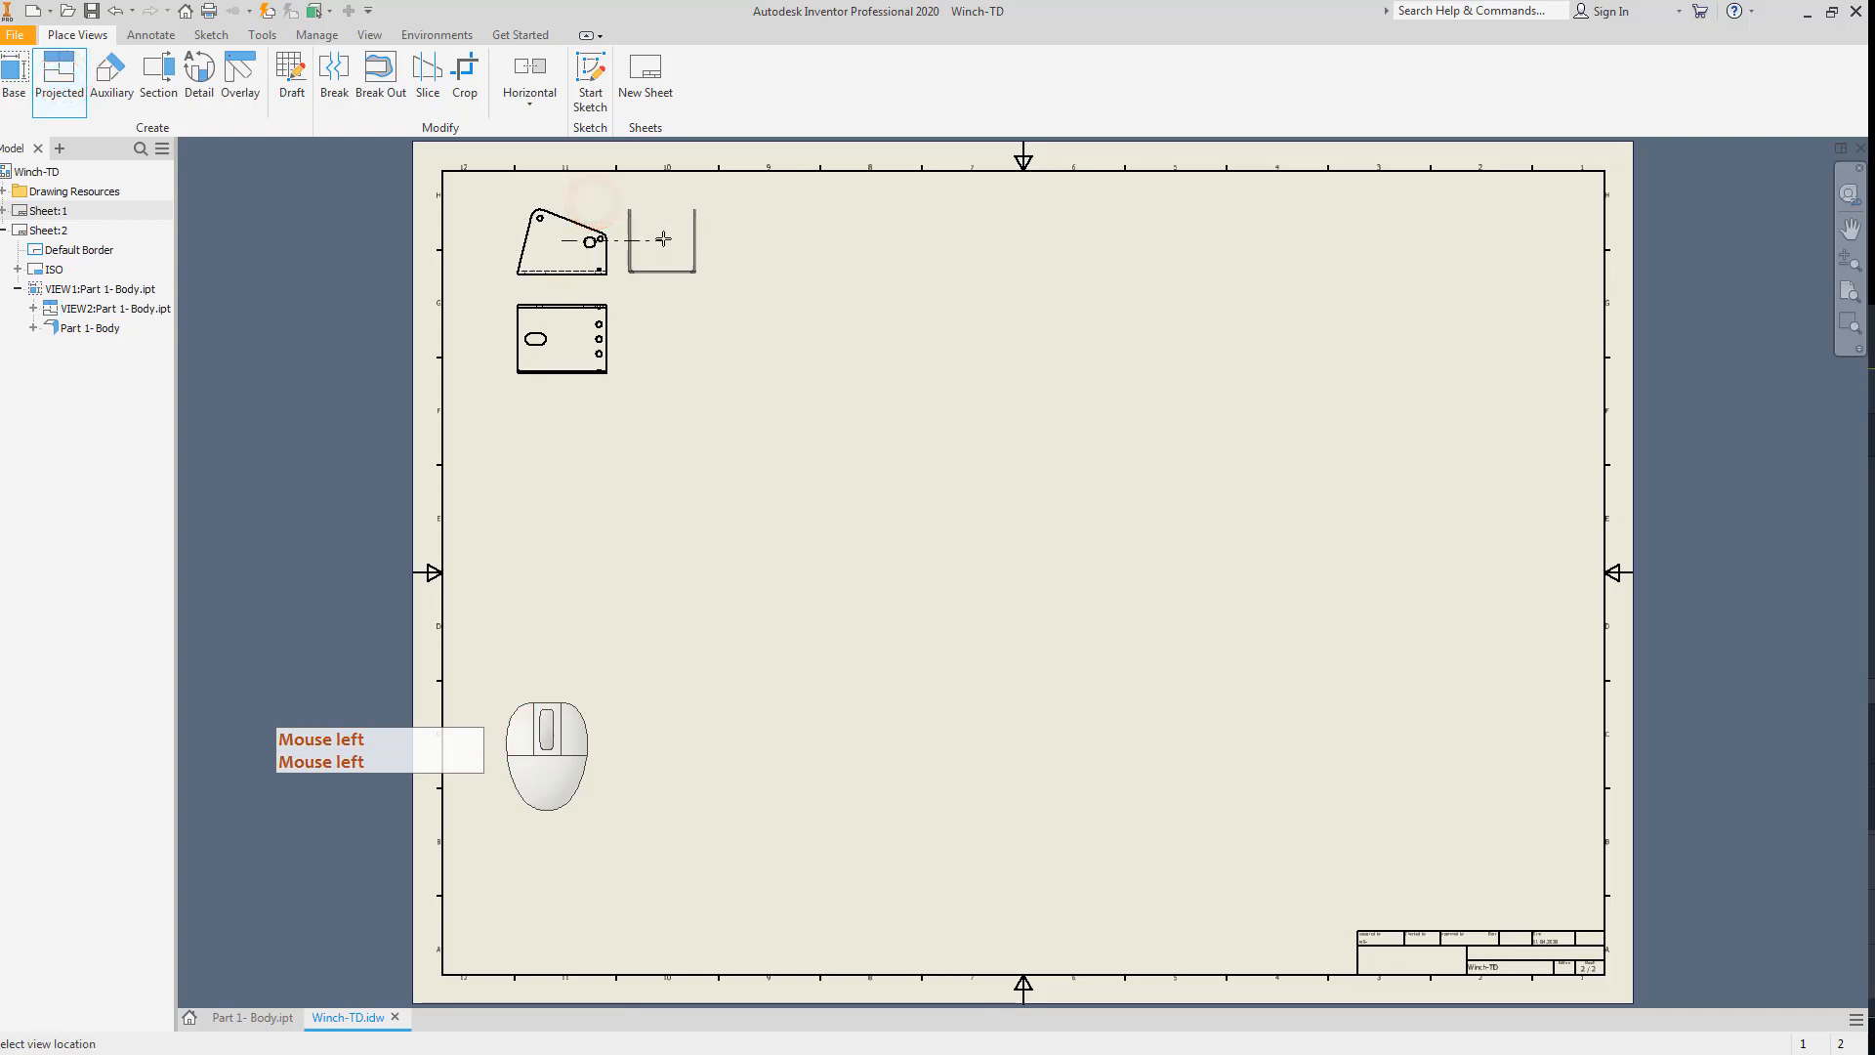
left_click(681, 240)
right_click(681, 241)
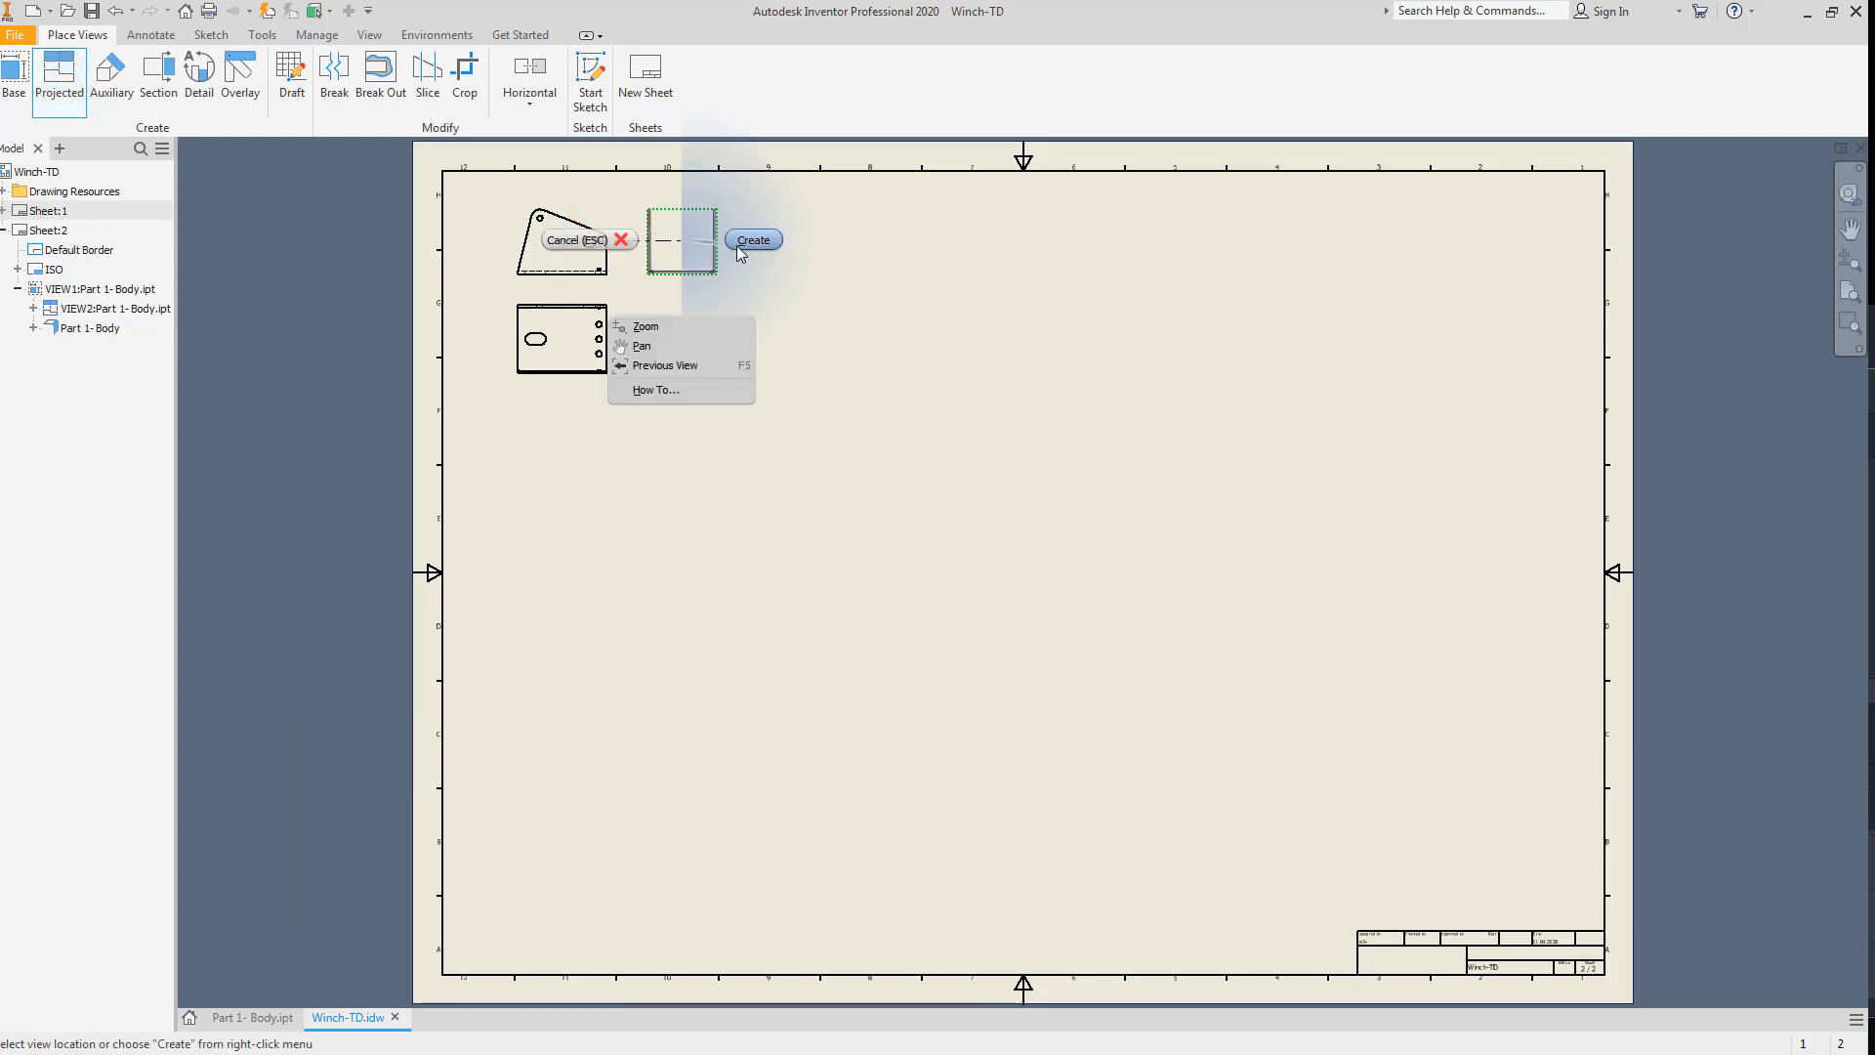
left_click(754, 238)
Place a base view of the body's flat pattern beside the first base view, beneath the U-shaped view.
left_click(14, 78)
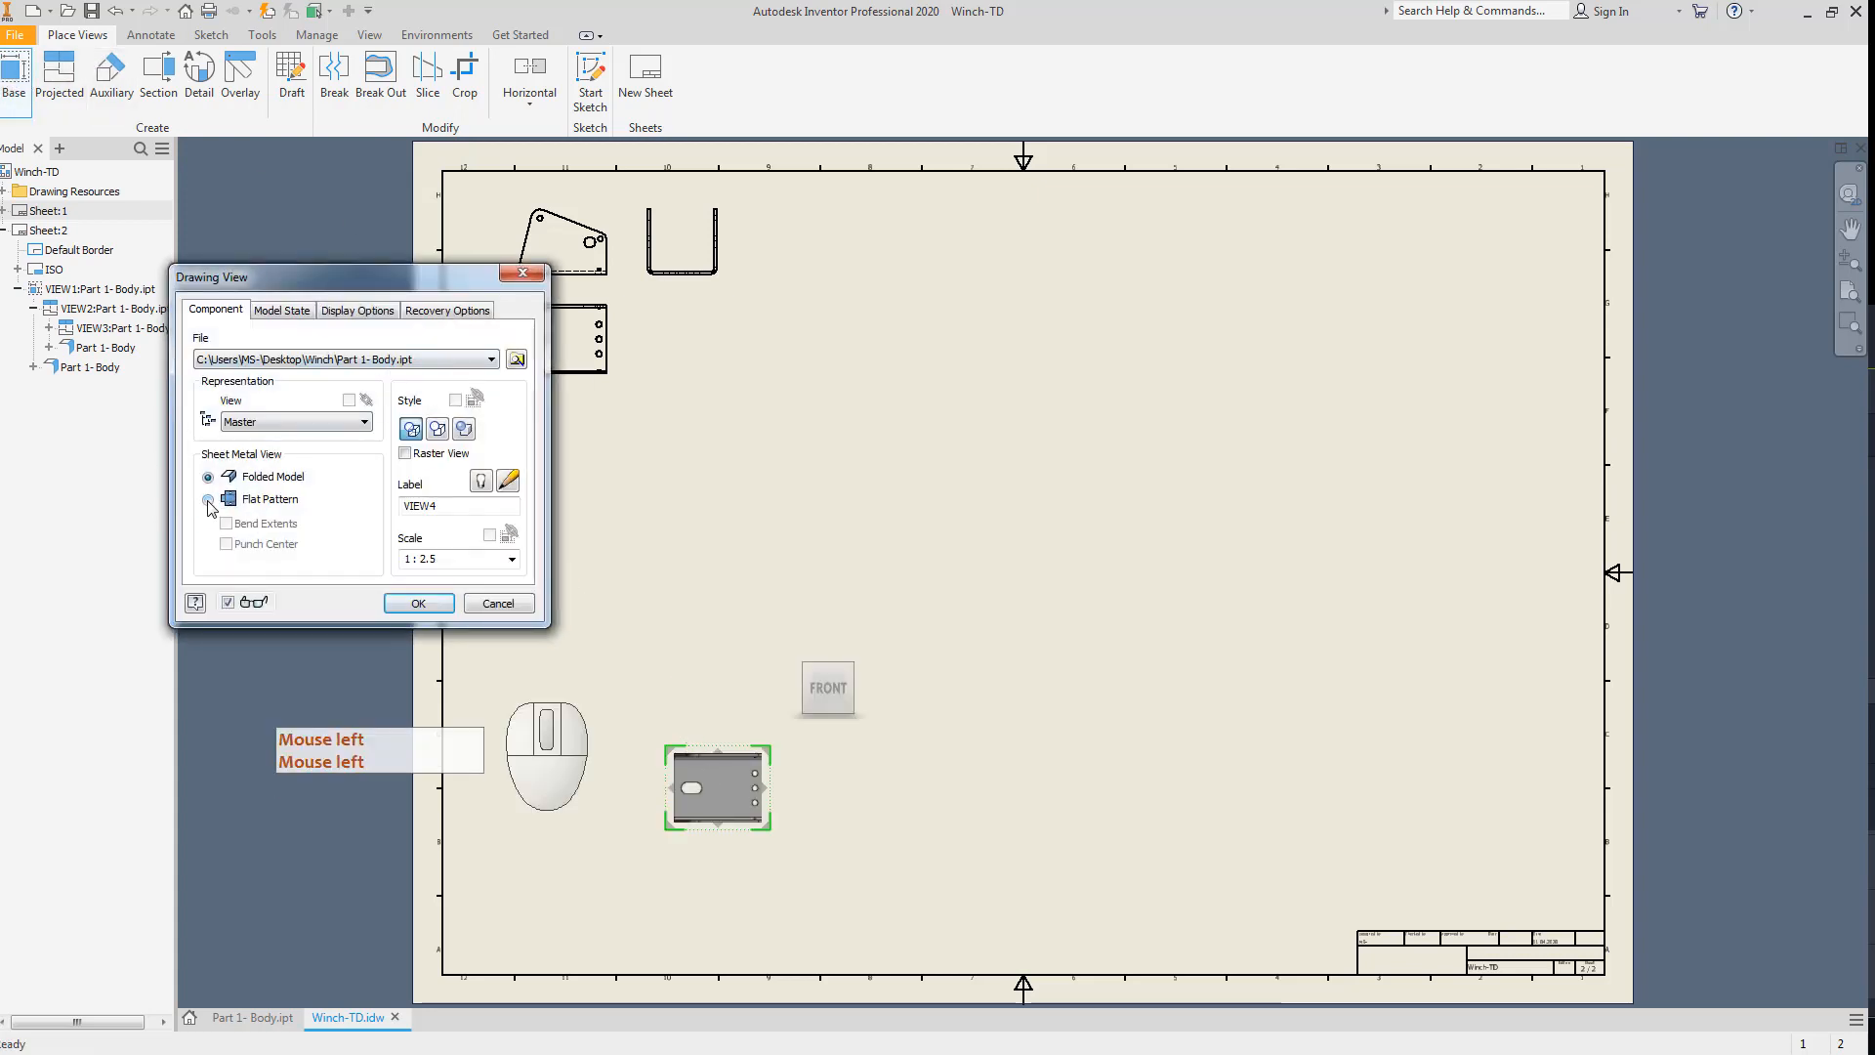
left_click(208, 500)
left_click_drag(778, 791, 800, 350)
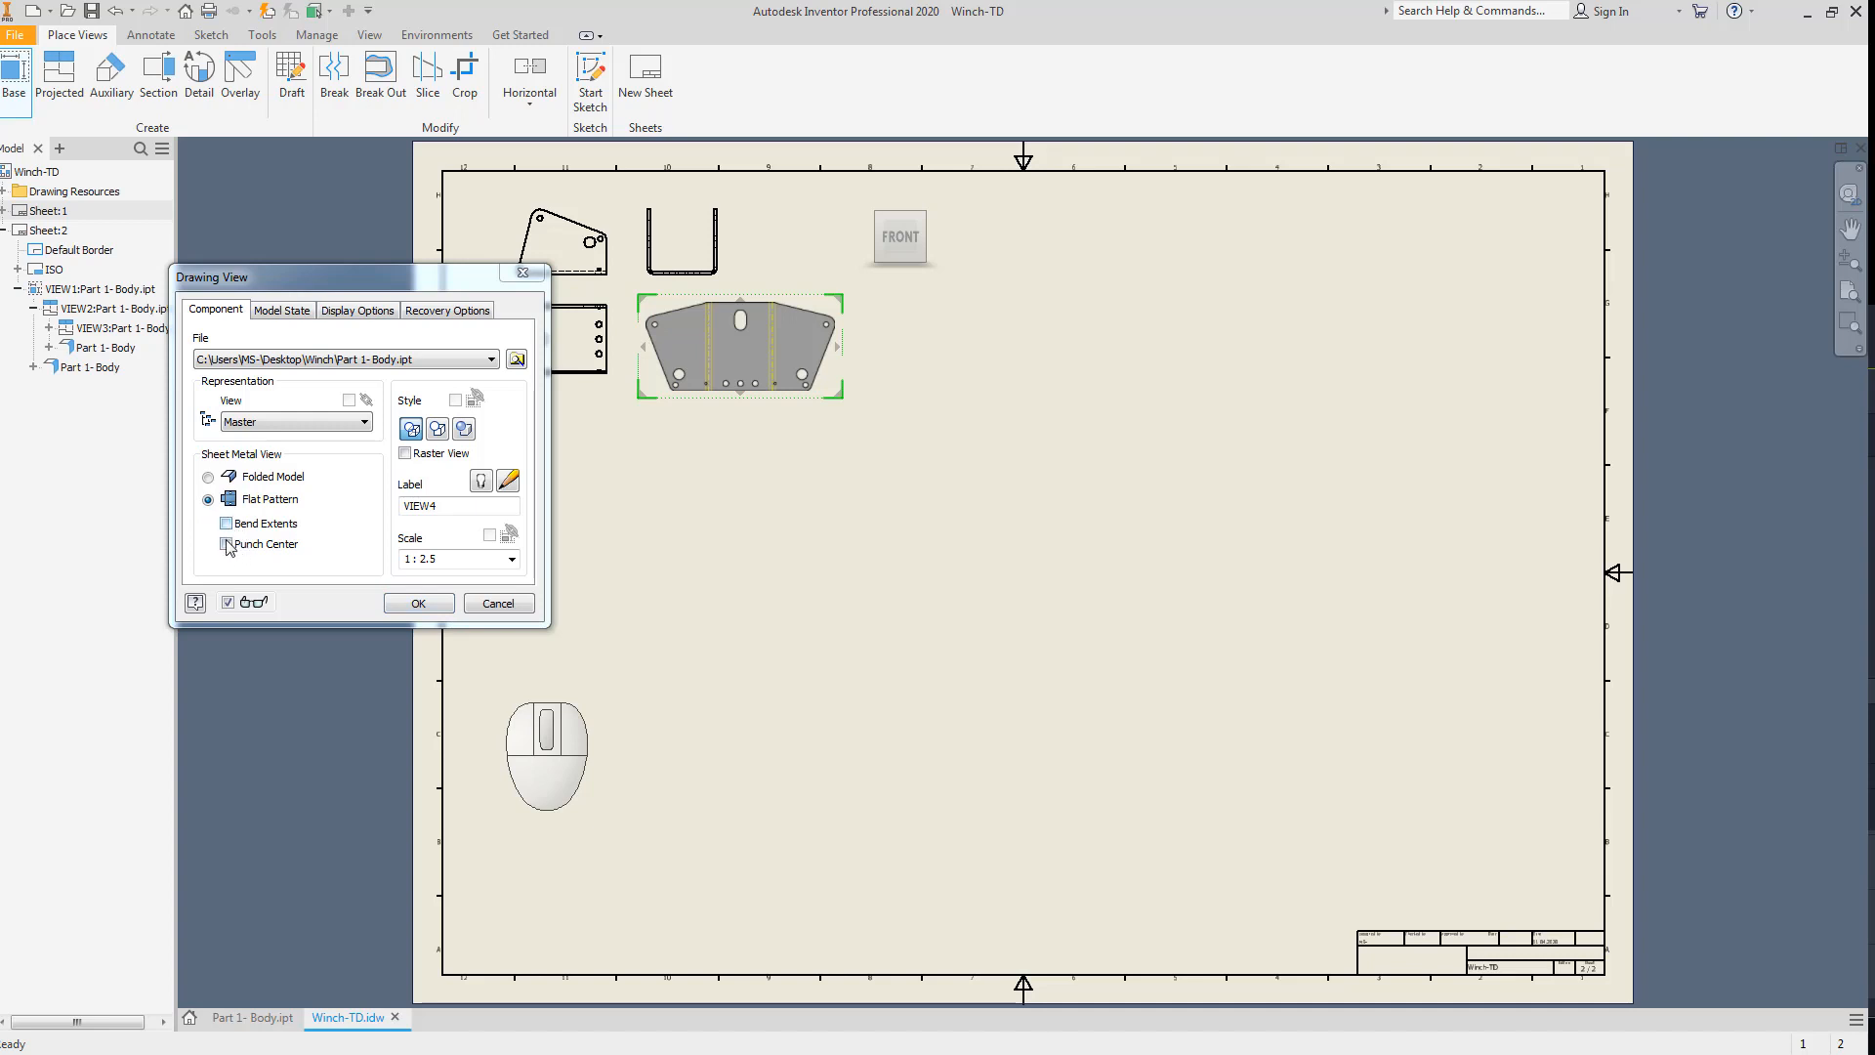
left_click(416, 604)
Change the folded base view's display style so that hidden lines are removed.
scroll(589, 399, "down", 3)
mouse_move(625, 391)
middle_mouse_down()
mouse_move(876, 612)
mouse_move(992, 645)
mouse_move(1006, 714)
middle_mouse_up()
scroll(875, 503, "down", 3)
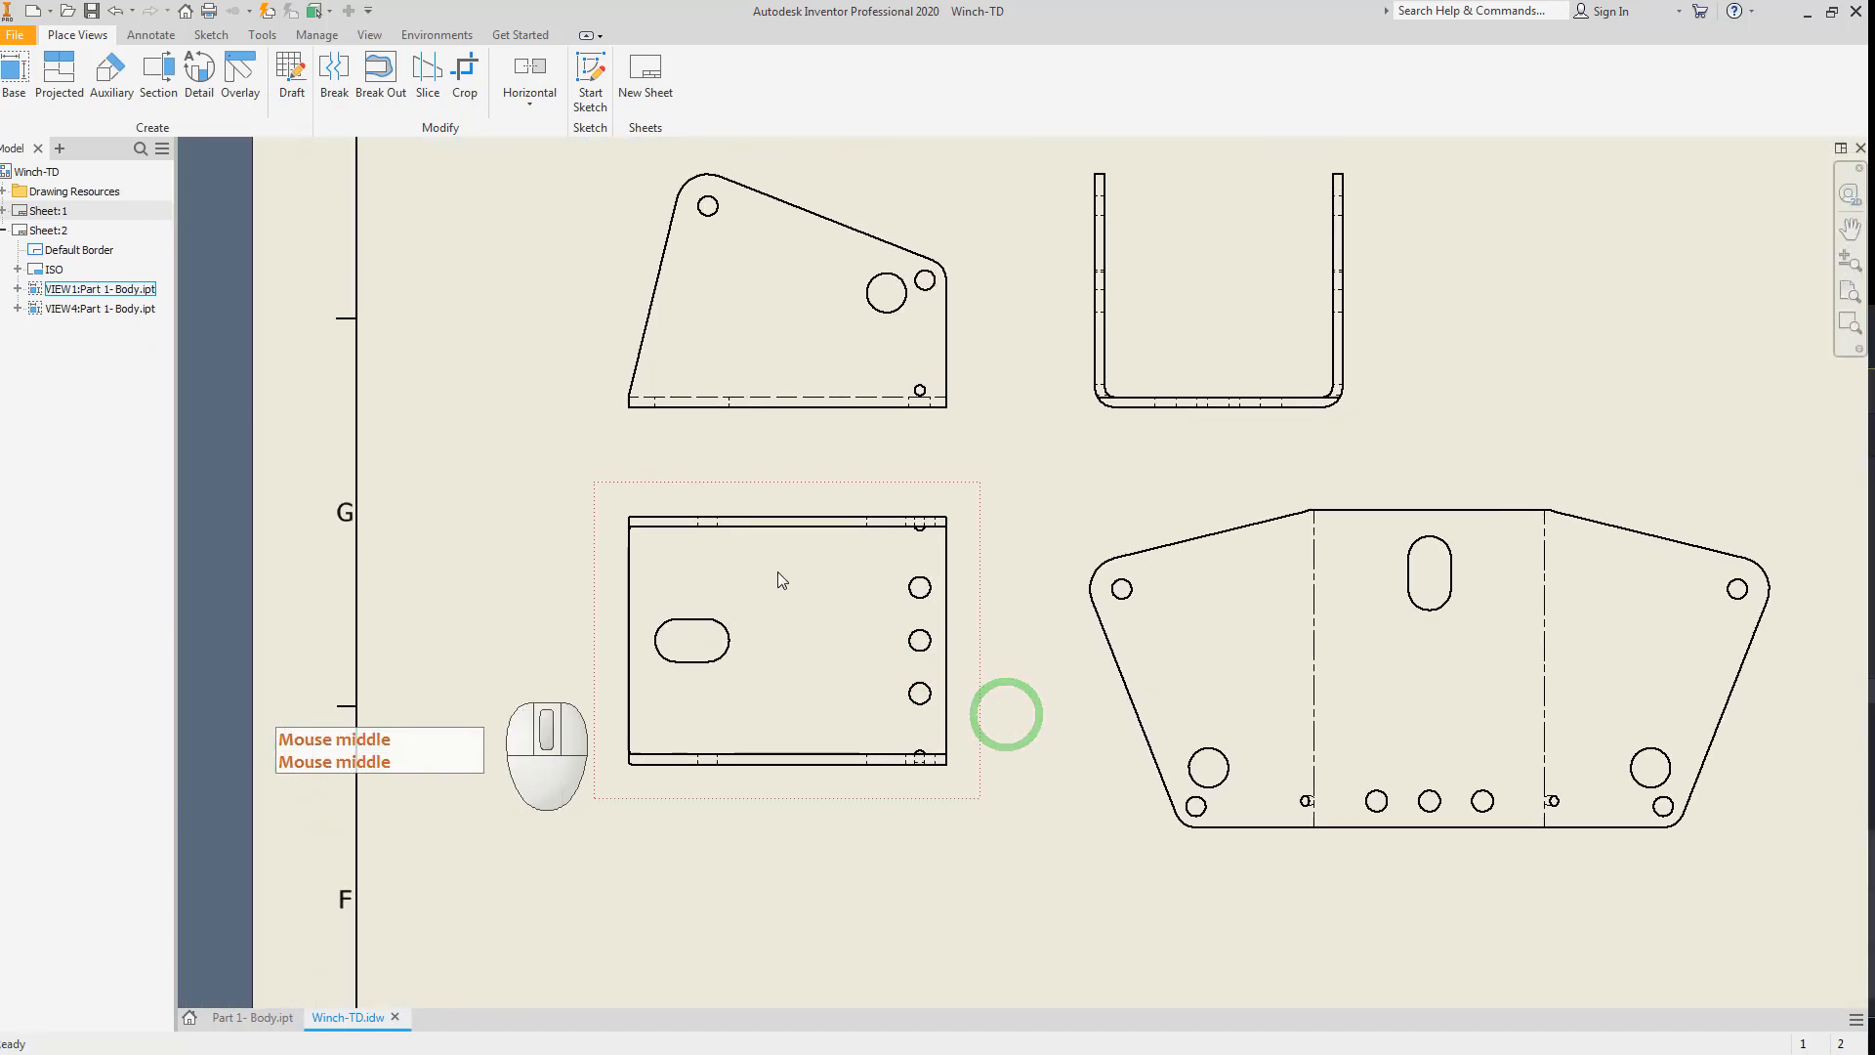
scroll(657, 533, "down", 3)
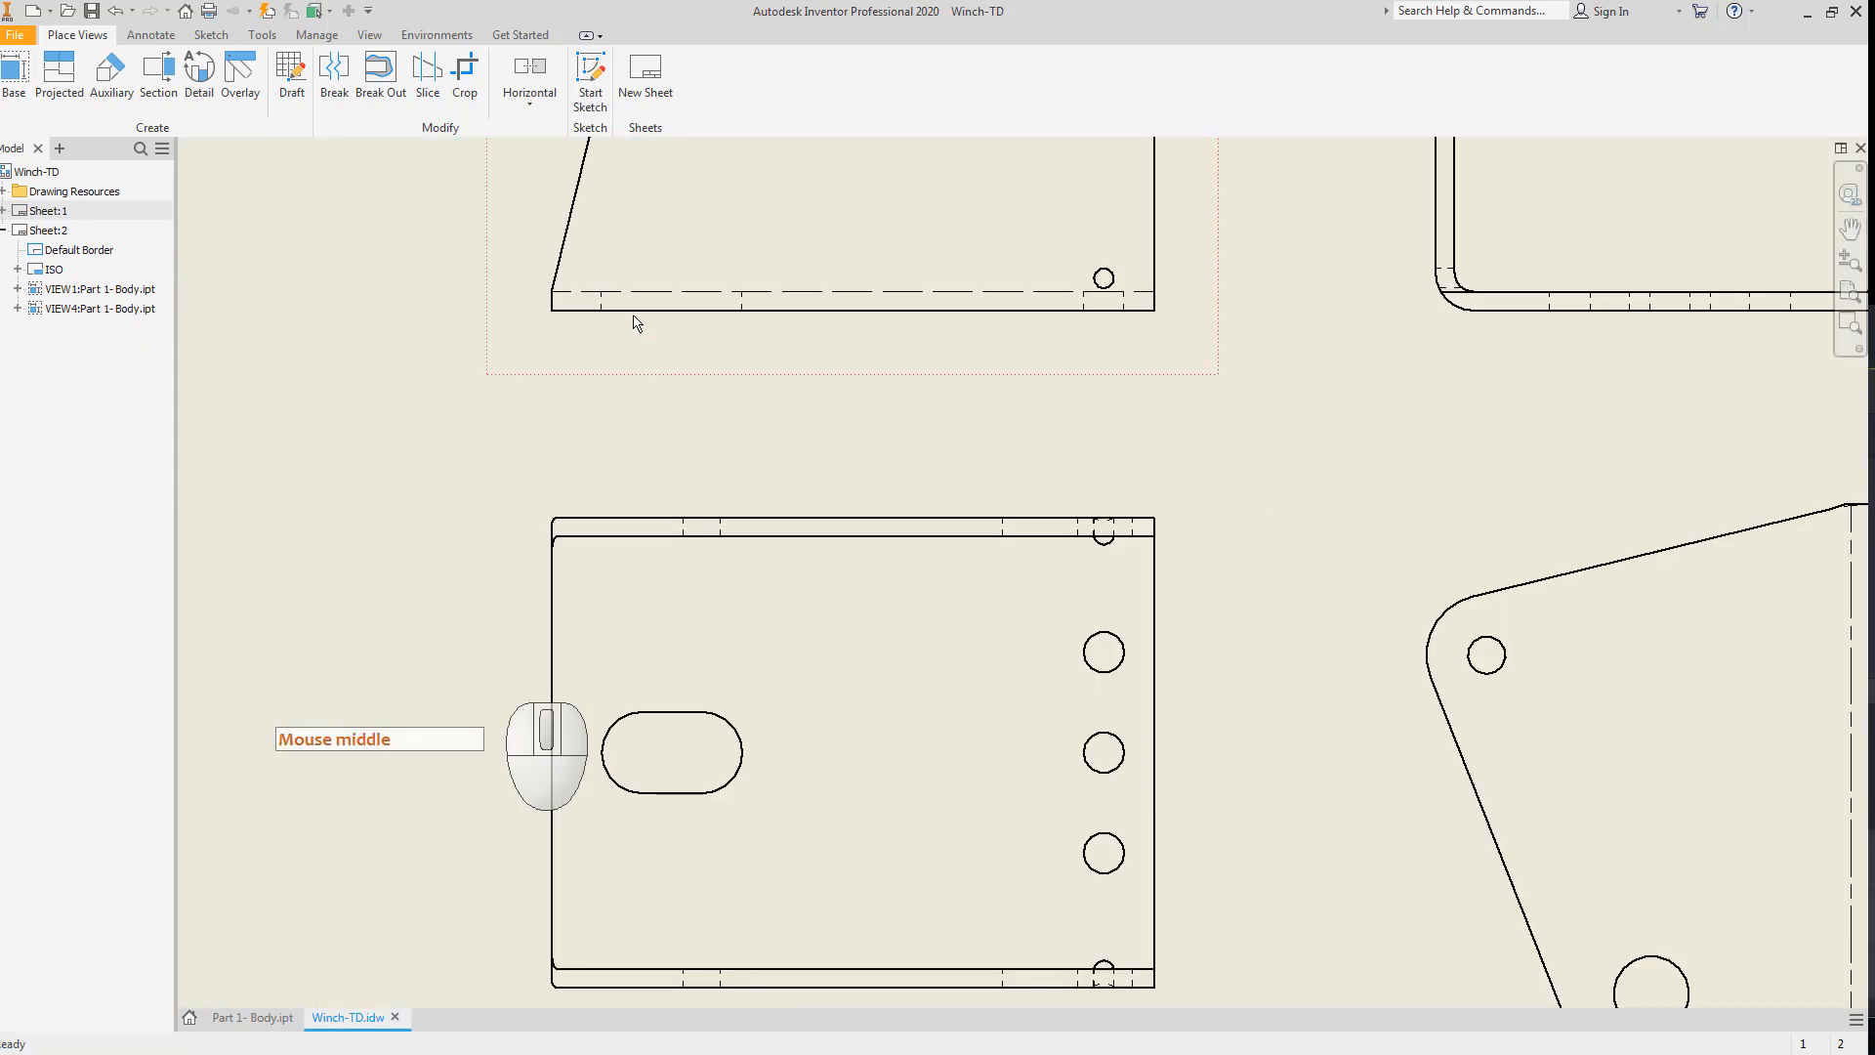
double_click(739, 462)
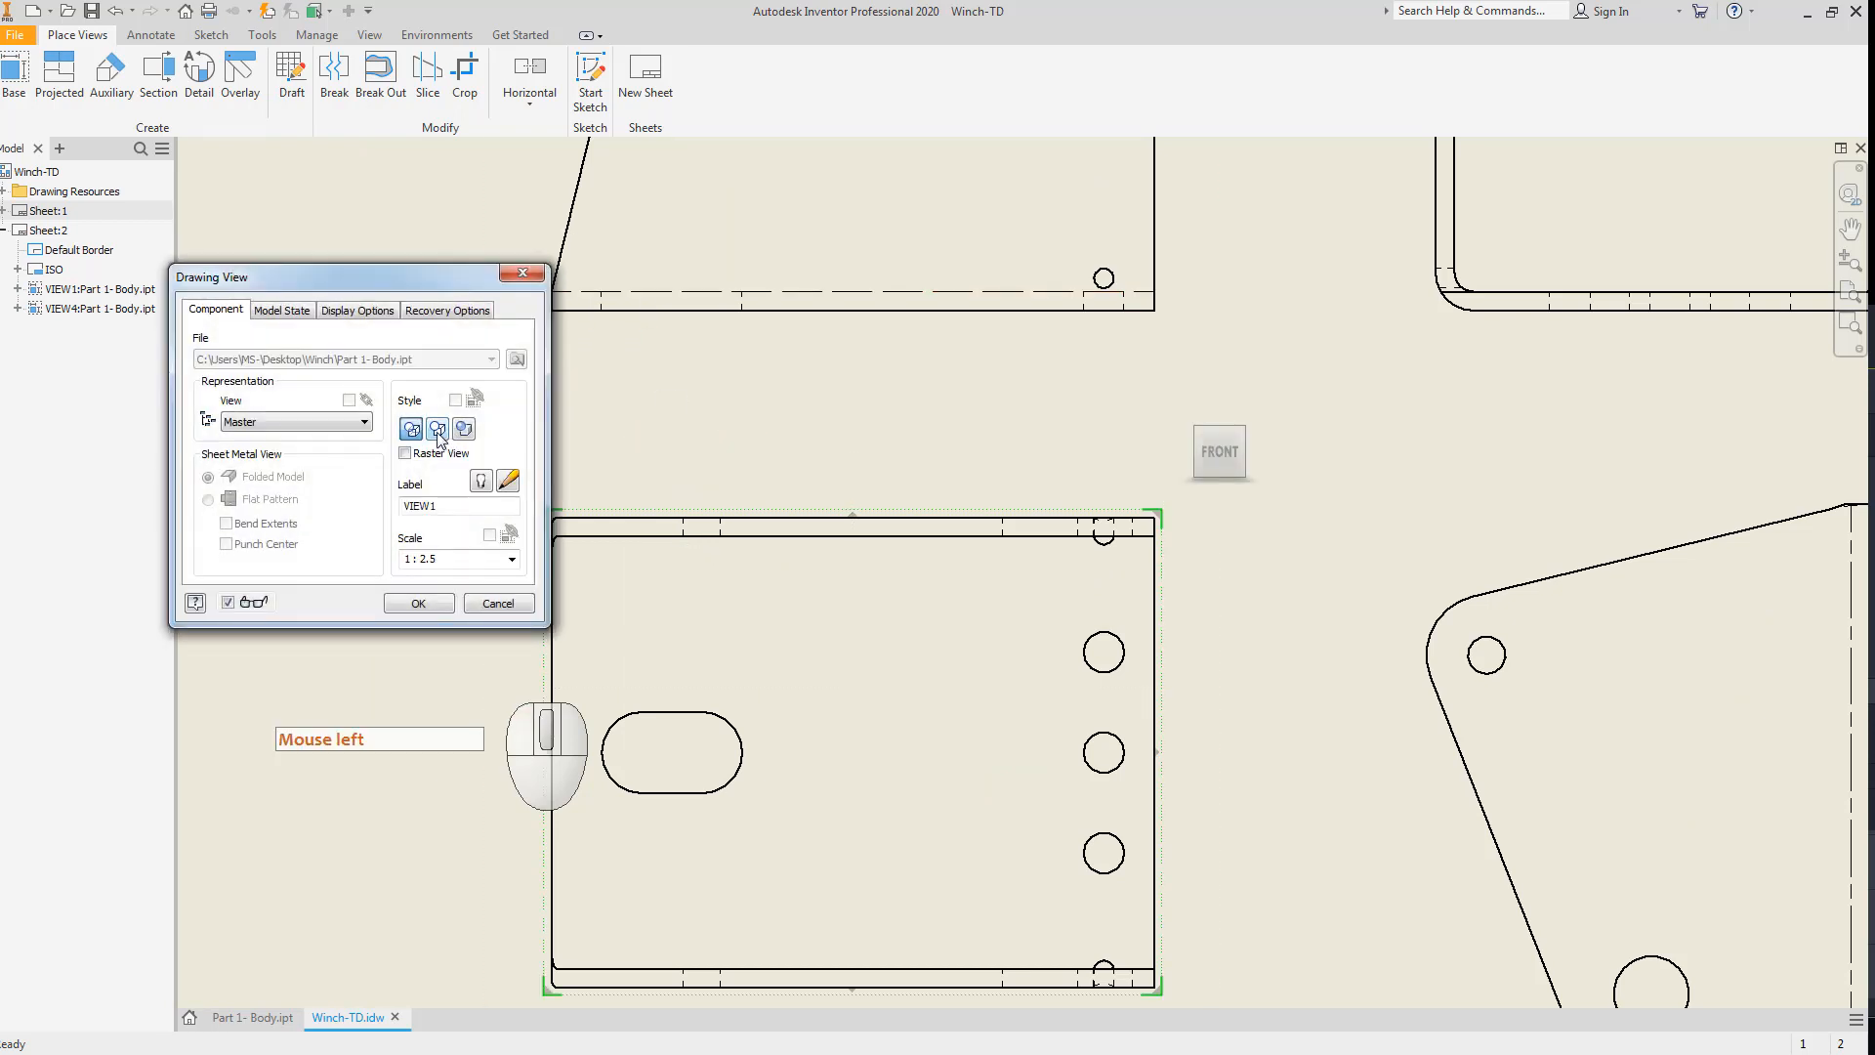
left_click(437, 430)
left_click(410, 605)
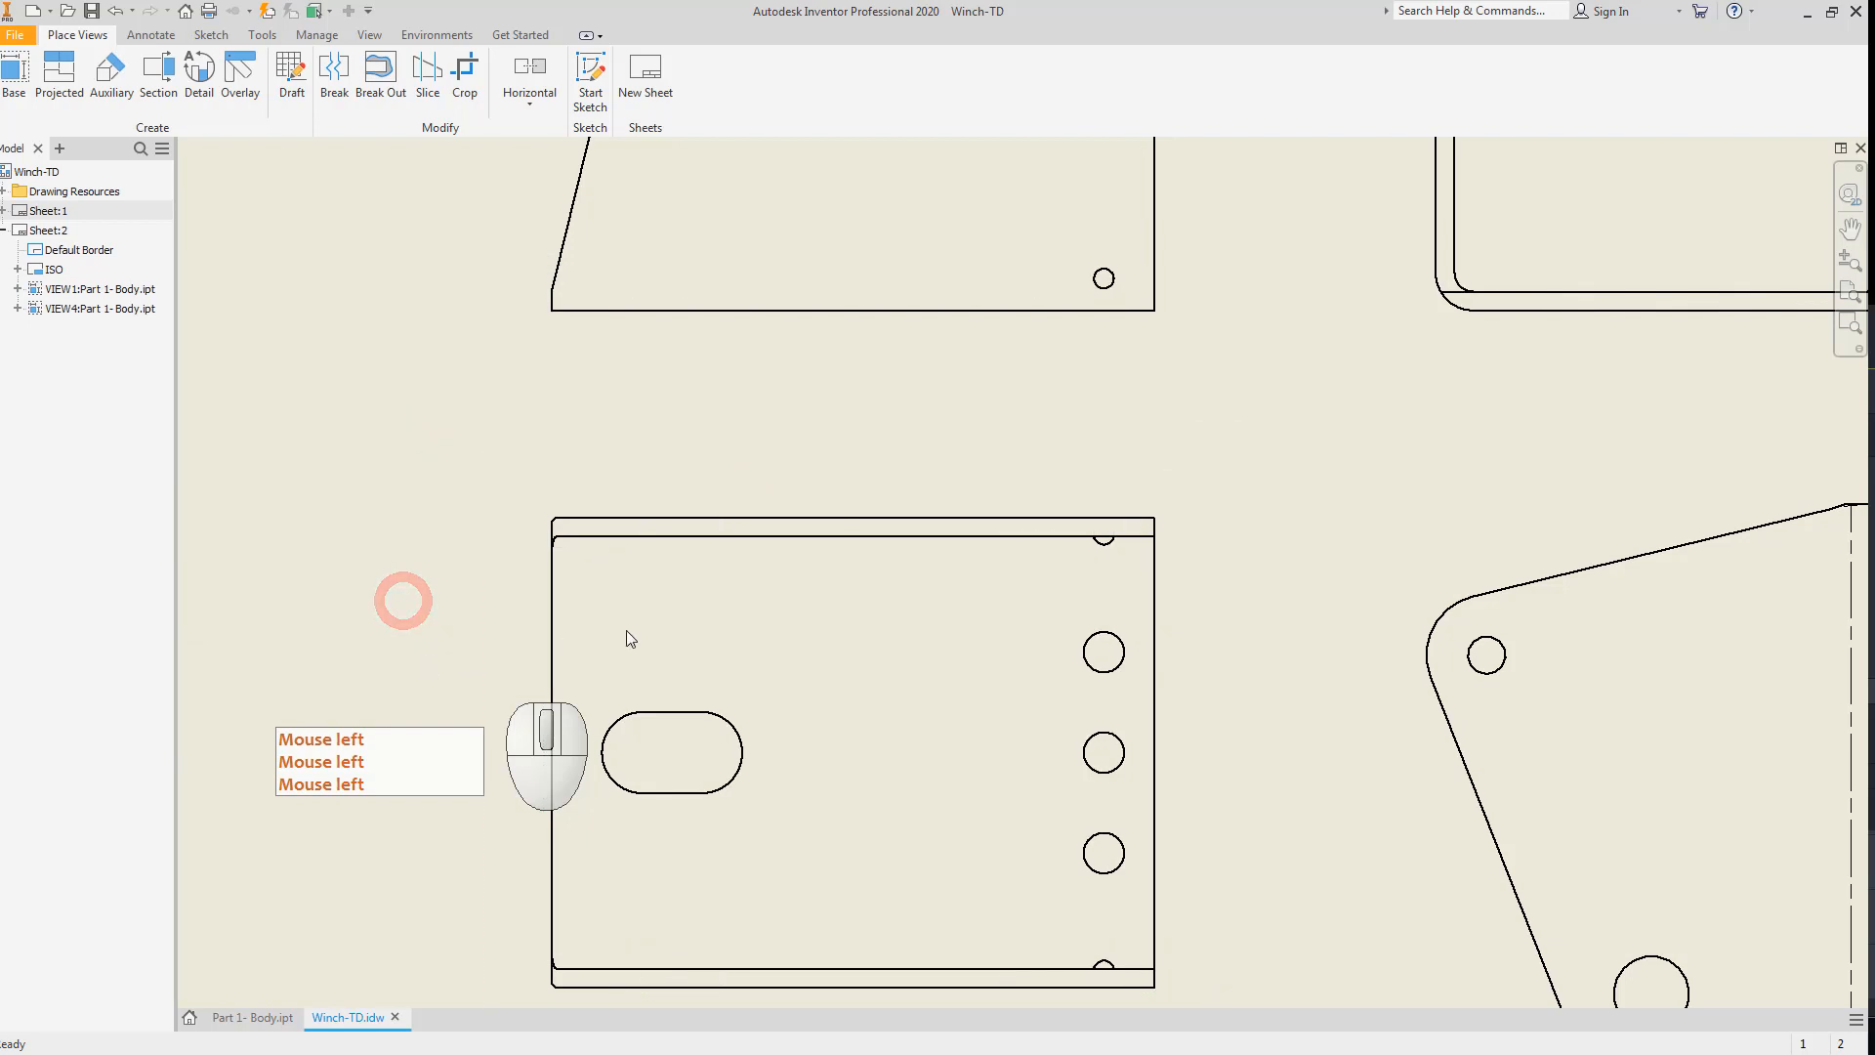
Set the folded base view's display style back to showing hidden lines.
scroll(630, 400, "down", 3)
middle_click_drag(625, 403, 684, 596)
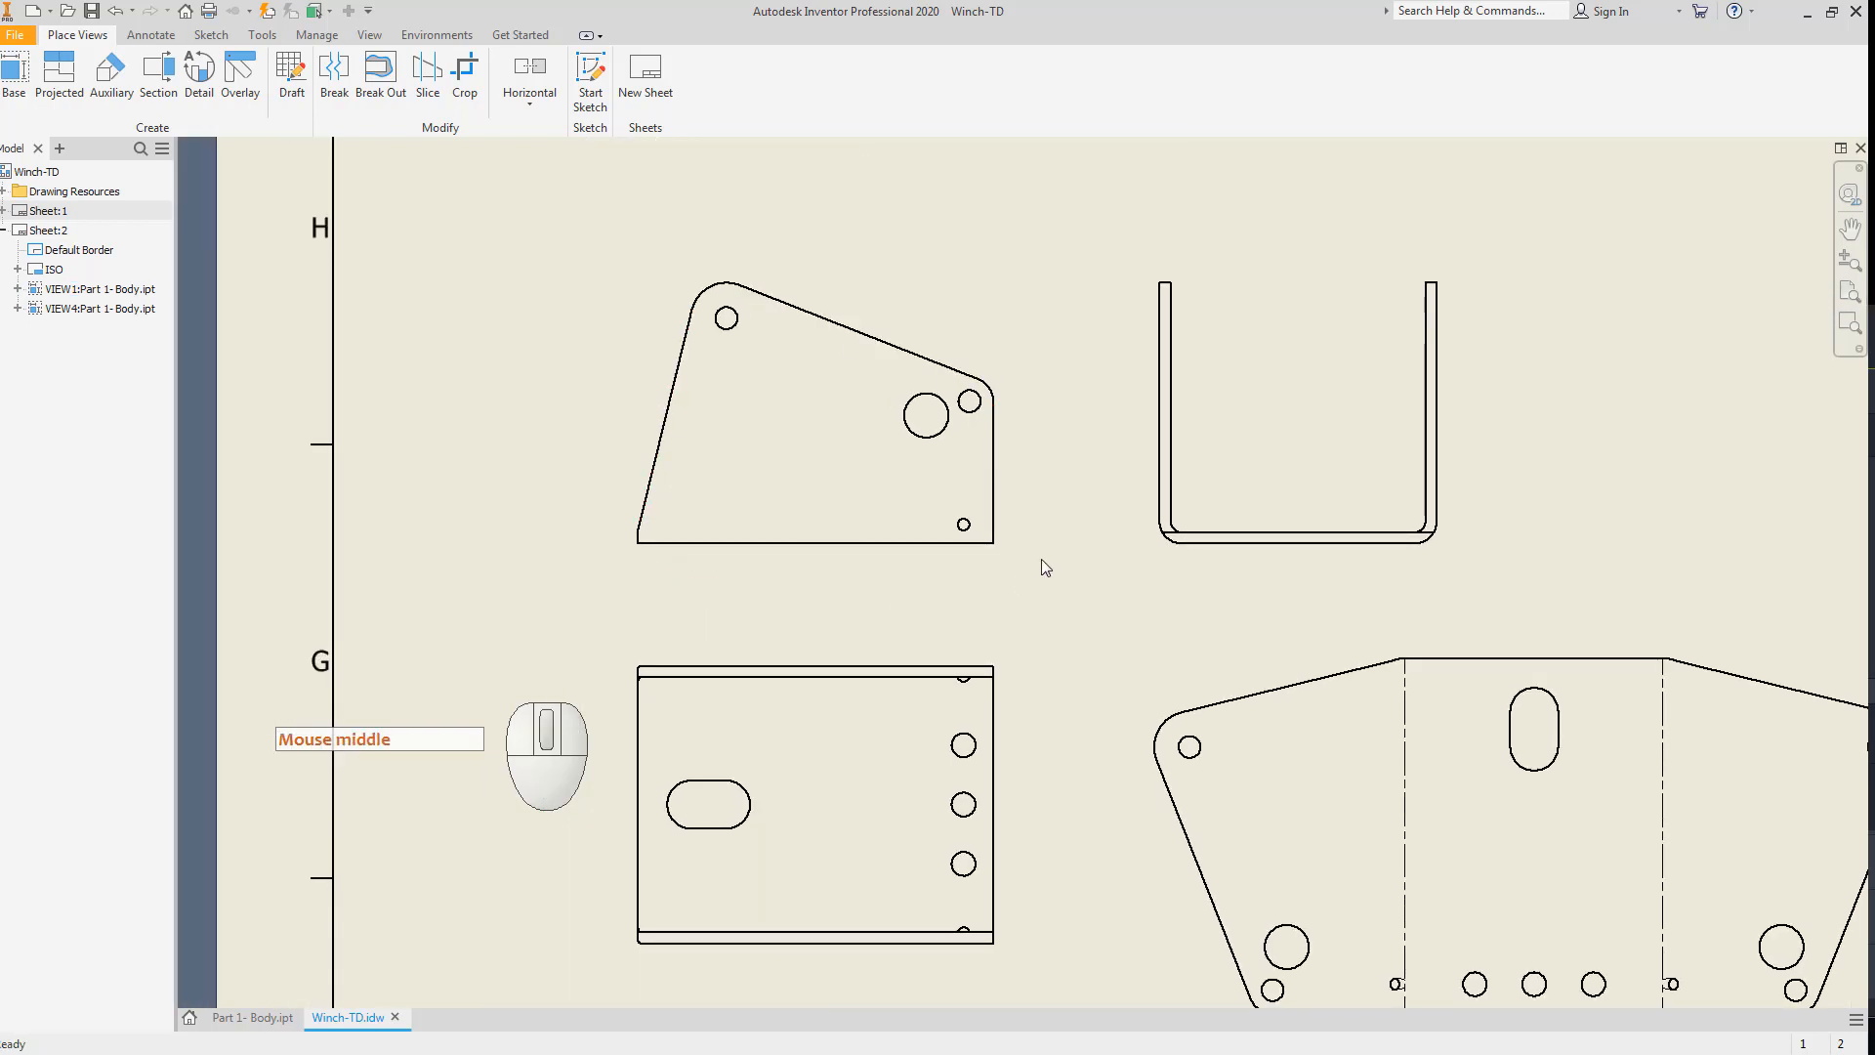
double_click(742, 642)
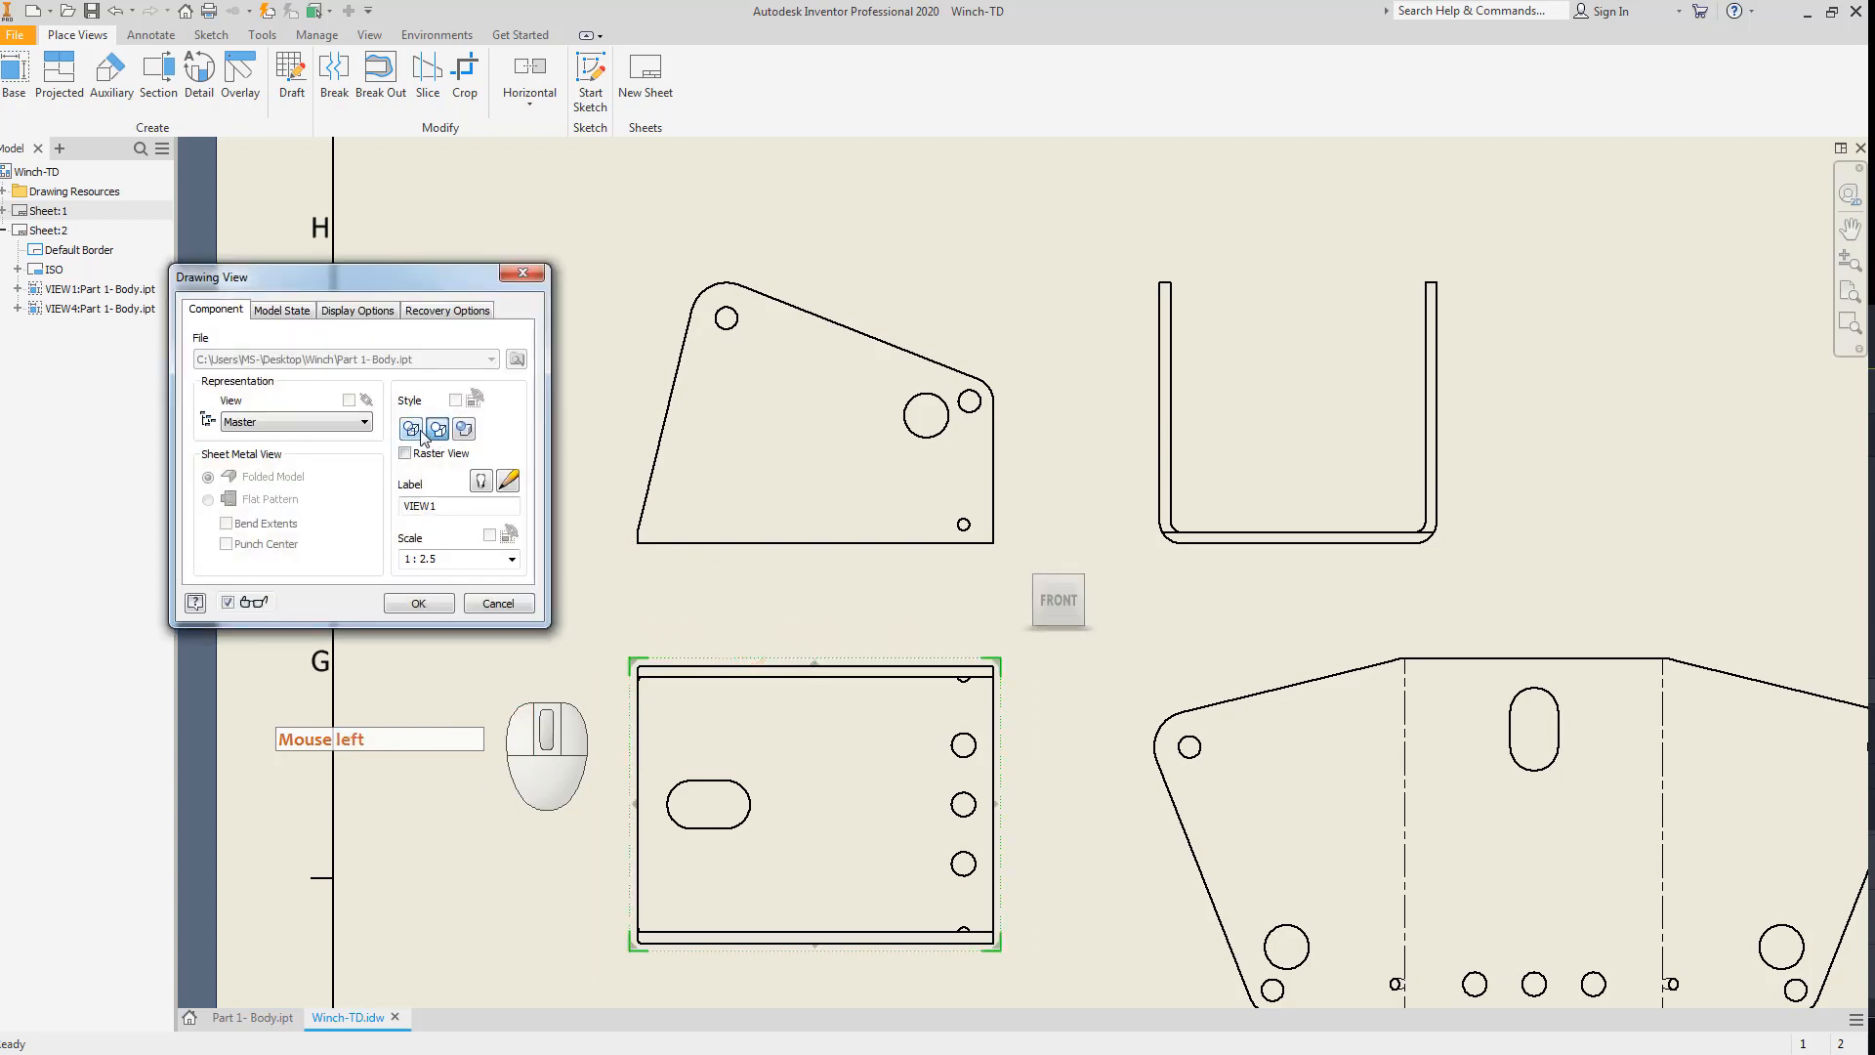
left_click(420, 431)
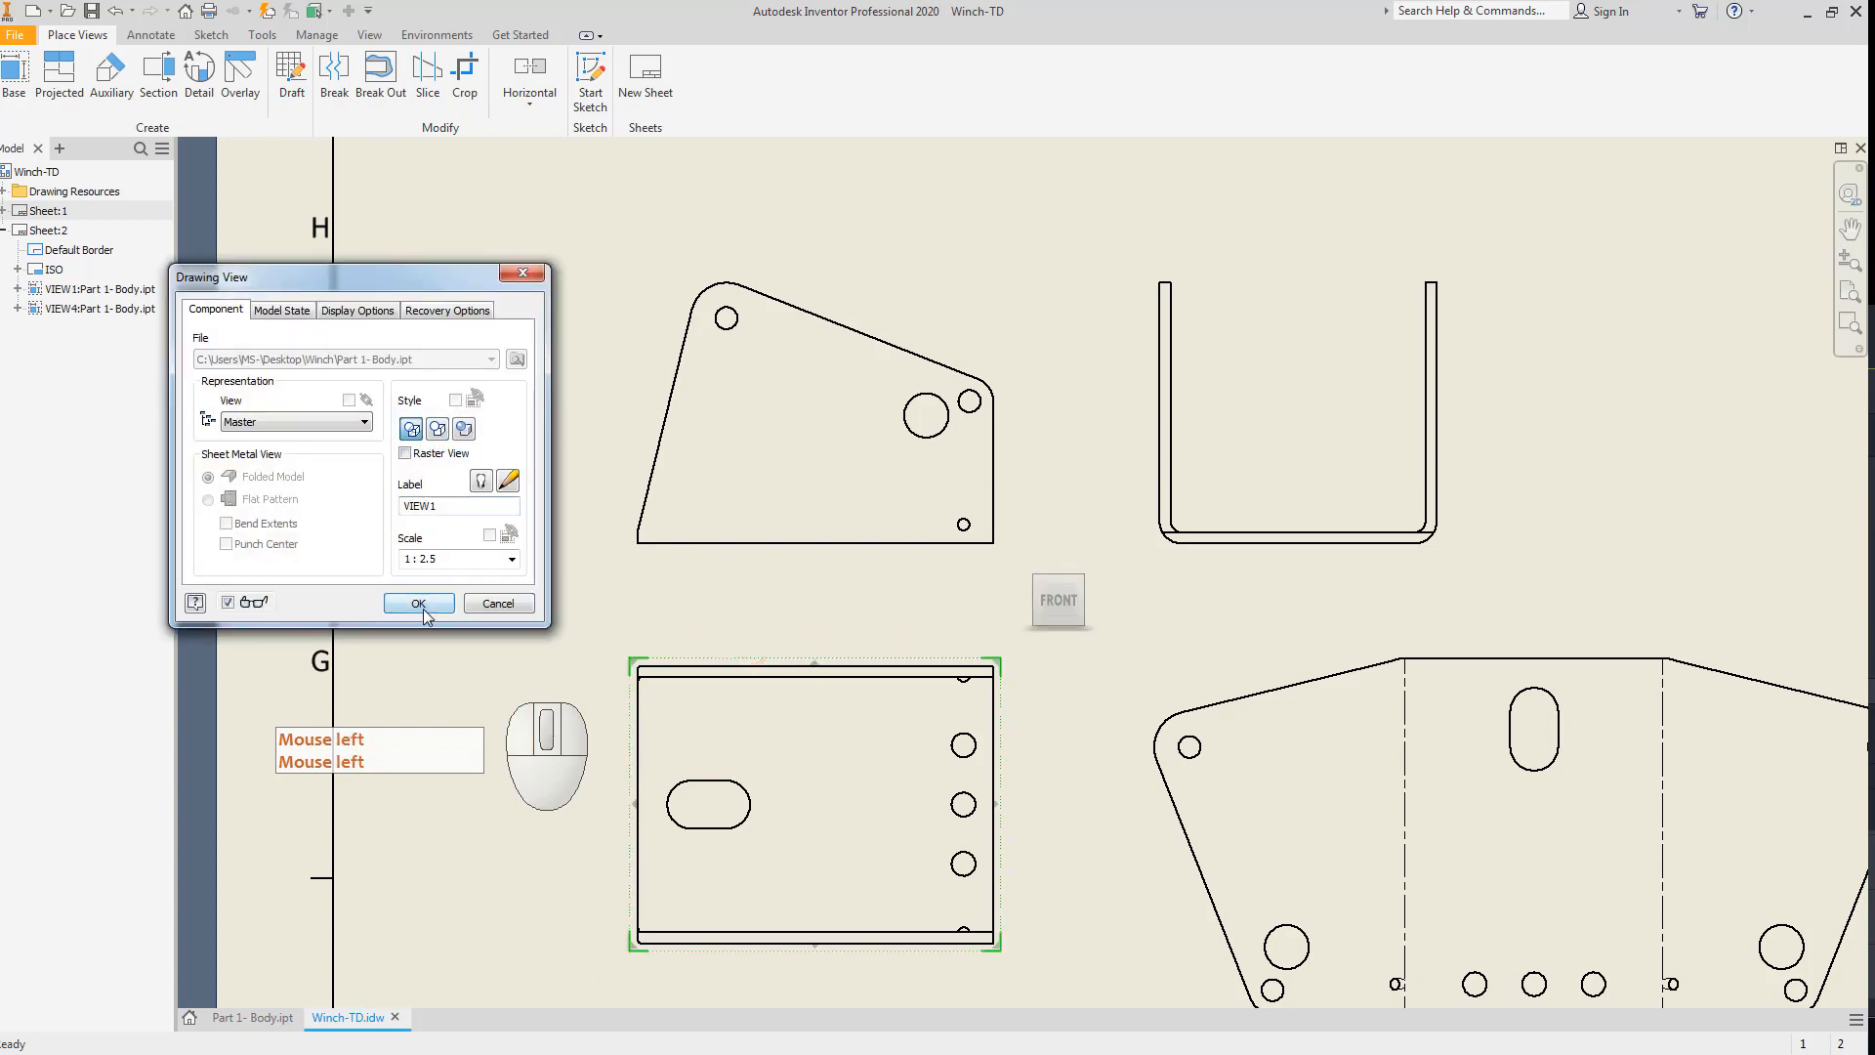
left_click(419, 603)
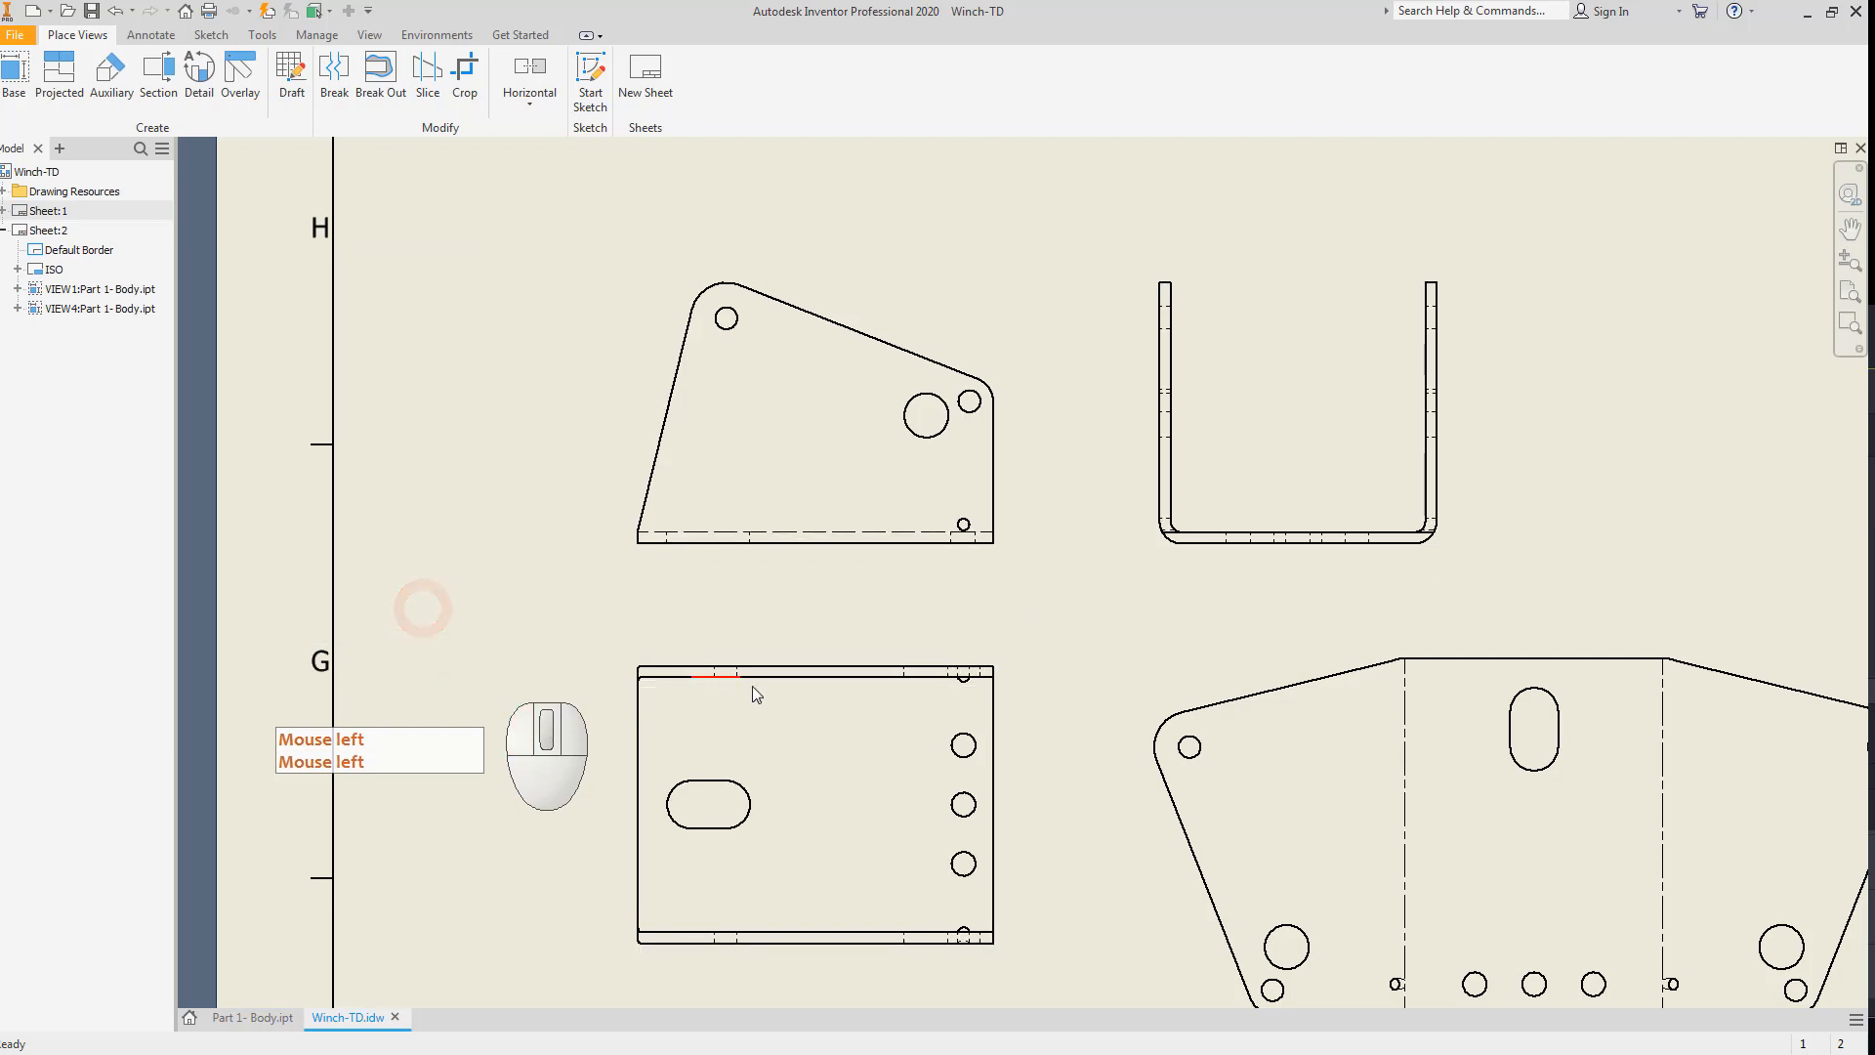
Add center marks to the upper-left hole of the upper projected view and to both slot ends in the base view.
middle_click_drag(757, 695, 807, 647)
left_click(151, 36)
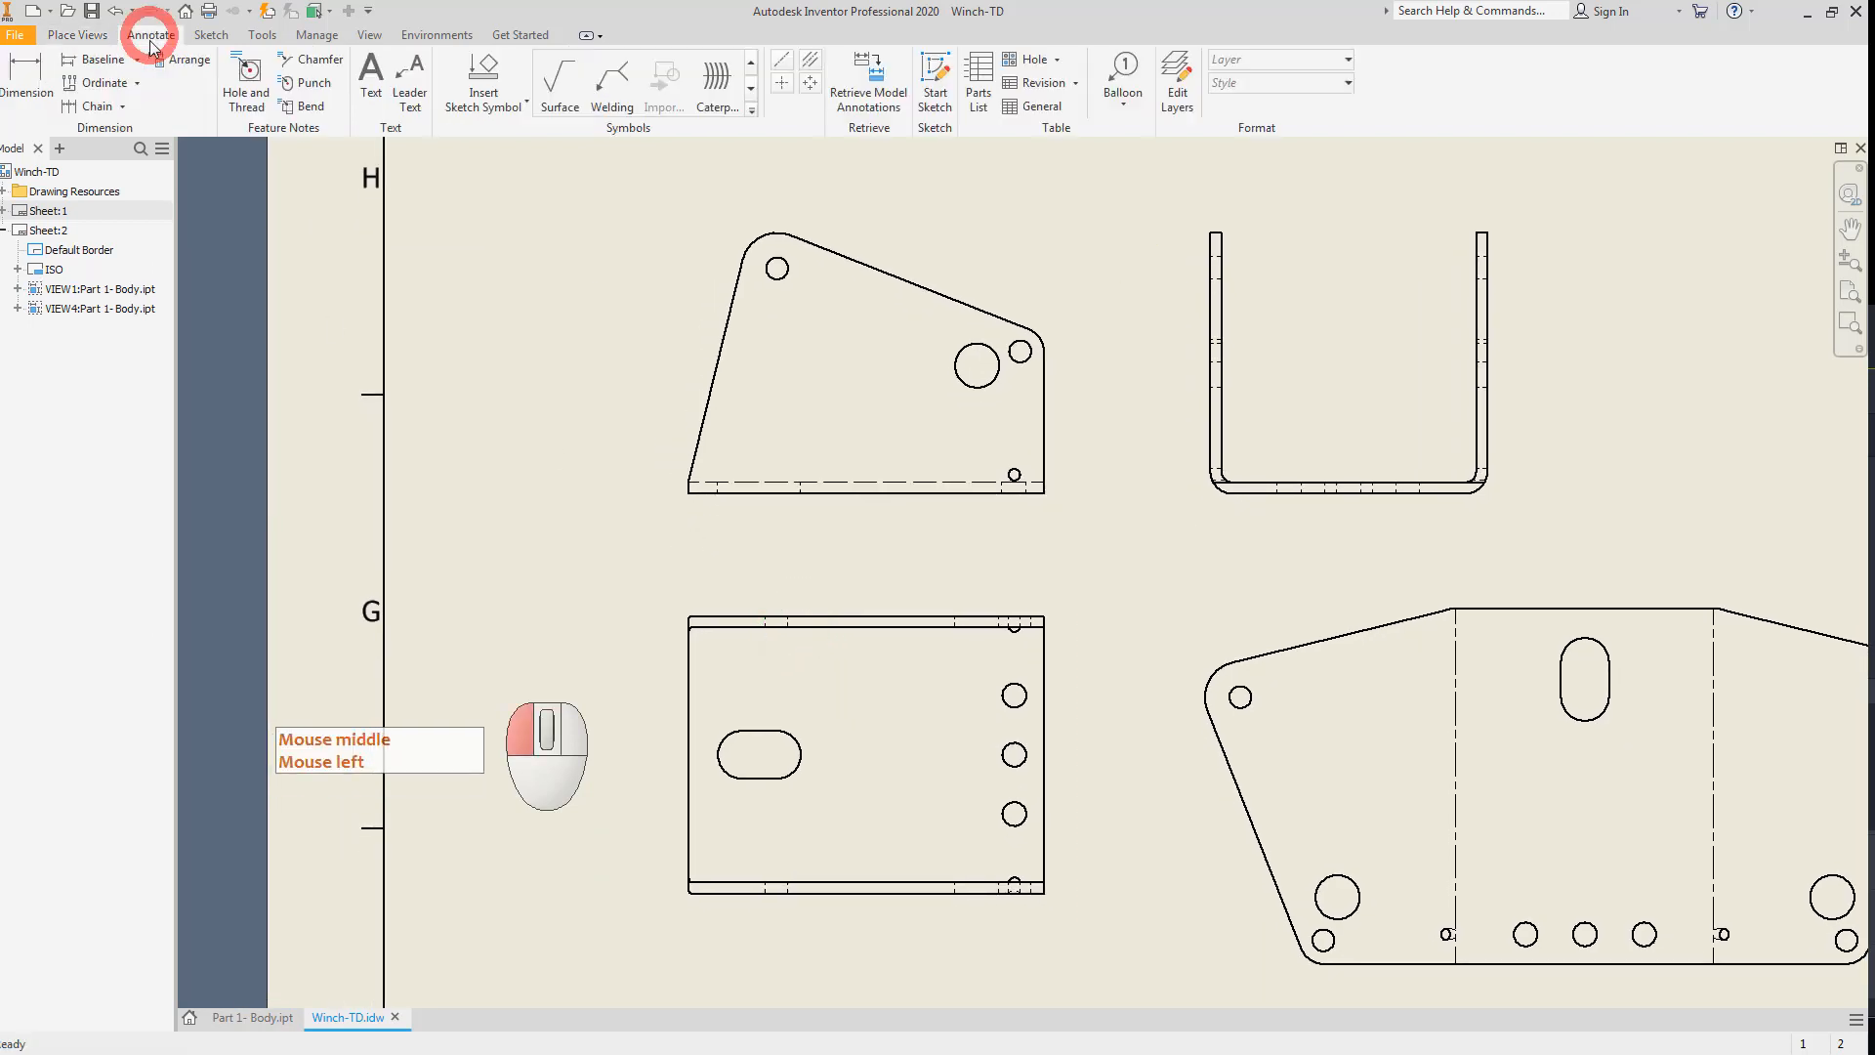
left_click(787, 84)
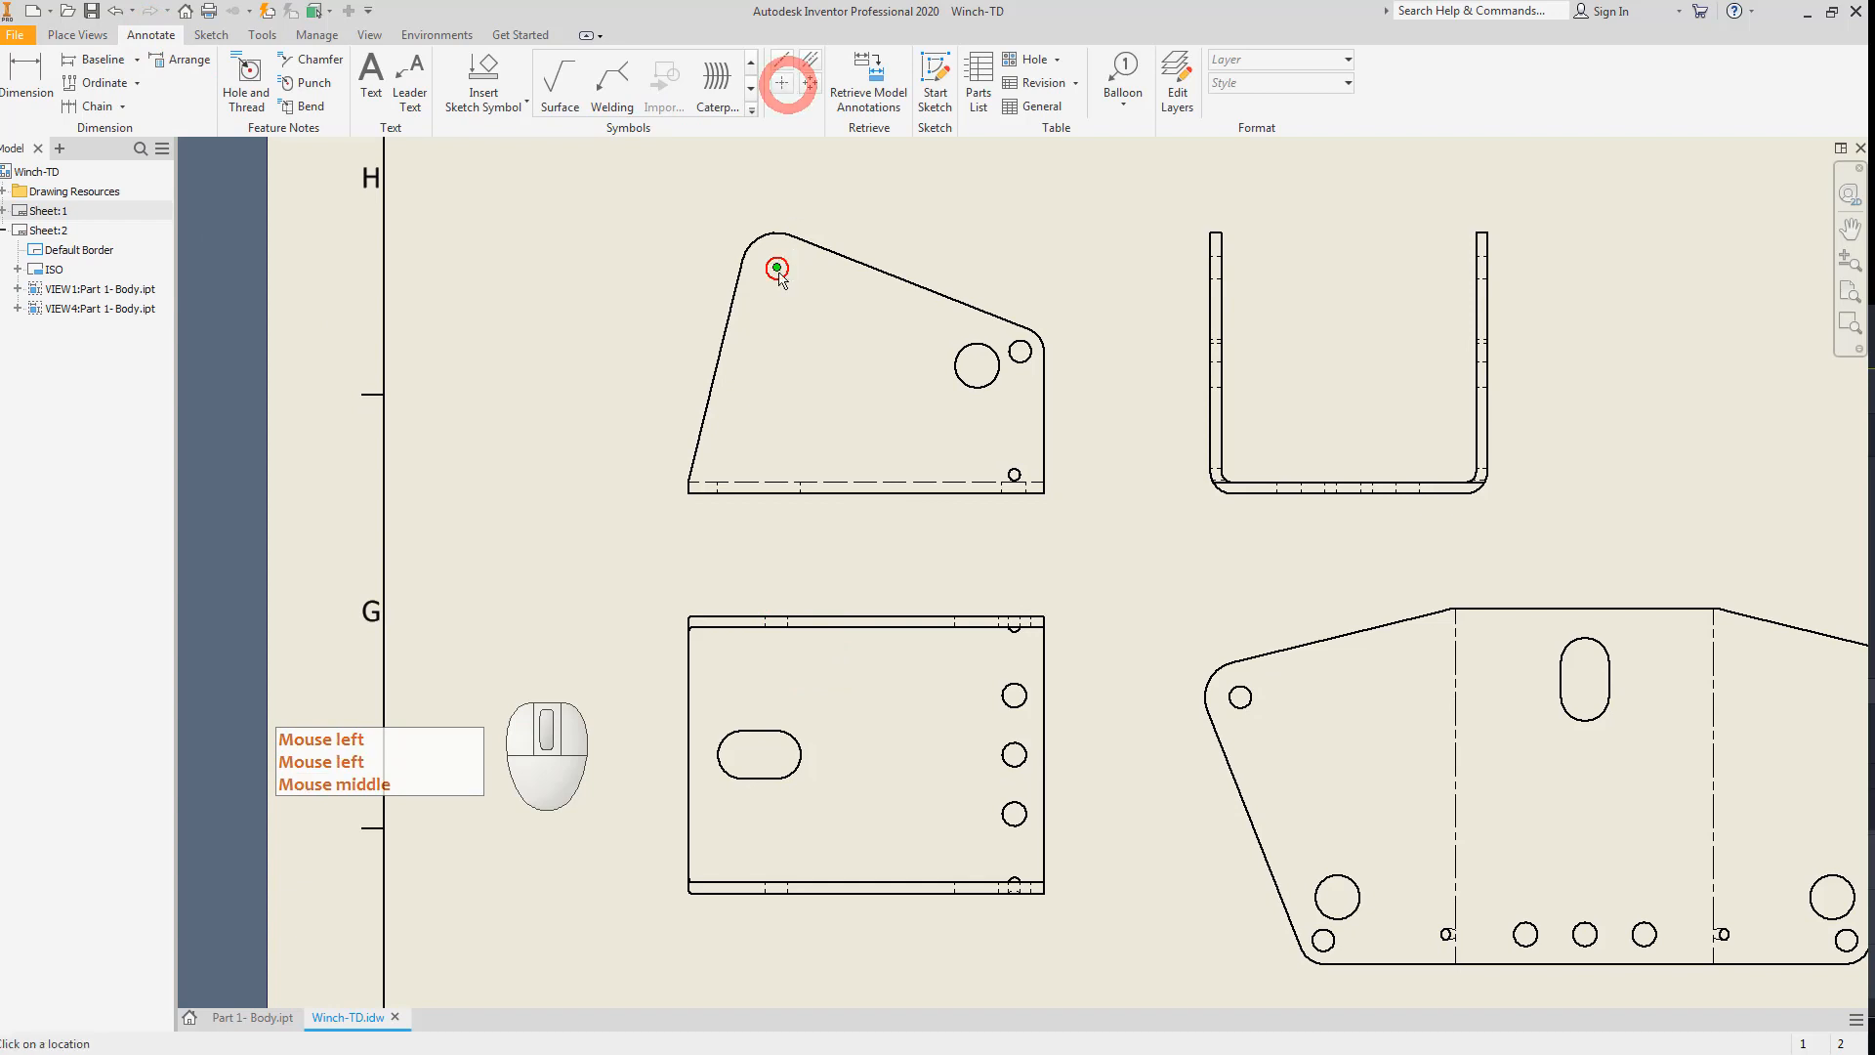
left_click(777, 268)
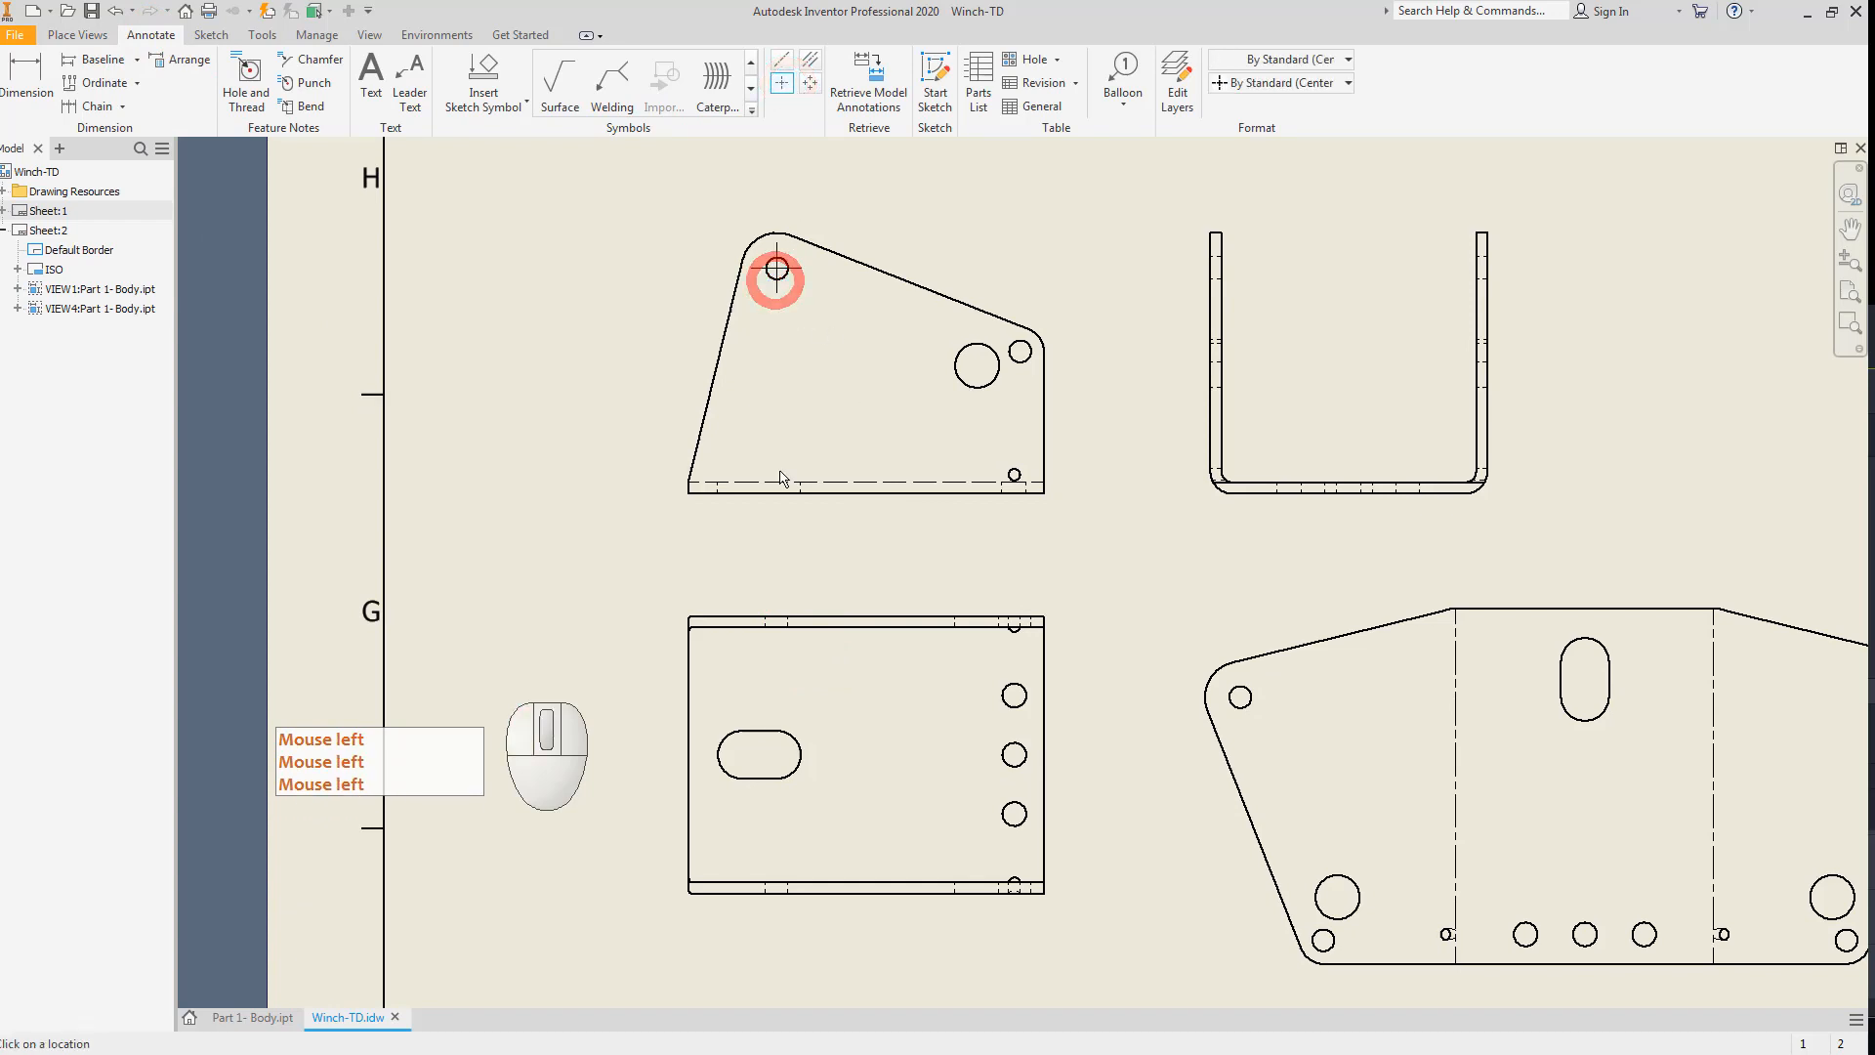
left_click(794, 734)
left_click(721, 733)
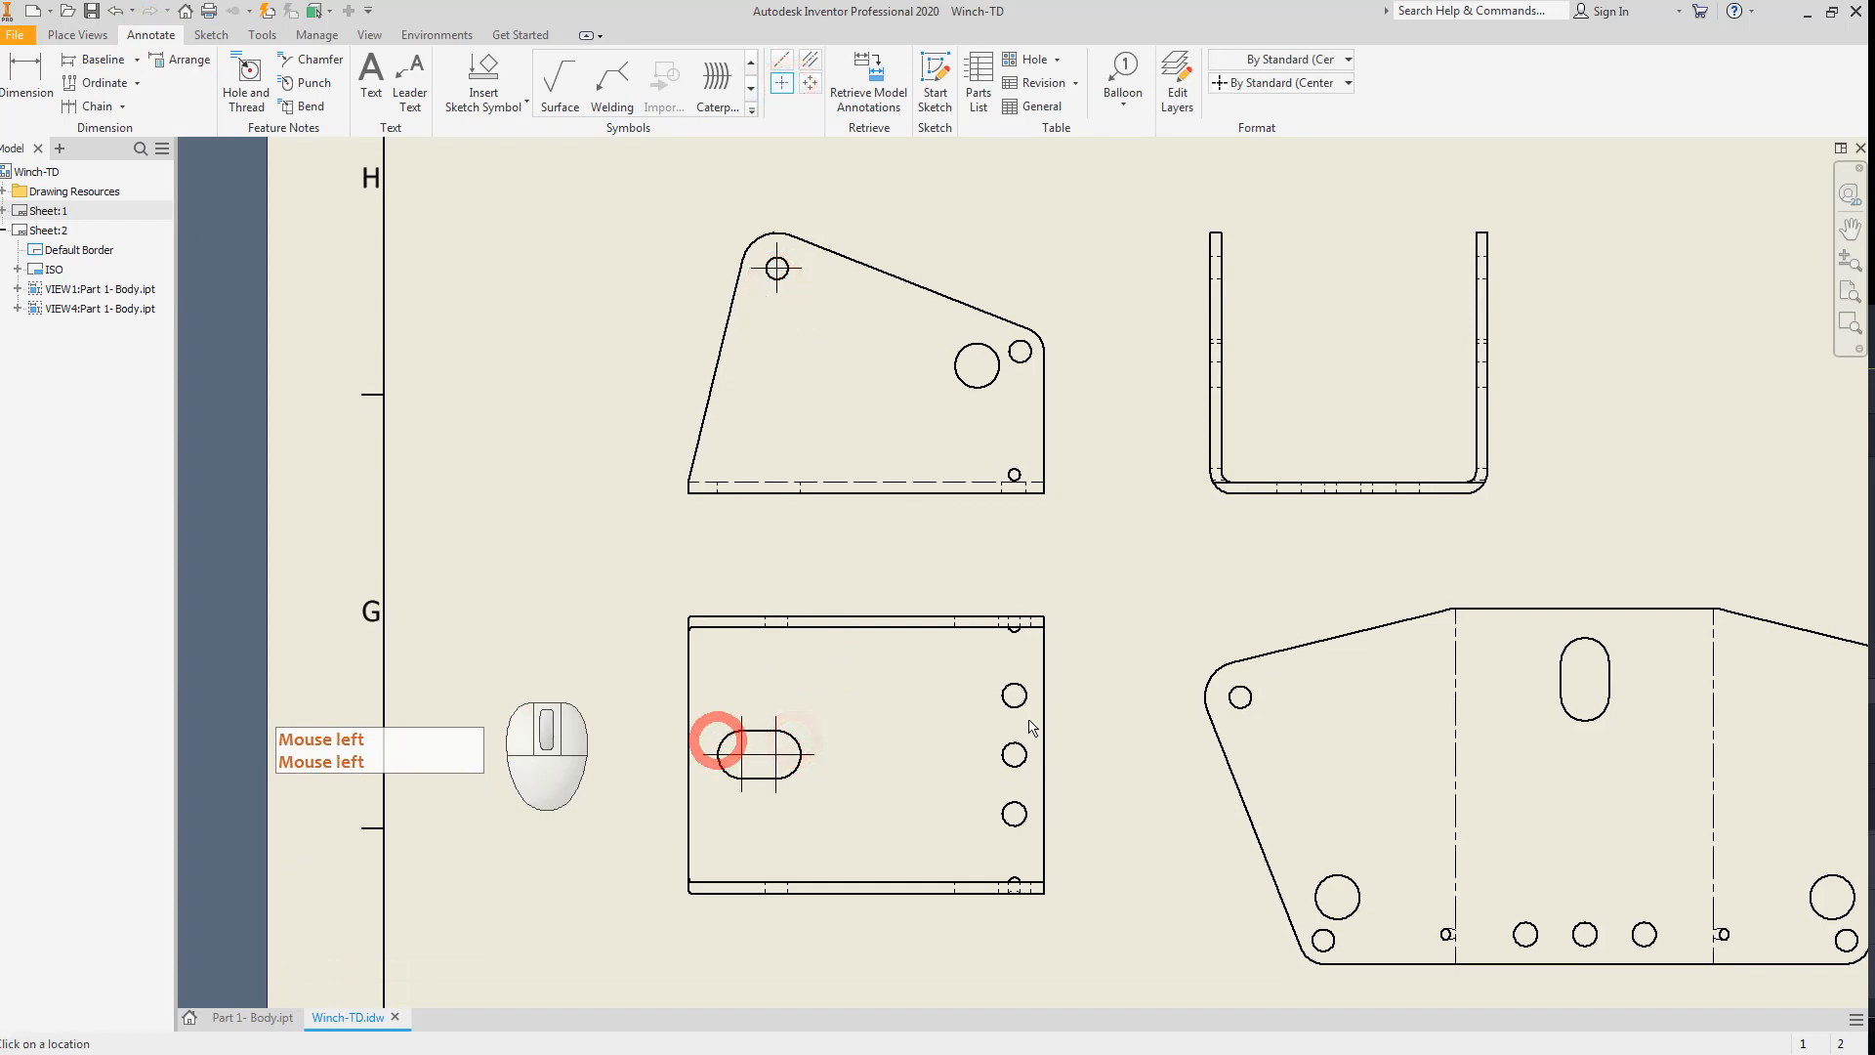
Add center marks to the three holes in a column along the base view's right edge.
left_click(1013, 695)
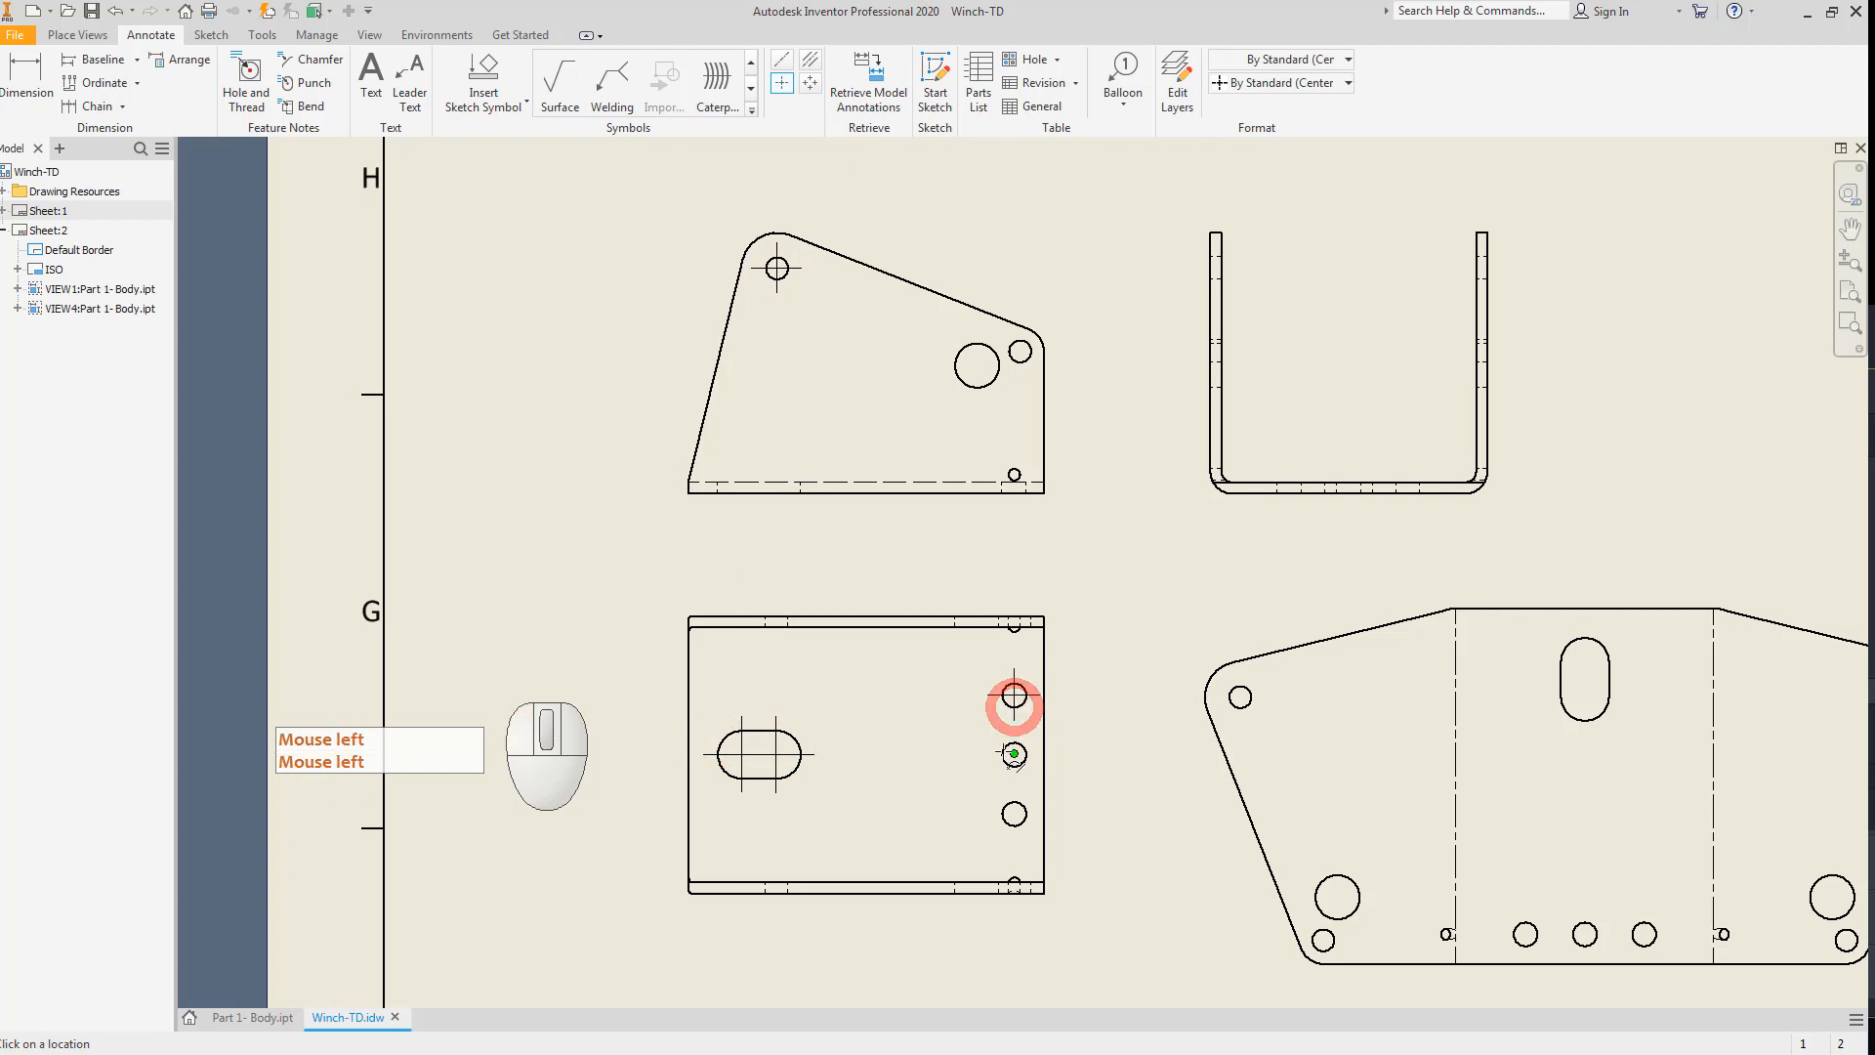
left_click(1014, 754)
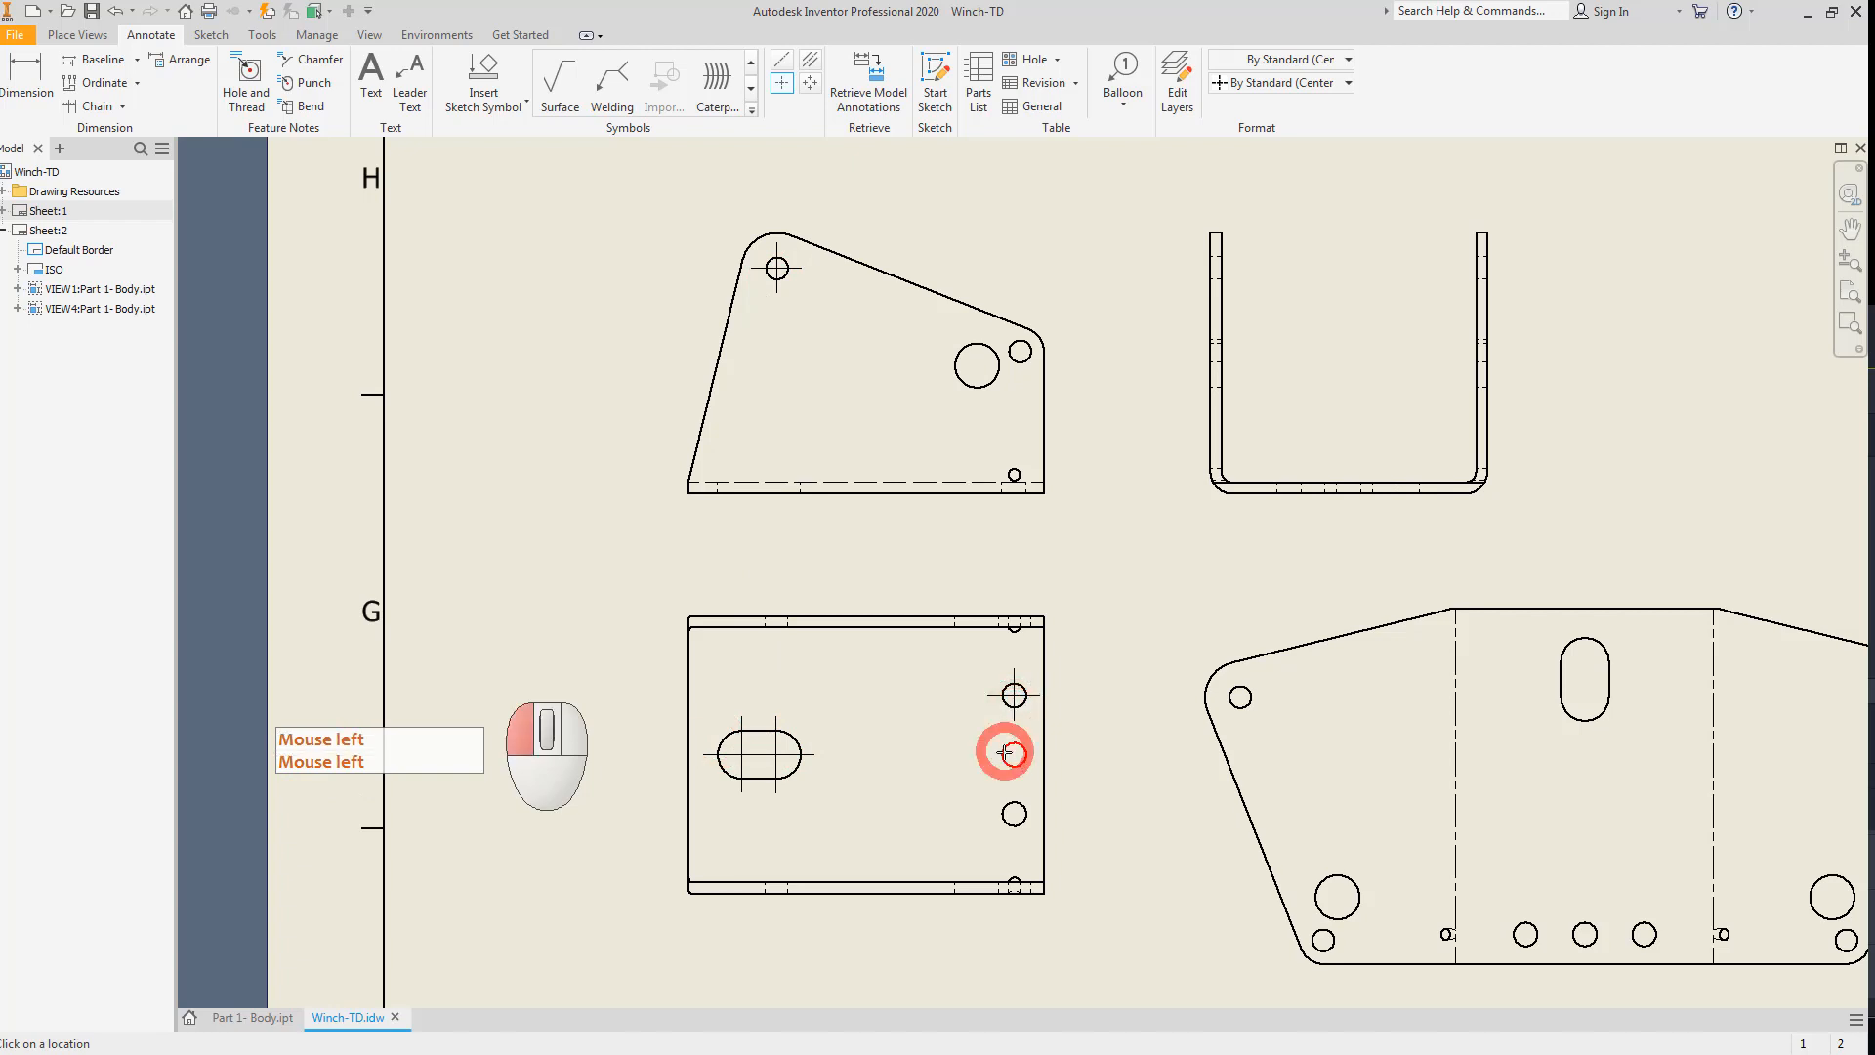
left_click(1014, 814)
Add a center mark to the small hole near the lower-right corner of the upper projected view.
scroll(1016, 879, "up", 5)
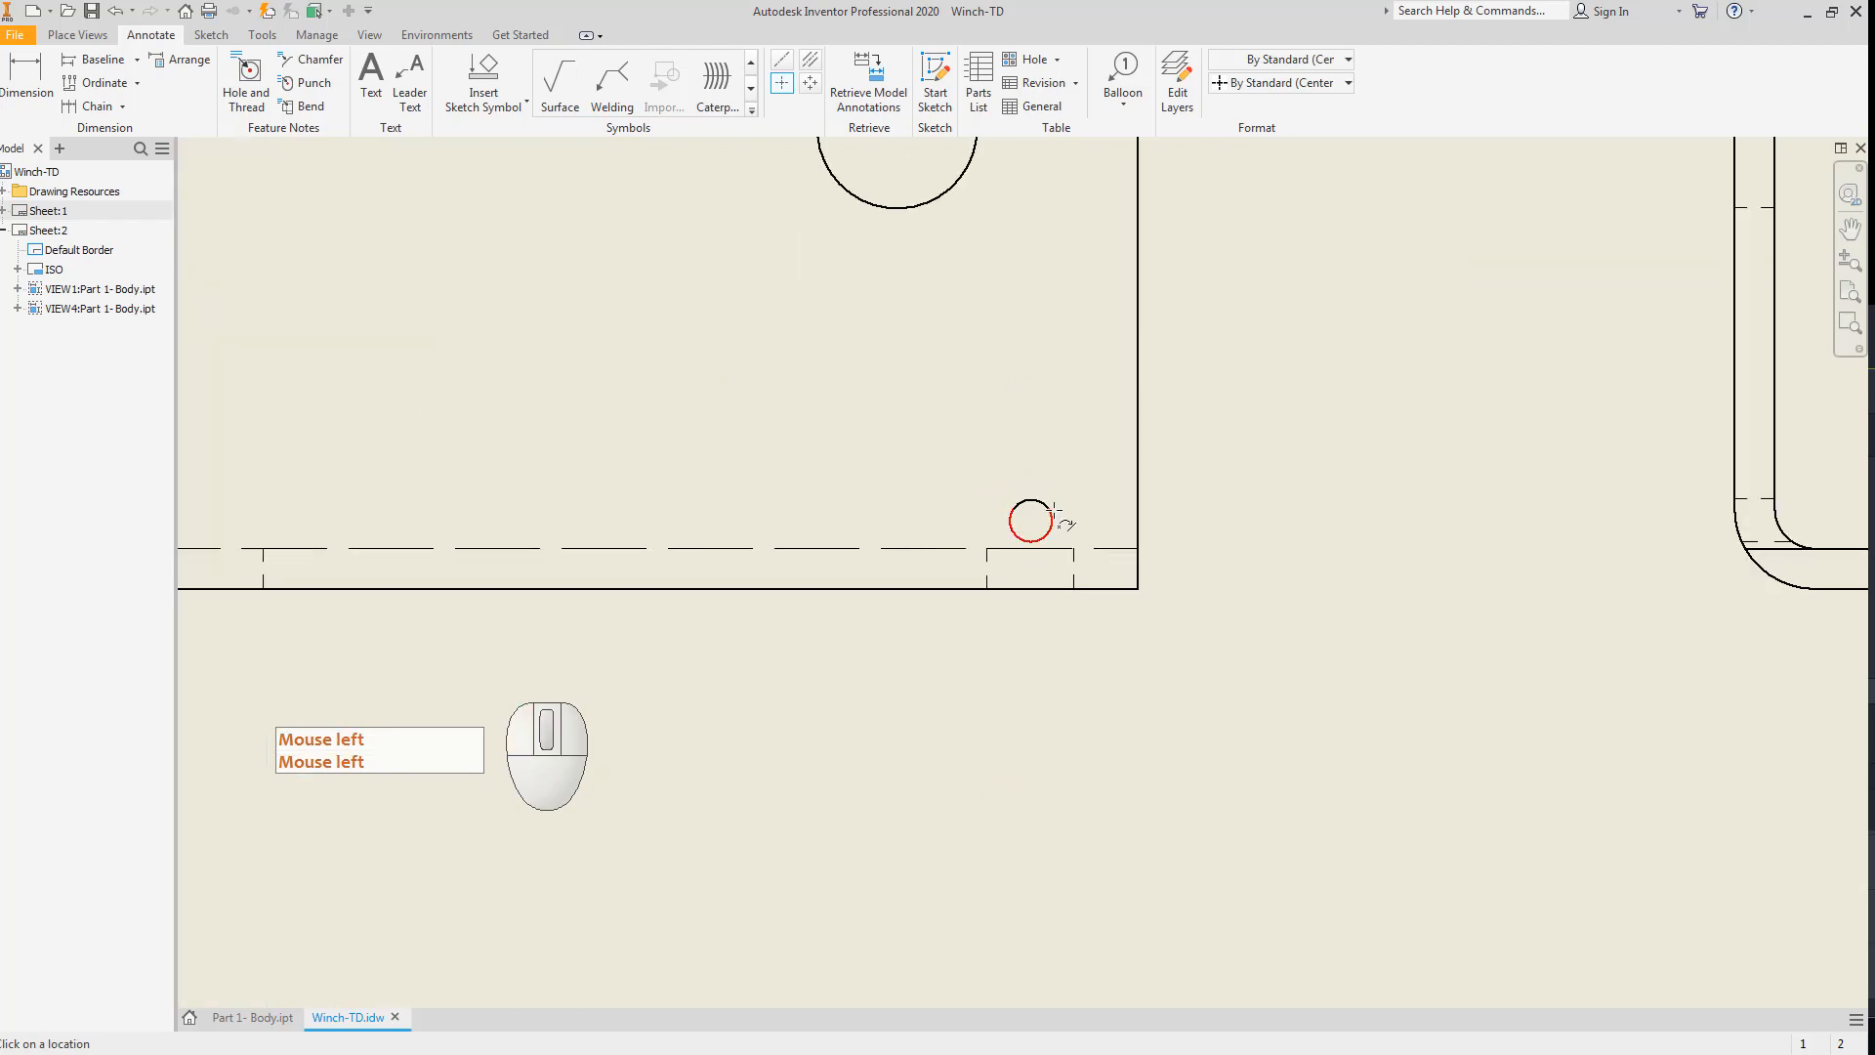
left_click(1050, 506)
scroll(1039, 520, "down", 2)
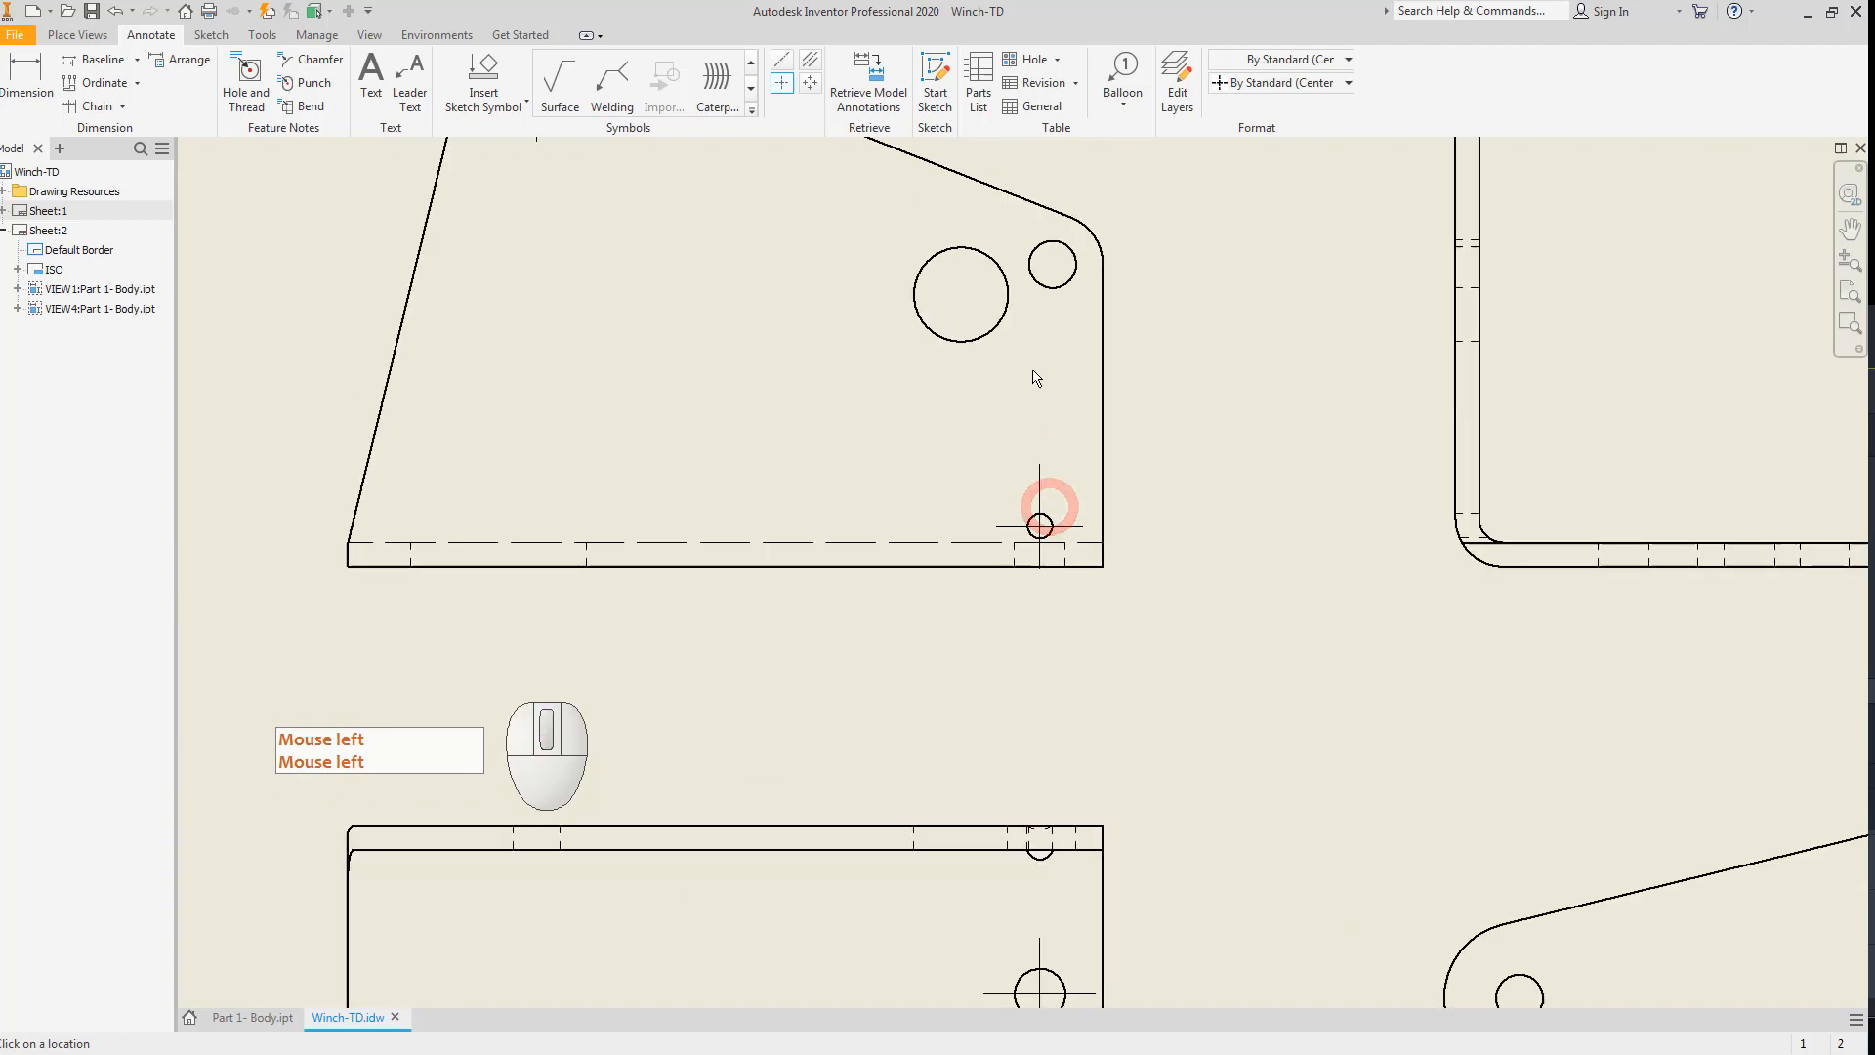
Add center marks to the large hole and the adjacent small upper-right hole in the upper projected view.
left_click(1050, 283)
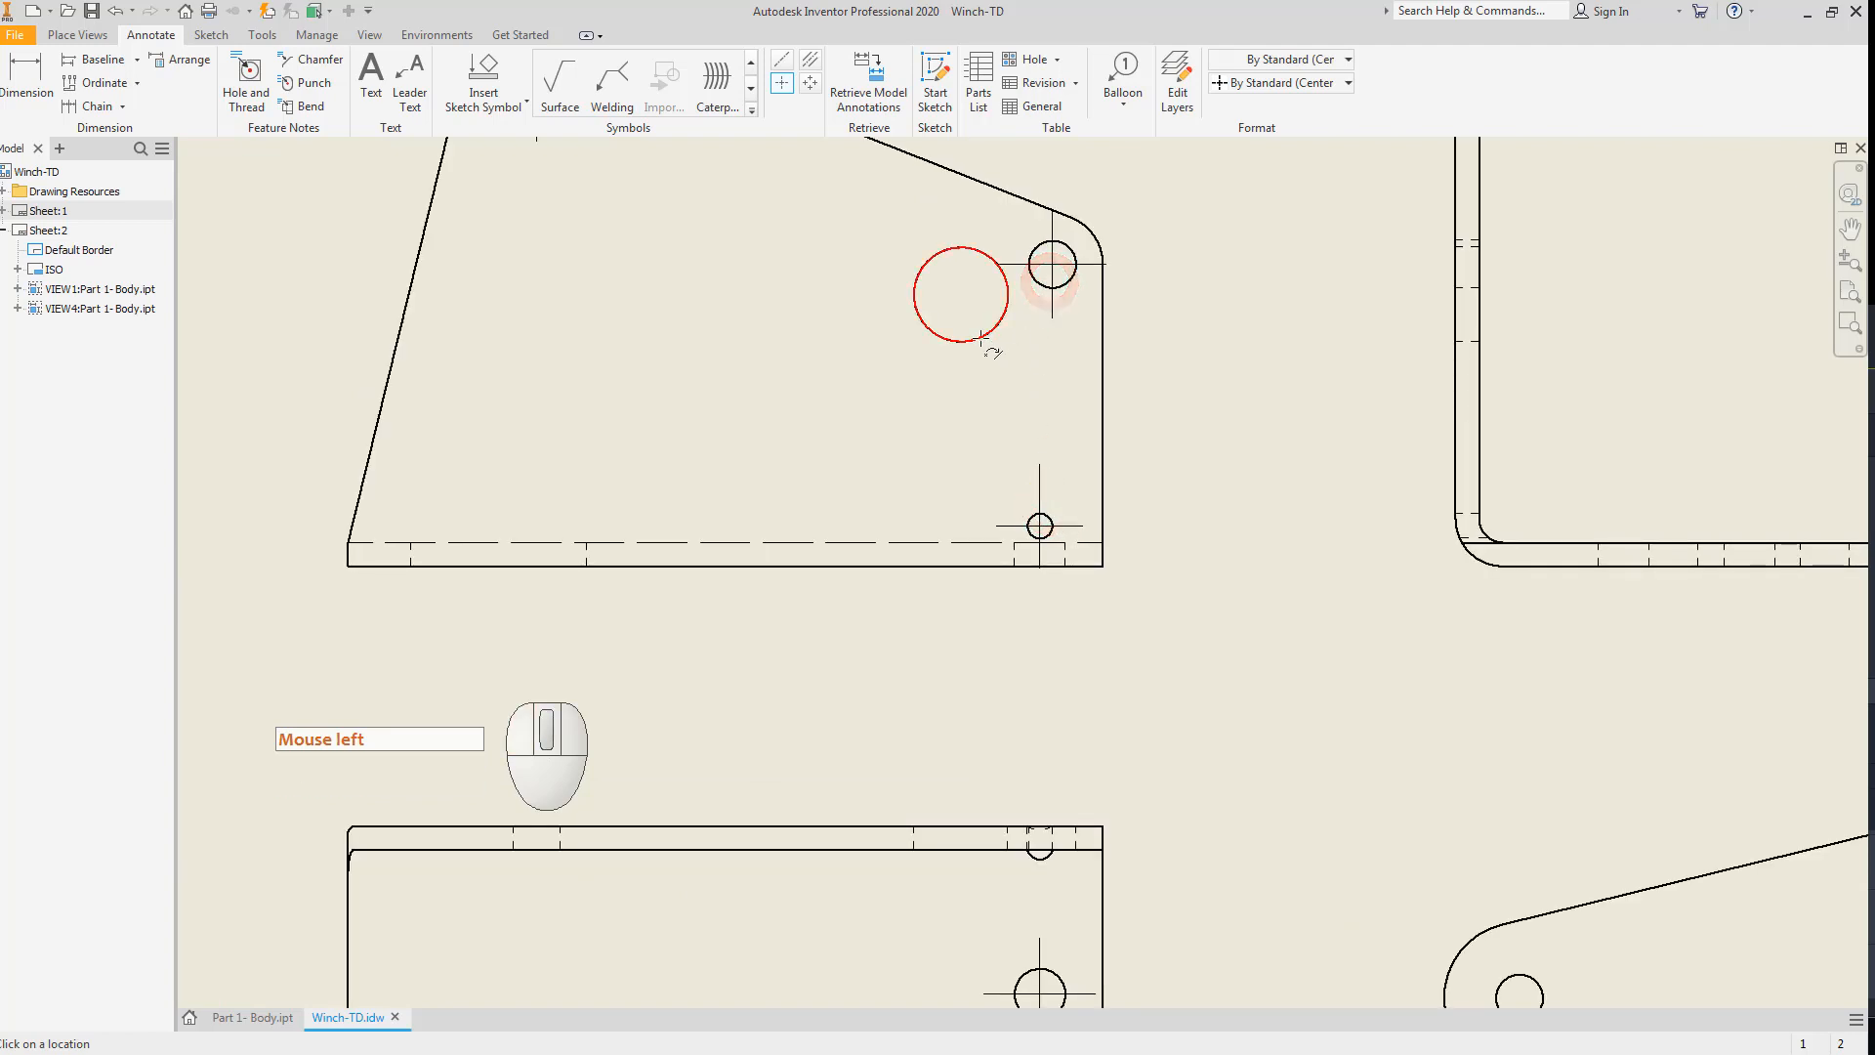
scroll(1180, 375, "up", 2)
scroll(1179, 373, "up", 4)
middle_click_drag(1237, 382, 1072, 405)
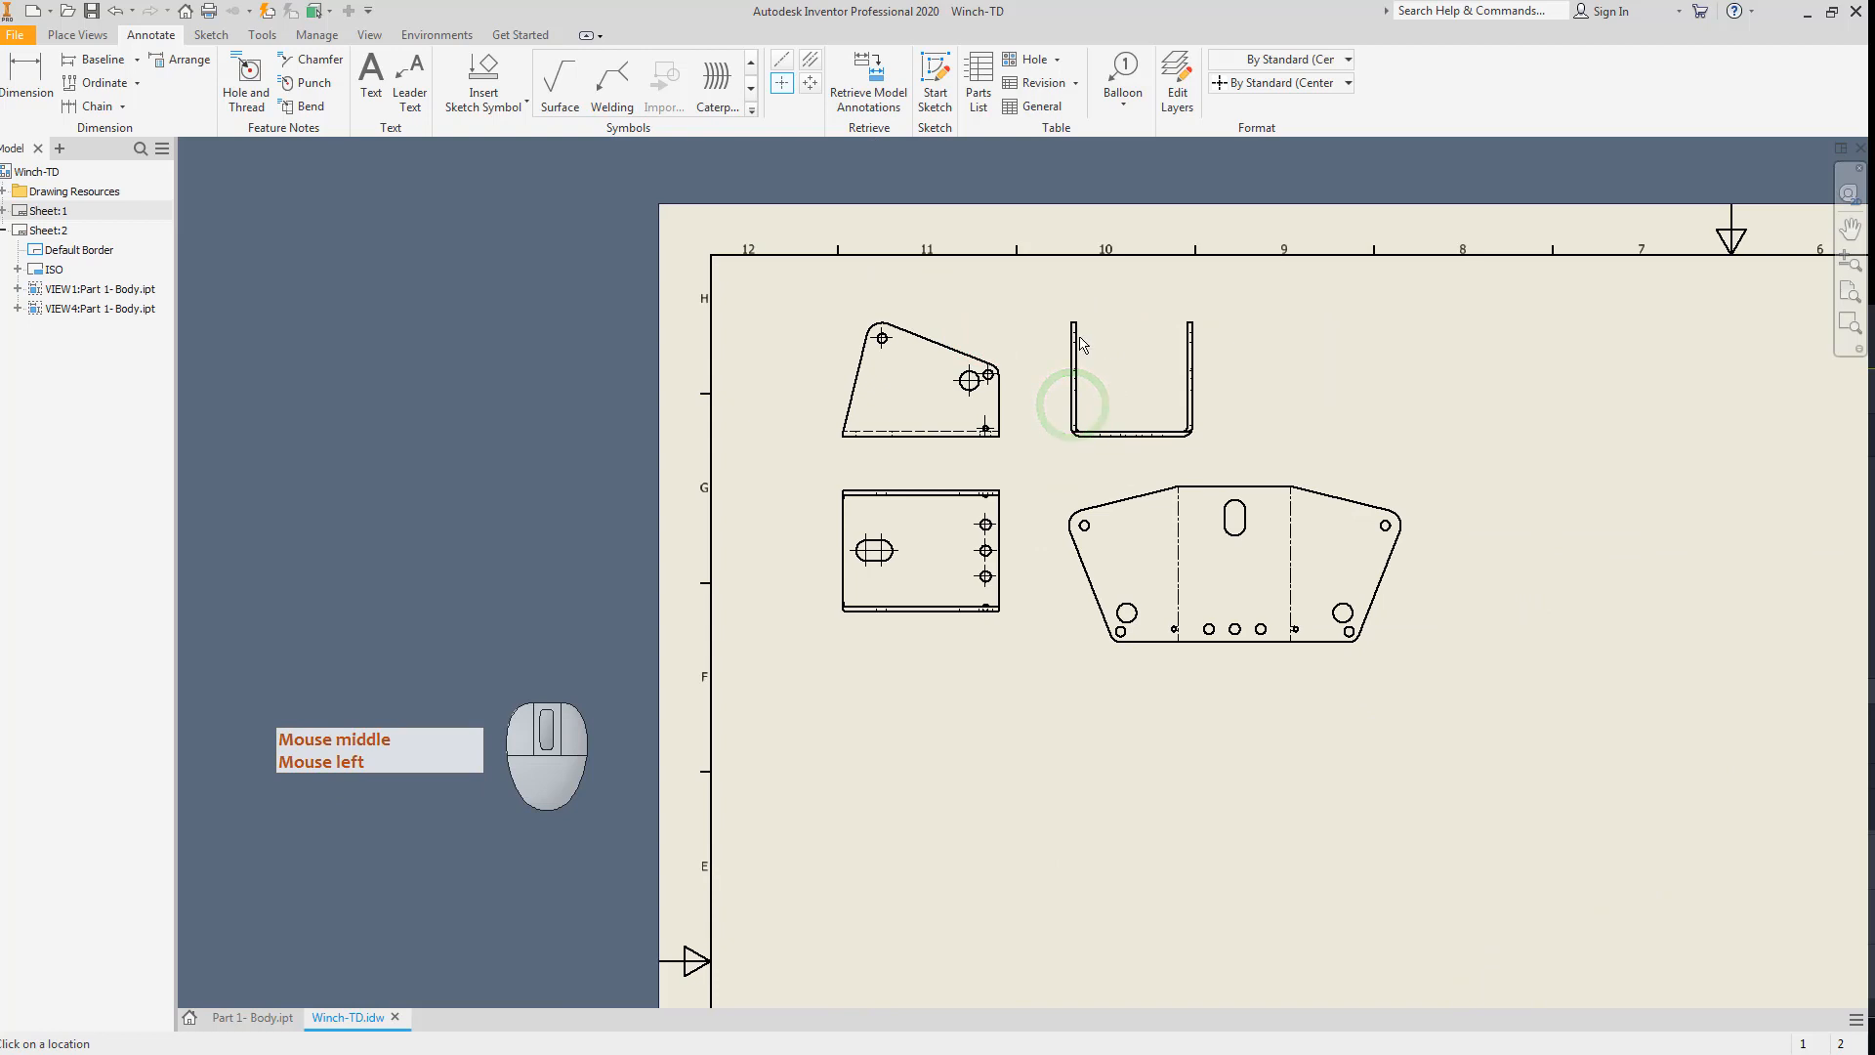
scroll(1051, 381, "down", 3)
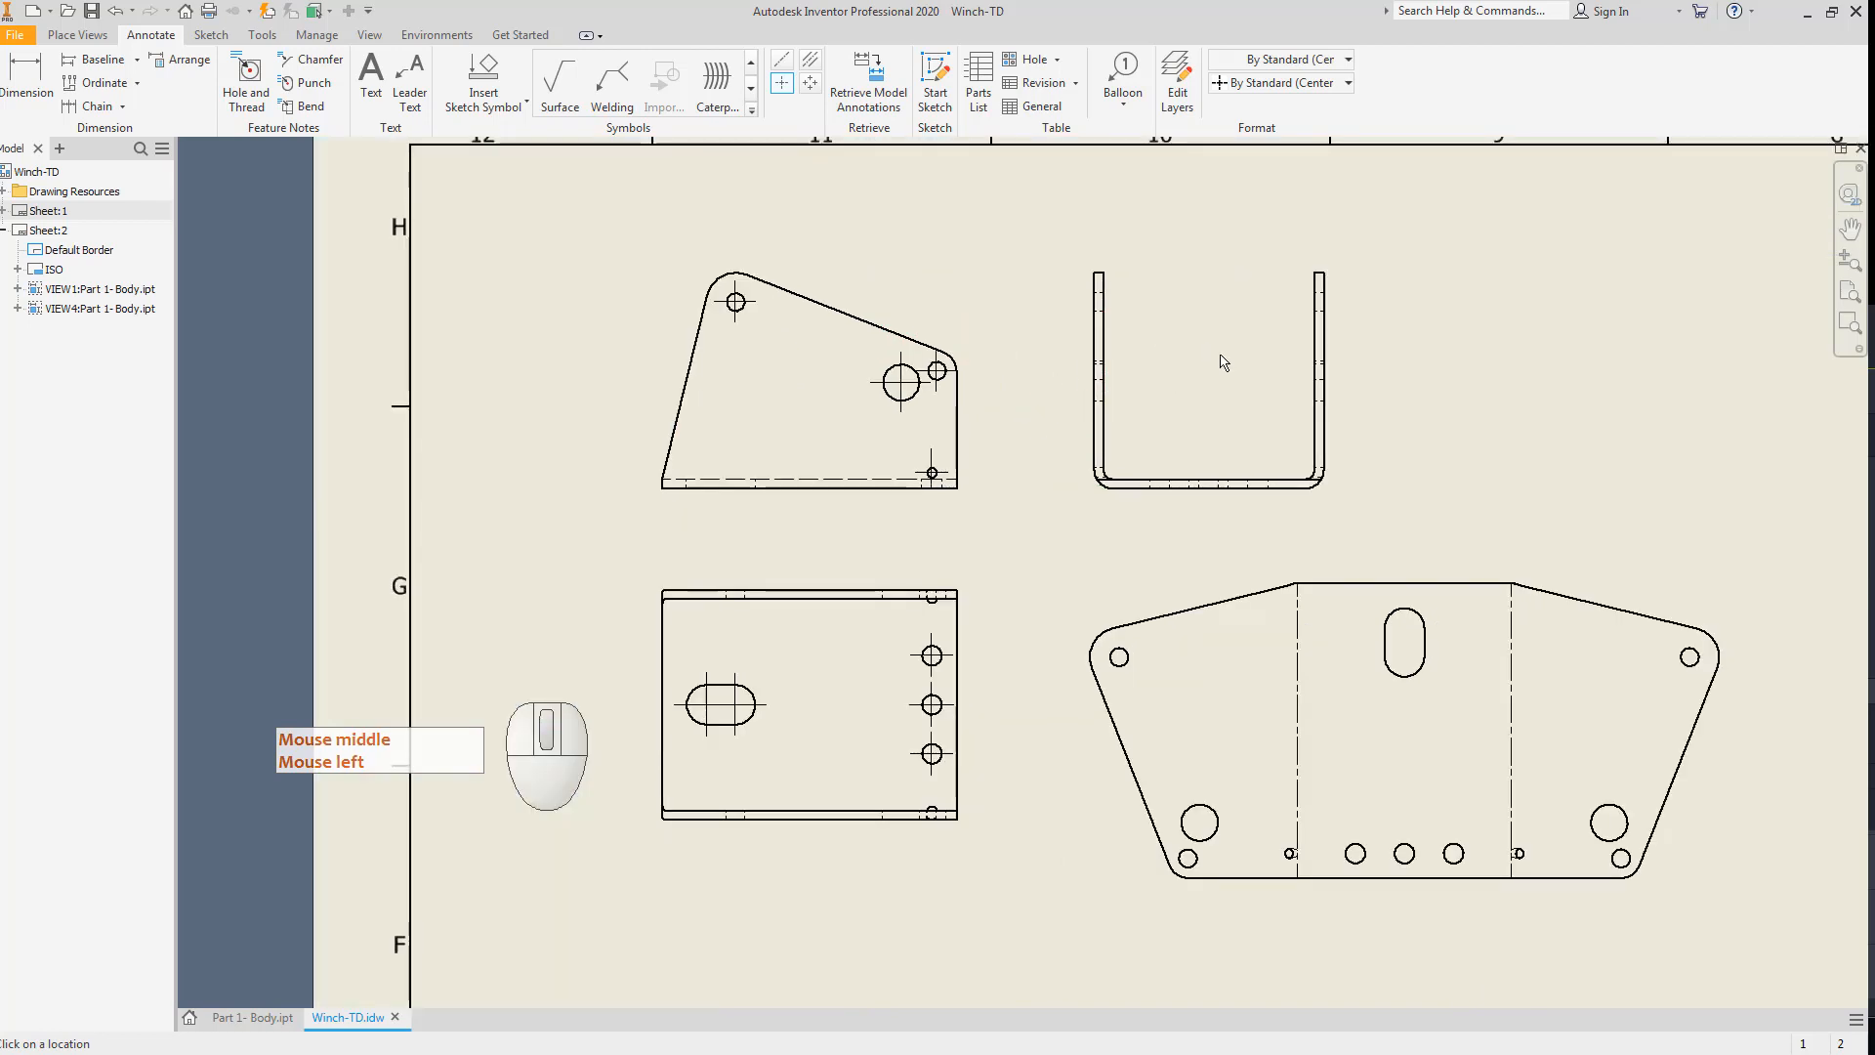
key("Escape")
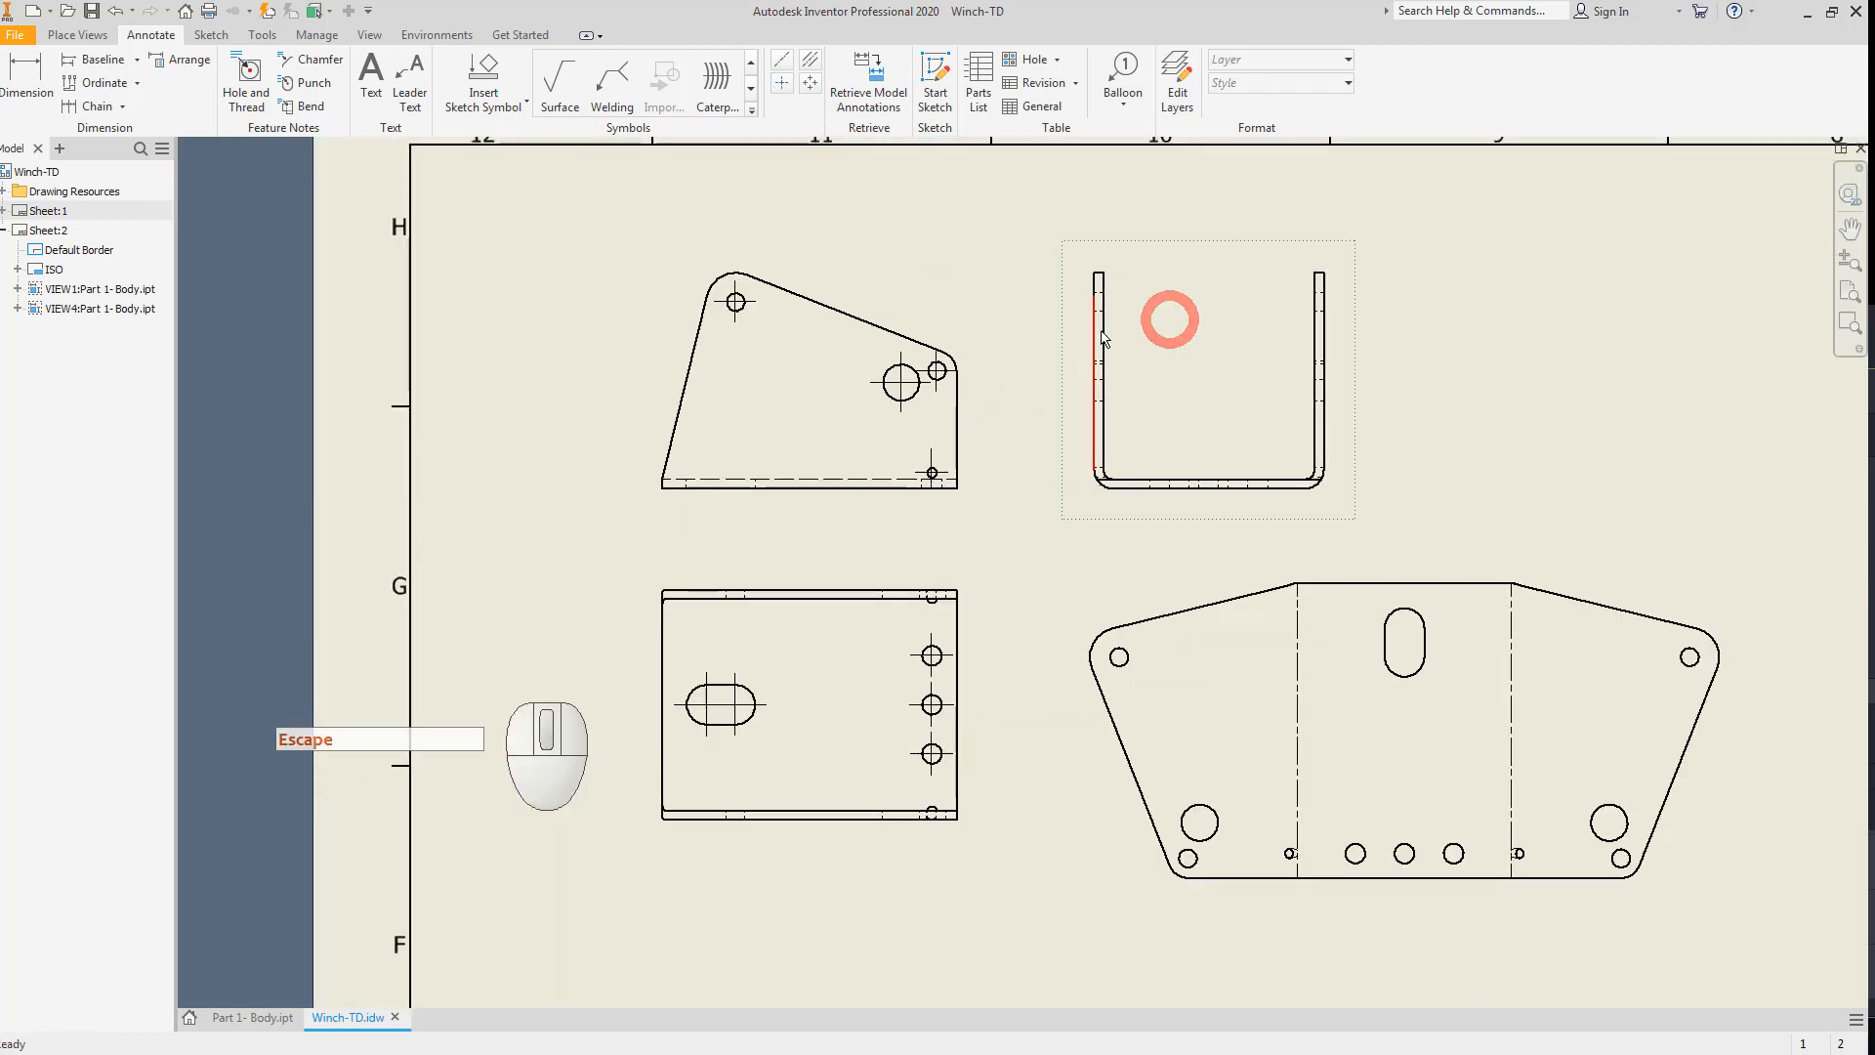
Detach the U-shaped side view's style from the base view and set it to Hidden Line Removed.
scroll(1104, 337, "down", 3)
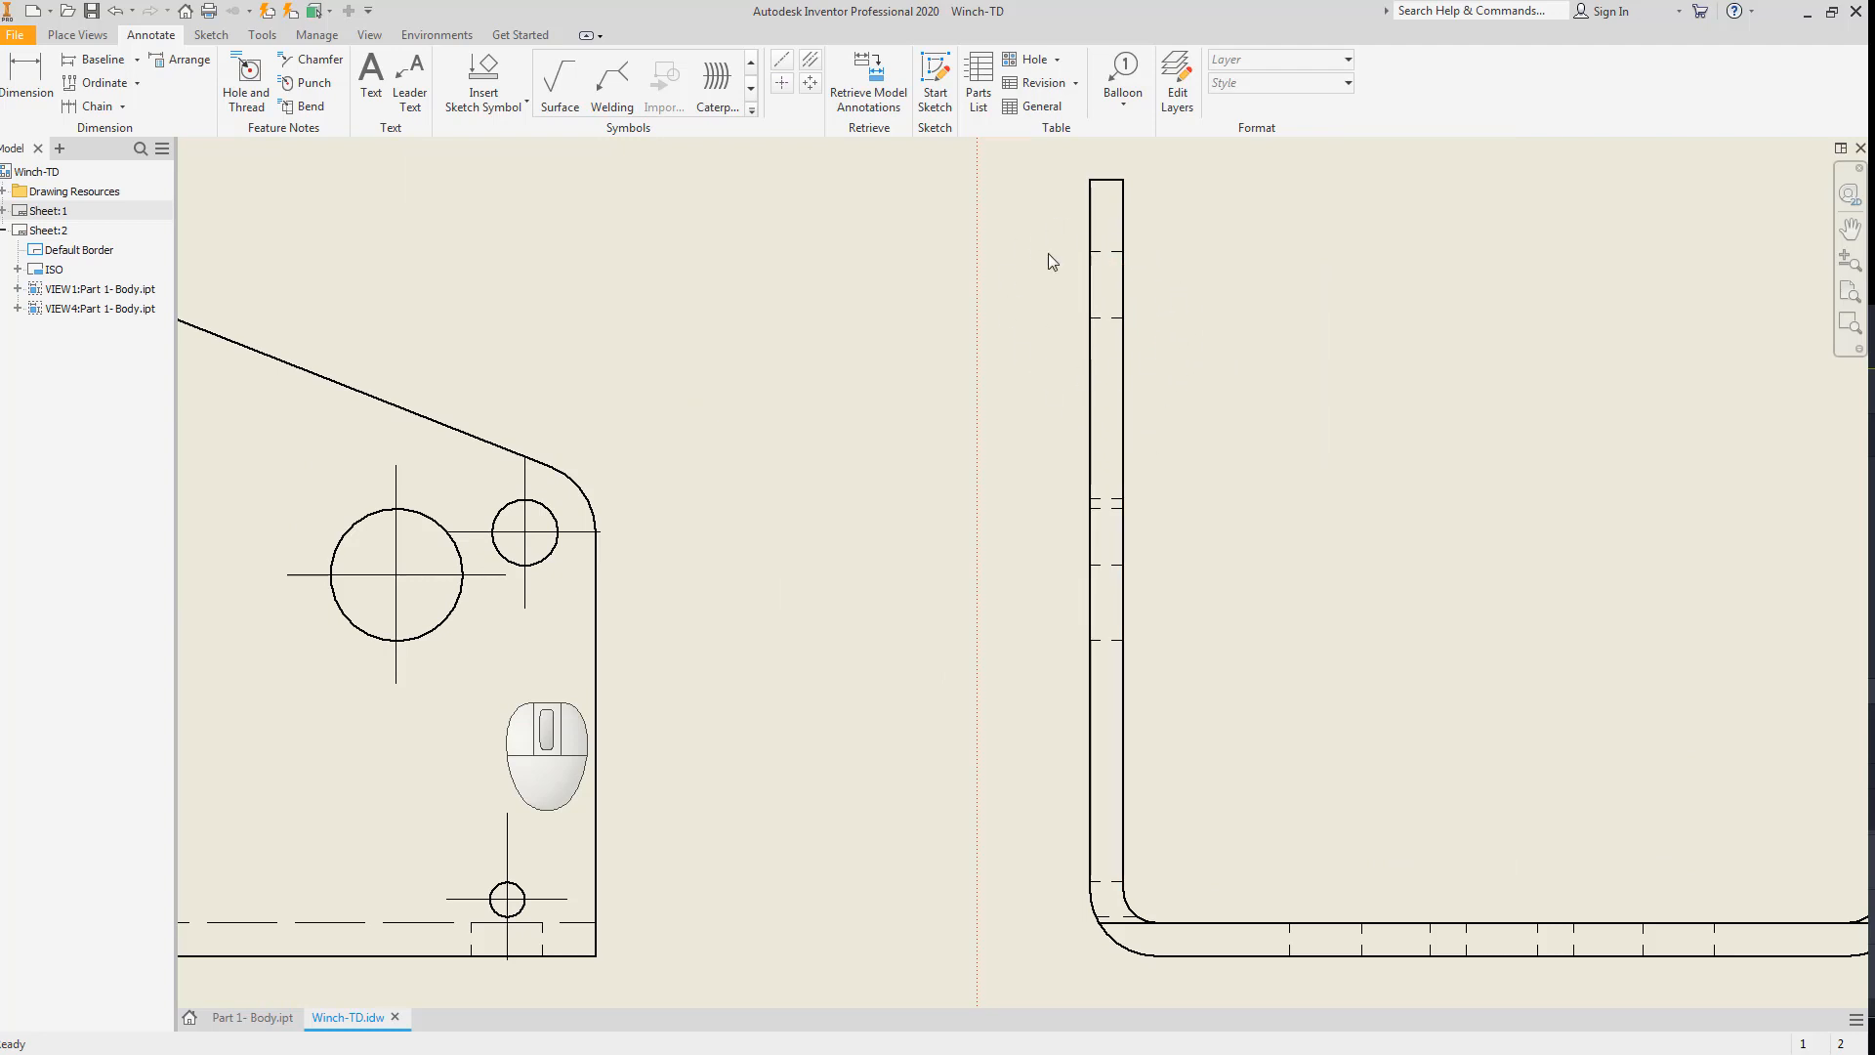
scroll(1174, 406, "up", 3)
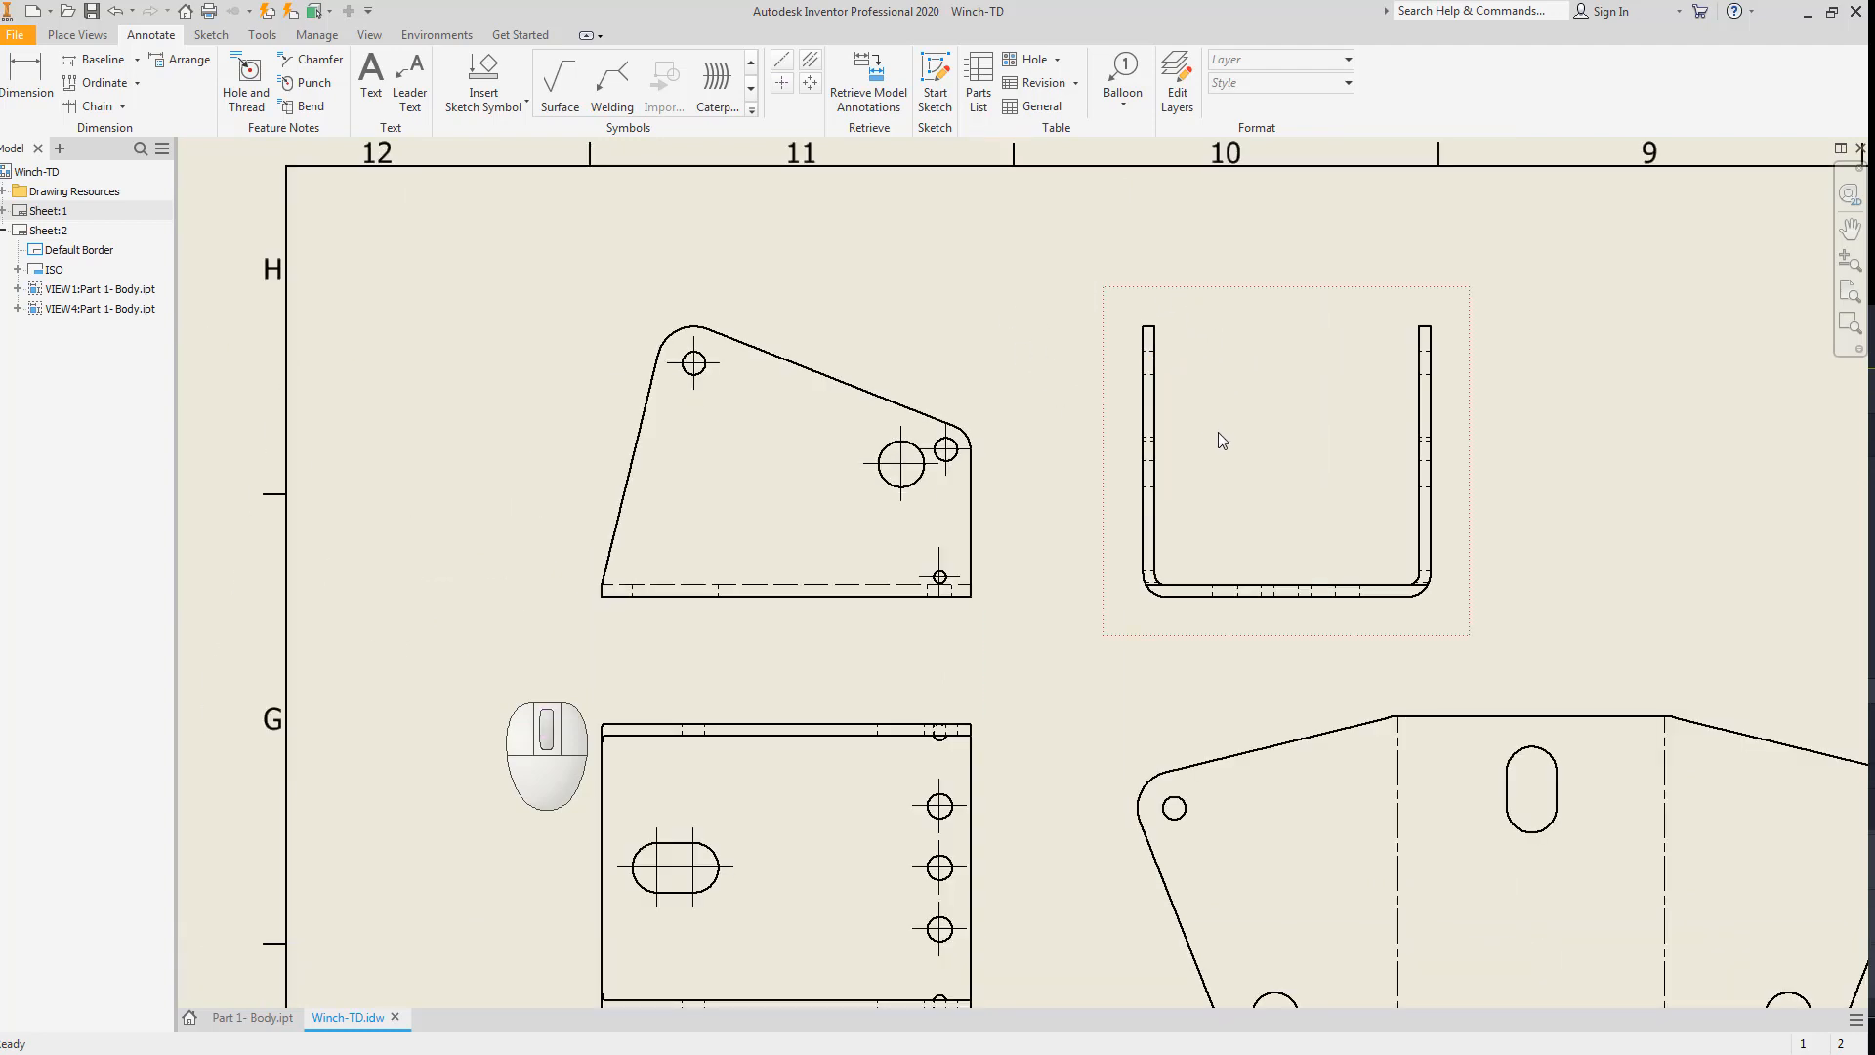
double_click(1238, 383)
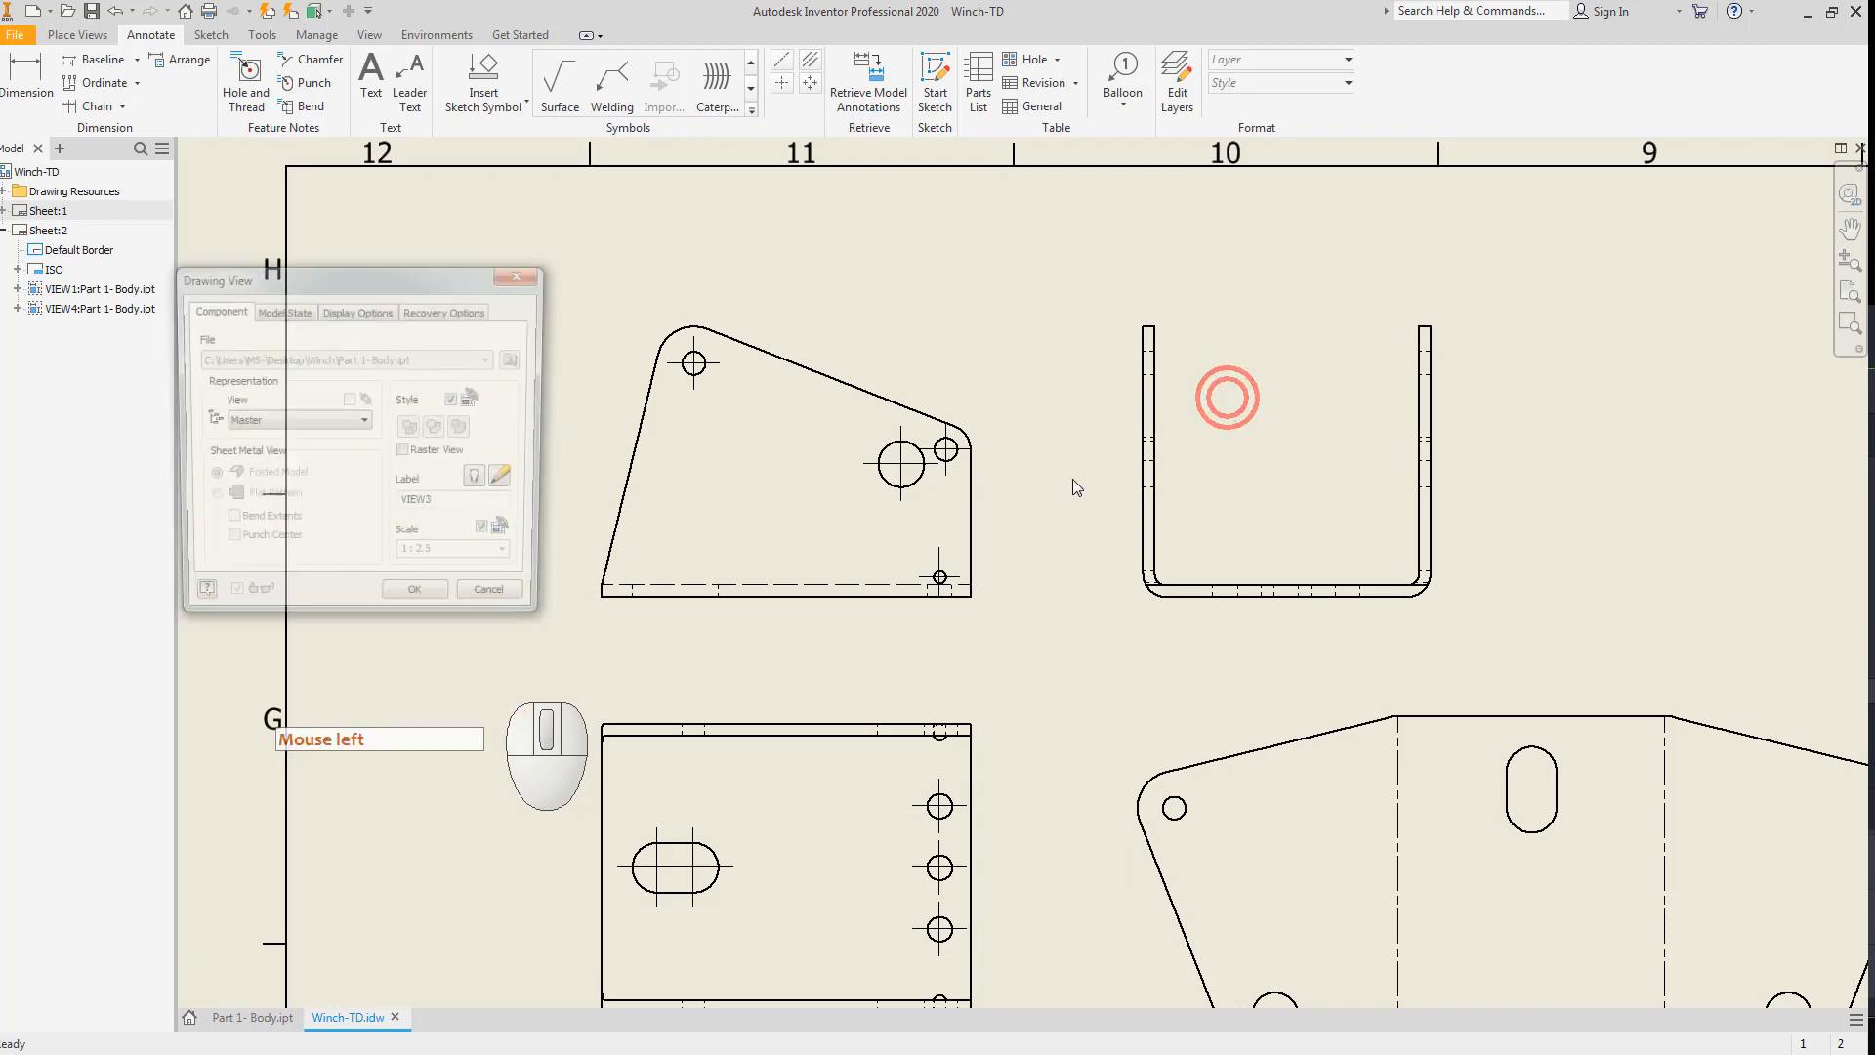
left_click(456, 400)
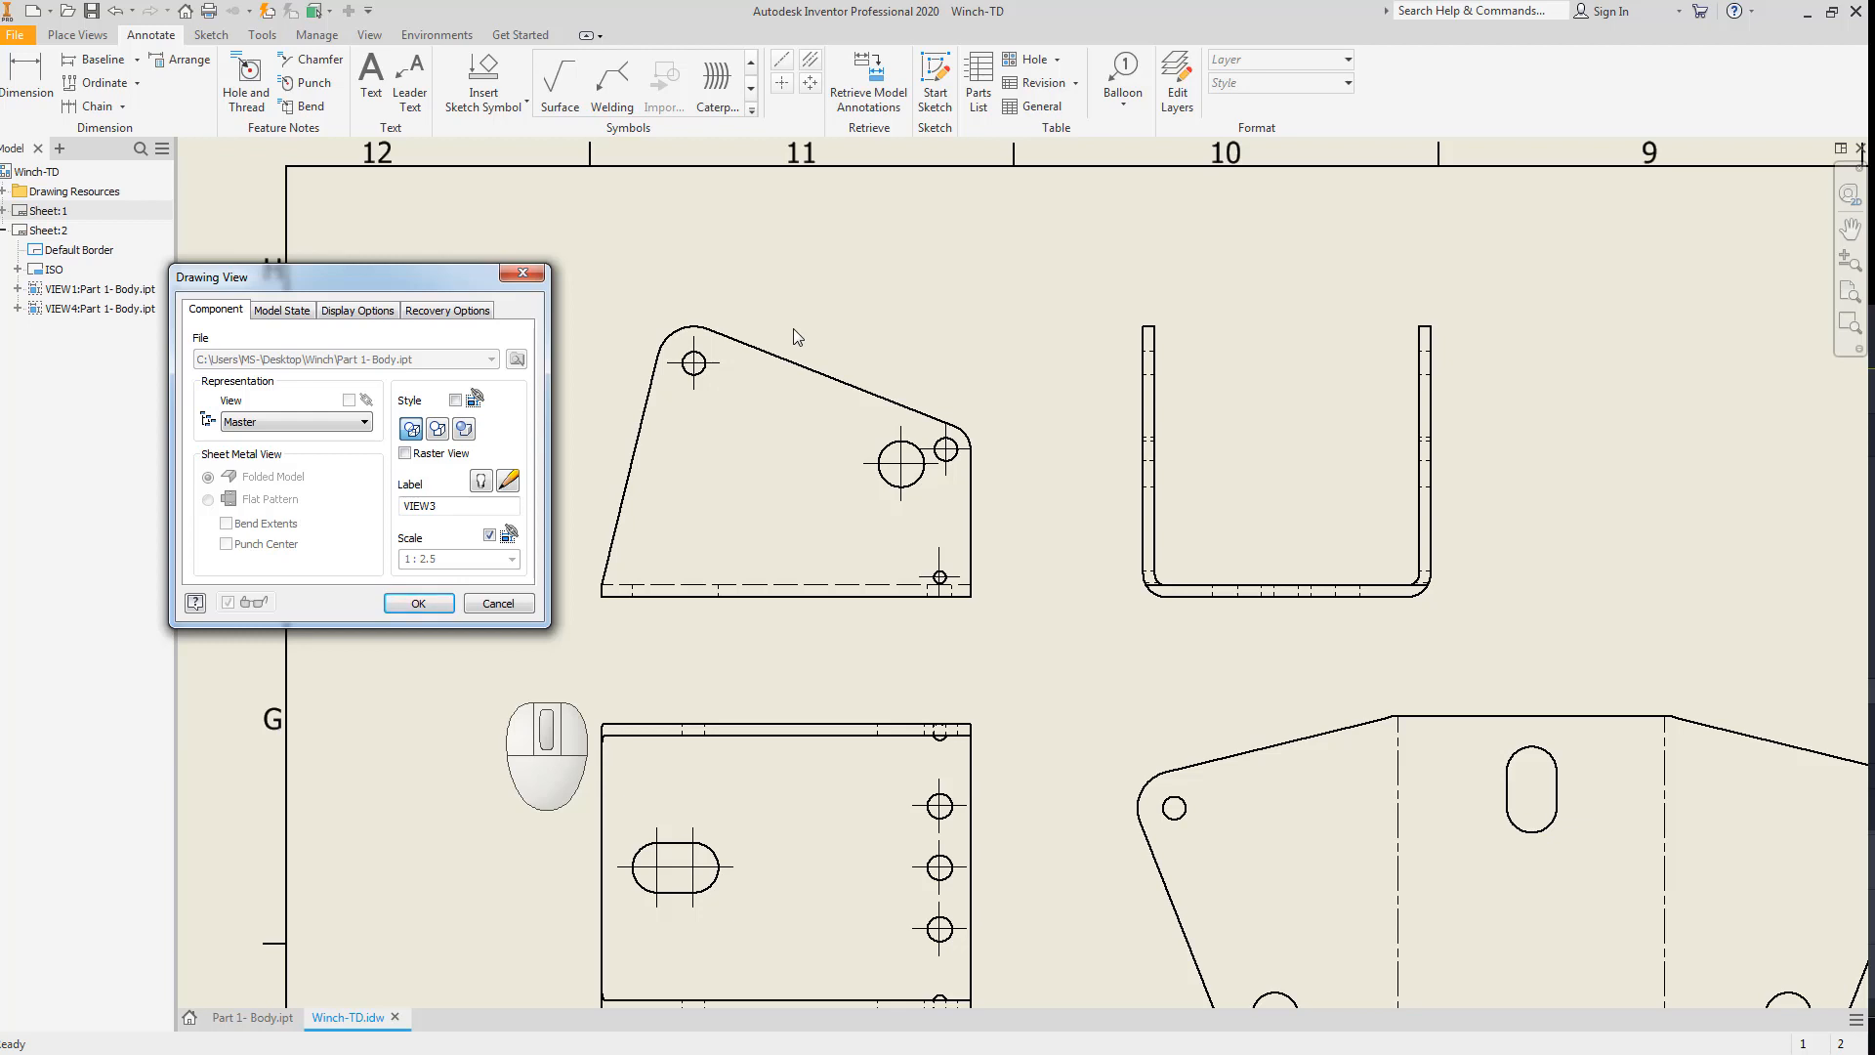
left_click(438, 430)
left_click(420, 602)
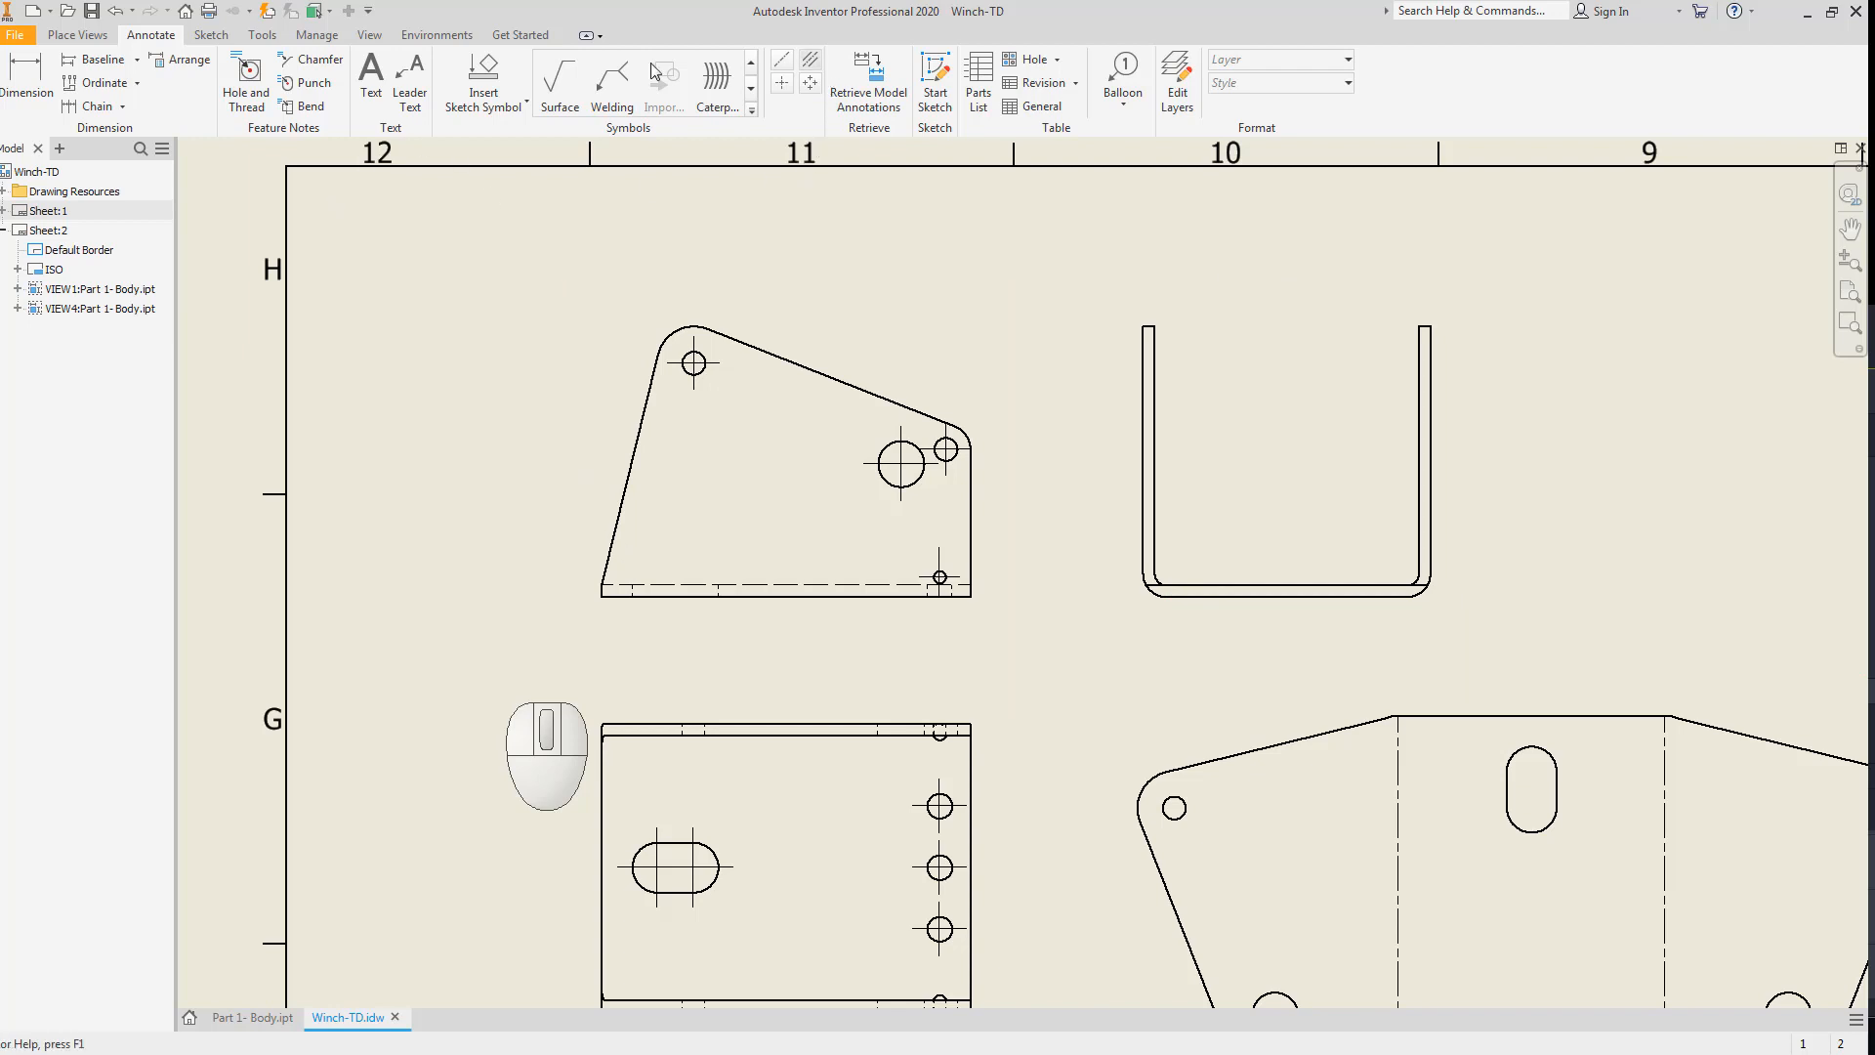
left_click(876, 73)
middle_click_drag(1034, 389, 1205, 379)
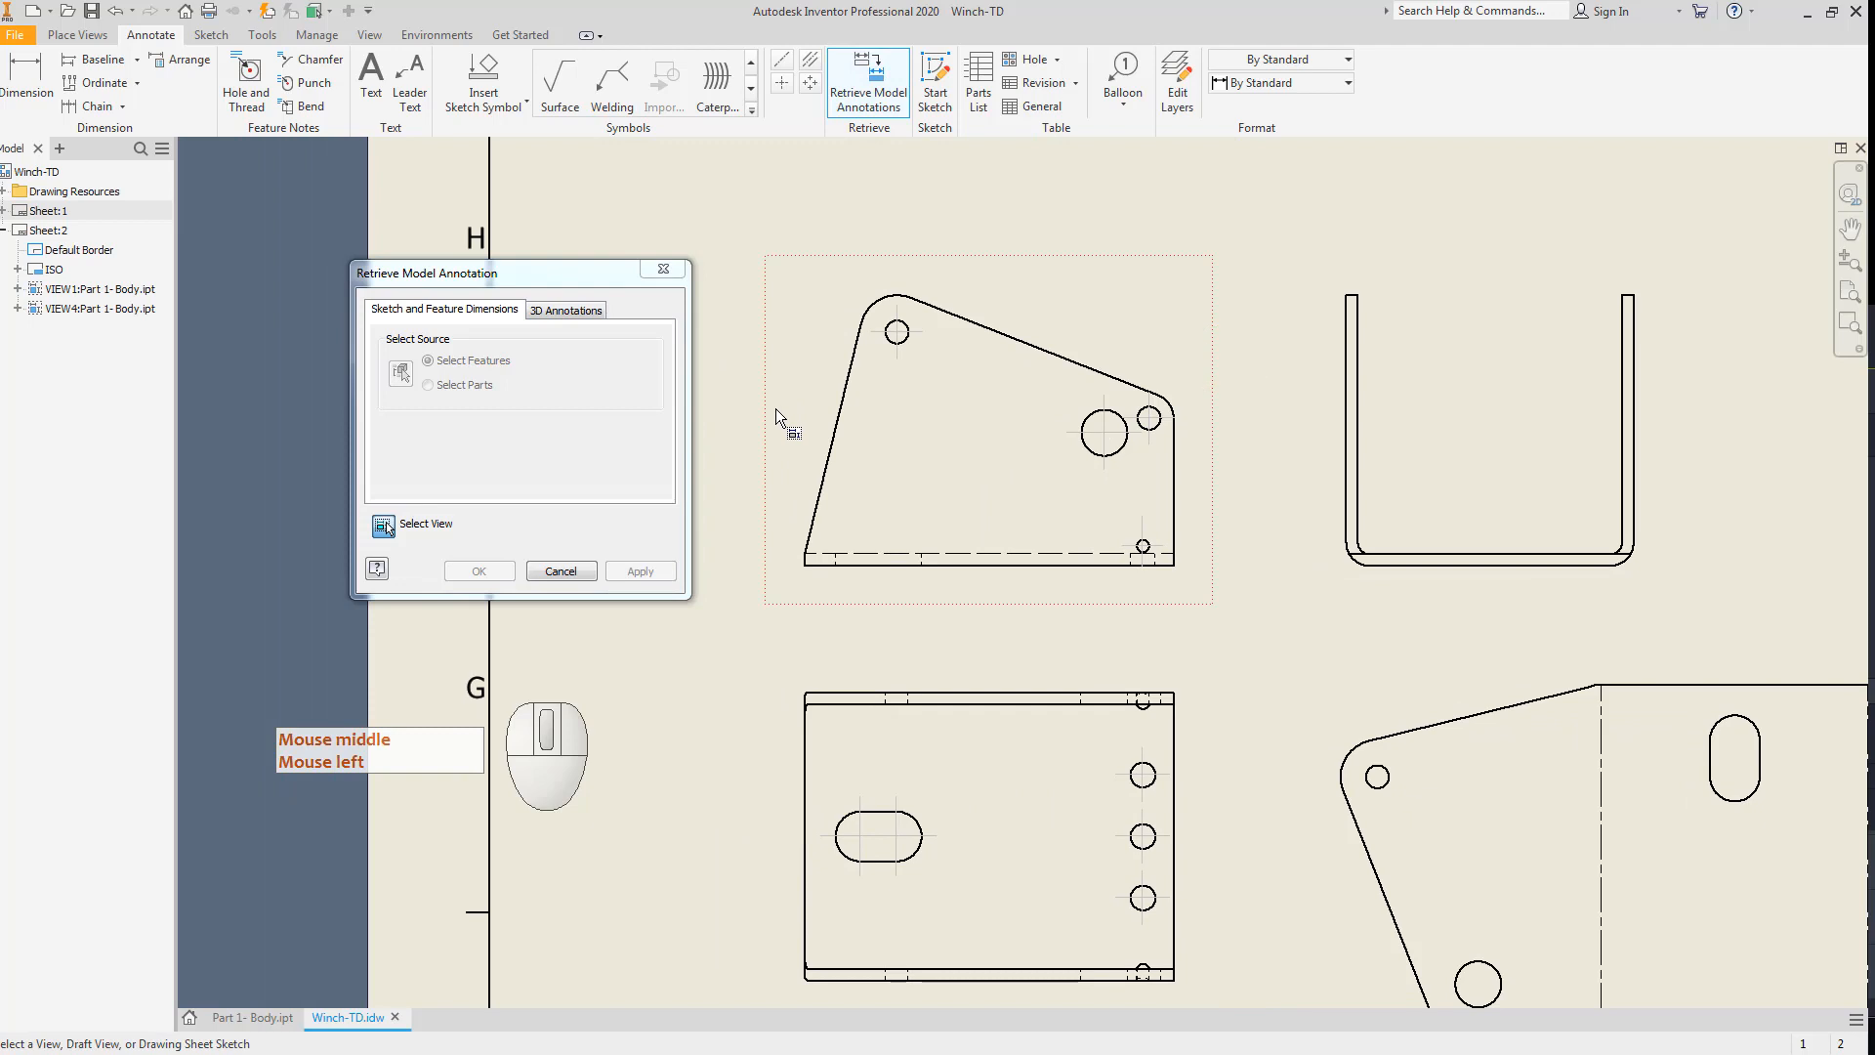
left_click(561, 570)
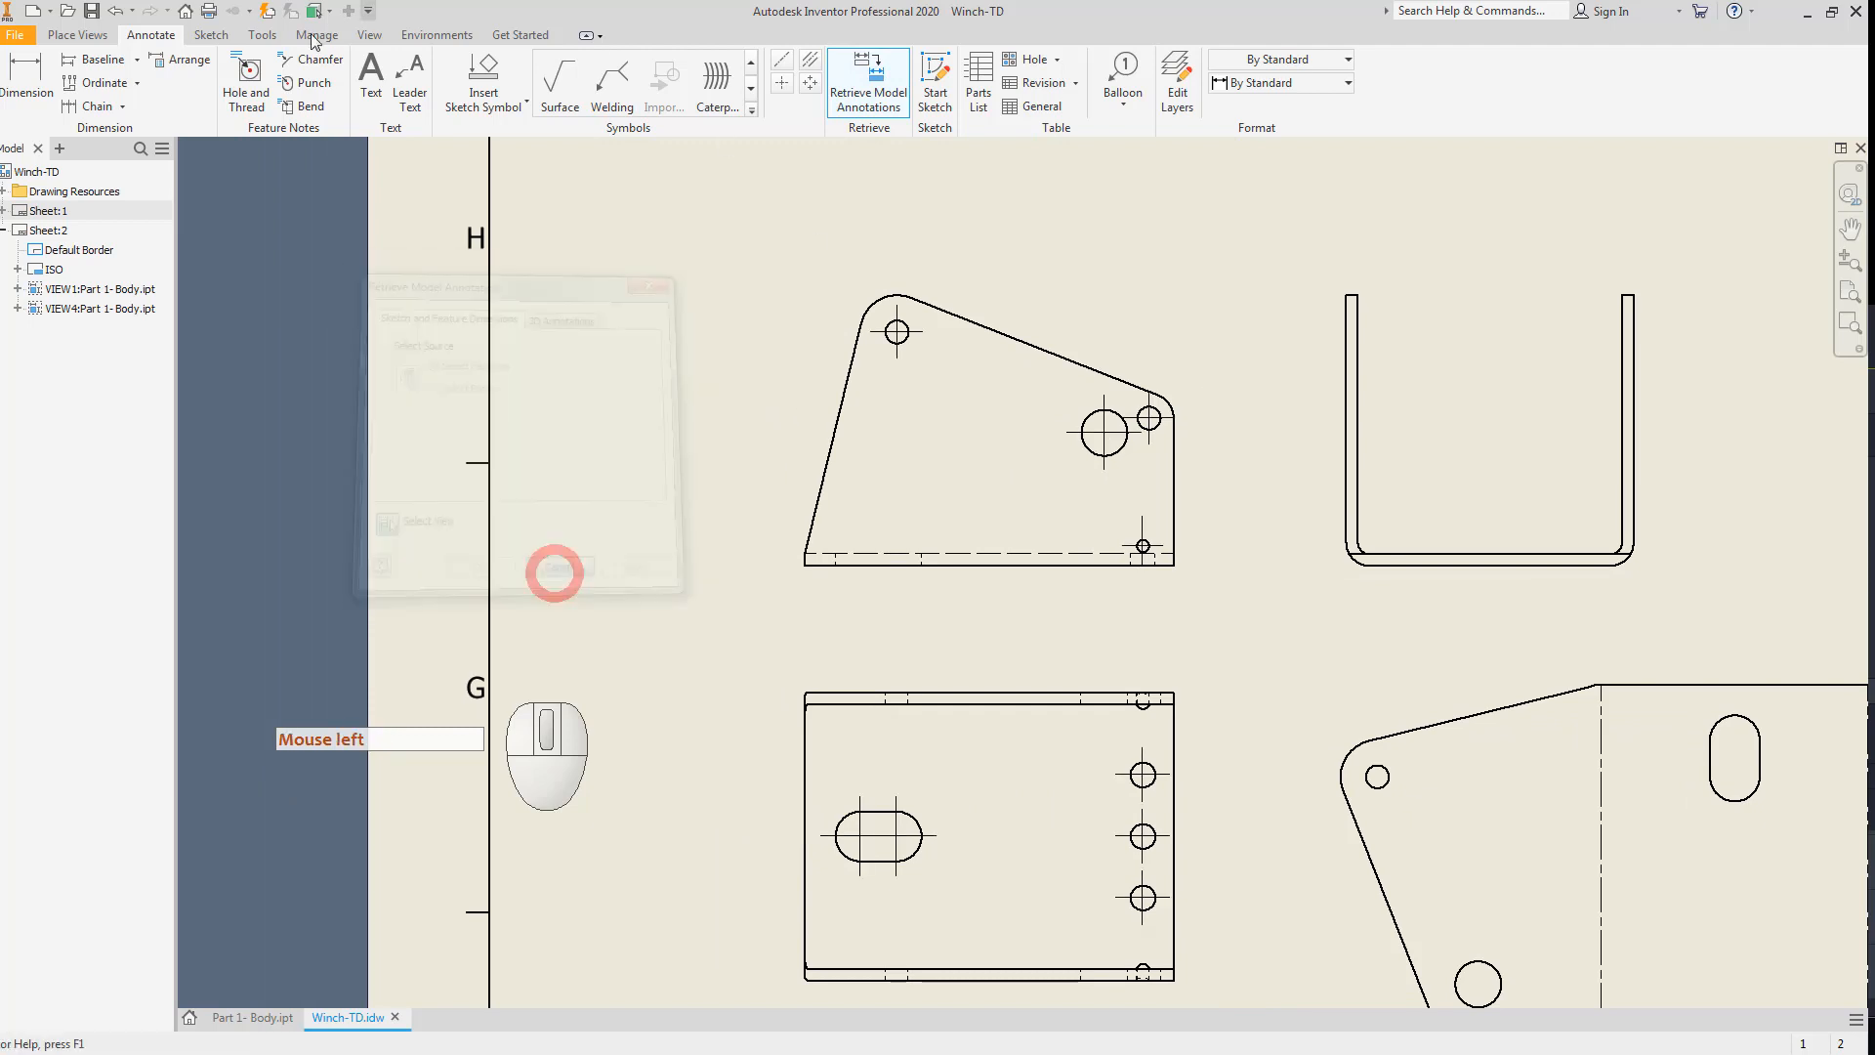
Open the Style and Standard Editor for the drawing.
left_click(260, 35)
left_click(213, 36)
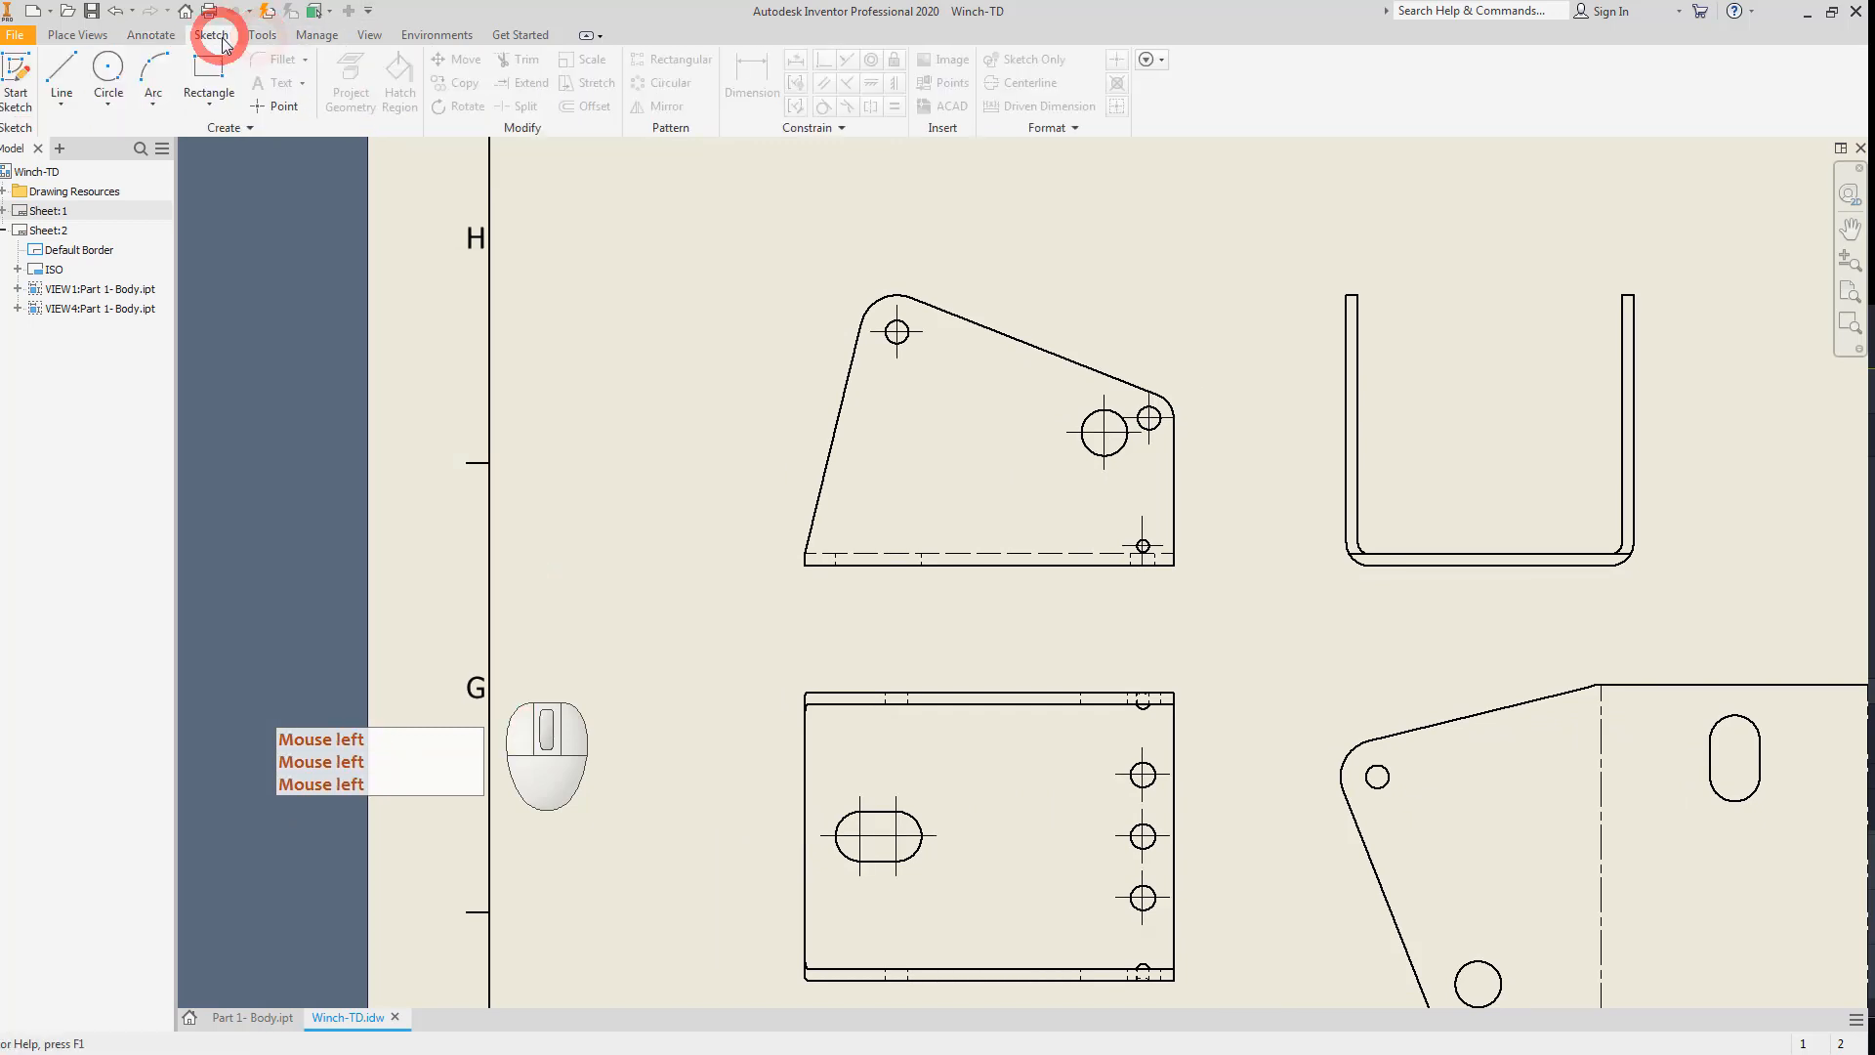
left_click(317, 35)
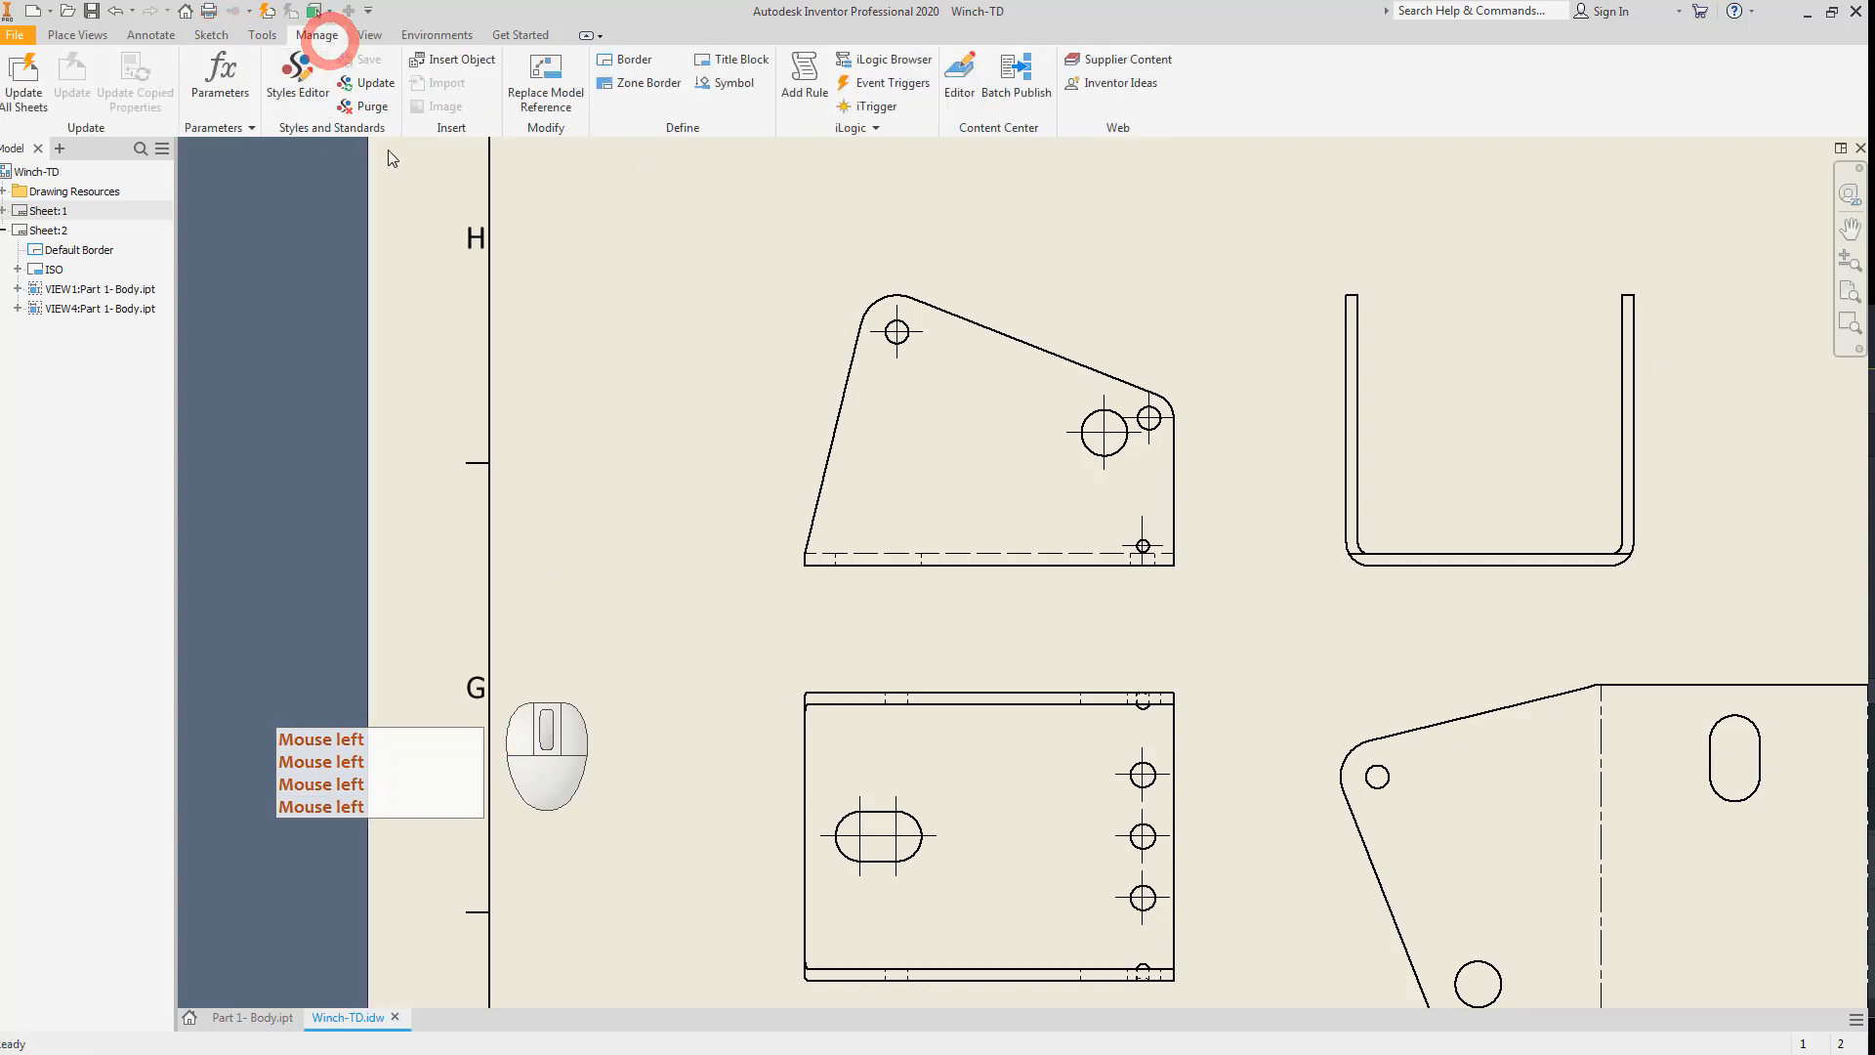
left_click(296, 78)
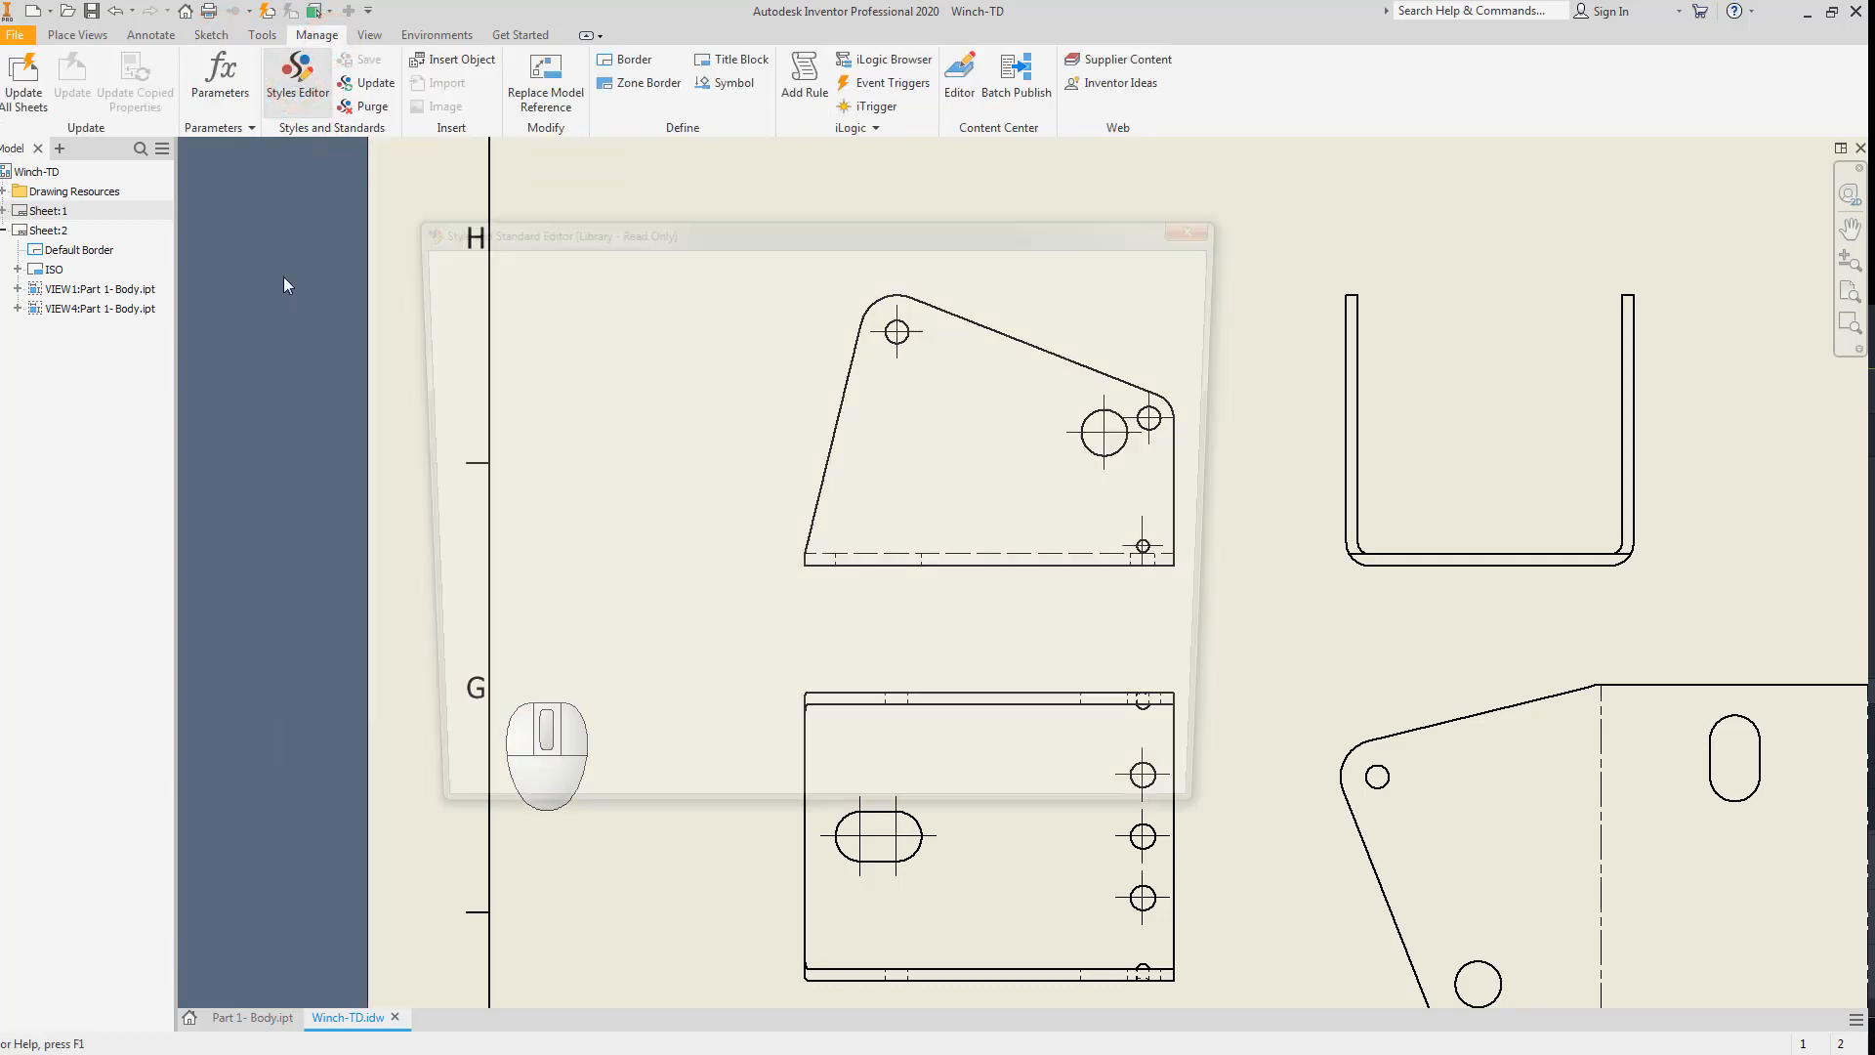
In the Default (ISO) dimension style, set the decimal marker to Period and the linear precision to 3.123.
left_click(518, 437)
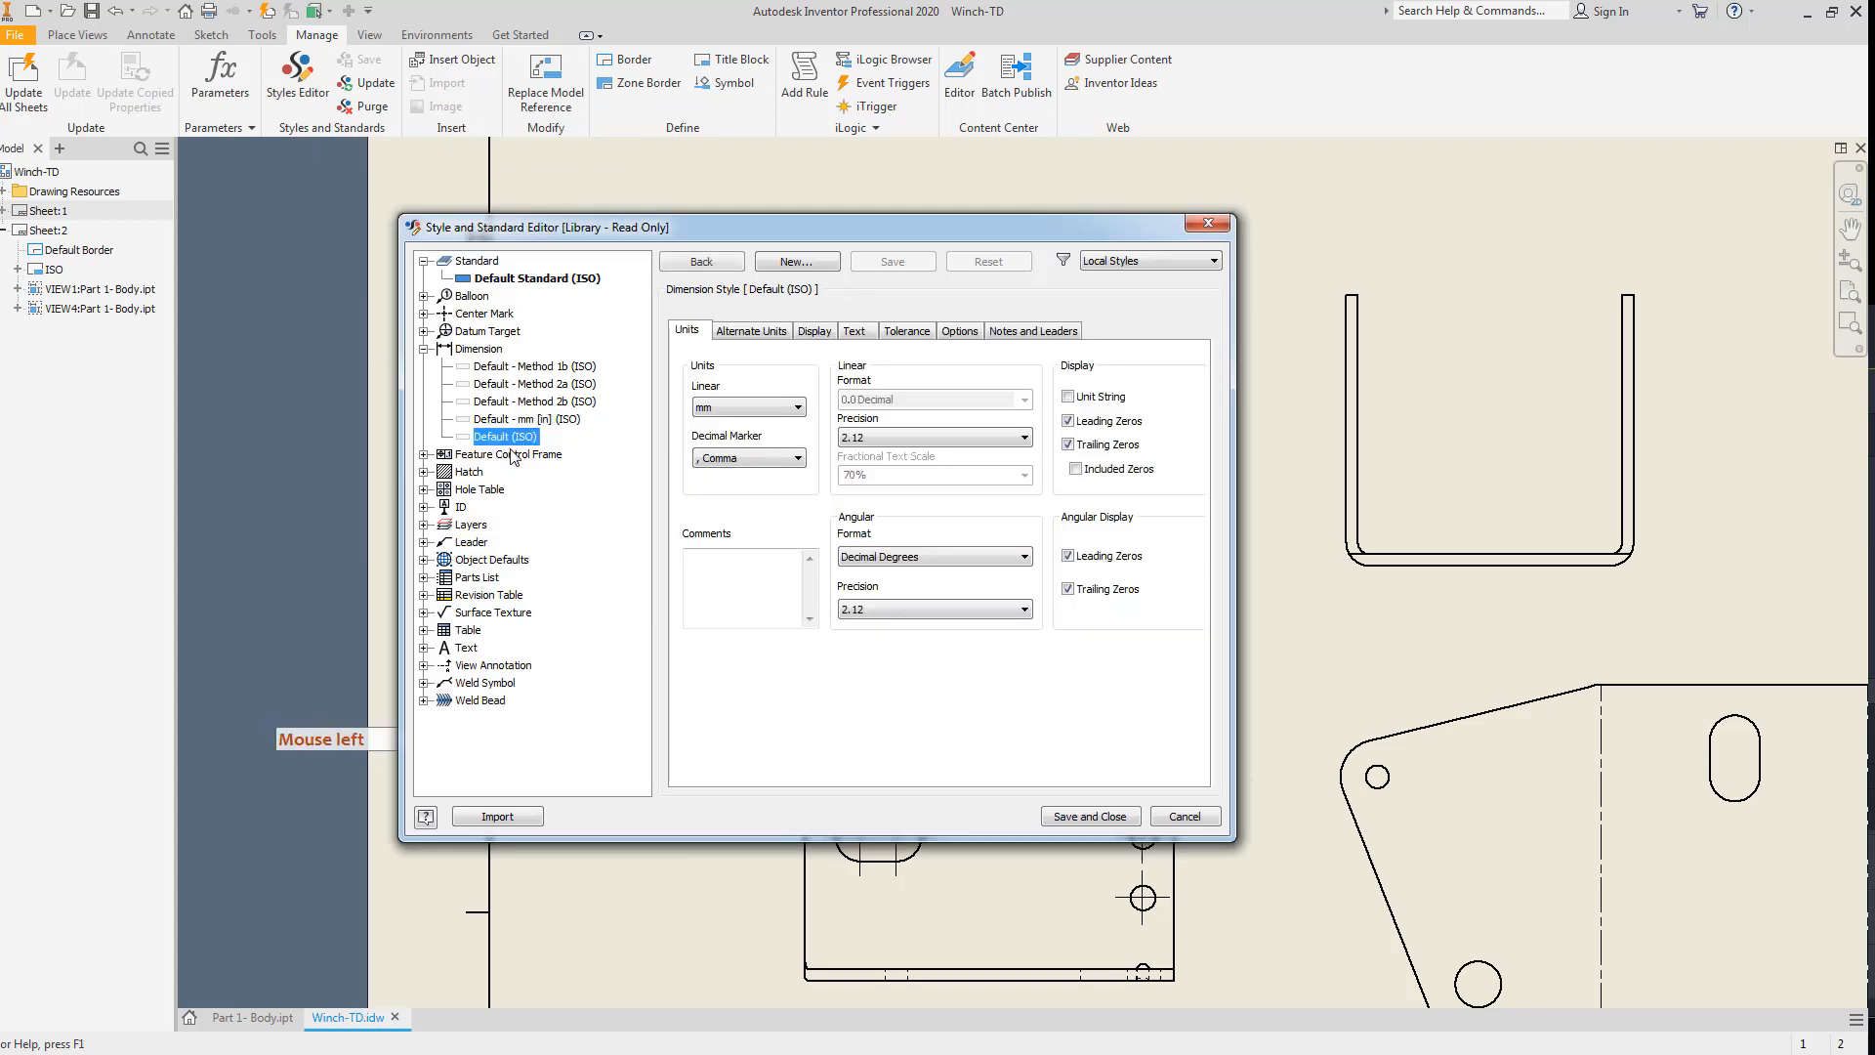
left_click(763, 463)
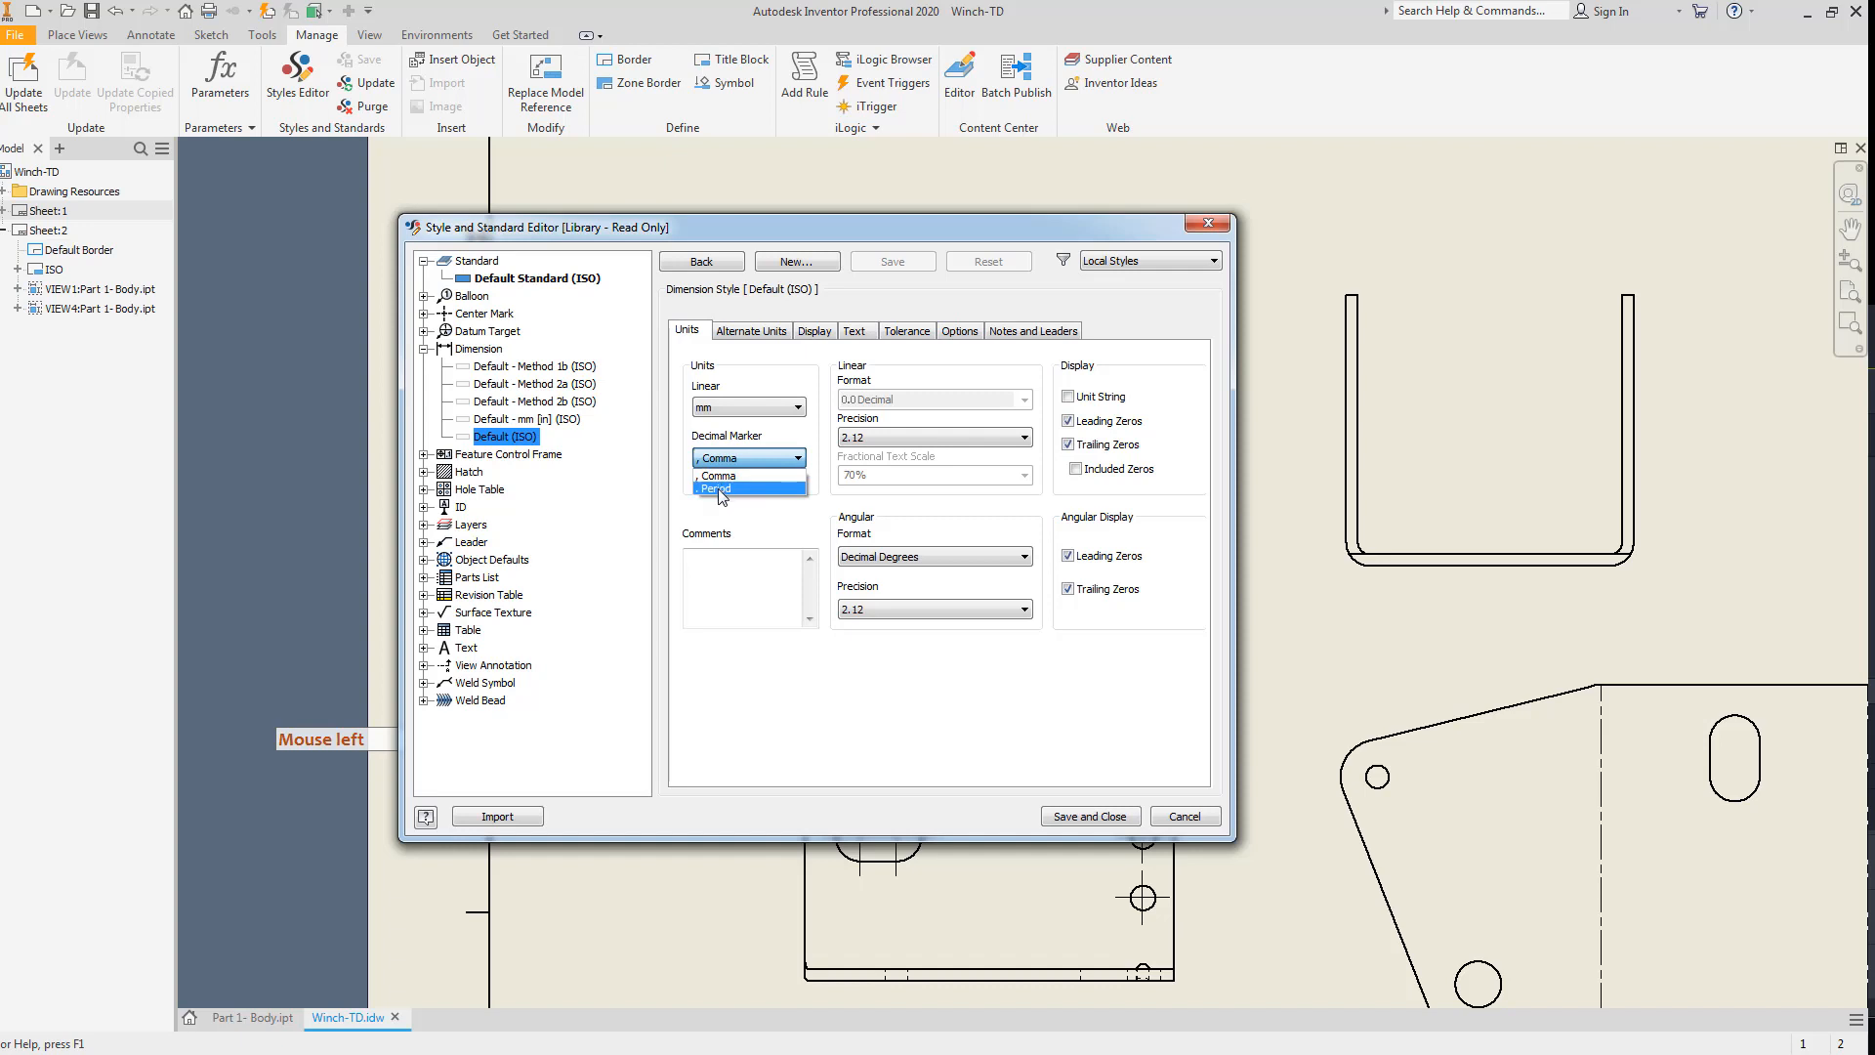
left_click(719, 490)
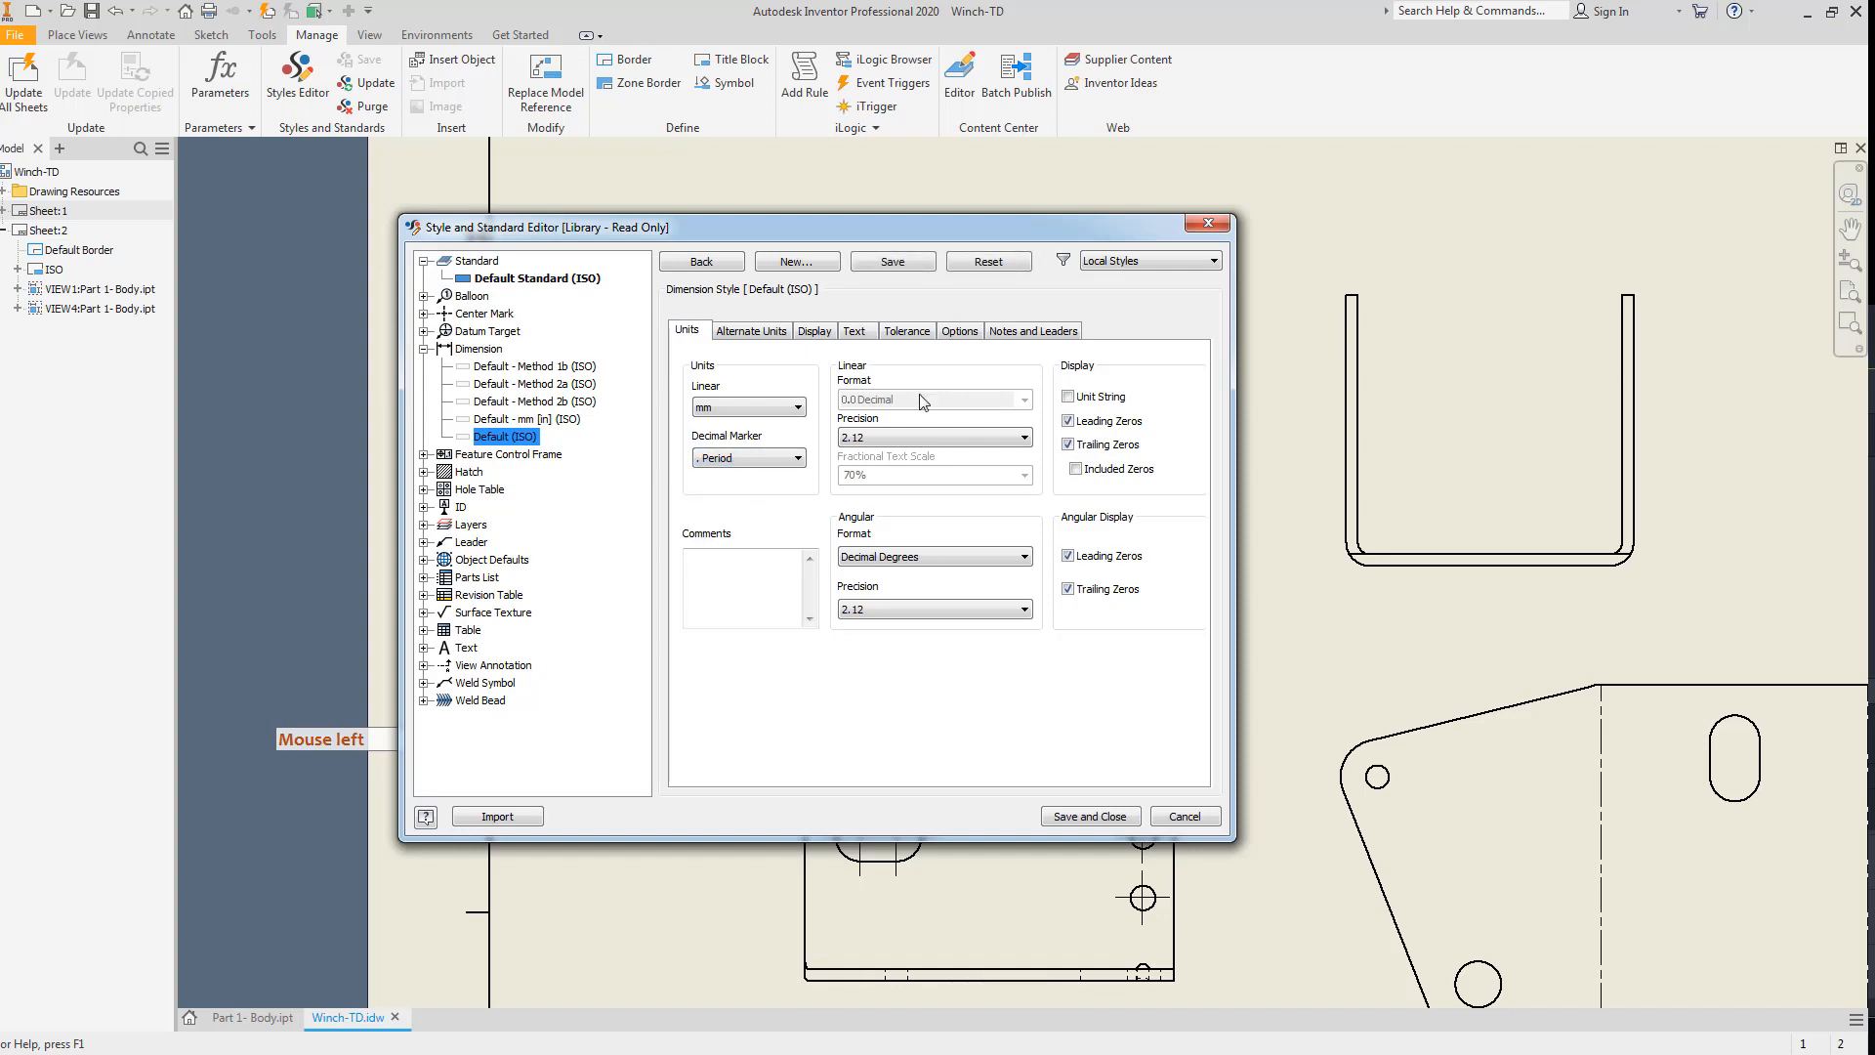
left_click(915, 439)
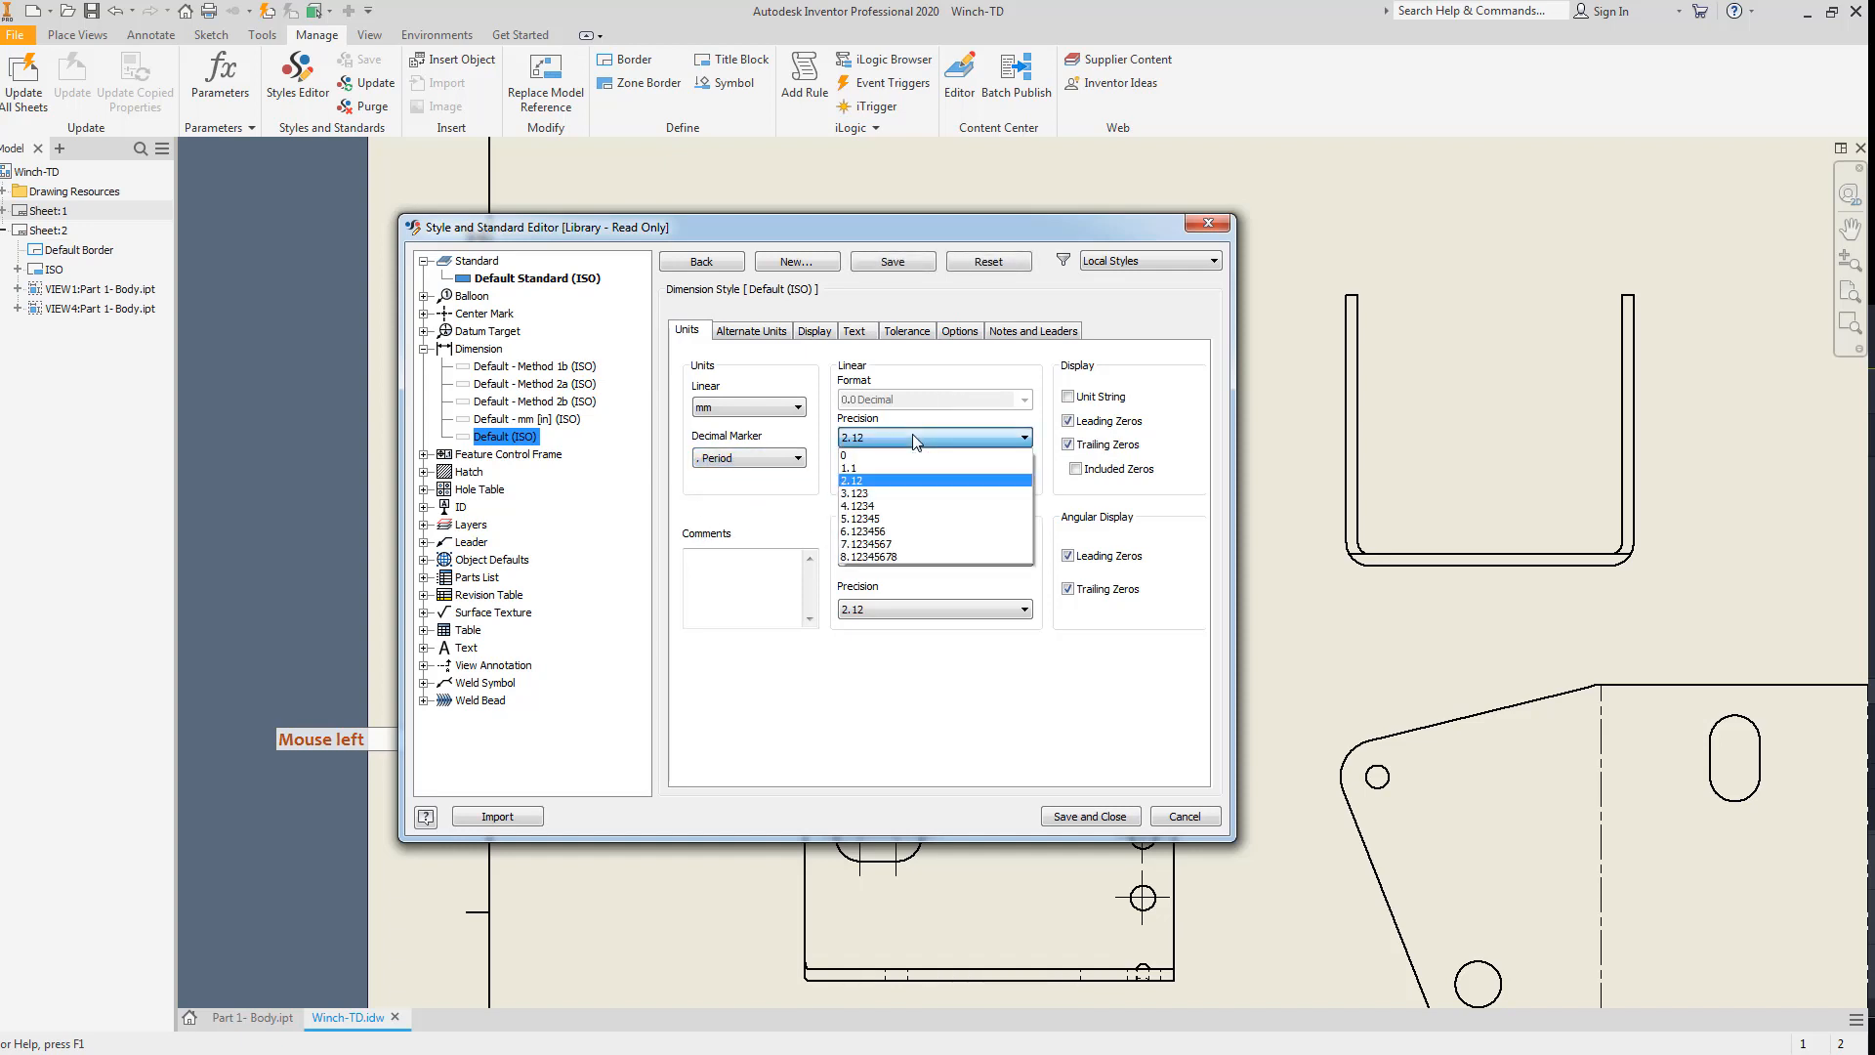
left_click(895, 494)
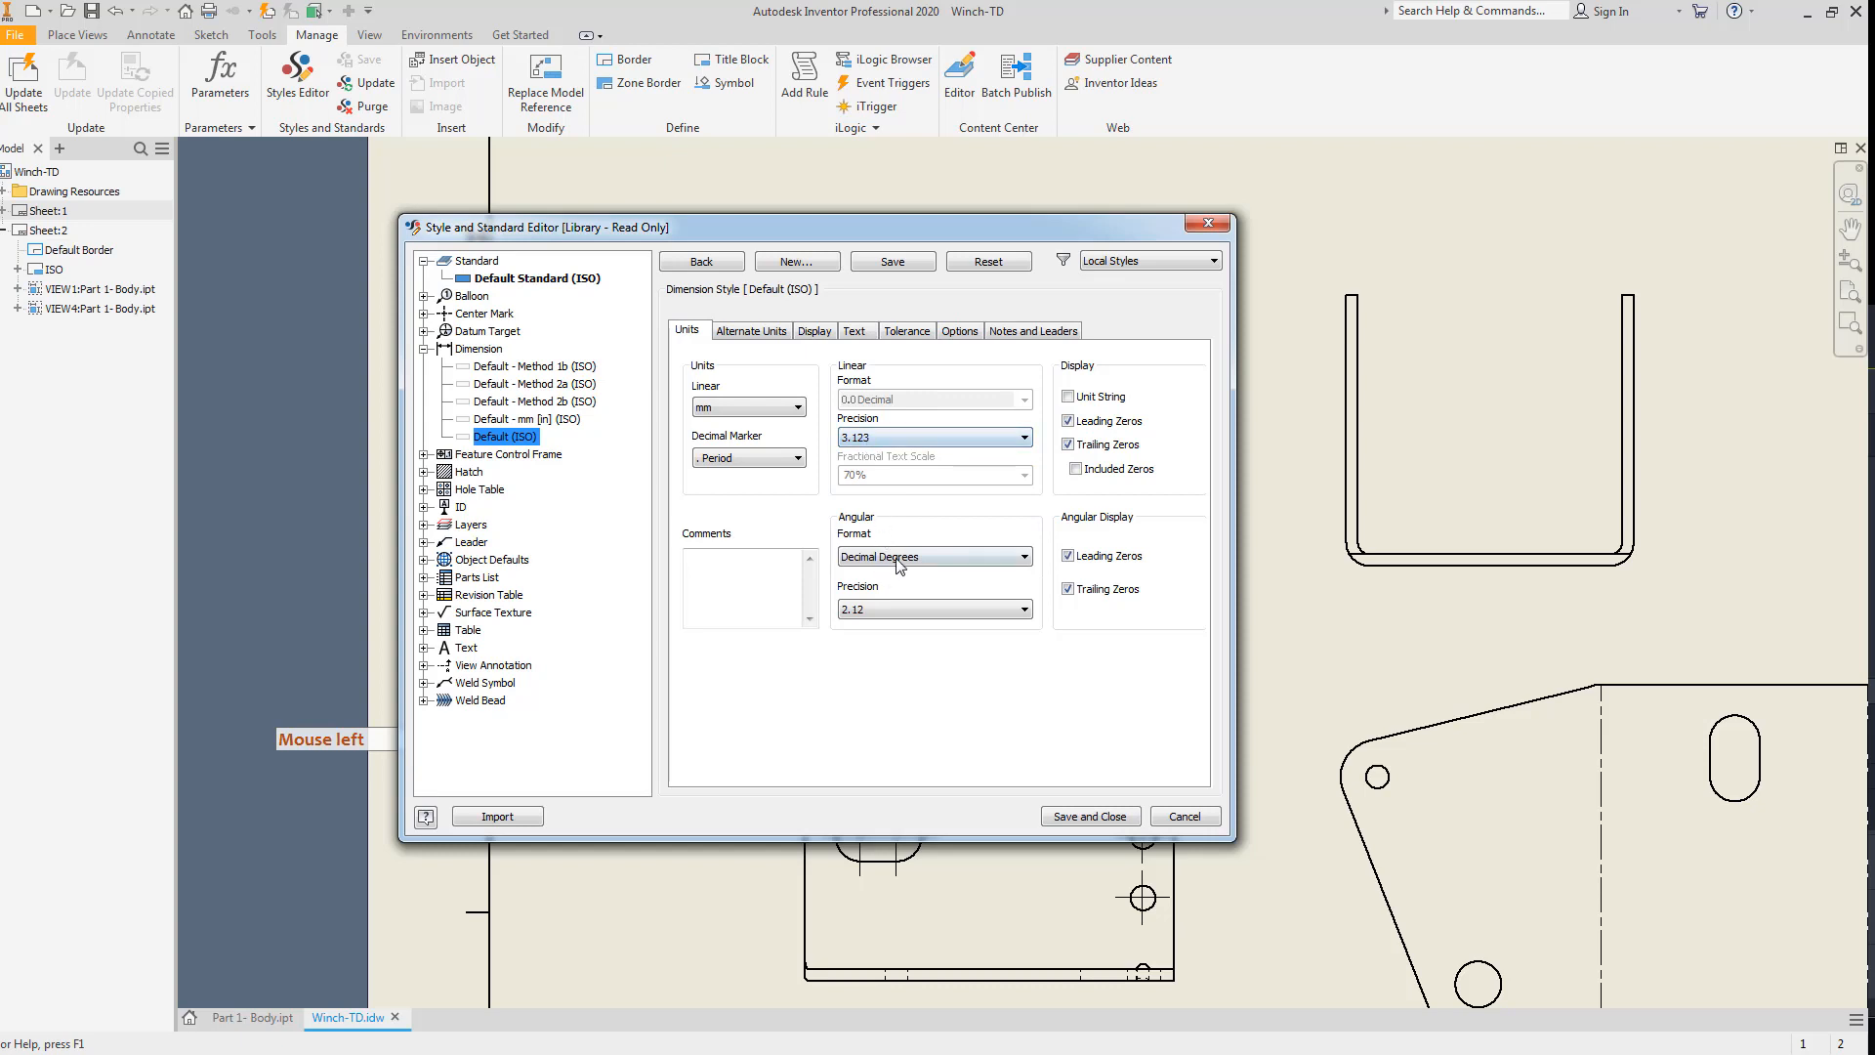
Set the style's angular precision to 3.123 and turn off leading and trailing zeros for linear and angular values.
left_click(878, 608)
left_click(894, 674)
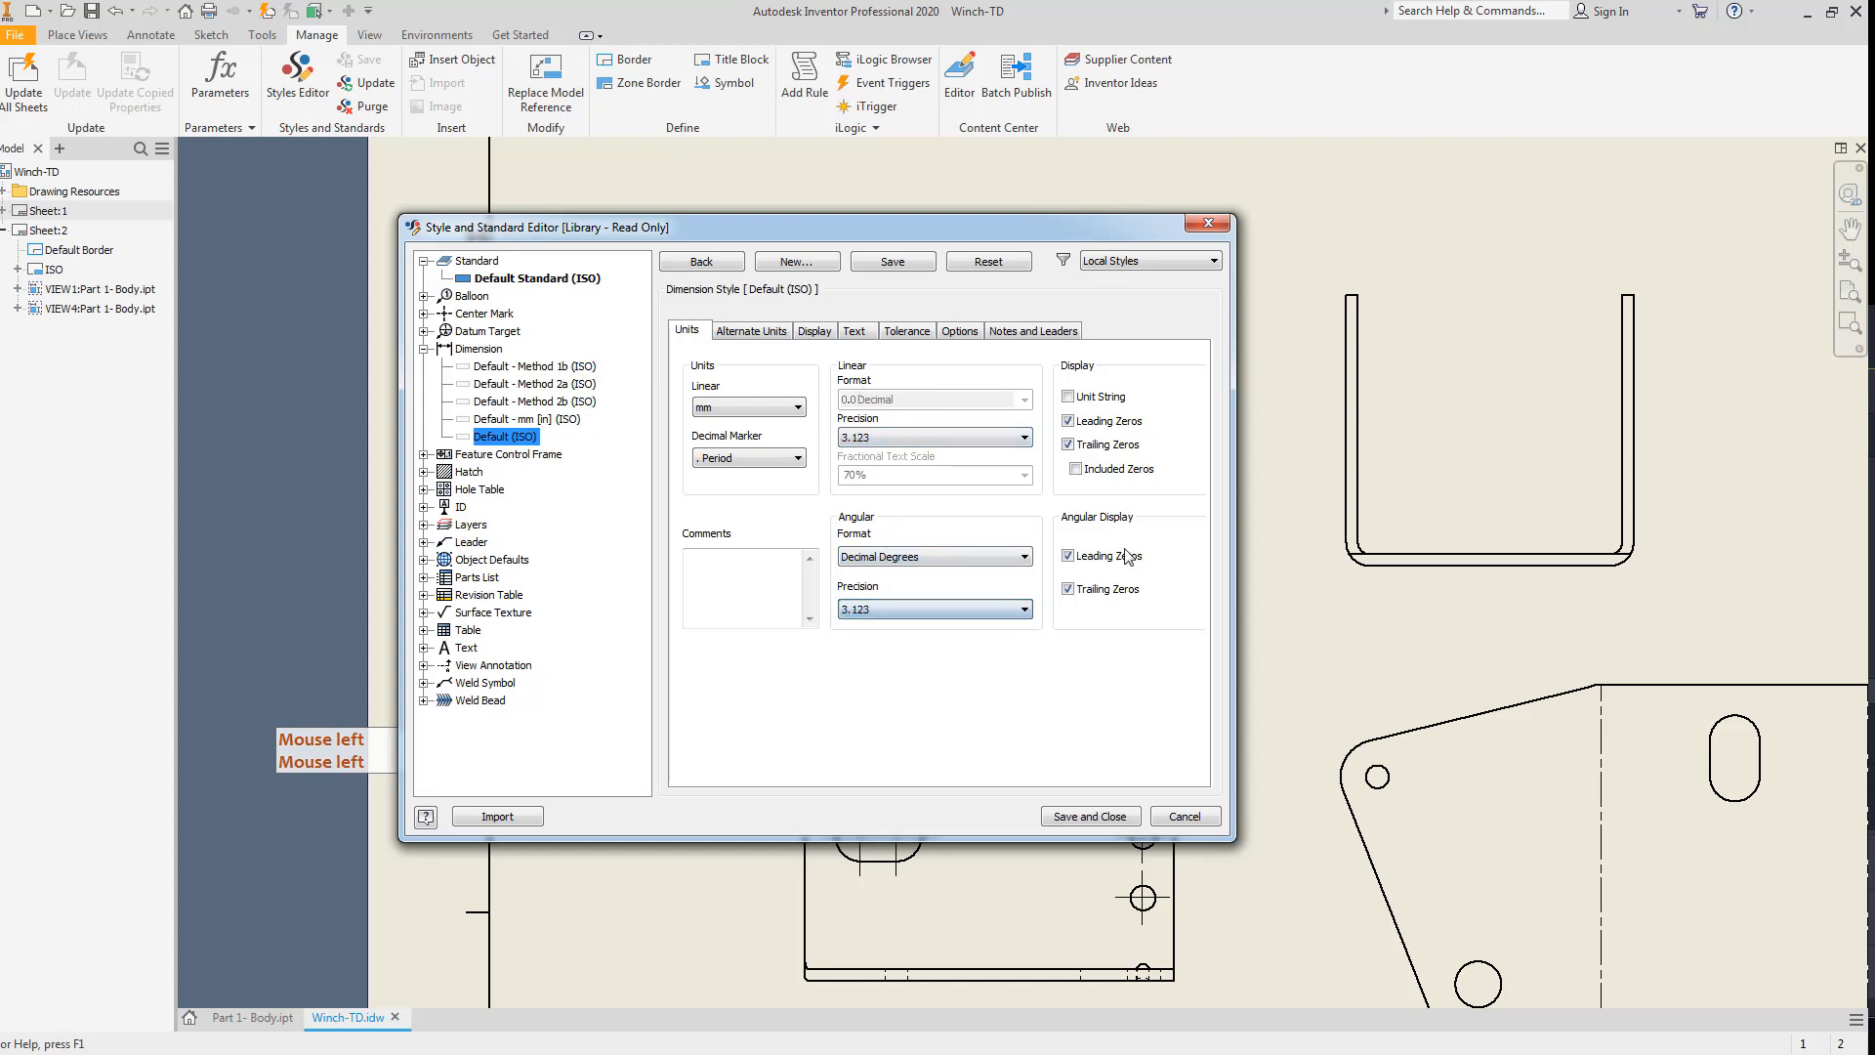
left_click(1069, 422)
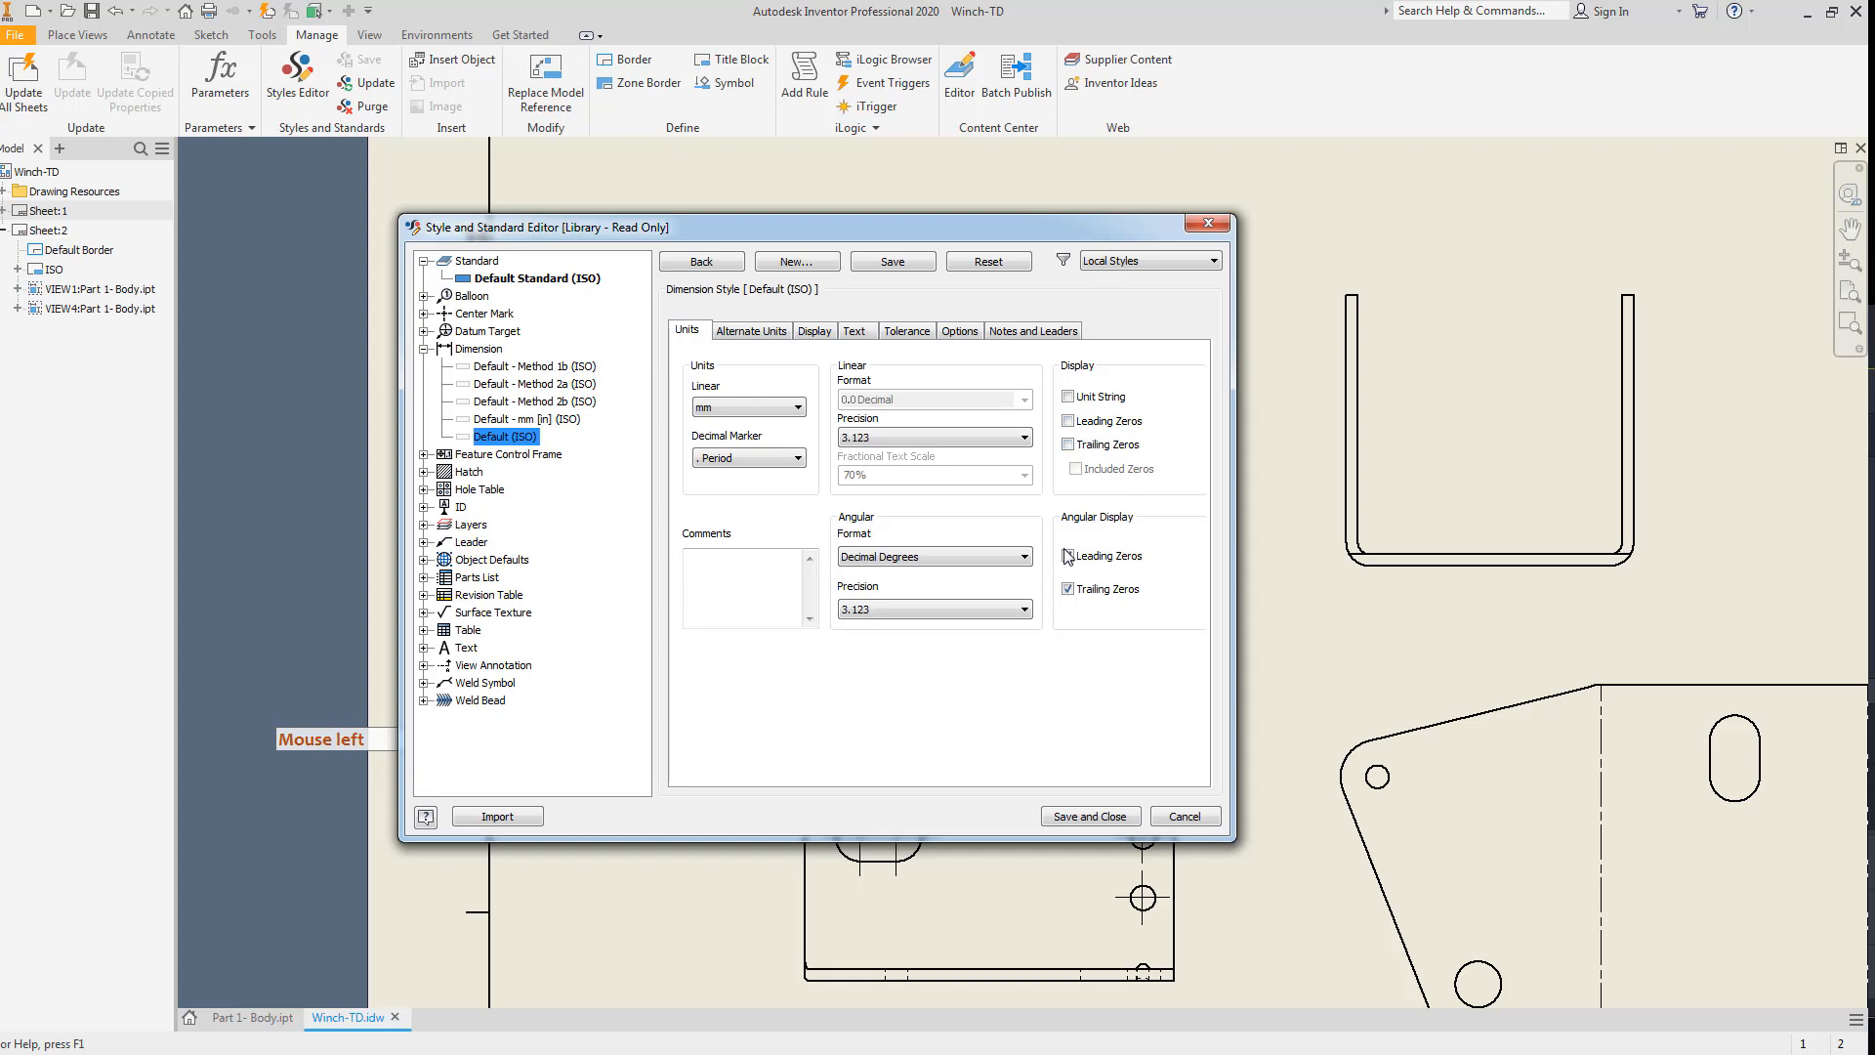
left_click(1068, 589)
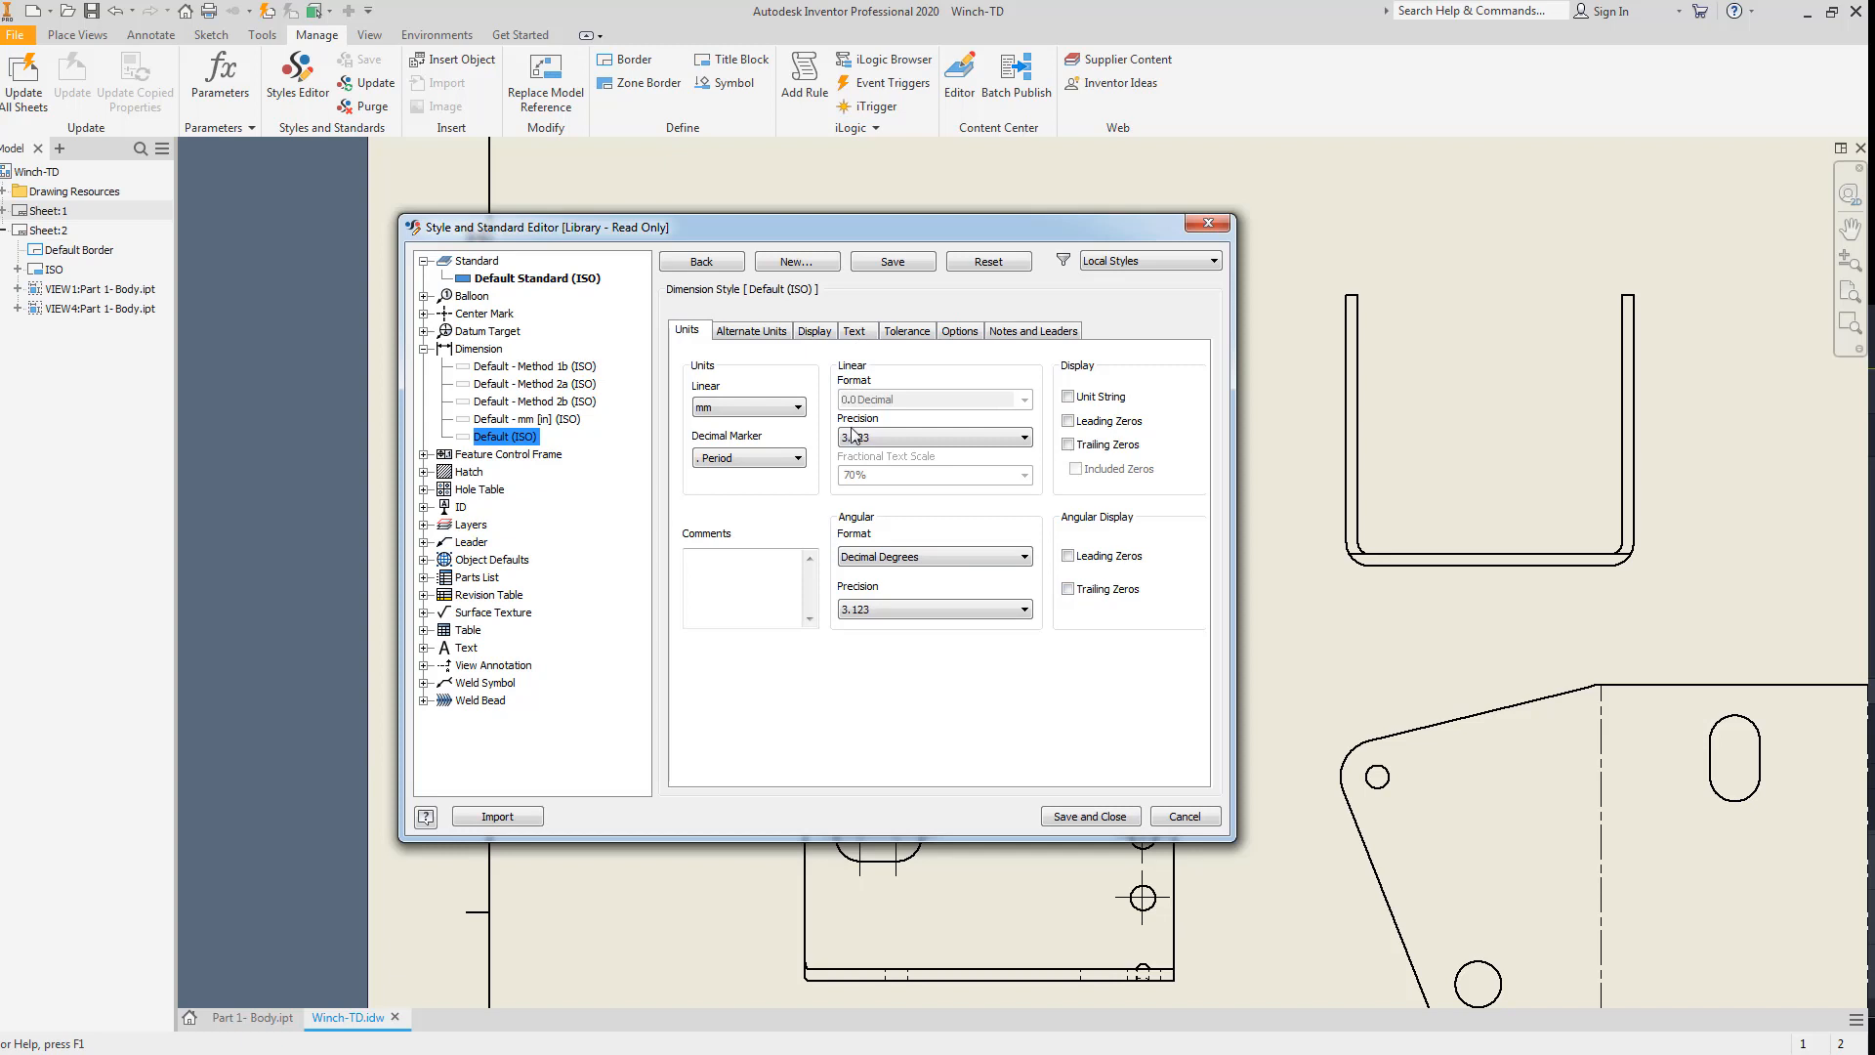
Set the style's tolerance linear and angular precision to 3.123, turn off leading zeros, and save the style changes.
left_click(919, 334)
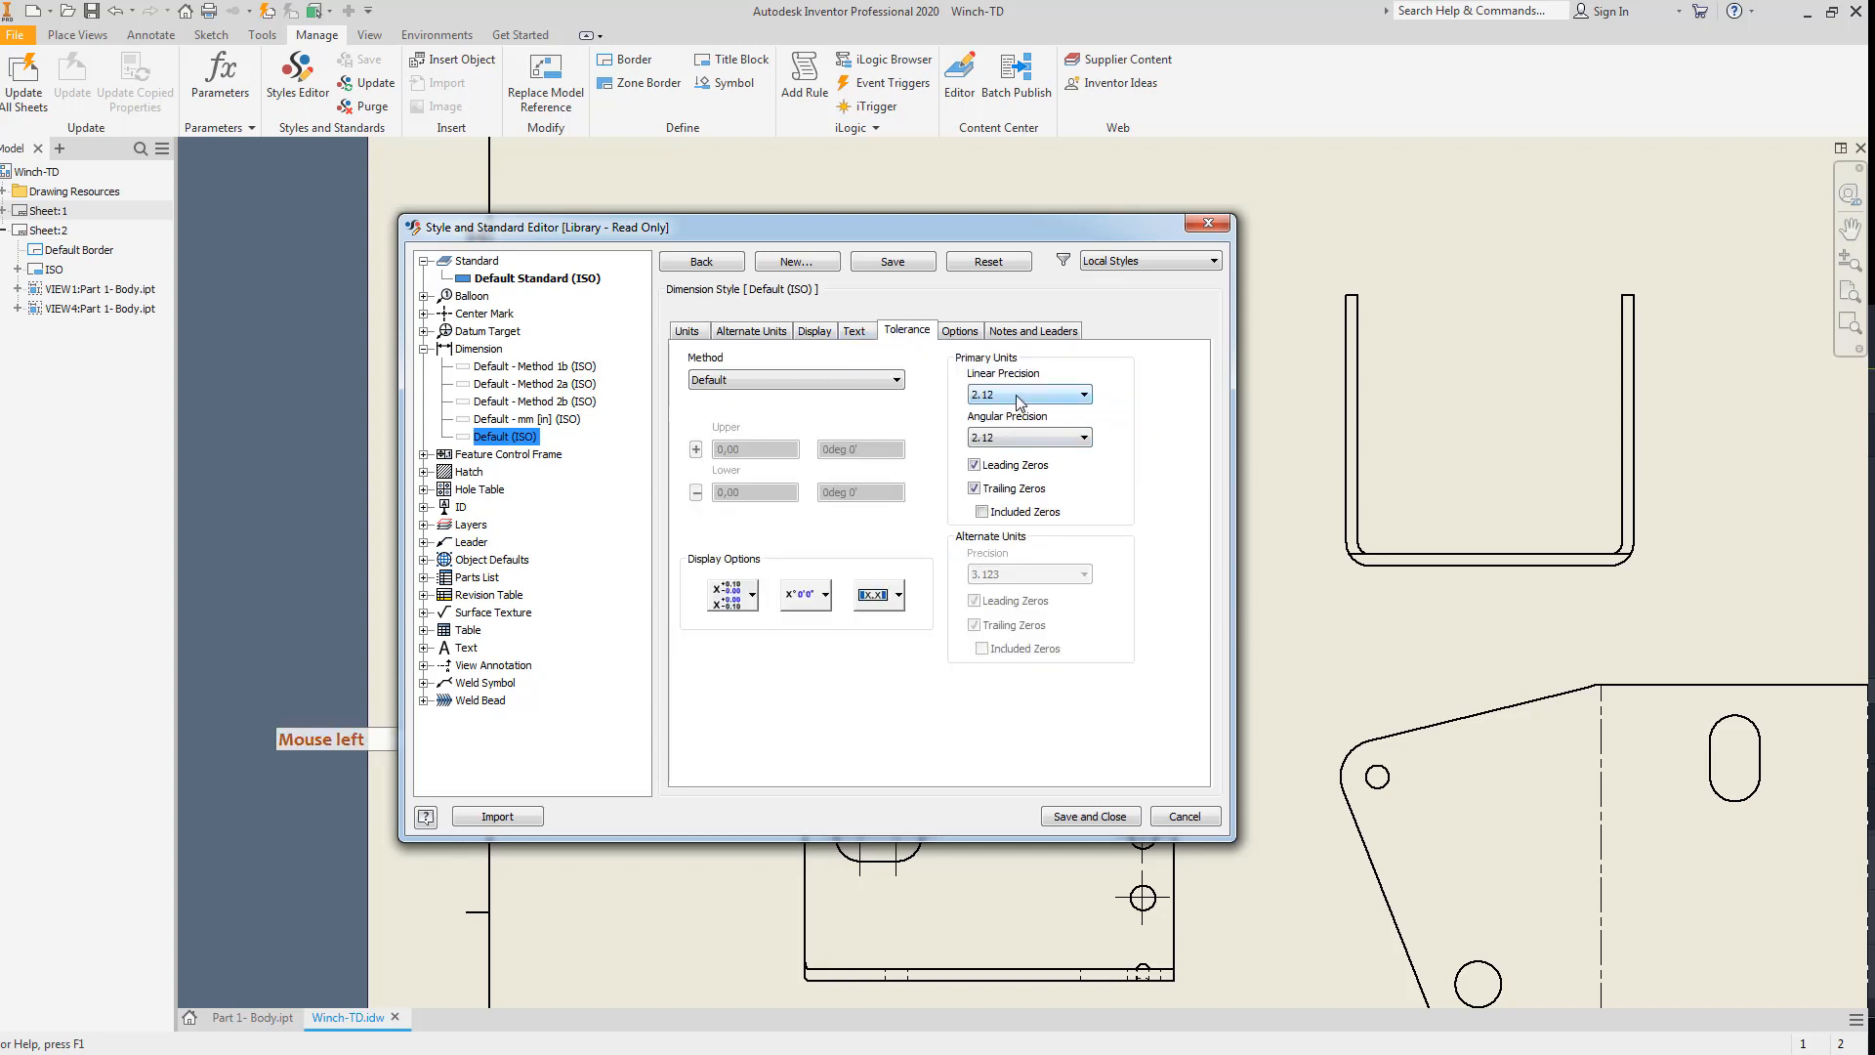
left_click(1019, 395)
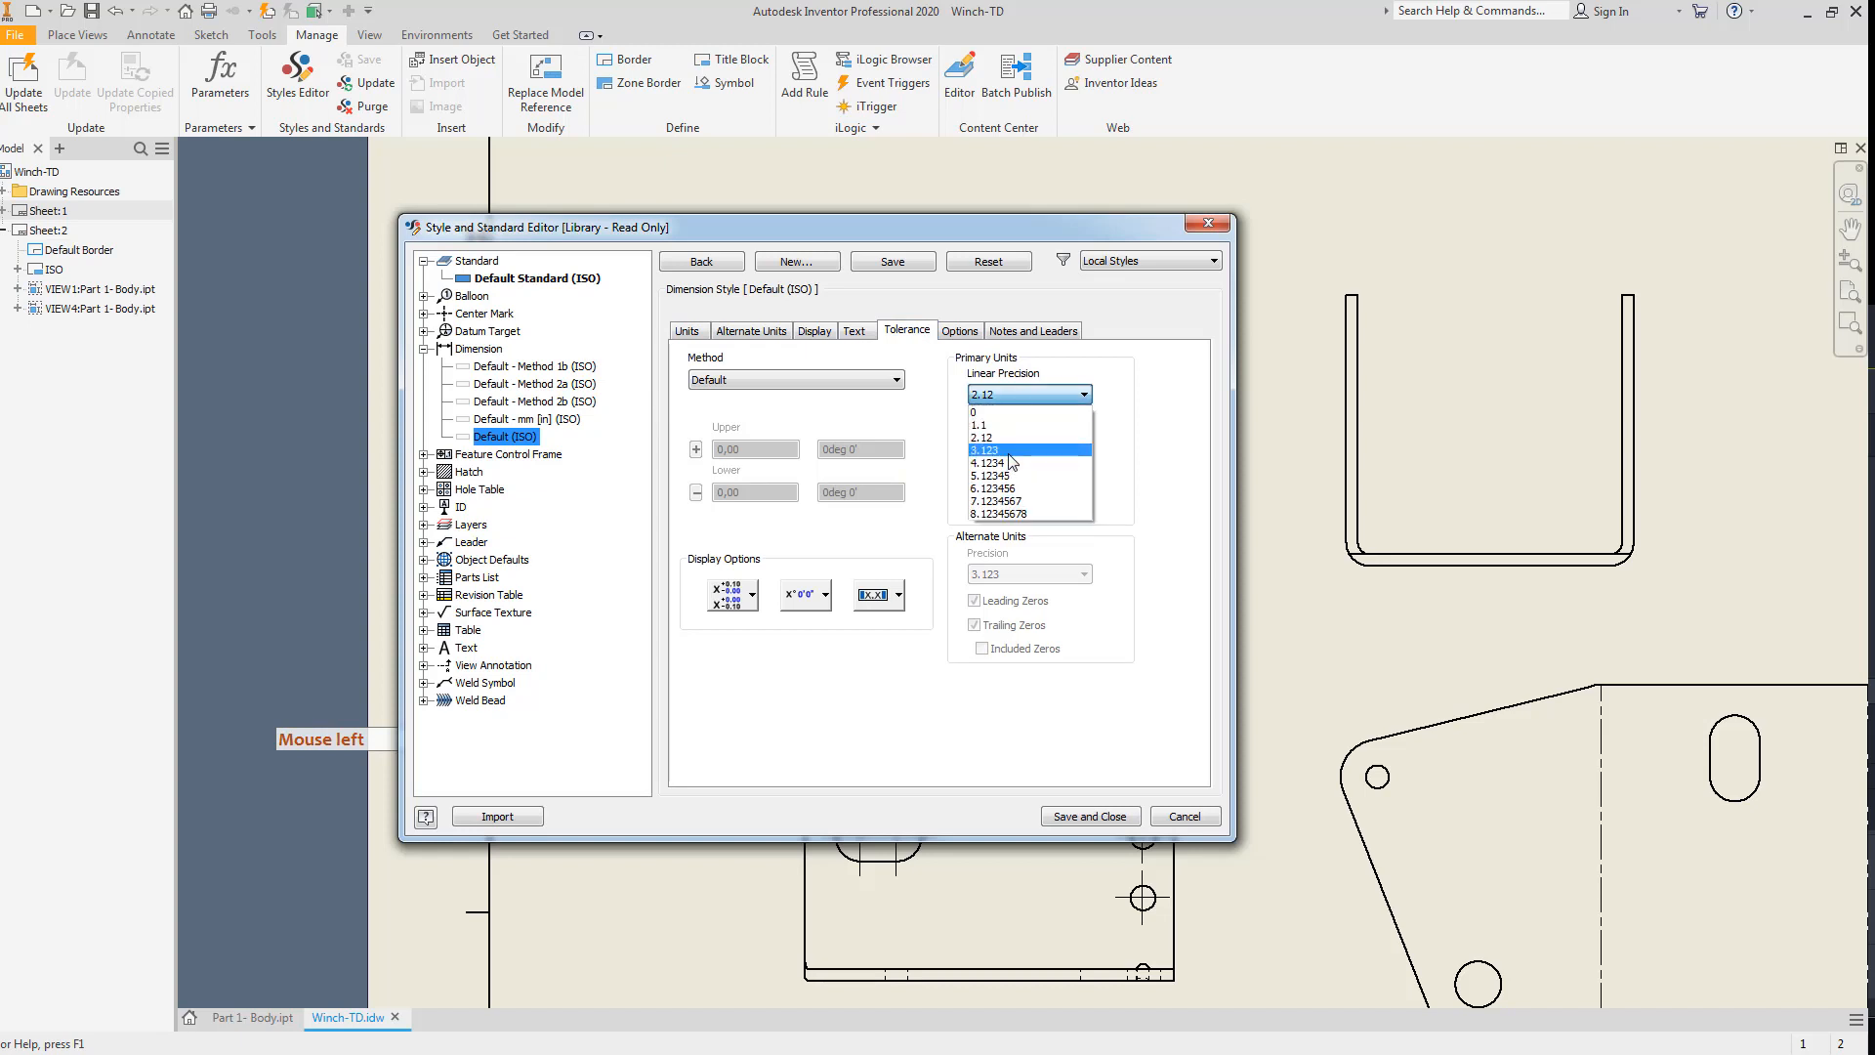
left_click(1006, 450)
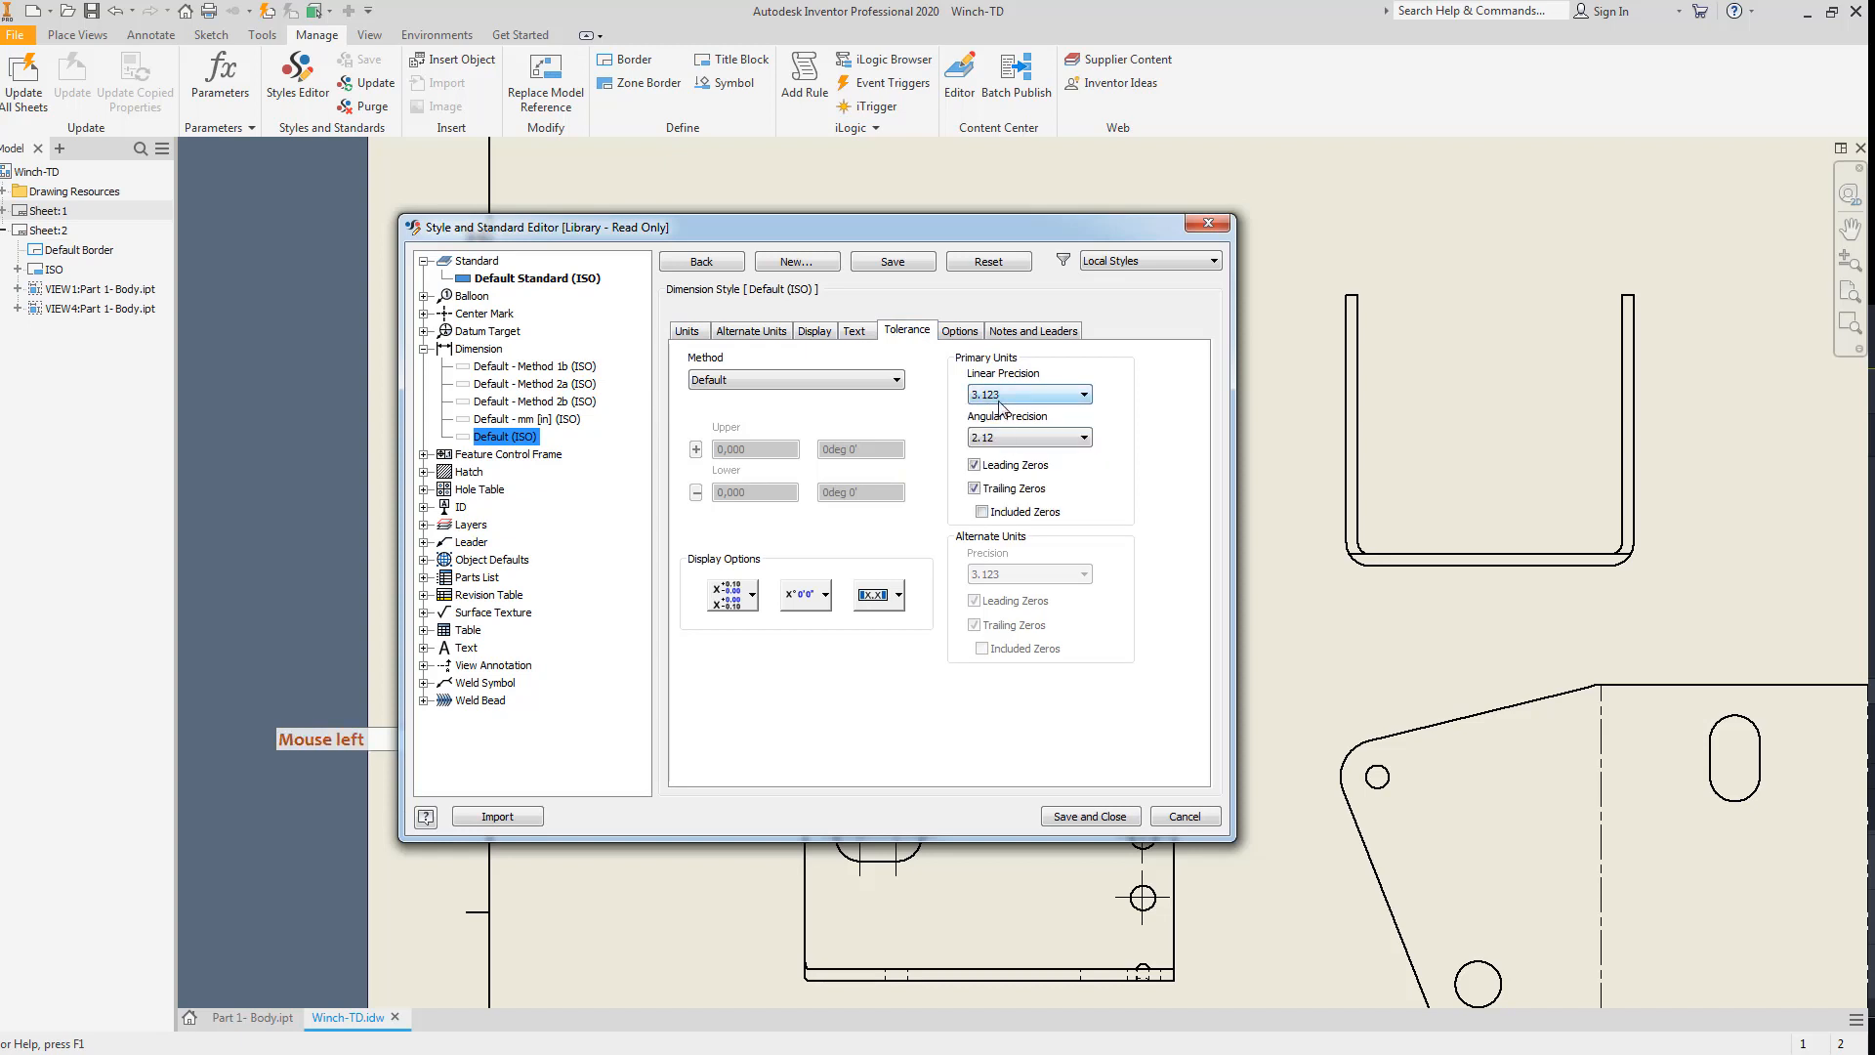
left_click(1006, 442)
left_click(1007, 493)
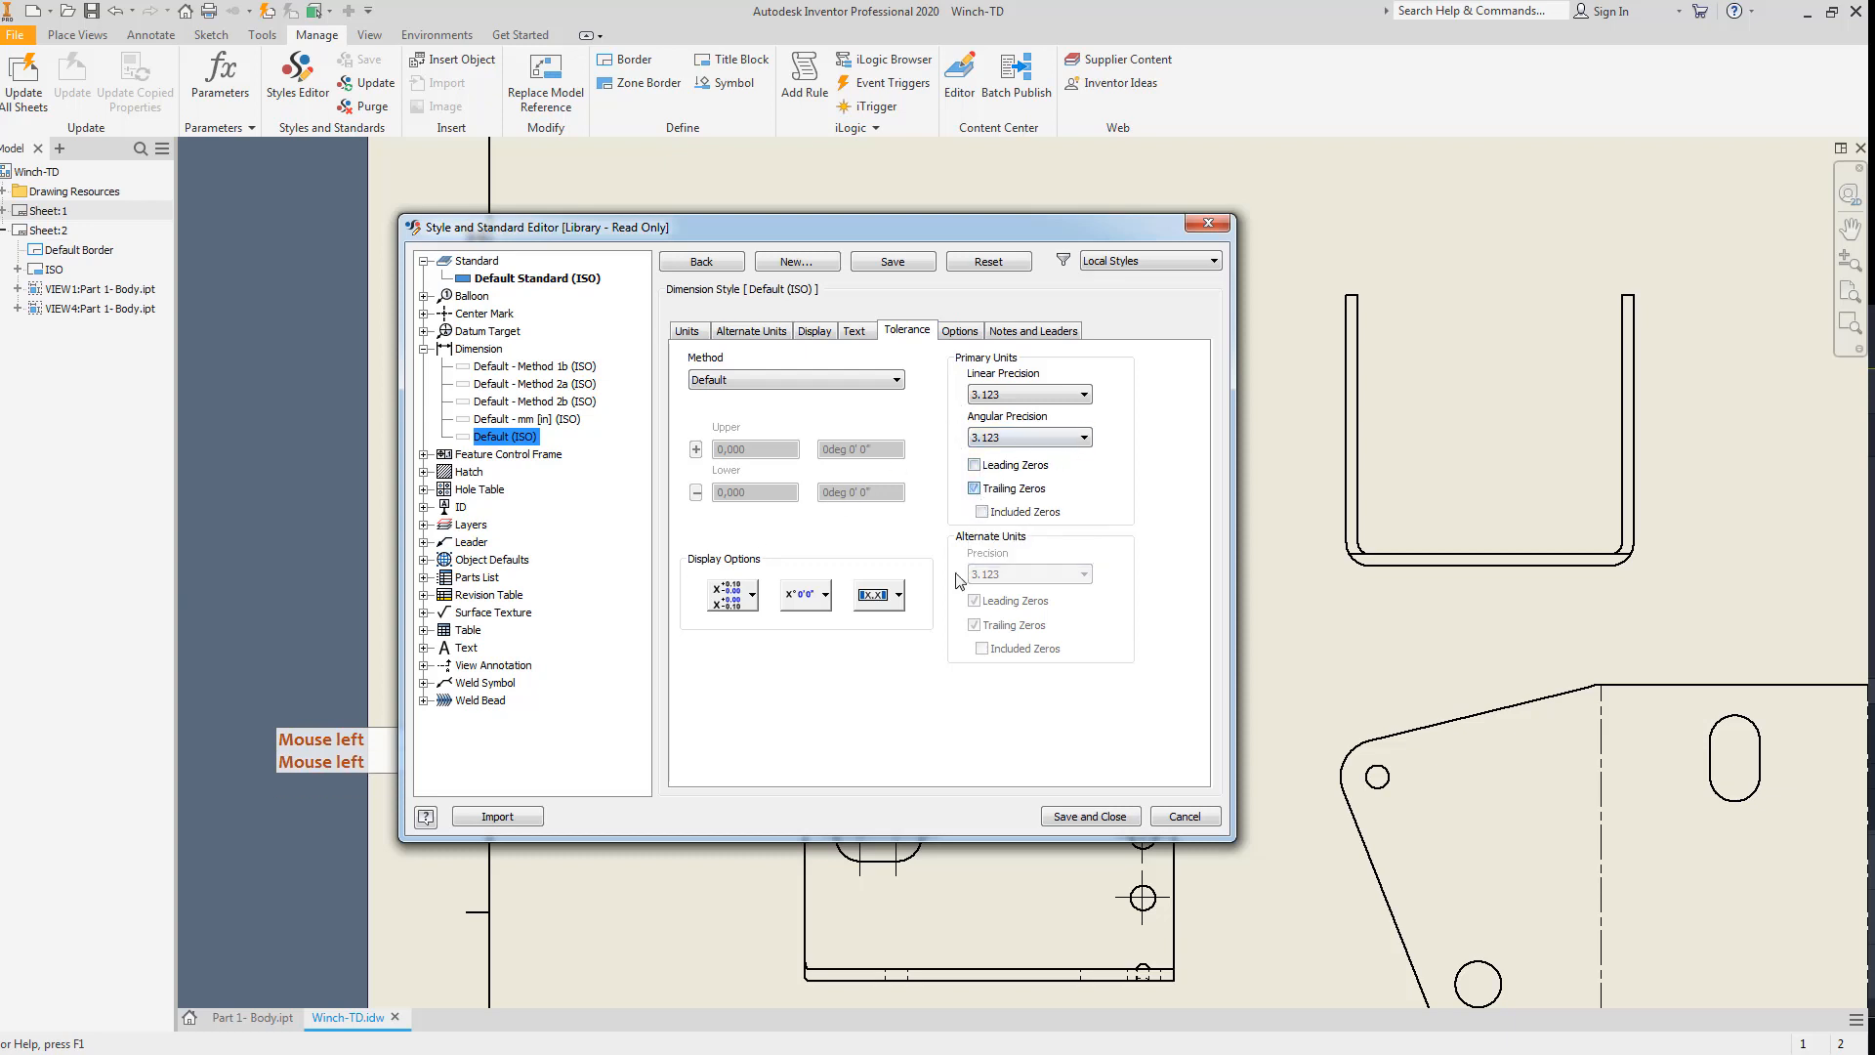
left_click(1095, 816)
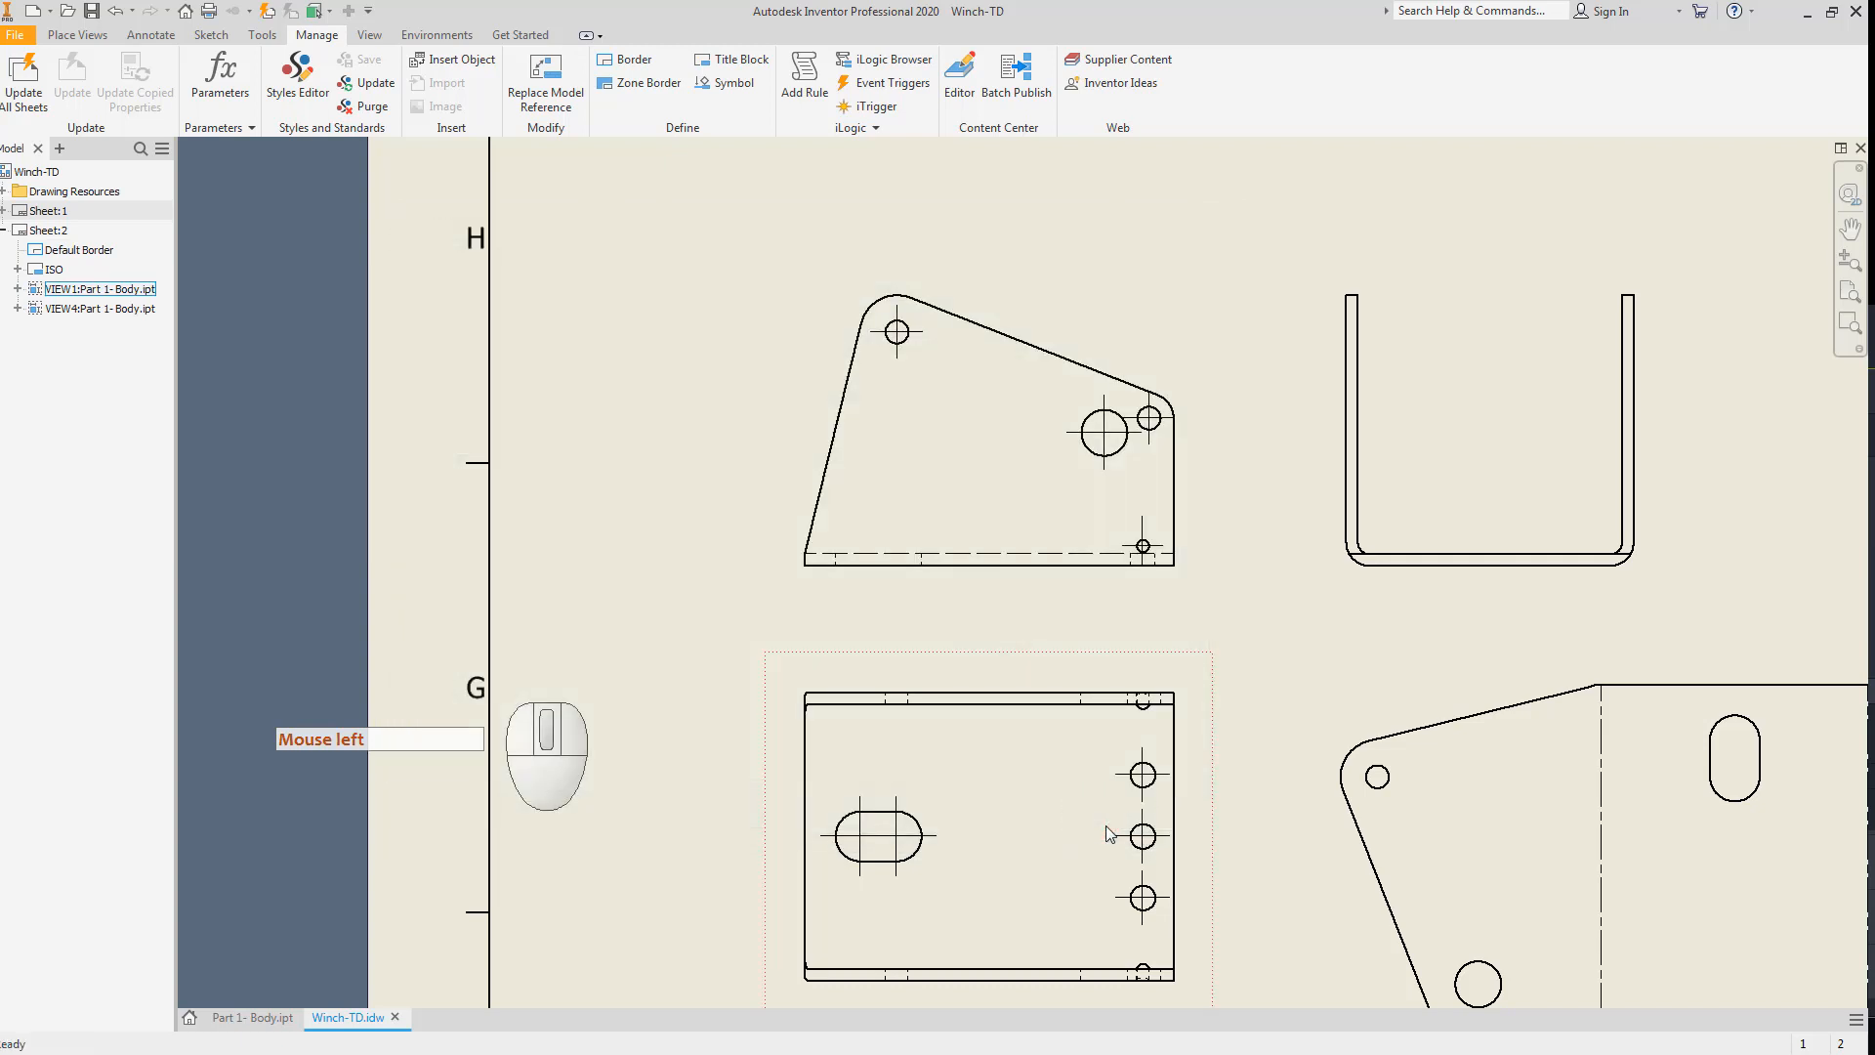
Retrieve the model's sketch and feature dimensions for the side-profile view of the bracket.
left_click(136, 37)
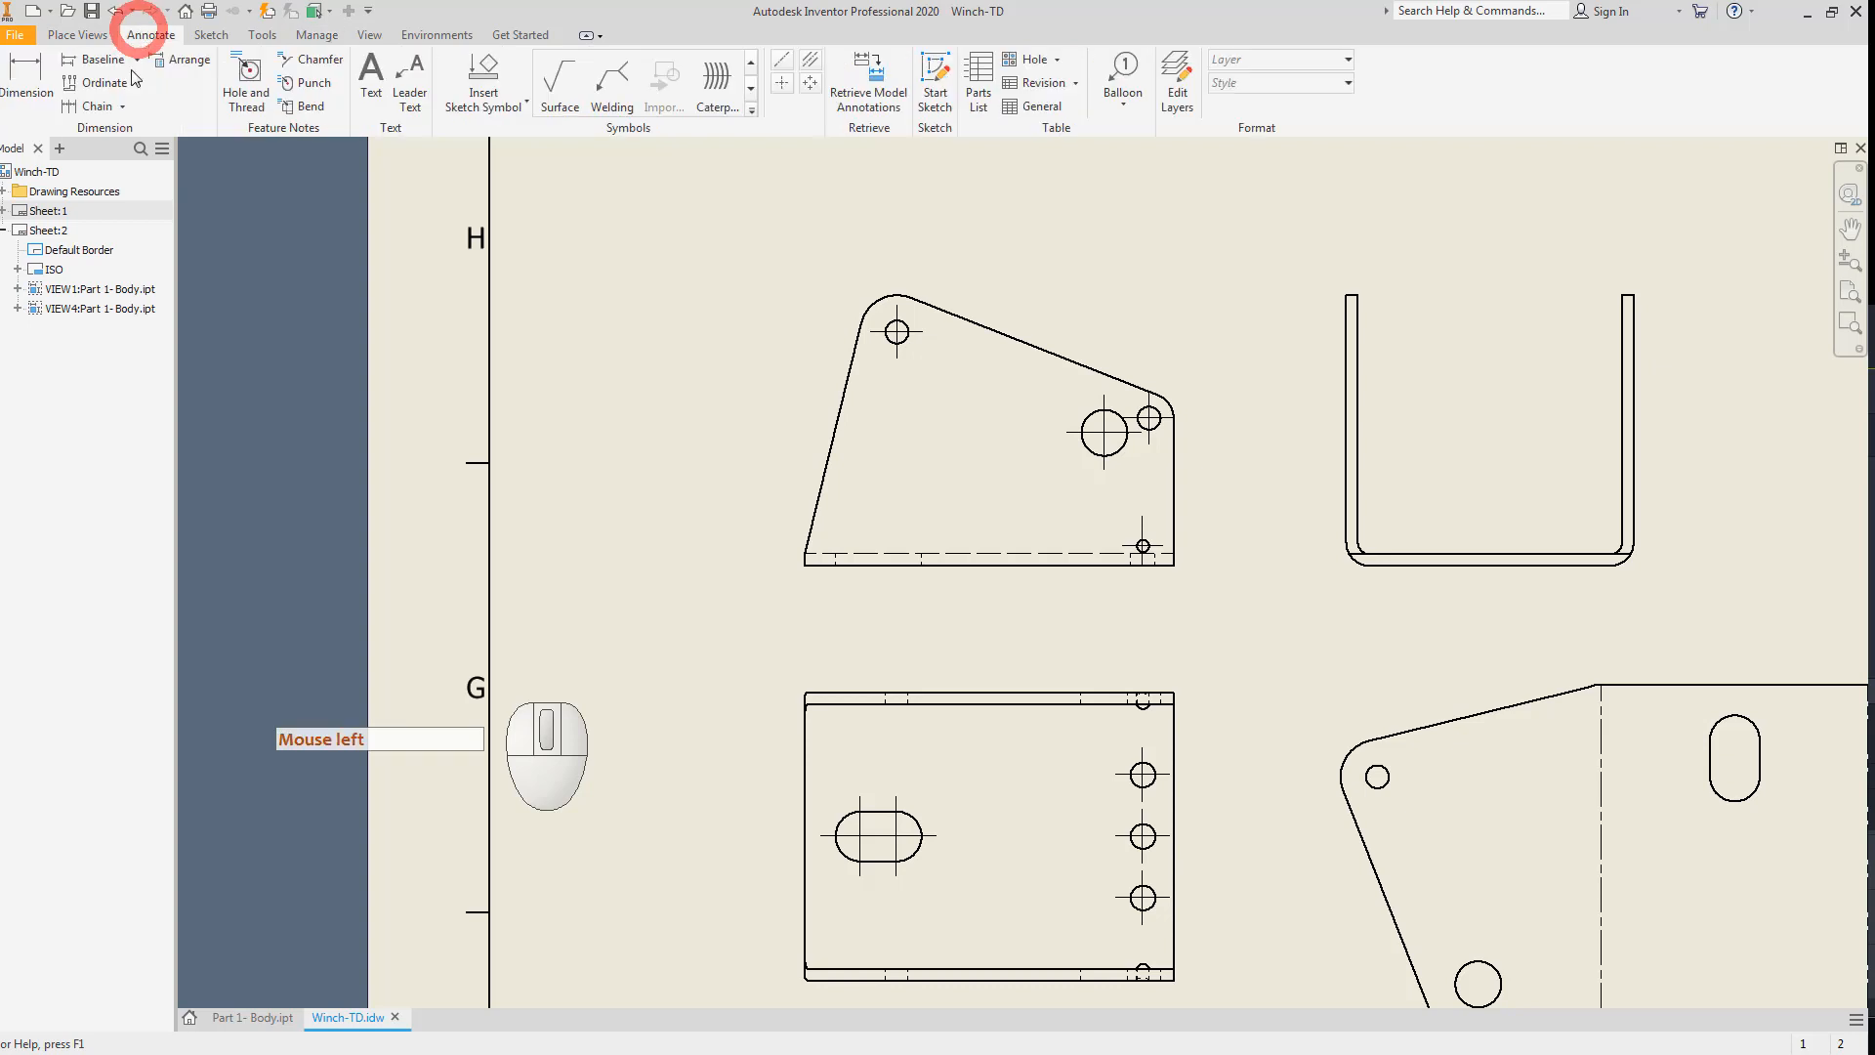
left_click(882, 78)
left_click(1022, 290)
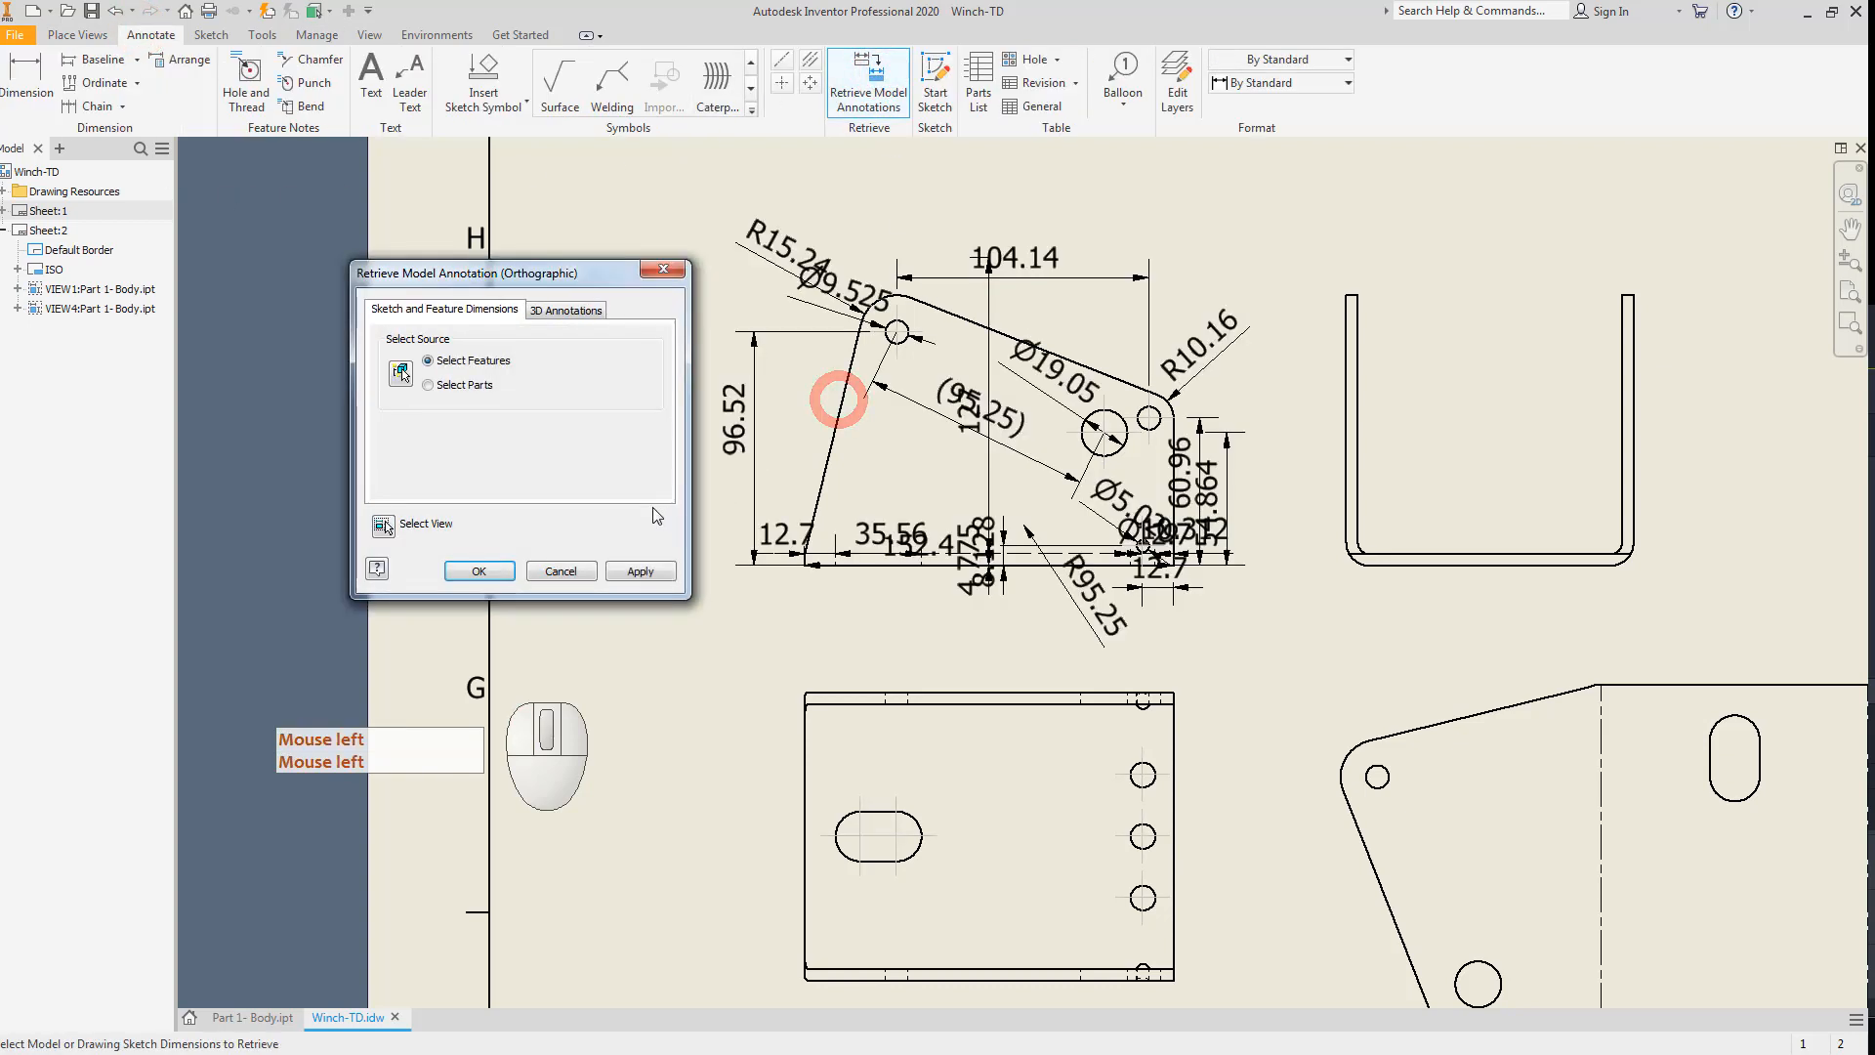
left_click(480, 581)
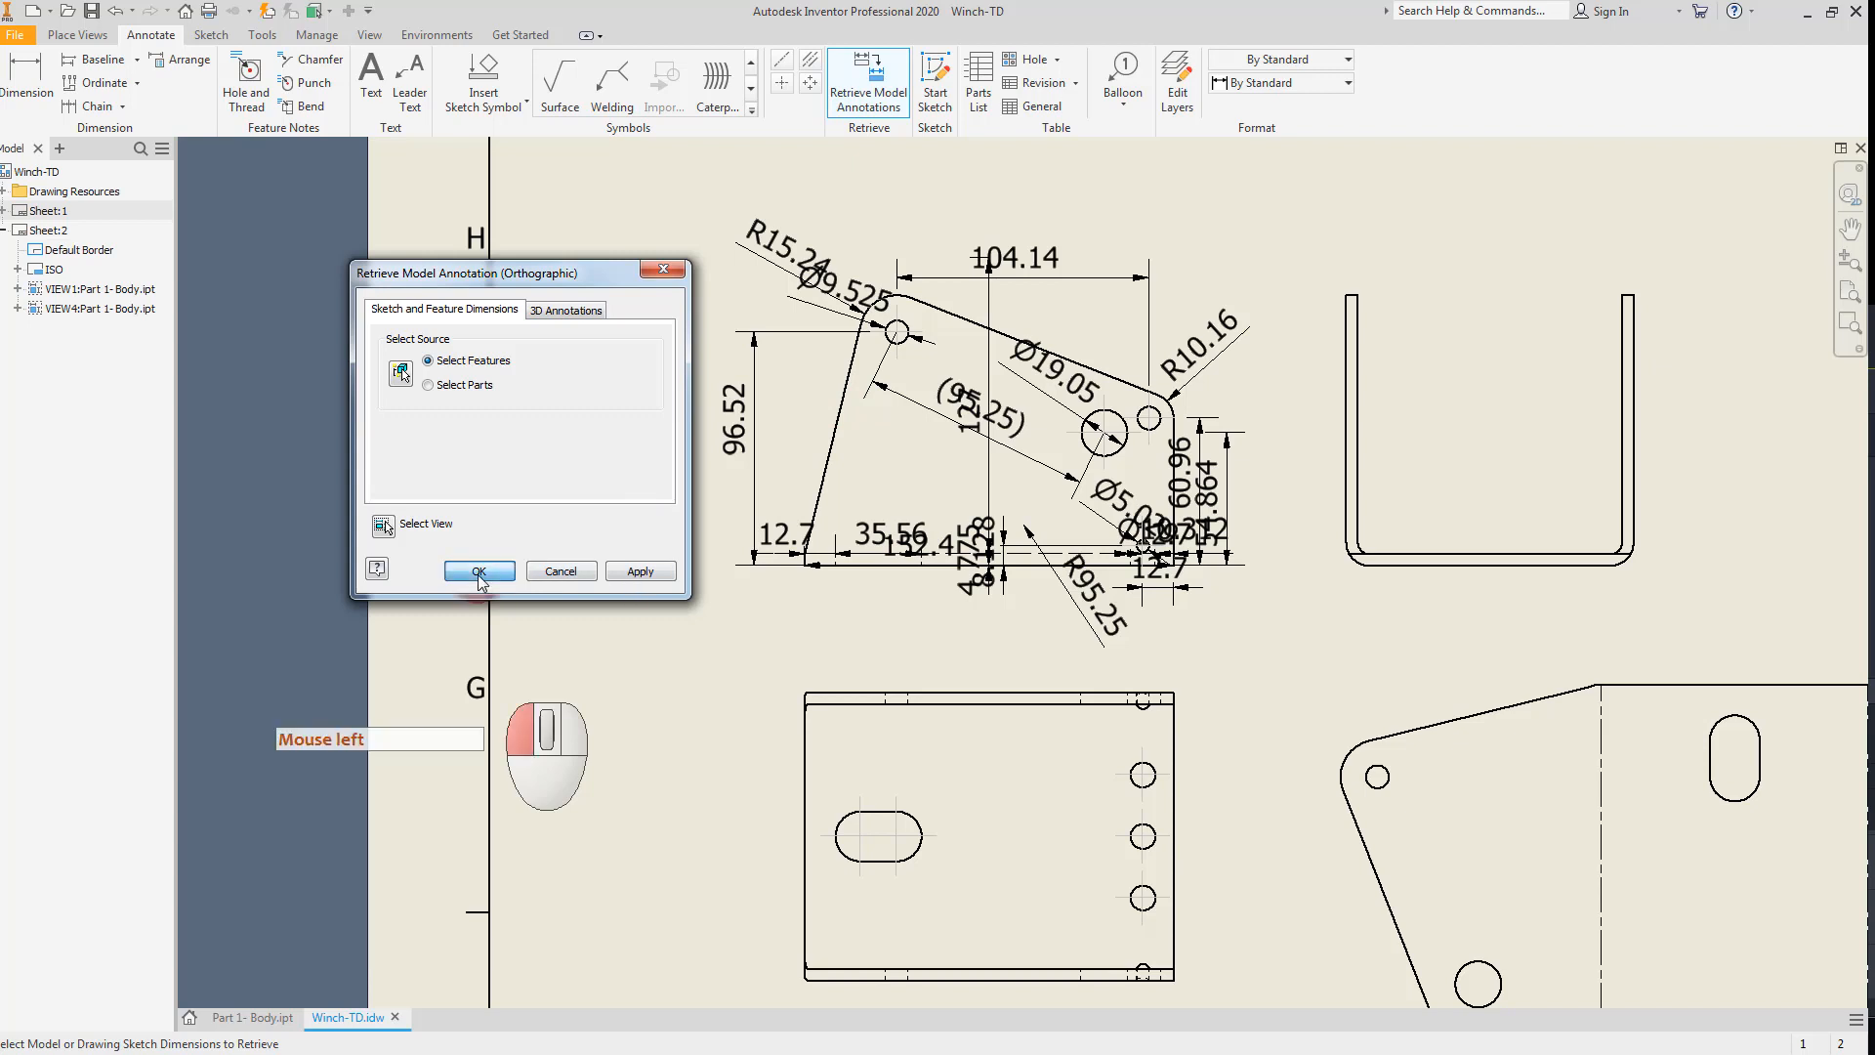
Automatically arrange all the retrieved dimensions around the side-profile view.
left_click_drag(664, 166, 1288, 647)
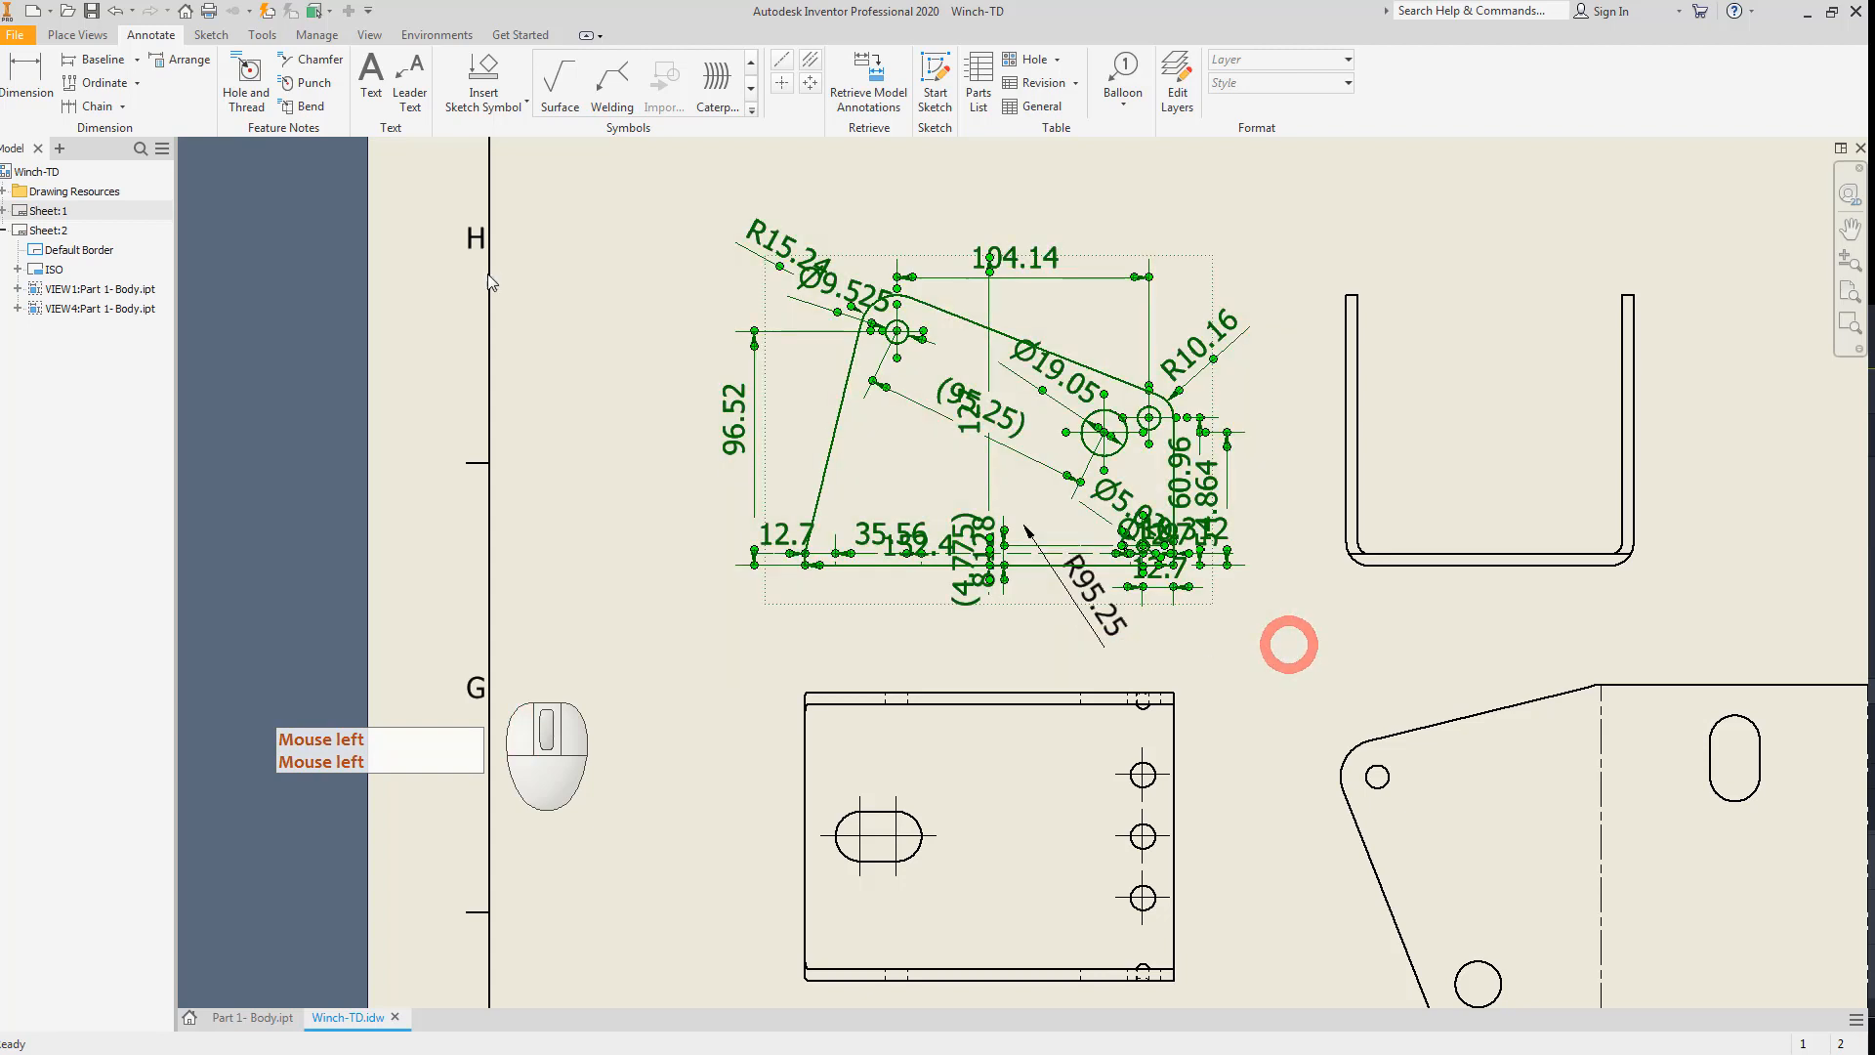
left_click(183, 65)
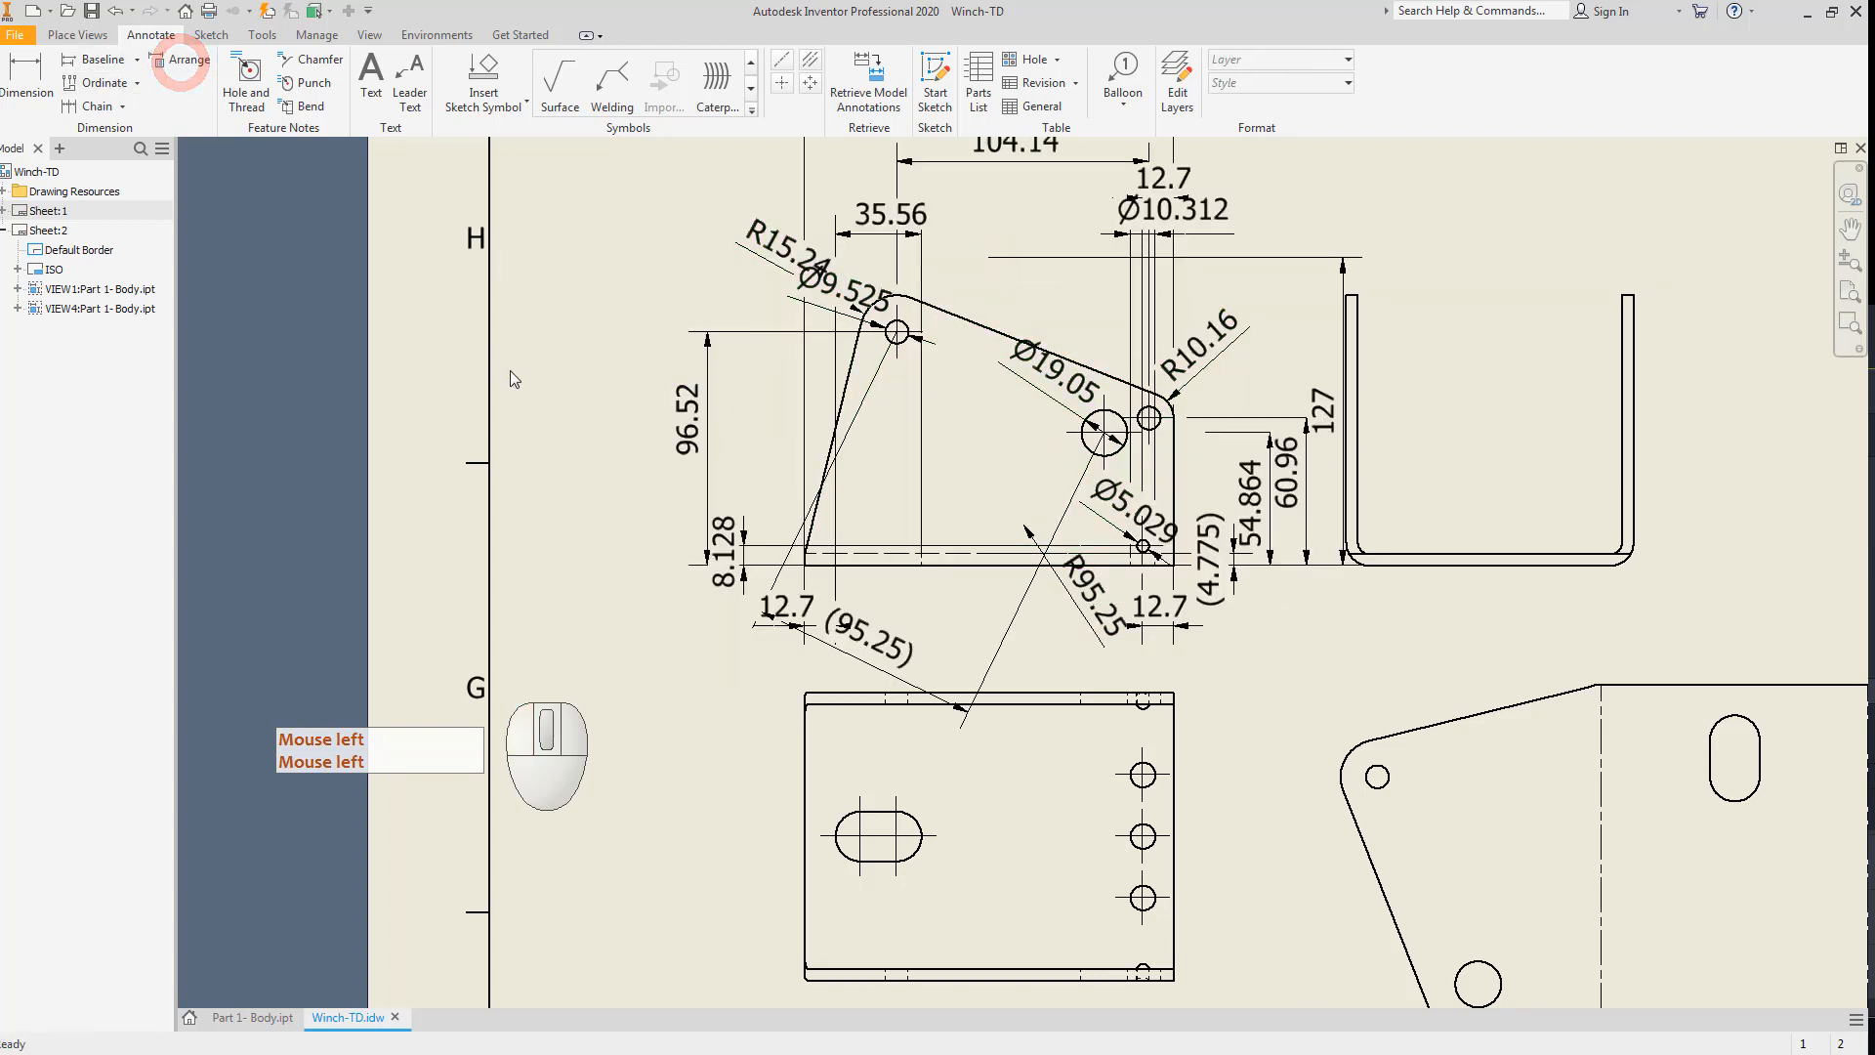
left_click(533, 576)
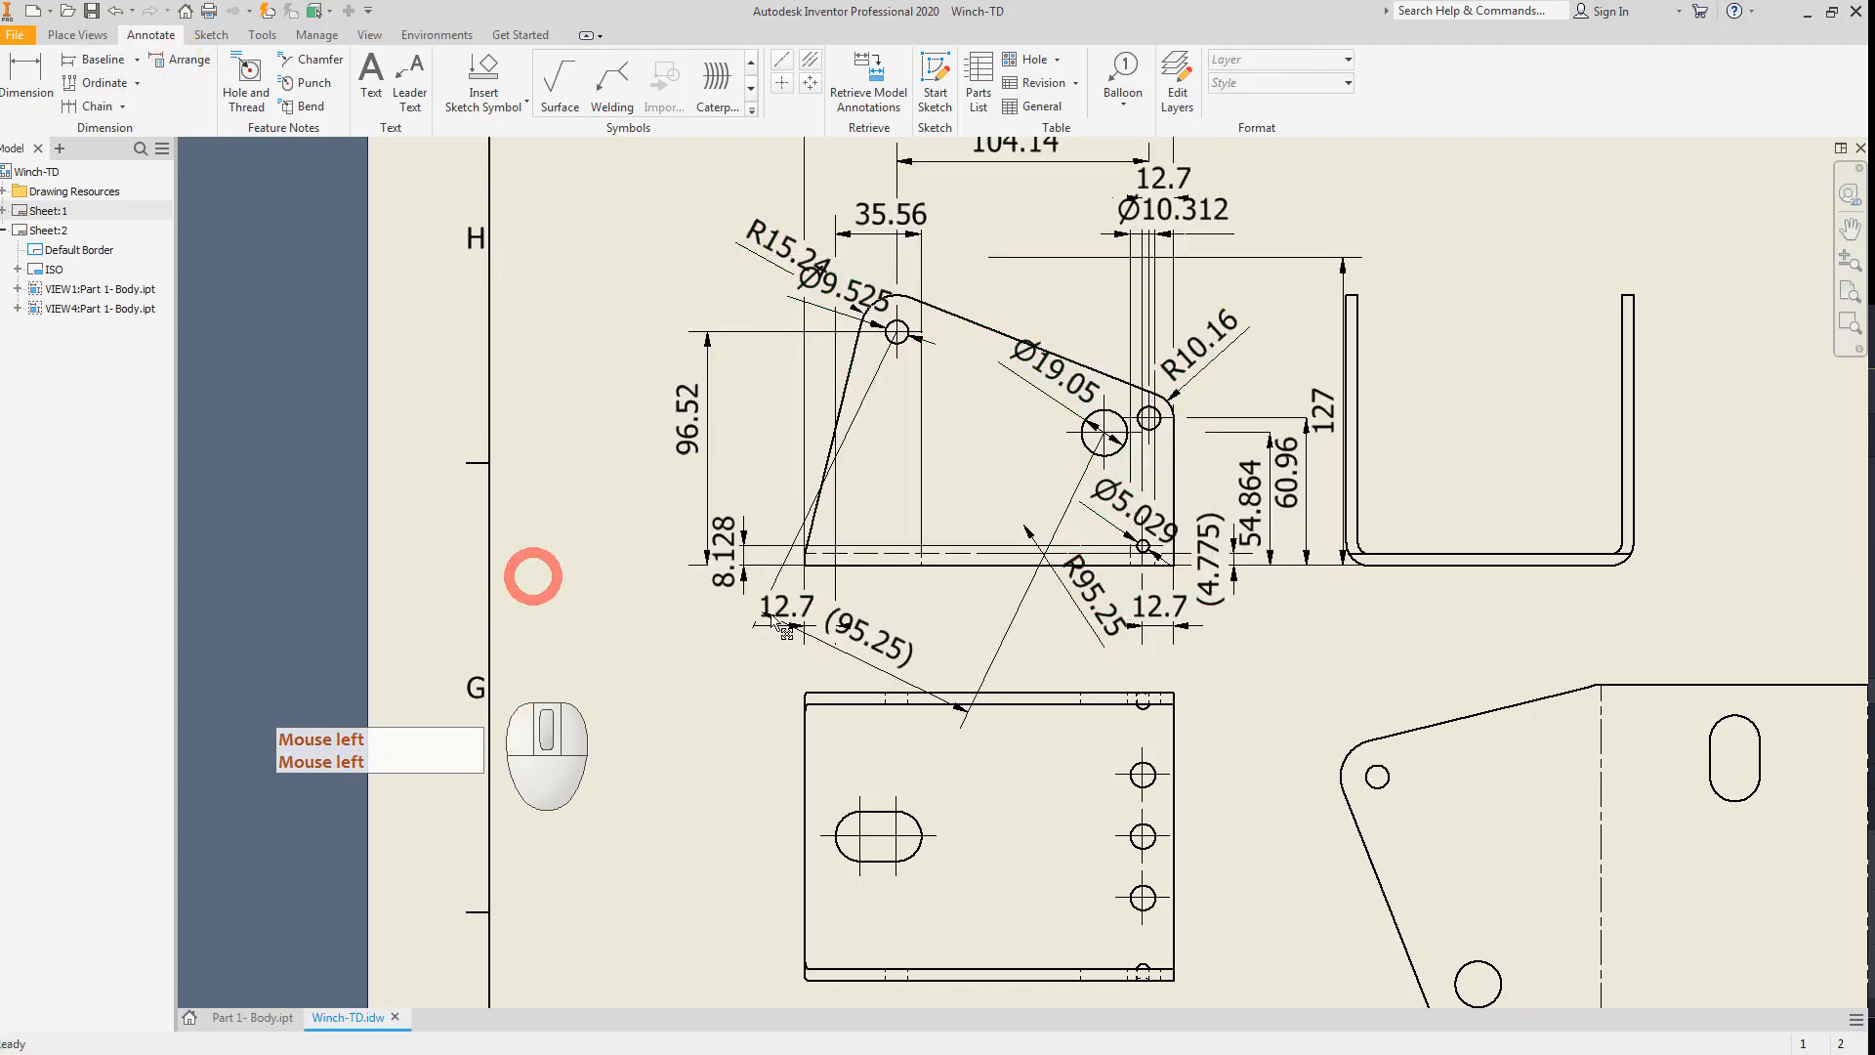
Move the 35.56 dimension below the side-profile view and the (95.25) hole-spacing dimension inside the profile.
left_click(921, 554)
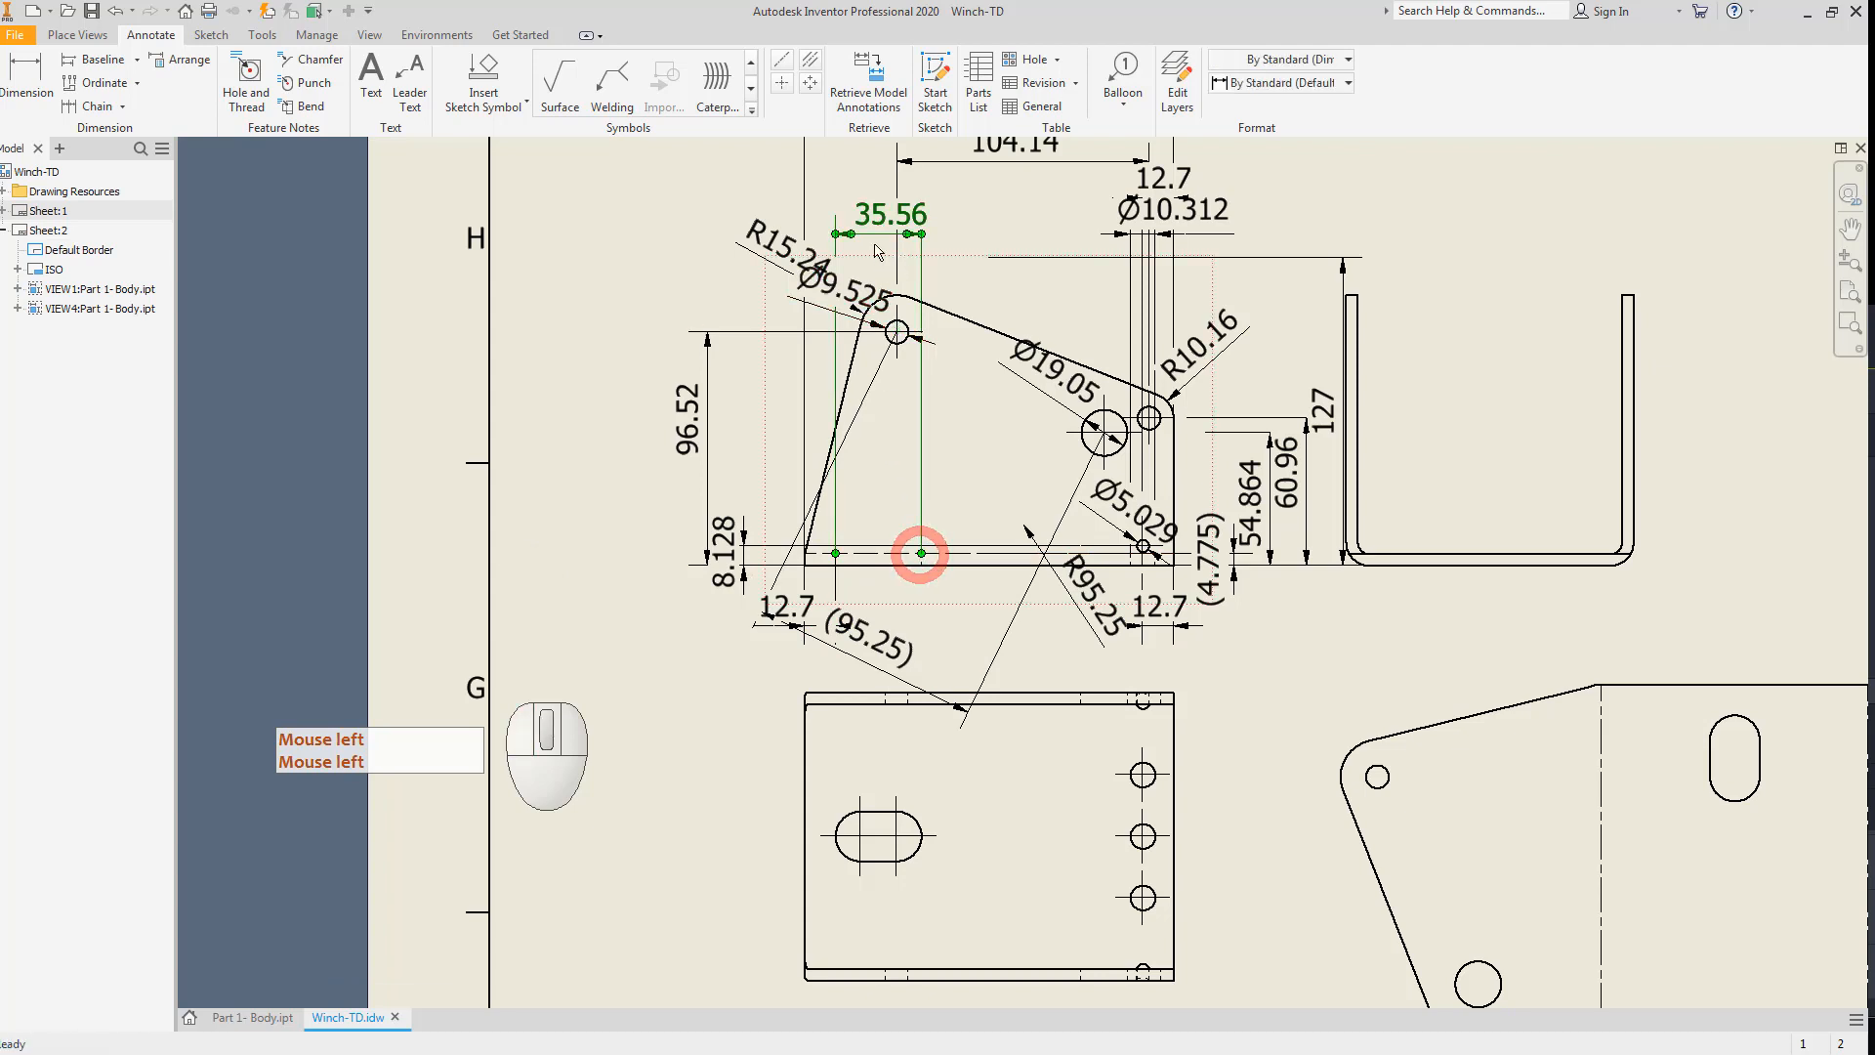
left_click_drag(877, 223, 1036, 417)
Move the 104.14 and 152.4 horizontal dimensions down, closer to the profile's upper edge and inside the sheet border.
middle_click_drag(1050, 354, 1028, 547)
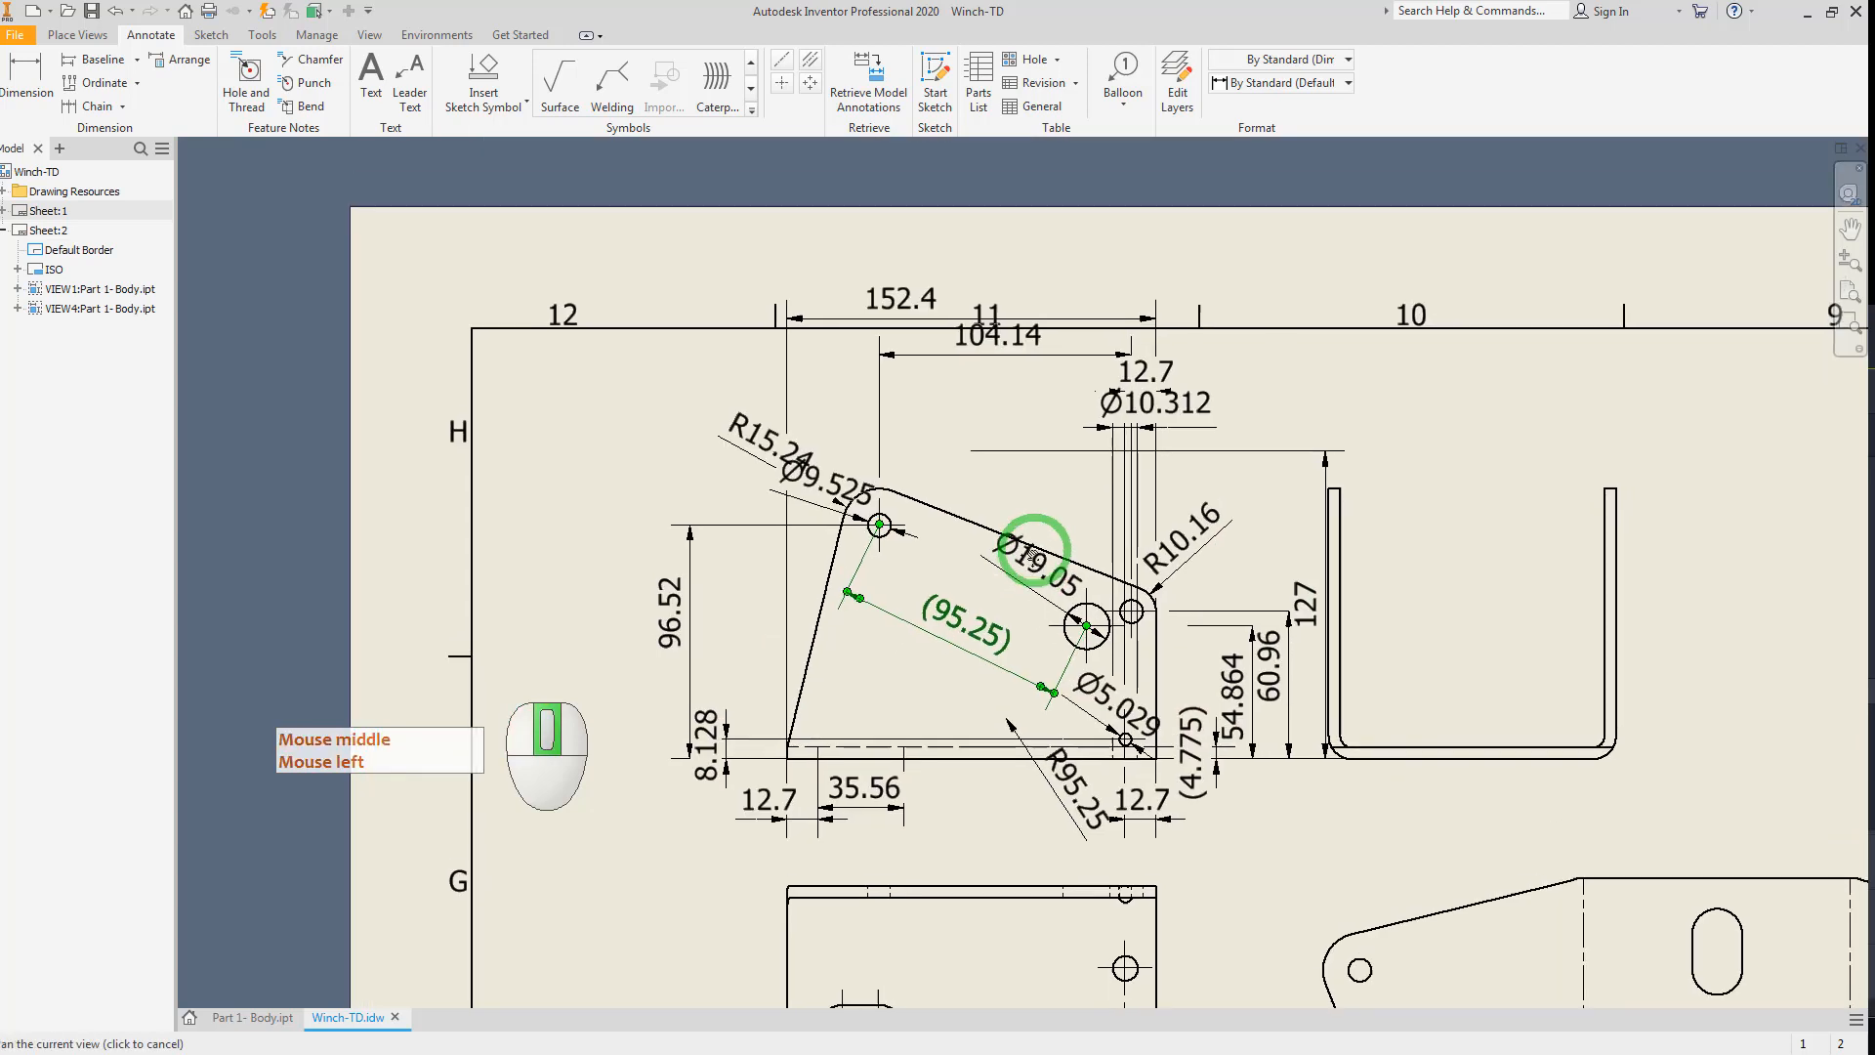
left_click(1001, 403)
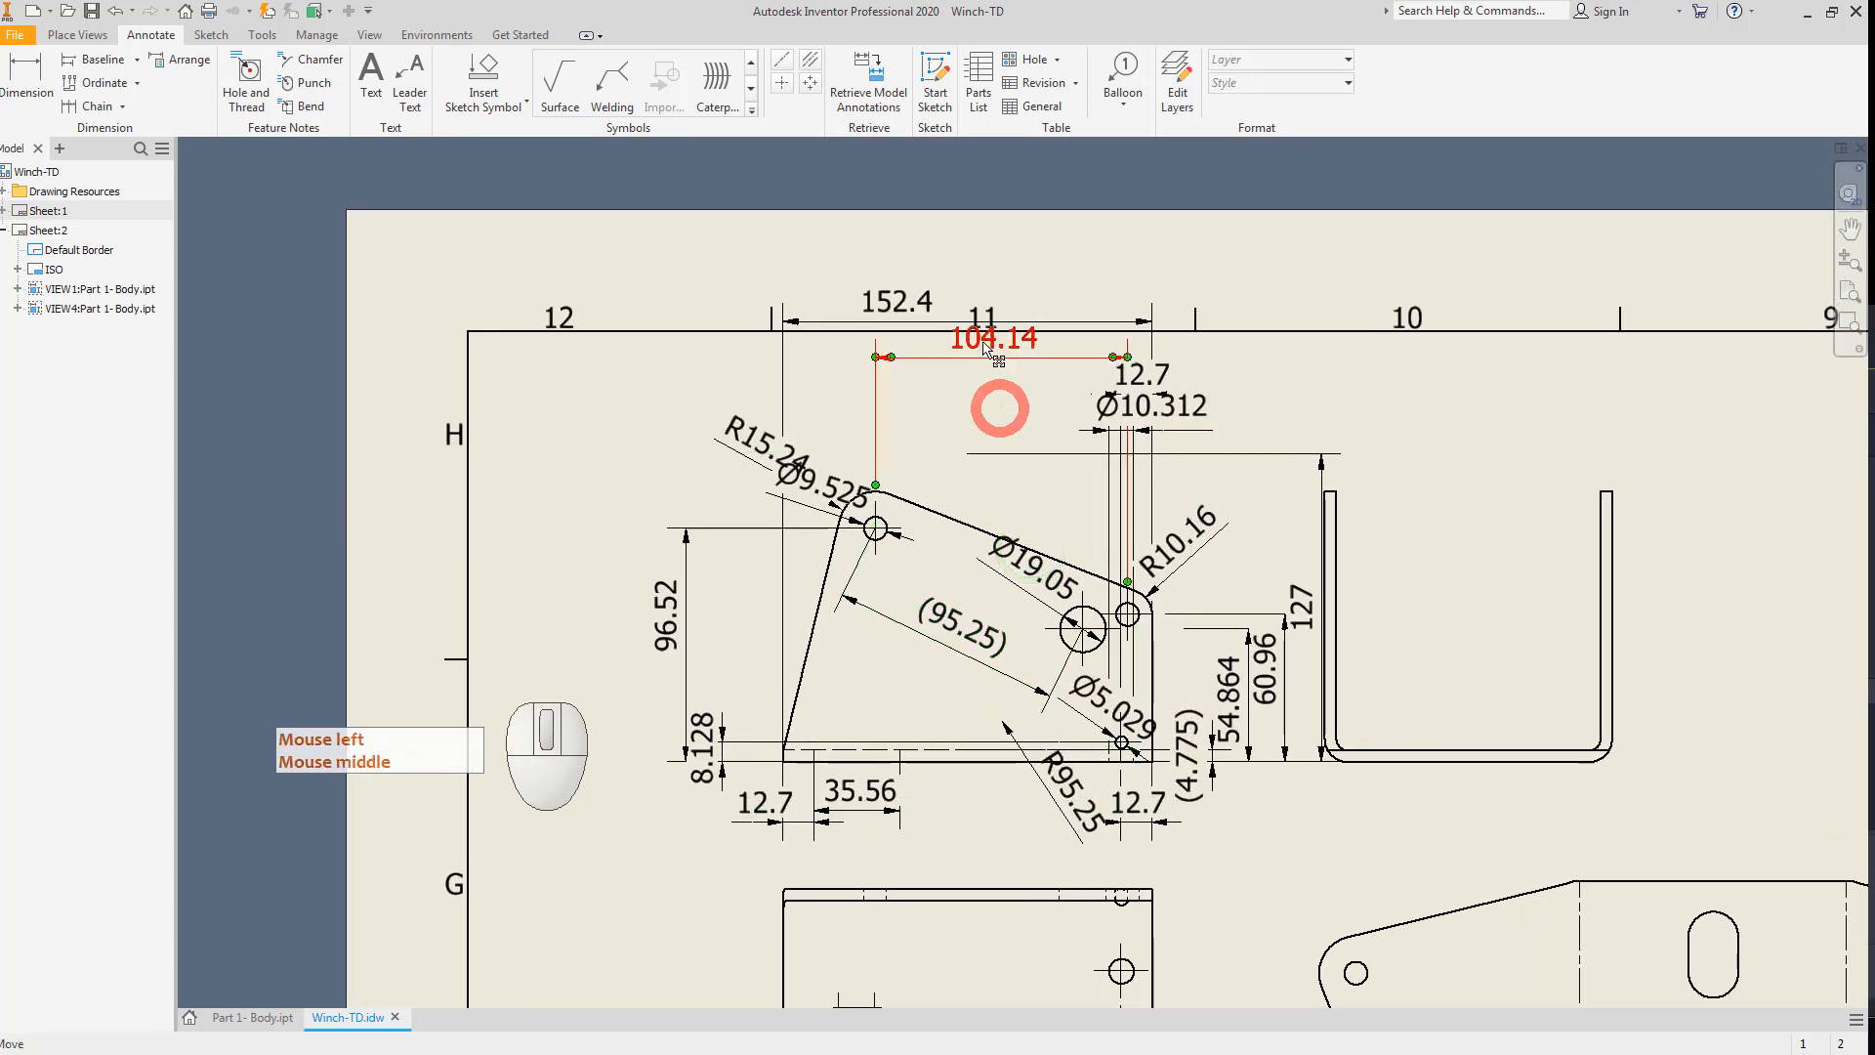
left_click_drag(972, 336, 984, 414)
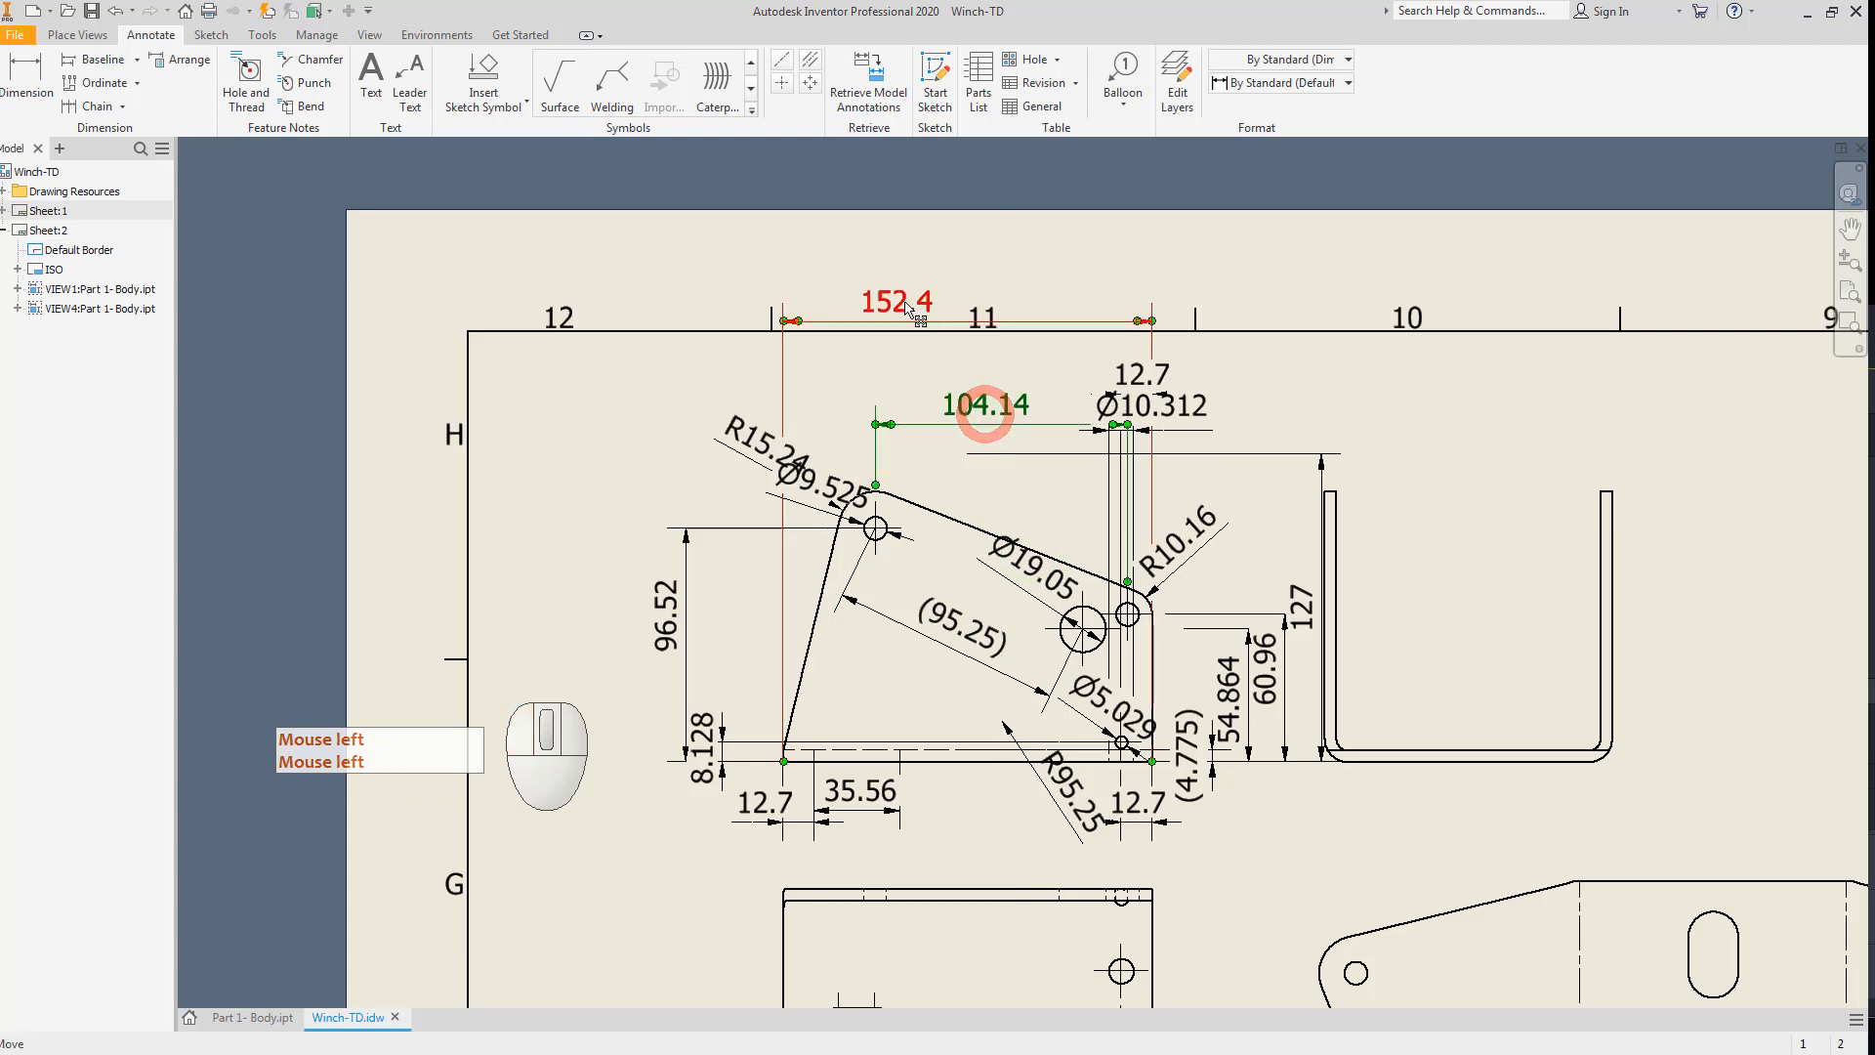
left_click_drag(904, 323, 942, 375)
Separate the overlapping upper corner dimensions by moving Ø9.525 to the hole's right side and R15.24 nearer the rounded corner.
scroll(790, 500, "down", 3)
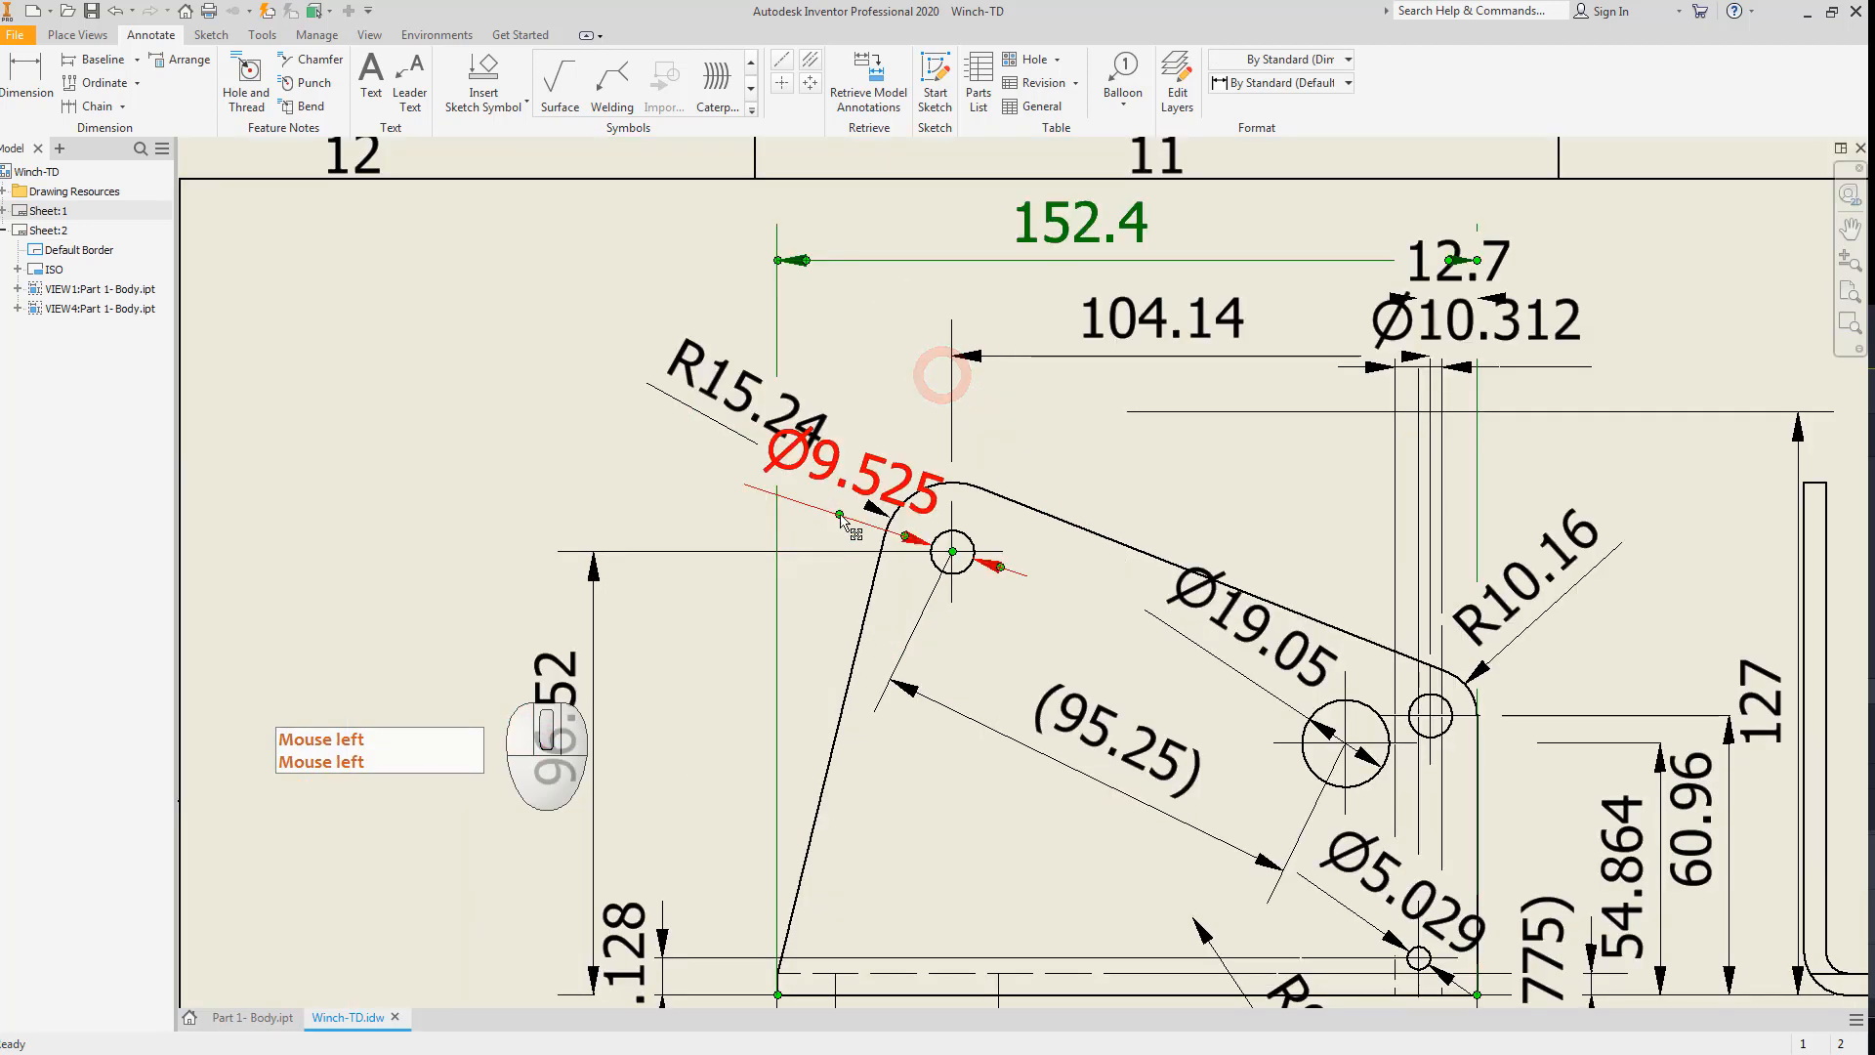
left_click_drag(829, 521, 1080, 488)
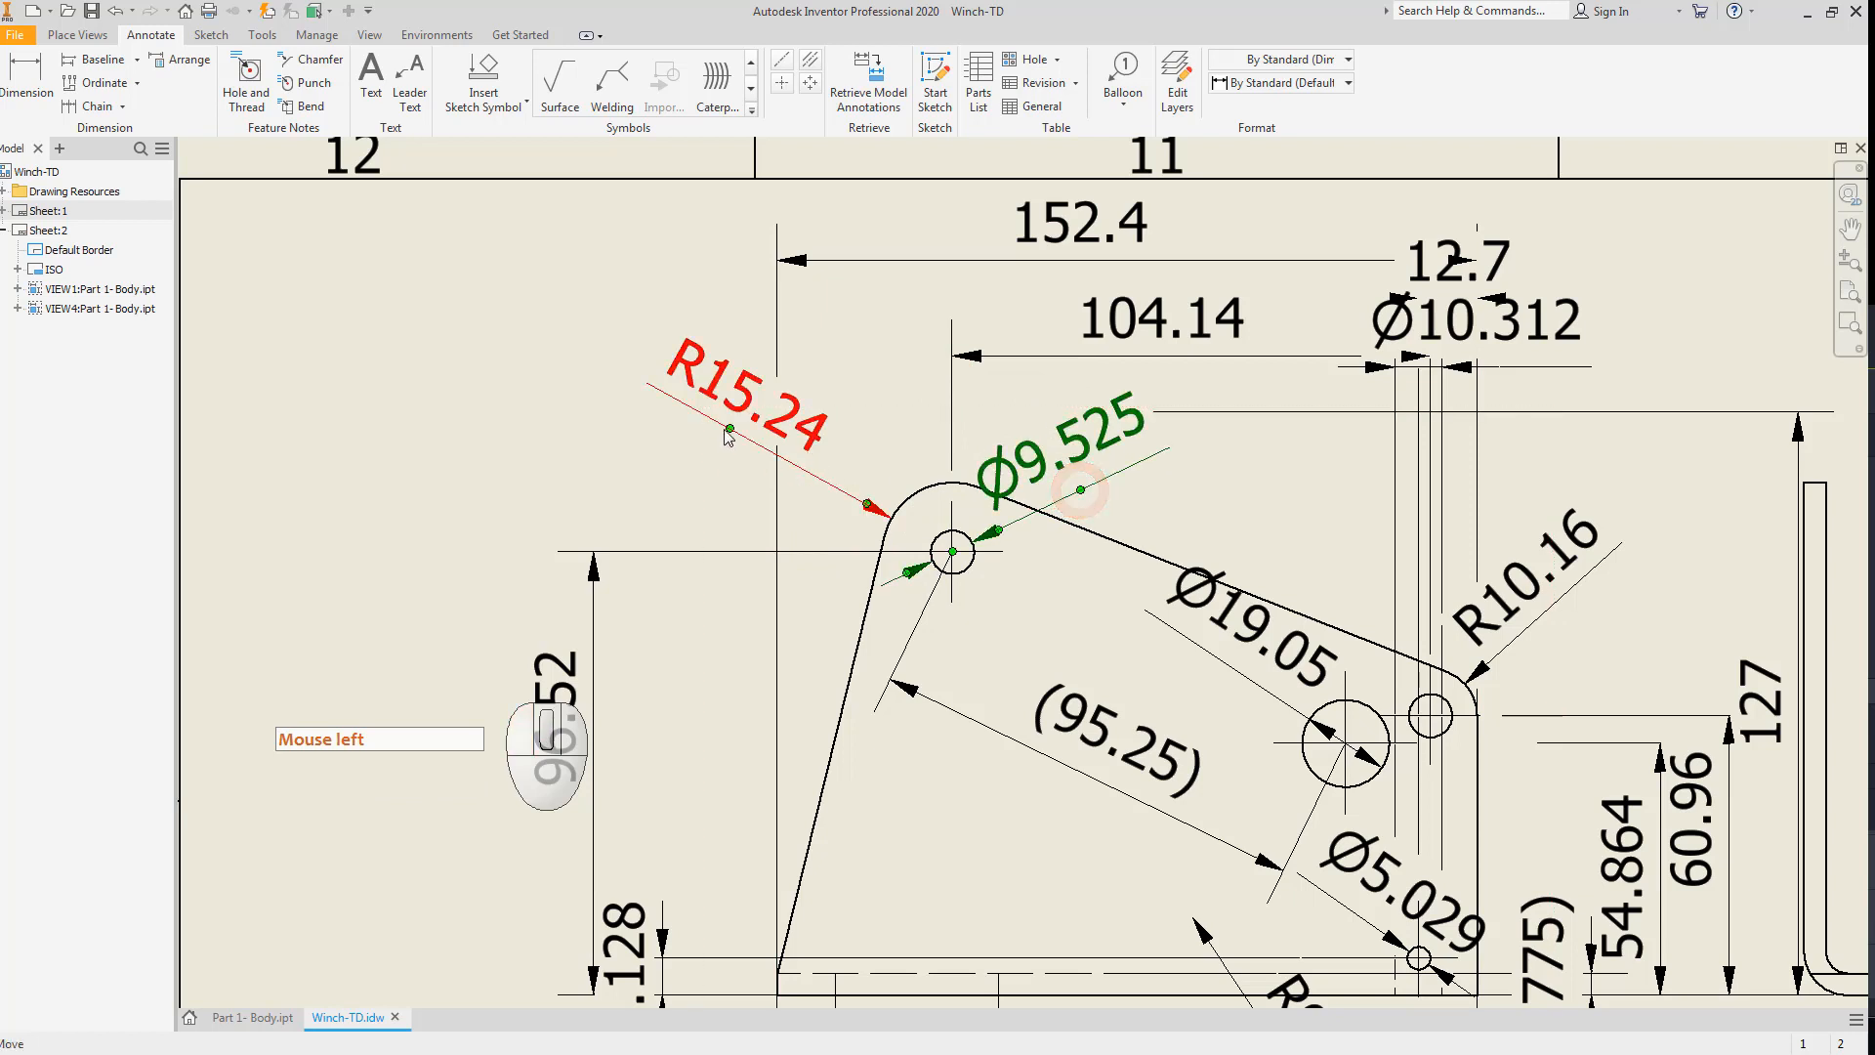
left_click_drag(730, 436, 842, 437)
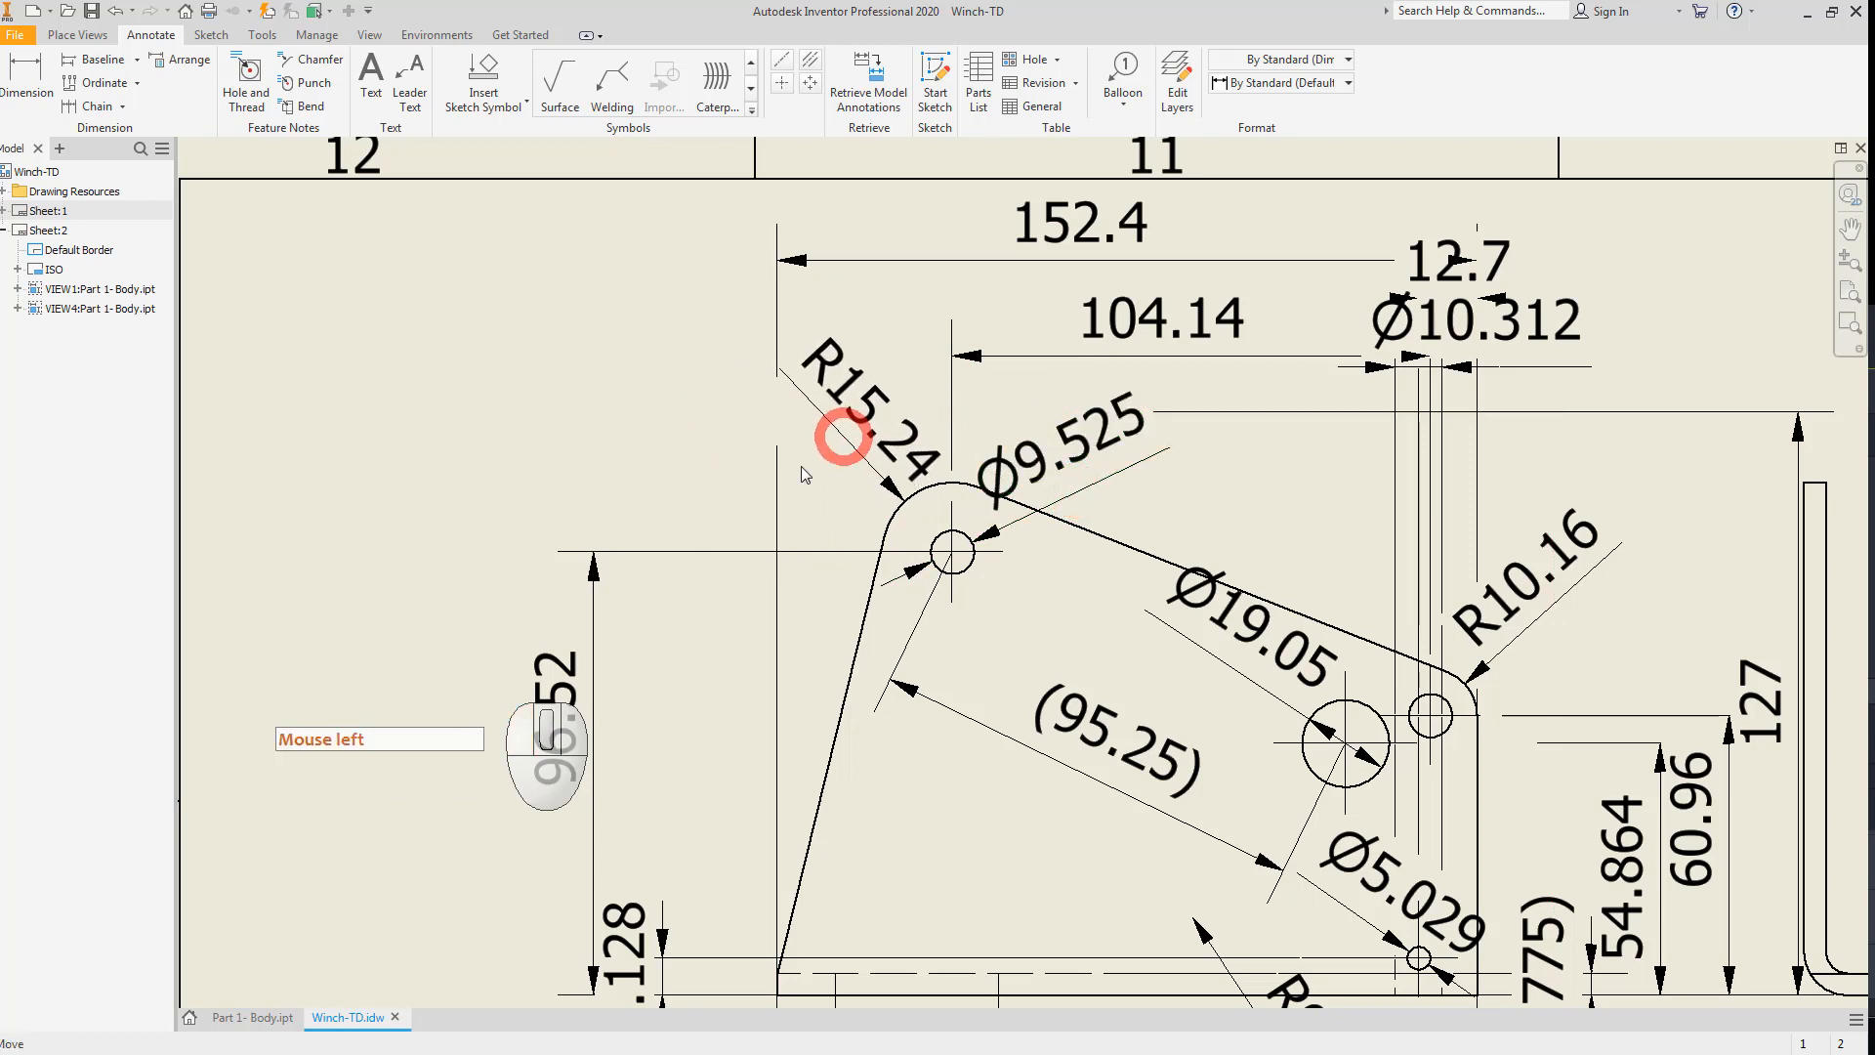
Move the 8.128 dimension beside the Ø5.029 hole and align the 35.56 dimension with the adjacent 12.7 dimension.
middle_click_drag(866, 518, 858, 305)
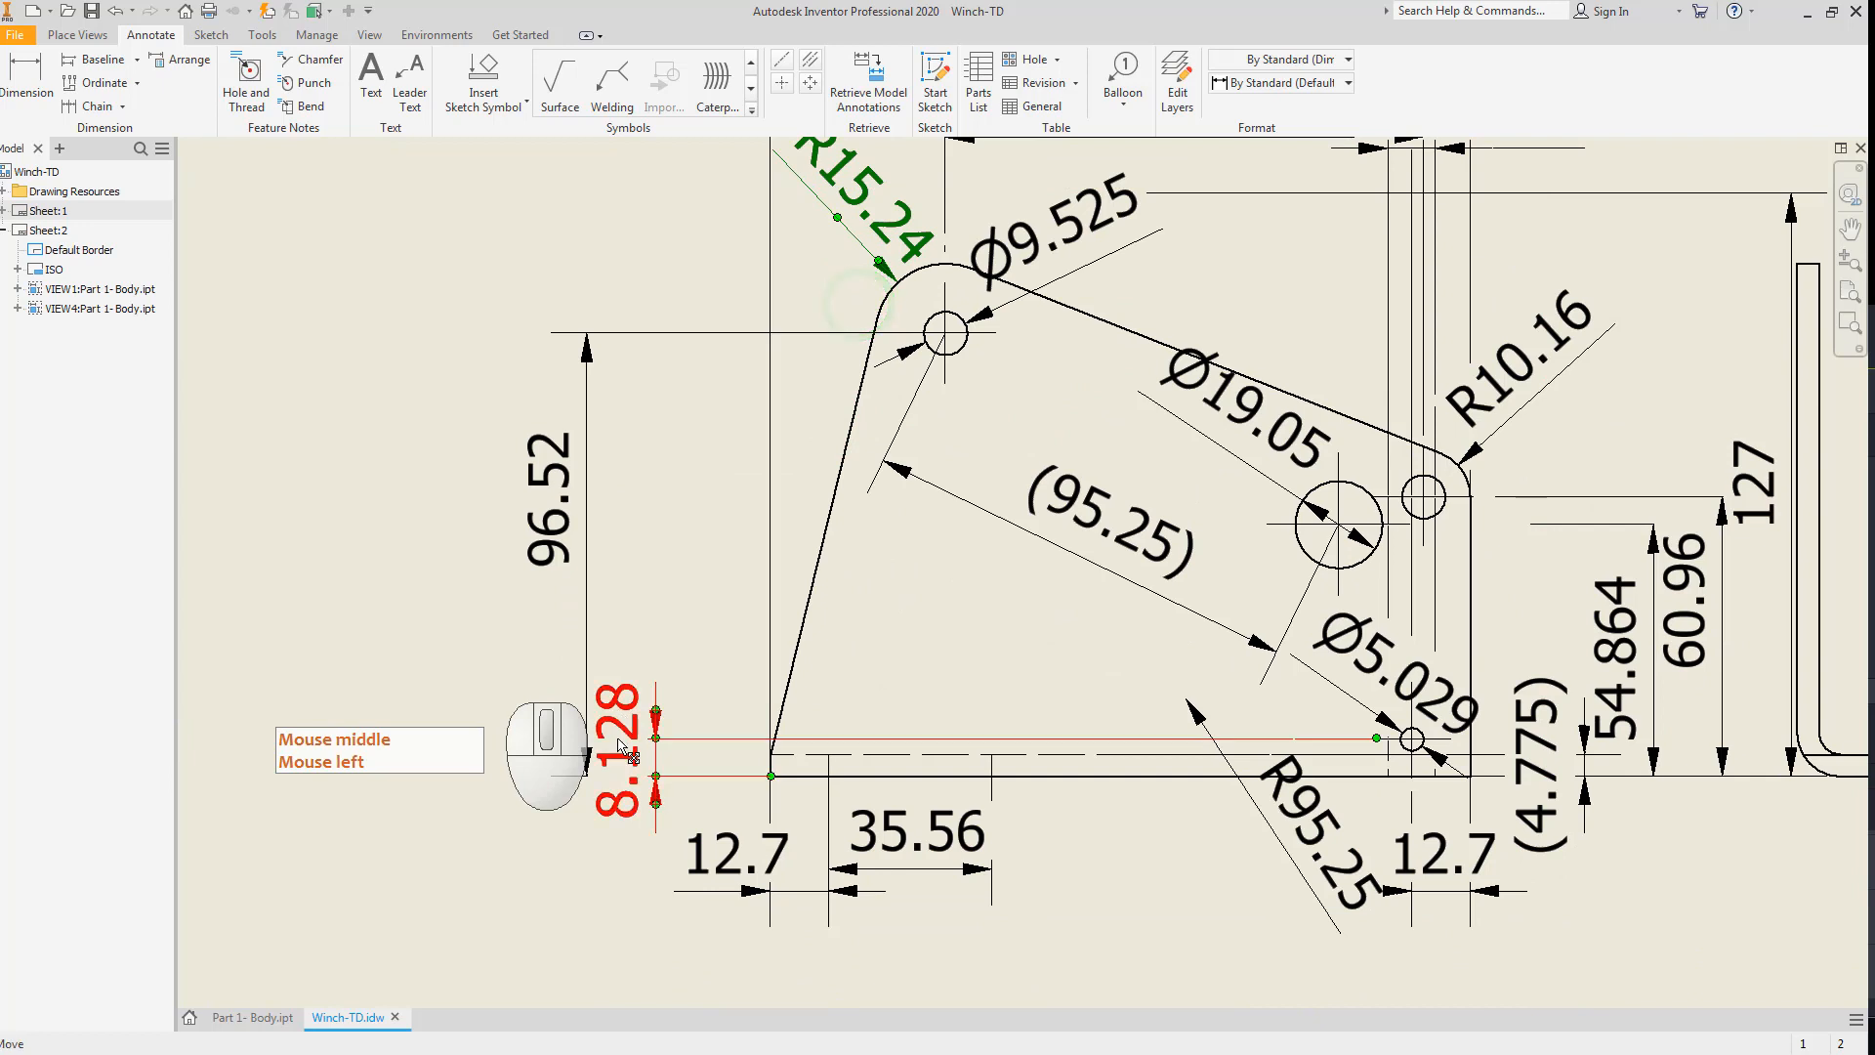
left_click_drag(618, 728, 1319, 750)
middle_click_drag(1053, 800, 1142, 583)
mouse_move(1024, 628)
left_mouse_down()
mouse_move(1017, 704)
mouse_move(1037, 674)
mouse_move(1022, 675)
left_mouse_up()
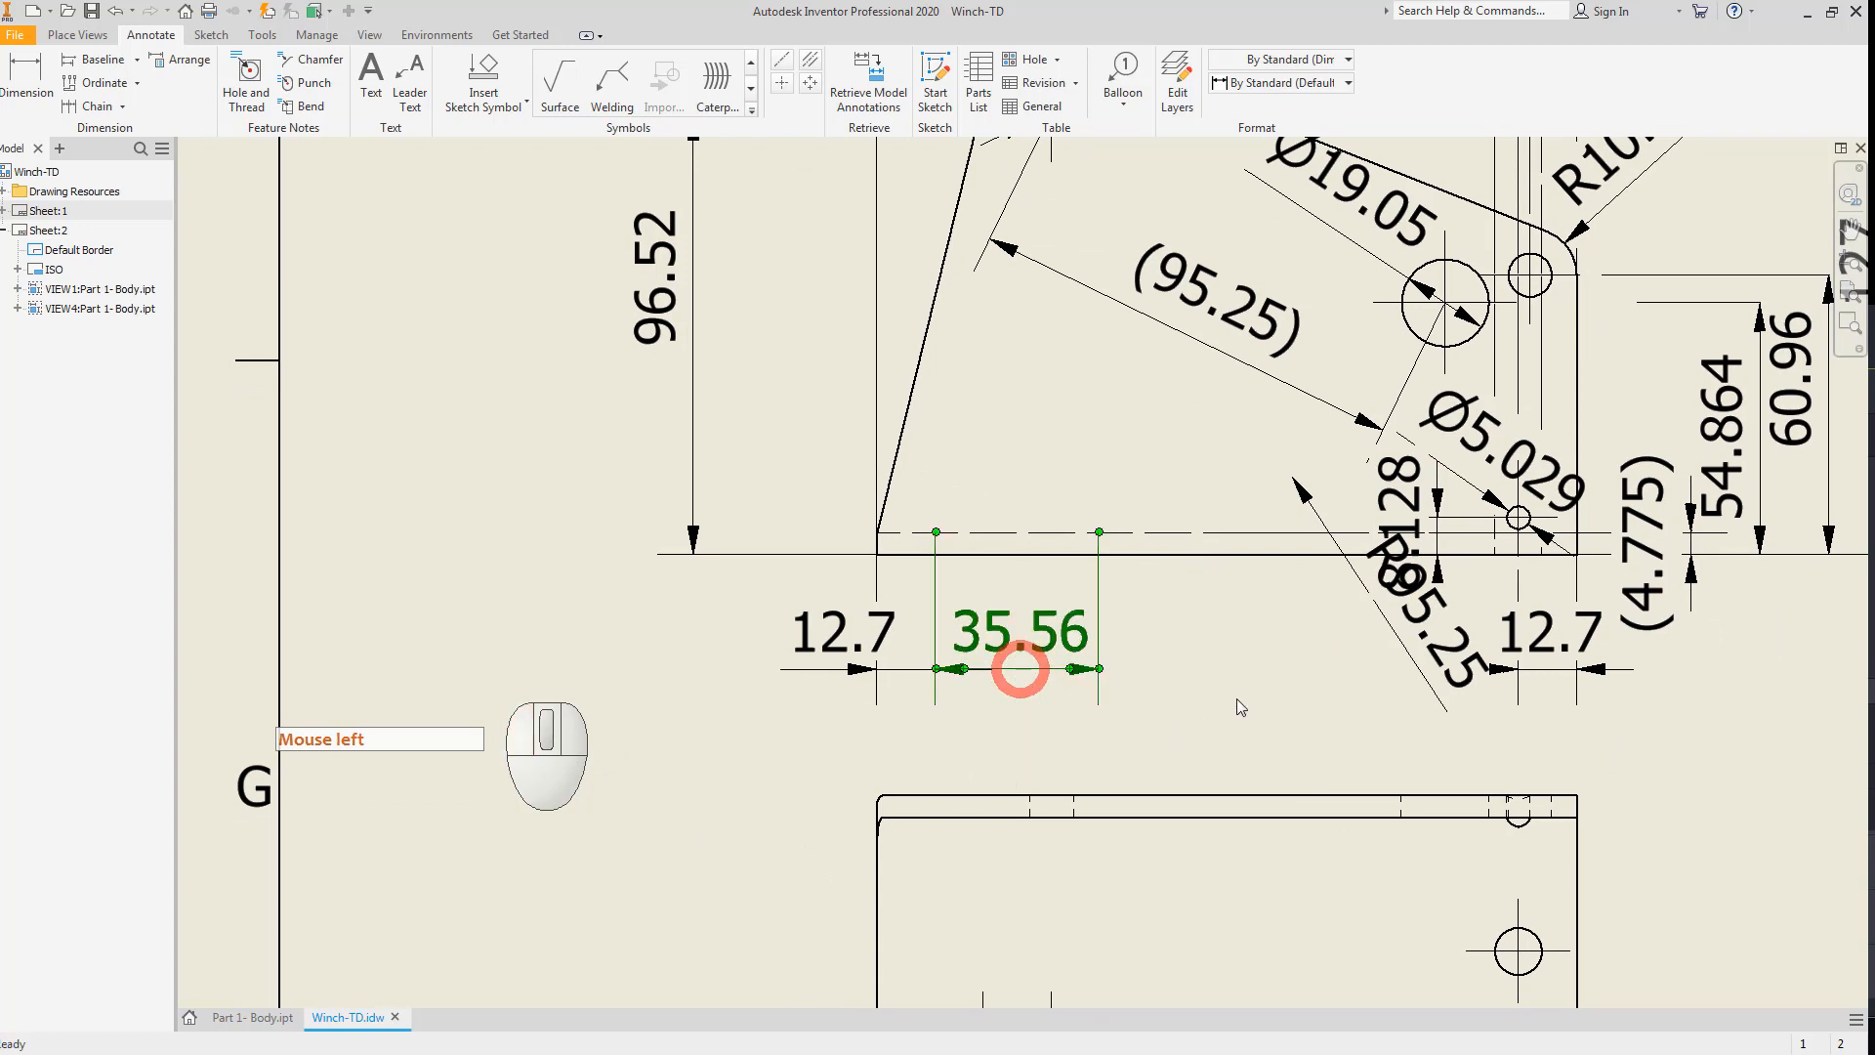
Delete the R95.25 radius dimension below the side-profile view.
middle_click_drag(1130, 700, 1243, 677)
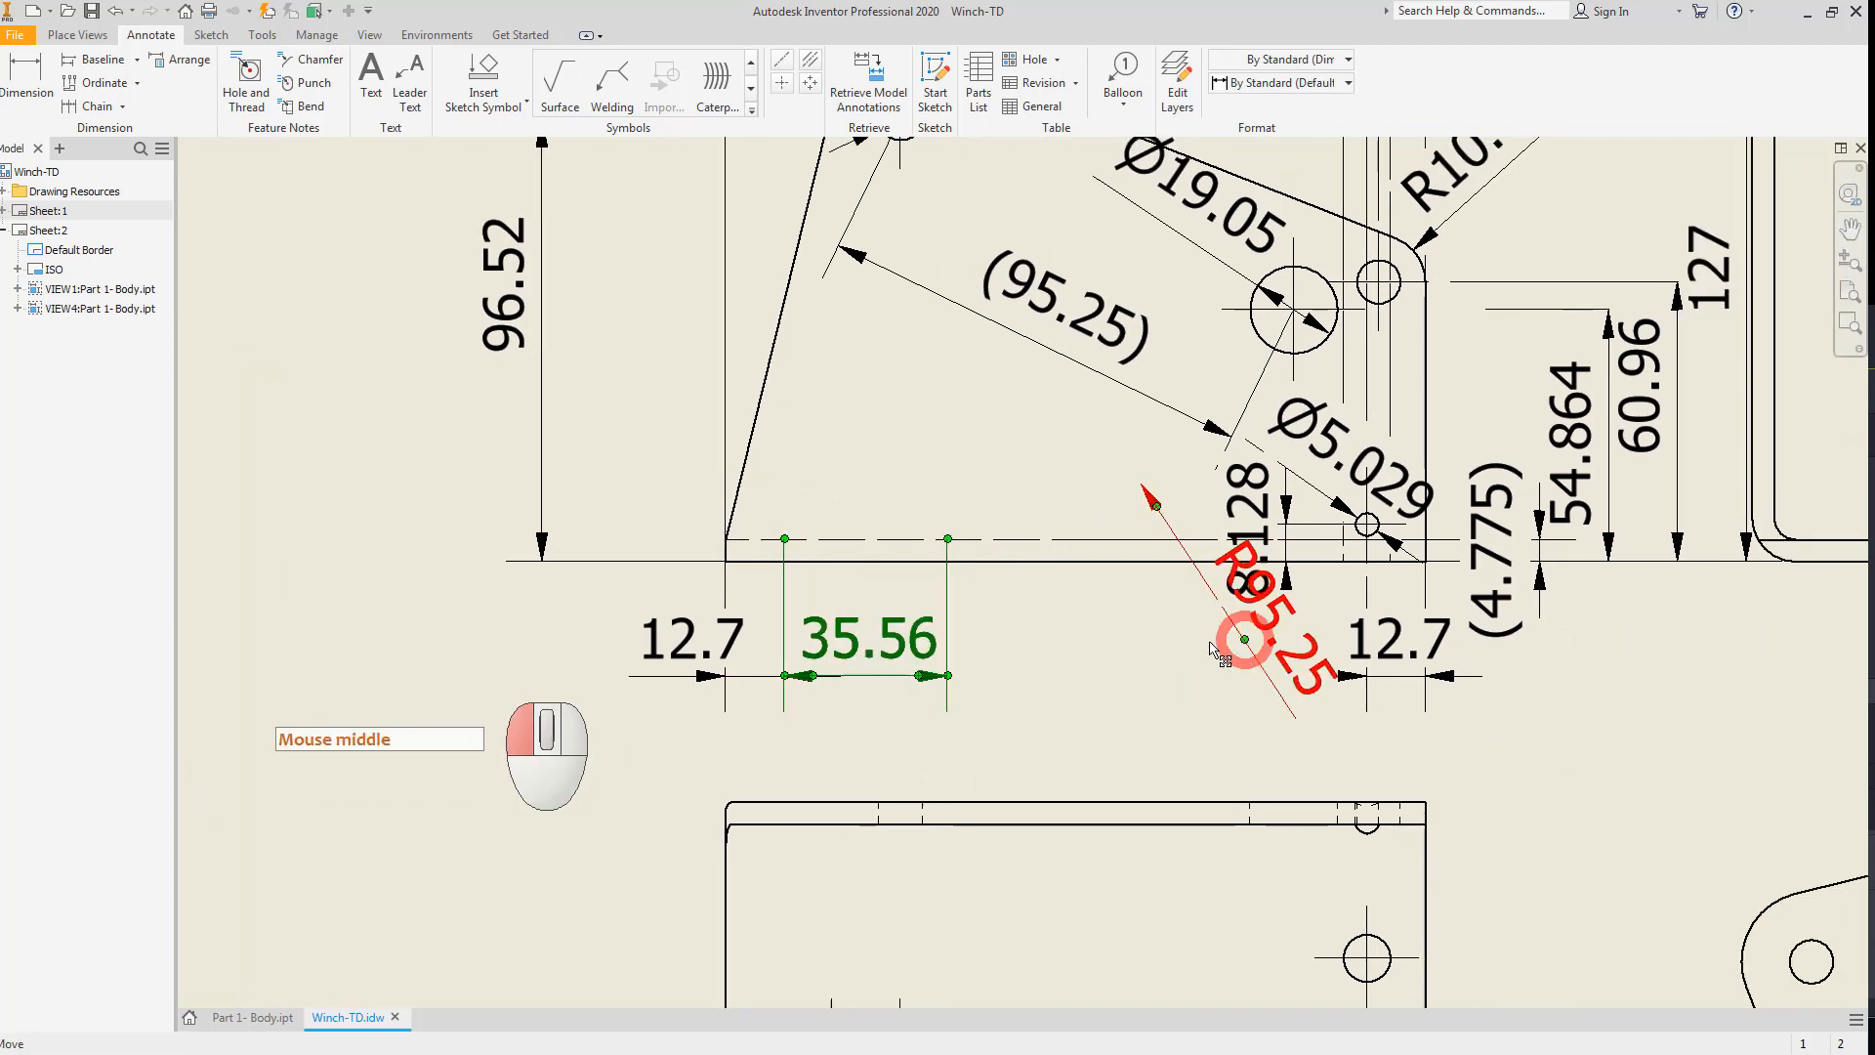
left_click_drag(1211, 650, 1182, 617)
left_click(1182, 616)
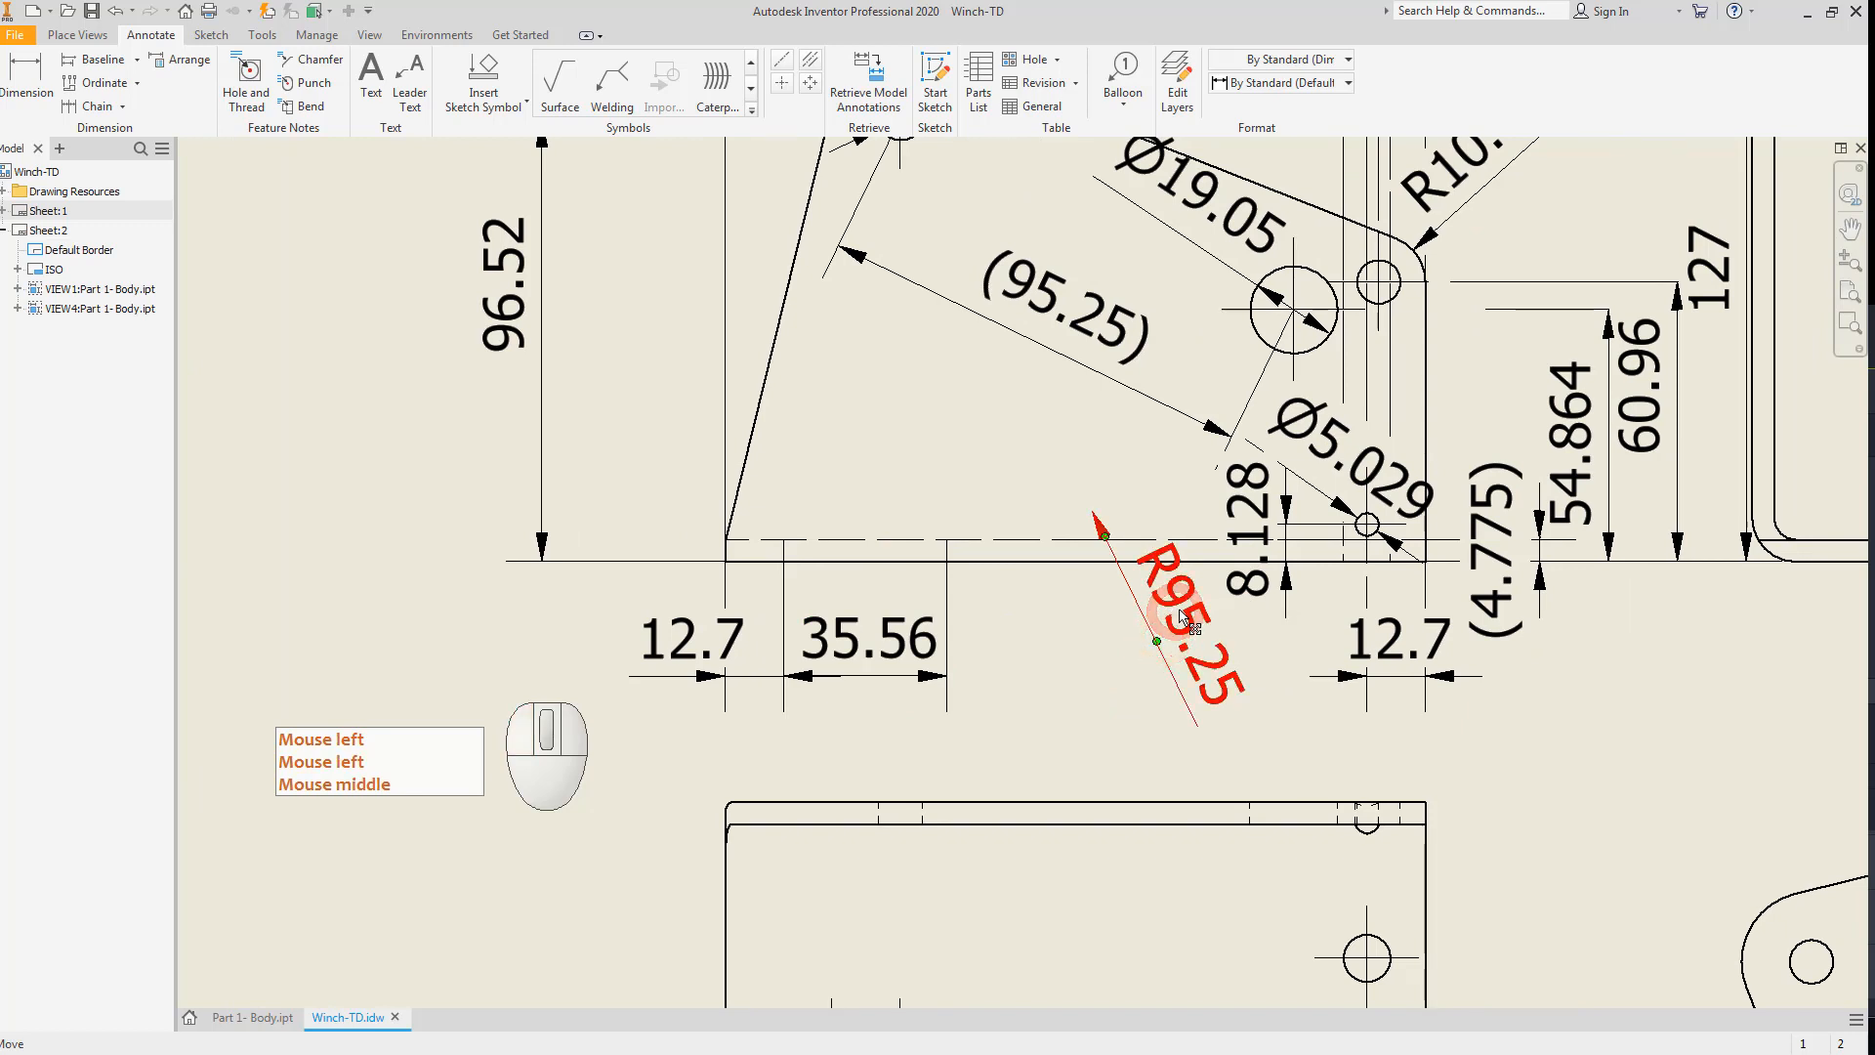
key("Delete")
Delete the 127 vertical dimension between the side-profile view and the U-shaped end view.
scroll(1246, 633, "up", 3)
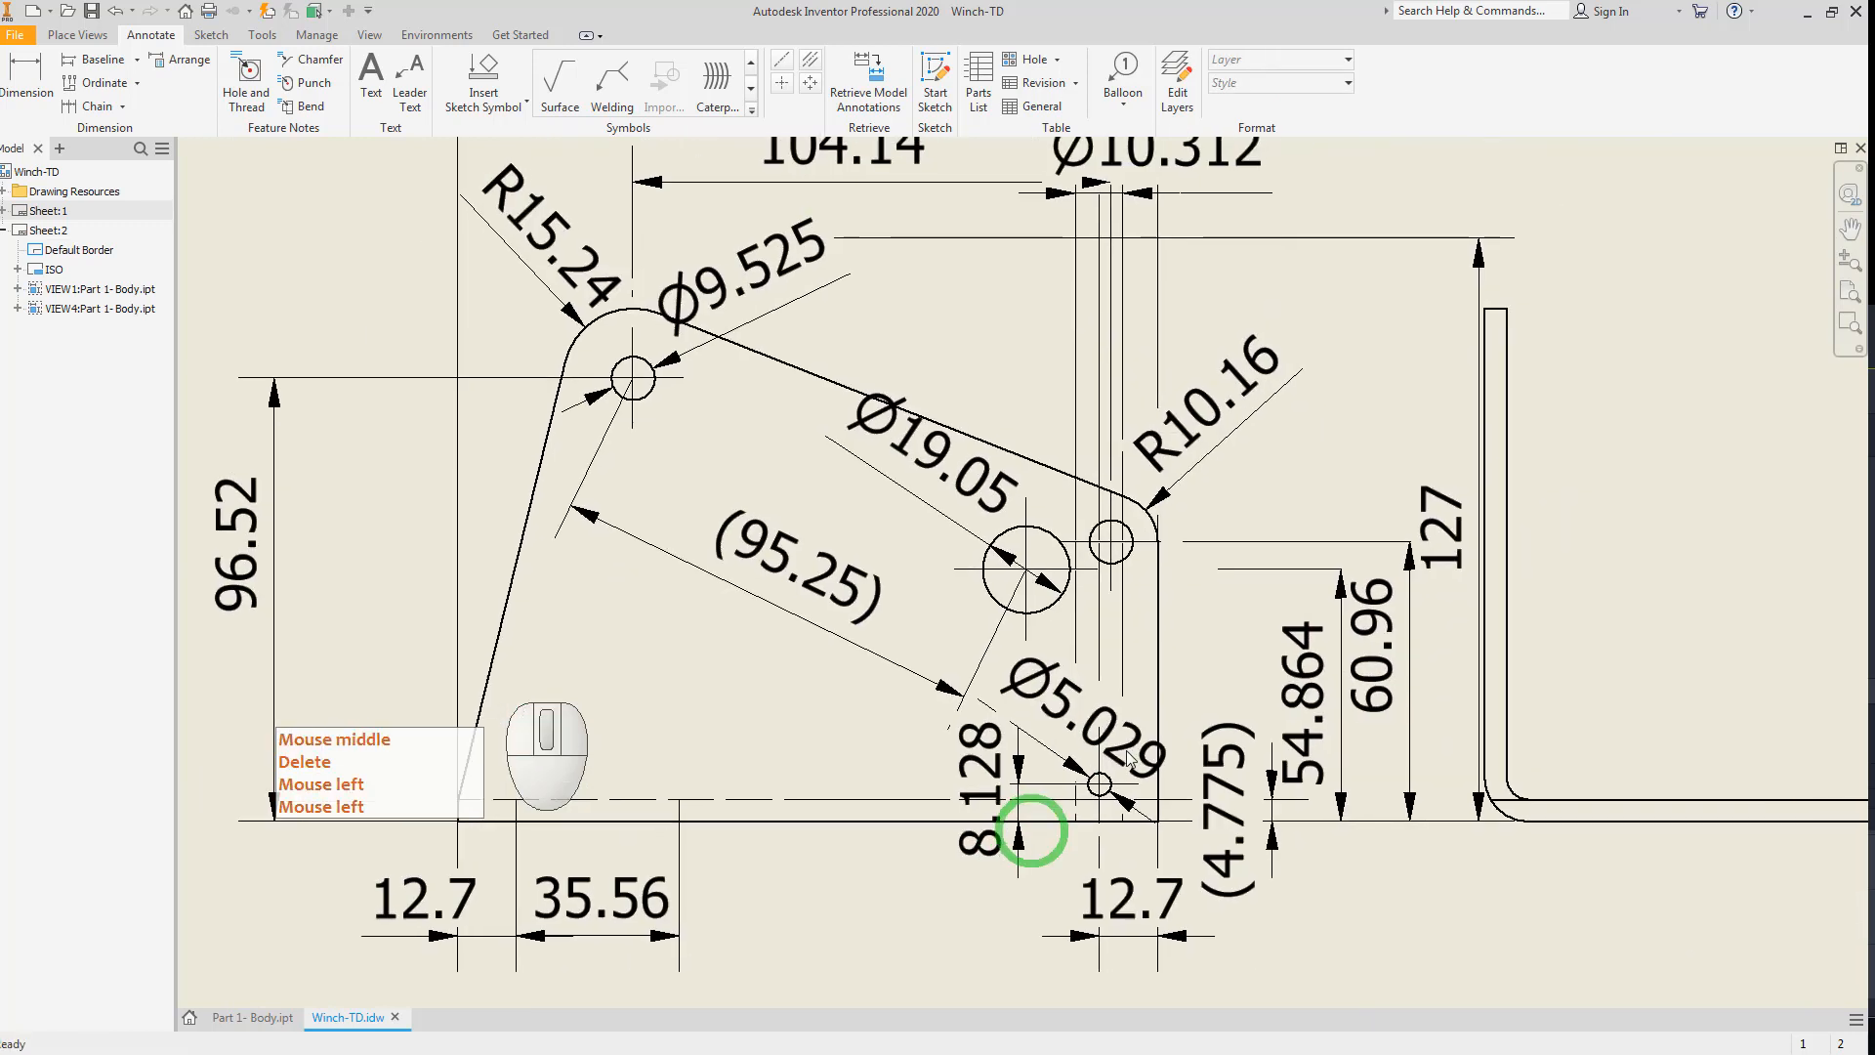
left_click(1277, 397)
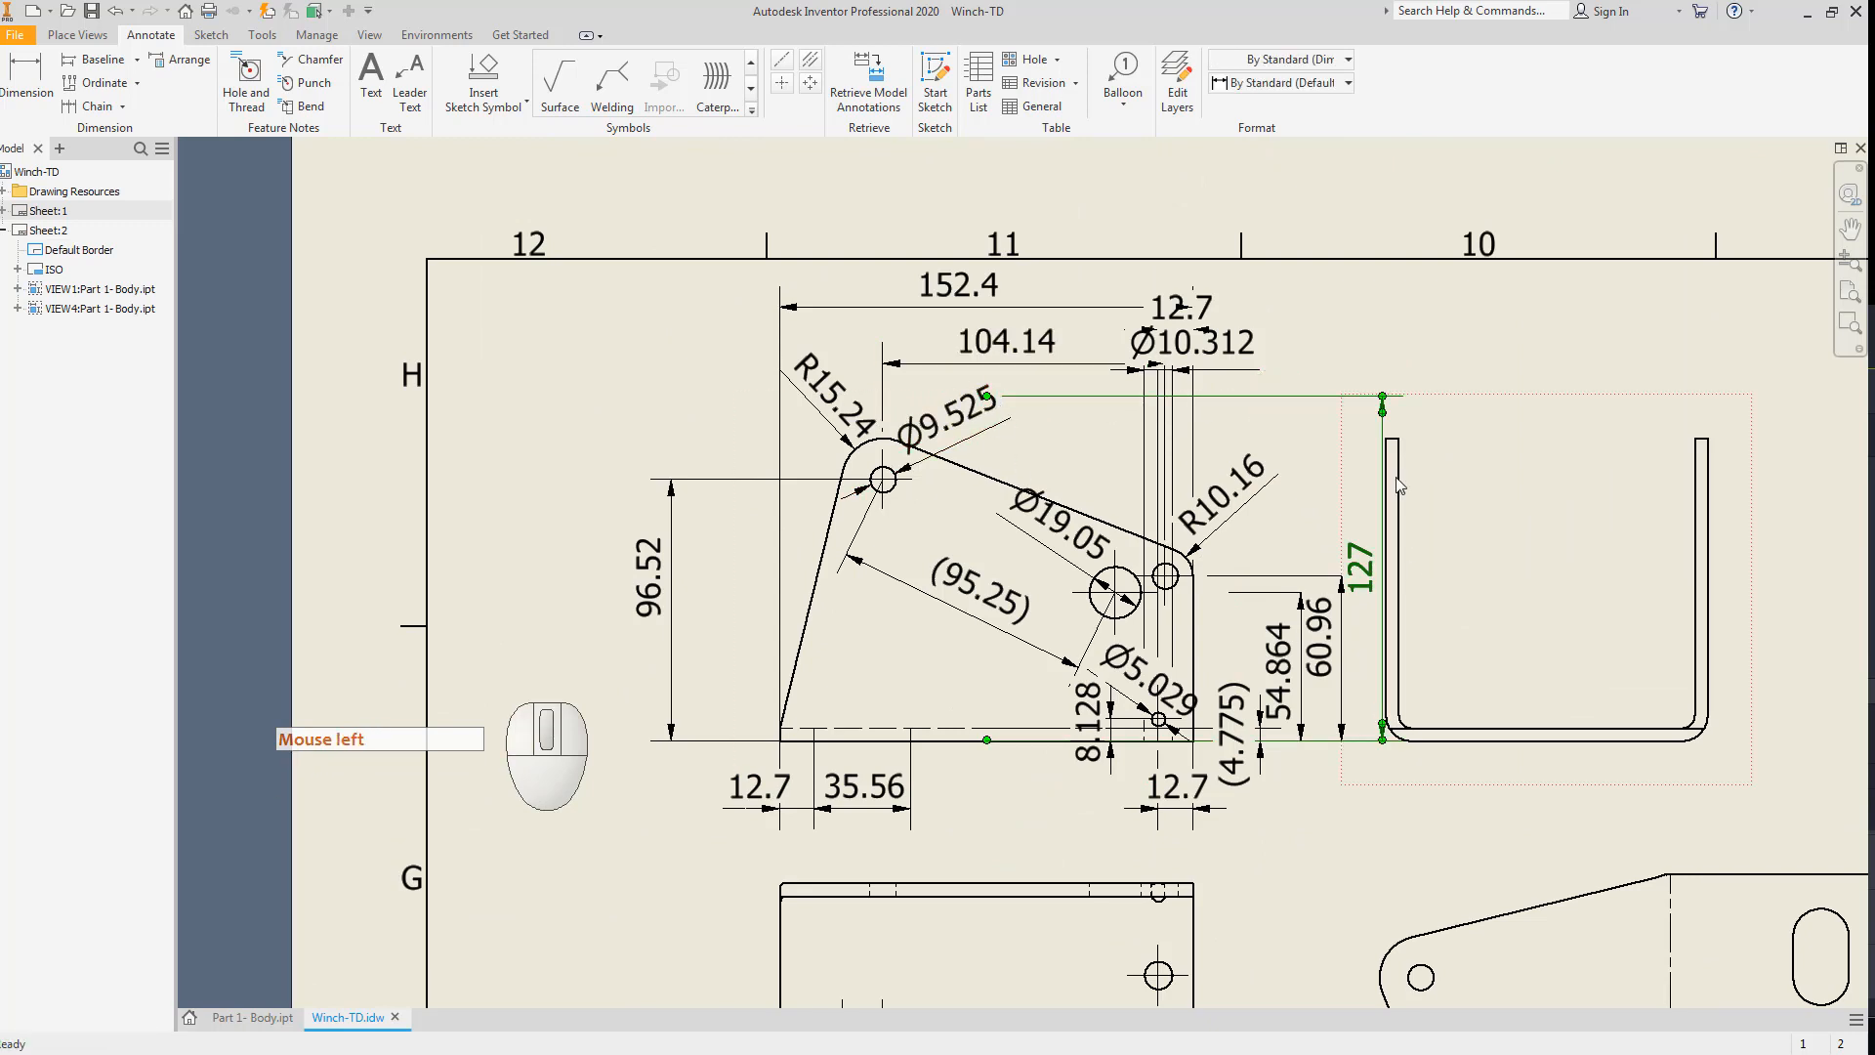
key("Delete")
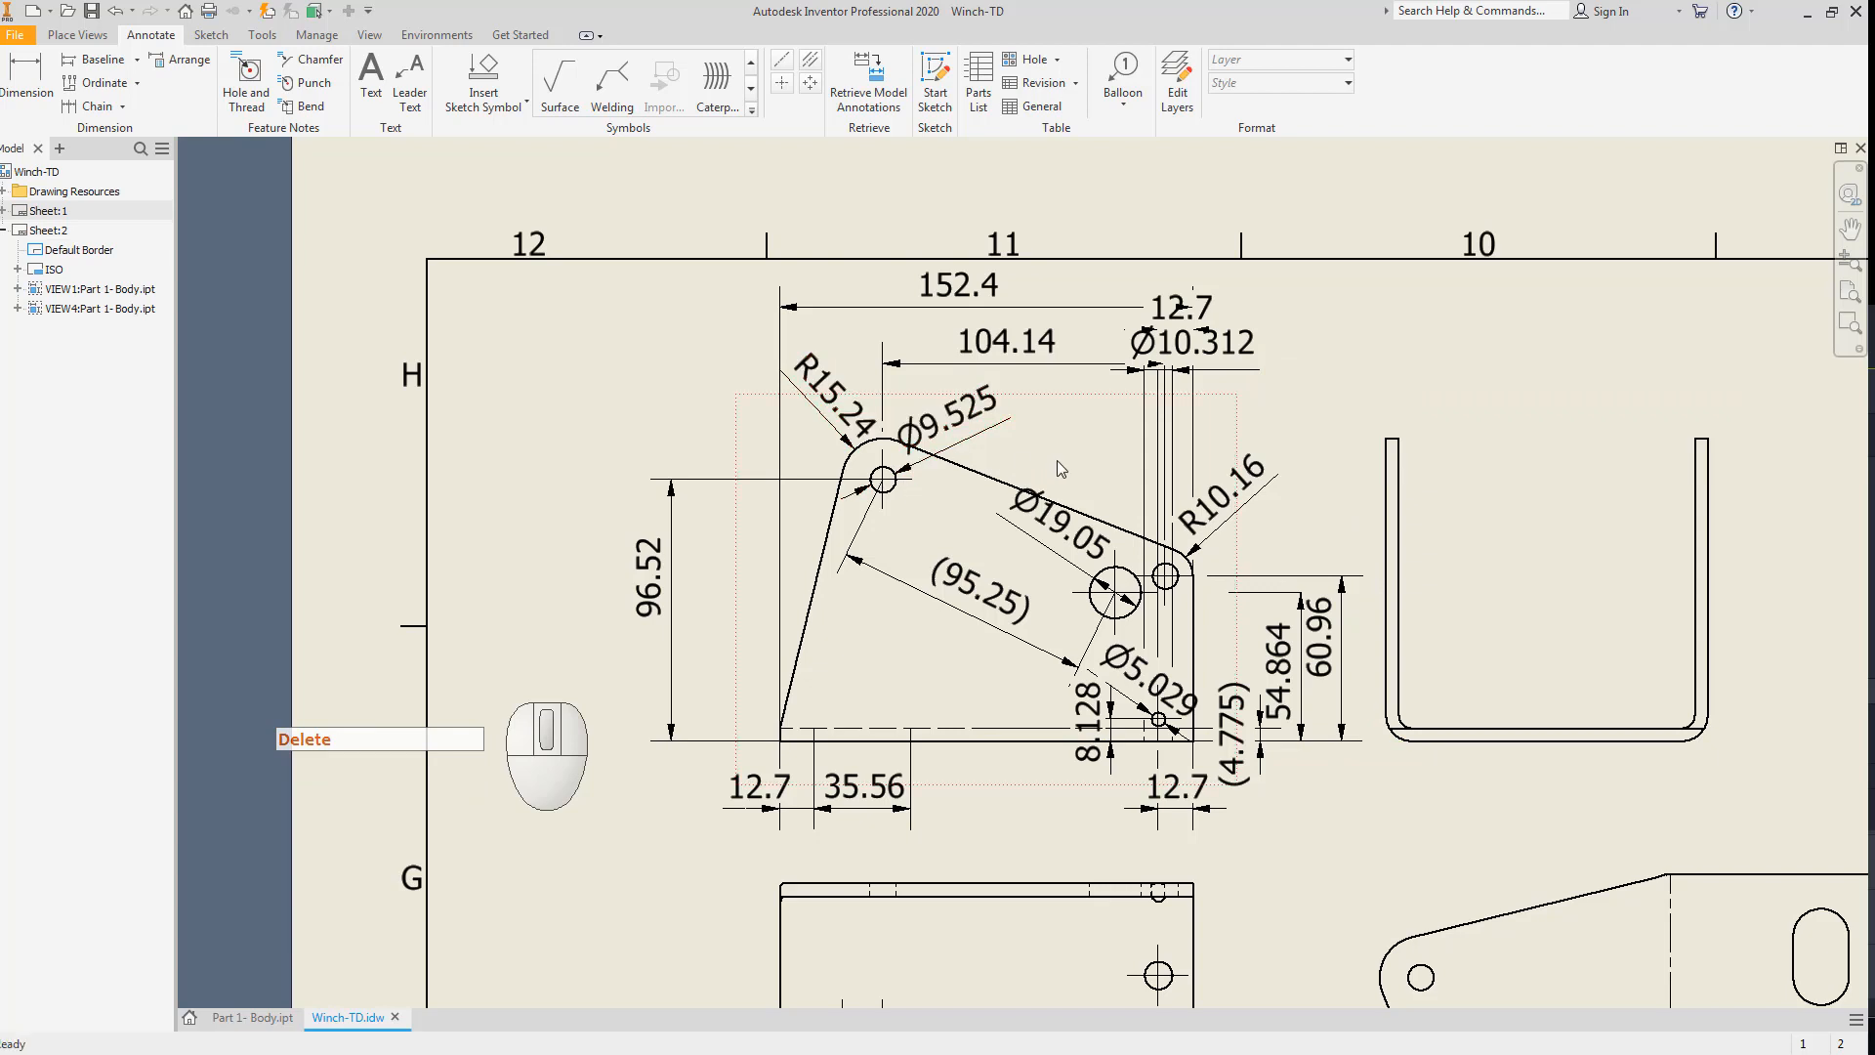
Extend the 54.864 dimension's upper extension line toward the edge of the Ø19.05 hole.
scroll(1240, 669, "up", 3)
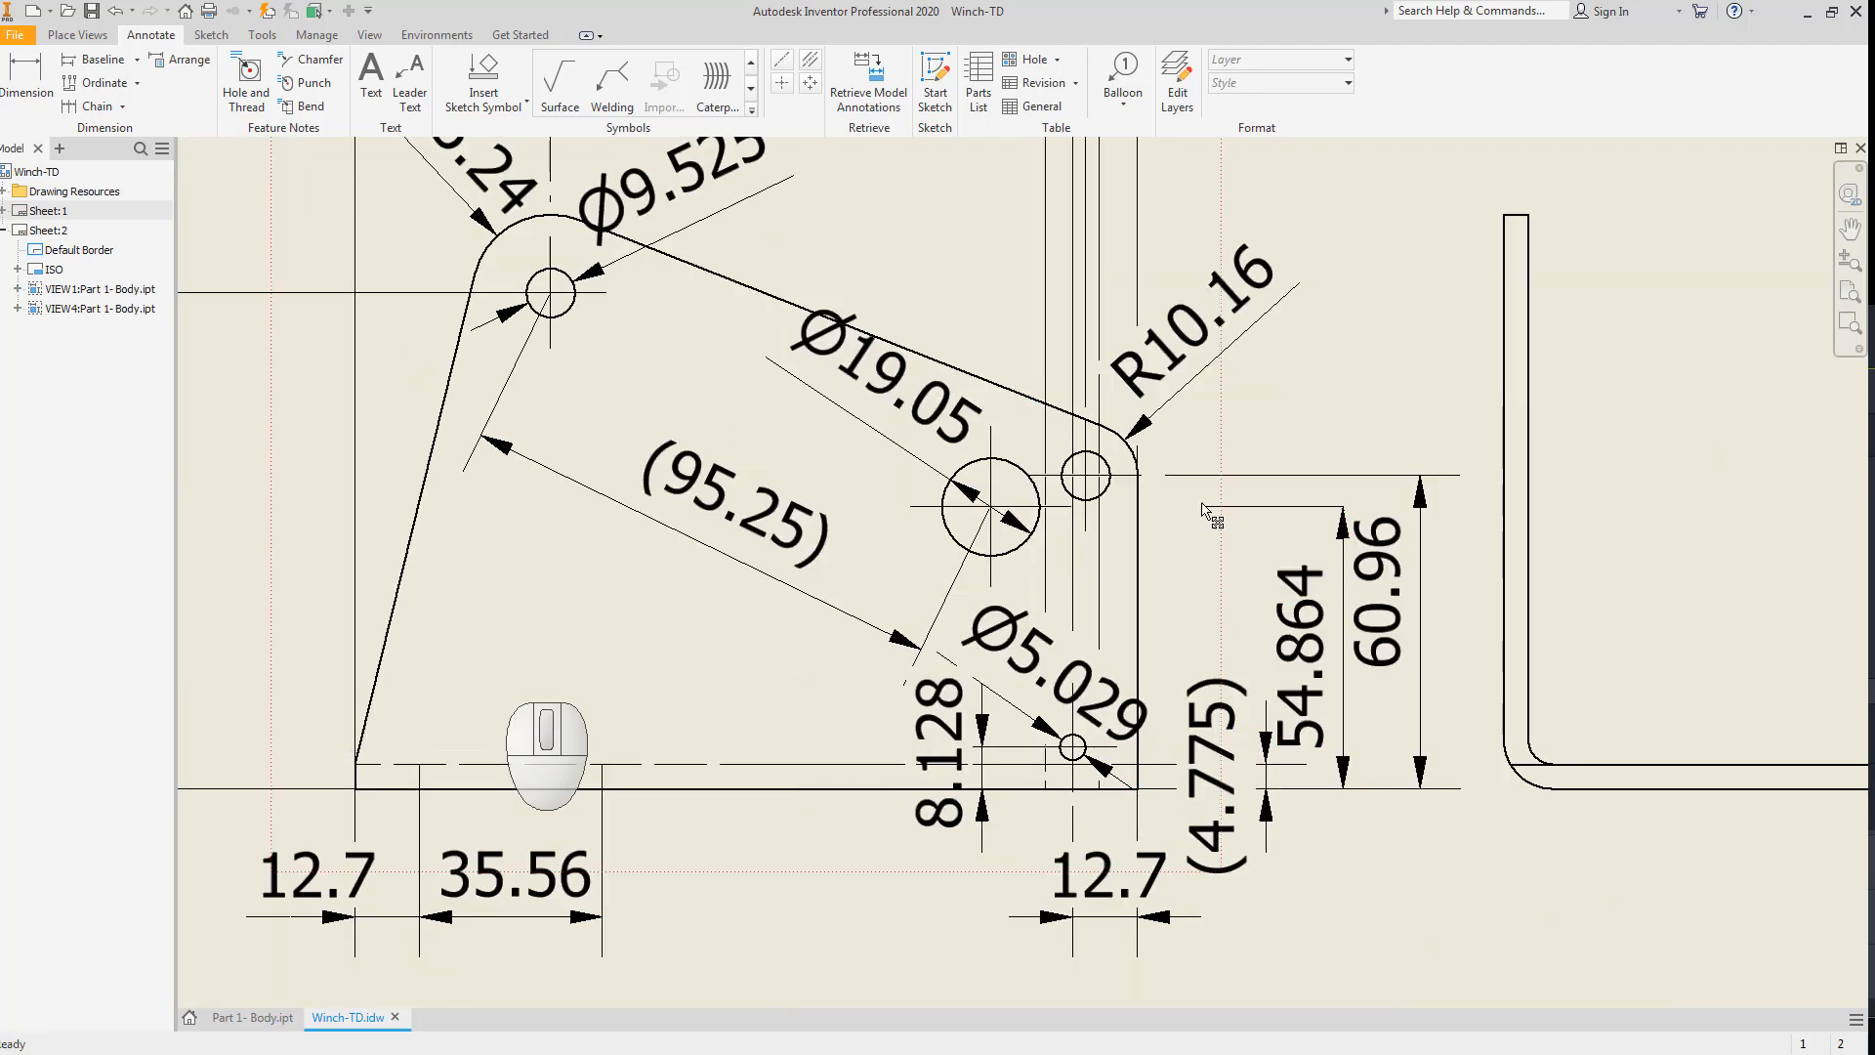
left_click_drag(1200, 506, 1068, 508)
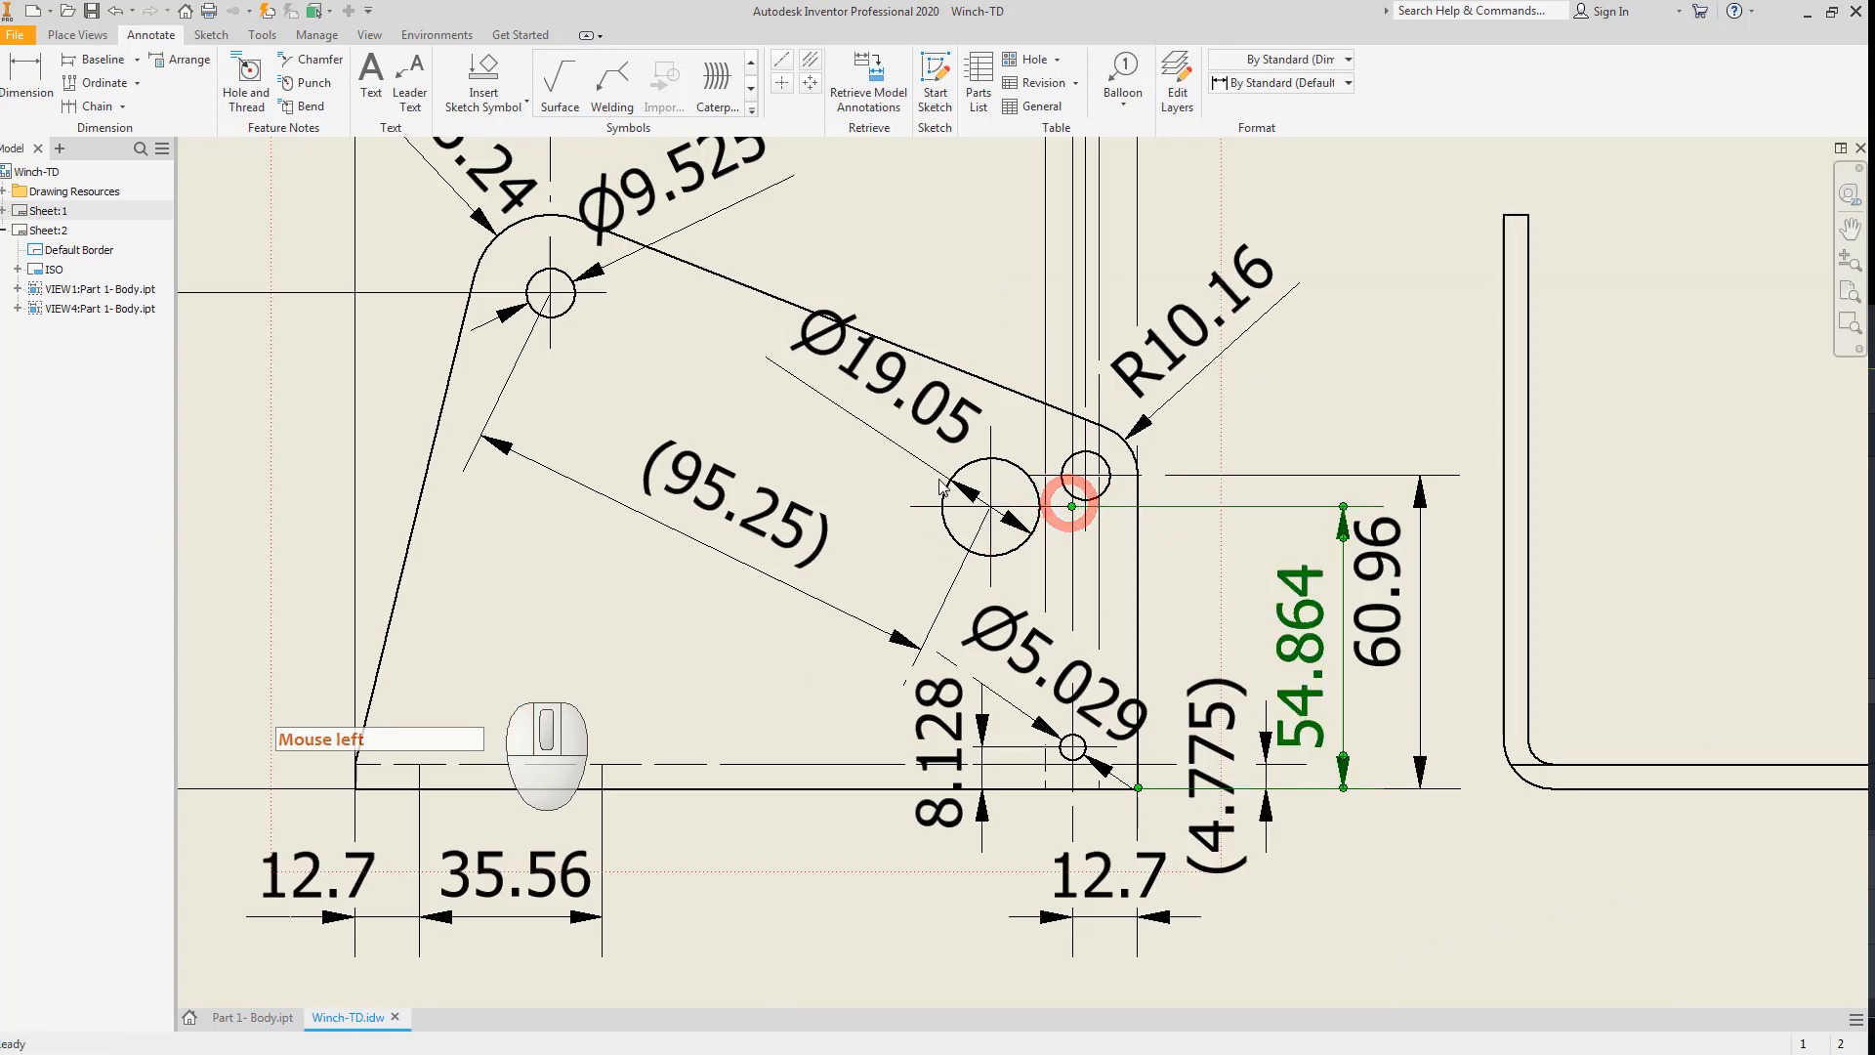
Reposition the Ø19.05 dimension so its text sits steeply angled above the large hole in the side-profile view.
left_click_drag(859, 420, 912, 318)
scroll(1097, 381, "down", 2)
left_click_drag(1063, 328, 1062, 335)
Delete the extra 12.7 dimension above the side-profile view and move the Ø5.029 text outside the profile's lower-right corner.
left_click_drag(1253, 281, 1354, 846)
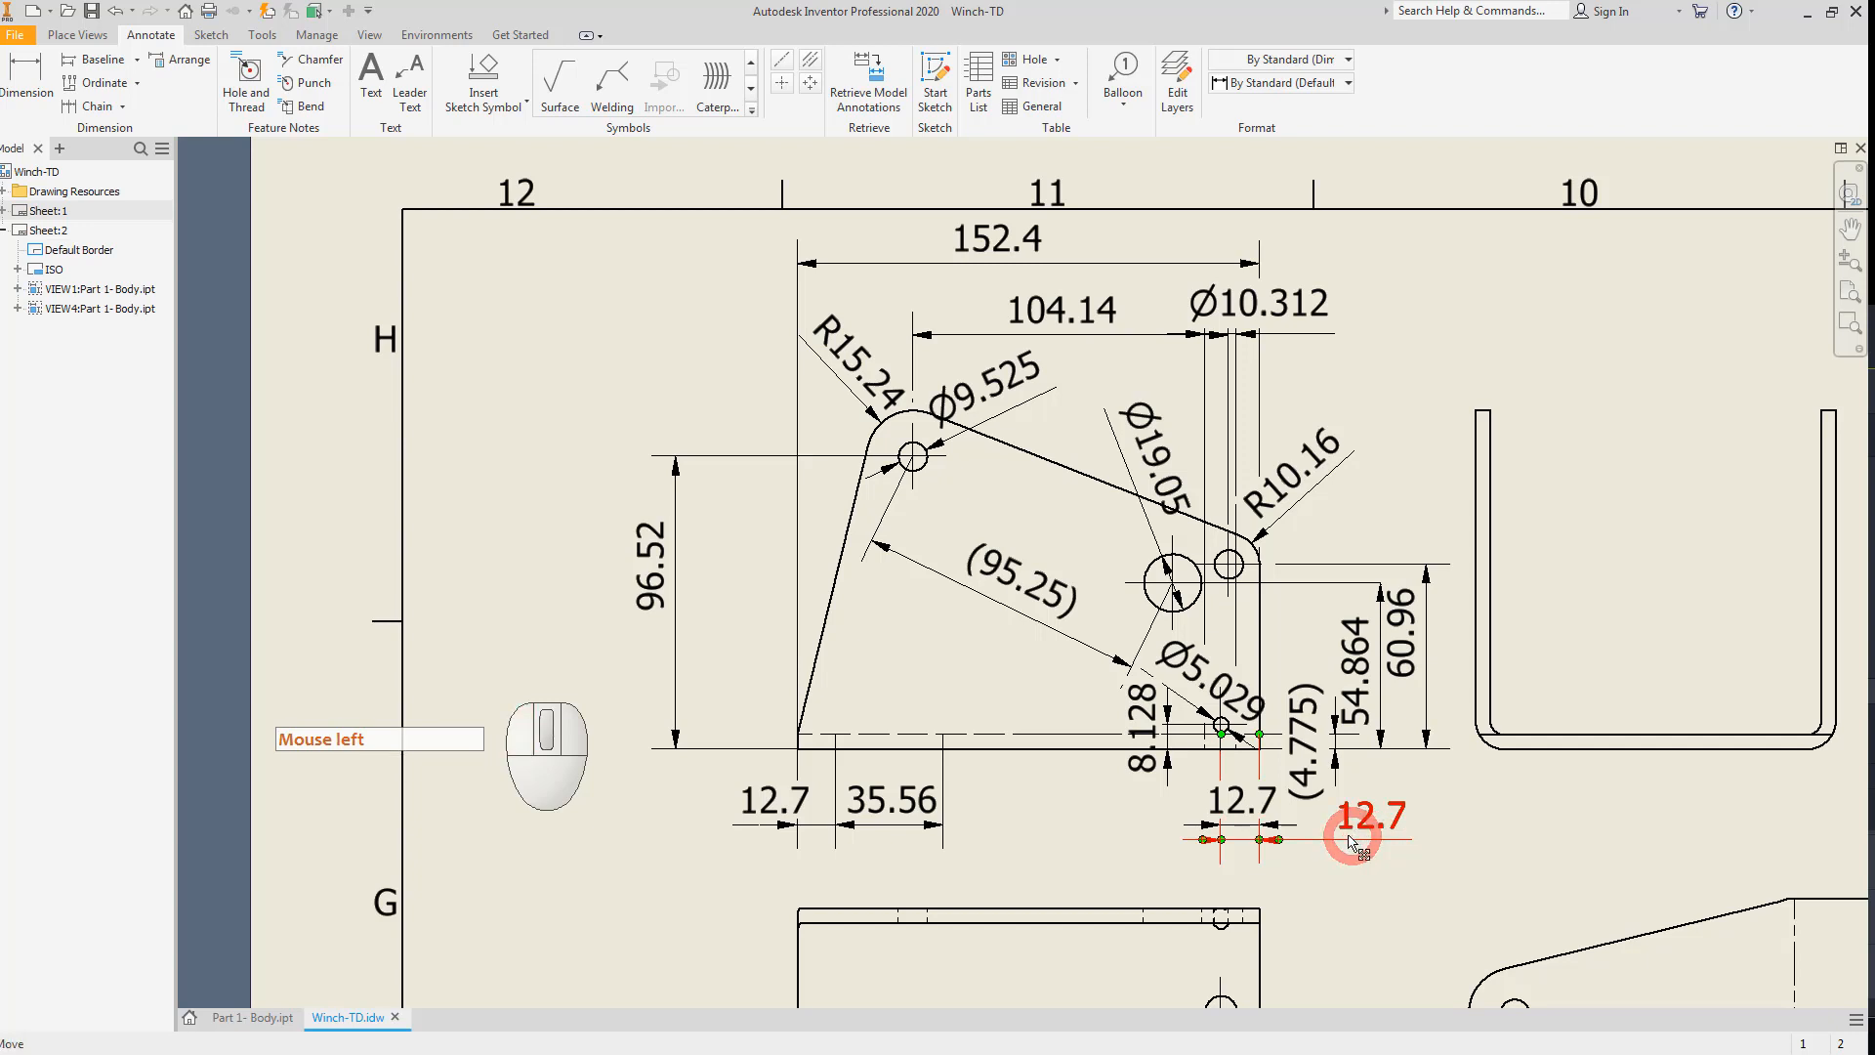
key("Delete")
scroll(1259, 748, "up", 3)
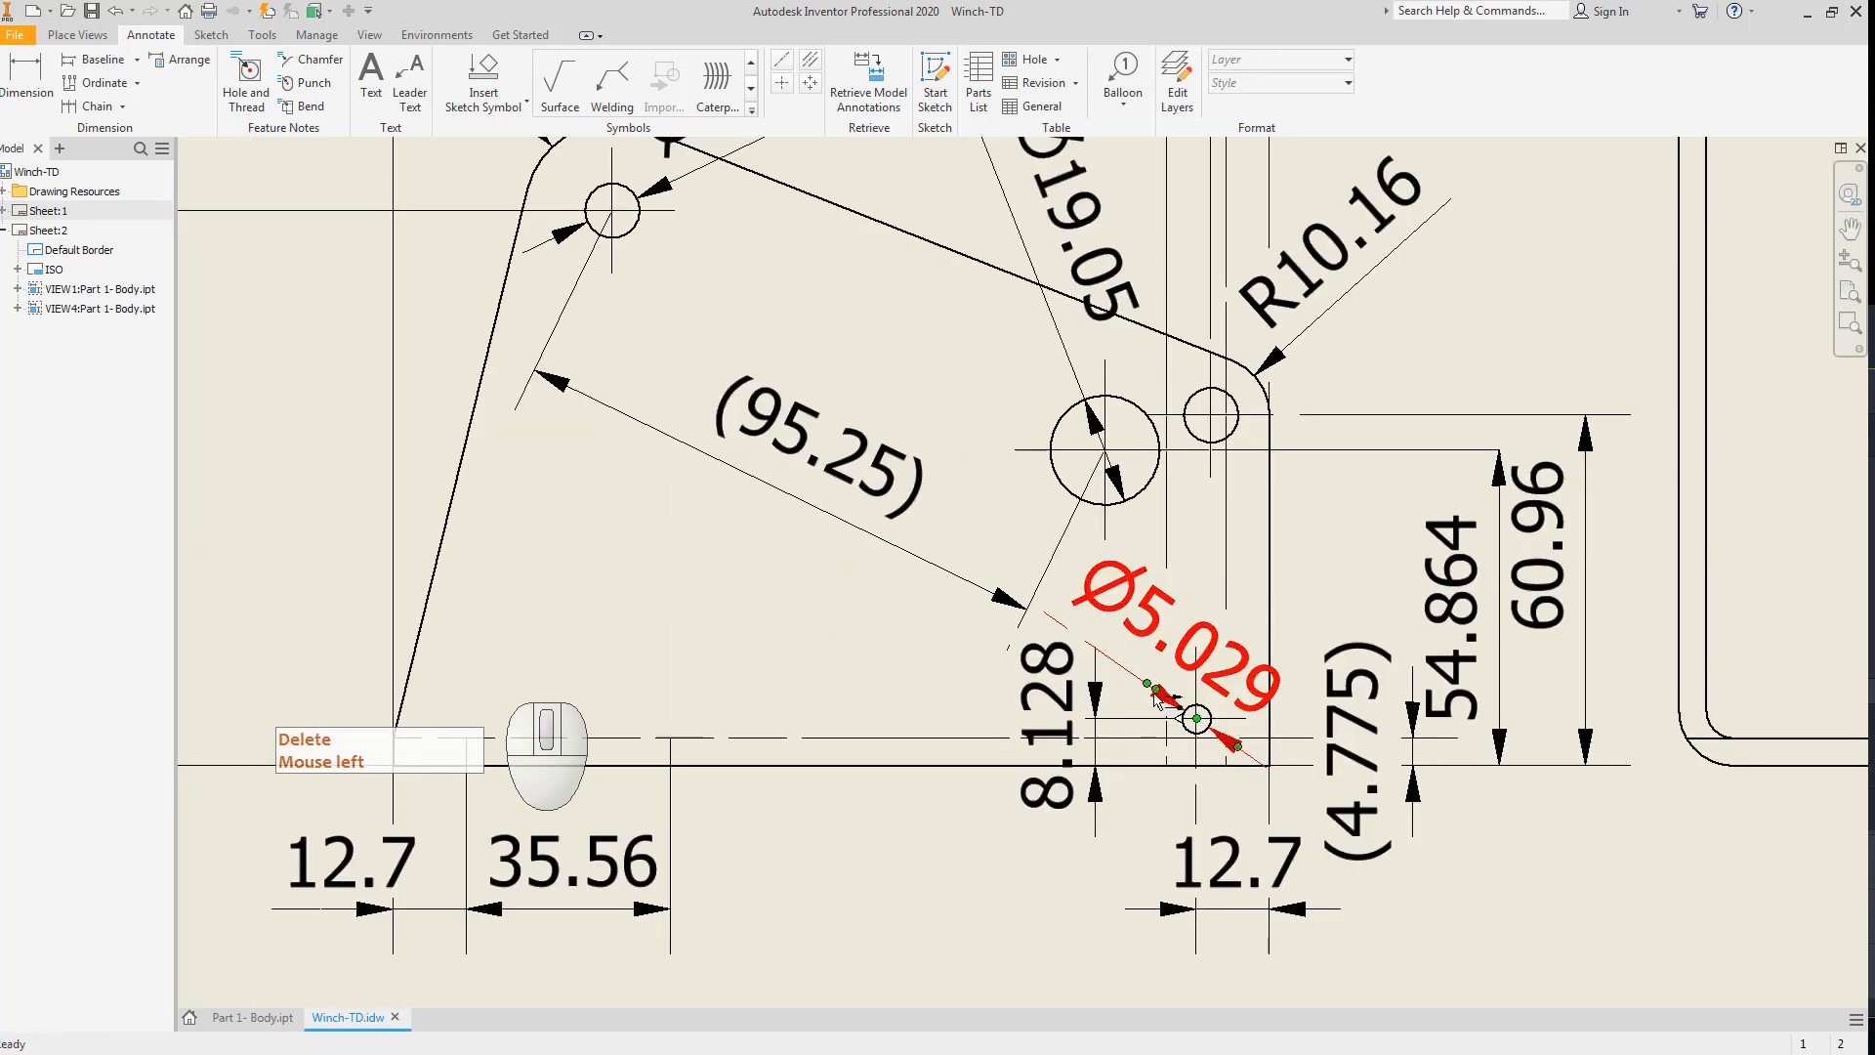
mouse_move(1154, 689)
left_mouse_down()
mouse_move(1110, 858)
mouse_move(1358, 869)
left_mouse_up()
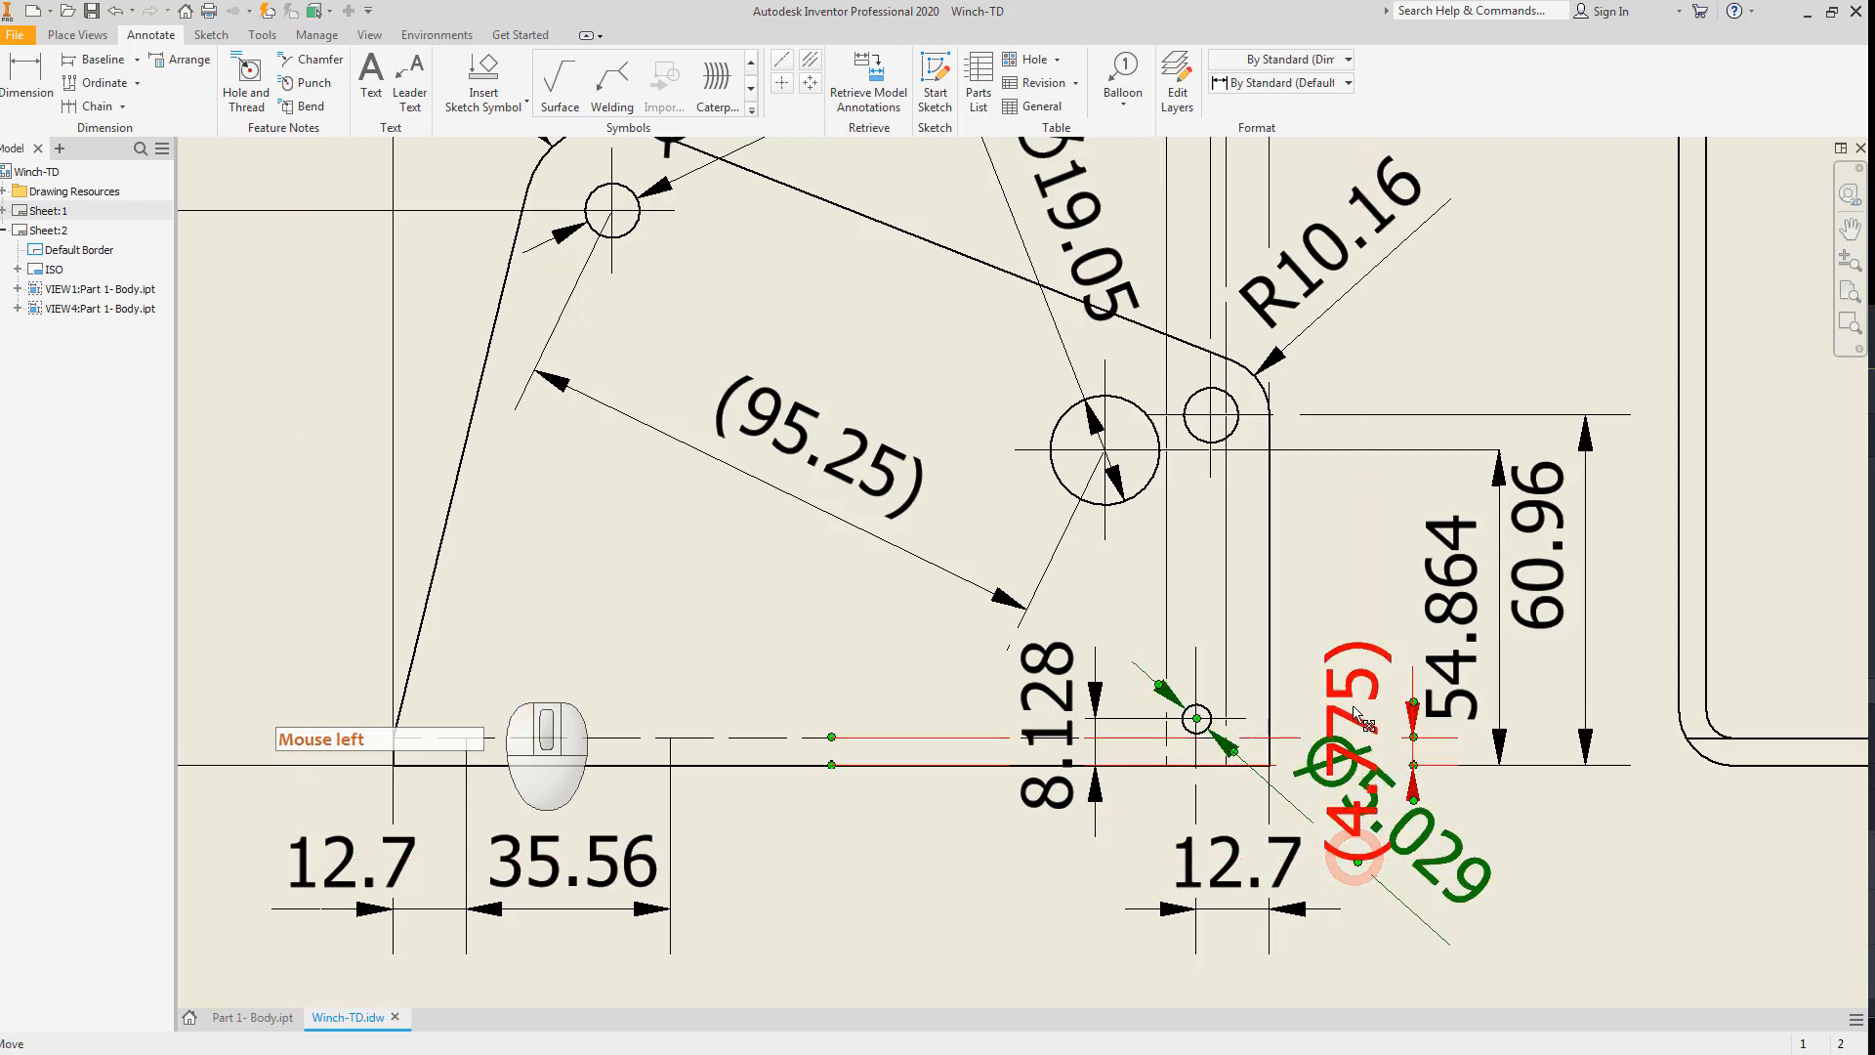
Delete the (4.775) thickness dimension from the side-profile view.
left_click(901, 714)
left_click_drag(804, 716, 780, 713)
left_click_drag(1346, 687, 1187, 709)
left_click_drag(1399, 775, 309, 770)
left_click(256, 703)
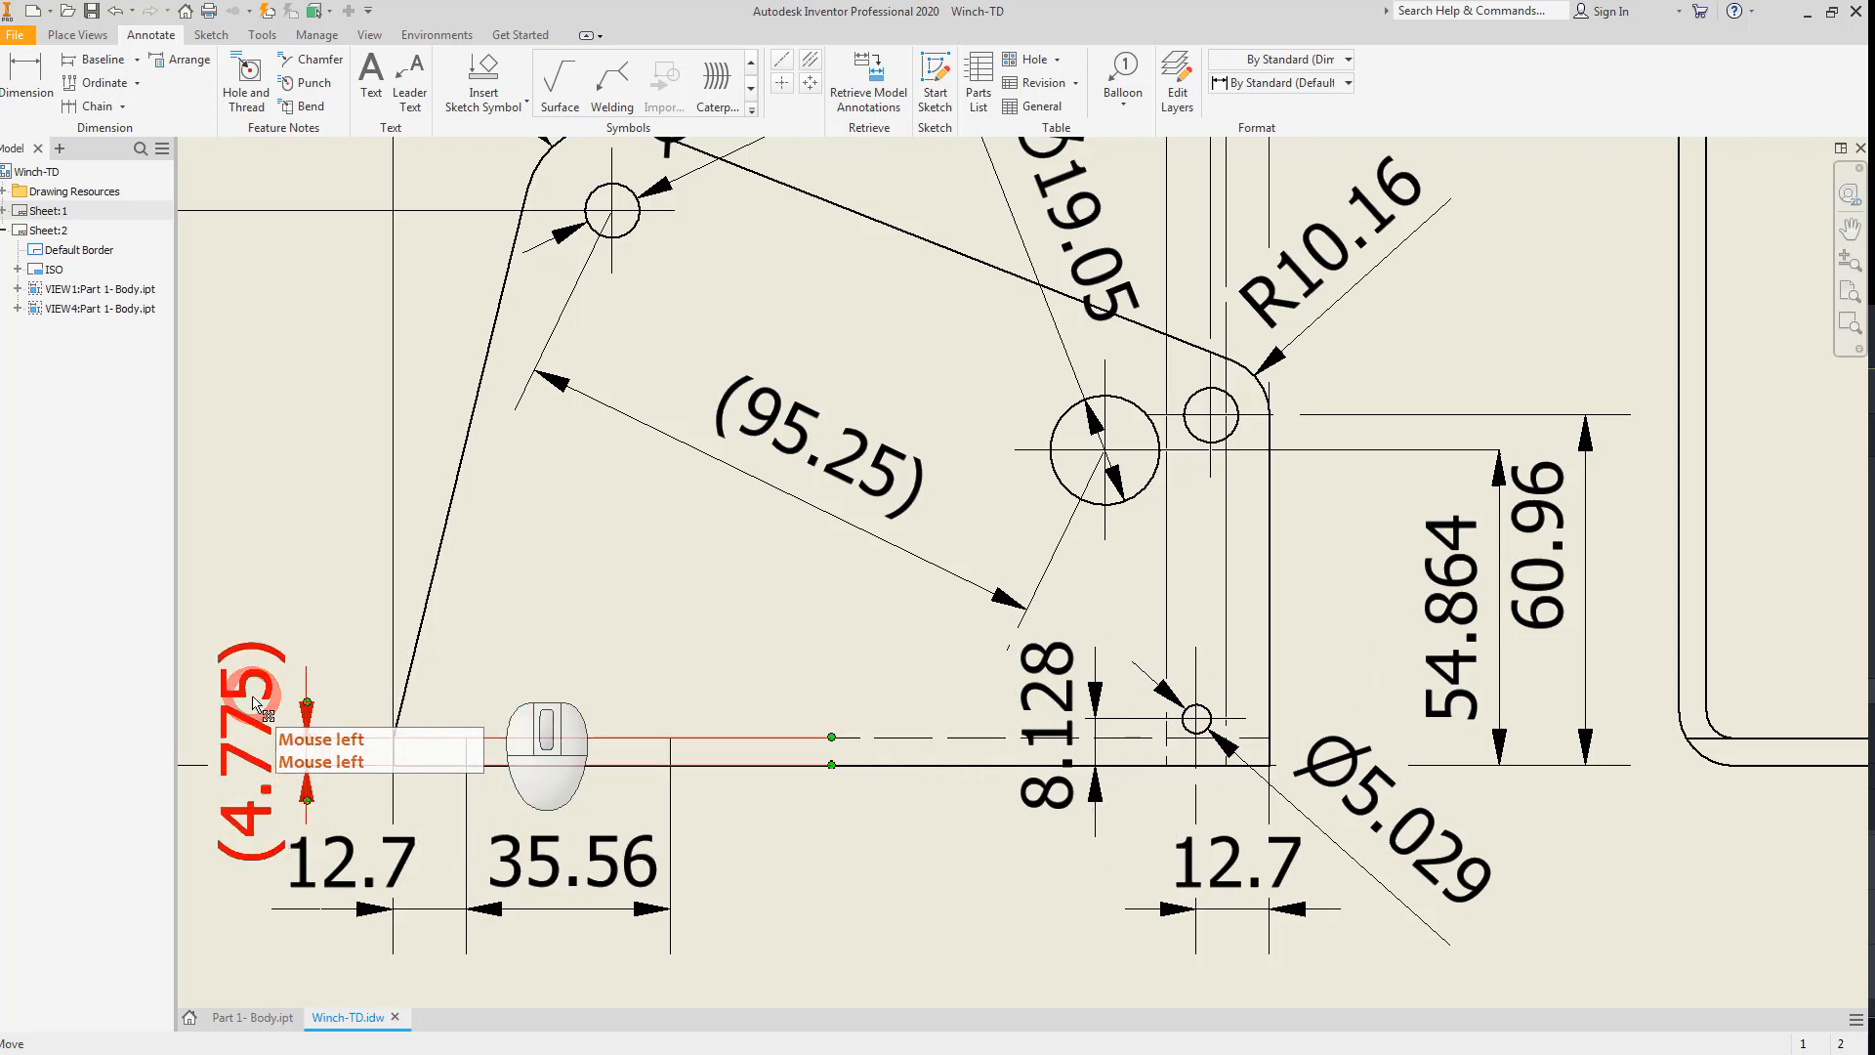
scroll(1491, 654, "down", 4)
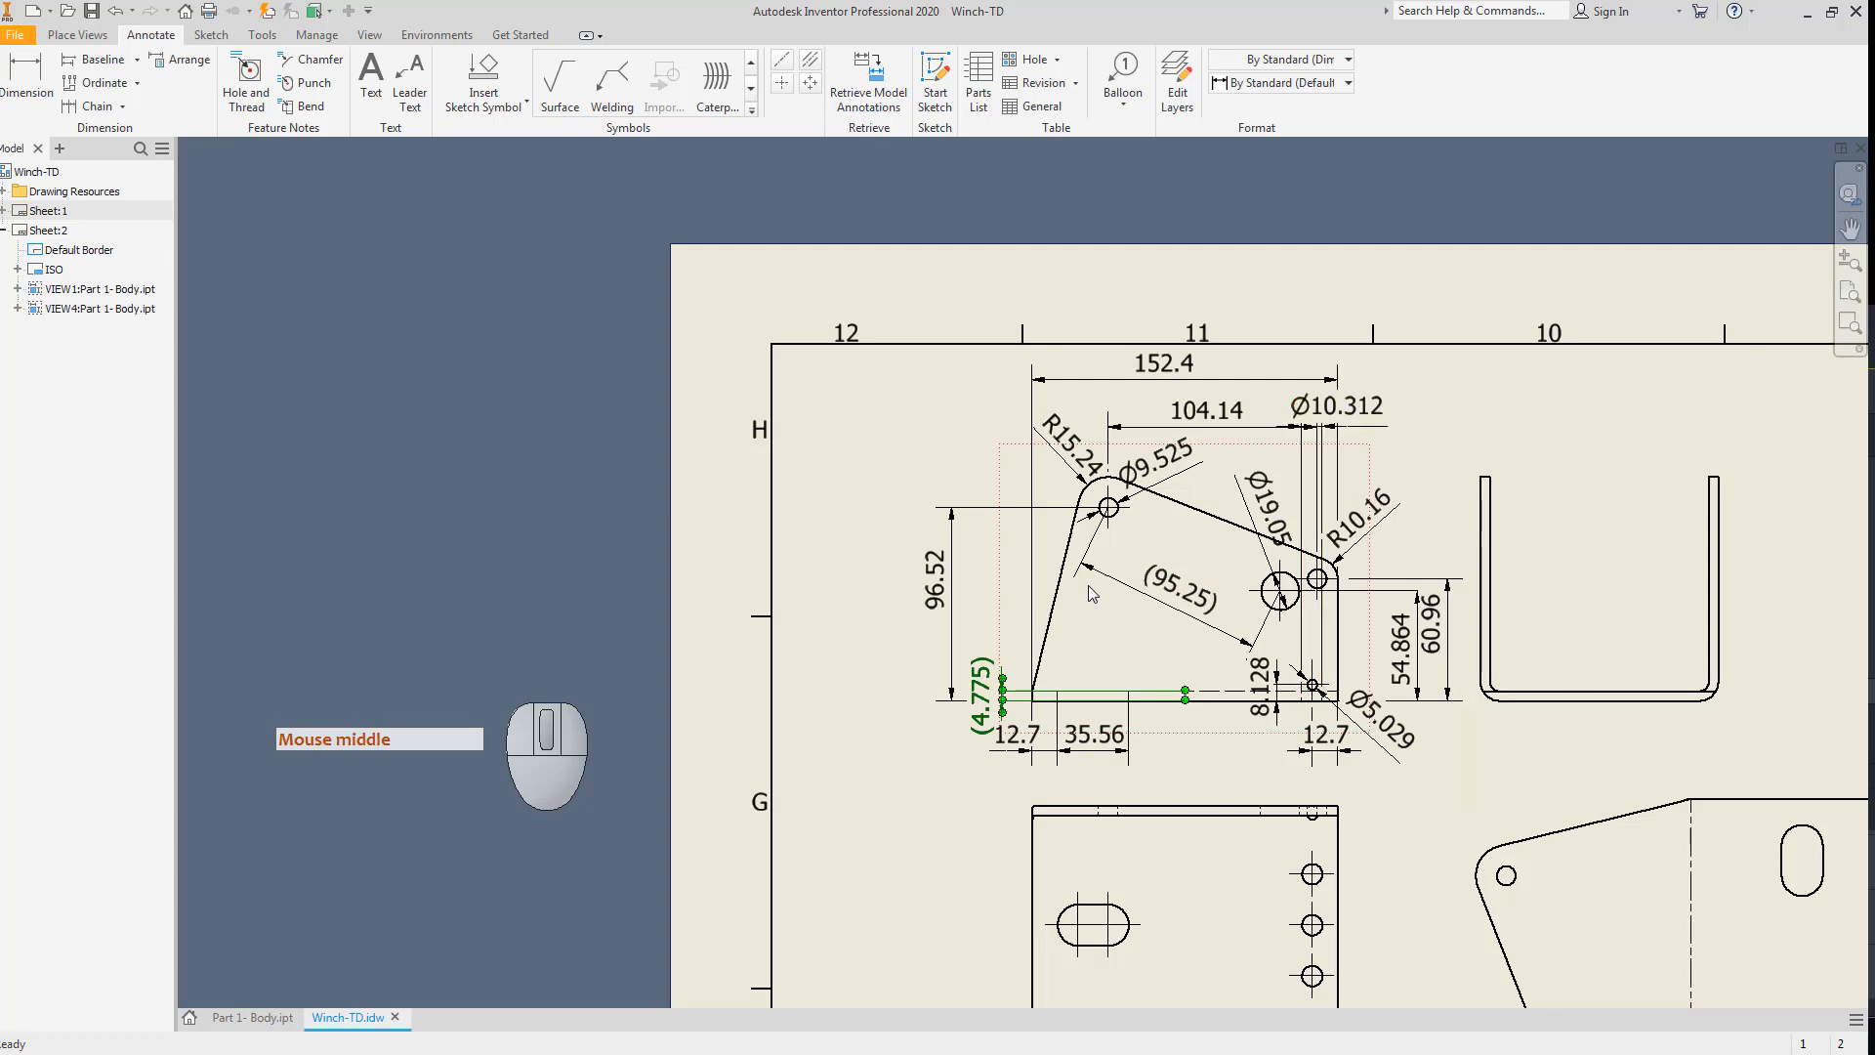
key("Delete")
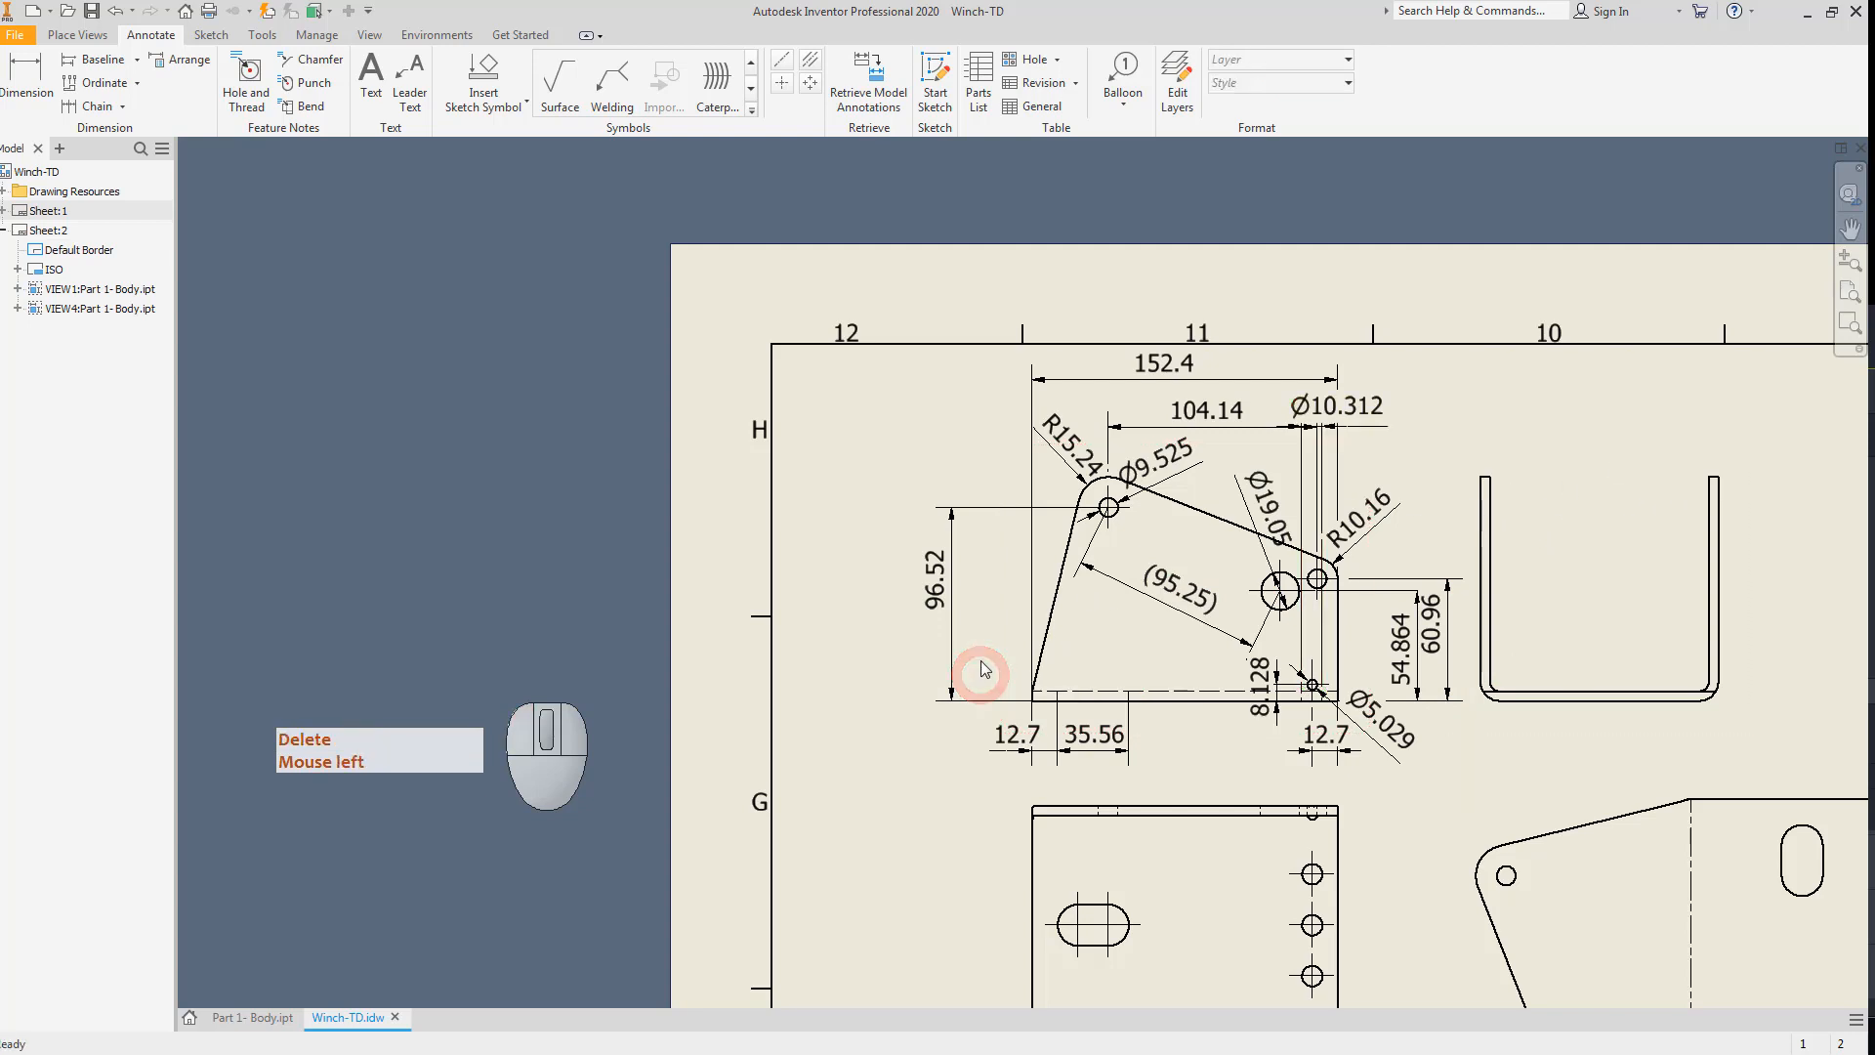
Move the 54.864 and 60.96 vertical dimensions closer to the side profile's right edge.
scroll(1421, 681, "up", 5)
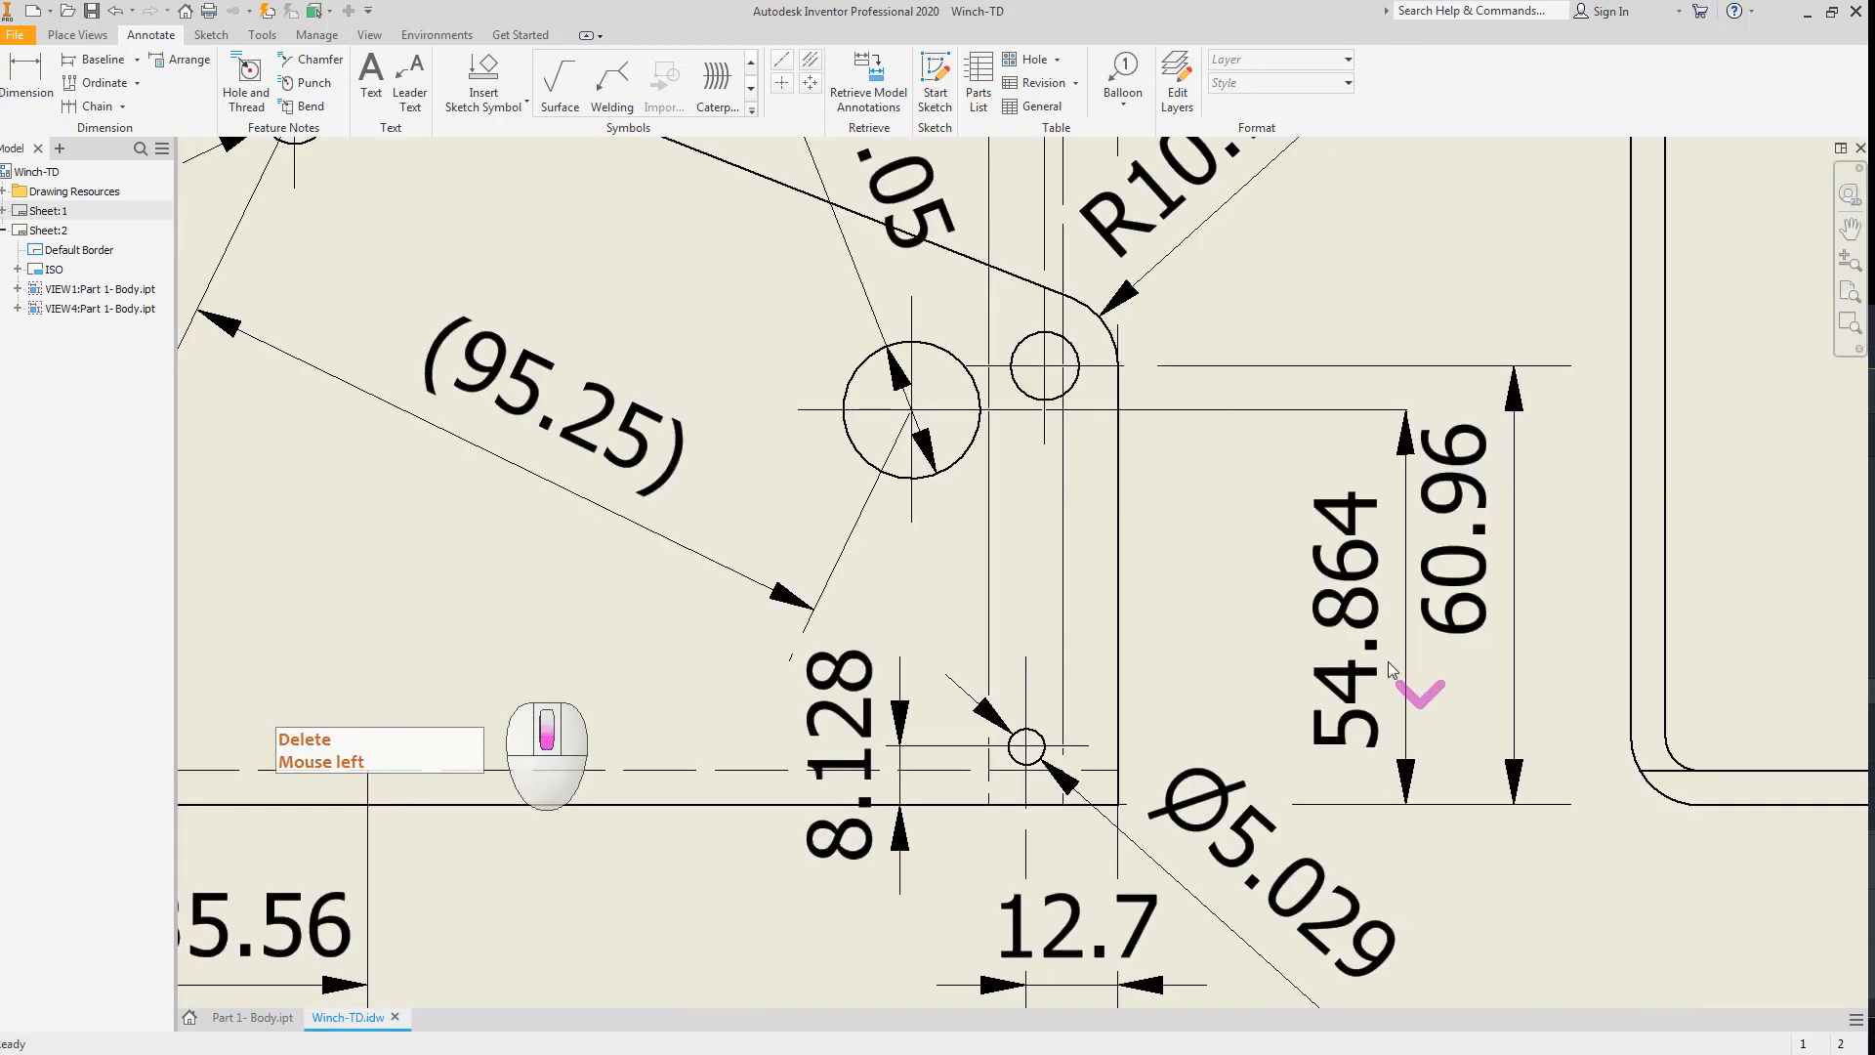
left_click(1315, 617)
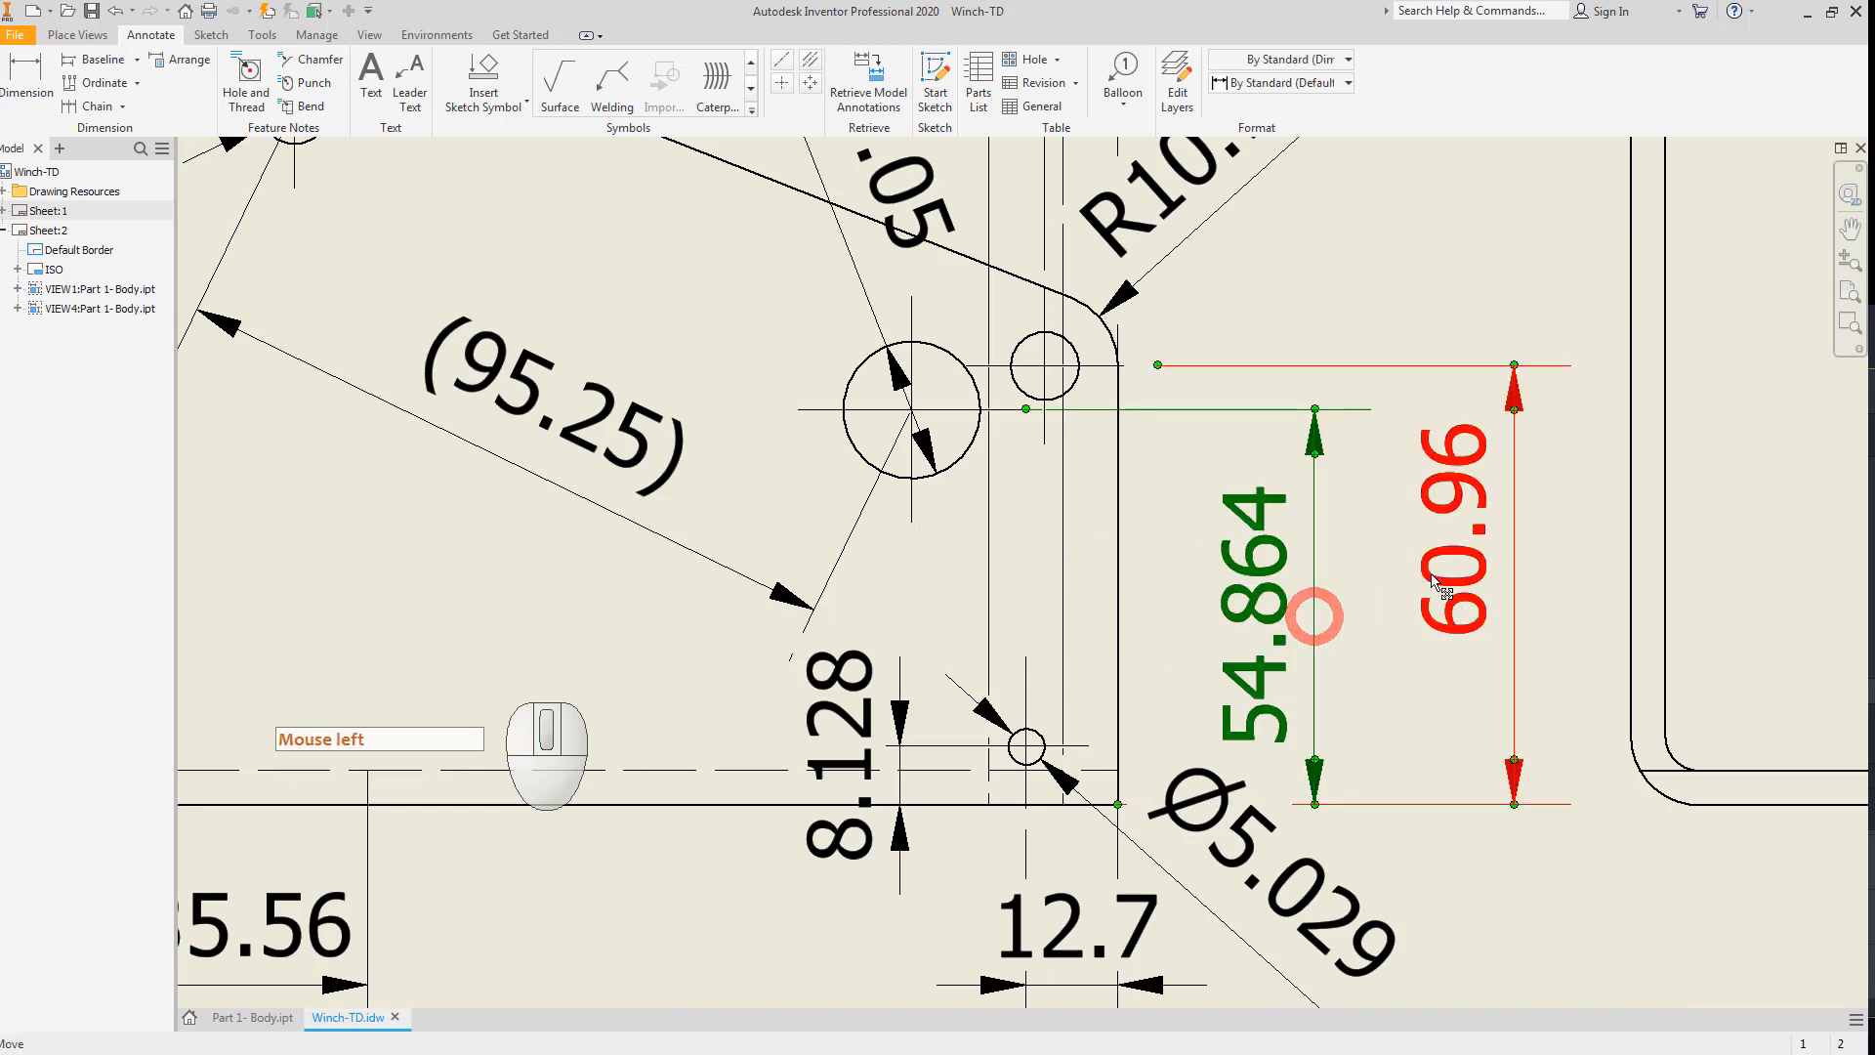
left_click_drag(1445, 578, 1476, 607)
middle_click_drag(1448, 744, 1452, 533)
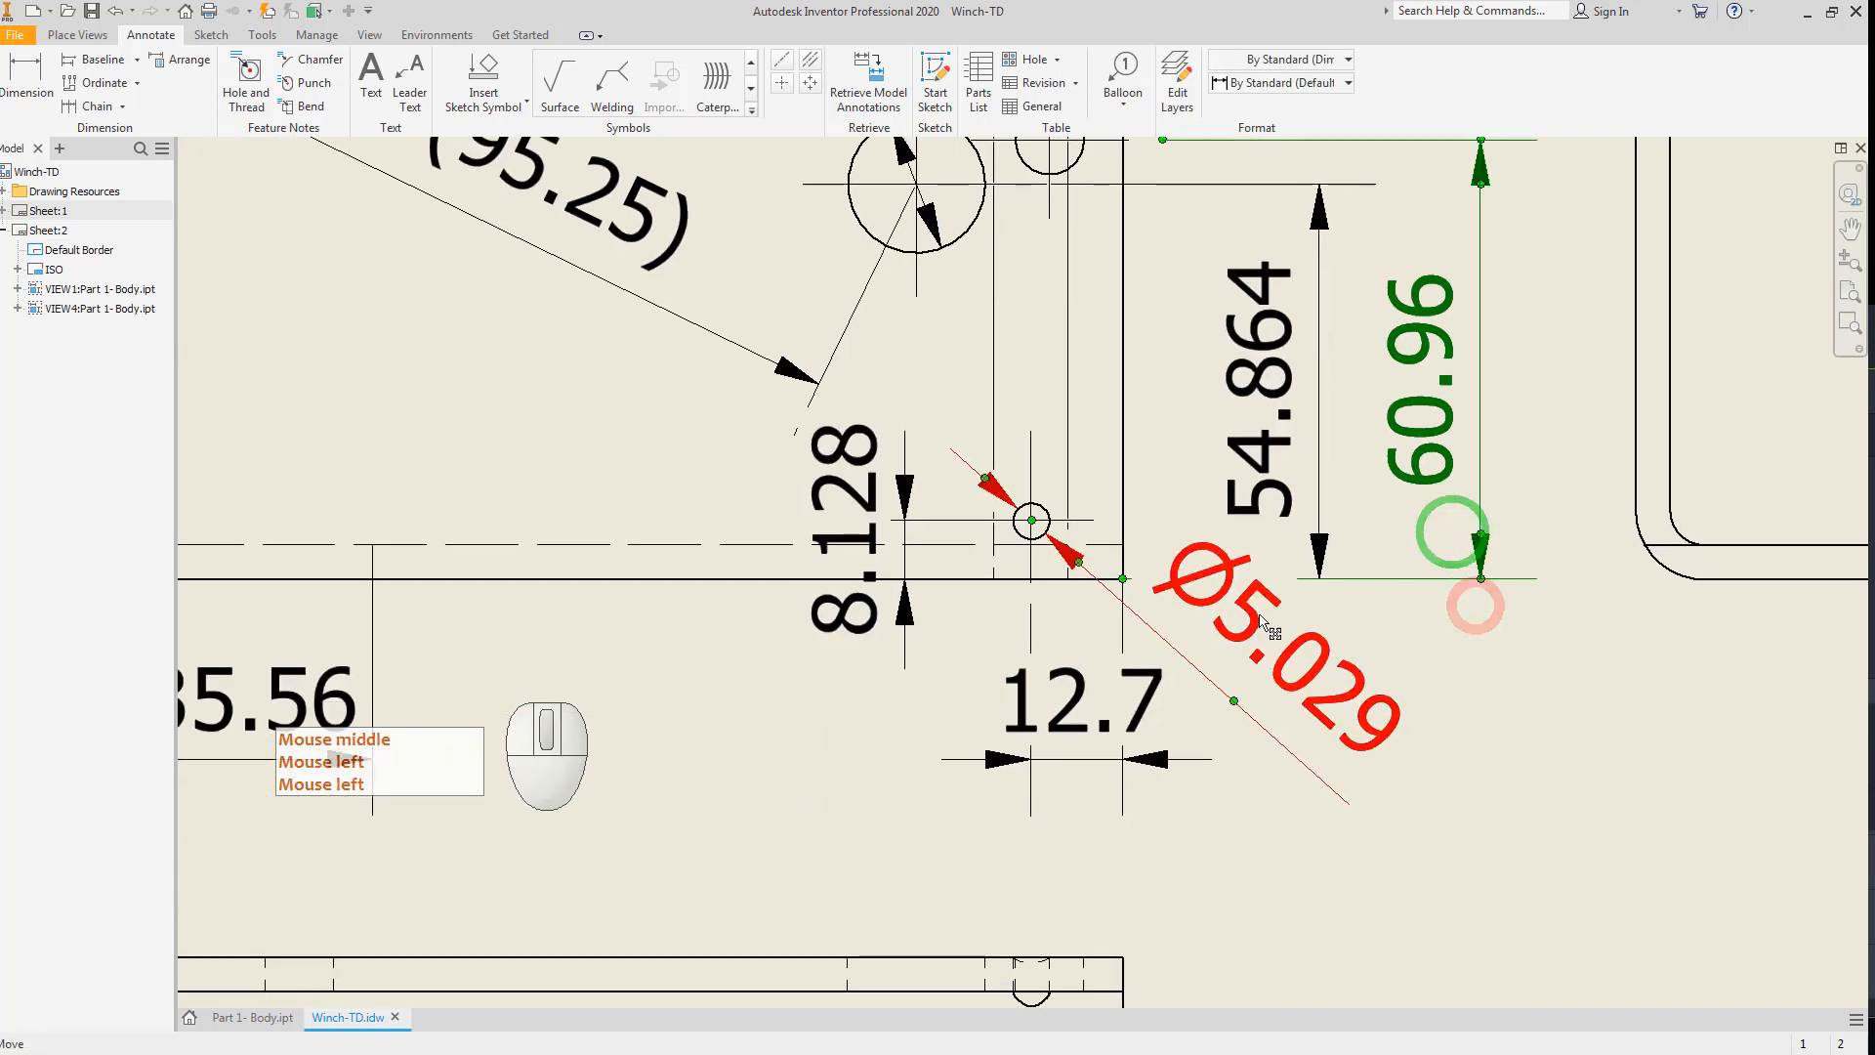
Shift the Ø5.029 dimension farther outward and move the nearby 12.7 text to the left of its arrows.
left_click_drag(1237, 701, 1298, 758)
middle_click_drag(1129, 763, 1340, 639)
mouse_move(1340, 639)
left_mouse_down()
mouse_move(1257, 599)
mouse_move(1139, 683)
left_mouse_up()
scroll(1240, 659, "up", 4)
middle_click_drag(1209, 727, 1307, 547)
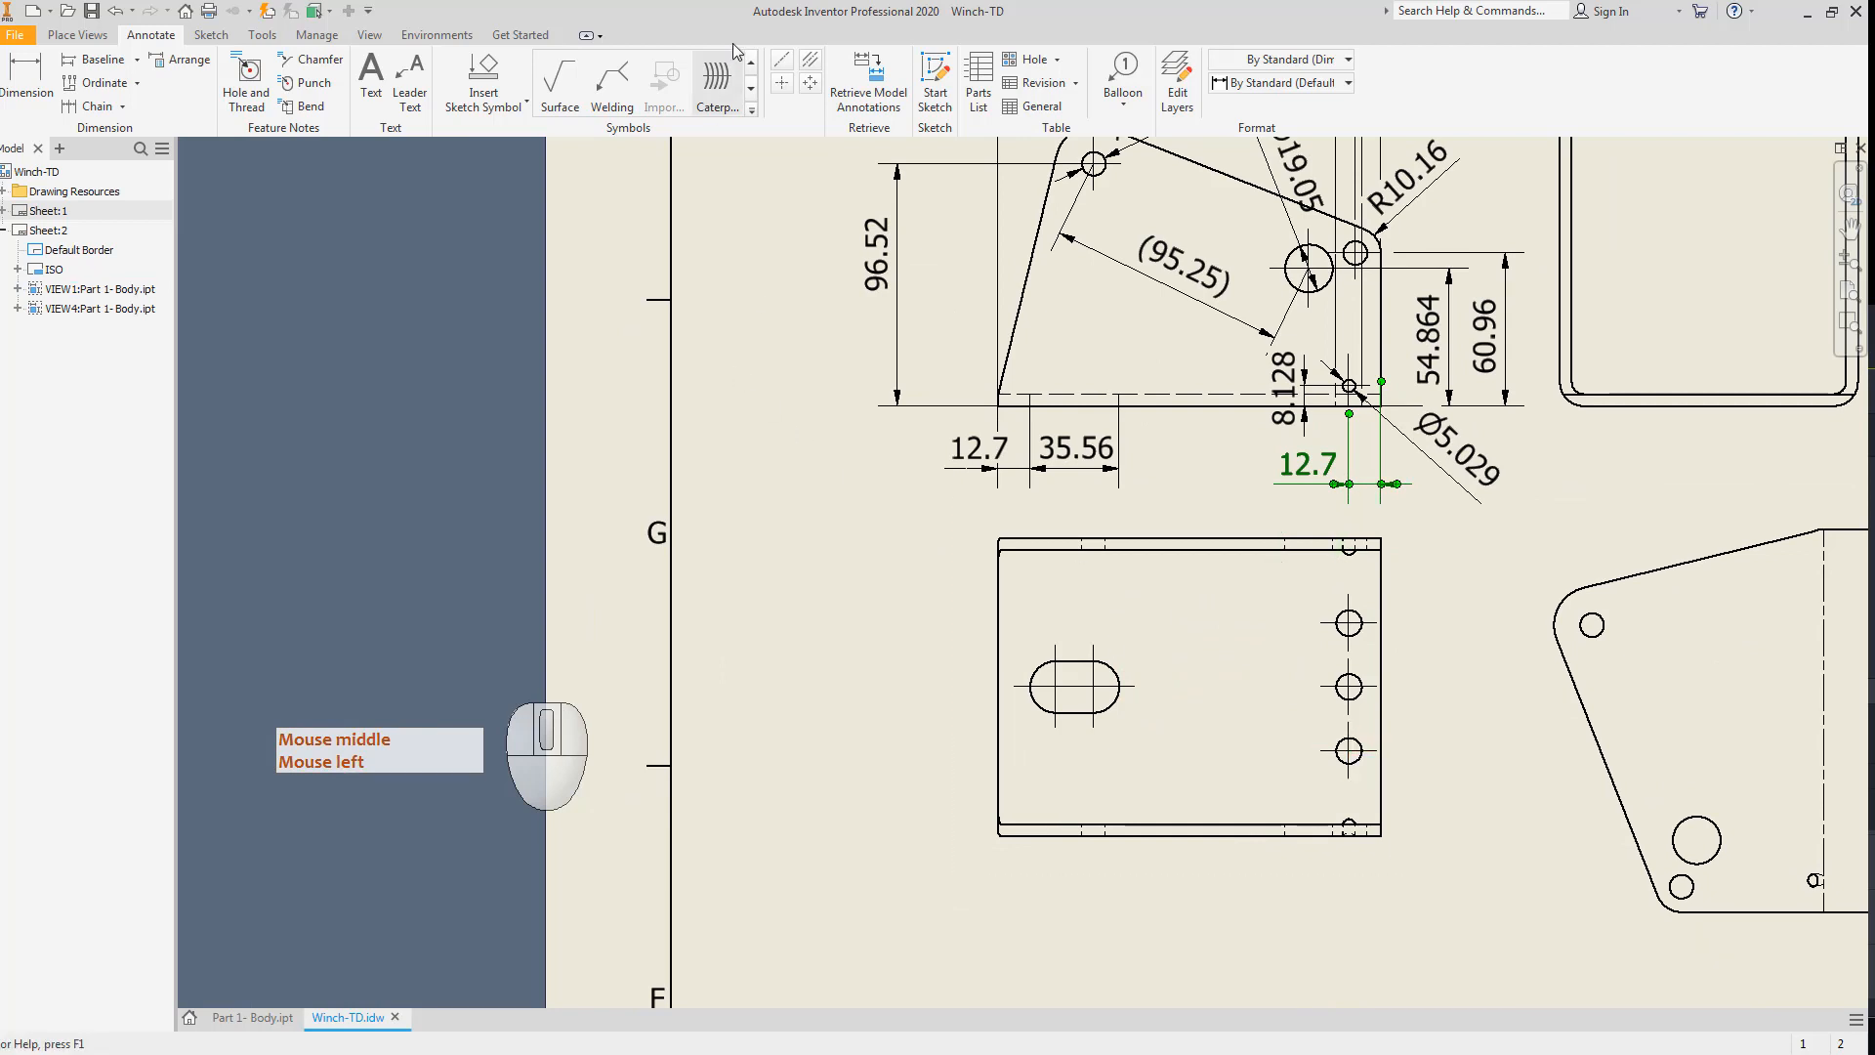
Retrieve the 12.7, 109.22, R10.312 and 25.4 model dimensions into the slotted plate view below the side profile.
left_click(973, 640)
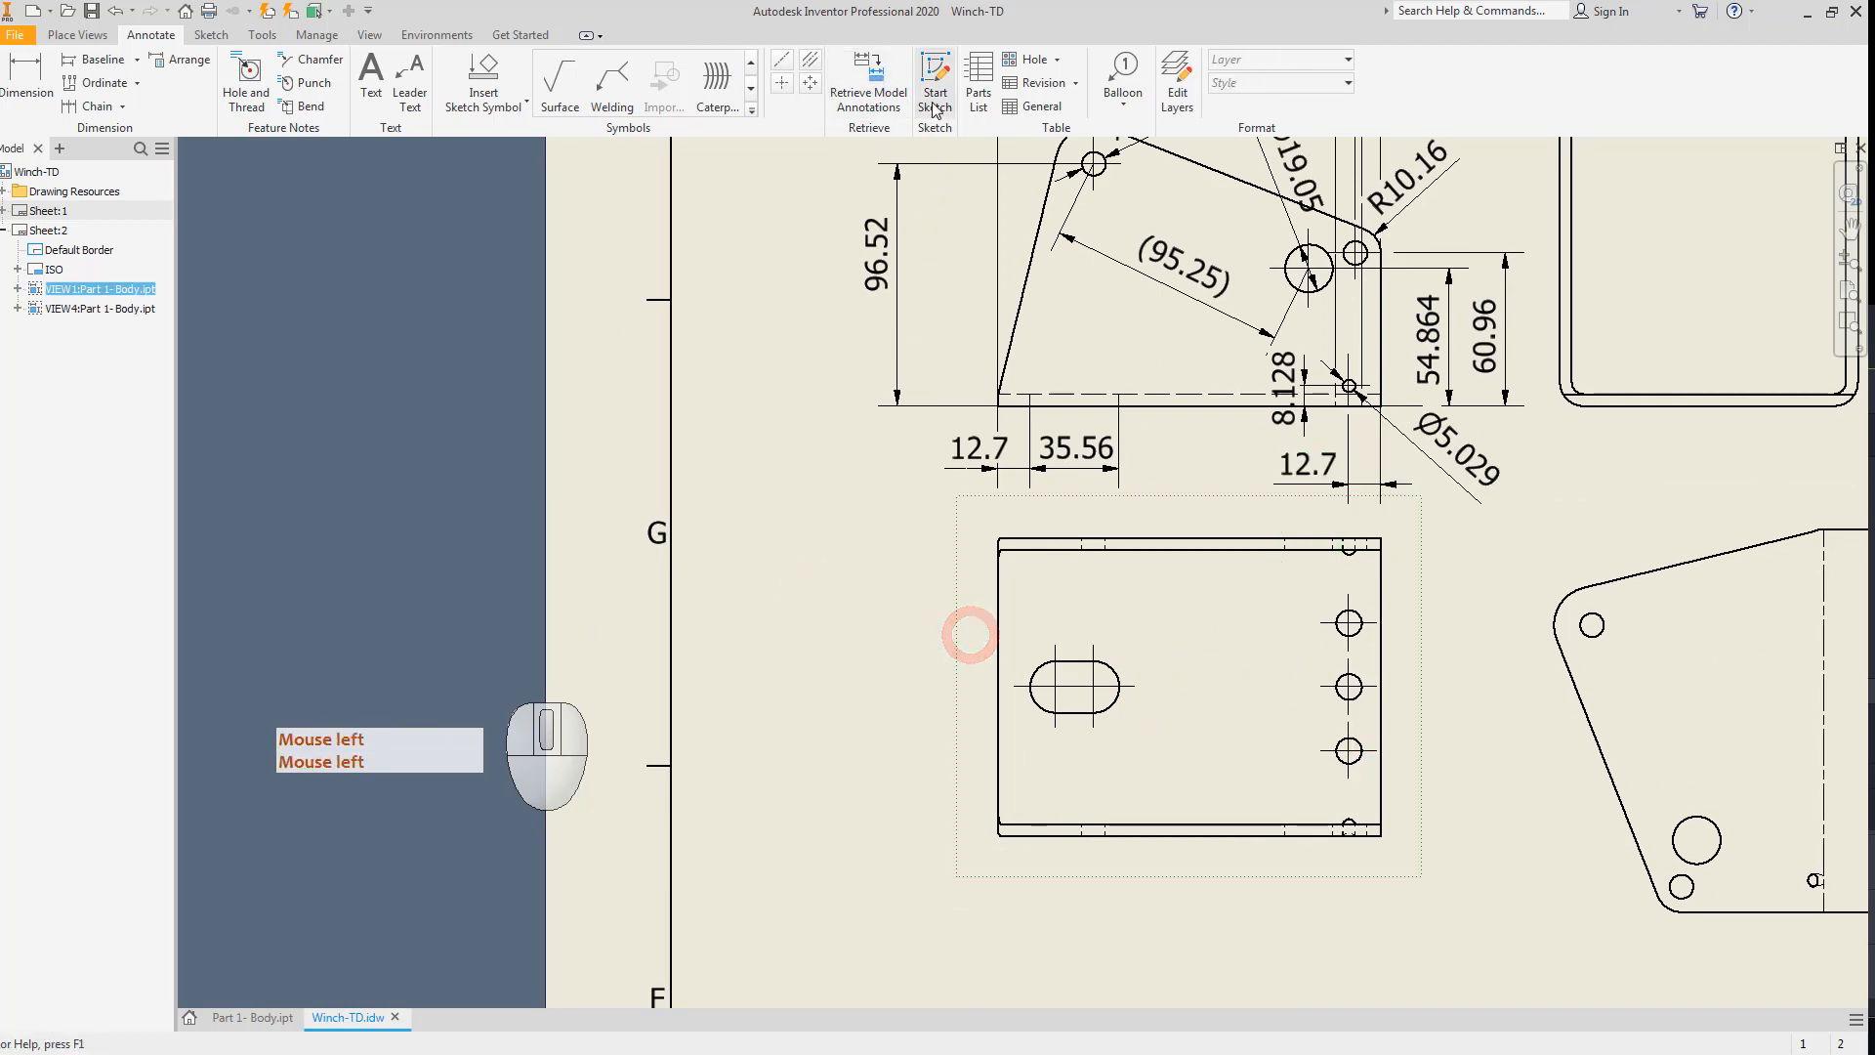
left_click(864, 86)
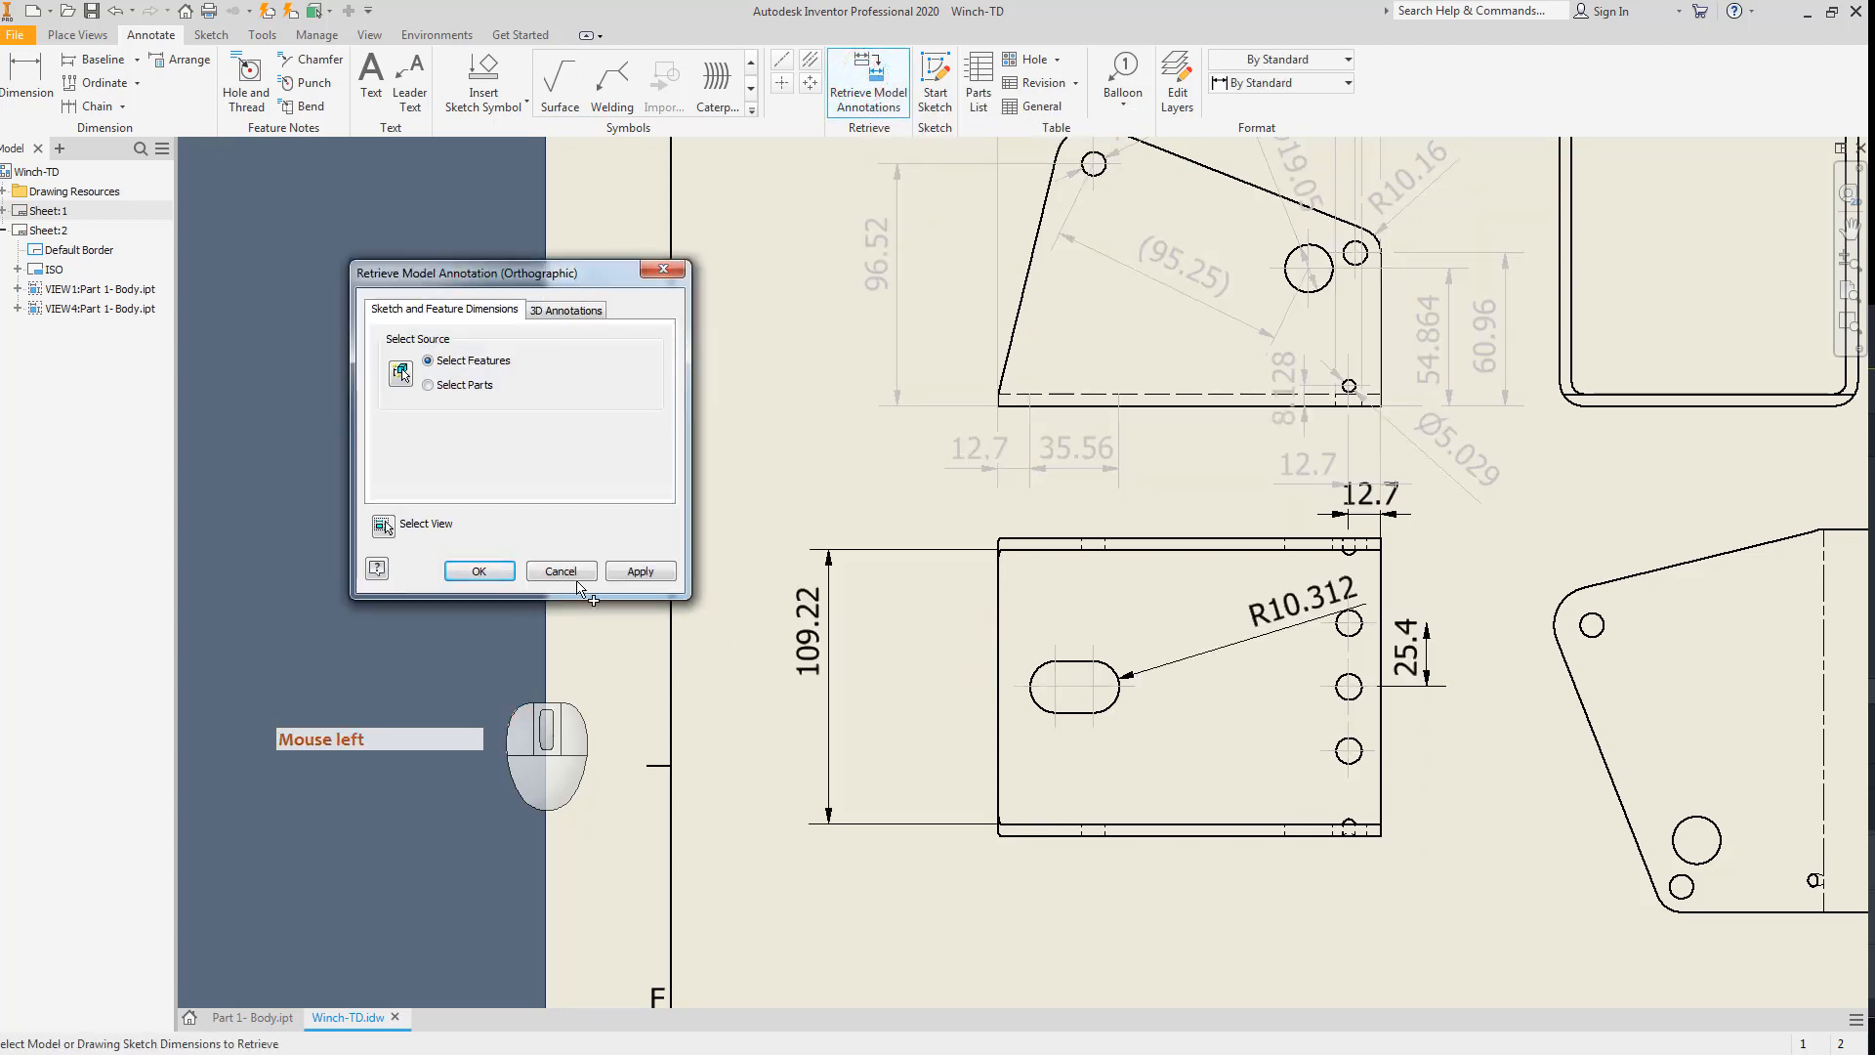
left_click(639, 572)
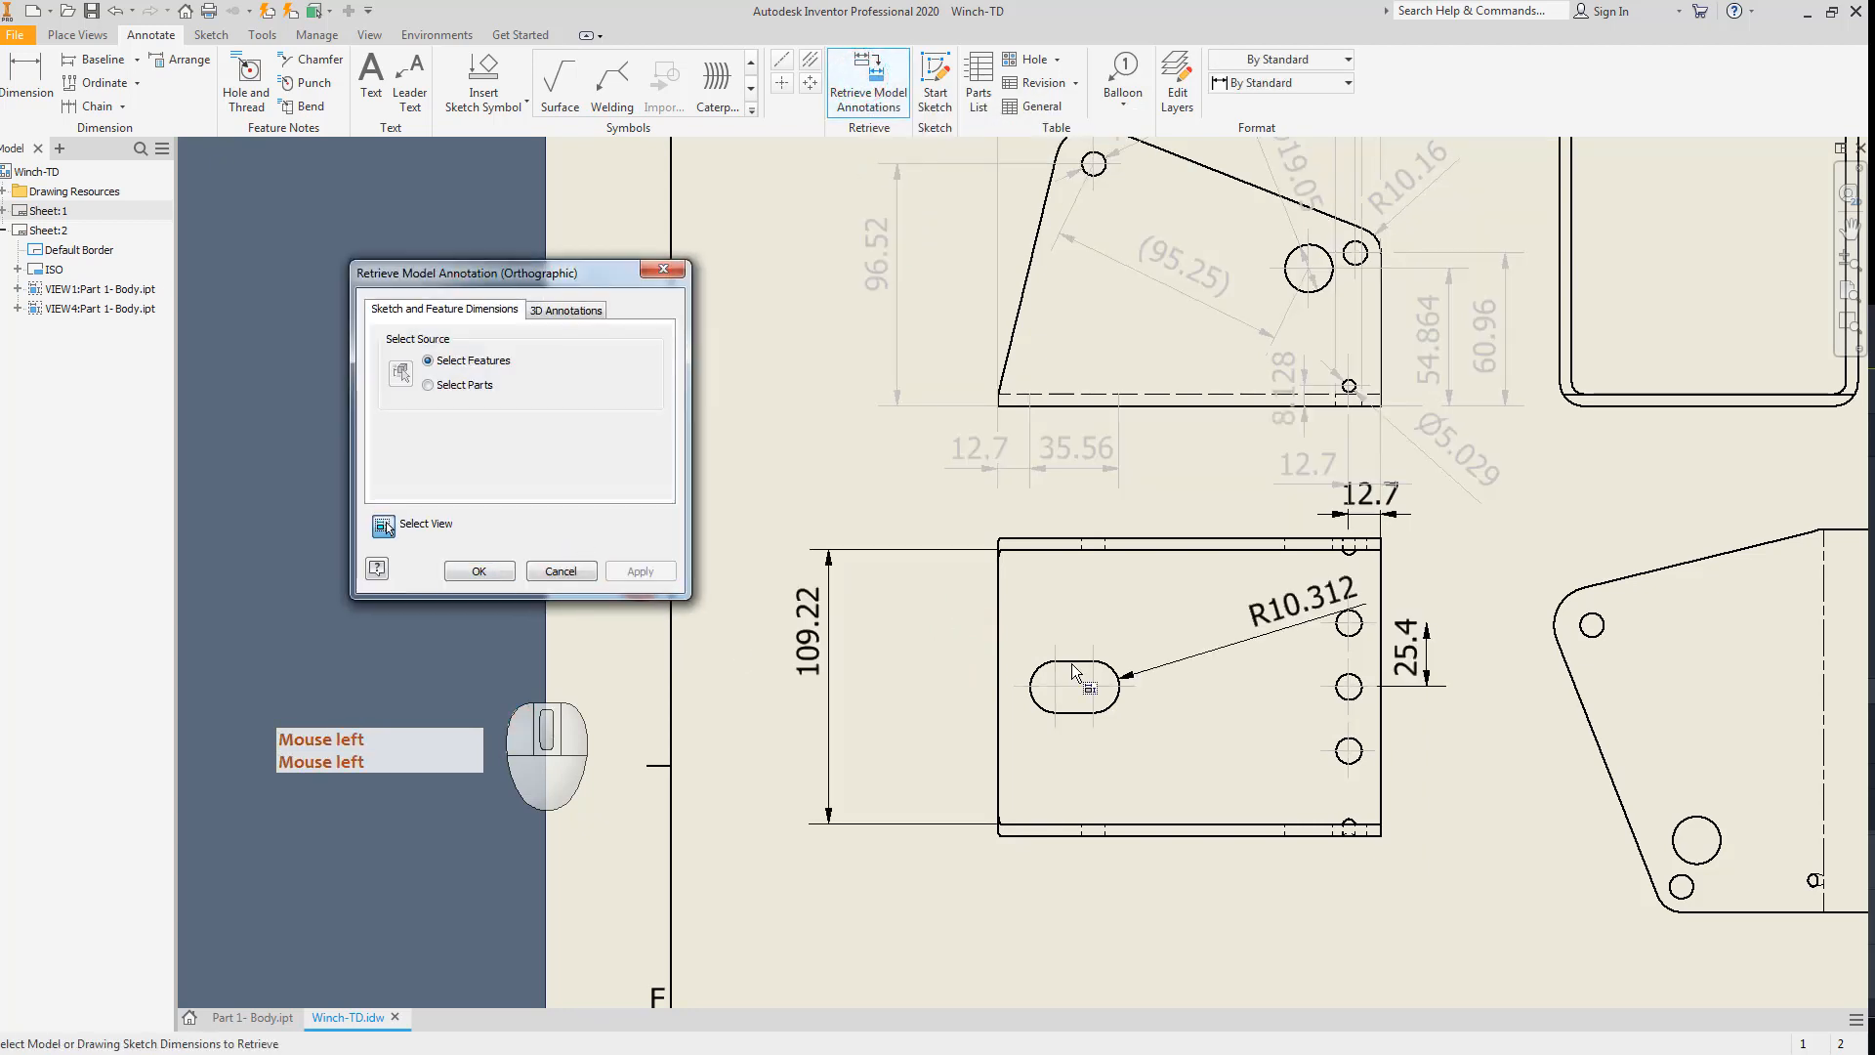
left_click(561, 572)
Move the 109.22 dimension closer to the plate's left edge and anchor the 25.4 dimension to the upper hole's centre.
left_click_drag(819, 651, 949, 672)
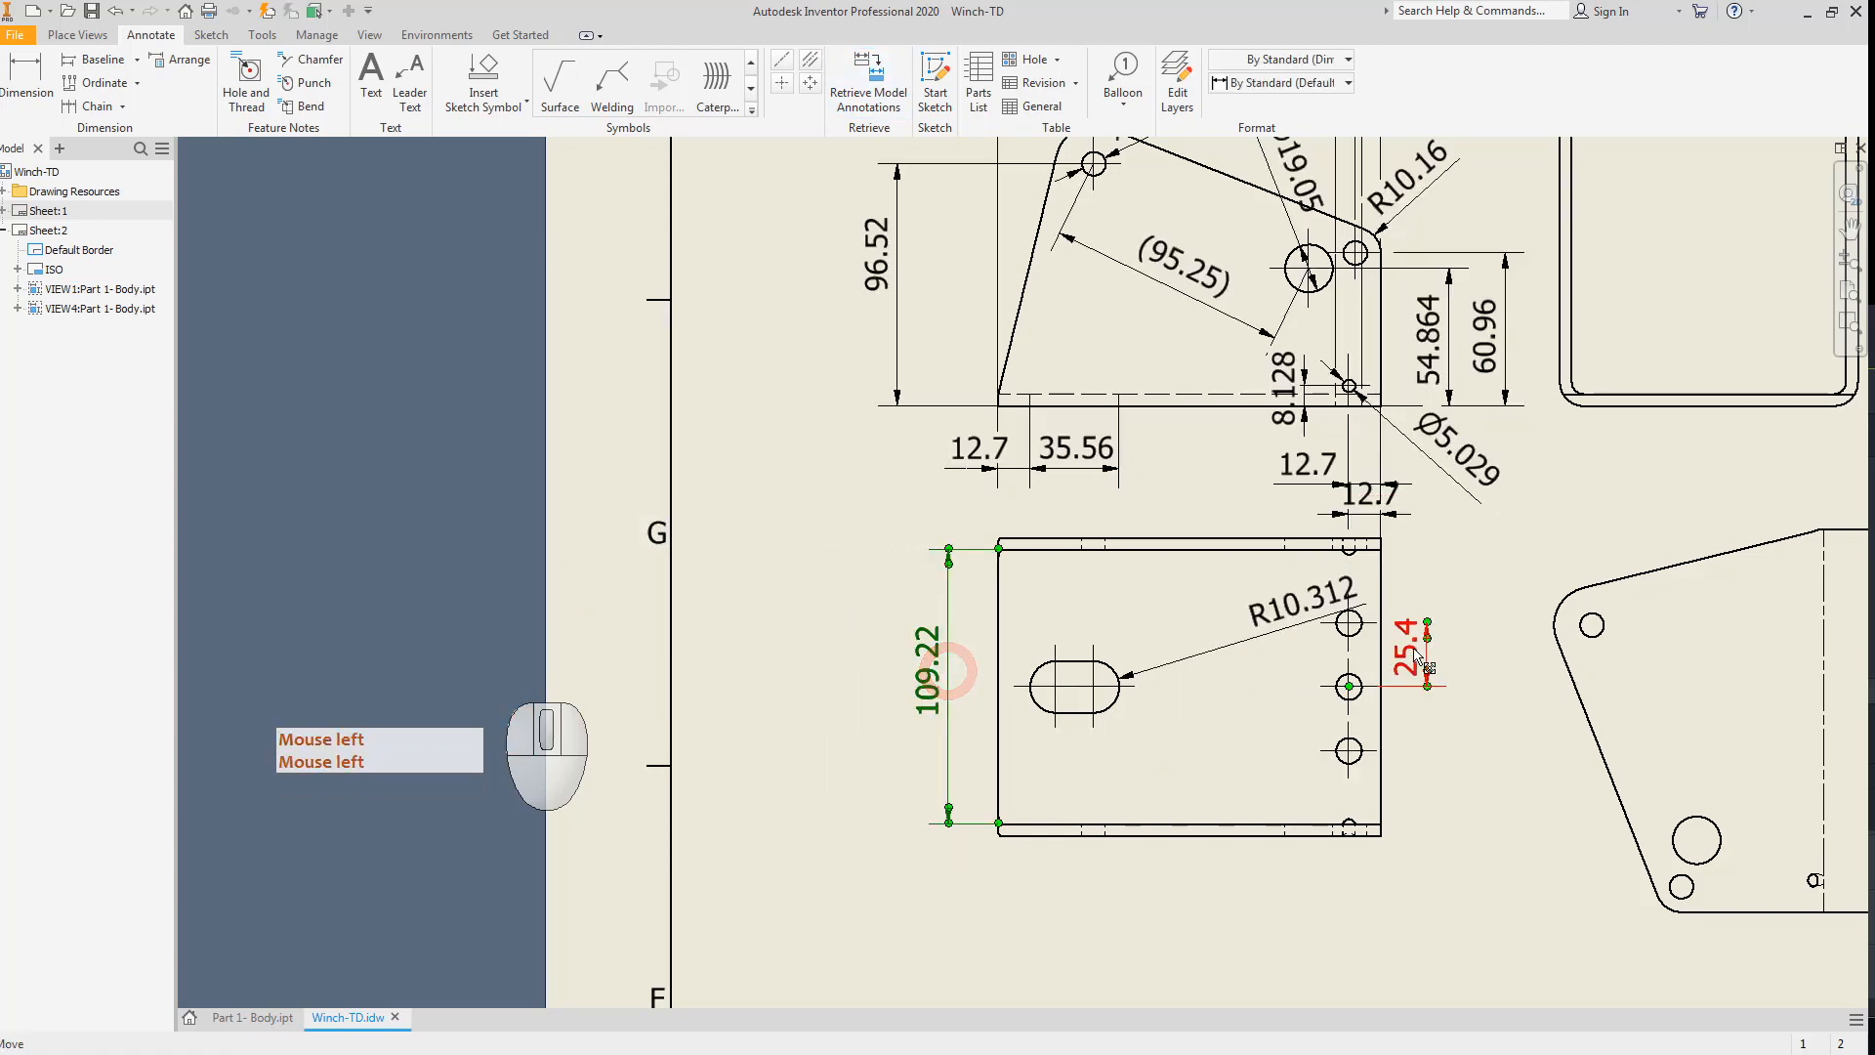
mouse_move(1421, 660)
left_mouse_down()
mouse_move(1450, 666)
mouse_move(1444, 620)
mouse_move(1379, 619)
mouse_move(1252, 666)
mouse_move(1322, 628)
mouse_move(1421, 633)
left_mouse_up()
scroll(1275, 630, "up", 3)
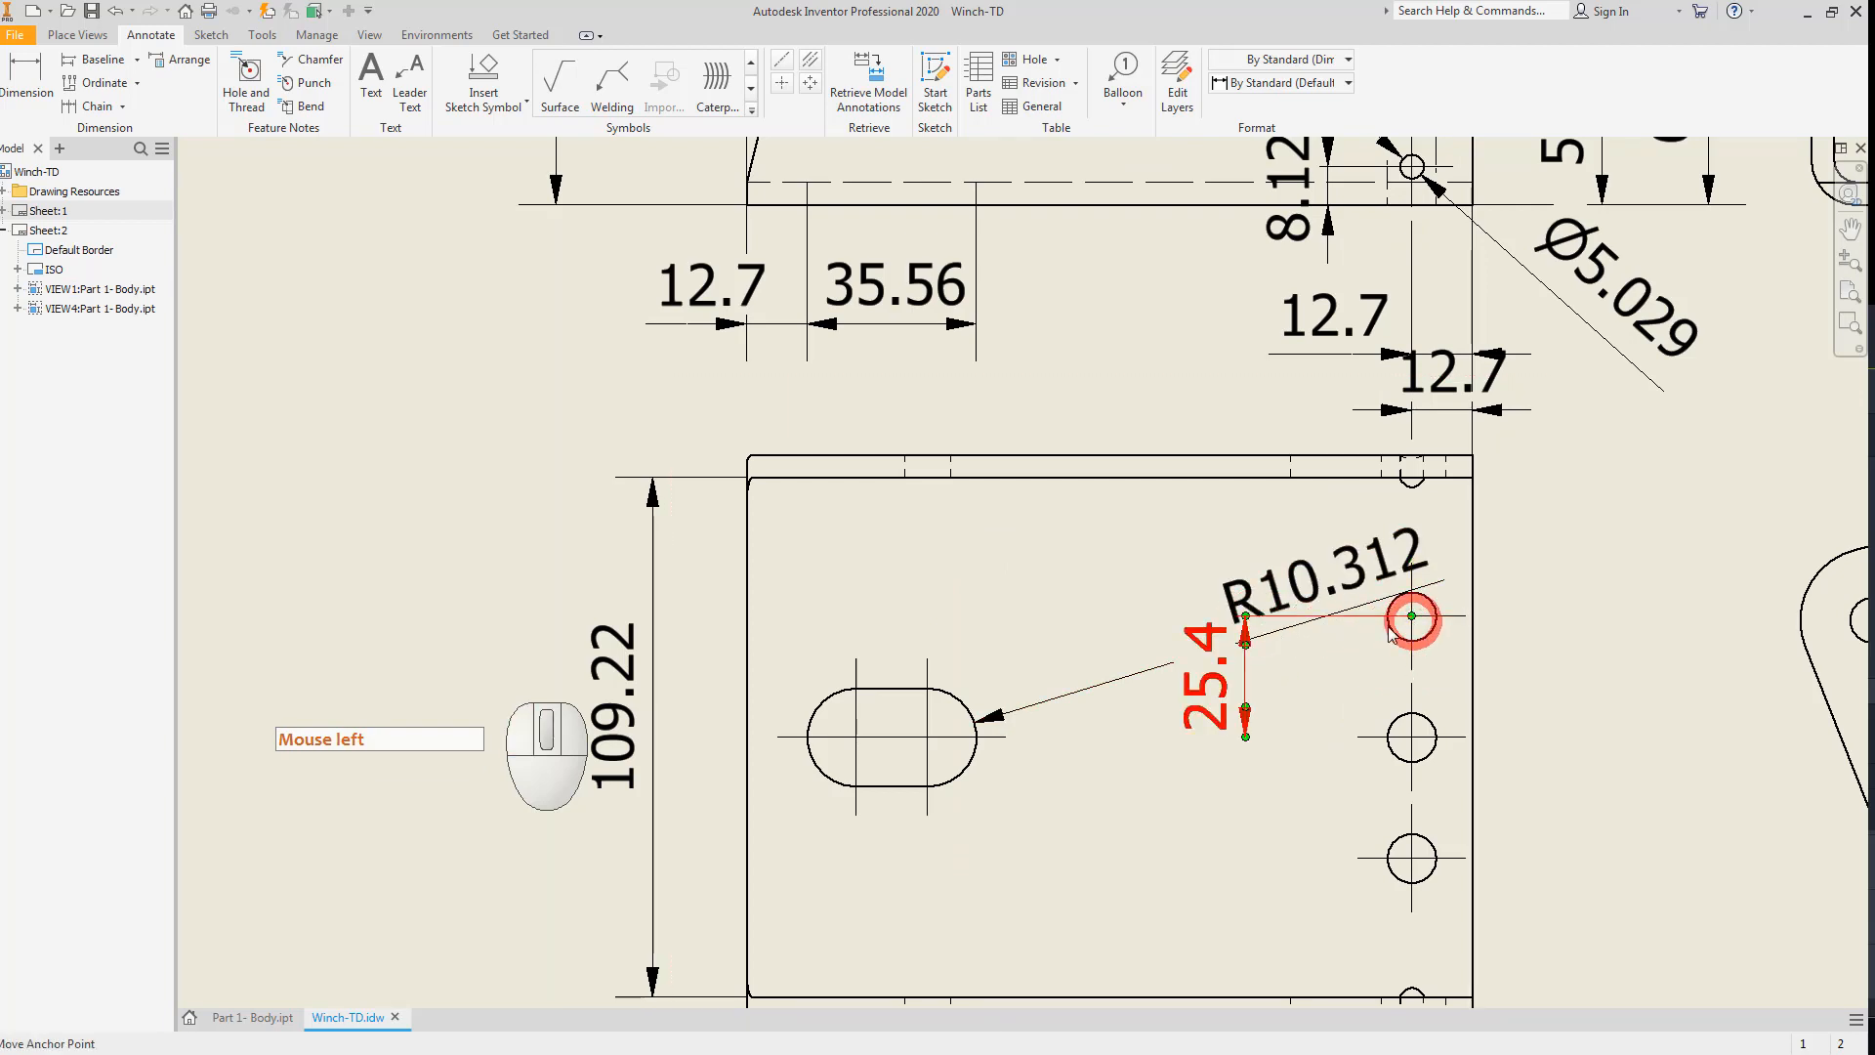
Place the 25.4 dimension outside the plate's right edge with its text above the arrows, and move R10.312 beside the slot.
left_click_drag(1221, 696, 1590, 668)
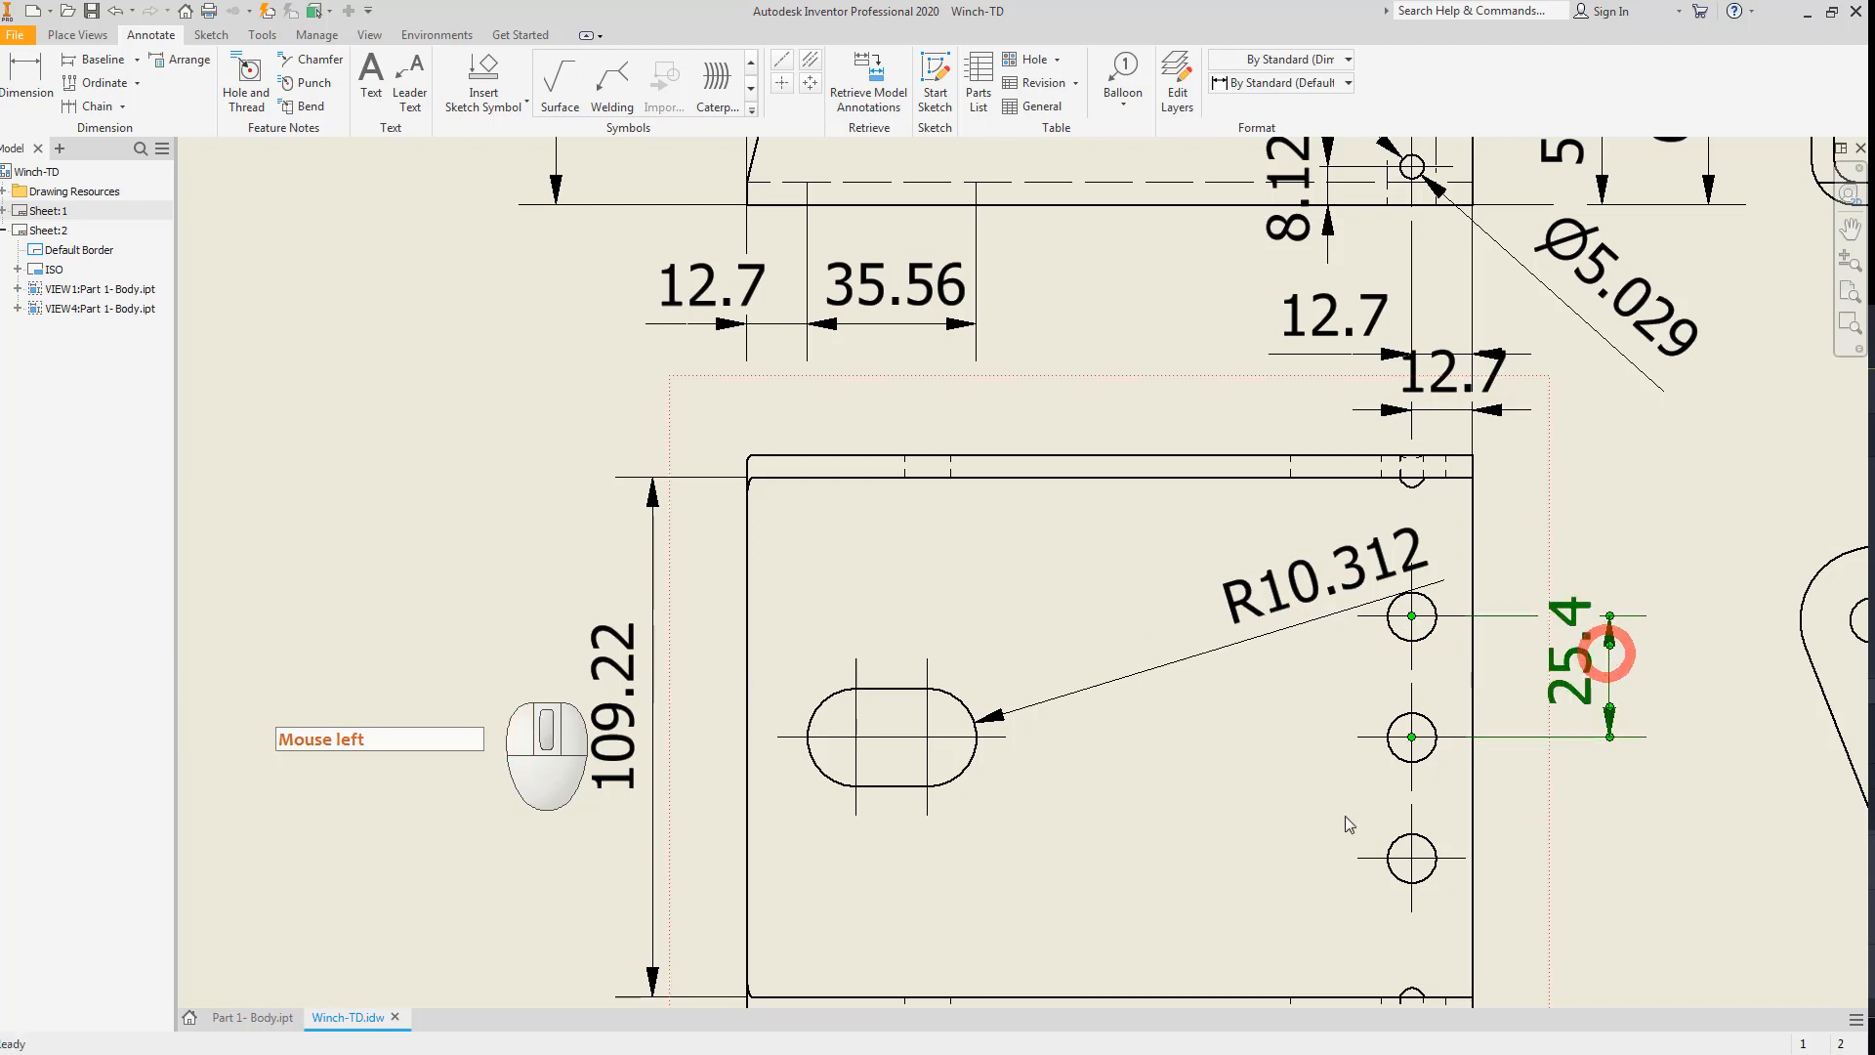
middle_click_drag(1549, 816, 1504, 678)
left_click_drag(1538, 509, 1532, 401)
left_click_drag(1533, 535, 1562, 536)
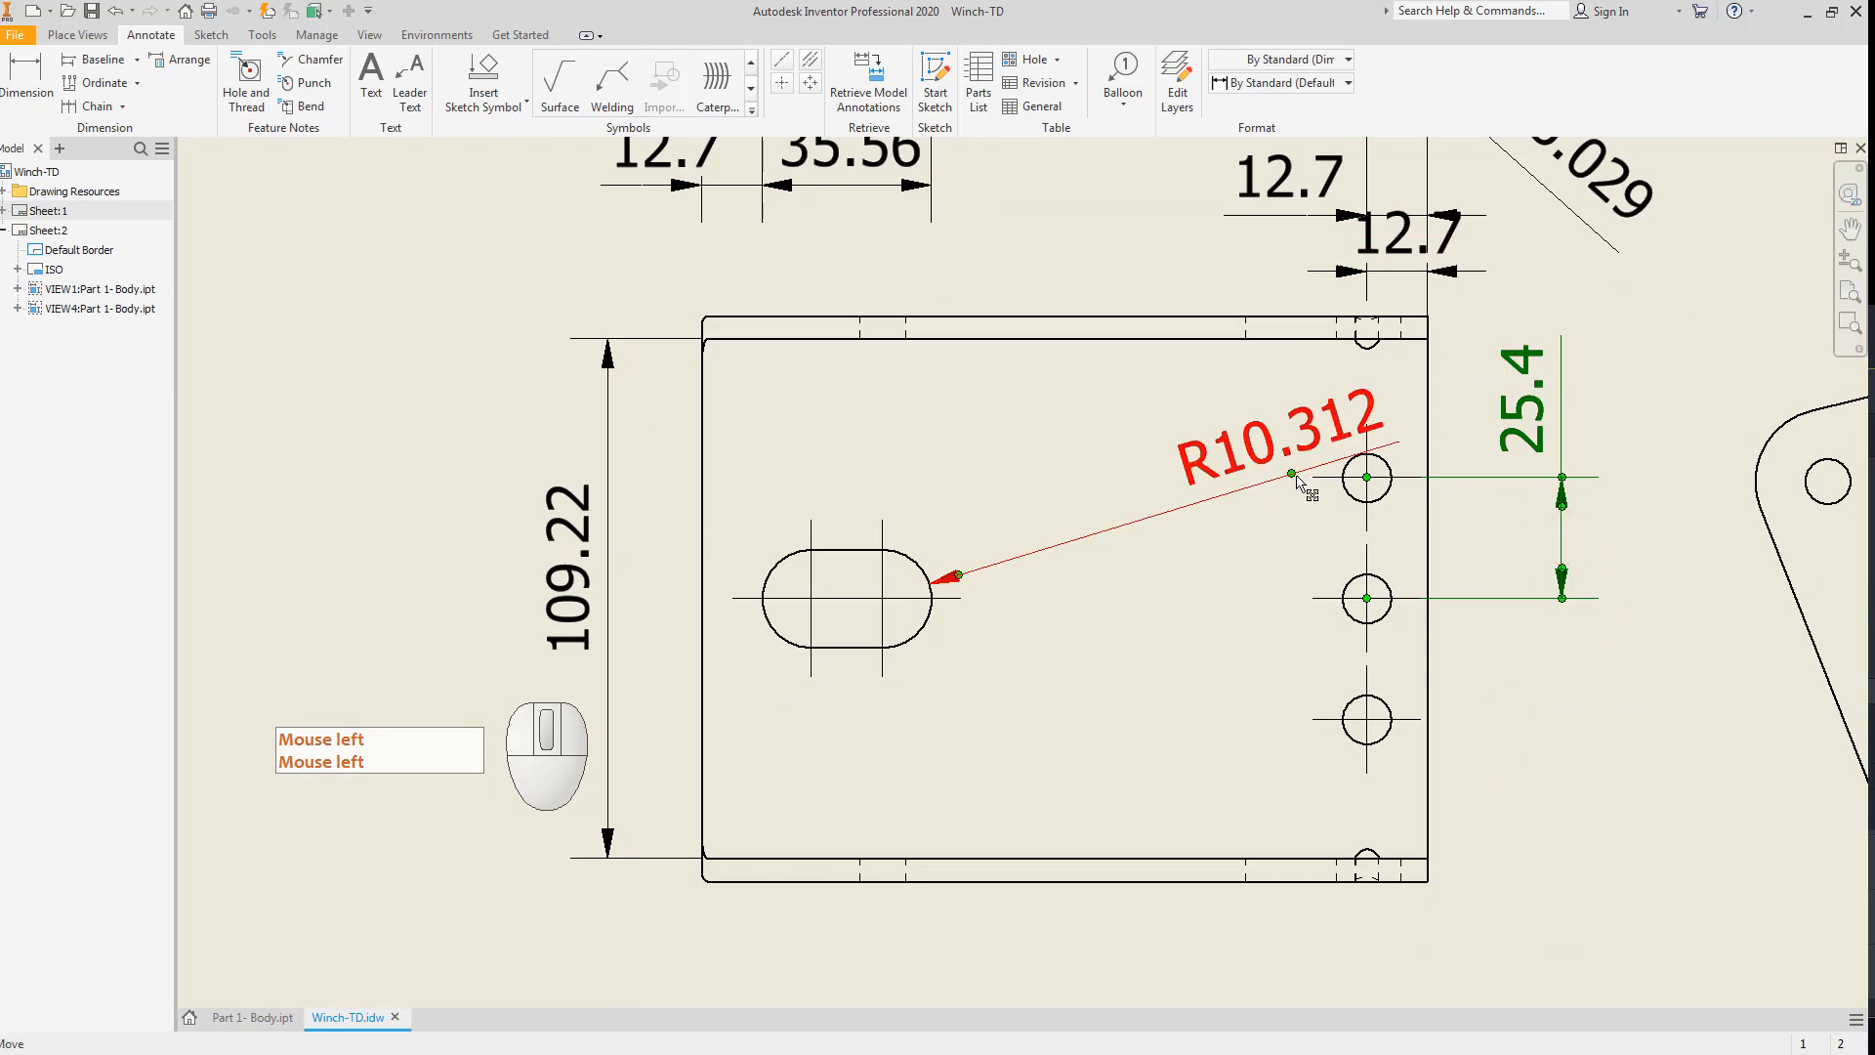
mouse_move(1296, 477)
left_mouse_down()
mouse_move(992, 536)
mouse_move(1022, 489)
left_mouse_up()
Retrieve the 127, 90°, R9.55, 4.775 and 25.4 model dimensions into the U-shaped end view.
scroll(1205, 645, "down", 3)
mouse_move(1211, 649)
middle_mouse_down()
mouse_move(1110, 644)
mouse_move(932, 866)
middle_mouse_up()
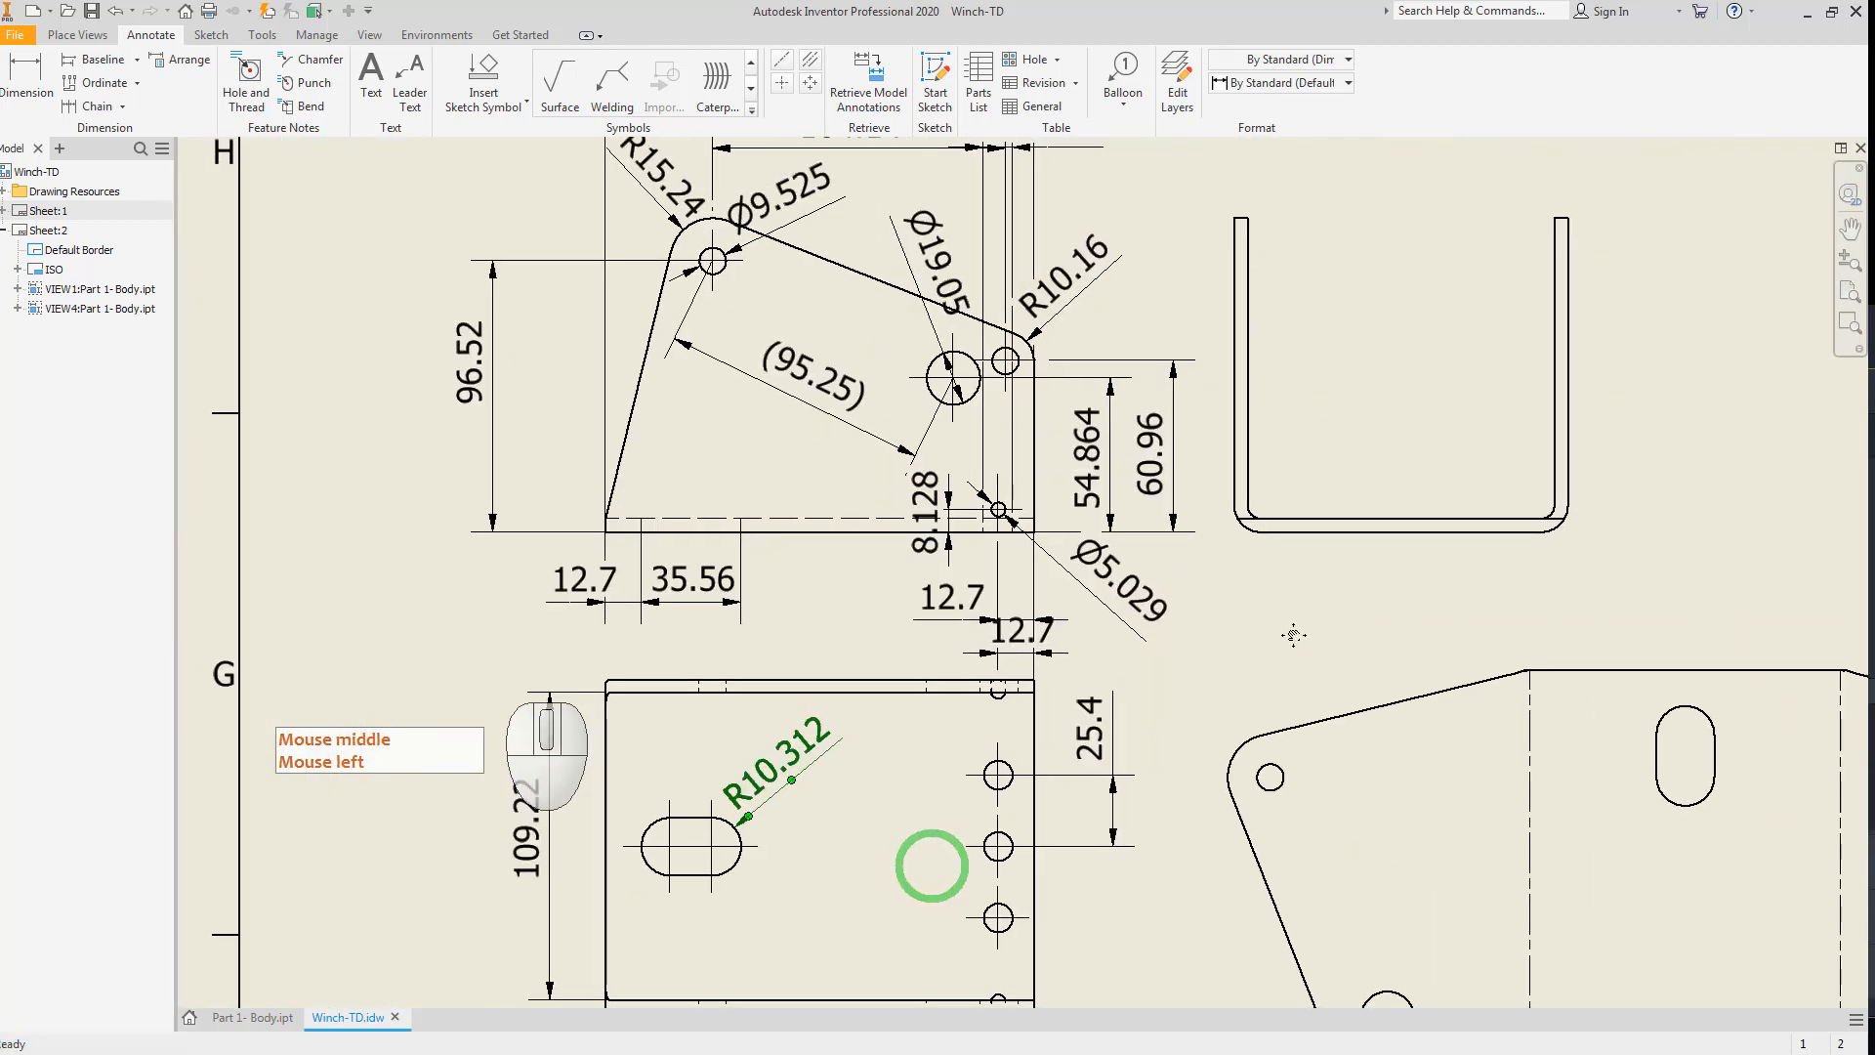
middle_click_drag(1294, 636, 1172, 690)
left_click(869, 78)
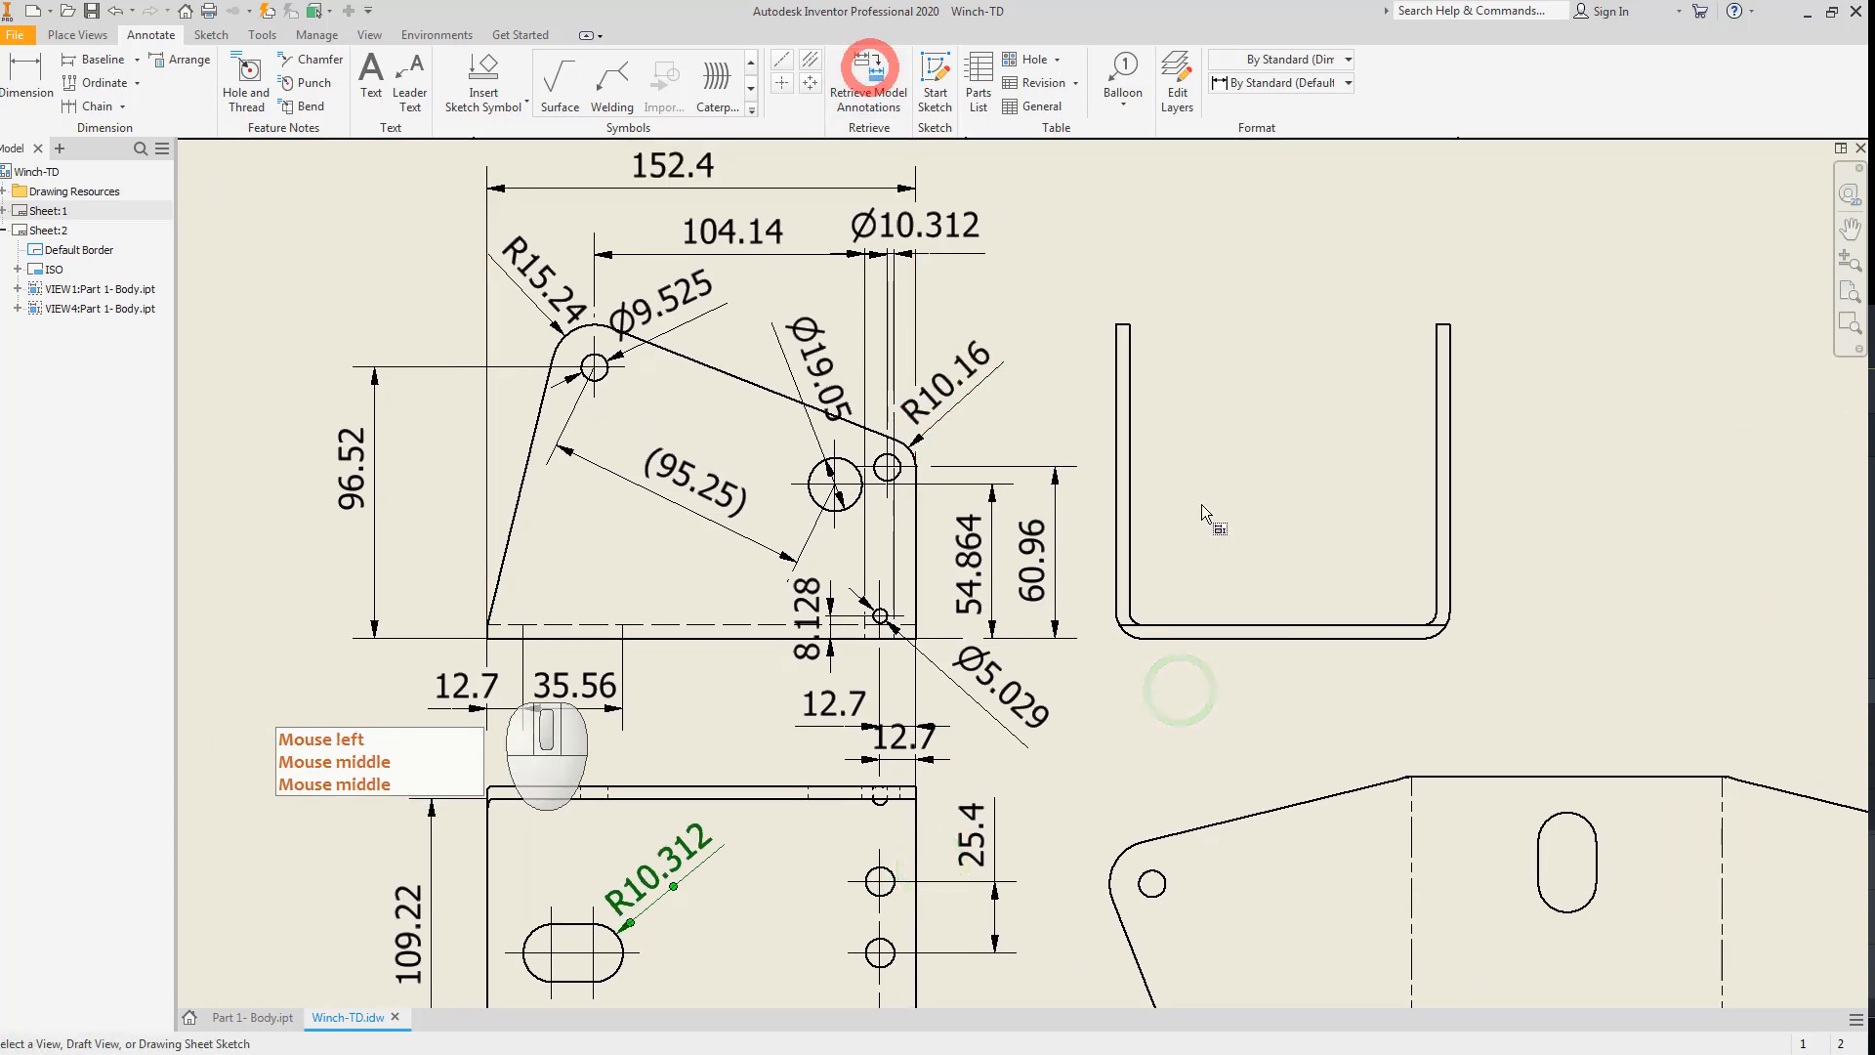
left_click(1269, 453)
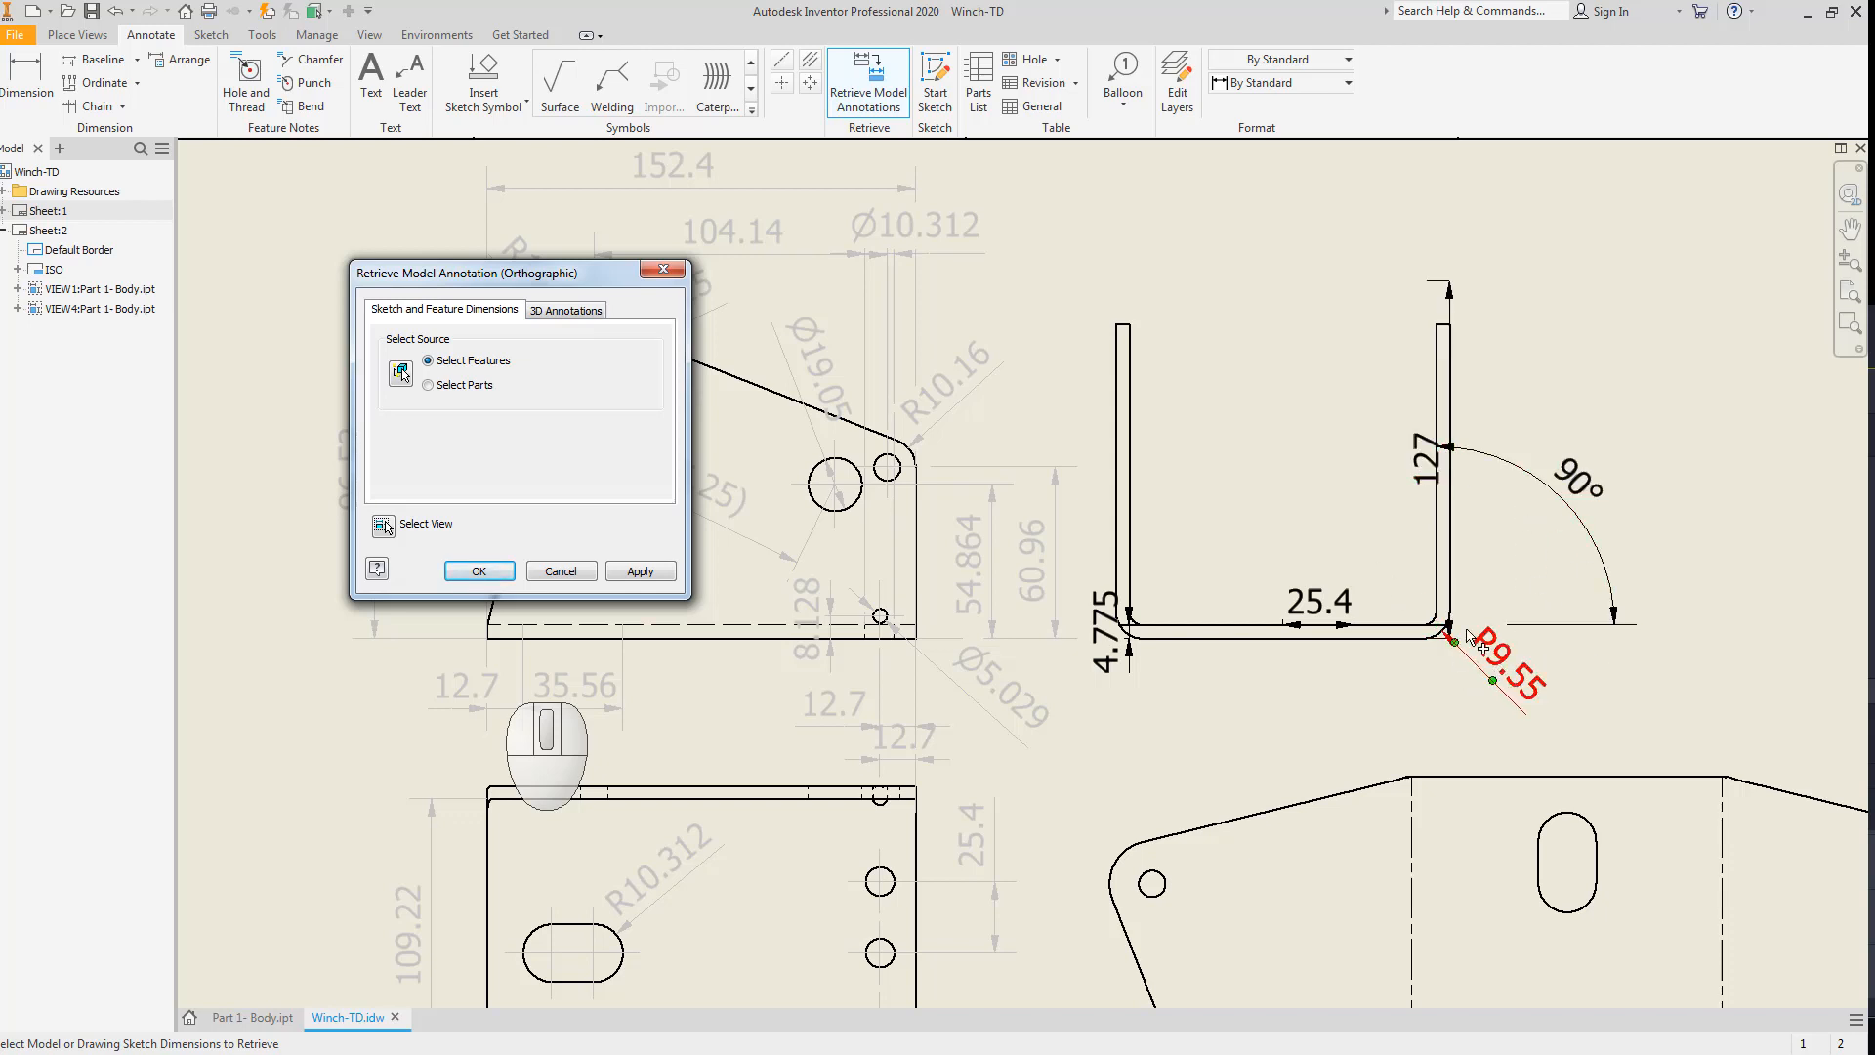
scroll(1499, 674, "up", 5)
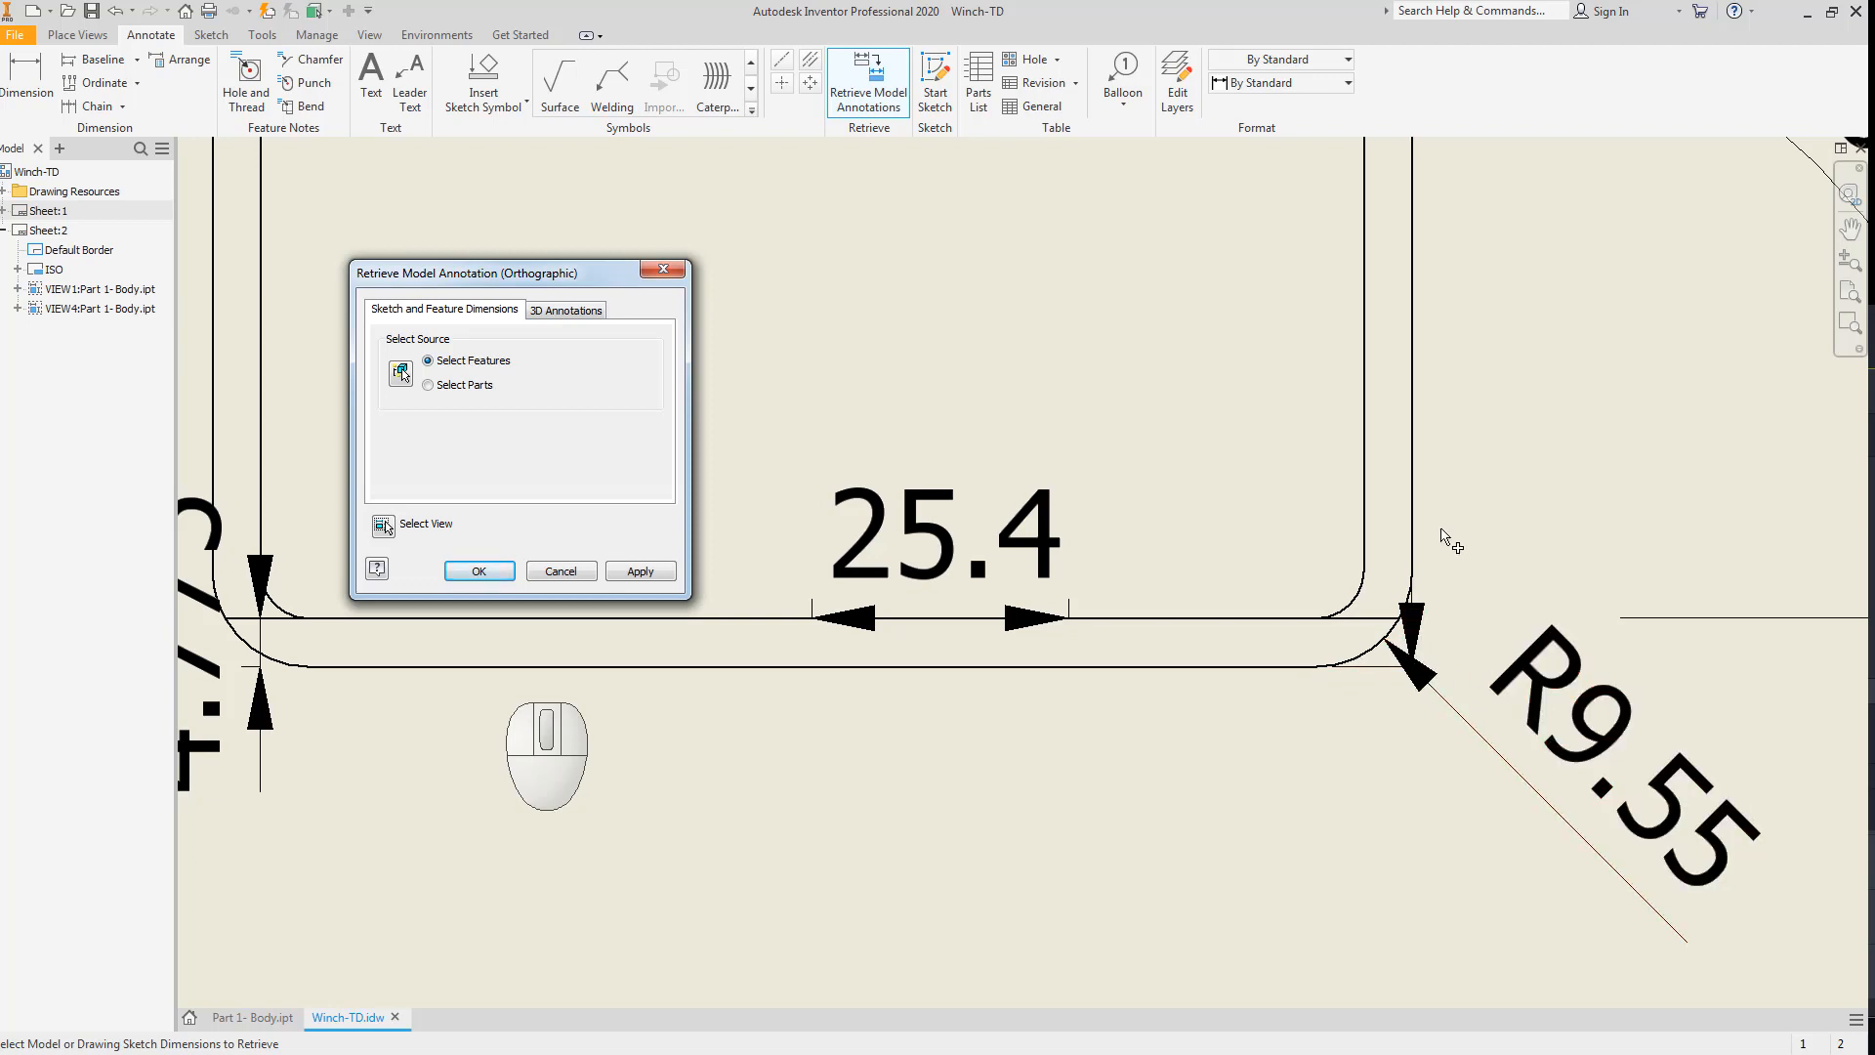
left_click(452, 582)
Move the (4.775) thickness dimension outside the U-shaped view's lower-left corner, with its text below the arrows.
scroll(1098, 594, "down", 5)
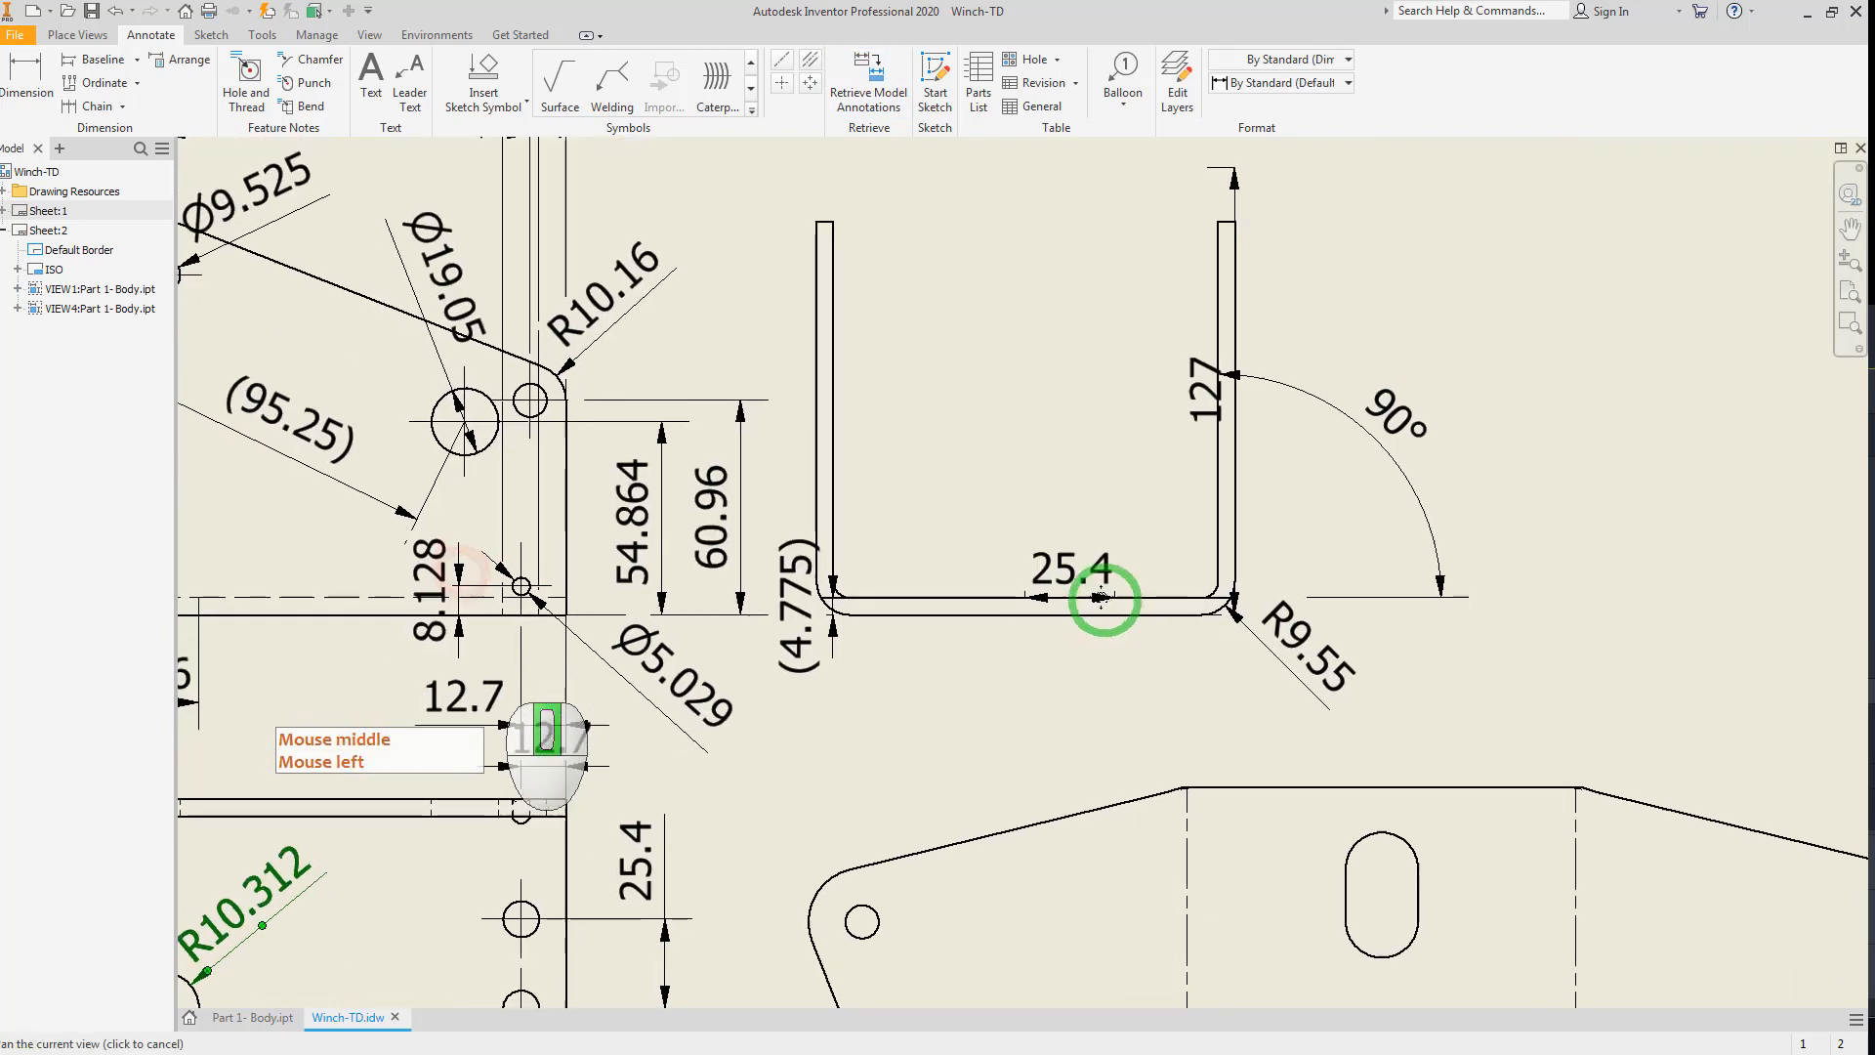
left_click_drag(1285, 522, 1334, 536)
left_click_drag(860, 595, 826, 693)
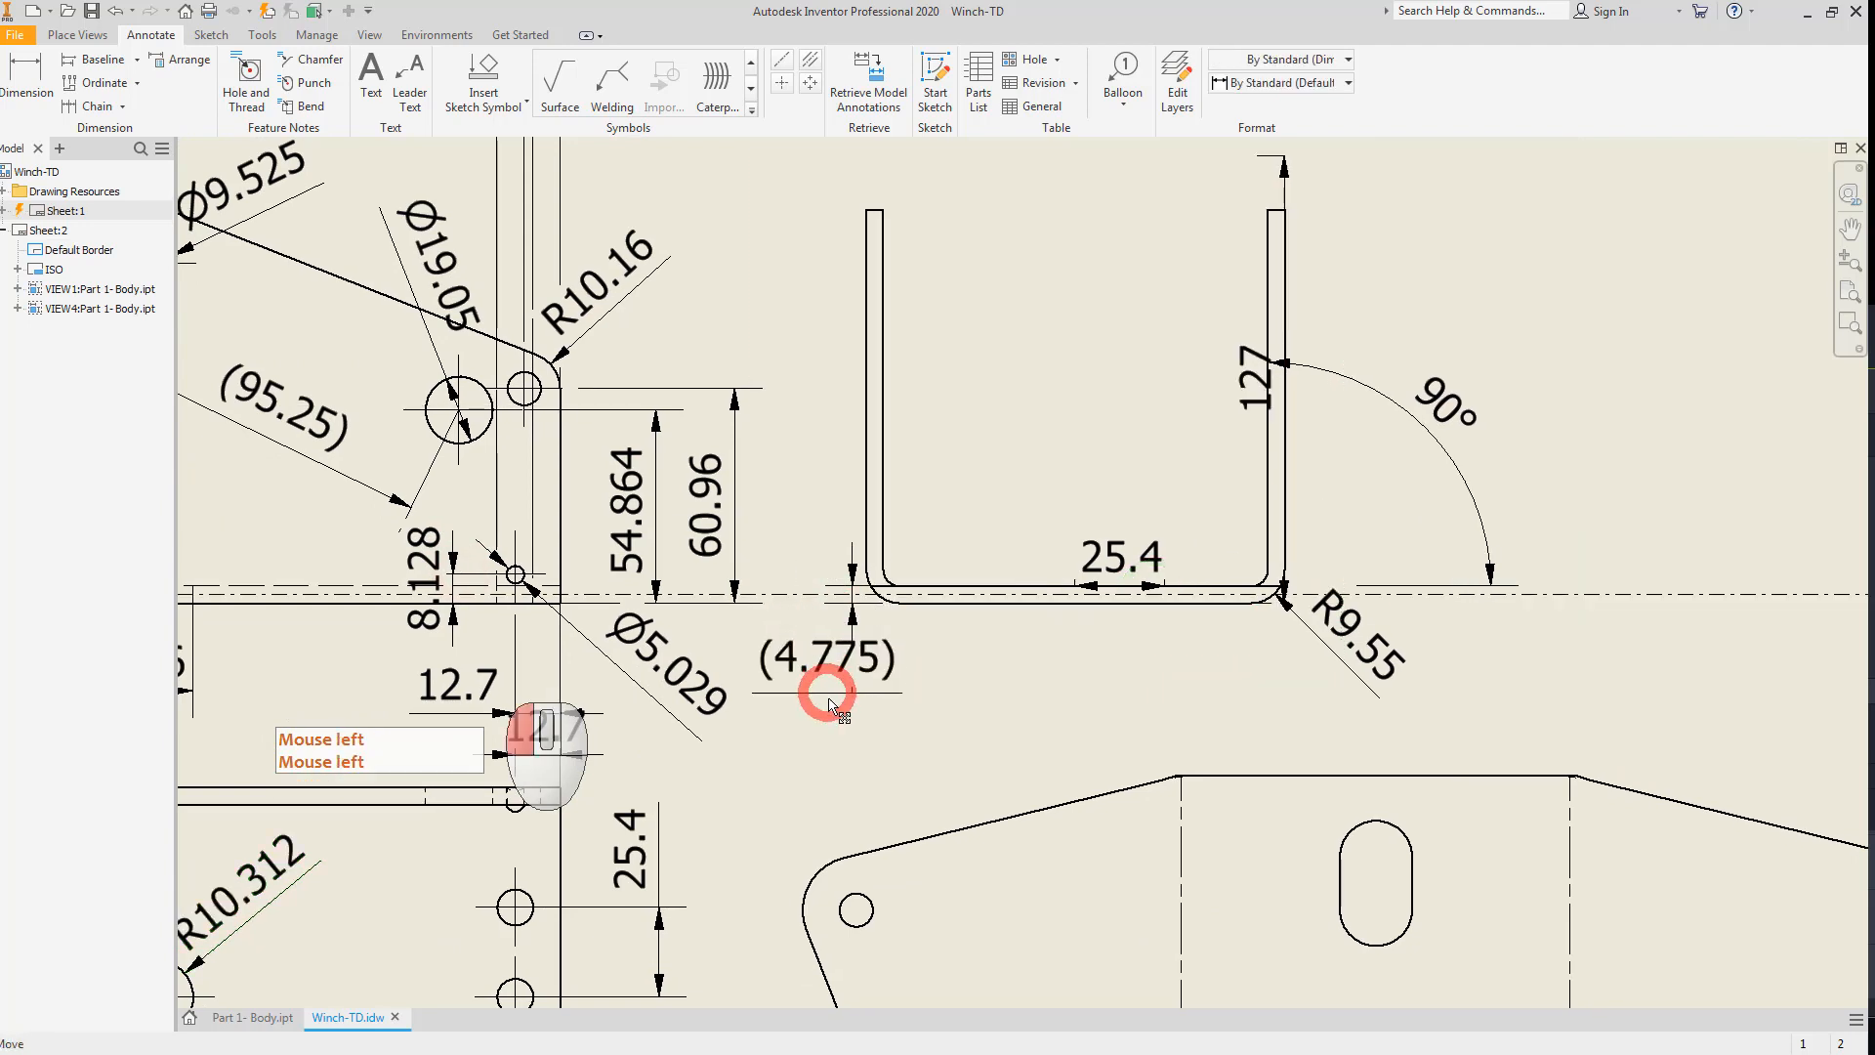
left_click(828, 701)
scroll(828, 701, "up", 3)
mouse_move(893, 488)
left_mouse_down()
mouse_move(854, 498)
mouse_move(881, 499)
left_mouse_up()
scroll(952, 559, "up", 3)
middle_click_drag(1109, 687, 1021, 645)
scroll(1065, 653, "up", 3)
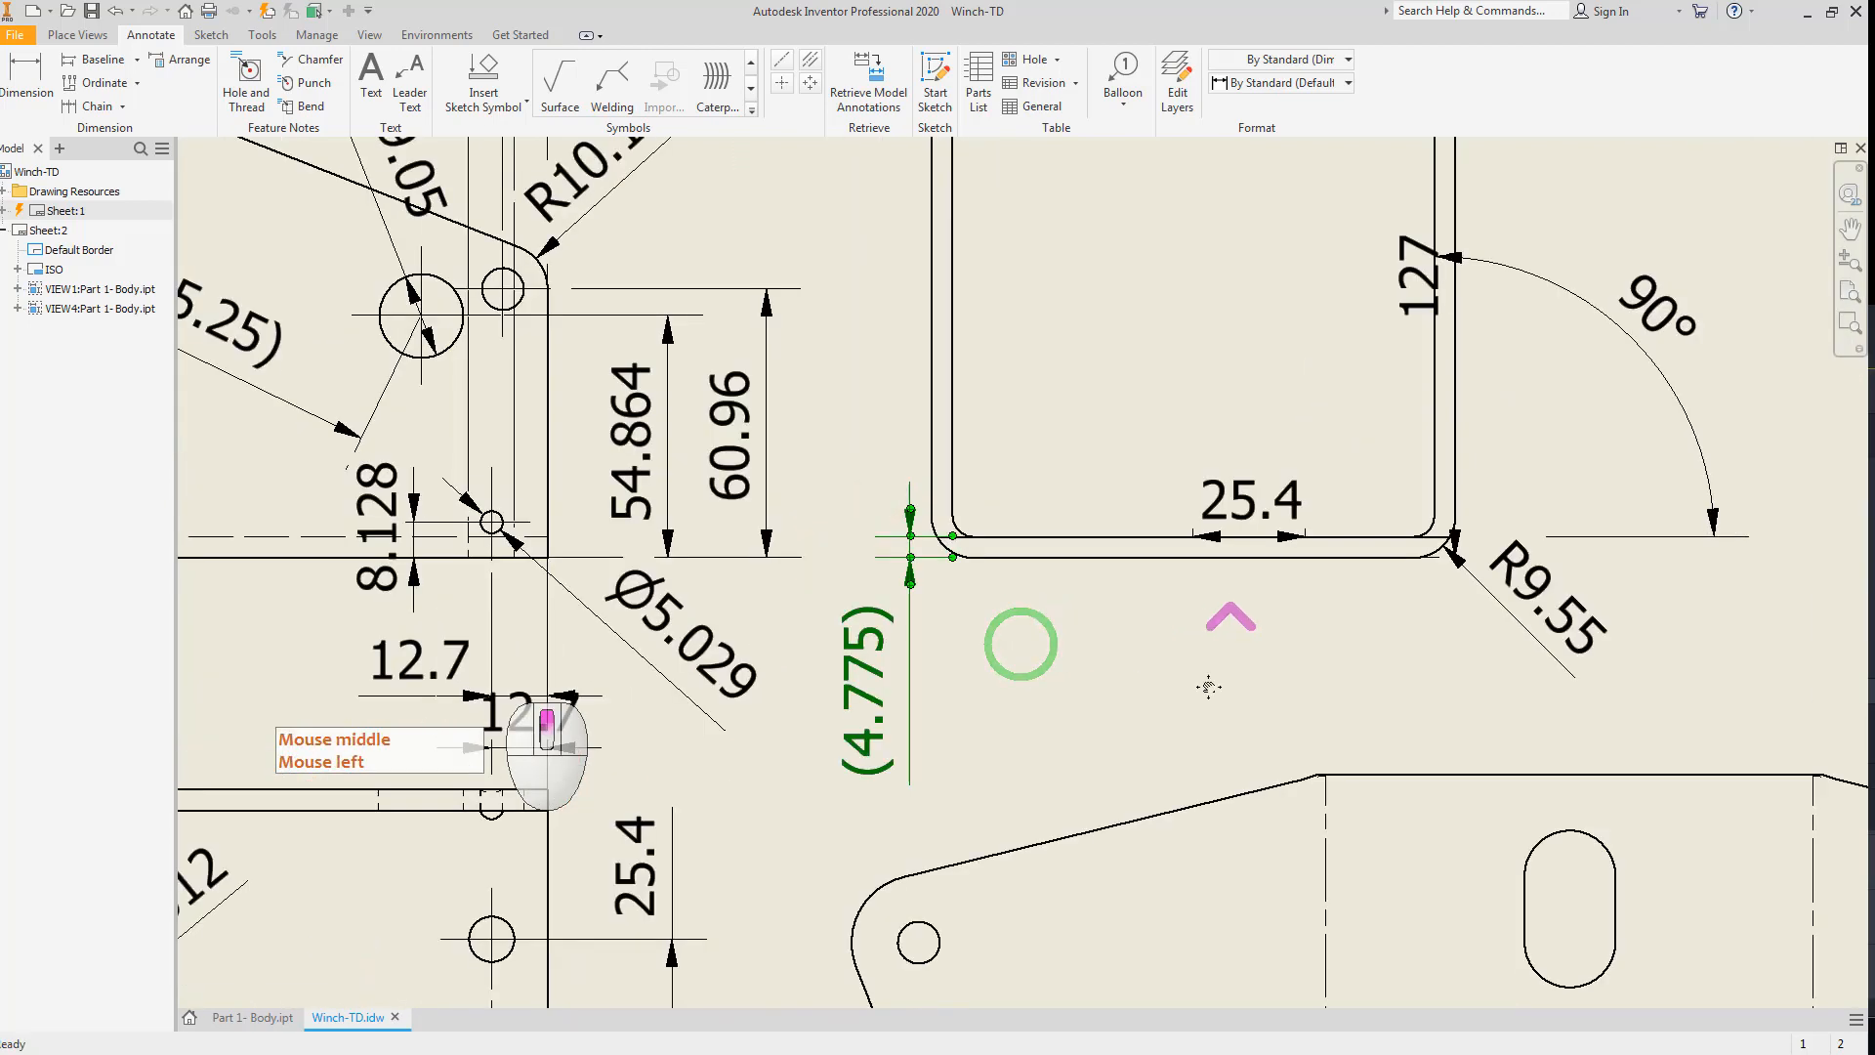
Delete the 25.4 dimension on the base of the U-shaped end view.
middle_click_drag(1221, 670, 1148, 720)
left_click(1169, 577)
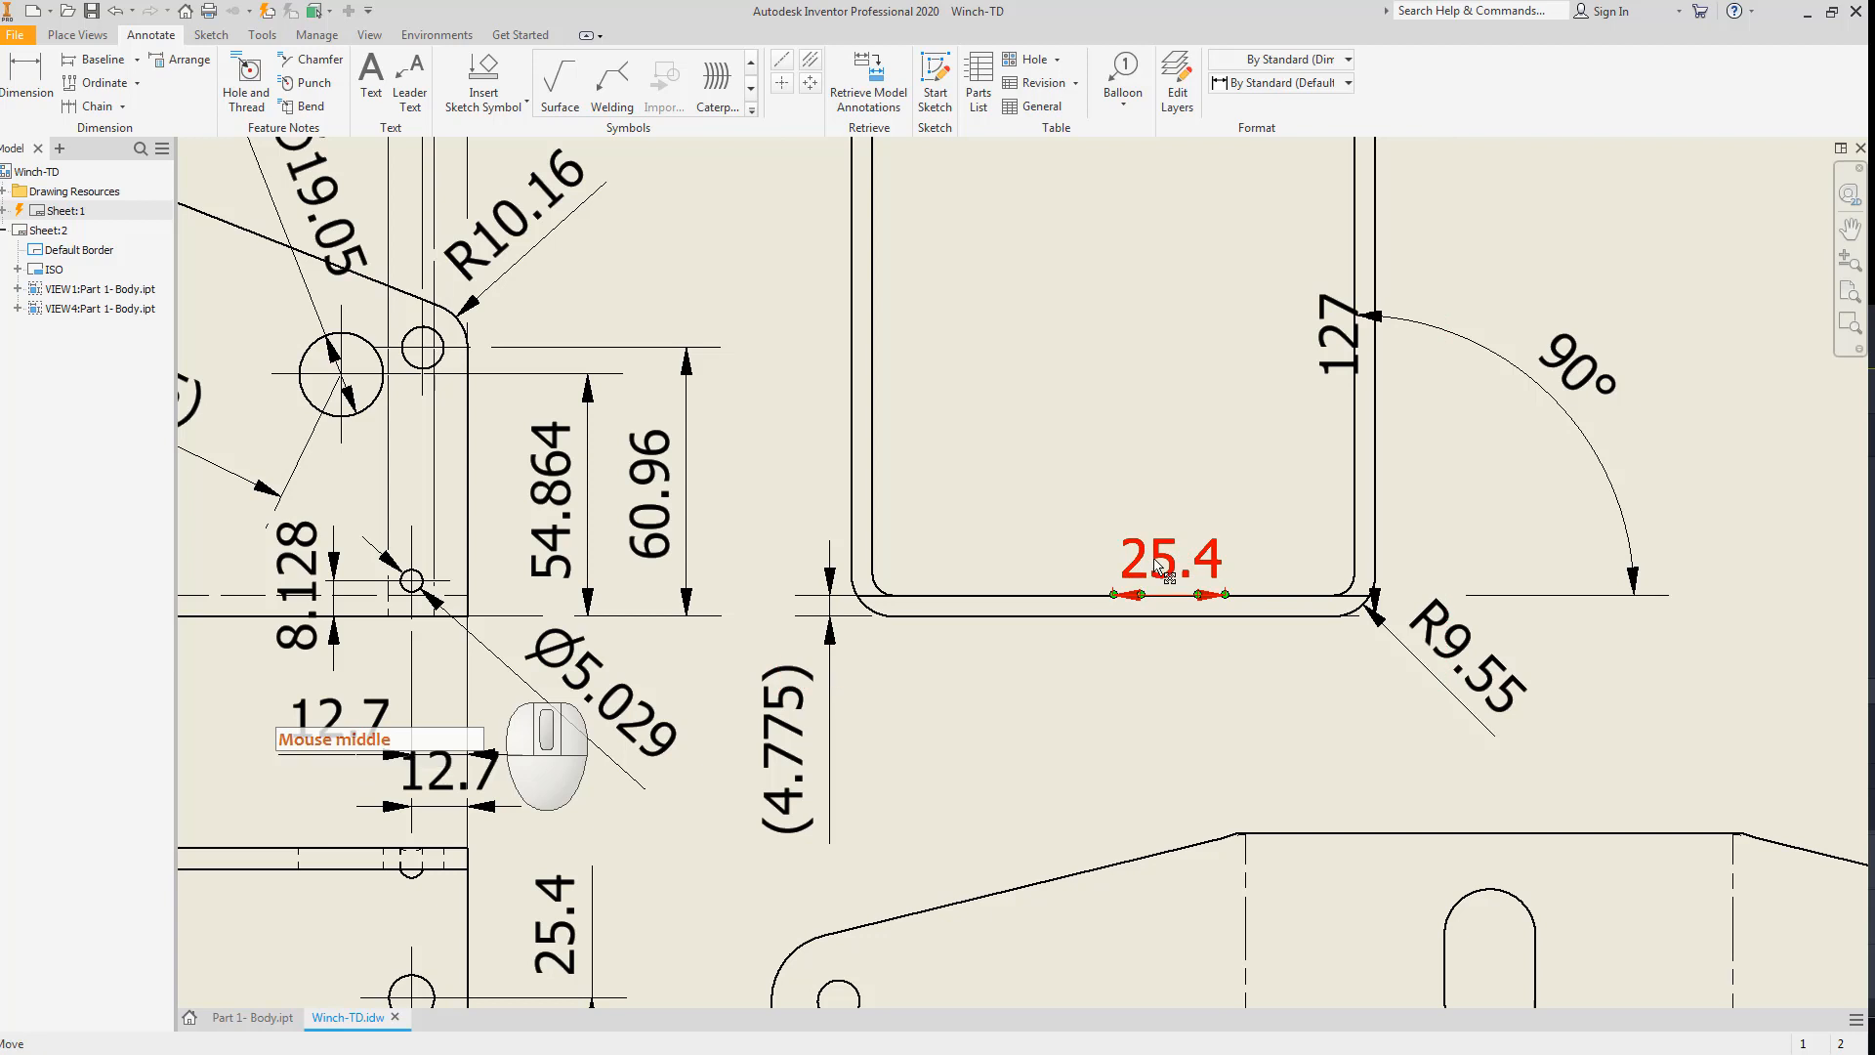
key("Delete")
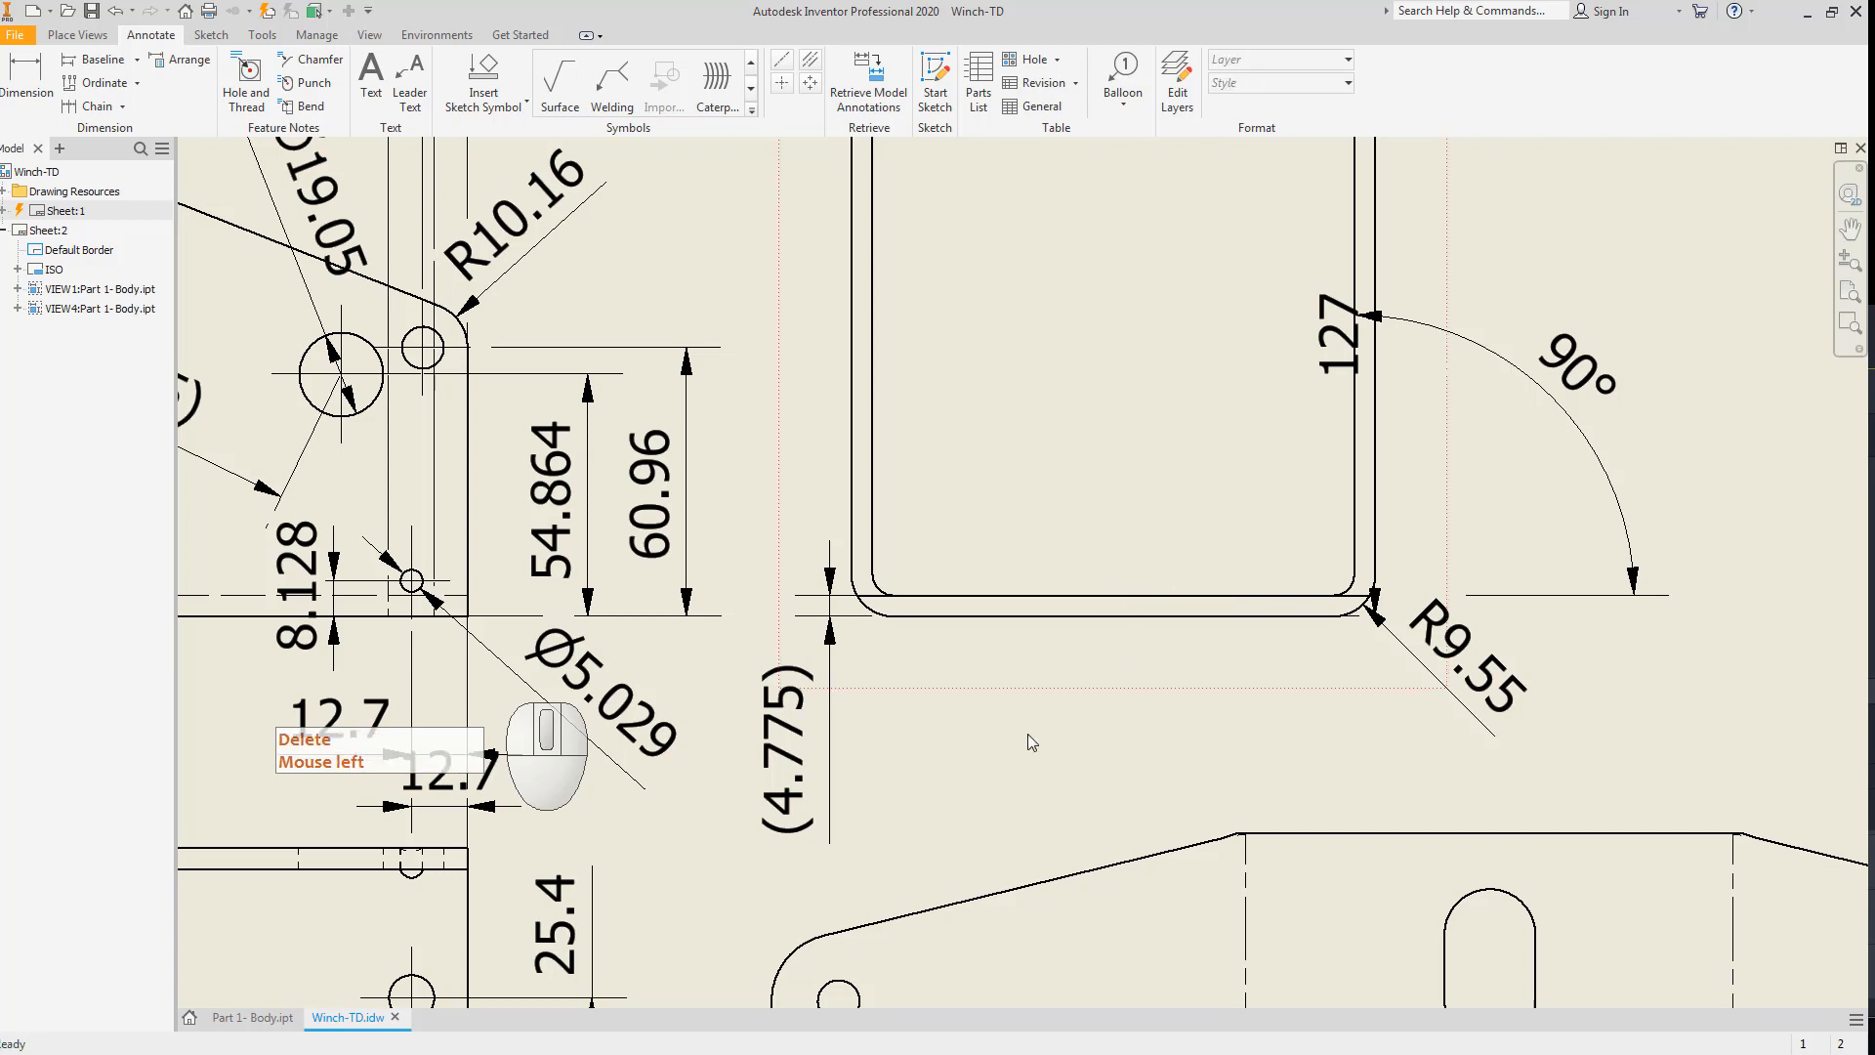
middle_click_drag(1027, 735, 1188, 449)
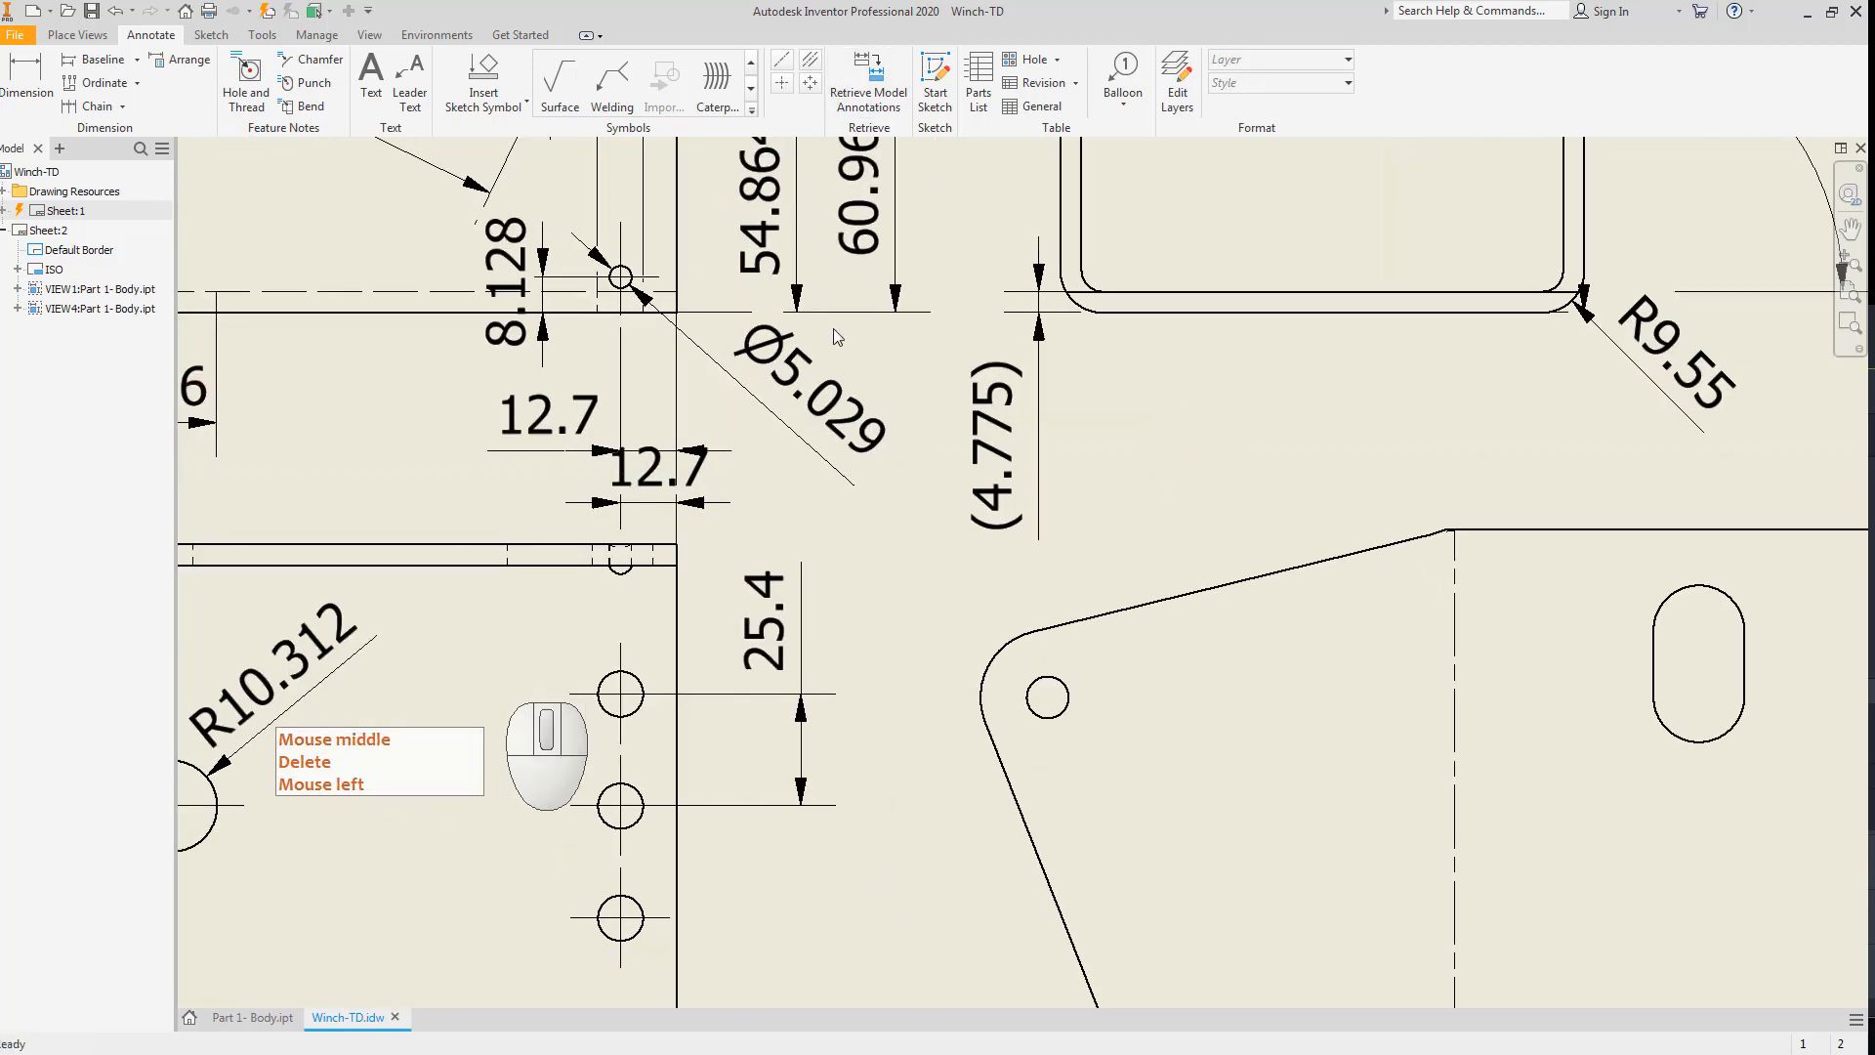
left_click(862, 110)
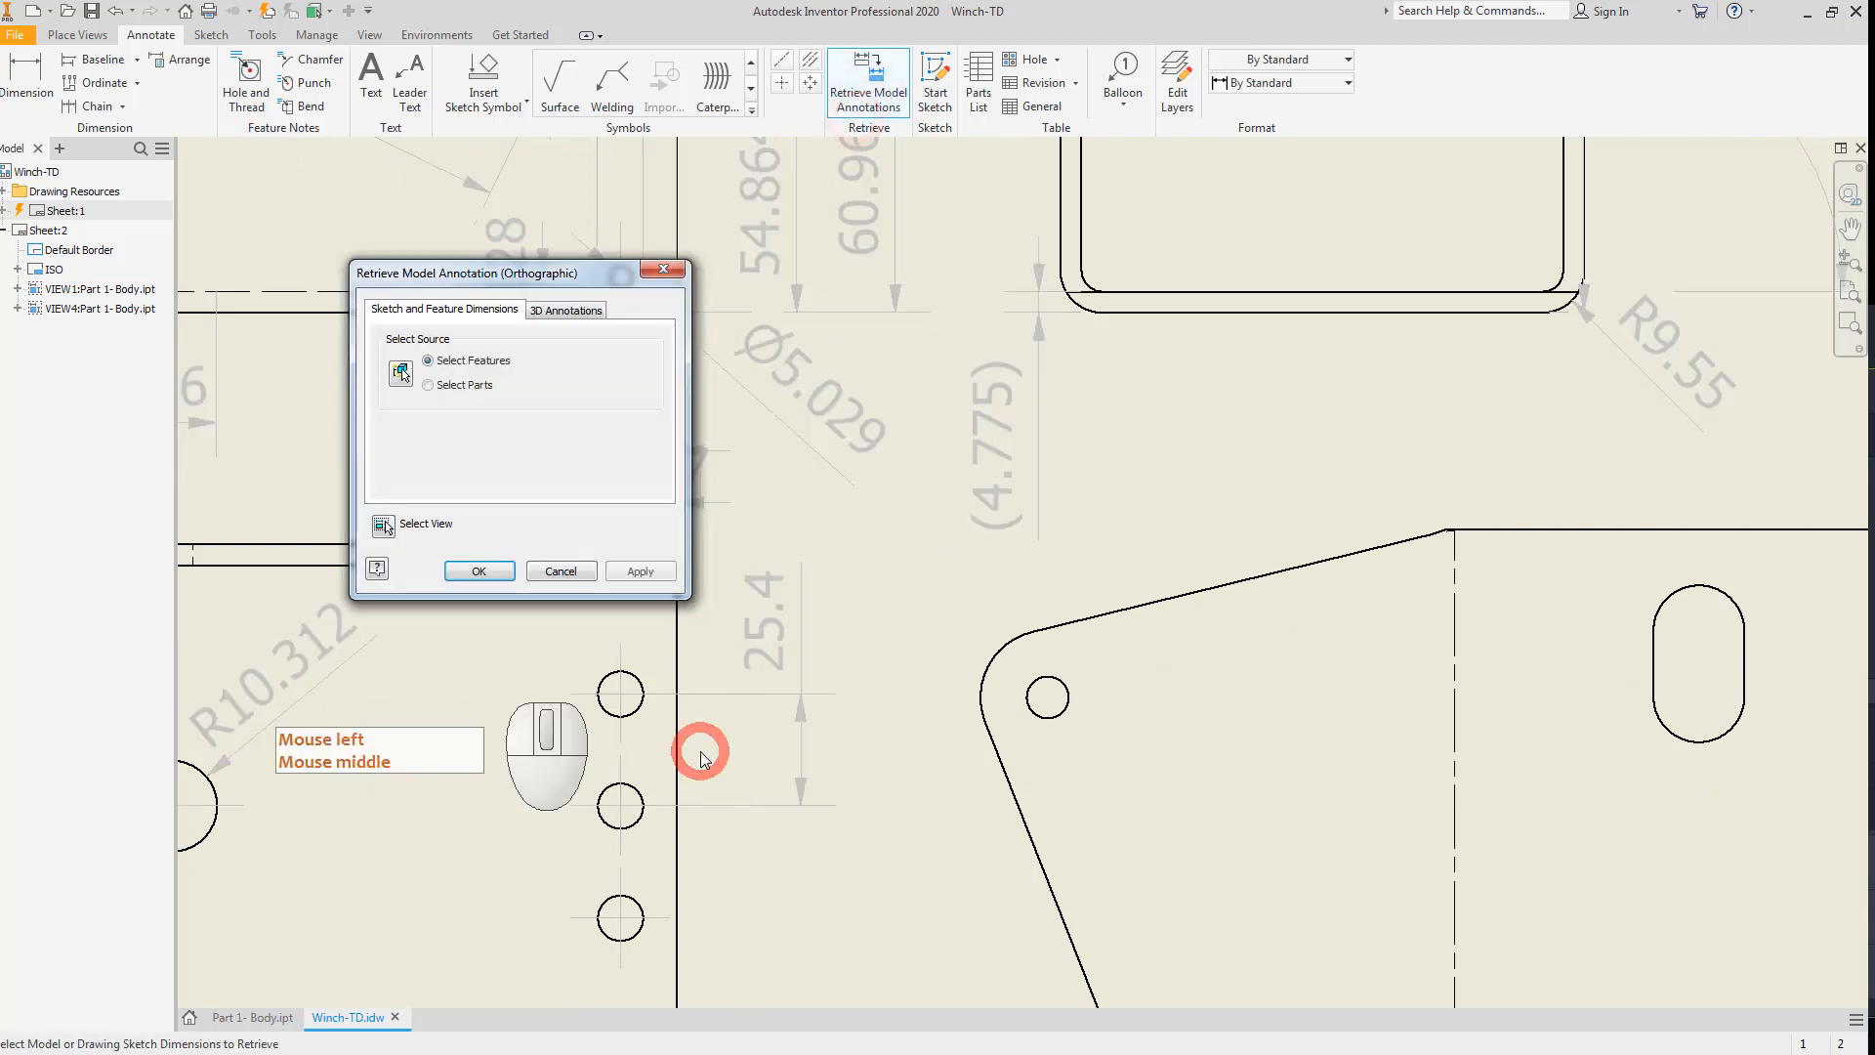
left_click(553, 571)
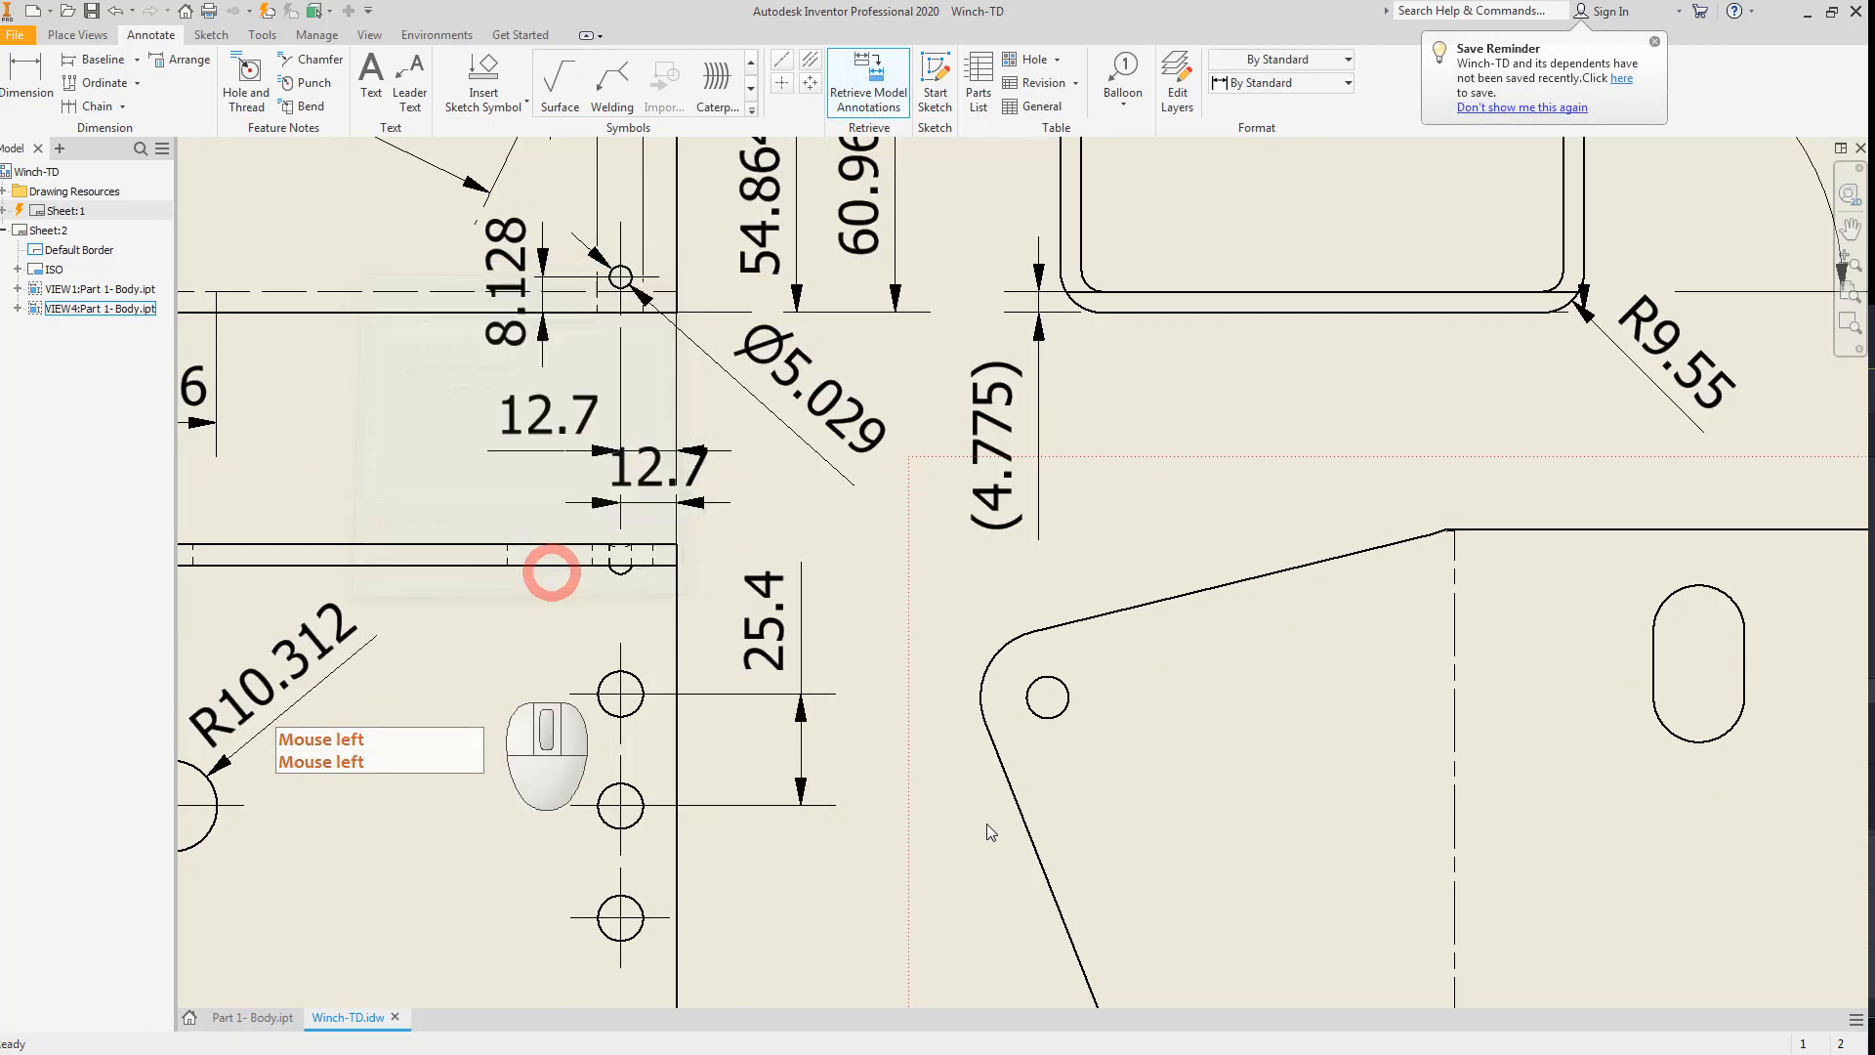
scroll(997, 654, "up", 1)
middle_click_drag(998, 654, 920, 584)
scroll(943, 594, "up", 1)
key("Escape")
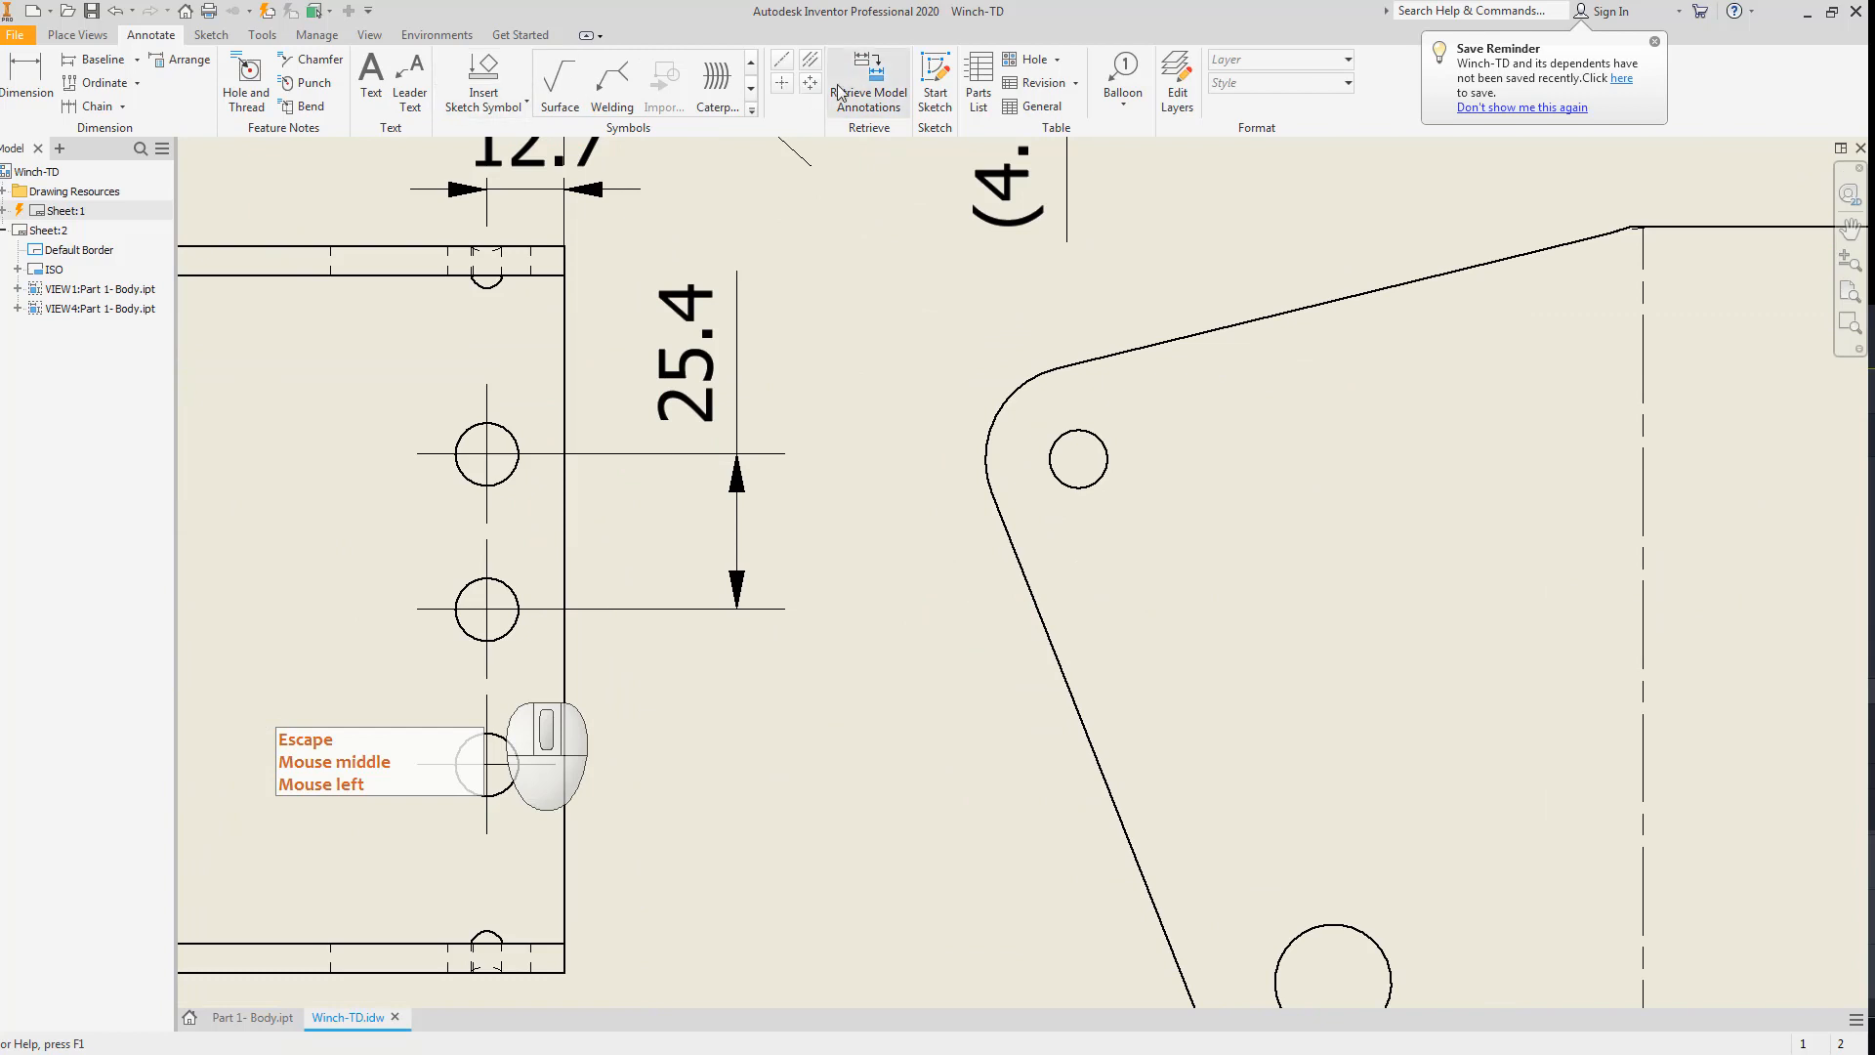
Dimension the vertical spacing between the middle and lower holes of the slotted plate view, placing it below the existing 25.4 dimension.
left_click(24, 78)
left_click(497, 609)
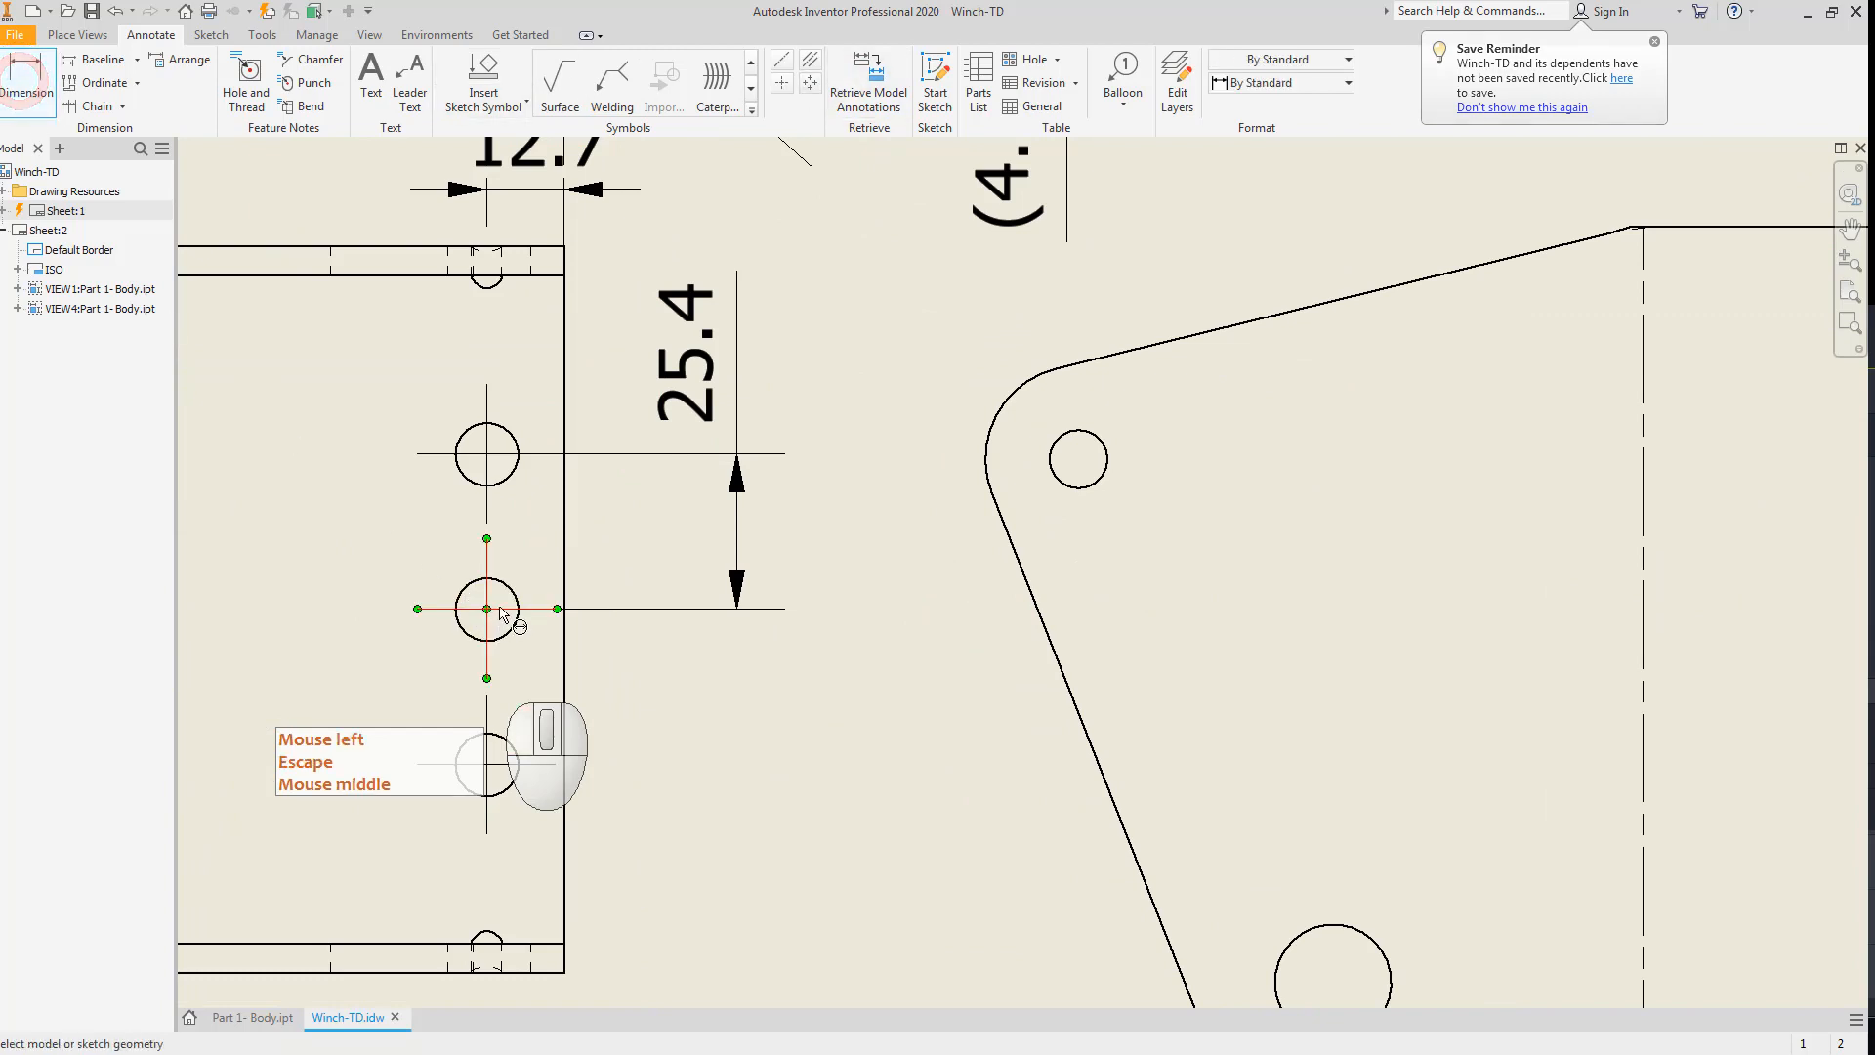
left_click(499, 764)
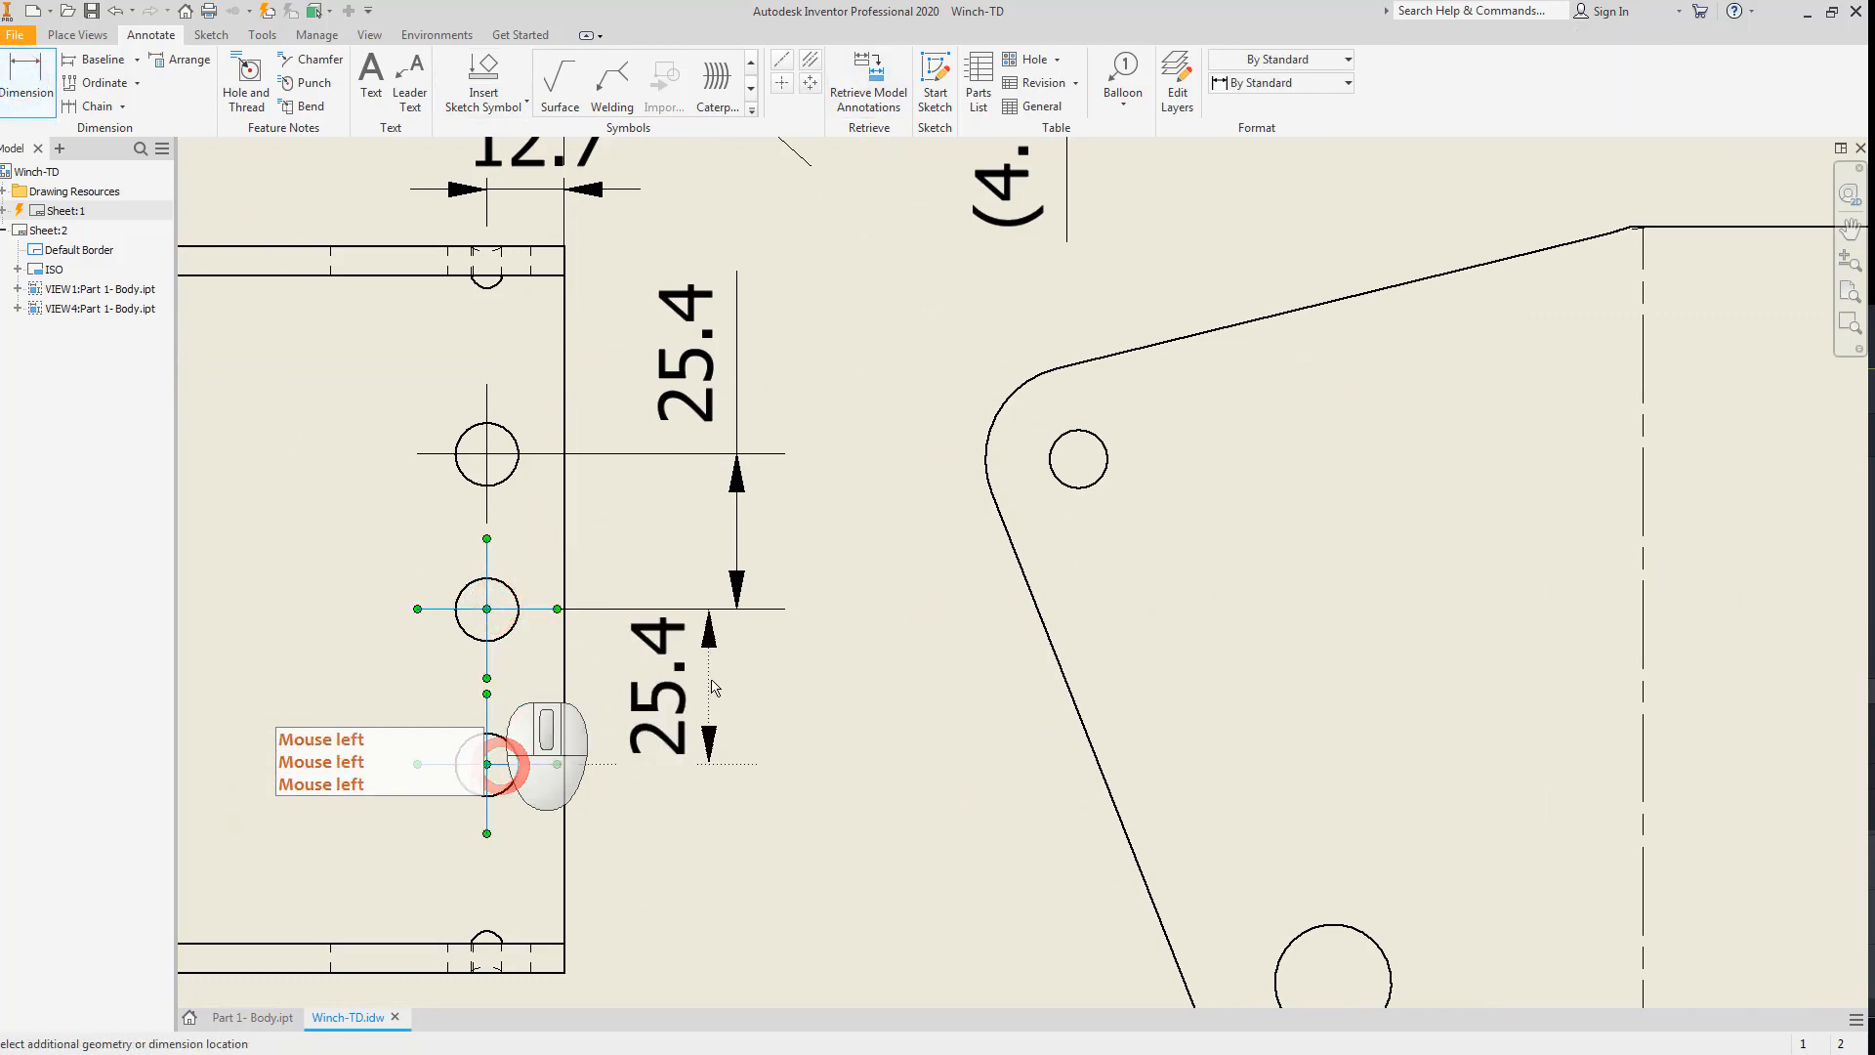
left_click(732, 674)
left_click(820, 595)
key("Escape")
key("Escape")
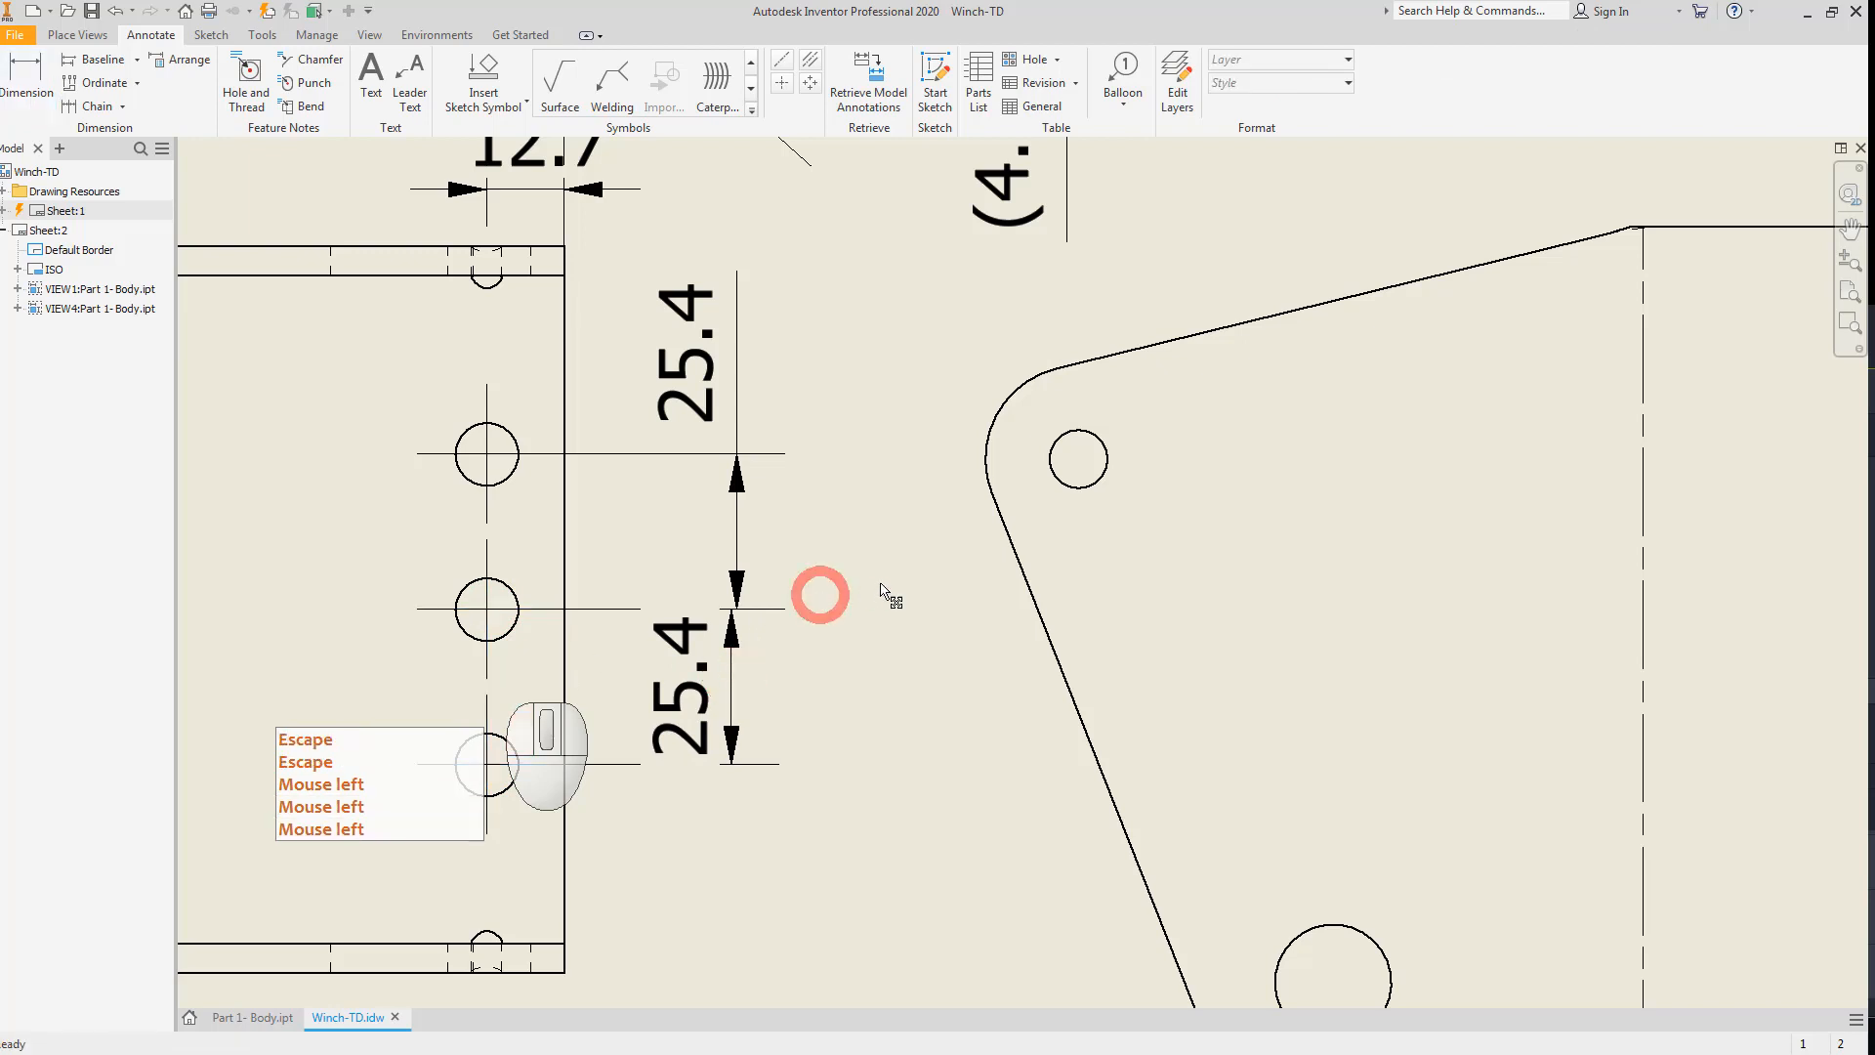
Adjust the position of the R9.55 bend radius dimension at the U-shaped view's lower-right corner.
scroll(886, 619, "up", 1)
middle_click_drag(886, 622, 724, 787)
middle_click(640, 832)
key("Escape")
scroll(1034, 636, "up", 4)
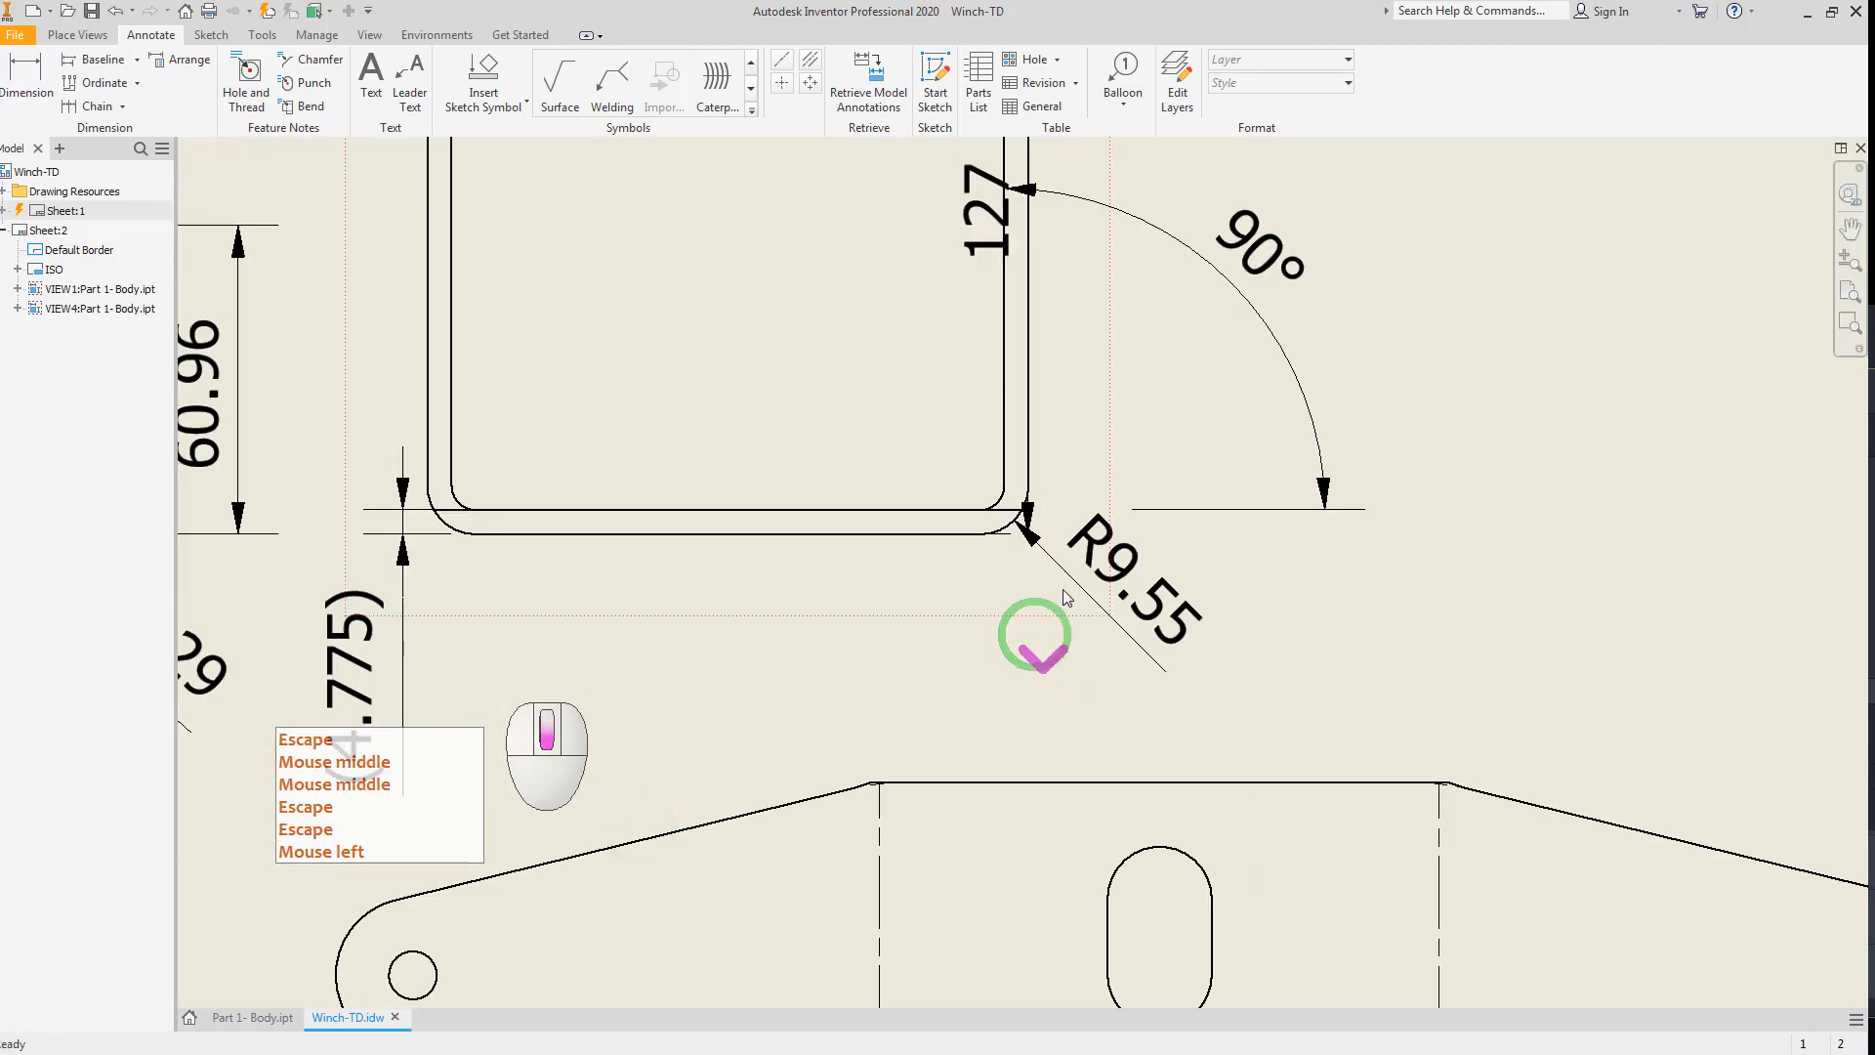
left_click(1109, 622)
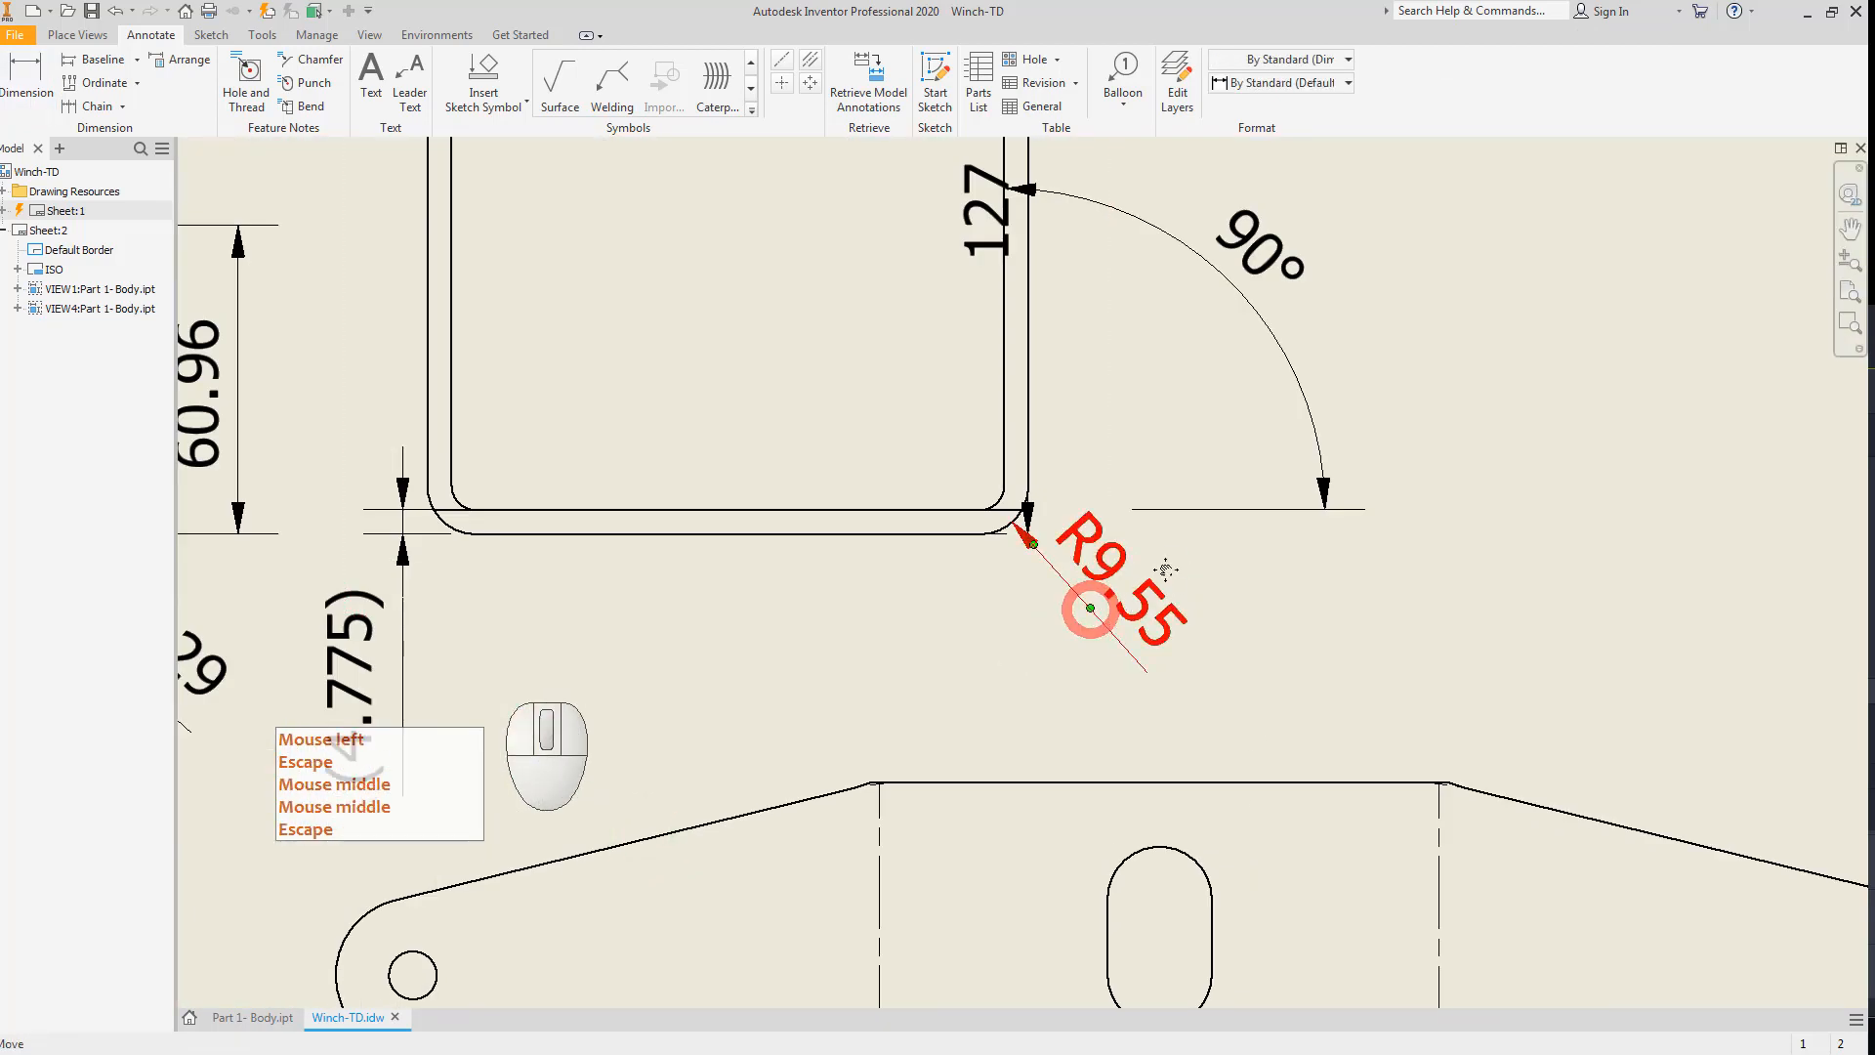
Delete the 127 dimension on the right leg of the U-shaped end view.
middle_click_drag(1147, 547, 1221, 738)
key("Escape")
left_click(1057, 398)
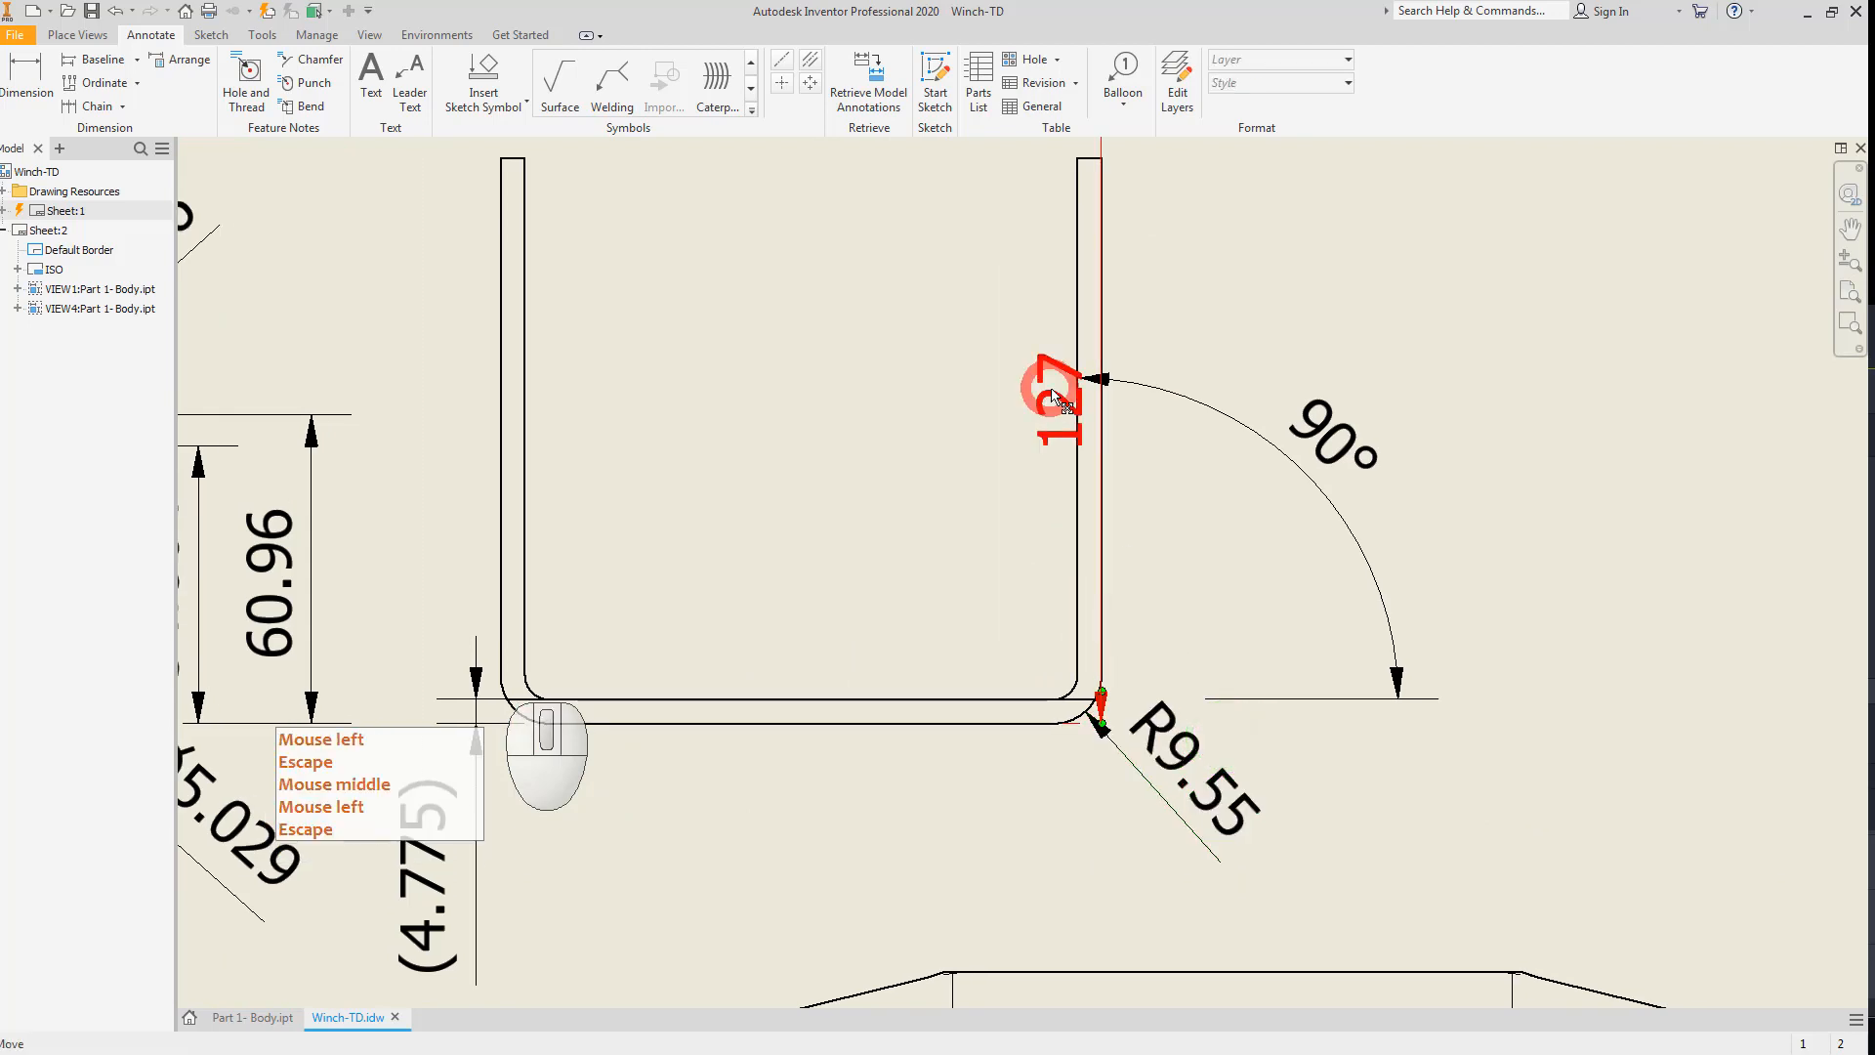
key("Delete")
Move the 90° bend angle dimension closer to the lower-right corner of the U-shaped end view.
left_click_drag(1319, 454, 1172, 623)
scroll(1260, 537, "up", 2)
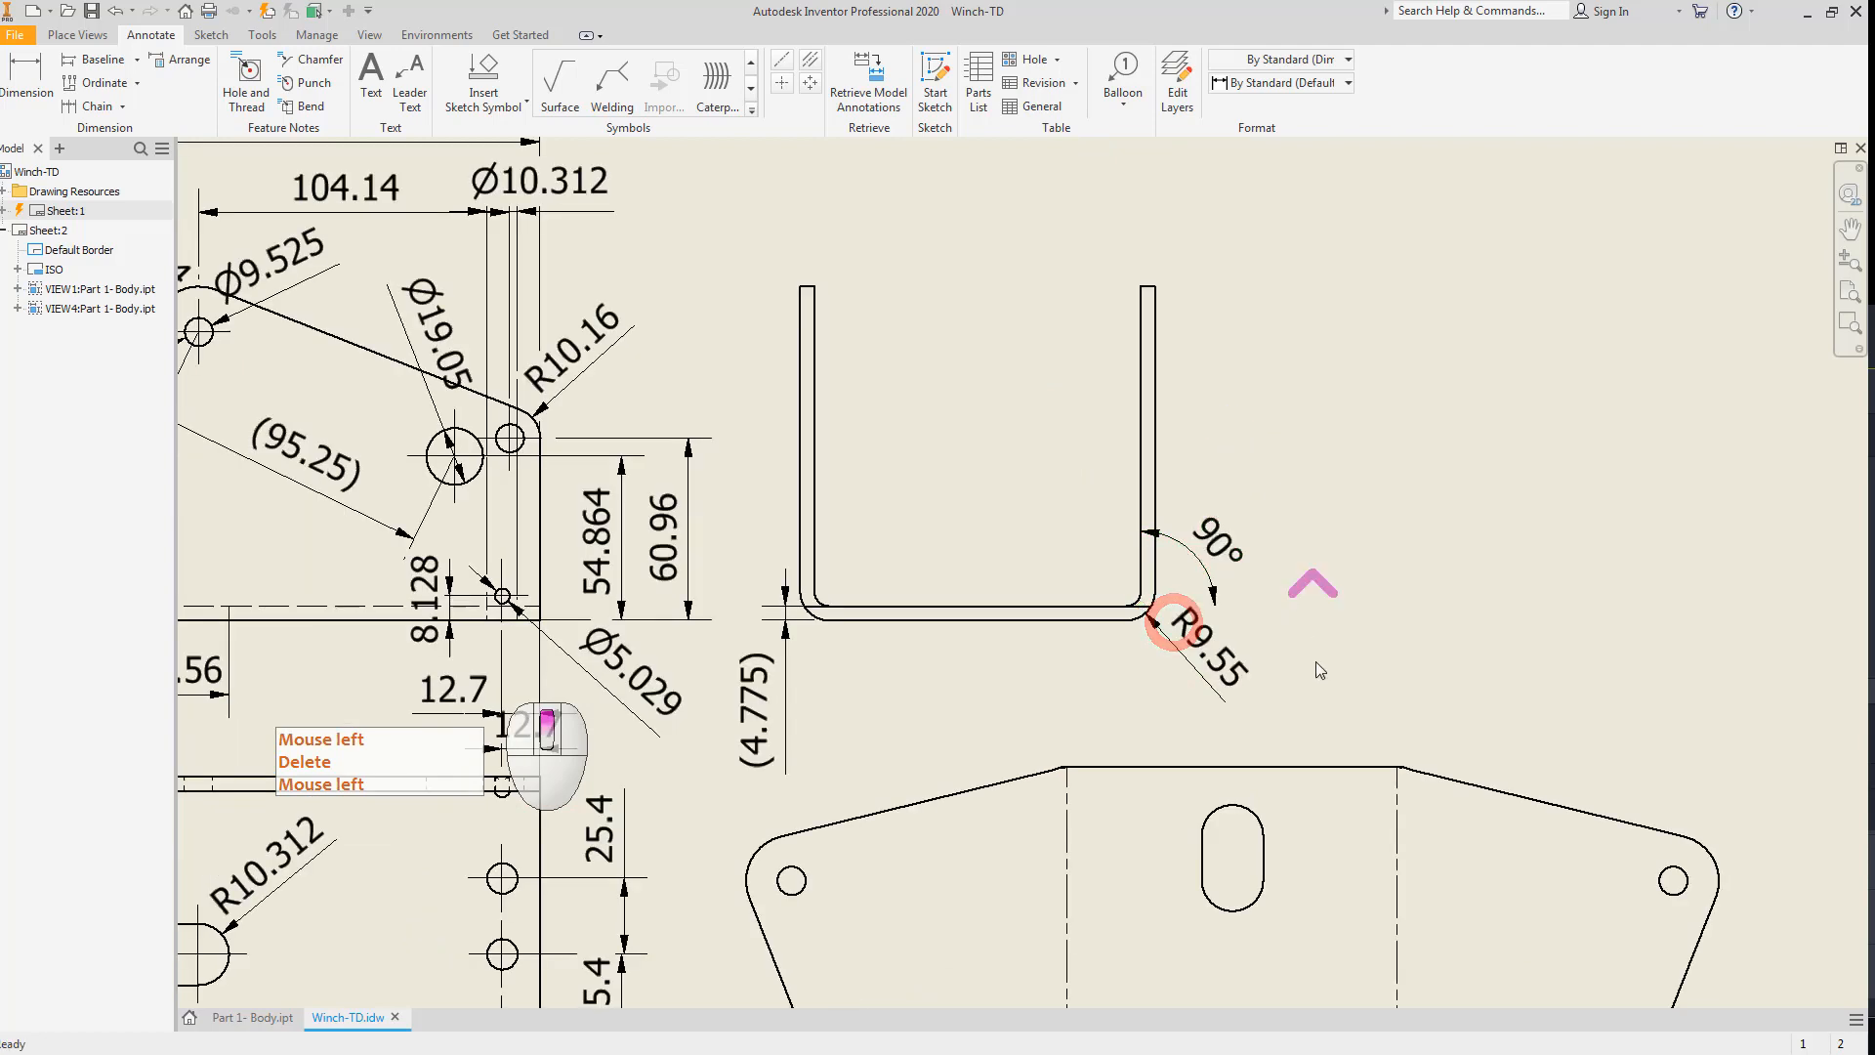
key("Escape")
Add the text note "SCALE 1:2.5" in the middle of the flat pattern view, between its bend lines.
middle_click_drag(1194, 420, 1188, 407)
scroll(1226, 772, "up", 2)
middle_click_drag(1226, 757, 1204, 433)
middle_click_drag(1213, 647, 1181, 584)
left_click_drag(1190, 679, 1221, 697)
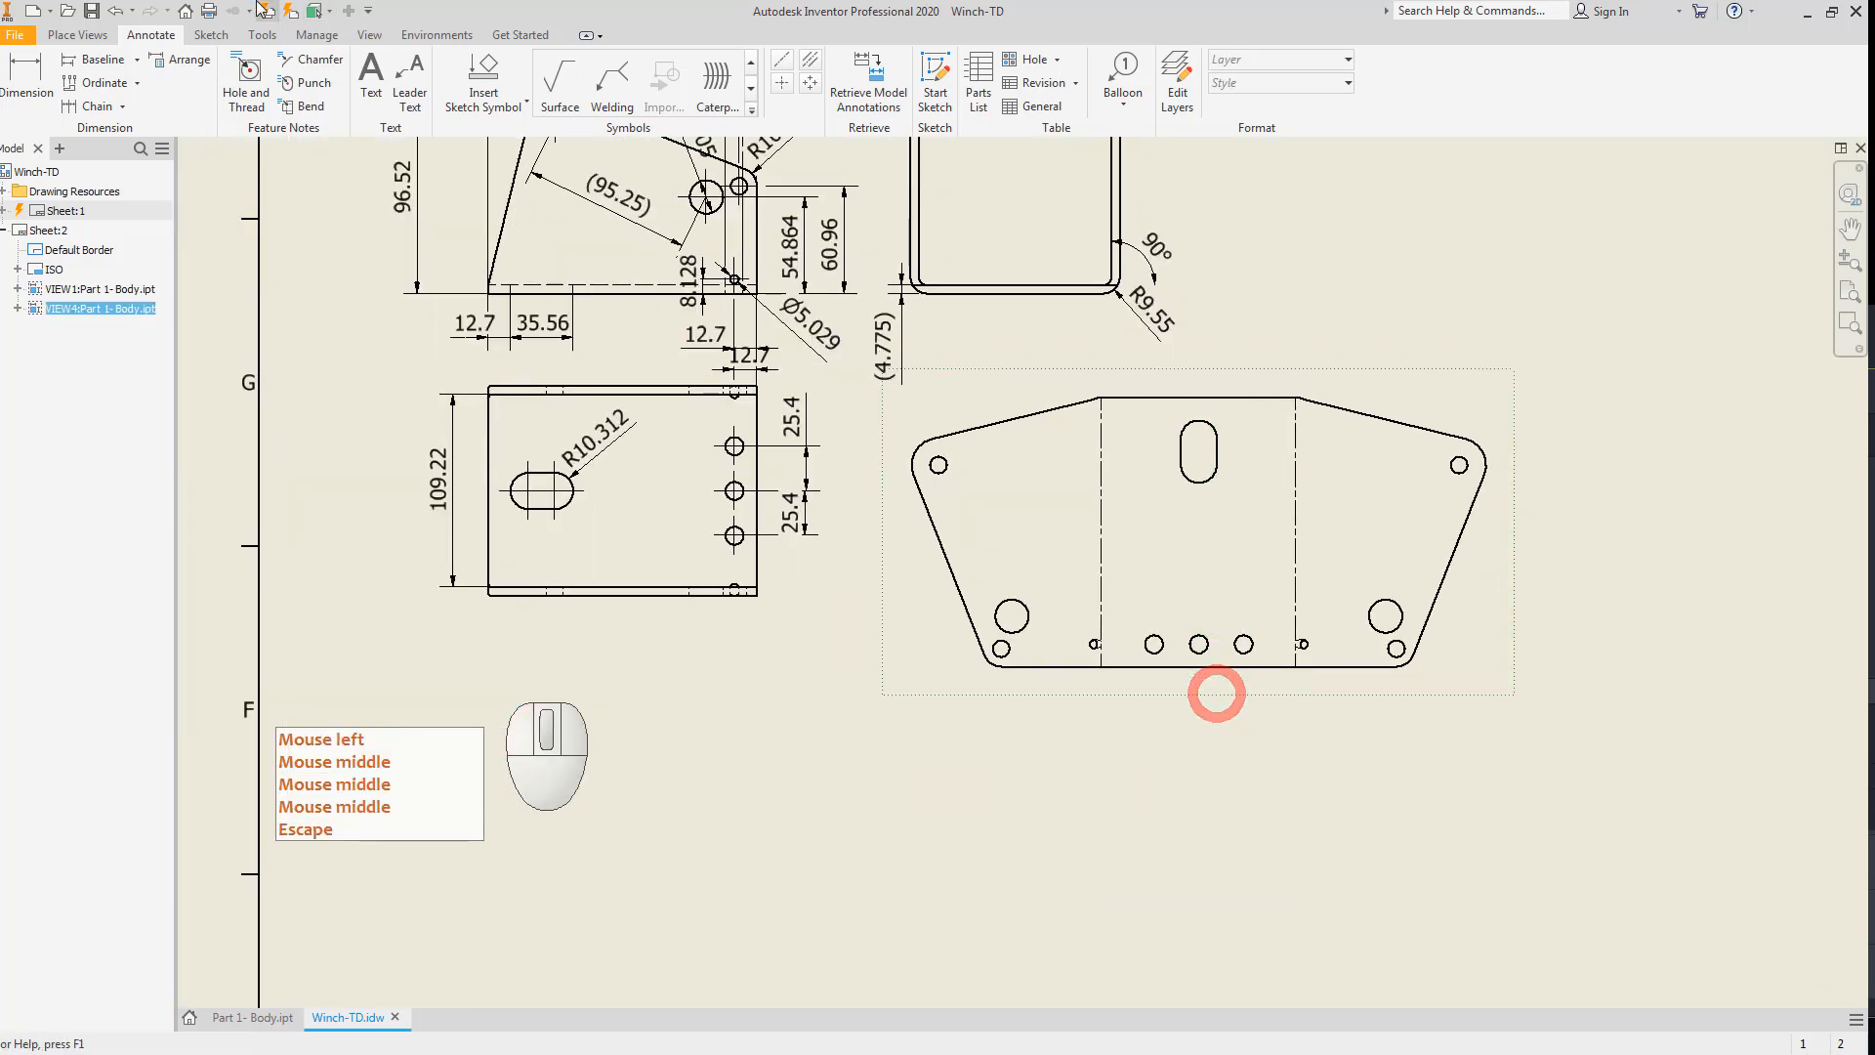
left_click(371, 71)
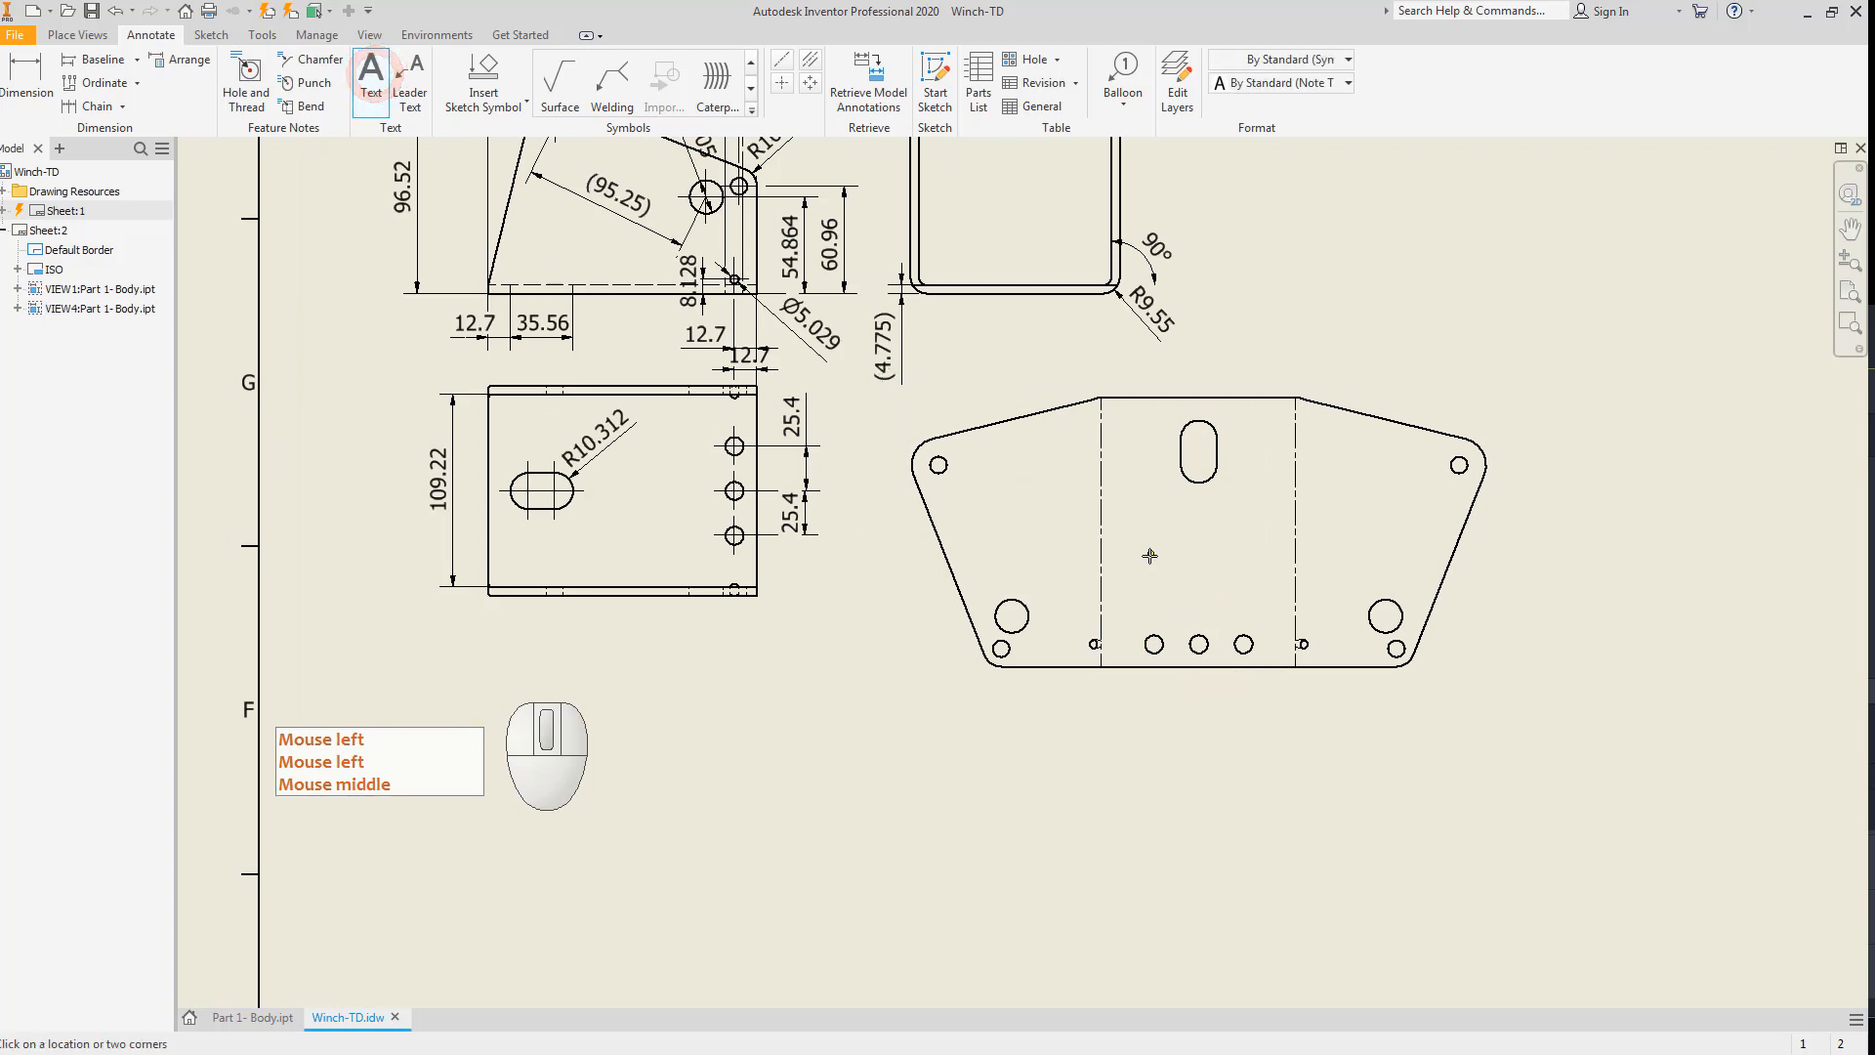
left_click(1130, 525)
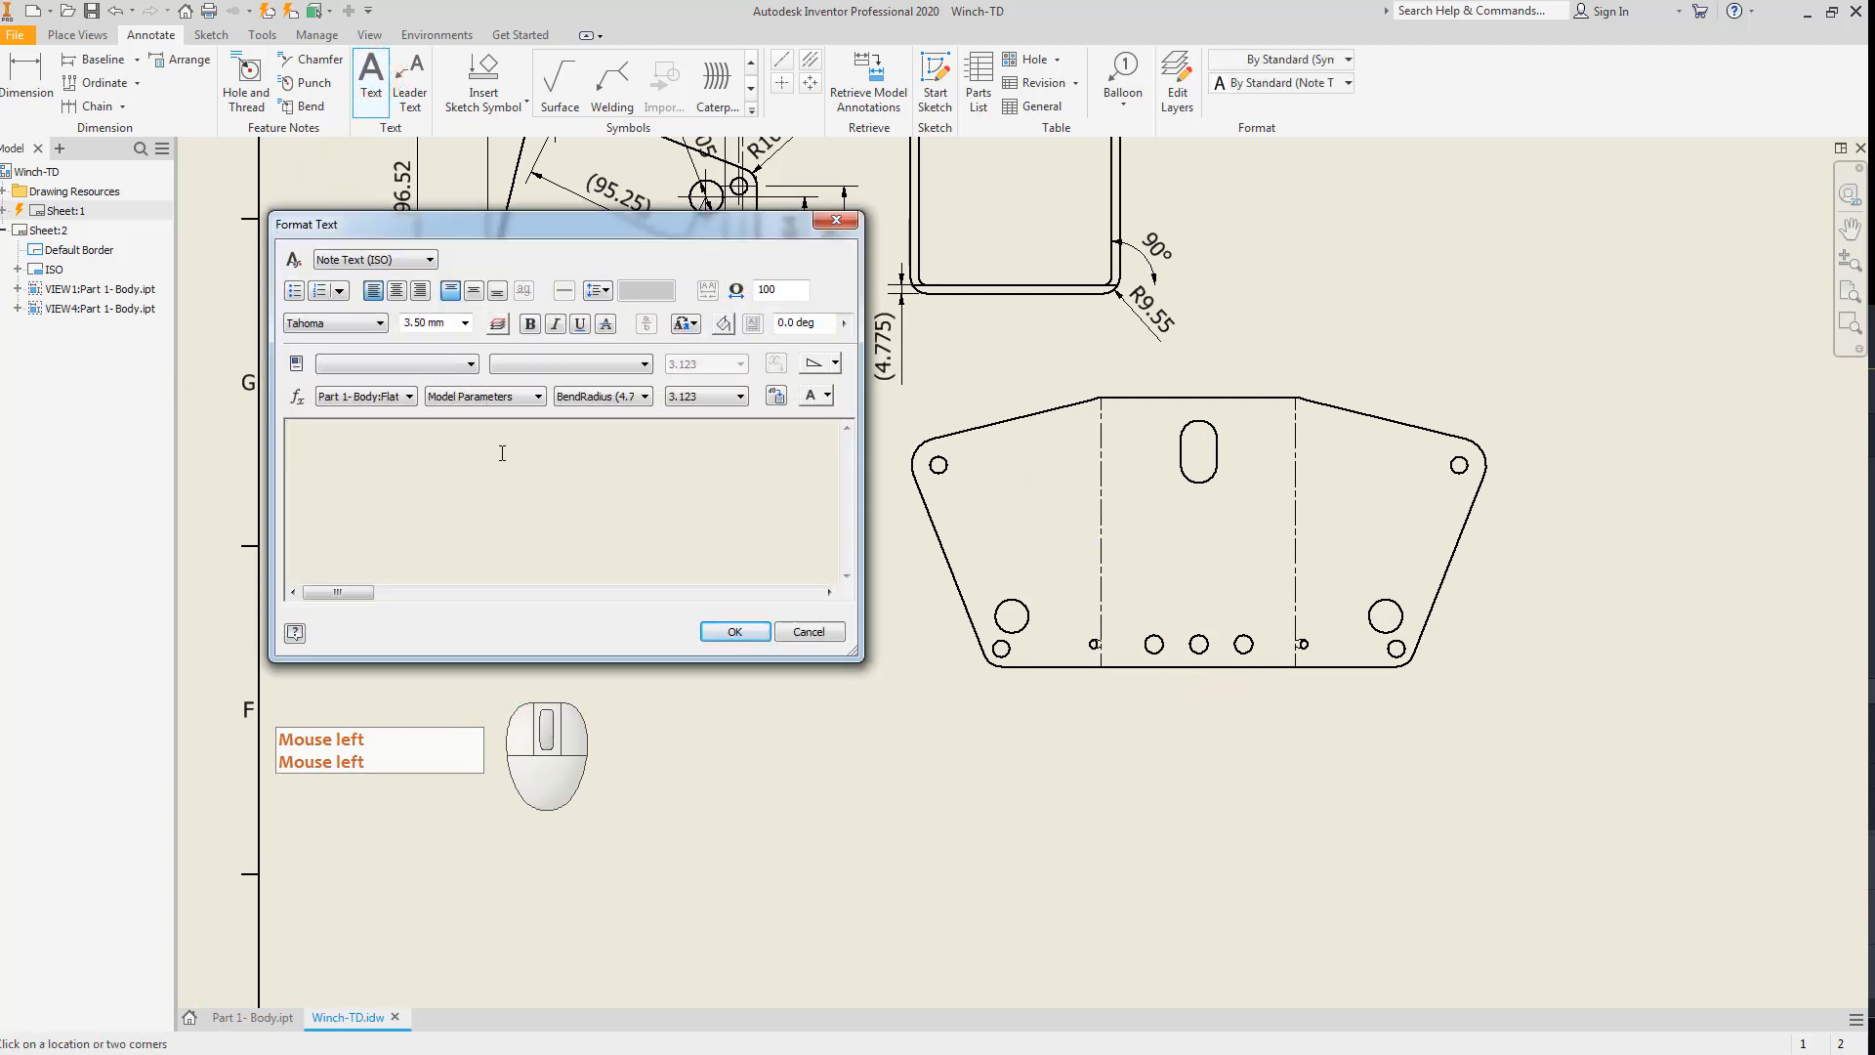
type("SCAL")
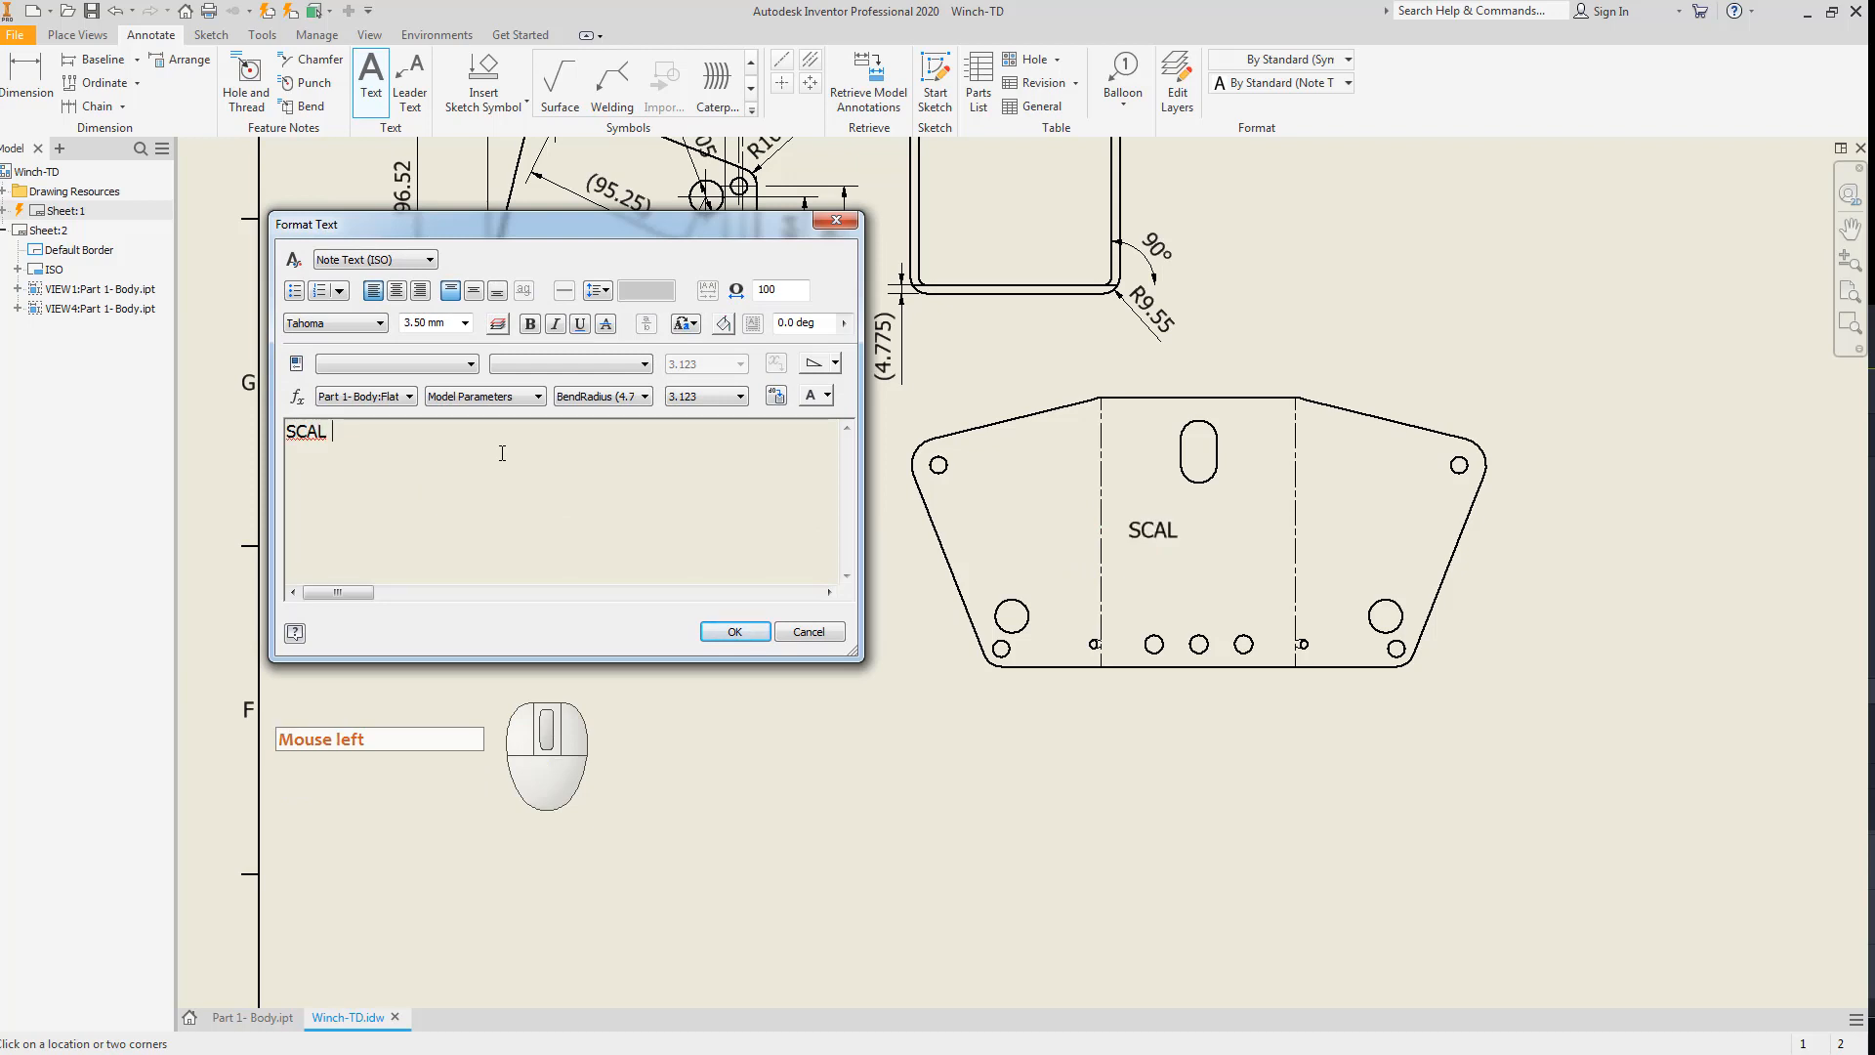
type("E ")
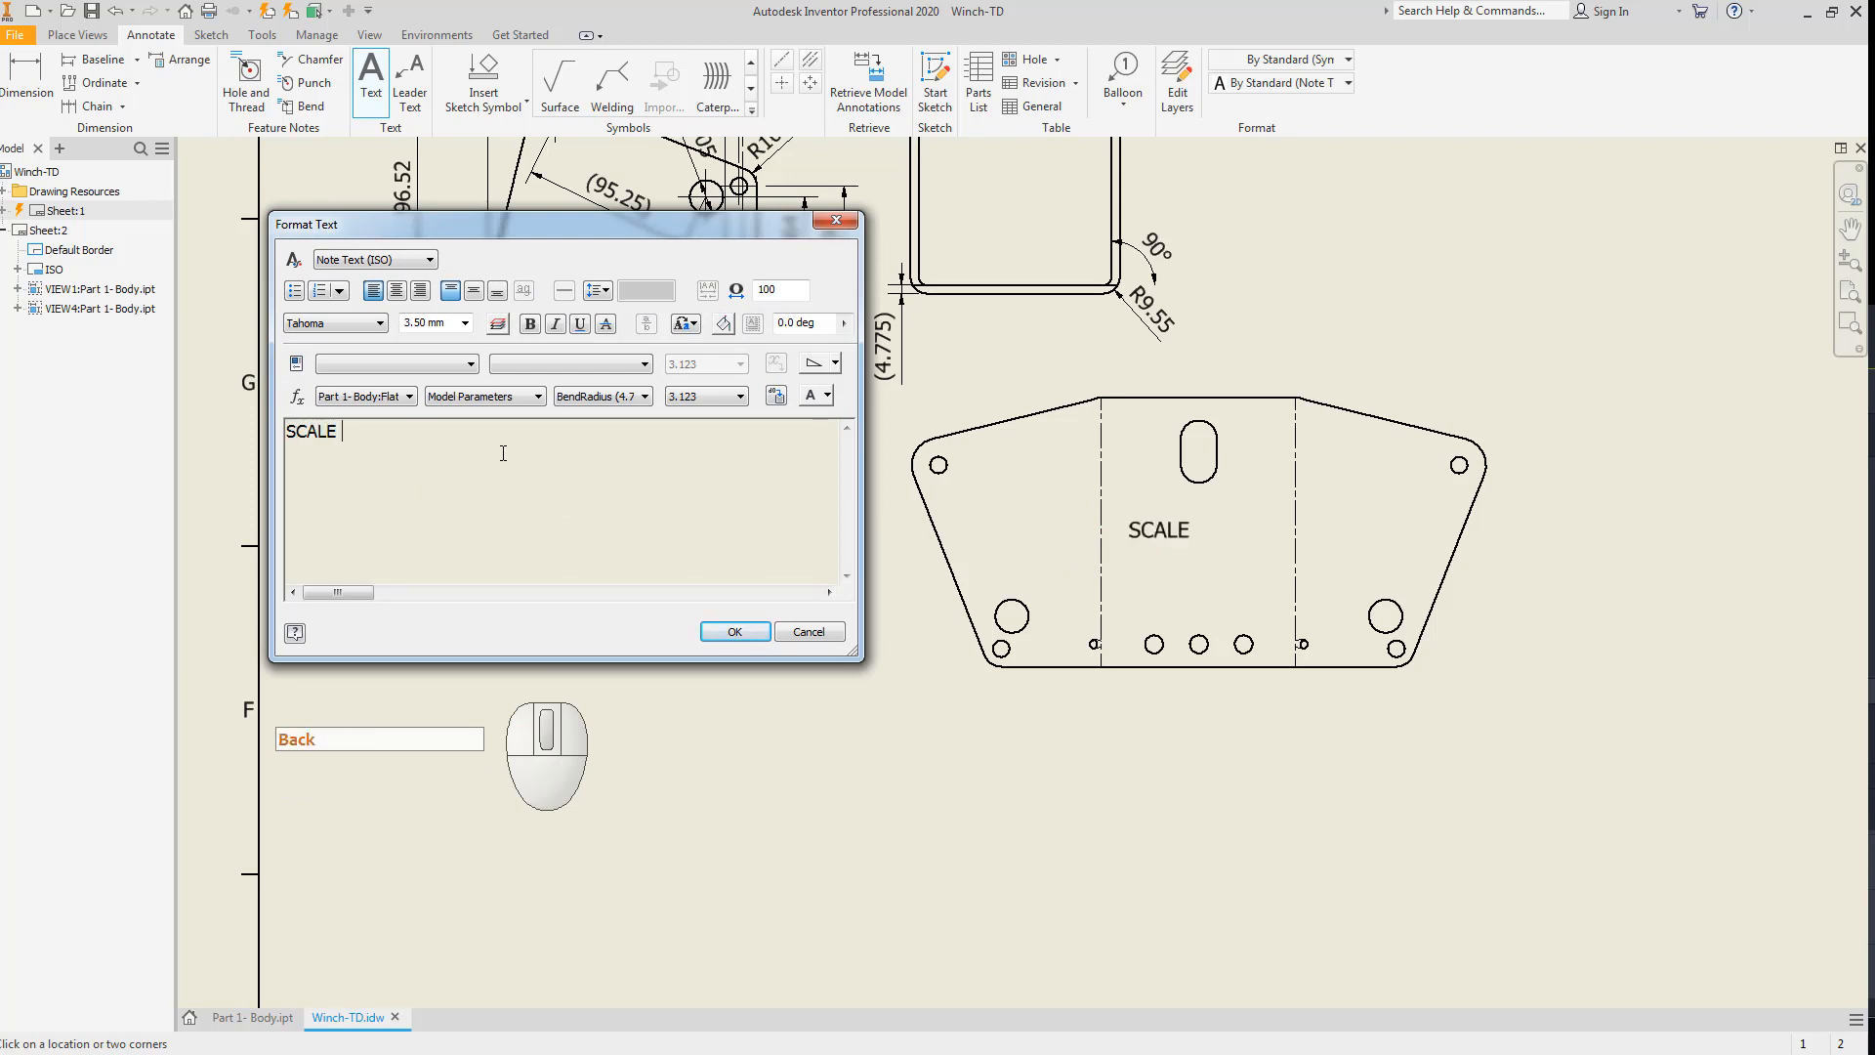
type("1:")
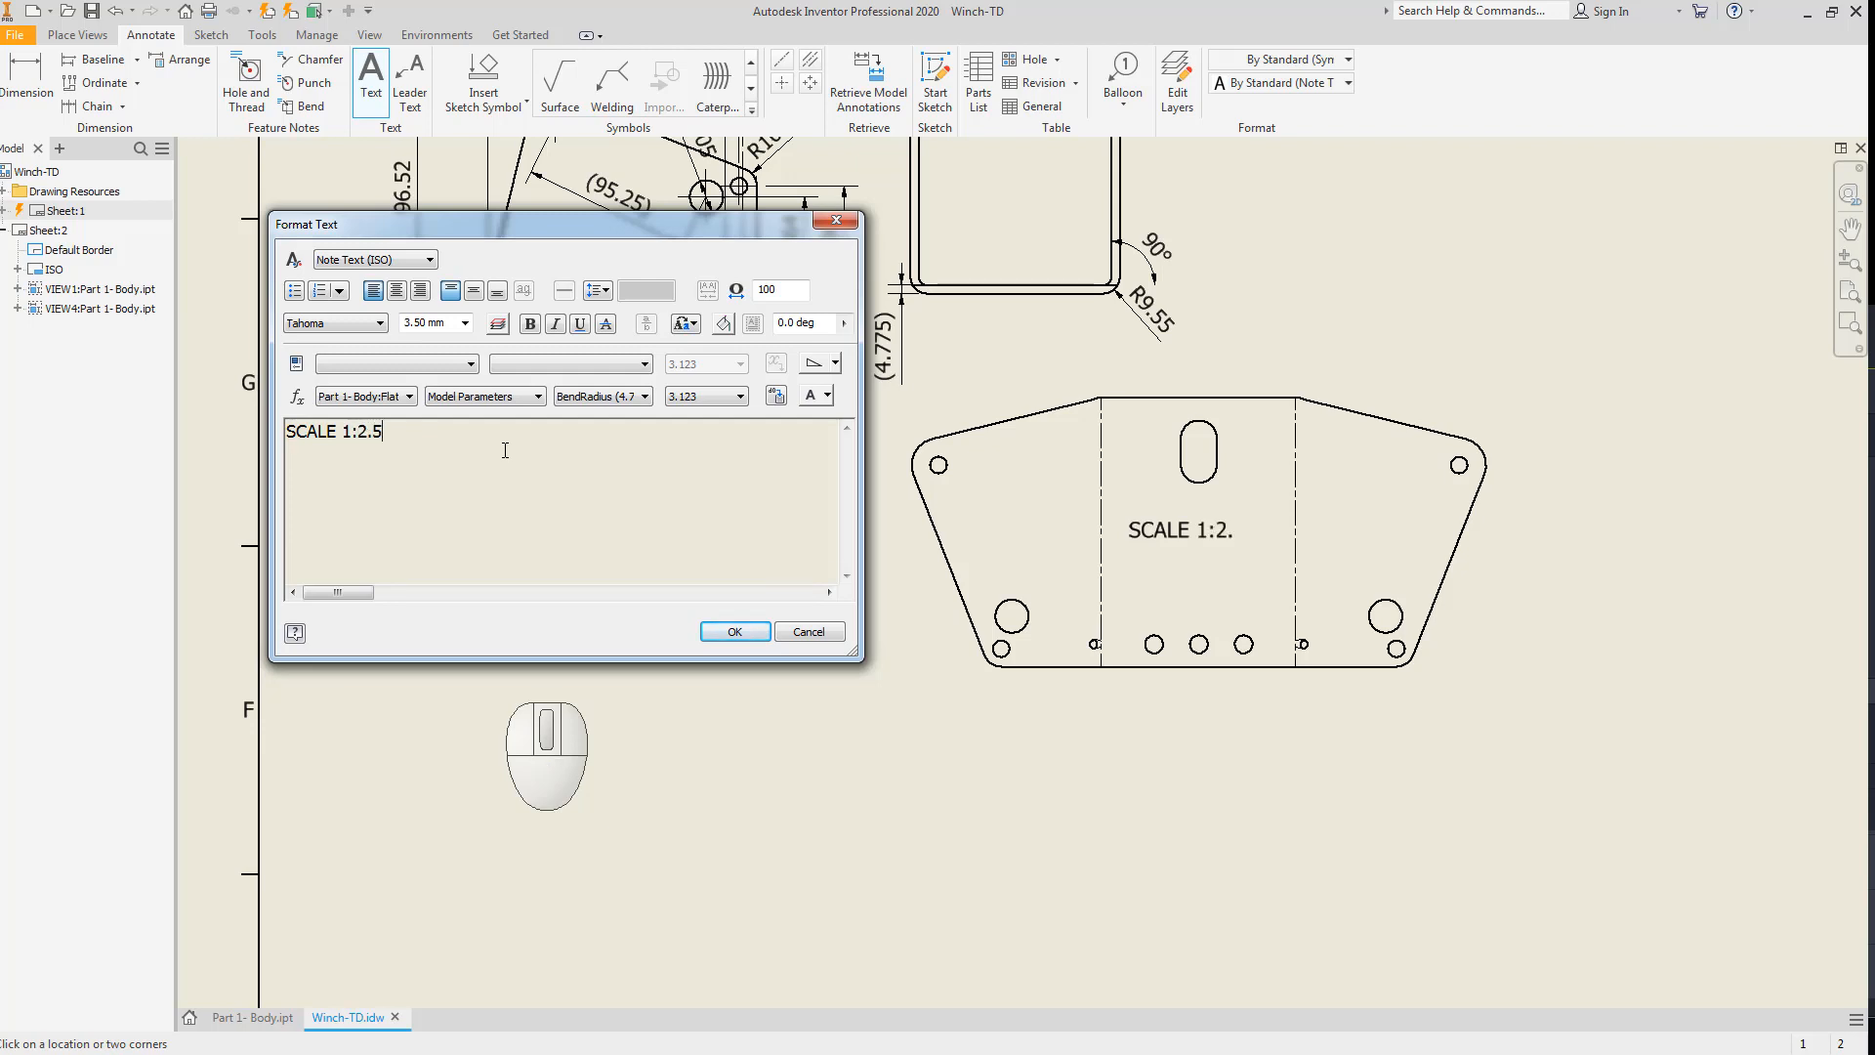
type("2.5")
key("Return")
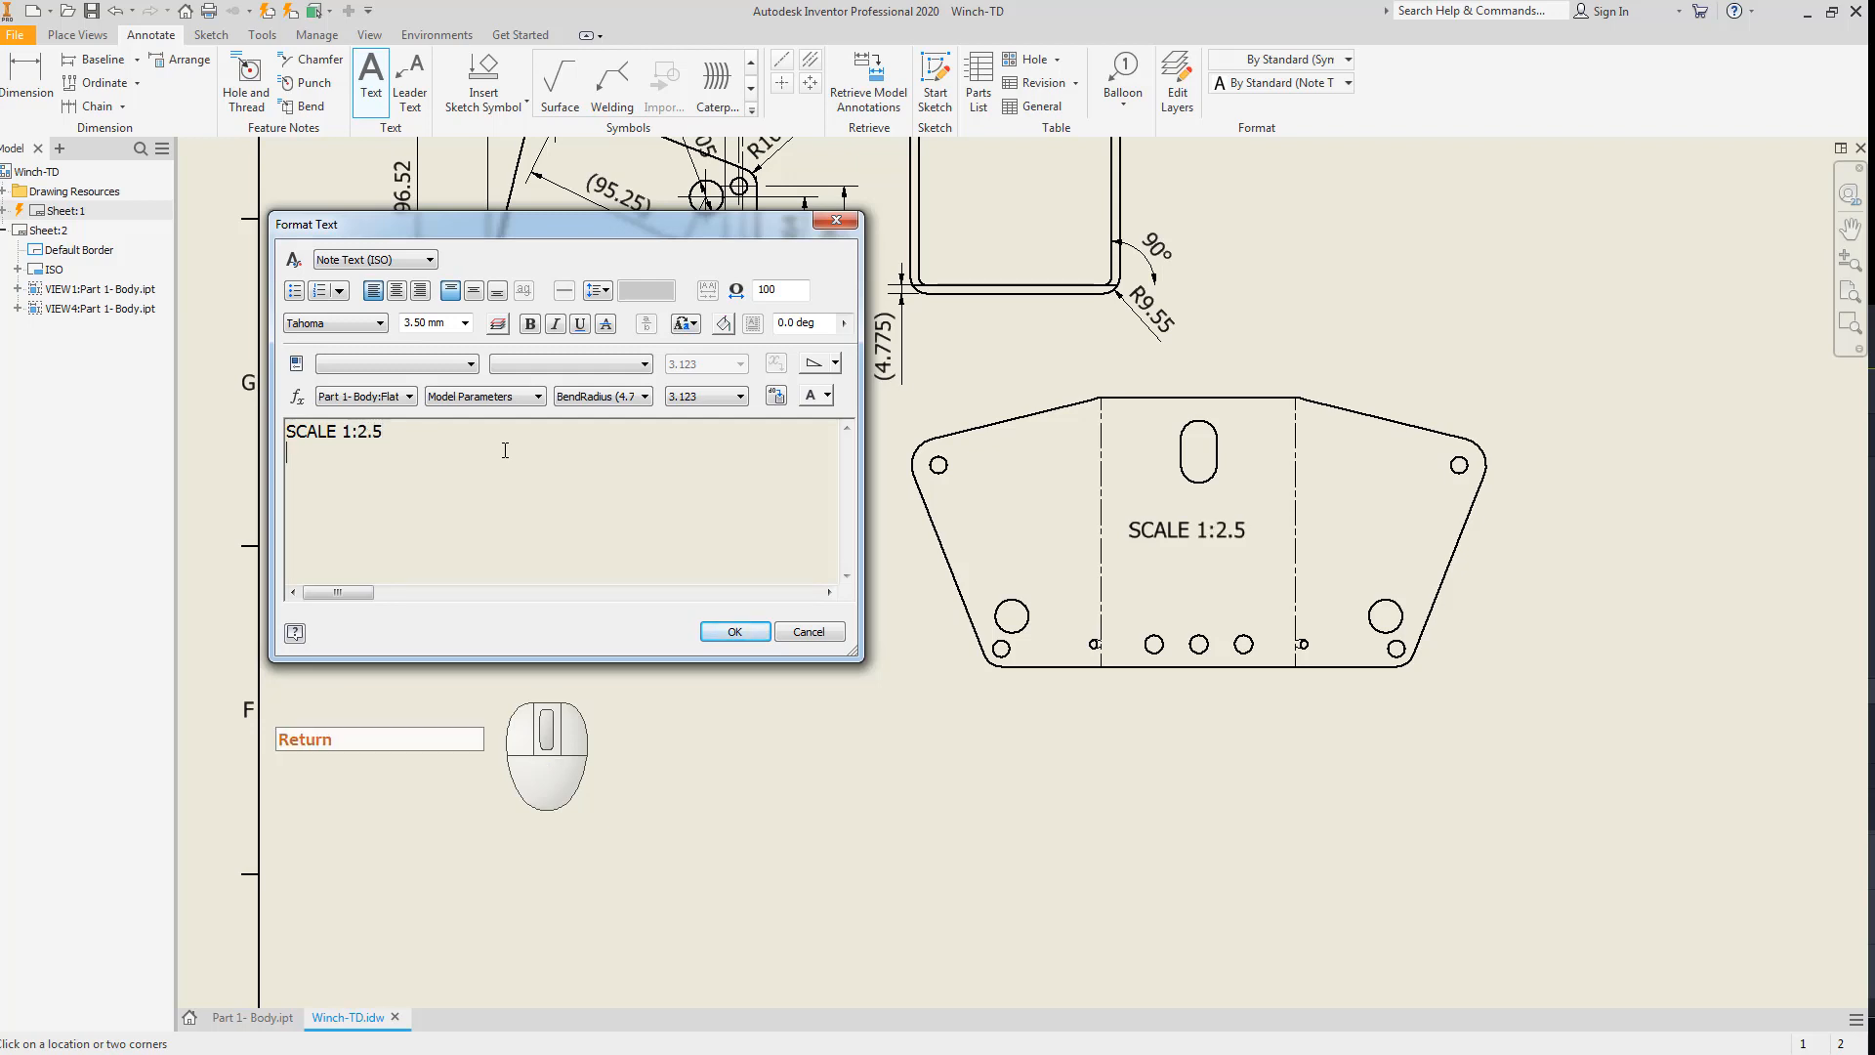
left_click(733, 632)
key("Escape")
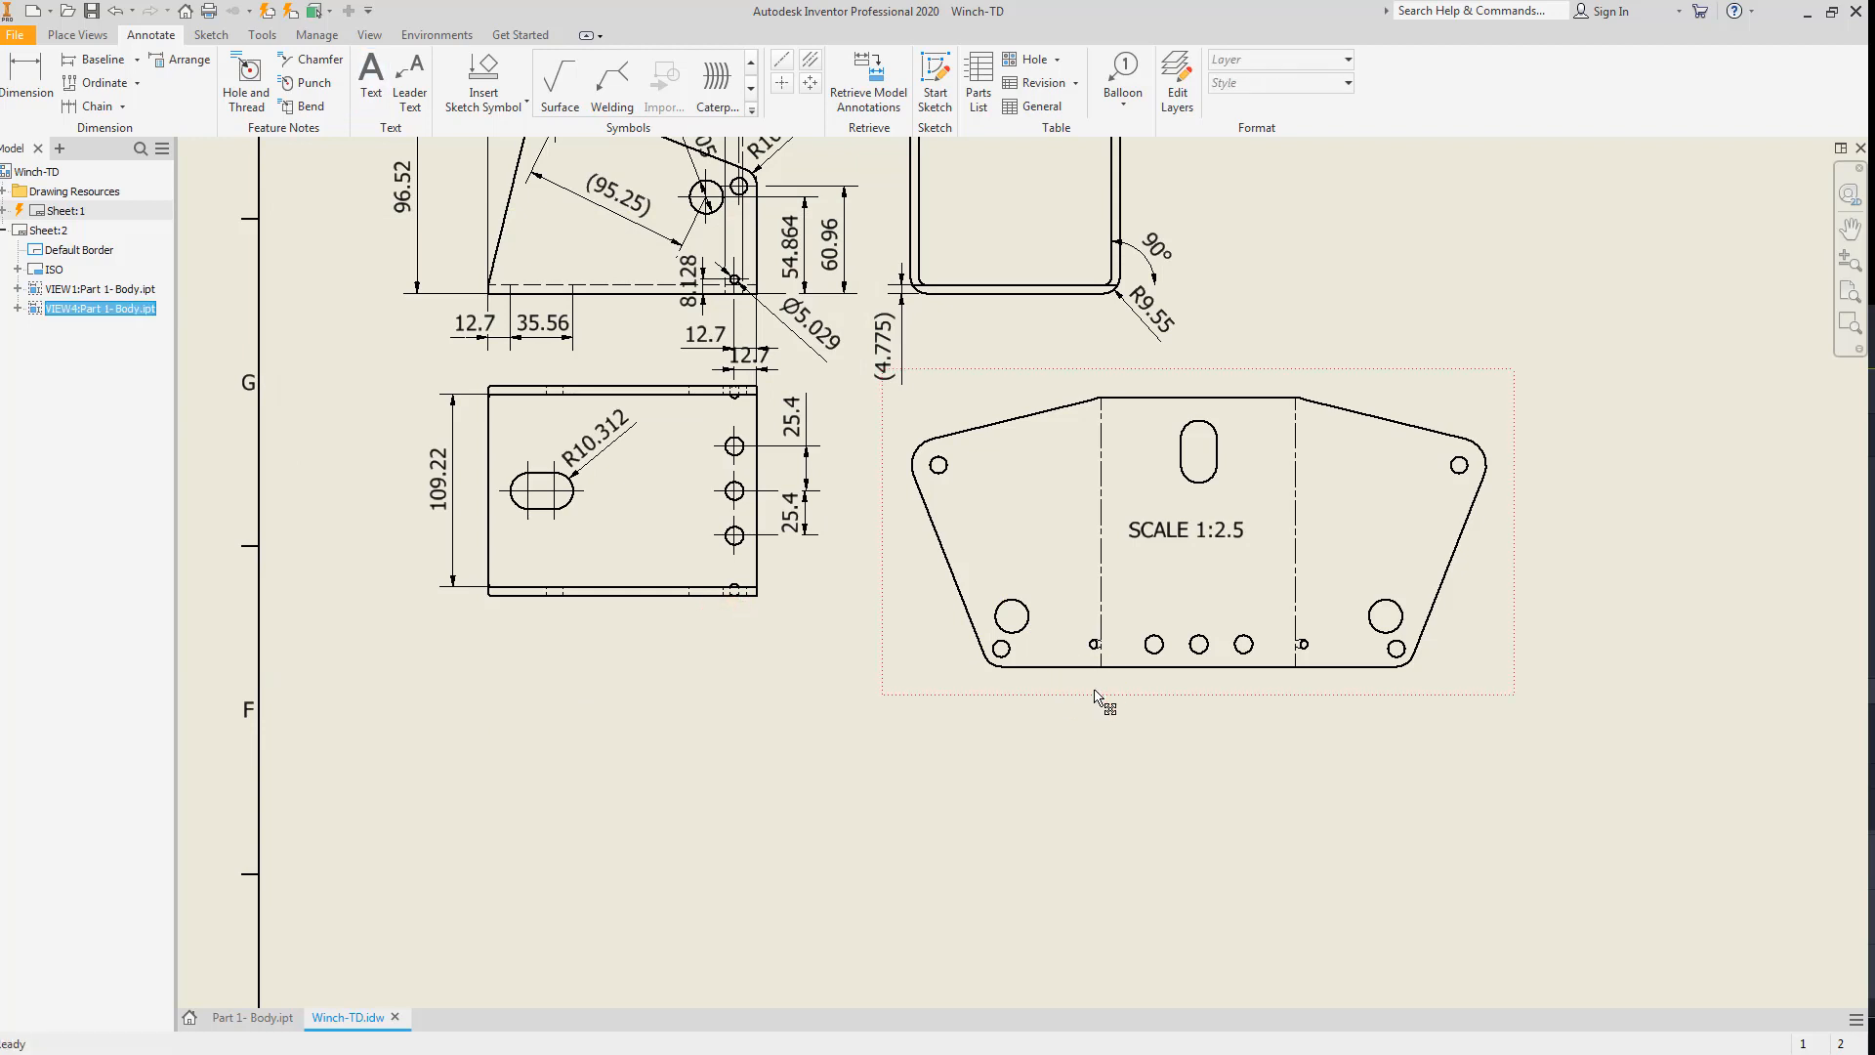
Check the scale in the flat pattern view's settings and close them without changes.
double_click(1096, 695)
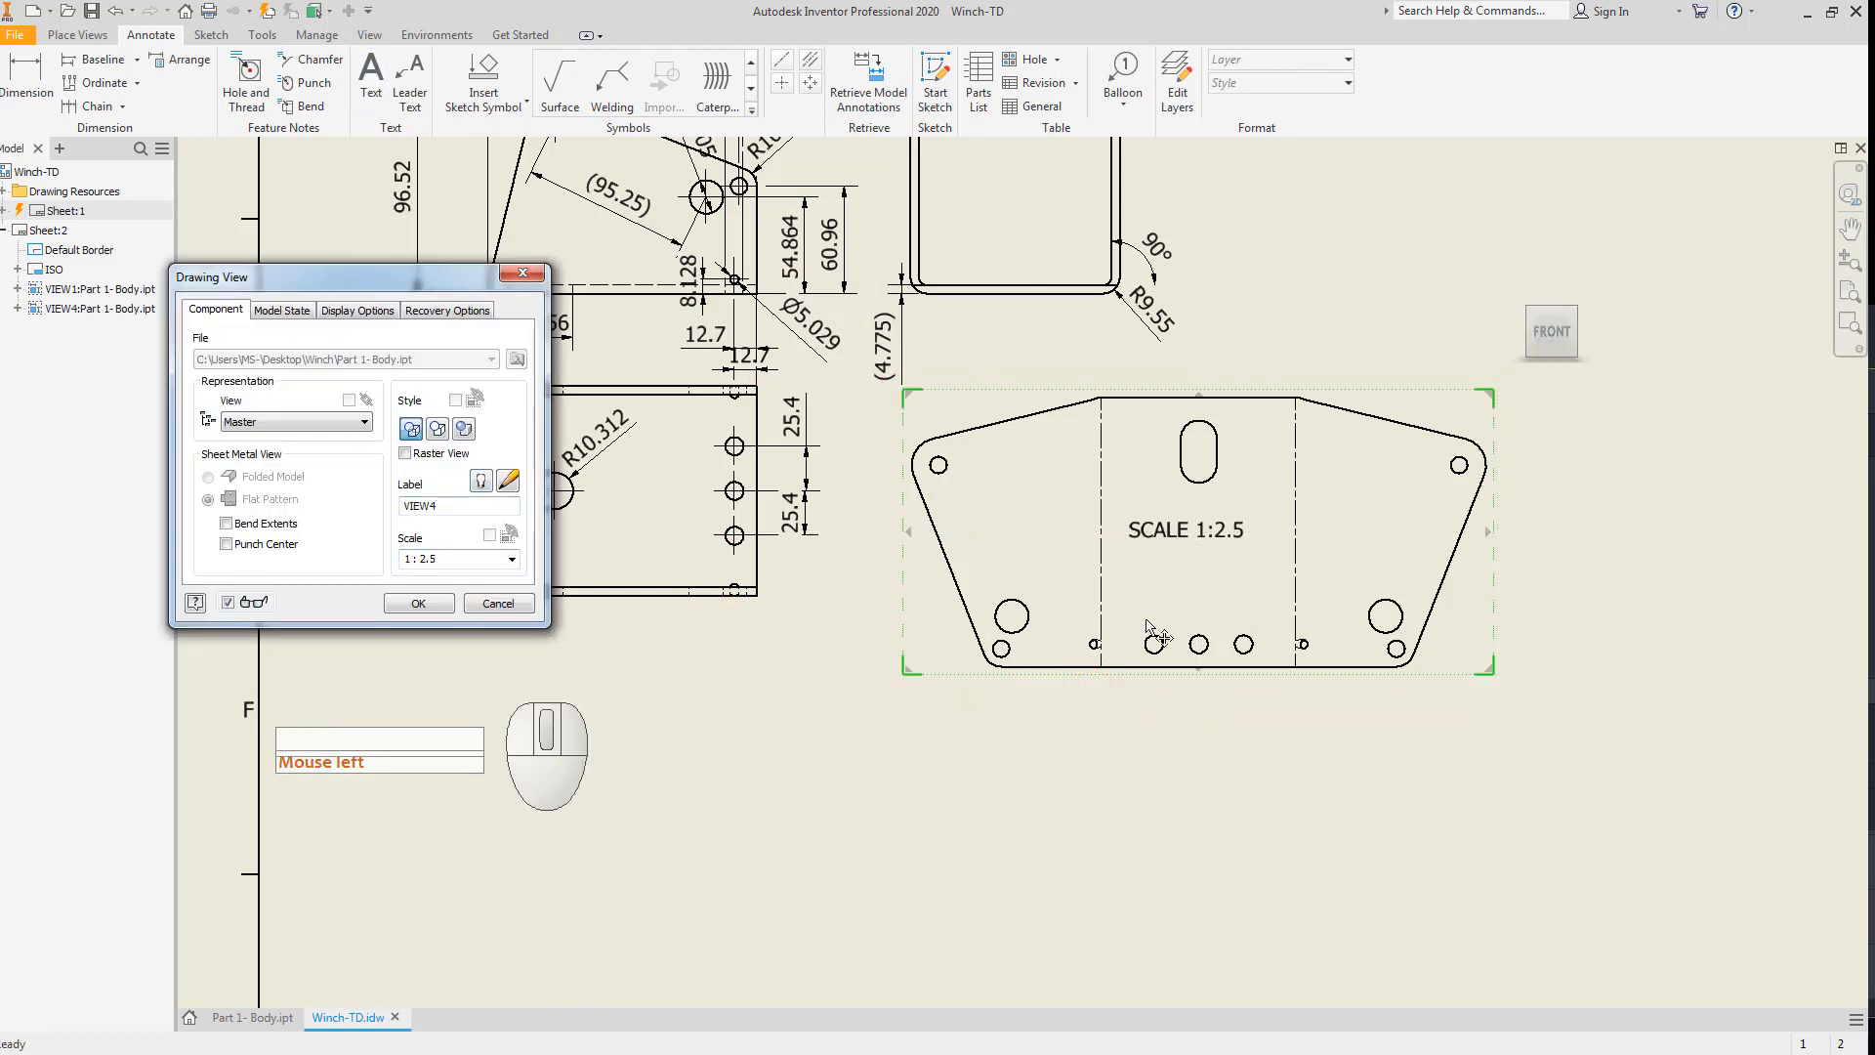
key("Escape")
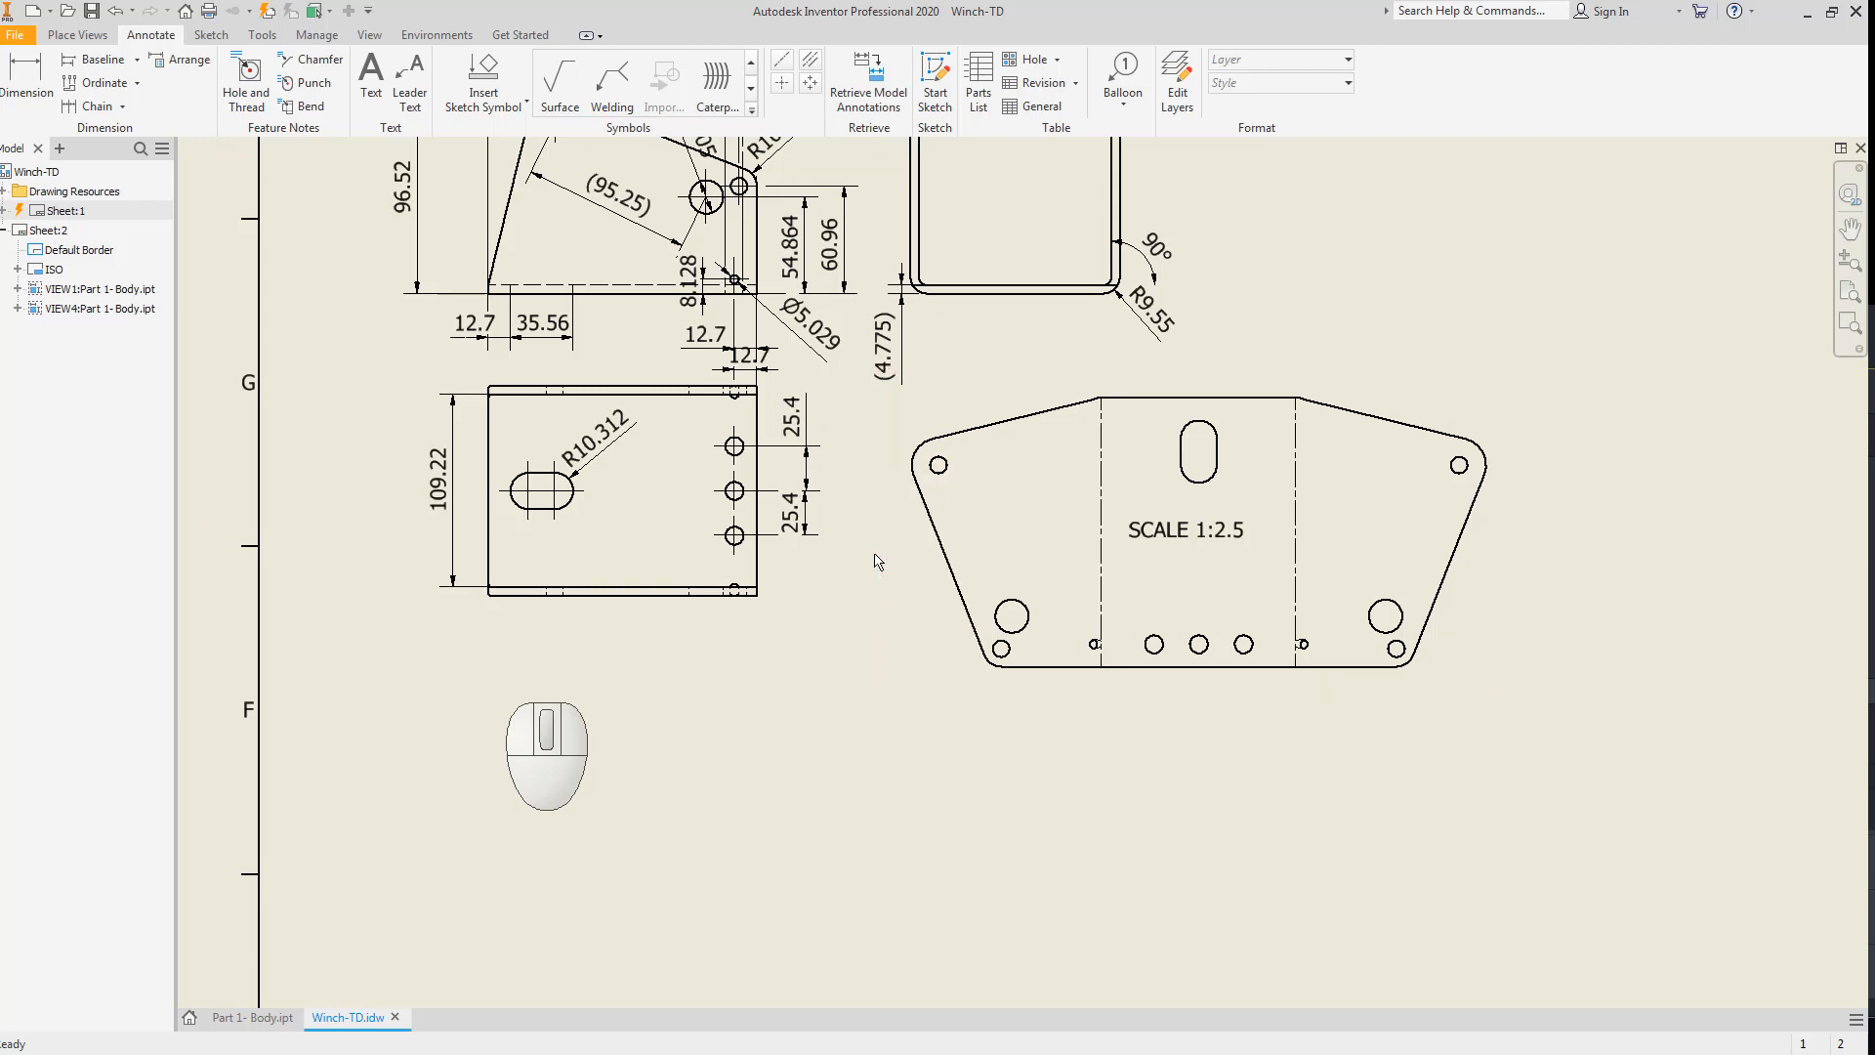
key("Escape")
Save the drawing and dimension the flat pattern's width from its left outer arc to the left bend line, placed below the view.
scroll(1102, 532, "down", 2)
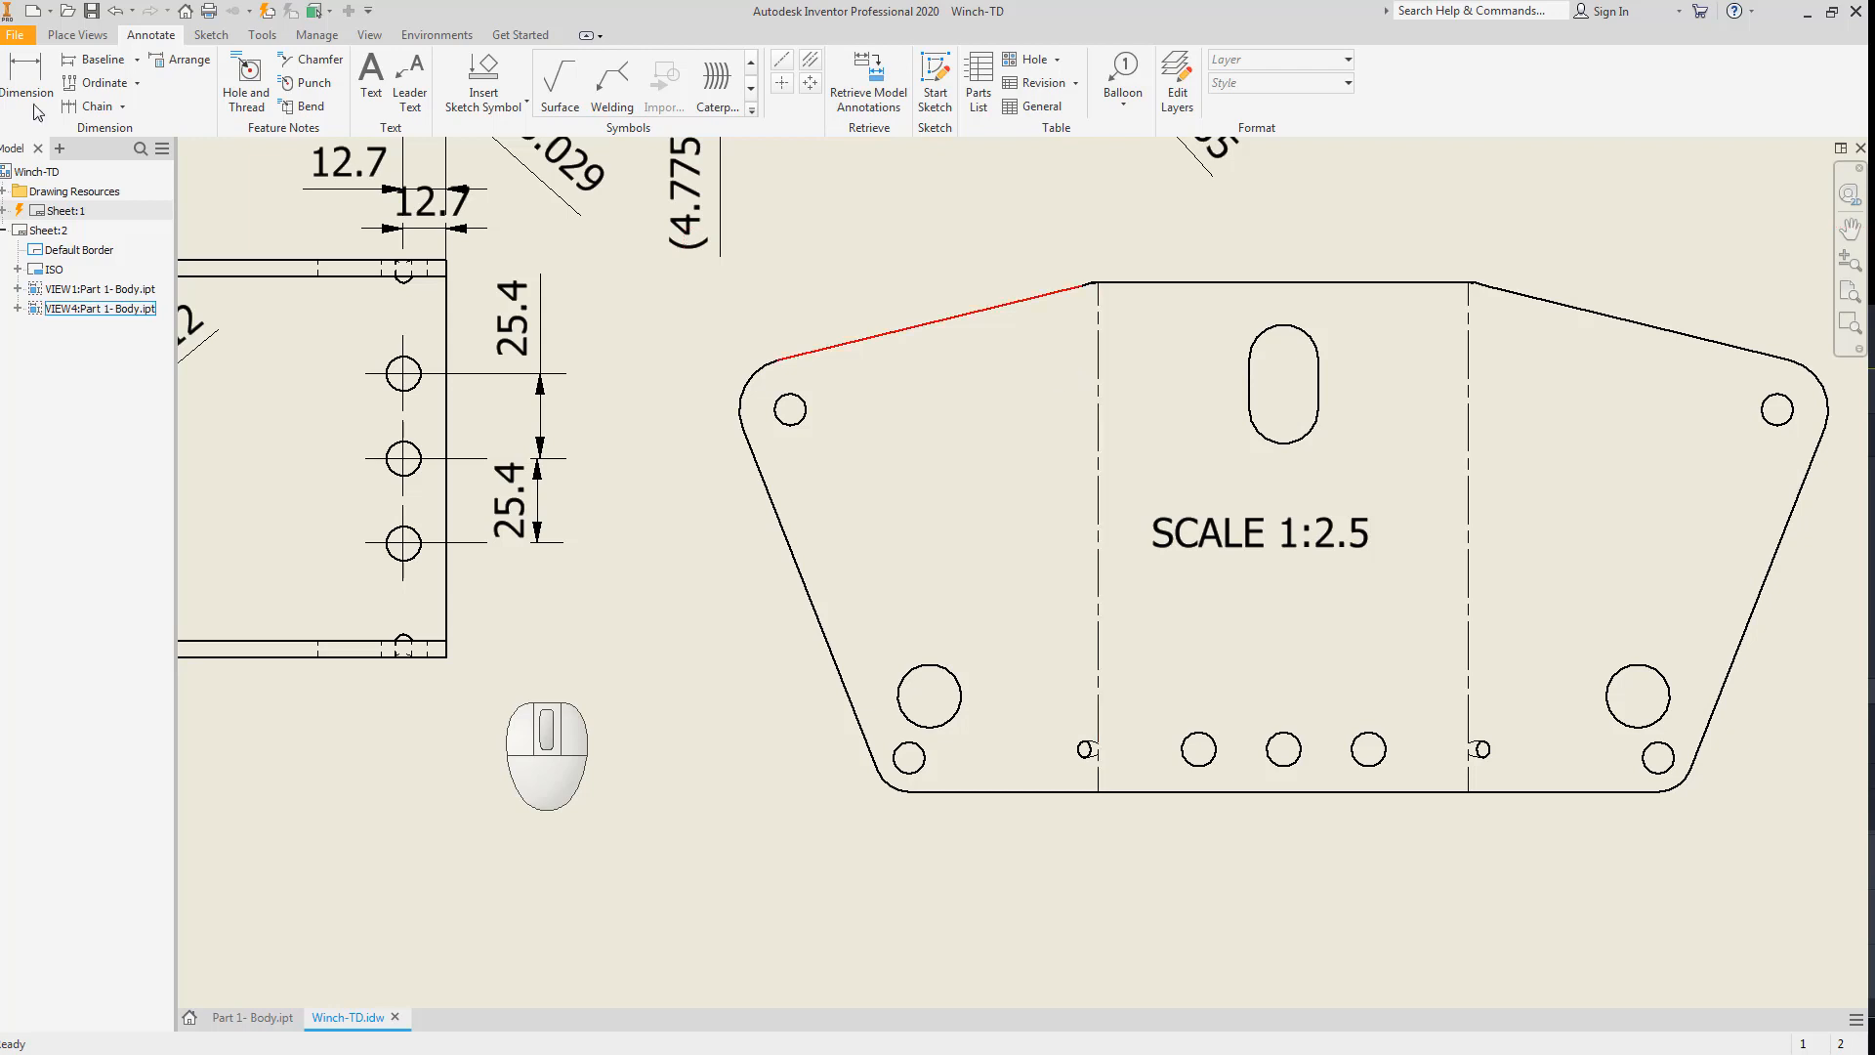
left_click(92, 12)
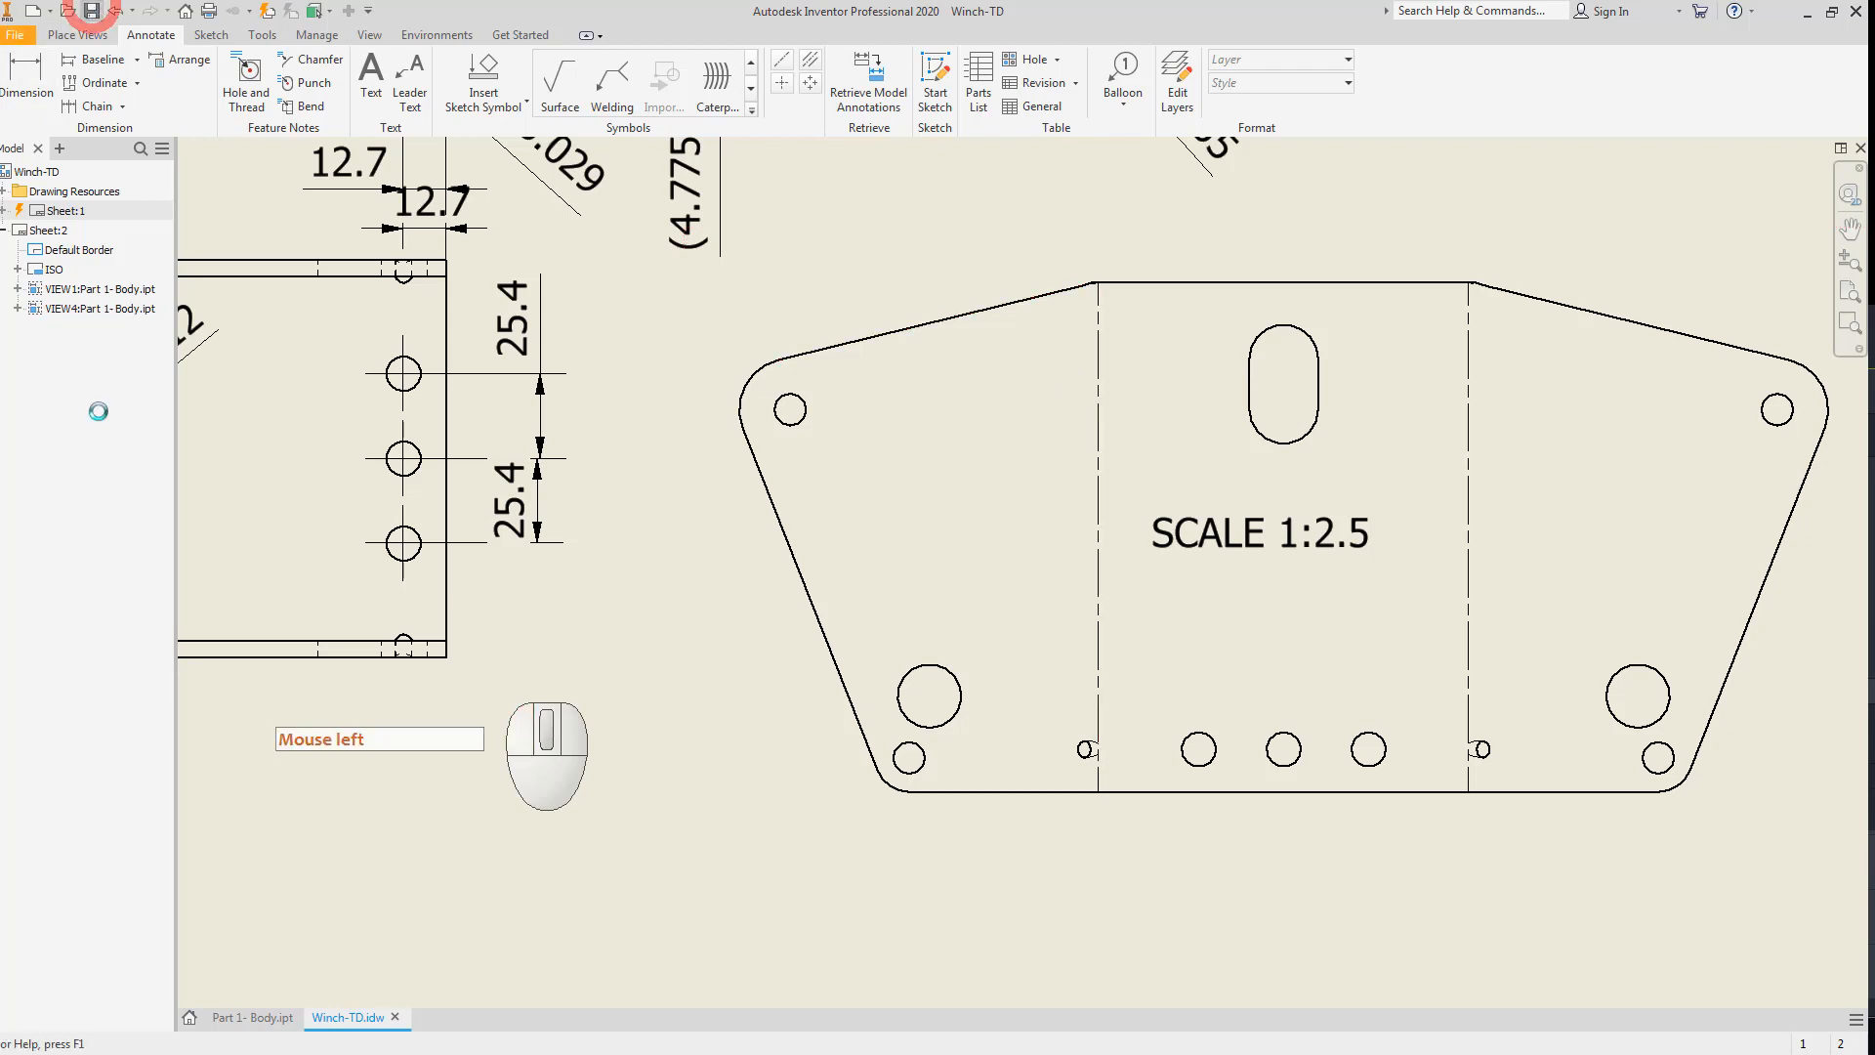
left_click(1096, 576)
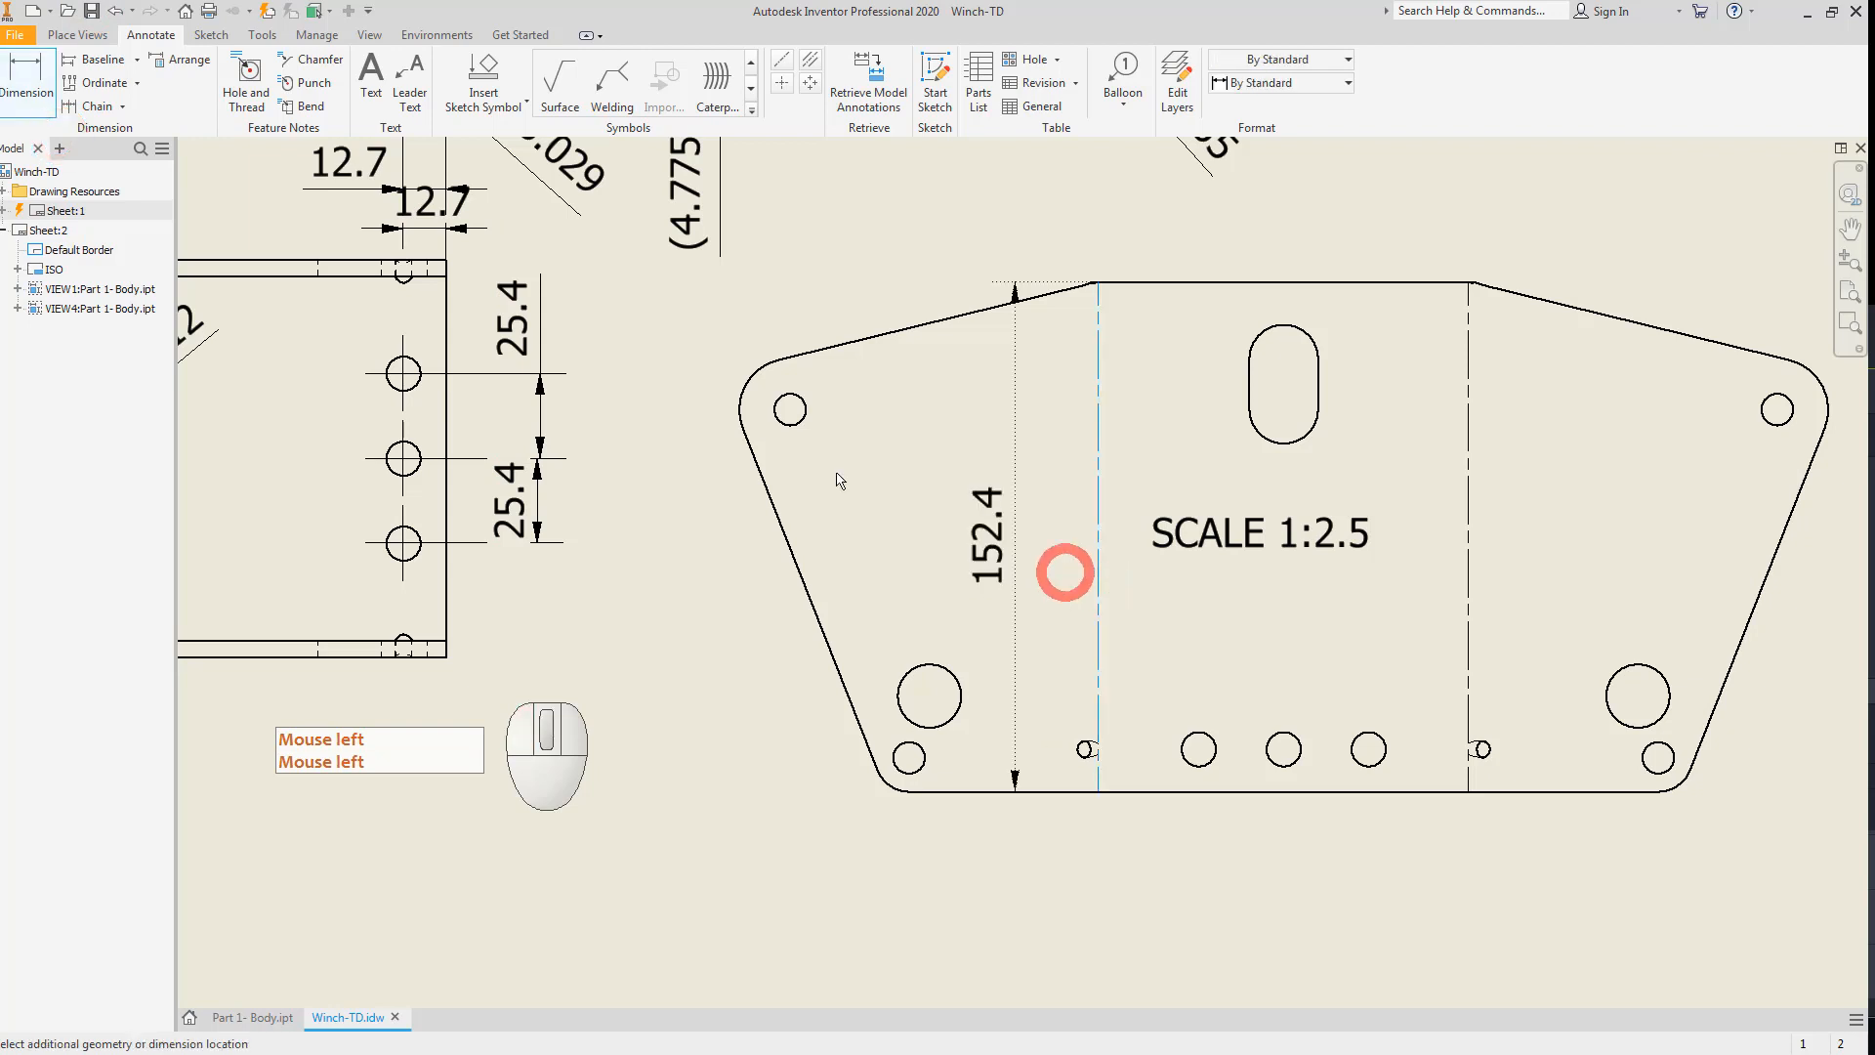
left_click(740, 413)
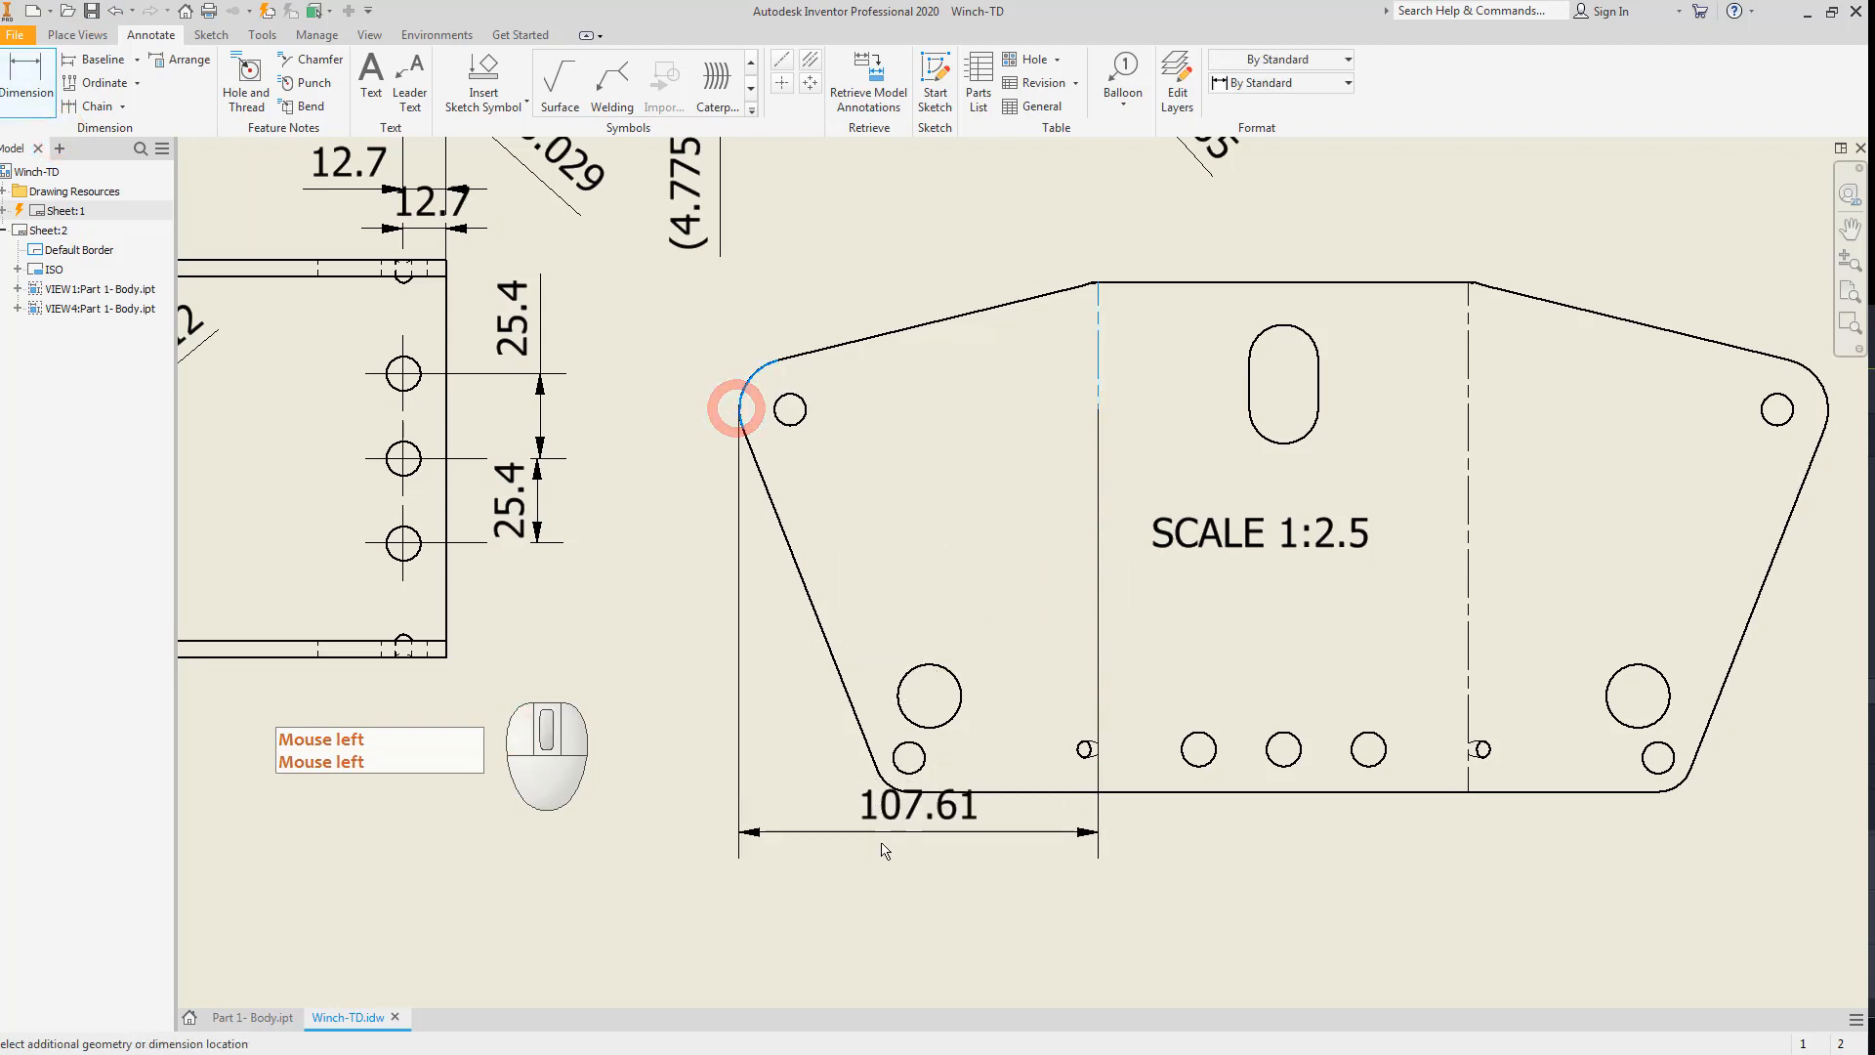
left_click(896, 876)
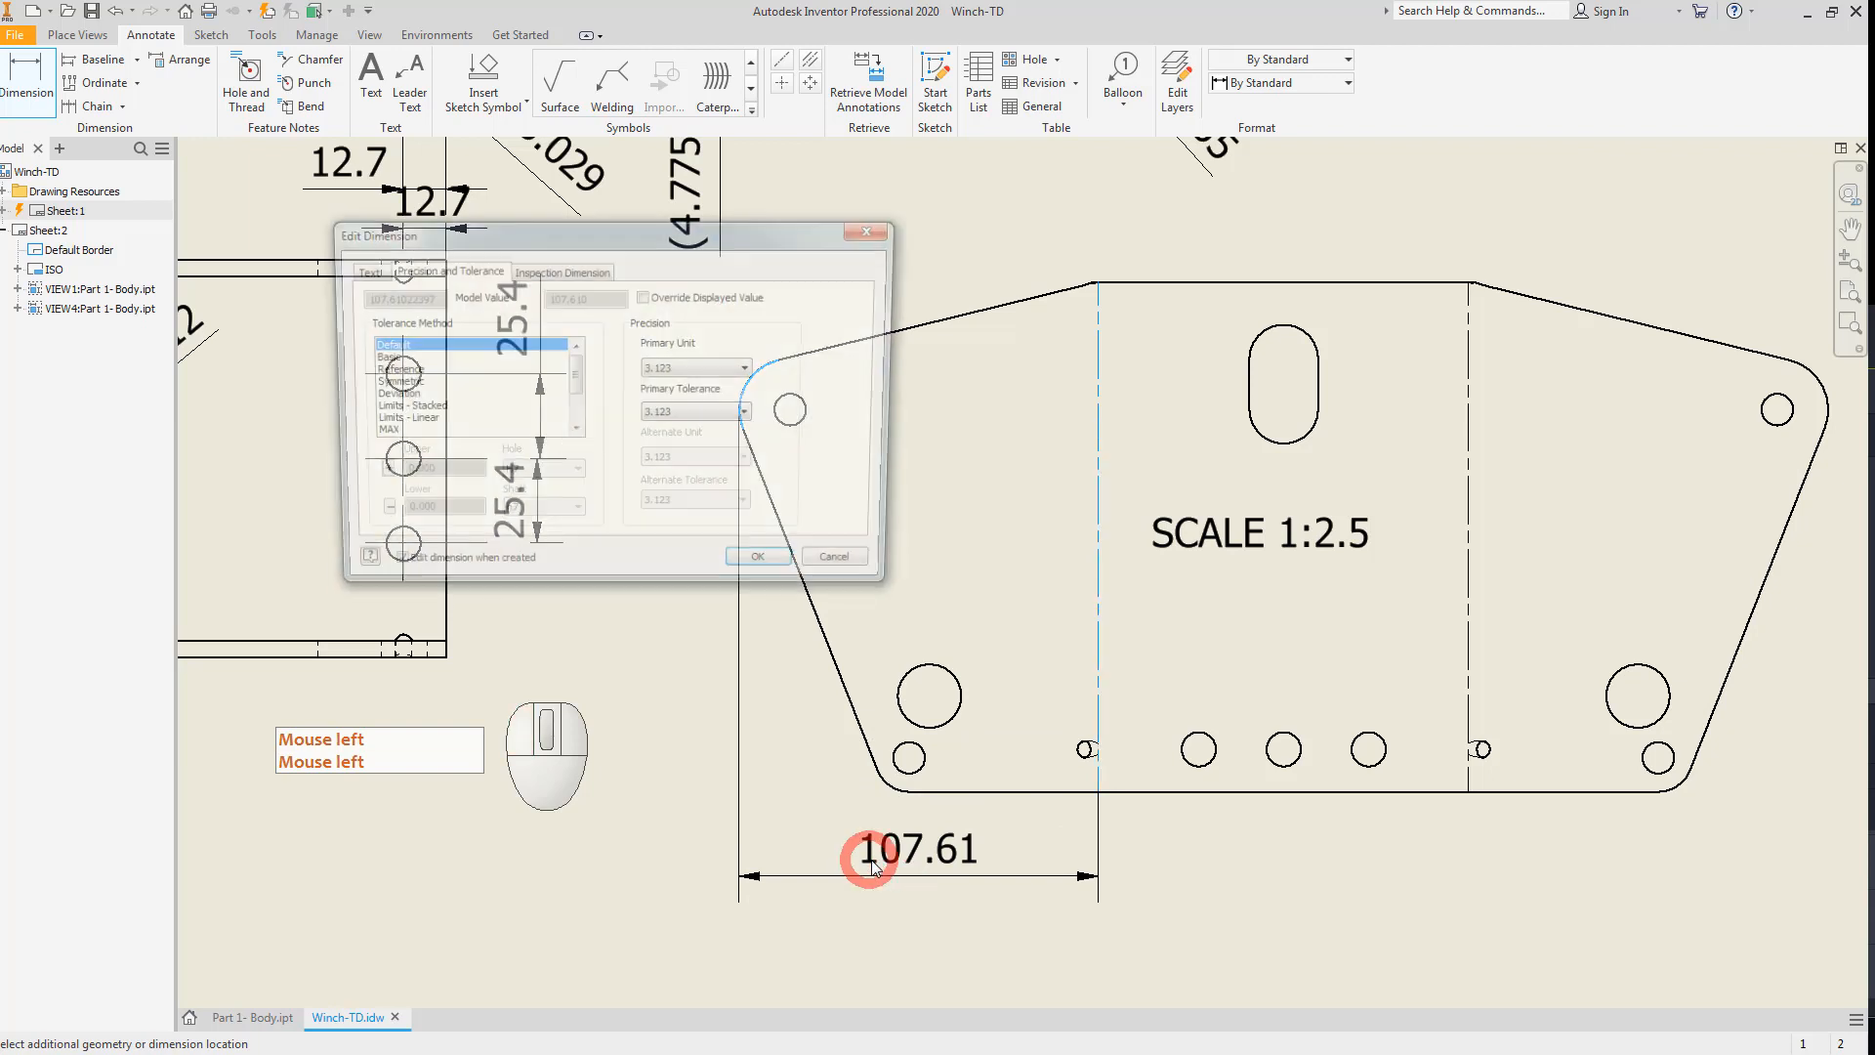
left_click(766, 570)
key("Escape")
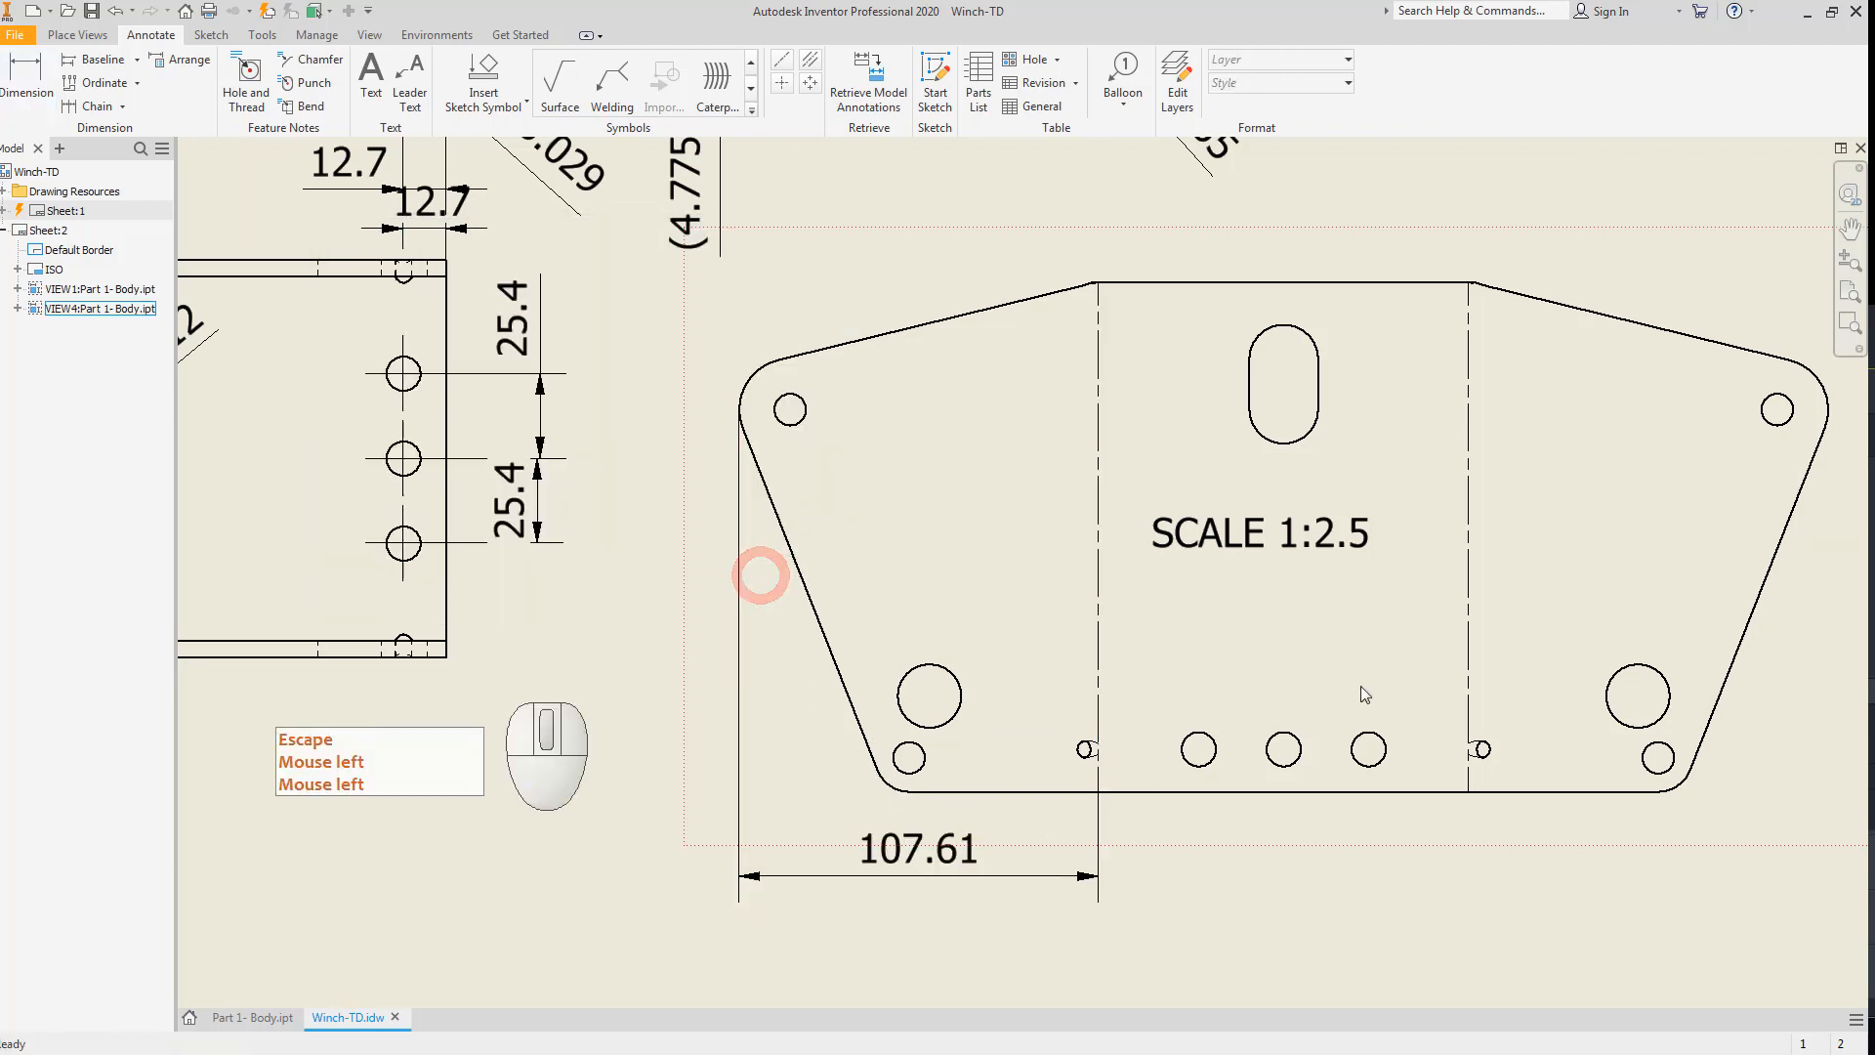
Dimension the flat pattern from its right outer arc to the right bend line, aligned with the matching left-hand dimension below the view.
middle_click_drag(1360, 690, 1097, 611)
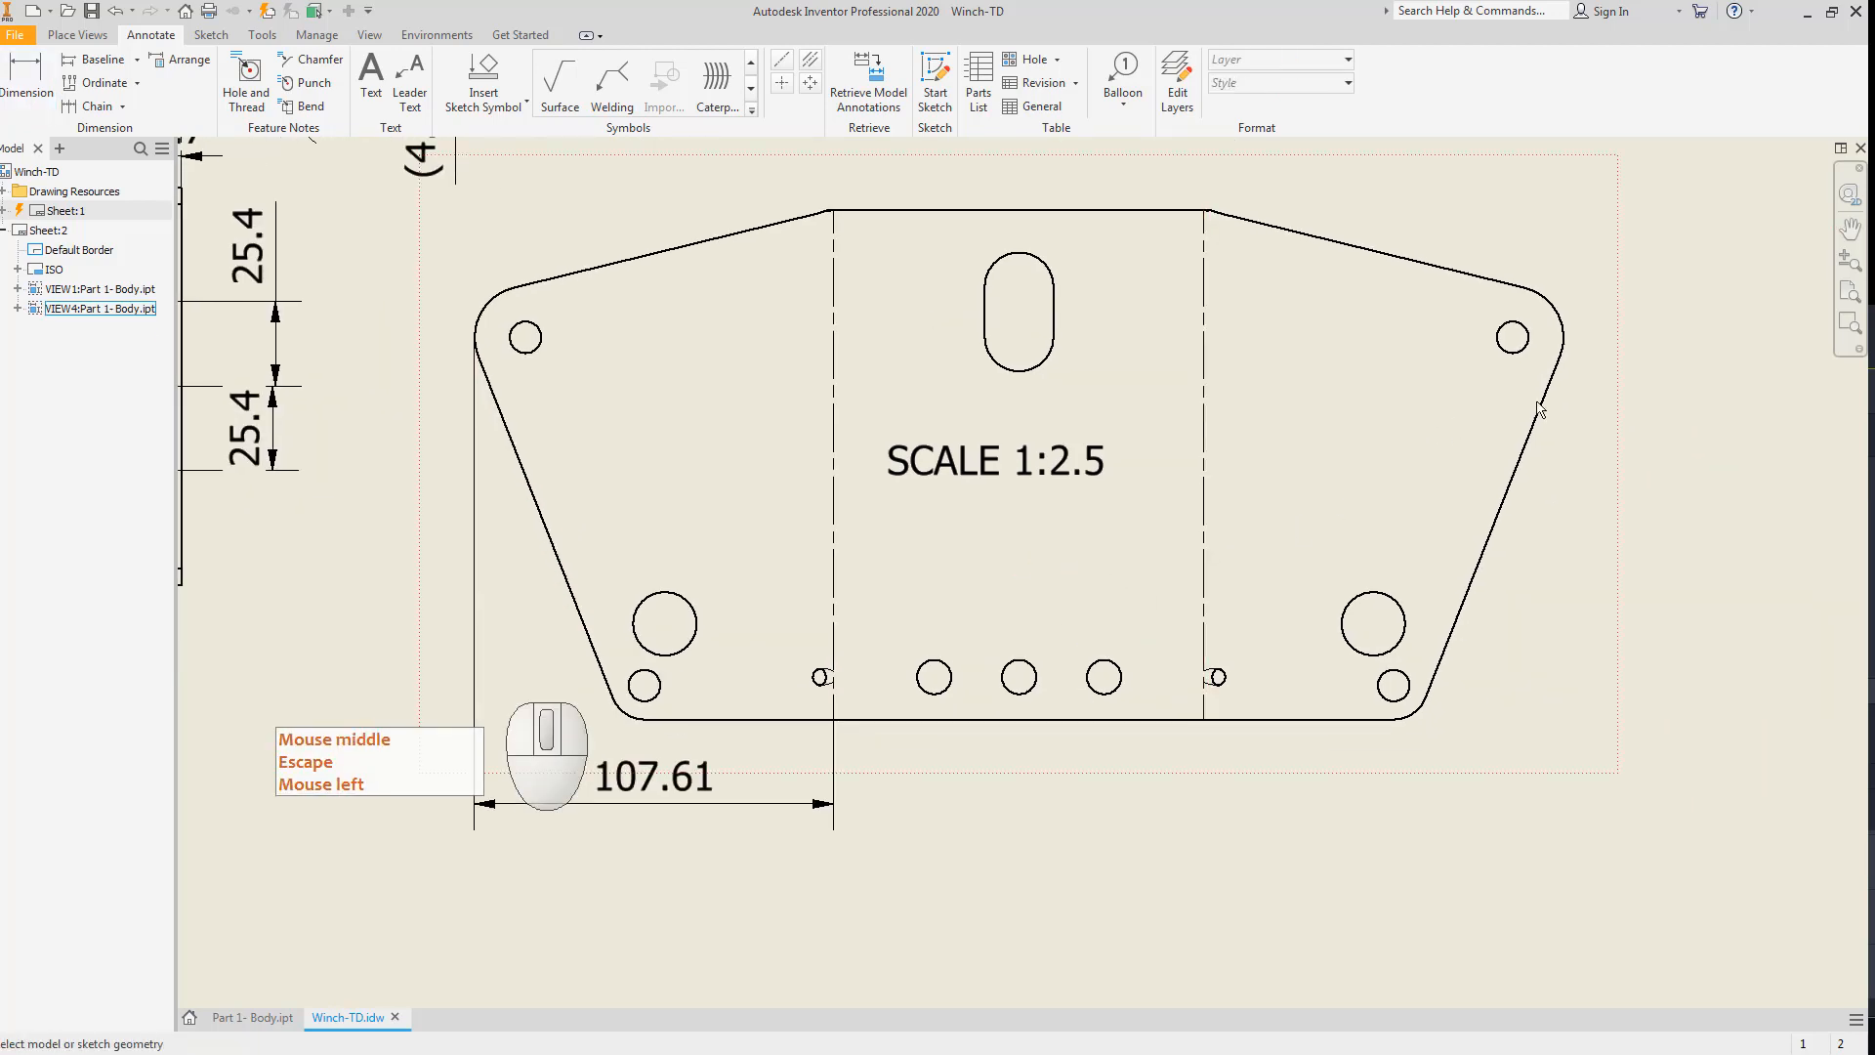
key("d")
left_click(1564, 336)
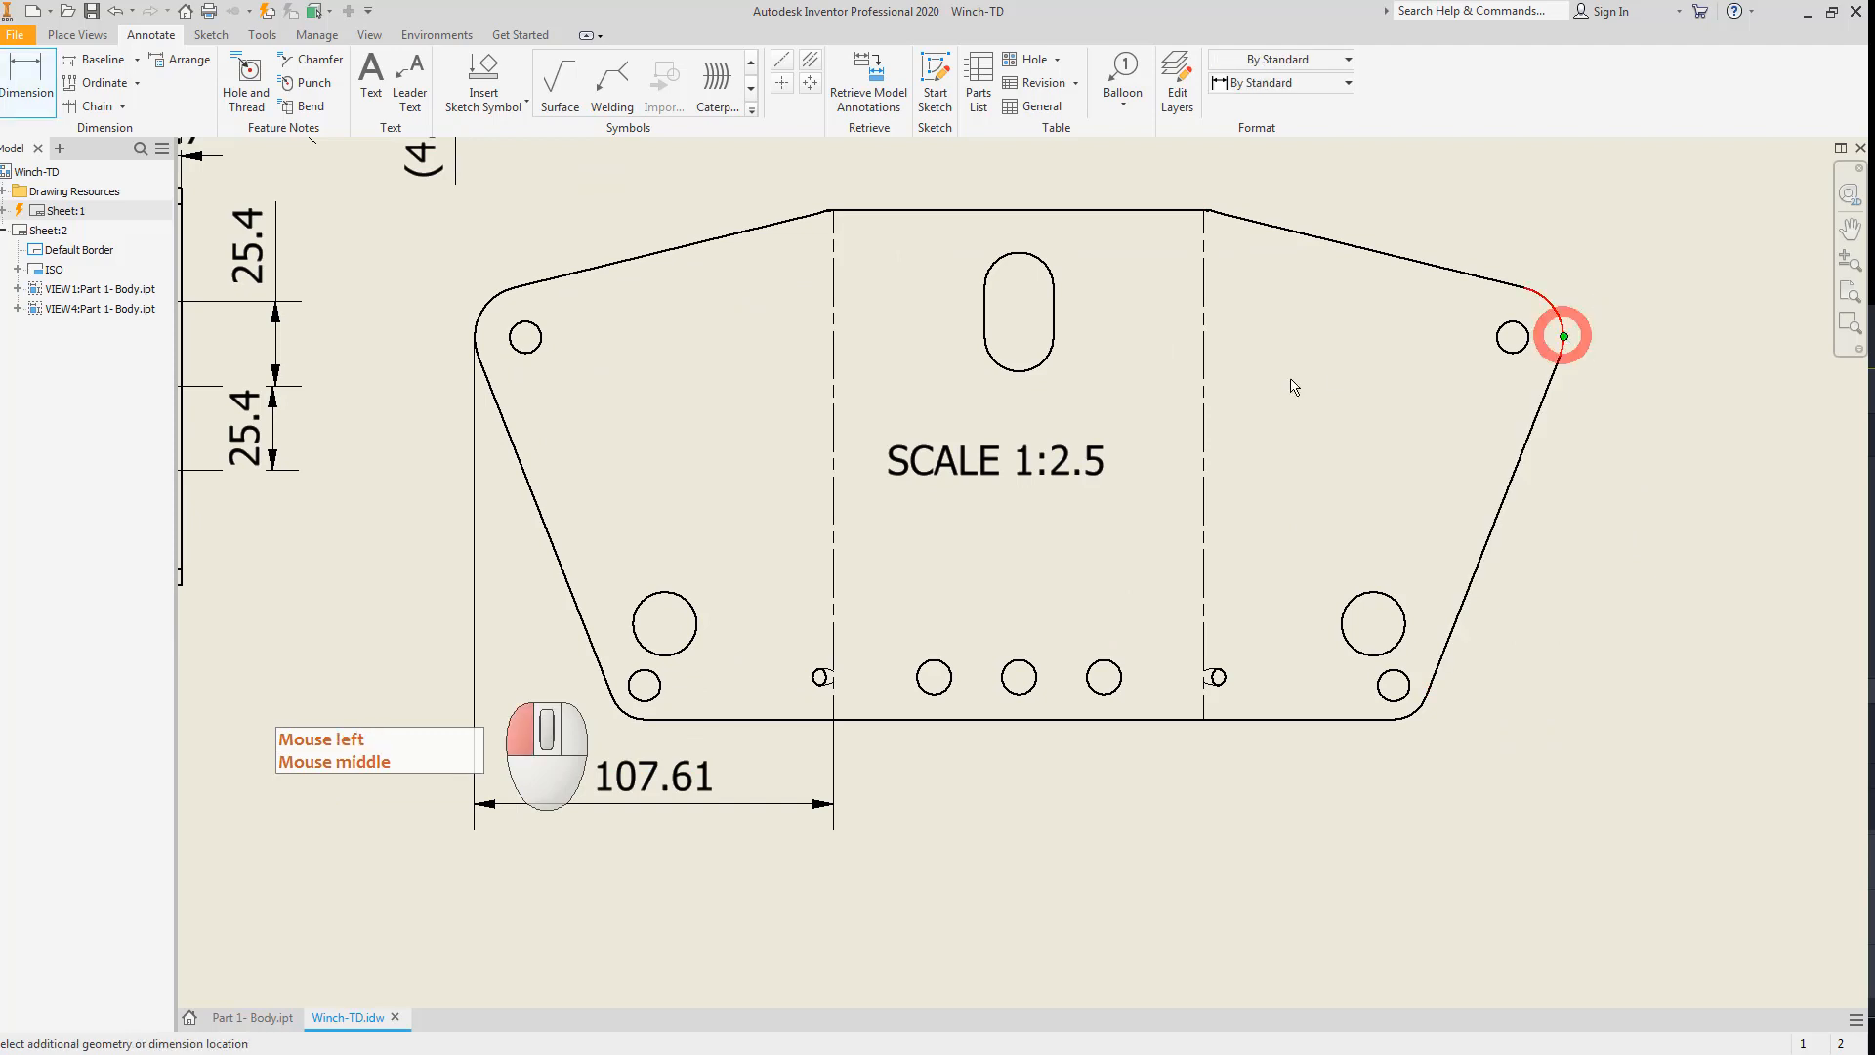
left_click(1207, 408)
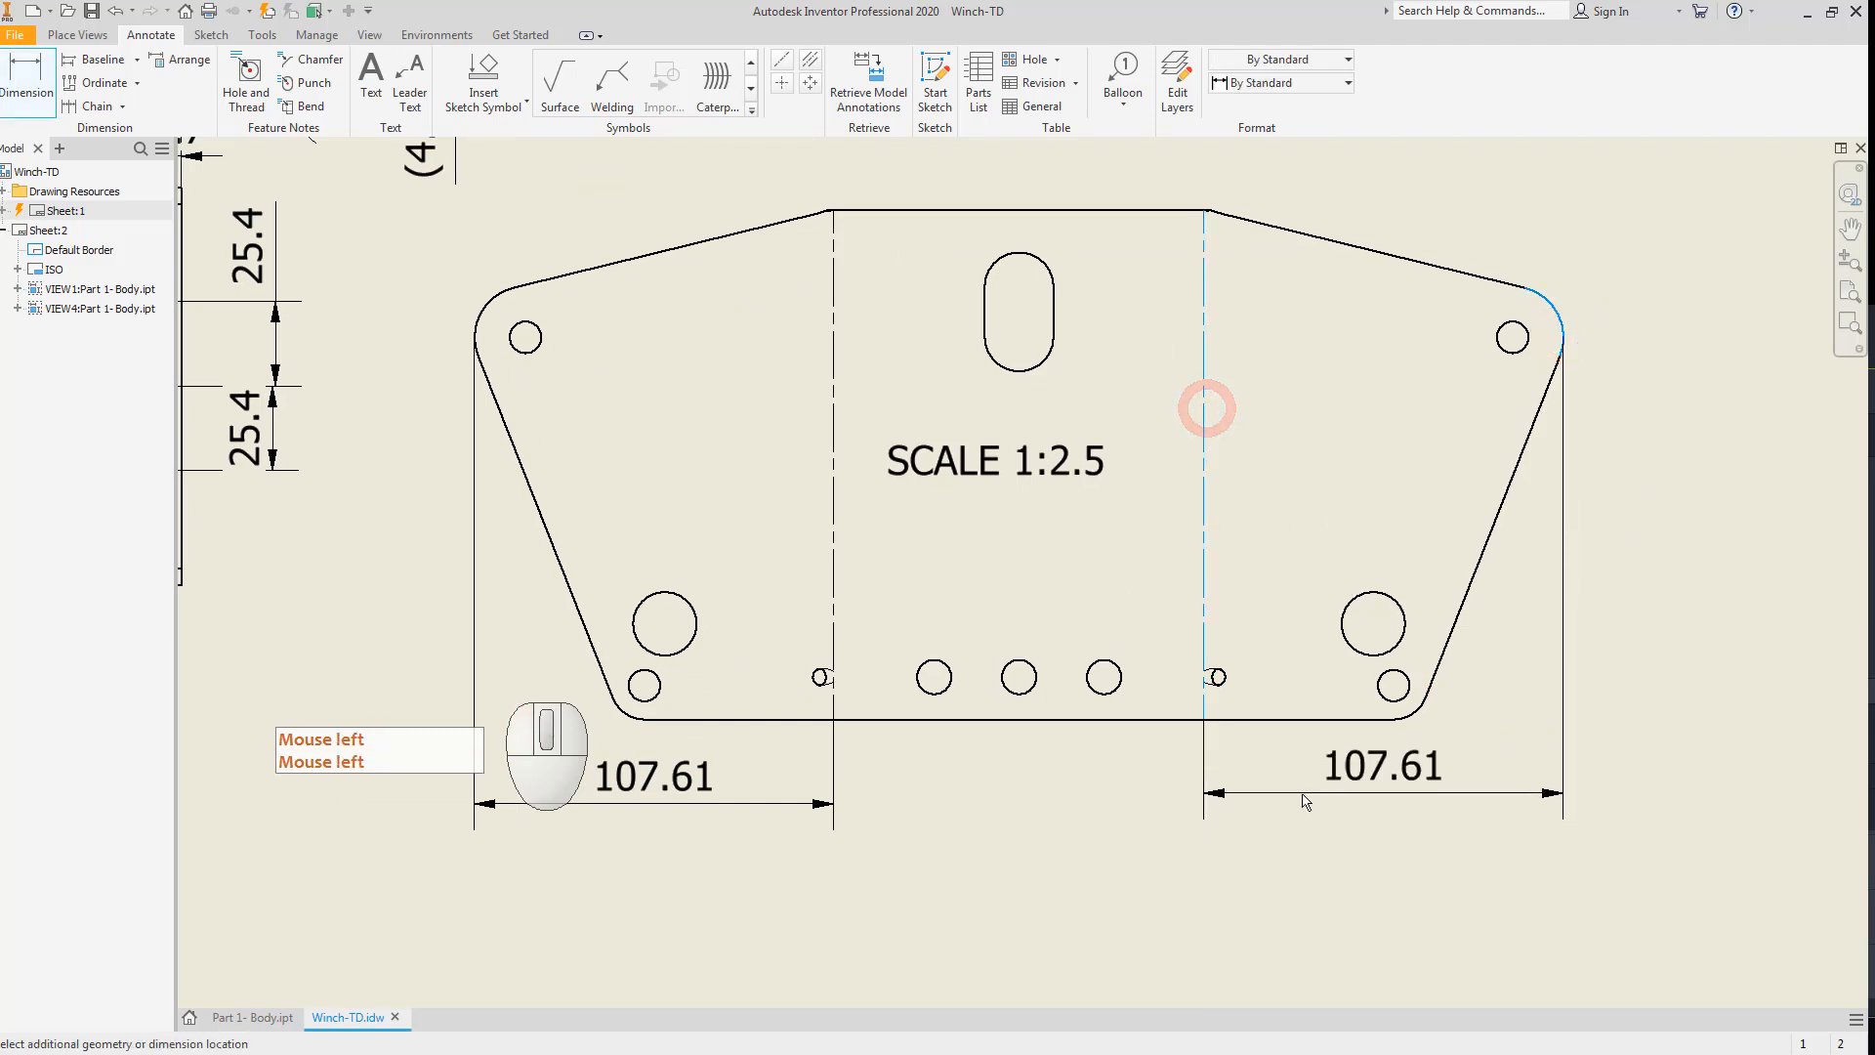
left_click(1068, 816)
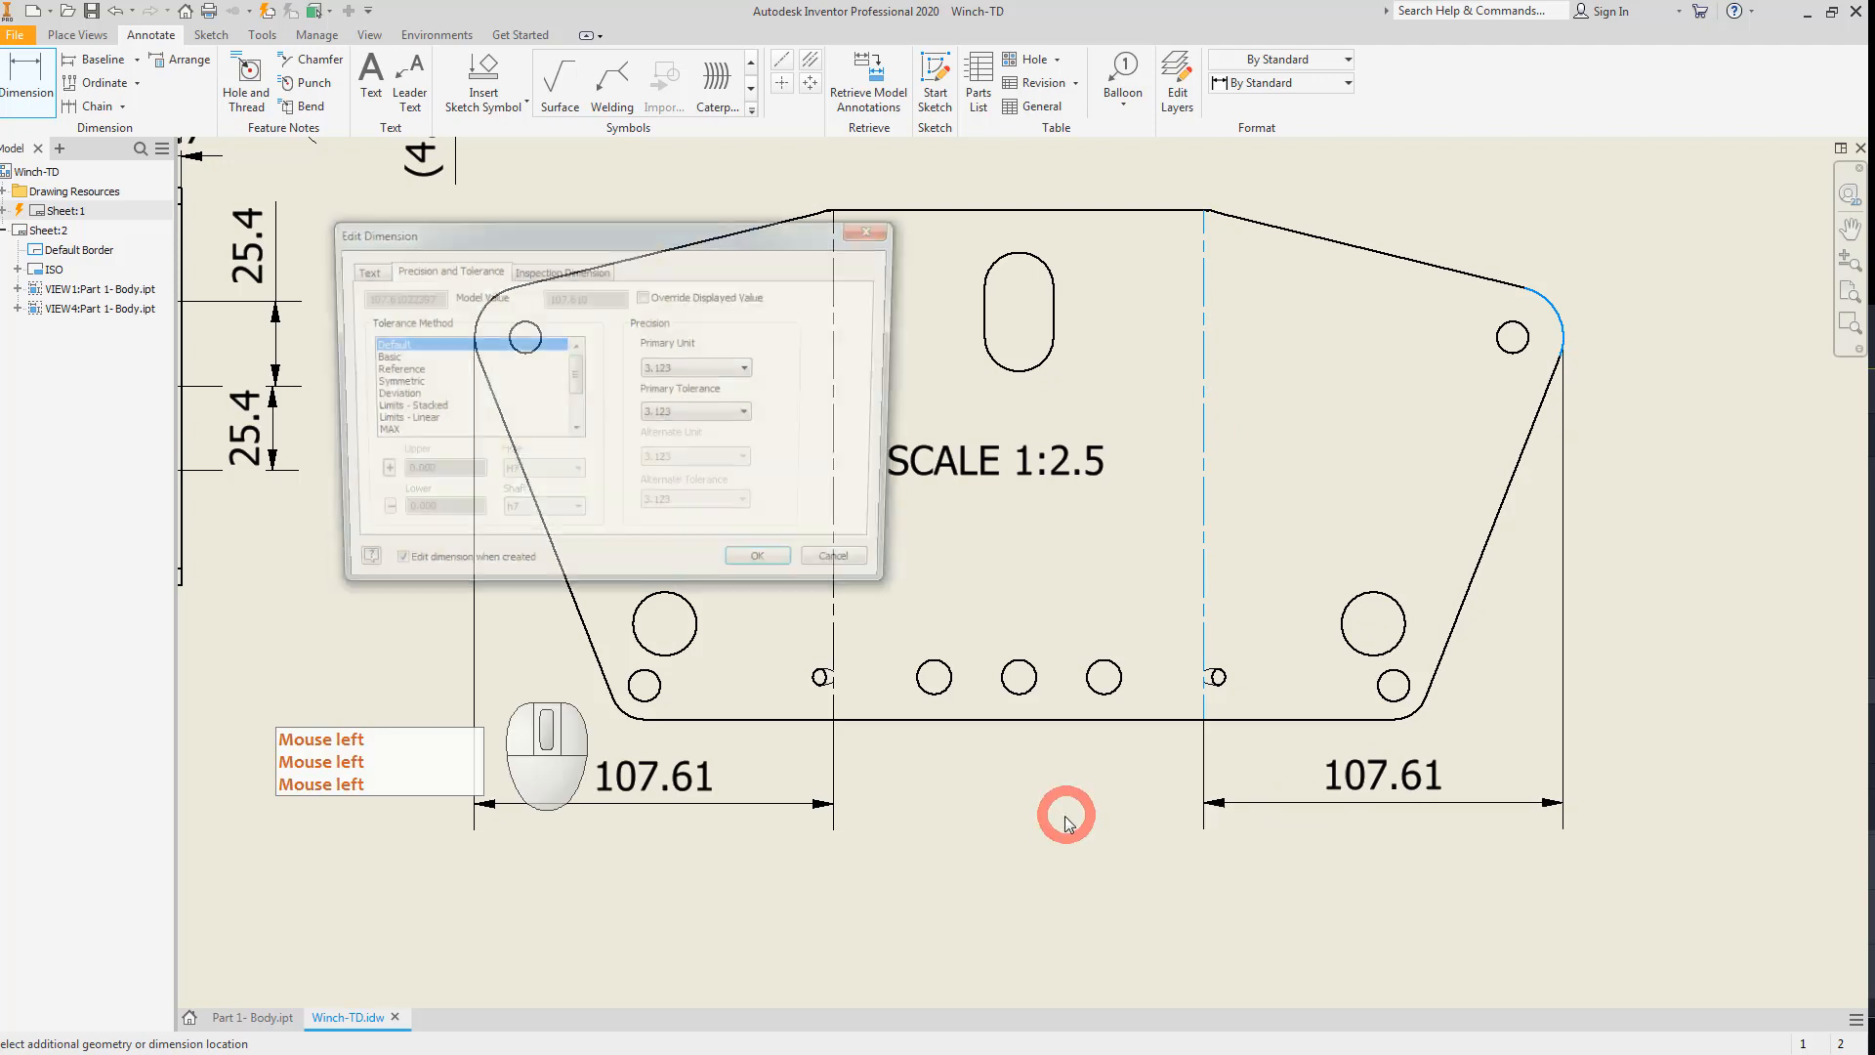
left_click(758, 576)
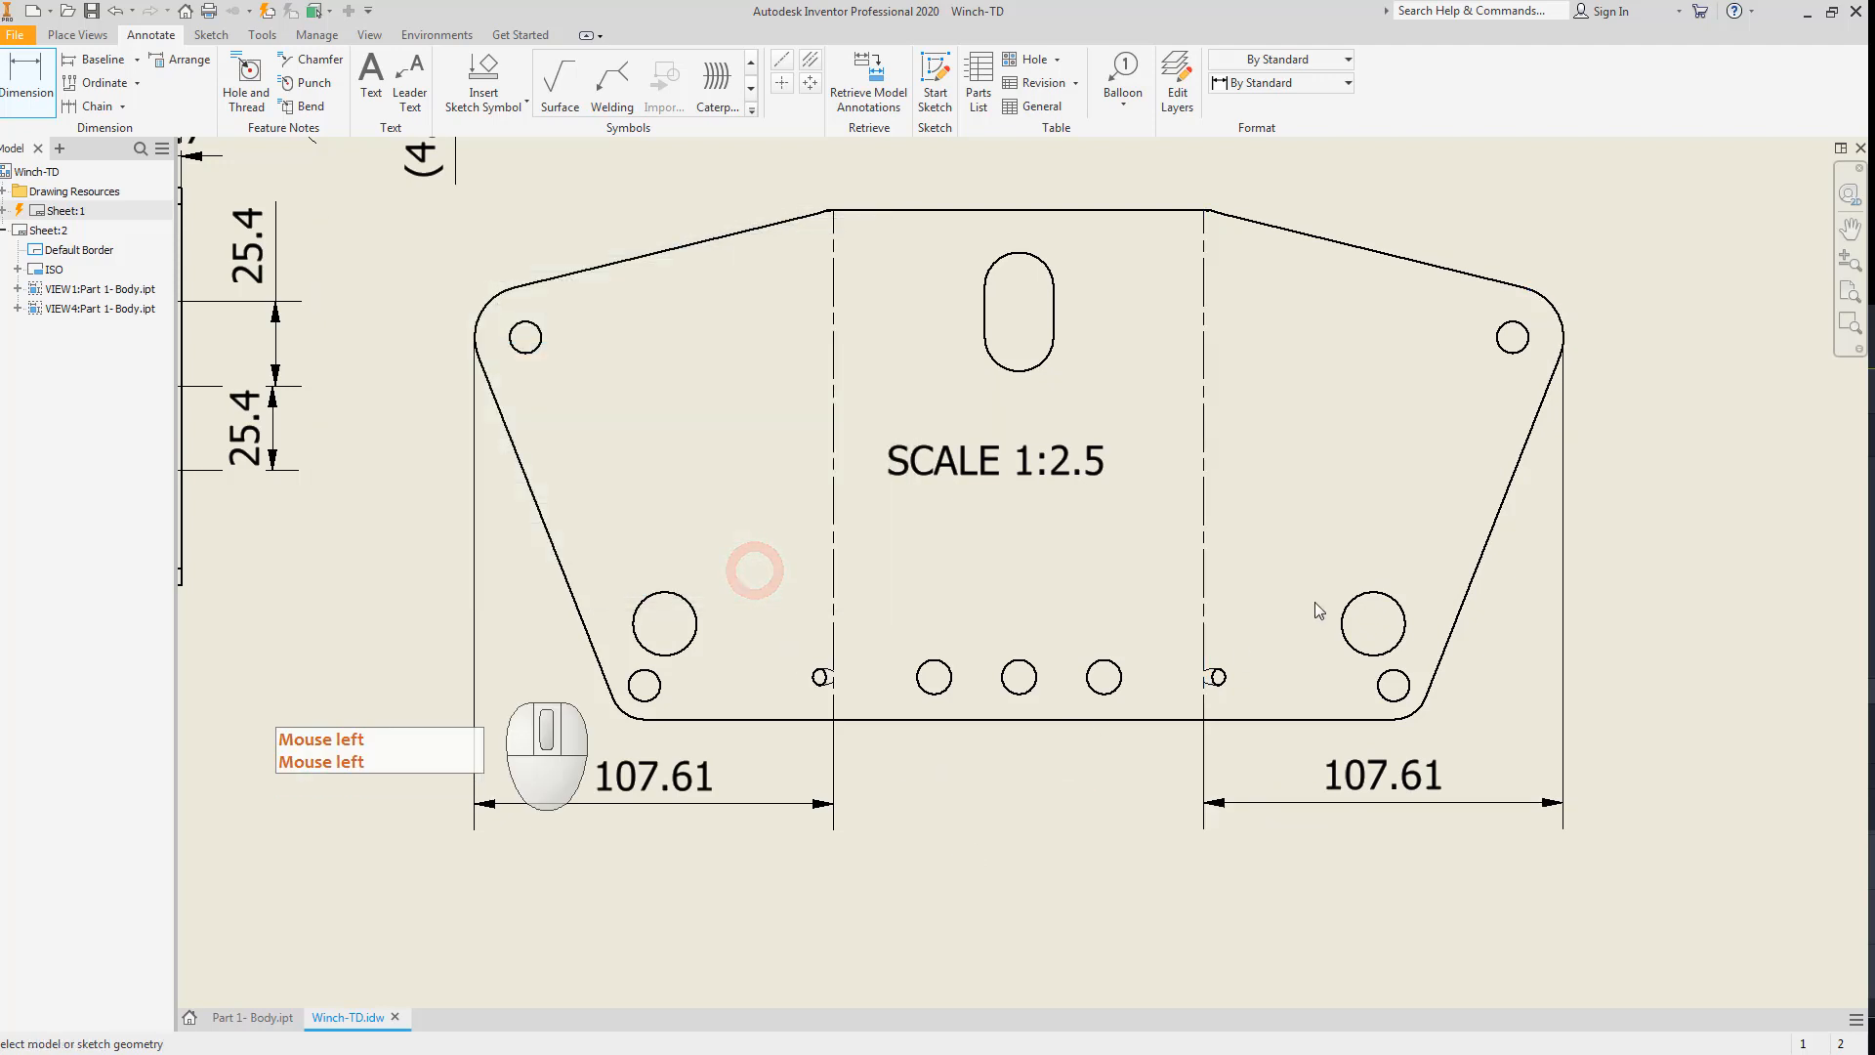
key("Escape")
Dimension the flat pattern's overall width between its two outer arcs, placed below the bend line dimensions.
left_click(1560, 341)
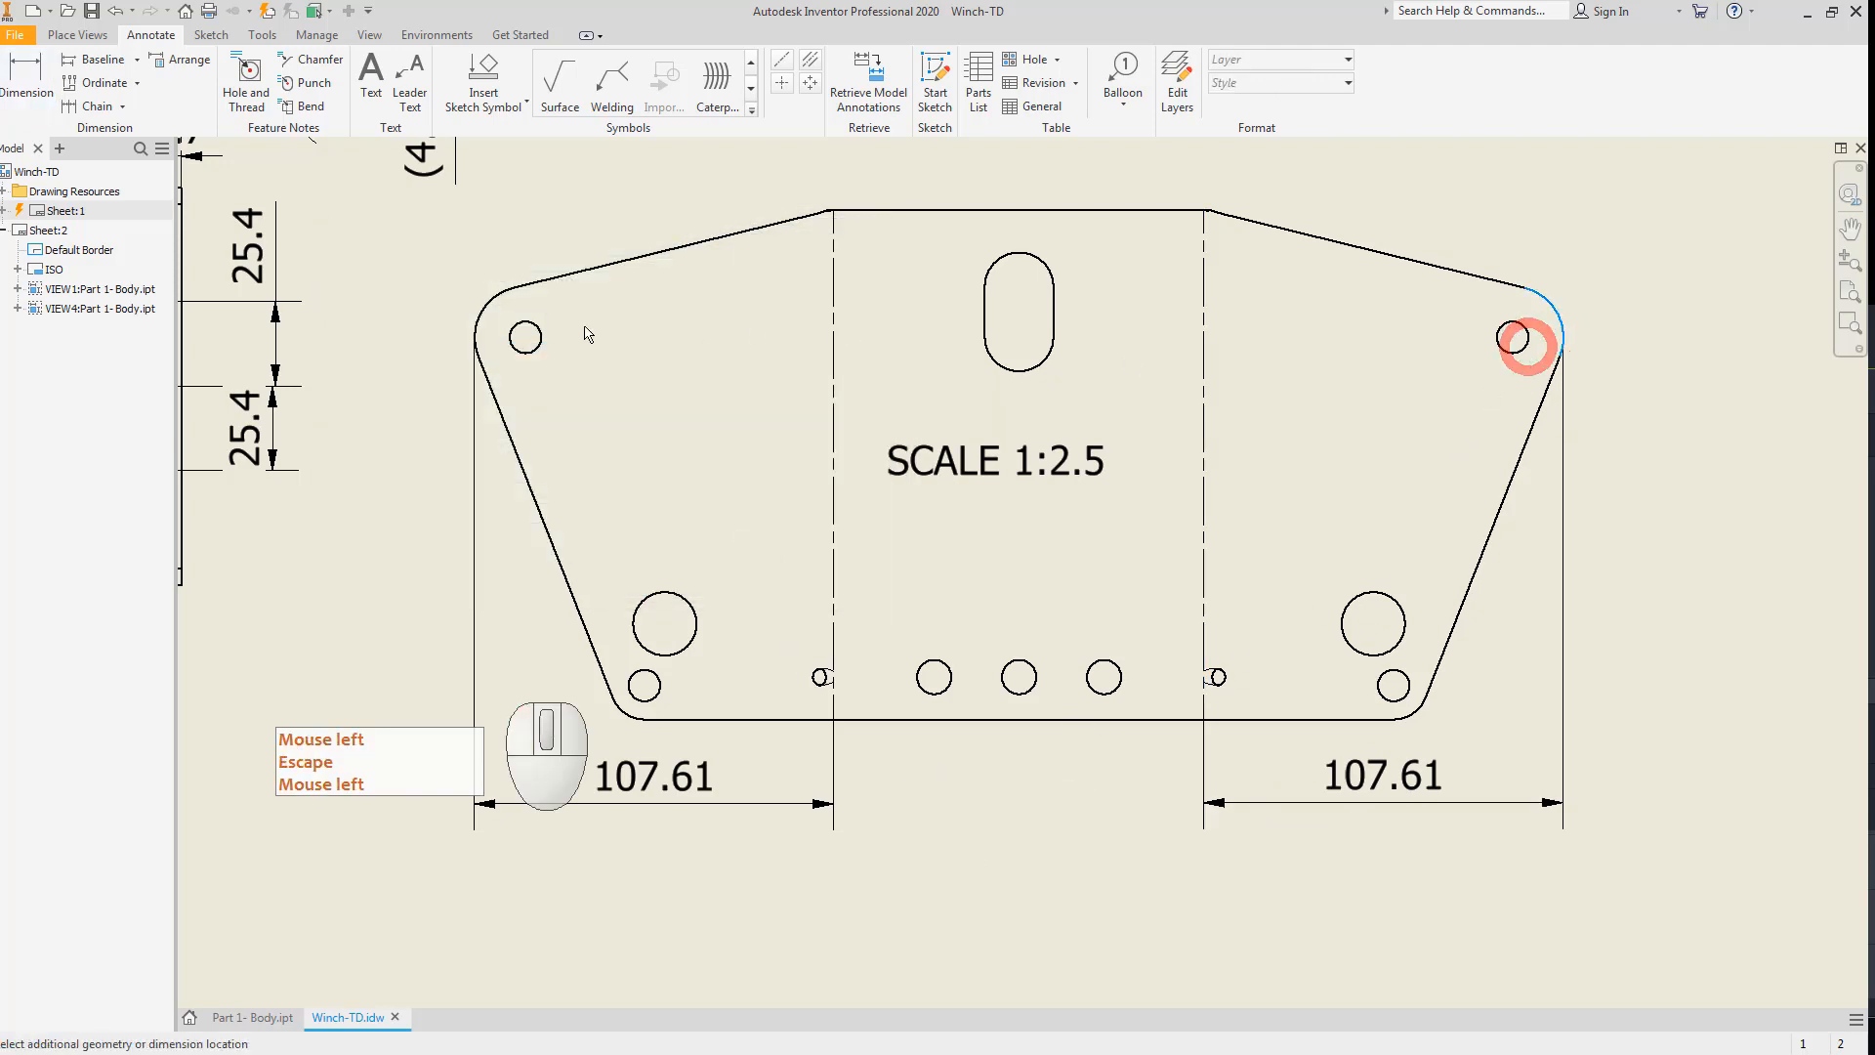
left_click(474, 340)
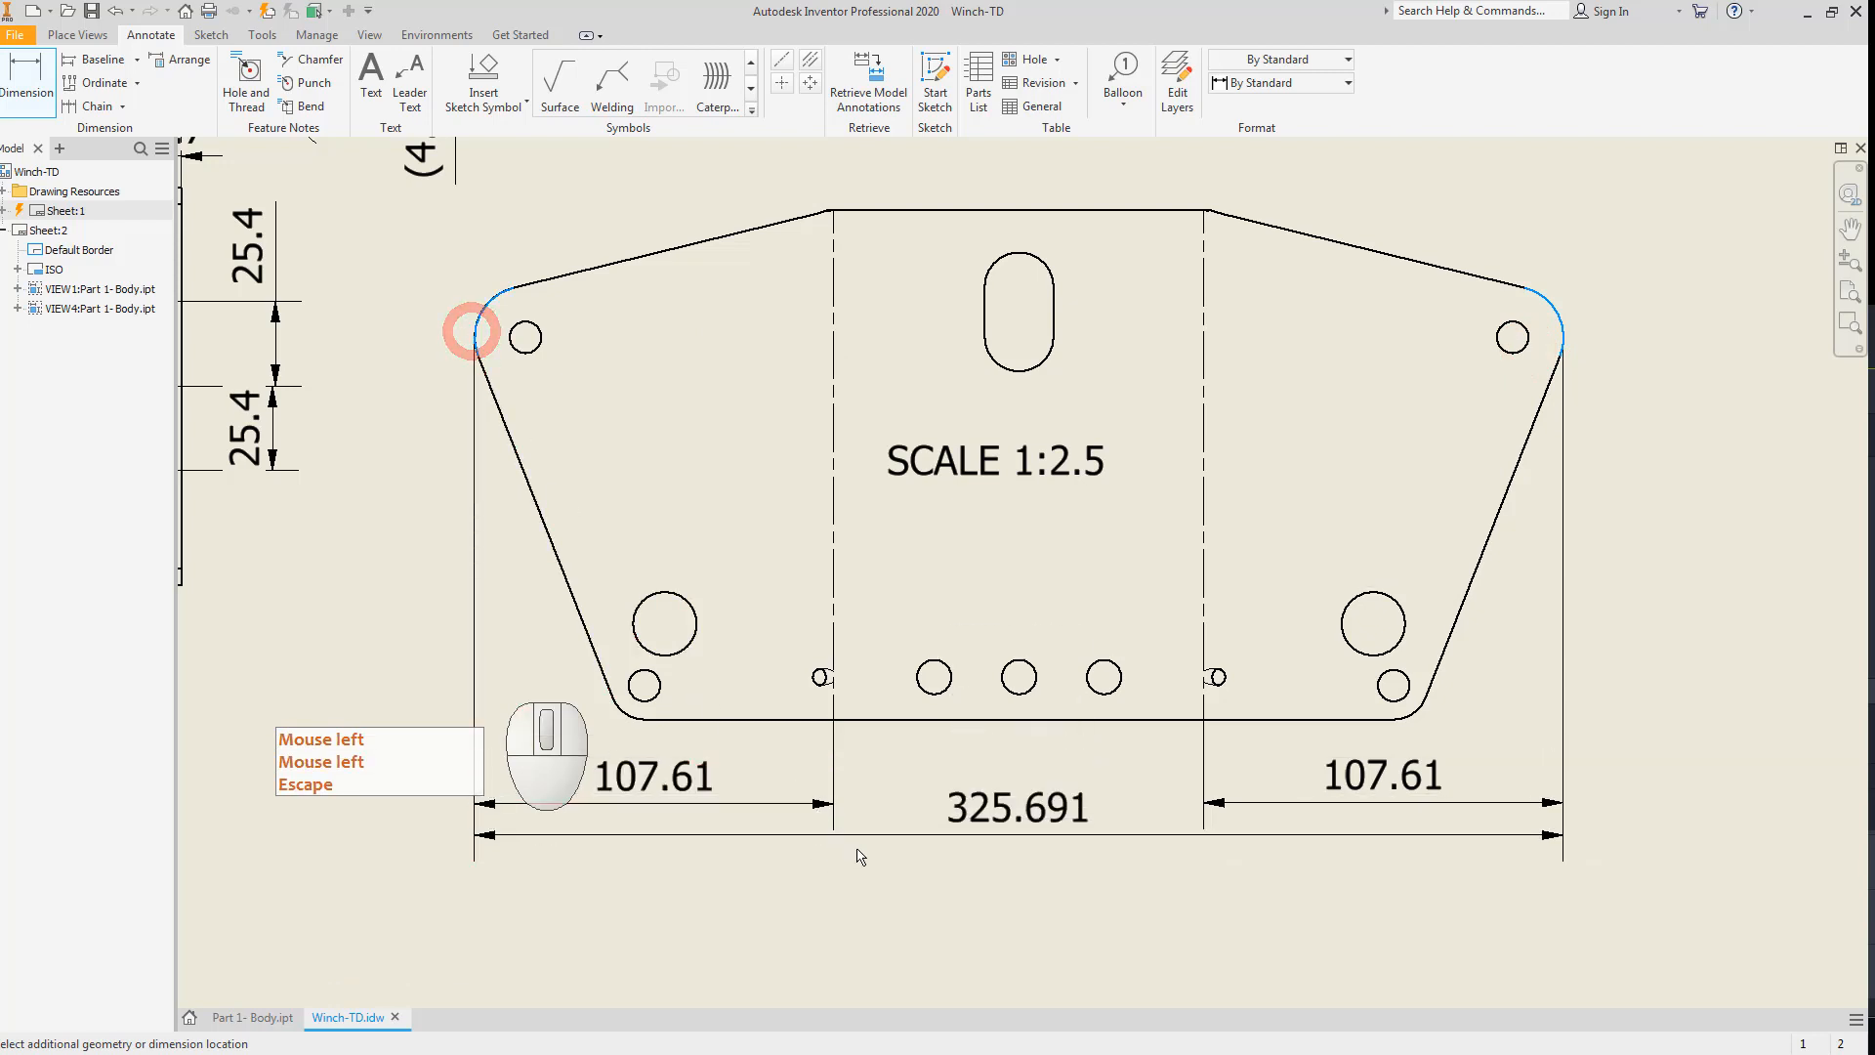
left_click(867, 881)
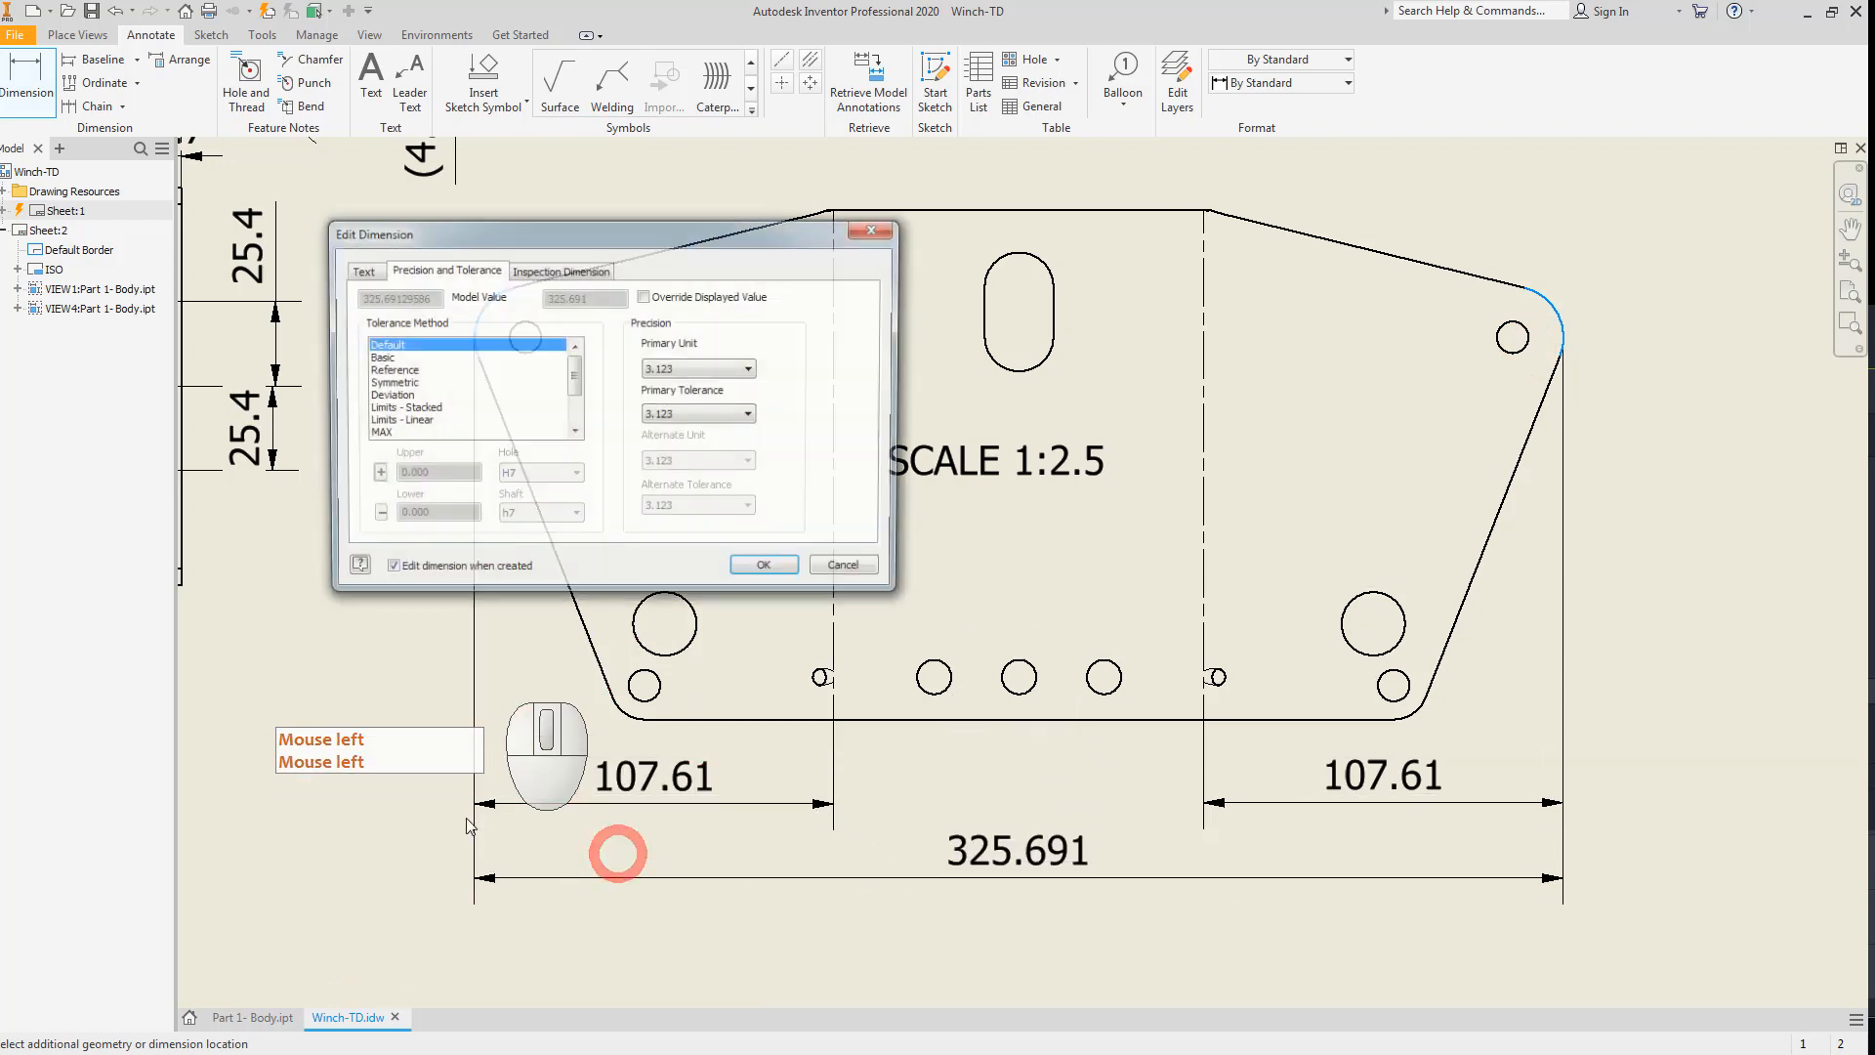
left_click(768, 570)
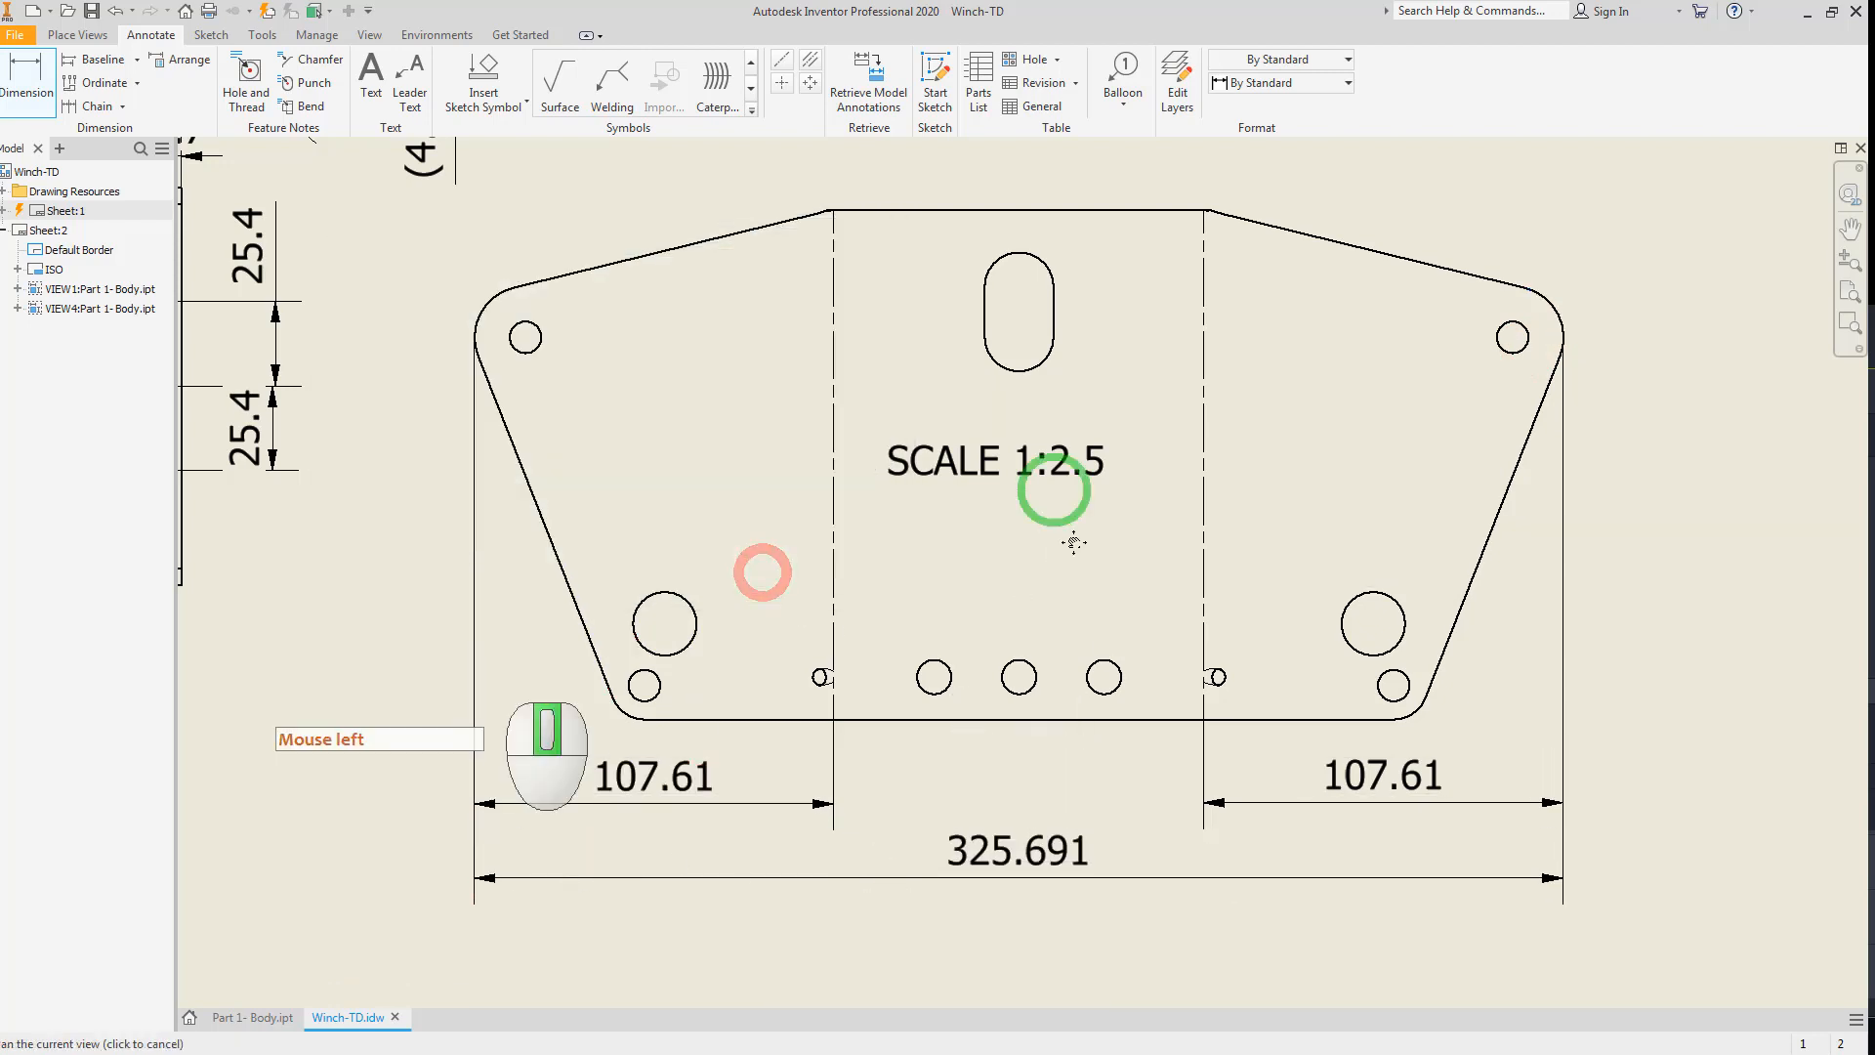
middle_click_drag(1046, 489, 1067, 527)
key("Escape")
Dimension the flat pattern's overall height between its top and bottom edges, placed on the left side of the view.
left_click(1099, 251)
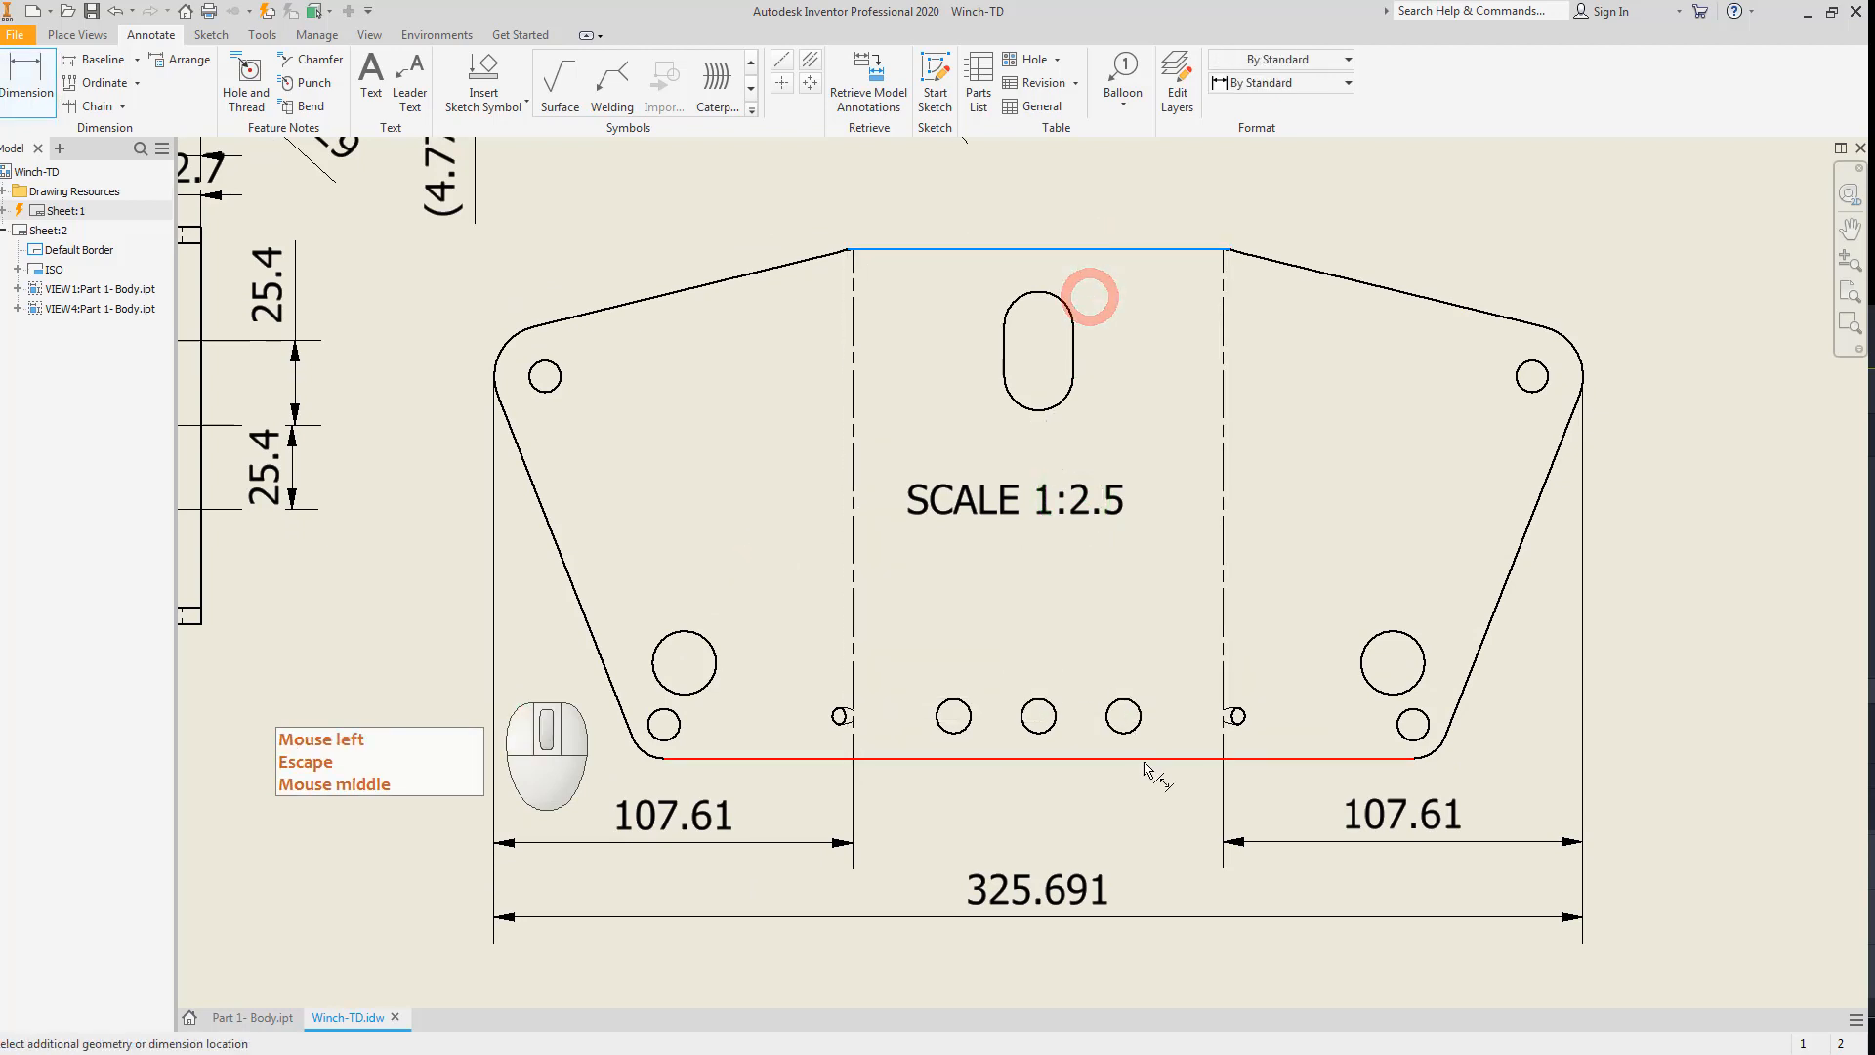
left_click(1109, 758)
left_click(420, 532)
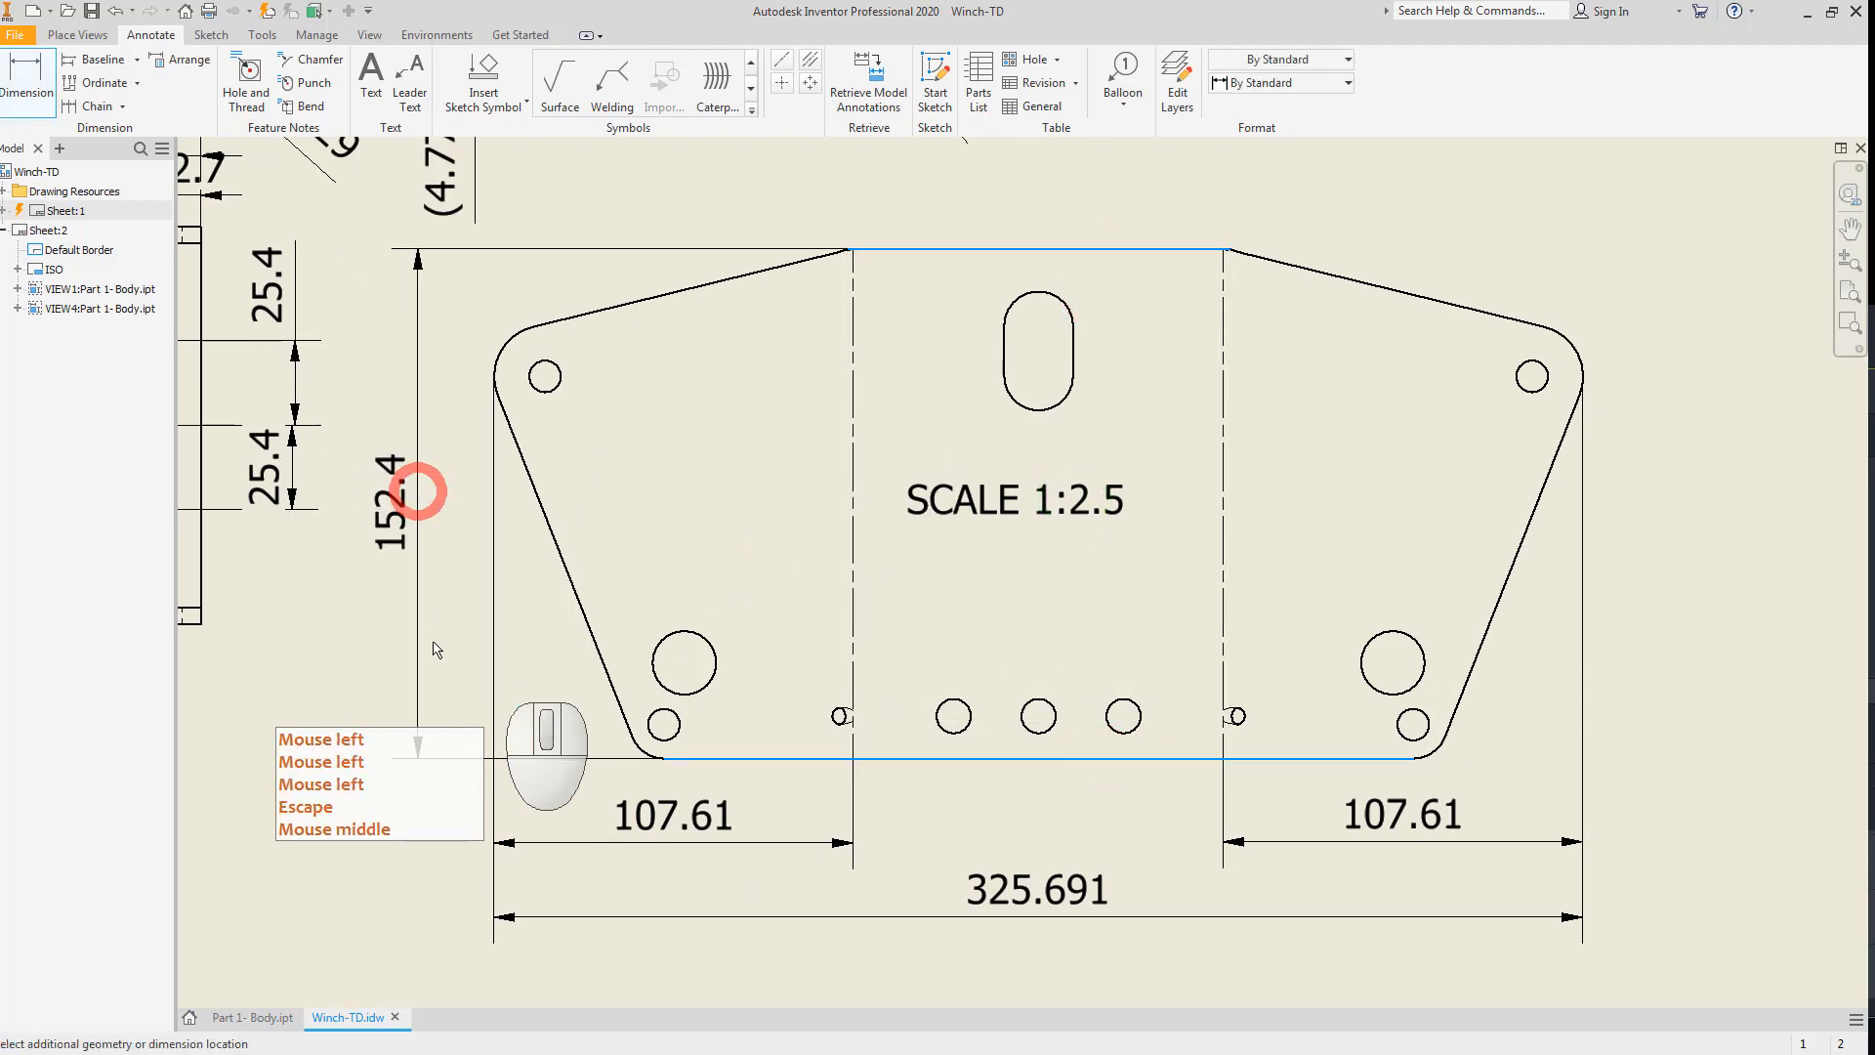
key("Escape")
left_click(728, 656)
key("Escape")
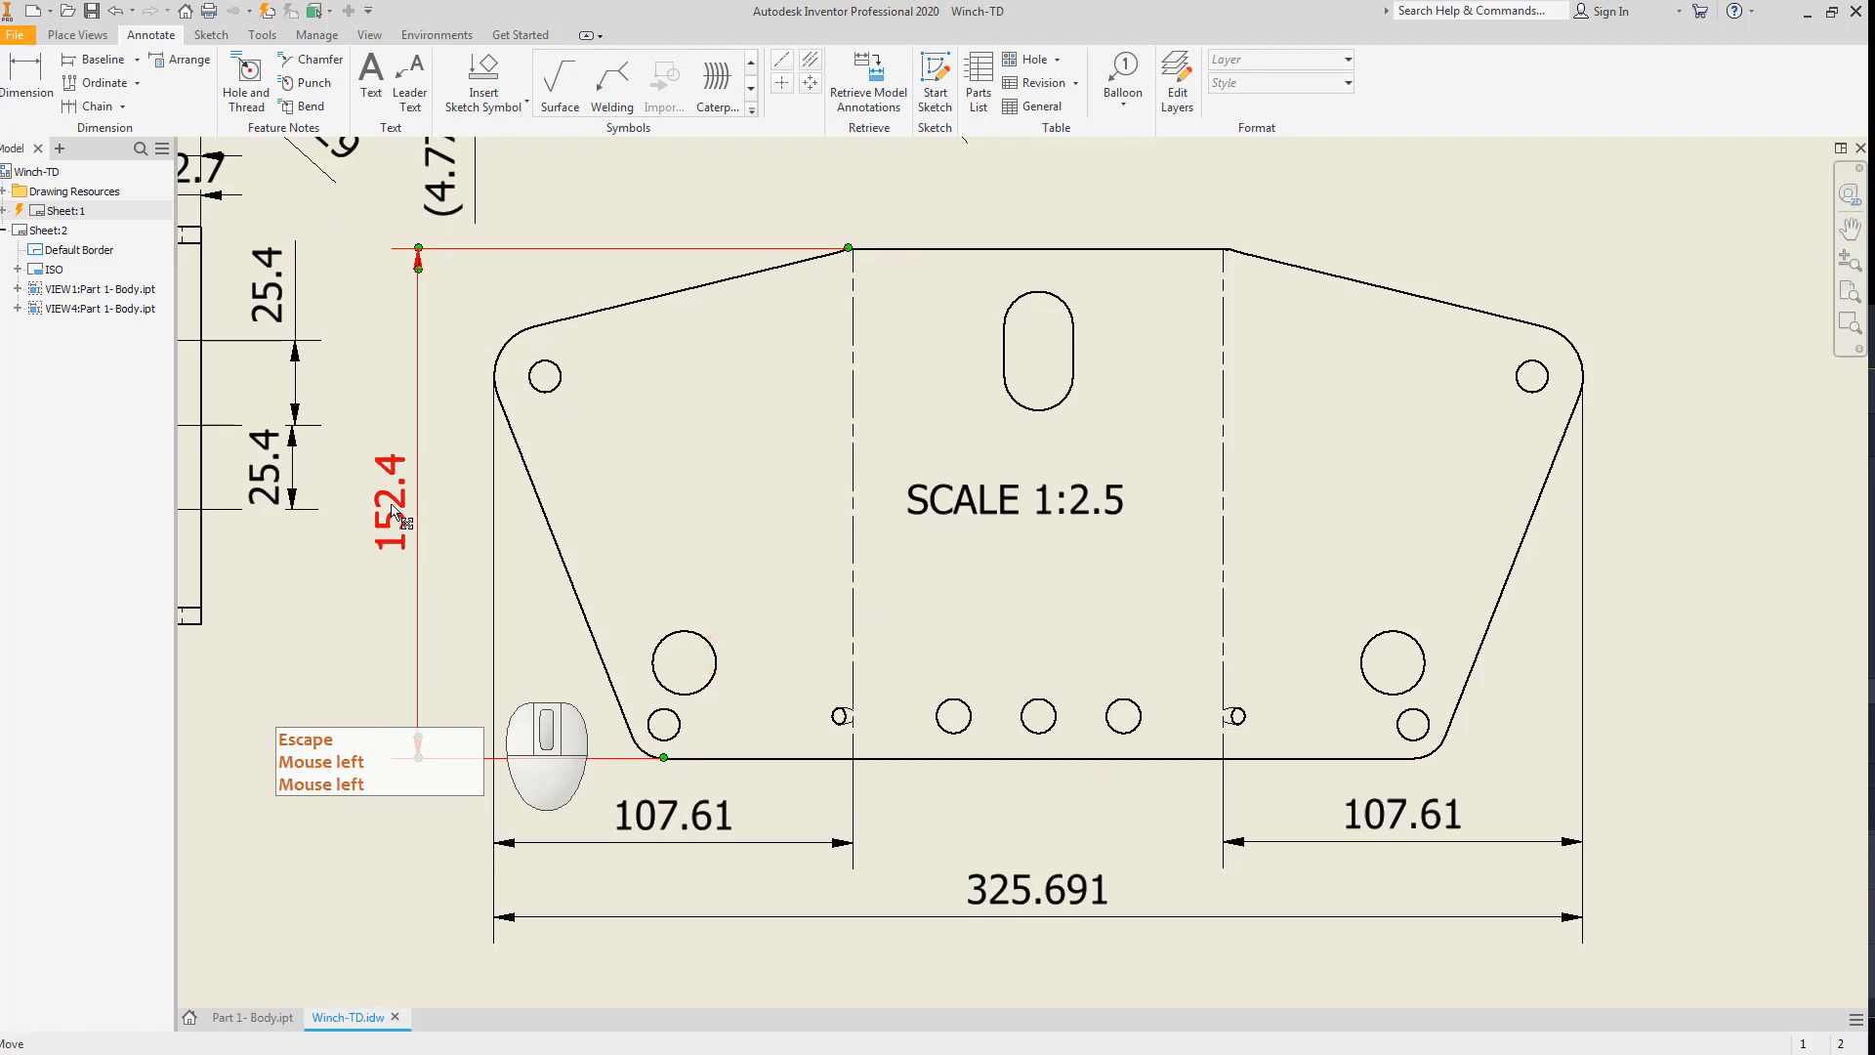
Add bend notes to the left and right bend centerlines of the flat pattern view.
scroll(1006, 440, "up", 3)
middle_click_drag(1006, 439, 998, 456)
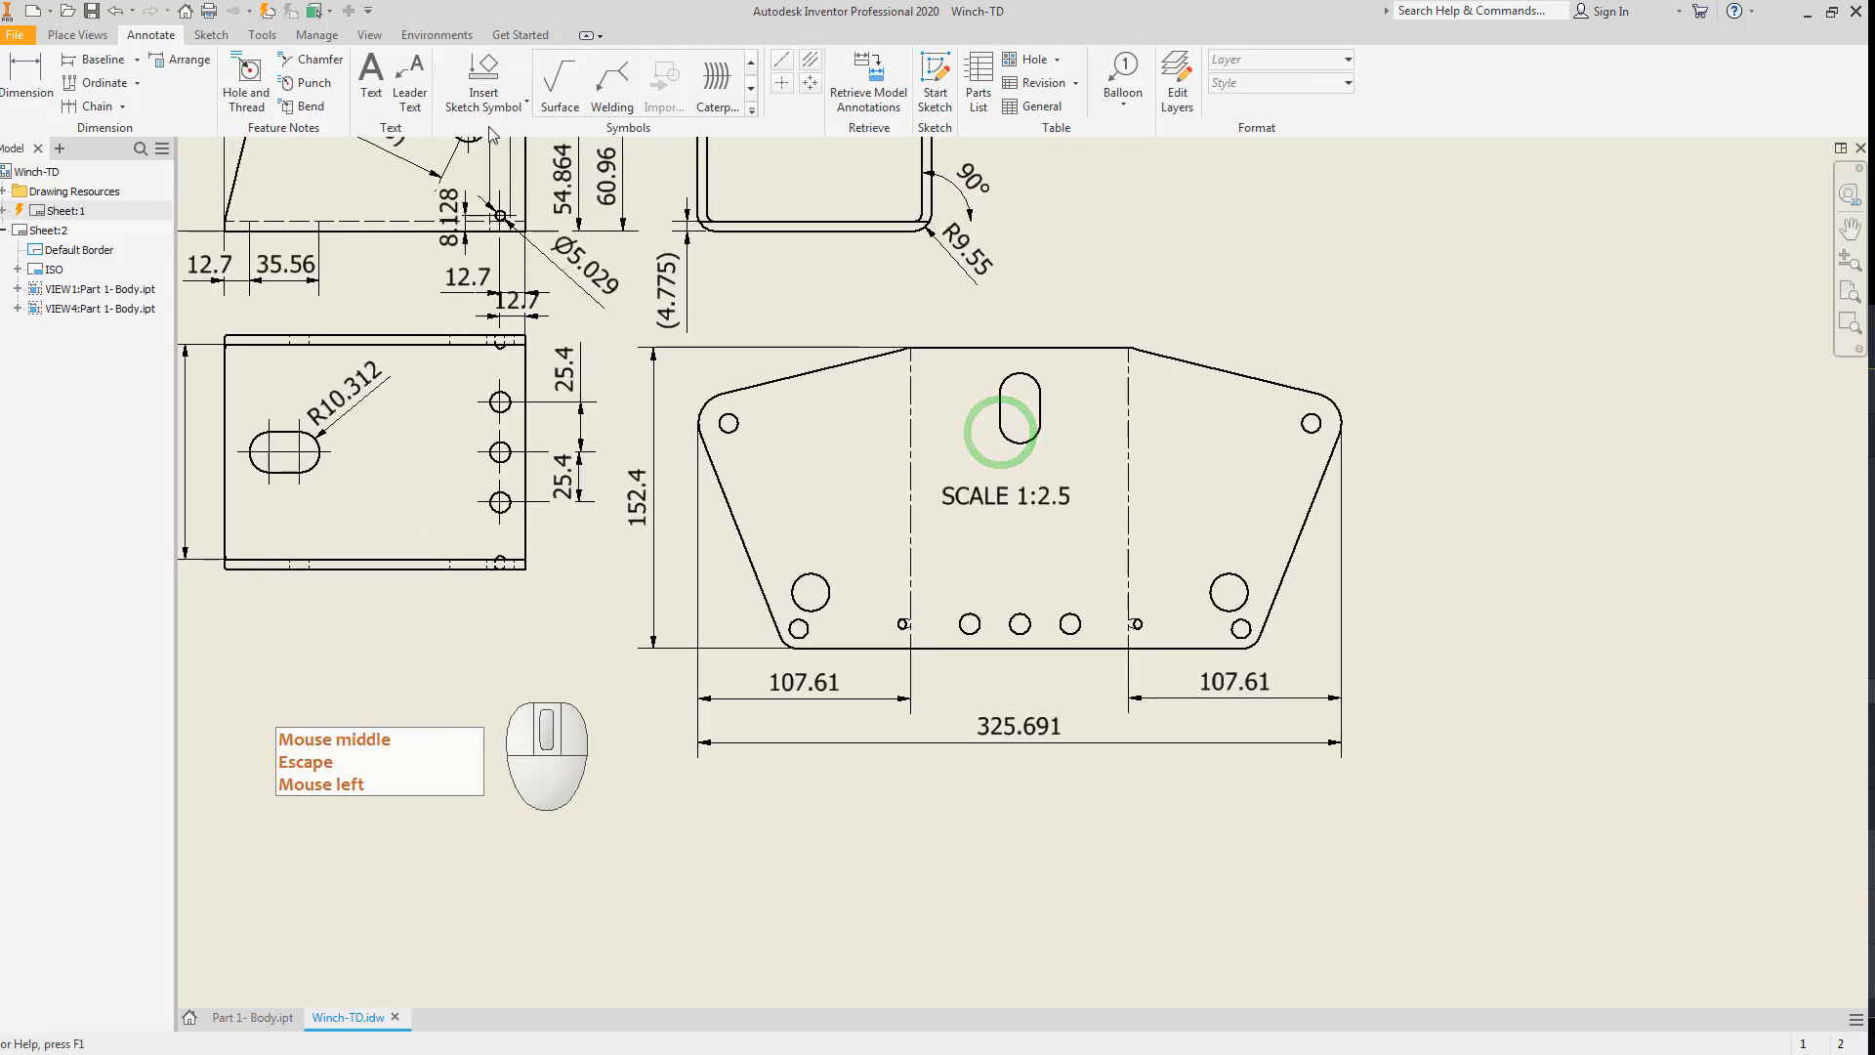
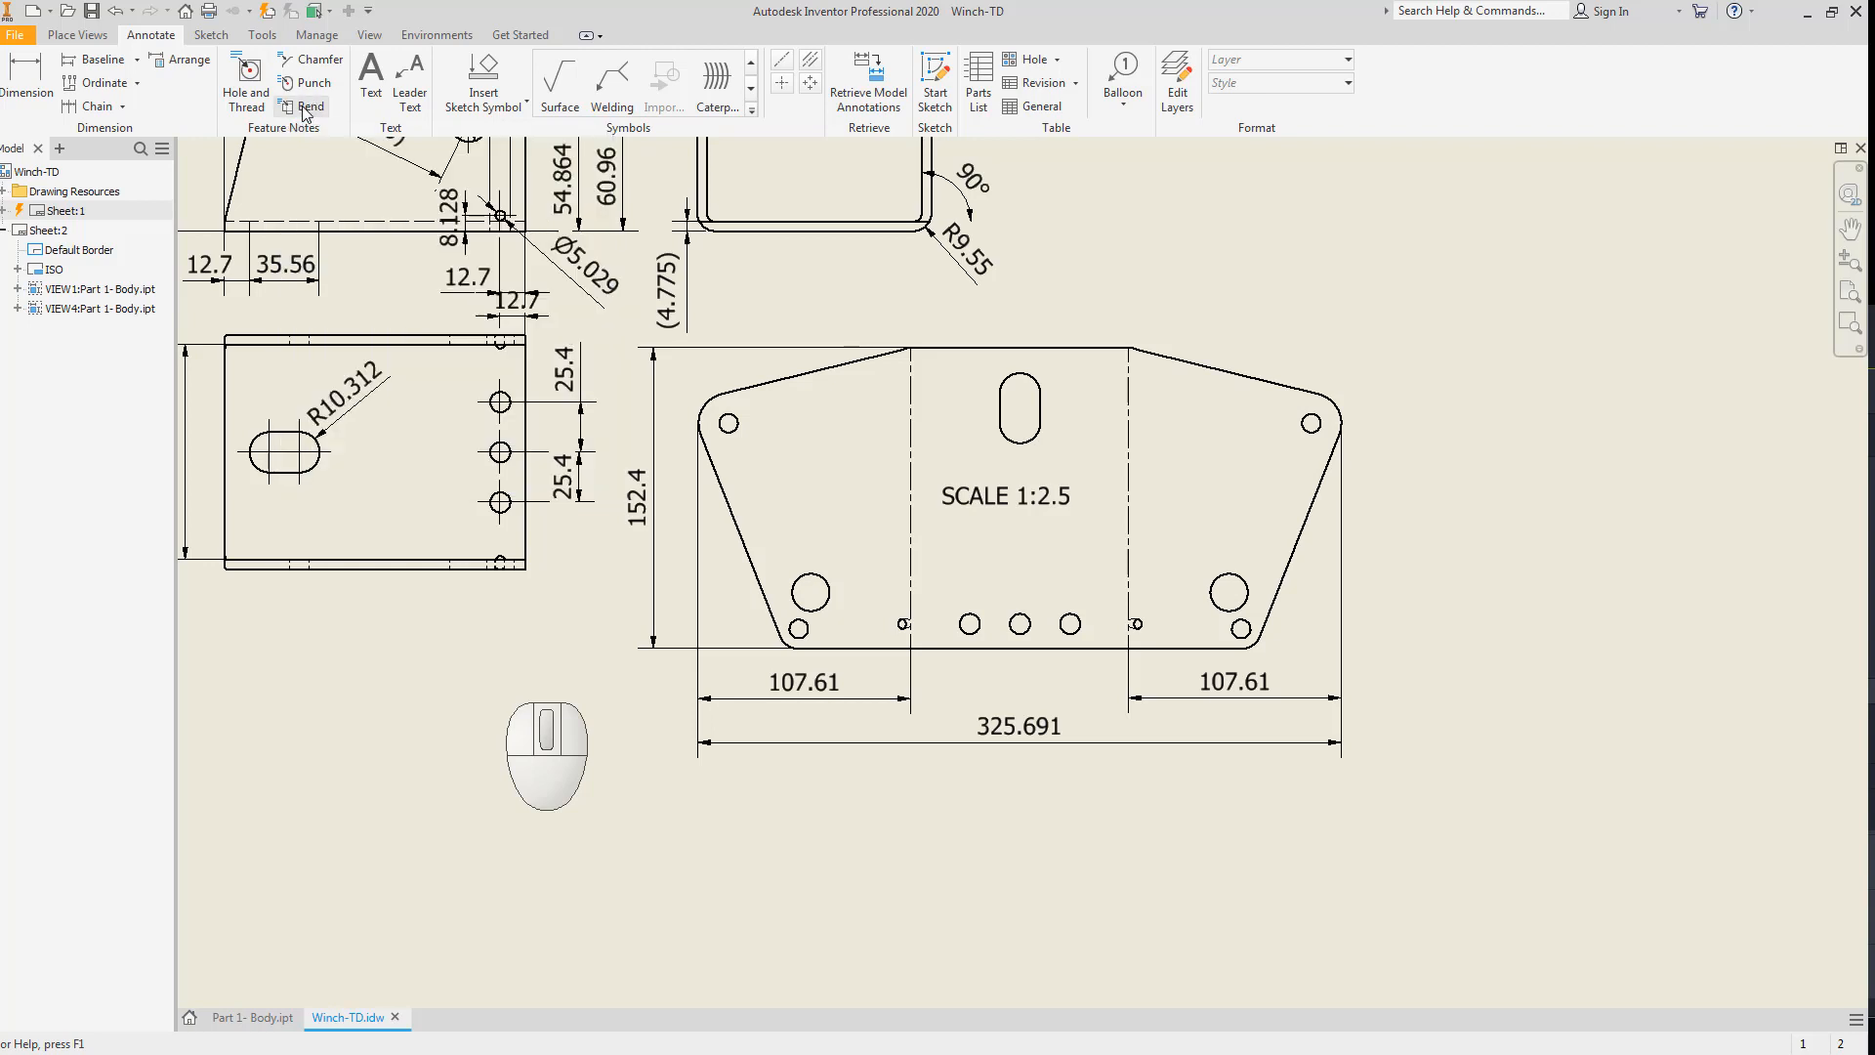
left_click(305, 108)
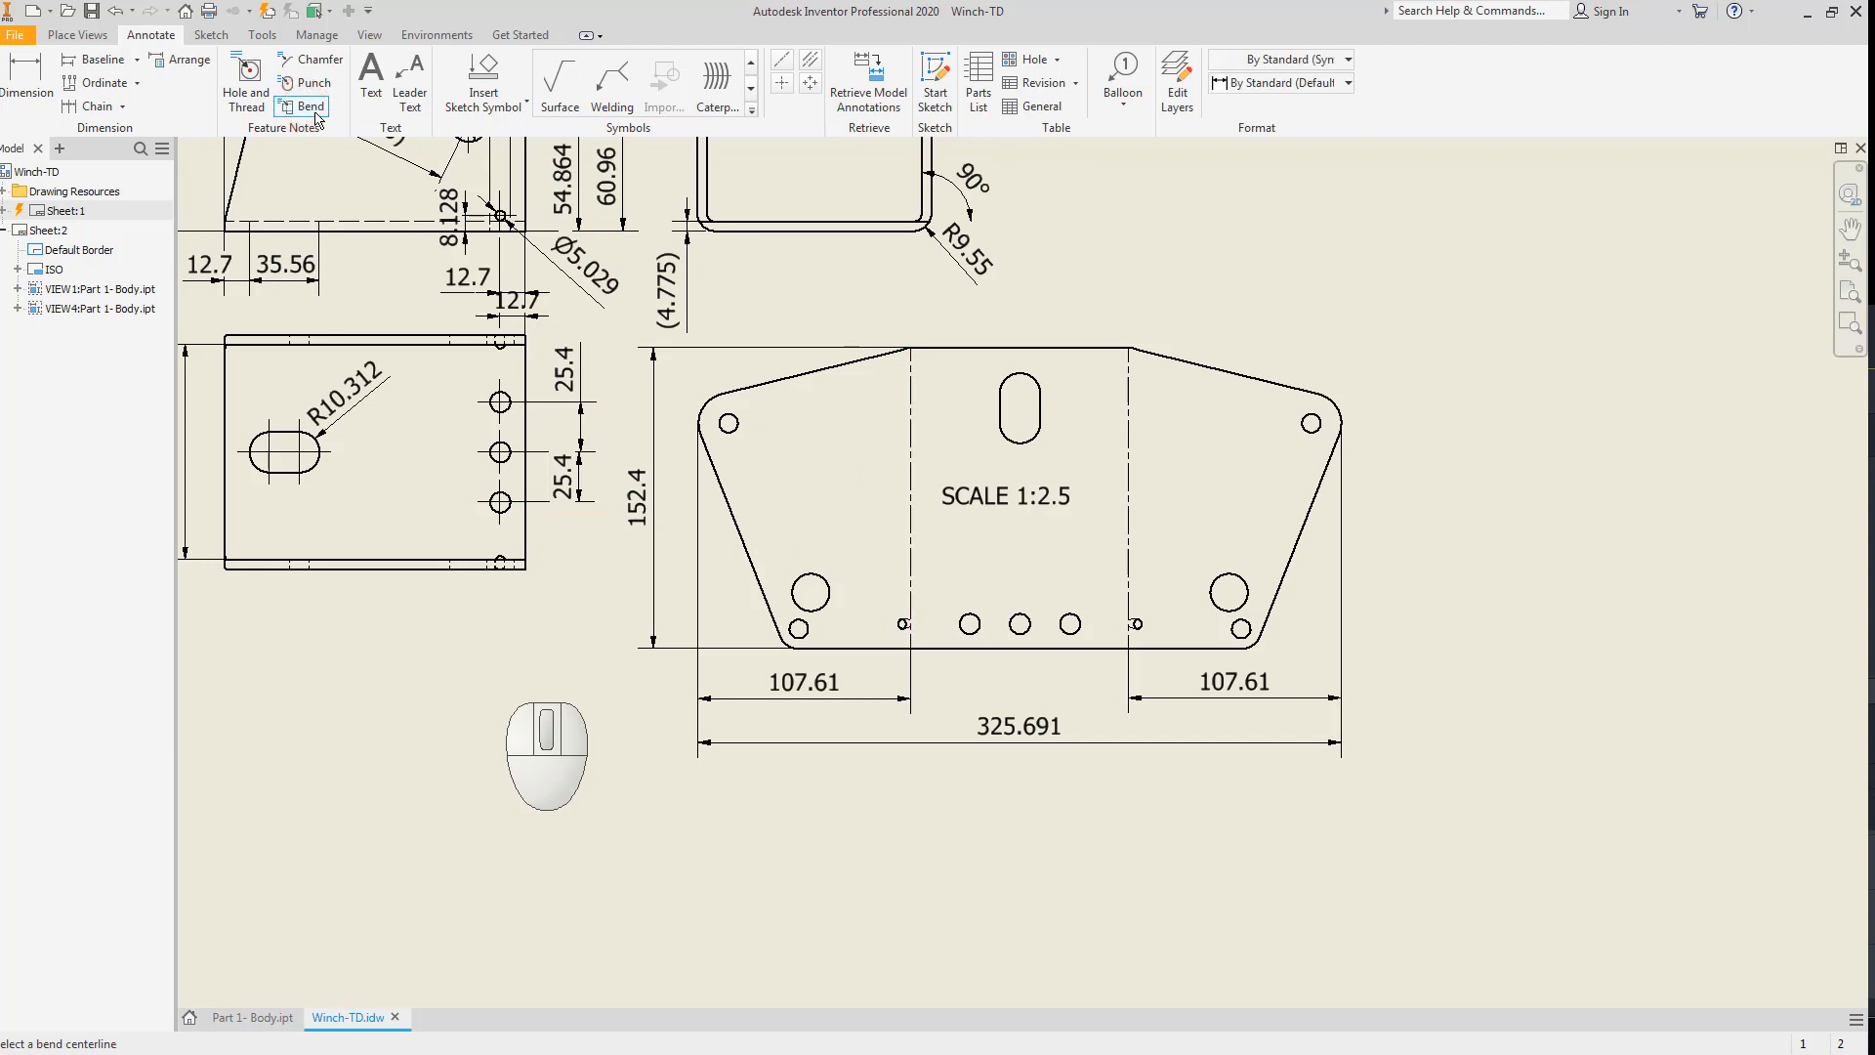
left_click(304, 108)
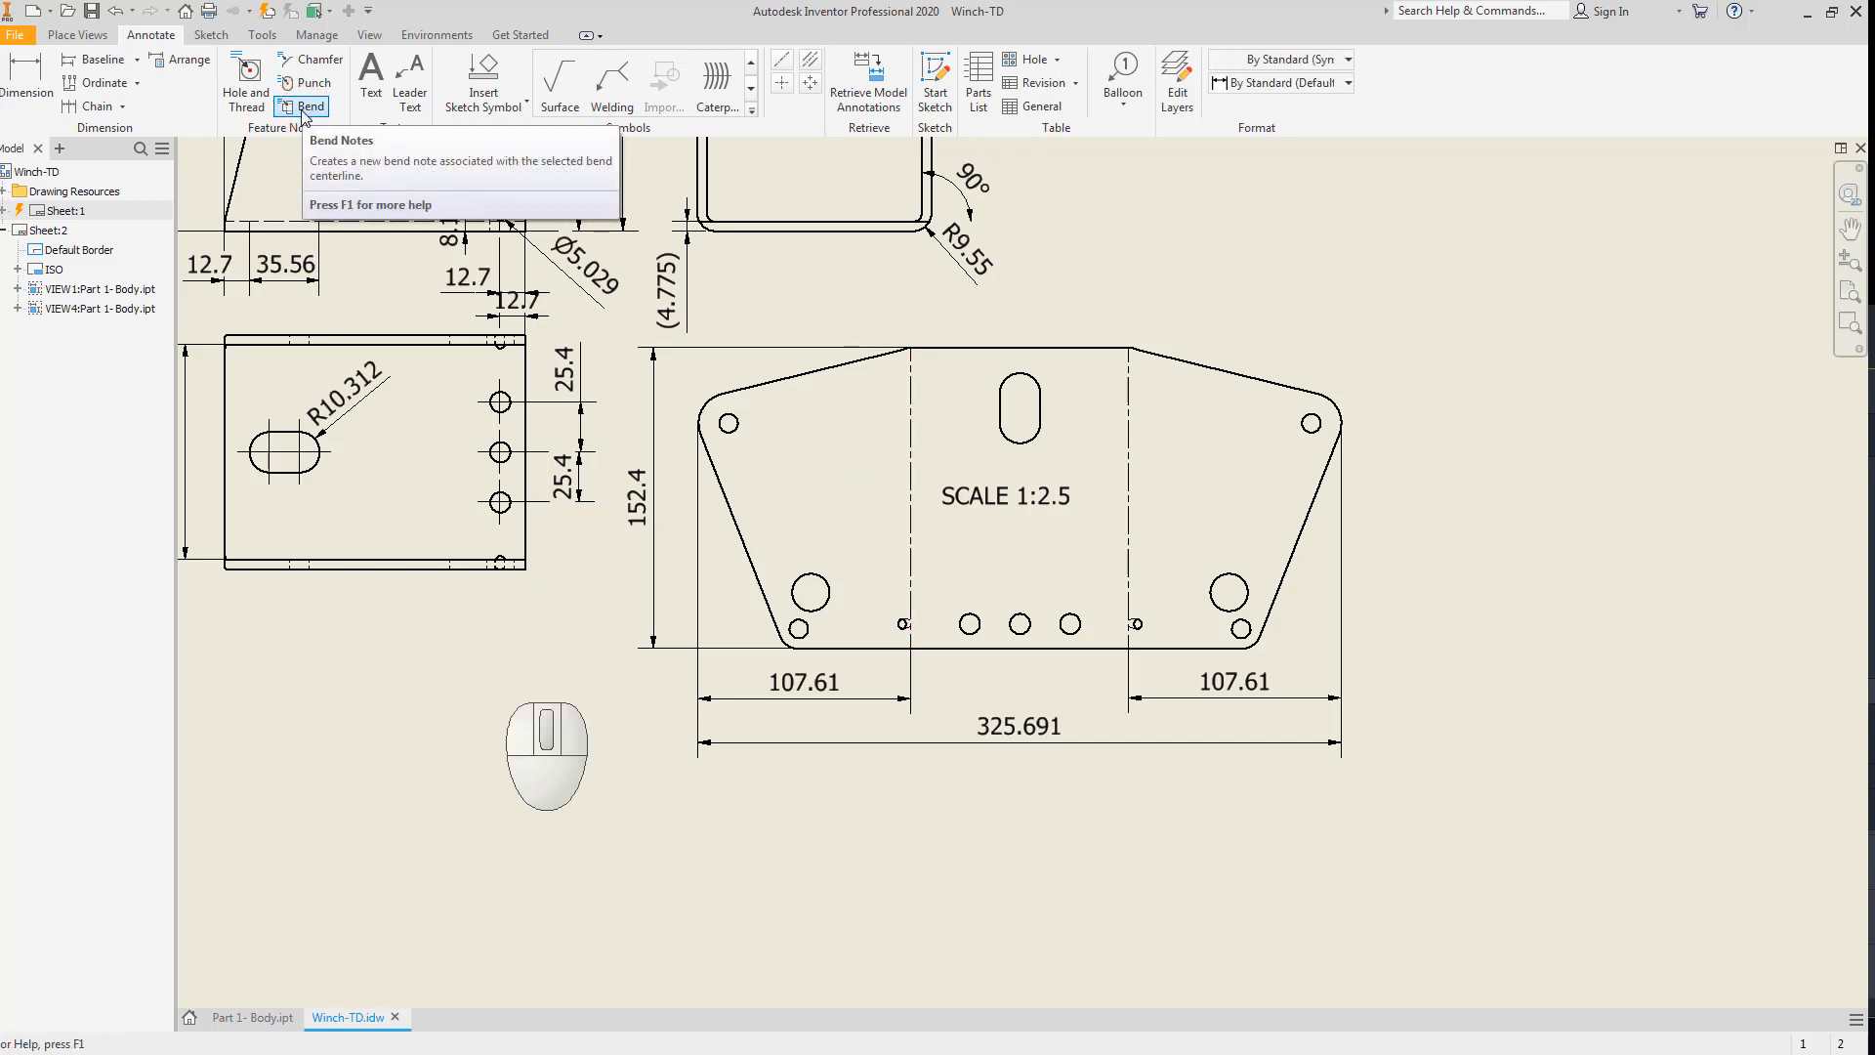
left_click(307, 107)
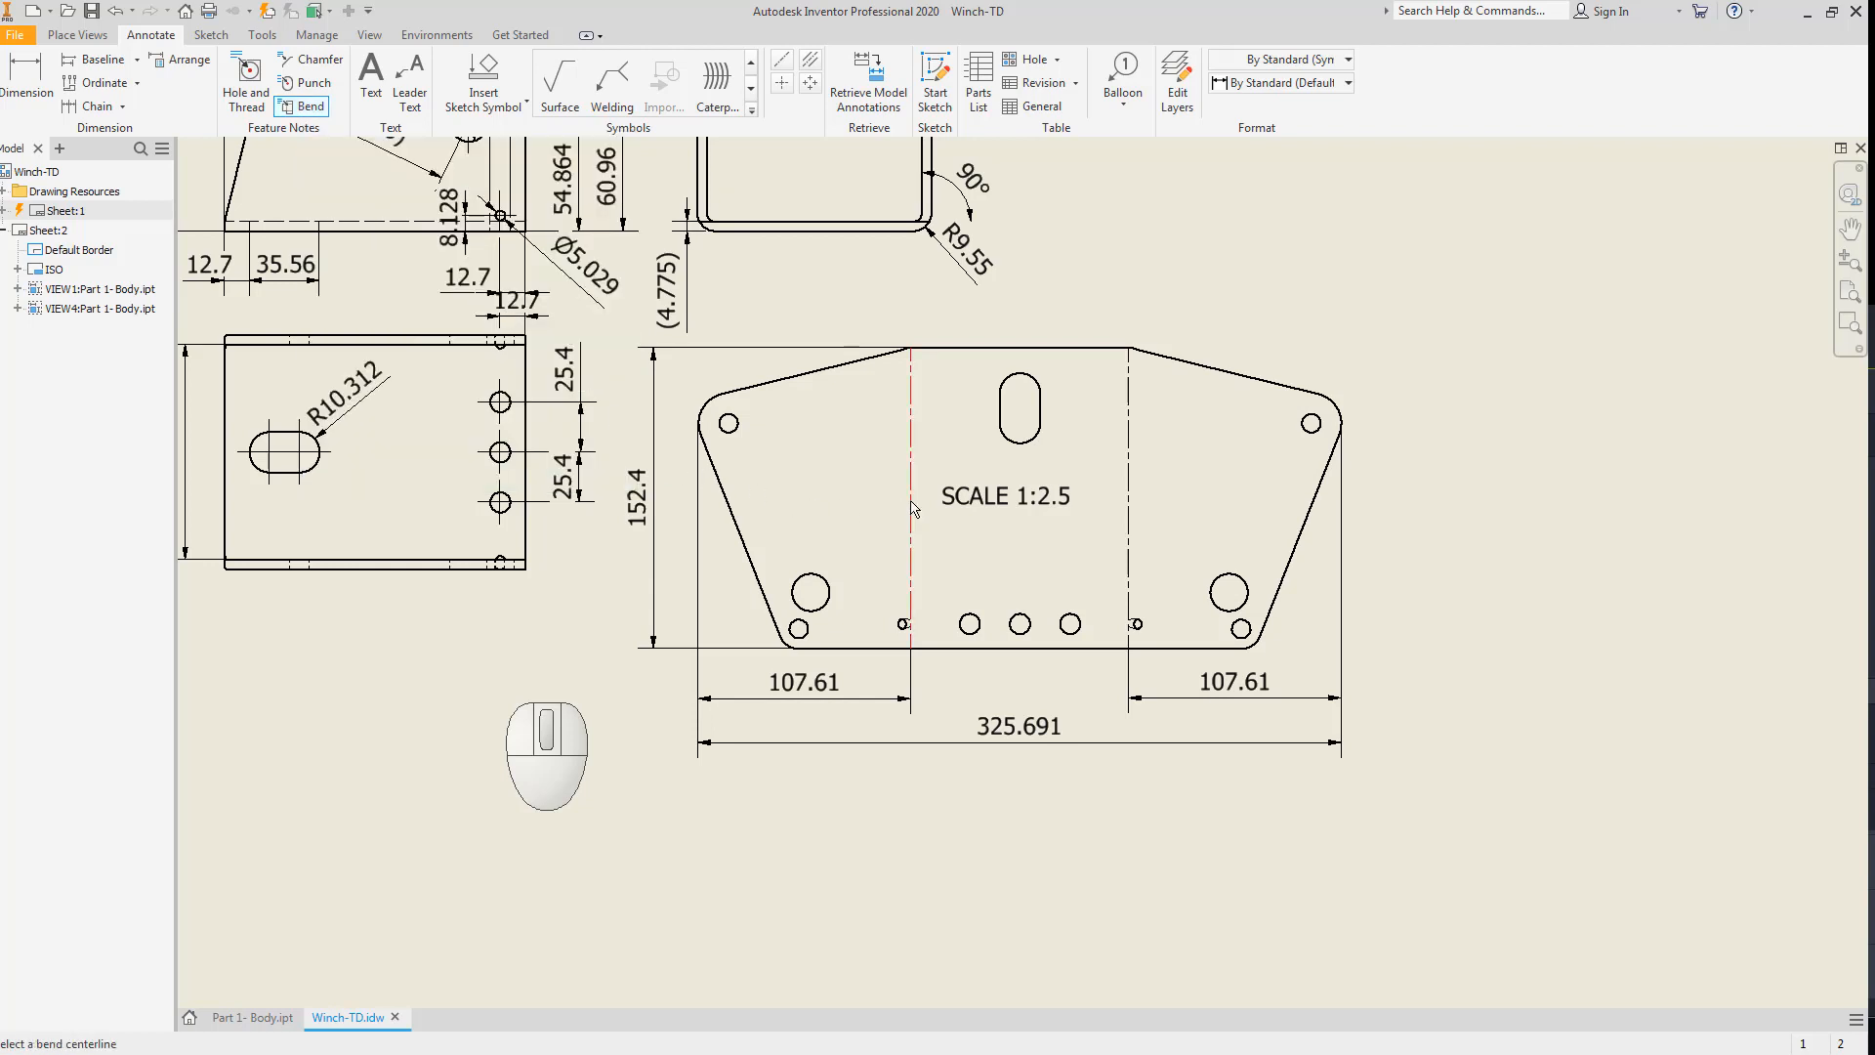
left_click(912, 503)
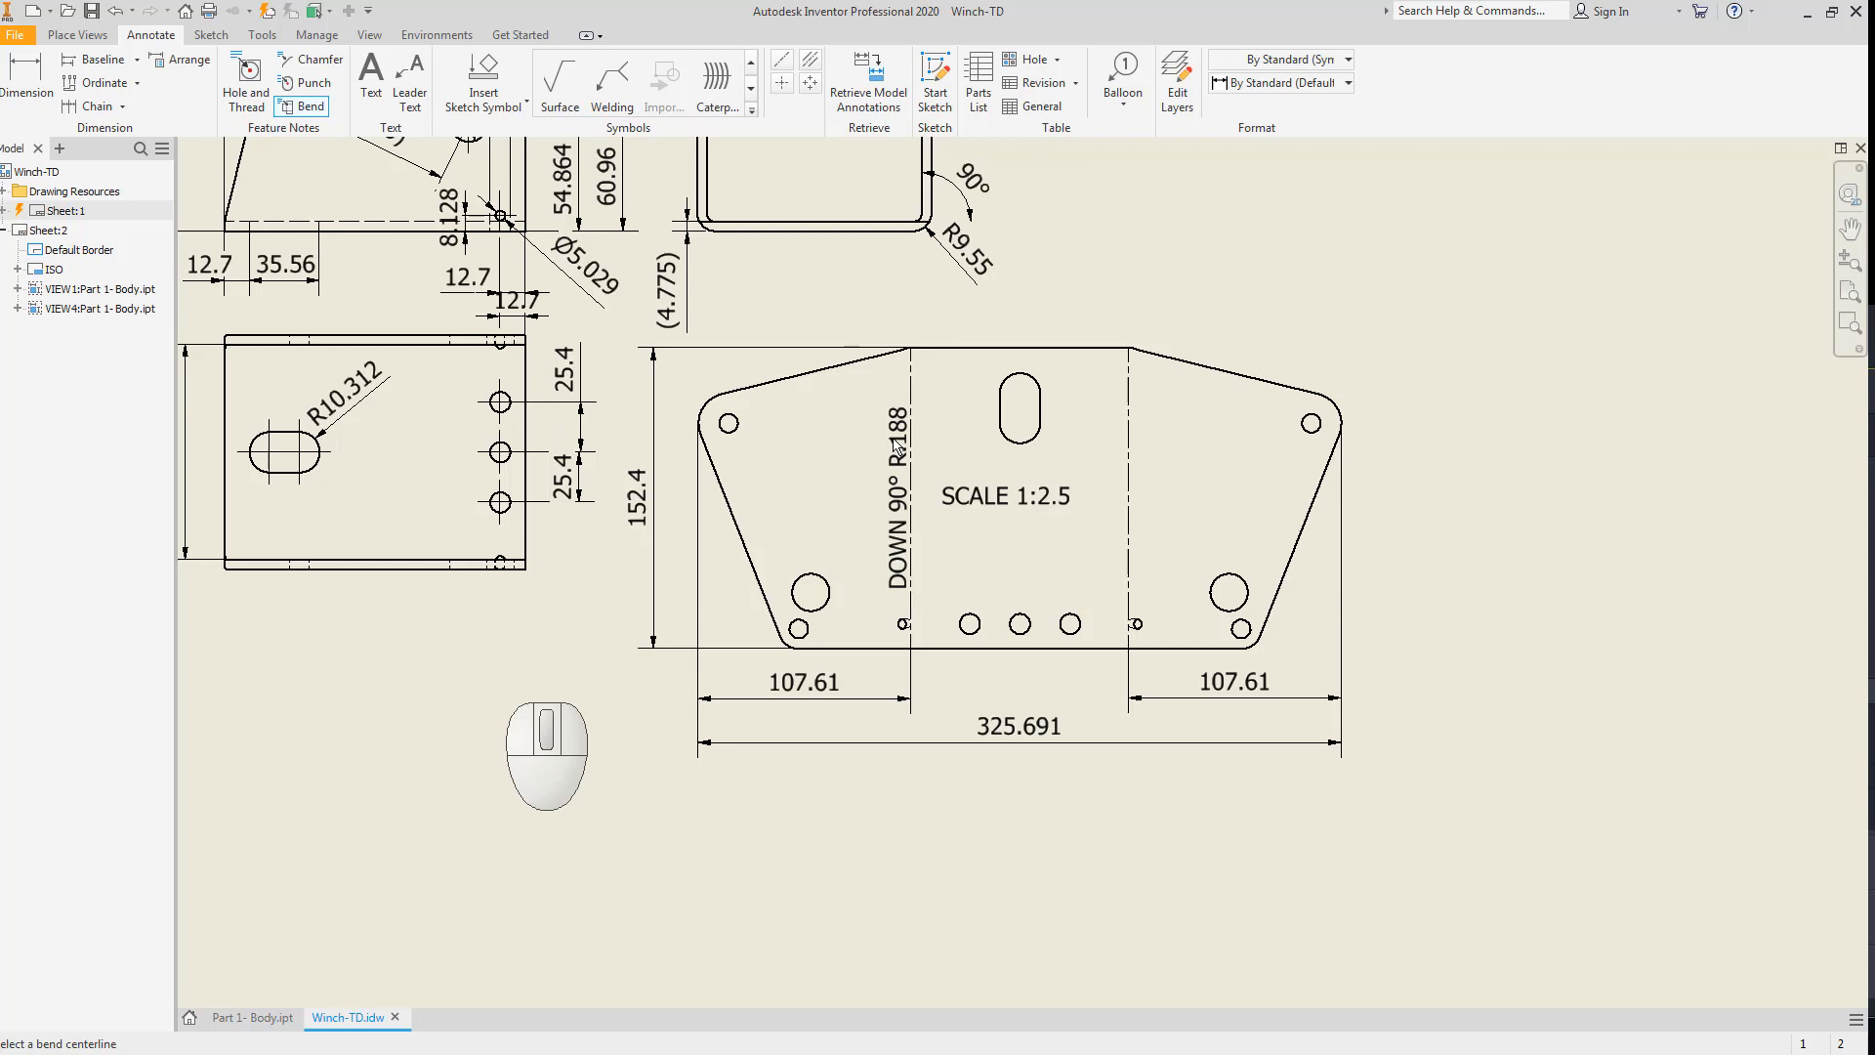
left_click(1132, 519)
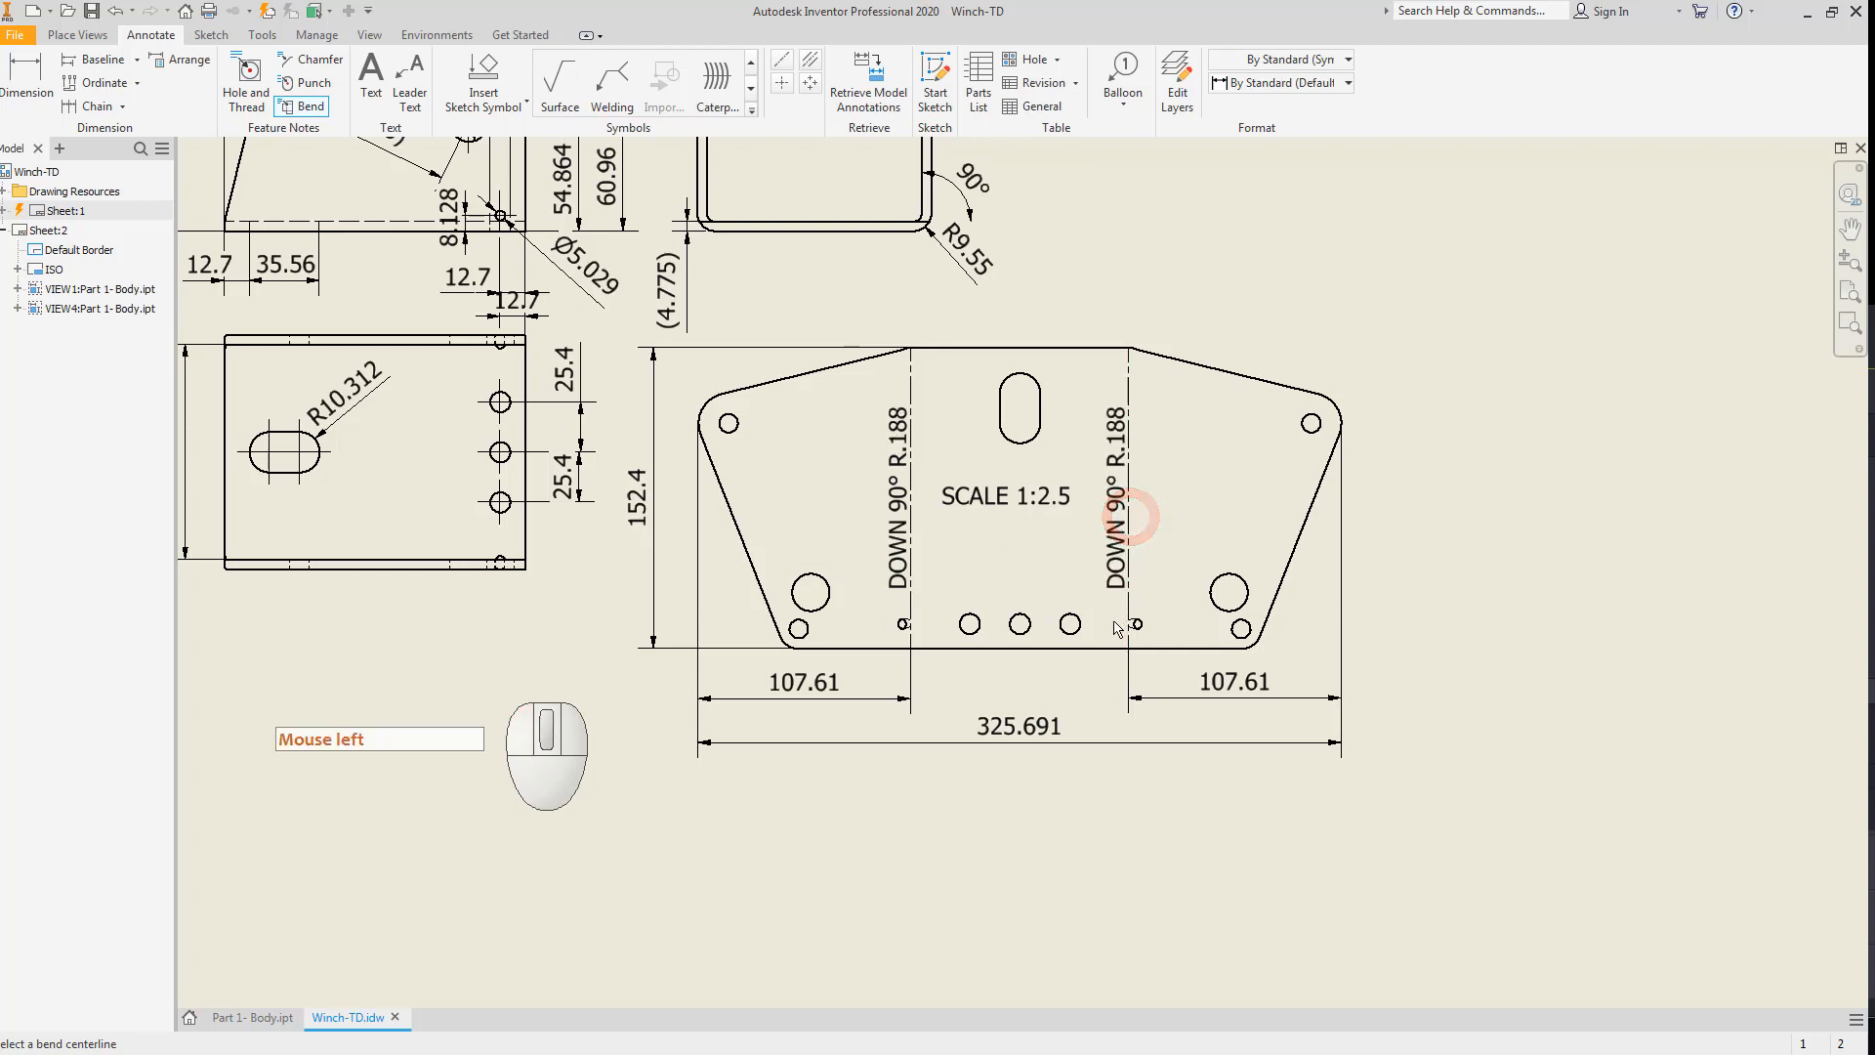
key("Escape")
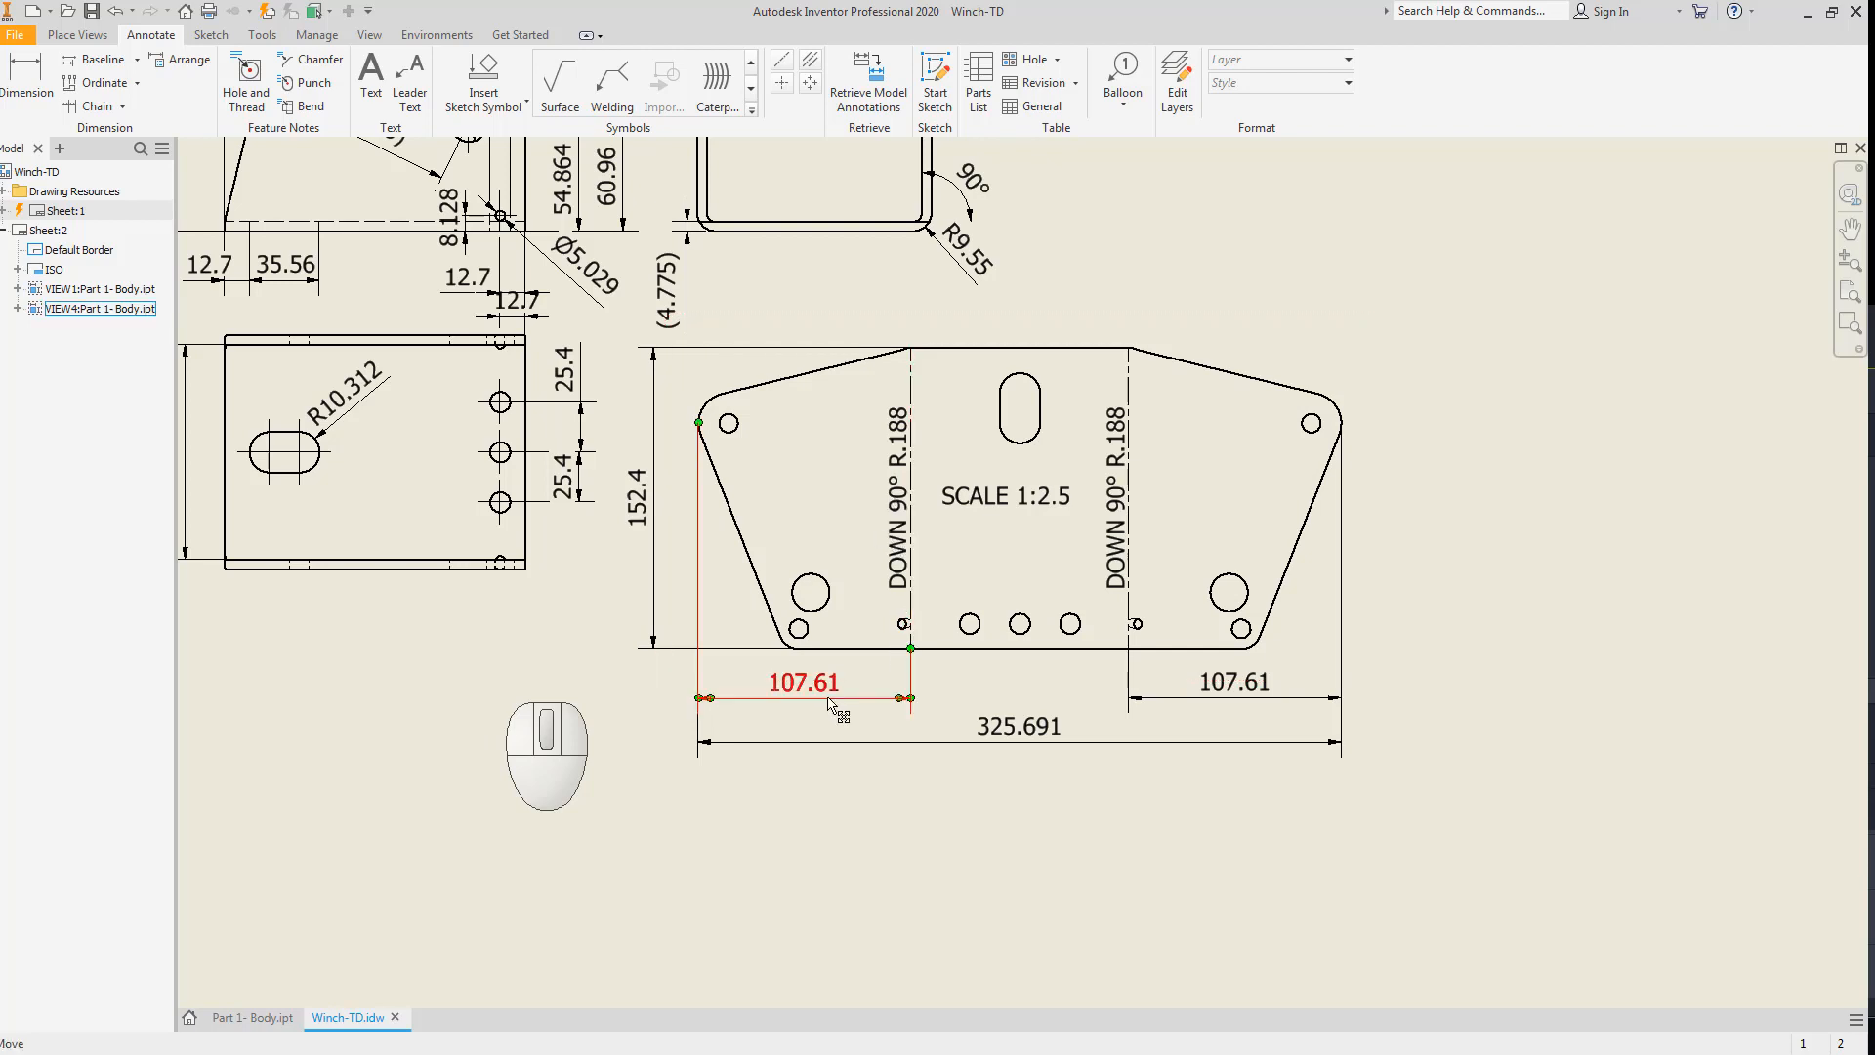
Hide the curved edge segments linking the small holes to the left and right bend lines in the flat pattern view.
scroll(900, 633, "up", 5)
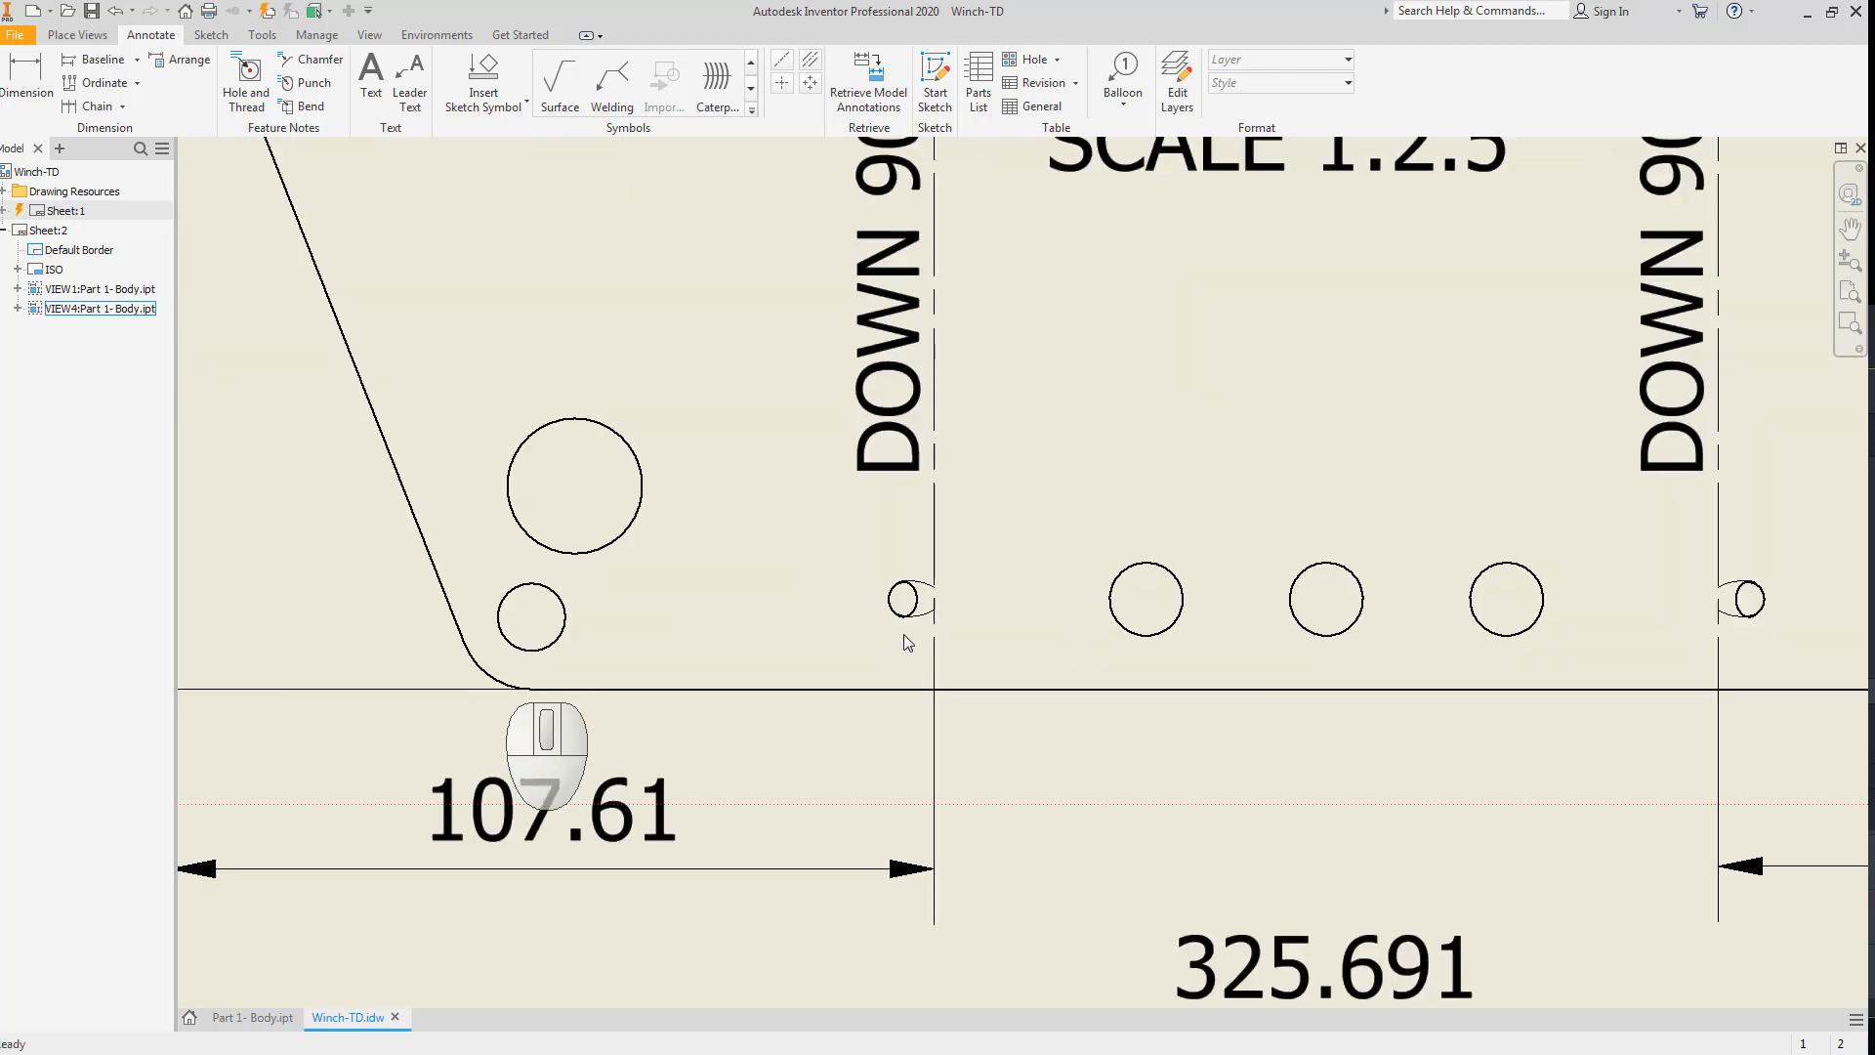
right_click(925, 615)
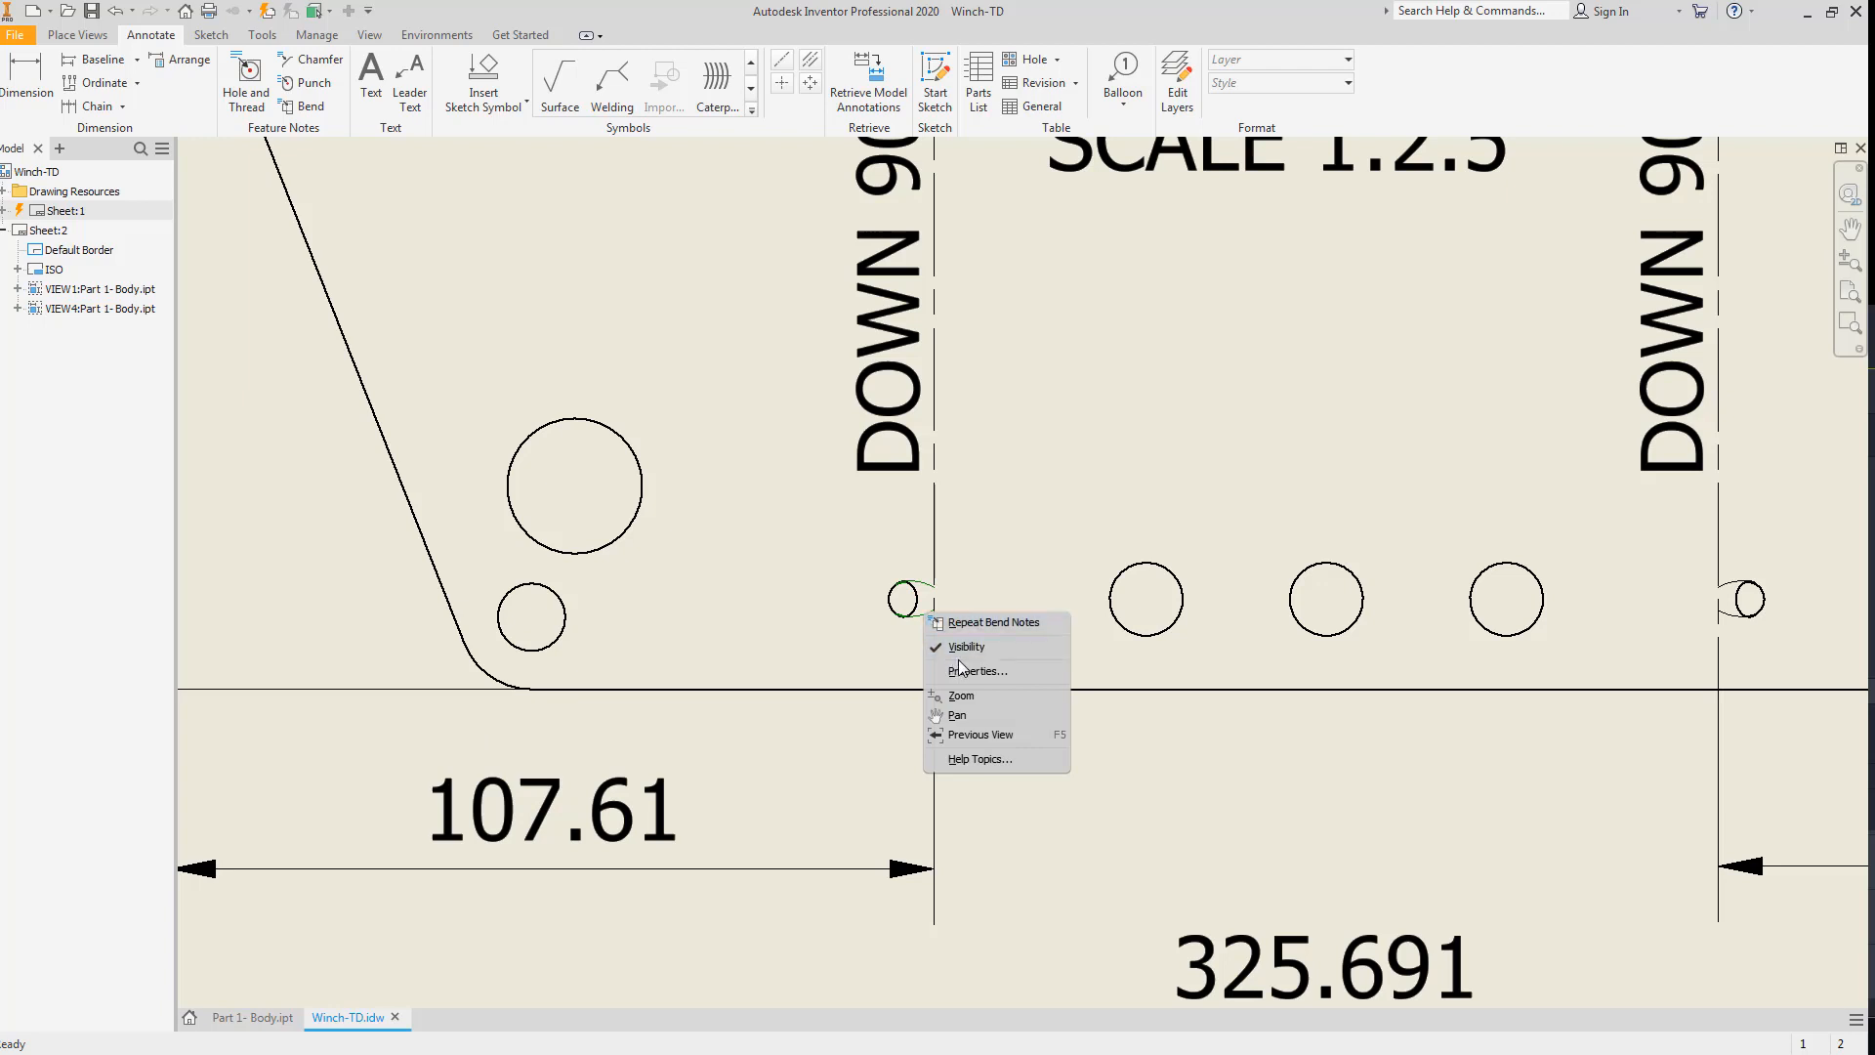
left_click(965, 646)
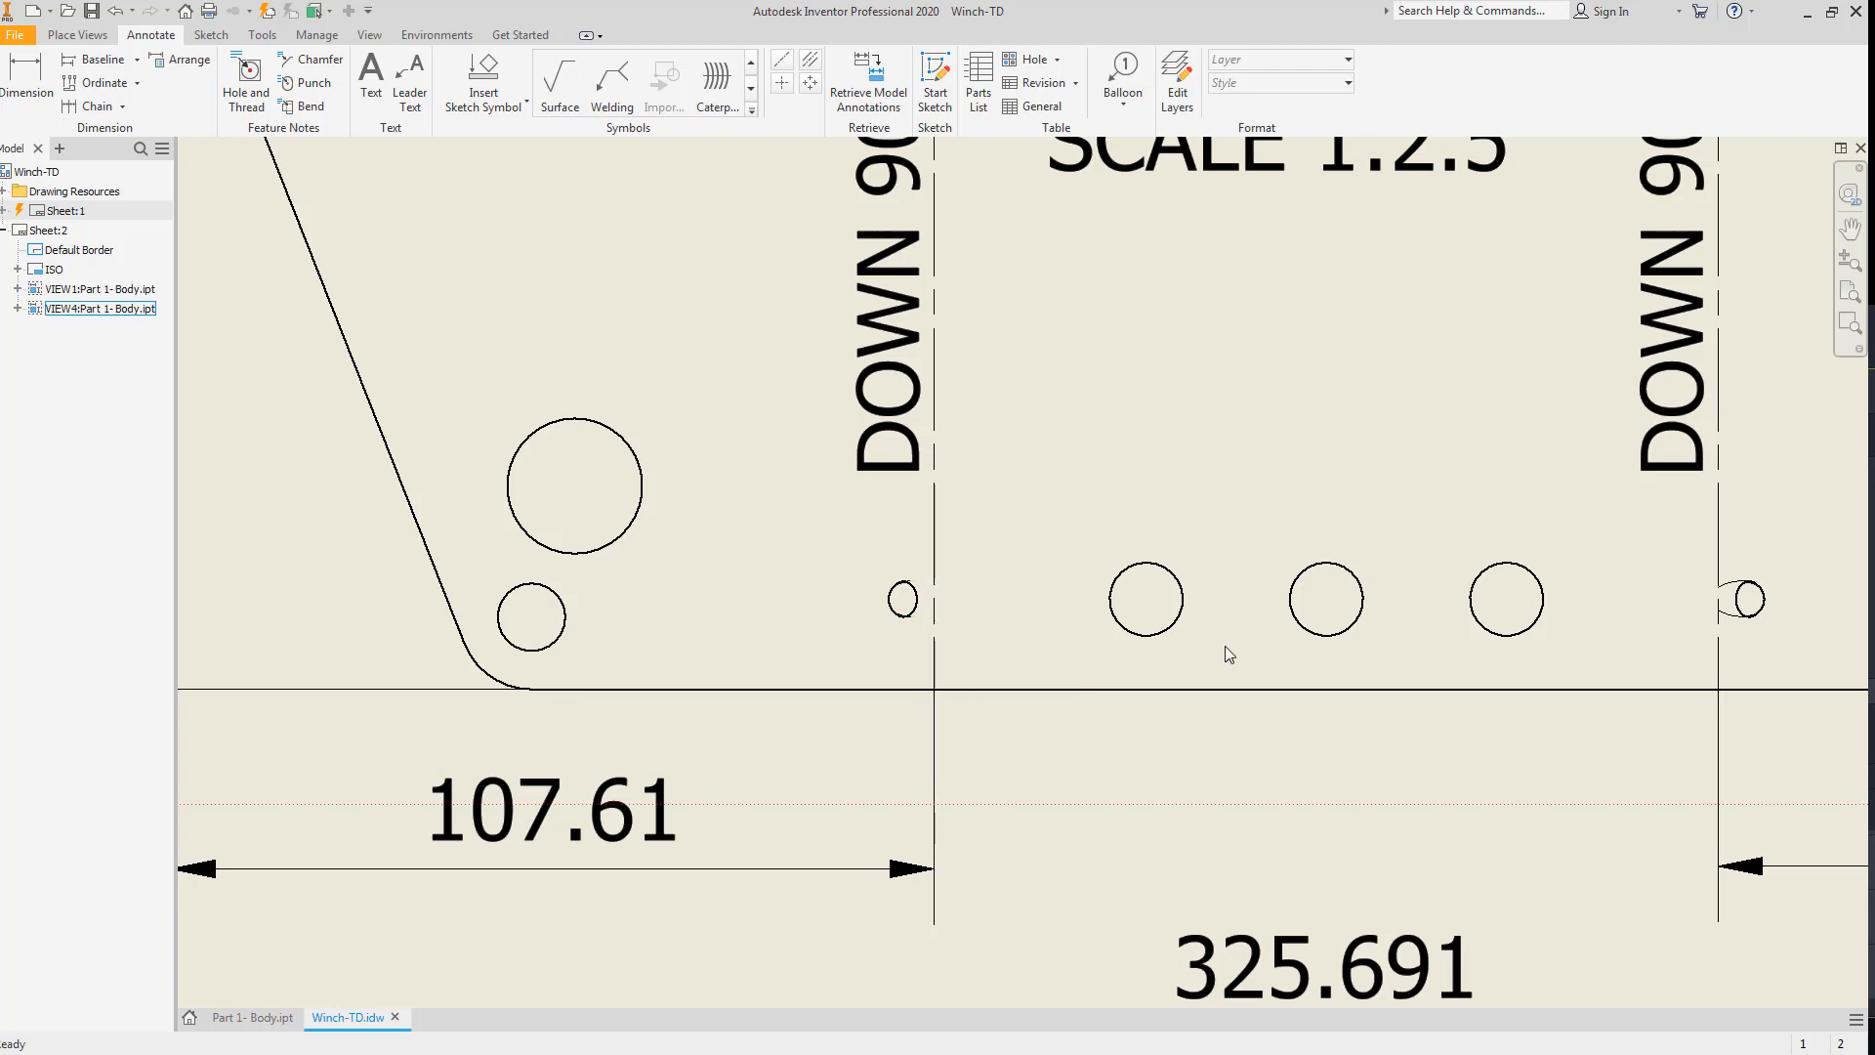
right_click(1732, 626)
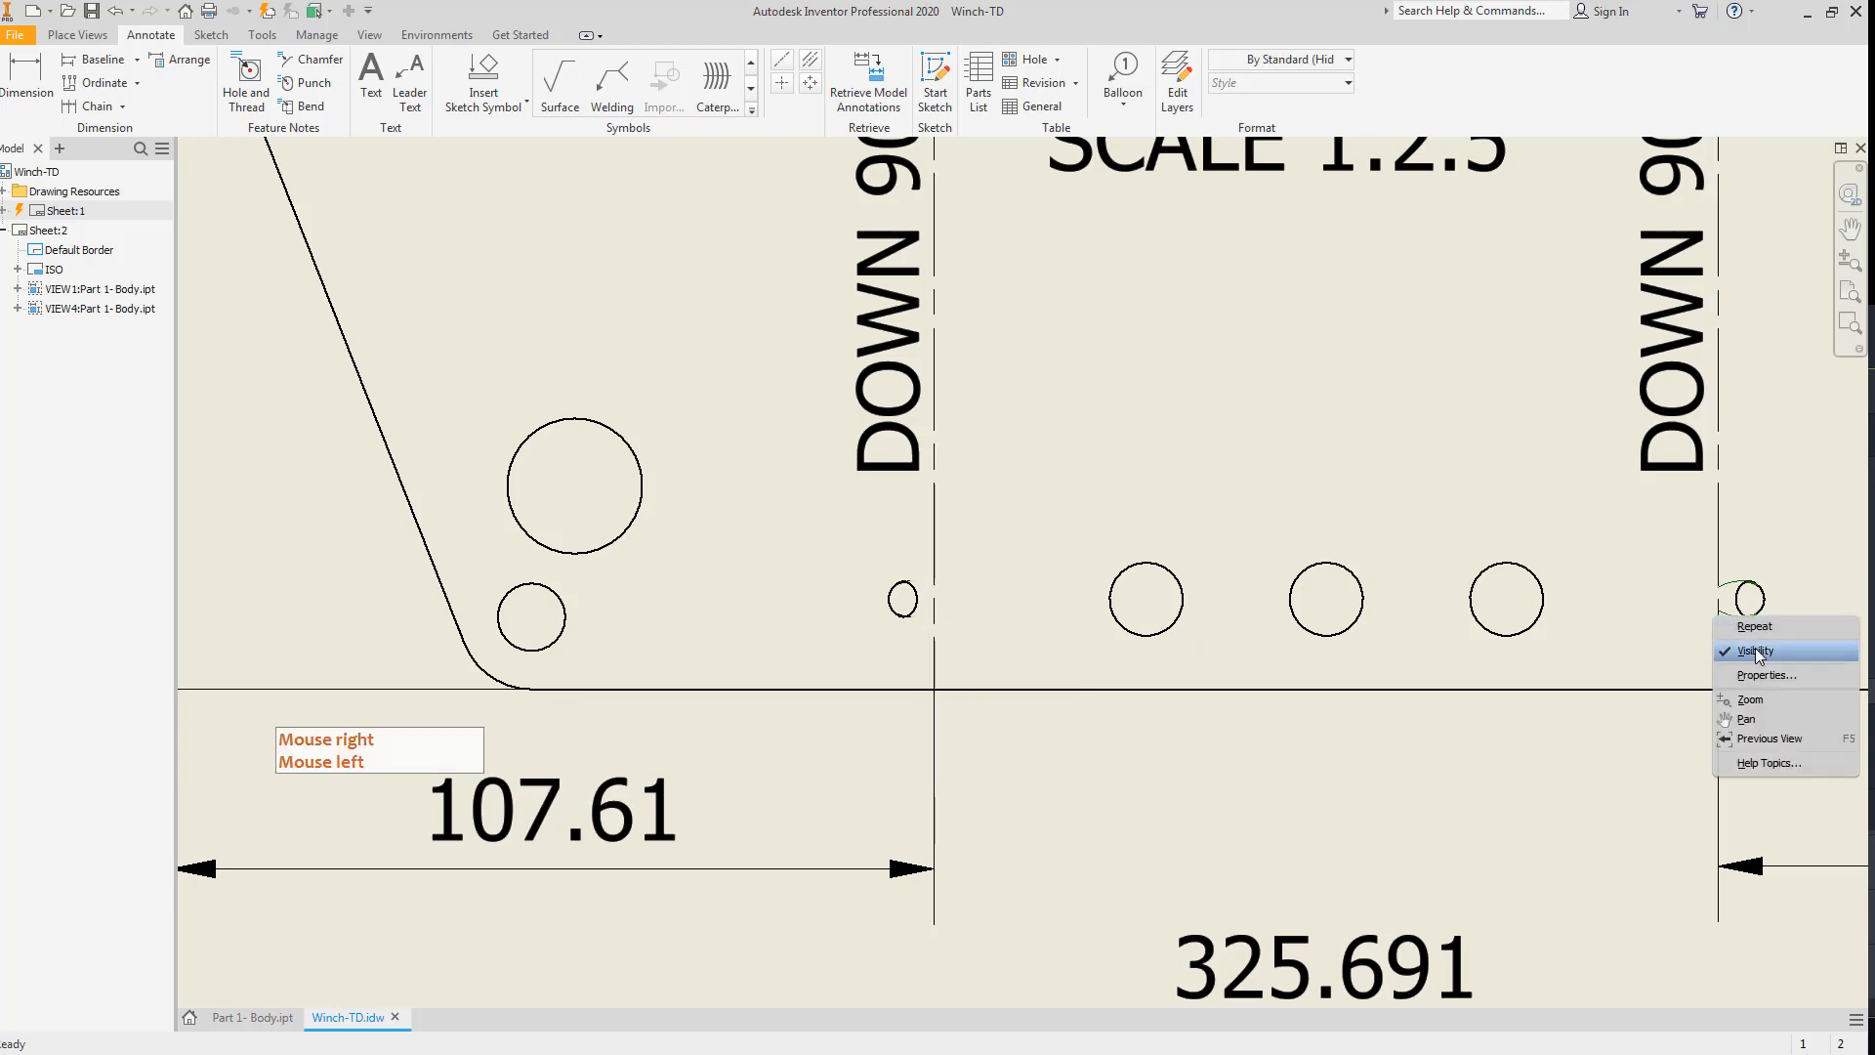
left_click(1756, 652)
Hide the leftover short edge segment beside the small hole near the flat pattern's left bend line.
scroll(919, 610, "up", 3)
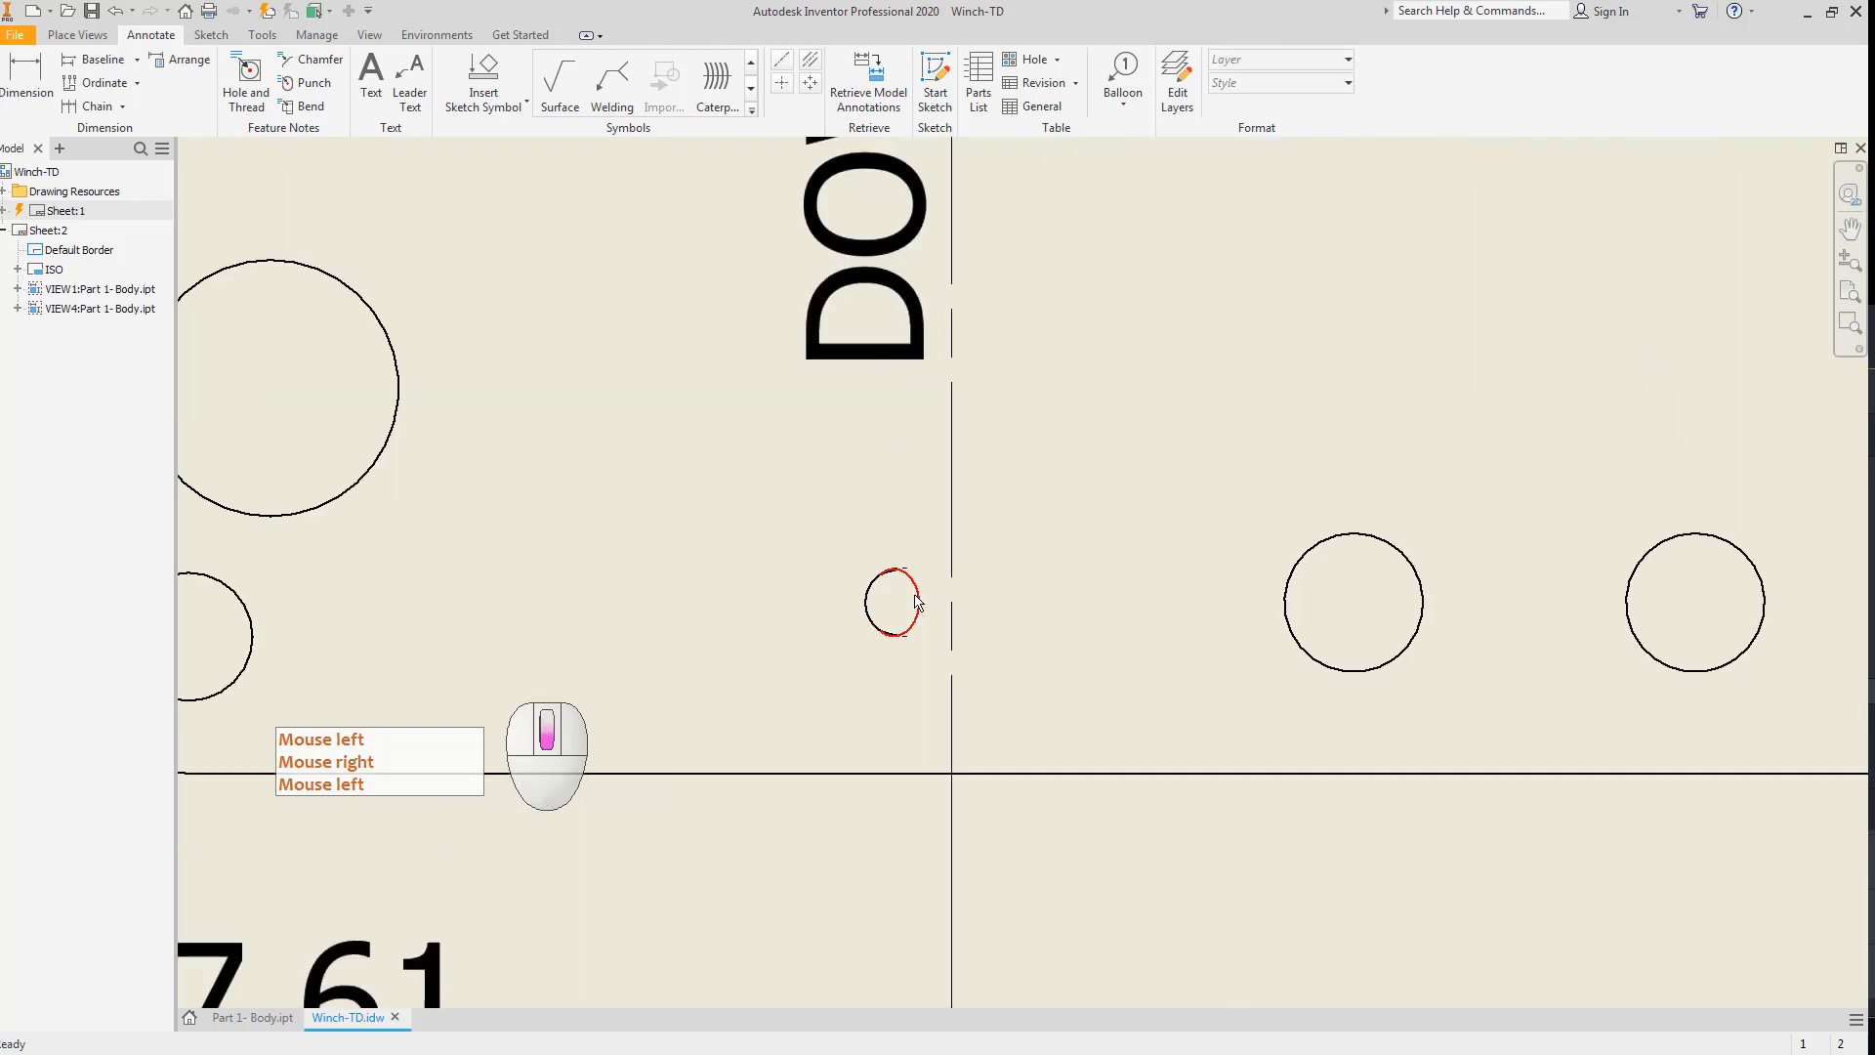
scroll(903, 576, "up", 4)
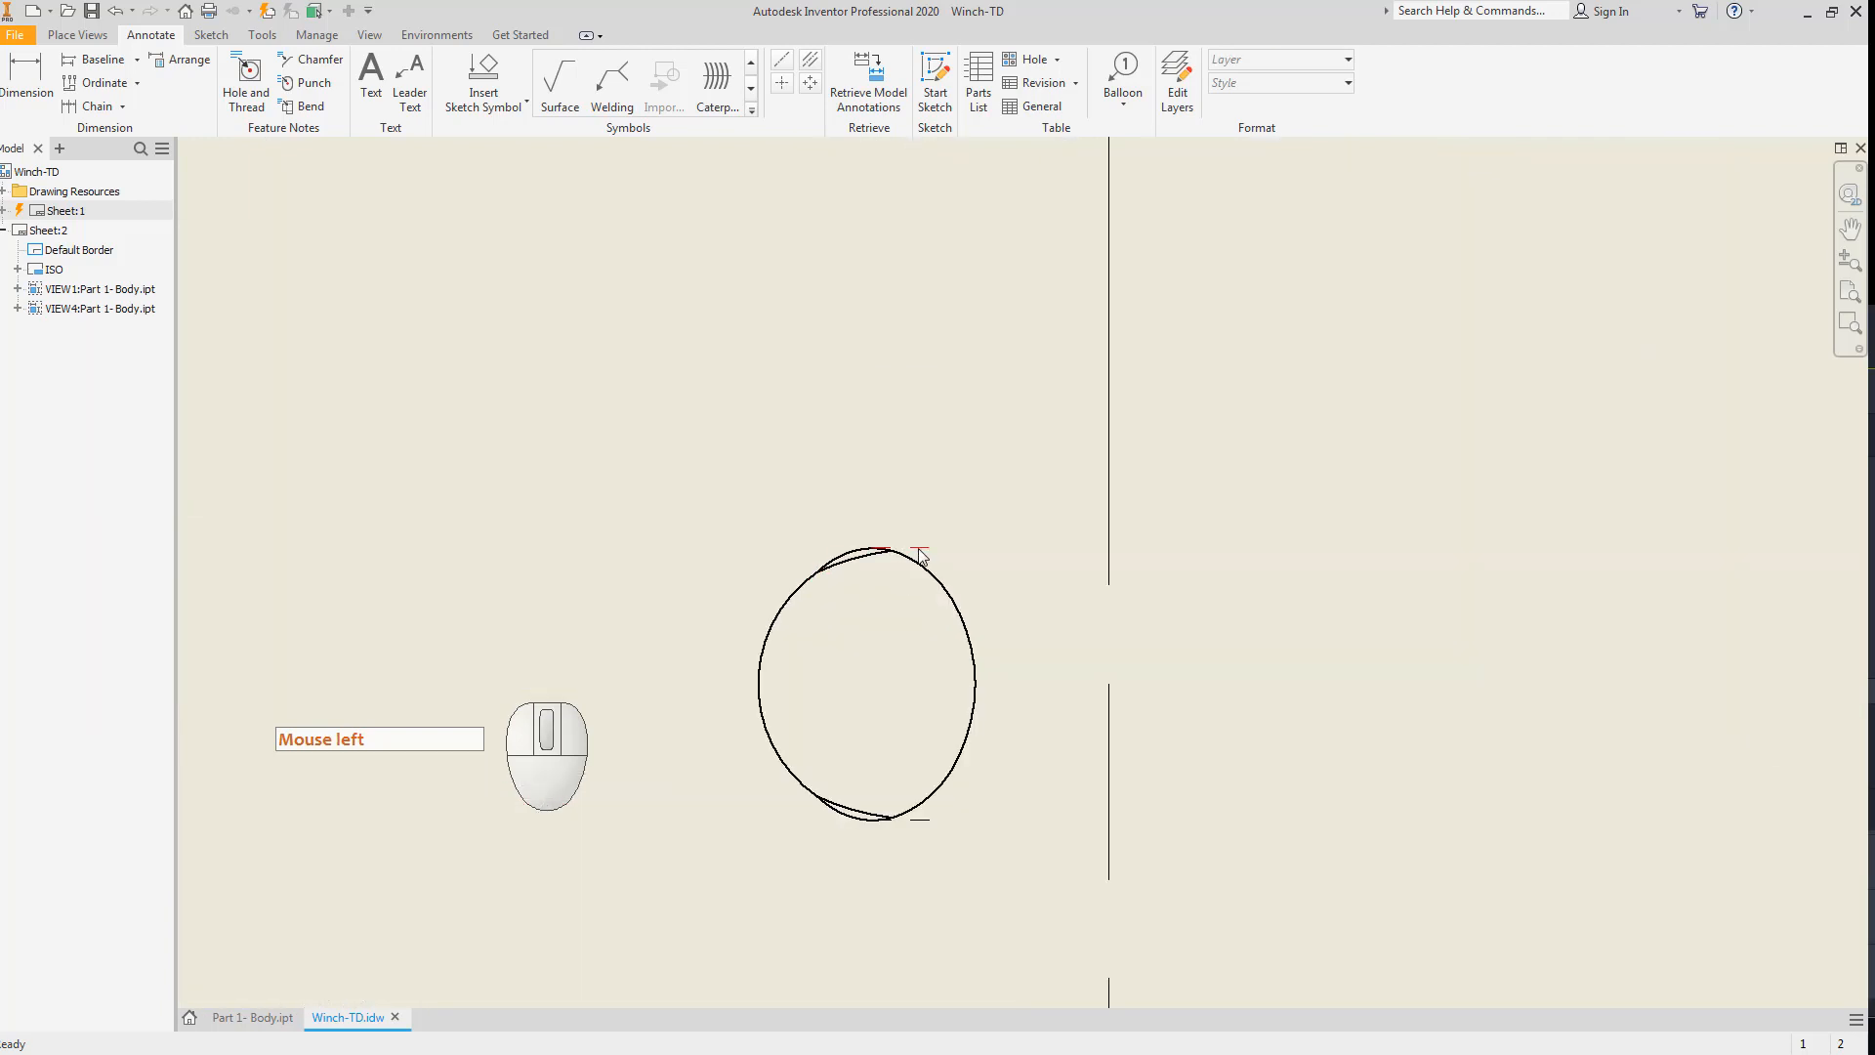
left_click(928, 548)
right_click(928, 548)
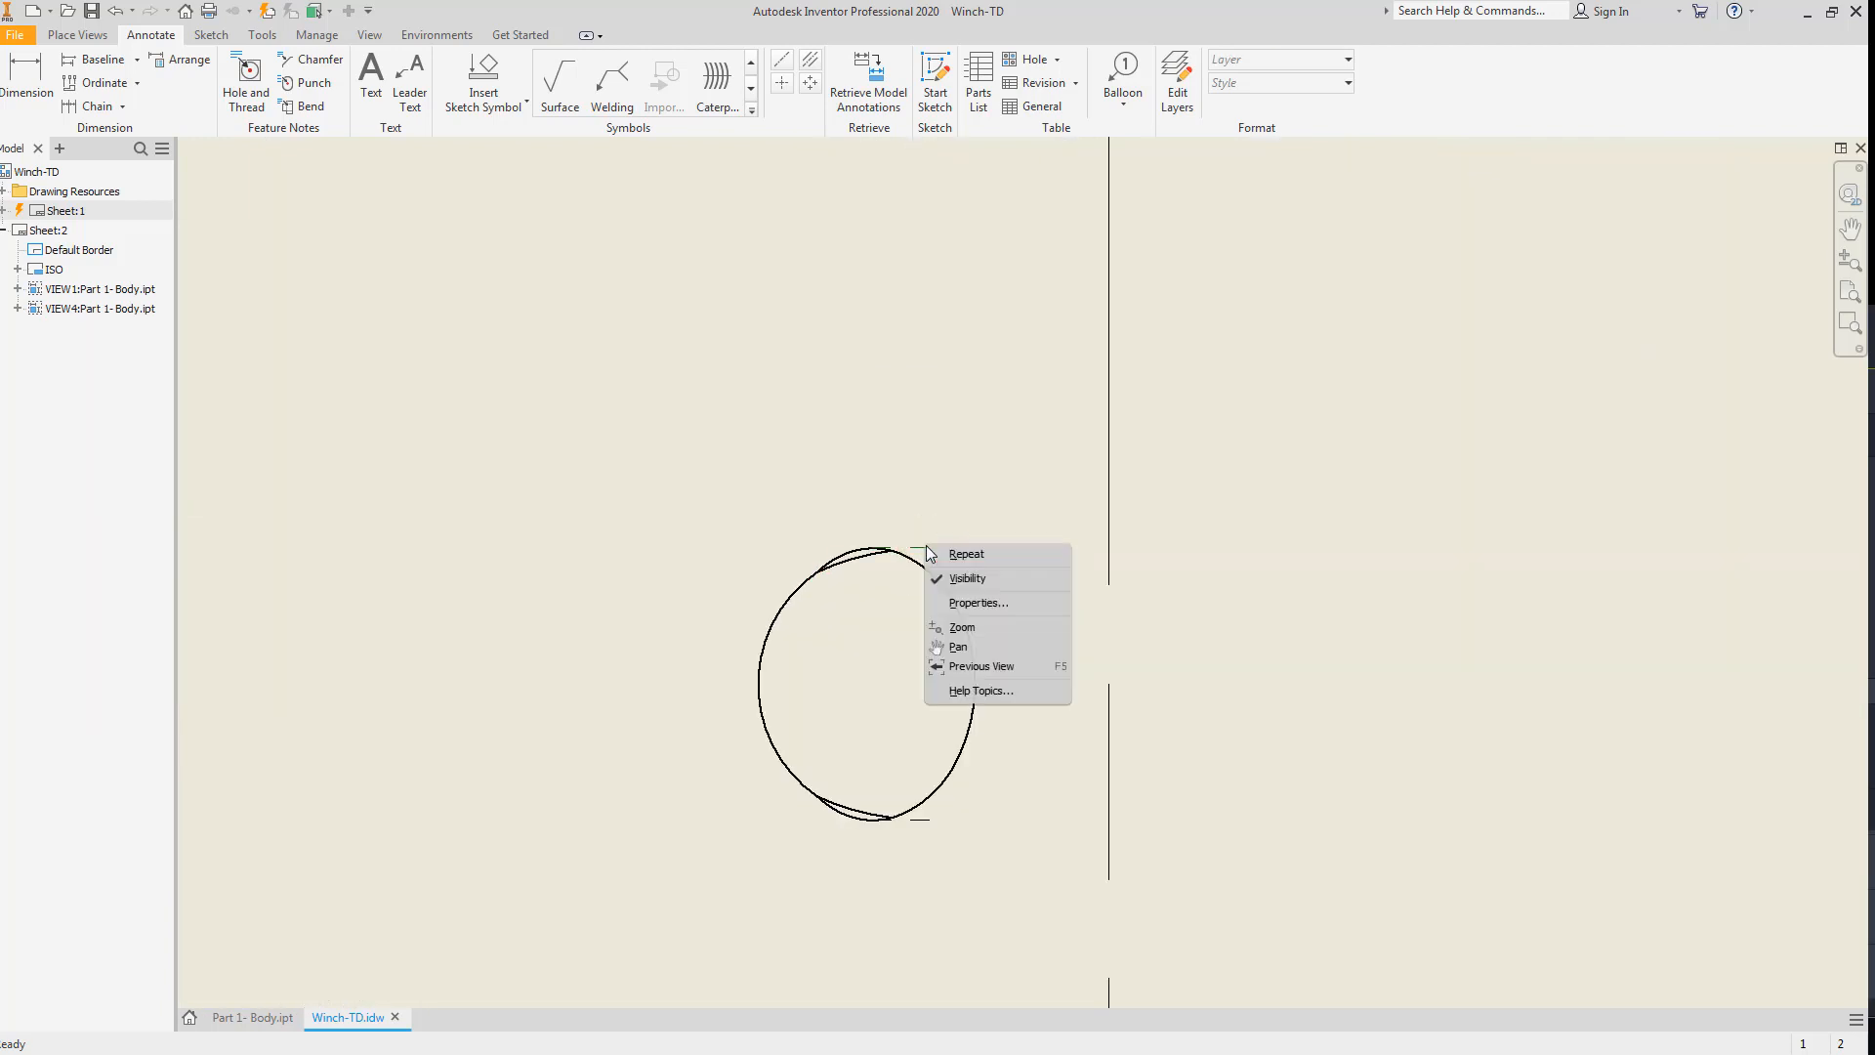
left_click(970, 574)
scroll(1088, 549, "down", 3)
left_click(1036, 649)
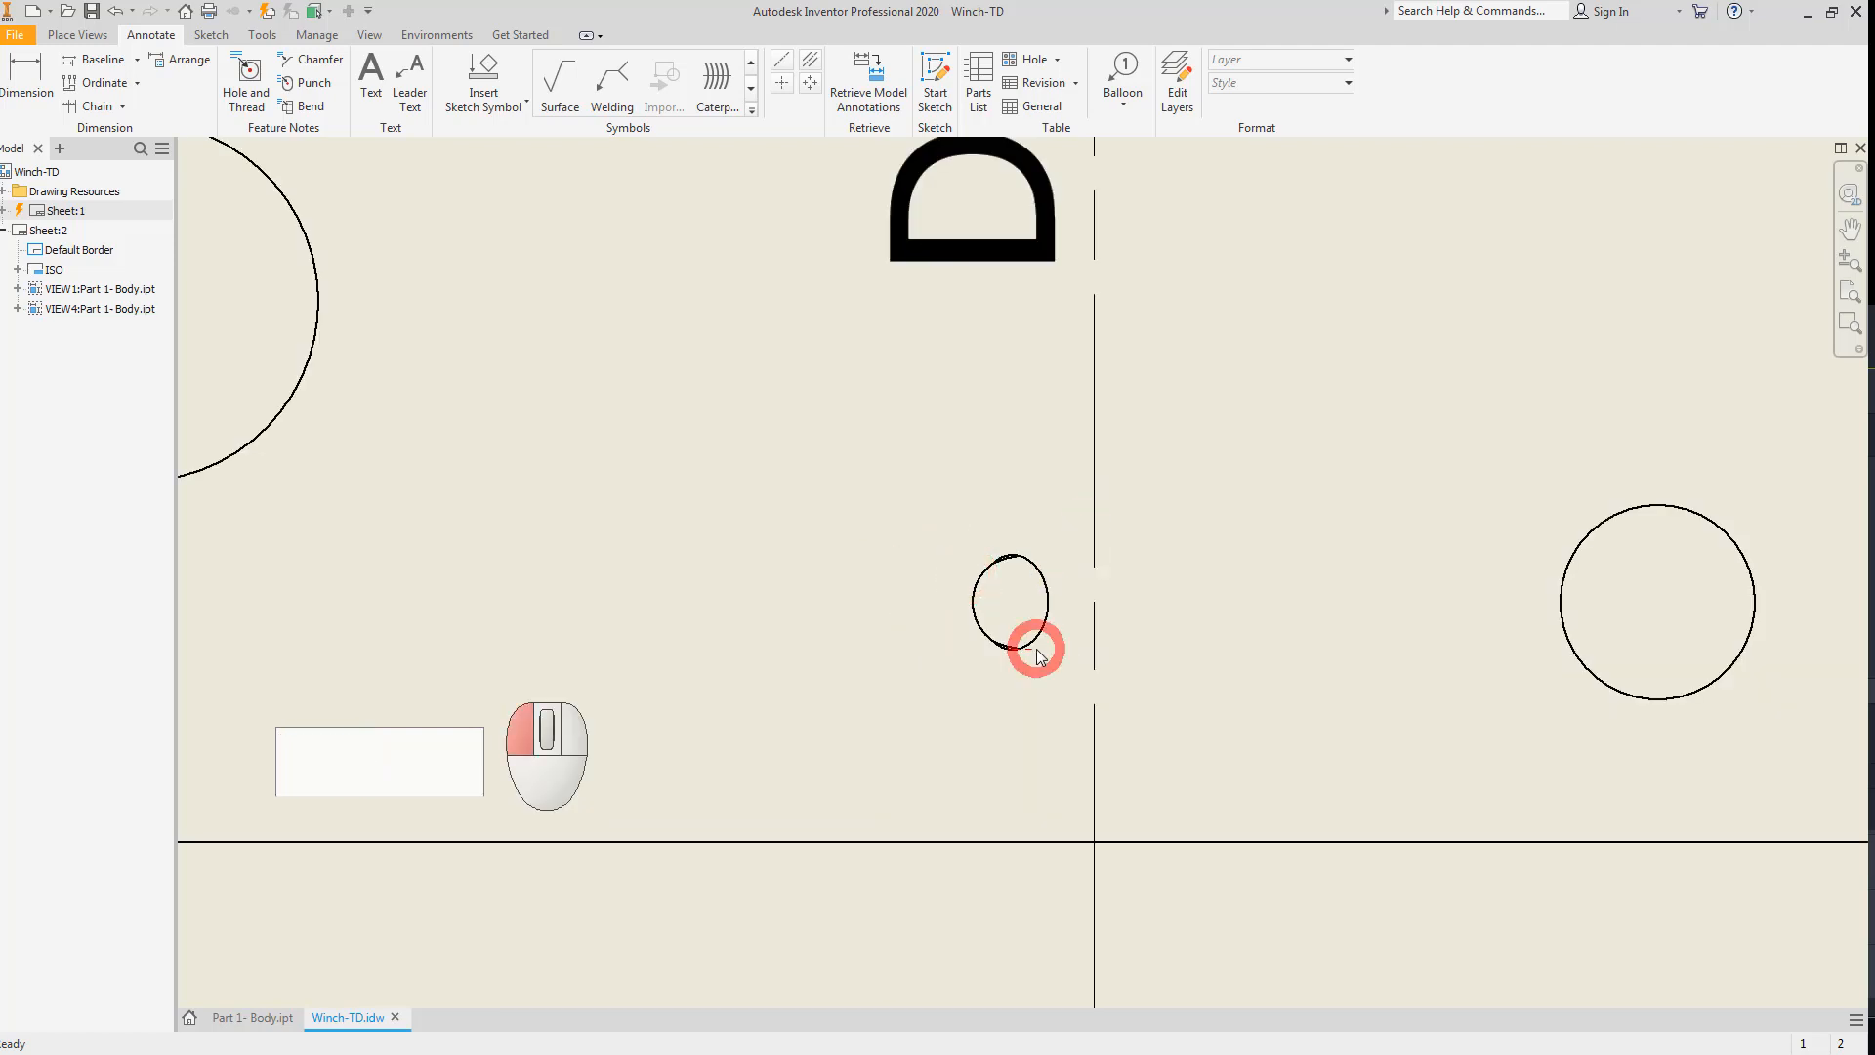
key("Escape")
key("Escape")
scroll(1223, 598, "down", 3)
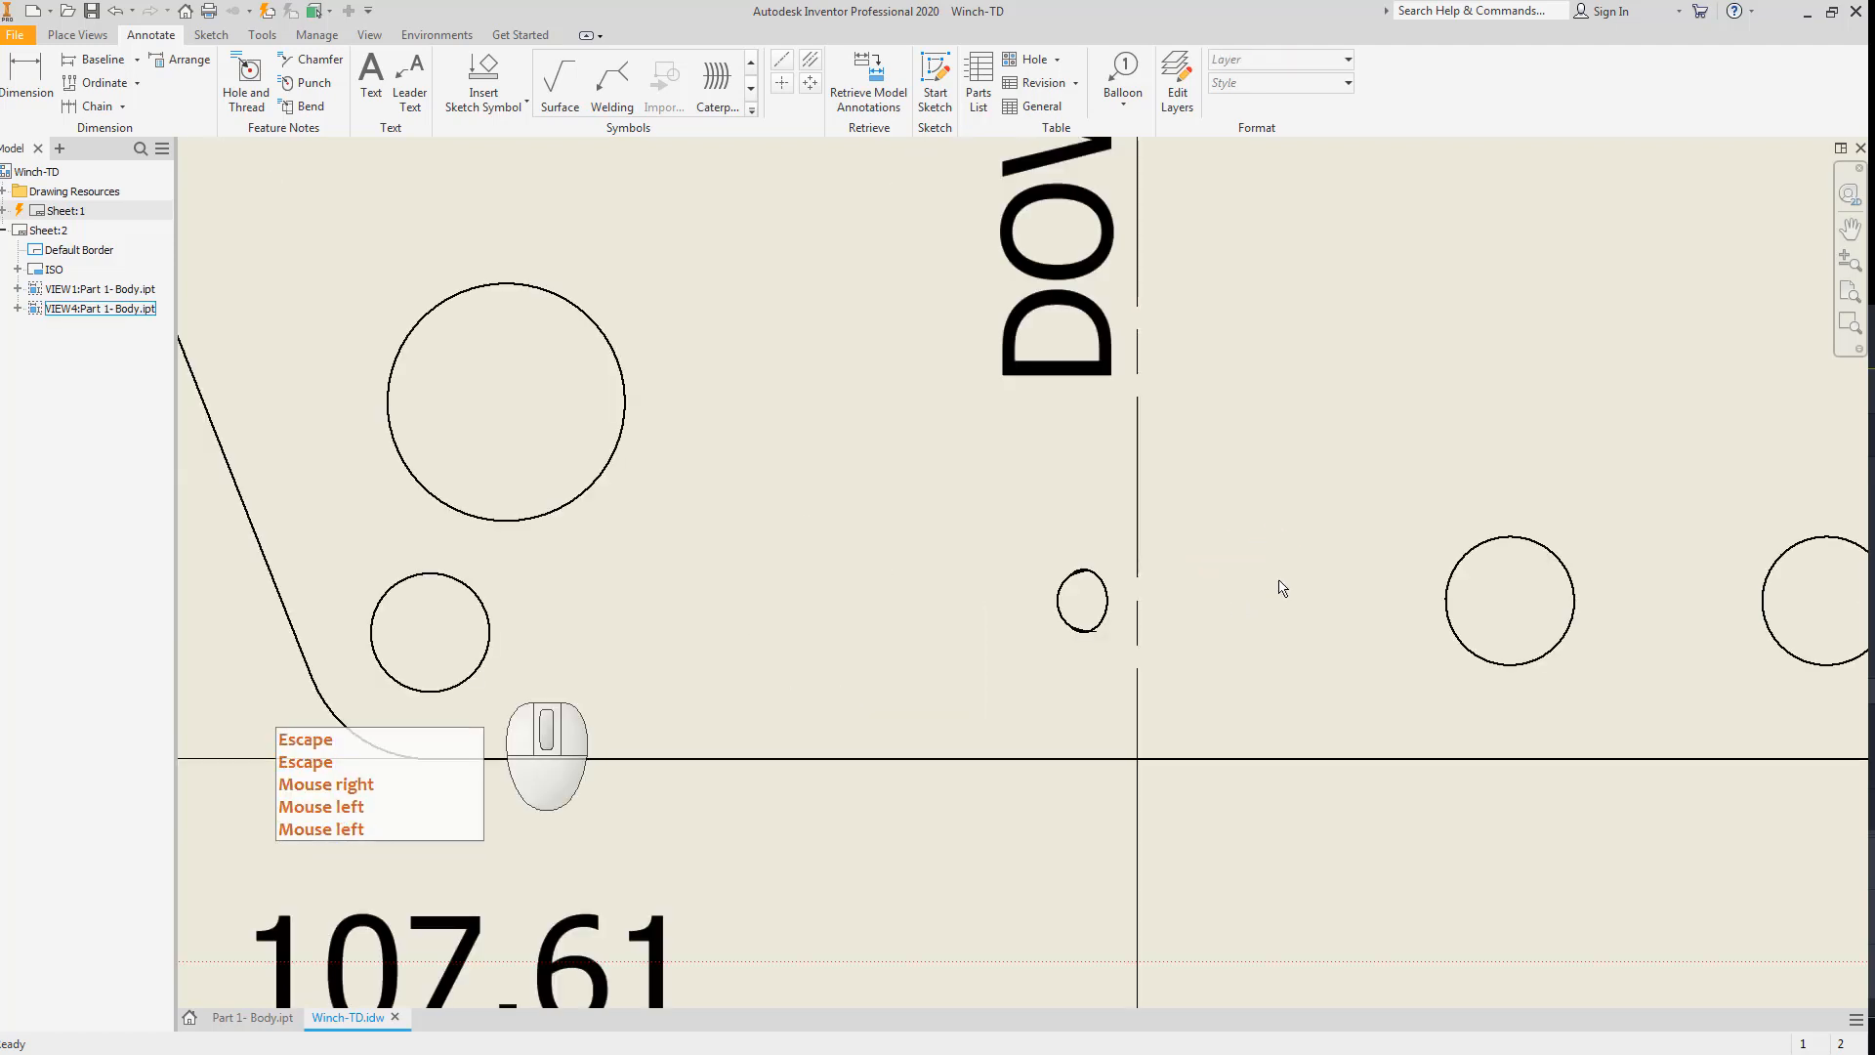
Move the slotted plan view slightly down to widen the gap below the side view.
middle_click_drag(1280, 586, 1153, 632)
scroll(1153, 632, "down", 4)
middle_click_drag(1256, 687, 1277, 720)
scroll(1274, 694, "up", 3)
middle_click(1272, 695)
middle_click(1273, 694)
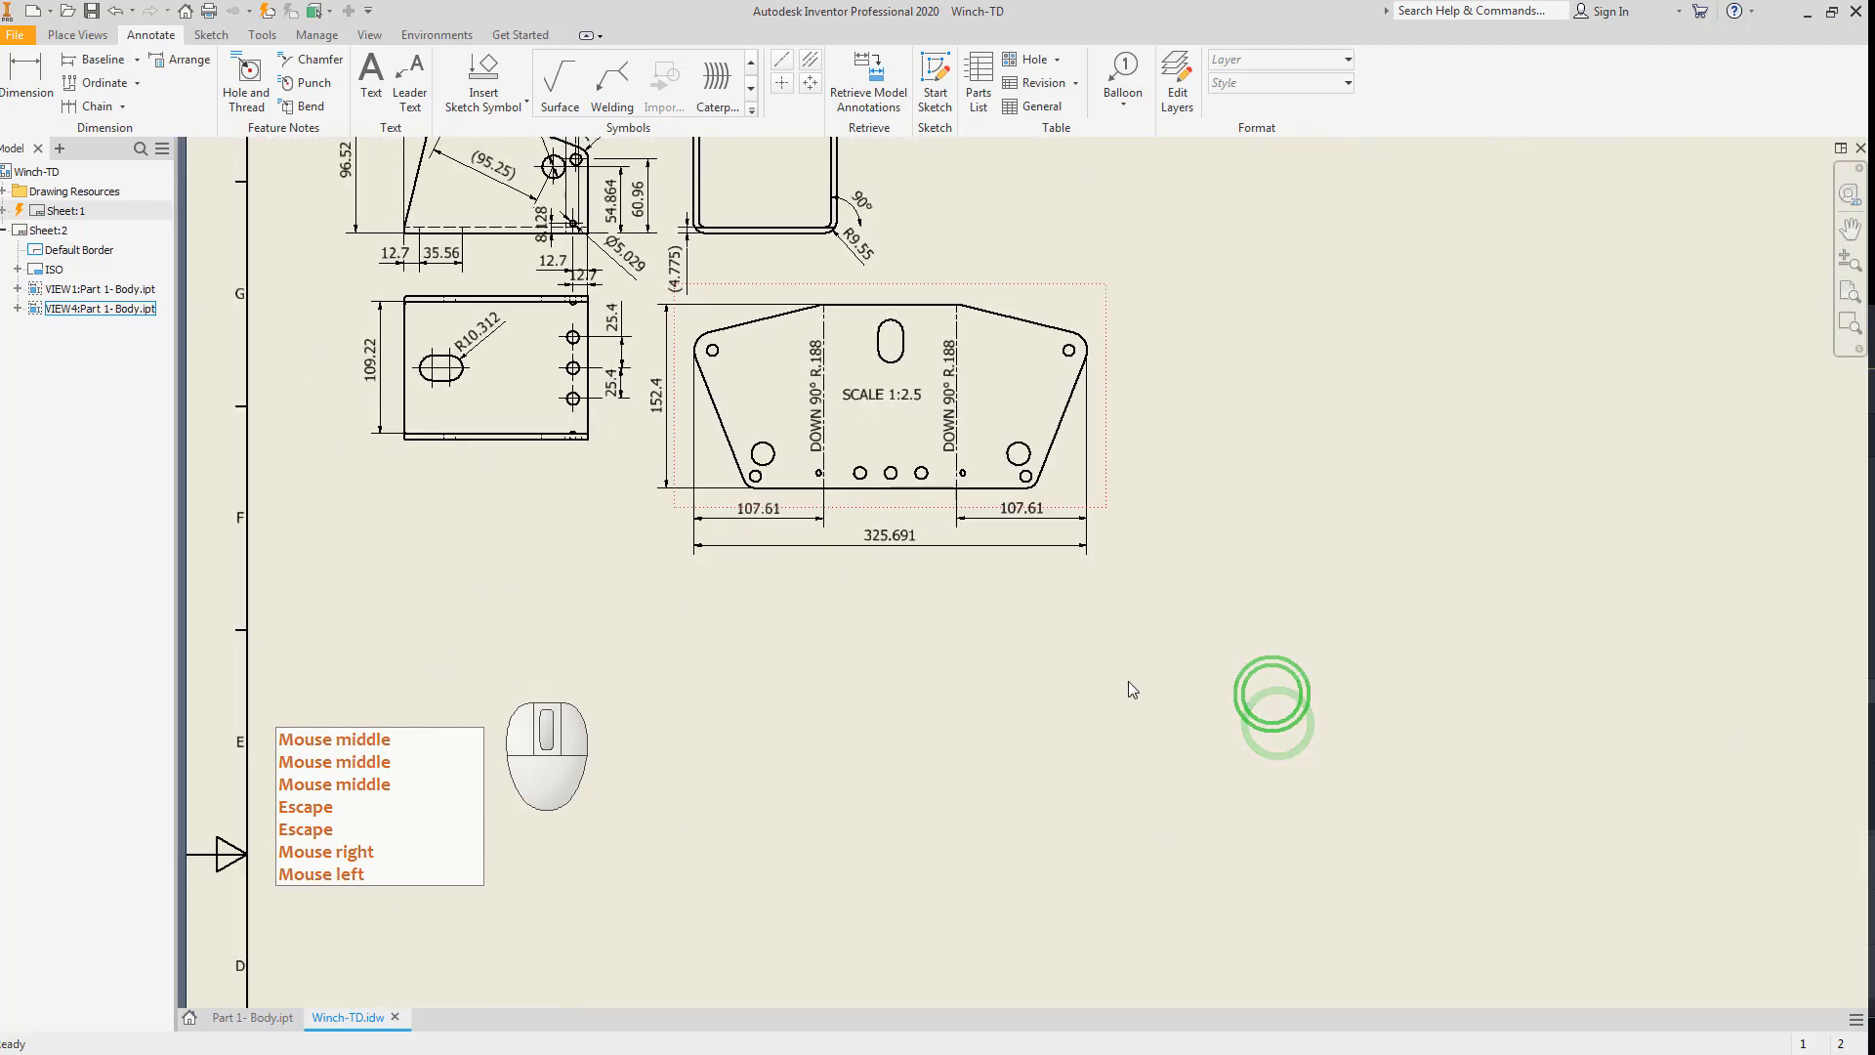
scroll(617, 339, "up", 3)
middle_click_drag(617, 339, 970, 564)
scroll(915, 583, "down", 4)
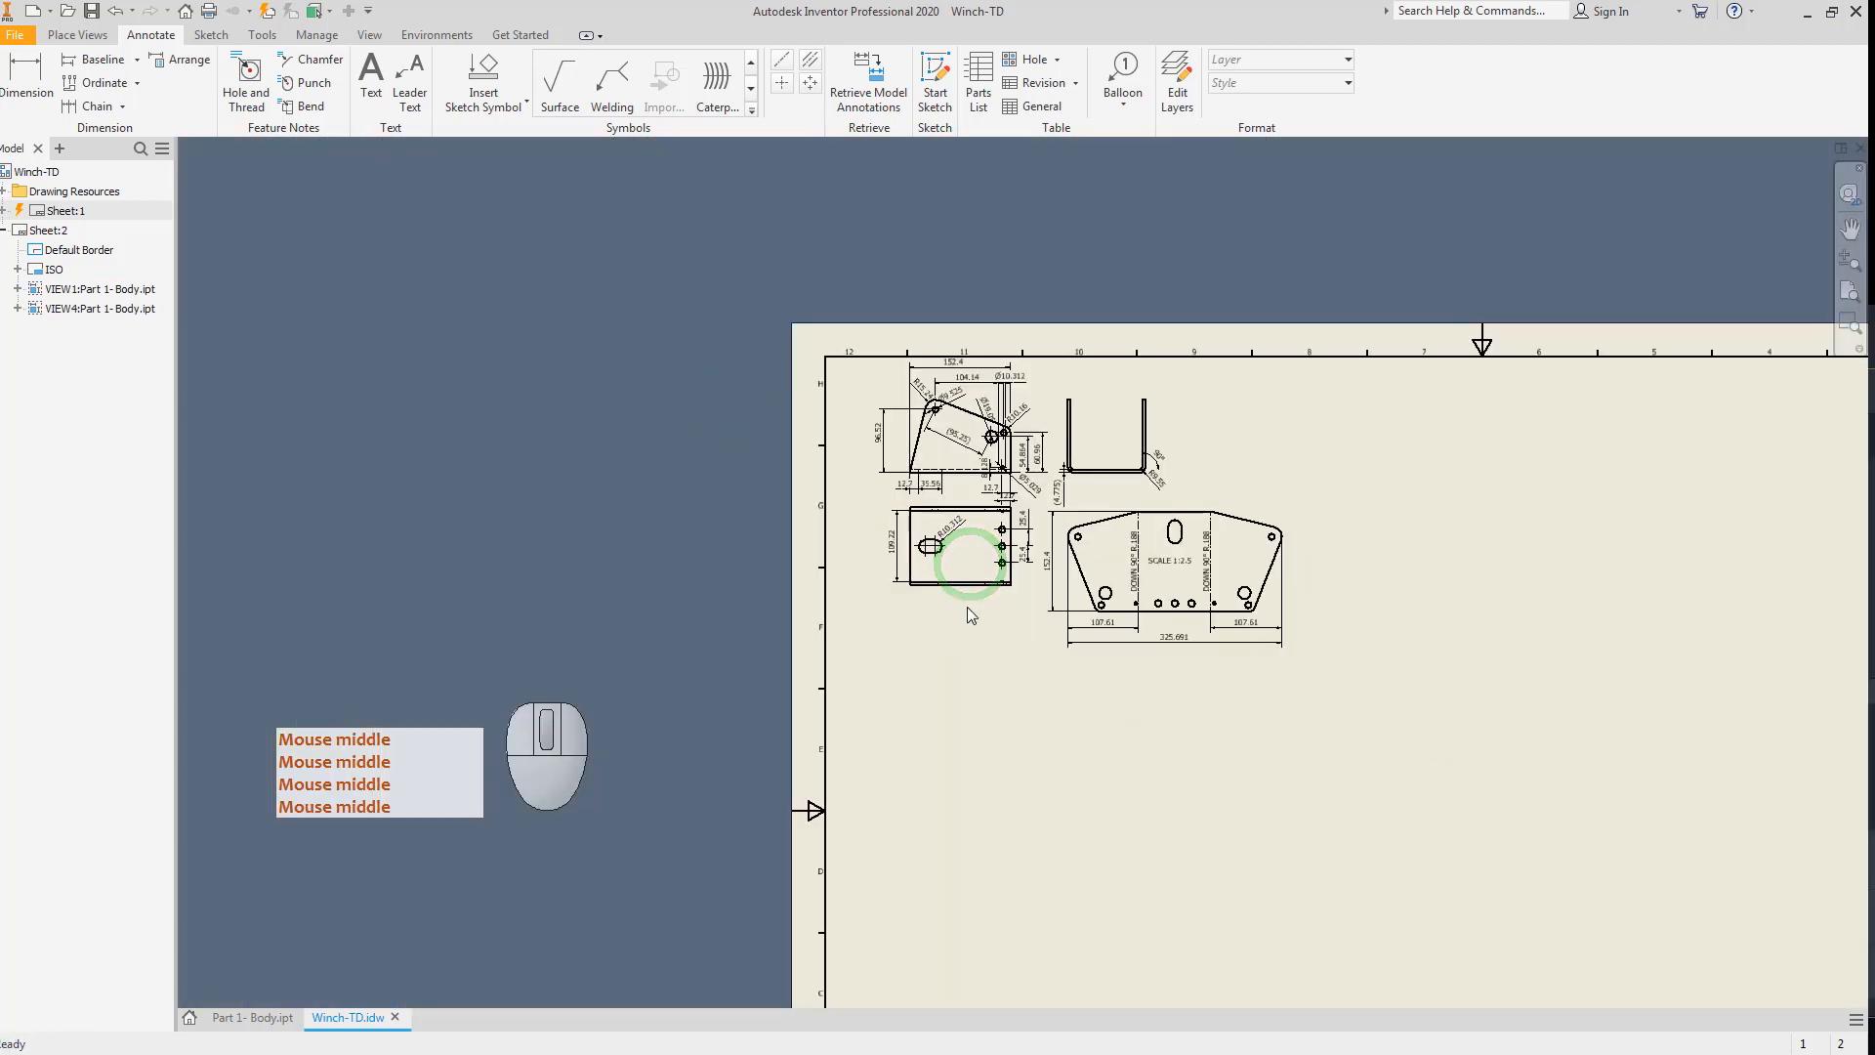
left_click_drag(975, 595, 979, 617)
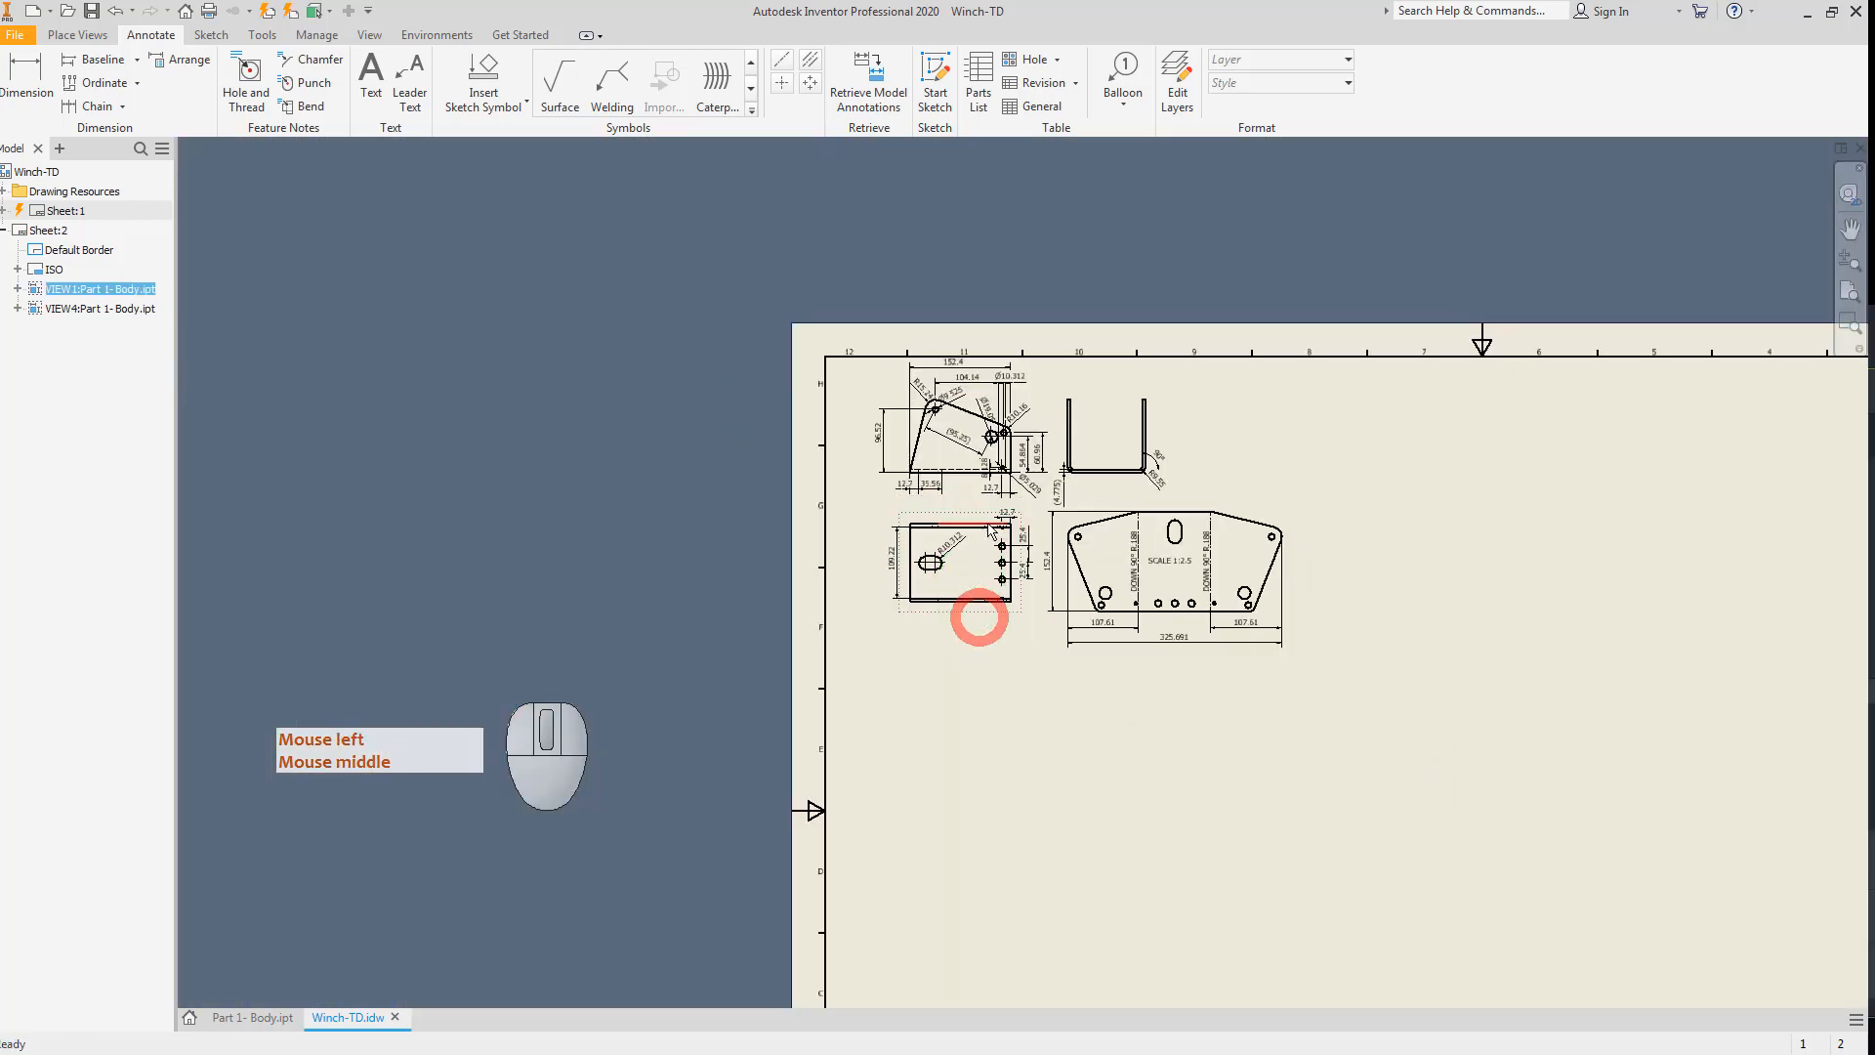
Move the small hole's 8.128 height dimension so its text sits below the side view, left of the hole's 12.7 dimension.
scroll(993, 533, "down", 4)
middle_click_drag(1092, 504, 1125, 586)
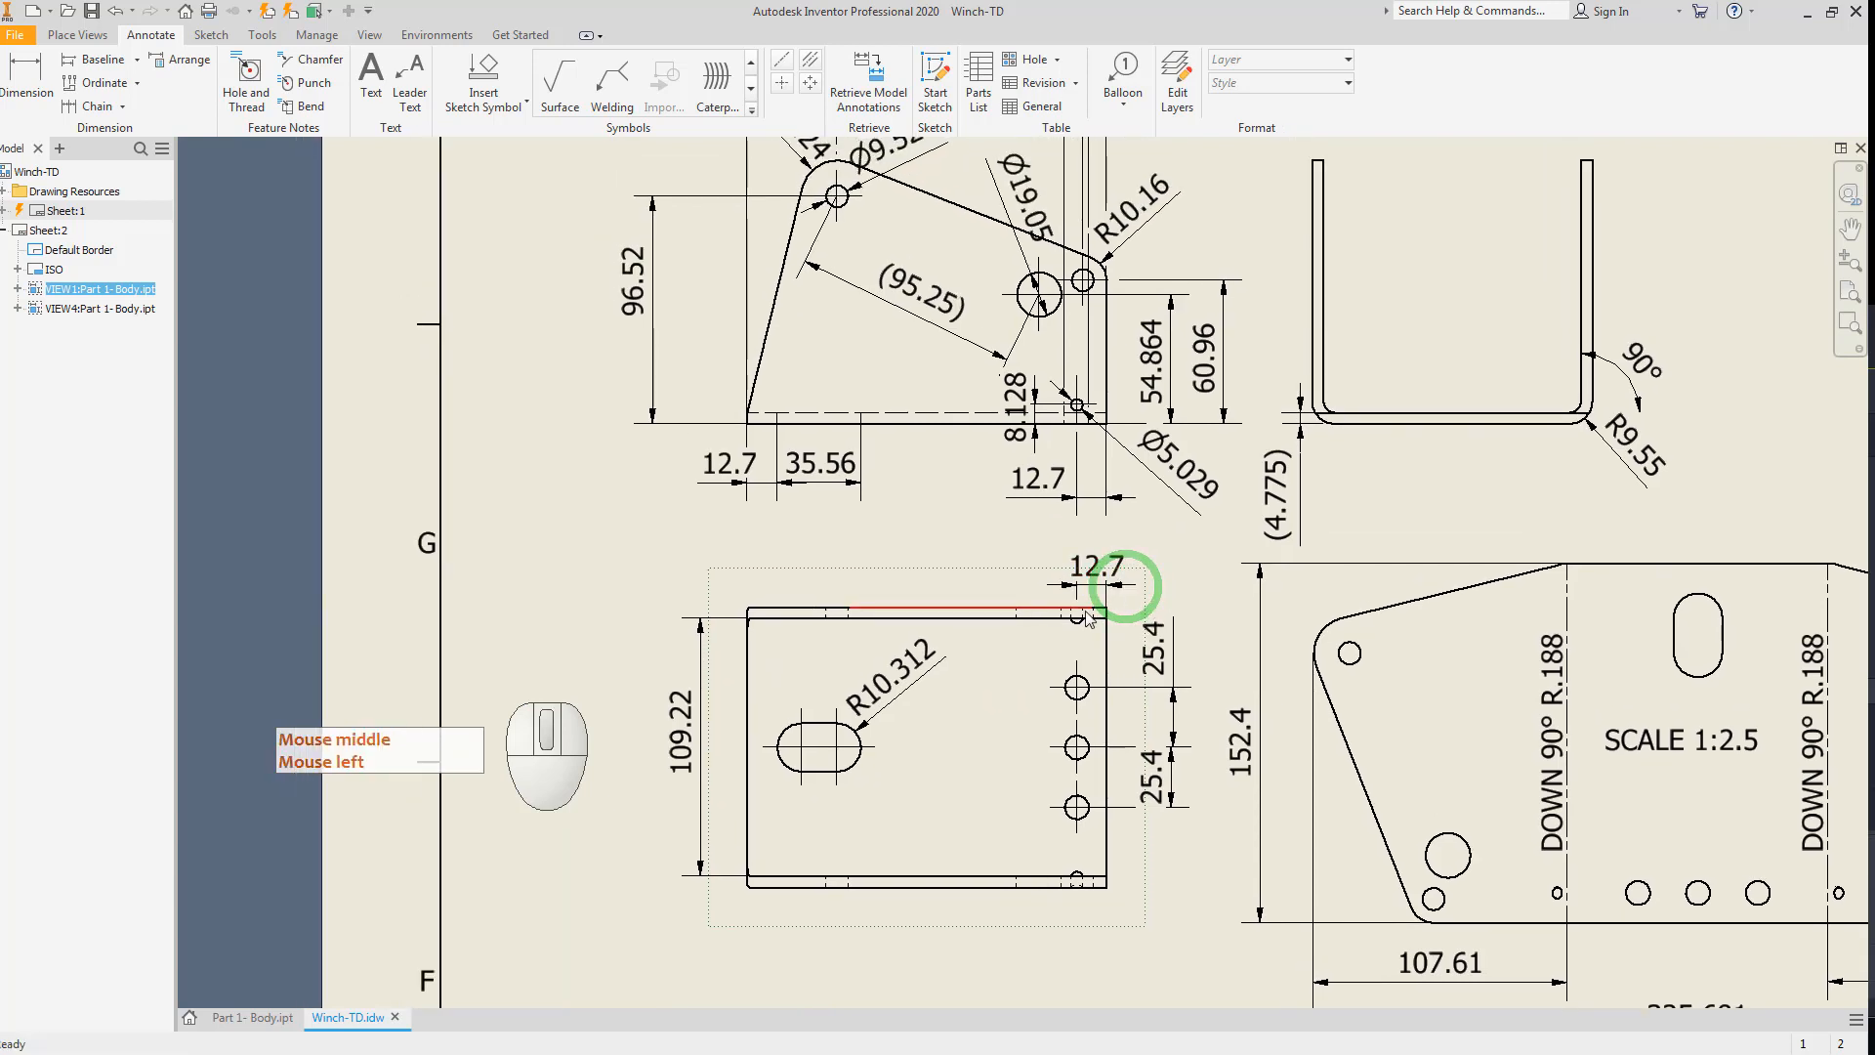
left_click(1036, 493)
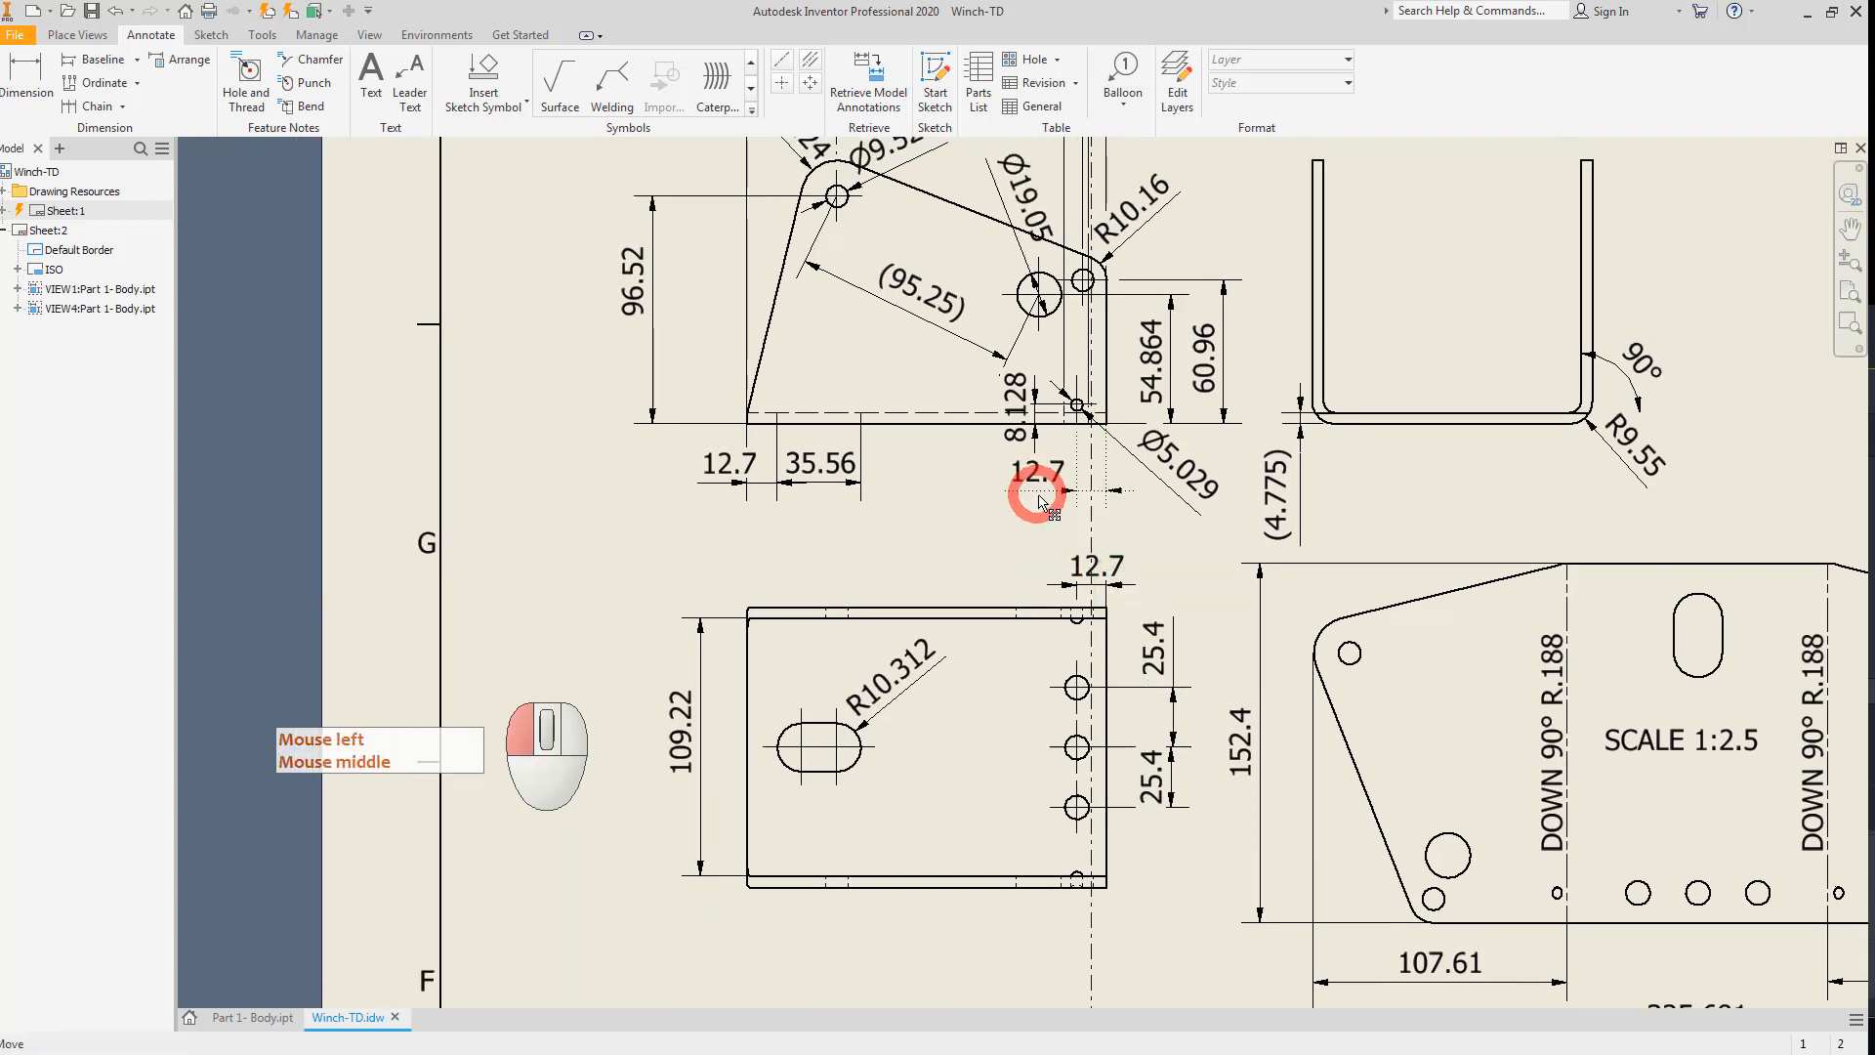
scroll(1009, 418, "down", 3)
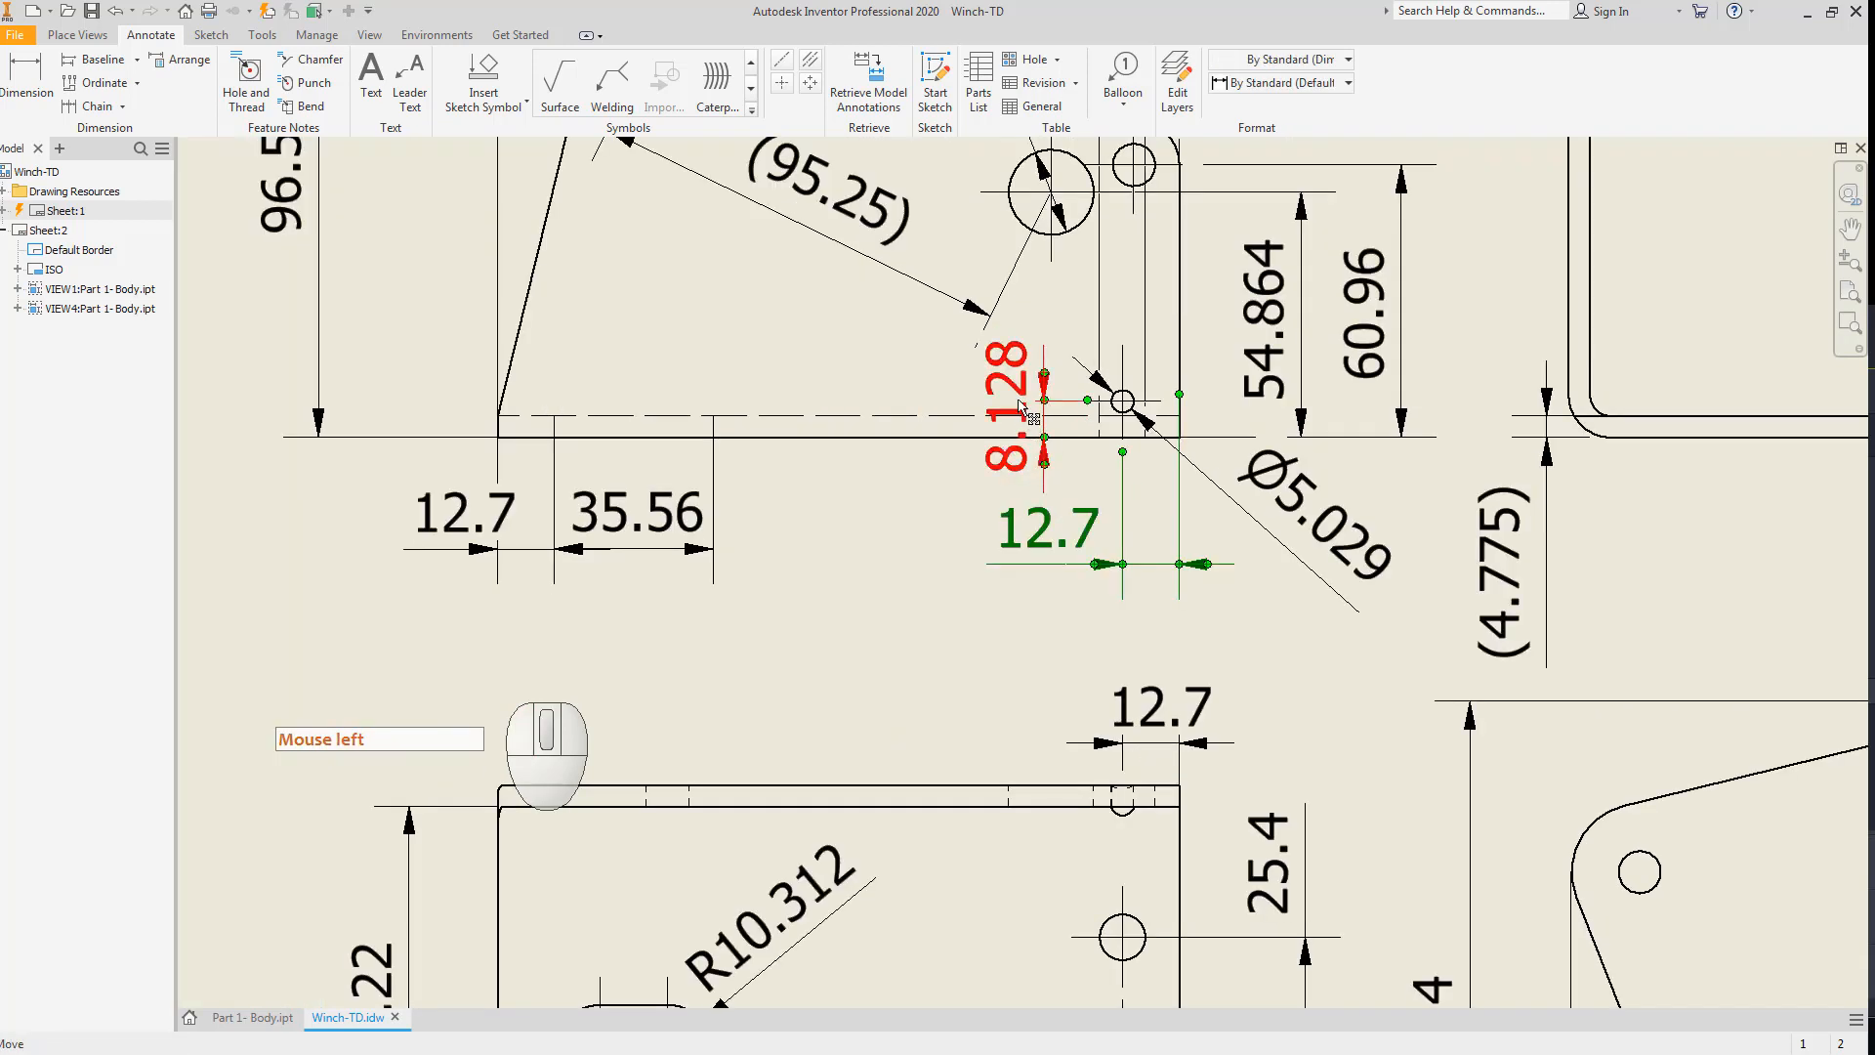
mouse_move(976, 420)
left_mouse_down()
mouse_move(967, 469)
mouse_move(901, 528)
mouse_move(897, 587)
left_mouse_up()
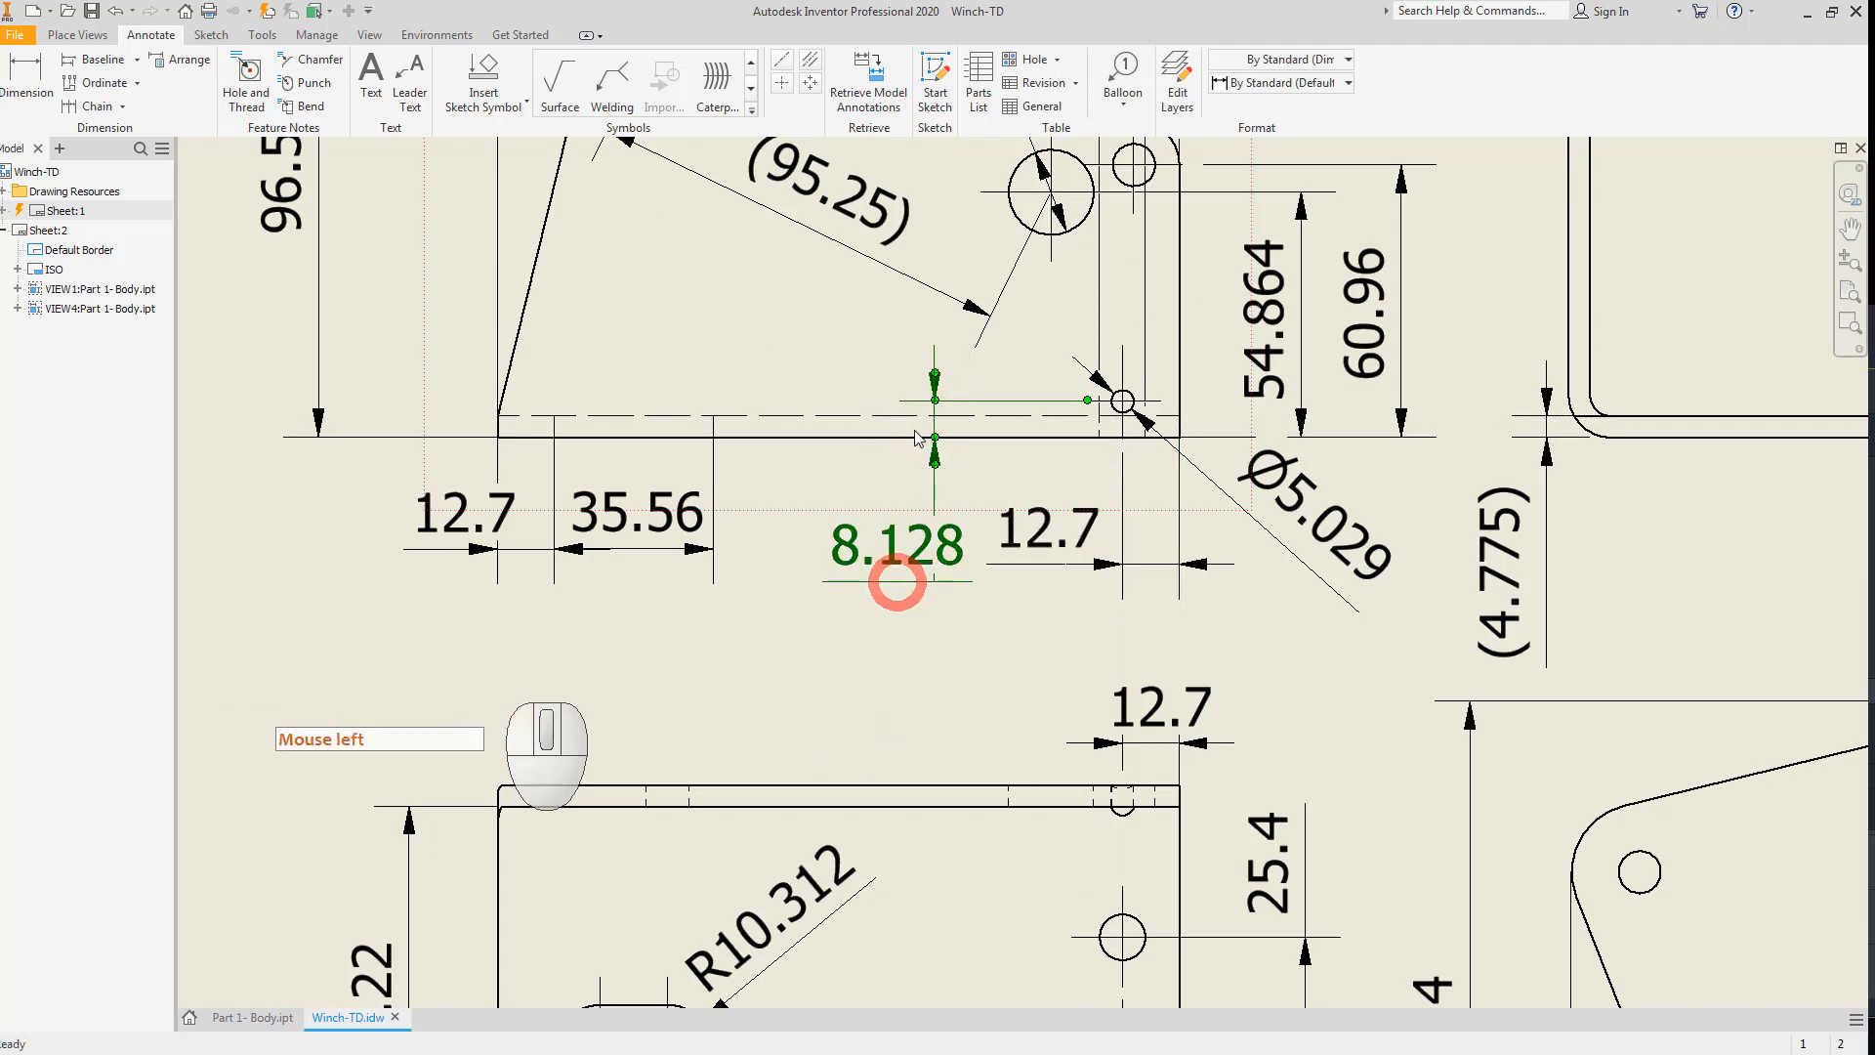
left_click_drag(938, 427, 963, 426)
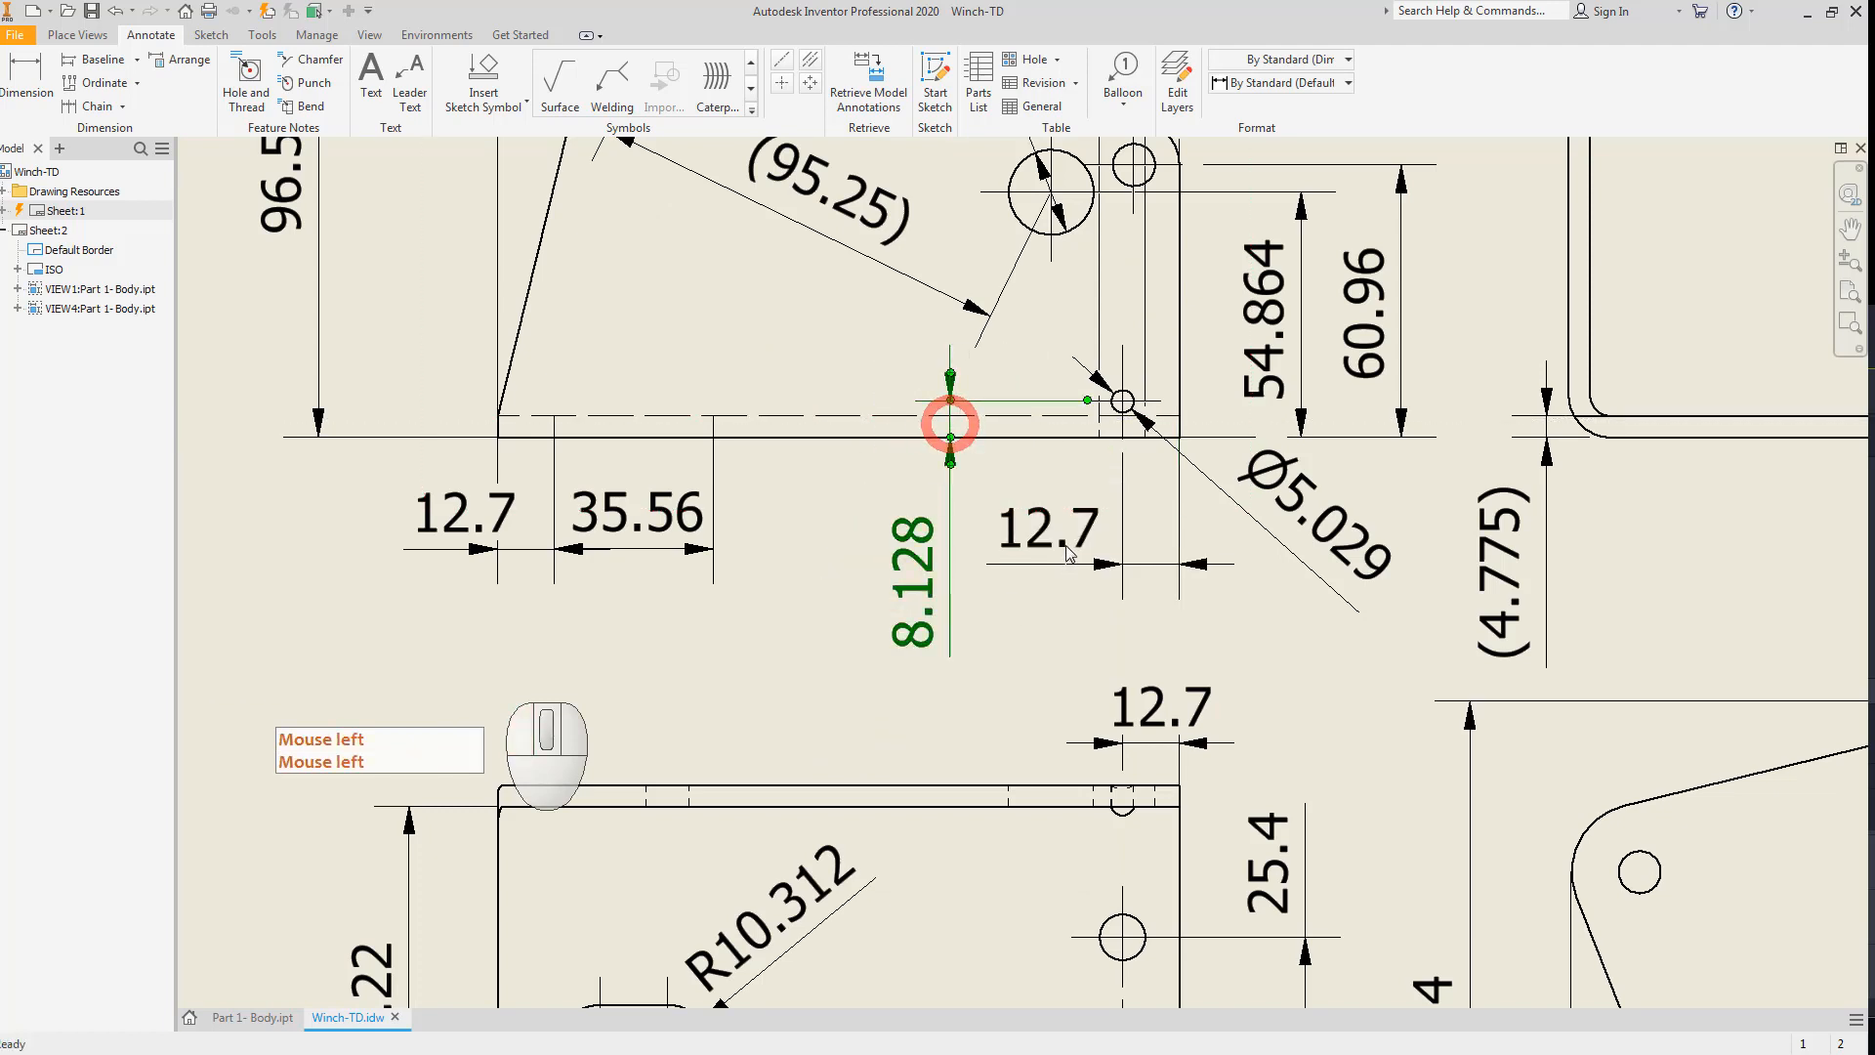
Delete the slot's 35.56 length and 12.7 edge offset dimensions from below the side view.
scroll(1133, 564, "up", 3)
scroll(1133, 564, "down", 2)
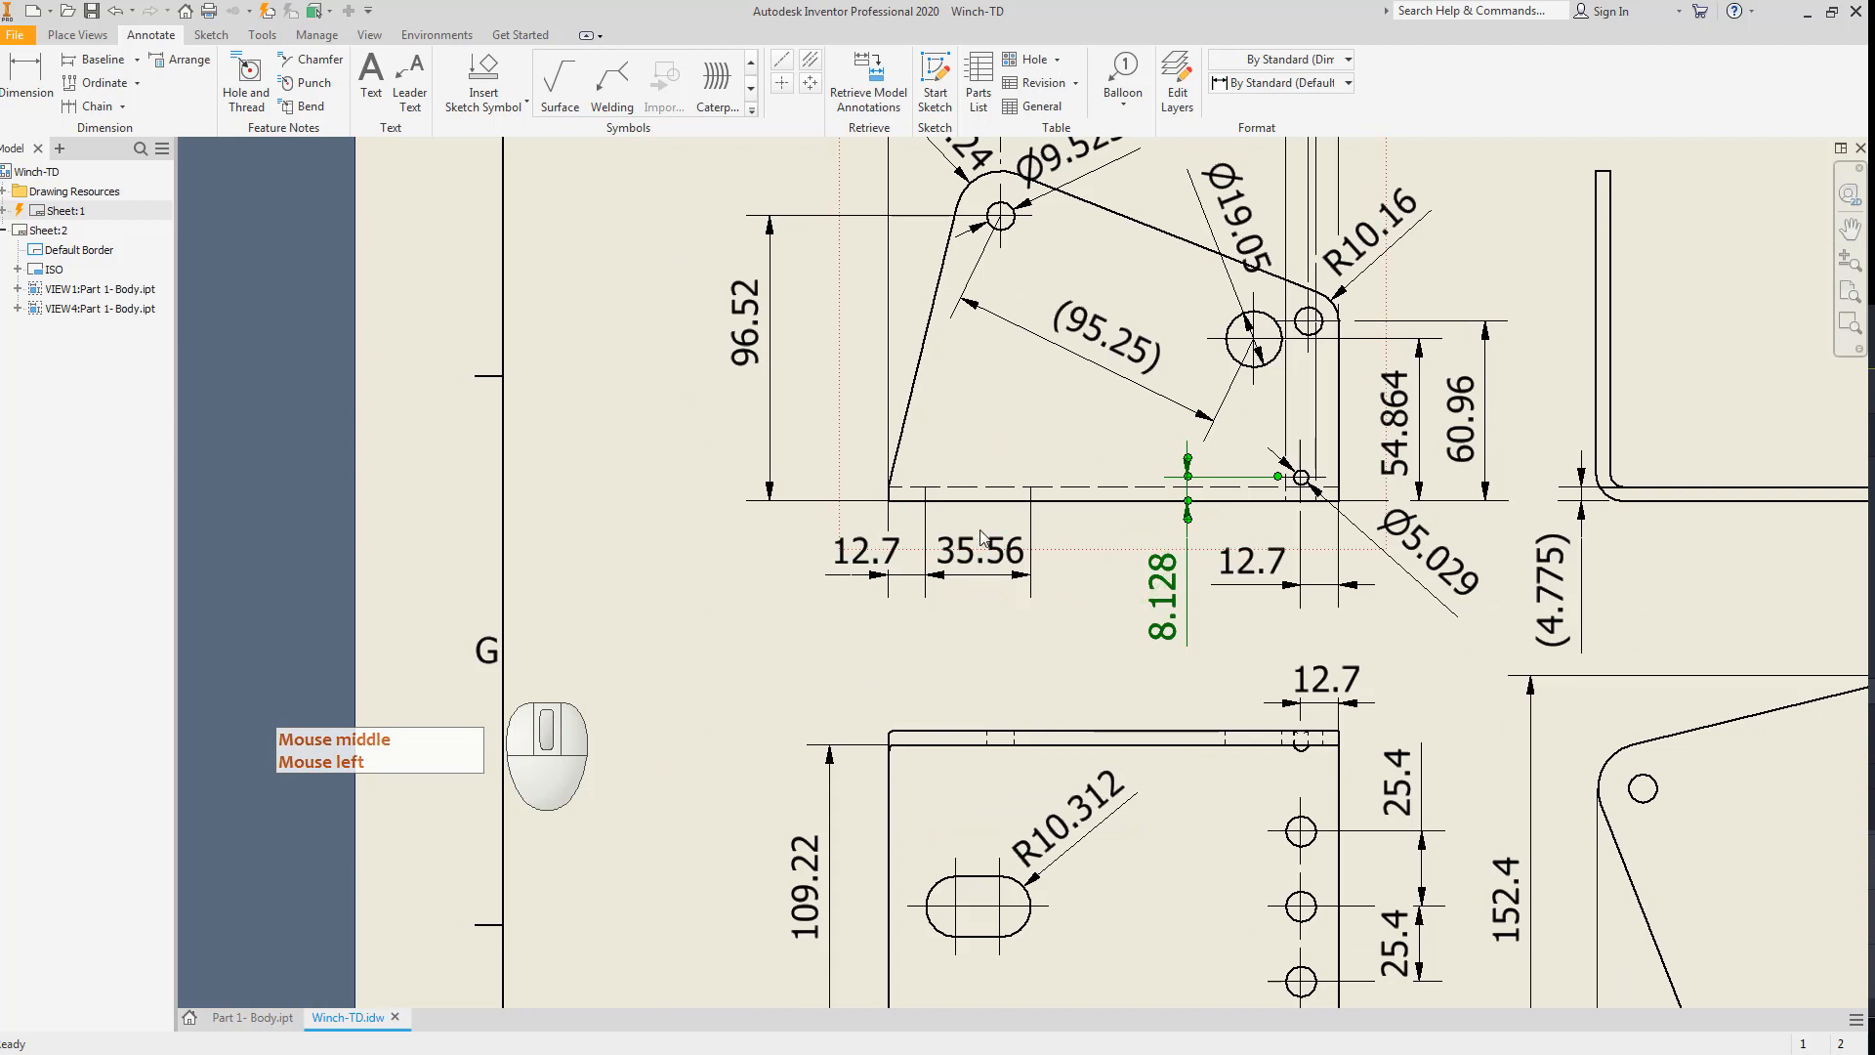
left_click(980, 548)
key("Delete")
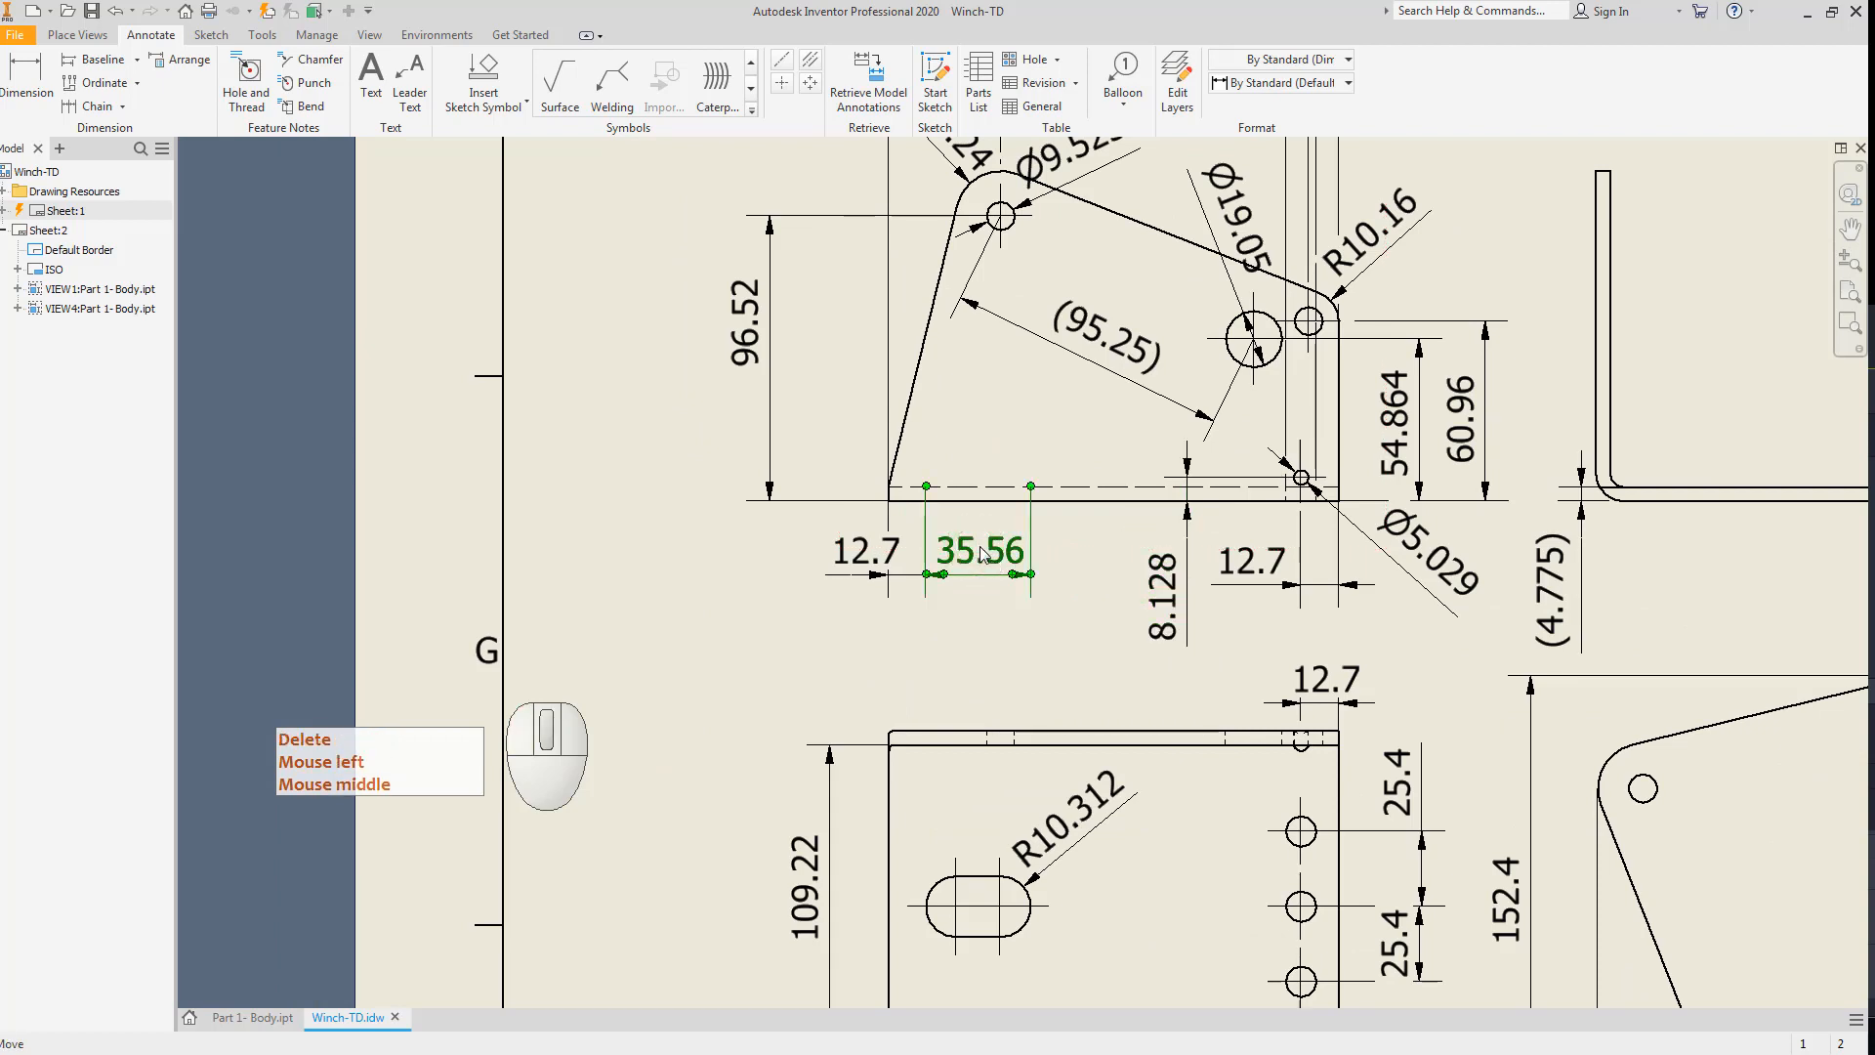
middle_click_drag(971, 695, 970, 518)
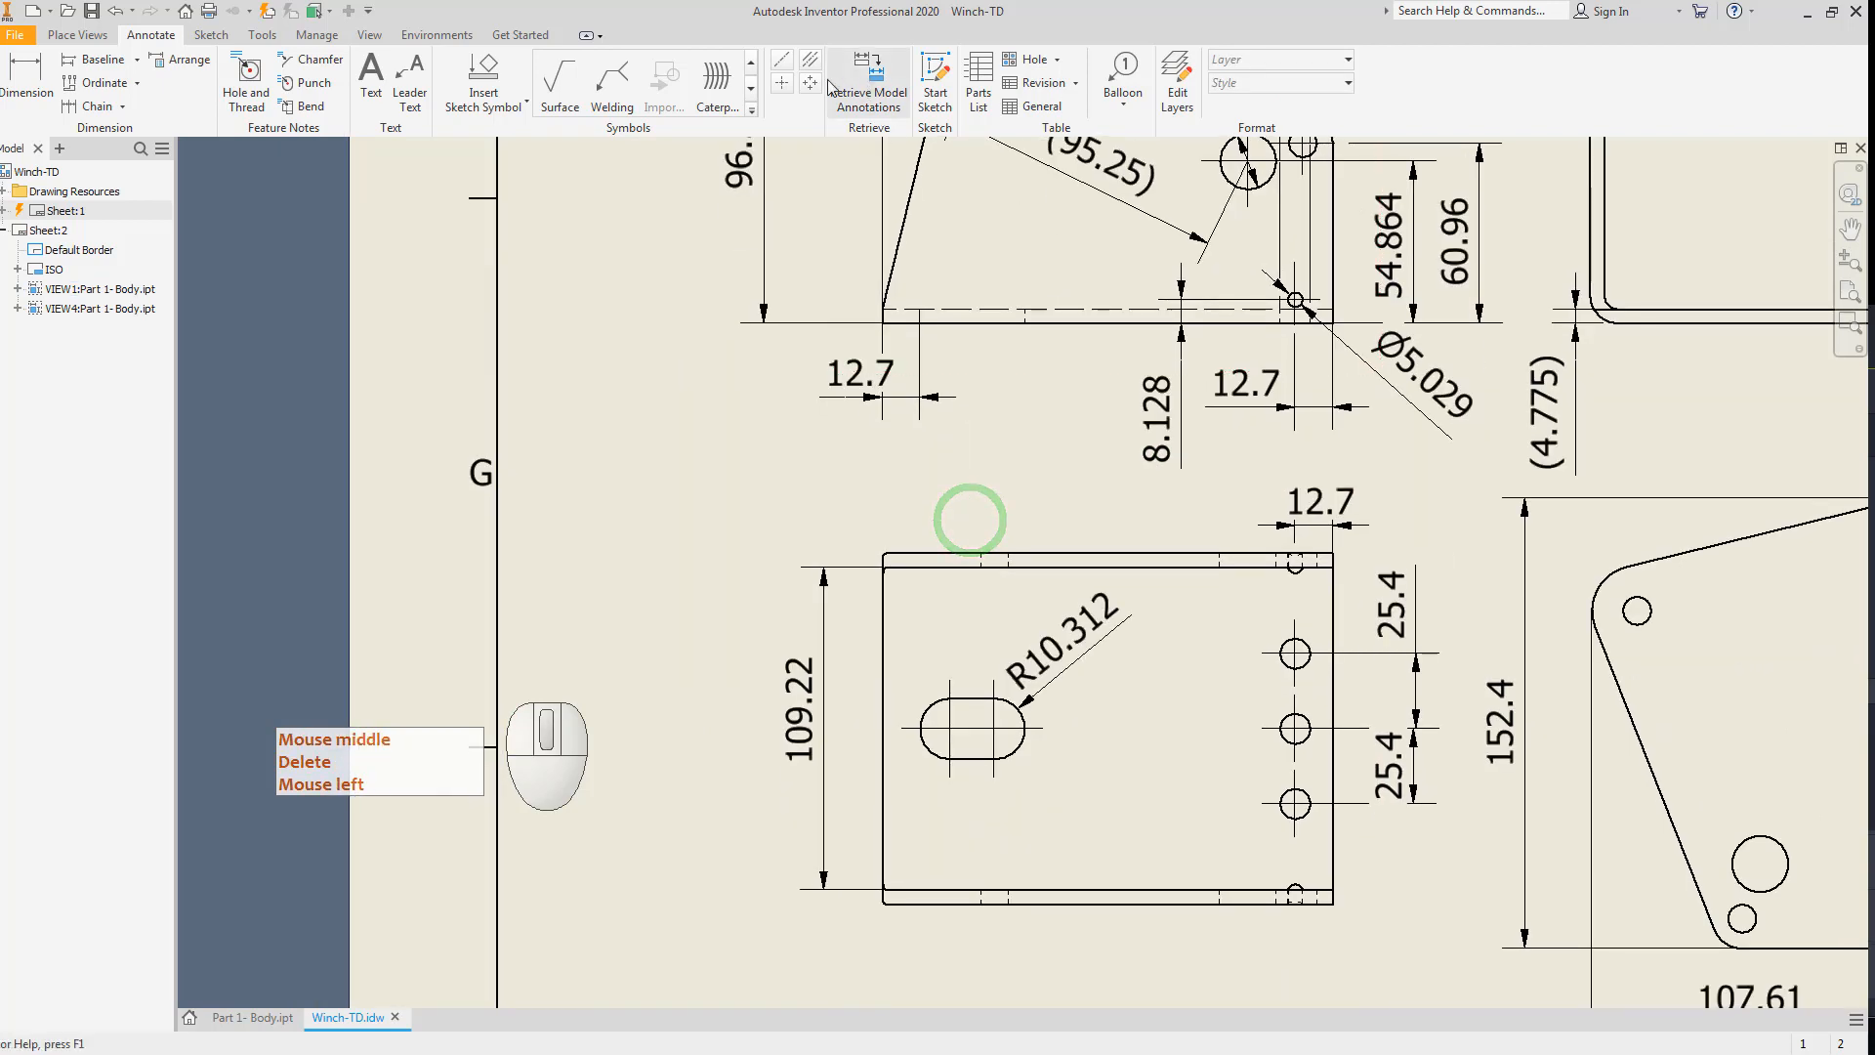
left_click(856, 377)
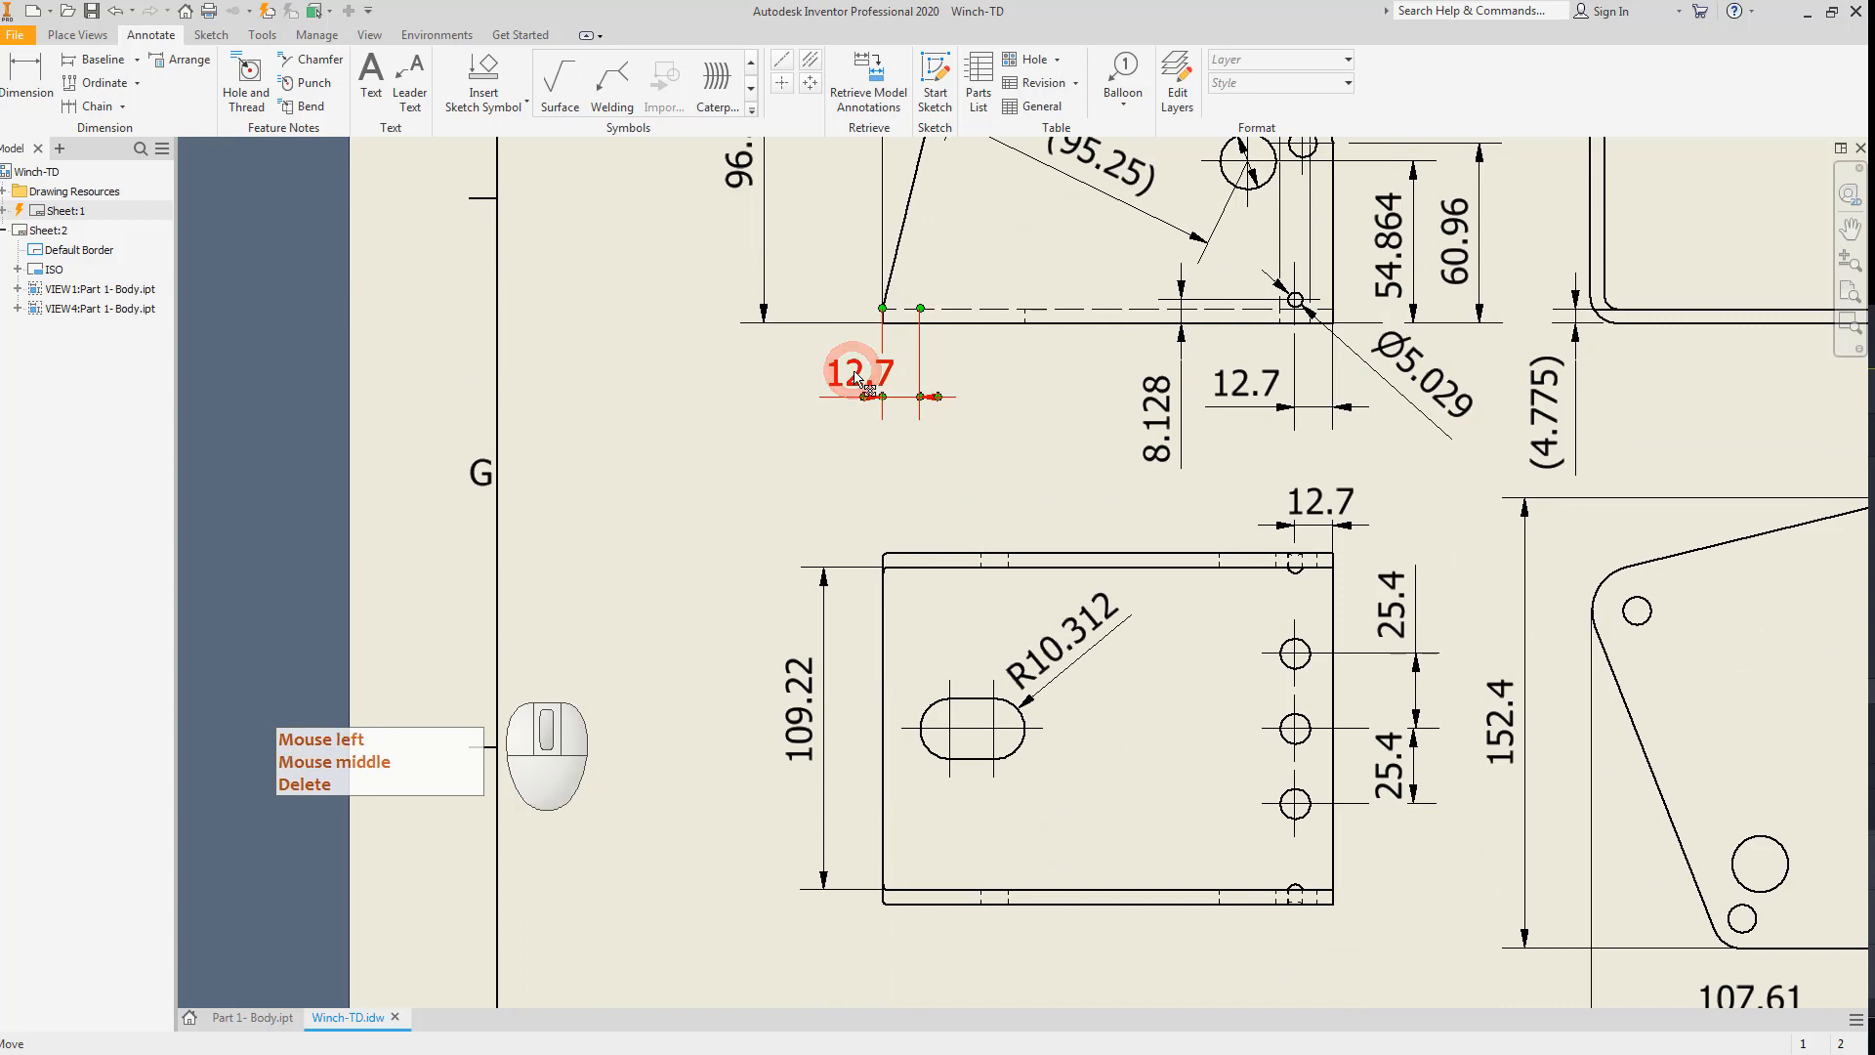
key("Delete")
left_click(813, 435)
Retrieve the slot's 12.7 offset and 35.56 length model dimensions into the slotted plan view.
left_click(857, 94)
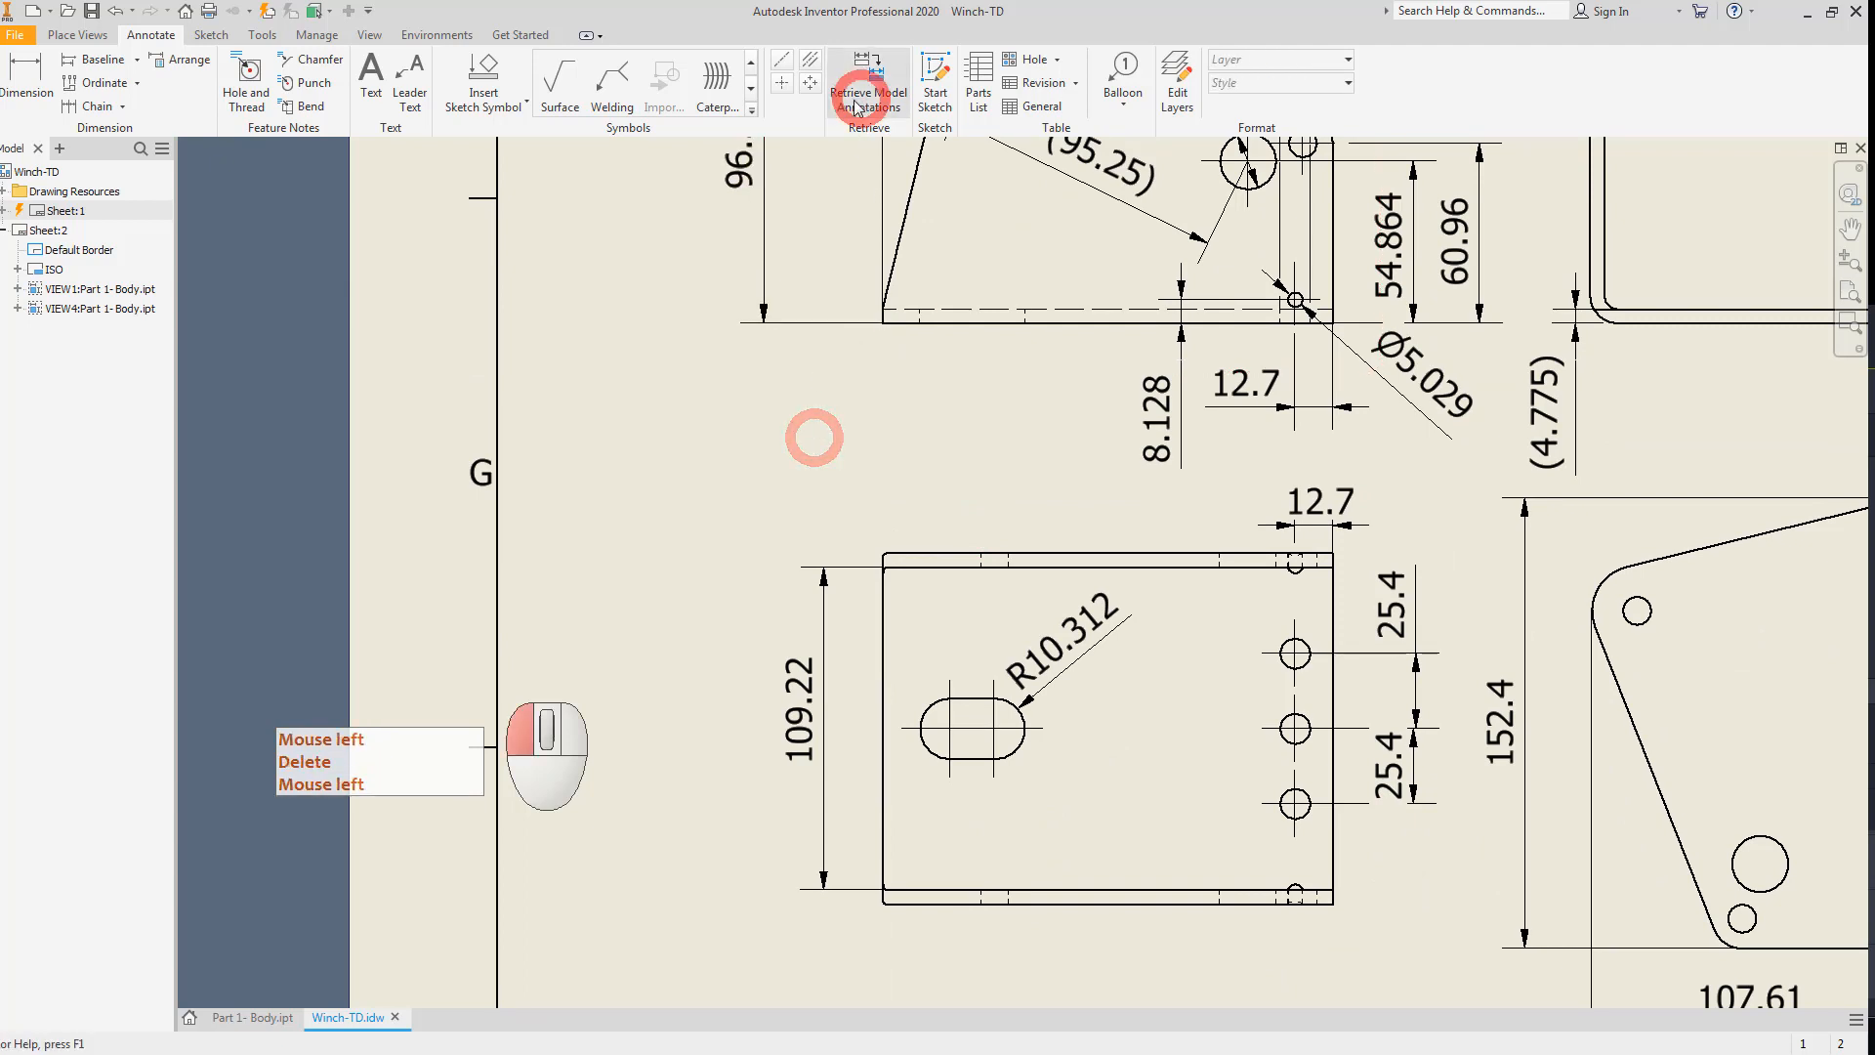
left_click(916, 550)
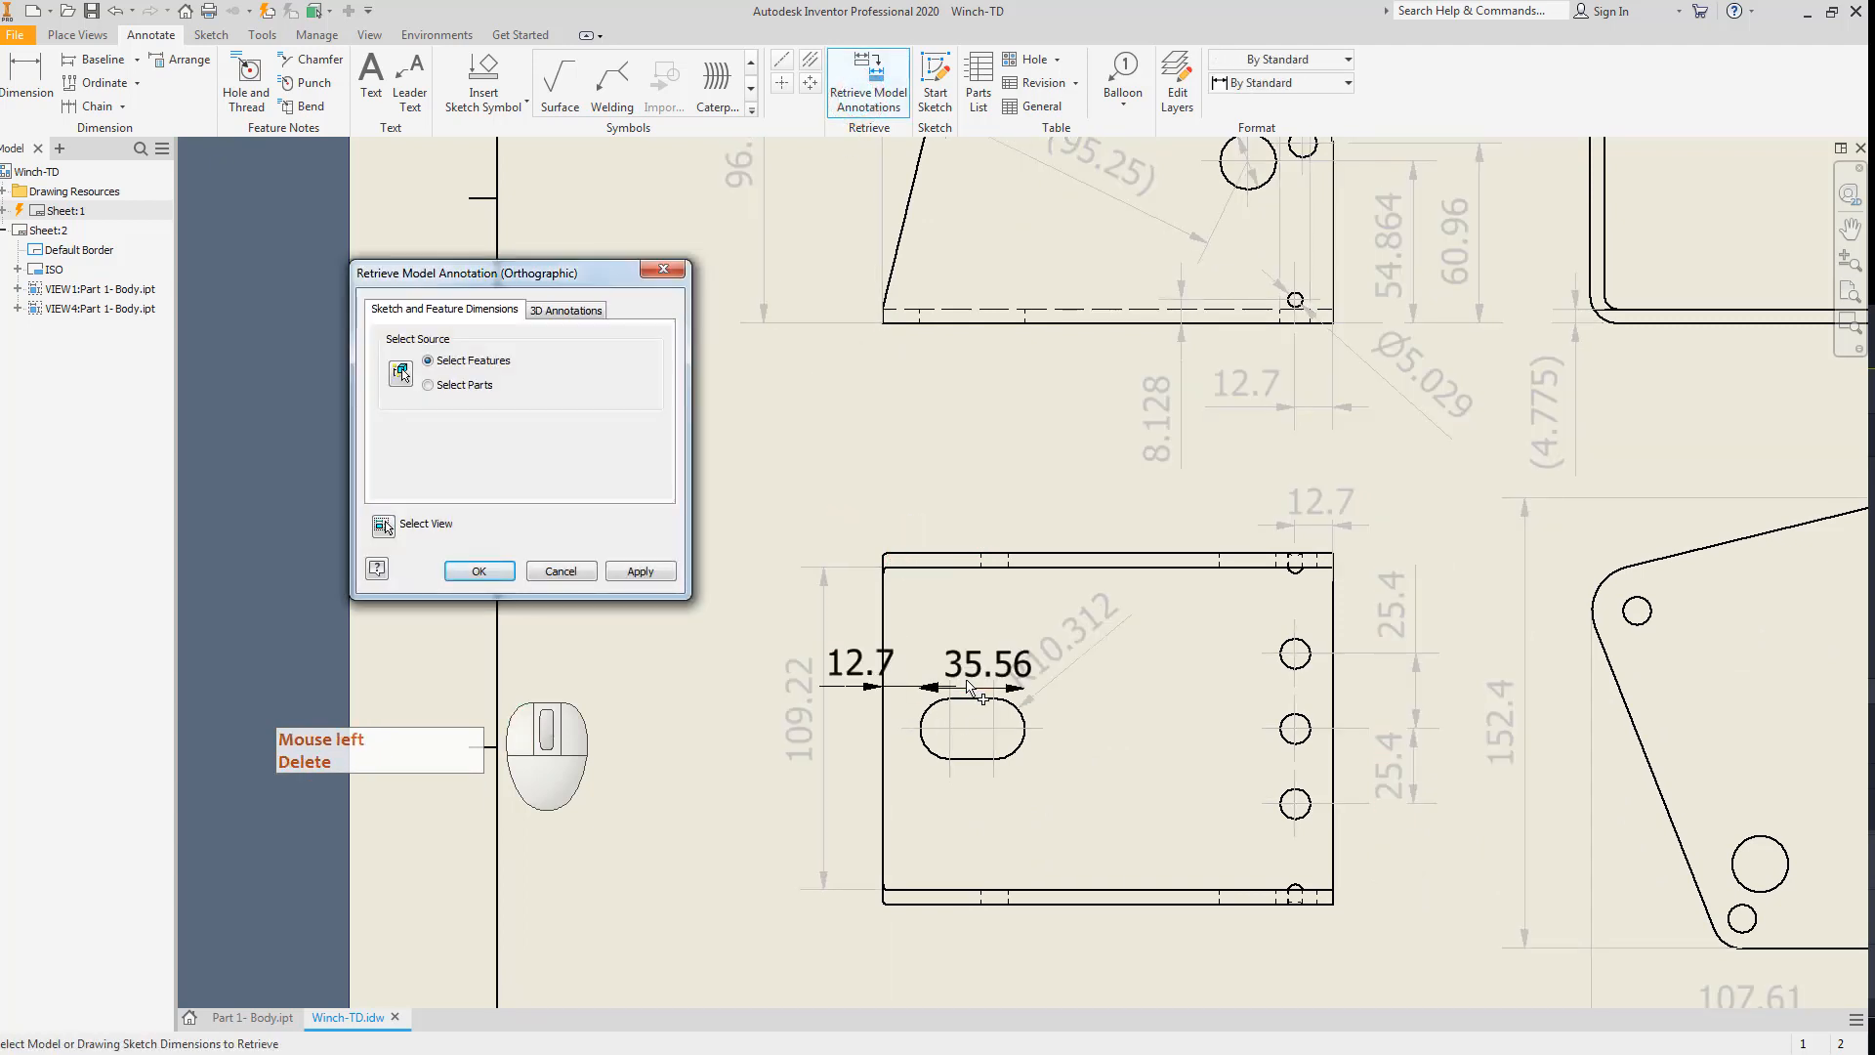
left_click(479, 571)
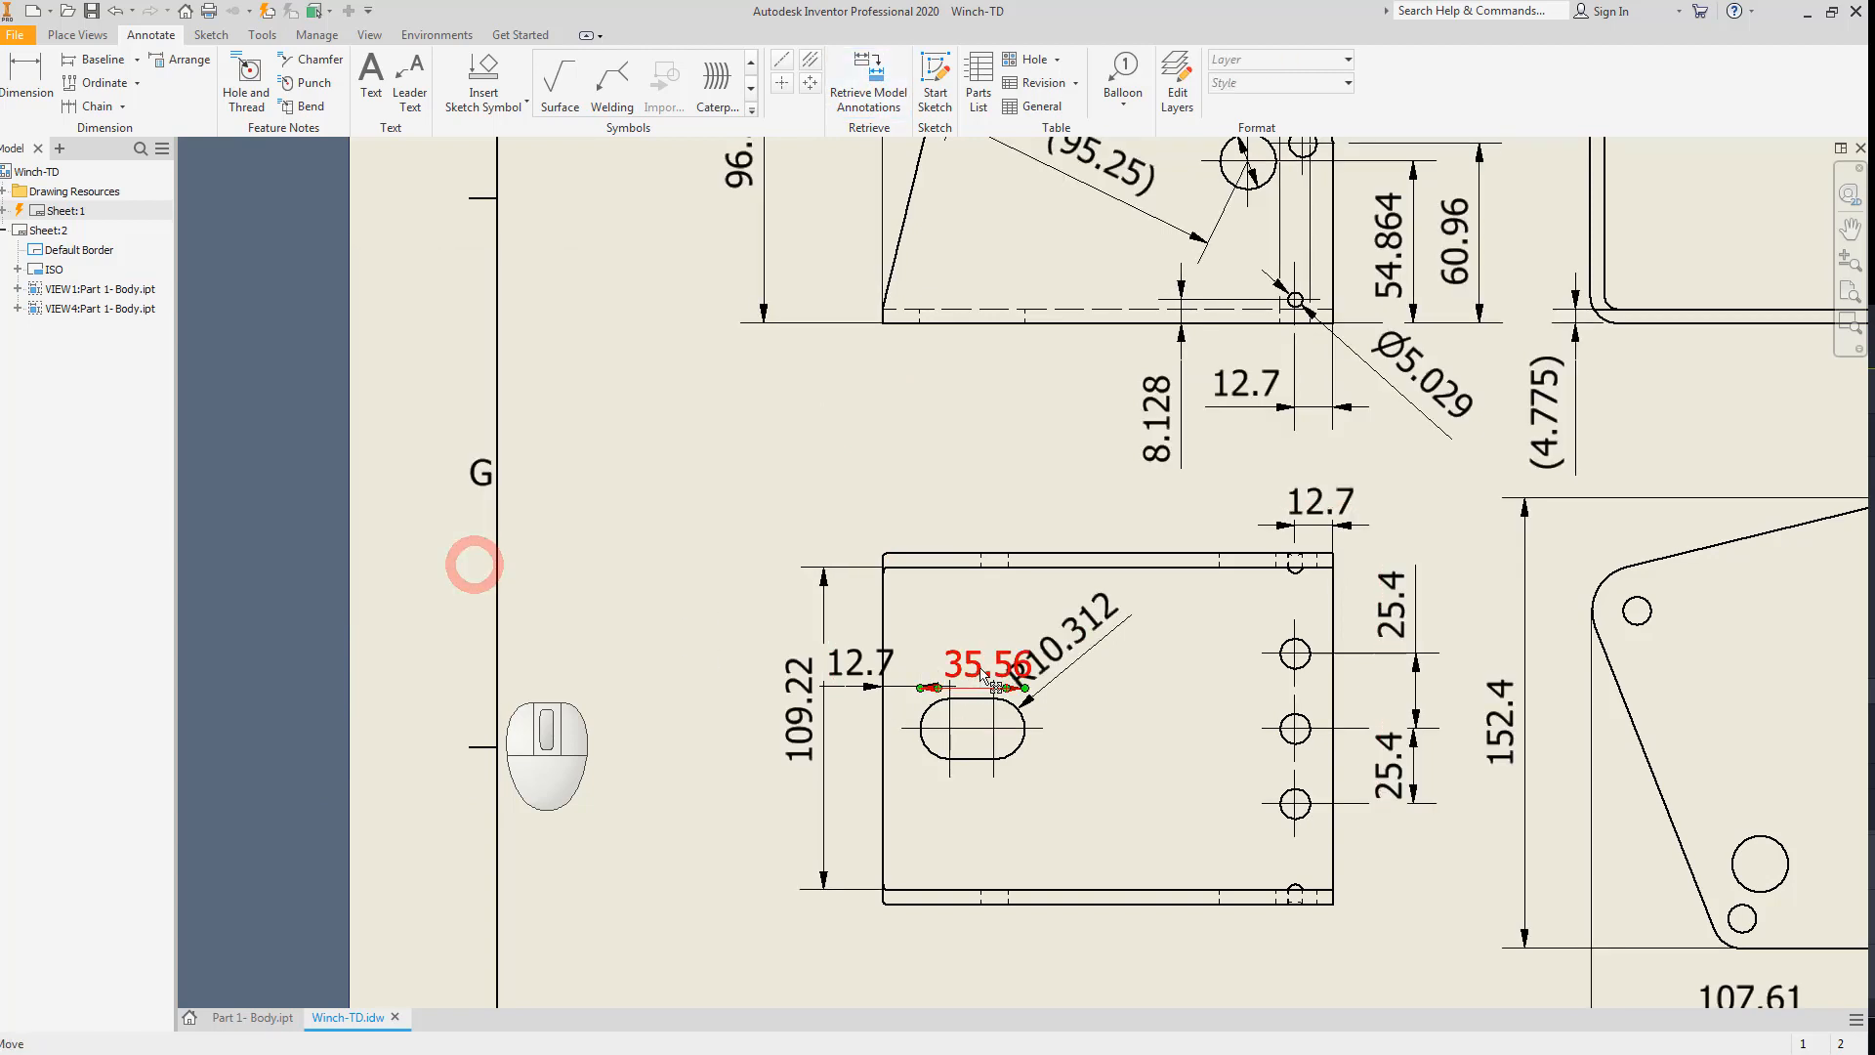
Place the slot's 35.56 and 12.7 dimensions at separate heights above the slot and move the 109.22 dimension farther outward.
left_click_drag(982, 672, 983, 632)
left_click_drag(870, 683, 873, 640)
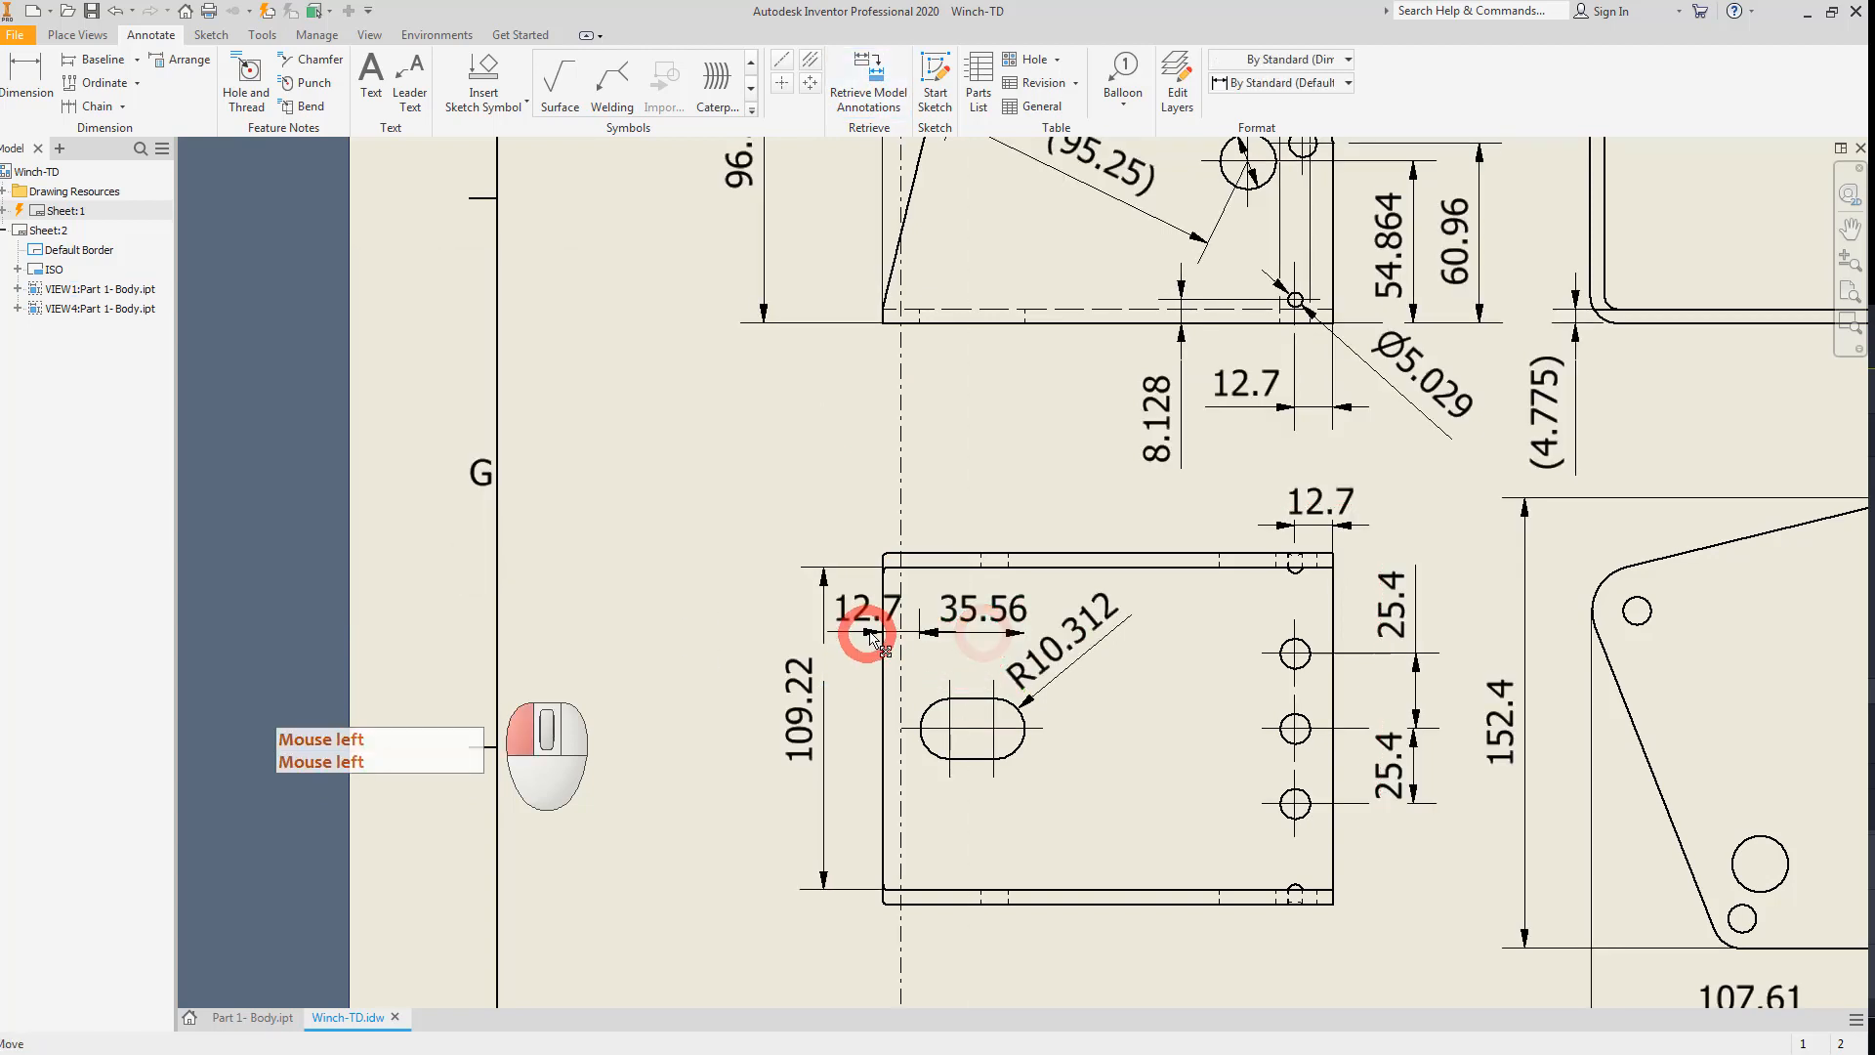
left_click_drag(833, 710, 774, 710)
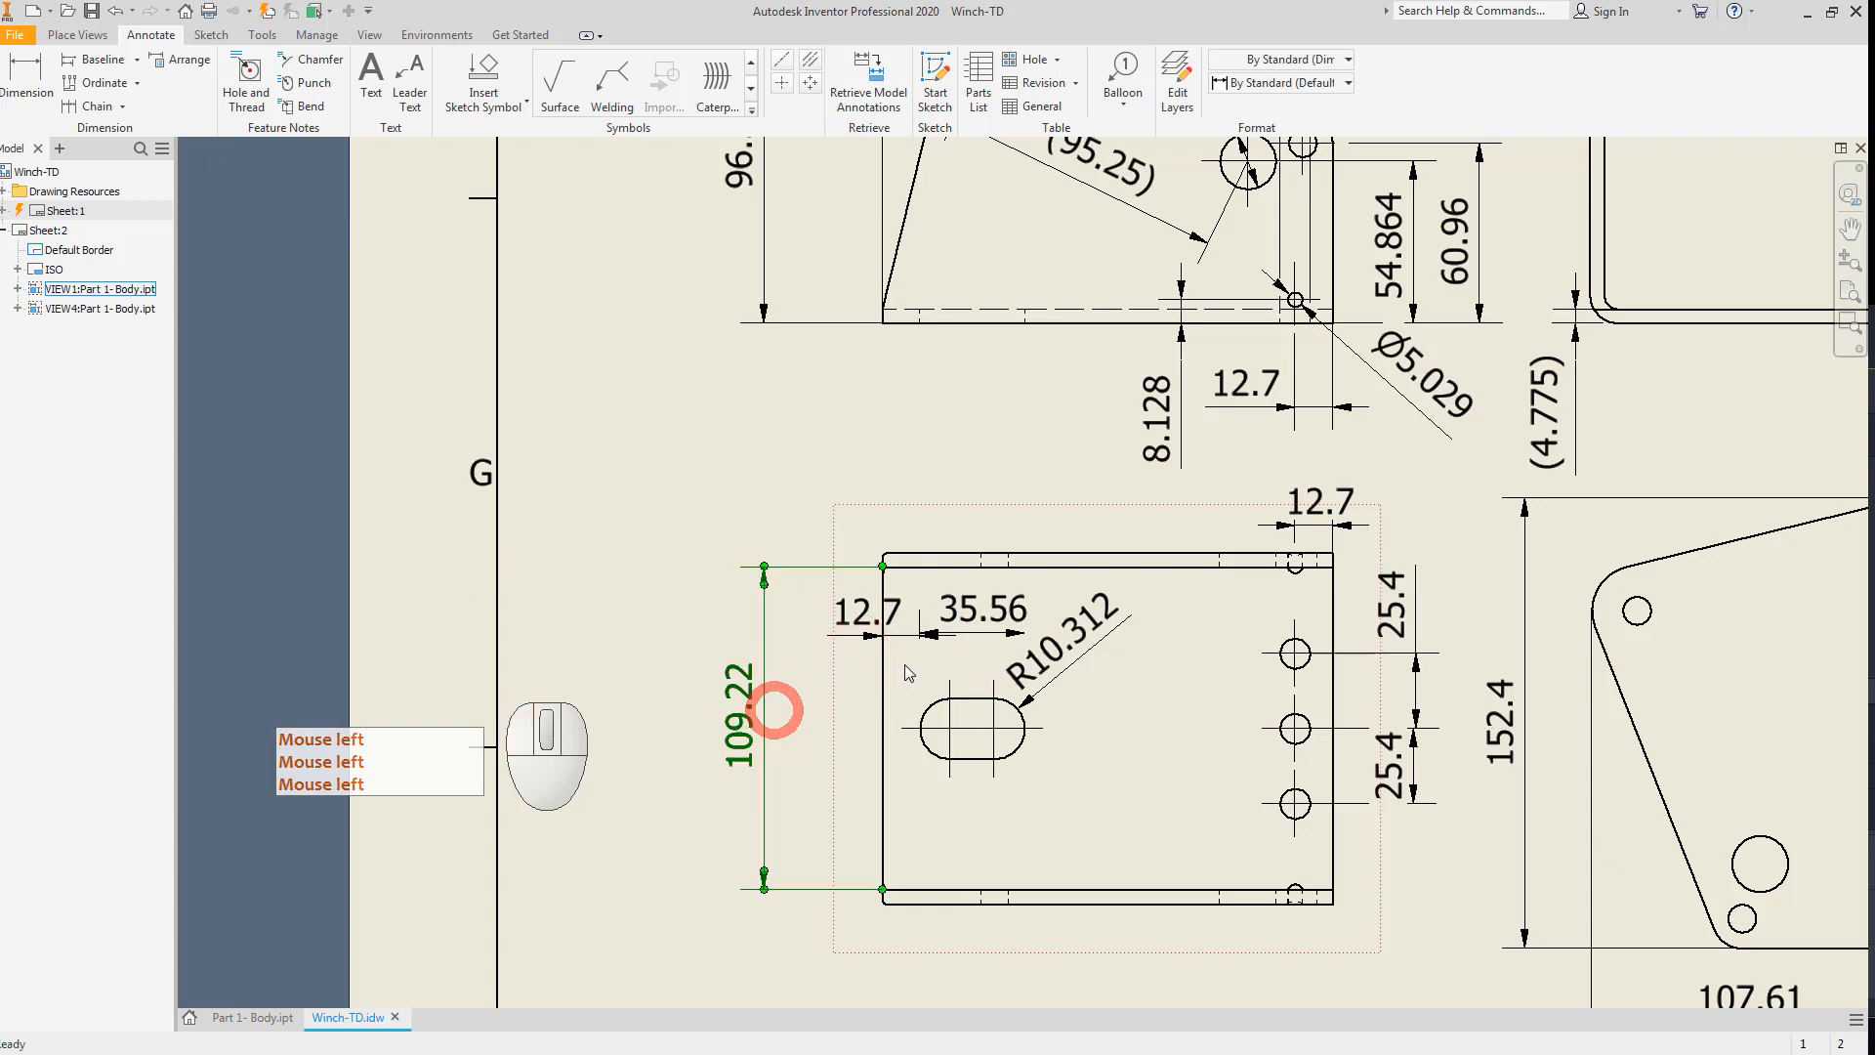
left_click_drag(870, 635, 921, 677)
left_click_drag(867, 759, 921, 728)
mouse_move(980, 640)
left_mouse_down()
mouse_move(980, 832)
mouse_move(992, 619)
left_mouse_up()
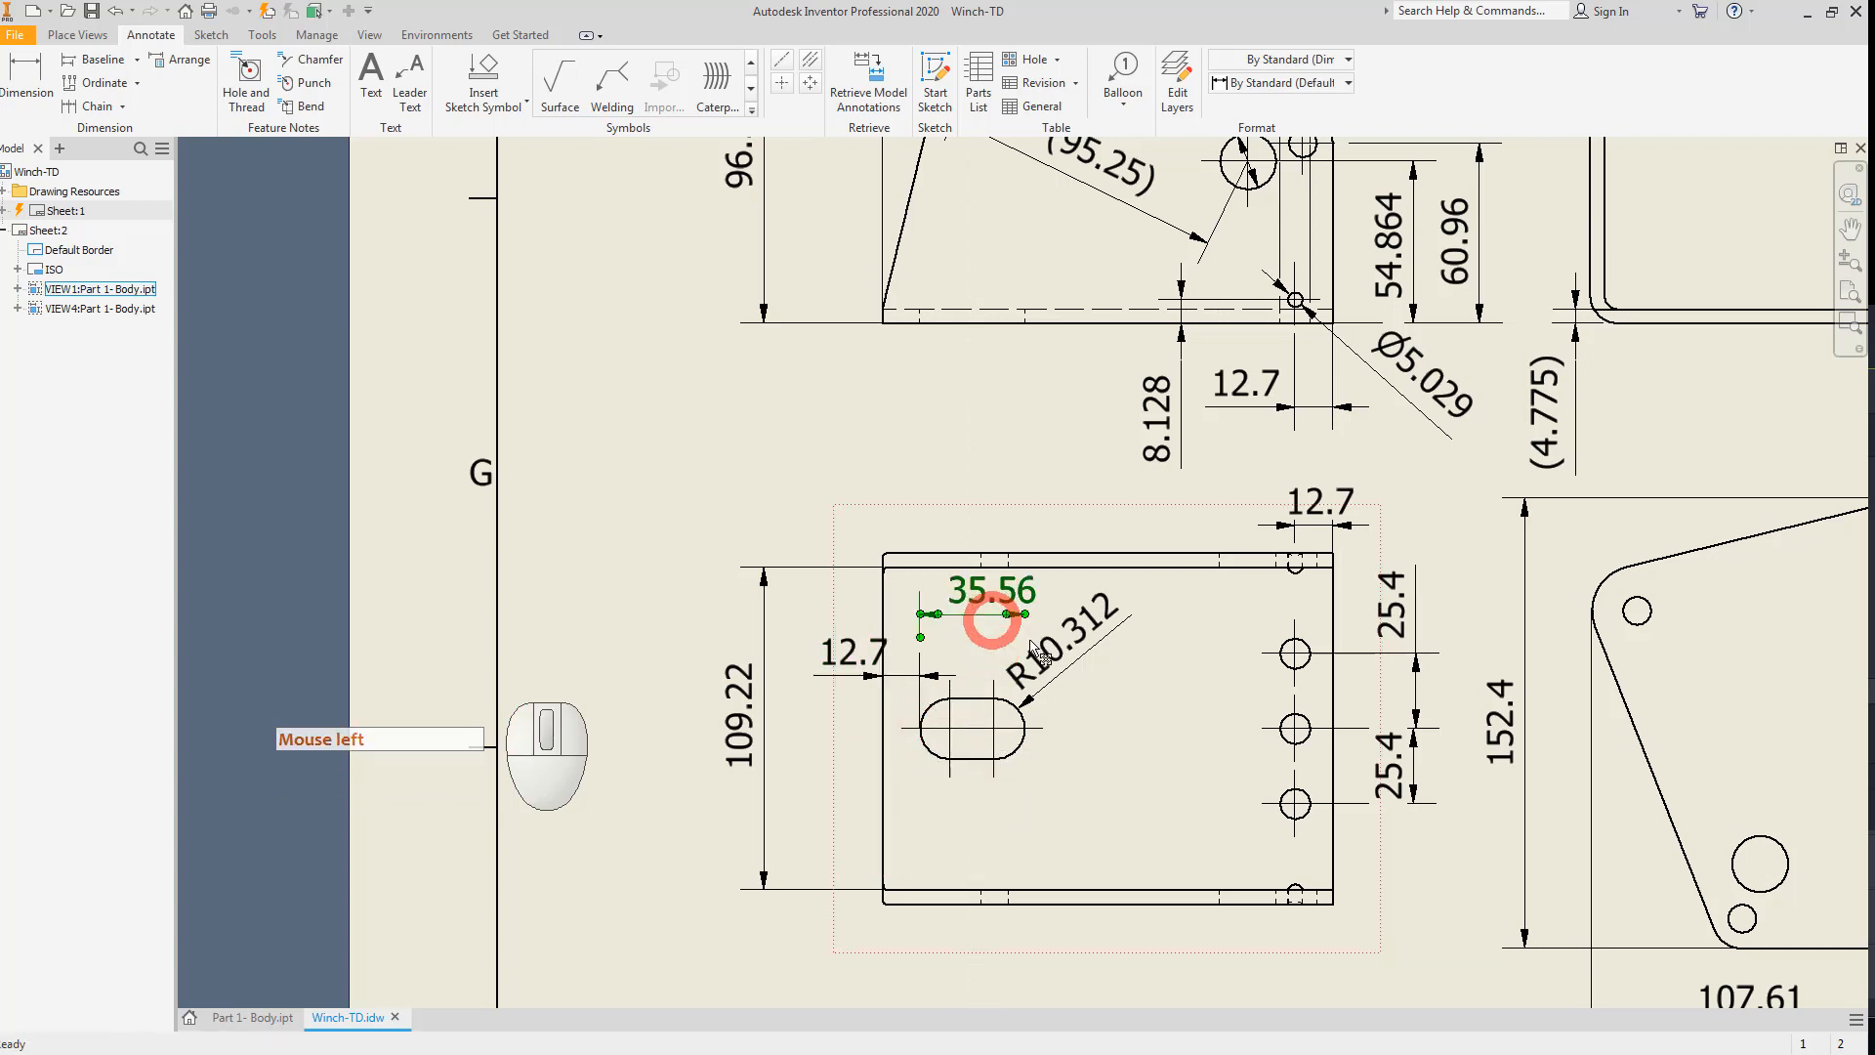
Move the slot's R10.312 note to its lower right and align its 35.56 and 12.7 dimensions on one line above it.
left_click_drag(1026, 697, 1026, 727)
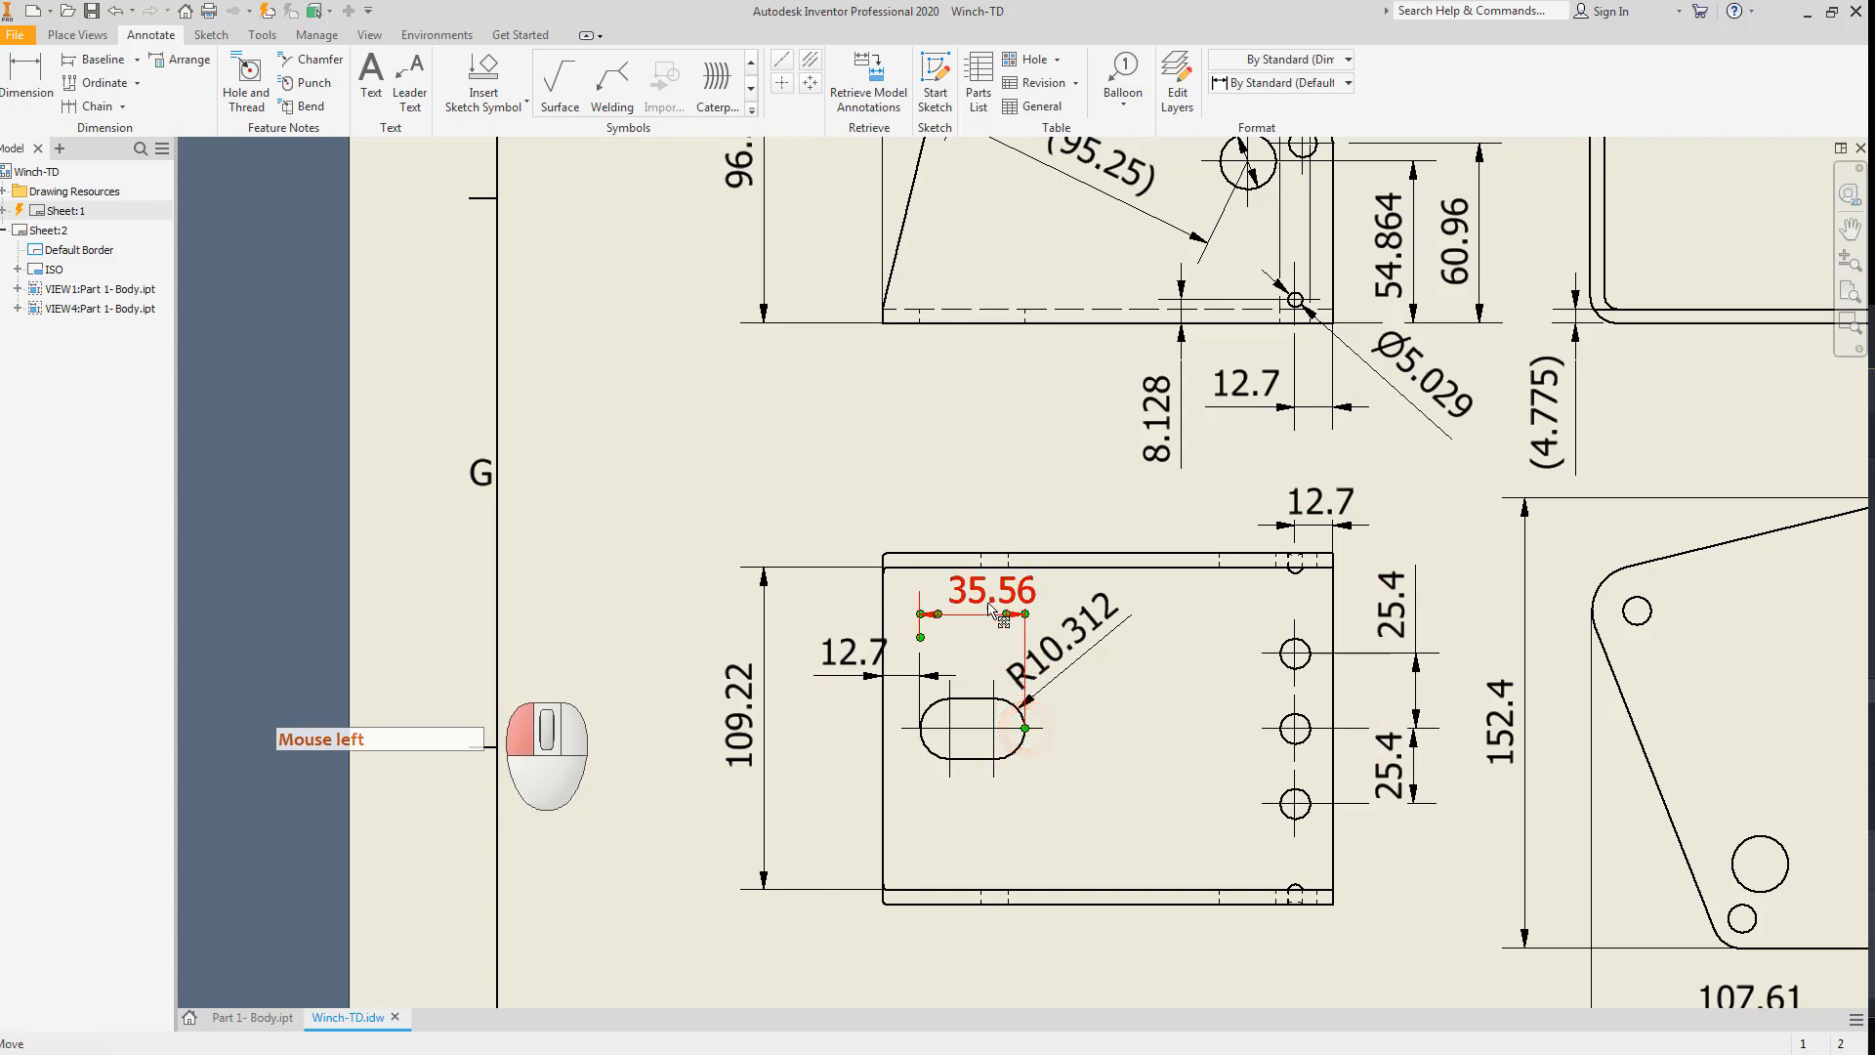
left_click_drag(991, 609, 1091, 786)
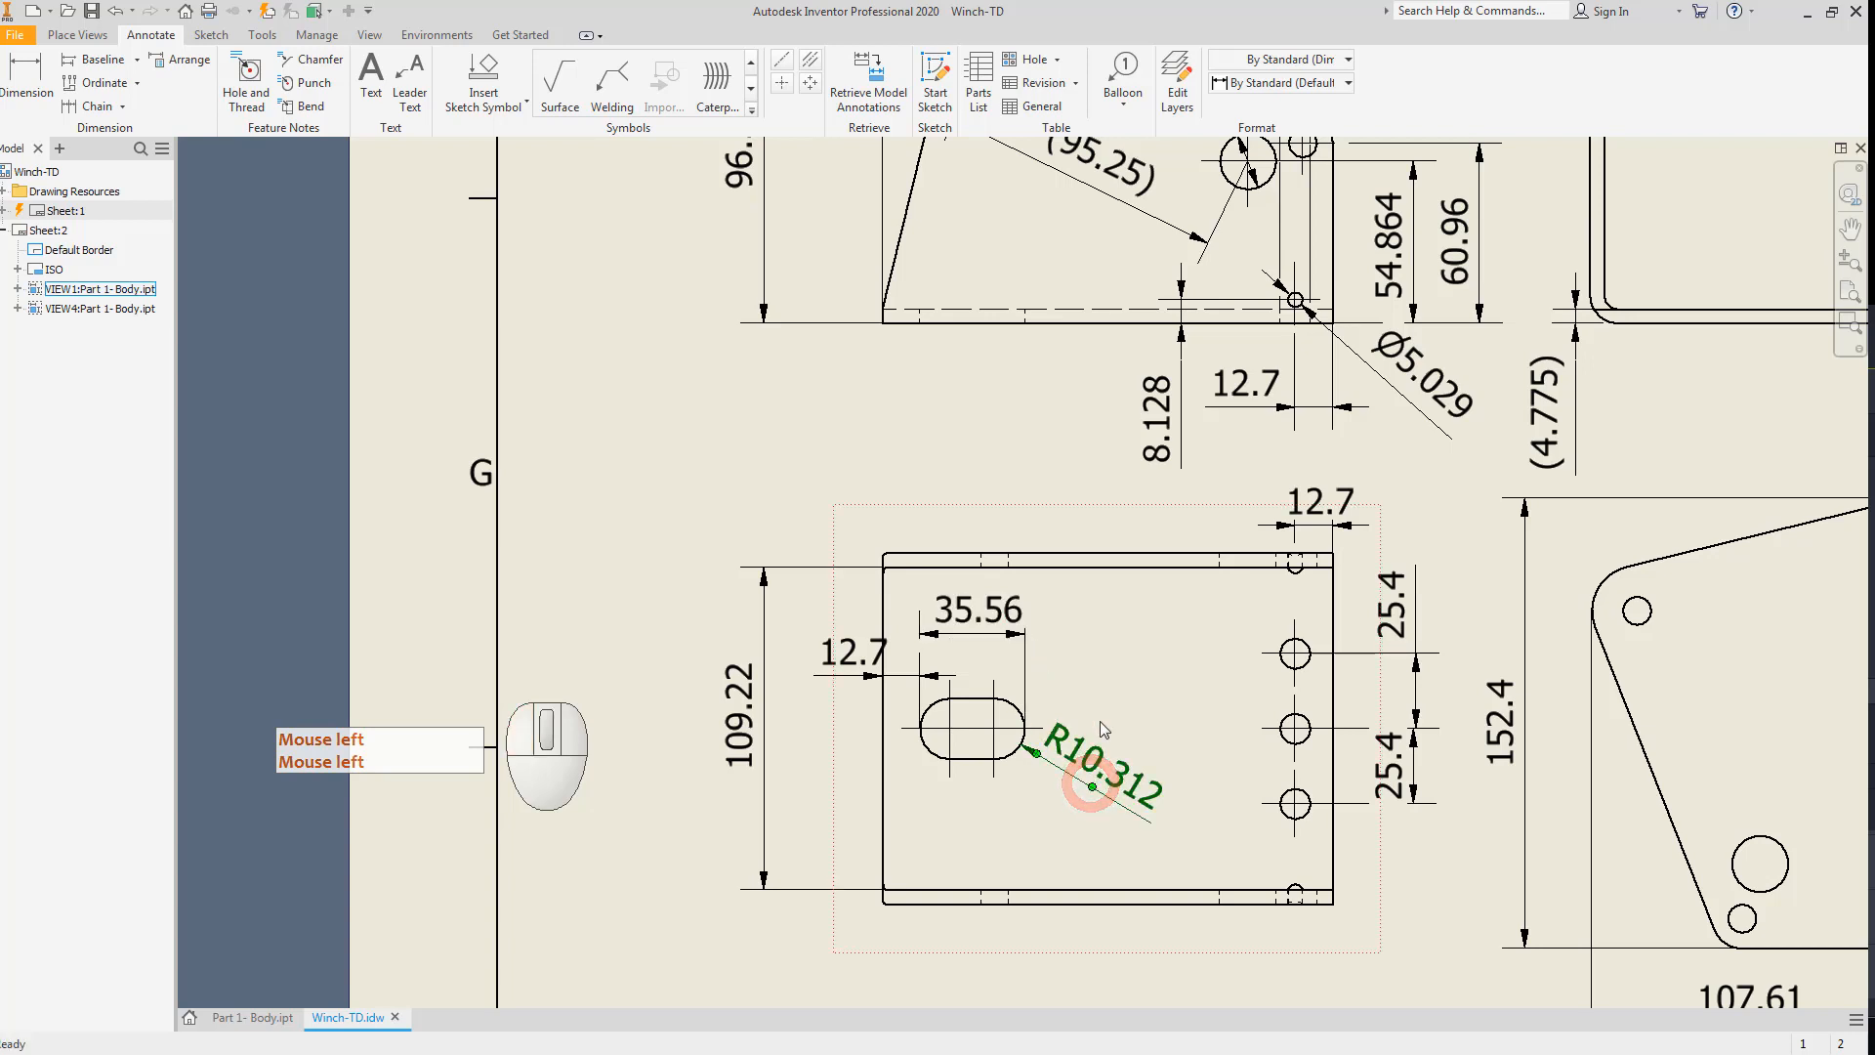
scroll(1054, 773, "down", 5)
scroll(1076, 584, "up", 2)
middle_click_drag(1071, 576, 1160, 667)
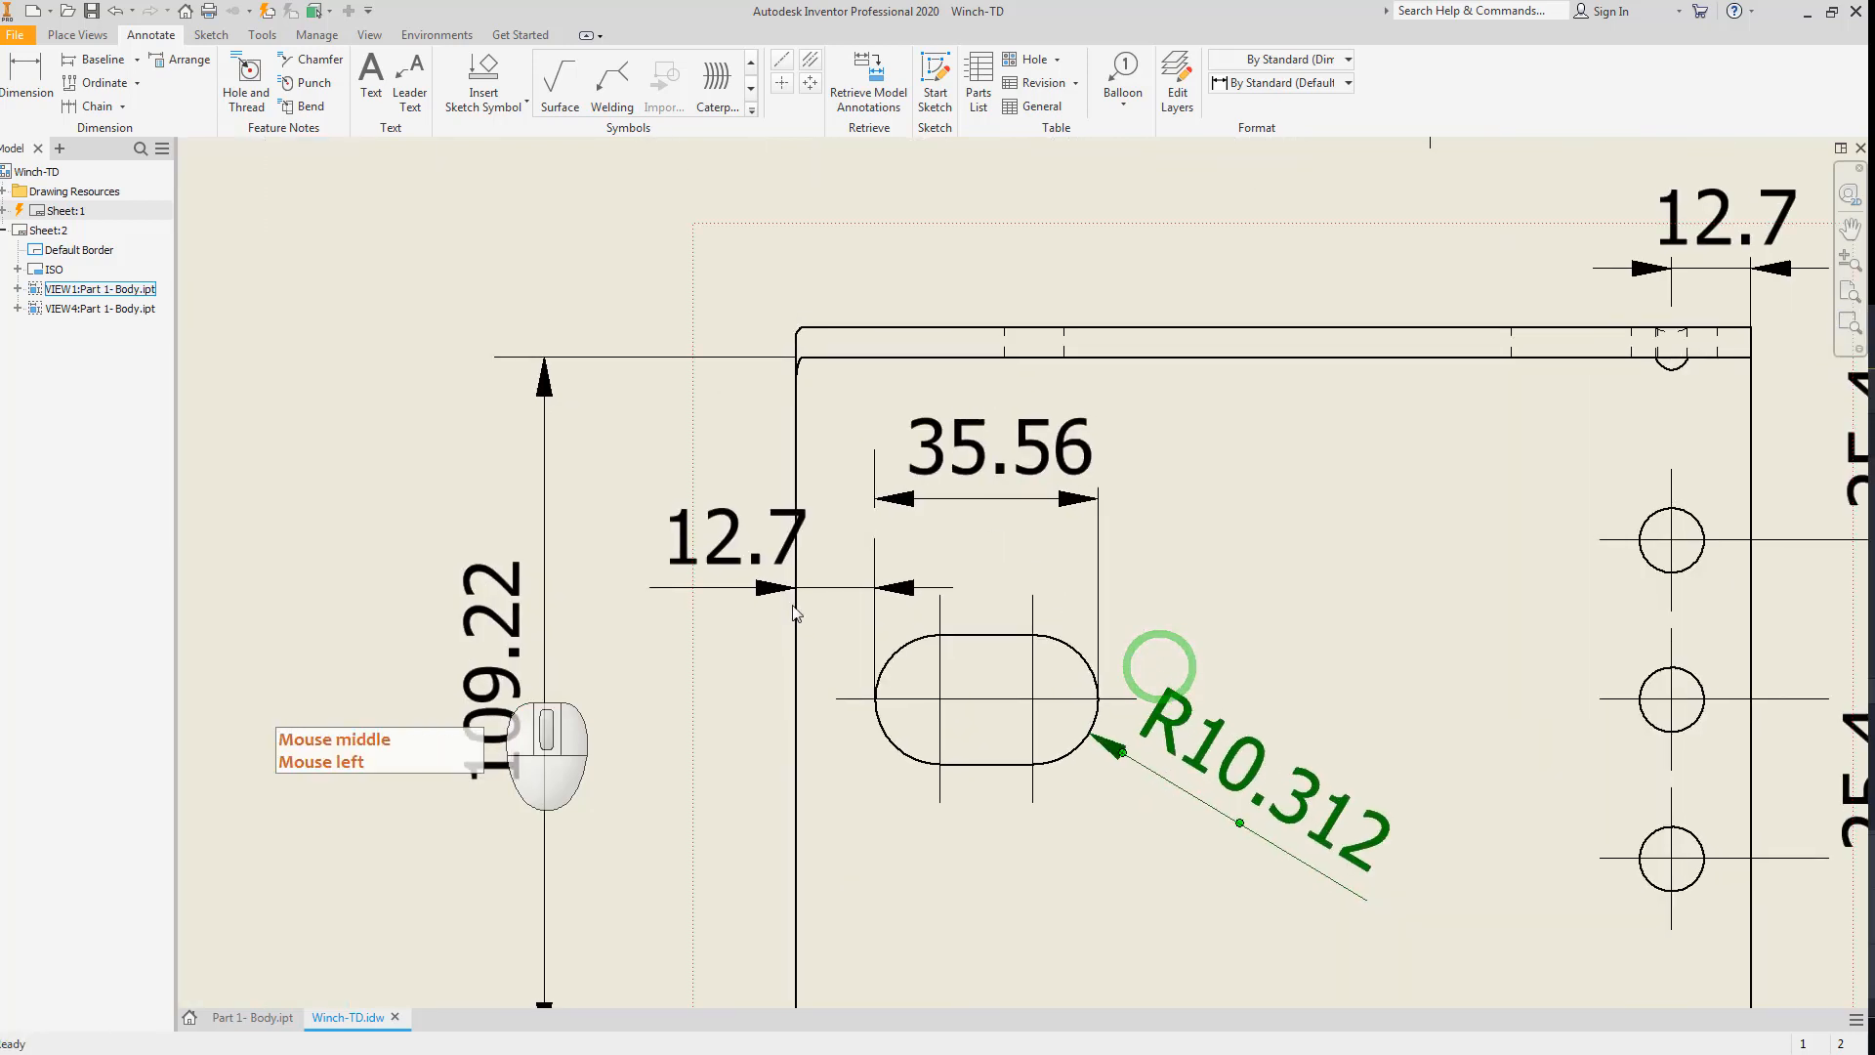
left_click_drag(735, 566, 702, 500)
scroll(954, 529, "up", 3)
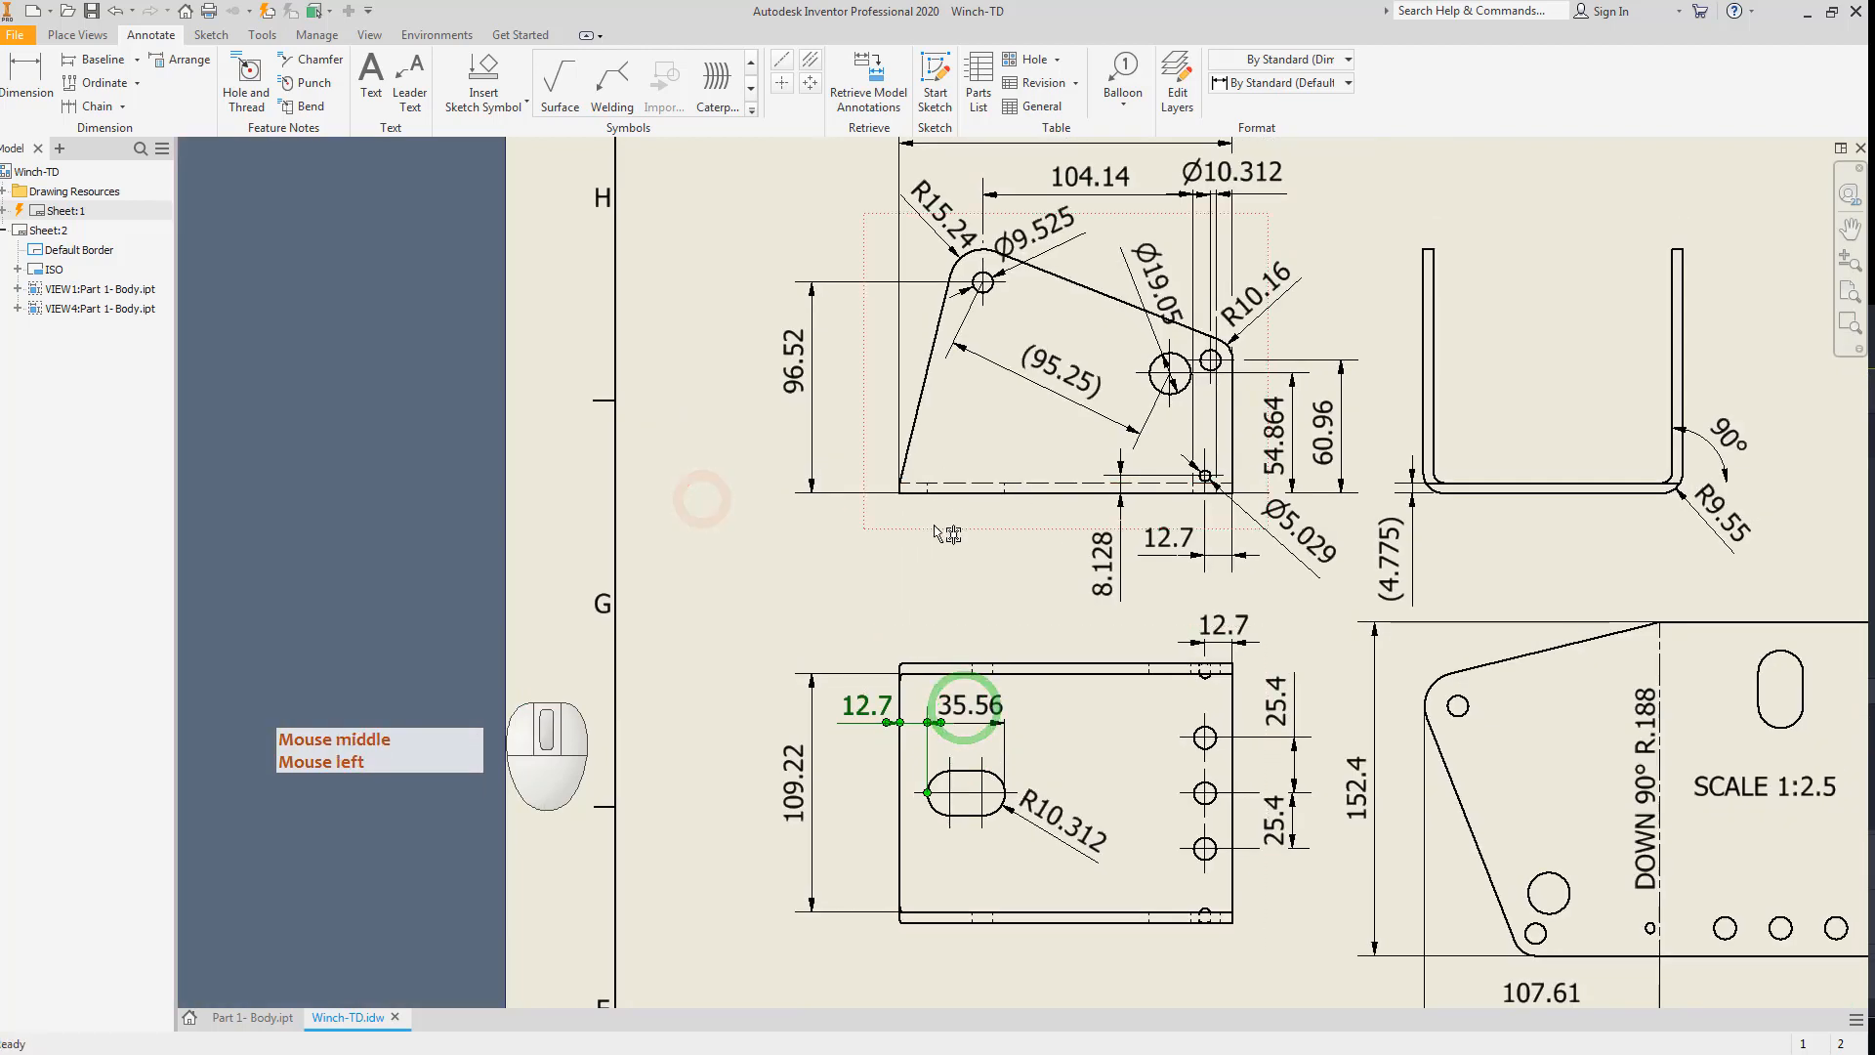
Add a centerline bisector between the slot's two hidden end edges in the base of the side view.
left_click(810, 59)
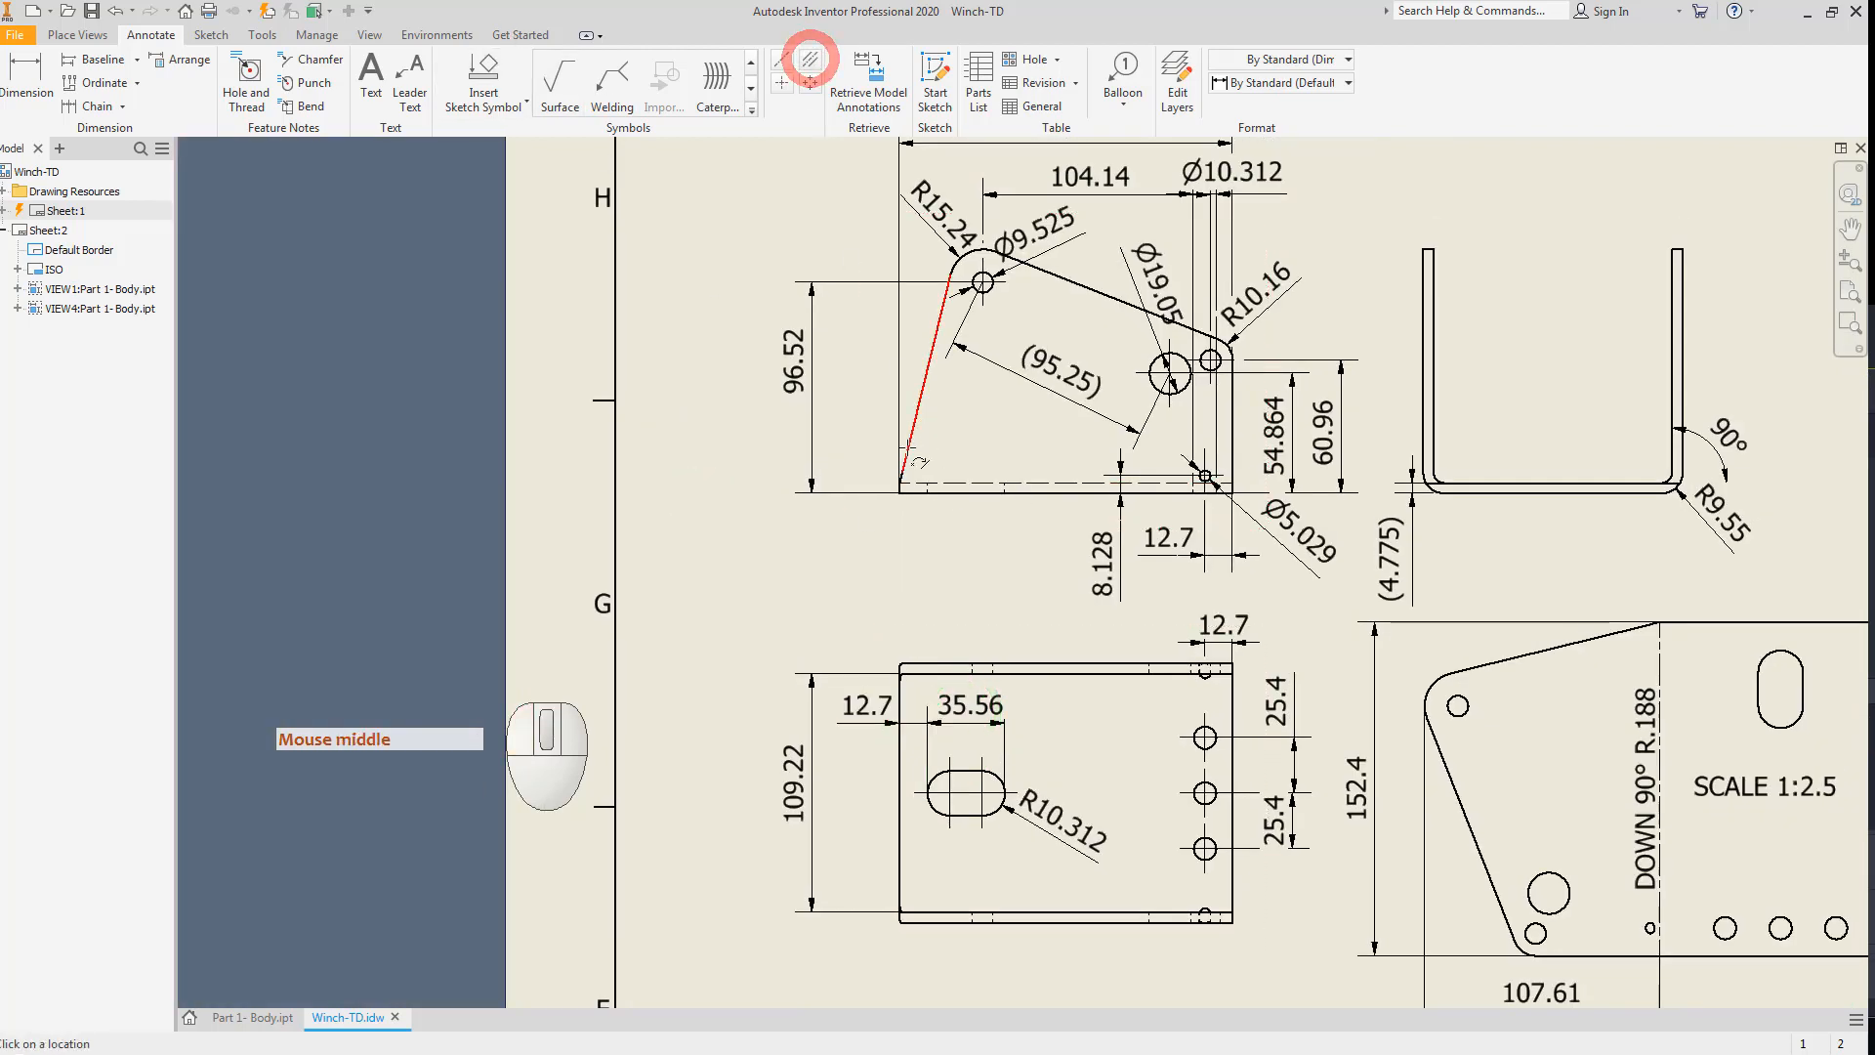
scroll(967, 552, "down", 5)
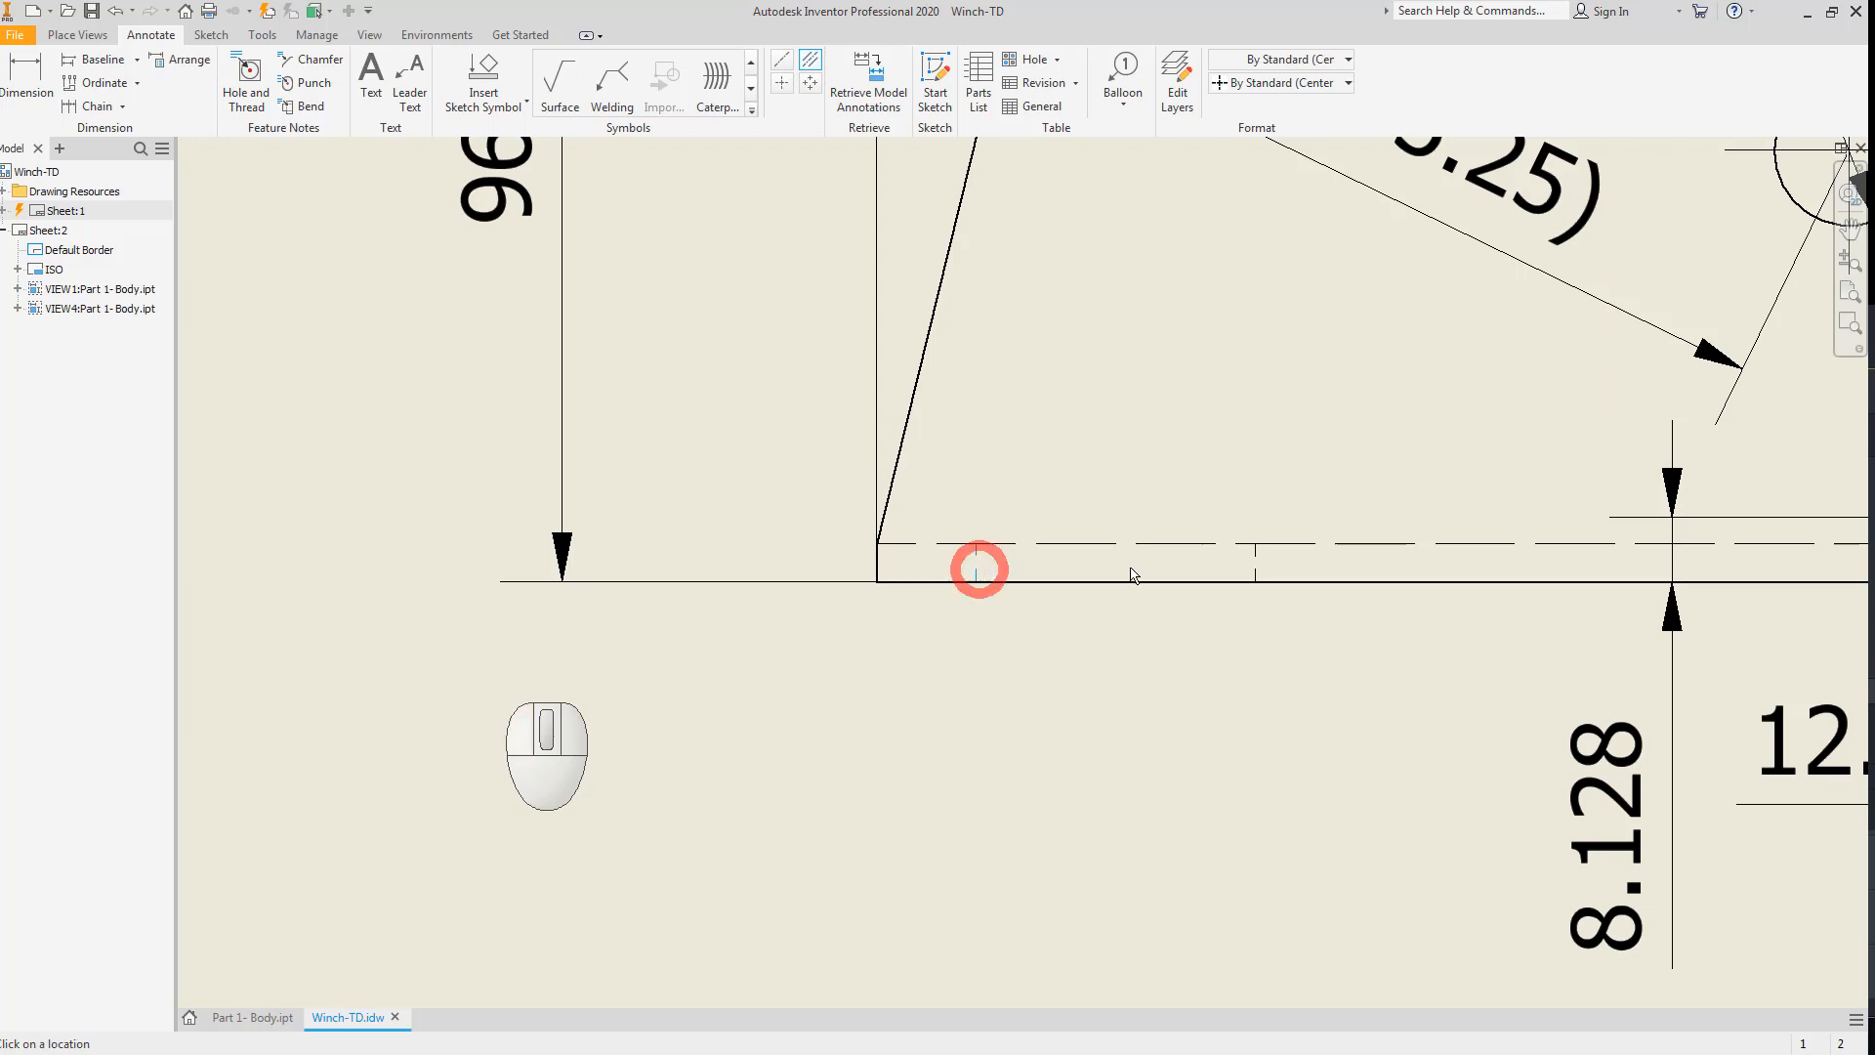
left_click(1254, 564)
left_click(1197, 573)
middle_click_drag(1190, 507, 1219, 538)
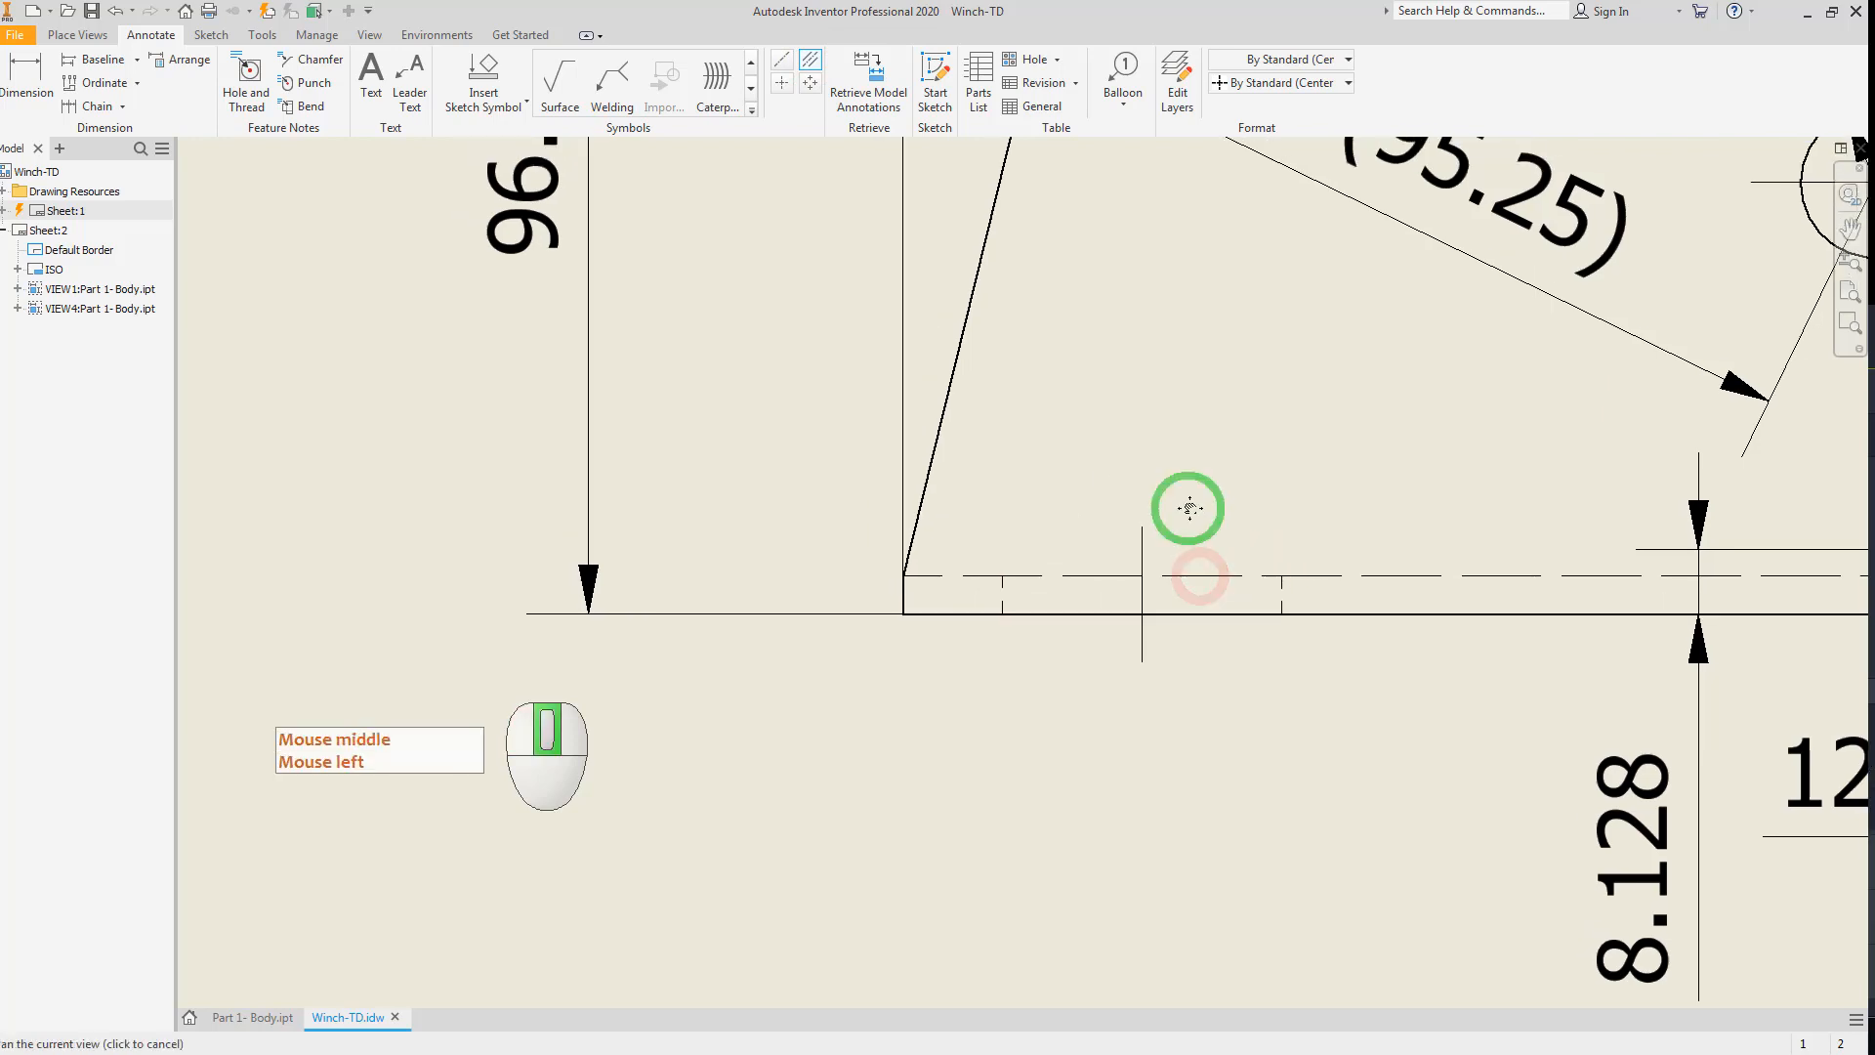
key("Escape")
Lengthen the slot centerline in the side view at both its upper and lower ends.
left_click(1147, 539)
right_click(1145, 539)
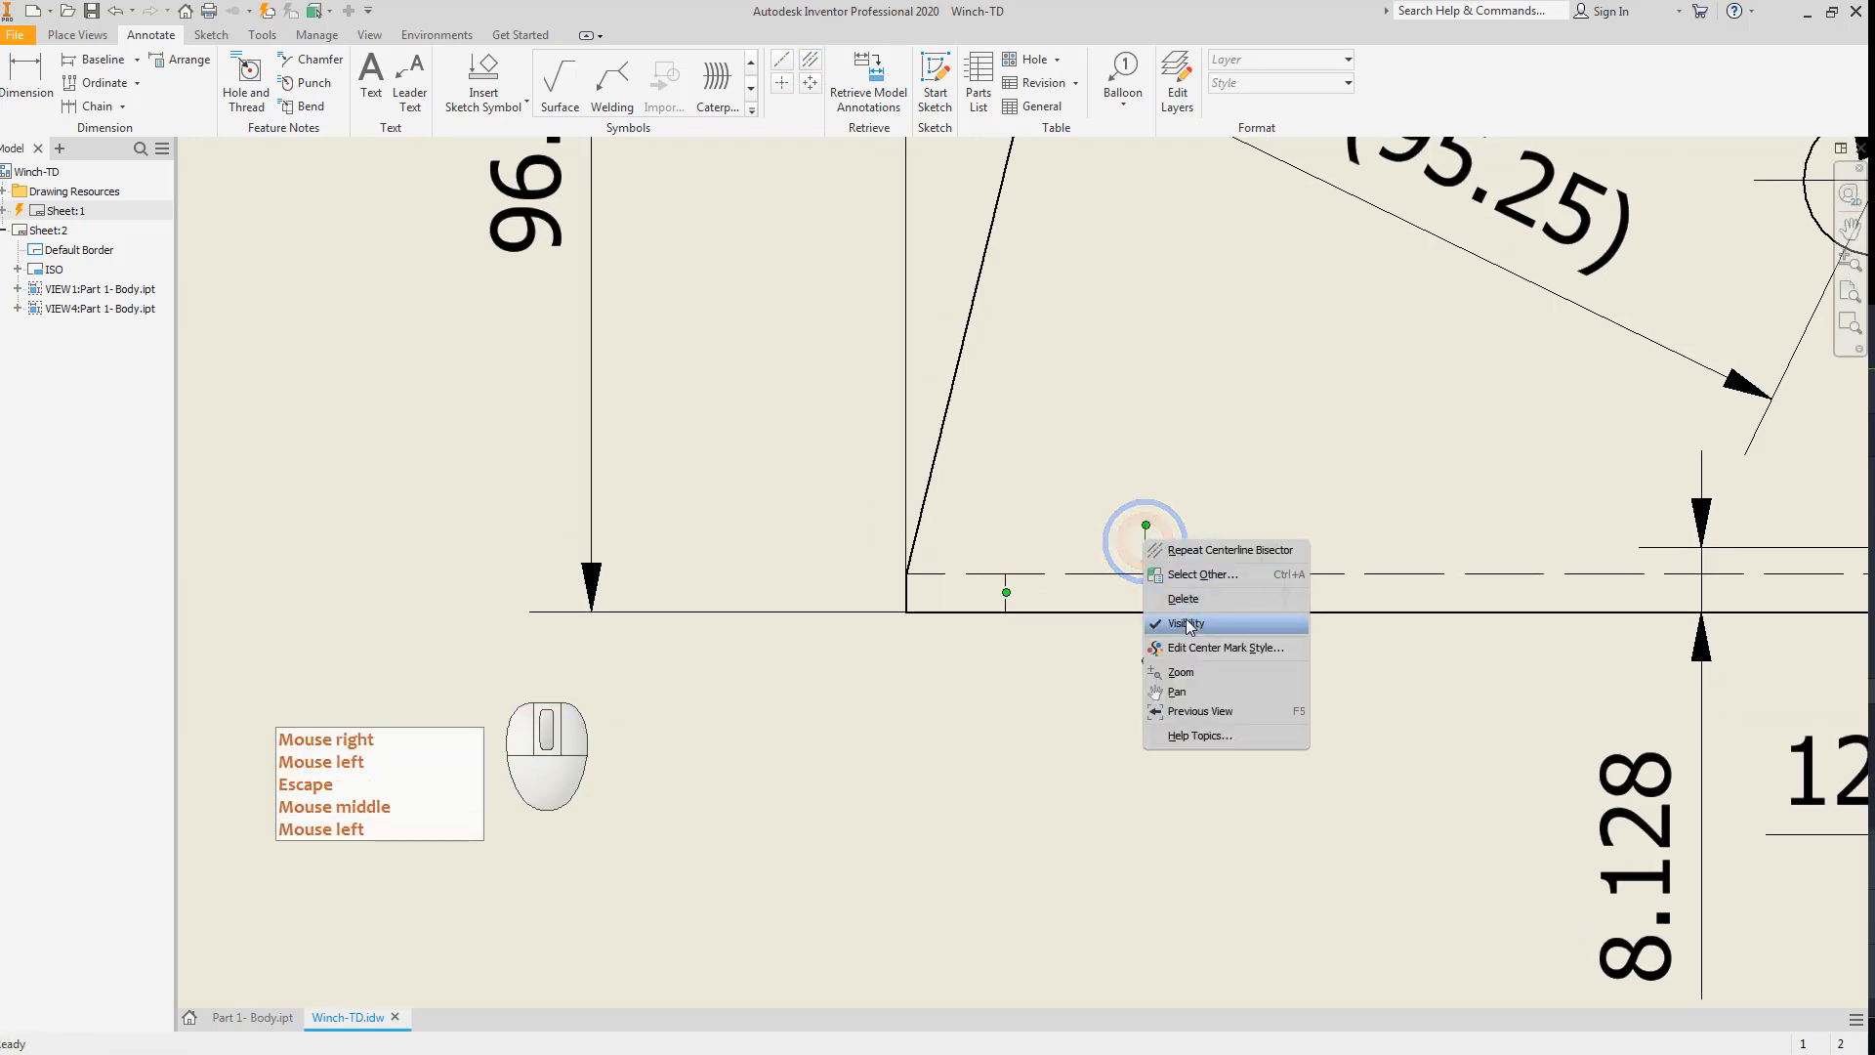
key("Escape")
key("Escape")
left_click_drag(1147, 525, 1144, 444)
left_click_drag(1147, 663, 1140, 720)
key("Escape")
scroll(1271, 645, "up", 5)
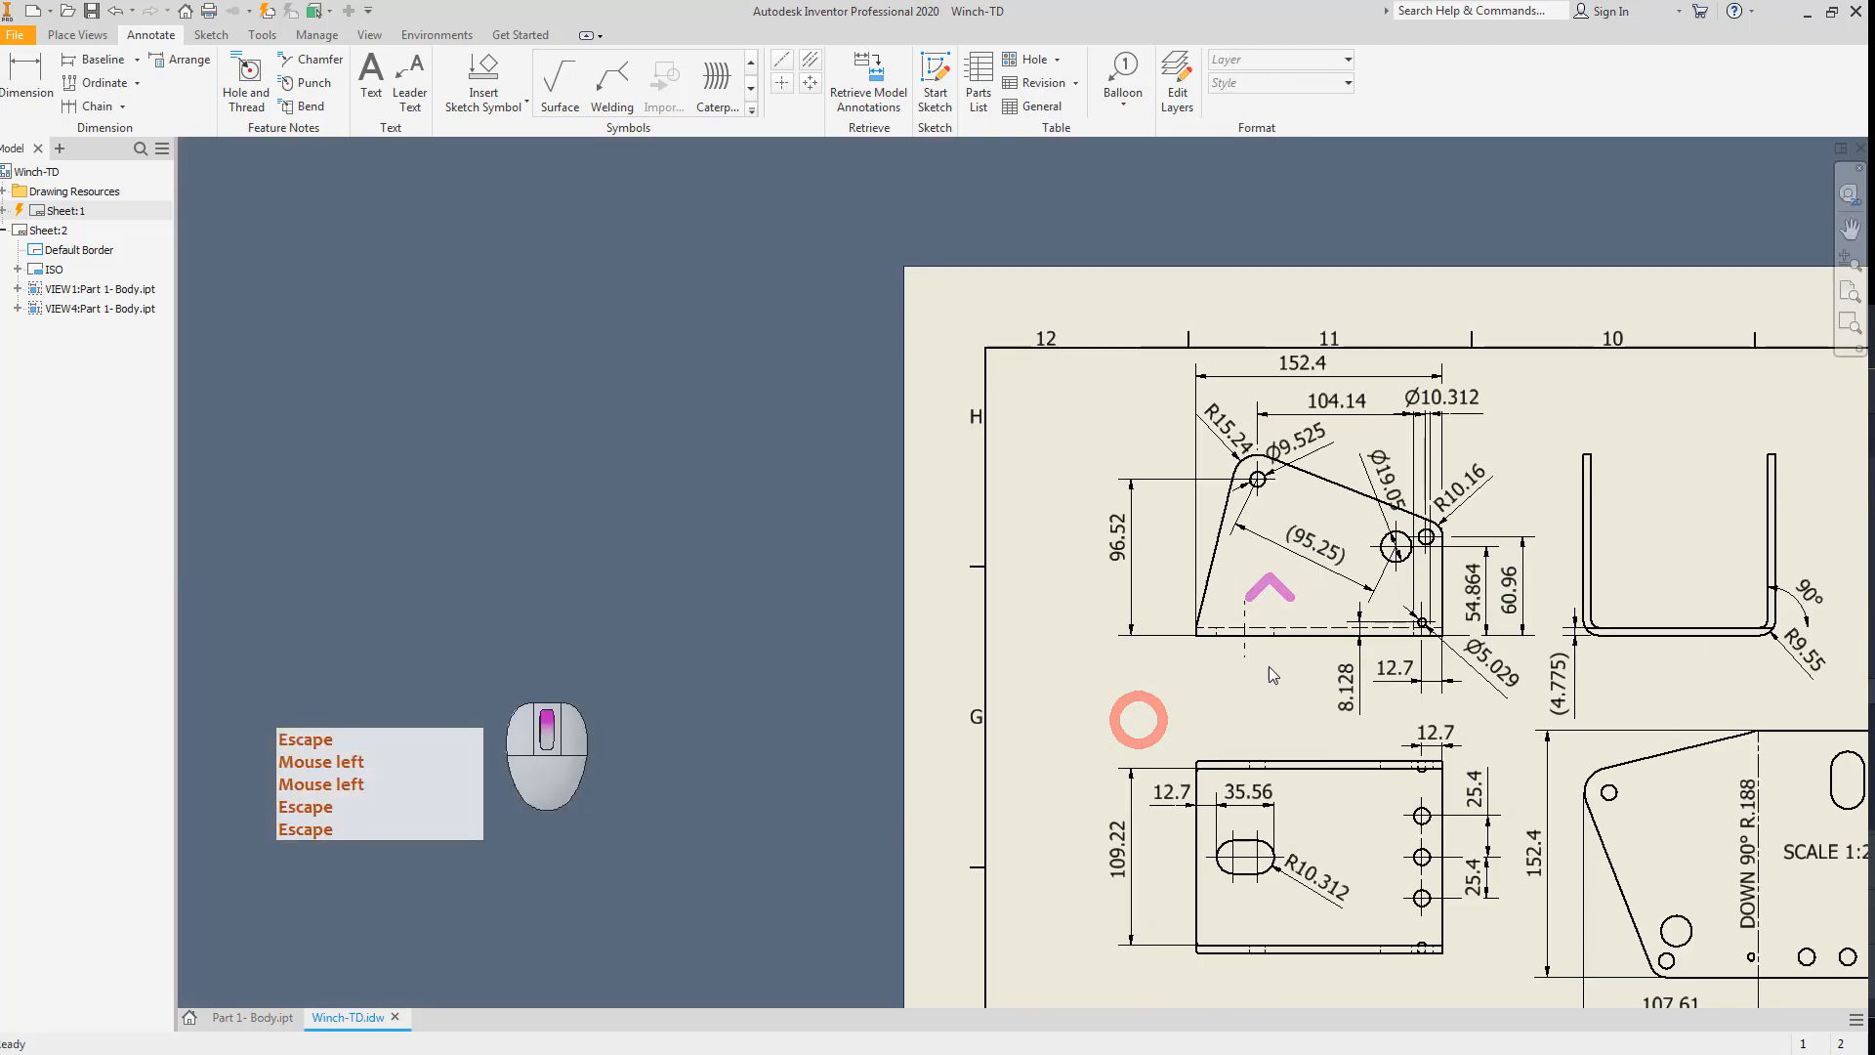
Add a centerline bisector between the Ø9.525 hole's hidden edges in the upper flange of the plan view.
middle_click_drag(1262, 680, 1089, 467)
key("Escape")
scroll(1207, 589, "down", 4)
mouse_move(1157, 543)
middle_mouse_down()
mouse_move(1039, 545)
mouse_move(1202, 528)
middle_mouse_up()
scroll(1039, 547, "up", 3)
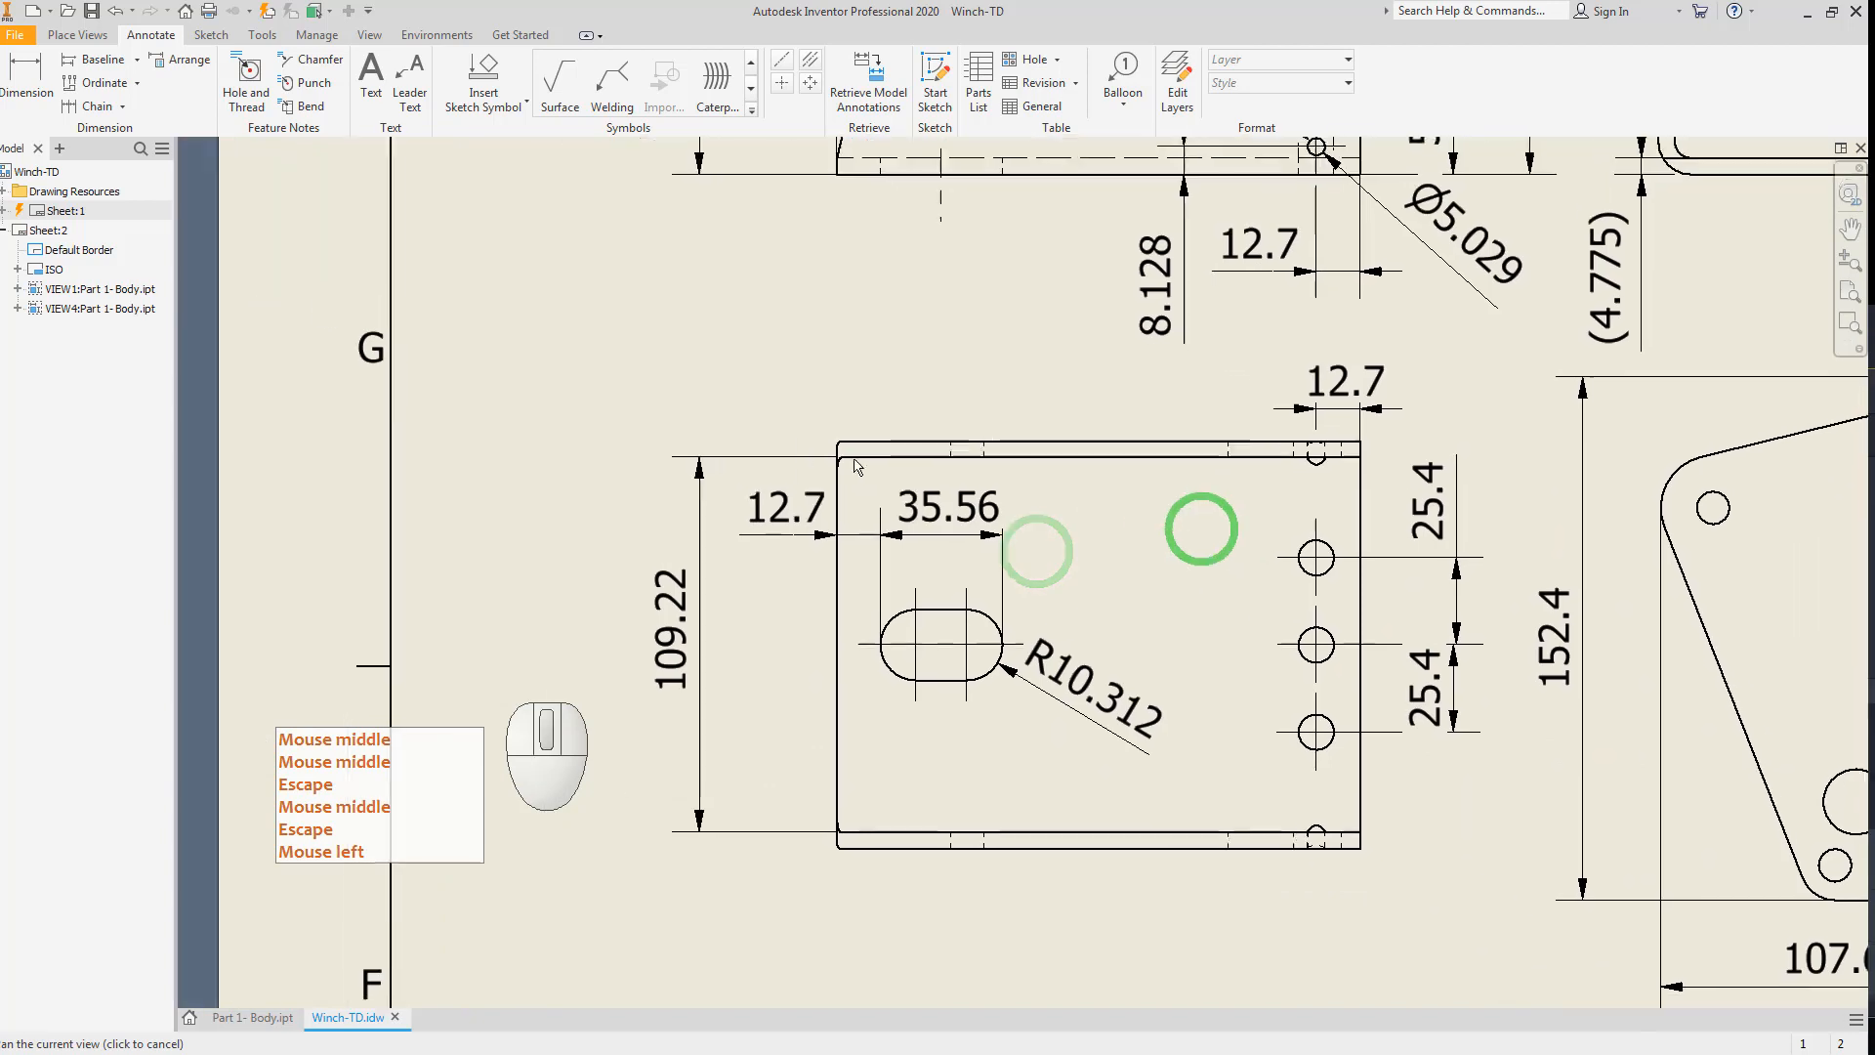
left_click(811, 60)
scroll(986, 385, "down", 5)
left_click(992, 364)
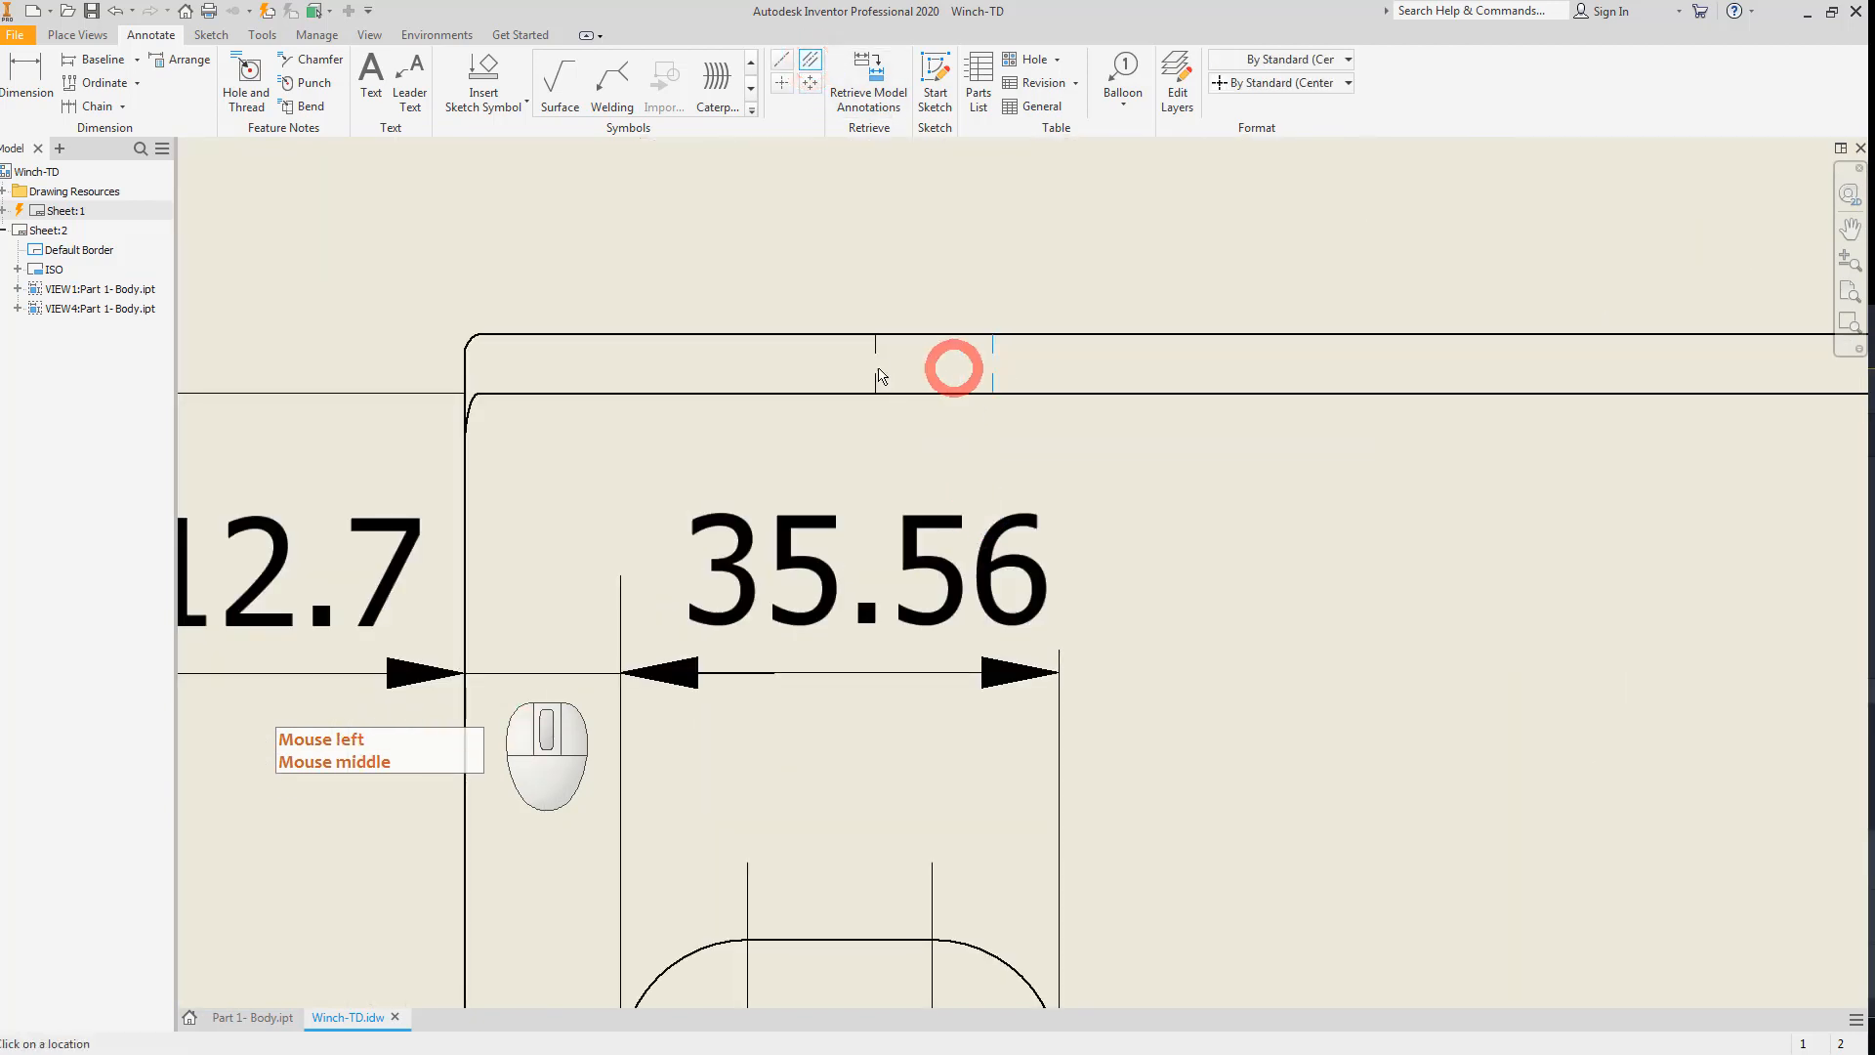
left_click(875, 363)
key("Escape")
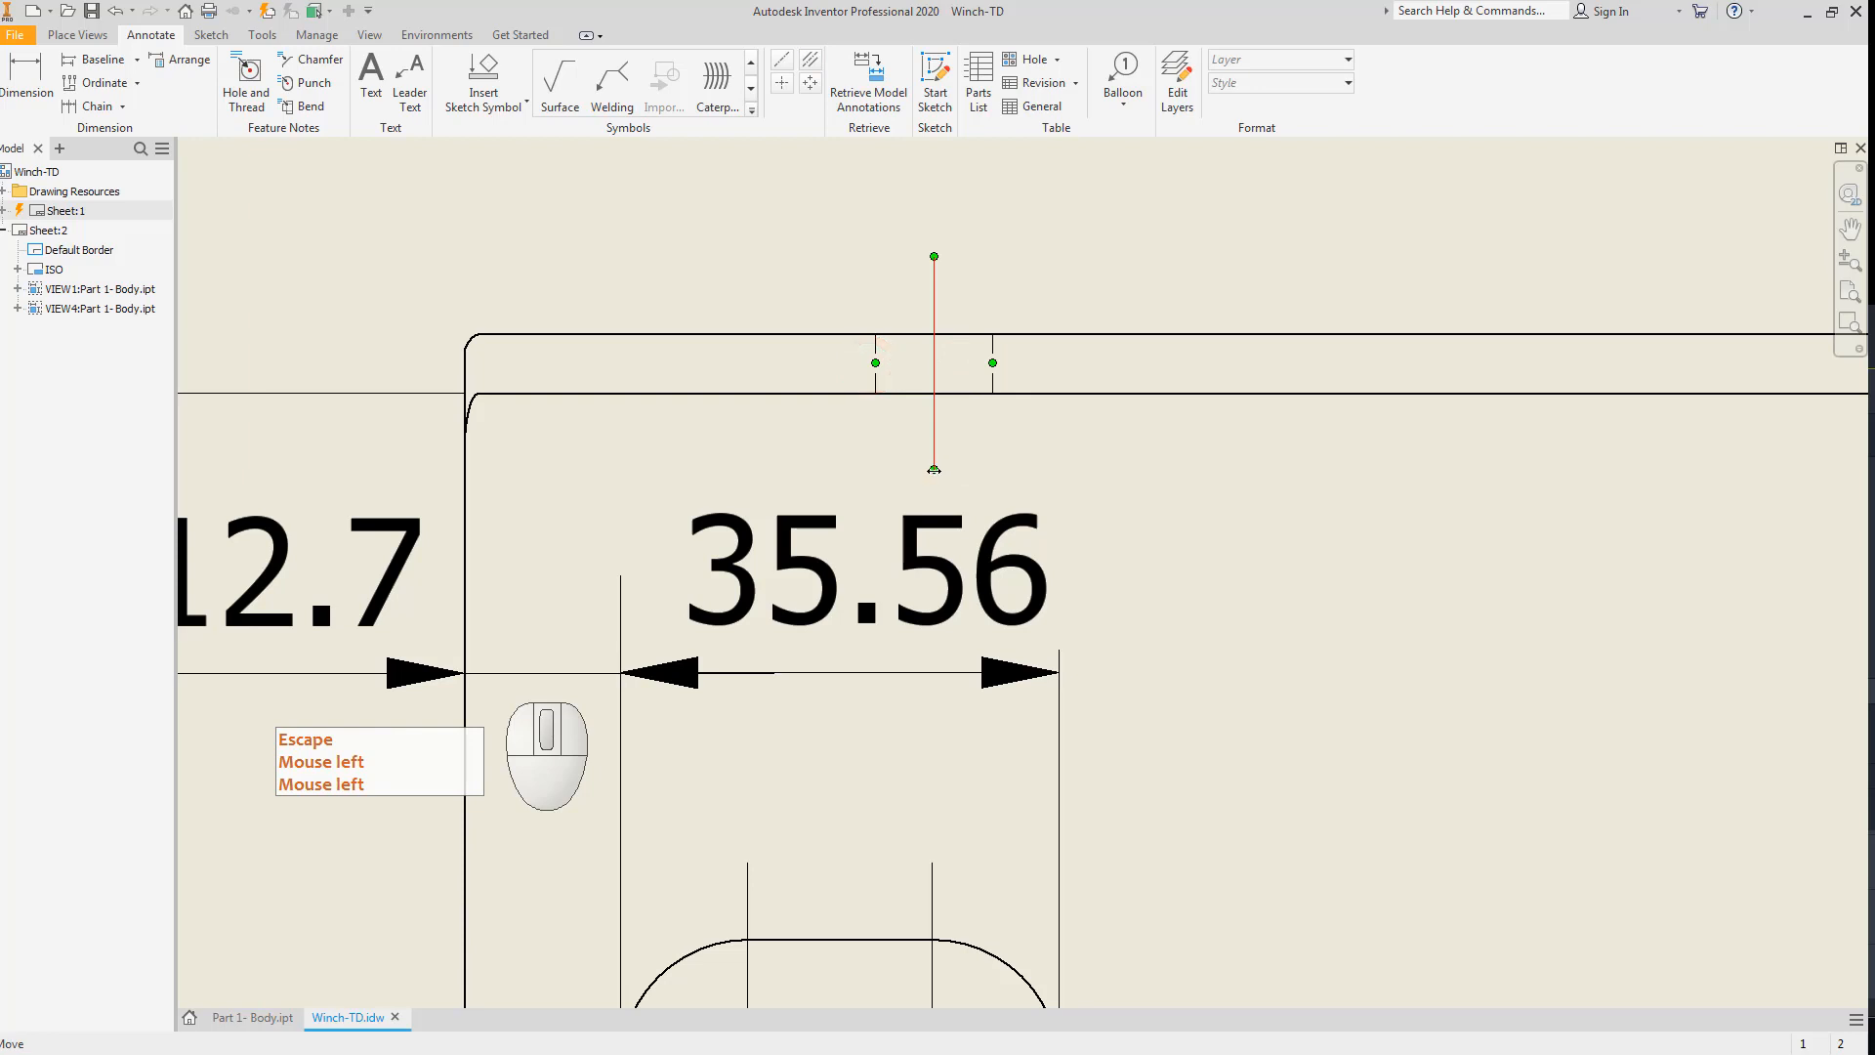
Lengthen both ends of the Ø9.525 hole's centerline beyond the plan view's upper flange.
left_click_drag(934, 470, 934, 568)
left_click_drag(934, 256, 929, 180)
key("Escape")
scroll(1099, 405, "up", 5)
middle_click_drag(1129, 513, 1092, 398)
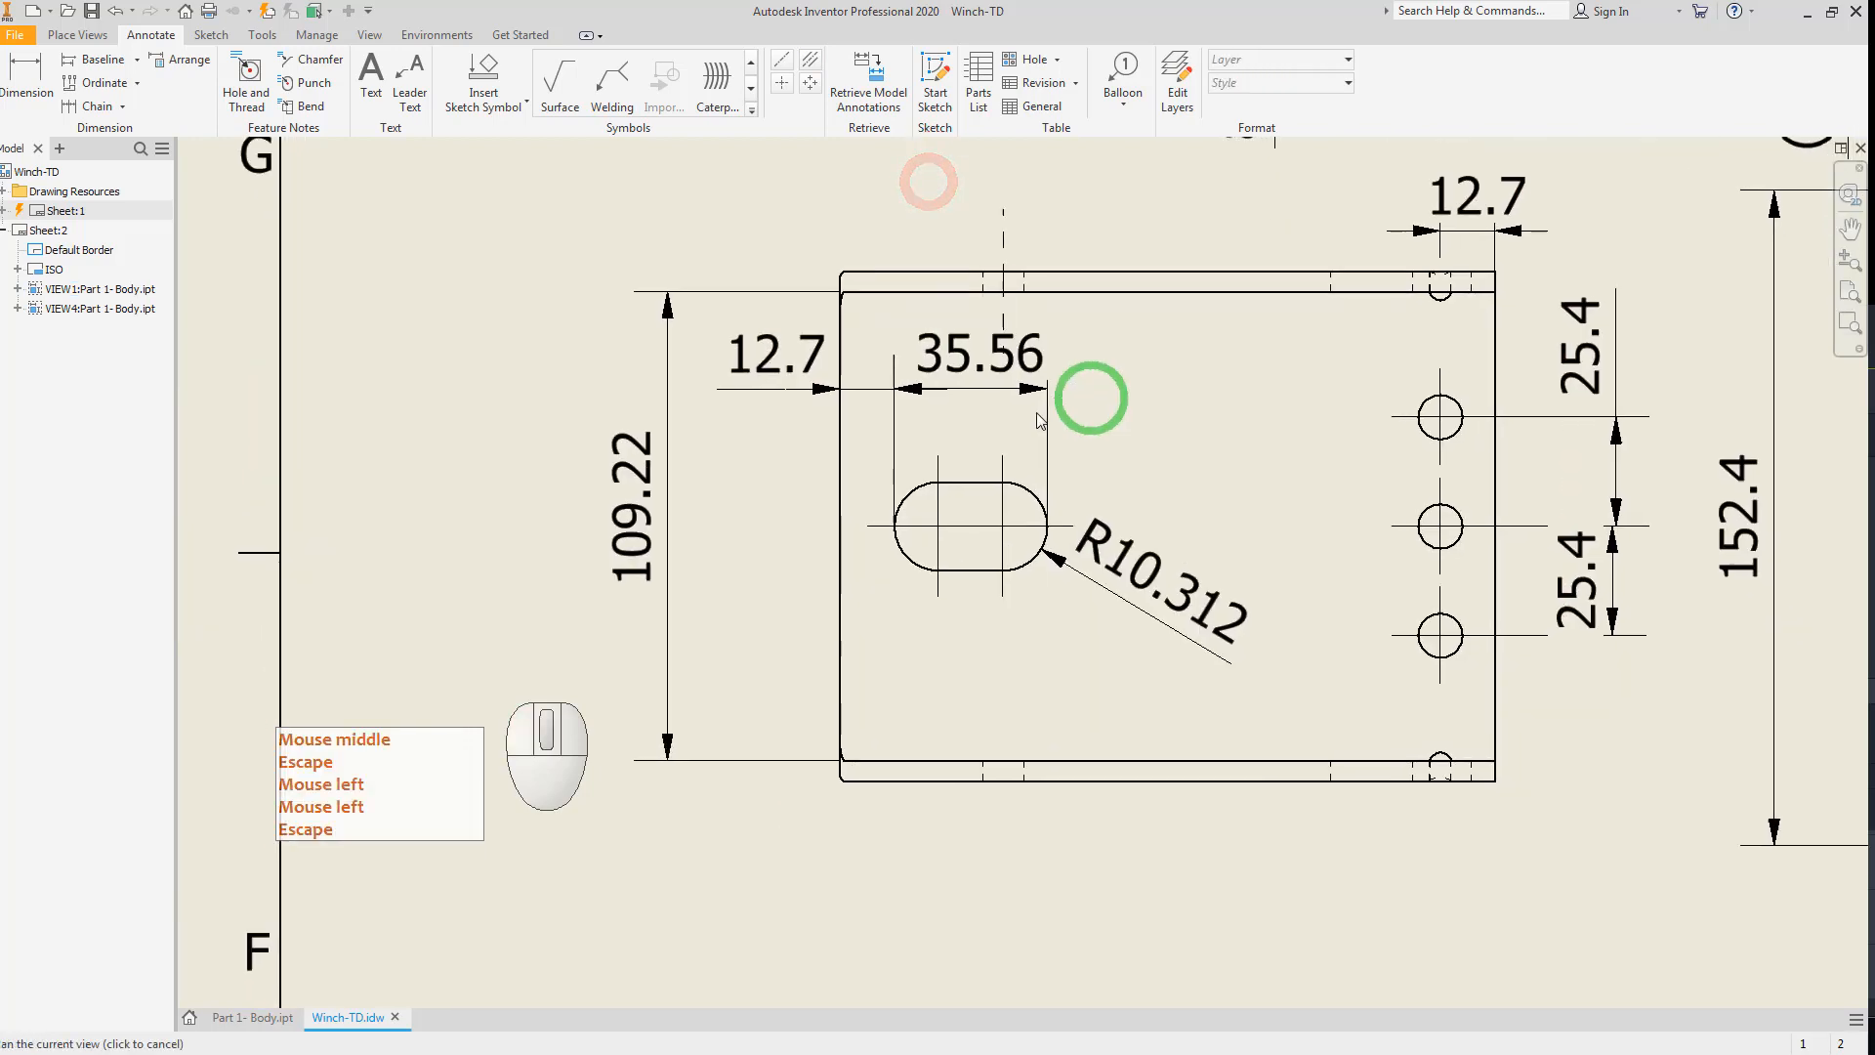
Add a centerline bisector through the Ø9.525 hole in the plan view's lower flange and lengthen both its ends.
left_click(810, 61)
scroll(979, 778, "down", 4)
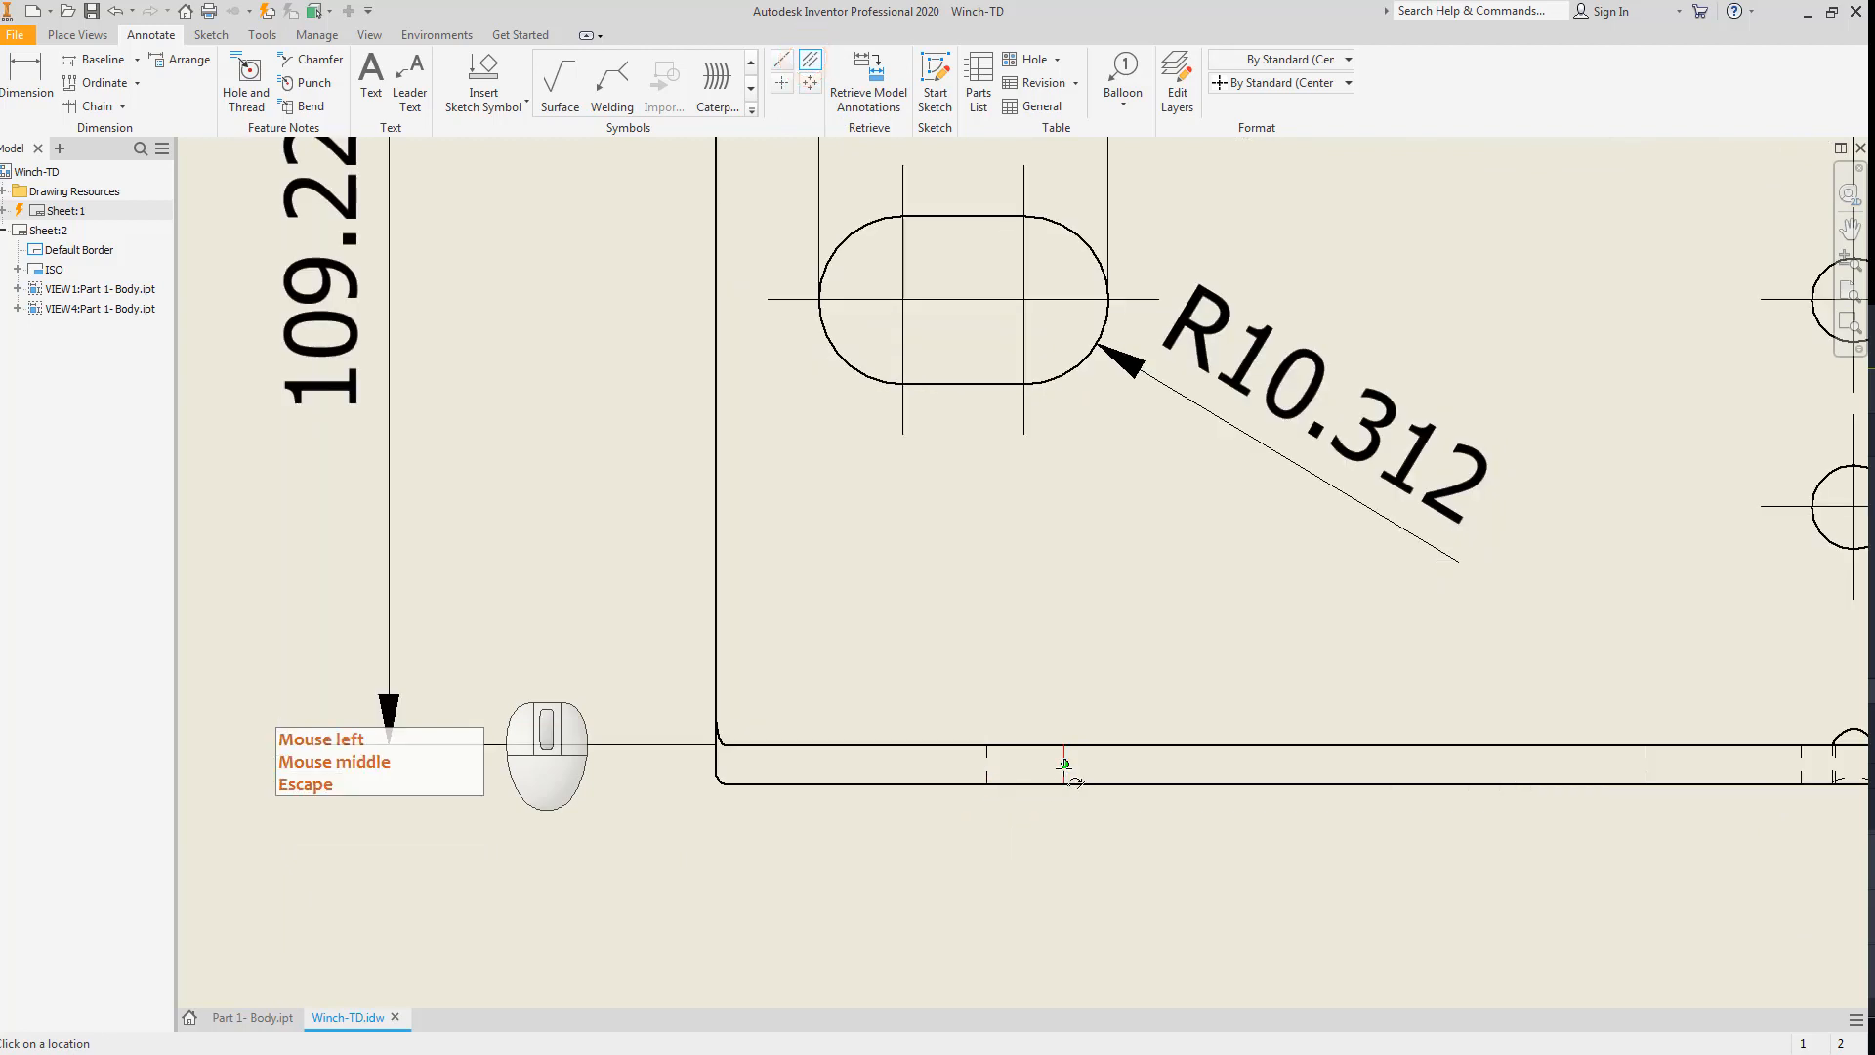
left_click(1065, 764)
left_click(986, 764)
key("Escape")
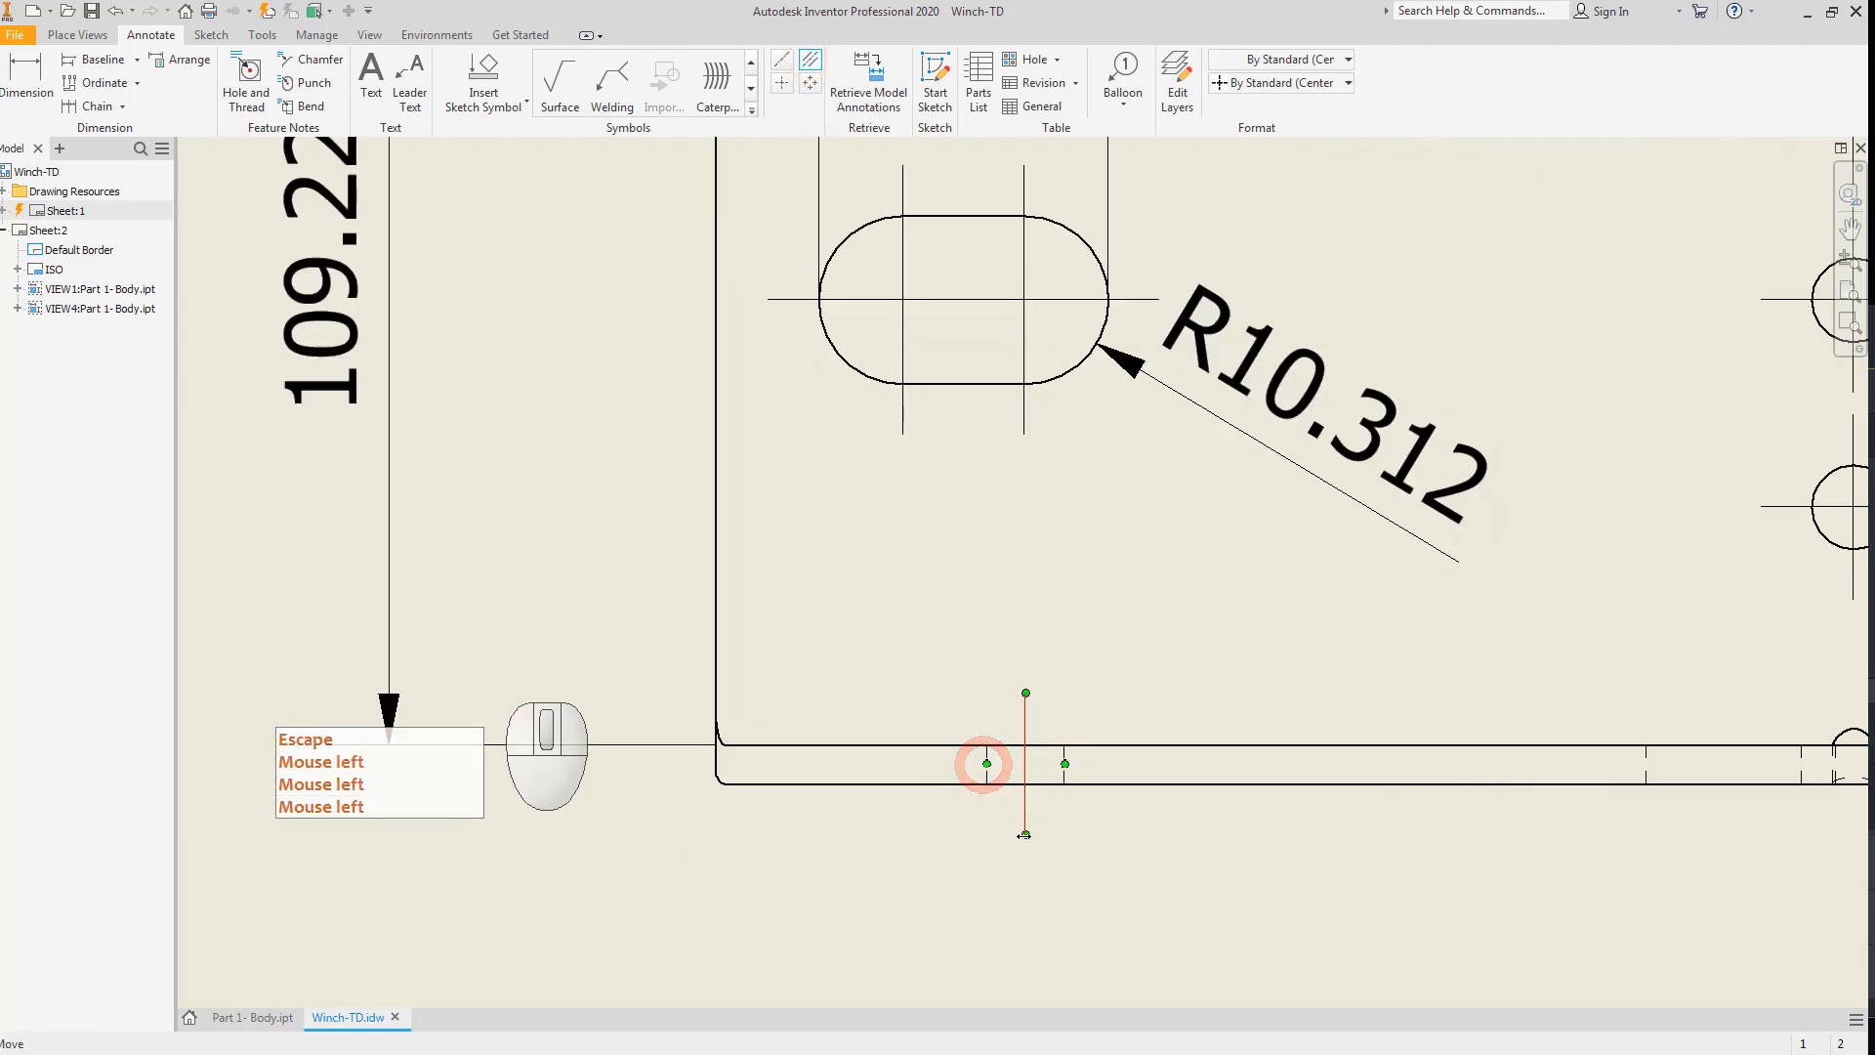
left_click_drag(1023, 835, 1025, 918)
left_click_drag(1026, 692, 1026, 611)
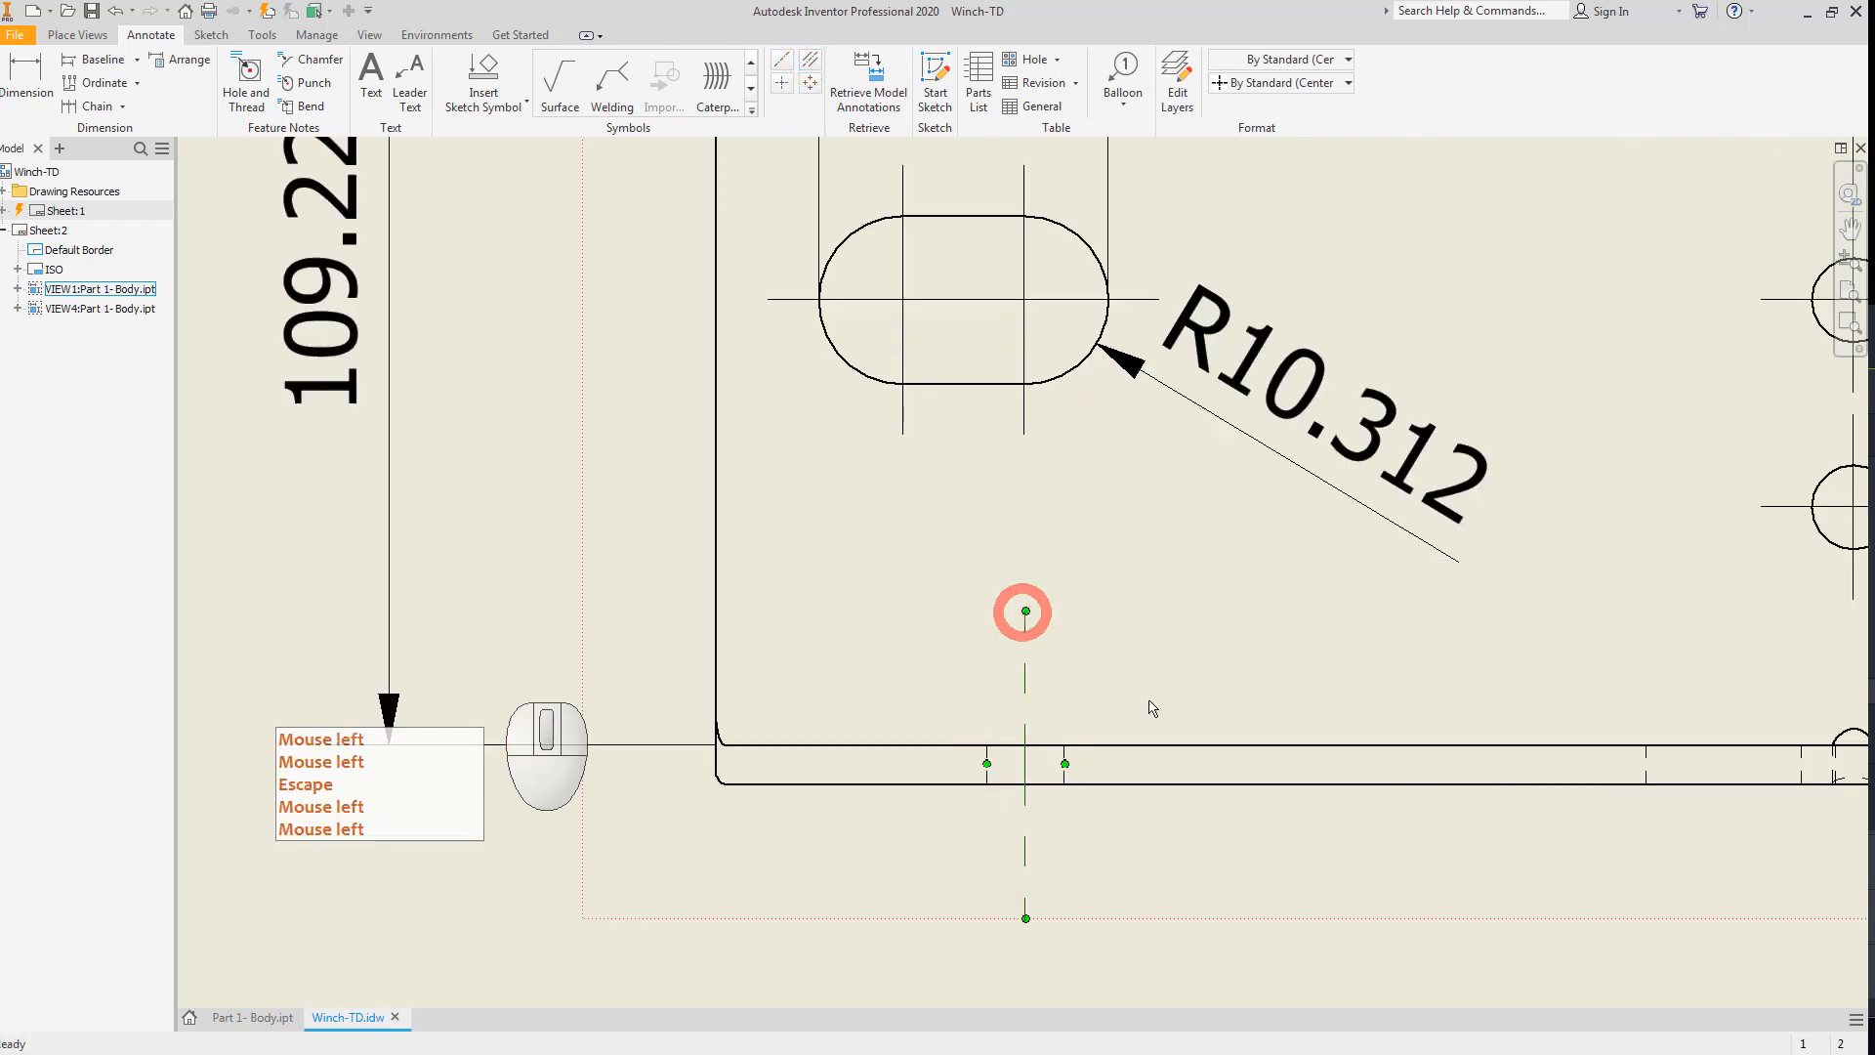
Save the drawing.
scroll(1149, 709, "up", 3)
middle_click_drag(1233, 708, 1051, 737)
key("Escape")
left_click(92, 10)
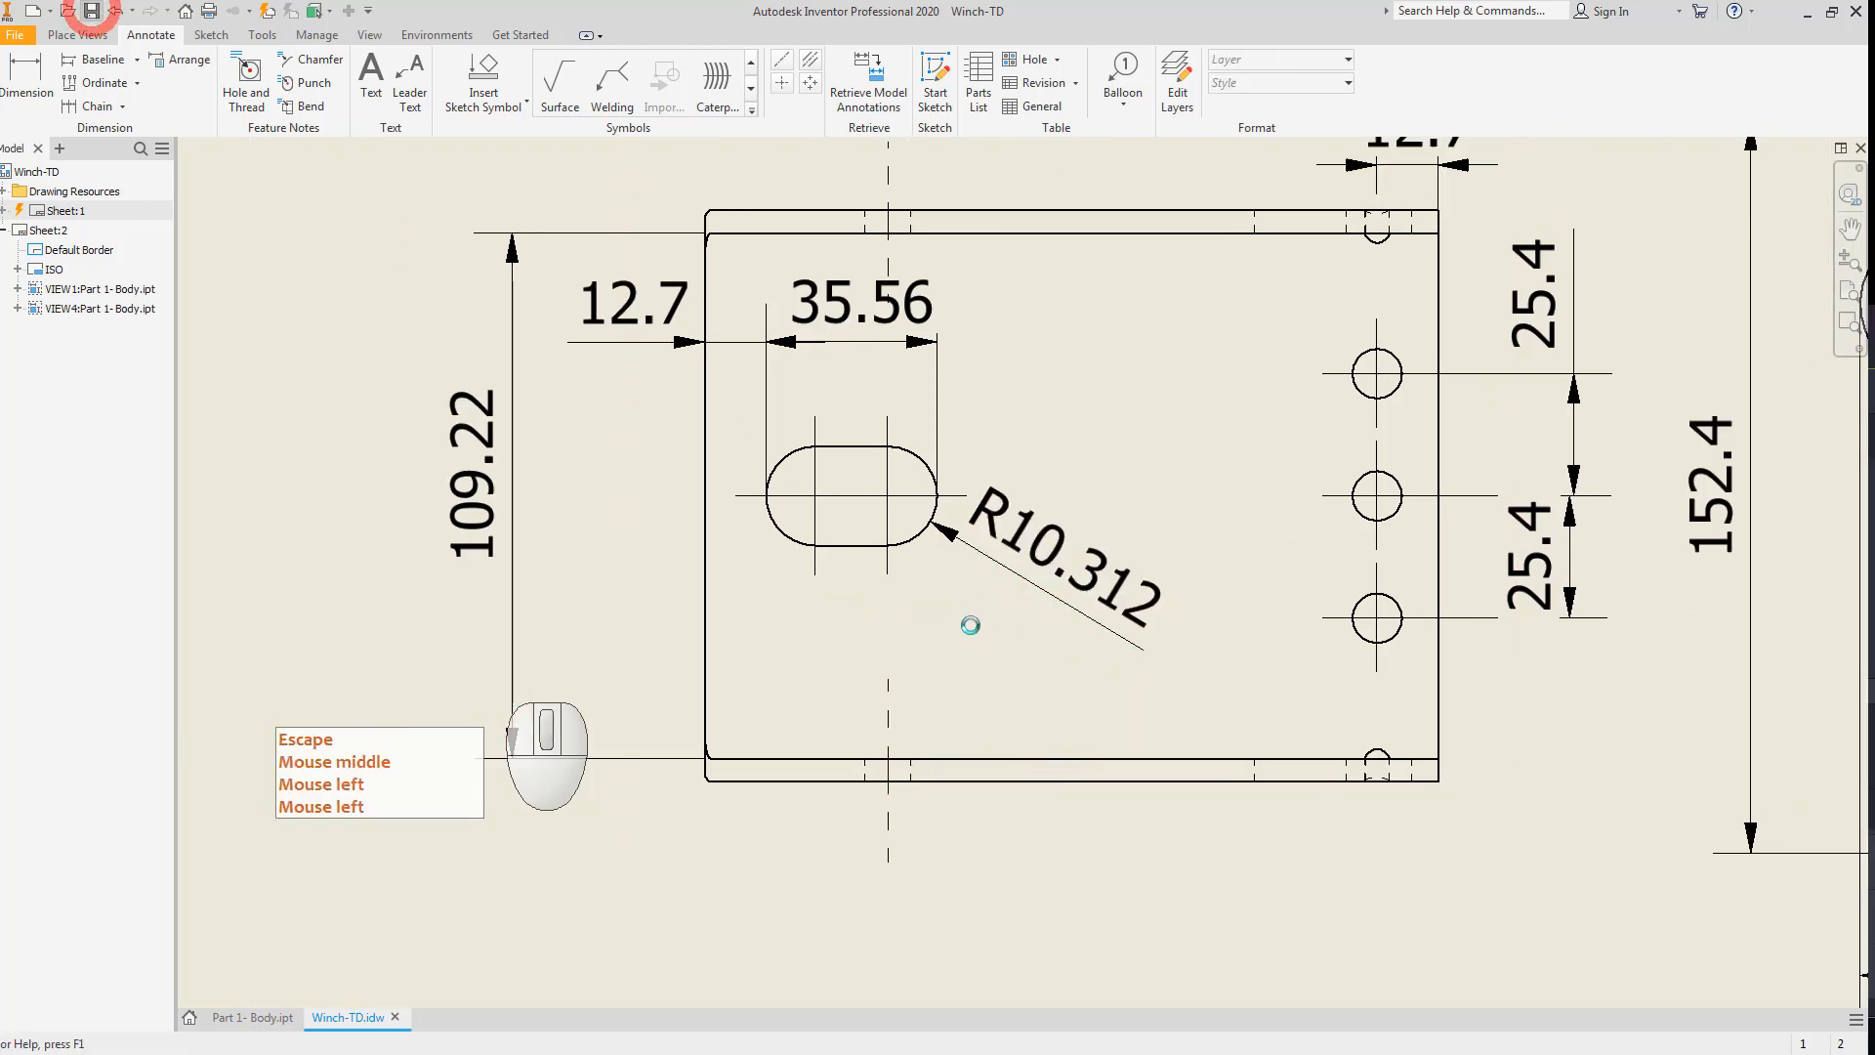
left_click(778, 68)
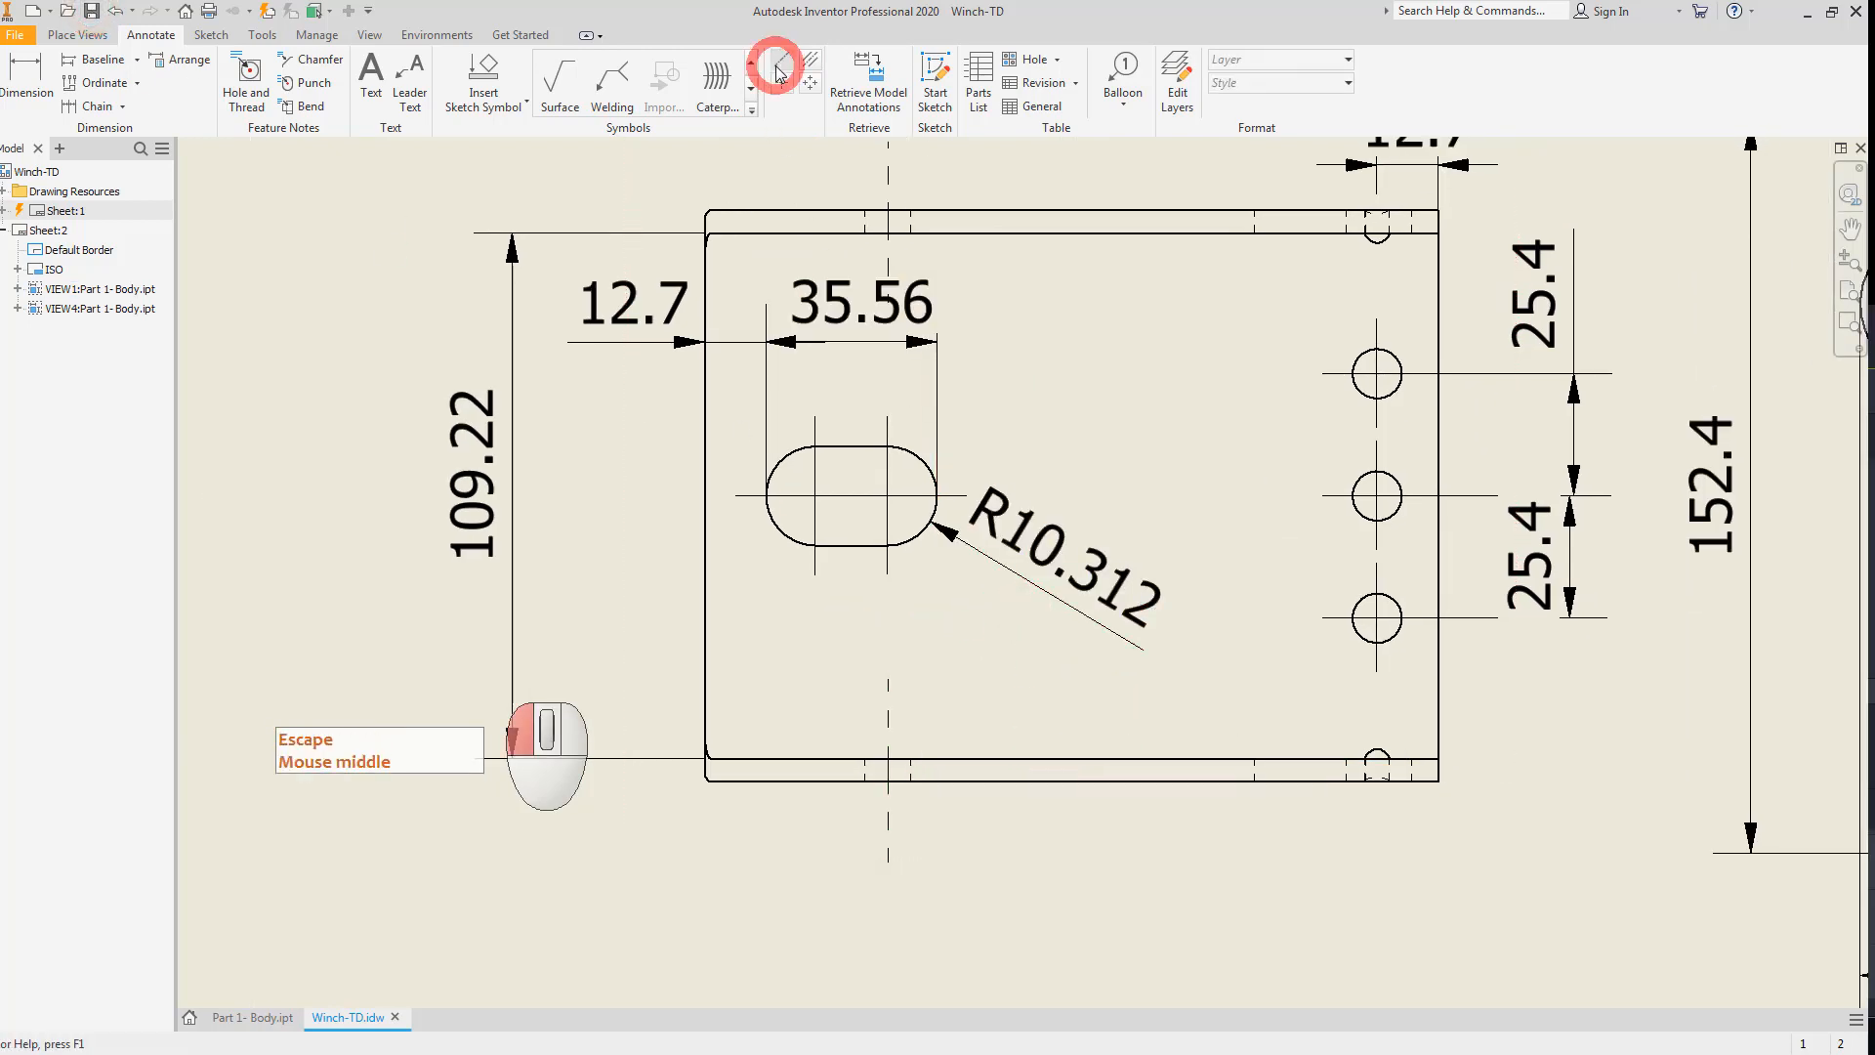
scroll(1346, 771, "down", 4)
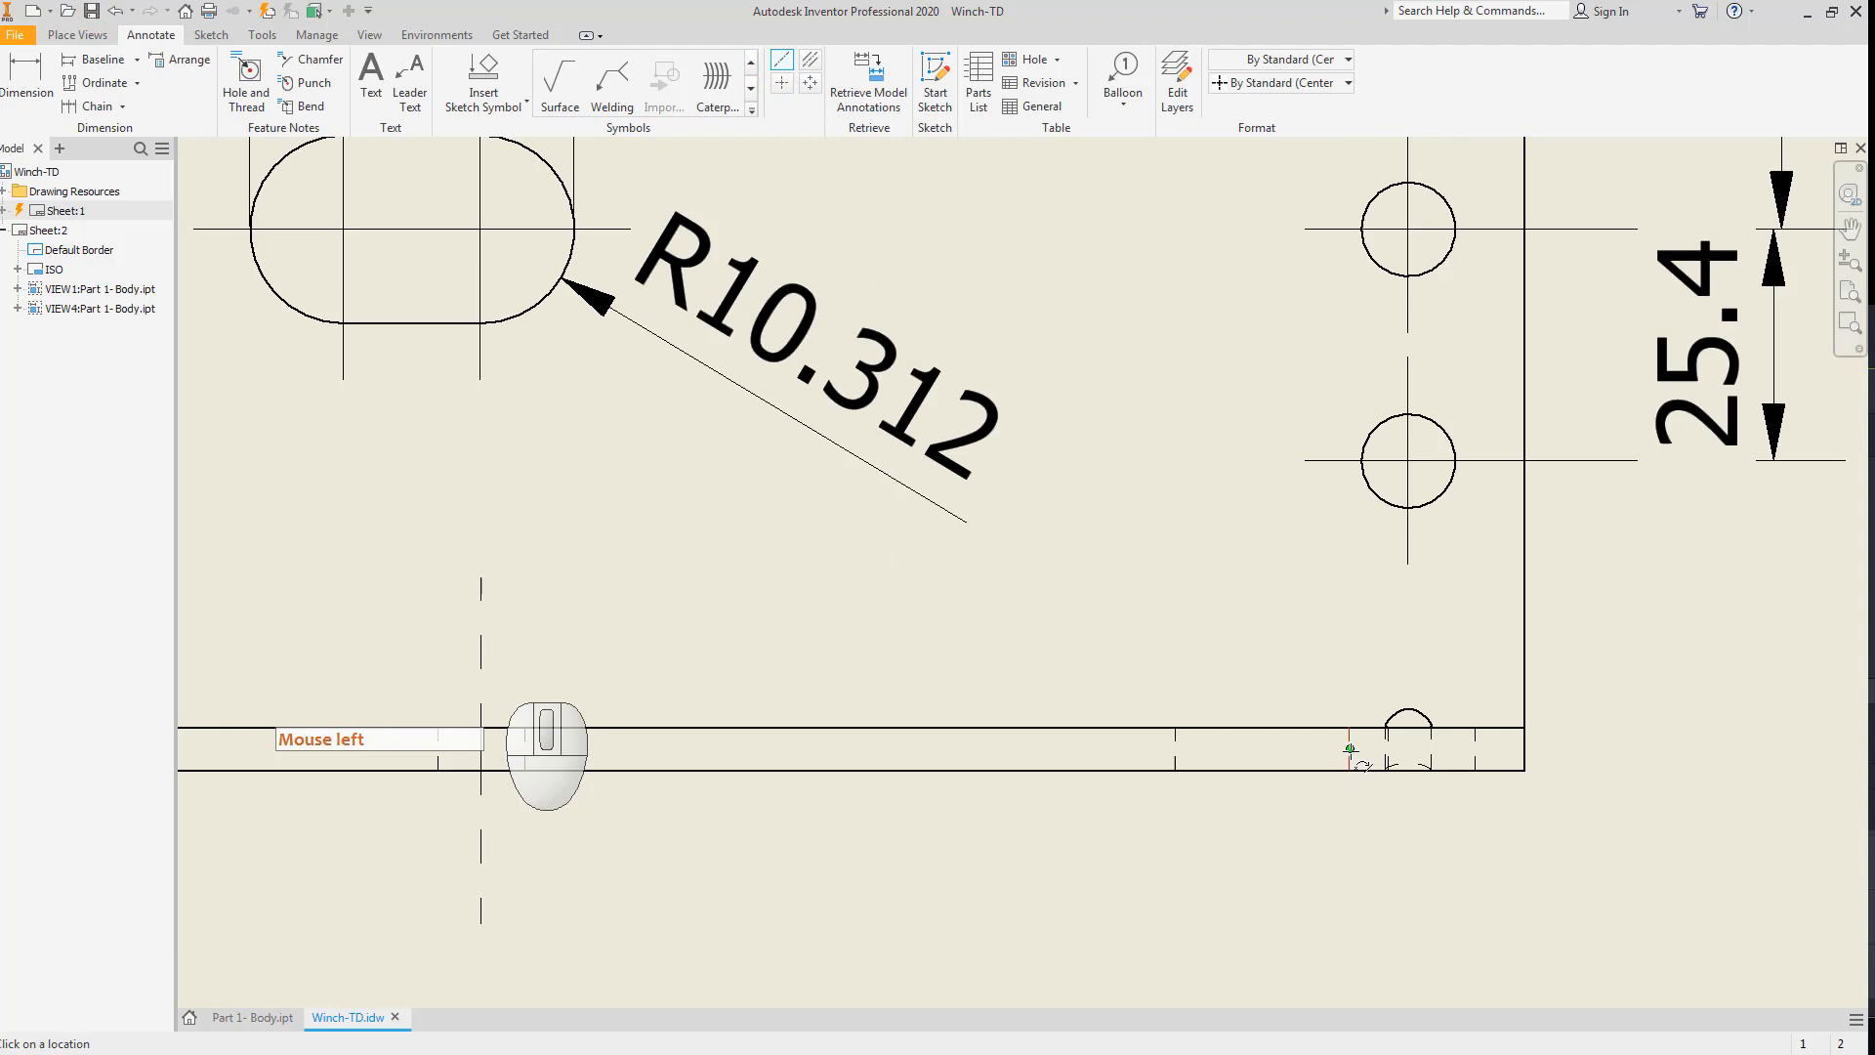
left_click(1350, 752)
key("Escape")
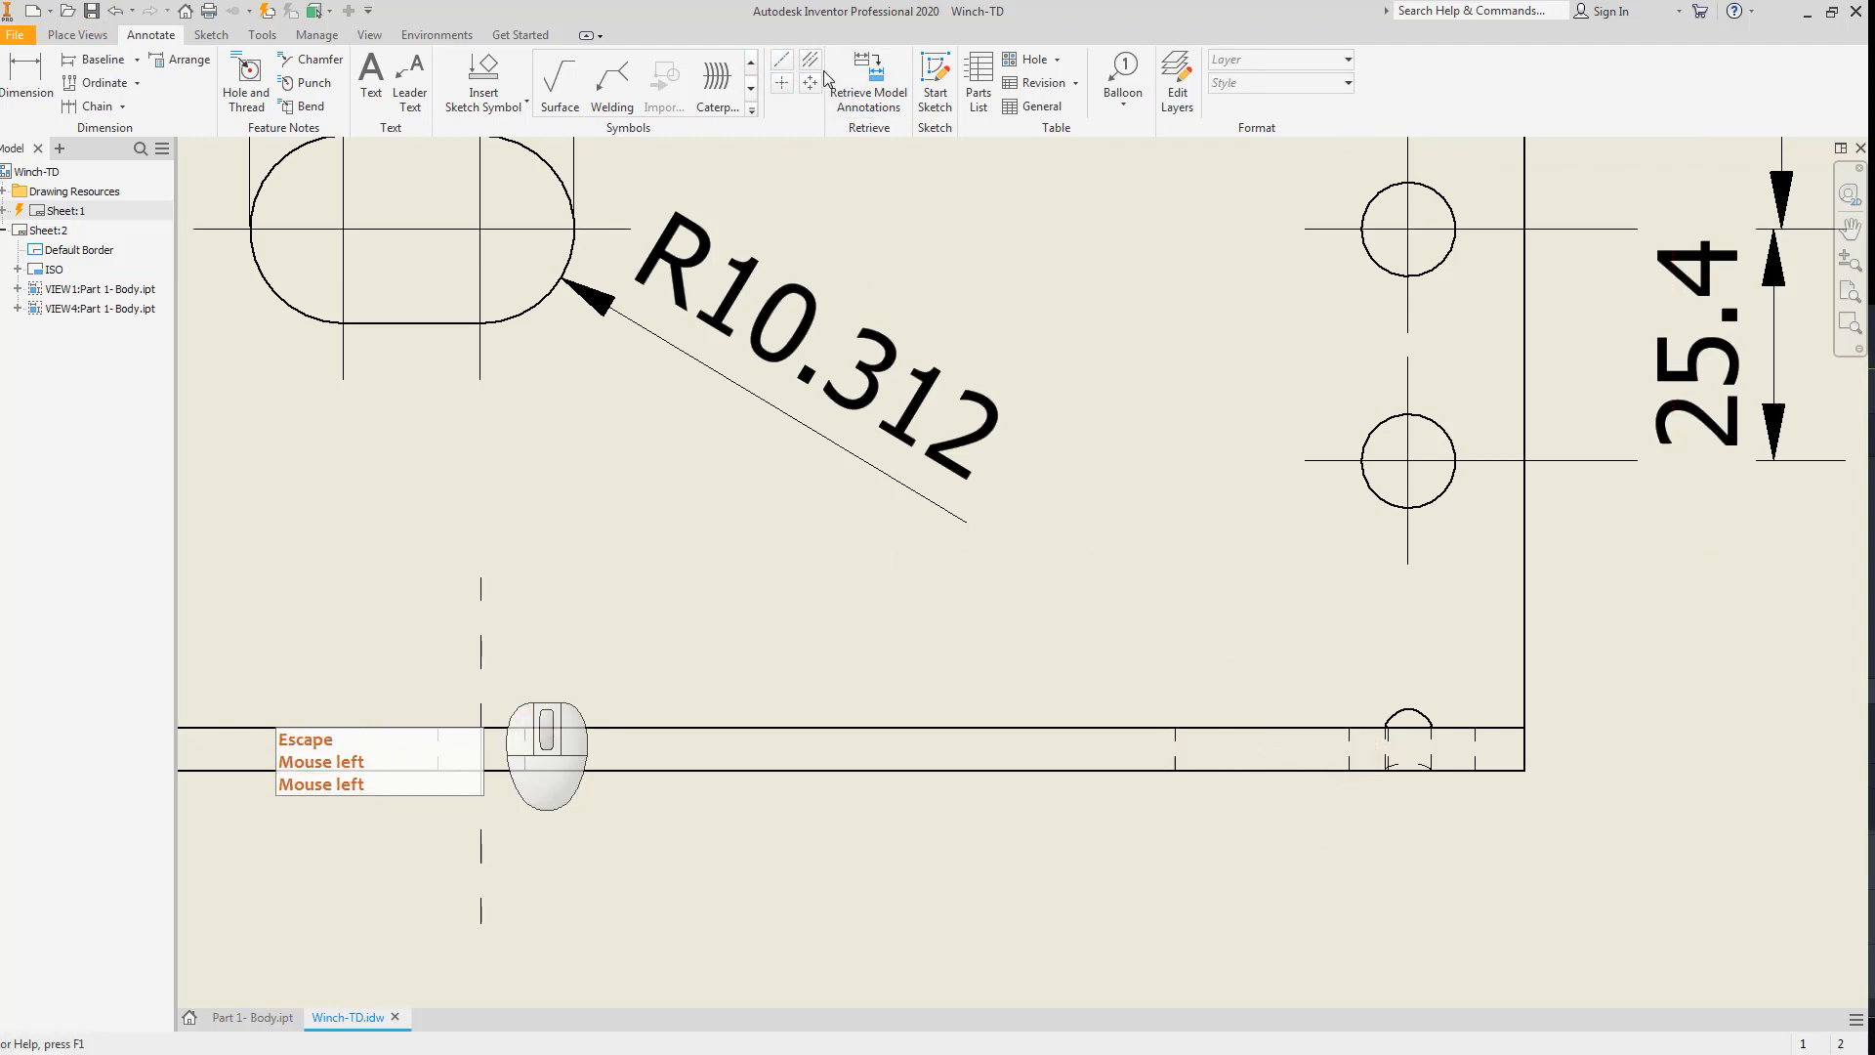
Add a centerline bisector between the Ø19.05 hole's hidden edges in the lower flange of the plan view.
left_click(811, 58)
left_click(1173, 746)
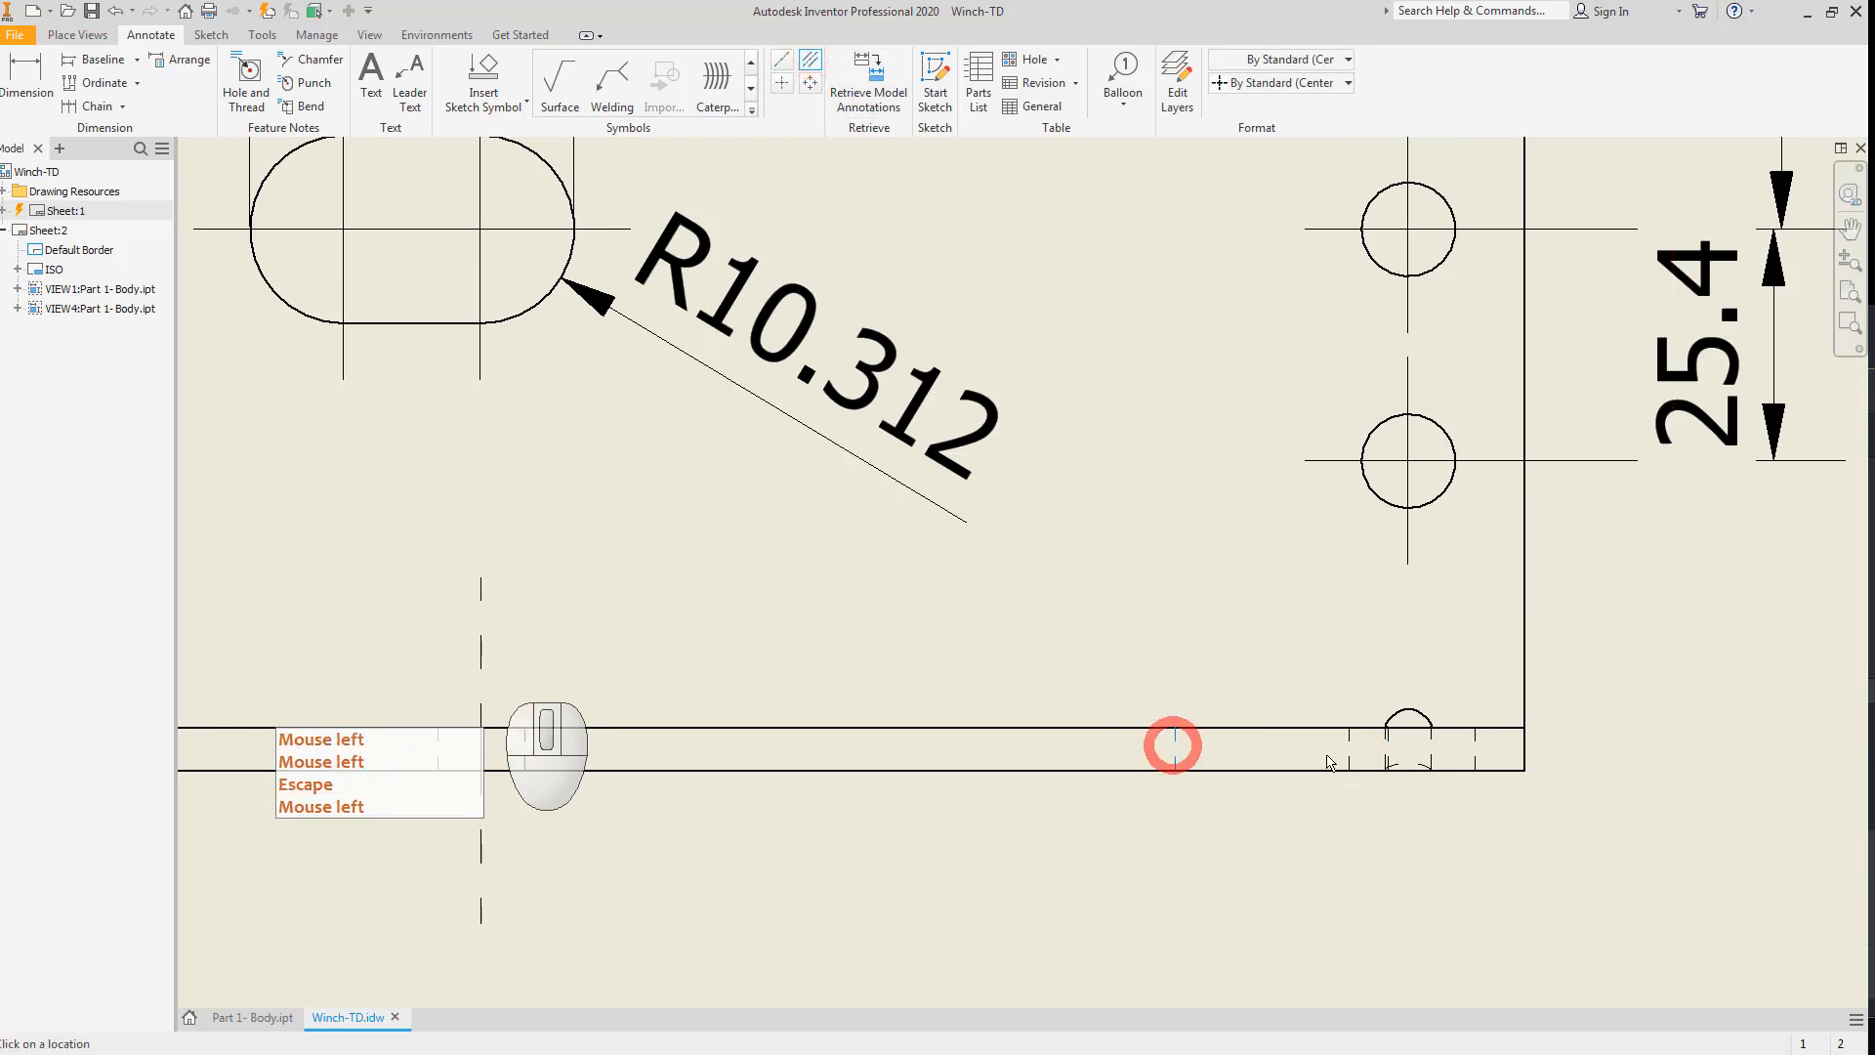
left_click(1350, 749)
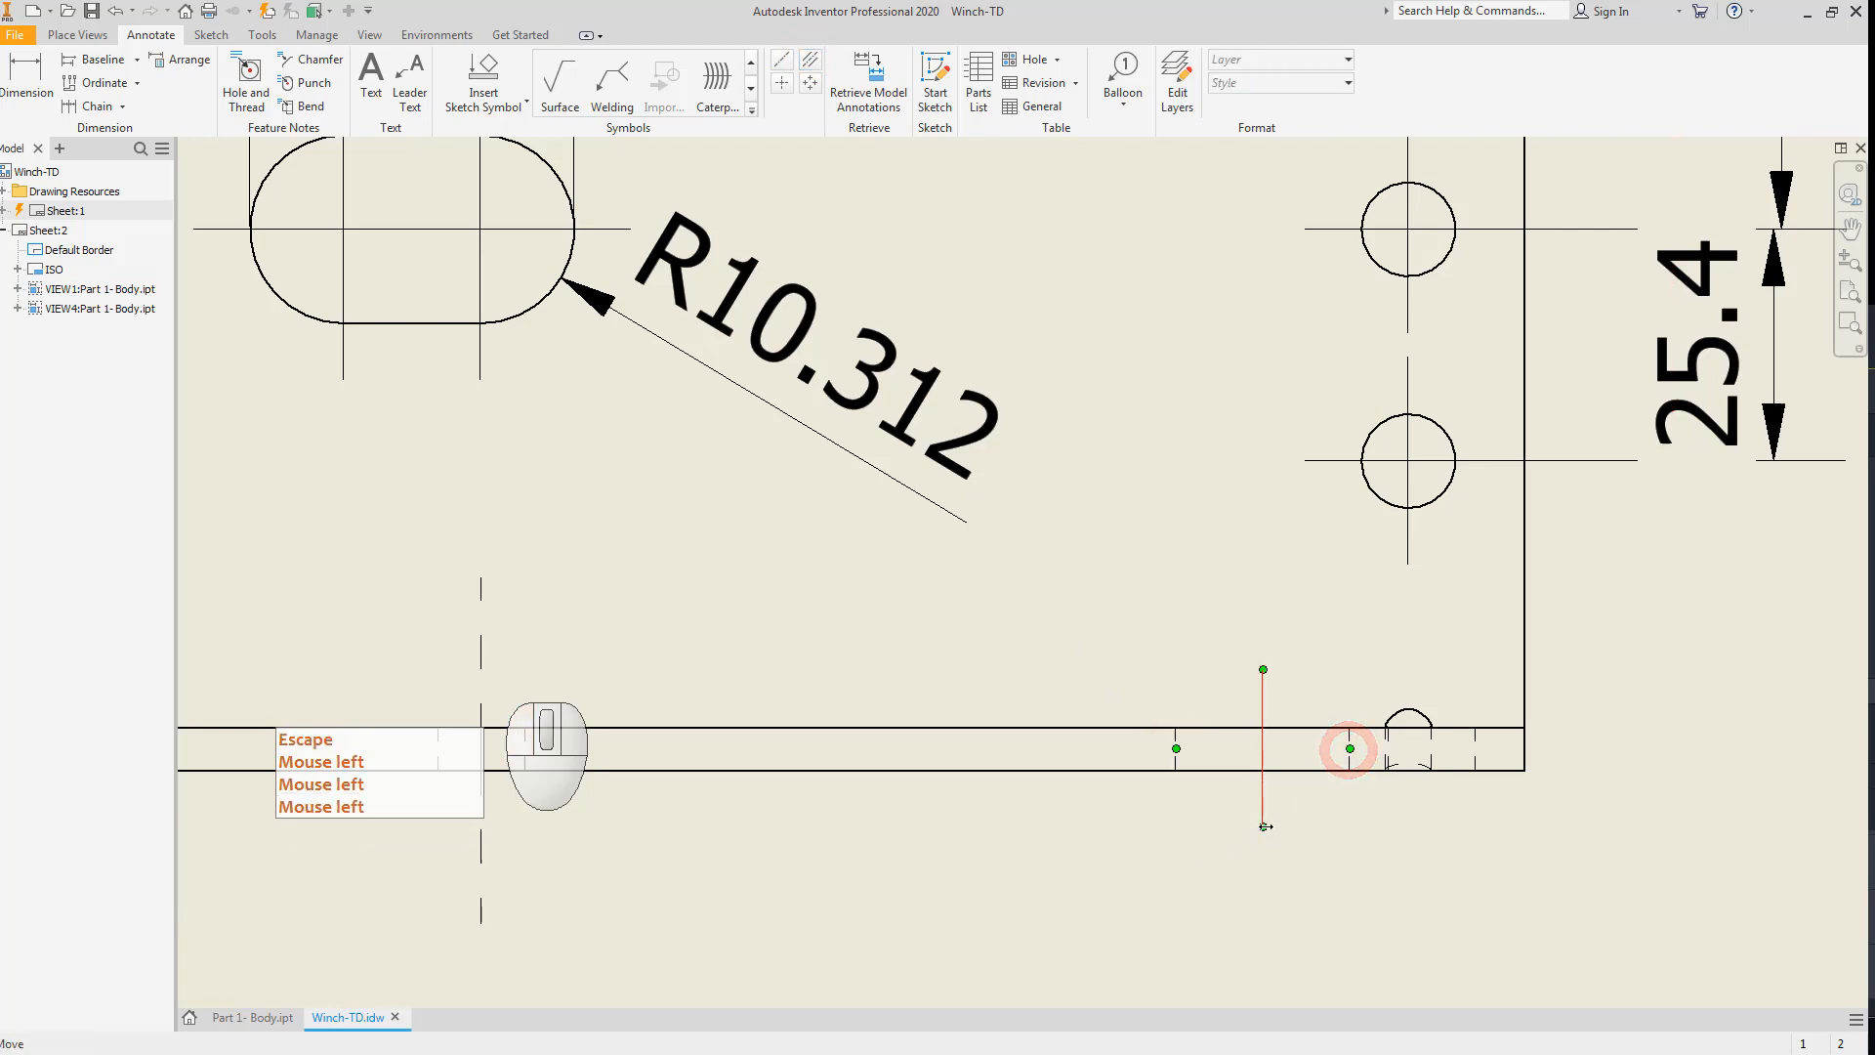
Extend the Ø19.05 hole's centerline across the whole plan view so it passes beyond both flanges.
left_click(1264, 889)
left_click(1206, 401)
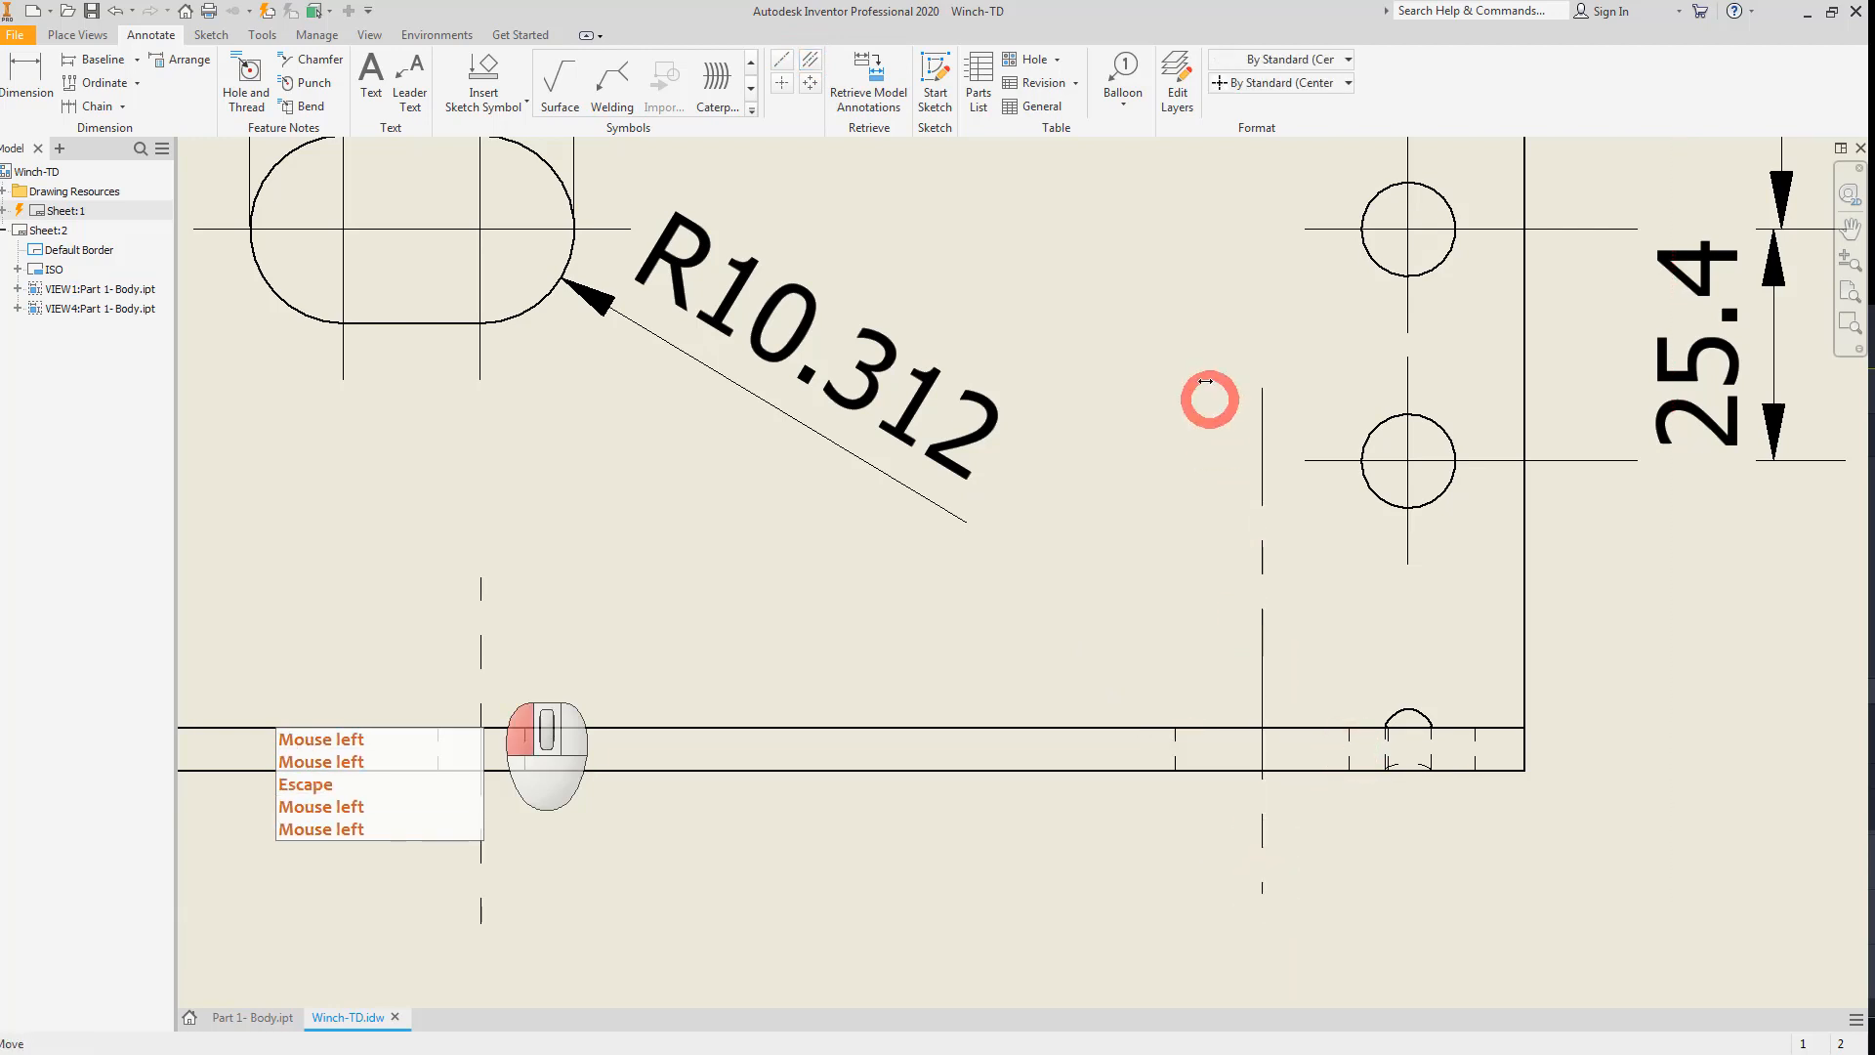
scroll(1276, 640, "up", 5)
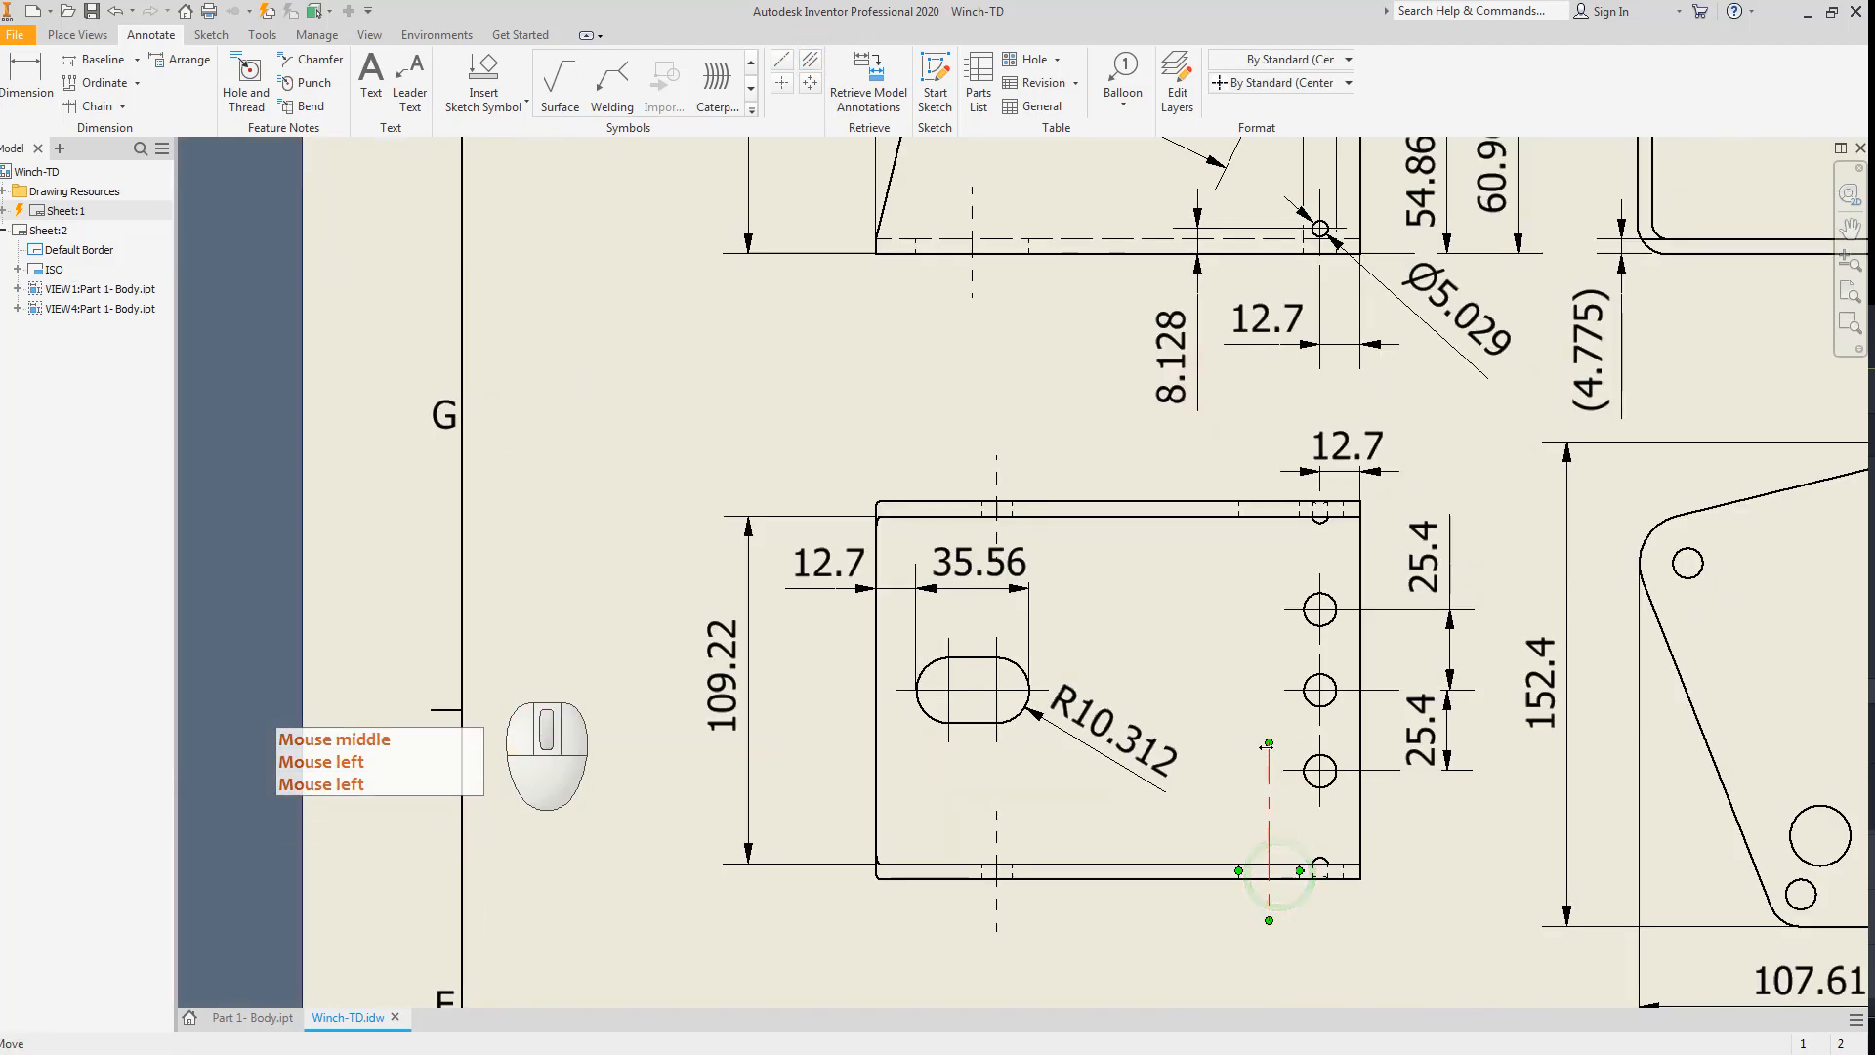
left_click_drag(1274, 768, 1249, 461)
key("Escape")
key("Escape")
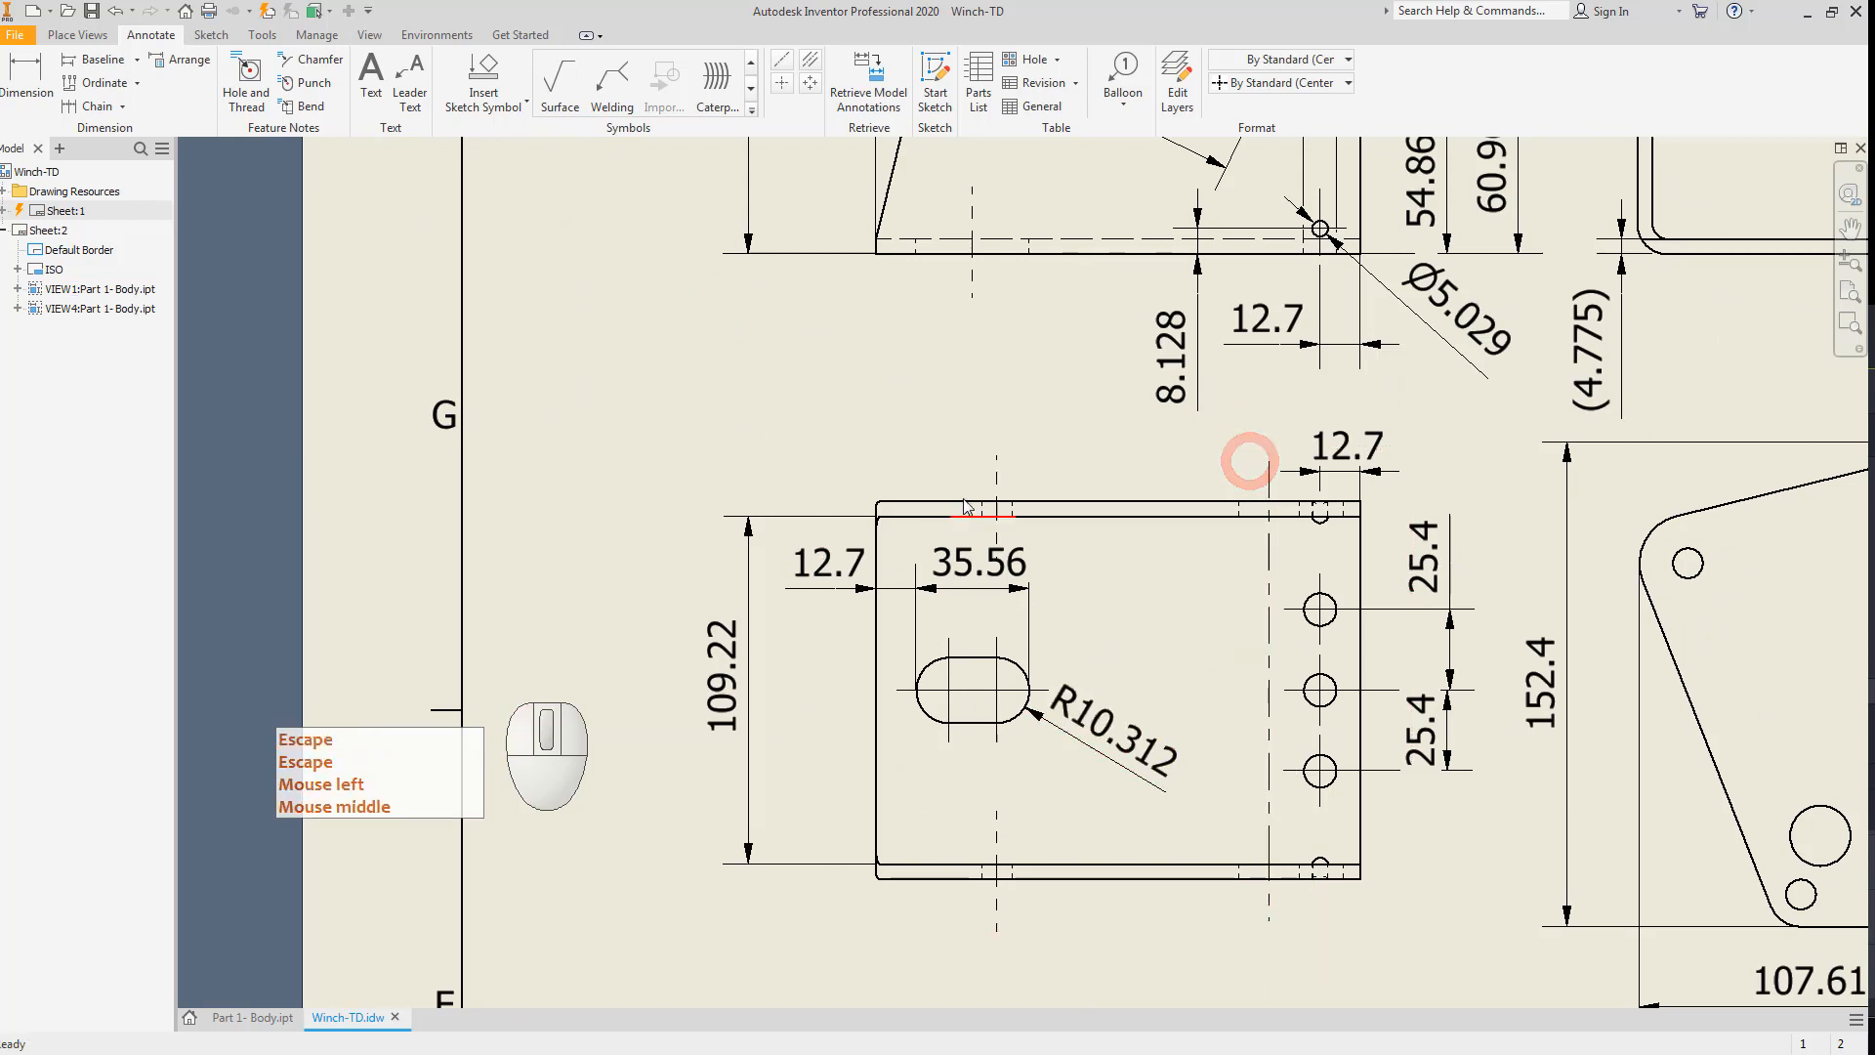
Delete the Ø9.525 hole's upper-flange centerline and extend the lower-flange one across the plan view past the upper flange.
left_click(997, 478)
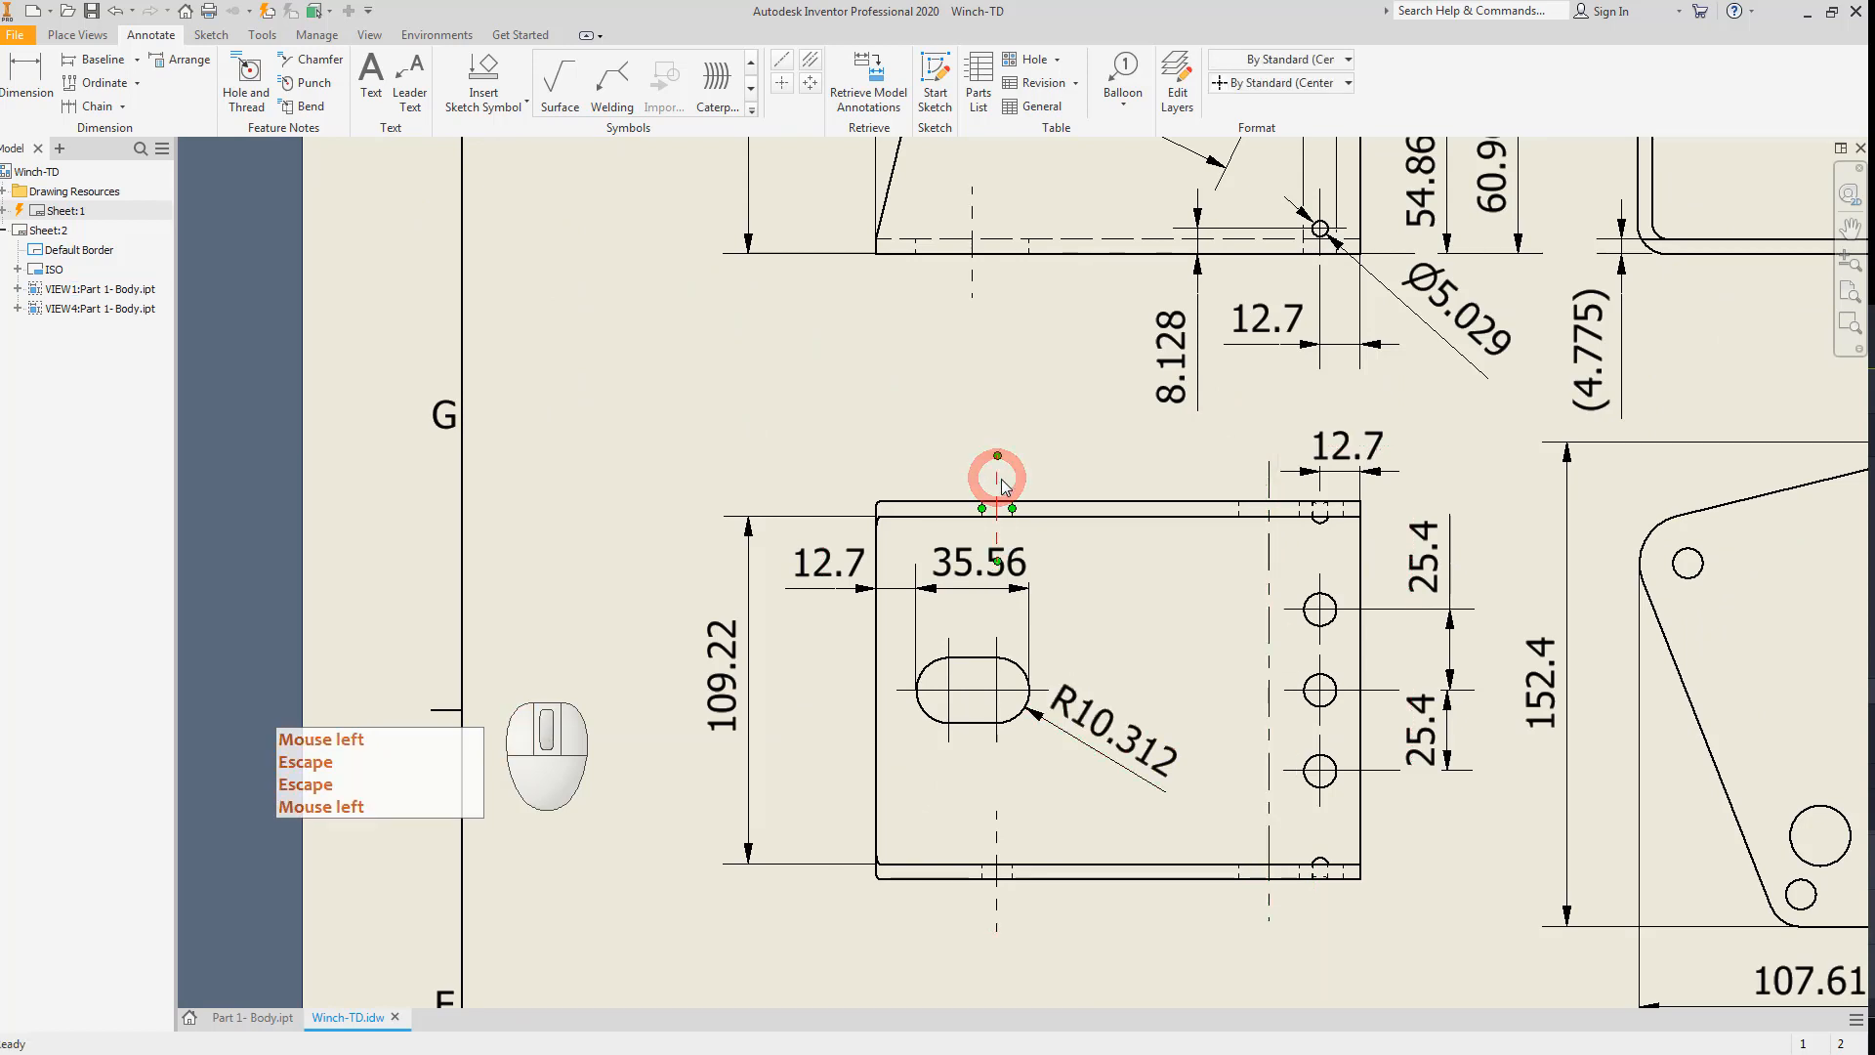
key("Delete")
left_click_drag(996, 813, 986, 476)
key("Escape")
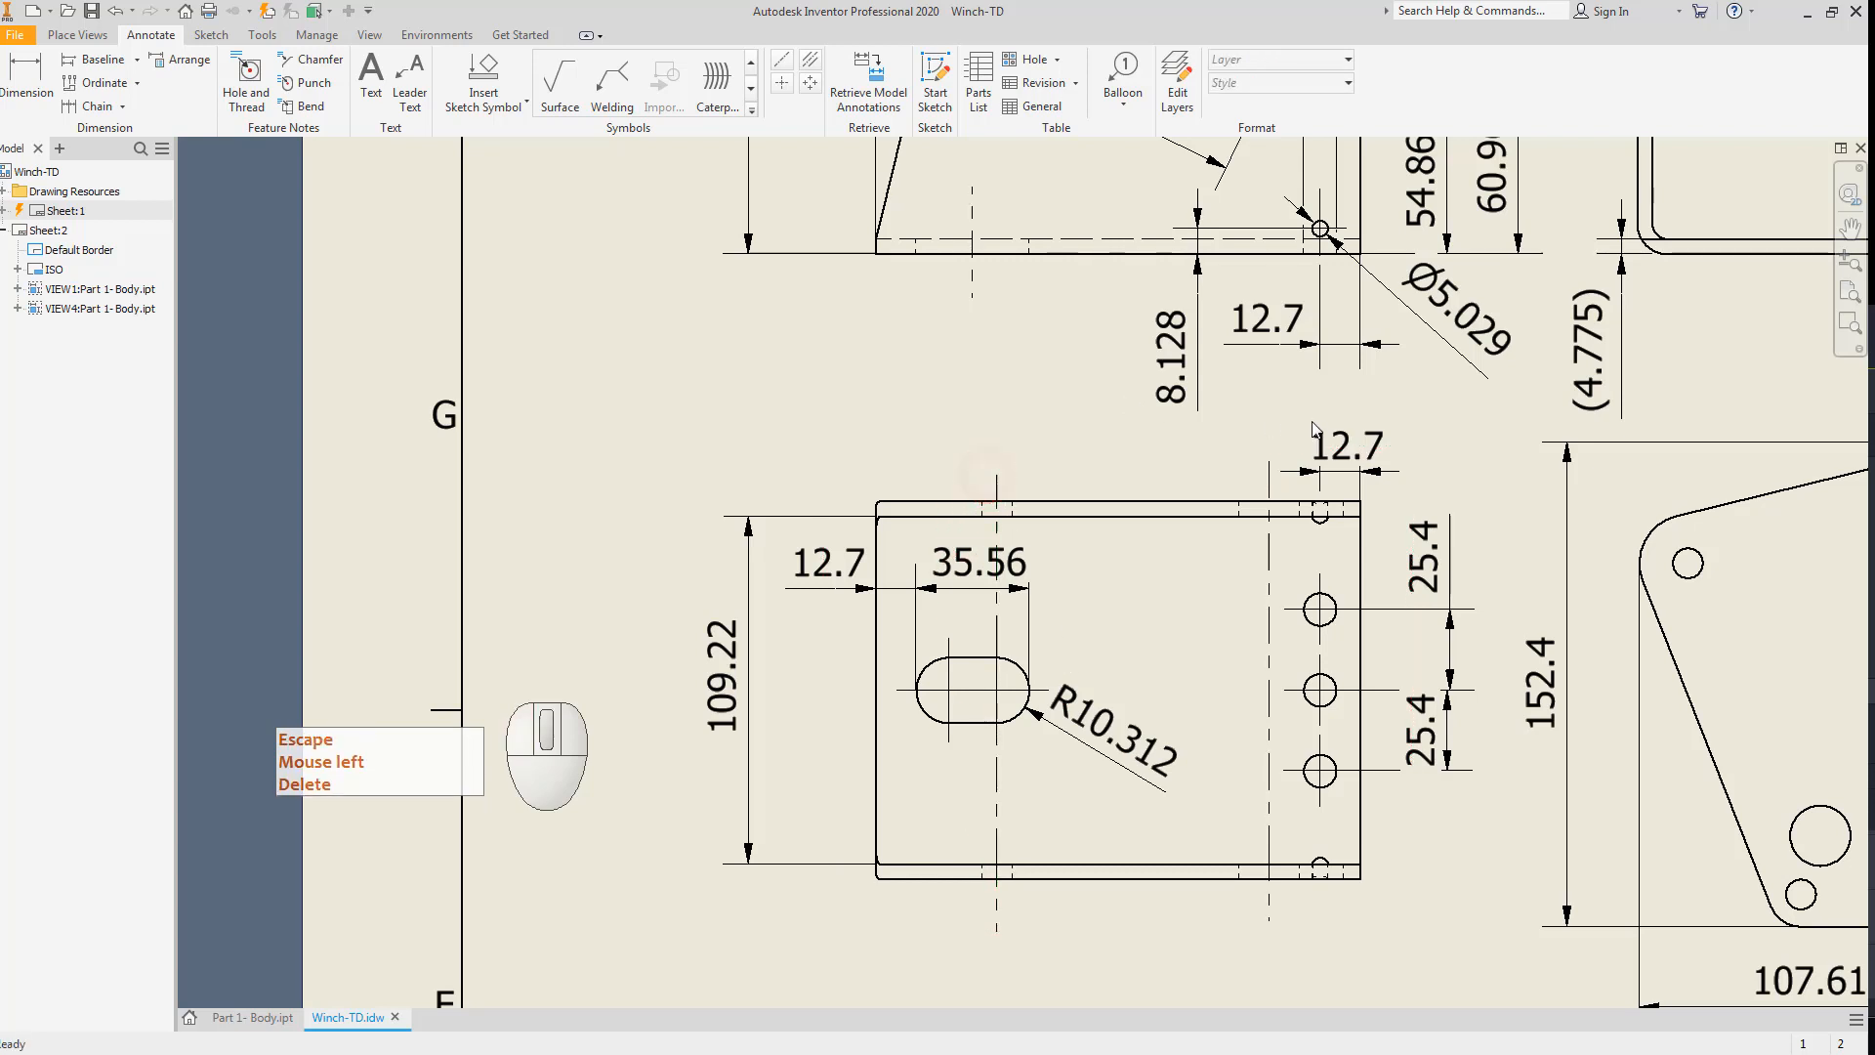
Add a centerline bisector between the Ø10.312 hole's hidden edges in the plan view's upper flange and extend it downward to the first round hole.
middle_click_drag(1313, 435, 1178, 744)
middle_click_drag(1195, 418, 1194, 257)
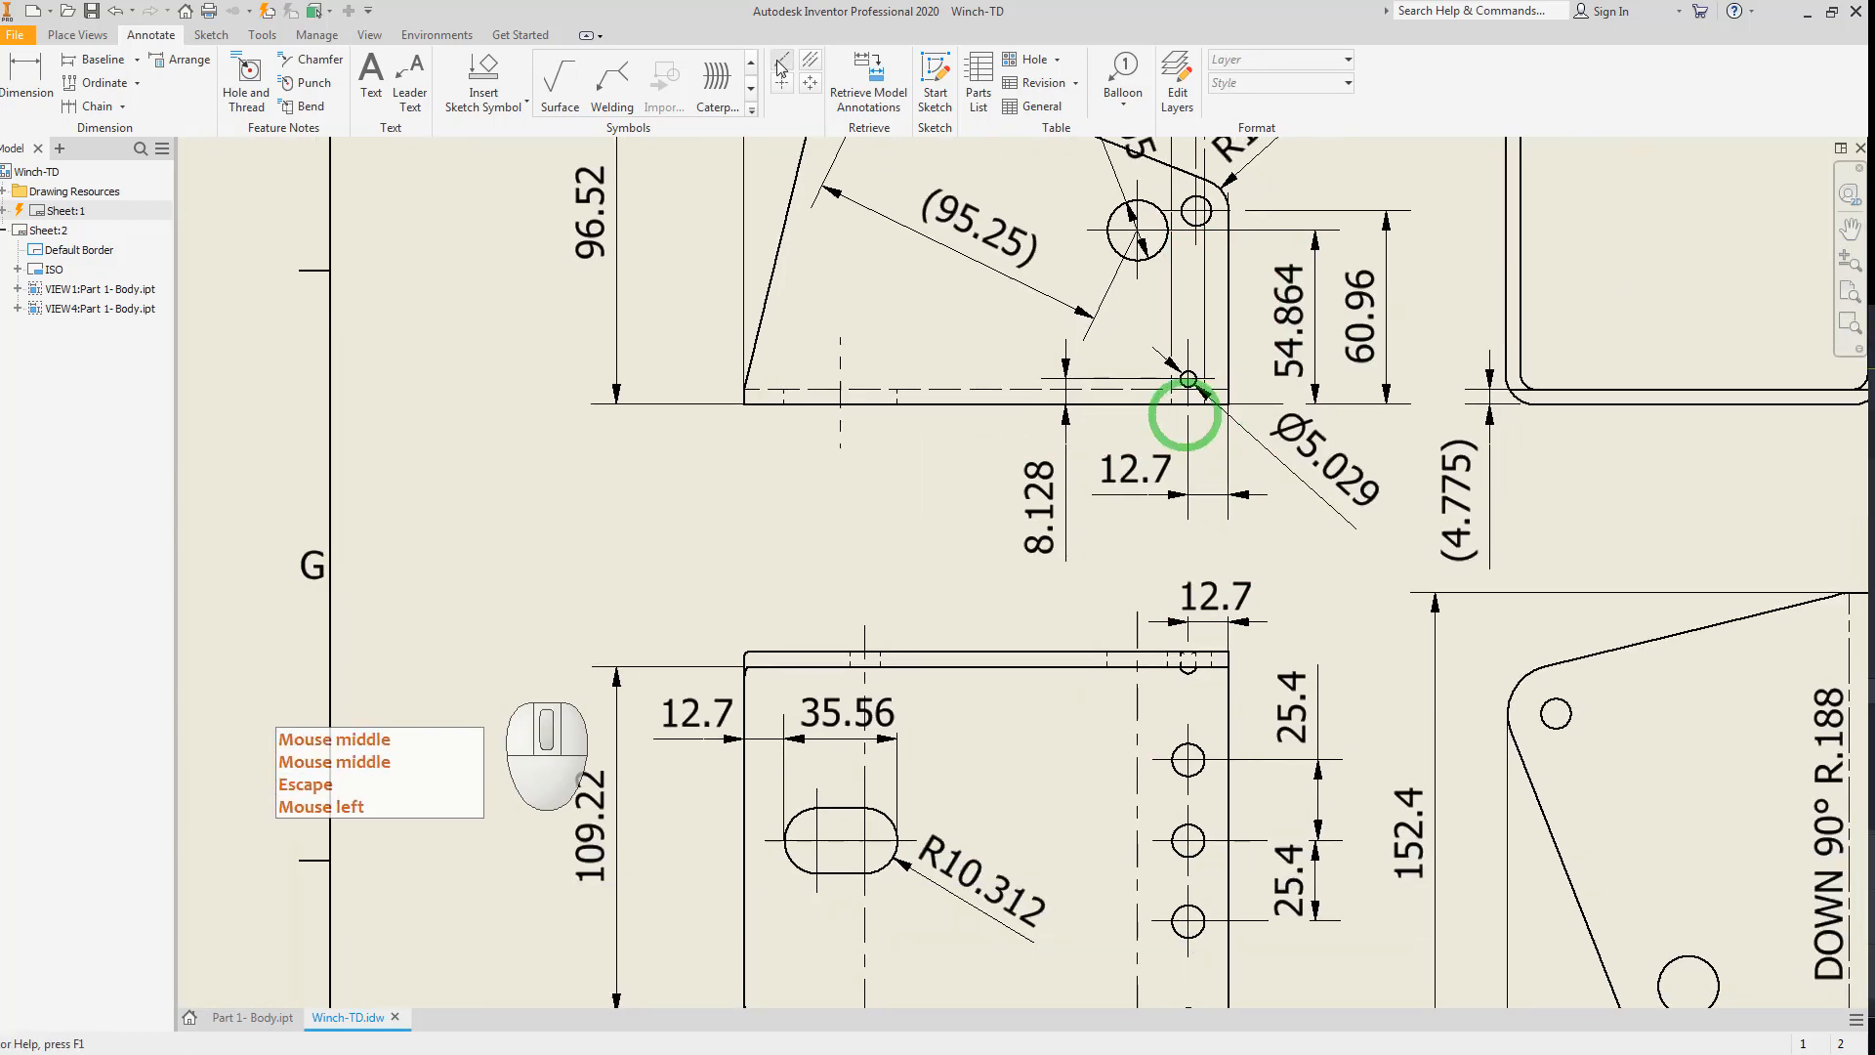
left_click(810, 61)
scroll(1211, 666, "up", 4)
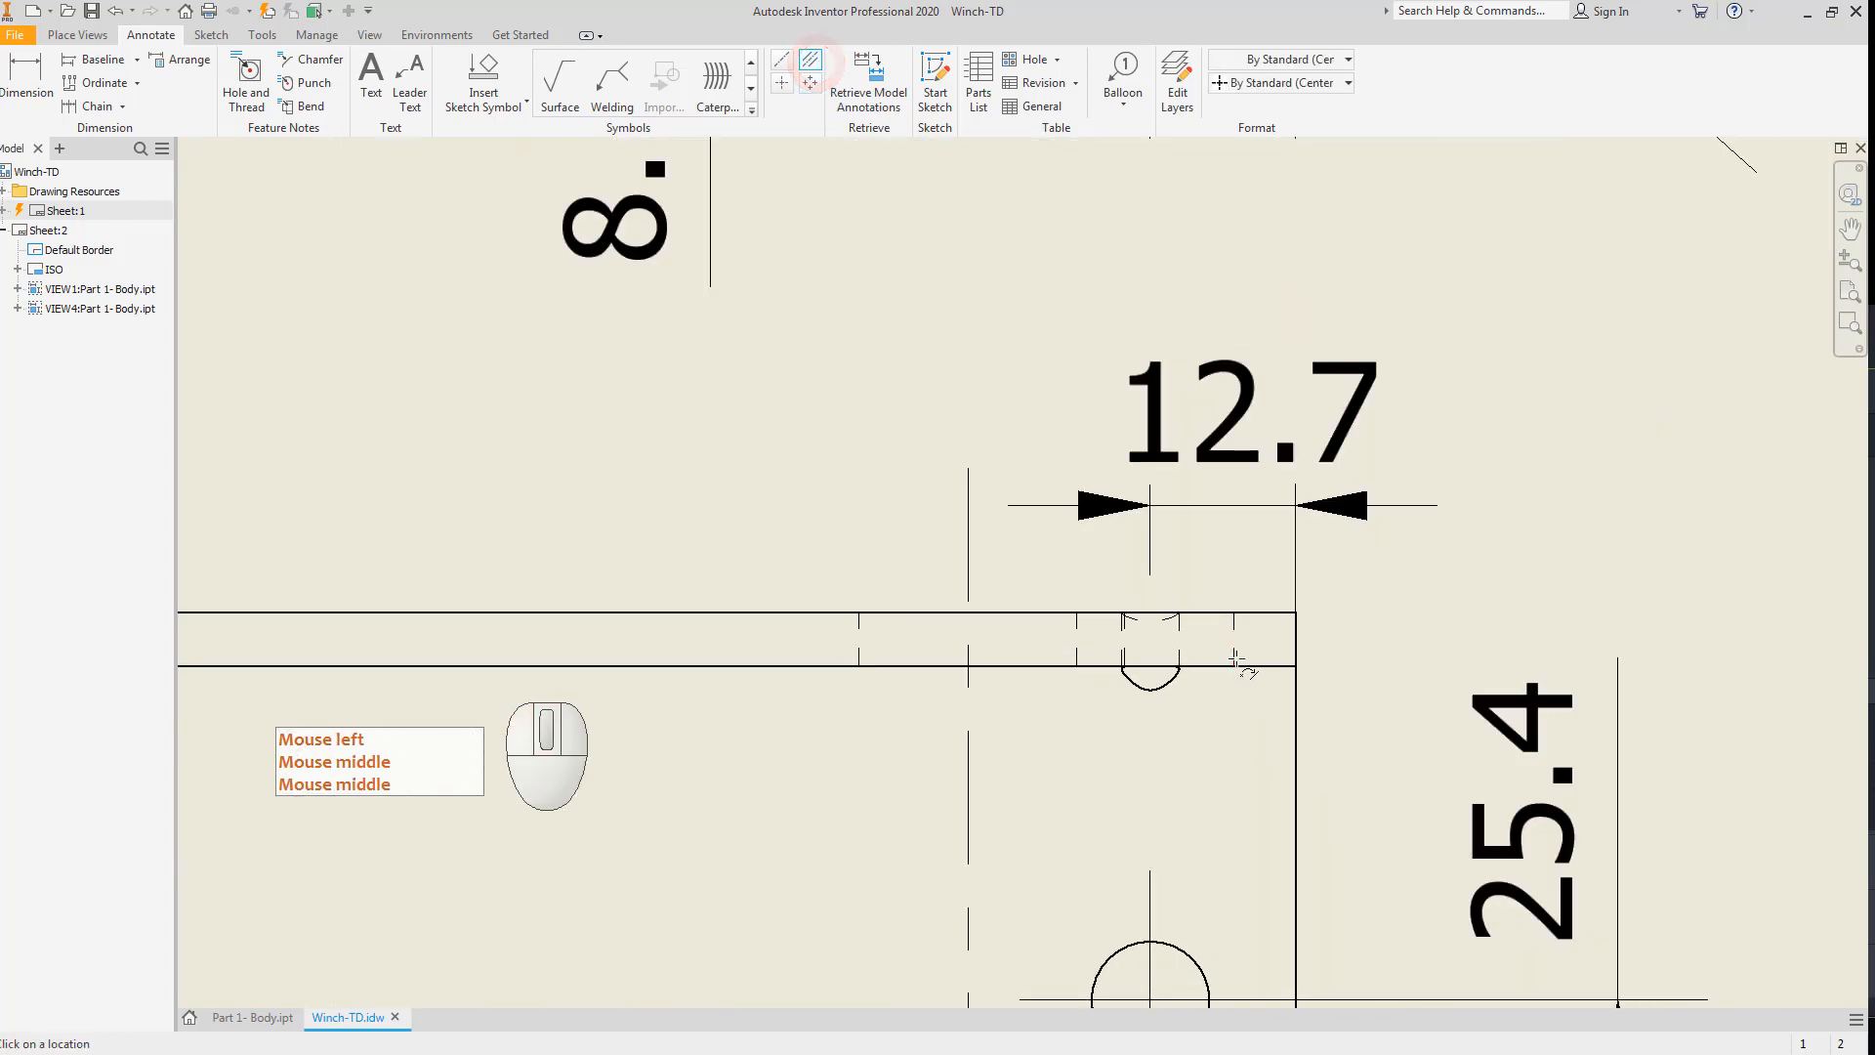
left_click(1237, 654)
scroll(1077, 650, "up", 4)
middle_click_drag(1187, 576, 1193, 872)
middle_click_drag(1122, 650, 1141, 503)
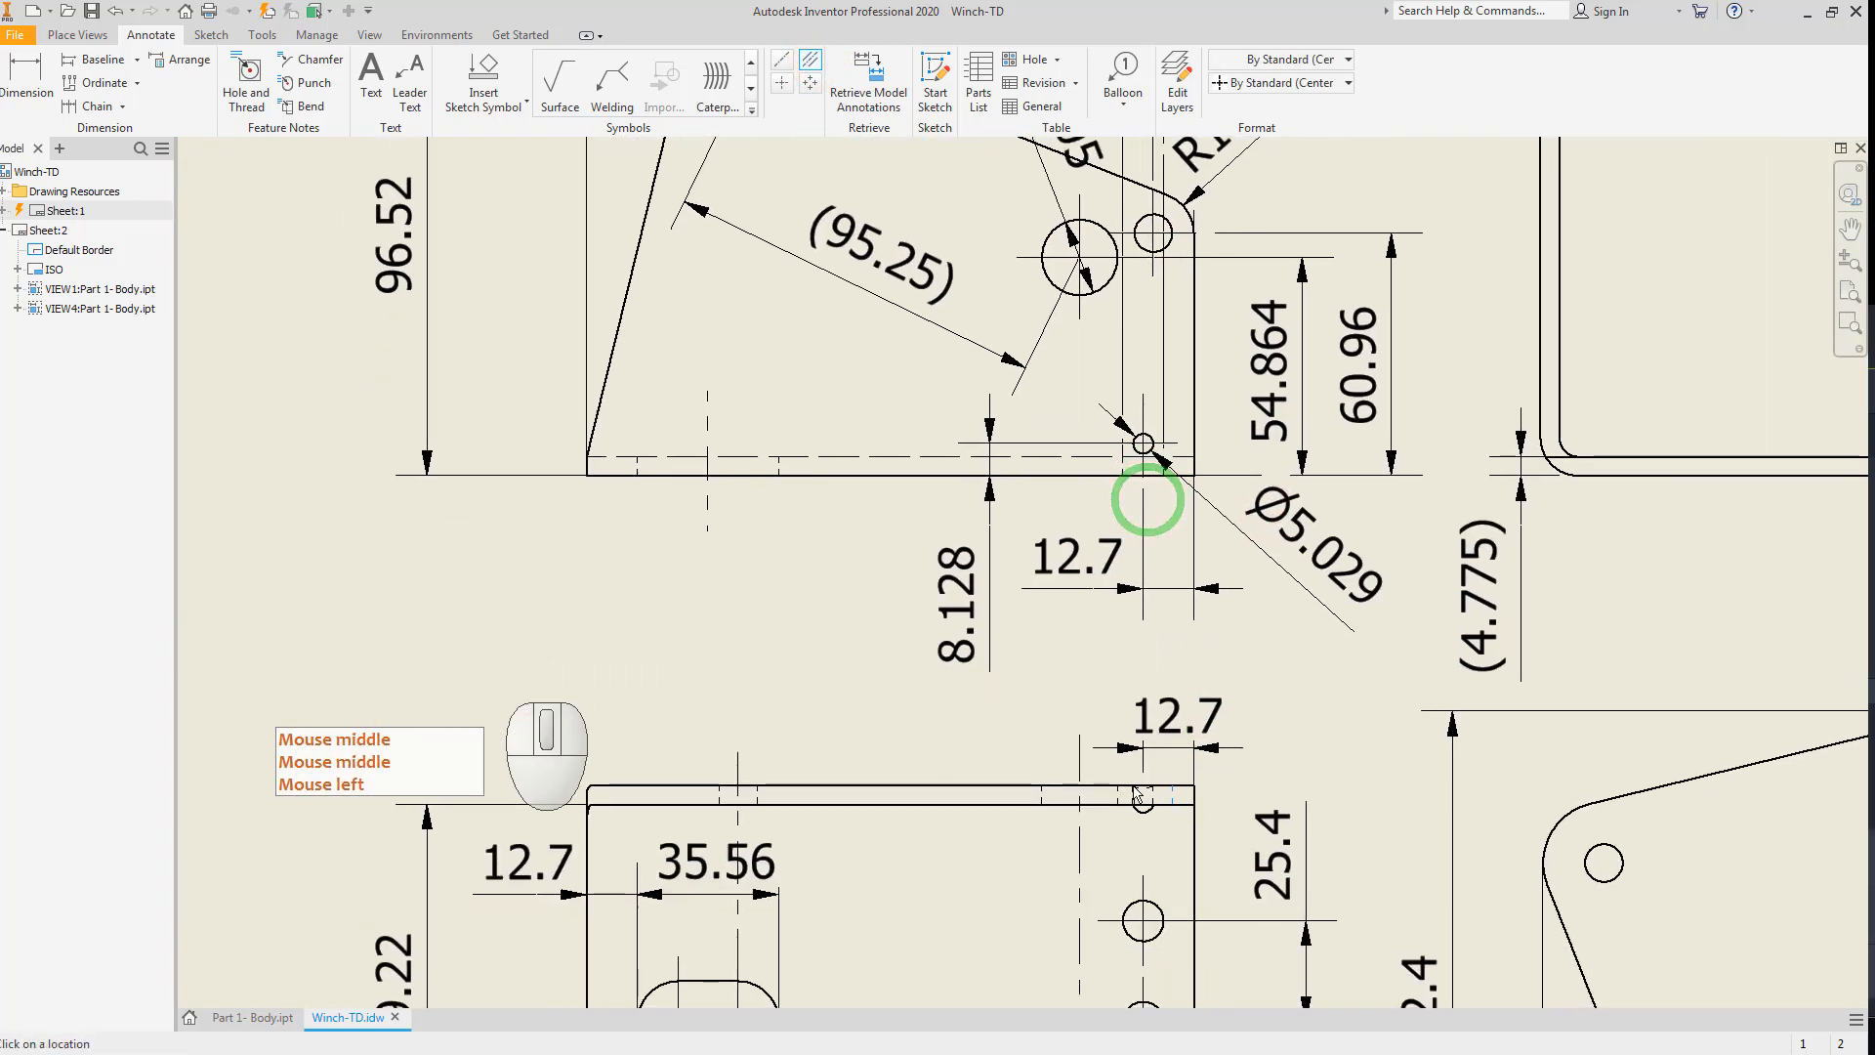
scroll(1130, 825, "up", 5)
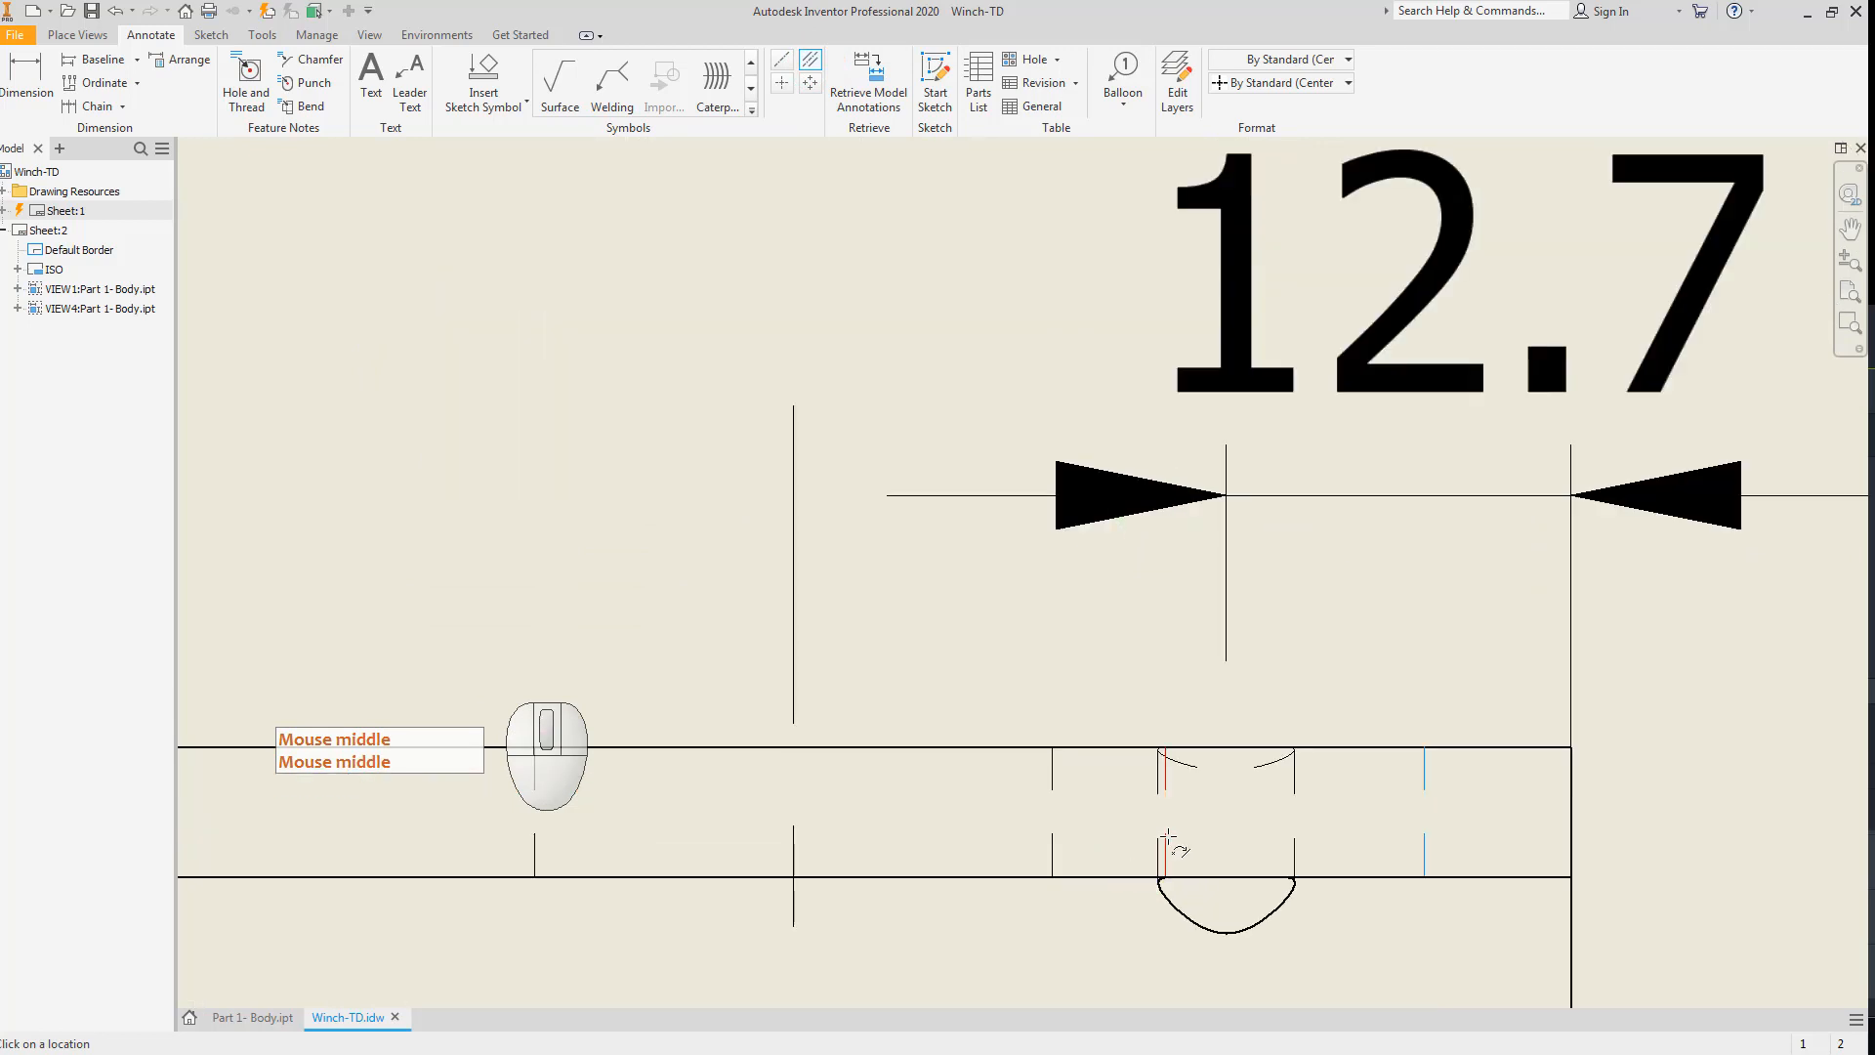
left_click(1168, 837)
scroll(1247, 718, "up", 4)
middle_click_drag(1280, 793, 1269, 626)
key("Escape")
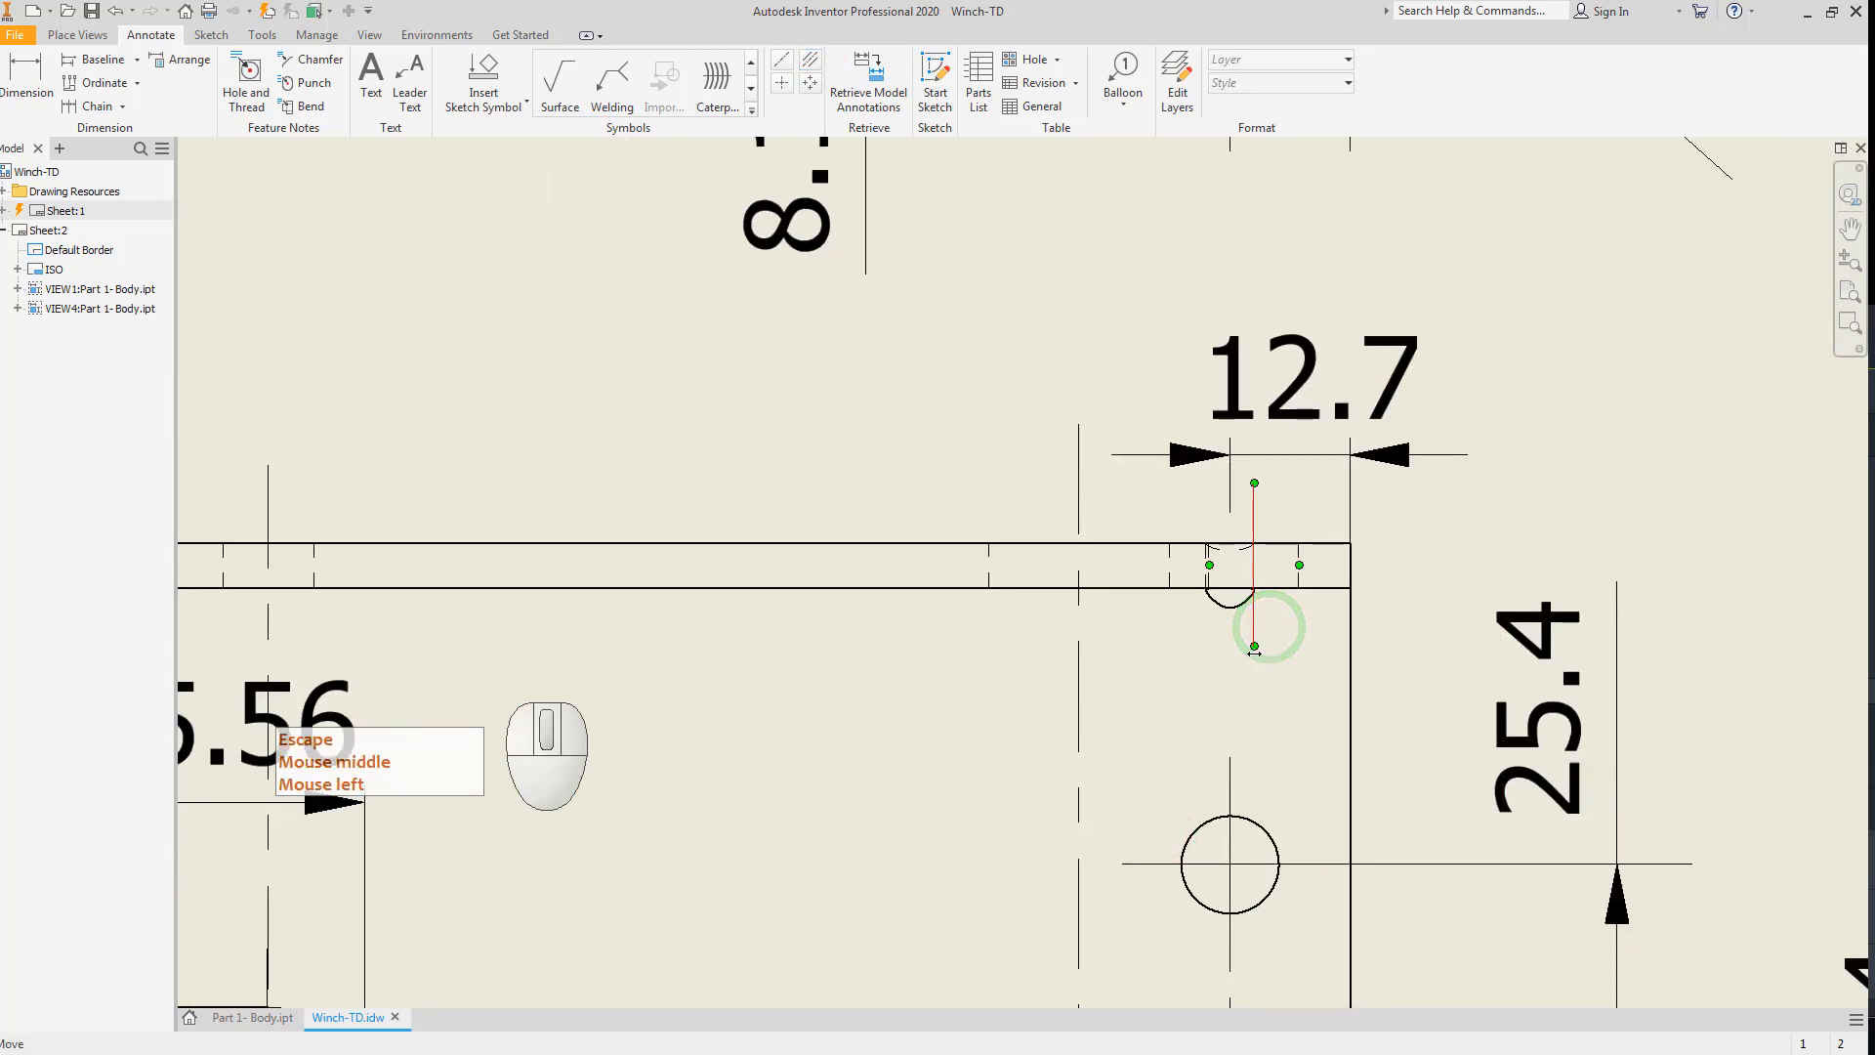
left_click_drag(1254, 646, 1257, 887)
key("Escape")
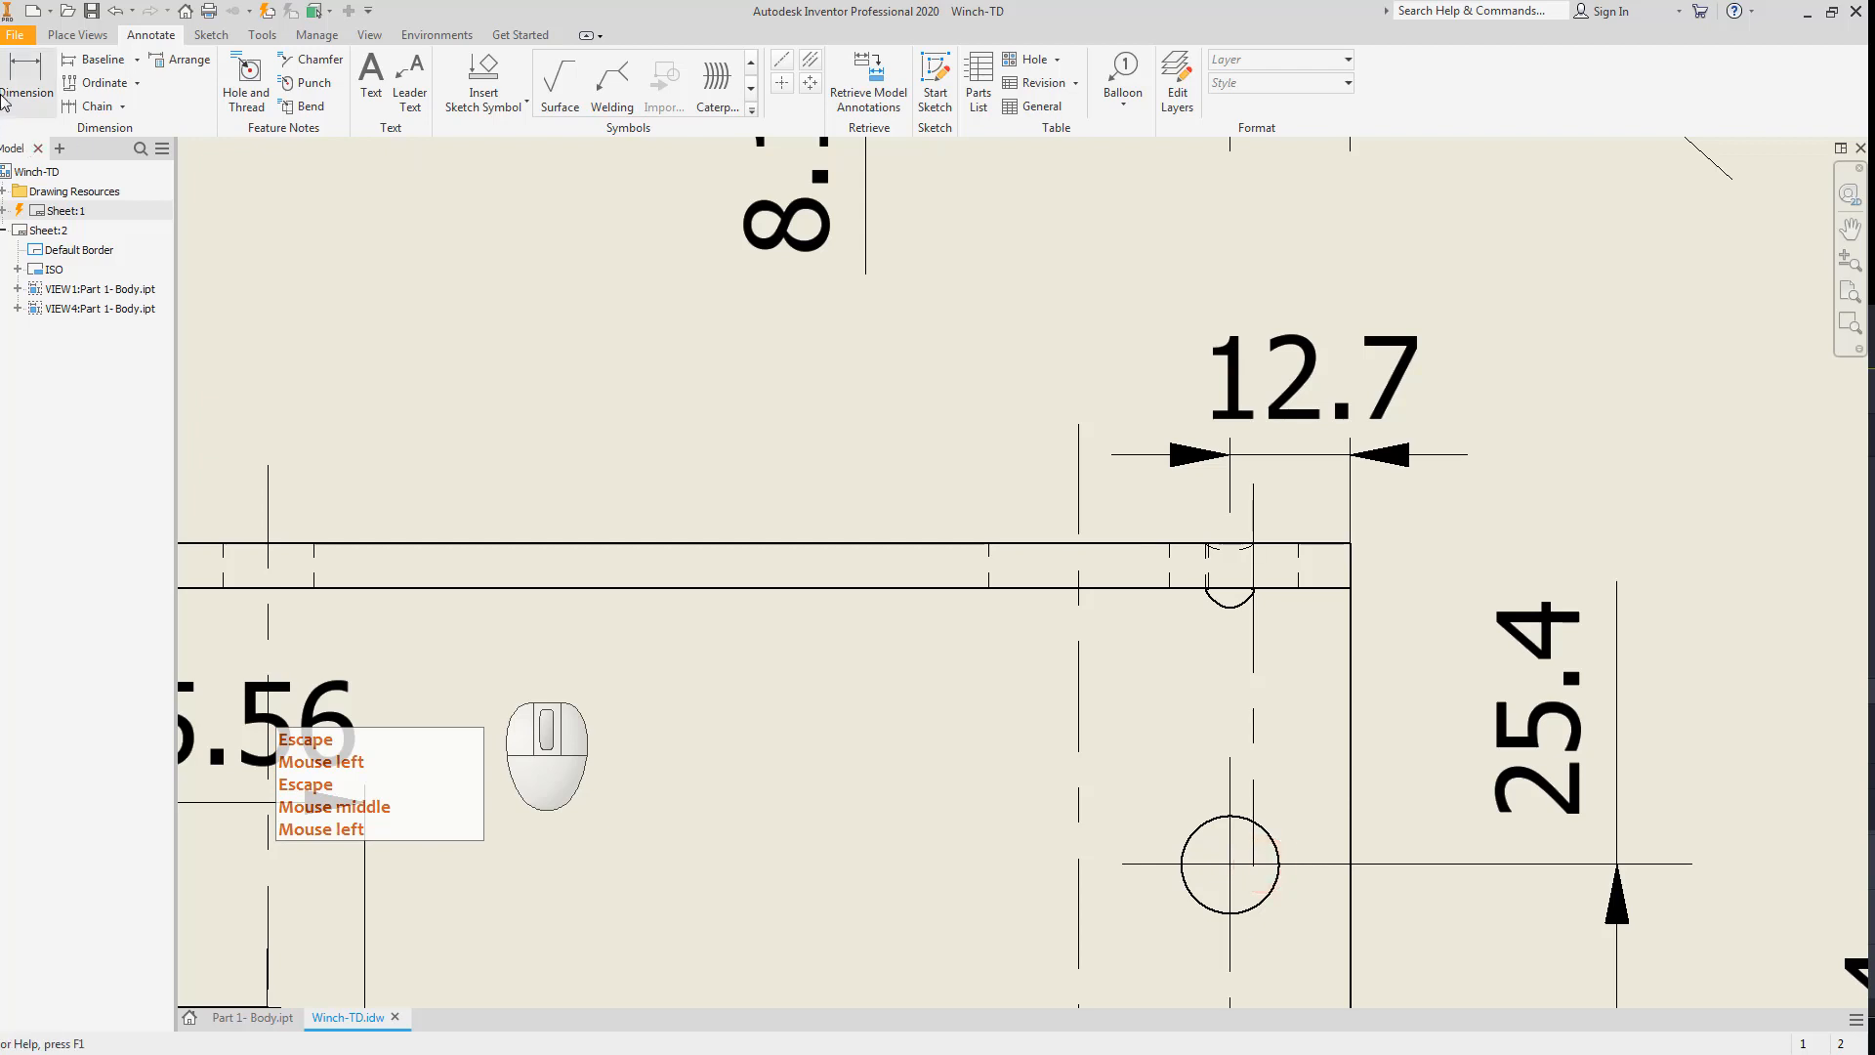
left_click(19, 71)
left_click(1254, 656)
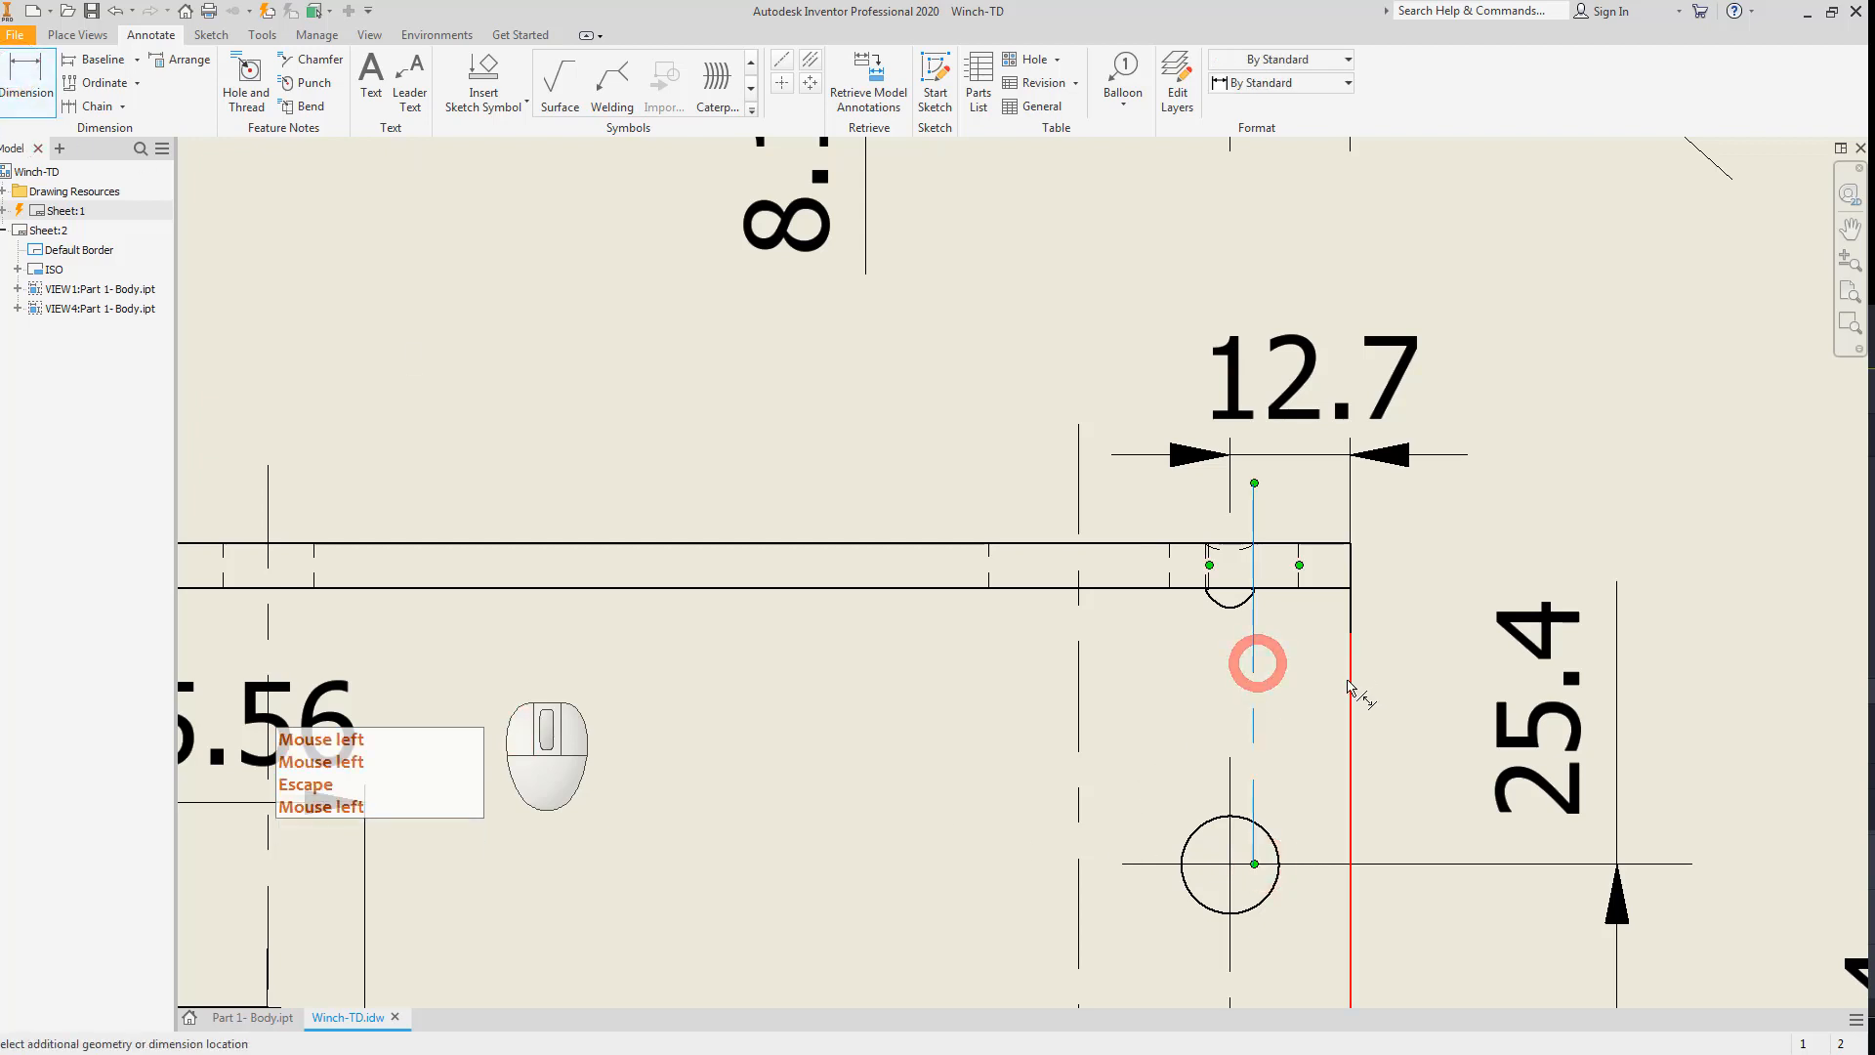
left_click(1349, 679)
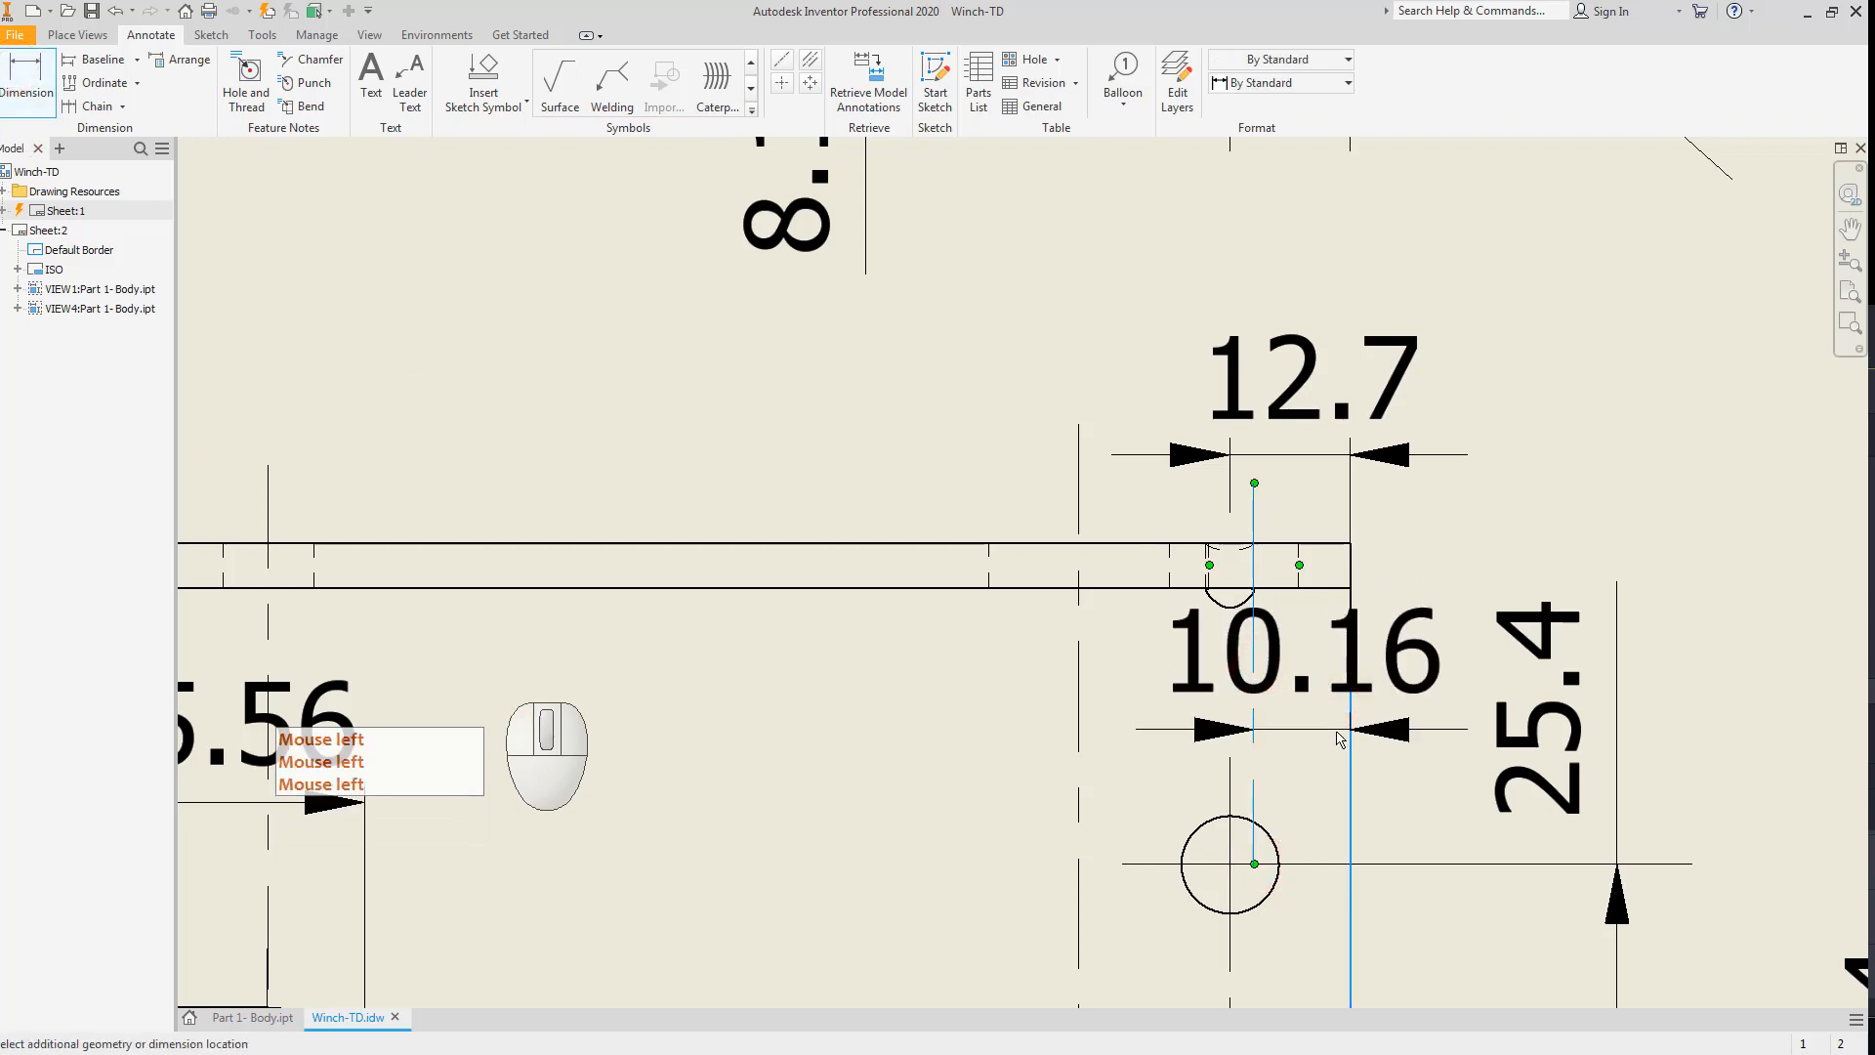
key("Escape")
key("Escape")
scroll(1318, 684, "down", 5)
key("Escape")
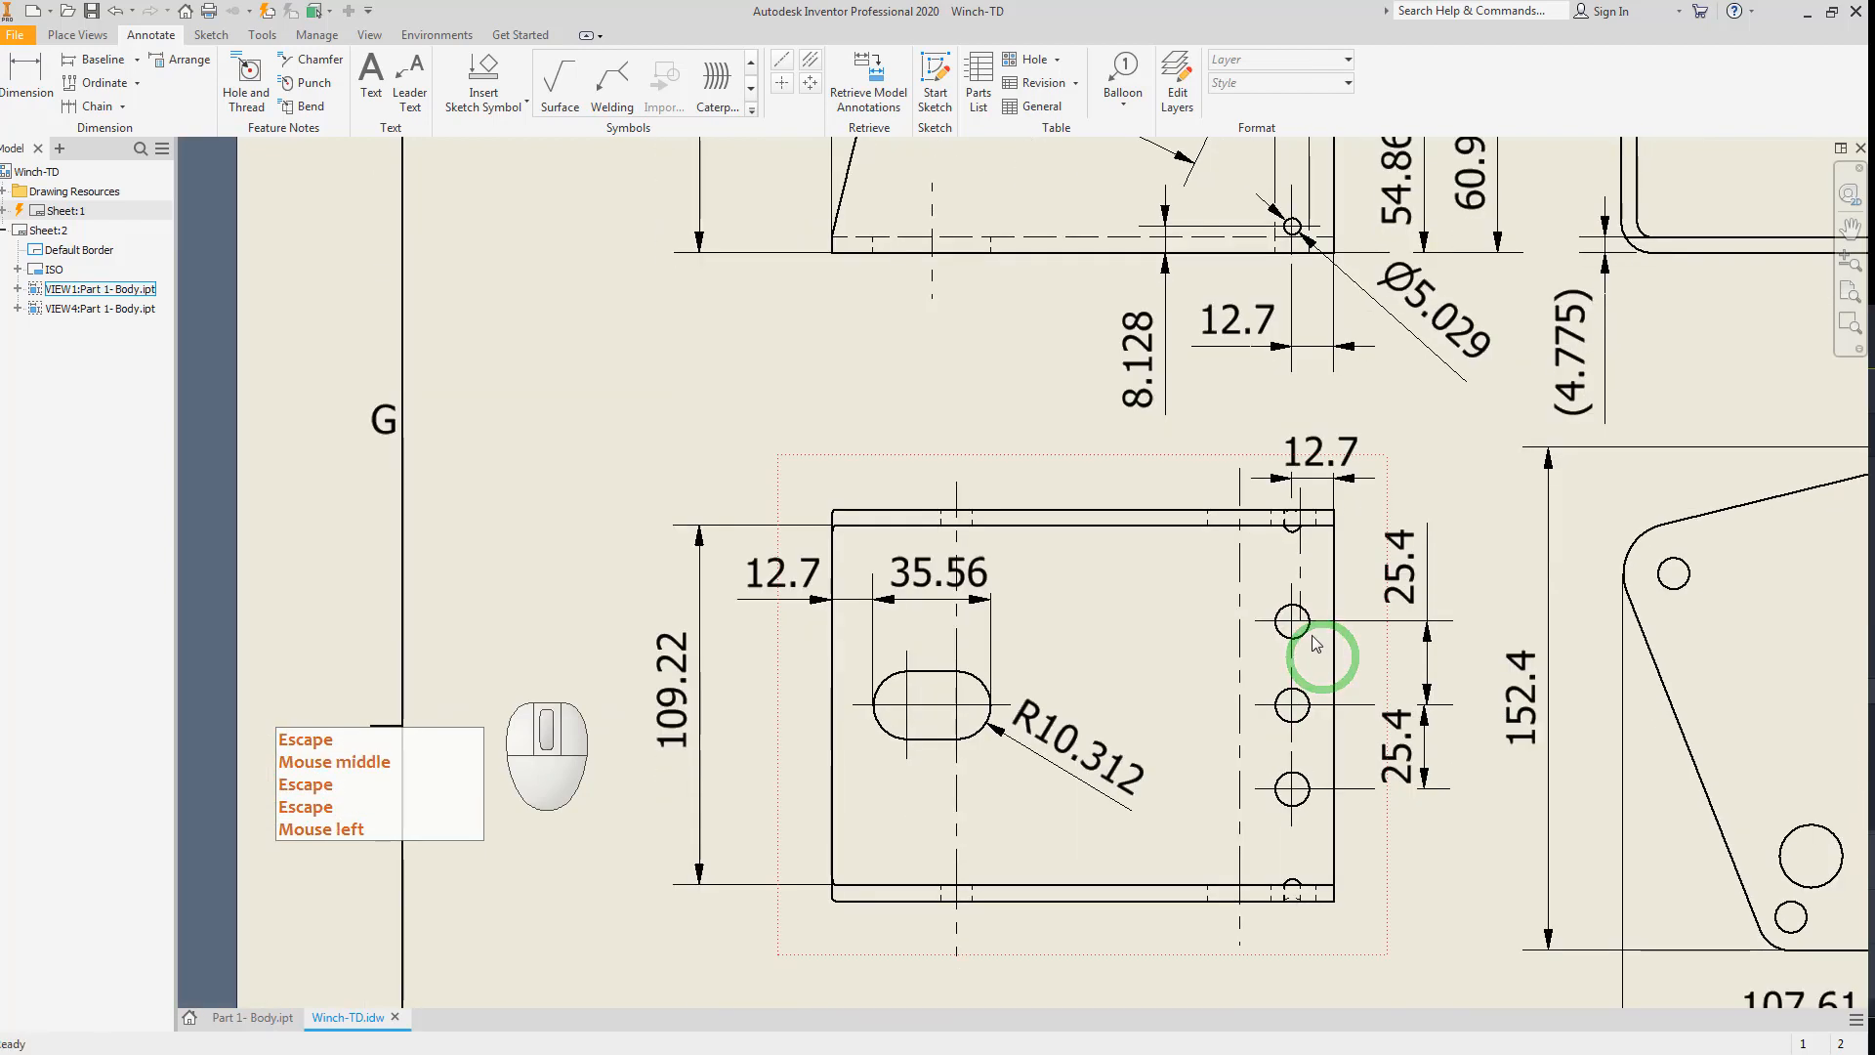
Extend the Ø10.312 hole's centerline down the plan view to the lower flange.
left_click_drag(1300, 621, 1310, 889)
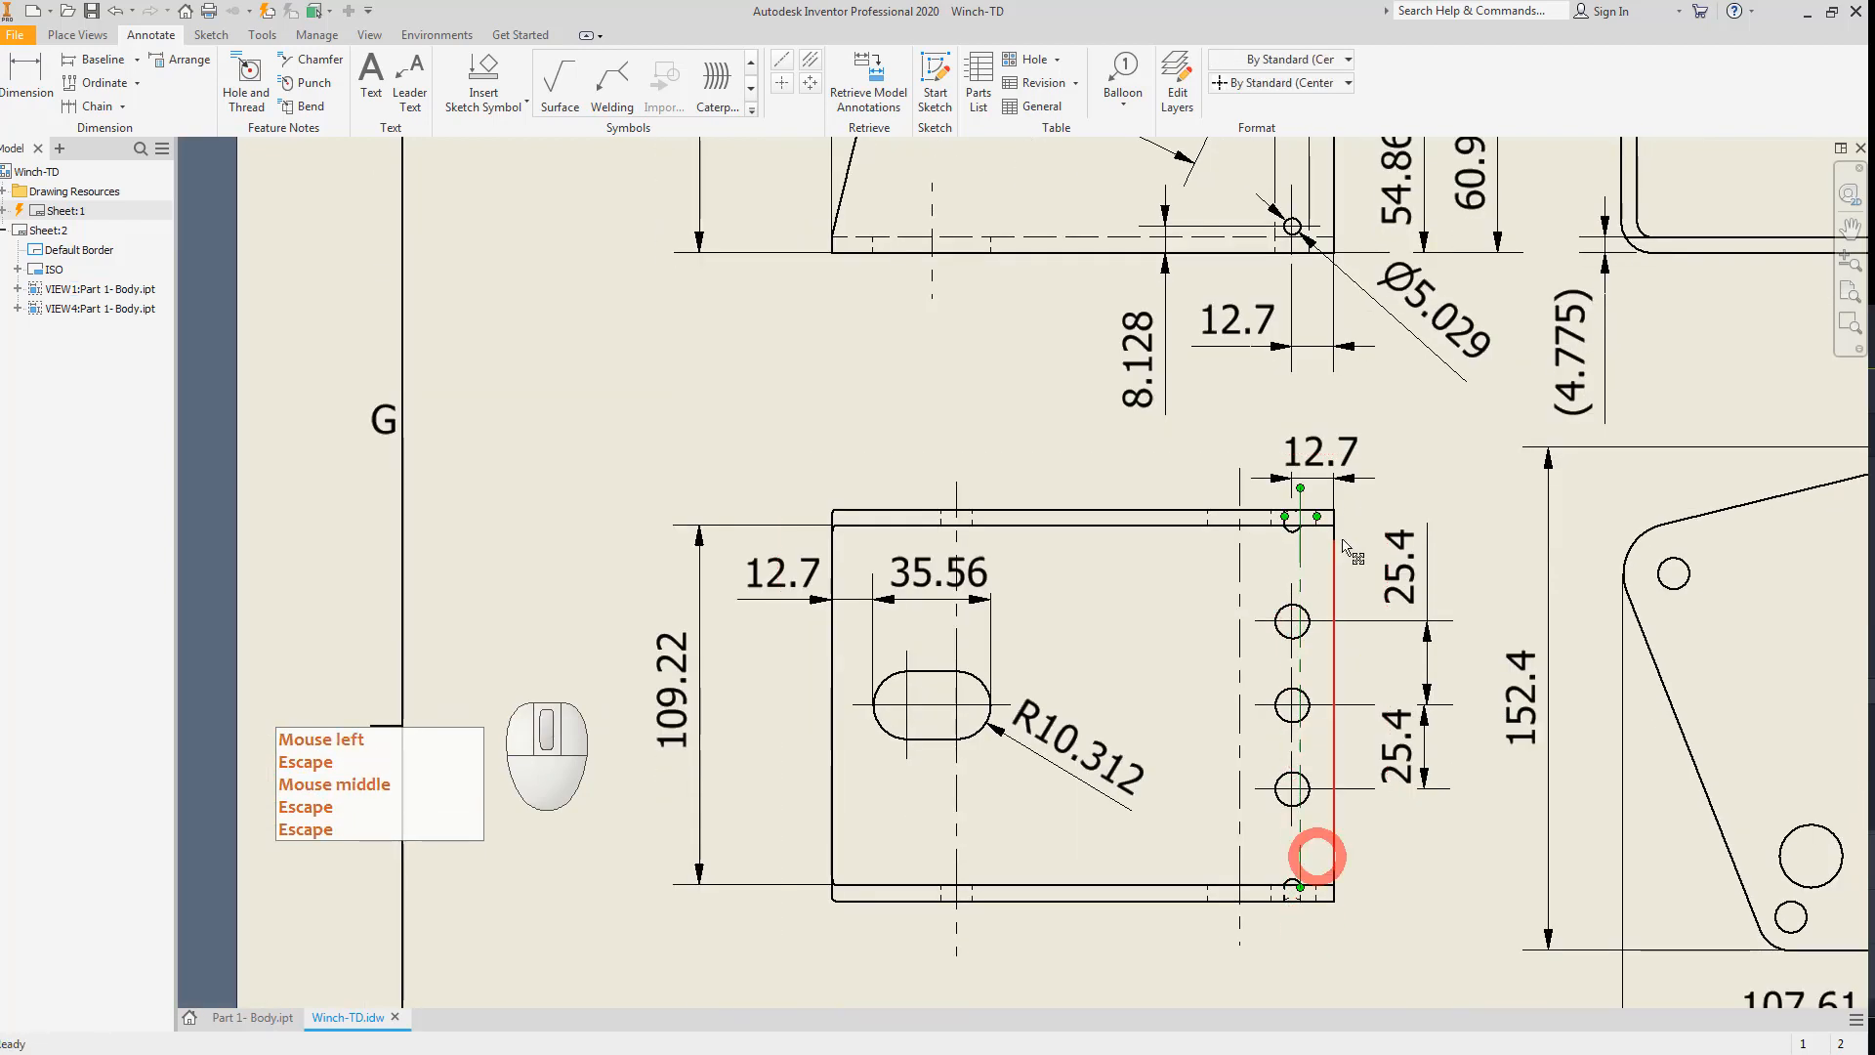
scroll(1301, 482, "down", 3)
middle_click_drag(1310, 527, 1332, 642)
key("Escape")
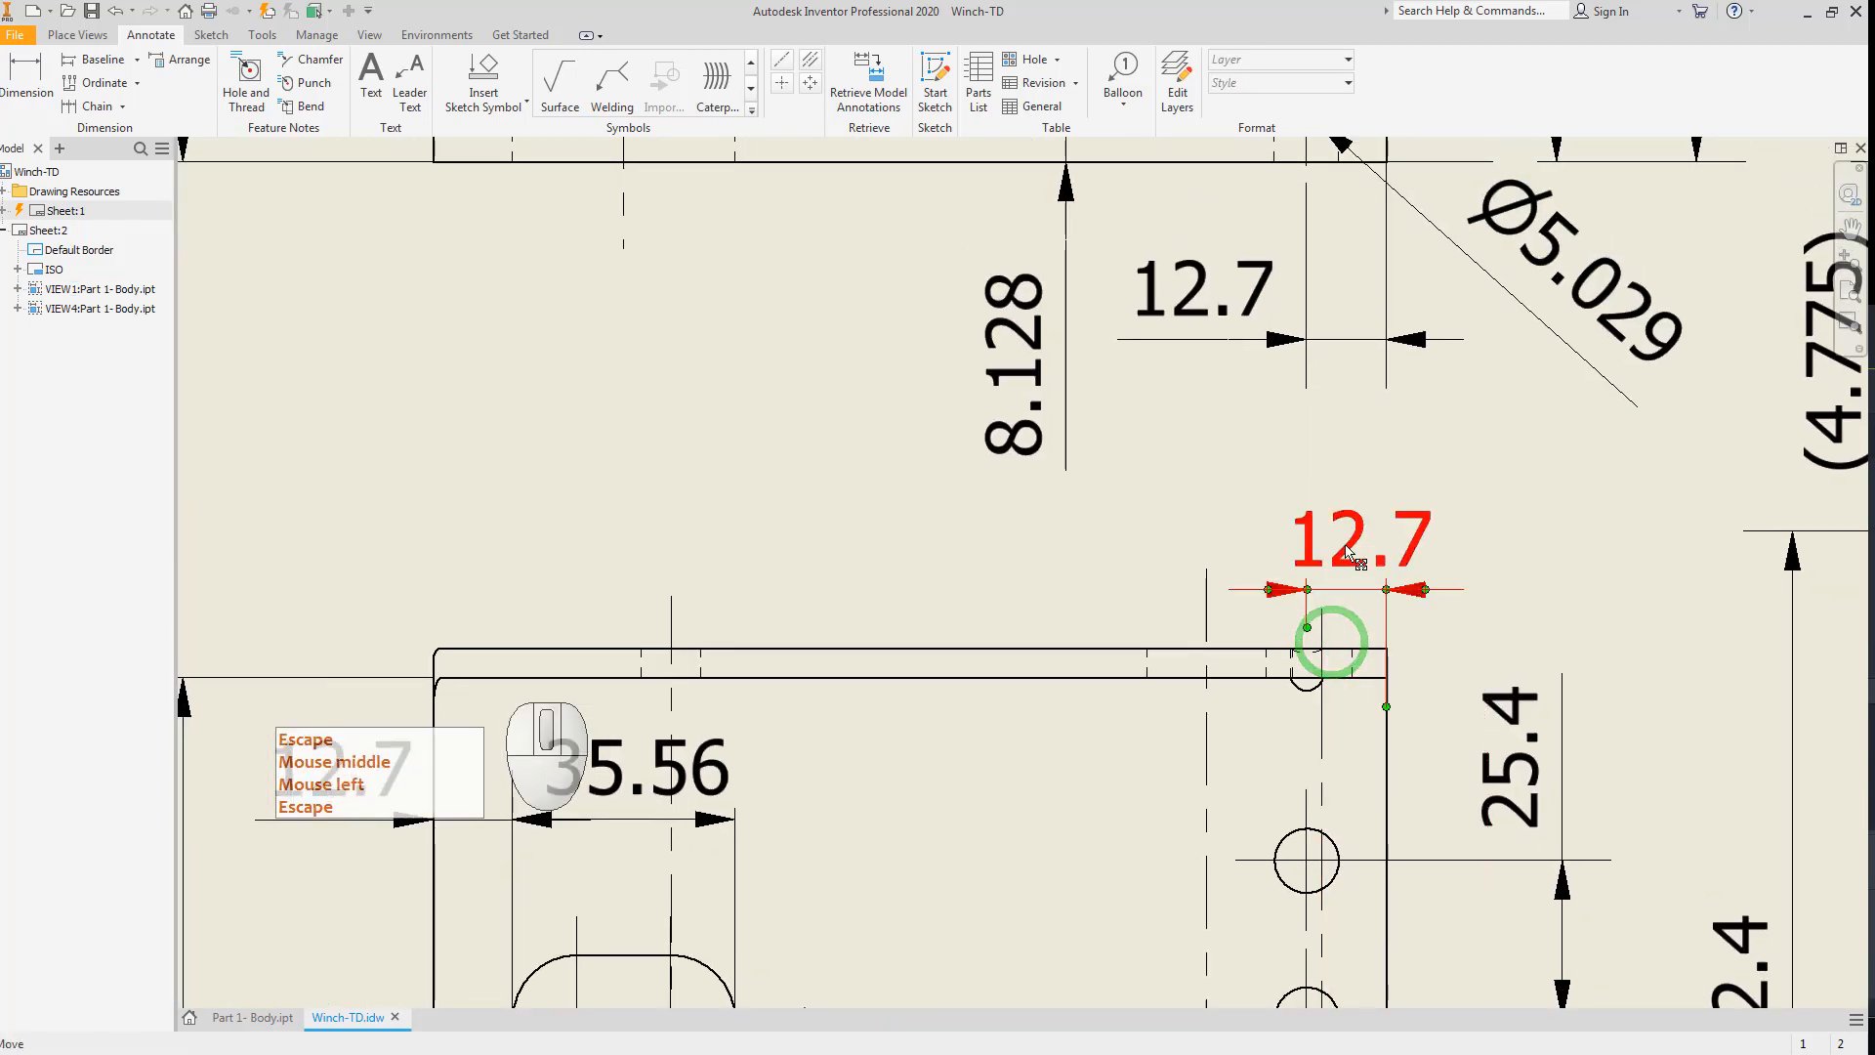
Adjust the hole-side extension line of the 12.7 dimension above the plan view and reposition its text outside the right-hand edge.
left_click(1348, 537)
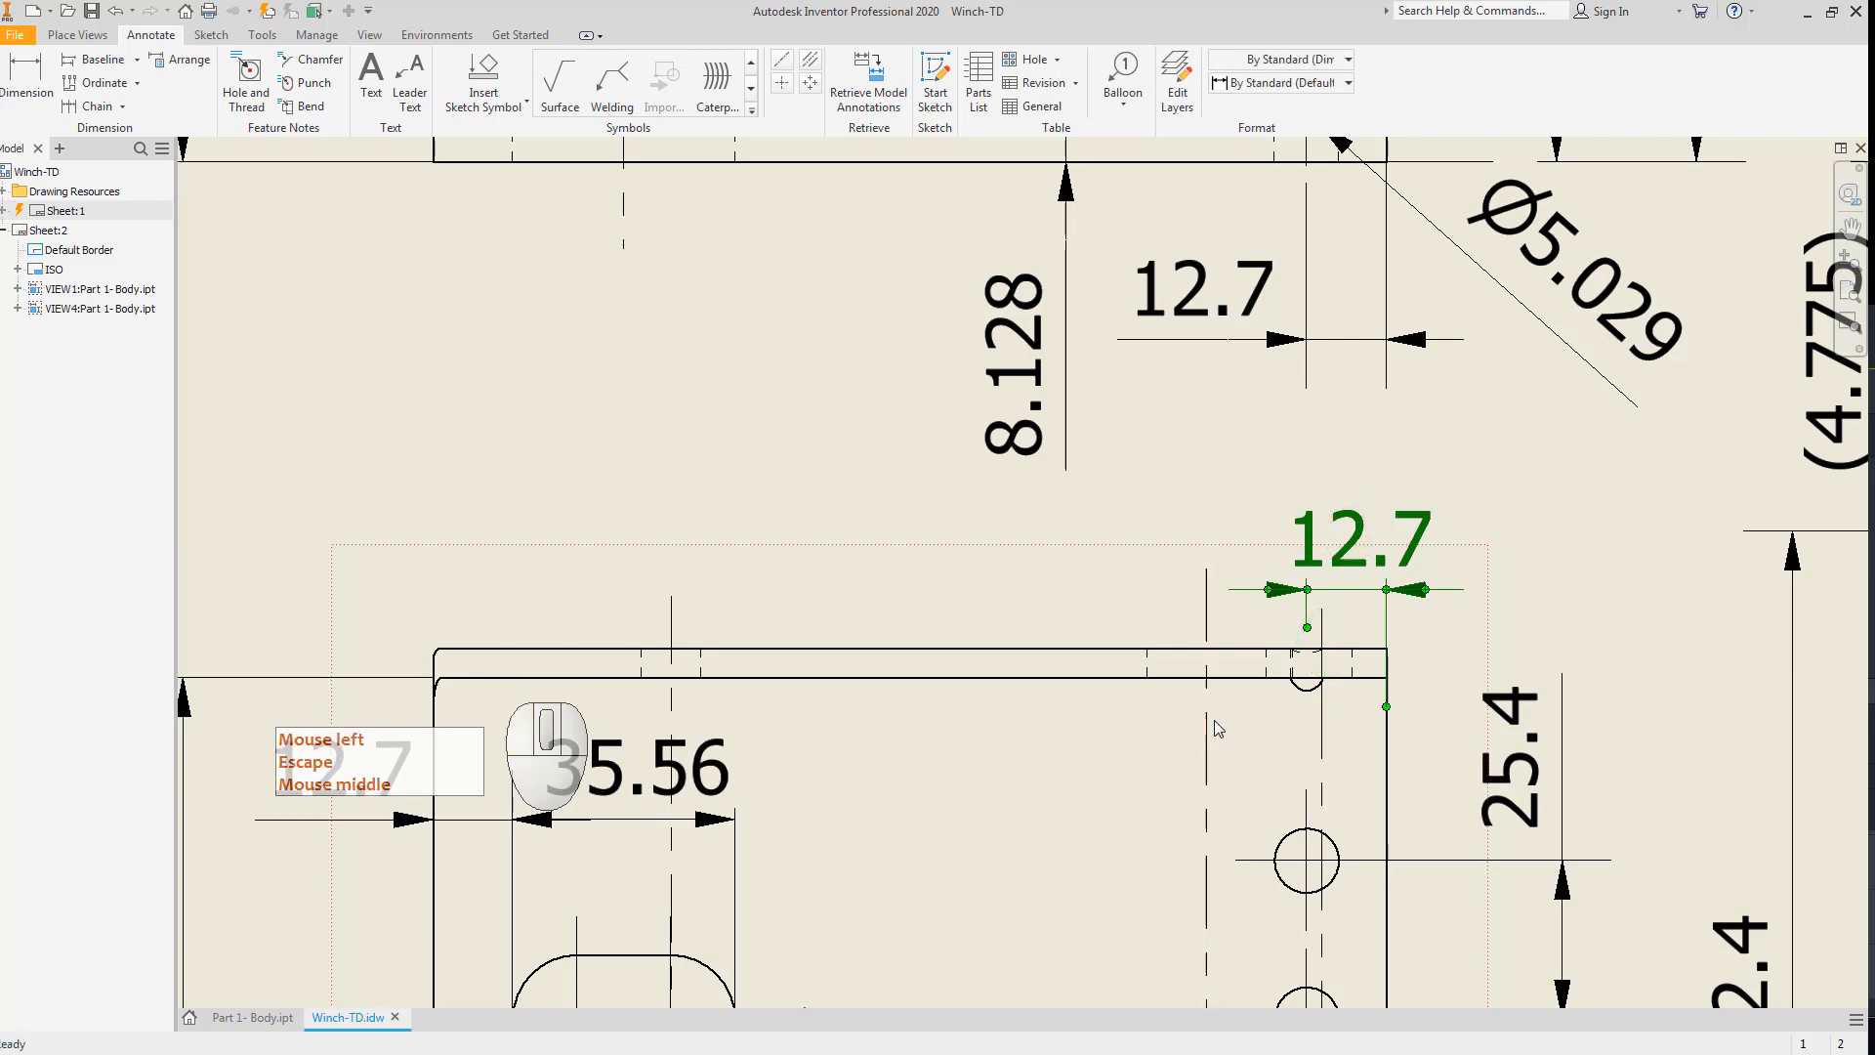
left_click_drag(1307, 627, 1308, 789)
left_click_drag(1367, 589, 1137, 944)
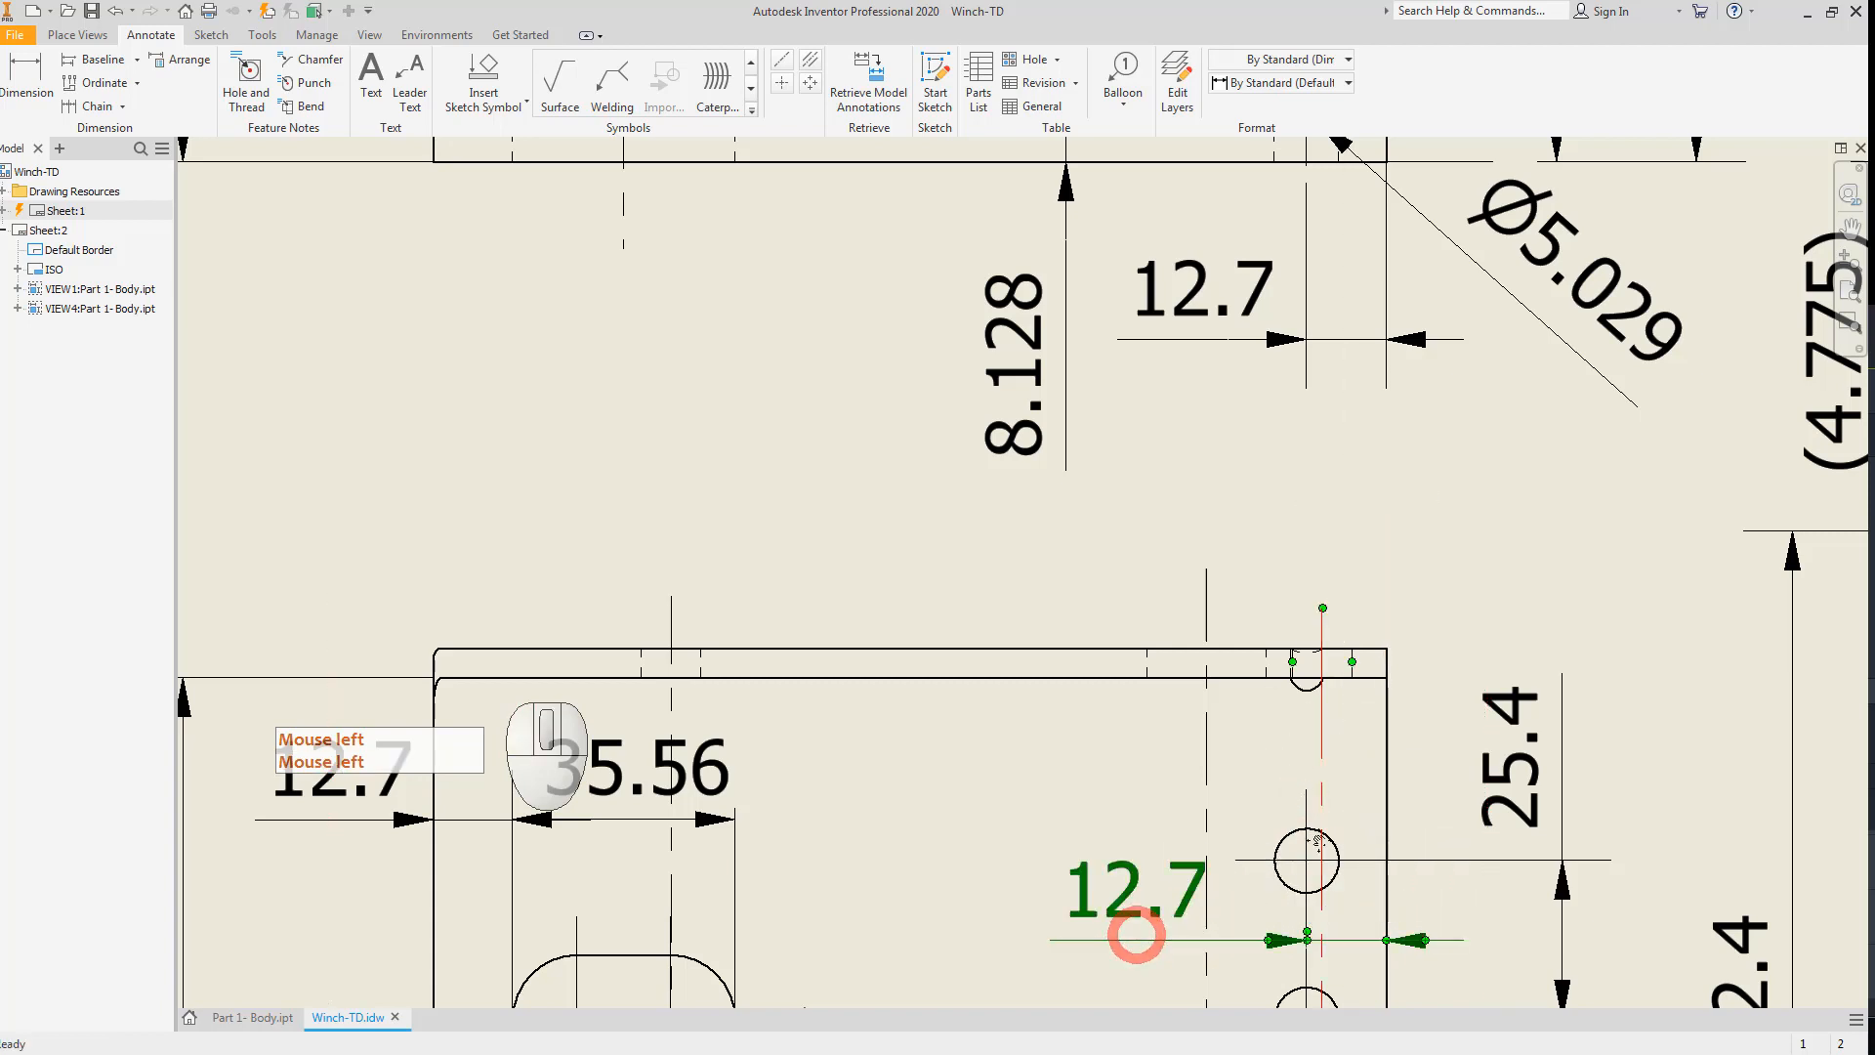
middle_click_drag(1324, 906, 1135, 655)
mouse_move(921, 643)
left_mouse_down()
mouse_move(1385, 418)
mouse_move(1412, 366)
left_mouse_up()
Start a new sketch on Sheet:2.
mouse_move(1416, 367)
middle_mouse_down()
mouse_move(1300, 503)
mouse_move(1415, 518)
mouse_move(1289, 469)
middle_mouse_up()
scroll(1289, 469, "down", 2)
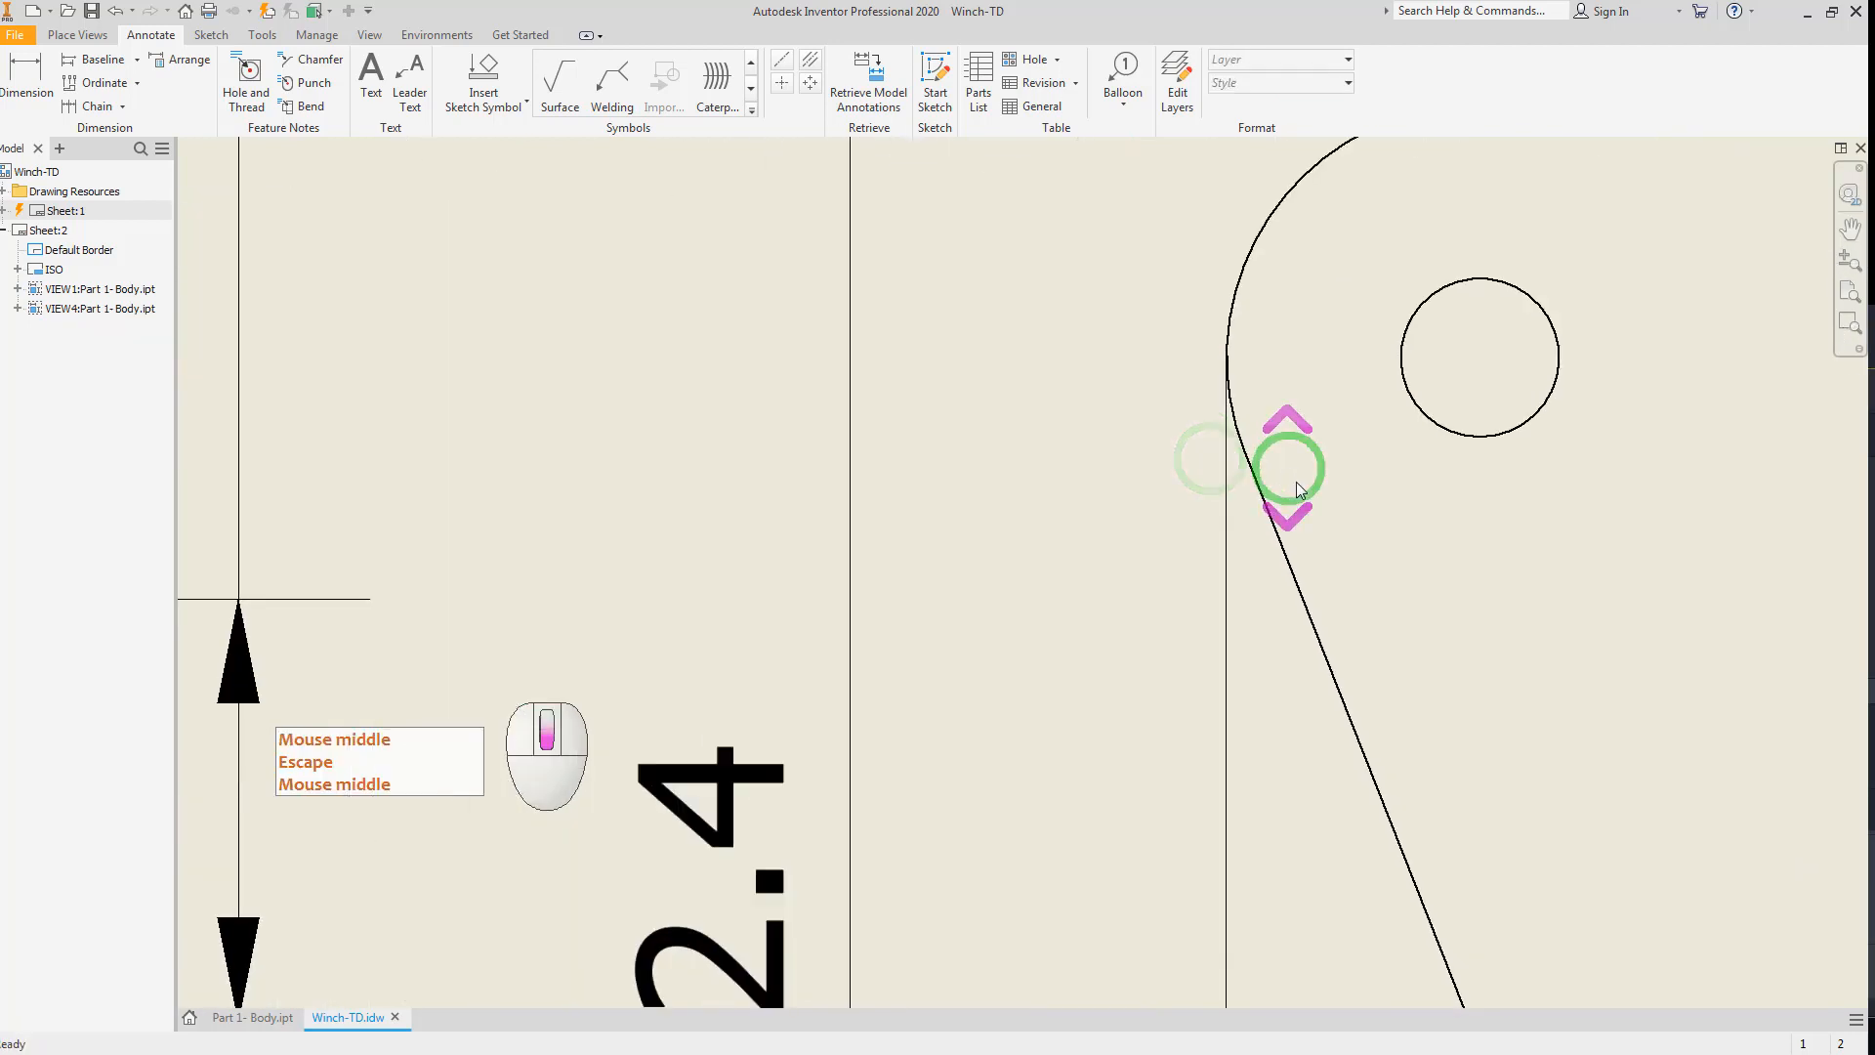
scroll(1352, 544, "up", 7)
middle_click_drag(1372, 556, 1366, 562)
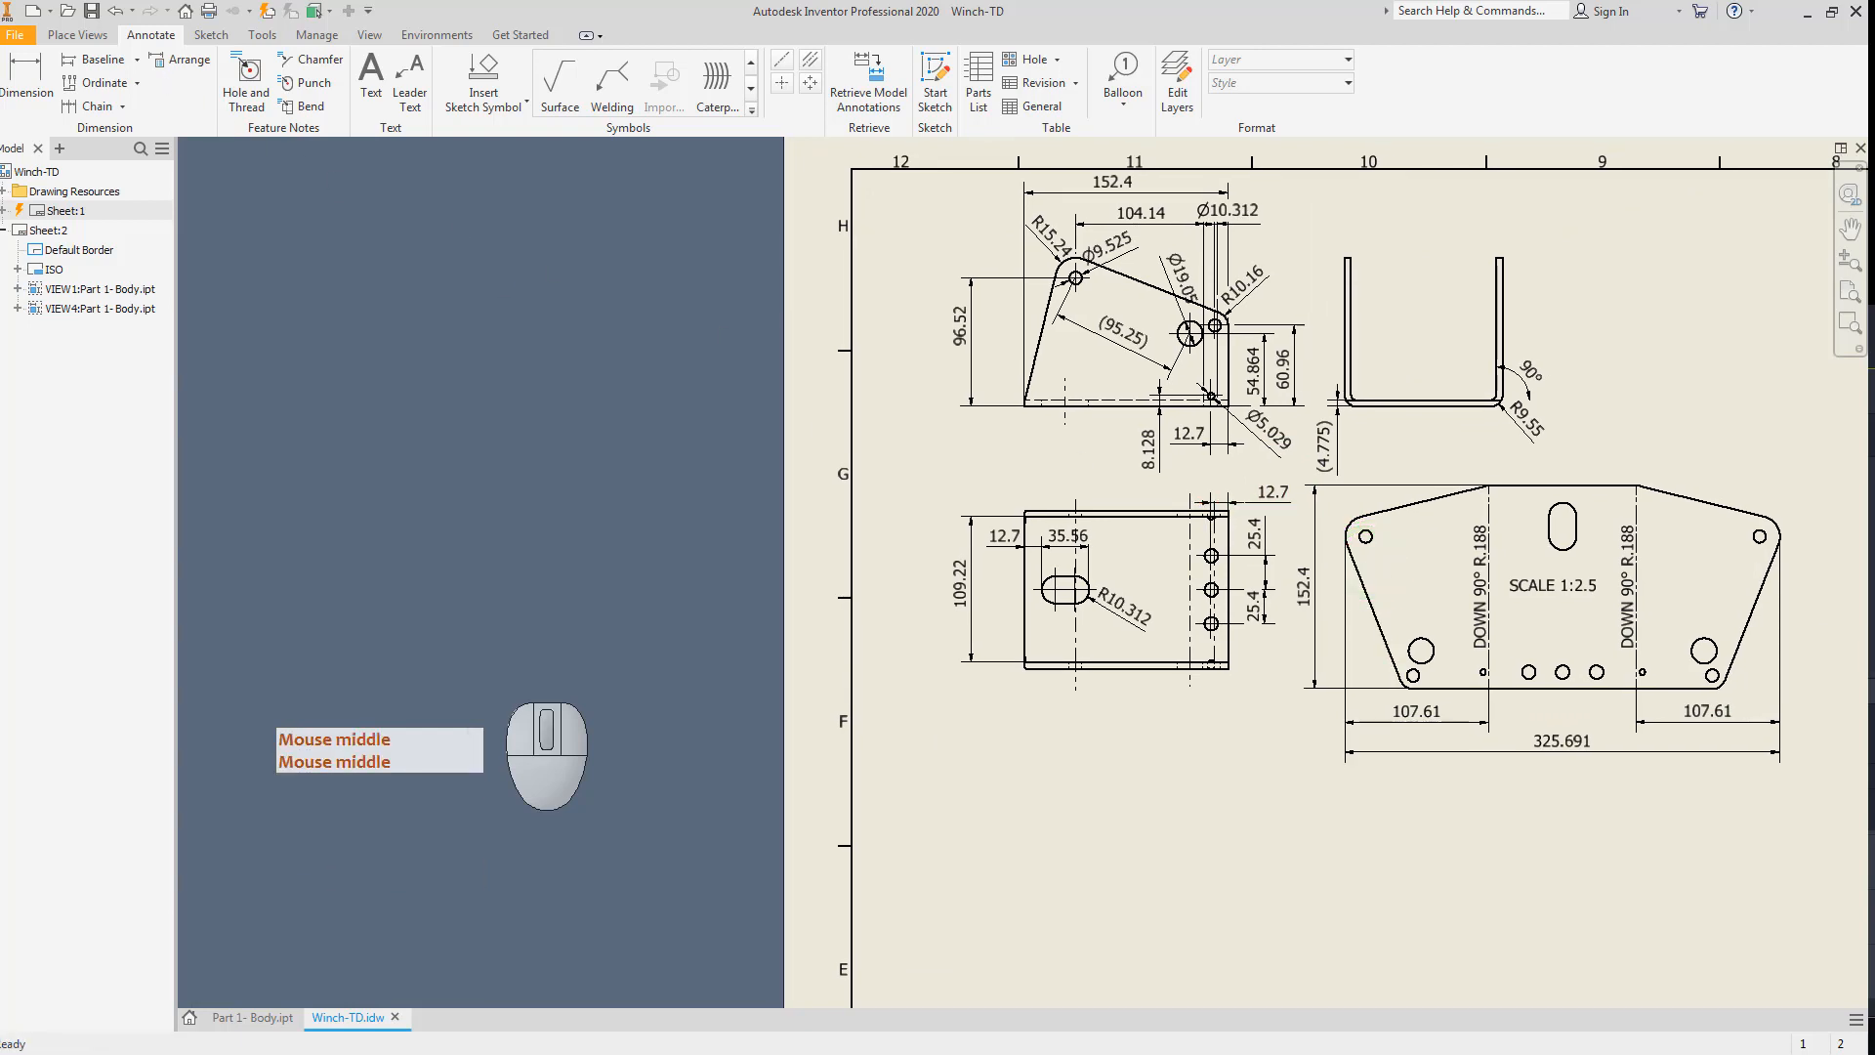
left_click(547, 552)
scroll(545, 488, "up", 4)
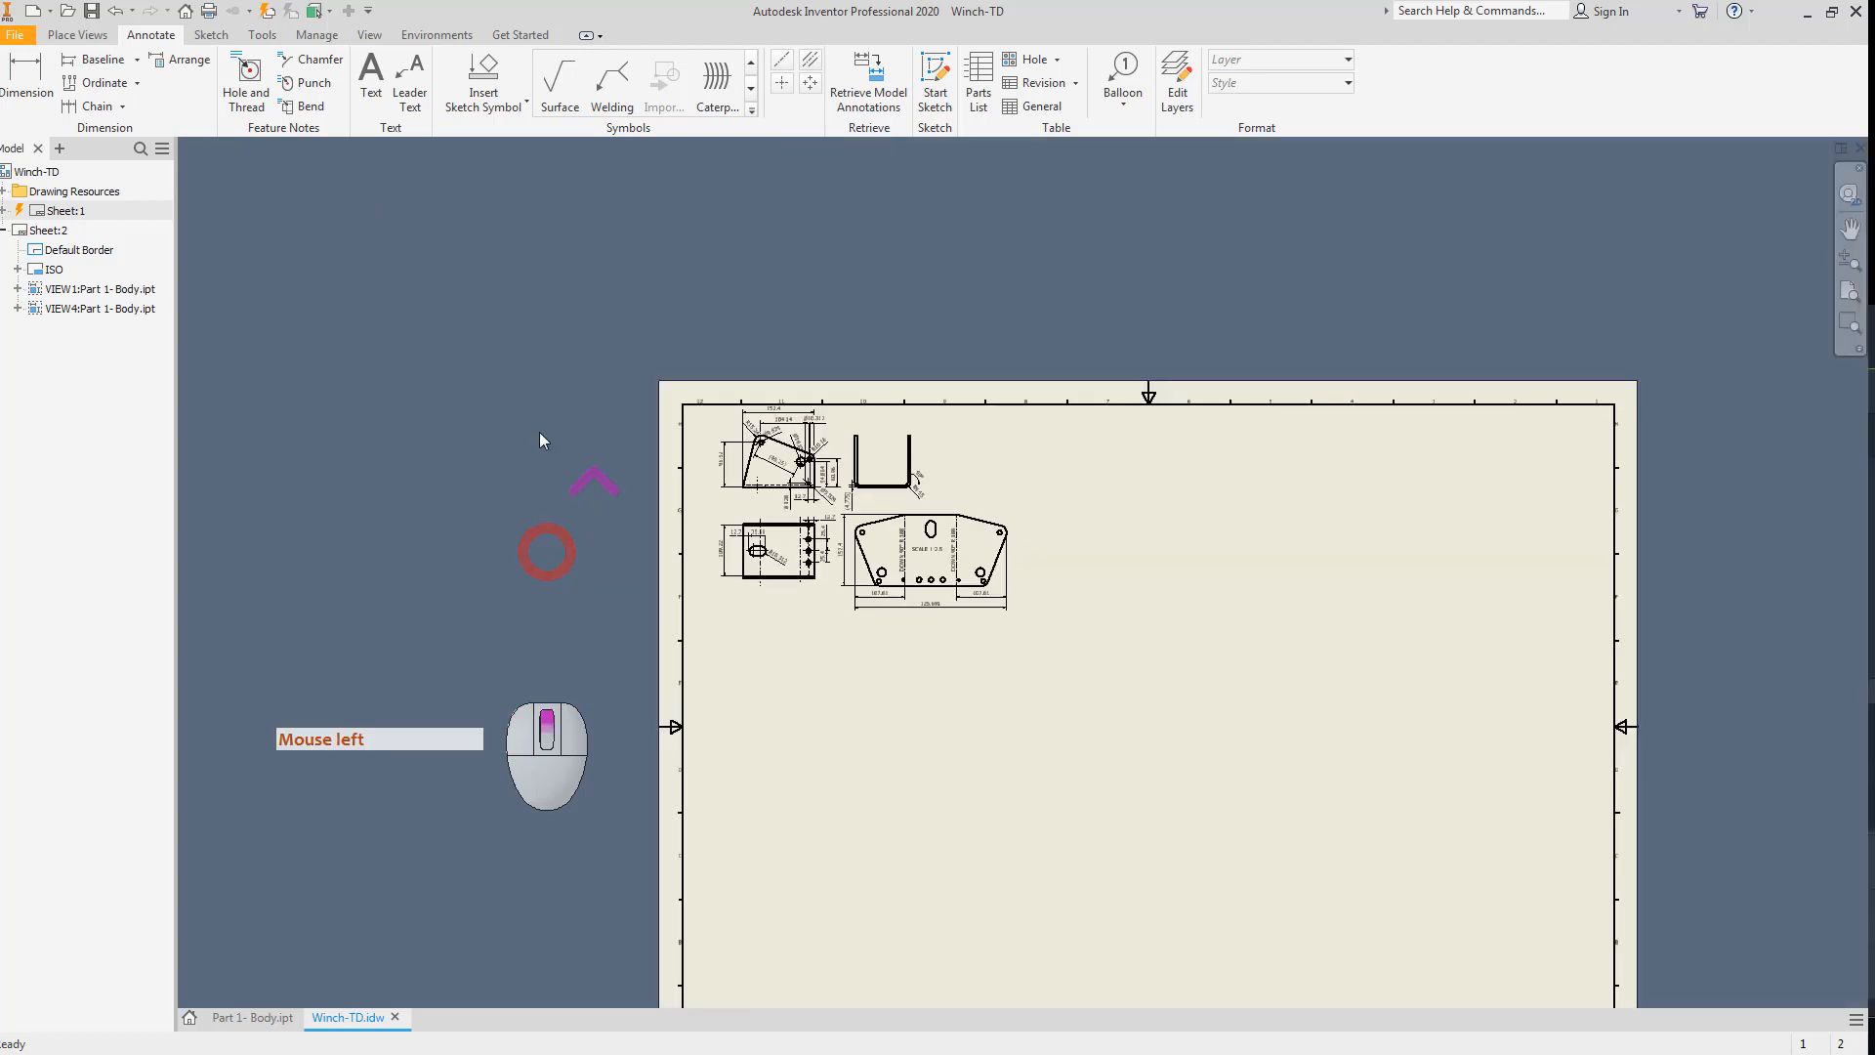
left_click(210, 35)
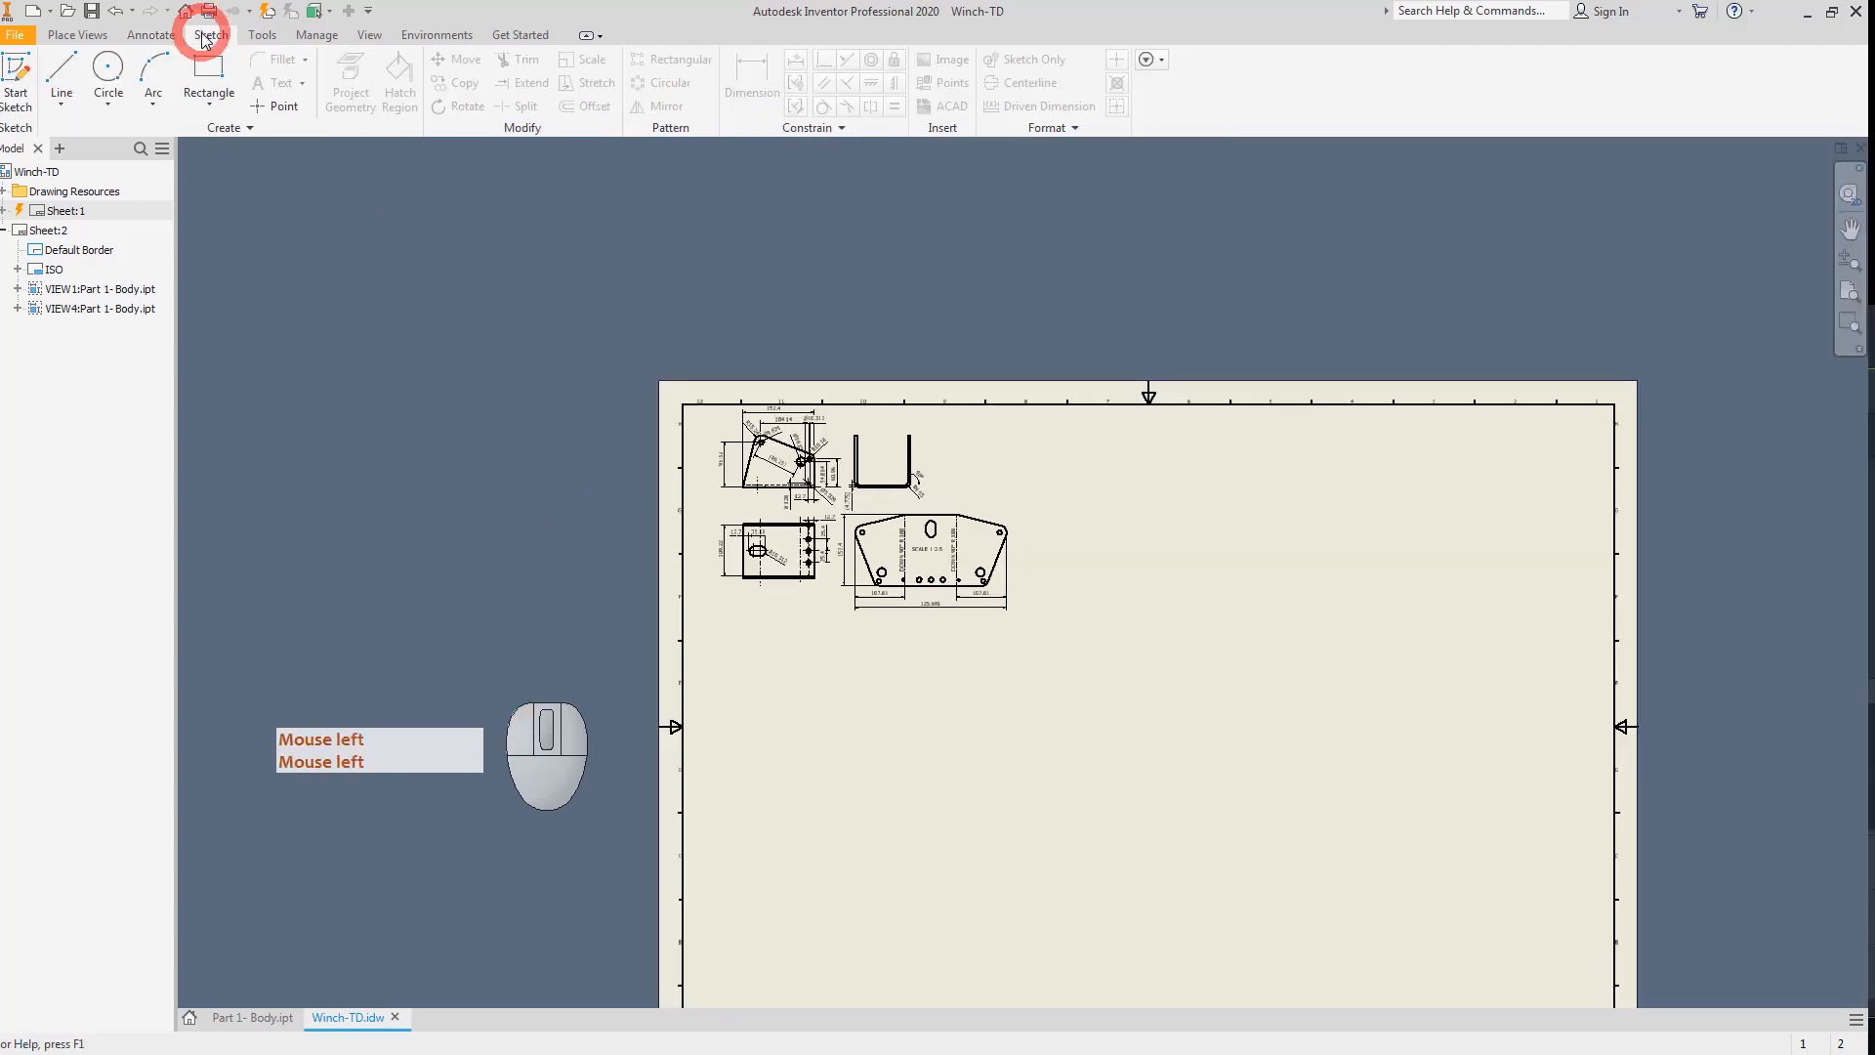
left_click(44, 232)
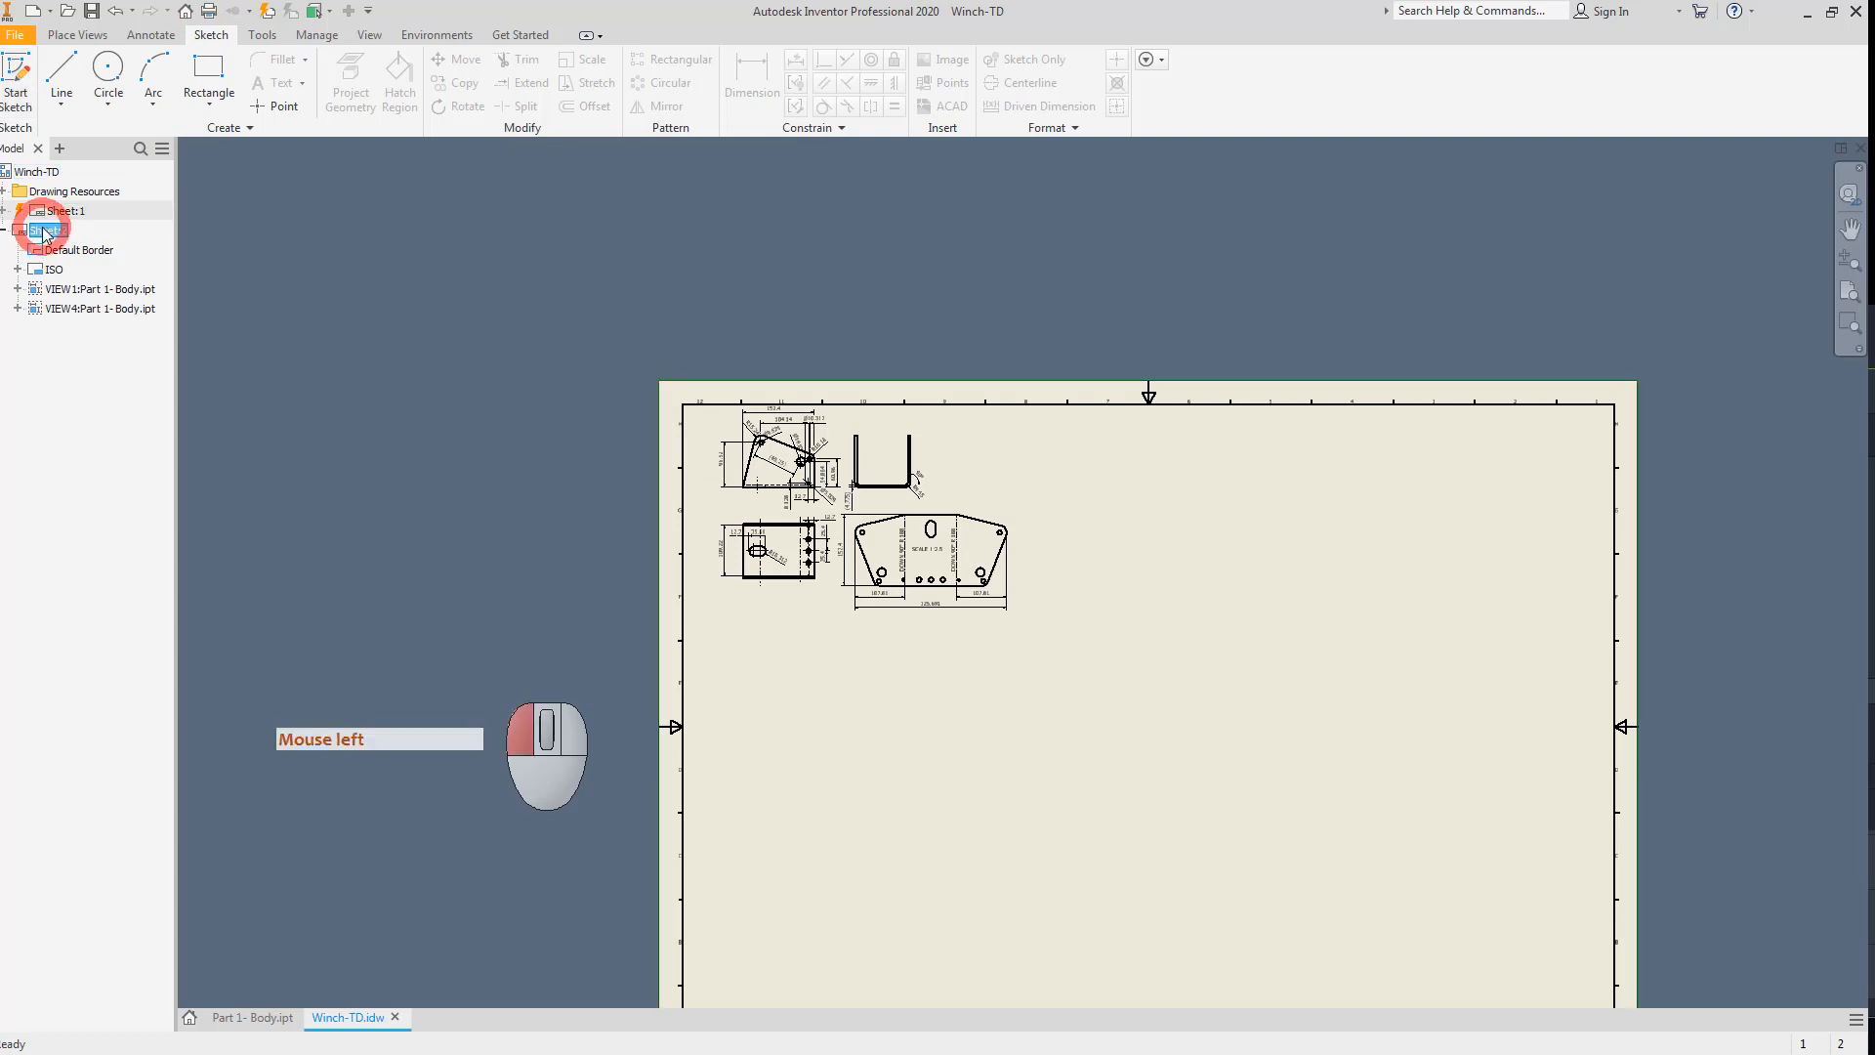
left_click(17, 78)
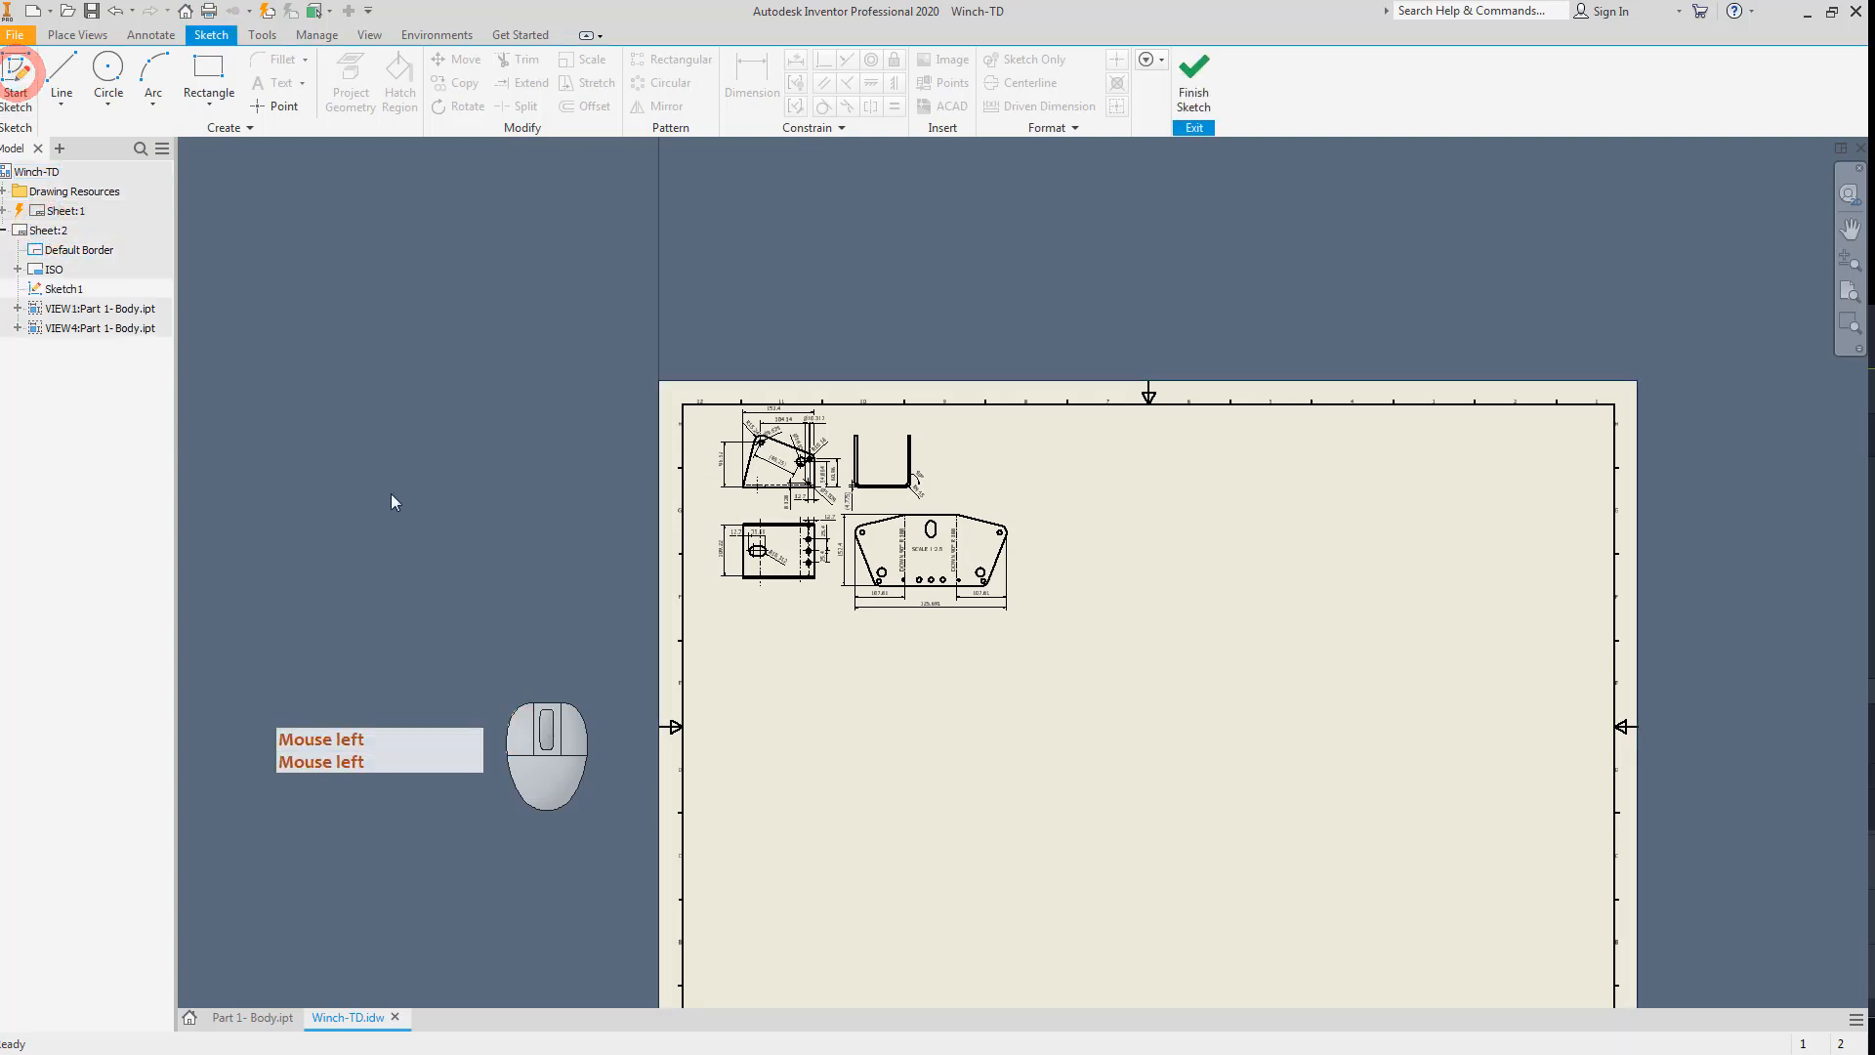
Draw a rectangle enclosing all the body part's views, pull its bottom edge up slightly, and finish the sketch.
left_click(208, 69)
left_click(703, 447)
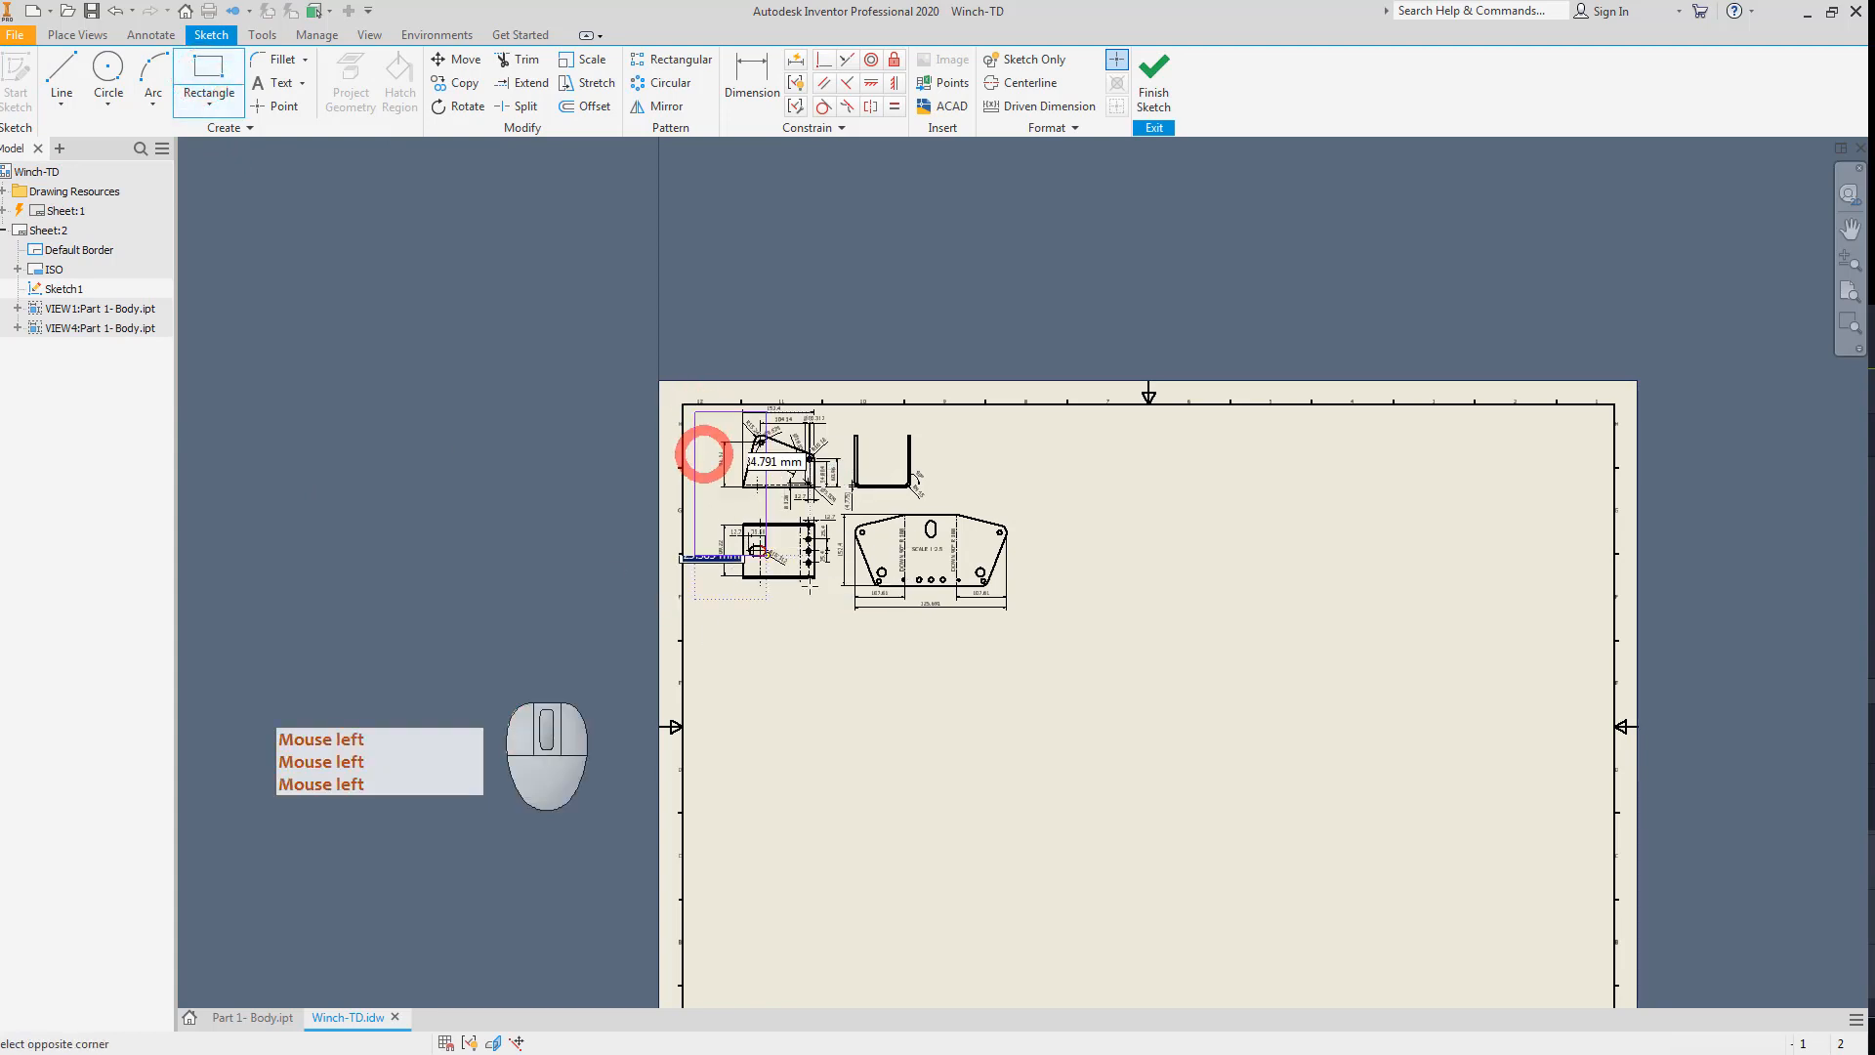
left_click(1038, 649)
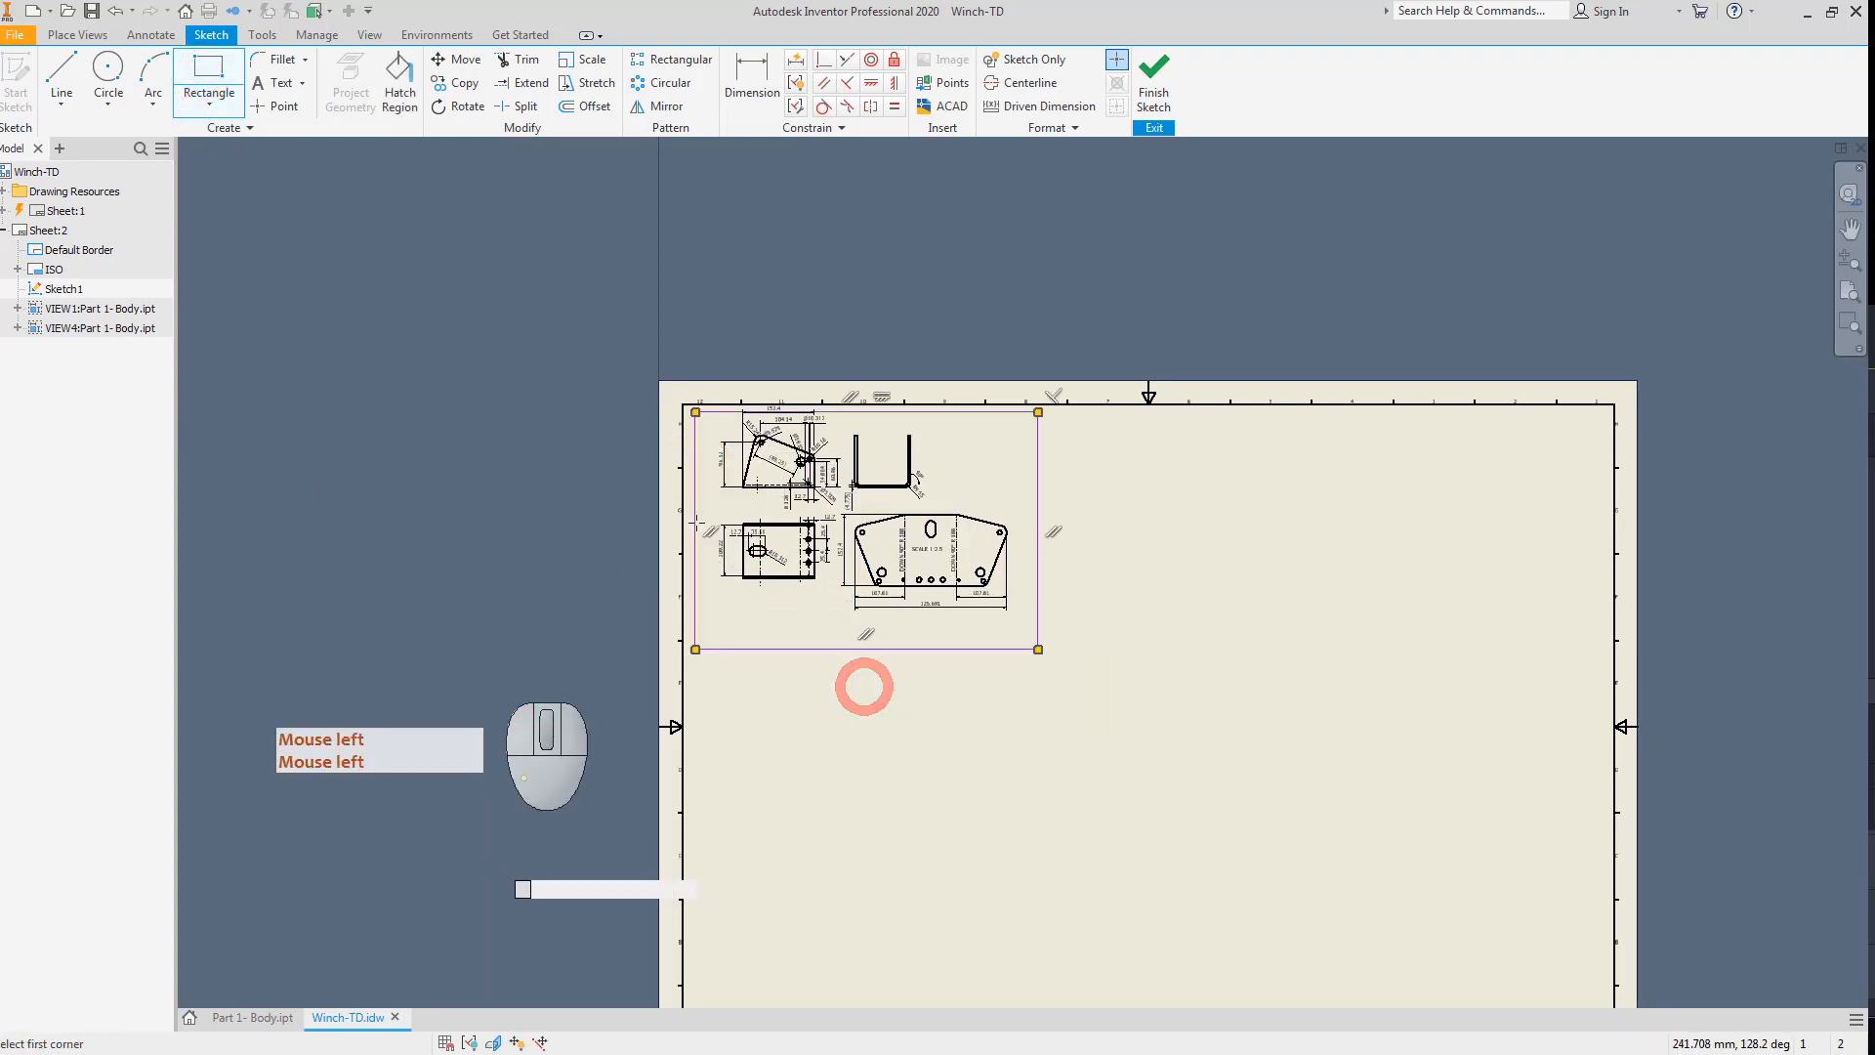
key("Escape")
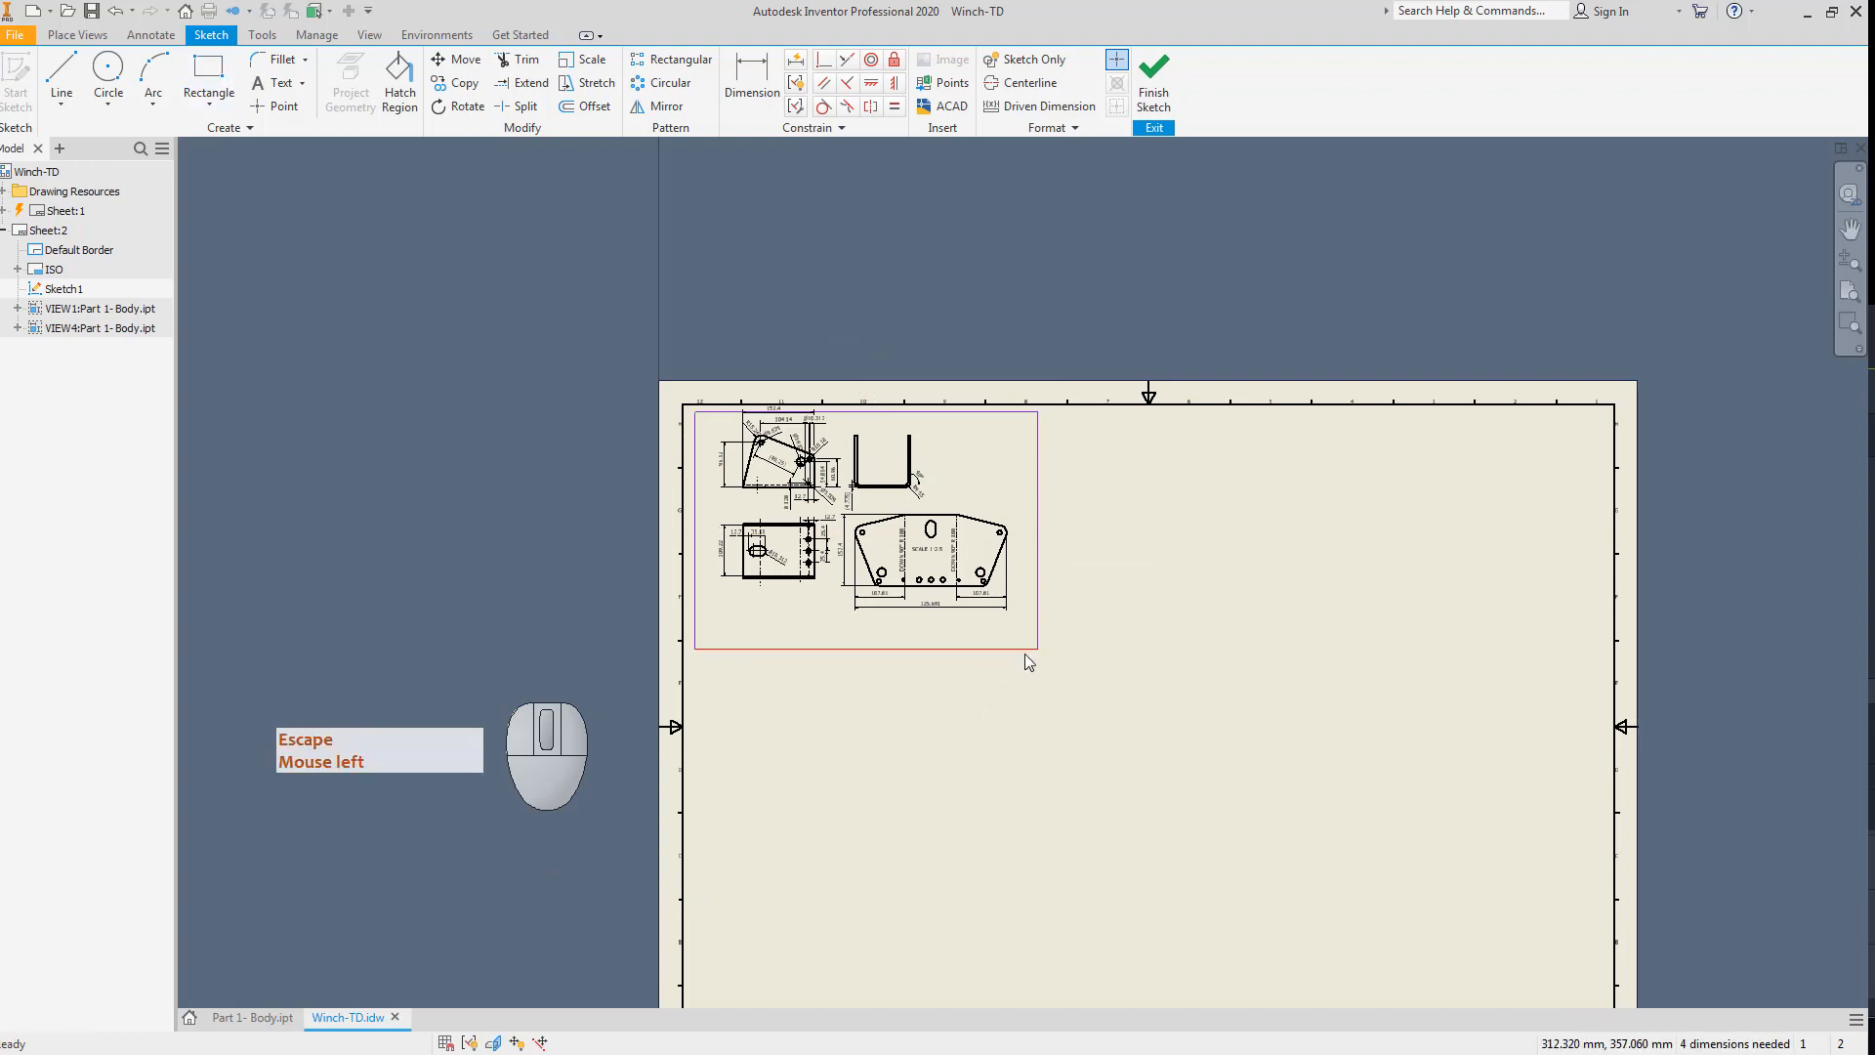
left_click_drag(1025, 651, 1025, 636)
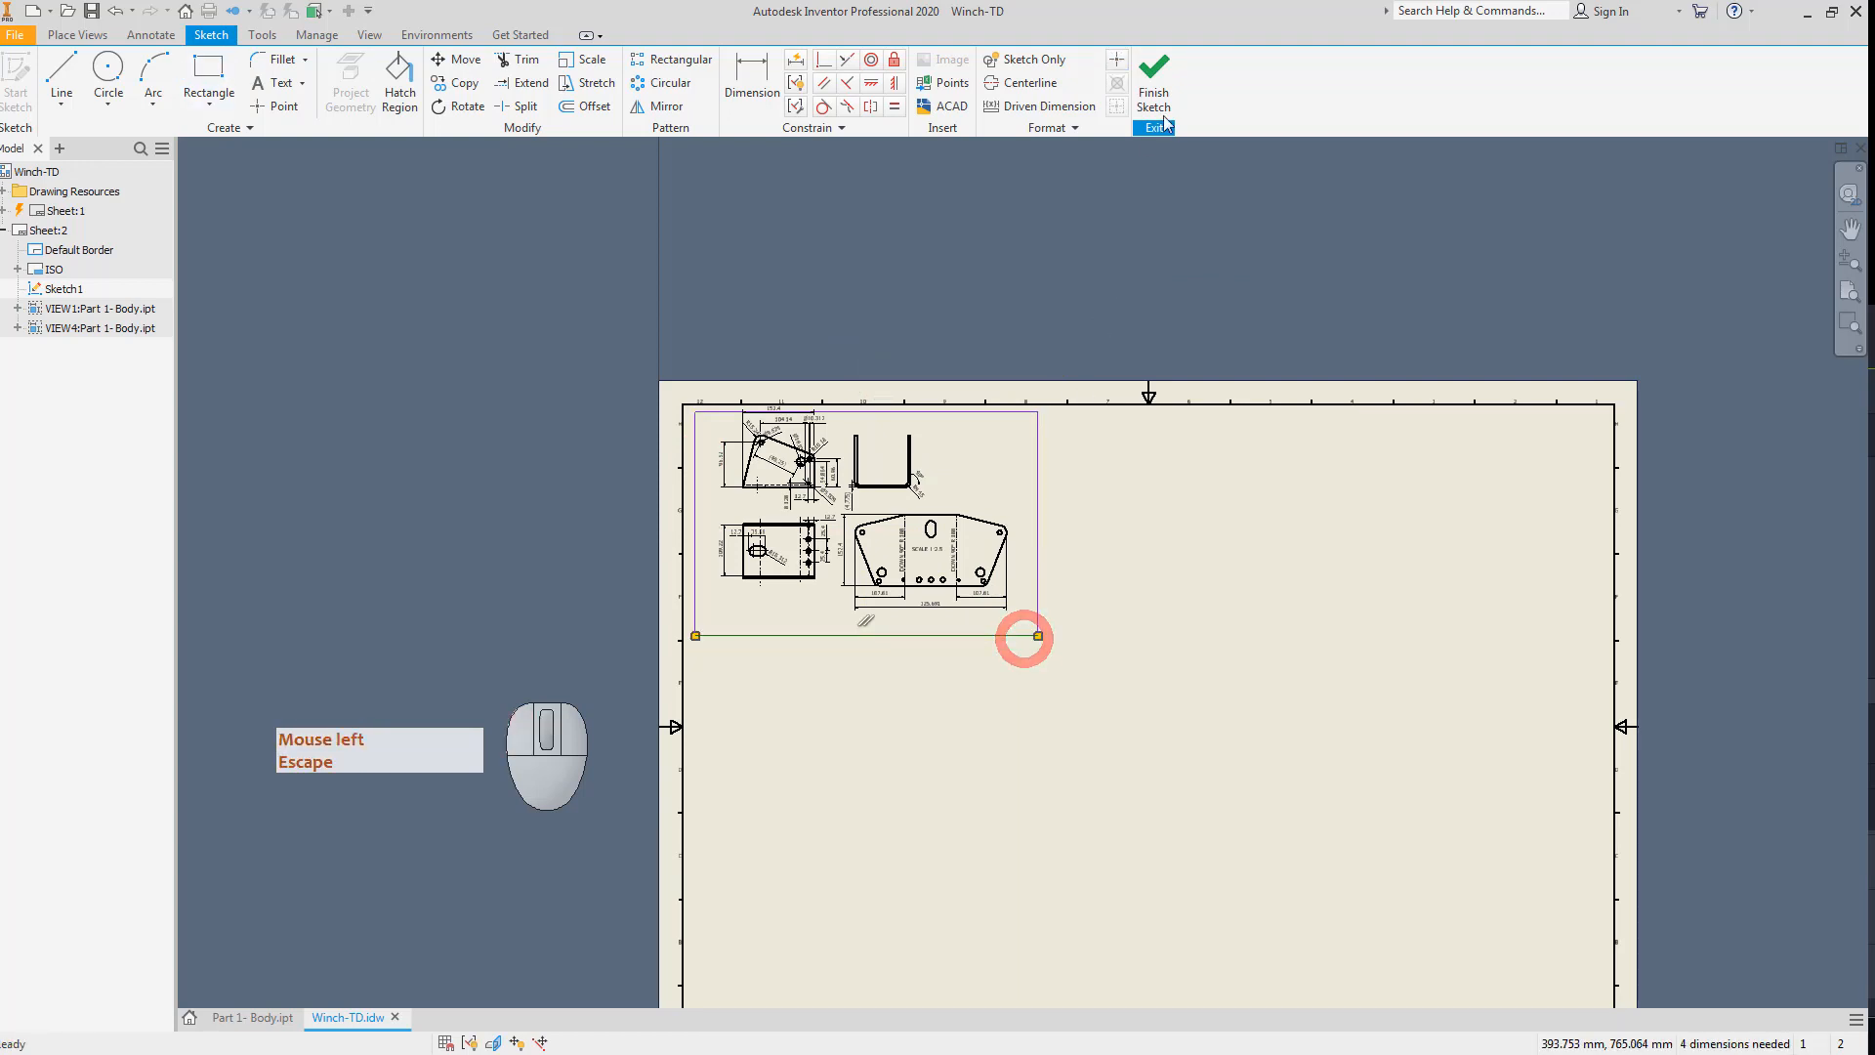
left_click(1154, 74)
Set the rectangle sketch's line type to Long Dash Double Dot in its sketch properties.
left_click(35, 286)
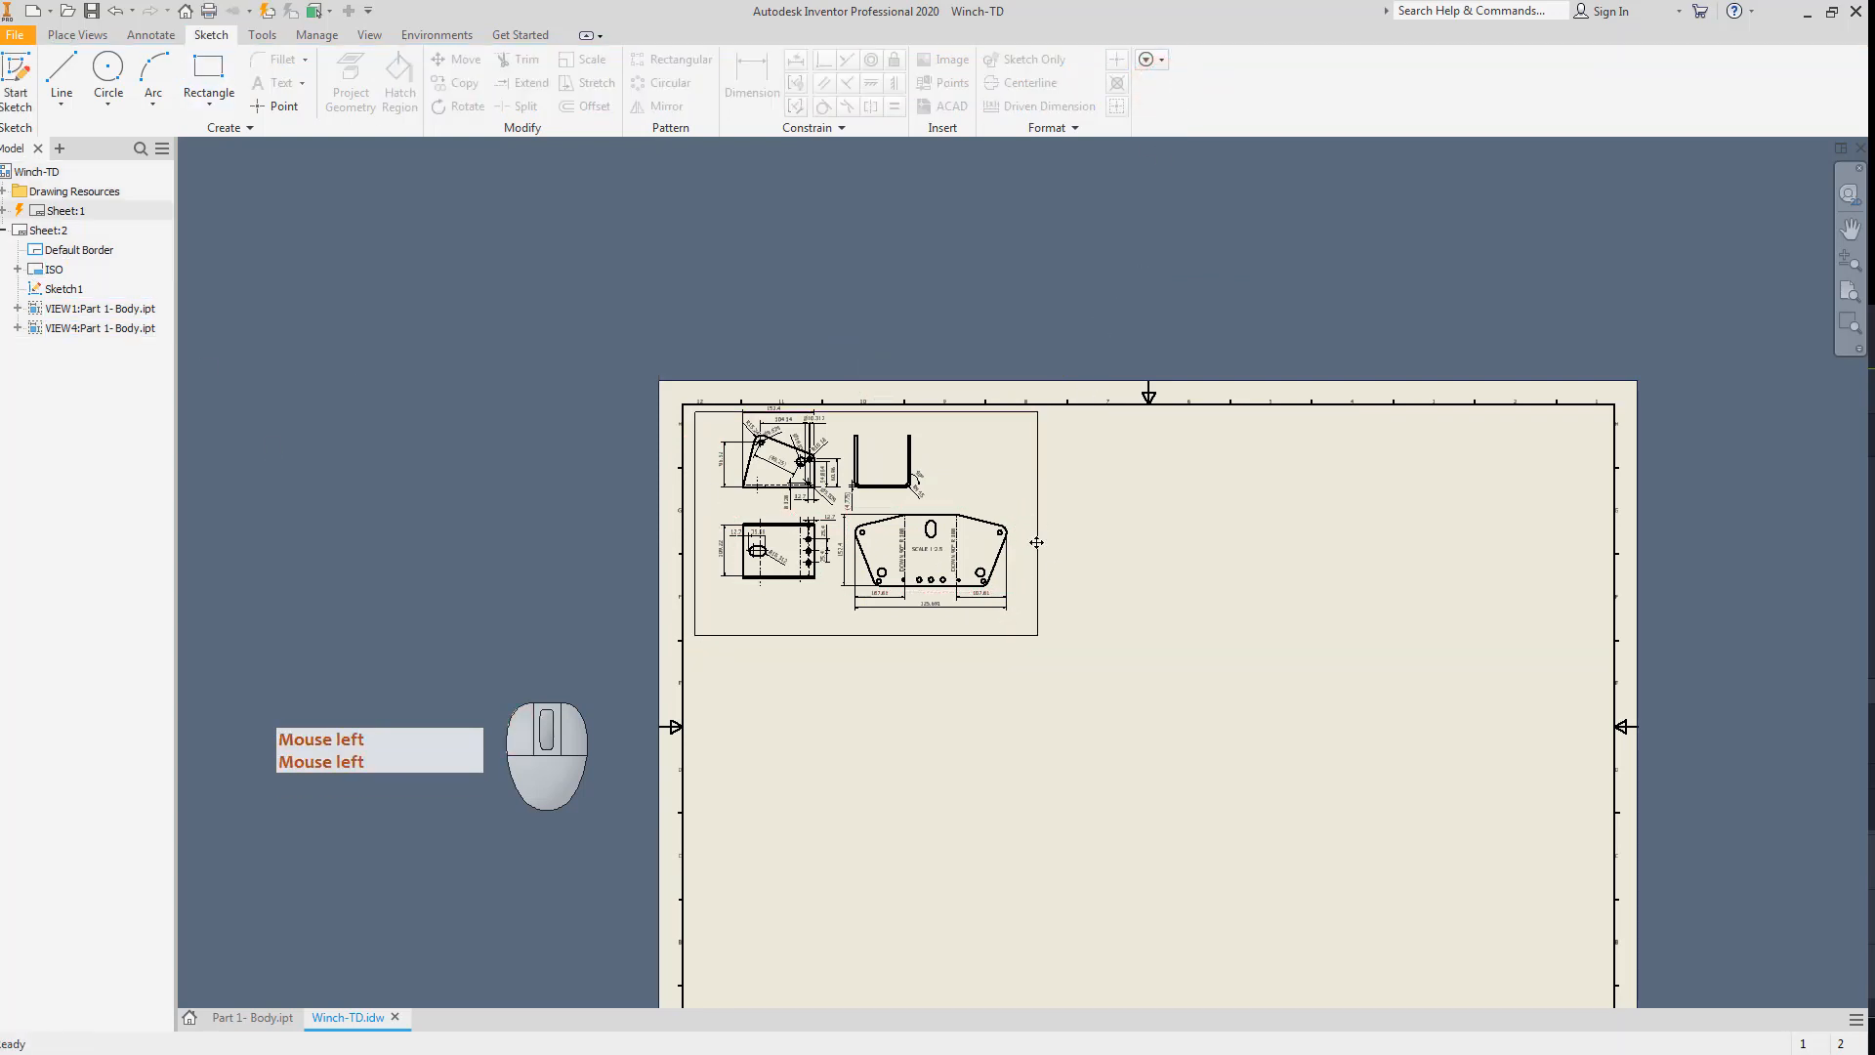
right_click(1037, 543)
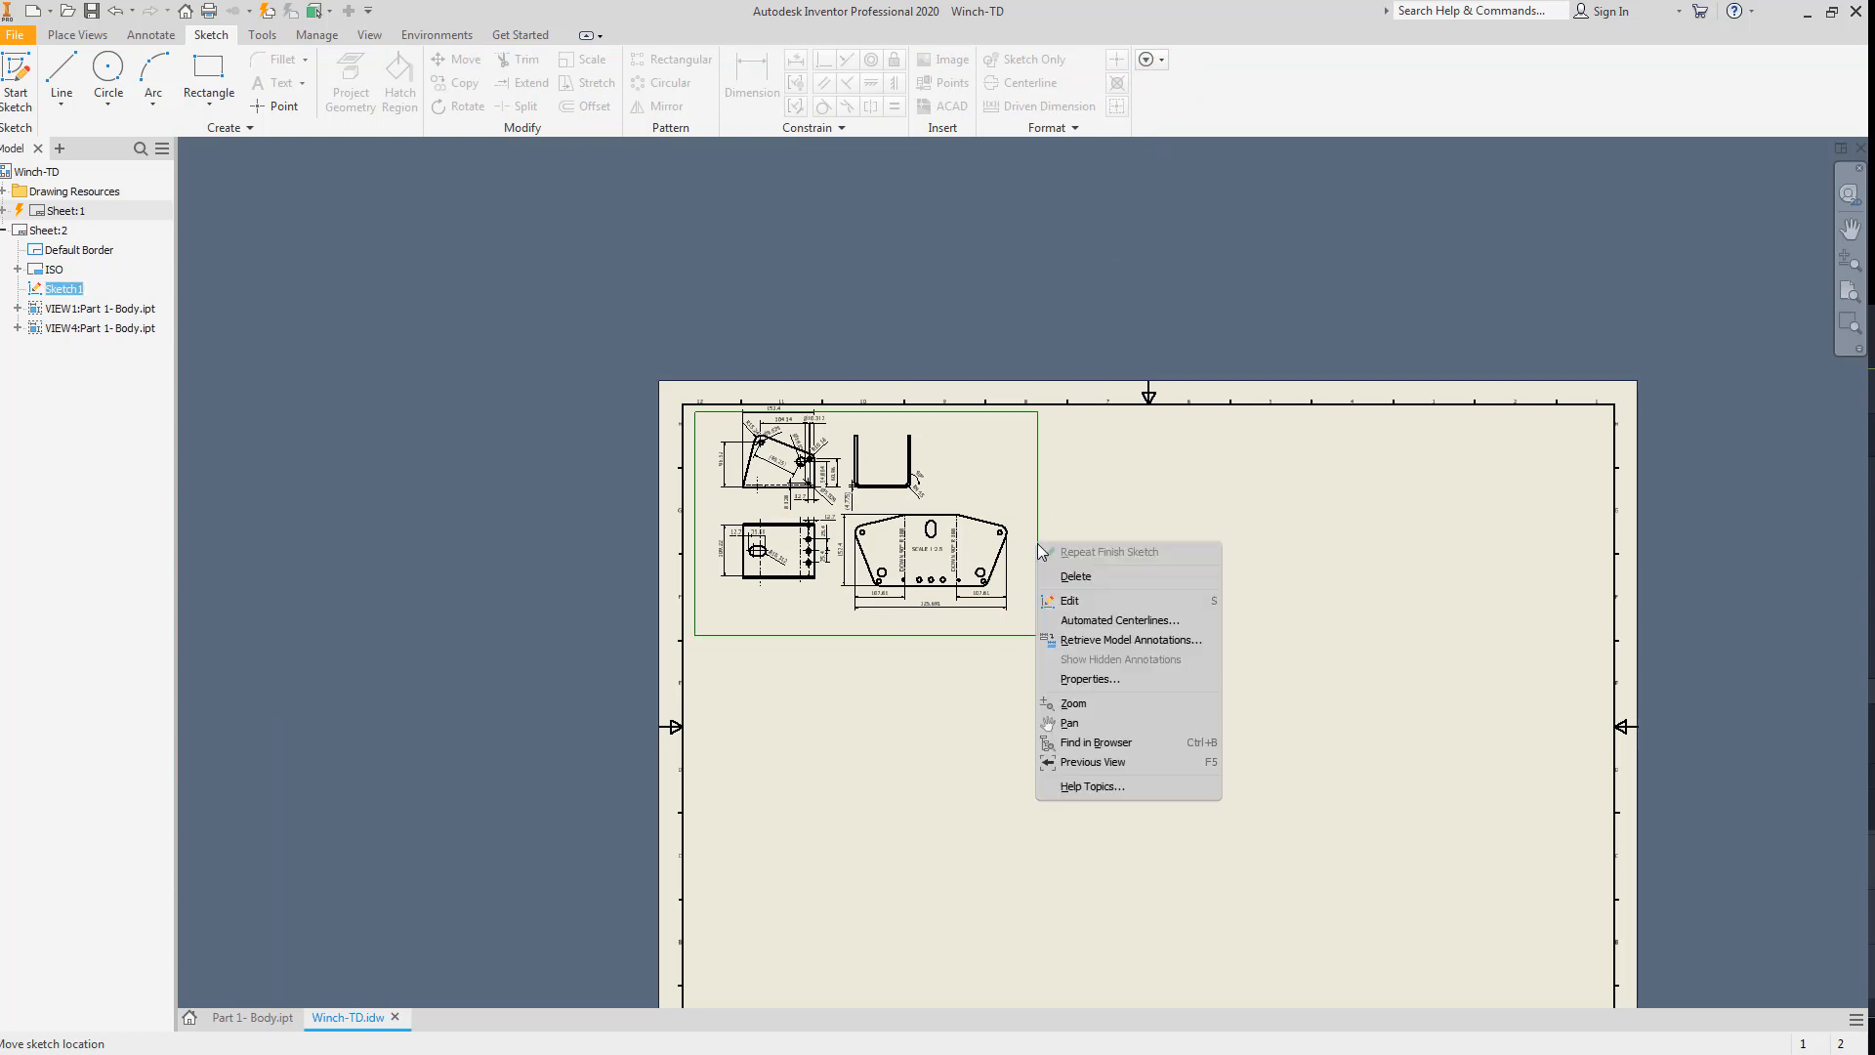
left_click(1114, 690)
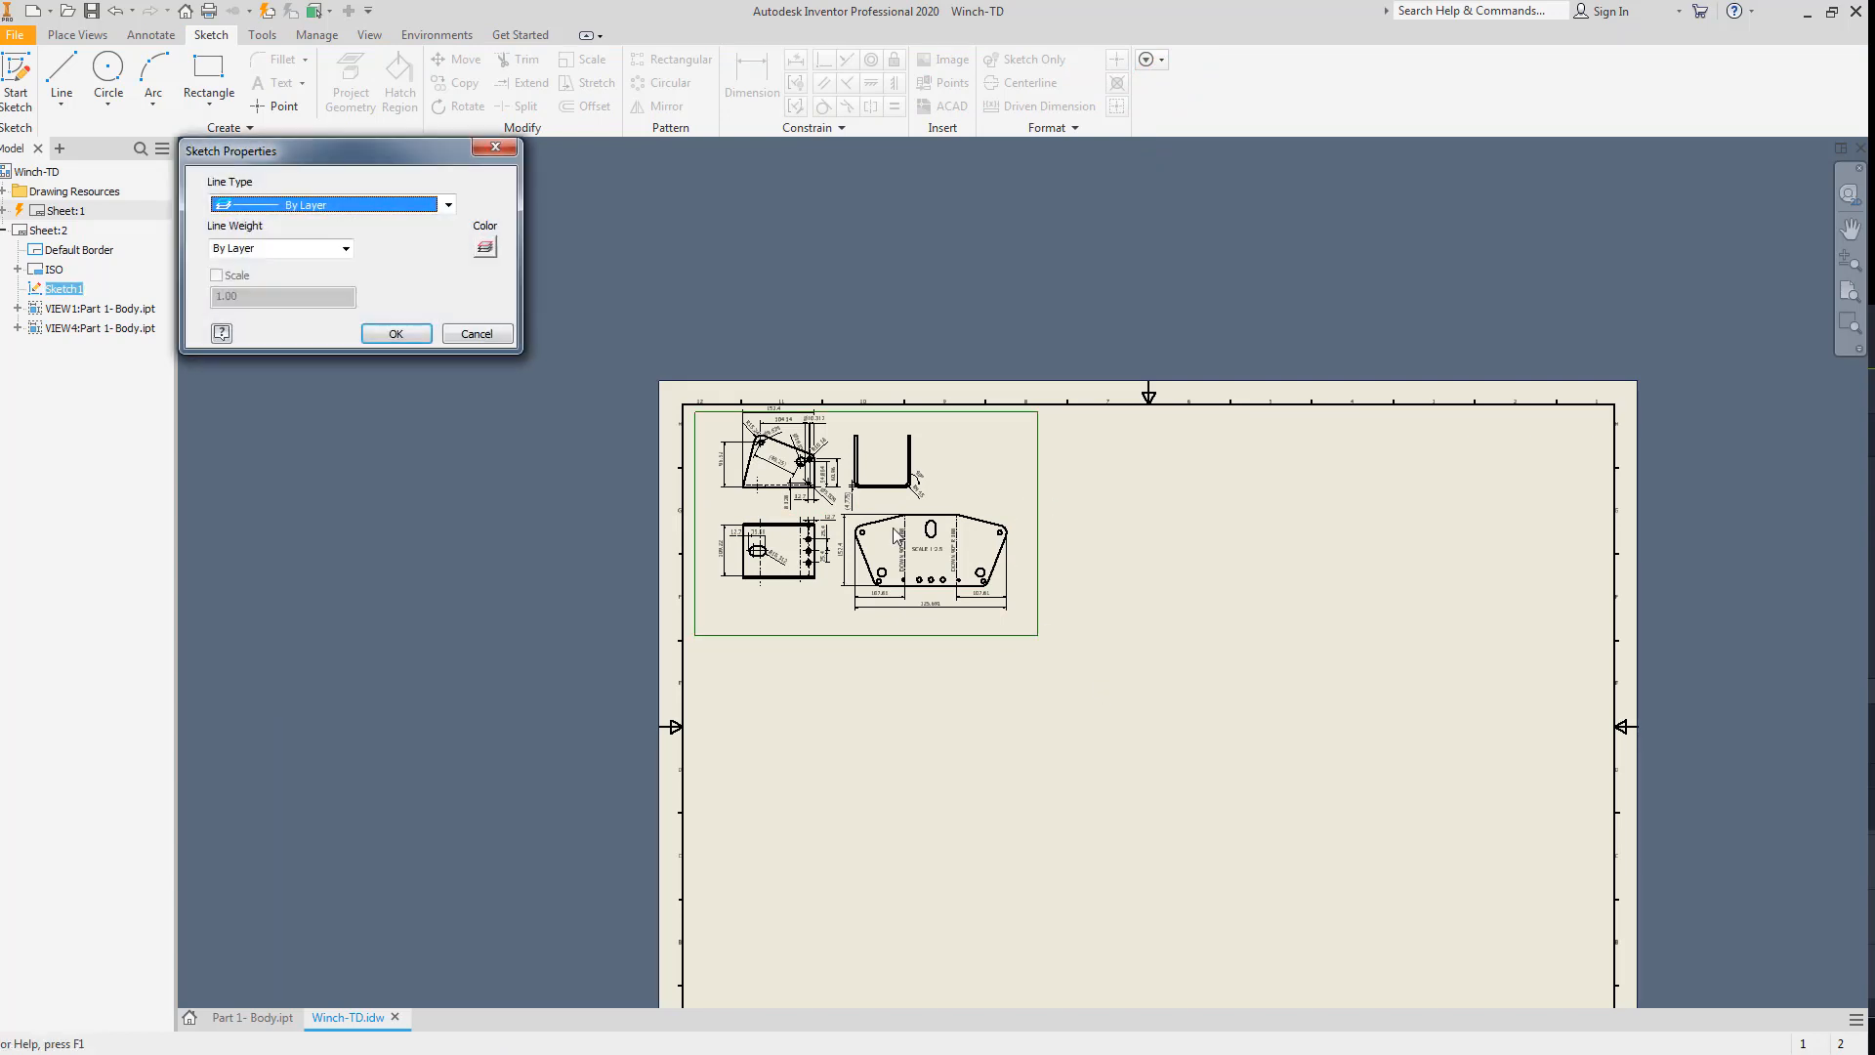
left_click(292, 209)
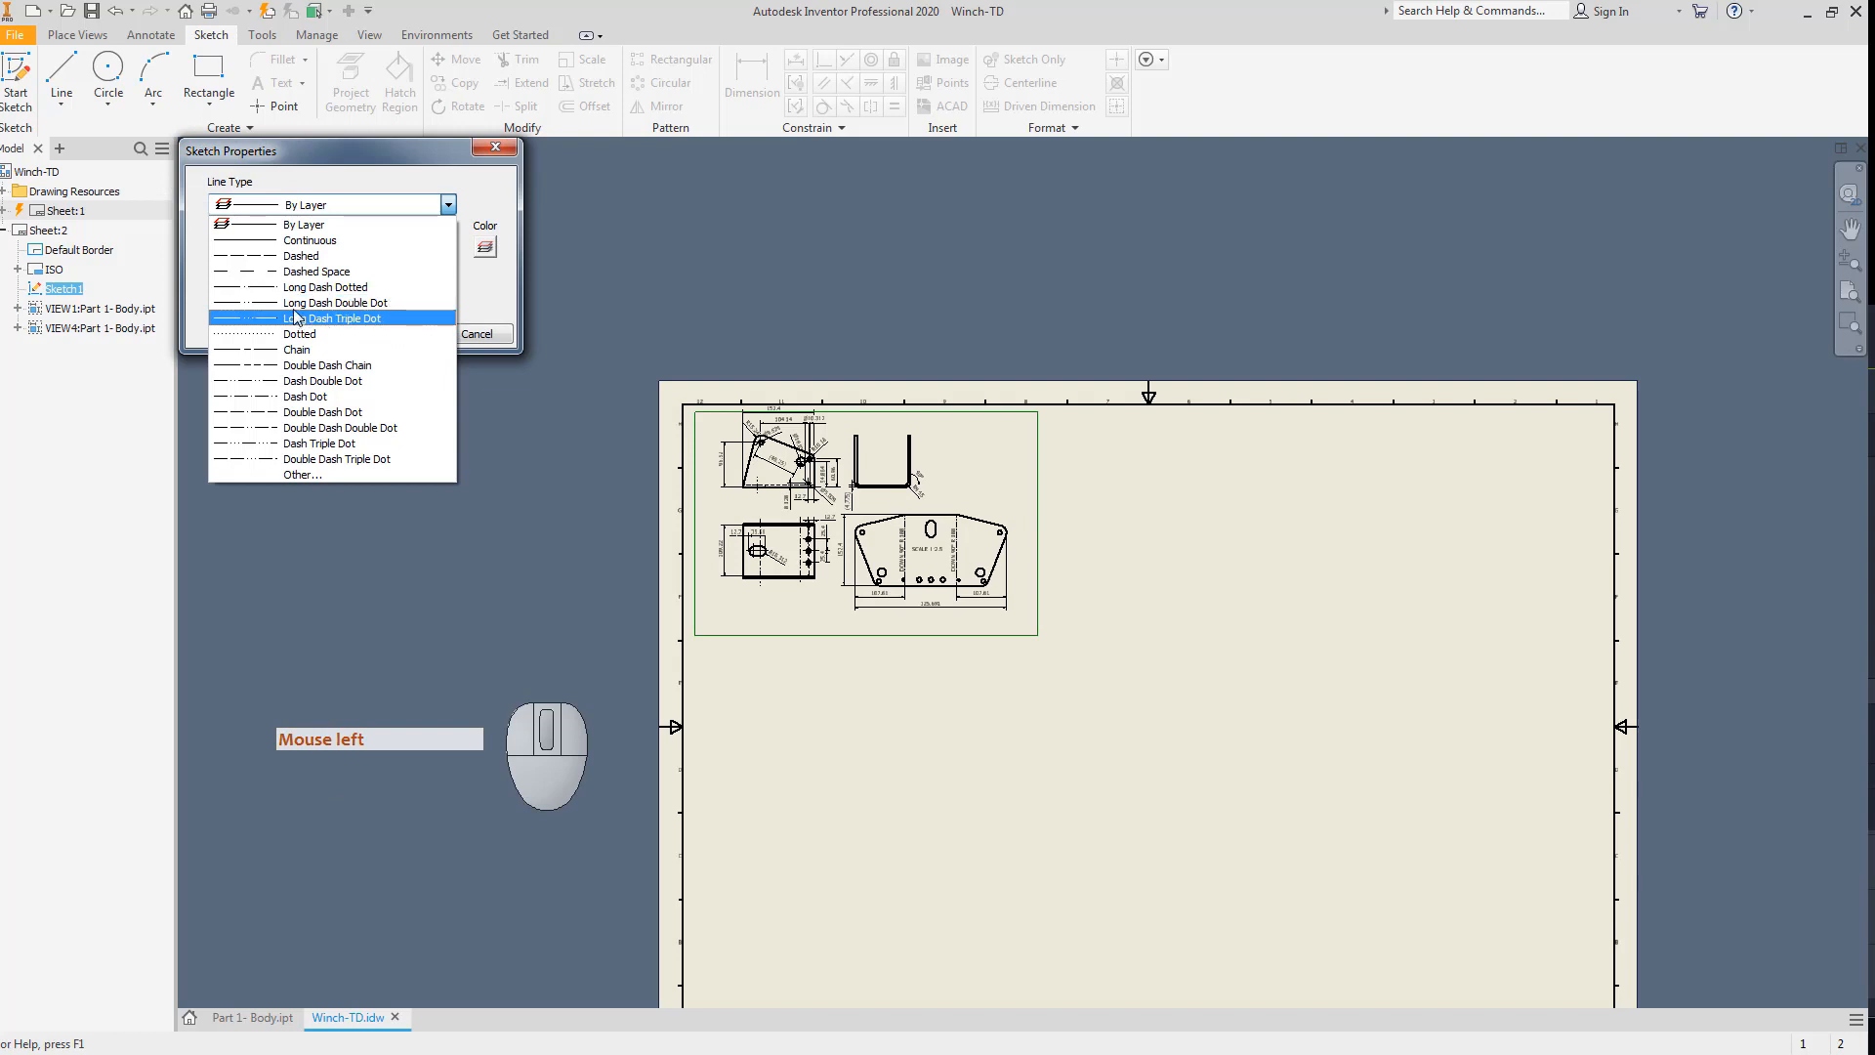
left_click(316, 305)
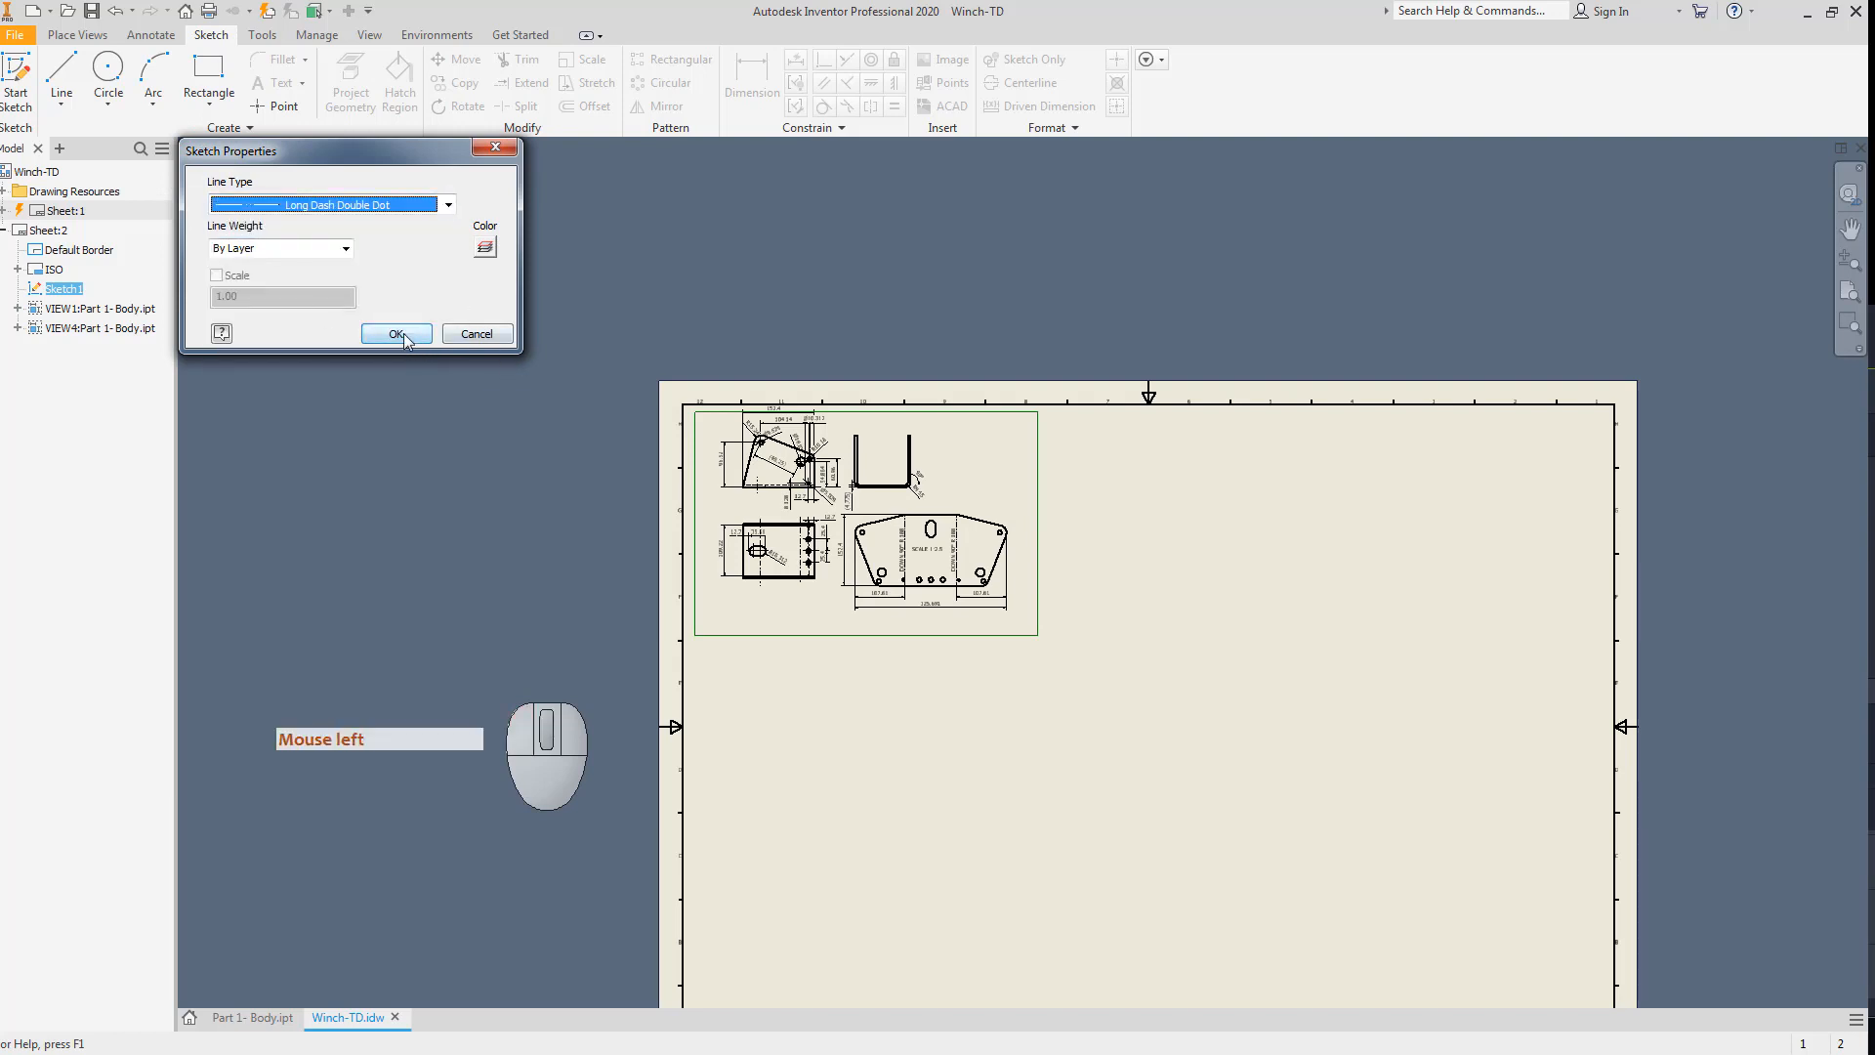
left_click(402, 335)
key("Escape")
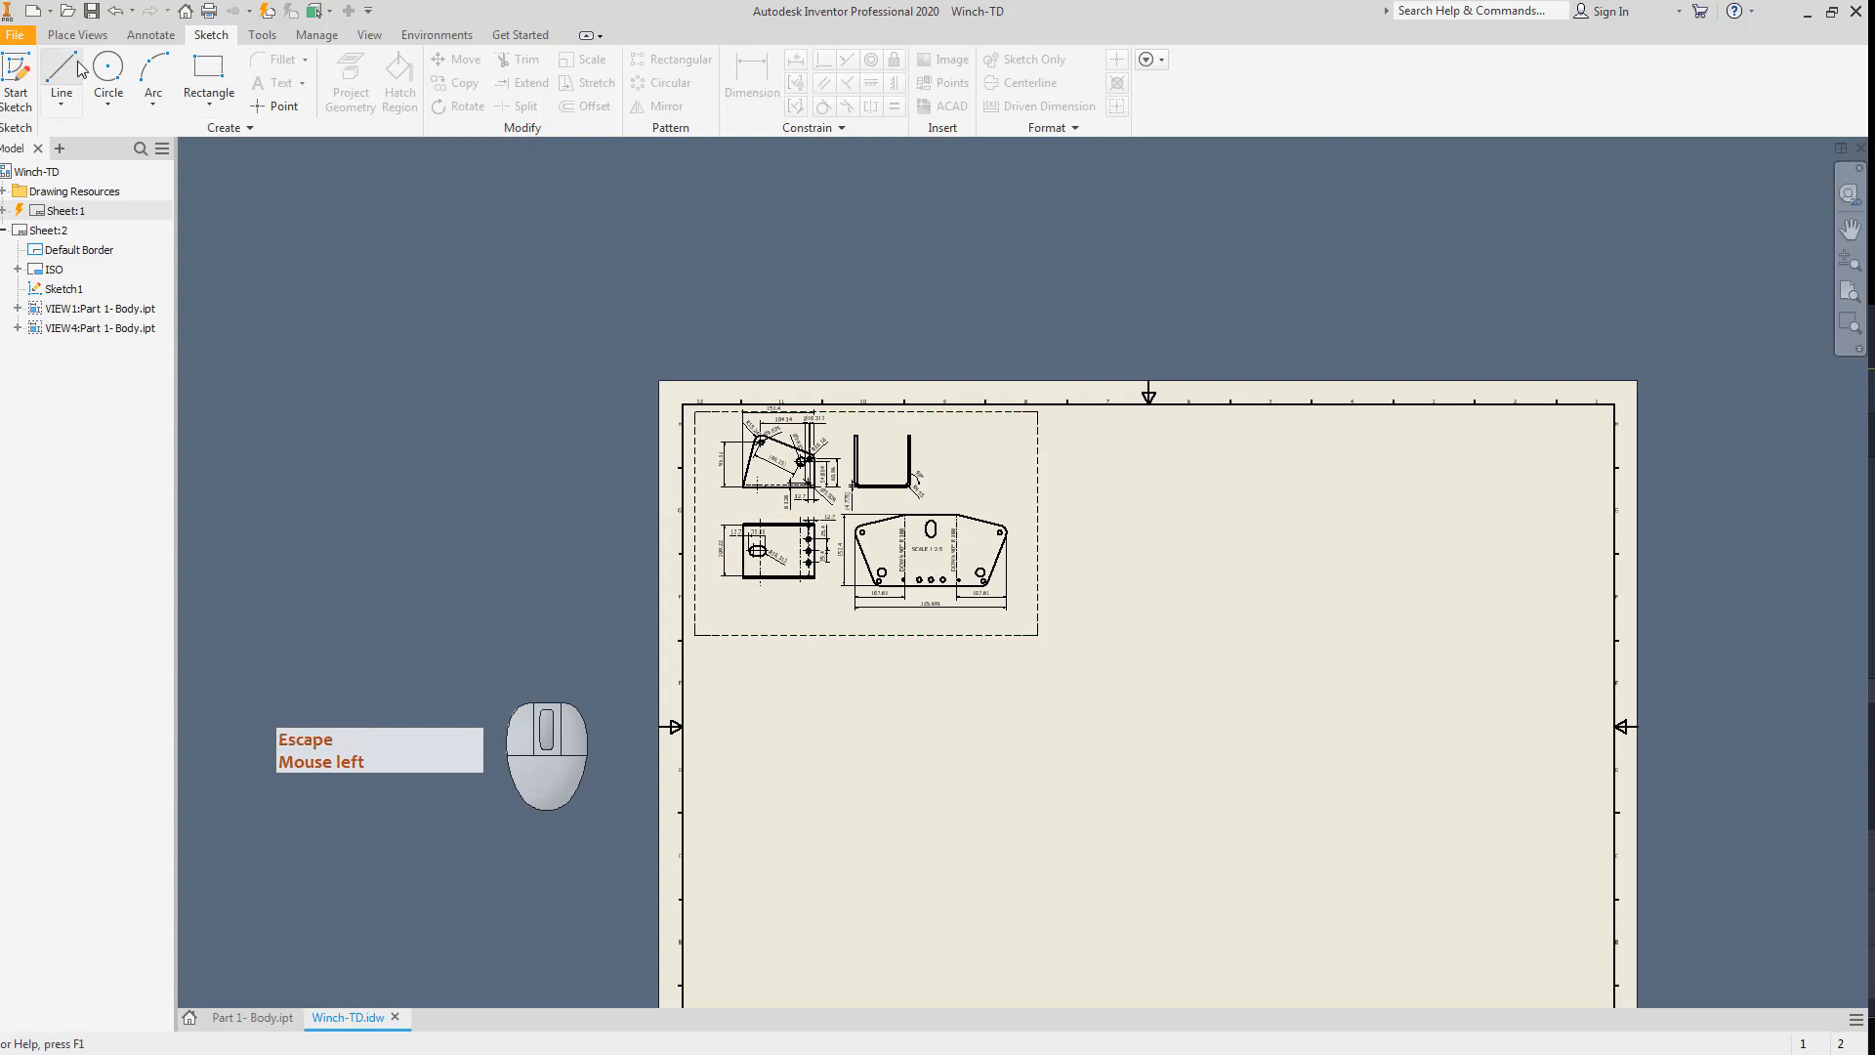
Start a text note inside the frame, above the flat pattern, with the first line "Part 1- Body".
left_click(140, 43)
left_click(372, 73)
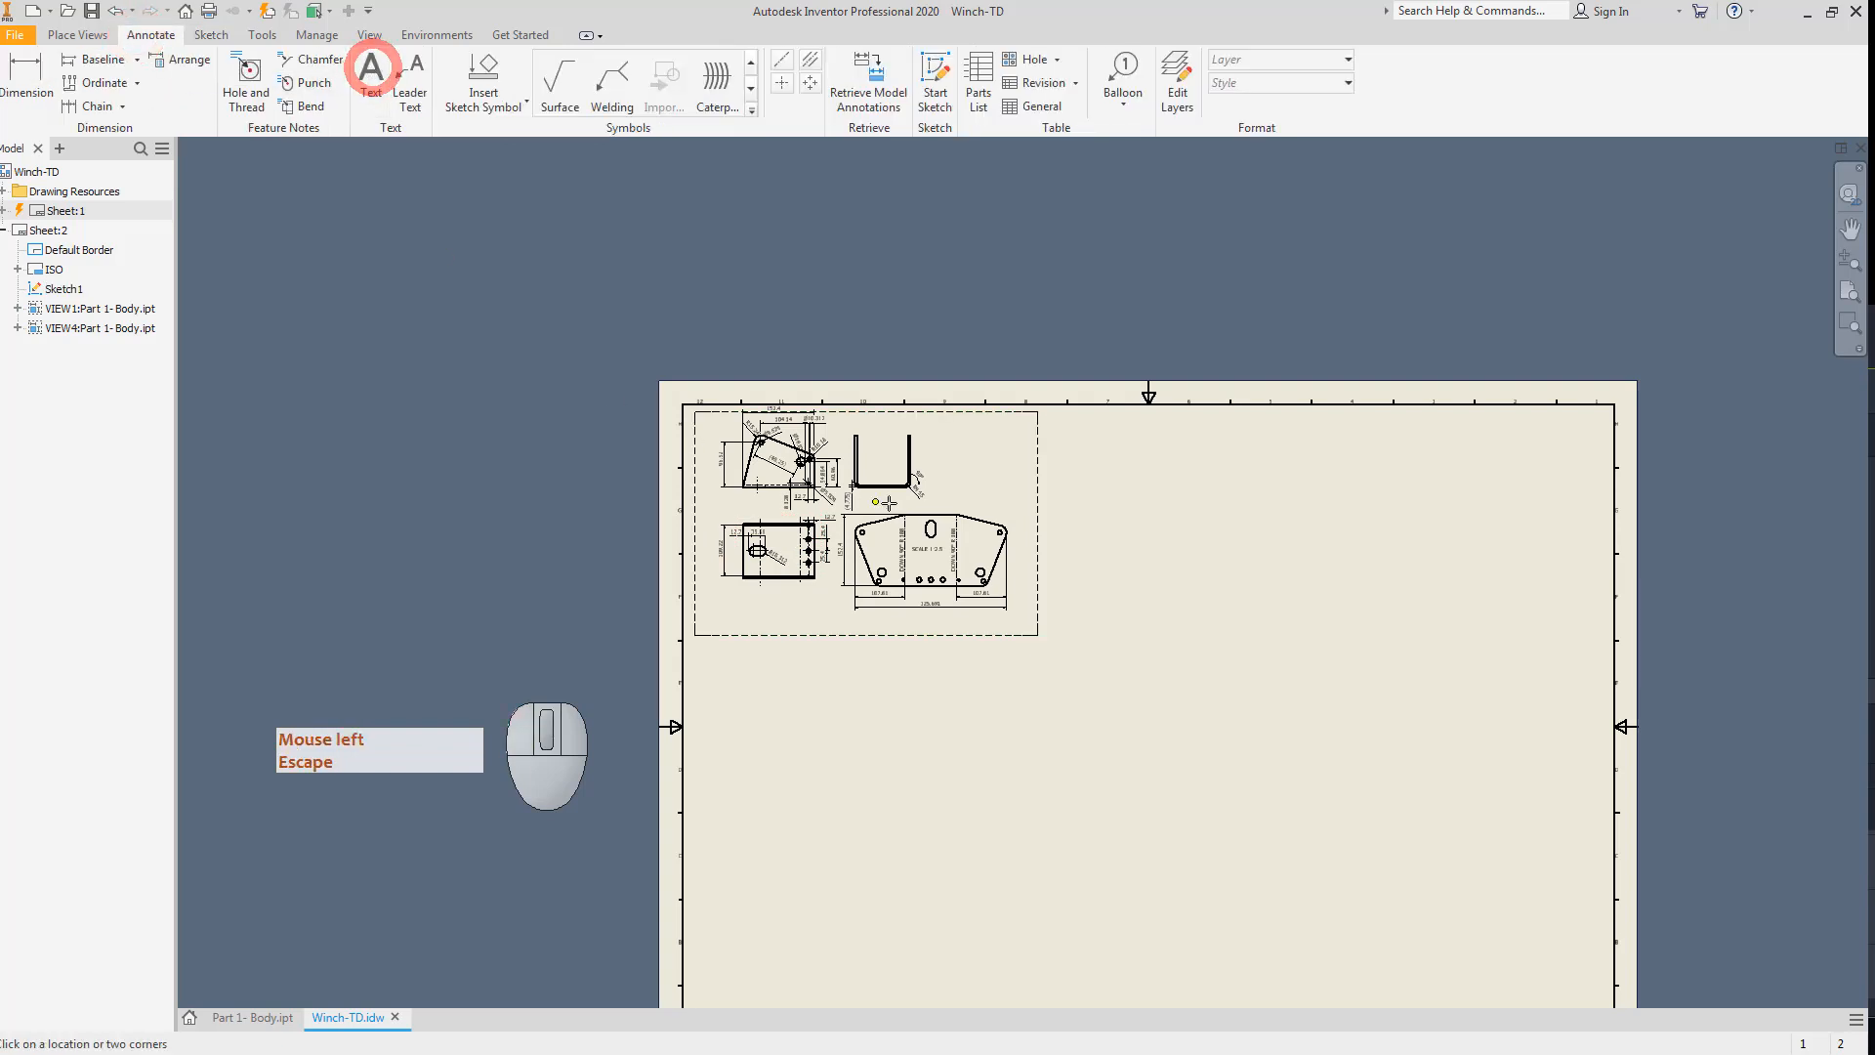
scroll(962, 452, "up", 3)
left_click(939, 392)
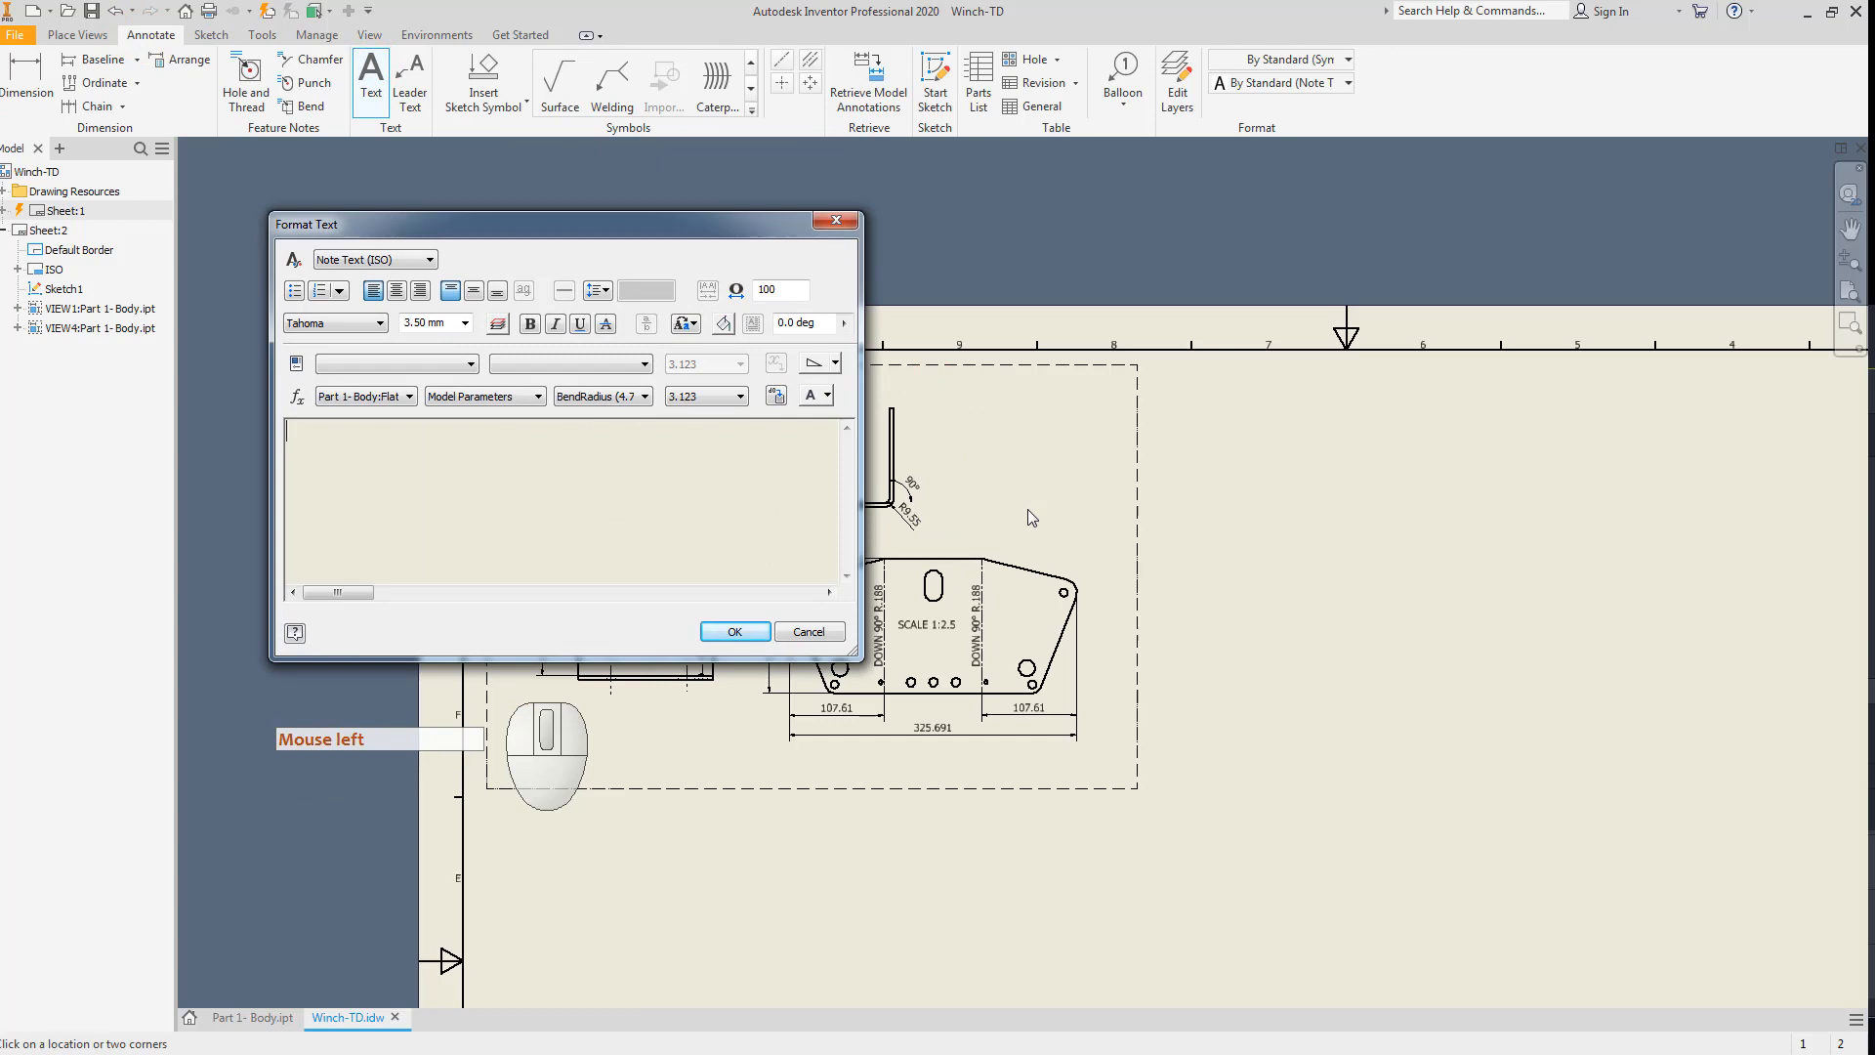
type("PArt-")
key("BackSpace")
key("BackSpace")
key("BackSpace")
key("BackSpace")
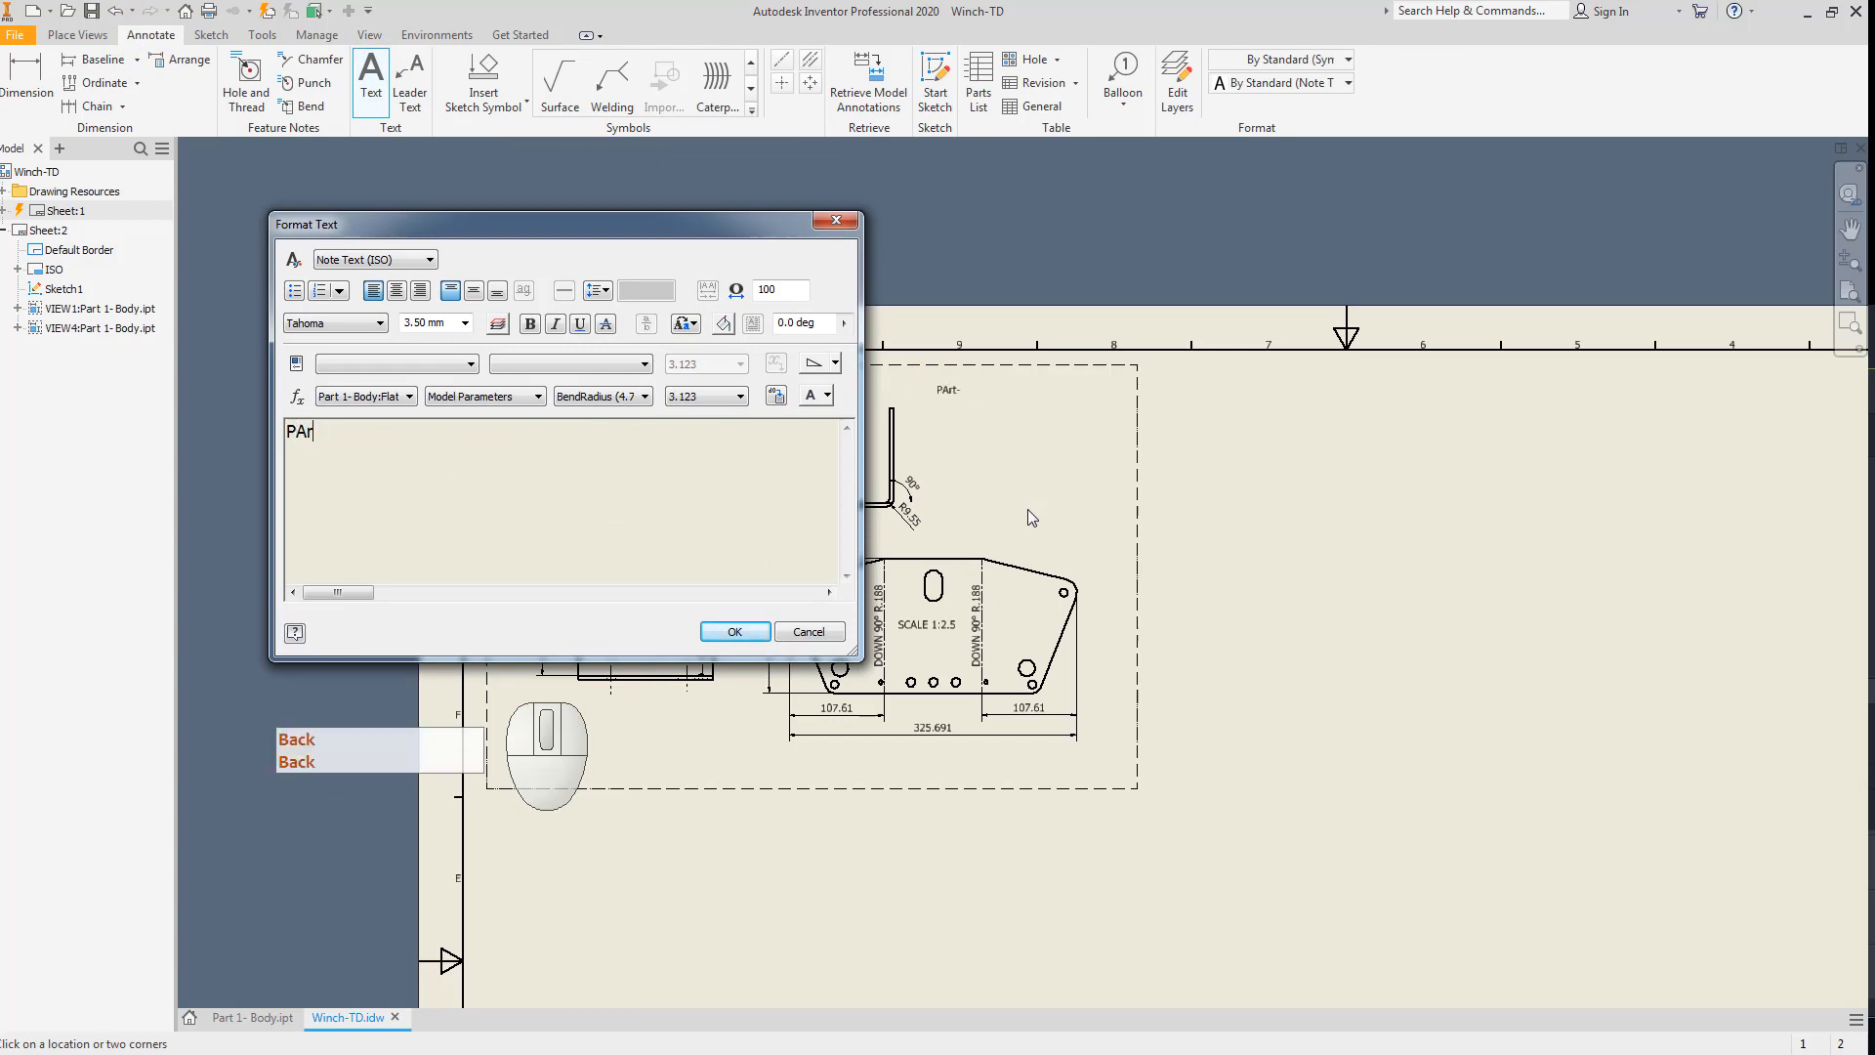
type("art ")
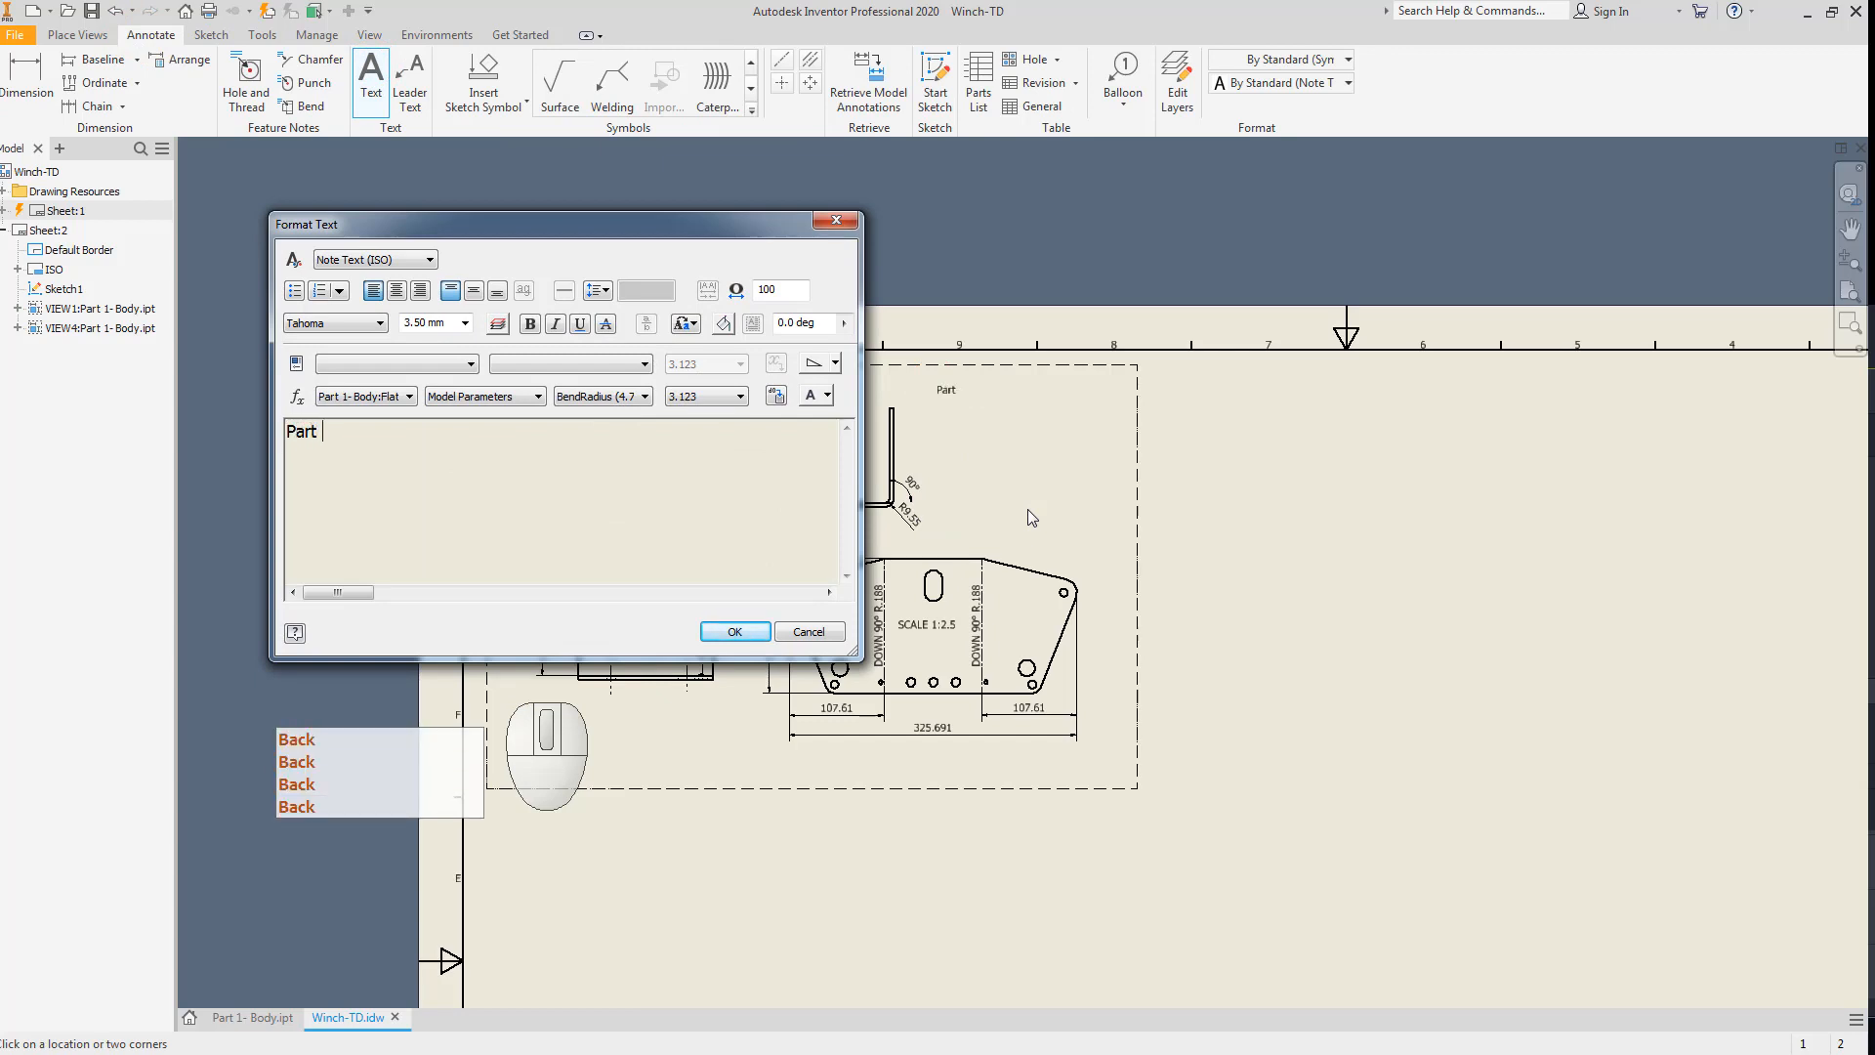
type("1- Body")
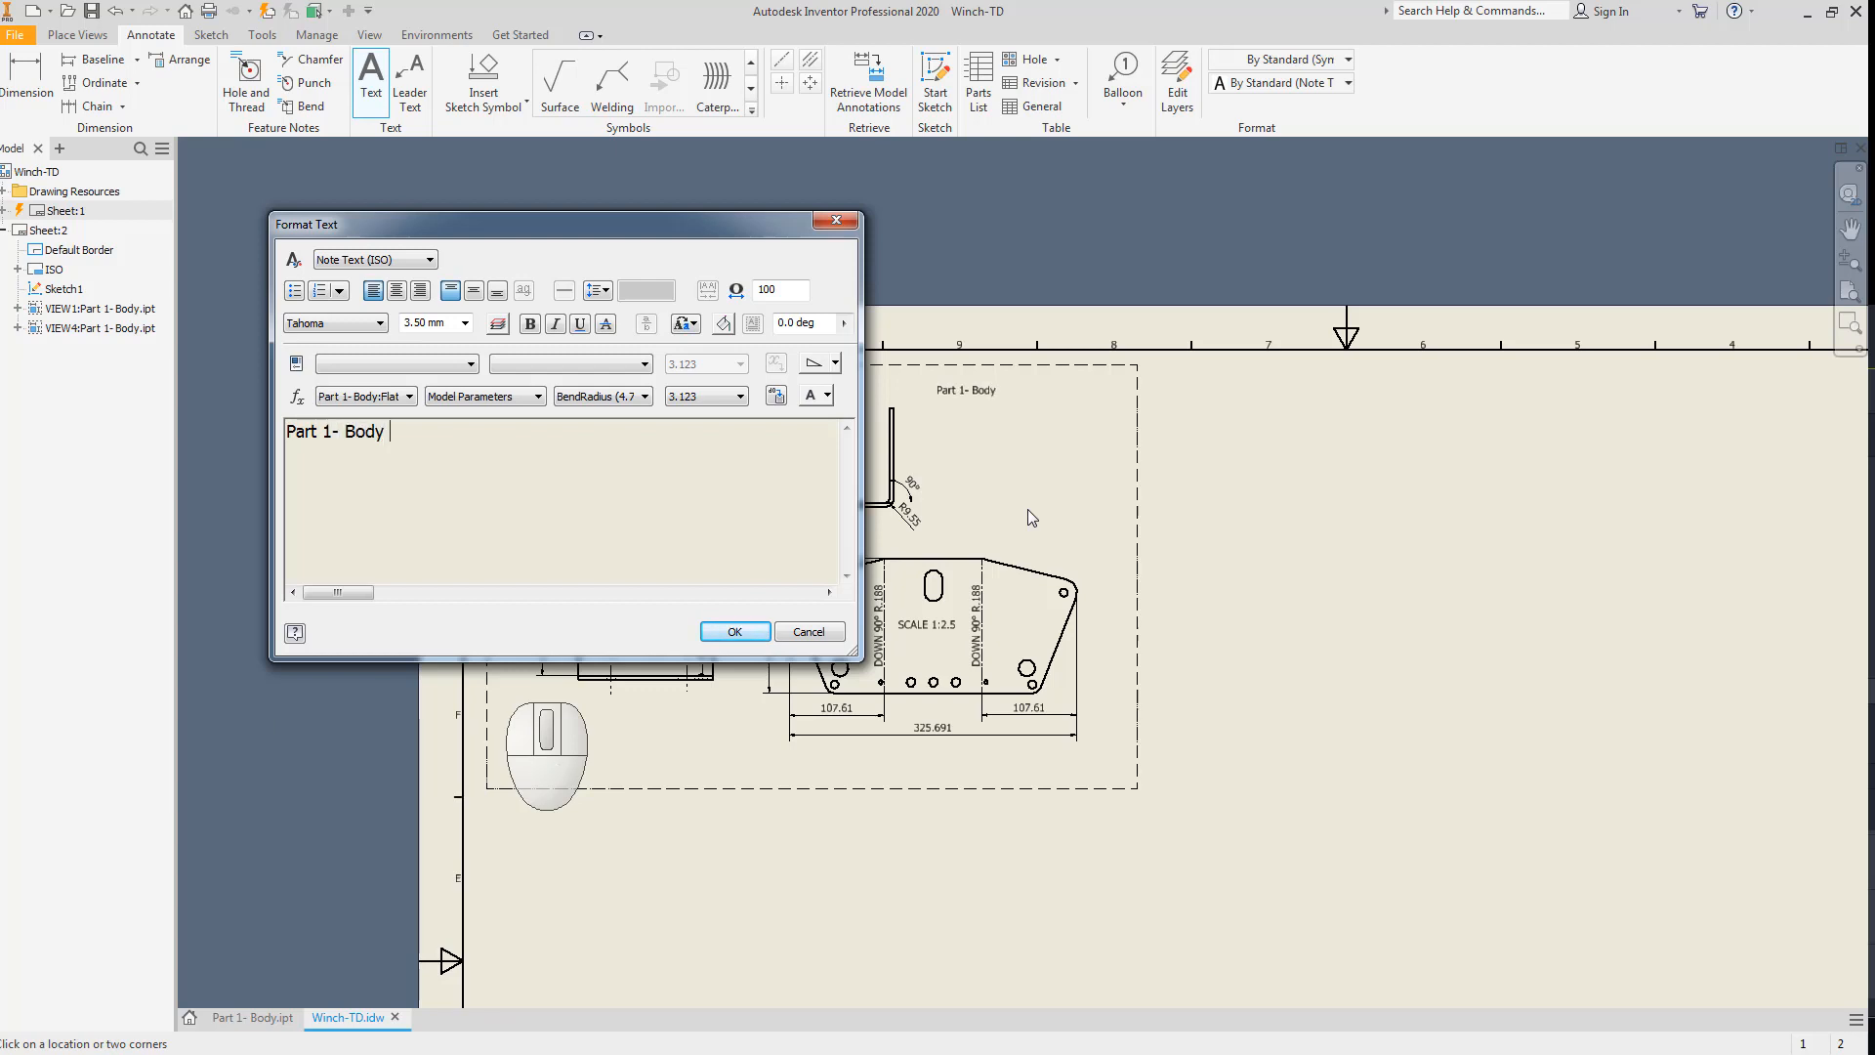
key("Return")
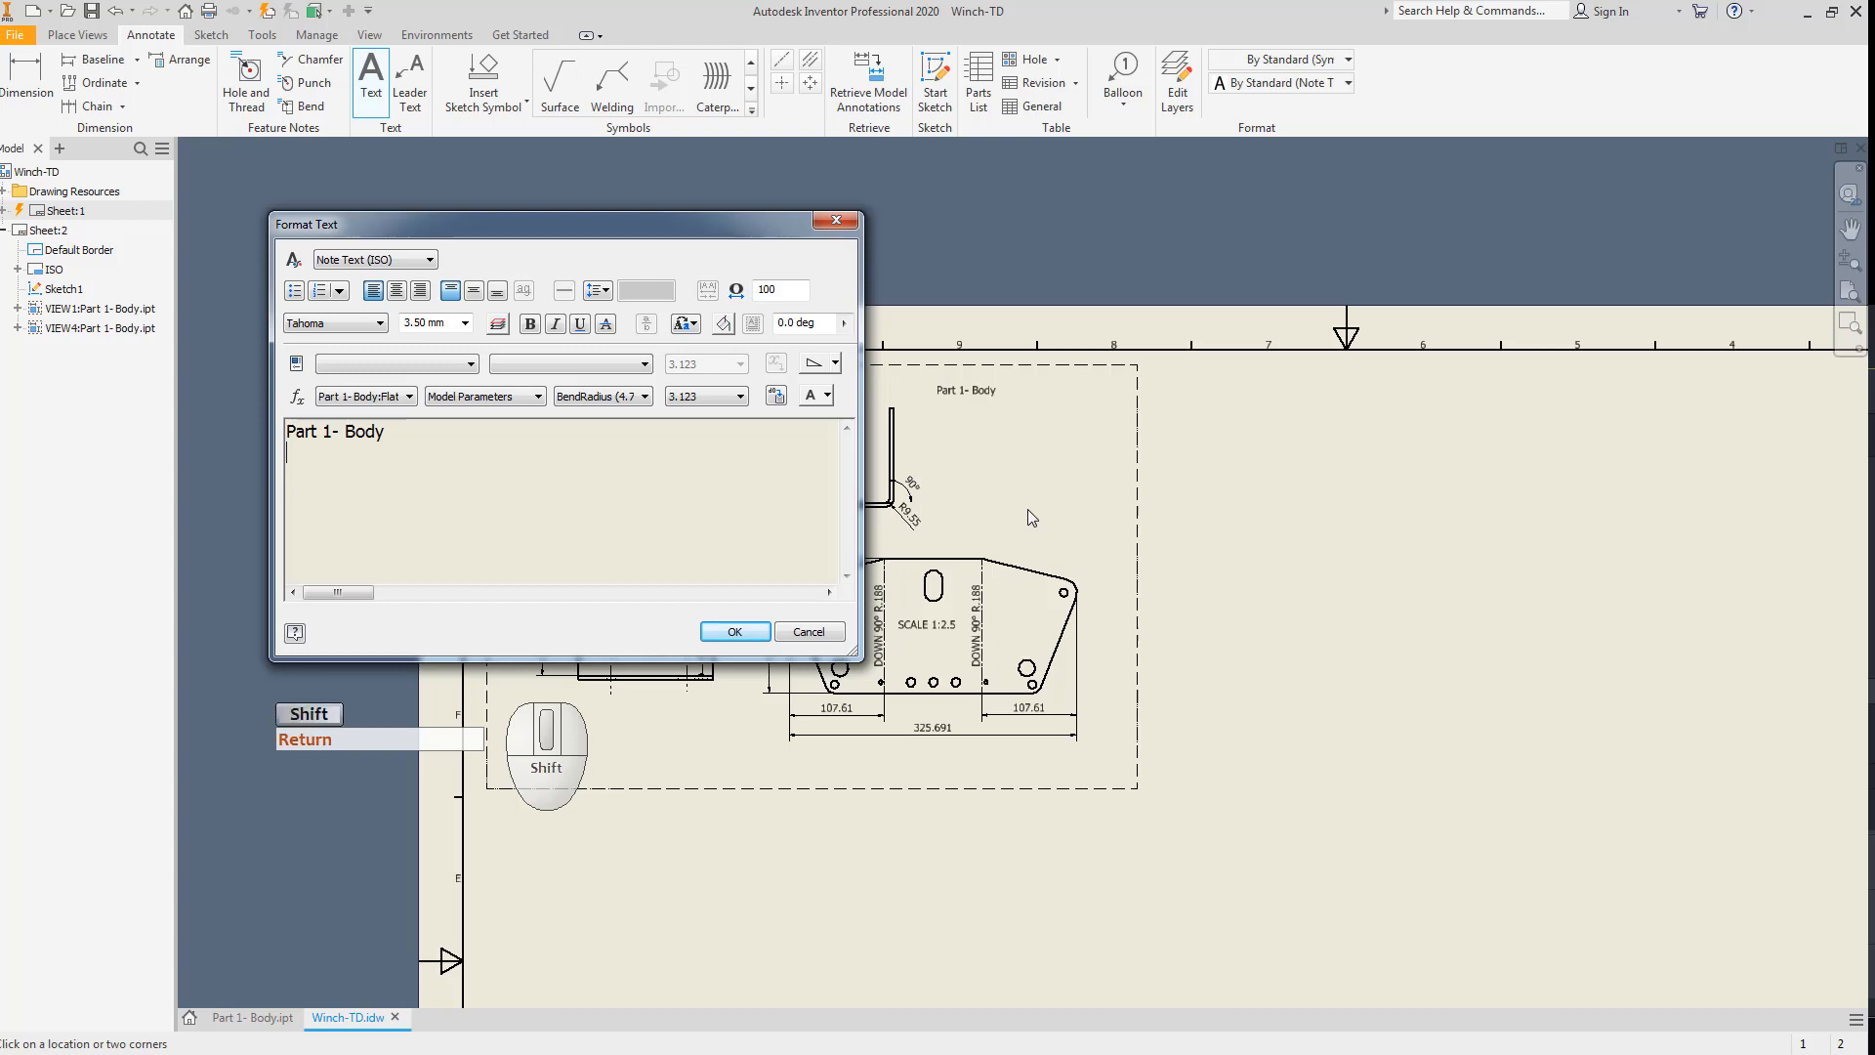
Add the second line "(Sheet Metal Bend)" to the note and place it on the sheet.
type("(Sh")
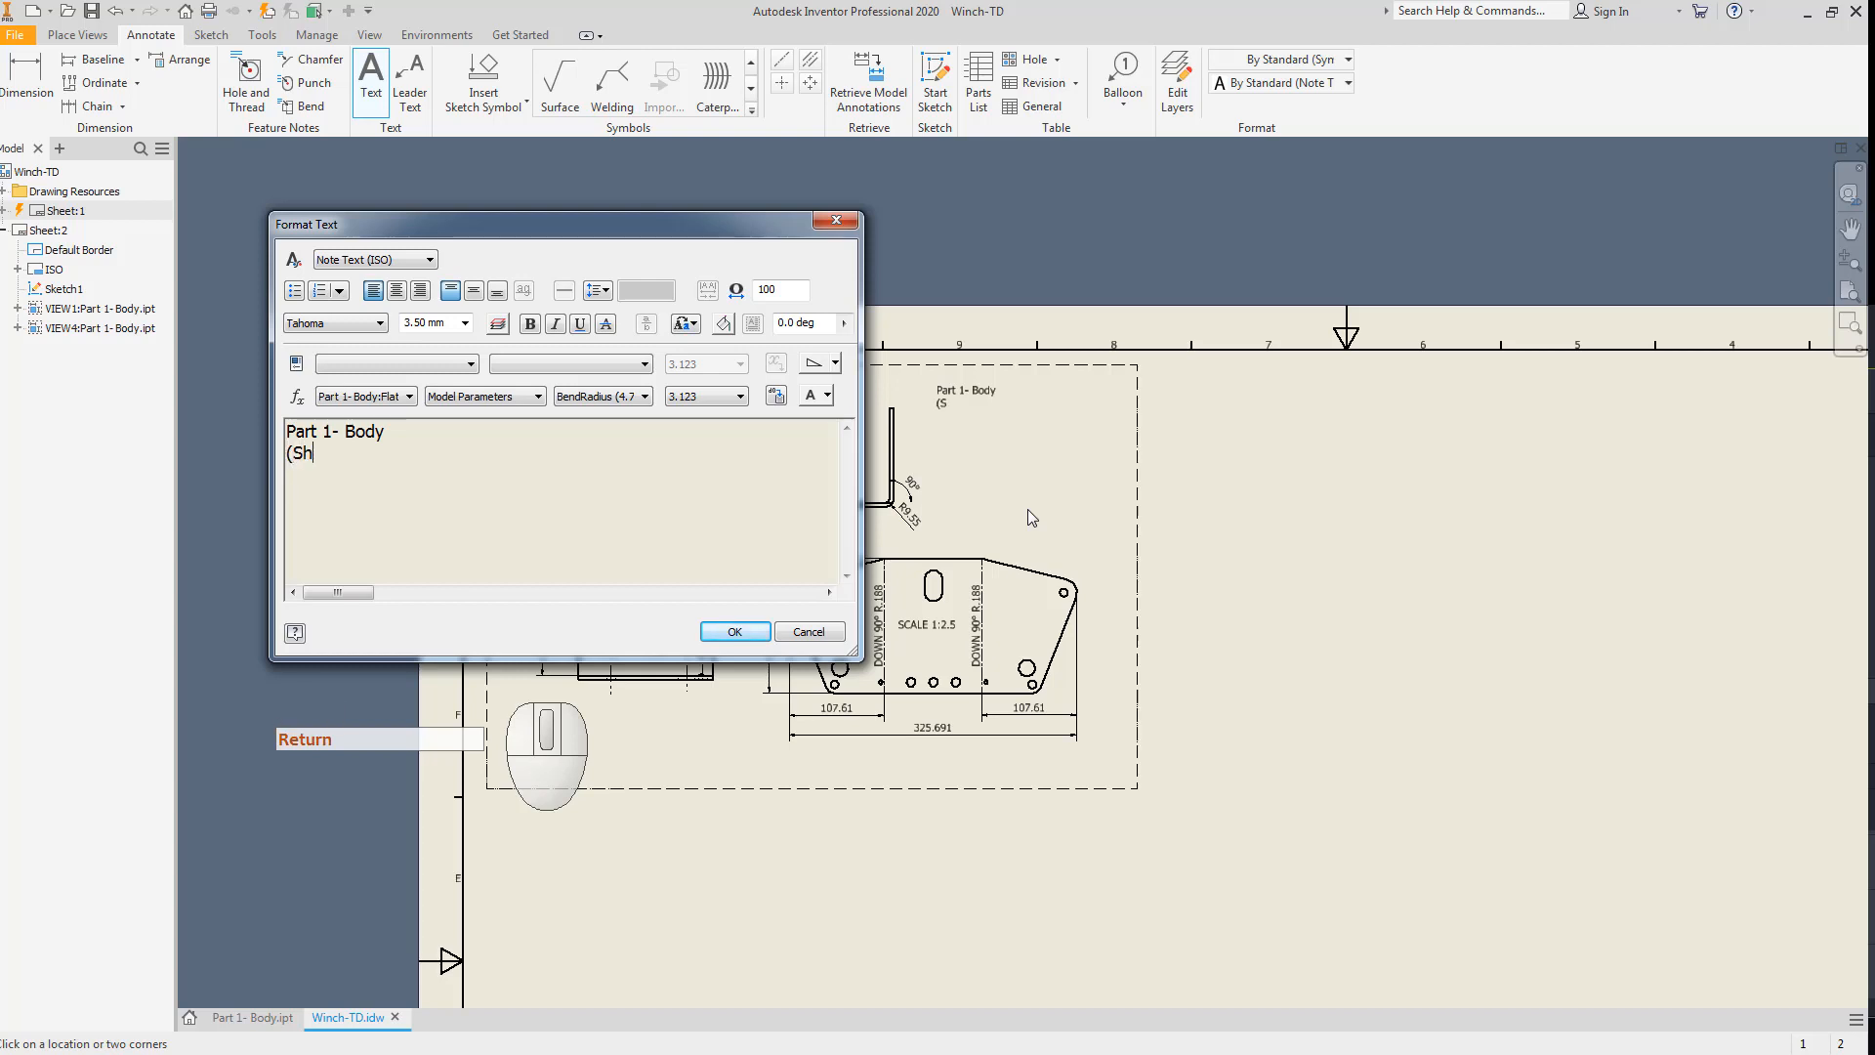
type("eet Mea")
key("BackSpace")
type("t")
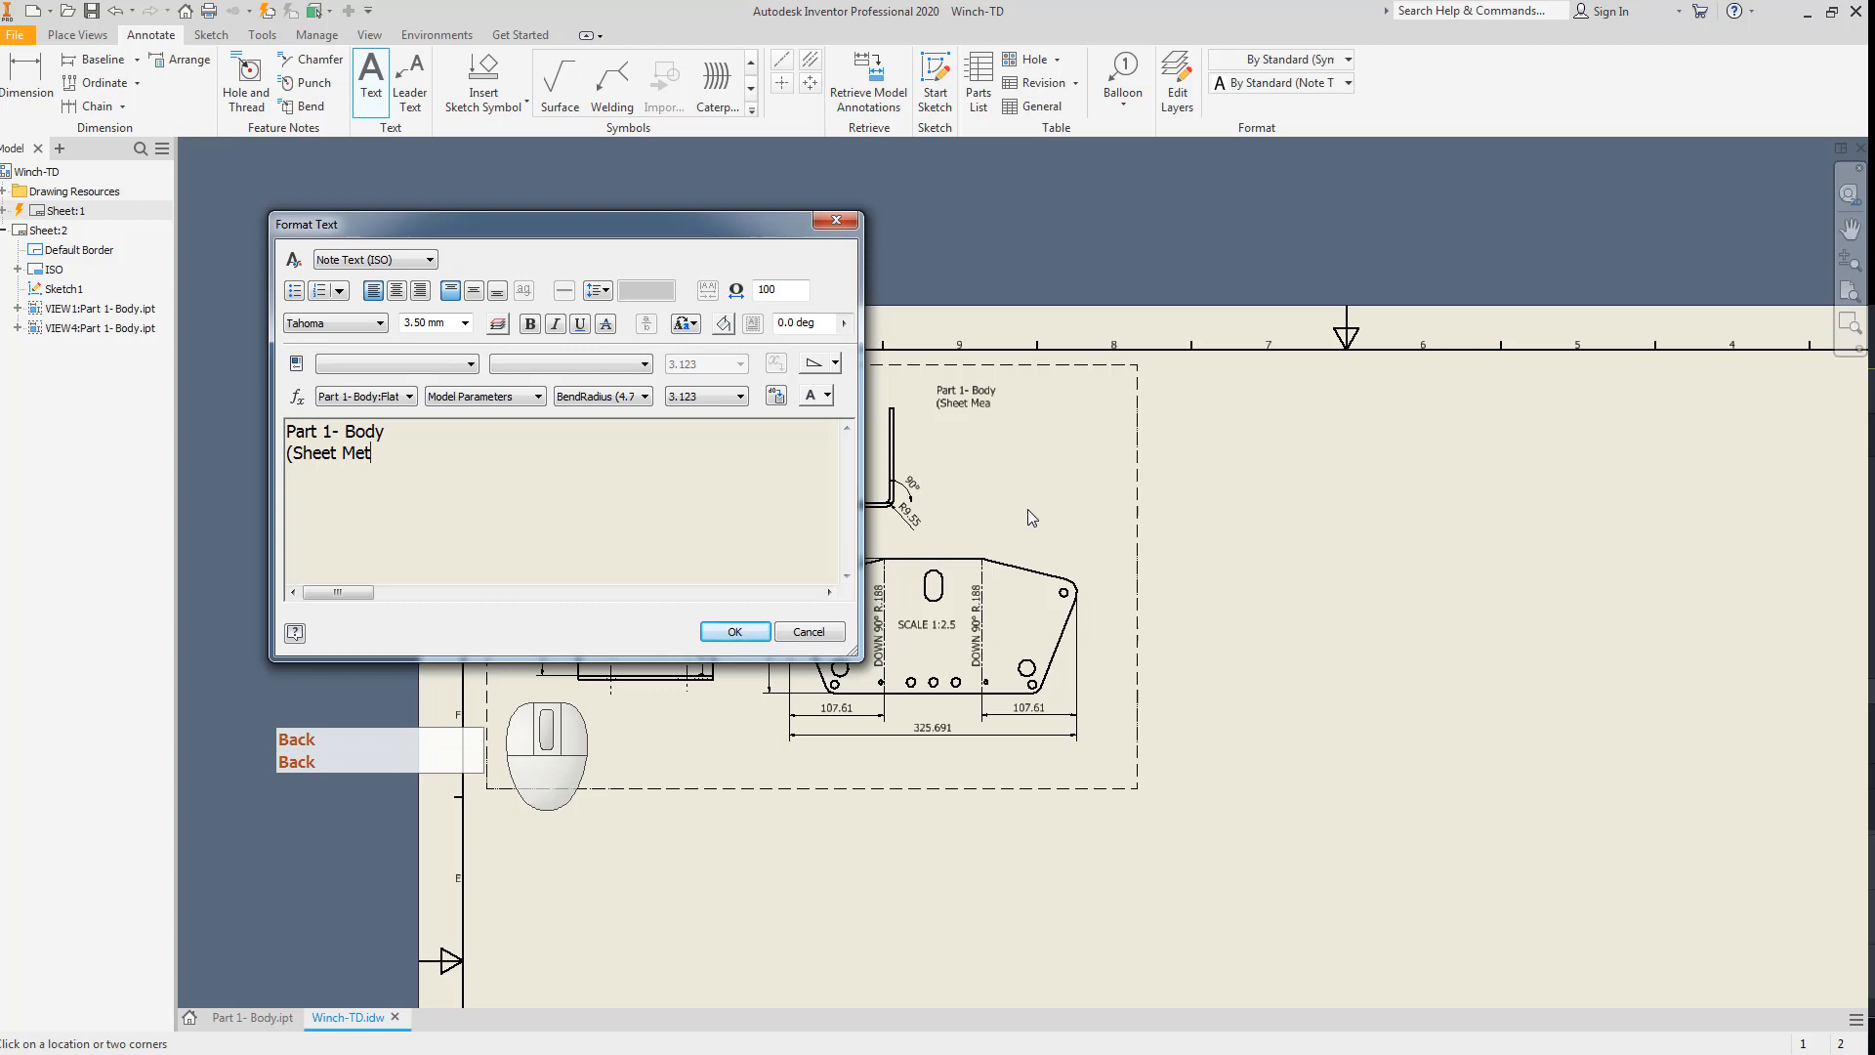
type("al Ben")
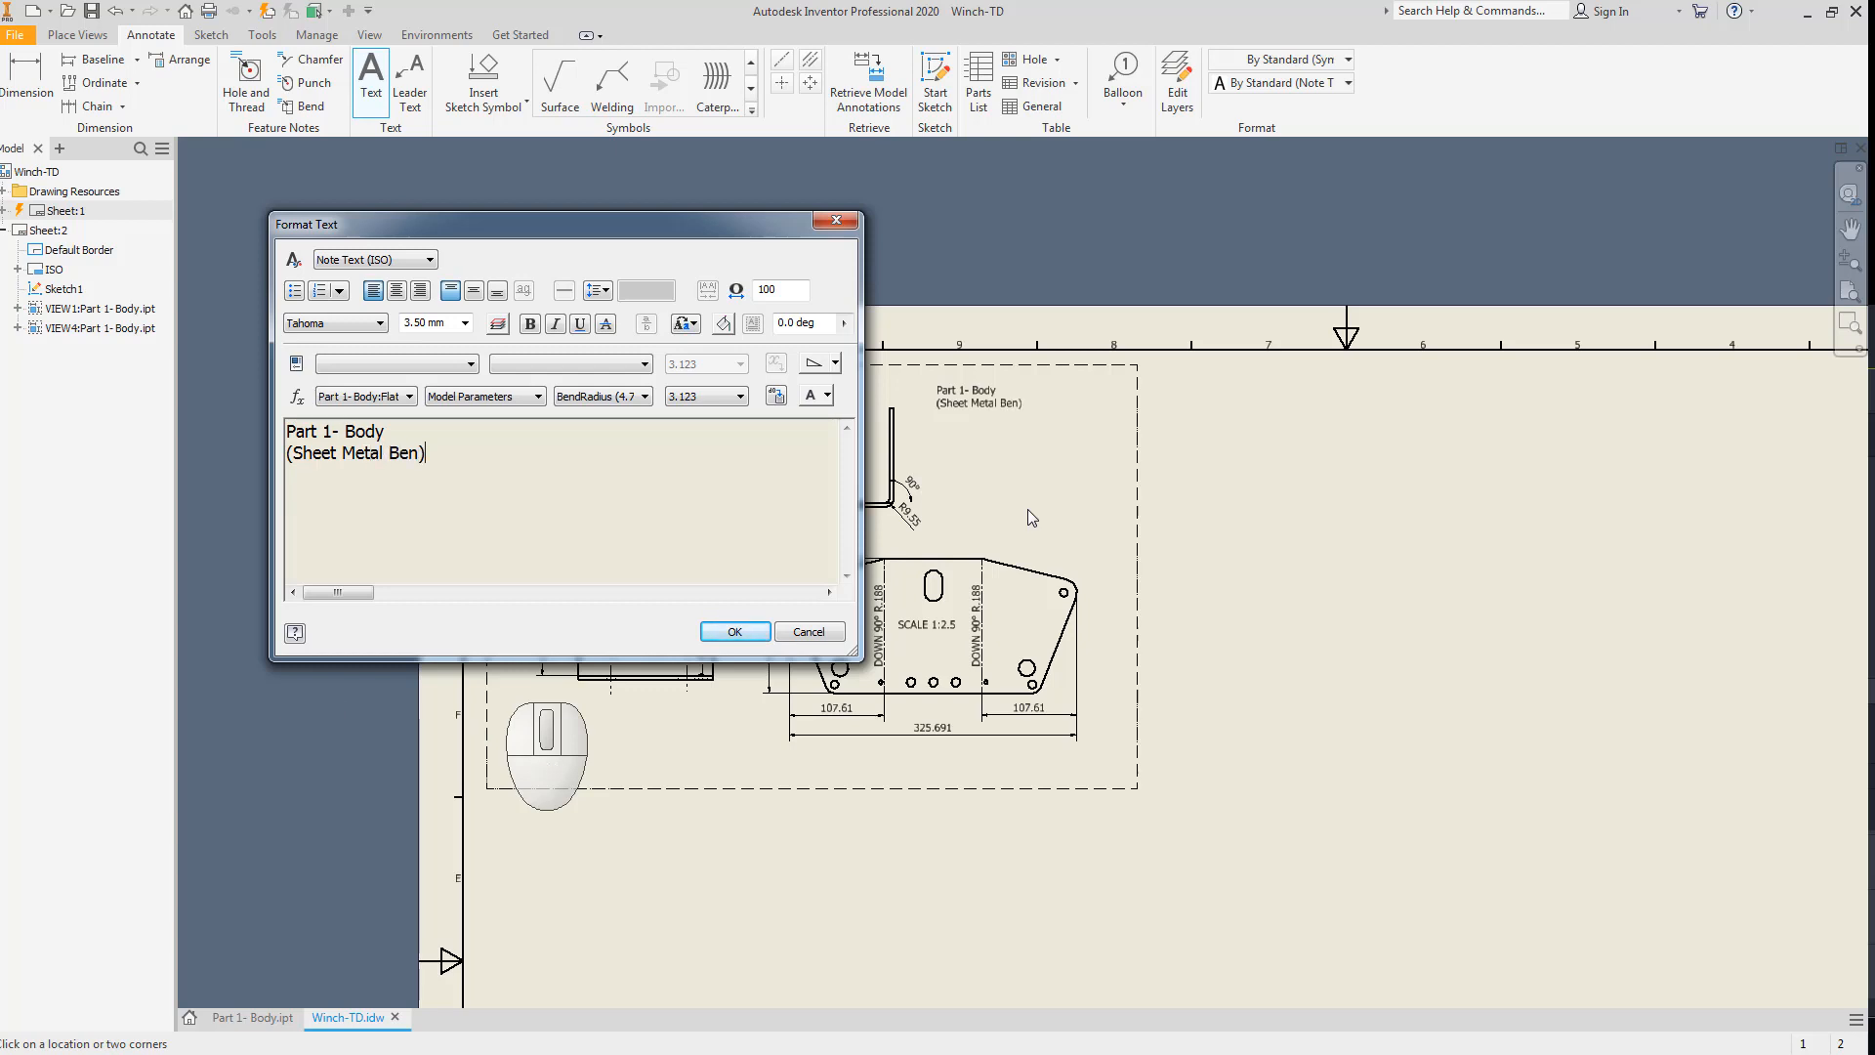
type("d")
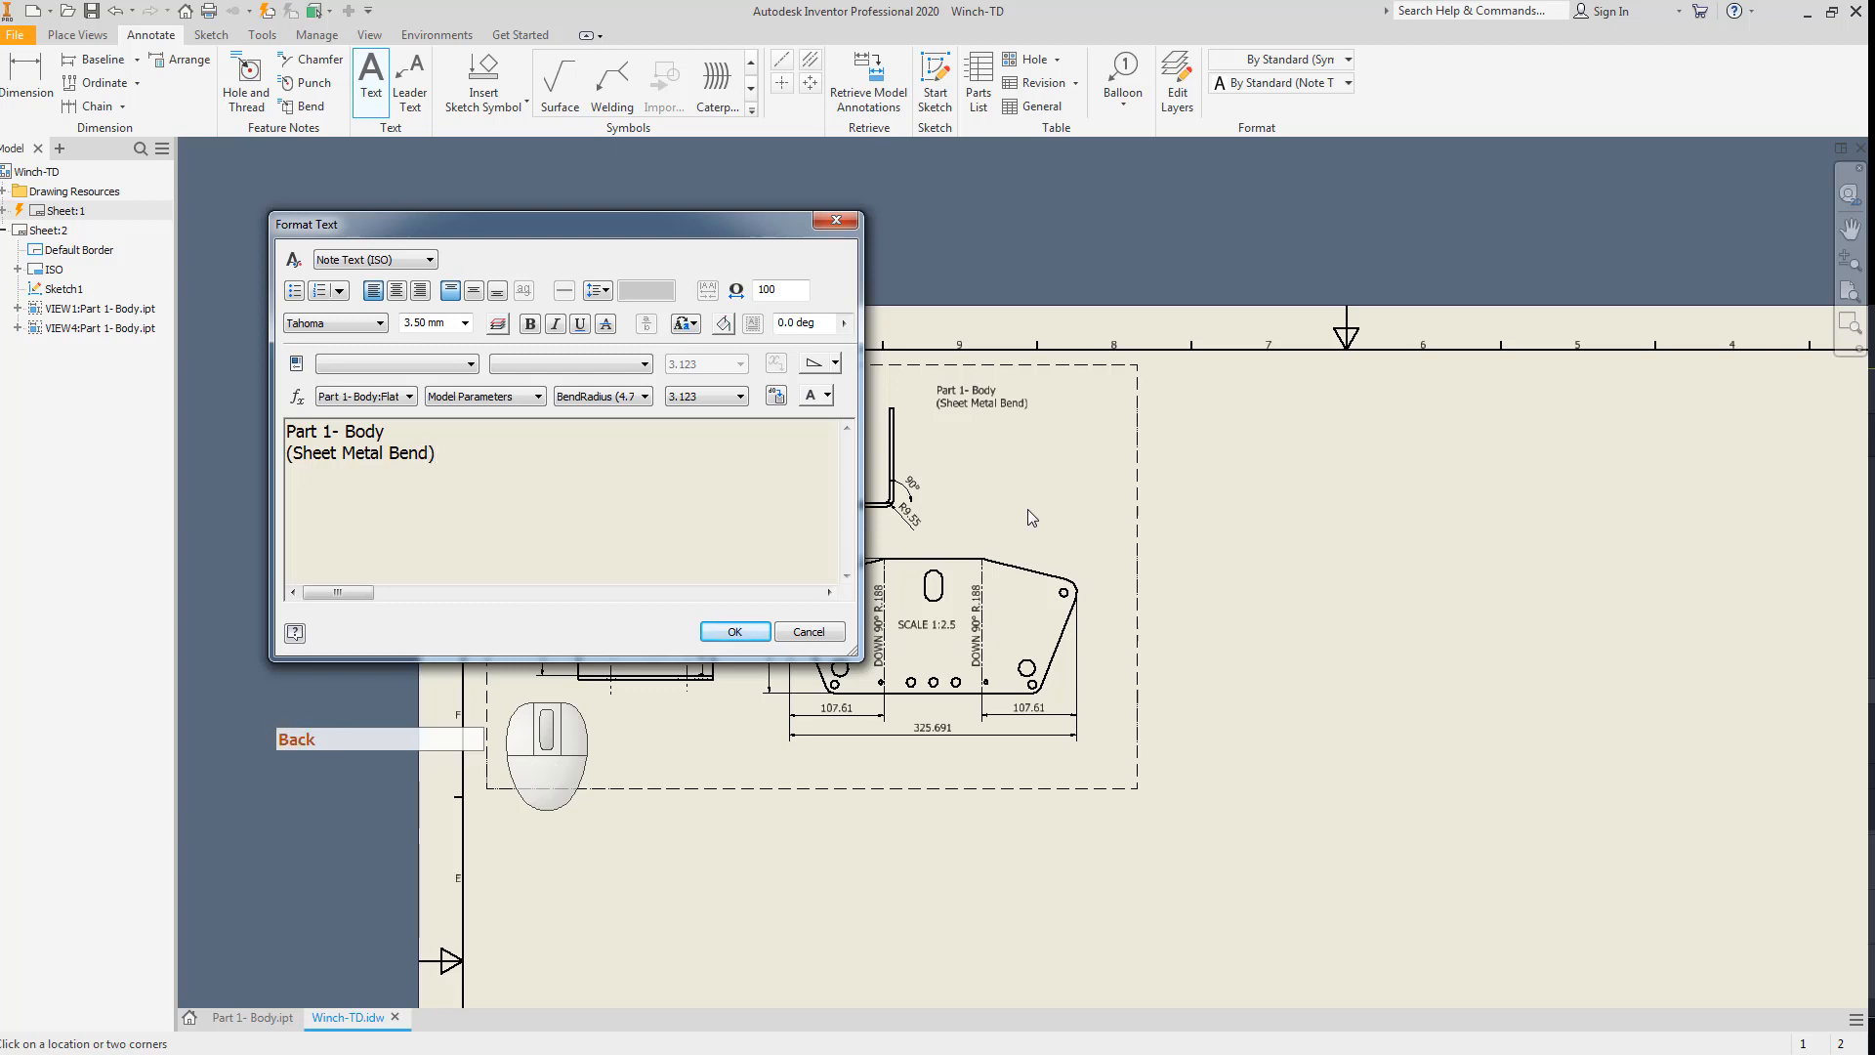
left_click(732, 634)
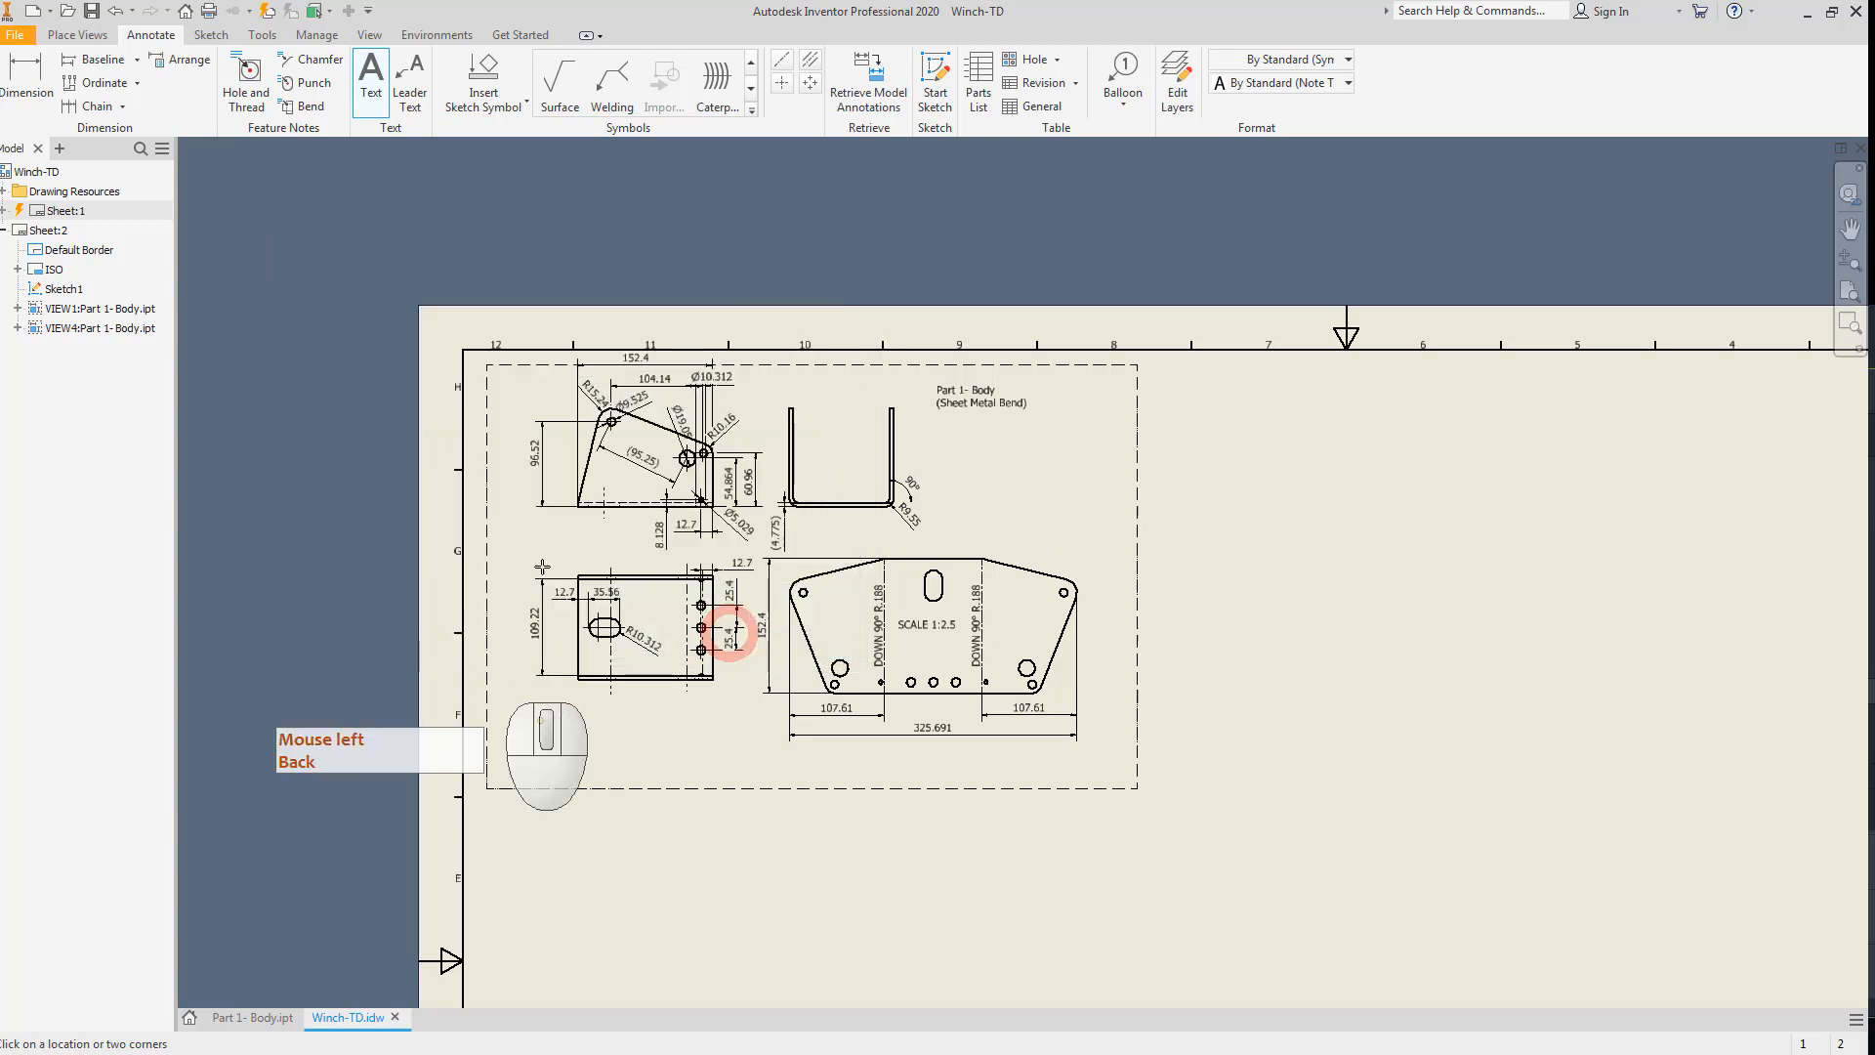
scroll(966, 395, "down", 5)
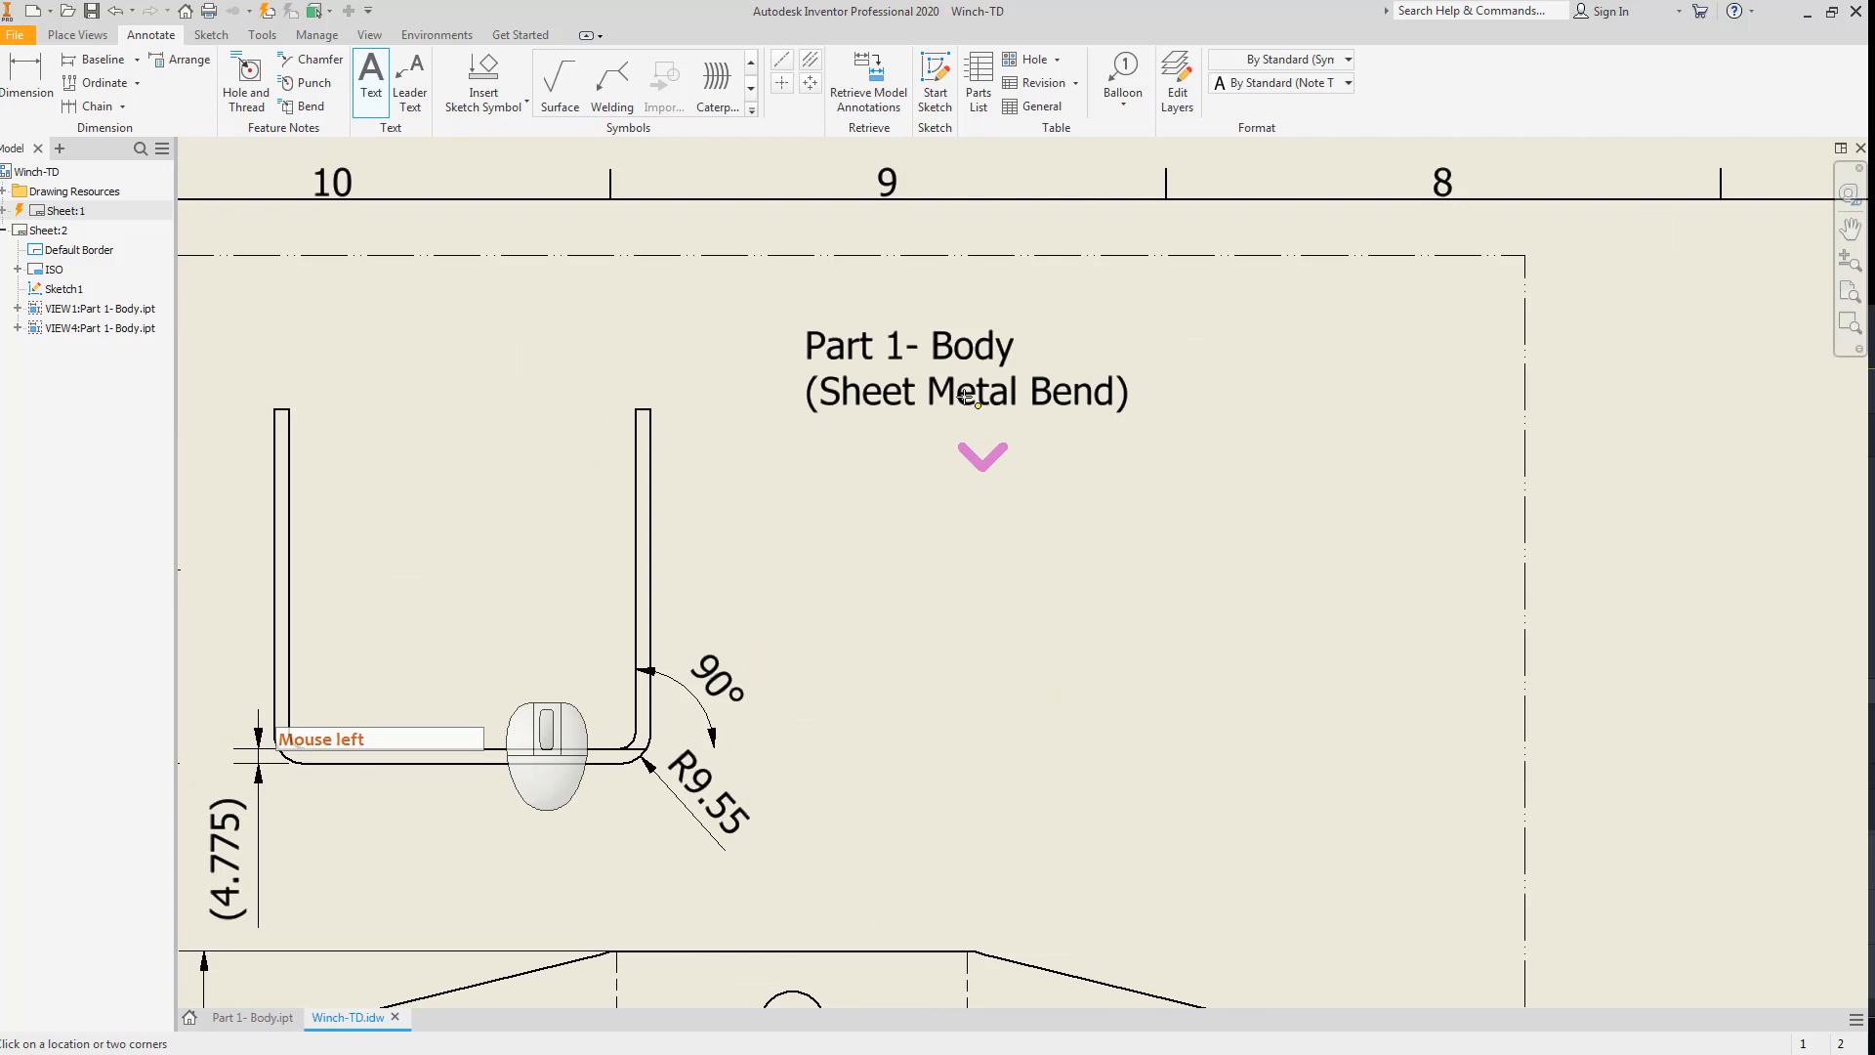
Set the text height of both lines of the "Part 1- Body (Sheet Metal Bend)" title note to 5 mm.
key("Escape")
double_click(897, 353)
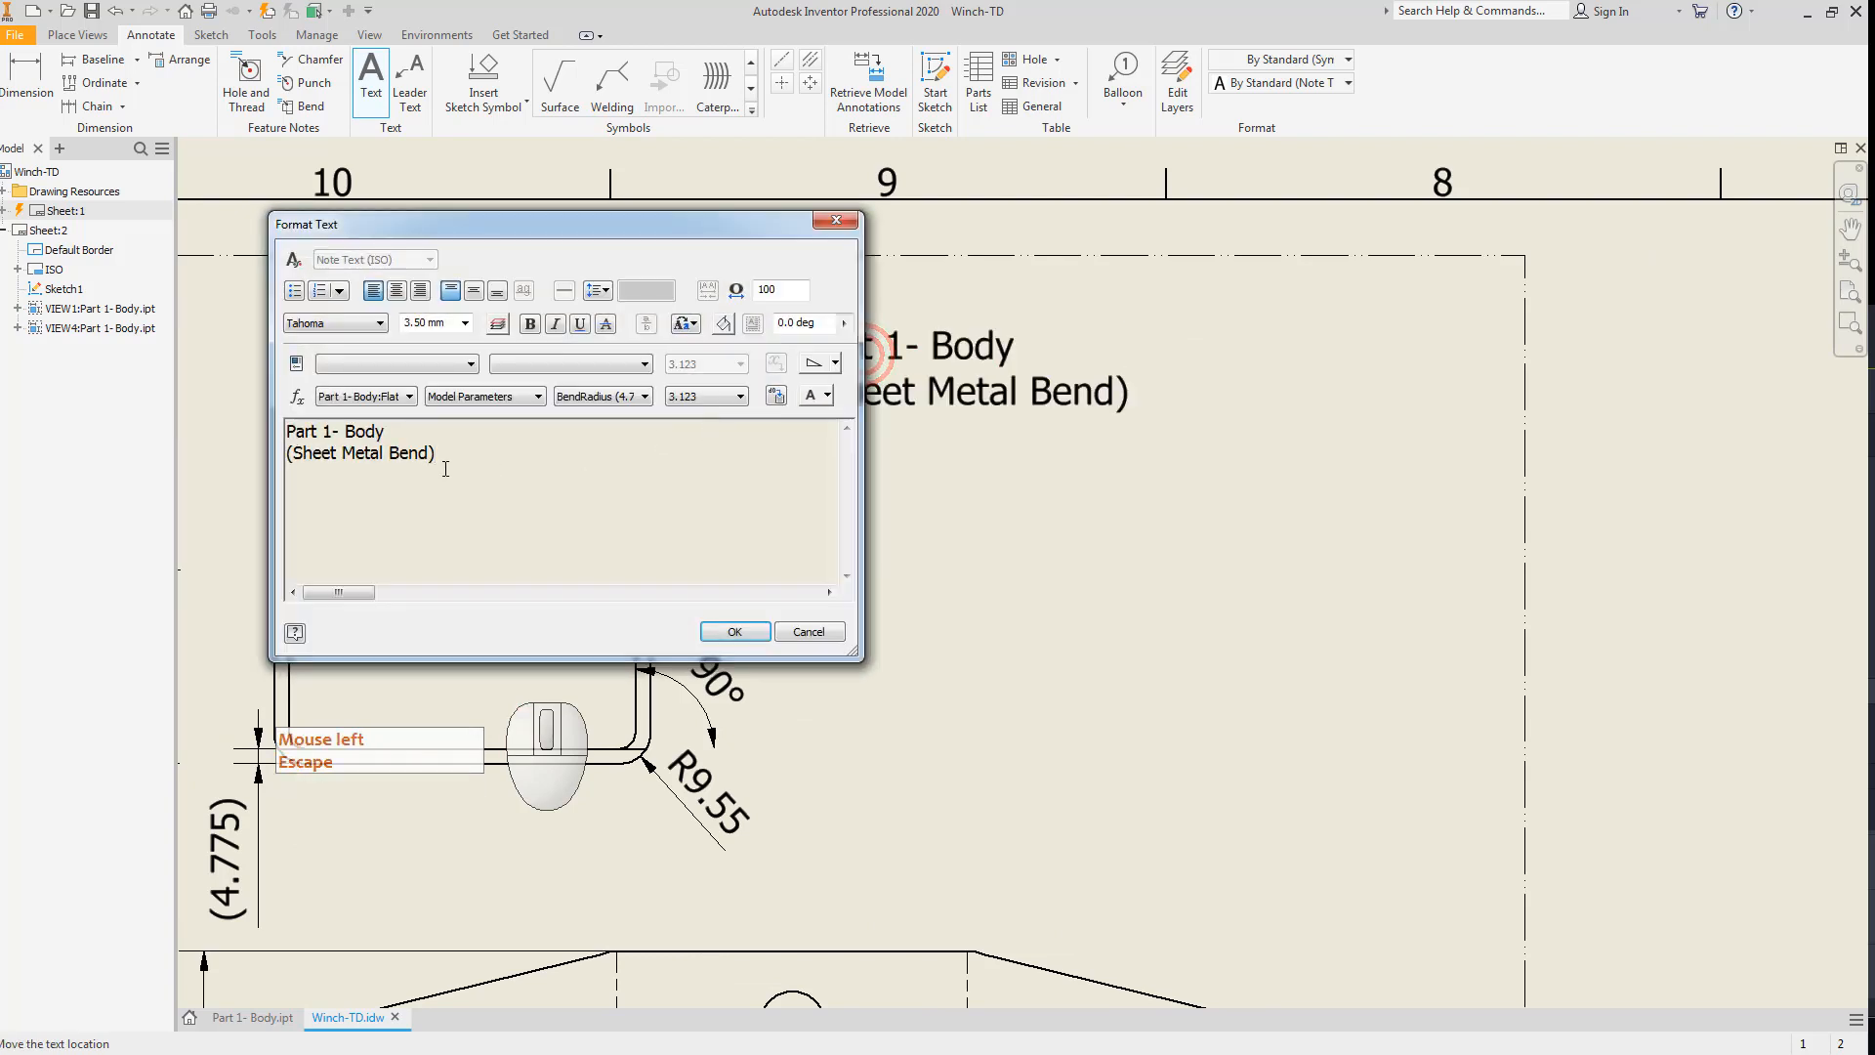
left_click_drag(446, 468, 251, 404)
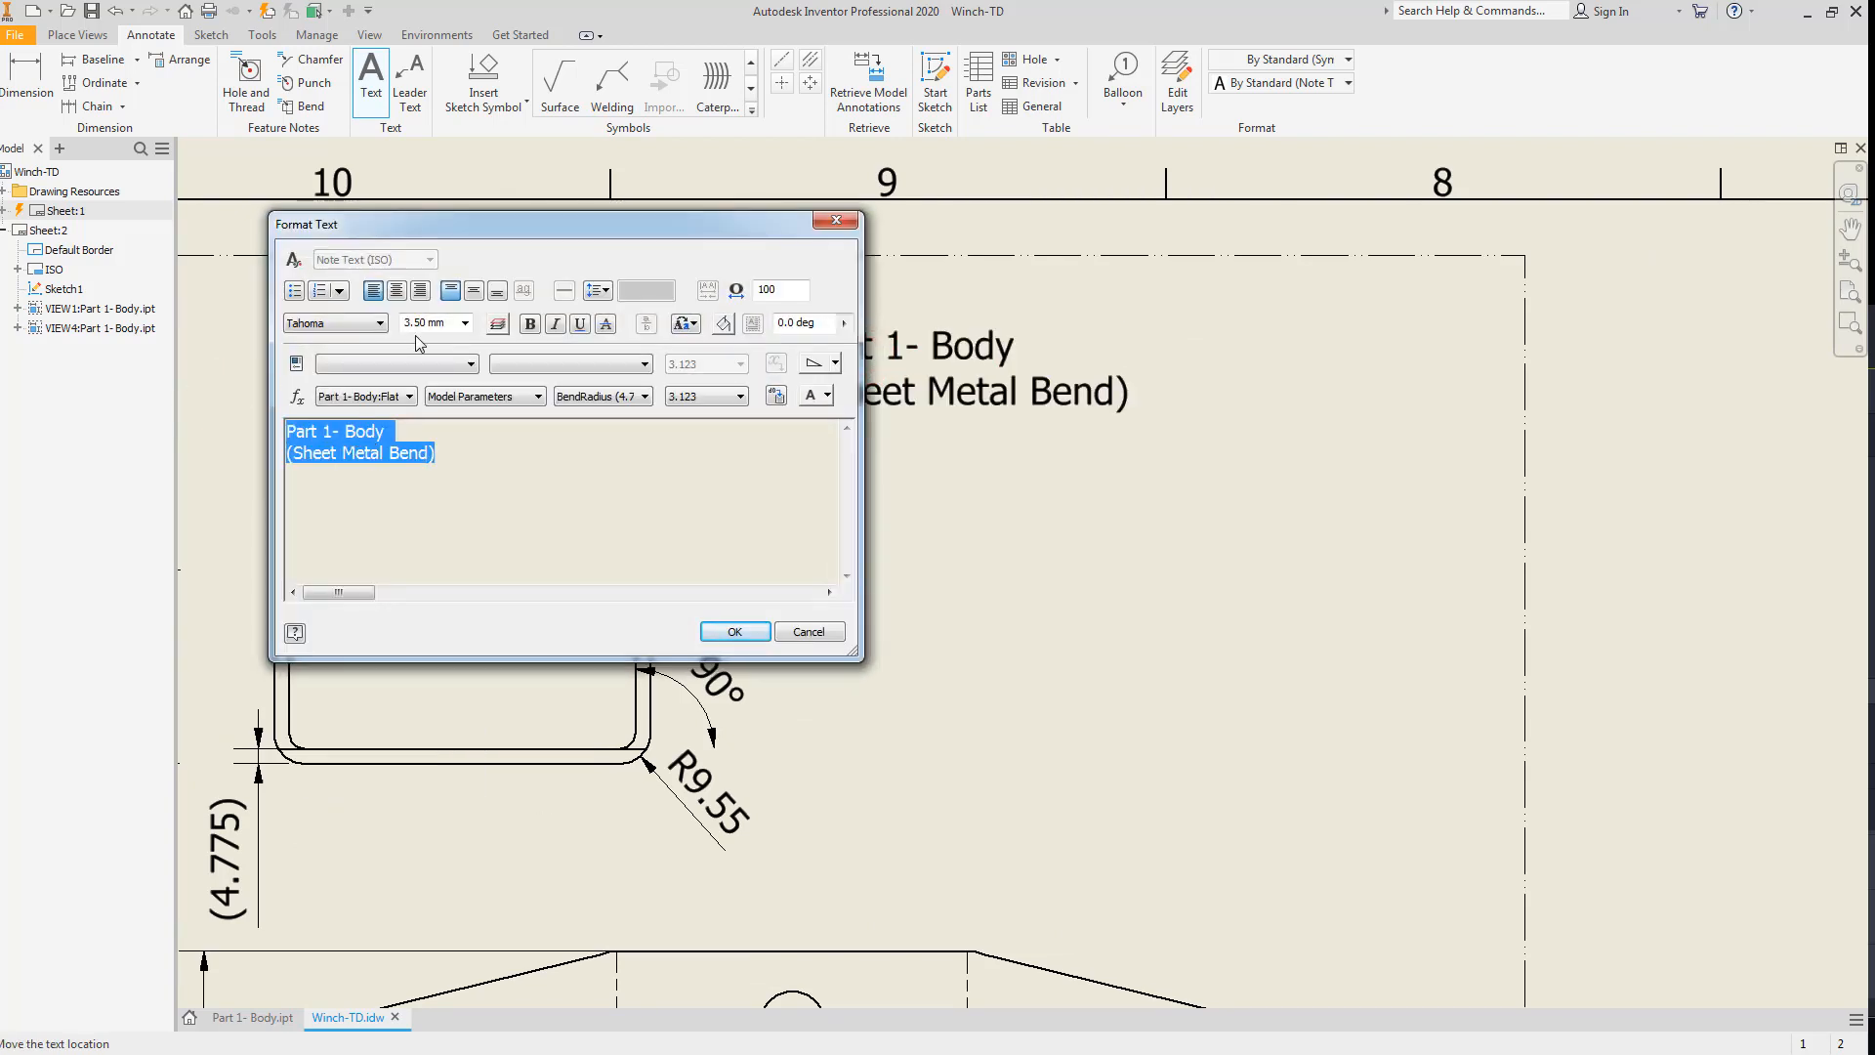
left_click_drag(448, 320, 345, 333)
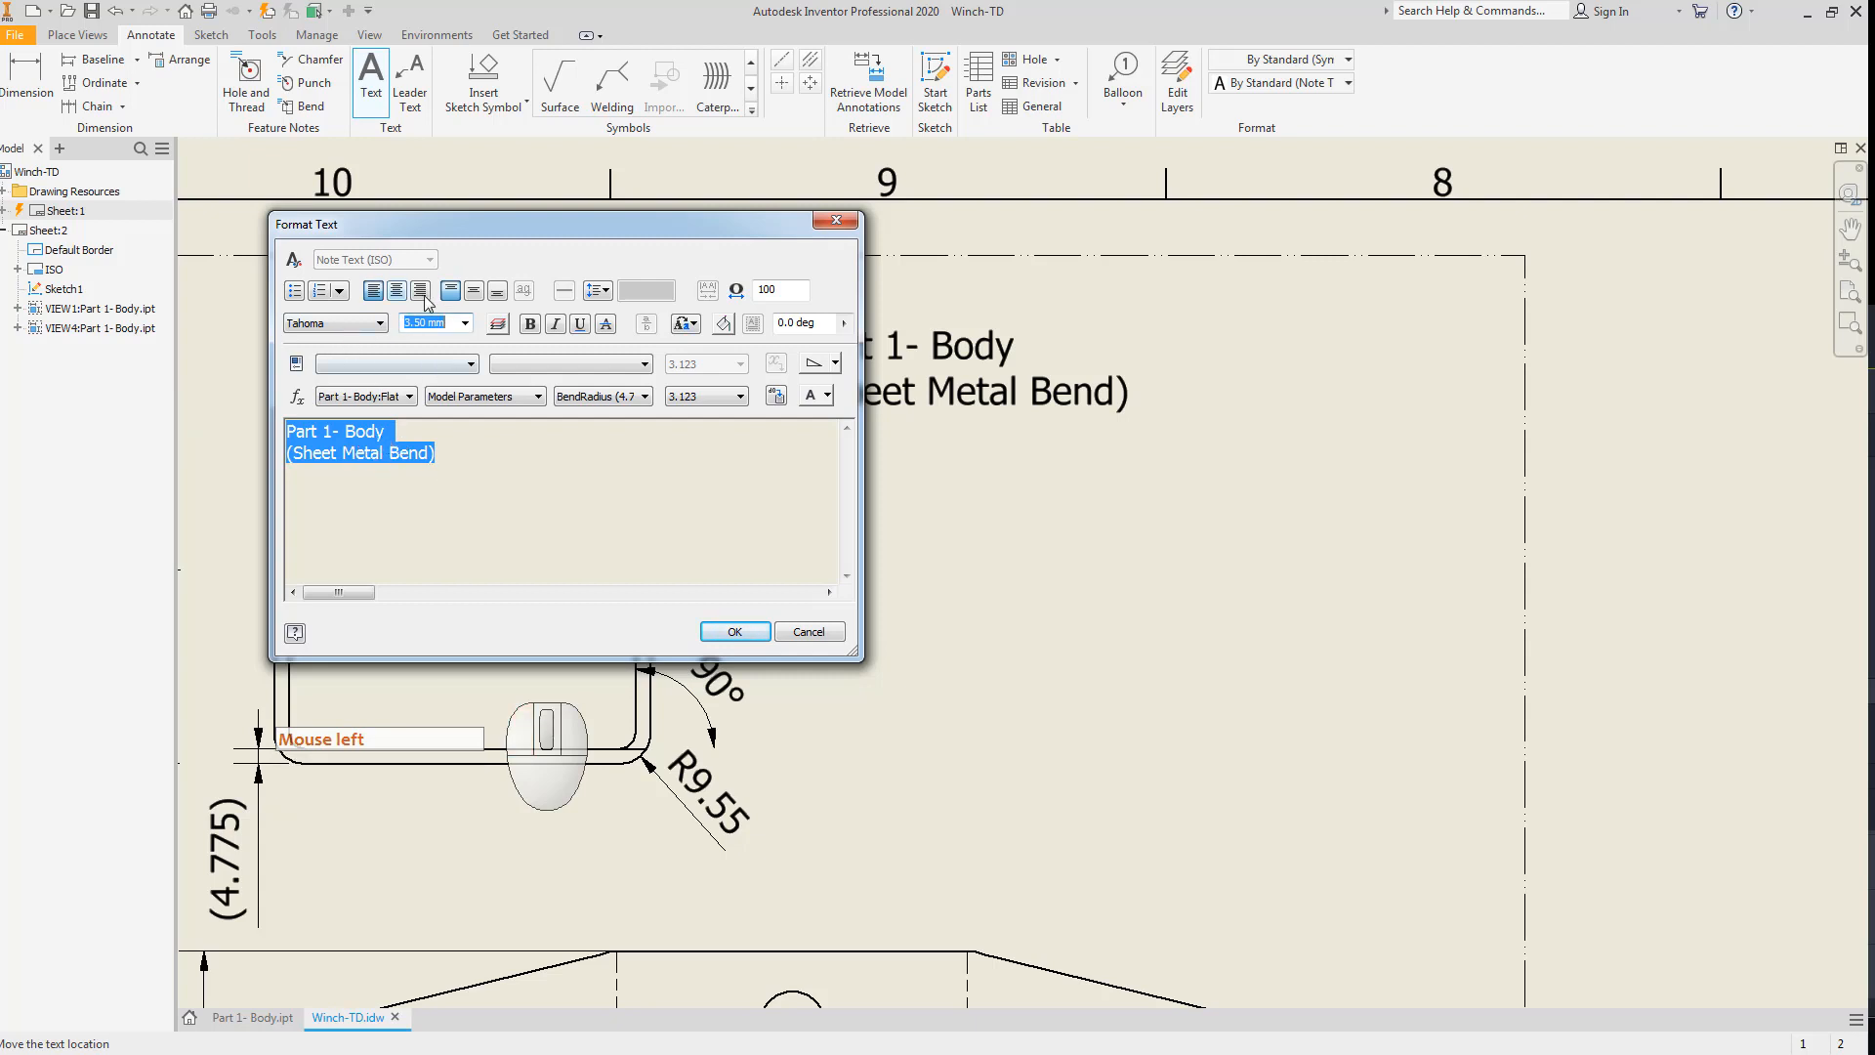
type("5")
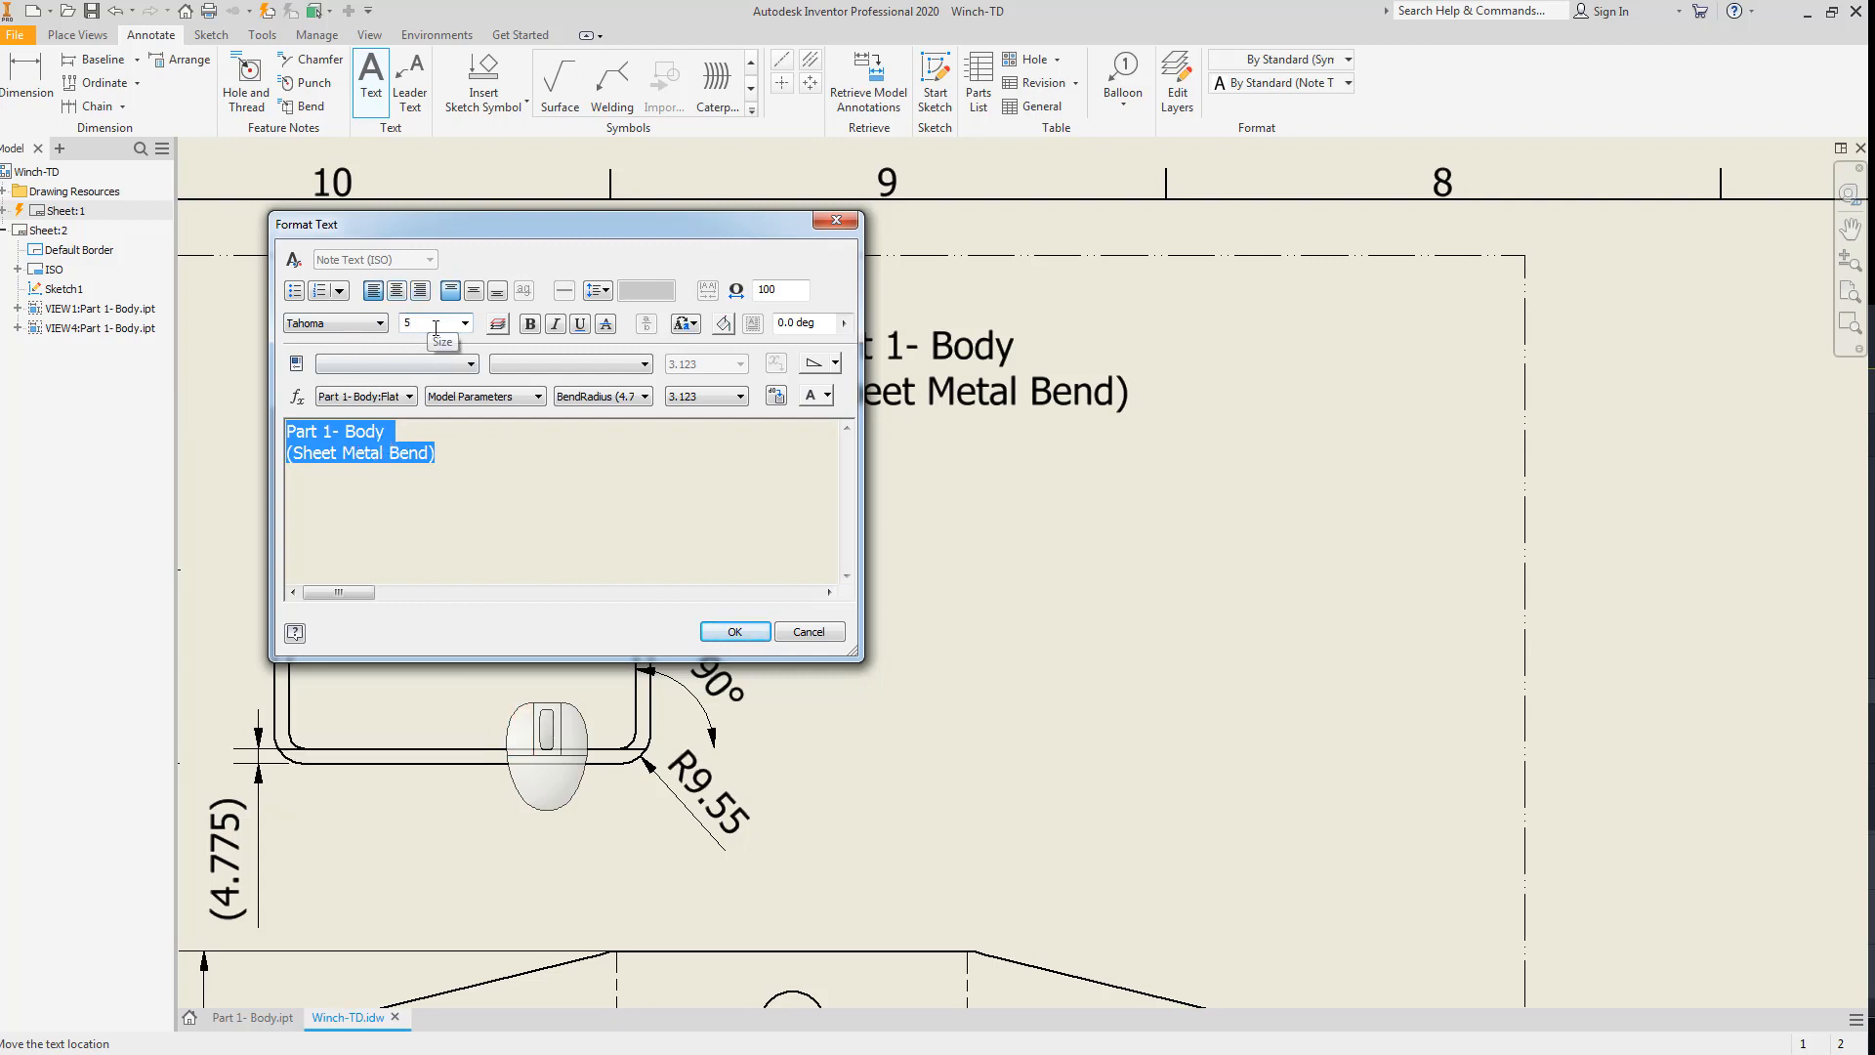
key("Return")
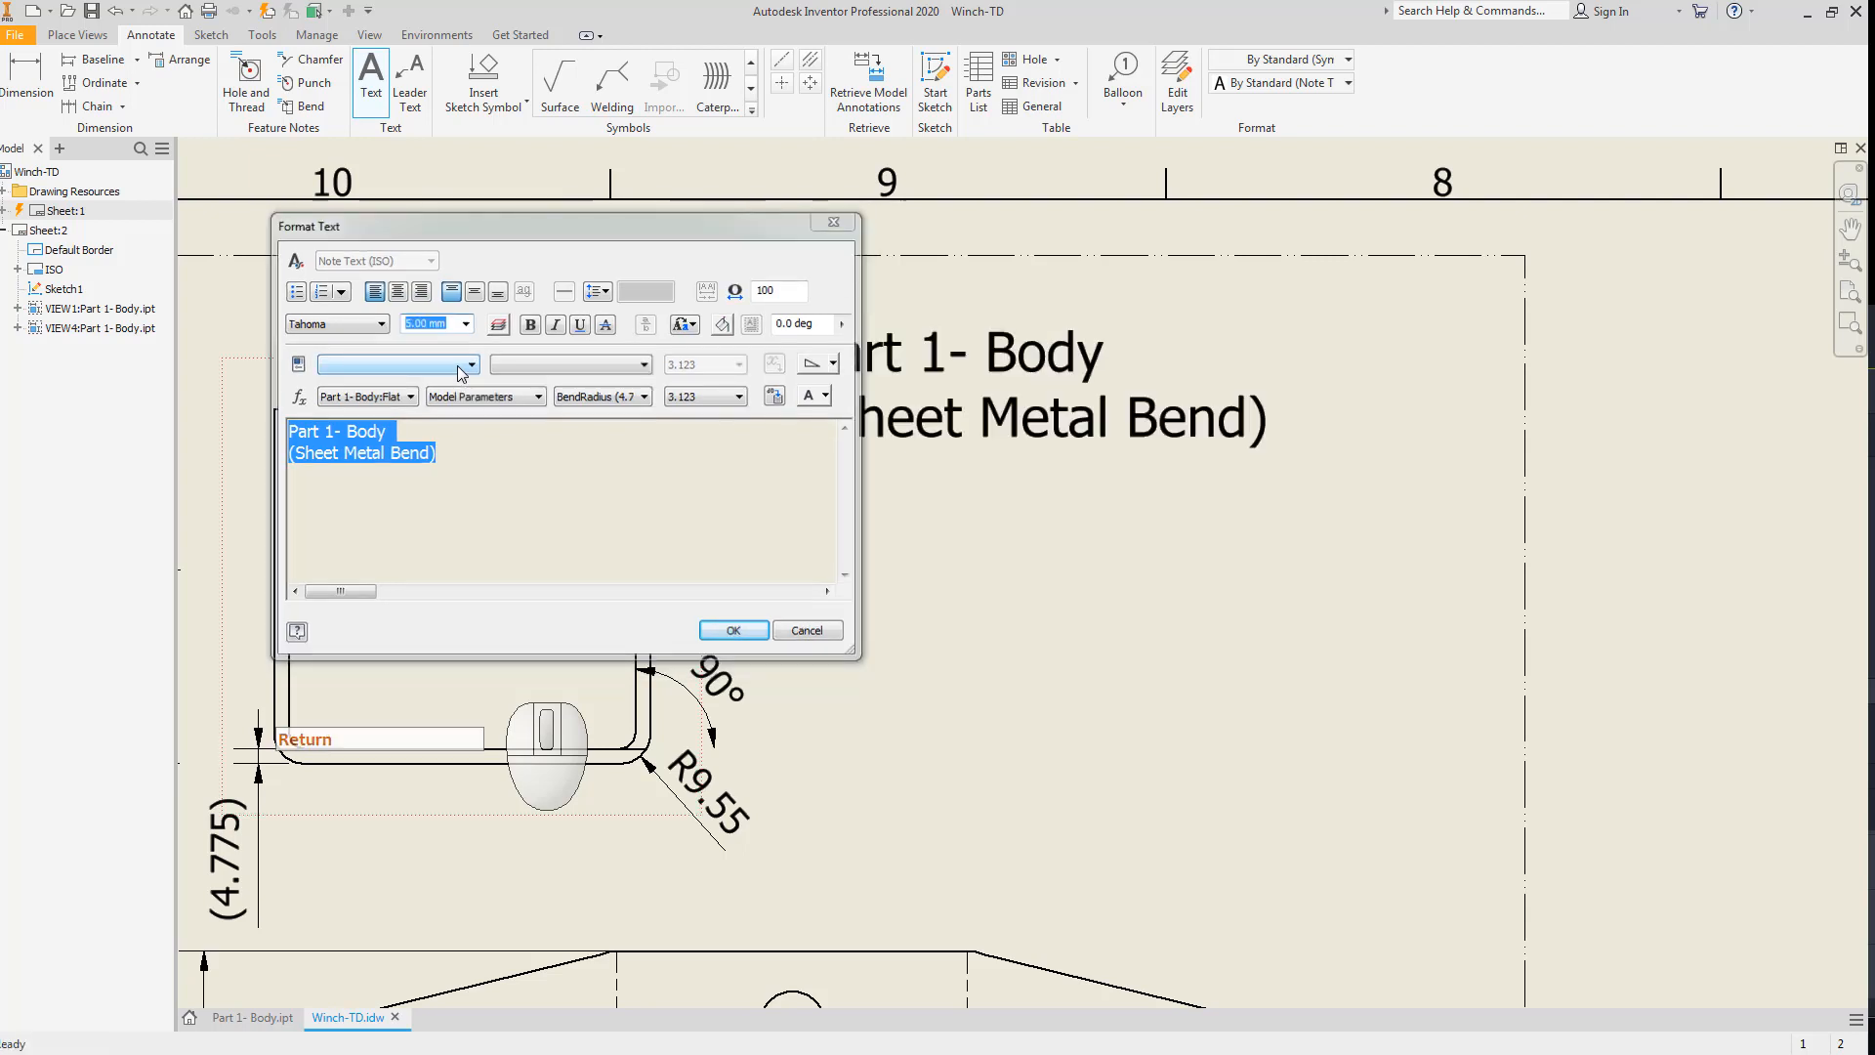
key("Escape")
key("Escape")
double_click(857, 365)
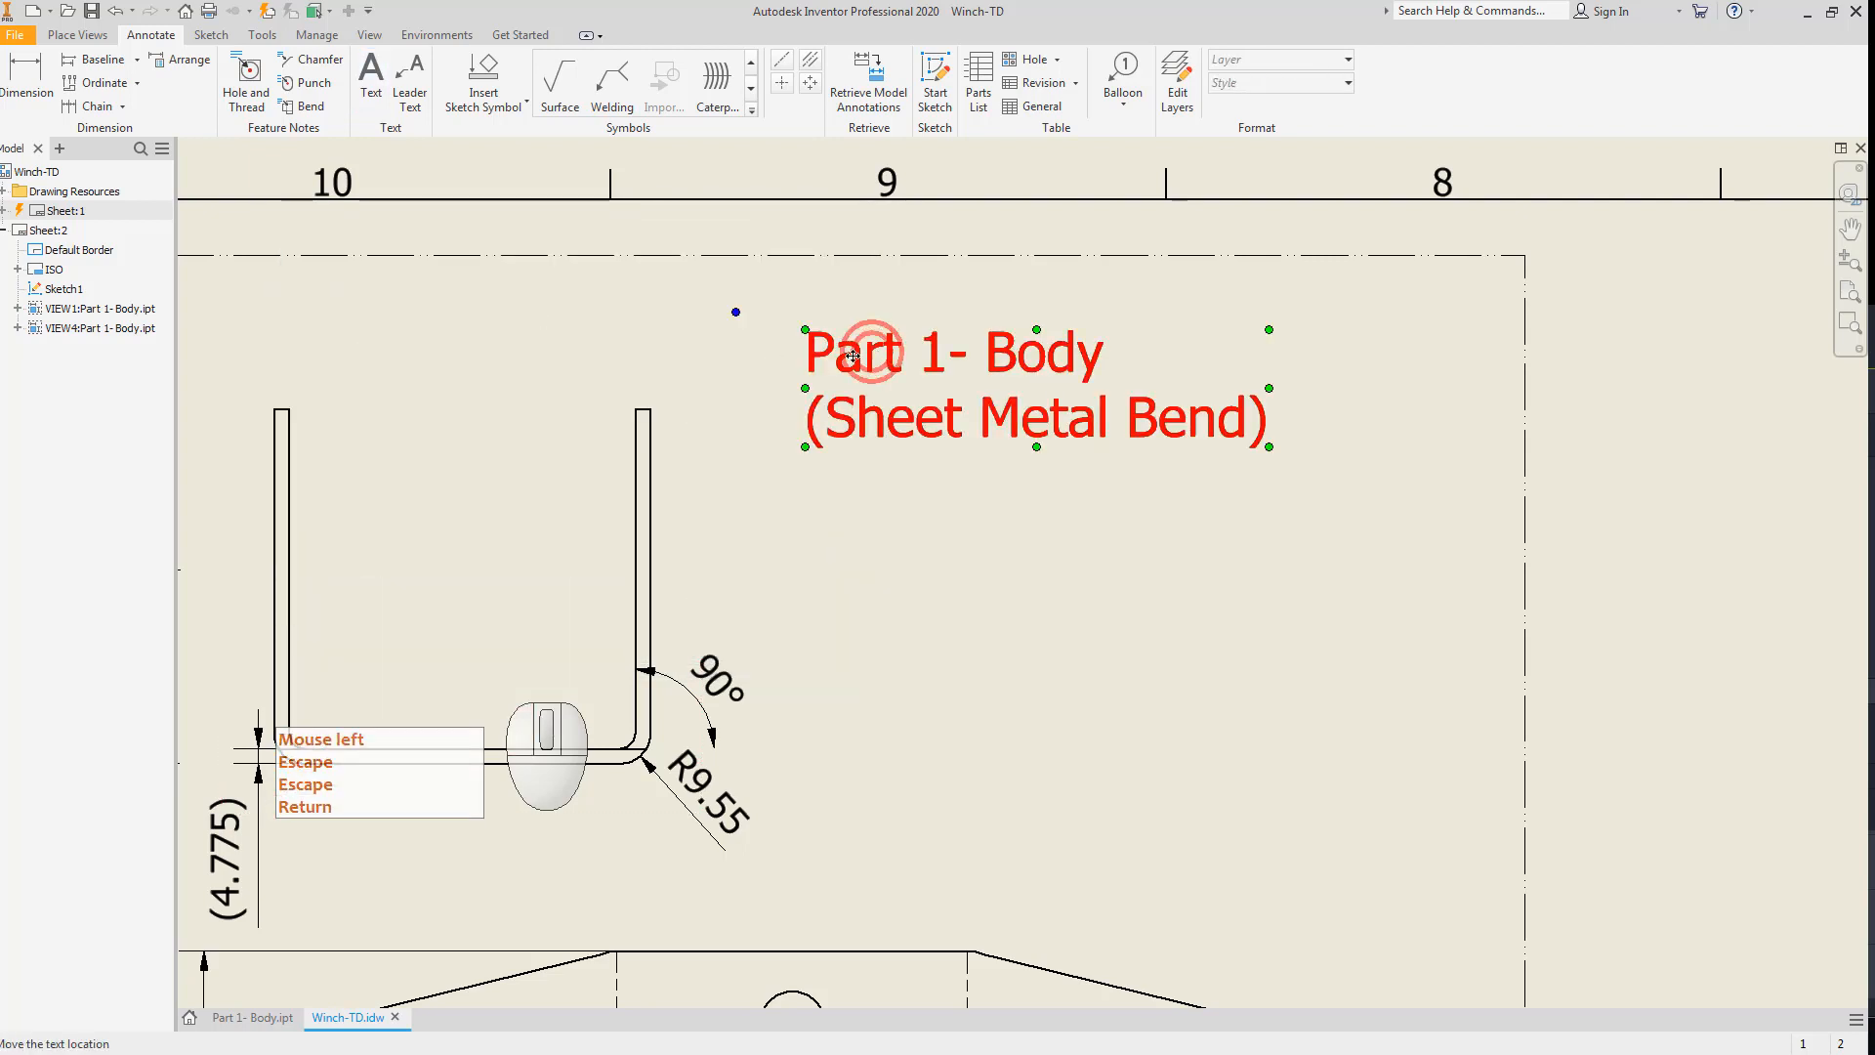
left_click_drag(520, 471, 238, 442)
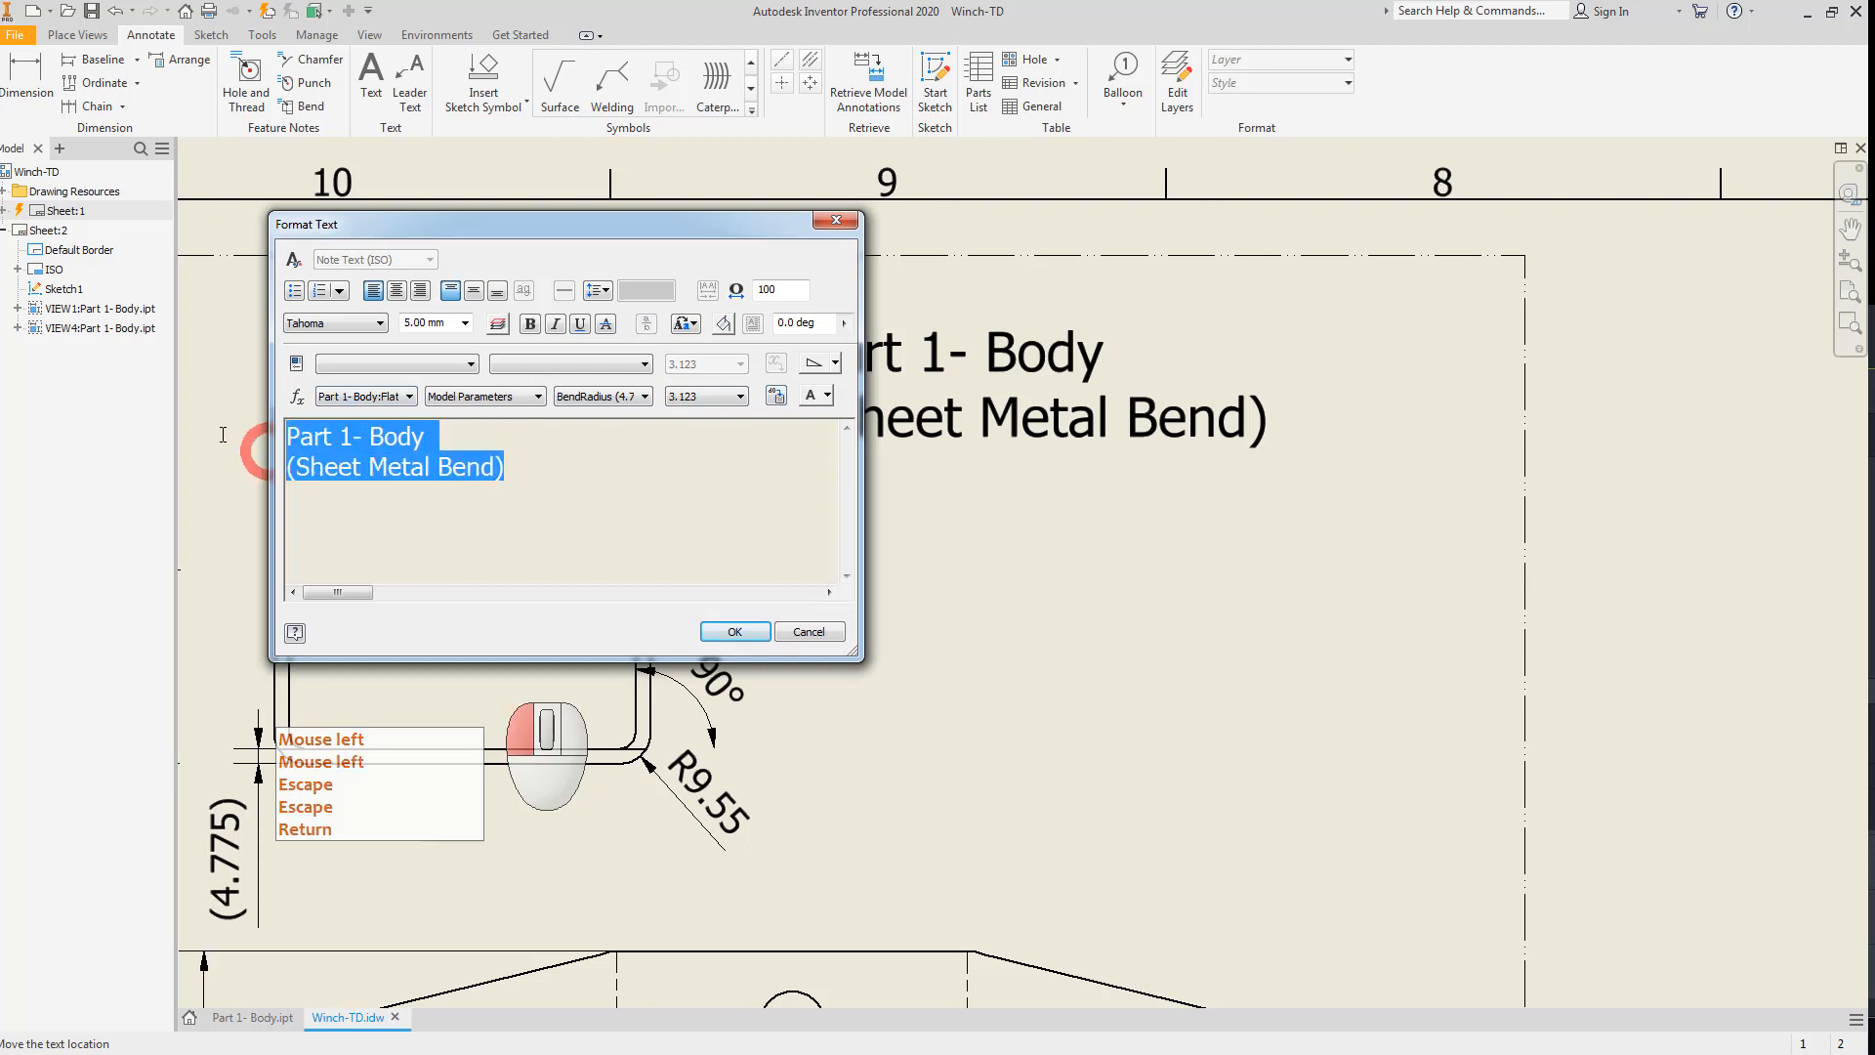
left_click(335, 323)
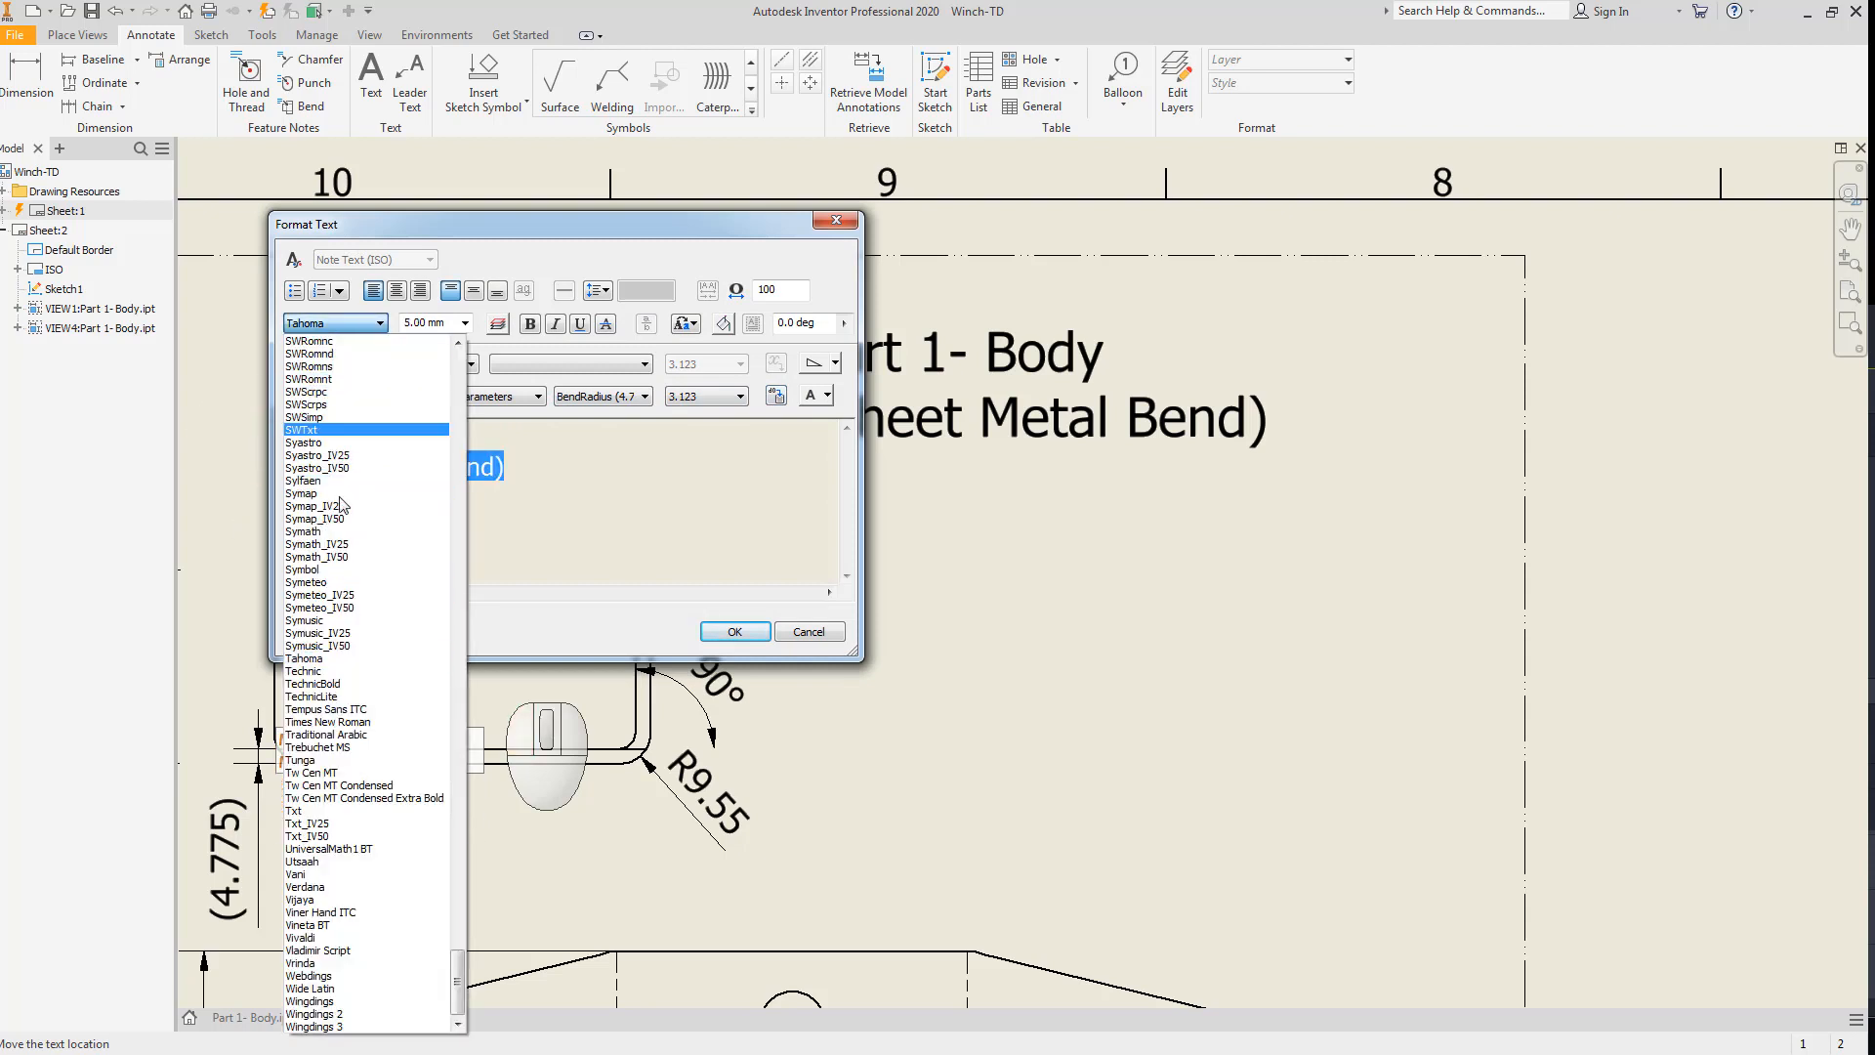
left_click(674, 518)
key("Escape")
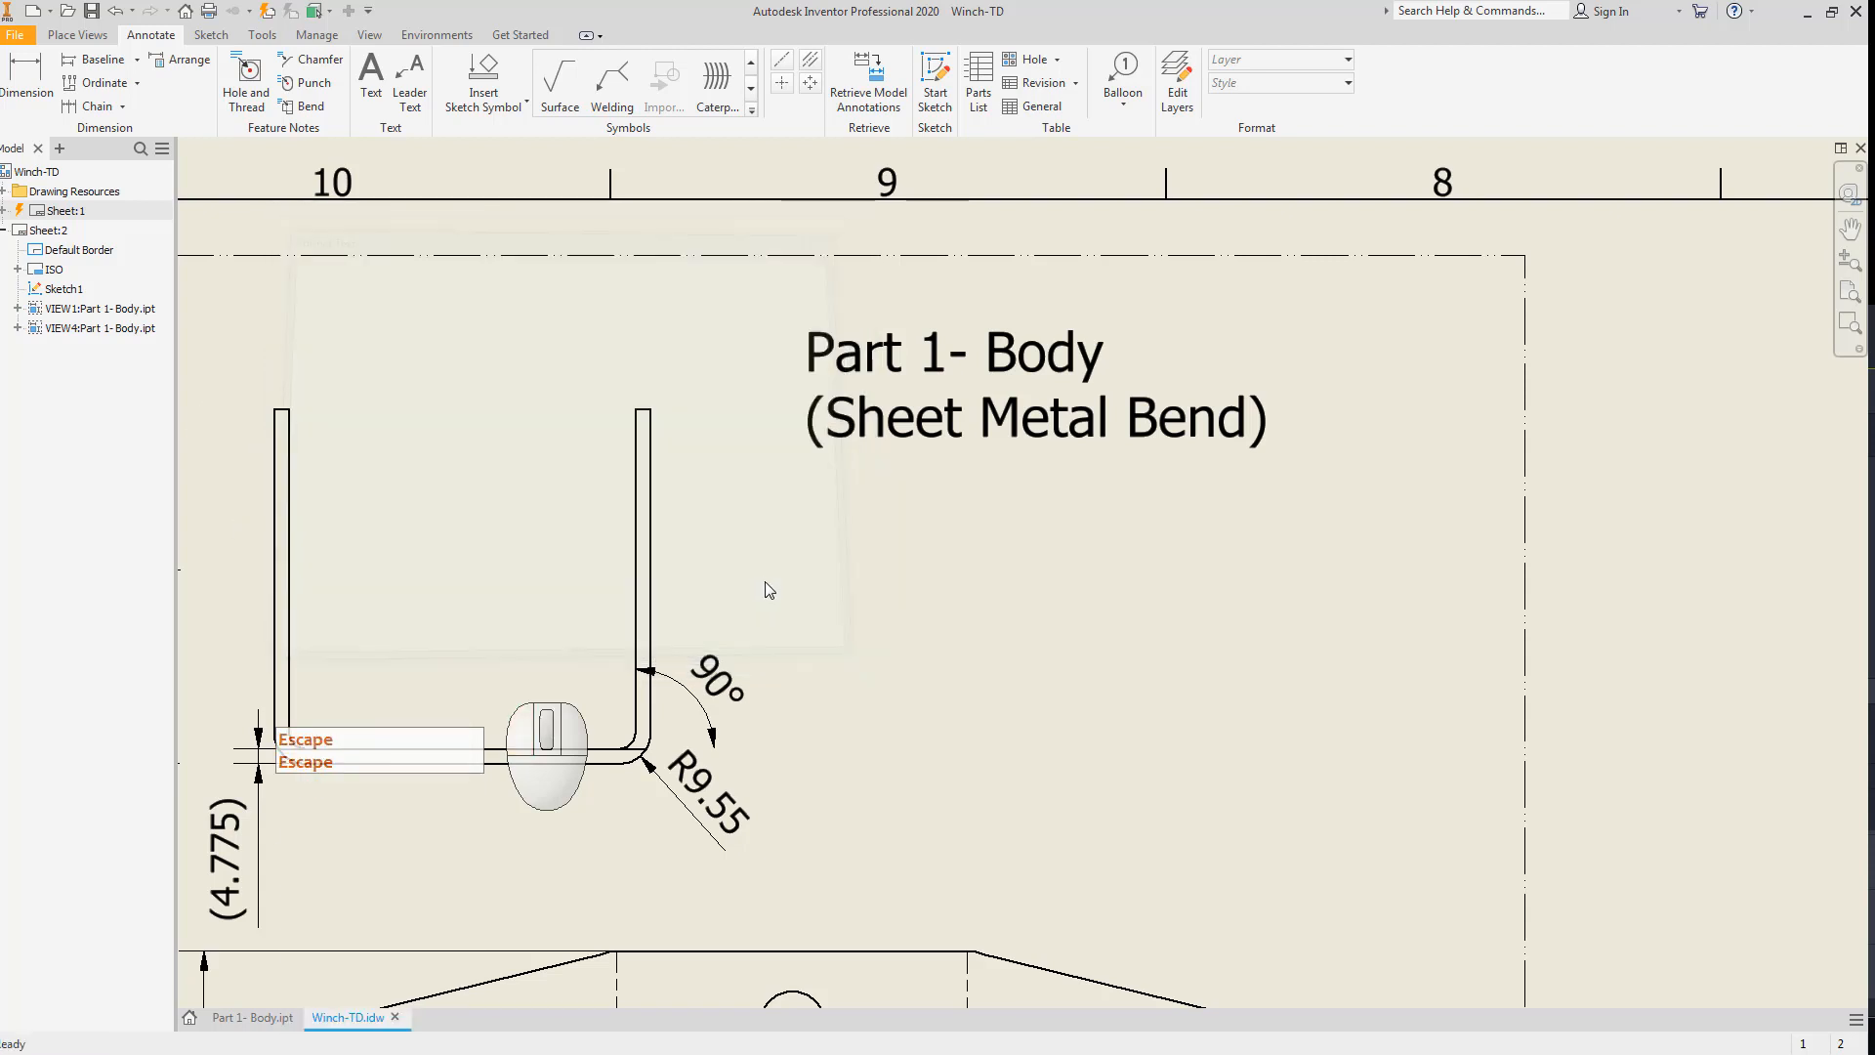
key("Escape")
Move the title note toward the upper right corner of the dashed frame.
scroll(929, 454, "down", 2)
key("Escape")
left_click_drag(918, 401, 1029, 385)
key("Escape")
left_click_drag(949, 409, 1064, 400)
Edit the dashed frame's sketch, pull its bottom edge up closer to the flat pattern's overall width dimension, and finish the sketch.
scroll(1043, 584, "up", 3)
mouse_move(1039, 574)
middle_mouse_down()
mouse_move(1013, 443)
mouse_move(1005, 548)
middle_mouse_up()
scroll(982, 607, "down", 3)
double_click(929, 748)
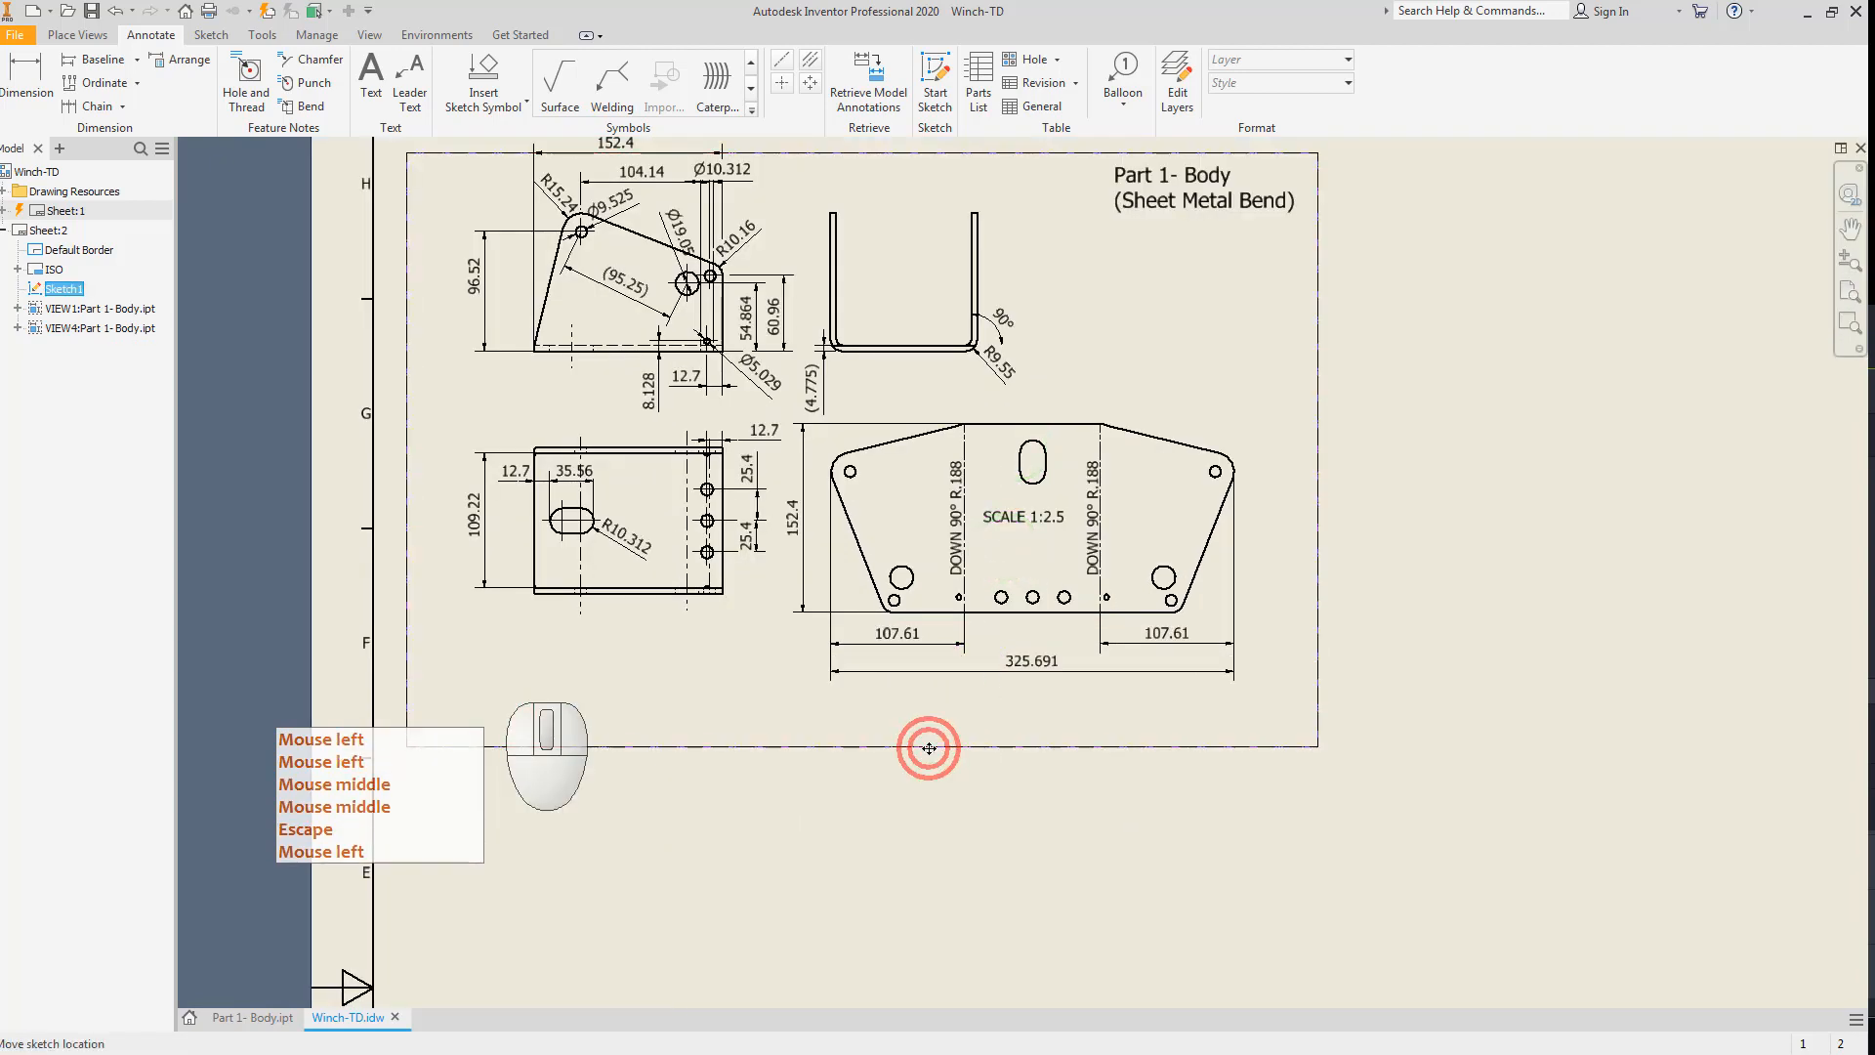
left_click_drag(868, 752, 861, 702)
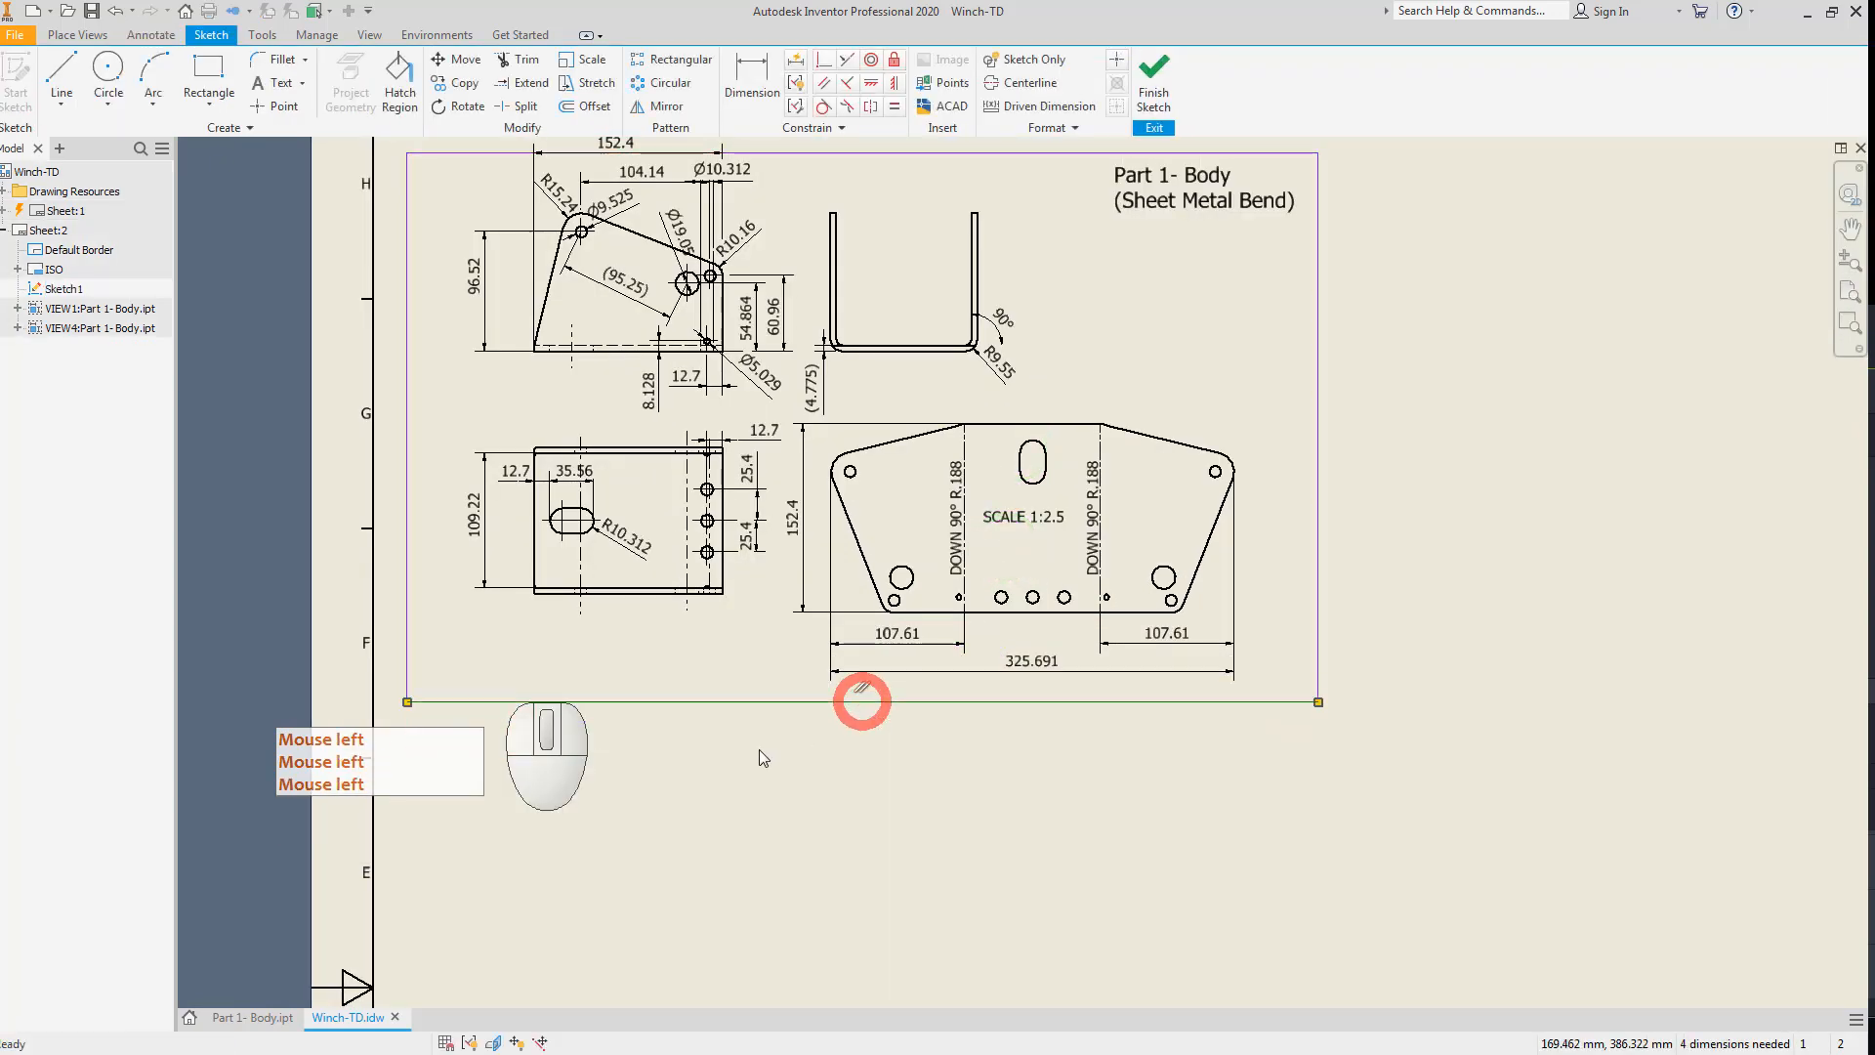
left_click(1153, 78)
key("Escape")
Shift the flat pattern view slightly right and down within the frame, and position its SCALE 1:2.5 label beneath the slot.
scroll(1031, 496, "up", 3)
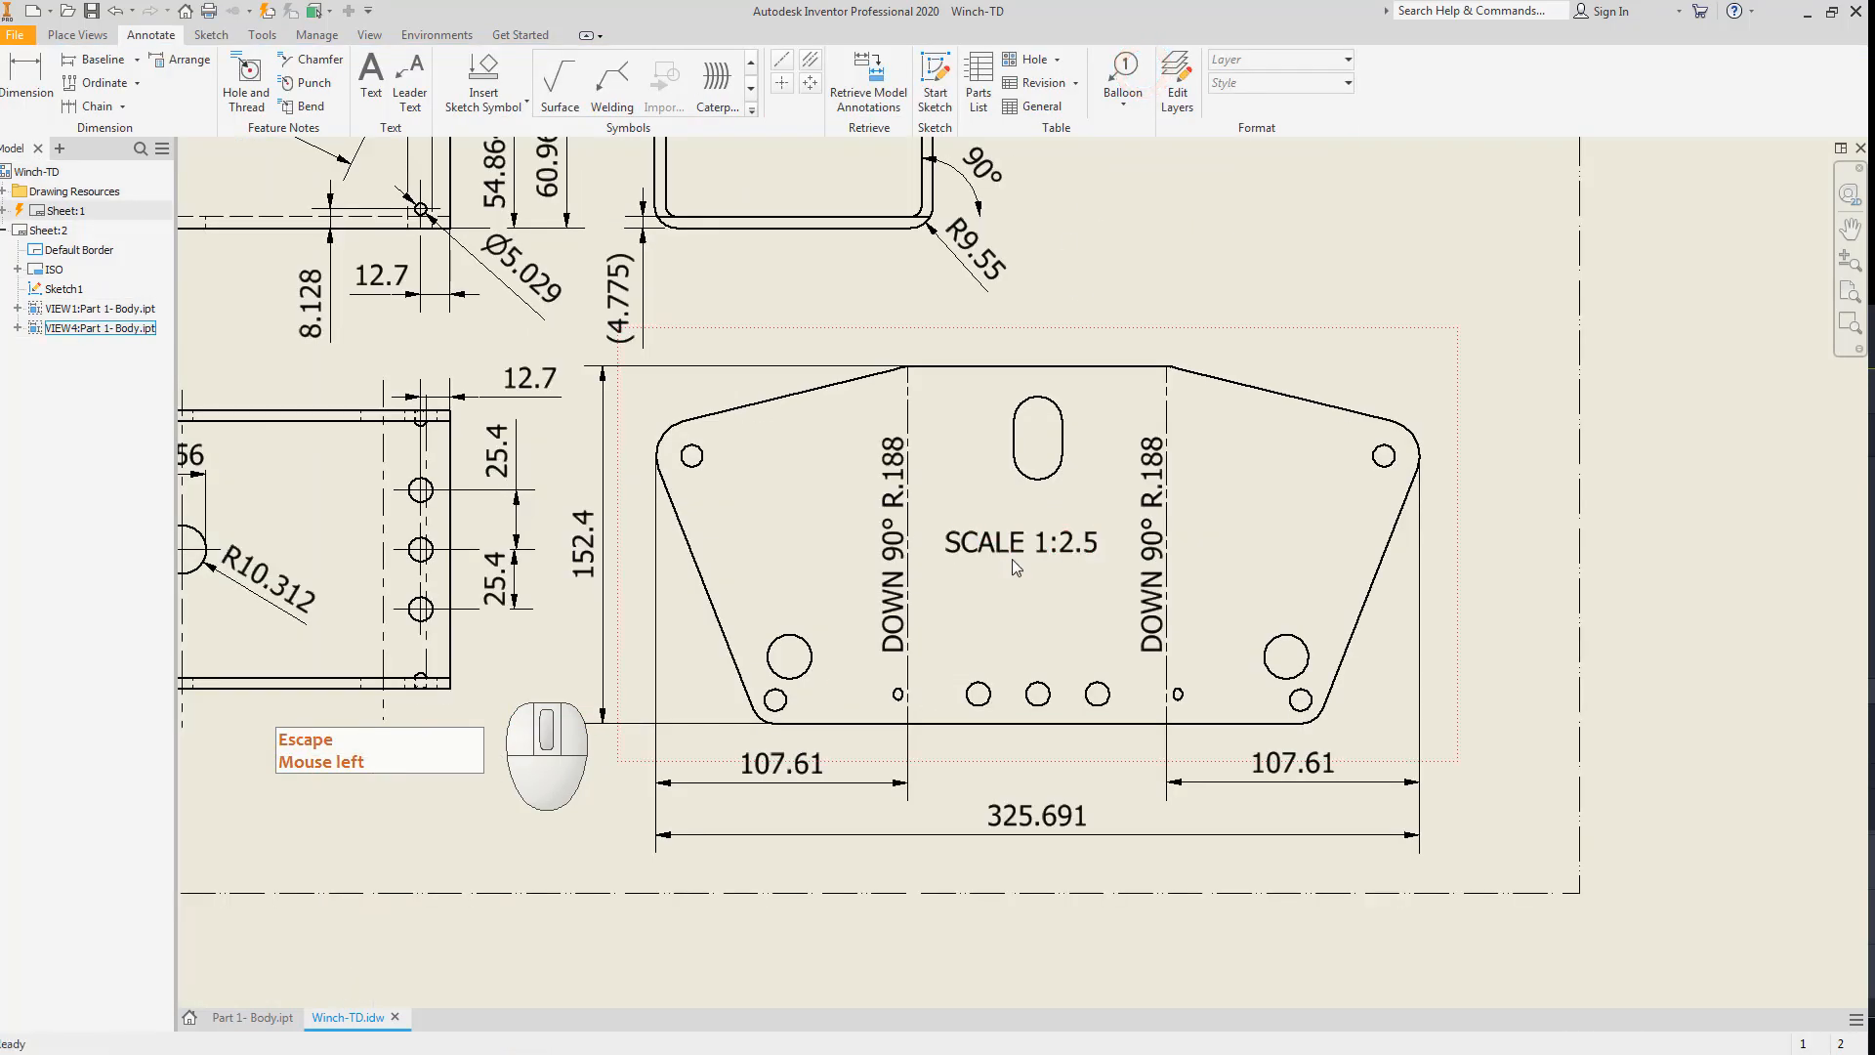
left_click(1028, 548)
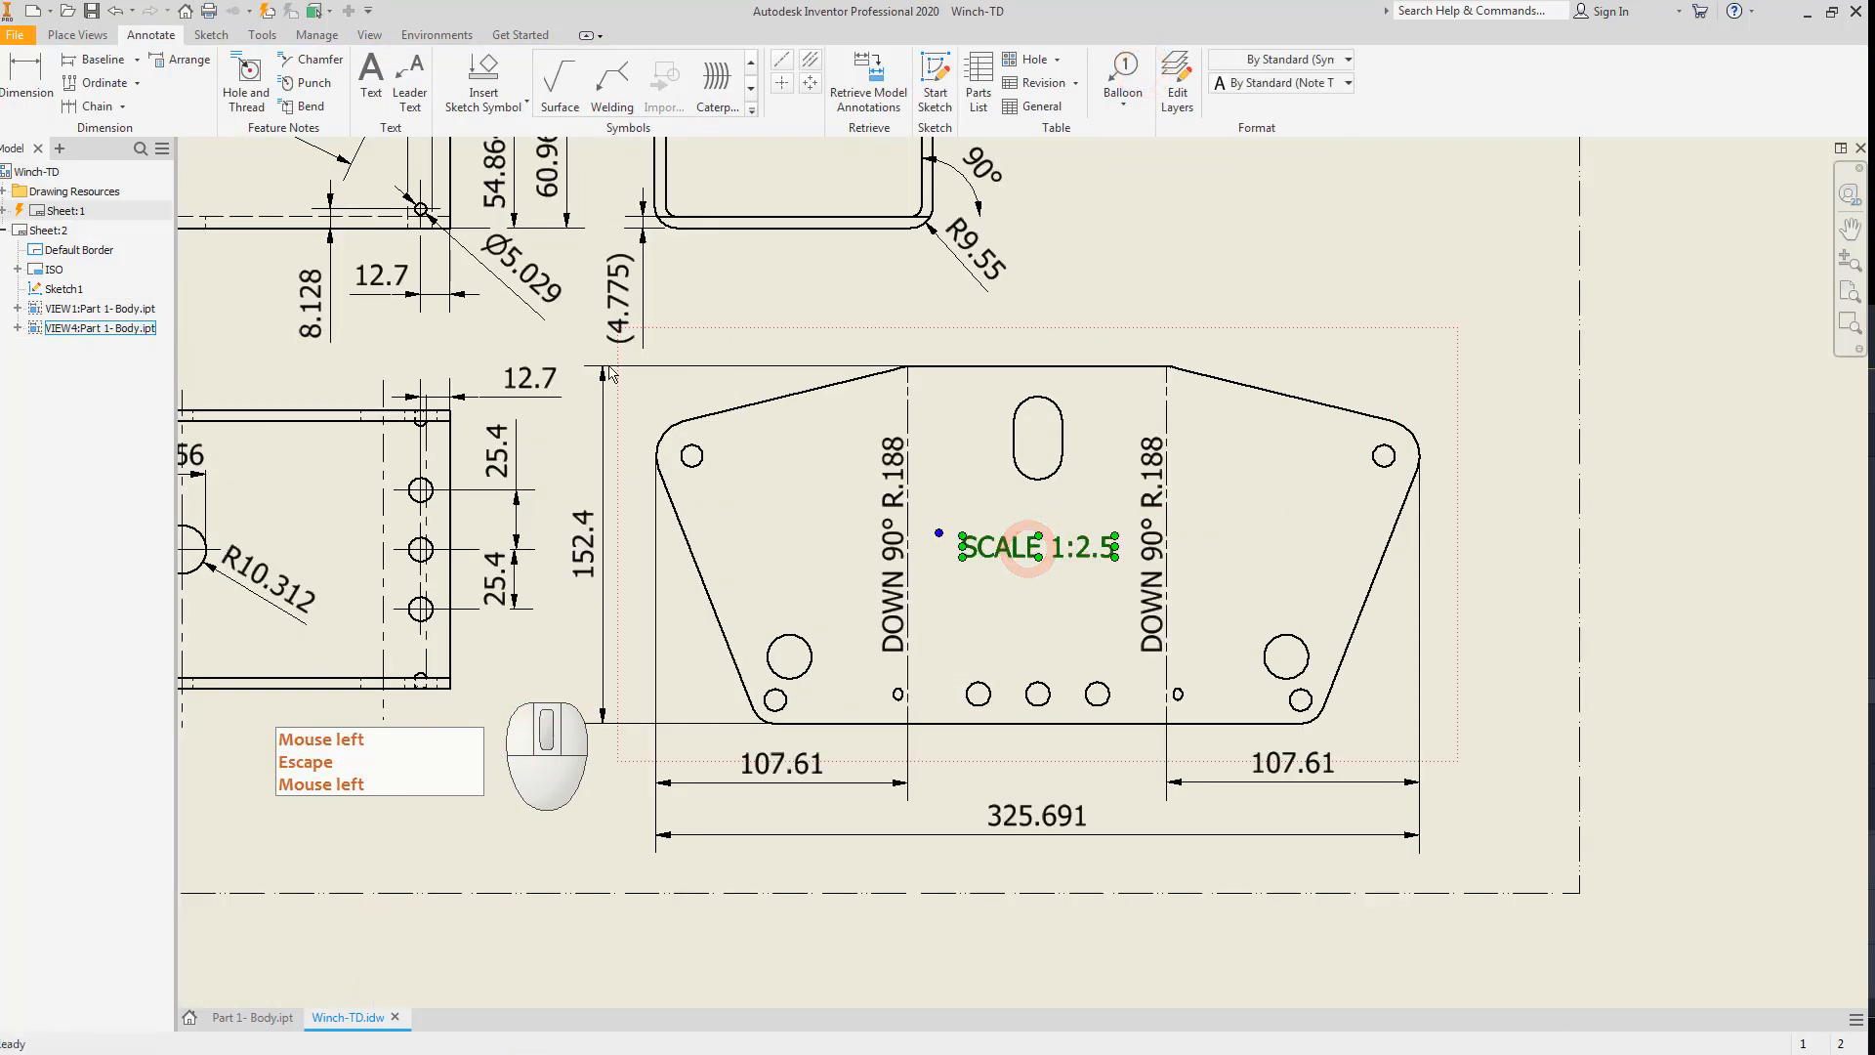
key("Escape")
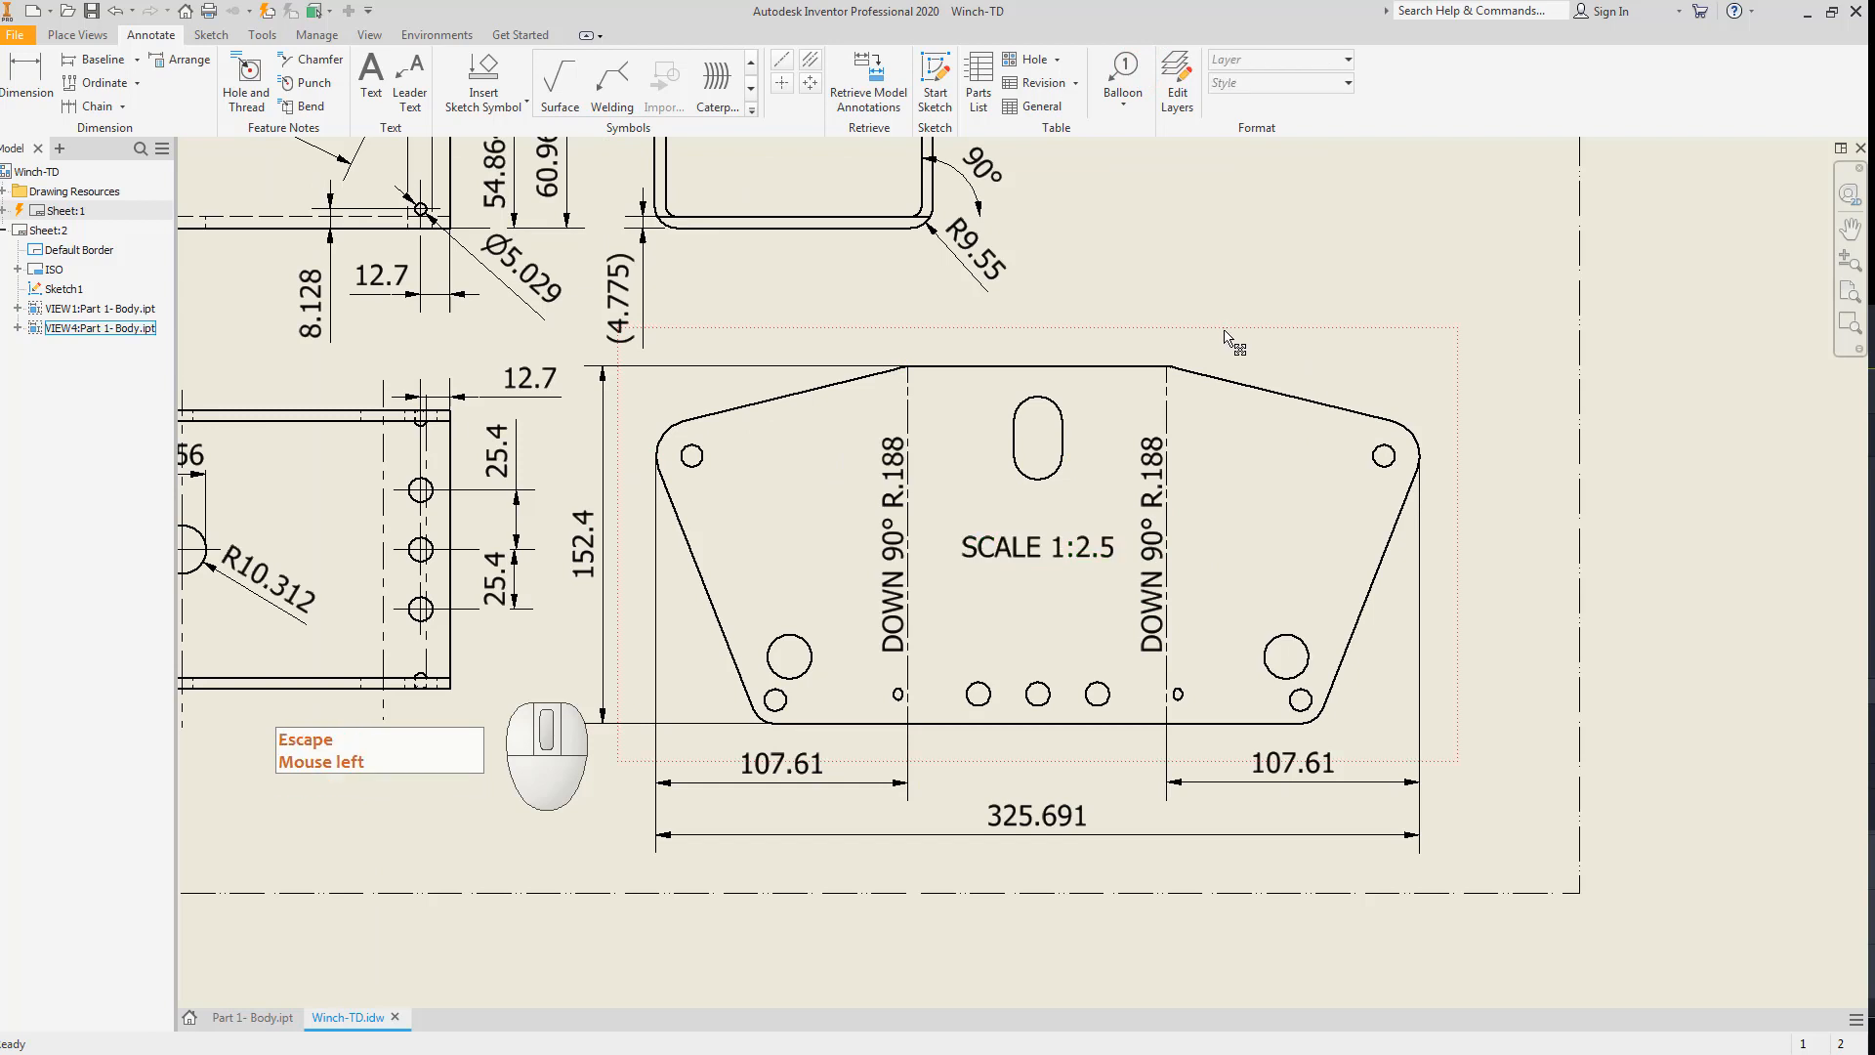
left_click_drag(1227, 335, 1260, 350)
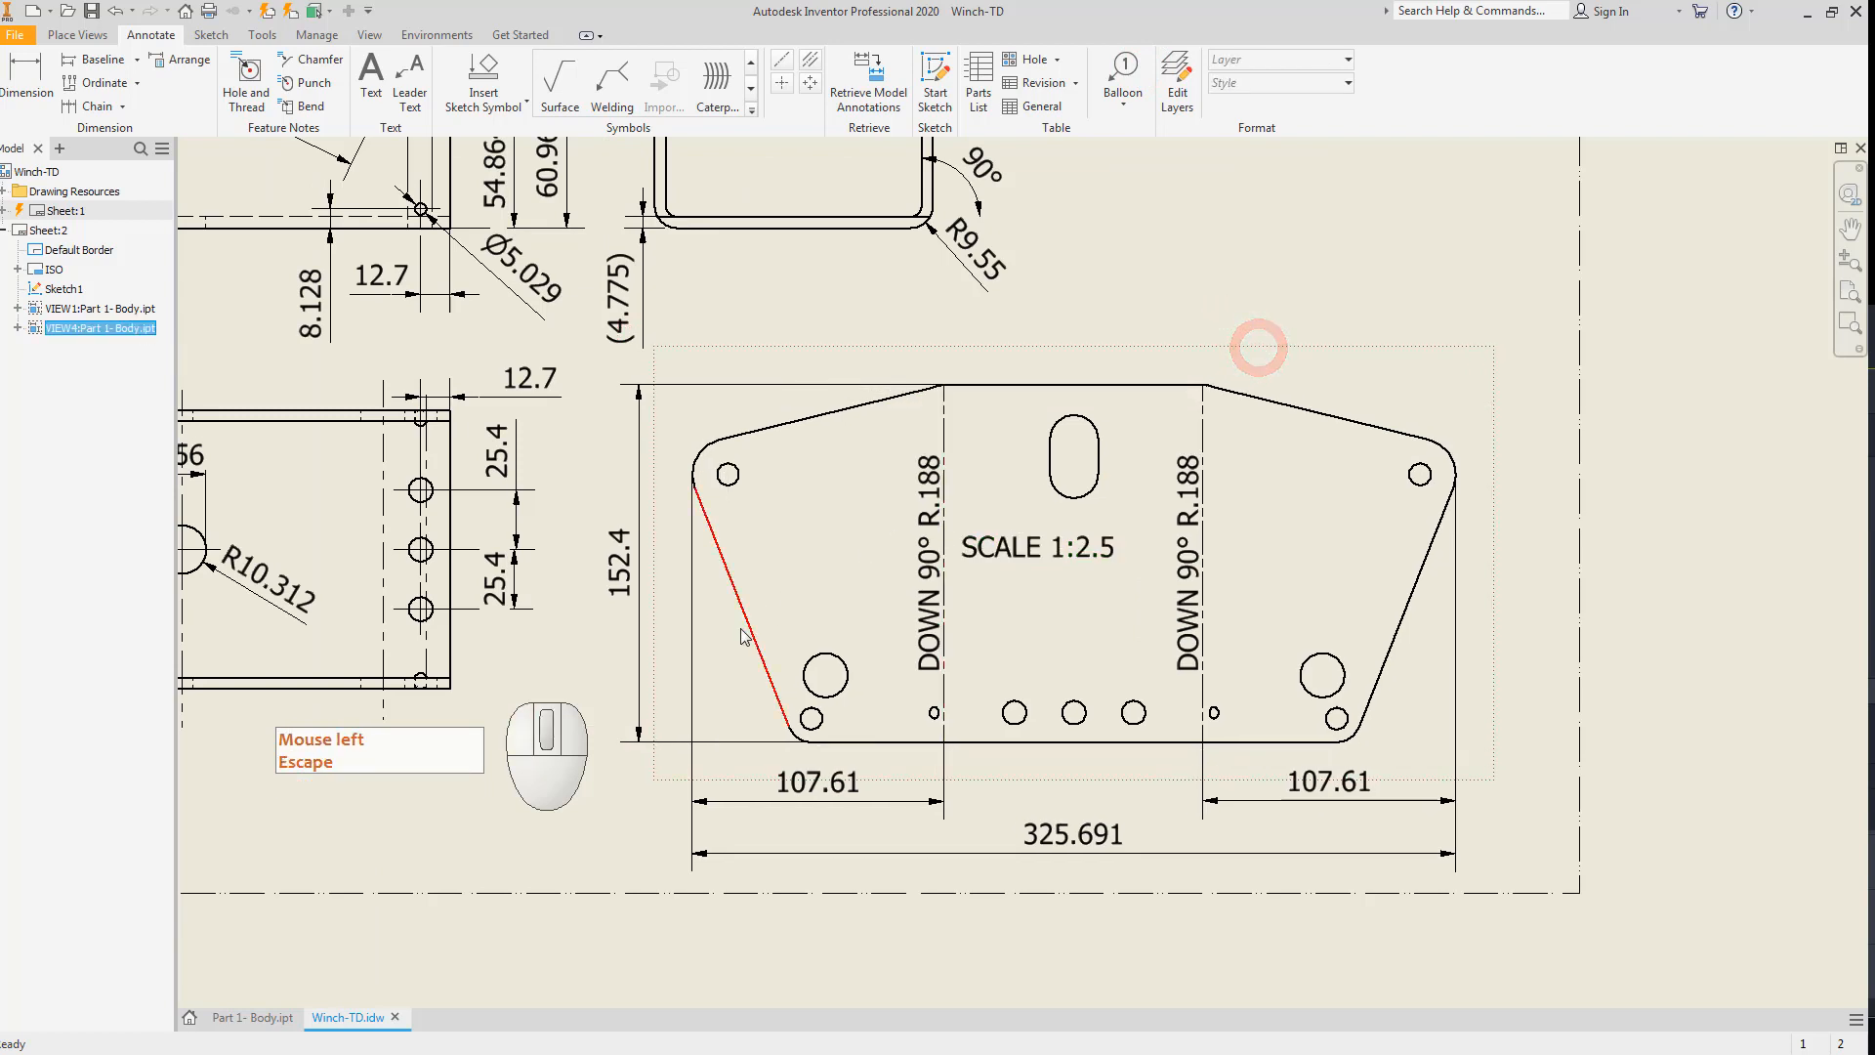
left_click(1037, 548)
left_click_drag(1037, 550, 1058, 567)
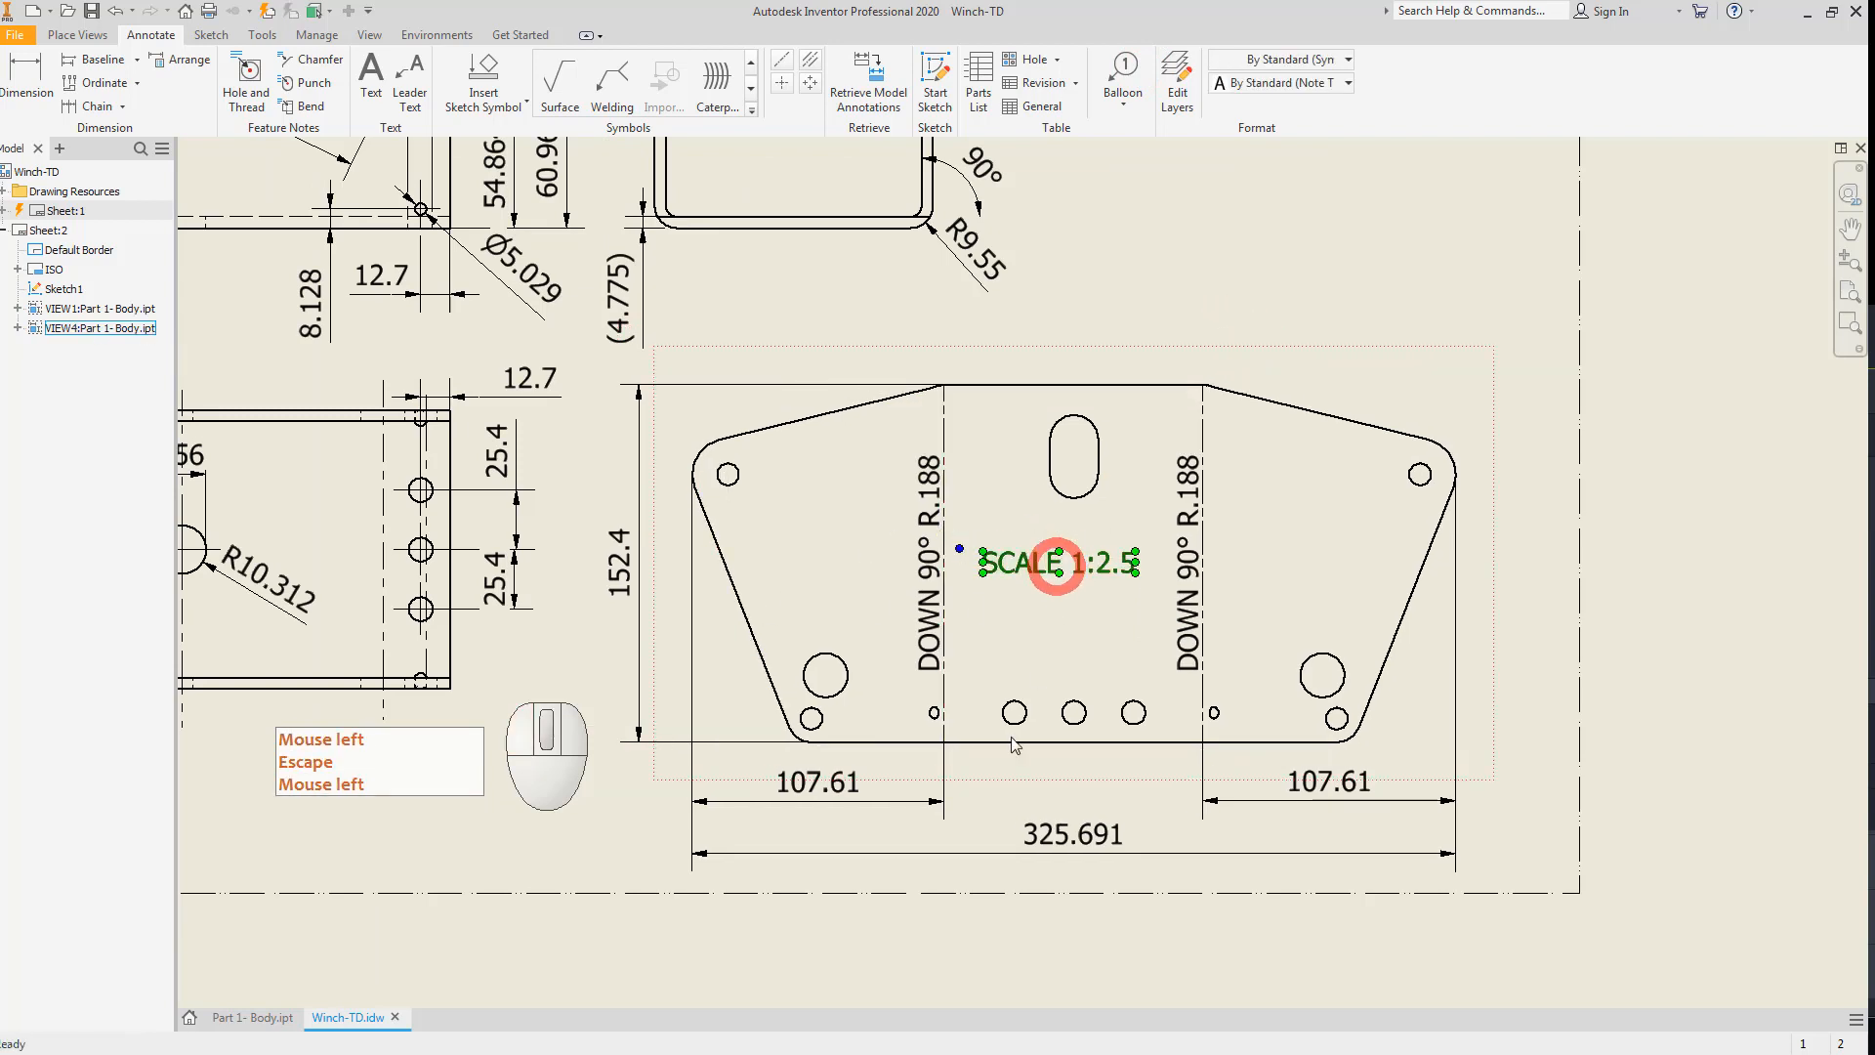
key("Escape")
scroll(1177, 346, "up", 3)
middle_click_drag(1186, 379, 1167, 457)
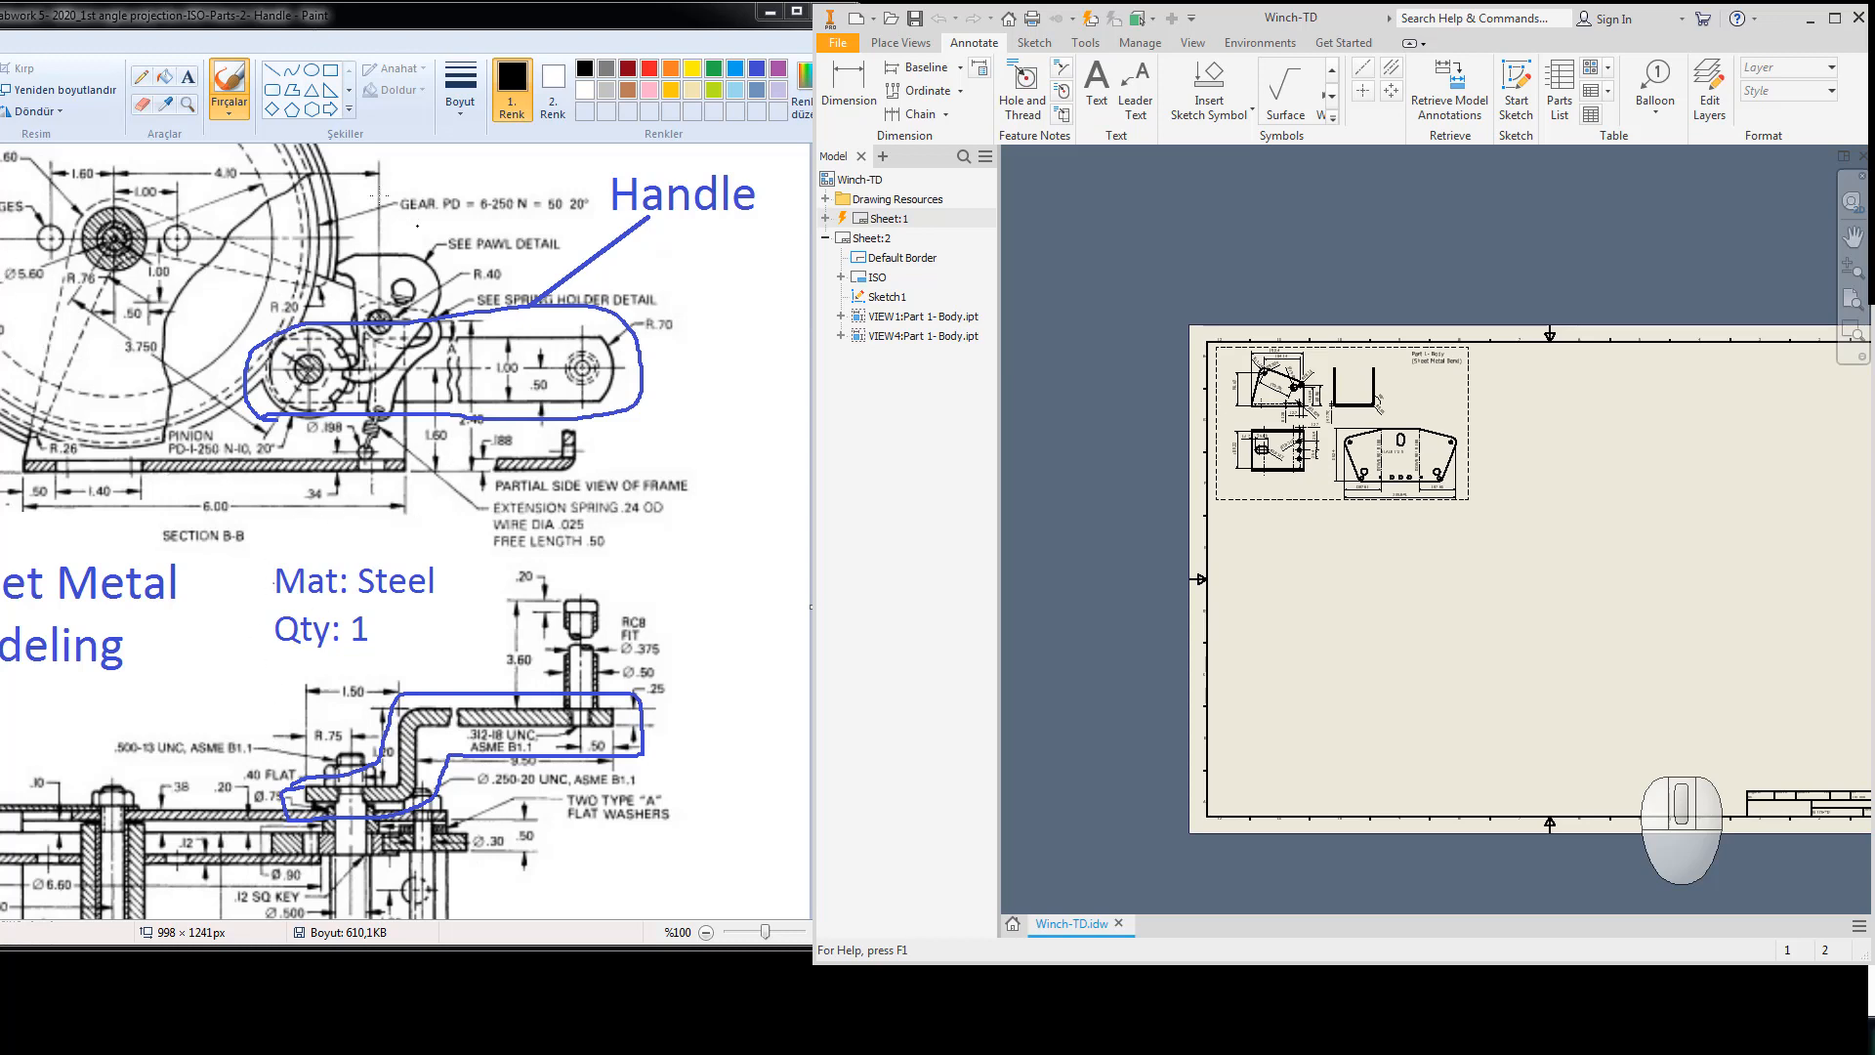
Switch to the reference drawing in Paint, choose red as the brush color, and outline the handle's bent profile in the sectional view.
left_click(143, 78)
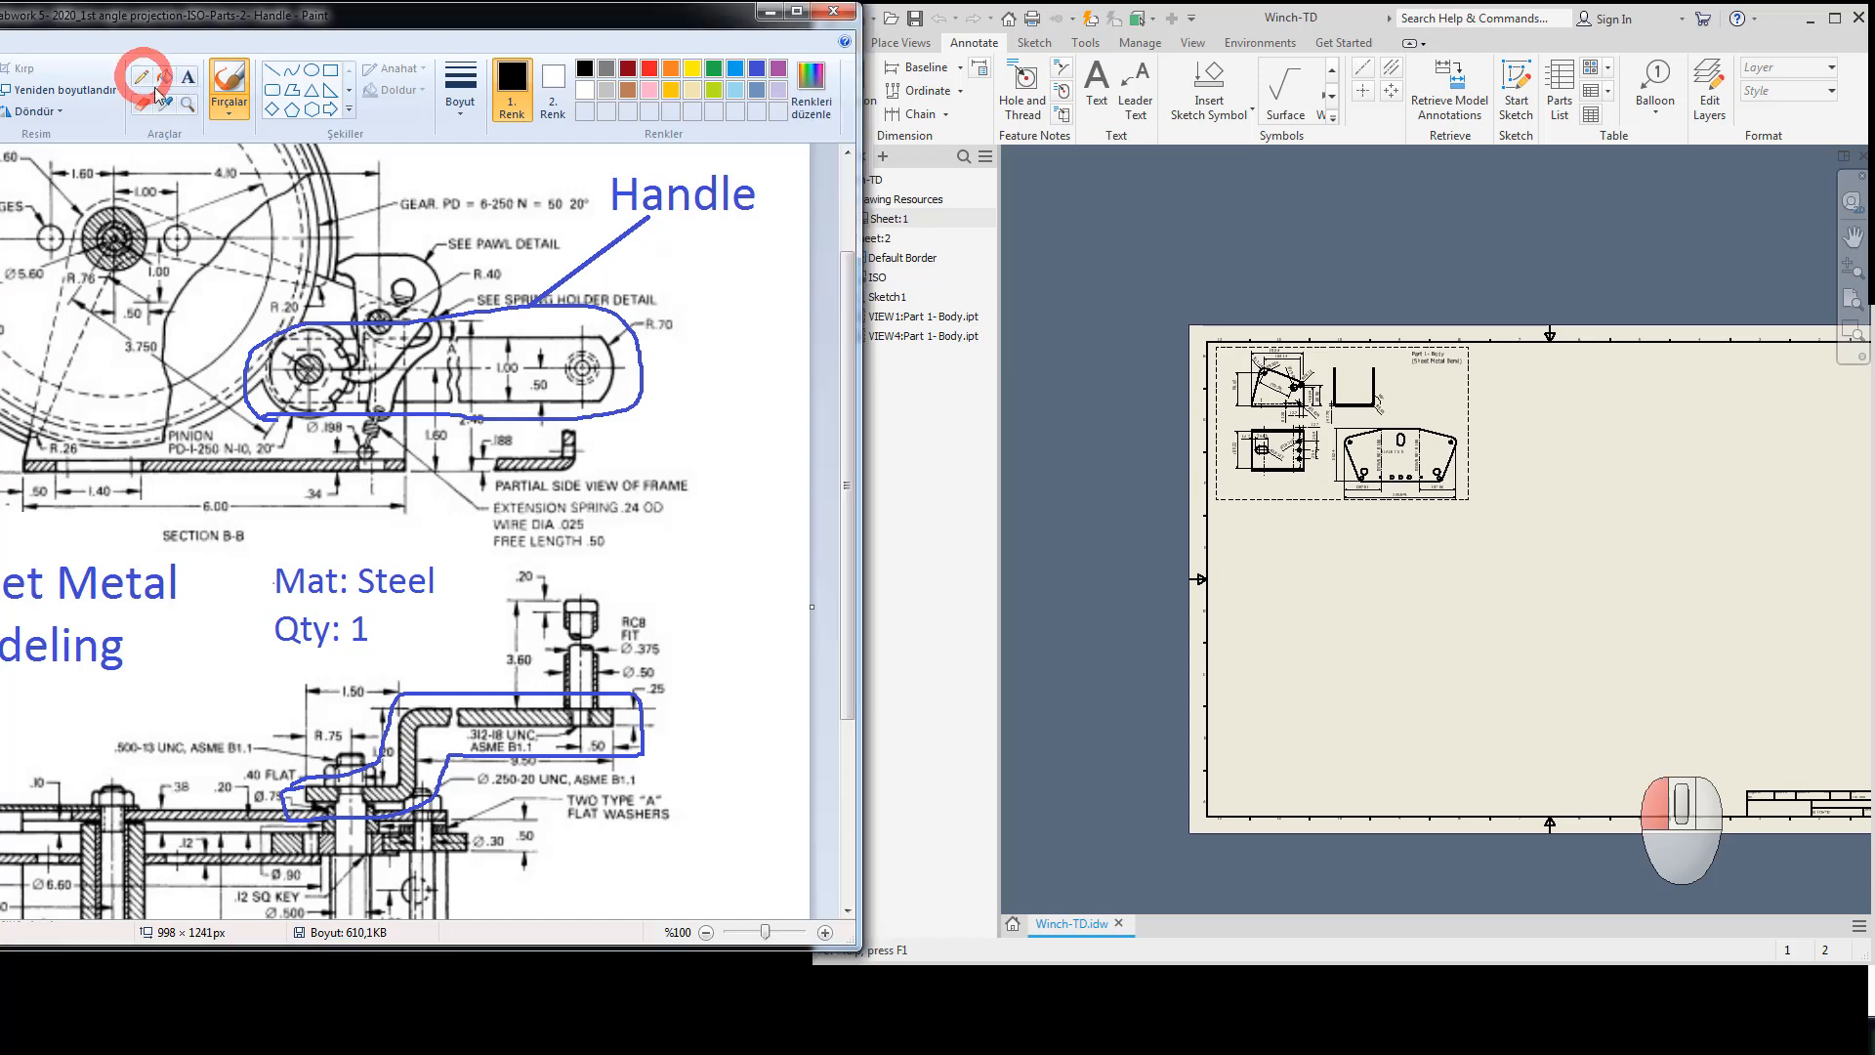
left_click(650, 68)
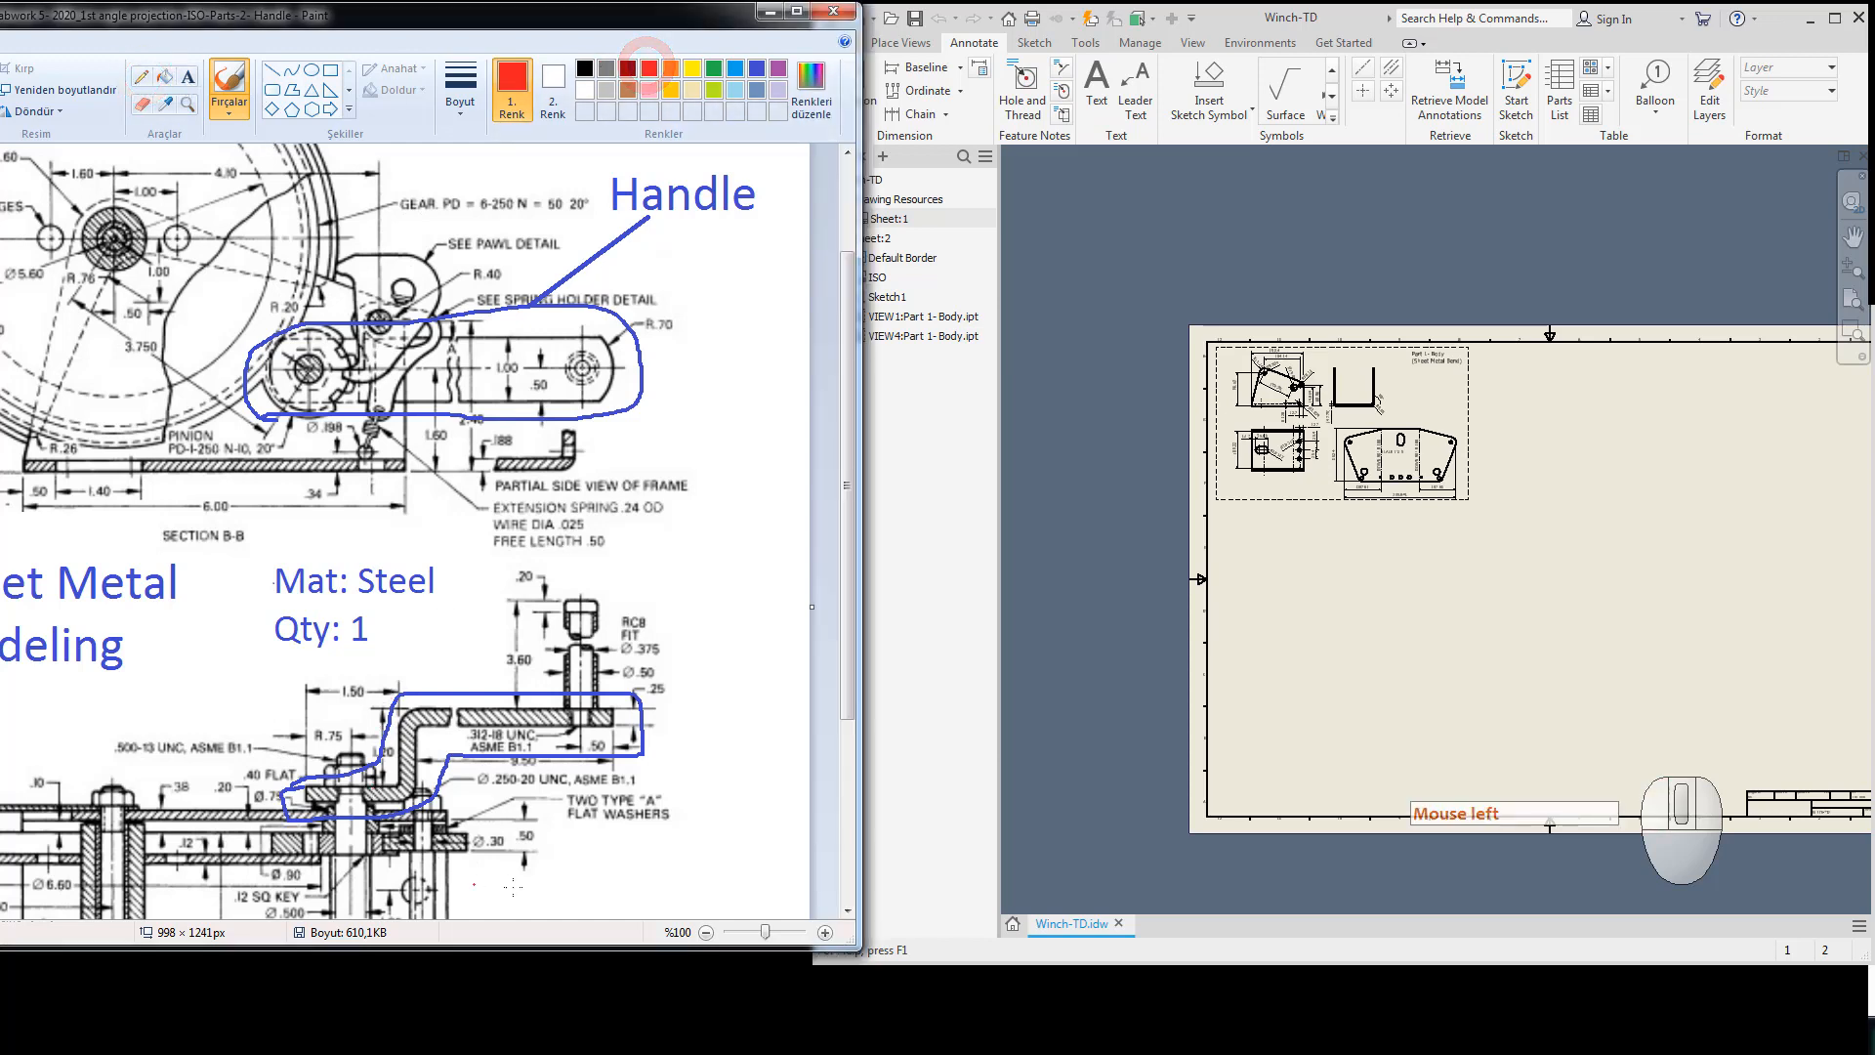
mouse_move(301, 785)
left_mouse_down()
mouse_move(388, 776)
mouse_move(394, 732)
mouse_move(430, 704)
mouse_move(612, 708)
mouse_move(607, 727)
mouse_move(435, 733)
mouse_move(420, 805)
mouse_move(313, 809)
mouse_move(328, 777)
left_mouse_up()
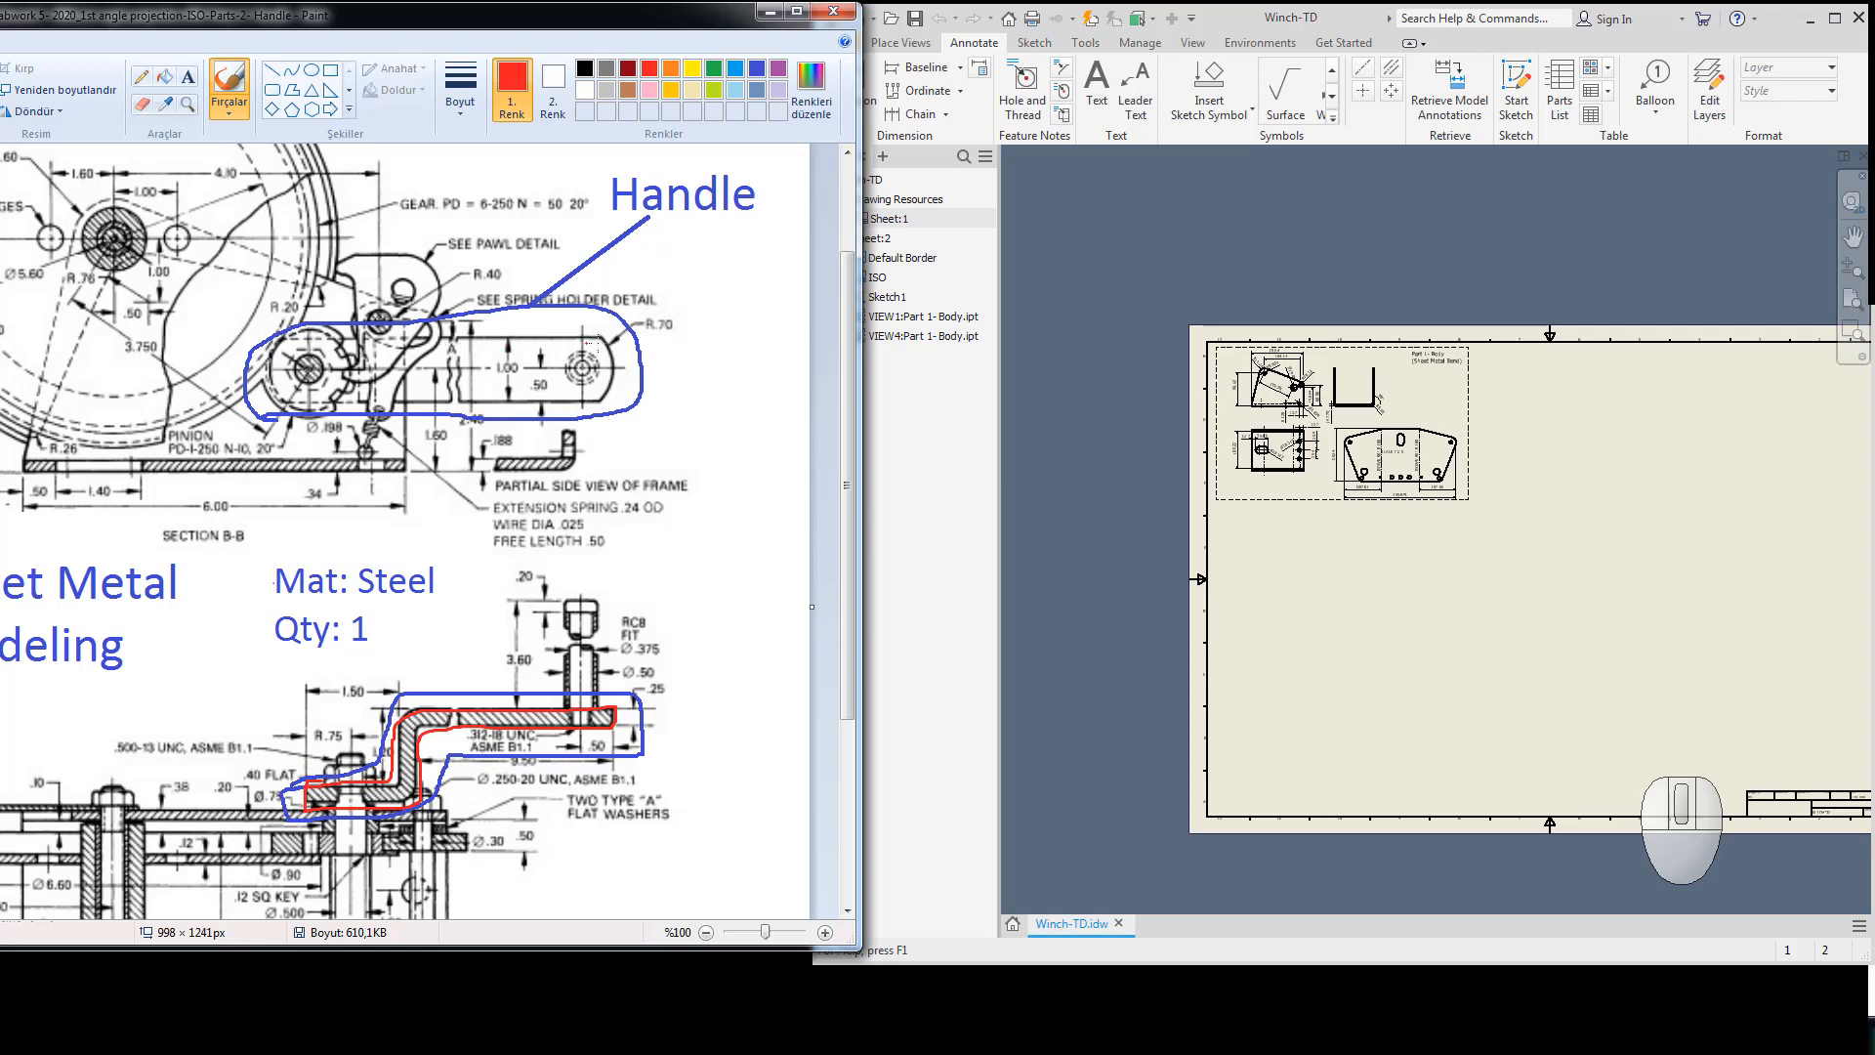
Mark the handle's rounded end, width and two holes in Section B-B, and circle both hole locations in the lower sectional view in red.
mouse_move(593, 342)
left_mouse_down()
mouse_move(579, 391)
mouse_move(510, 391)
mouse_move(518, 347)
mouse_move(580, 368)
mouse_move(469, 343)
mouse_move(511, 406)
mouse_move(519, 348)
mouse_move(469, 332)
left_mouse_up()
key("ctrl+z")
mouse_move(599, 335)
left_mouse_down()
mouse_move(602, 405)
mouse_move(557, 357)
mouse_move(589, 357)
mouse_move(557, 357)
mouse_move(571, 363)
left_mouse_up()
mouse_move(302, 337)
left_mouse_down()
mouse_move(293, 364)
mouse_move(308, 352)
left_mouse_up()
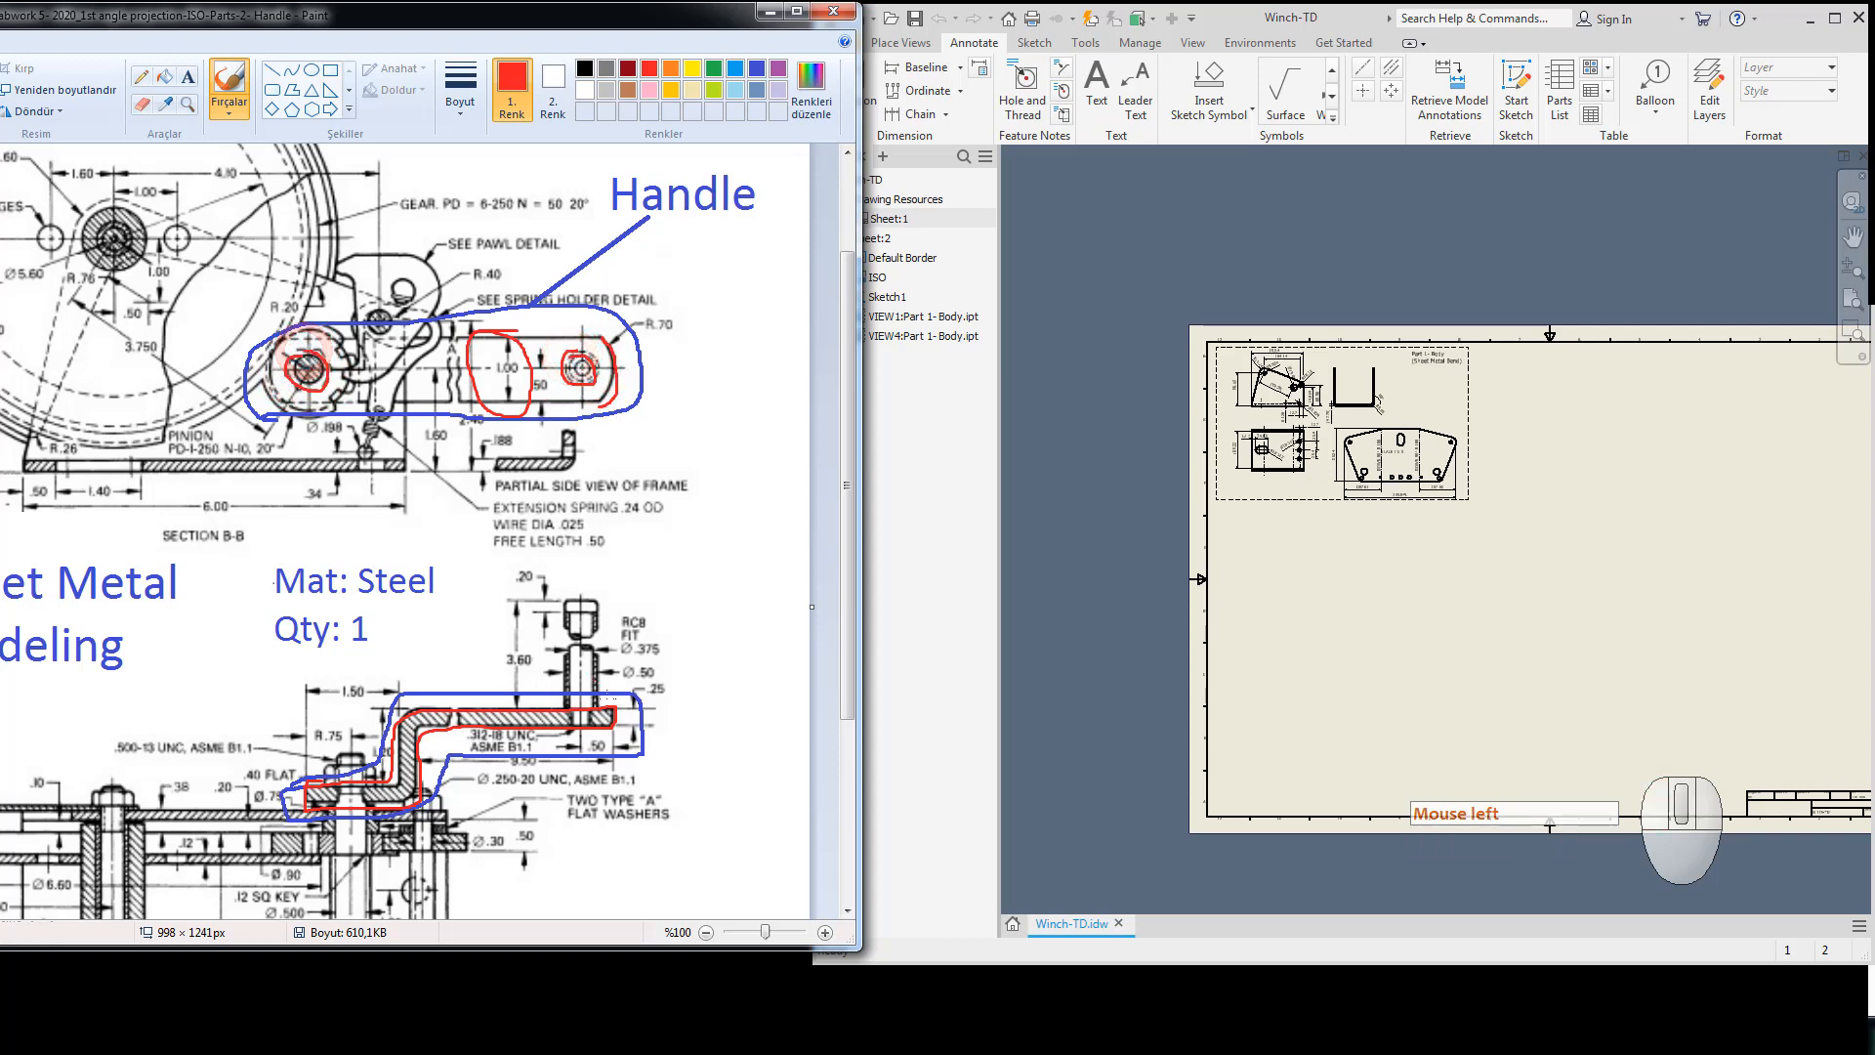
mouse_move(577, 701)
left_mouse_down()
mouse_move(537, 742)
mouse_move(616, 738)
mouse_move(565, 707)
left_mouse_up()
mouse_move(395, 764)
left_mouse_down()
mouse_move(357, 747)
mouse_move(328, 781)
mouse_move(337, 816)
mouse_move(369, 754)
mouse_move(327, 791)
mouse_move(386, 781)
mouse_move(362, 762)
left_mouse_up()
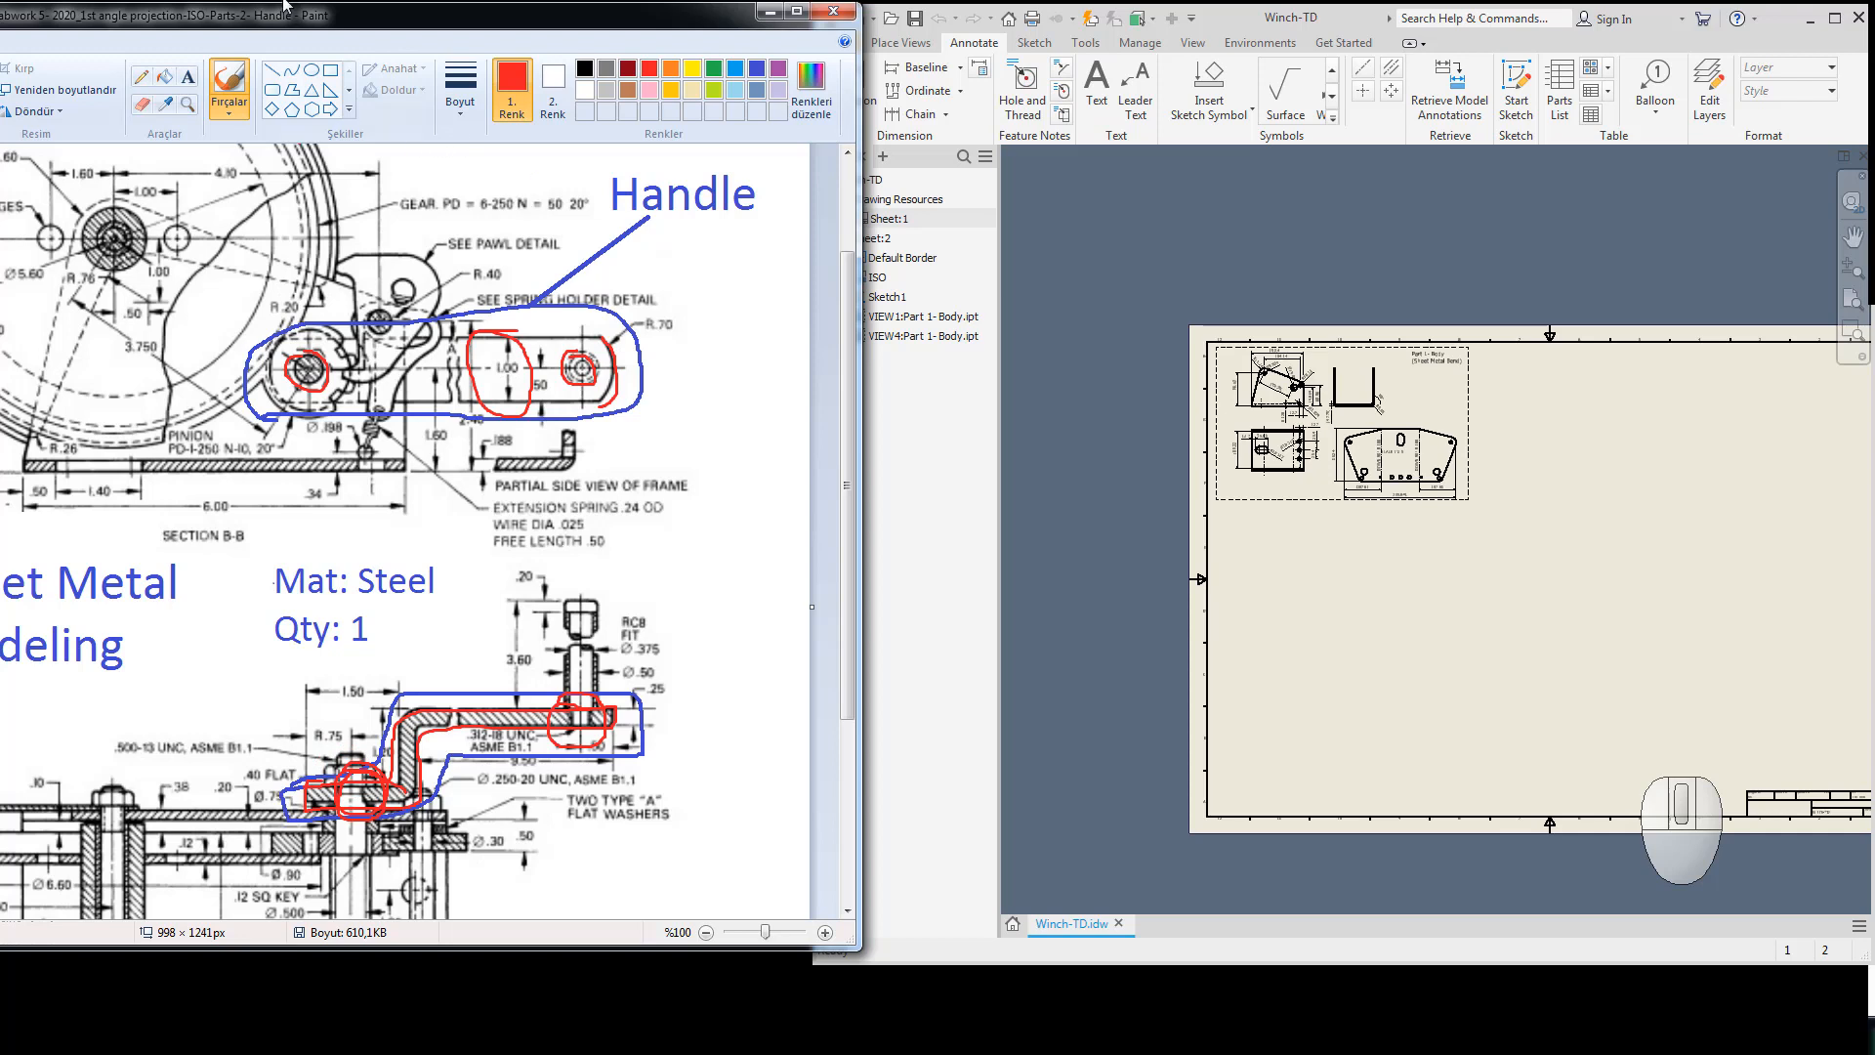
Undo all the red brush strokes on the reference drawing.
left_click(376, 19)
key("ctrl+z")
key("ctrl+z")
key("ctrl+z")
key("ctrl+z")
key("ctrl+z")
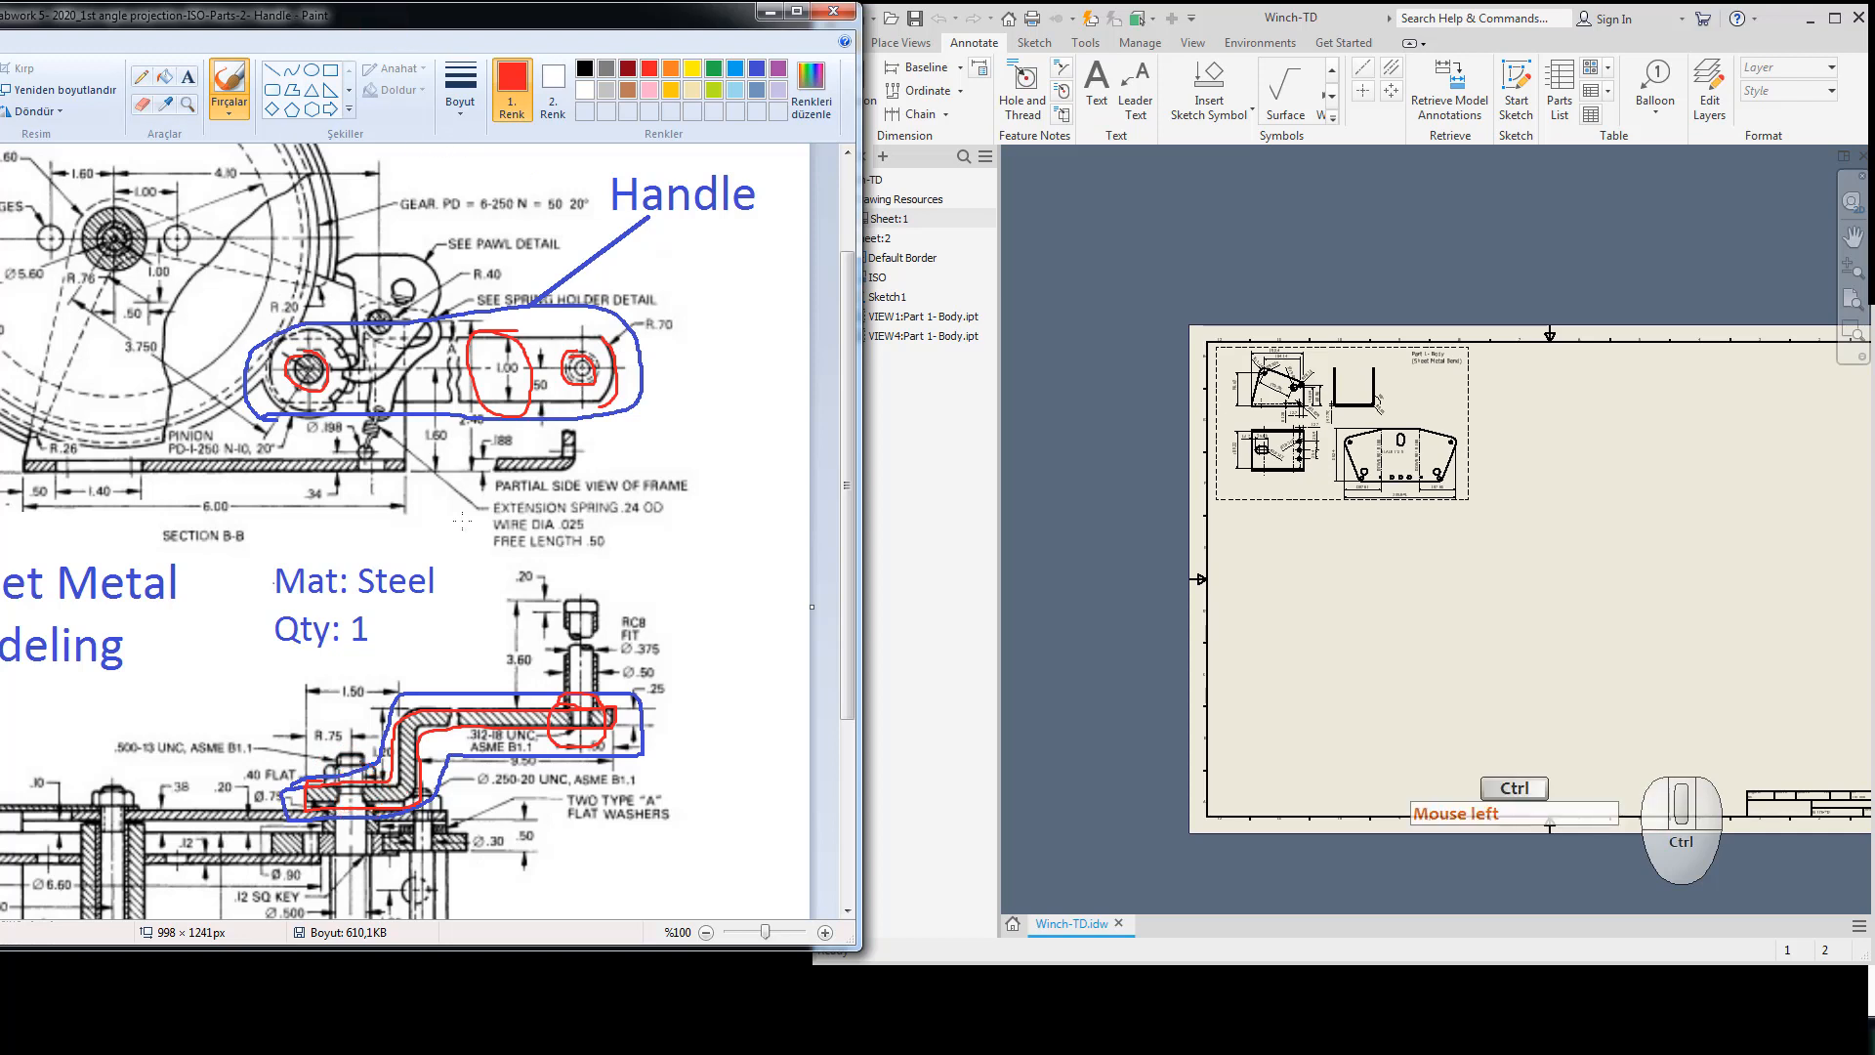
key("ctrl+z")
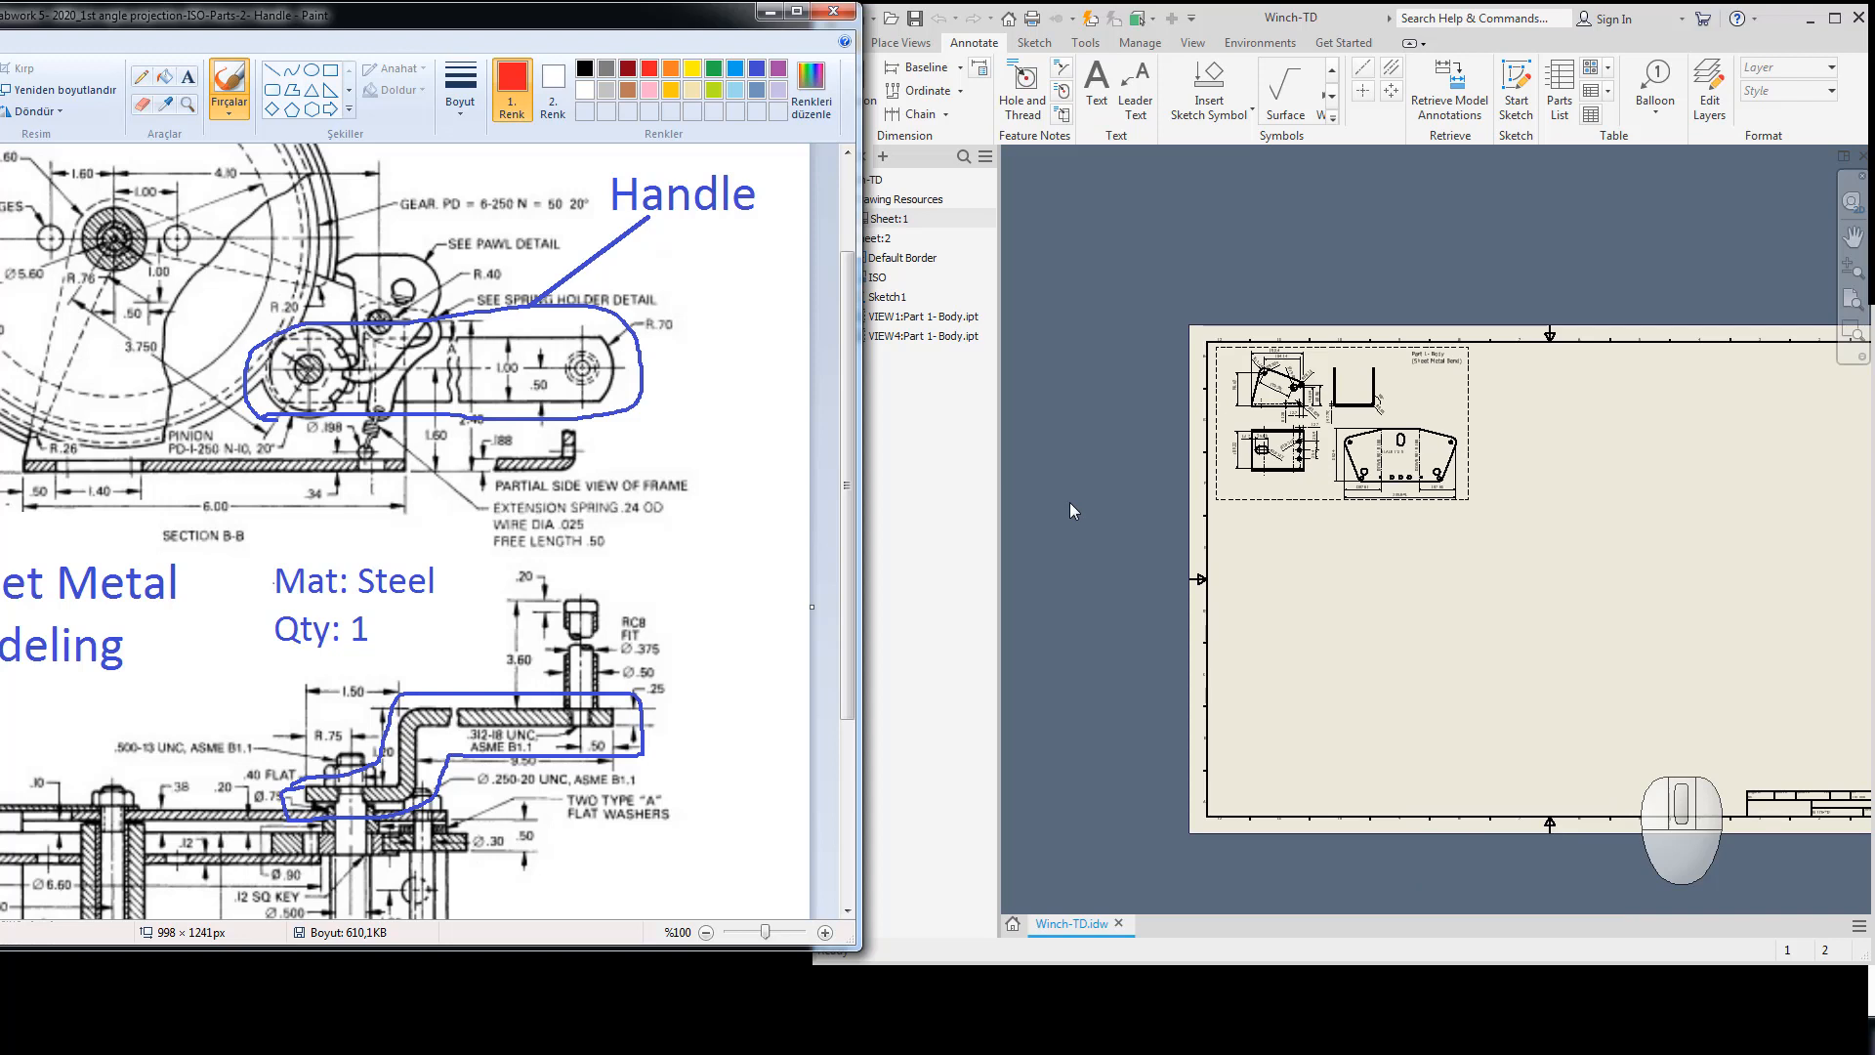
Examine the handle's bent profile and its dimensions in the lower sectional view of the reference drawing.
left_click_drag(848, 608, 848, 710)
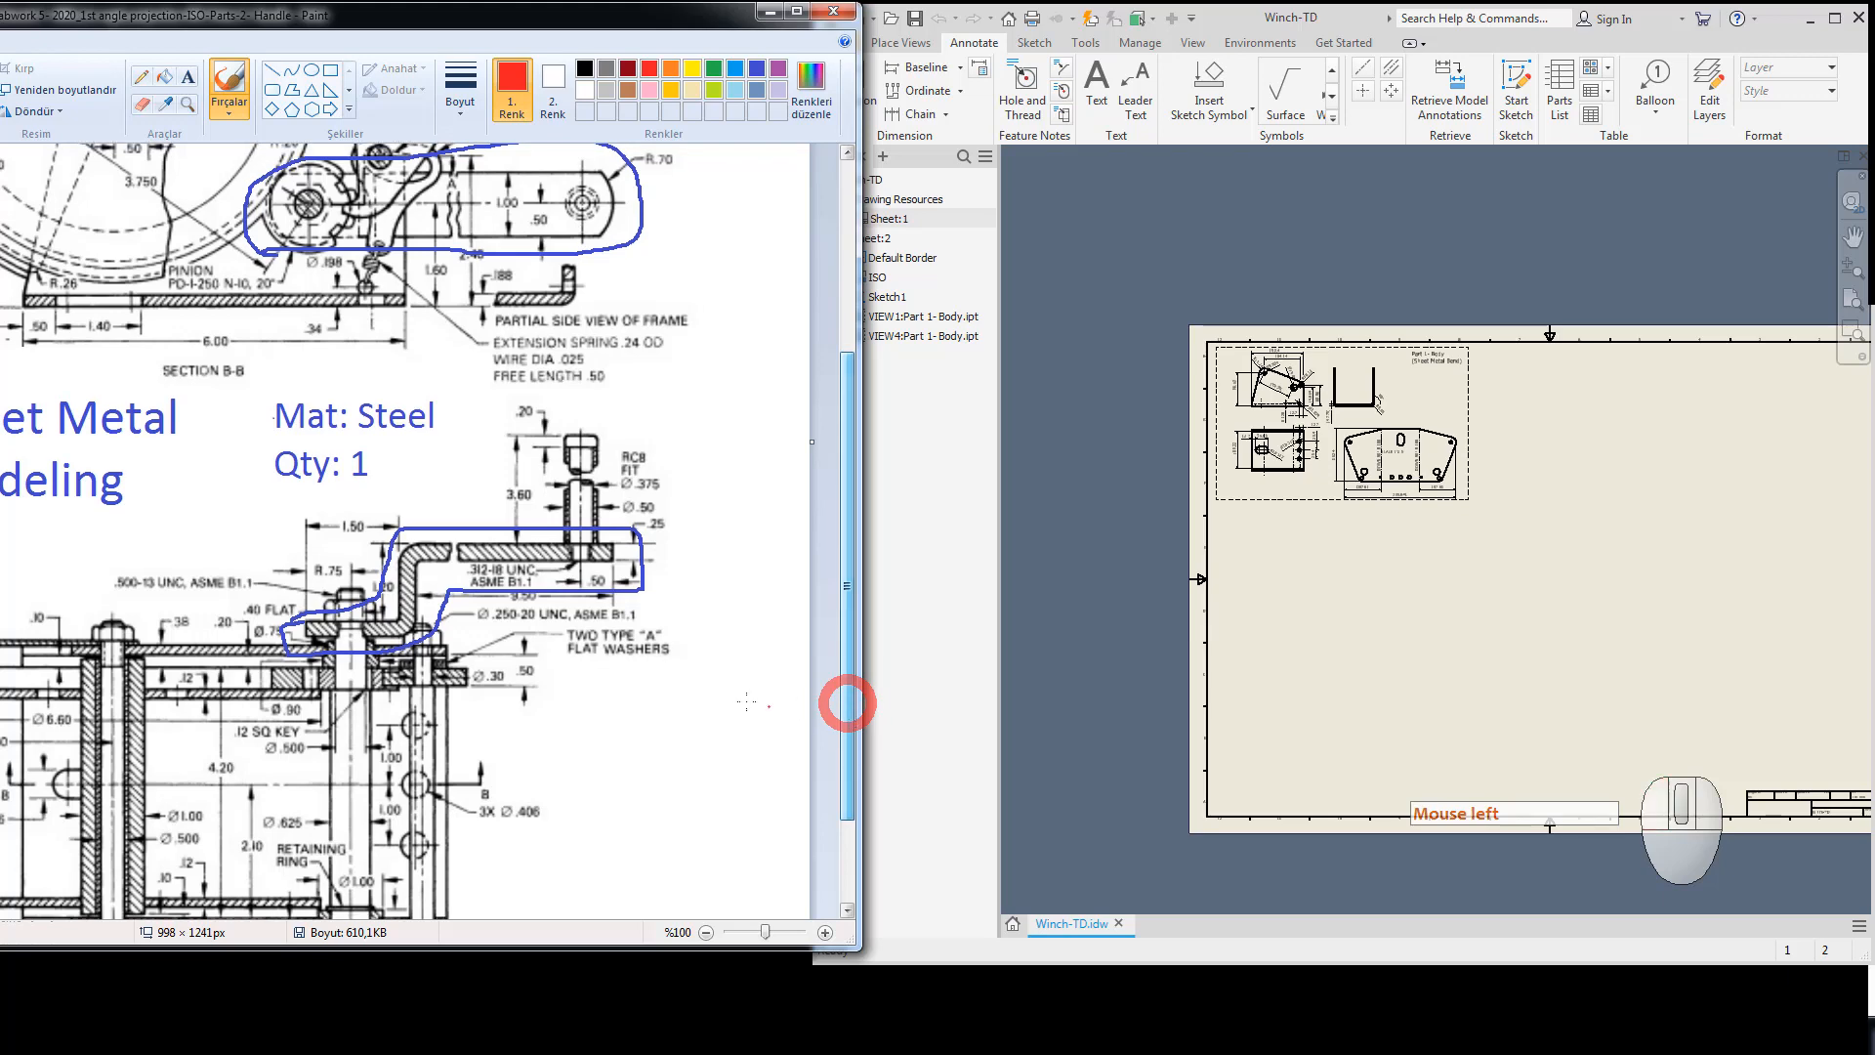
scroll(338, 535, "up", 1, "ctrl")
scroll(338, 534, "up", 1, "ctrl")
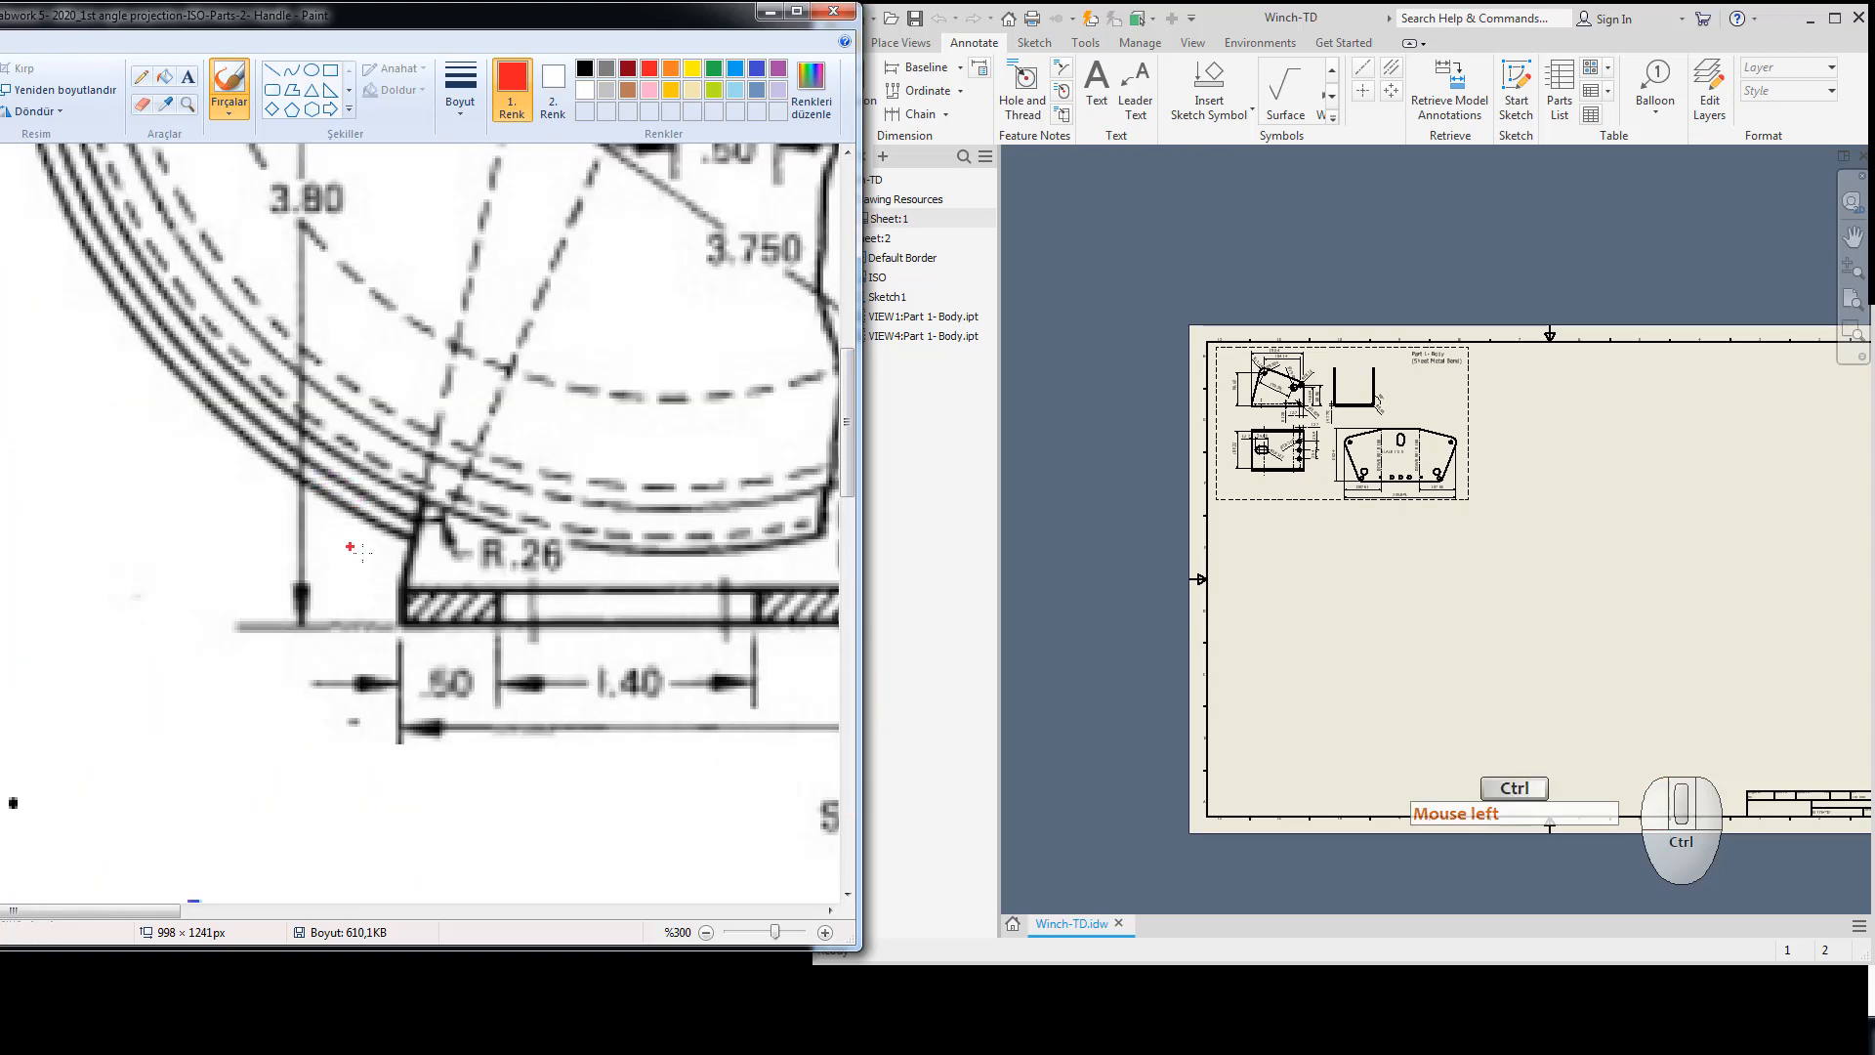
scroll(366, 596, "down", 2, "ctrl")
scroll(401, 617, "up", 1, "ctrl")
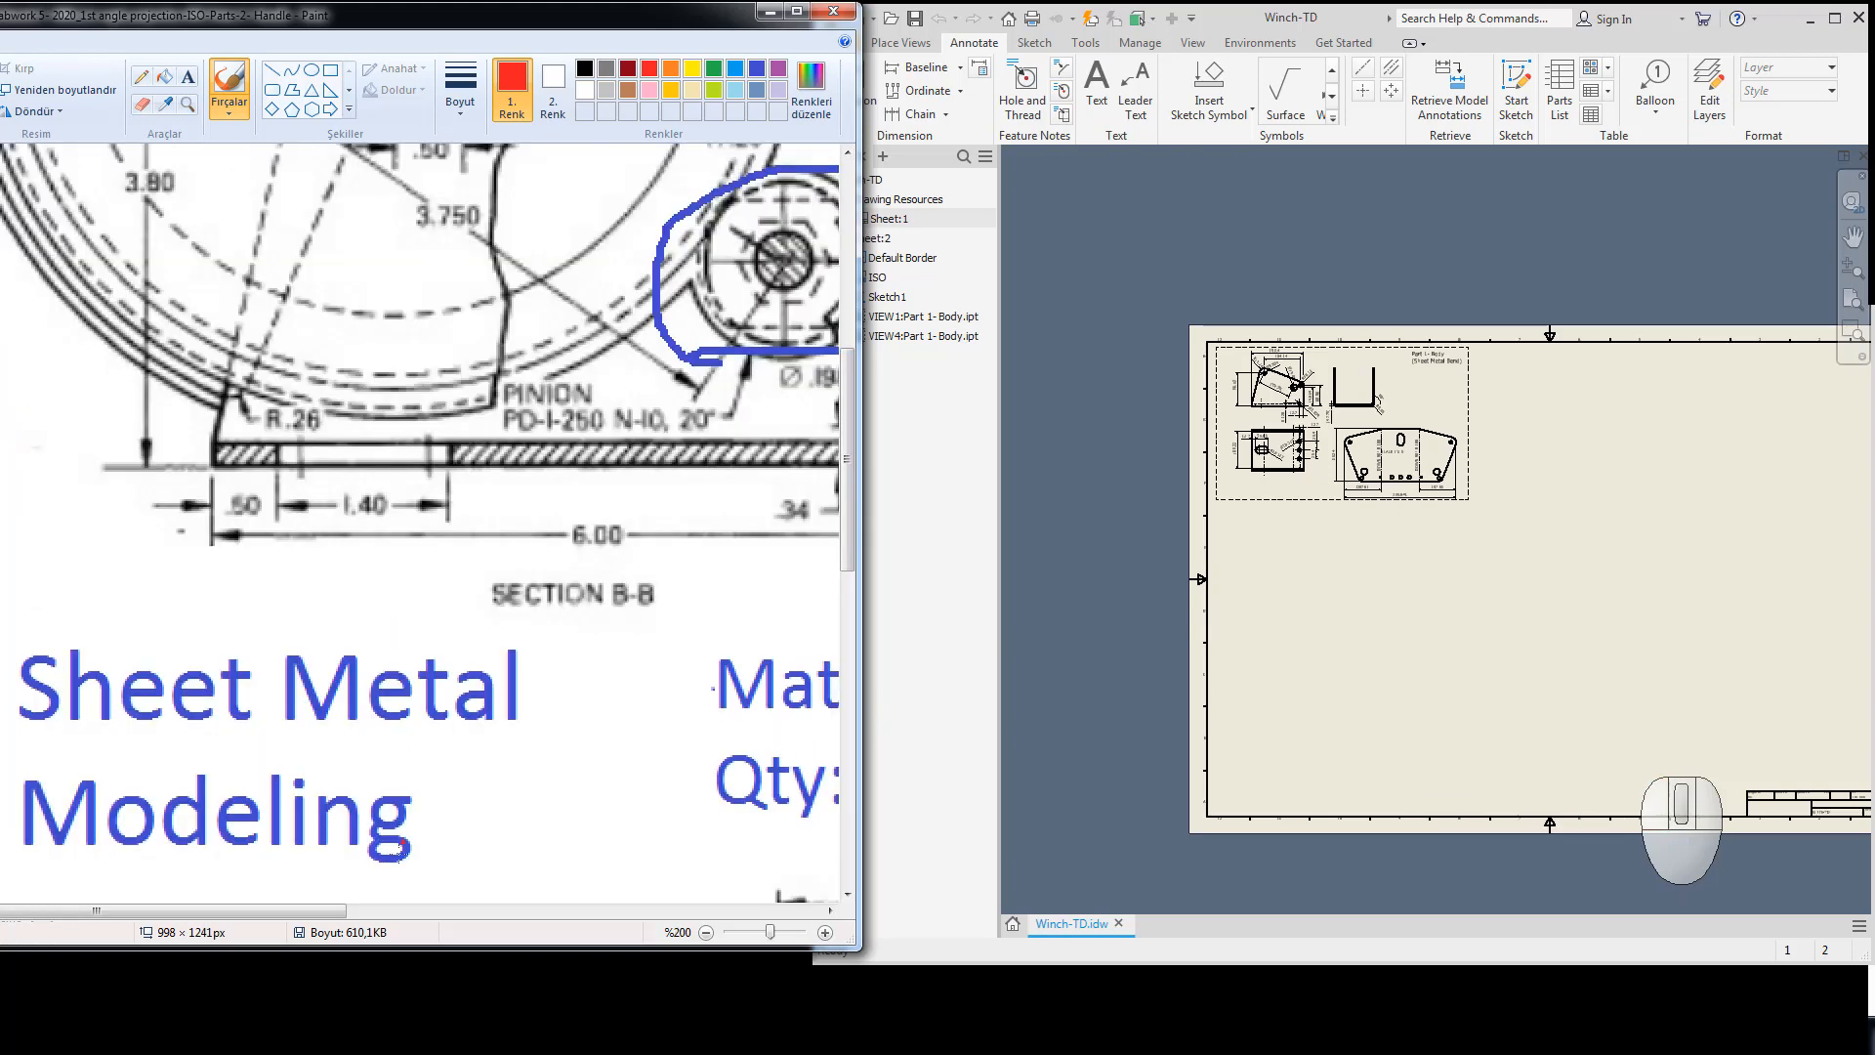
left_click_drag(283, 913, 745, 918)
left_click_drag(842, 528, 846, 705)
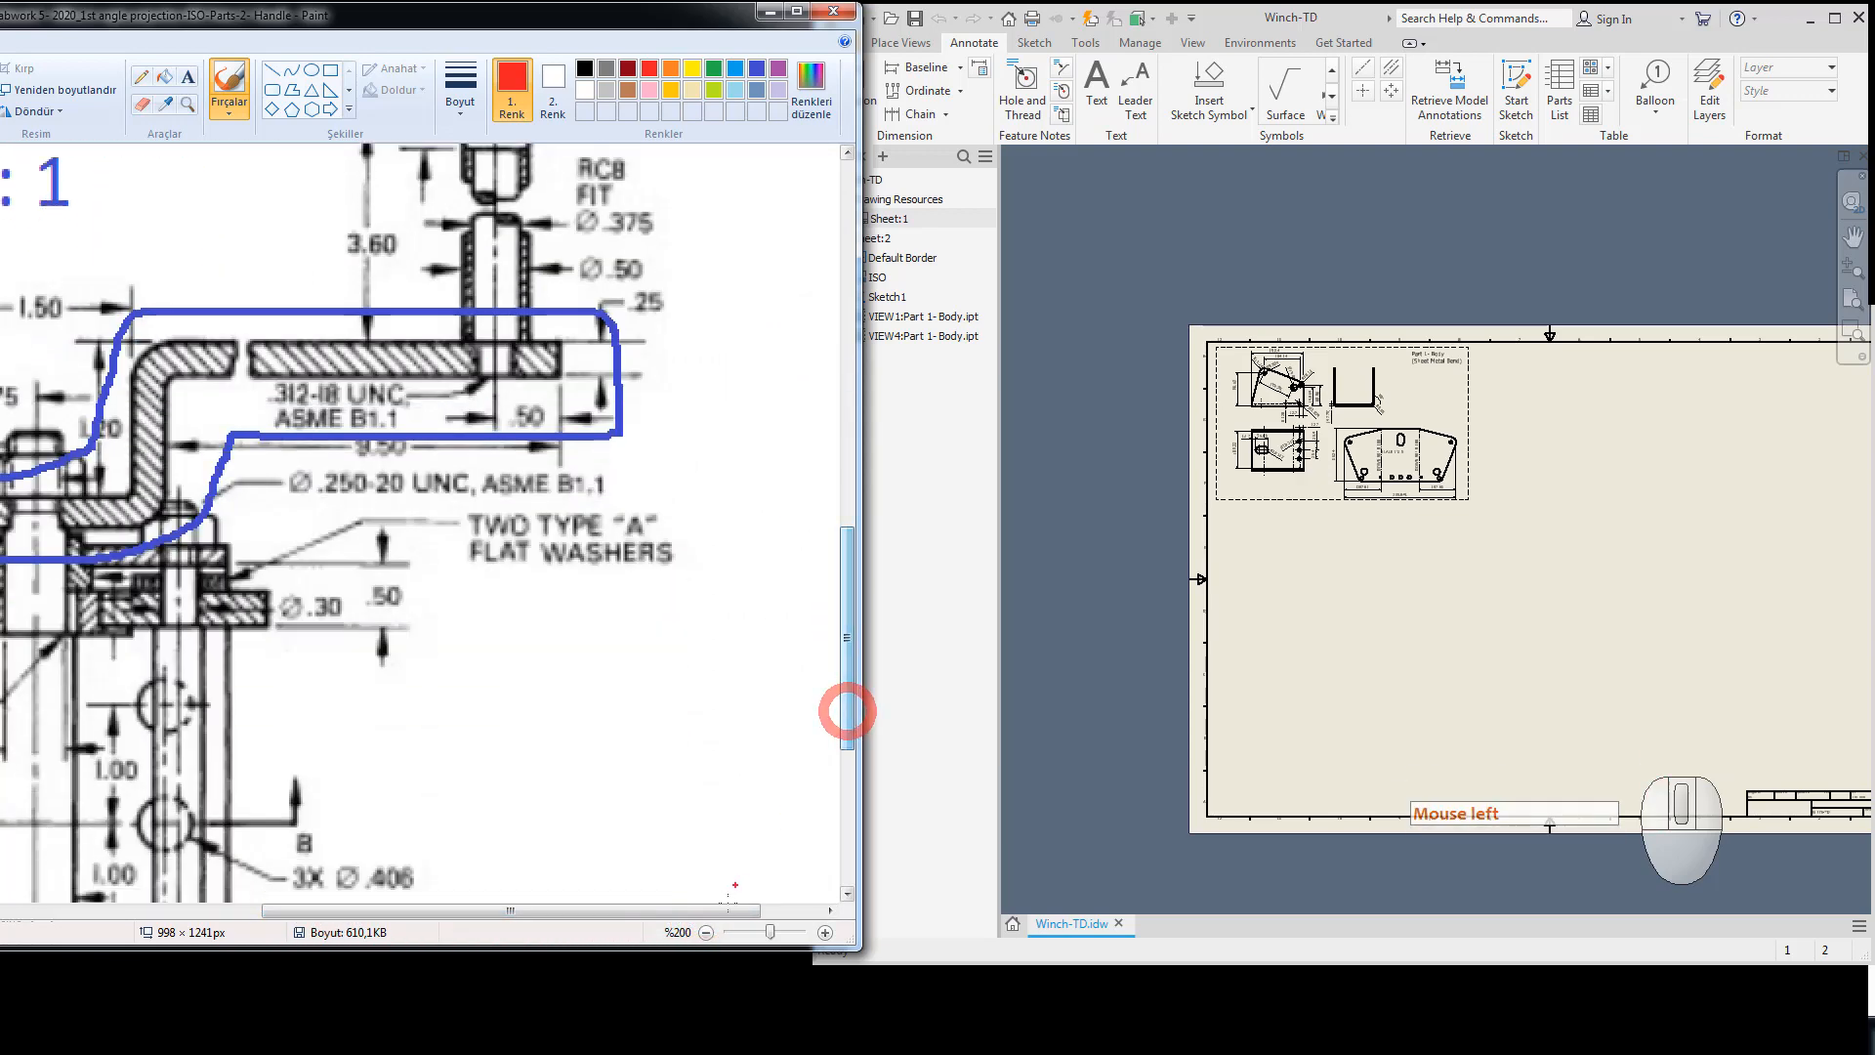
left_click(705, 932)
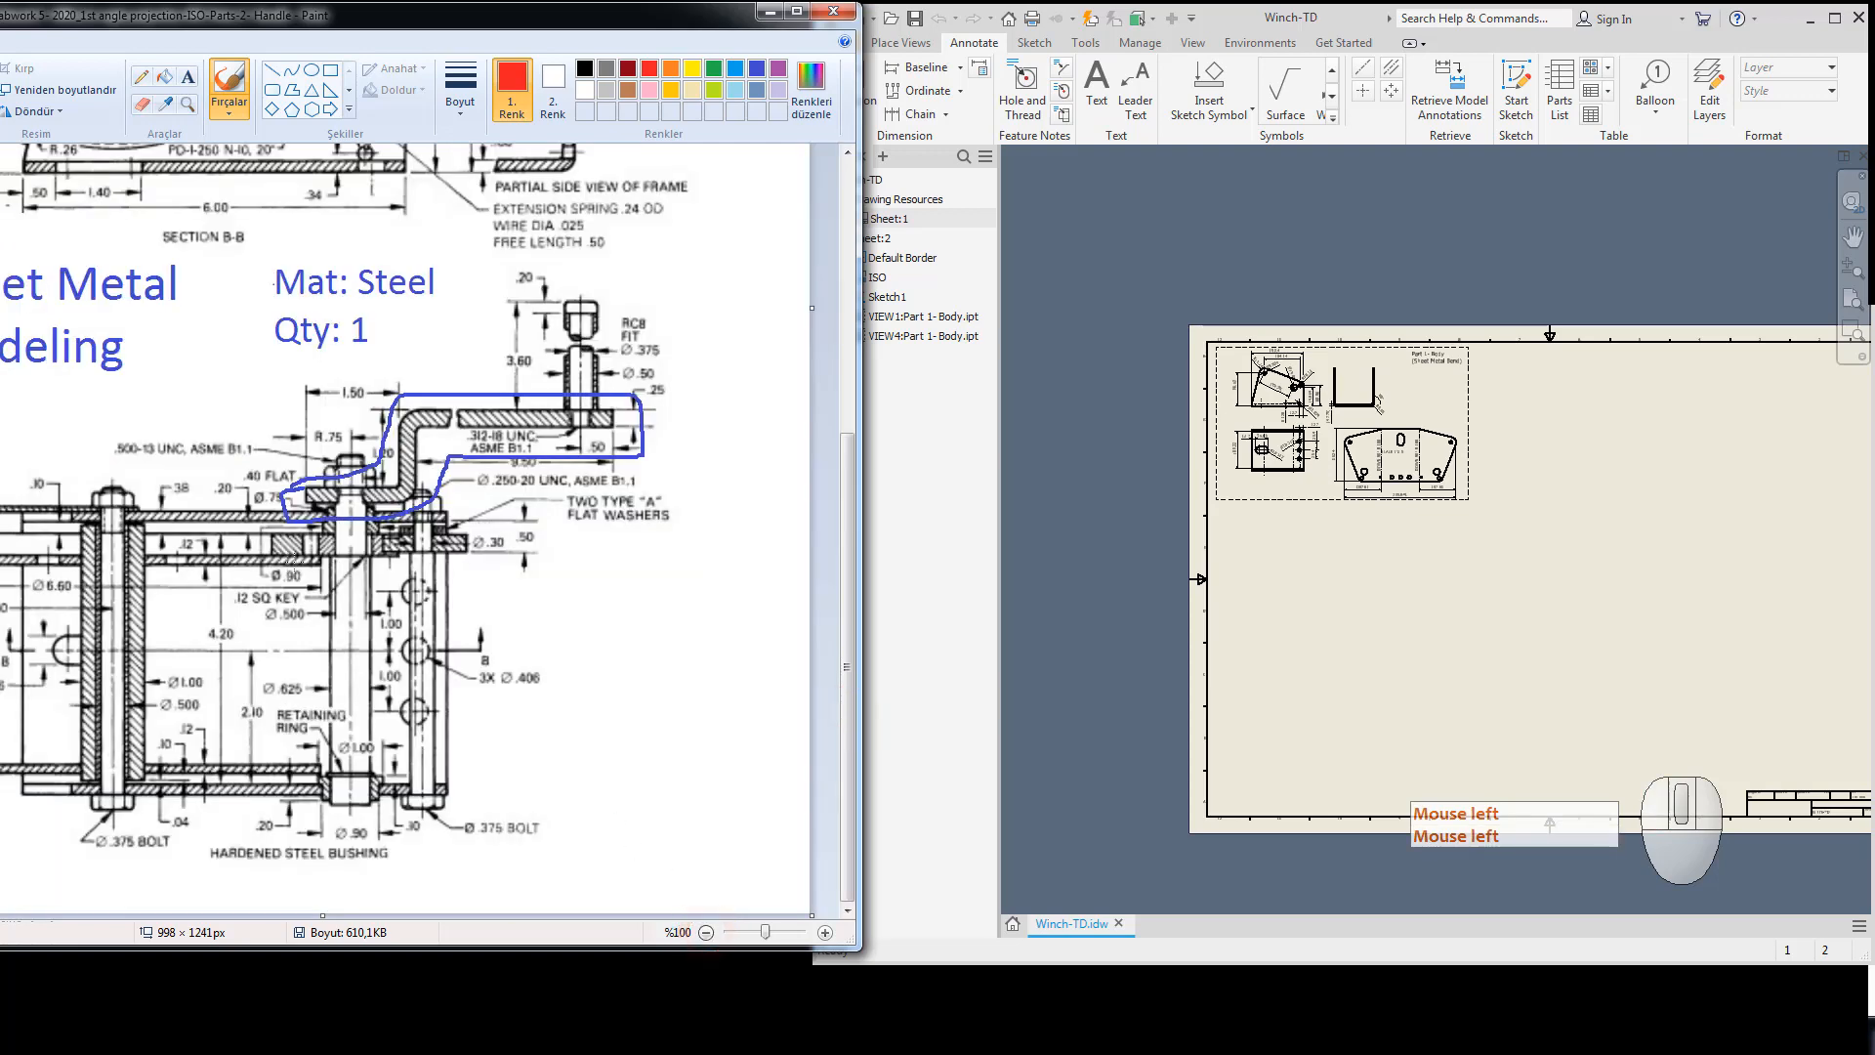
Outline the handle's bent profile in red at 200% zoom and mark the hole at its lower flat end.
left_click(826, 931)
left_click_drag(293, 909, 585, 935)
mouse_move(222, 858)
left_mouse_down()
mouse_move(396, 865)
mouse_move(425, 838)
mouse_move(423, 742)
mouse_move(815, 704)
mouse_move(723, 666)
mouse_move(435, 661)
mouse_move(395, 704)
mouse_move(386, 791)
mouse_move(190, 815)
mouse_move(225, 854)
left_mouse_up()
left_click(291, 855)
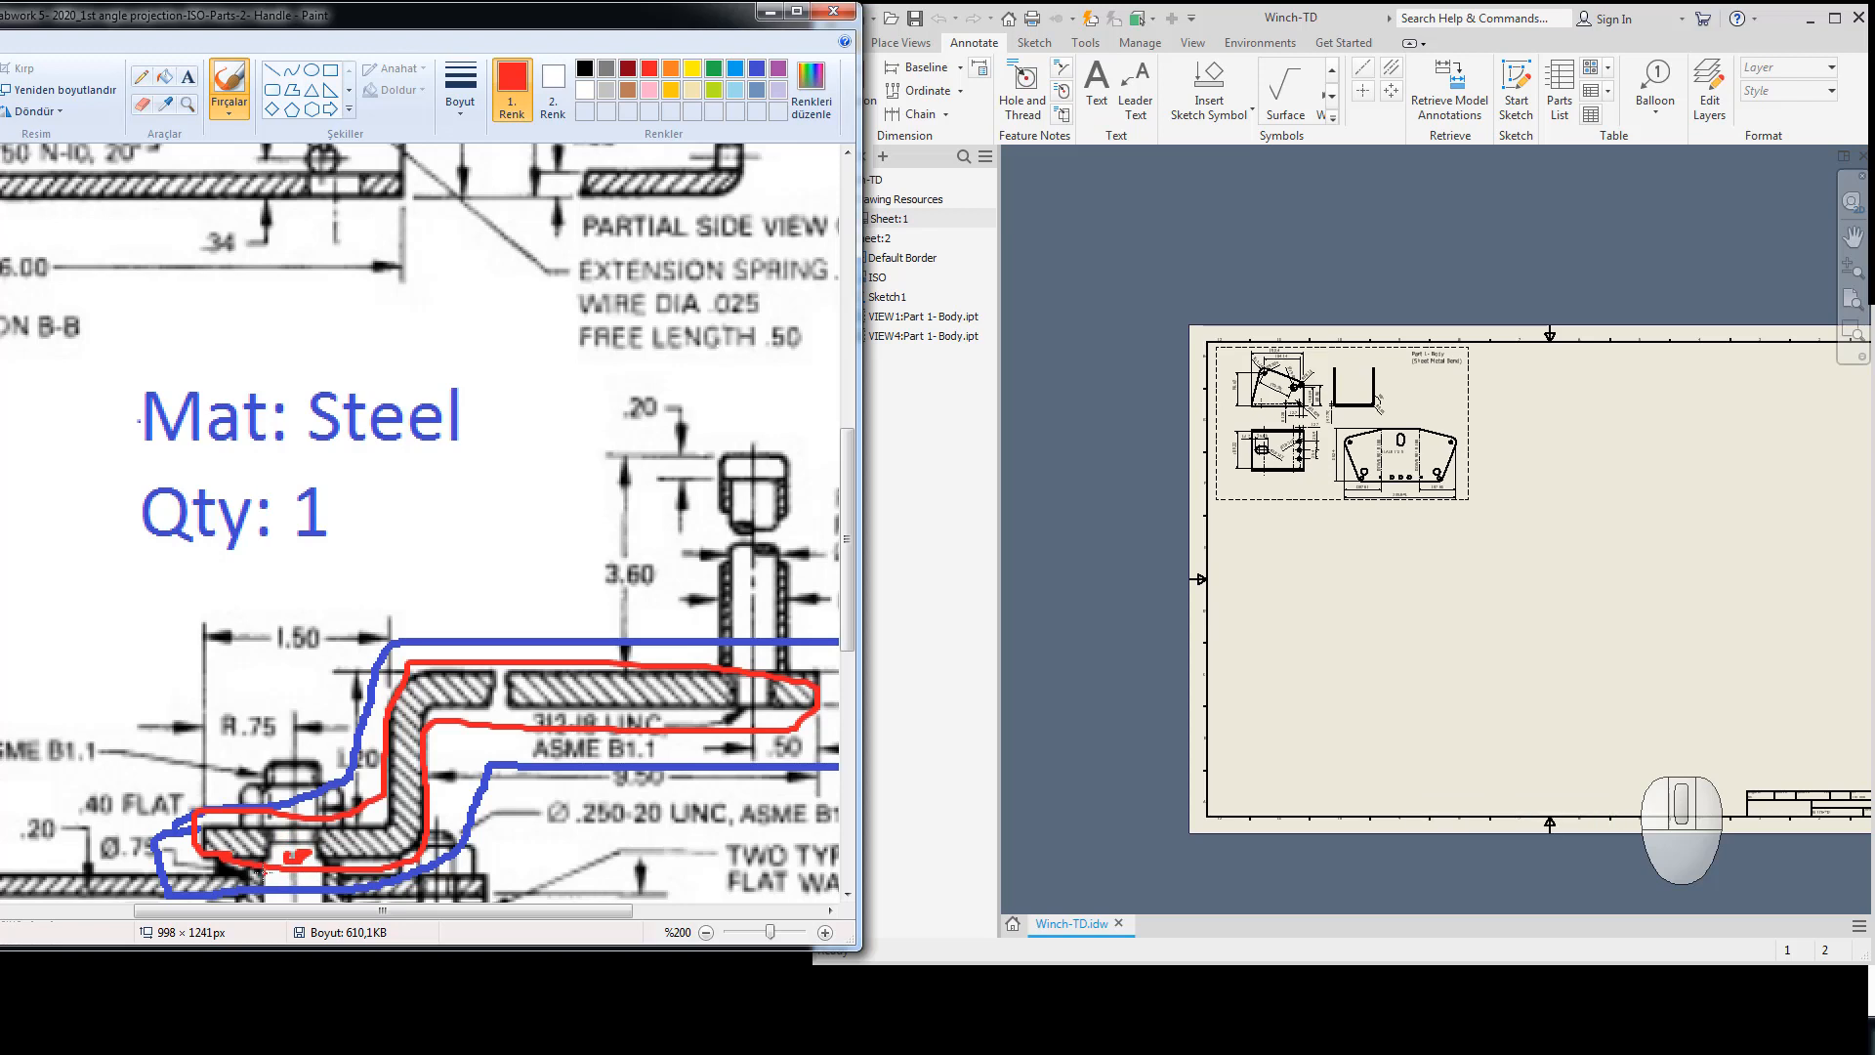
left_click(294, 860)
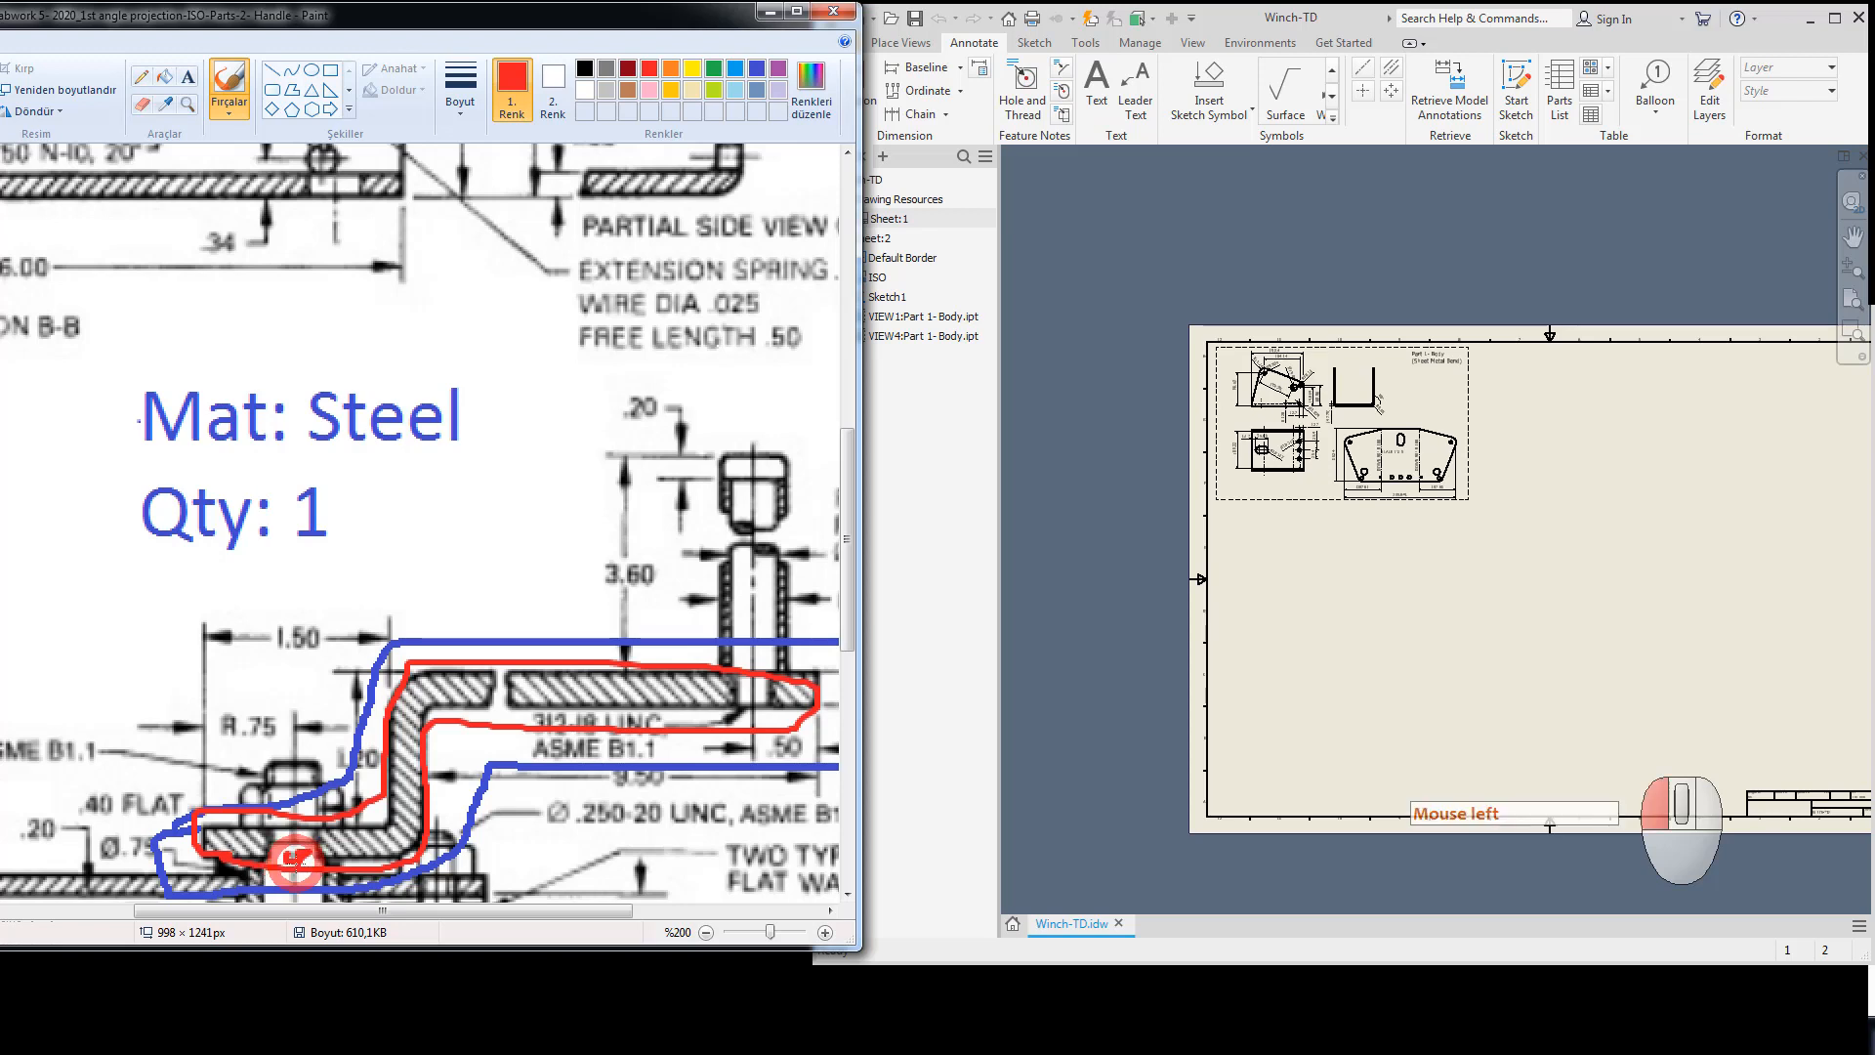
Switch to Inventor and create a new part from the English Standard (in).ipt template.
left_click(1251, 230)
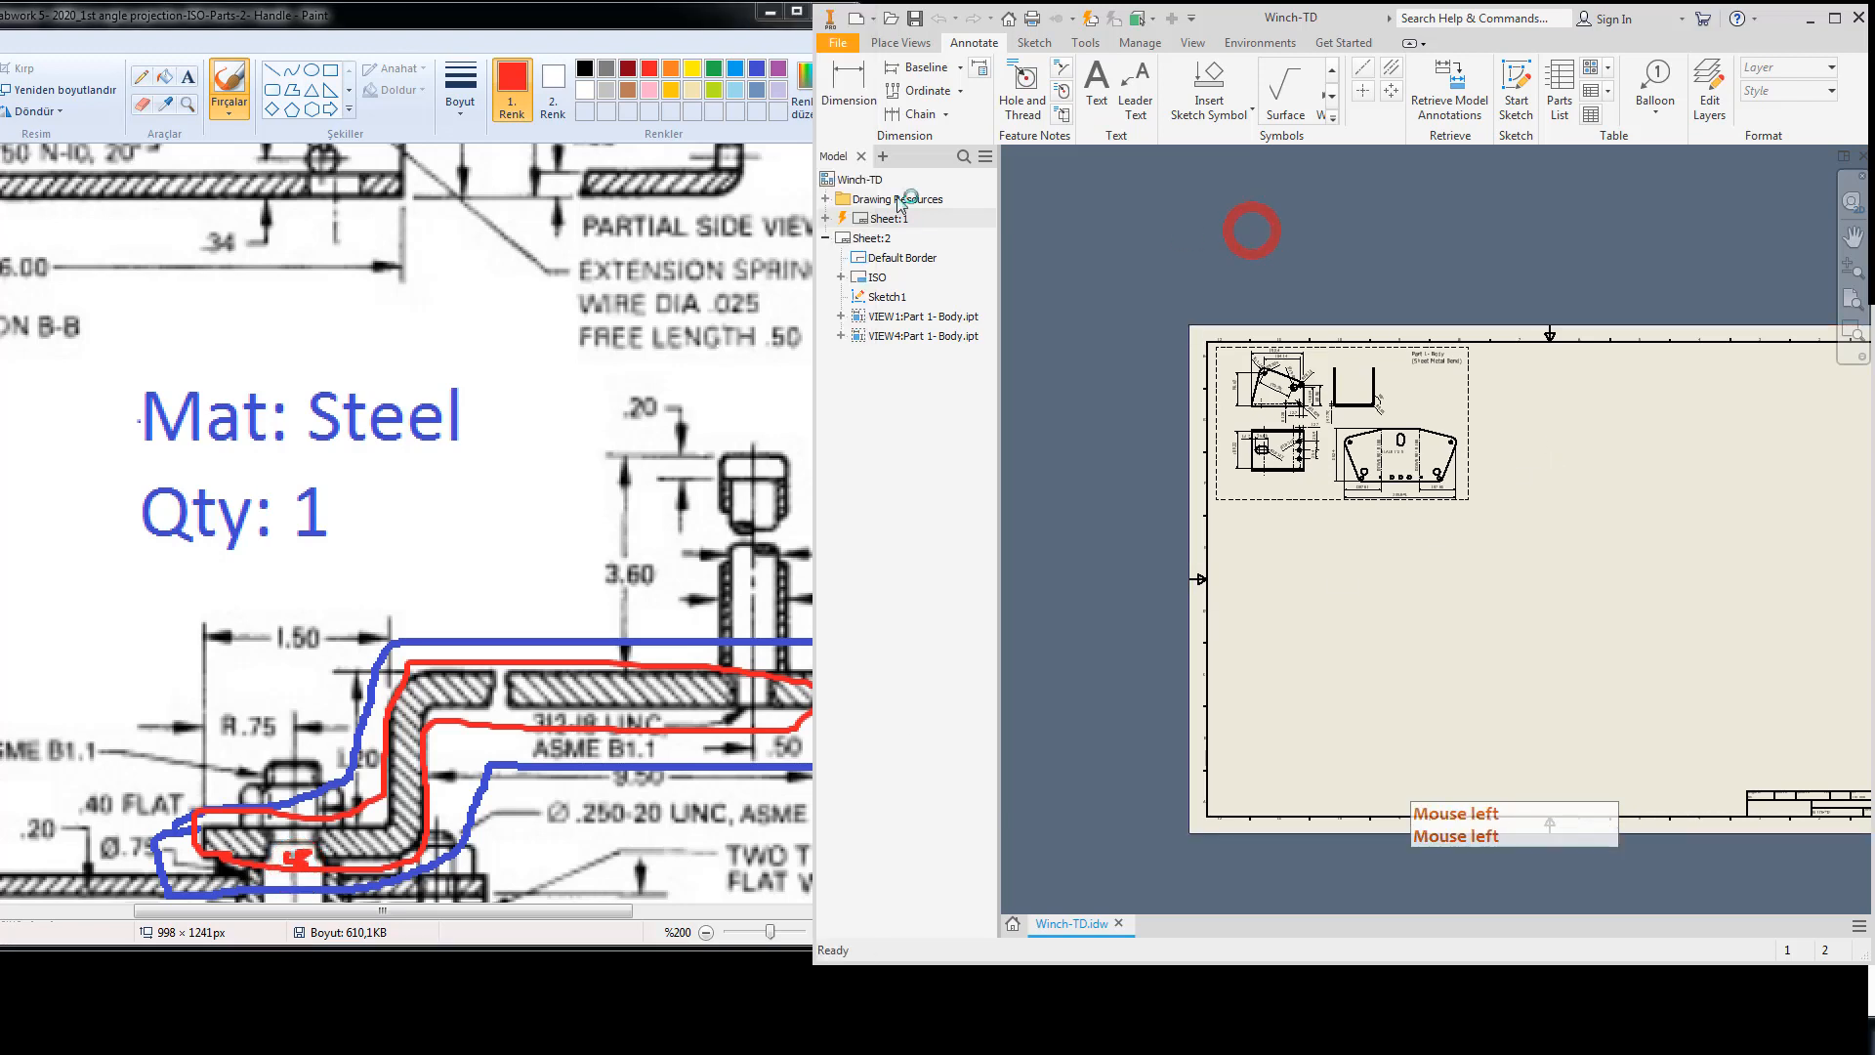
left_click(835, 47)
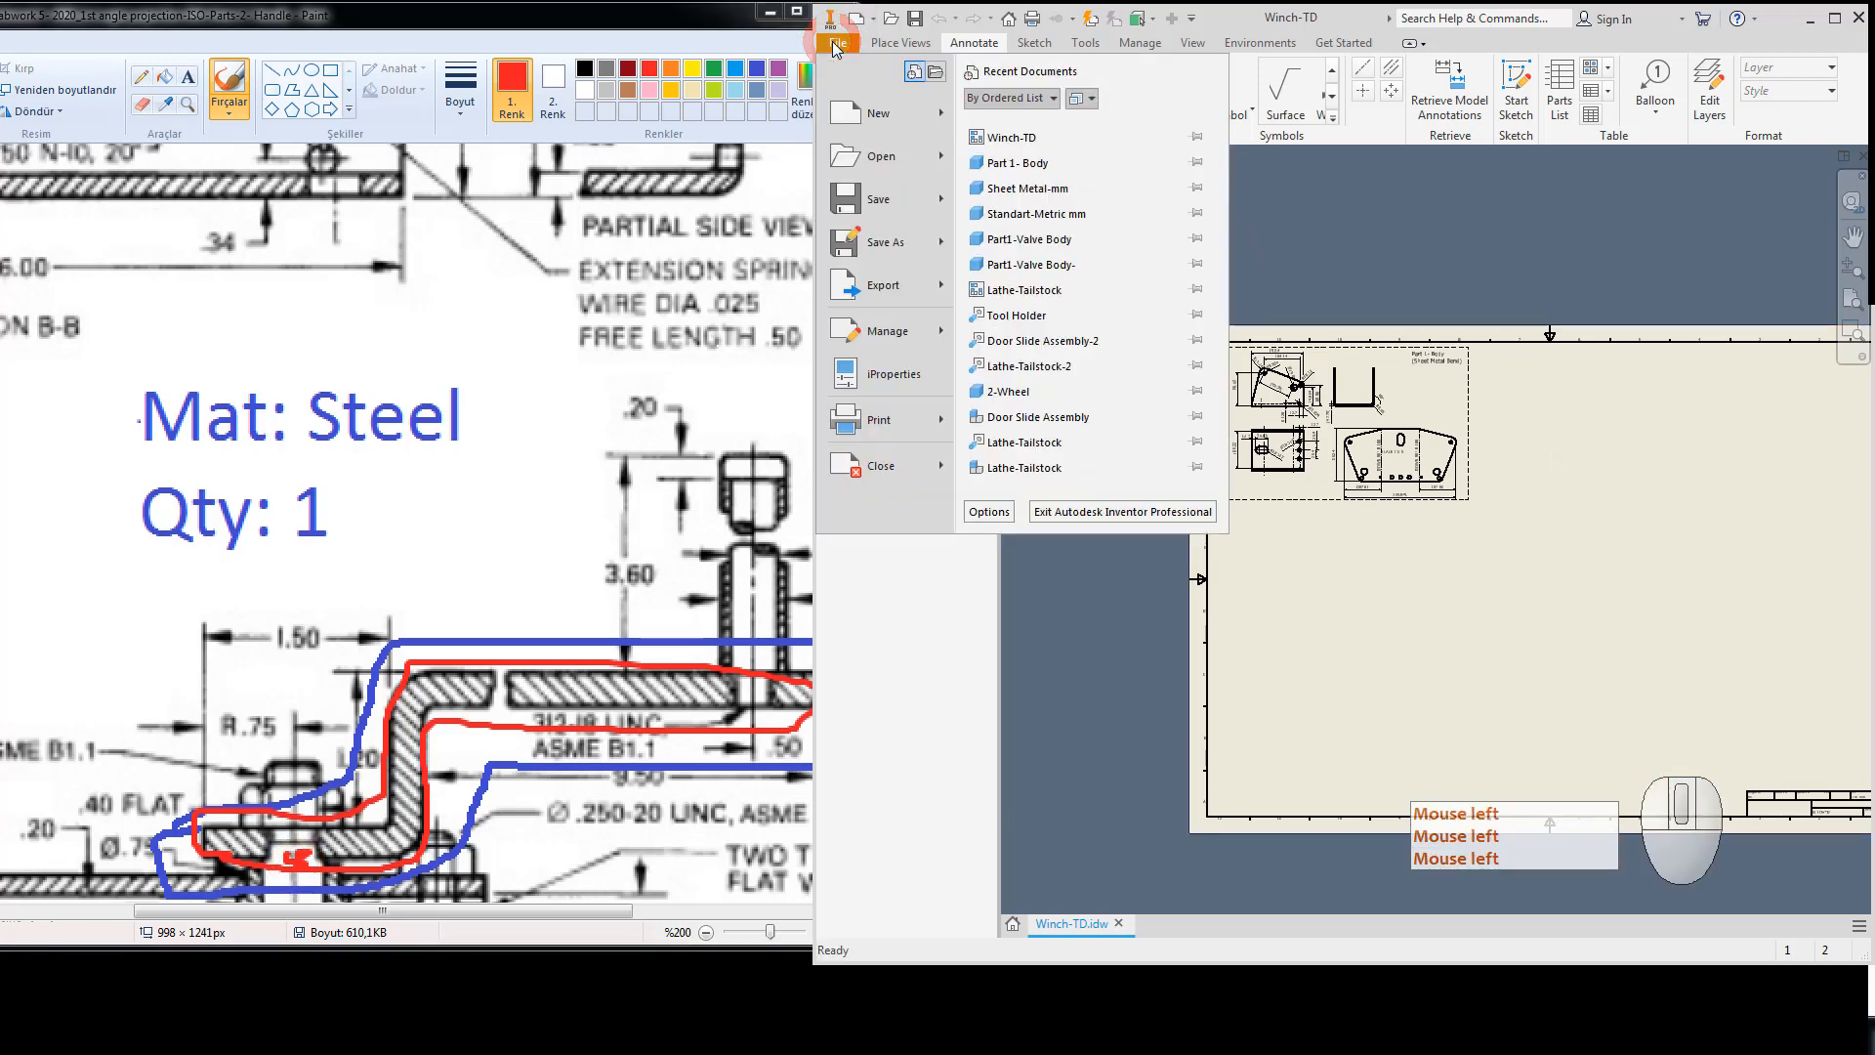
left_click(877, 114)
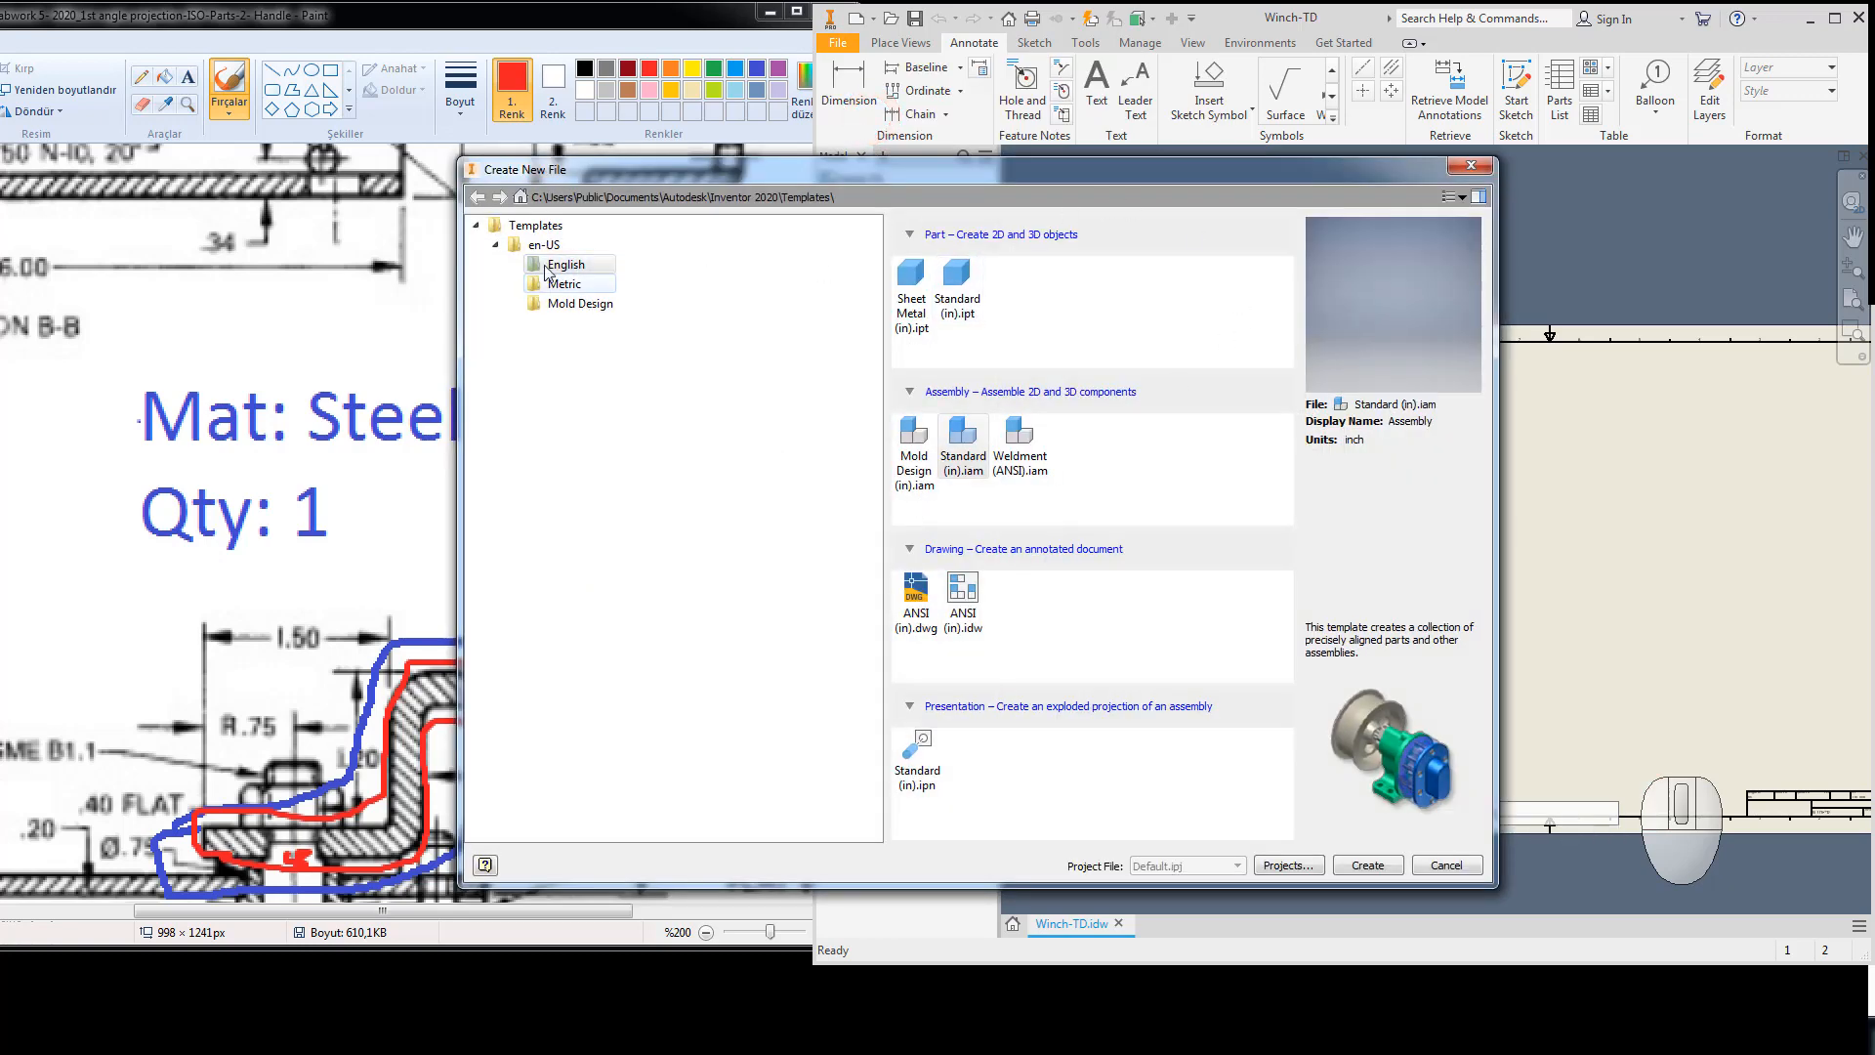
left_click(562, 266)
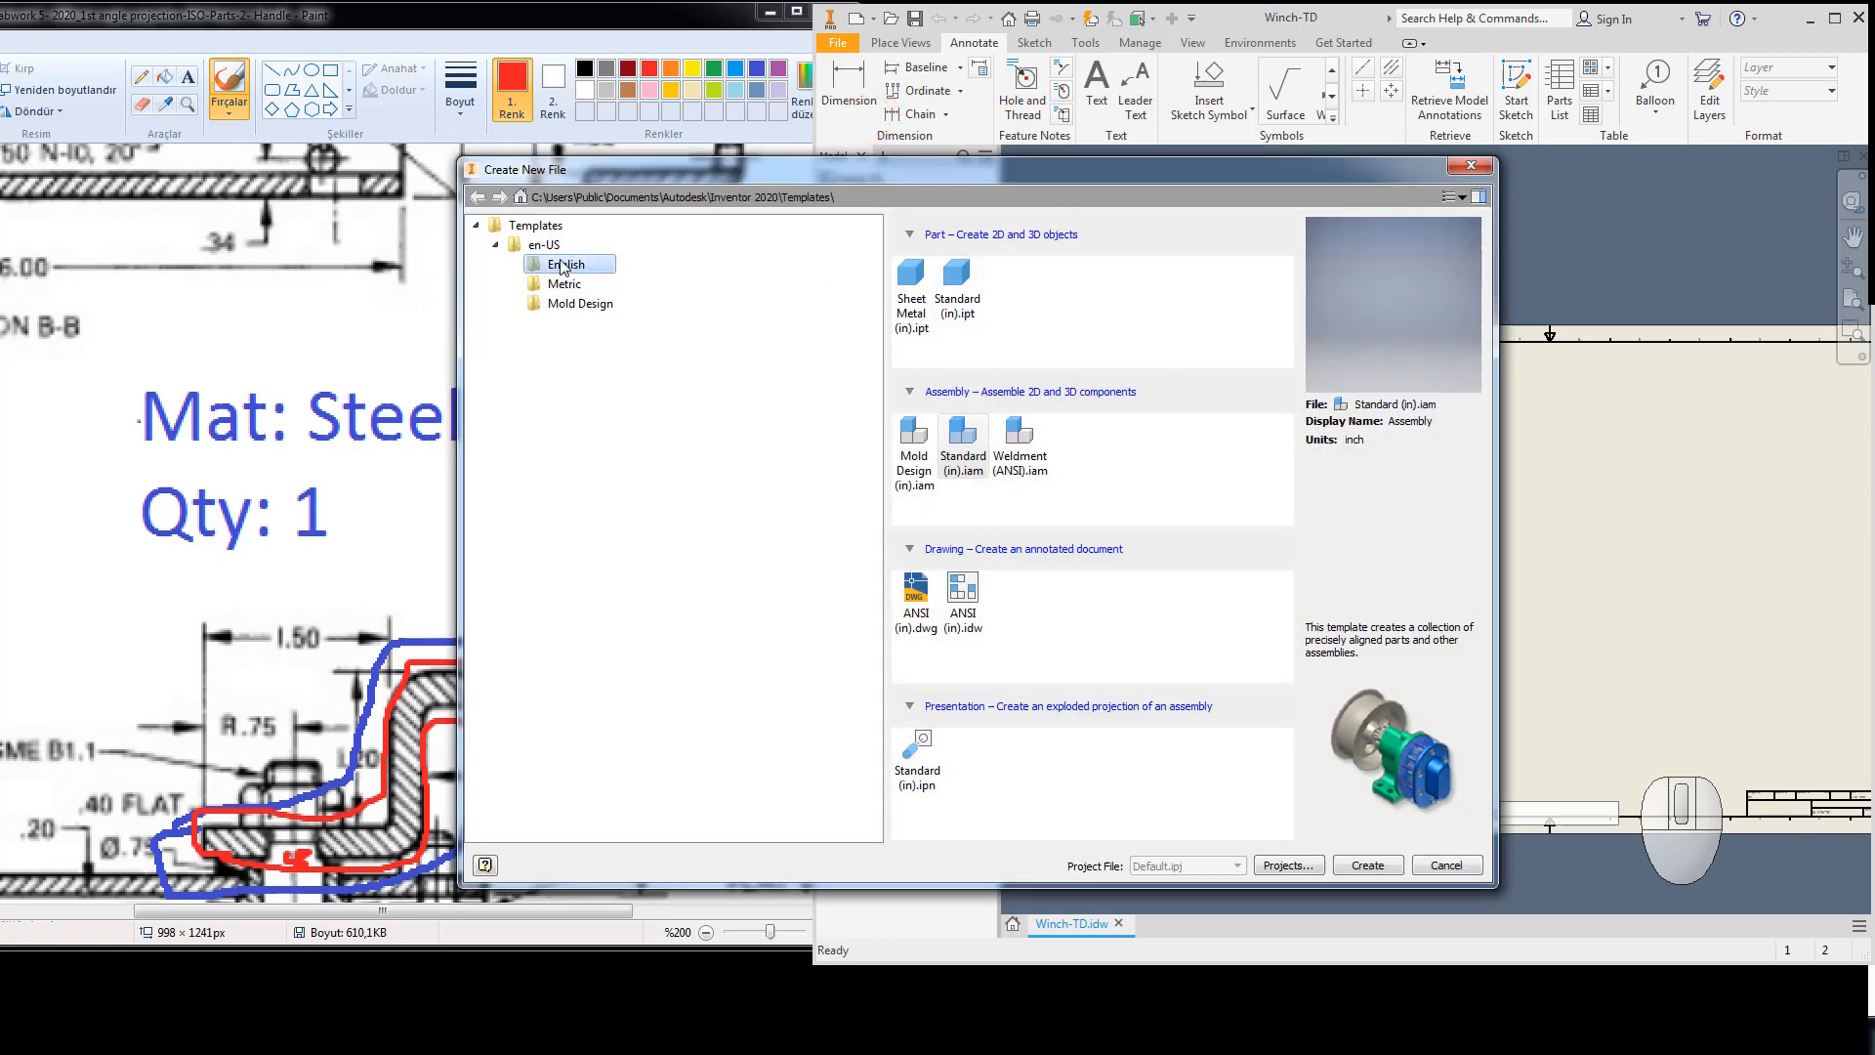
left_click(908, 293)
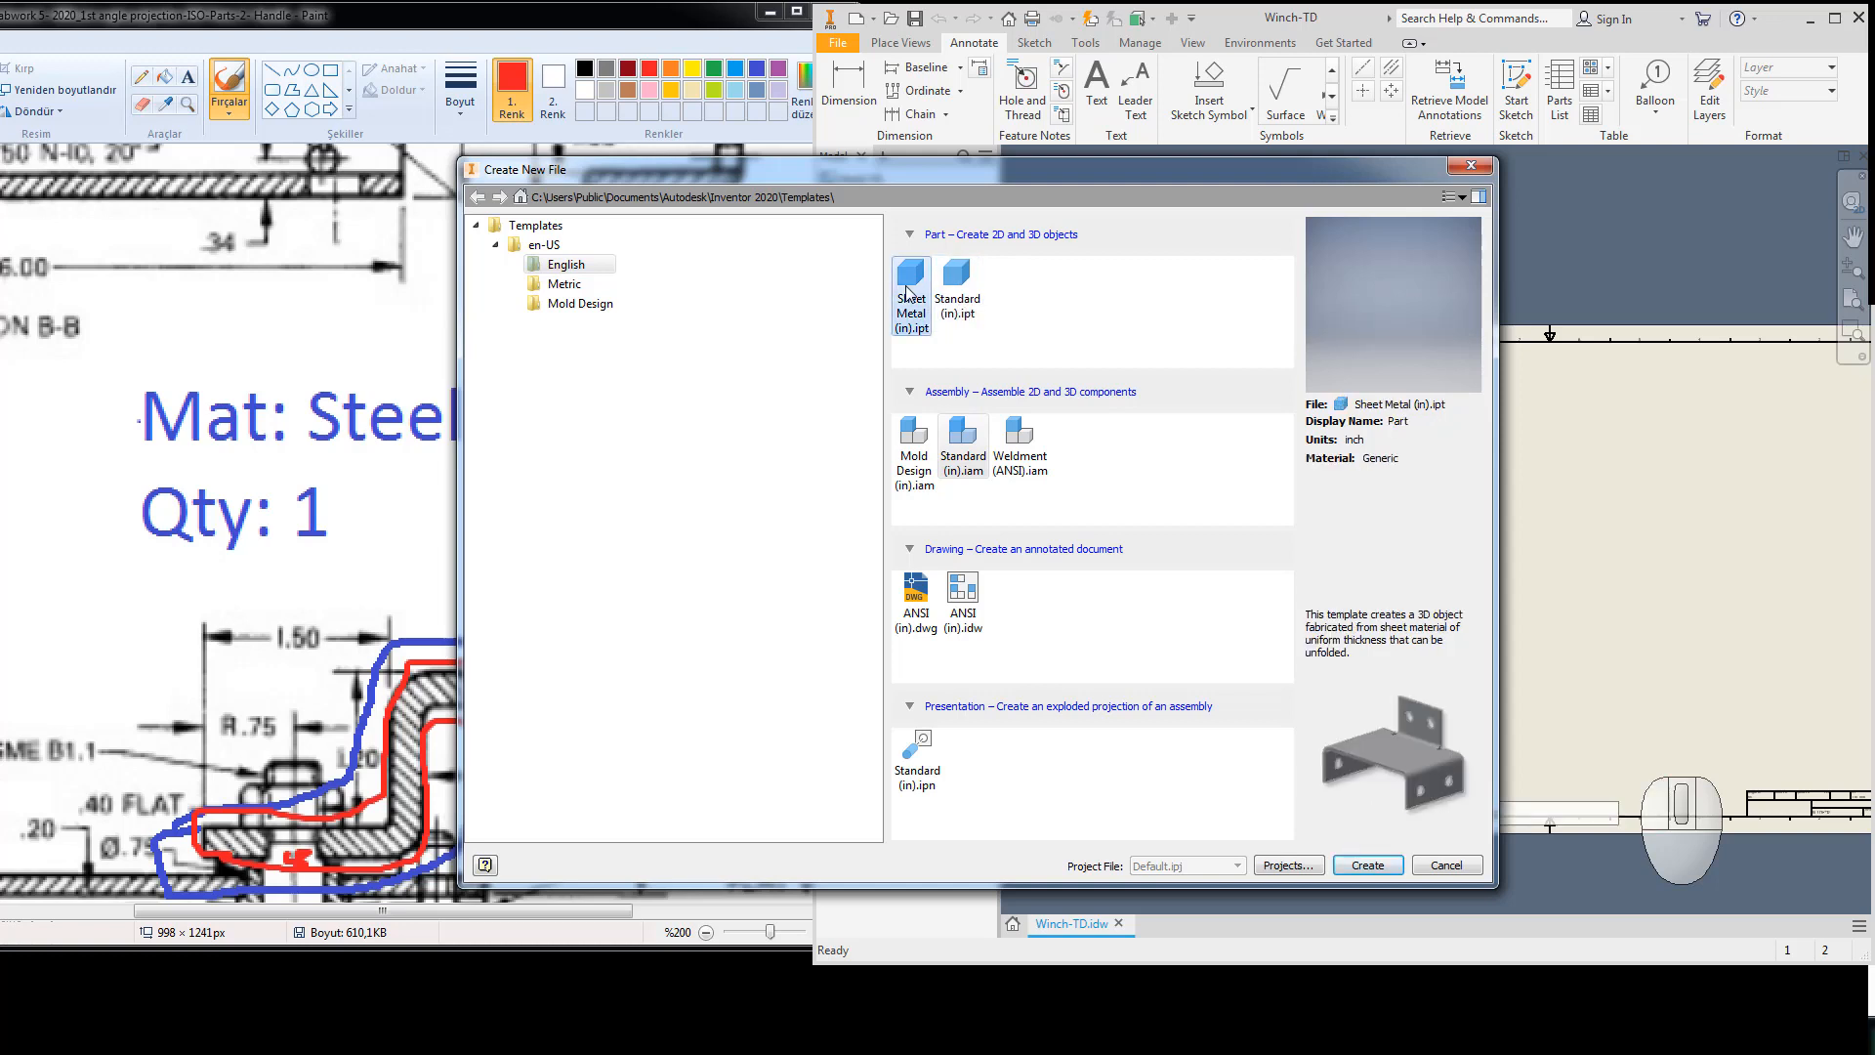
left_click(958, 278)
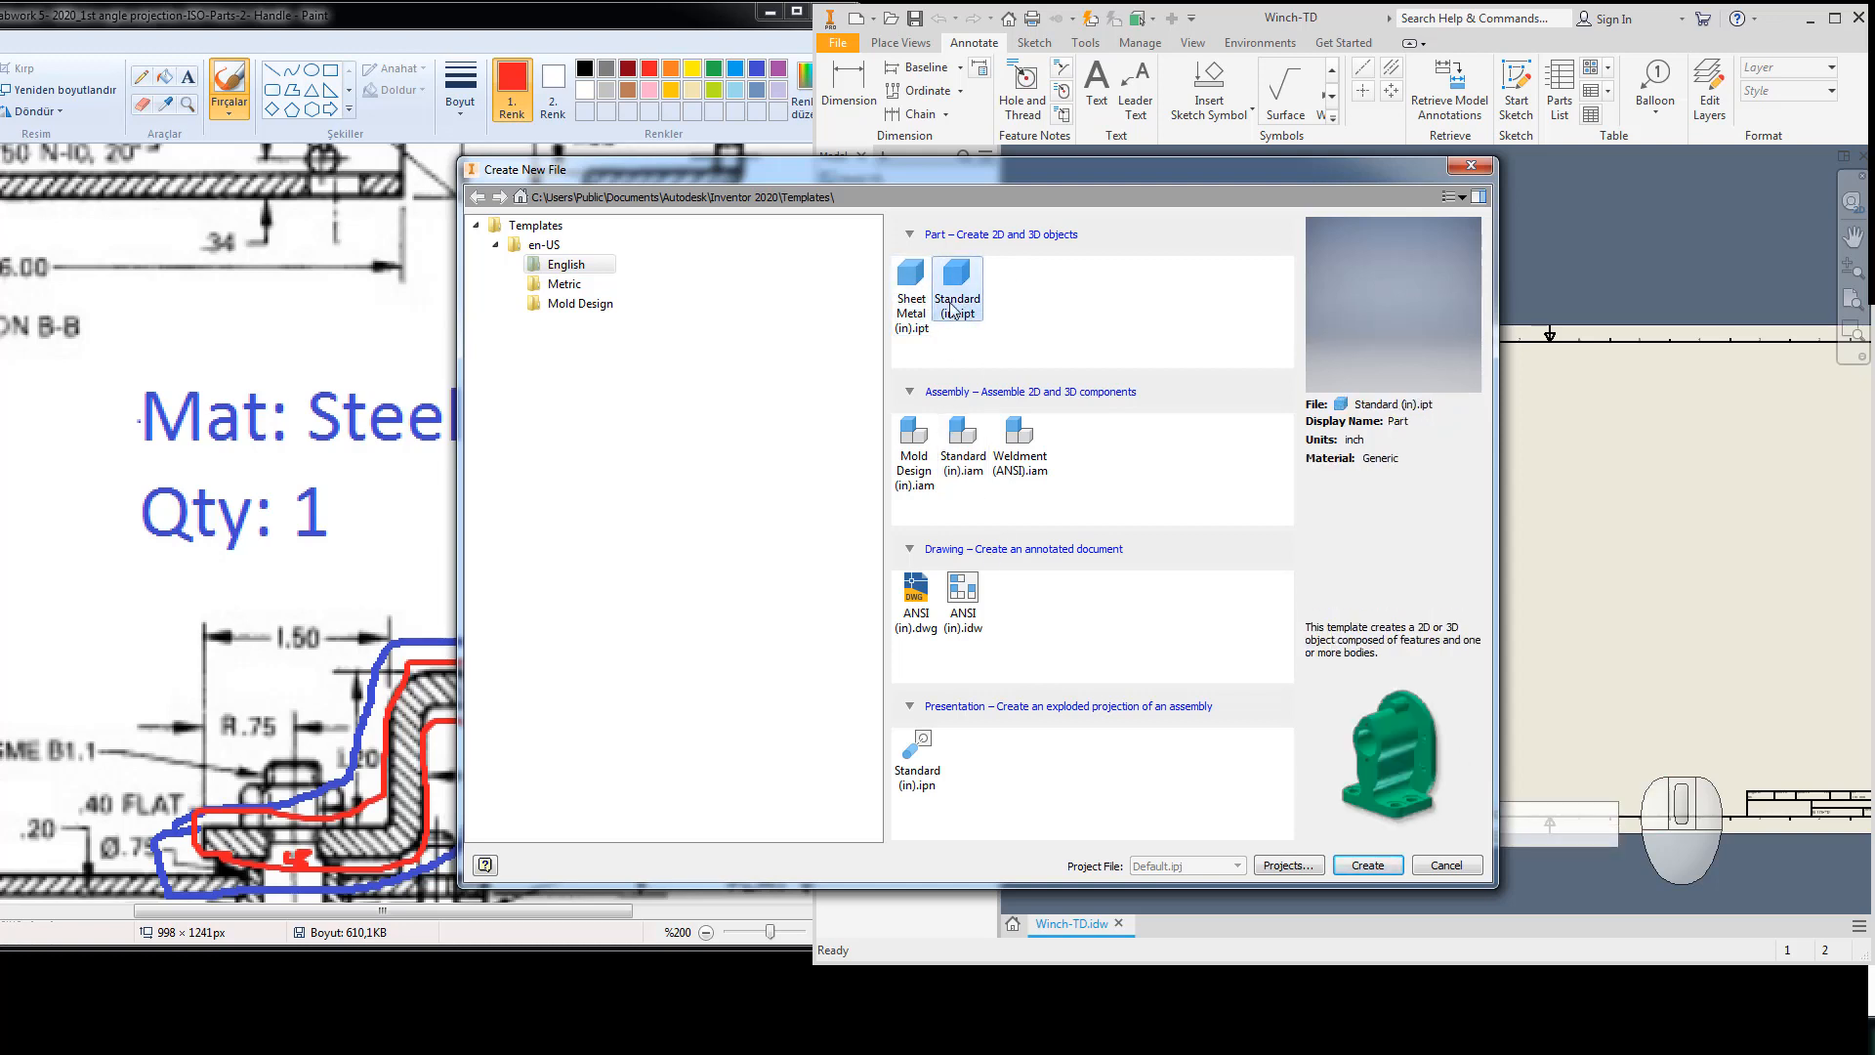
left_click(1371, 866)
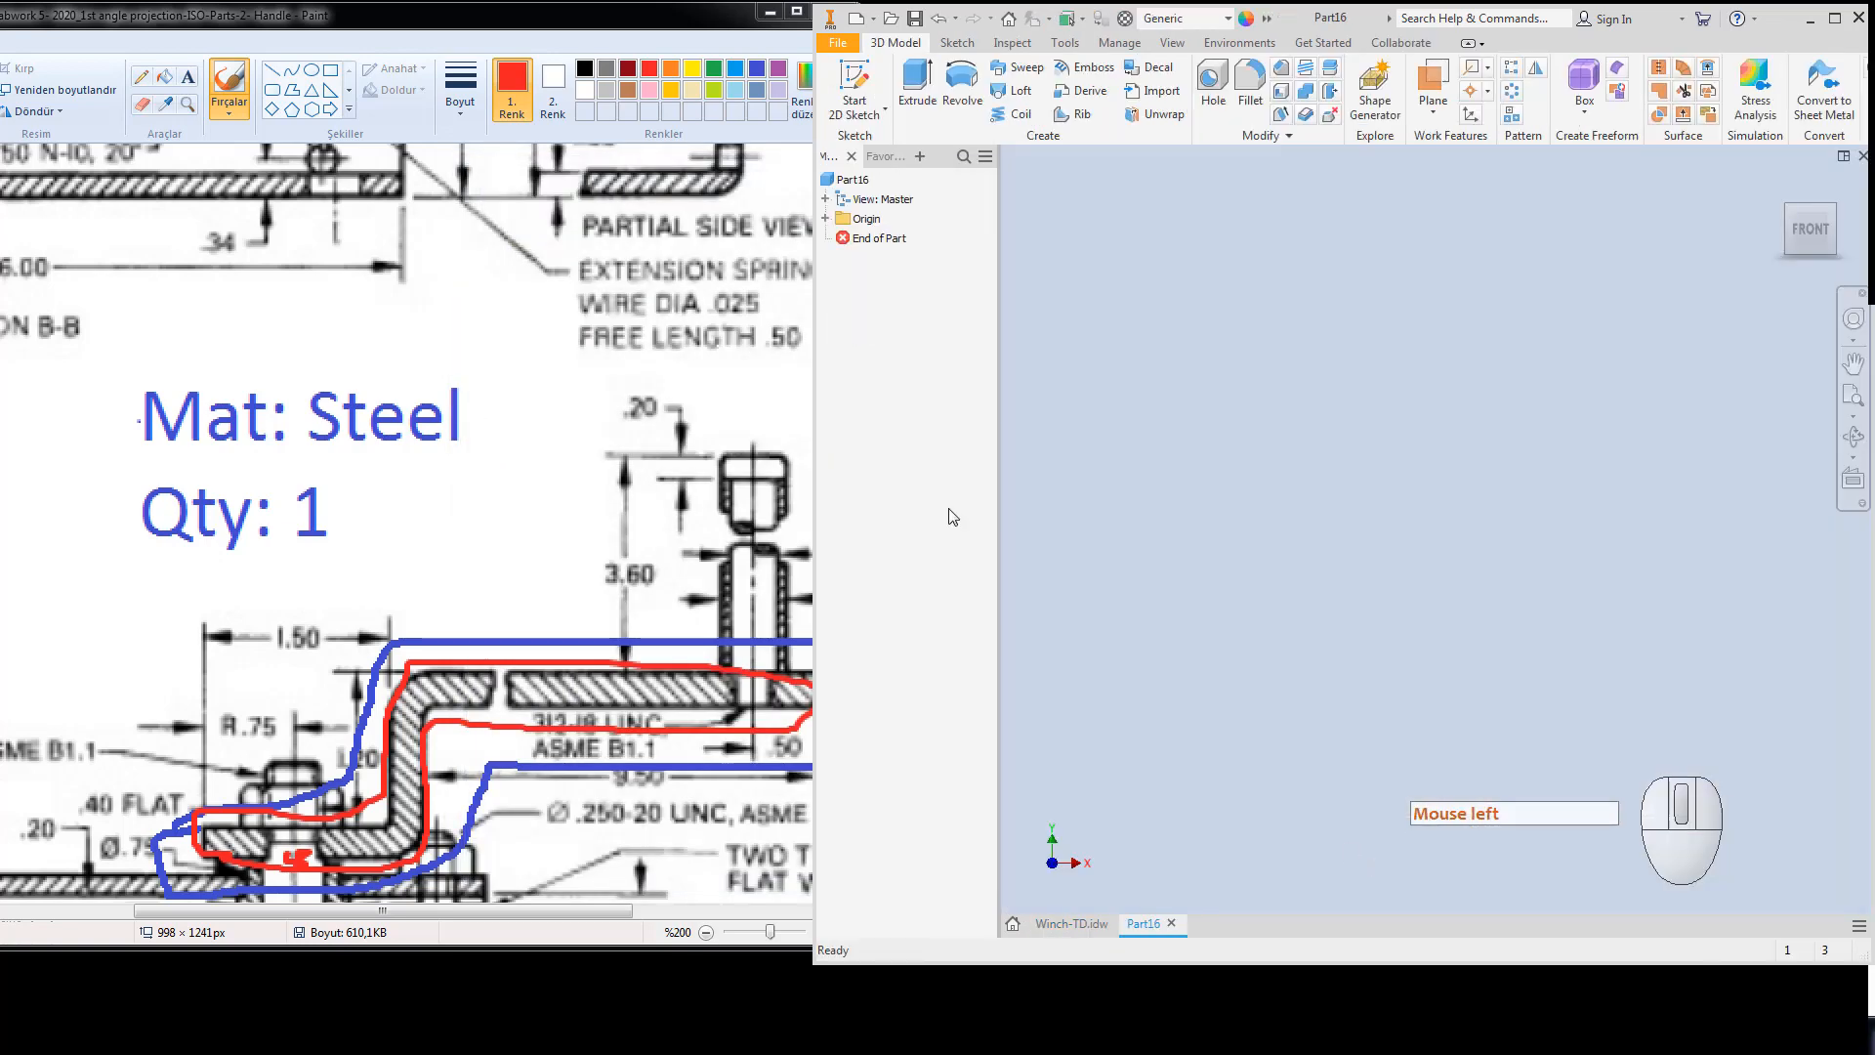
Make the origin's Center Point and XY Plane visible in the new part.
left_click(825, 219)
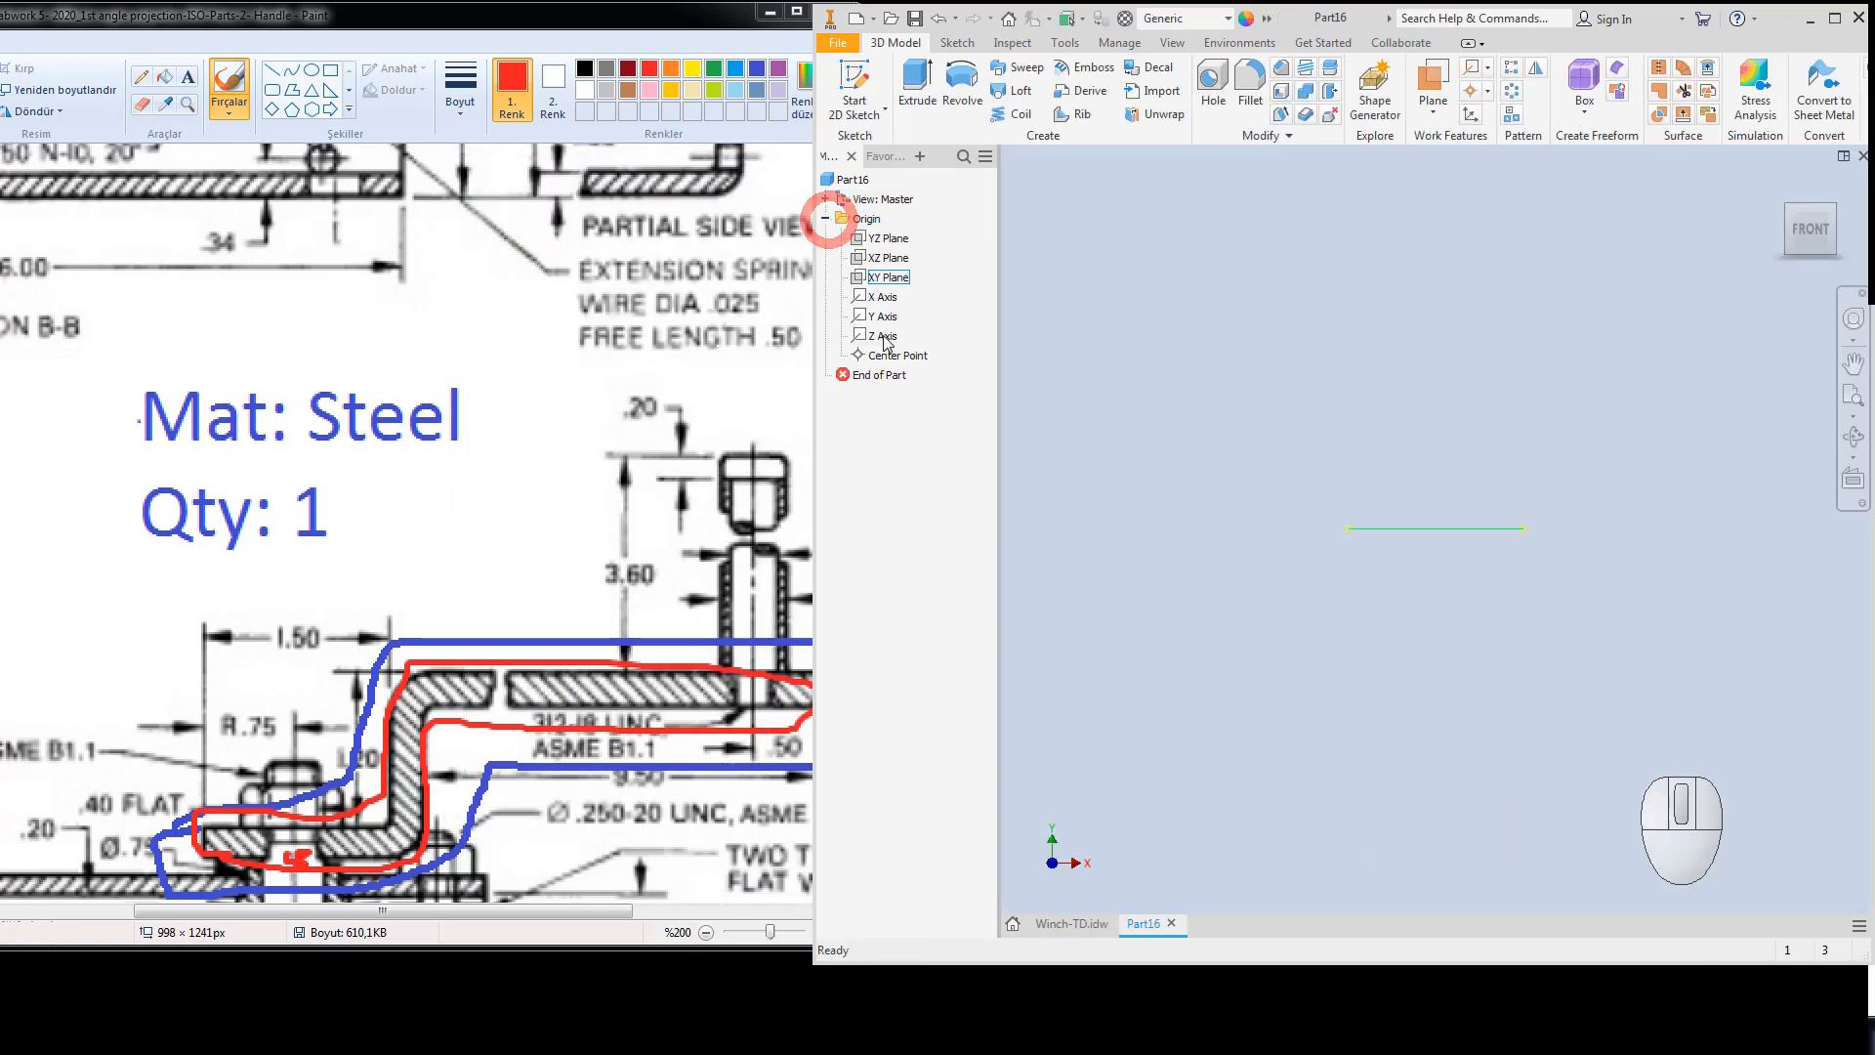
left_click(895, 356)
right_click(895, 357)
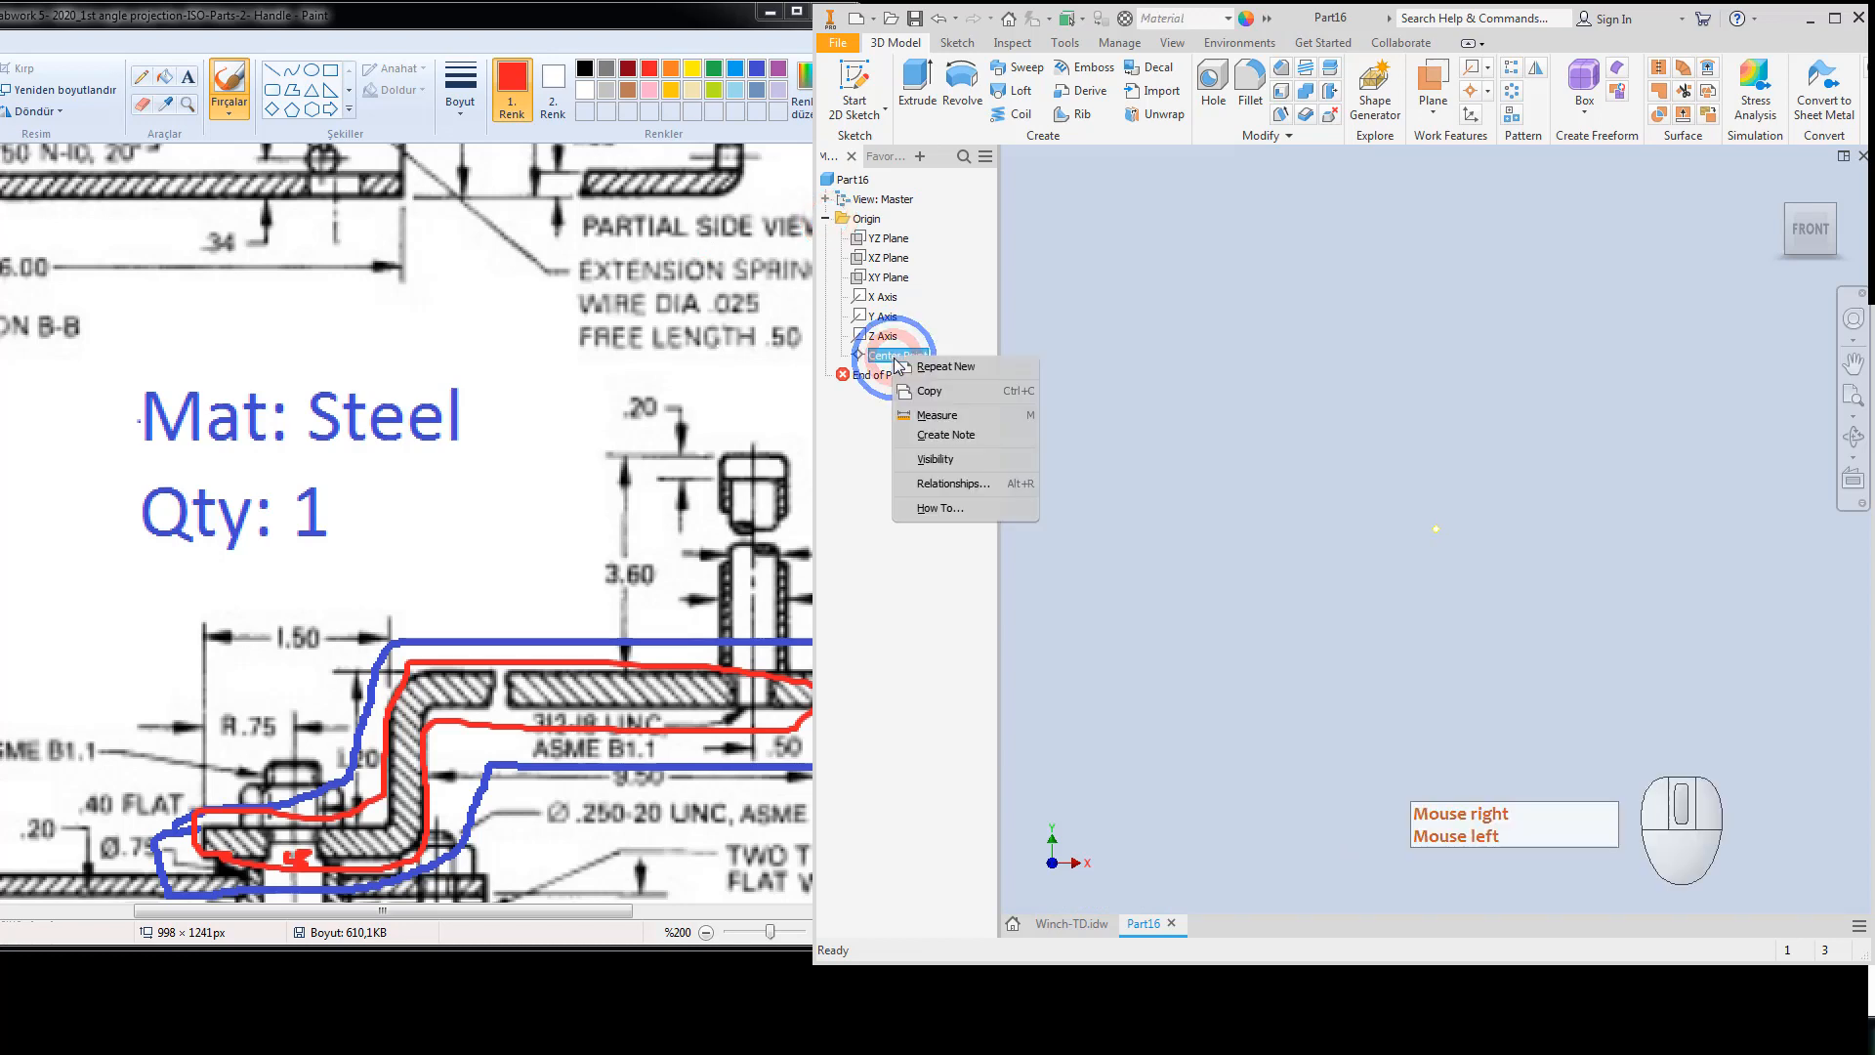
left_click(941, 462)
left_click(1143, 420)
left_click(879, 277)
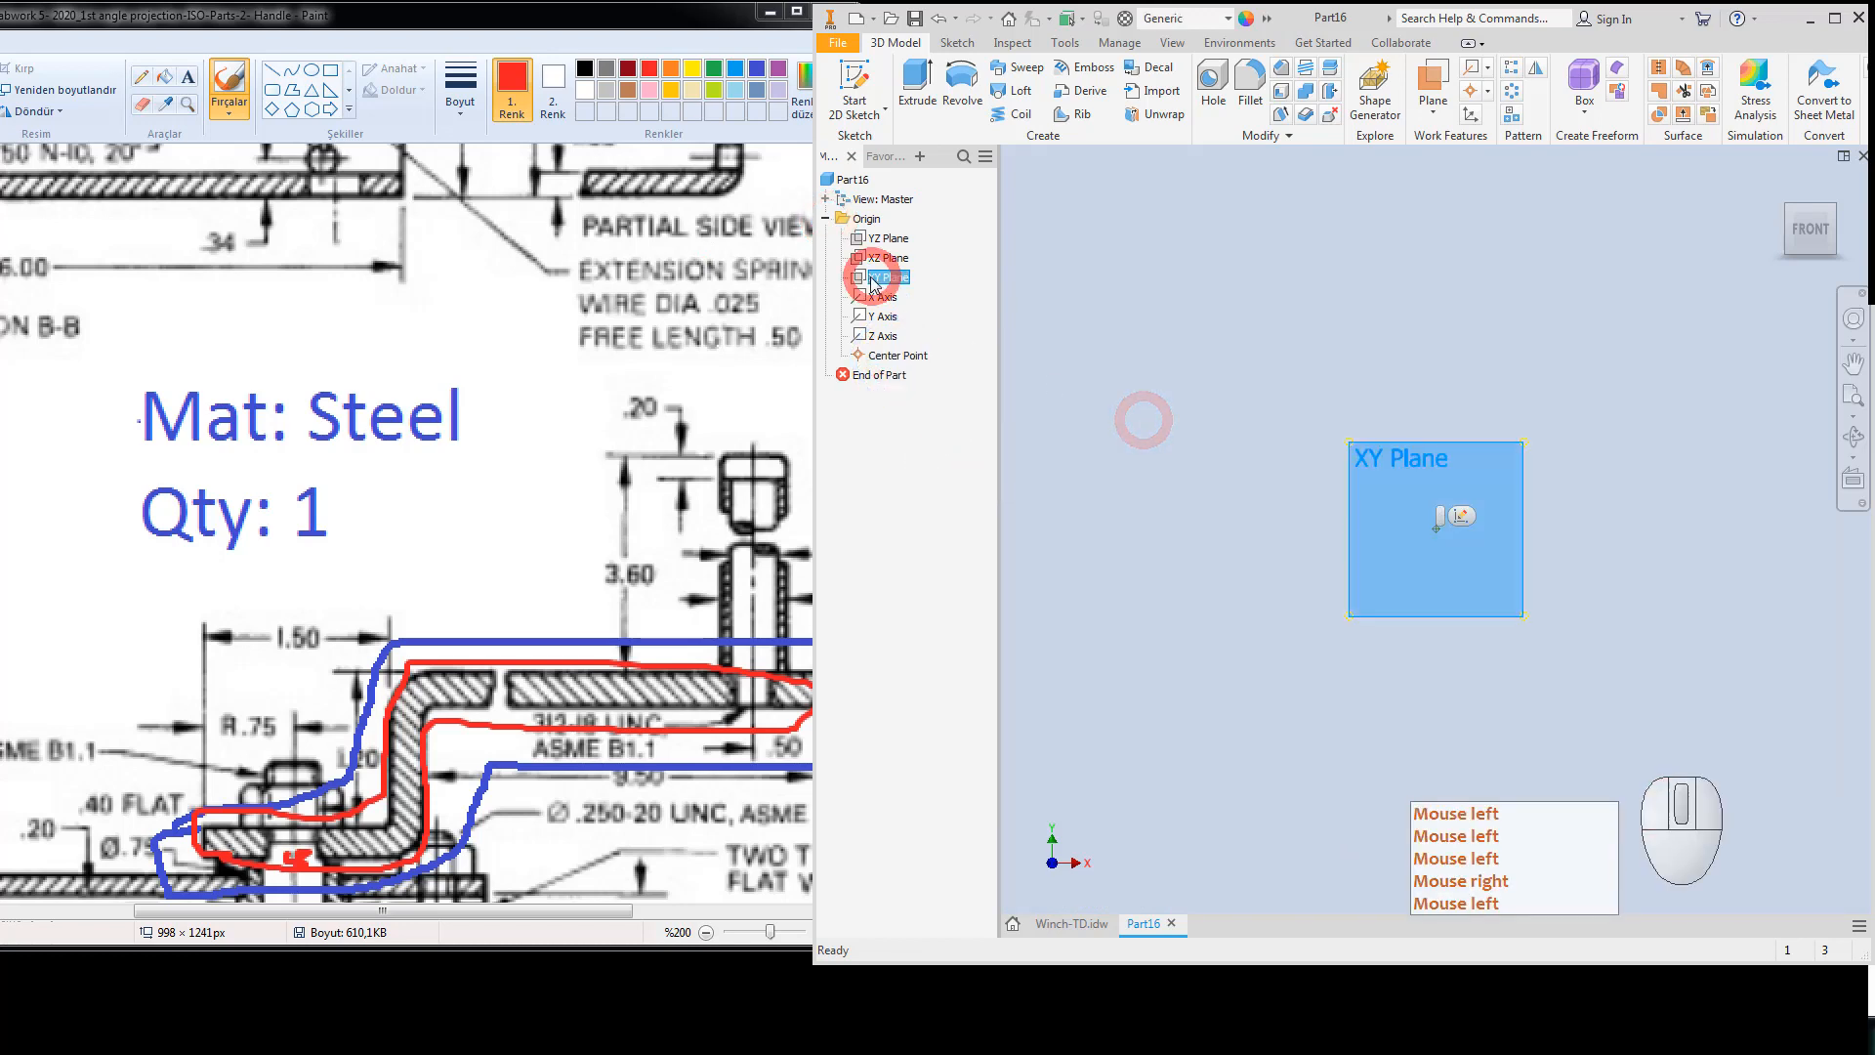
right_click(871, 278)
left_click(912, 398)
left_click(1204, 436)
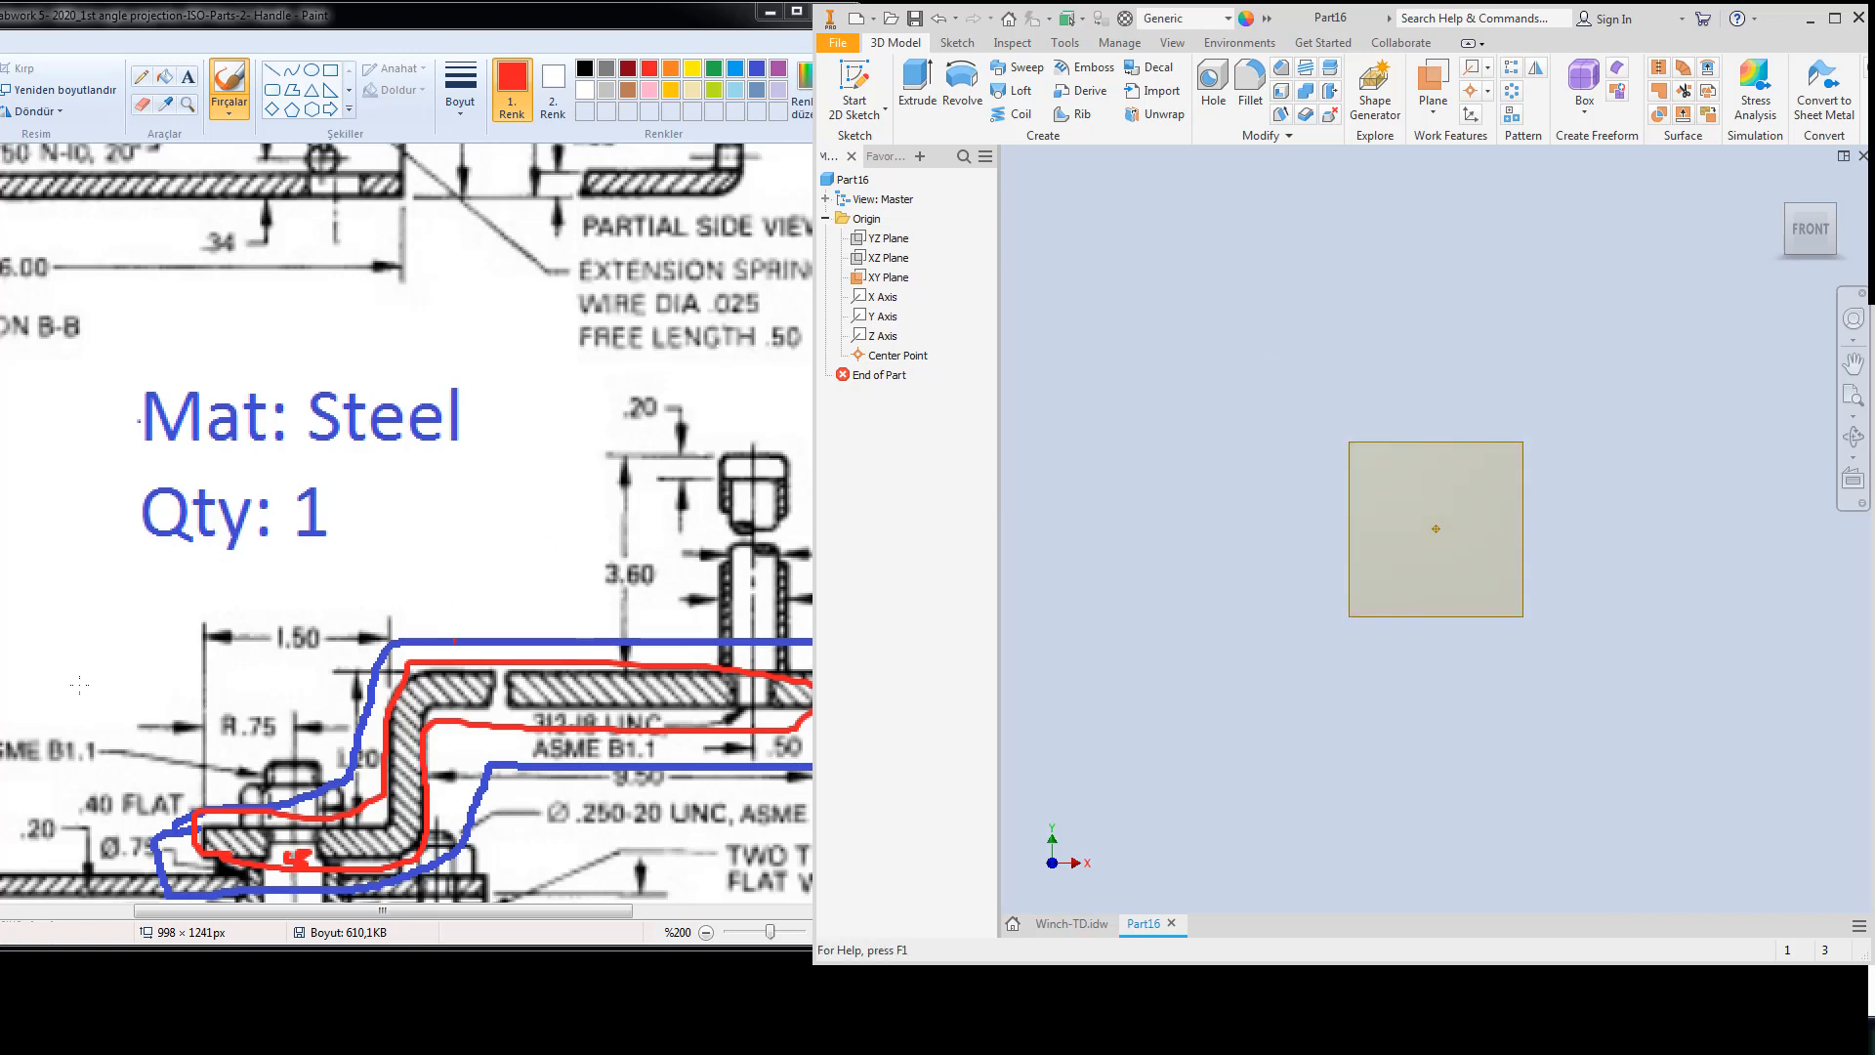
Start a 2D sketch on the XY Plane.
left_click(144, 685)
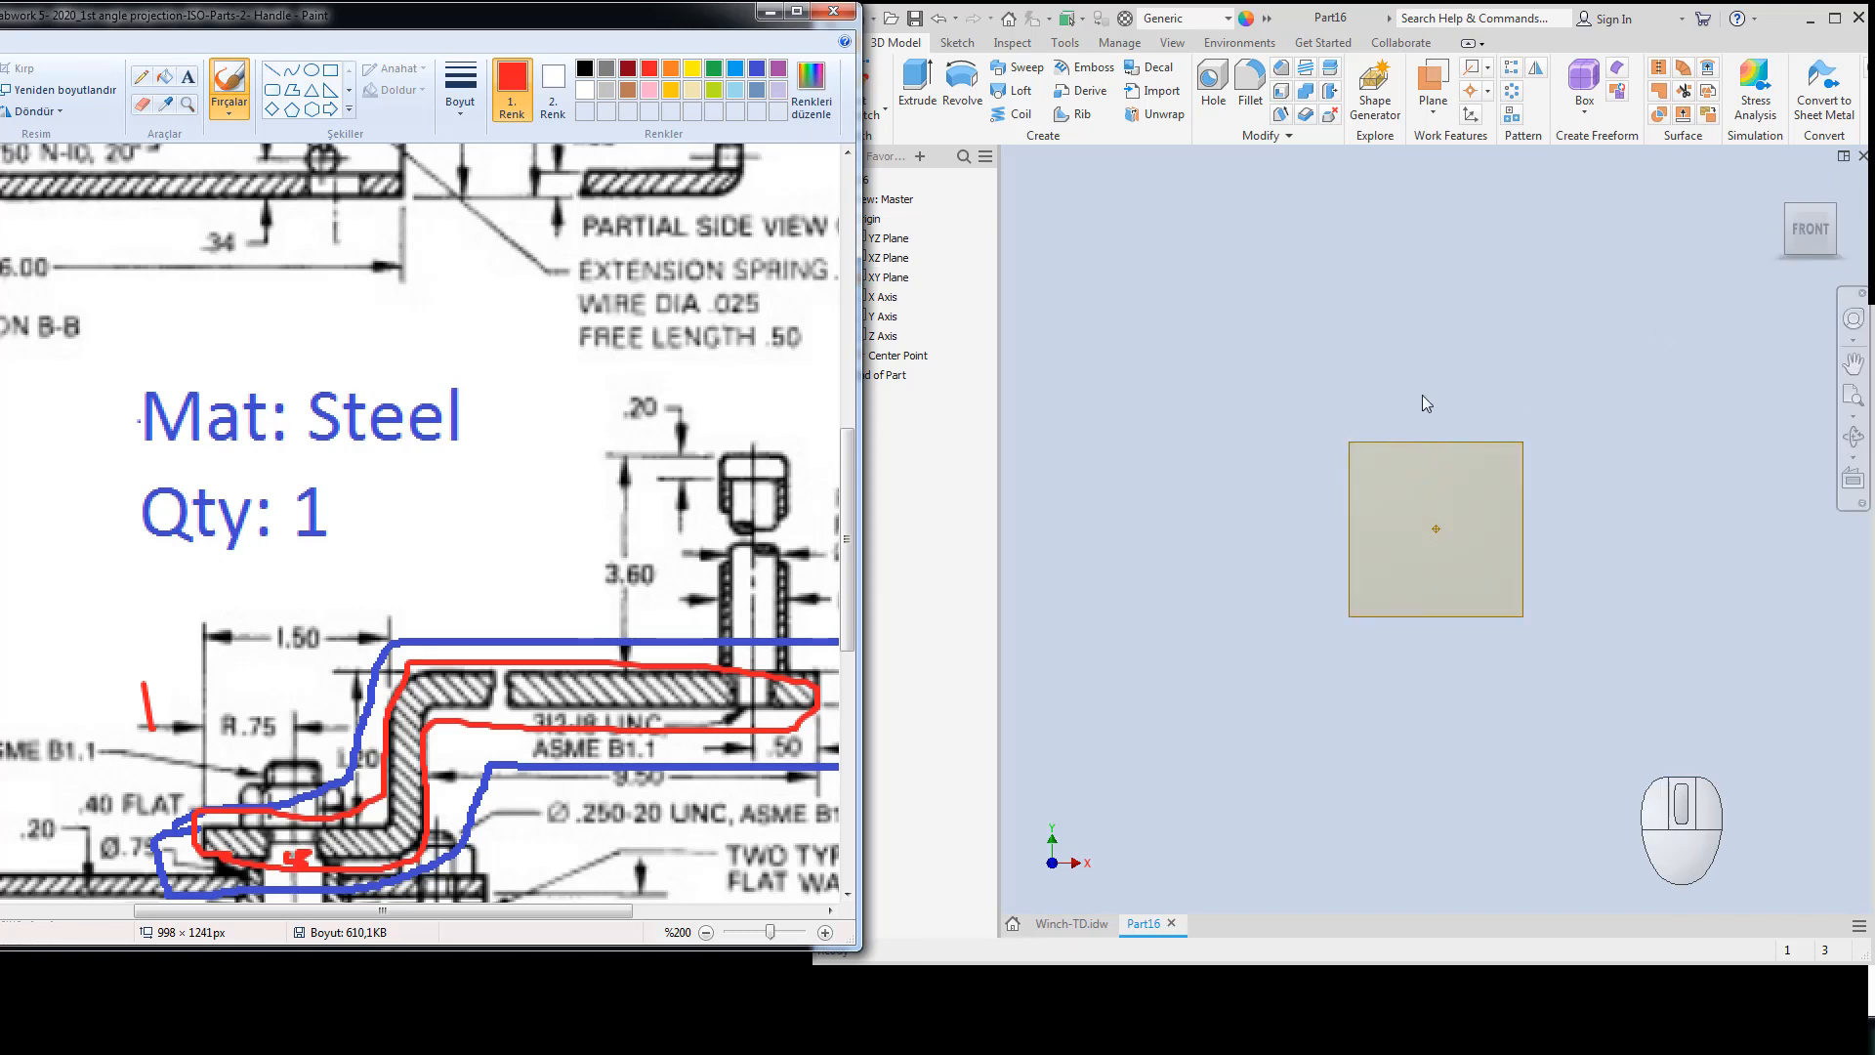
left_click(1319, 272)
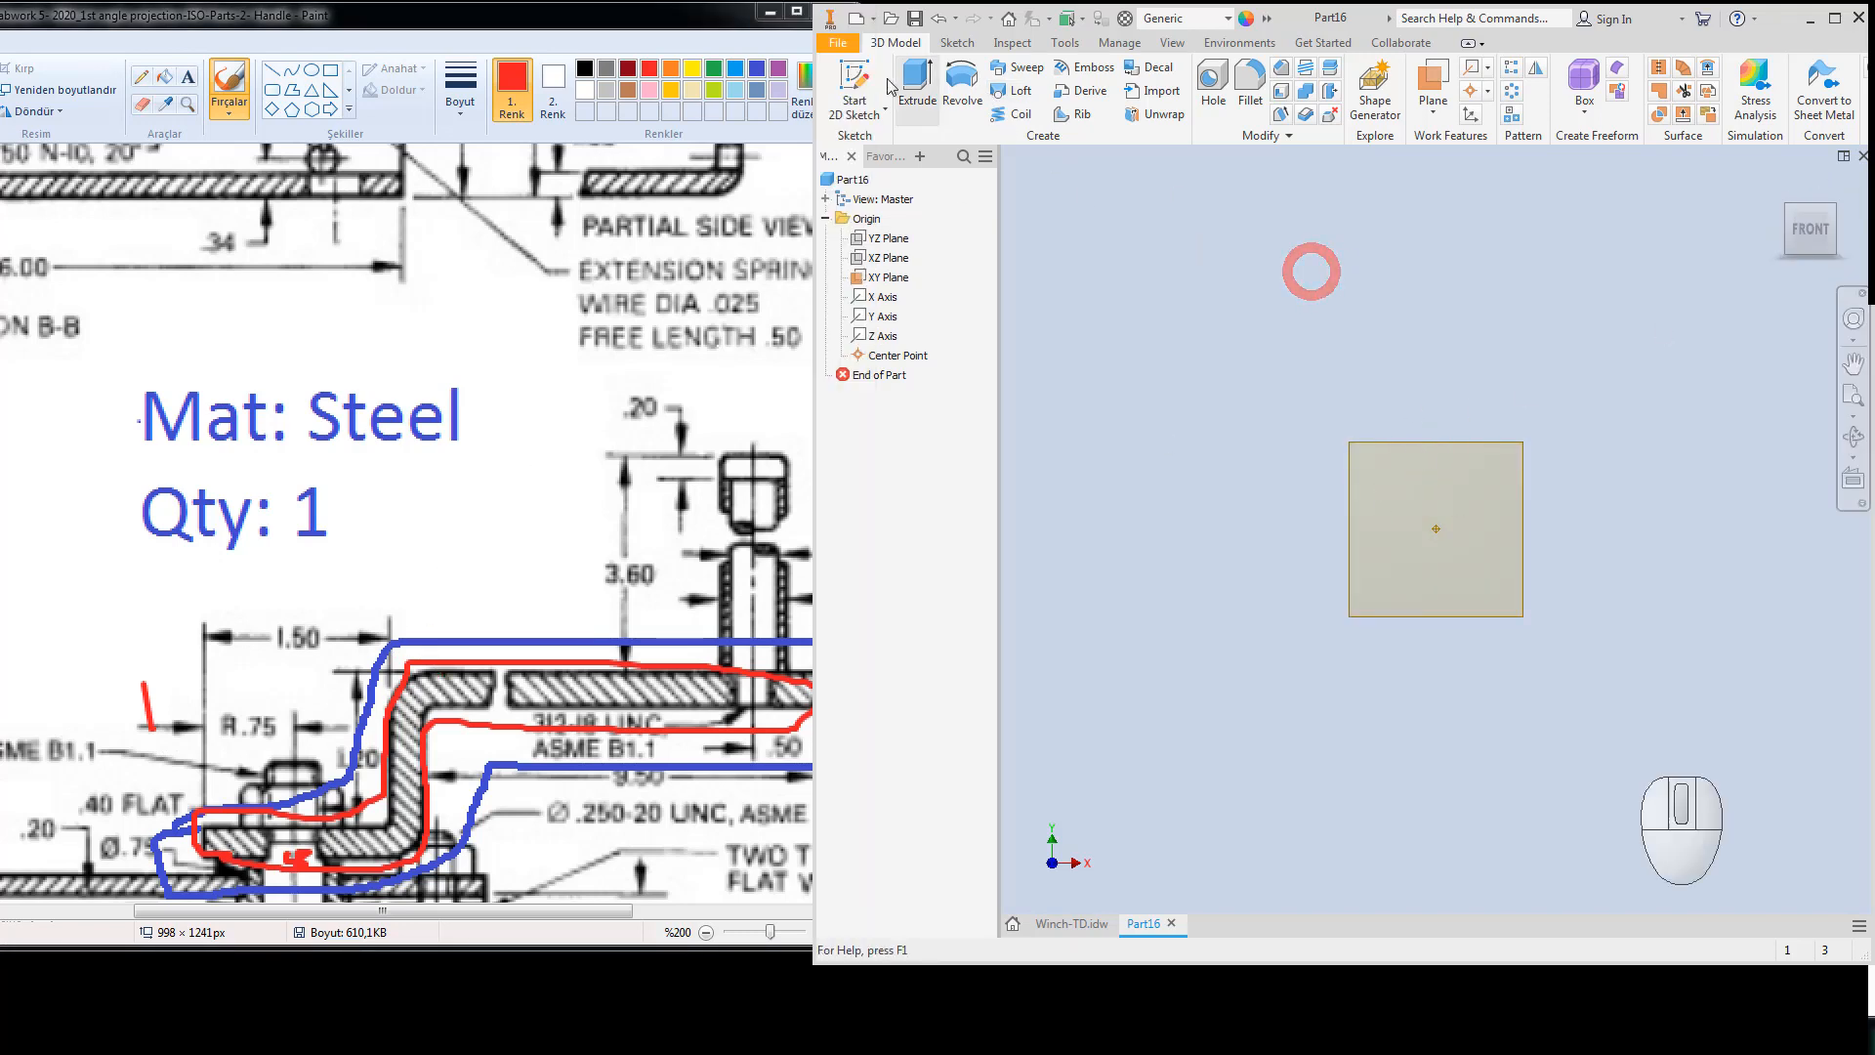
left_click(857, 85)
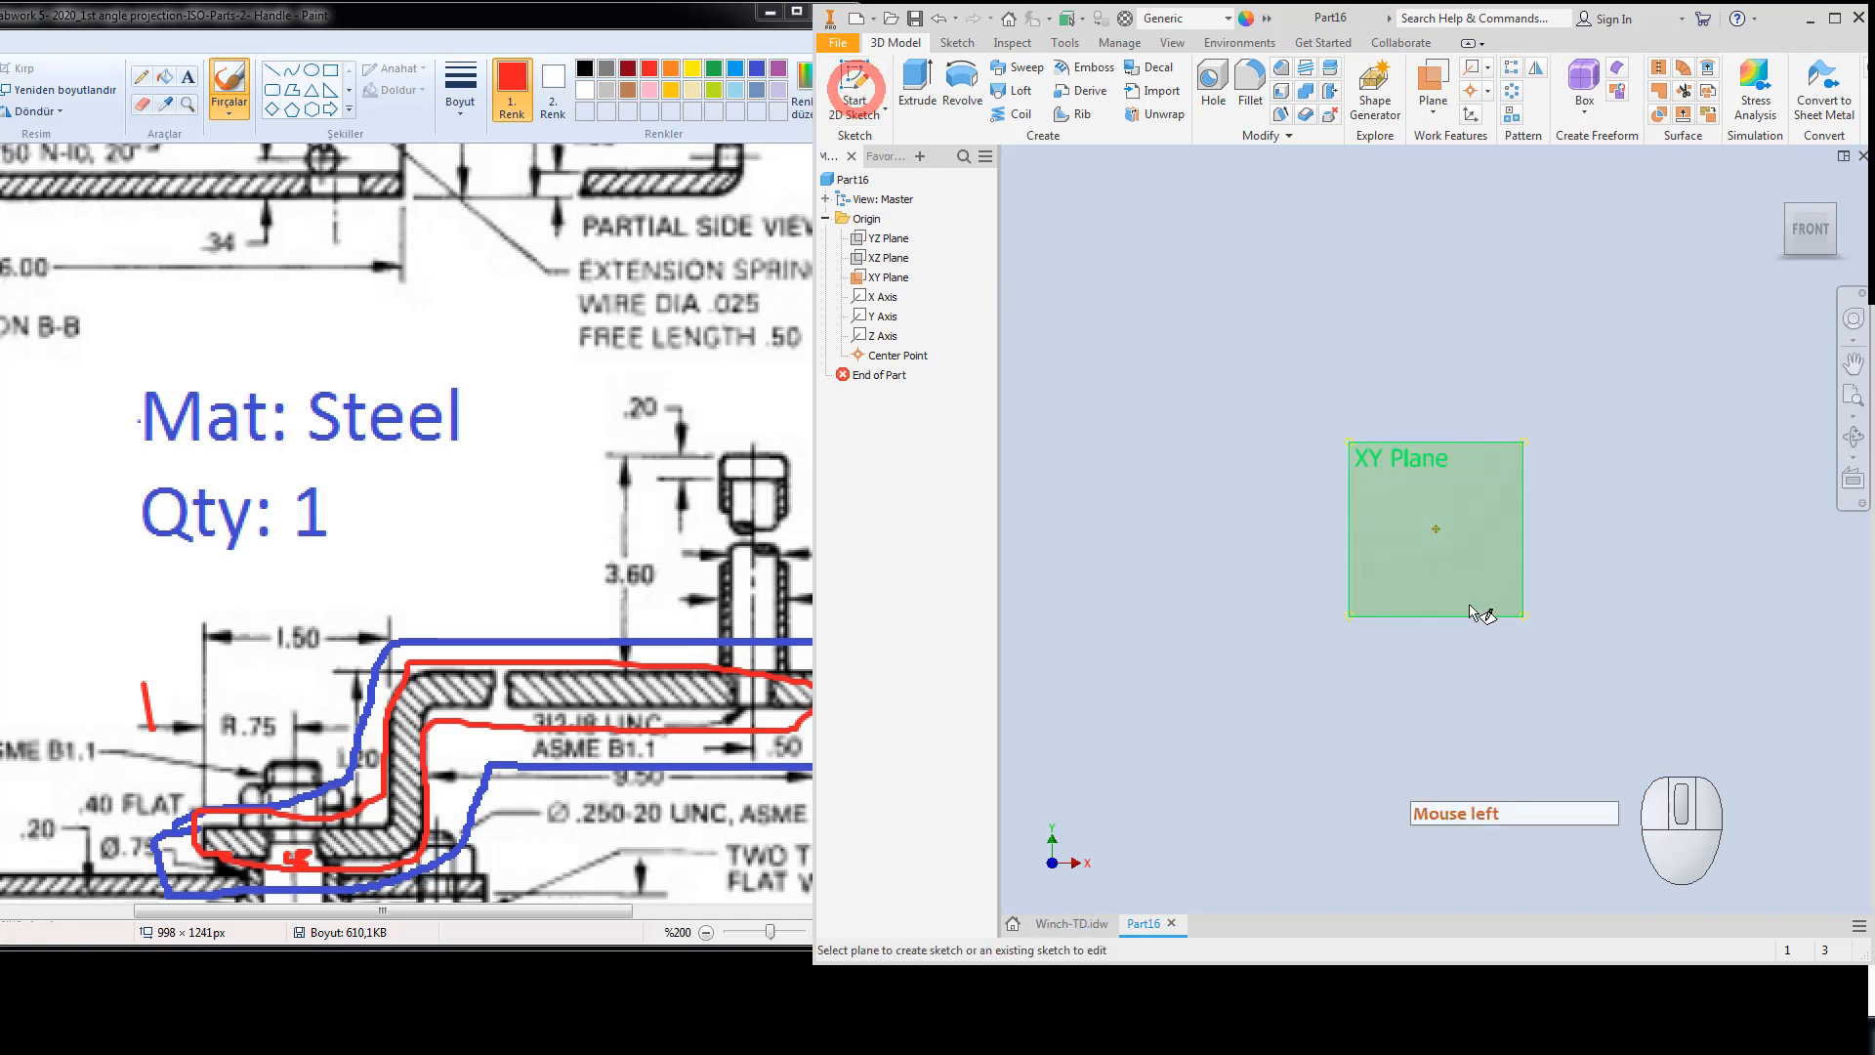
left_click(1394, 442)
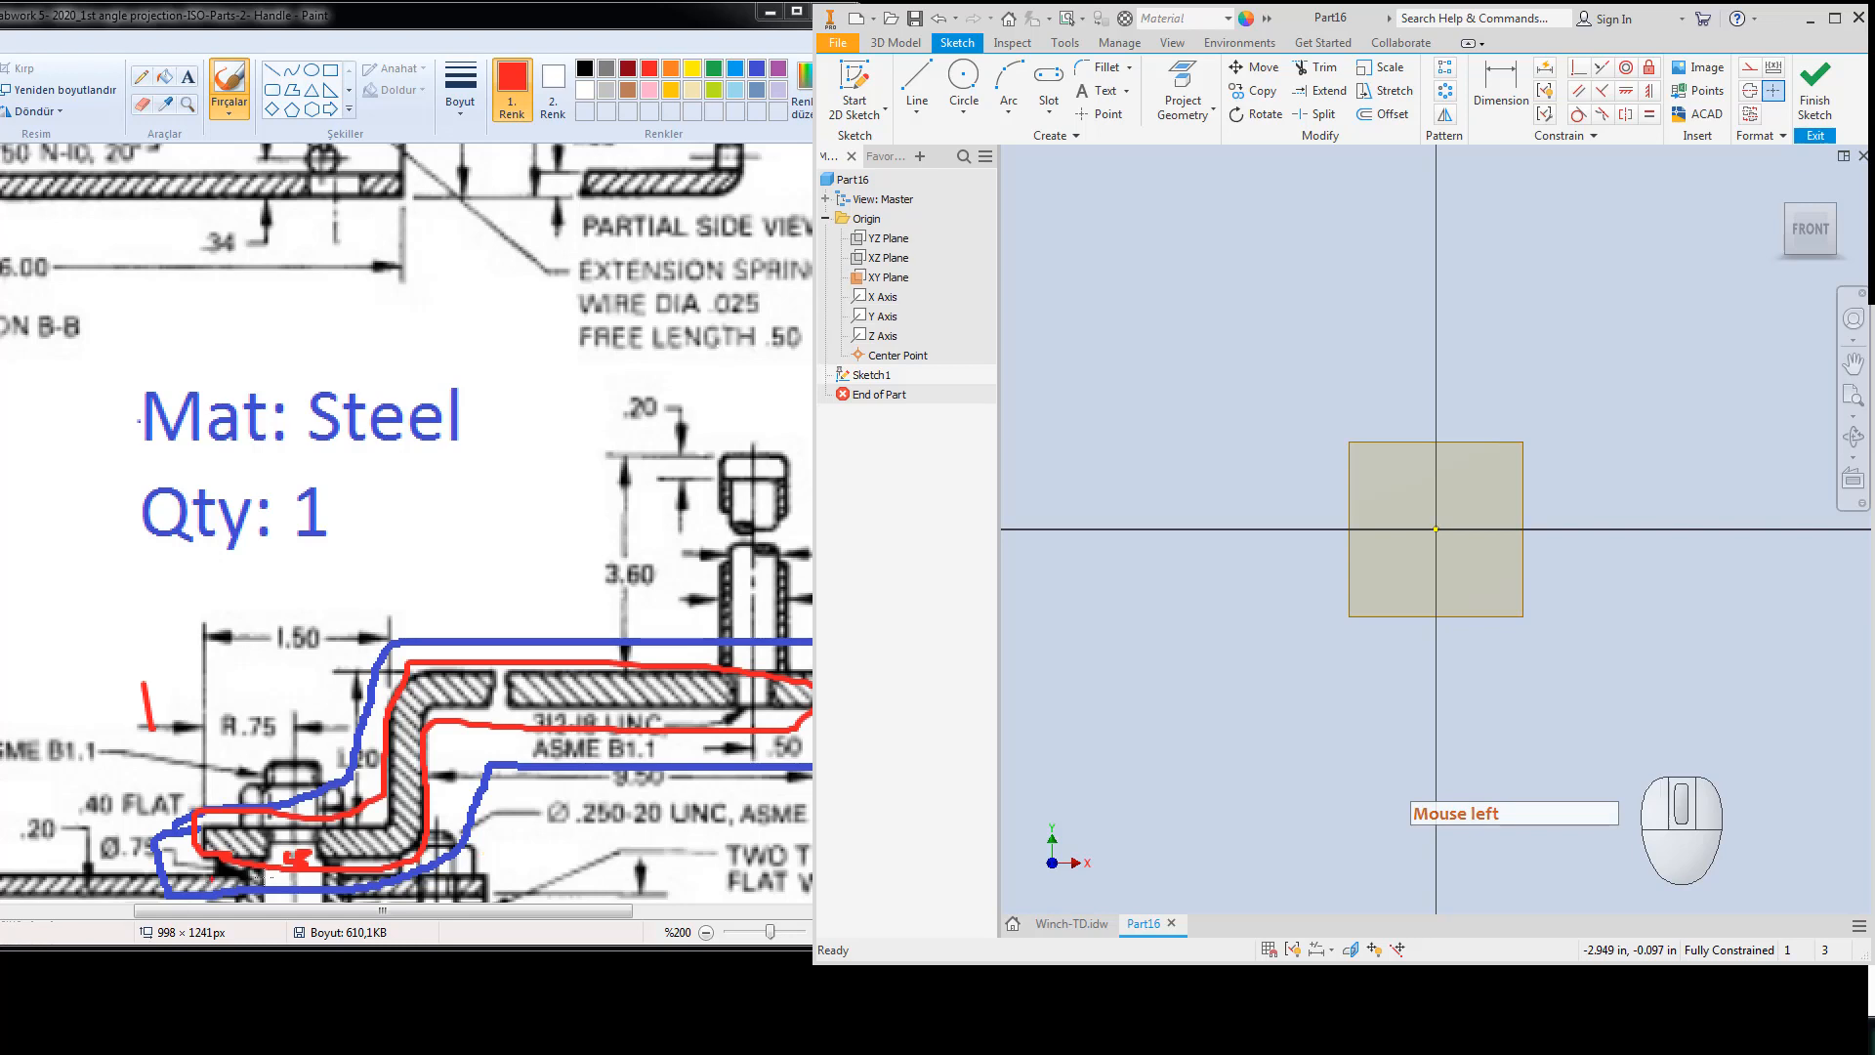
Switch to Paint and mark the base of the hole in the handle's lower flat end in red.
left_click(286, 856)
left_click(289, 864)
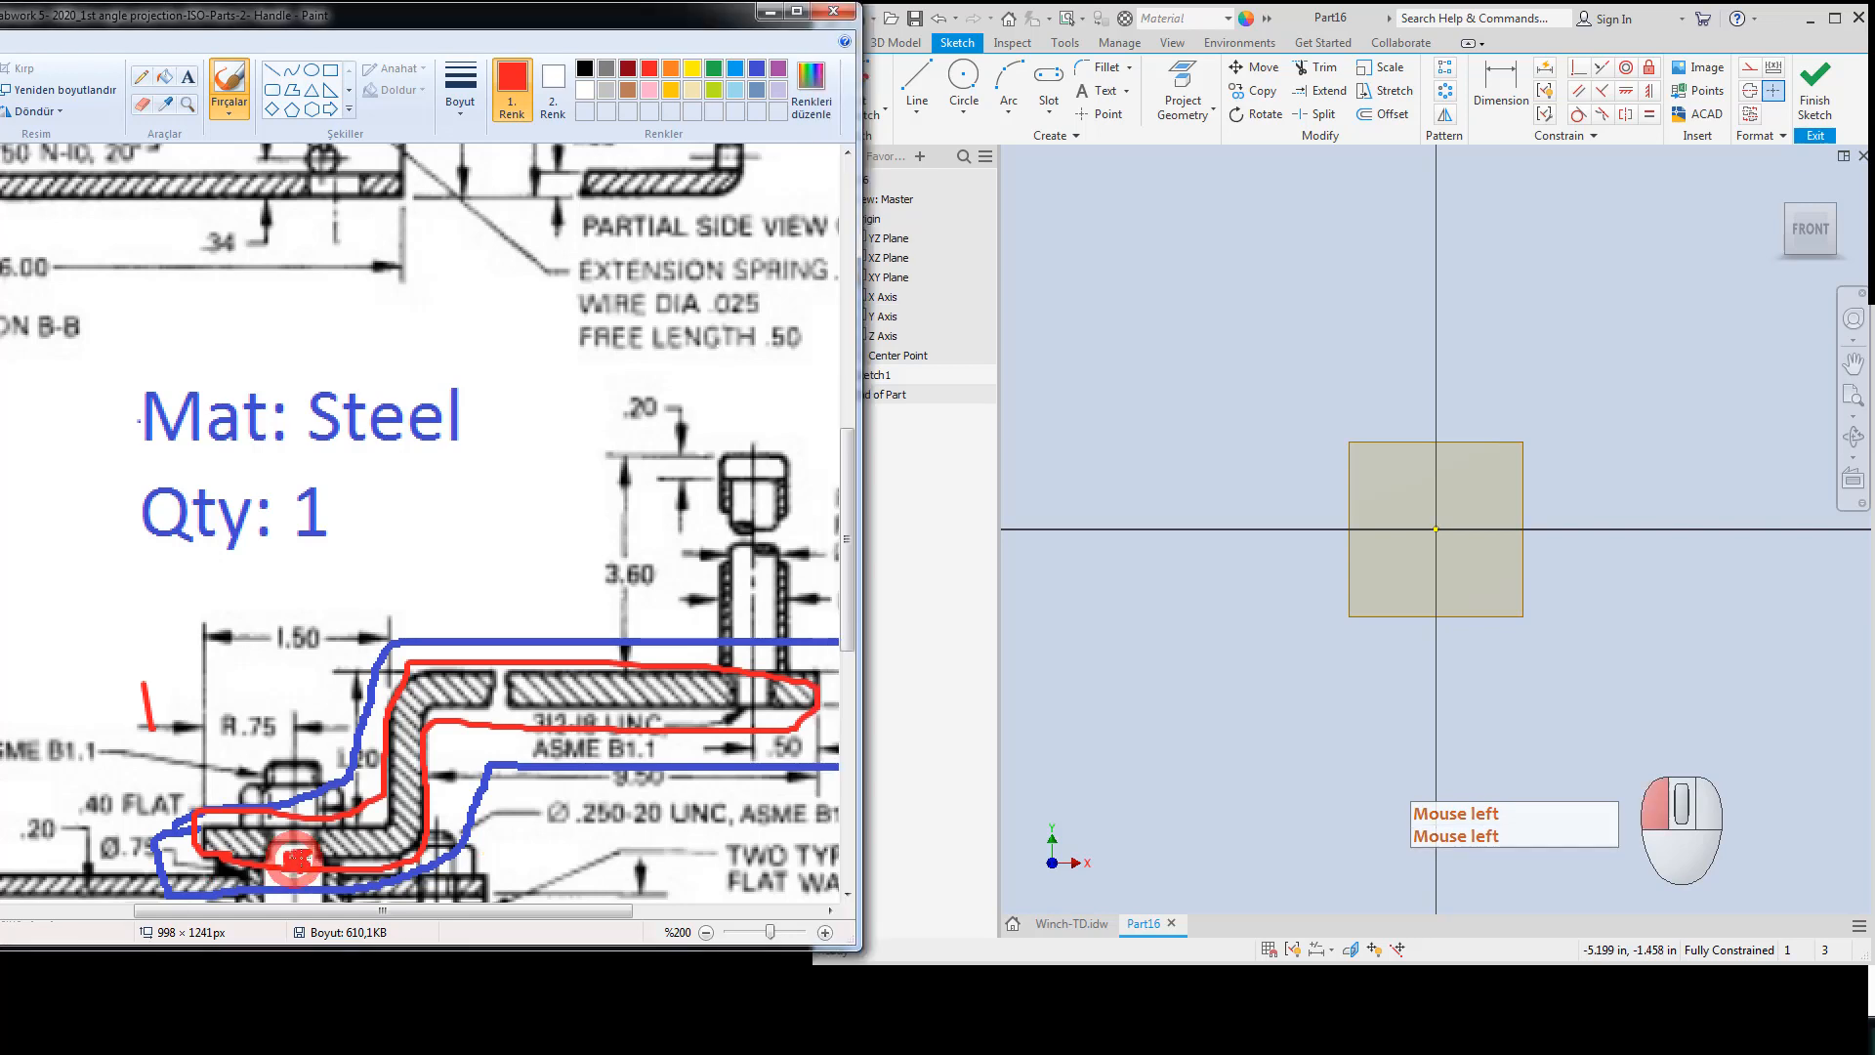
left_click(293, 869)
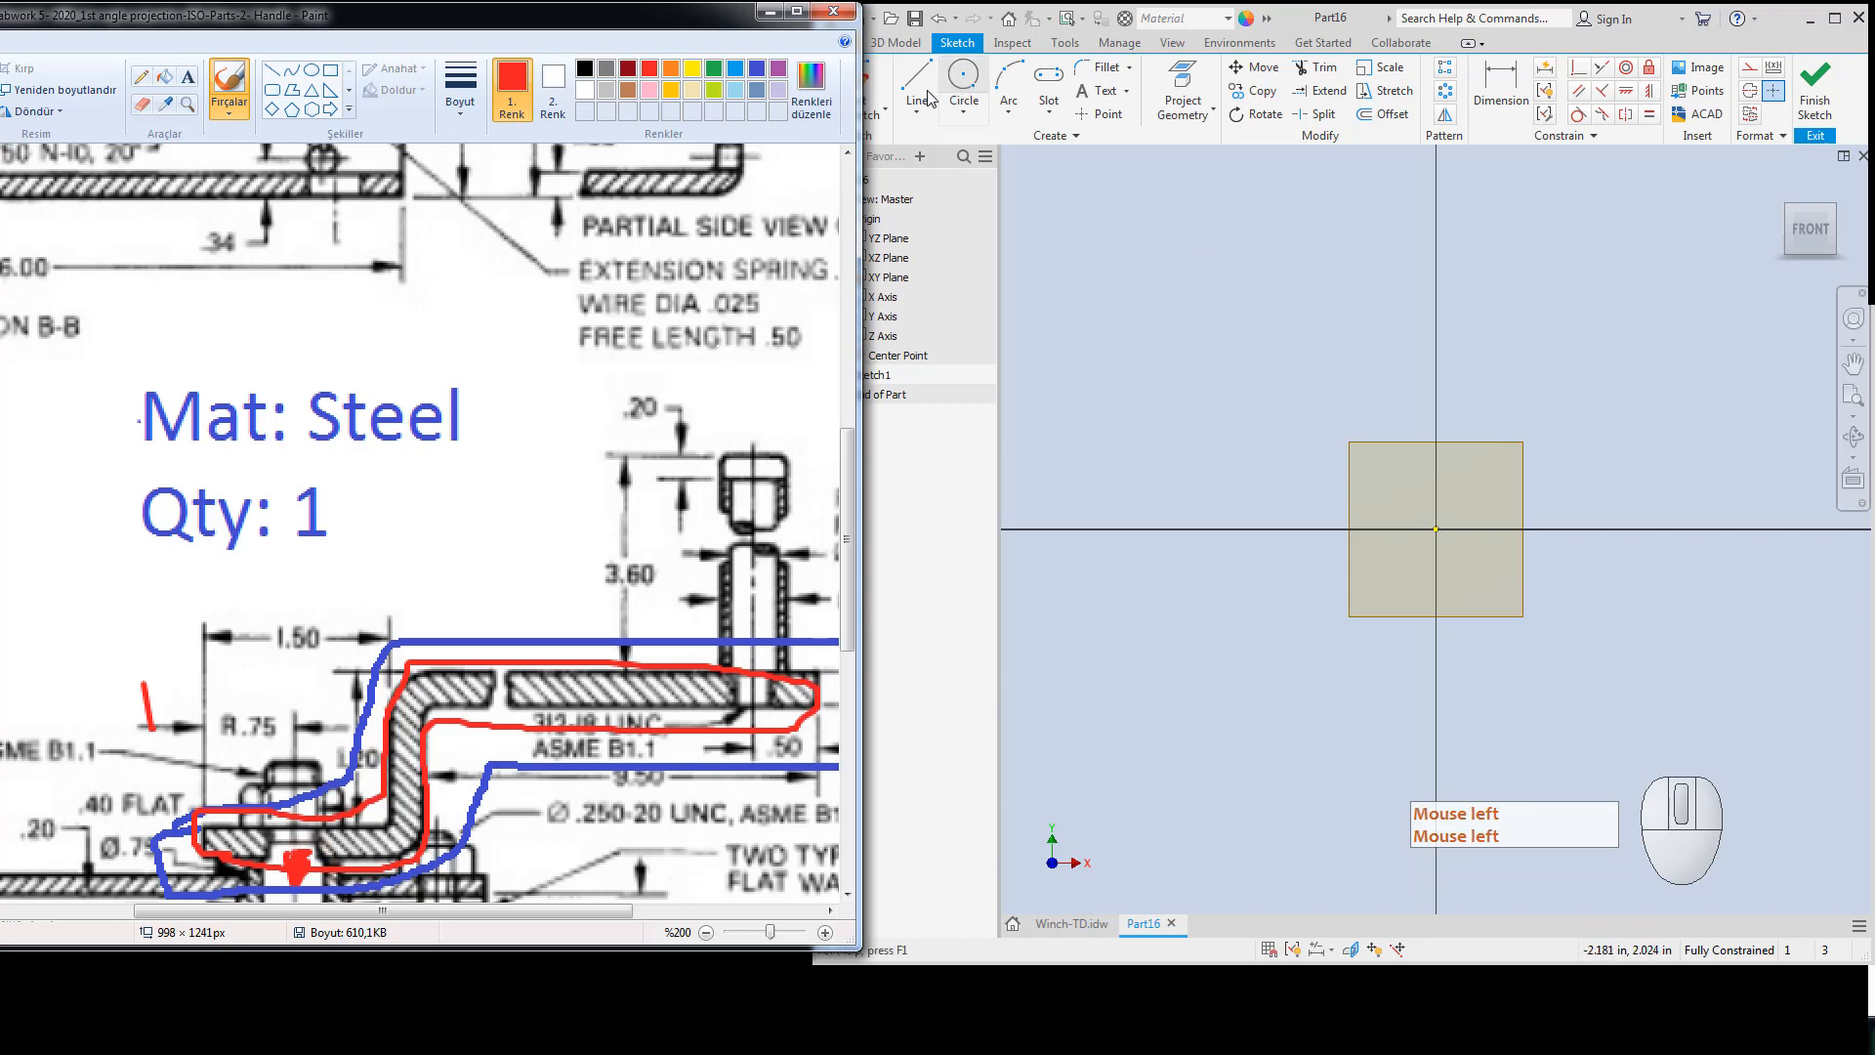
Switch back to Inventor and sketch a two-point rectangle about 1.36 in long along the horizontal axis, spanning the origin, as the handle's lower flat.
left_click(1054, 199)
left_click(1048, 110)
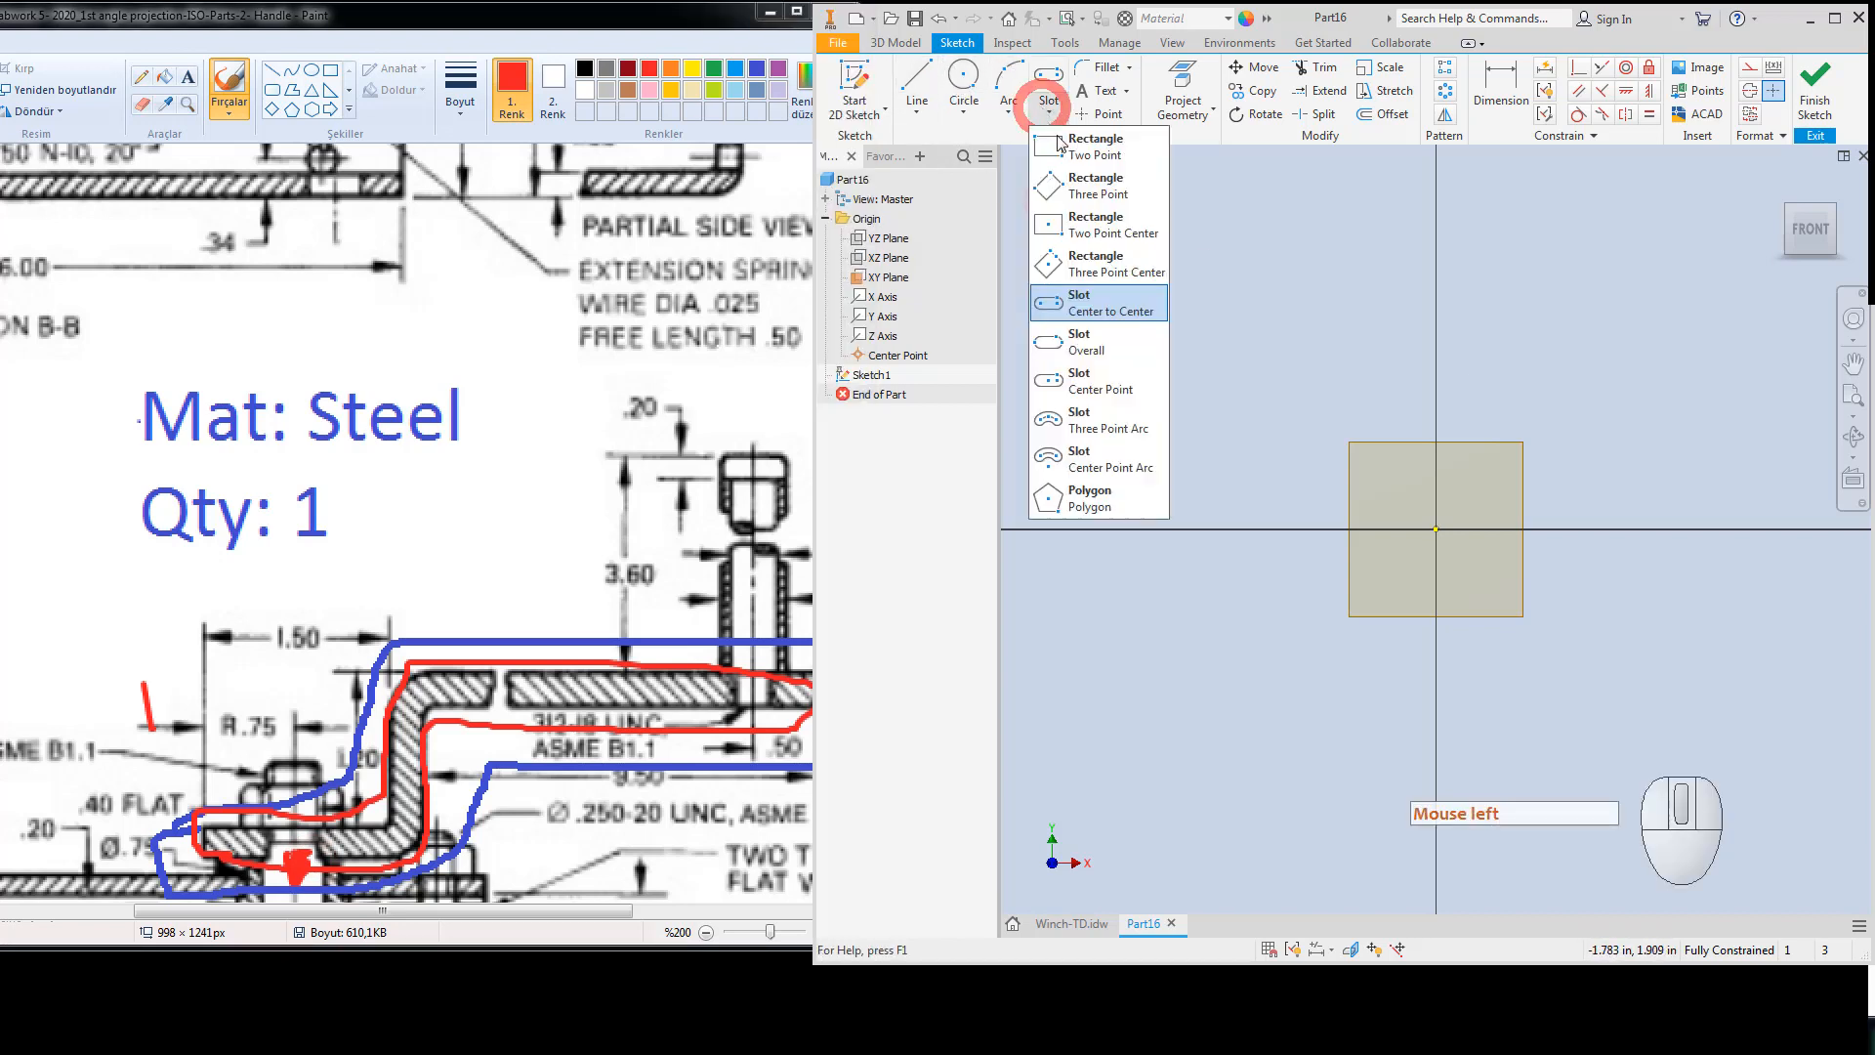
left_click(1069, 151)
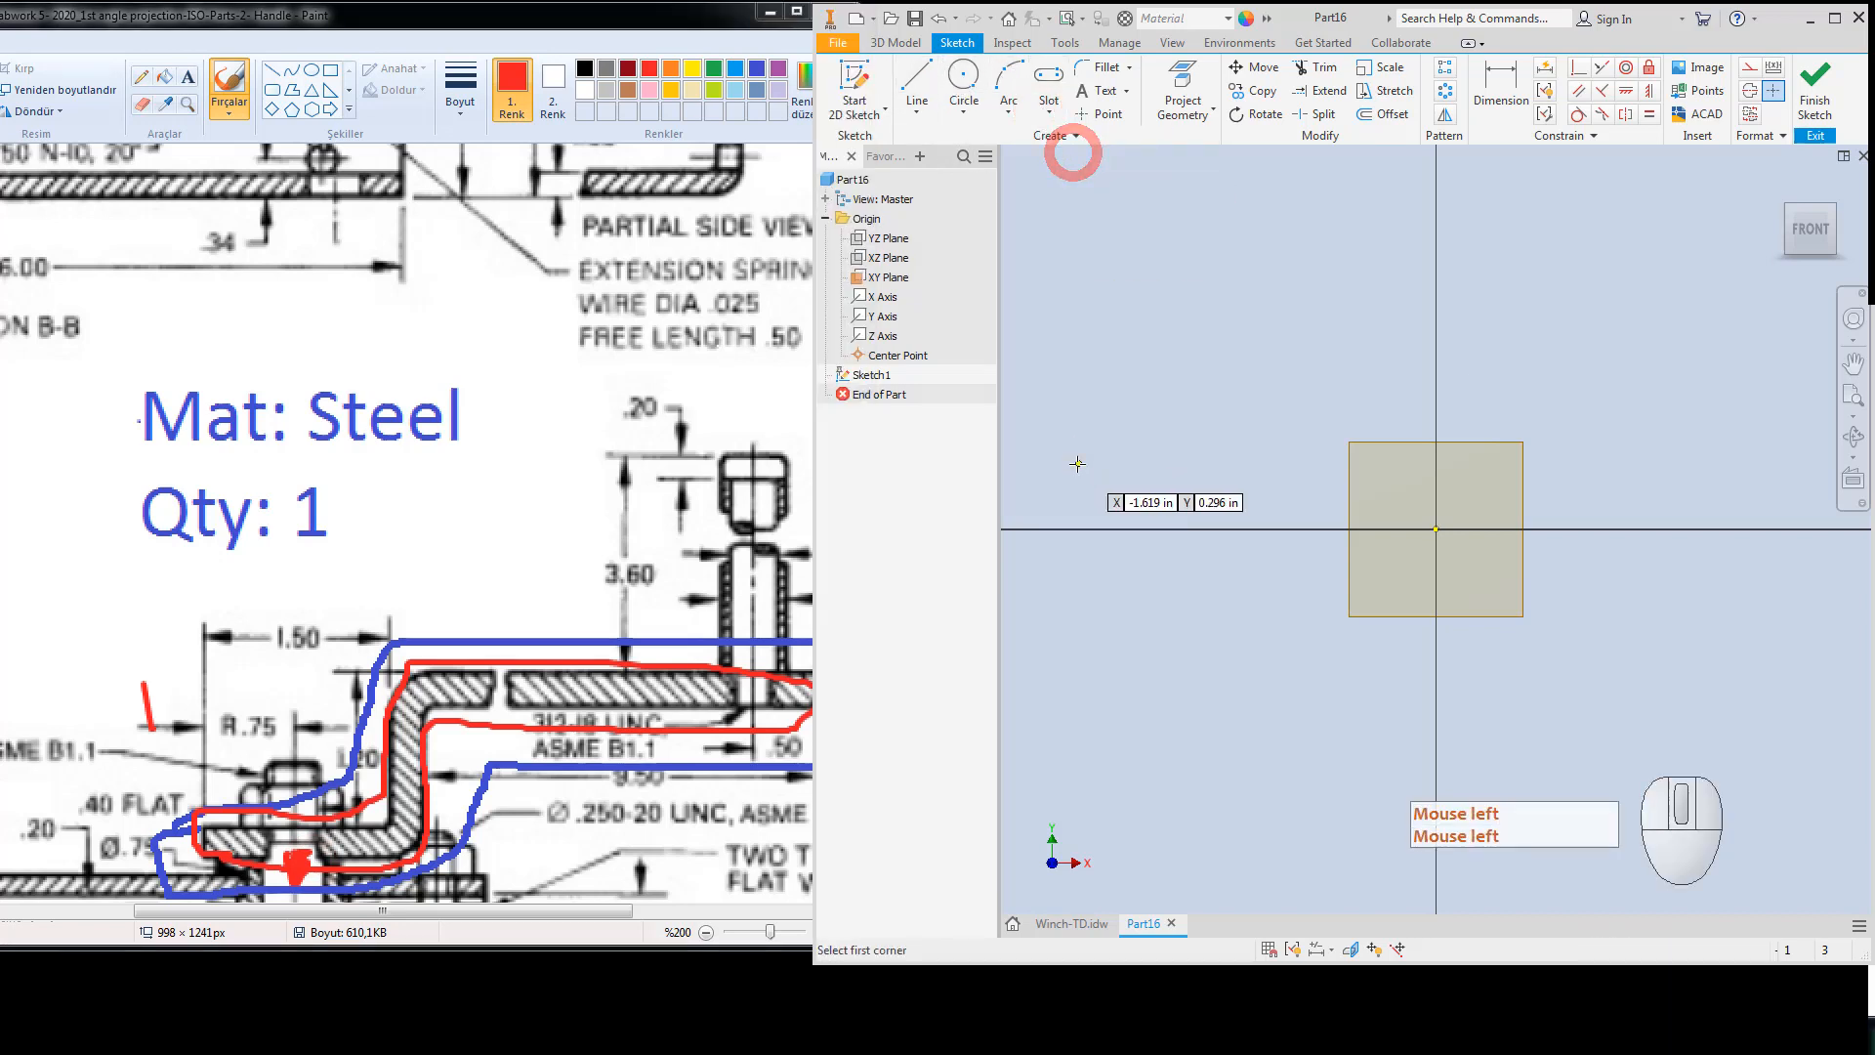
left_click(916, 88)
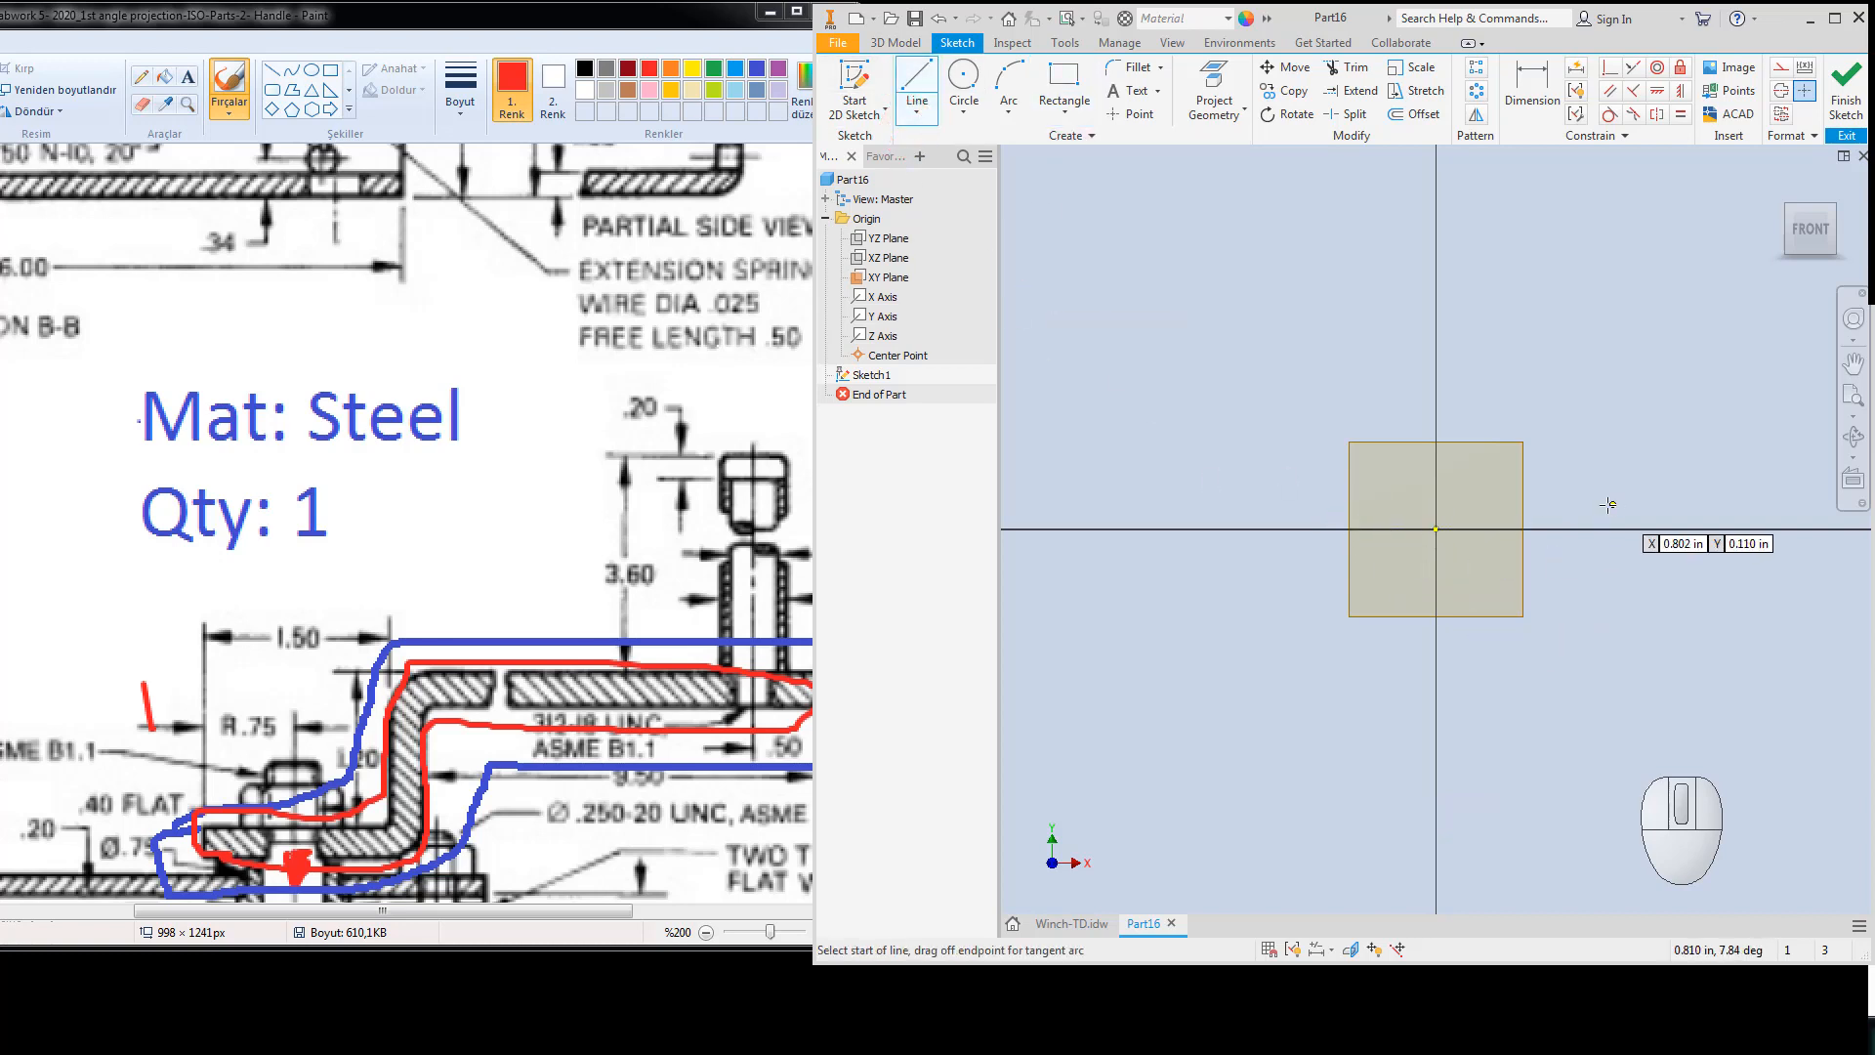
left_click(1065, 83)
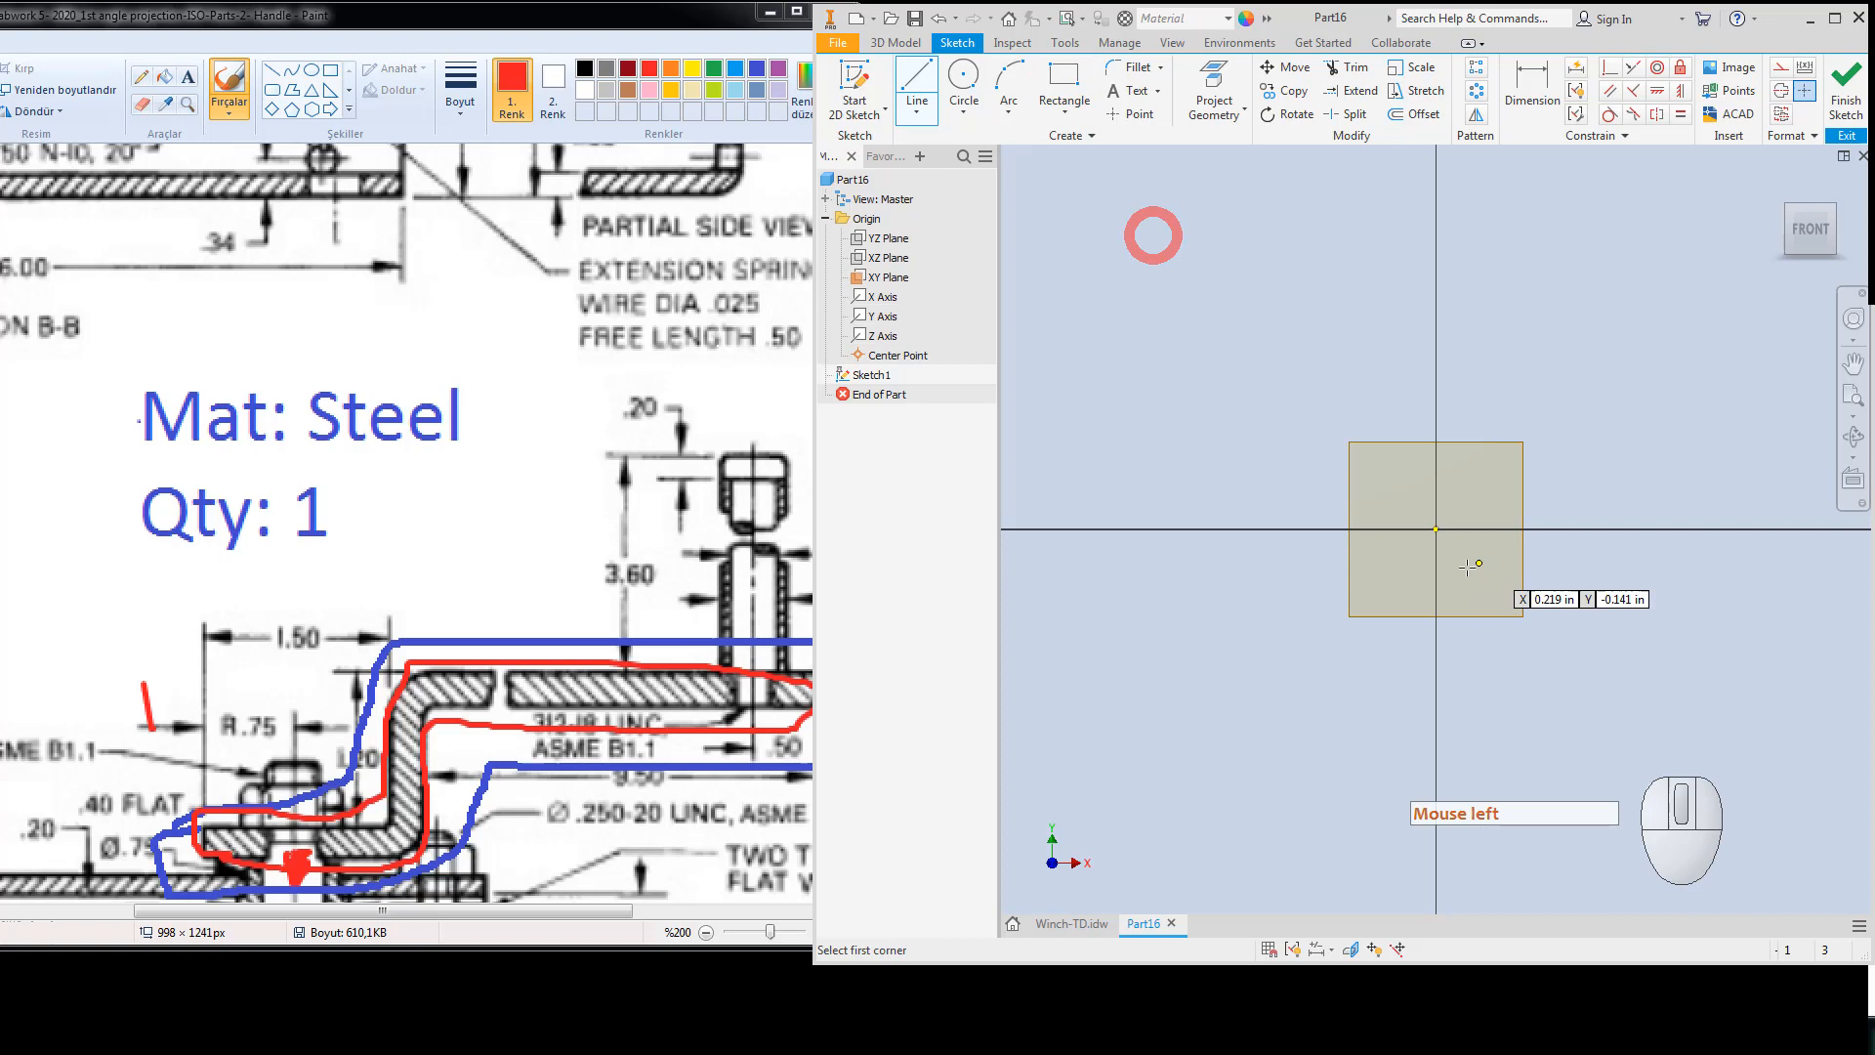
left_click(1326, 529)
left_click(1627, 454)
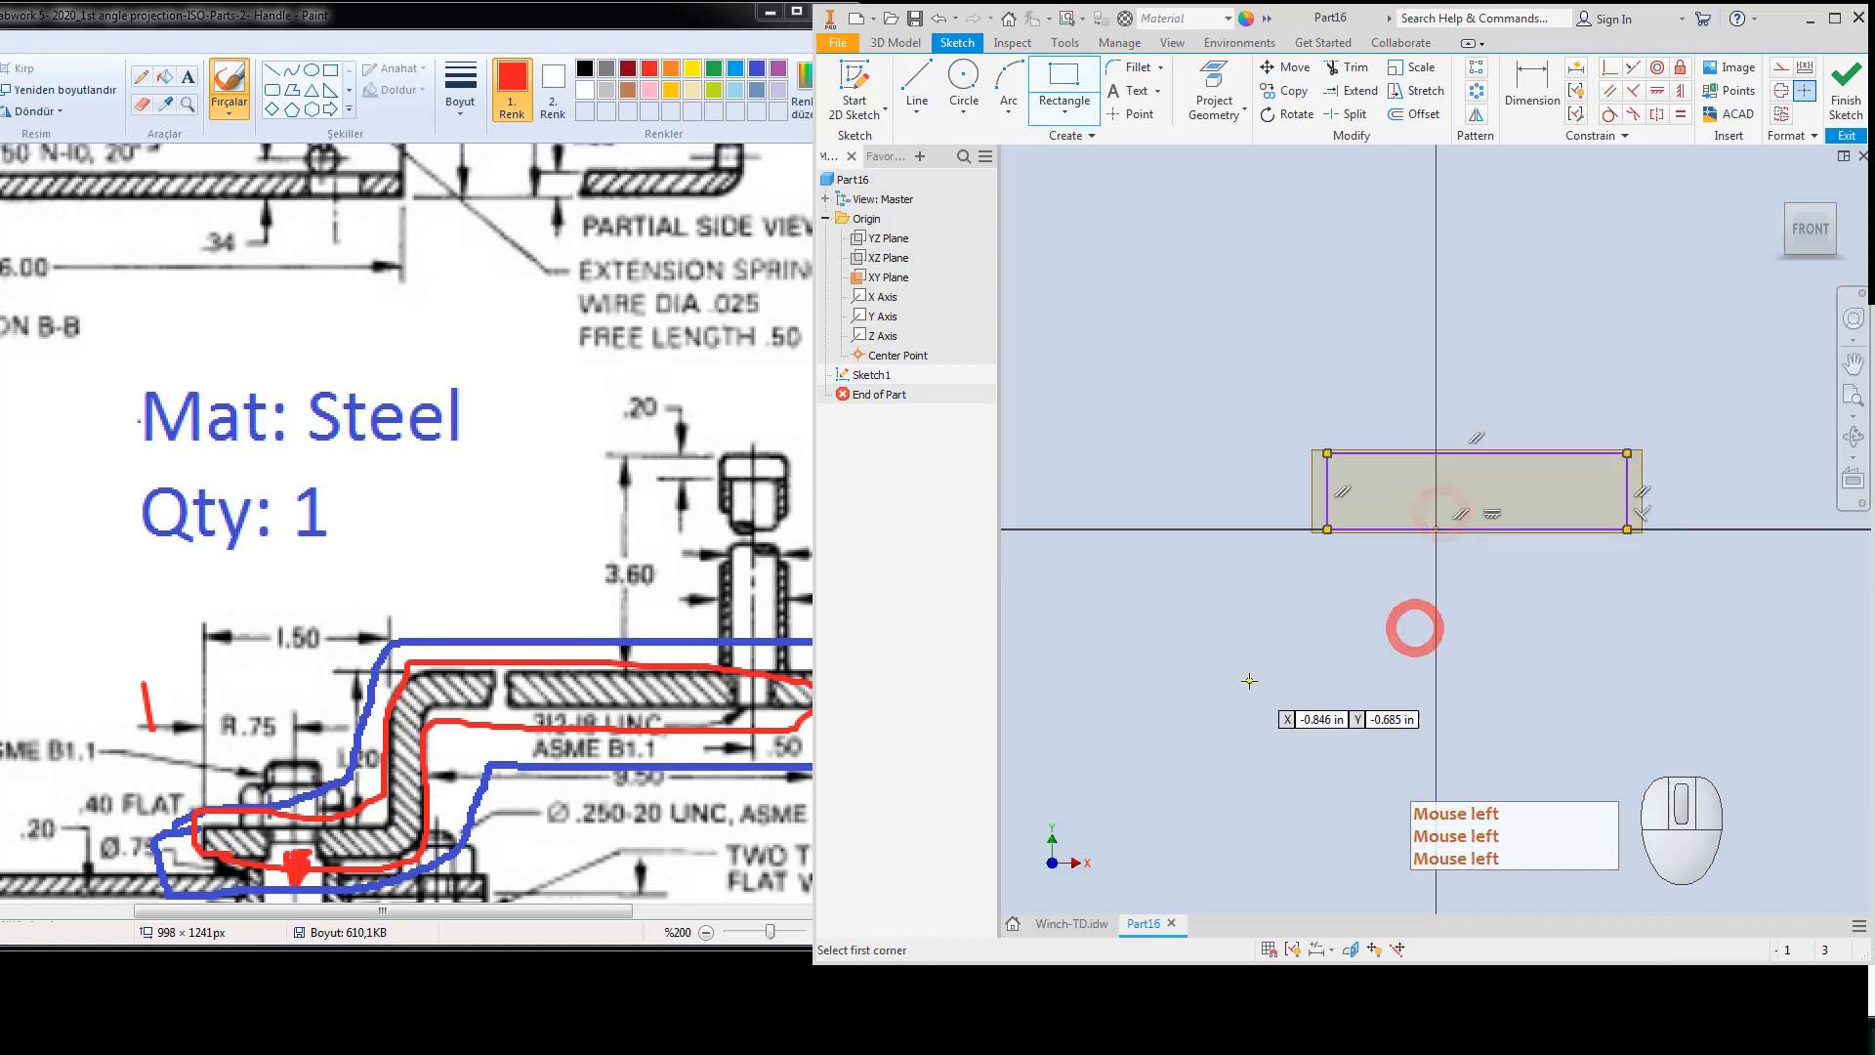
Add an upright rectangle about 0.31 by 1.43 in at the flat's right end and an upper arm about 2.19 by 0.29 in.
scroll(1407, 567, "up", 2)
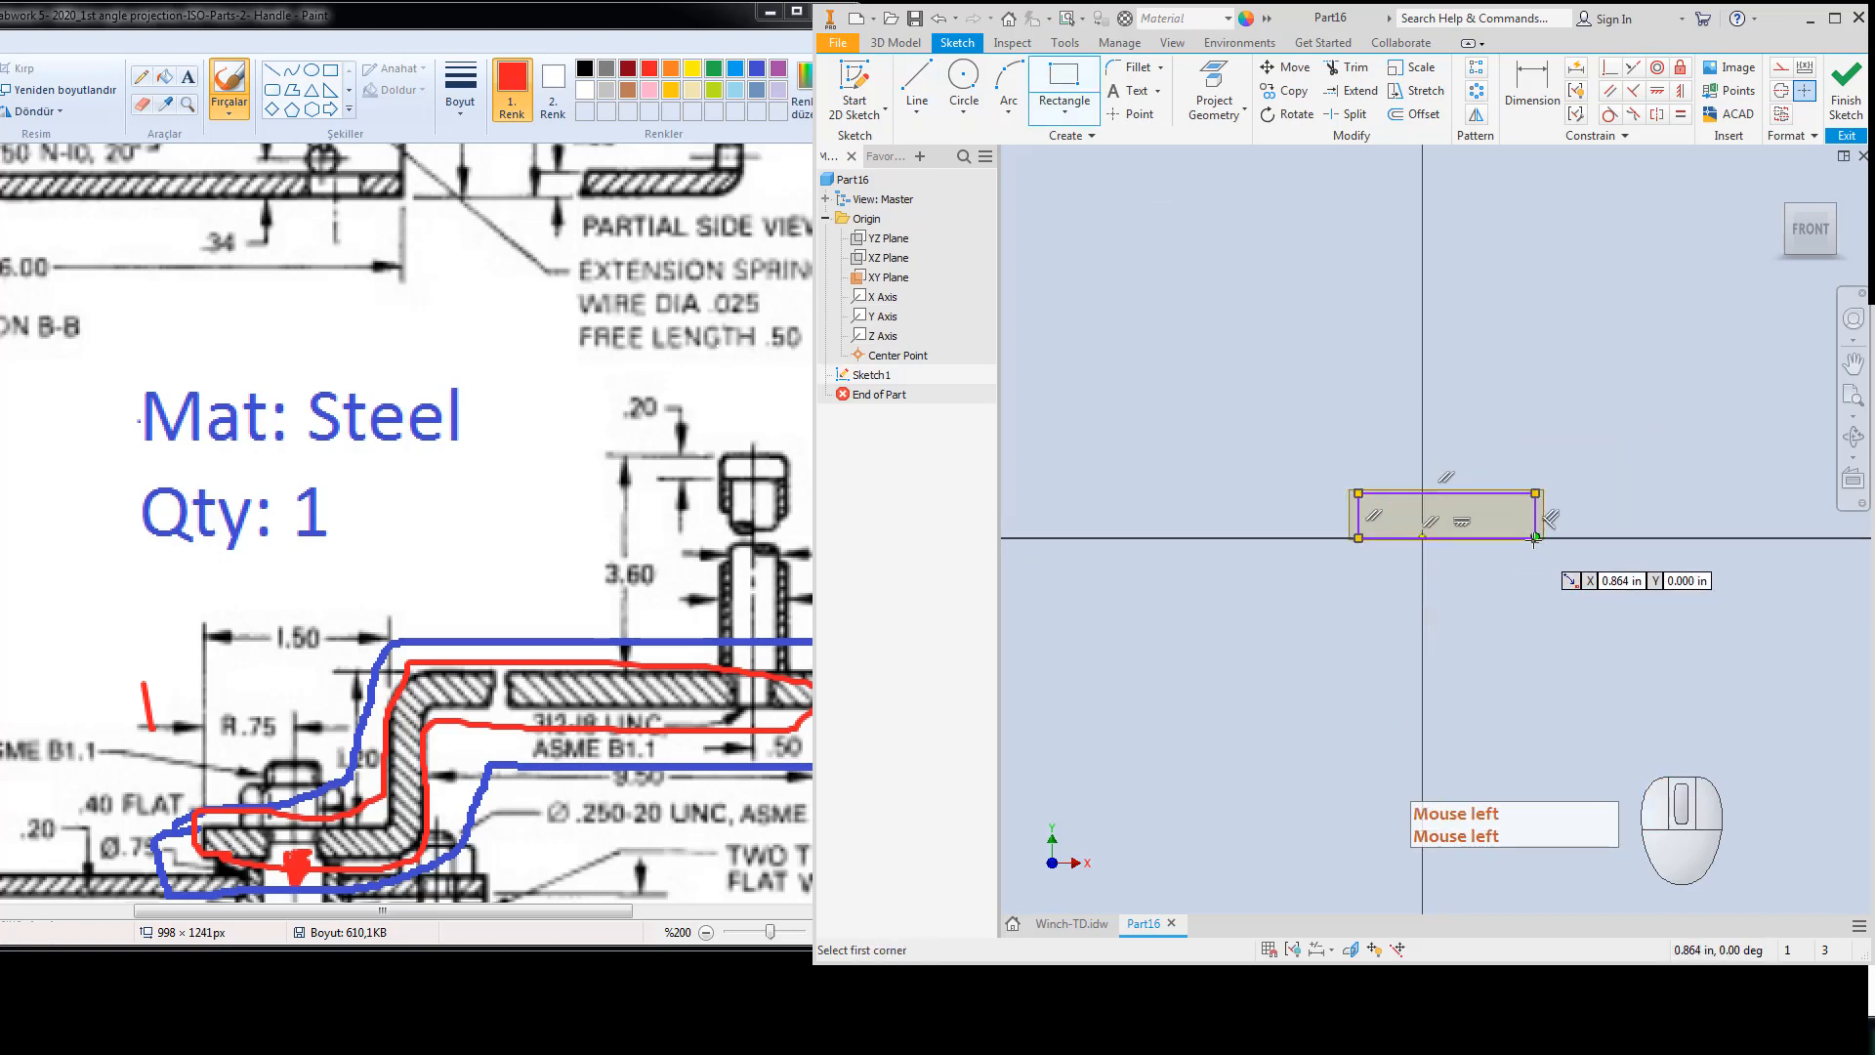
left_click(1536, 538)
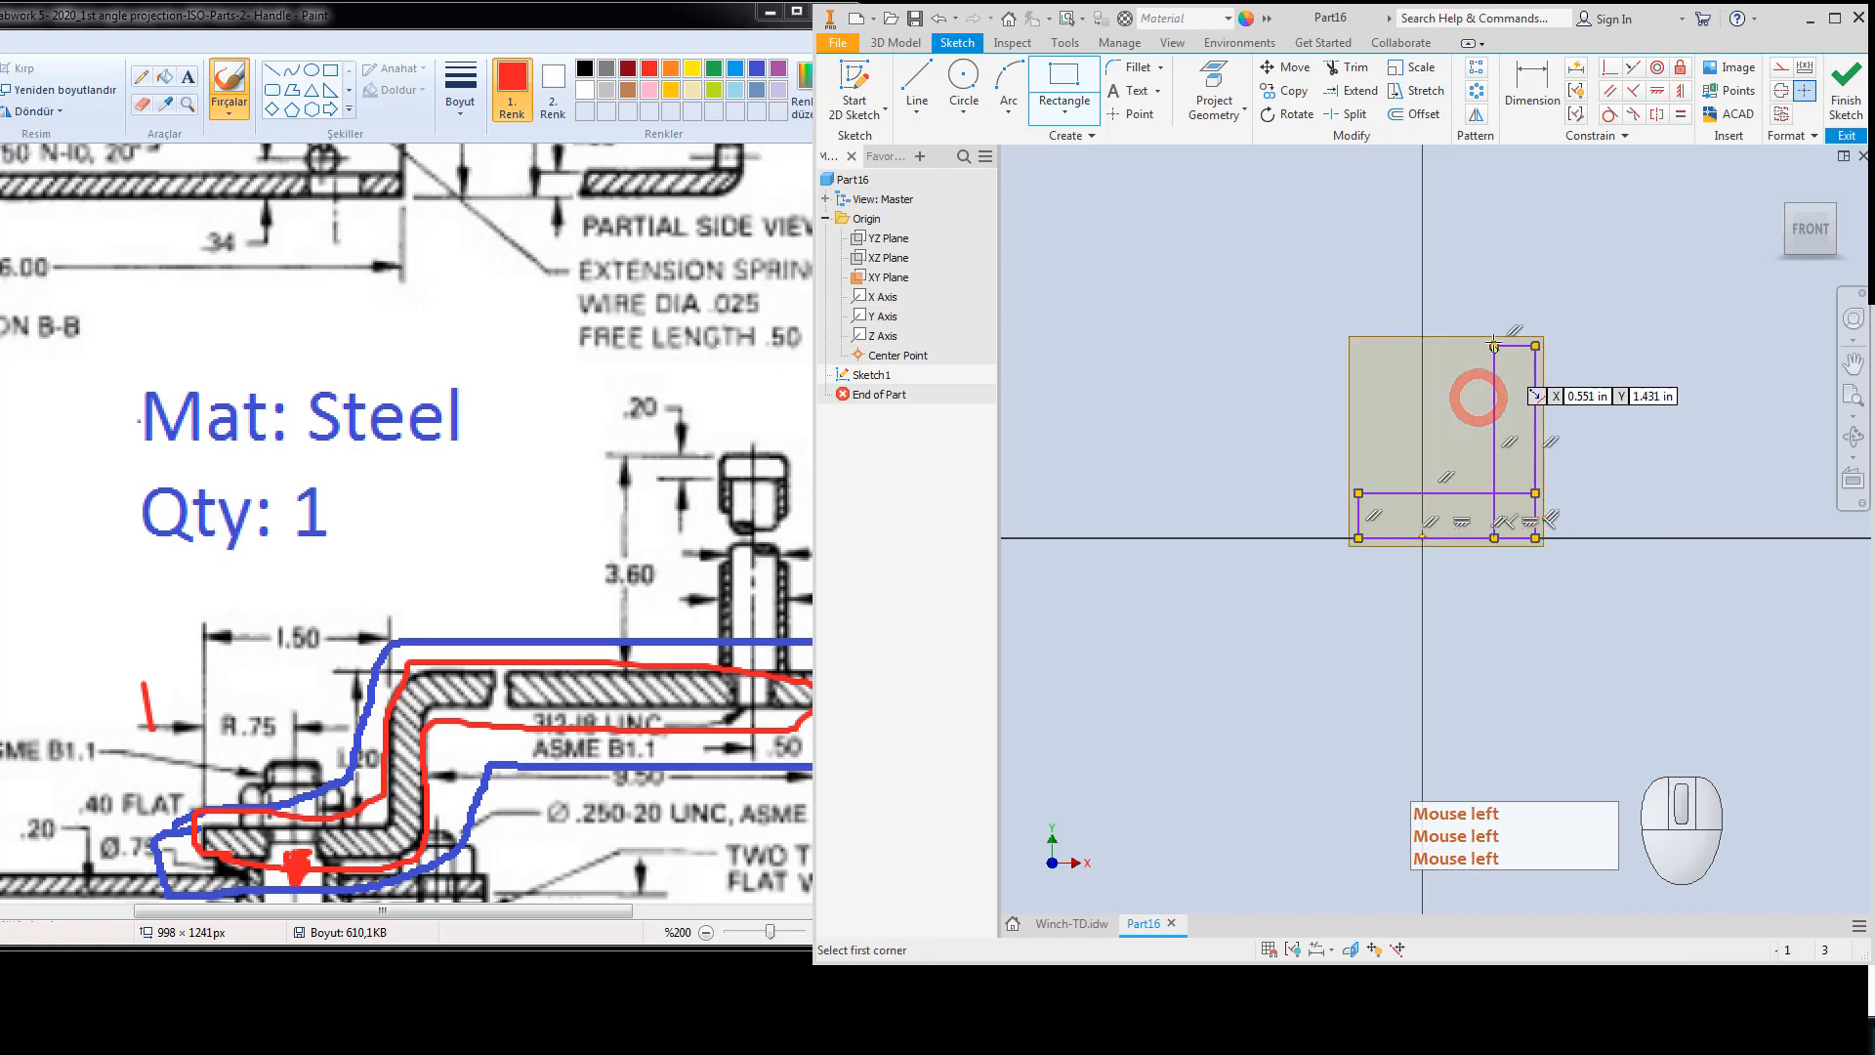
left_click(1494, 346)
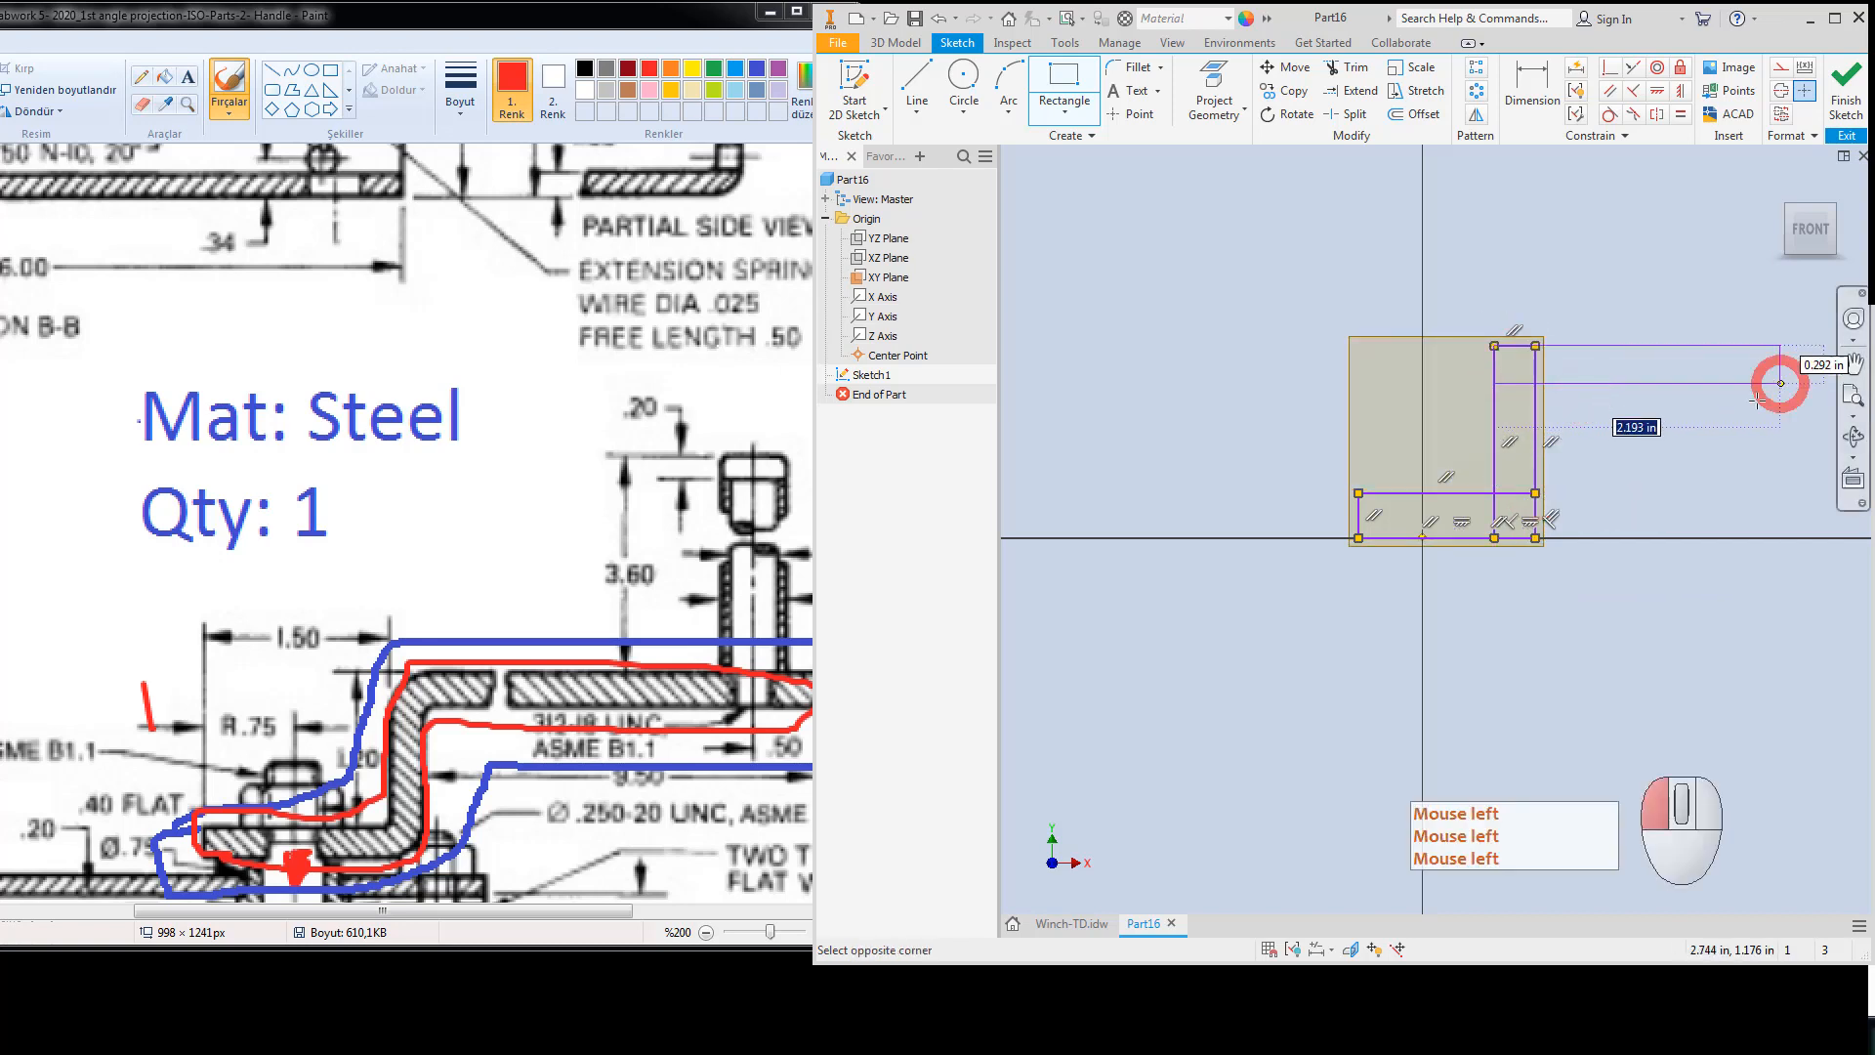
left_click(1781, 383)
Trim the overlapping segments at both corners so the three rectangles form one stepped profile.
left_click(1347, 67)
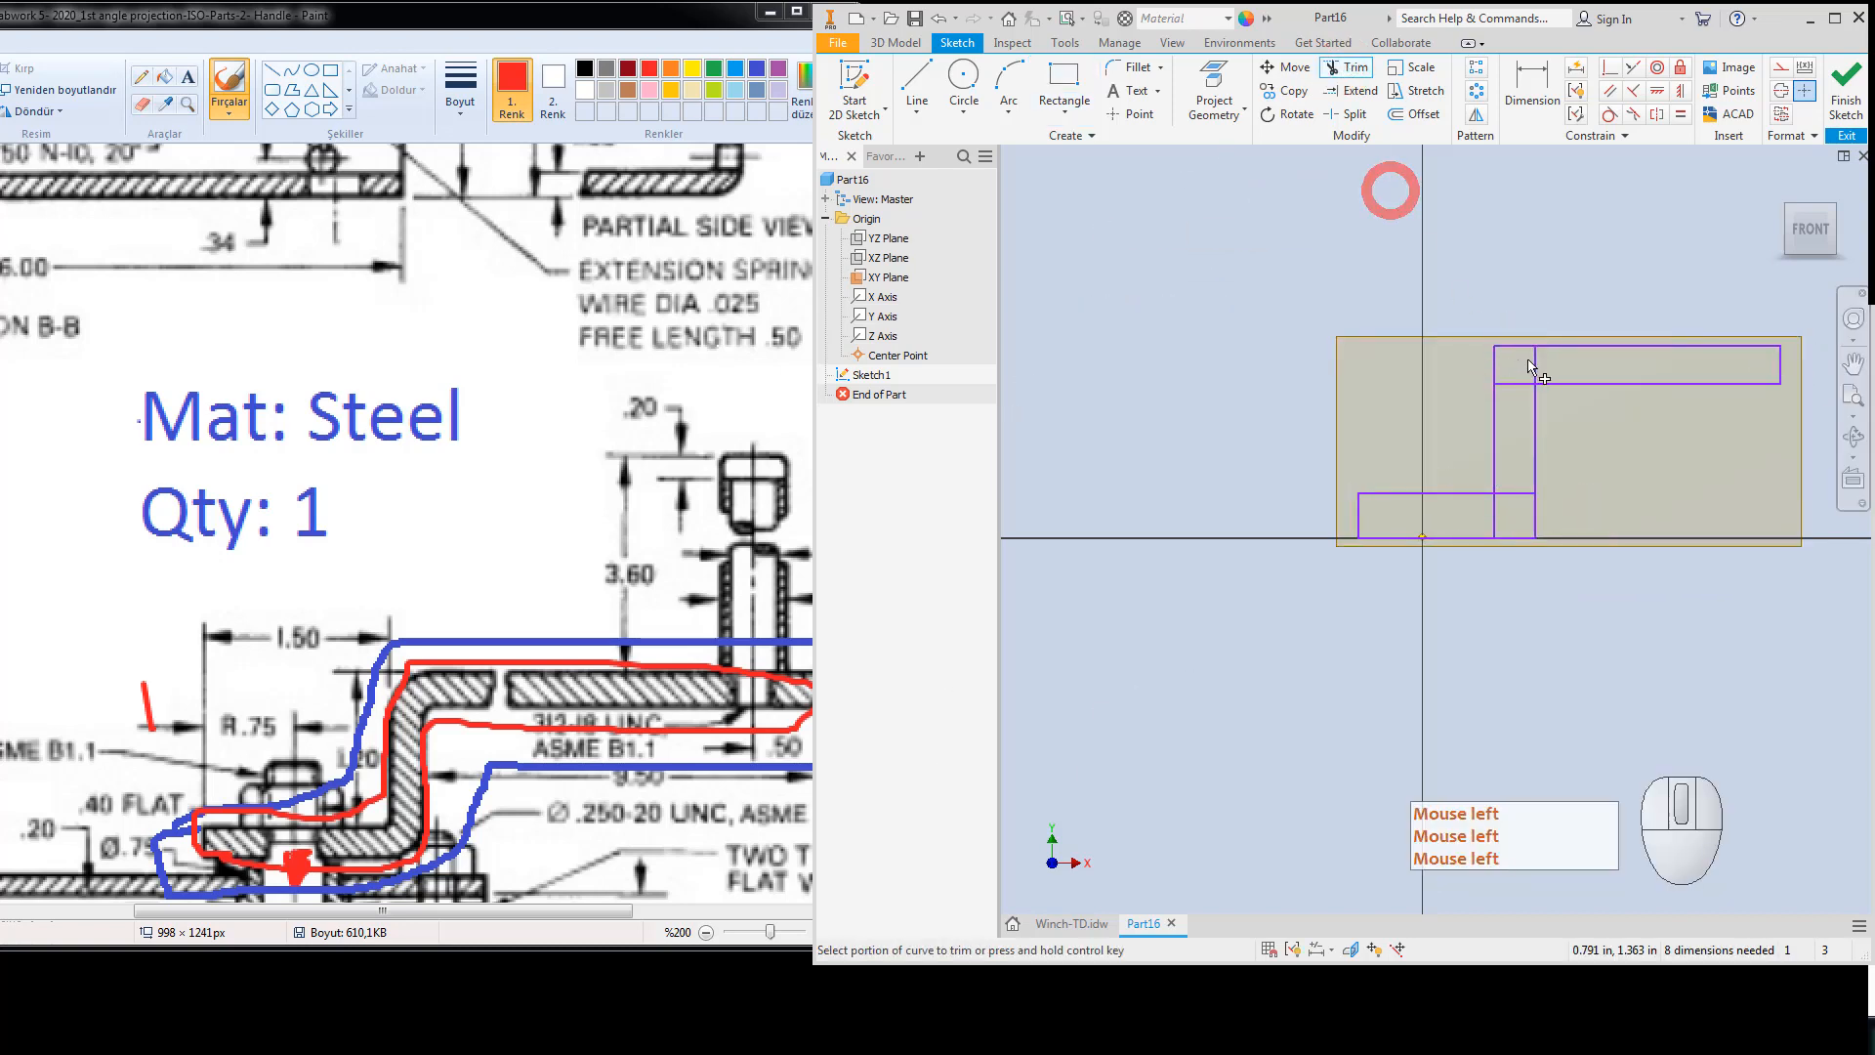
left_click(1533, 361)
left_click(1514, 381)
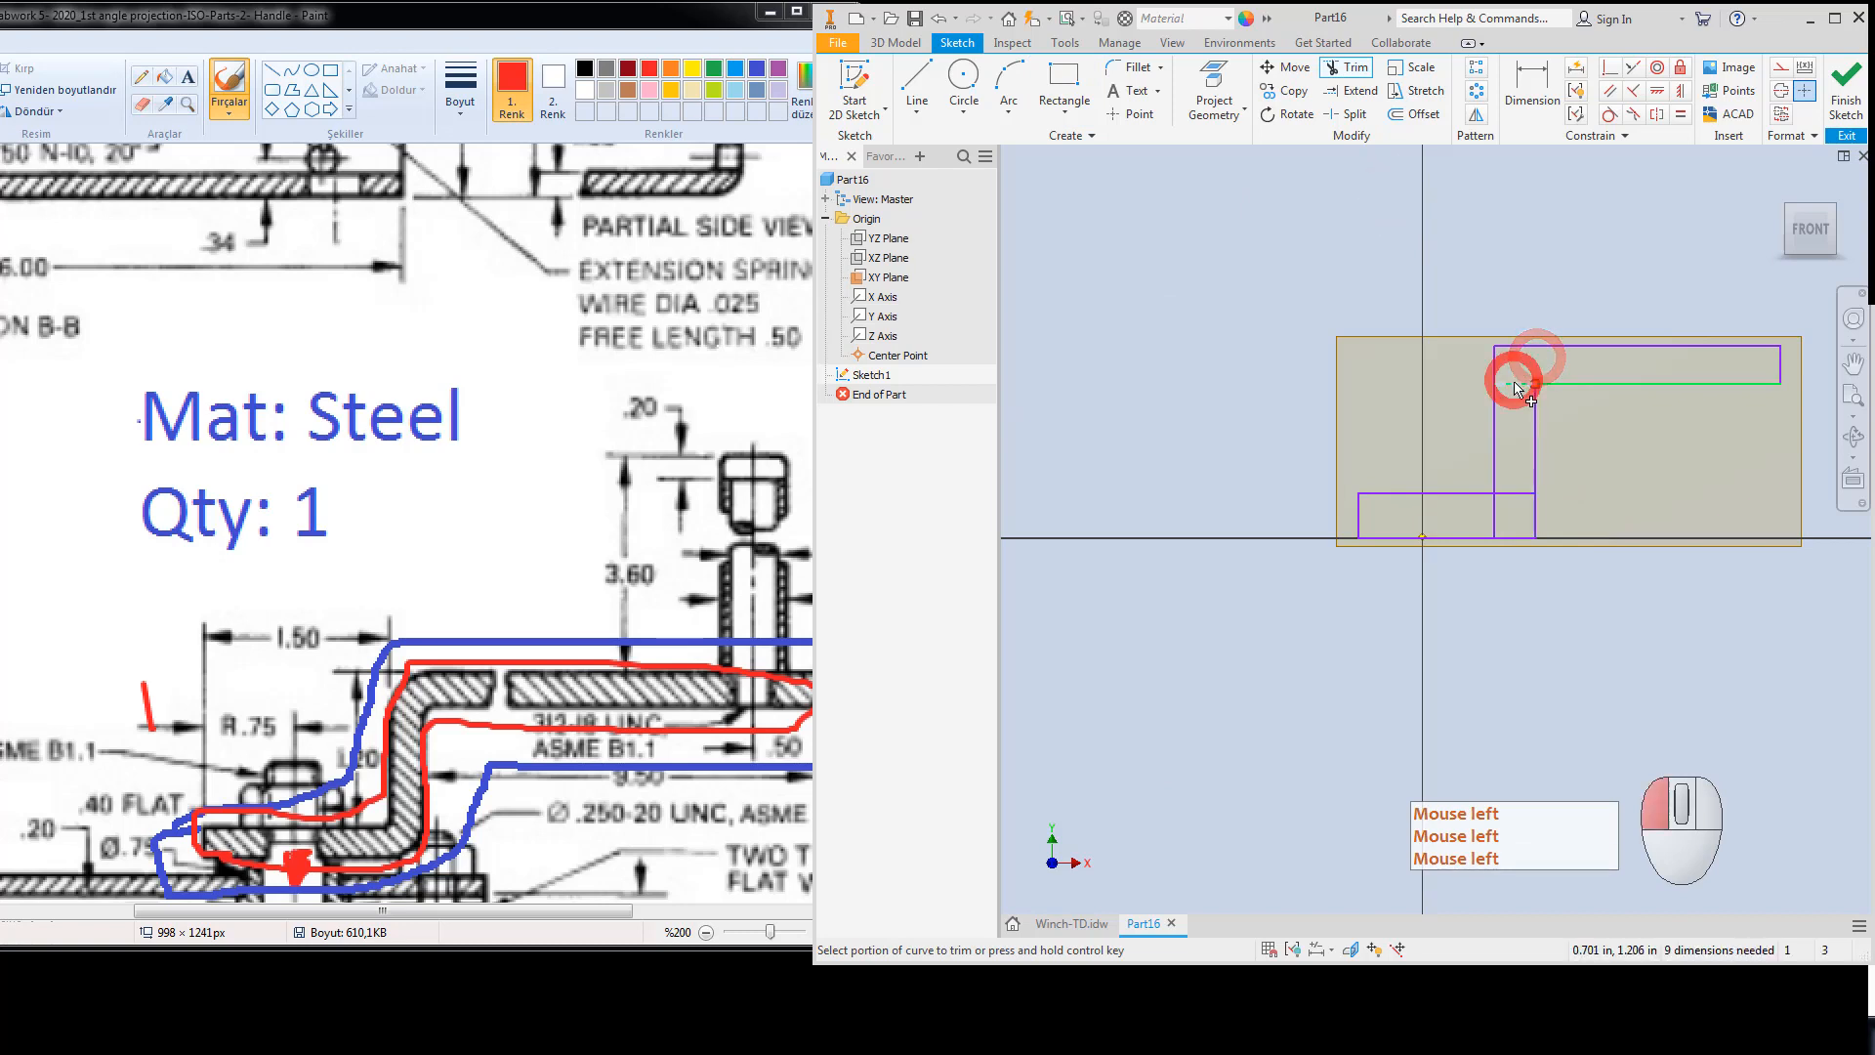
left_click(1514, 494)
left_click(1494, 523)
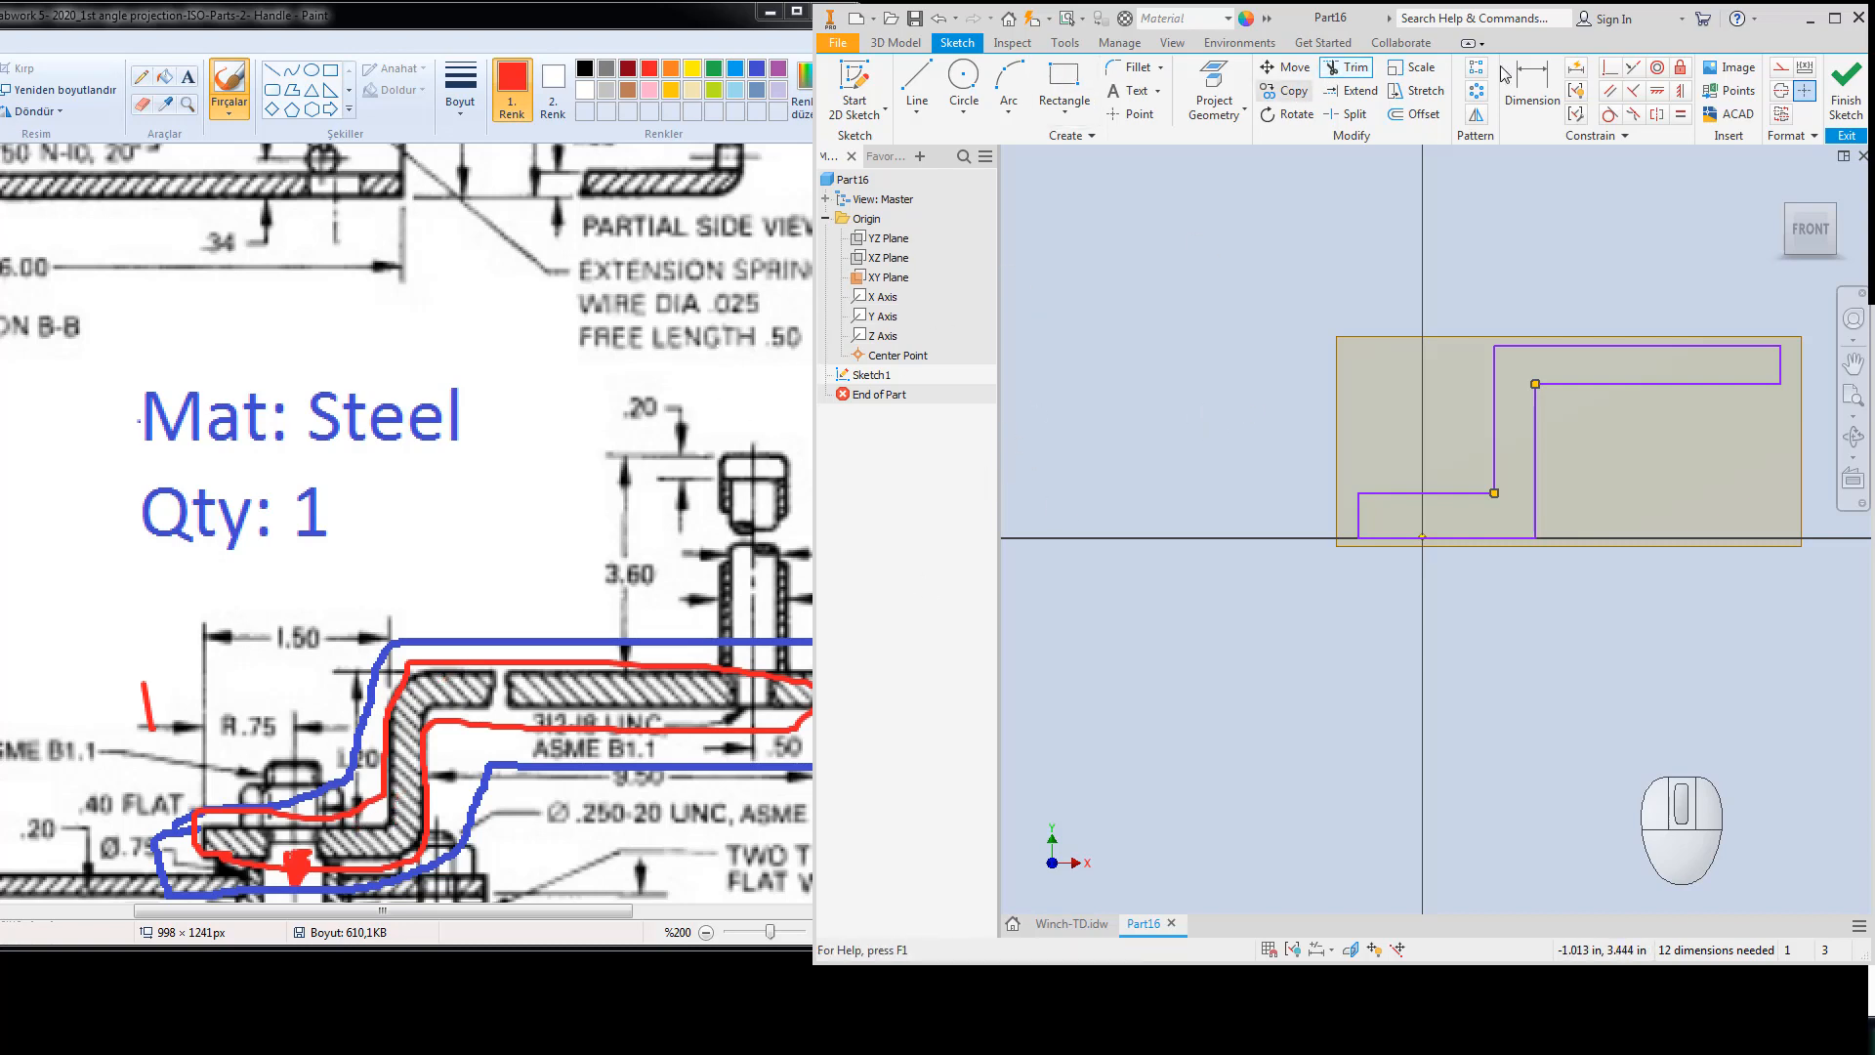
Dimension the profile's left end edge 0.75 in from the origin, circling the R.75 value on the reference drawing.
left_click(1511, 102)
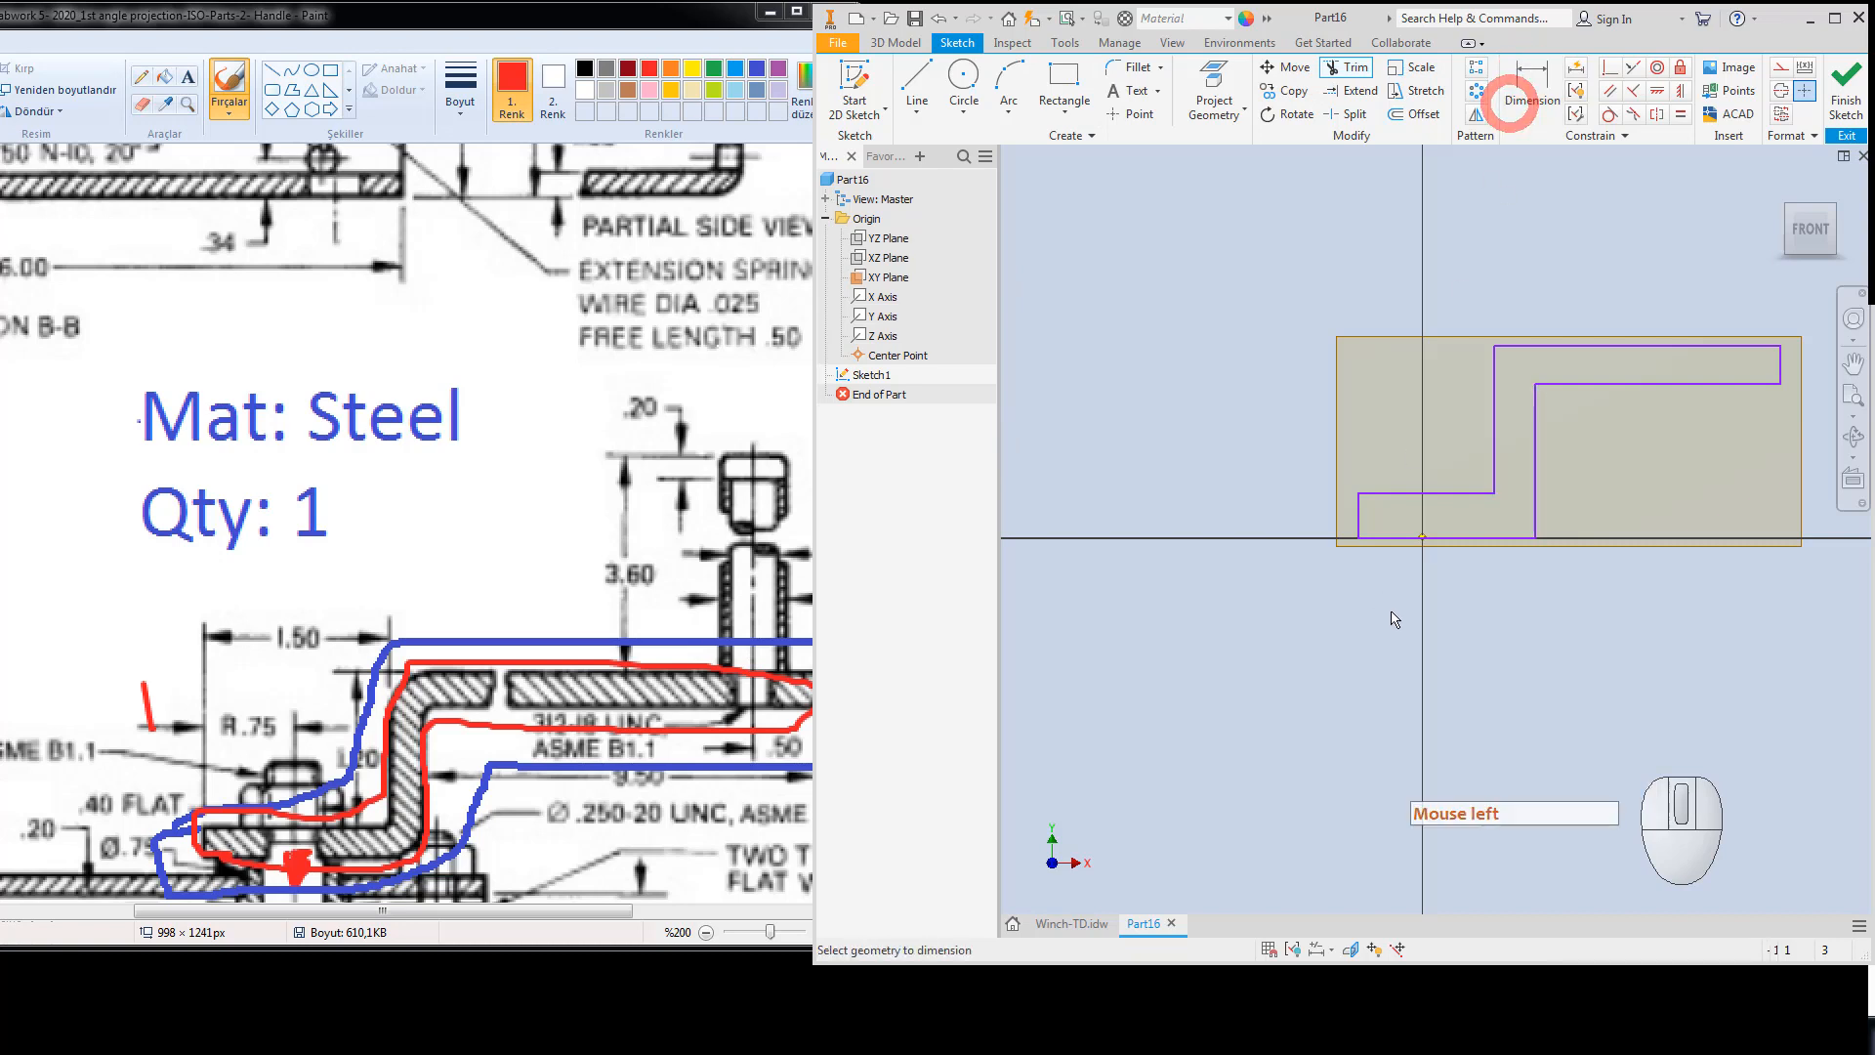
left_click(1423, 538)
left_click(1361, 520)
left_click(1371, 448)
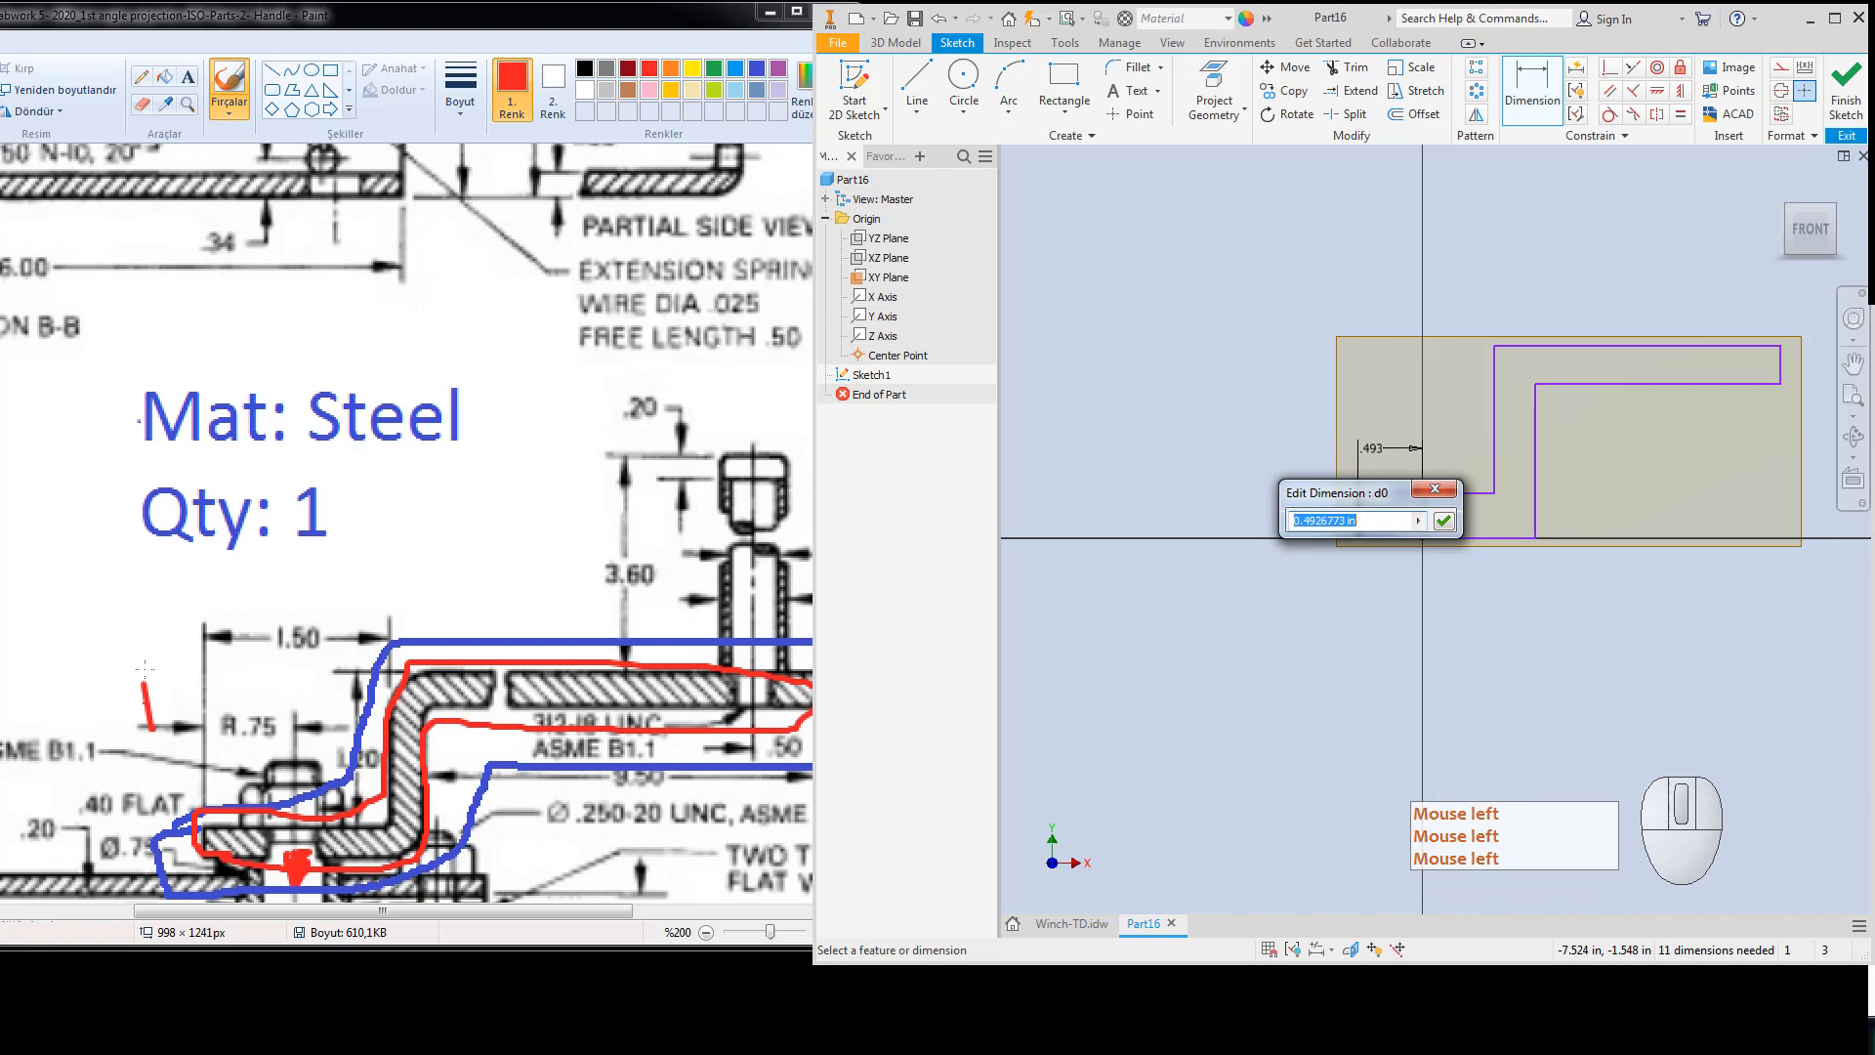
left_click(251, 668)
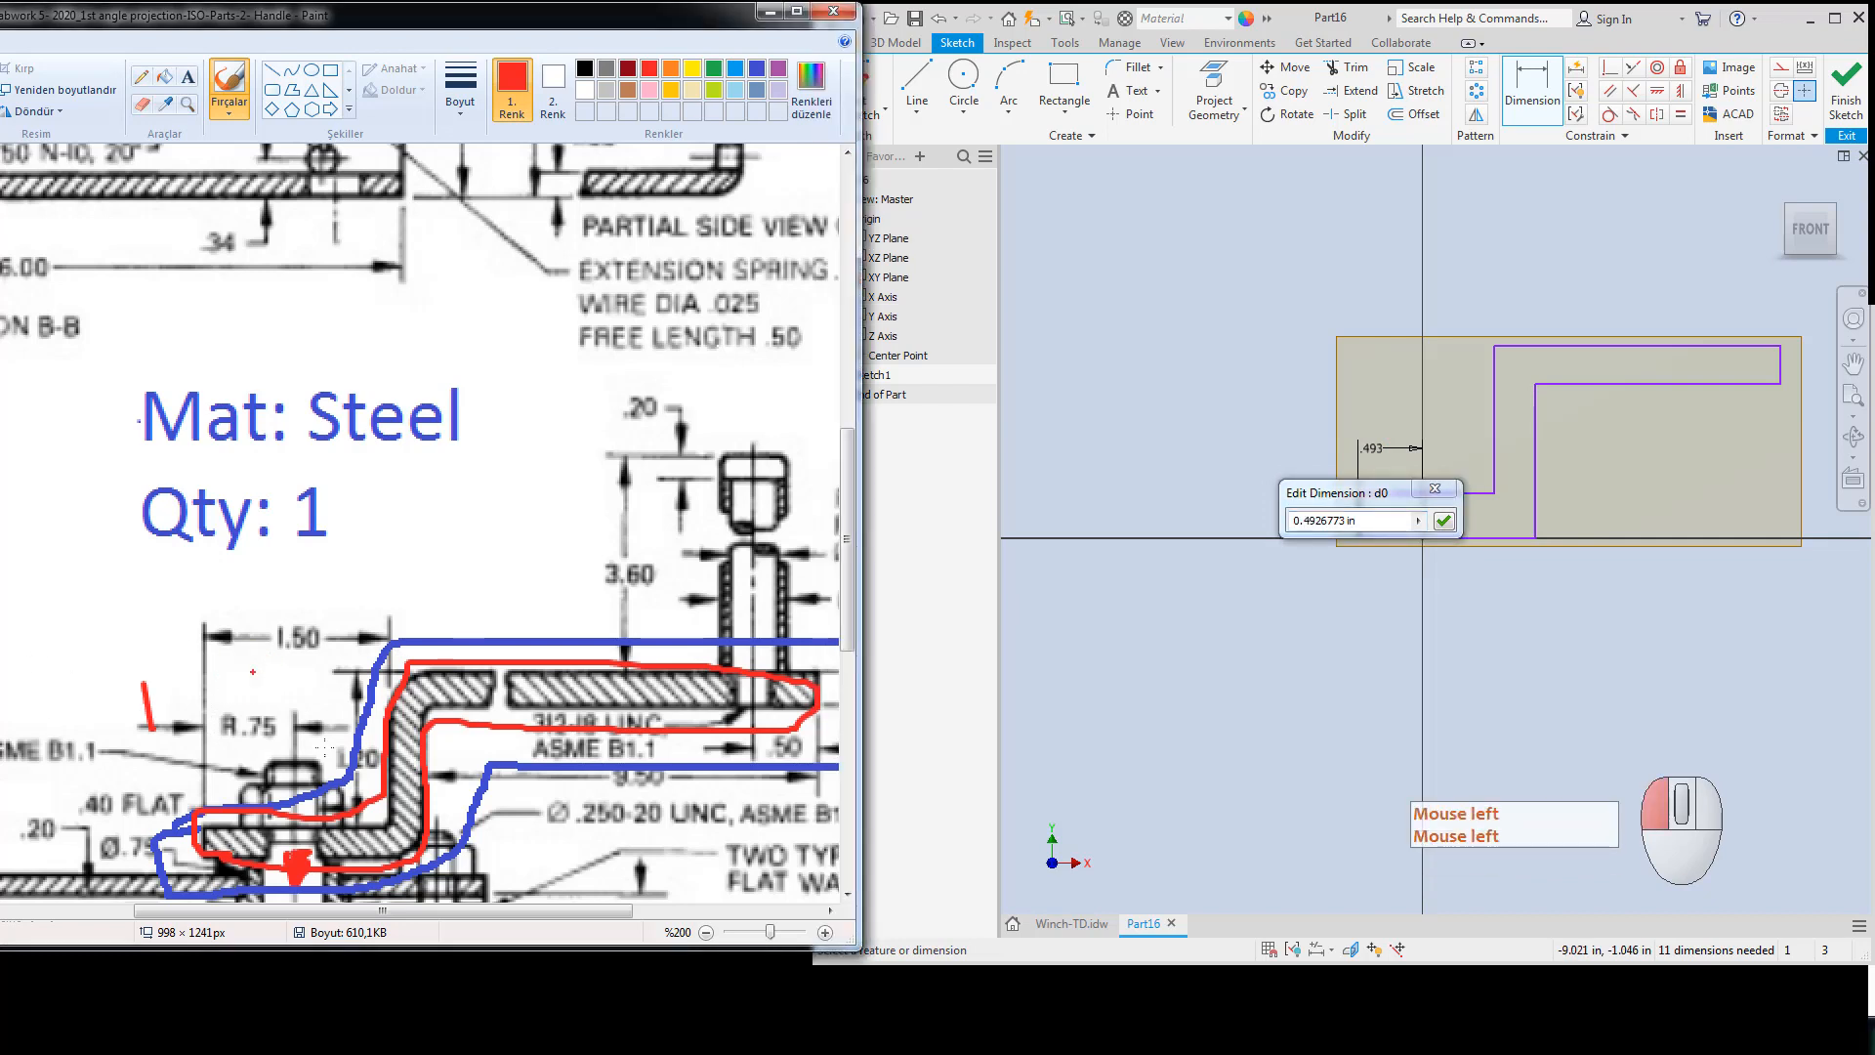
mouse_move(252, 672)
left_mouse_down()
mouse_move(298, 694)
mouse_move(259, 728)
left_mouse_up()
left_click(1370, 522)
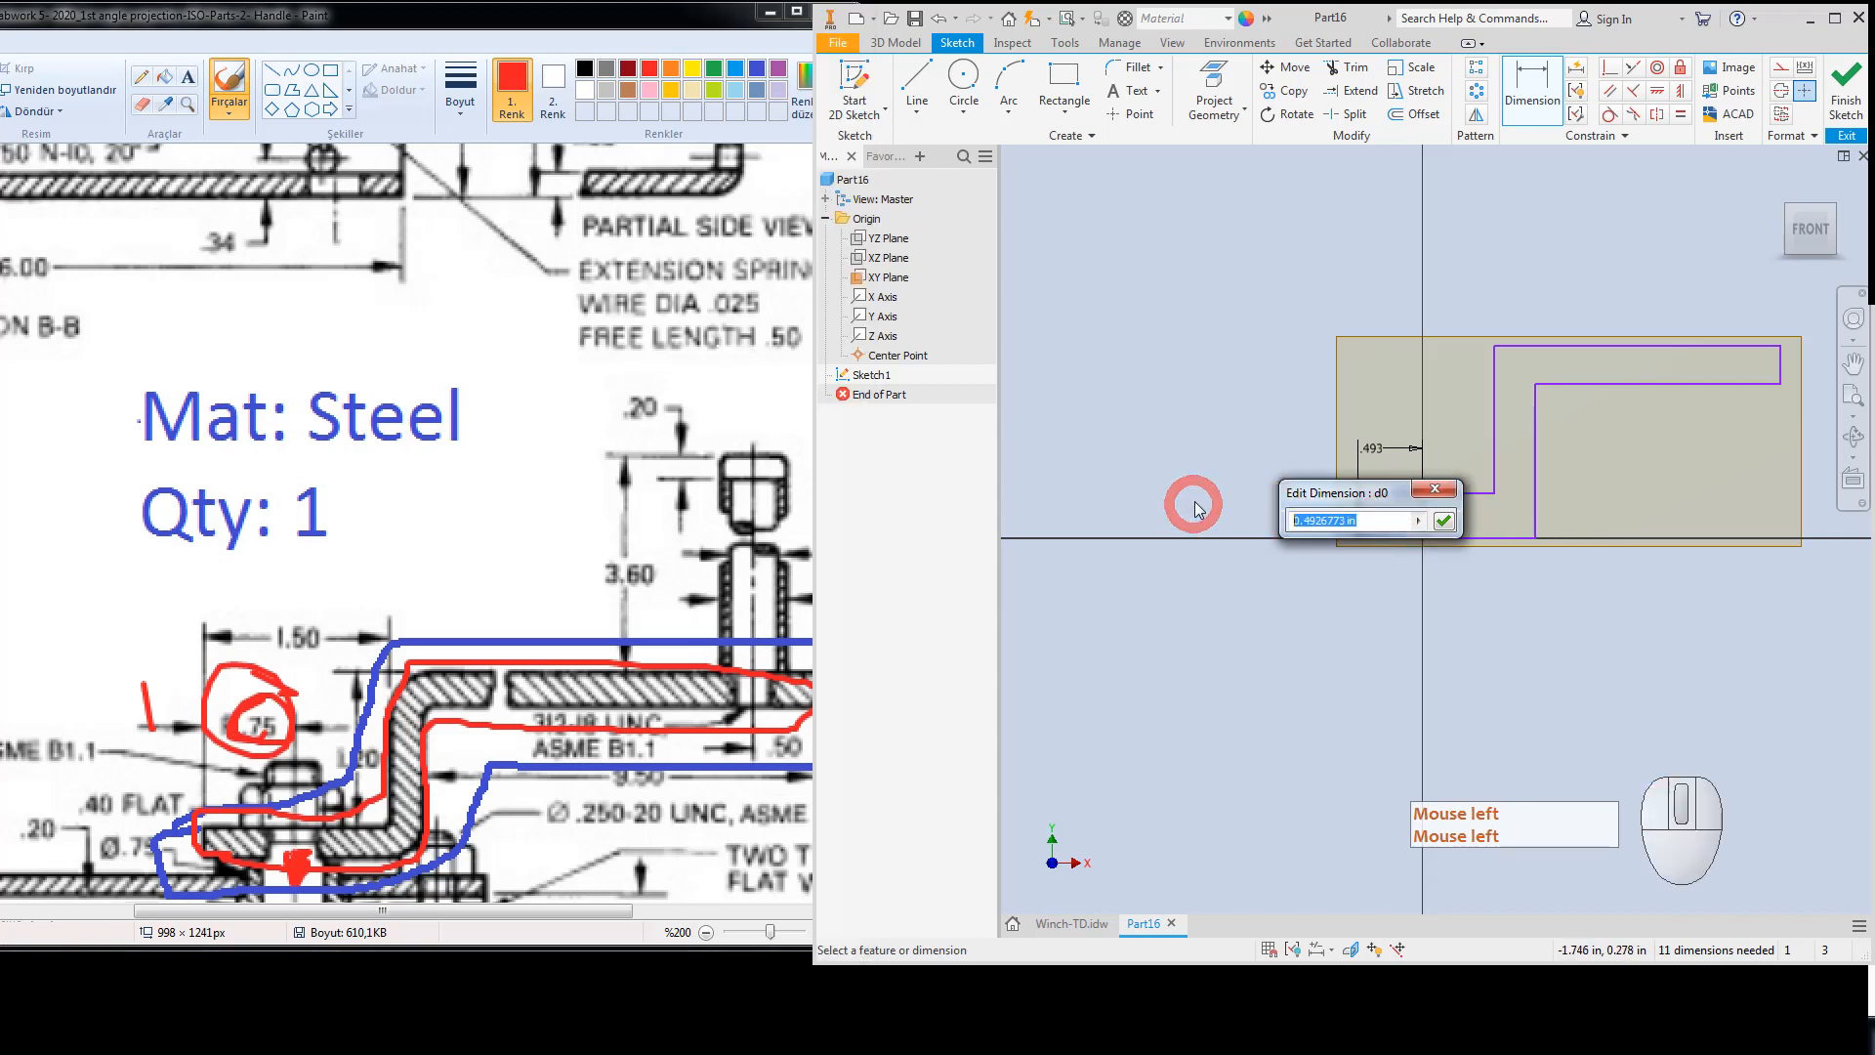
type("0.7")
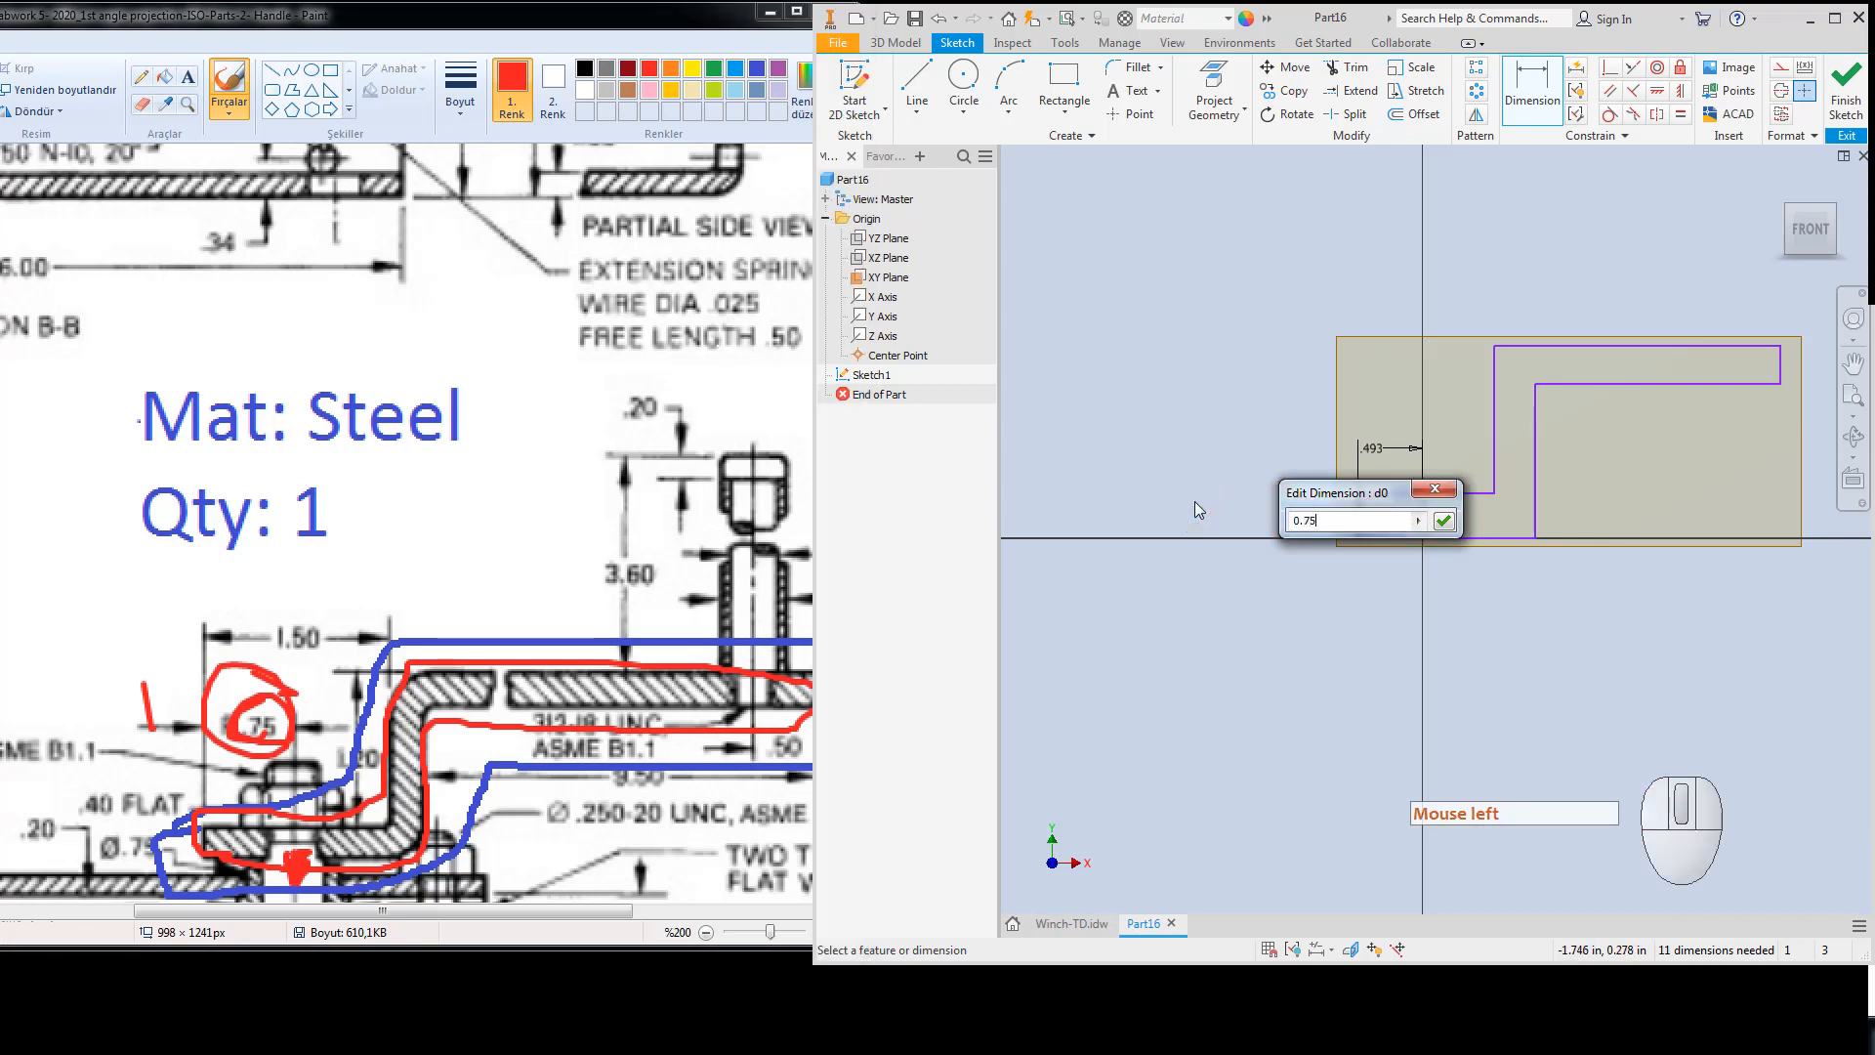
type("5")
key("Return")
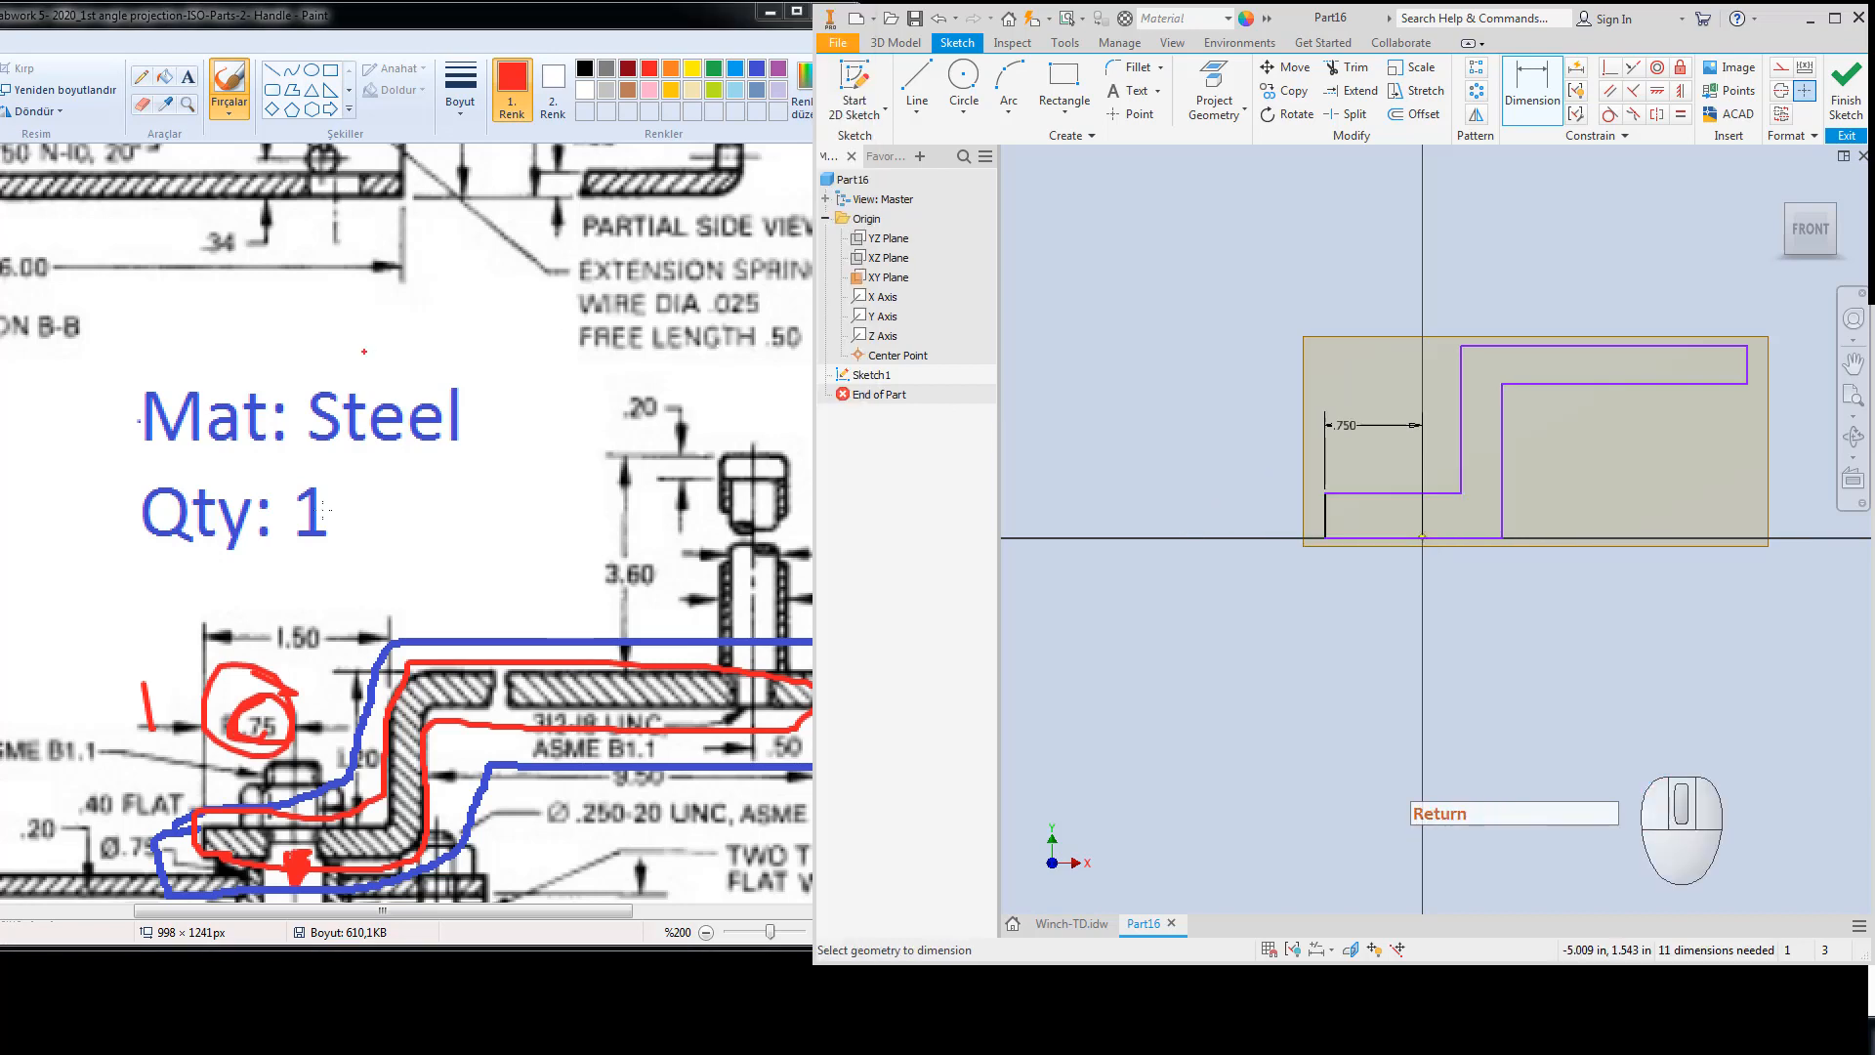
Dimension the upright's left edge 1.5 in from the profile's left end, and pull the upright's right edge and the arm's end outward.
left_click(1463, 441)
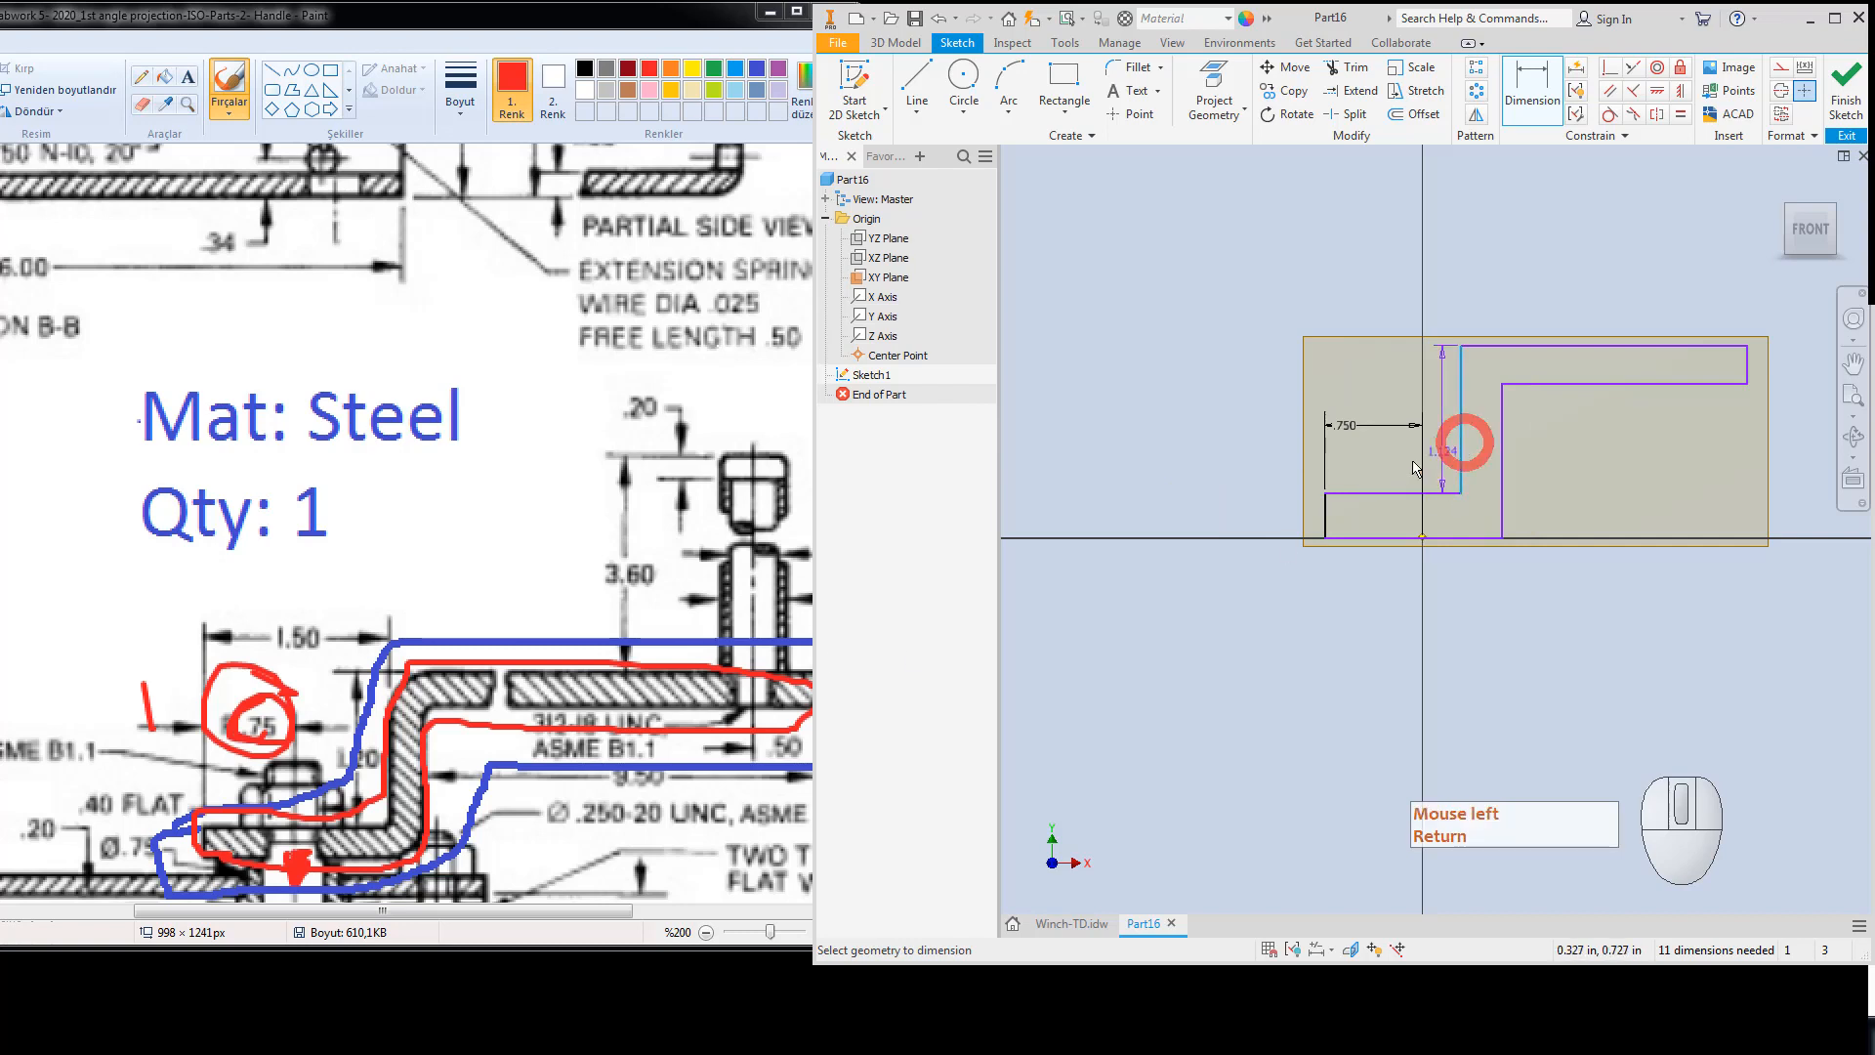
left_click(1325, 518)
left_click(1352, 363)
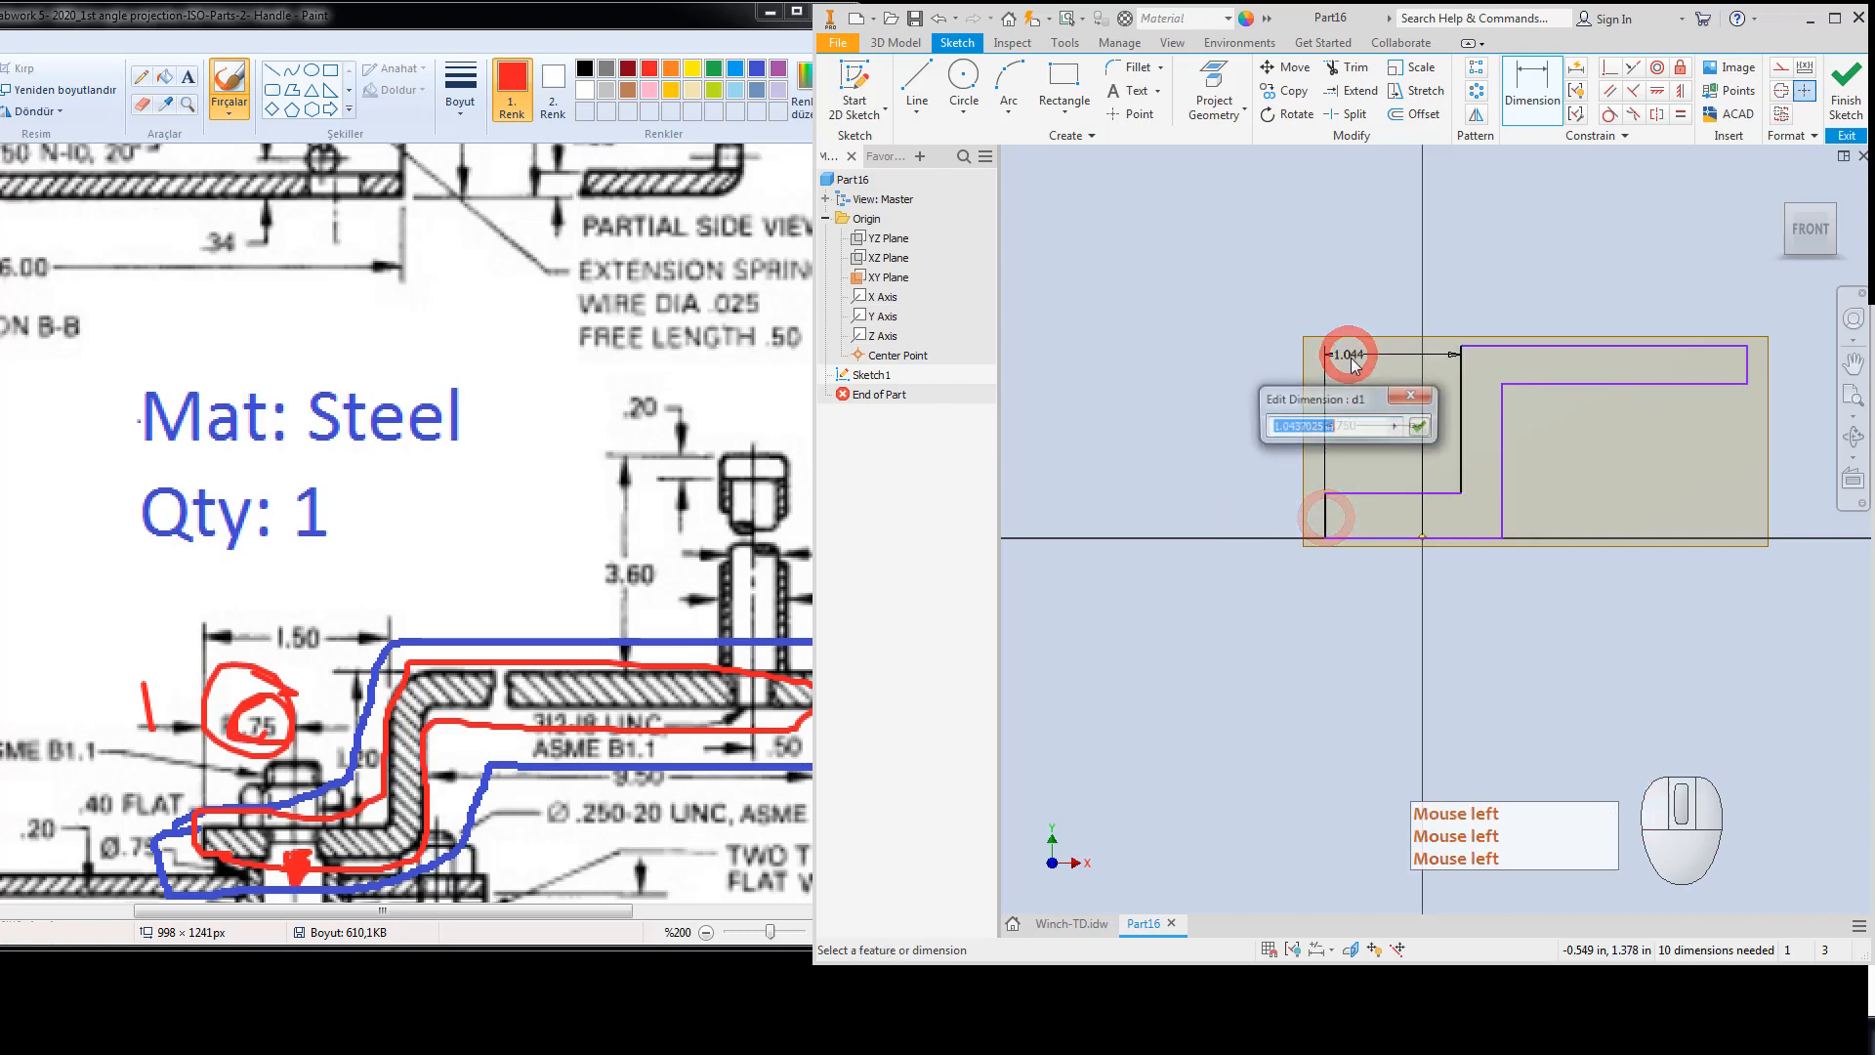
type("1.5")
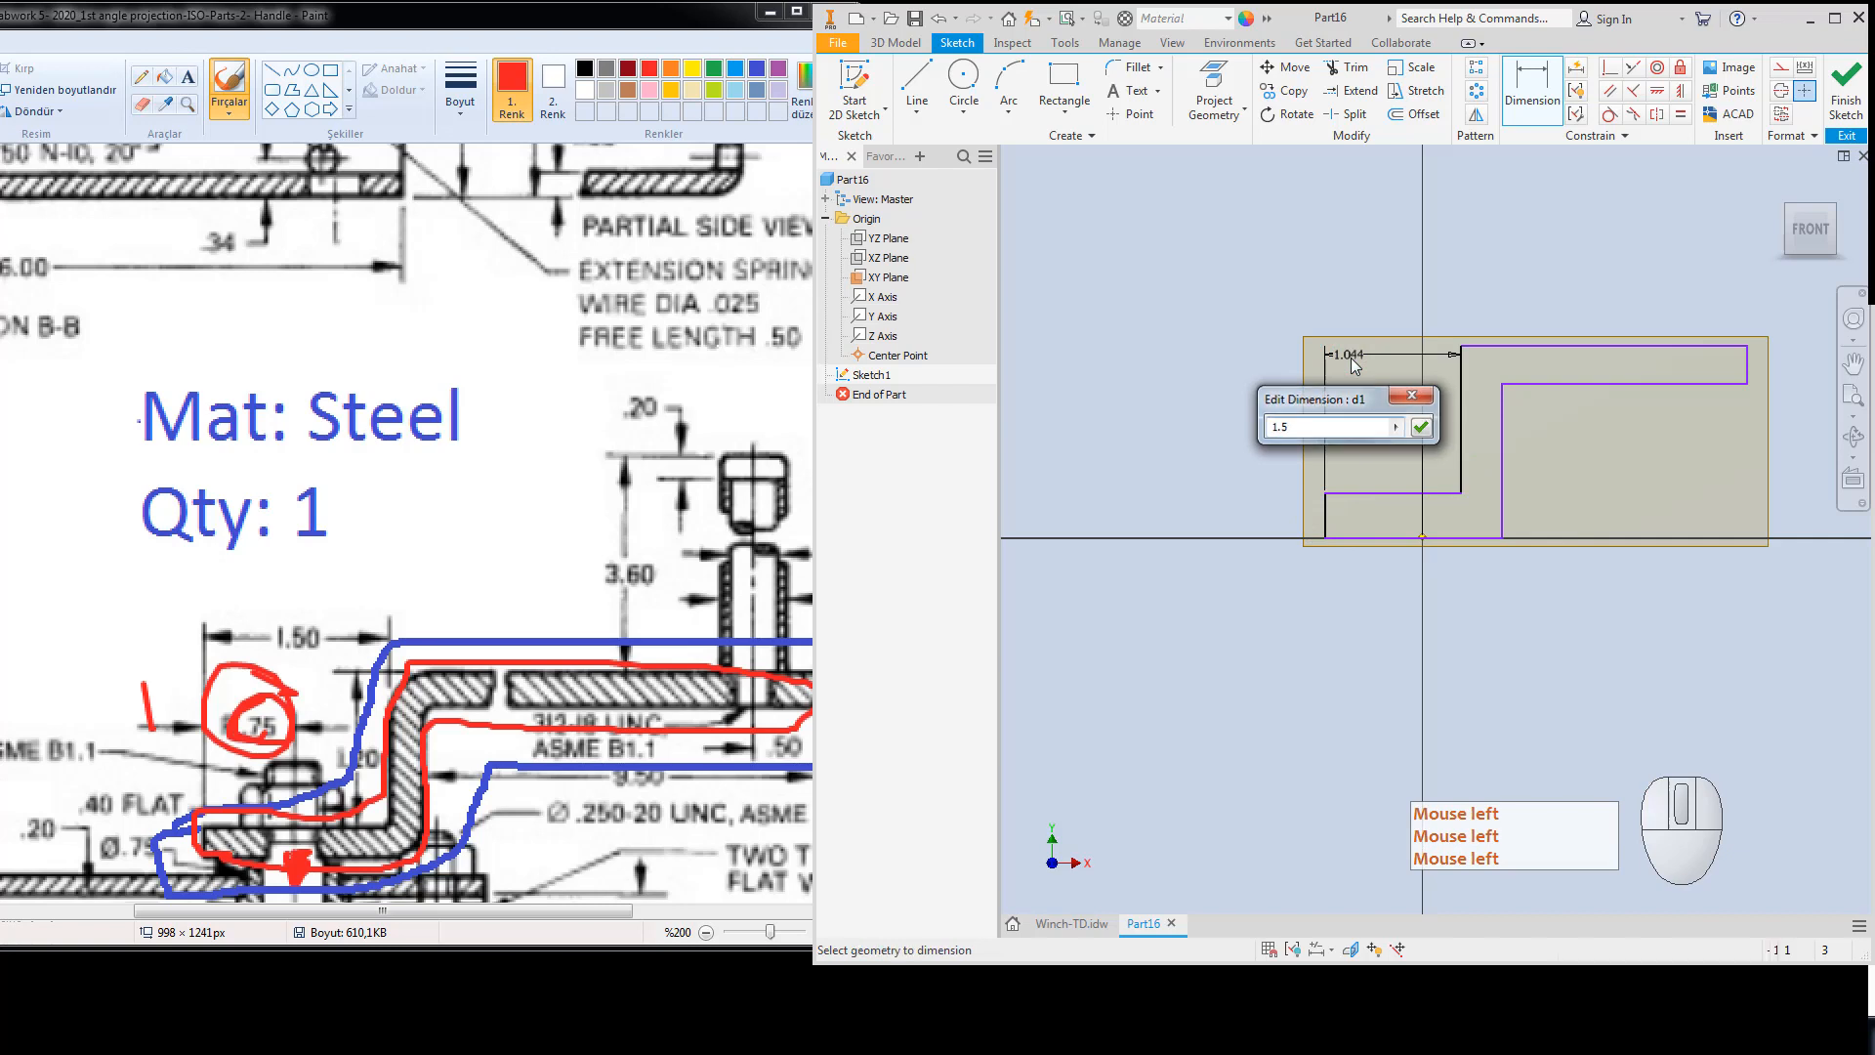
key("Return")
key("Escape")
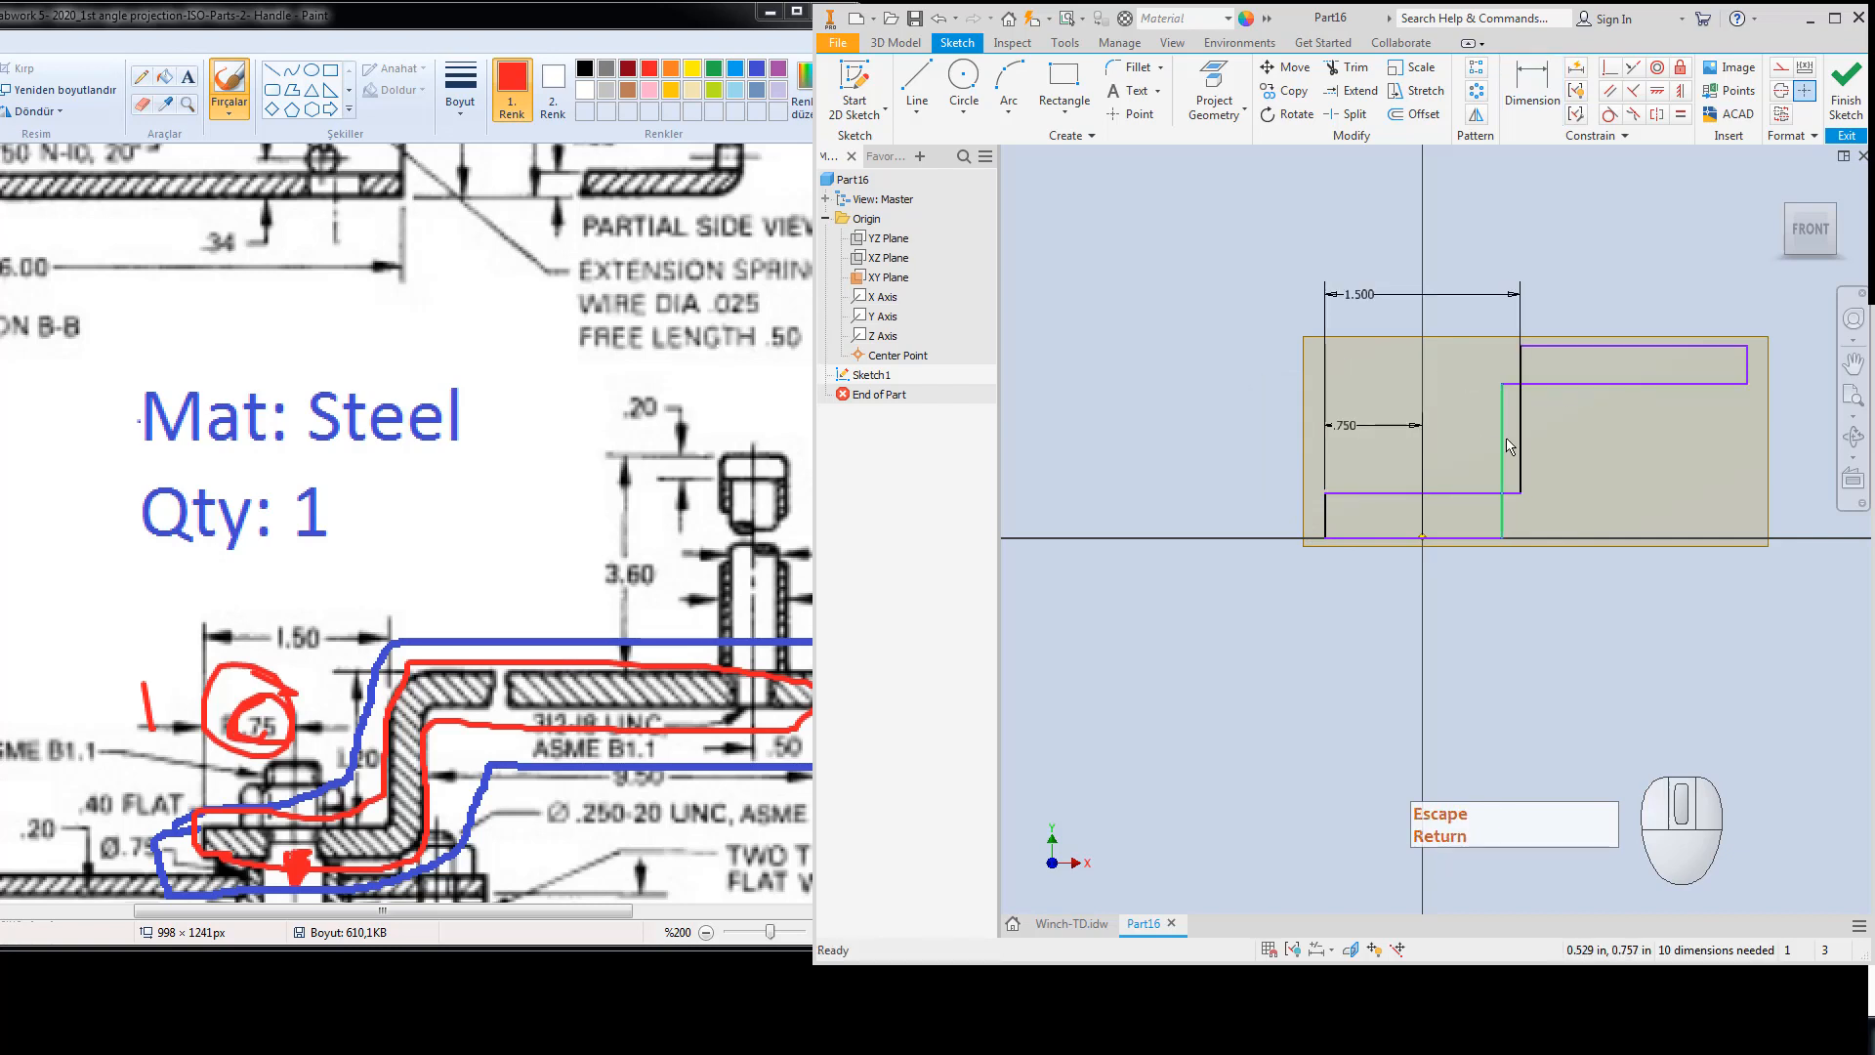
left_click_drag(1504, 447, 1585, 446)
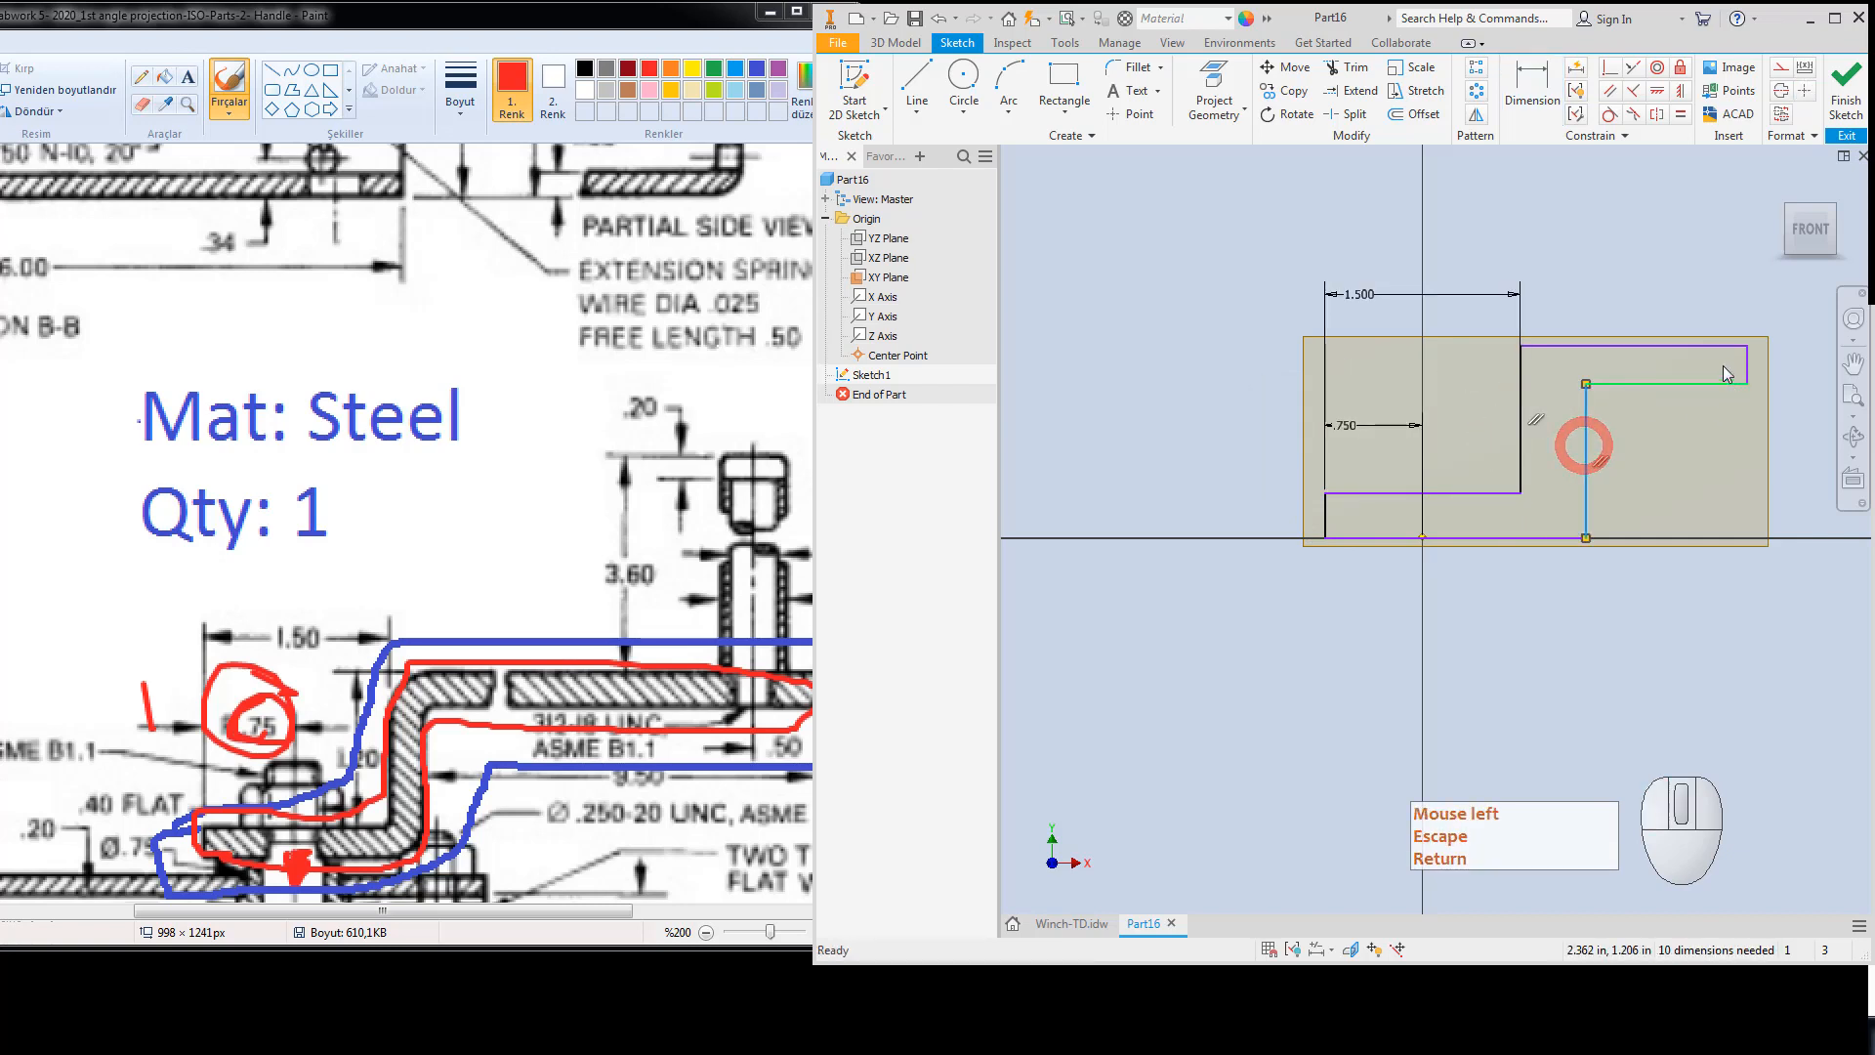
left_click_drag(1747, 365, 1806, 366)
Switch to Paint and circle the .25 thickness value at the handle arm's end on the reference drawing.
left_click(511, 594)
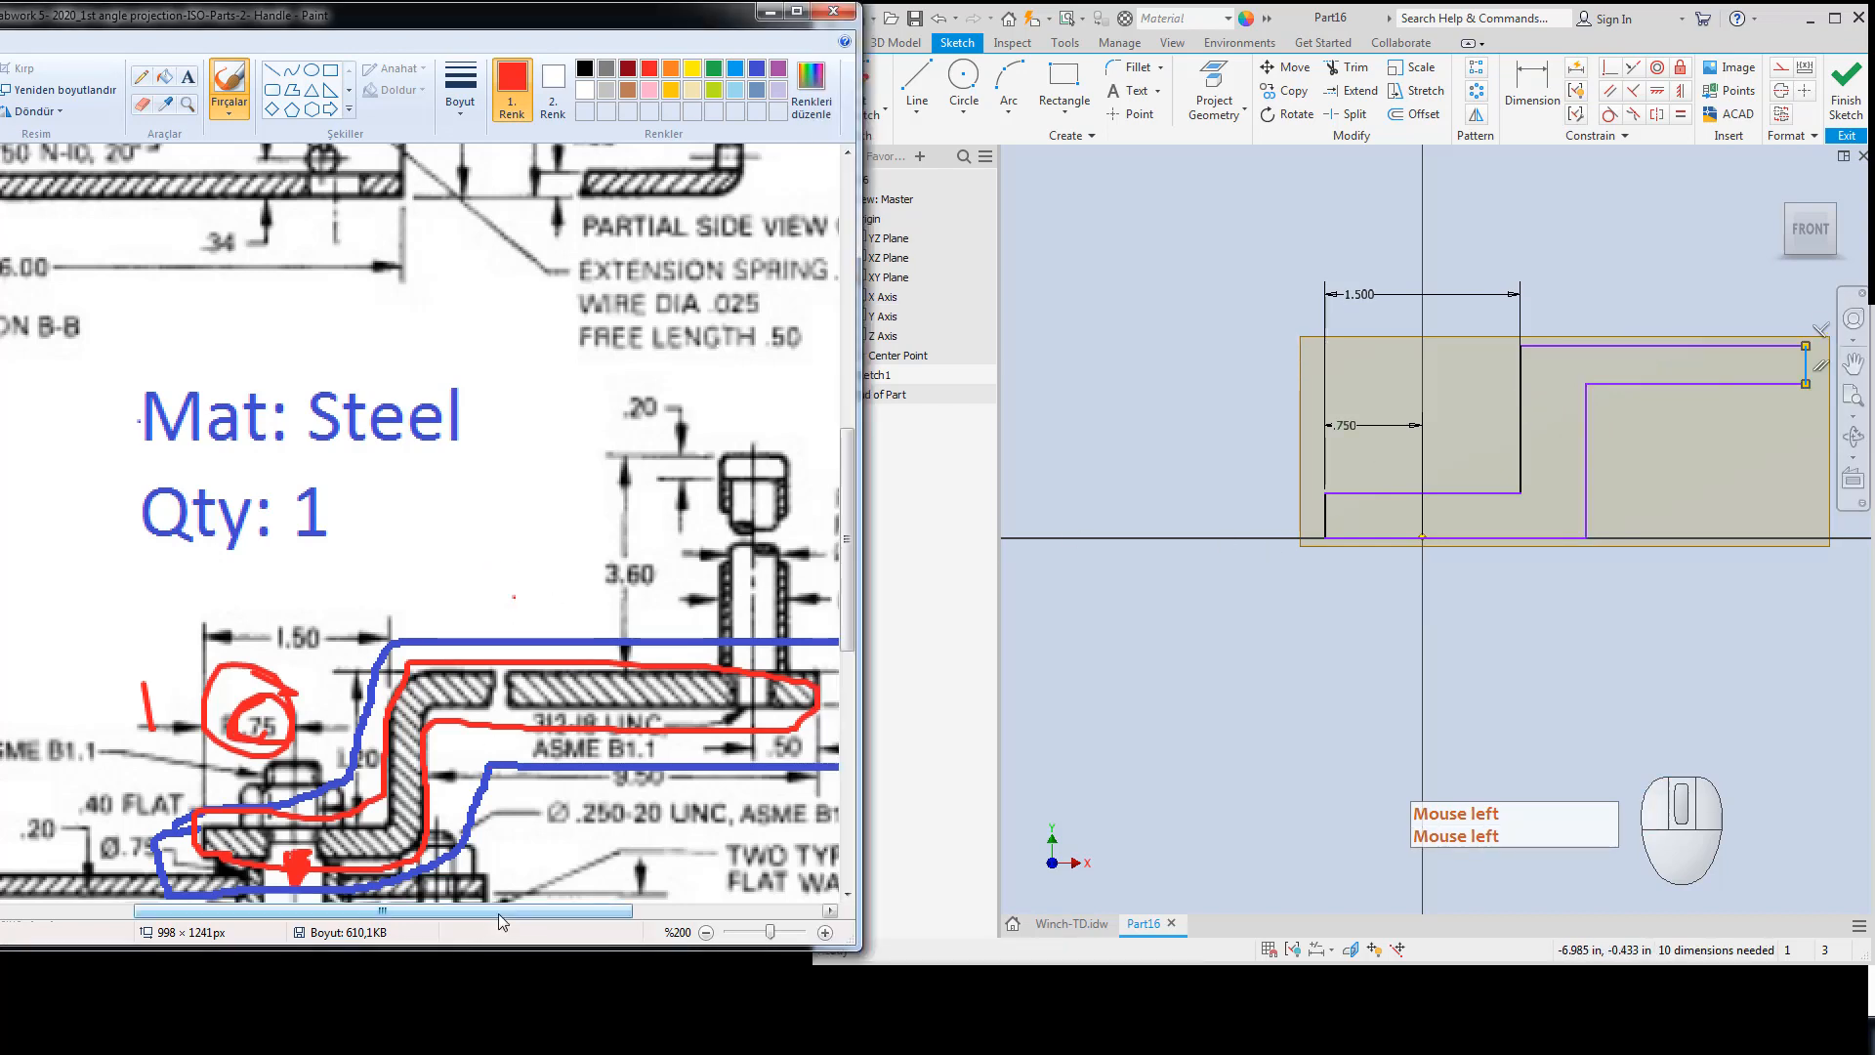
left_click_drag(505, 910, 696, 914)
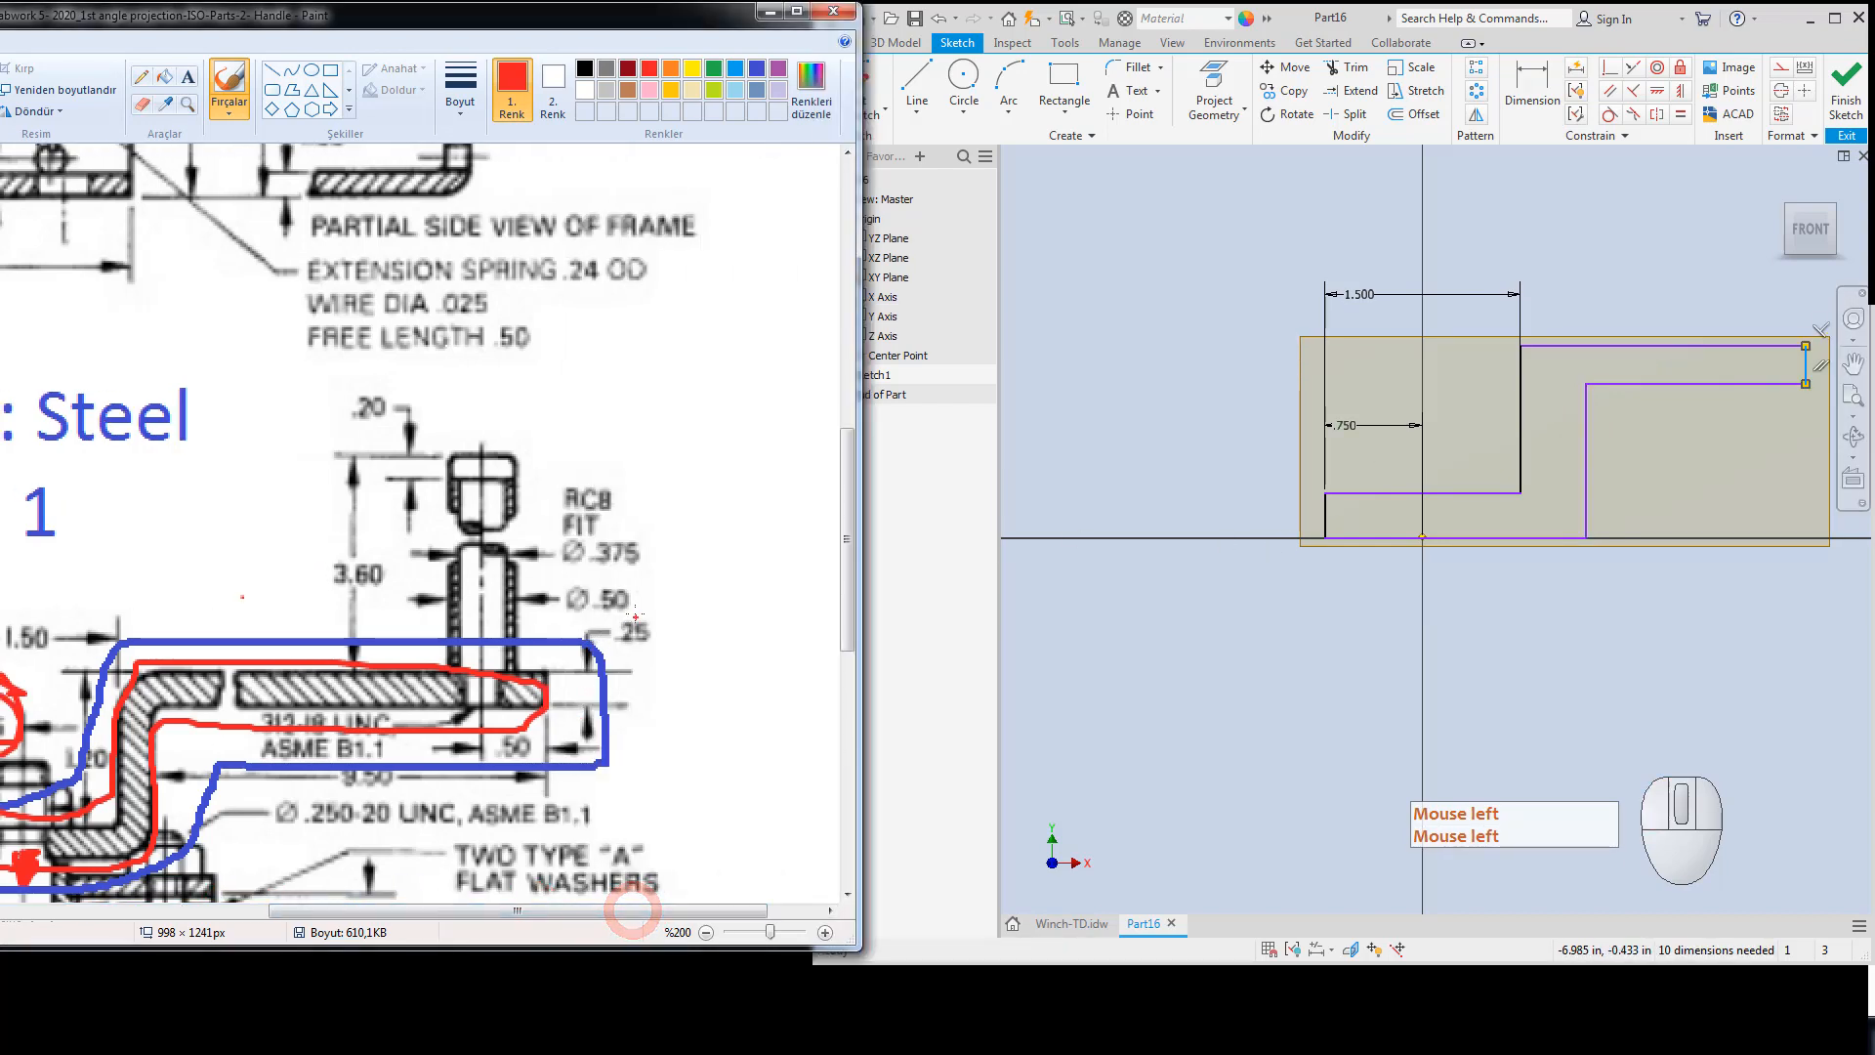
mouse_move(582, 612)
left_mouse_down()
mouse_move(638, 618)
mouse_move(594, 734)
mouse_move(654, 615)
mouse_move(562, 672)
mouse_move(657, 690)
mouse_move(533, 645)
left_mouse_up()
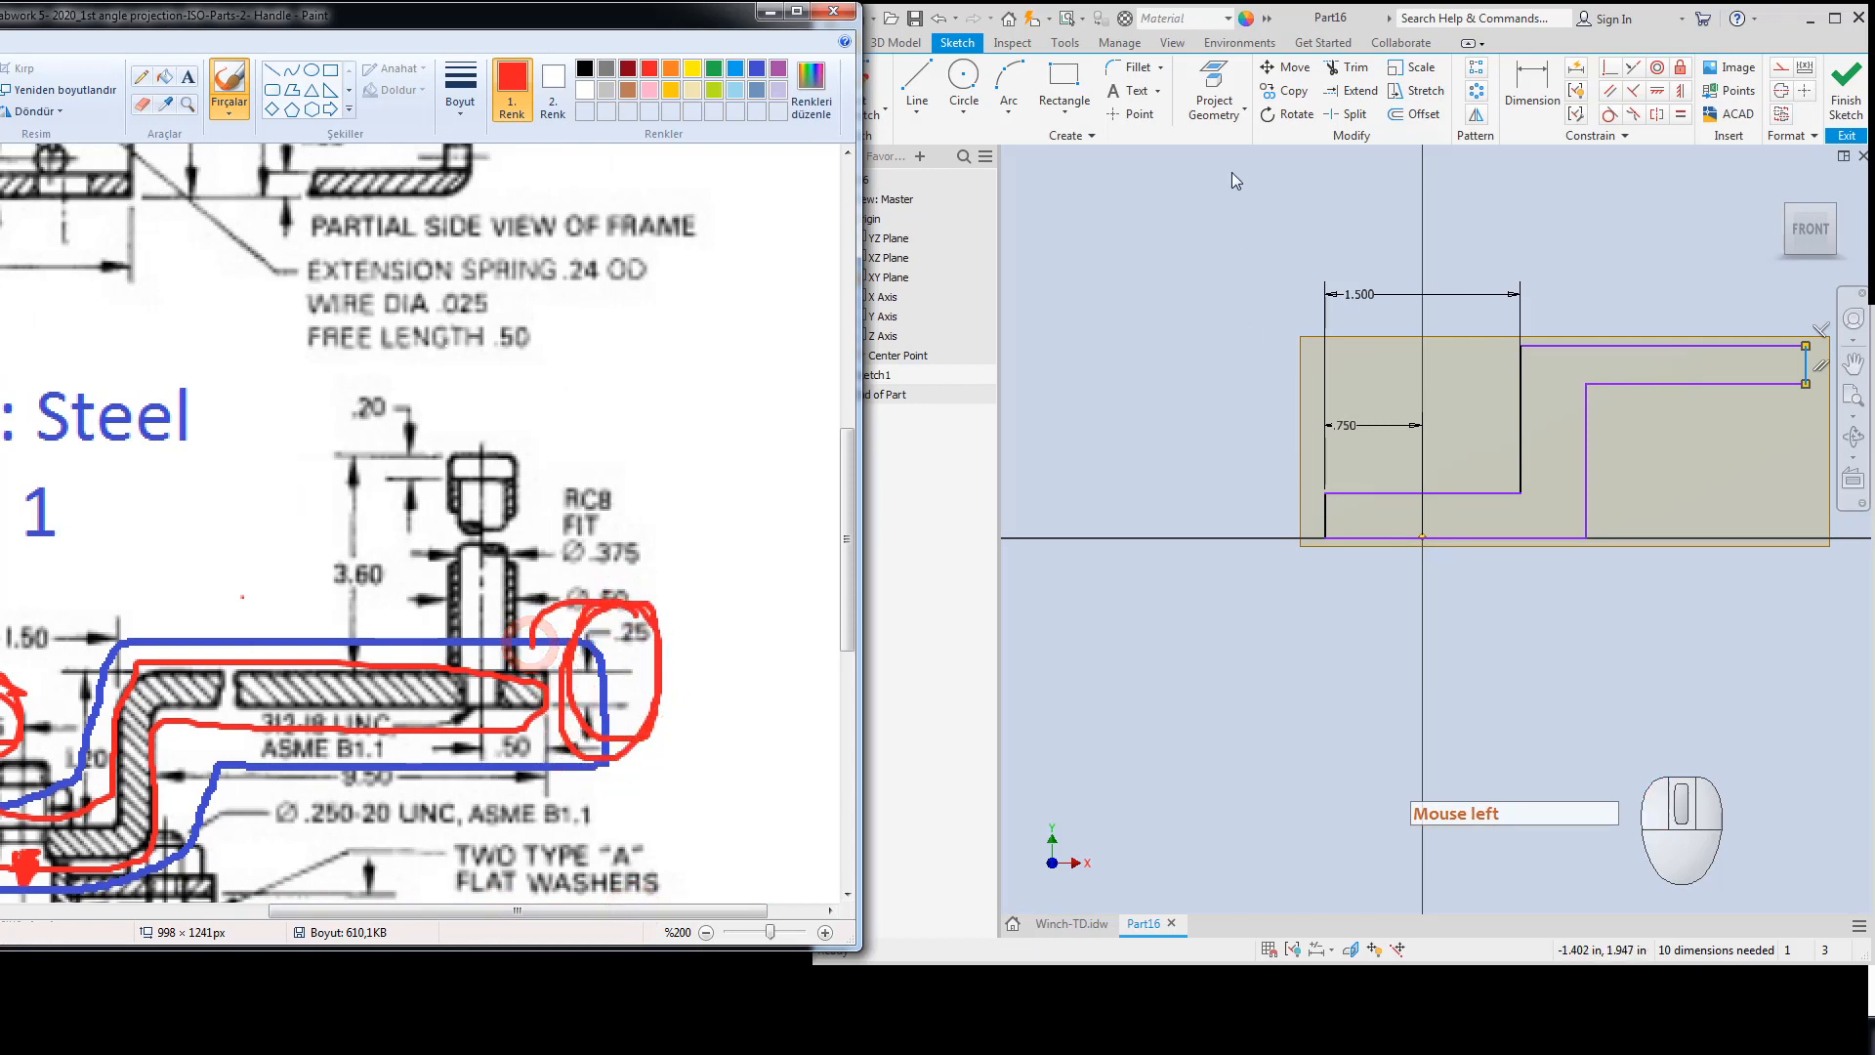
Switch back to Inventor and dimension the lower flat's left end edge to a thickness of 0.25 in.
left_click(1531, 83)
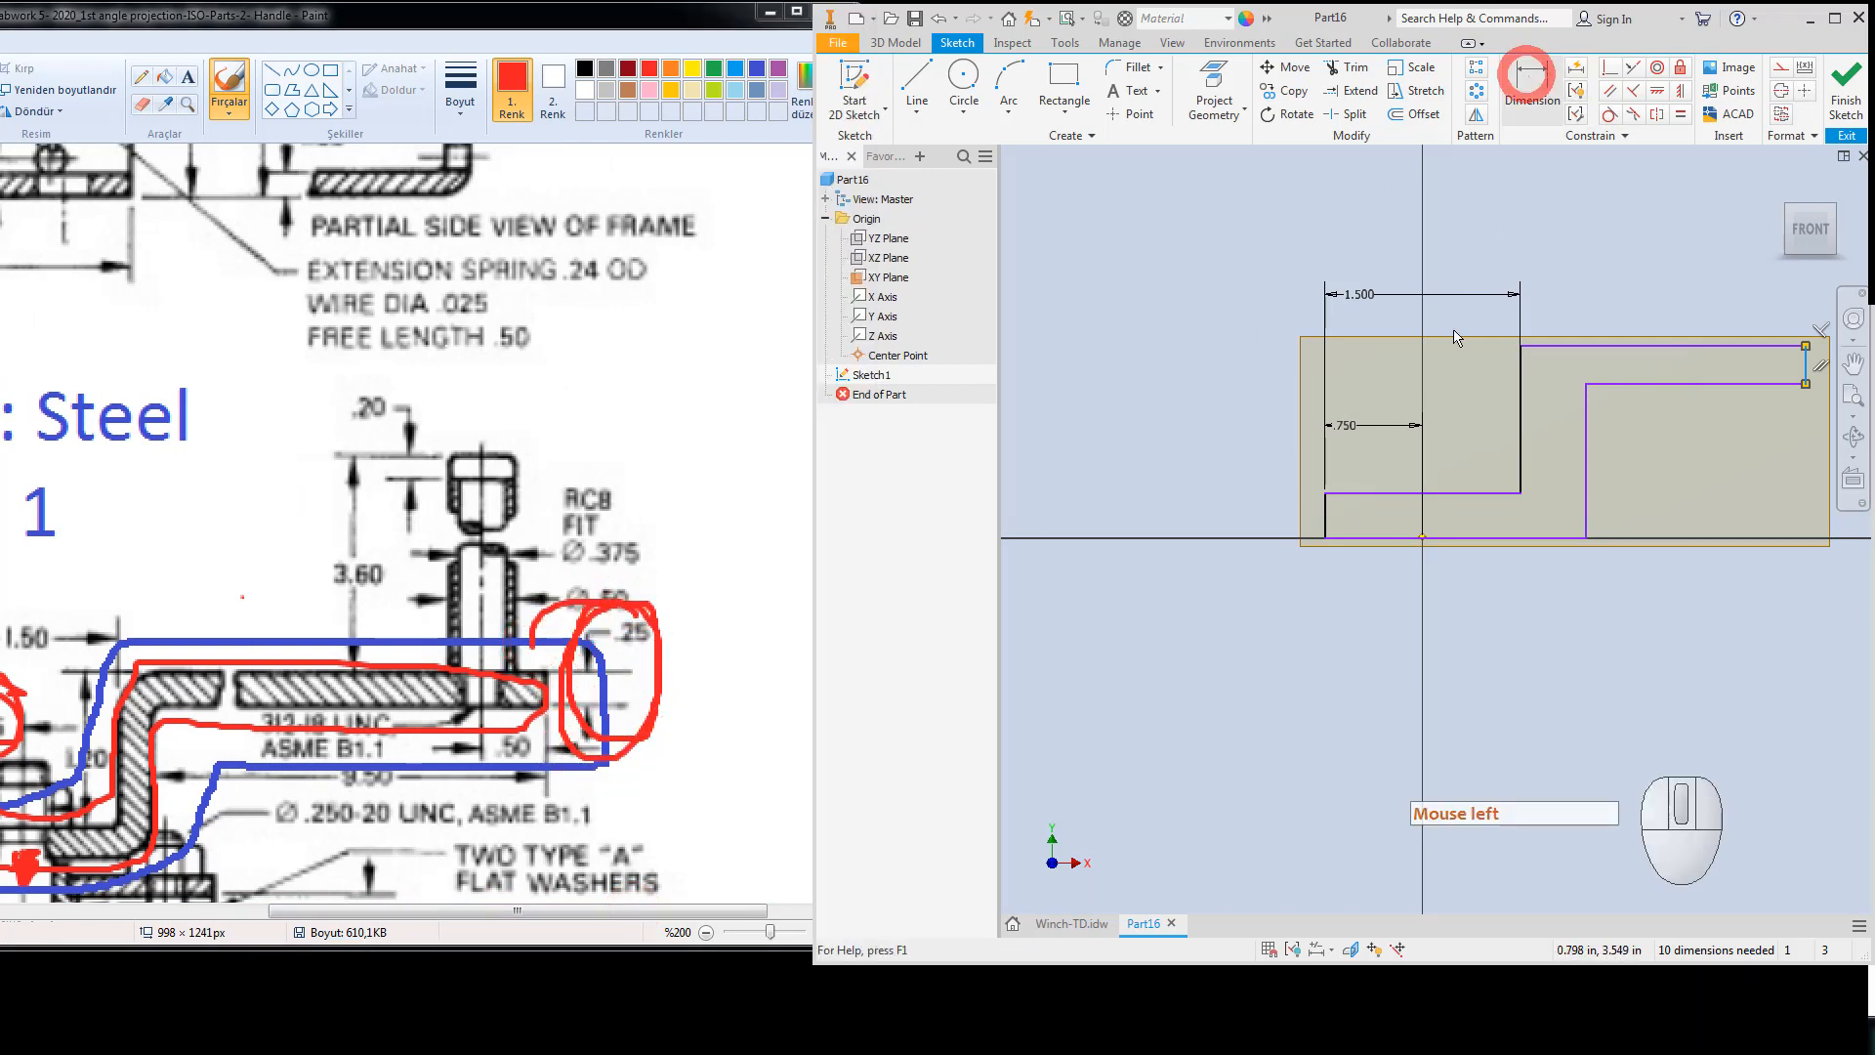
left_click(1325, 513)
left_click(1245, 524)
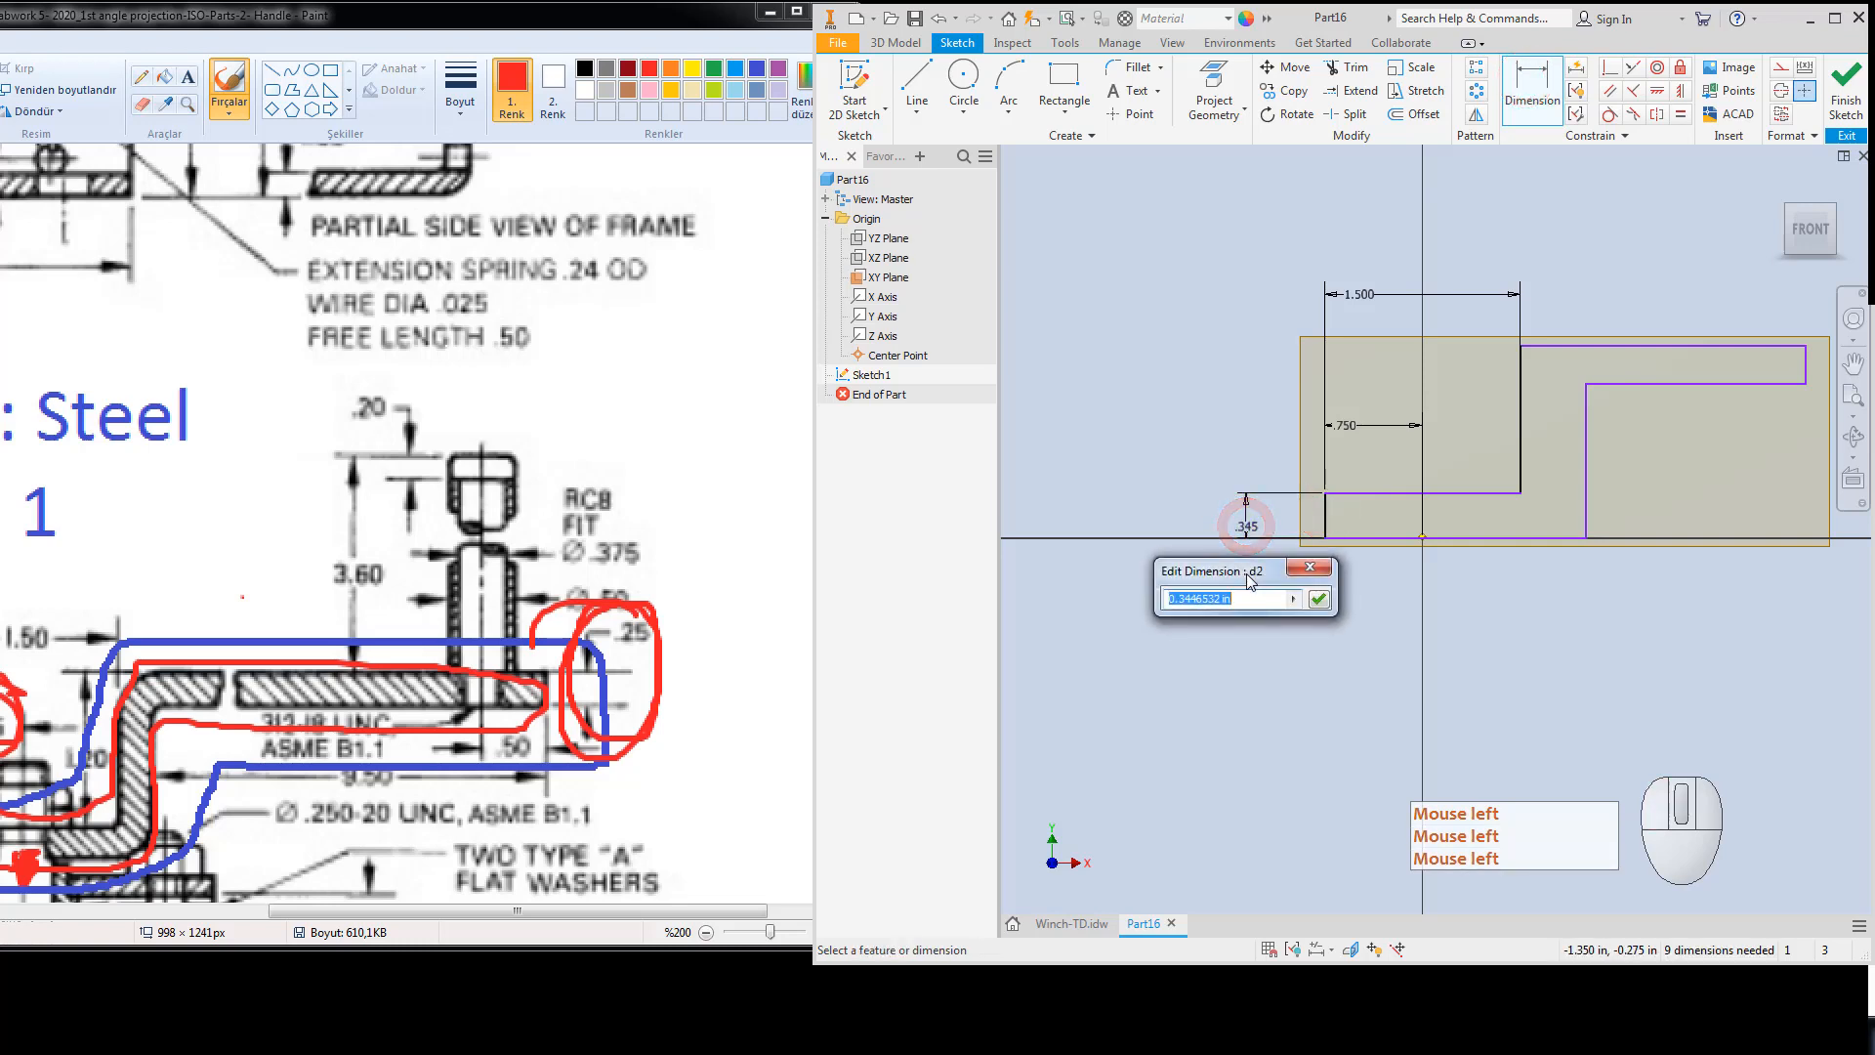
type("0.25")
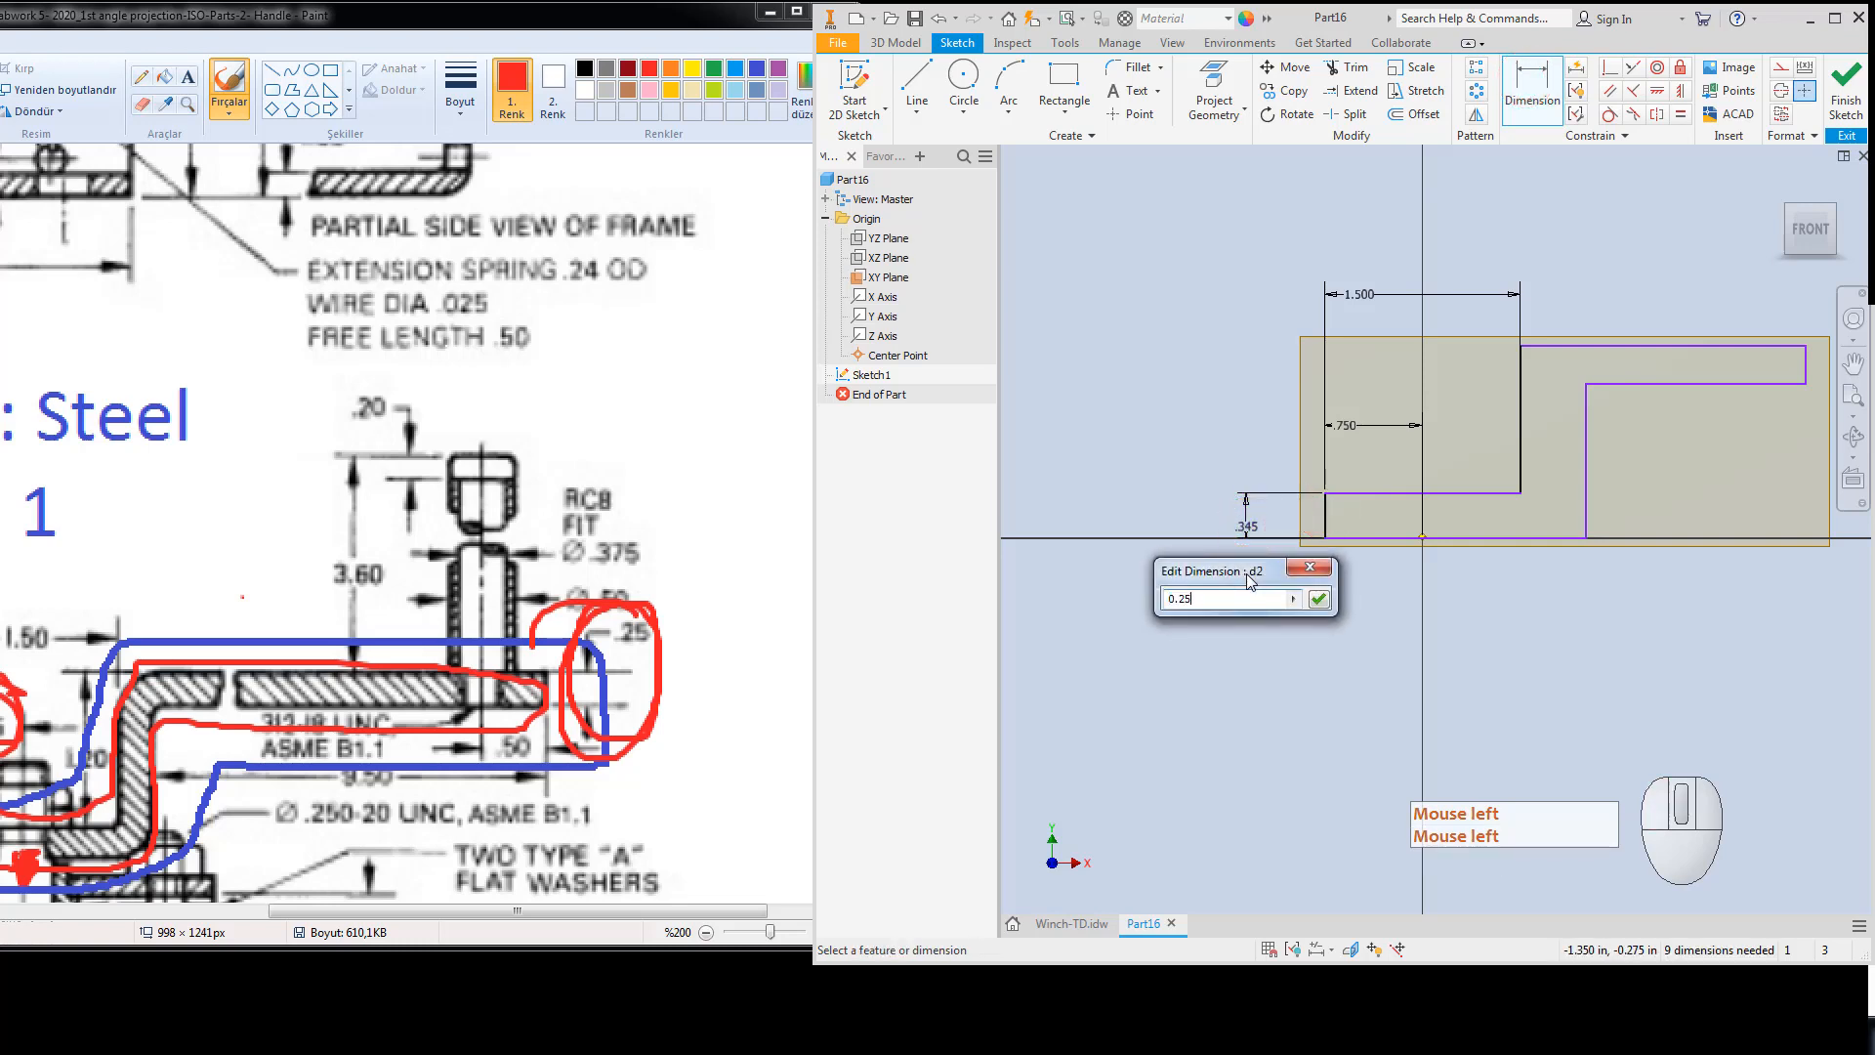
key("Return")
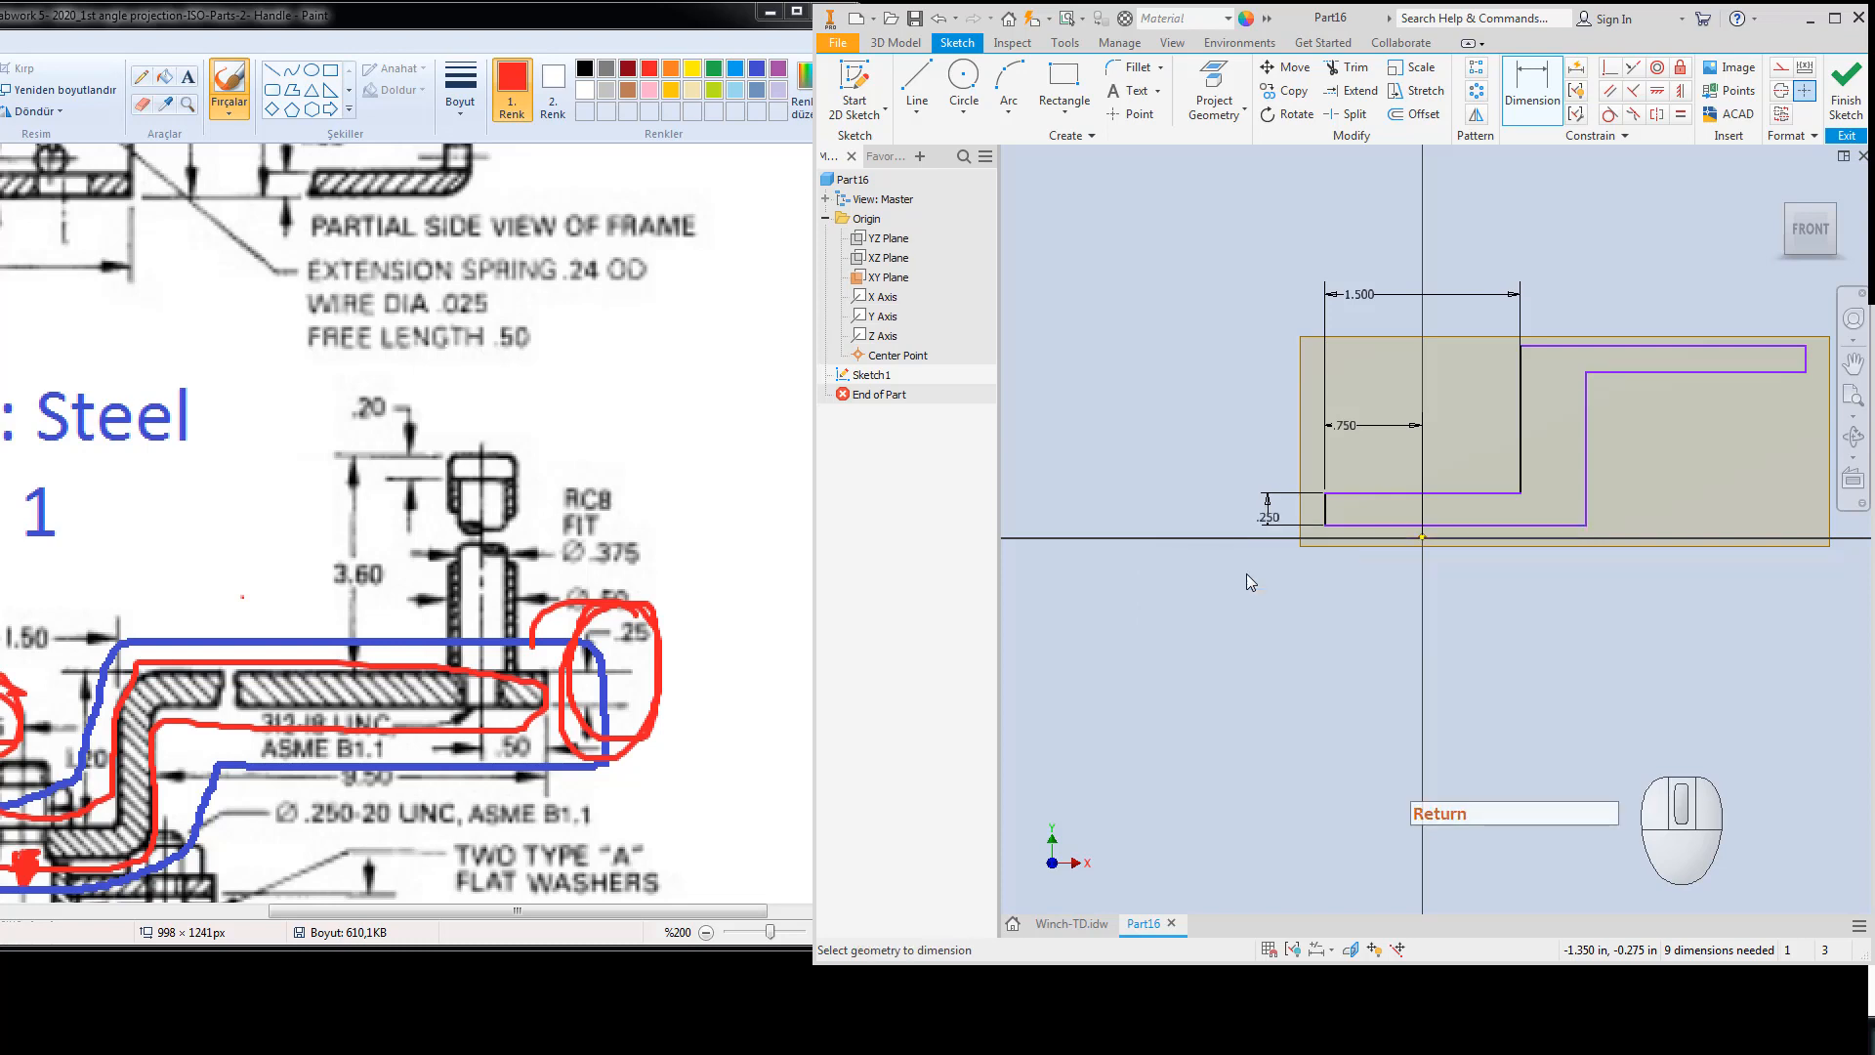
Constrain the lower flat's bottom line coincident with the sketch origin.
left_click(1610, 69)
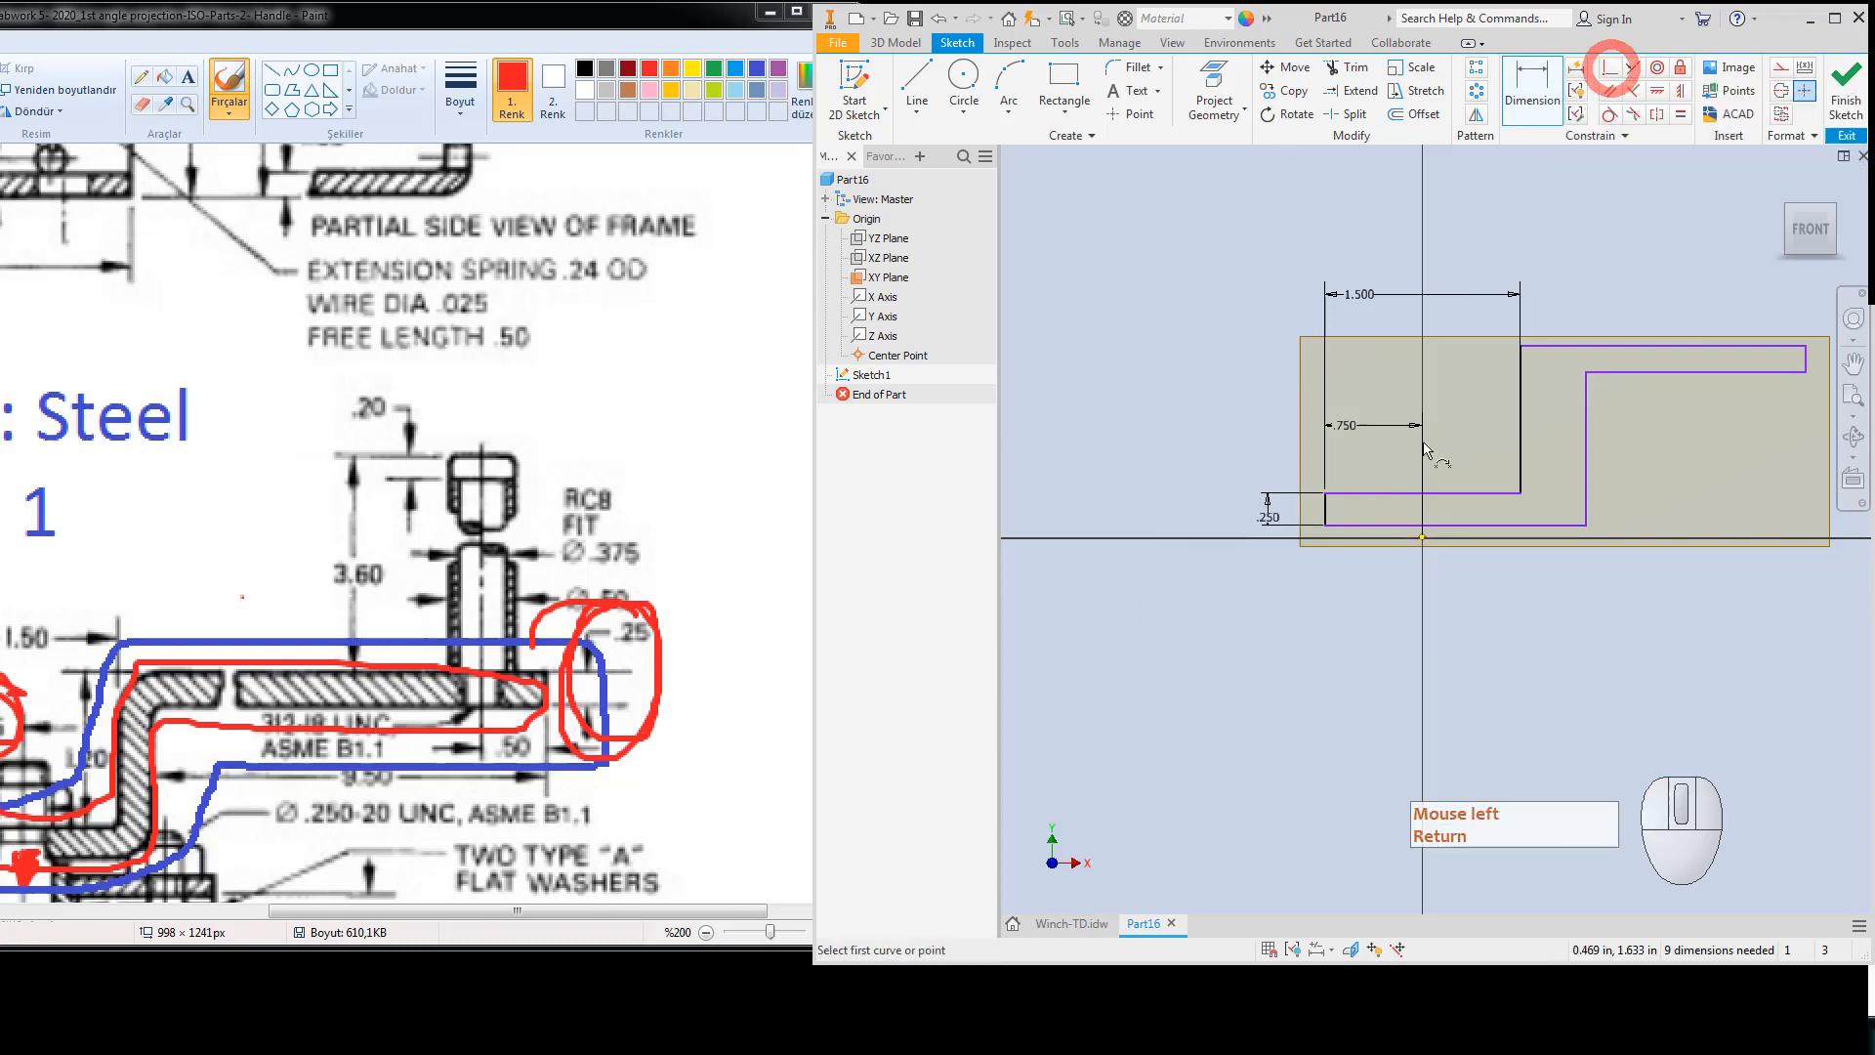
left_click(1445, 527)
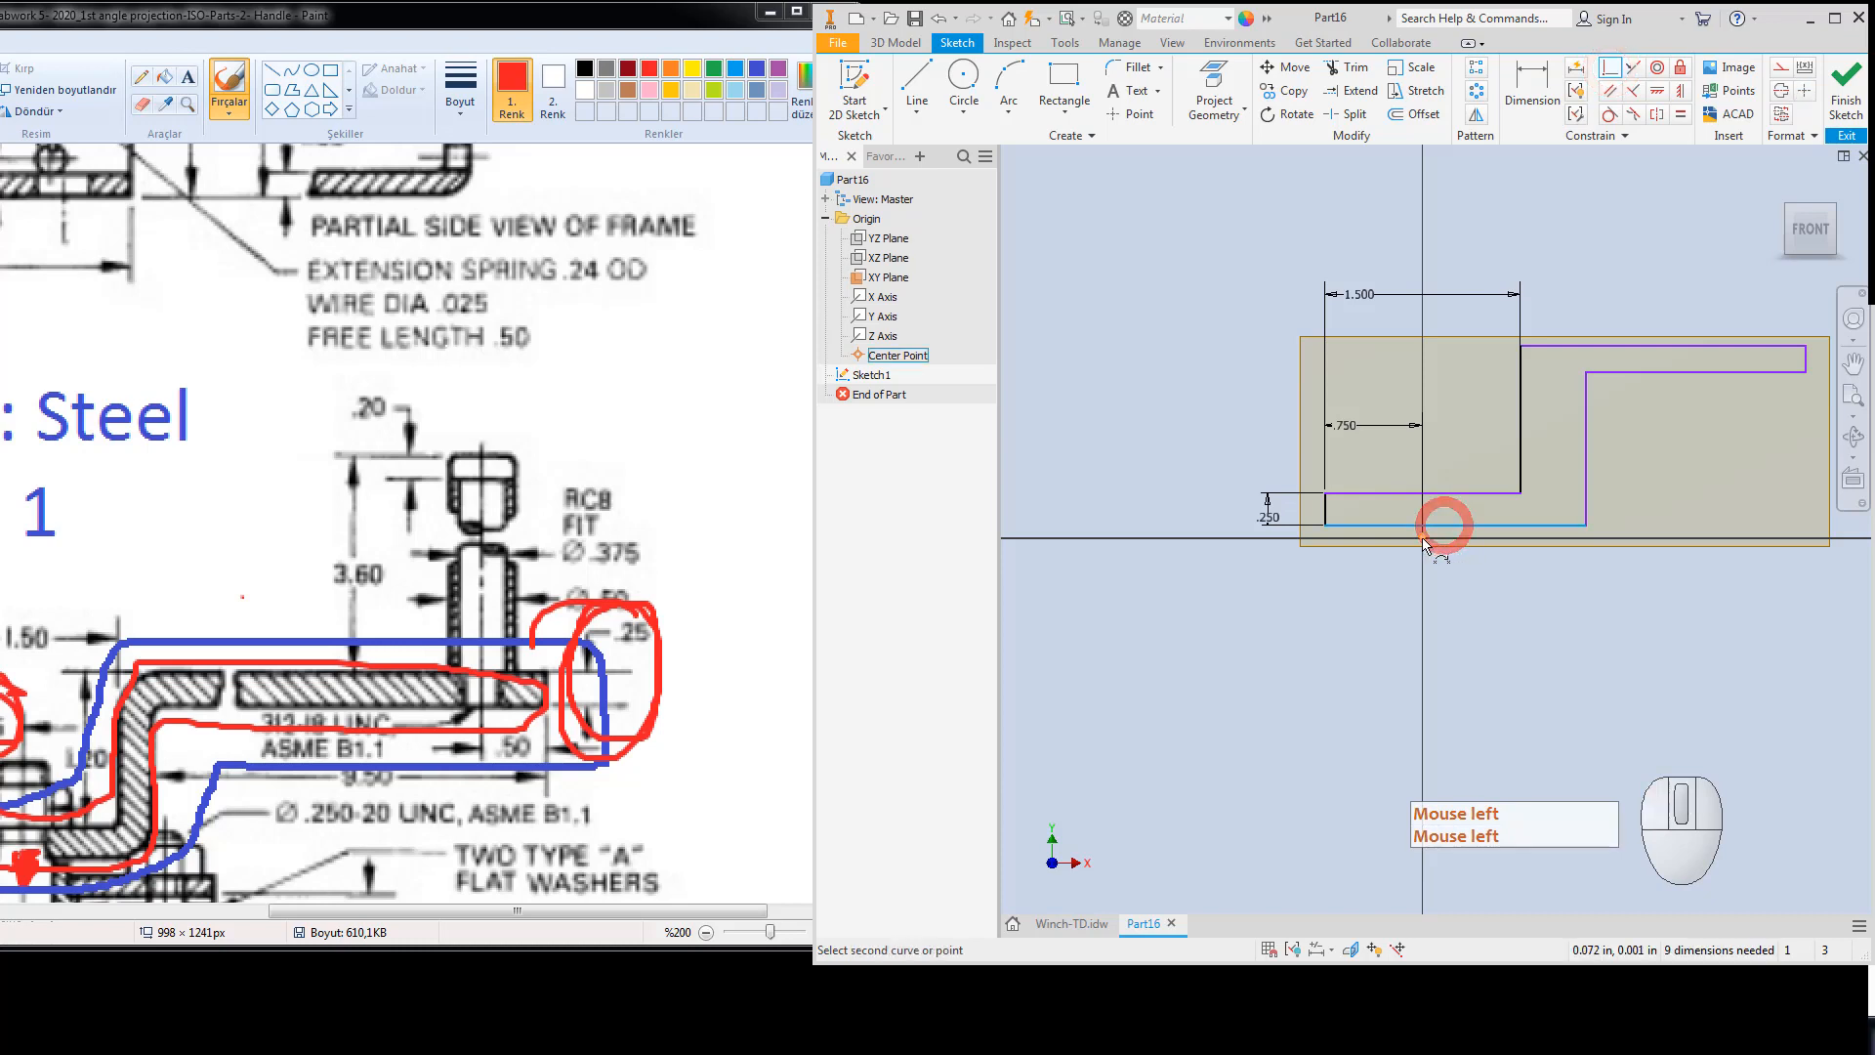
left_click(1422, 537)
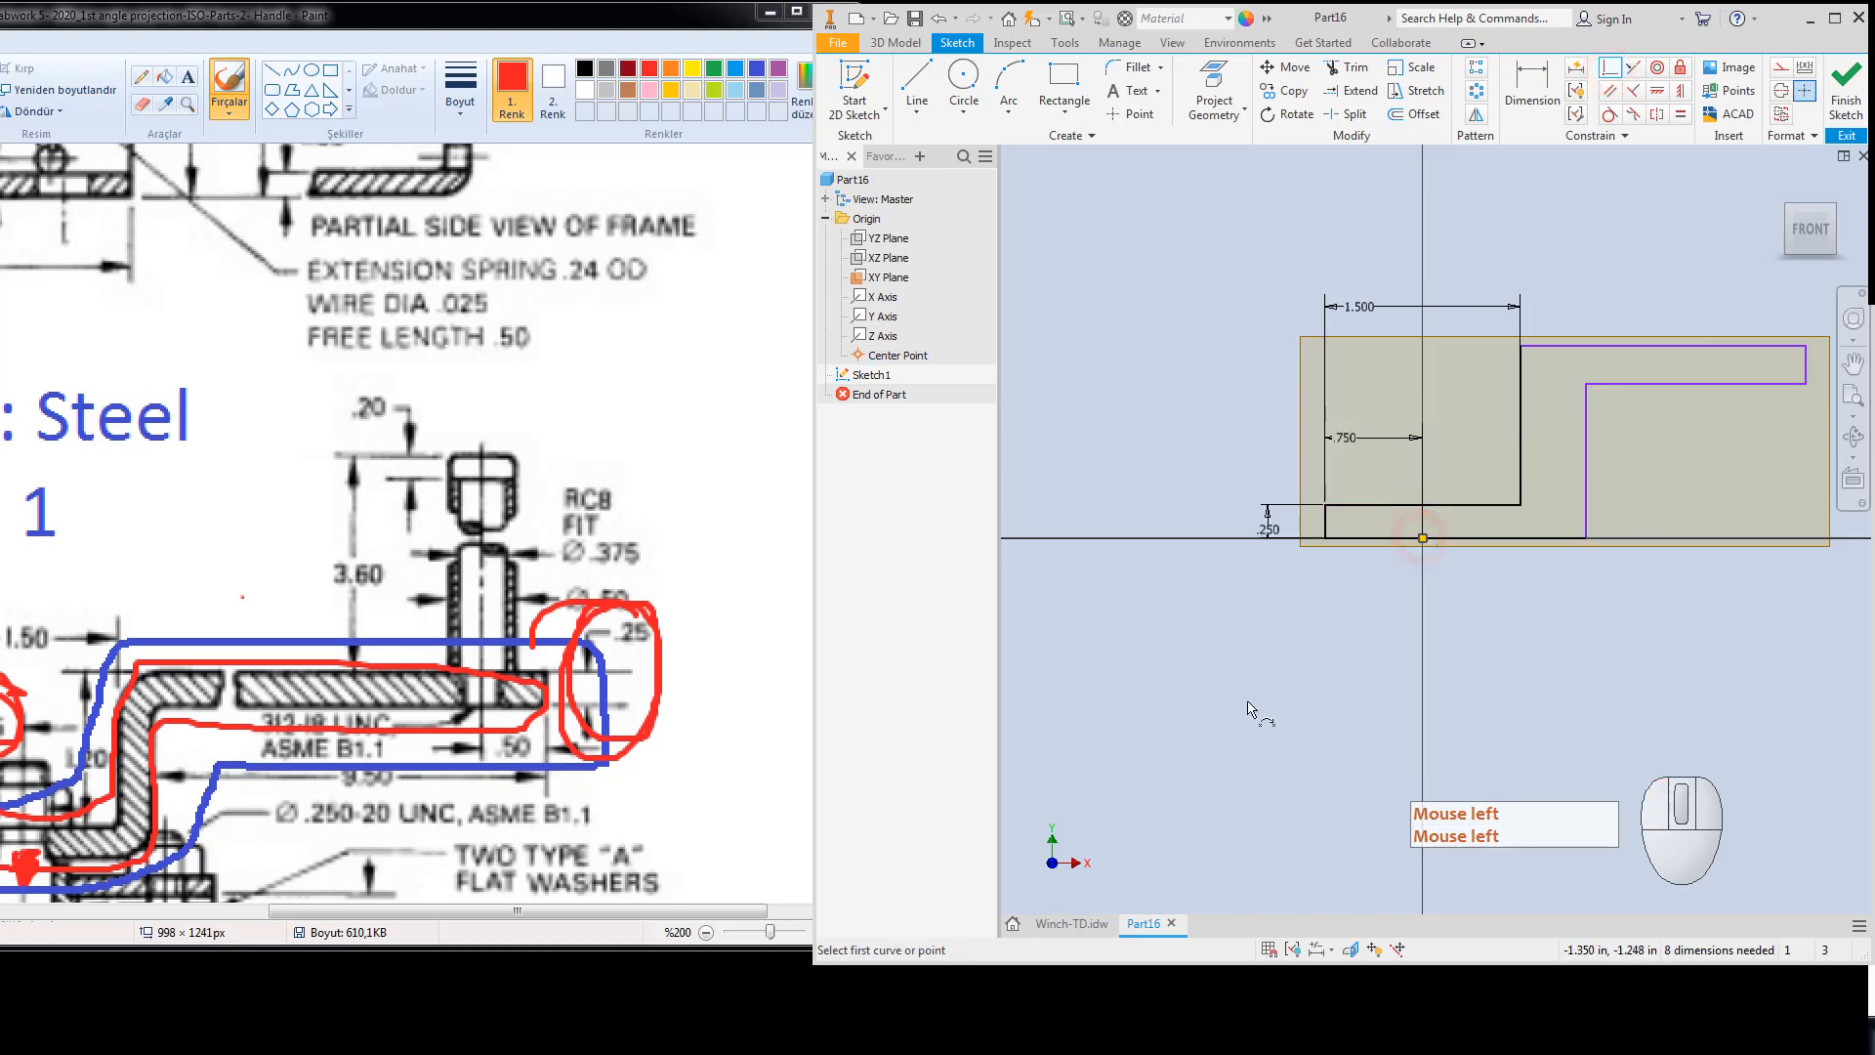
key("Escape")
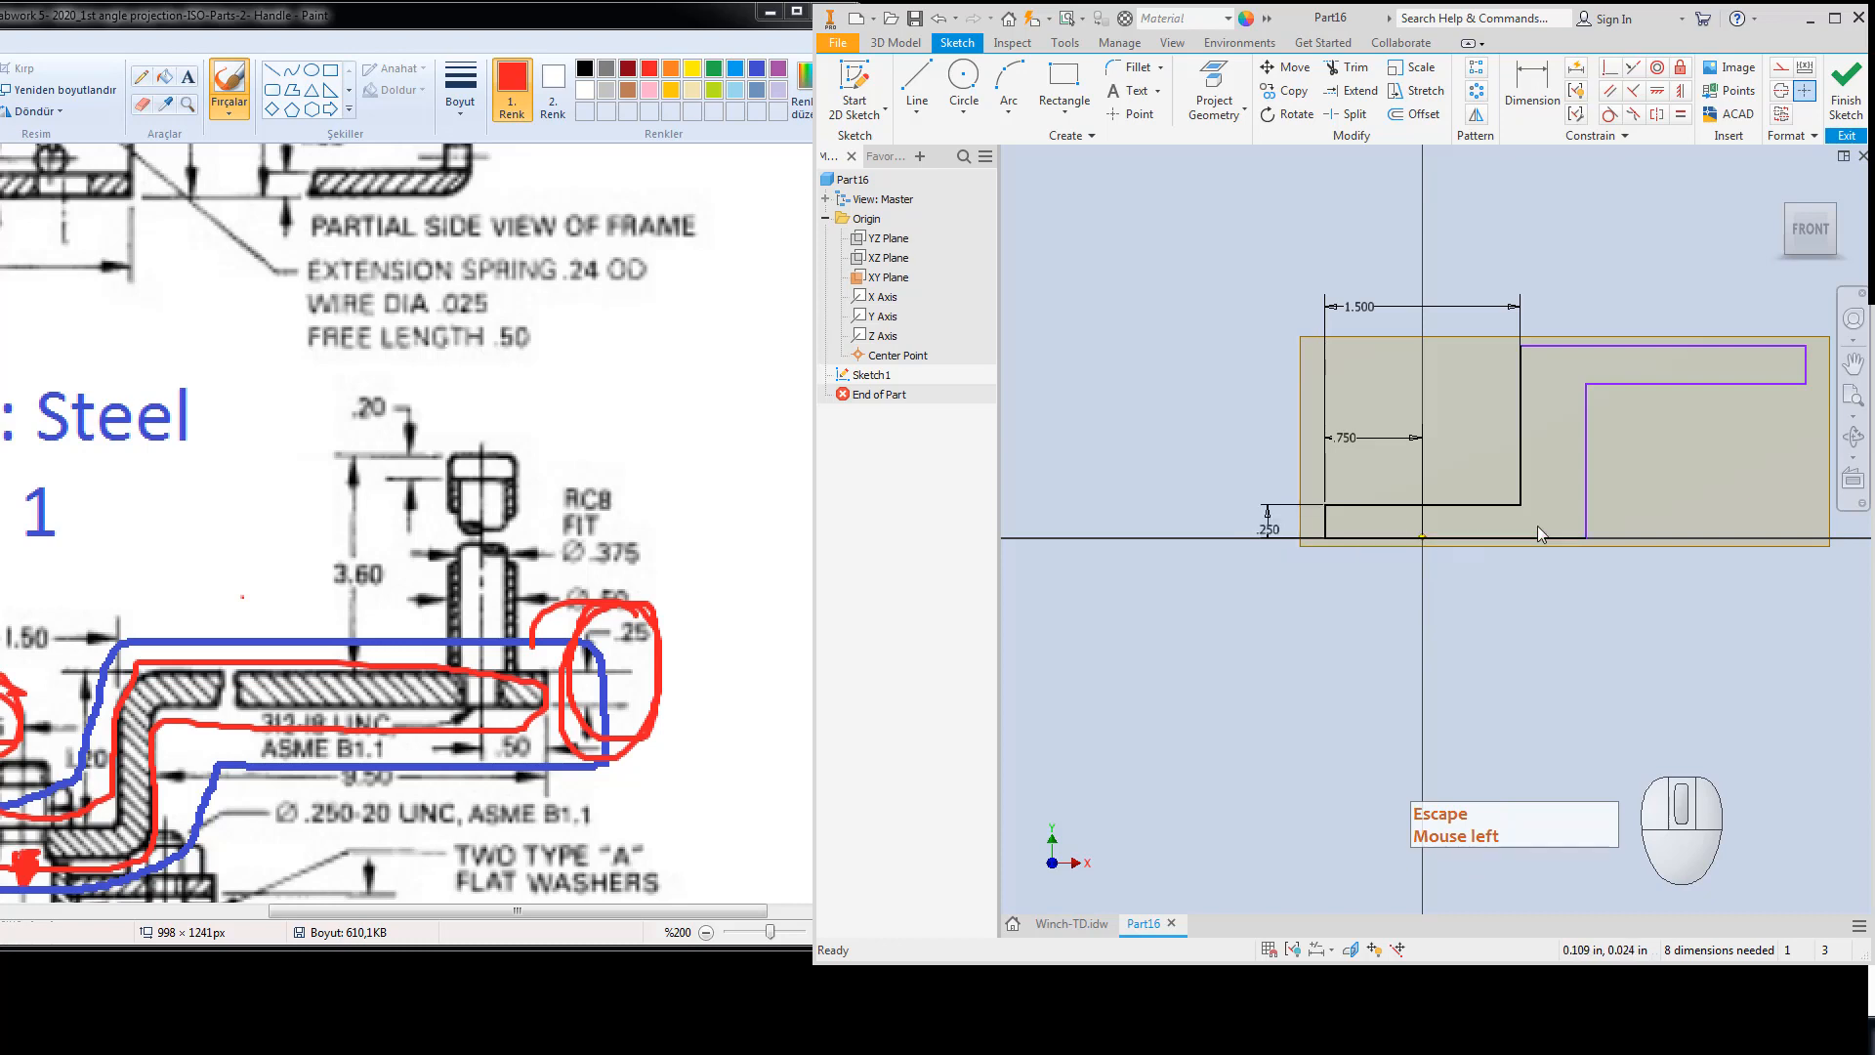
Dimension the upright's thickness between its two vertical edges as 0.25 in.
left_click(1532, 86)
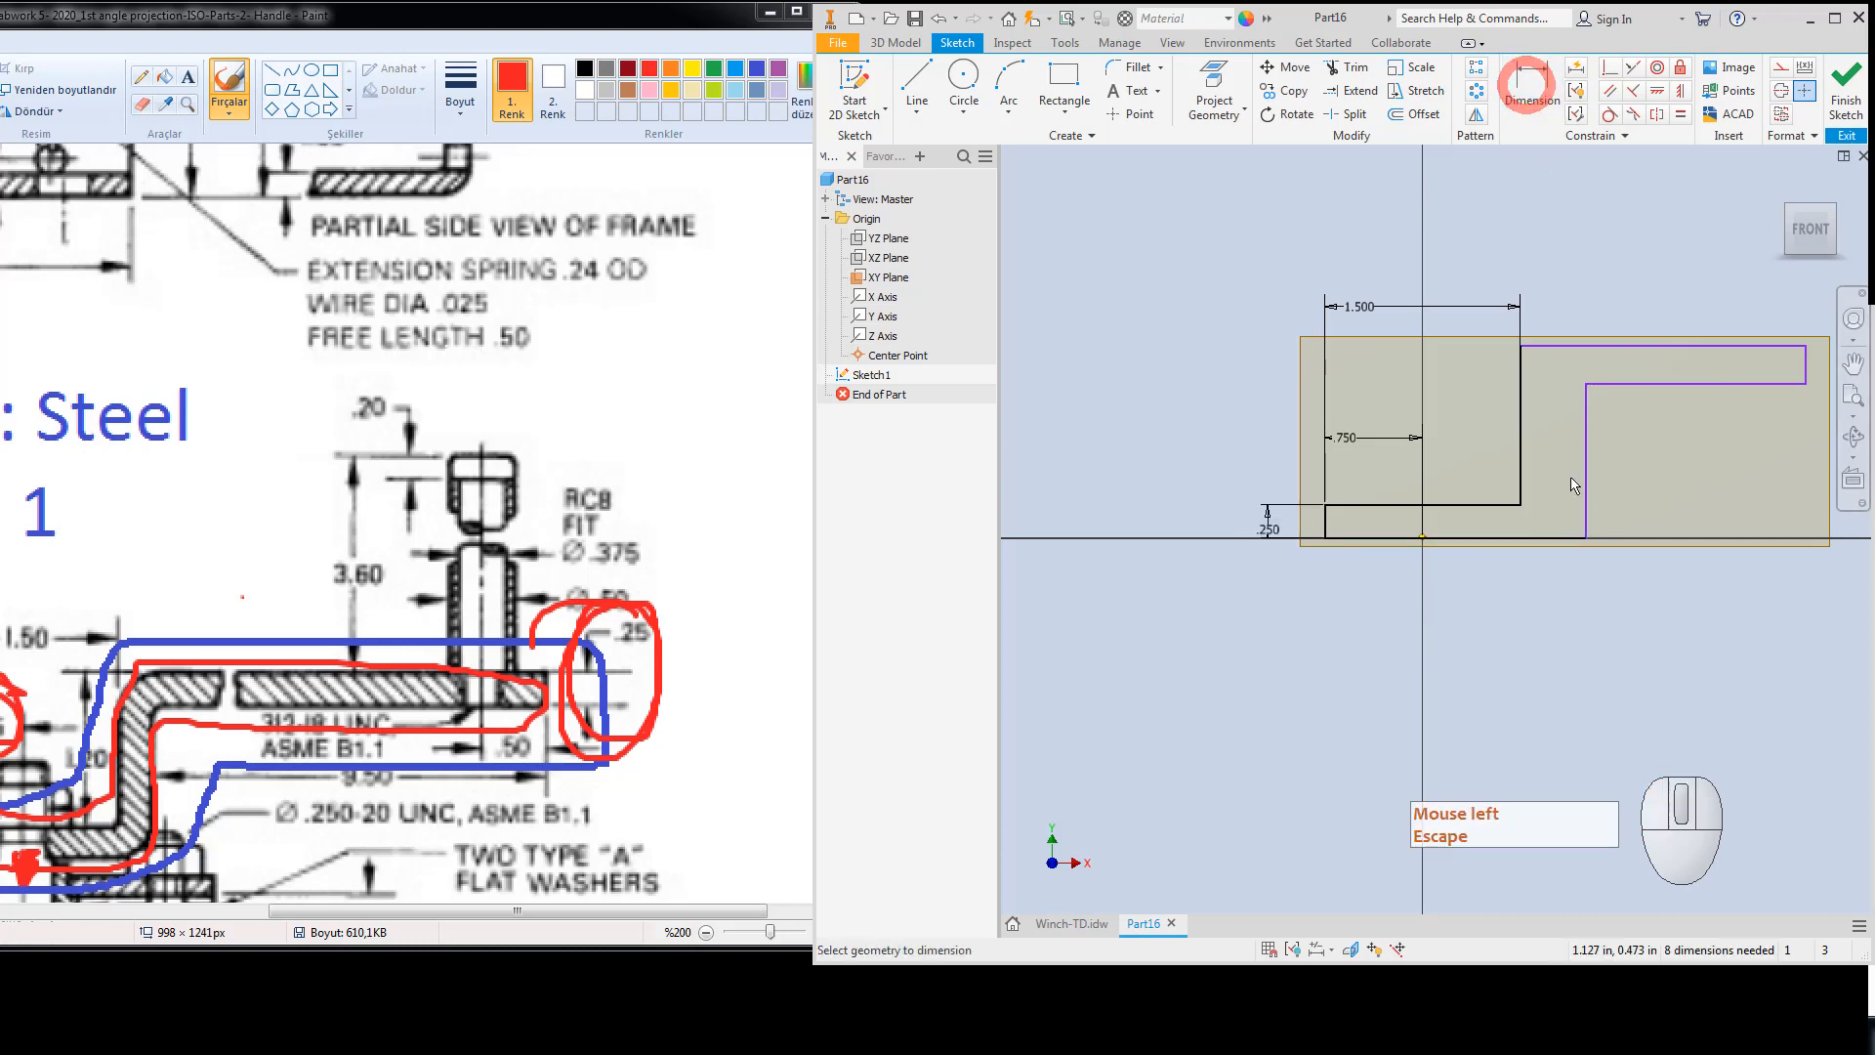
left_click(1519, 463)
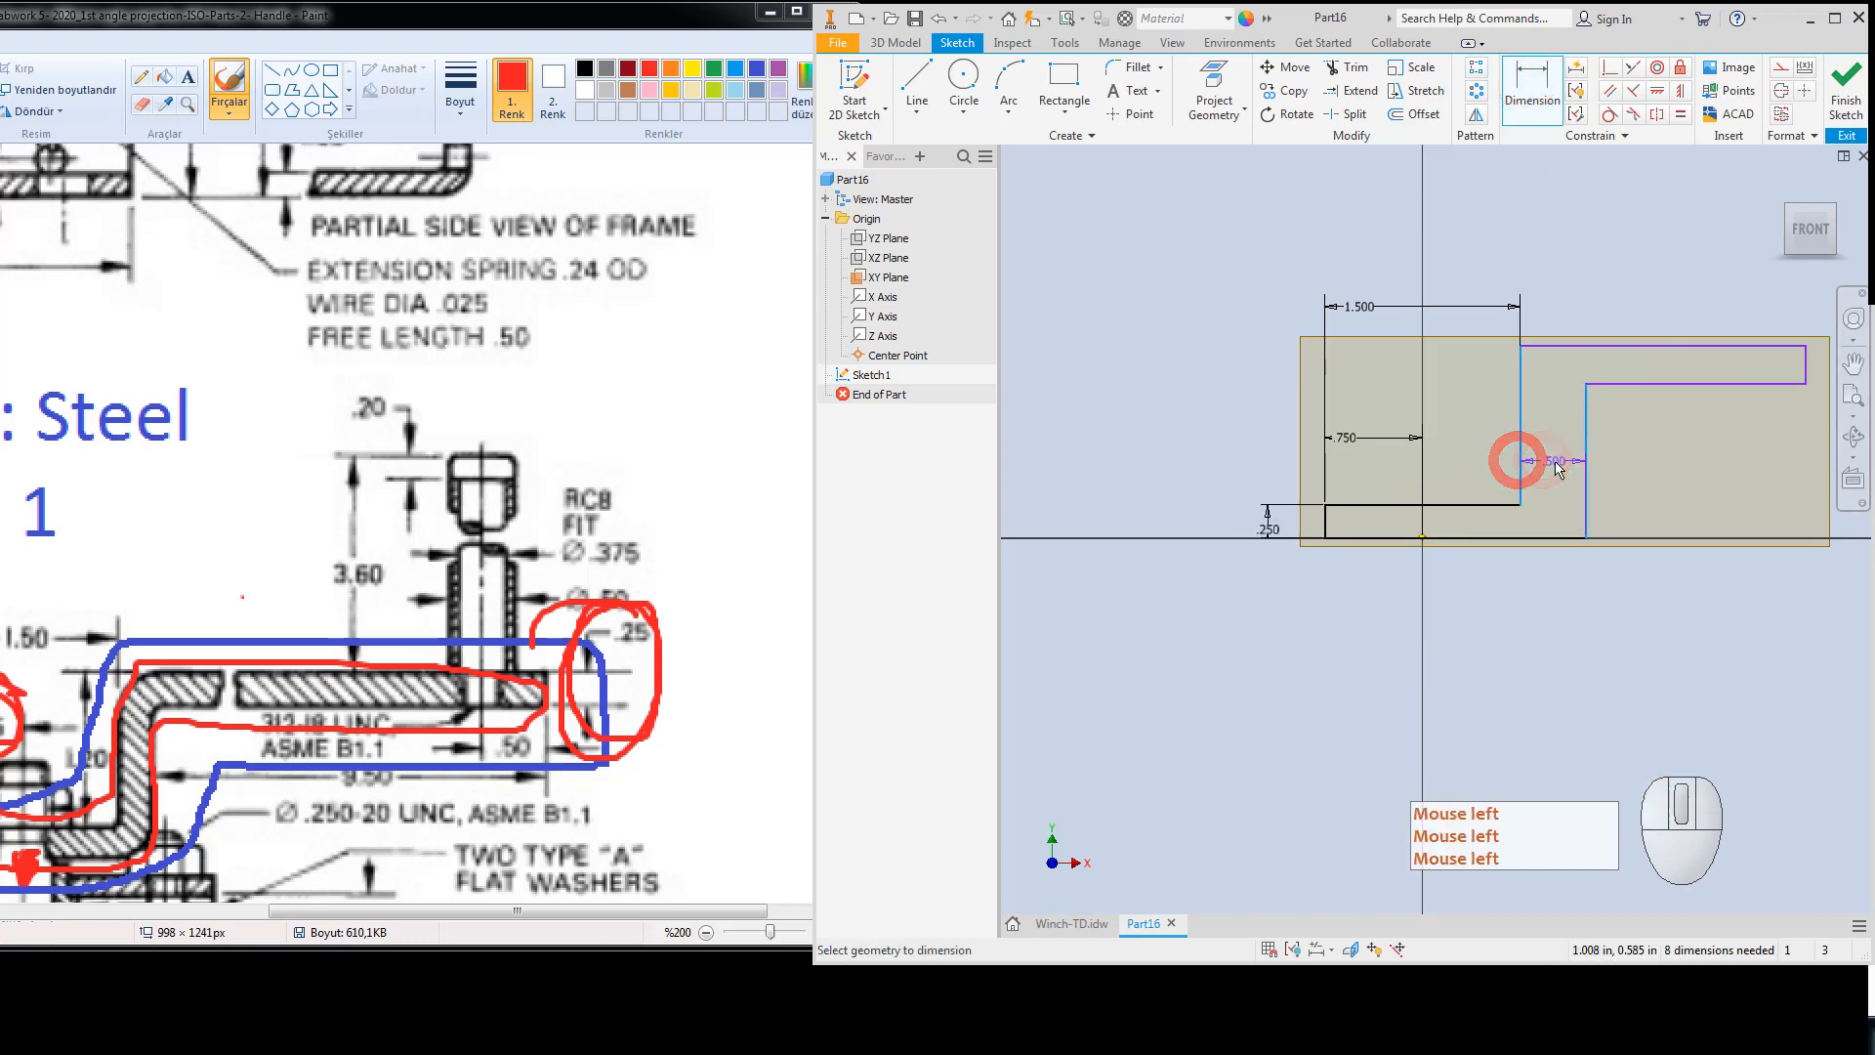
left_click(1548, 469)
type("0.25")
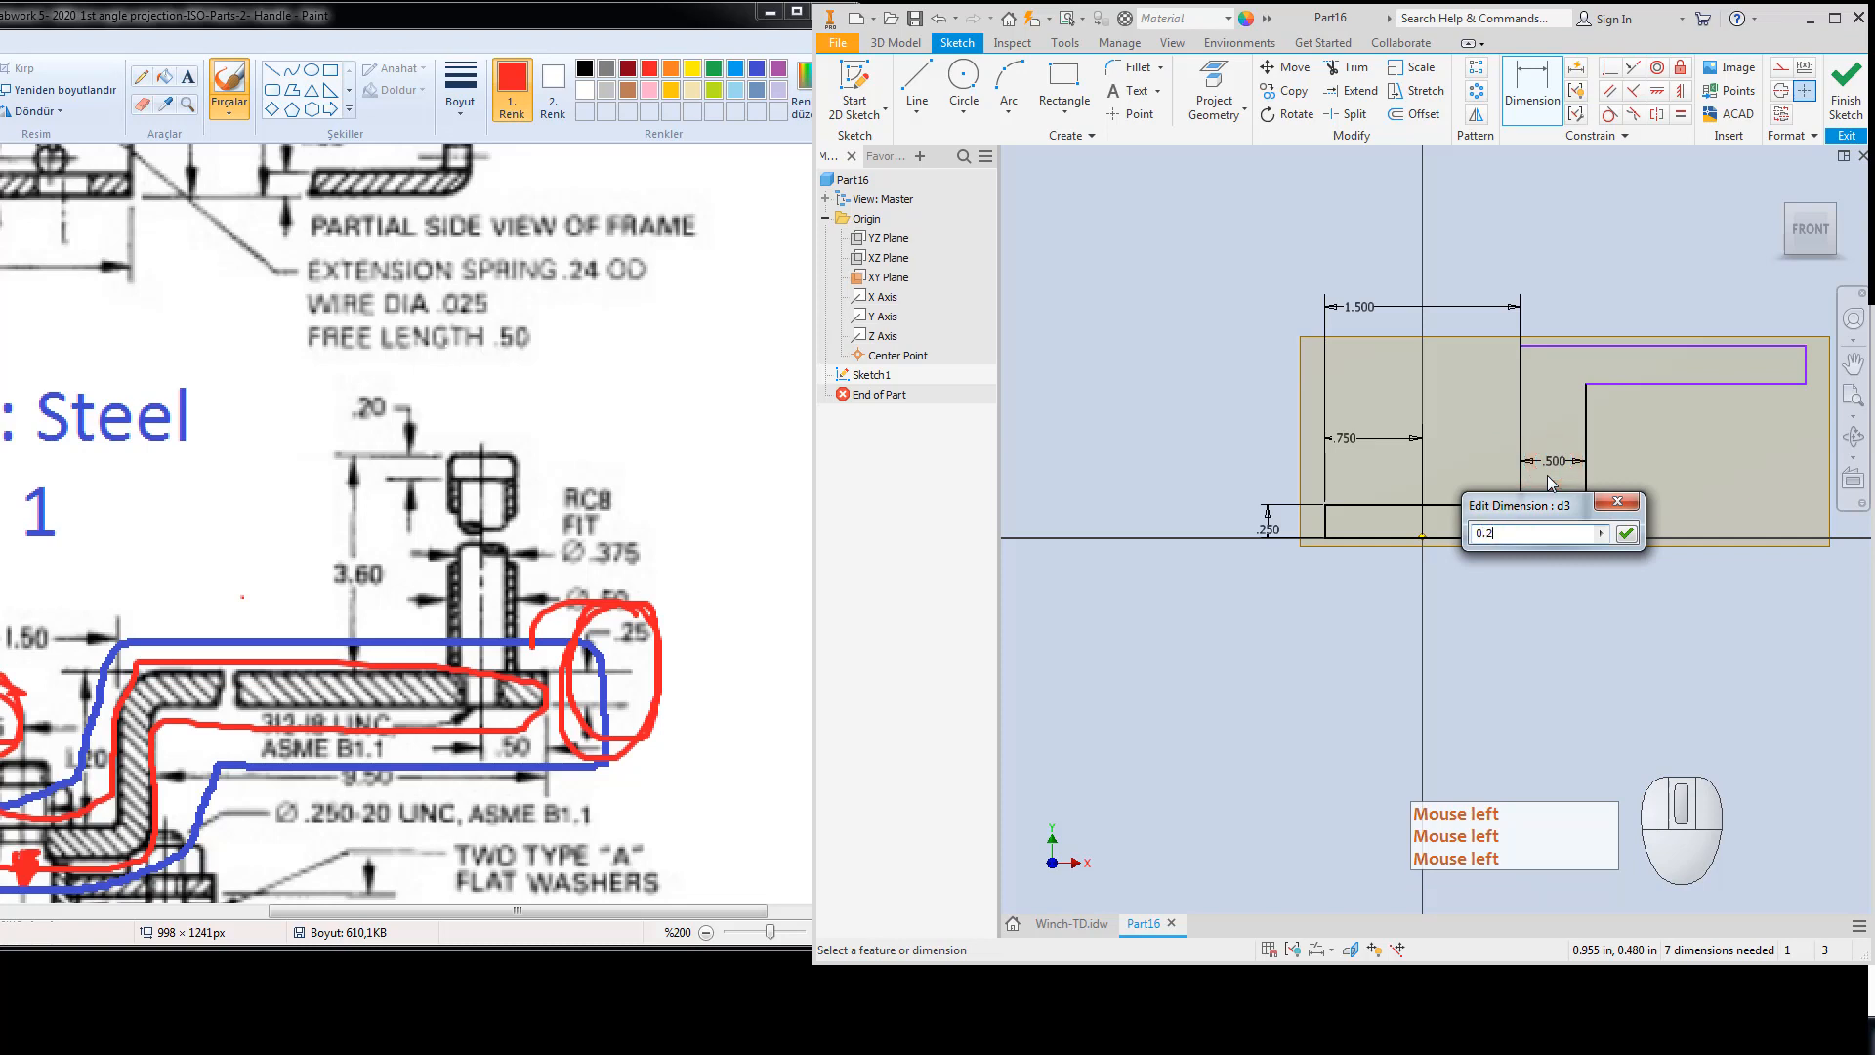
key("Return")
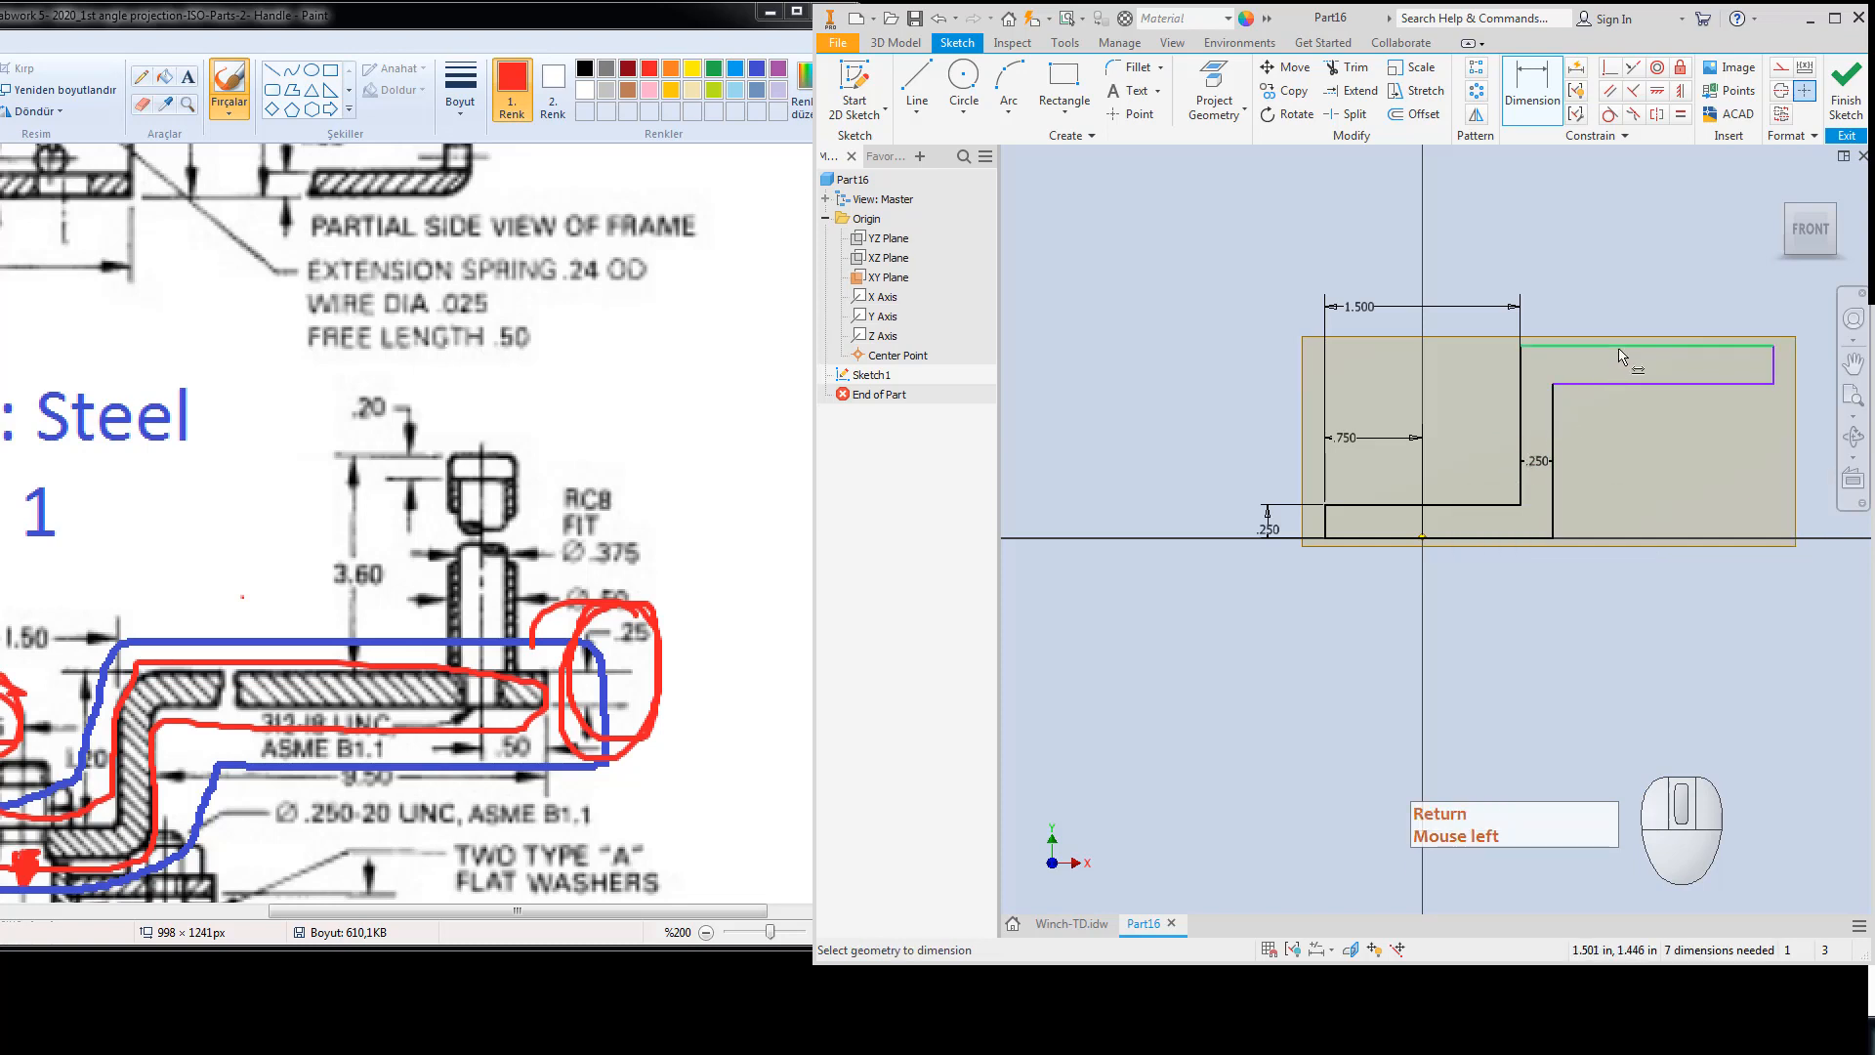
Dimension the upper arm's thickness between its two horizontal edges as 0.25 in.
left_click(1621, 346)
left_click(1624, 384)
left_click(1634, 371)
type("0")
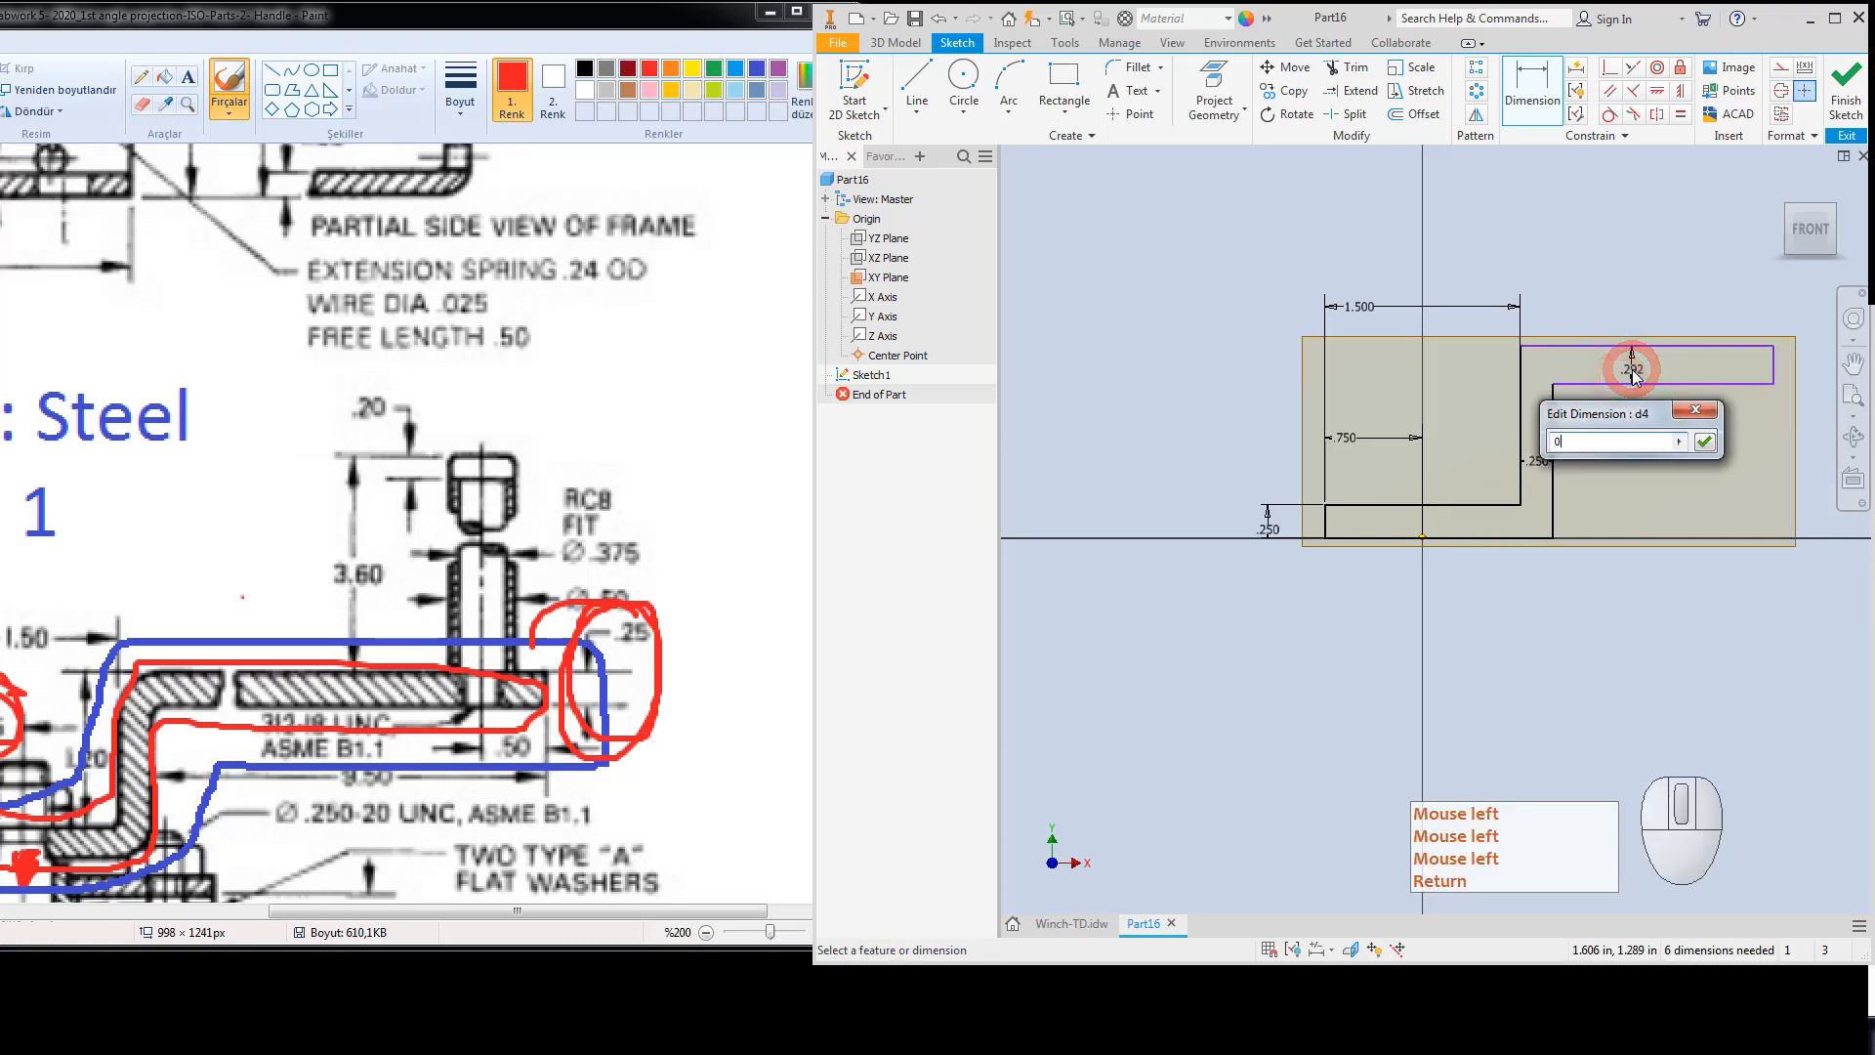
type(".25")
key("Return")
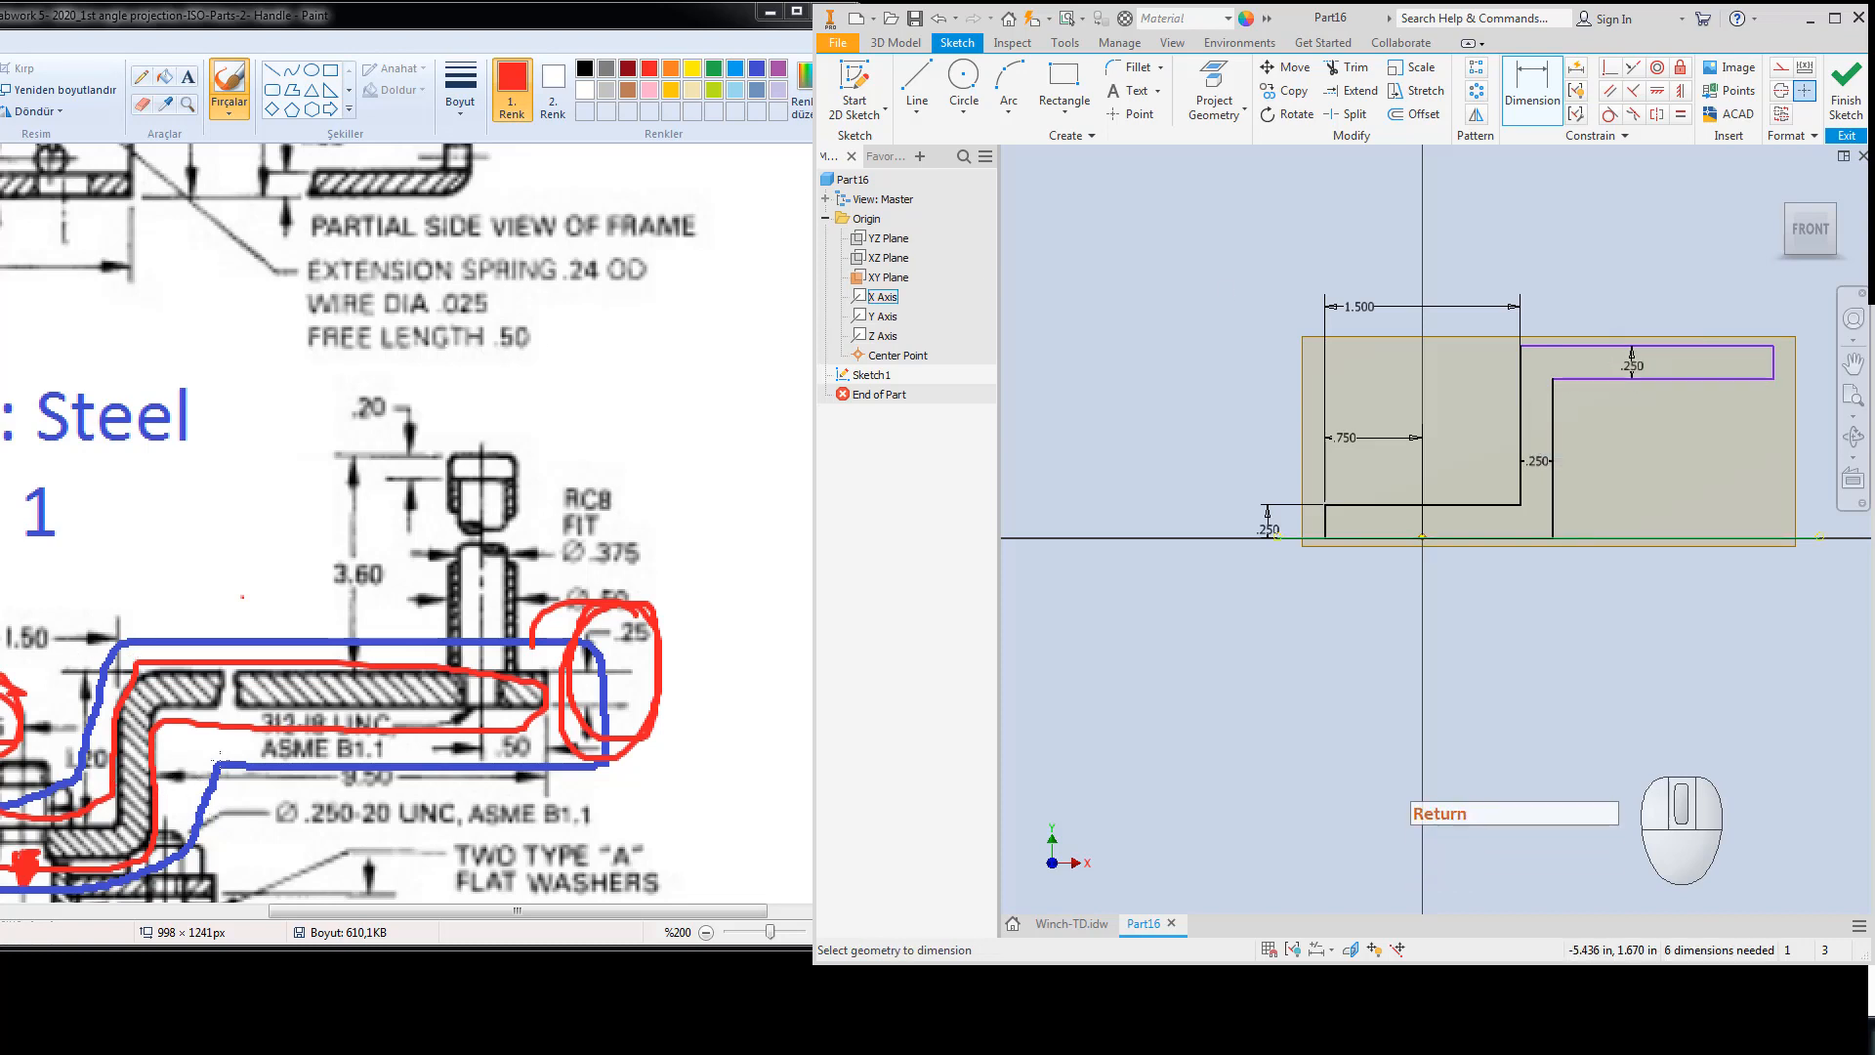
Switch to Paint and circle the 9.50 length value below the handle arm on the reference drawing.
left_click(252, 768)
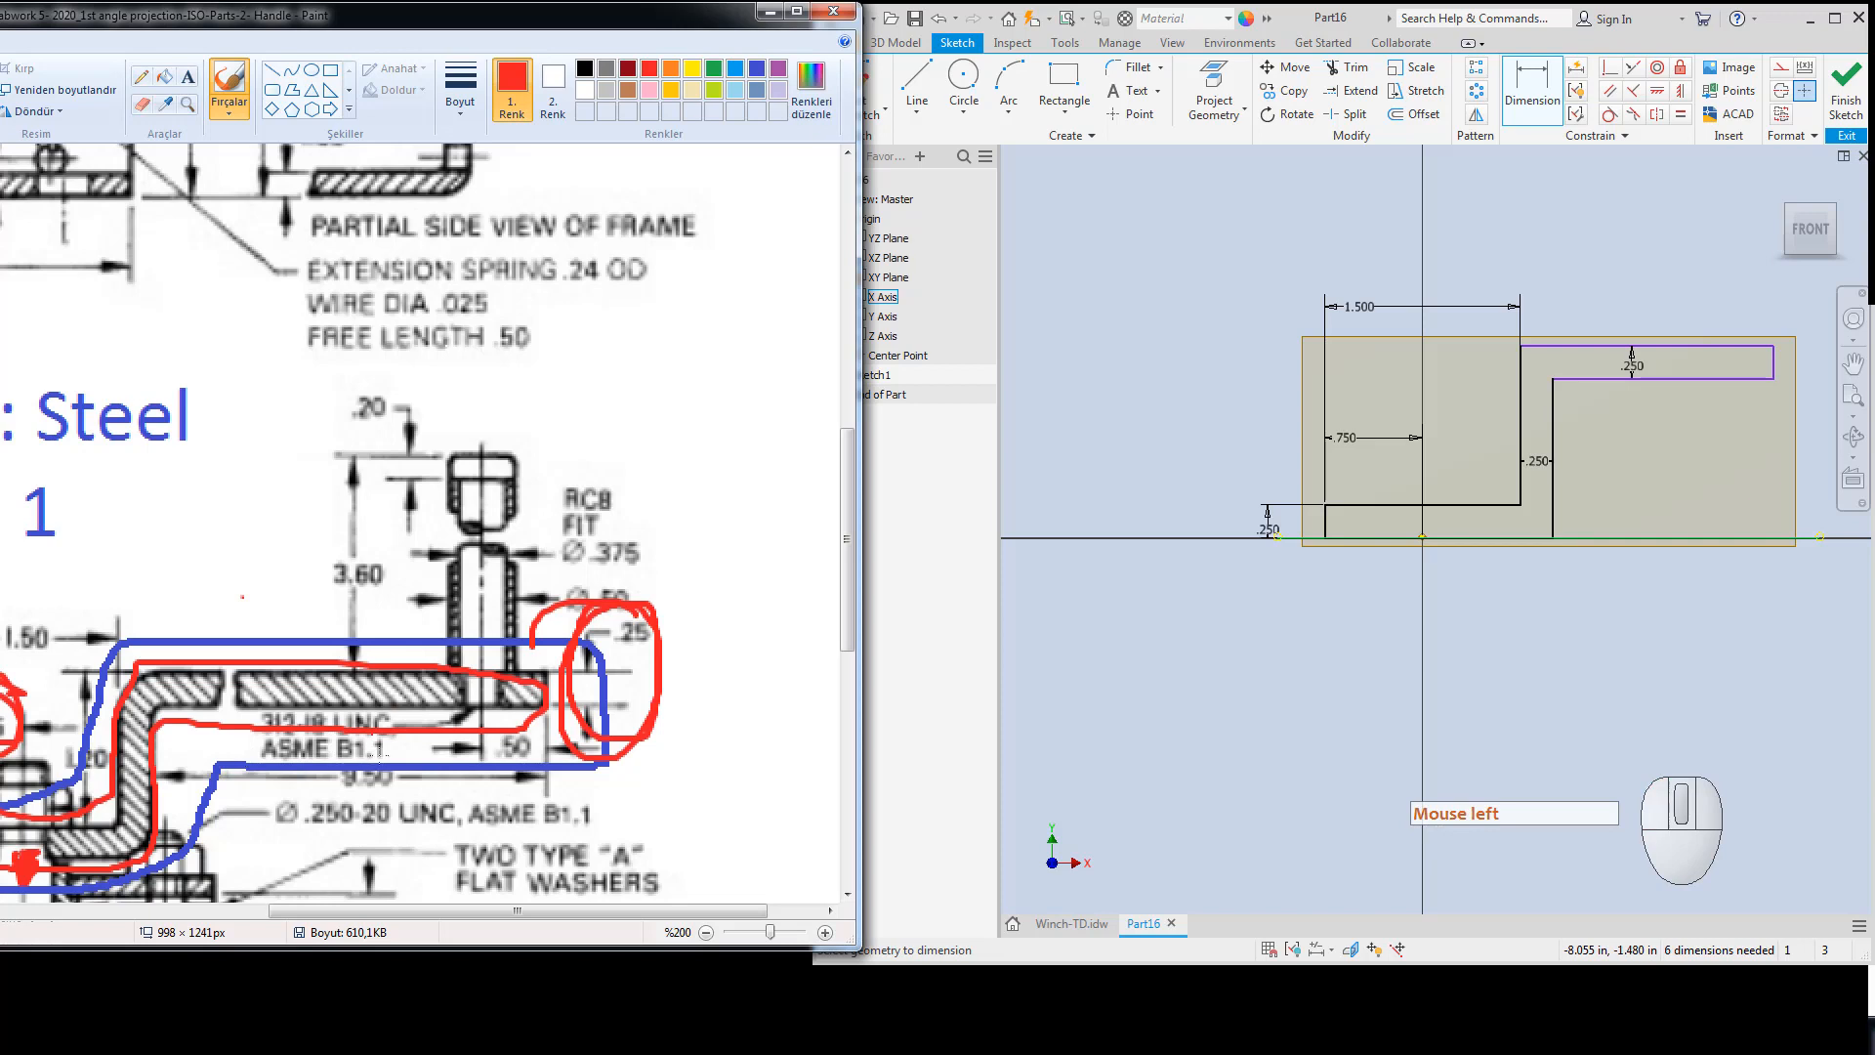
left_click(332, 789)
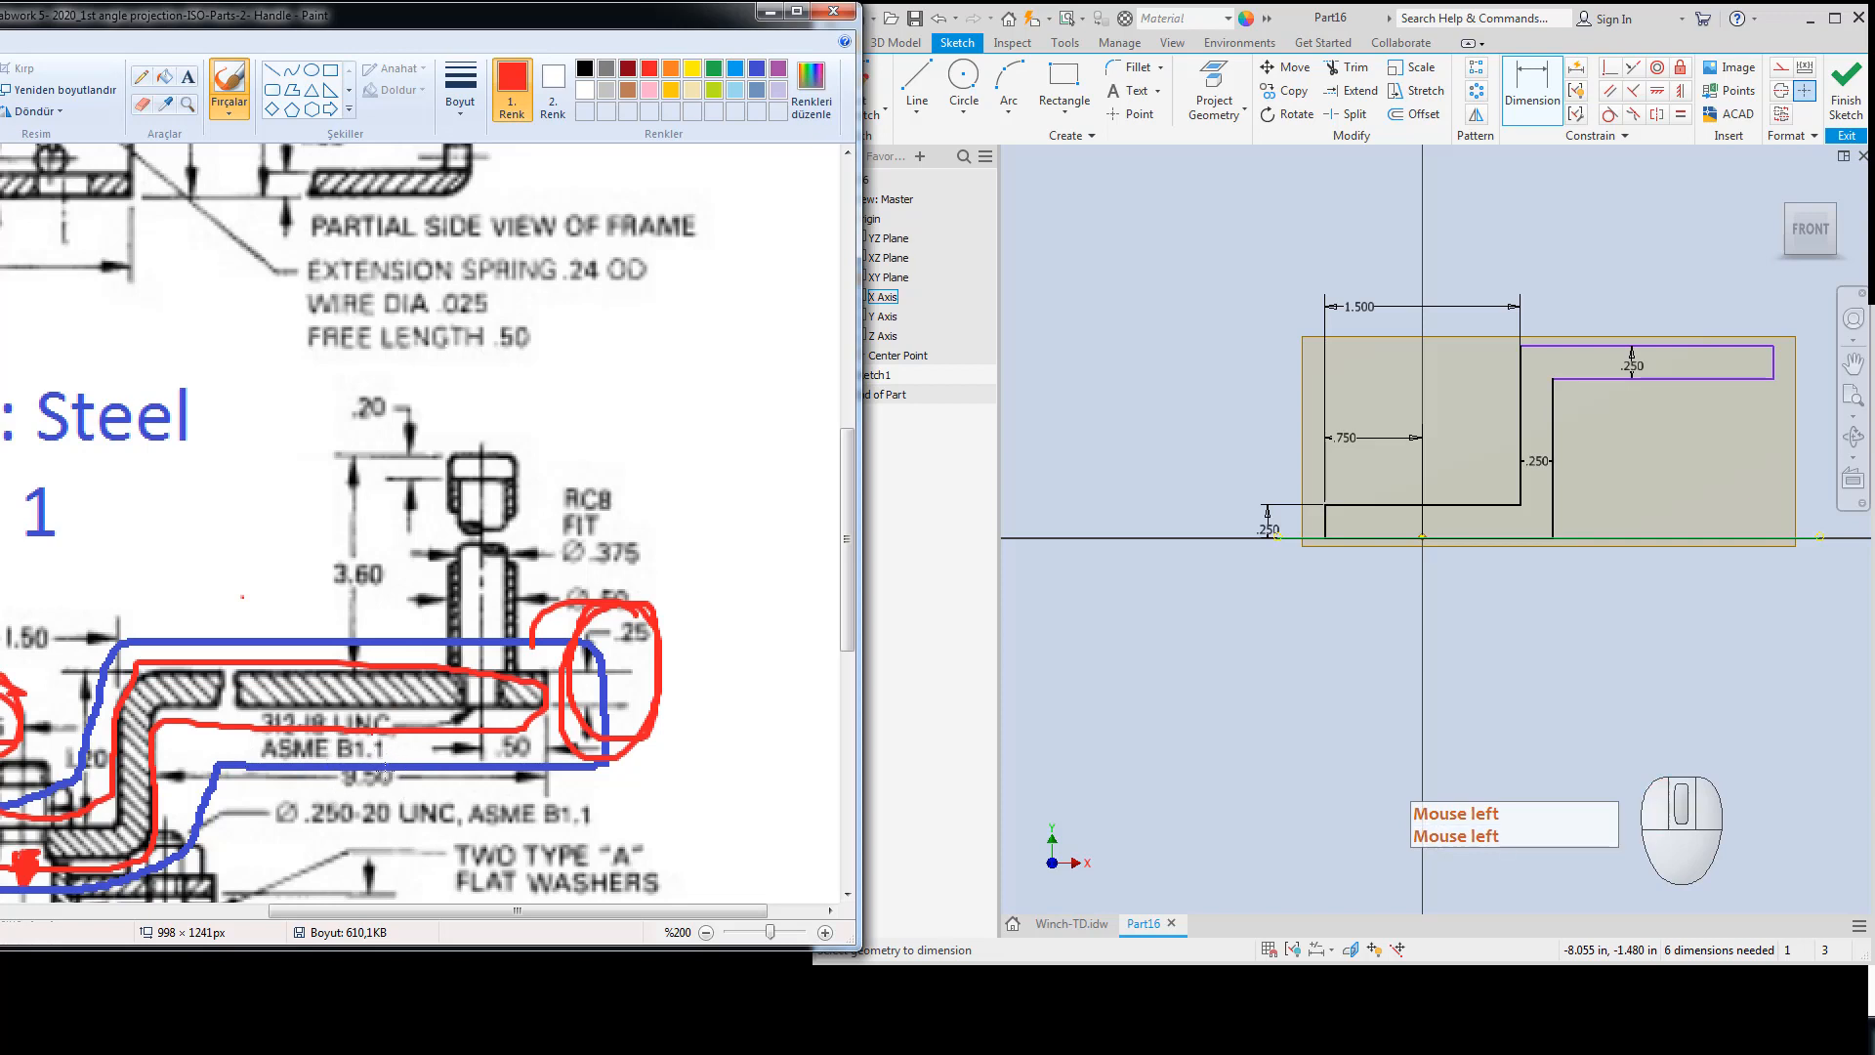
mouse_move(386, 772)
left_mouse_down()
mouse_move(379, 750)
mouse_move(299, 782)
mouse_move(367, 731)
mouse_move(366, 801)
left_mouse_up()
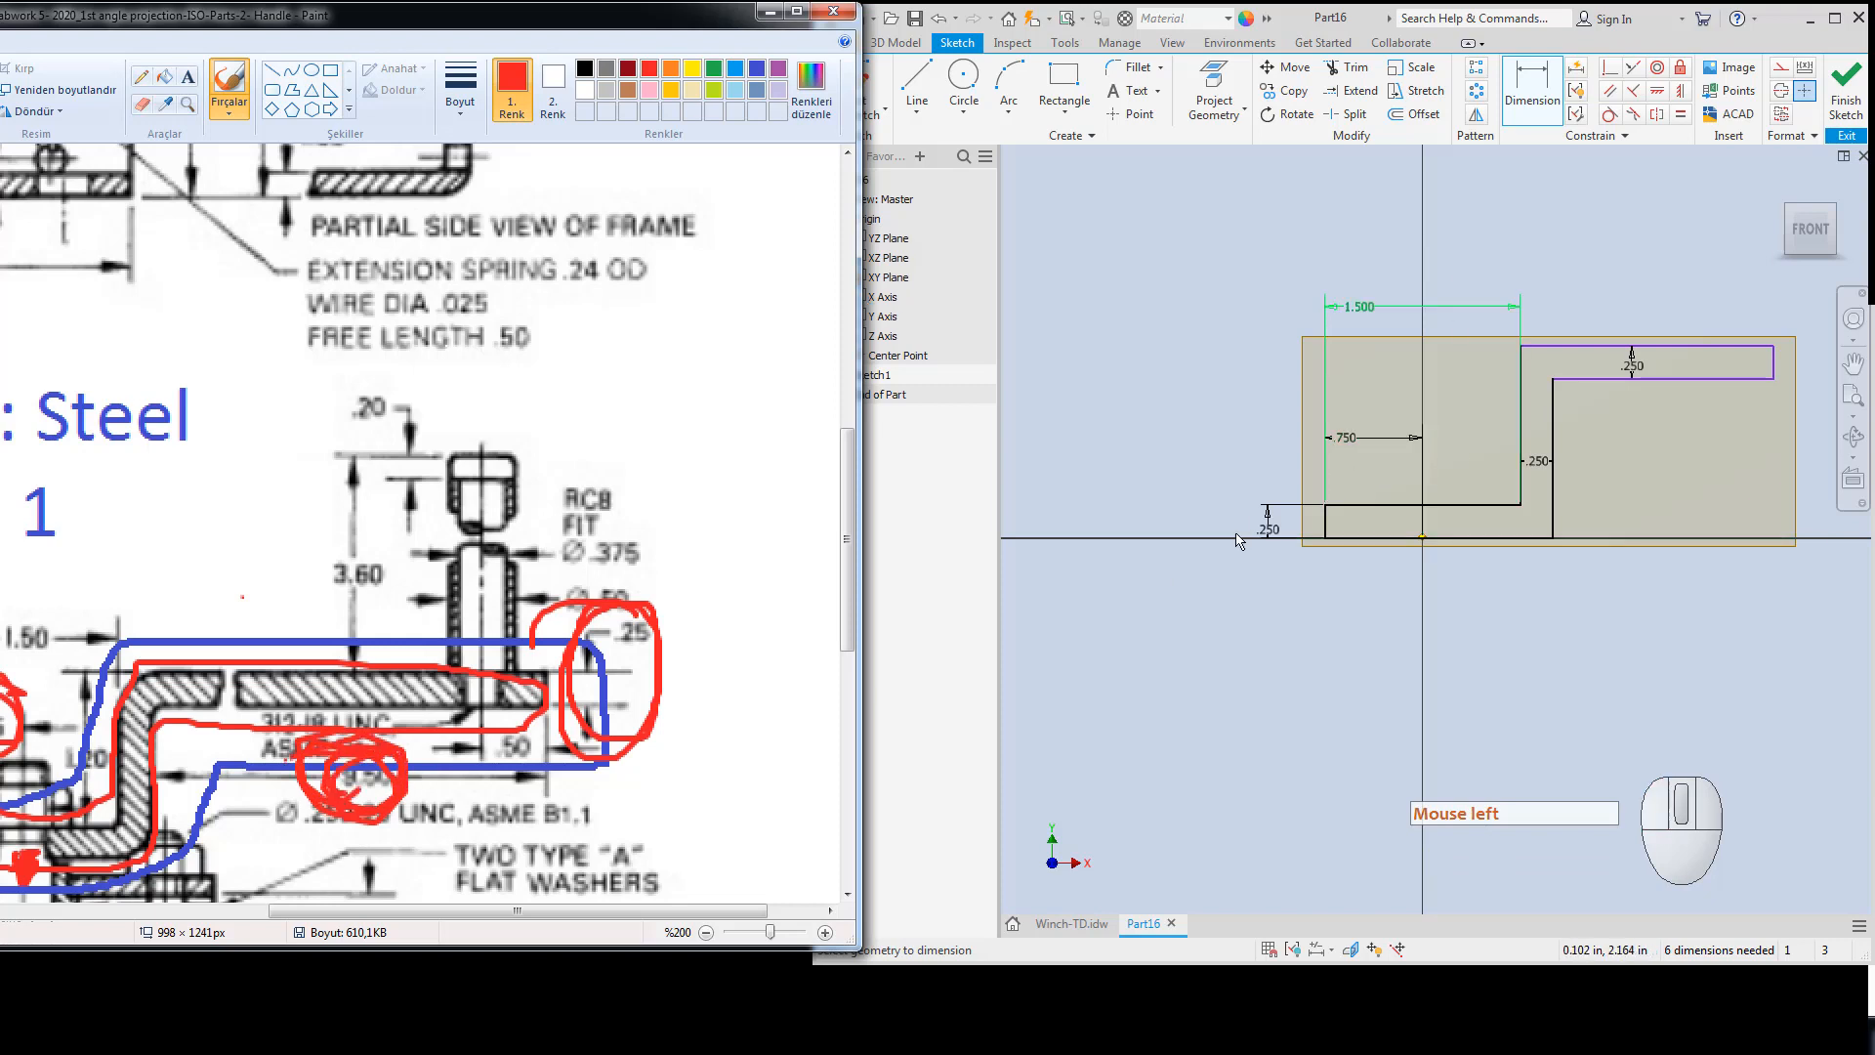
Back in Inventor, dimension the upper arm's length from the upright's right edge to the arm's end as 9.5 in.
key("Escape")
left_click(1534, 83)
left_click(1644, 285)
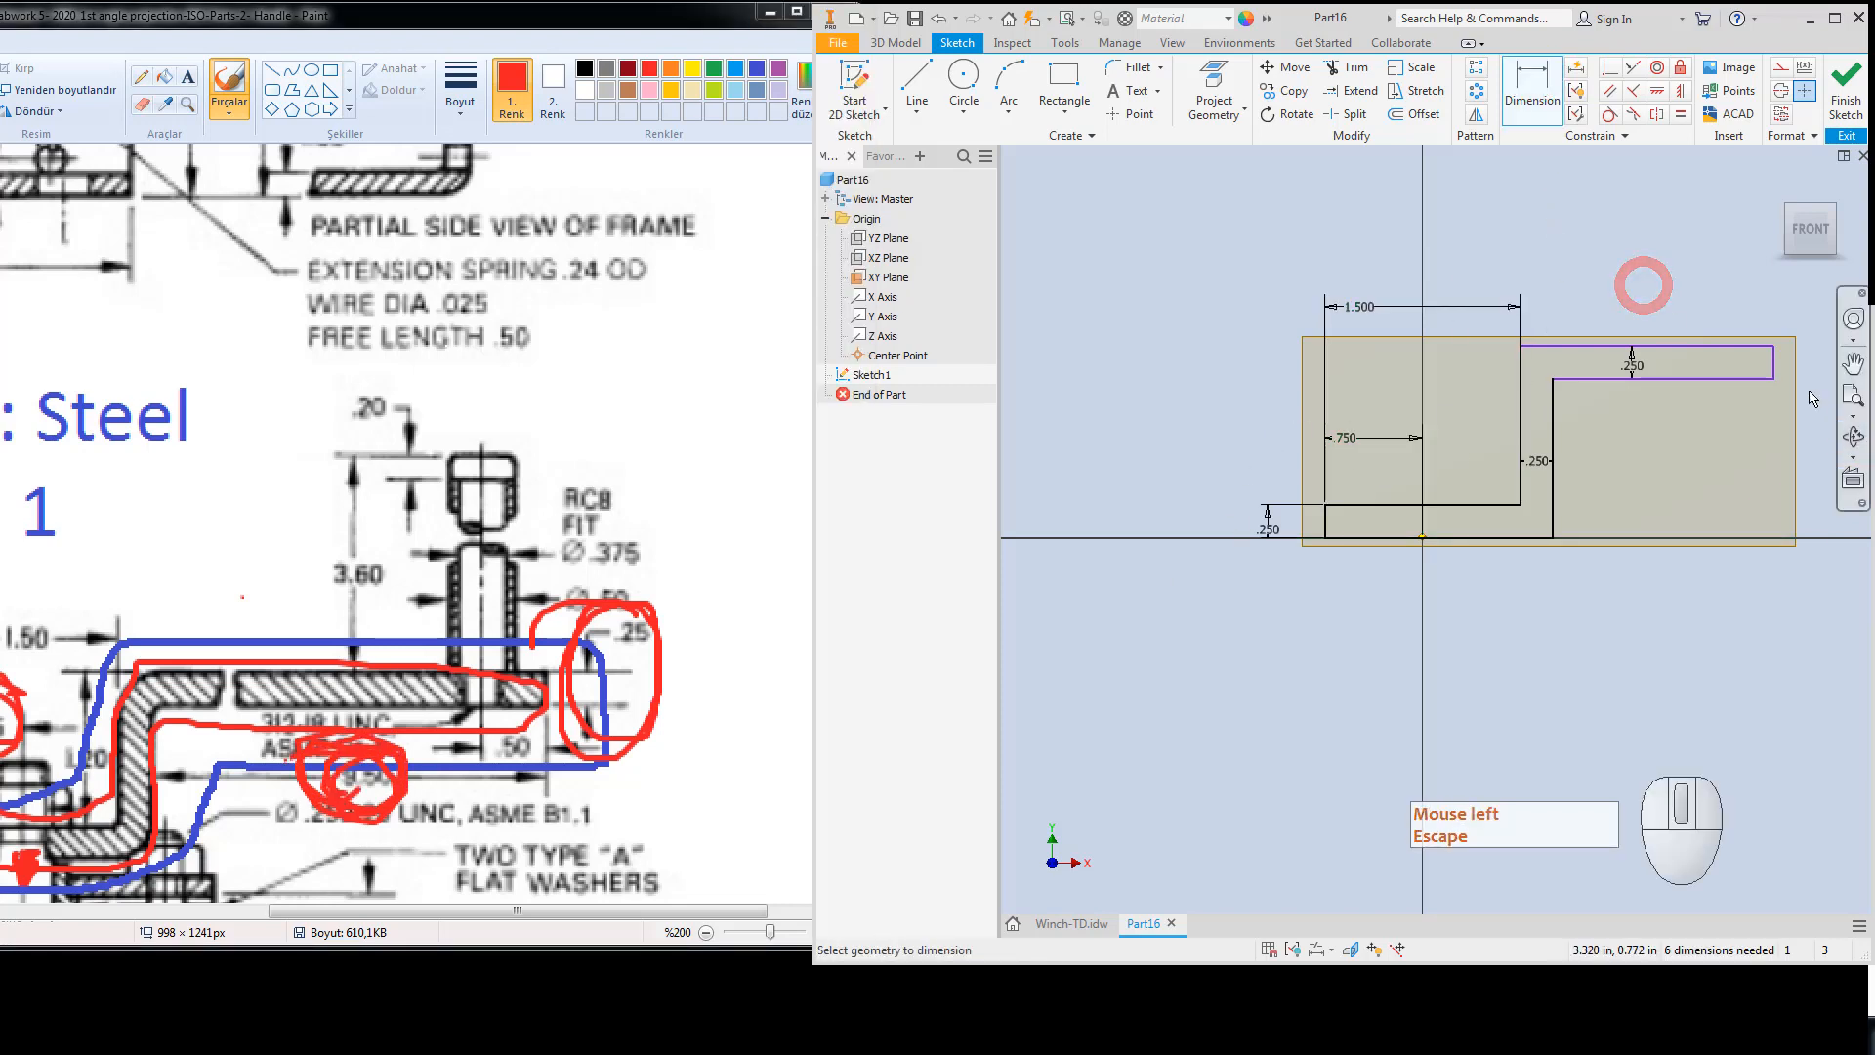
left_click(1772, 367)
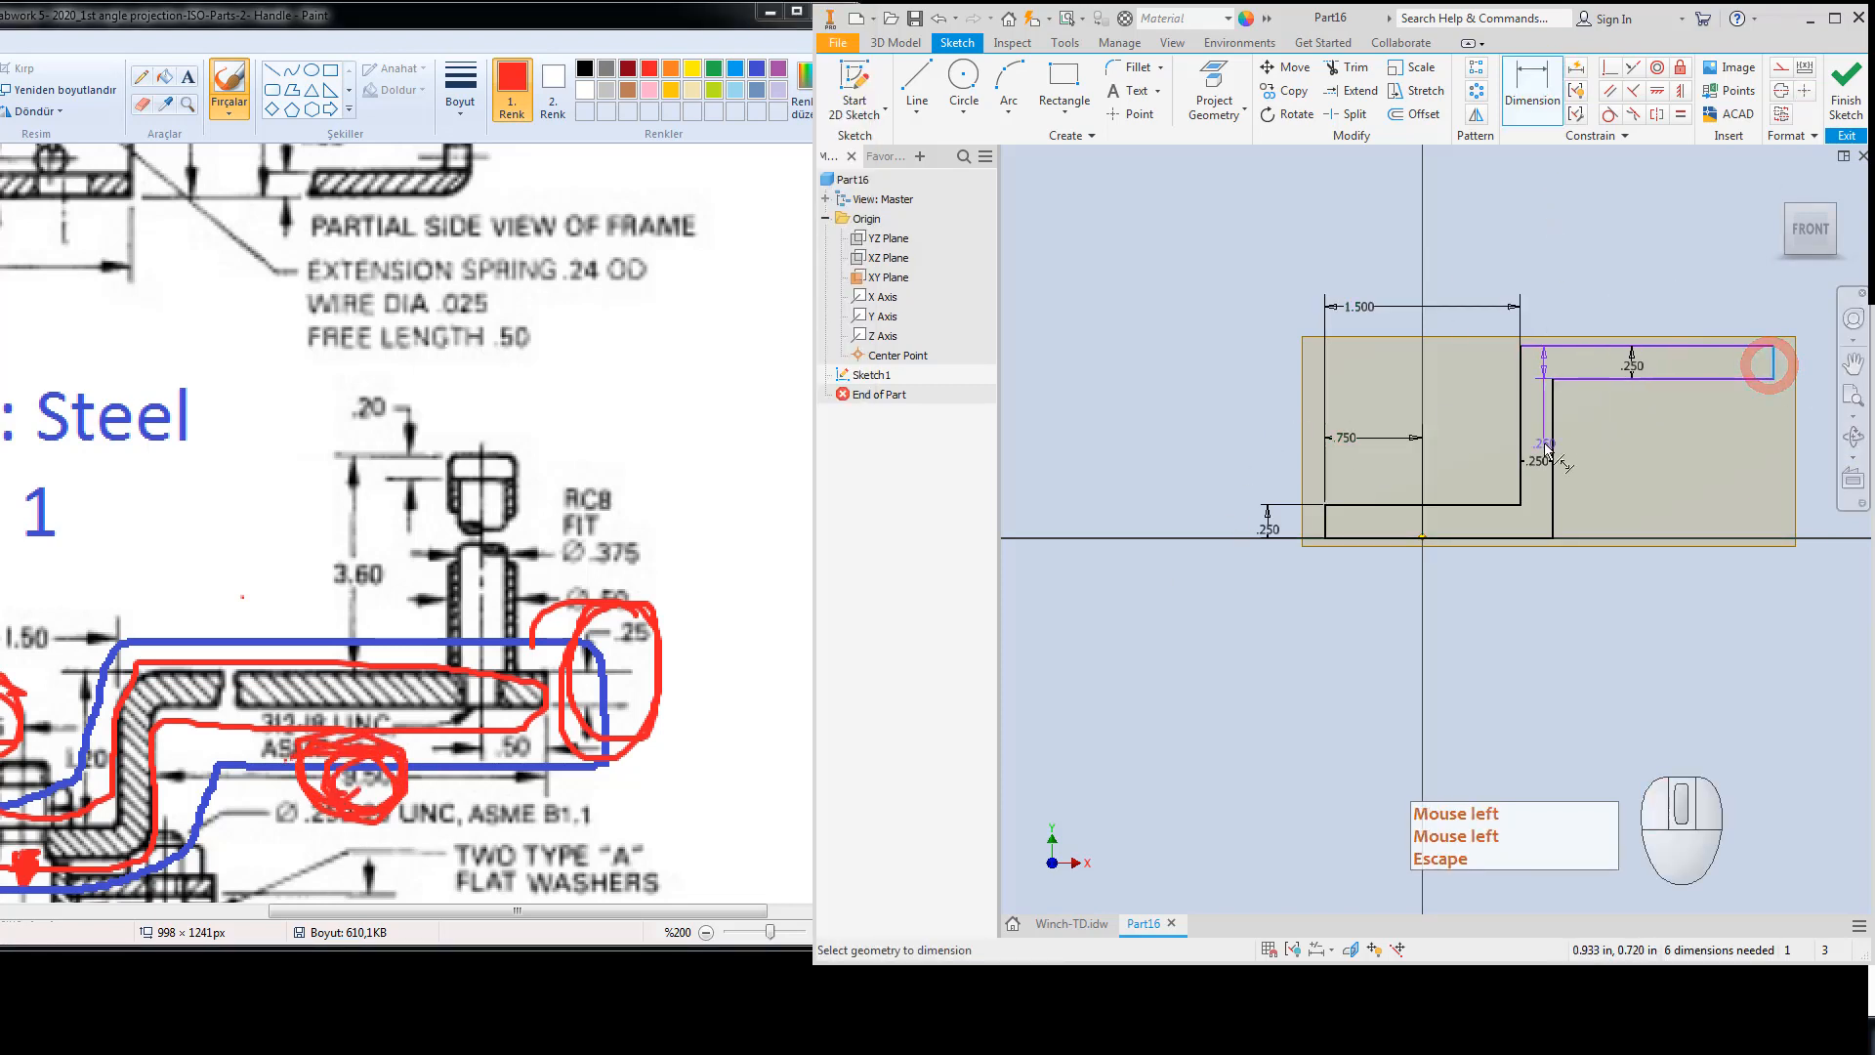
left_click(1555, 445)
left_click(1654, 472)
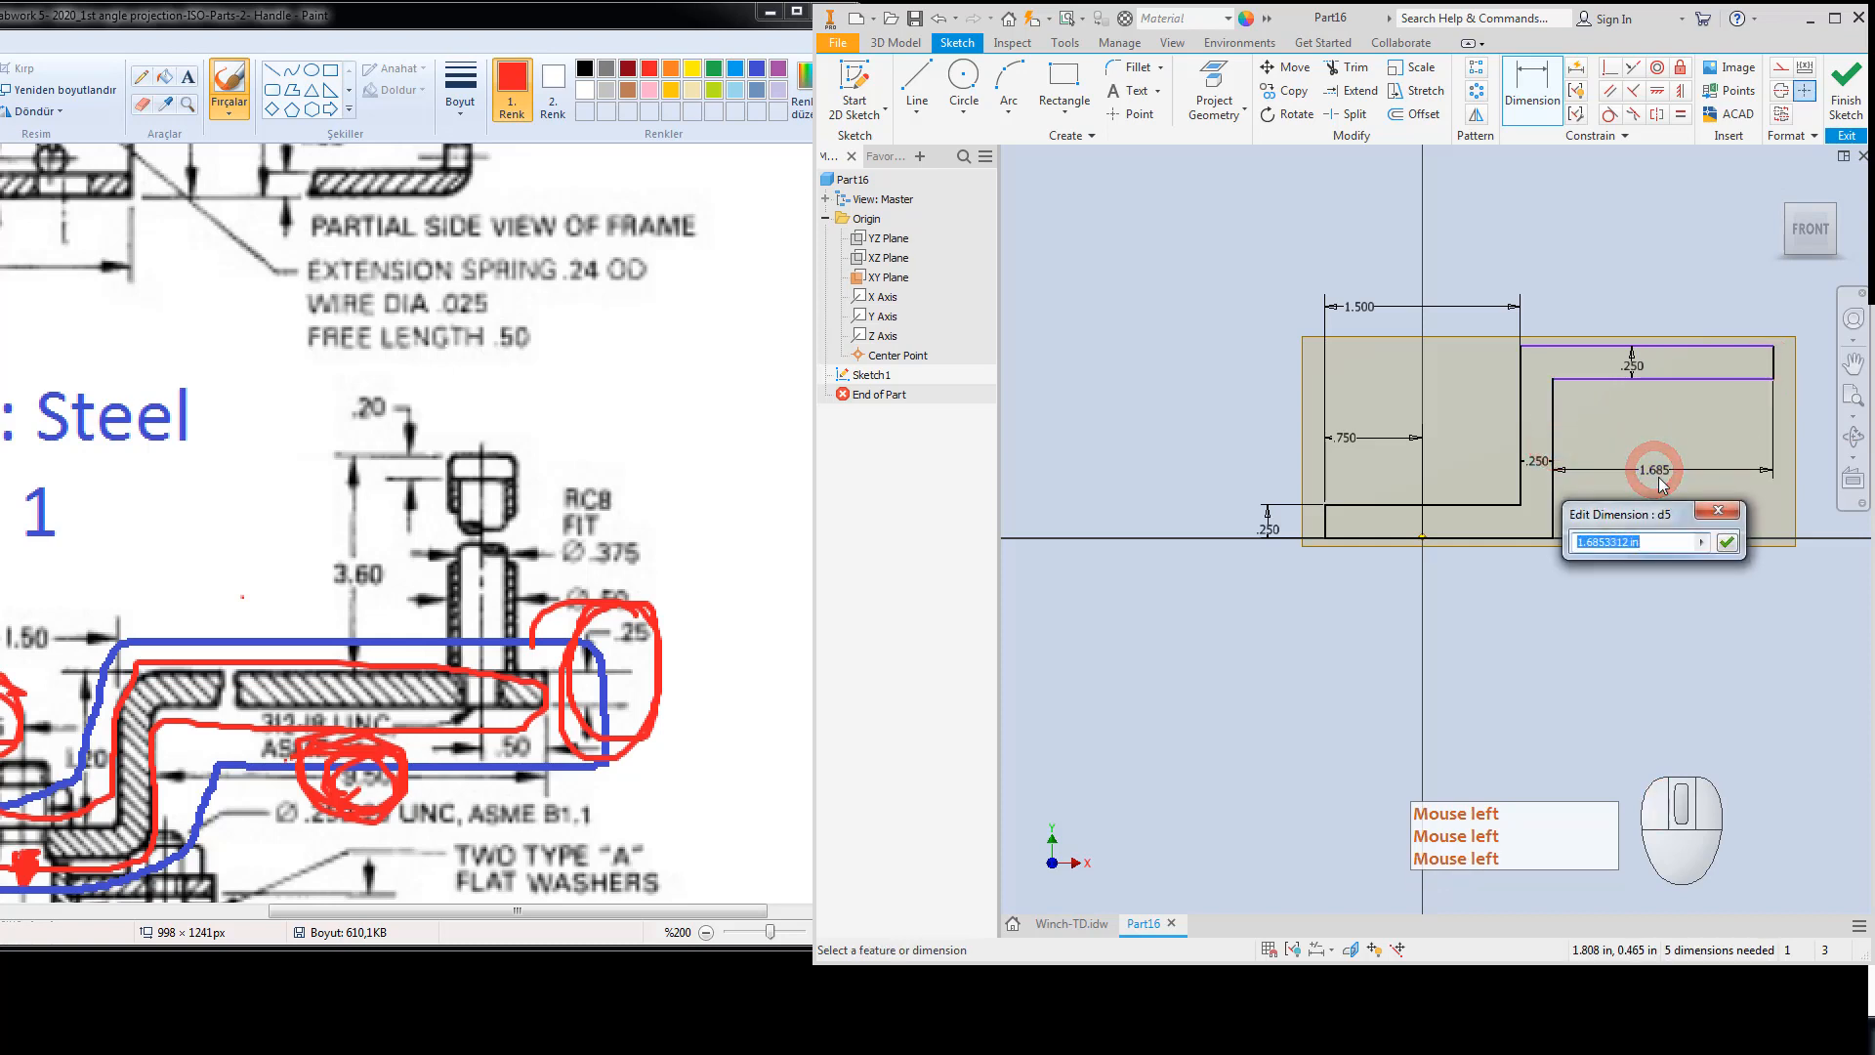
type("9.5")
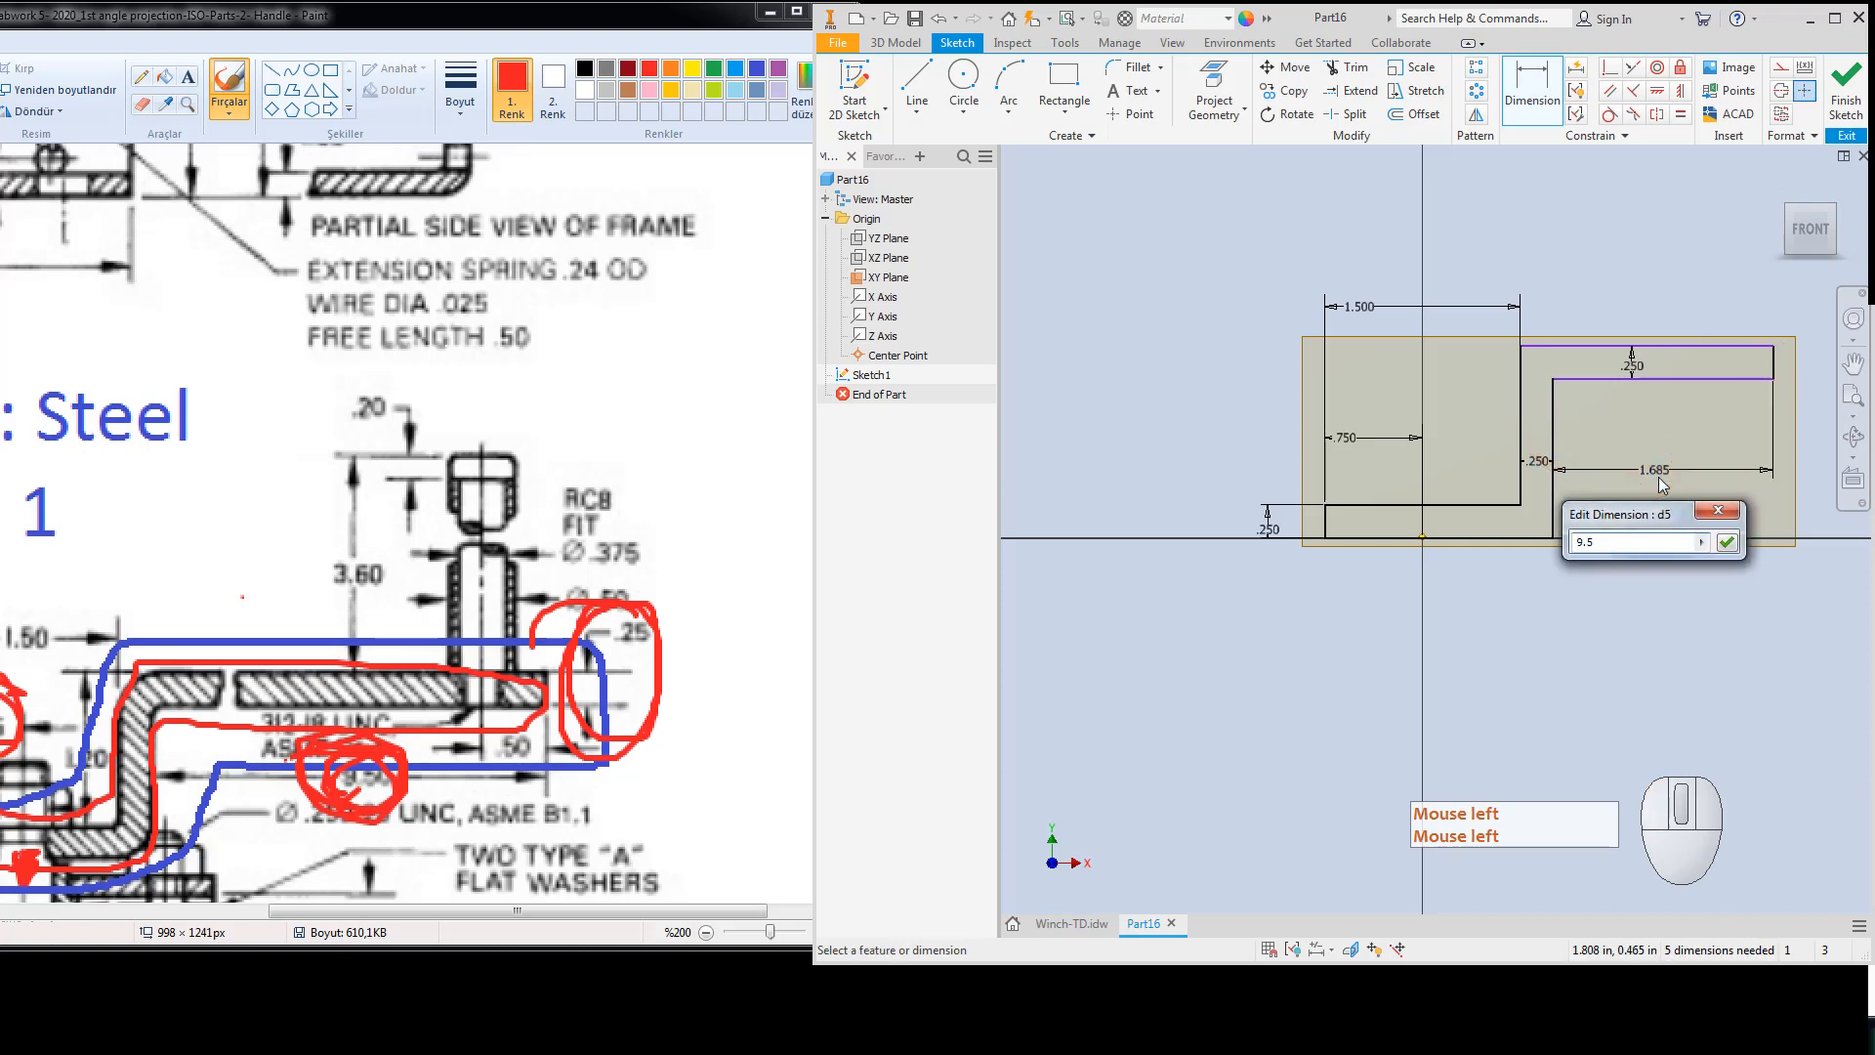
key("Return")
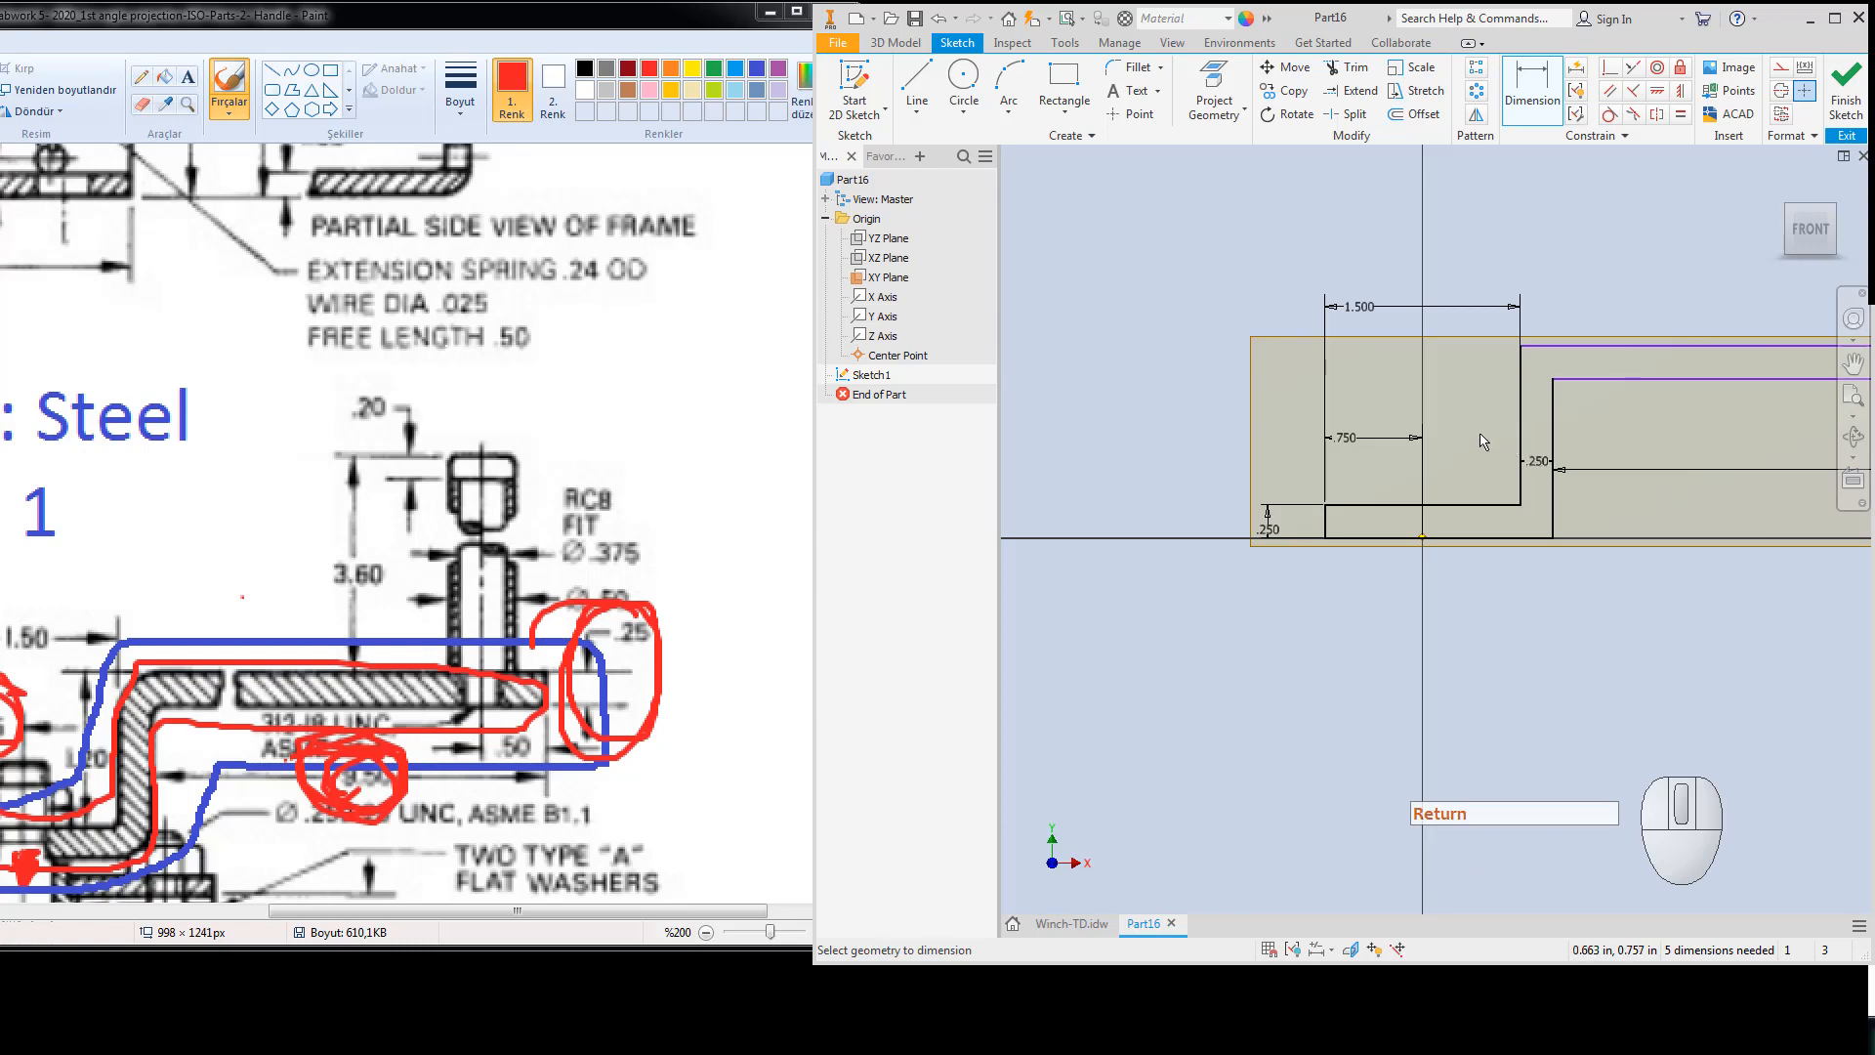
In Paint, zoom the reference drawing out to 100% and undo the red circles and strokes around the handle's dimension values.
left_click(293, 485)
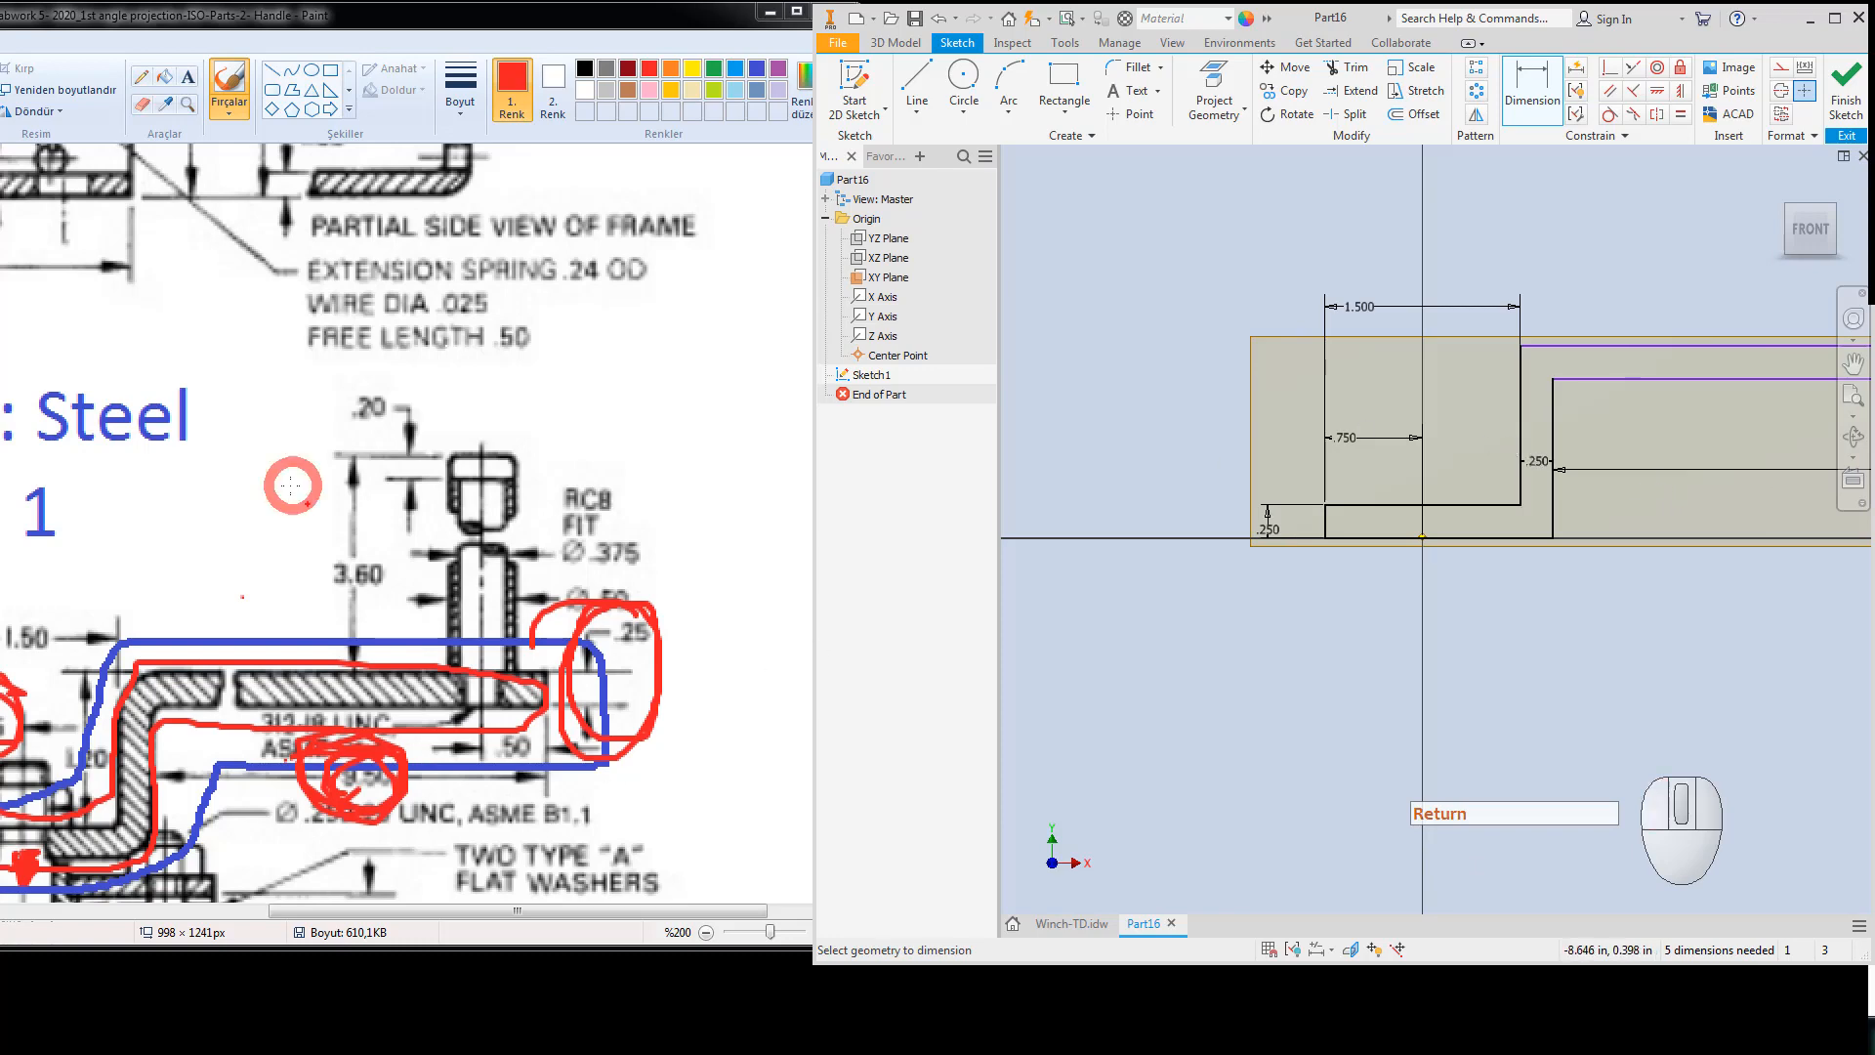
scroll(290, 486, "down", 1, "ctrl")
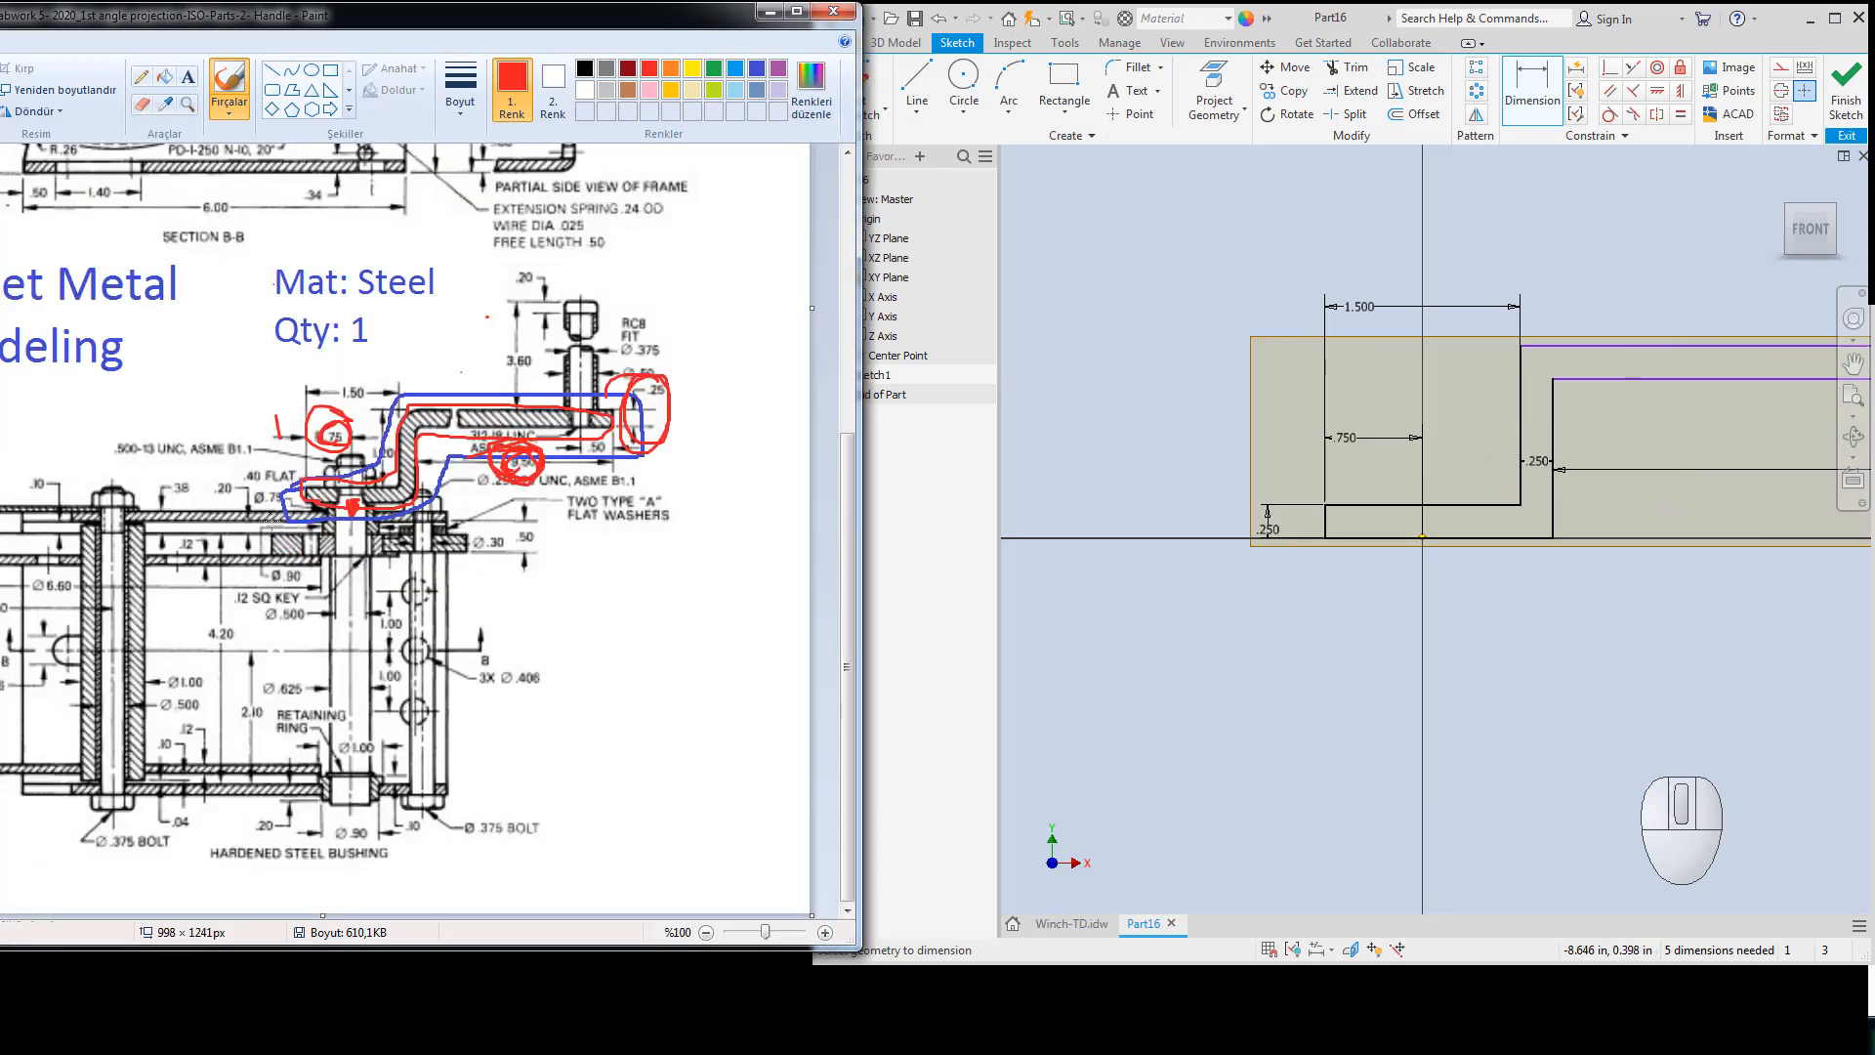
key("ctrl+z")
key("ctrl+z")
key("ctrl+z")
key("ctrl+z")
key("ctrl+z")
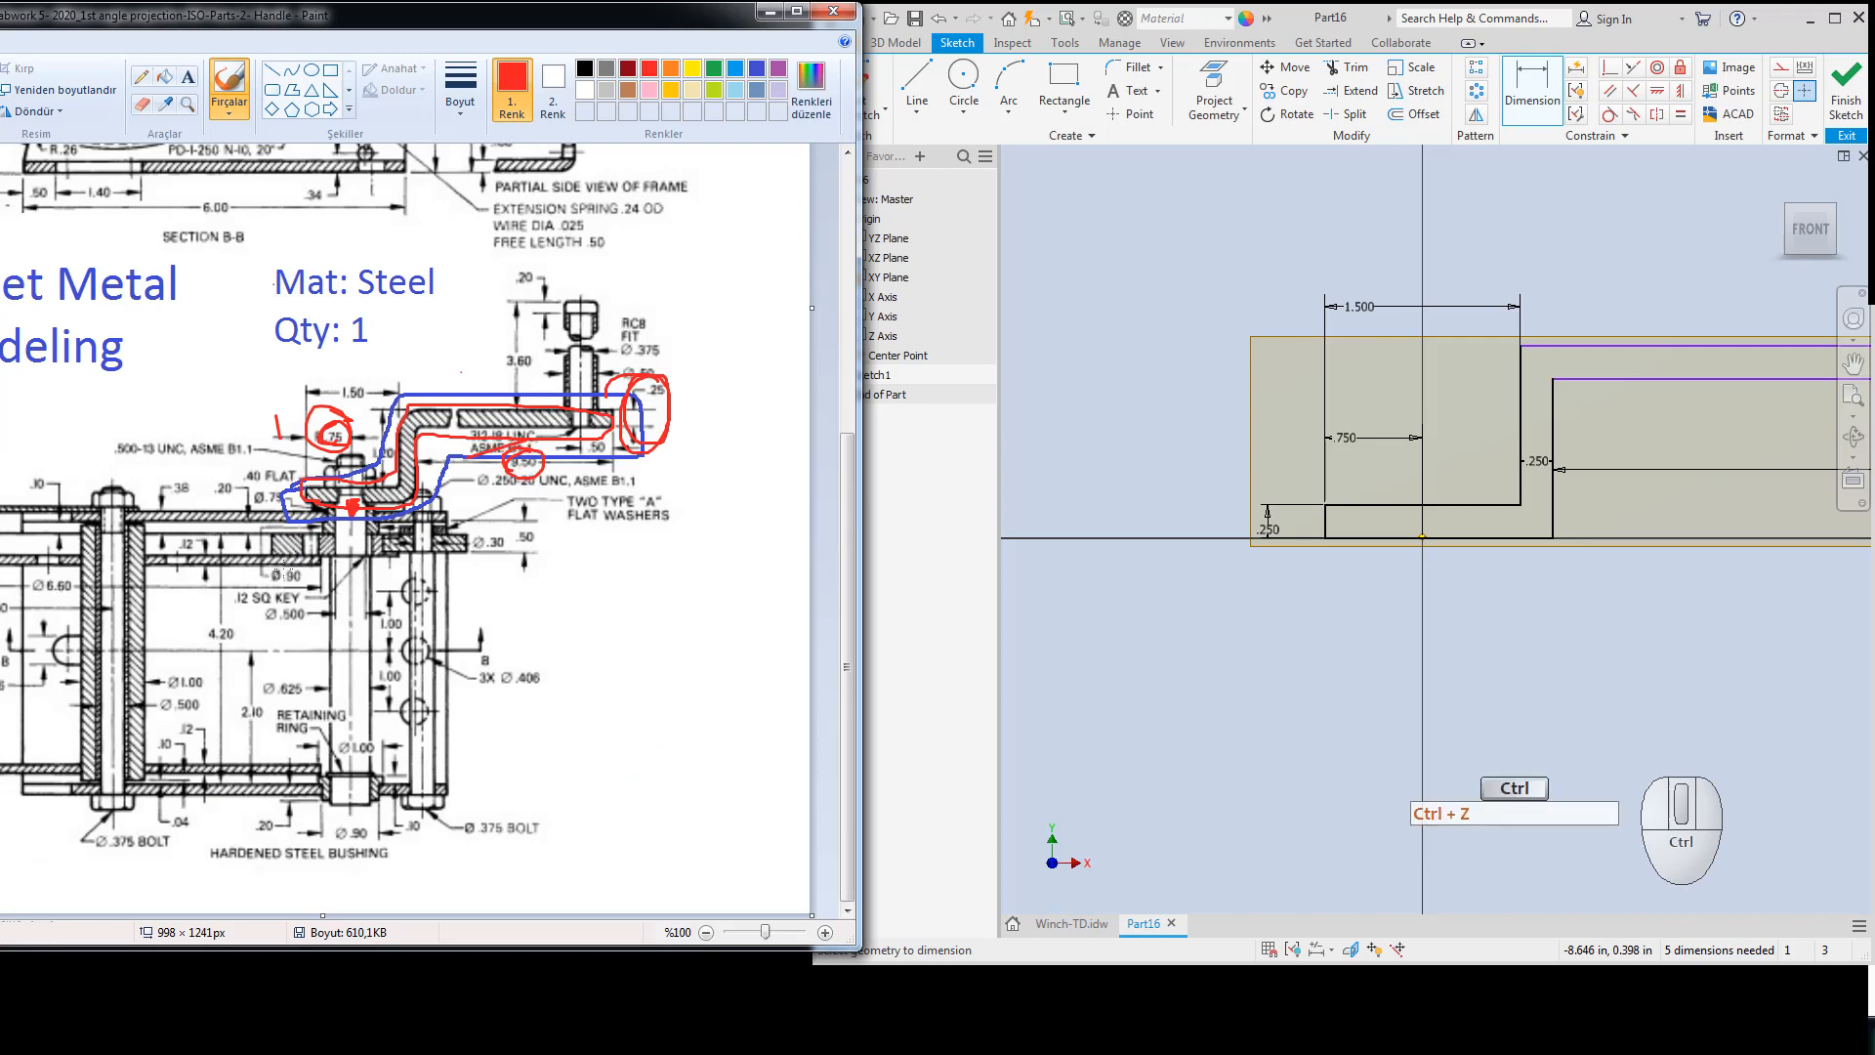
key("ctrl+z")
key("ctrl+z")
key("ctrl+z")
key("ctrl+z")
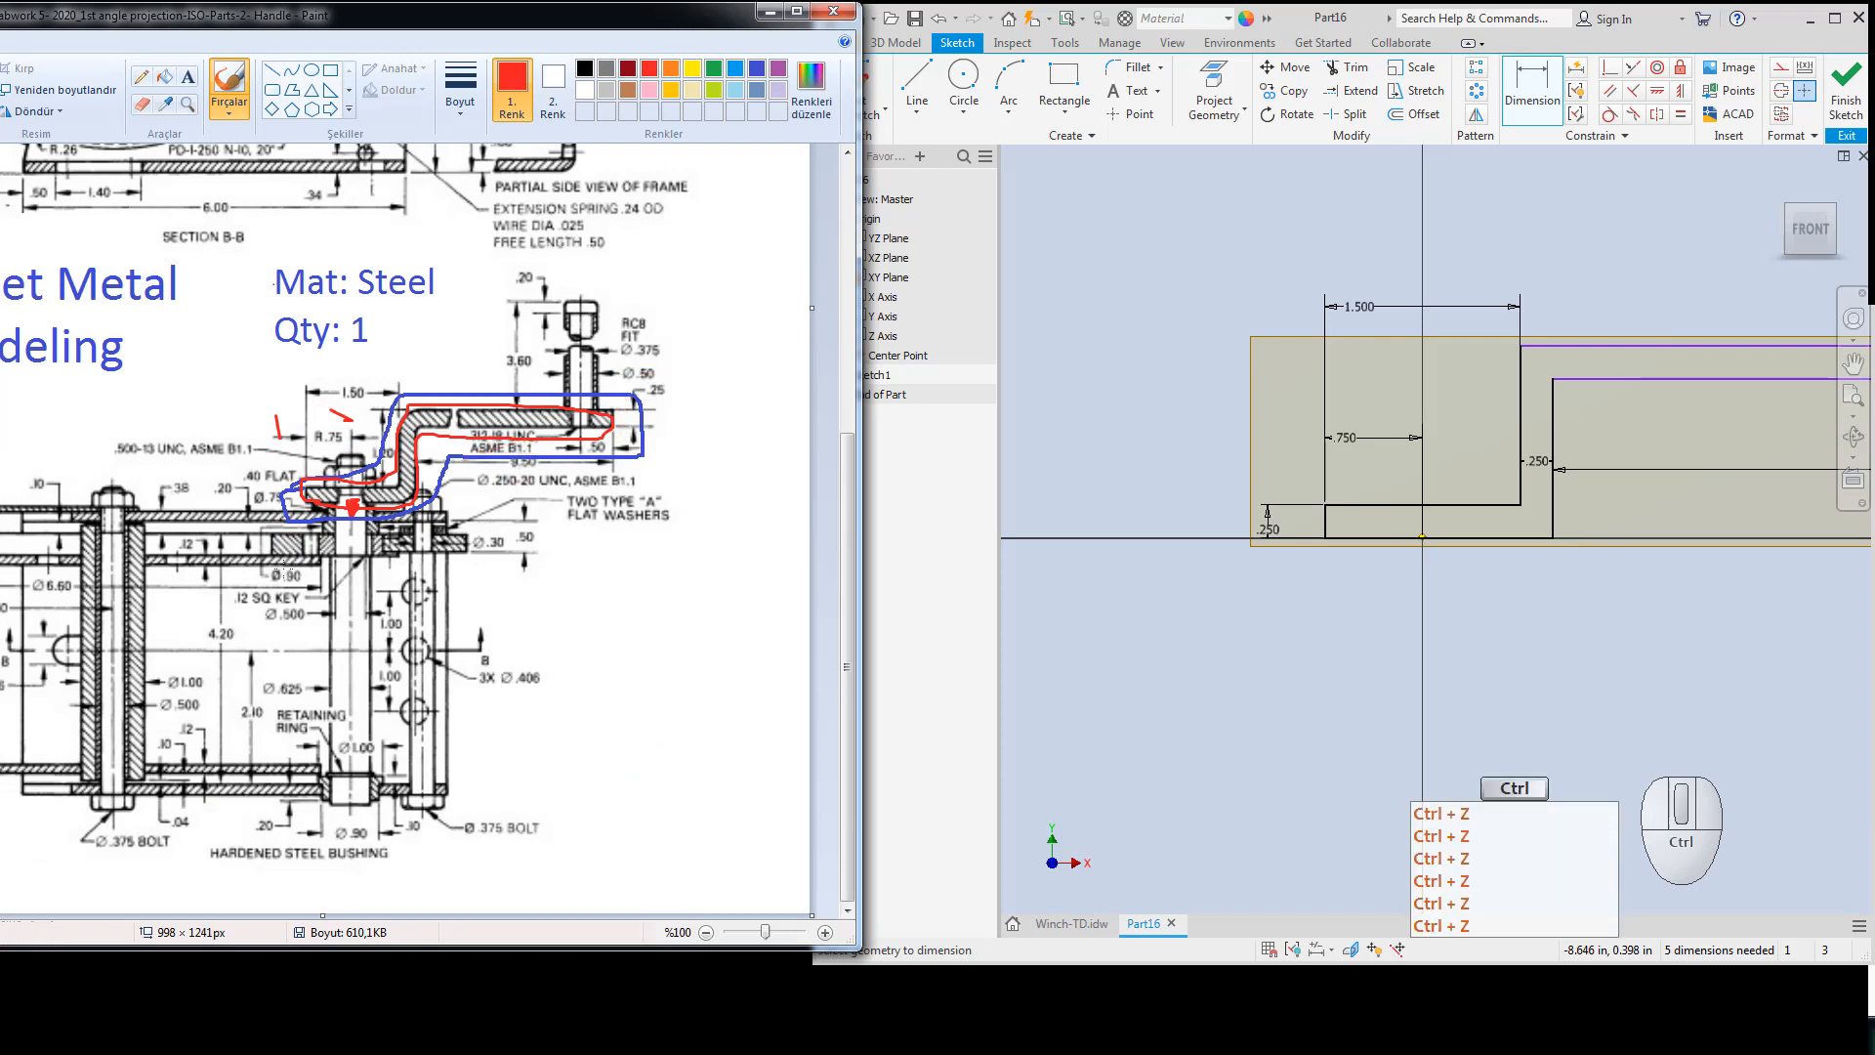
key("ctrl+z")
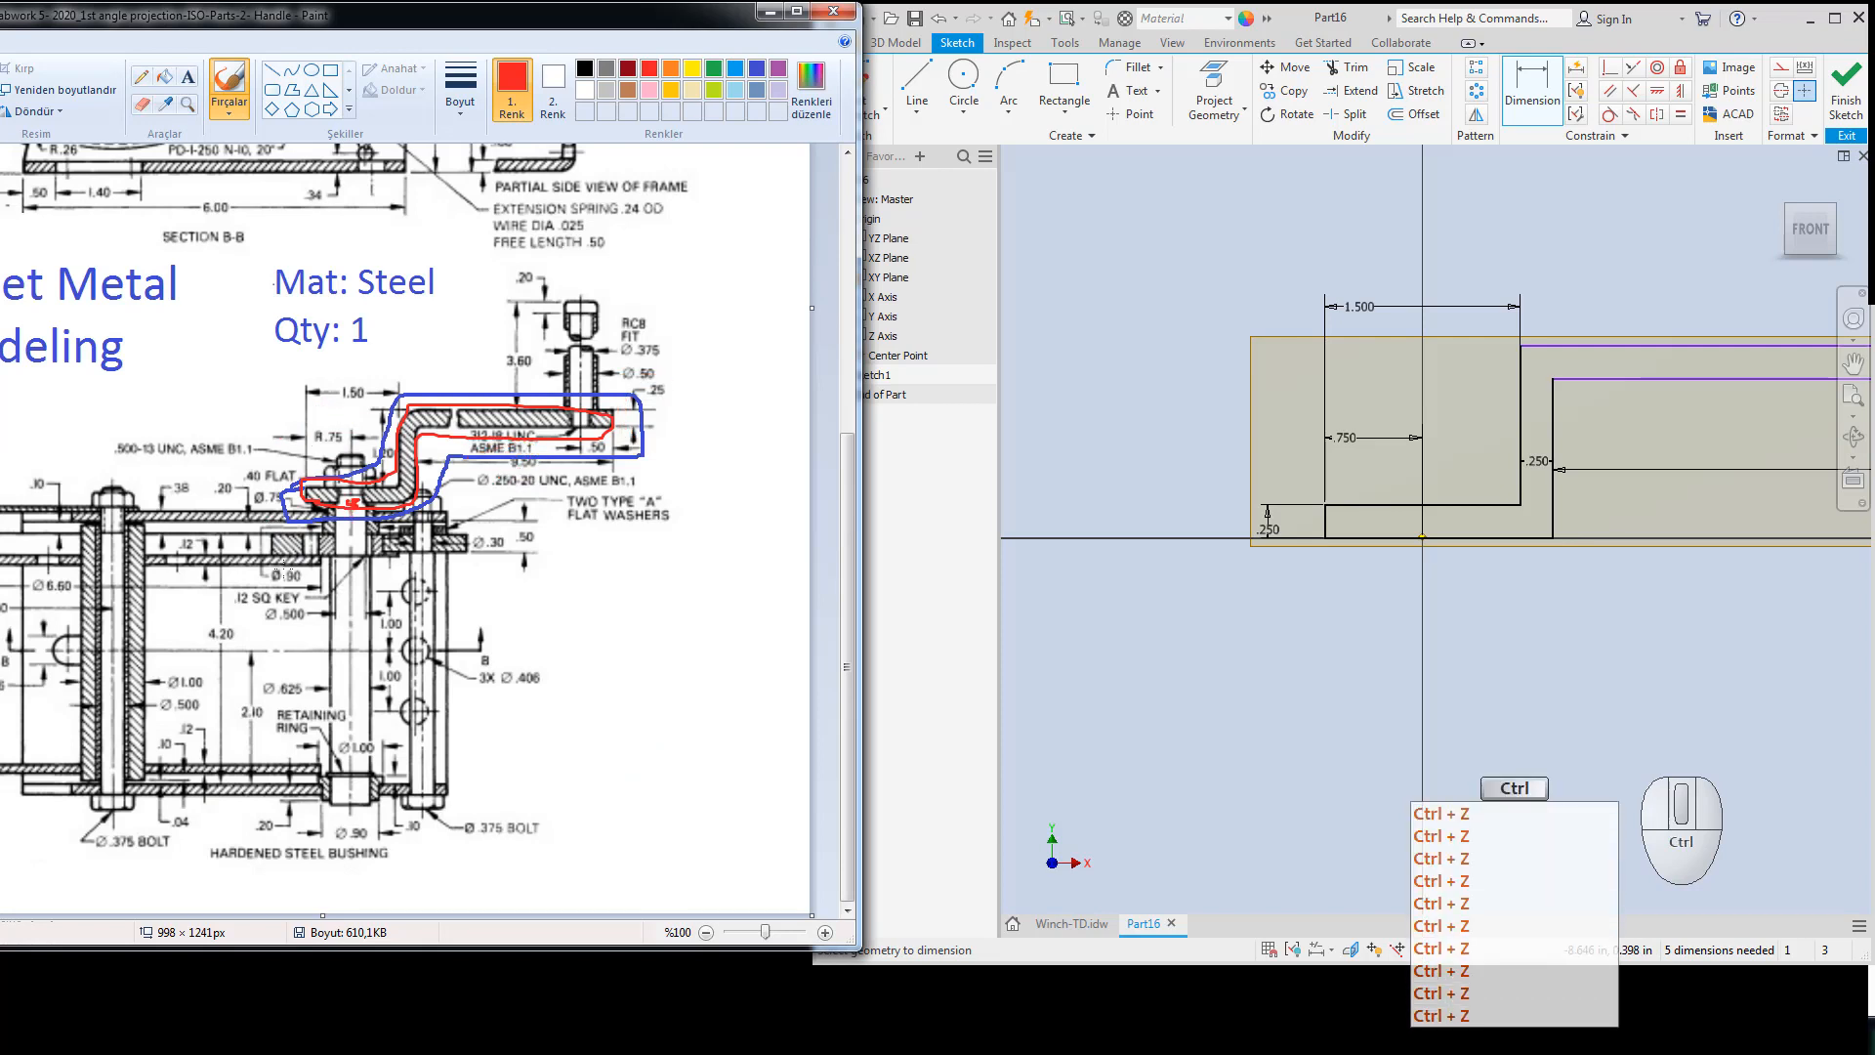
In Paint, undo the remaining red outline strokes and circle the 1.20 height value beside the handle's bend.
key("ctrl+z")
key("ctrl+z")
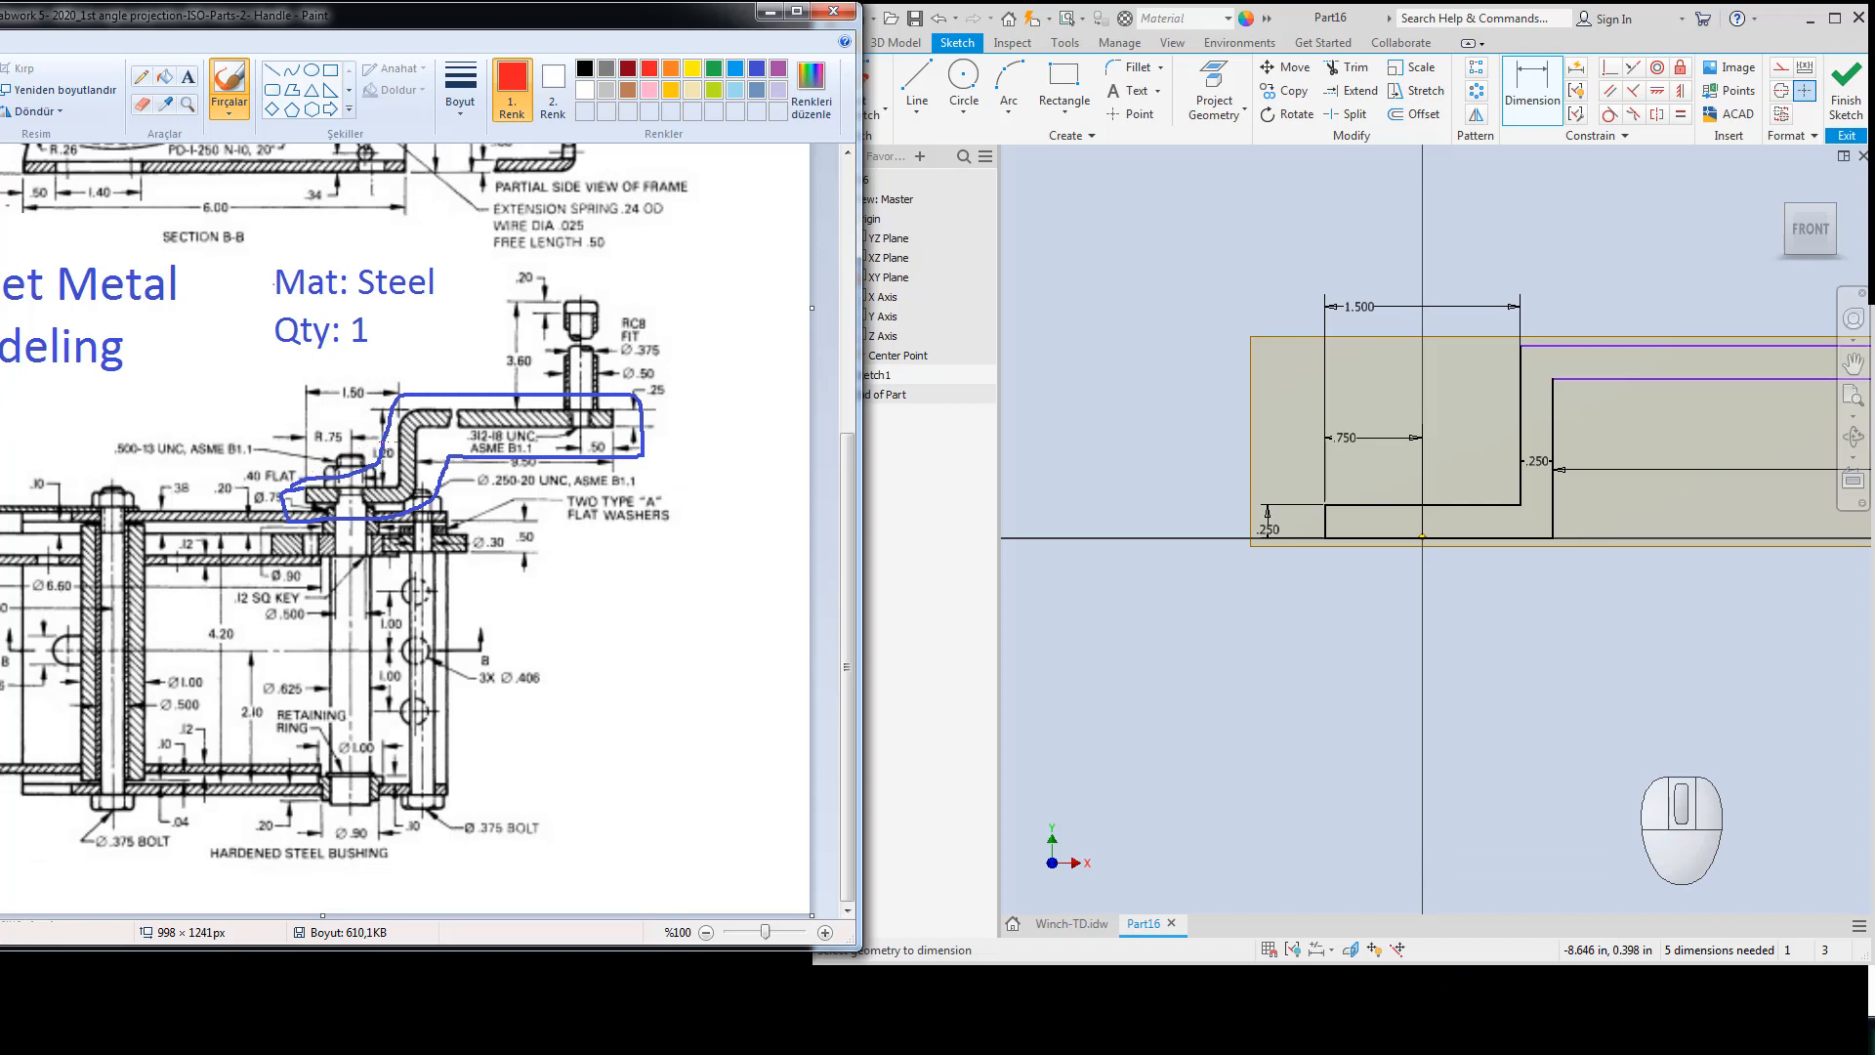
mouse_move(369, 442)
left_mouse_down()
mouse_move(357, 430)
mouse_move(390, 489)
mouse_move(410, 422)
mouse_move(359, 461)
mouse_move(391, 422)
mouse_move(369, 430)
left_mouse_up()
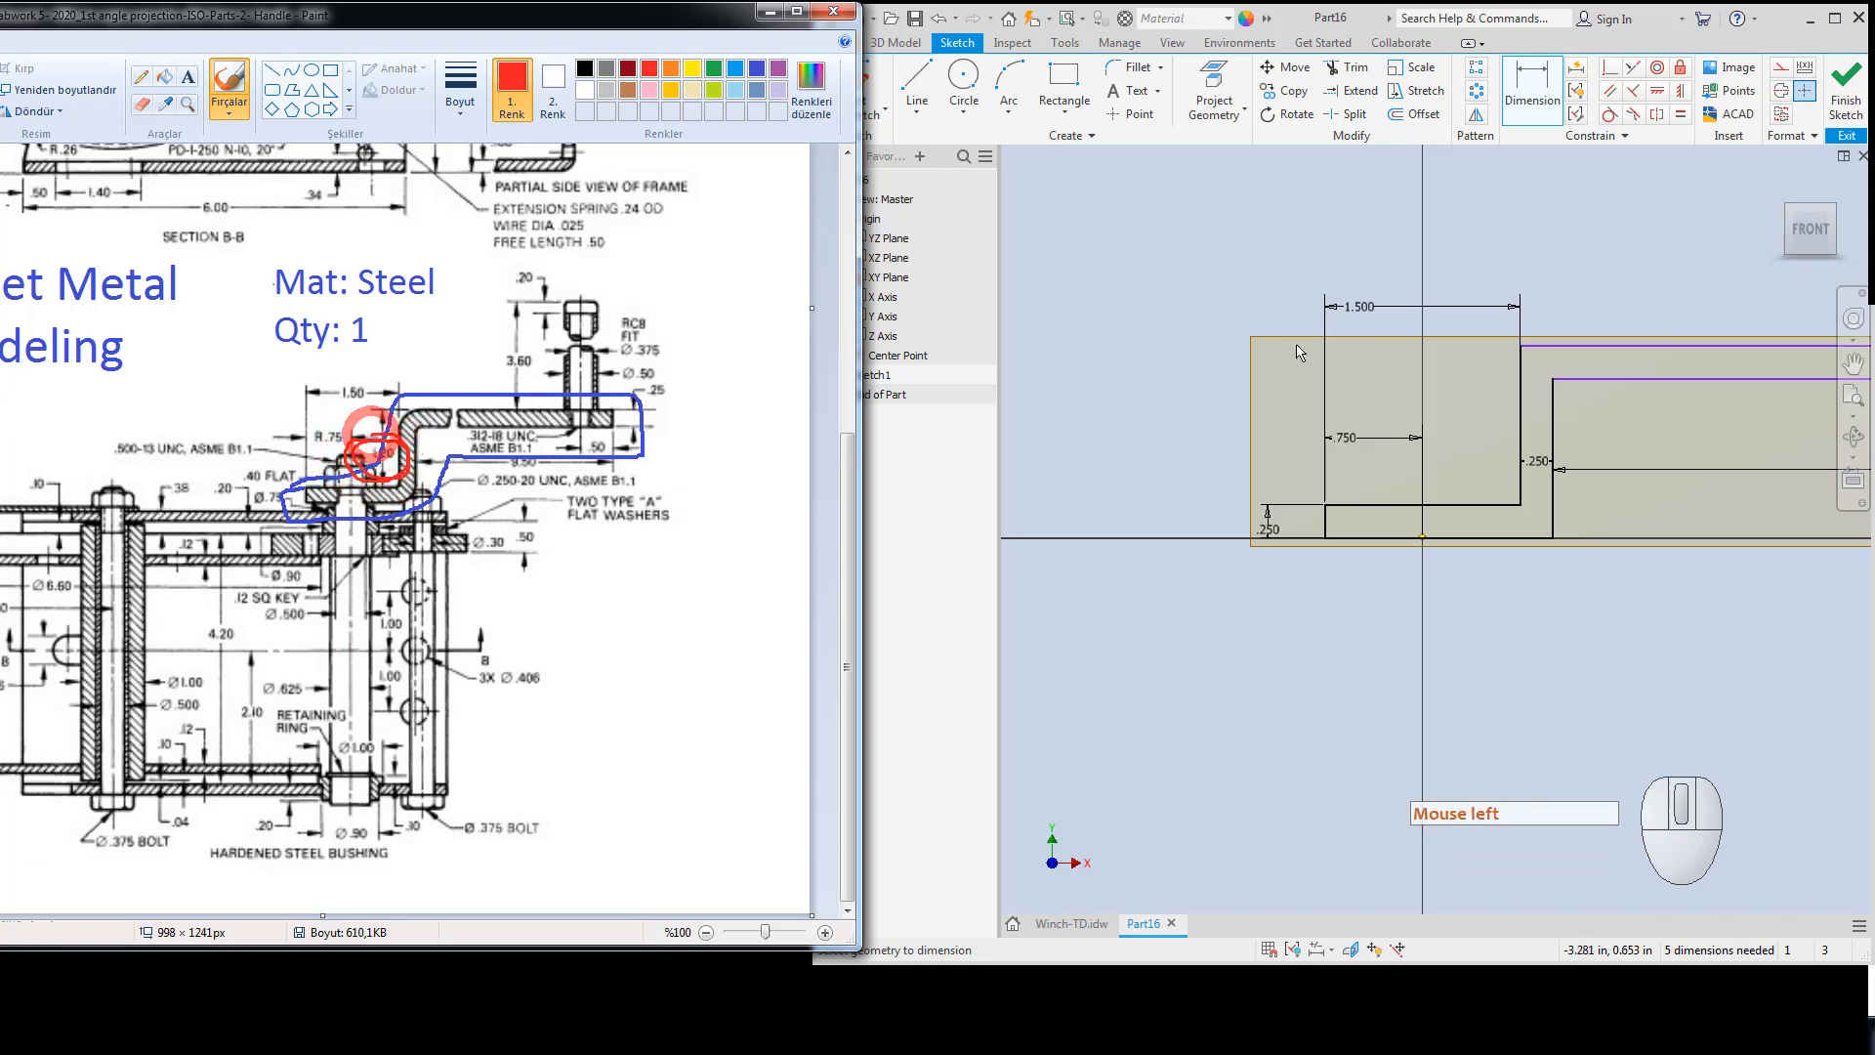
Back in Inventor, dimension the height from the lower leg's top edge to the upper arm's top edge as 1.2 in.
left_click(1501, 72)
left_click(1570, 347)
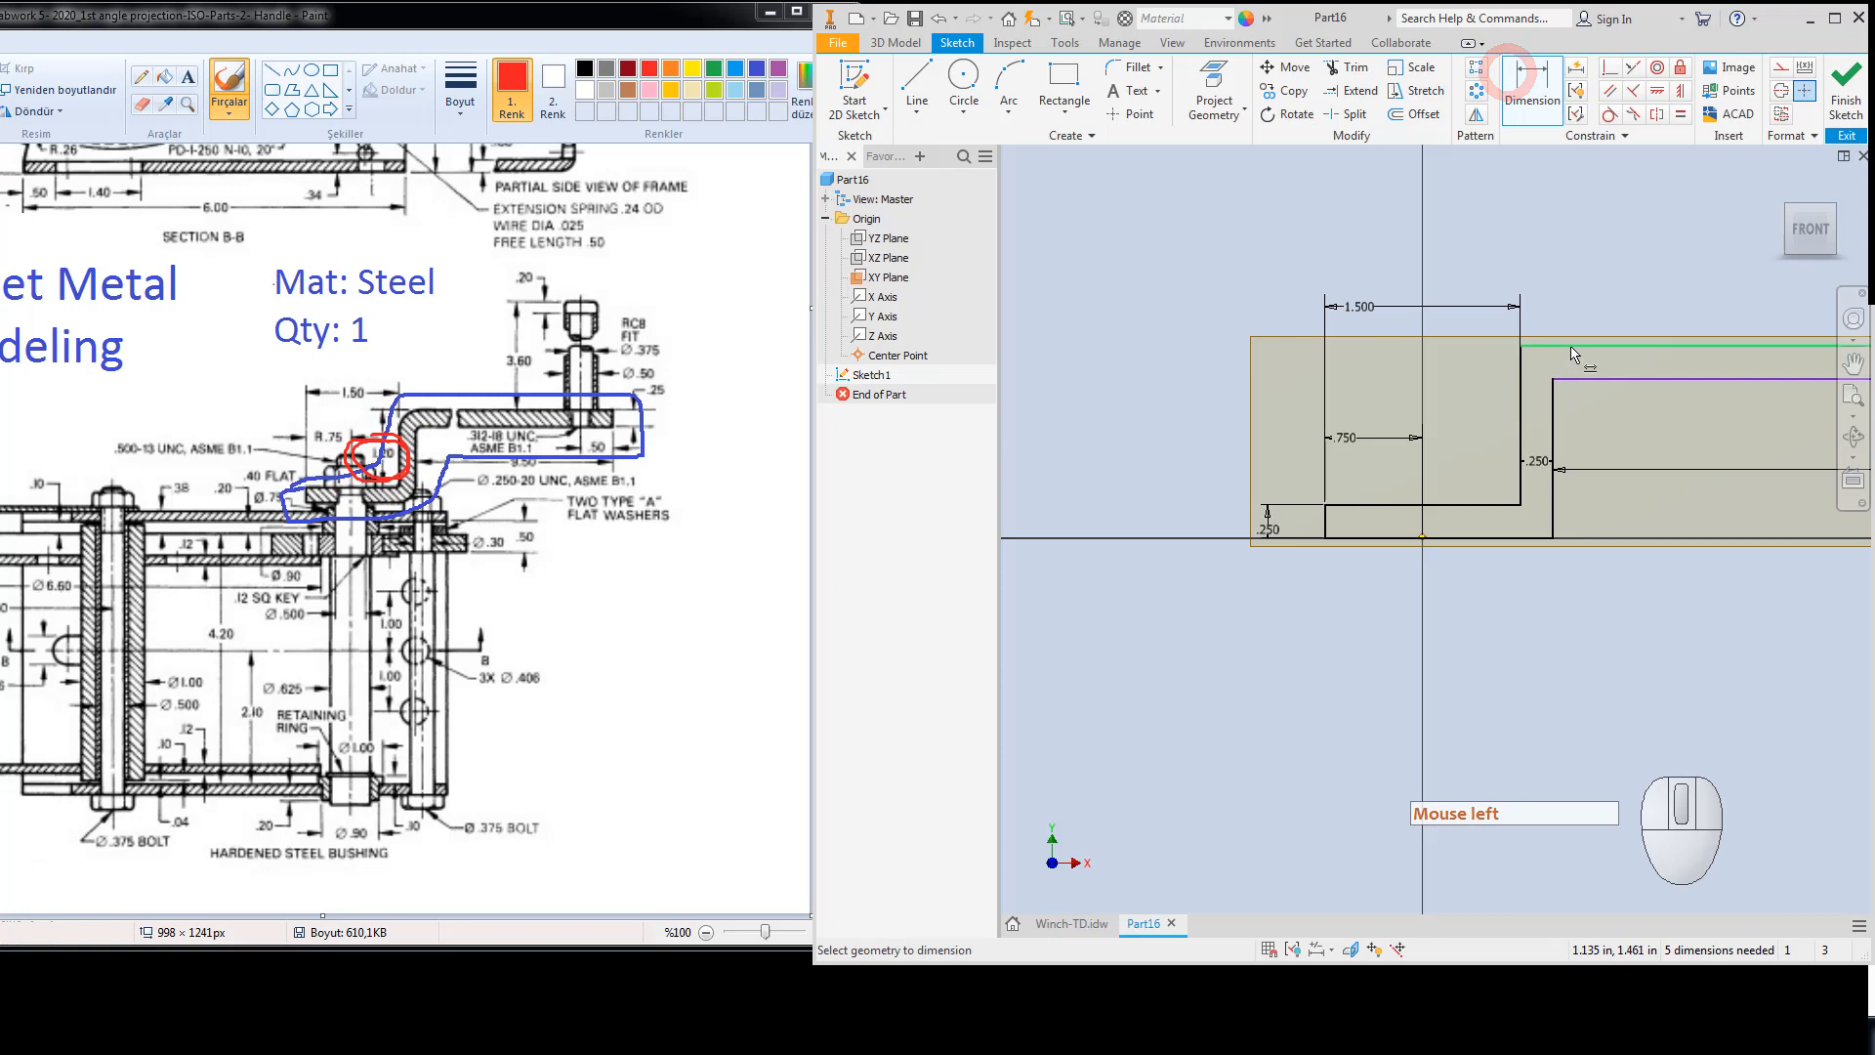
left_click(1475, 504)
left_click(1467, 433)
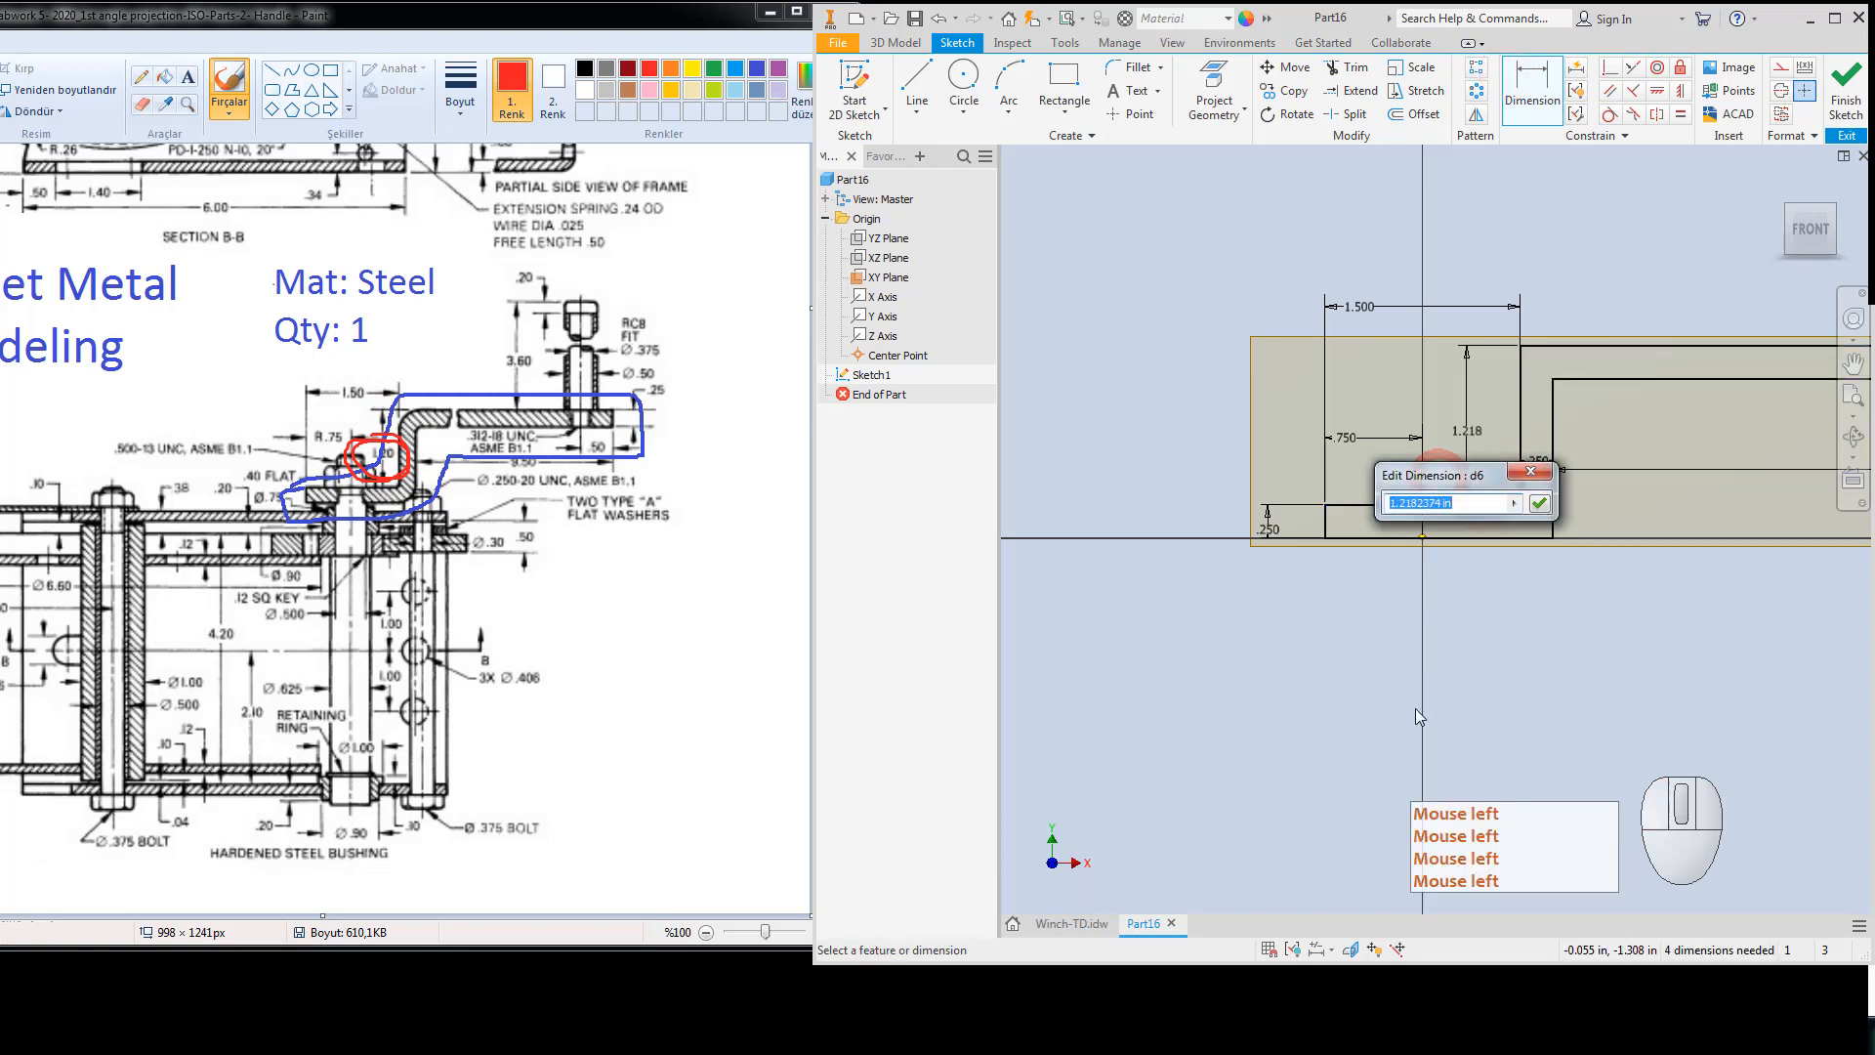
type("1.2")
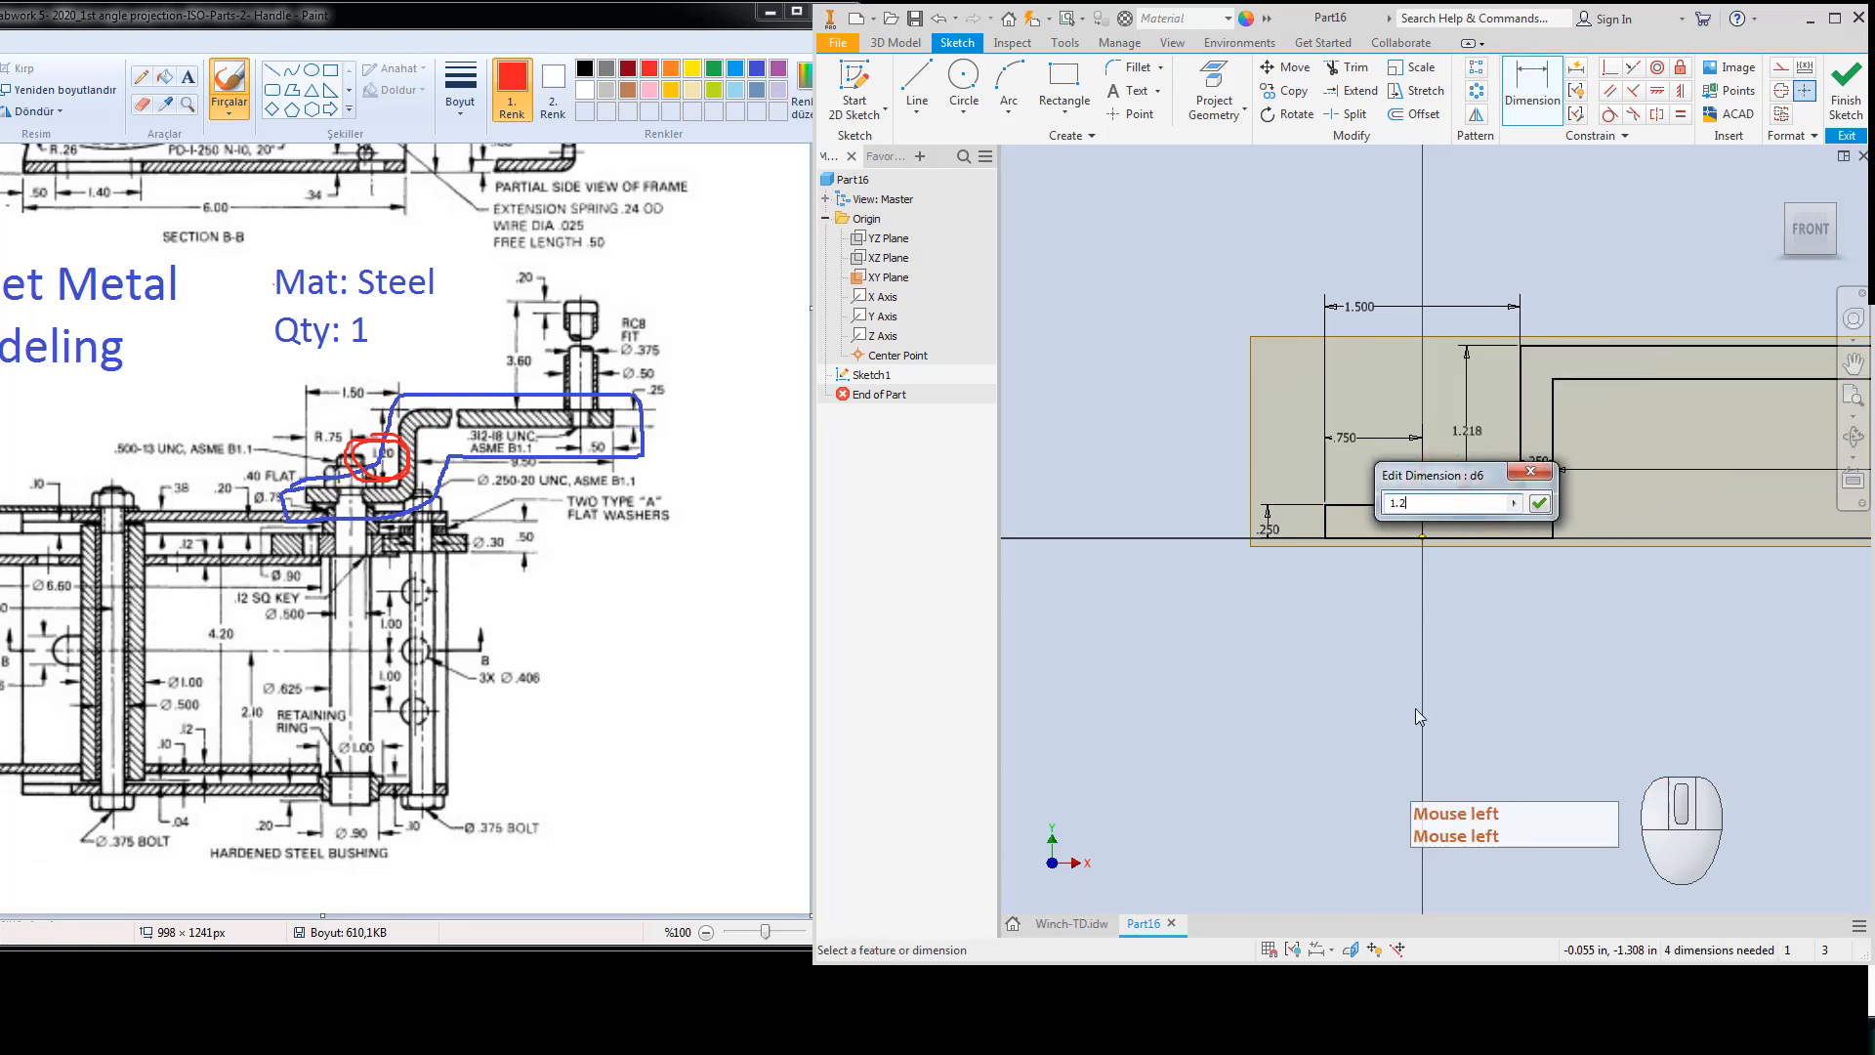
key("Return")
Check the whole dimensioned handle profile and finish the sketch.
scroll(1482, 490, "down", 5)
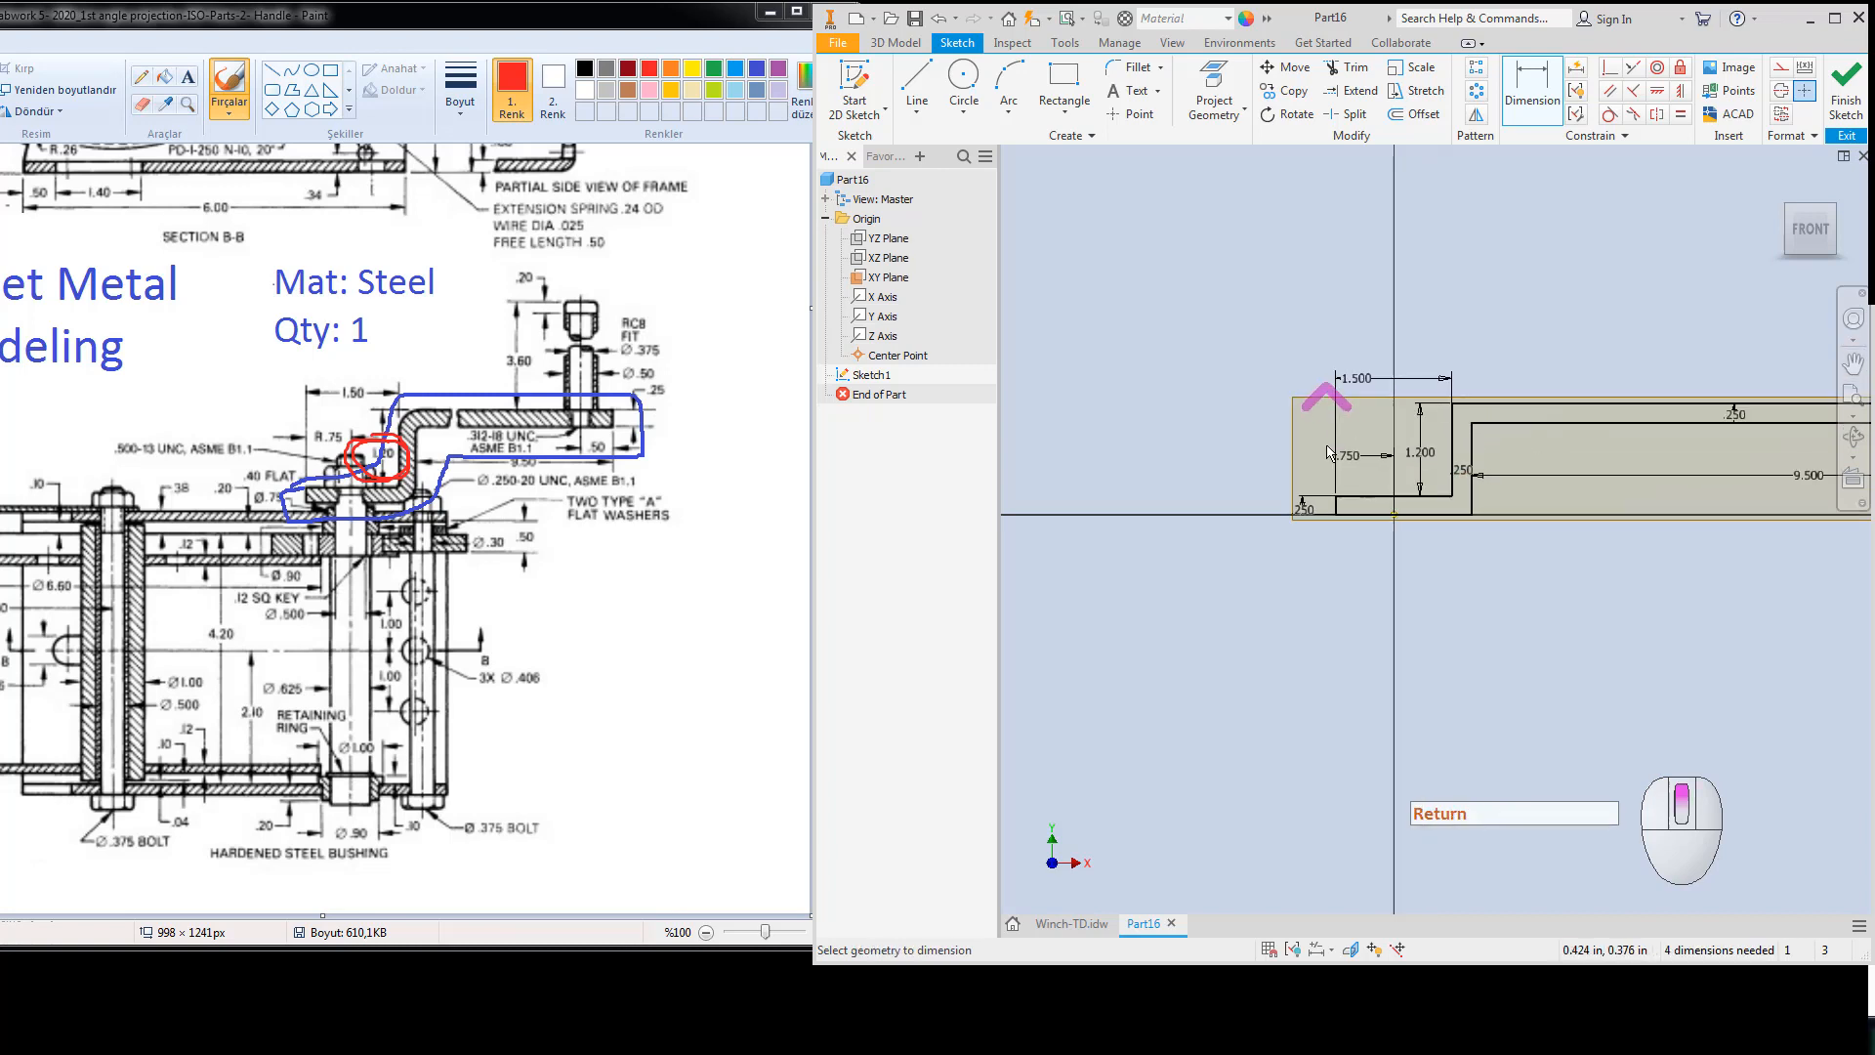
scroll(1612, 461, "up", 4)
middle_click_drag(1576, 470, 1539, 508)
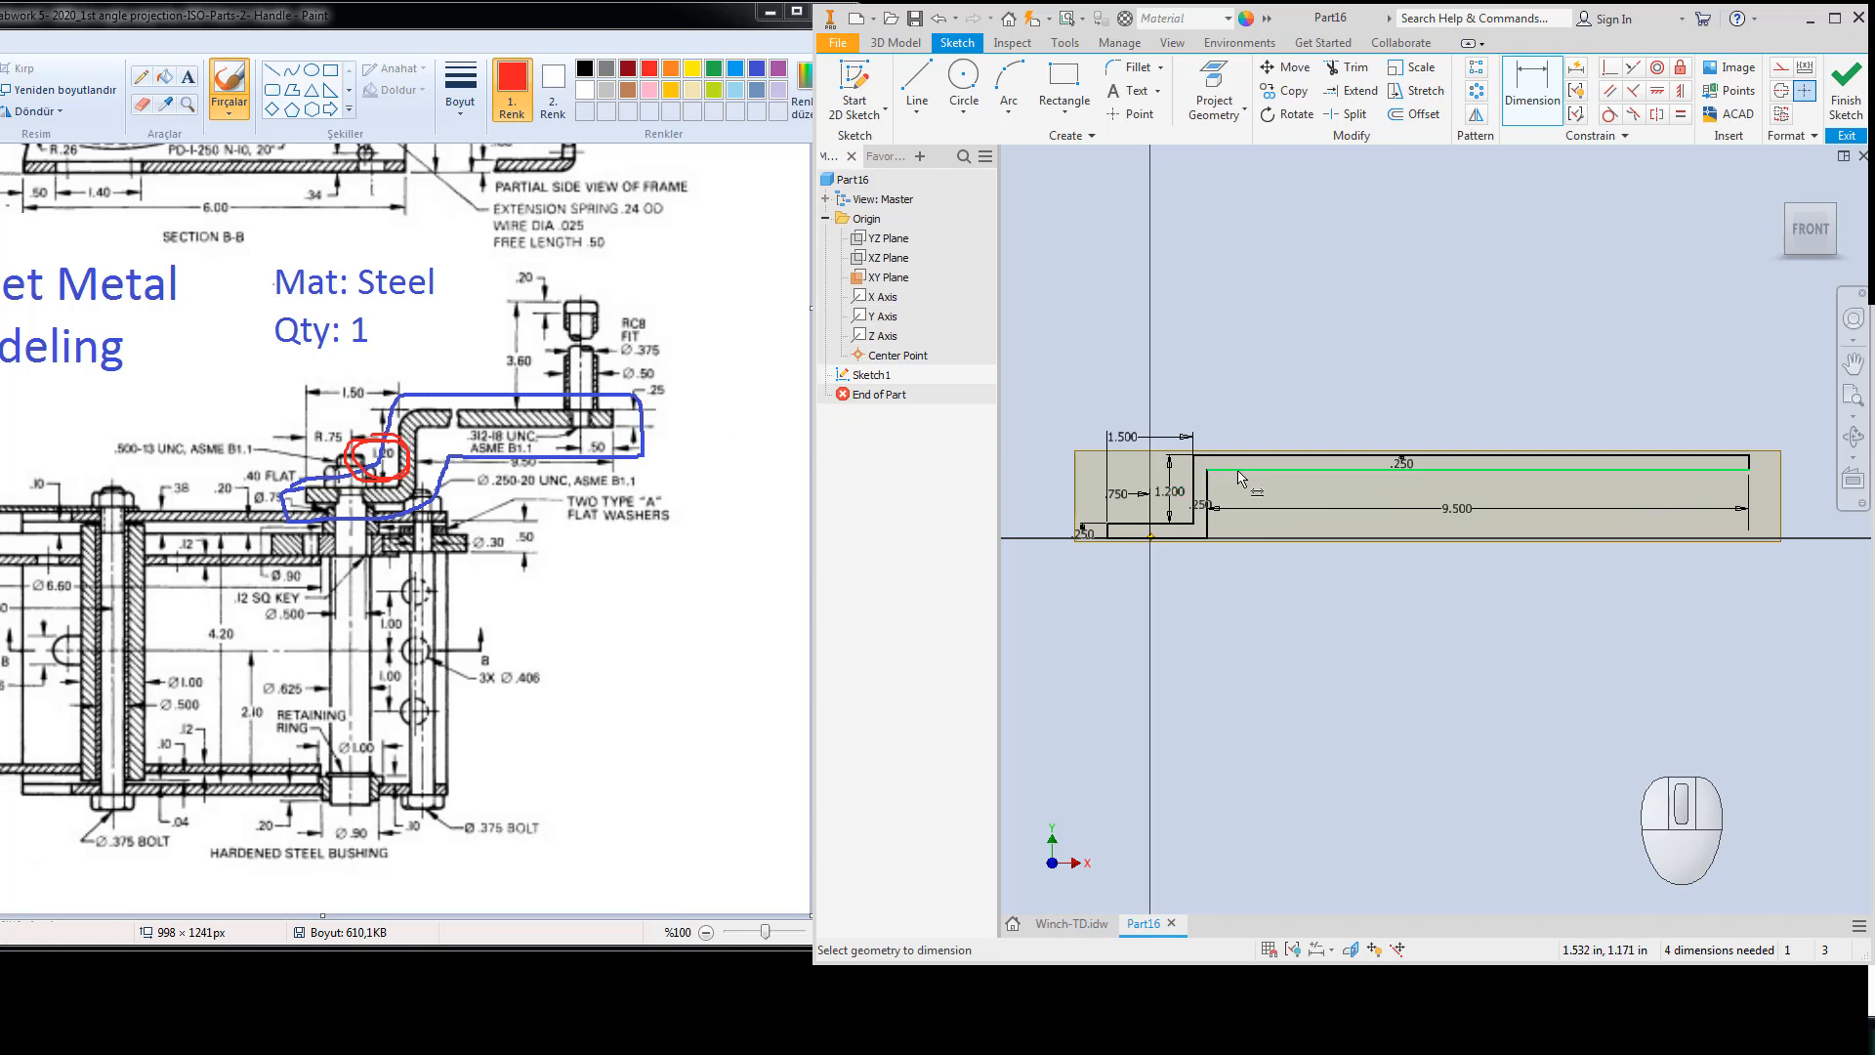
left_click(1845, 96)
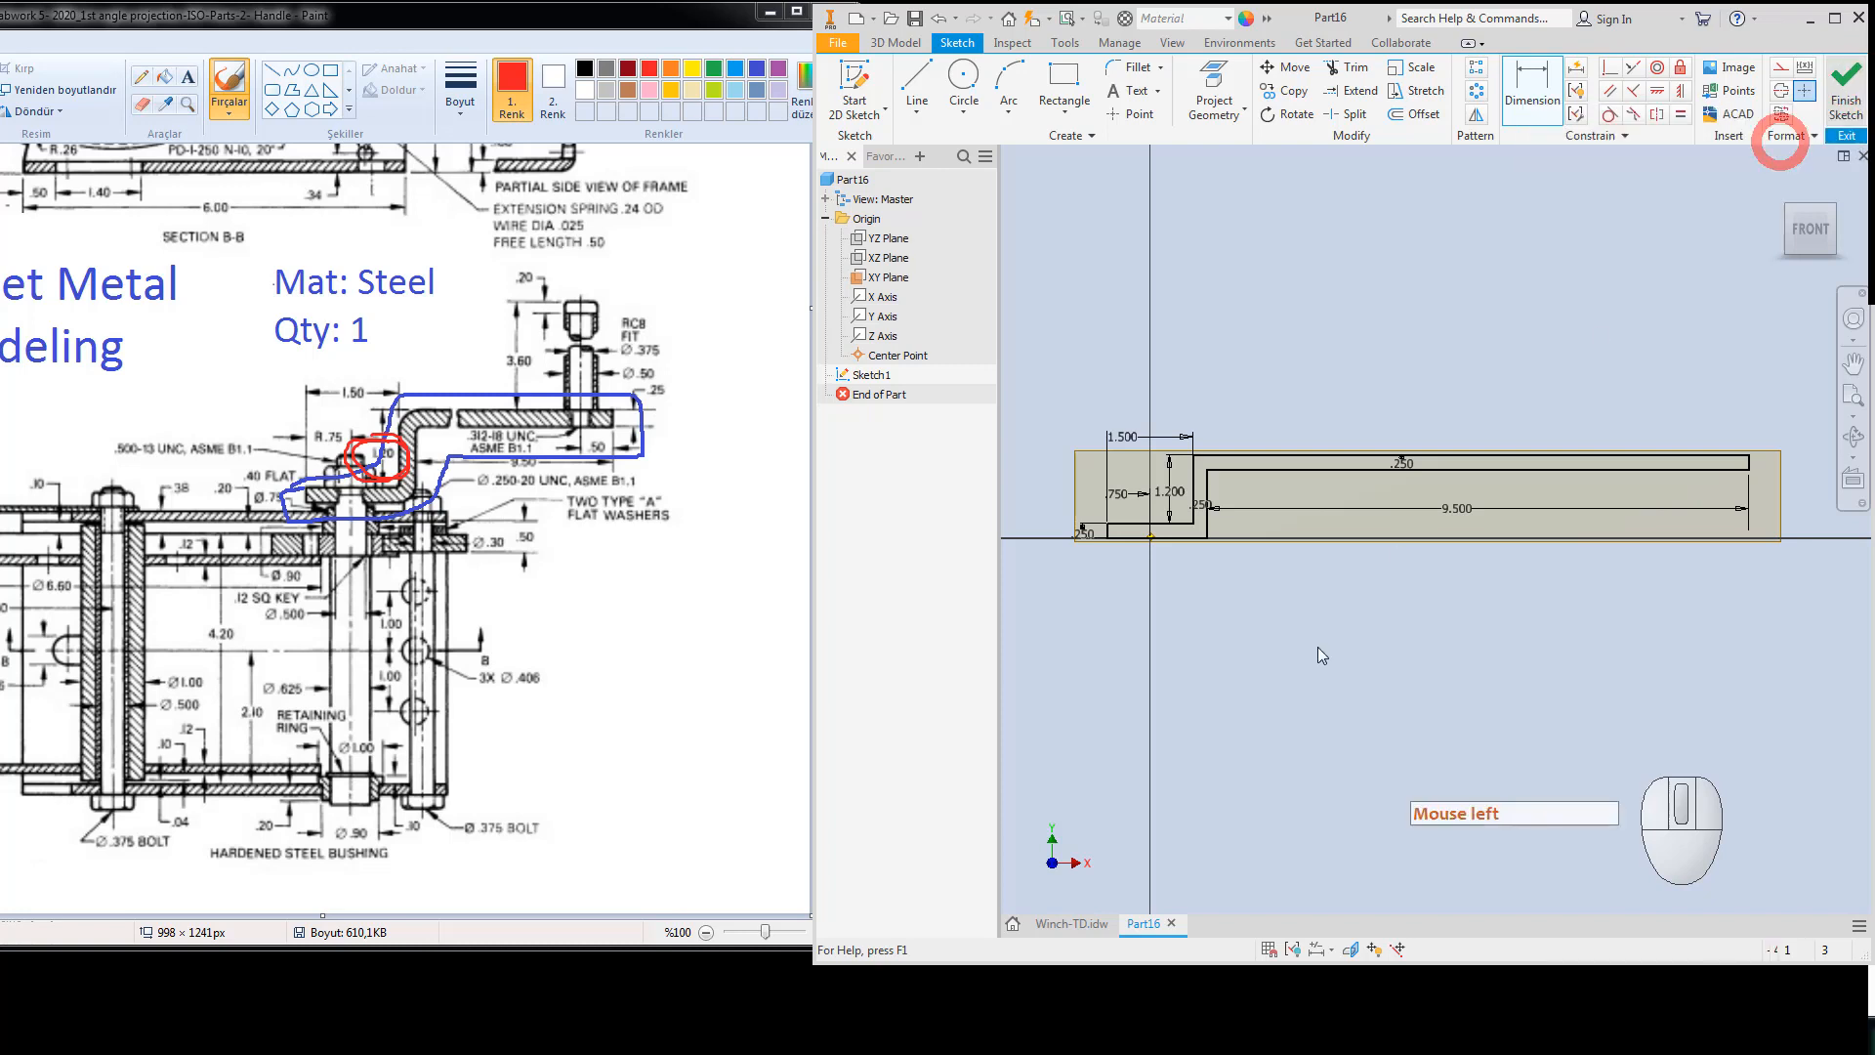
scroll(1275, 576, "down", 2)
scroll(1267, 531, "up", 3)
middle_click_drag(1474, 510, 1240, 549)
scroll(1323, 538, "up", 6)
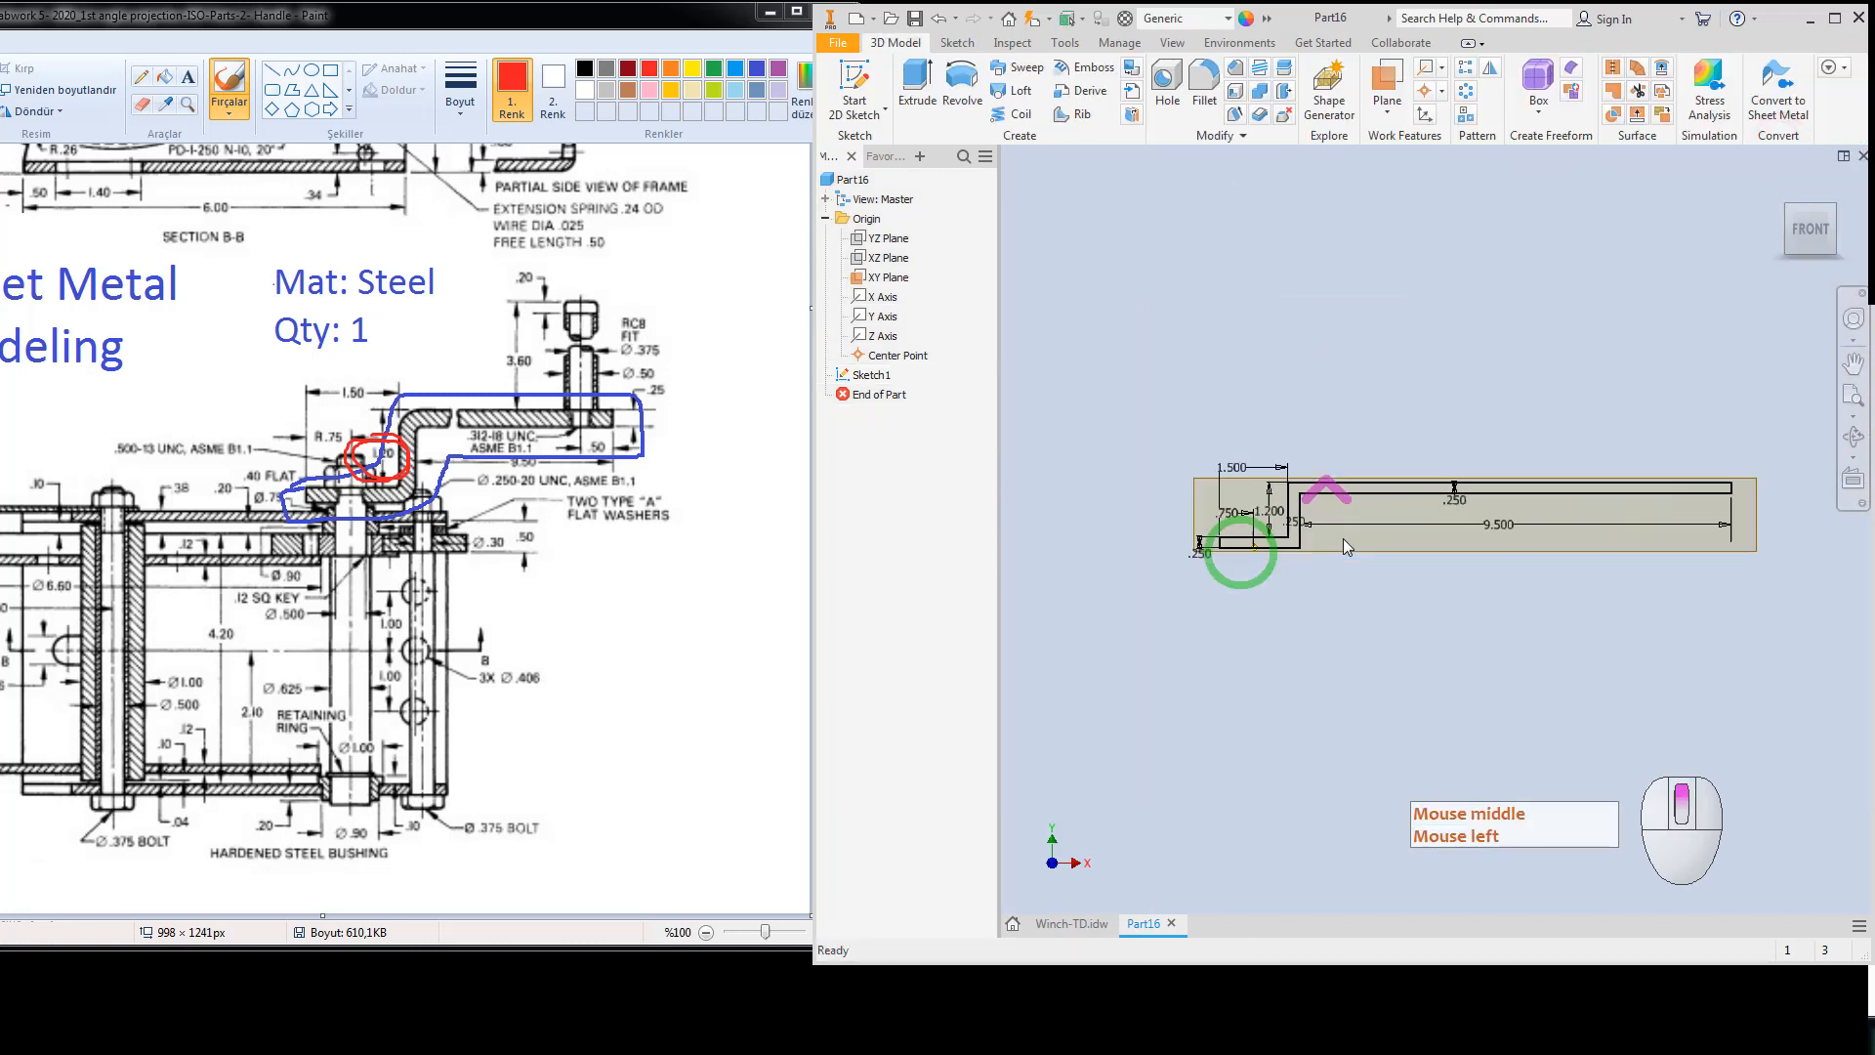
middle_click_drag(1353, 549, 1344, 510)
In Paint, bring the handle's plan view into sight and mark its pivot centre and 1.00 arm width in red.
left_click(702, 445)
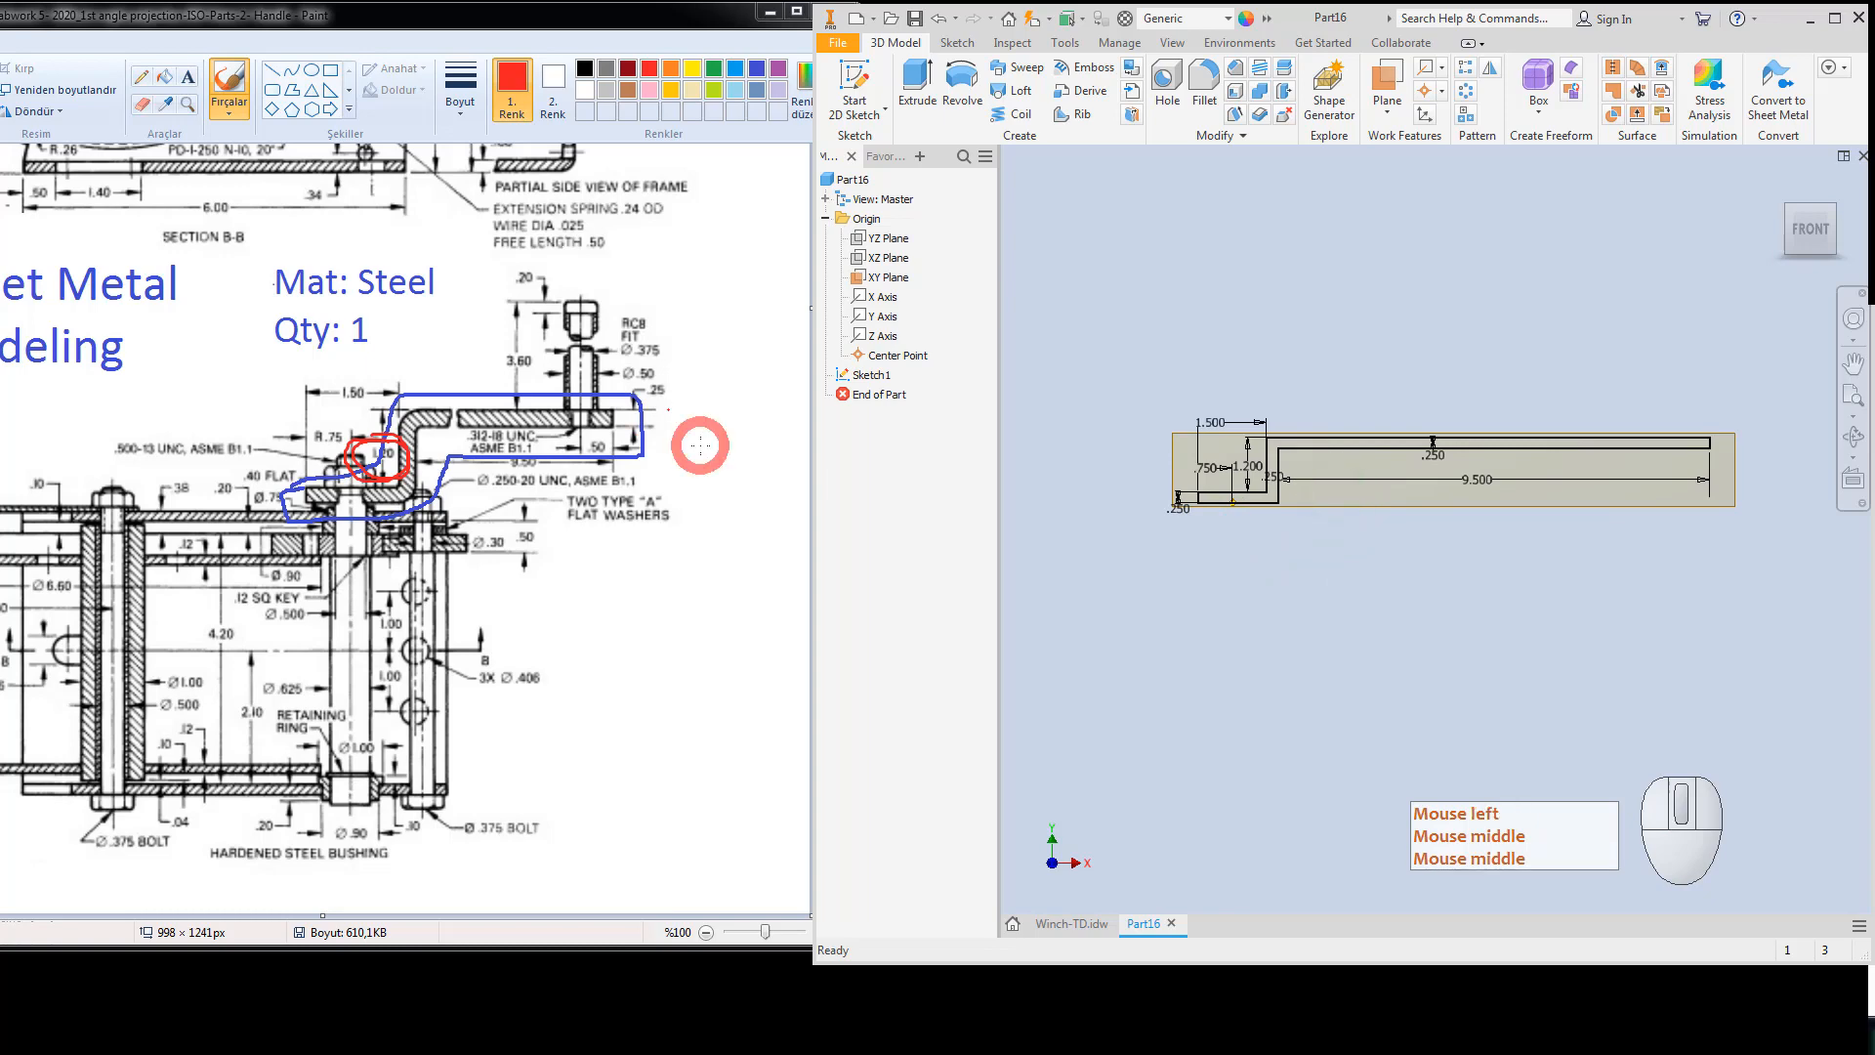
left_click(858, 489)
left_click_drag(852, 496, 867, 383)
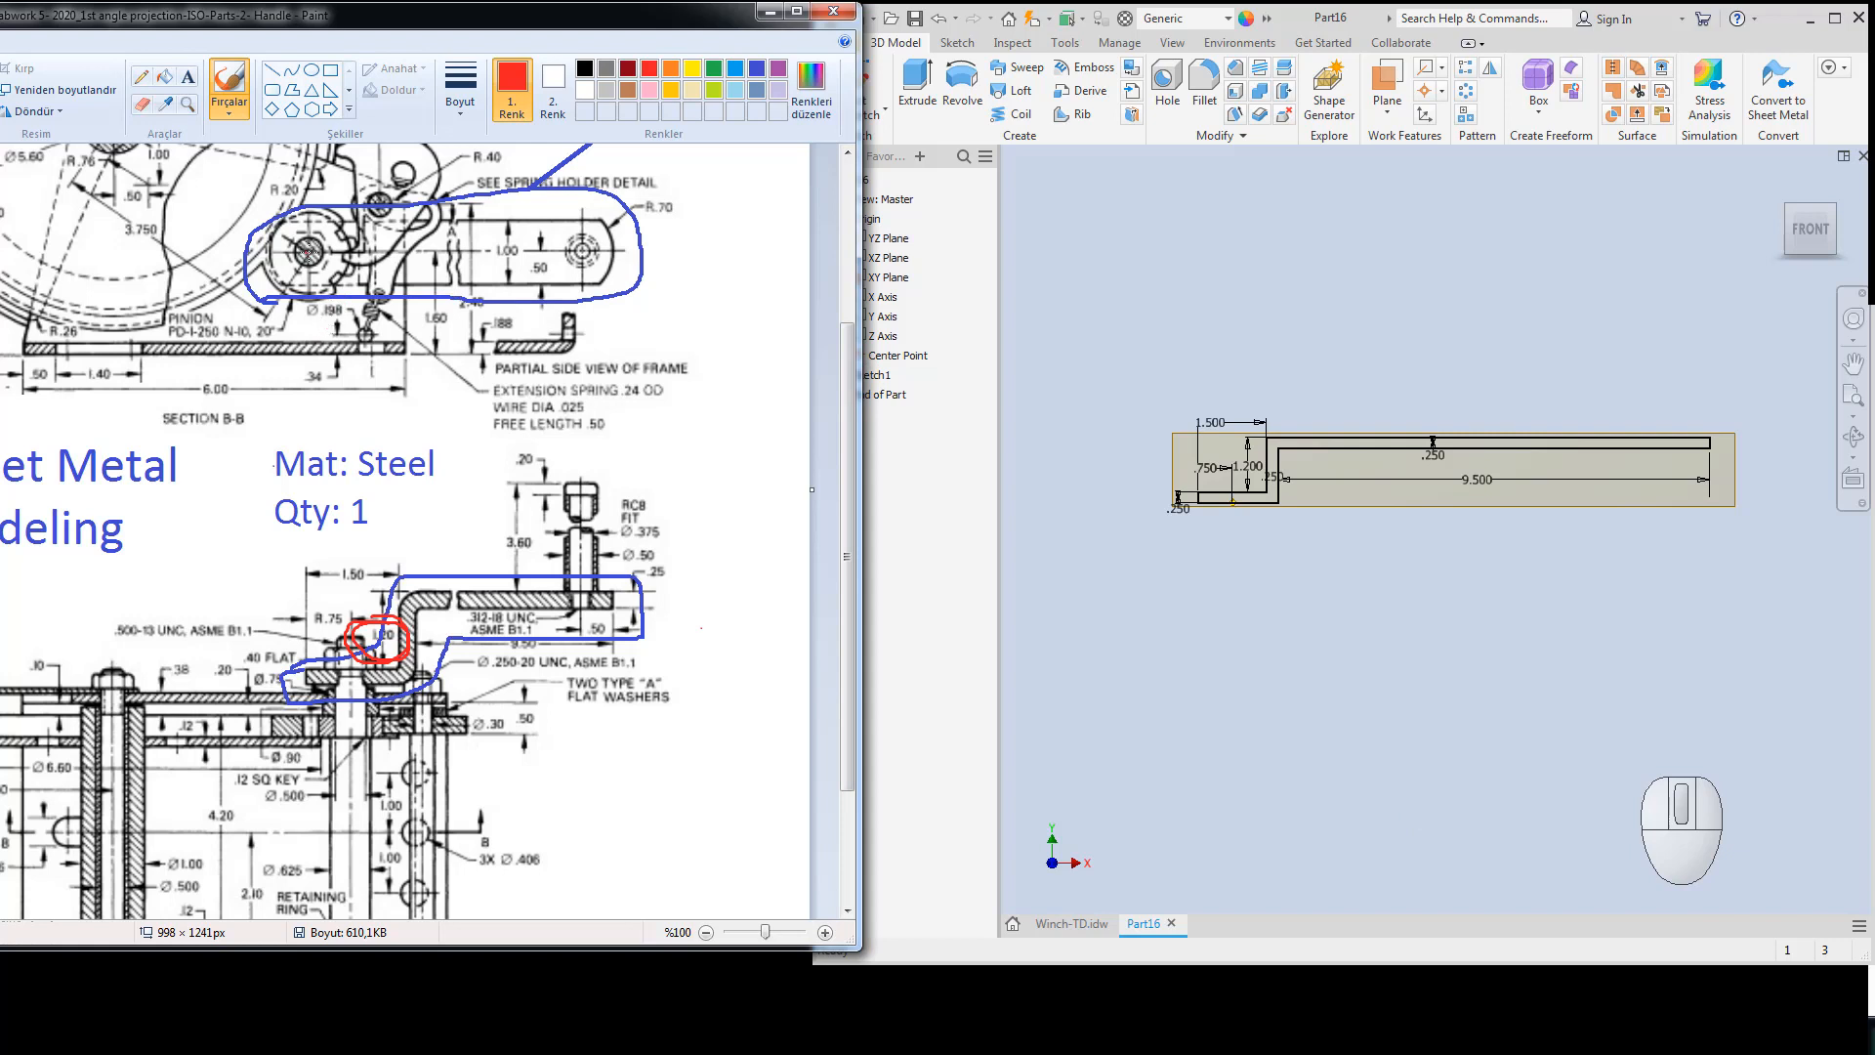
left_click(310, 250)
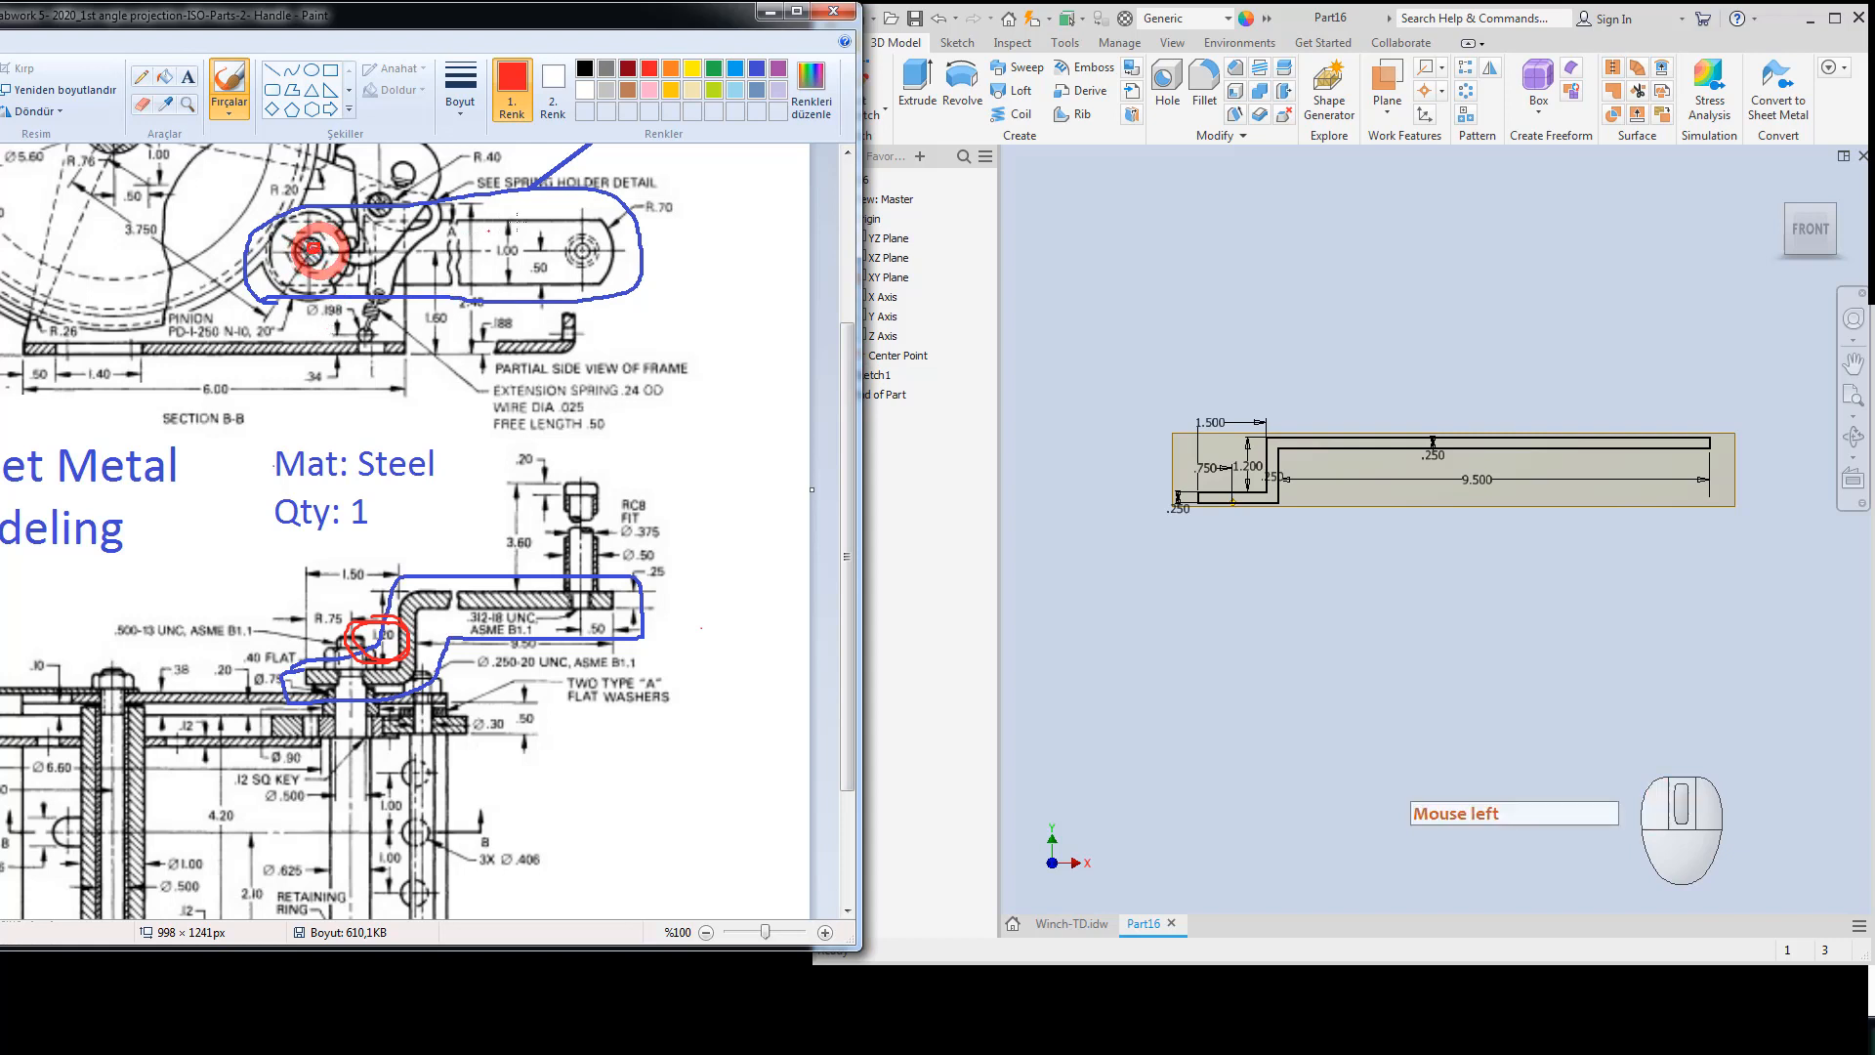
left_click(521, 224)
left_click(522, 224)
mouse_move(522, 225)
left_mouse_down()
mouse_move(521, 276)
mouse_move(518, 223)
left_mouse_up()
Back in Inventor, extrude the handle profile 1 in symmetrically about the sketch plane.
left_click(1209, 201)
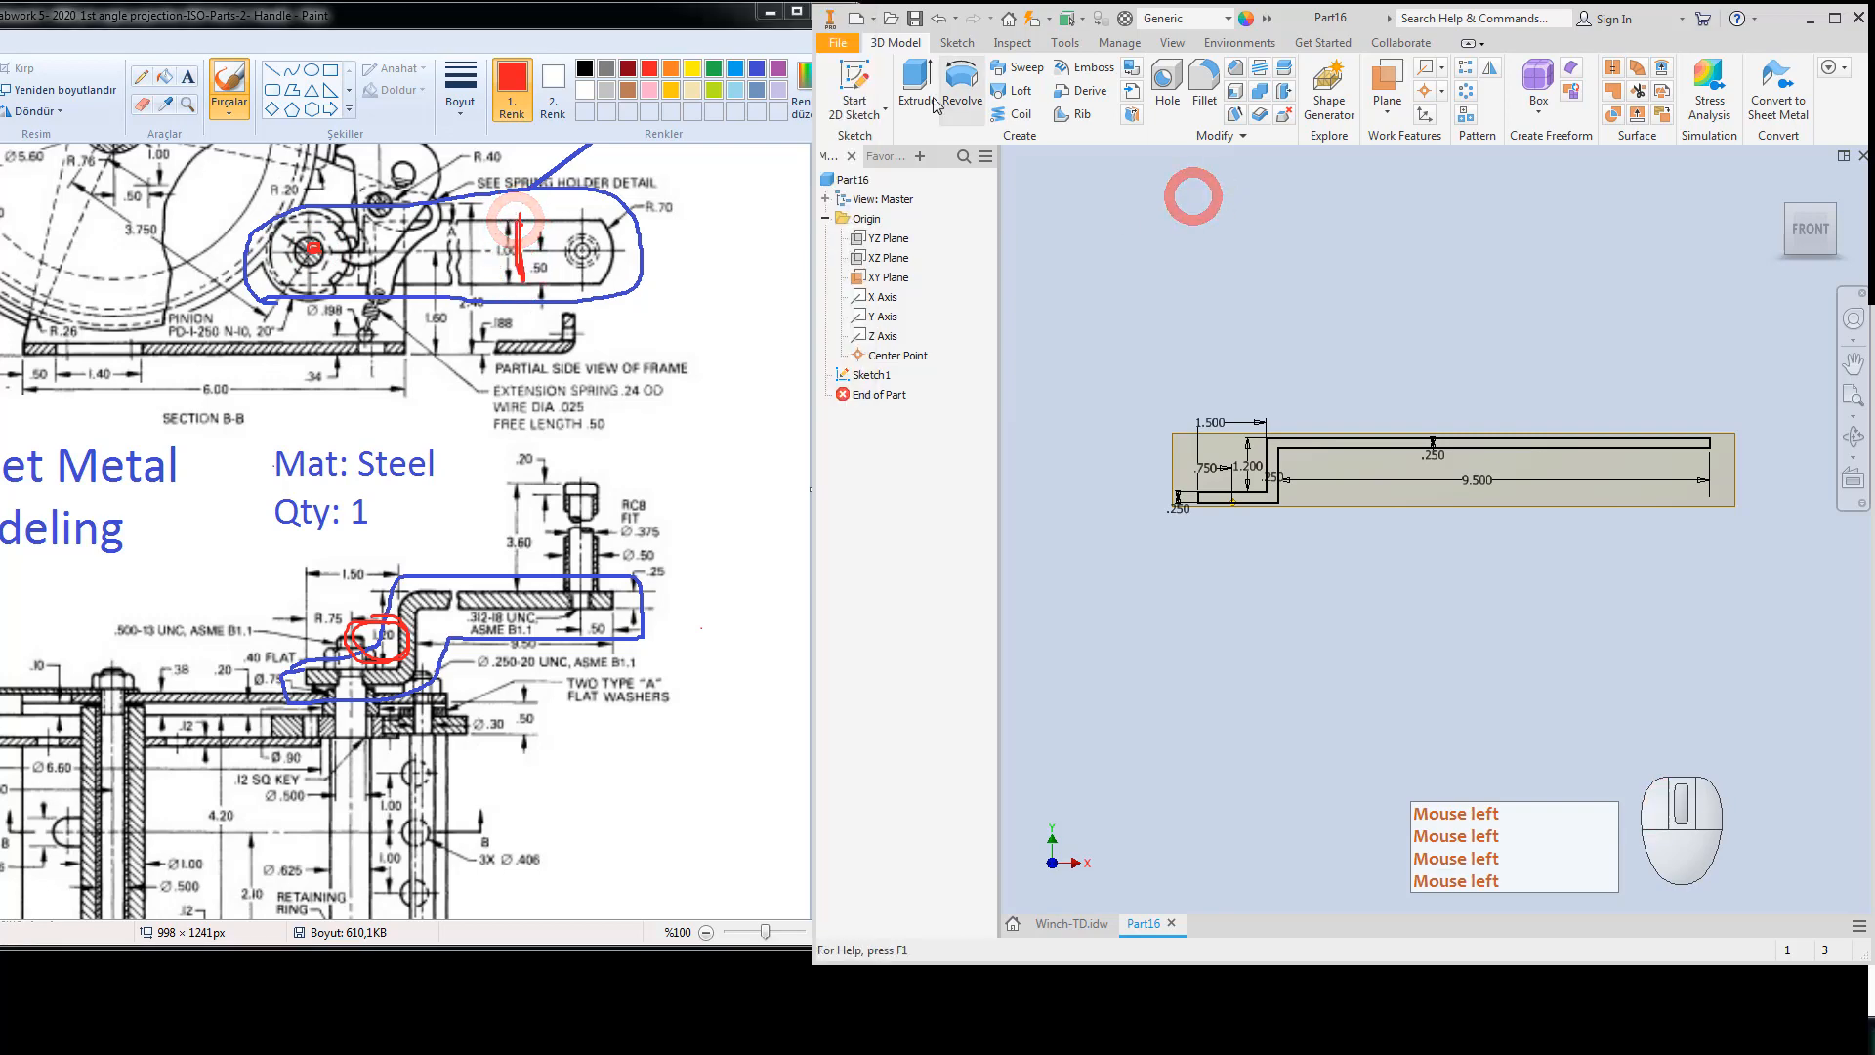
left_click(916, 78)
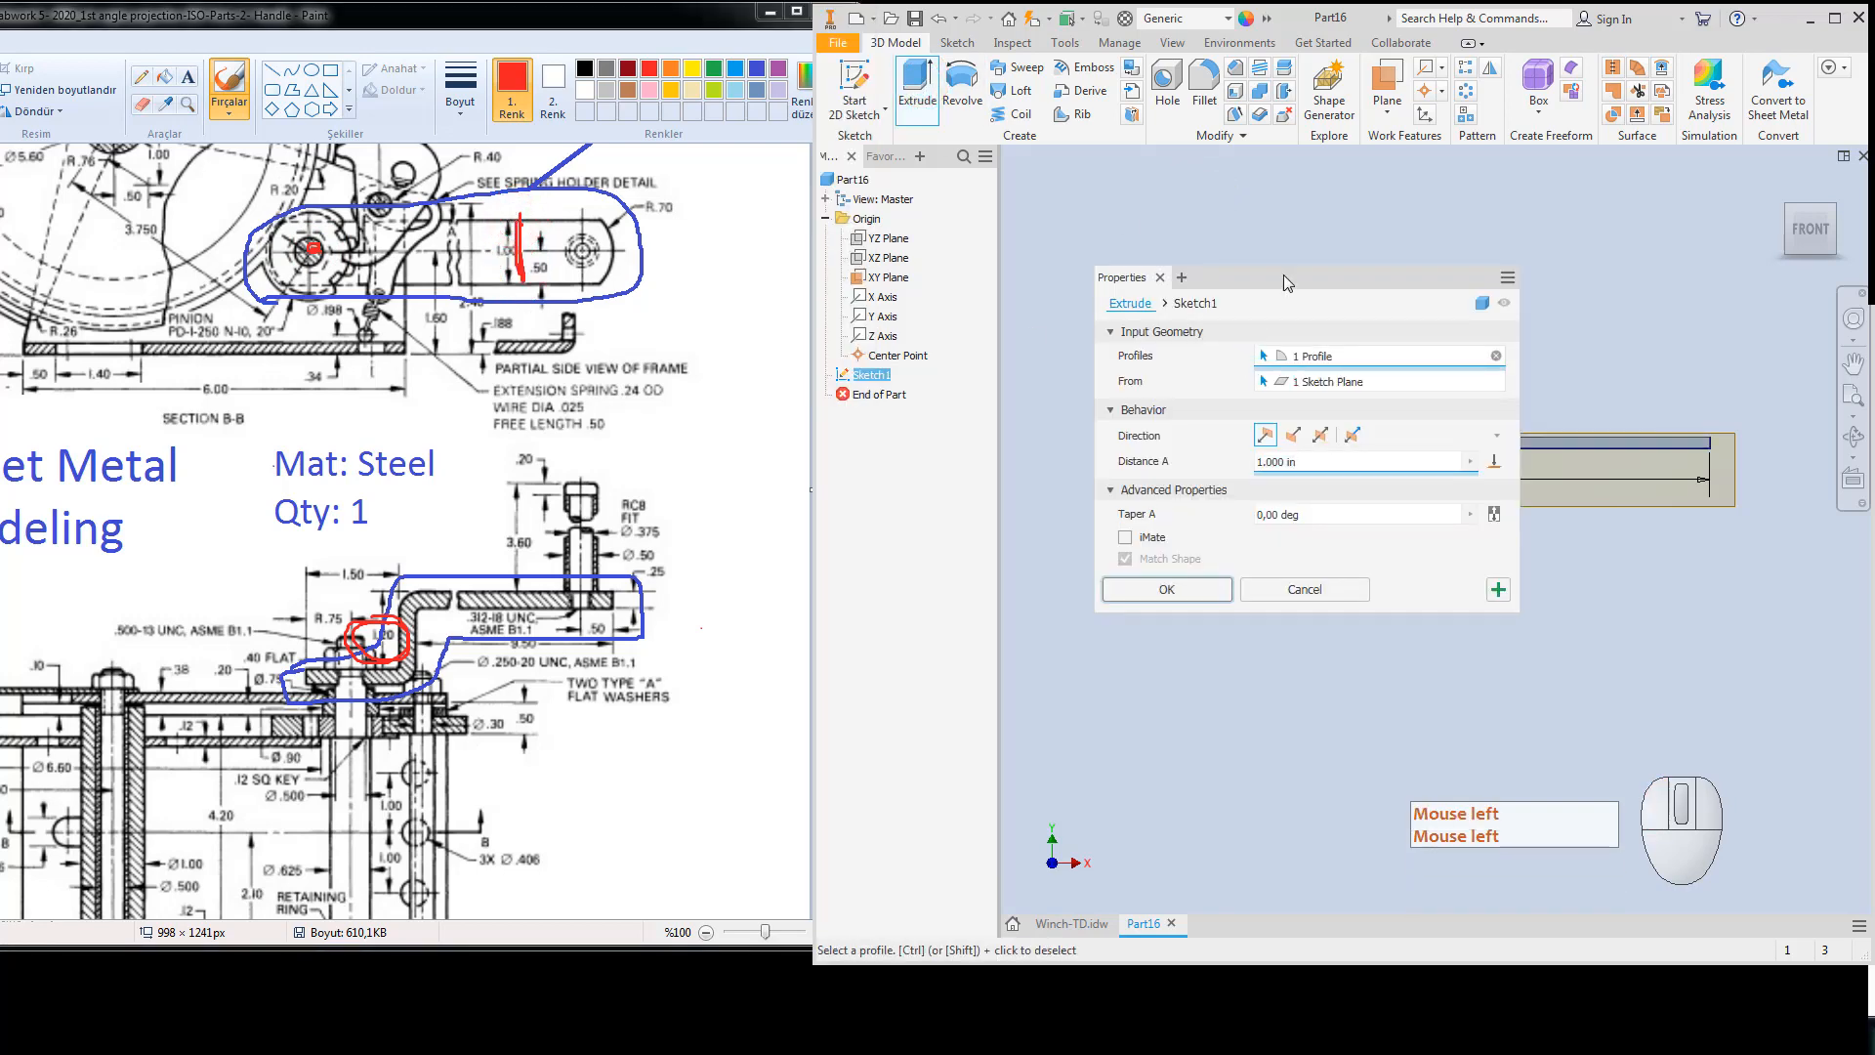
left_click_drag(1286, 285, 955, 350)
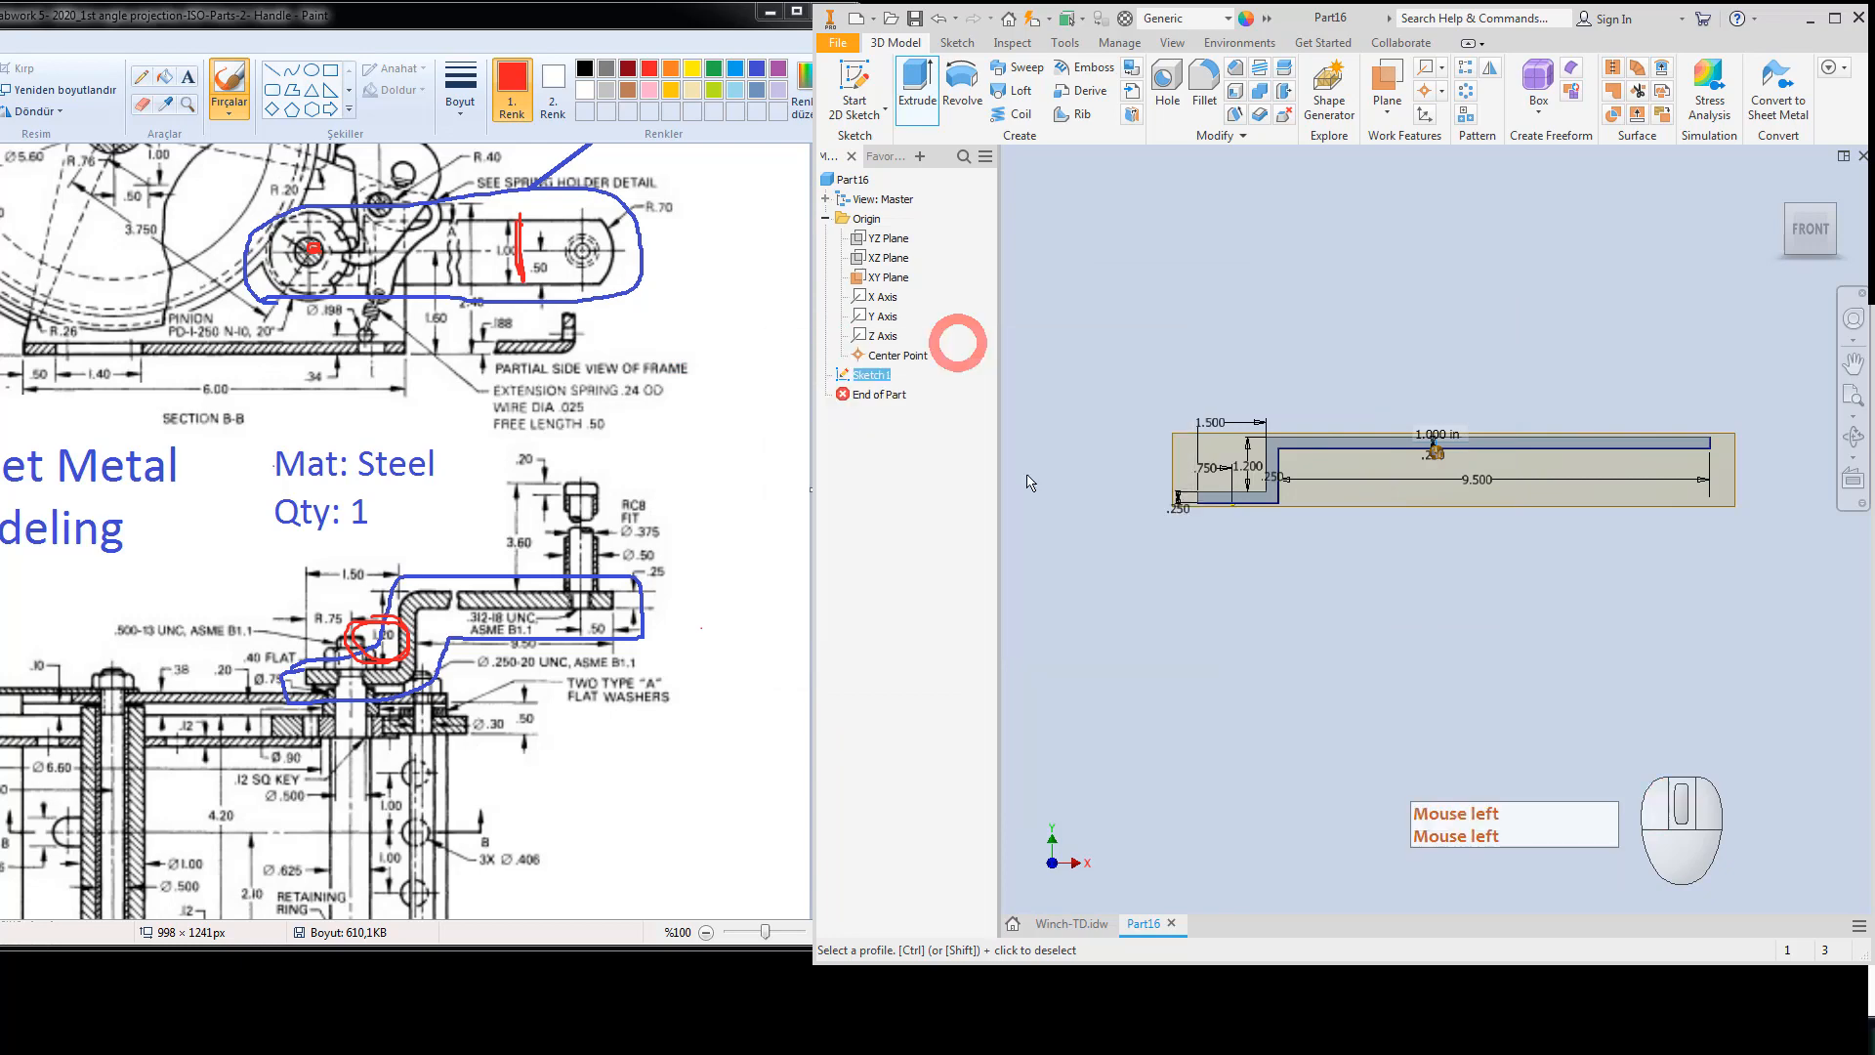
mouse_move(1201, 166)
left_mouse_down()
mouse_move(840, 422)
mouse_move(626, 409)
mouse_move(664, 524)
mouse_move(581, 432)
left_mouse_up()
left_click(633, 617)
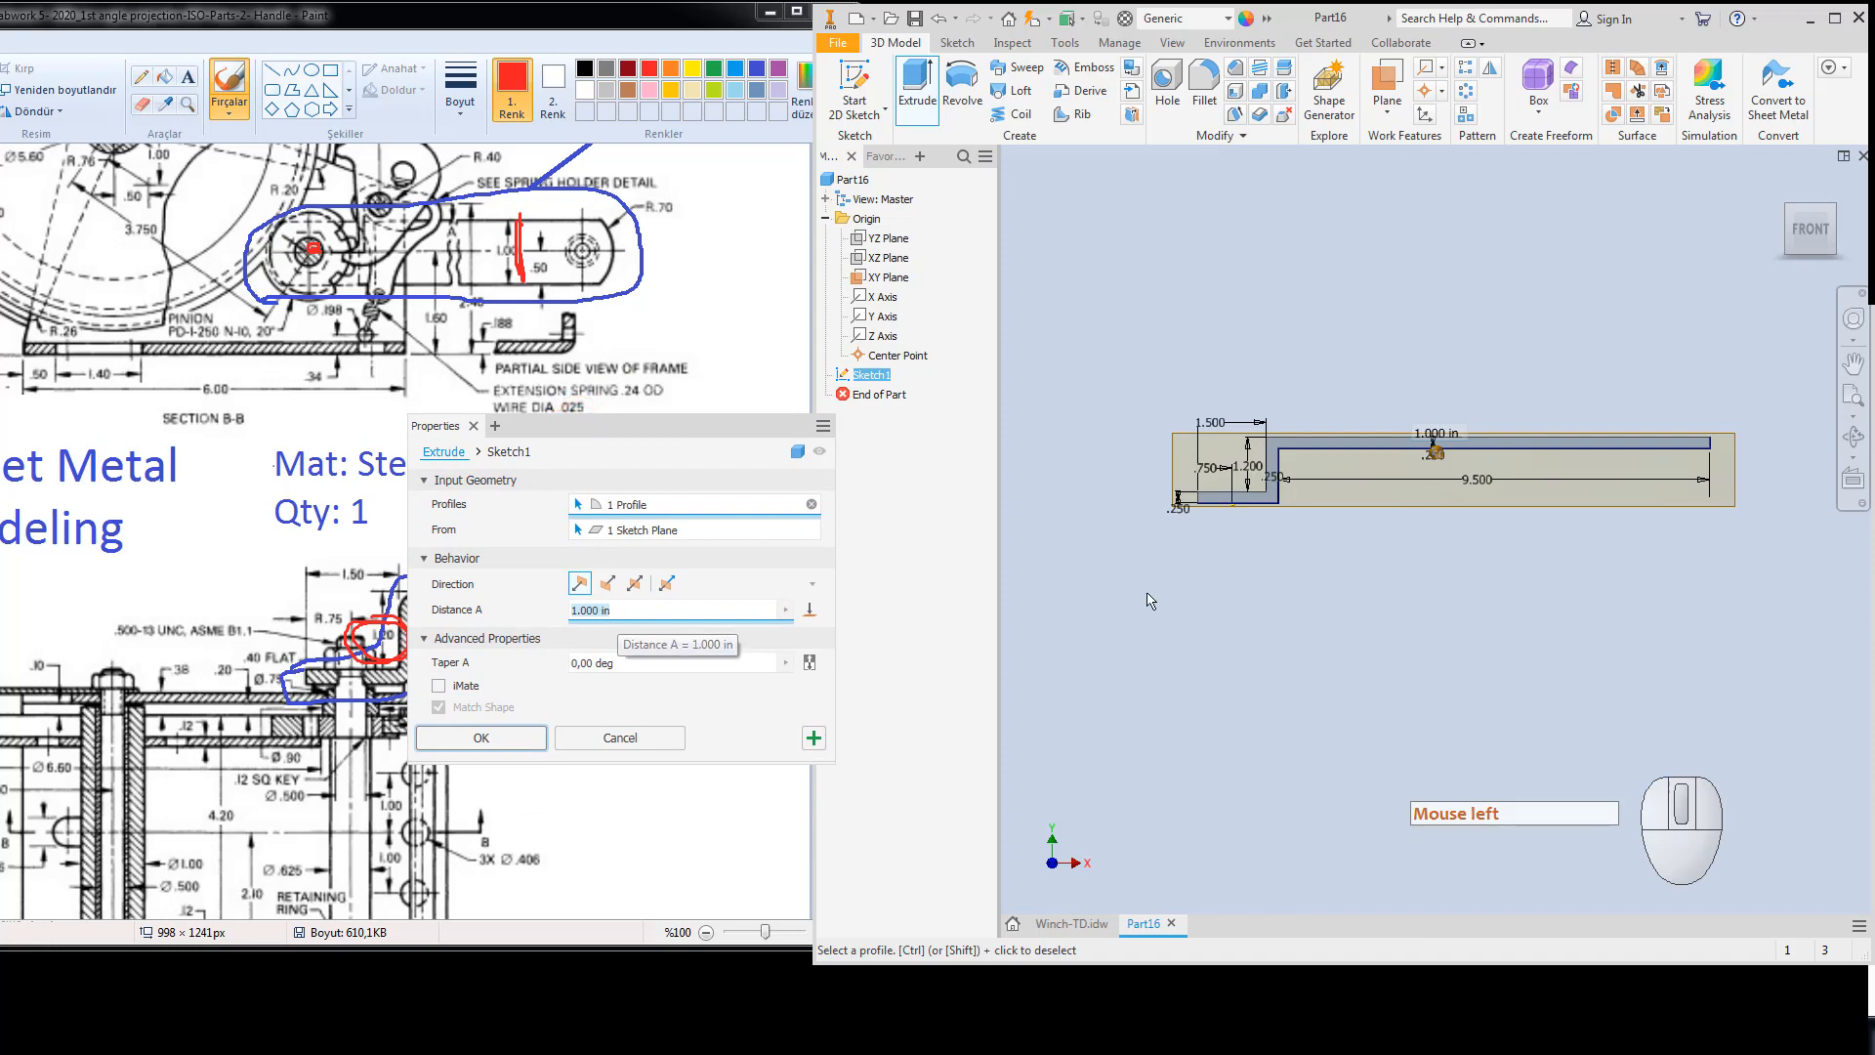
left_click(1790, 256)
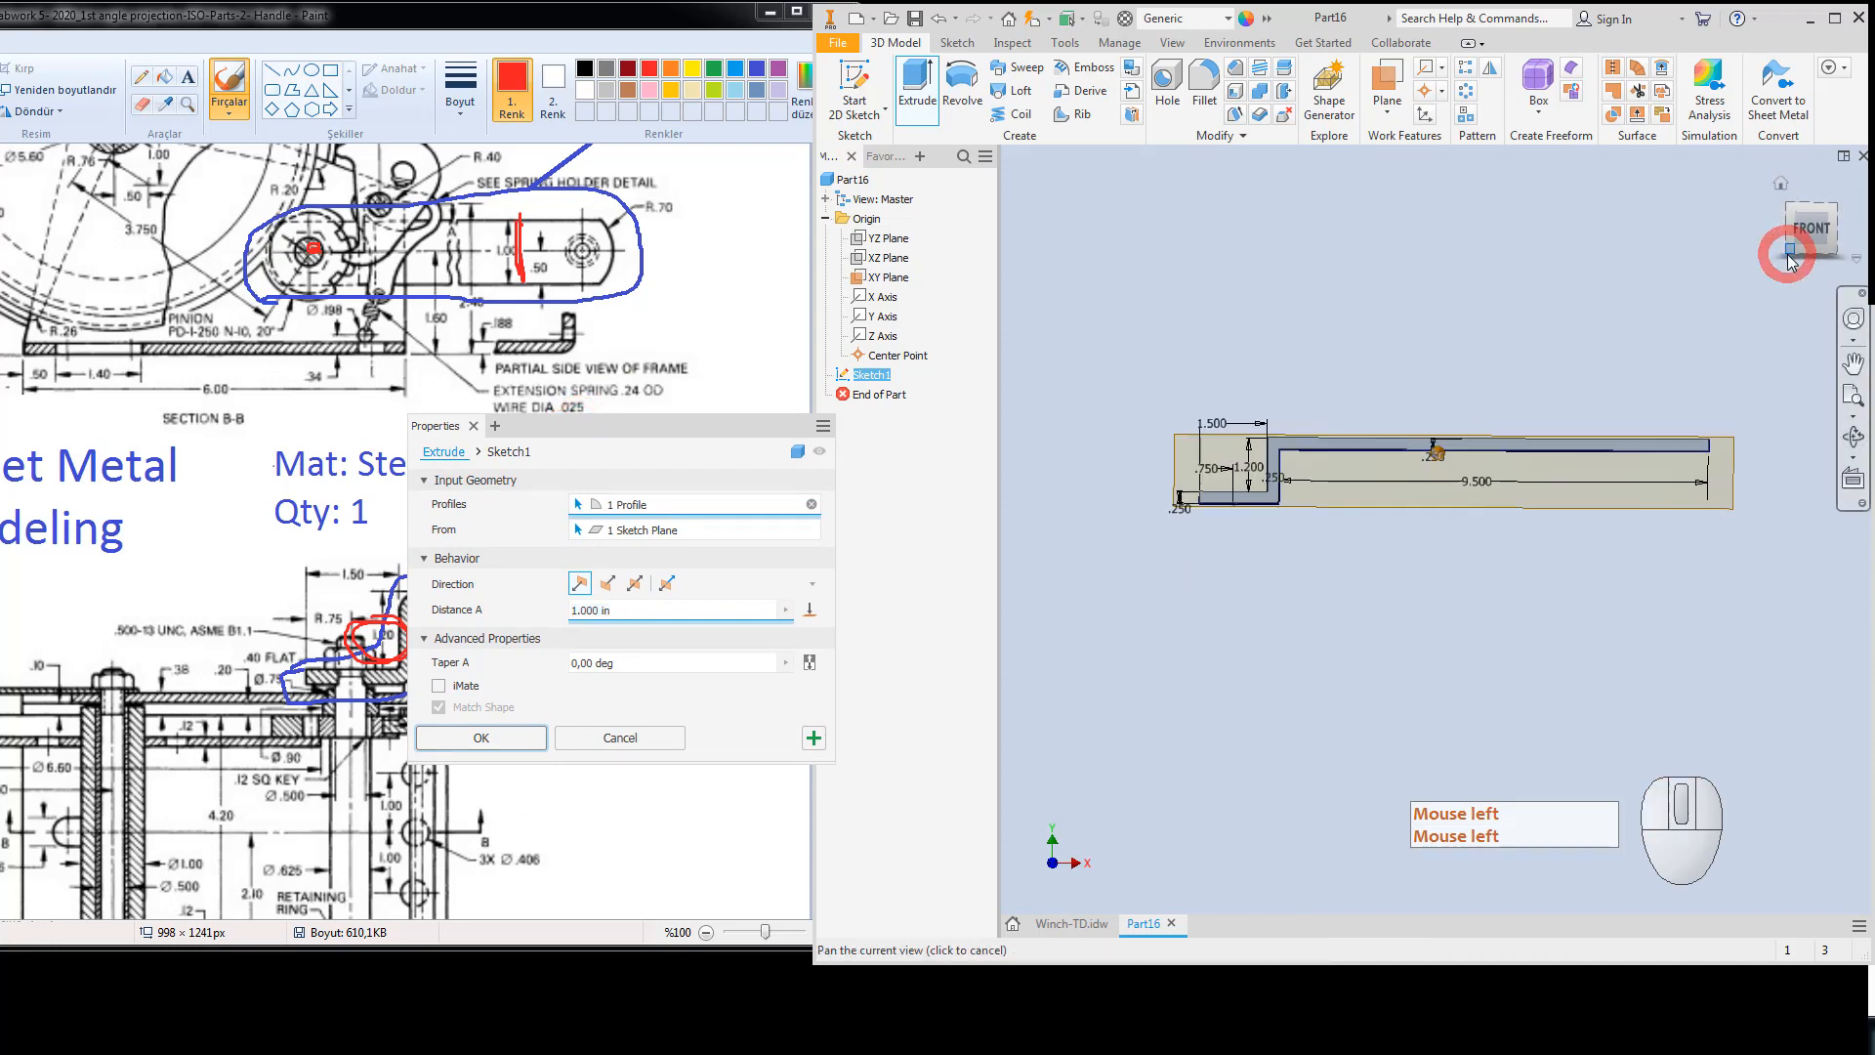
scroll(1187, 520, "up", 5)
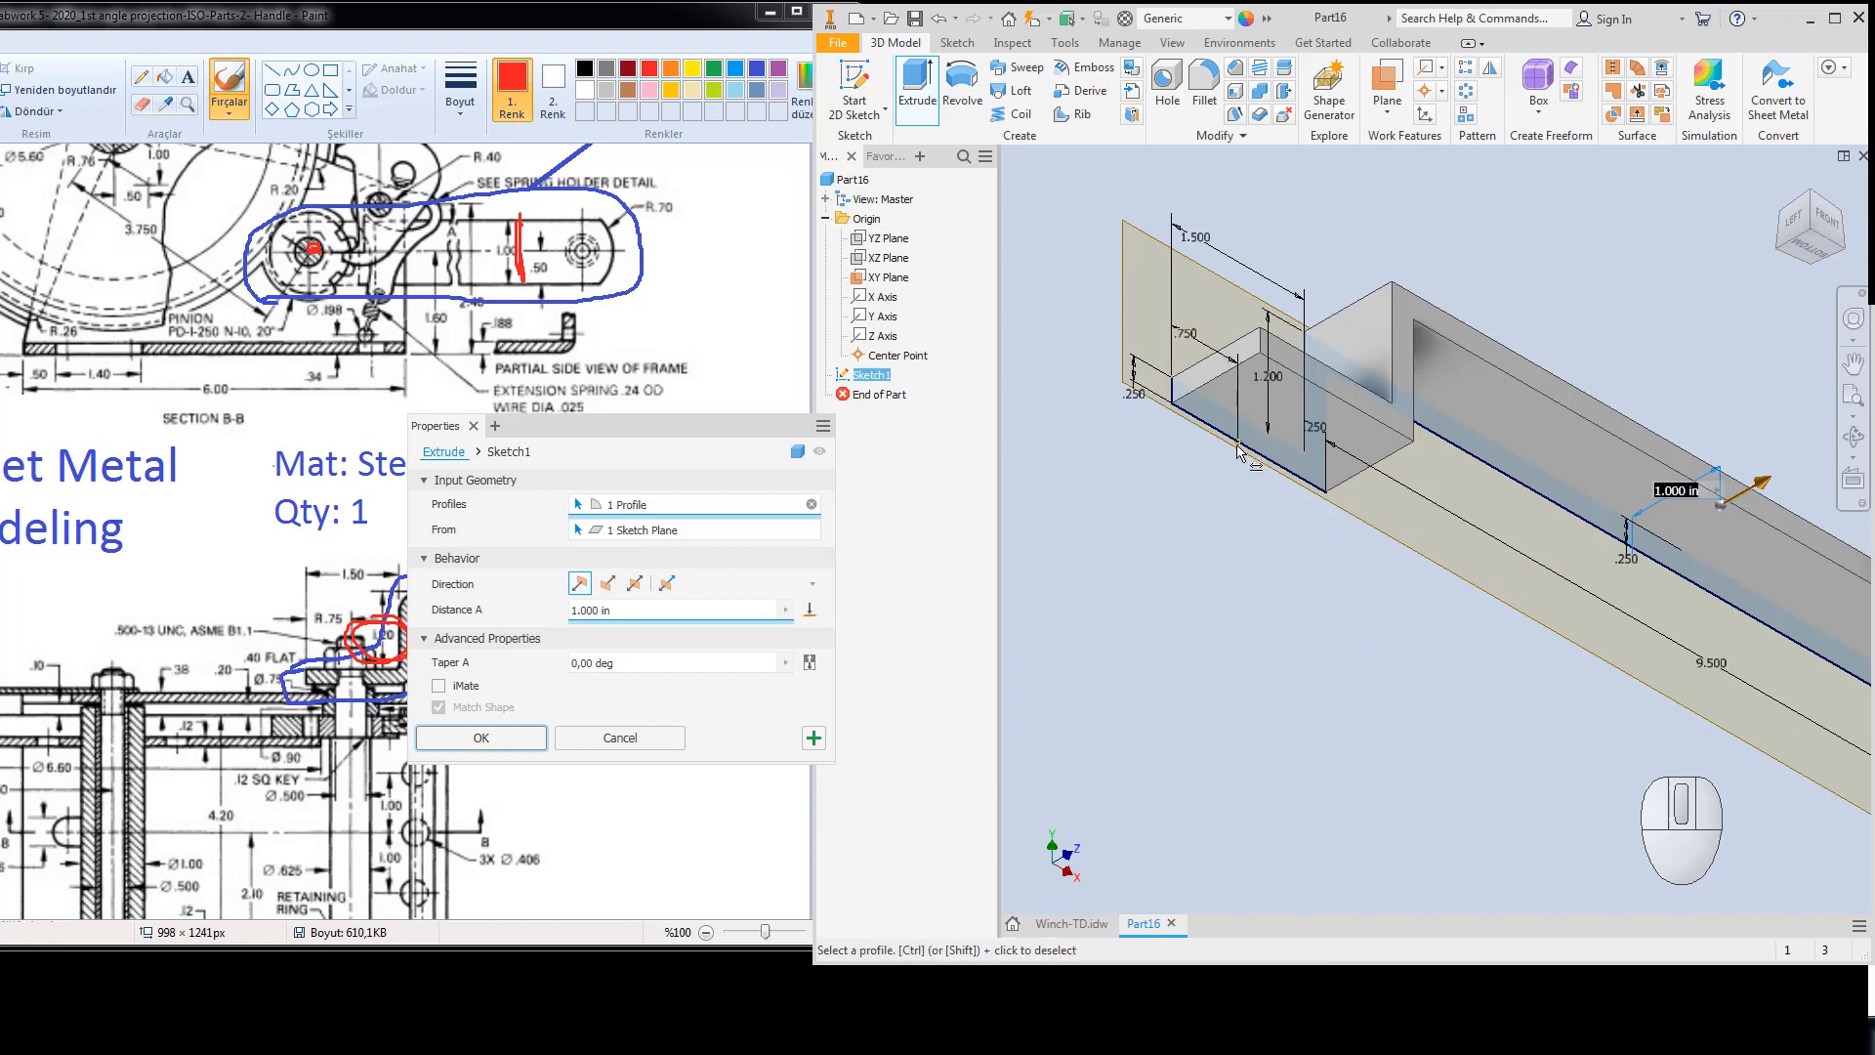
left_click(623, 597)
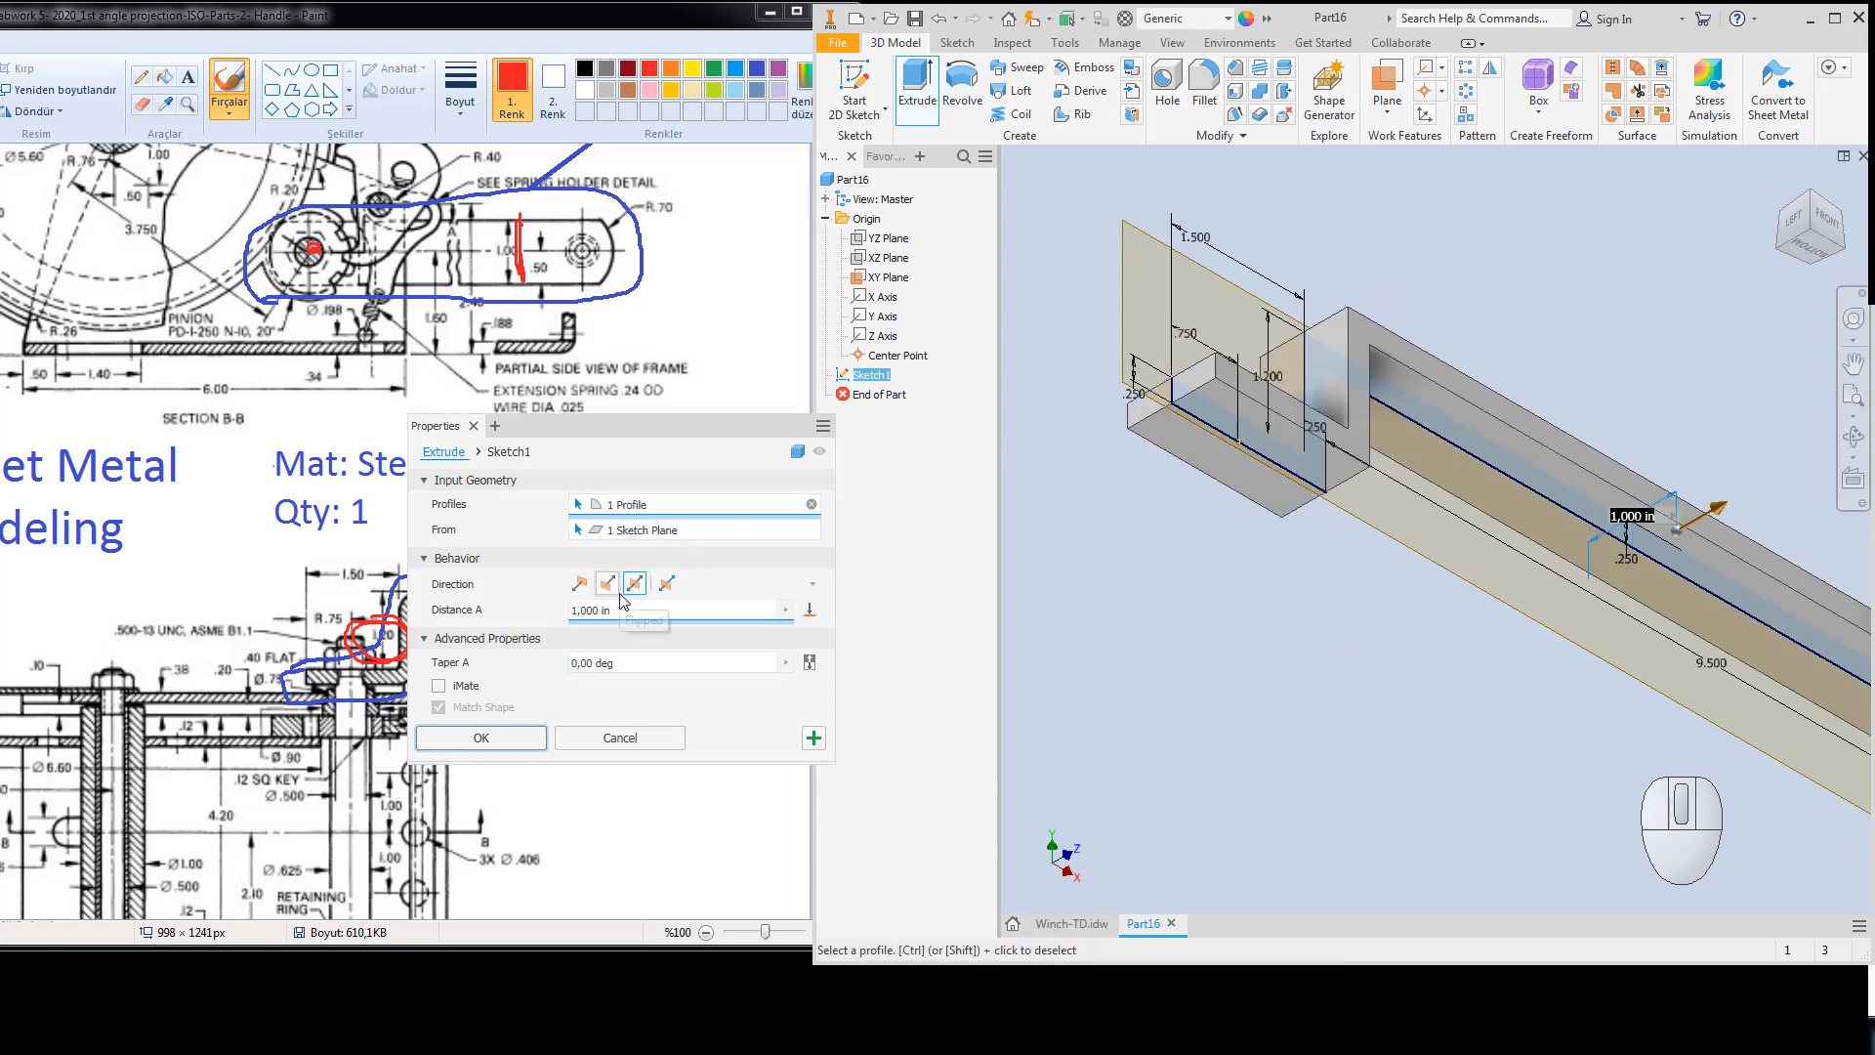
left_click(482, 738)
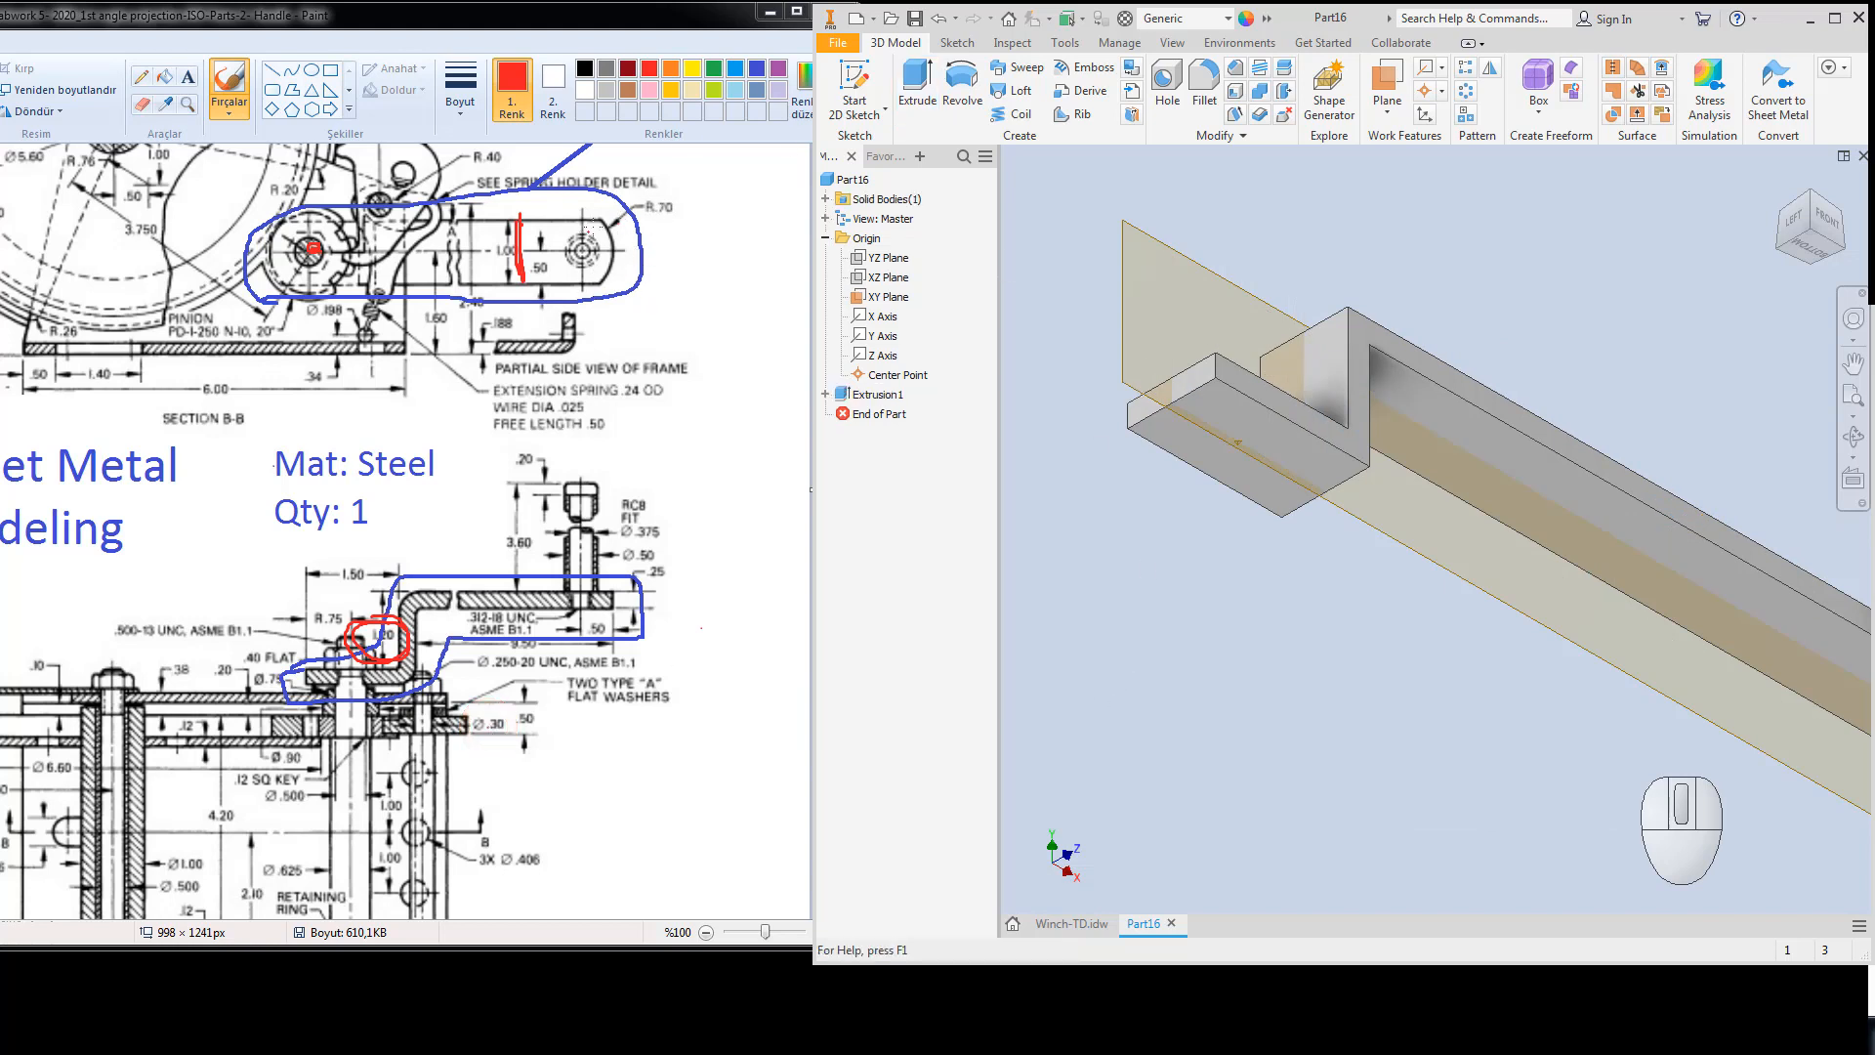
Mark the handle's rounded end in Paint, and in Inventor, maximized and viewed from below, start a sketch on the upper arm's underside.
left_click(610, 289)
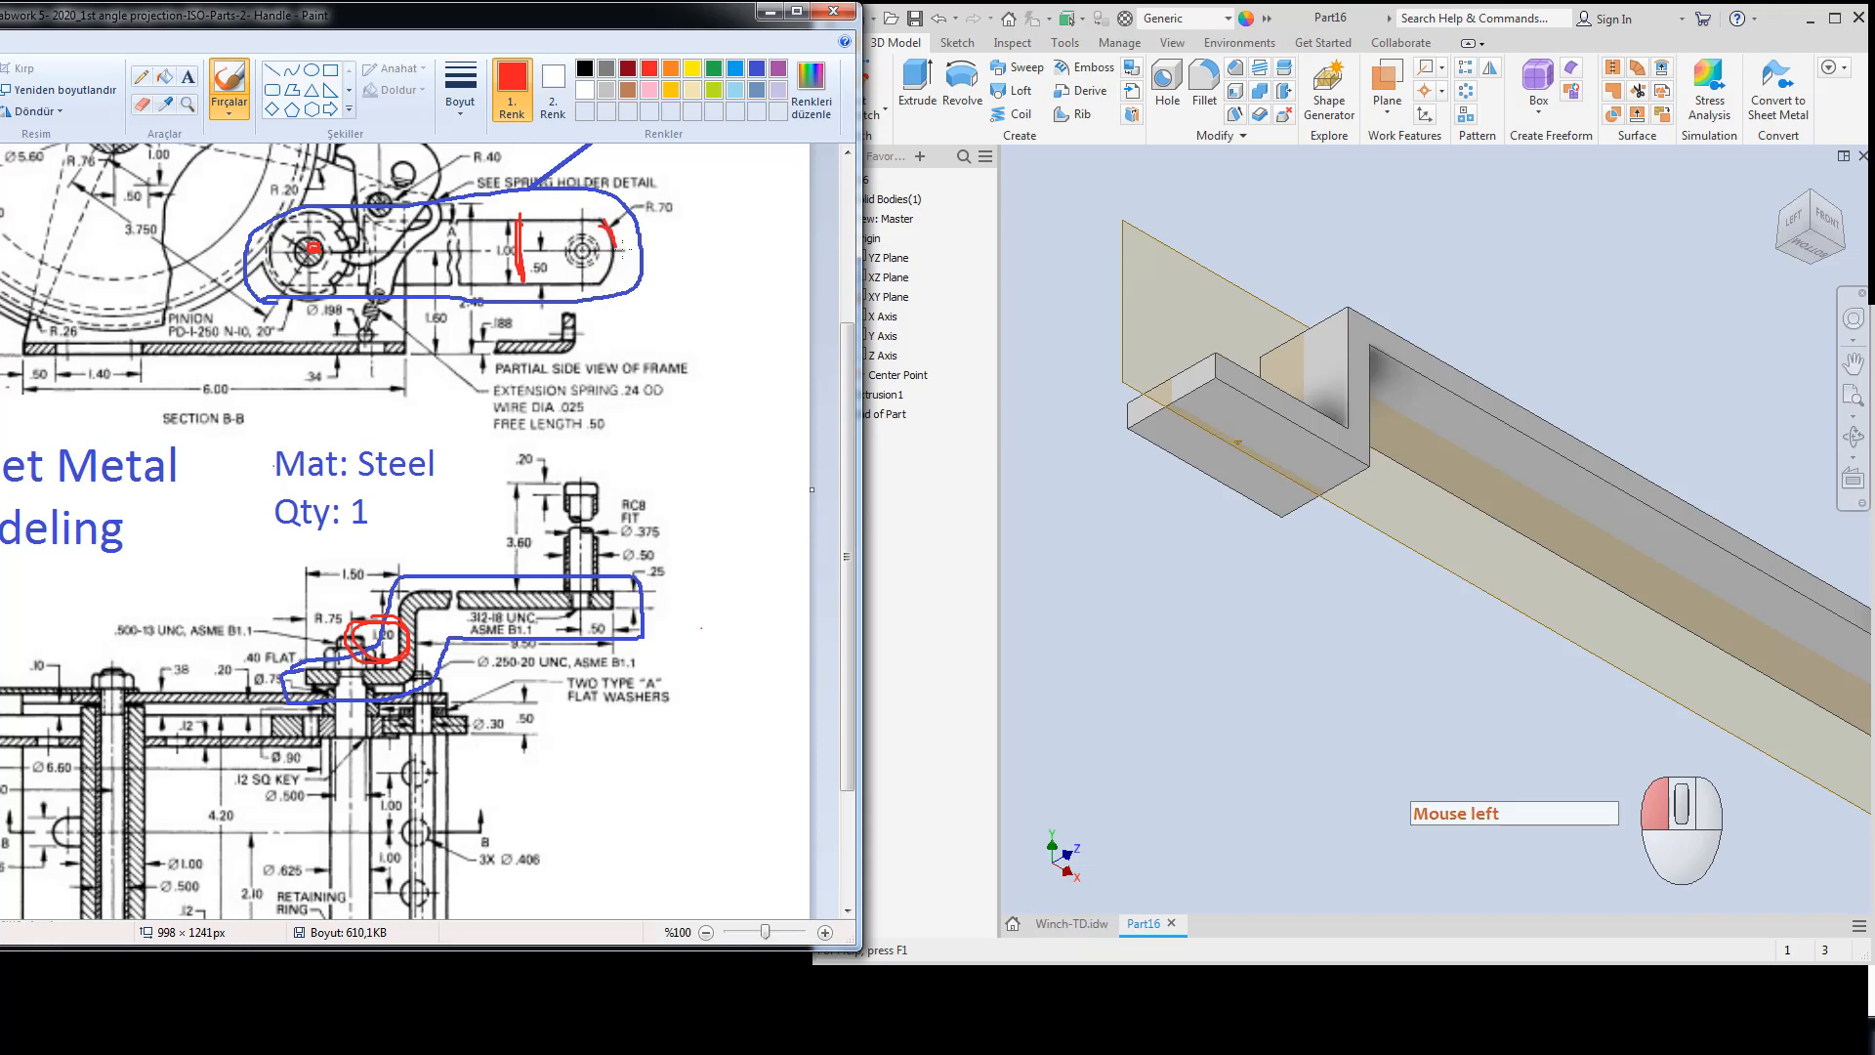
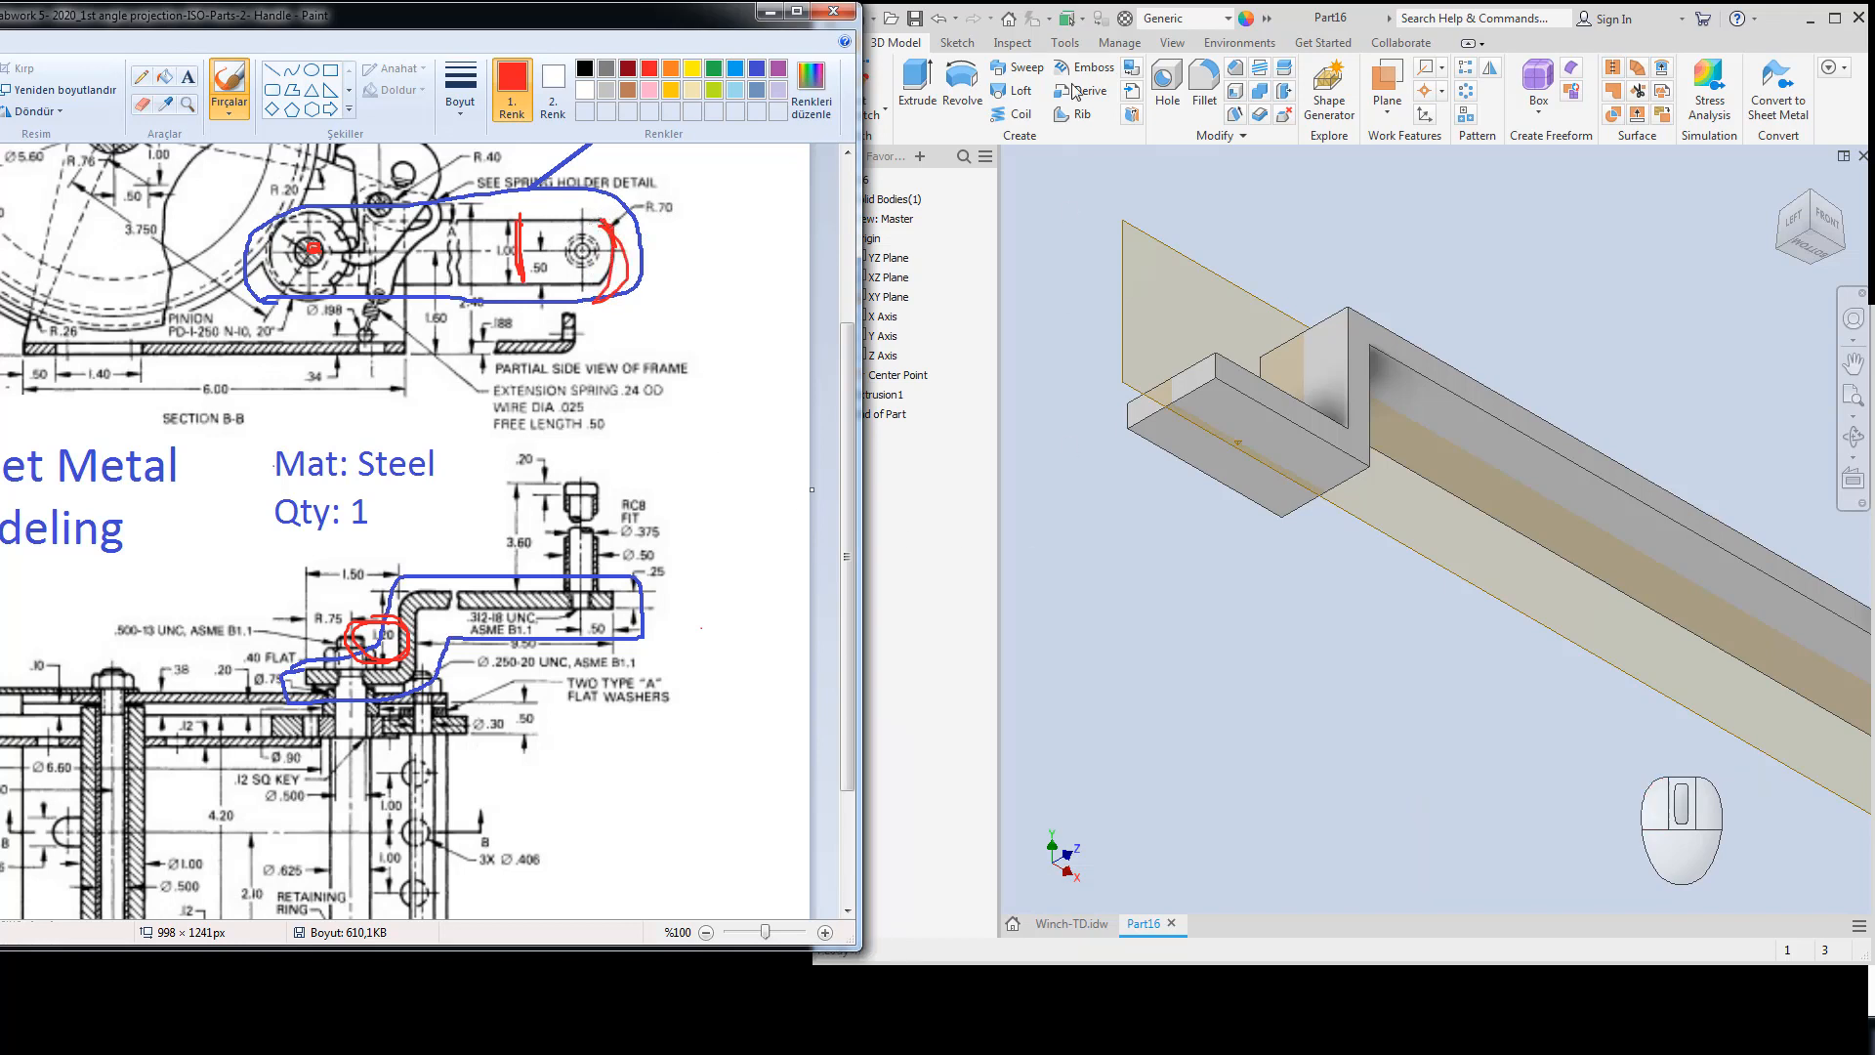
double_click(1334, 19)
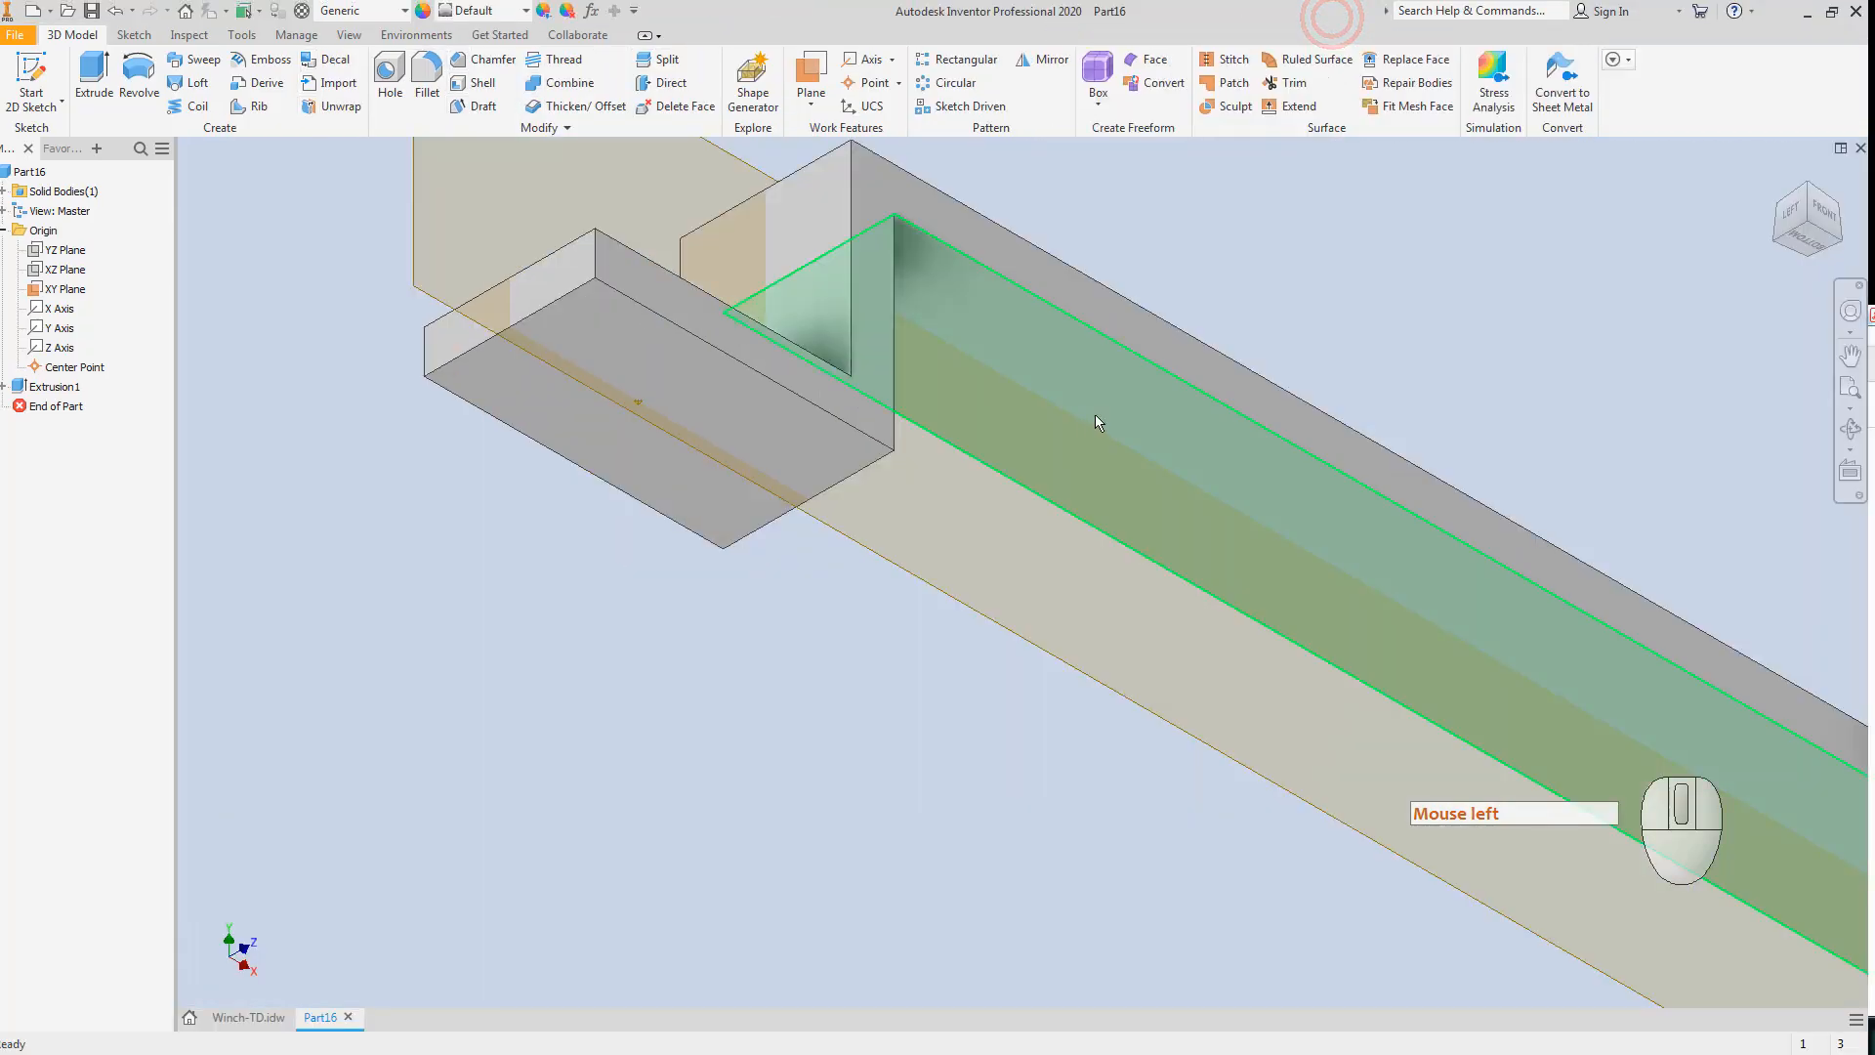
left_click(1352, 293)
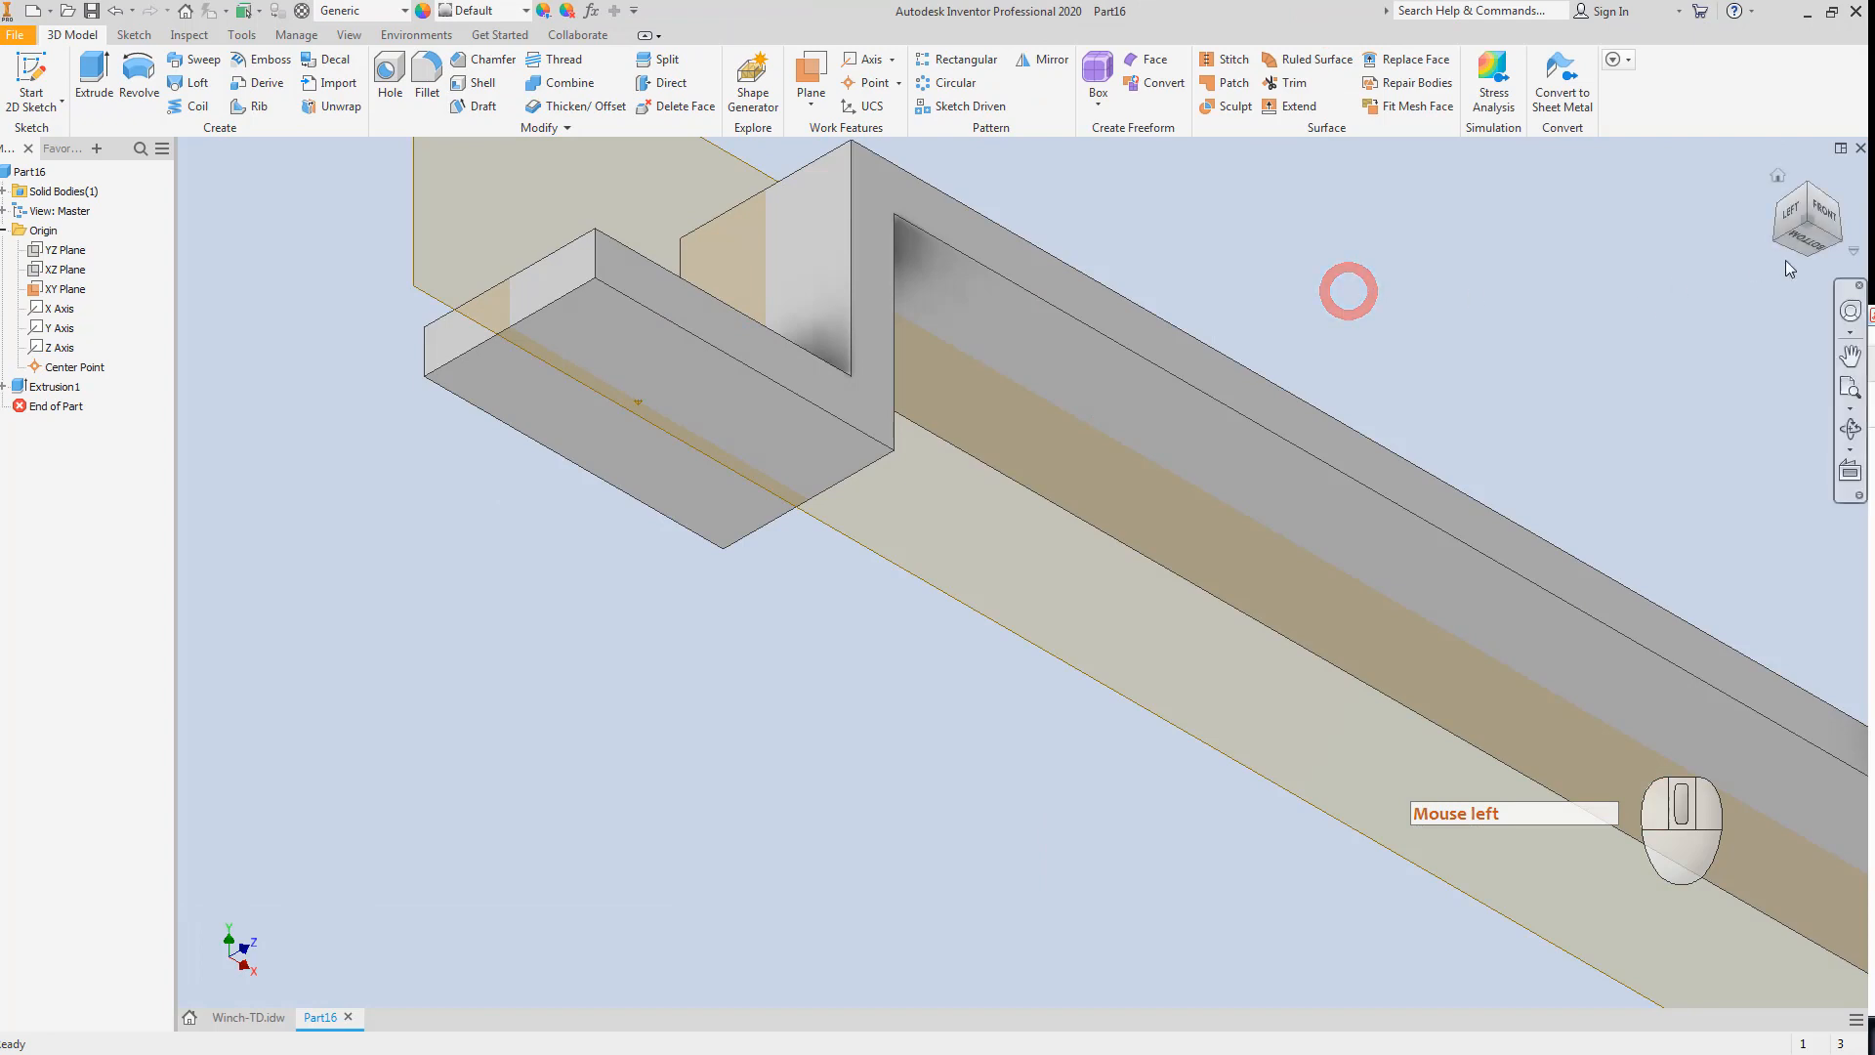
left_click(1803, 234)
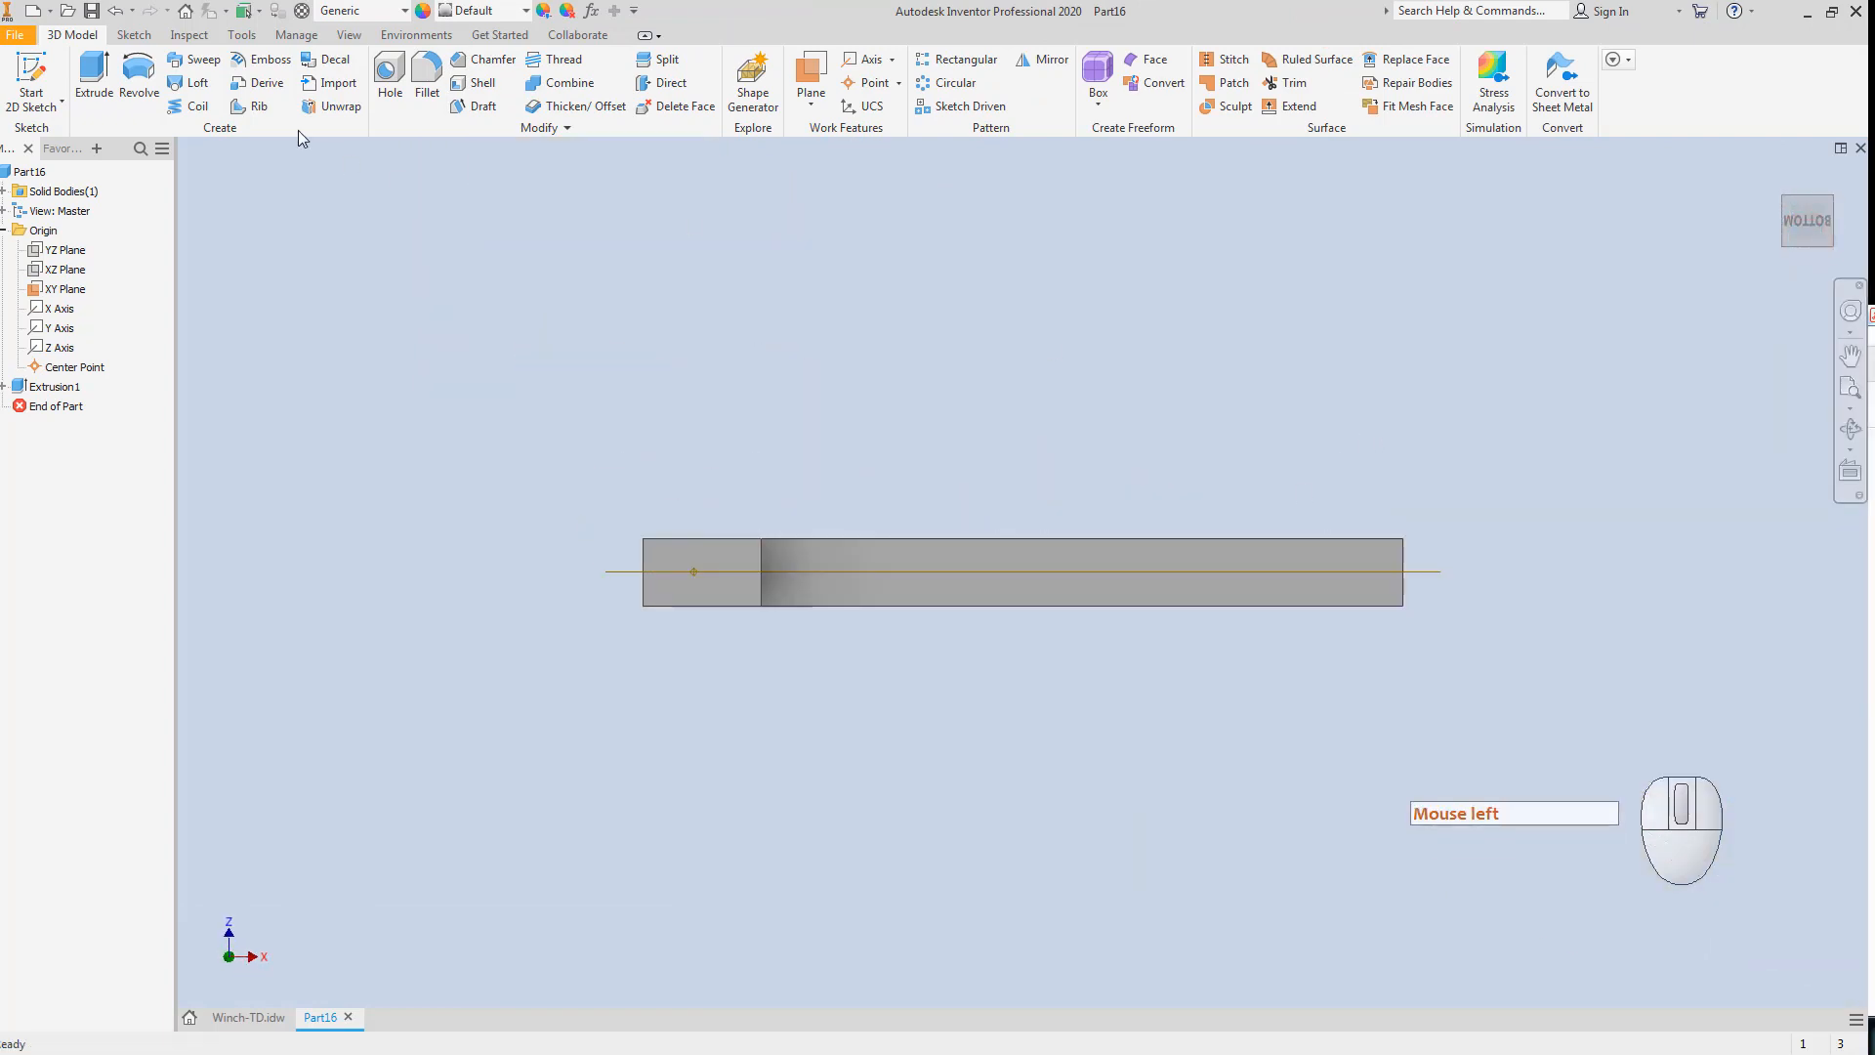
left_click(39, 78)
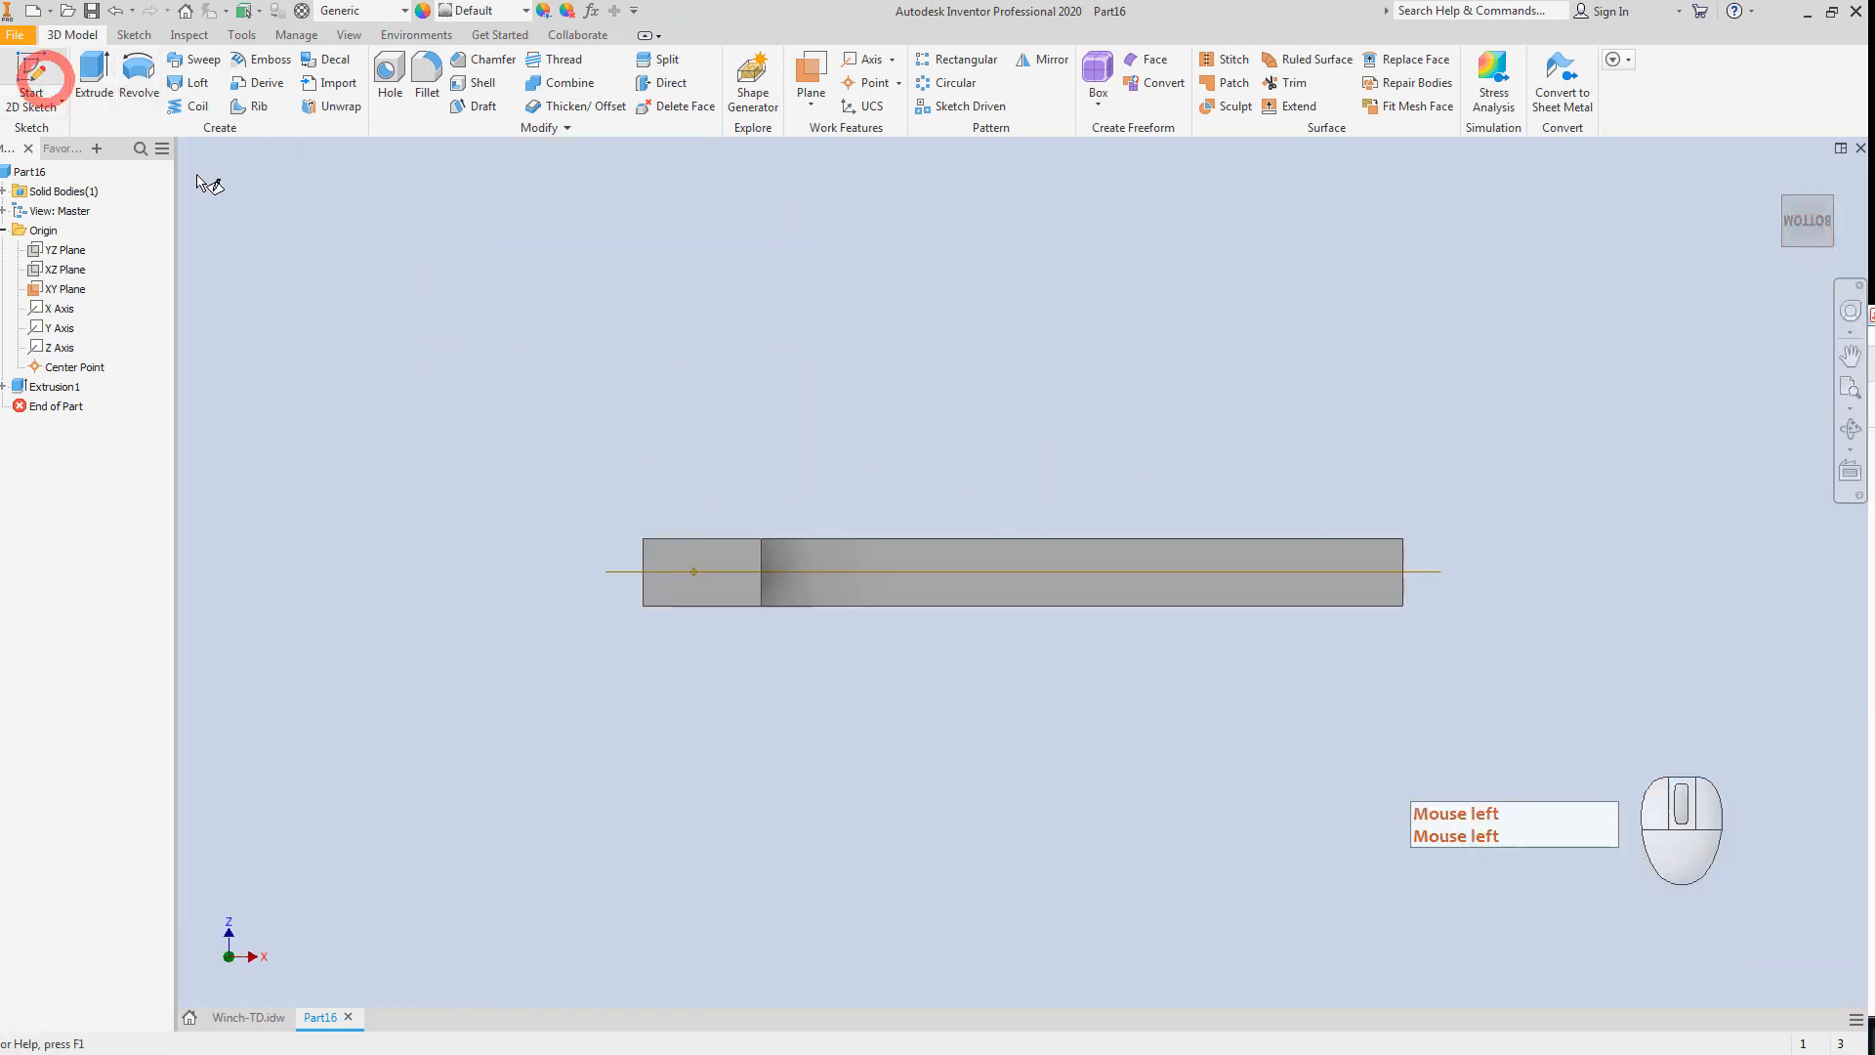
left_click(1316, 565)
Sketch a circle of about 1.41 in radius centred on the arm's centreline near its outer end.
left_click(140, 70)
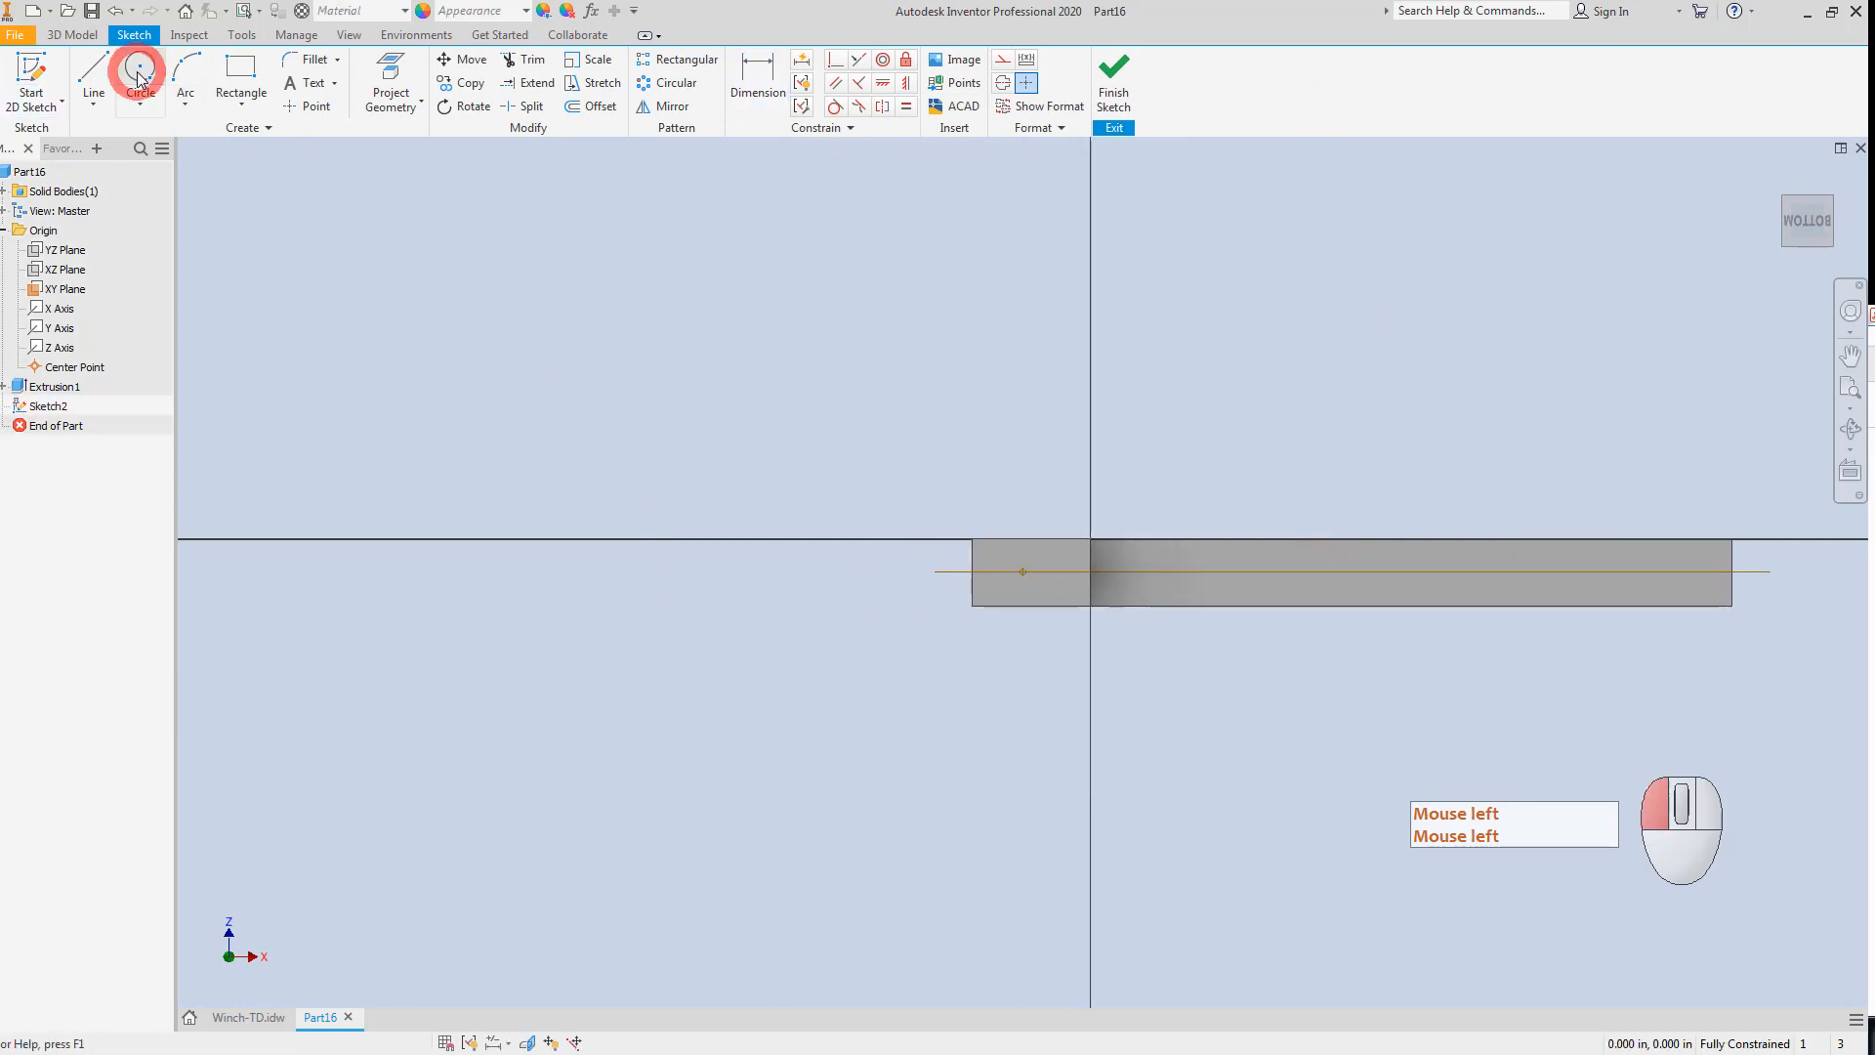
left_click(1591, 571)
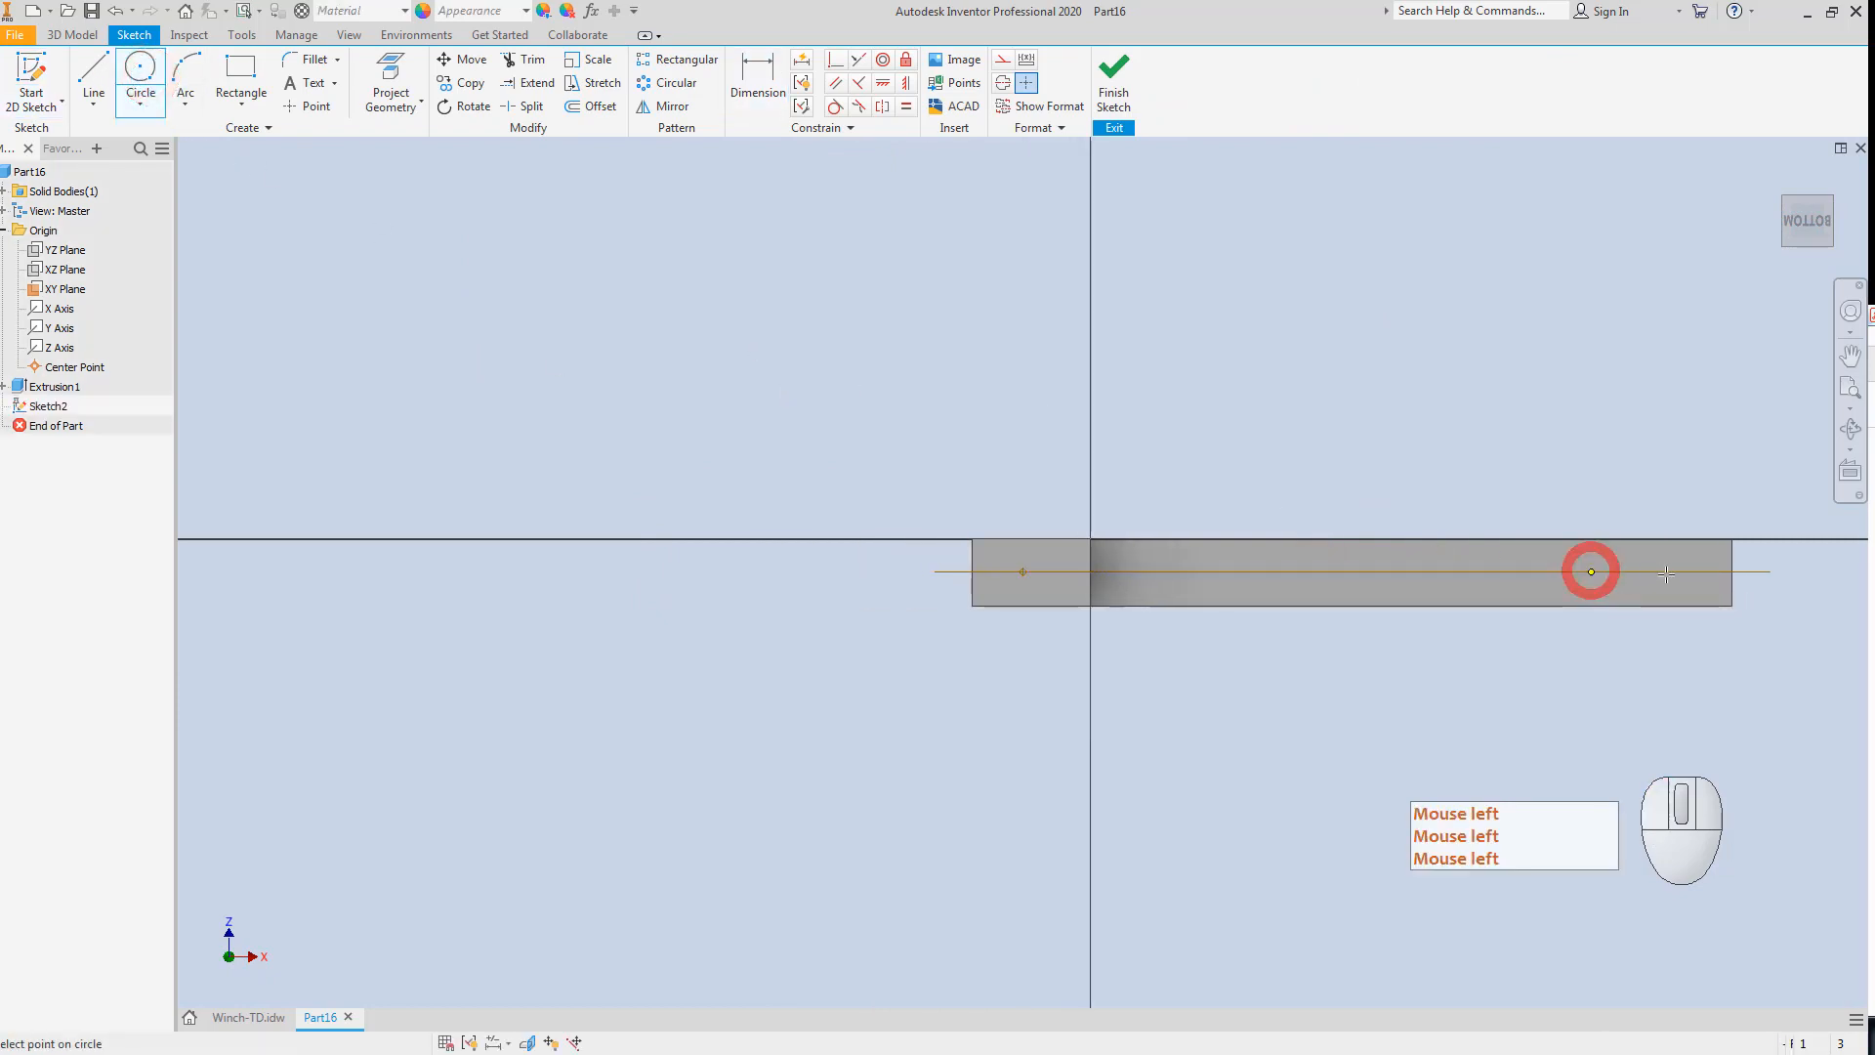
left_click(1682, 579)
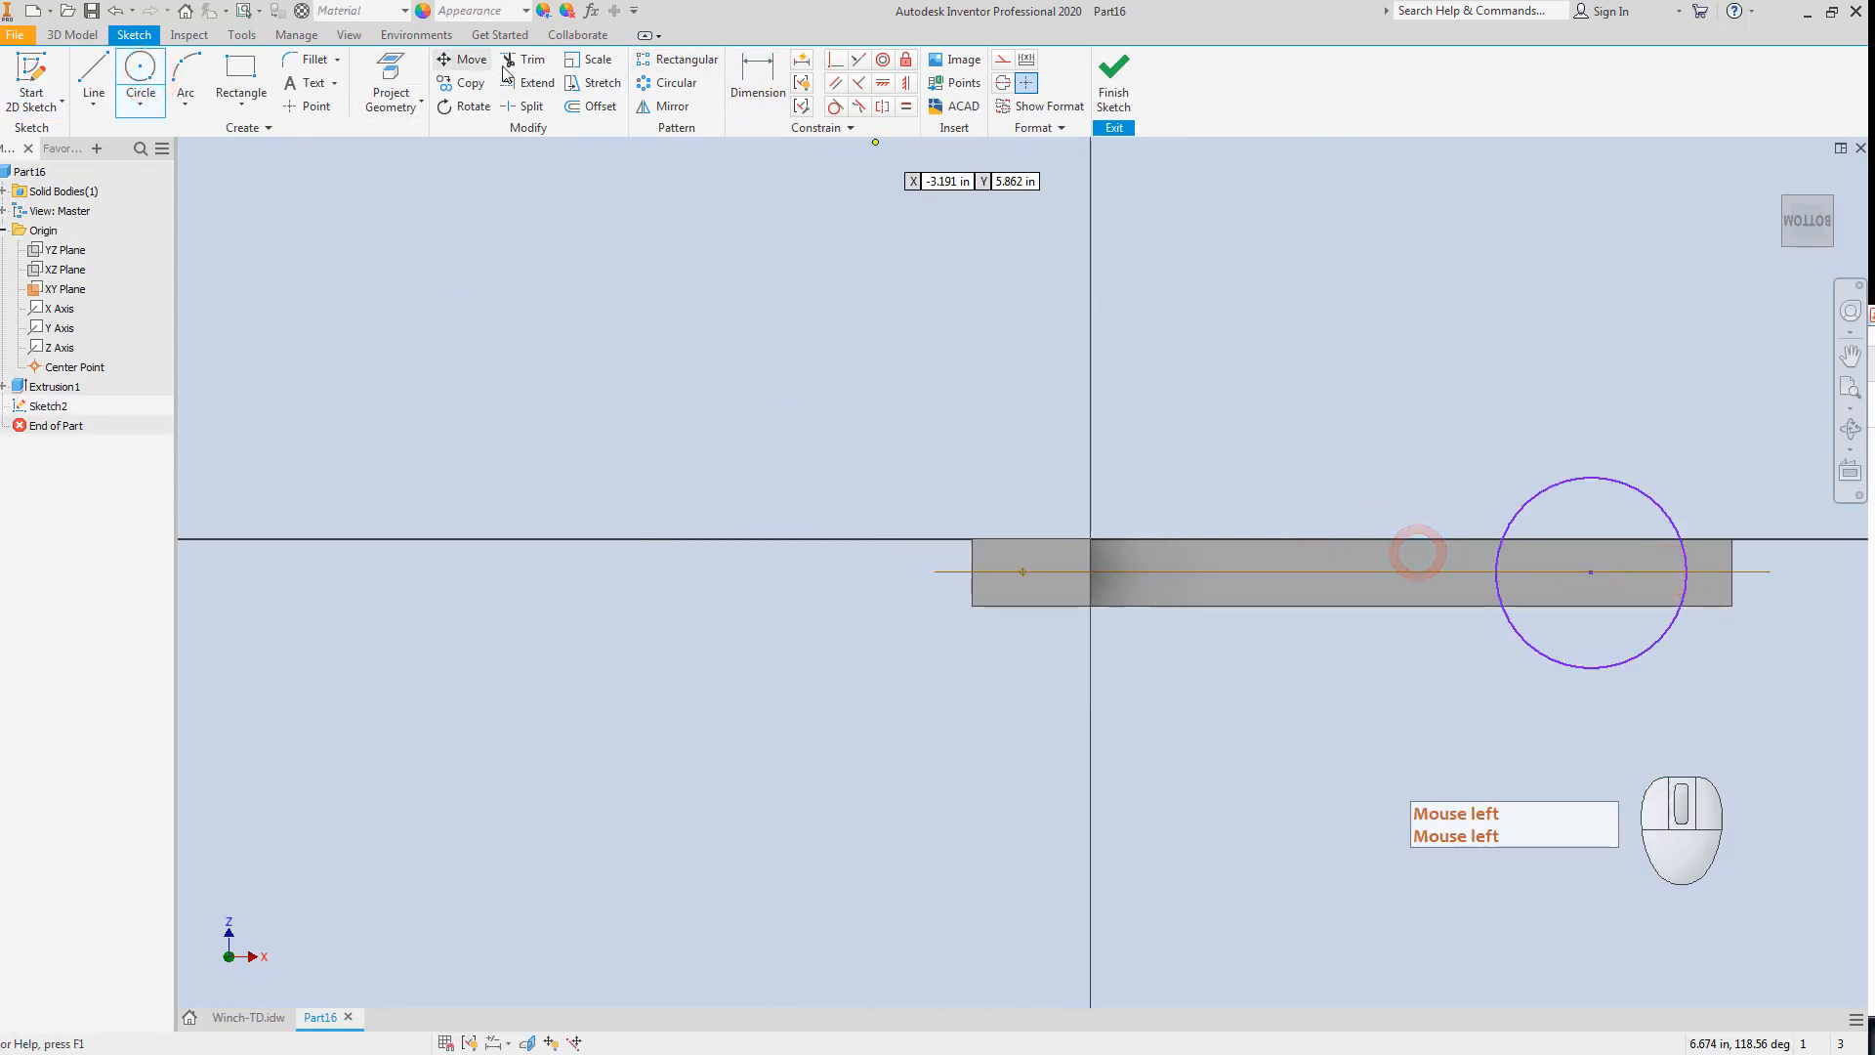
Dimension the circle near the arm's outer end as a radius and set it to 0.7 in.
left_click(759, 74)
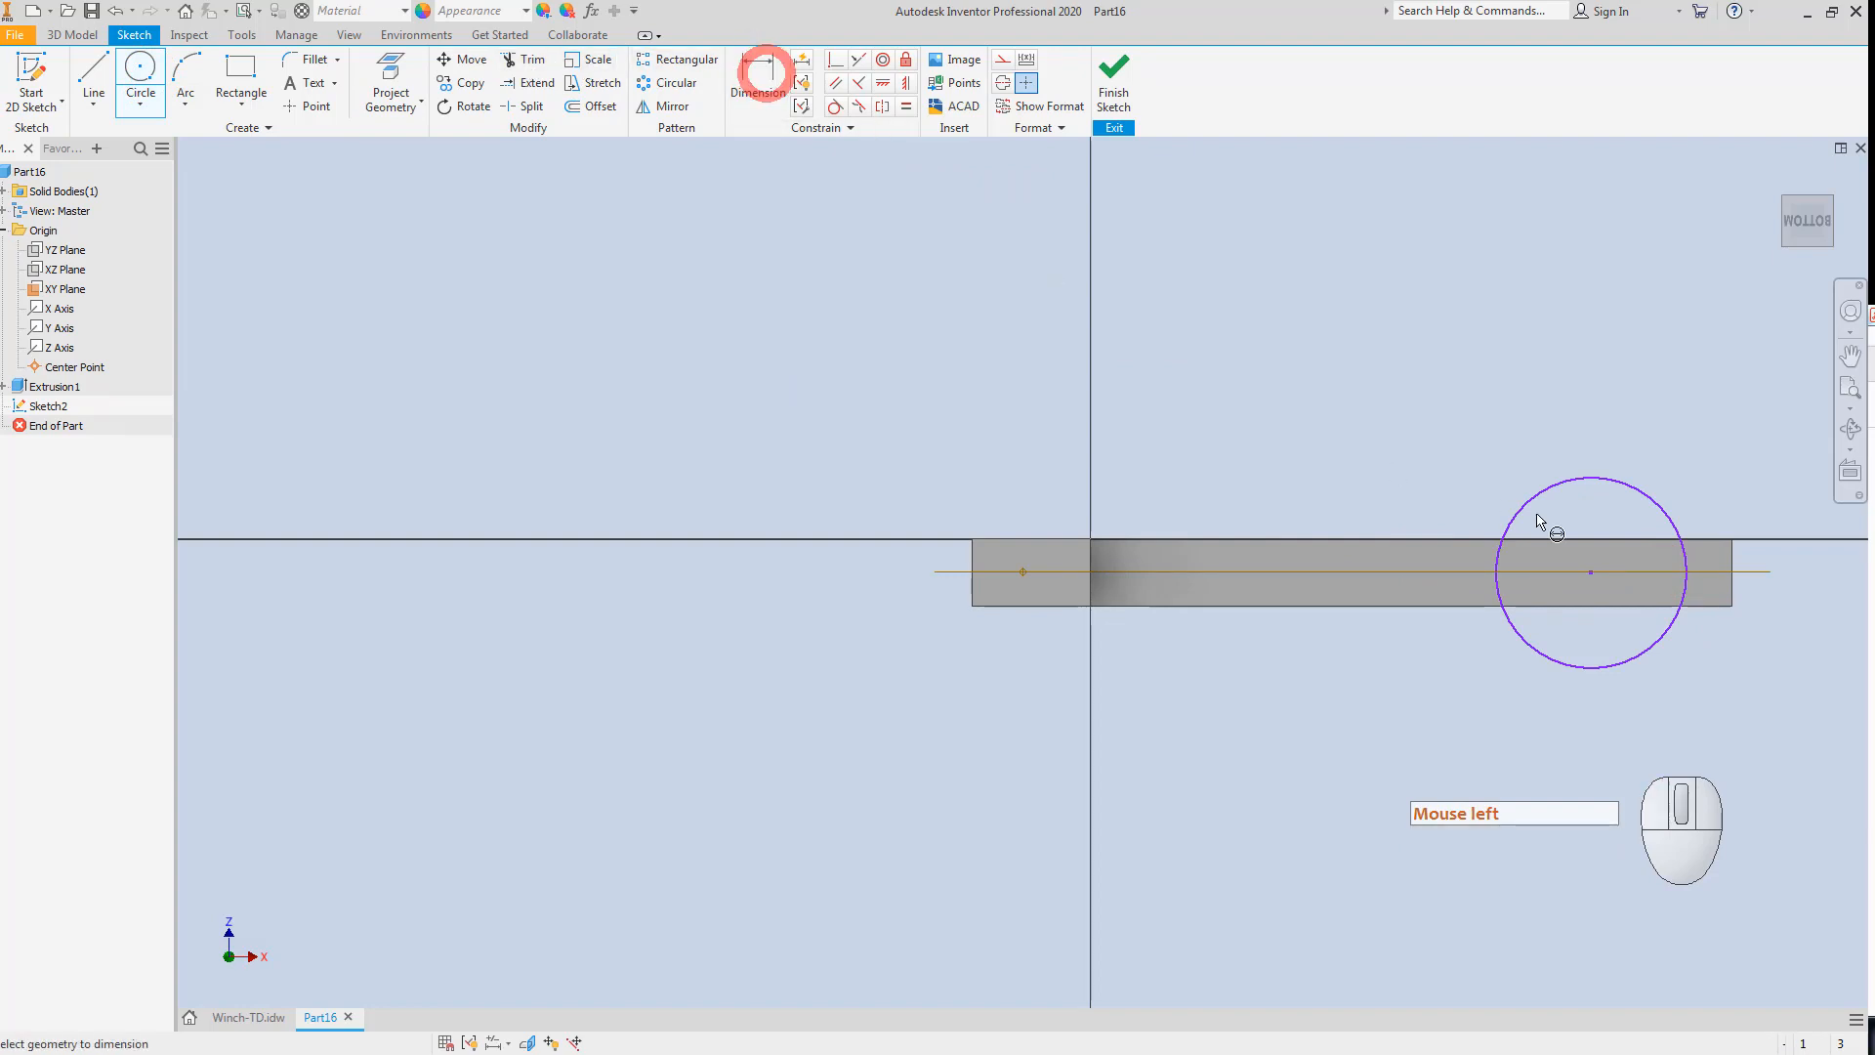
left_click(1662, 507)
right_click(1688, 503)
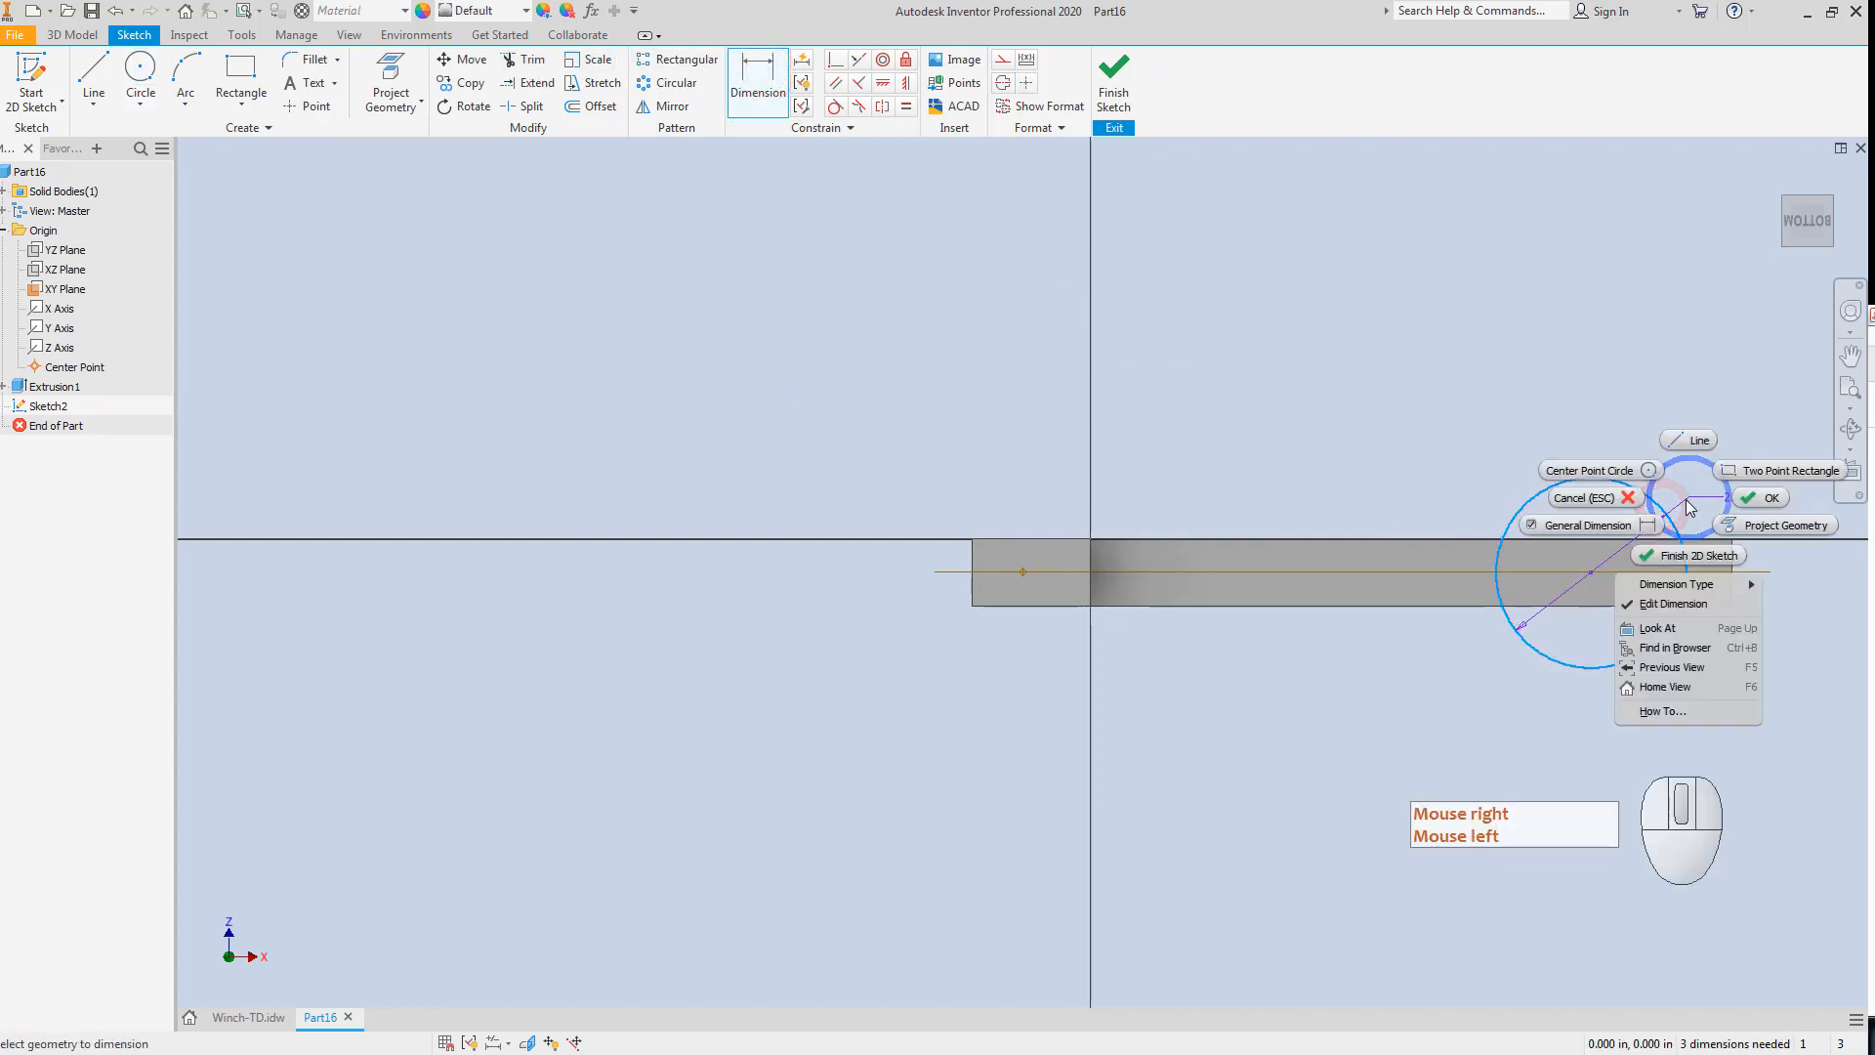
left_click(1705, 586)
left_click(1731, 585)
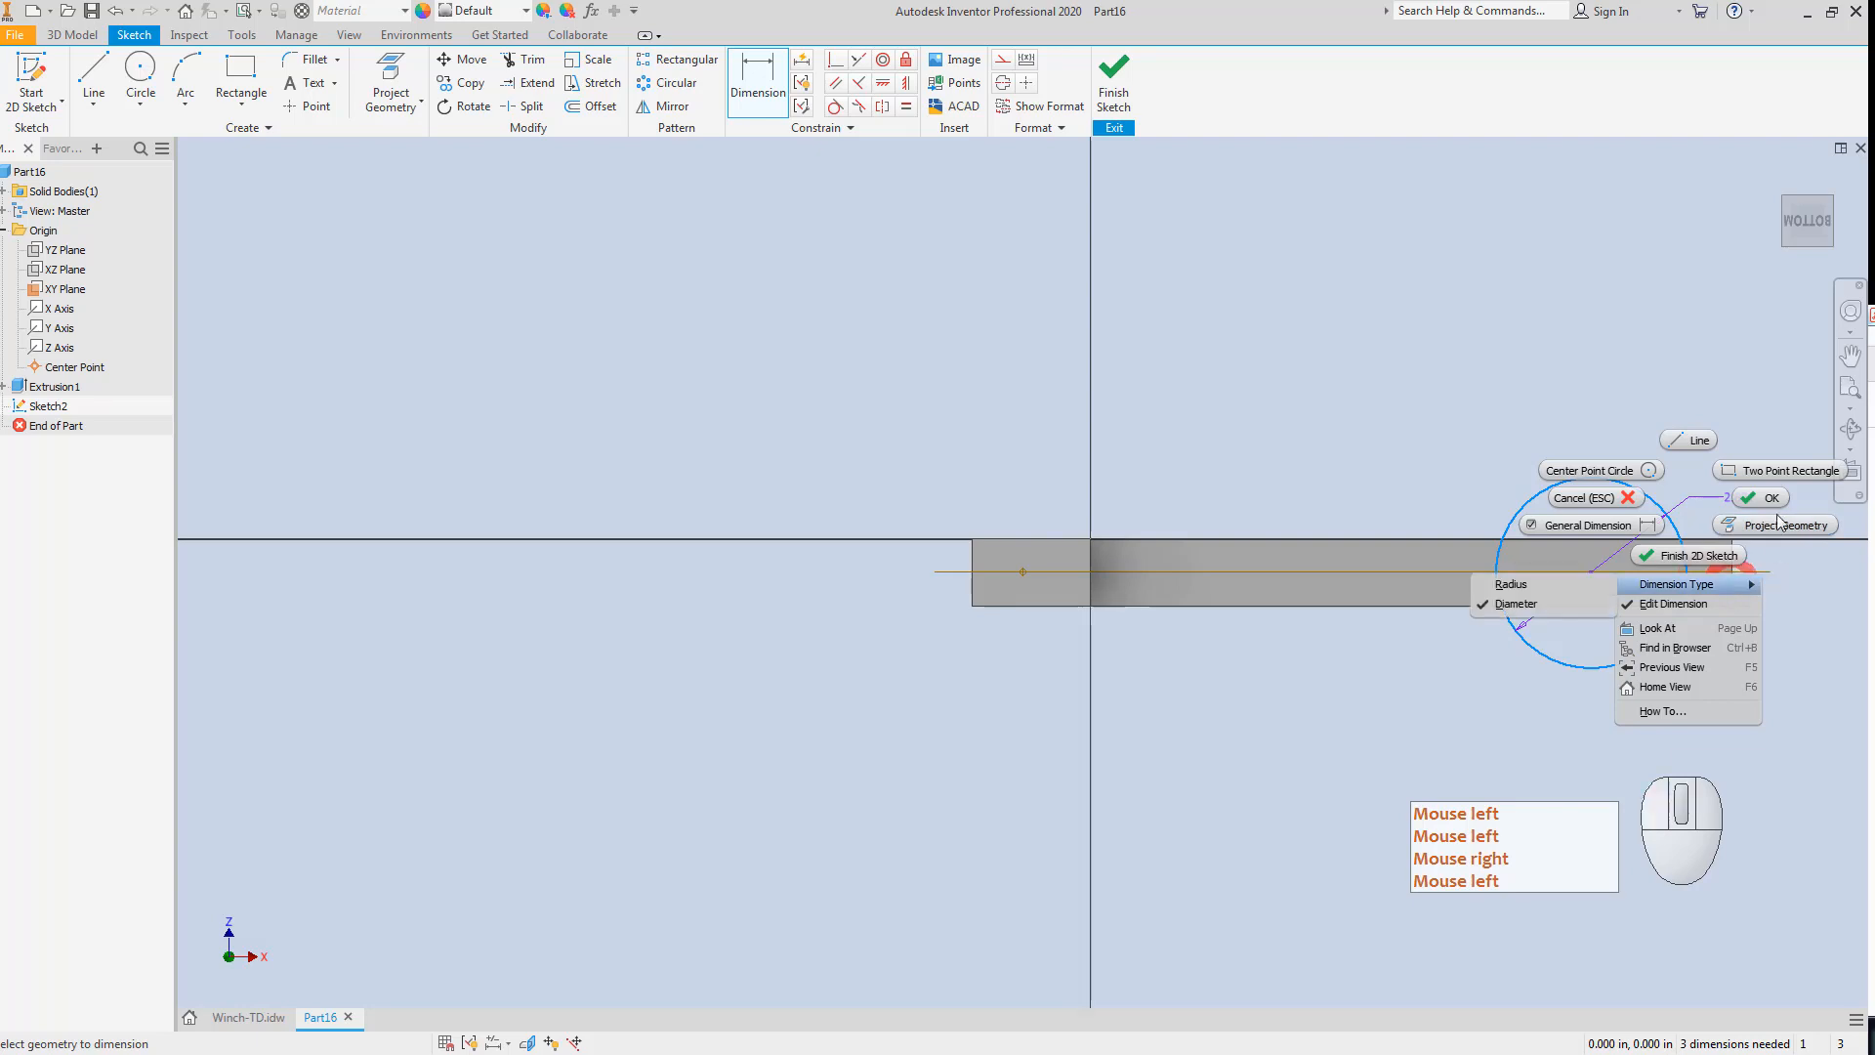
left_click(1740, 587)
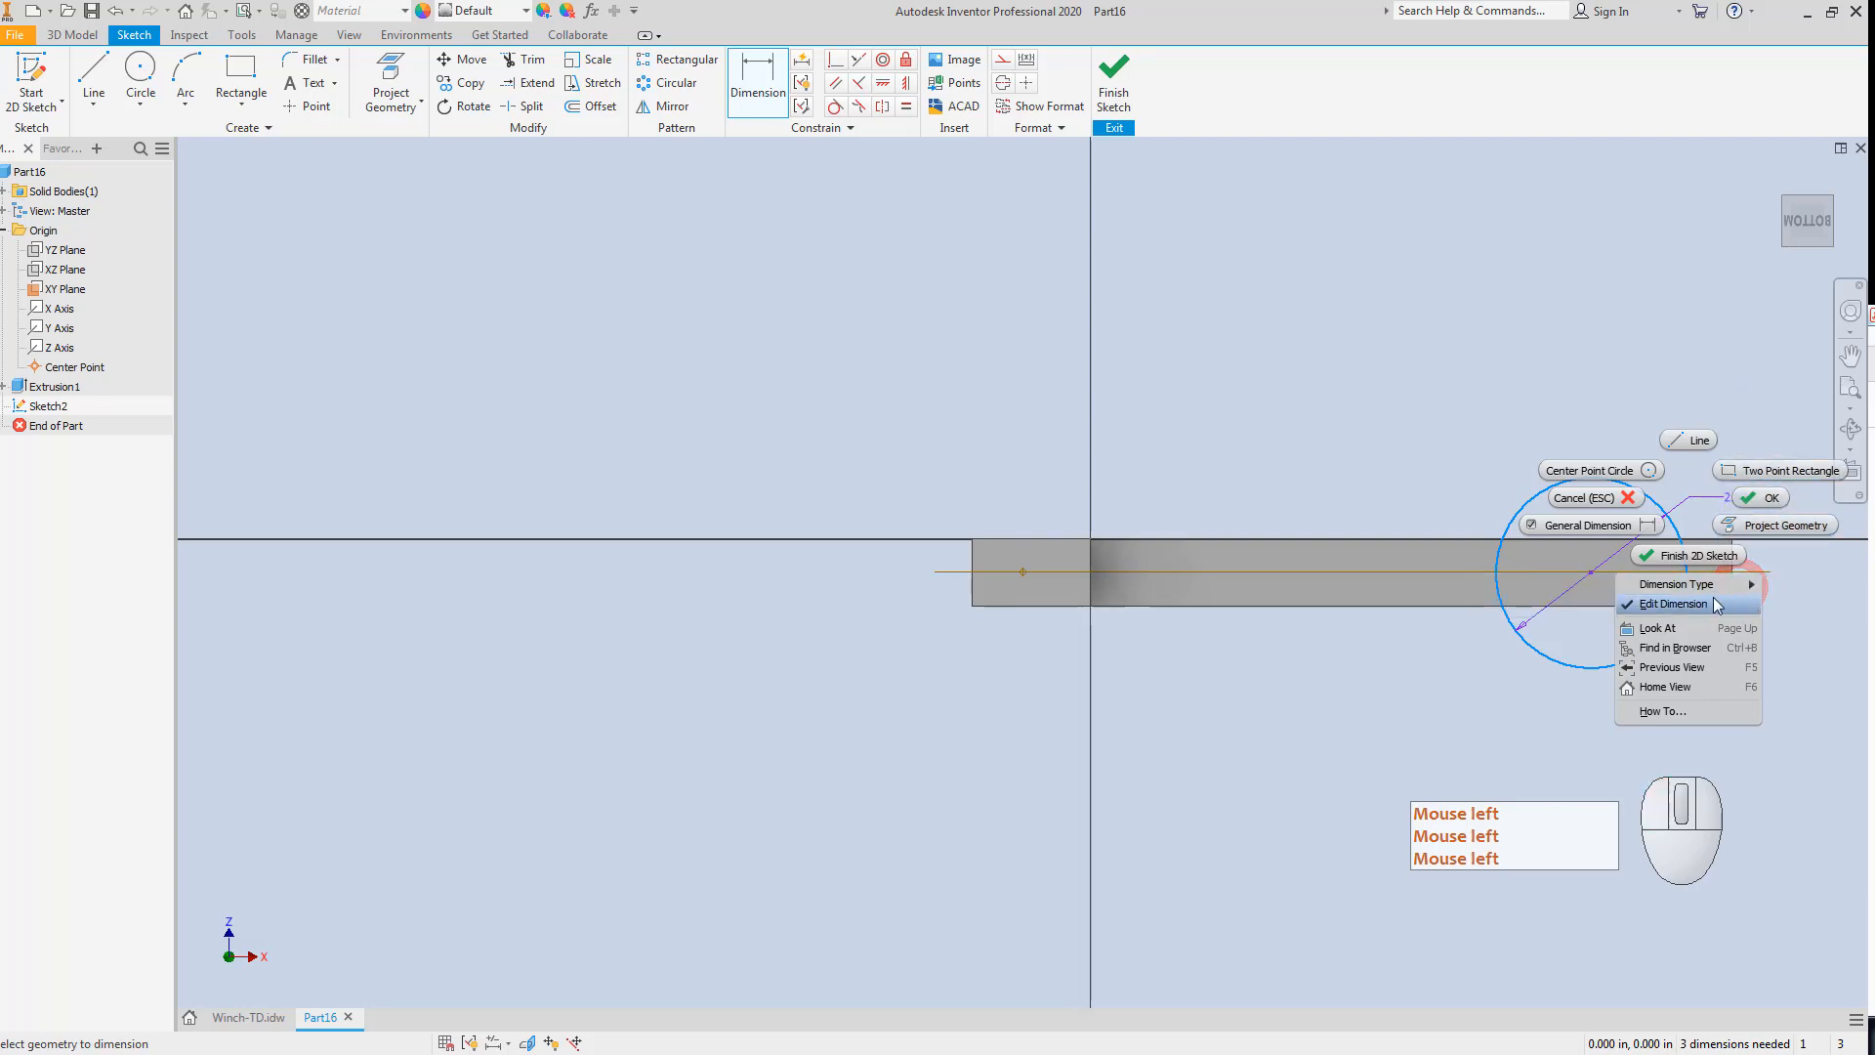
mouse_move(1681, 584)
left_click(1568, 590)
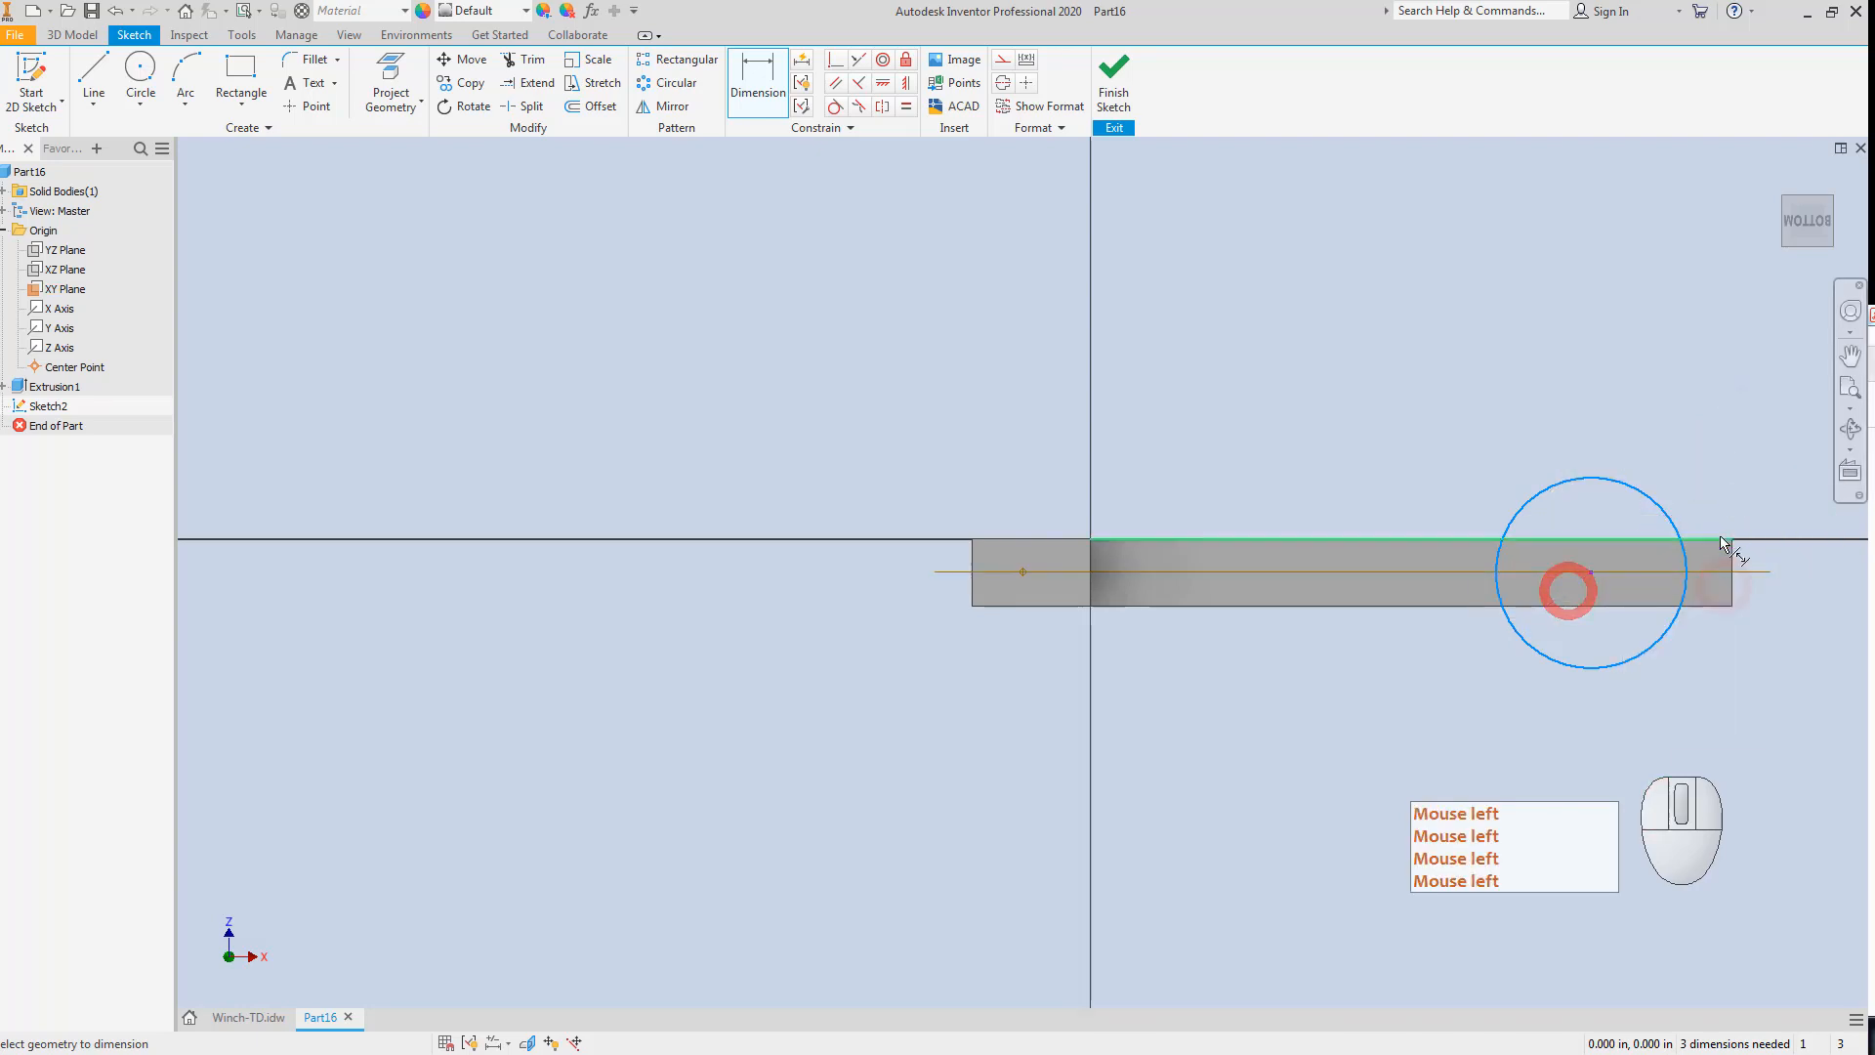
left_click(1720, 507)
type("0")
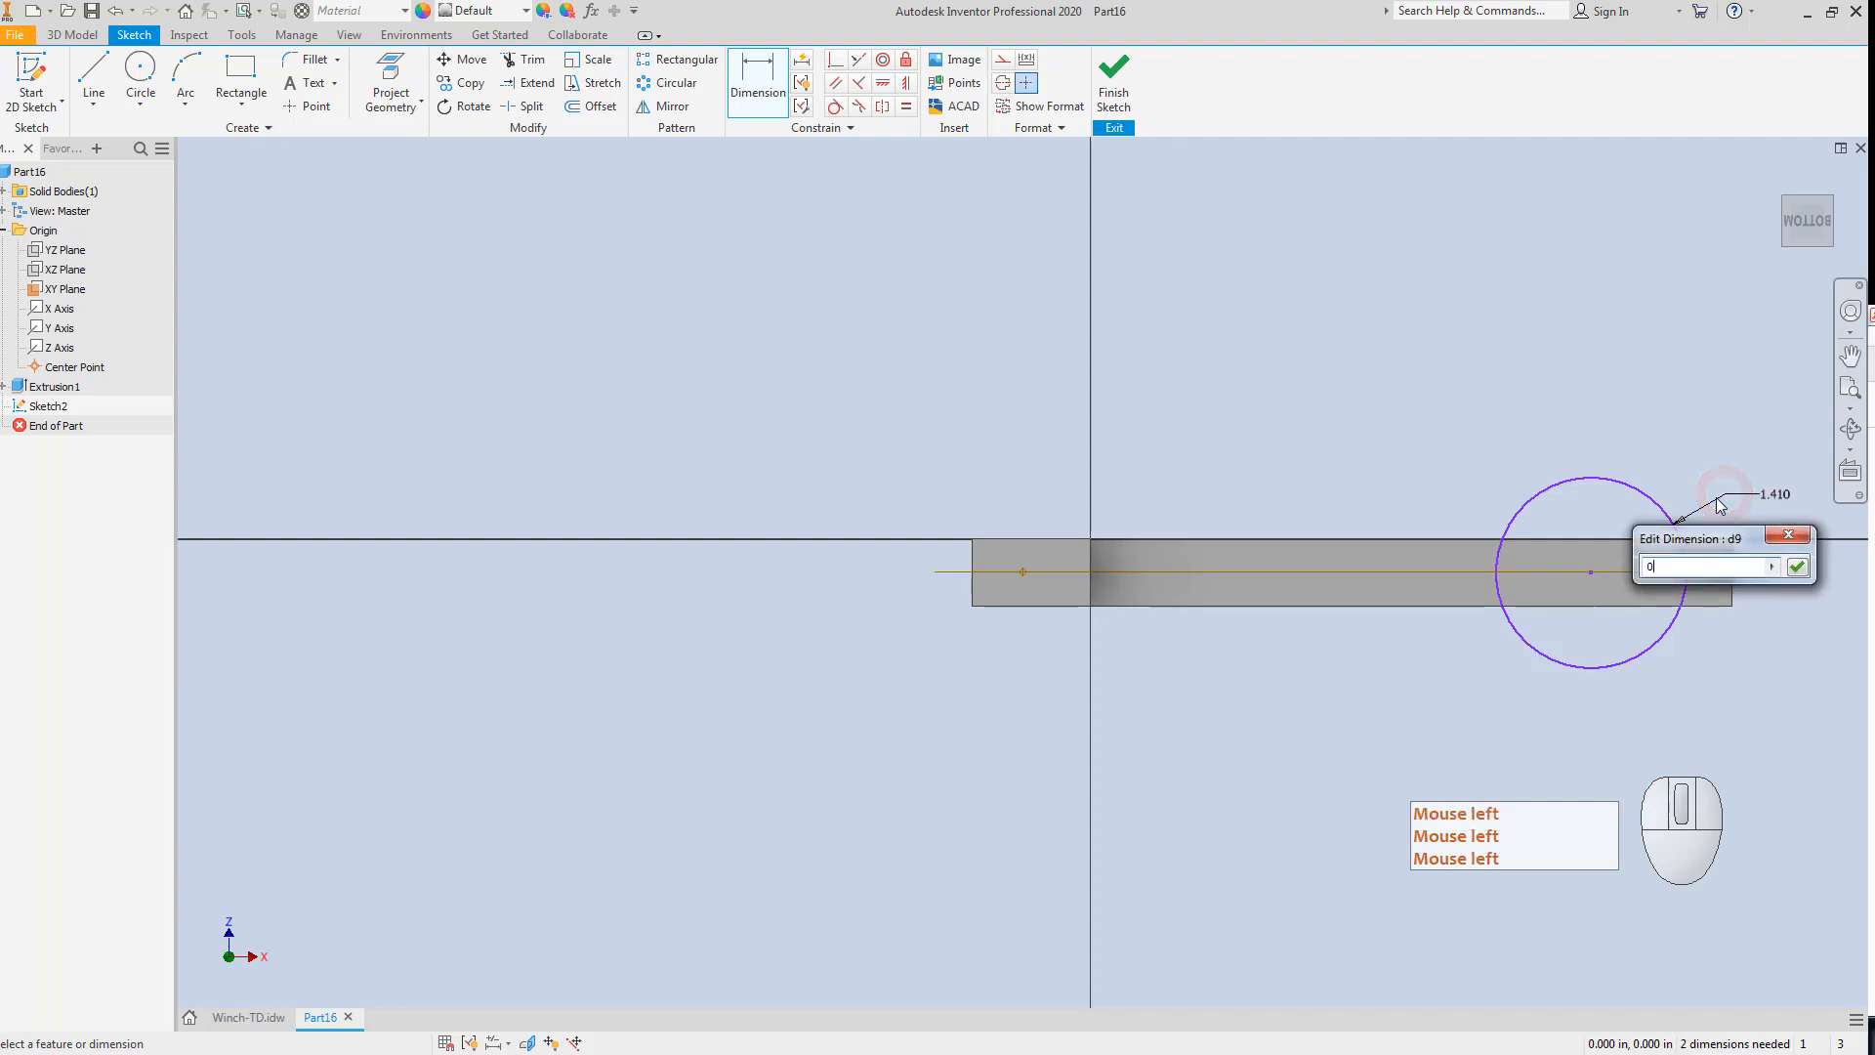
type(".7")
key("Return")
key("Escape")
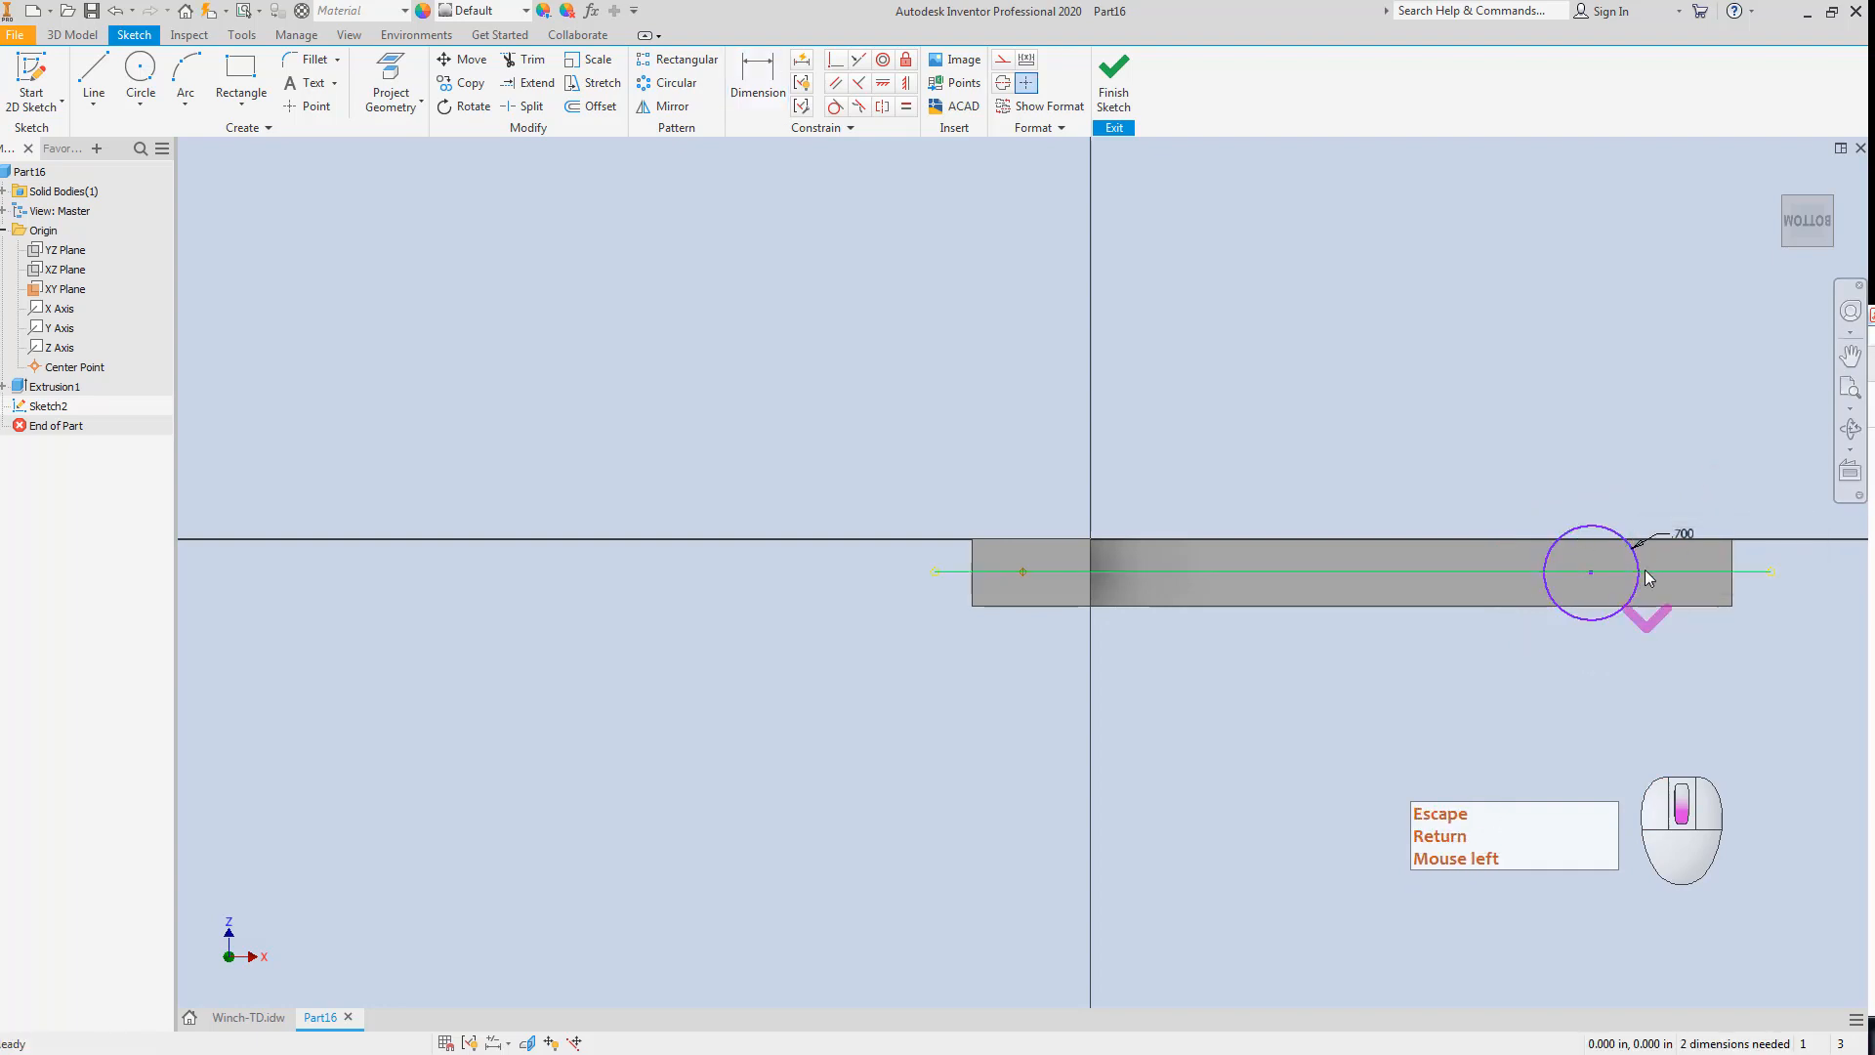
Try to make the circle coincident with both corner points of the arm's outer end.
scroll(1633, 572, "up", 1)
scroll(1645, 553, "up", 3)
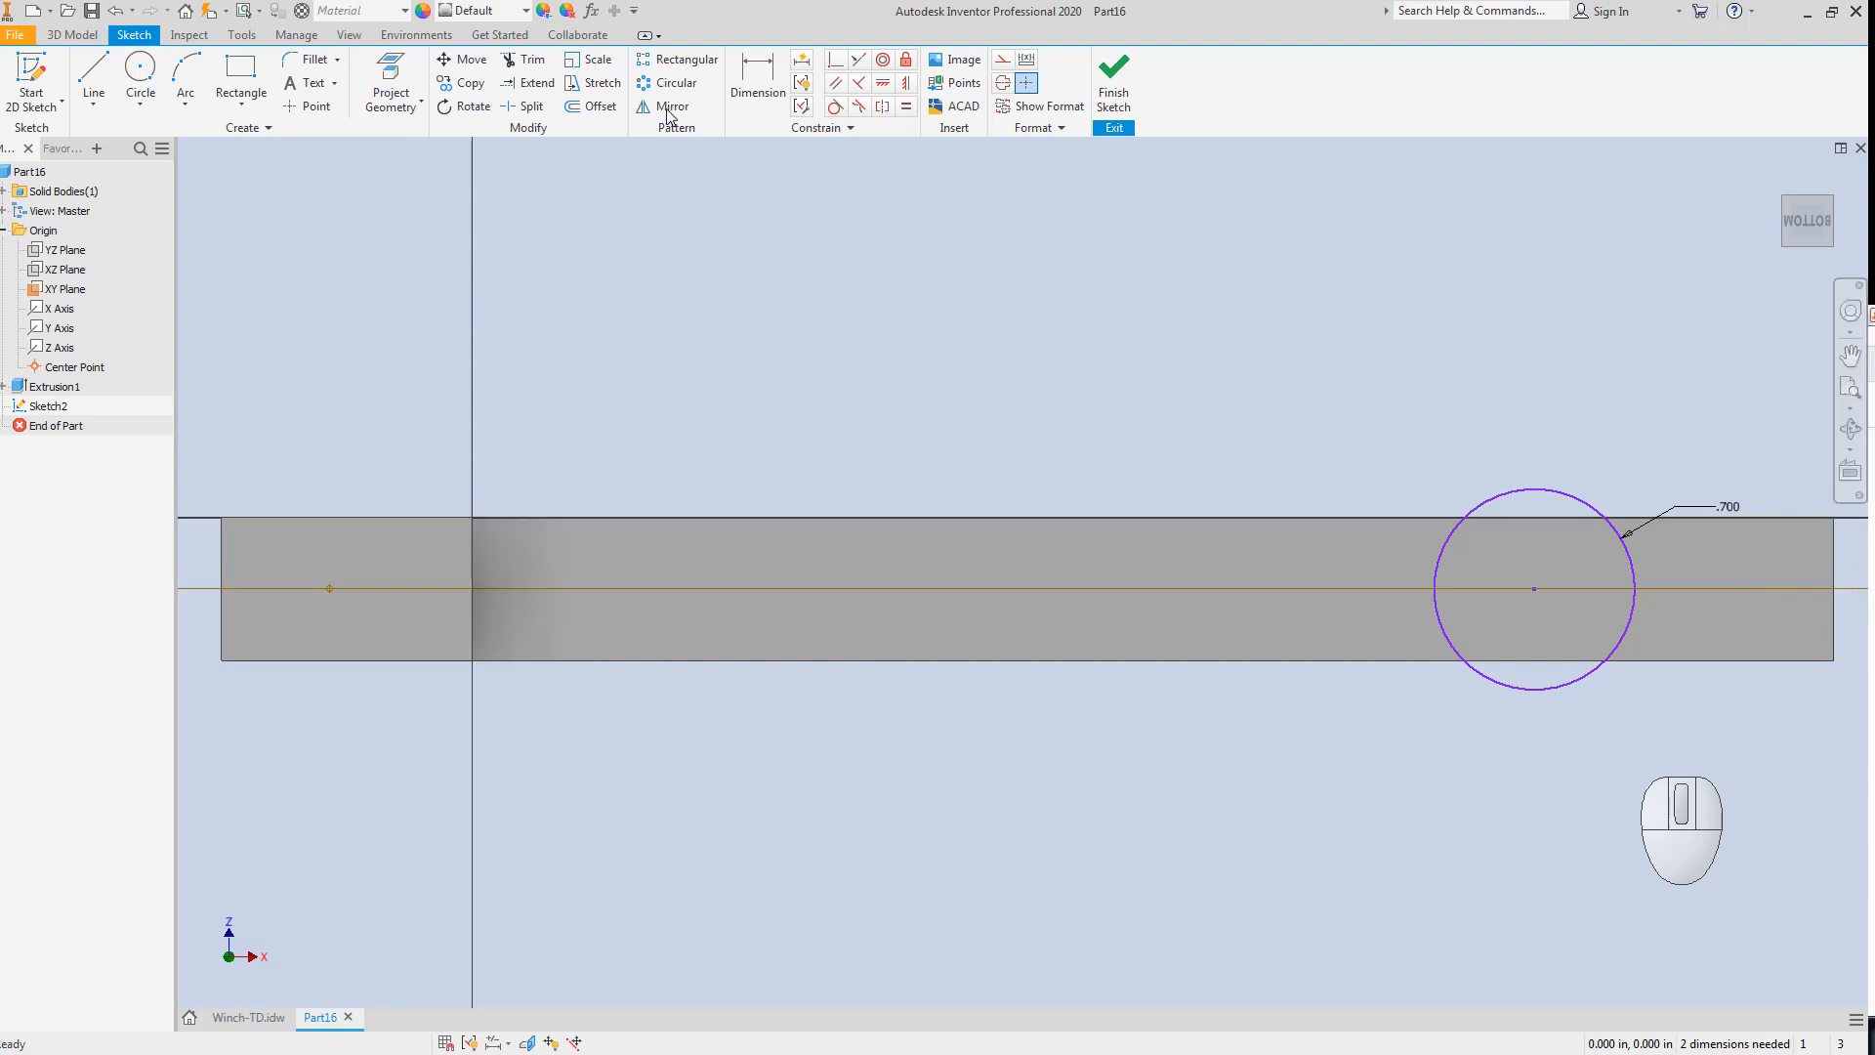
left_click(837, 60)
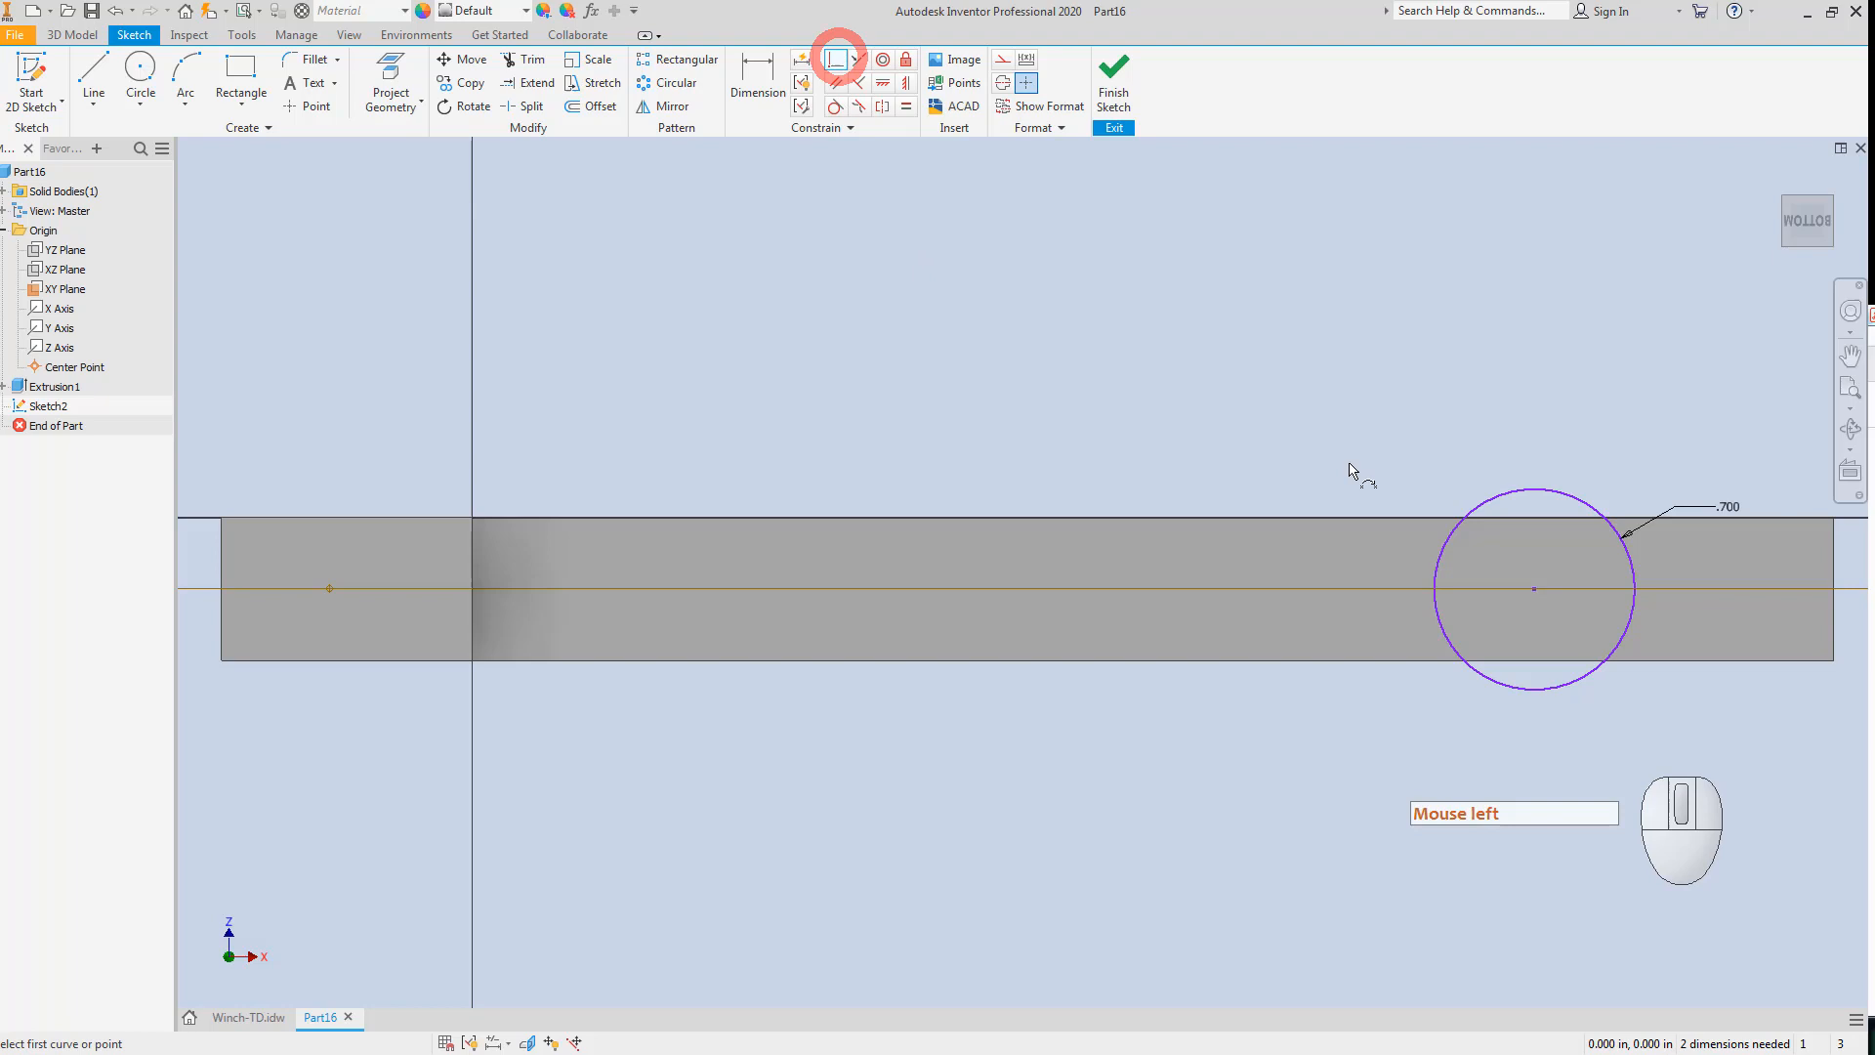
left_click(1543, 490)
left_click(1834, 519)
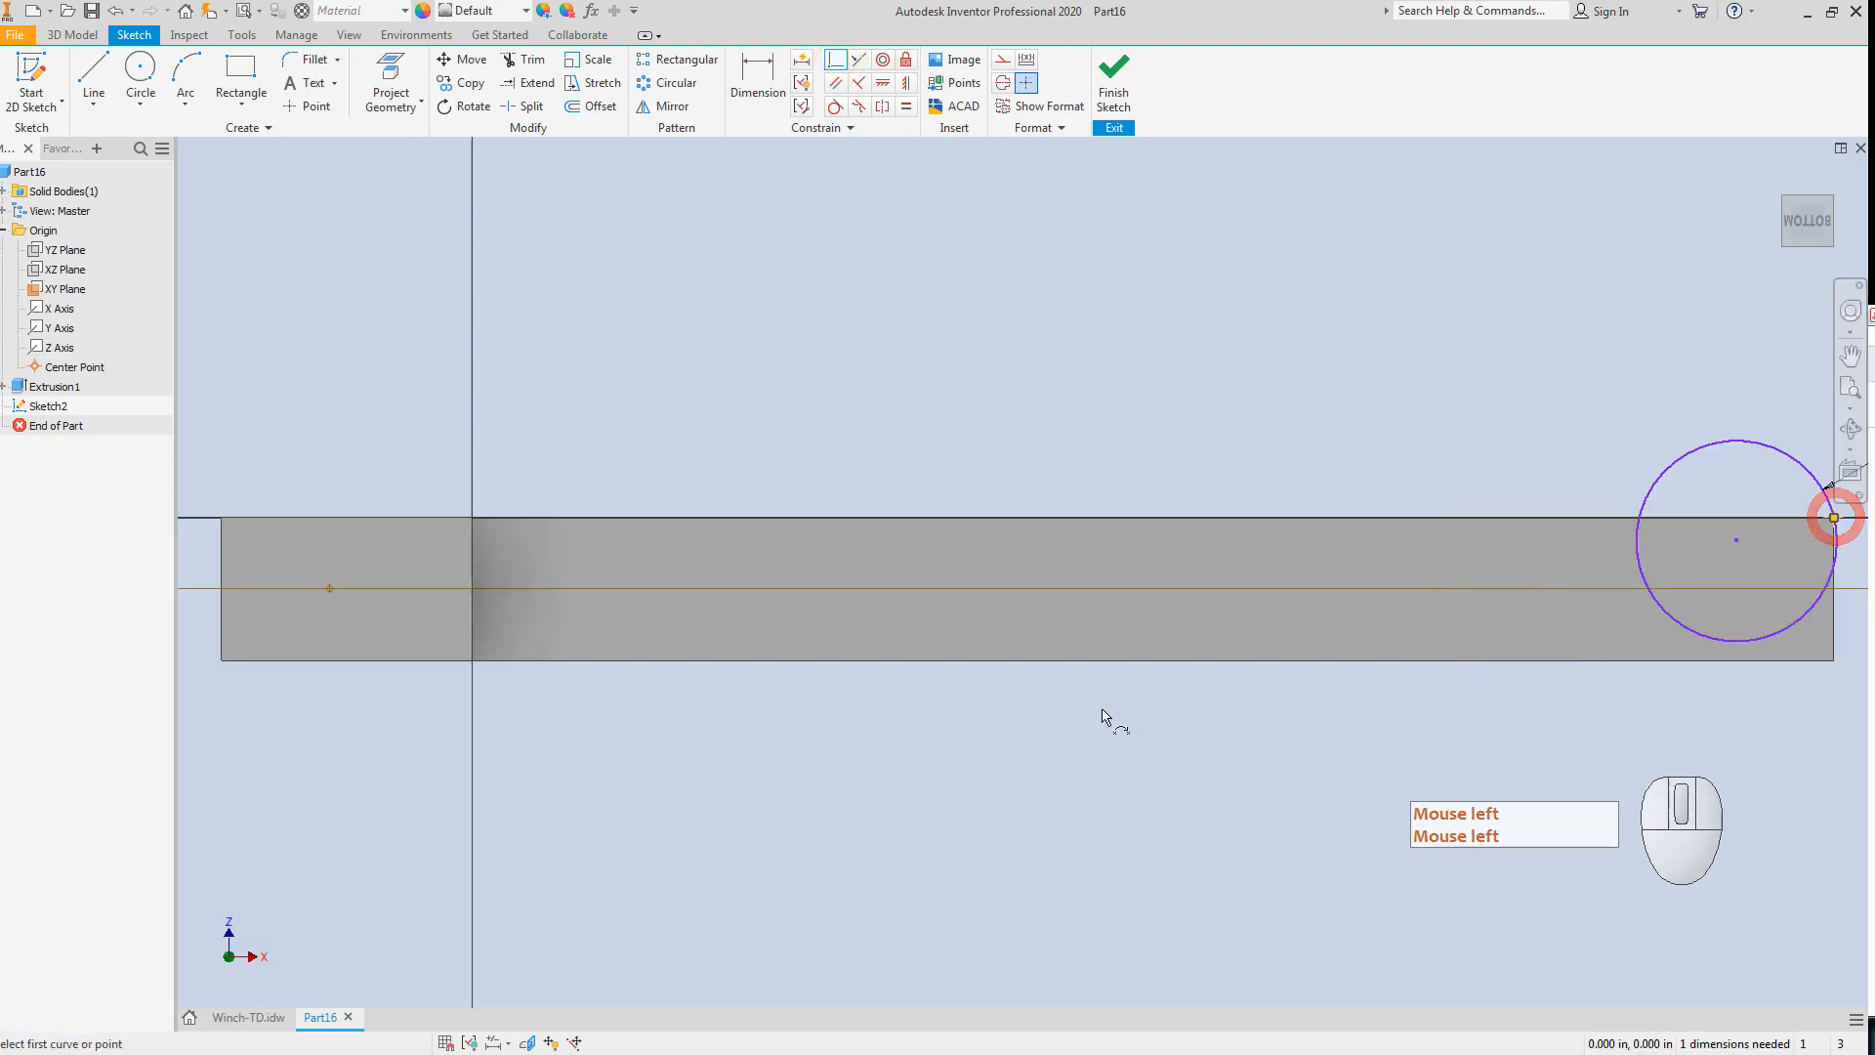
left_click(1762, 637)
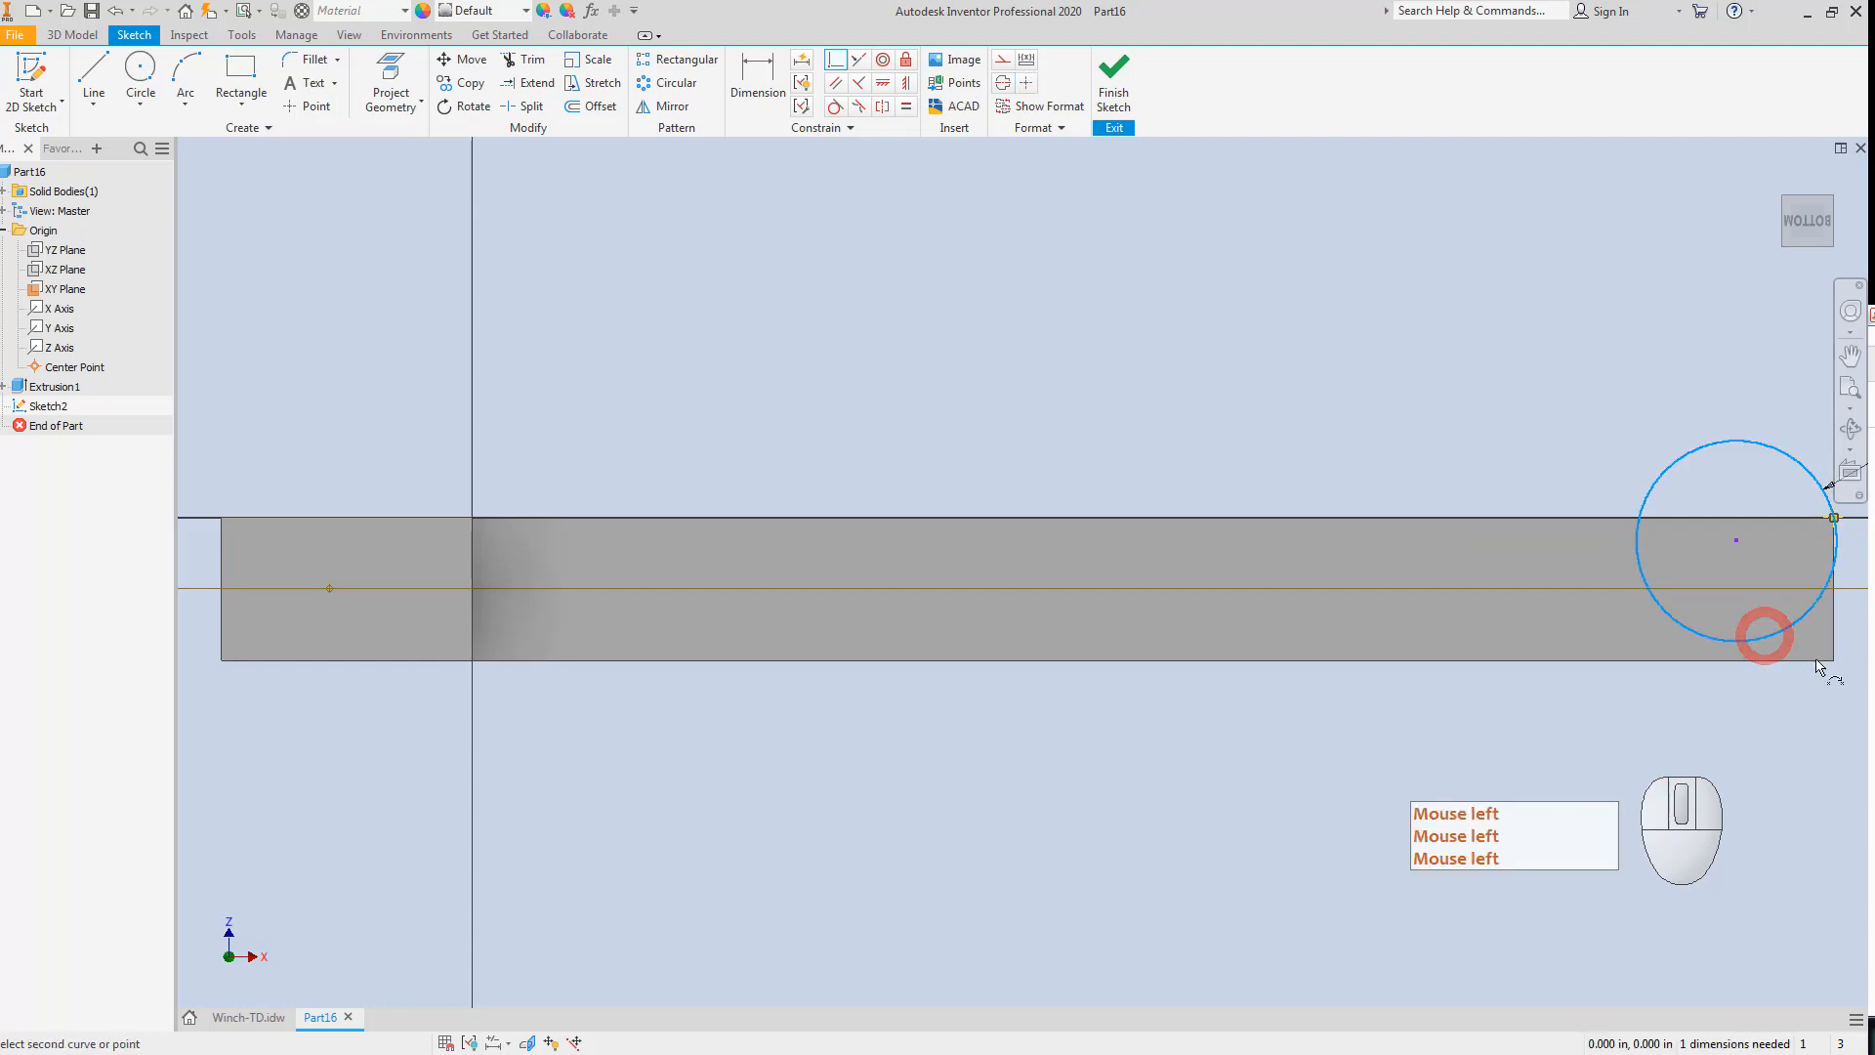
left_click(1834, 660)
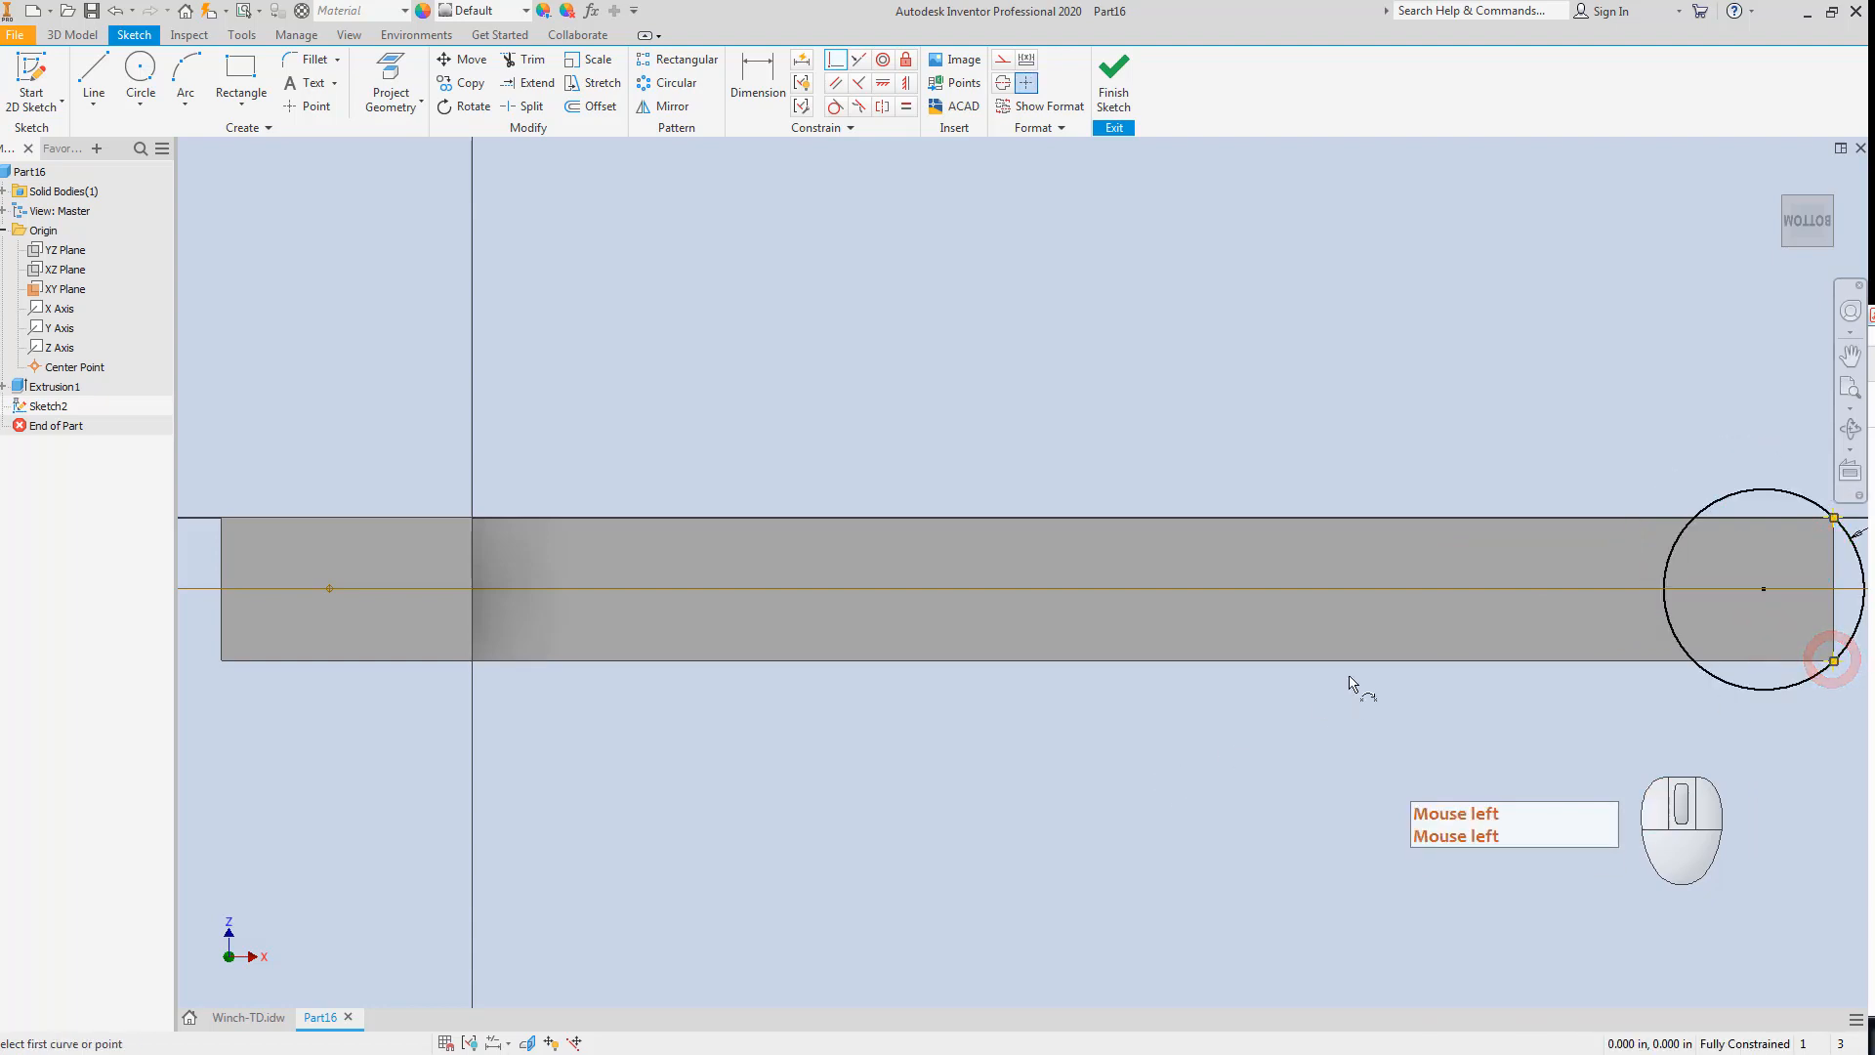
scroll(1361, 683, "down", 2)
scroll(1410, 607, "up", 2)
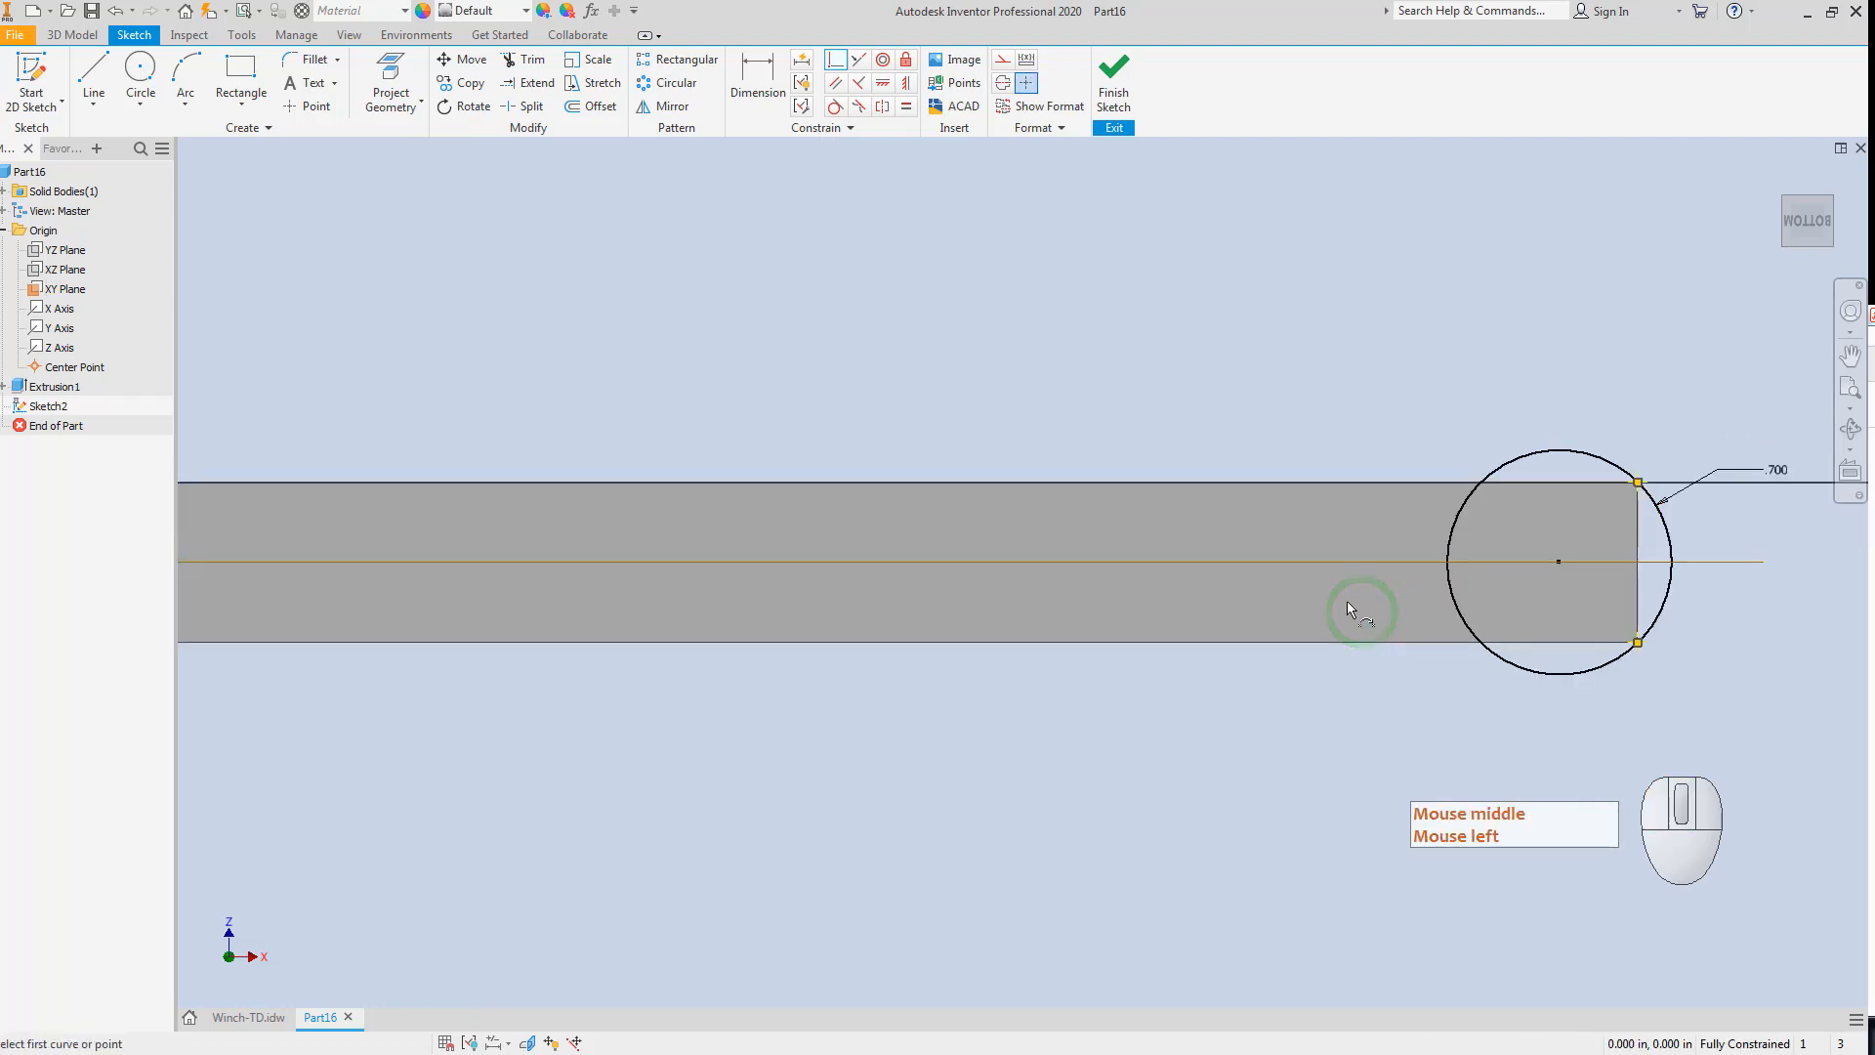
key("Escape")
key("Escape")
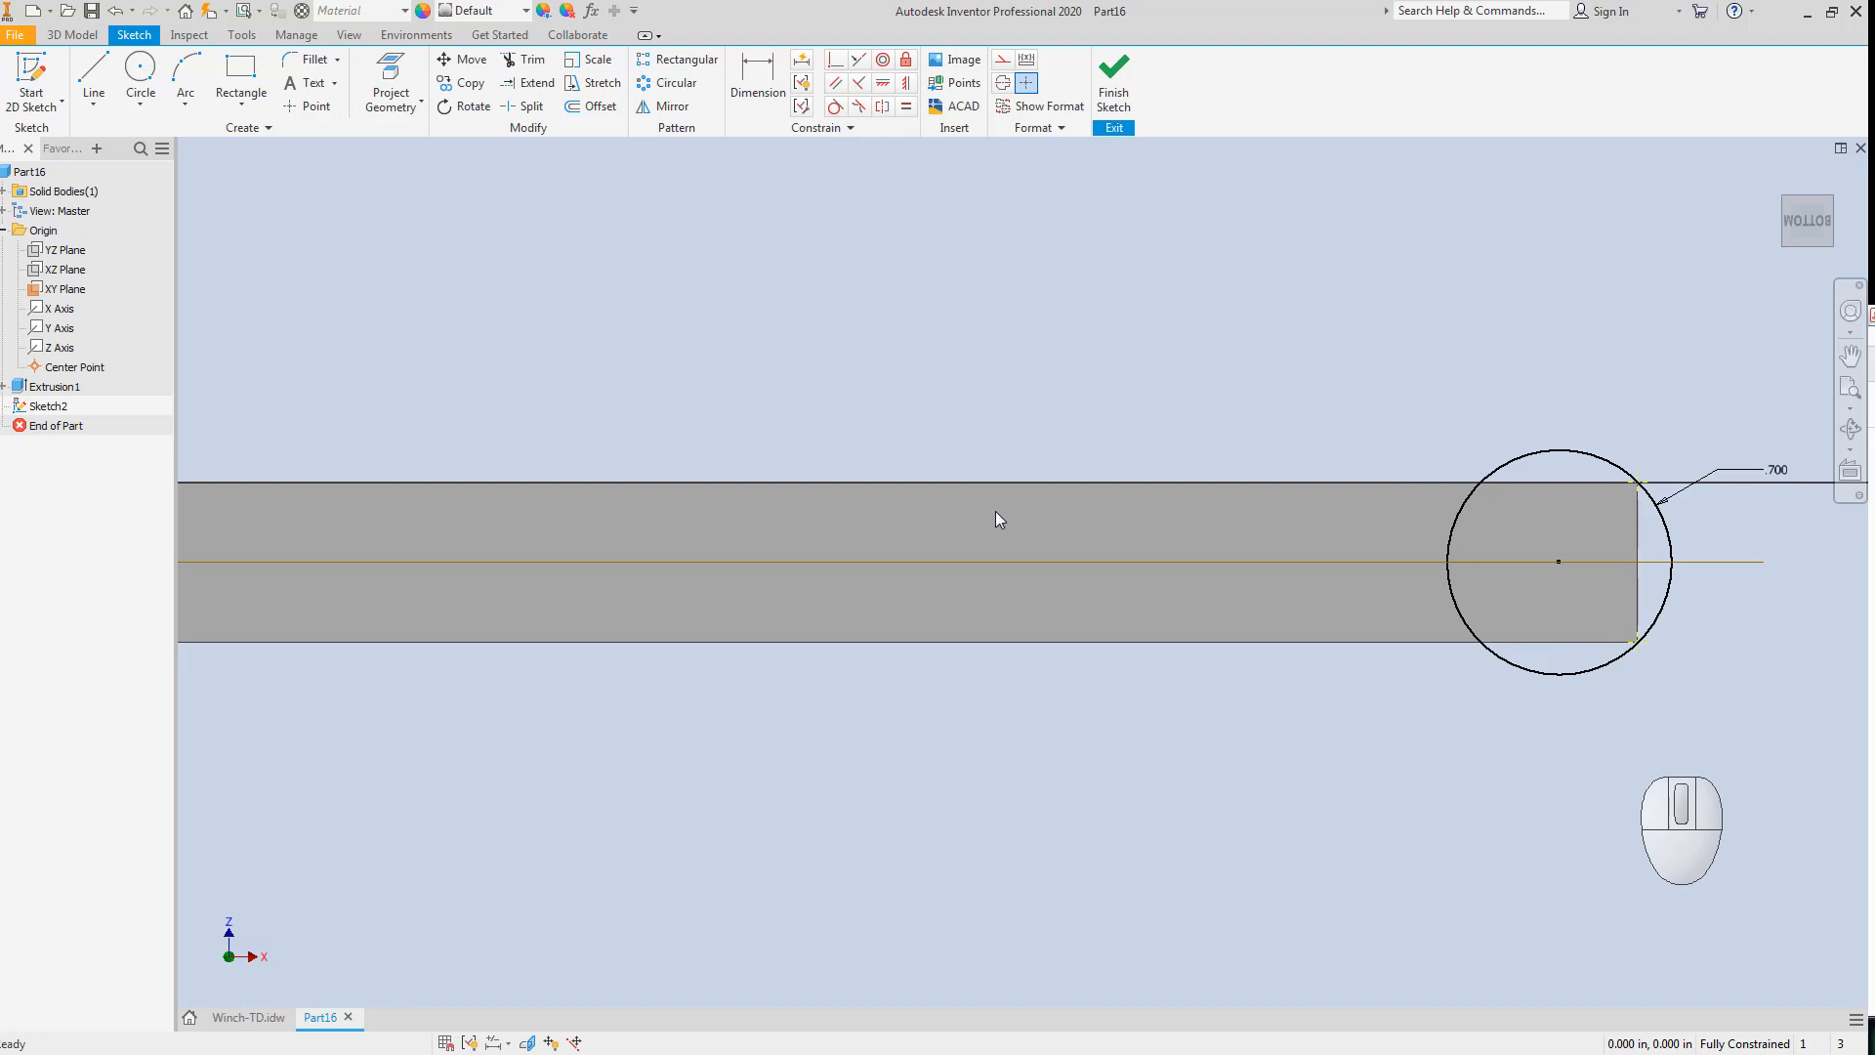
Undo the two coincident constraints between the circle and the arm's end corners.
key("Escape")
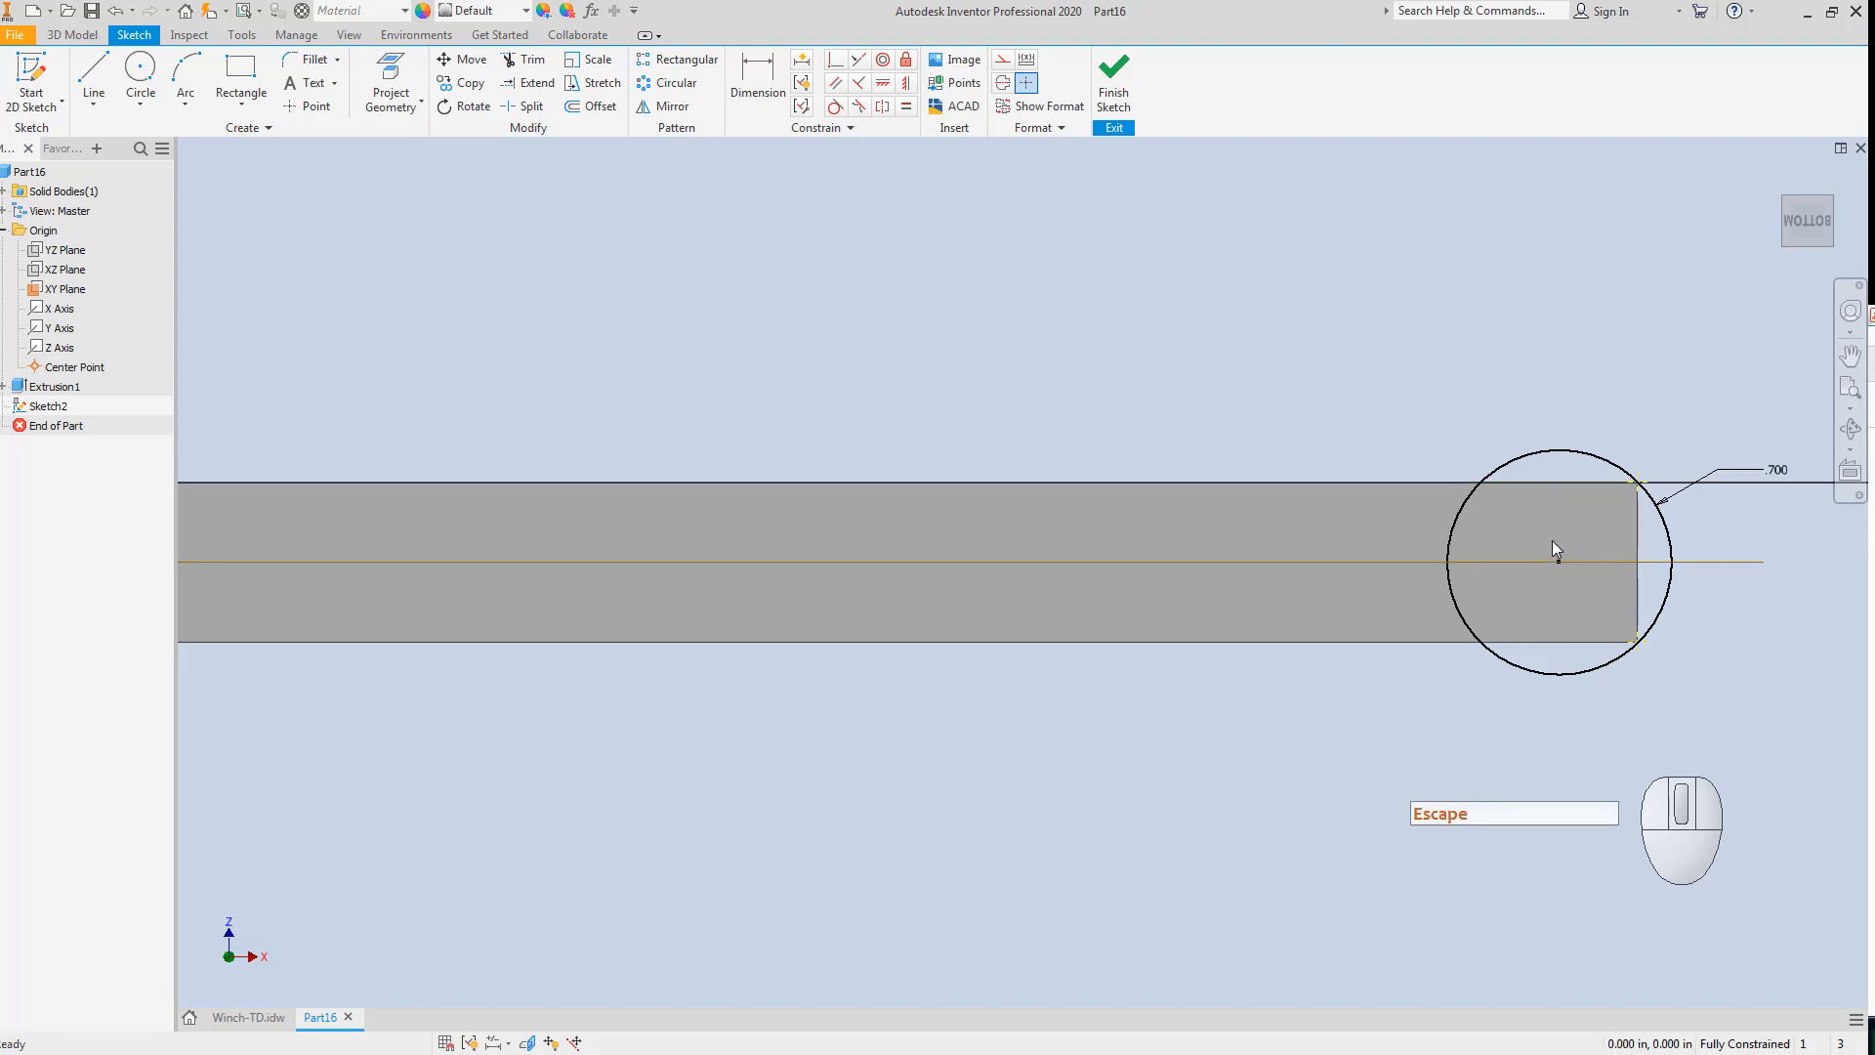
key("ctrl+z")
key("ctrl+z")
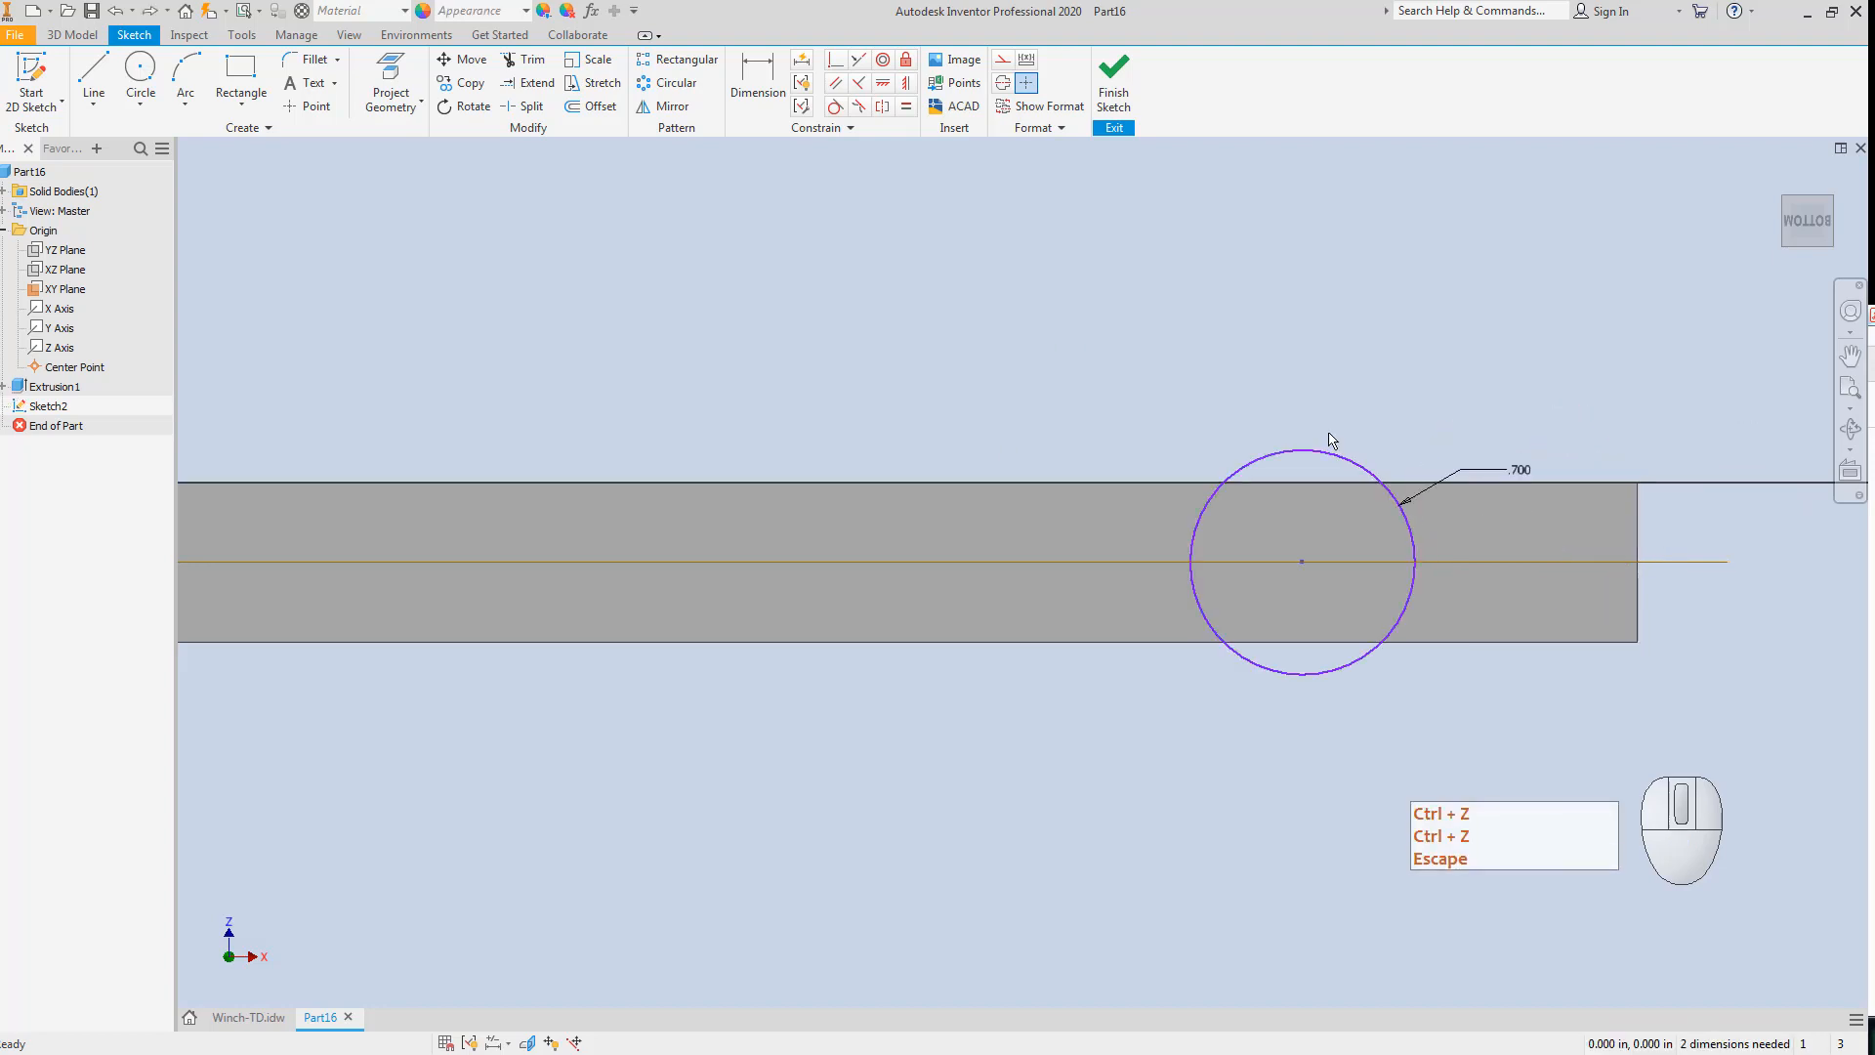
Constrain the circle tangent to the short edge at the arm's outer end.
key("Escape")
left_click(835, 105)
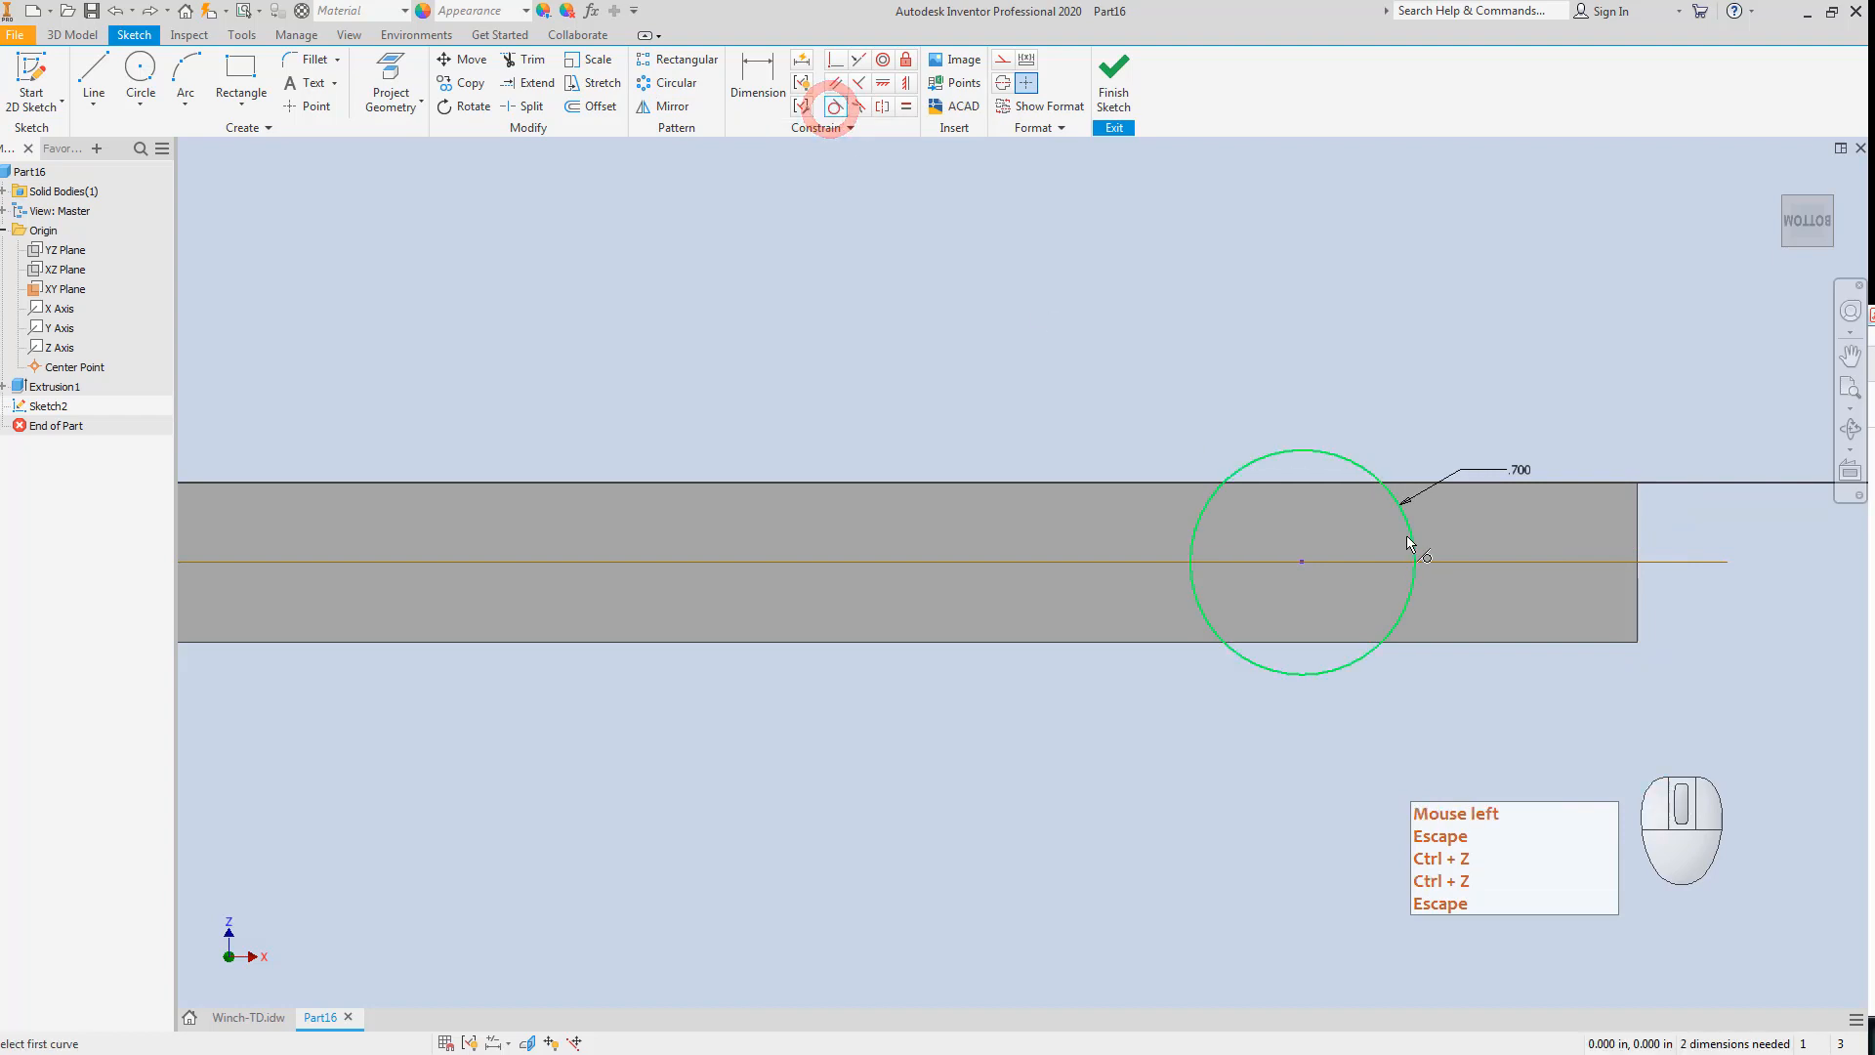
left_click(1407, 536)
left_click(1638, 555)
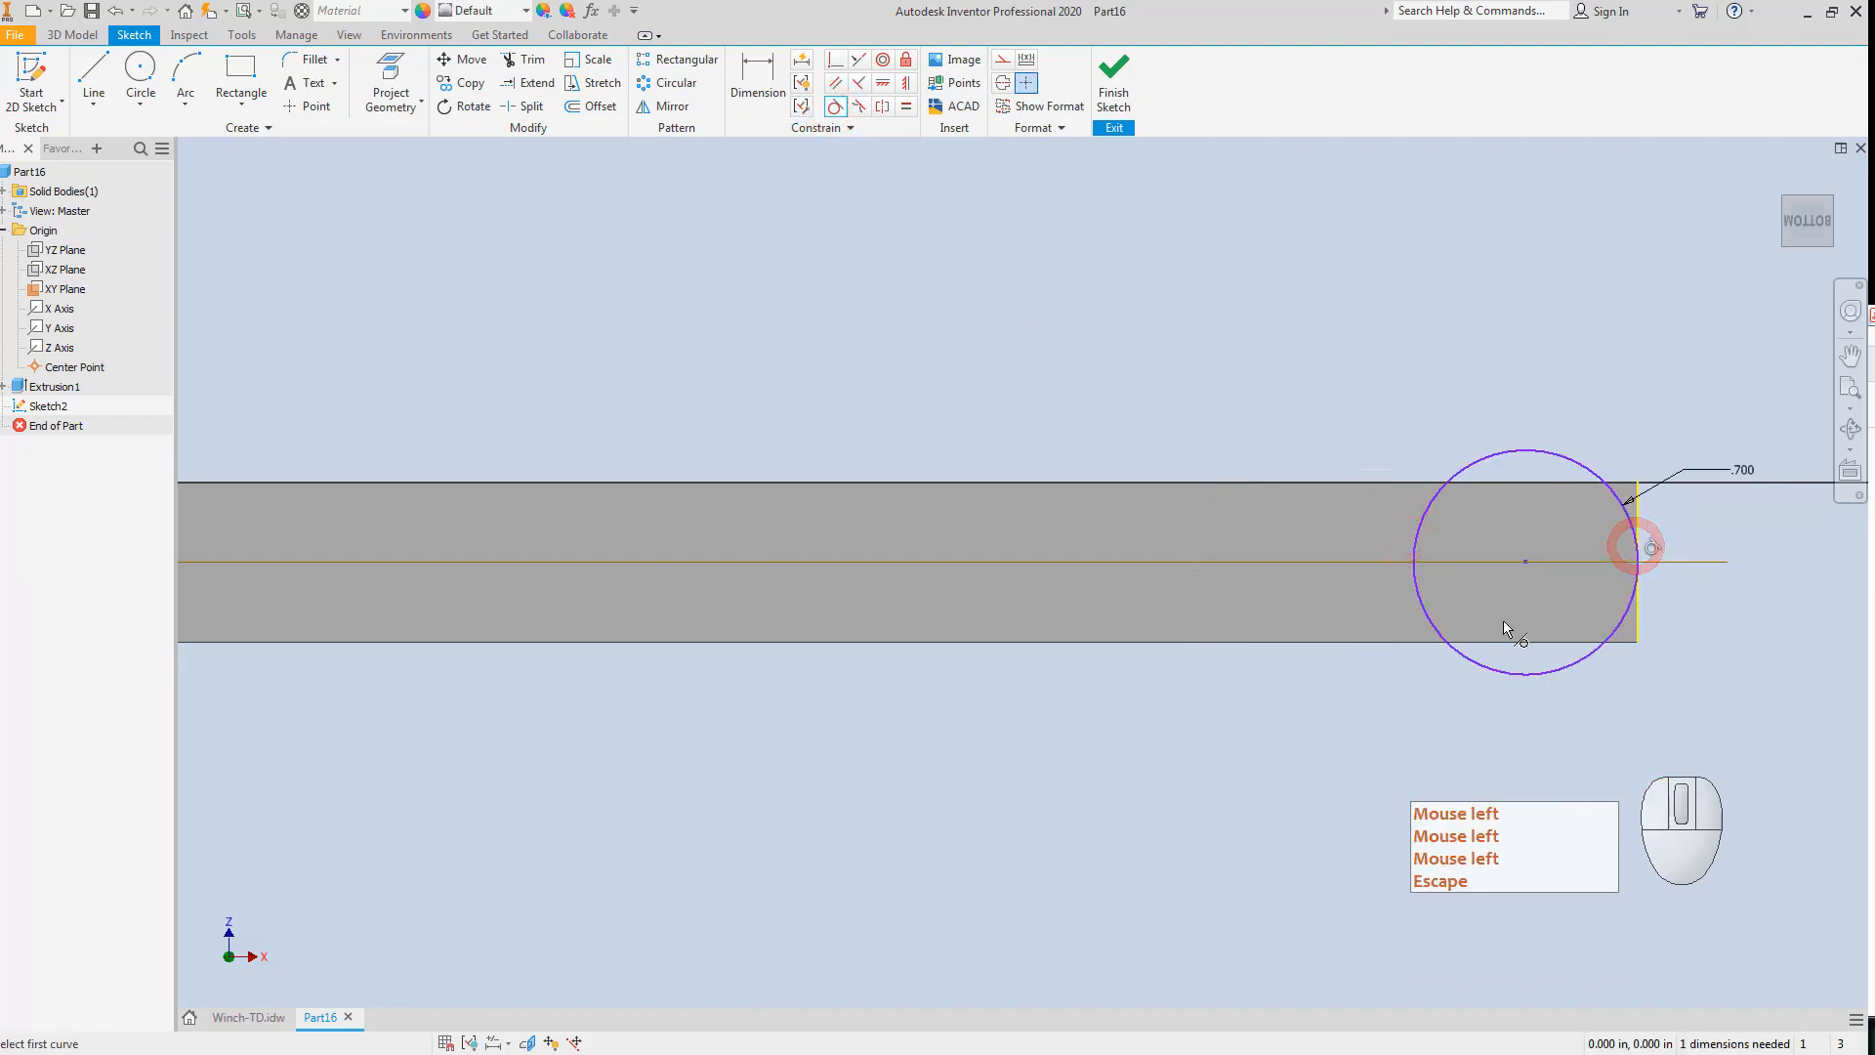
Try to constrain the circle's center coincident with the bar's horizontal projected axis.
left_click(833, 61)
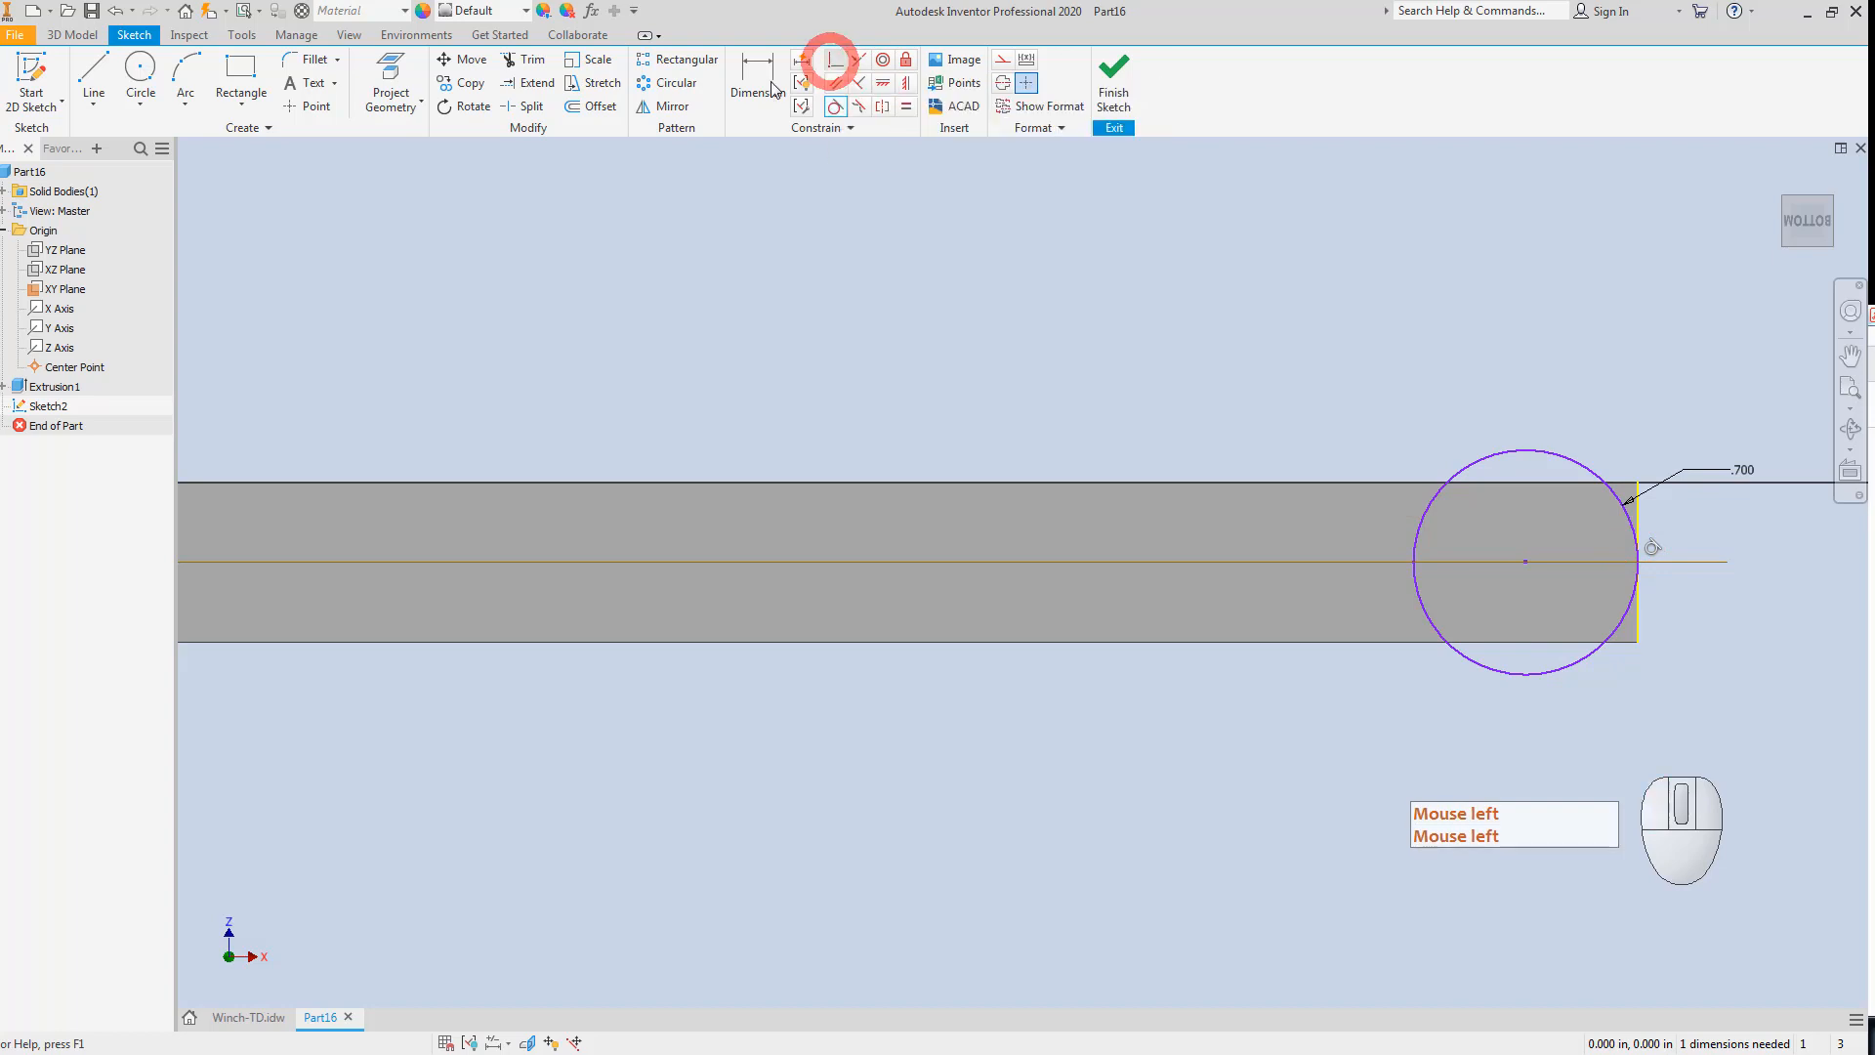
left_click(1528, 564)
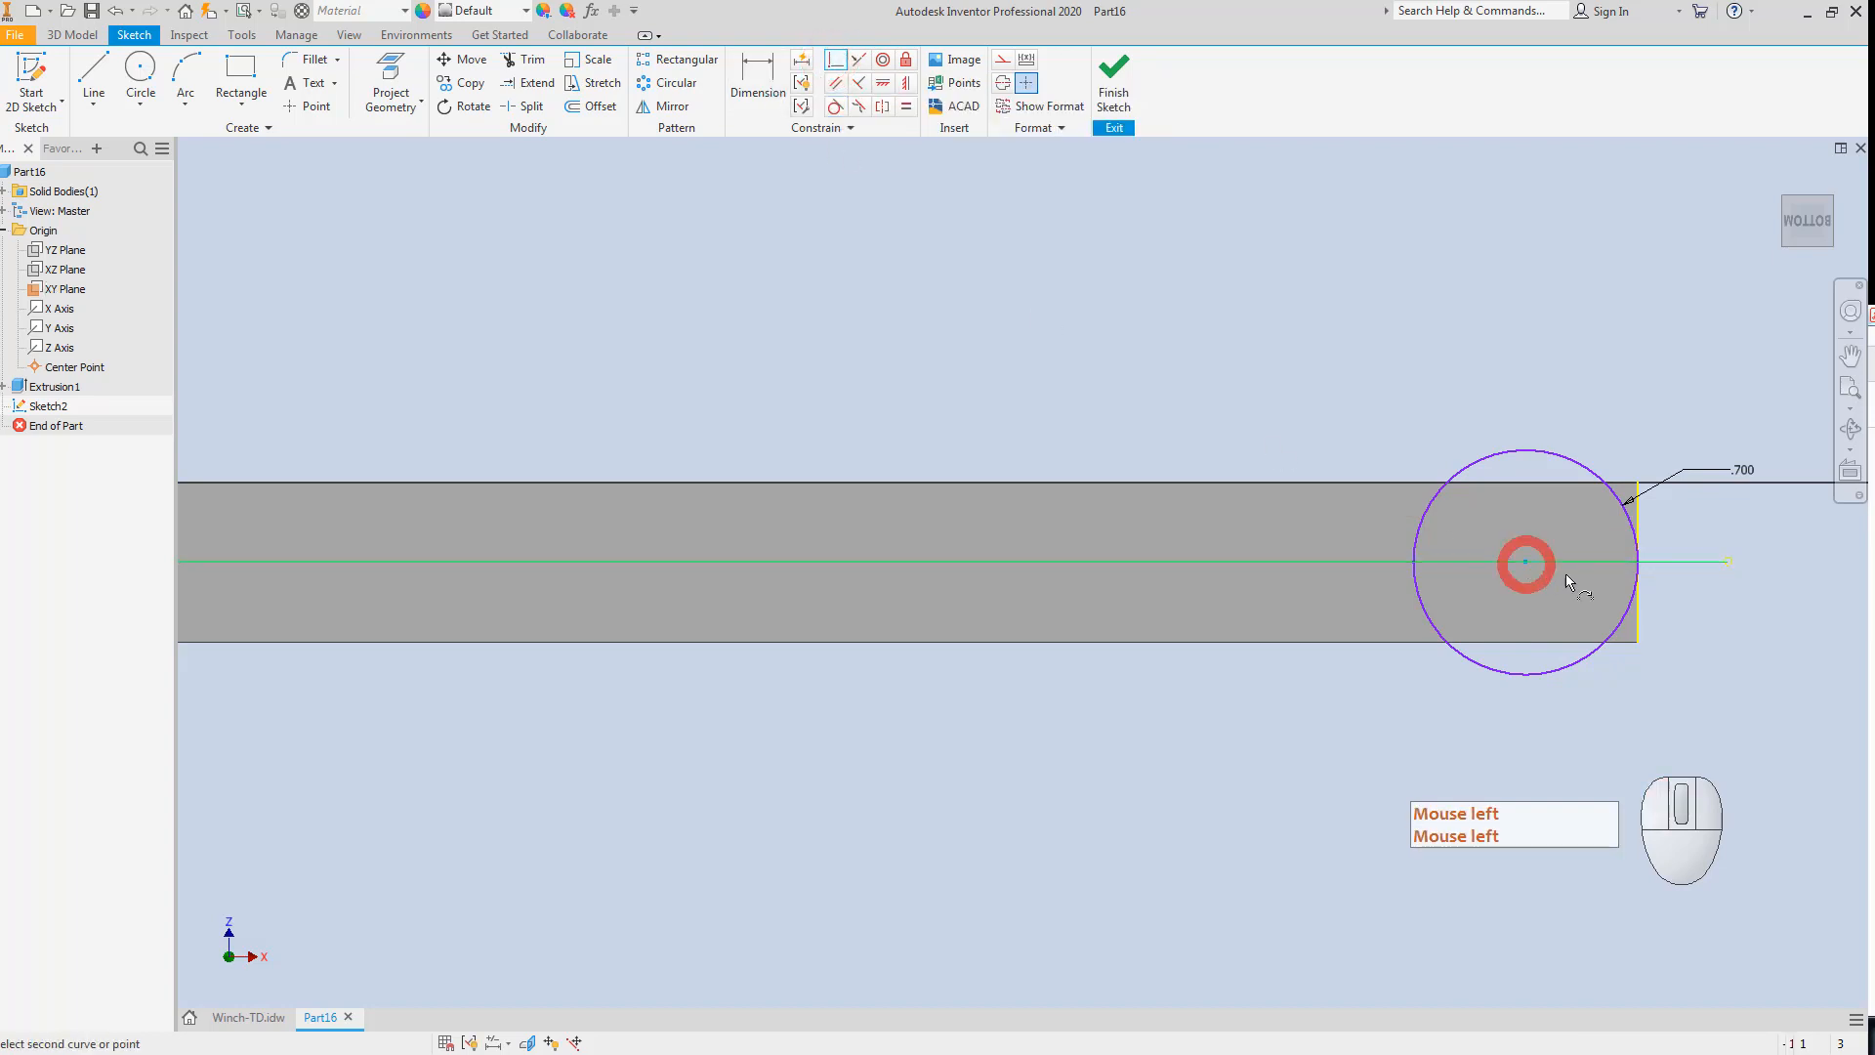
left_click(1639, 565)
left_click(1407, 564)
key("Escape")
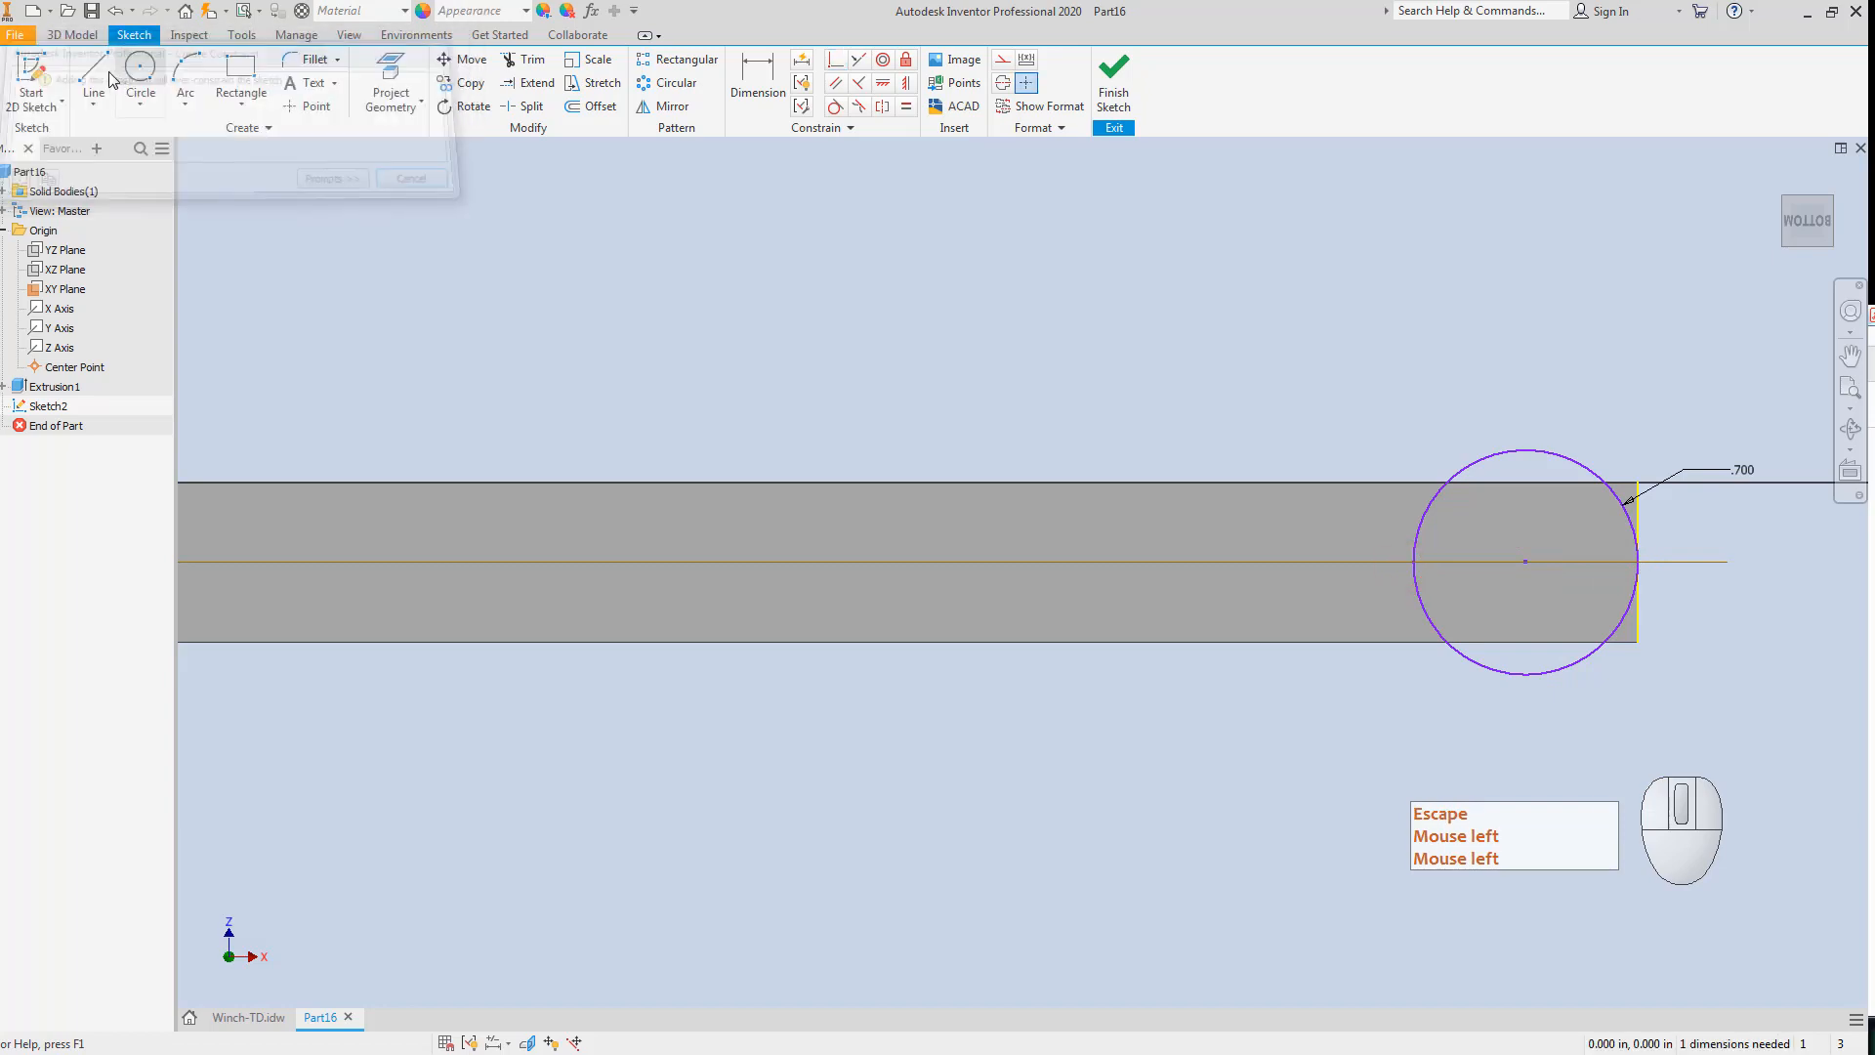
Draw a horizontal line from where the circle meets the bar's right end edge, through the circle's center and past its far side.
left_click(102, 78)
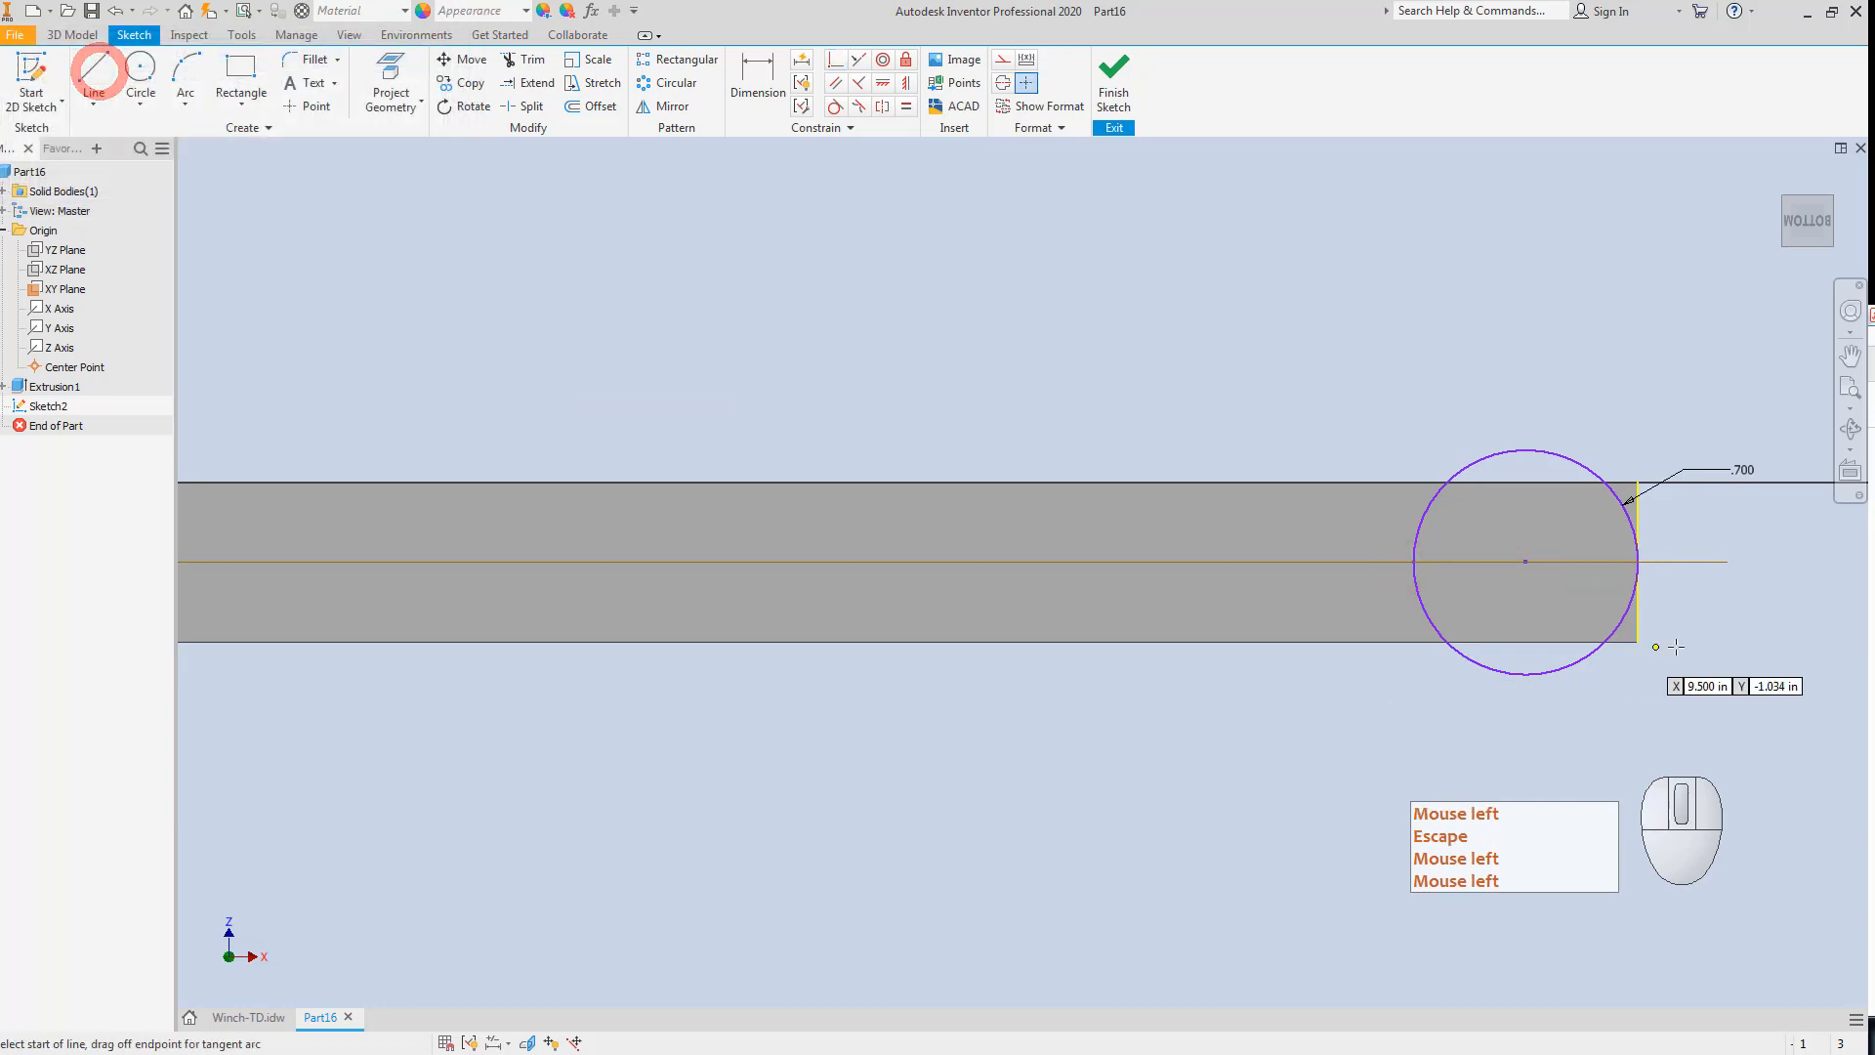
left_click(1638, 561)
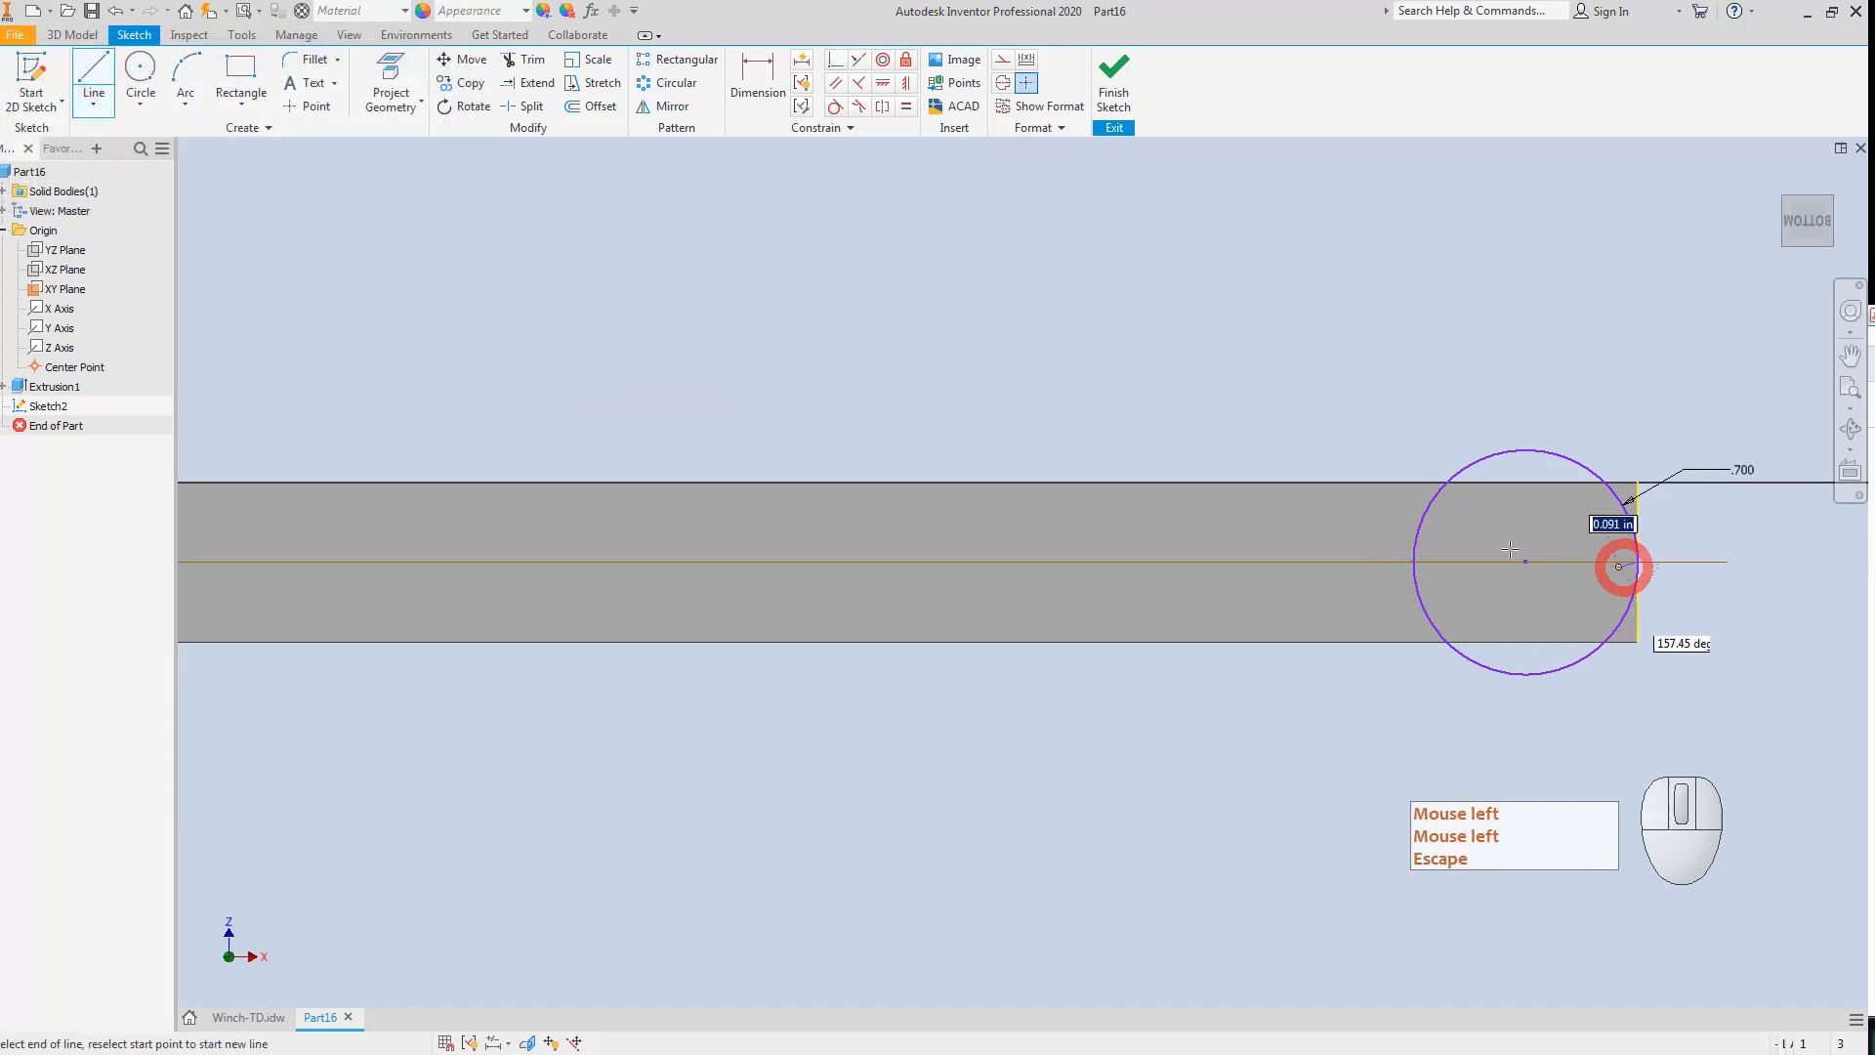
left_click(1252, 561)
left_click(1118, 758)
key("Escape")
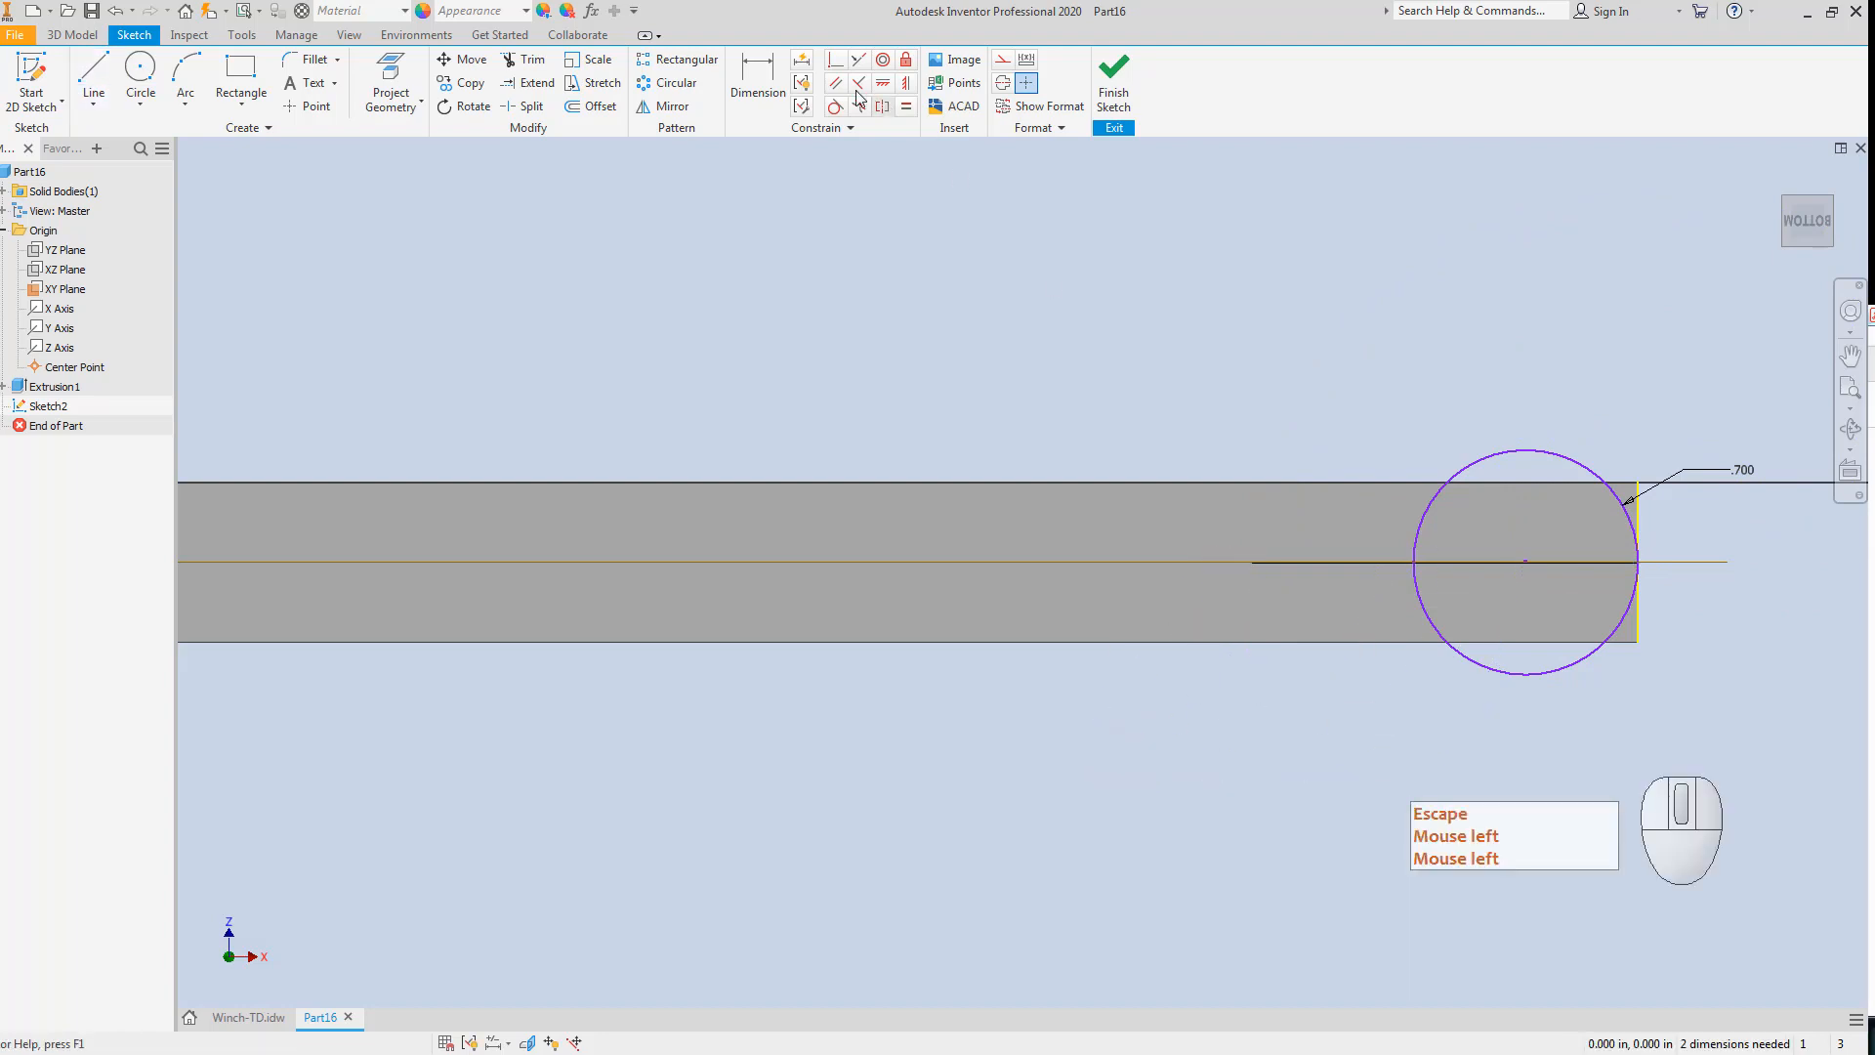
Constrain the circle's center point coincident with the new horizontal line.
left_click(836, 62)
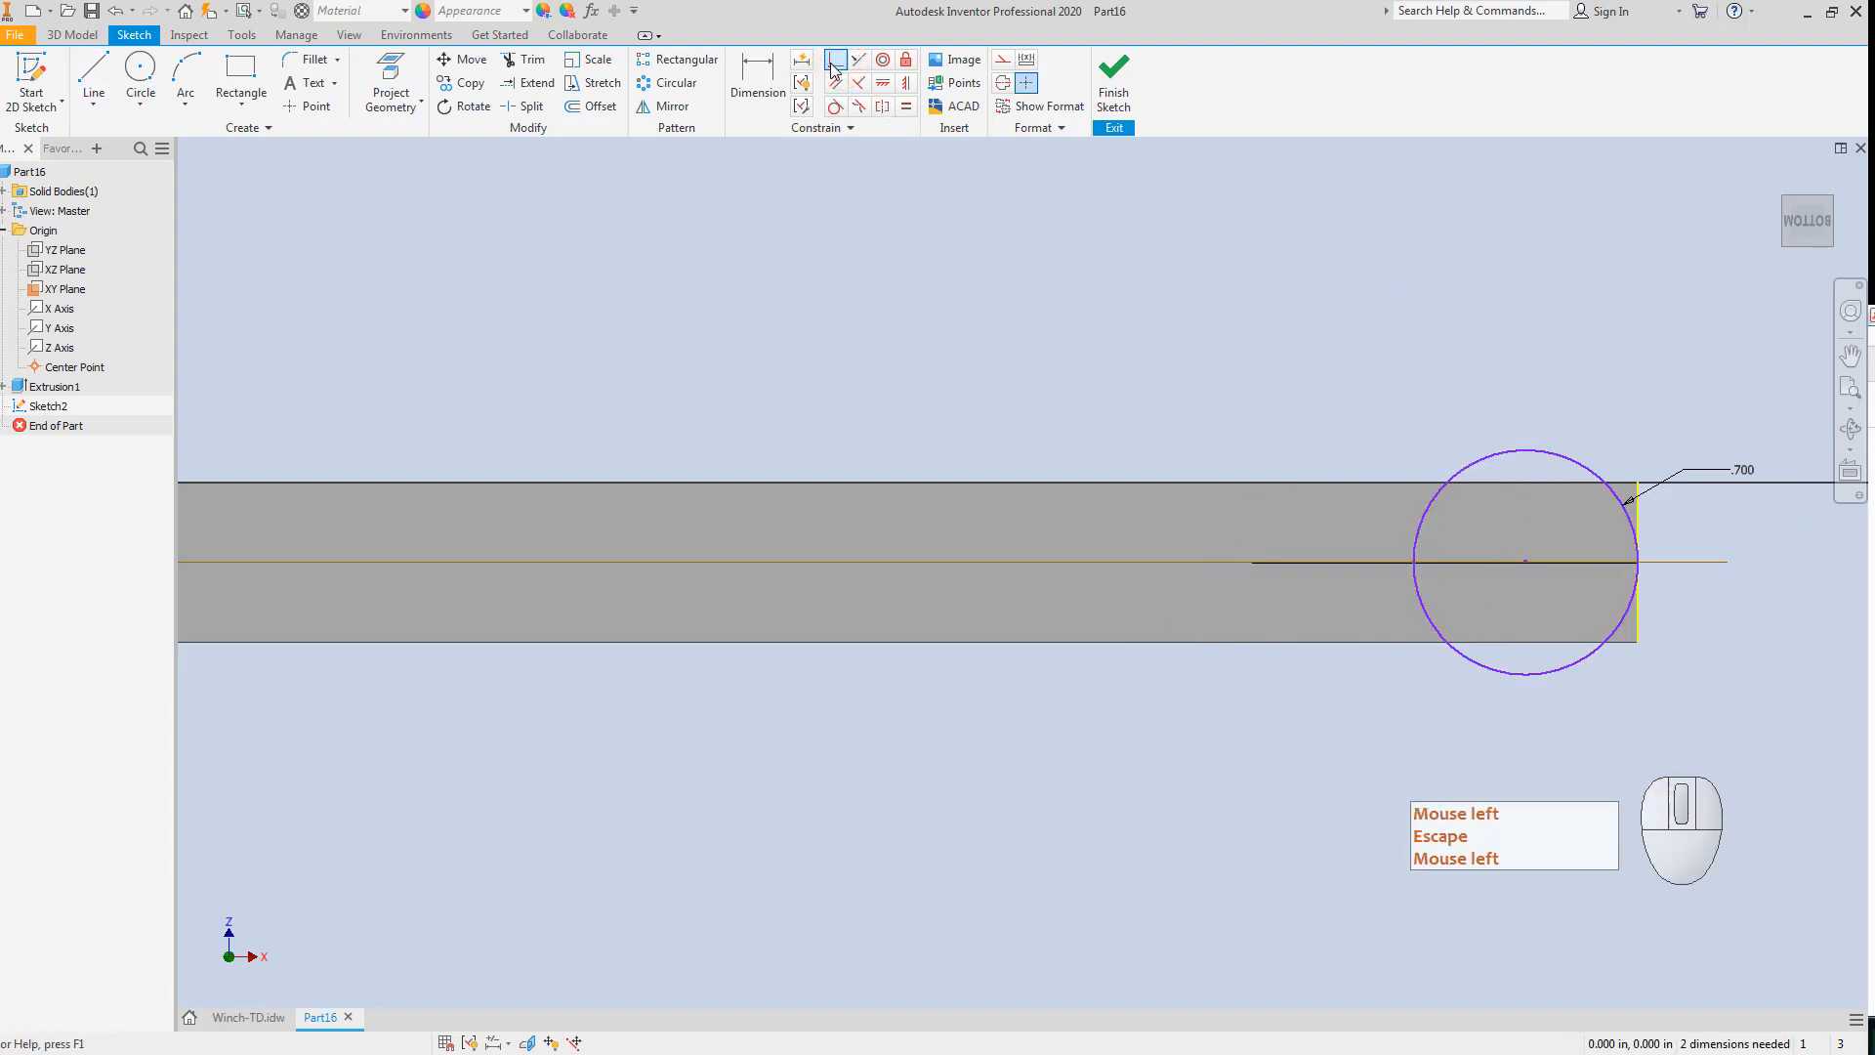
left_click(1525, 562)
left_click(1471, 563)
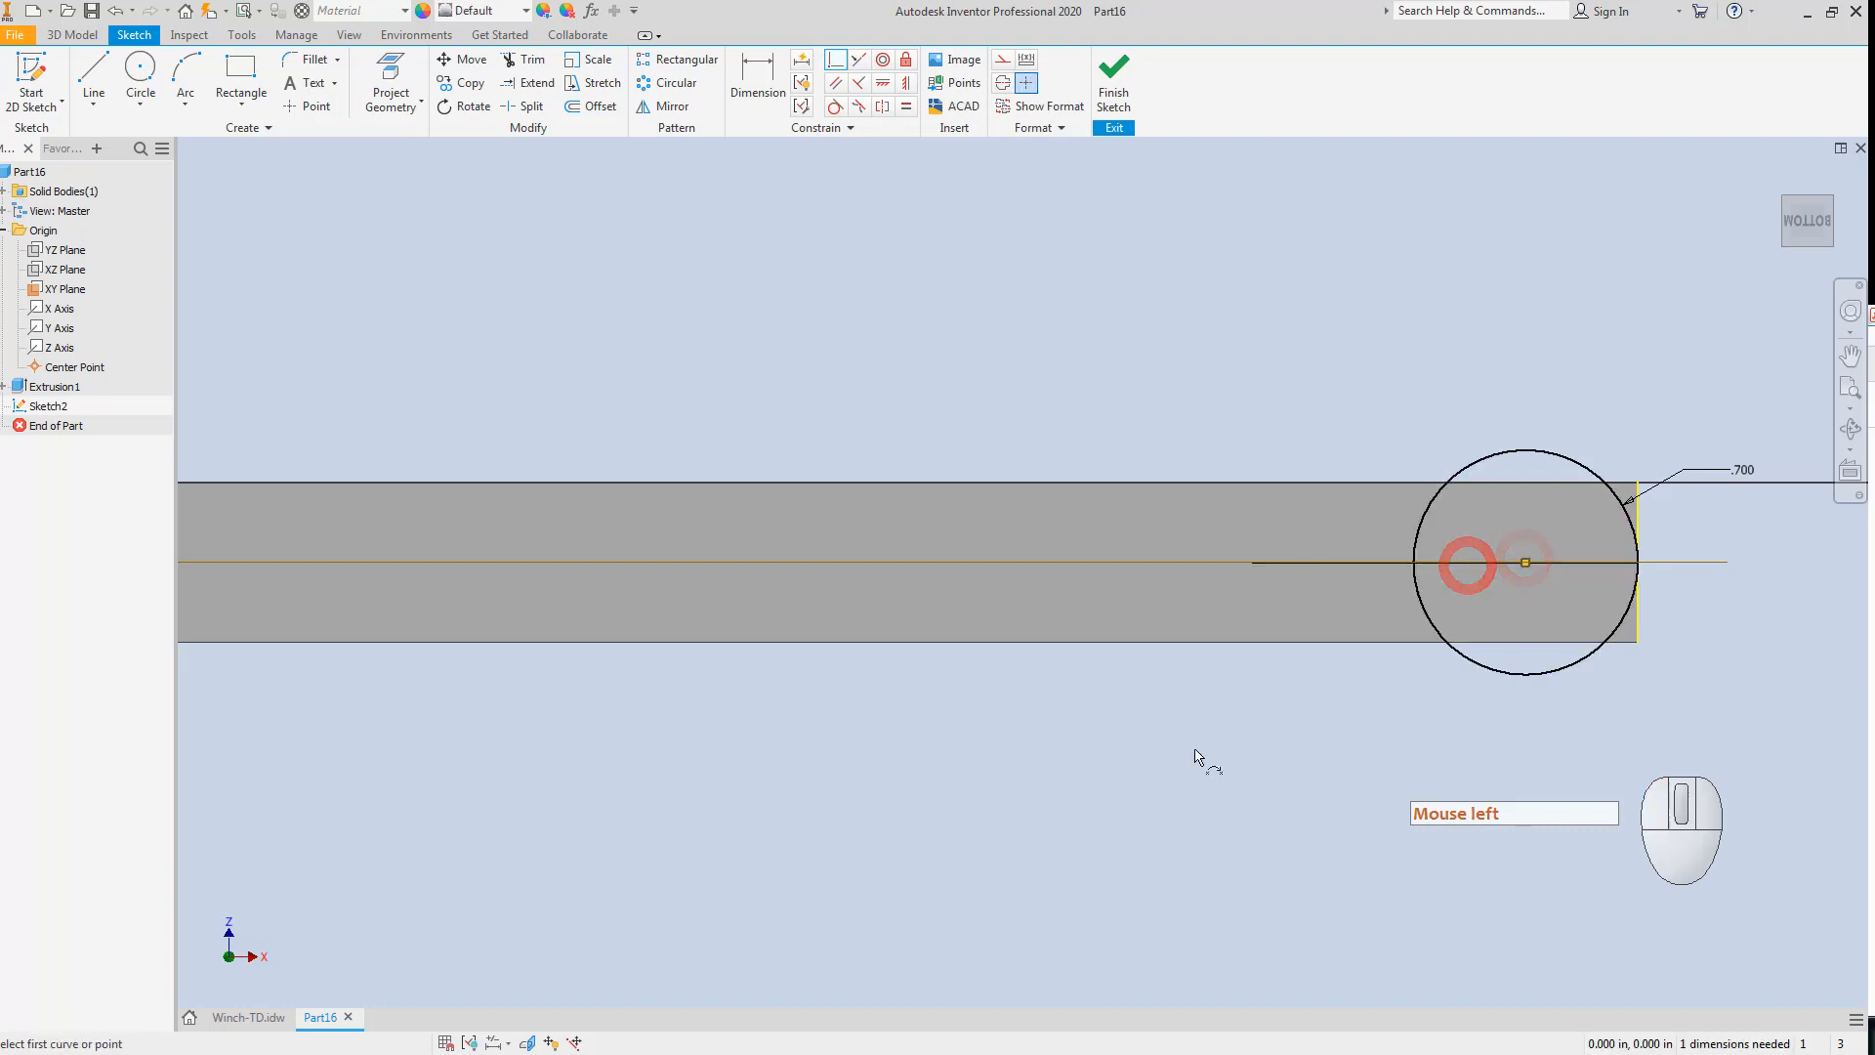
key("Escape")
key("Escape")
Try trimming away the circle's upper half at the horizontal line, and undo that trim.
left_click(510, 61)
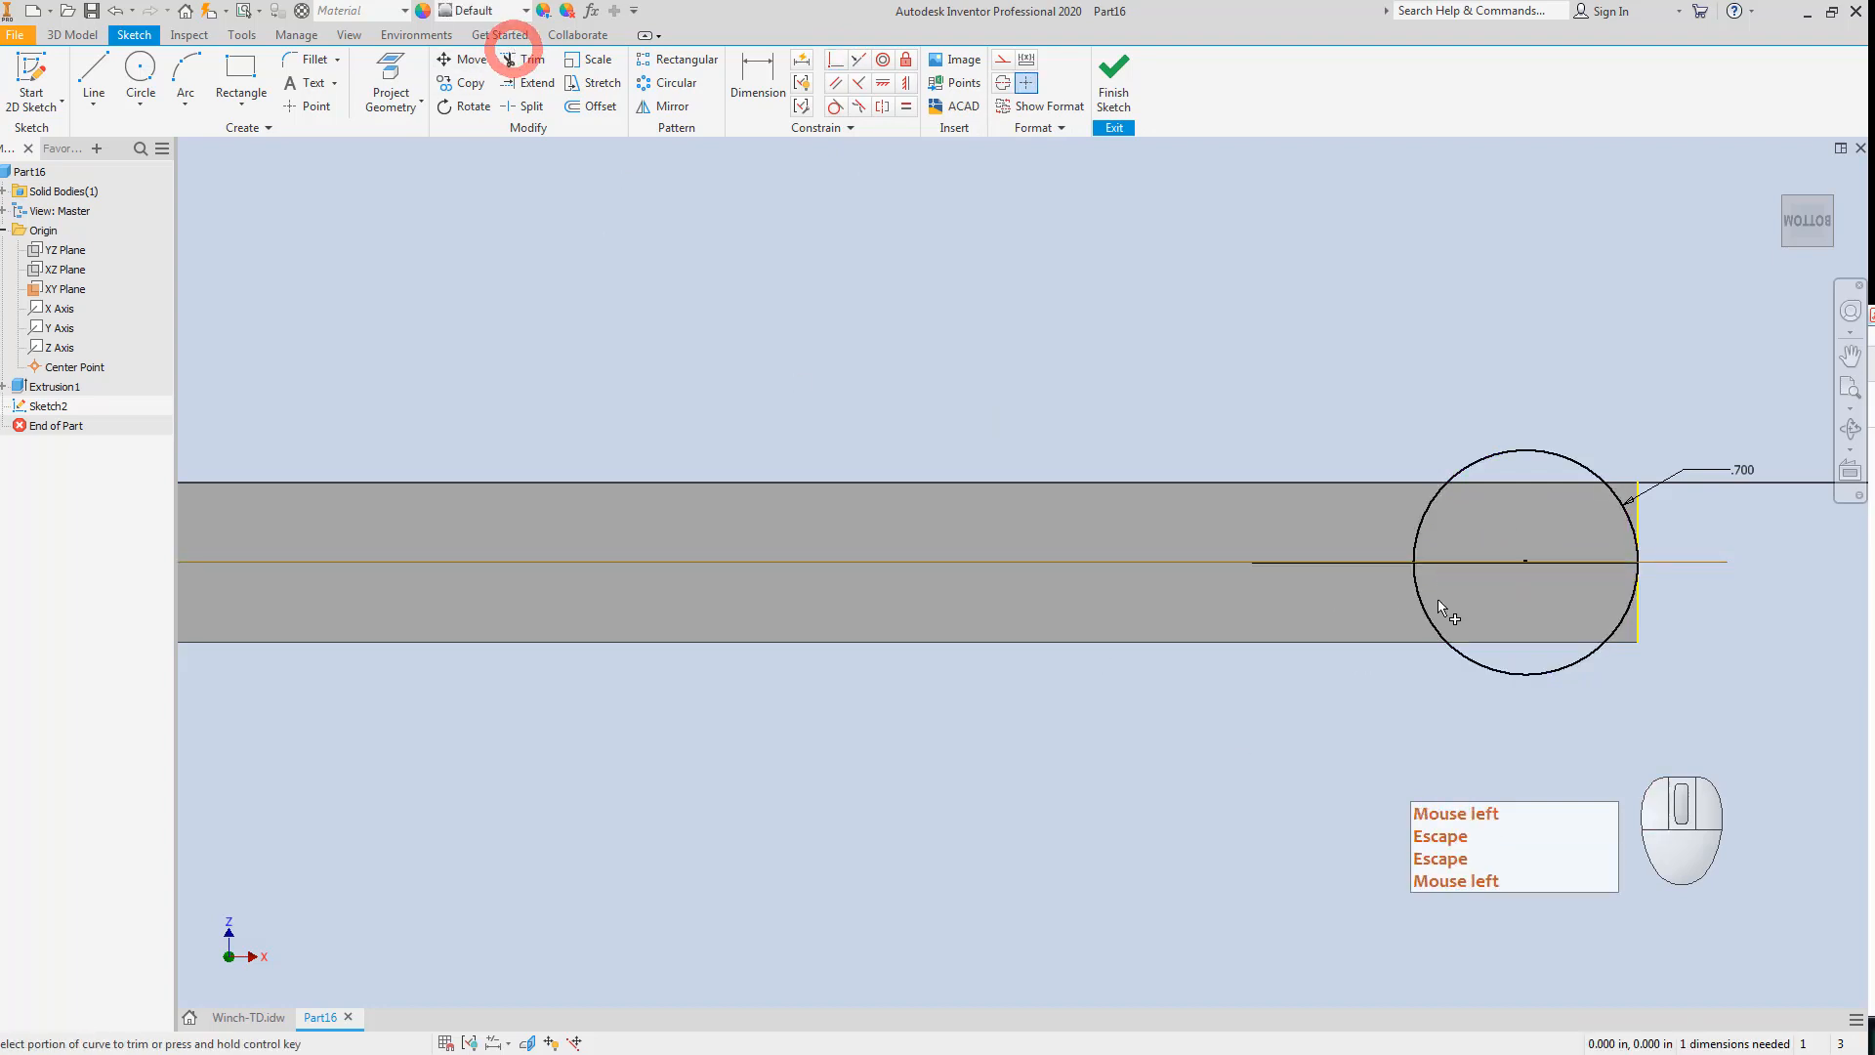
left_click(1424, 505)
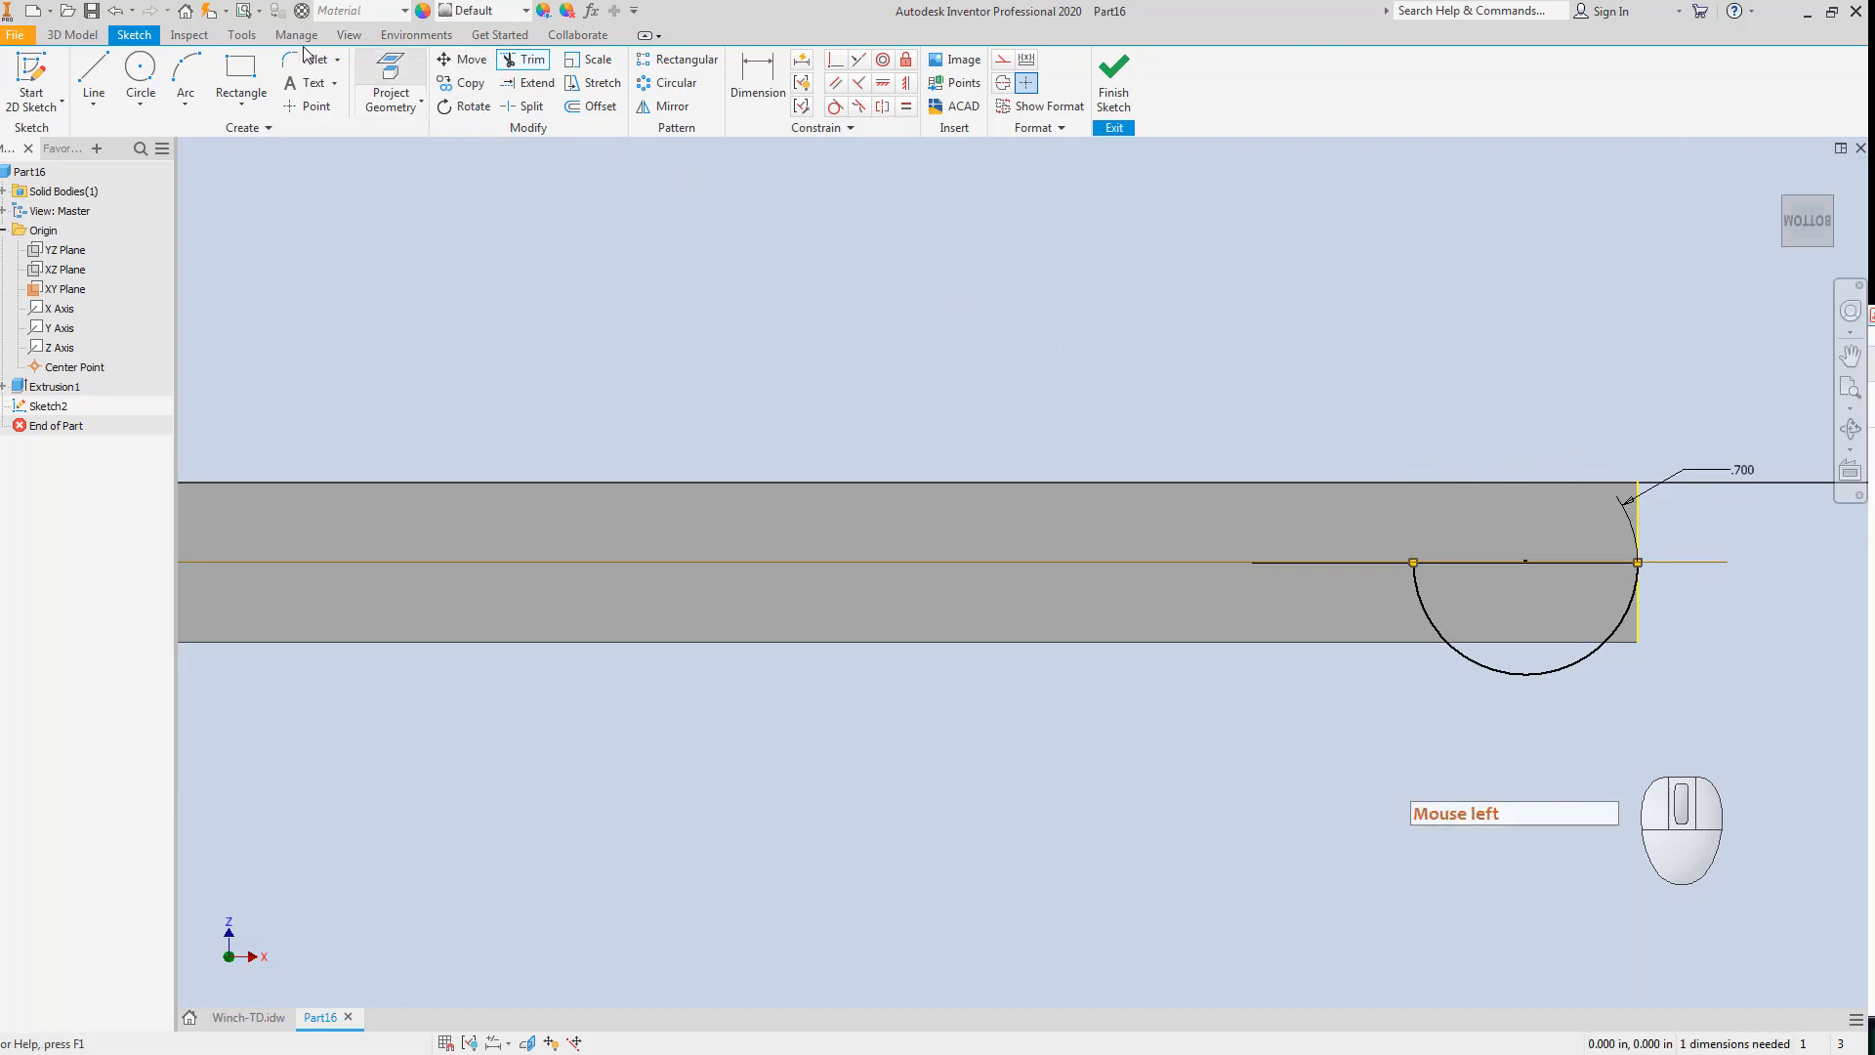
left_click(112, 13)
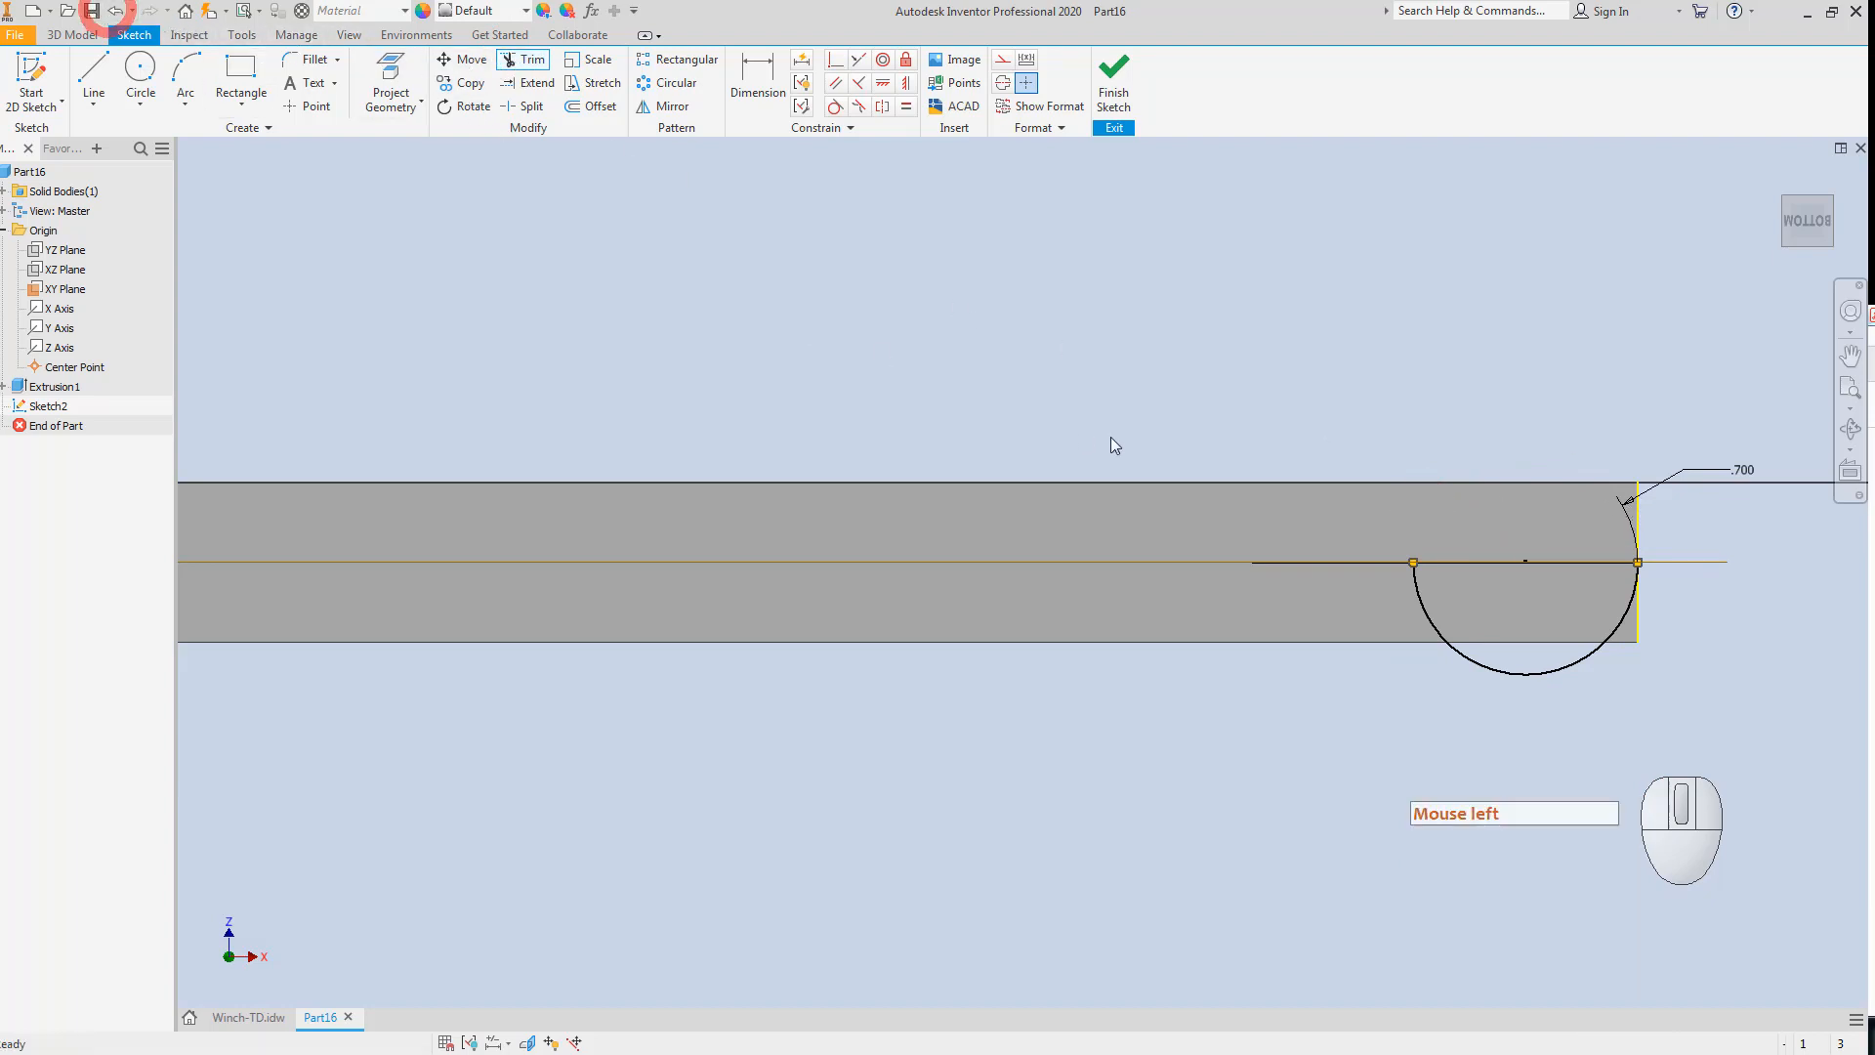
Project the bar's long upper and lower edges into the sketch.
left_click(391, 71)
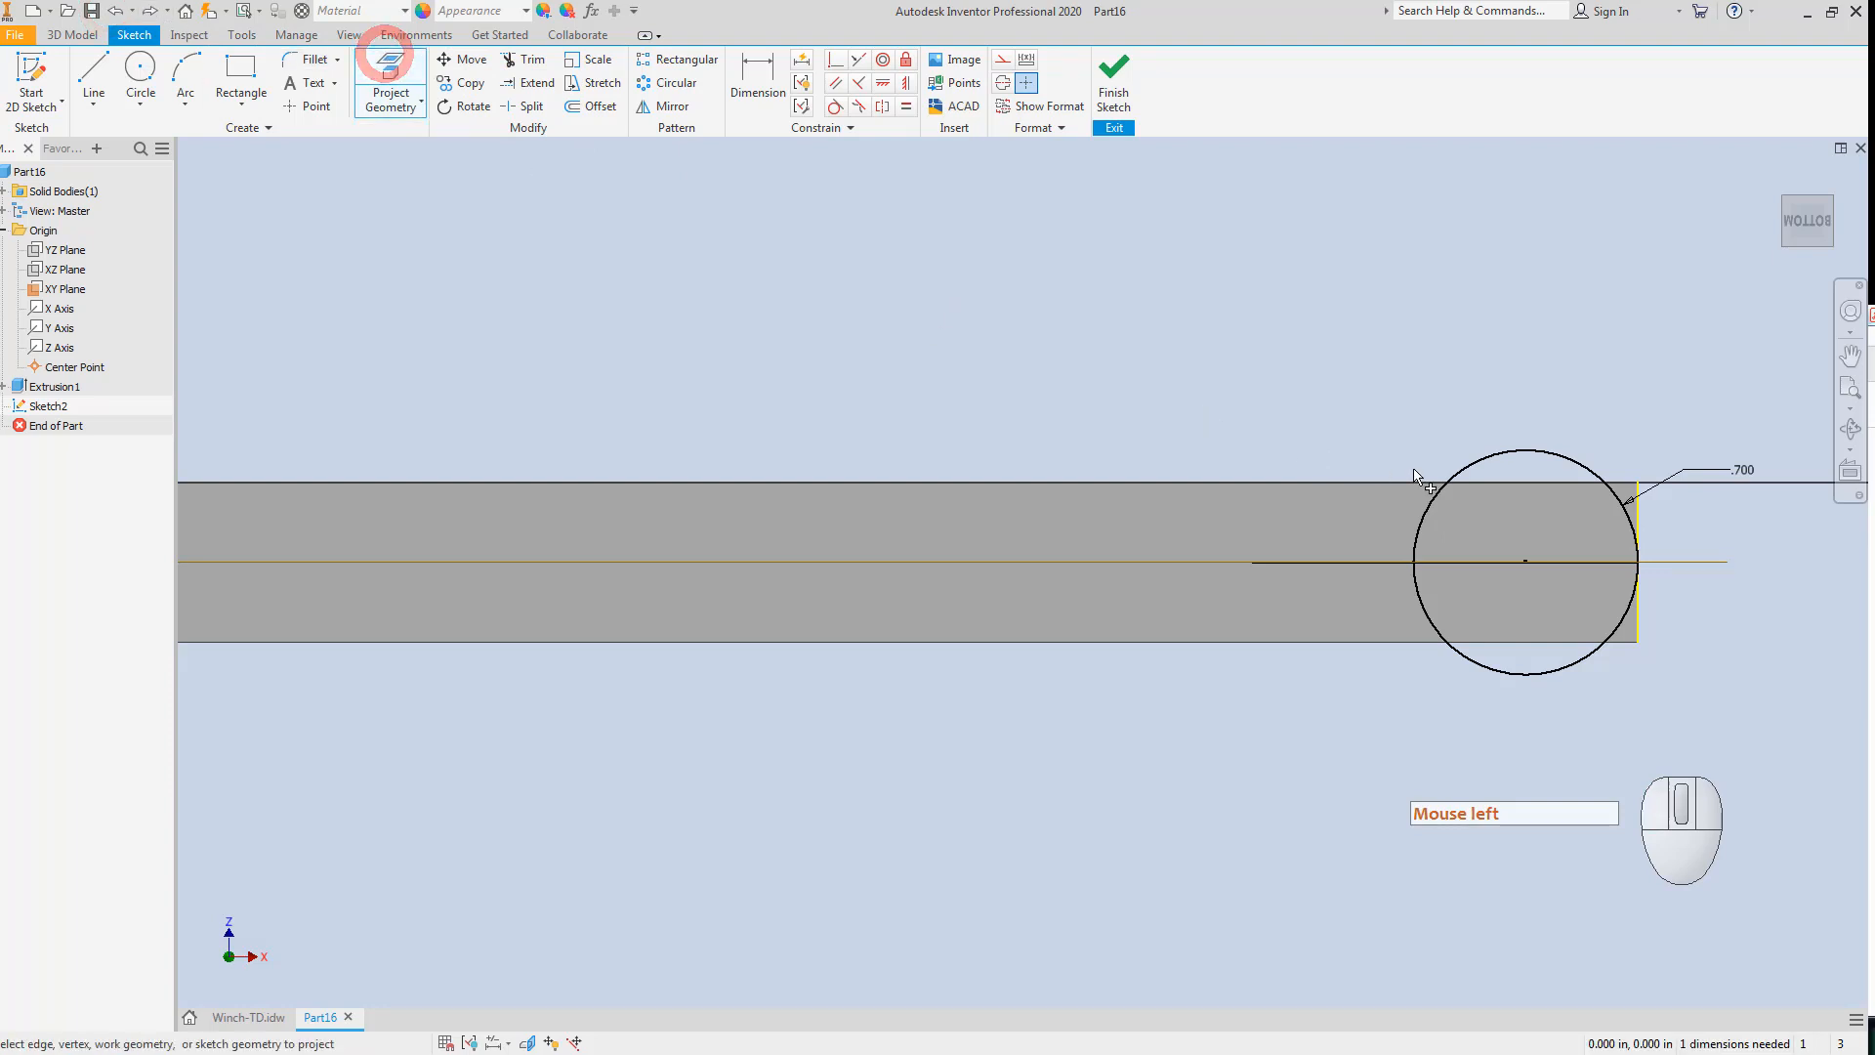
left_click(1530, 483)
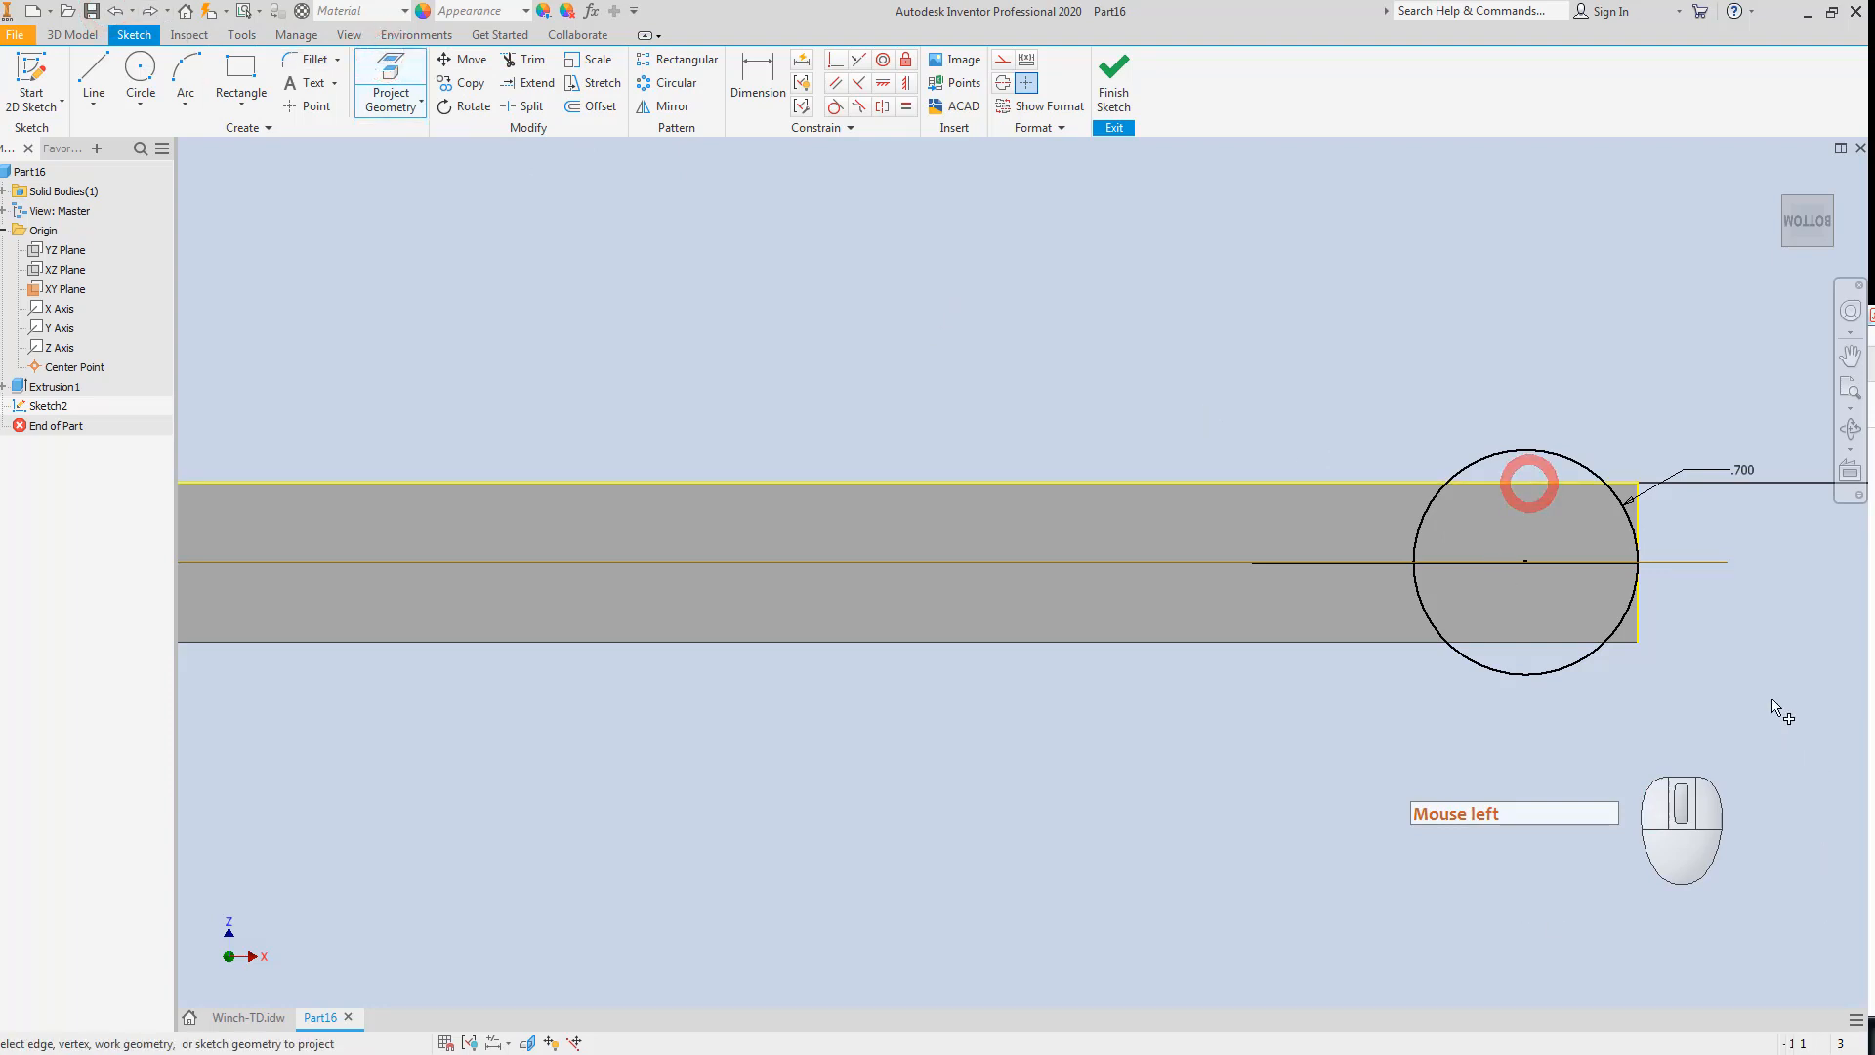
left_click(1629, 643)
key("Escape")
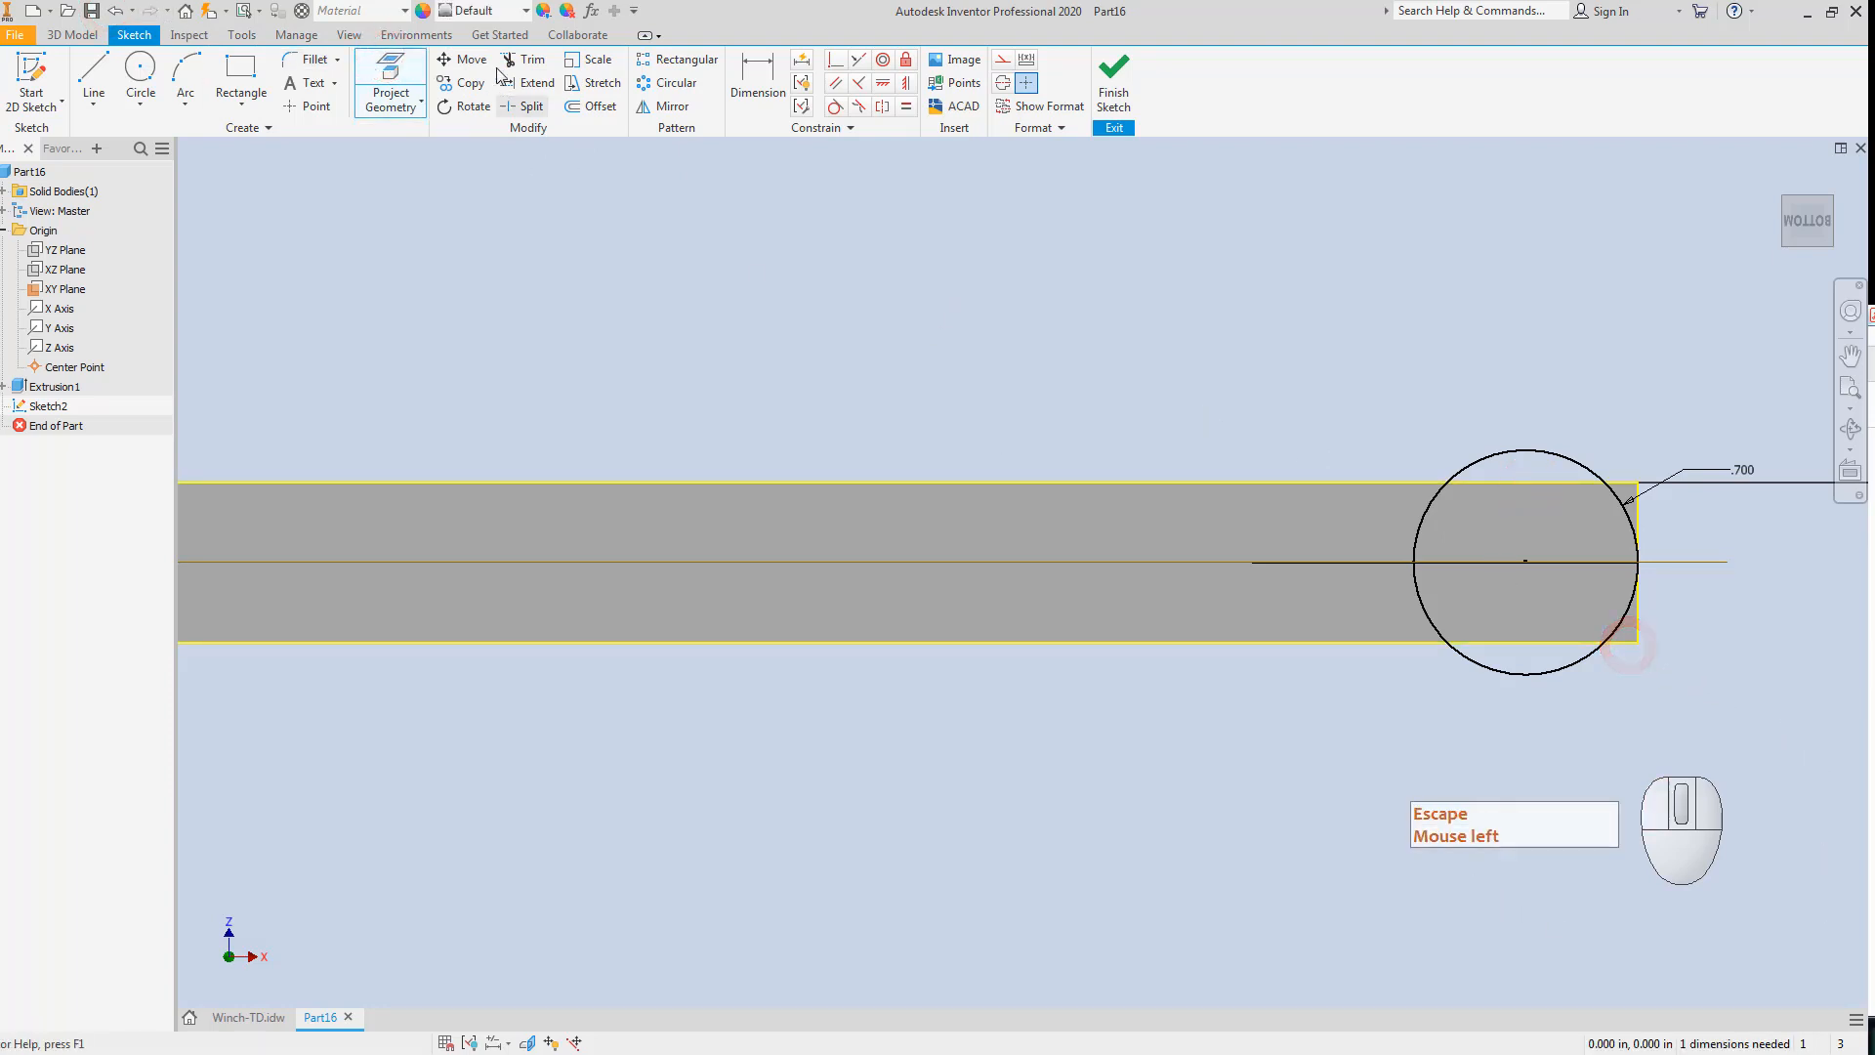
Trim the circle at the projected edges, leaving only the arc that spans the bar's right end.
left_click(526, 60)
left_click(1419, 519)
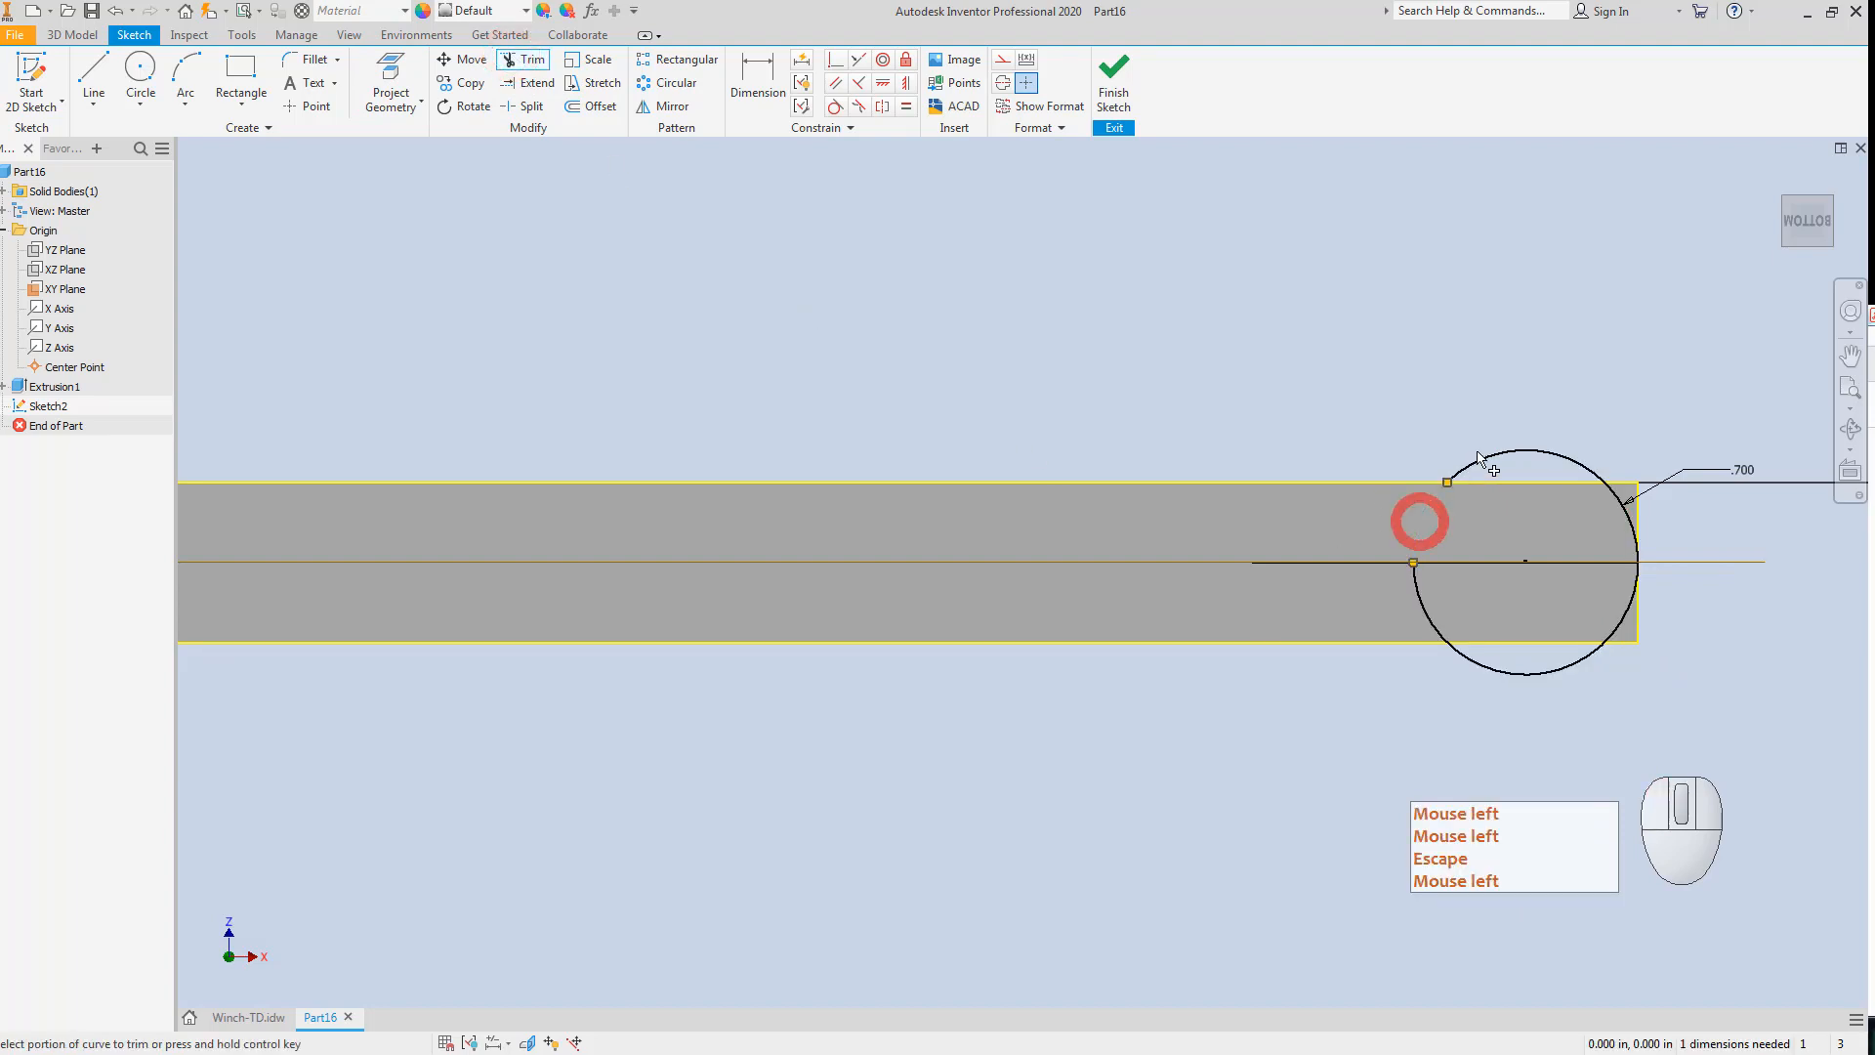
left_click(1503, 451)
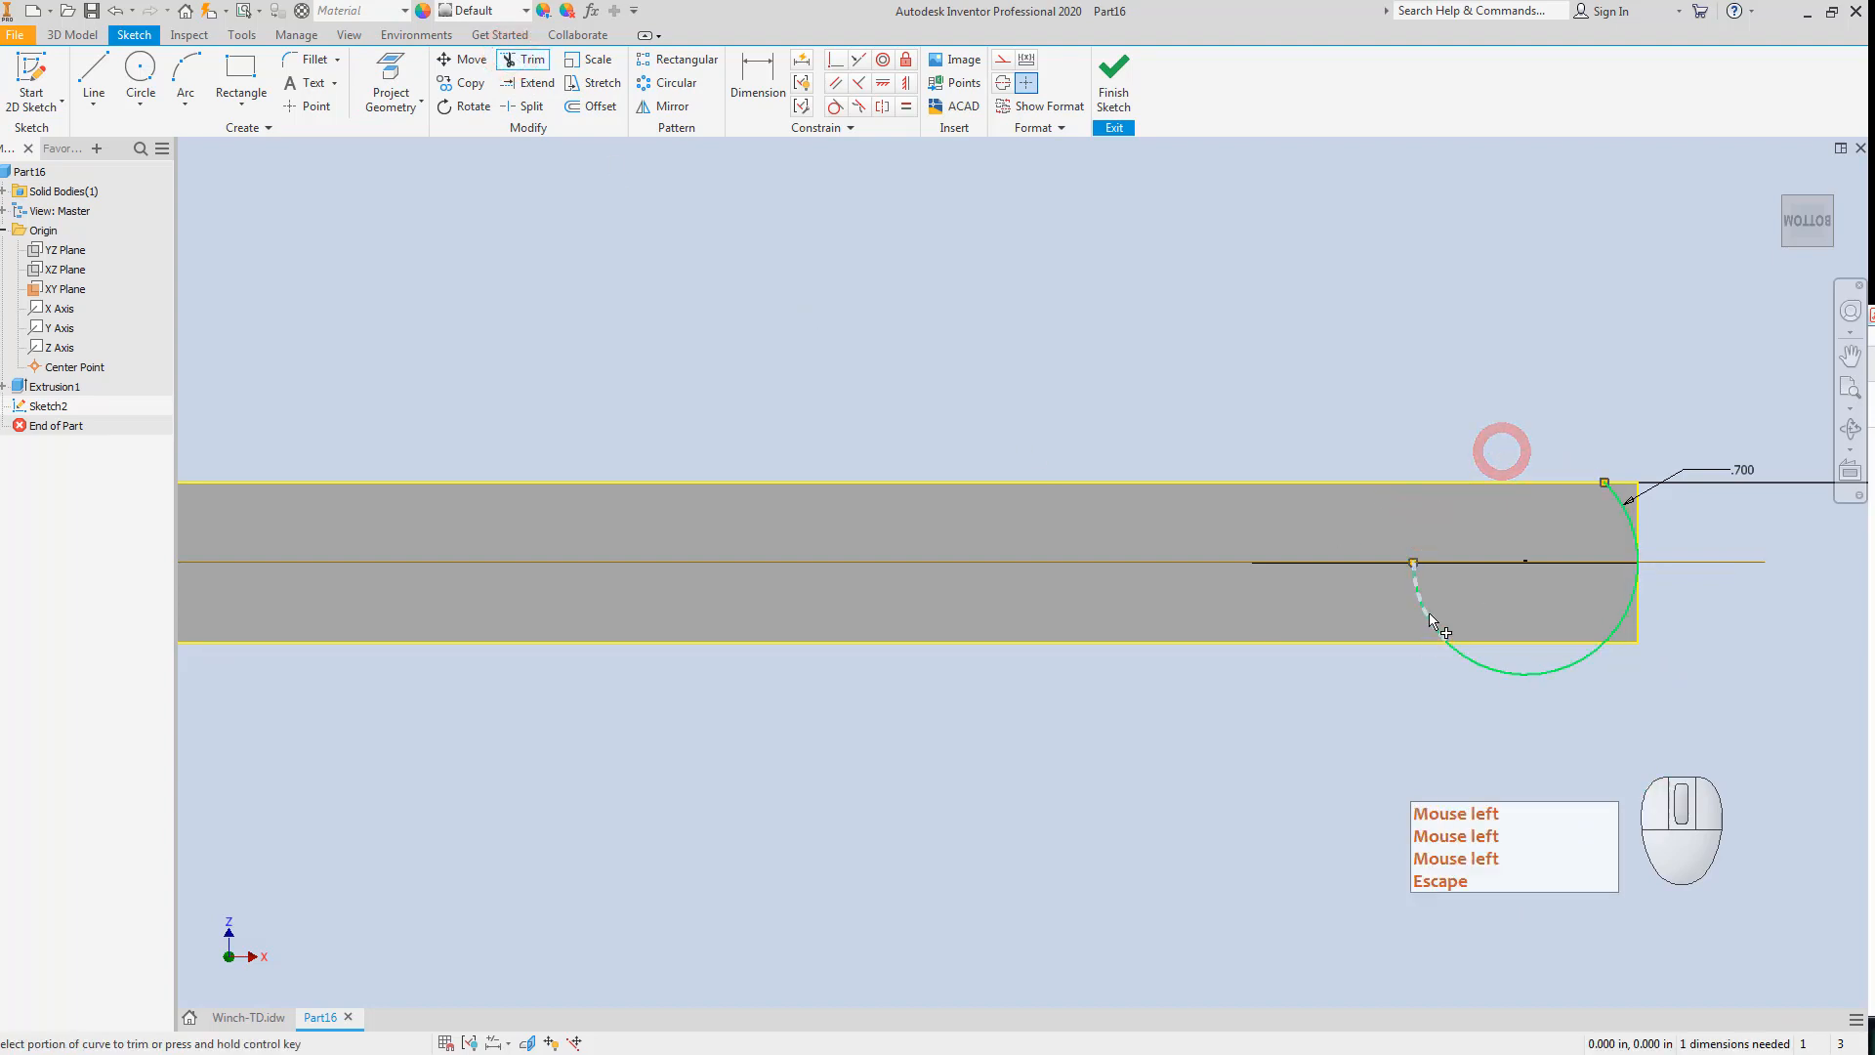
left_click(1426, 613)
left_click(1475, 660)
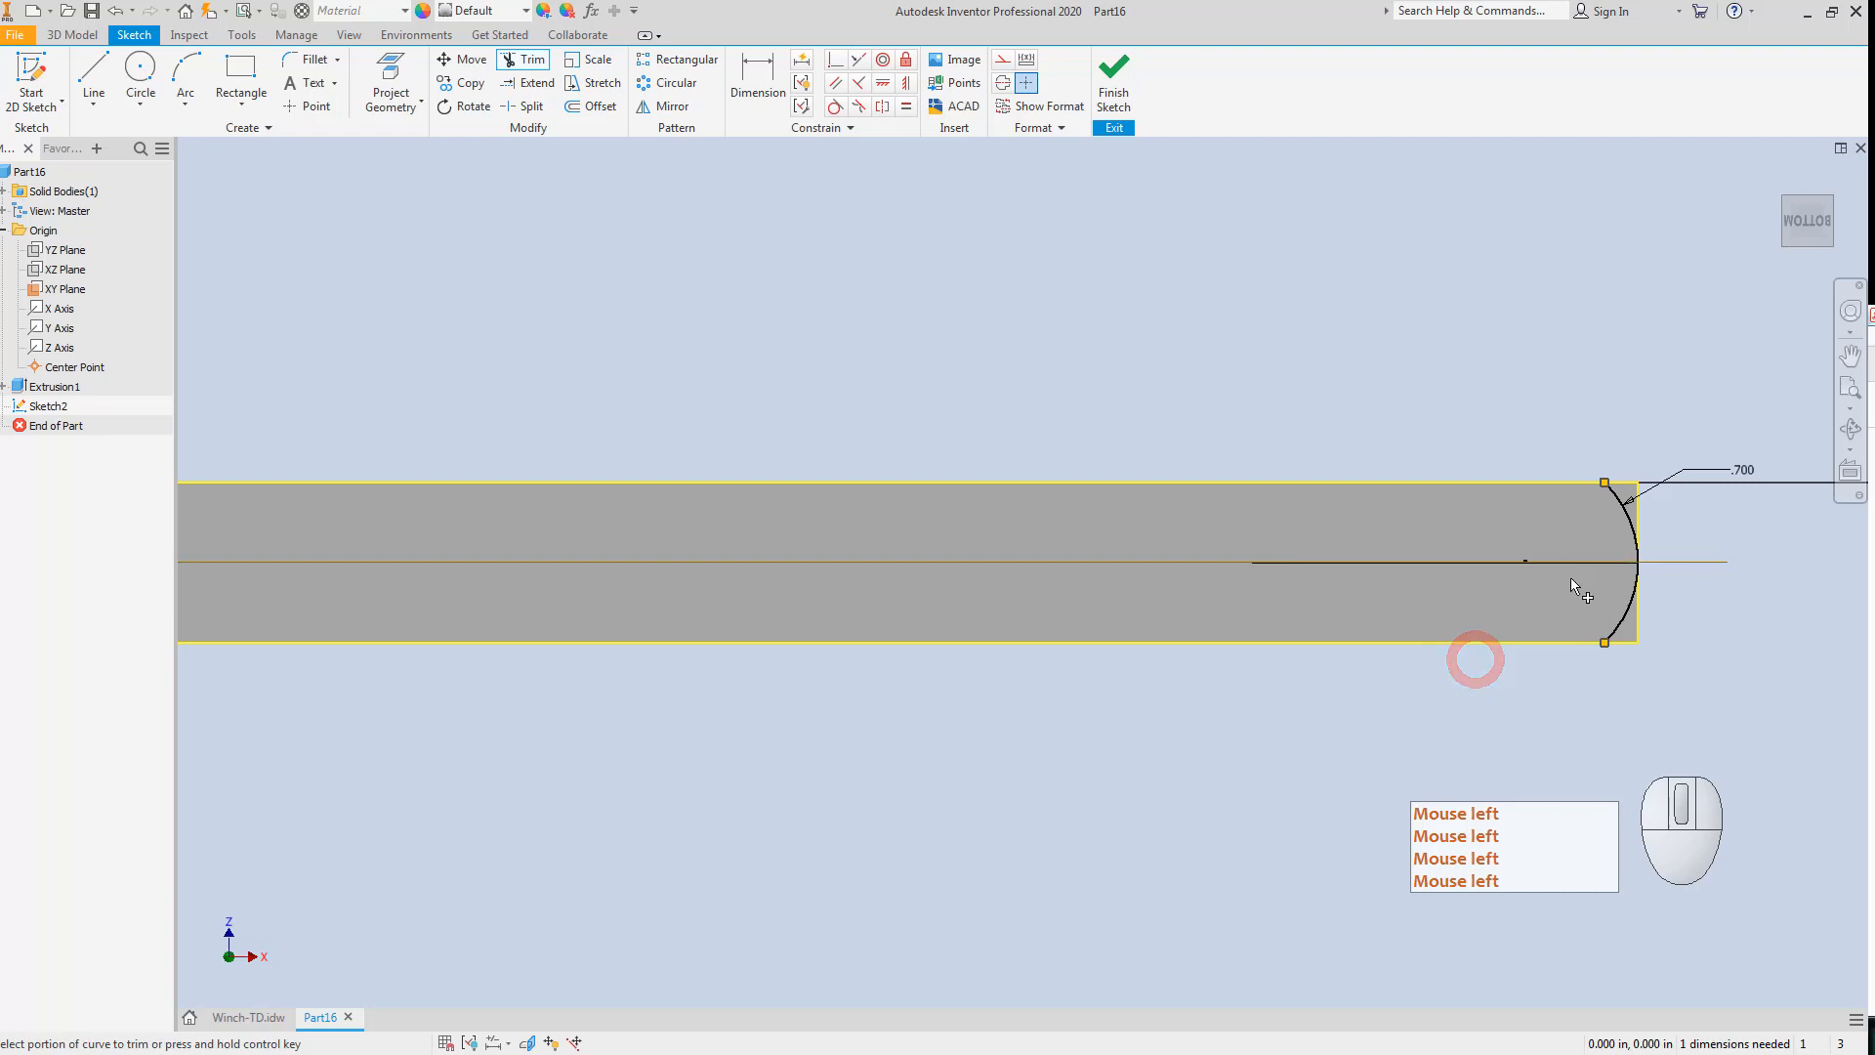
Project the vertical end edge of the block at the bar's left end into the sketch.
scroll(1553, 451, "up", 2)
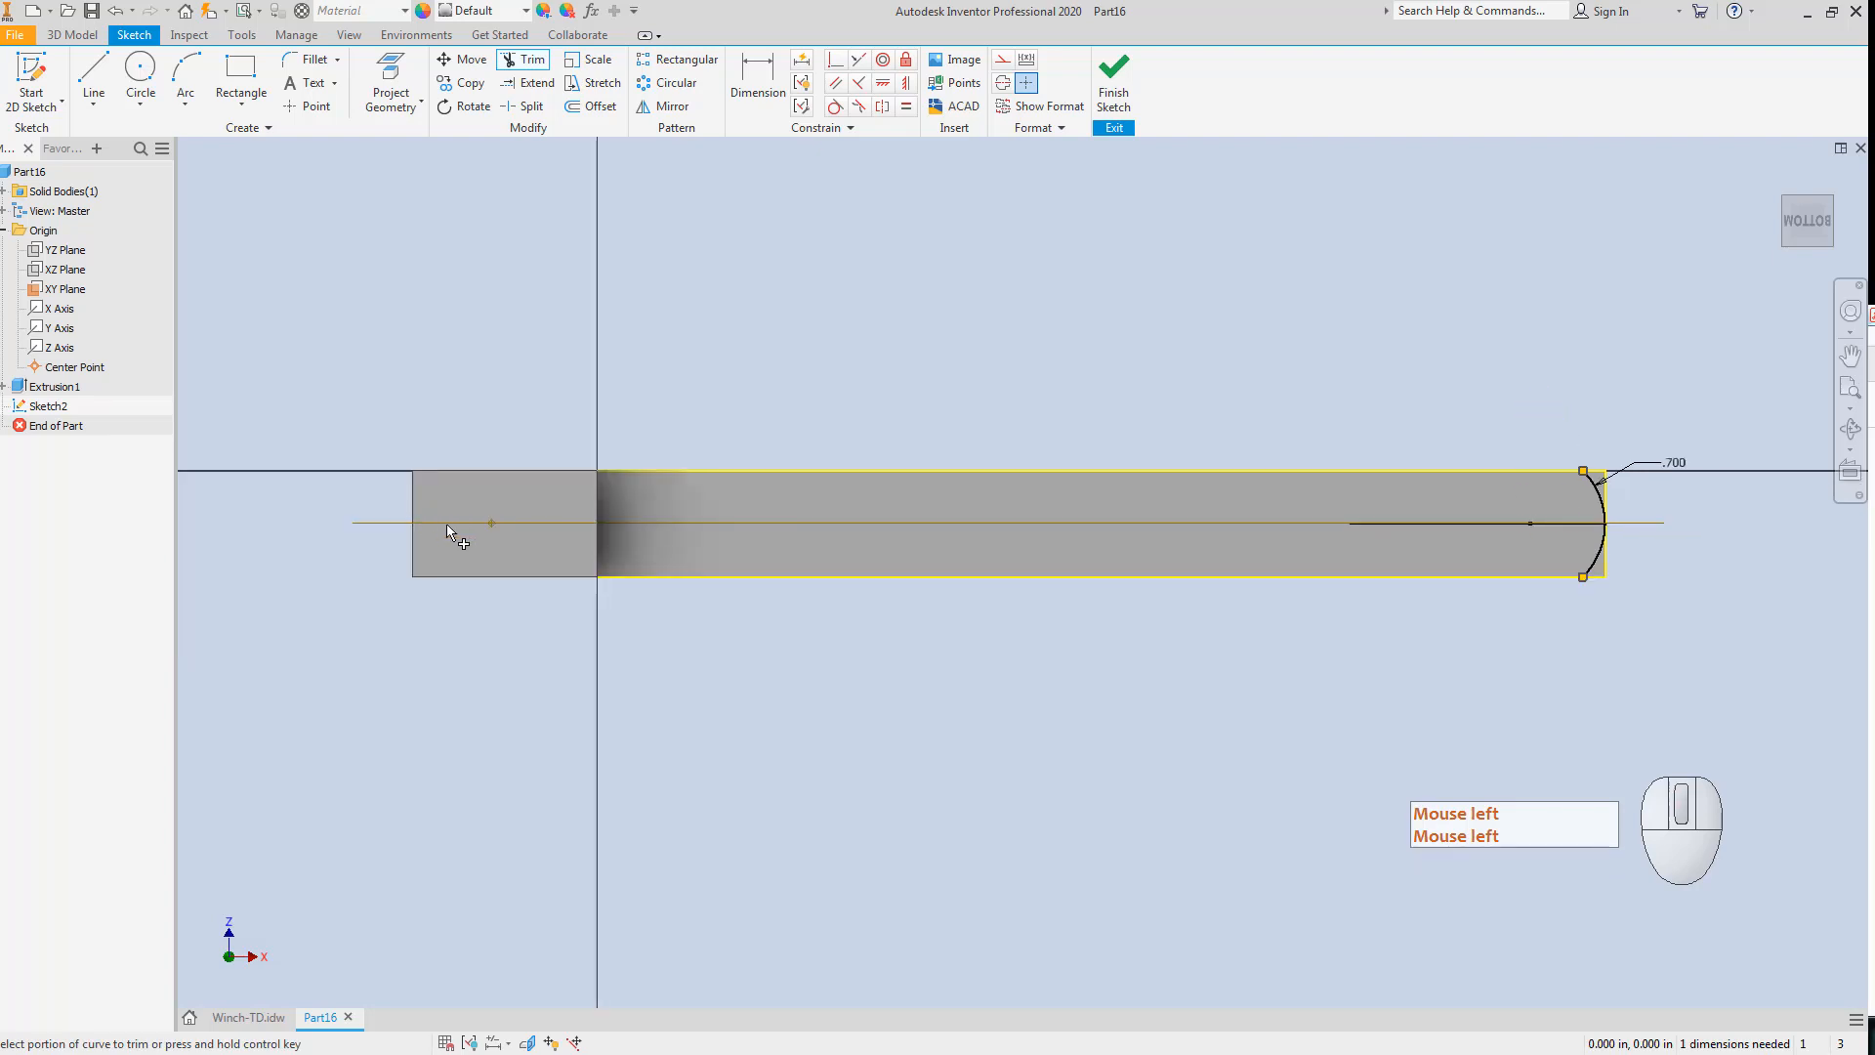
left_click(392, 74)
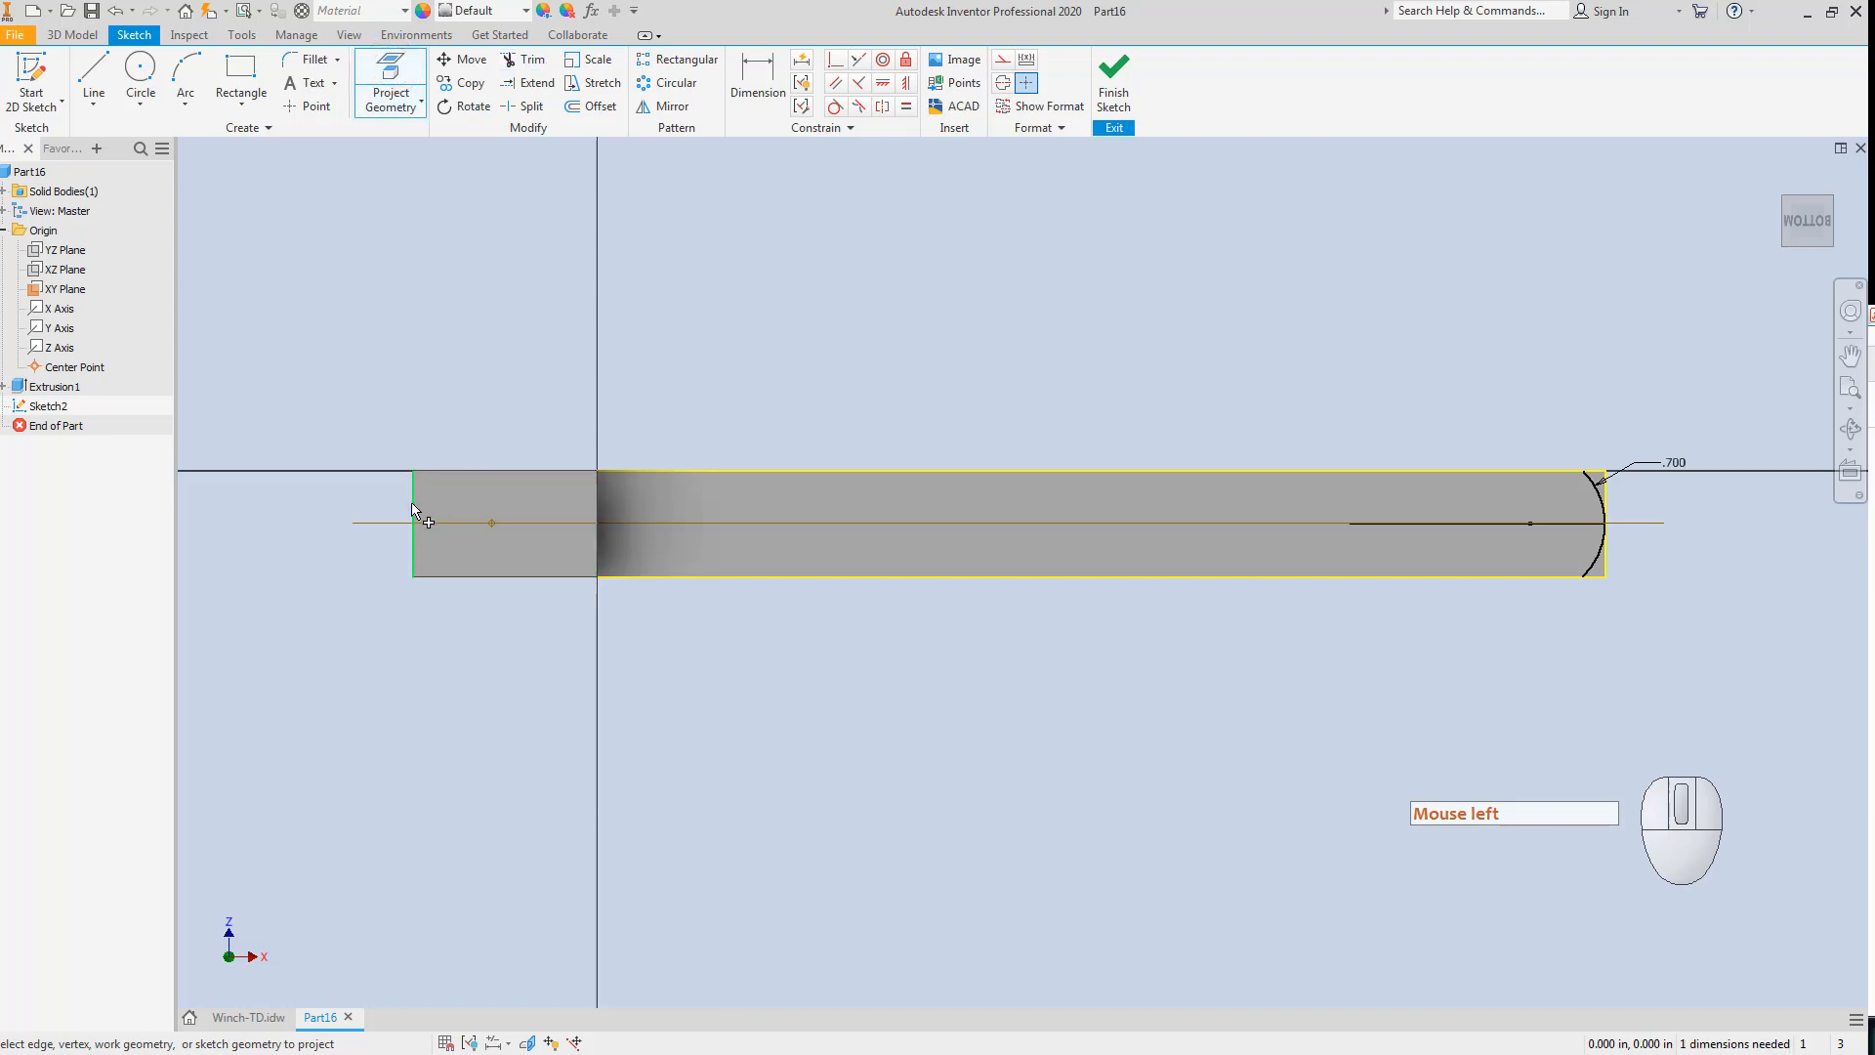
left_click(413, 506)
left_click(418, 237)
left_click(141, 68)
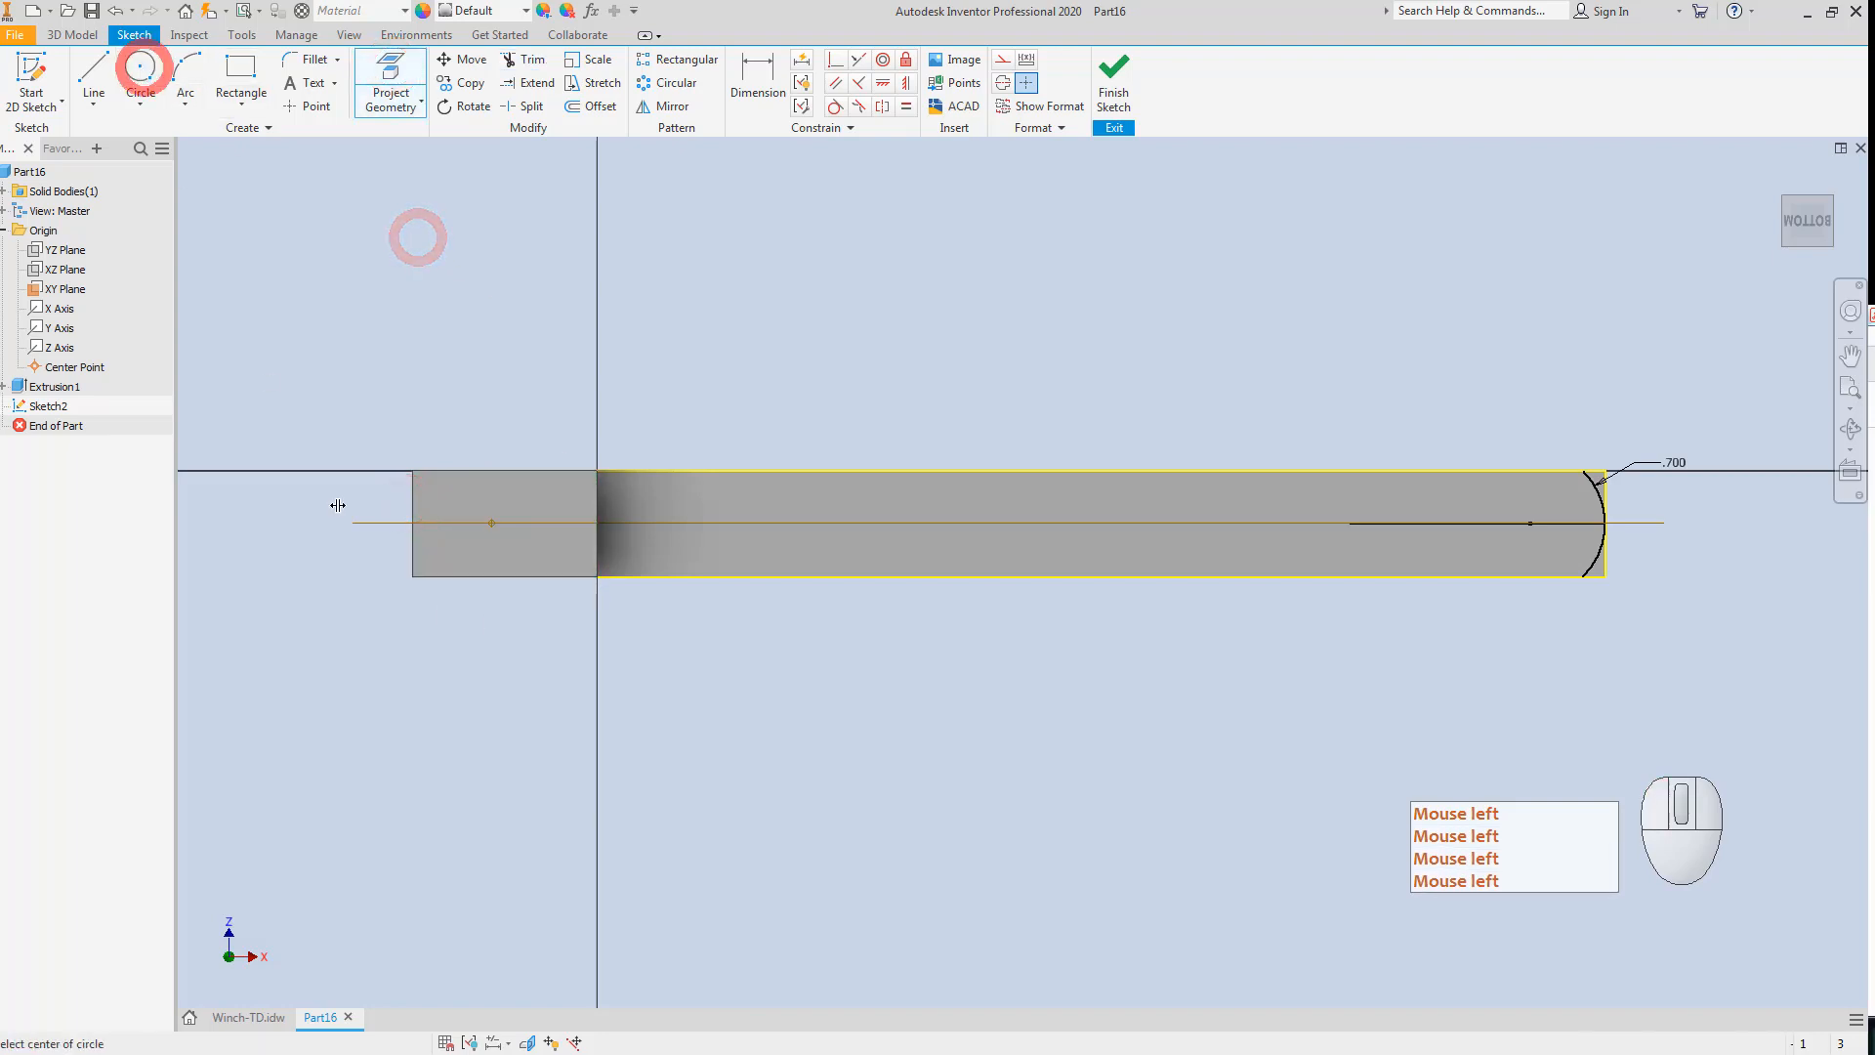
left_click(94, 76)
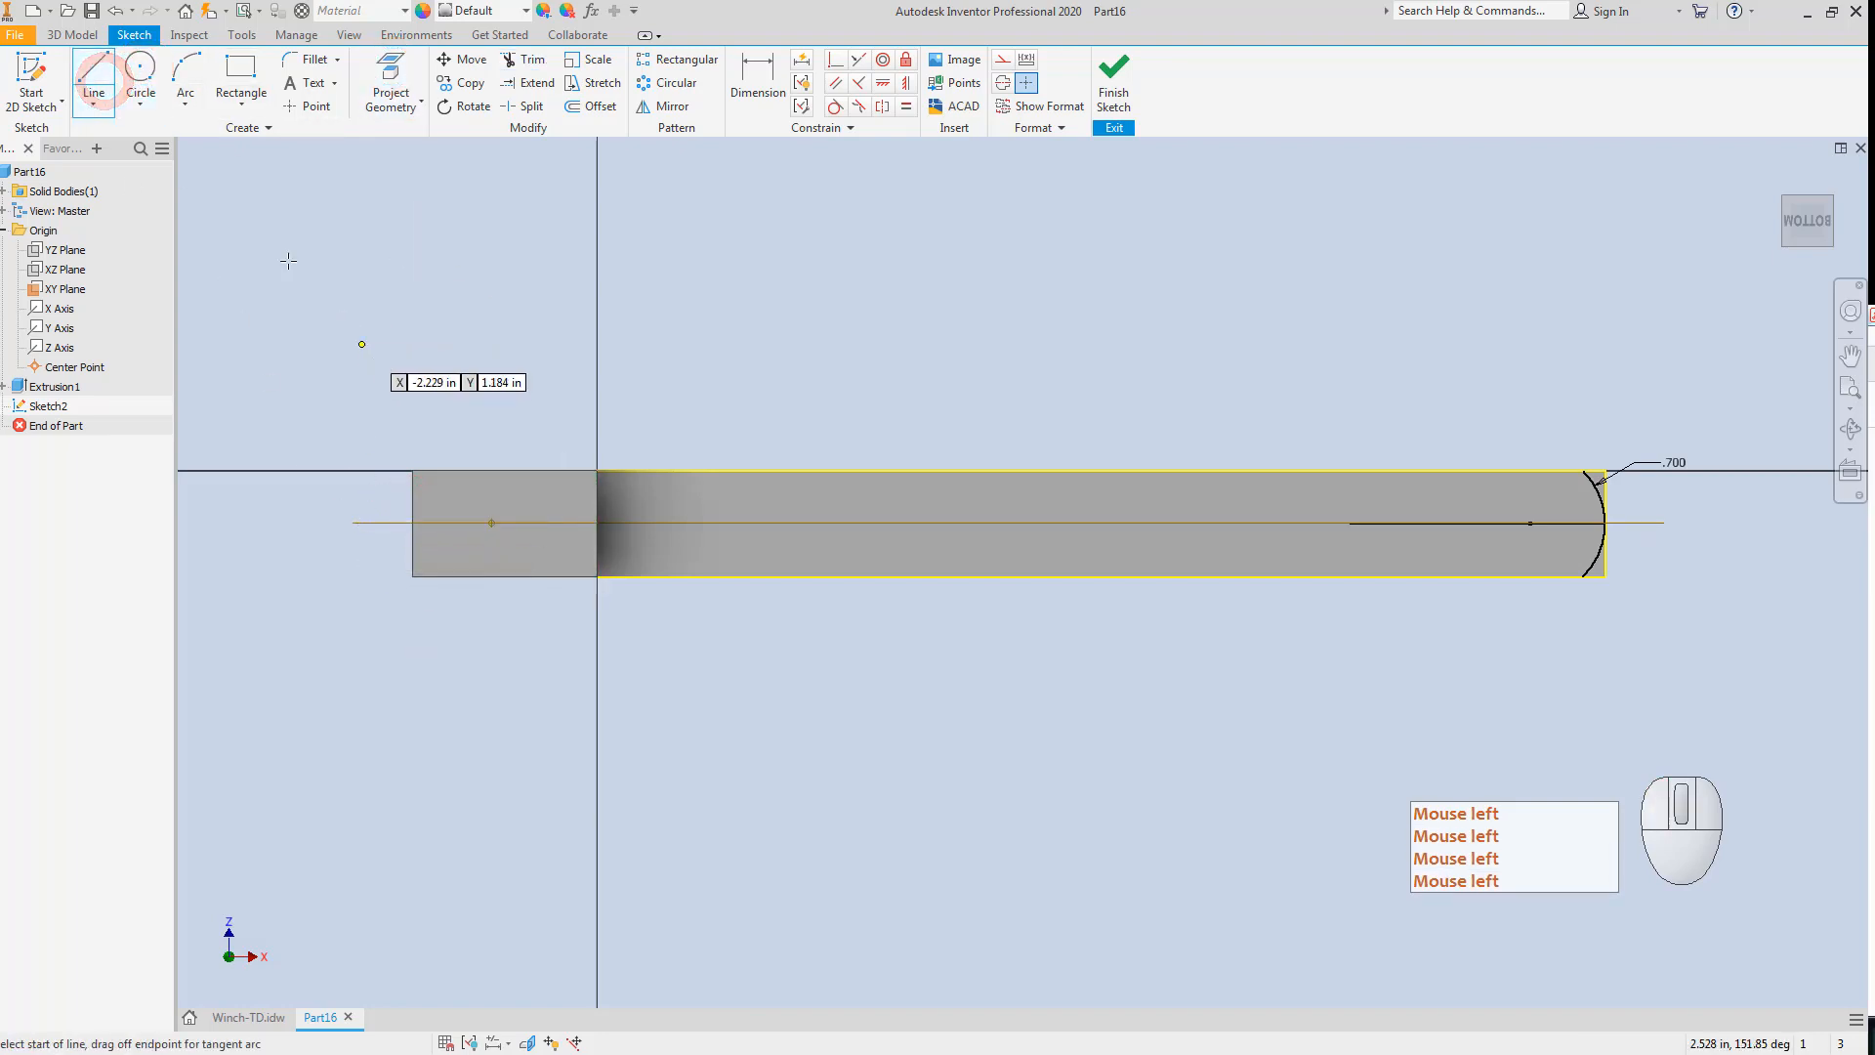
key("Escape")
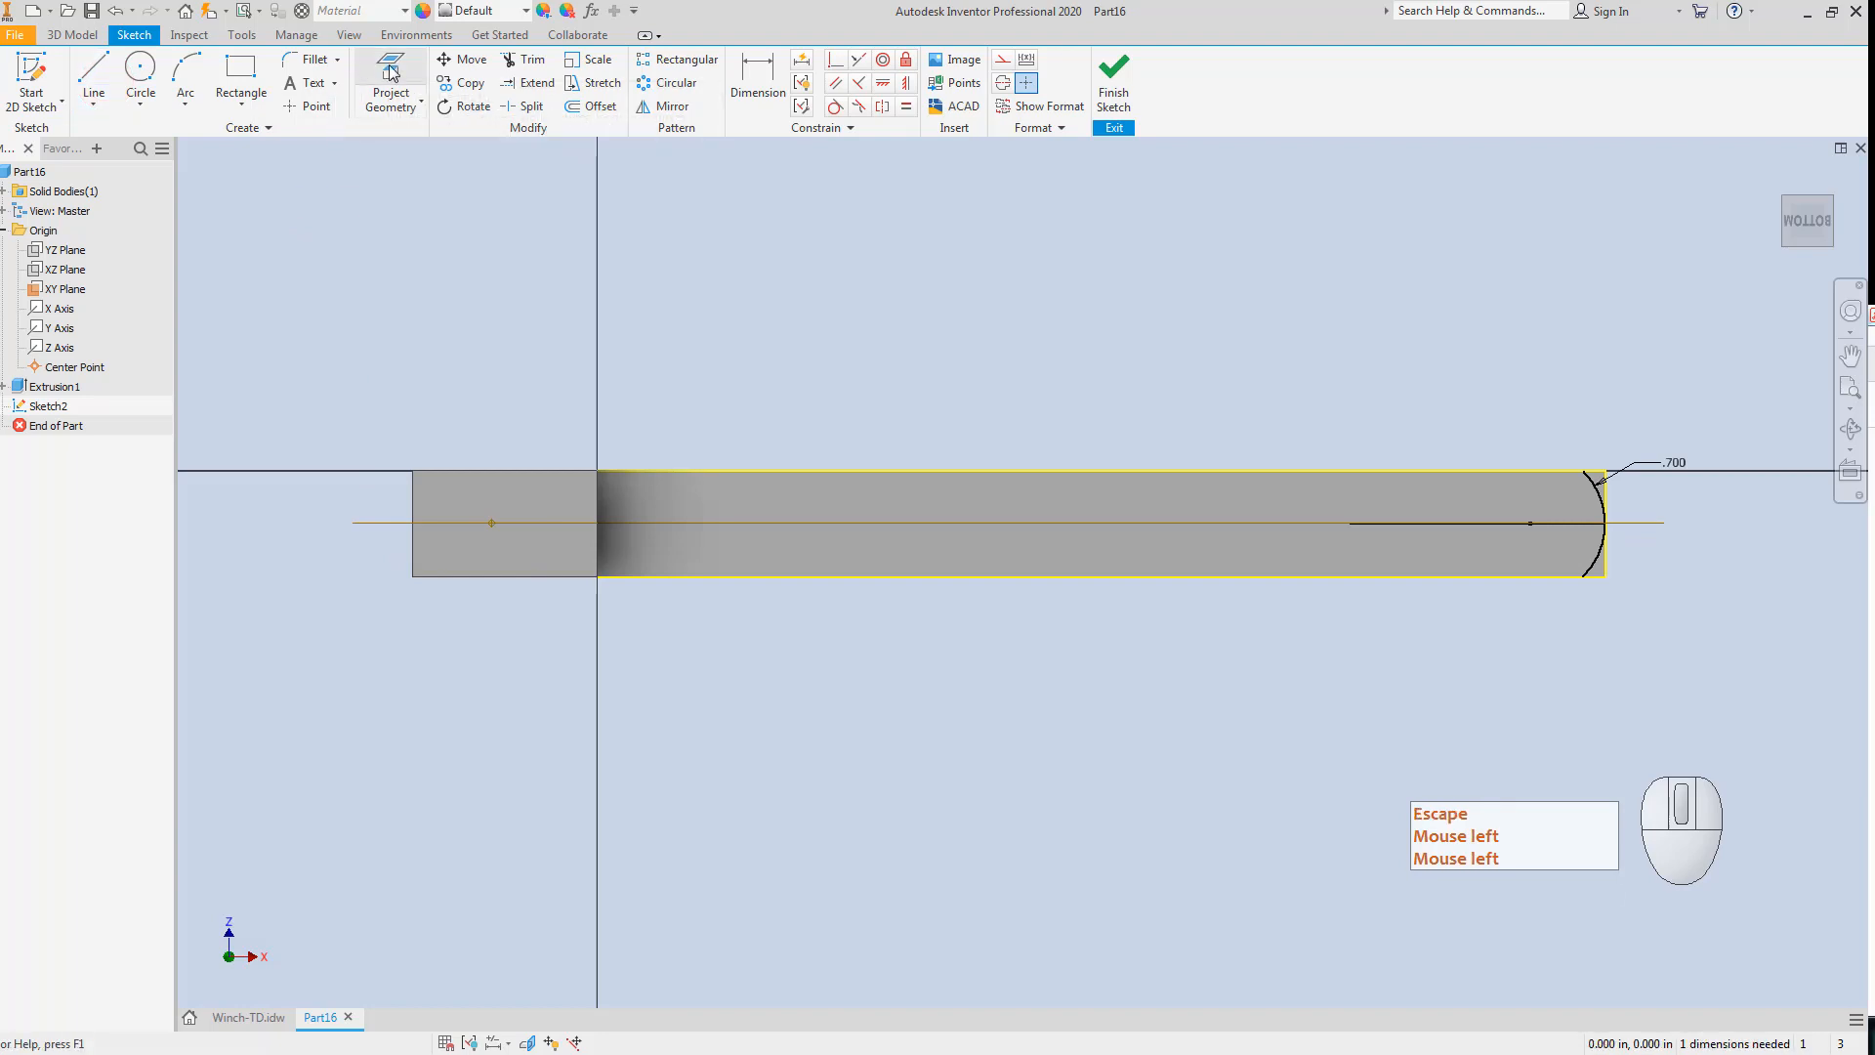
left_click(390, 73)
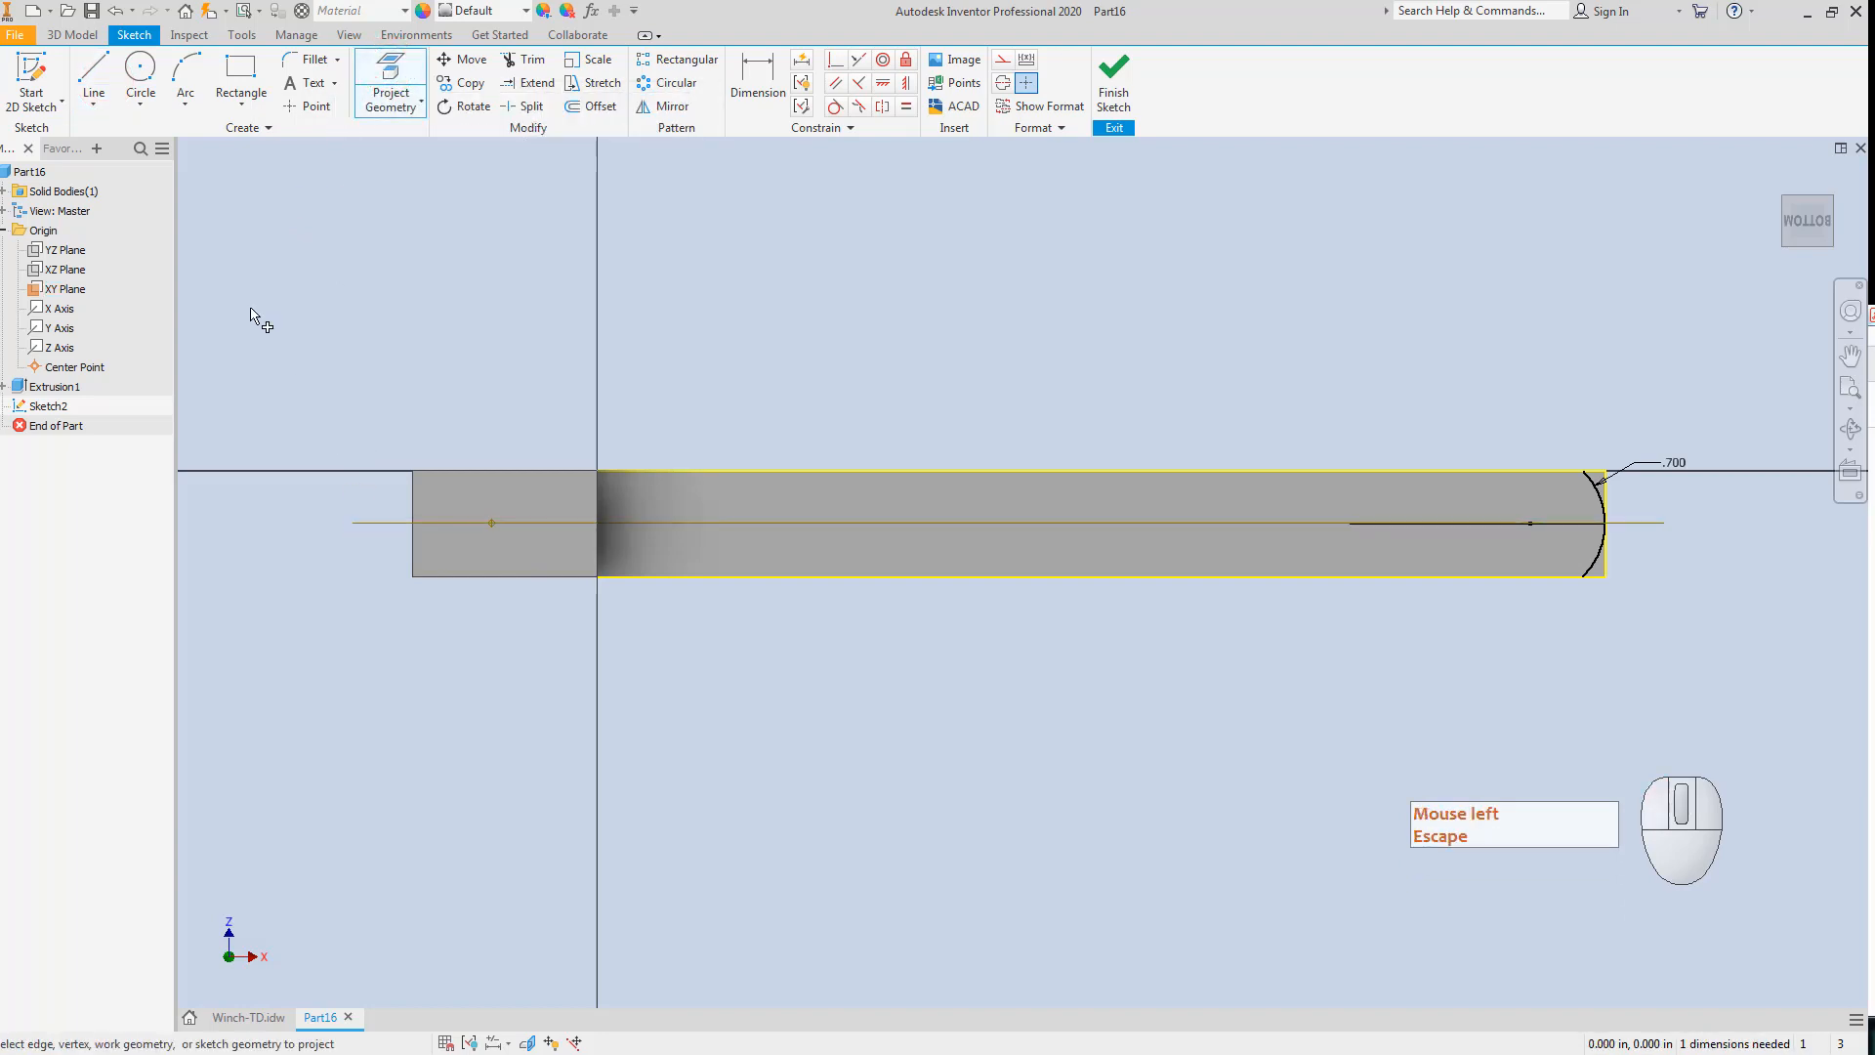
key("Escape")
Slice the graphics at the sketch plane and draw a short horizontal line inward from the projected left edge's midpoint.
key("F7")
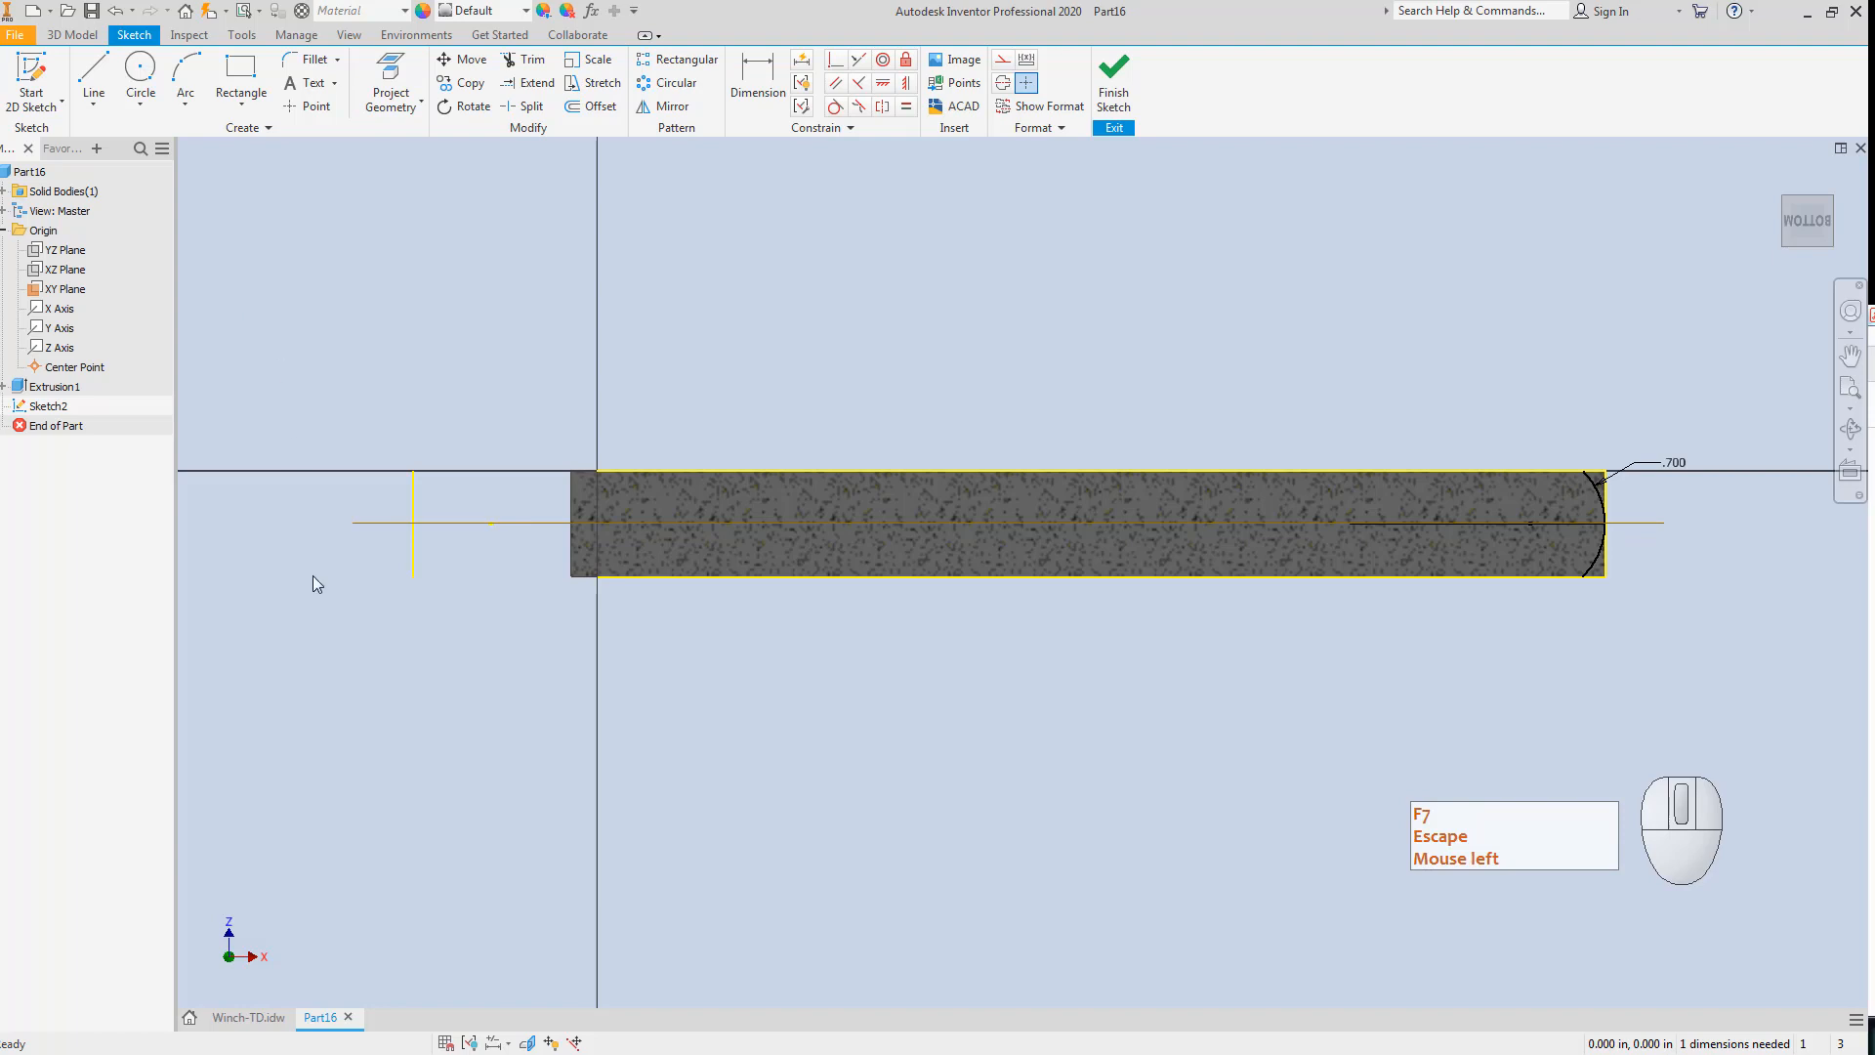
key("F7")
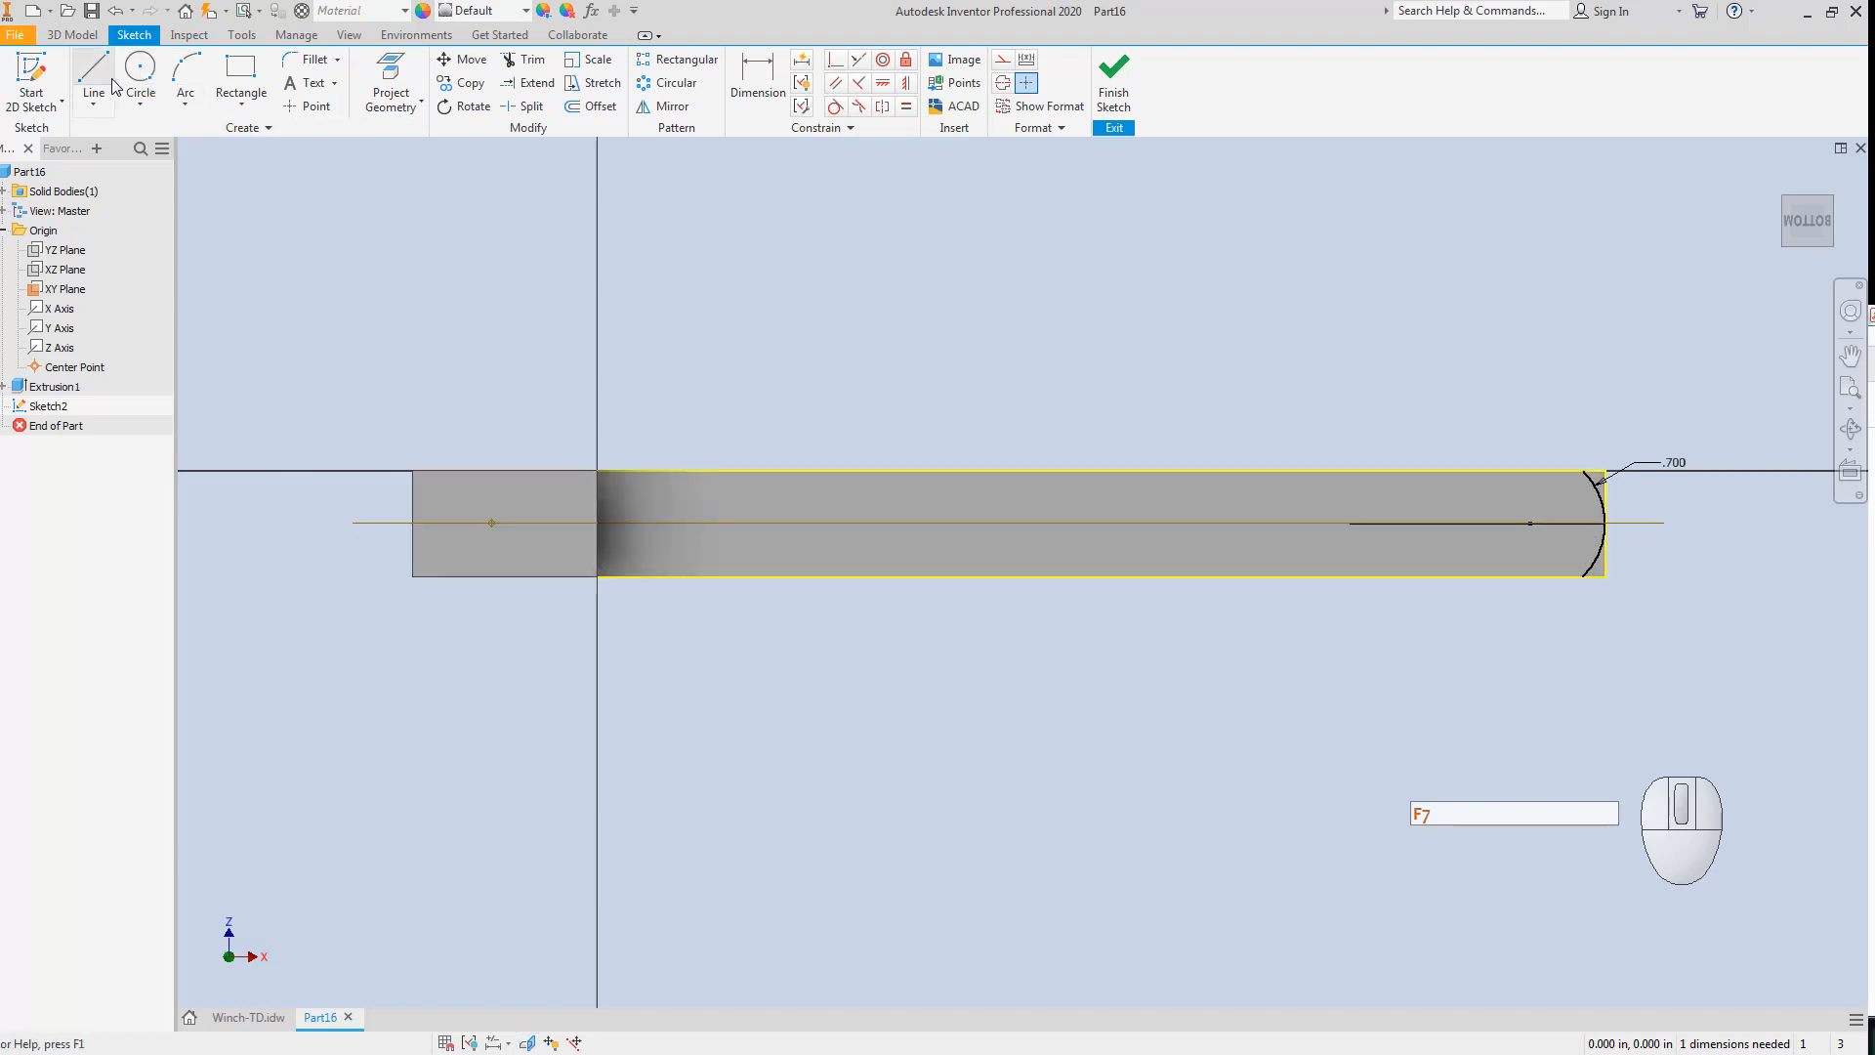
key("F7")
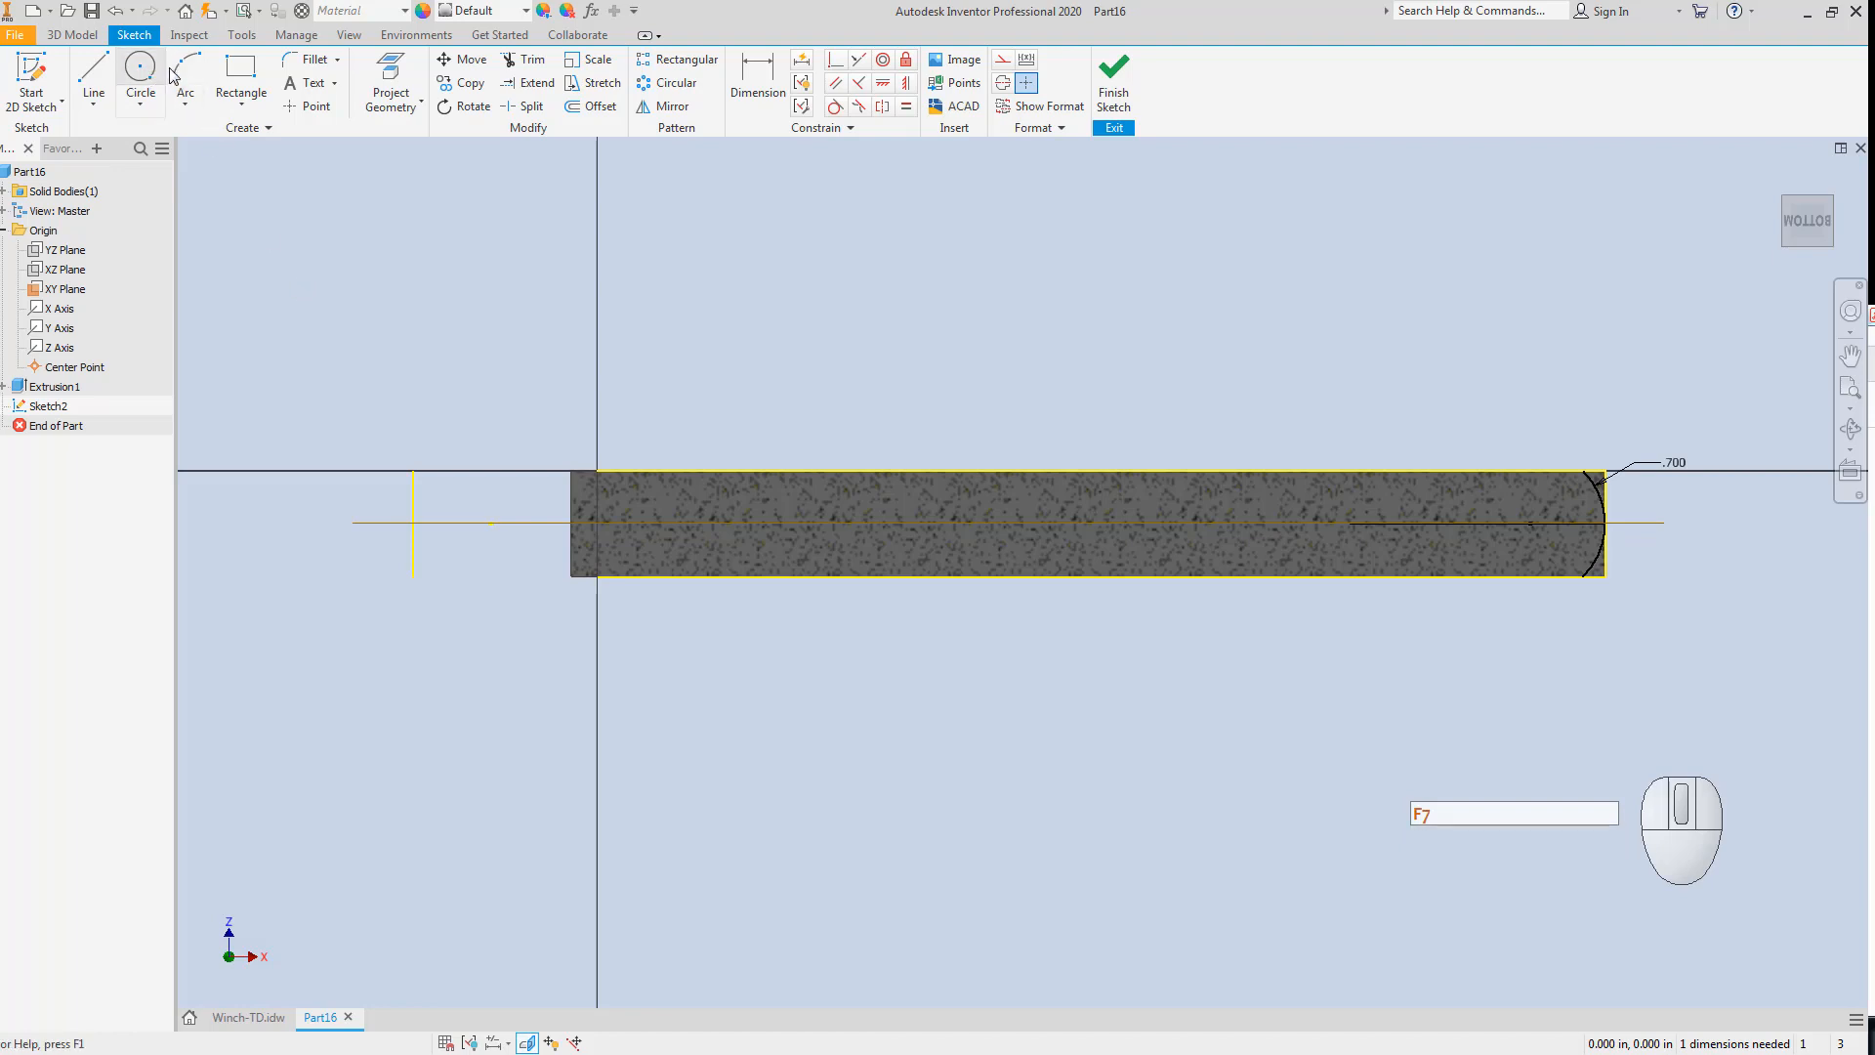
left_click(143, 76)
left_click(104, 106)
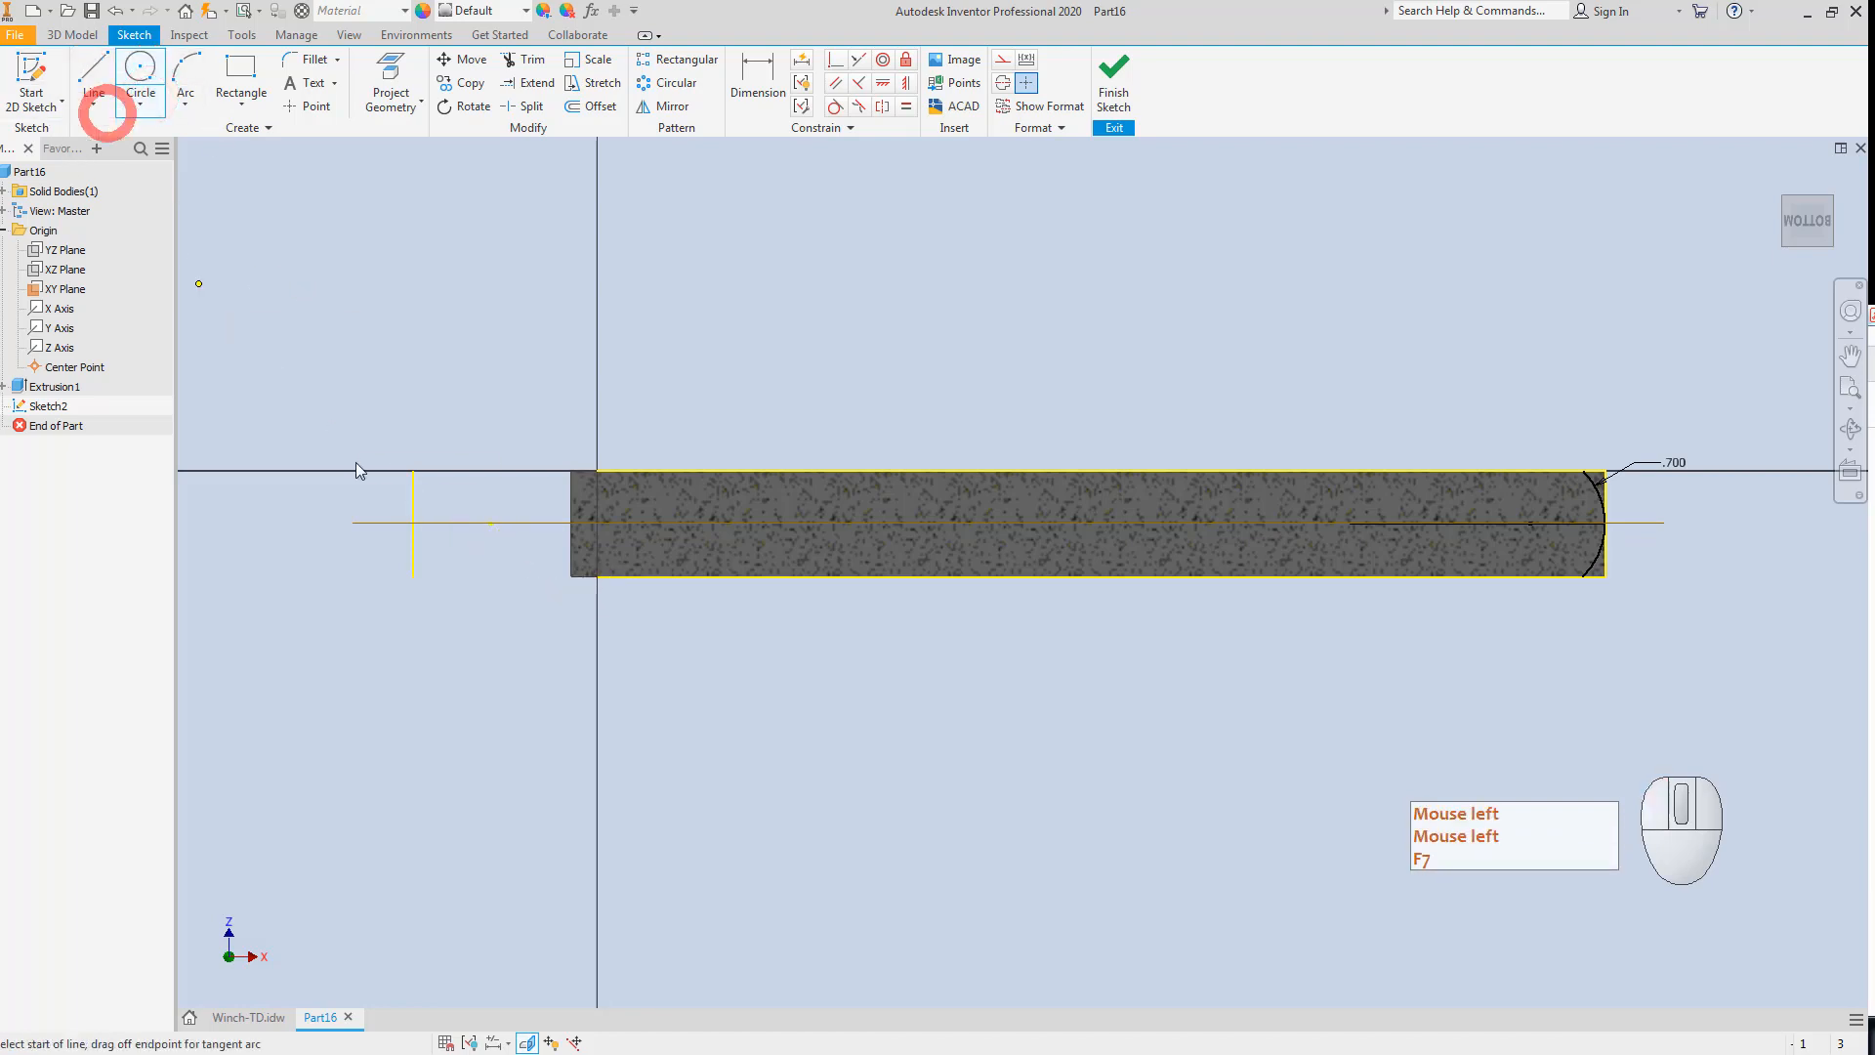
left_click(412, 523)
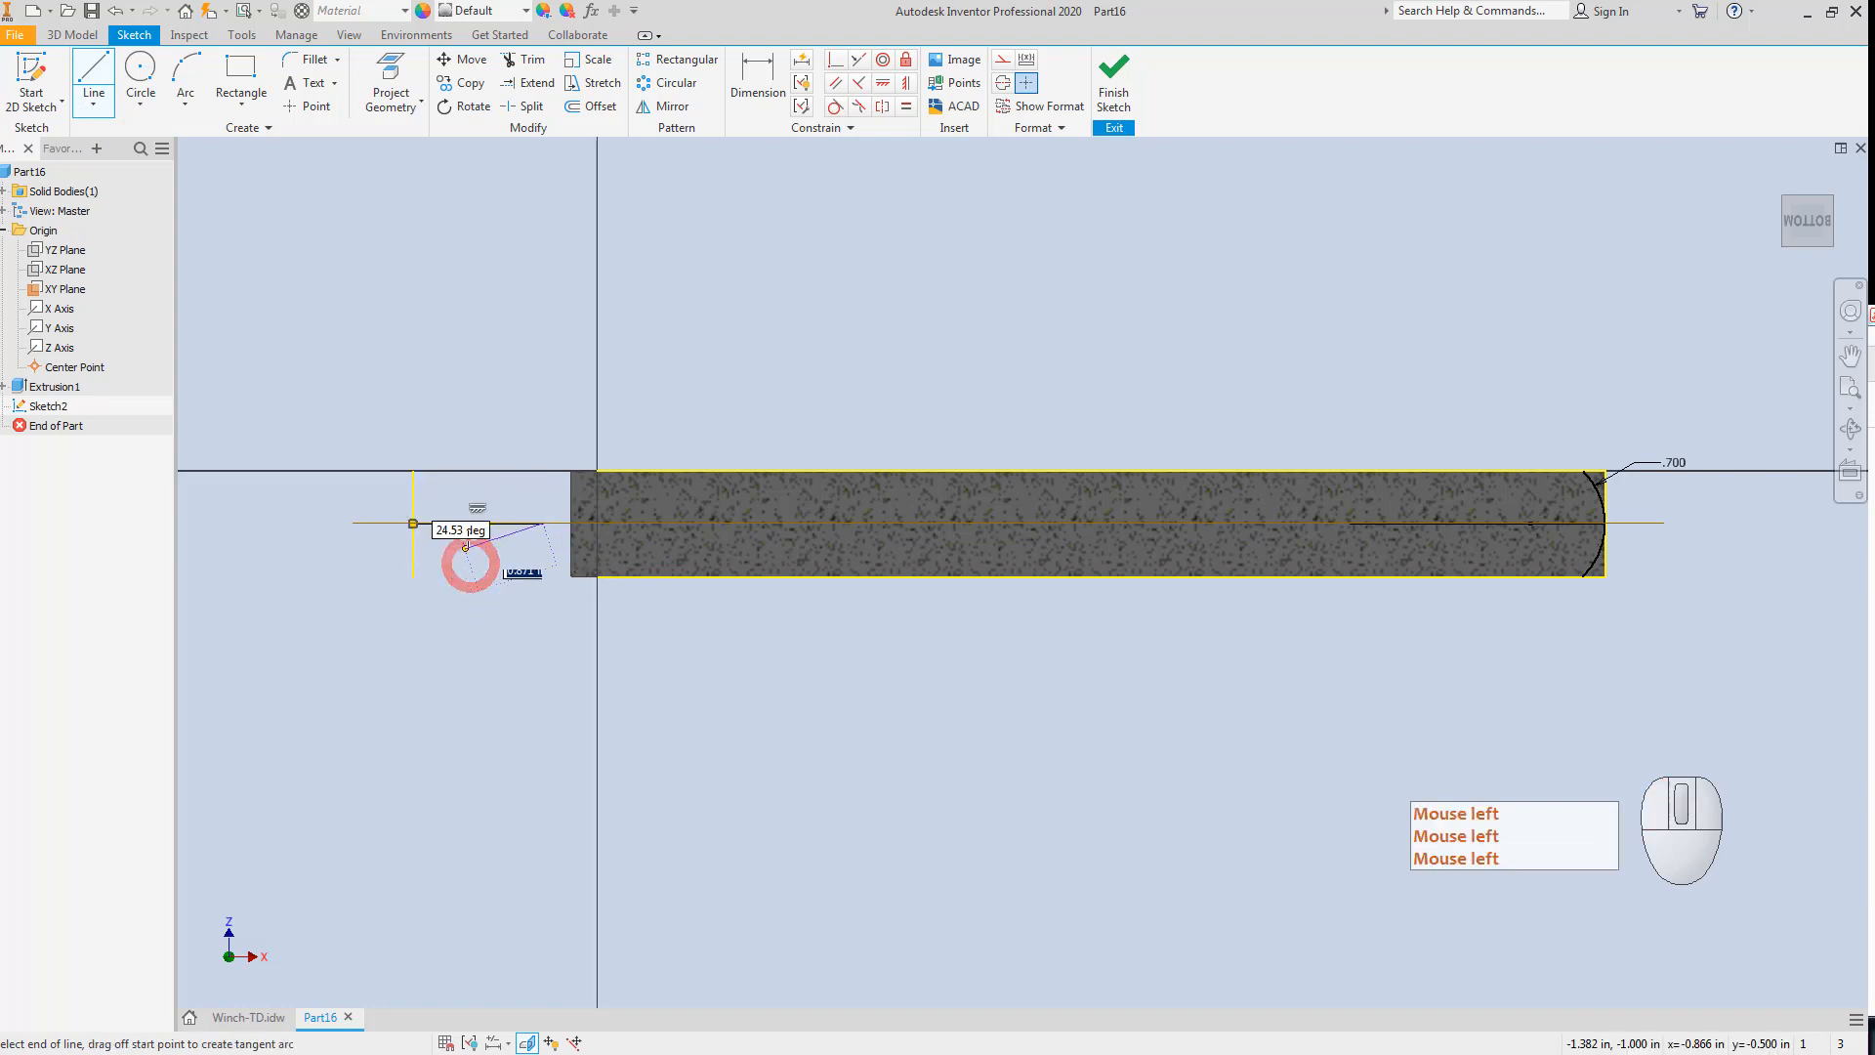
key("Escape")
key("Escape")
Convert the short horizontal line to construction geometry and turn off the sliced graphics display.
right_click(460, 533)
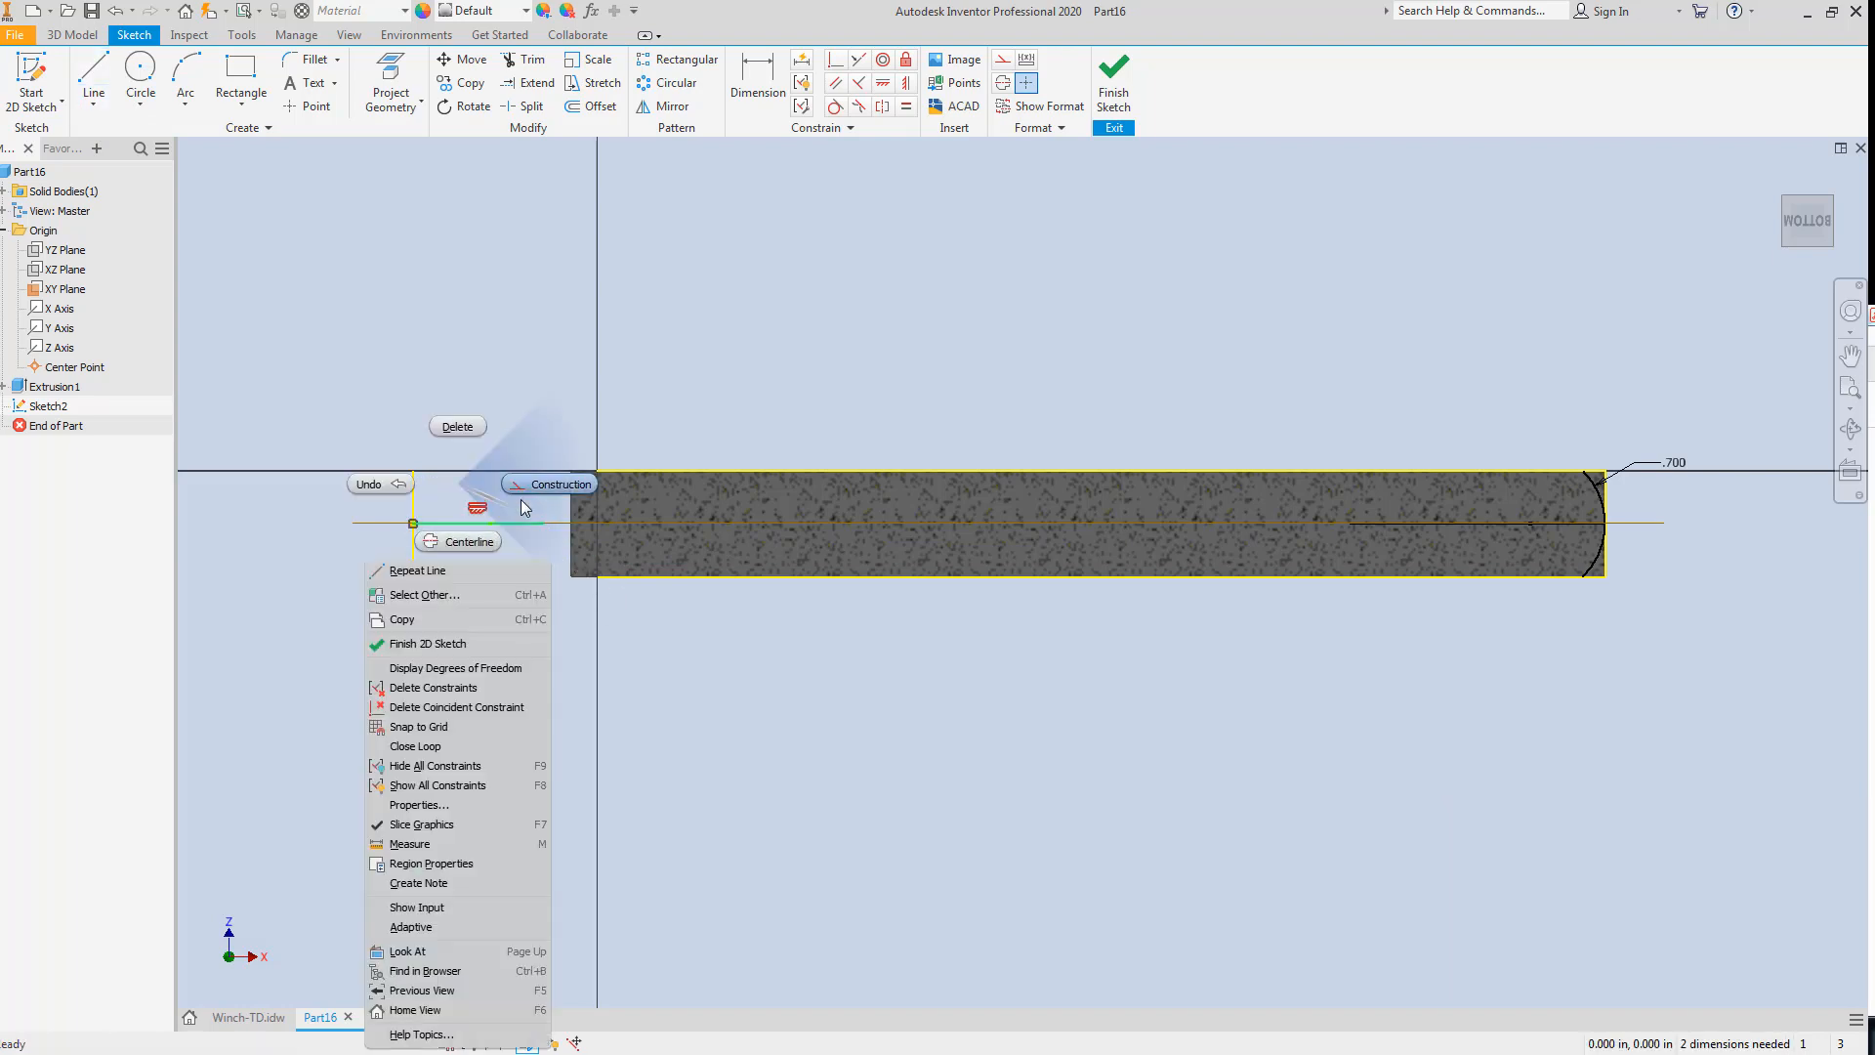
left_click(417, 635)
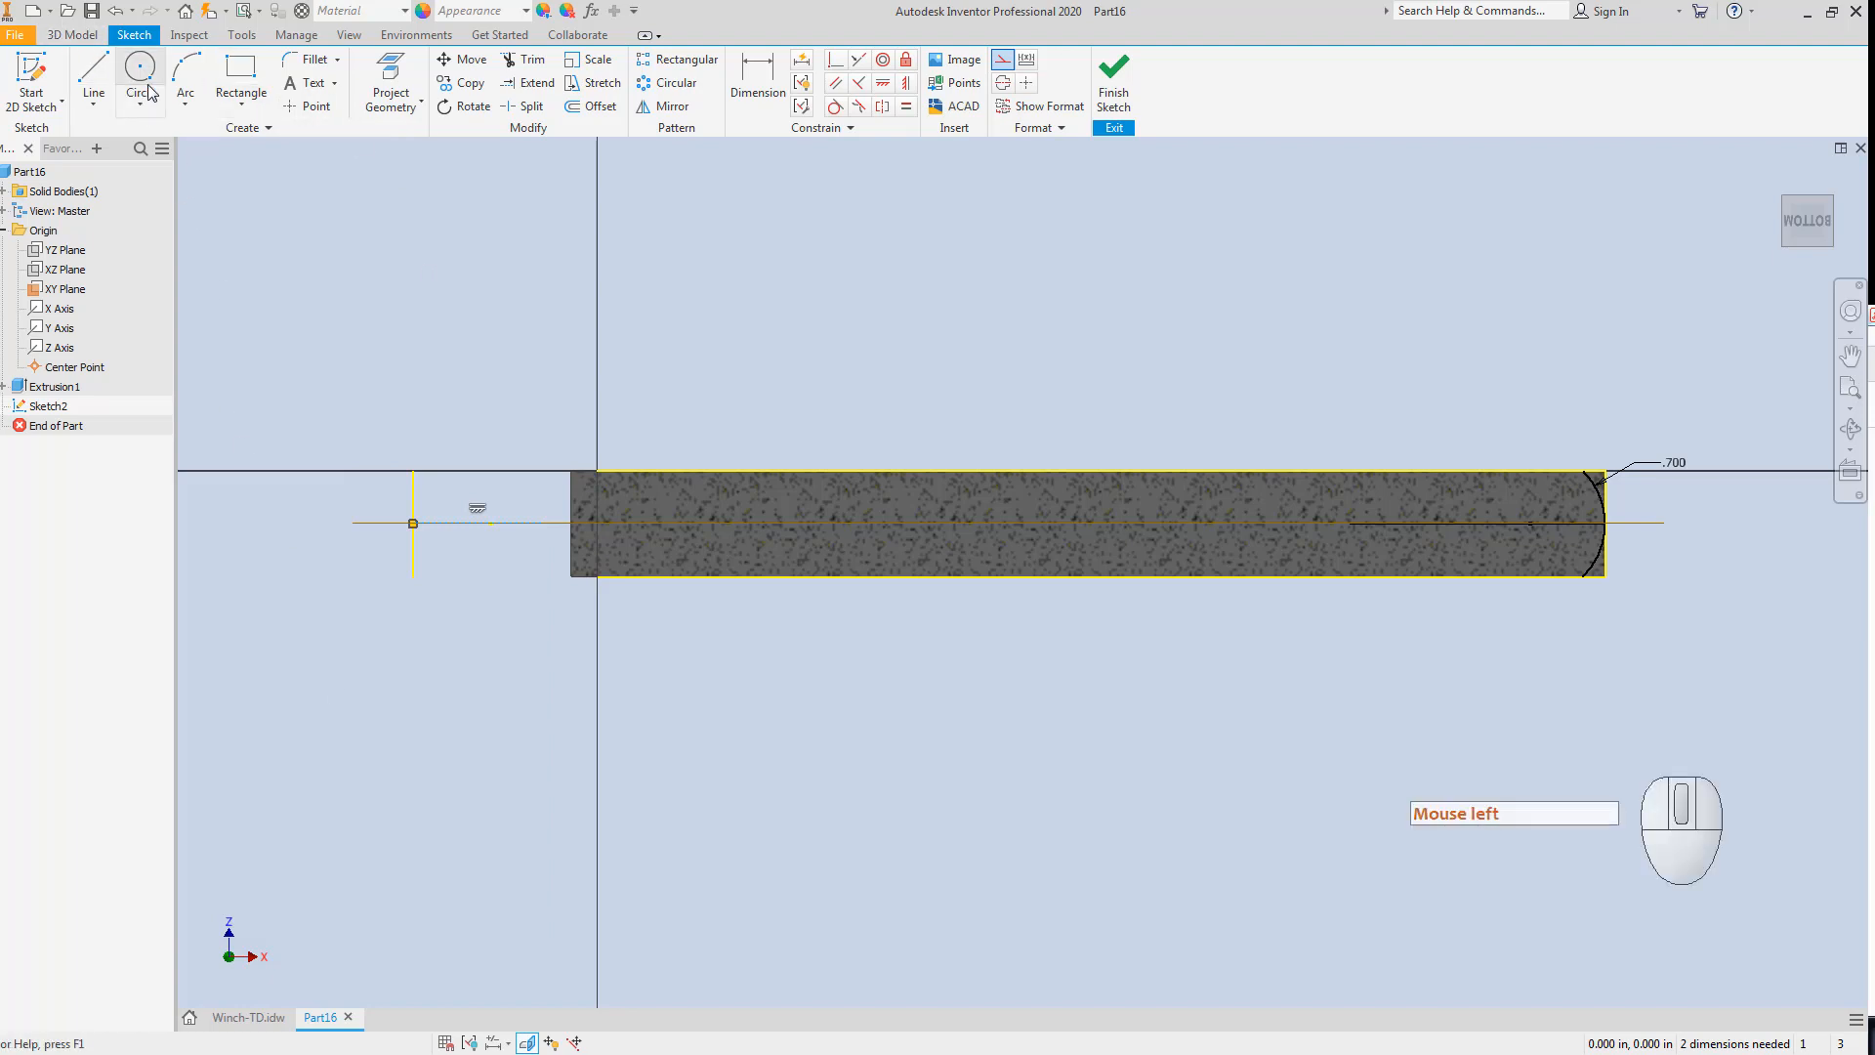
key("F7")
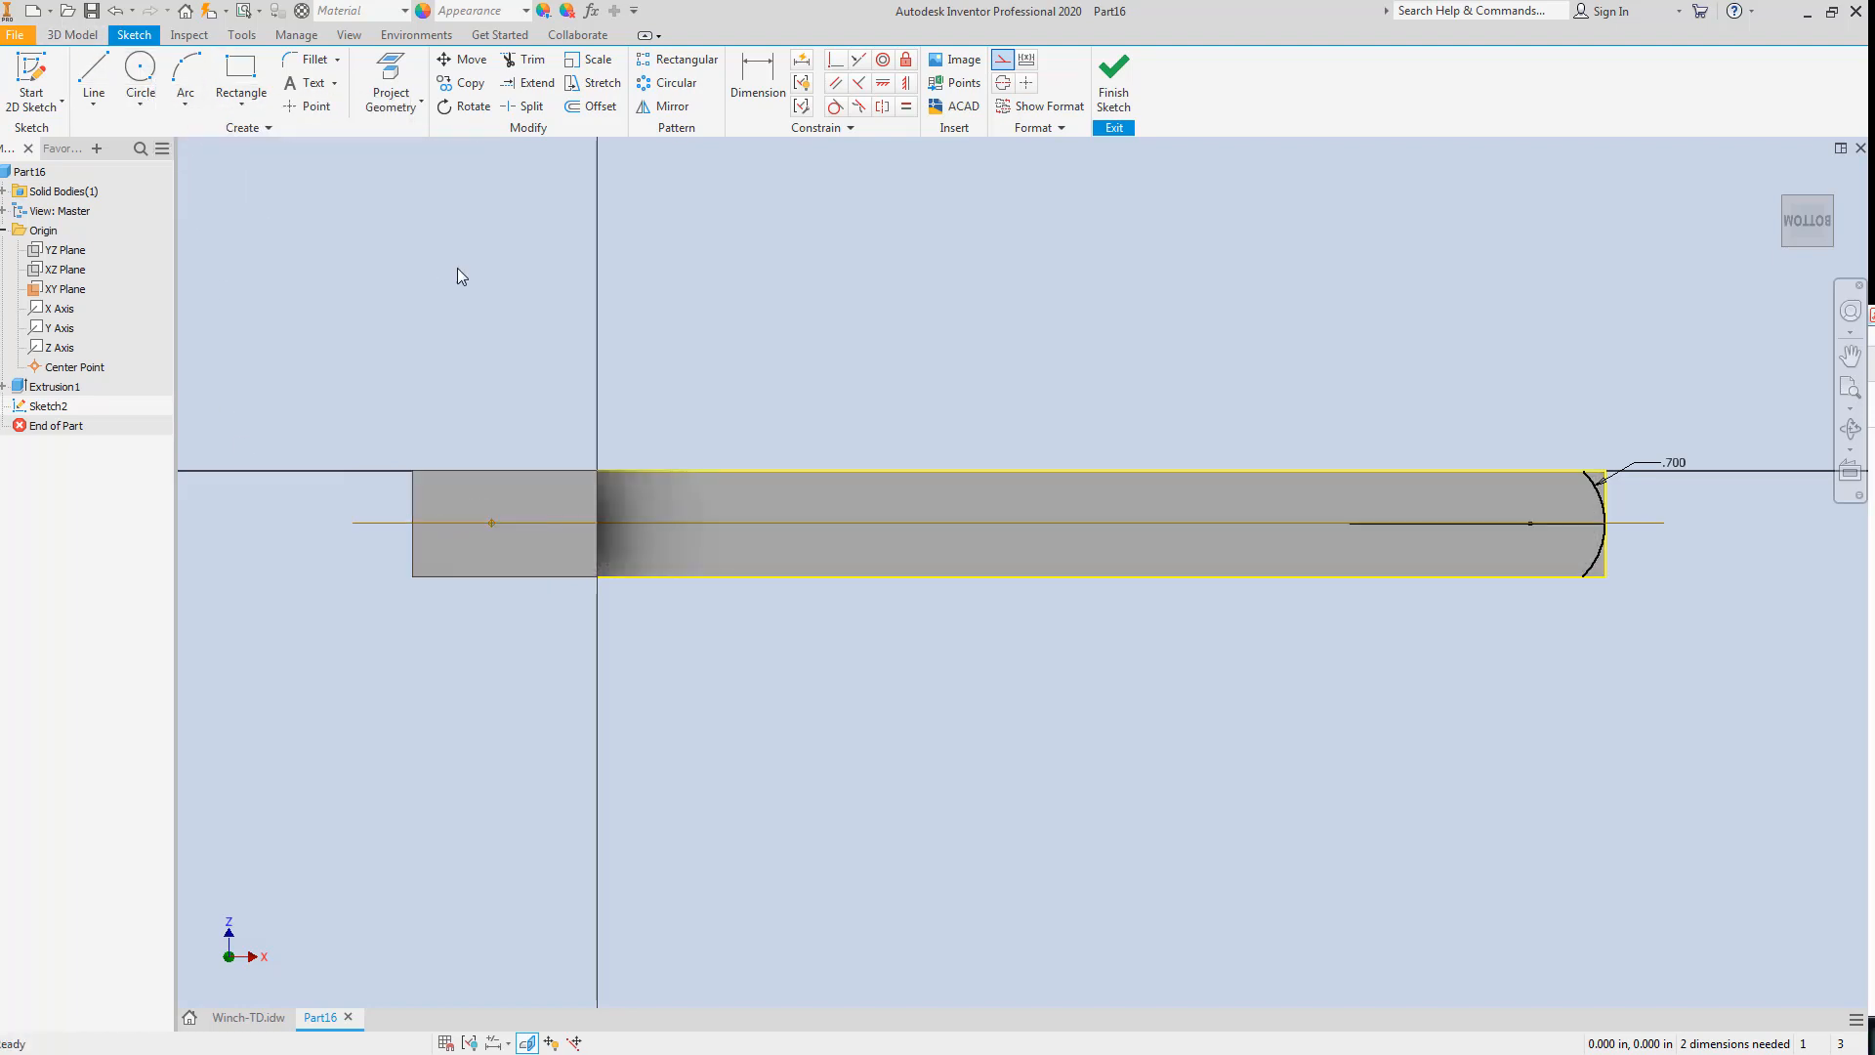
Project the upper and lower edges of the left-end block into the sketch.
left_click(390, 74)
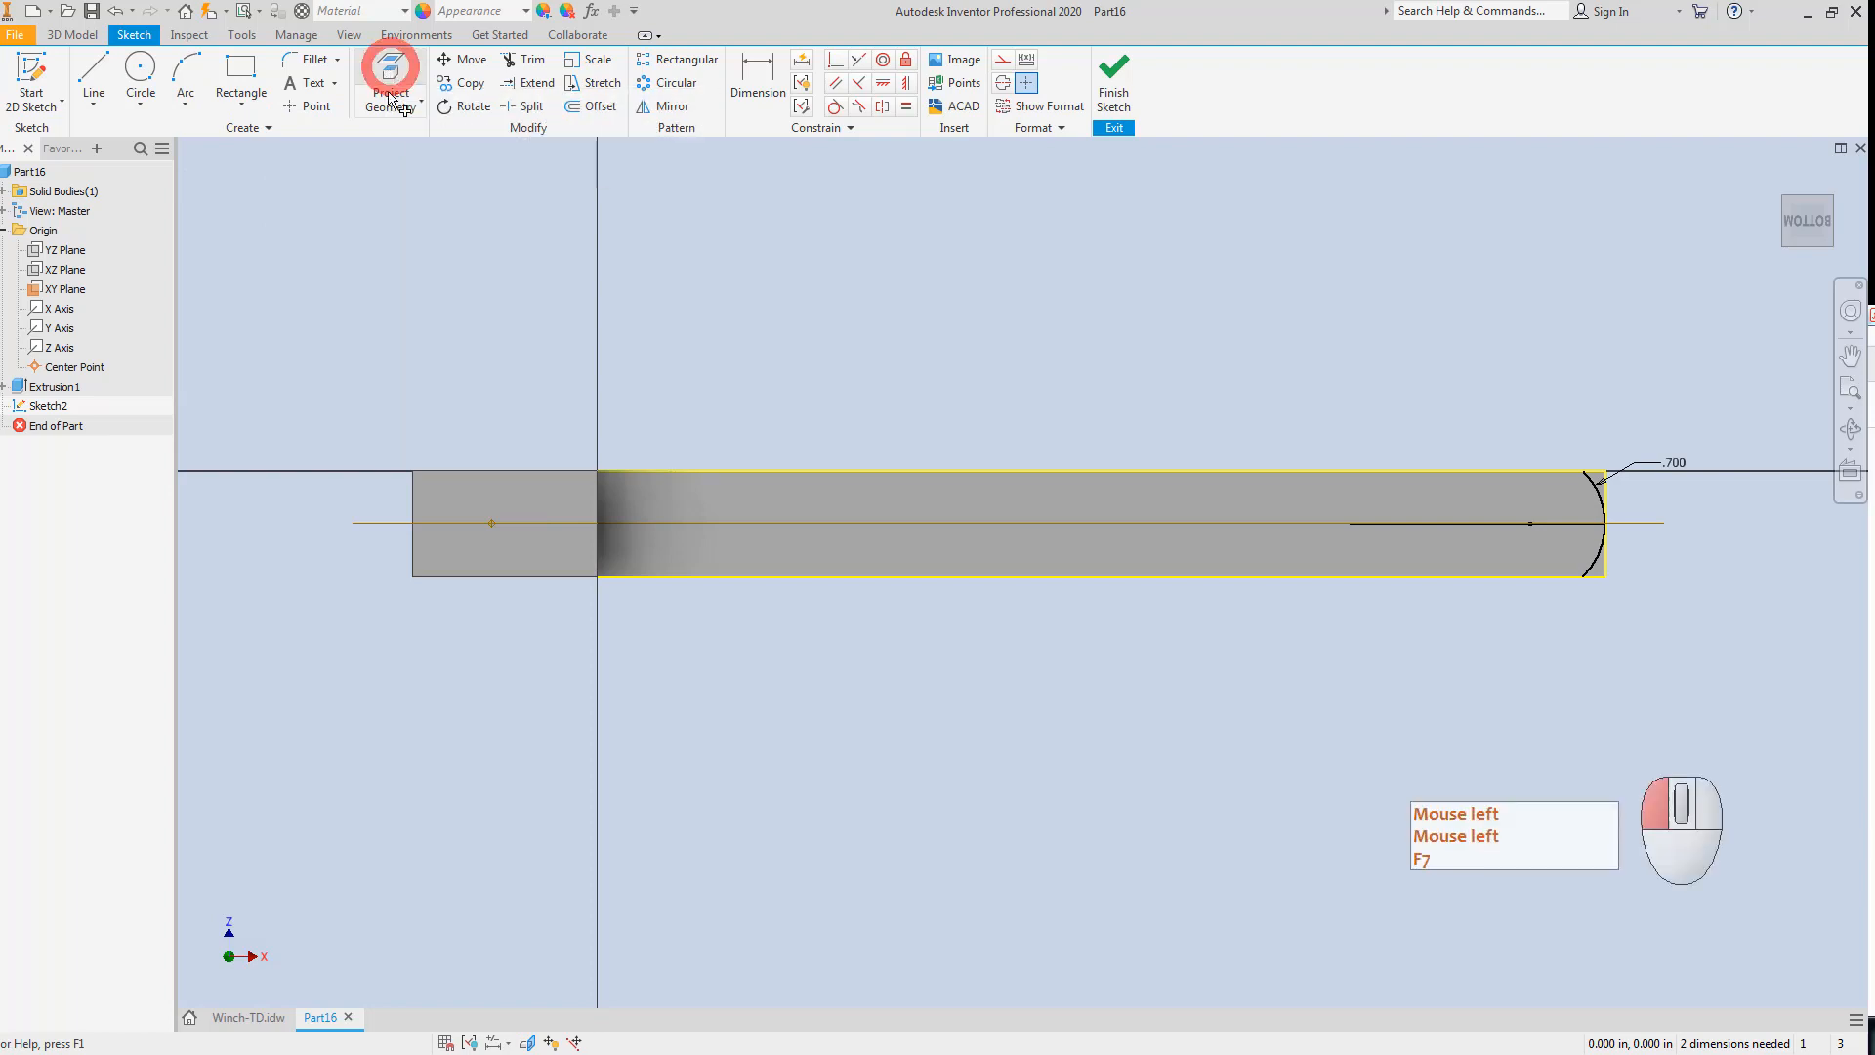
left_click(477, 470)
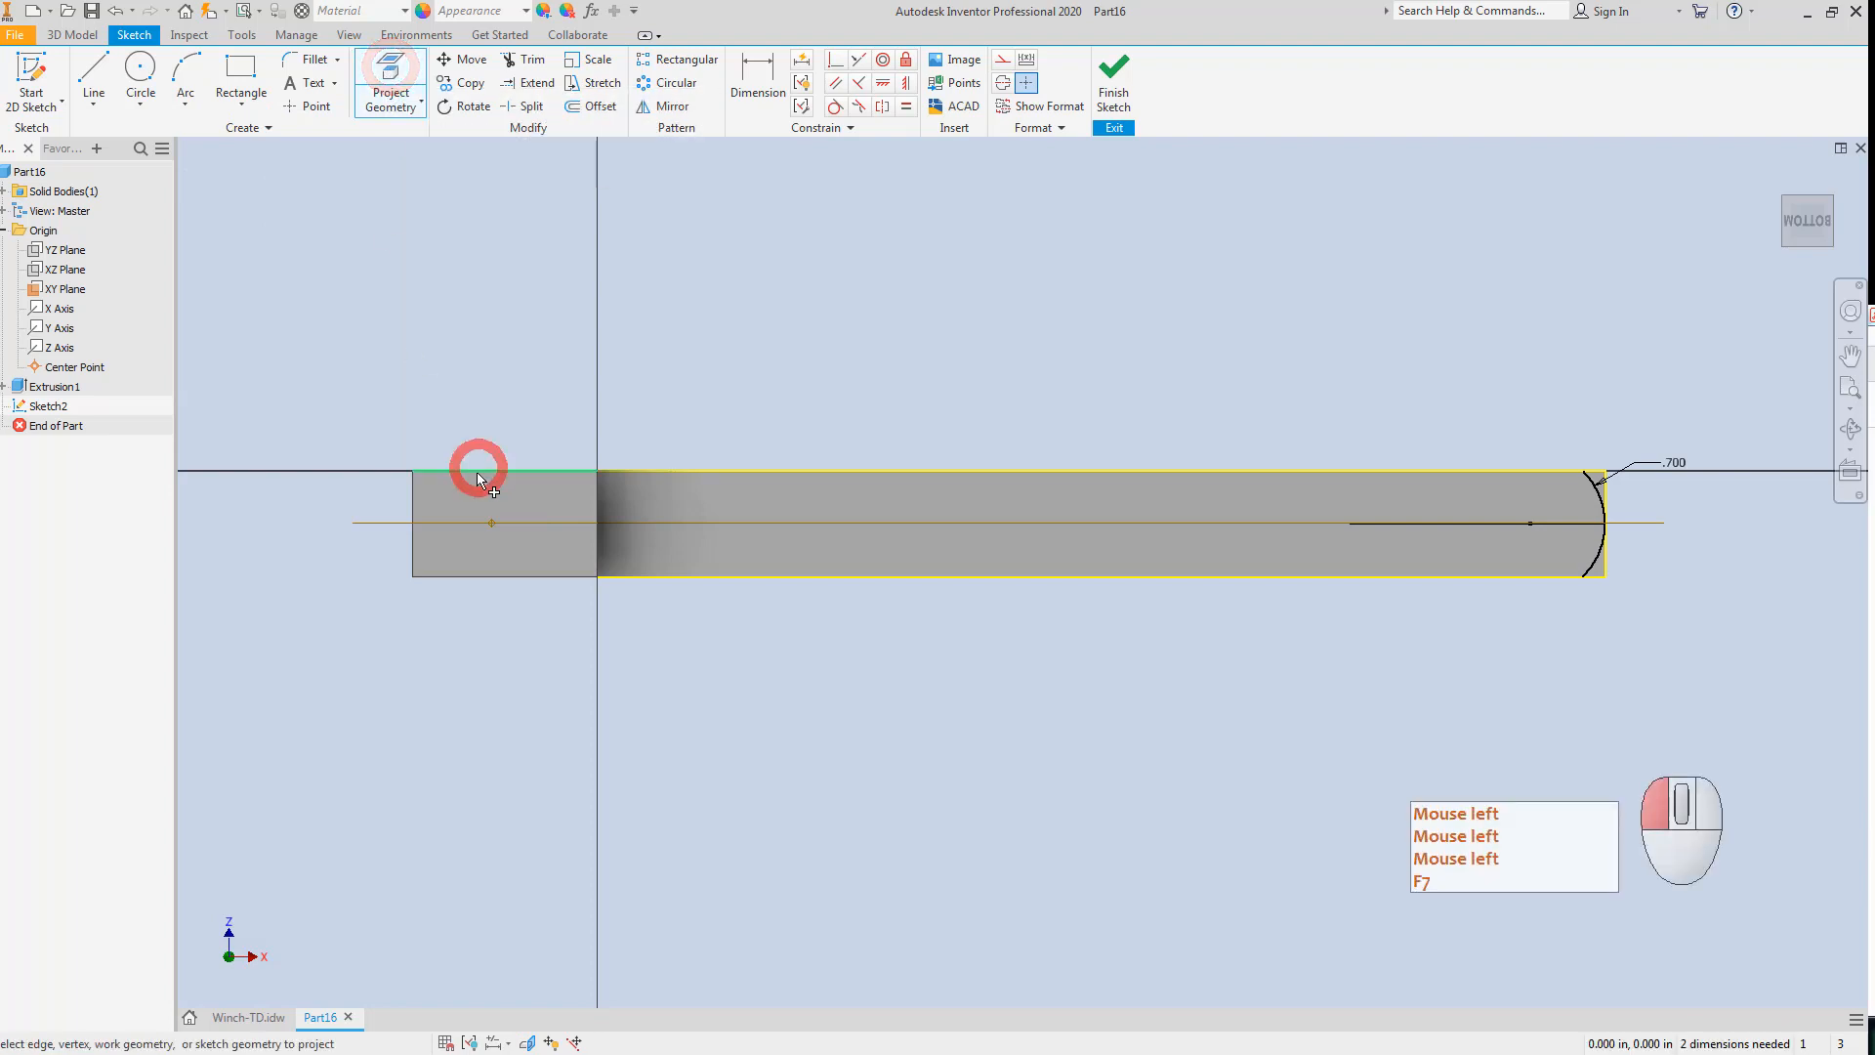
left_click(462, 578)
key("Escape")
key("Escape")
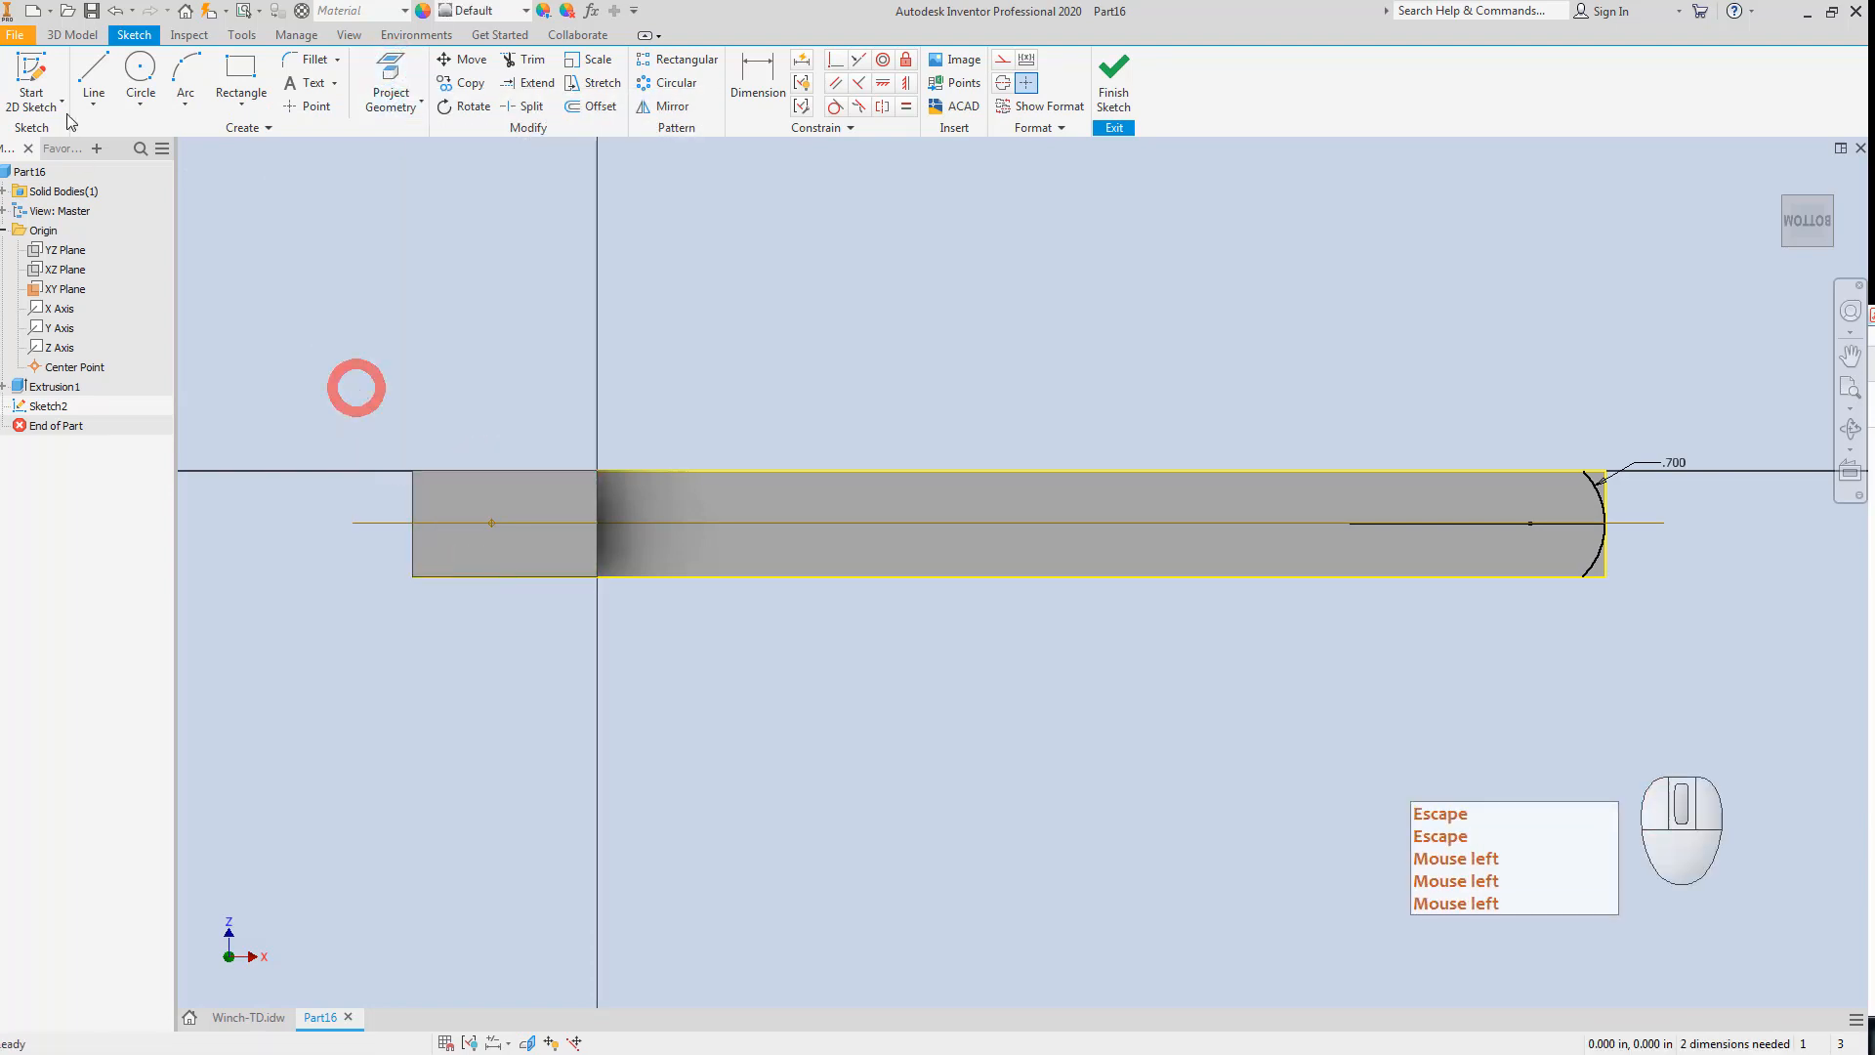
Draw a circle centred on the horizontal centreline inside the bar's left-end block.
left_click(139, 69)
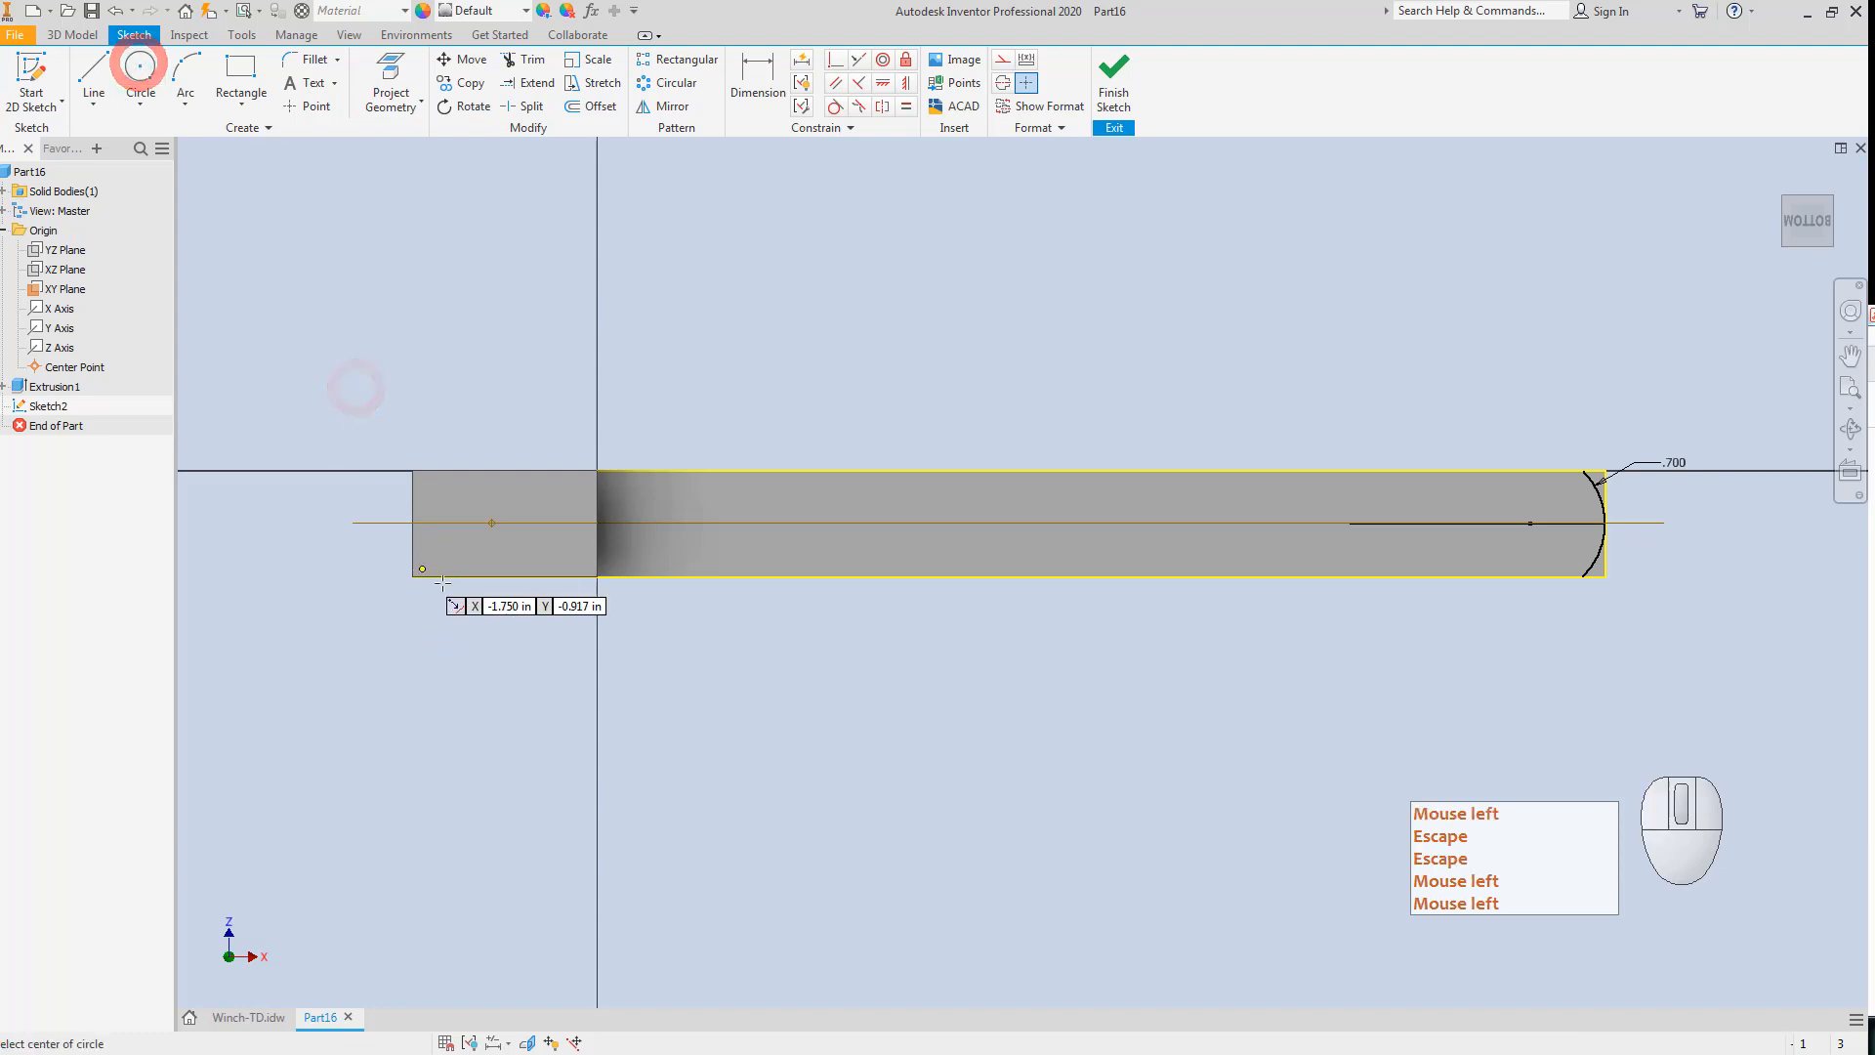
left_click(515, 522)
left_click(418, 508)
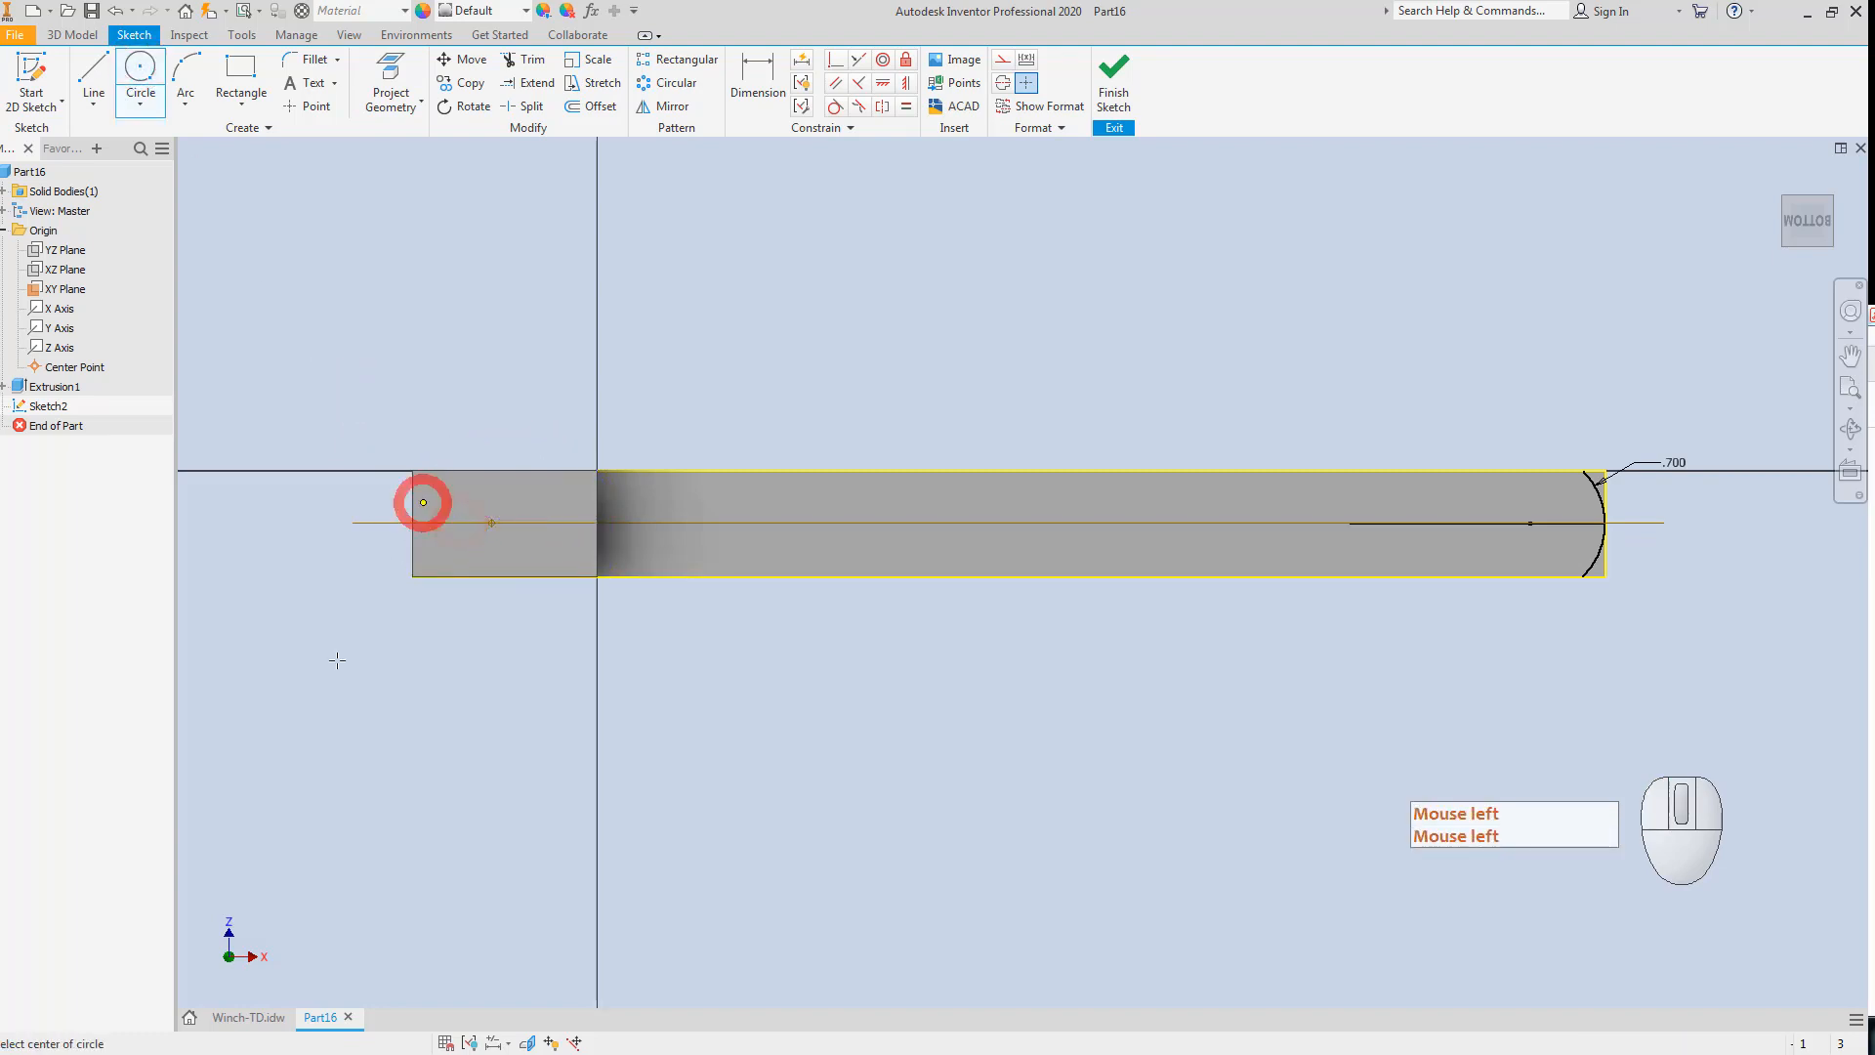
left_click(352, 630)
key("Escape")
Constrain the circle to be coincident with the upper outer corner of the left-end block.
left_click(832, 61)
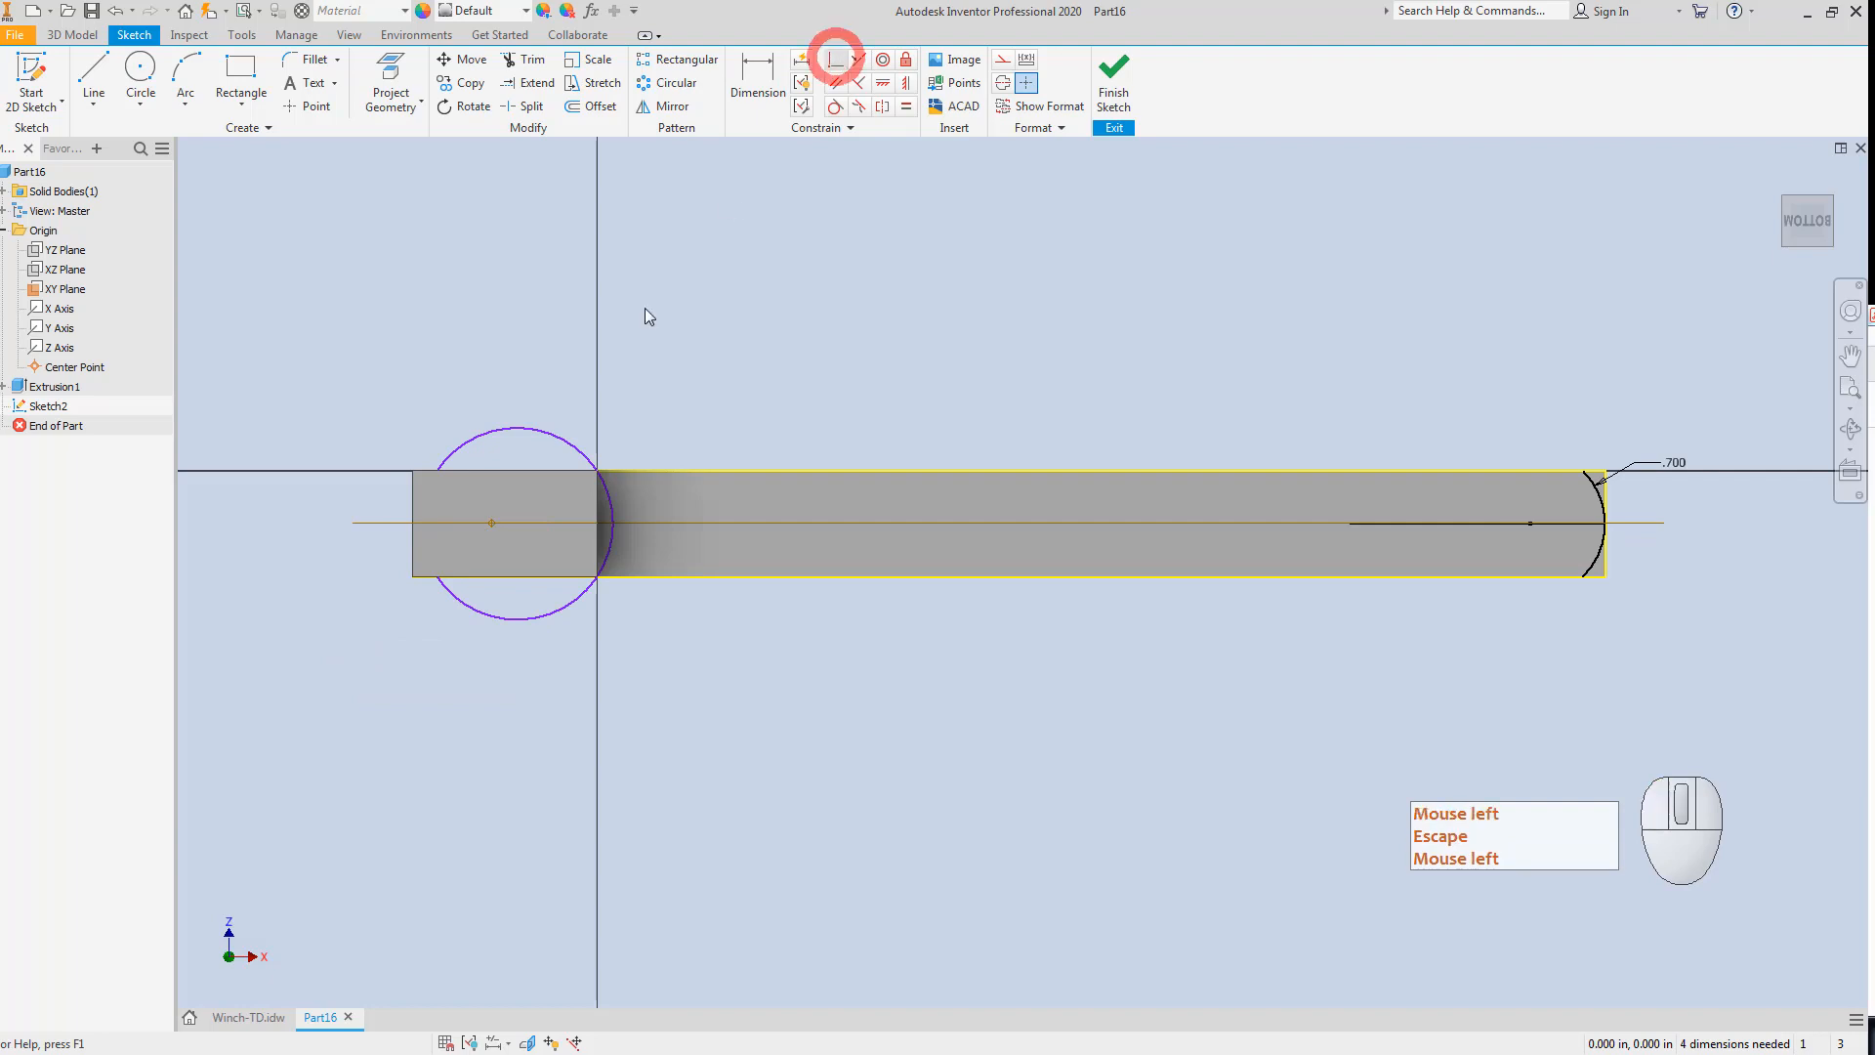
left_click(445, 455)
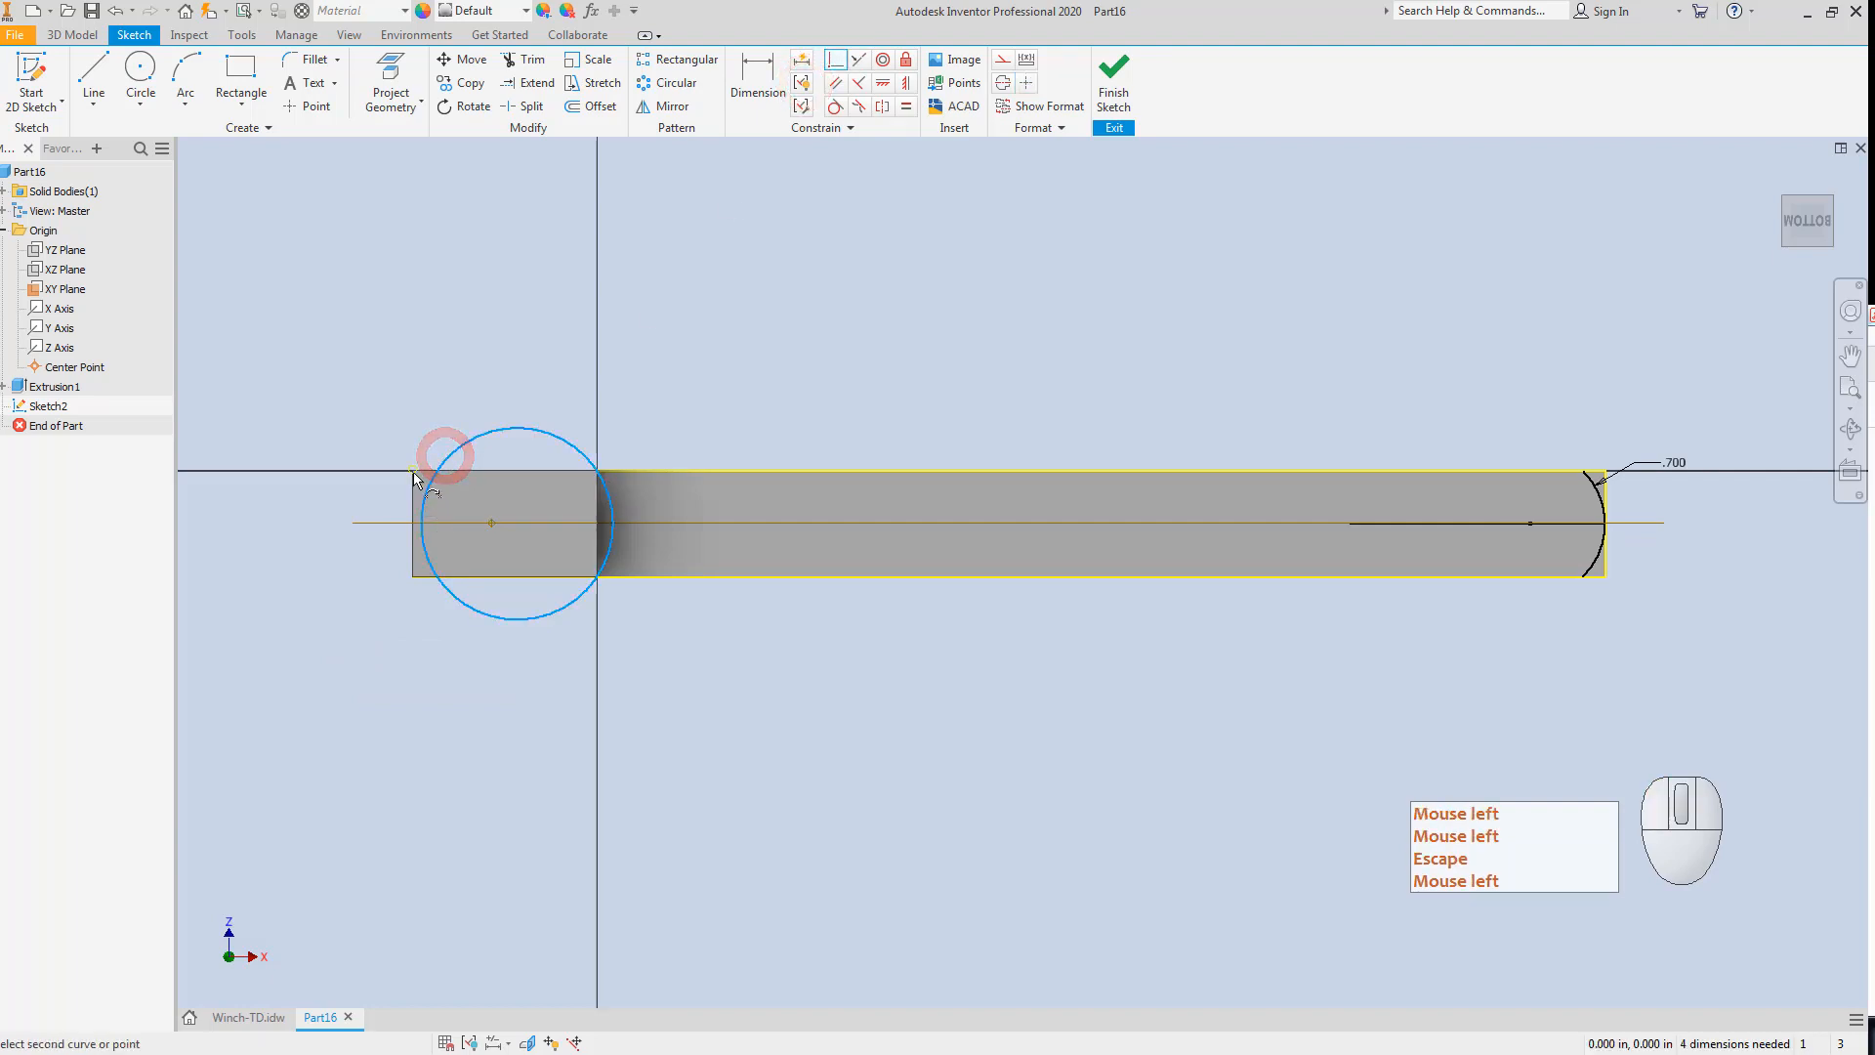
left_click(413, 472)
key("Escape")
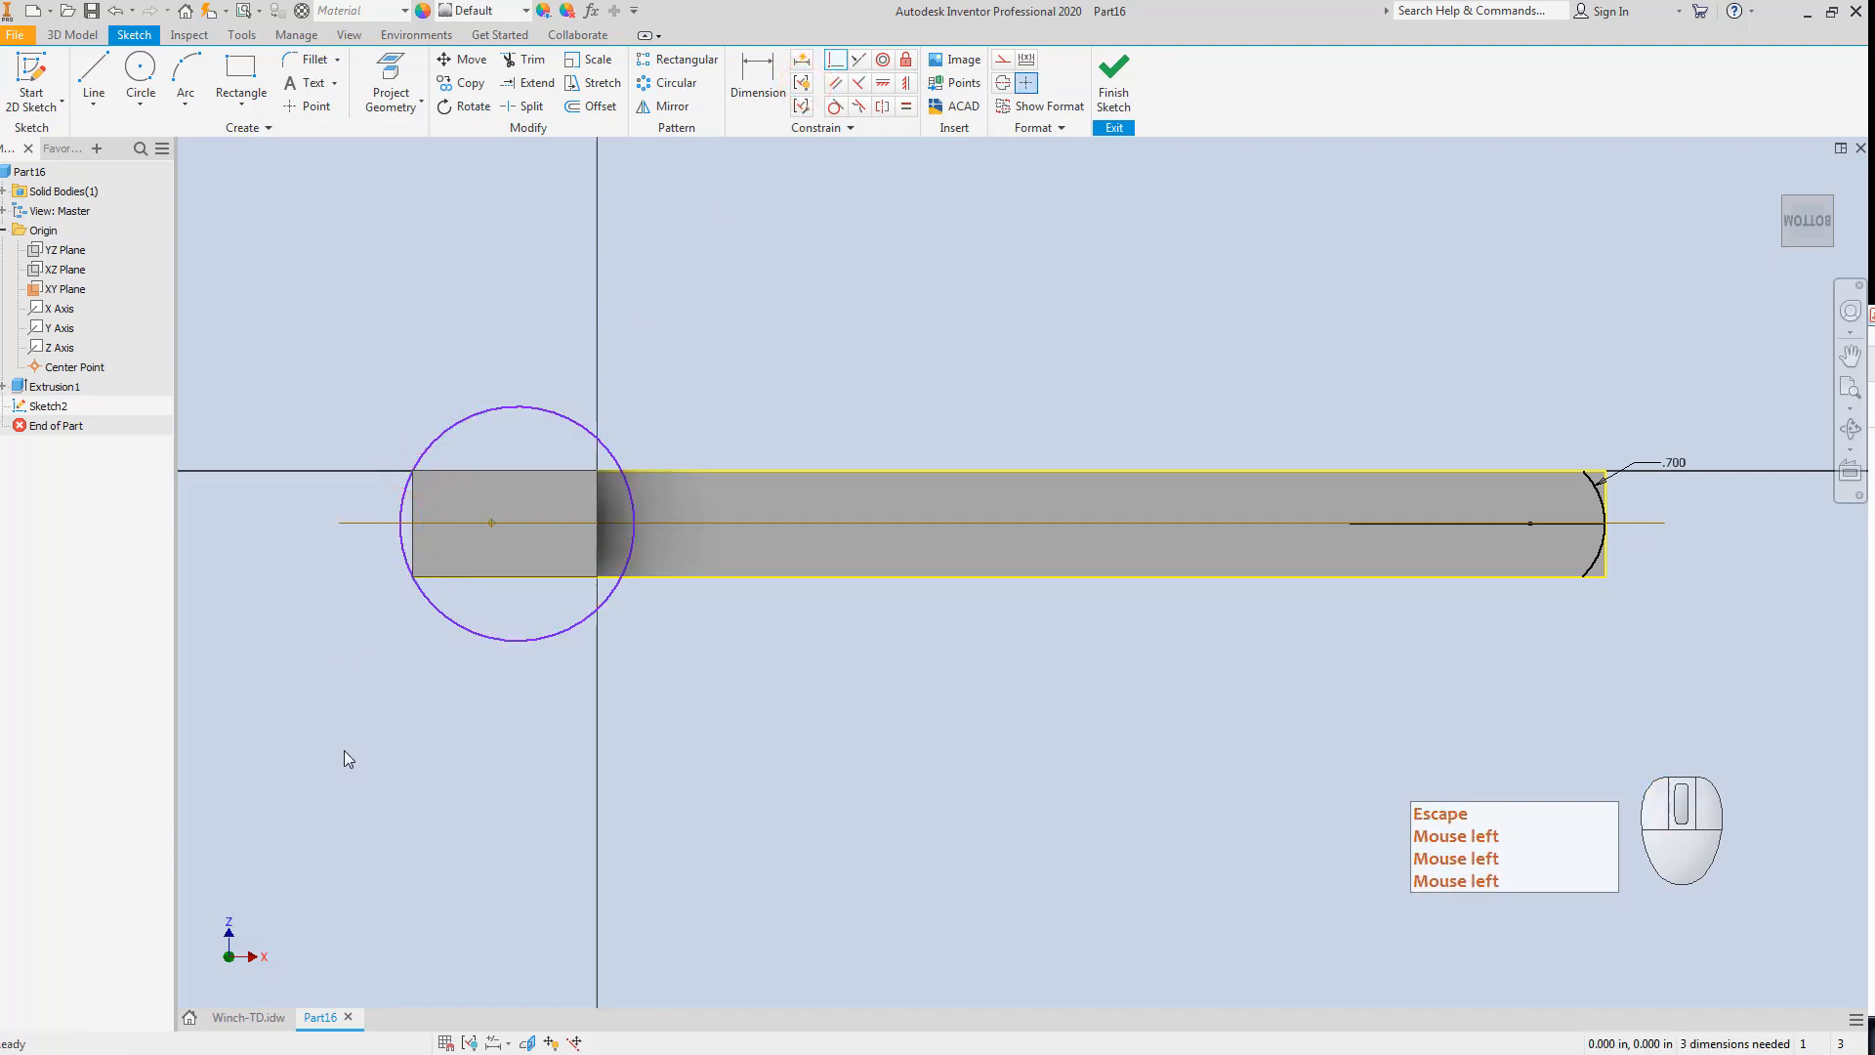
Try to make the circle tangent to the projected left edge, and undo the circle's coincident constraint.
left_click(834, 105)
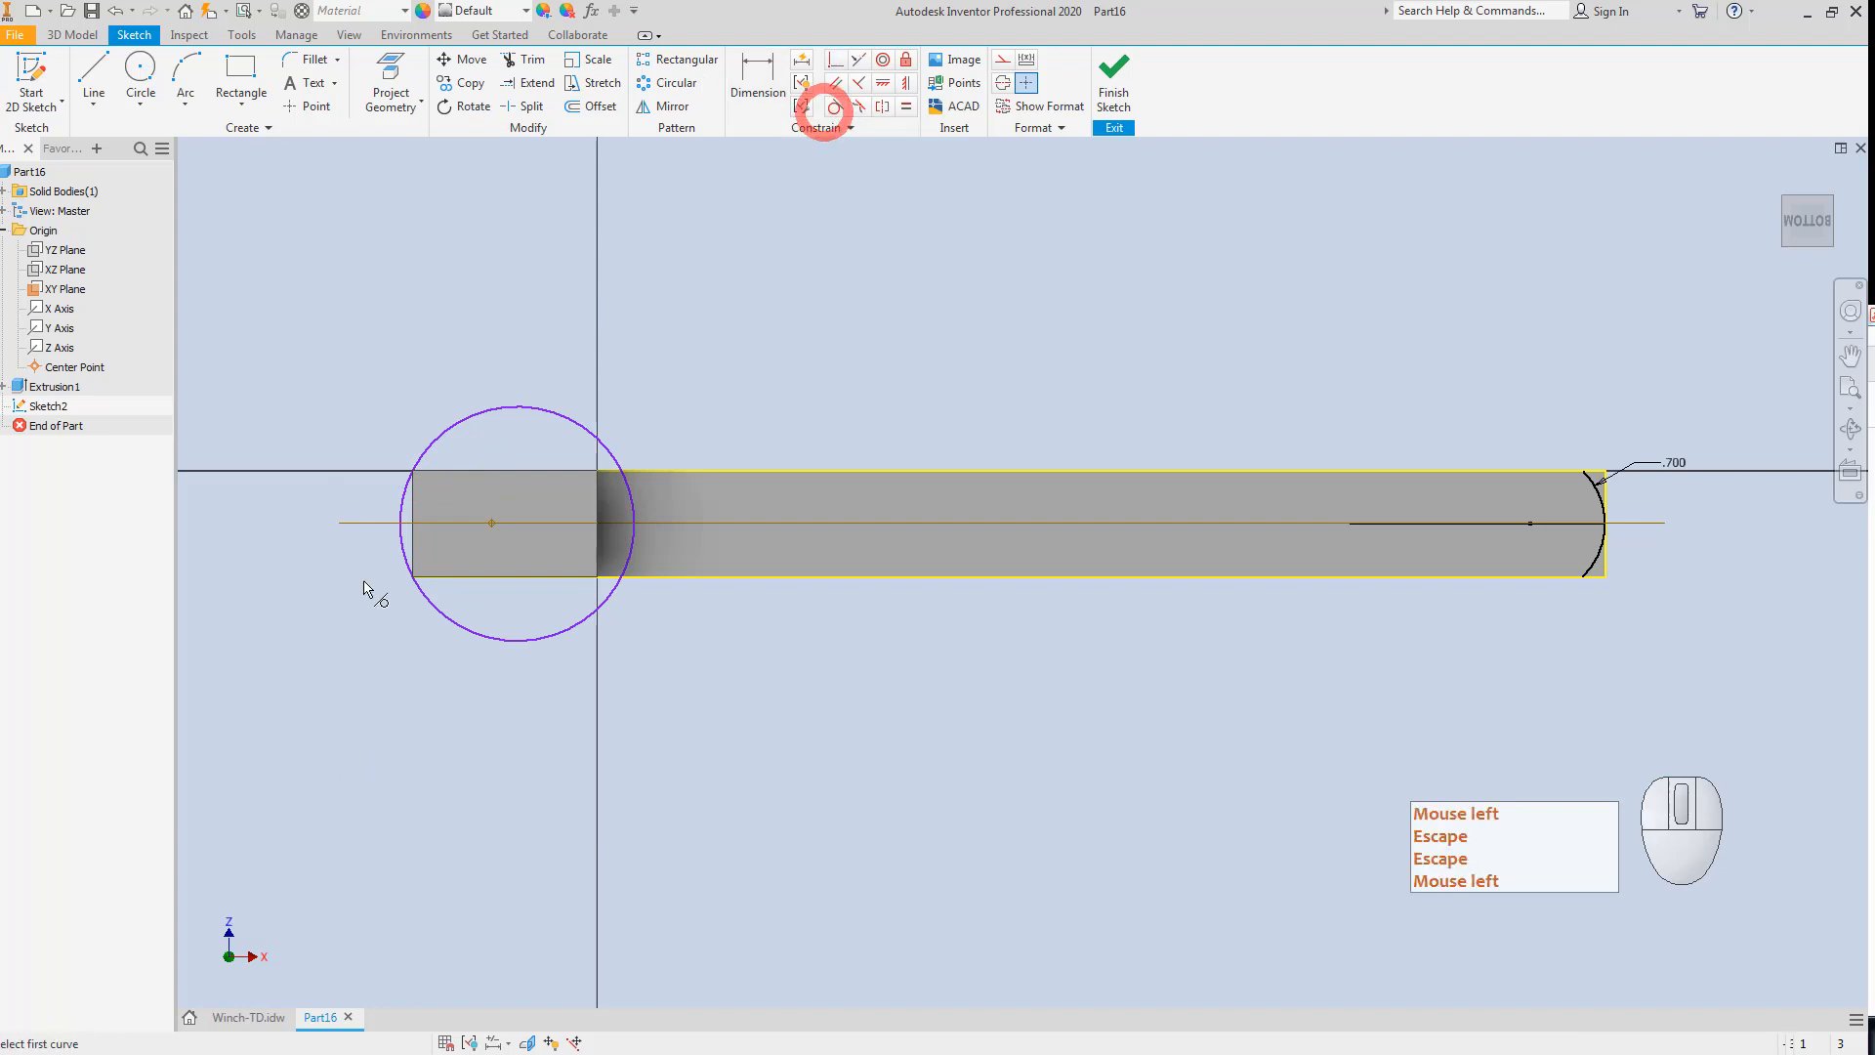
left_click(401, 513)
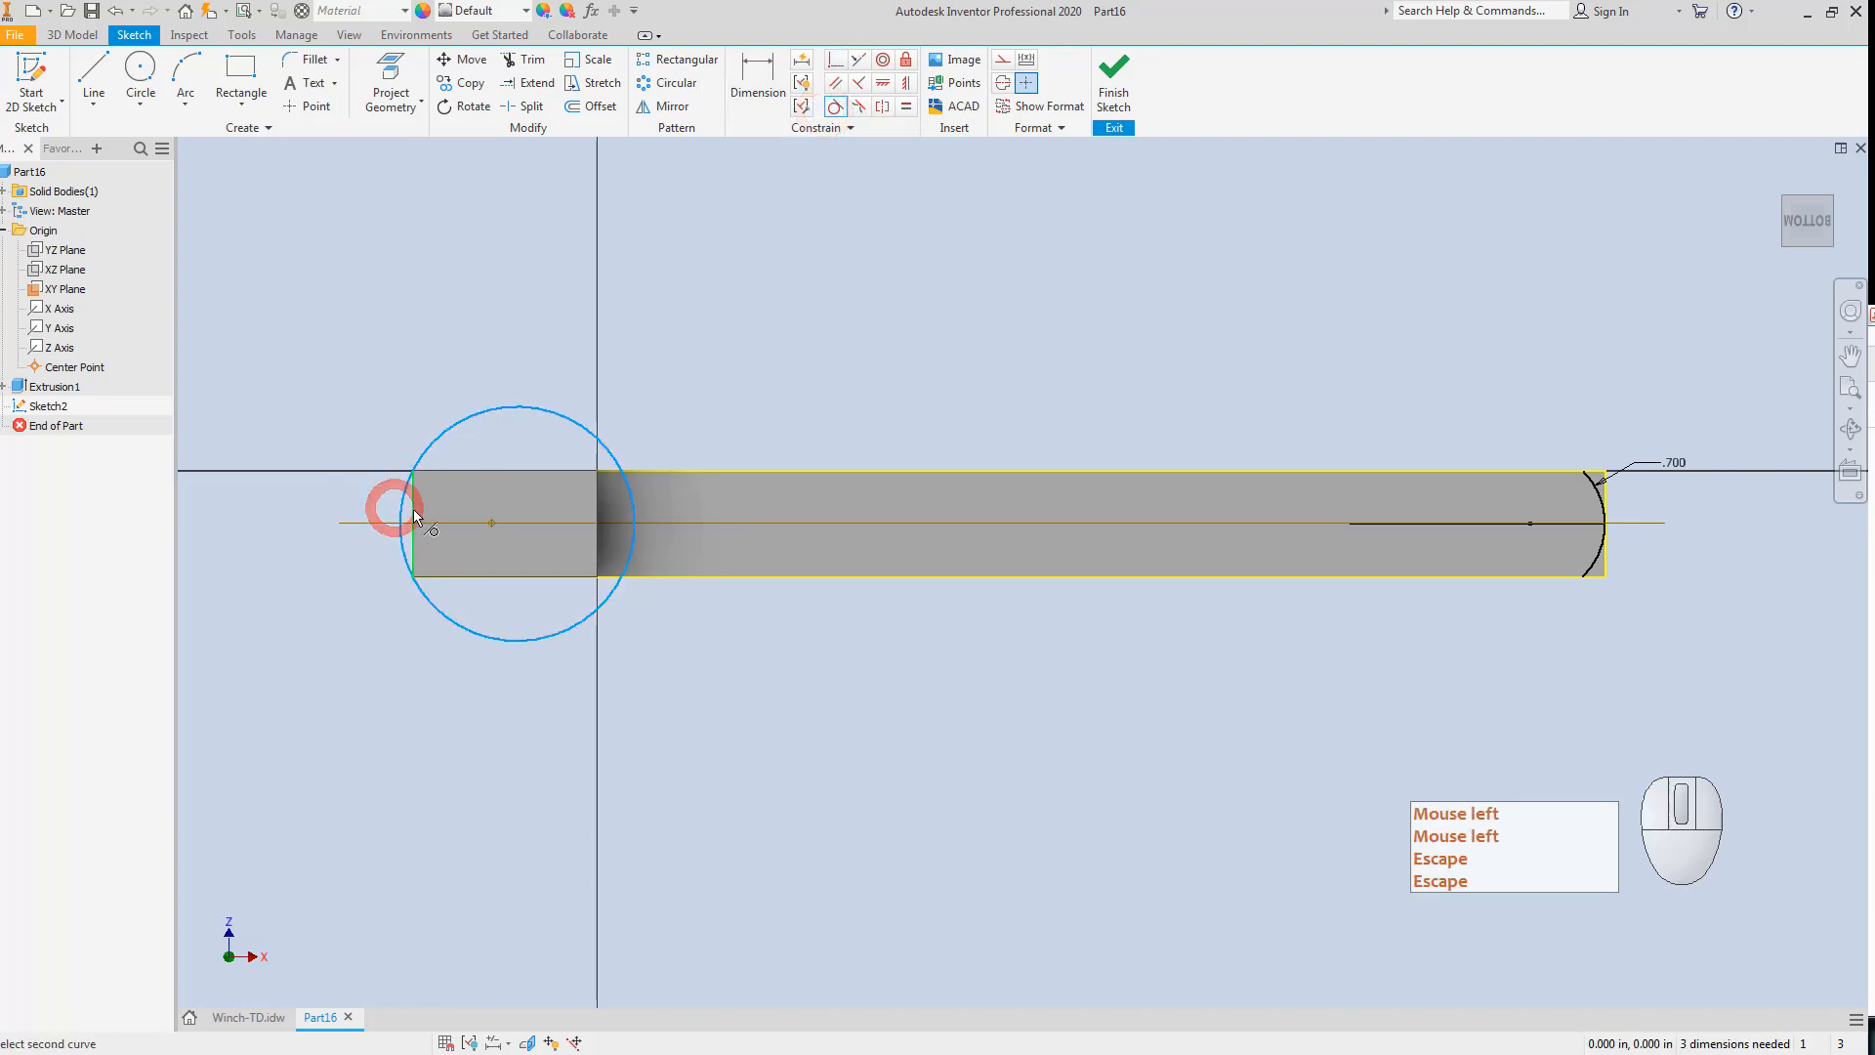
left_click(412, 508)
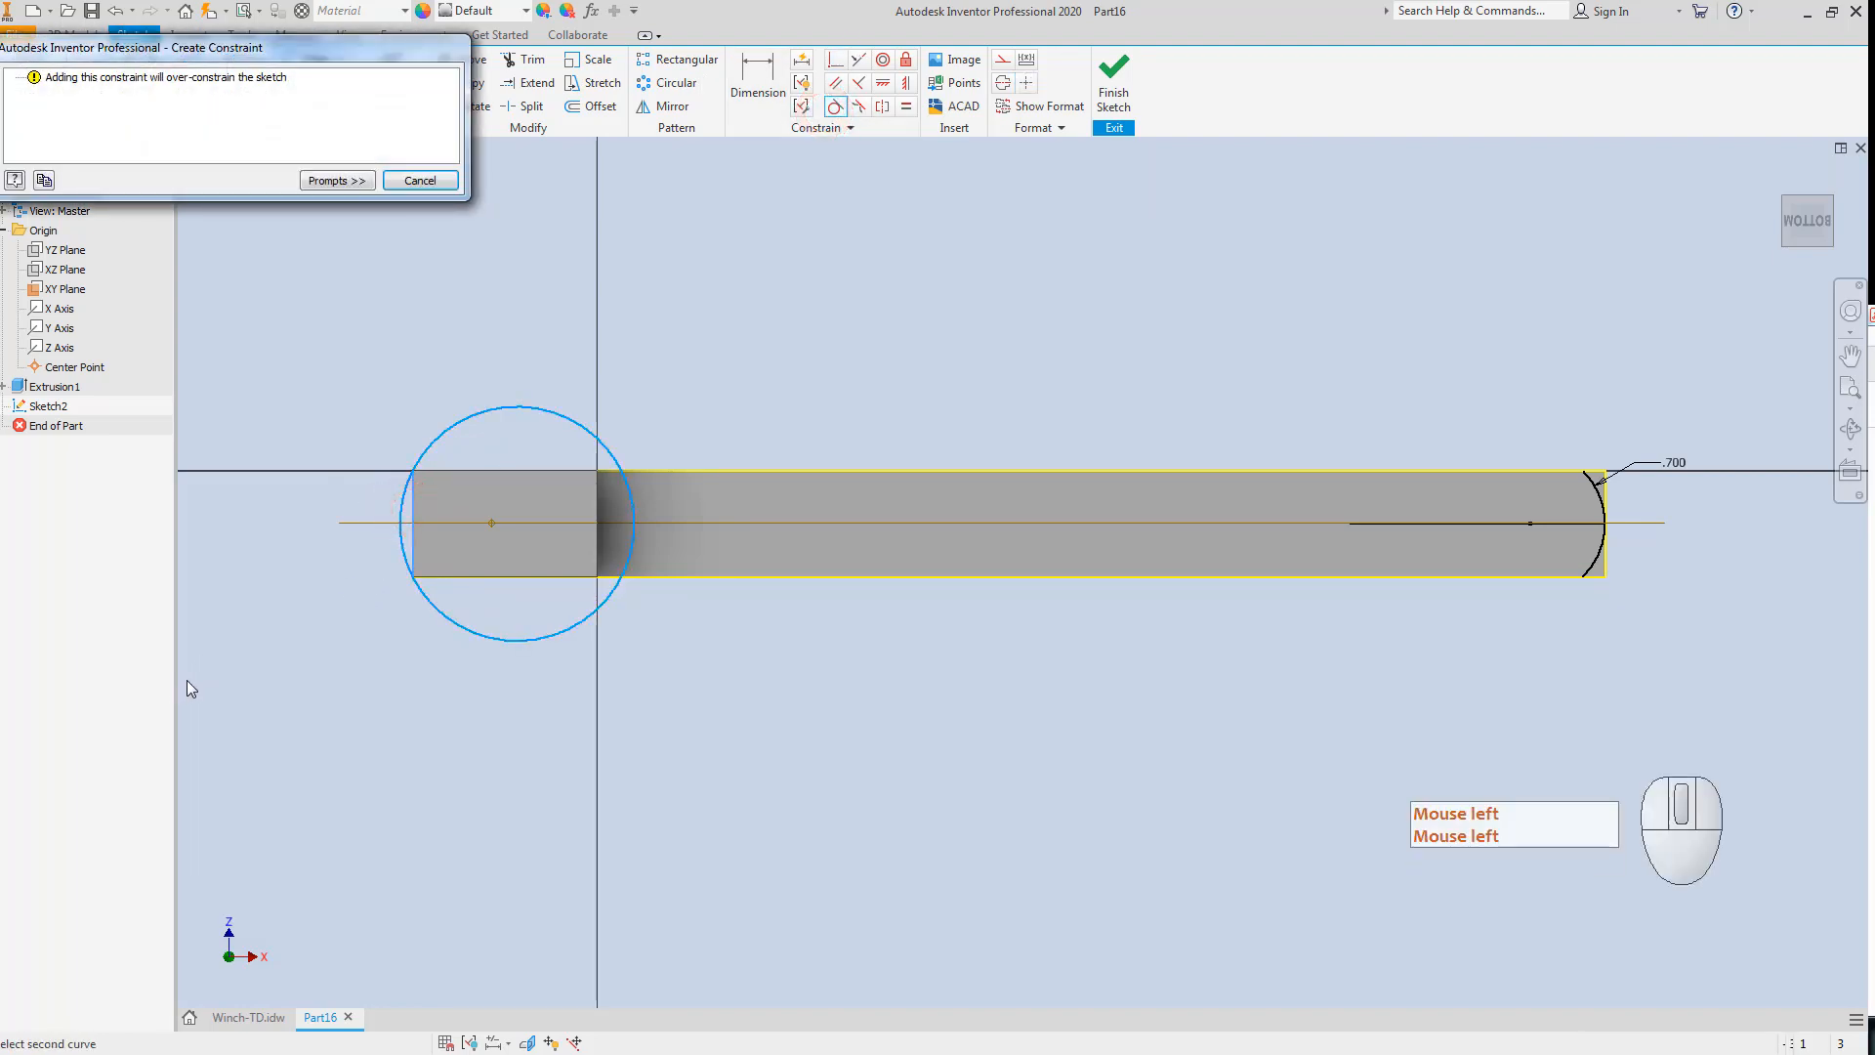
key("Escape")
key("ctrl+z")
key("Escape")
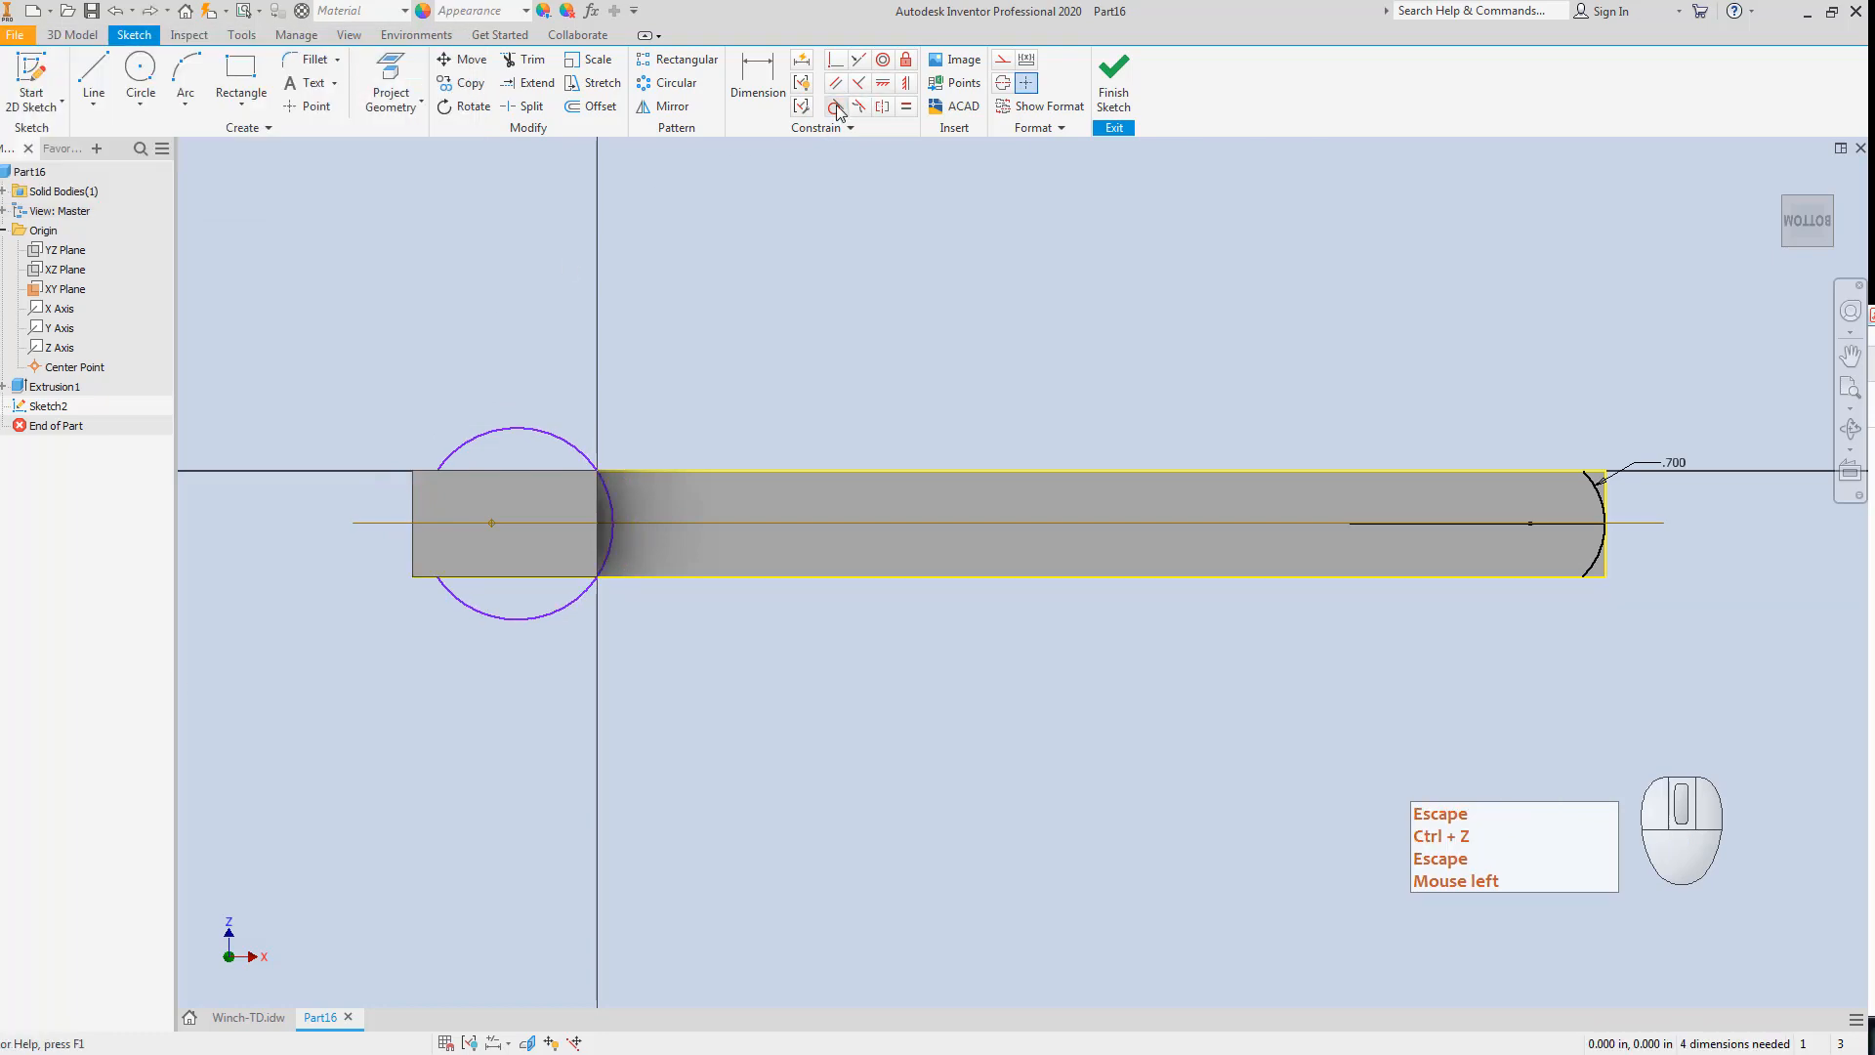
Make the left-end circle tangent to the projected vertical left edge.
left_click(834, 105)
left_click(424, 501)
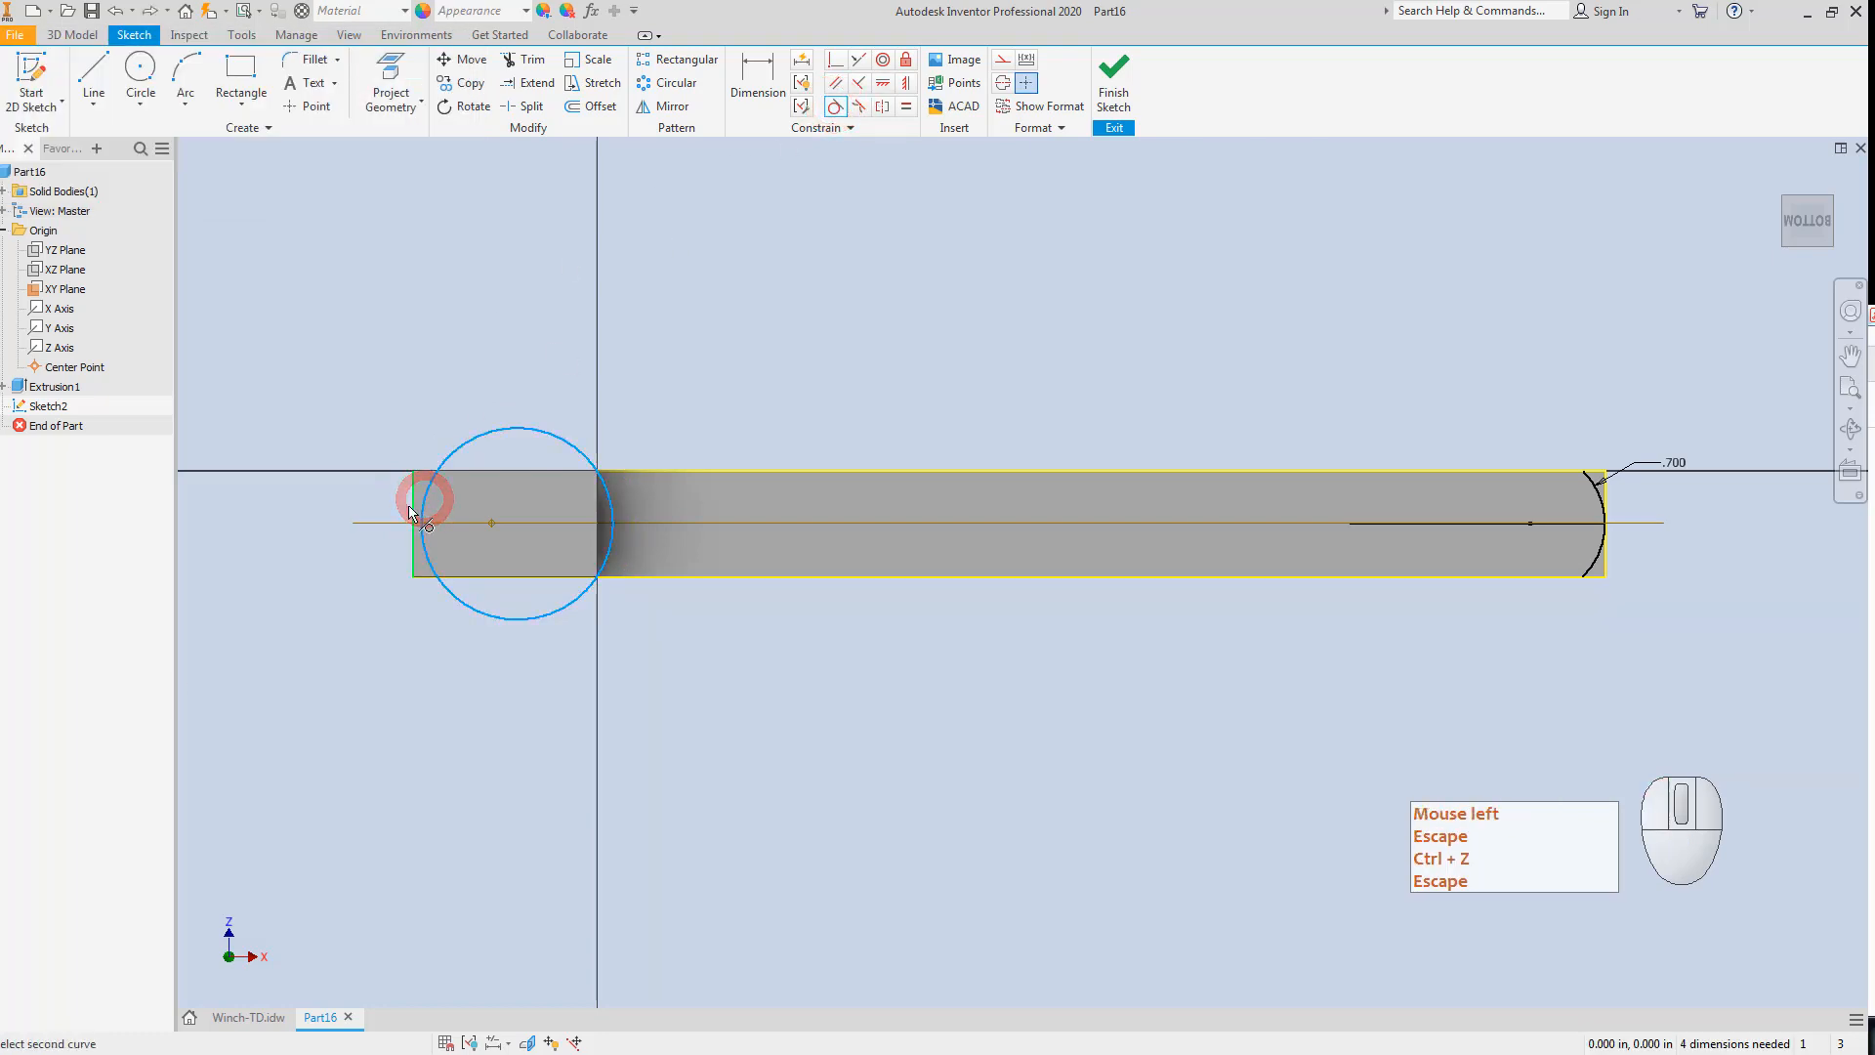
left_click(409, 504)
left_click(757, 70)
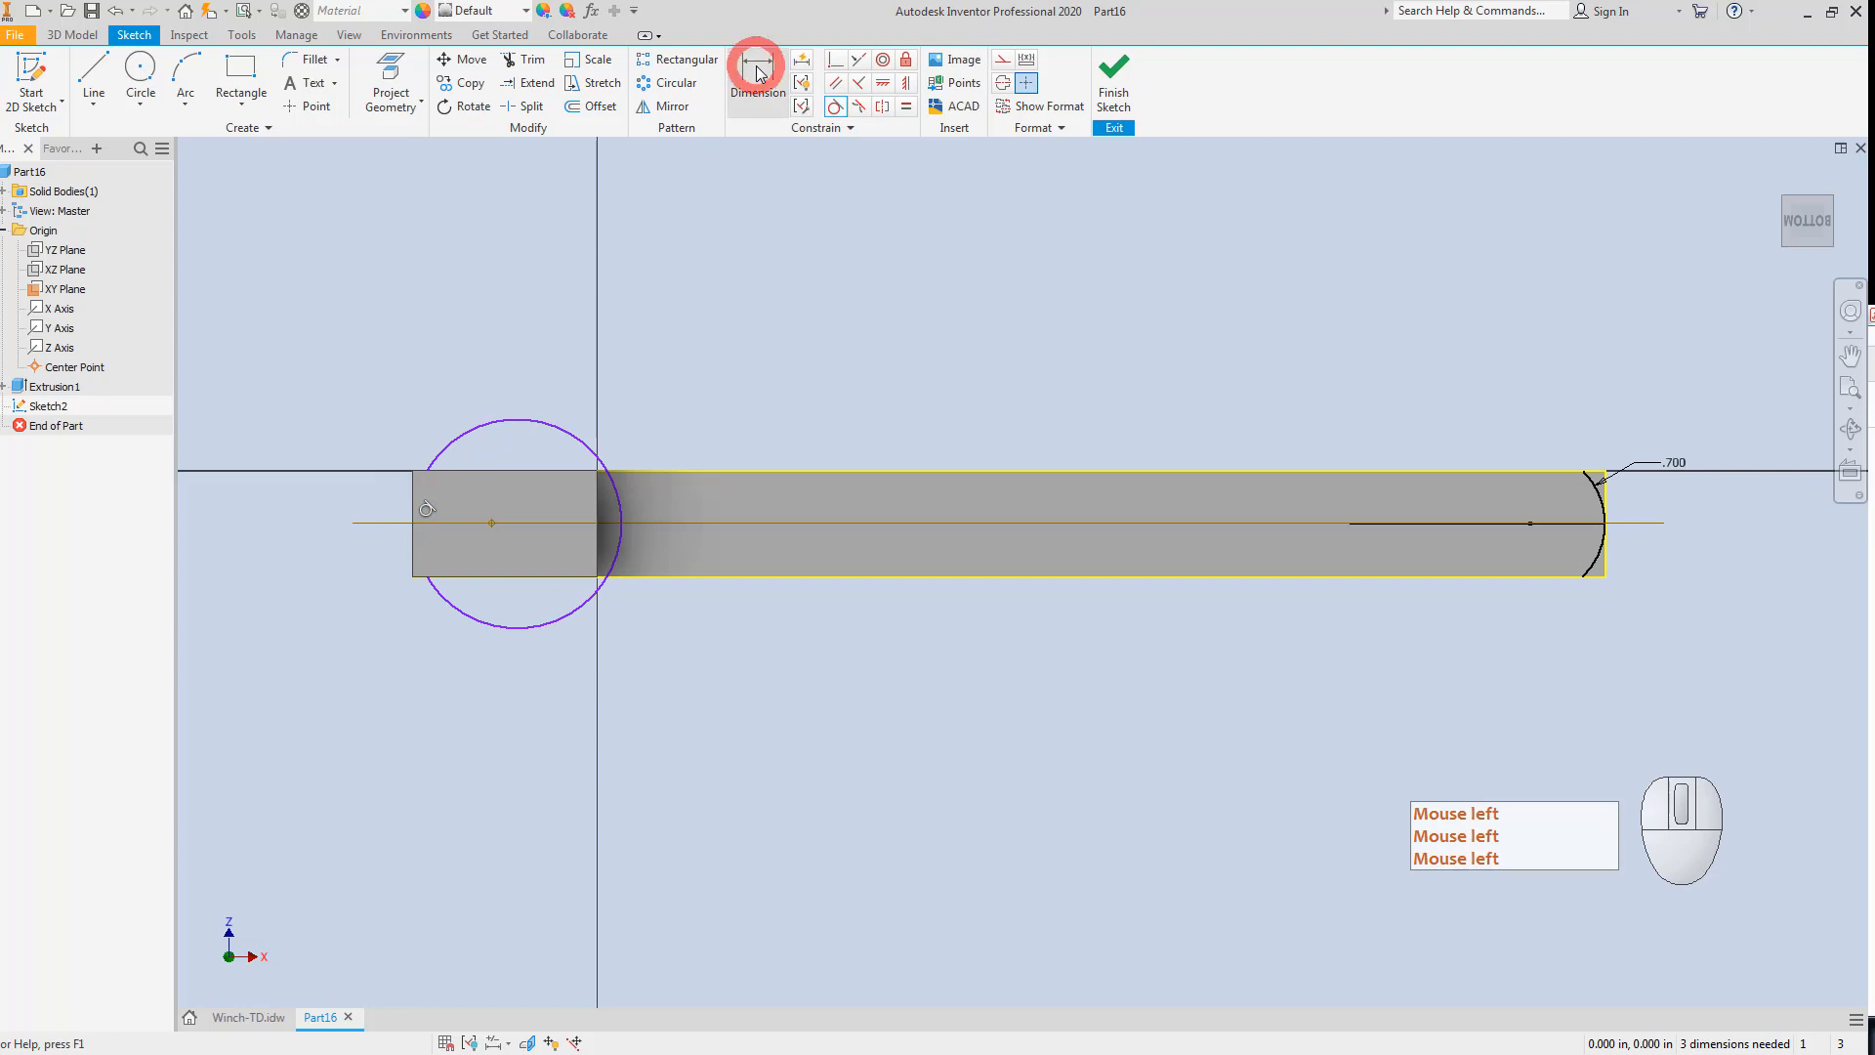
key("Escape")
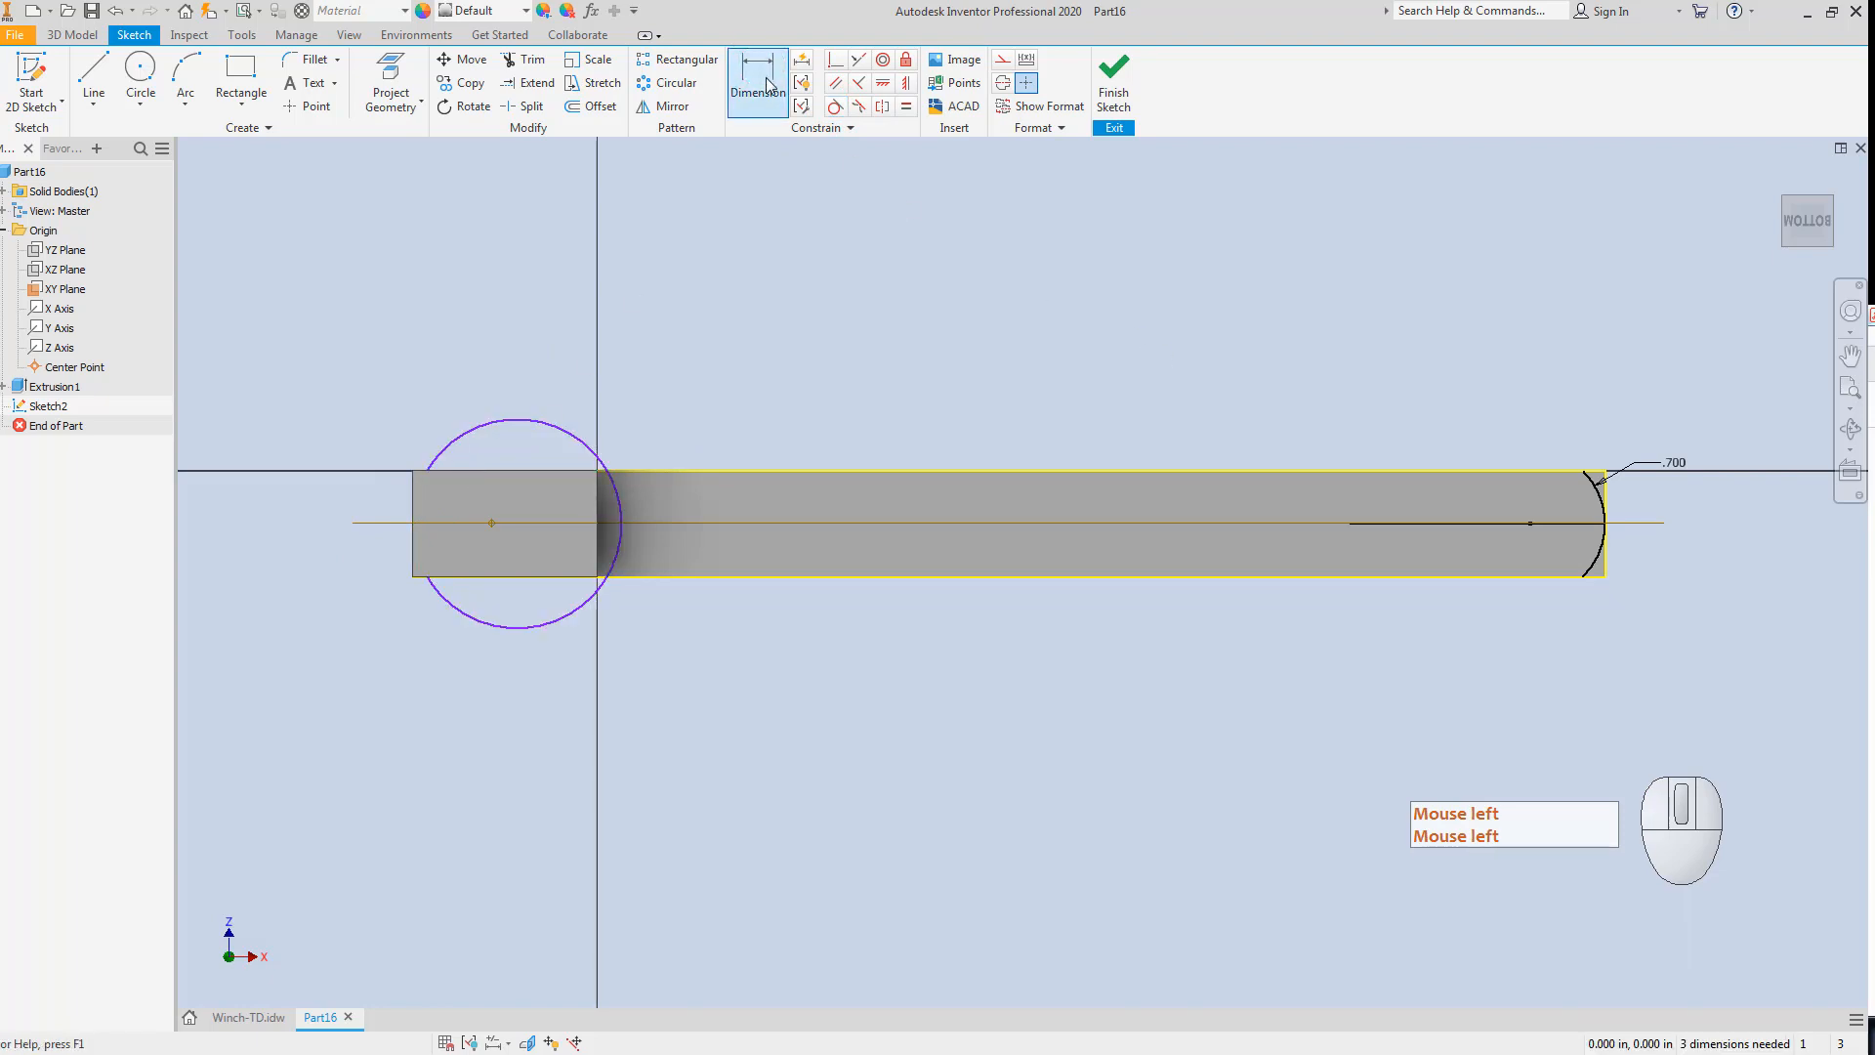
Apply an equal constraint between the .700 arc at the right end and the left-end circle.
left_click(904, 107)
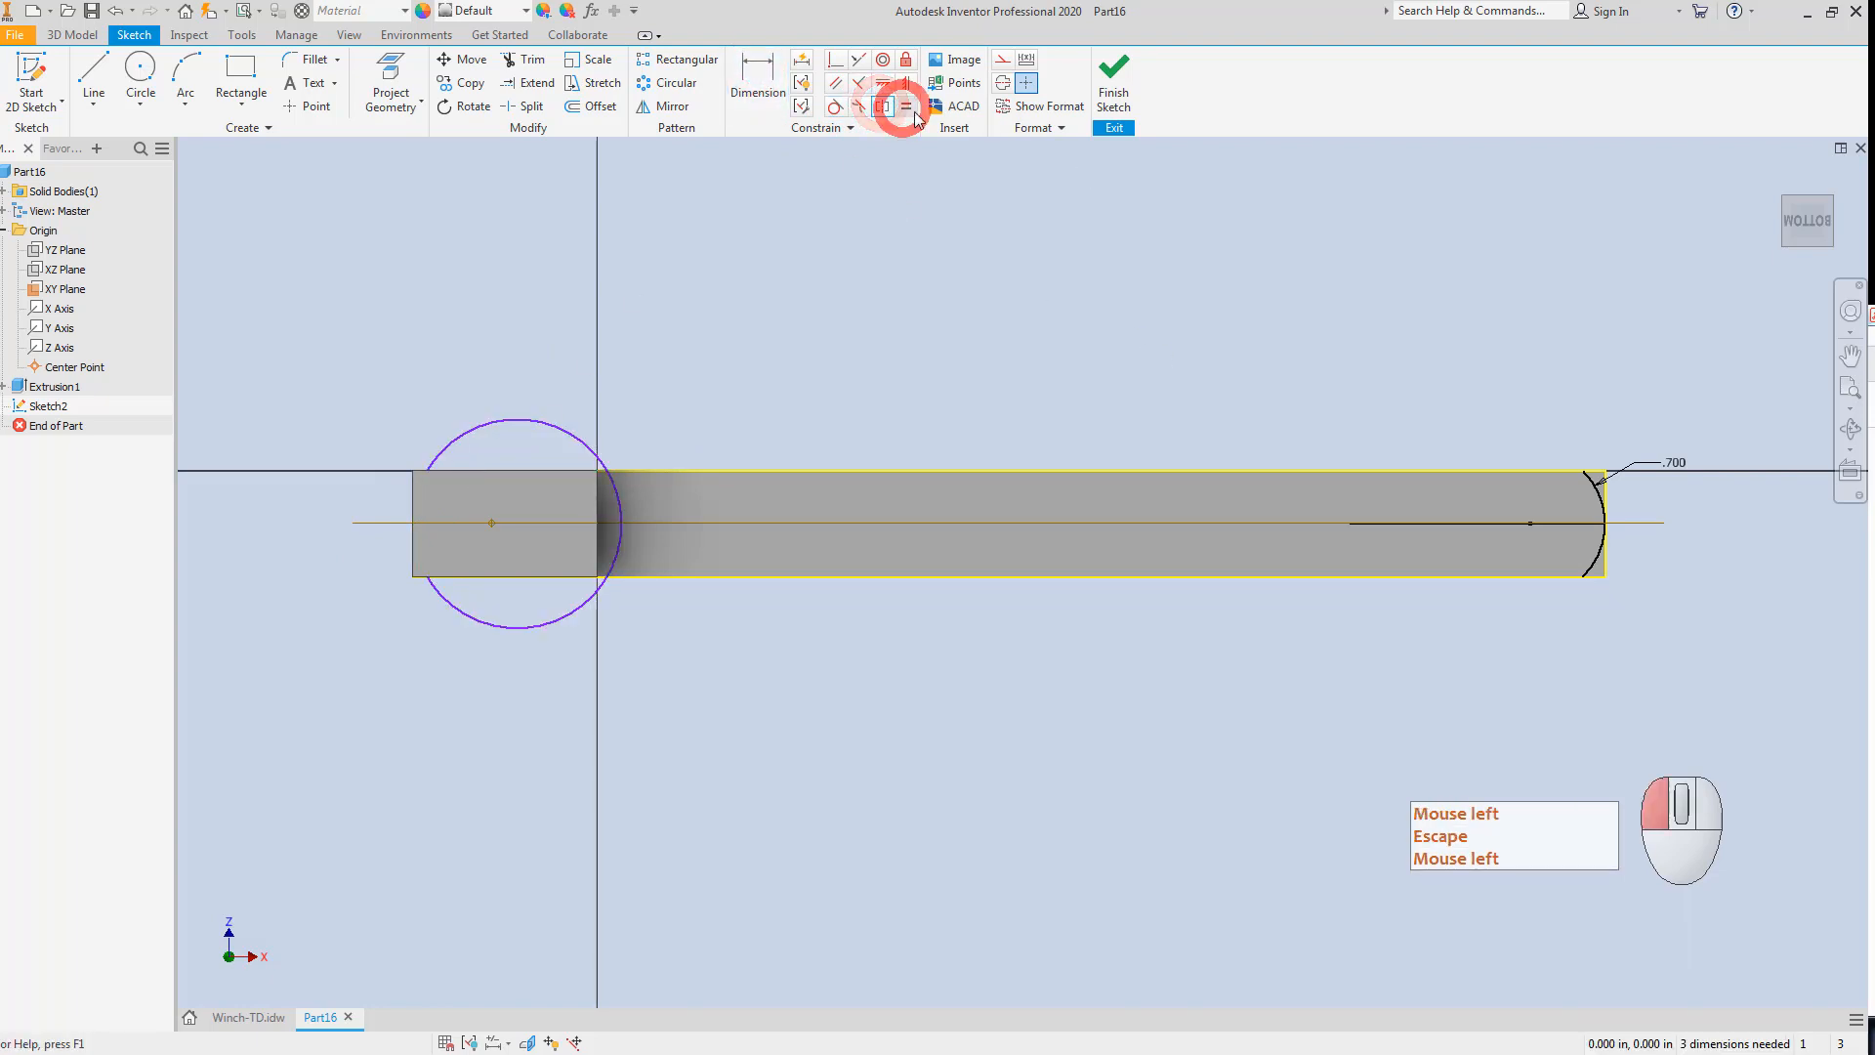
left_click(1598, 496)
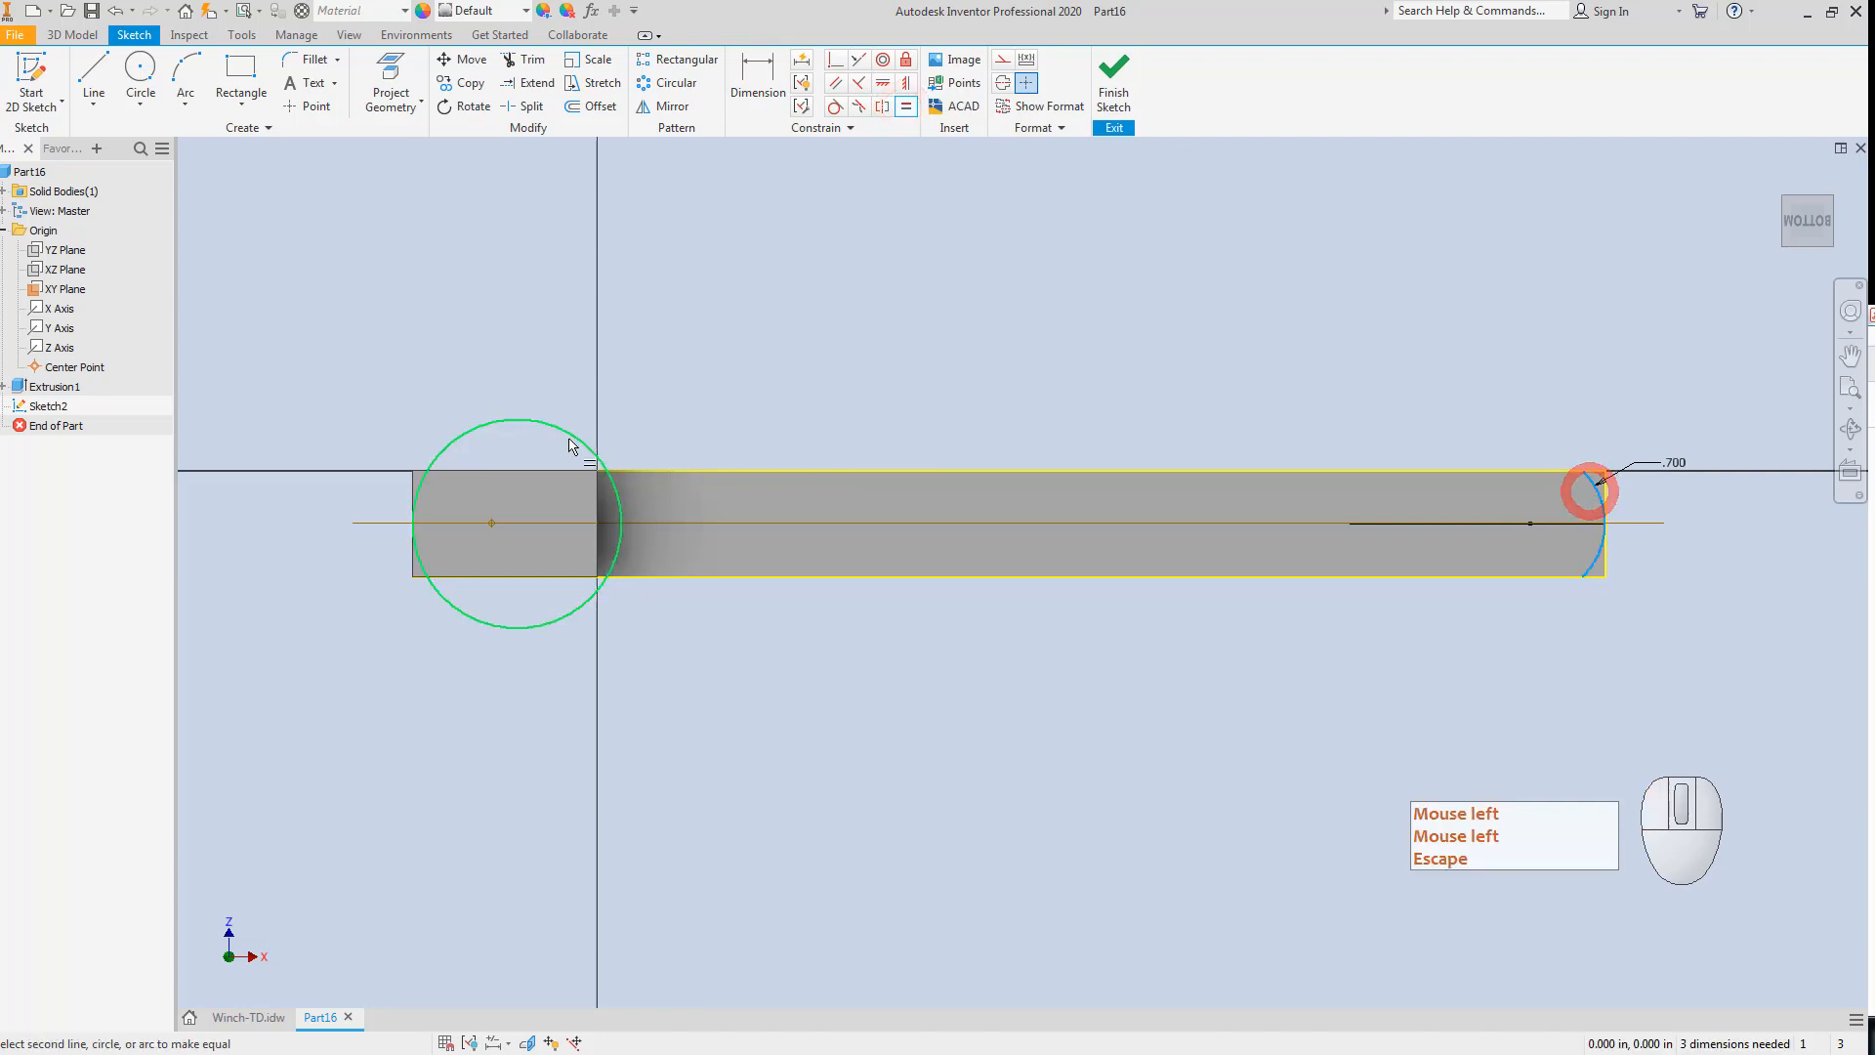
left_click(474, 428)
key("Escape")
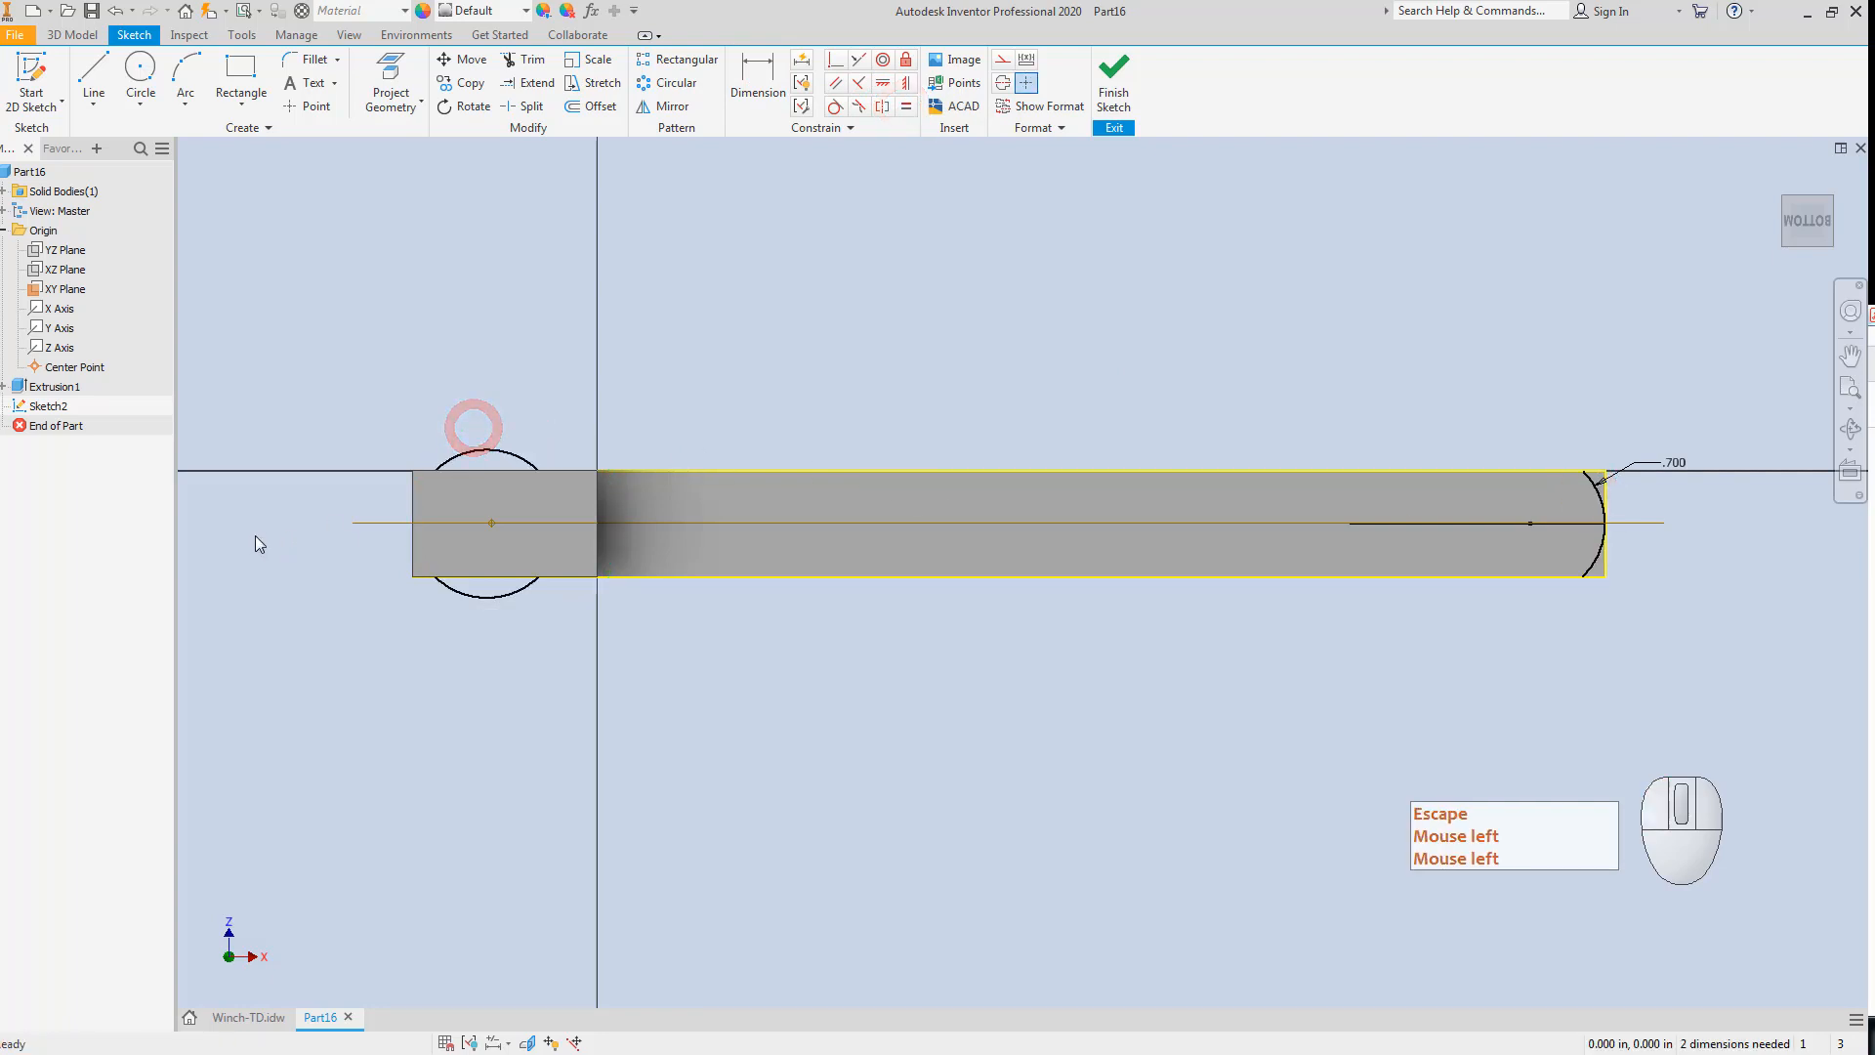
Slice the graphics and trim the left-end circle to the outer arc between the projected upper and lower edges.
key("F7")
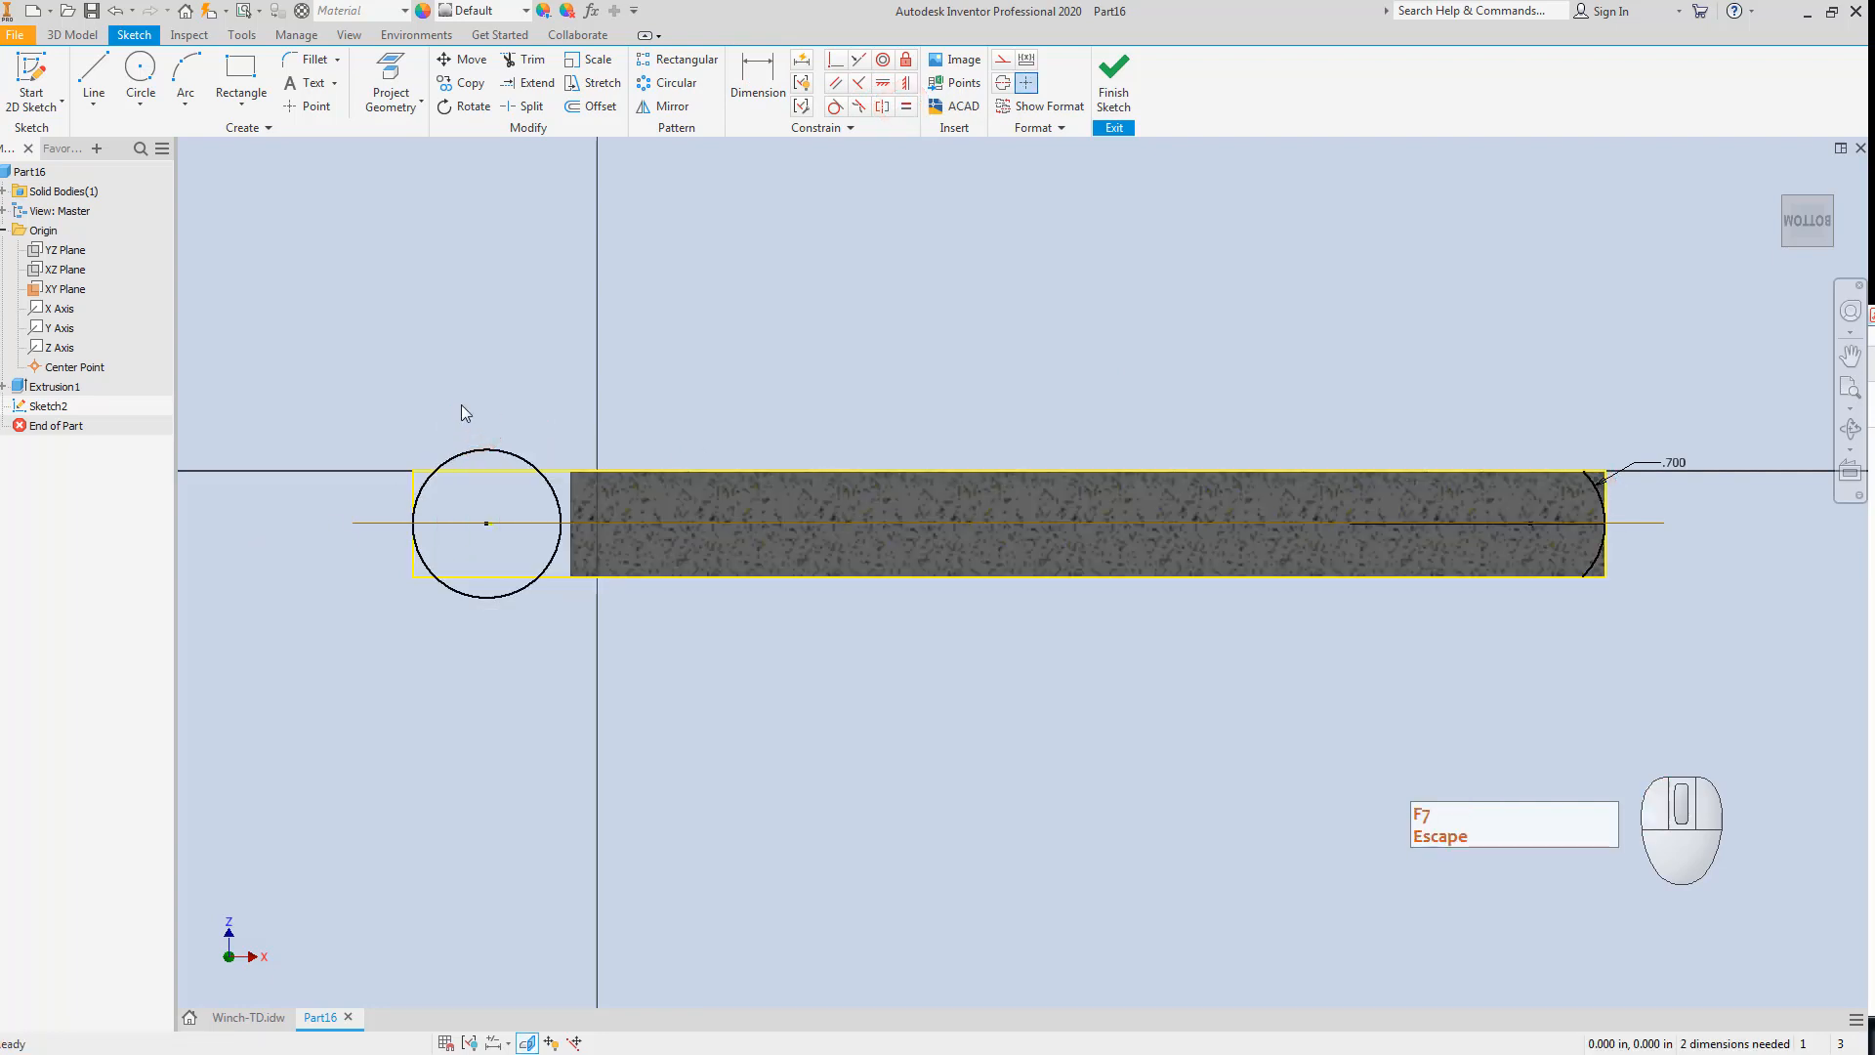
key("Escape")
scroll(426, 512, "up", 3)
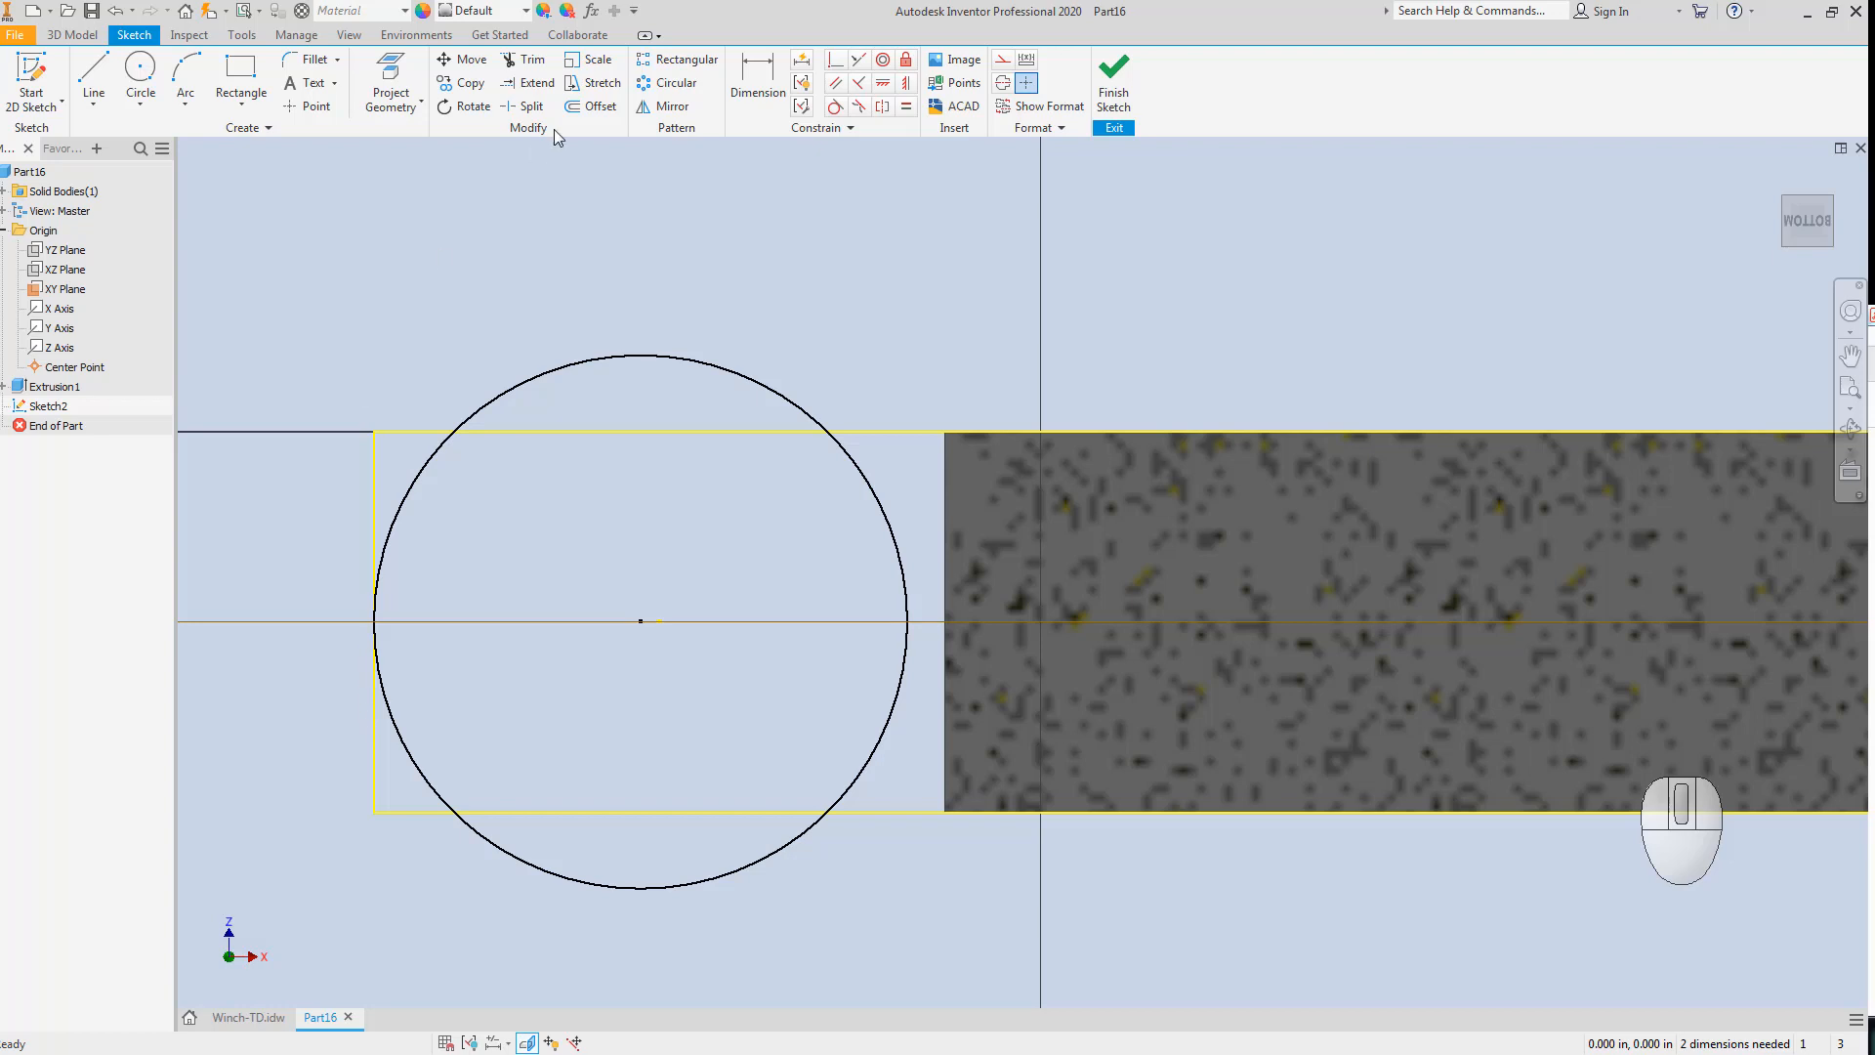
left_click(520, 59)
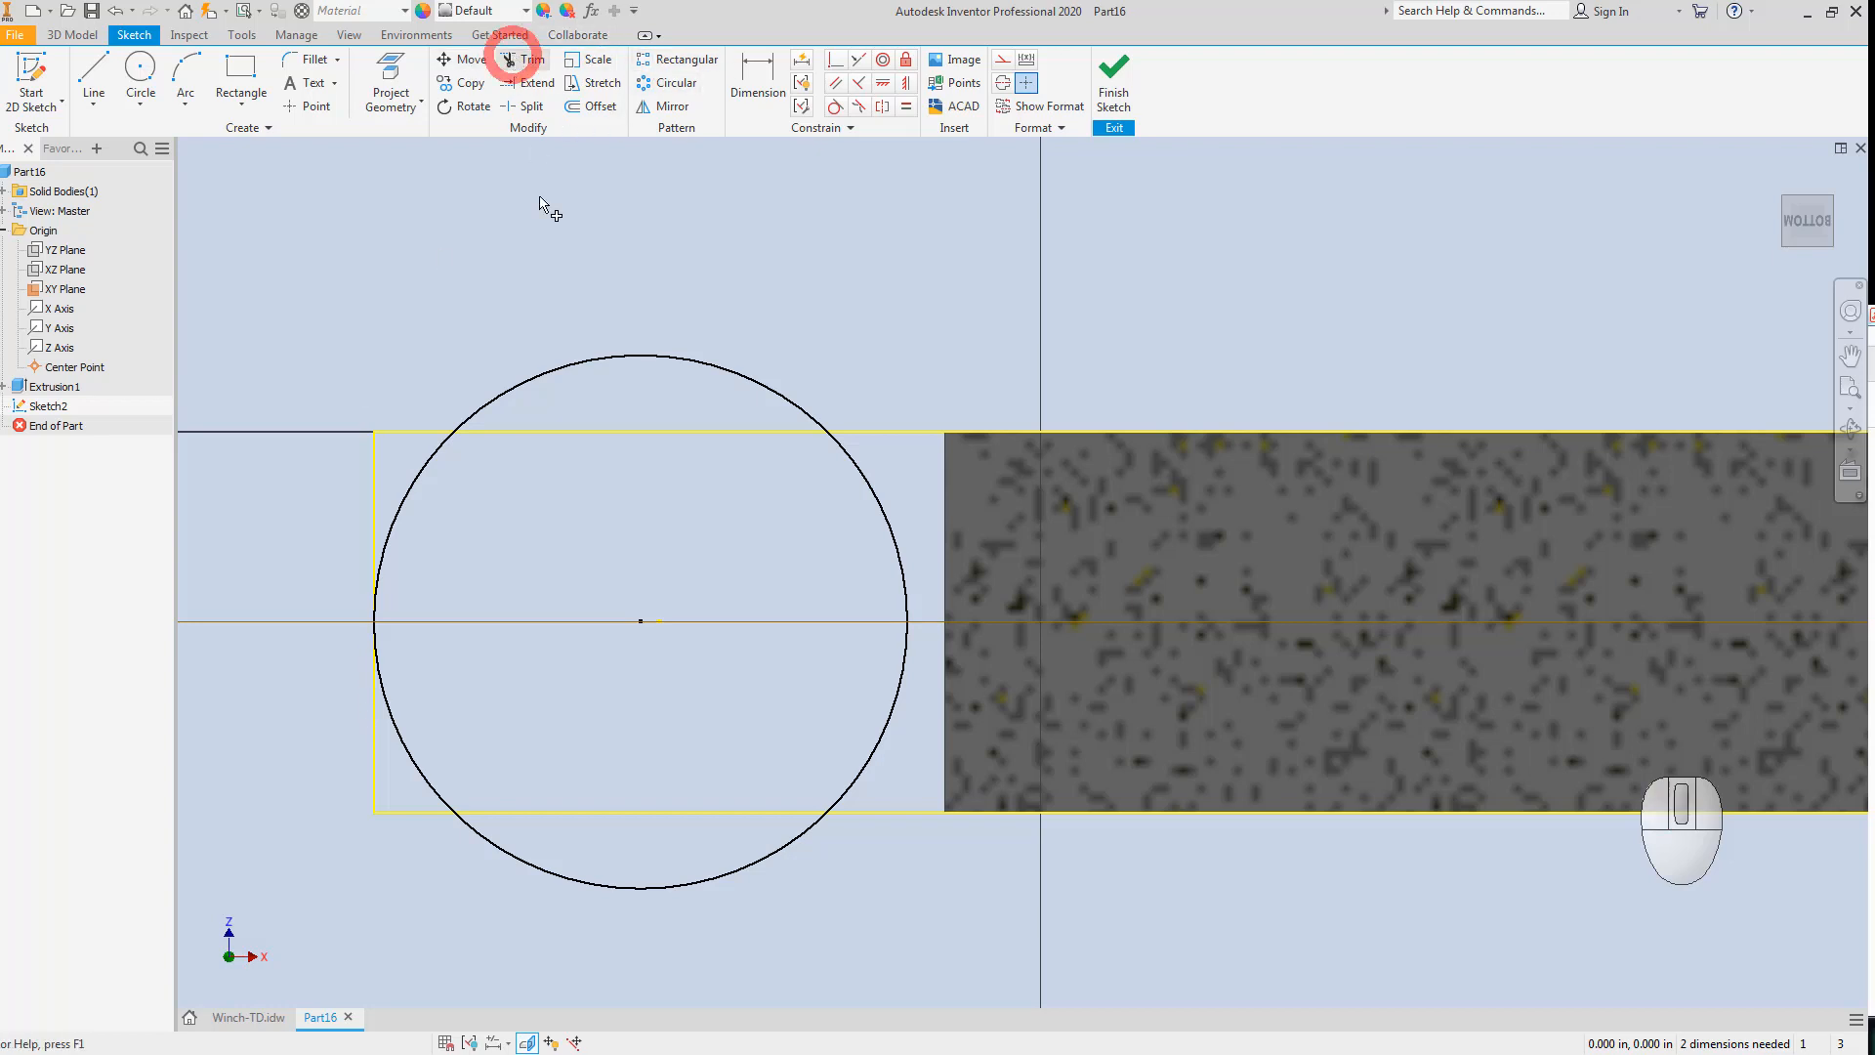
left_click(525, 374)
left_click(845, 475)
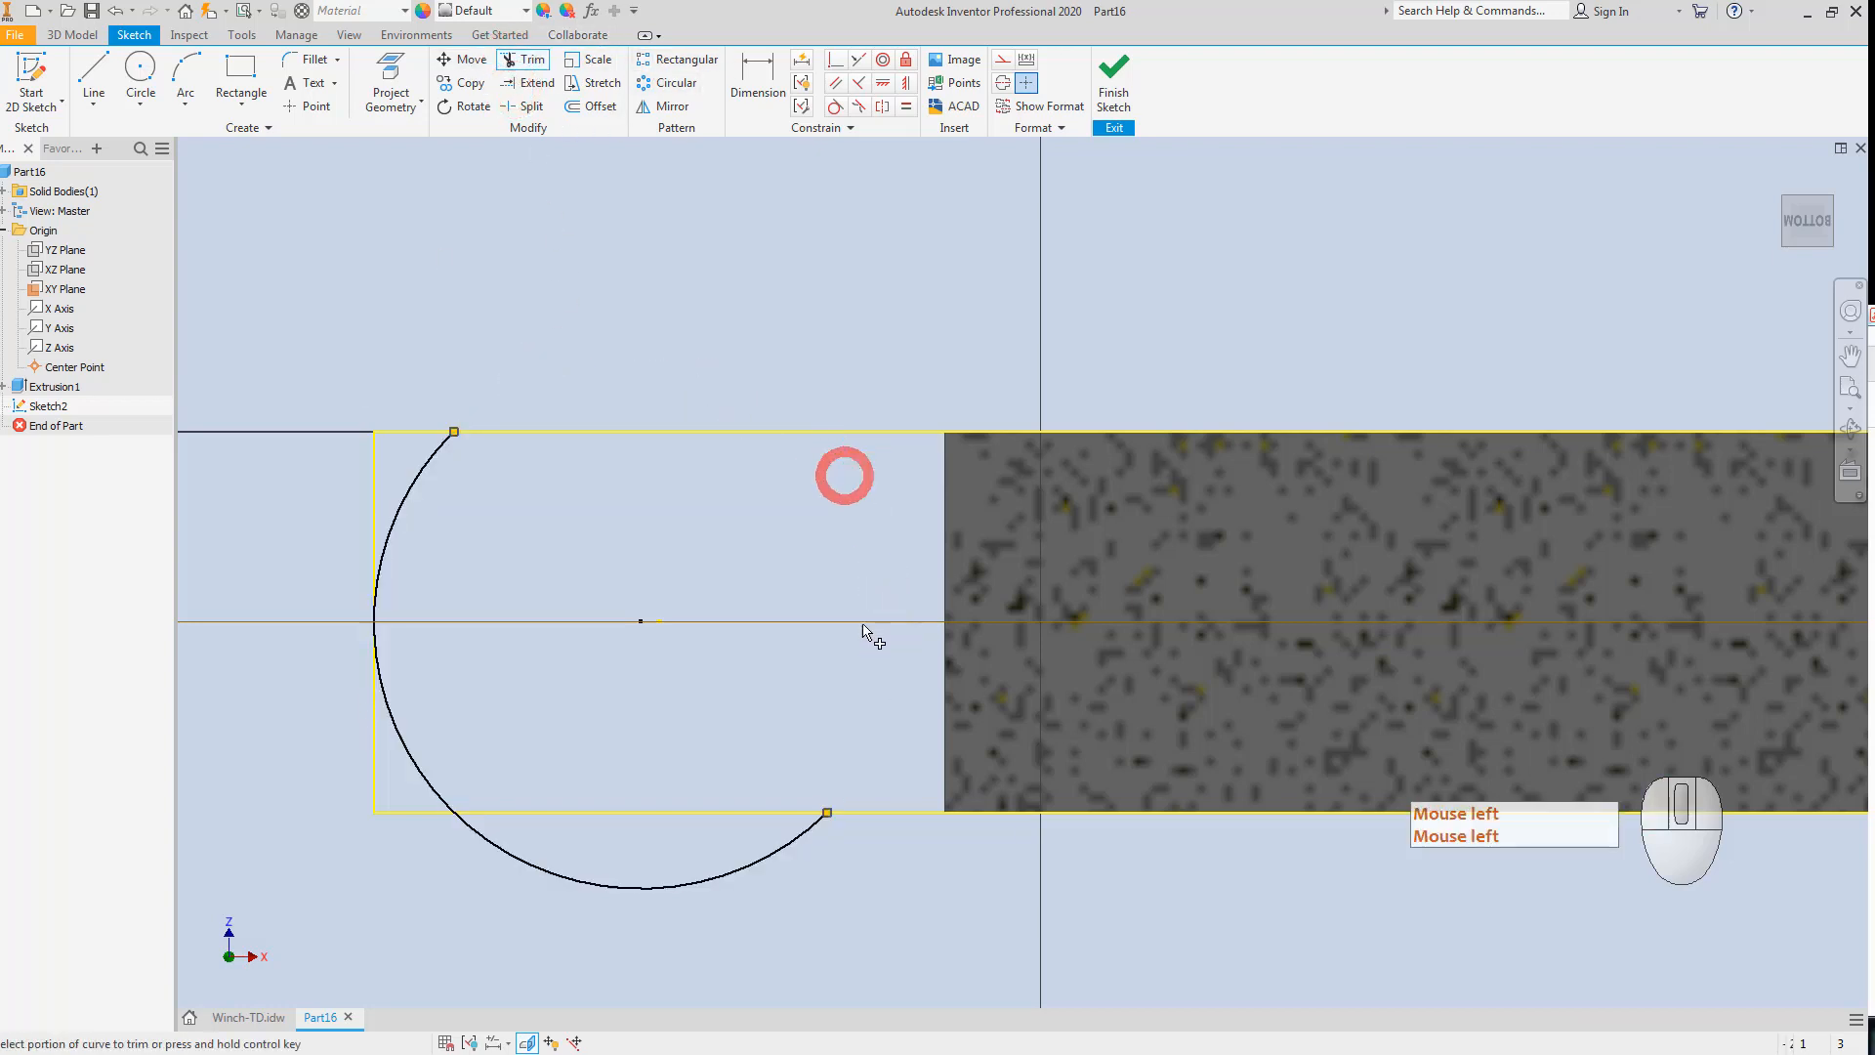
left_click(820, 822)
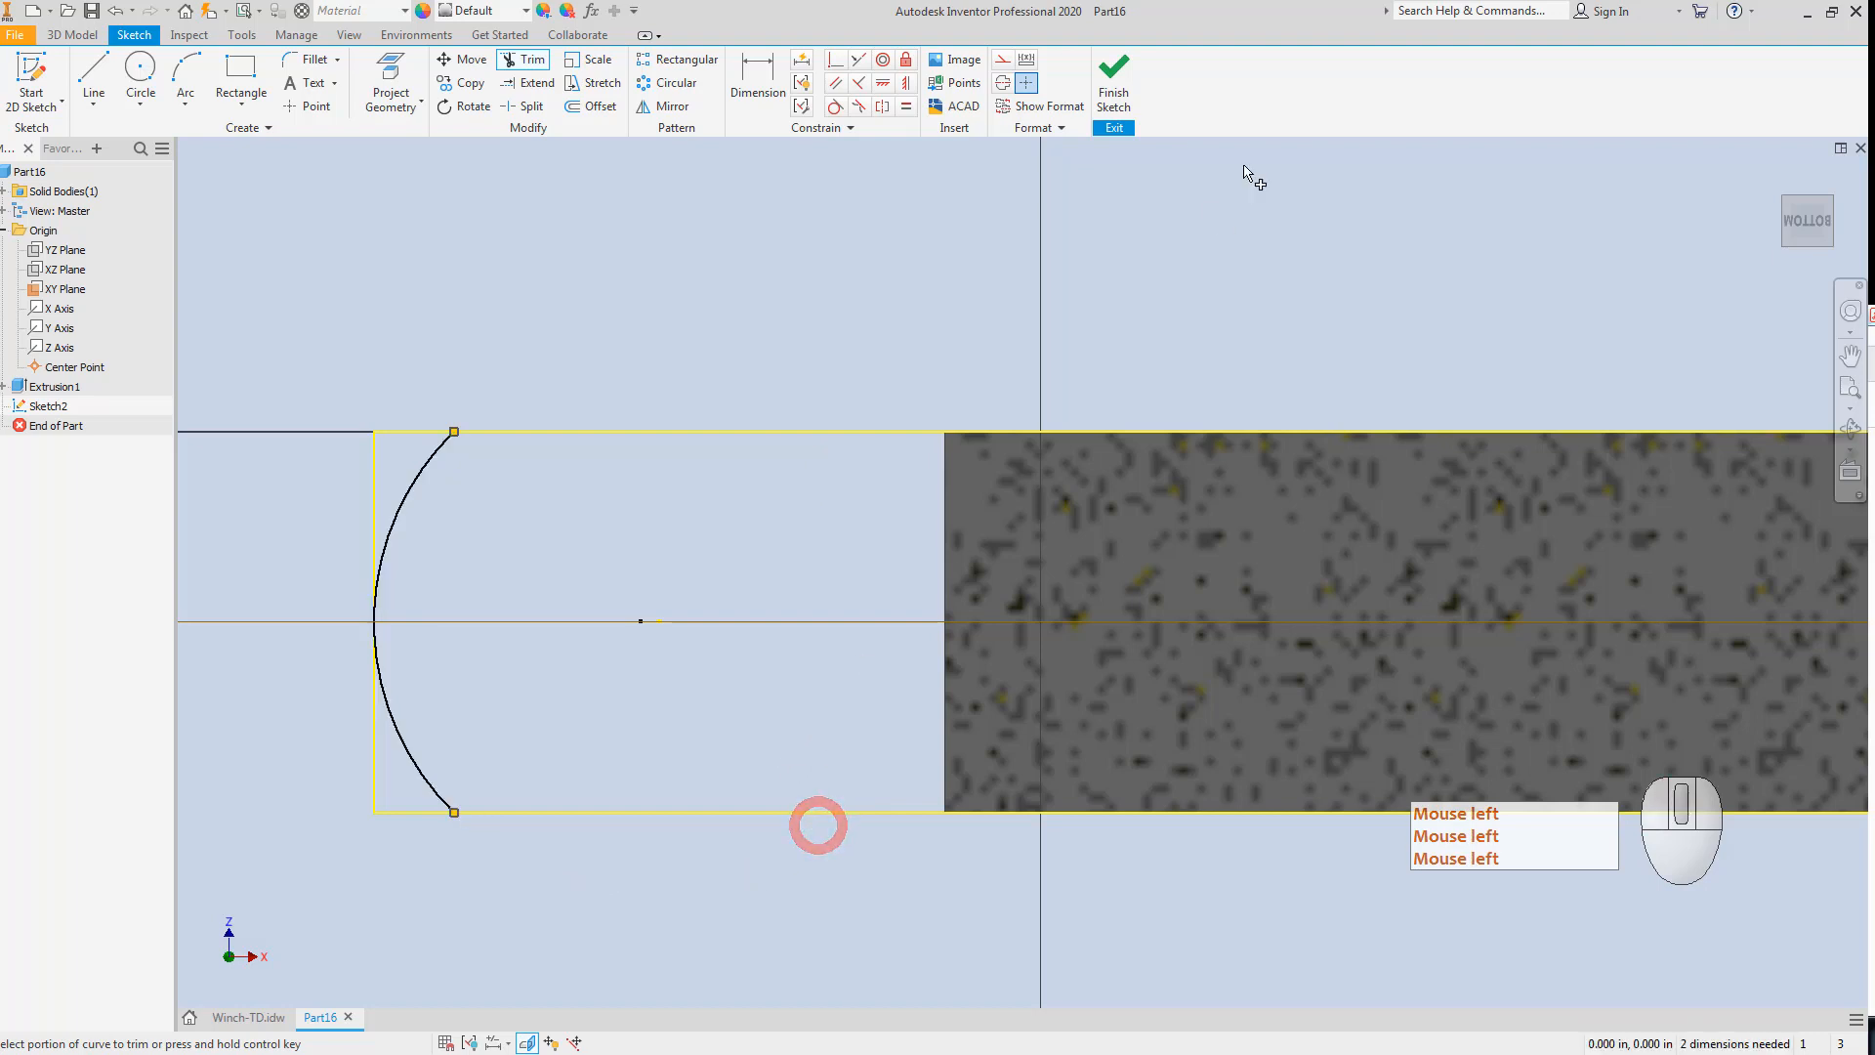
key("Escape")
Finish the sketch and start an Extrude with the two corner regions outside the right-end arc as profiles.
left_click(1114, 78)
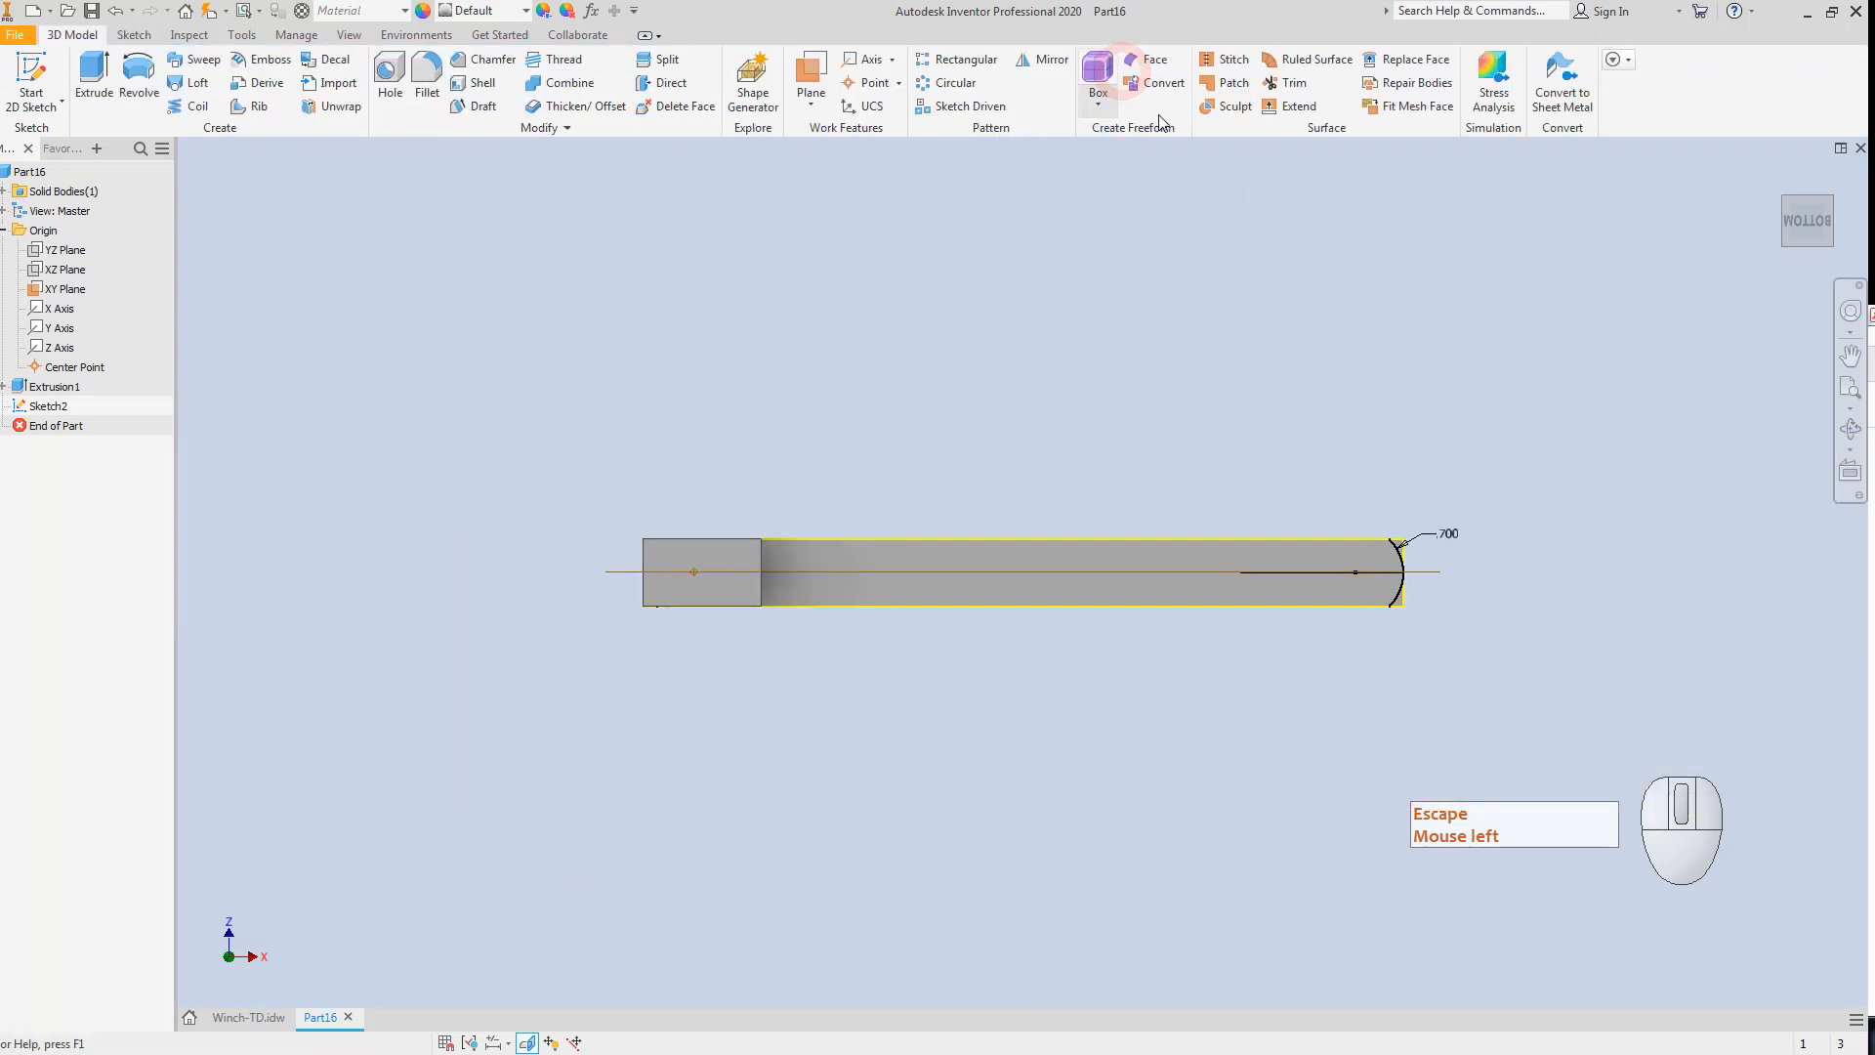
left_click(1784, 199)
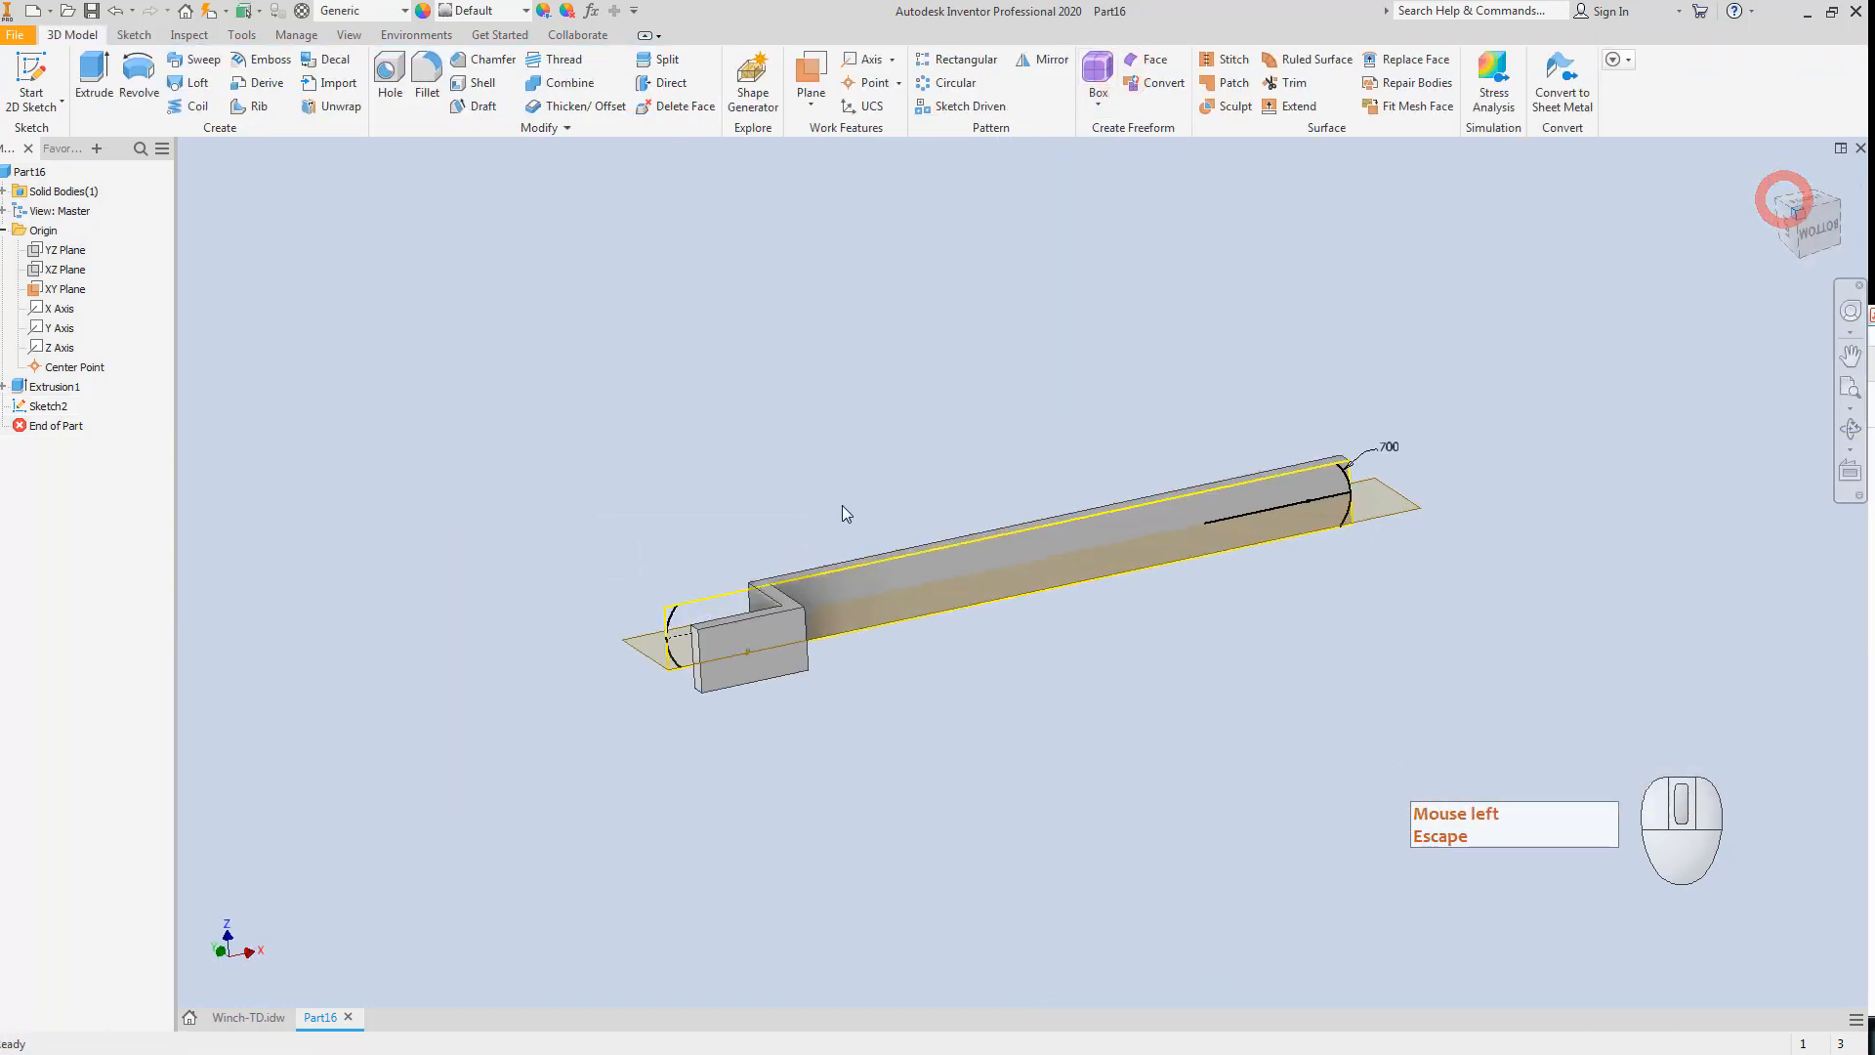
left_click(700, 455)
left_click(95, 76)
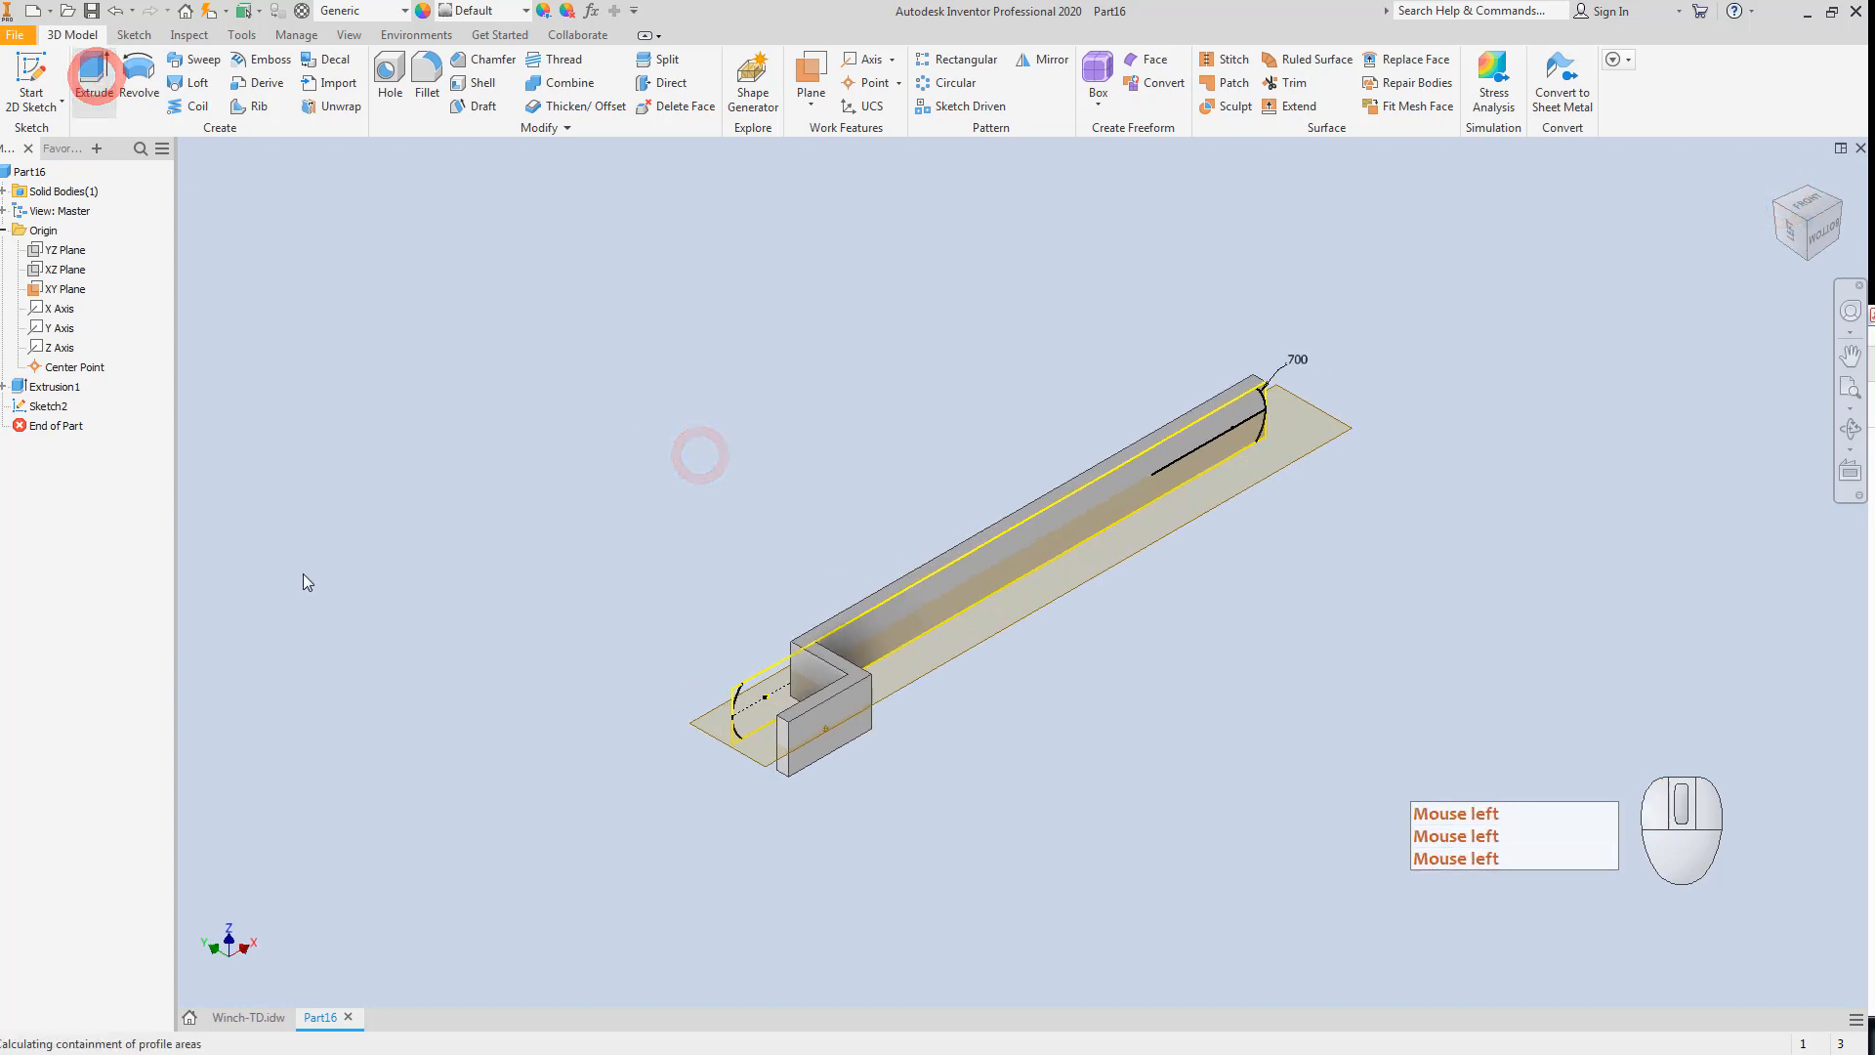
scroll(1358, 393, "up", 4)
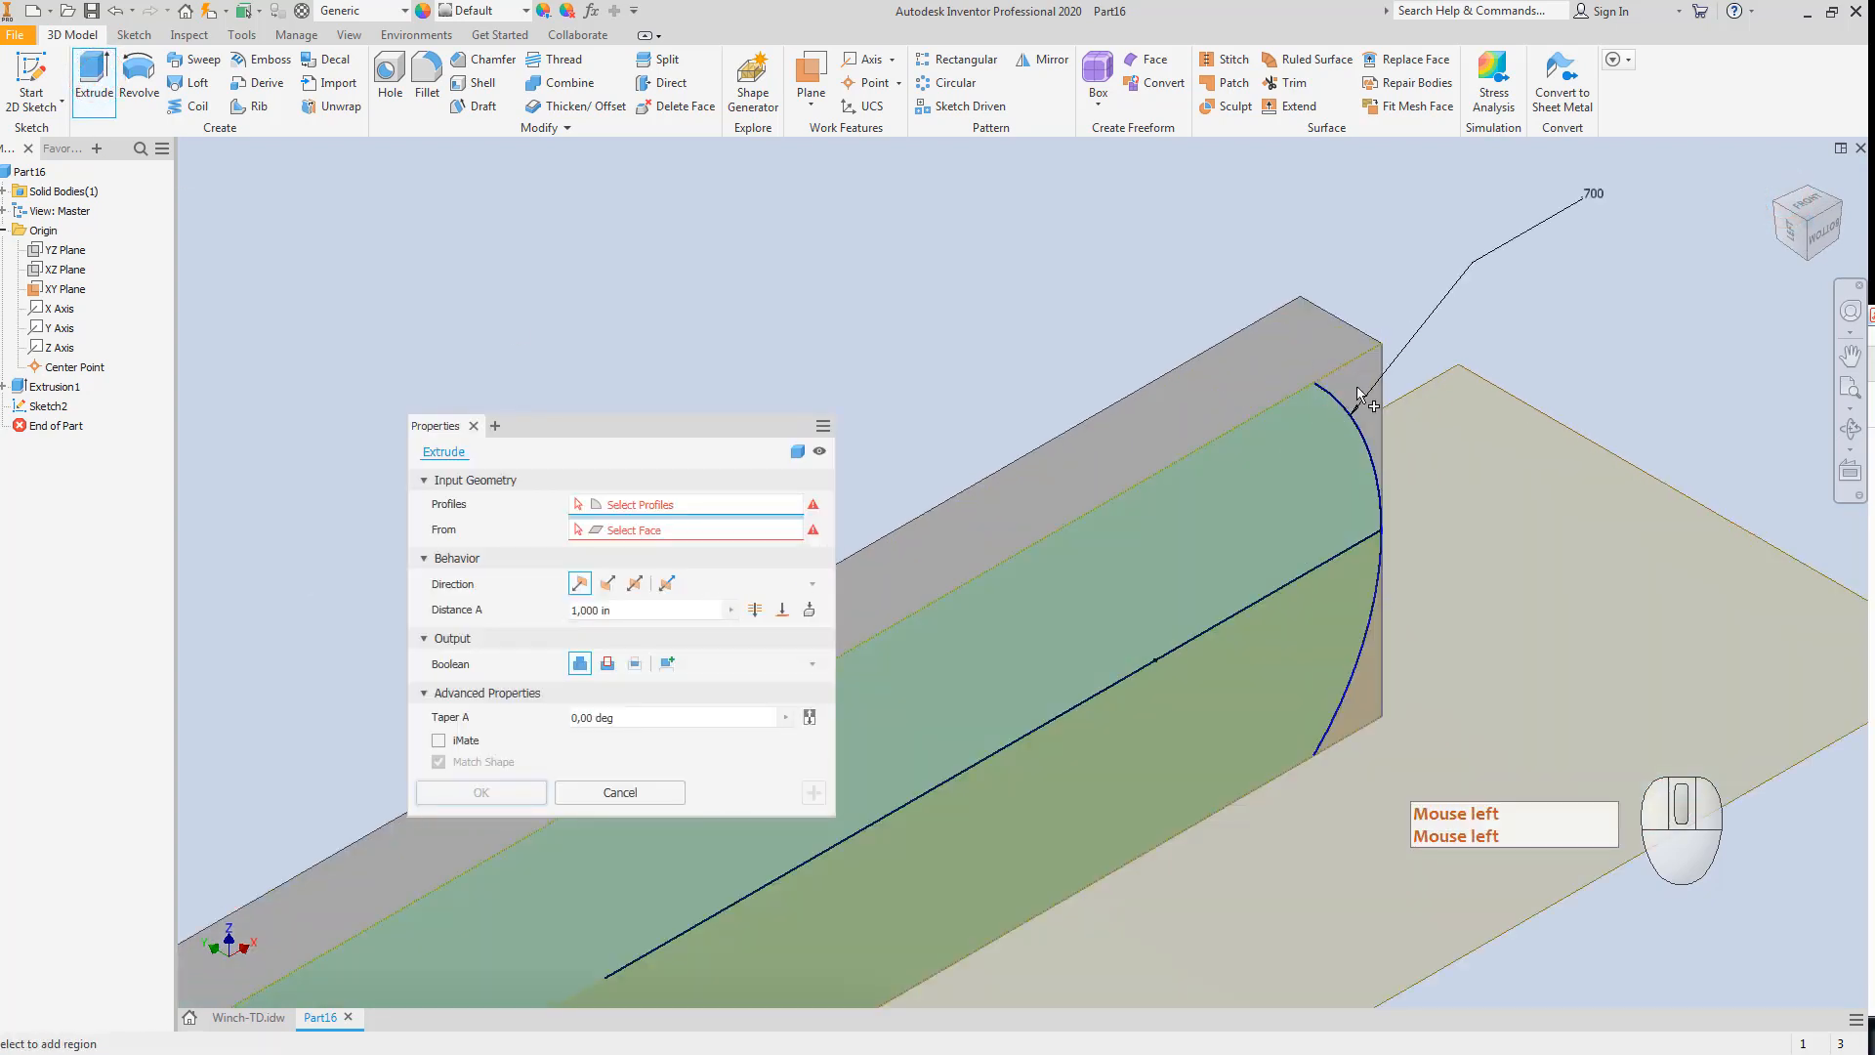
left_click(1356, 389)
left_click(1367, 689)
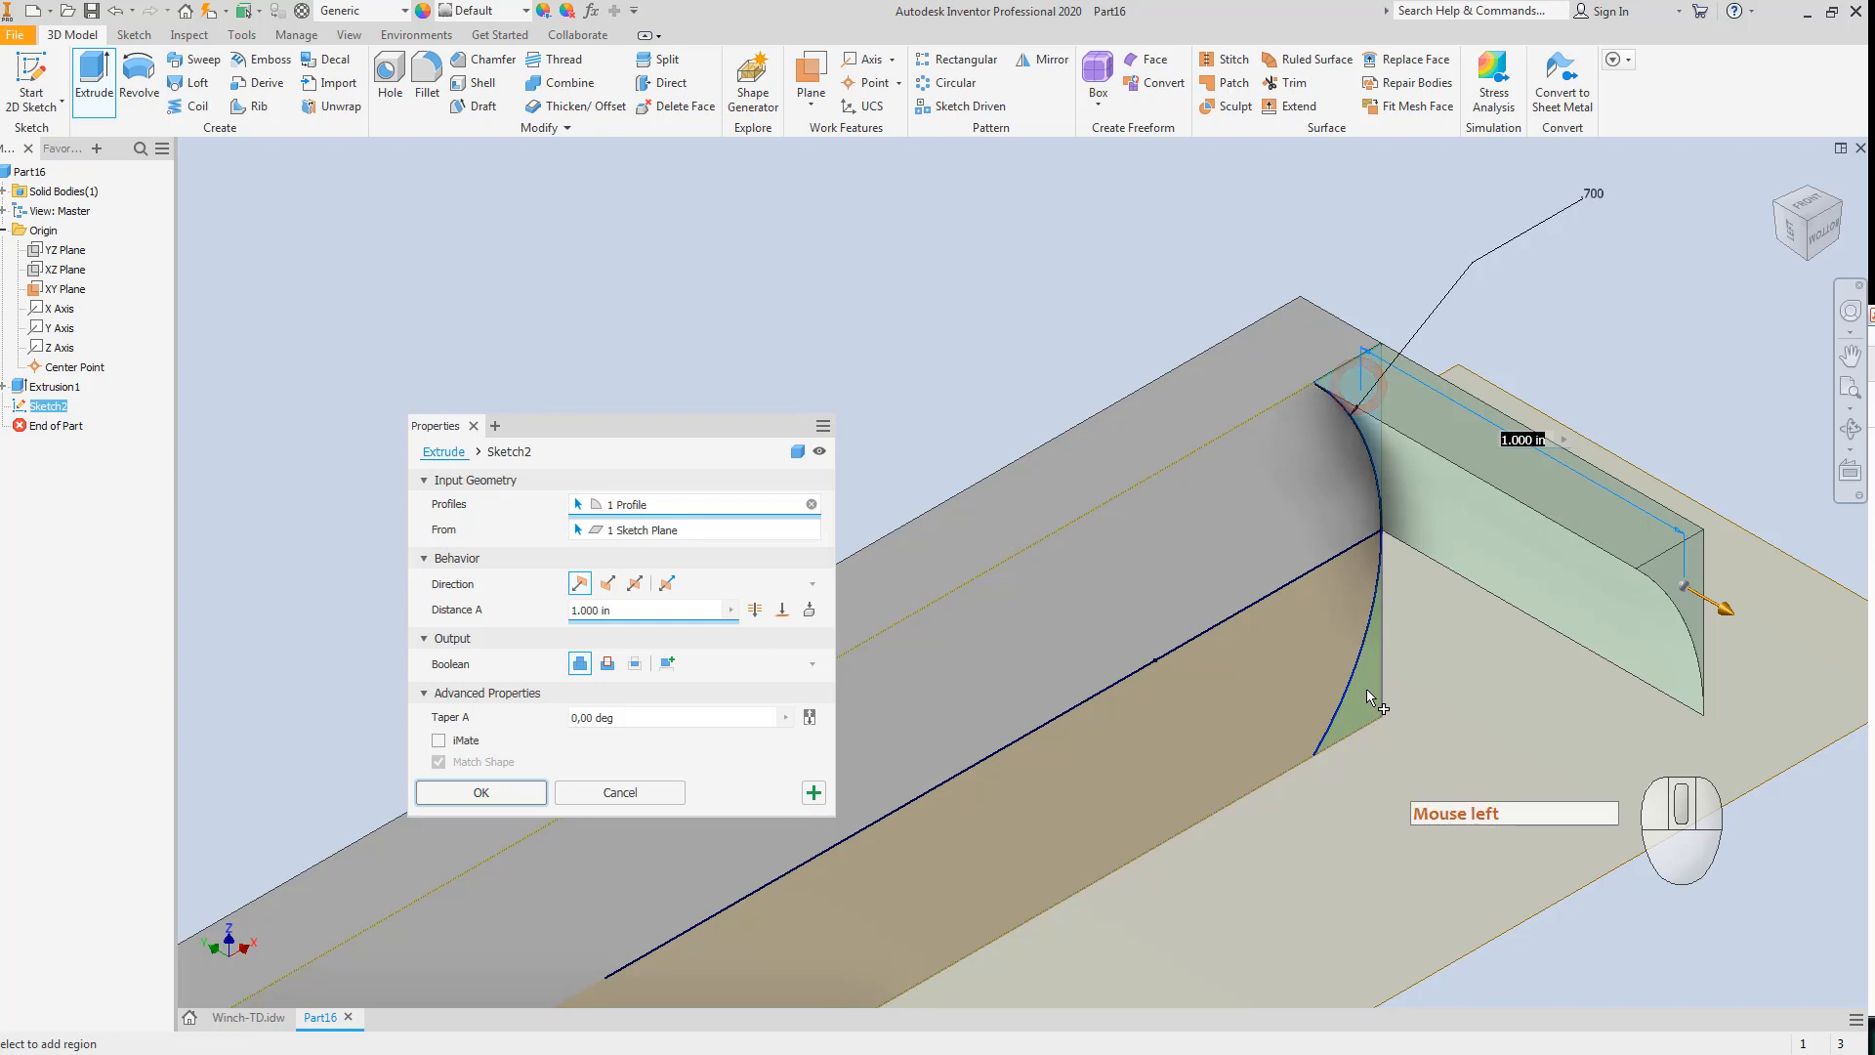
Add the two corner regions outside the left-end arc to the extrusion profiles.
scroll(1503, 347, "down", 4)
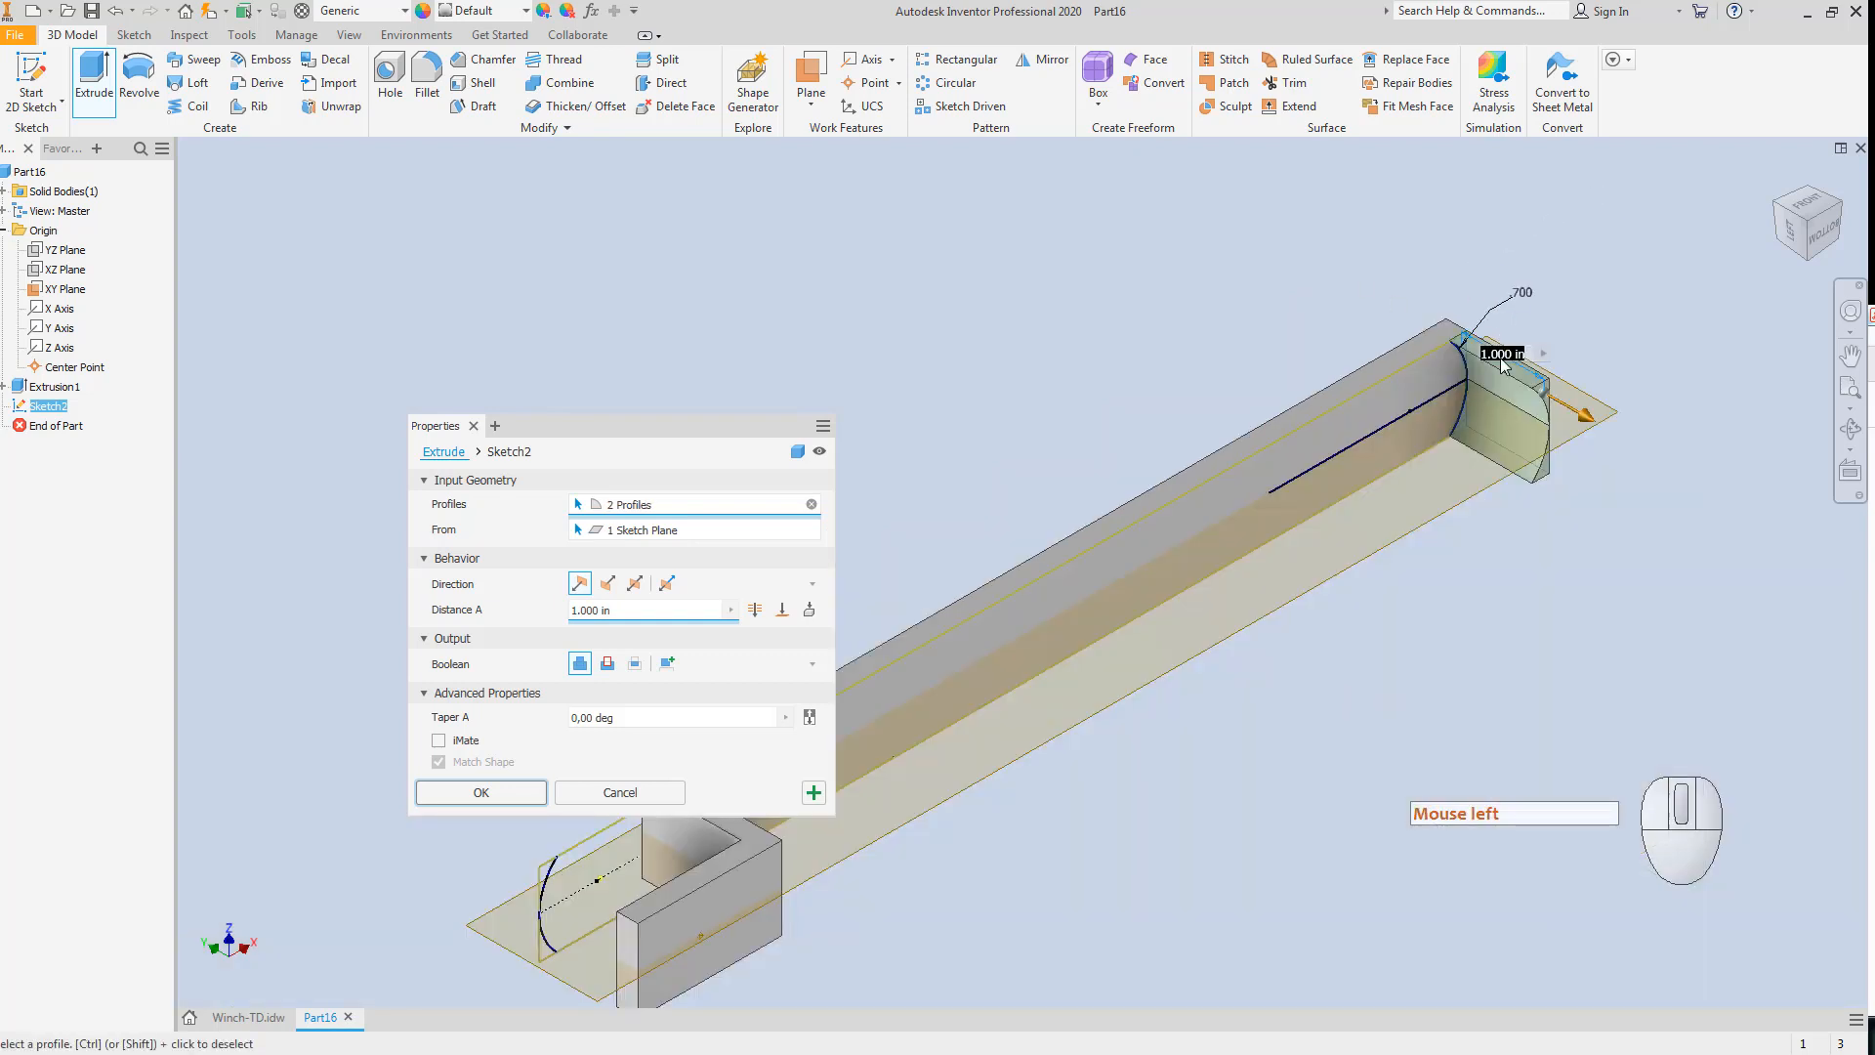
scroll(1503, 363, "up", 3)
scroll(1216, 562, "down", 1)
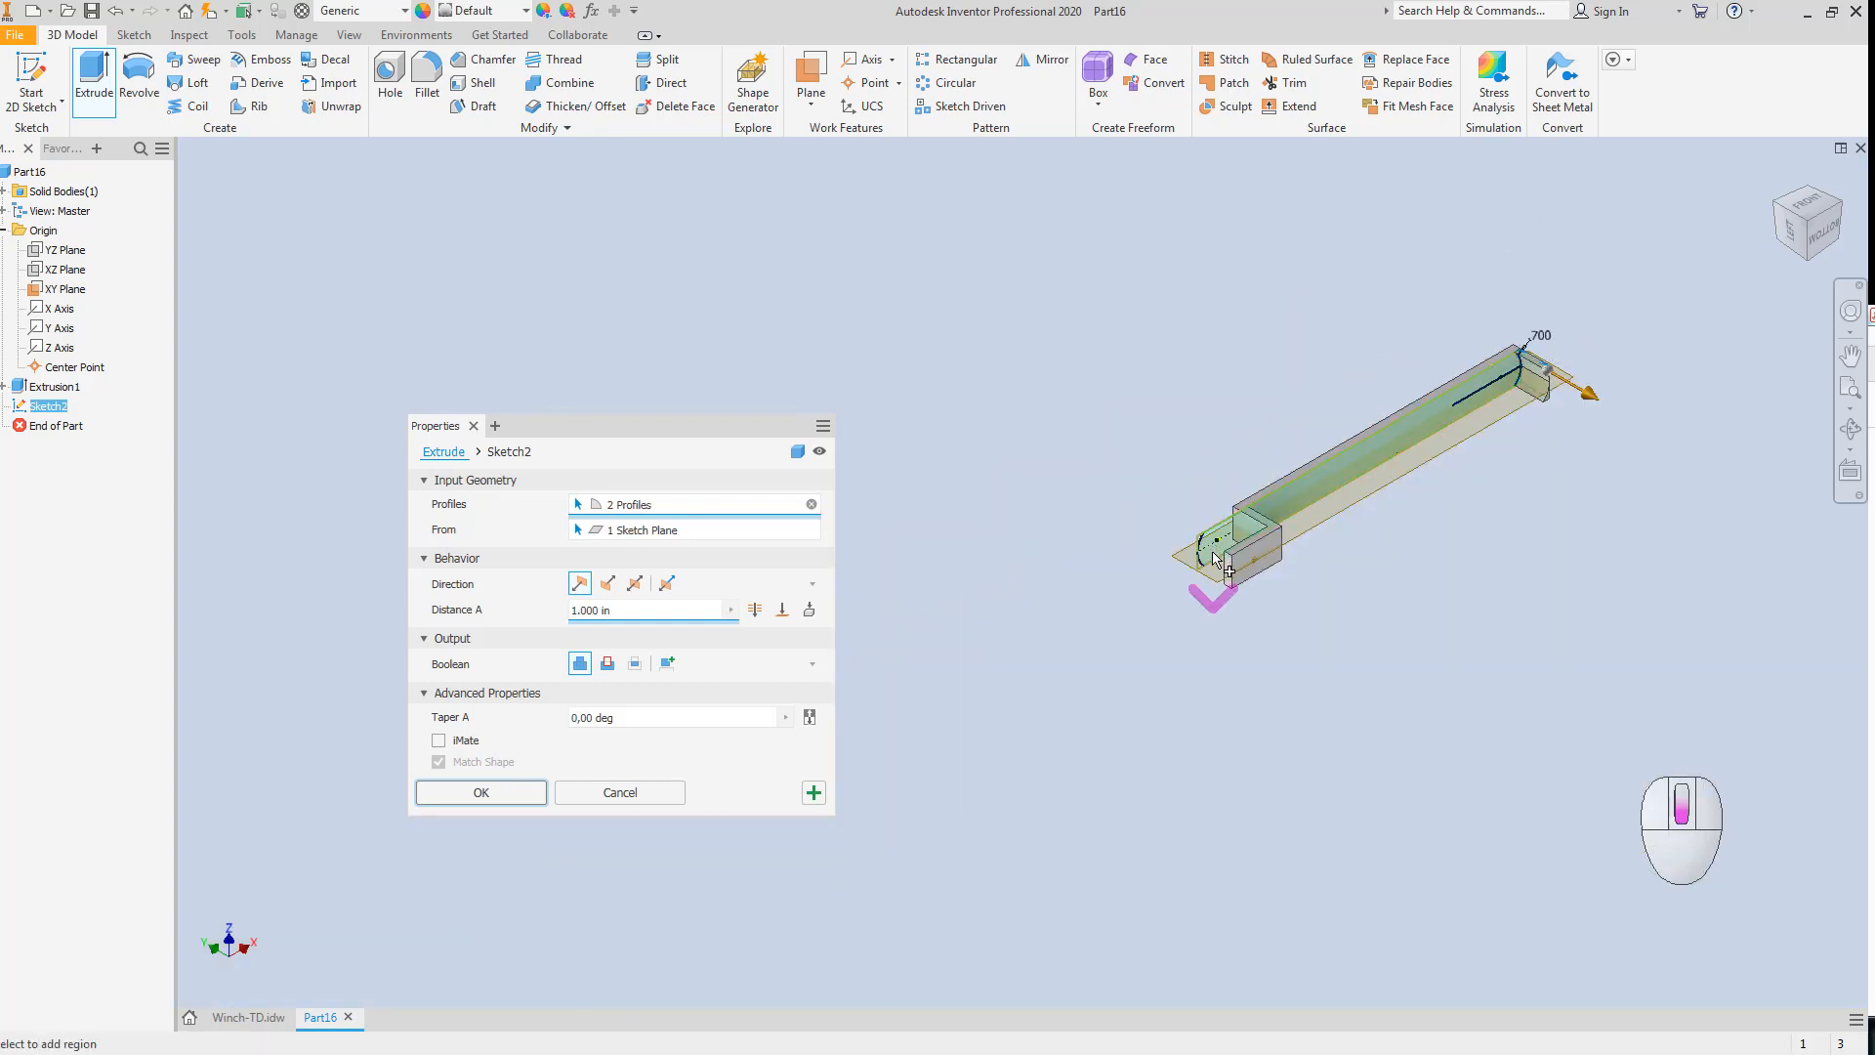
scroll(1216, 558, "down", 5)
left_click(1185, 513)
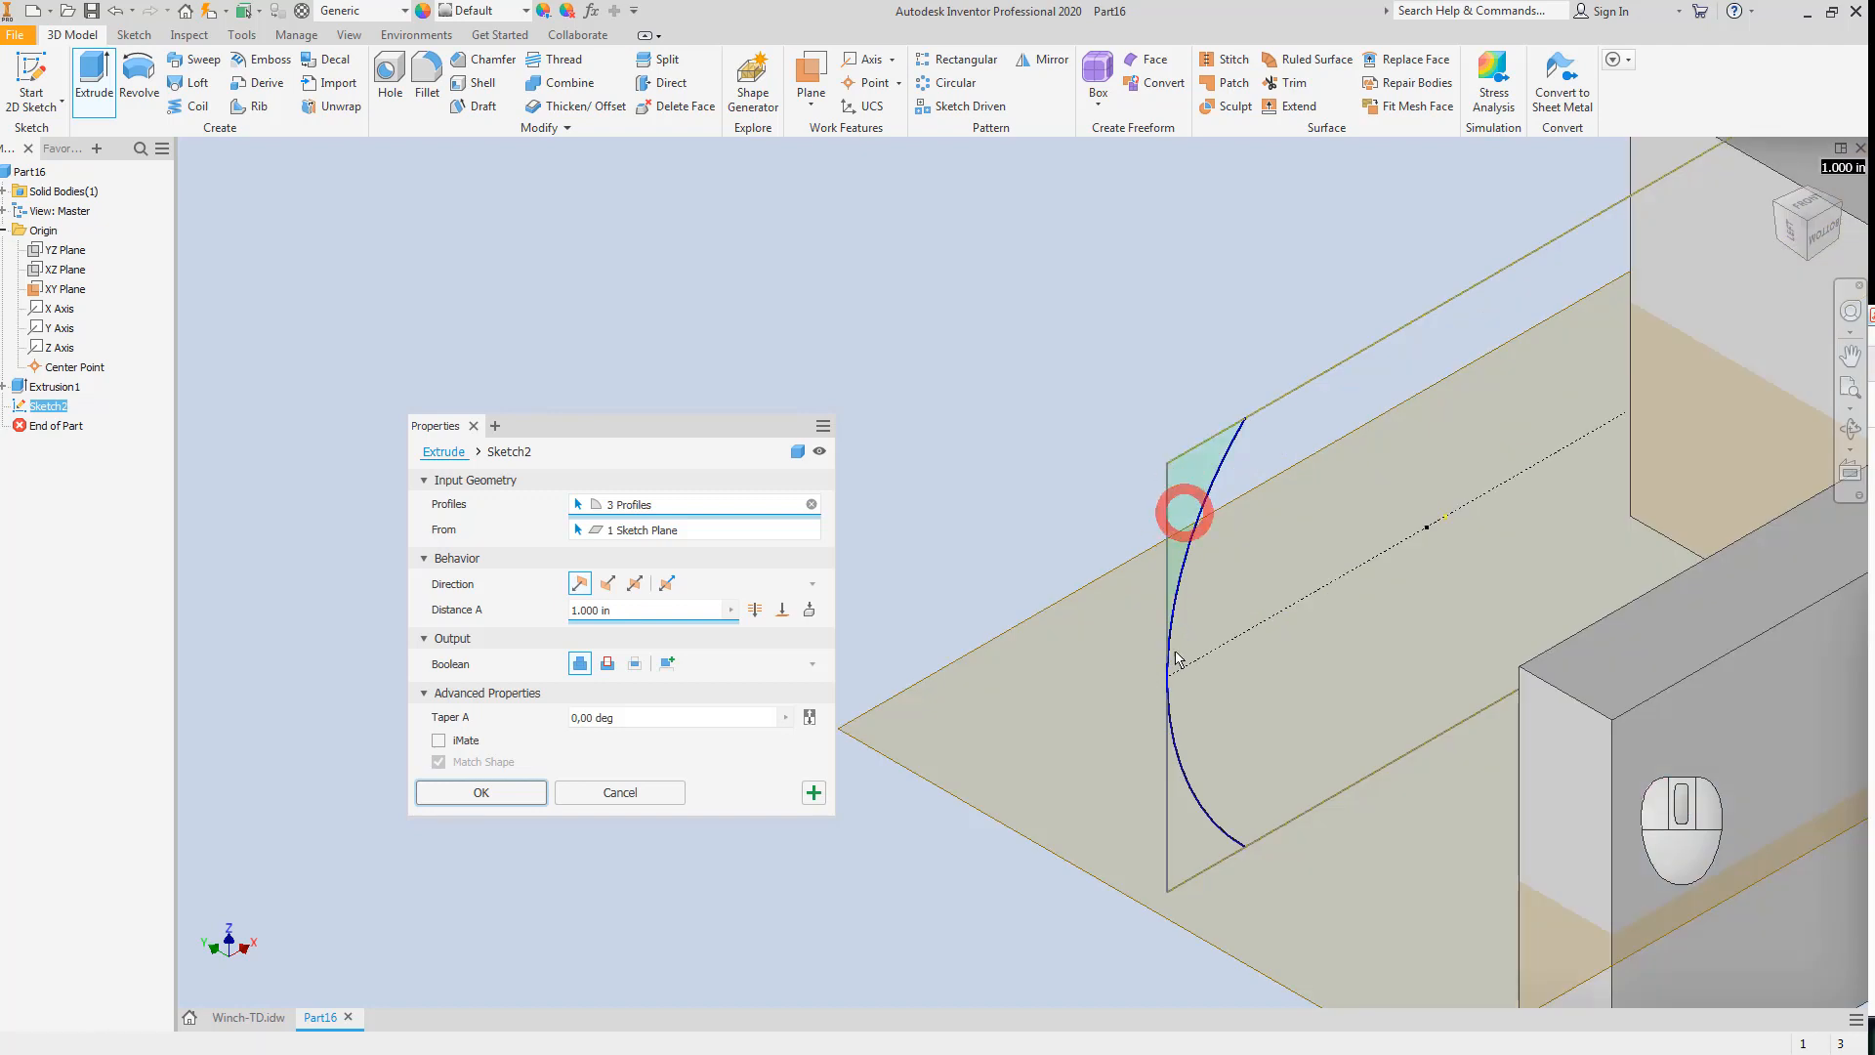
left_click(1191, 826)
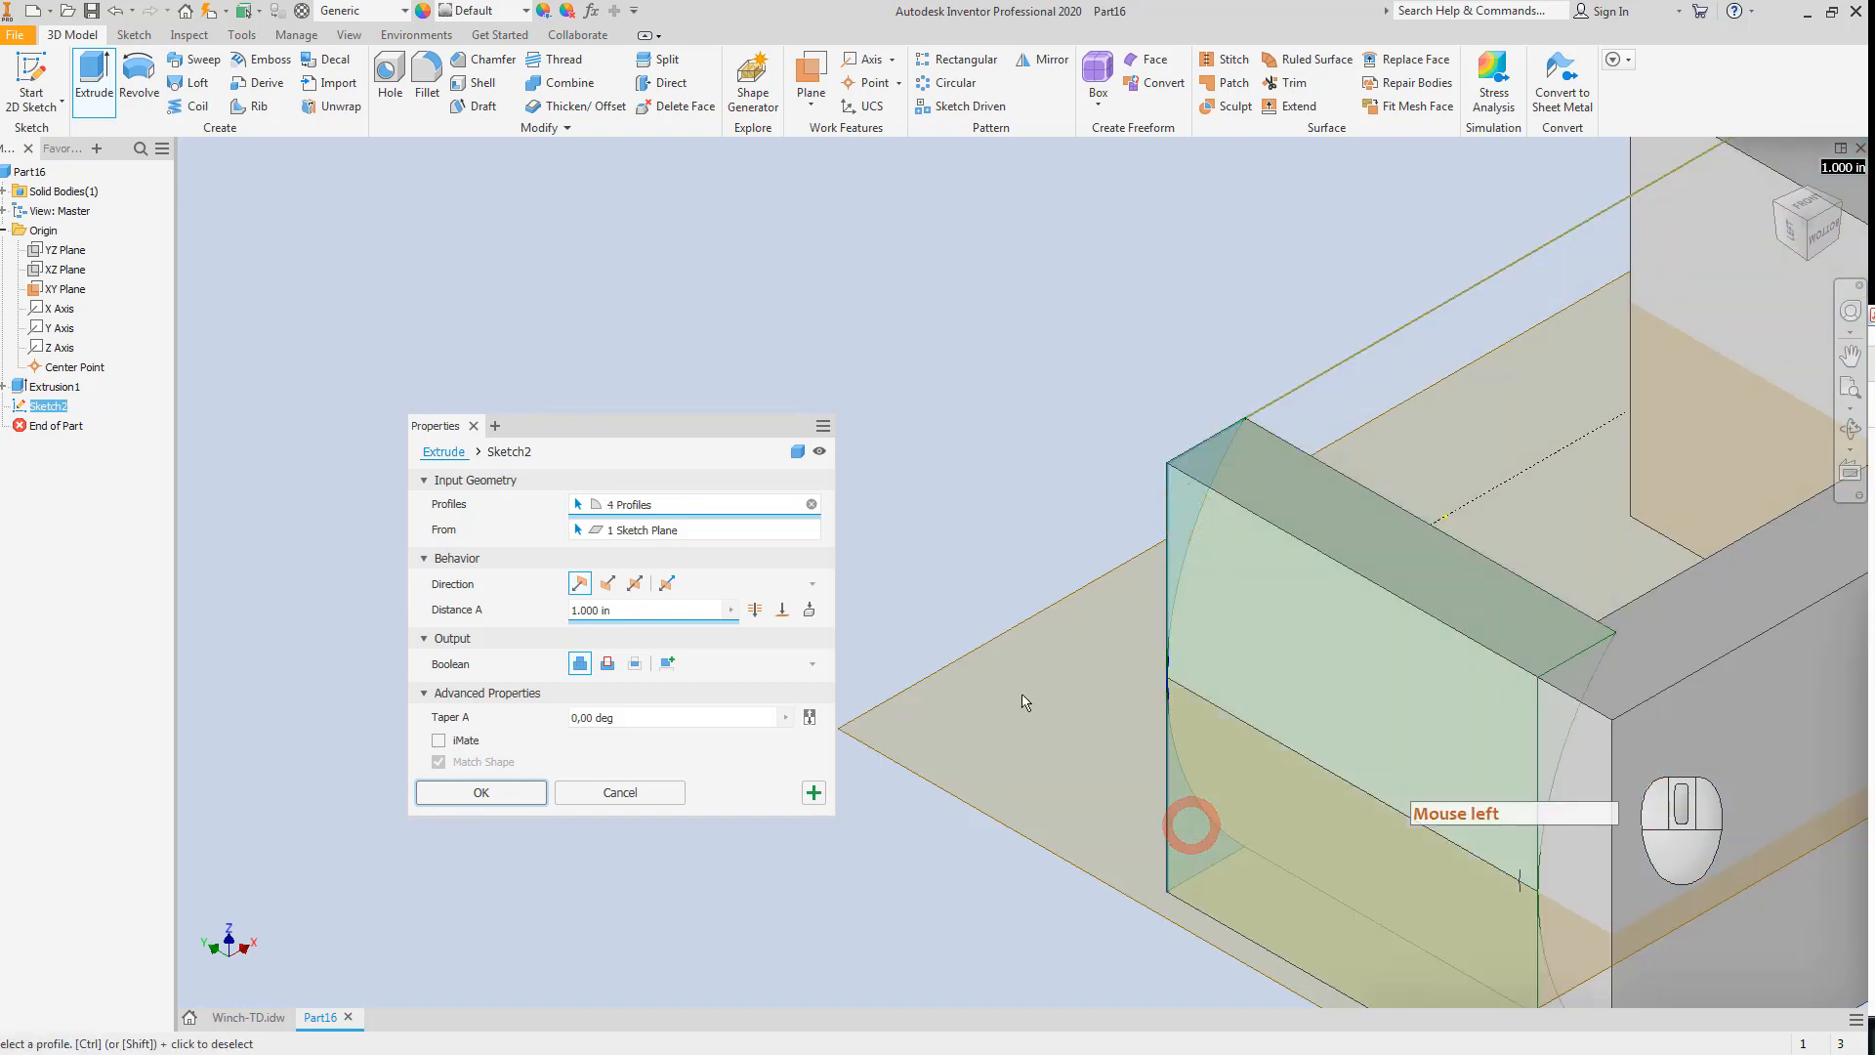
Extrude the four corner regions as a symmetric cut through all of the part to round both ends.
left_click(608, 664)
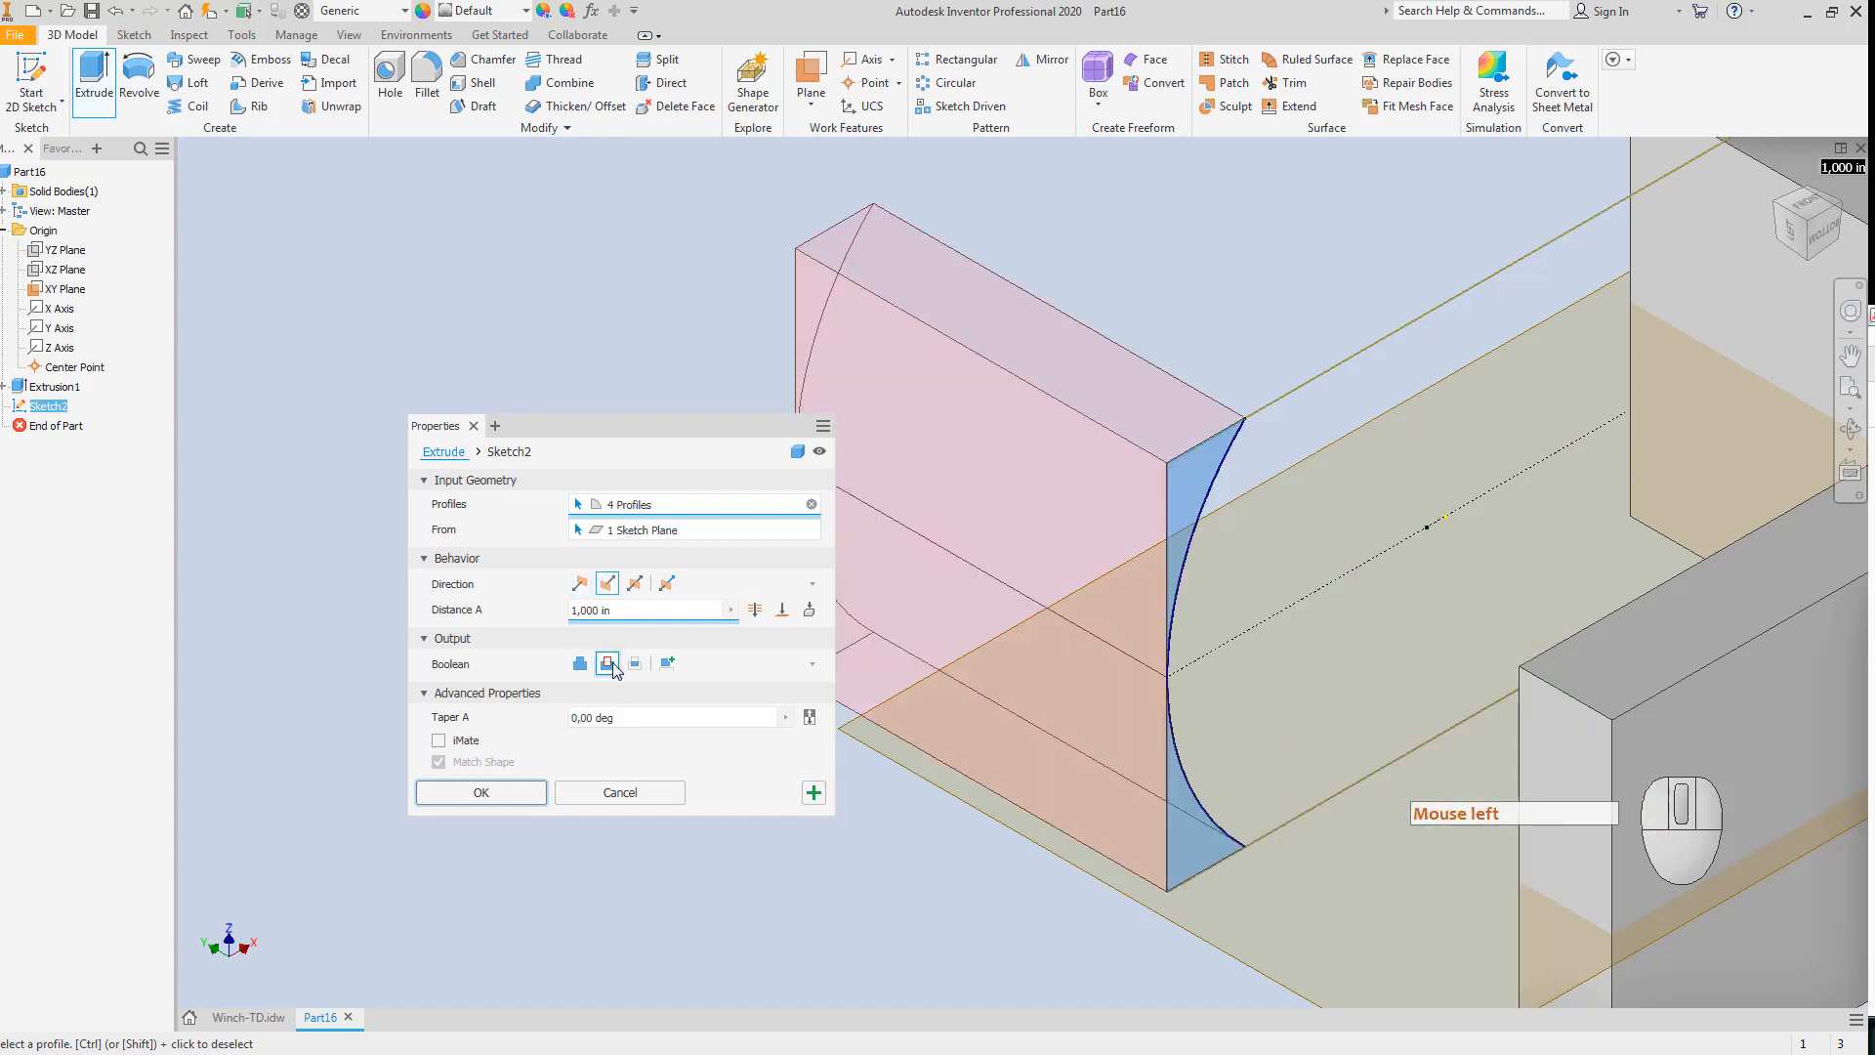
left_click(636, 584)
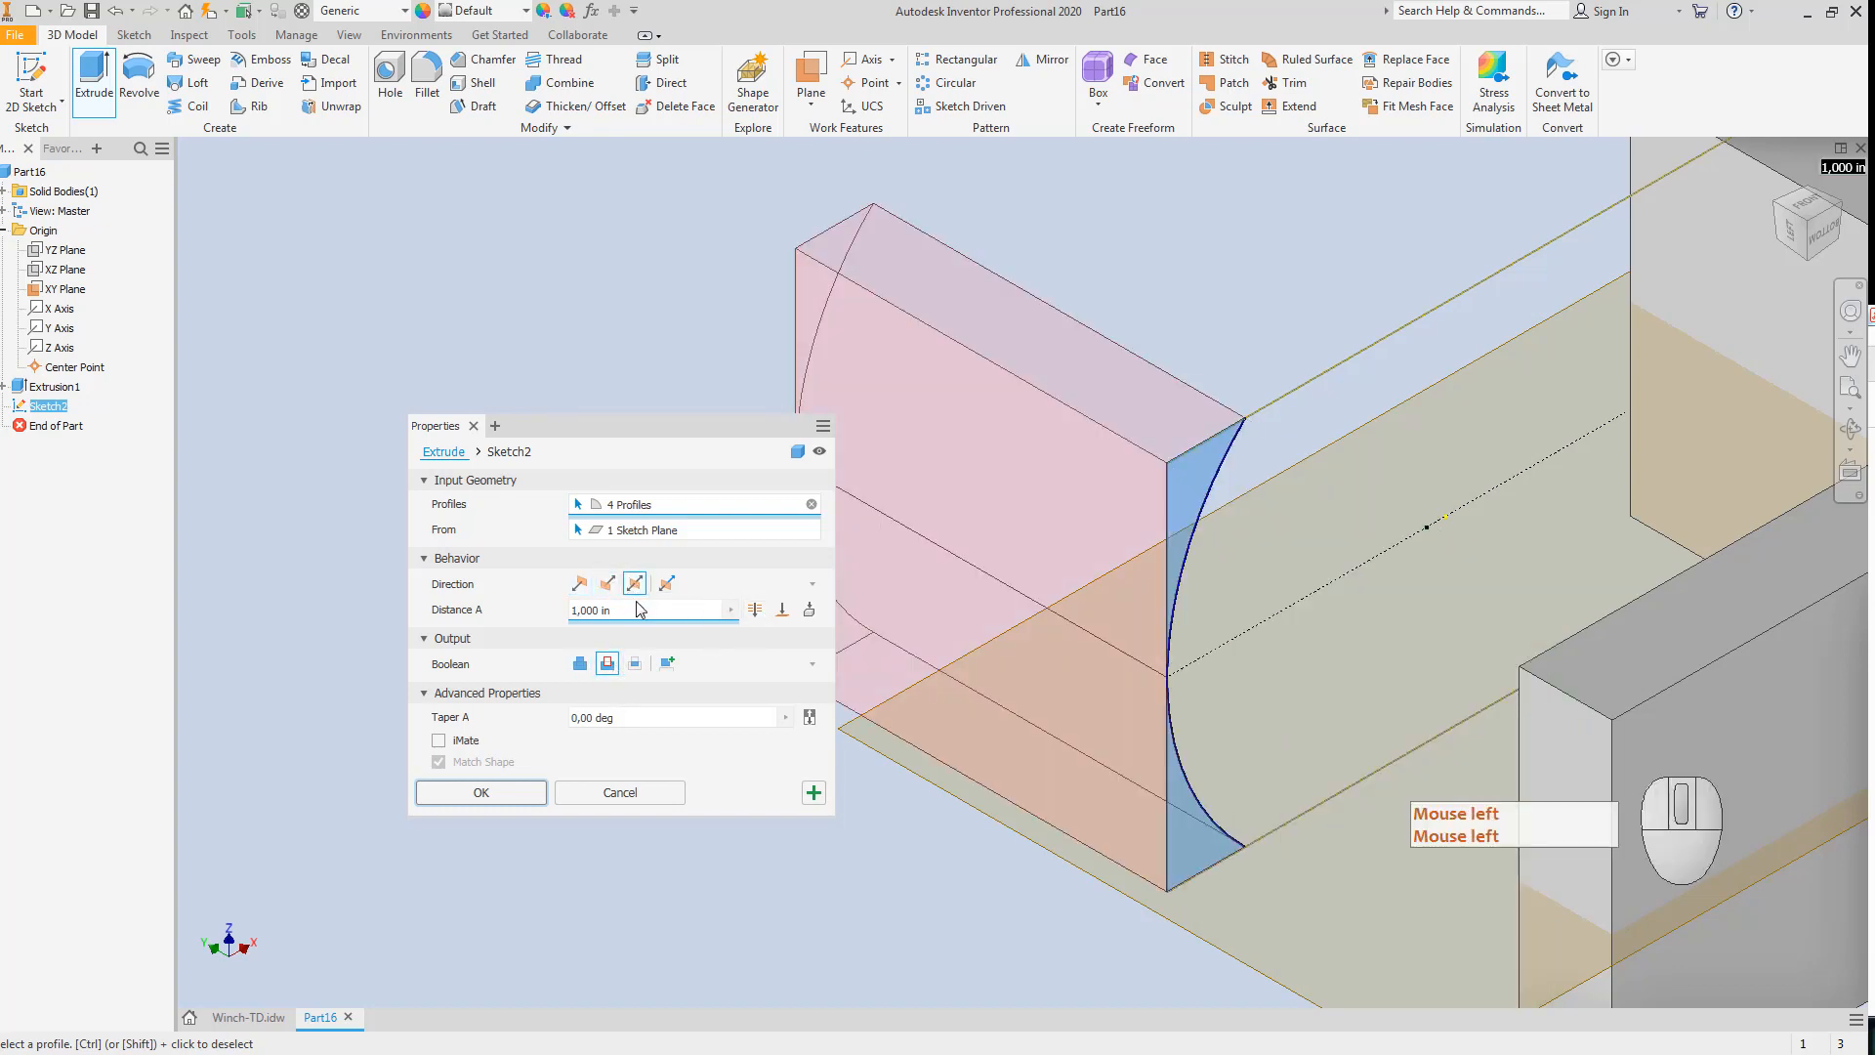
left_click(755, 610)
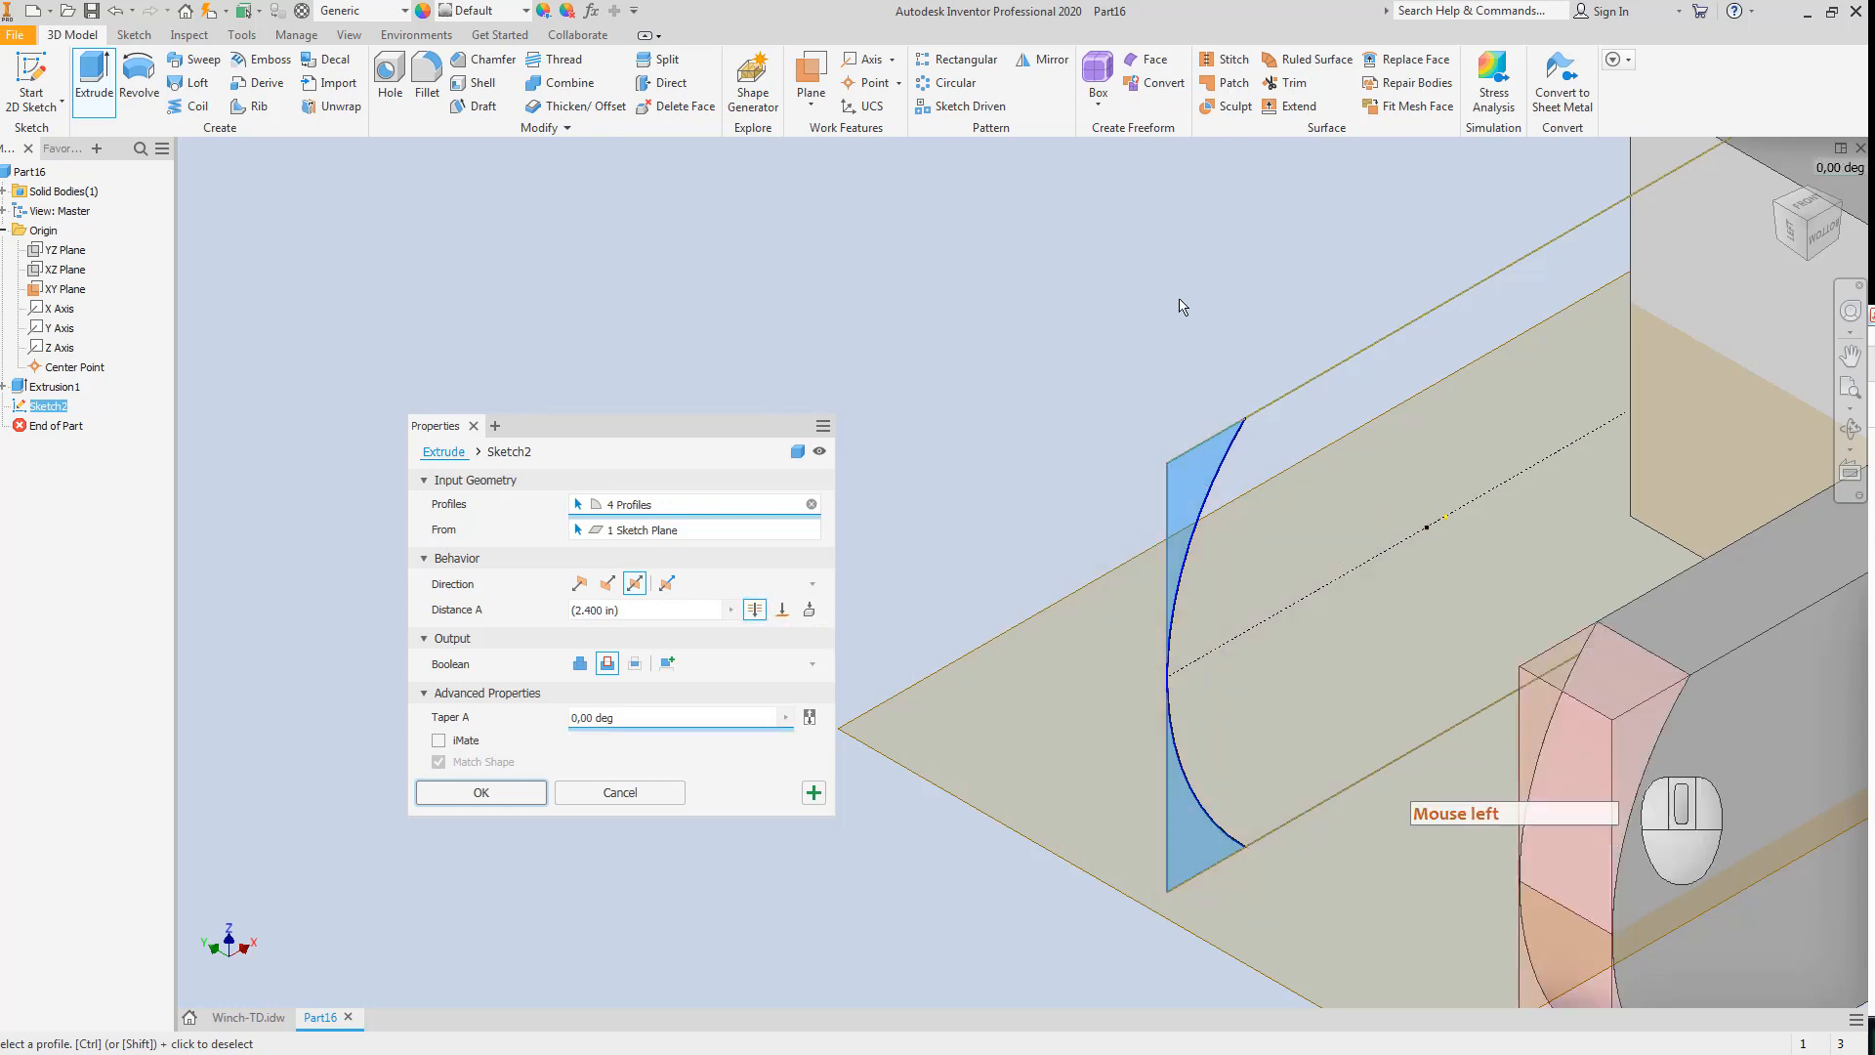
scroll(1172, 335, "down", 3)
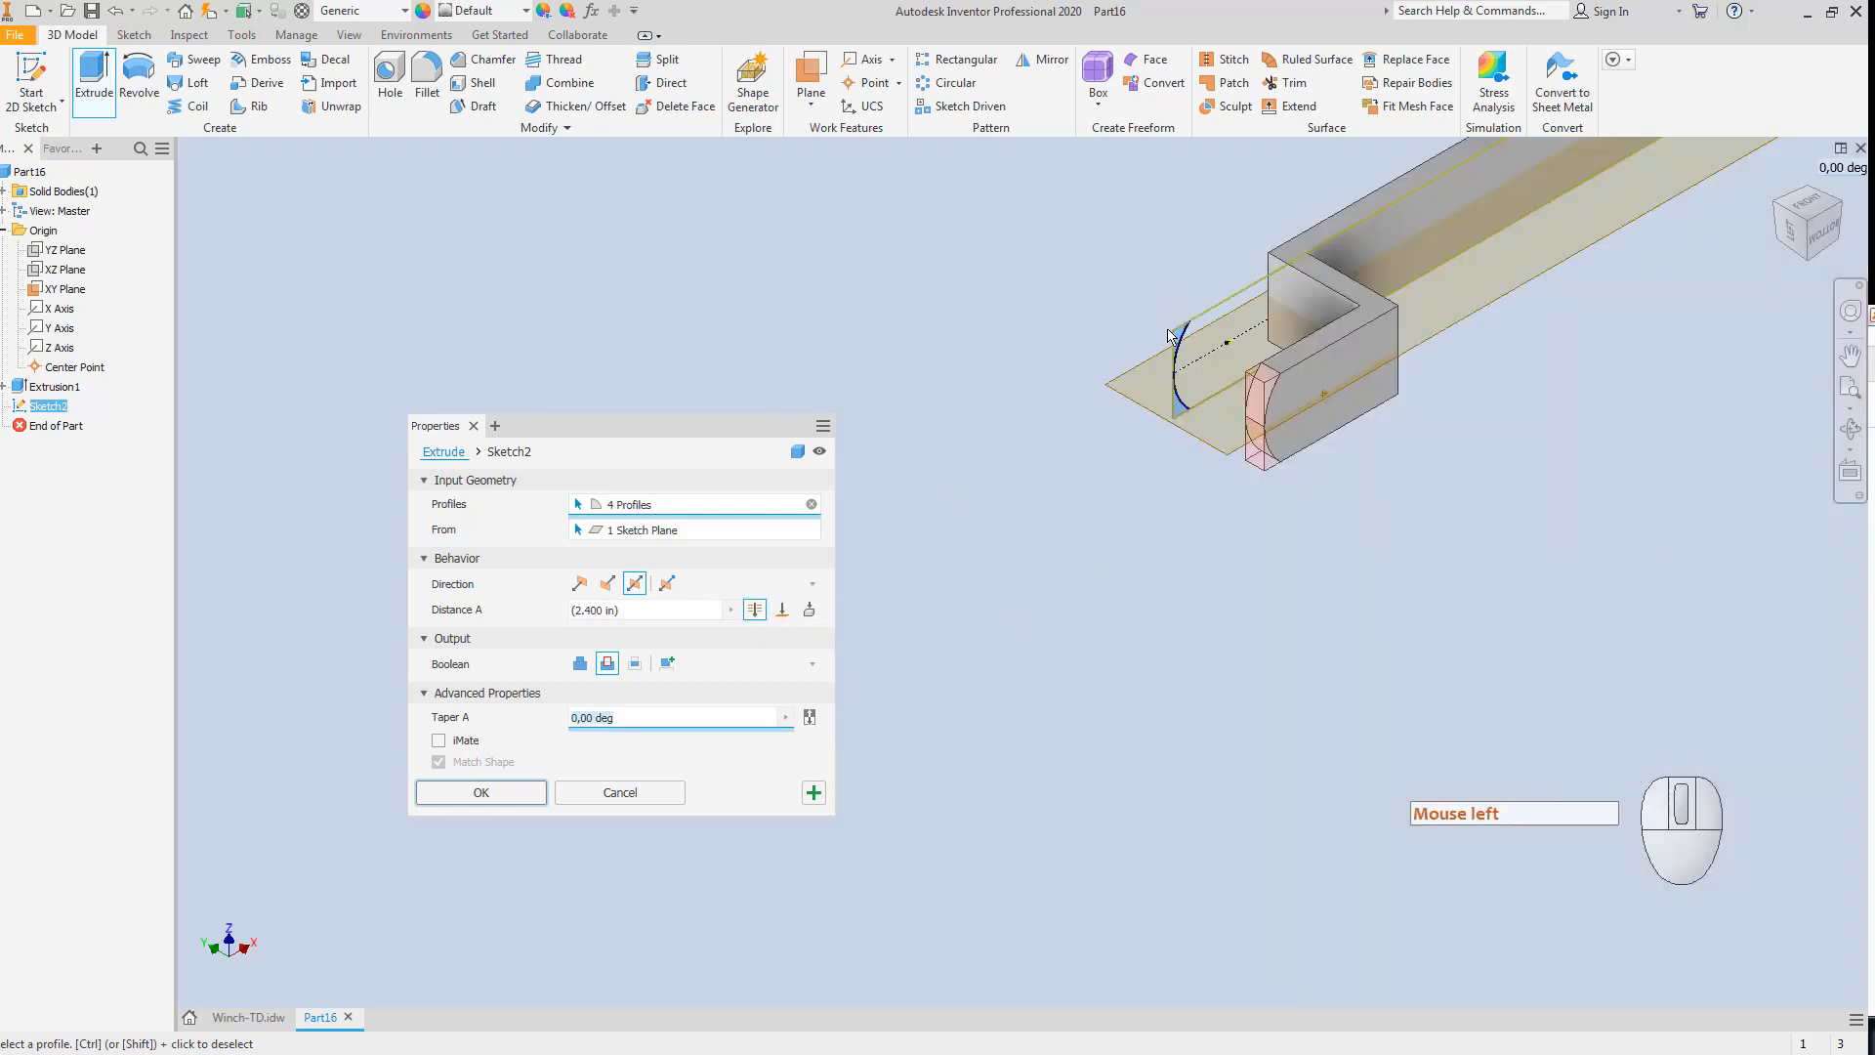
left_click(470, 796)
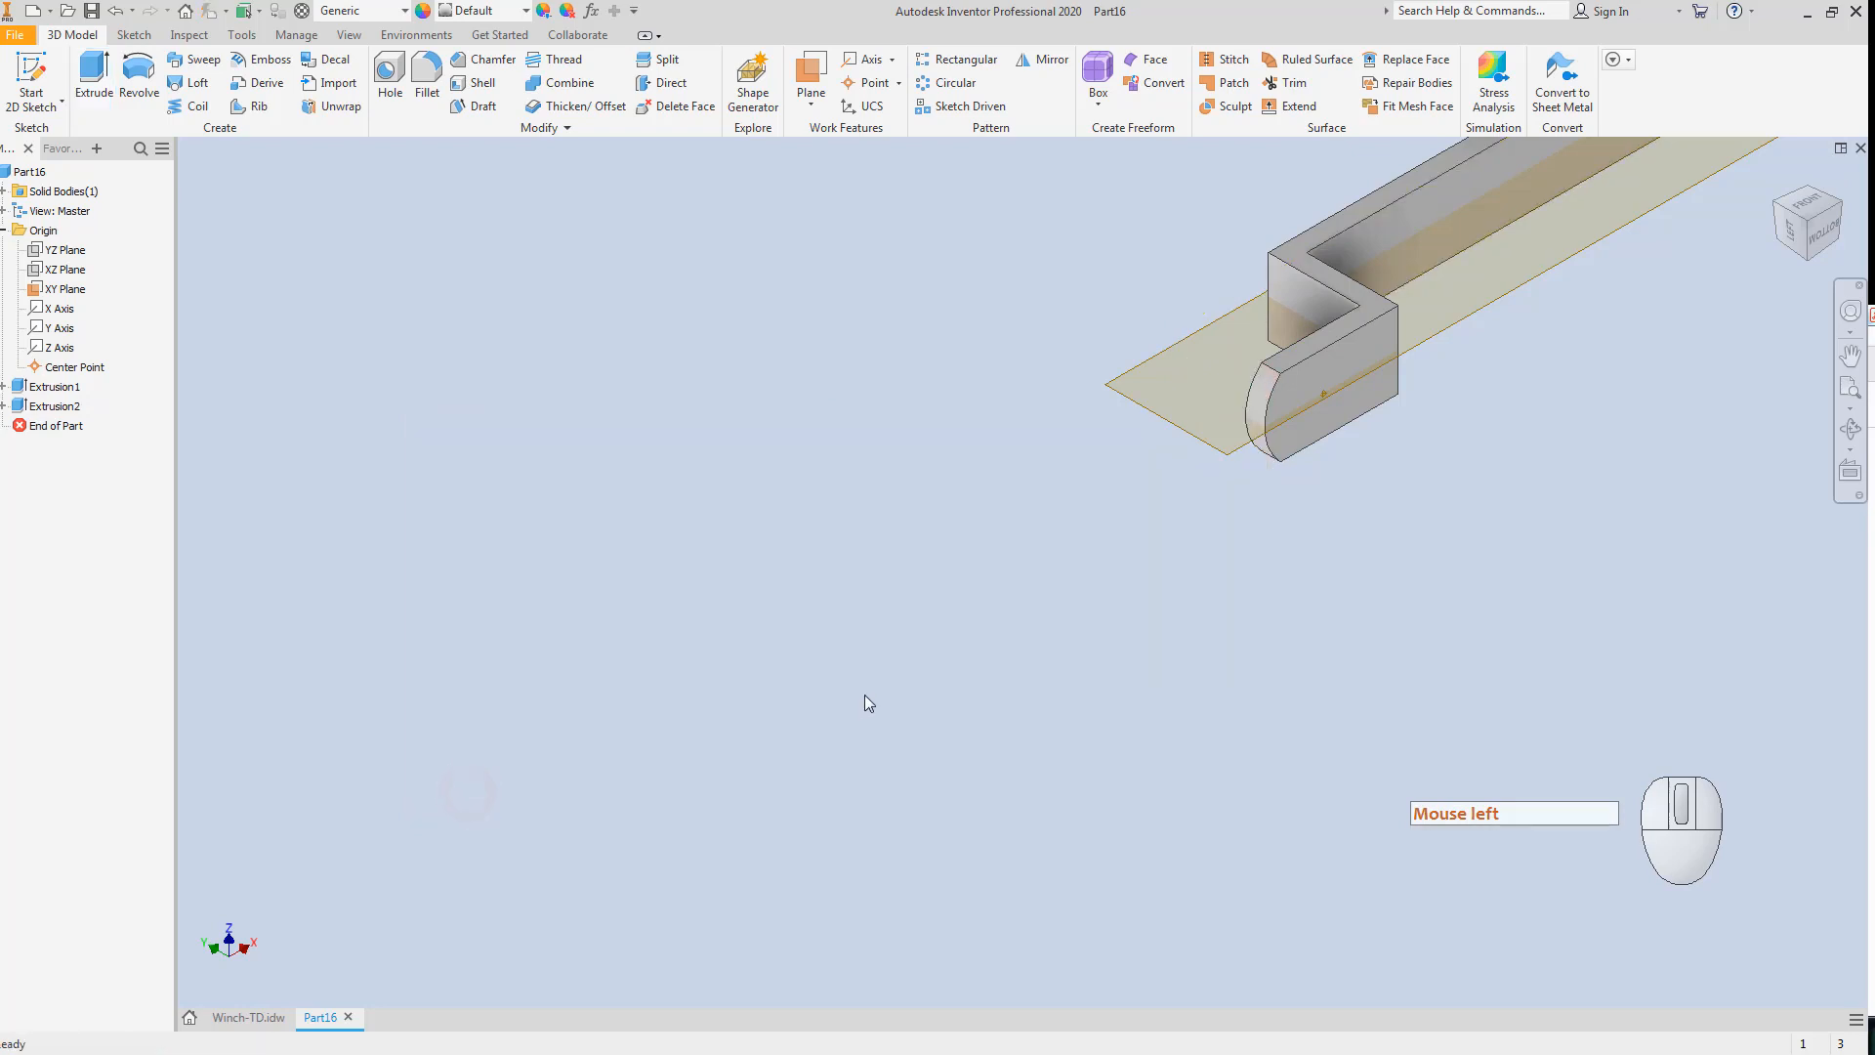
left_click(43, 16)
left_click(1434, 192)
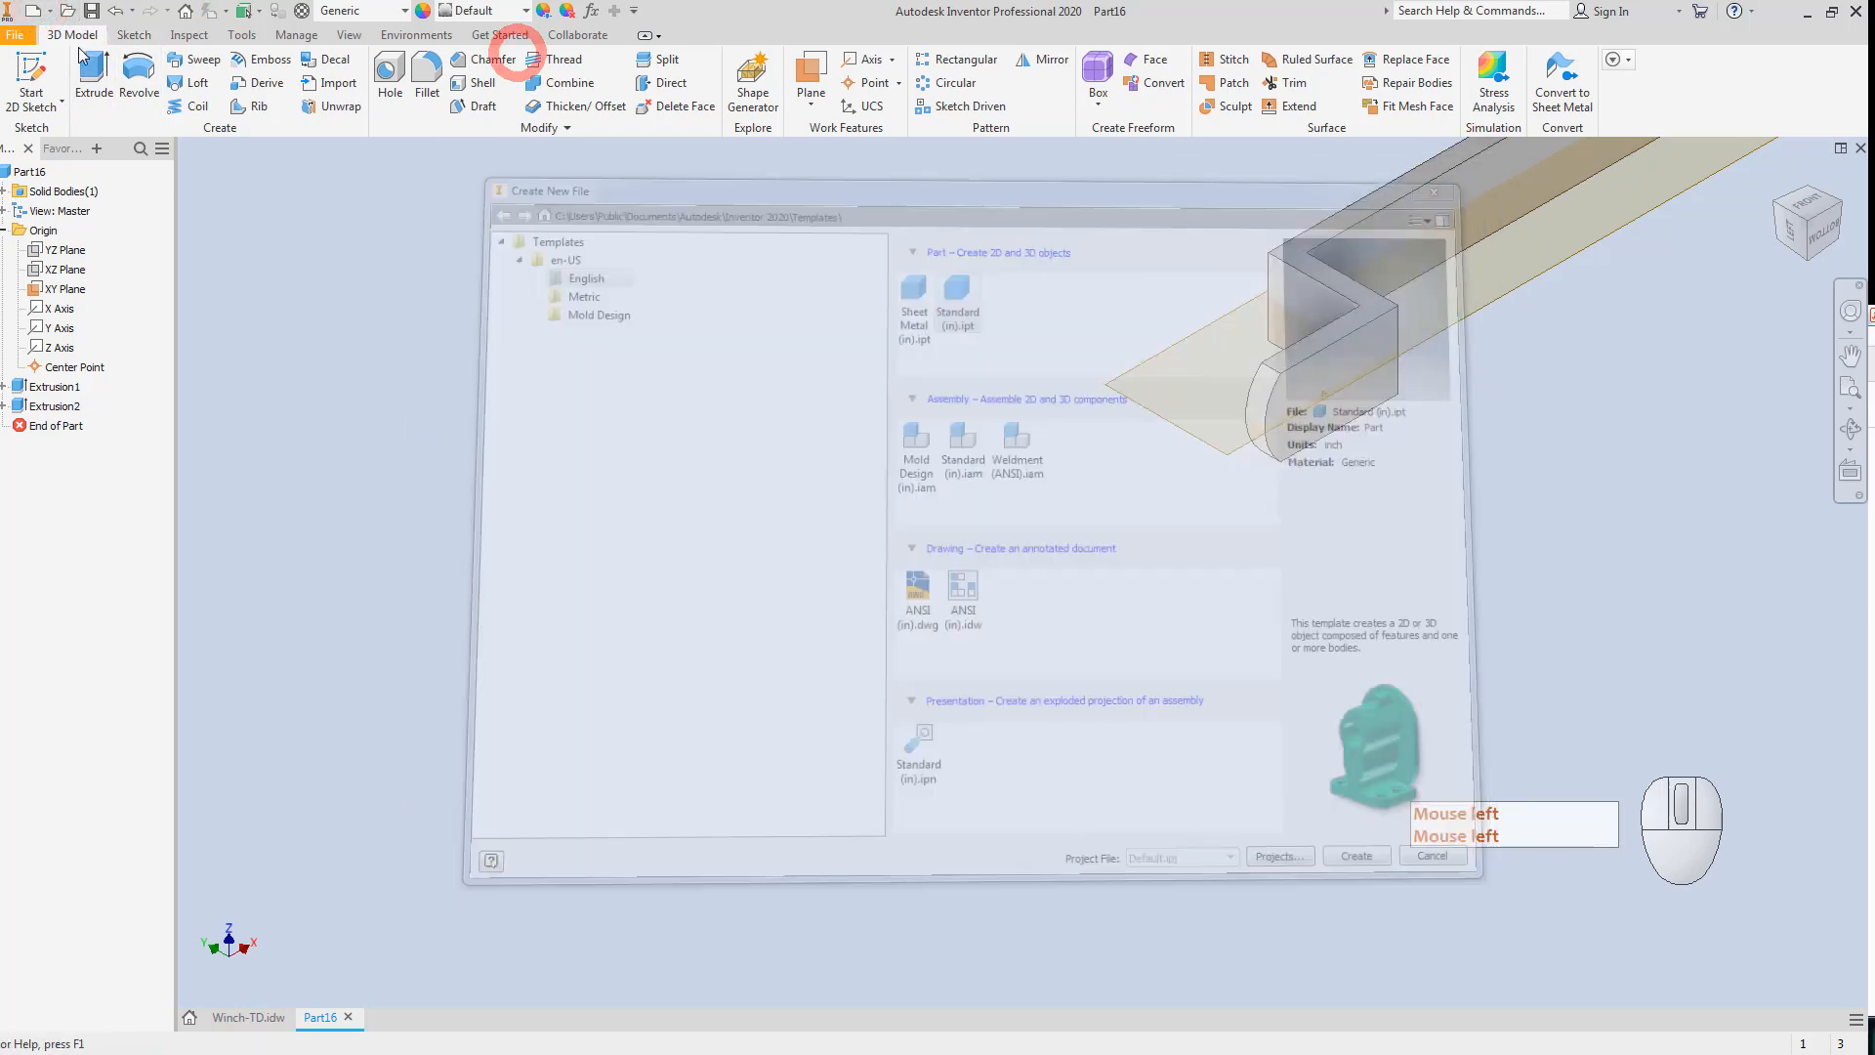
Sketch a circle about .54 in in diameter at the rounded end of the short offset leg's outer face and finish the sketch.
left_click(29, 68)
left_click(1332, 381)
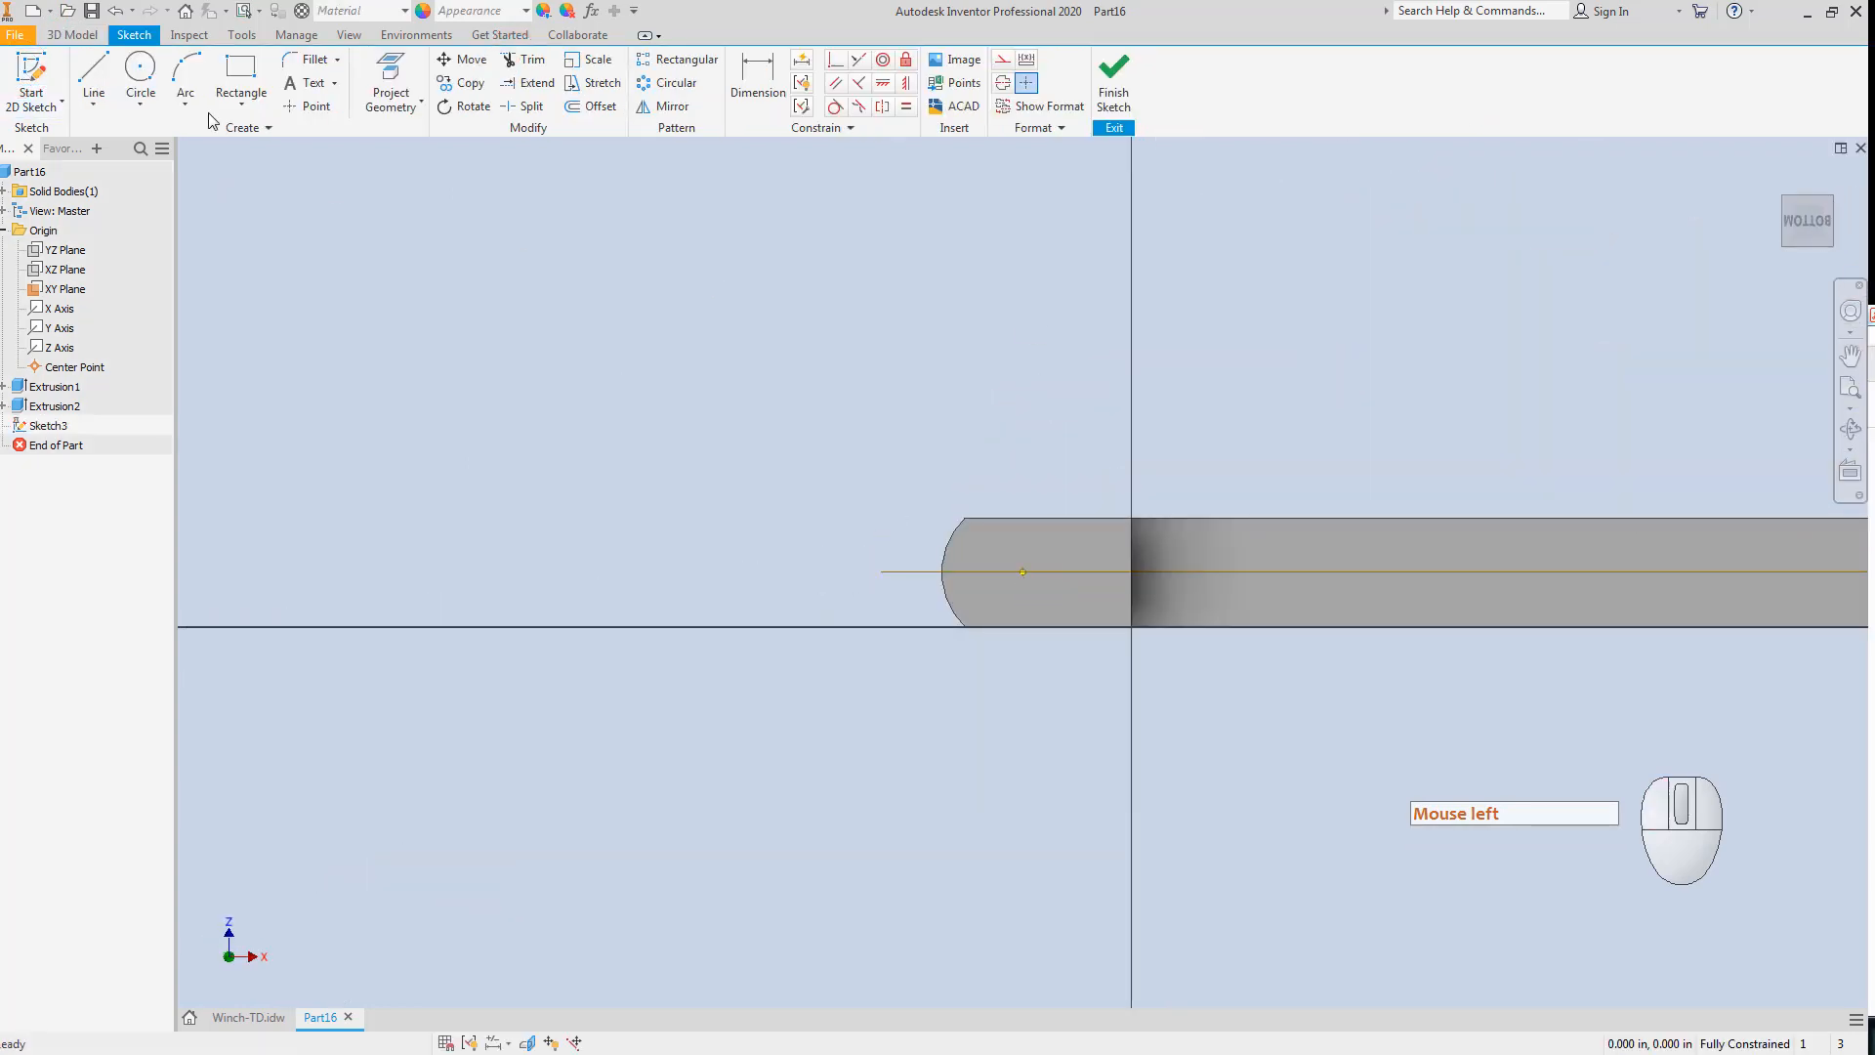
left_click(139, 73)
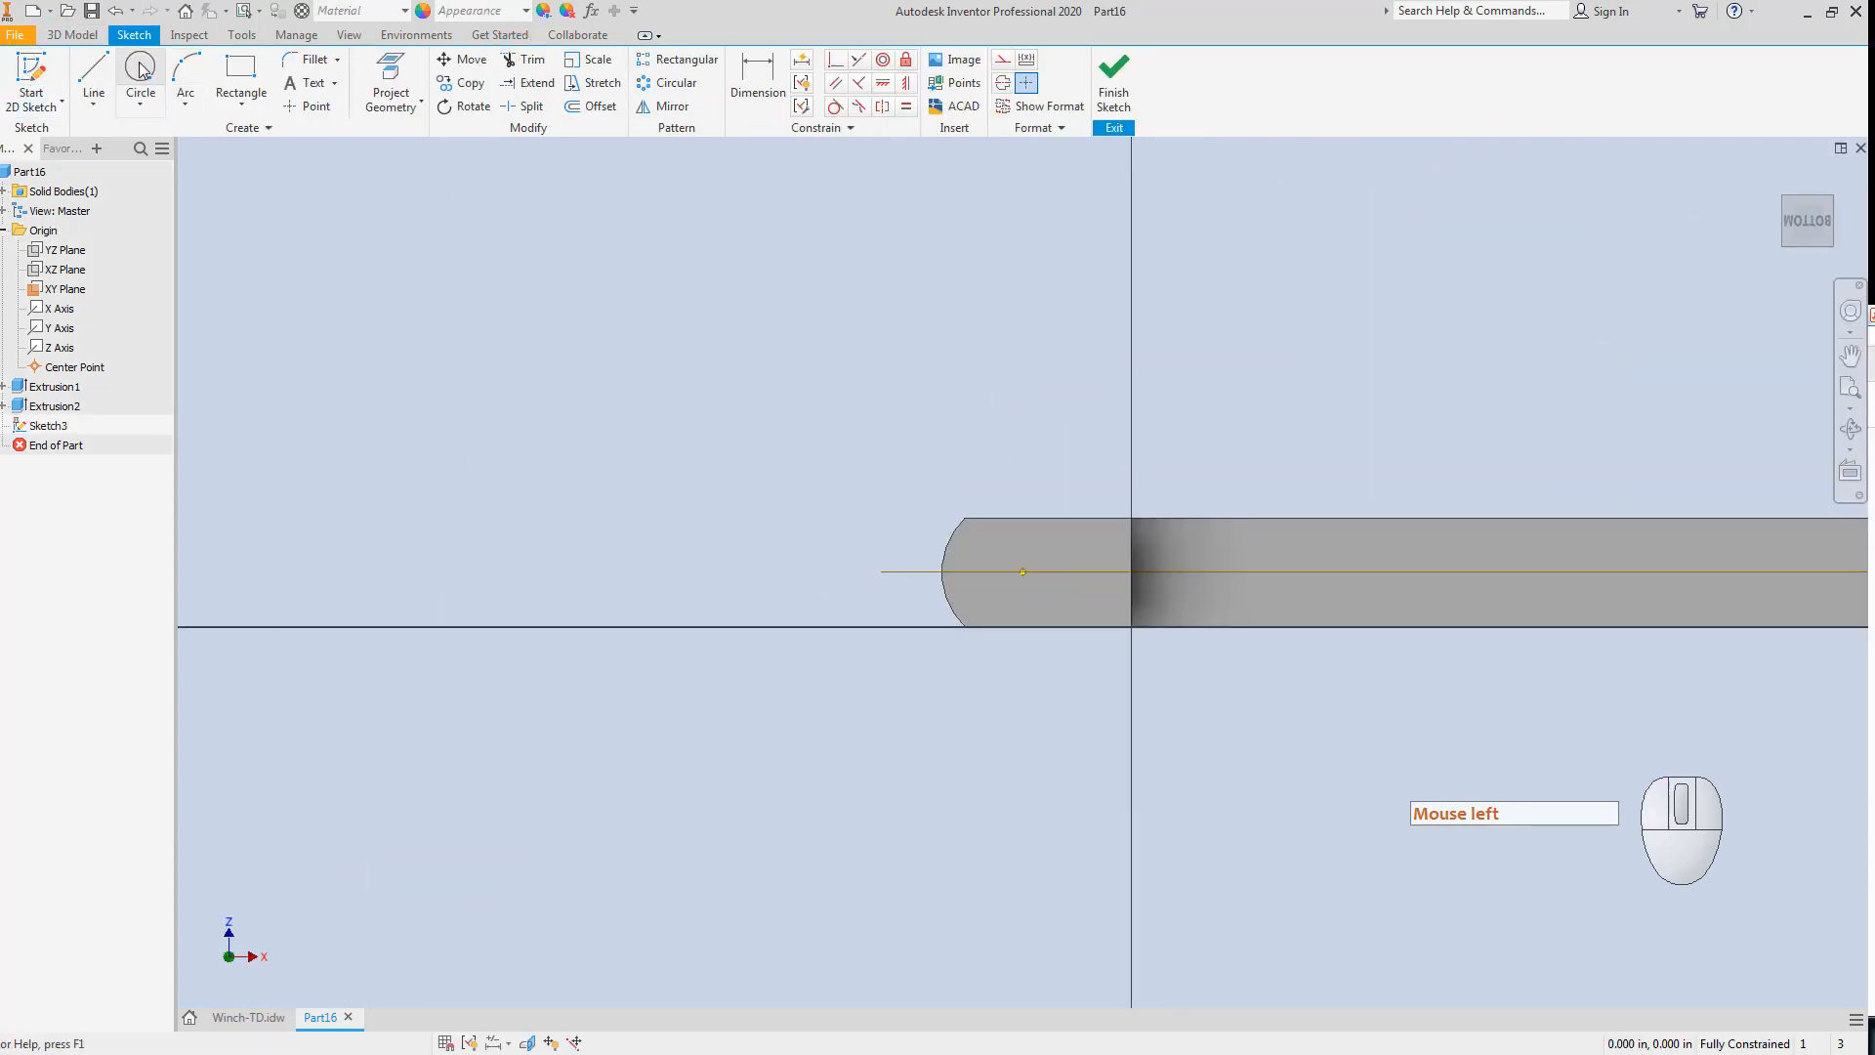
left_click(1022, 571)
left_click(1022, 600)
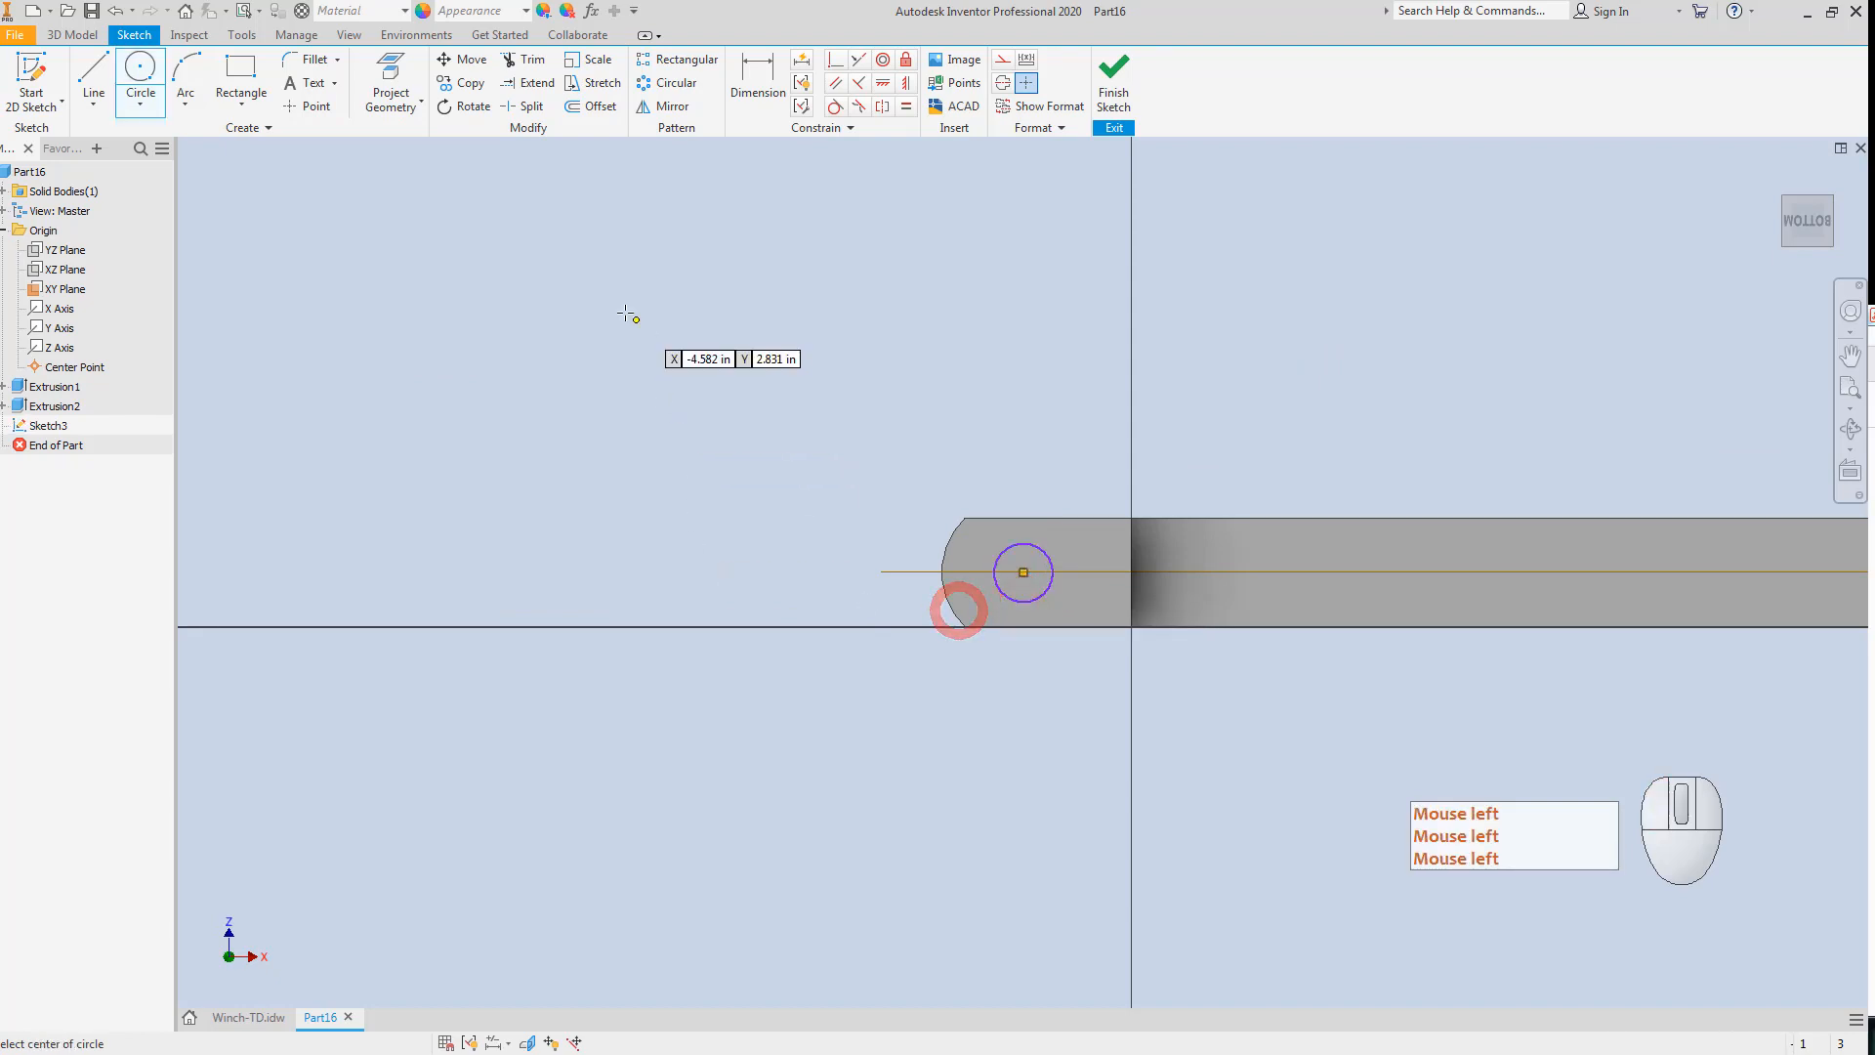
left_click(80, 36)
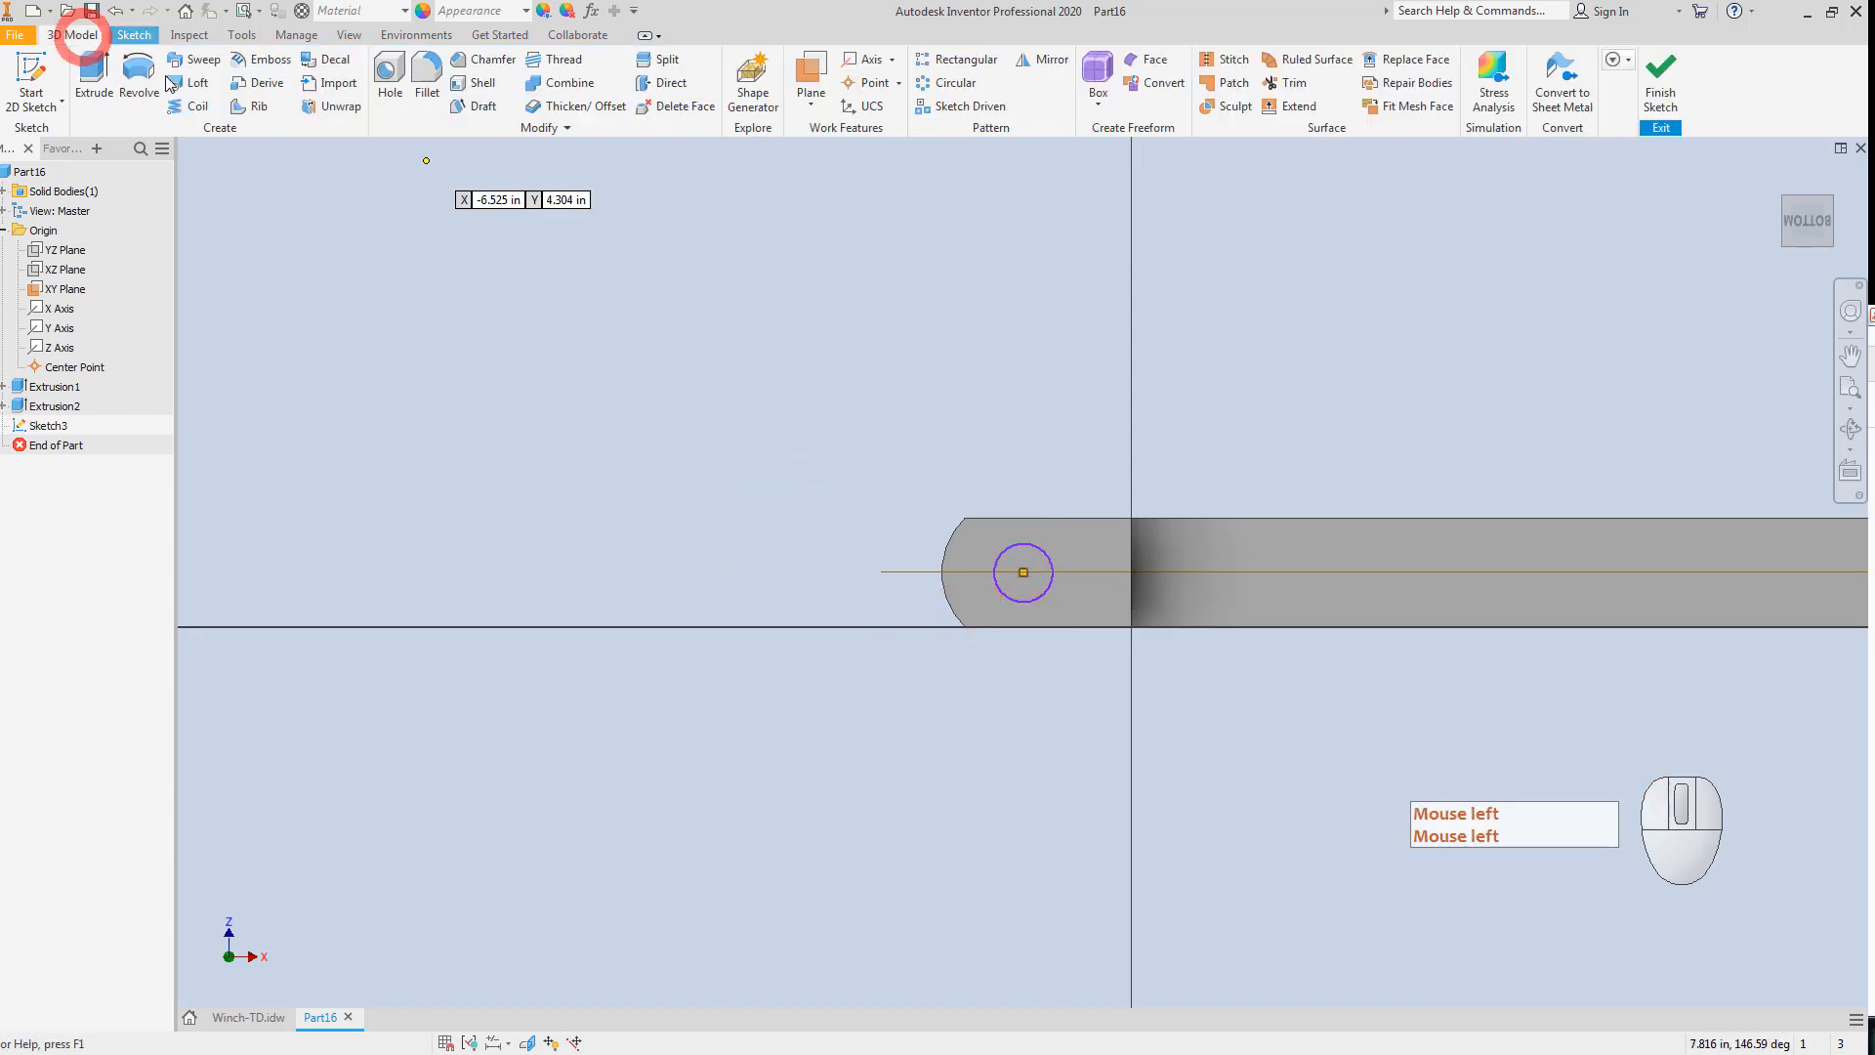
left_click(388, 78)
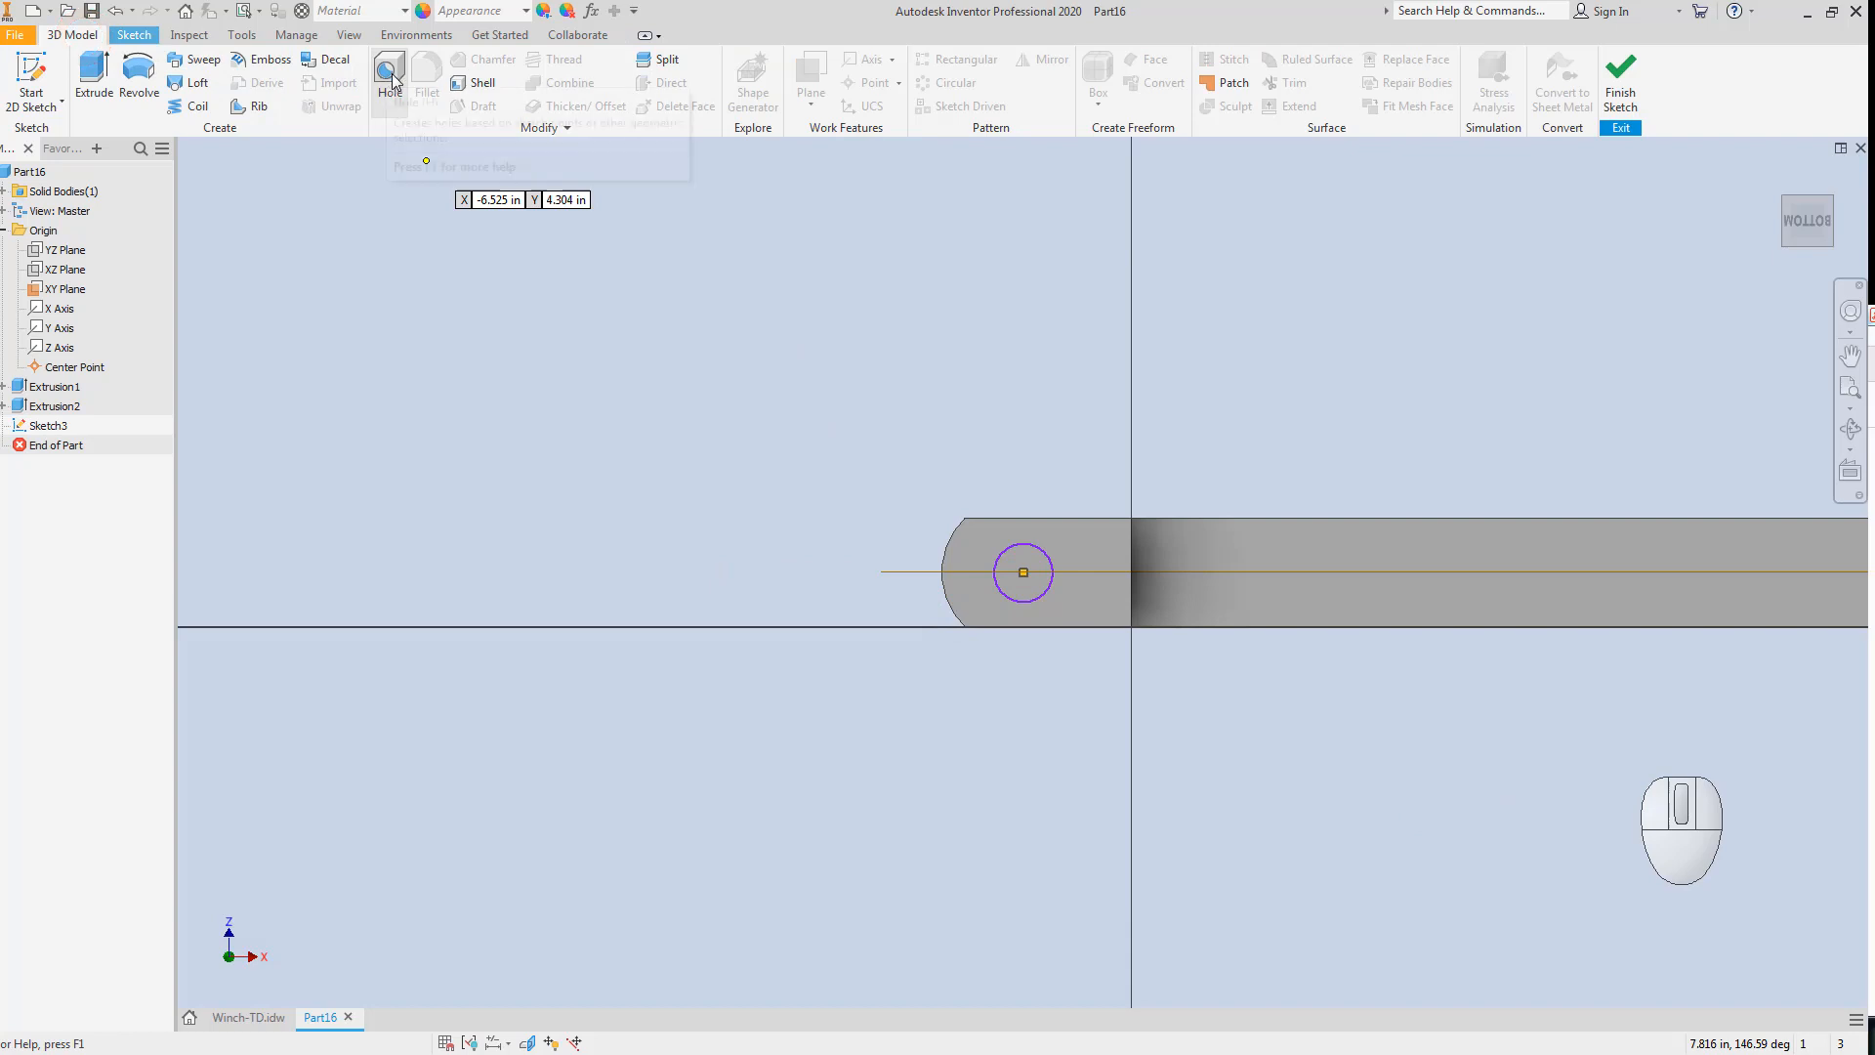
left_click(1620, 69)
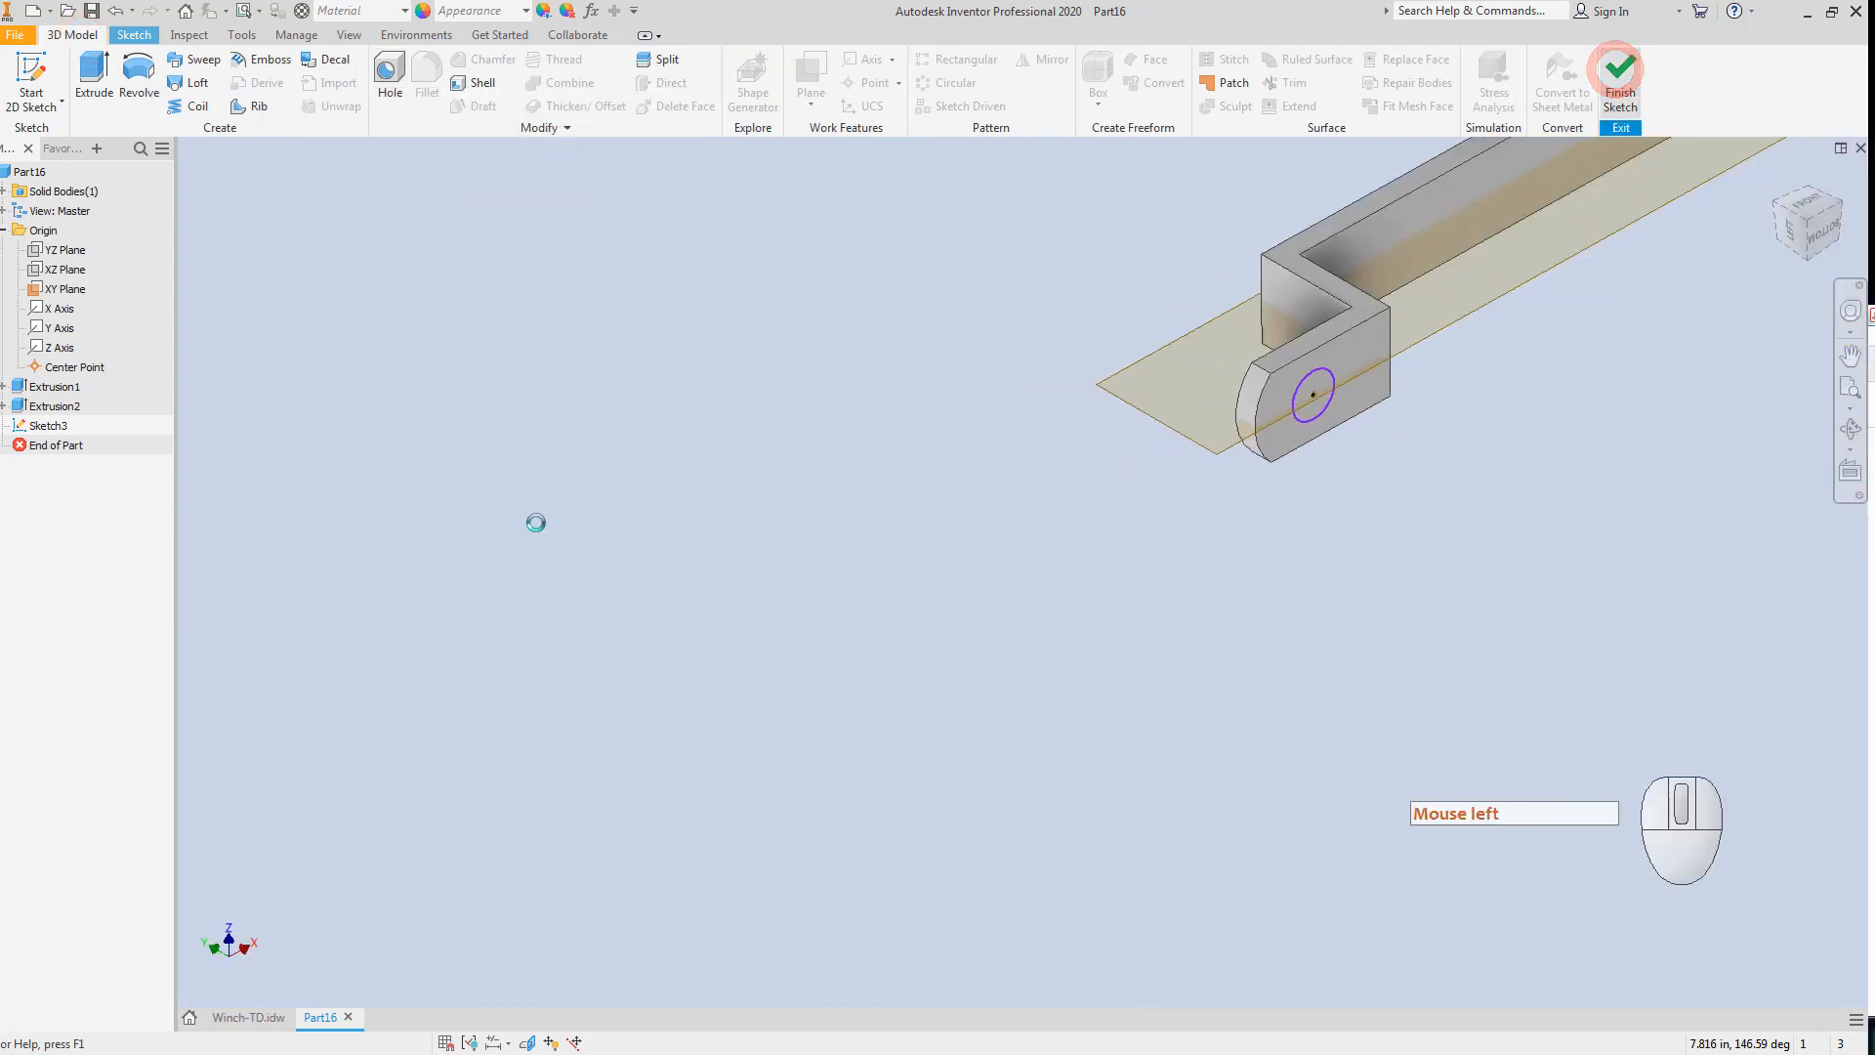
Reopen the circle's sketch and dimension the circle's diameter as 0.5 in.
double_click(39, 427)
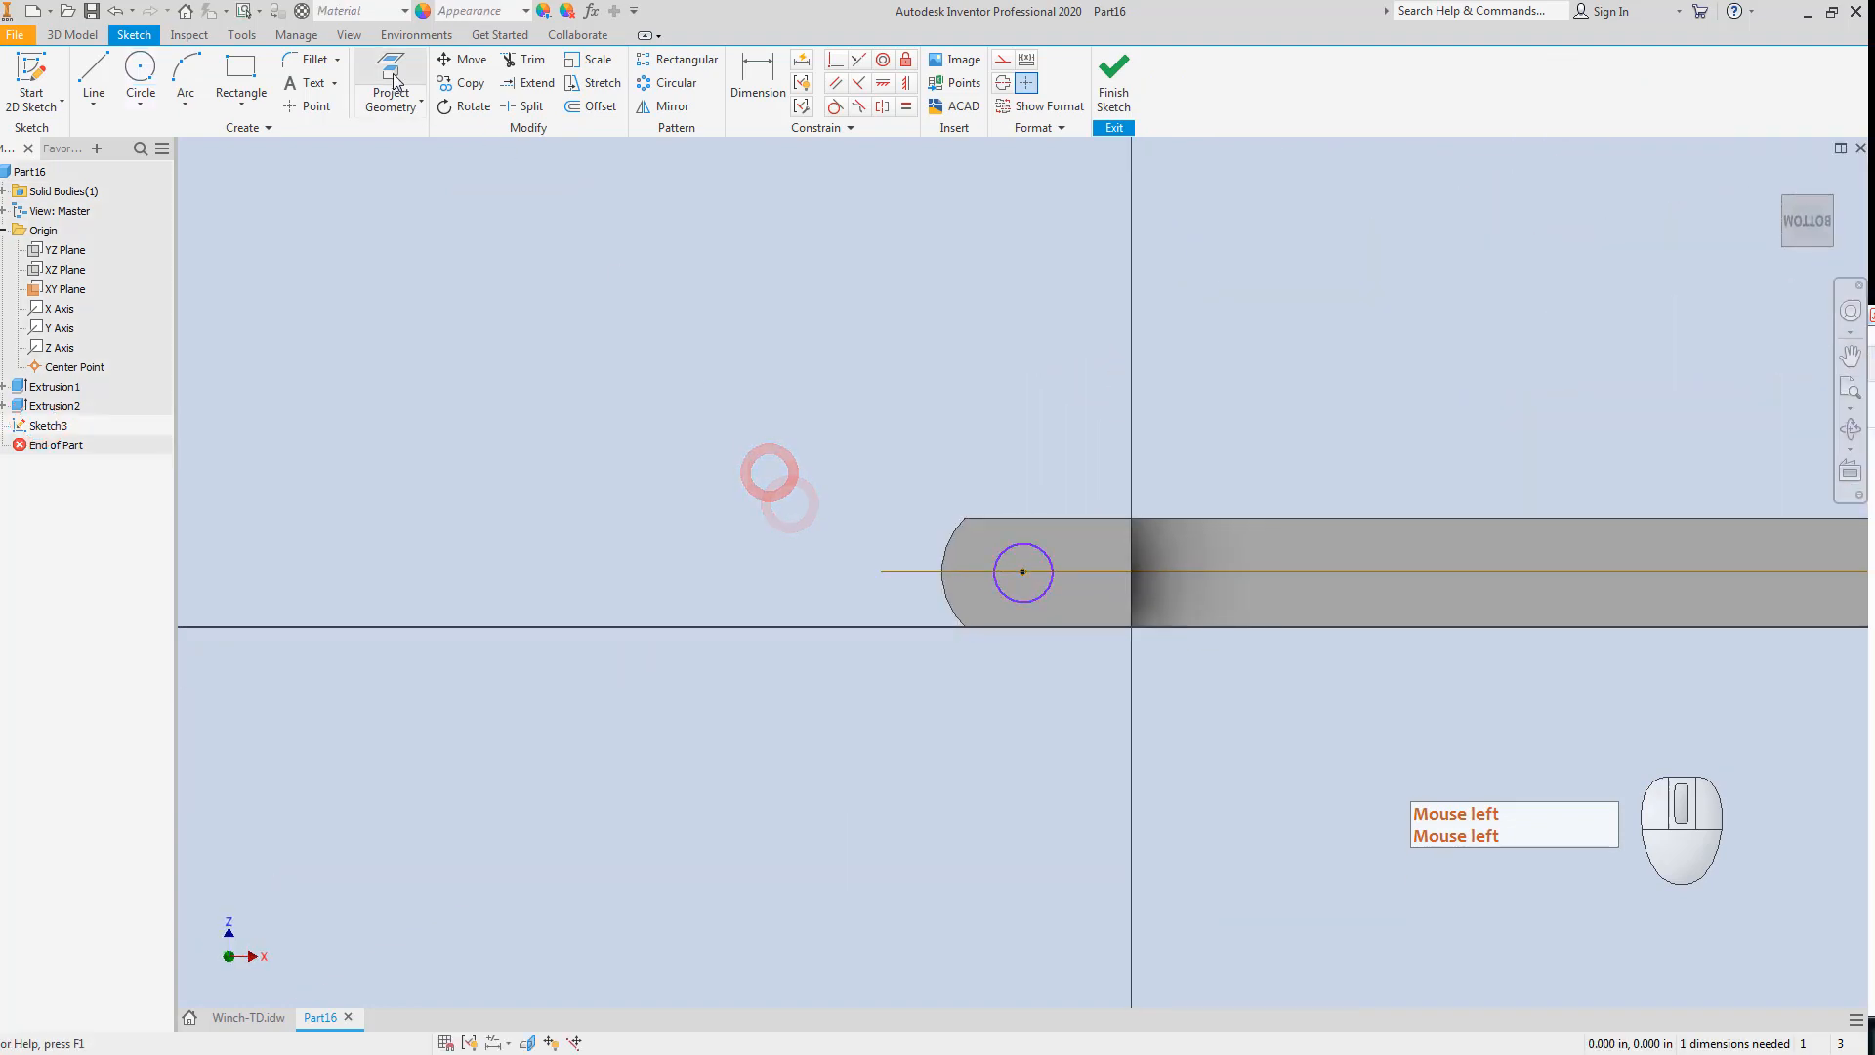
left_click(758, 82)
left_click(998, 553)
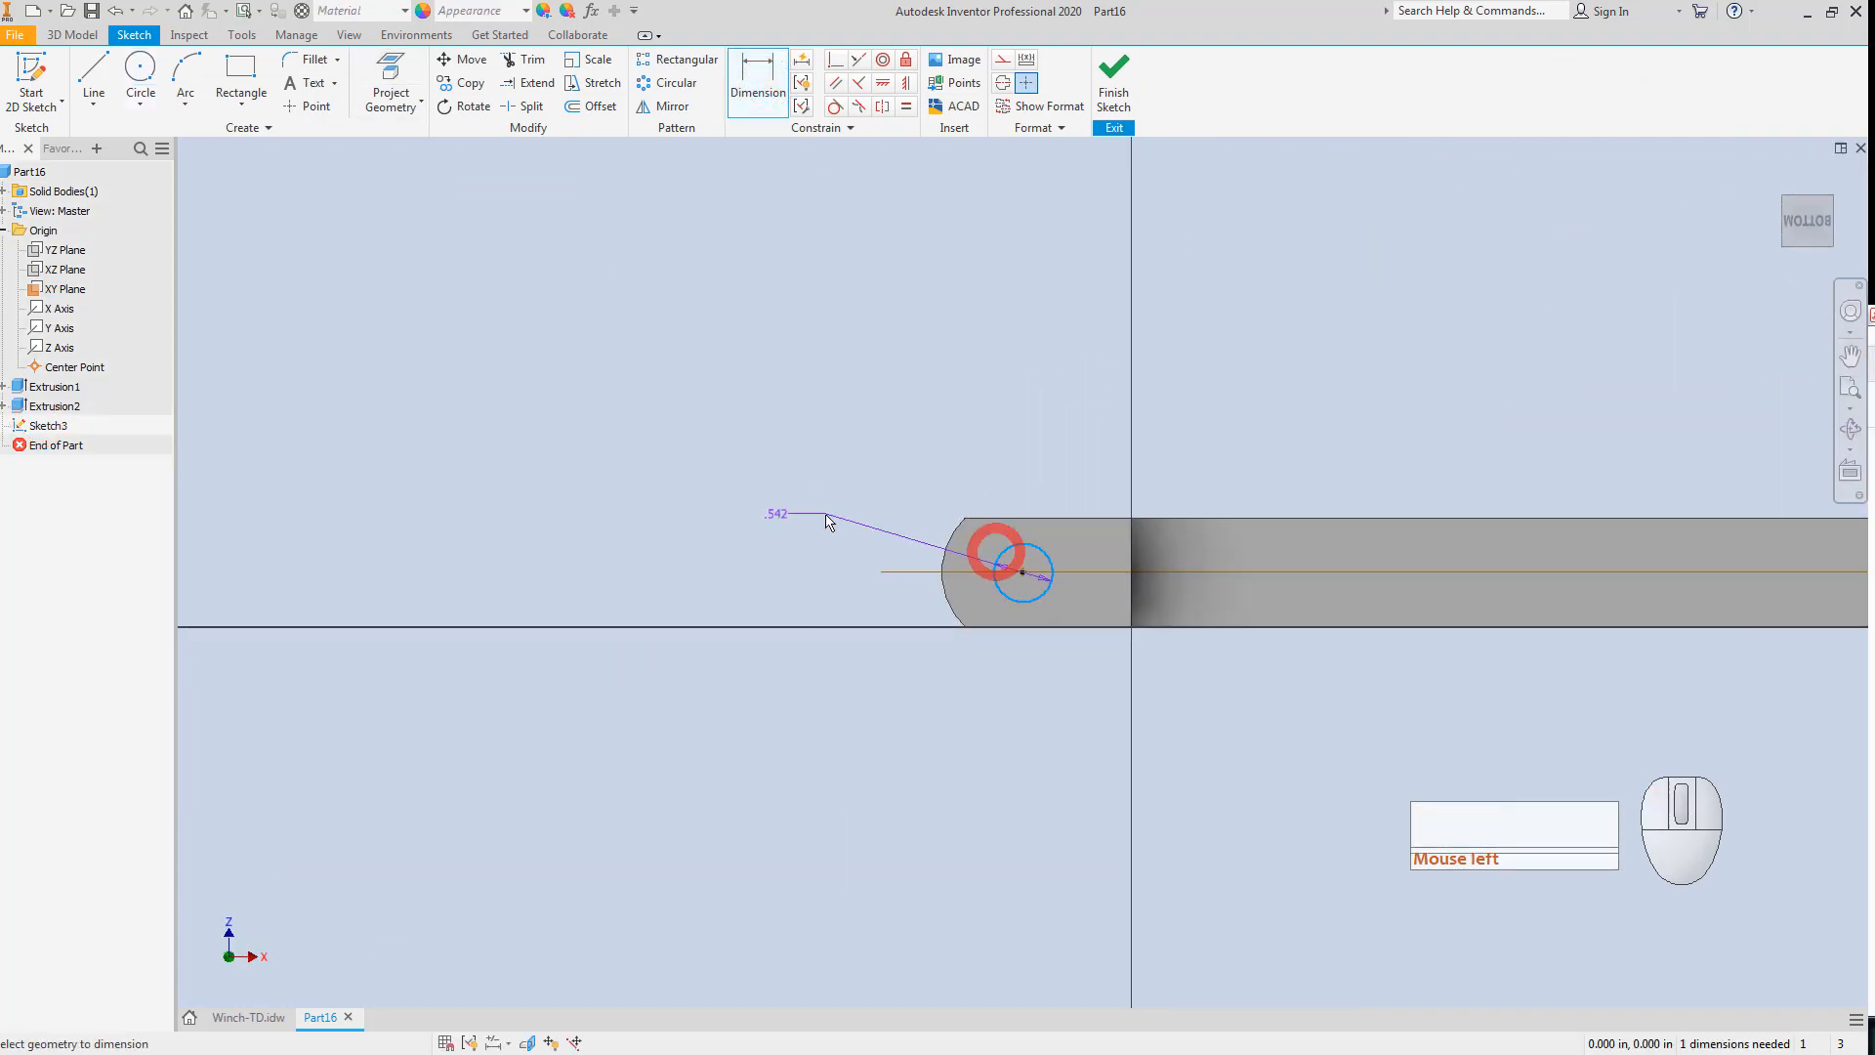
left_click(821, 512)
type("0.5")
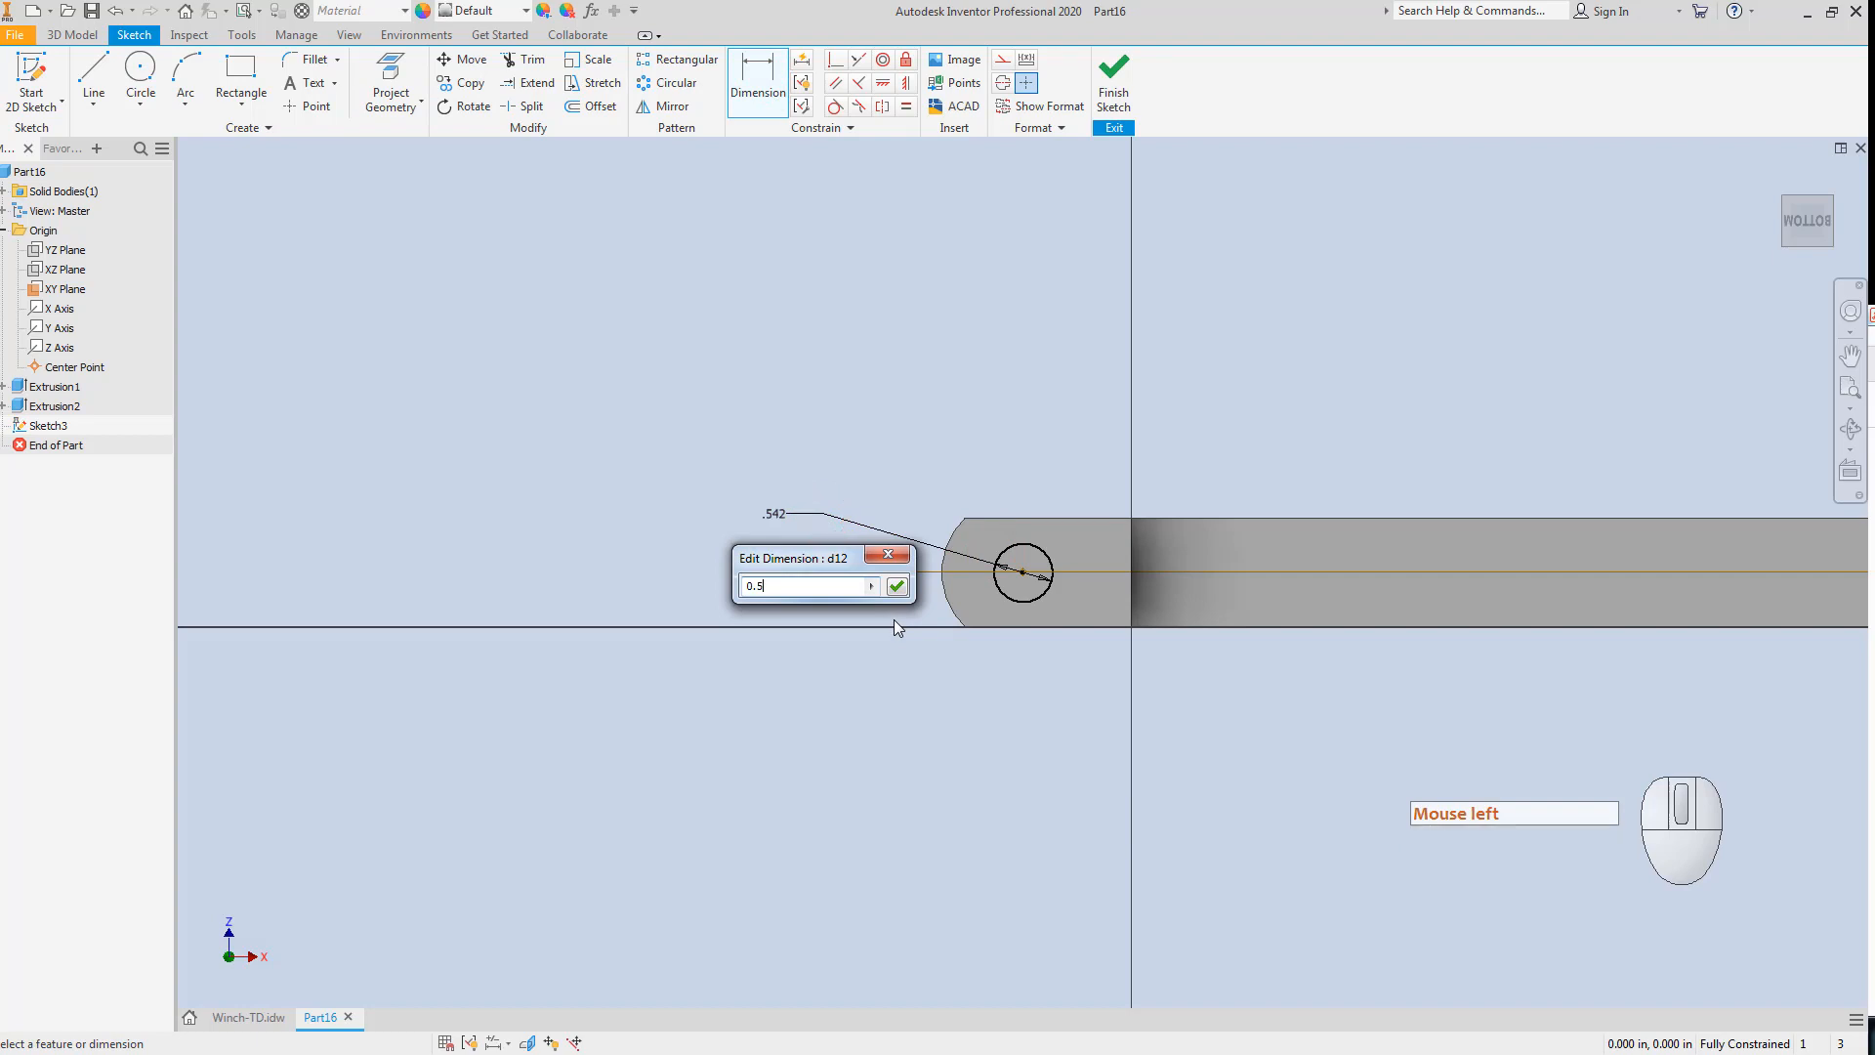
key("Return")
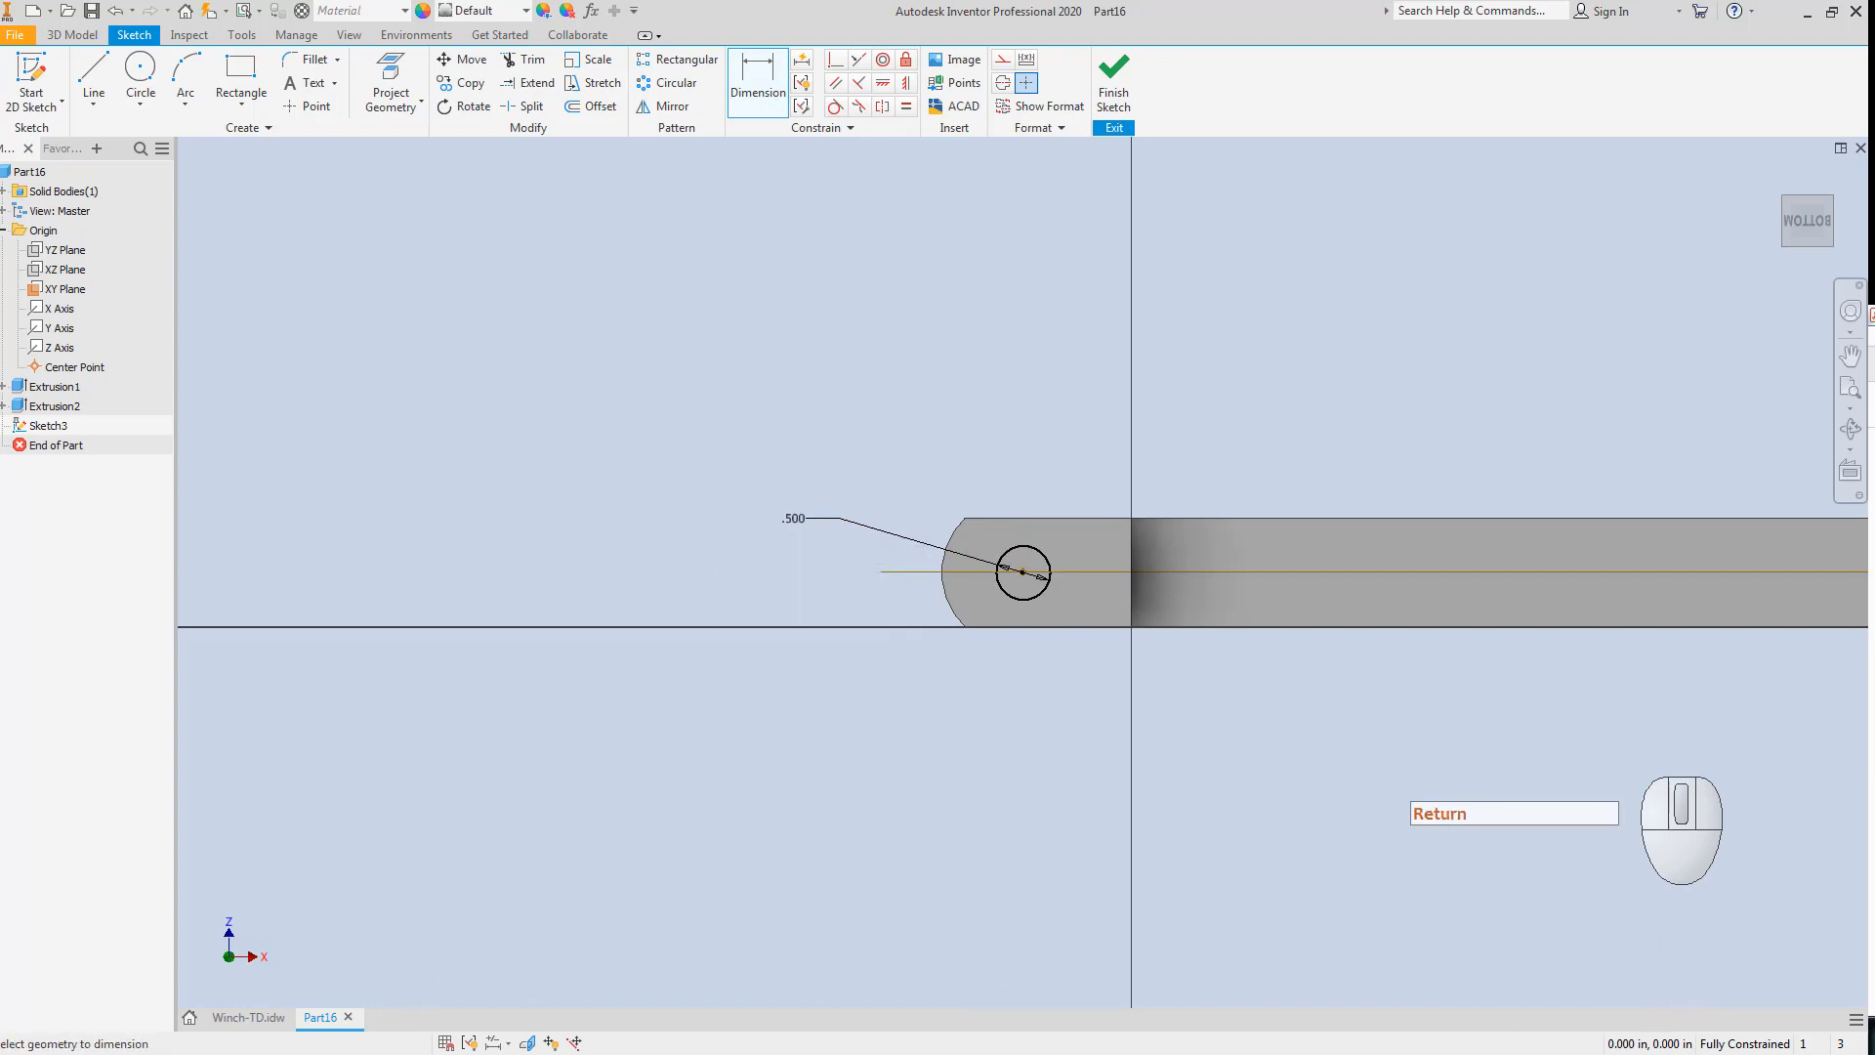
Switch to the Paint drawing and mark the threaded hole at the handle's short end in red.
key("alt+Tab")
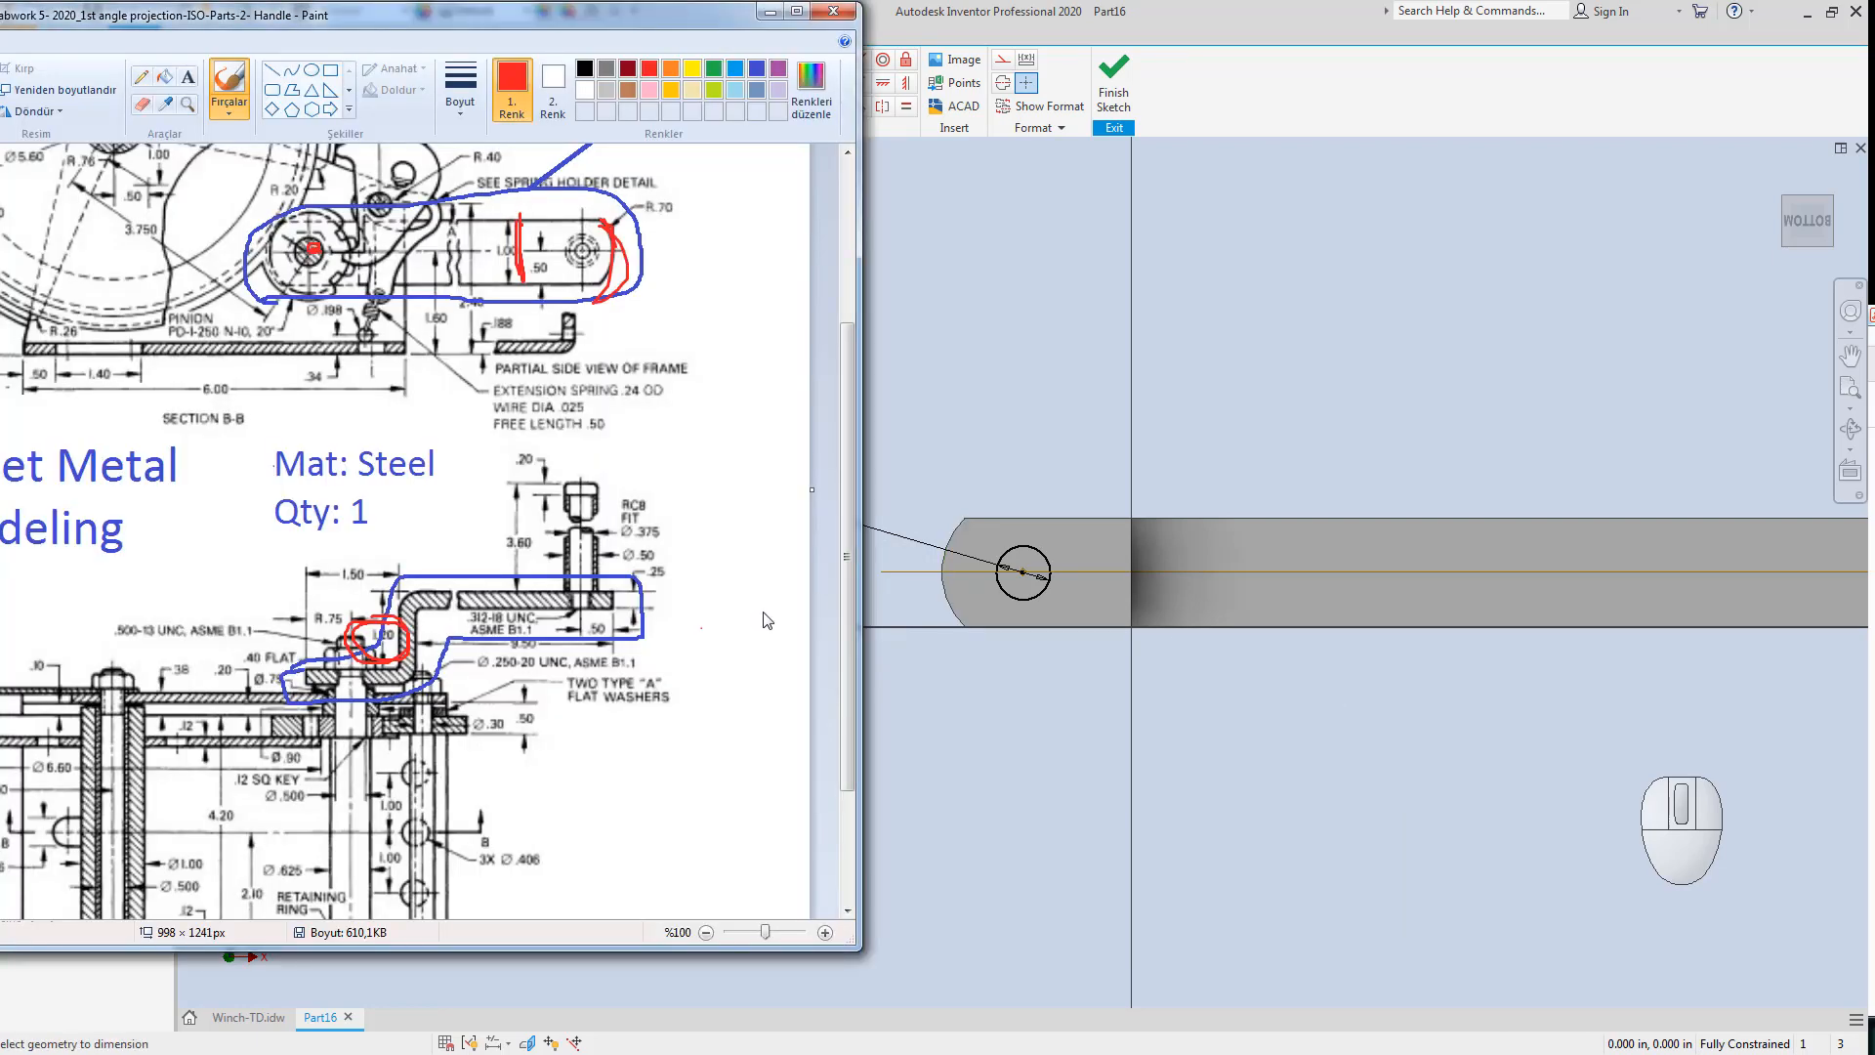
left_click(329, 601)
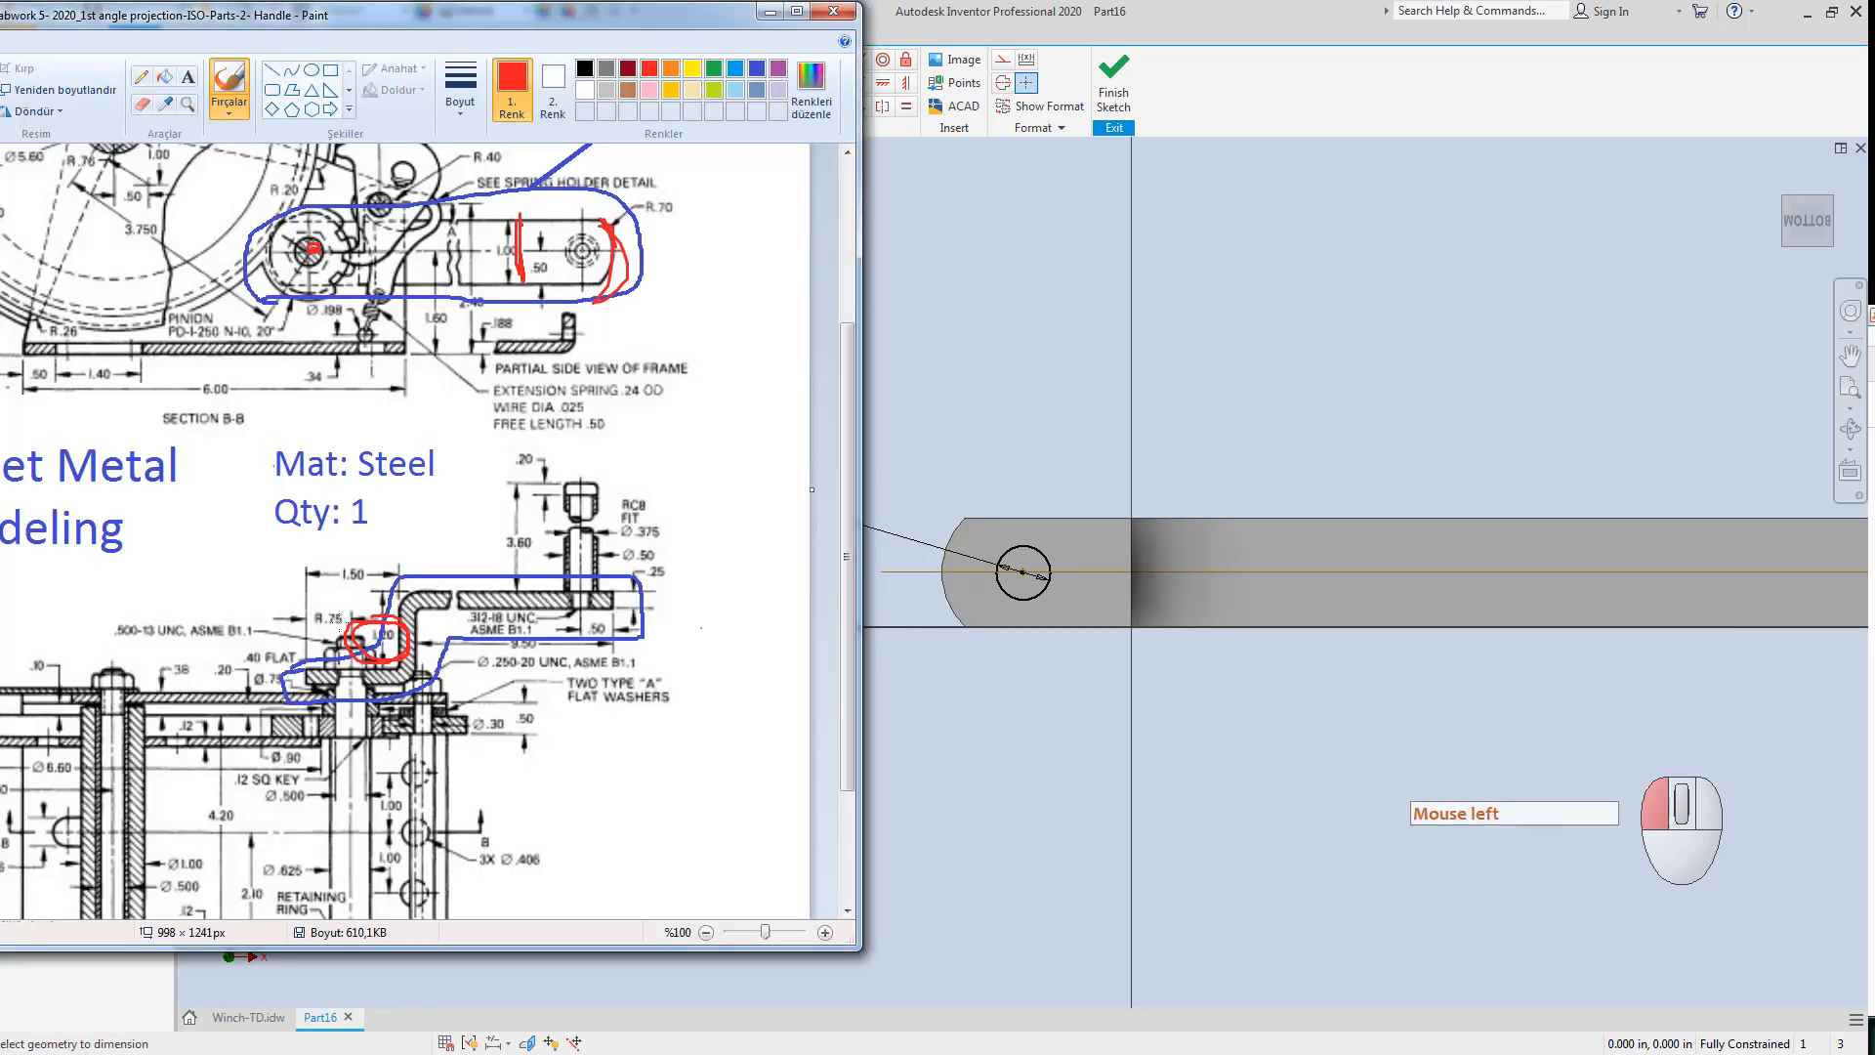
left_click_drag(379, 625, 349, 685)
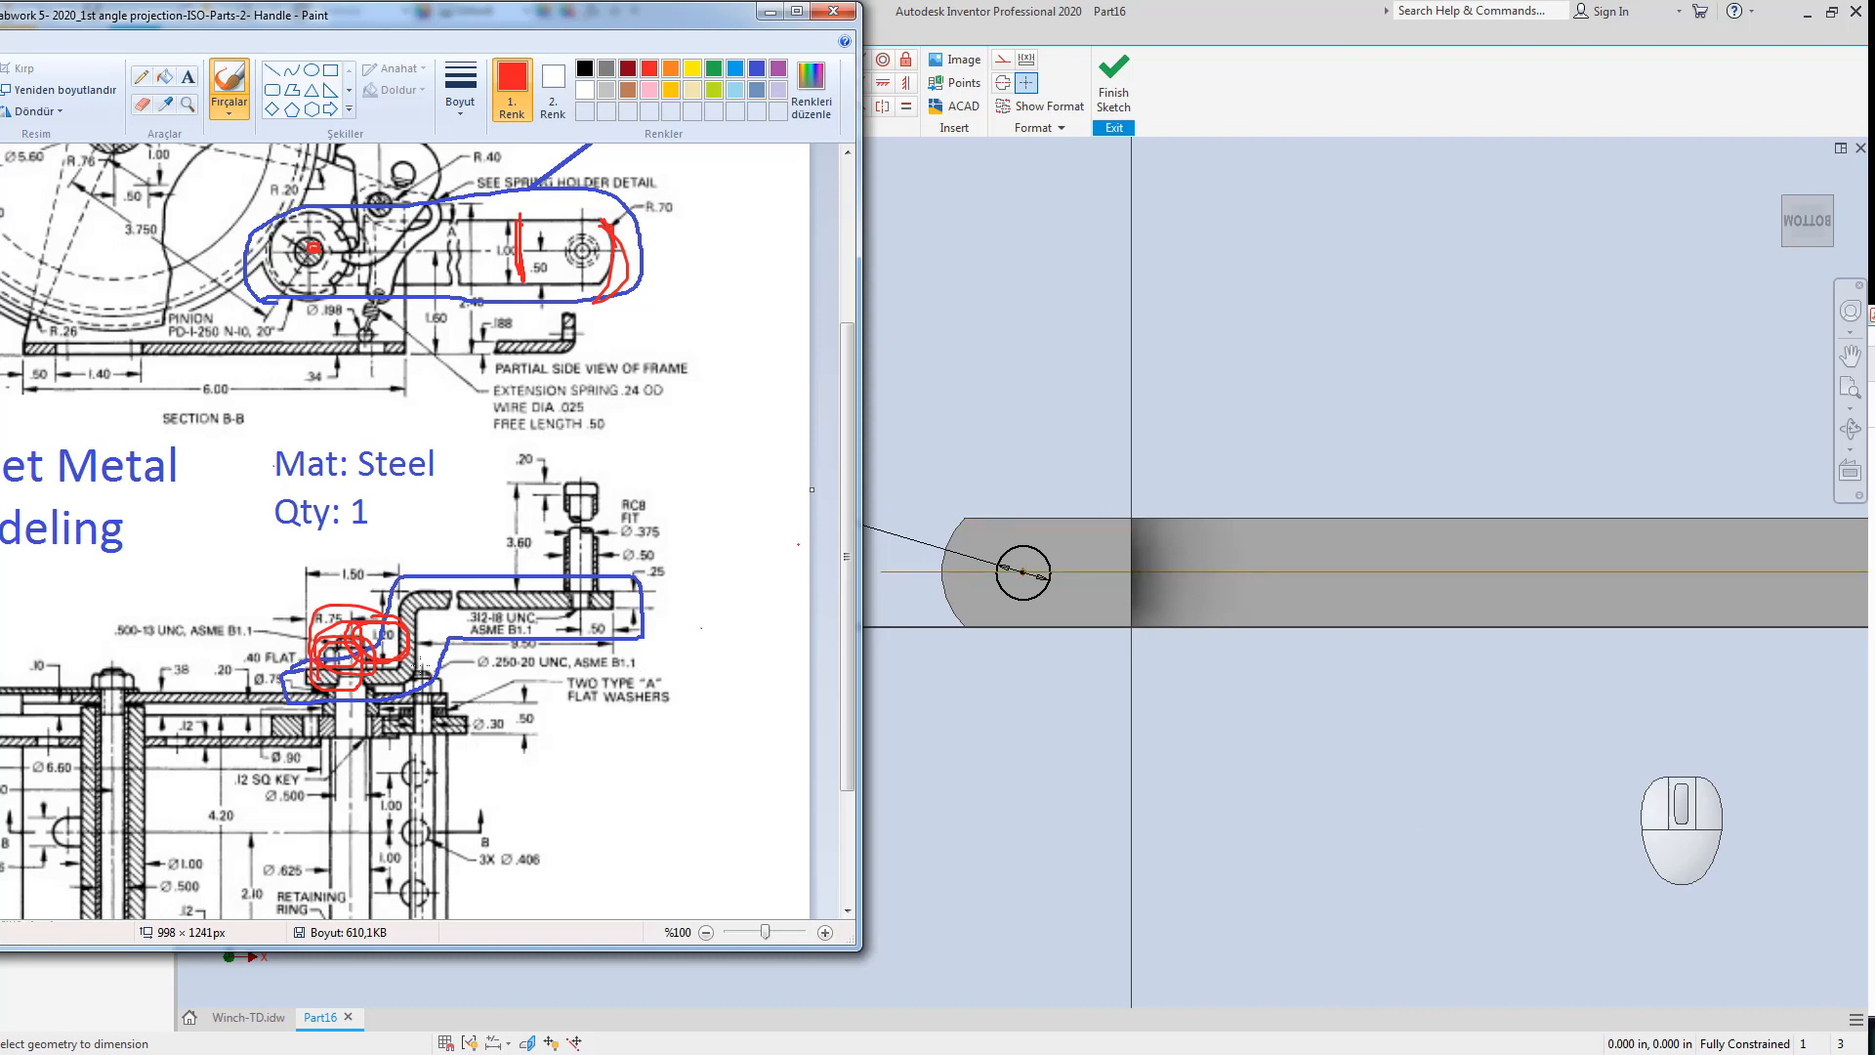
Undo the red annotation marks on the handle drawing.
key("Escape")
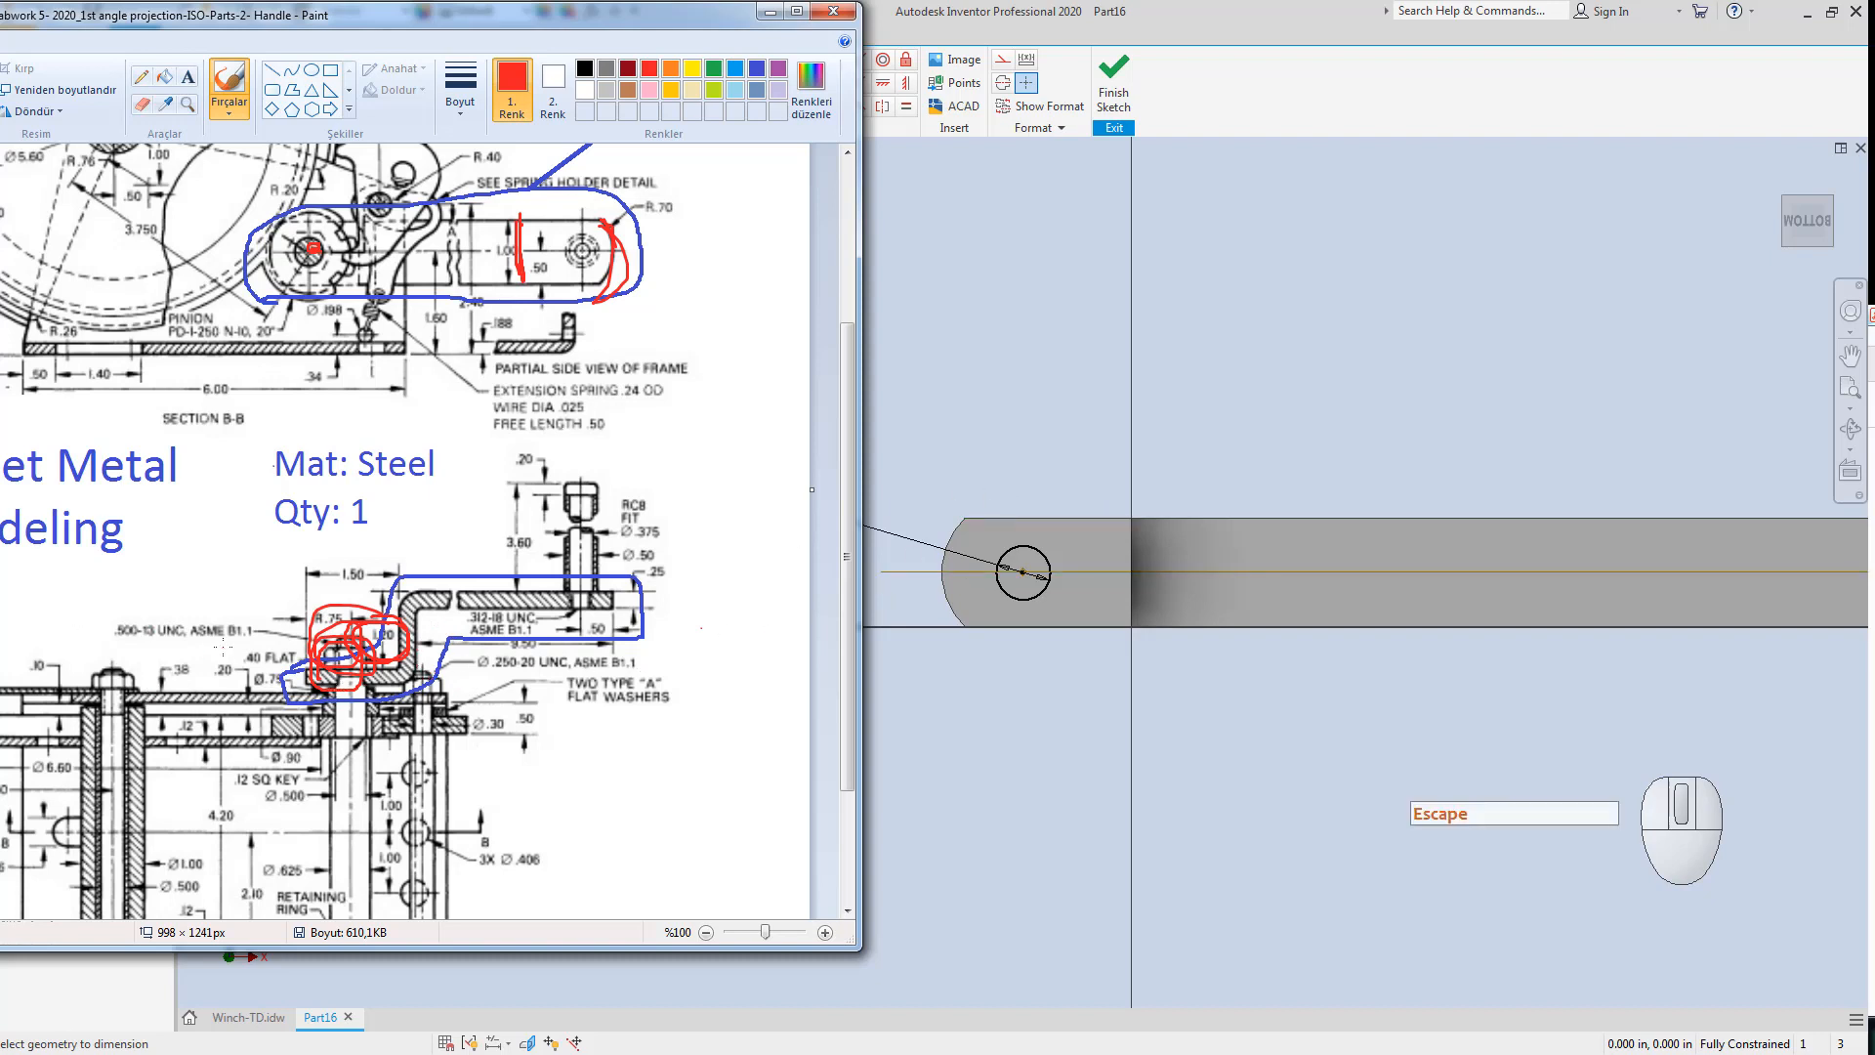
key("ctrl+z")
key("ctrl+z")
key("ctrl+z")
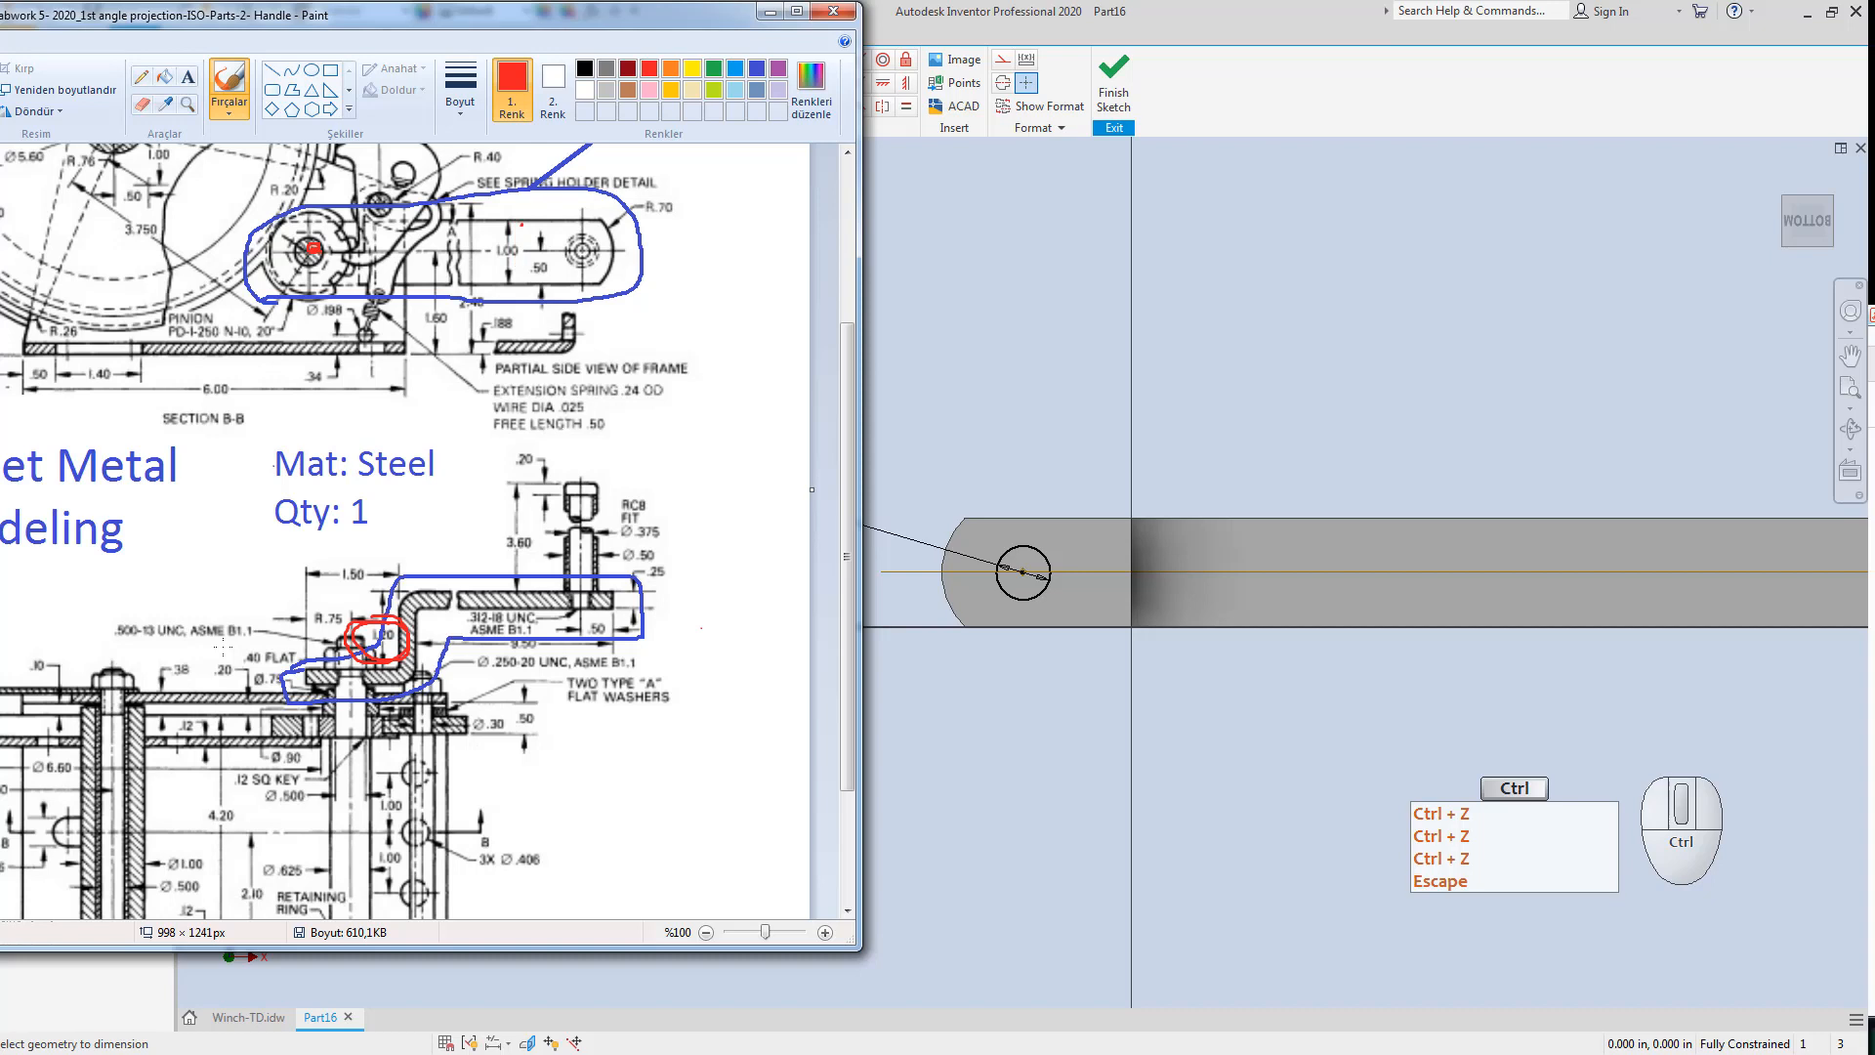
key("ctrl+z")
key("ctrl+z")
key("ctrl+z")
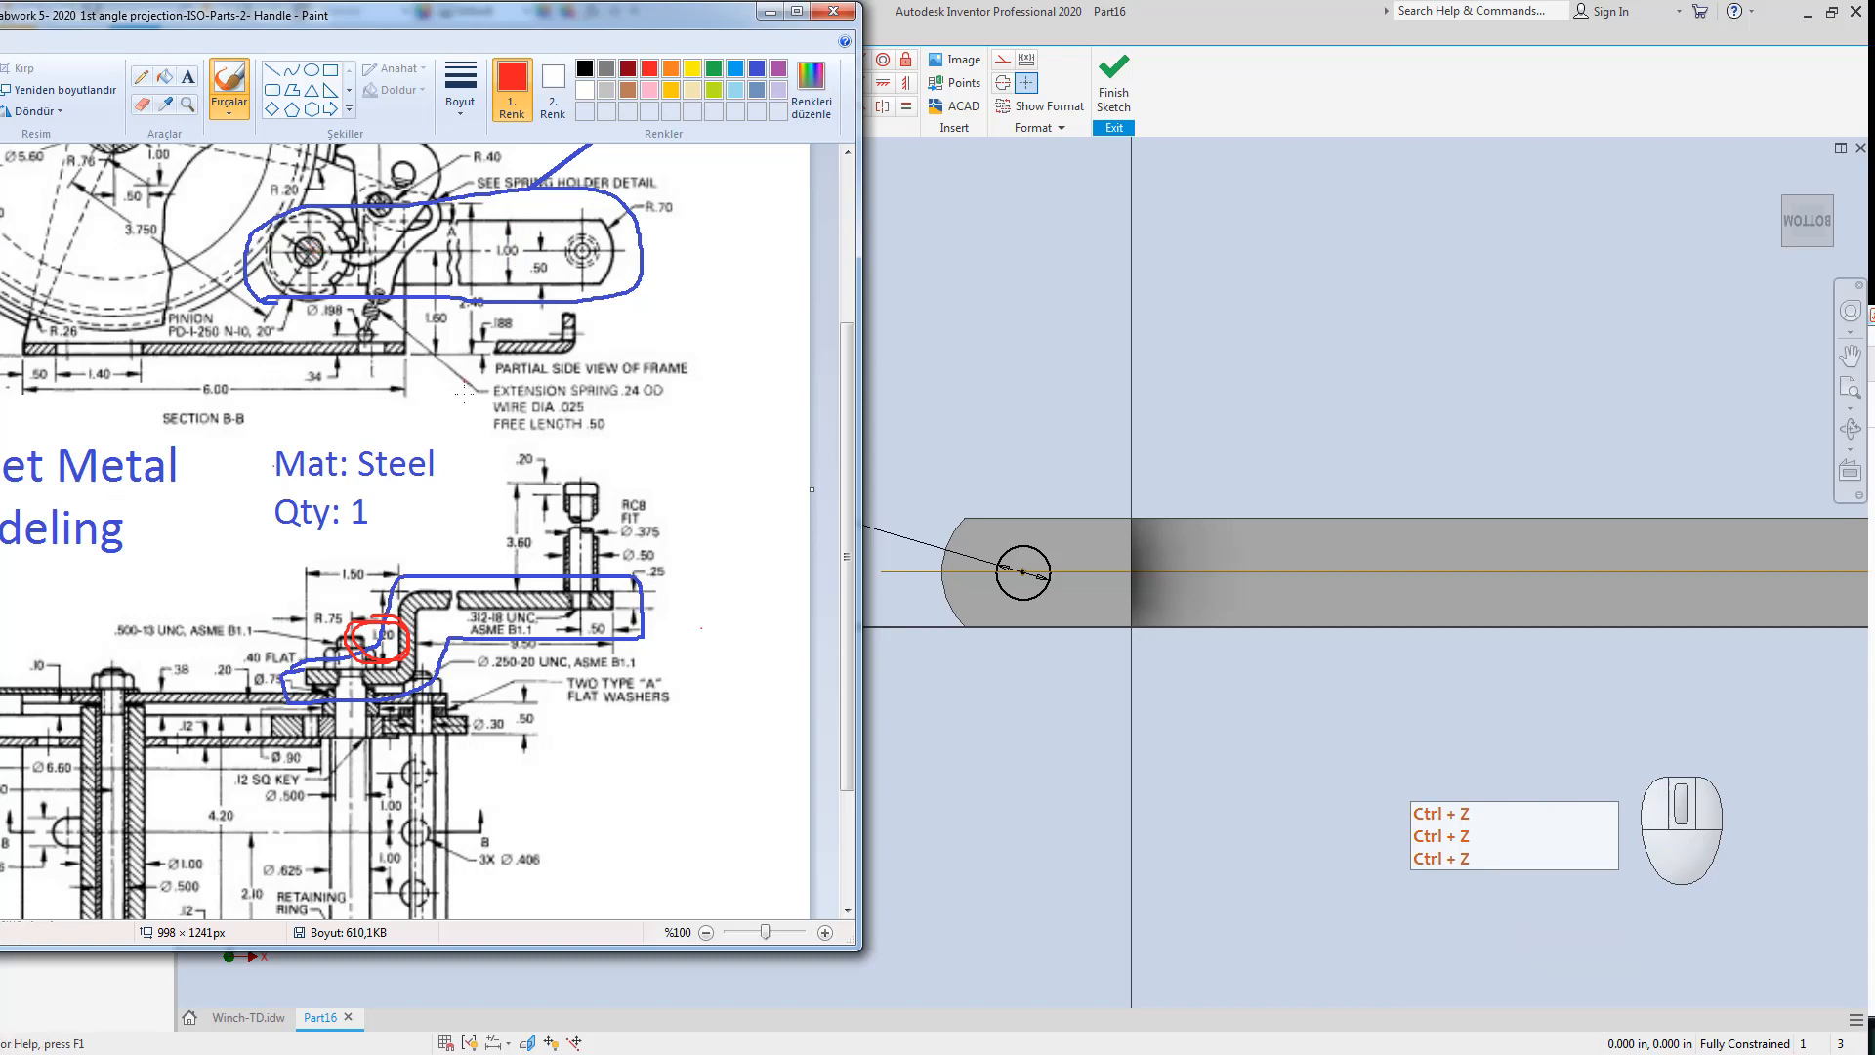
left_click(464, 393)
key("ctrl+z")
key("ctrl+z")
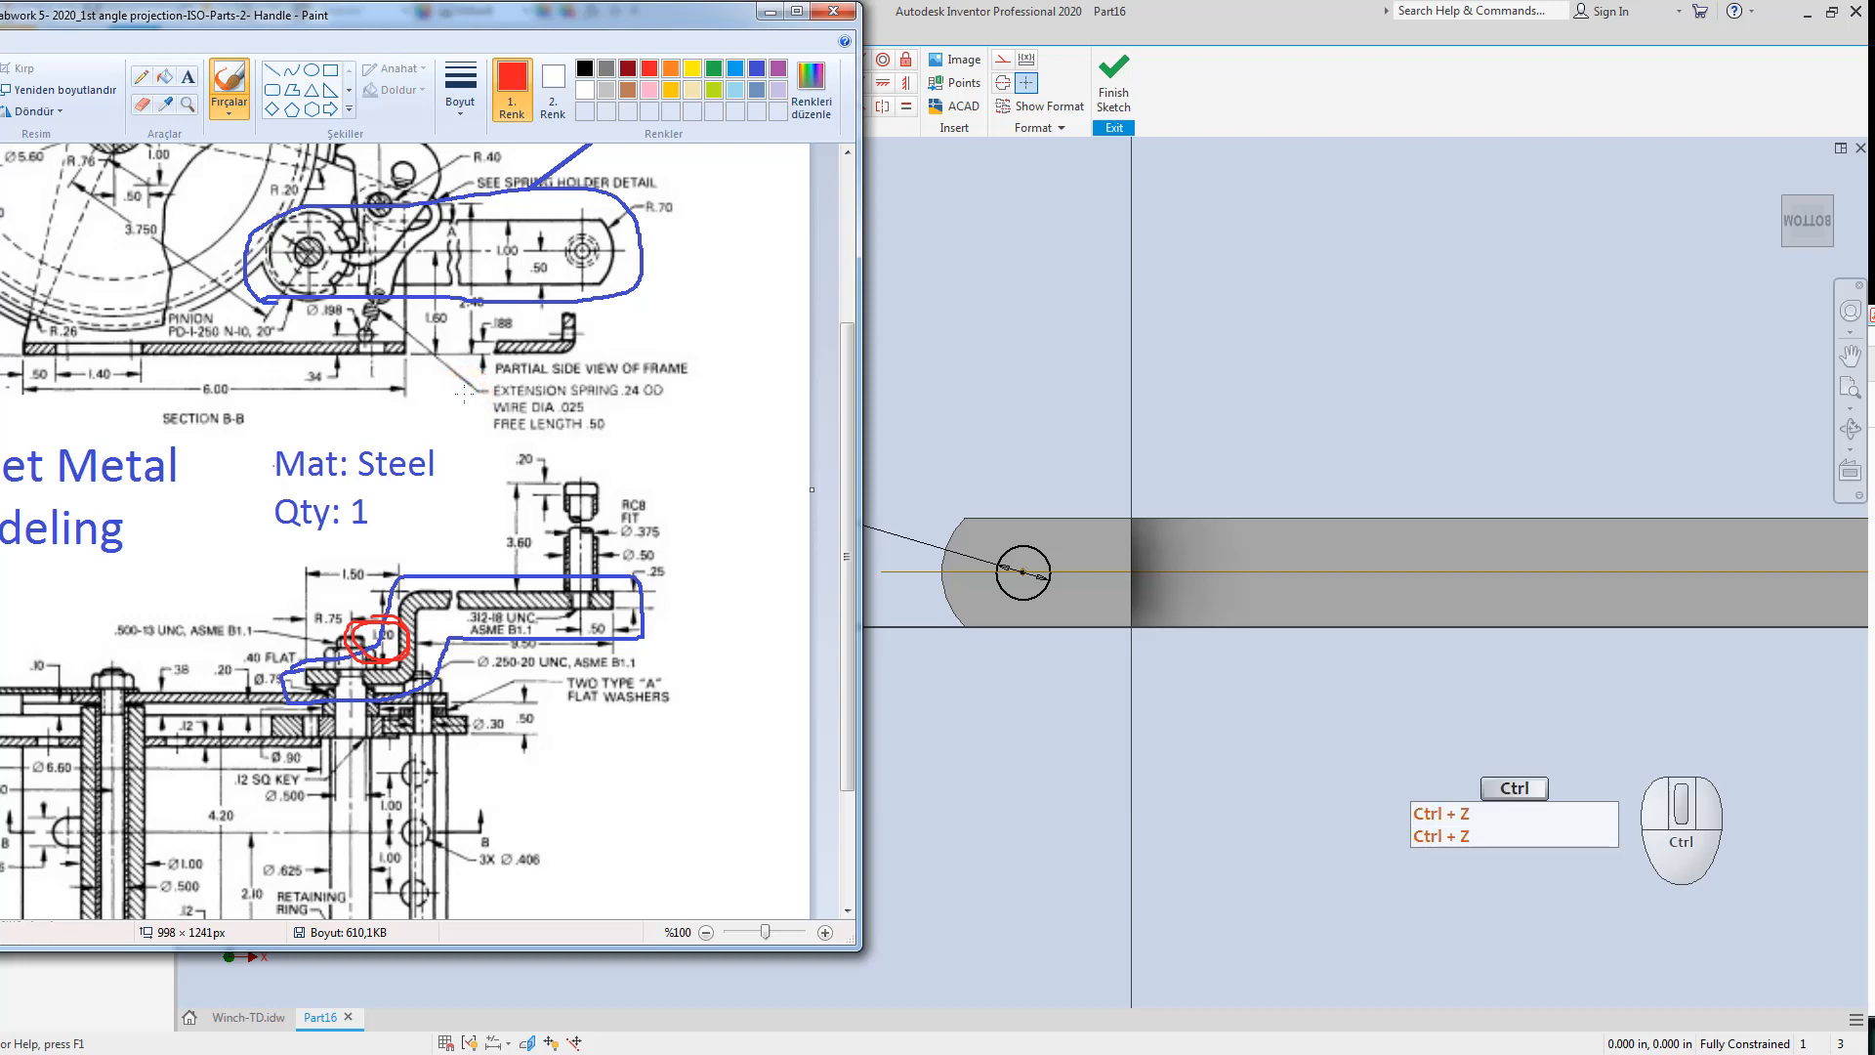
key("ctrl+z")
key("ctrl+z")
Switch back to Inventor, finish the hole circle's sketch and convert the part to sheet metal.
left_click(1028, 445)
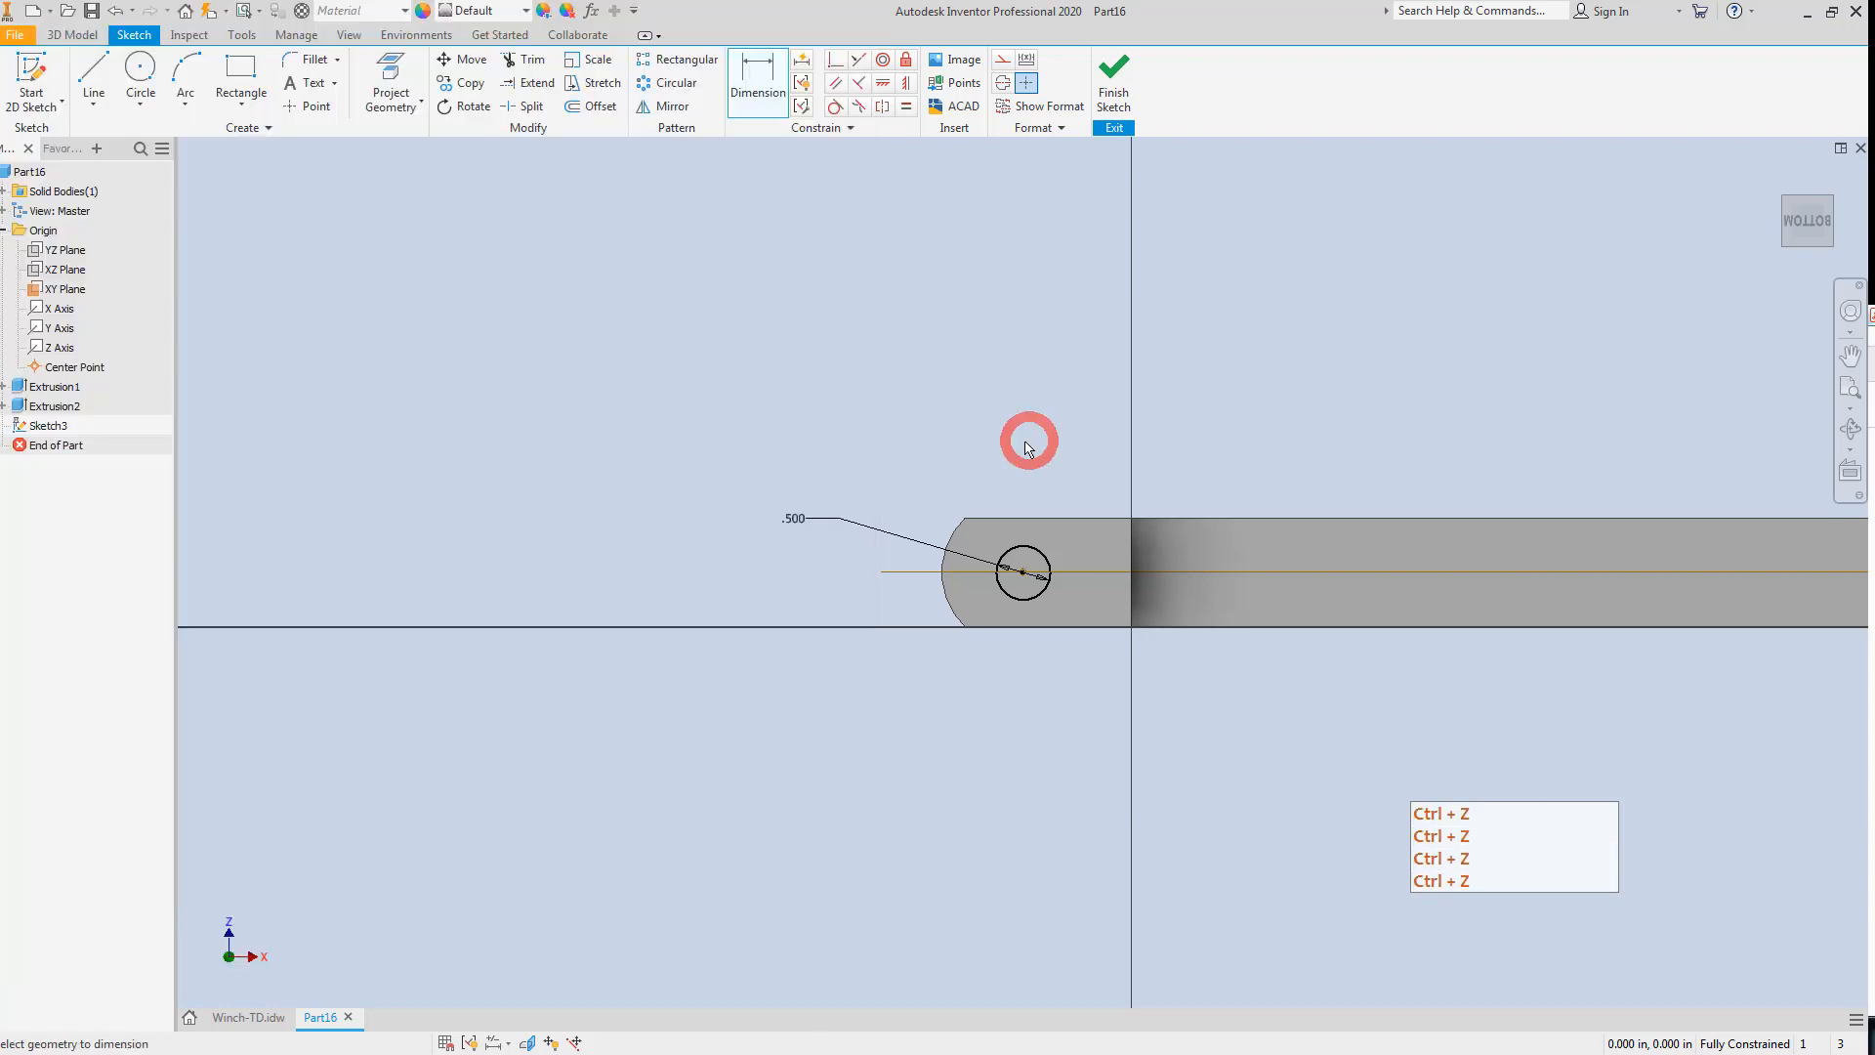
key("Escape")
left_click(1113, 74)
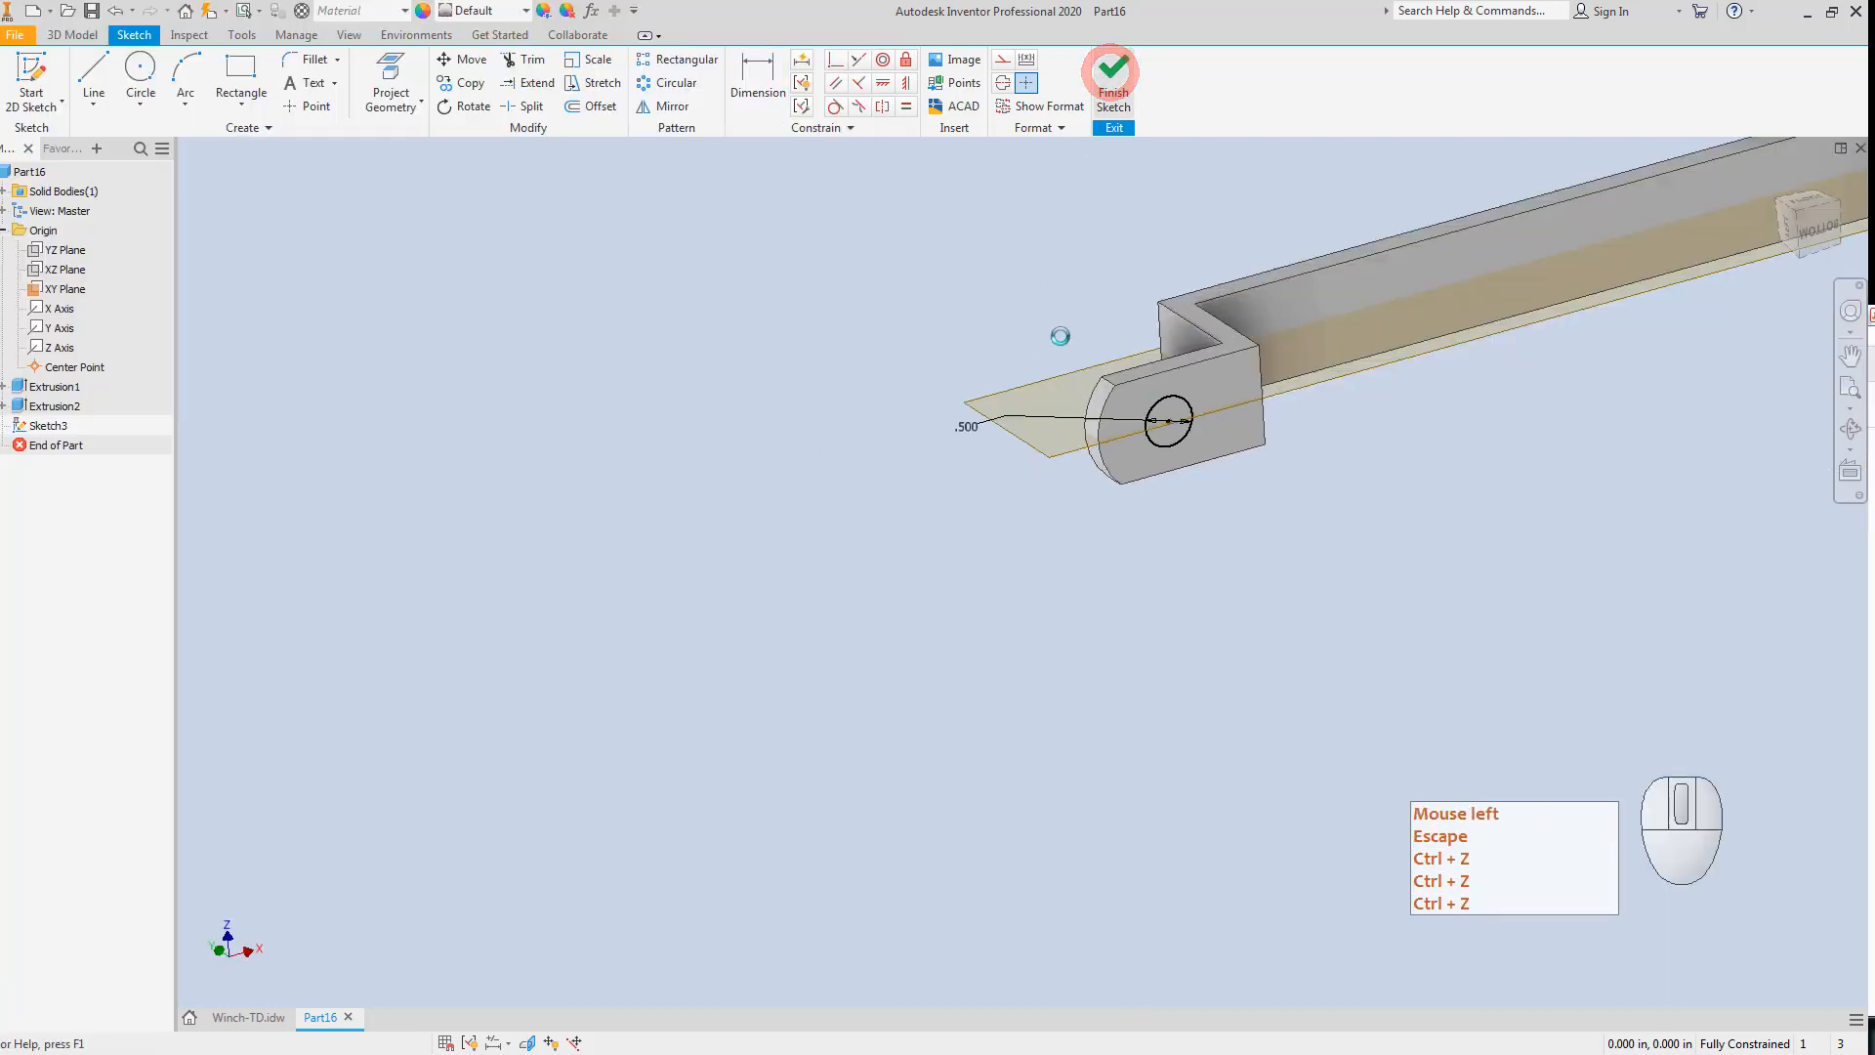
middle_click_drag(1122, 348, 787, 504)
scroll(1120, 467, "up", 3)
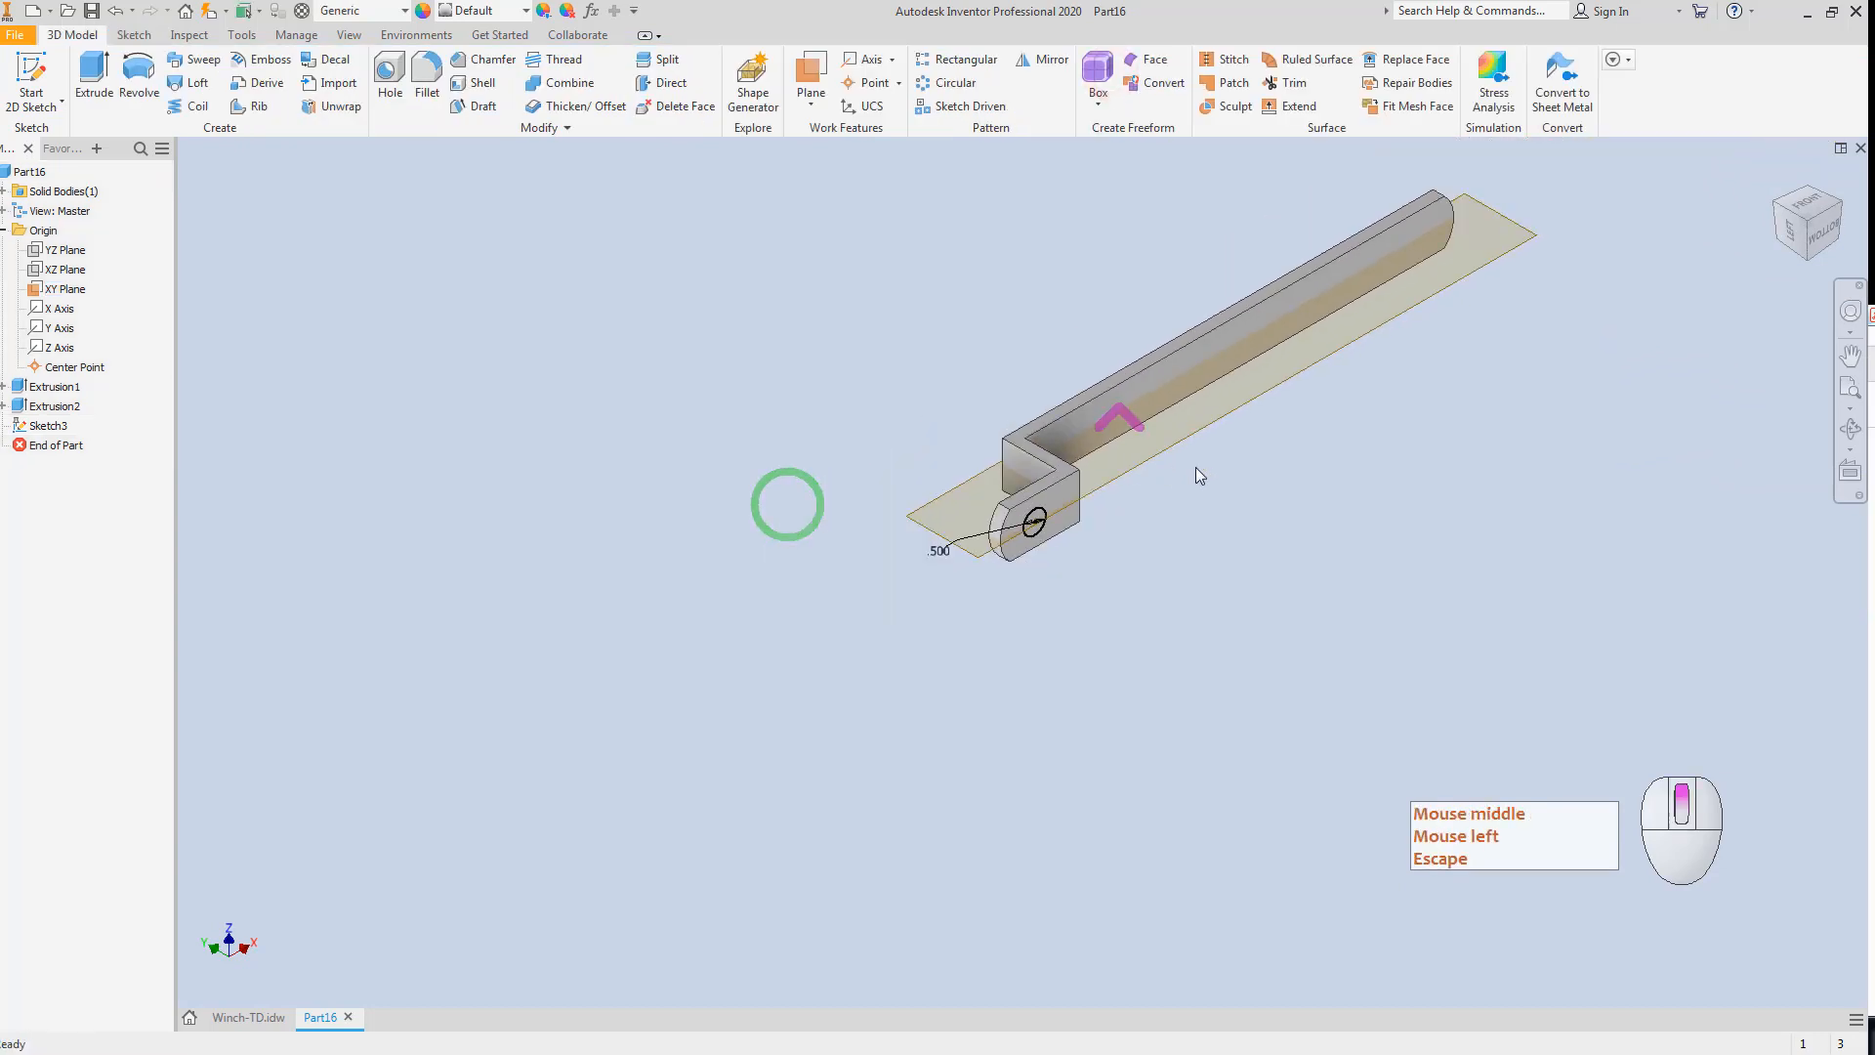
middle_click_drag(1200, 476, 1177, 522)
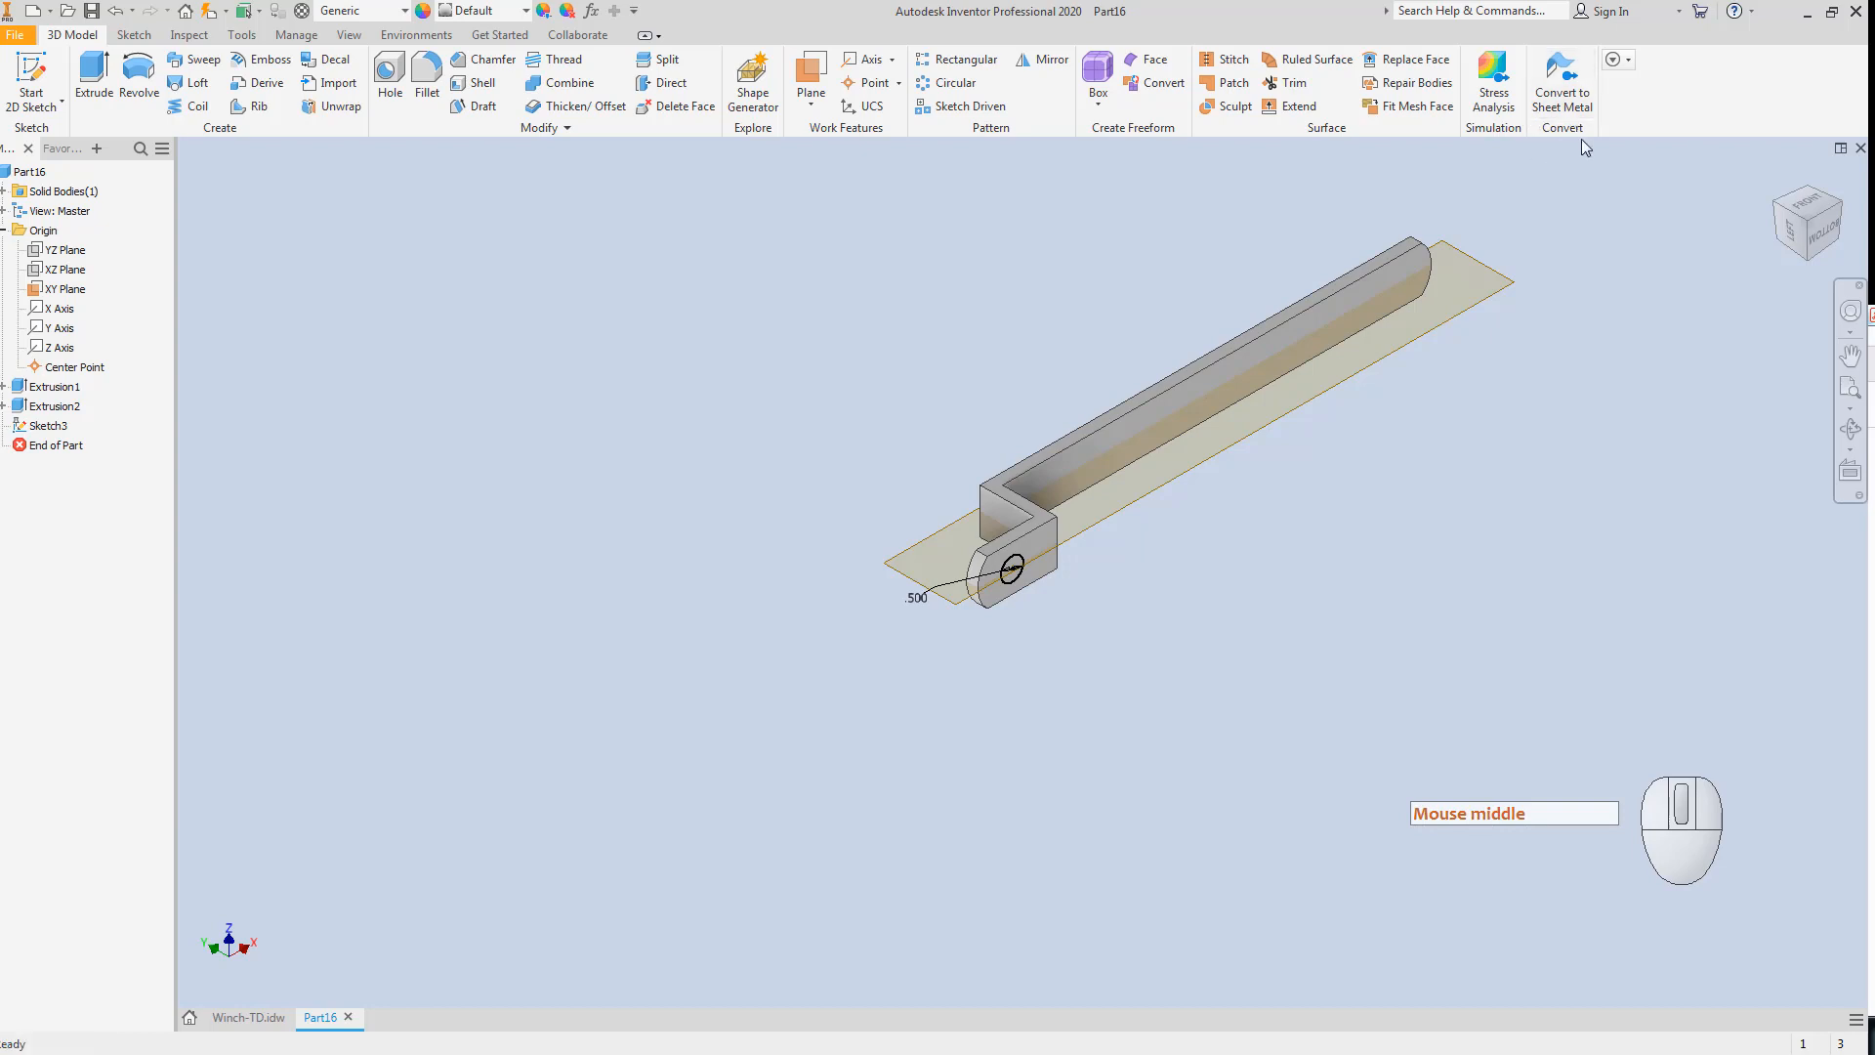
left_click(1565, 76)
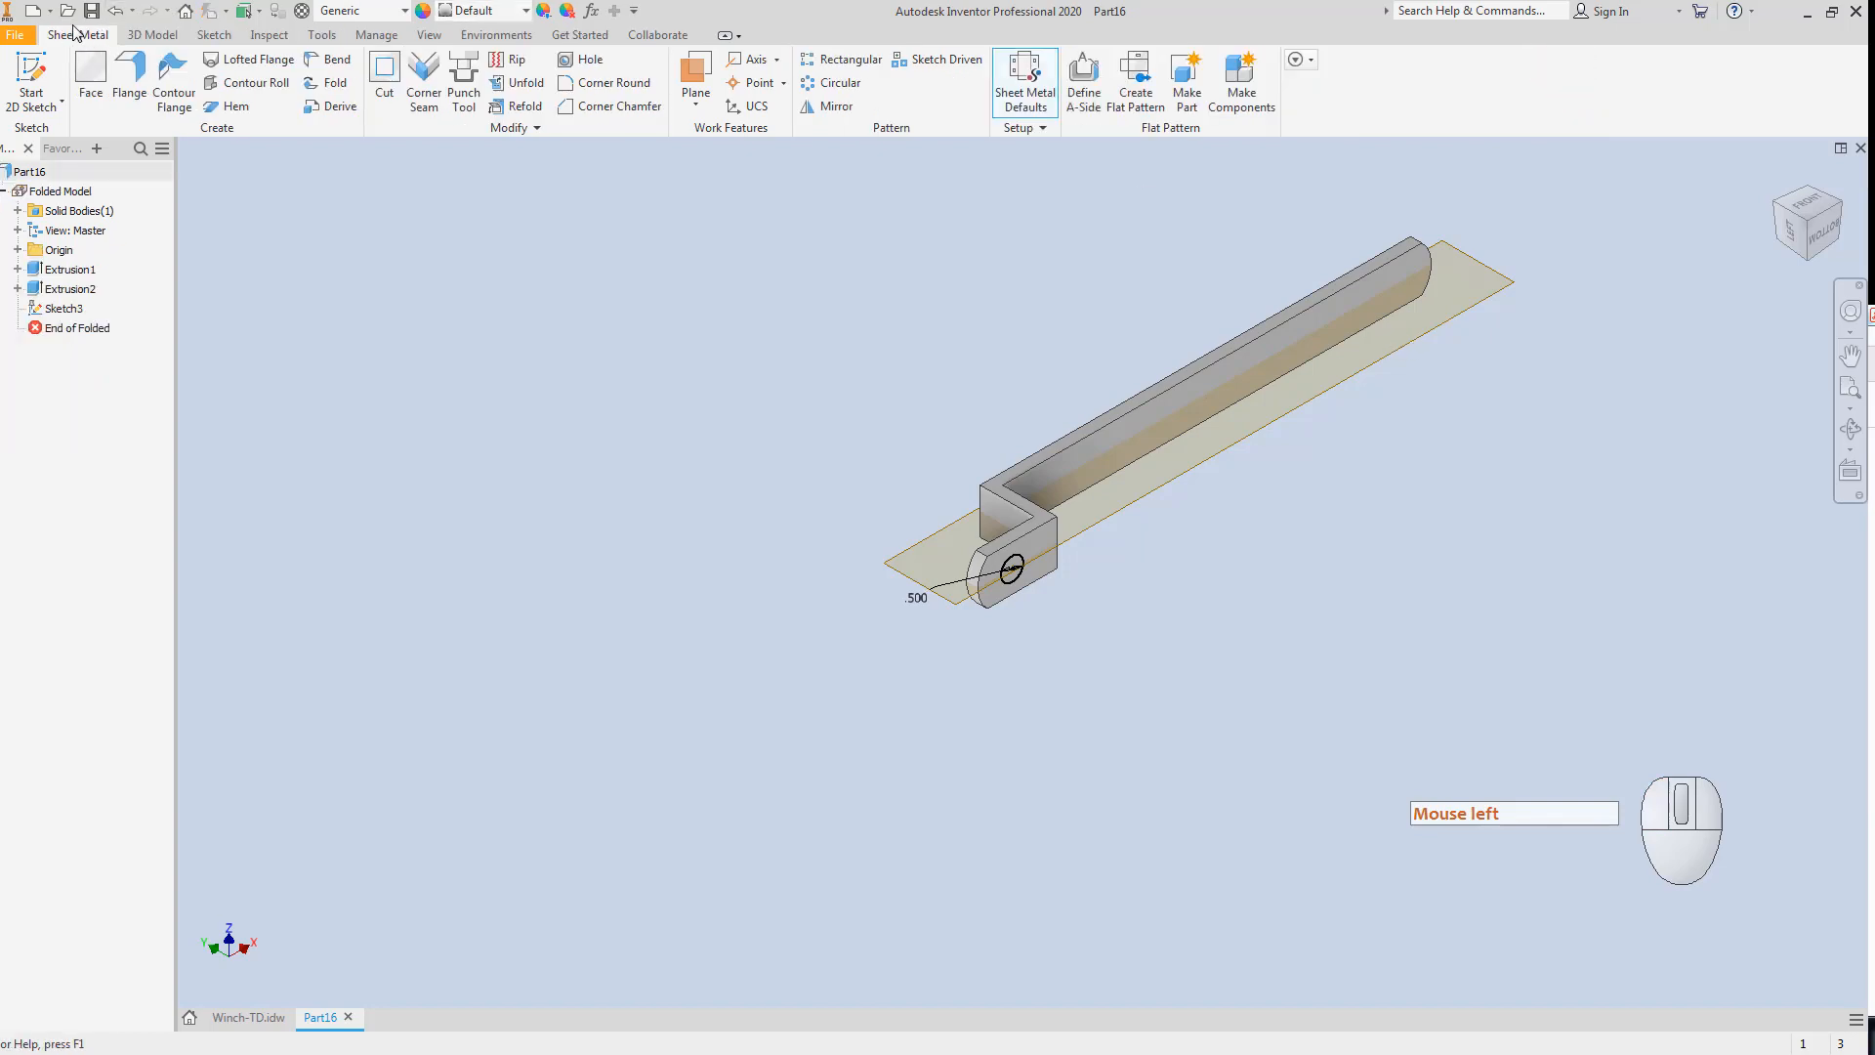
Convert the part back to a standard part and convert it to sheet metal again.
left_click(29, 78)
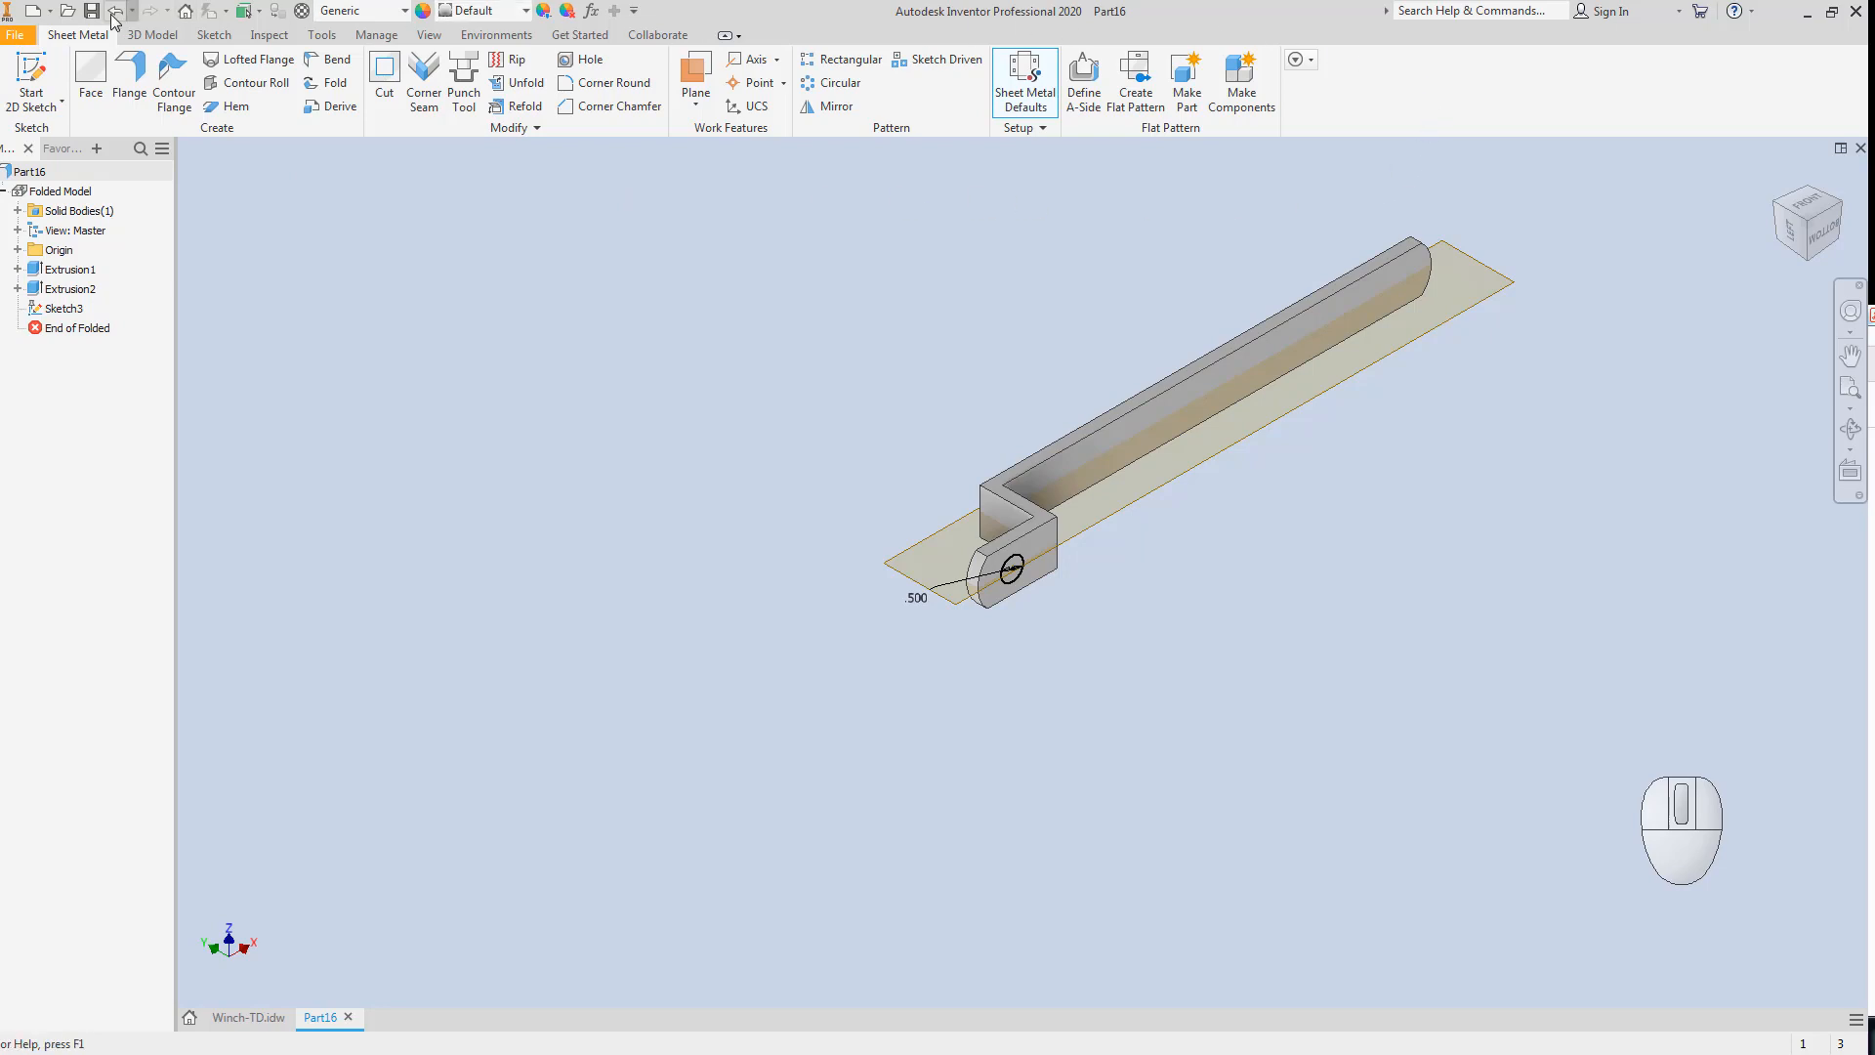
left_click(173, 37)
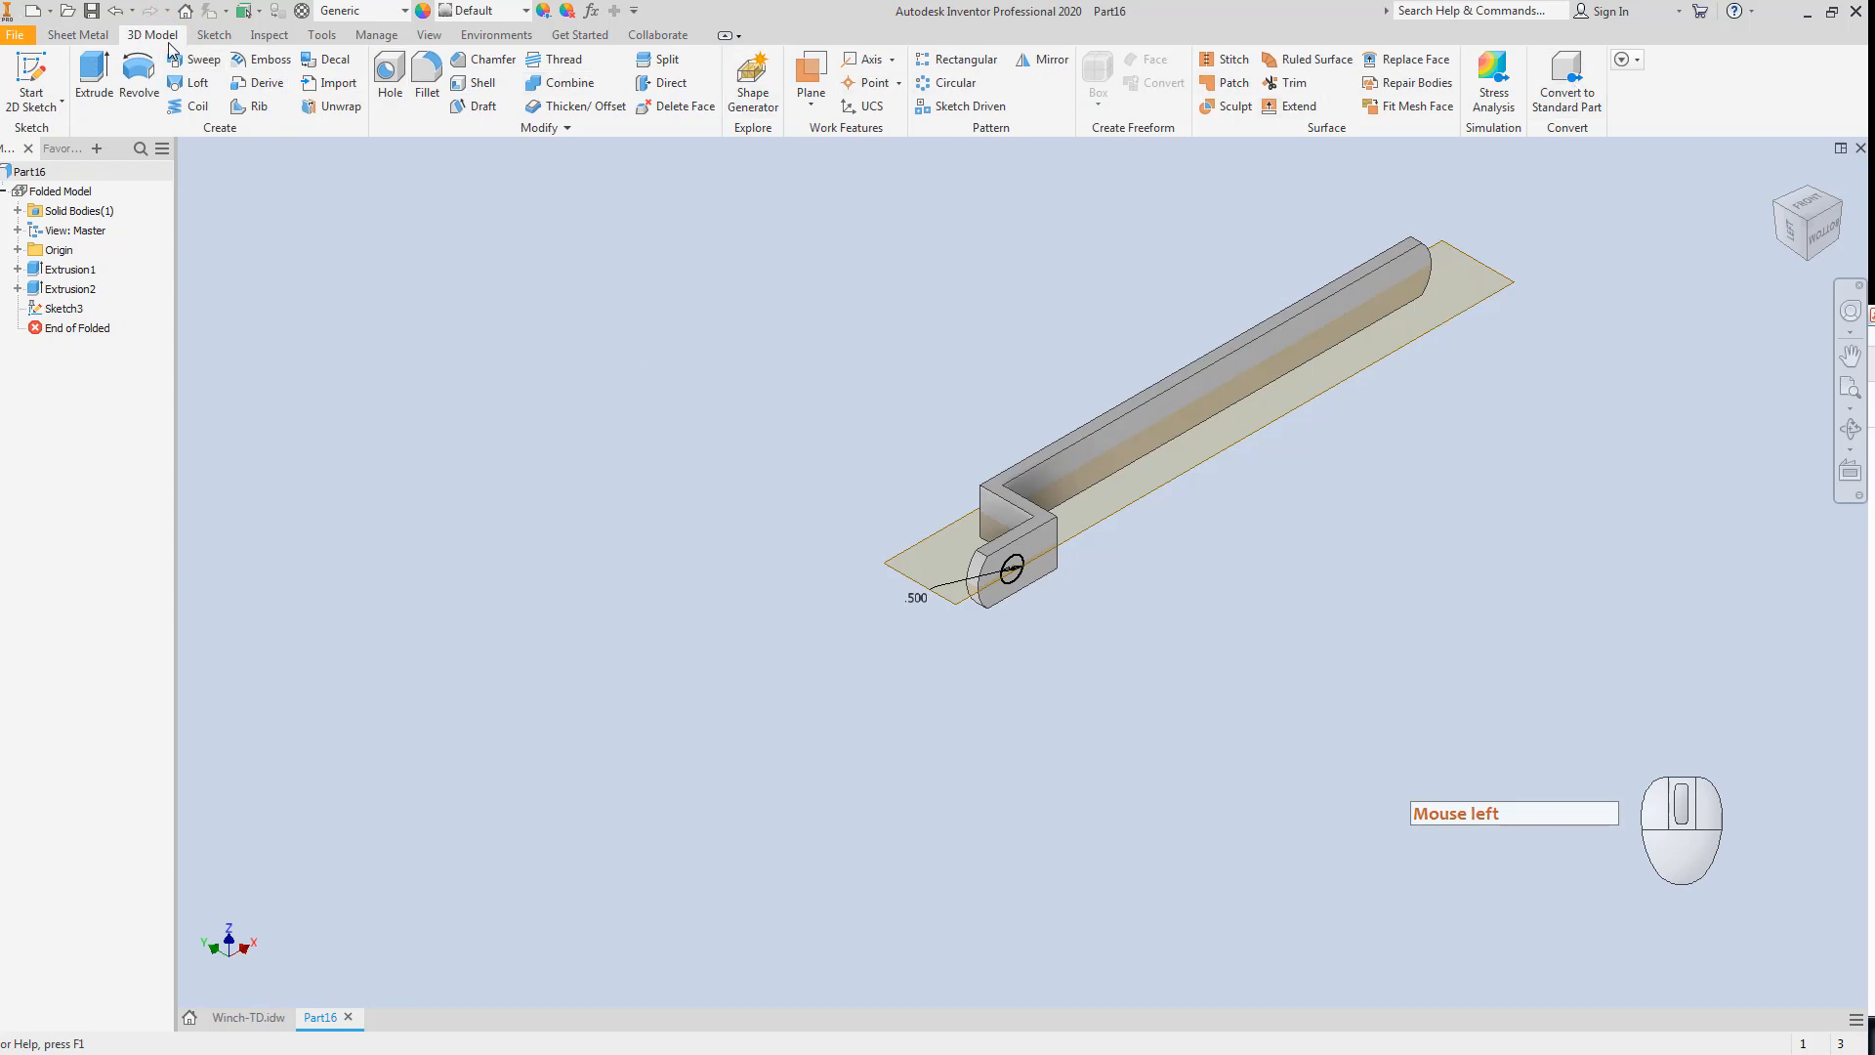
left_click(92, 38)
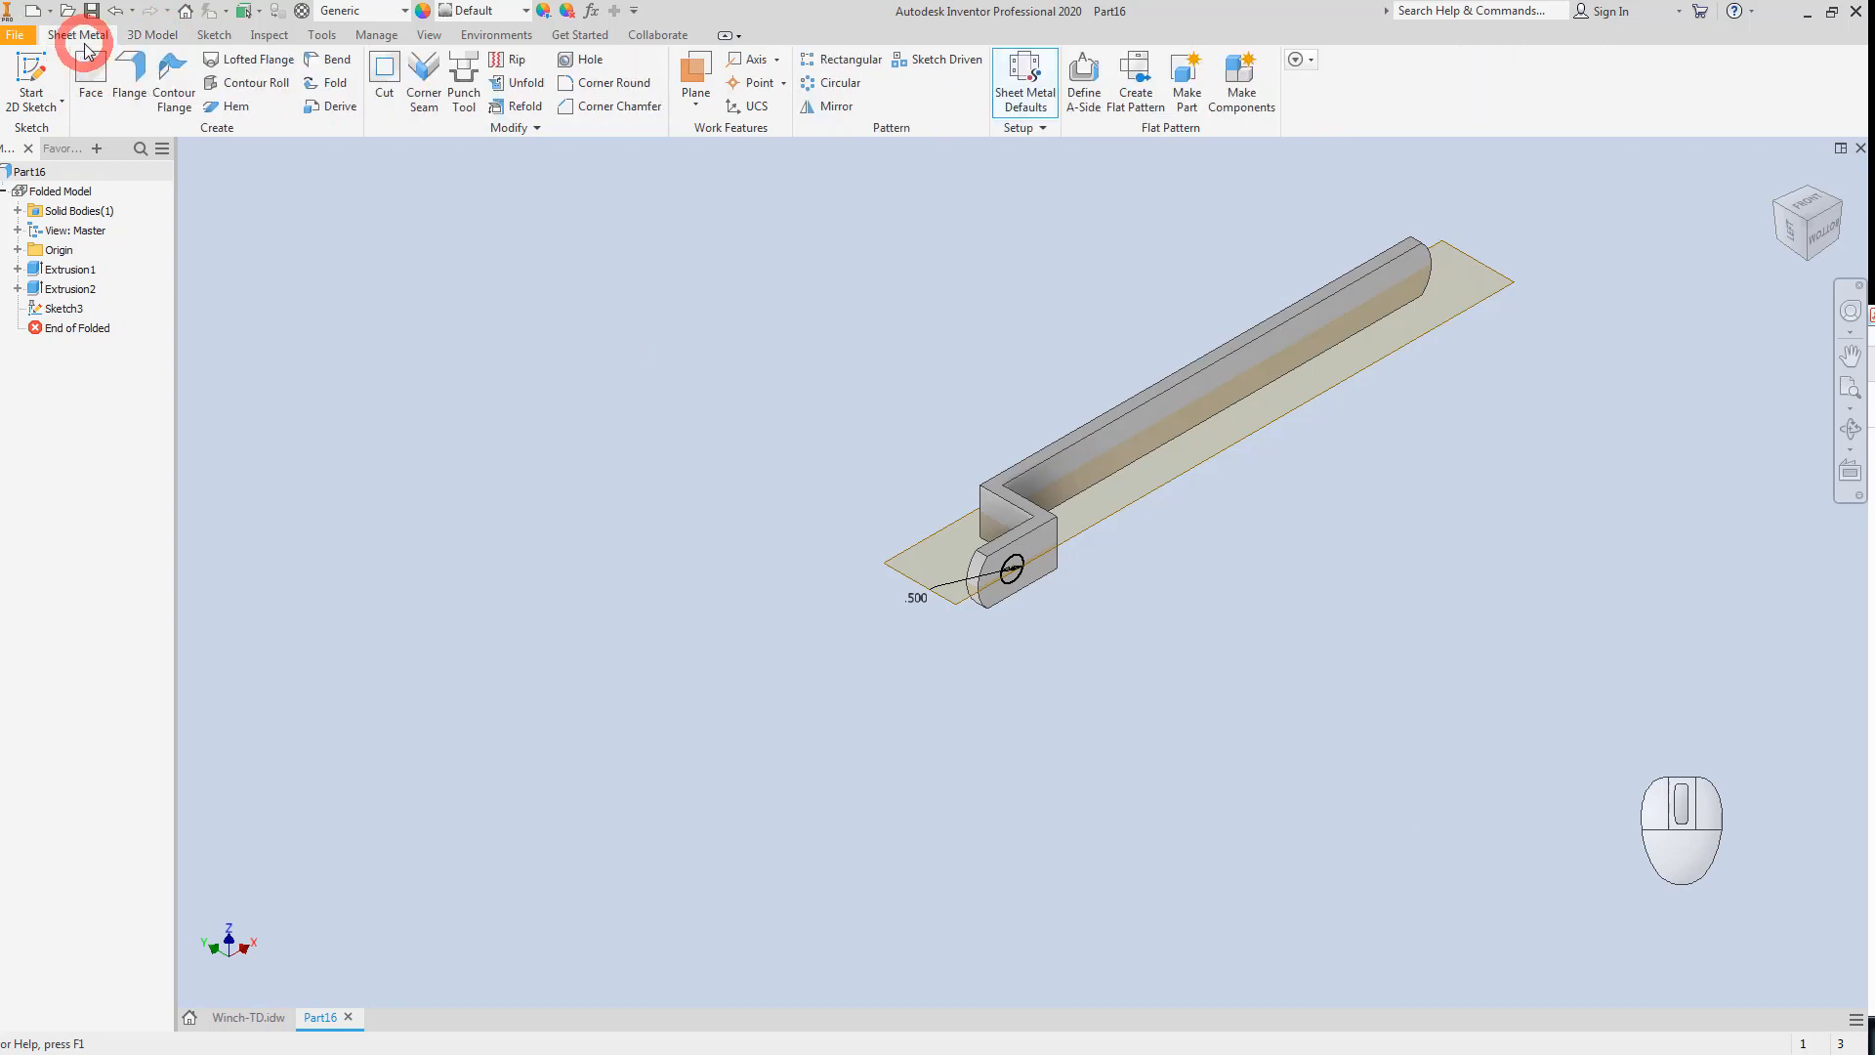
left_click(156, 36)
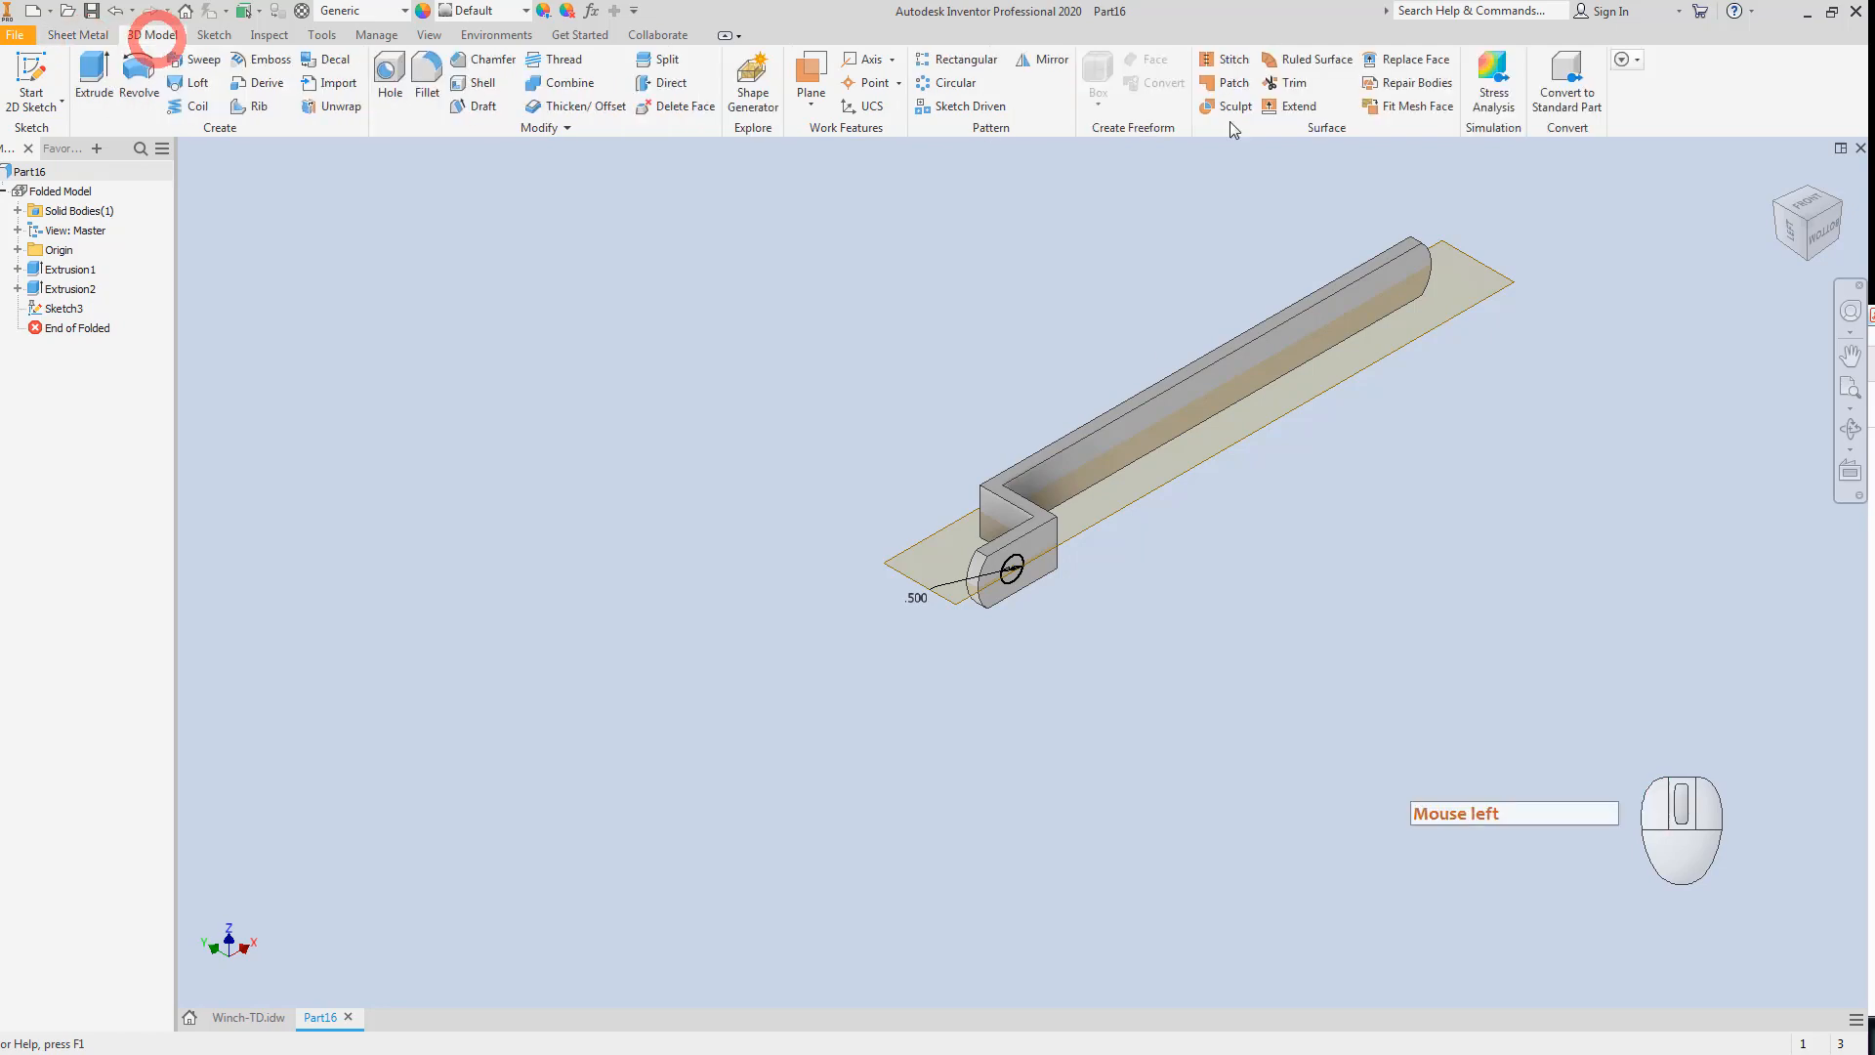
left_click(1566, 97)
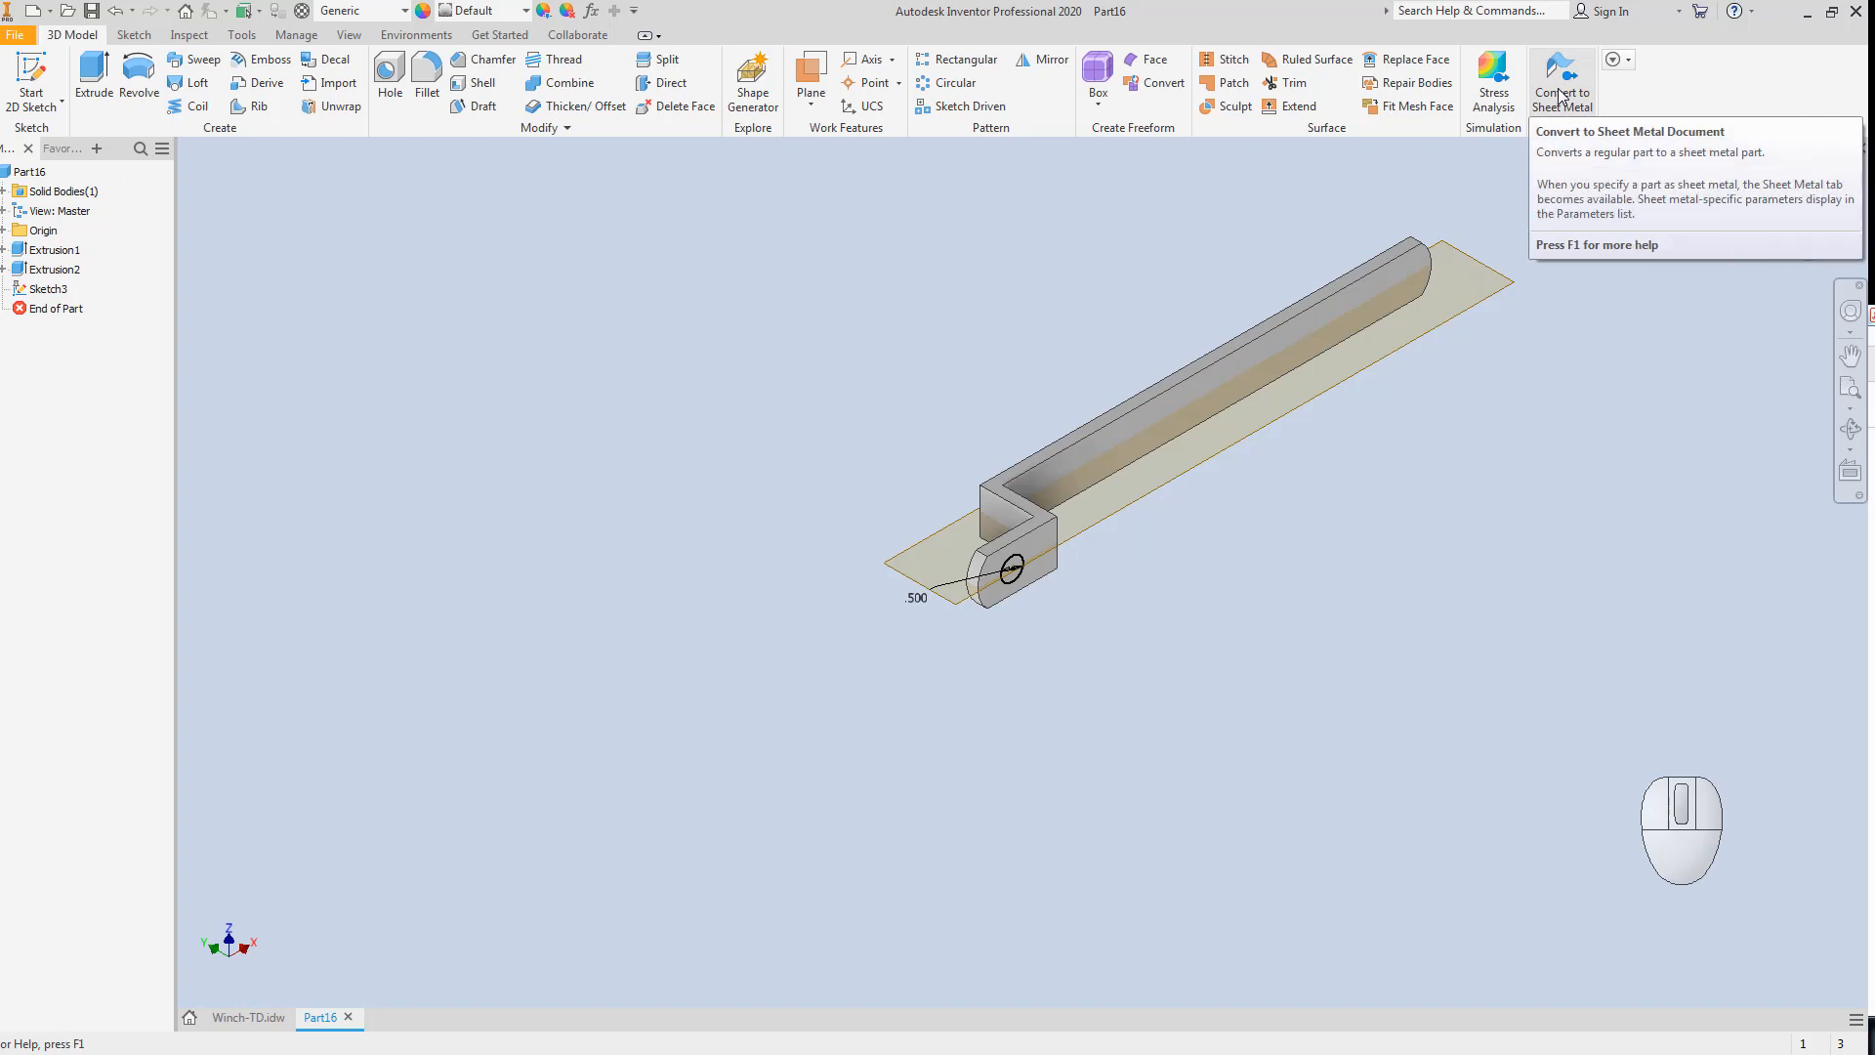
left_click(1561, 98)
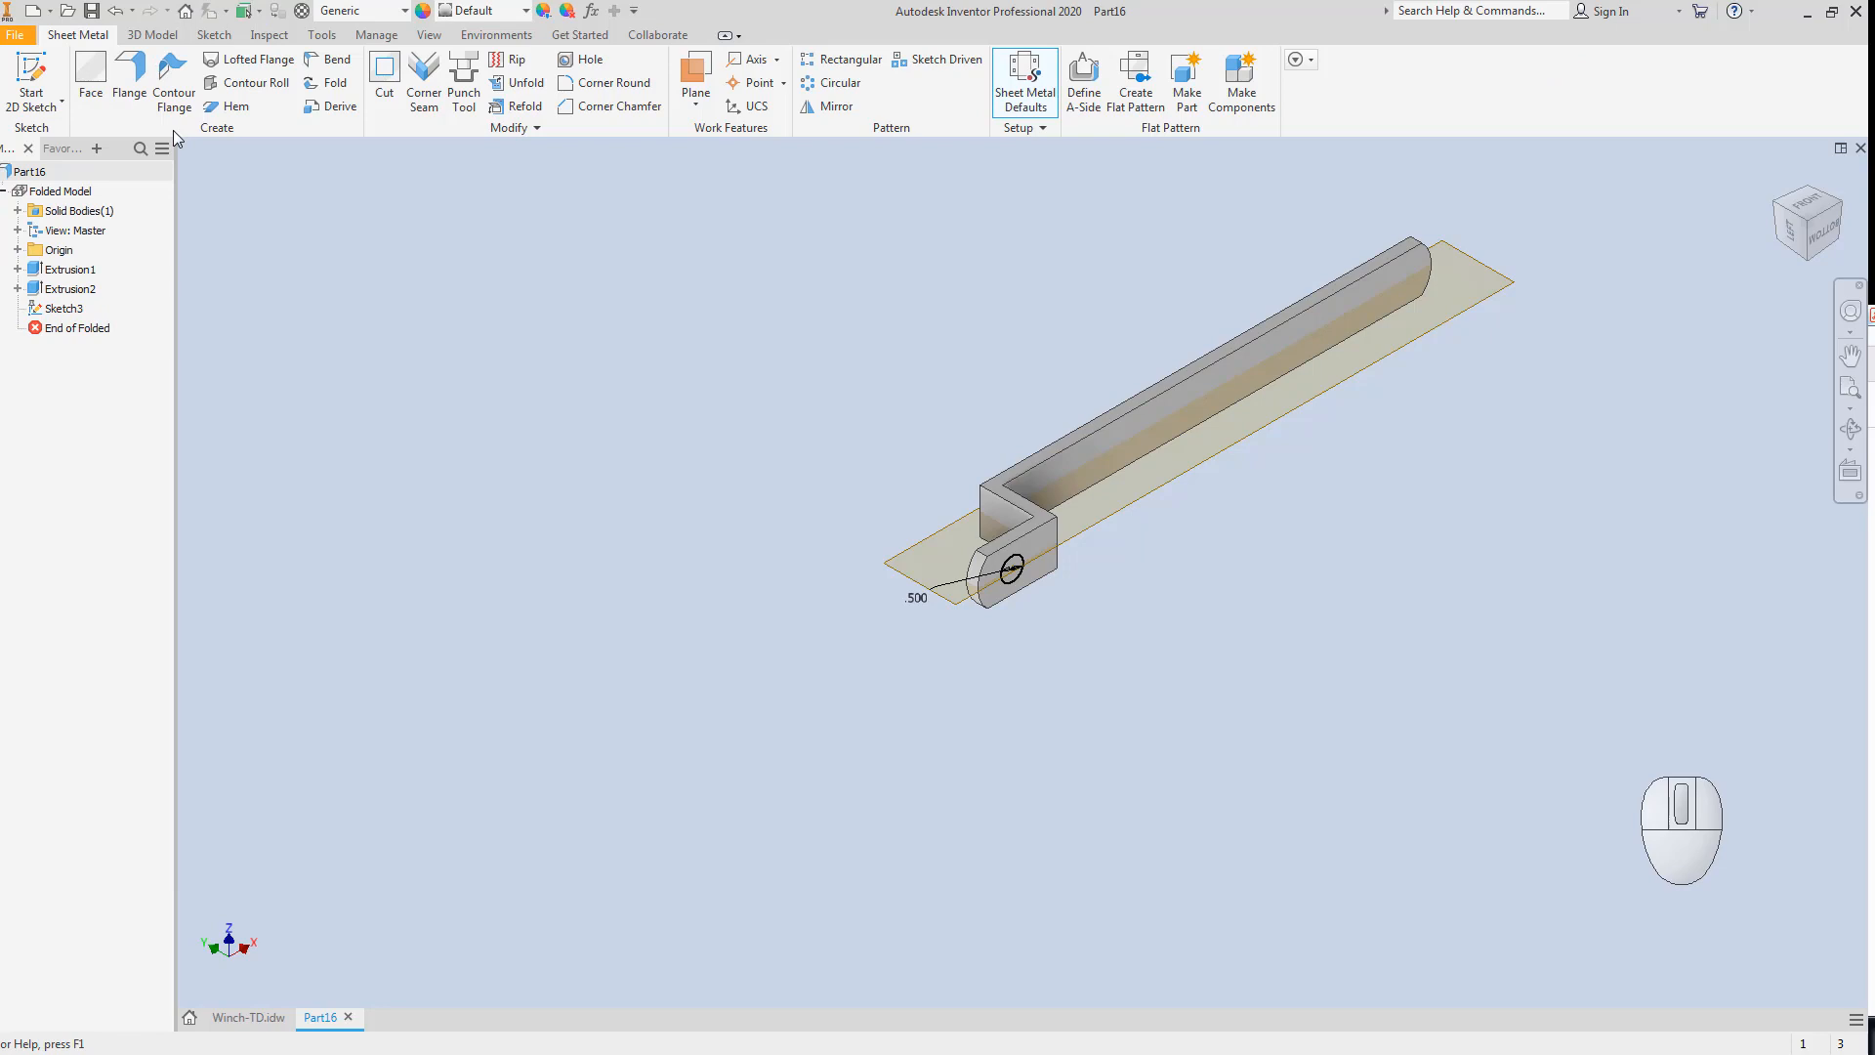
Place the Inventor window beside the handle drawing and open the Sheet Metal Defaults.
left_click_drag(898, 24, 1260, 50)
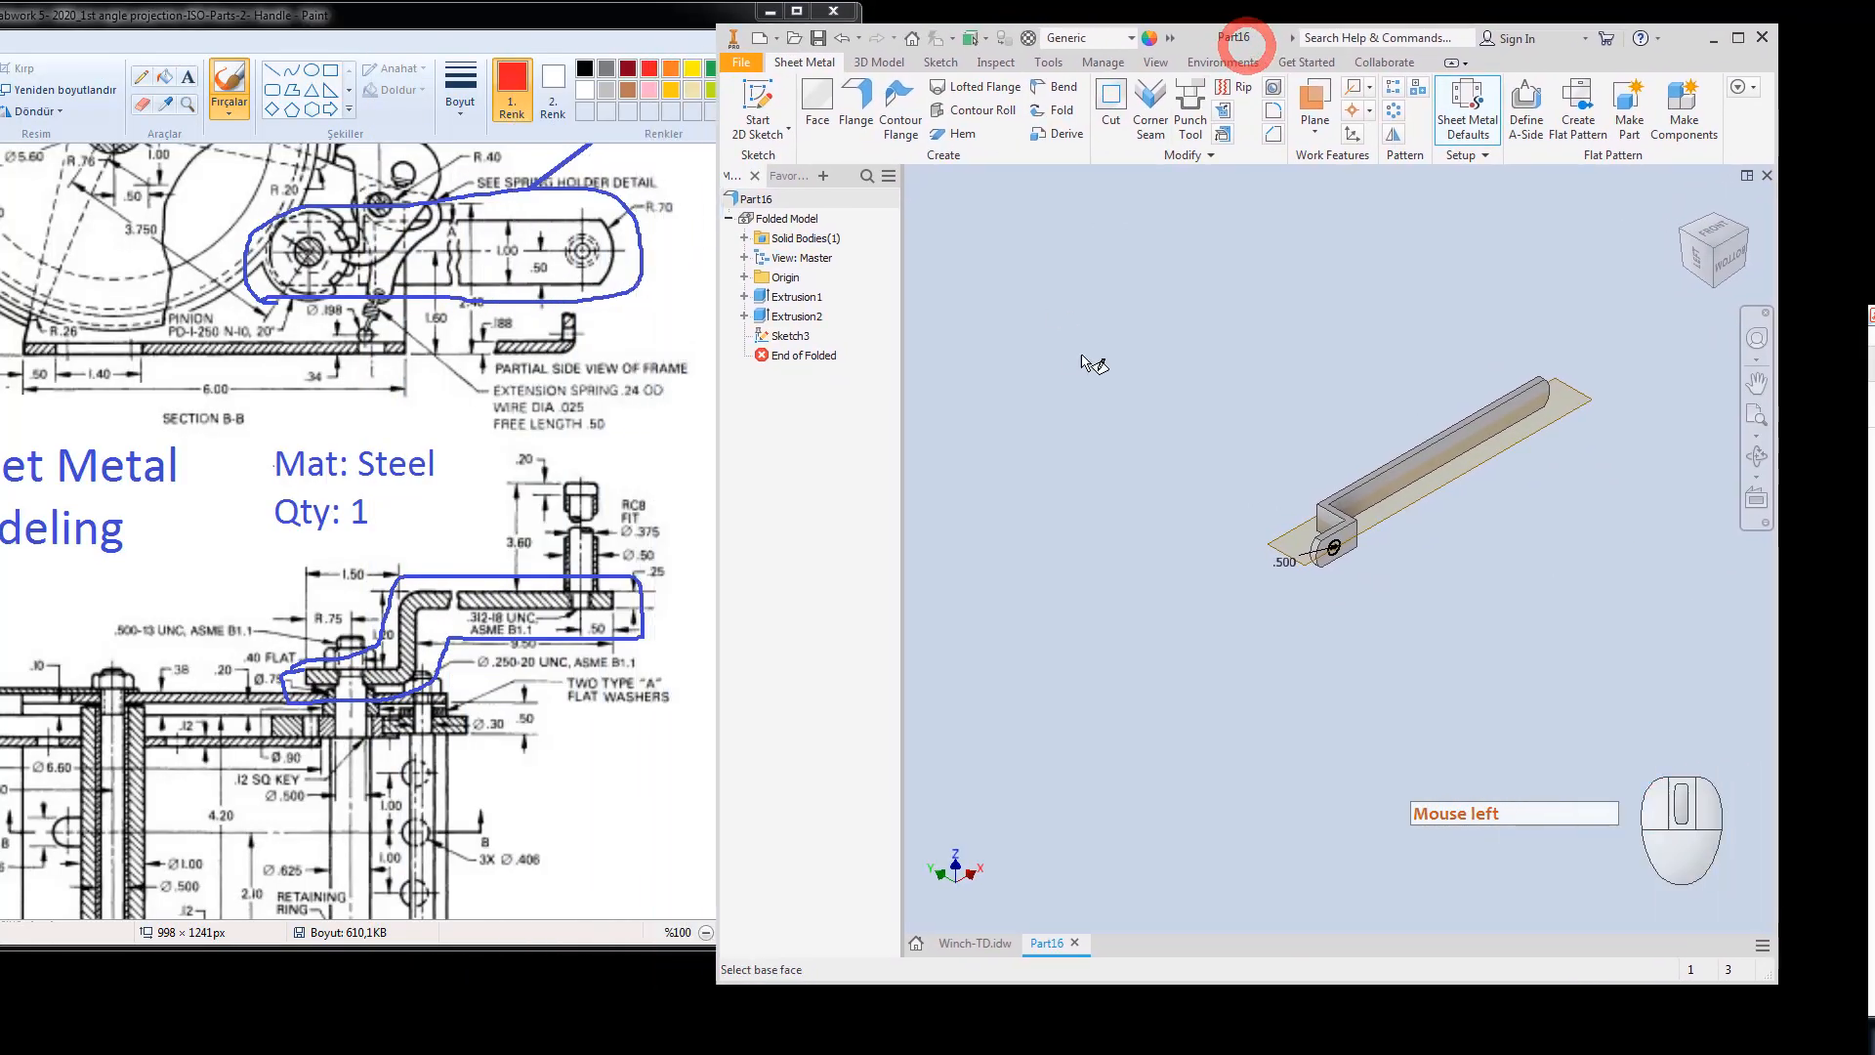
left_click(1470, 110)
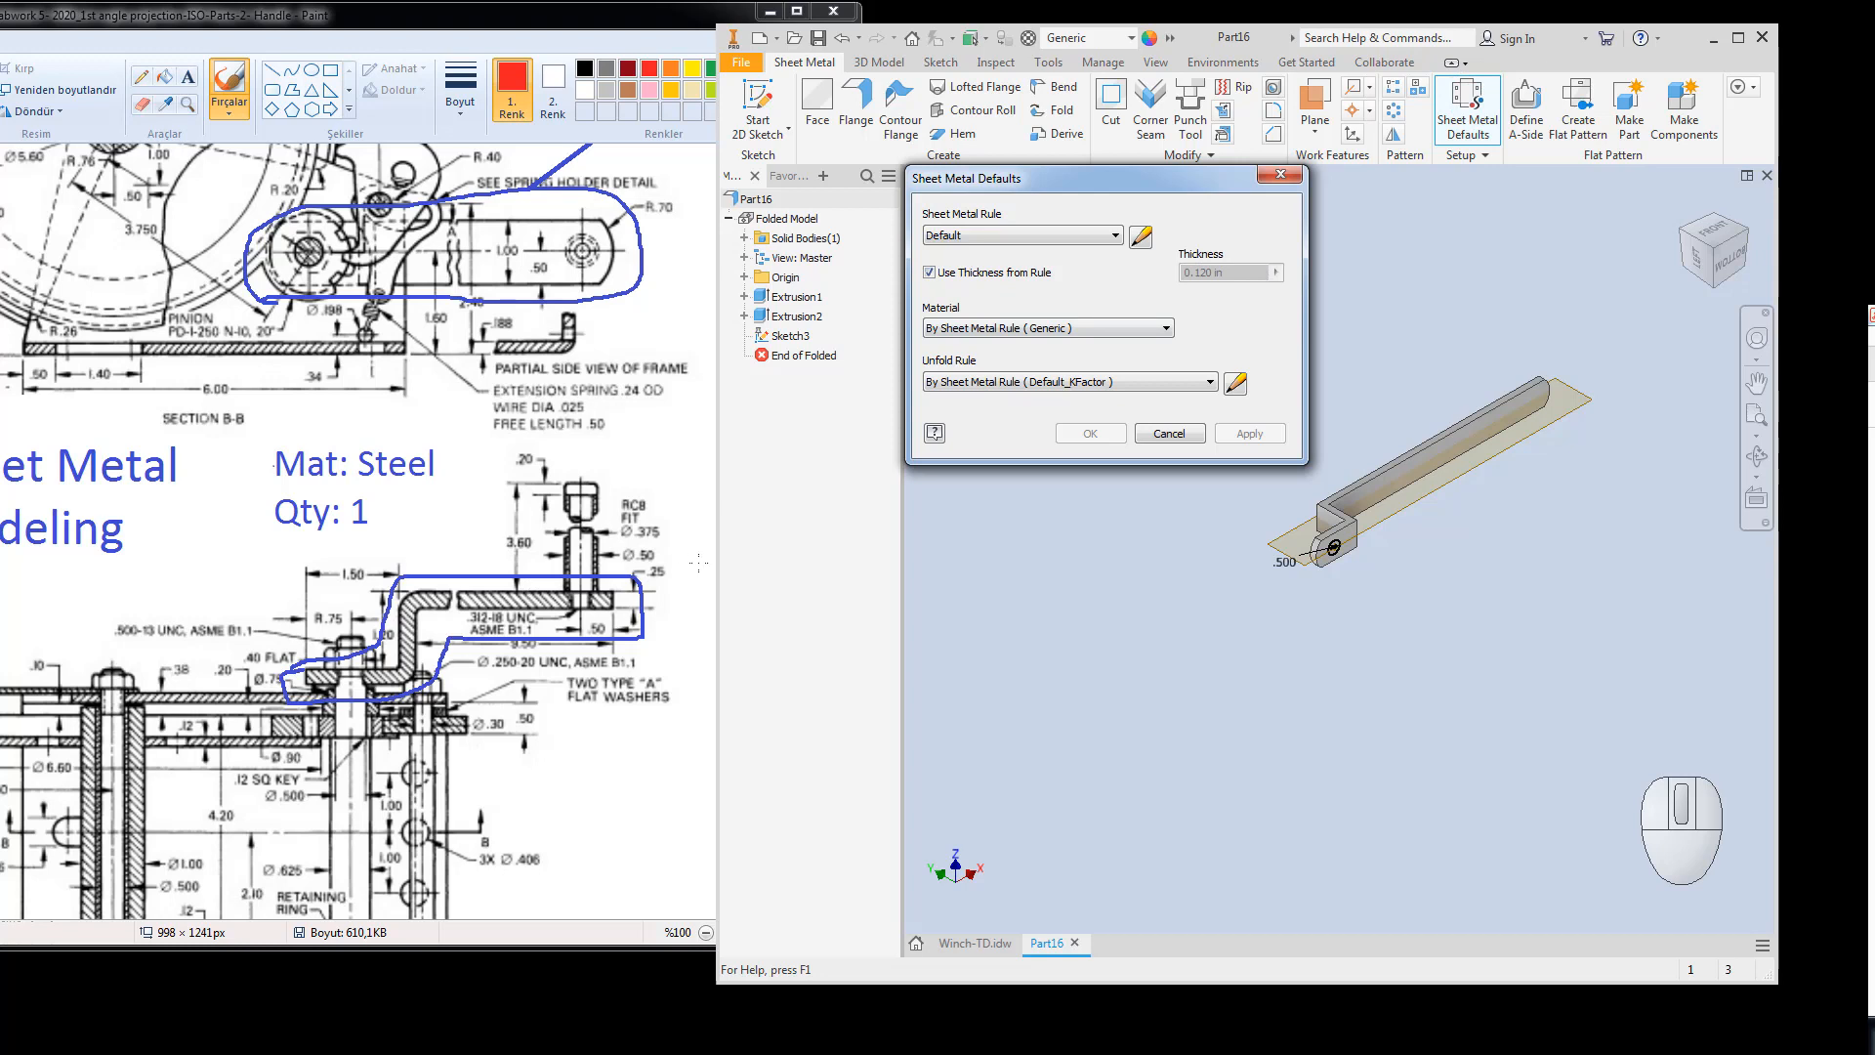
Mark the handle's .25 thickness dimension in red on the Paint drawing and undo the marks.
left_click(674, 561)
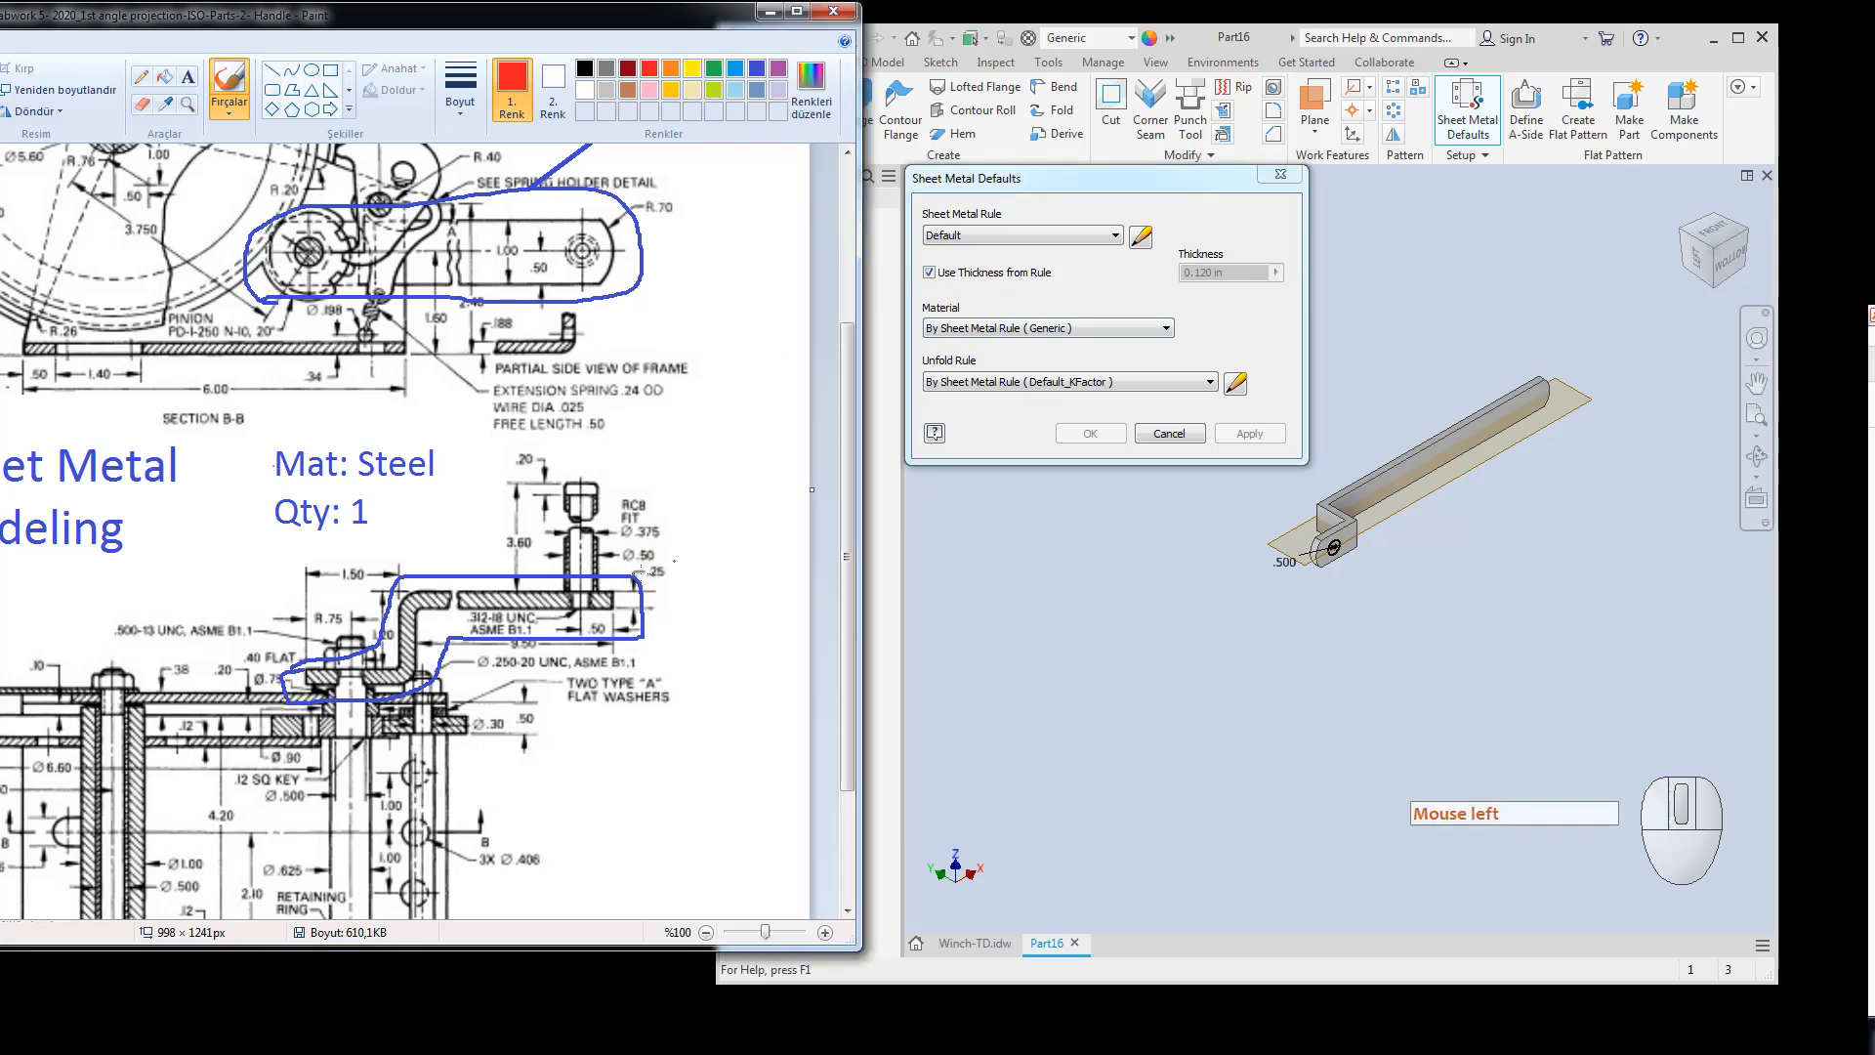
mouse_move(640, 574)
left_mouse_down()
mouse_move(666, 611)
mouse_move(618, 592)
mouse_move(676, 550)
mouse_move(633, 552)
left_mouse_up()
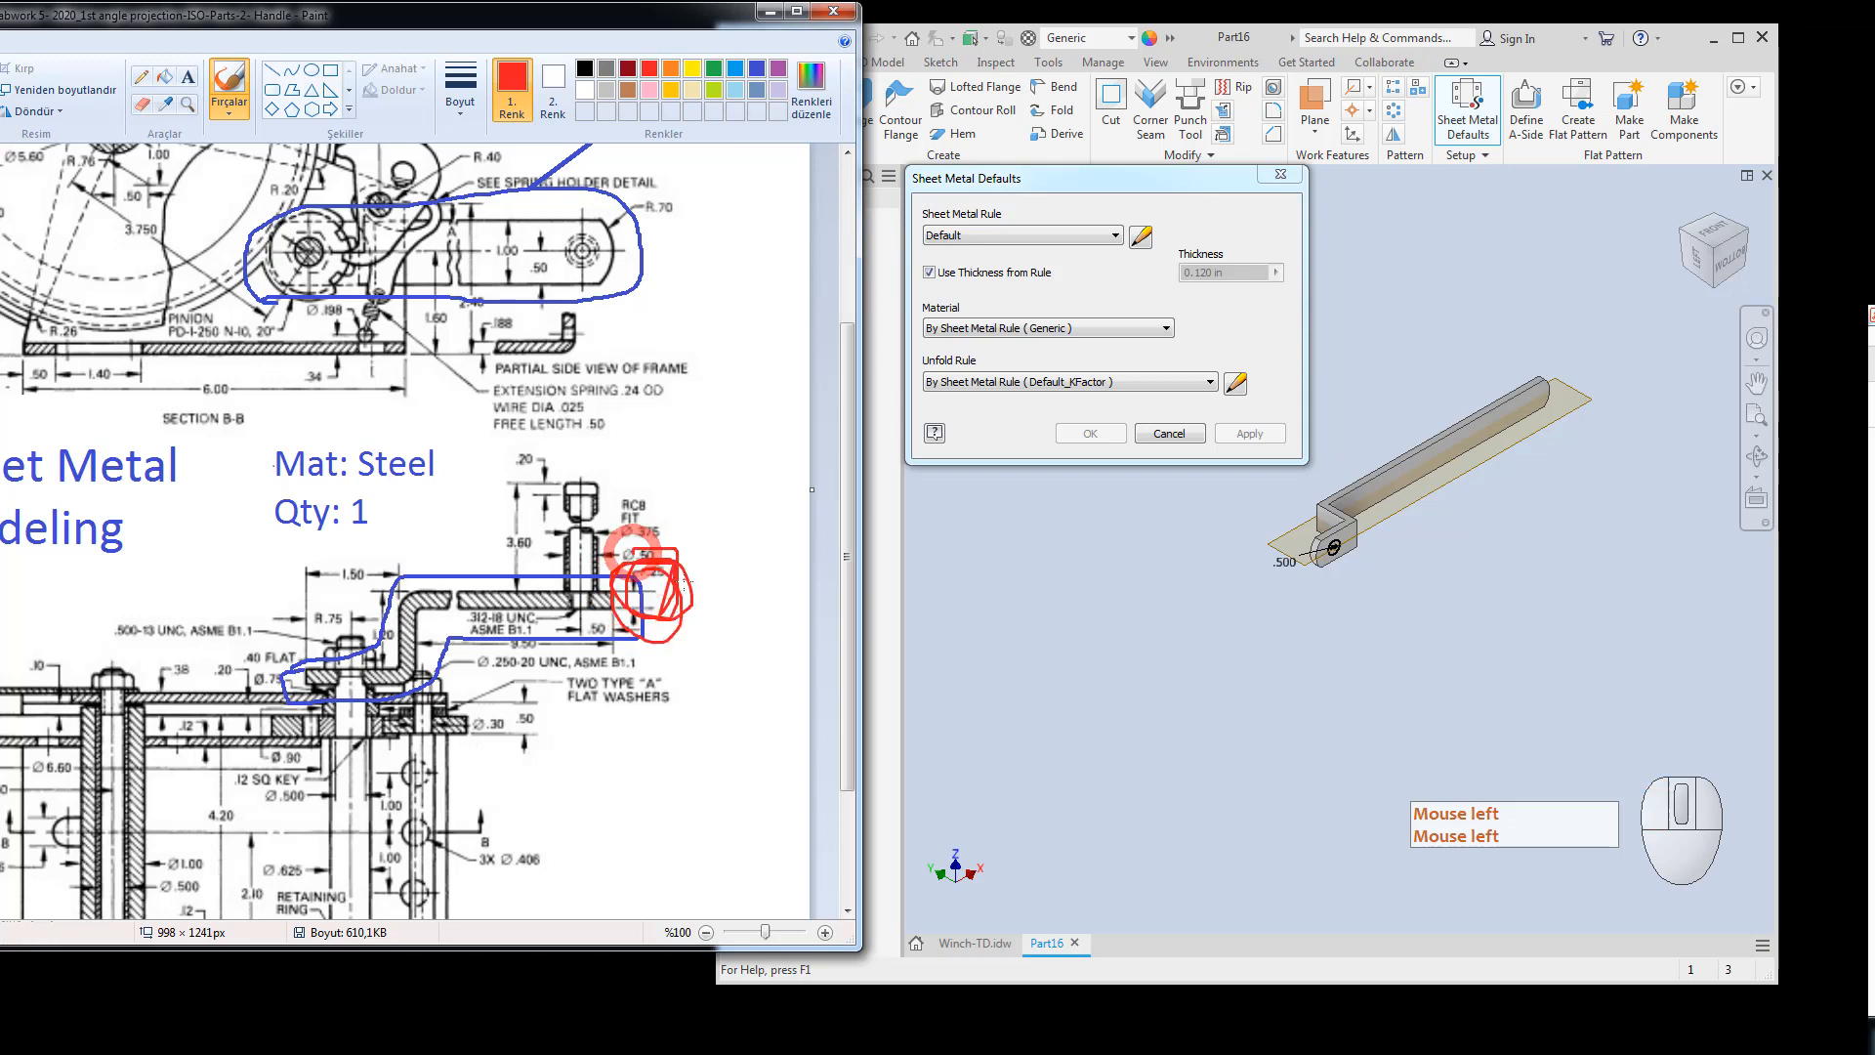
key("ctrl+z")
key("ctrl+z")
key("ctrl+z")
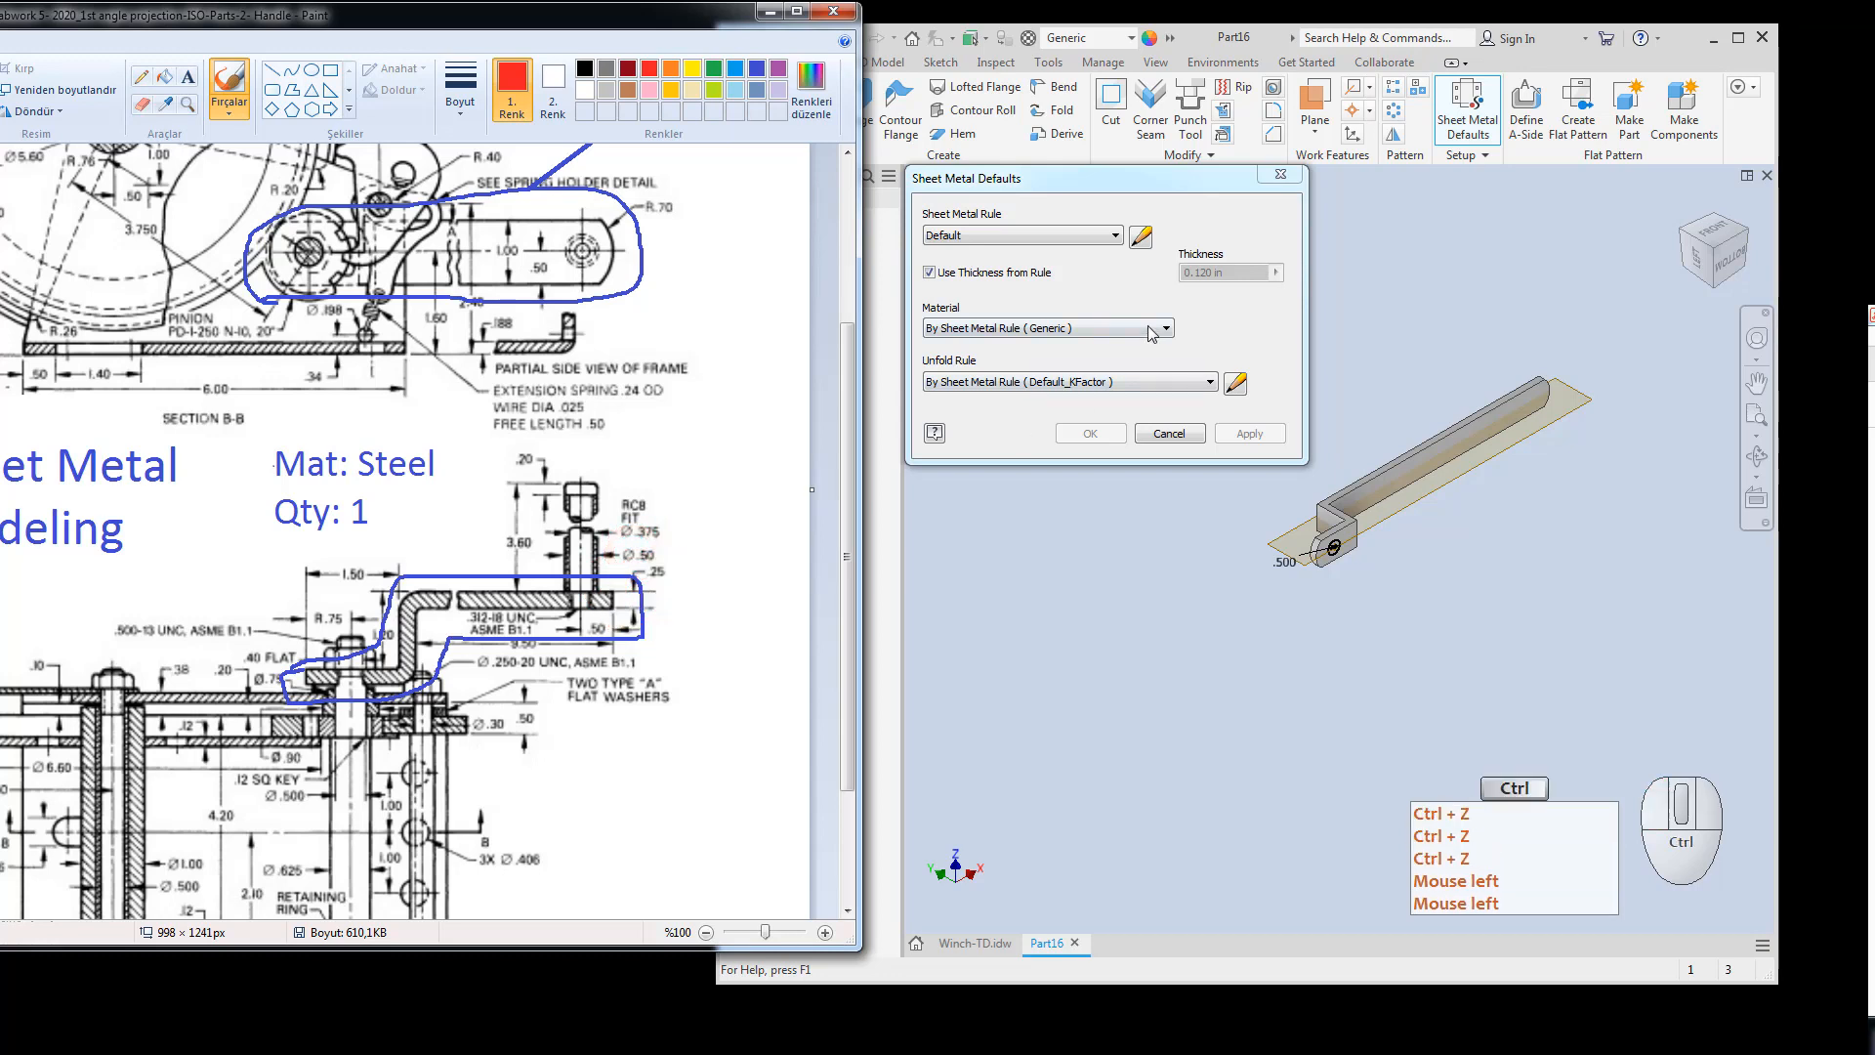
Stop using the thickness from the sheet metal rule and set the thickness to 0.250 in.
left_click(1146, 301)
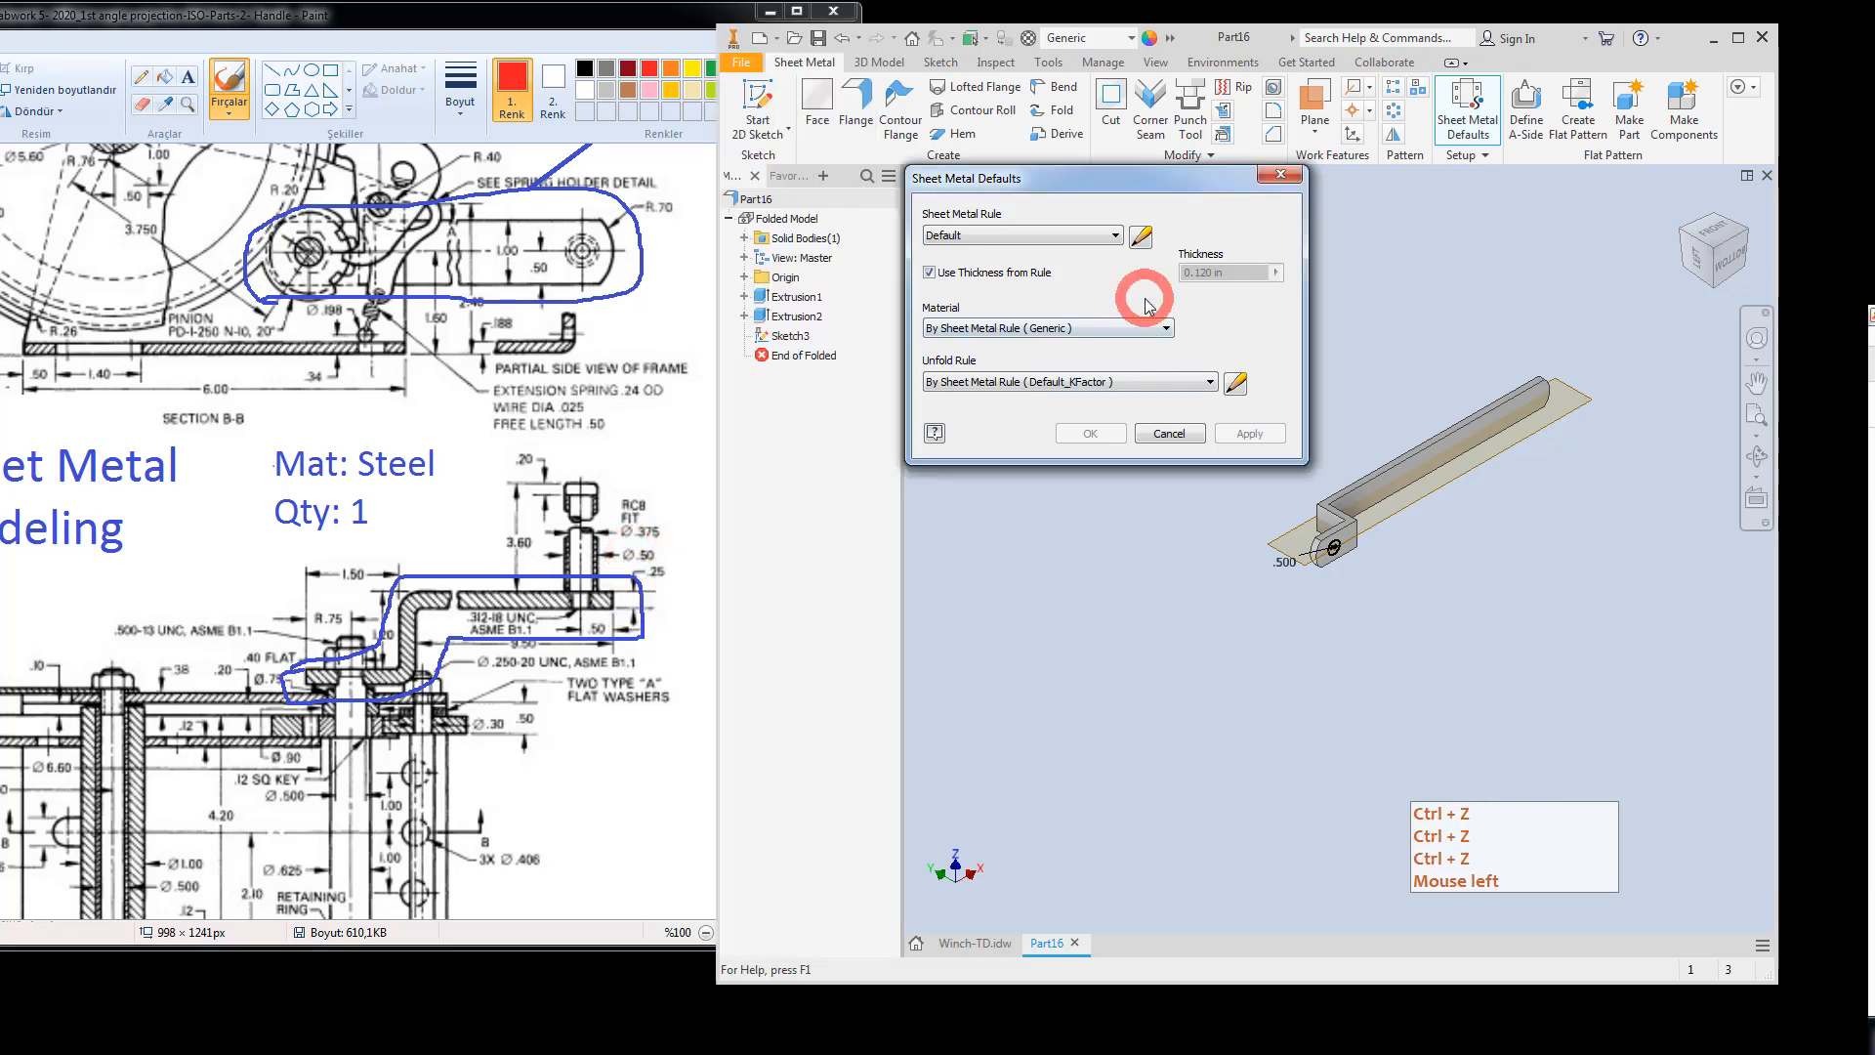
left_click(930, 274)
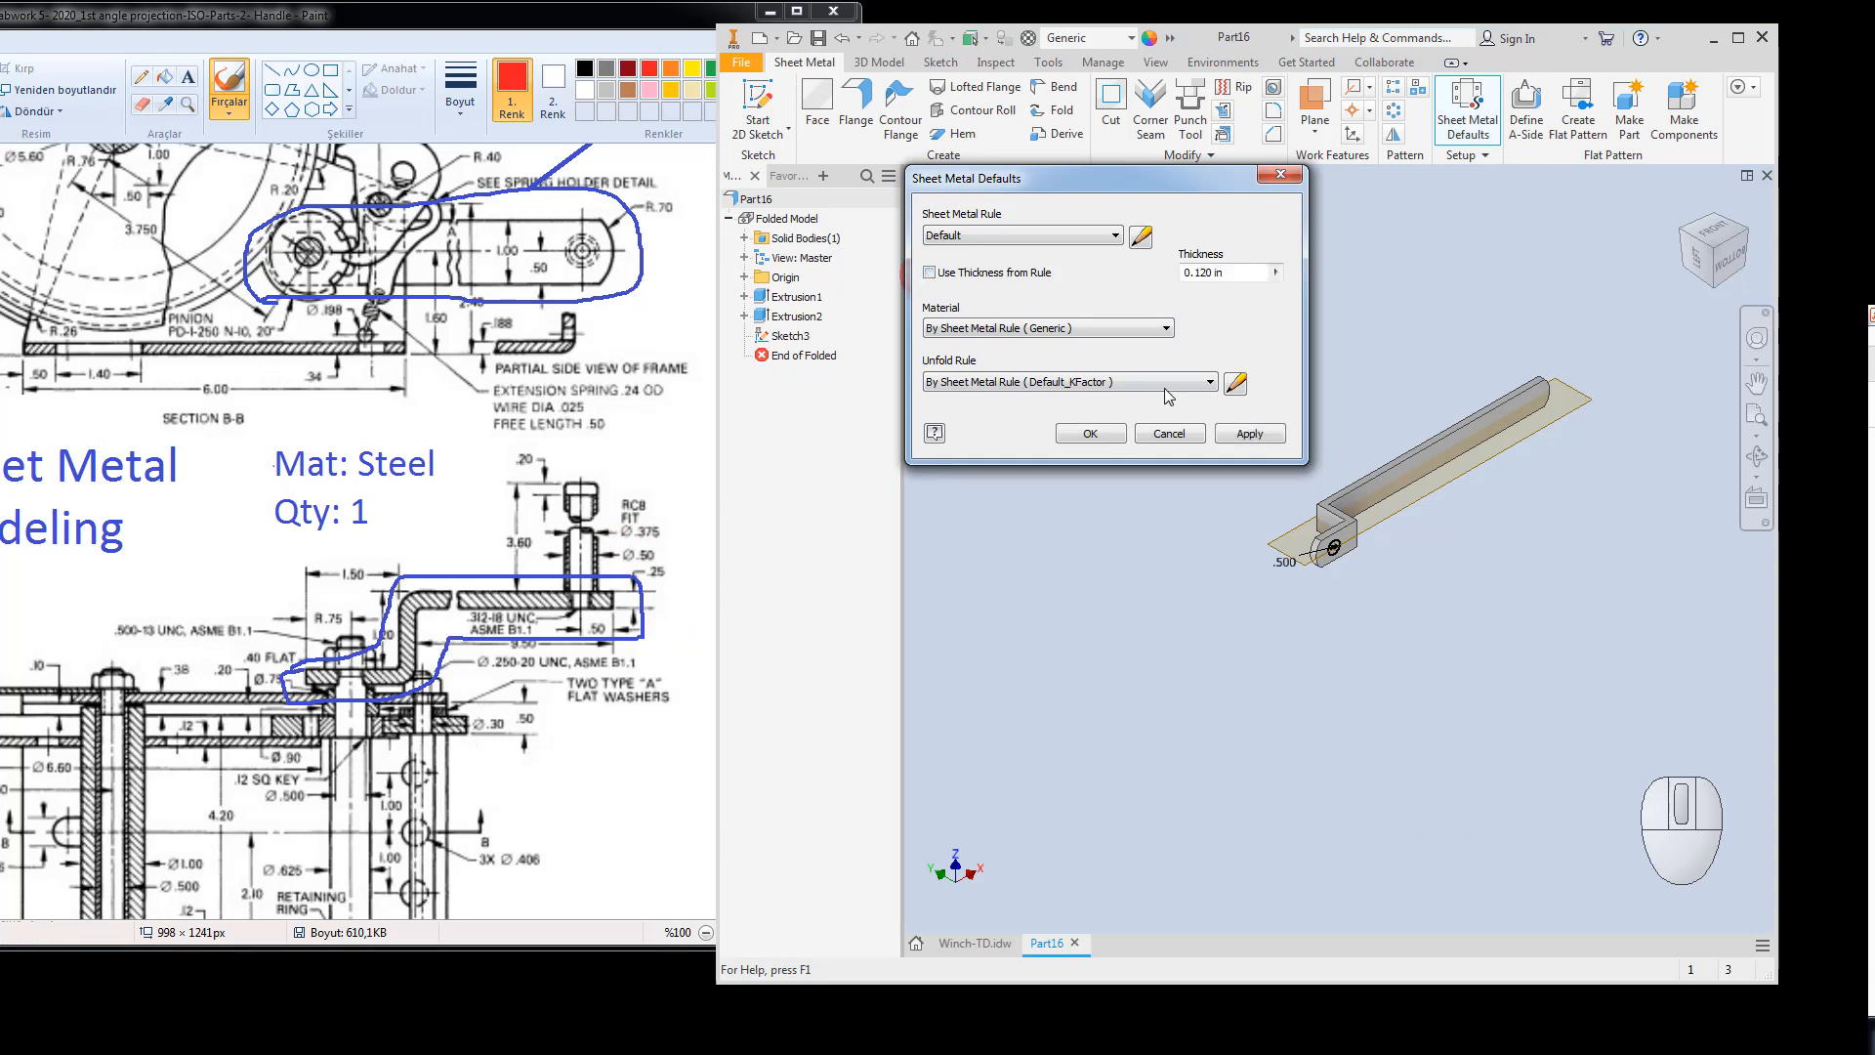
left_click(1195, 272)
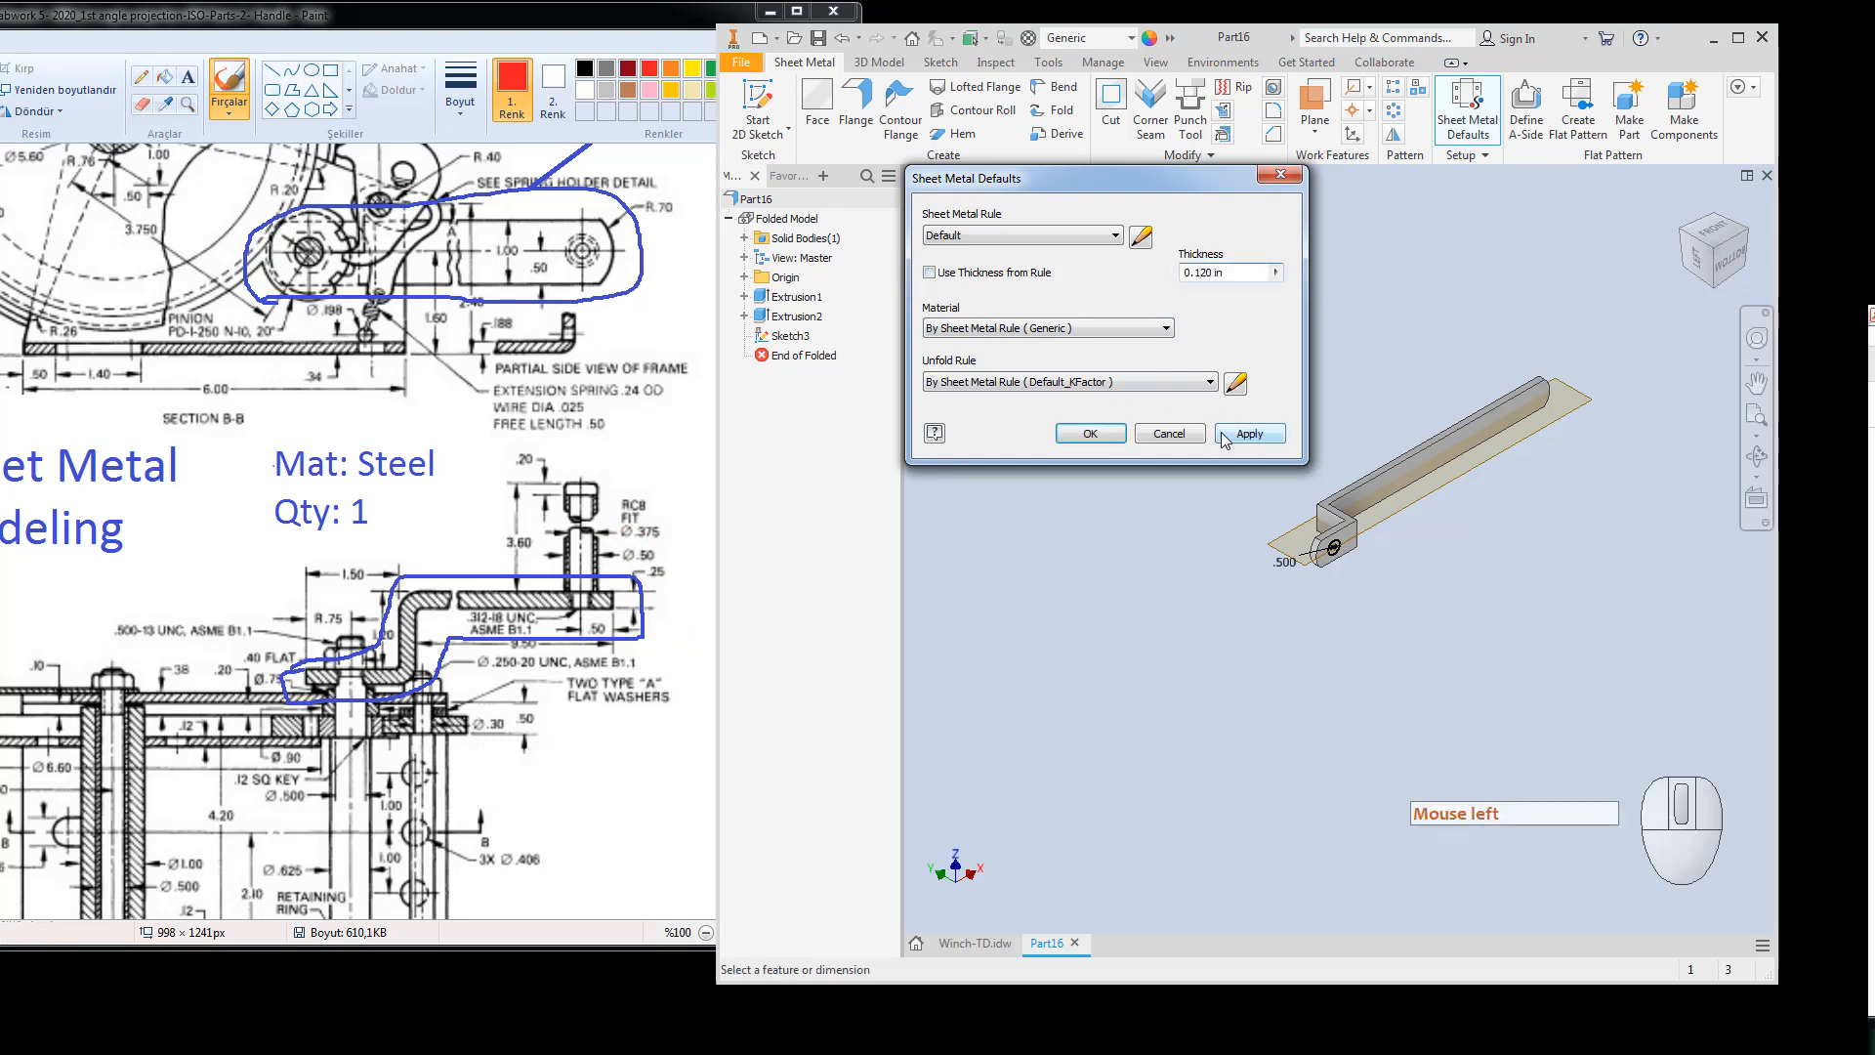
key("BackSpace")
key("Right")
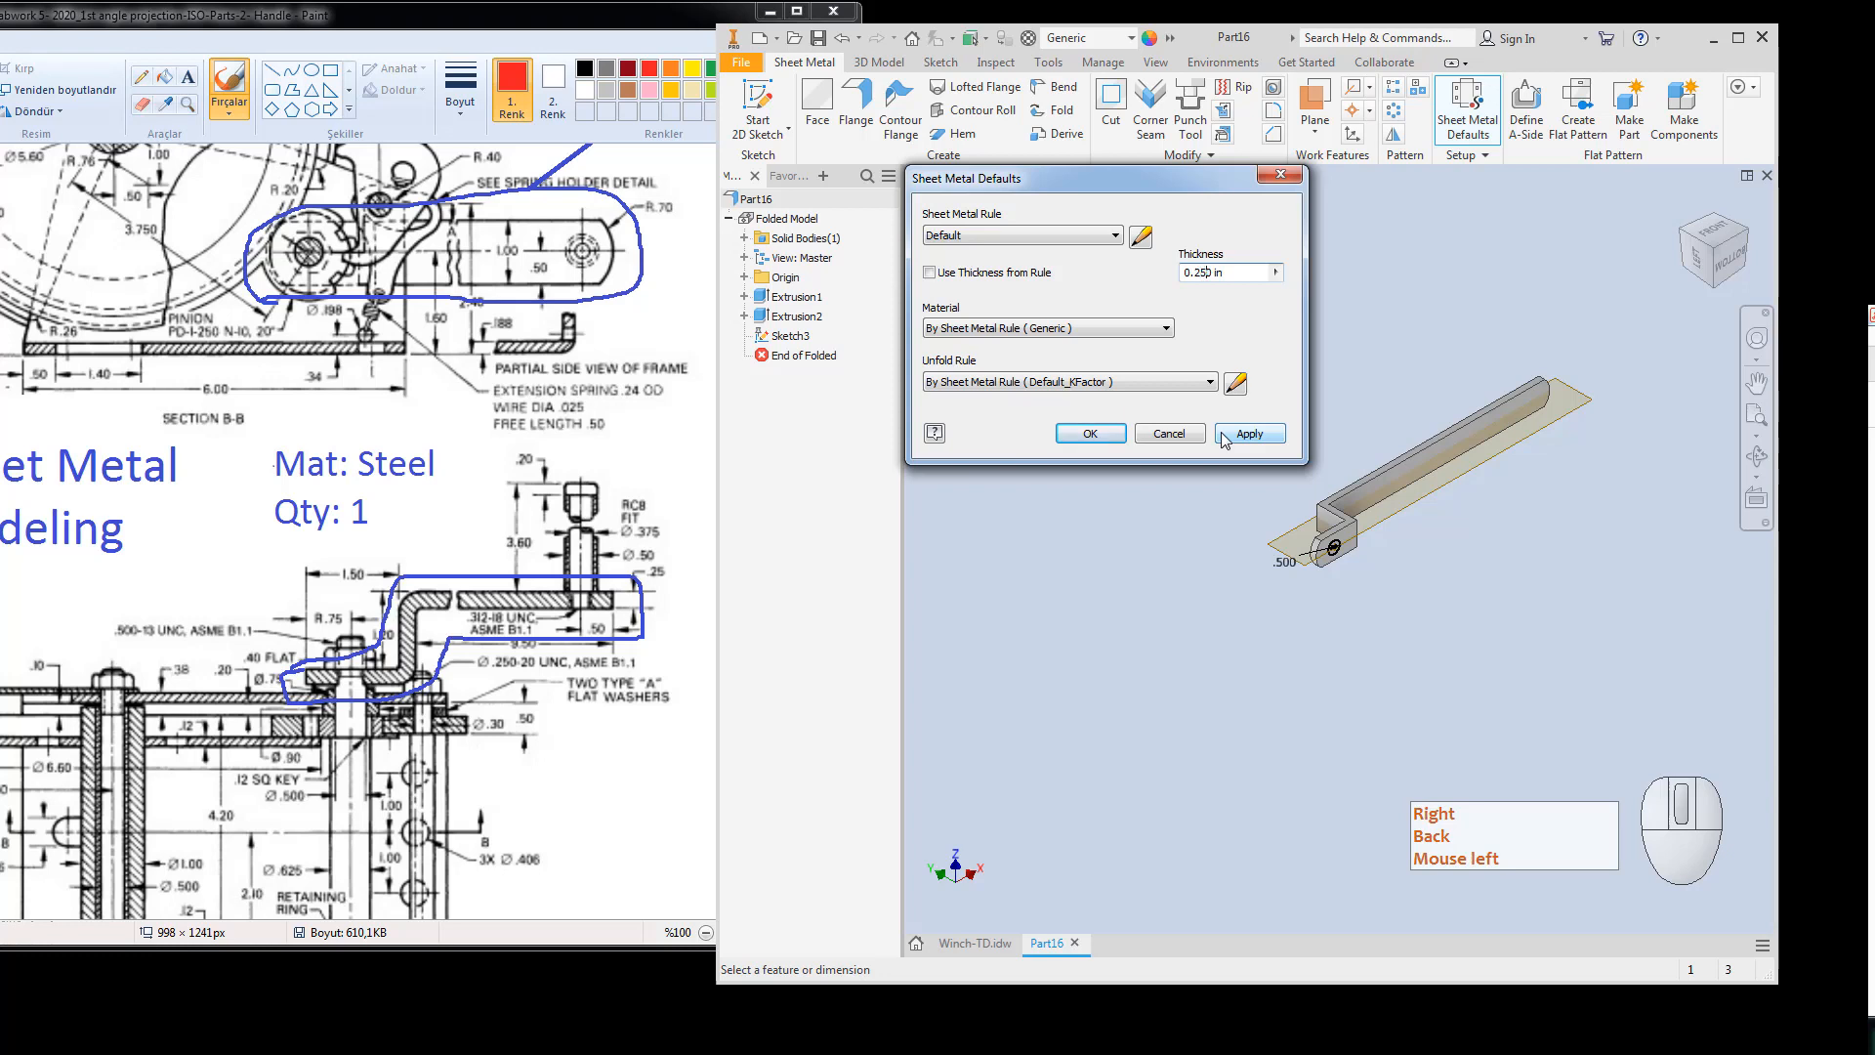
key("Return")
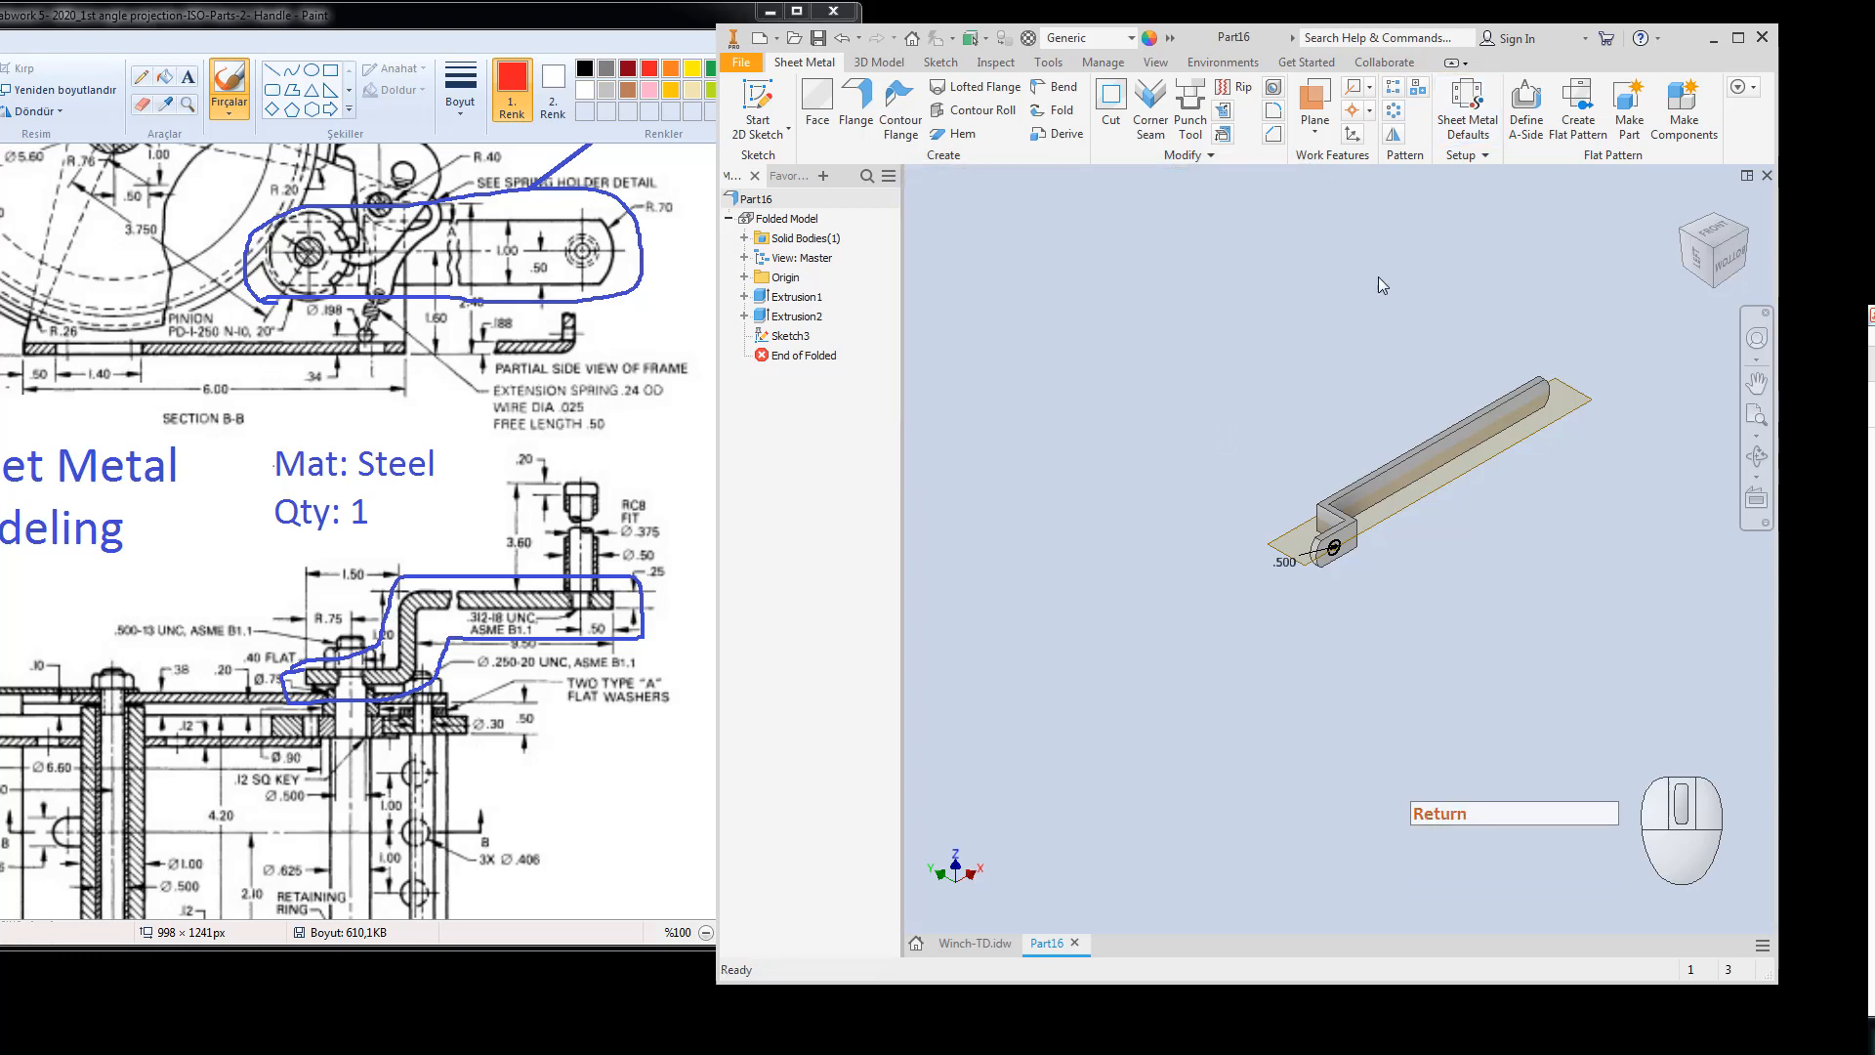
Review the rule, thickness, material and unfold settings in the Sheet Metal Defaults without changing them.
left_click(1473, 105)
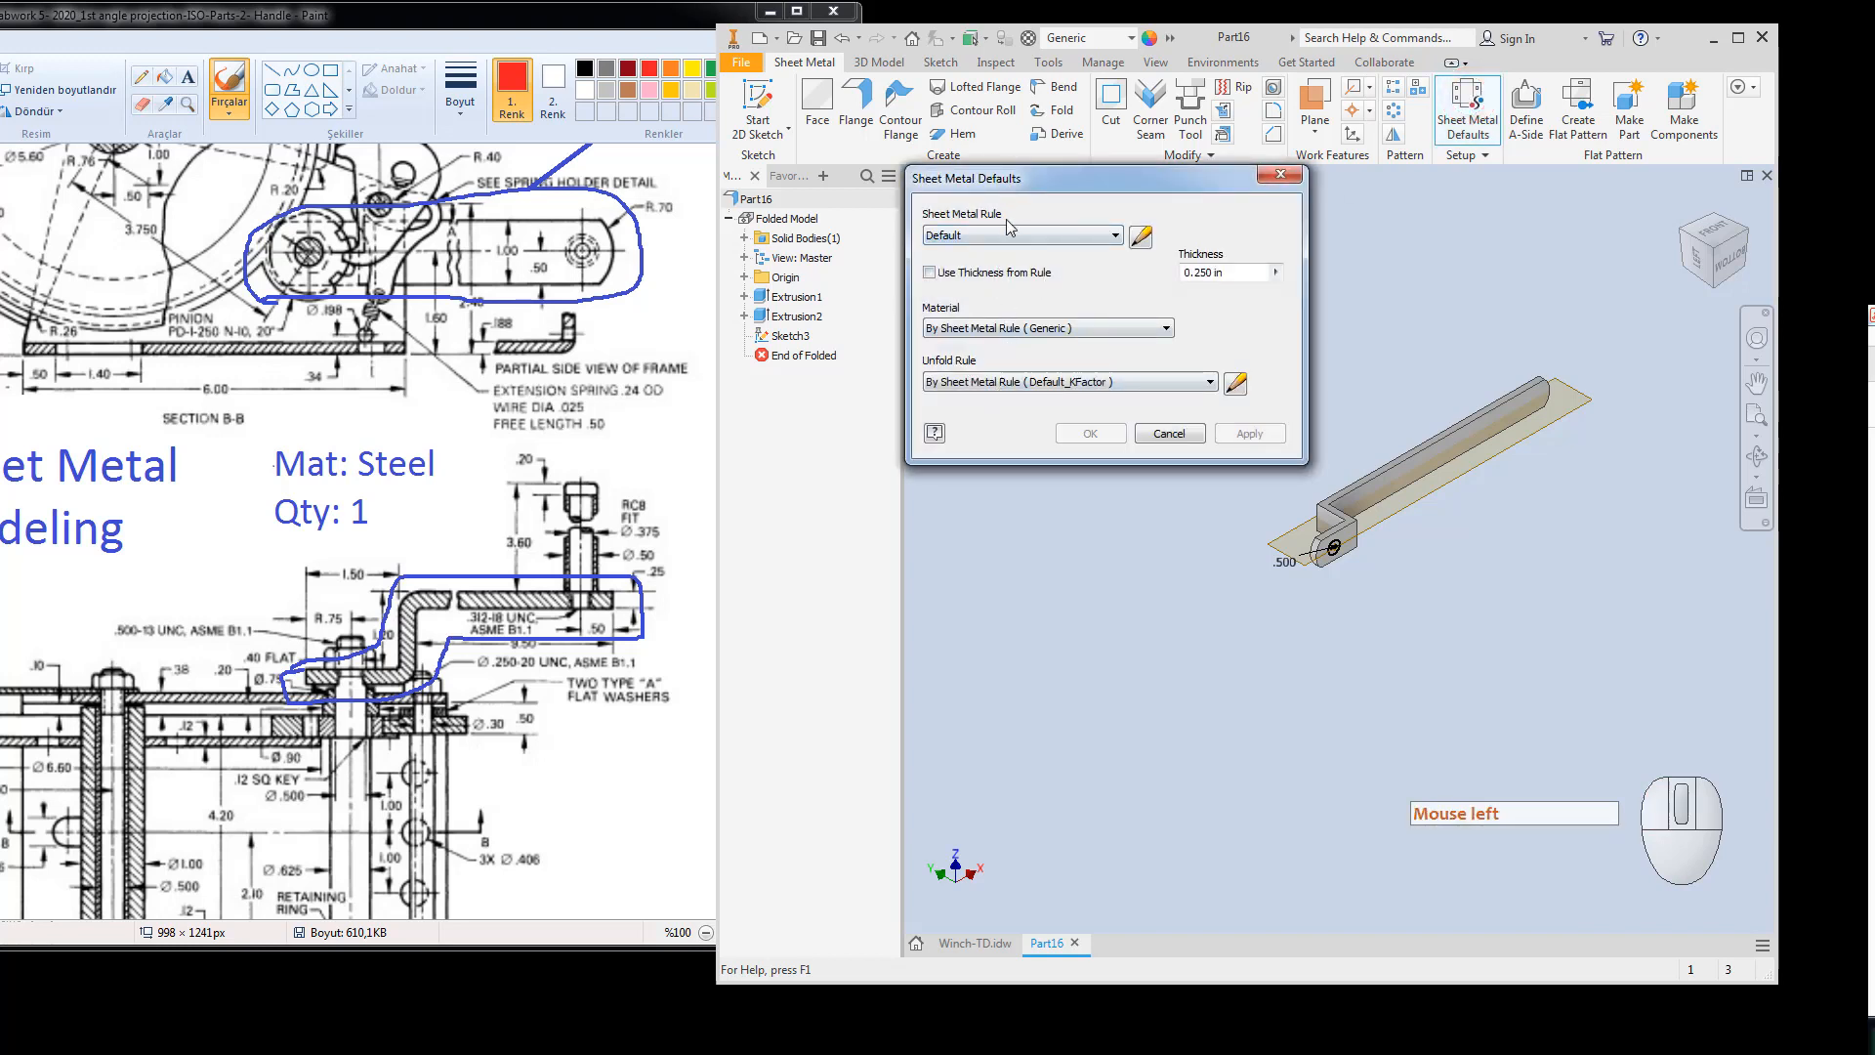
left_click(1171, 433)
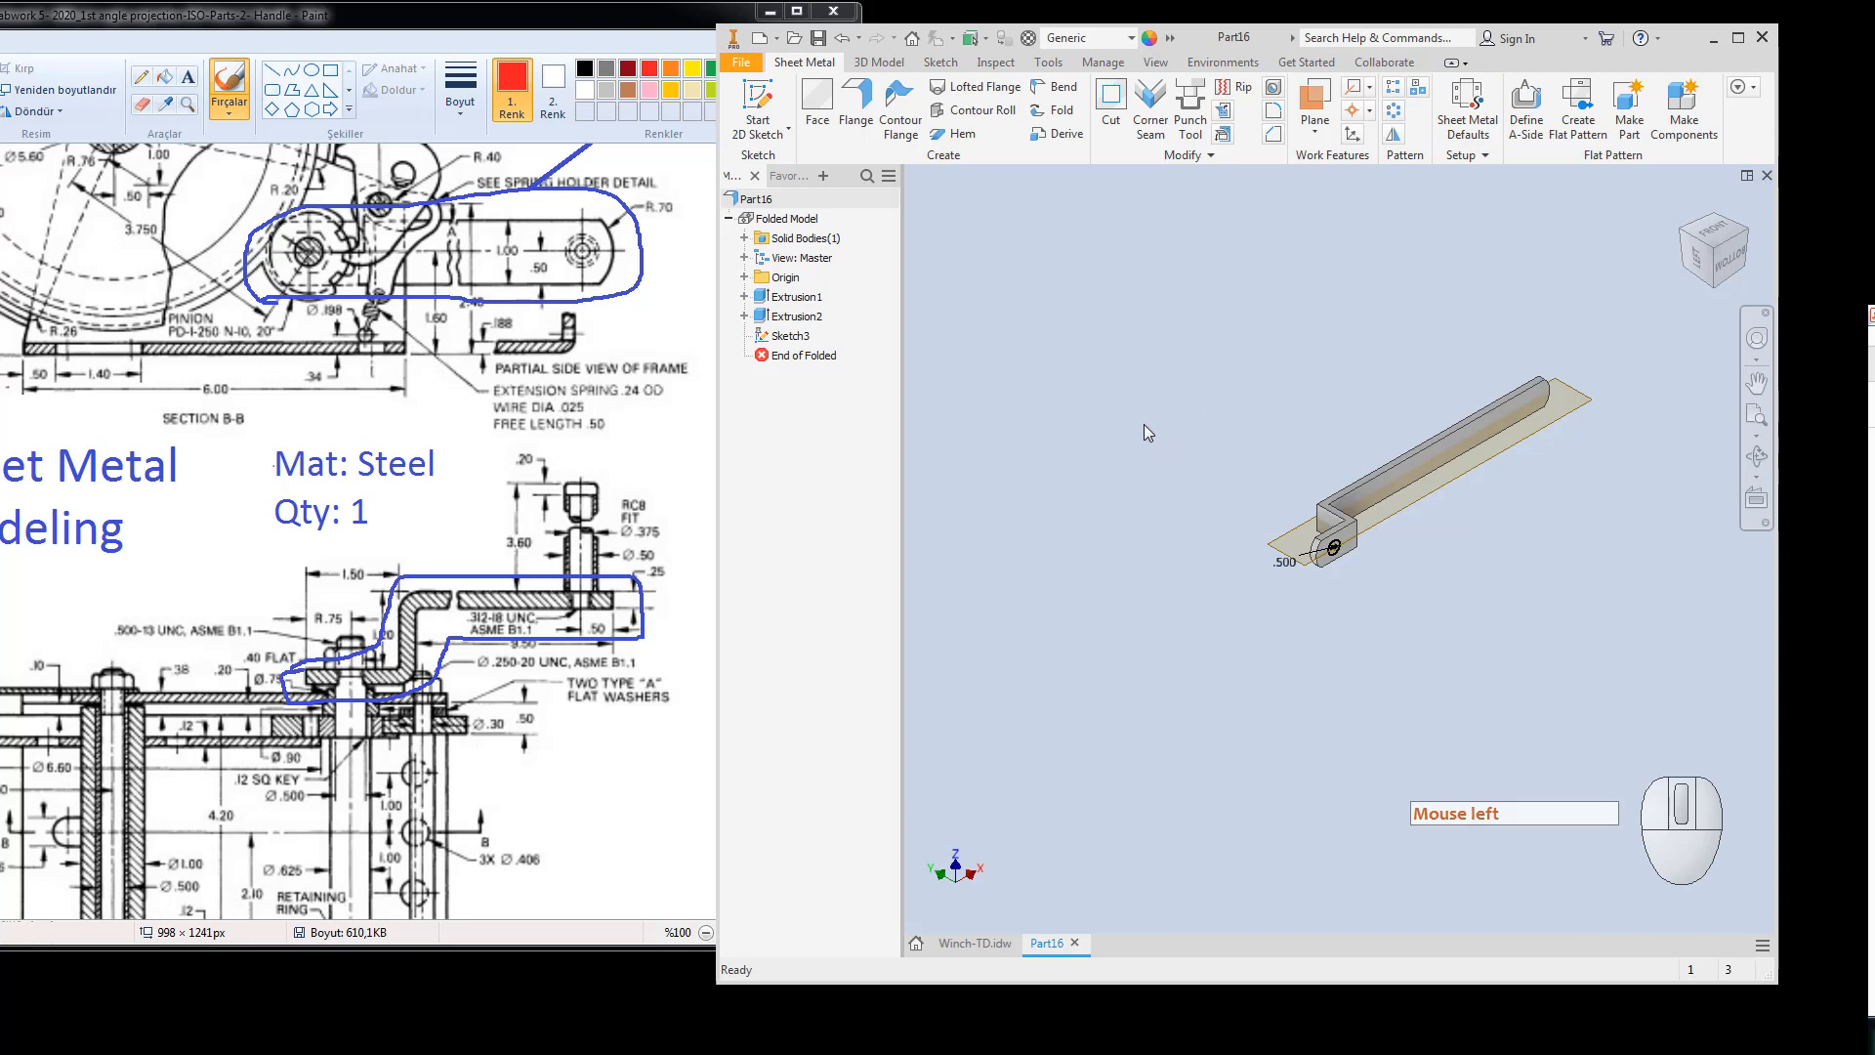
left_click(1470, 110)
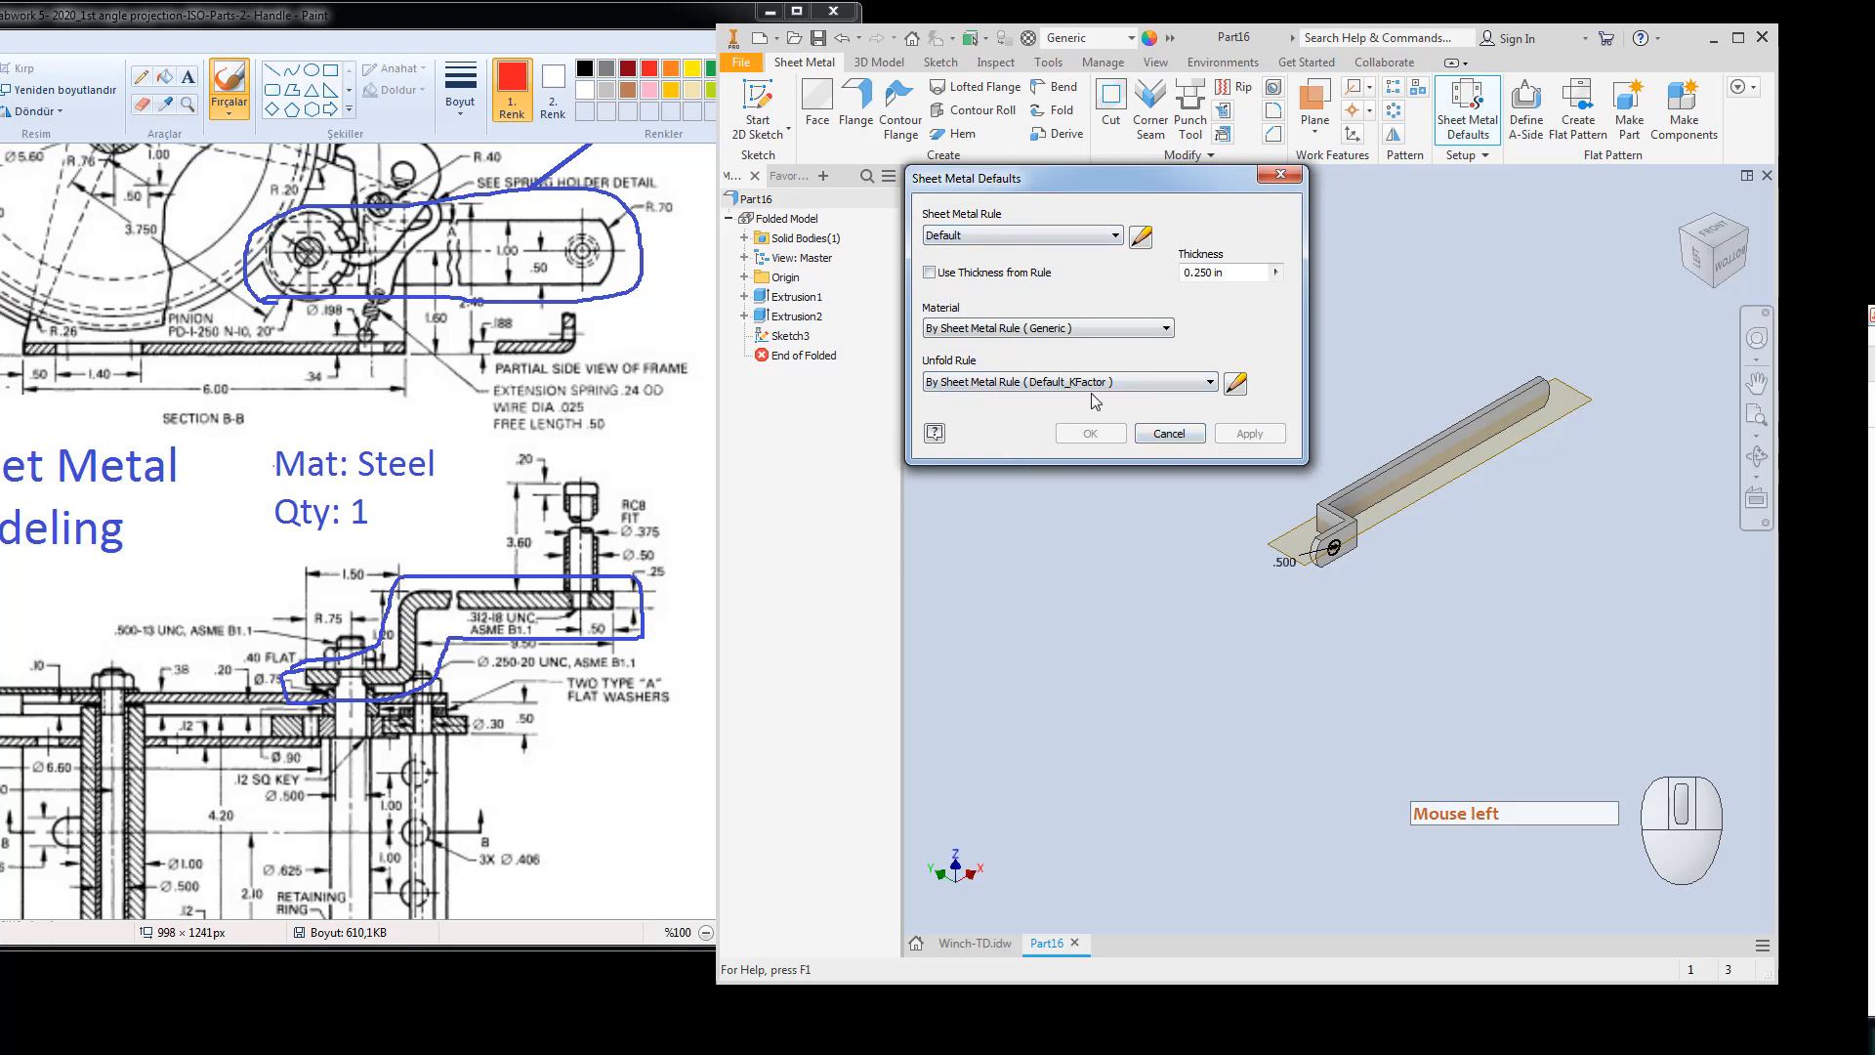
left_click(1169, 433)
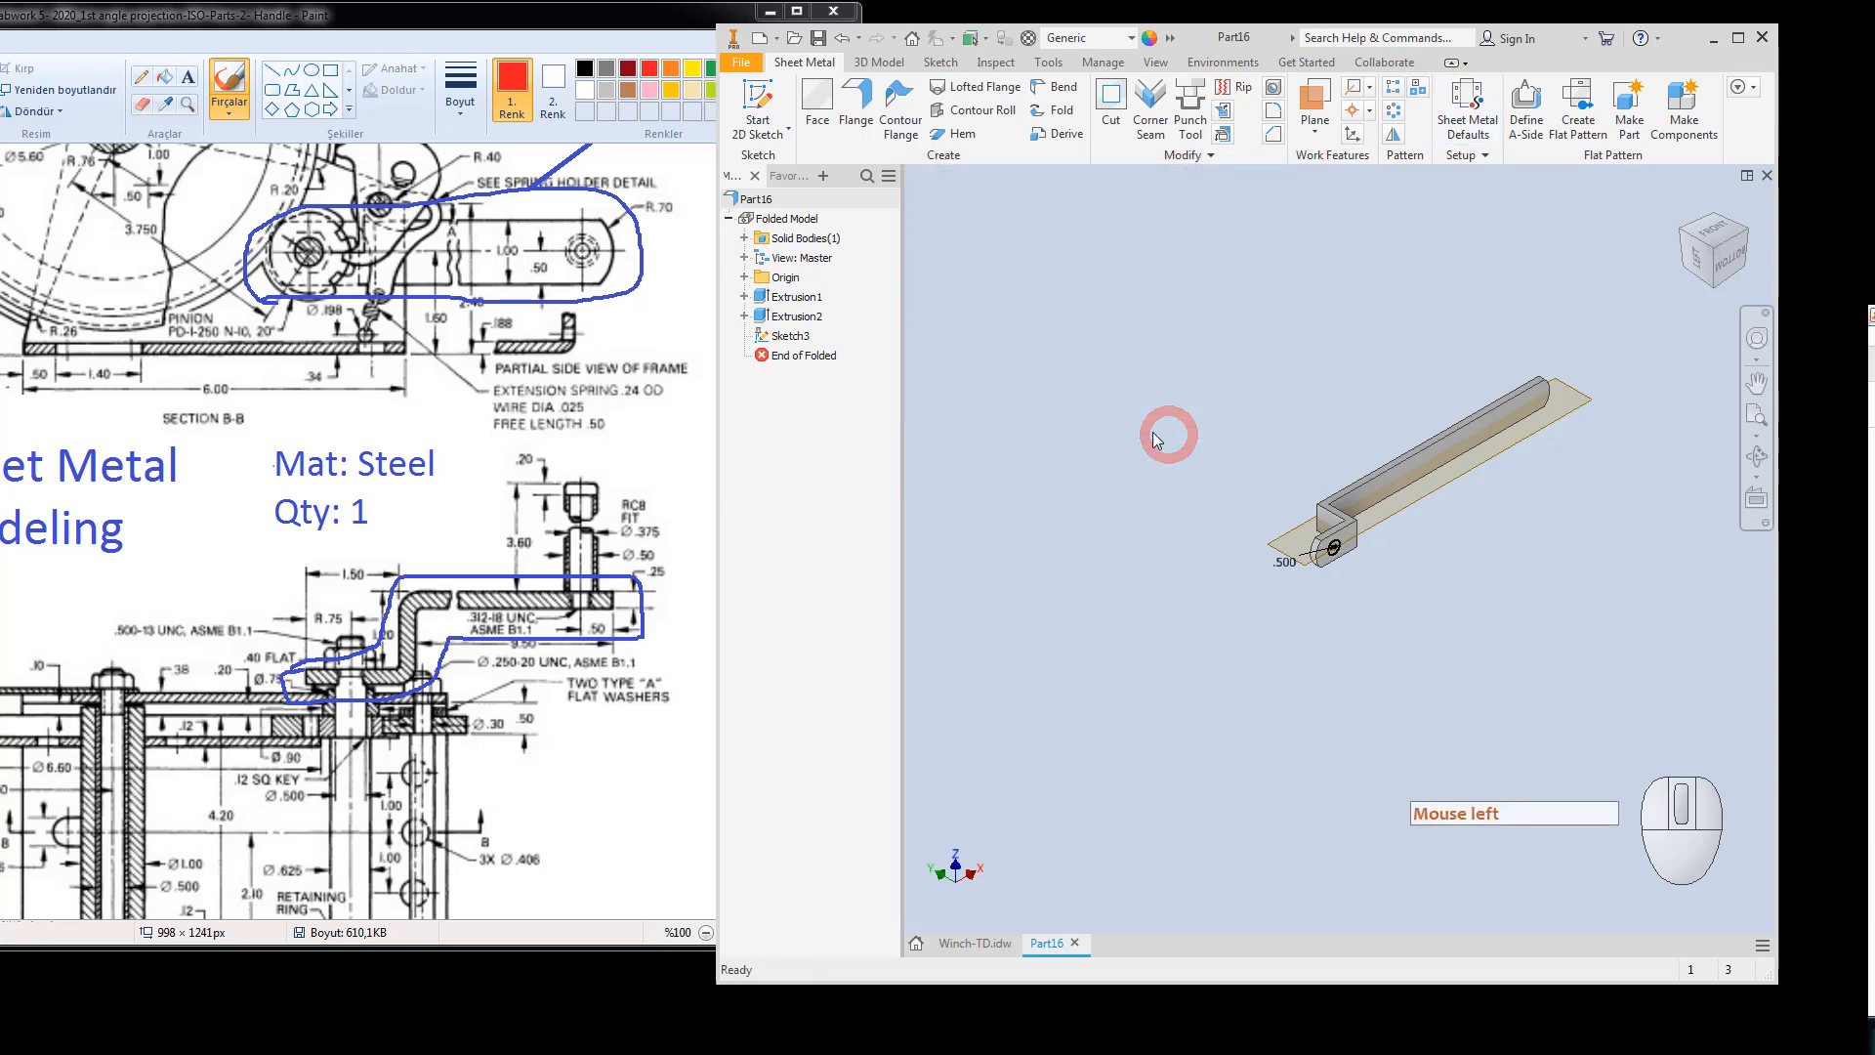
left_click(1153, 426)
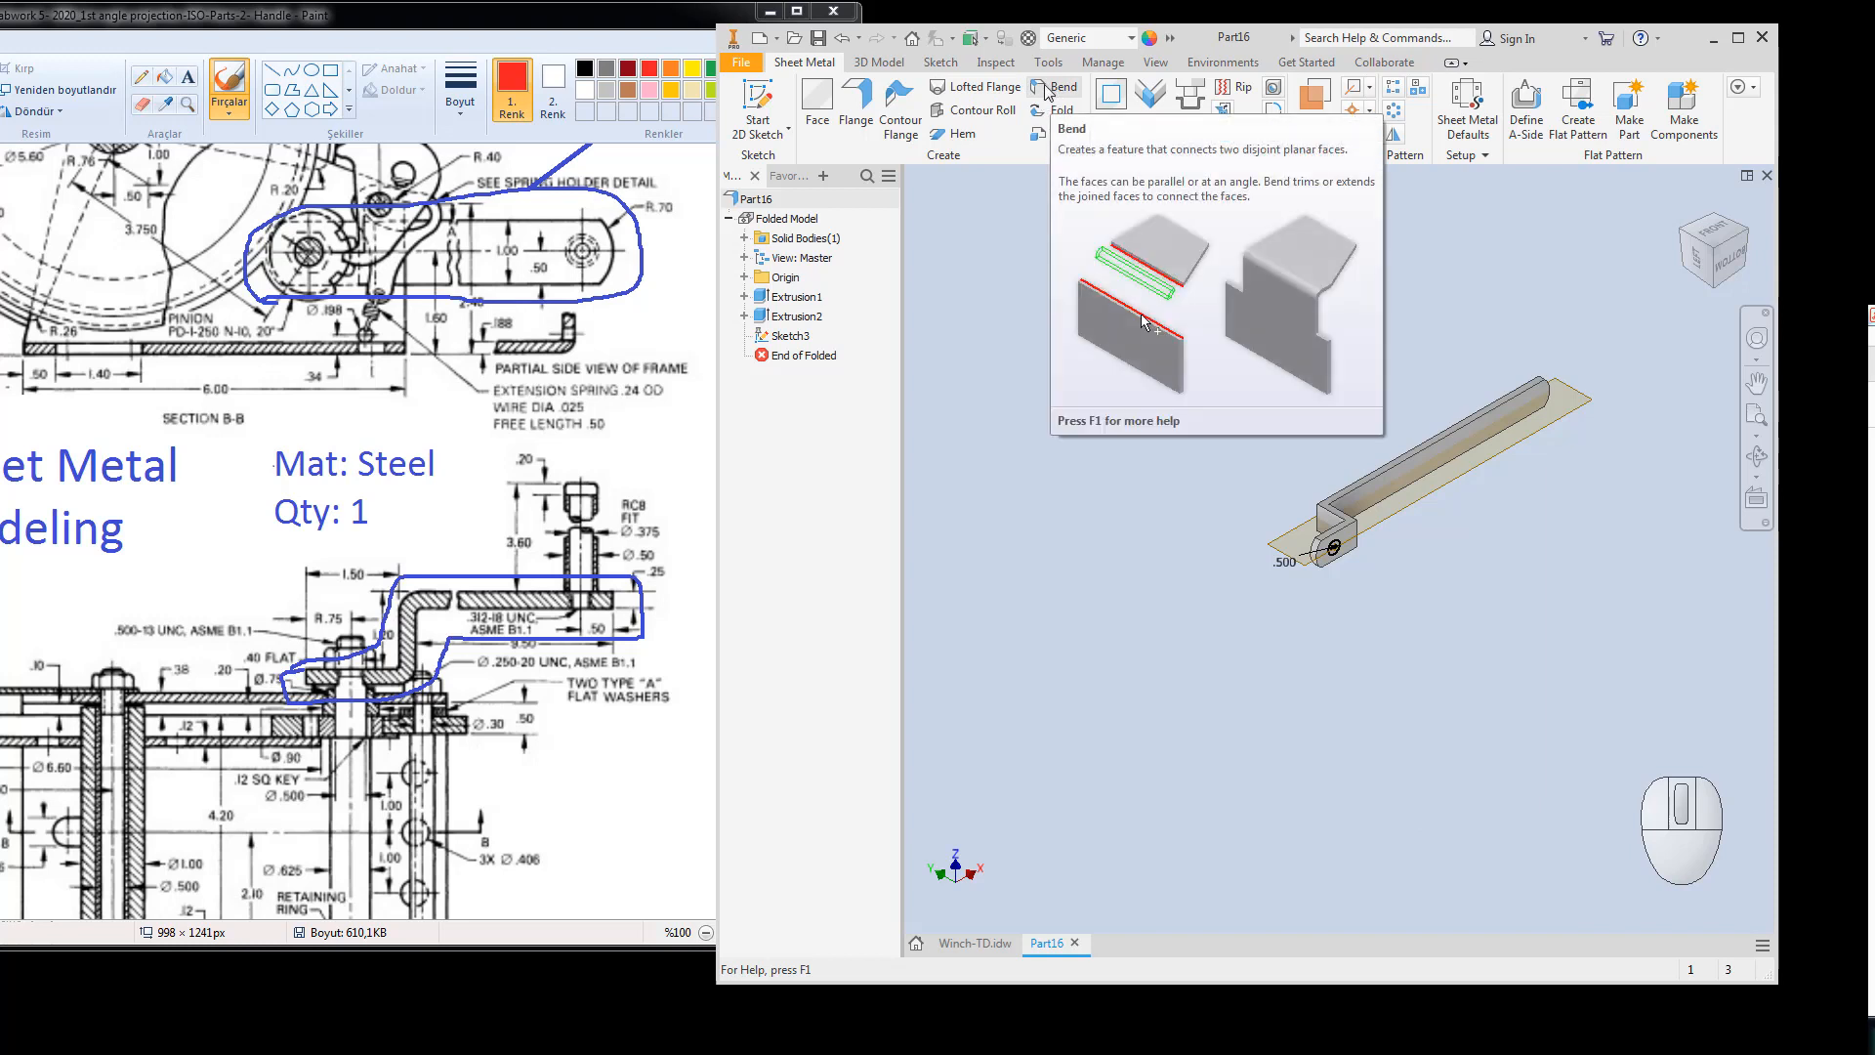
left_click(1011, 416)
left_click(1466, 110)
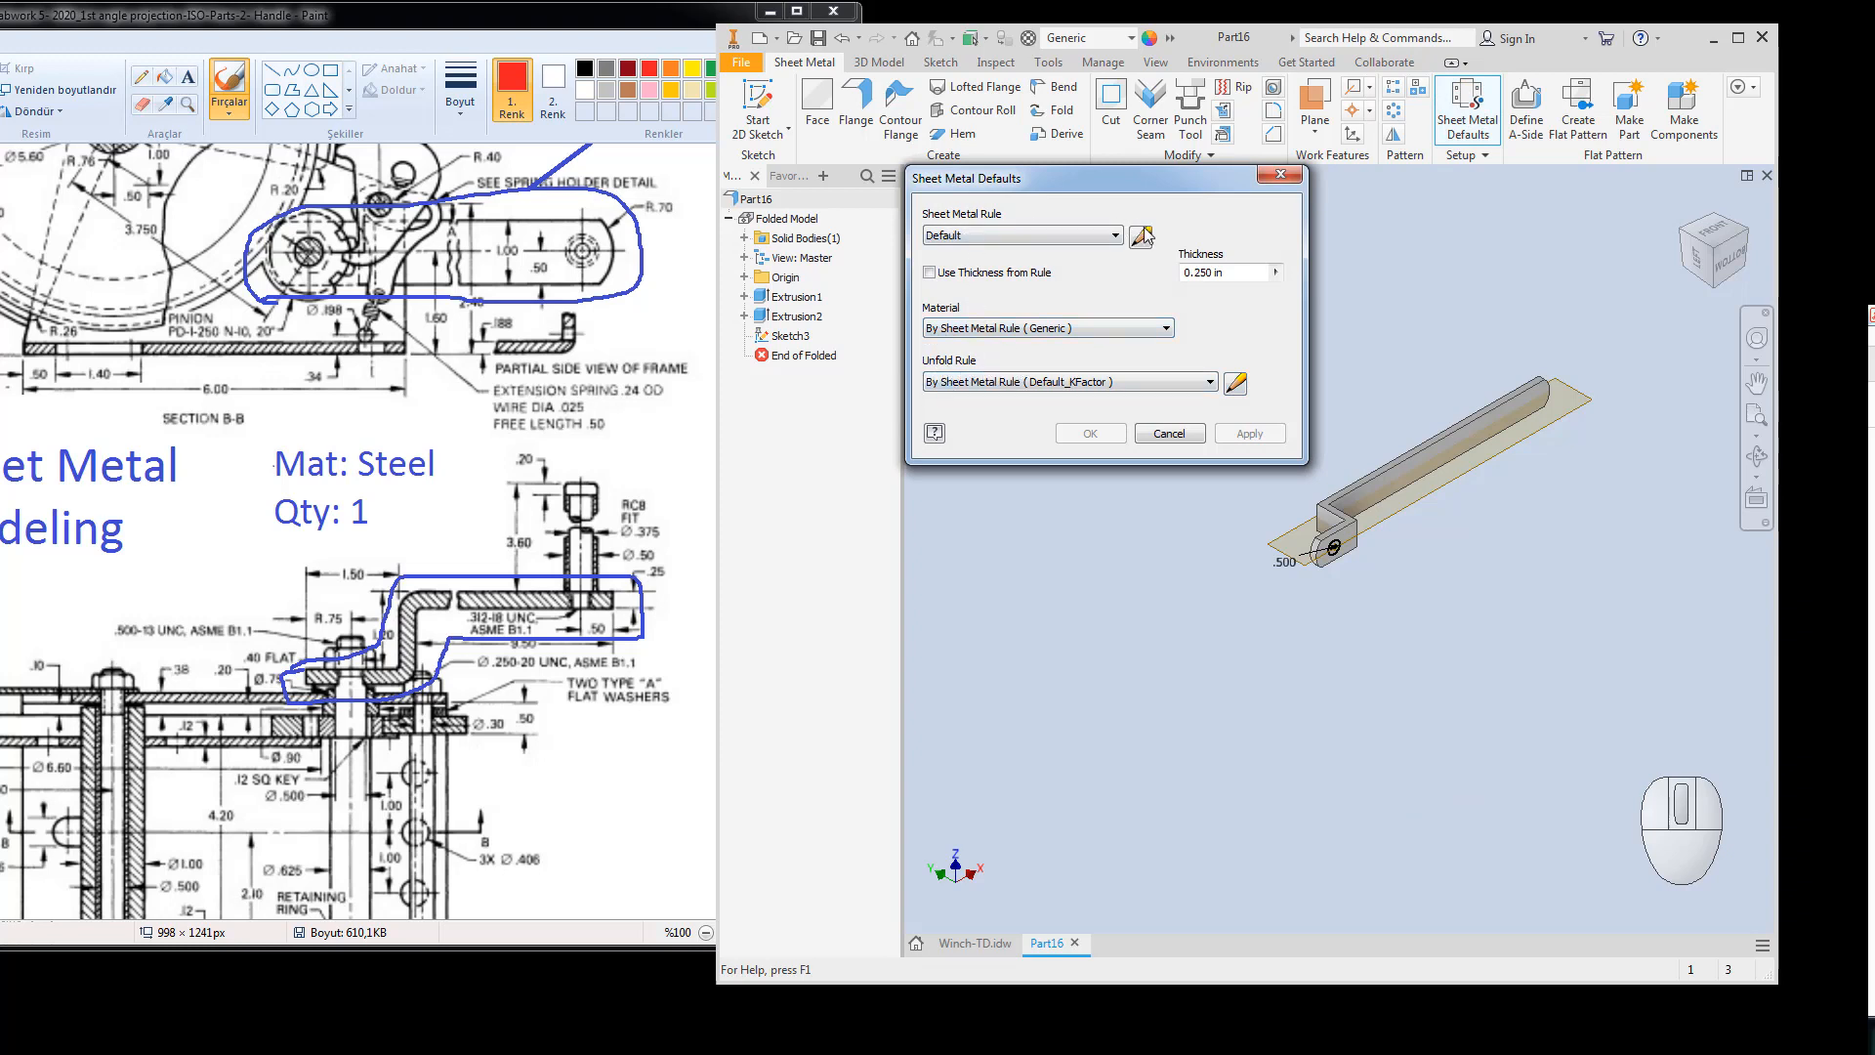
left_click(1172, 438)
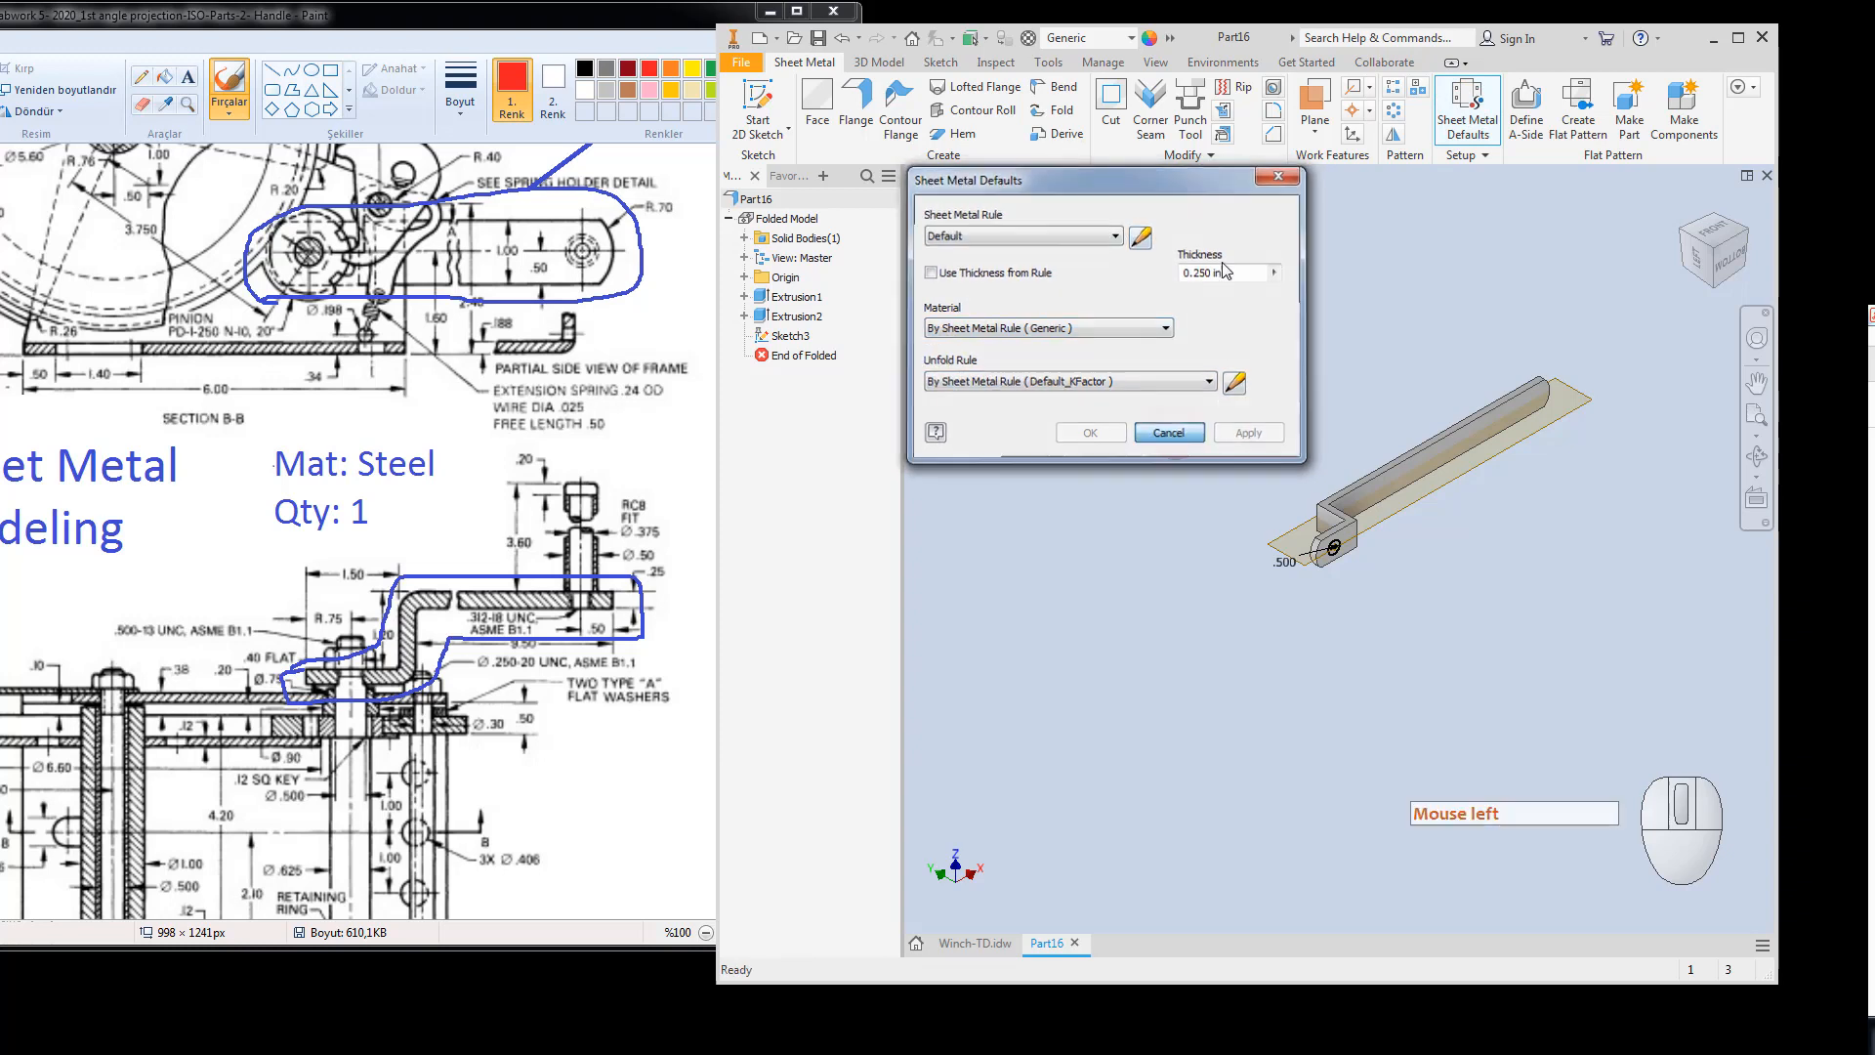
Start the Bend command and mark the handle's two bent corners in red on the Paint drawing.
left_click(1038, 86)
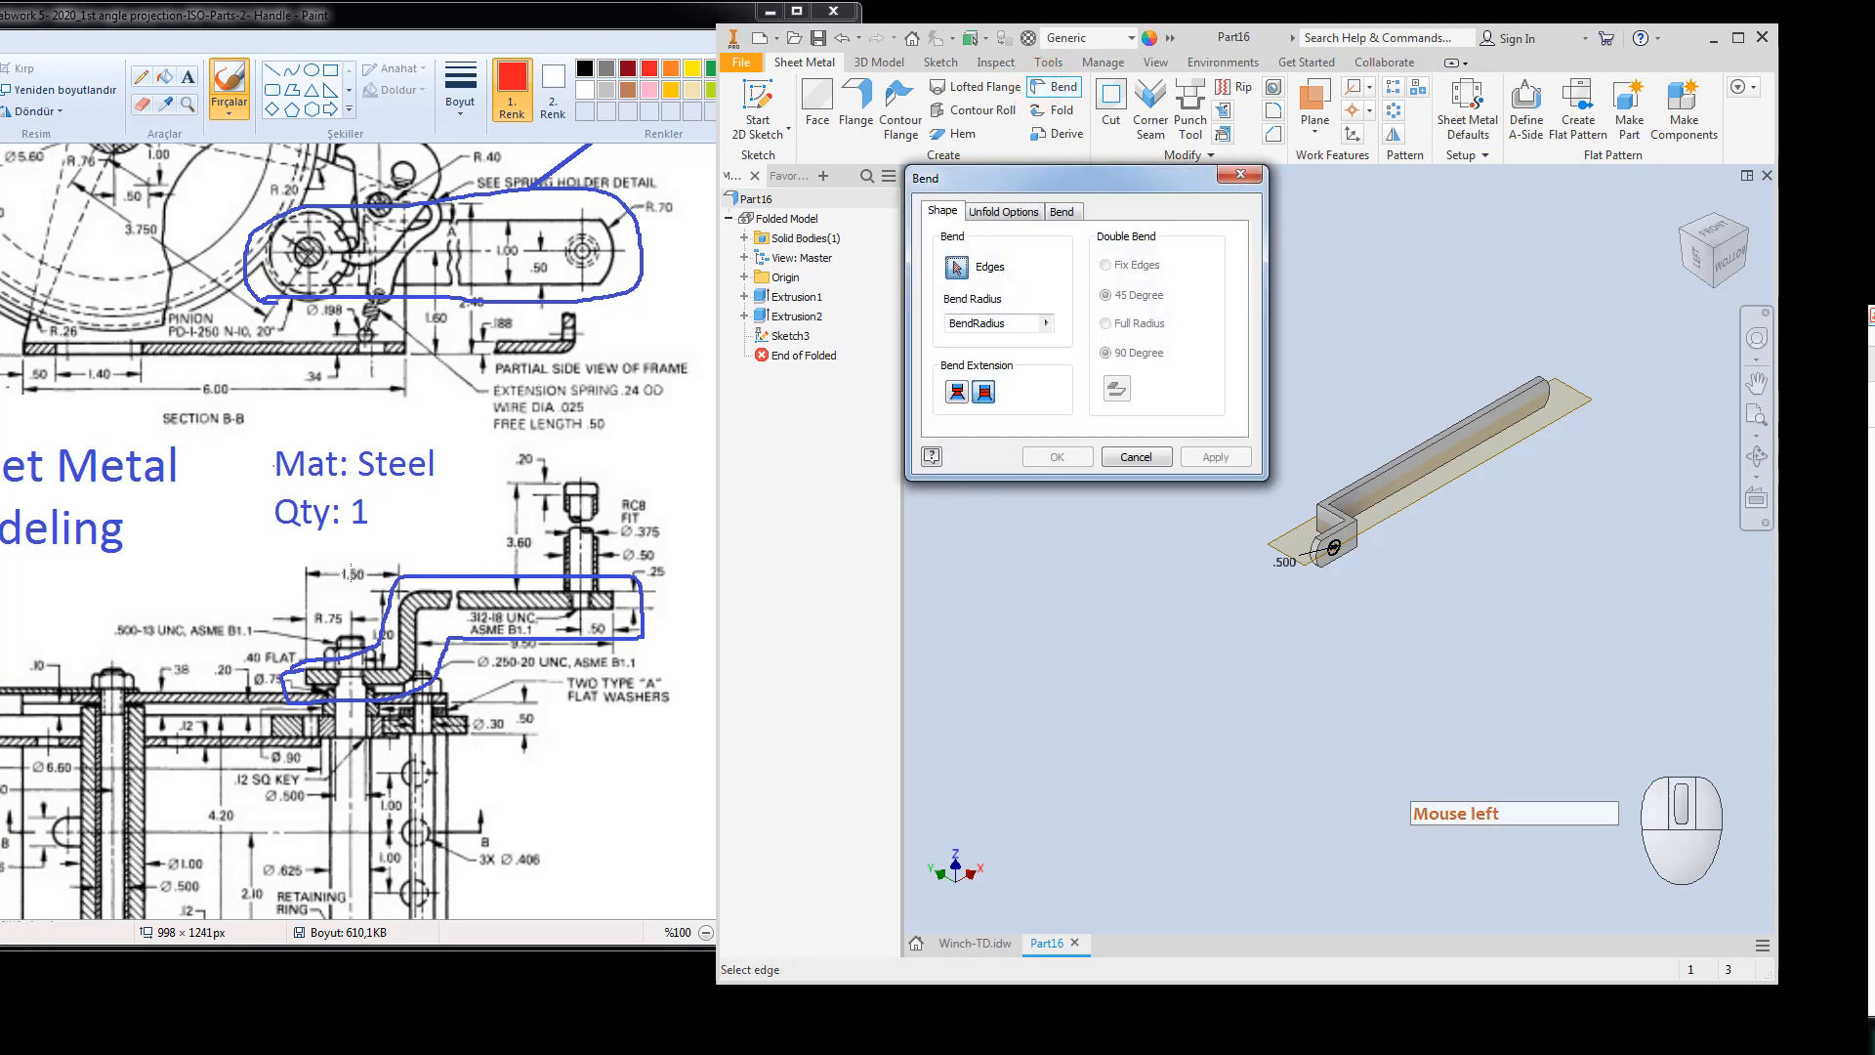
left_click(400, 608)
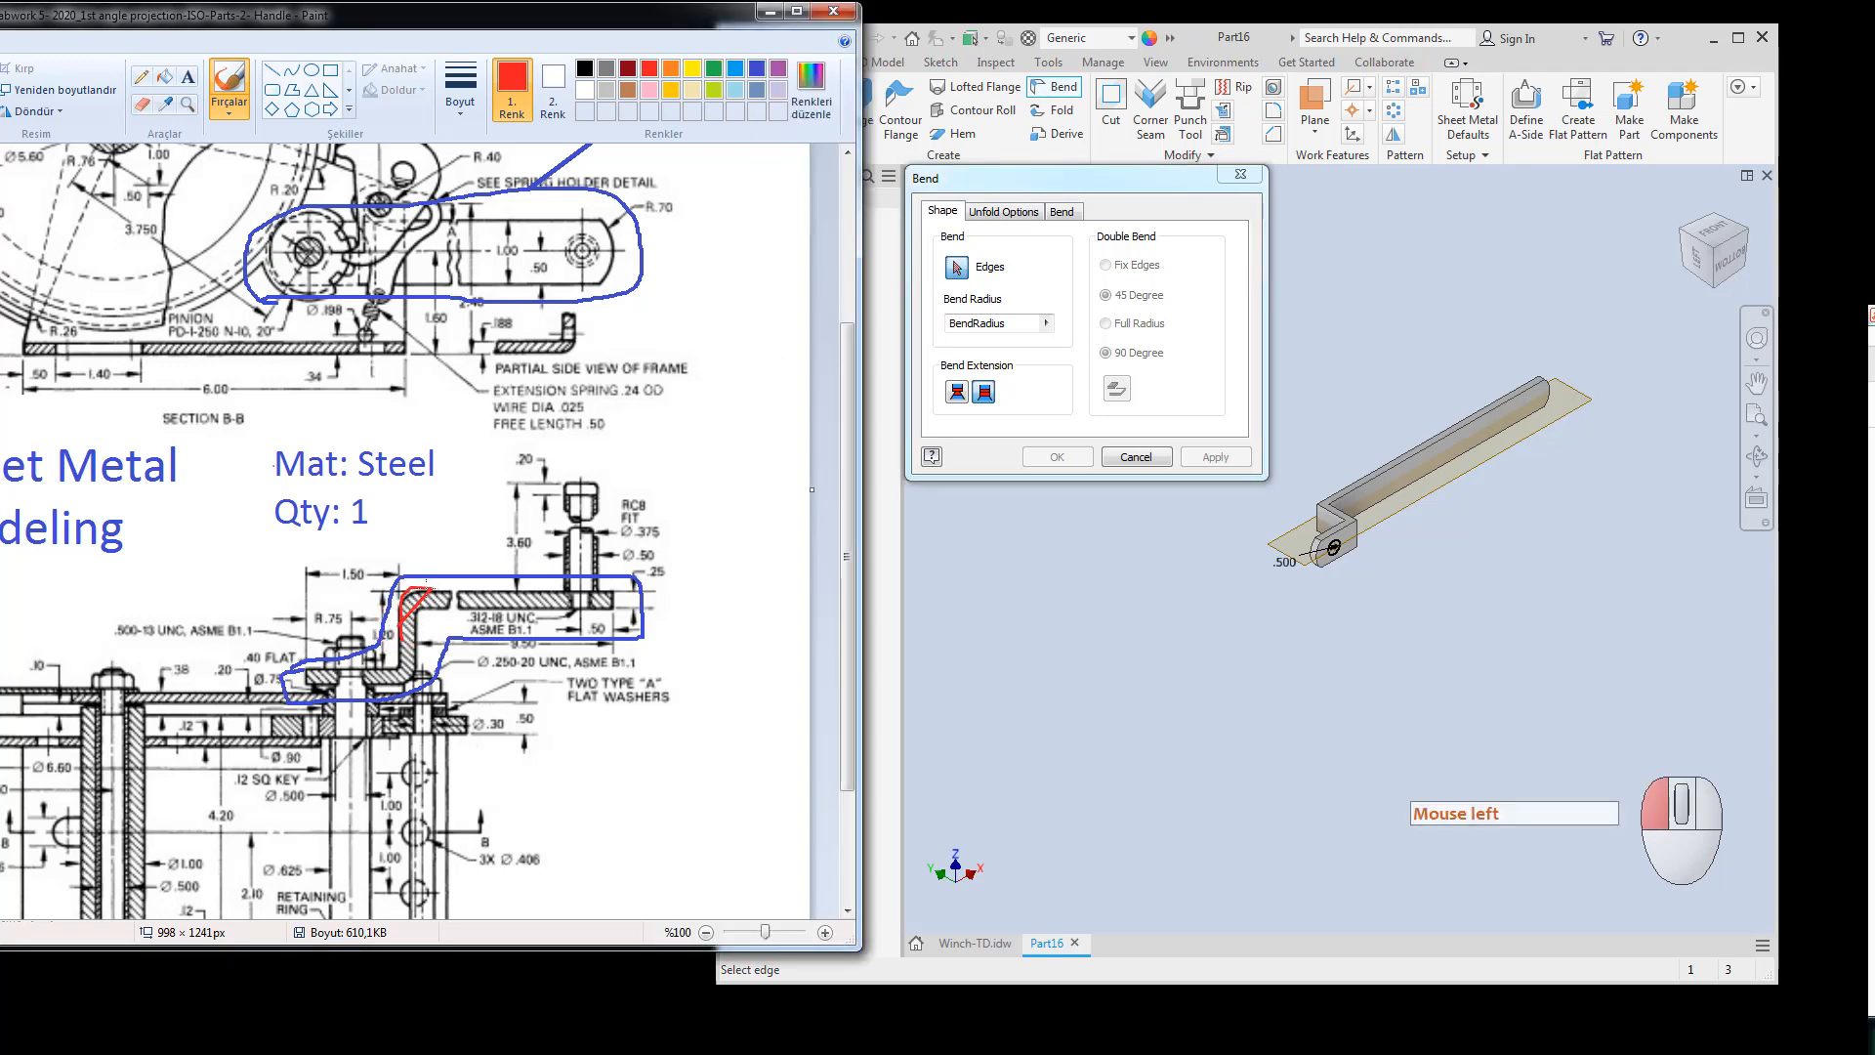
left_click(421, 617)
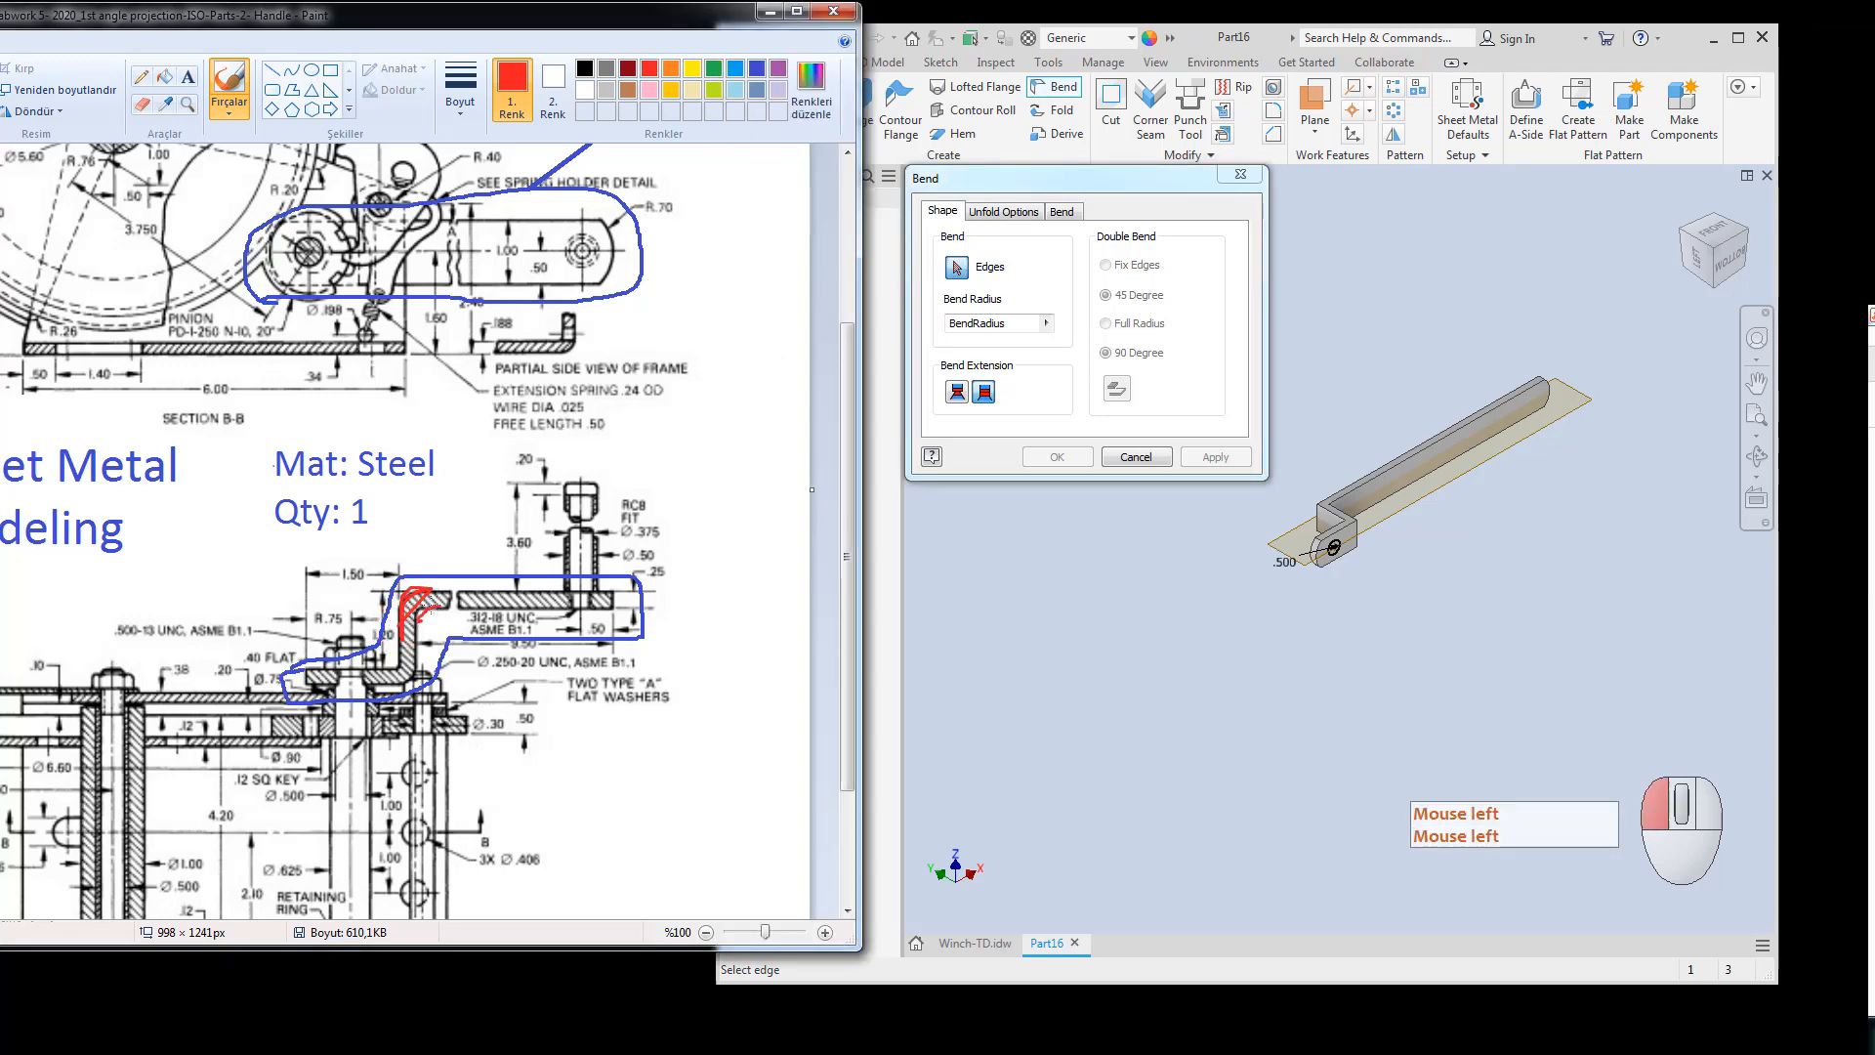
left_click_drag(432, 611, 421, 608)
mouse_move(383, 670)
left_mouse_down()
mouse_move(424, 650)
mouse_move(405, 690)
mouse_move(410, 662)
left_mouse_up()
left_click_drag(1098, 180, 1031, 187)
scroll(1315, 537, "down", 5)
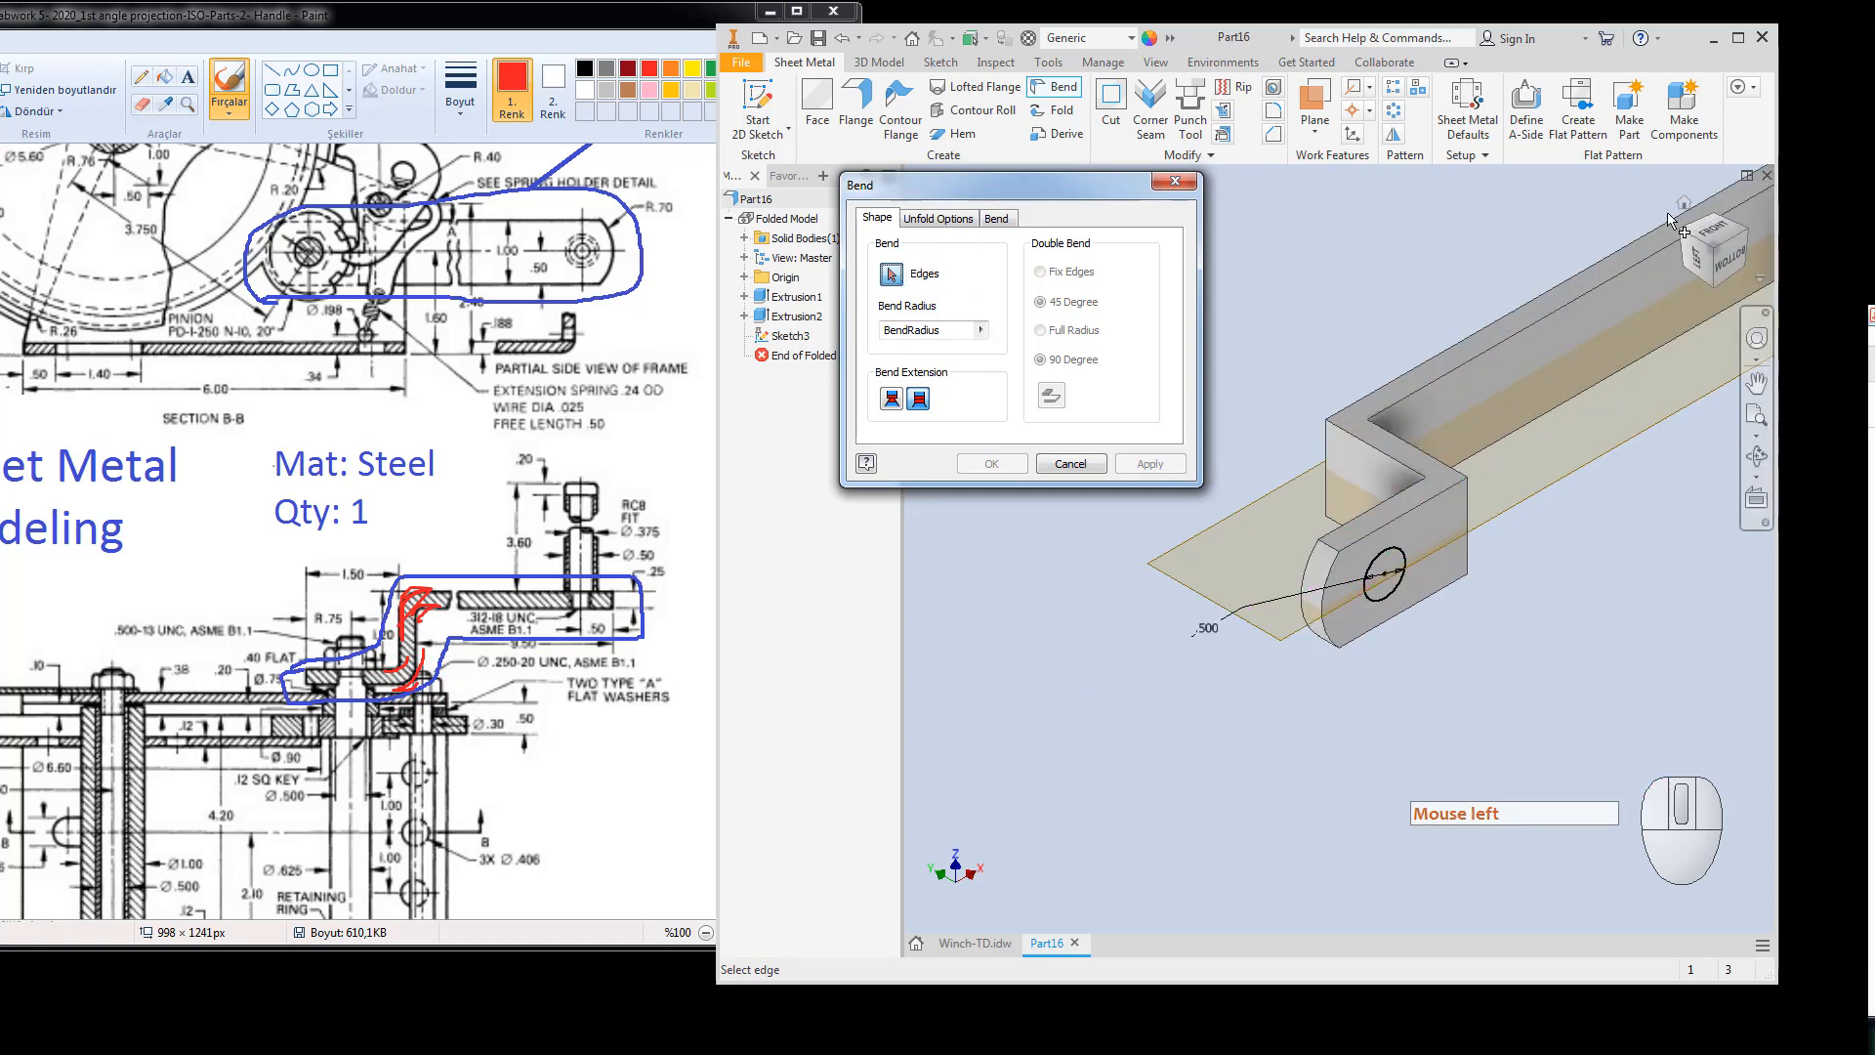
left_click(1475, 517)
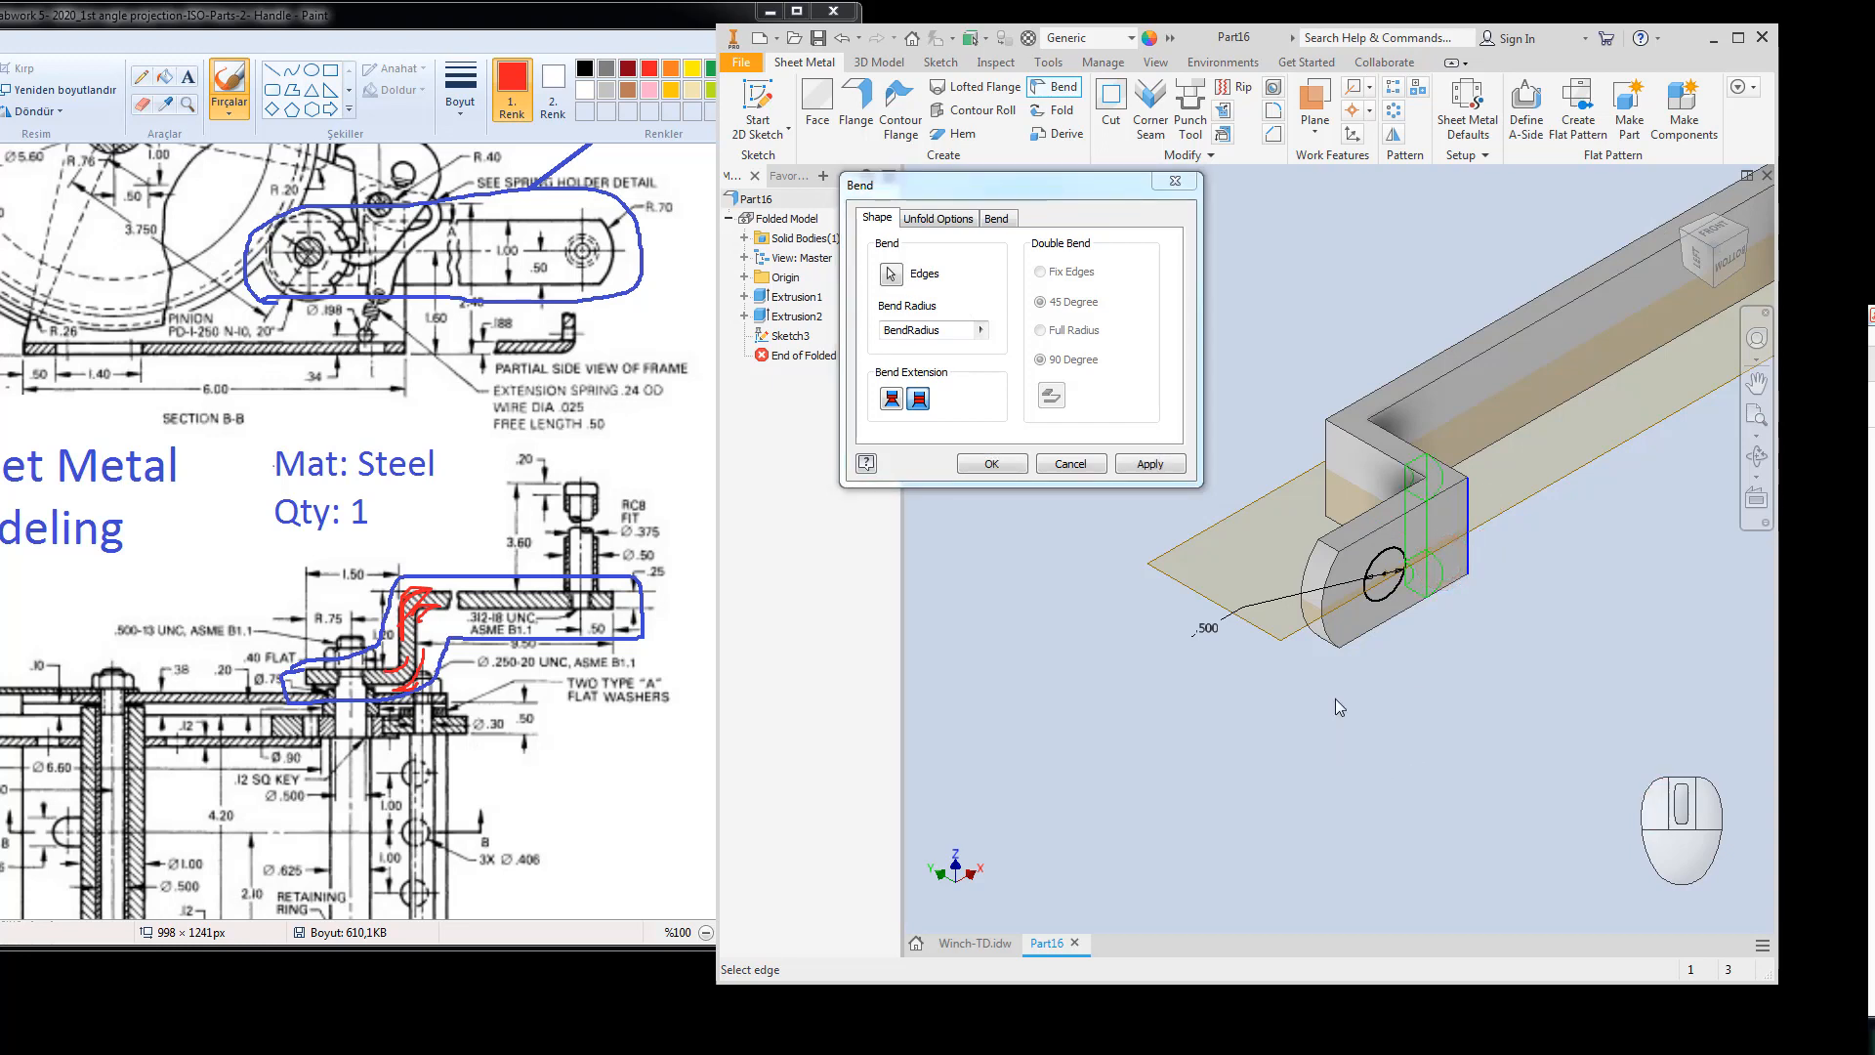
left_click(1326, 440)
left_click(891, 276)
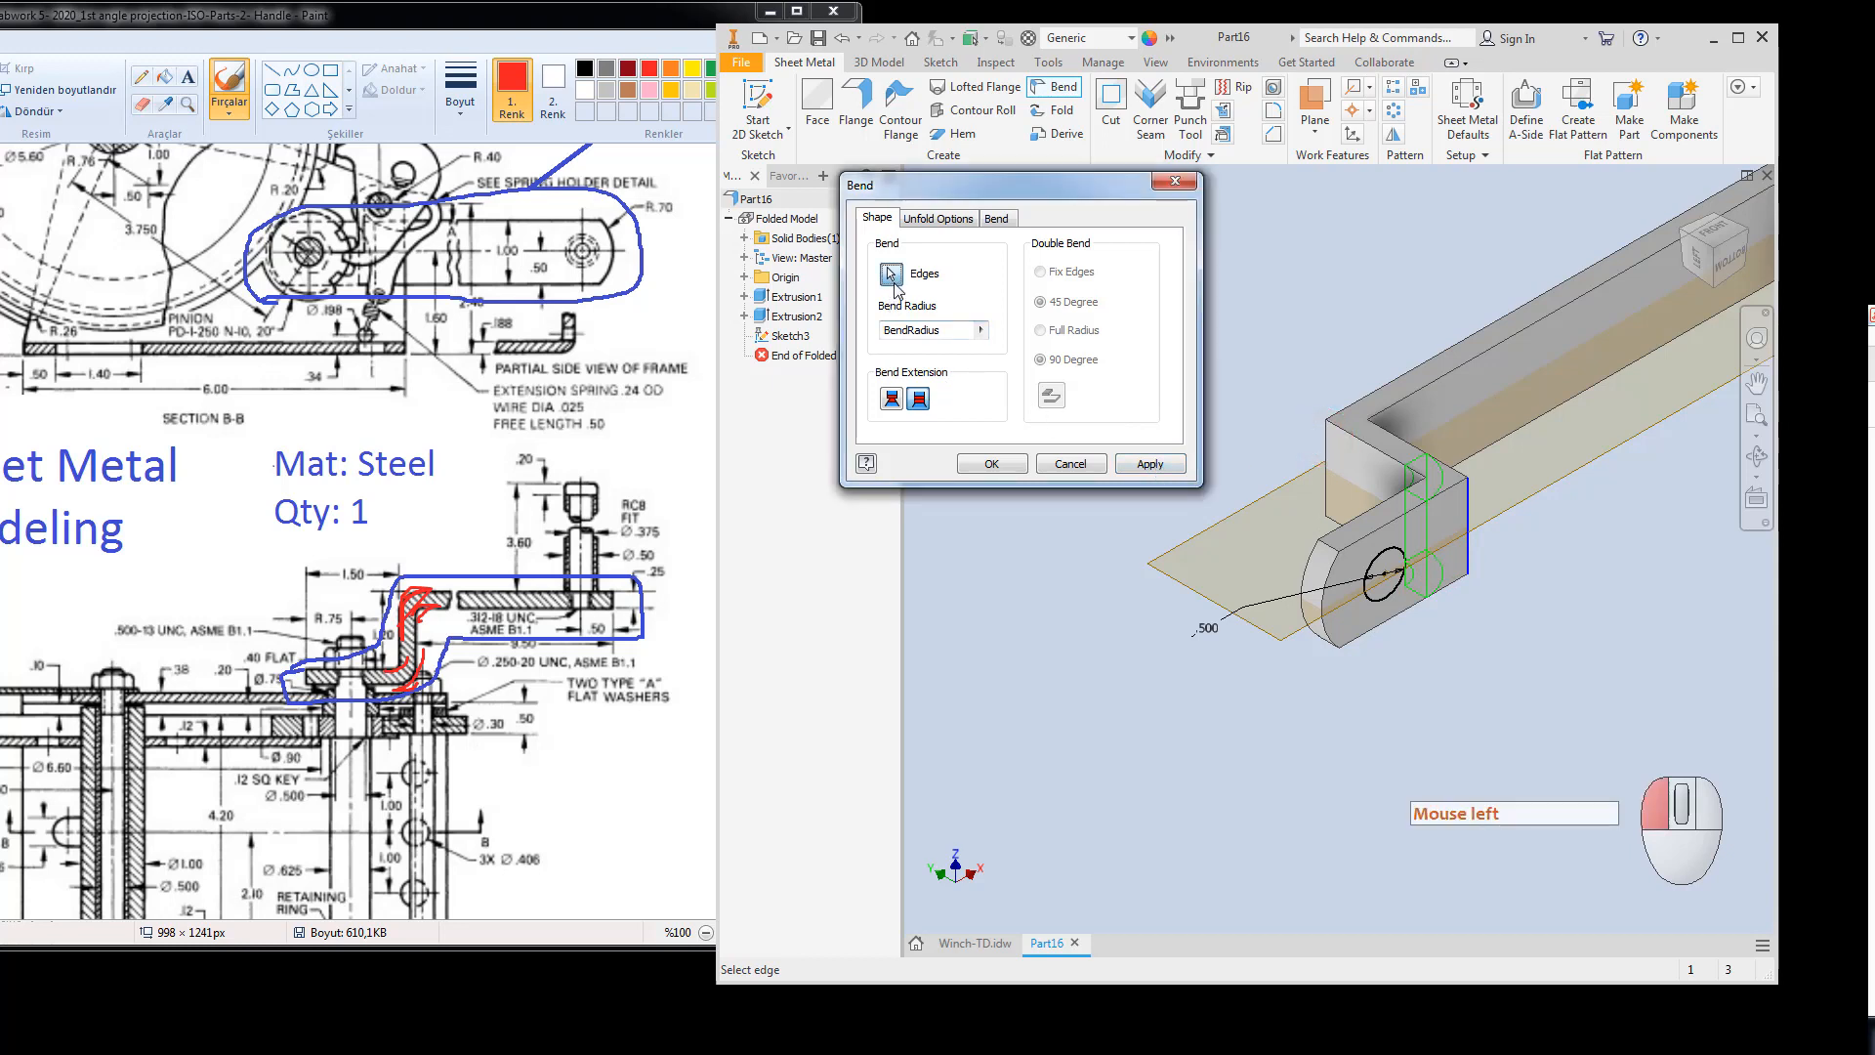
Bend the offset's corner nearest the hole by its inner edge, using the default BendRadius.
left_click(1681, 230)
scroll(1411, 598, "down", 5)
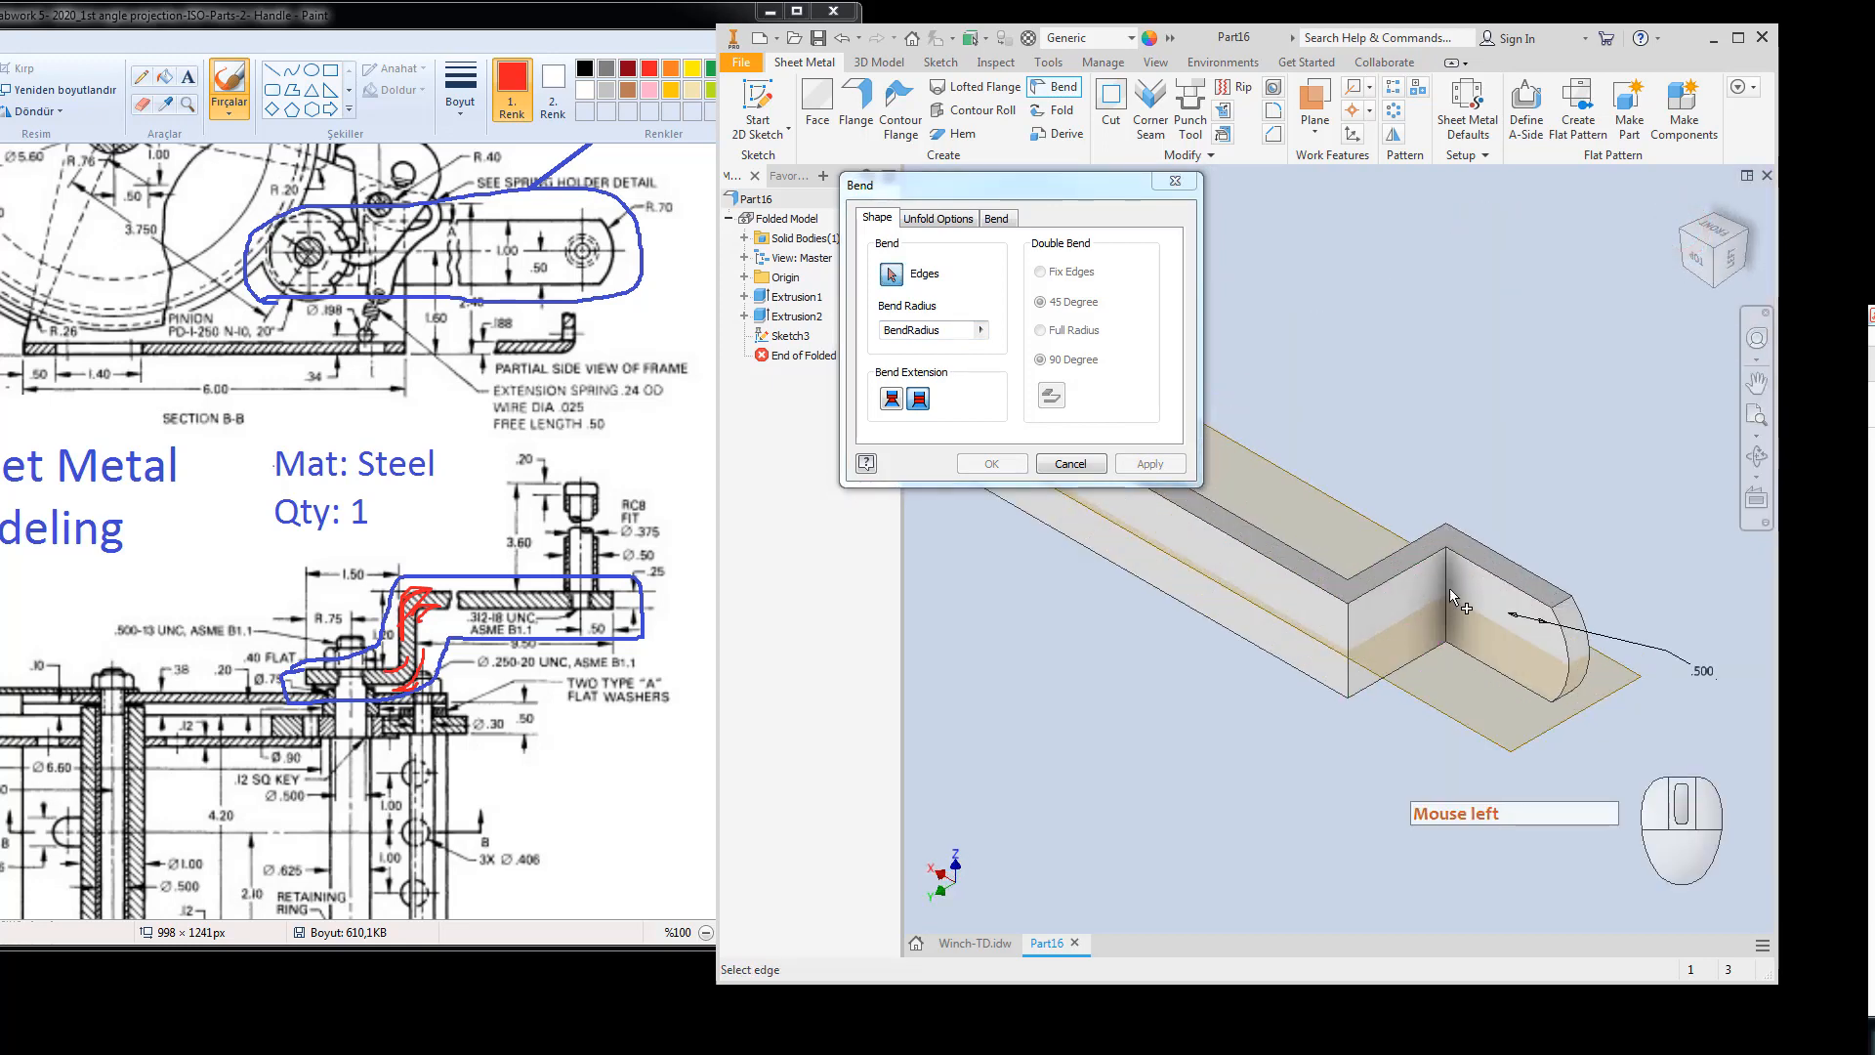
left_click(1449, 589)
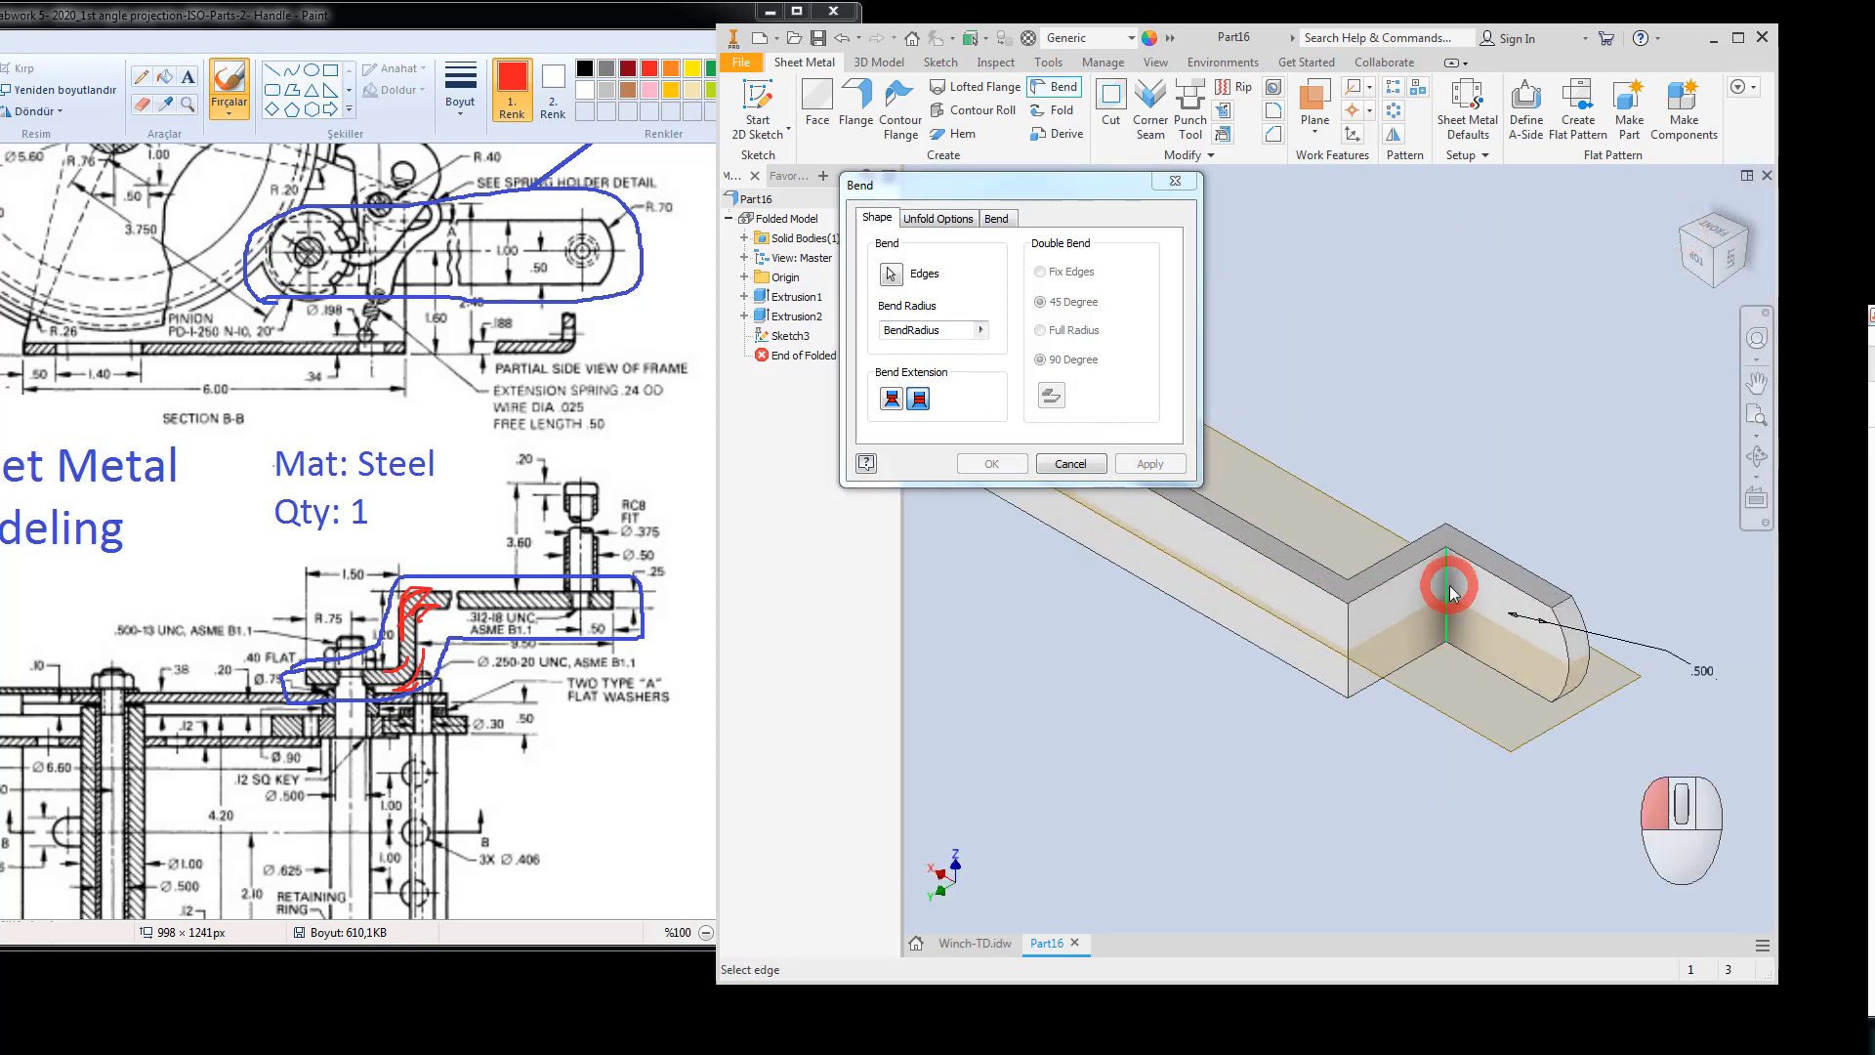
left_click(1743, 230)
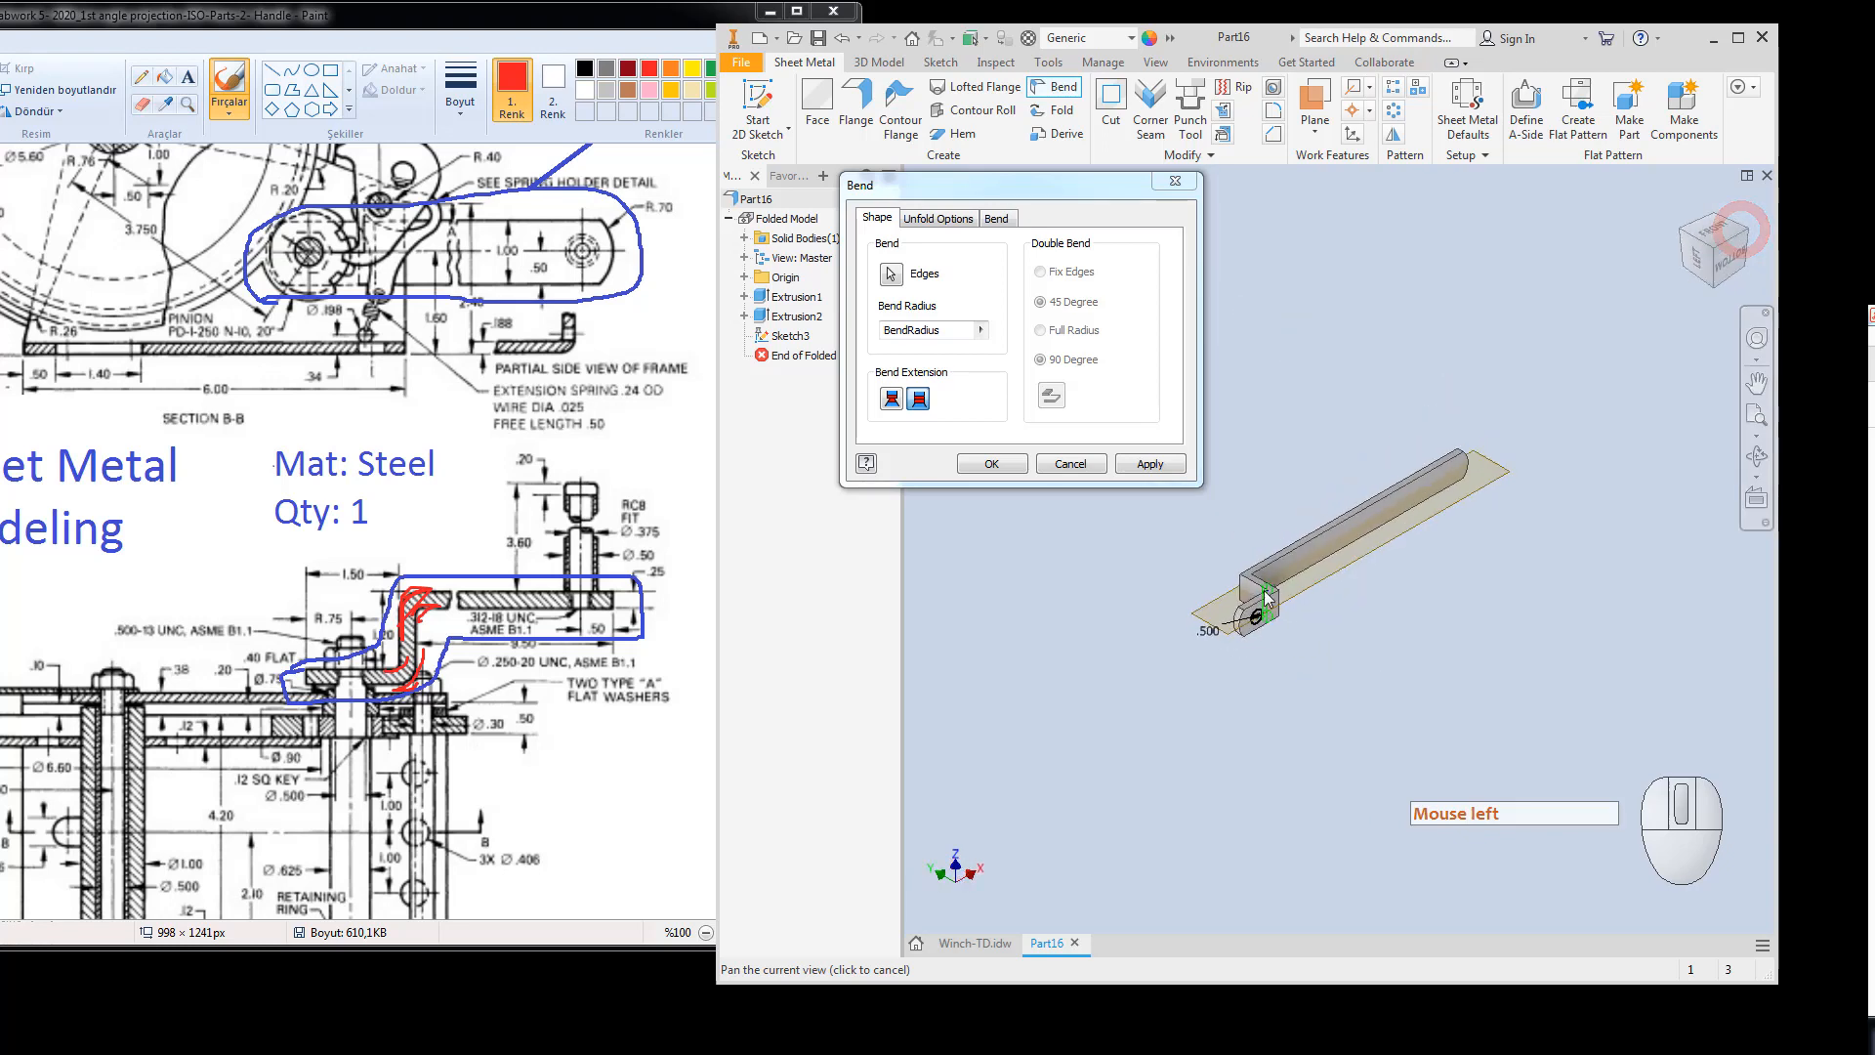
left_click(1734, 230)
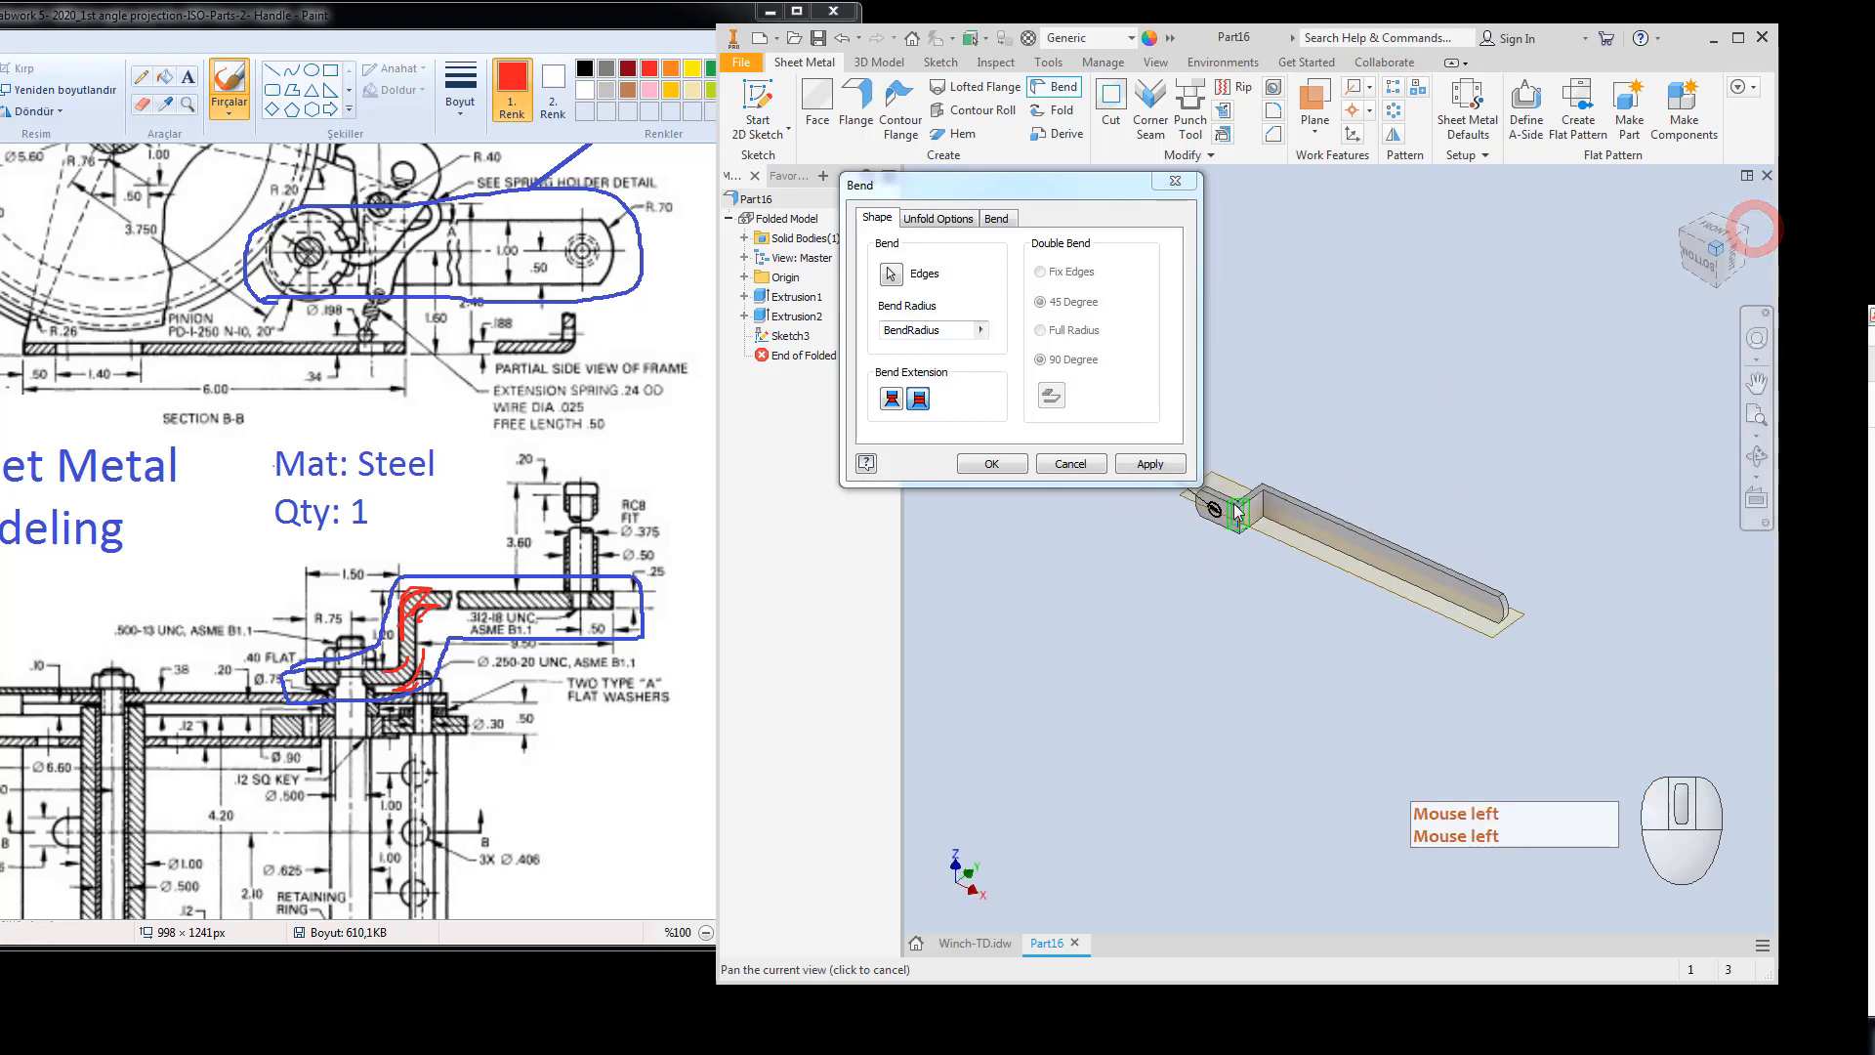
left_click(1281, 512)
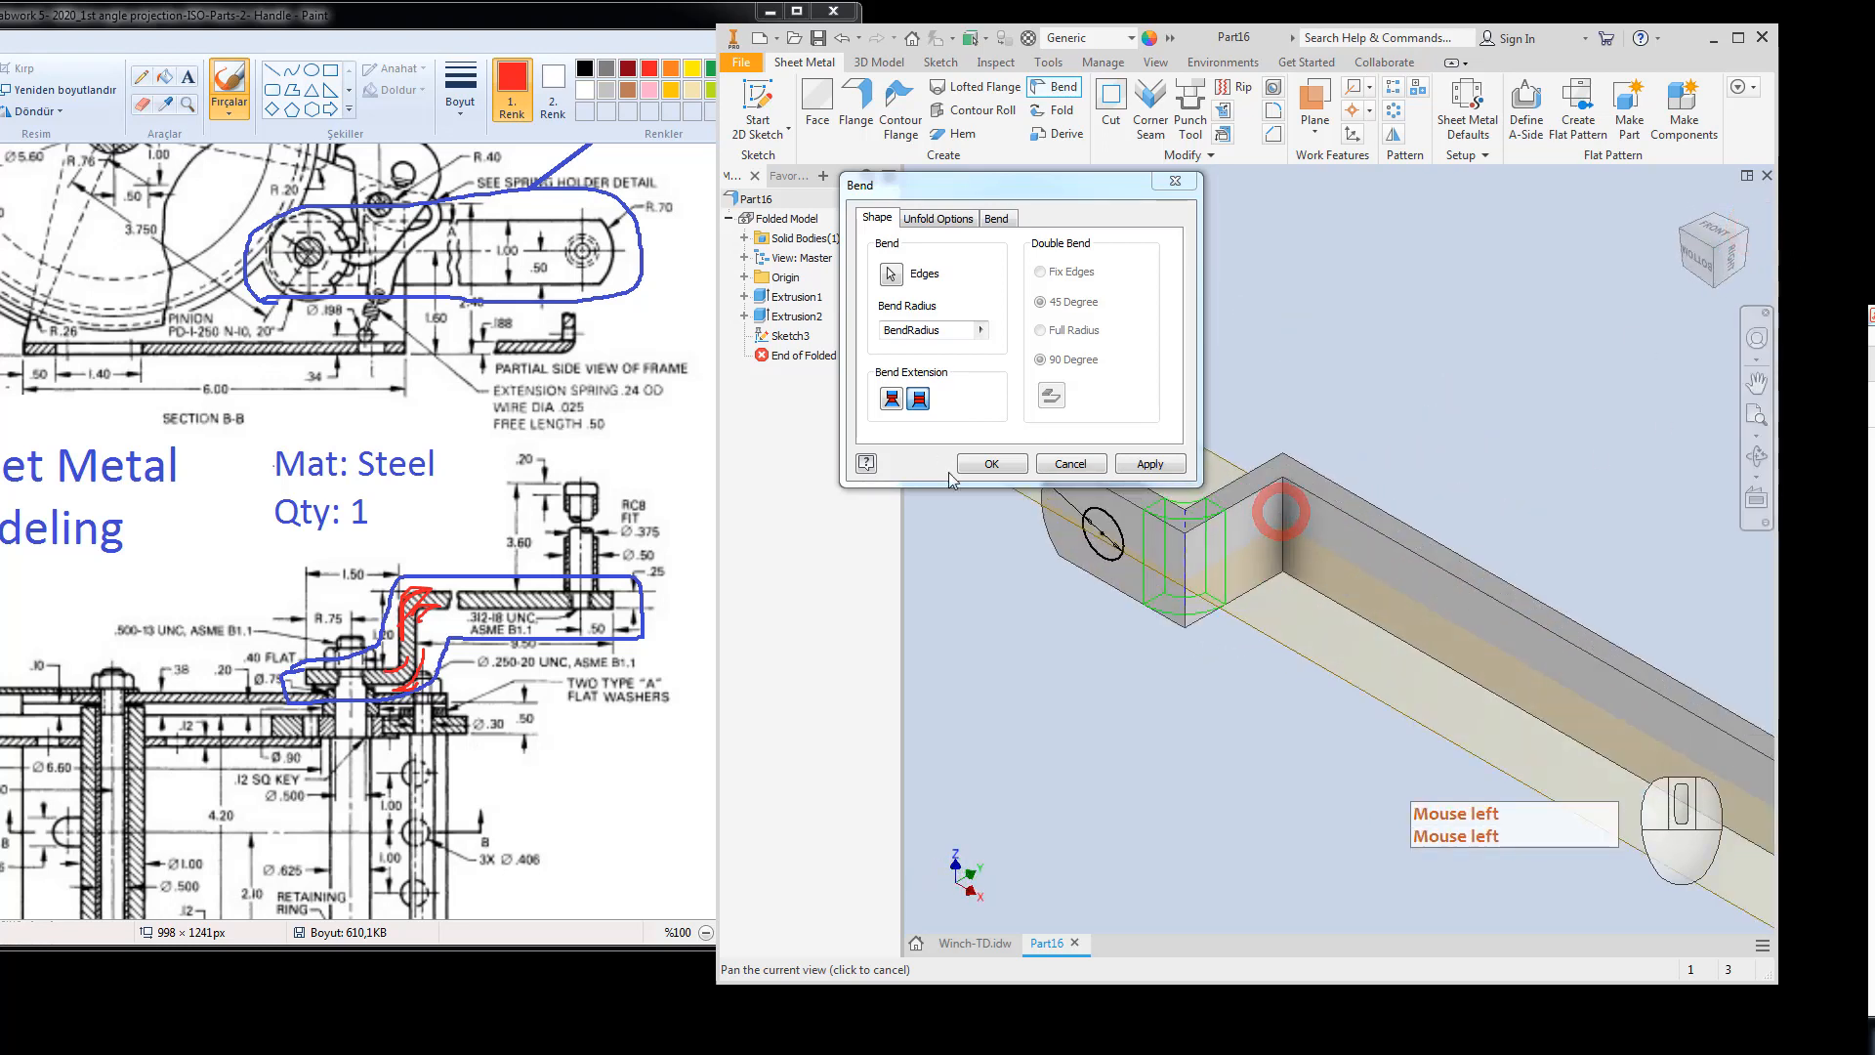
left_click(1167, 463)
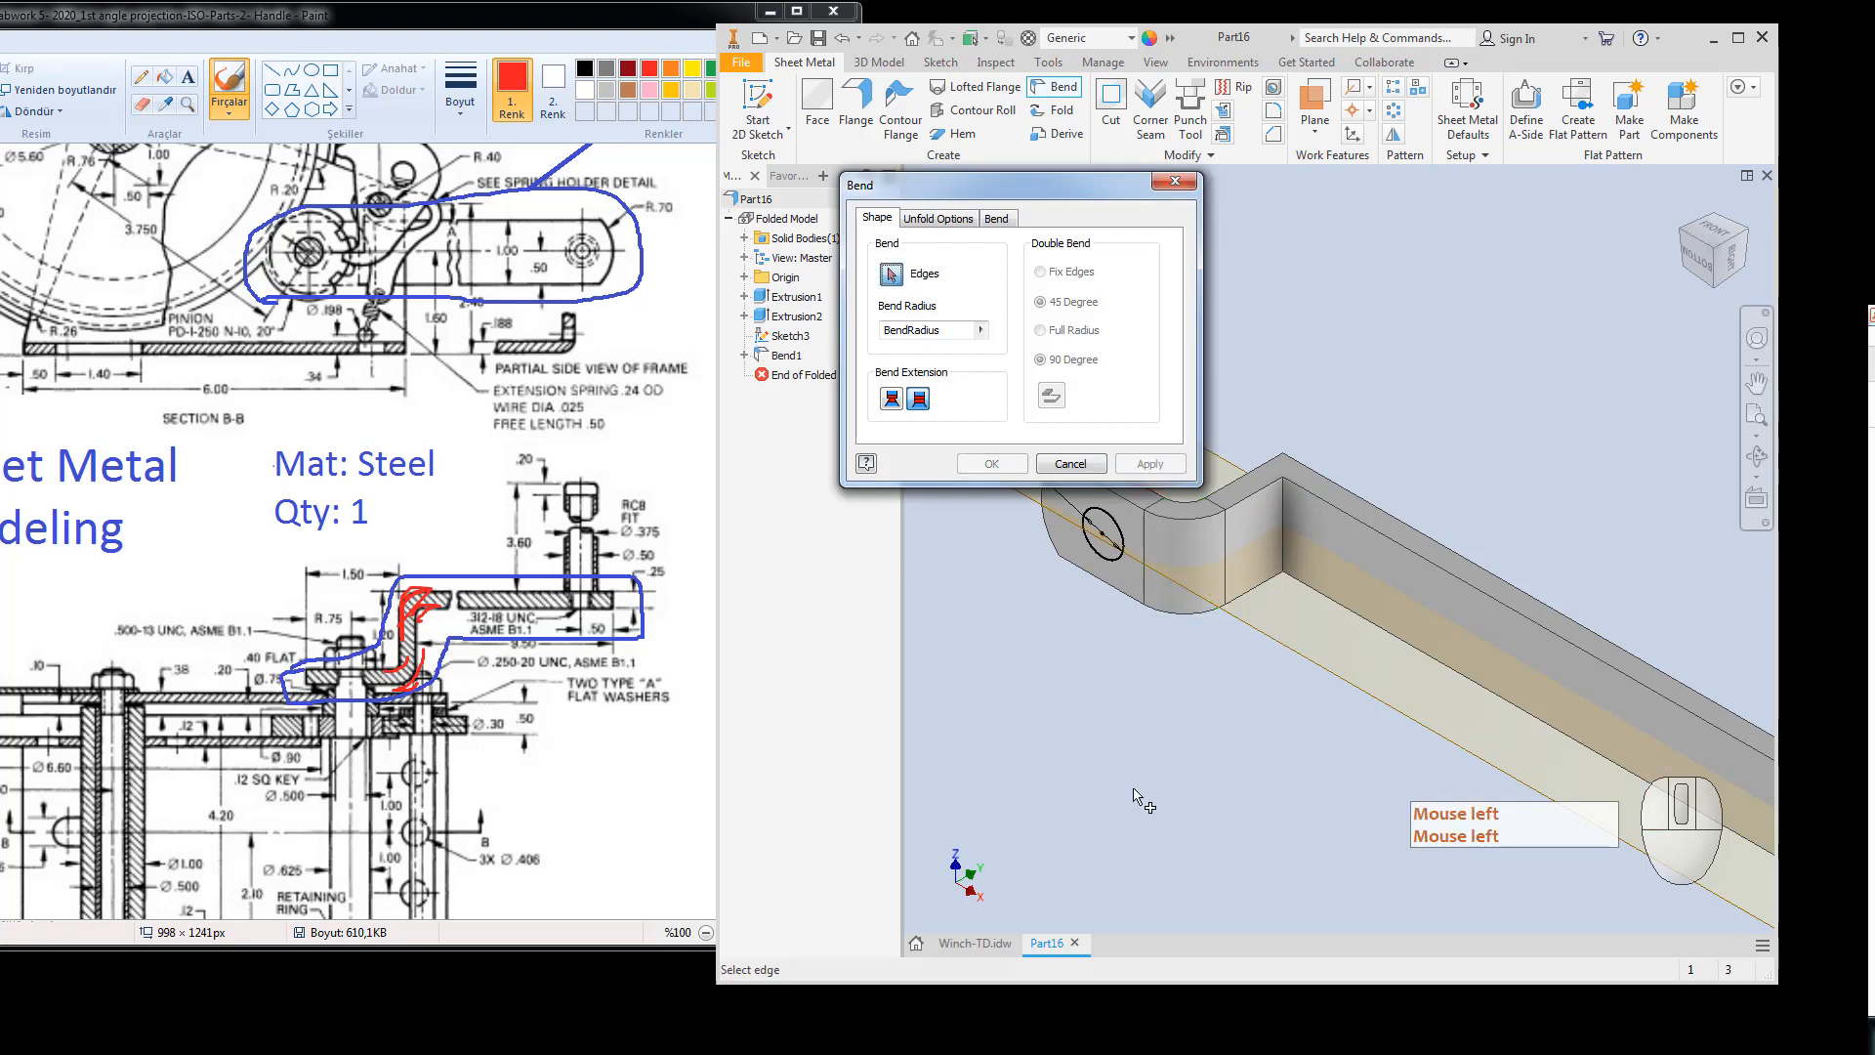
Bend the corner joining the offset to the long arm, keeping the default radius, unfold and relief options.
left_click(1282, 532)
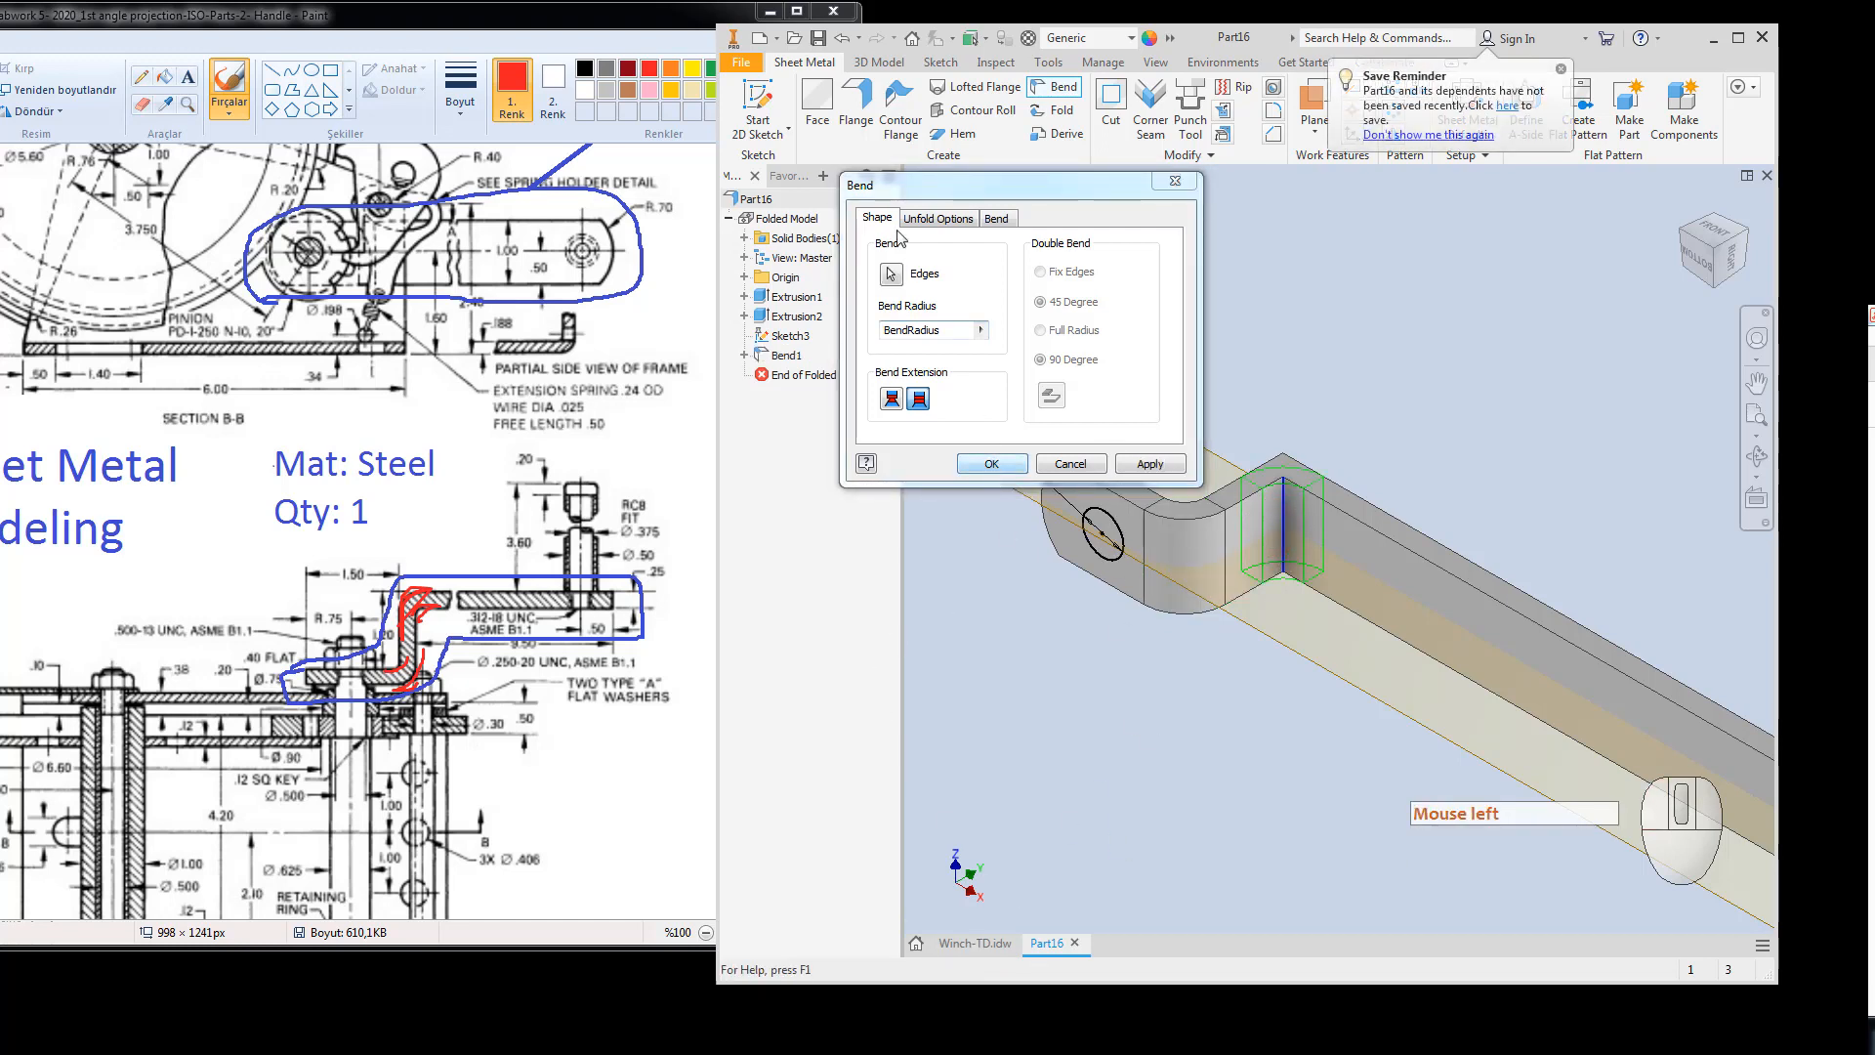
left_click(937, 218)
left_click(997, 220)
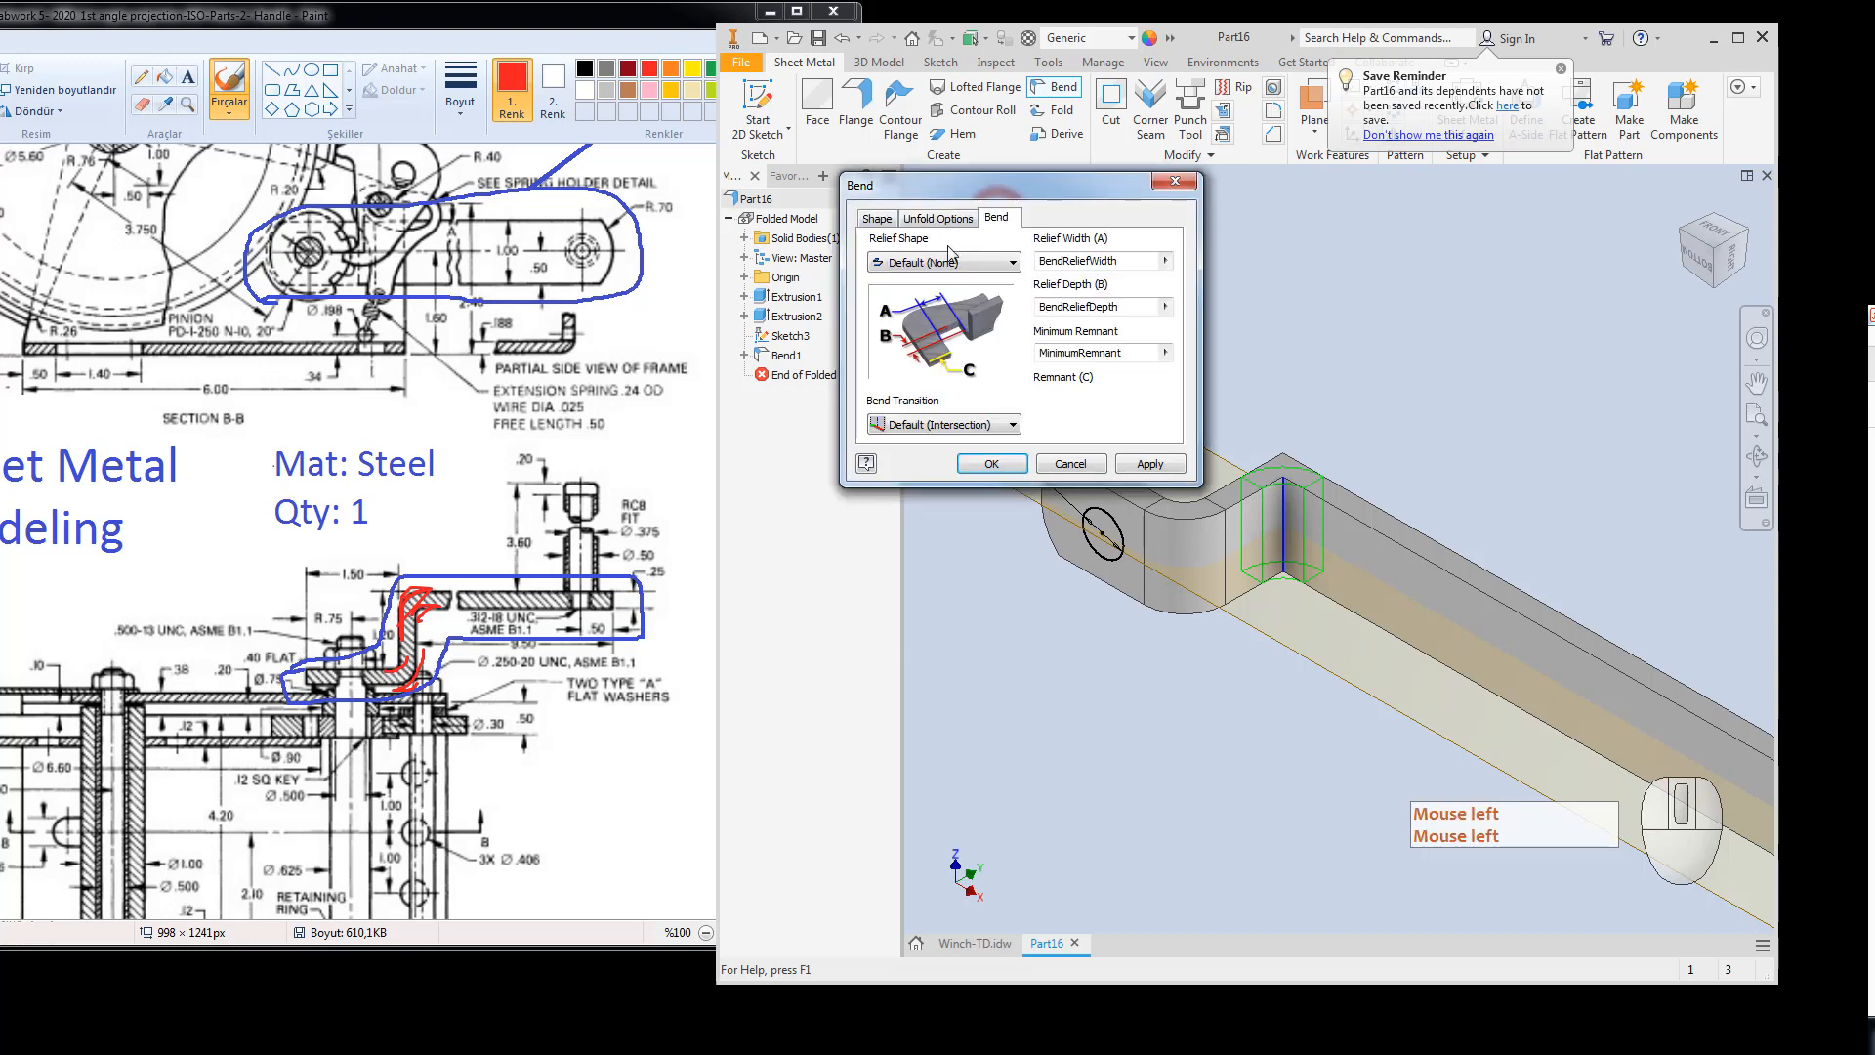
left_click(933, 219)
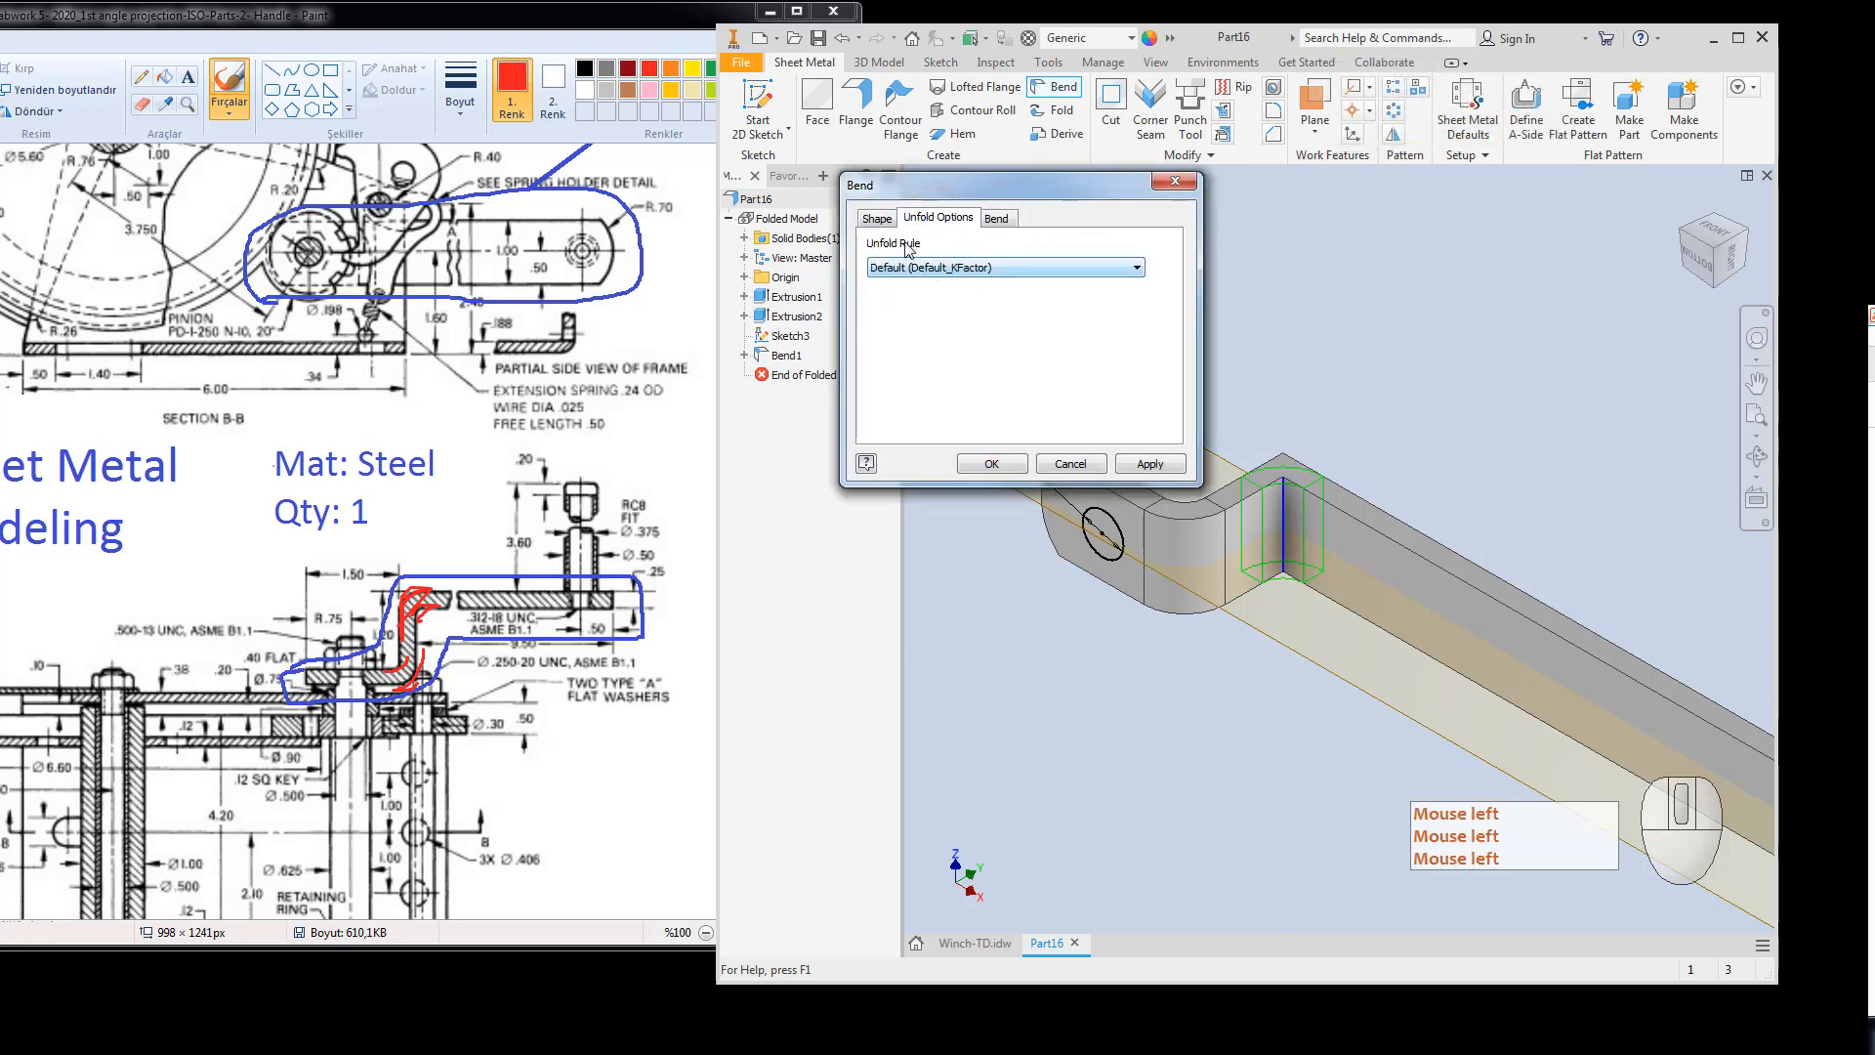
left_click(878, 220)
left_click(991, 464)
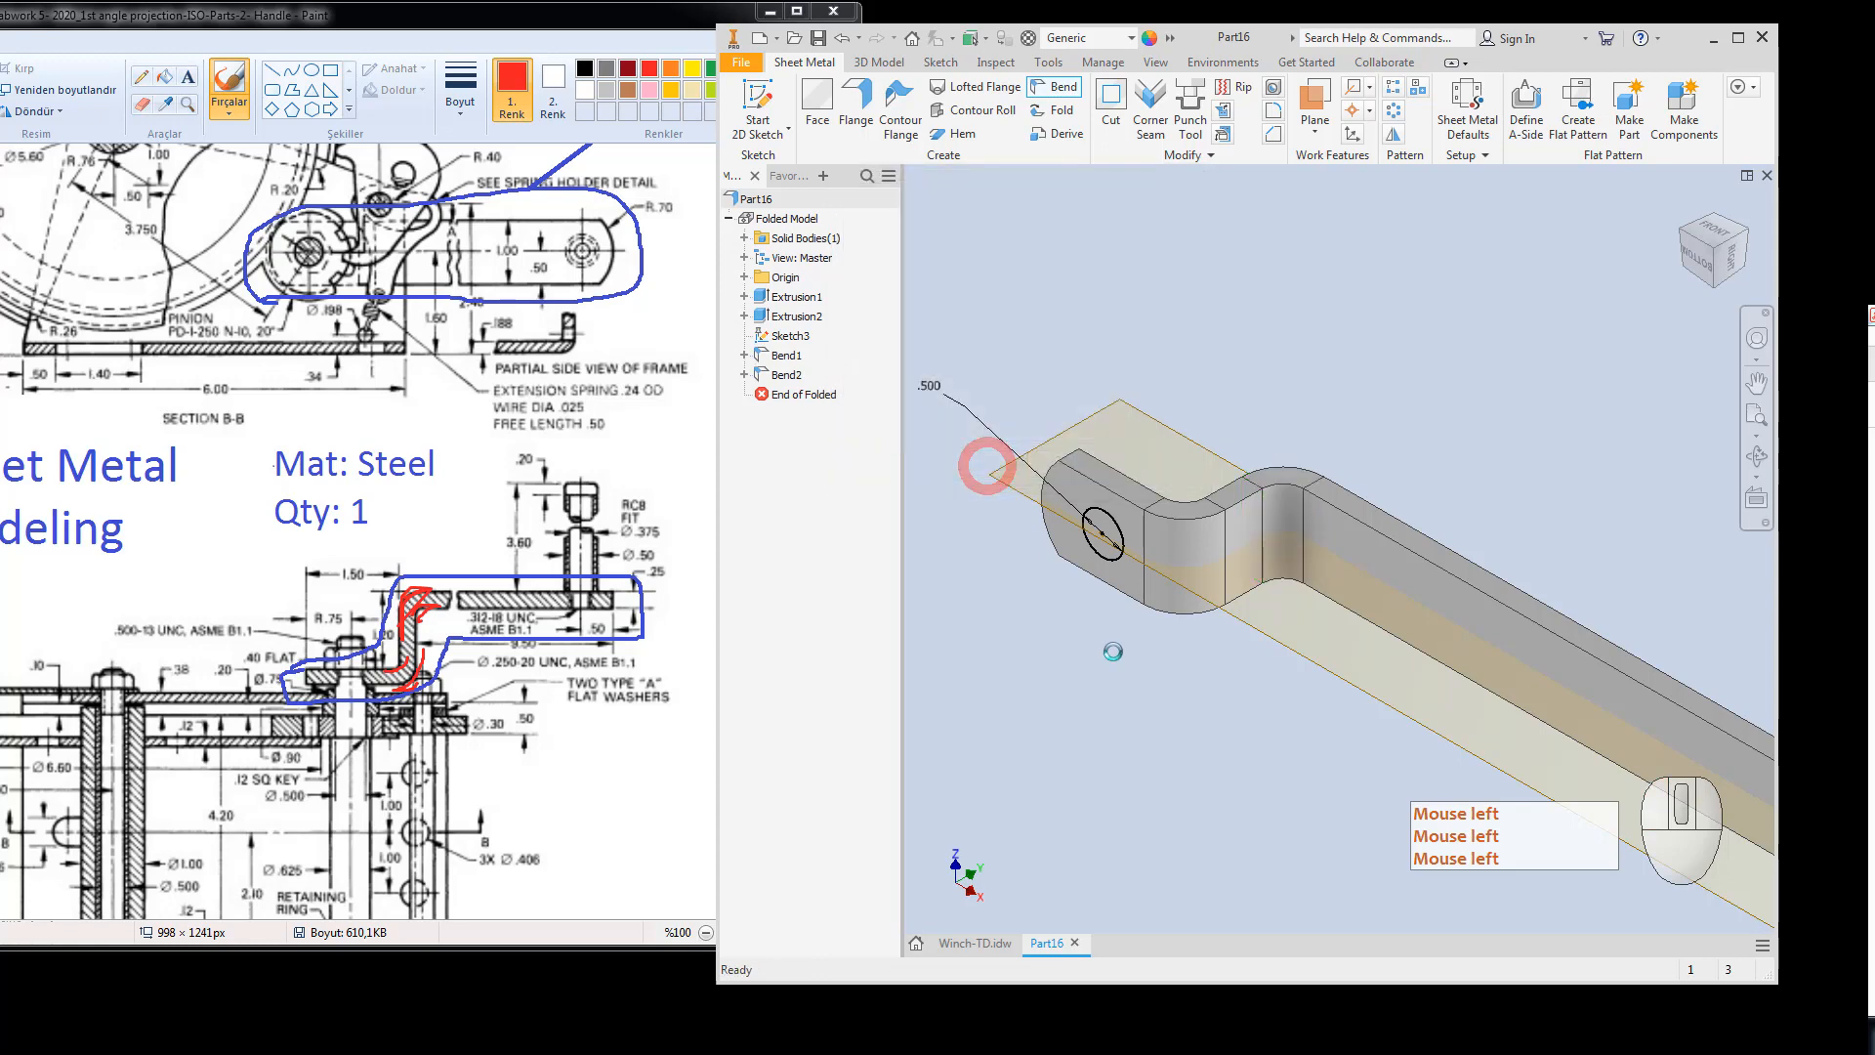
Save the bent handle as Part 2-Handle in the Winch folder.
left_click(1707, 231)
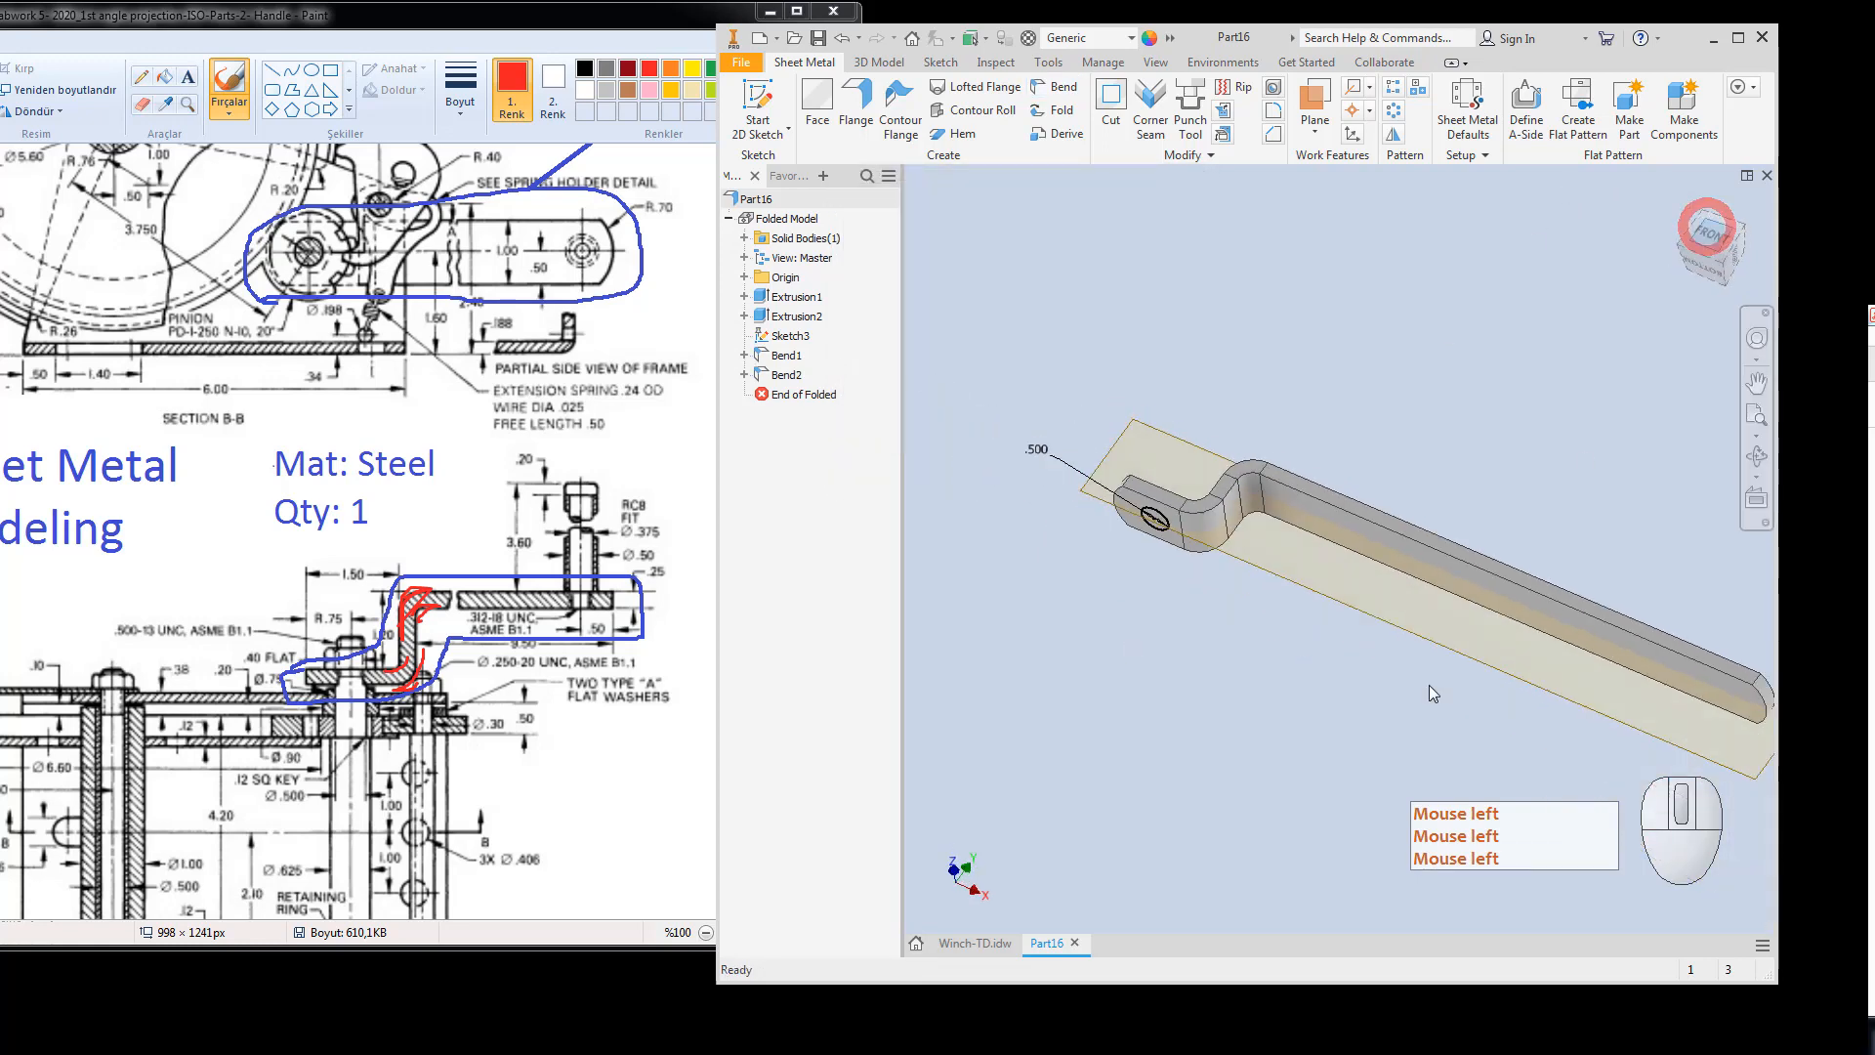
scroll(1203, 565, "down", 6)
mouse_move(1321, 560)
middle_mouse_down()
mouse_move(1289, 588)
mouse_move(1284, 560)
mouse_move(1254, 571)
mouse_move(1312, 573)
middle_mouse_up()
scroll(1285, 560, "up", 3)
scroll(1354, 565, "up", 3)
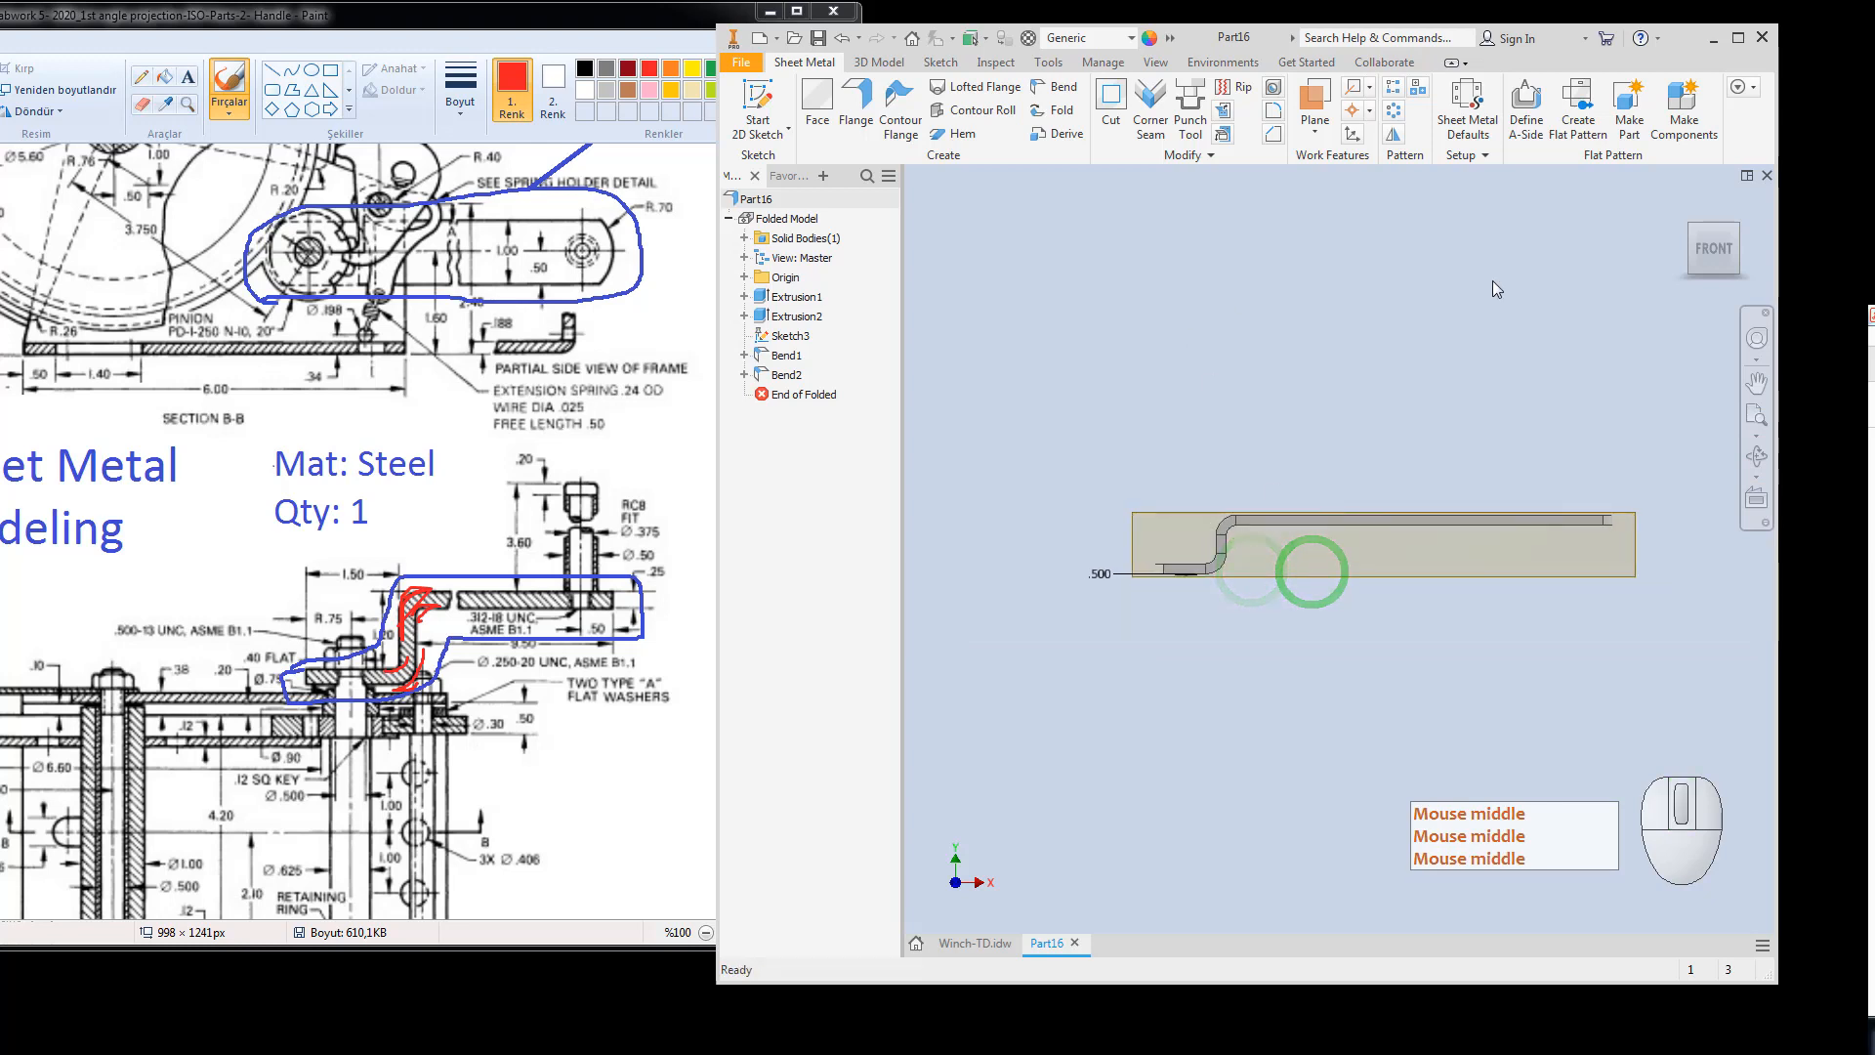
left_click(1696, 236)
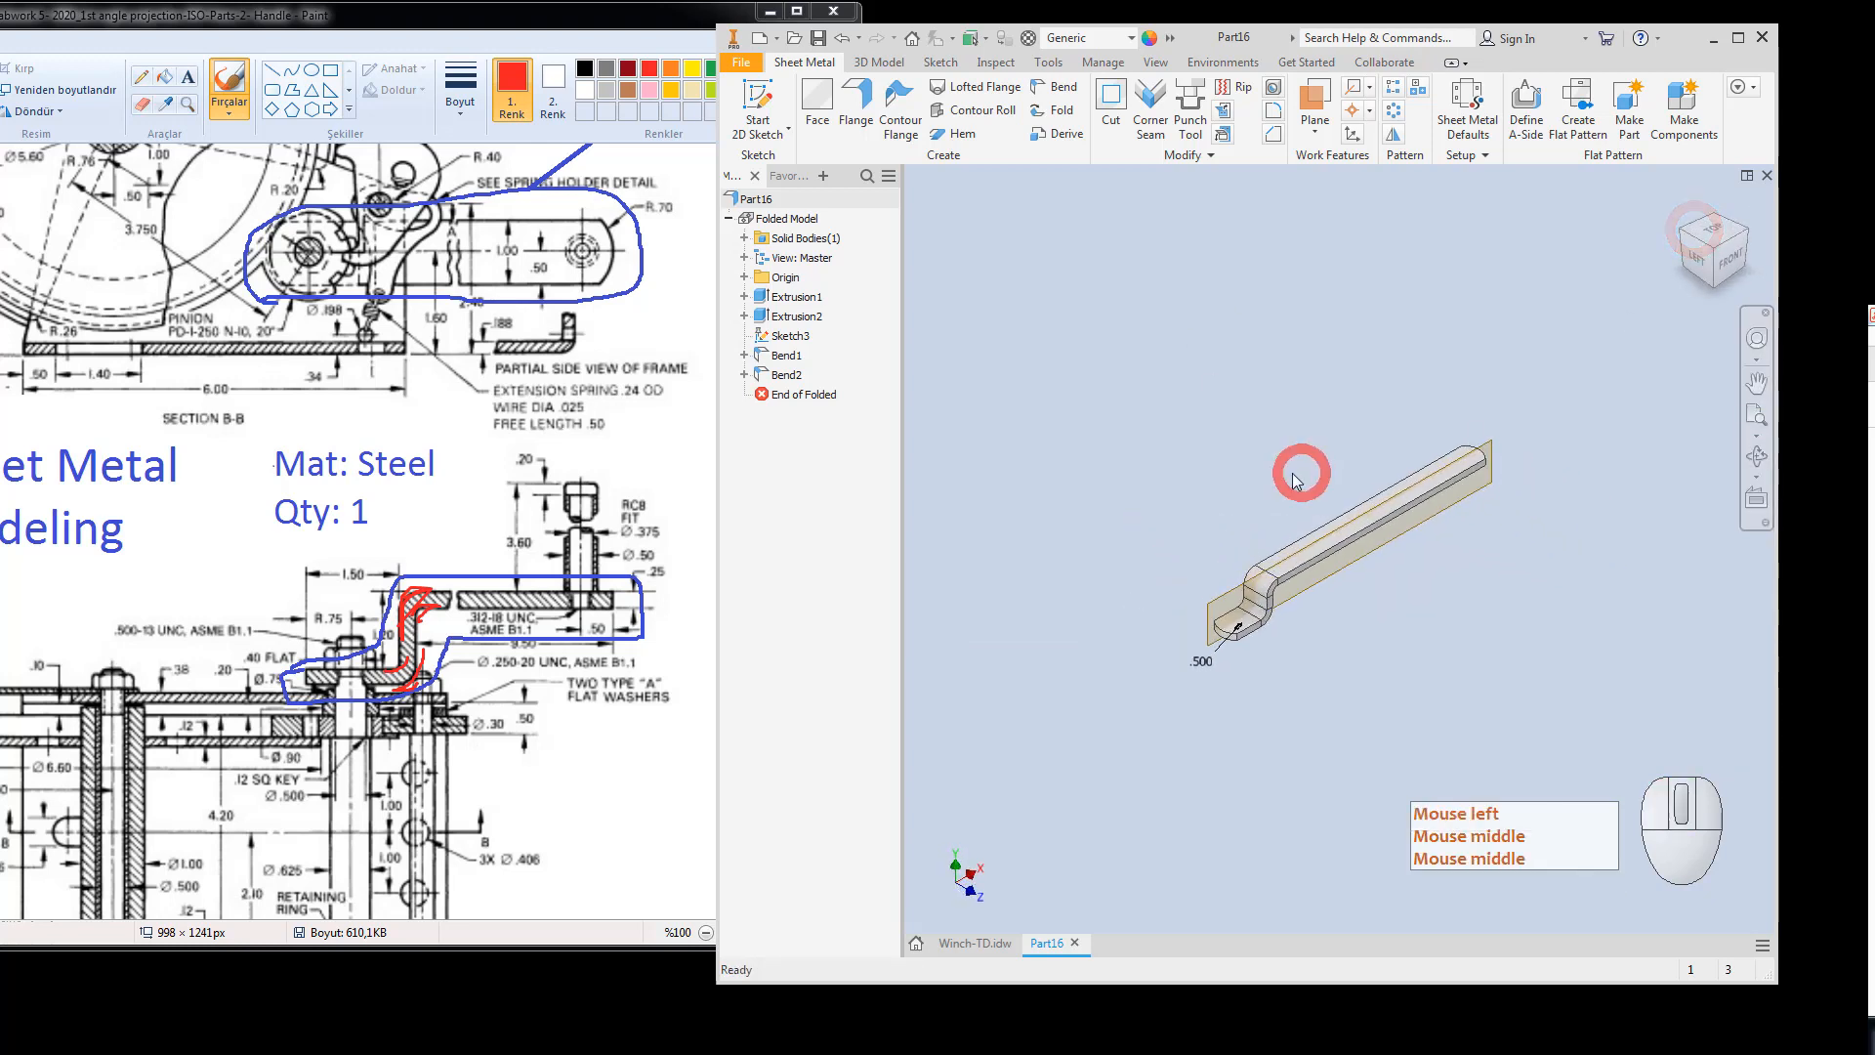
left_click(819, 37)
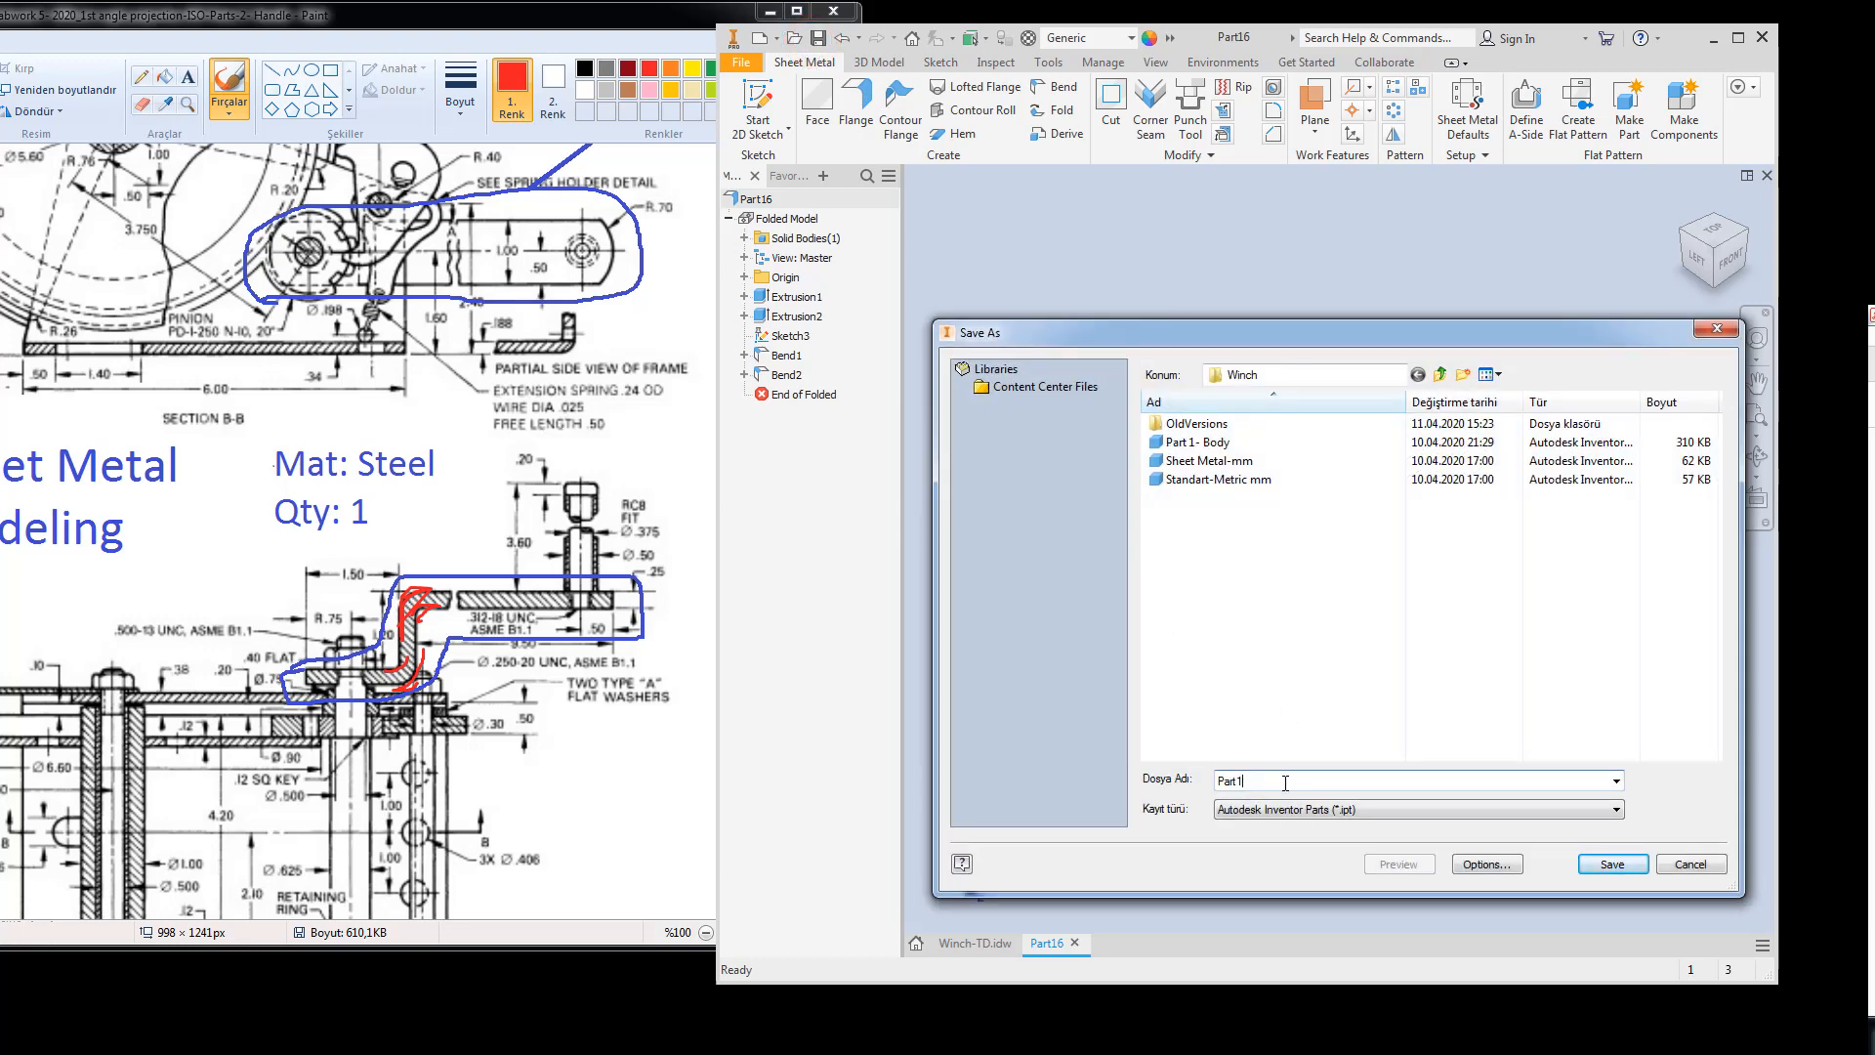
key("BackSpace")
type("2-Handle")
key("Return")
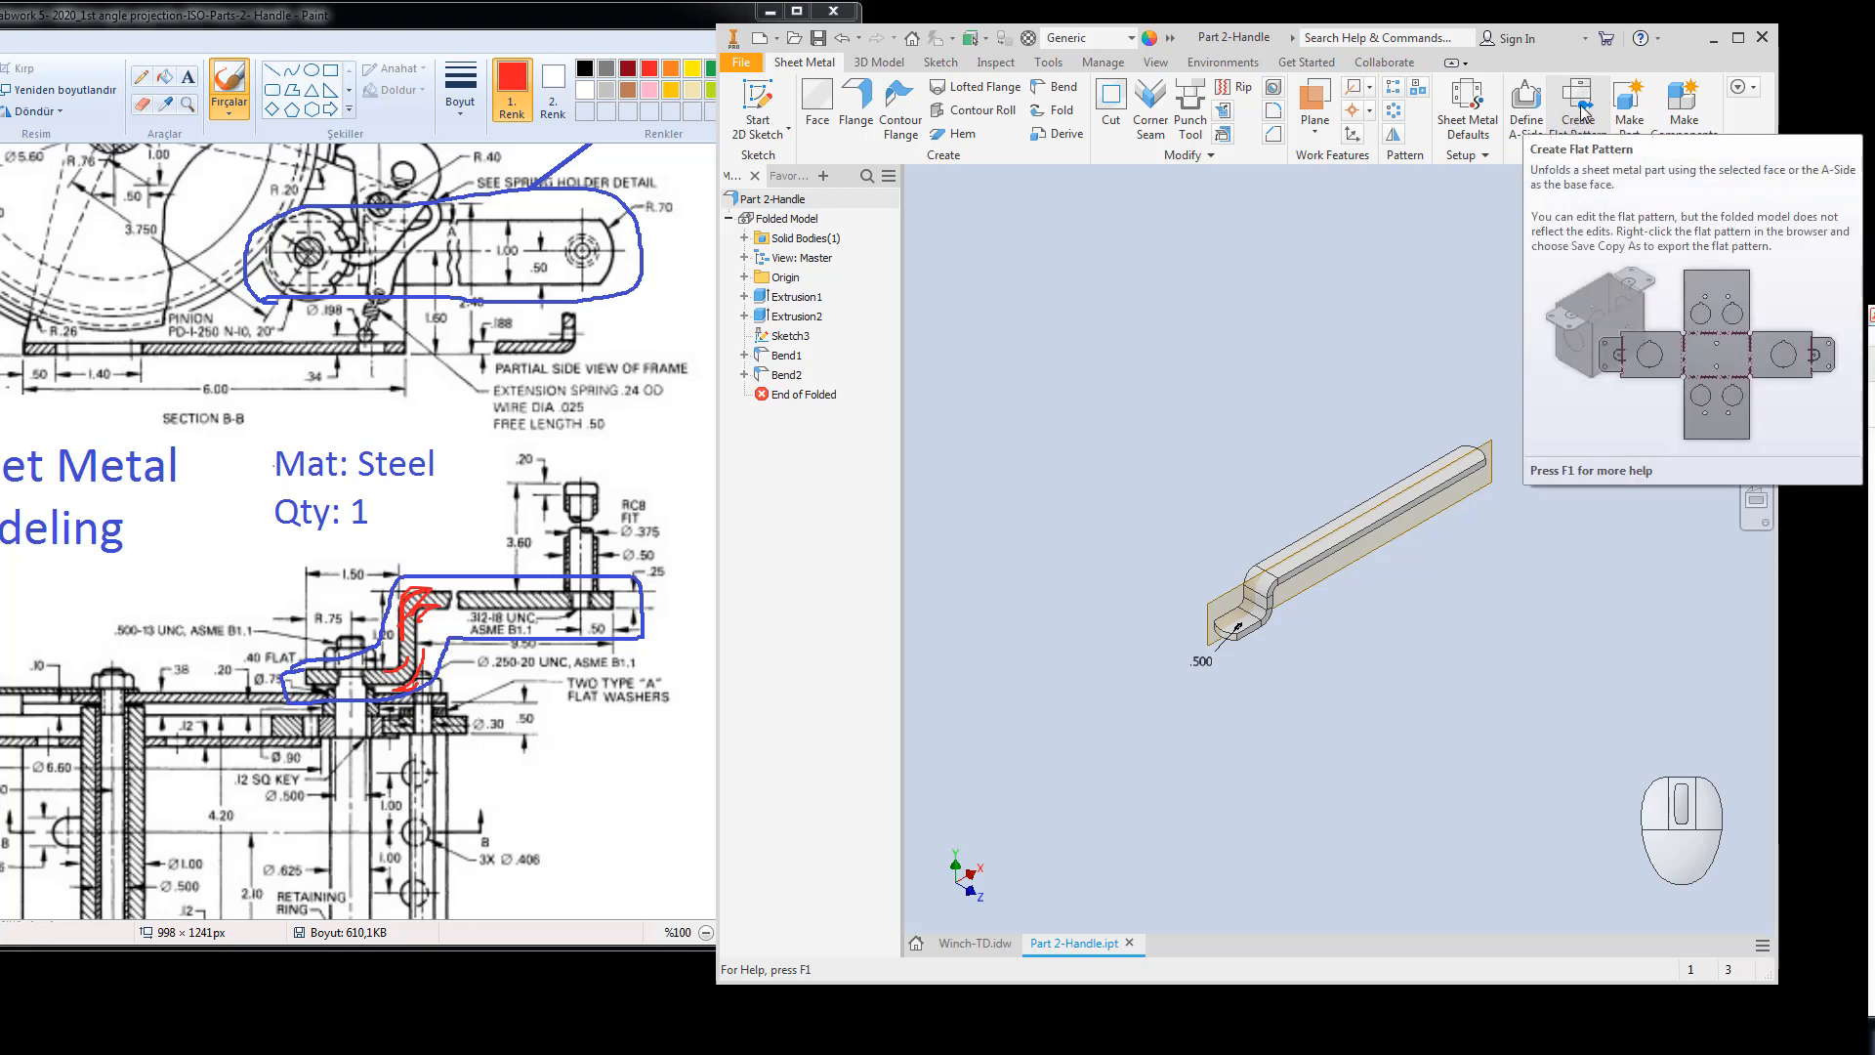
Create the handle's flat pattern and return to the folded part.
left_click(1579, 108)
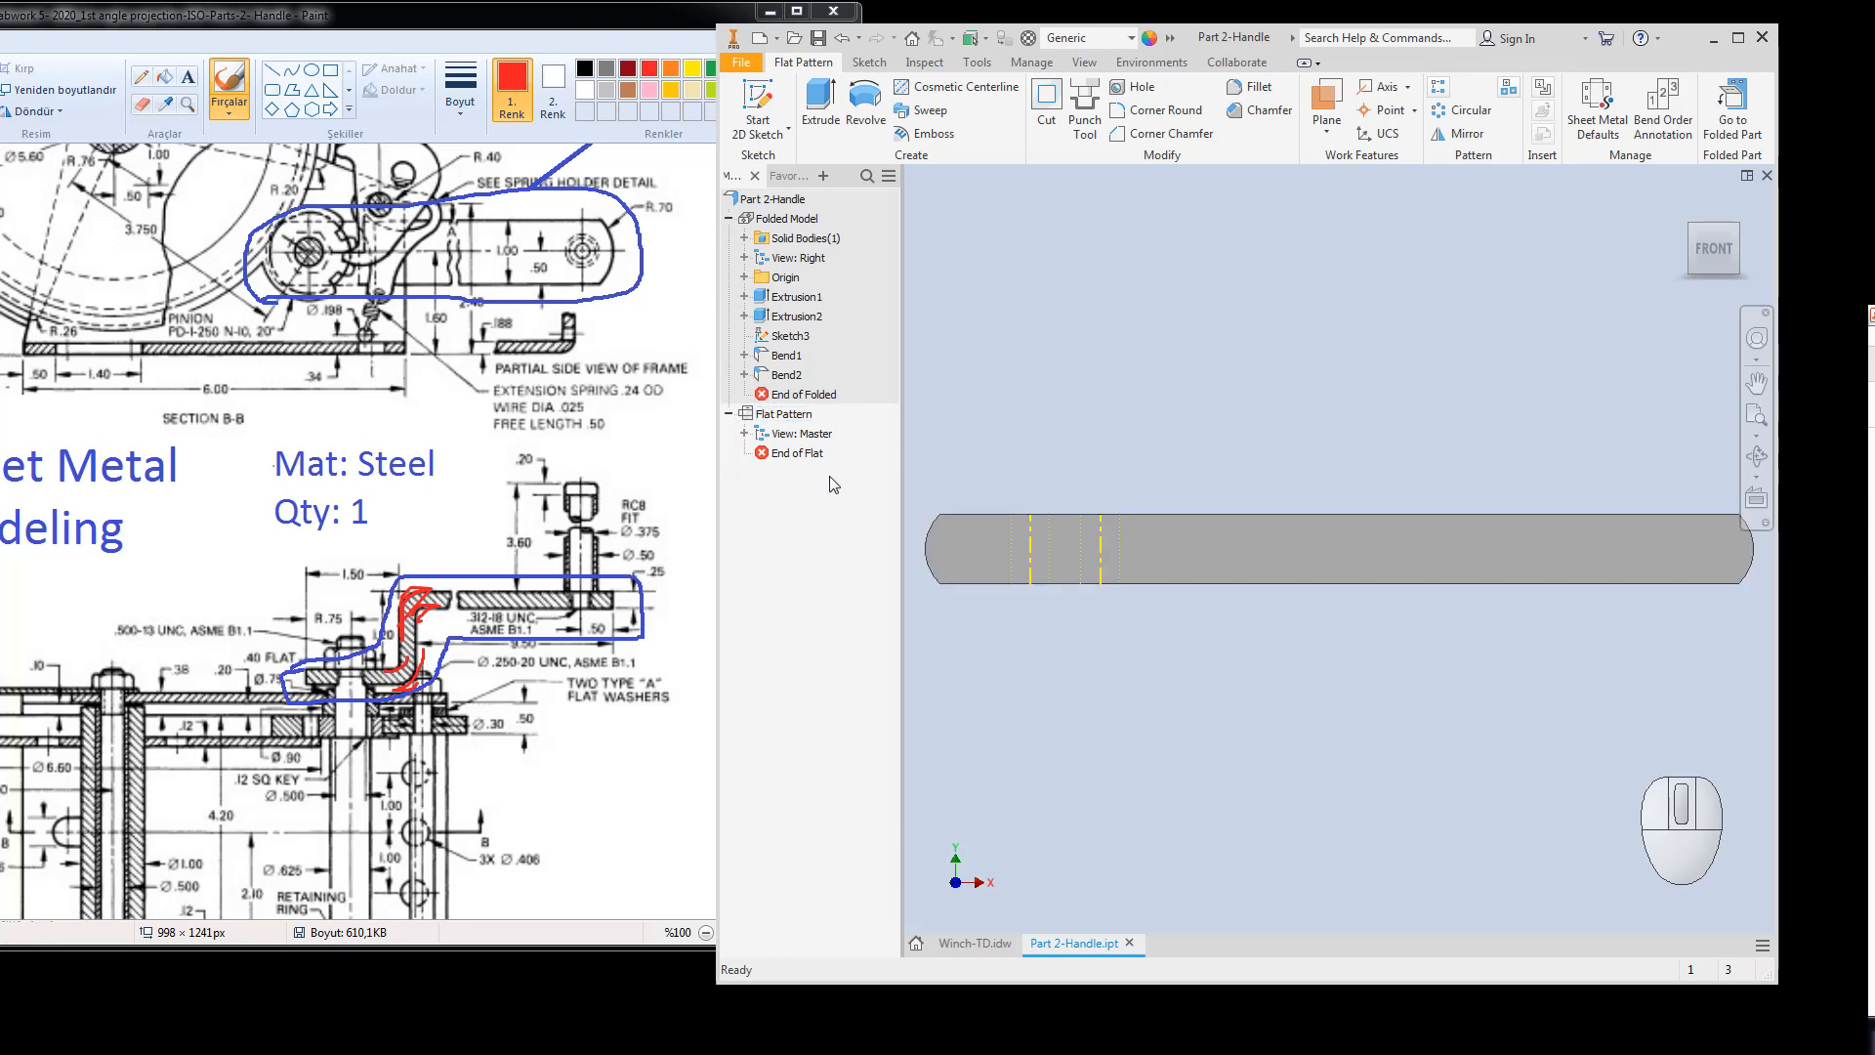
left_click(1732, 105)
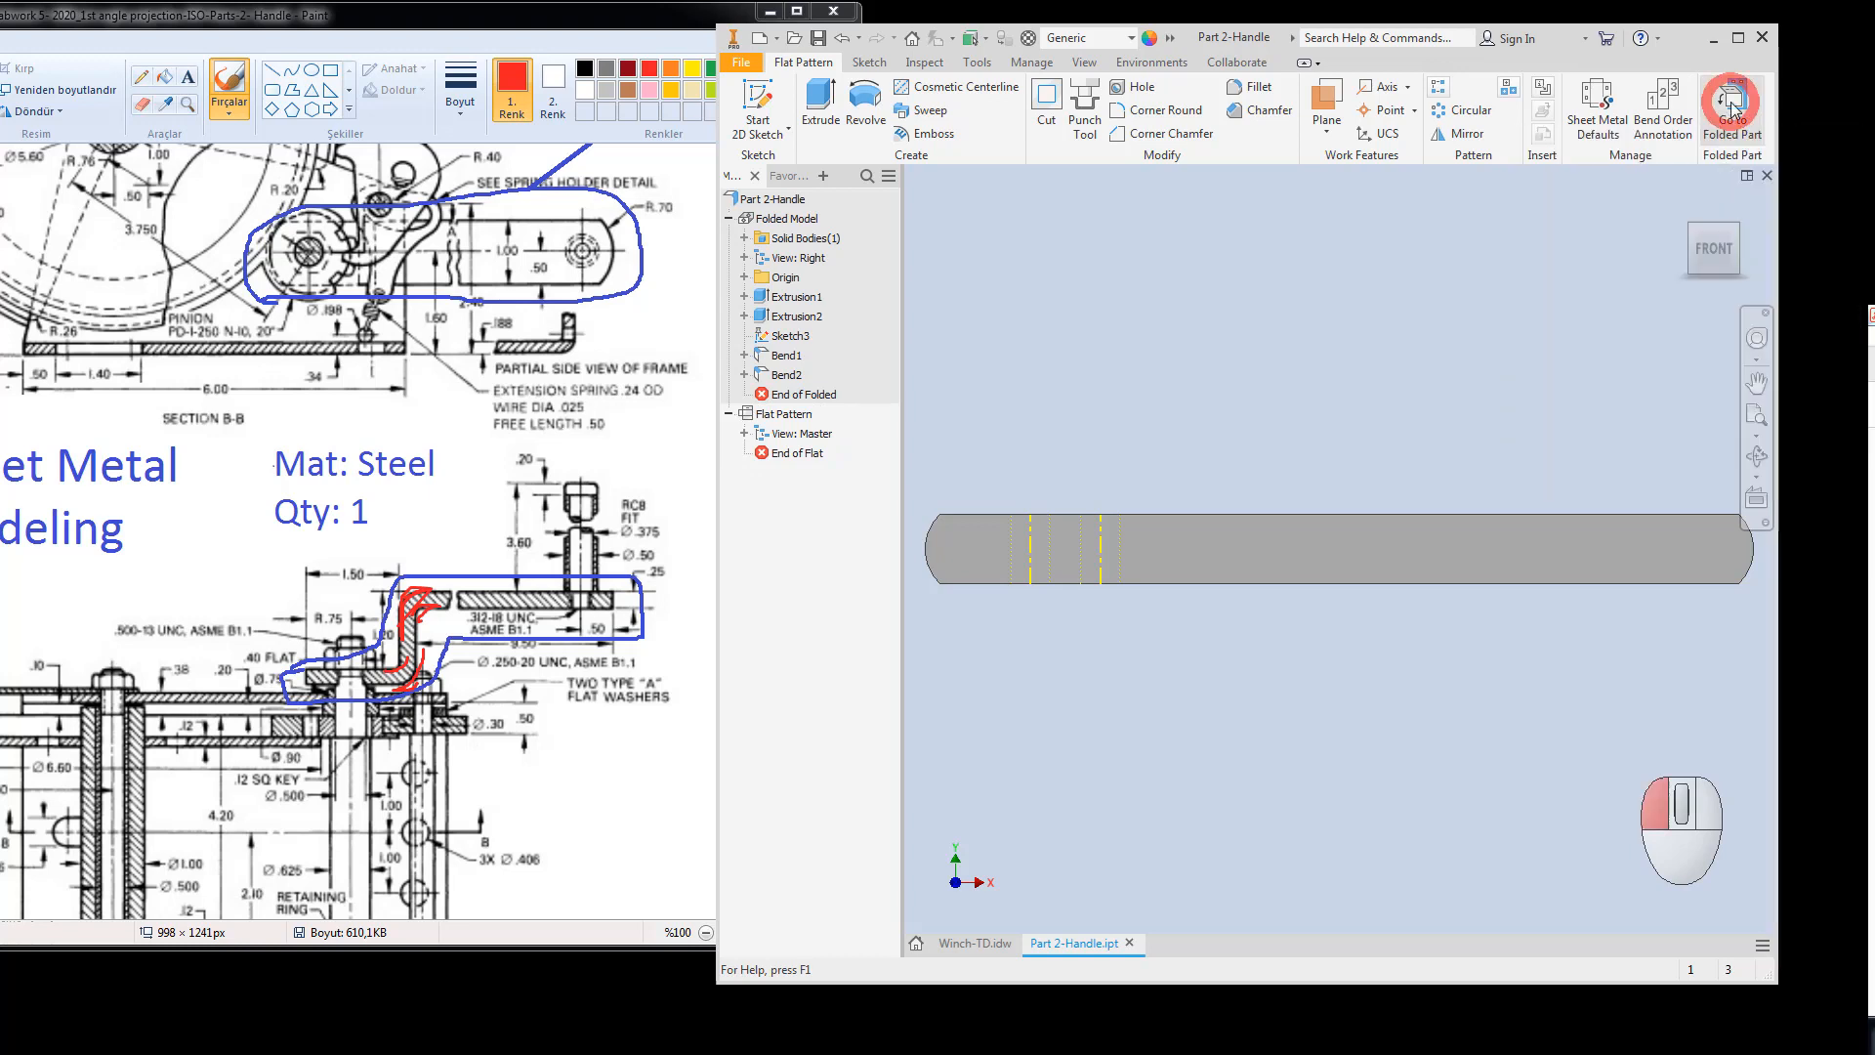
Switch to Paint and undo the red brush marks over the handle's two bends in the reference drawing.
left_click(1165, 486)
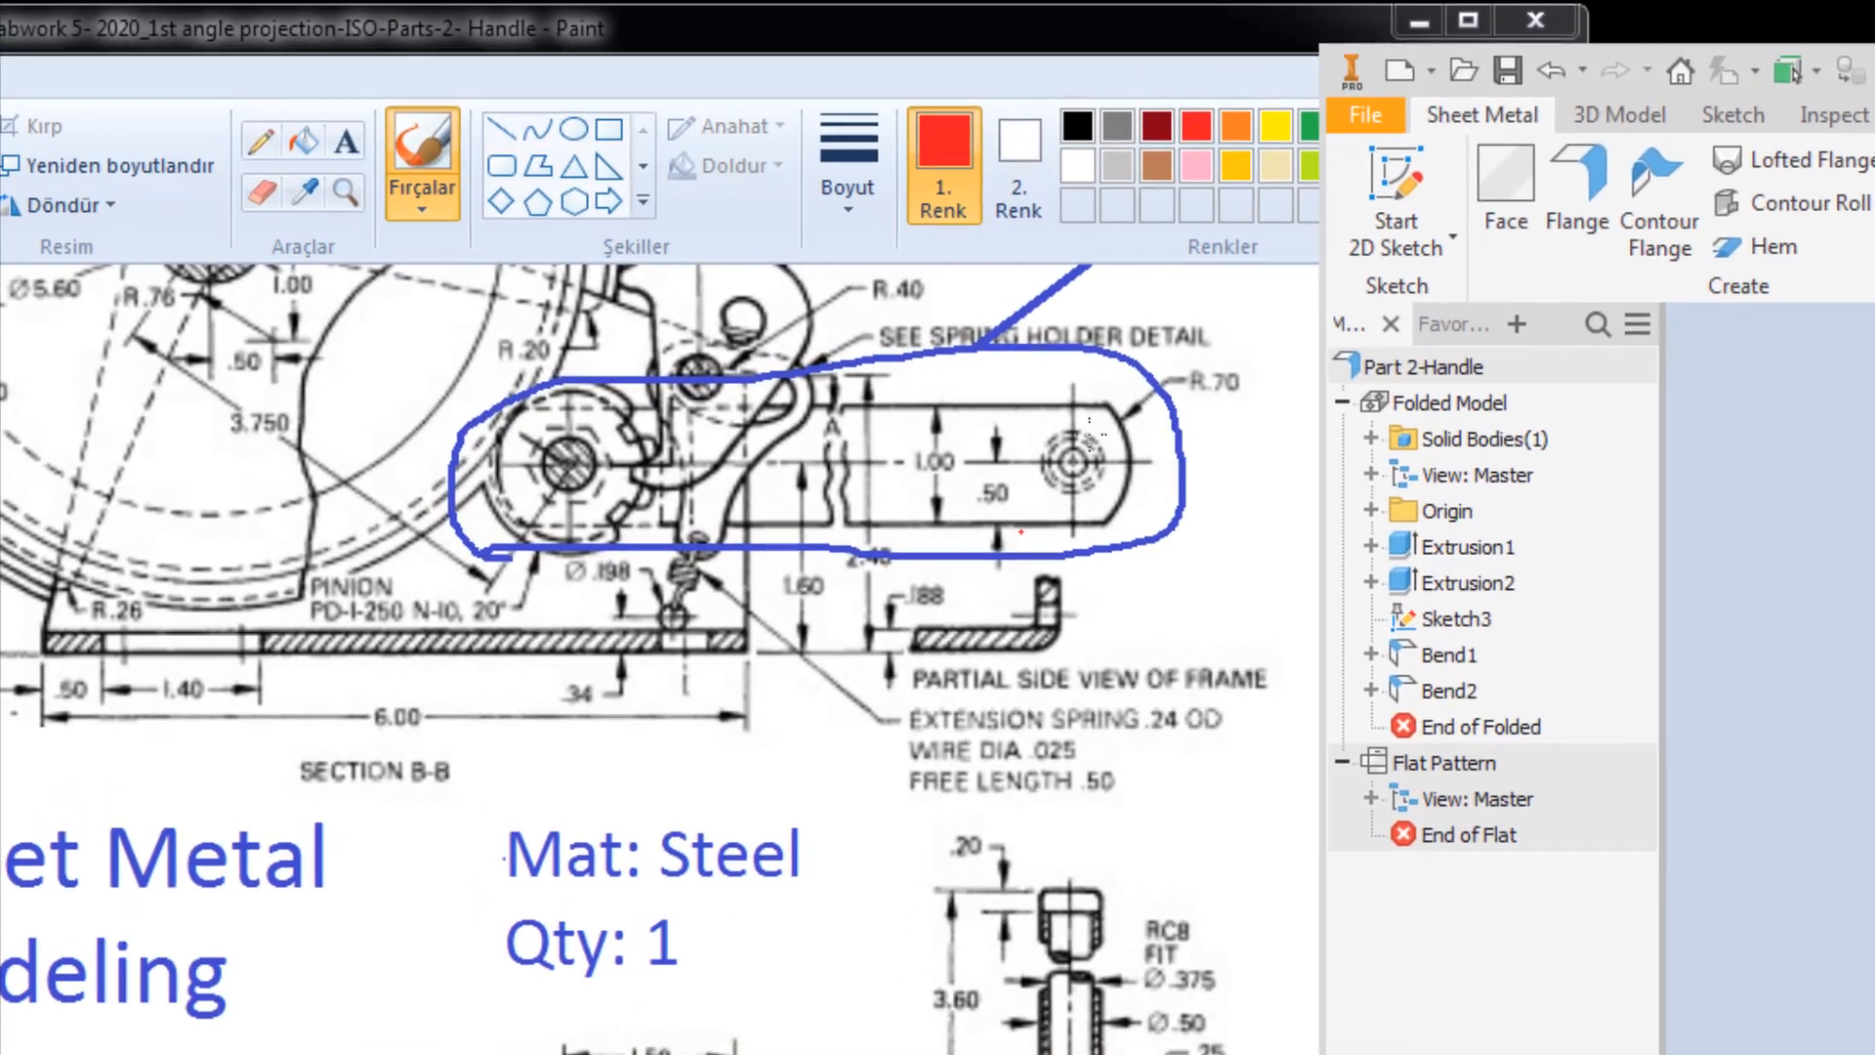
left_click(897, 449)
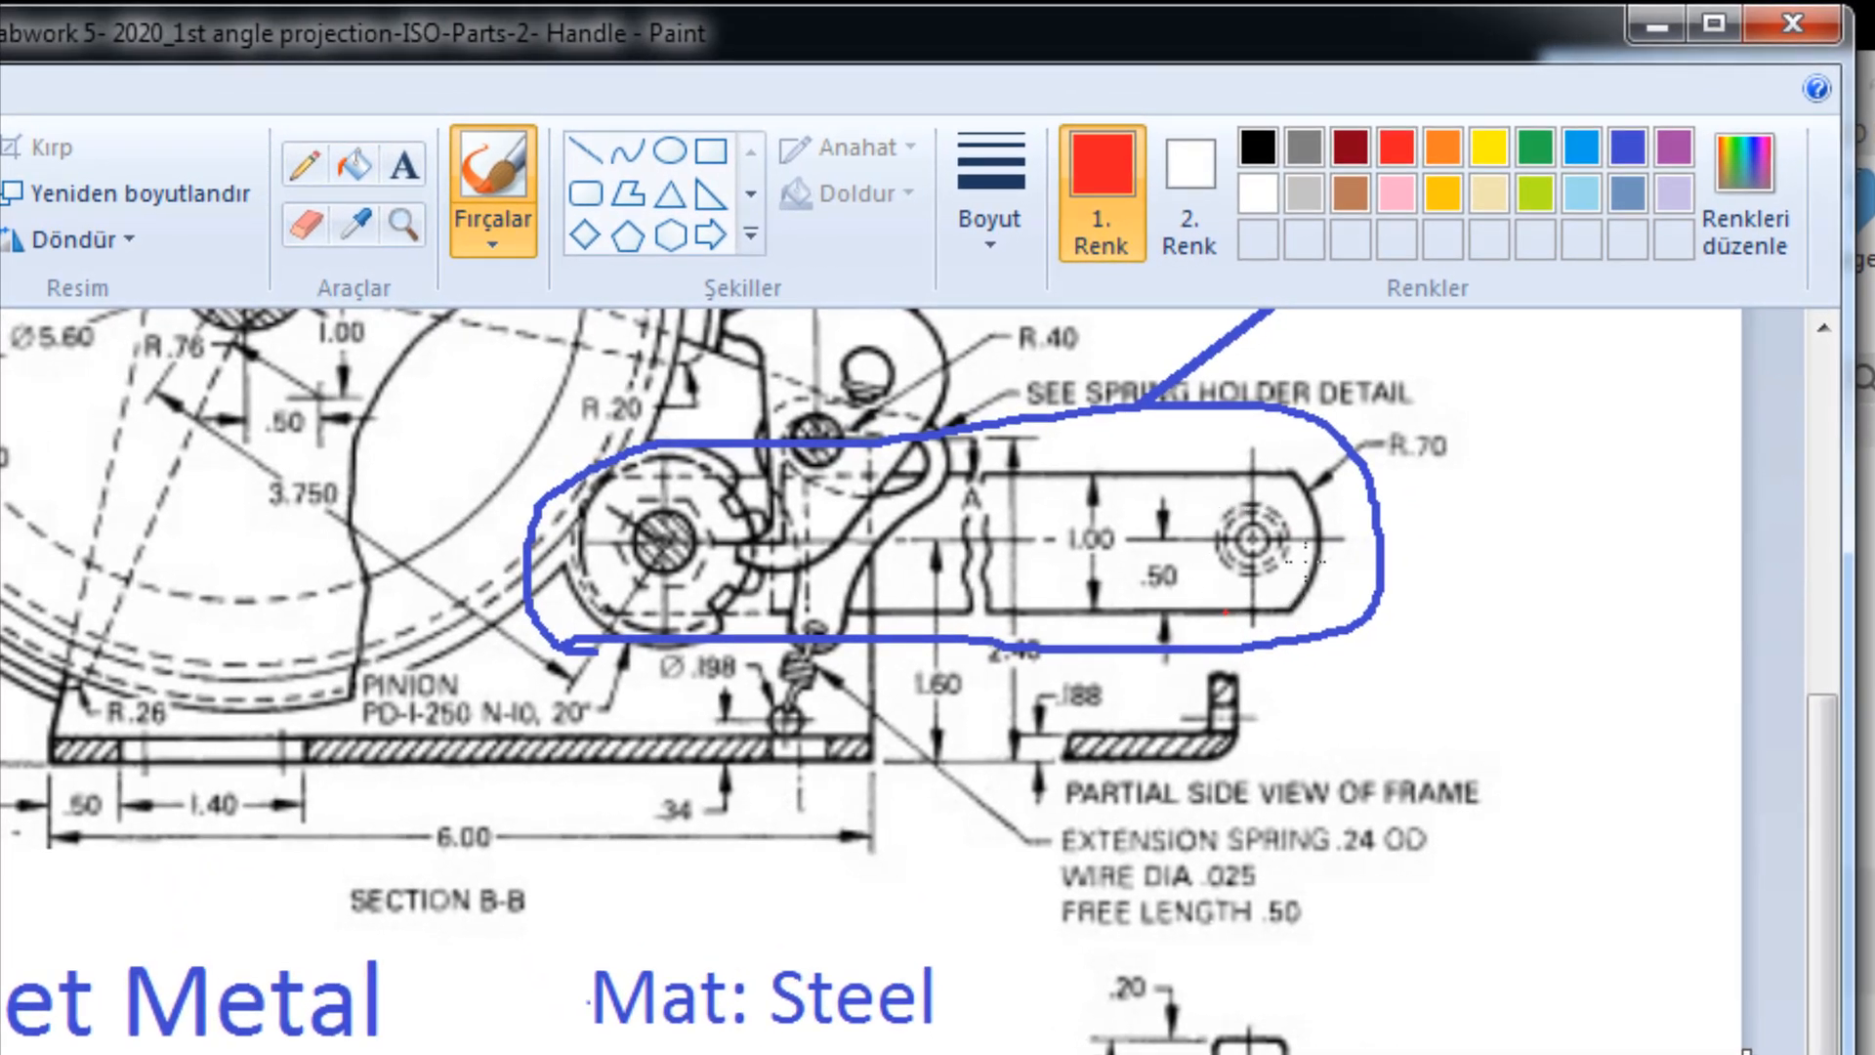
mouse_move(1226, 612)
left_mouse_down()
mouse_move(1270, 547)
mouse_move(1265, 515)
mouse_move(1215, 571)
left_mouse_up()
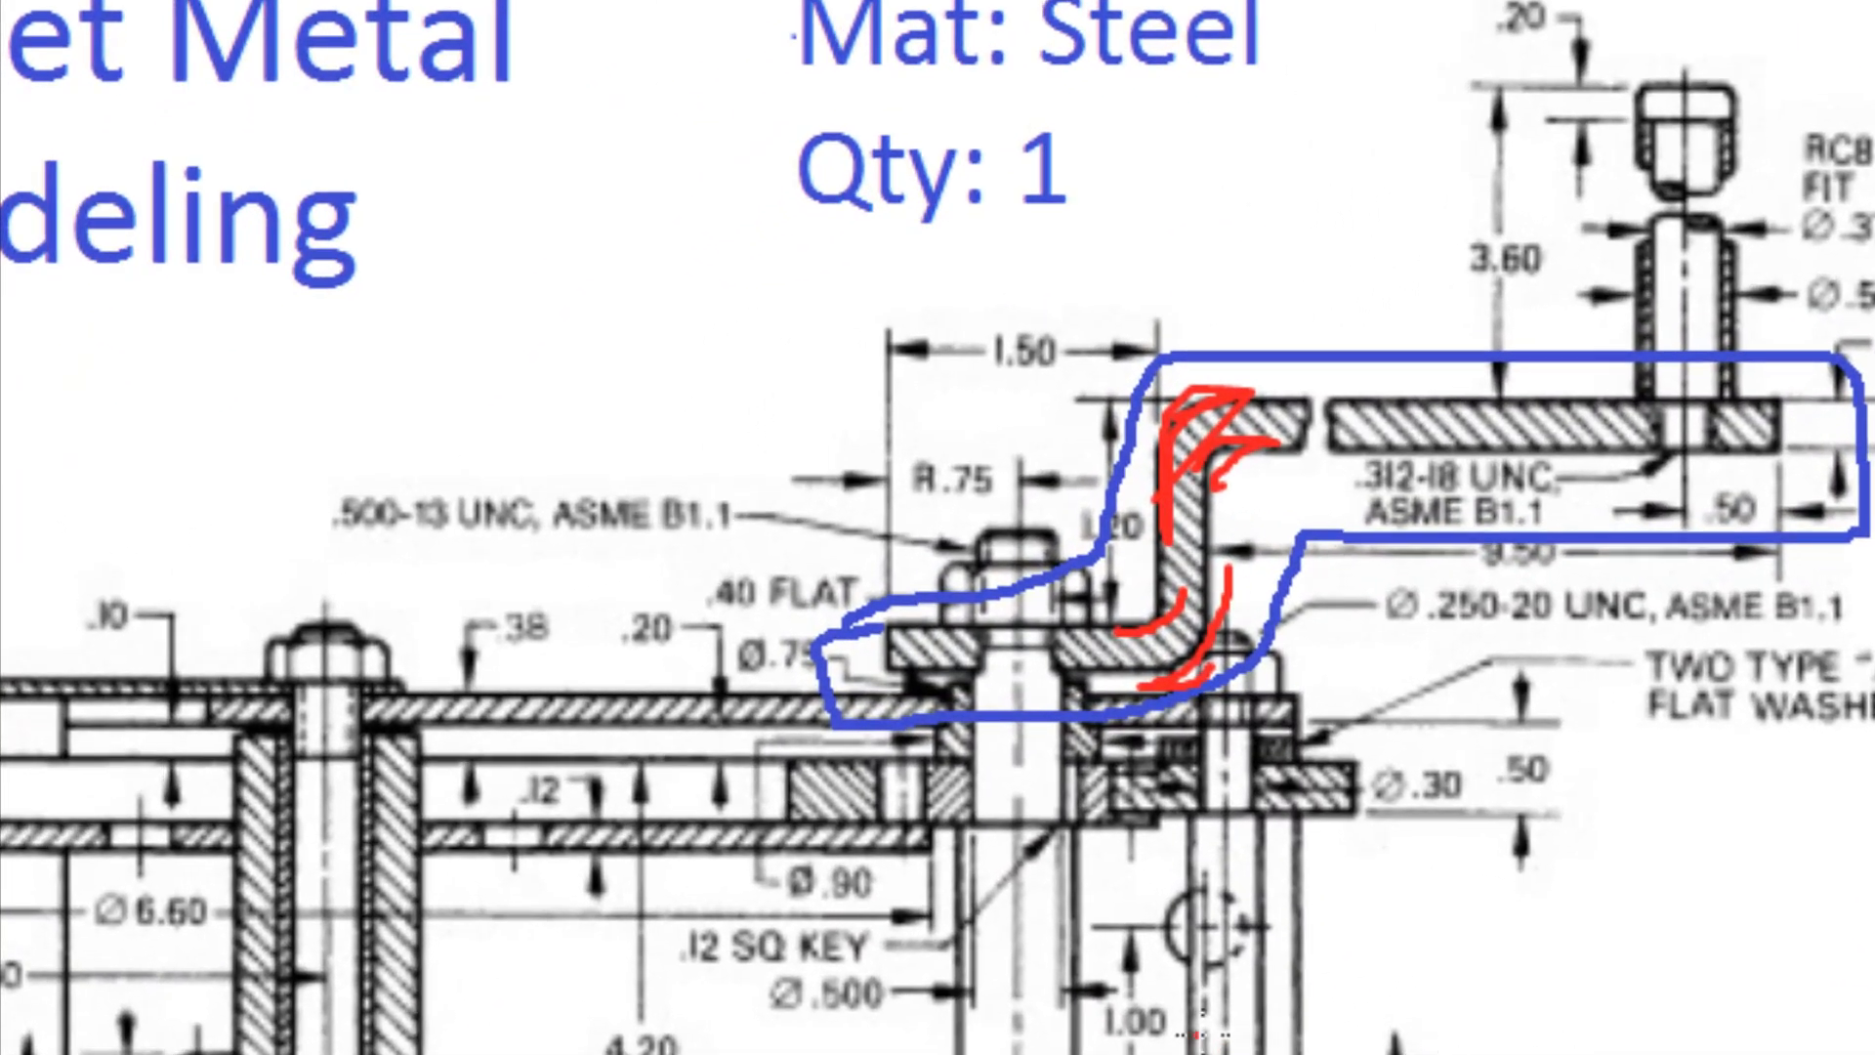
mouse_move(1172, 1053)
left_mouse_down()
mouse_move(1089, 771)
mouse_move(1006, 625)
mouse_move(1055, 684)
mouse_move(1062, 667)
mouse_move(1004, 670)
mouse_move(1026, 587)
mouse_move(1026, 649)
mouse_move(1120, 703)
left_mouse_up()
key("ctrl+z")
key("ctrl+z")
key("ctrl+z")
key("ctrl+z")
key("ctrl+z")
key("ctrl+z")
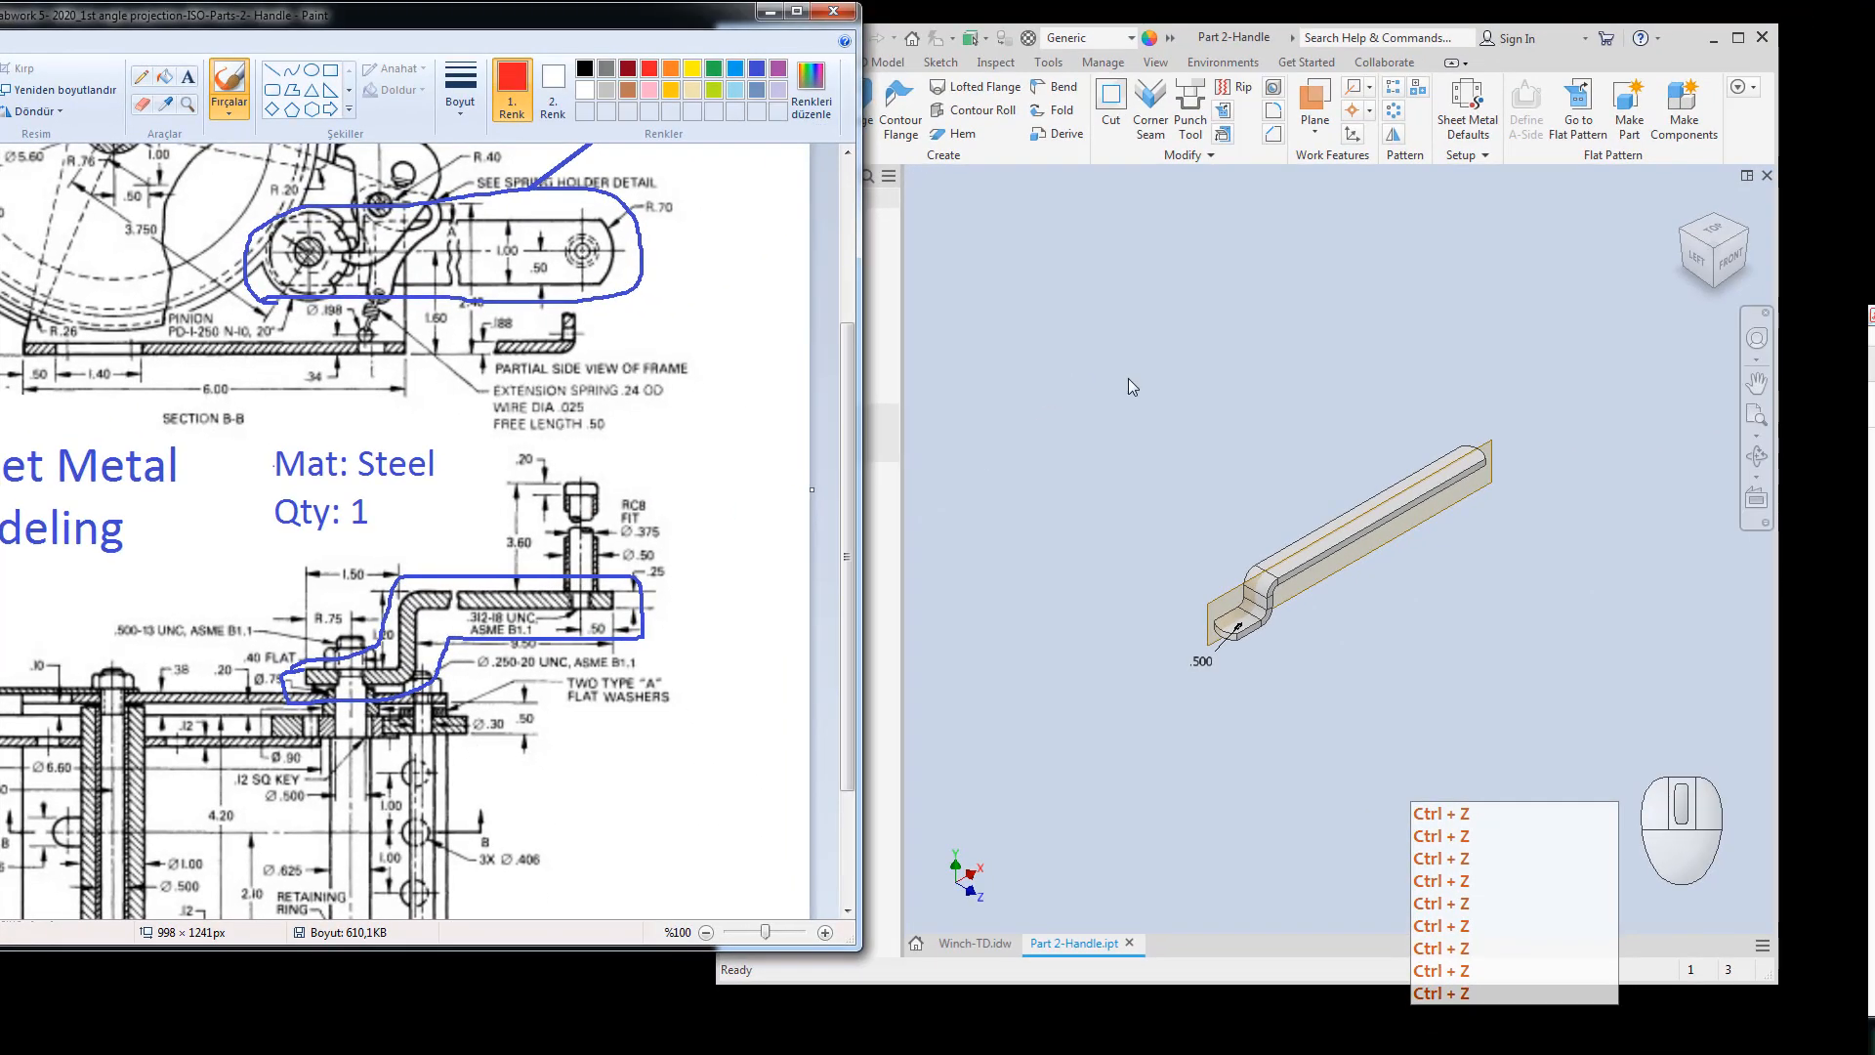
Mark the .312-18 UNC hole, its .50 dimension and the handle's end edge in red on the Paint drawing.
left_click(1114, 394)
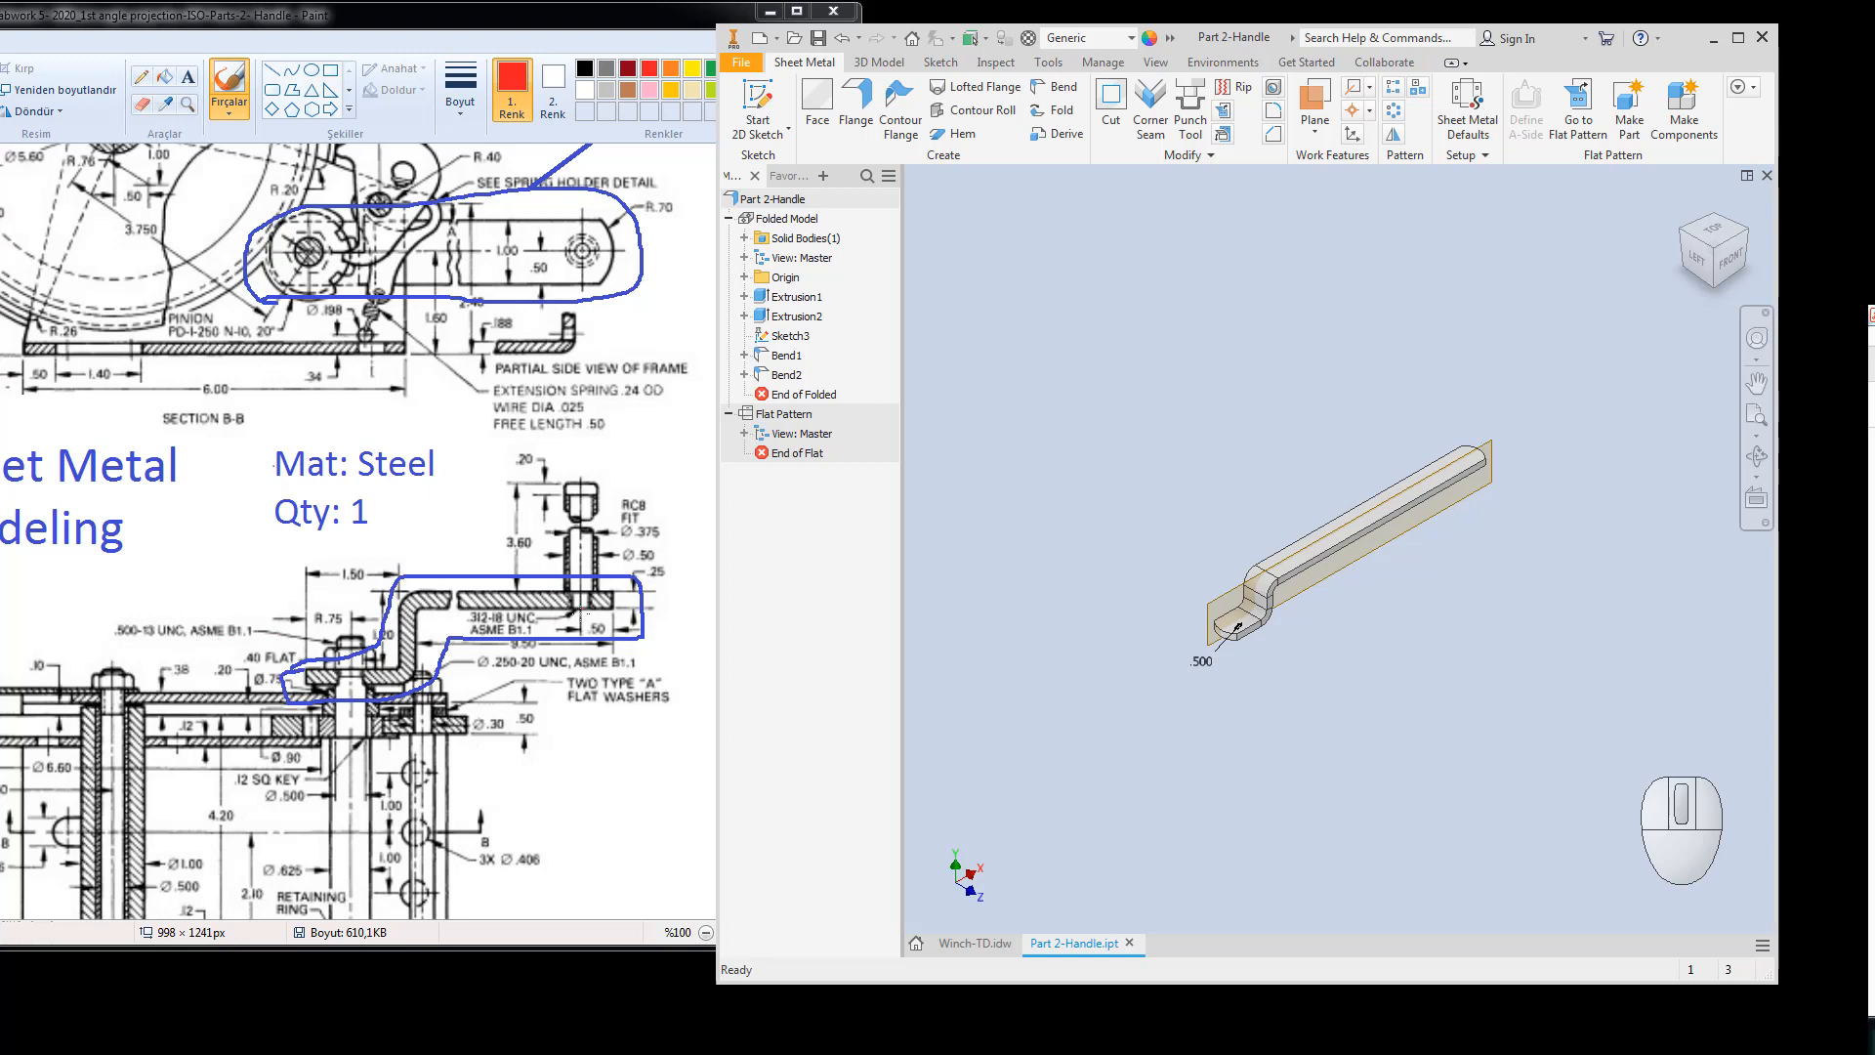
left_click(581, 613)
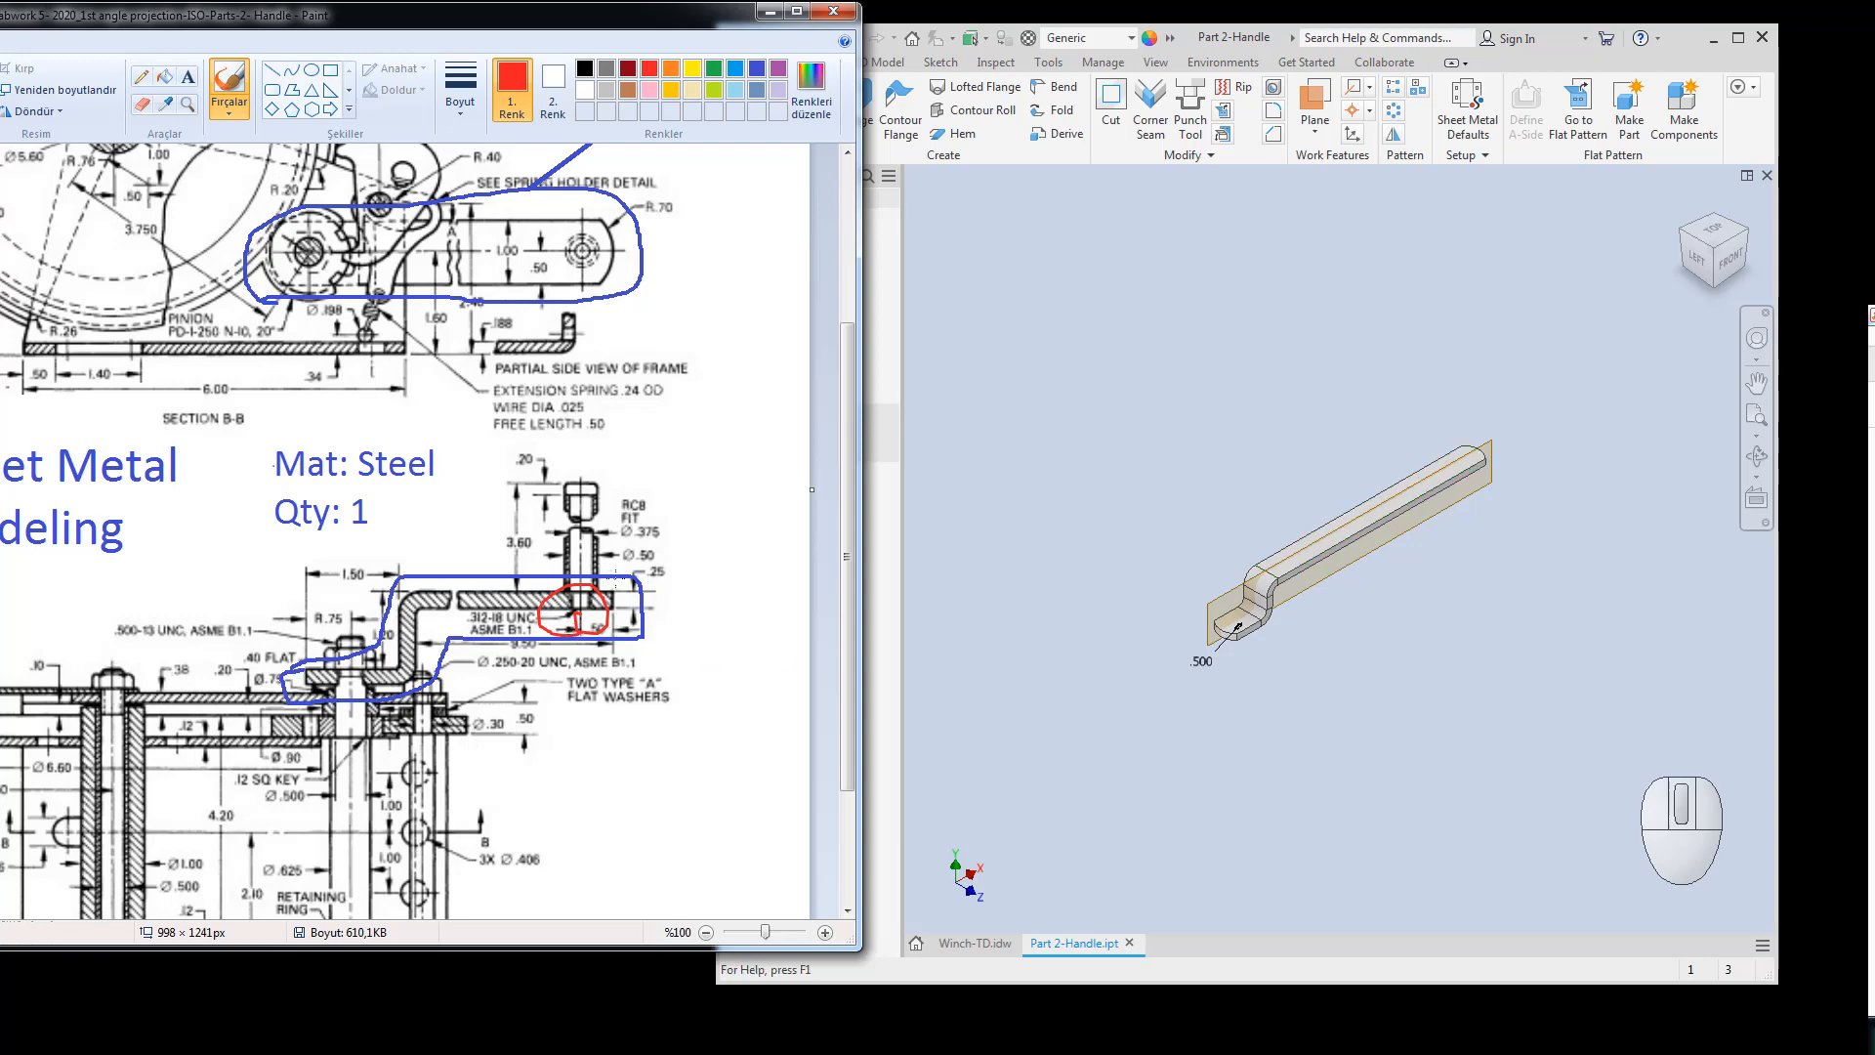
left_click_drag(615, 578, 613, 630)
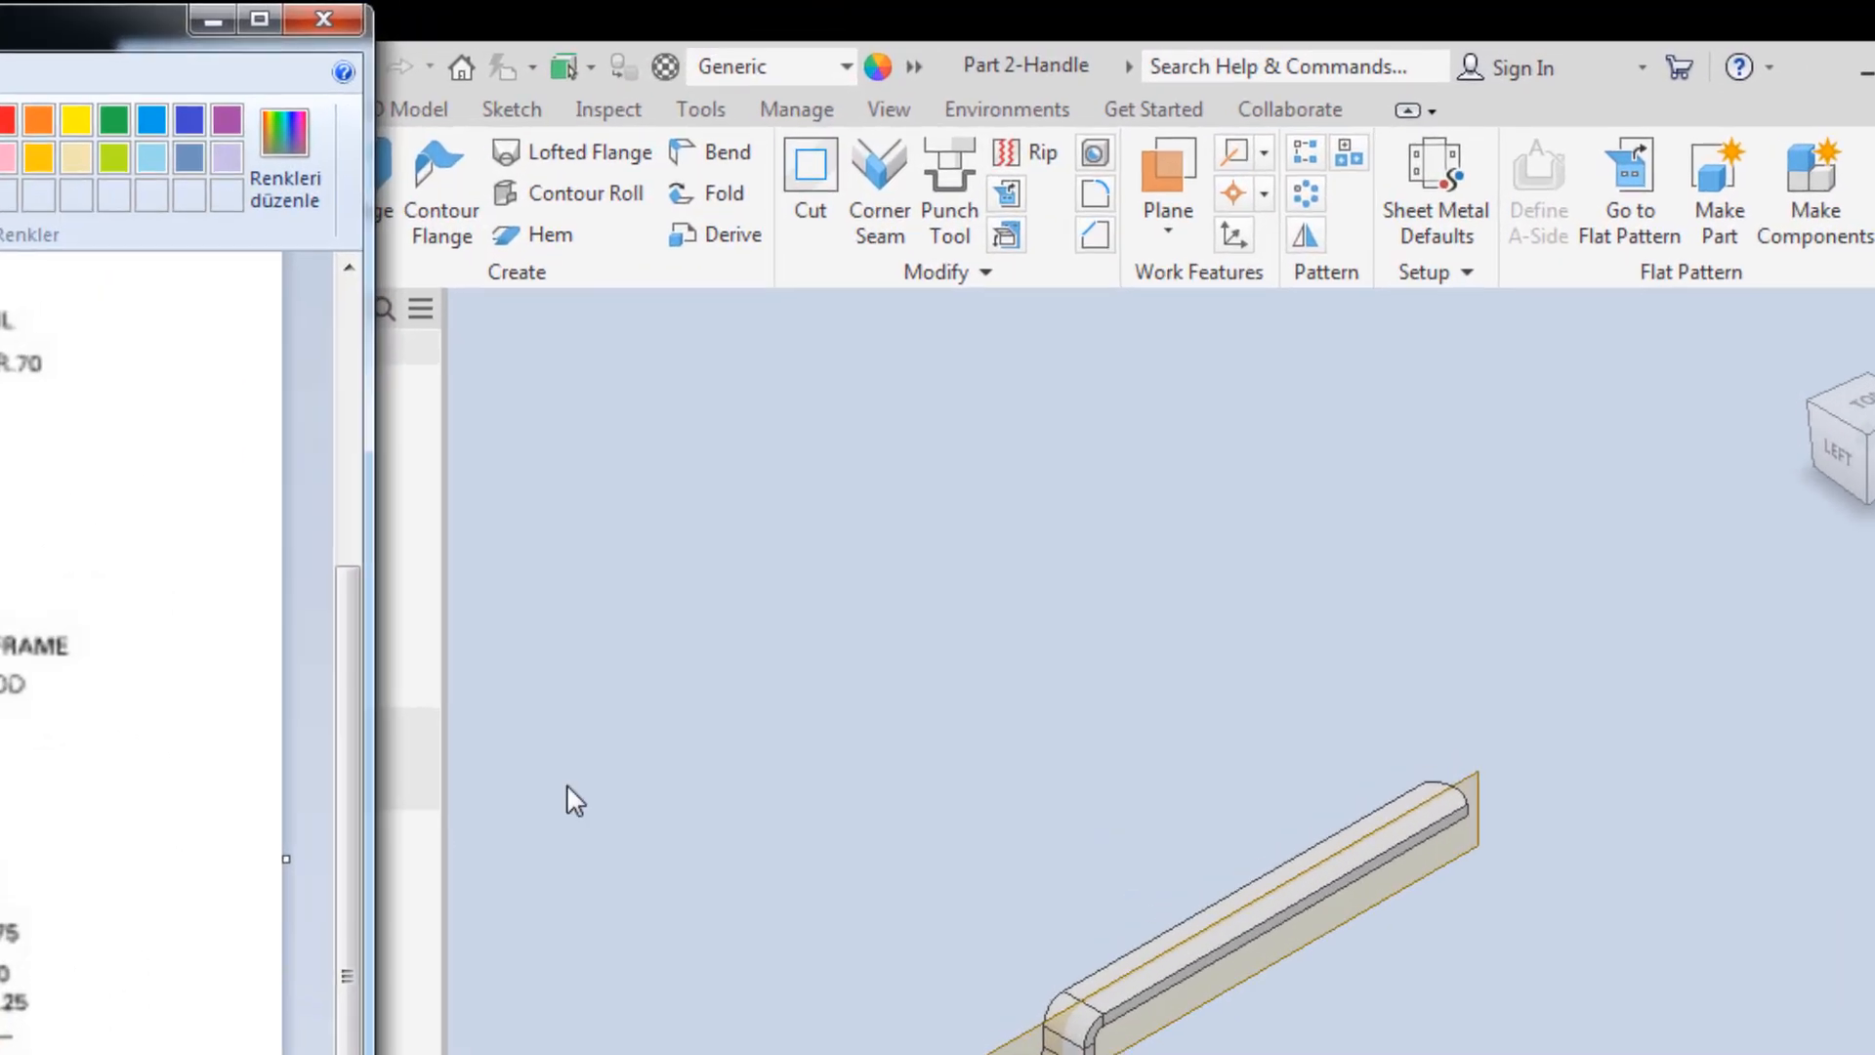
Switch to Inventor and start a 2D sketch on the flat top face of the handle's long arm, near the rounded end.
left_click(704, 693)
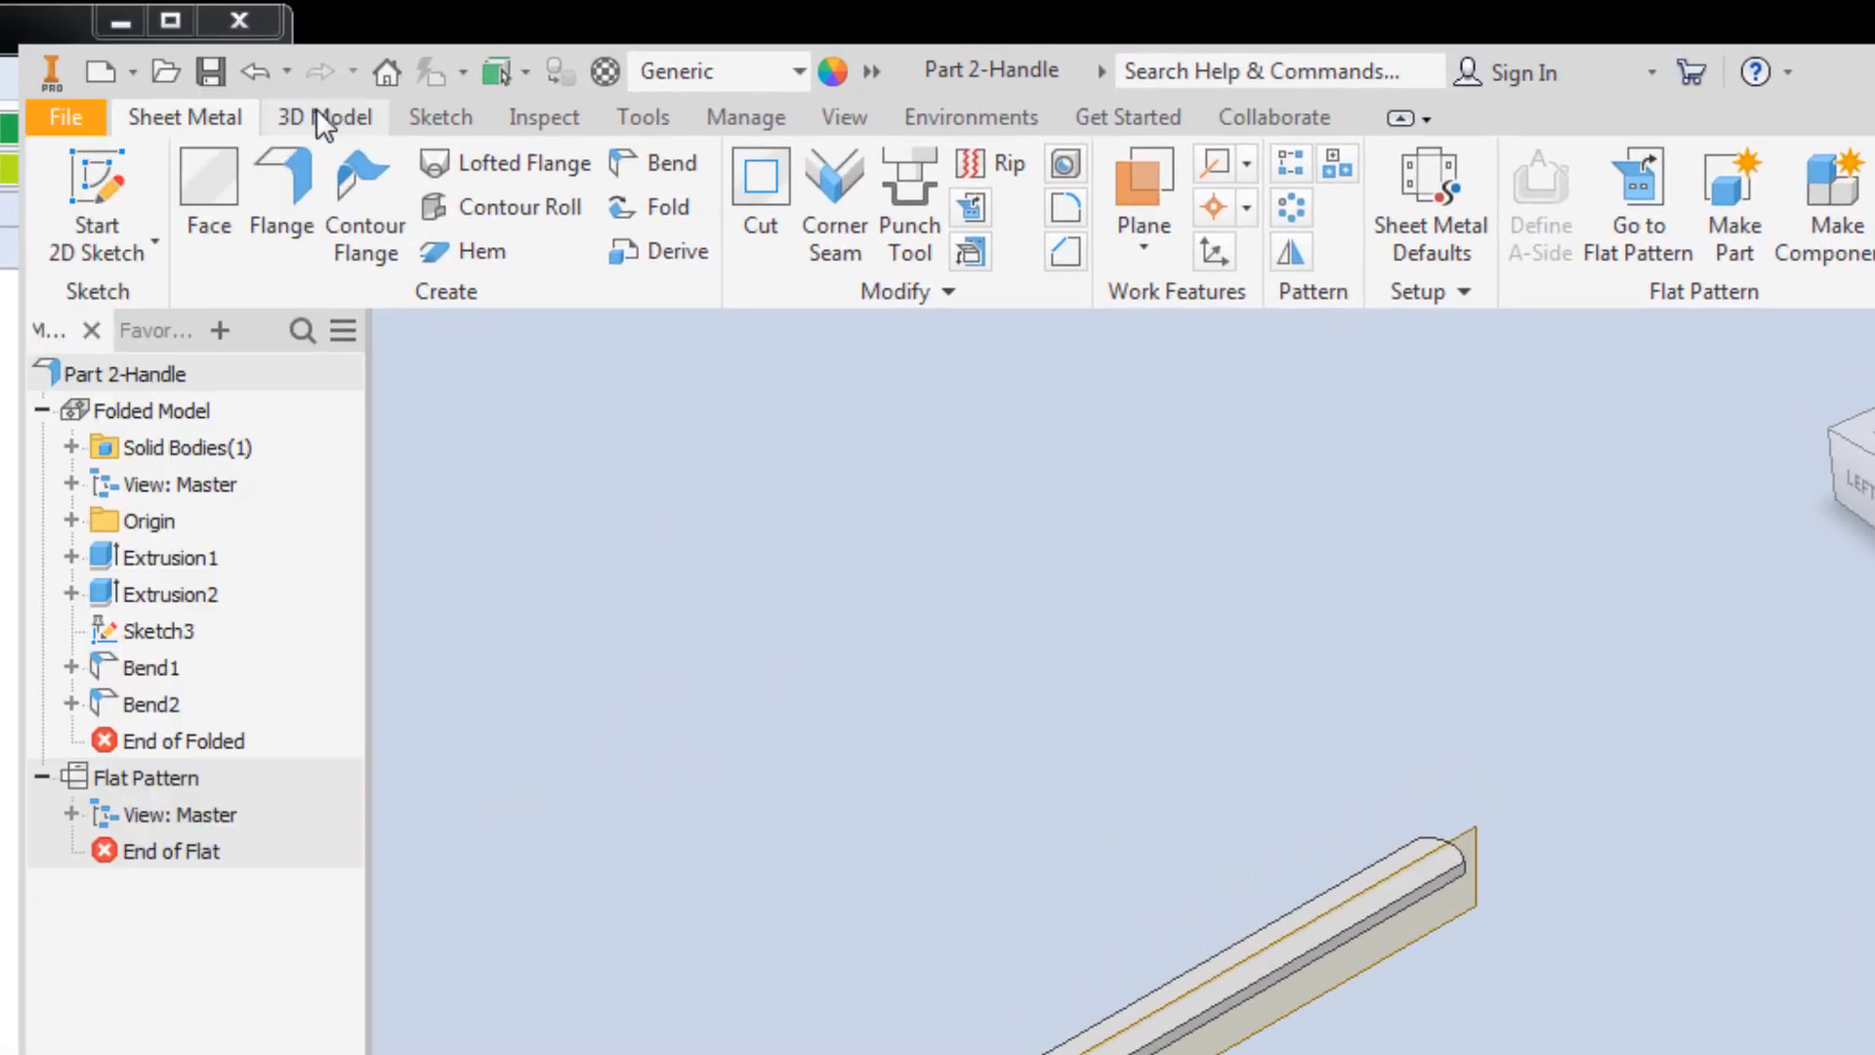
left_click(325, 119)
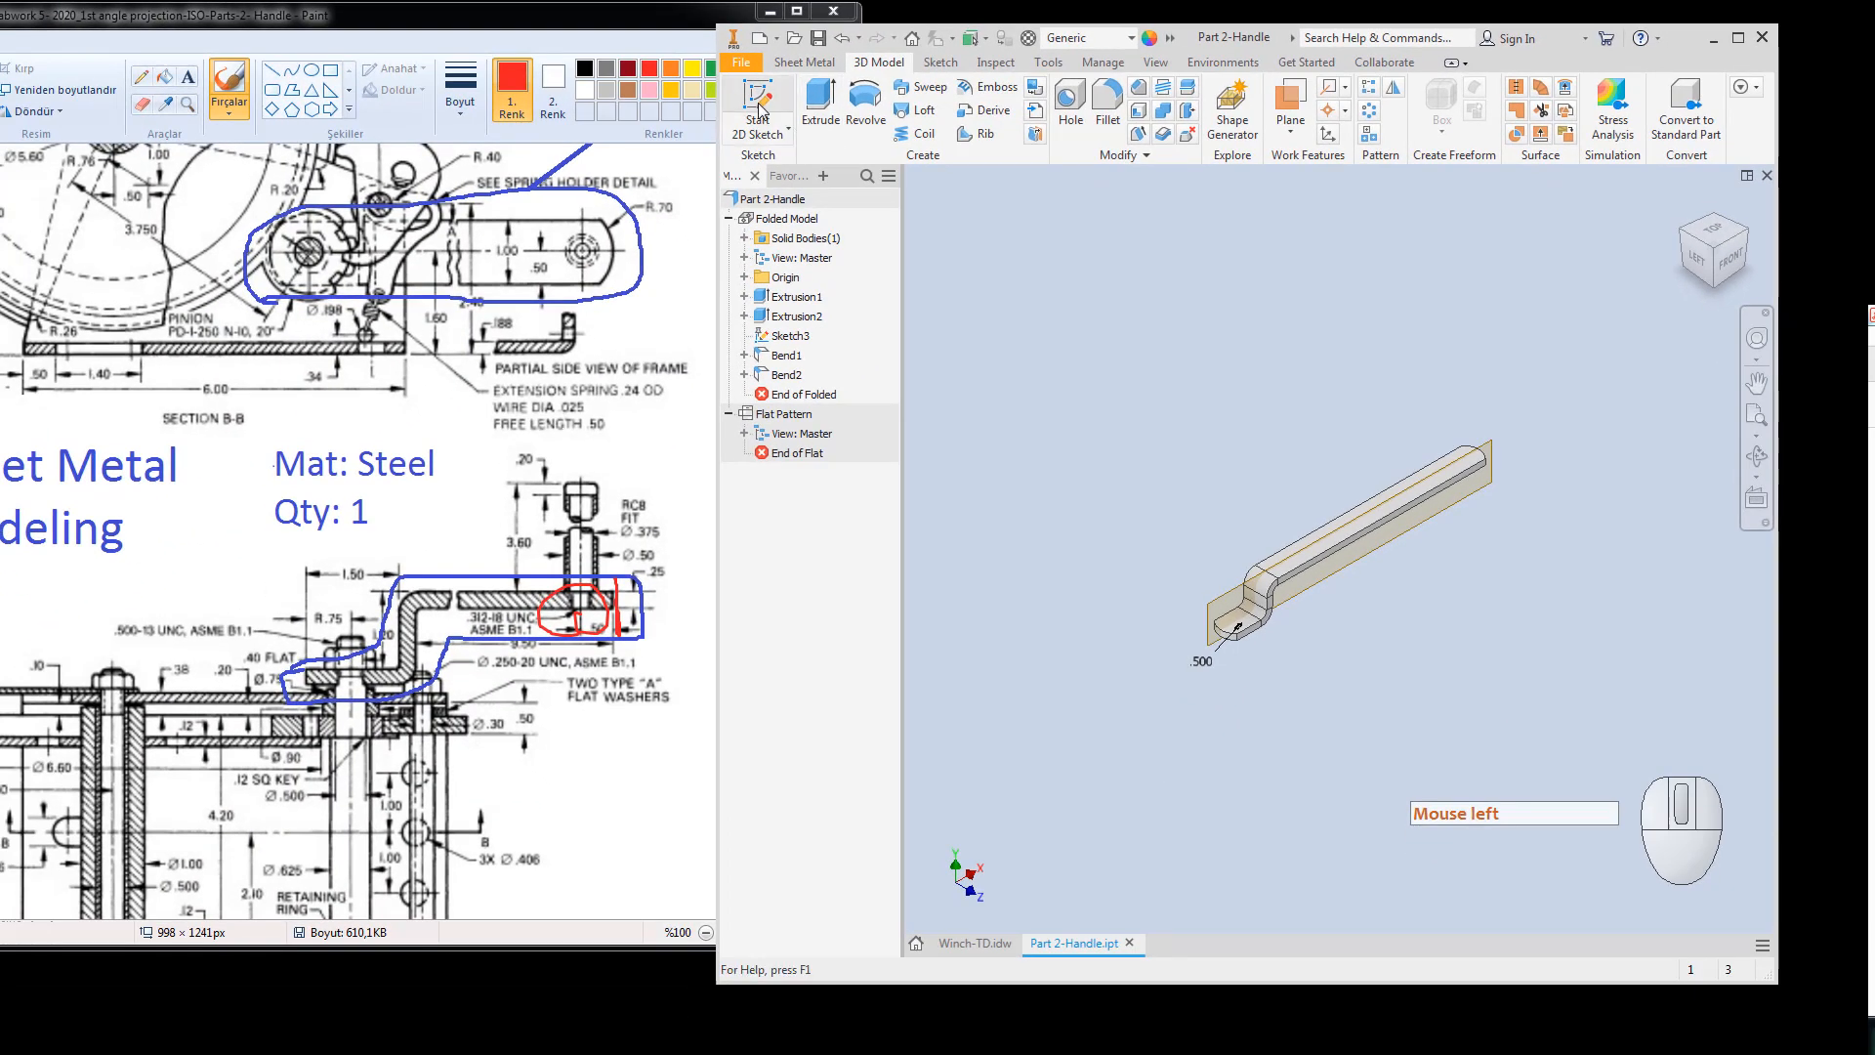
left_click(760, 110)
scroll(1473, 489, "down", 5)
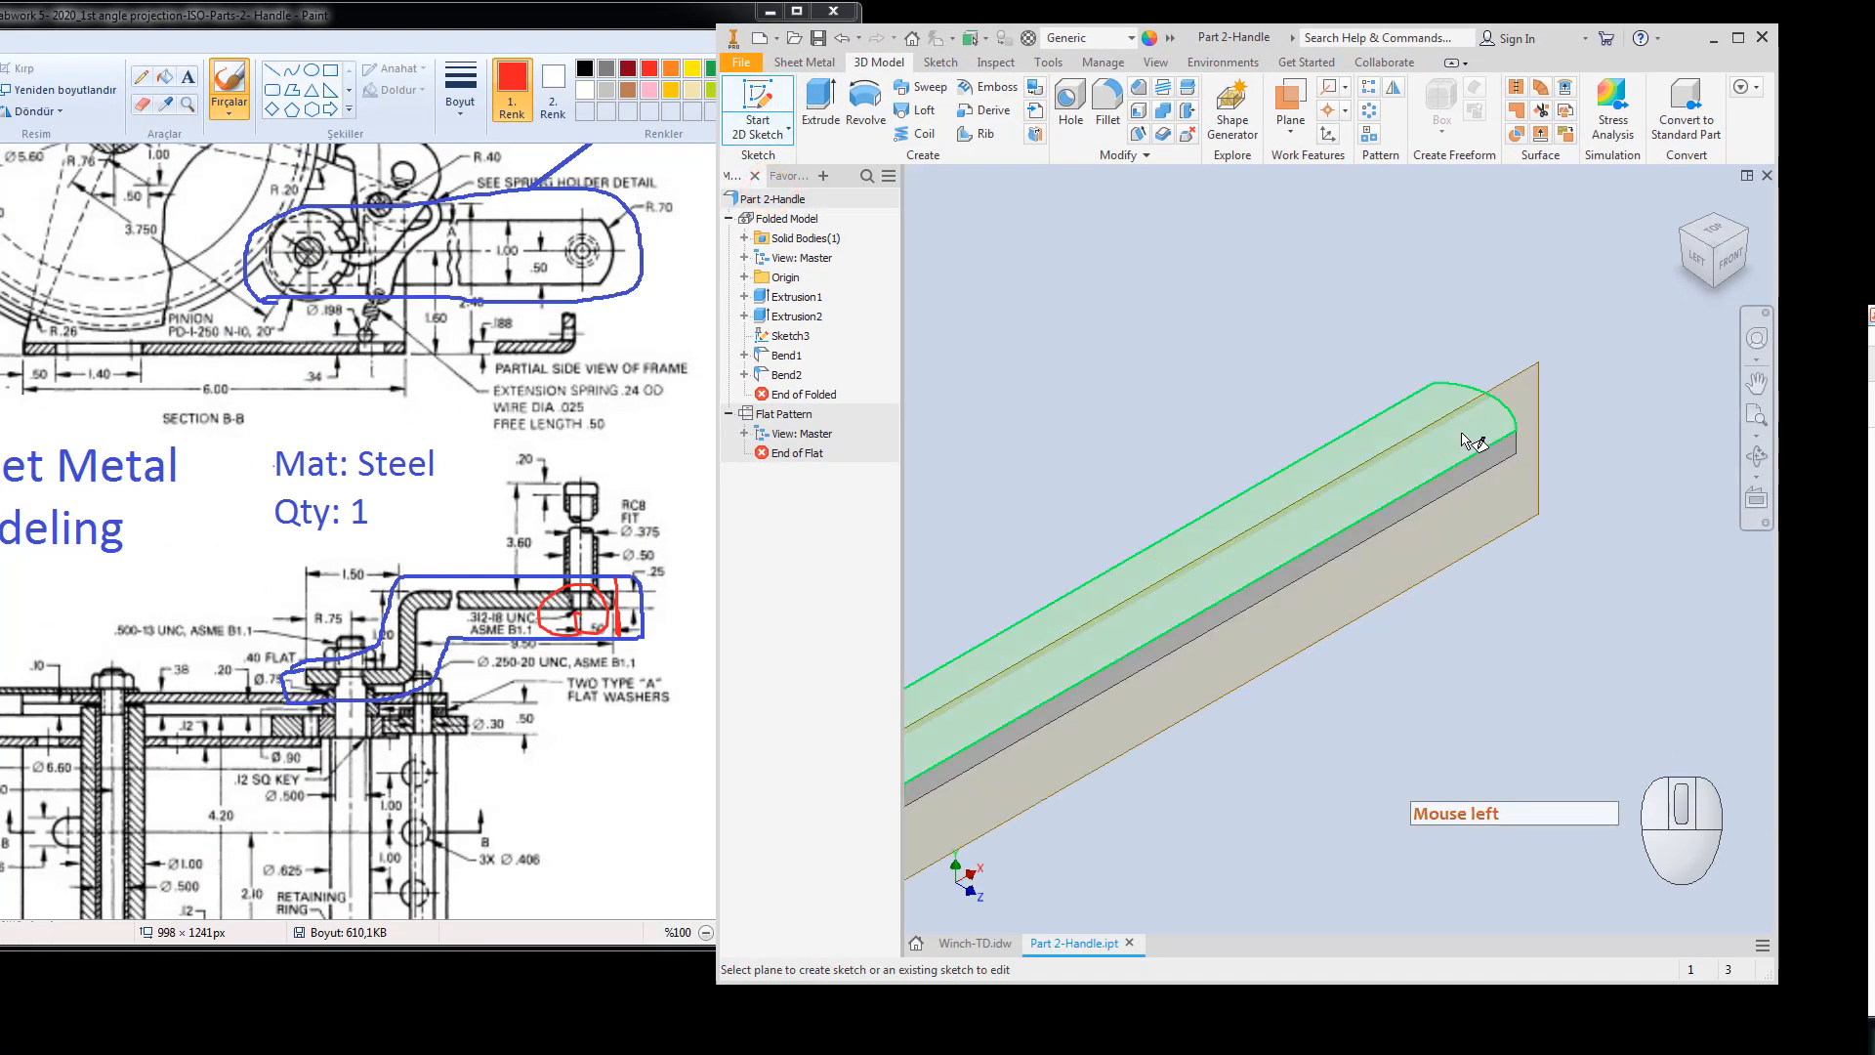
left_click(1473, 442)
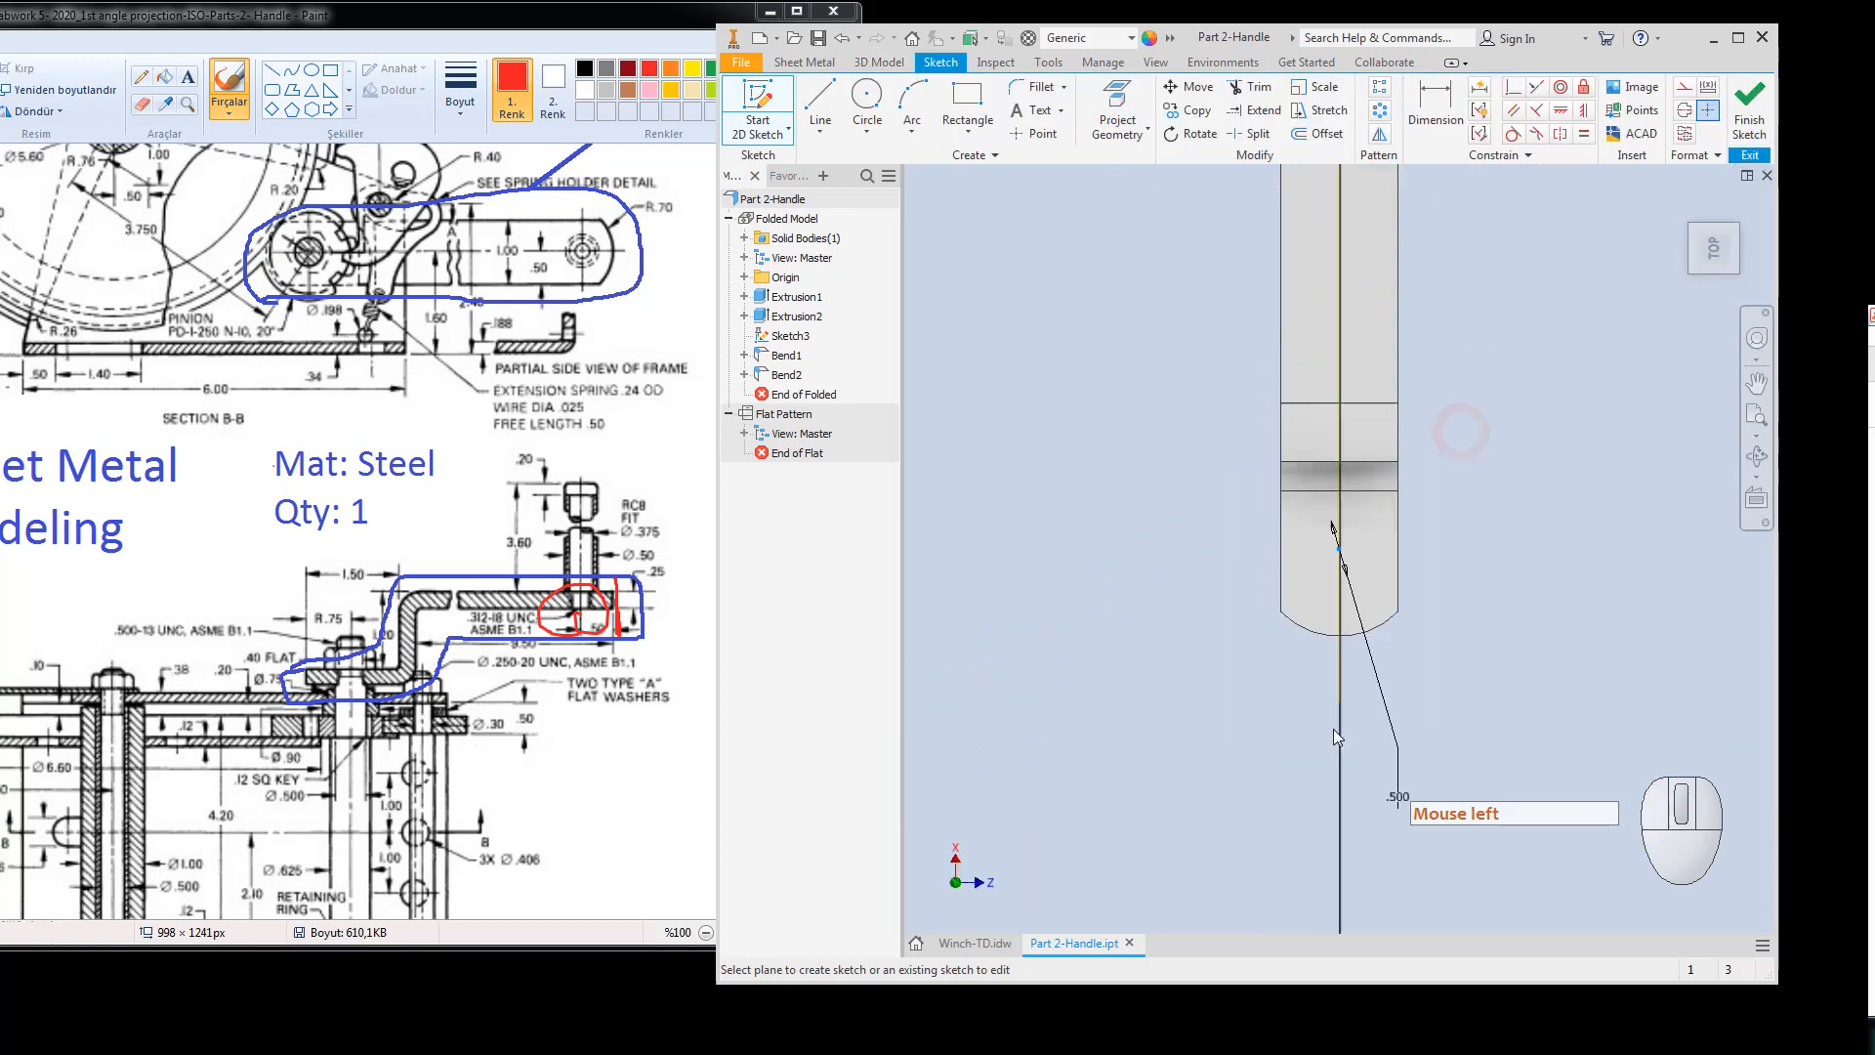
scroll(1473, 674, "up", 2)
middle_click_drag(1500, 697, 1457, 641)
scroll(1385, 536, "down", 5)
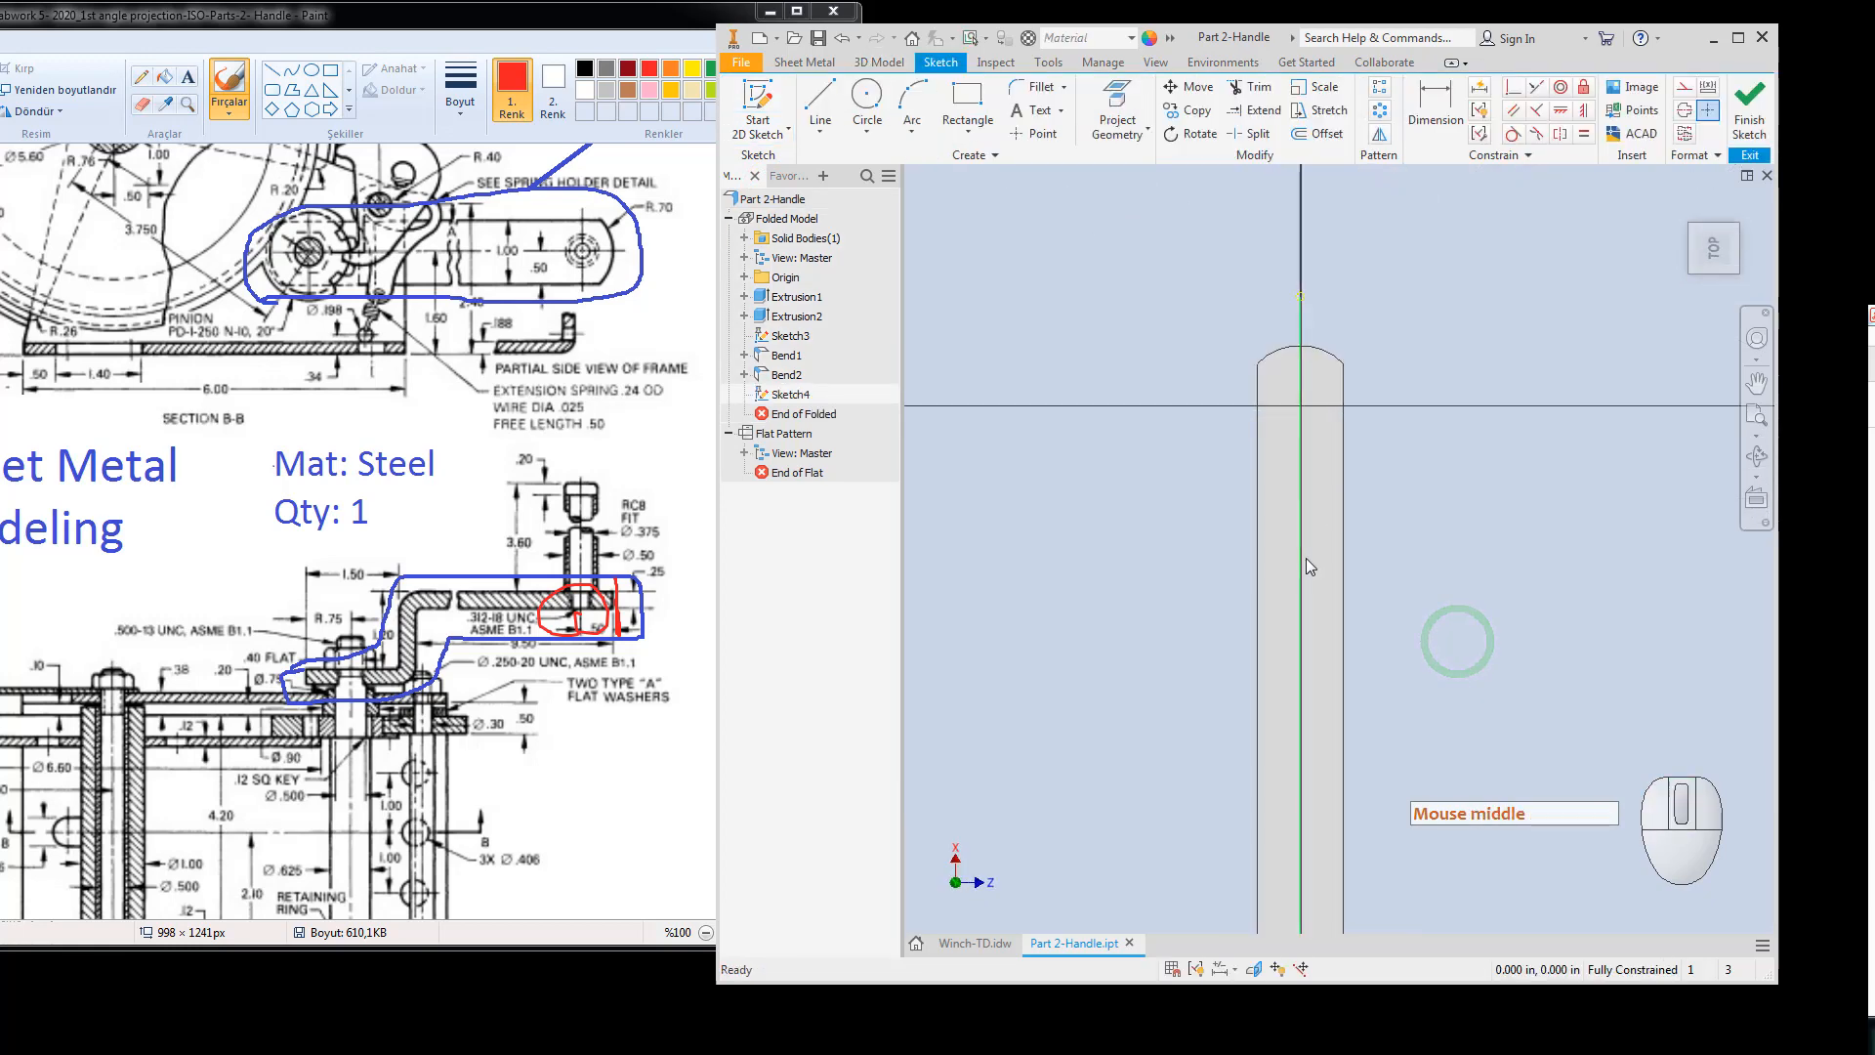
Sketch two horizontal lines, one just beyond the arm's rounded end and one crossing the arm below that end.
left_click(817, 99)
left_click(1082, 312)
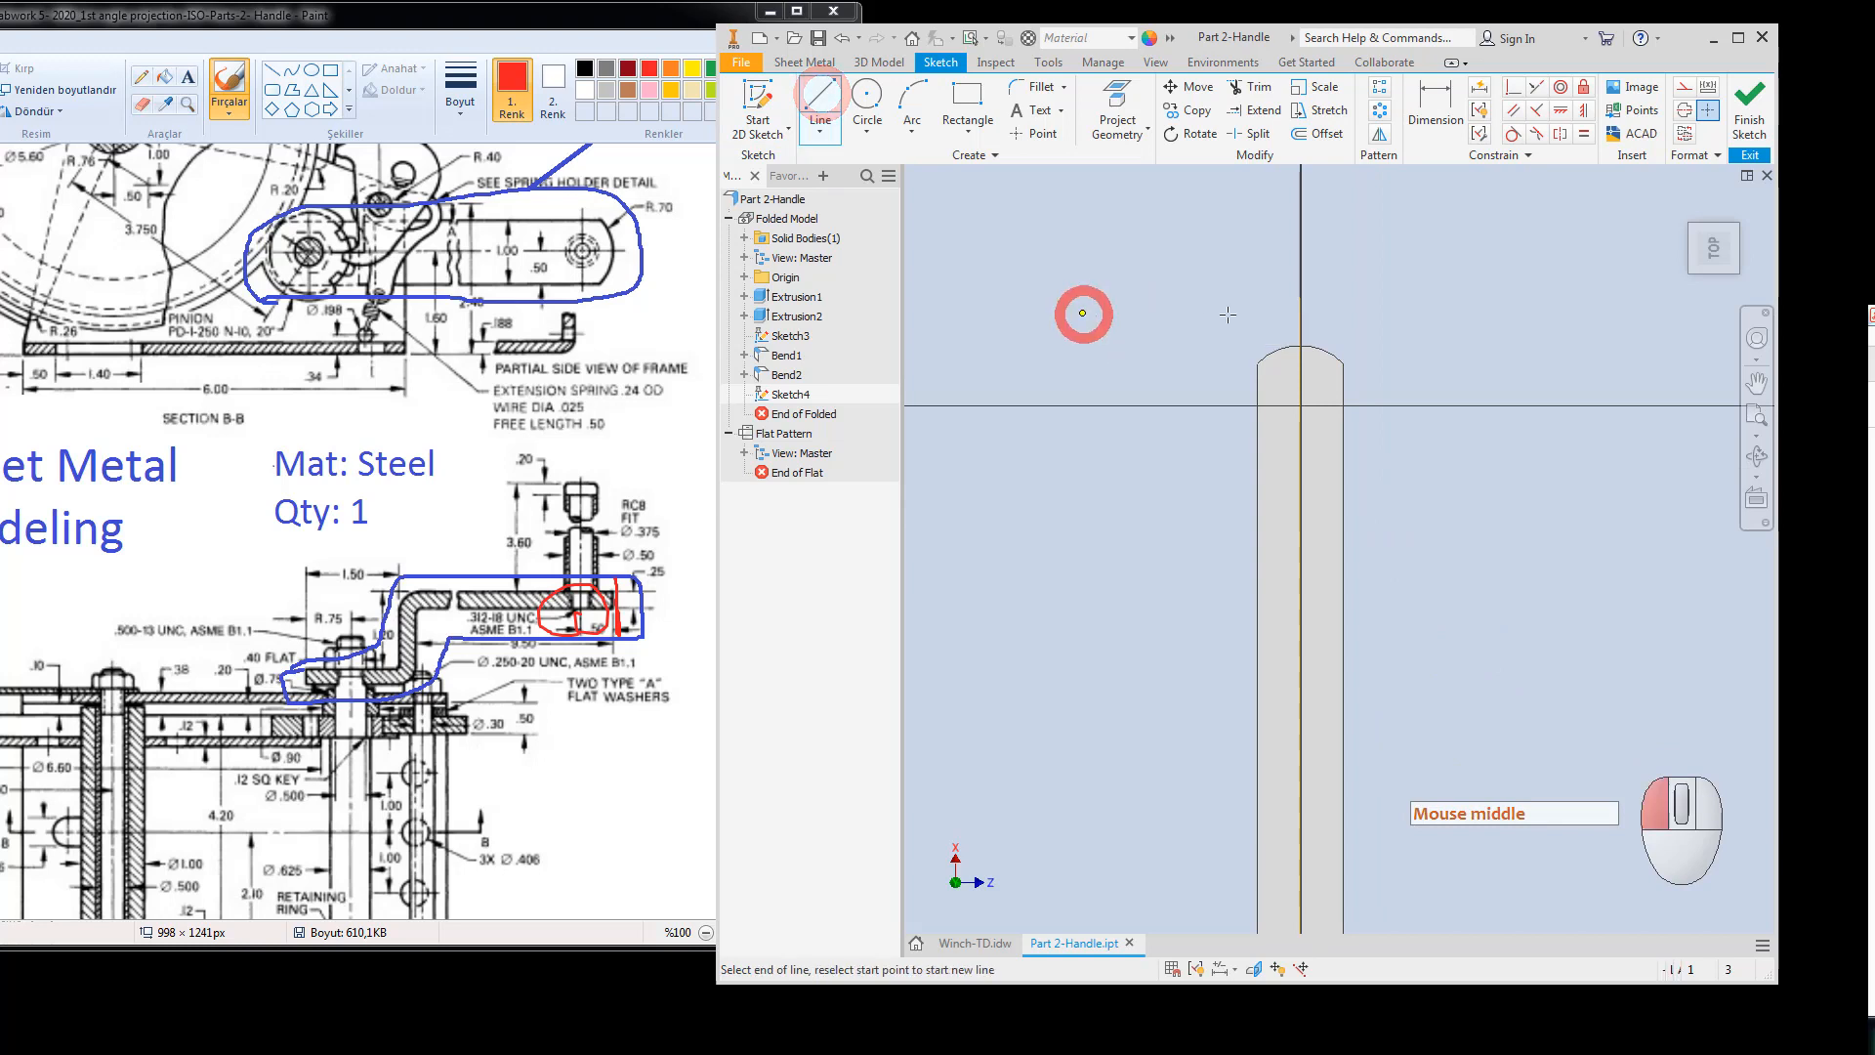
left_click(1503, 312)
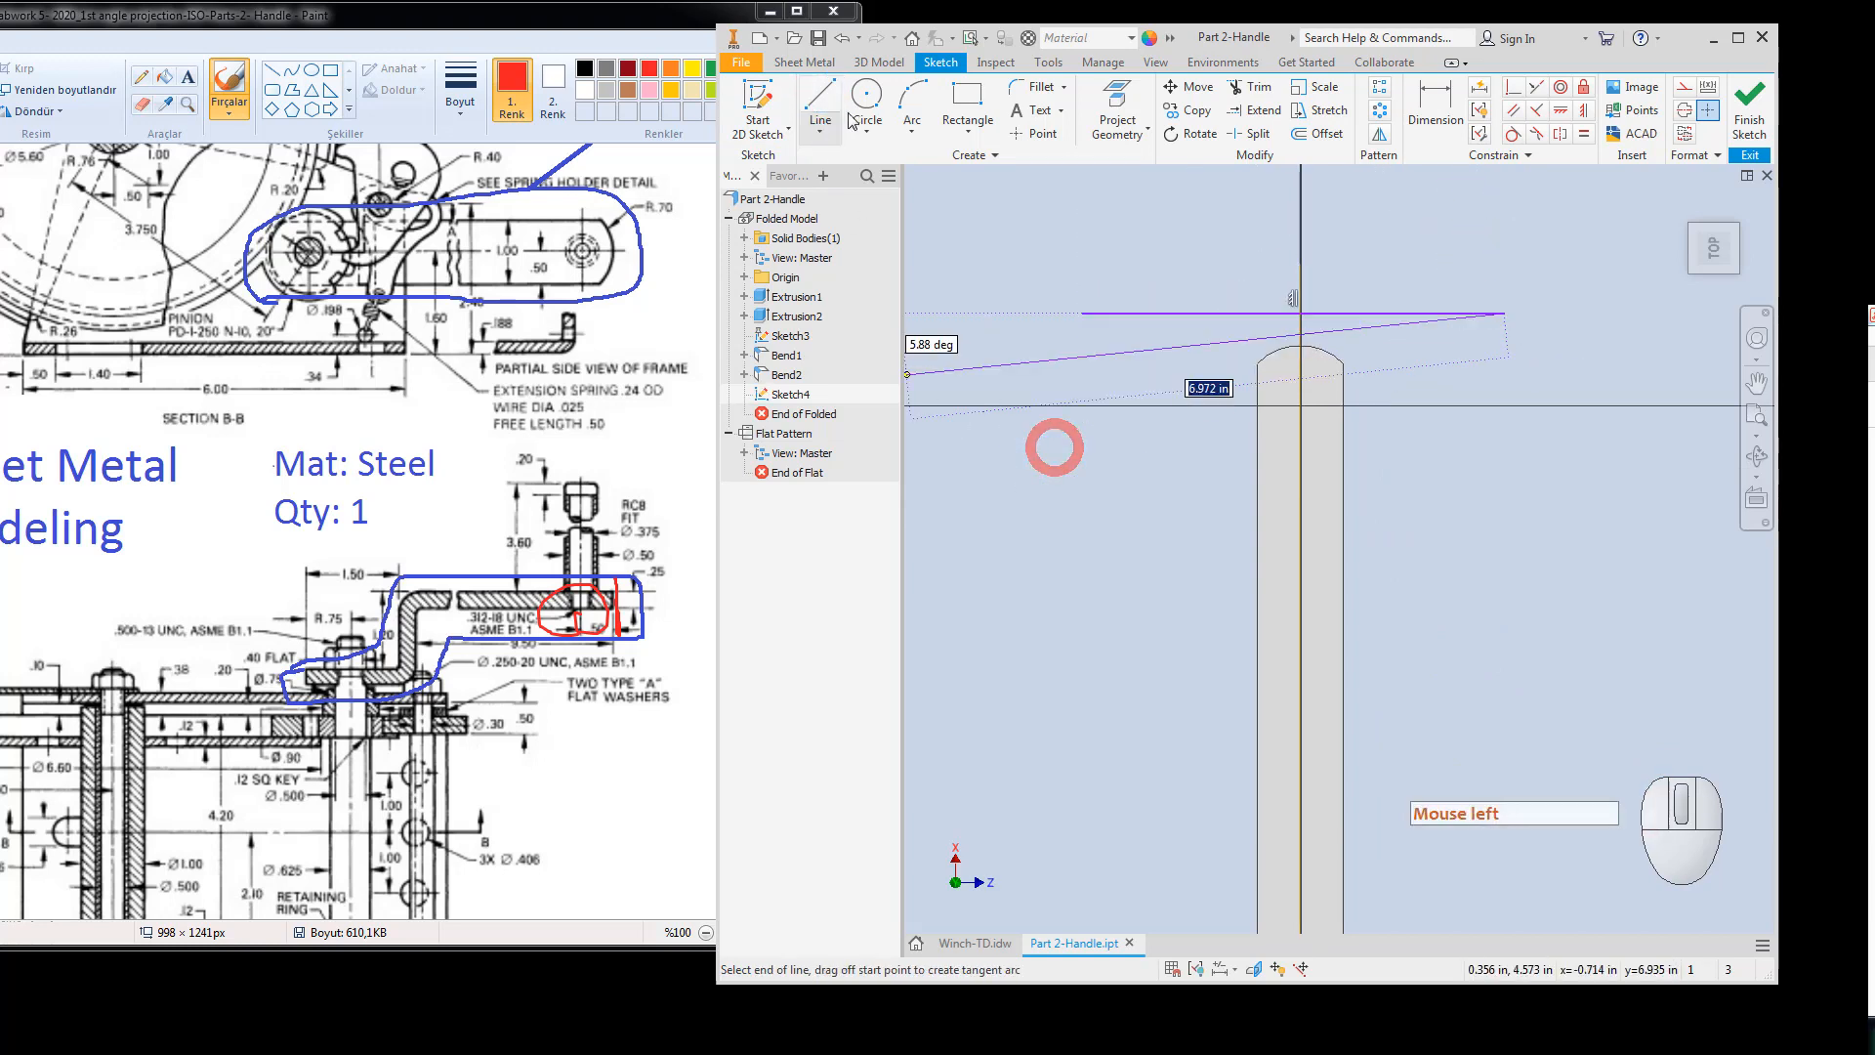
left_click(1258, 483)
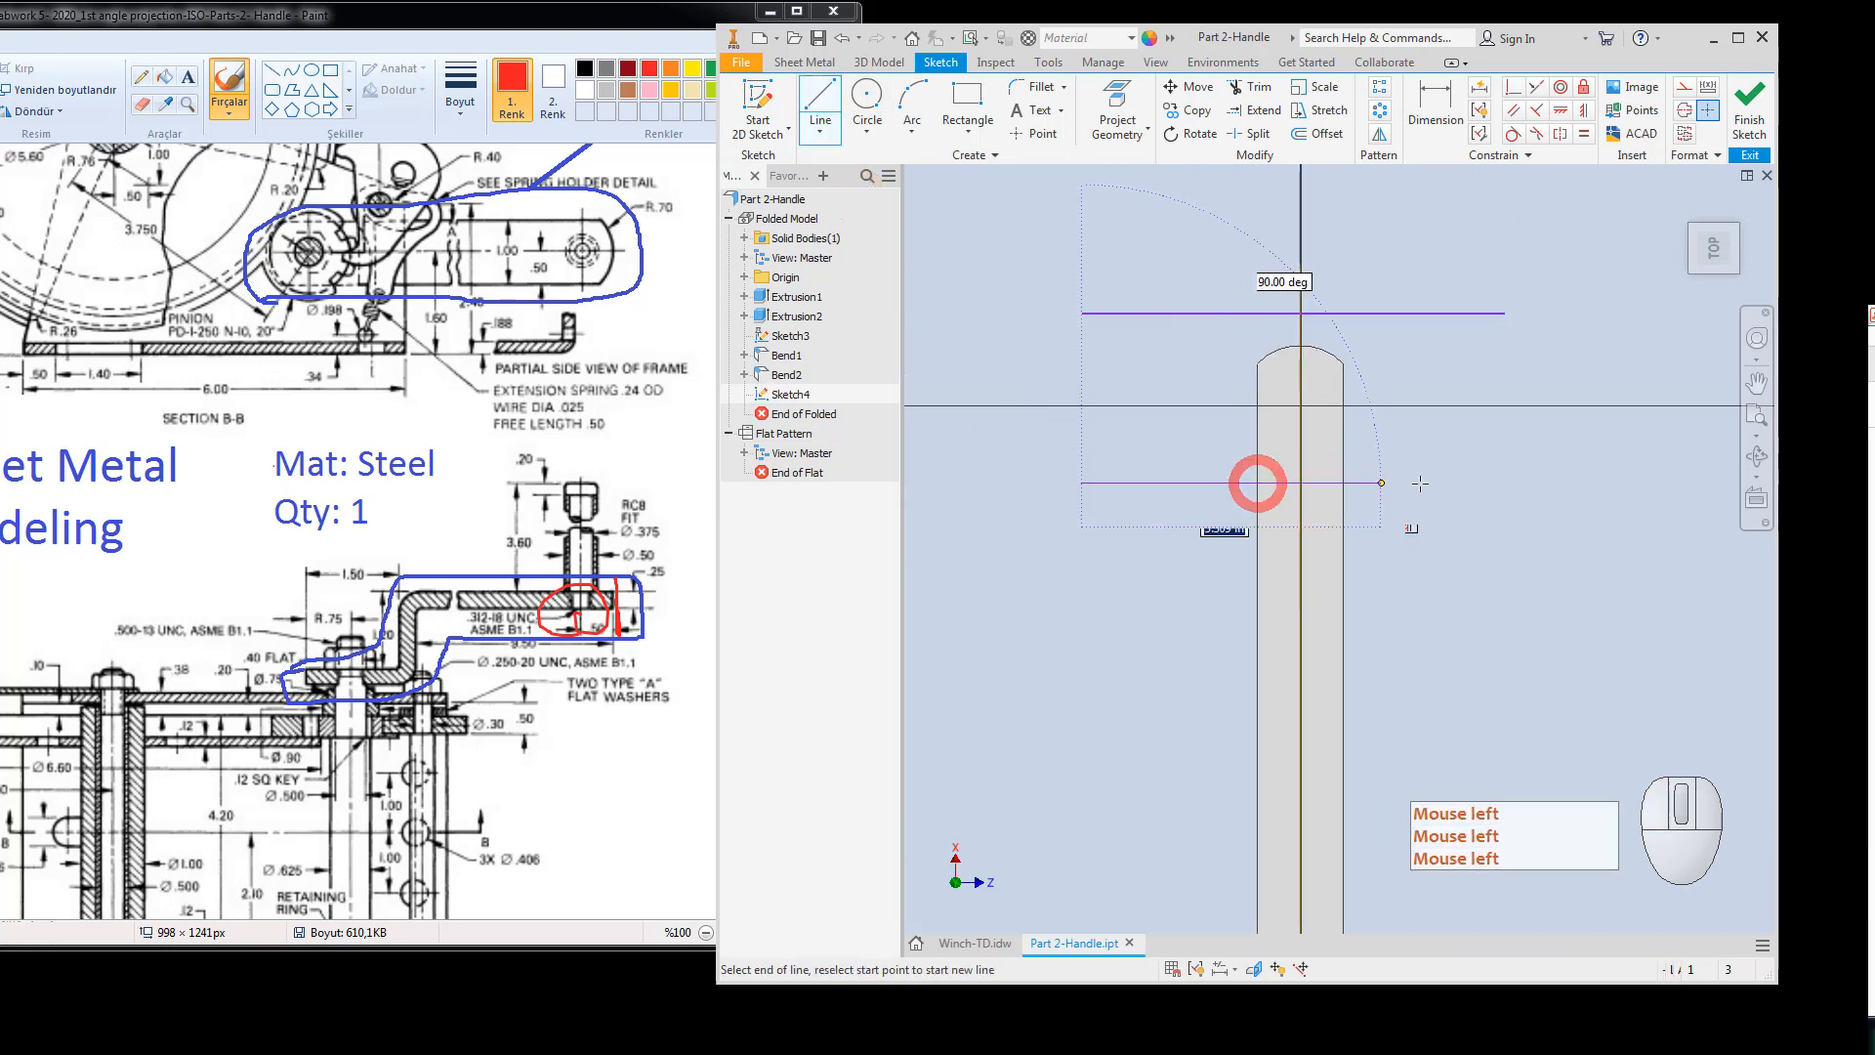
left_click(1515, 483)
Sketch a circle within the arm's width, centred where the lower horizontal line crosses the arm's centreline.
left_click(864, 95)
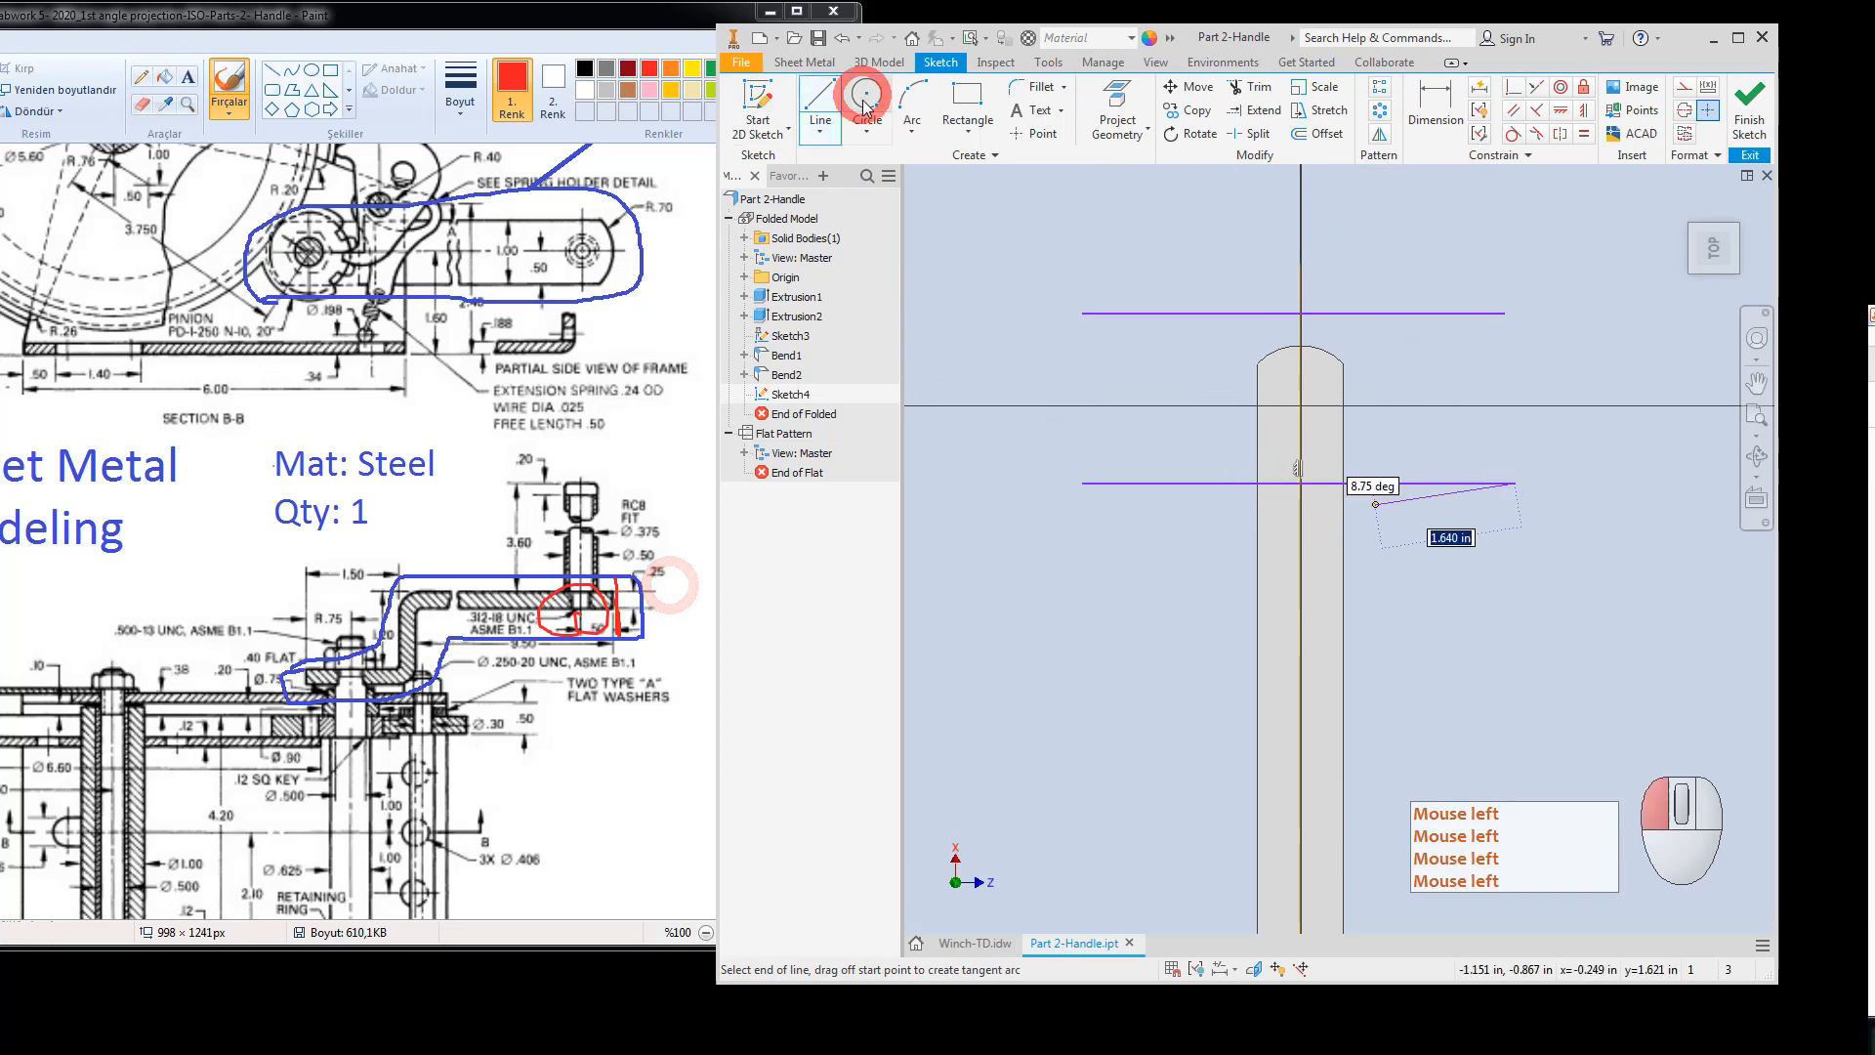
left_click(1300, 482)
left_click(1275, 509)
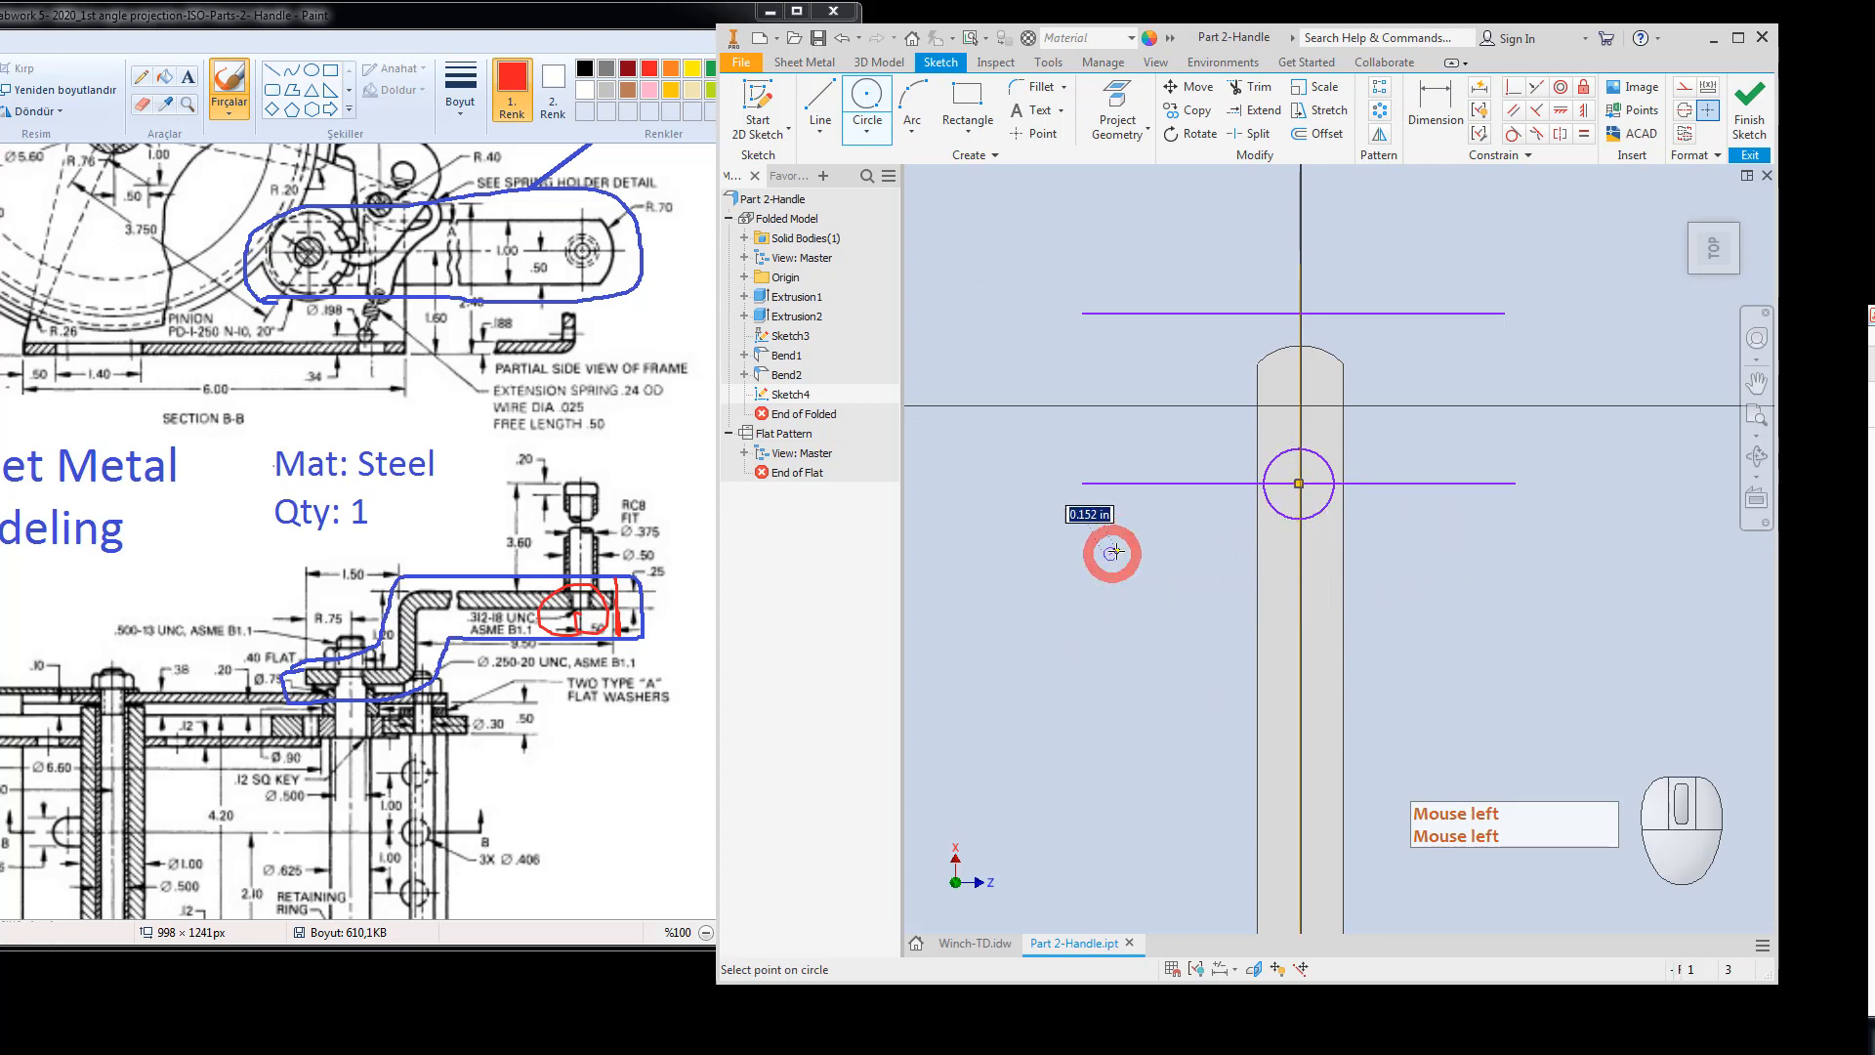
key("Escape")
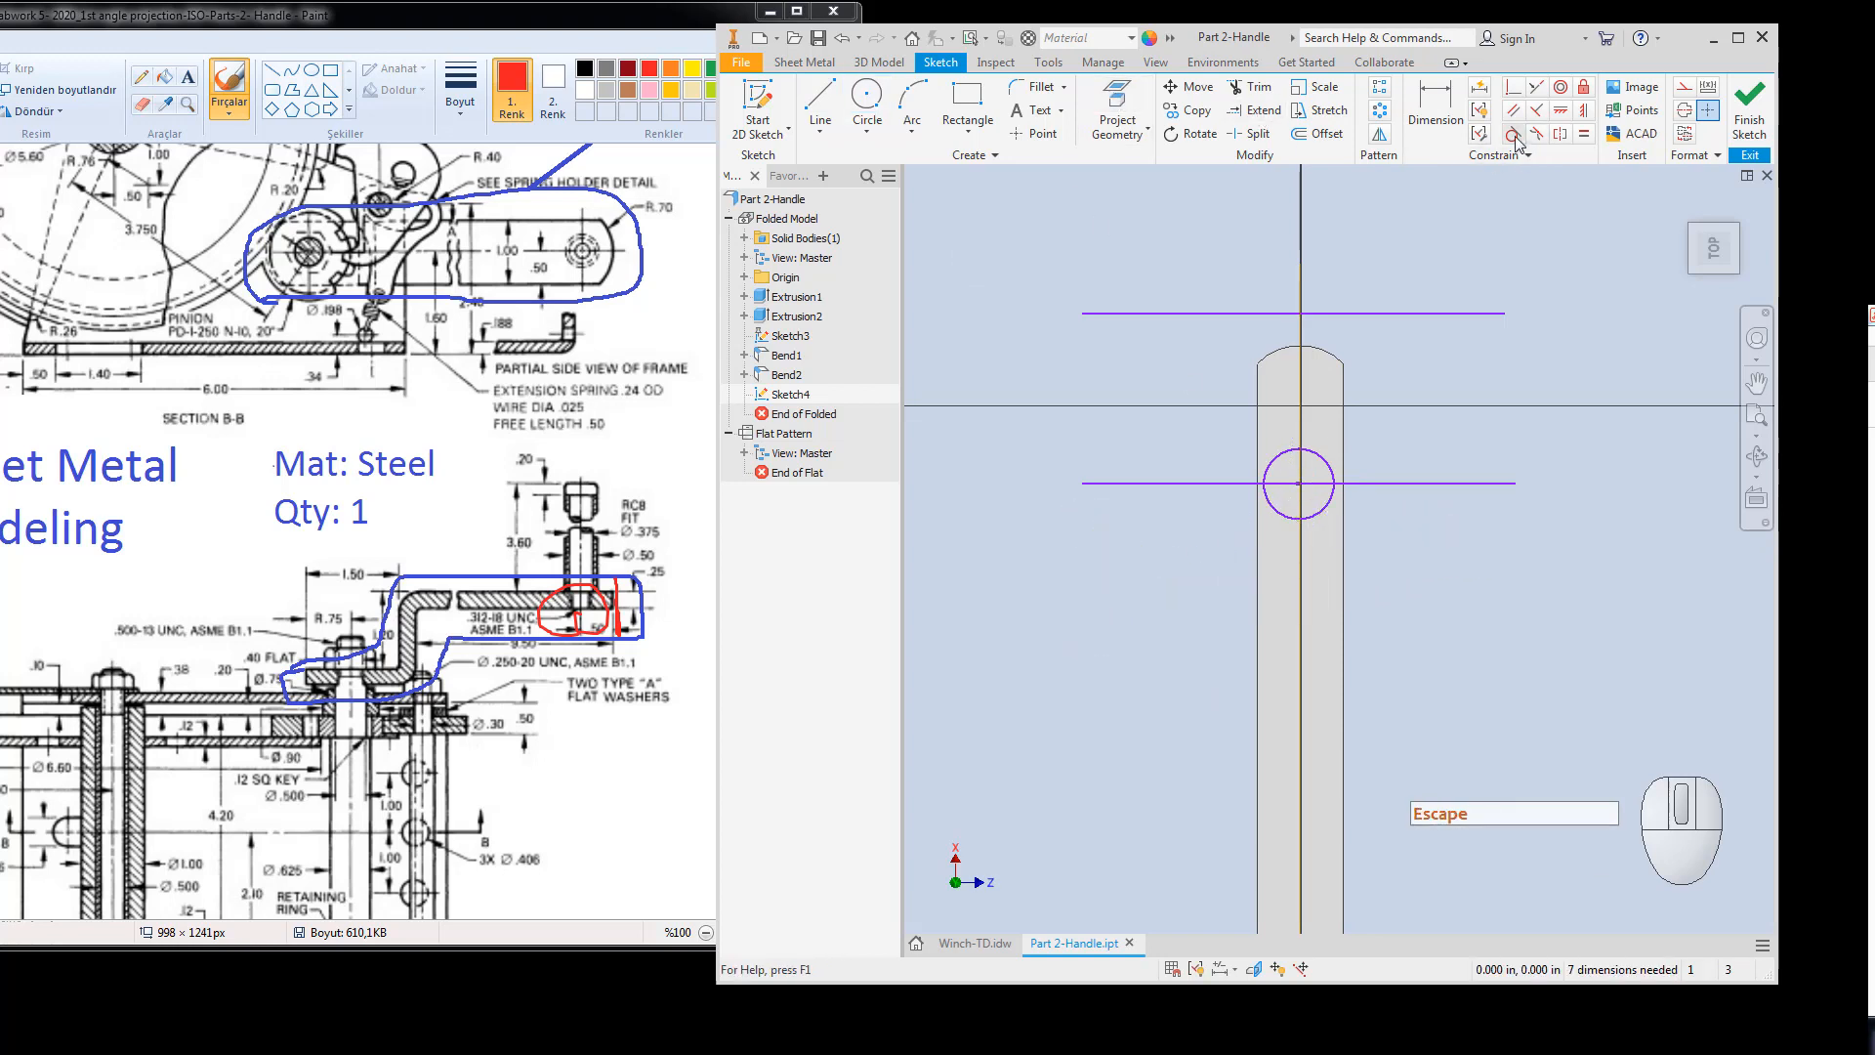
Constrain the upper horizontal line tangent to the arm's rounded end.
left_click(1513, 134)
left_click(1391, 312)
left_click(1321, 350)
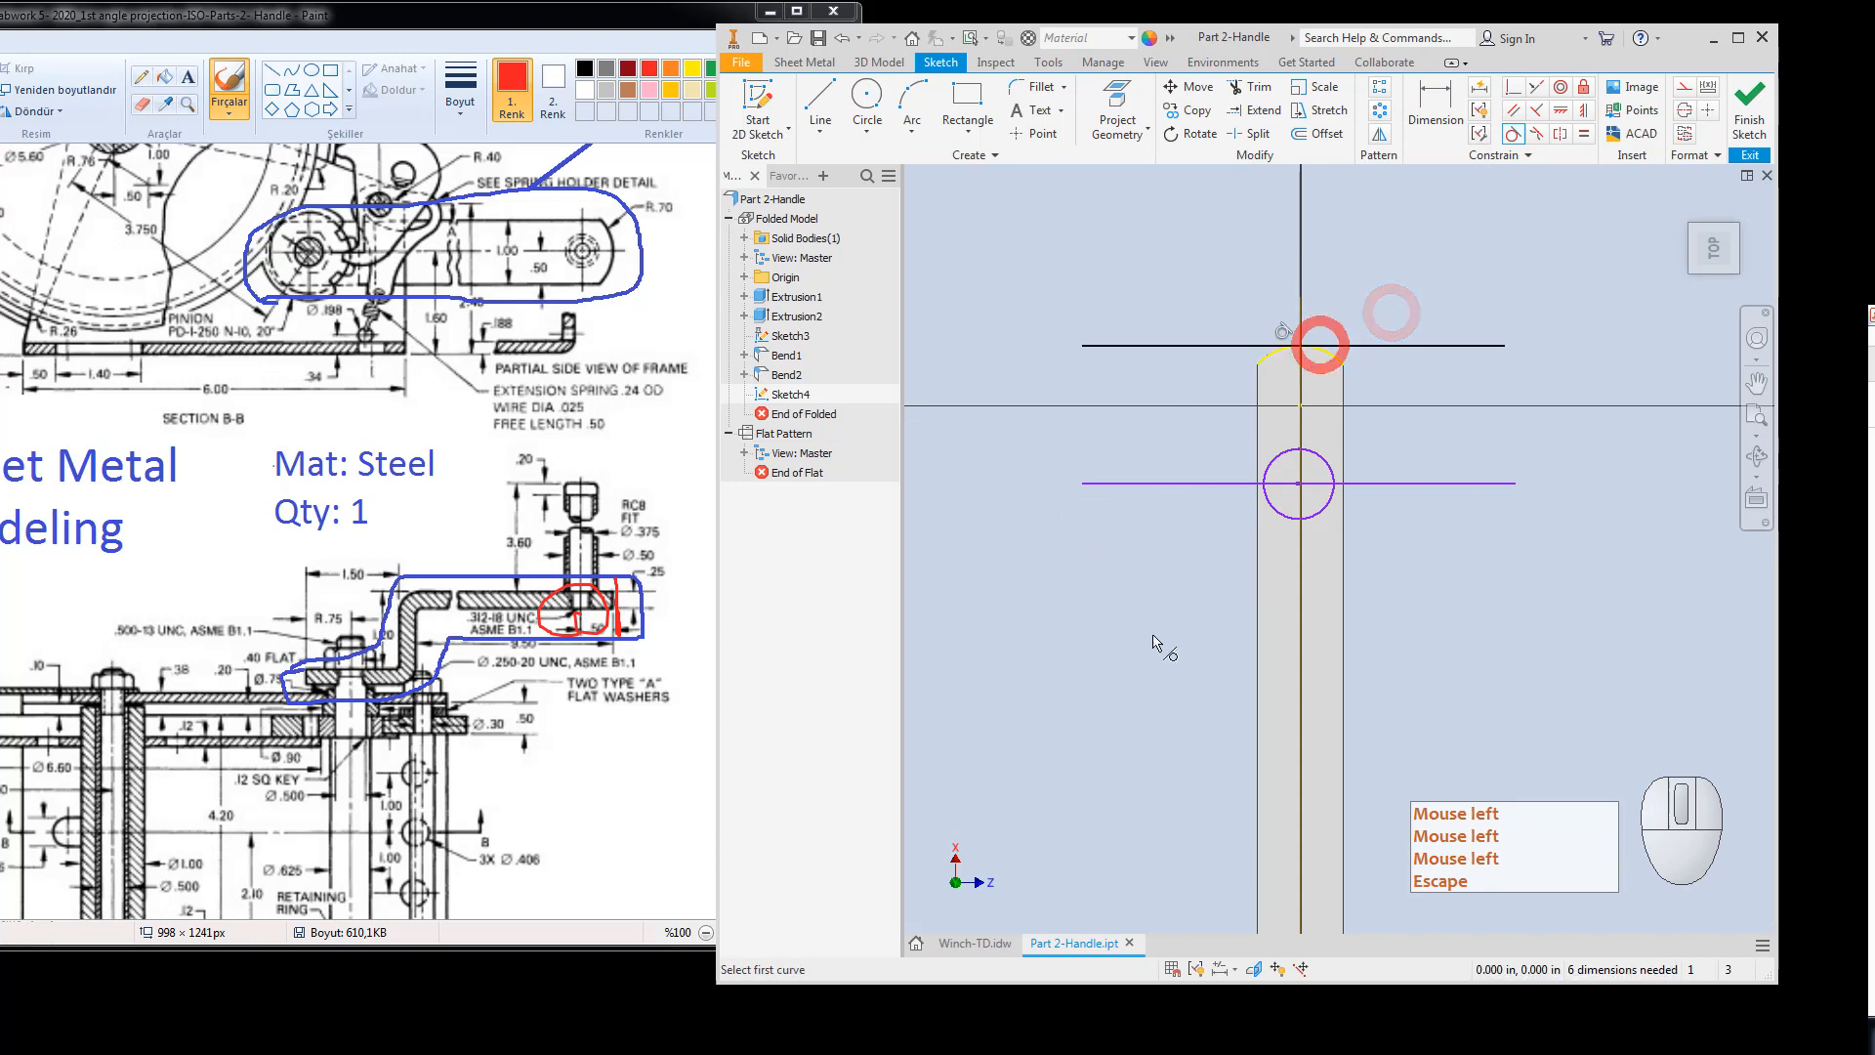
key("Escape")
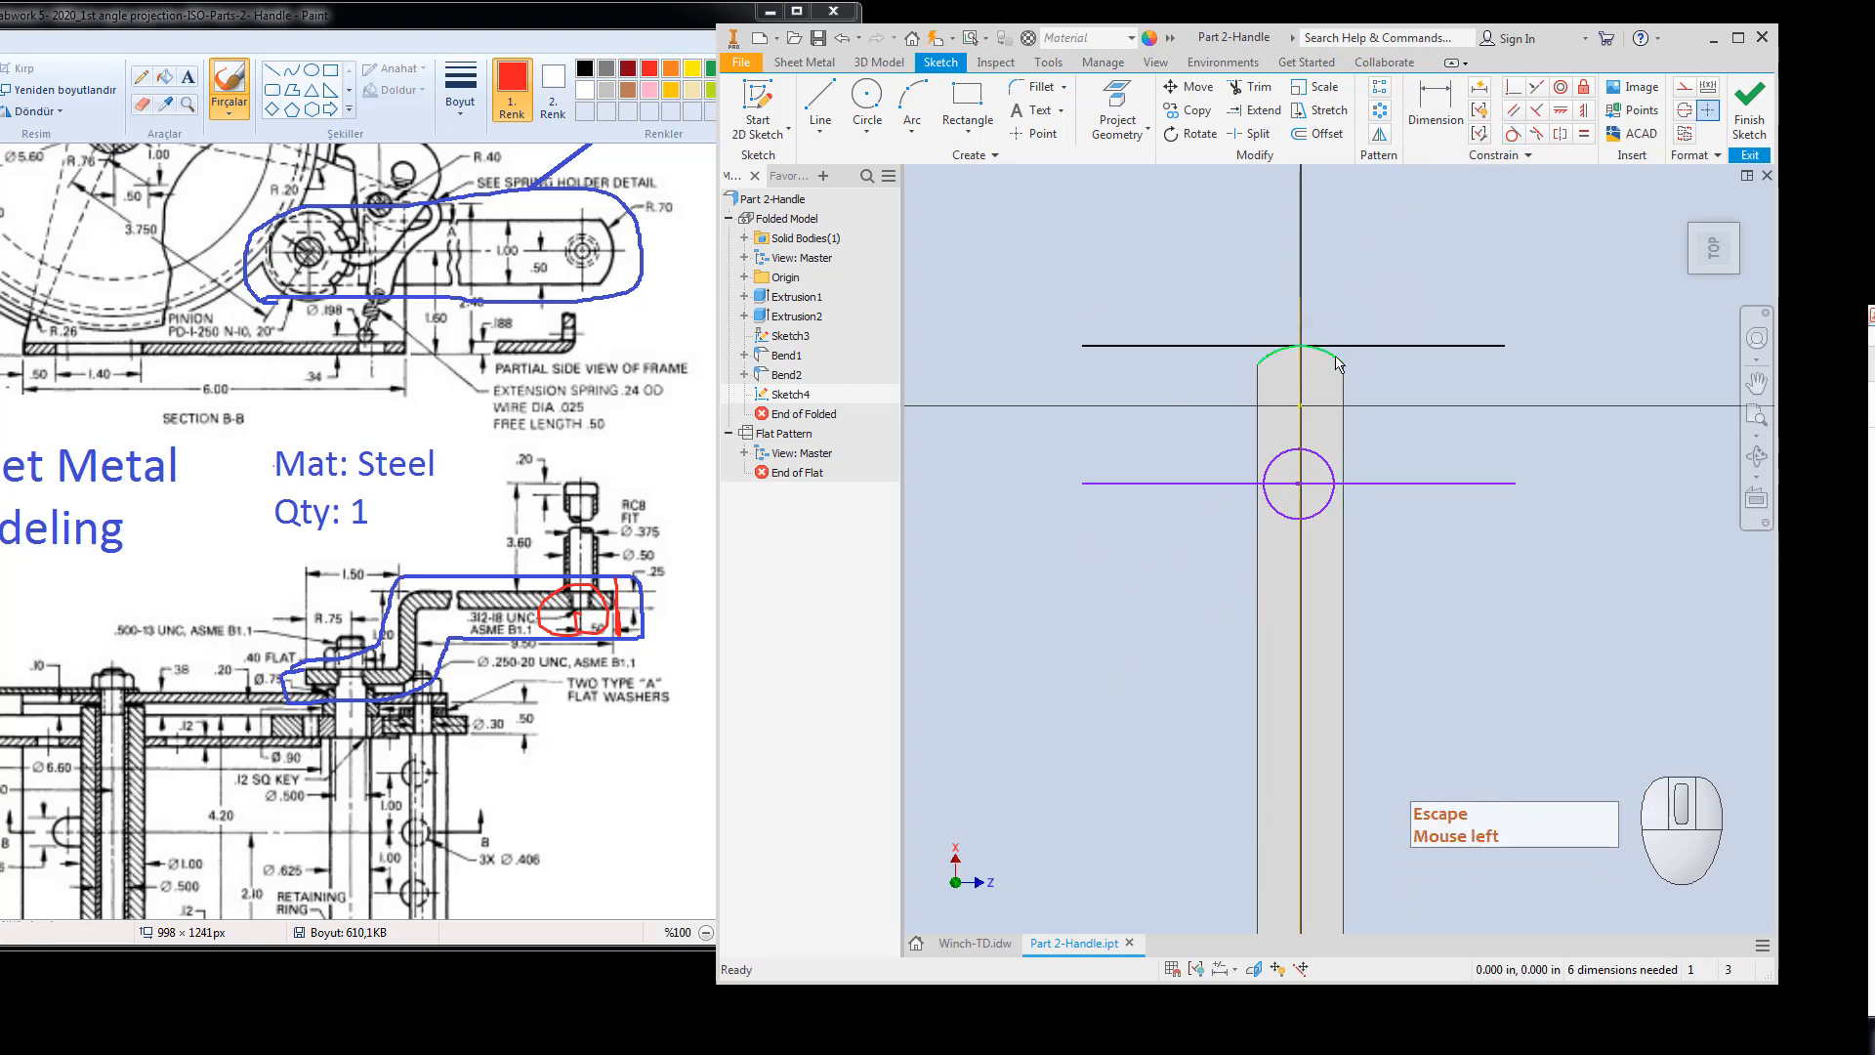
Move the circle's centre to one side, off the arm, together with the horizontal line it sits on.
left_click_drag(1299, 484, 1221, 498)
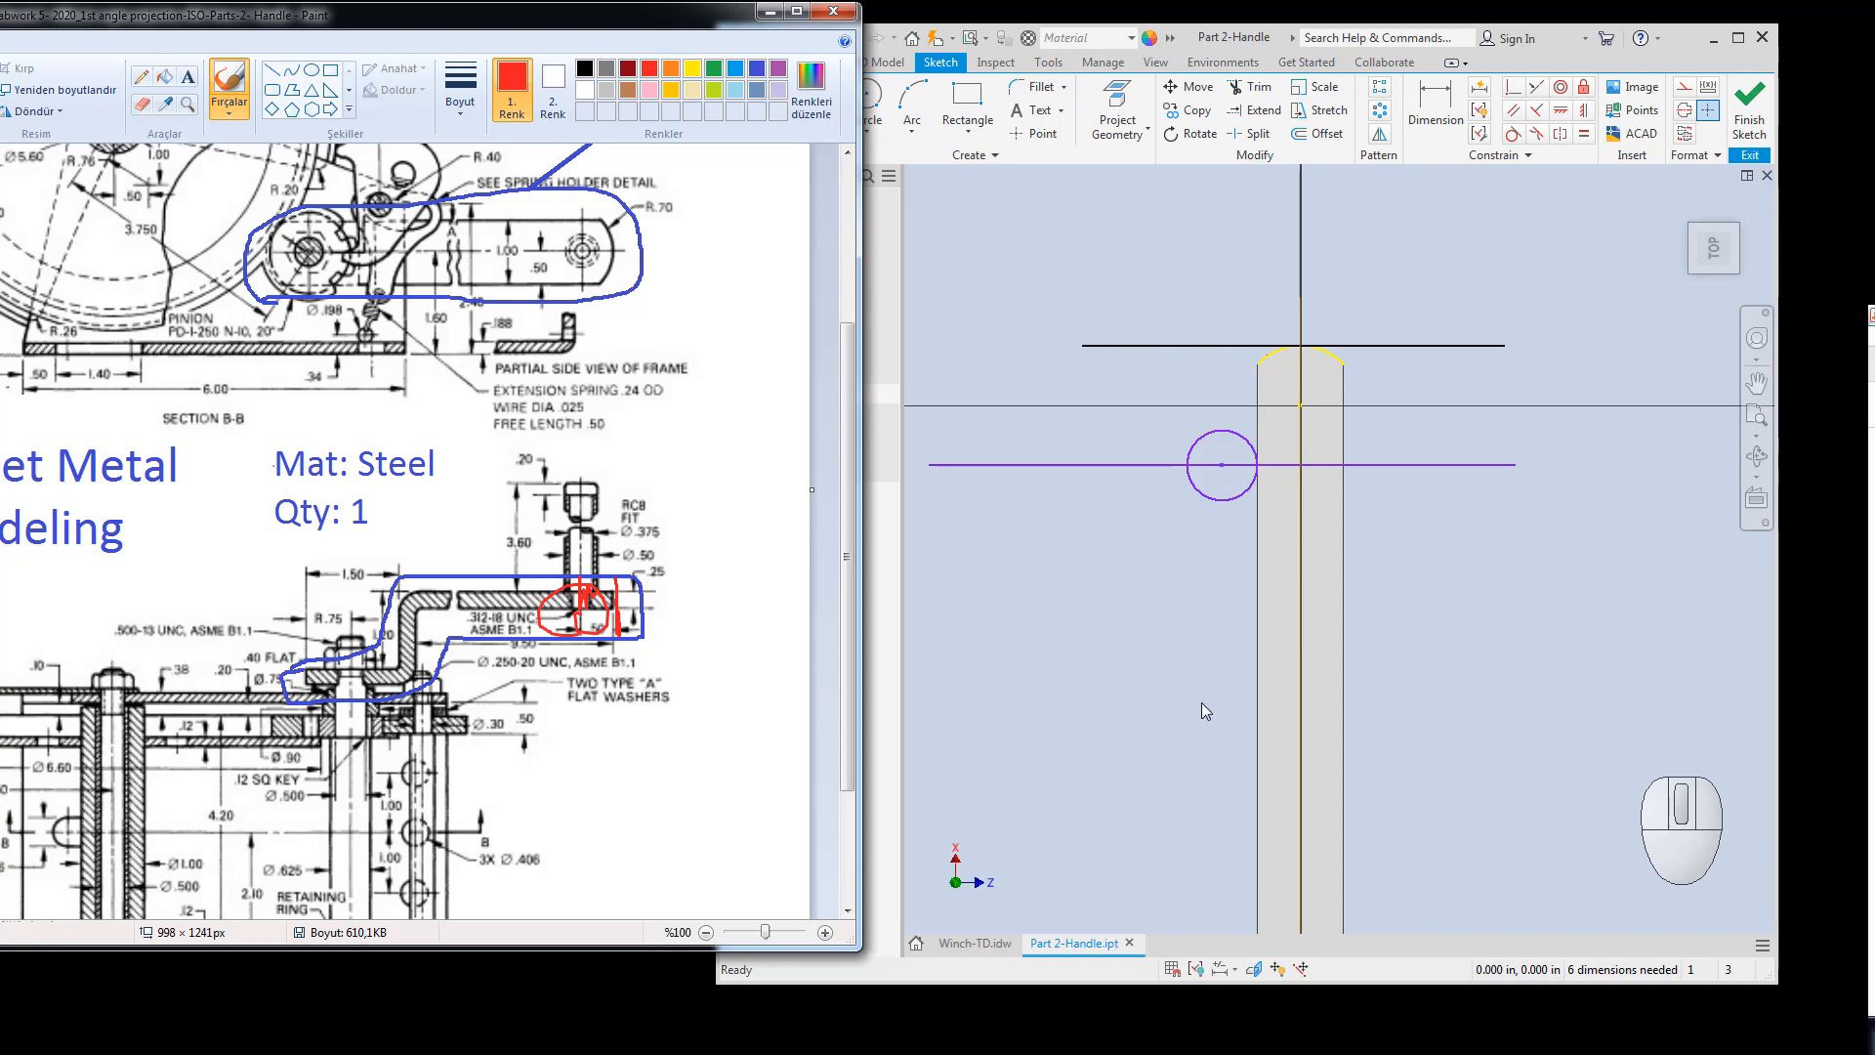
left_click(1069, 667)
key("Escape")
left_click(1120, 518)
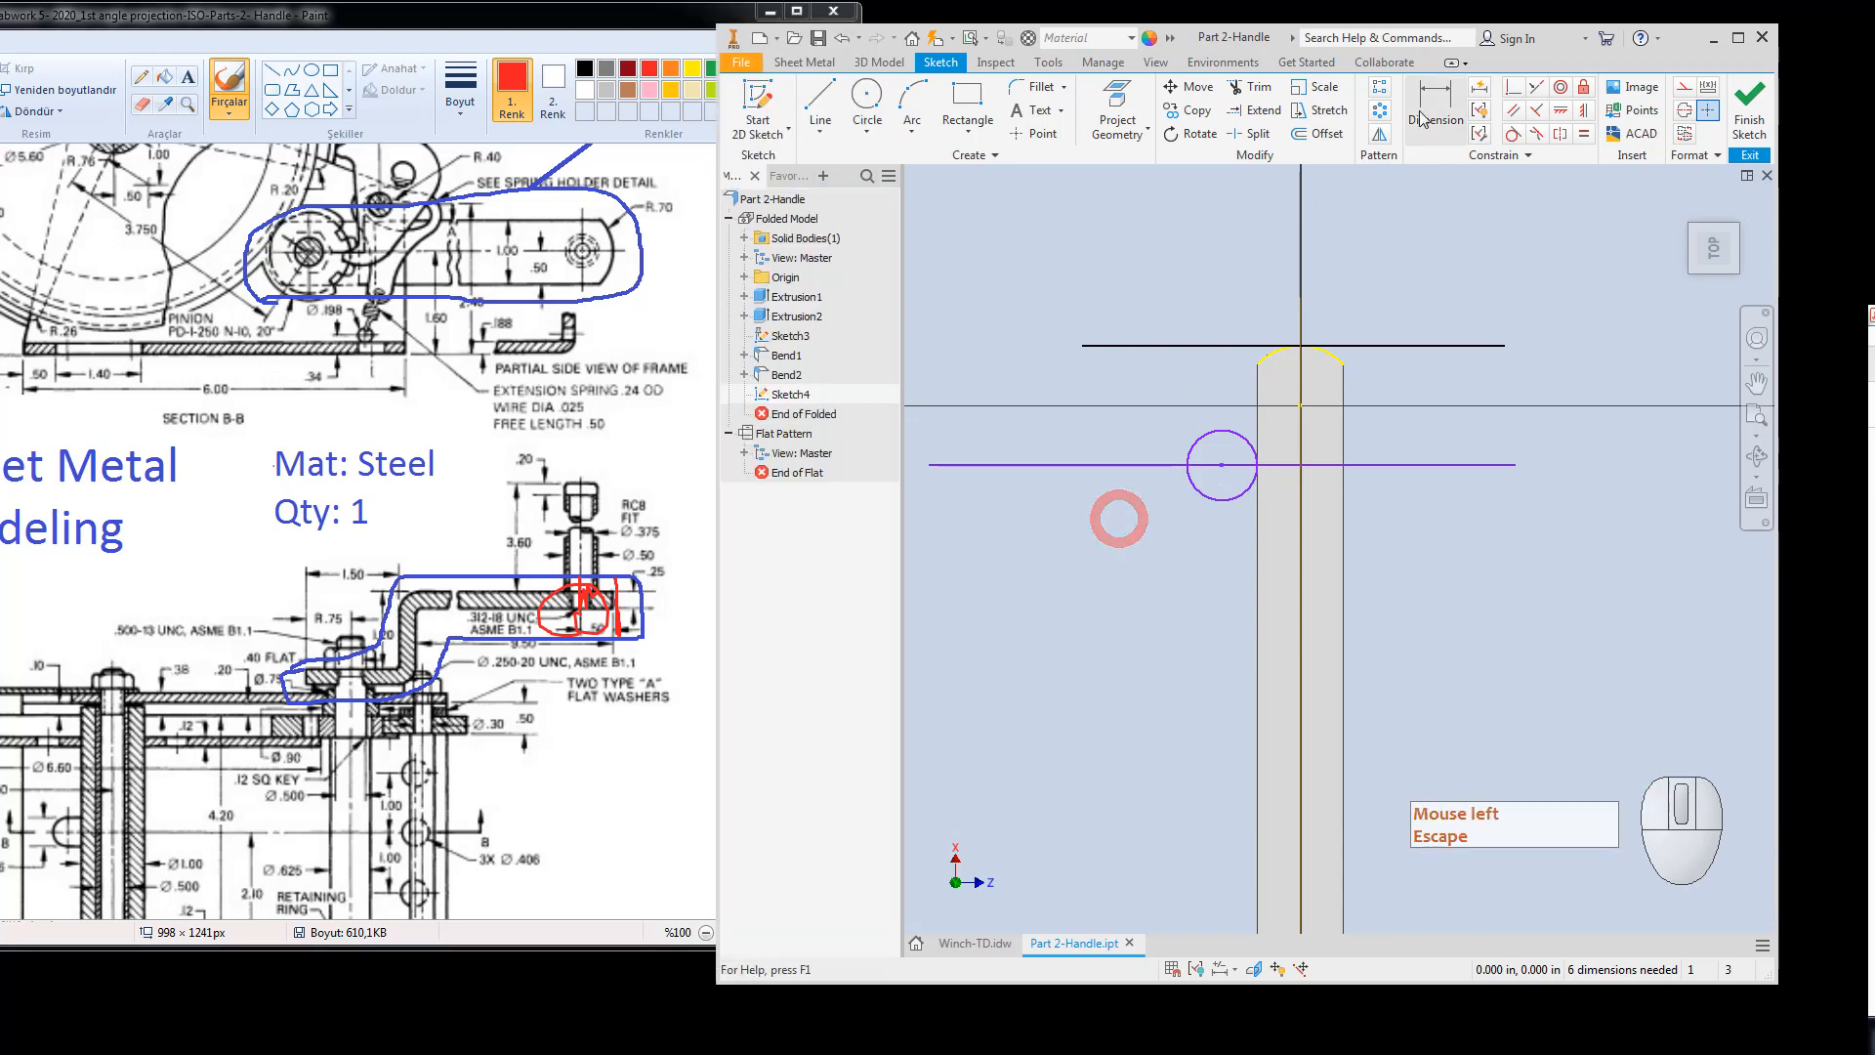
Dimension the distance between the tangent line and the circle's horizontal line and set it to .5 in.
left_click(1432, 101)
left_click(1407, 347)
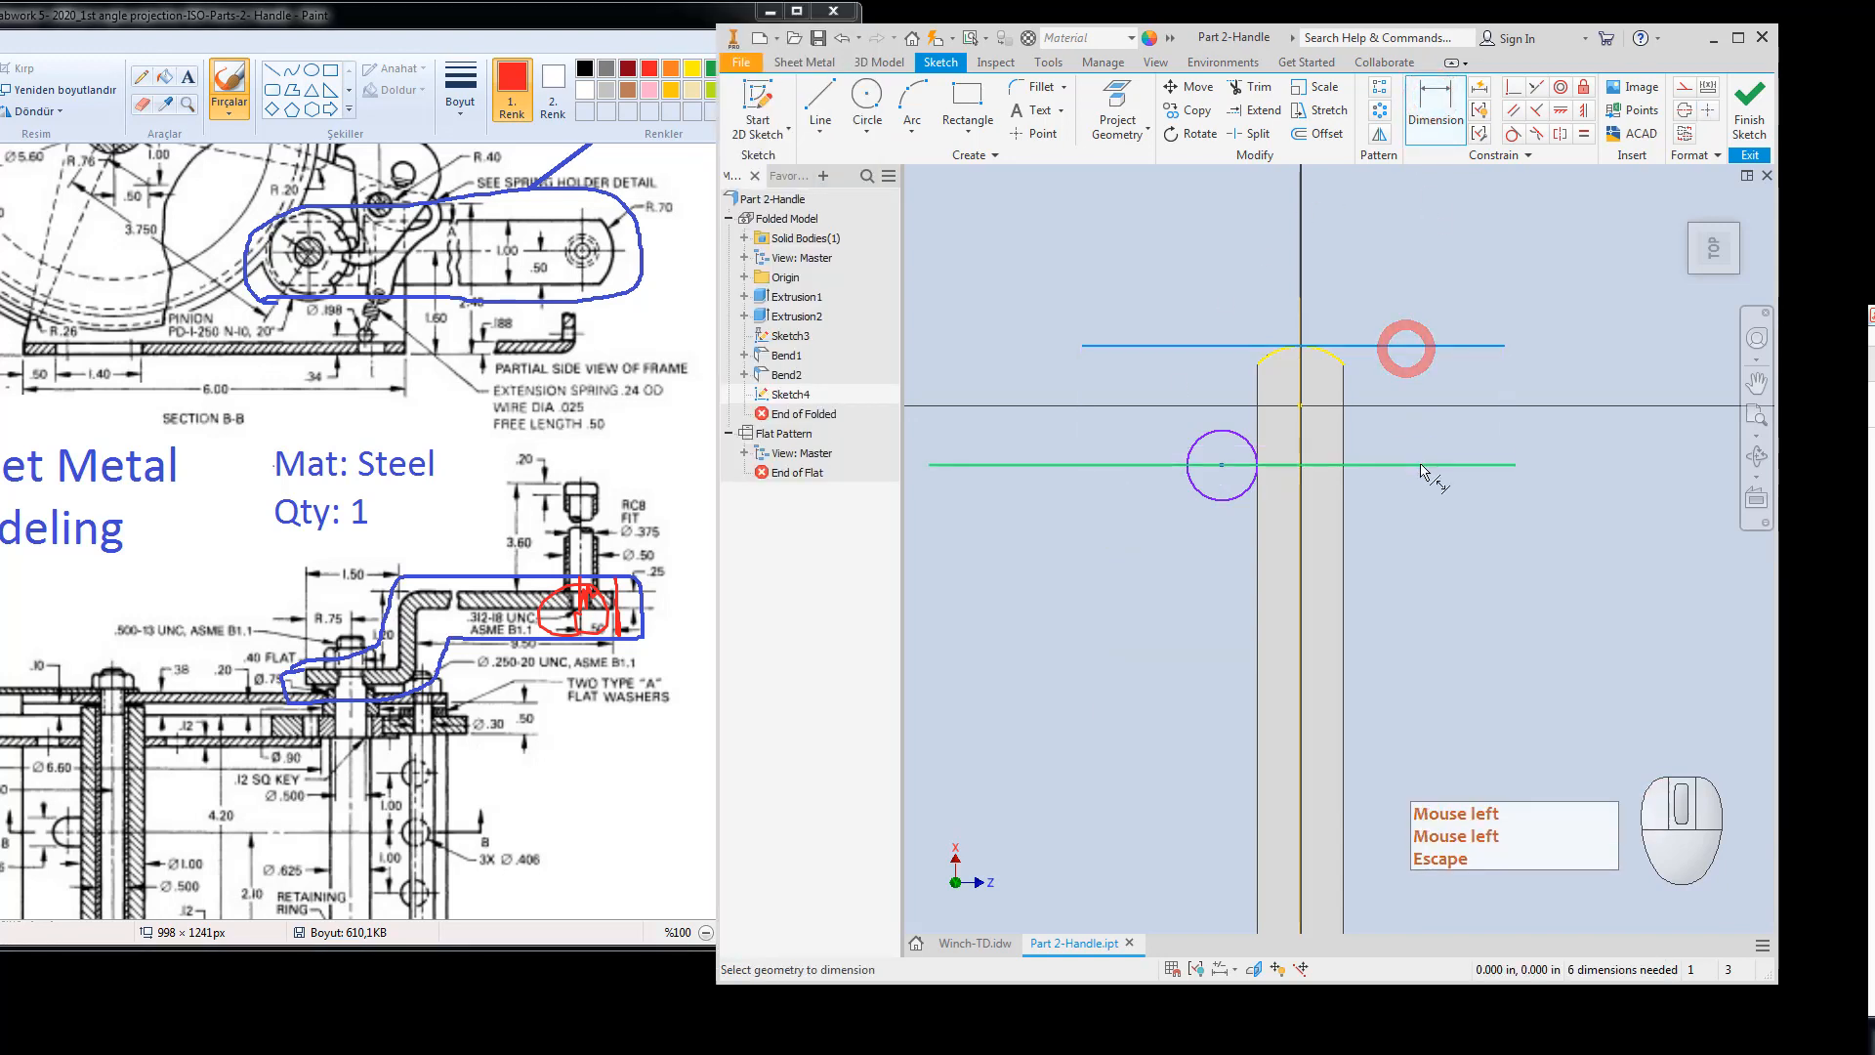
left_click(1422, 465)
left_click(1113, 420)
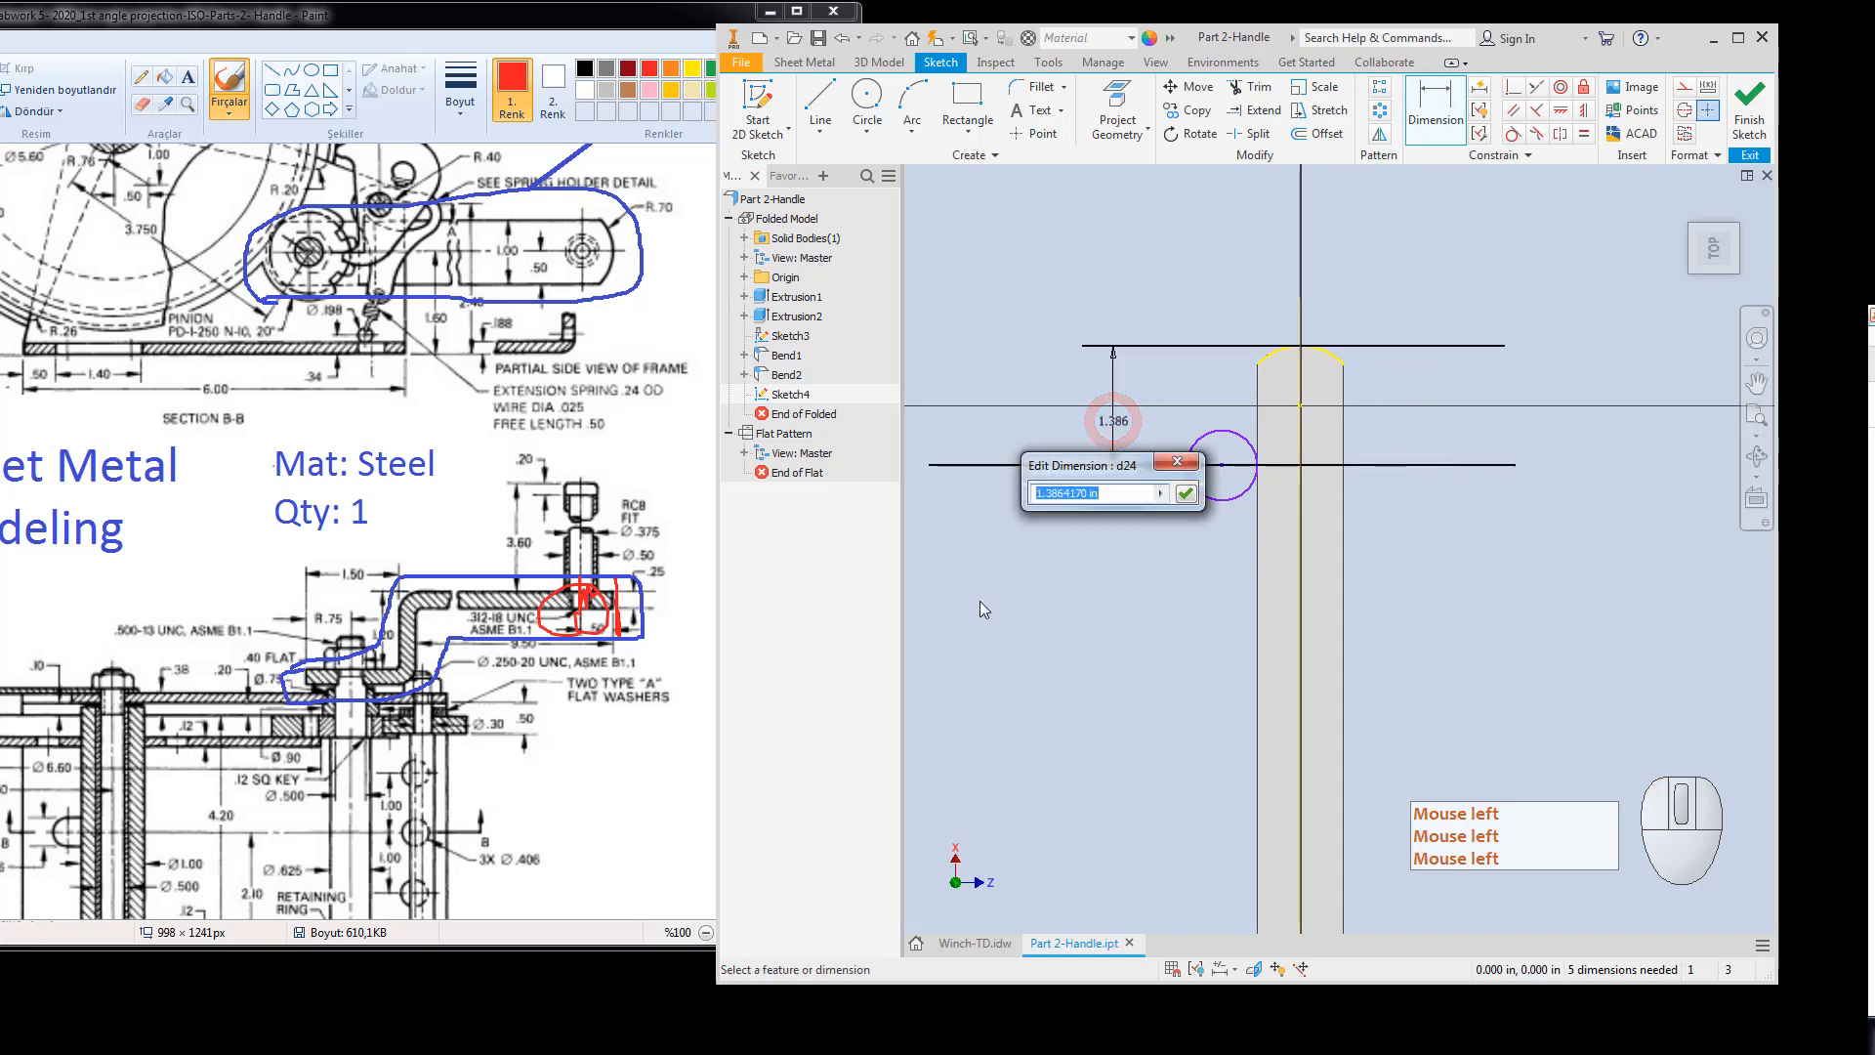
type(".5")
key("Return")
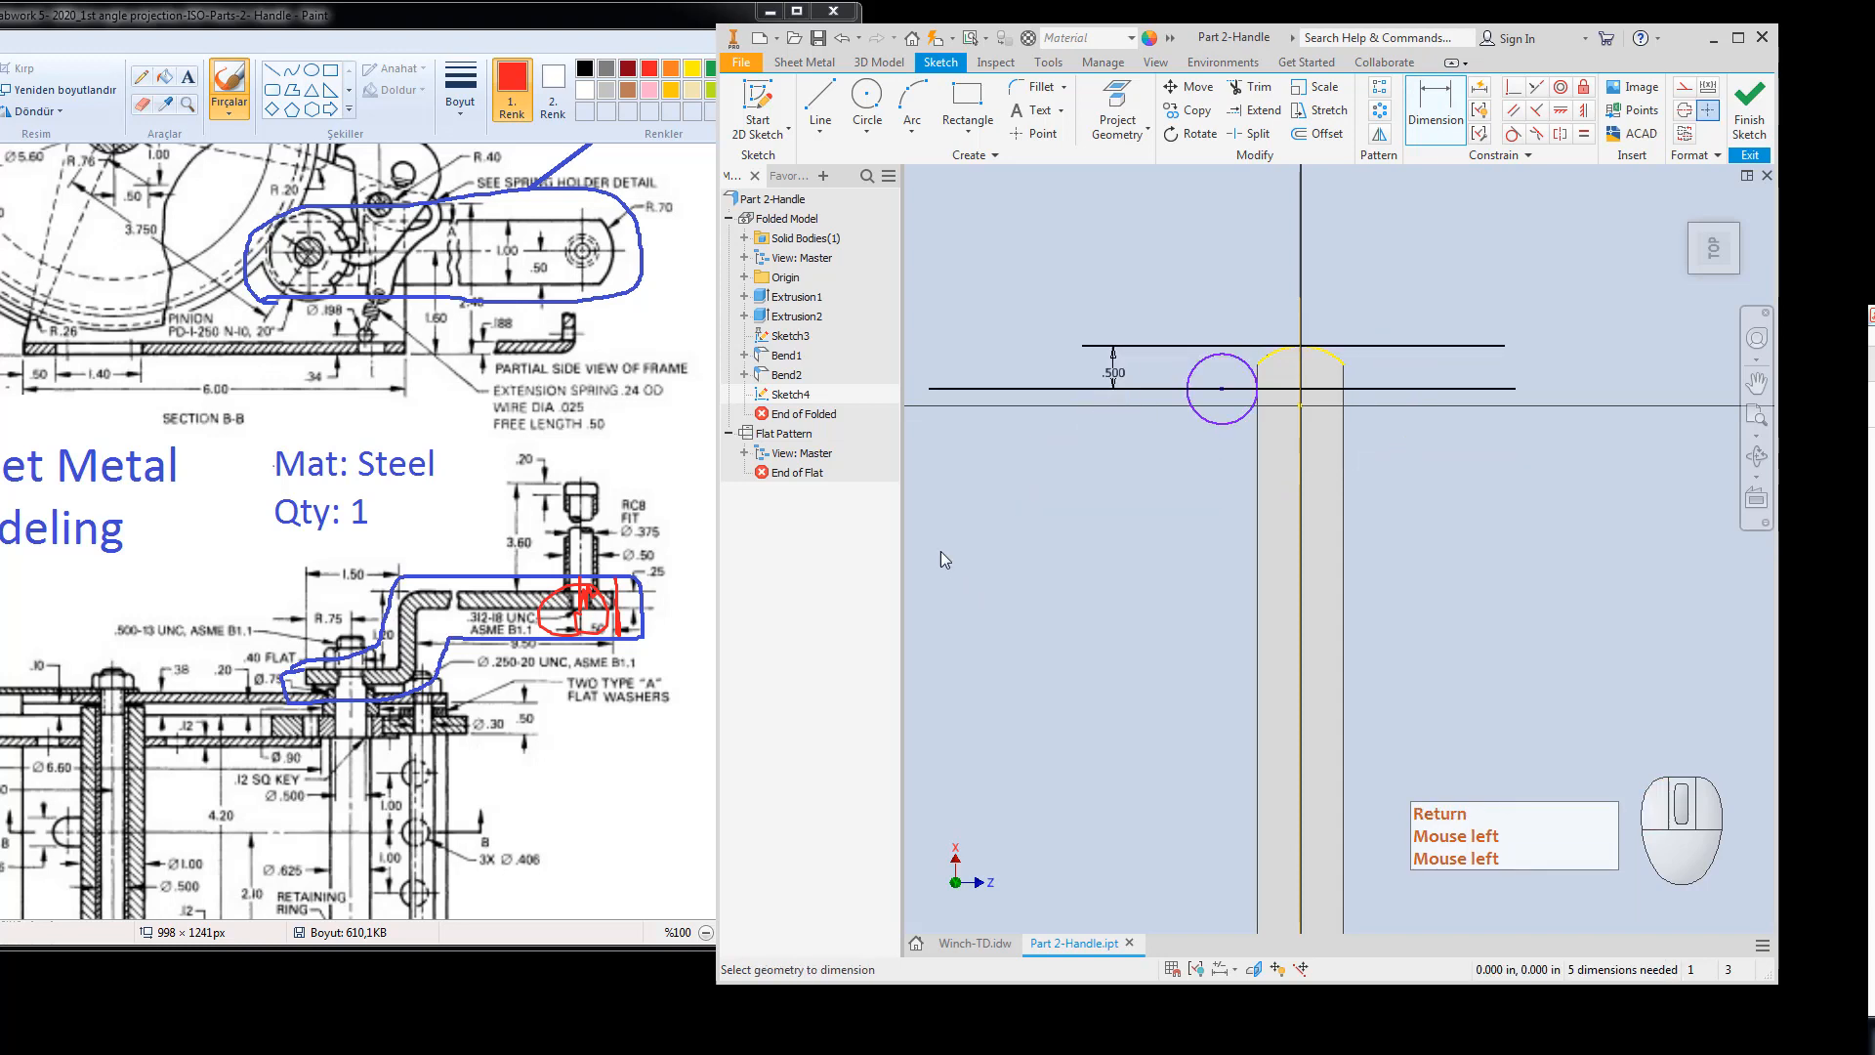
key("Escape")
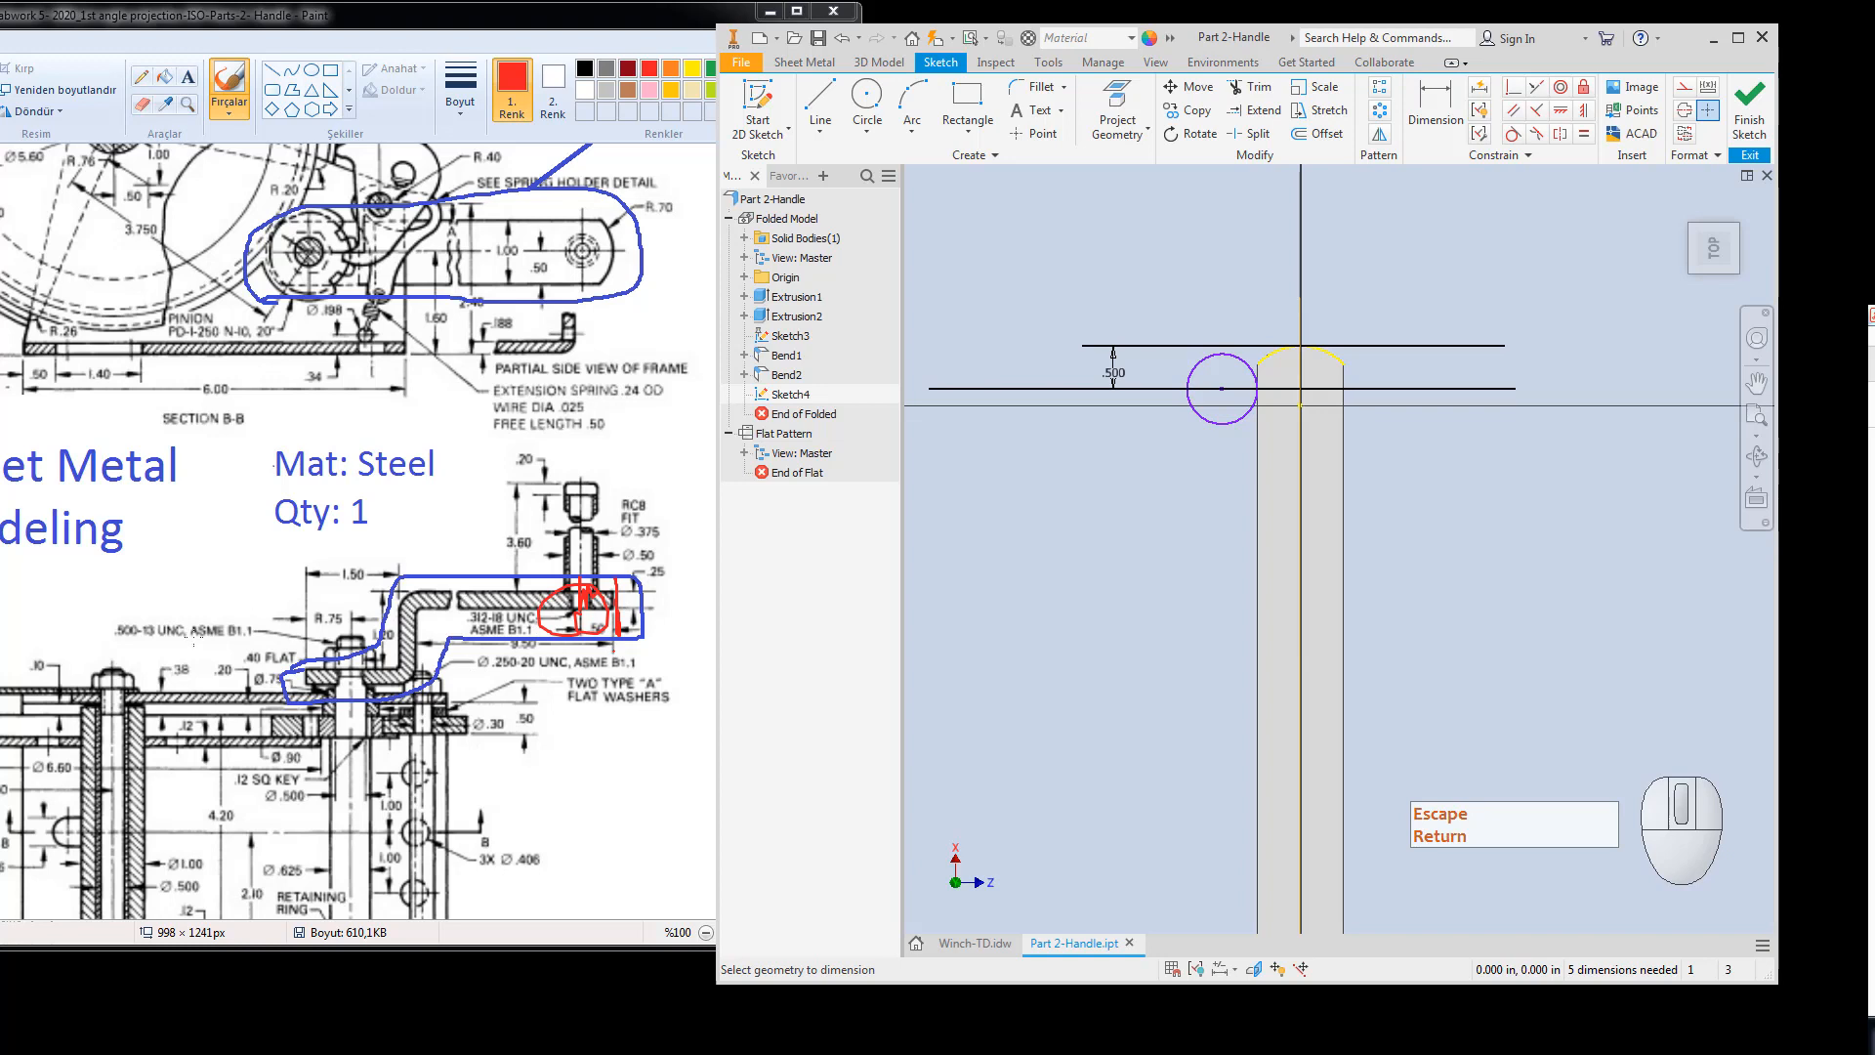
Switch to Paint and undo the red marks around the hole and handle end in the reference drawing.
left_click(586, 15)
key("ctrl+z")
key("ctrl+z")
key("ctrl+z")
key("ctrl+z")
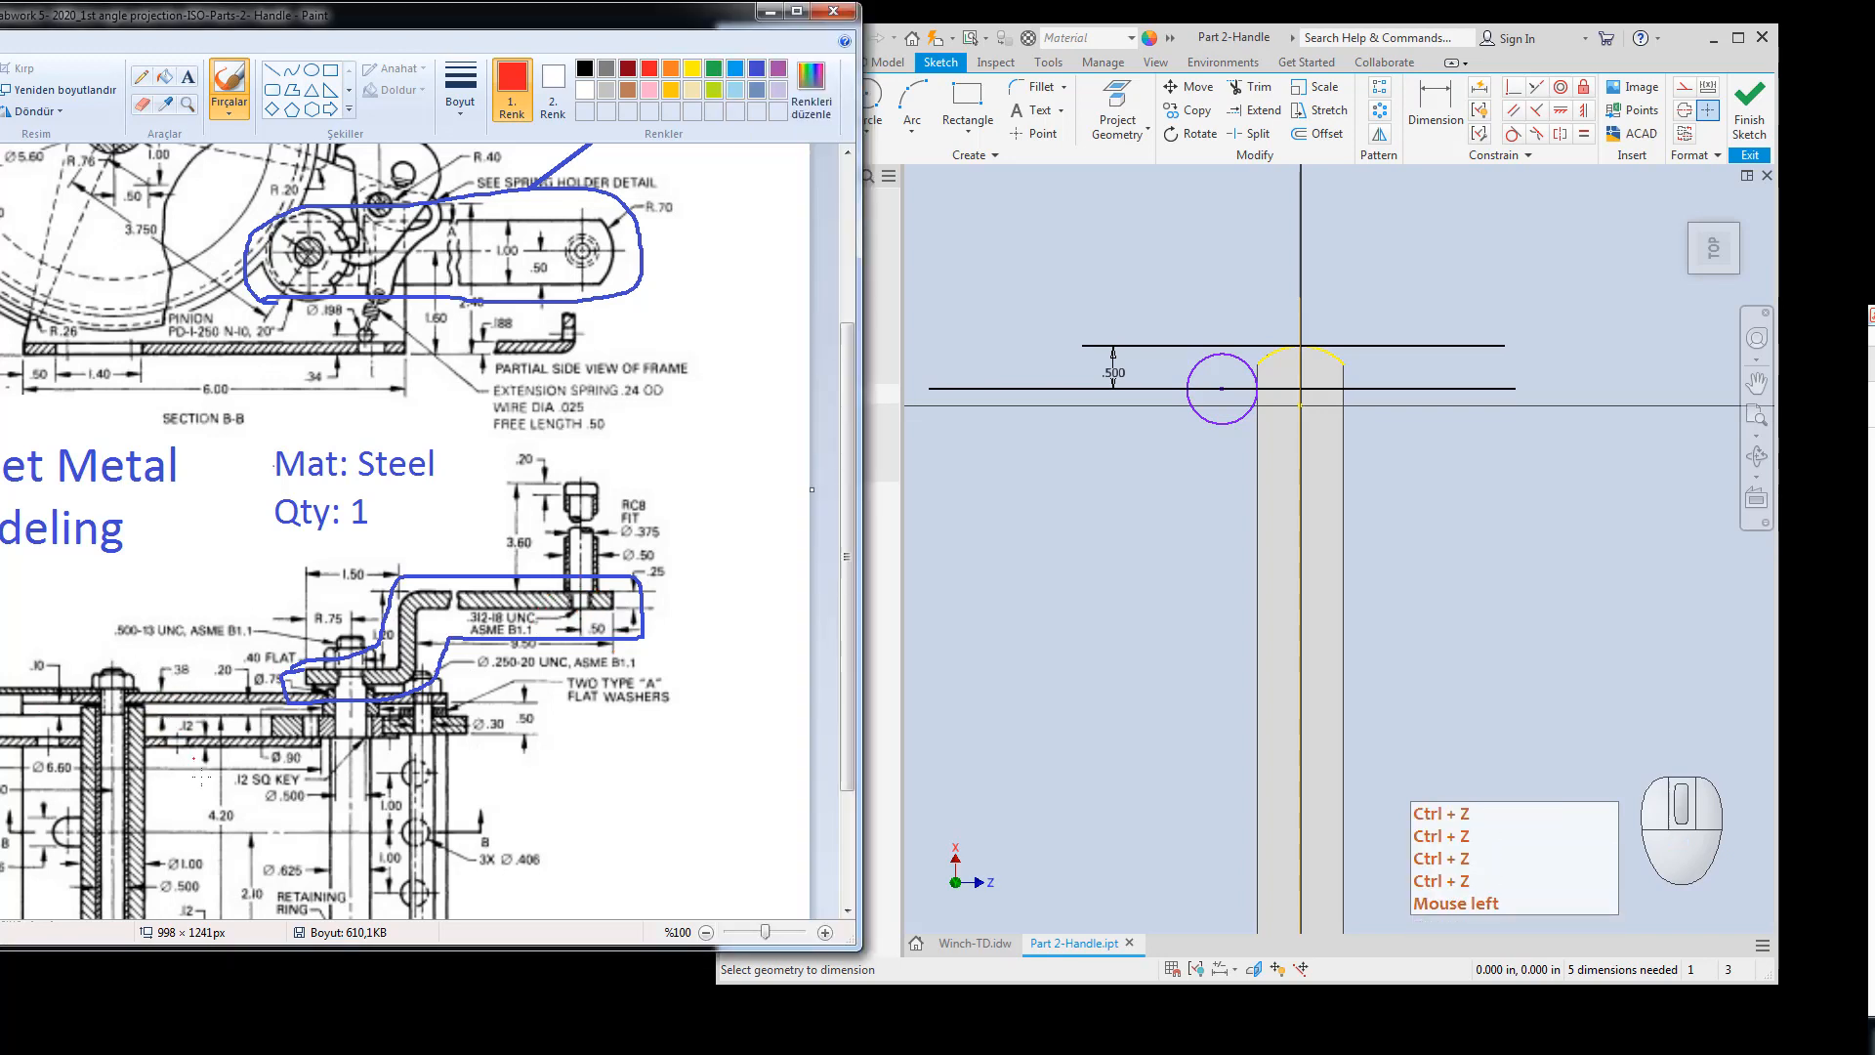
Zoom the Paint drawing to 200% at the handle's hole end and mark the .50 dimension and the end edge in red.
scroll(291, 781, "up", 1, "ctrl")
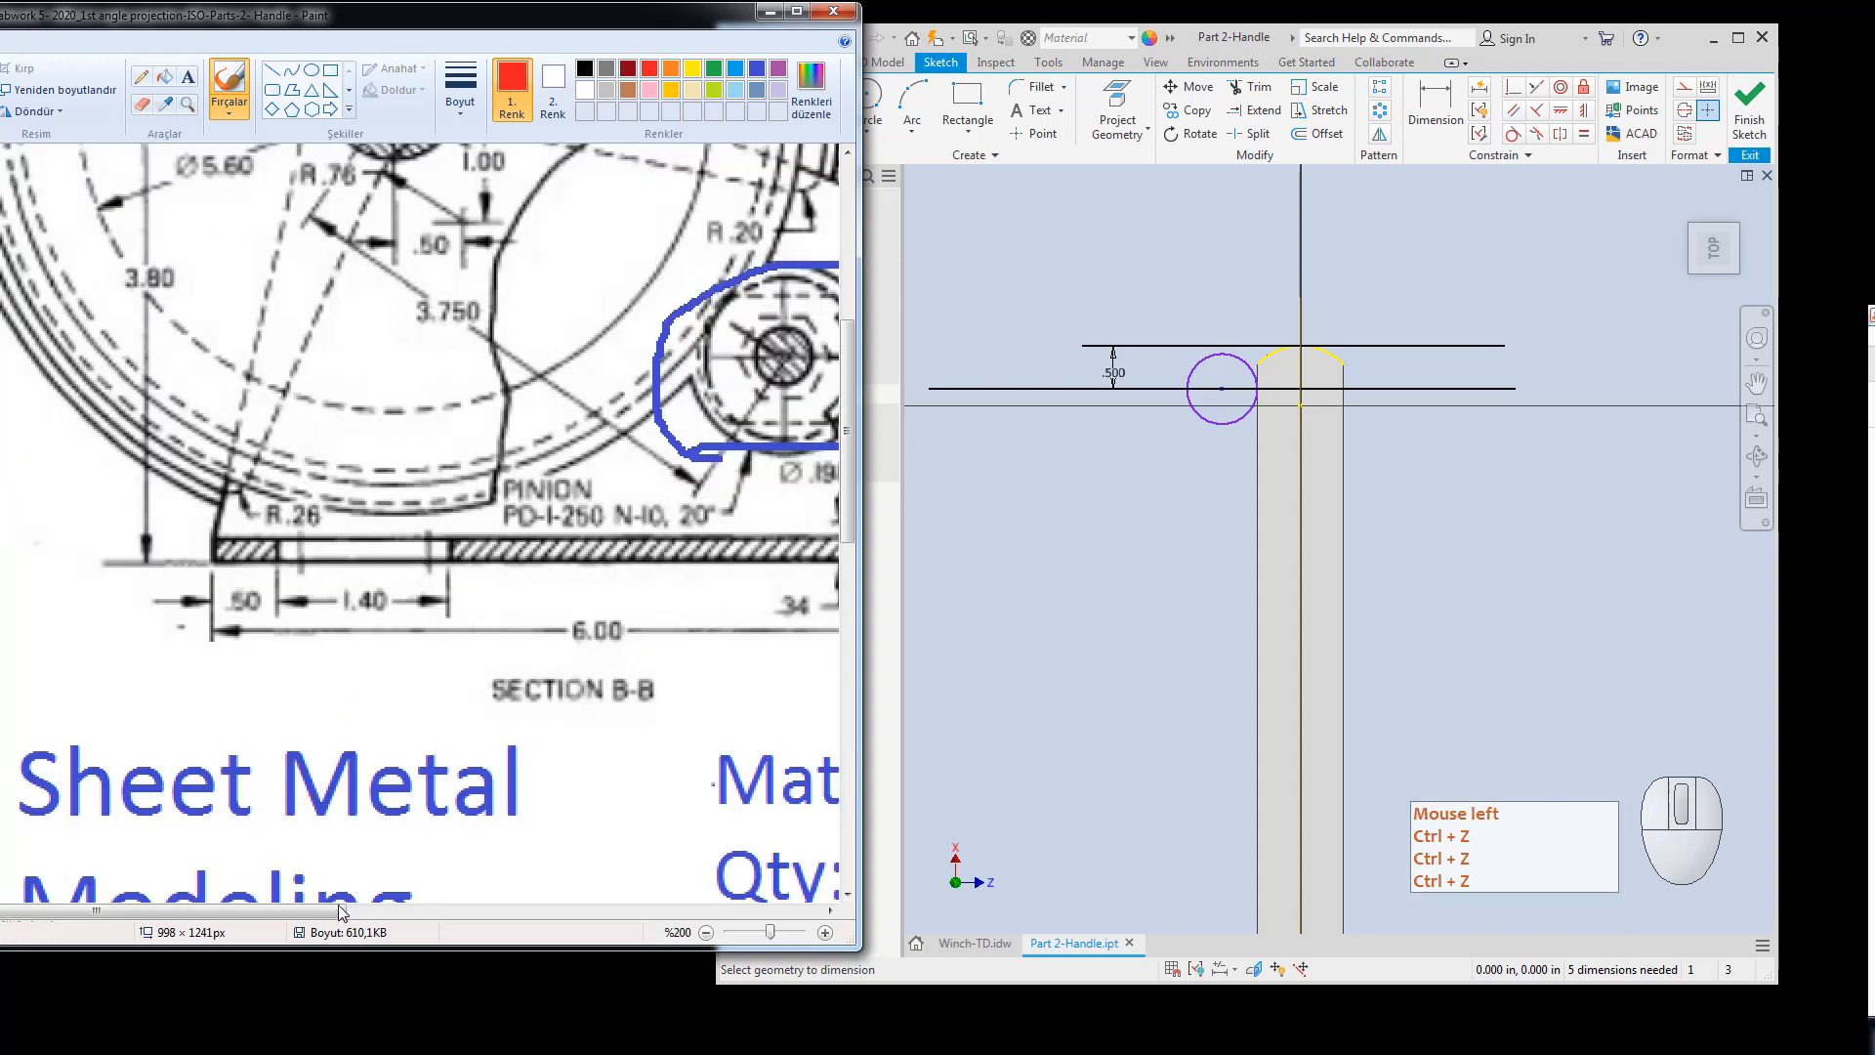
mouse_move(342, 912)
left_mouse_down()
mouse_move(690, 913)
mouse_move(845, 936)
left_mouse_up()
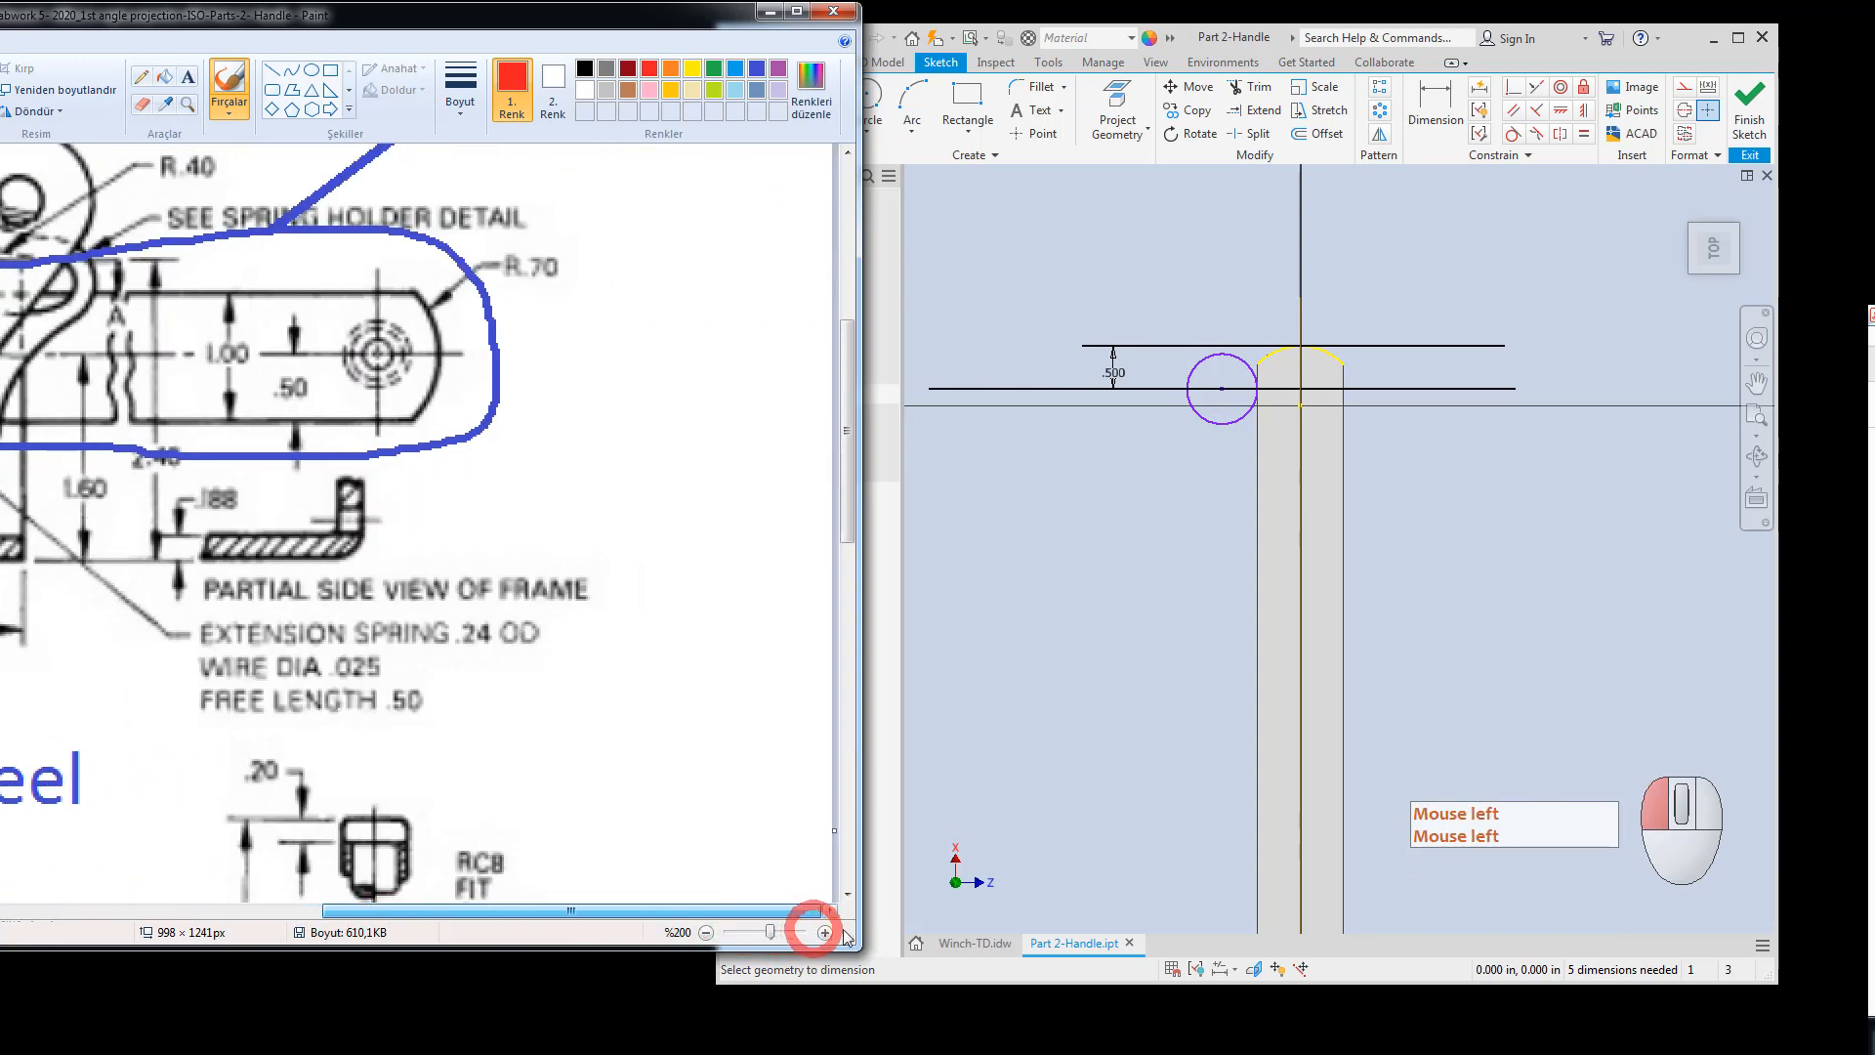
left_click_drag(846, 522, 850, 662)
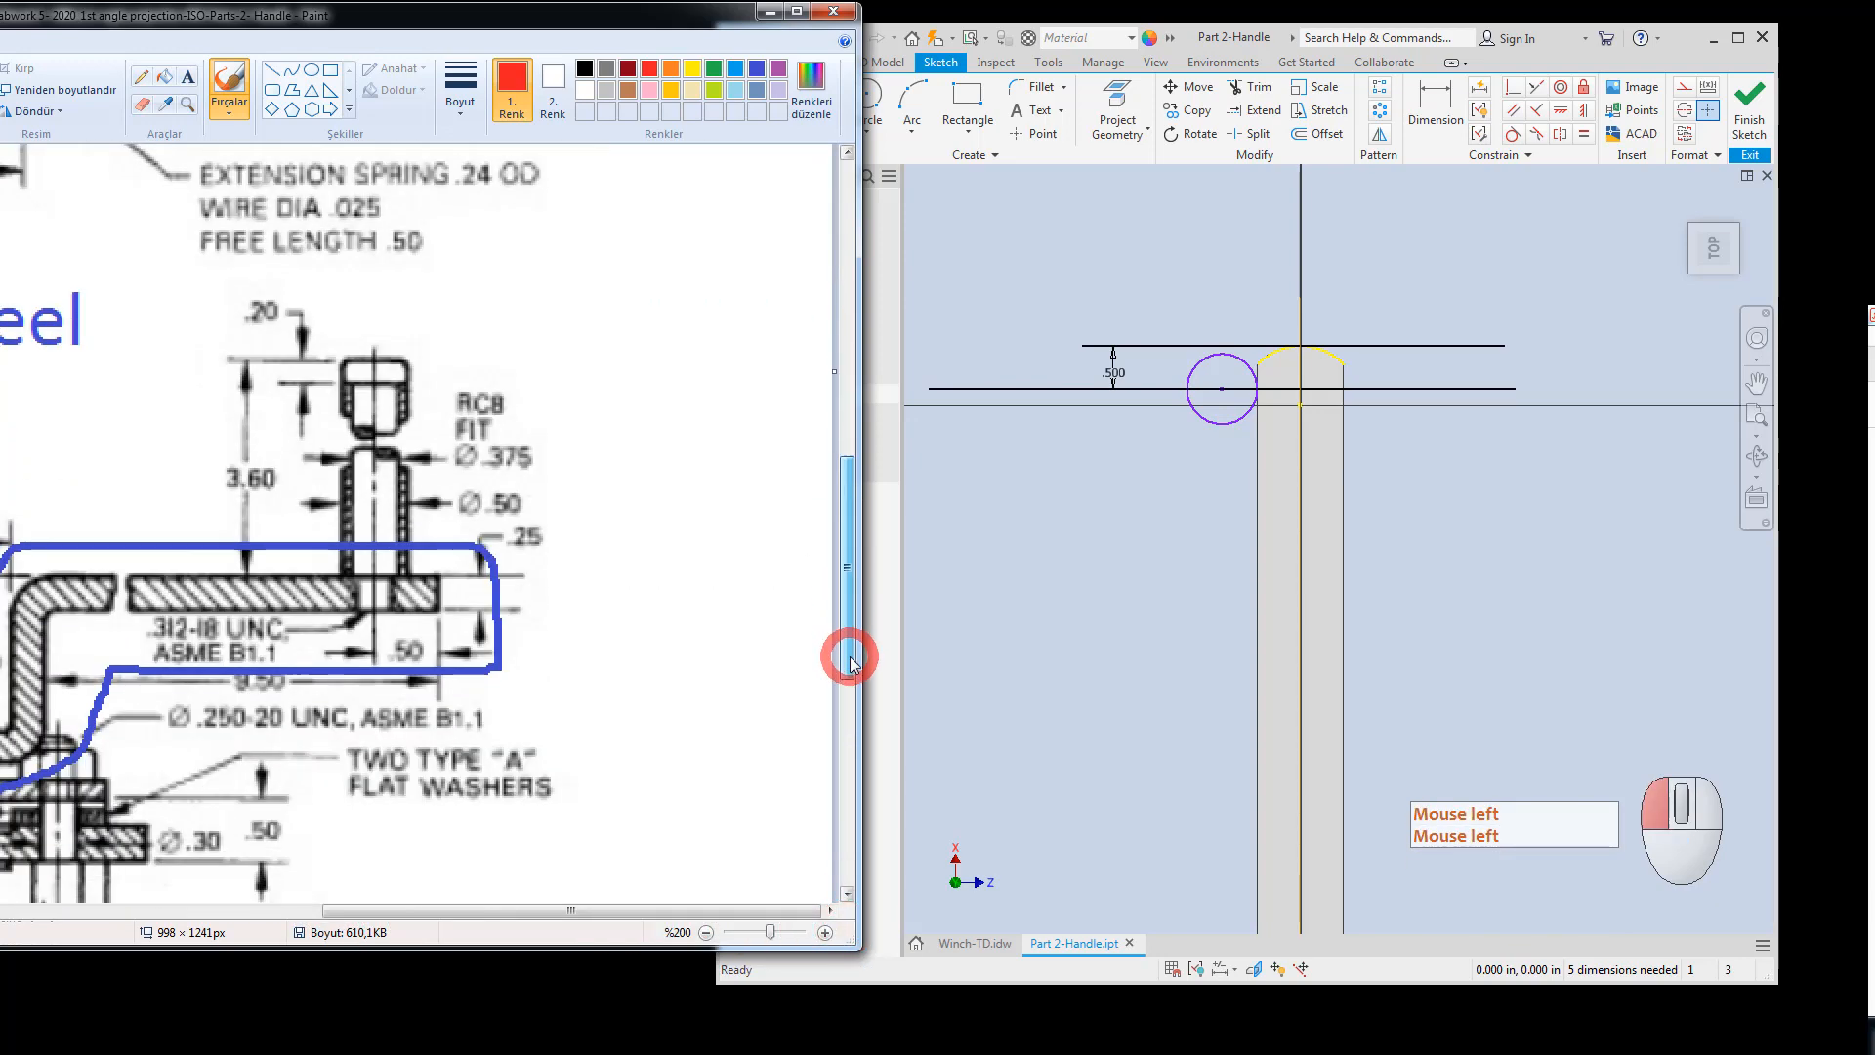
mouse_move(415, 627)
left_mouse_down()
mouse_move(348, 653)
mouse_move(407, 659)
mouse_move(441, 637)
mouse_move(386, 615)
mouse_move(386, 681)
mouse_move(411, 645)
left_mouse_up()
mouse_move(440, 558)
left_mouse_down()
mouse_move(445, 637)
mouse_move(438, 584)
left_mouse_up()
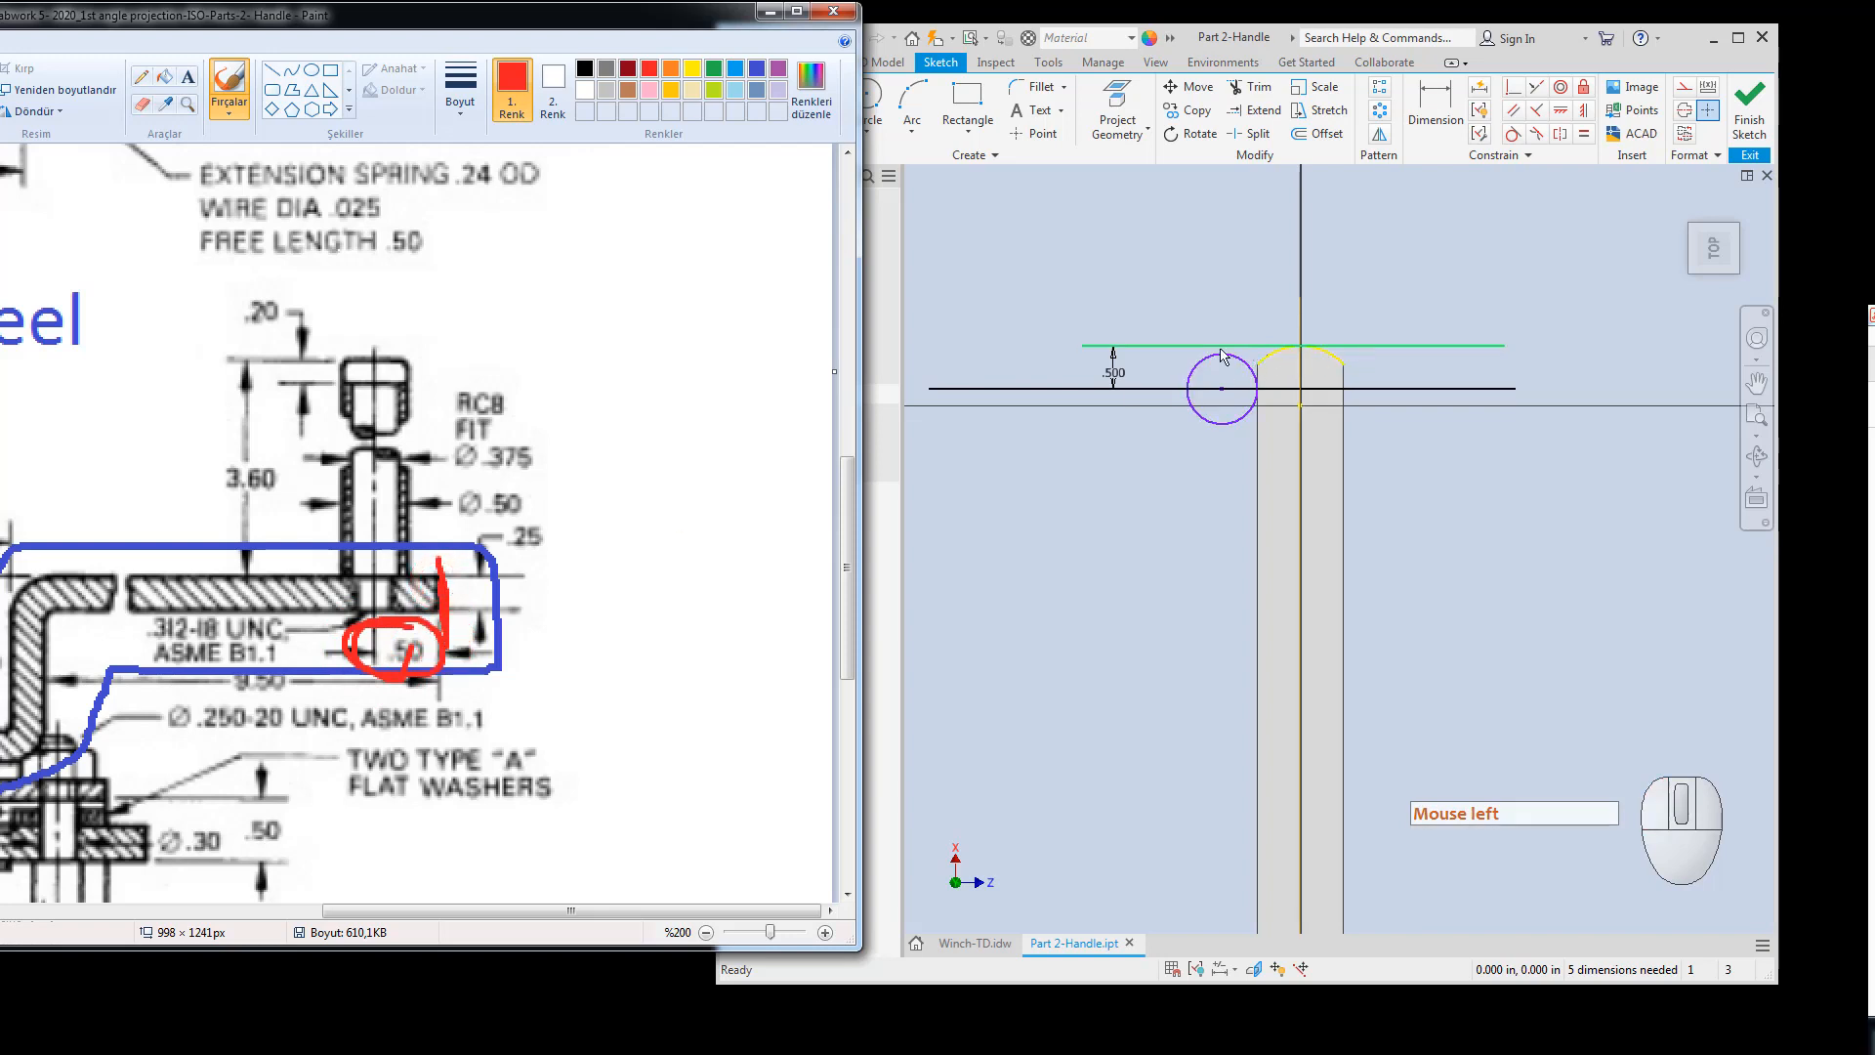
key("Escape")
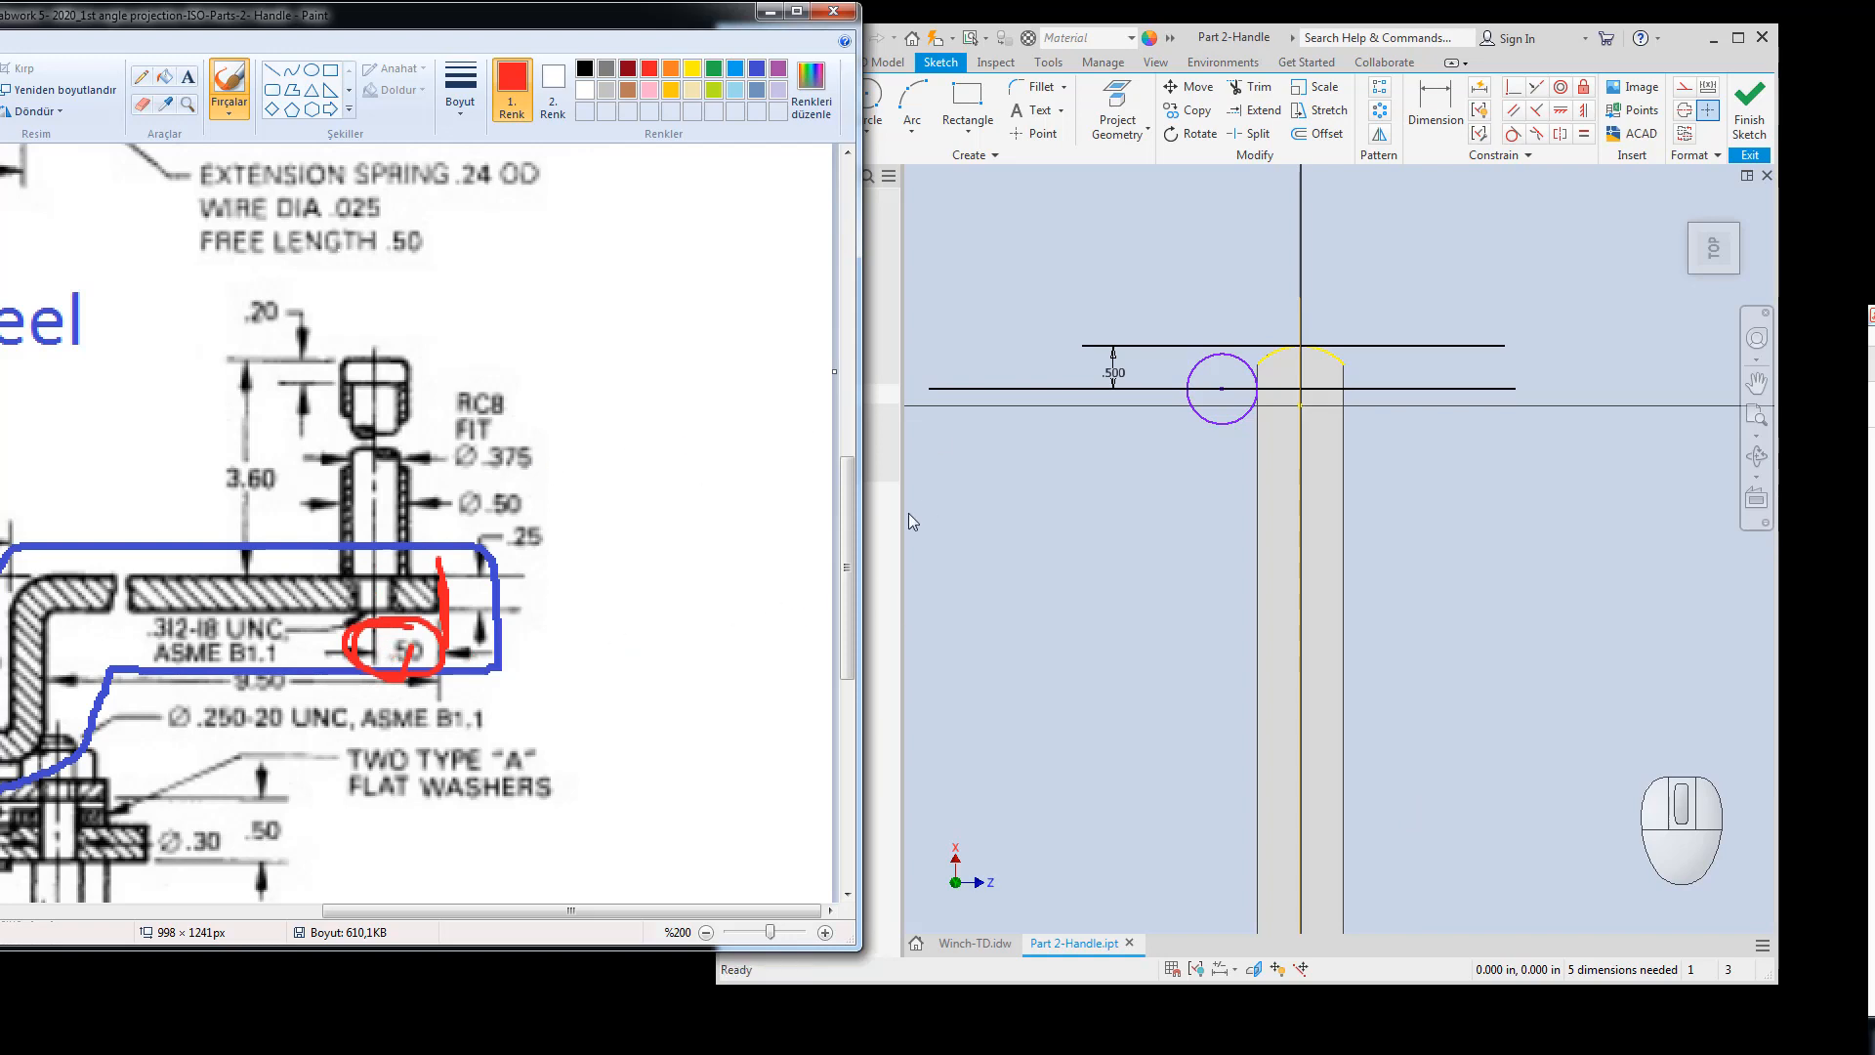
key("Escape")
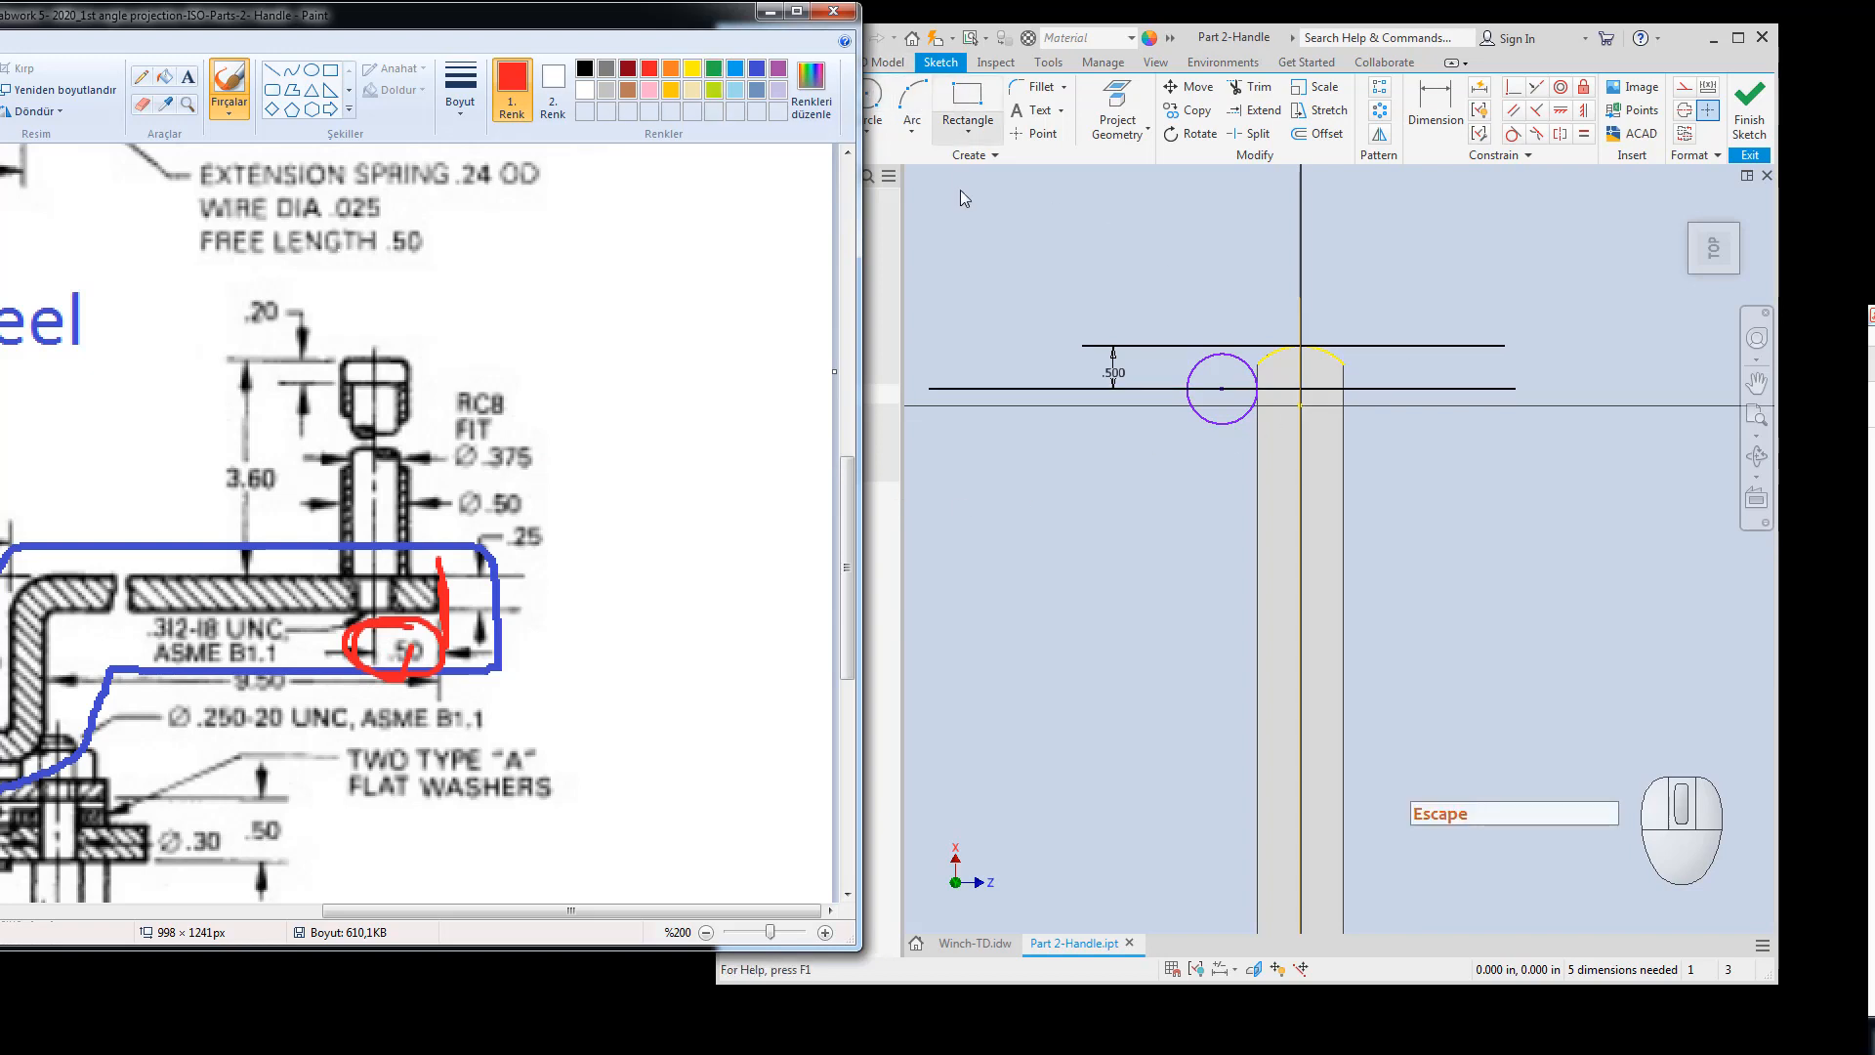
Switch to Inventor, move the circle slightly farther off the arm, and draw a vertical line from the sketch origin past the tangent line.
left_click(994, 240)
mouse_move(1222, 388)
left_mouse_down()
mouse_move(1316, 414)
mouse_move(1286, 397)
mouse_move(1419, 410)
mouse_move(1199, 418)
left_mouse_up()
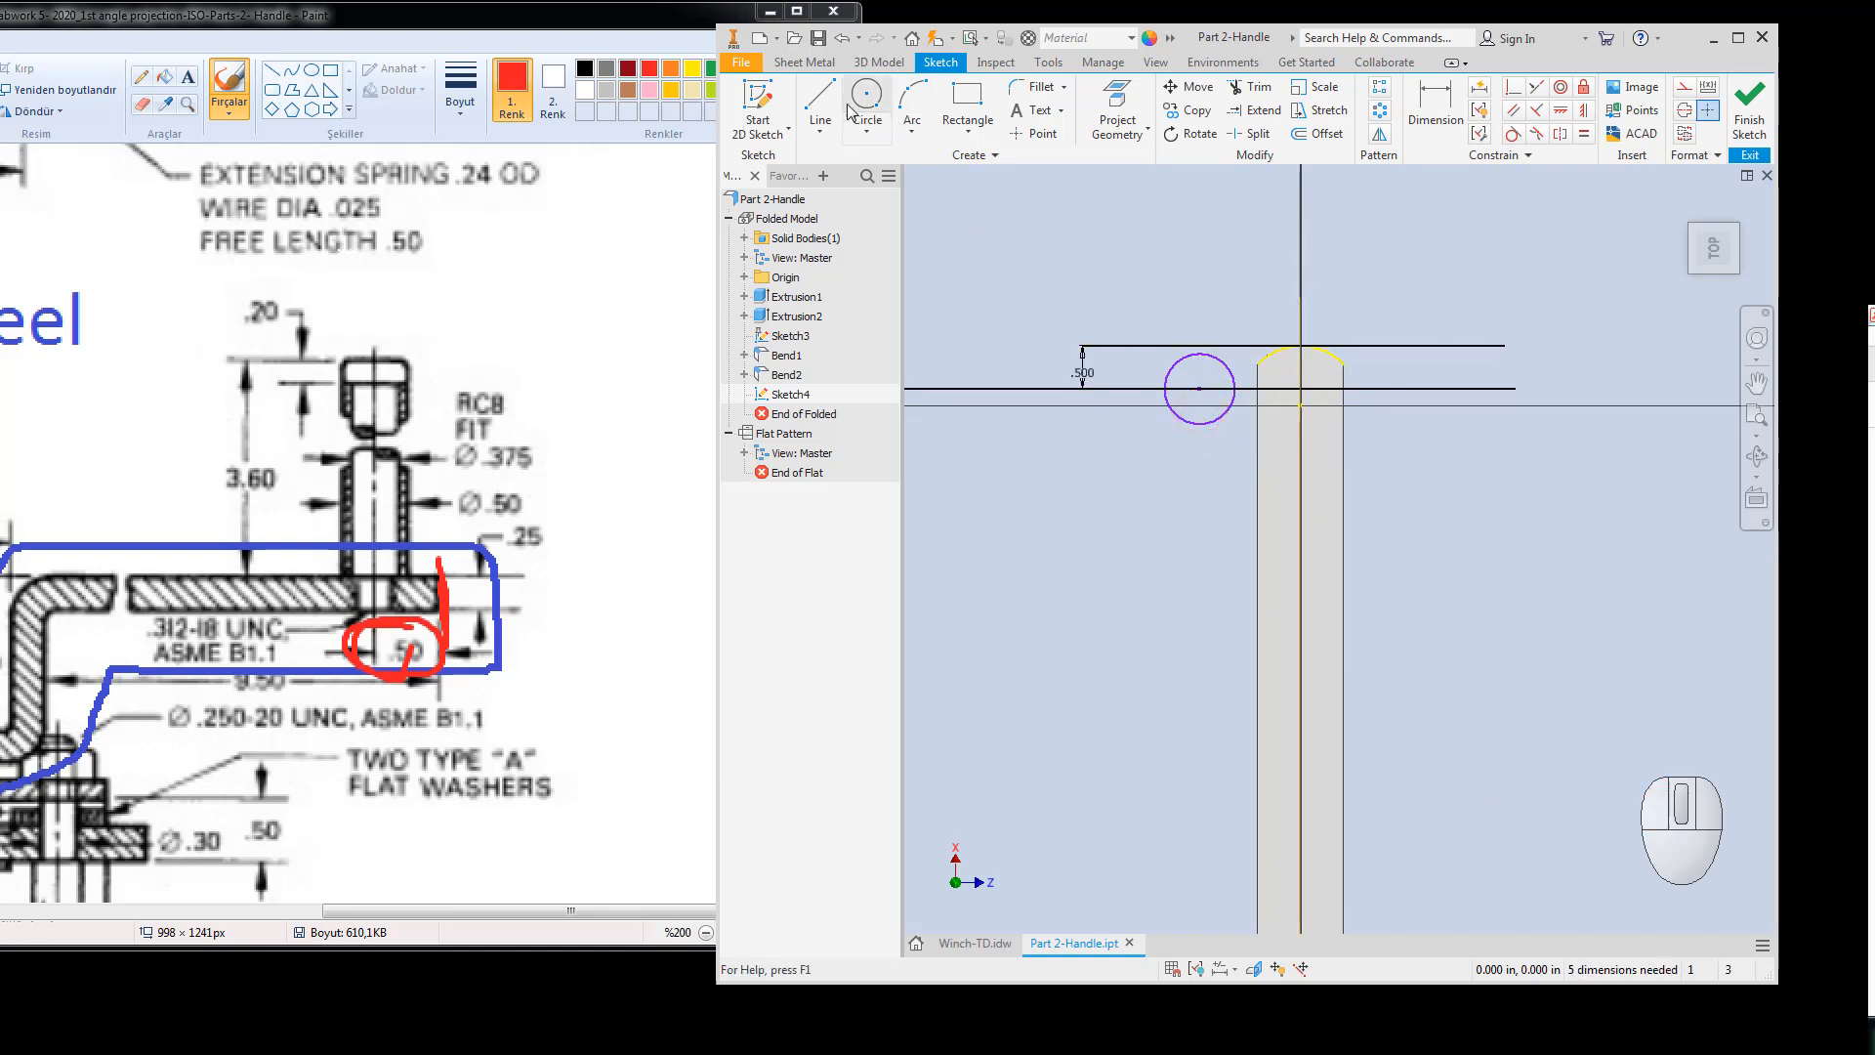
left_click(818, 98)
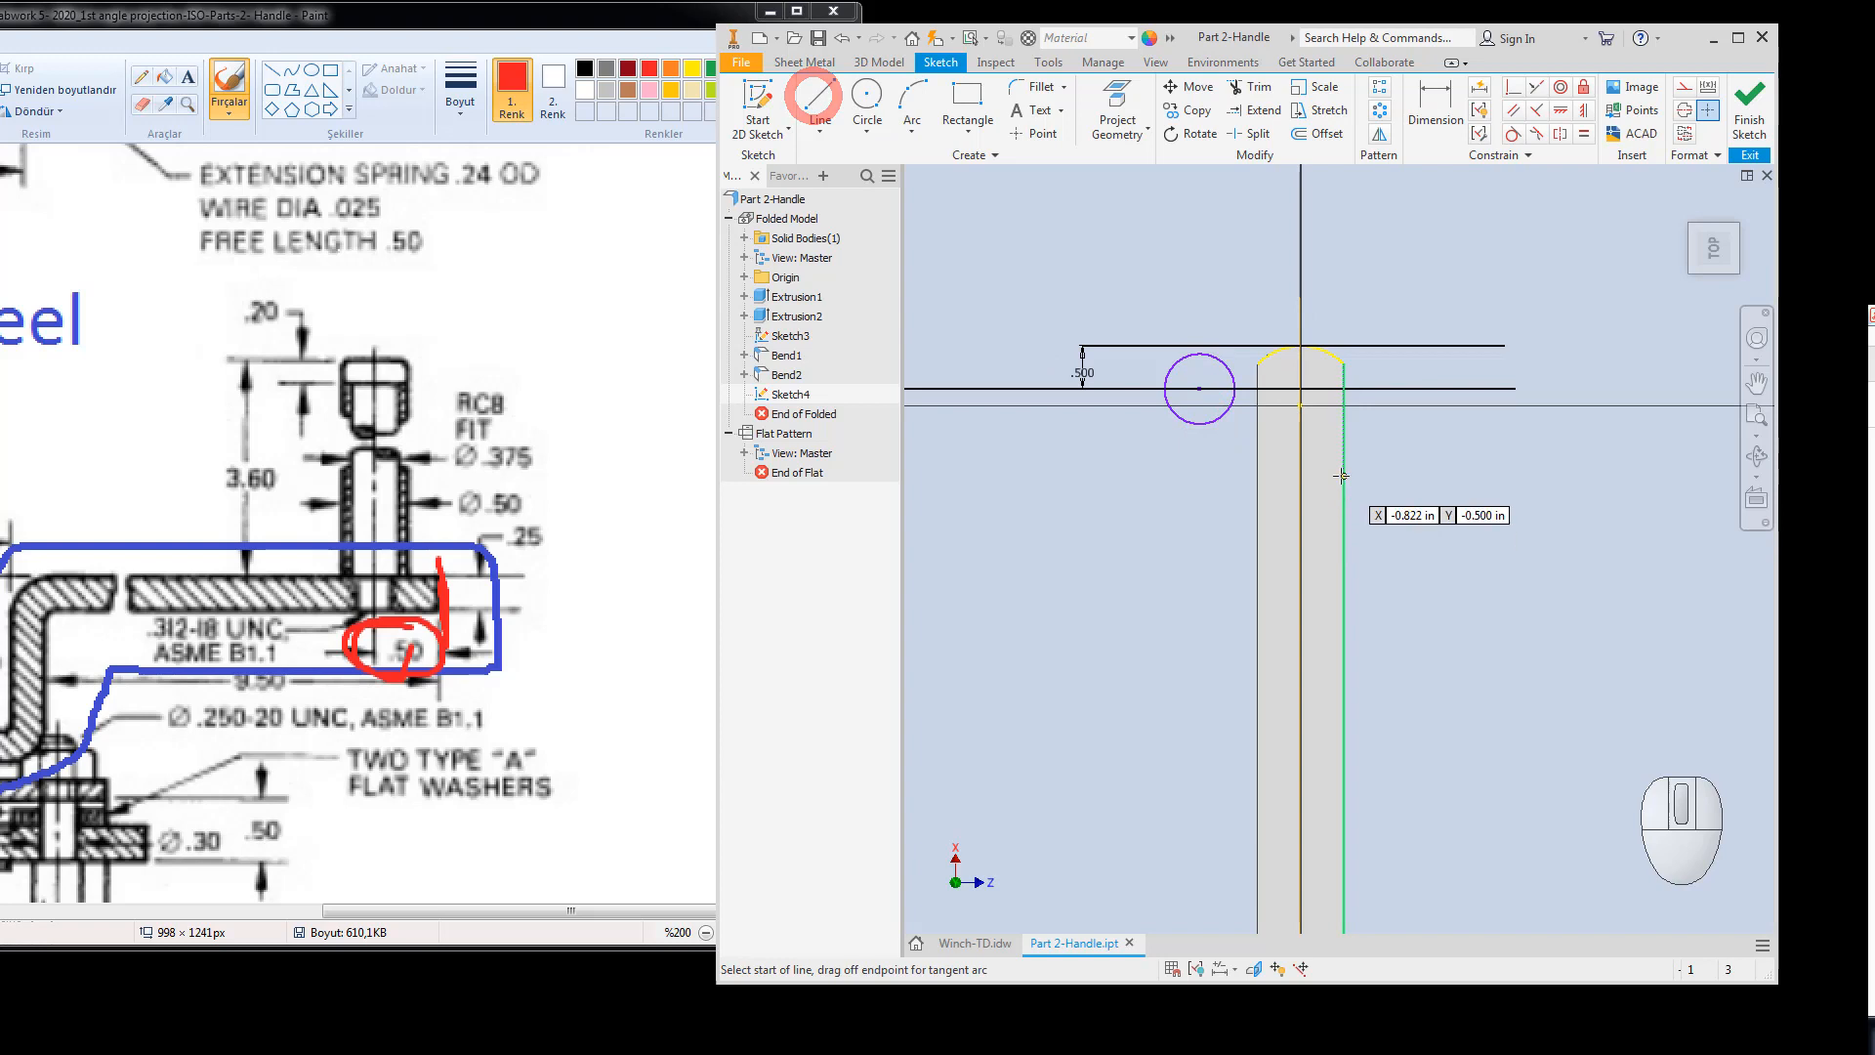
left_click(1300, 404)
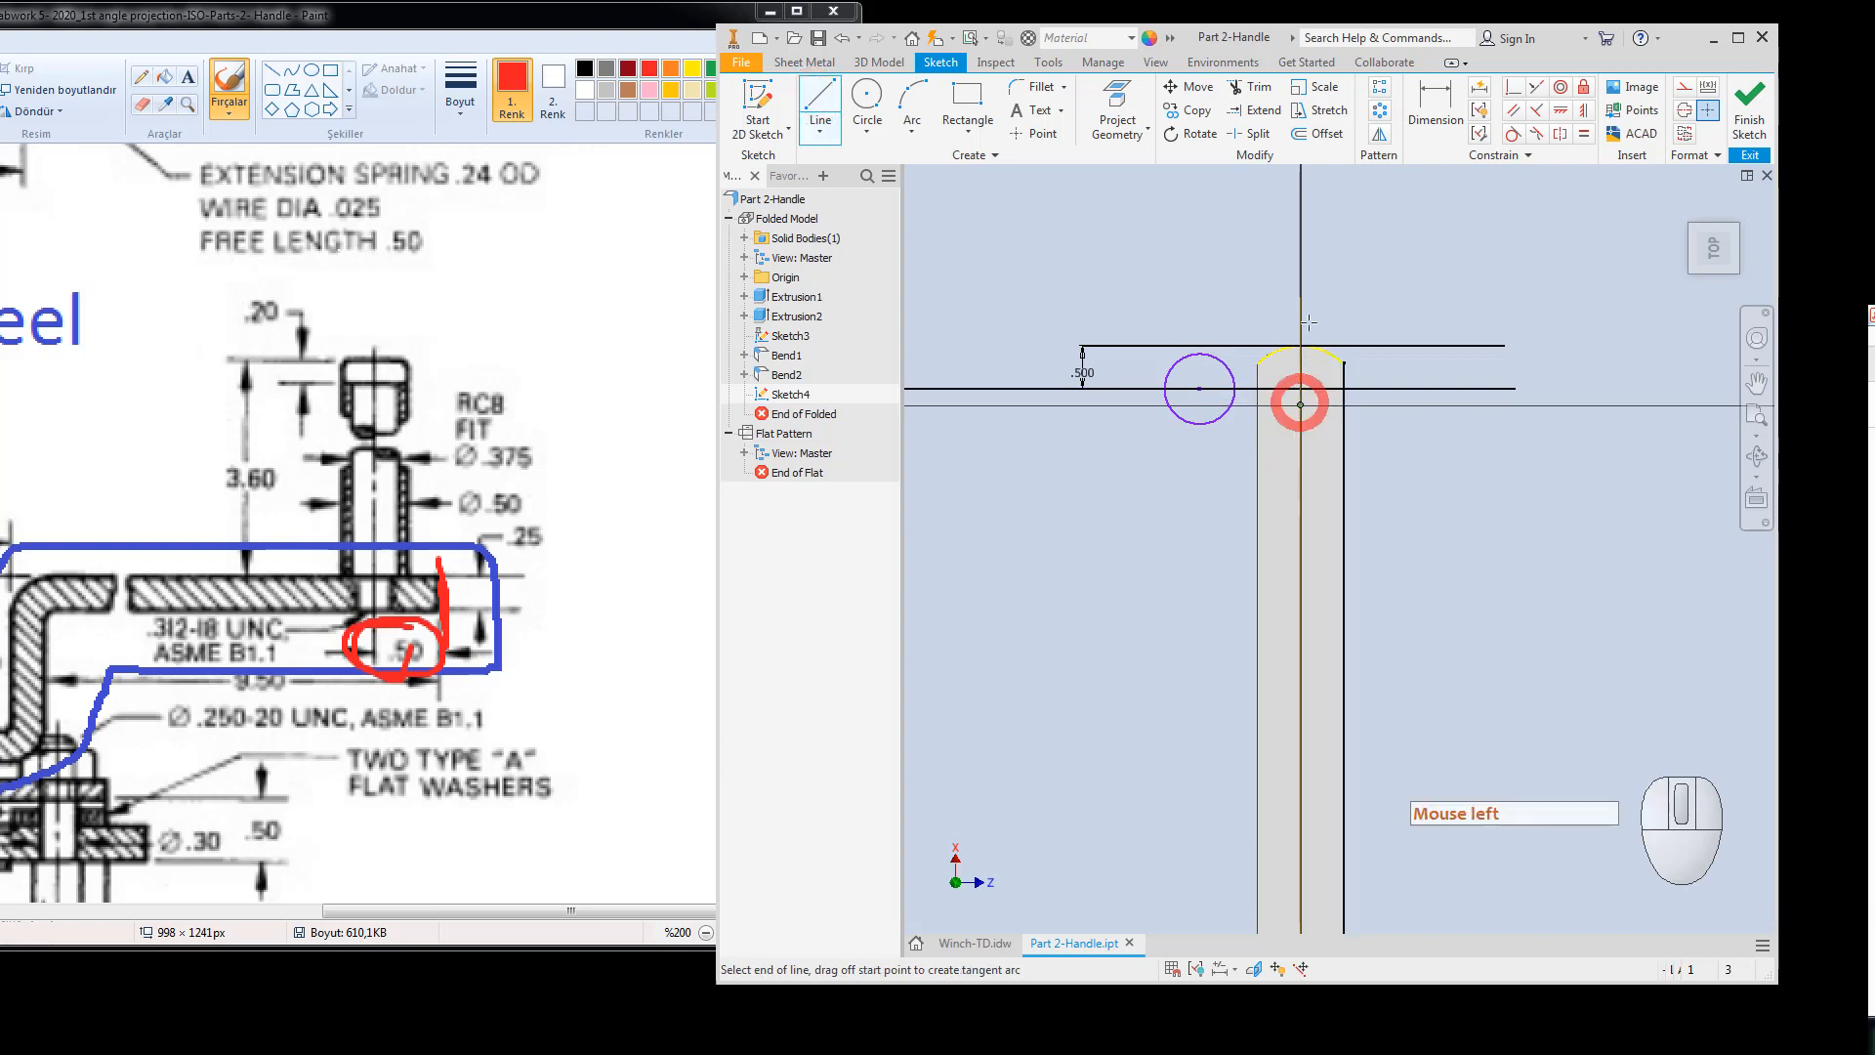
left_click(1300, 280)
key("Escape")
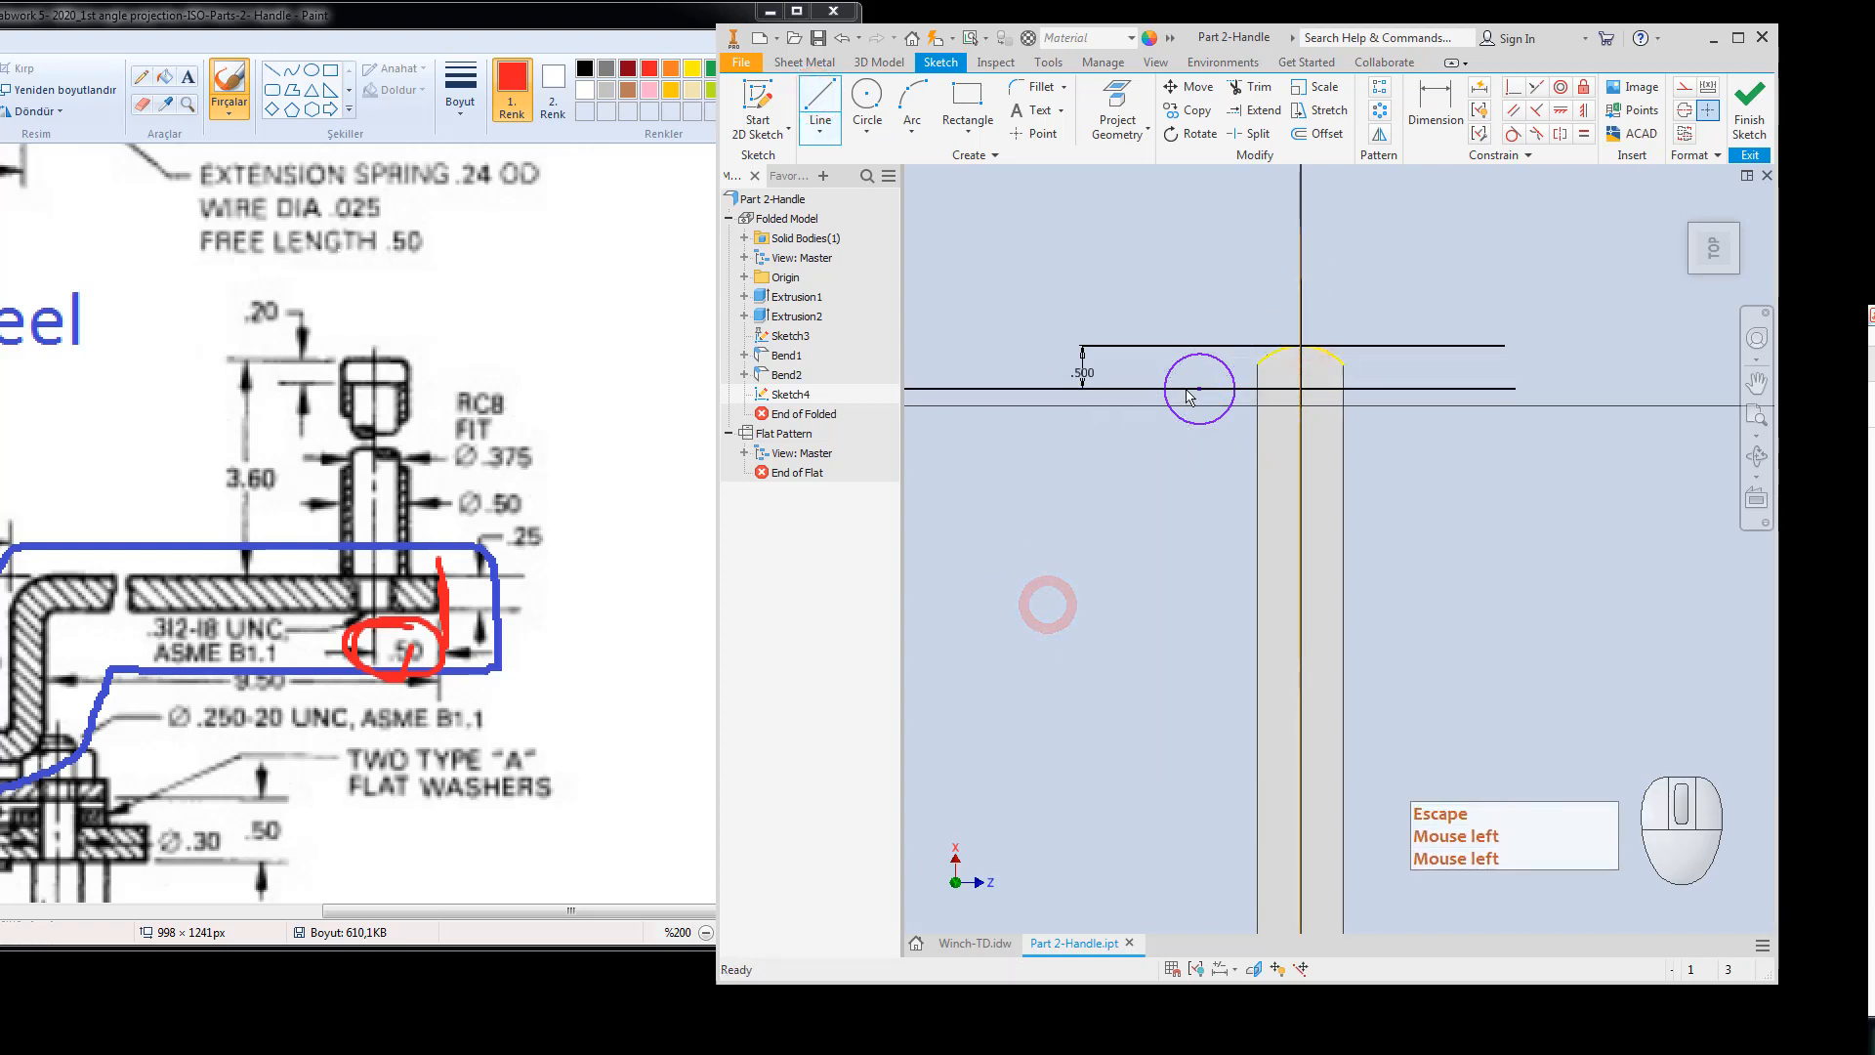
Apply a coincident constraint between the circle's centre and the vertical line along the arm's middle.
left_click(1200, 392)
key("Escape")
key("Escape")
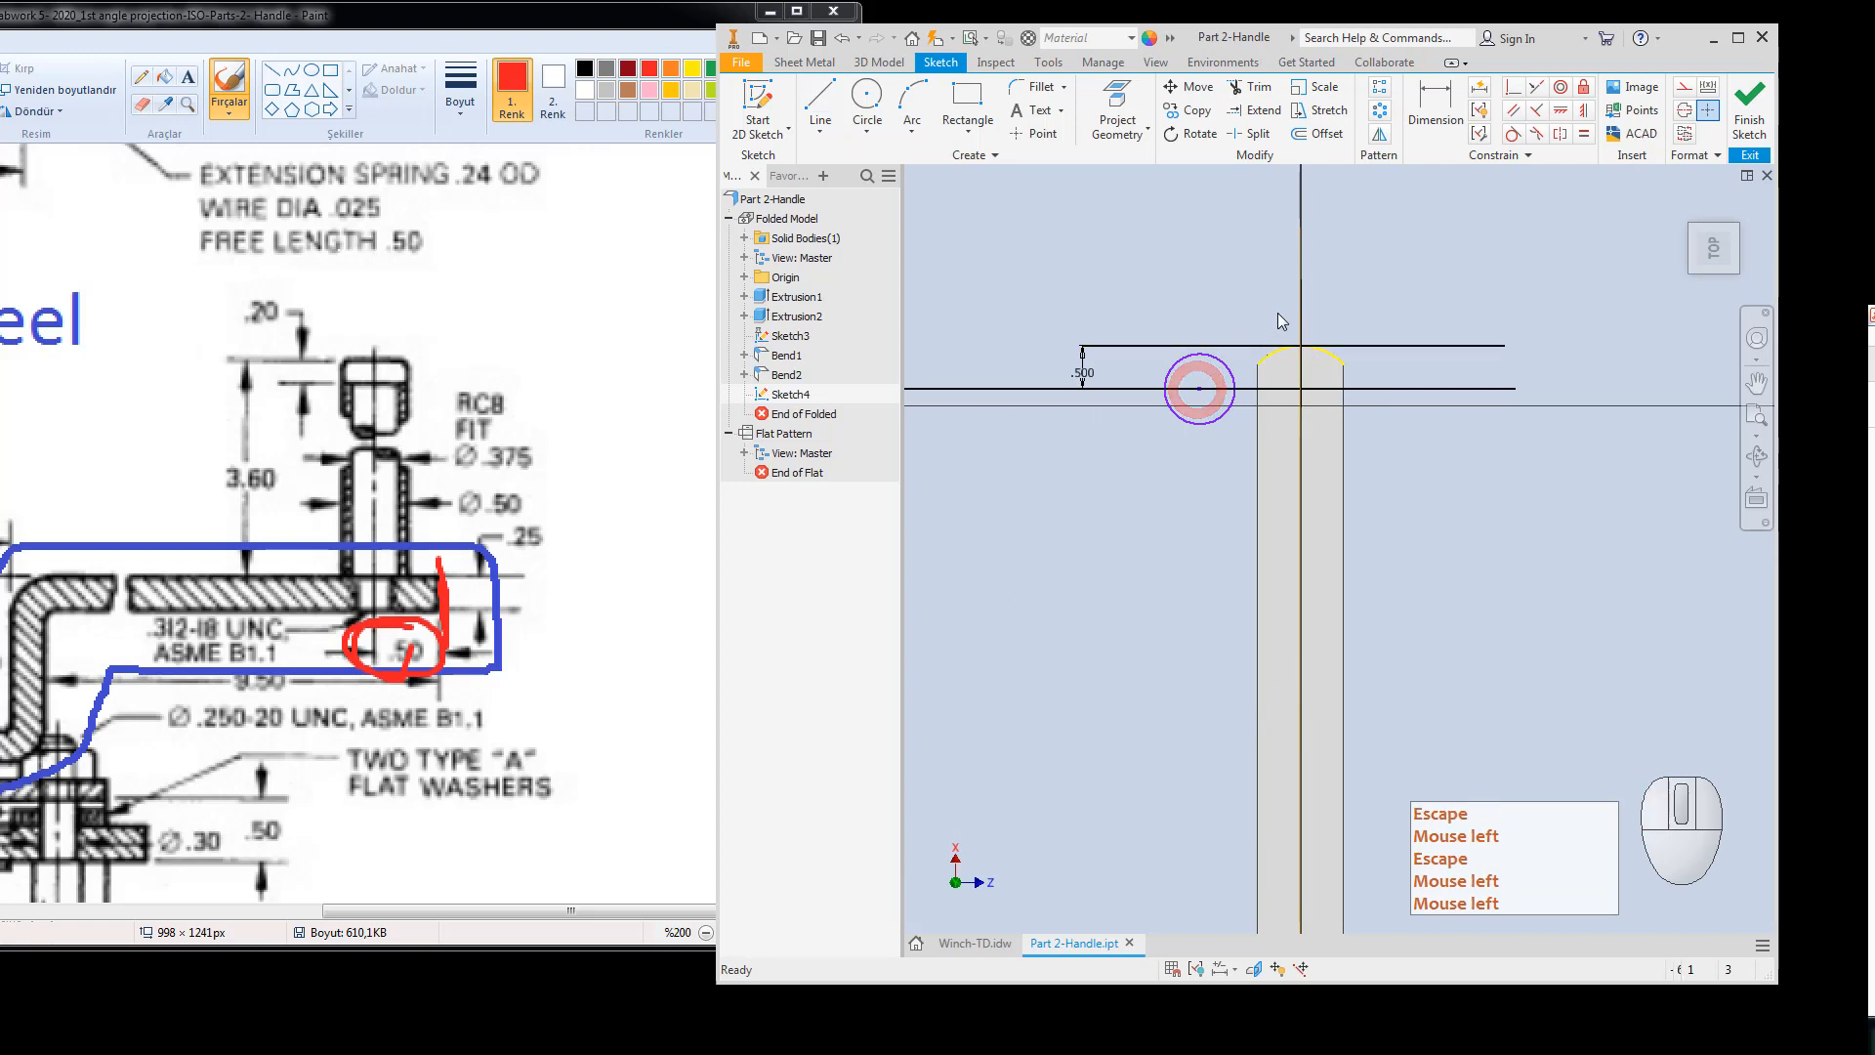
left_click(1300, 322)
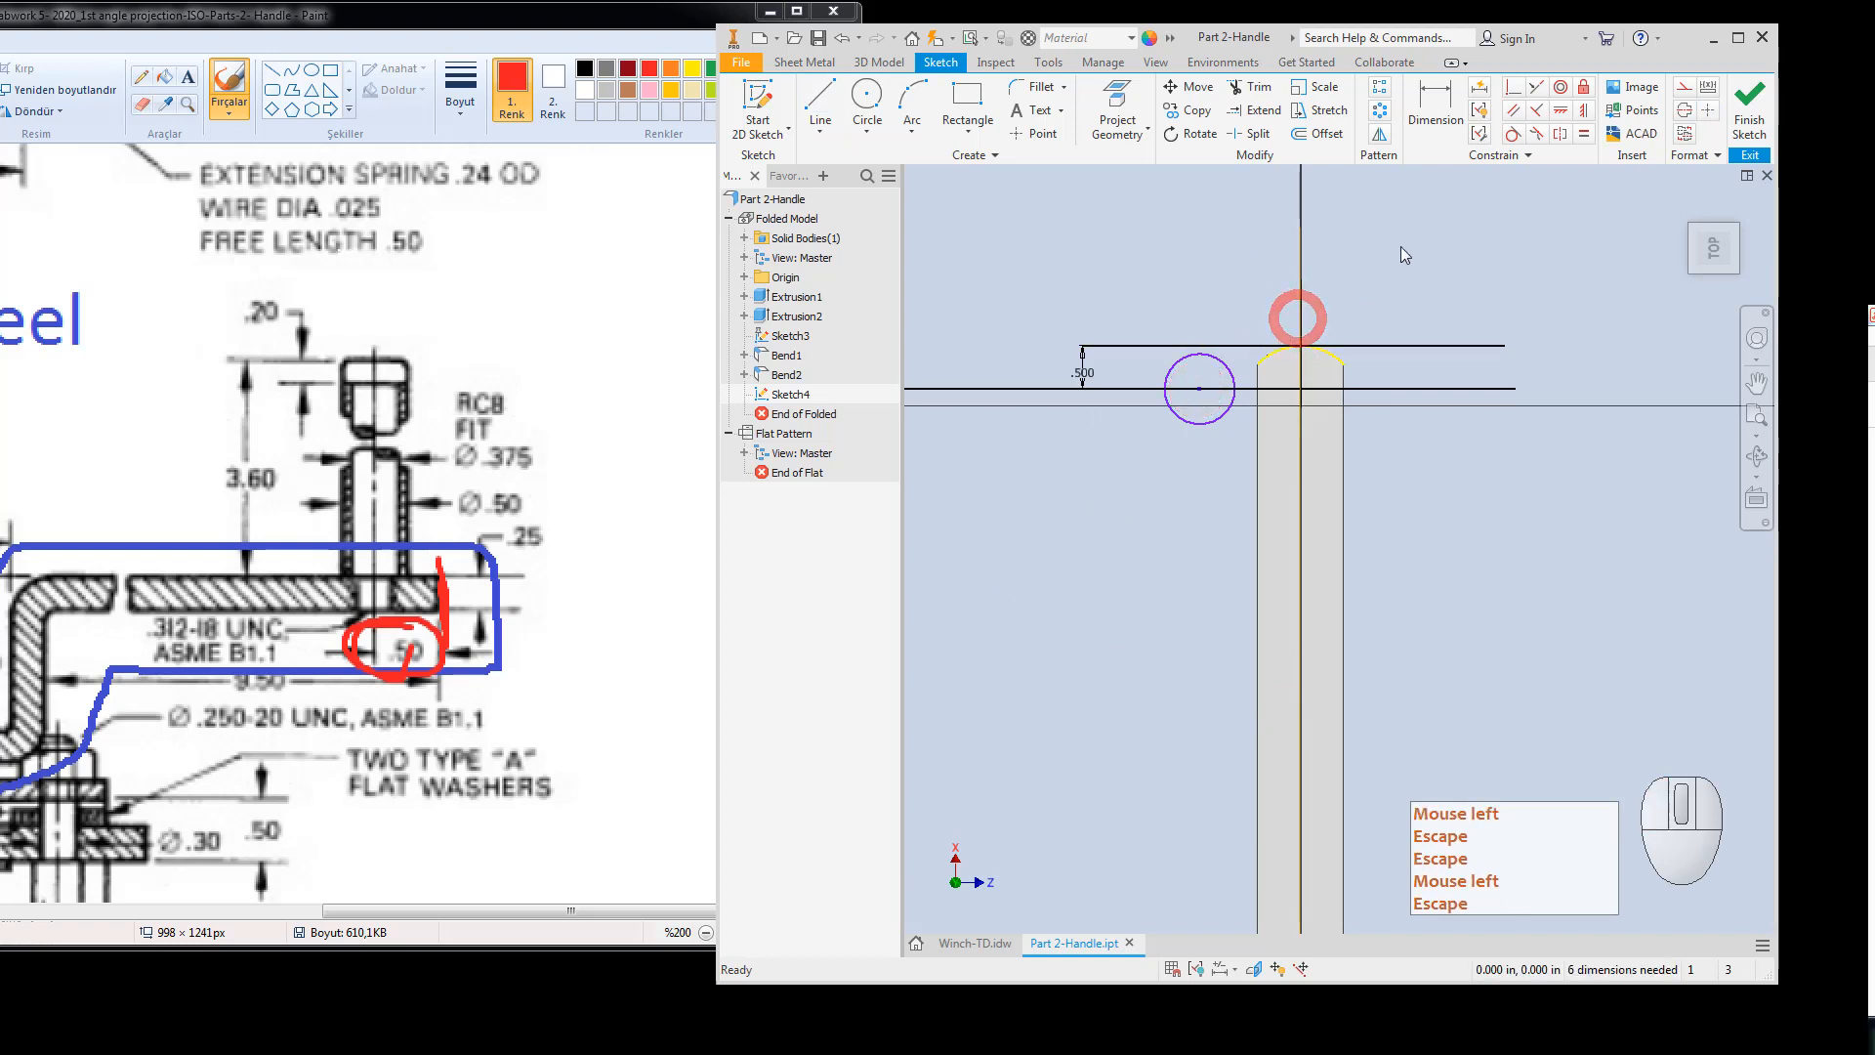
key("Escape")
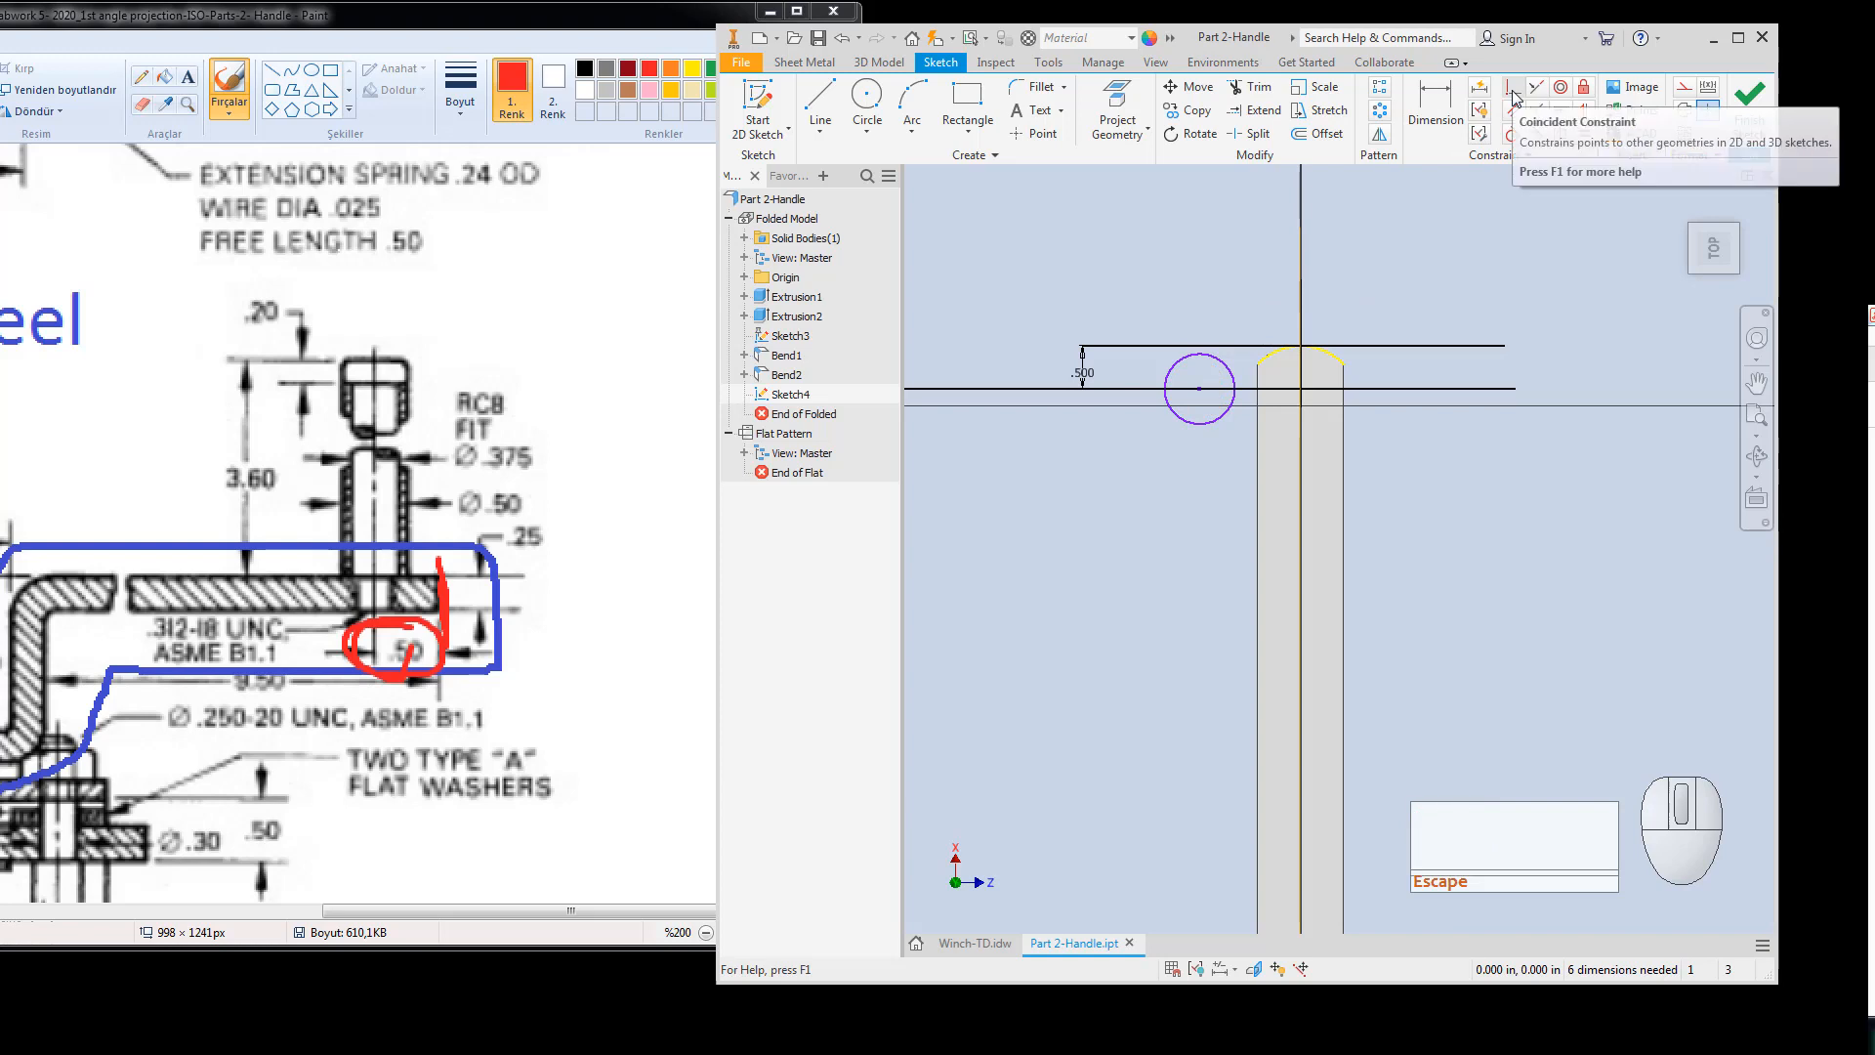
left_click(1513, 98)
left_click(1513, 98)
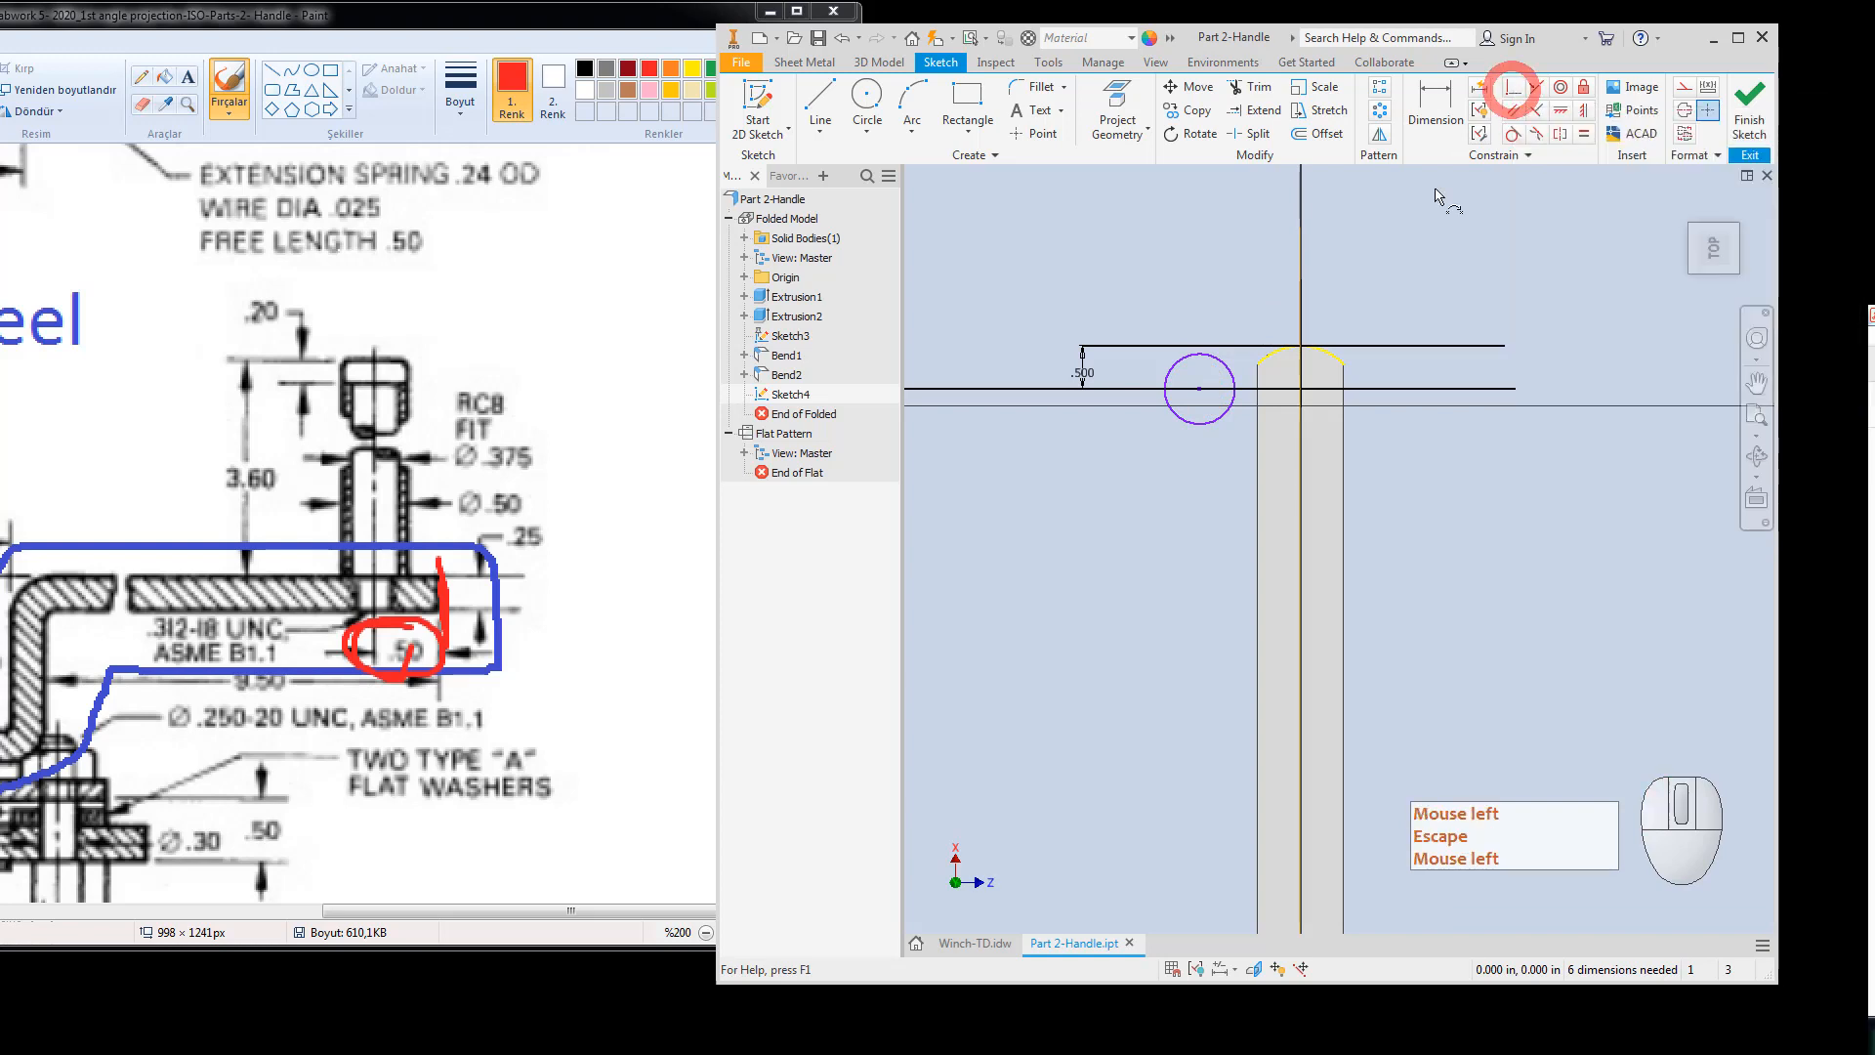
left_click(1201, 390)
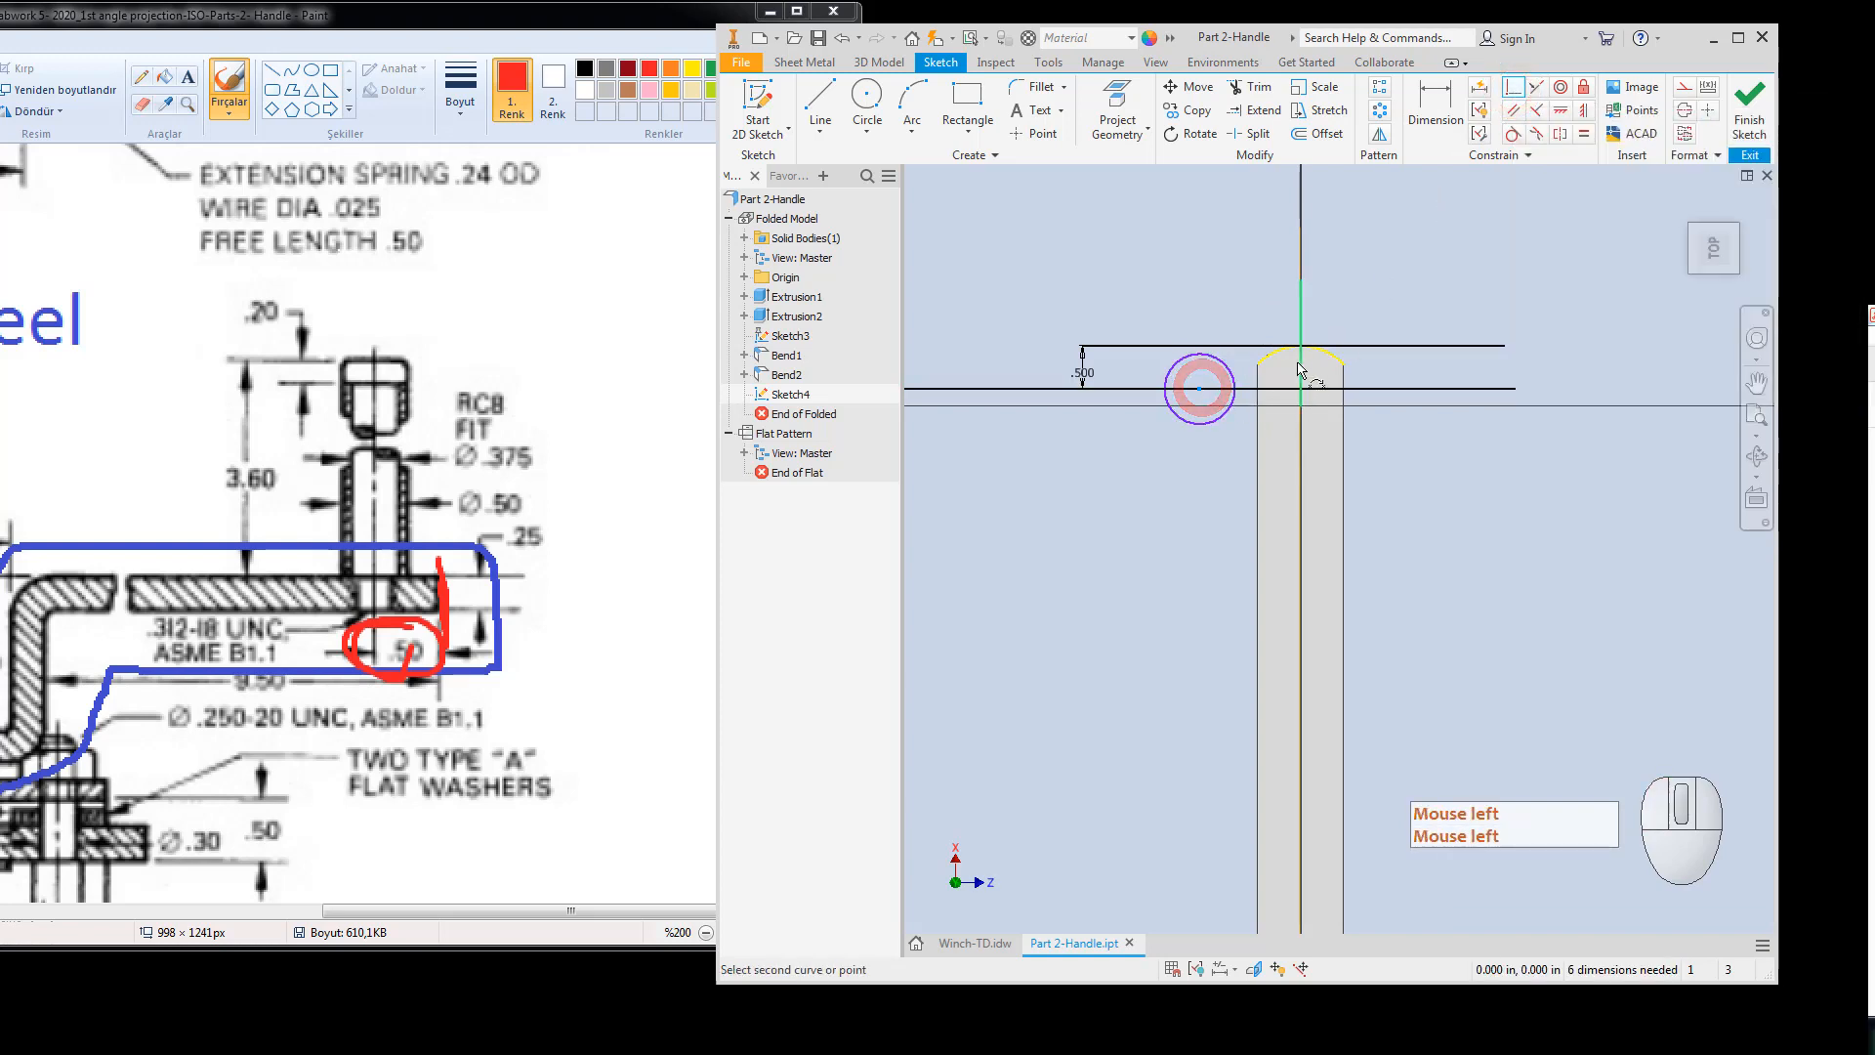
left_click(1302, 372)
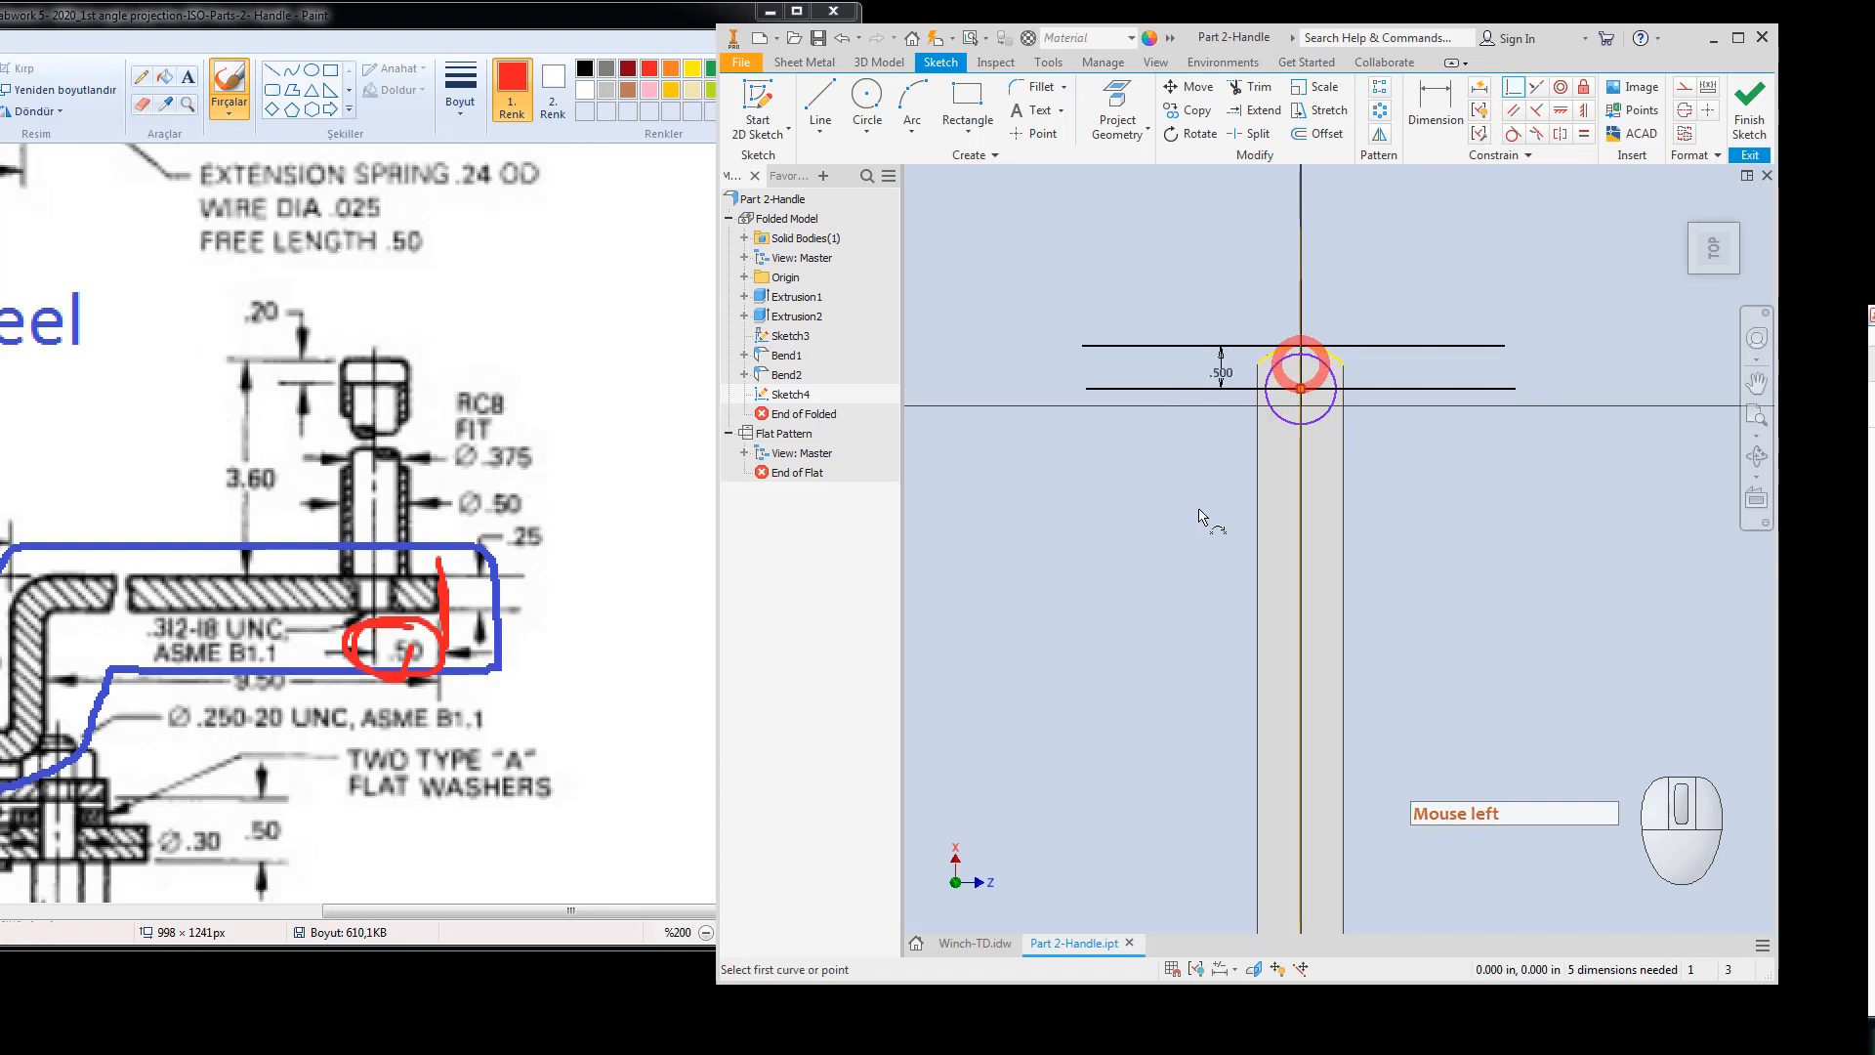
key("Escape")
key("Escape")
key("Escape")
key("Escape")
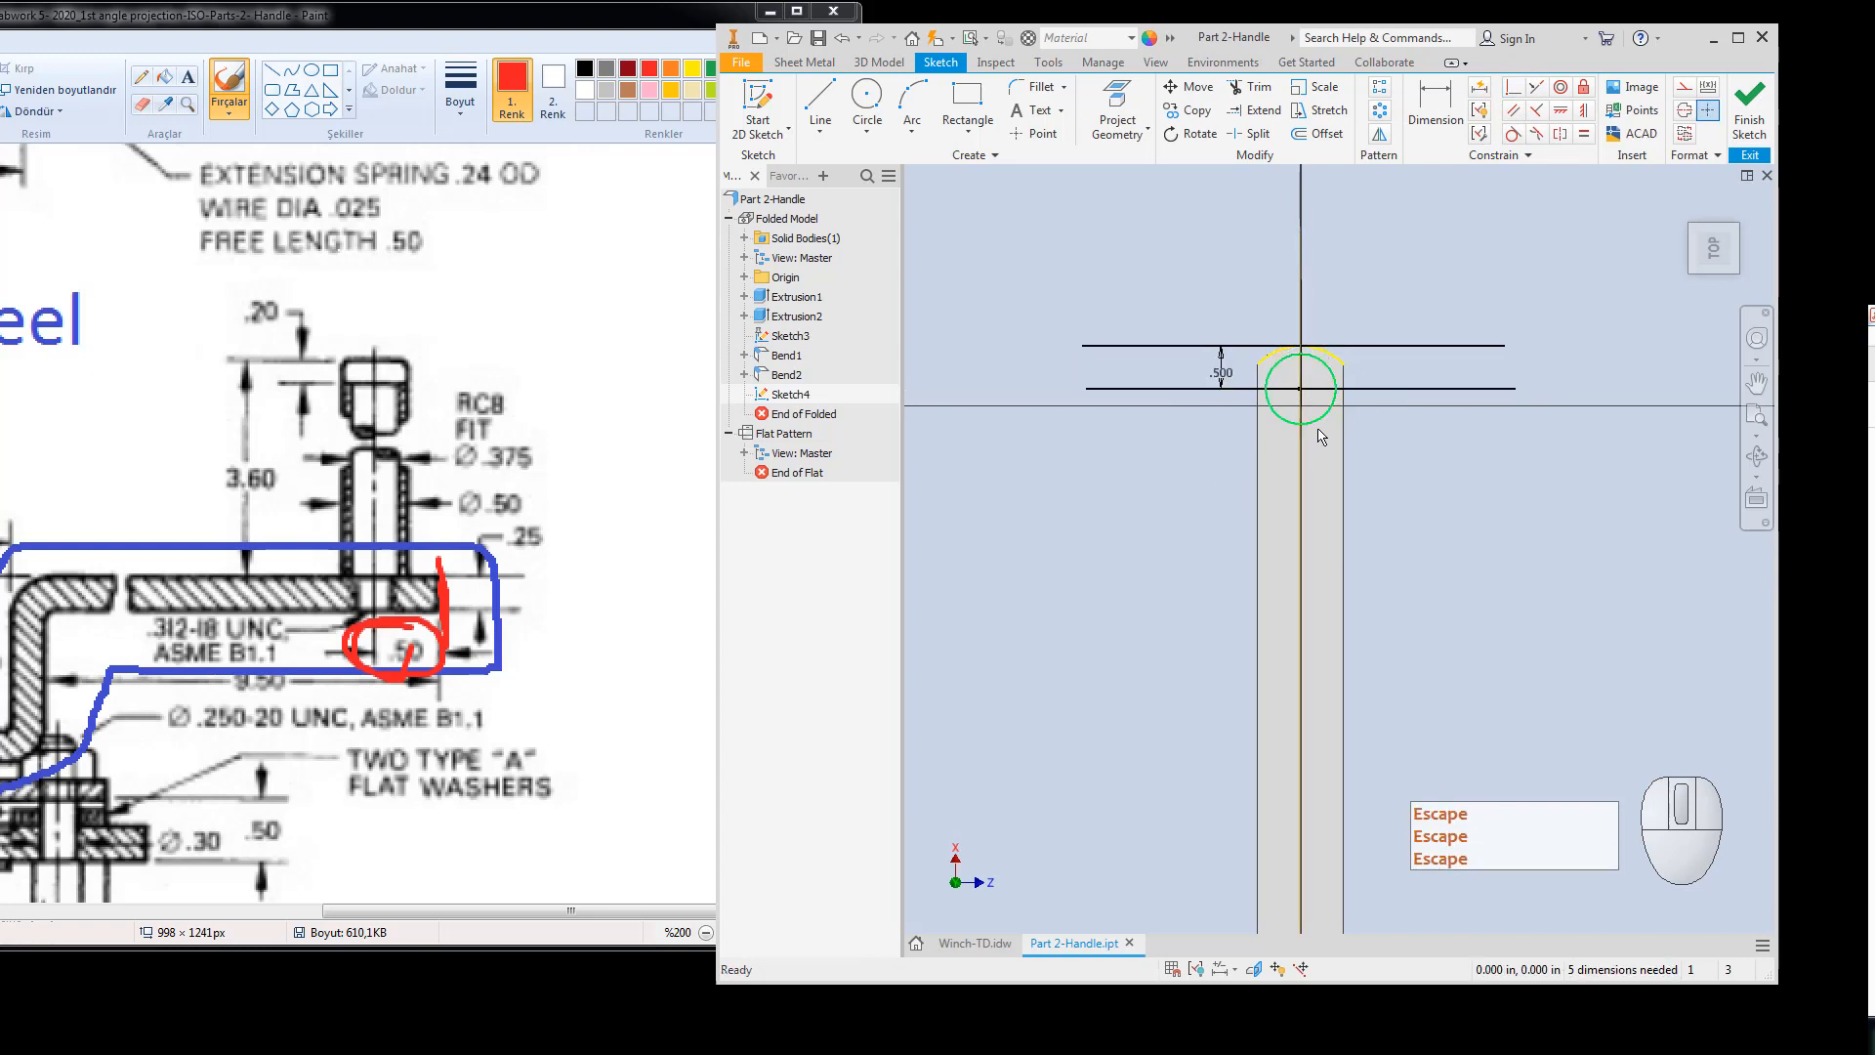
Shrink the circle freehand so it sits well inside the arm's width, and finish the sketch.
left_click(1317, 420)
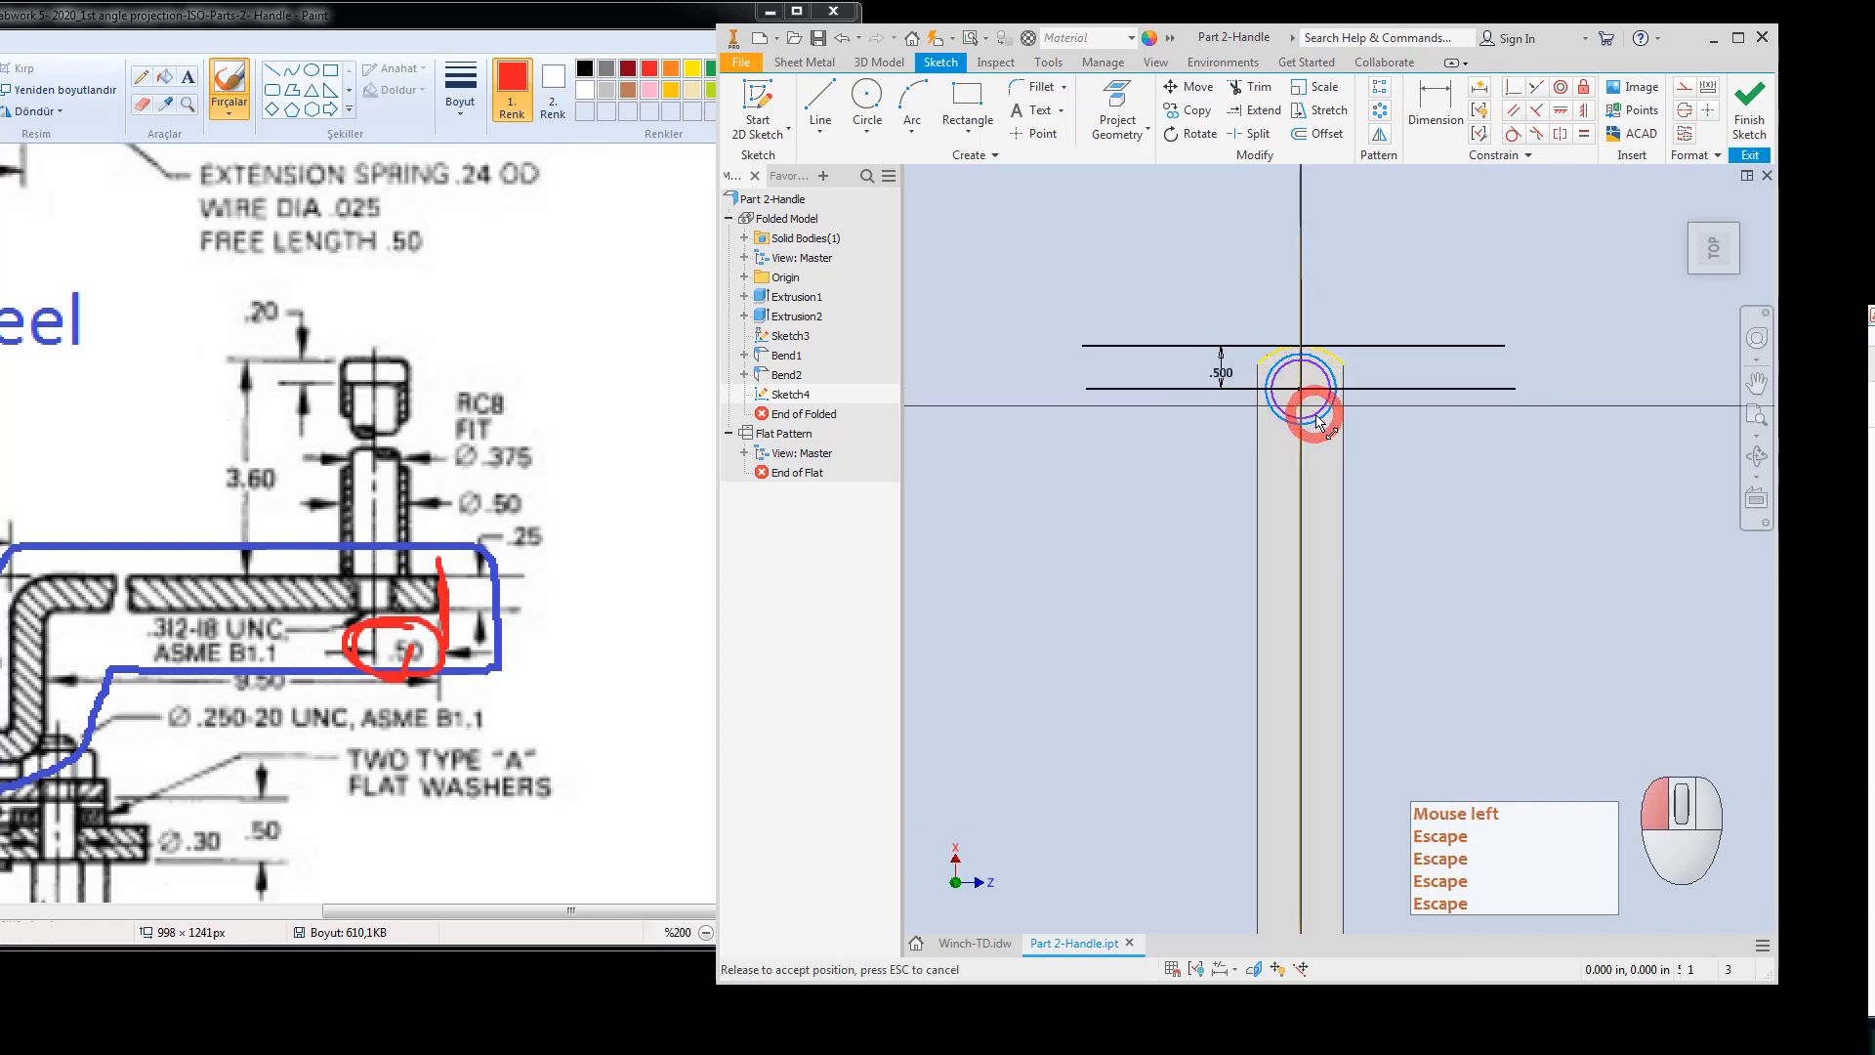
key("Escape")
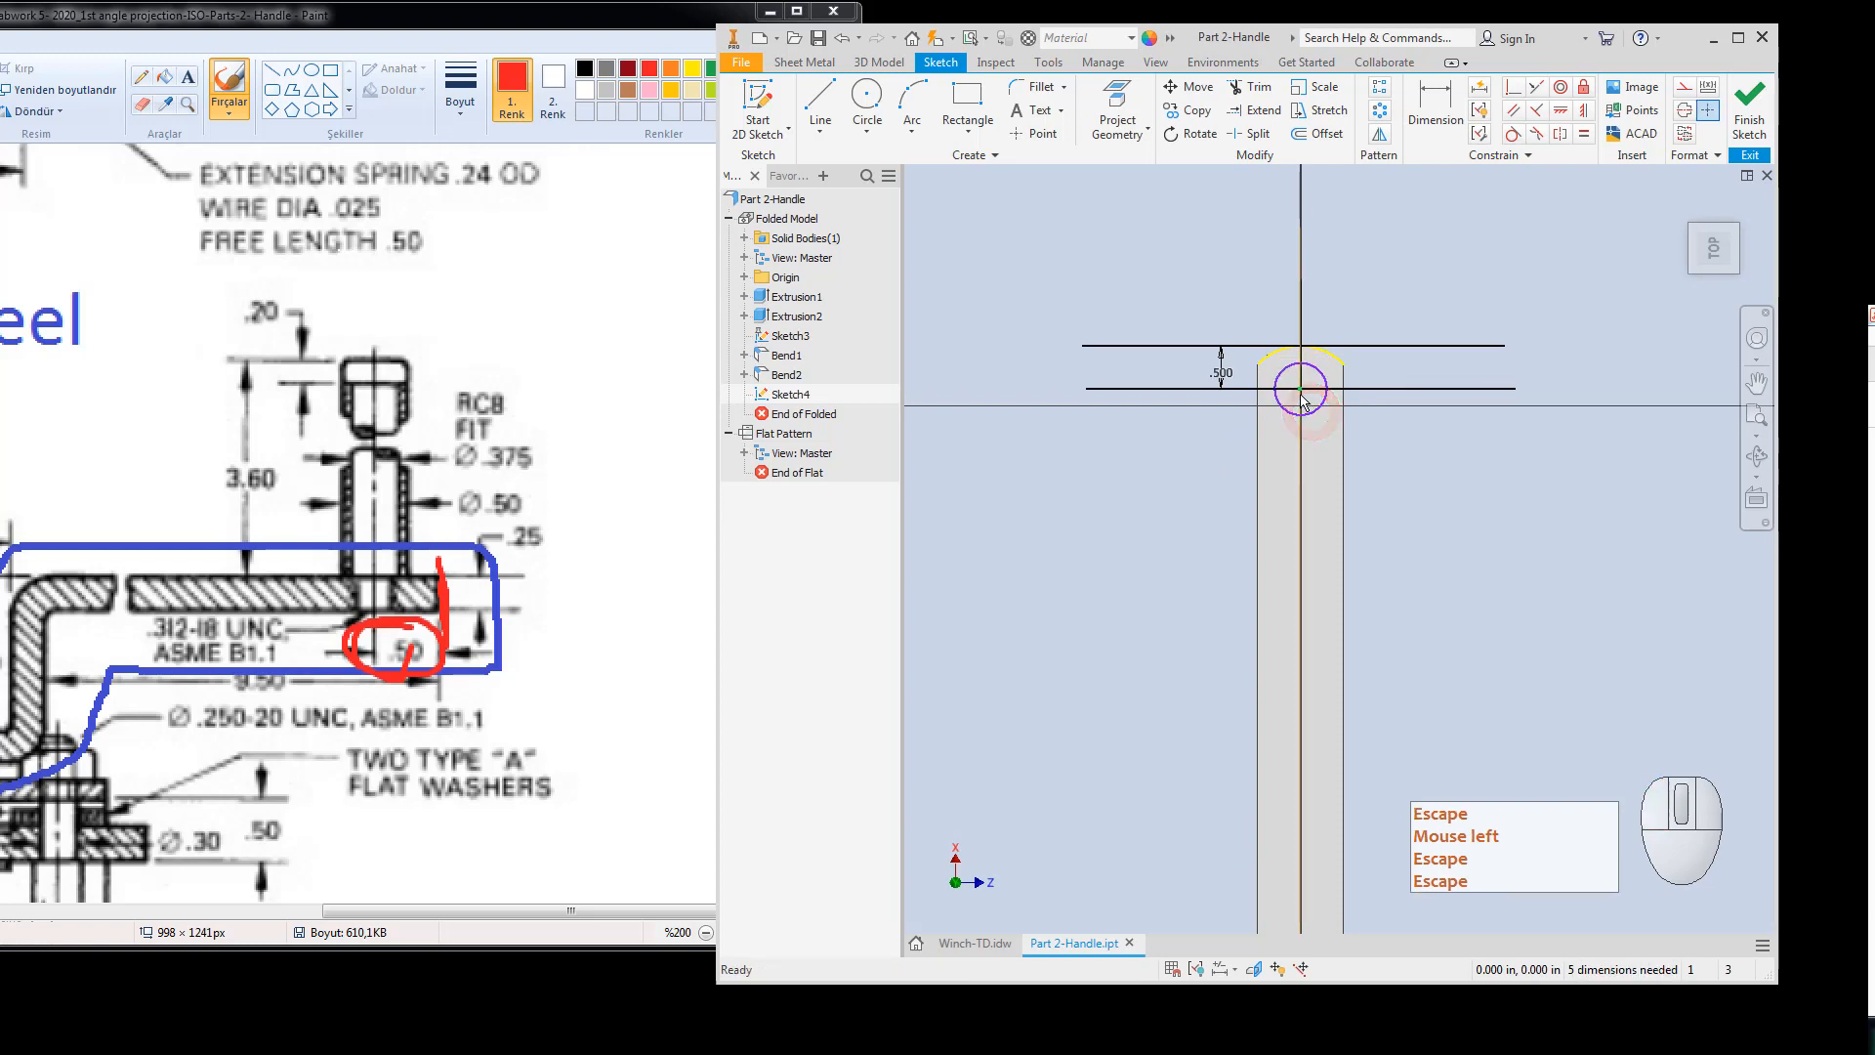
key("Escape")
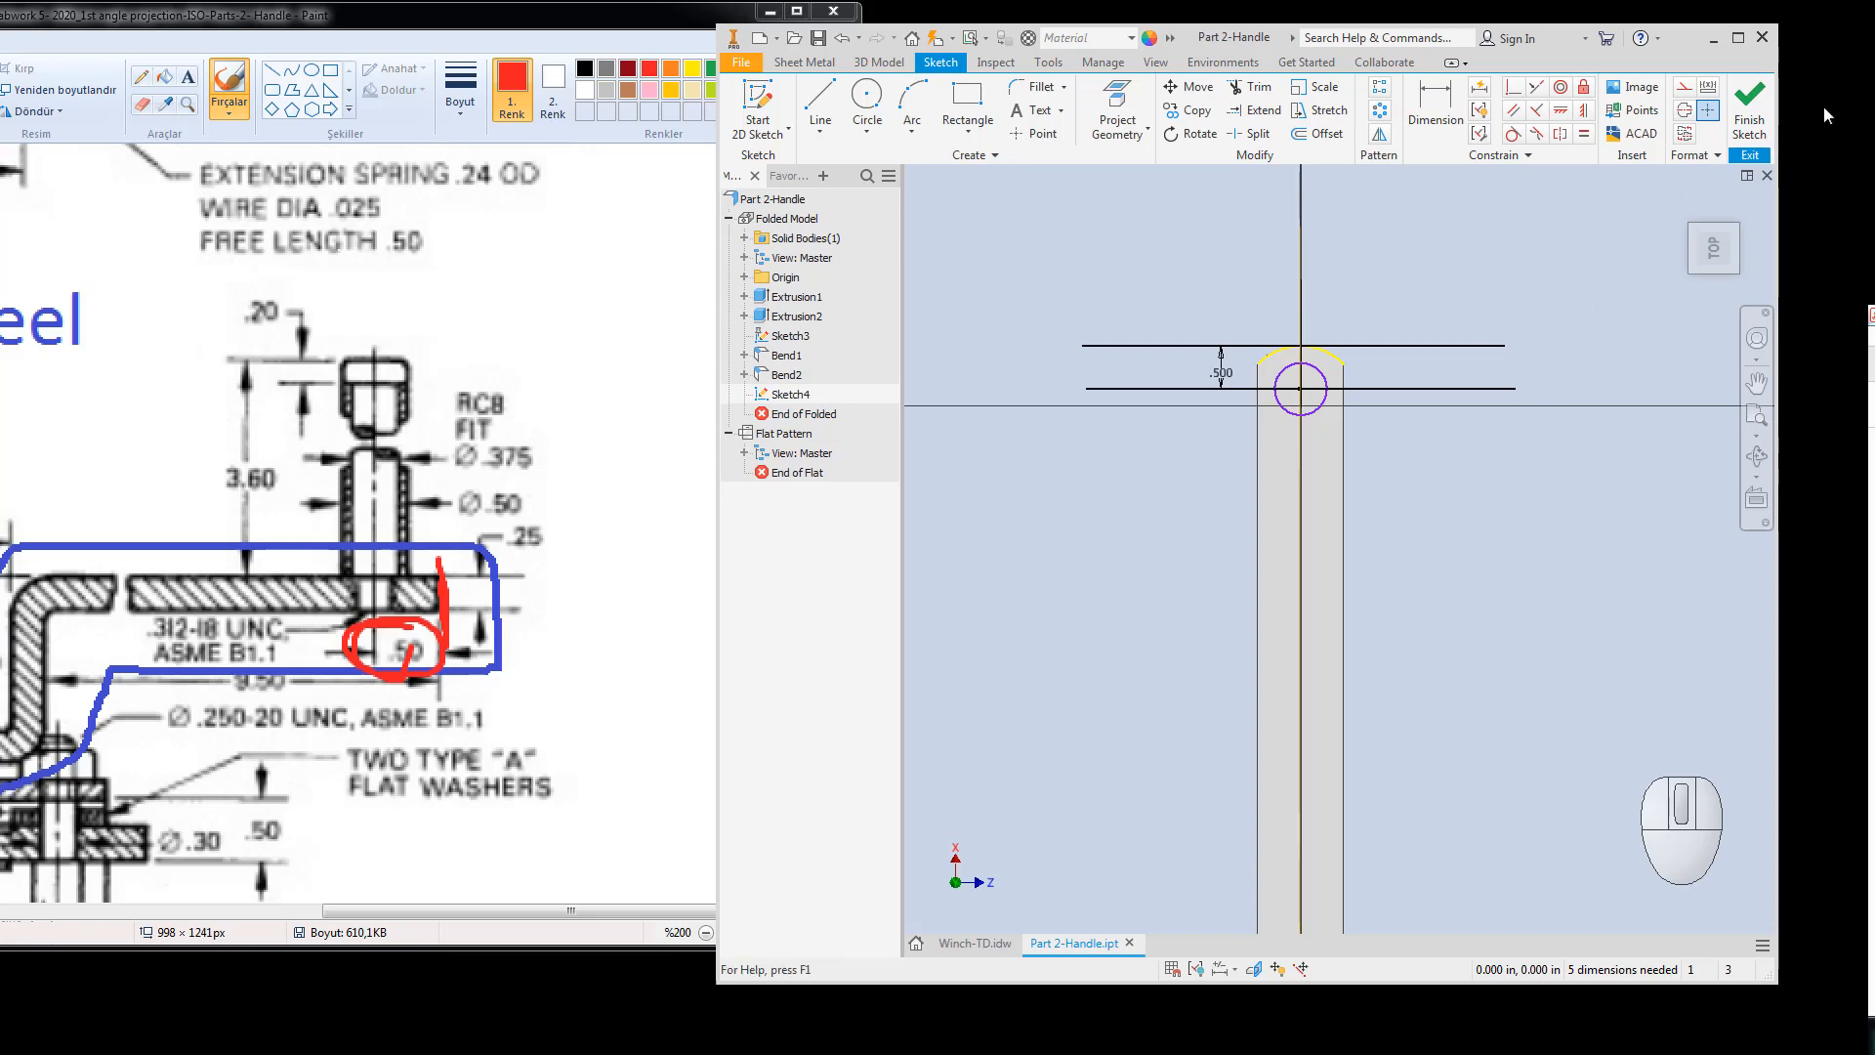
left_click(1750, 110)
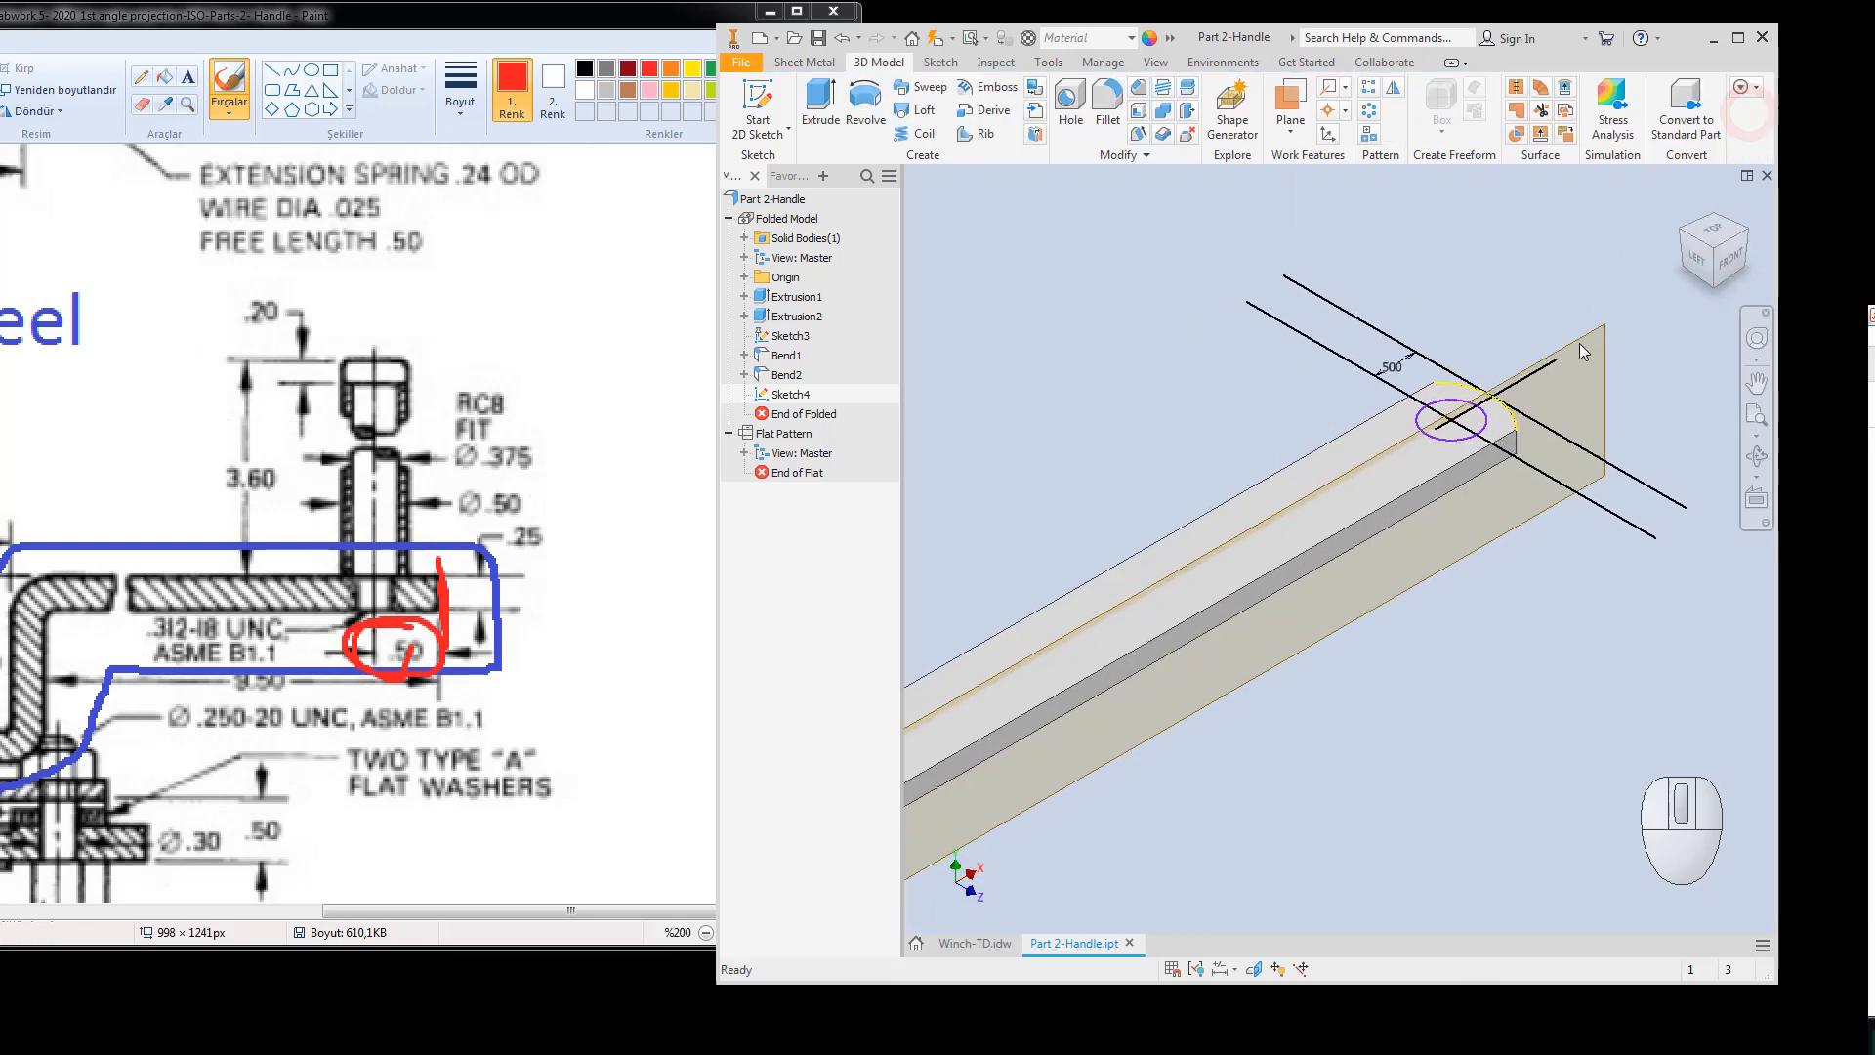
Start a tapped Hole with through-all termination and the ANSI Unified Screw Threads type.
left_click(1069, 100)
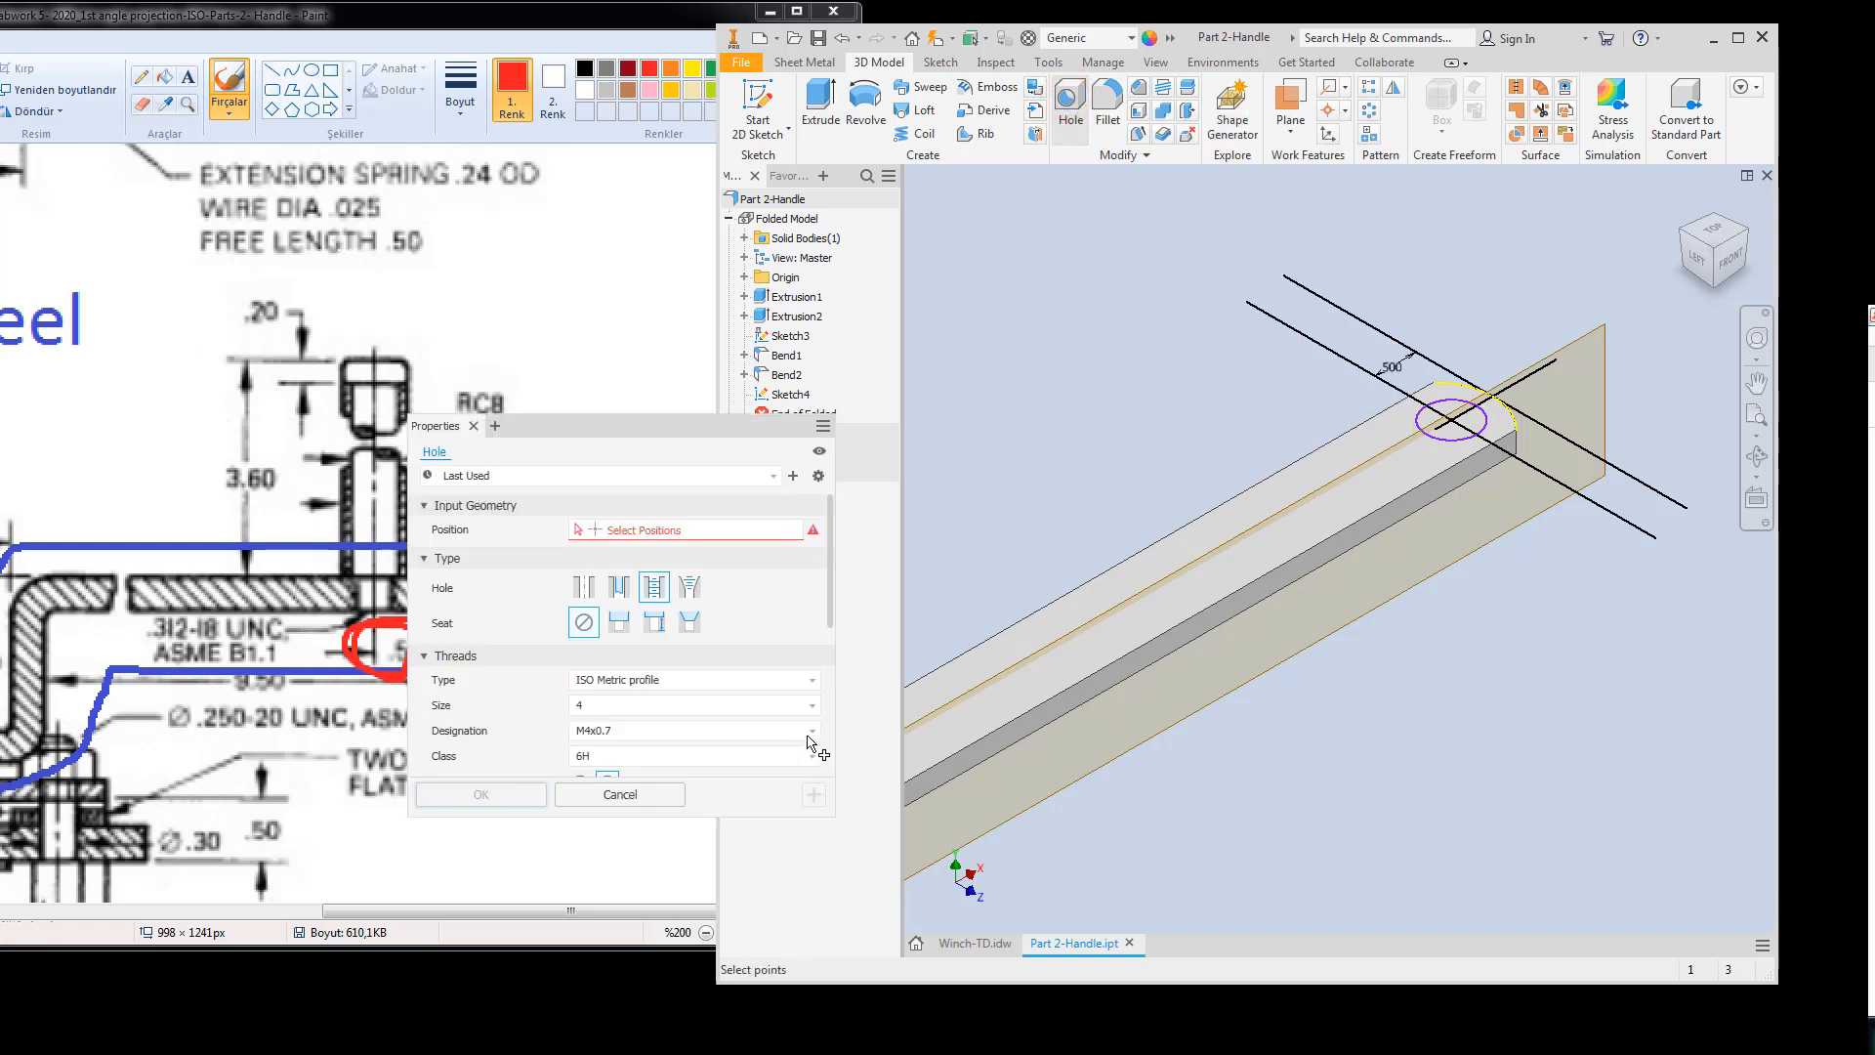
left_click_drag(701, 435, 1030, 248)
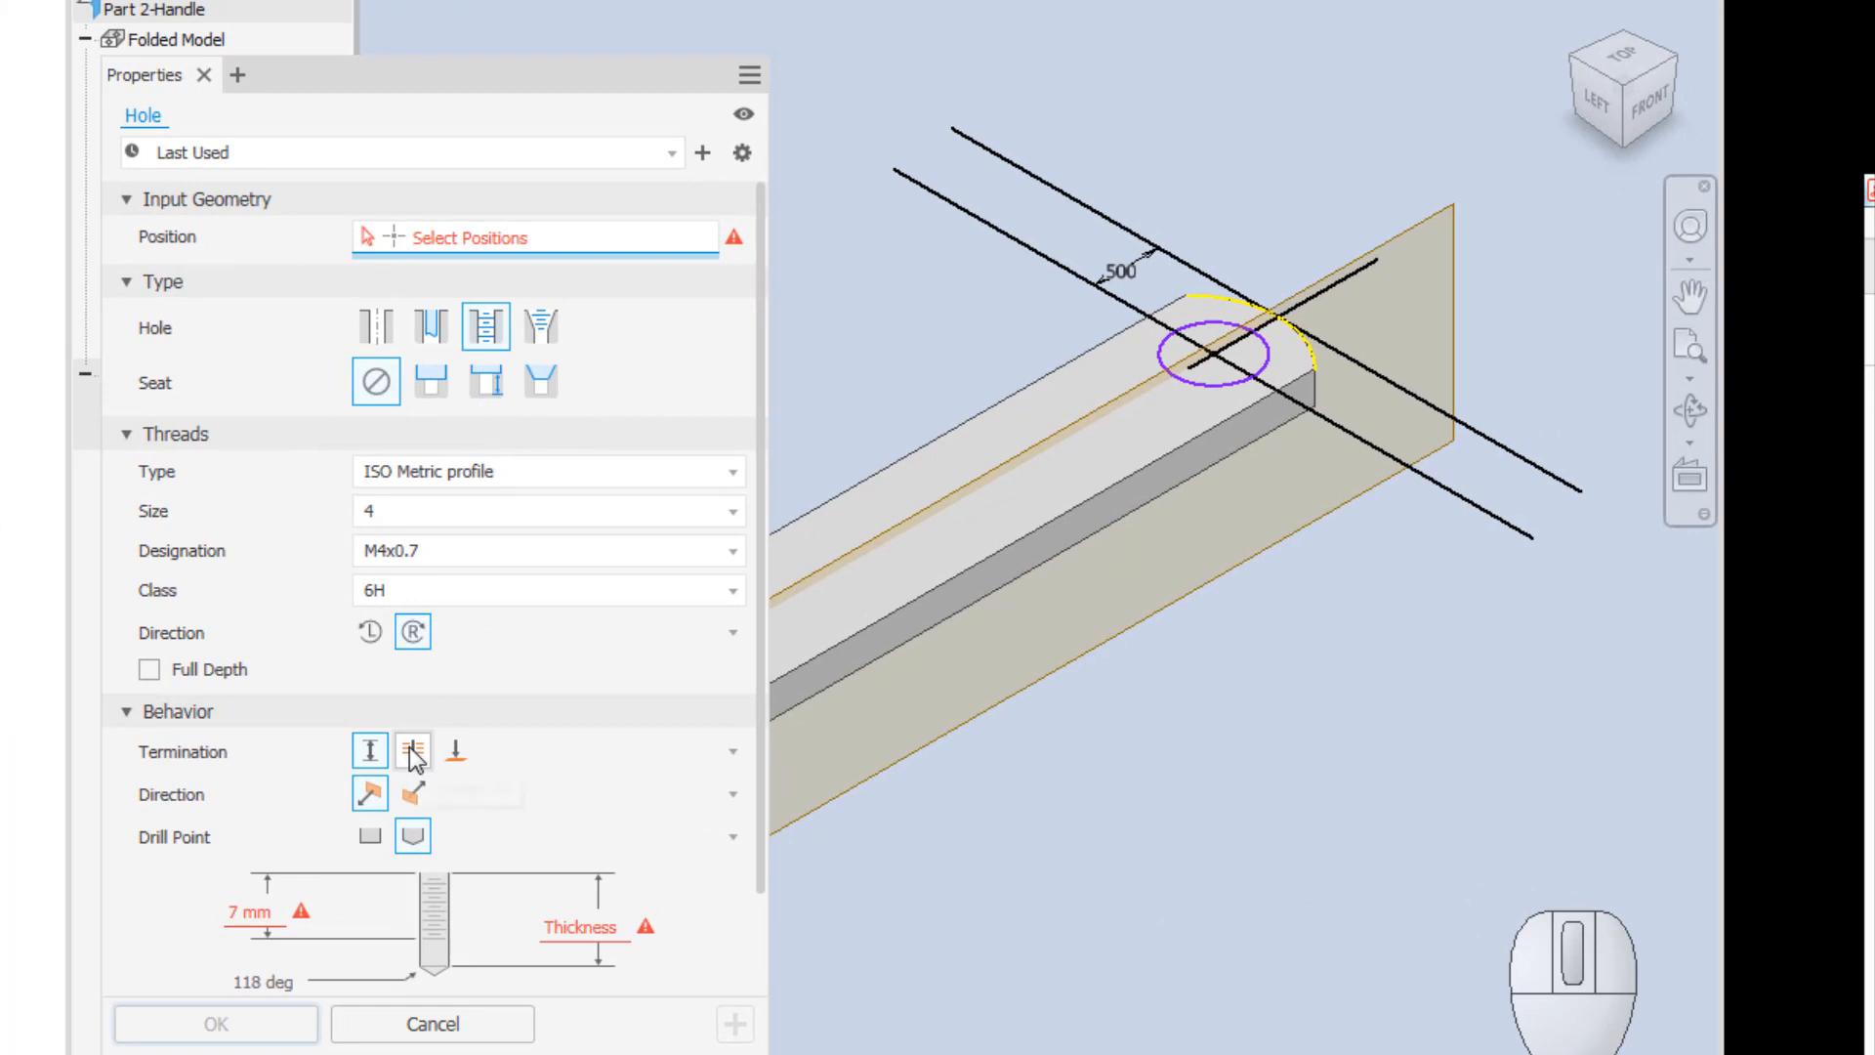
left_click(411, 751)
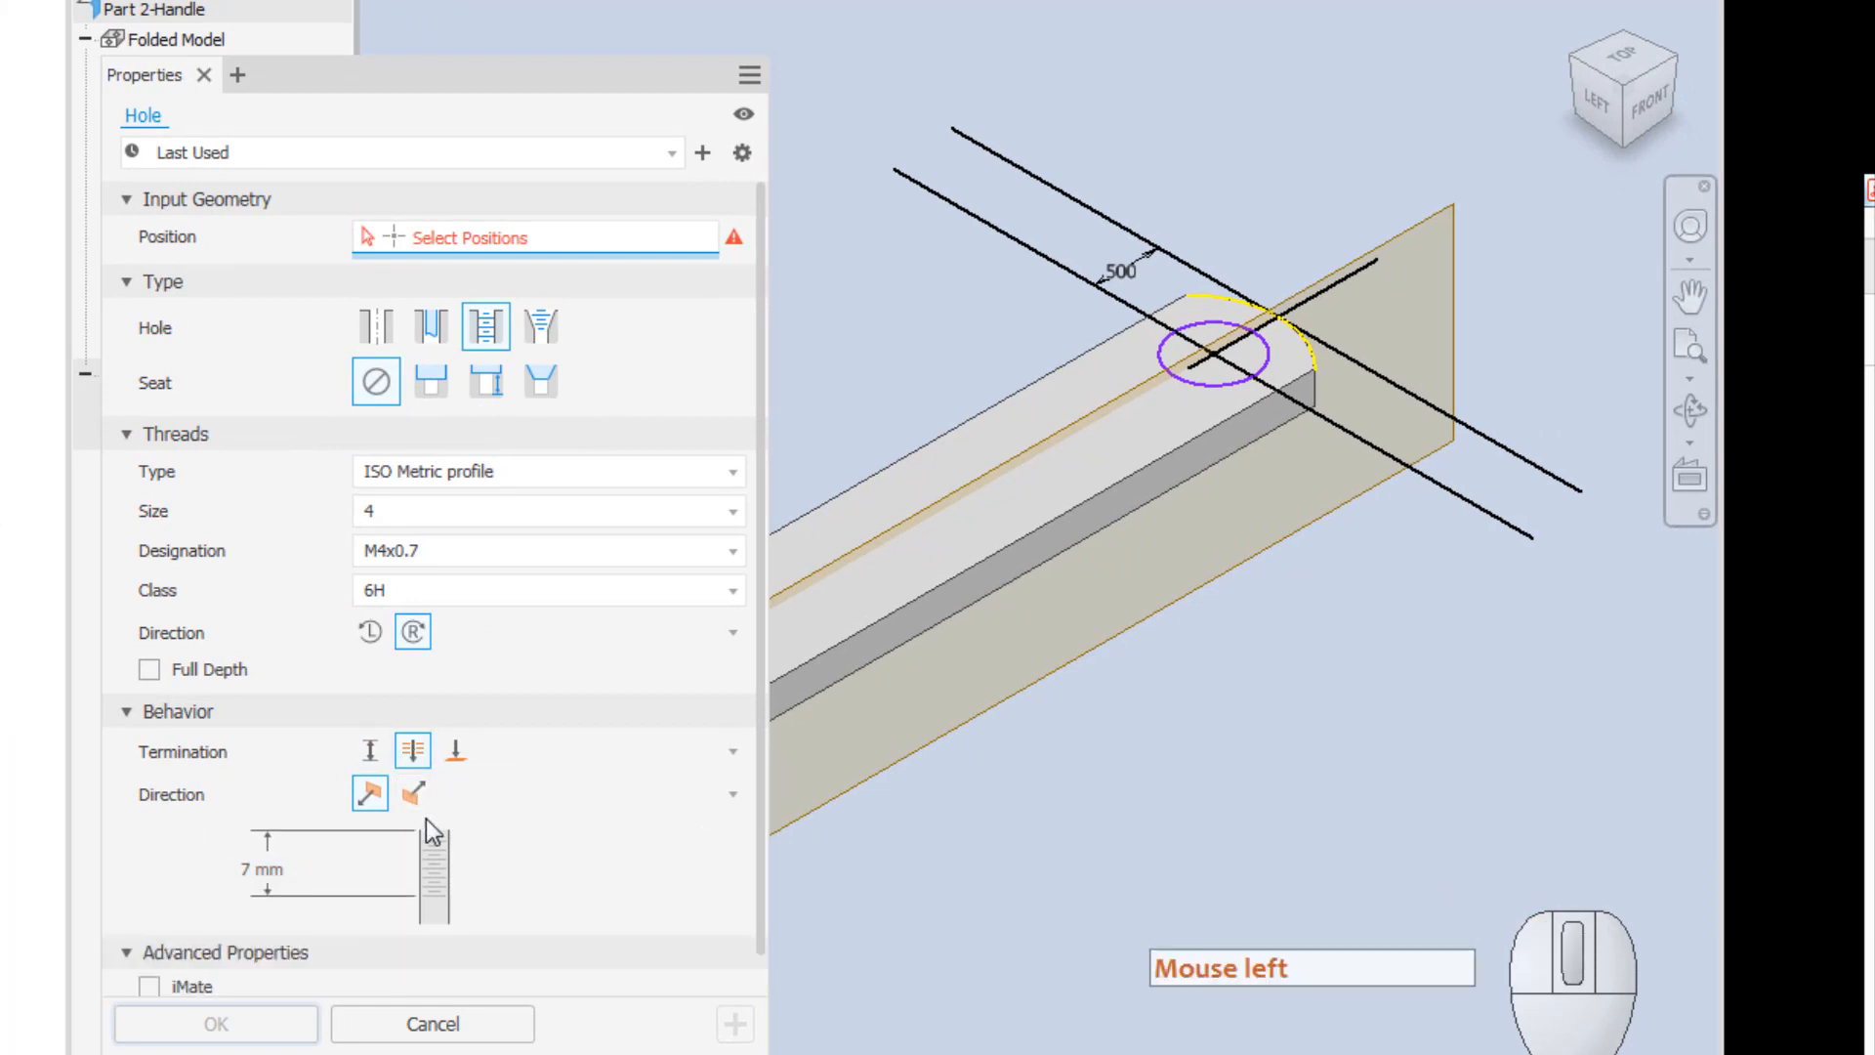
left_click(530, 480)
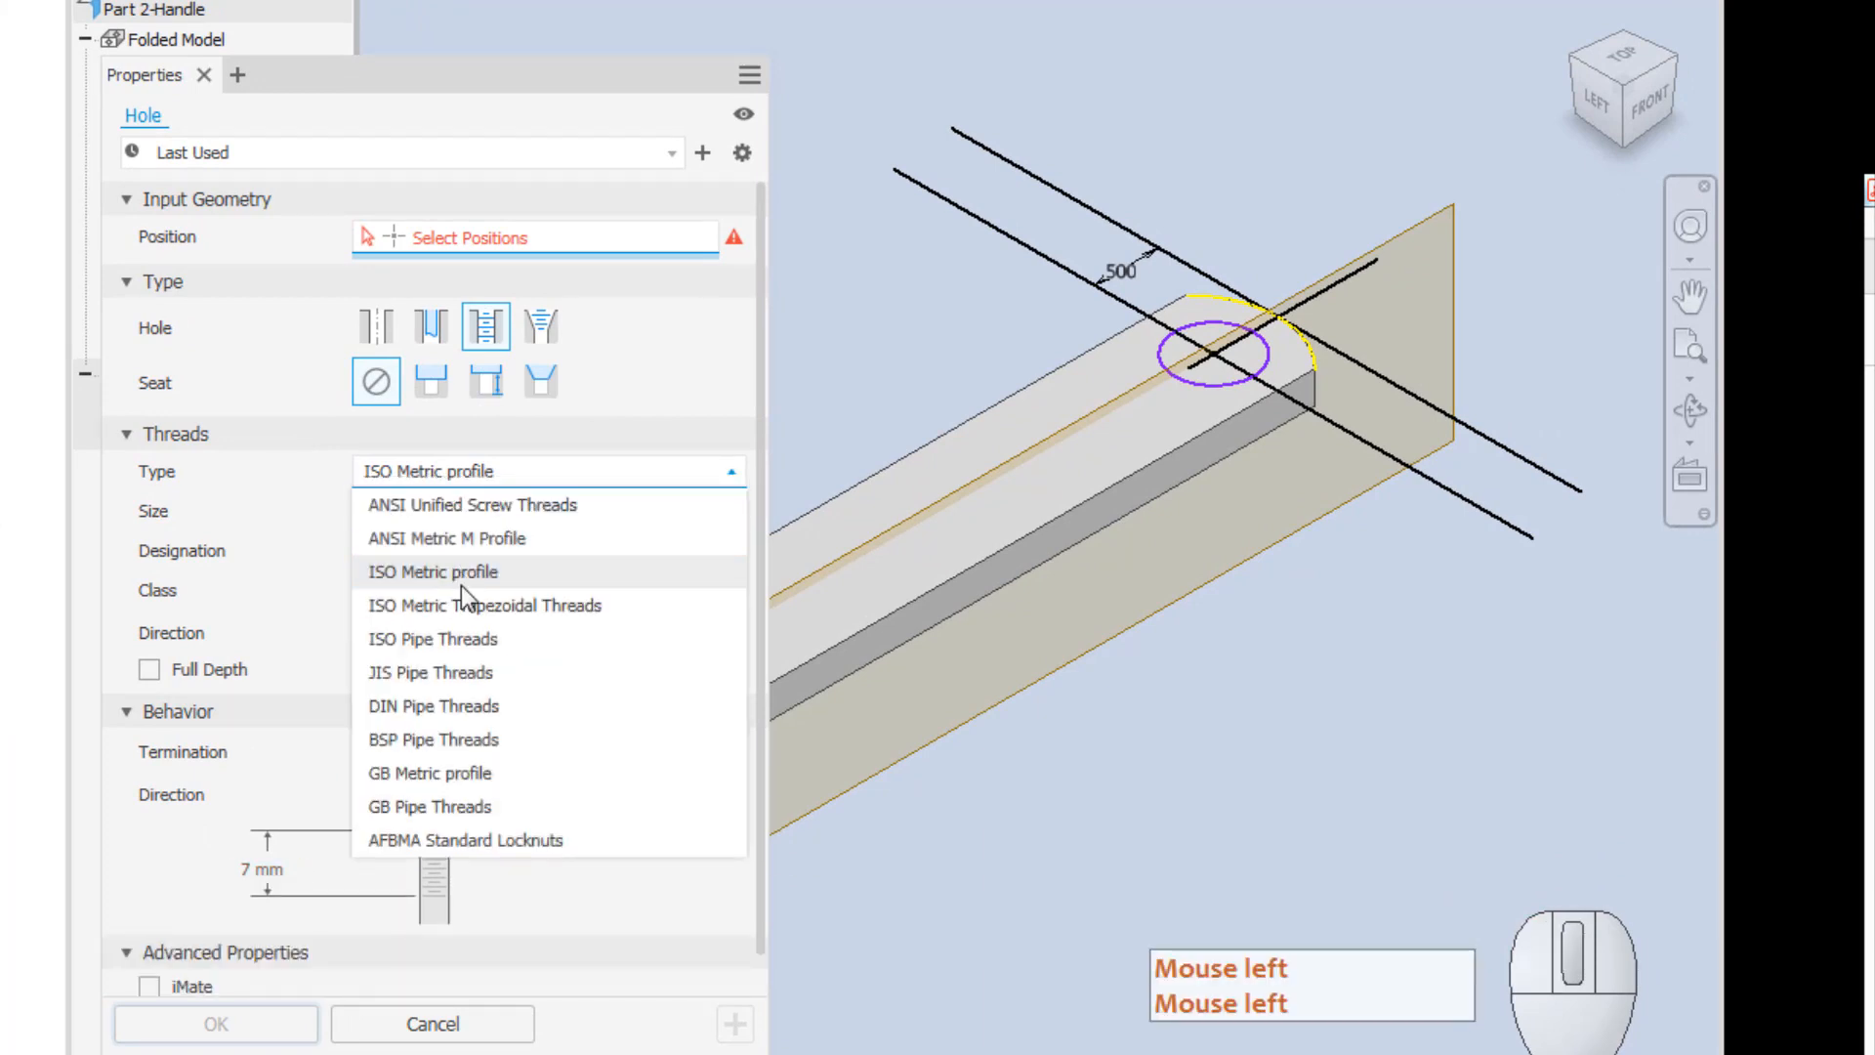
left_click(497, 514)
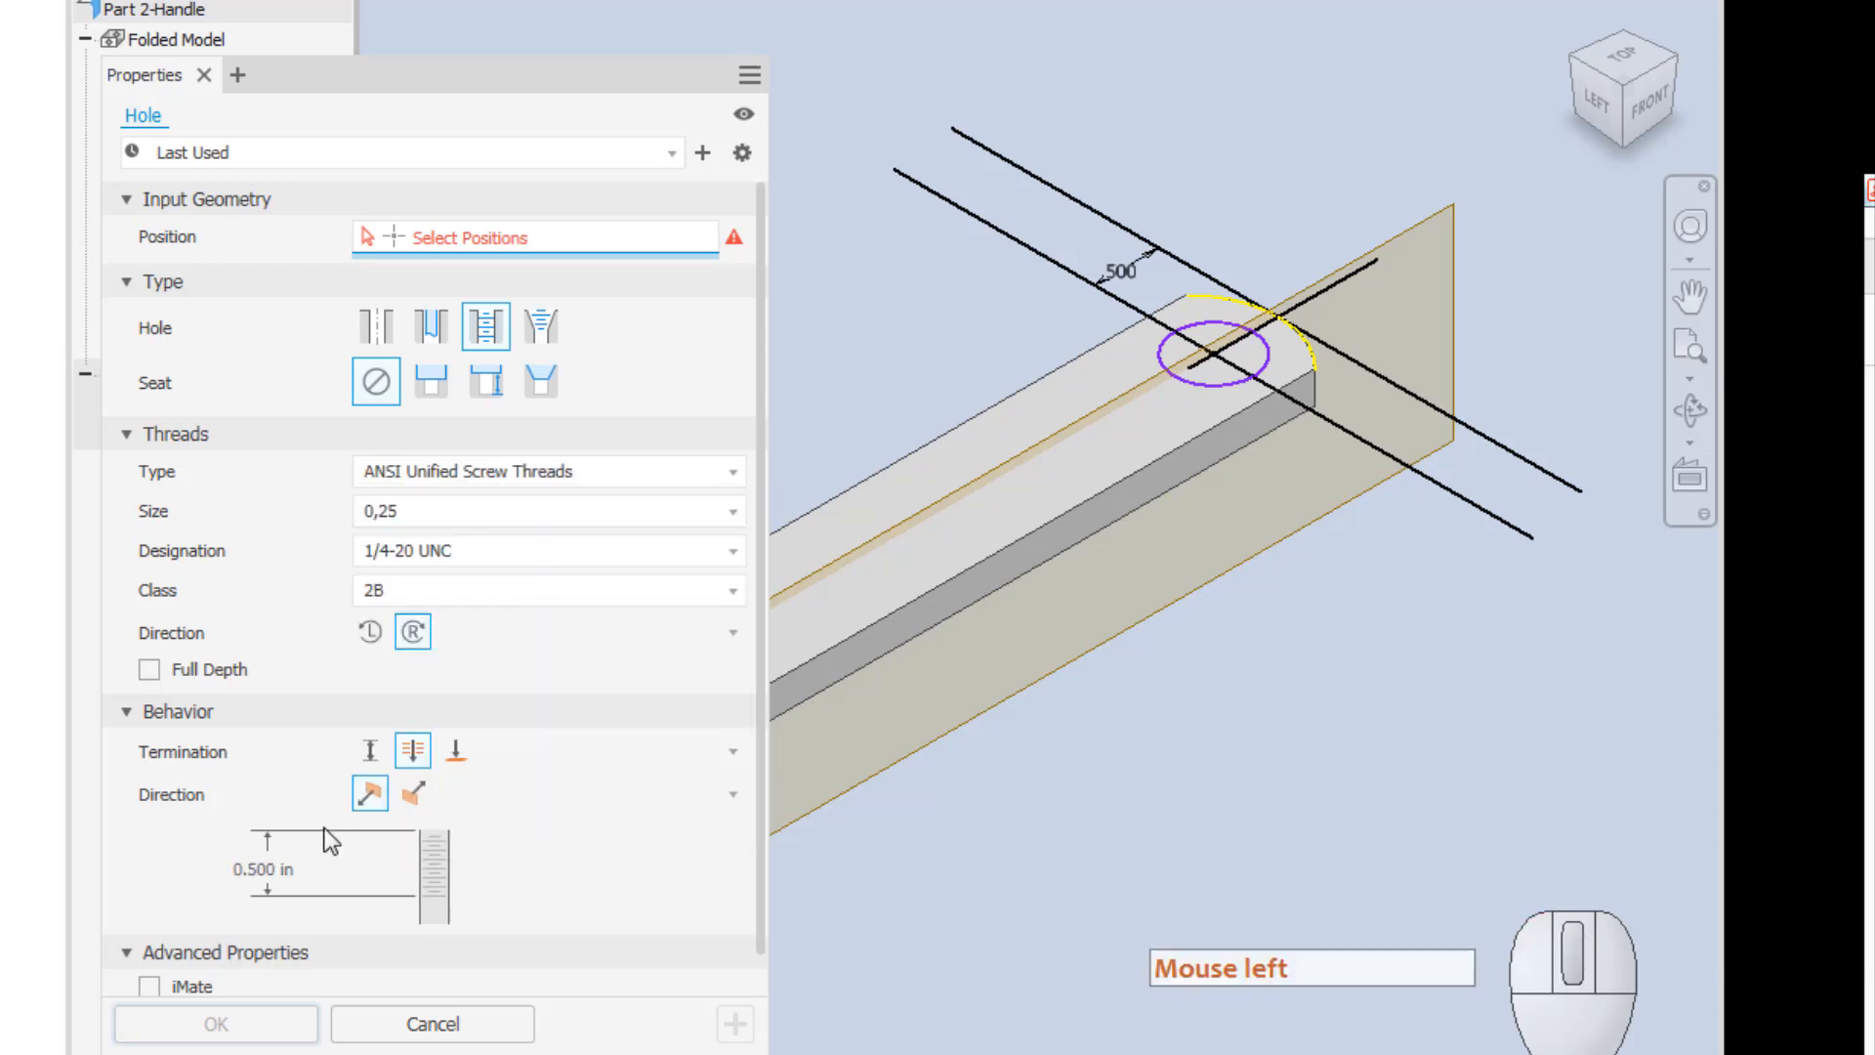
Set the hole's thread size to 0.3125 for a 5/16-18 UNC thread.
left_click(467, 556)
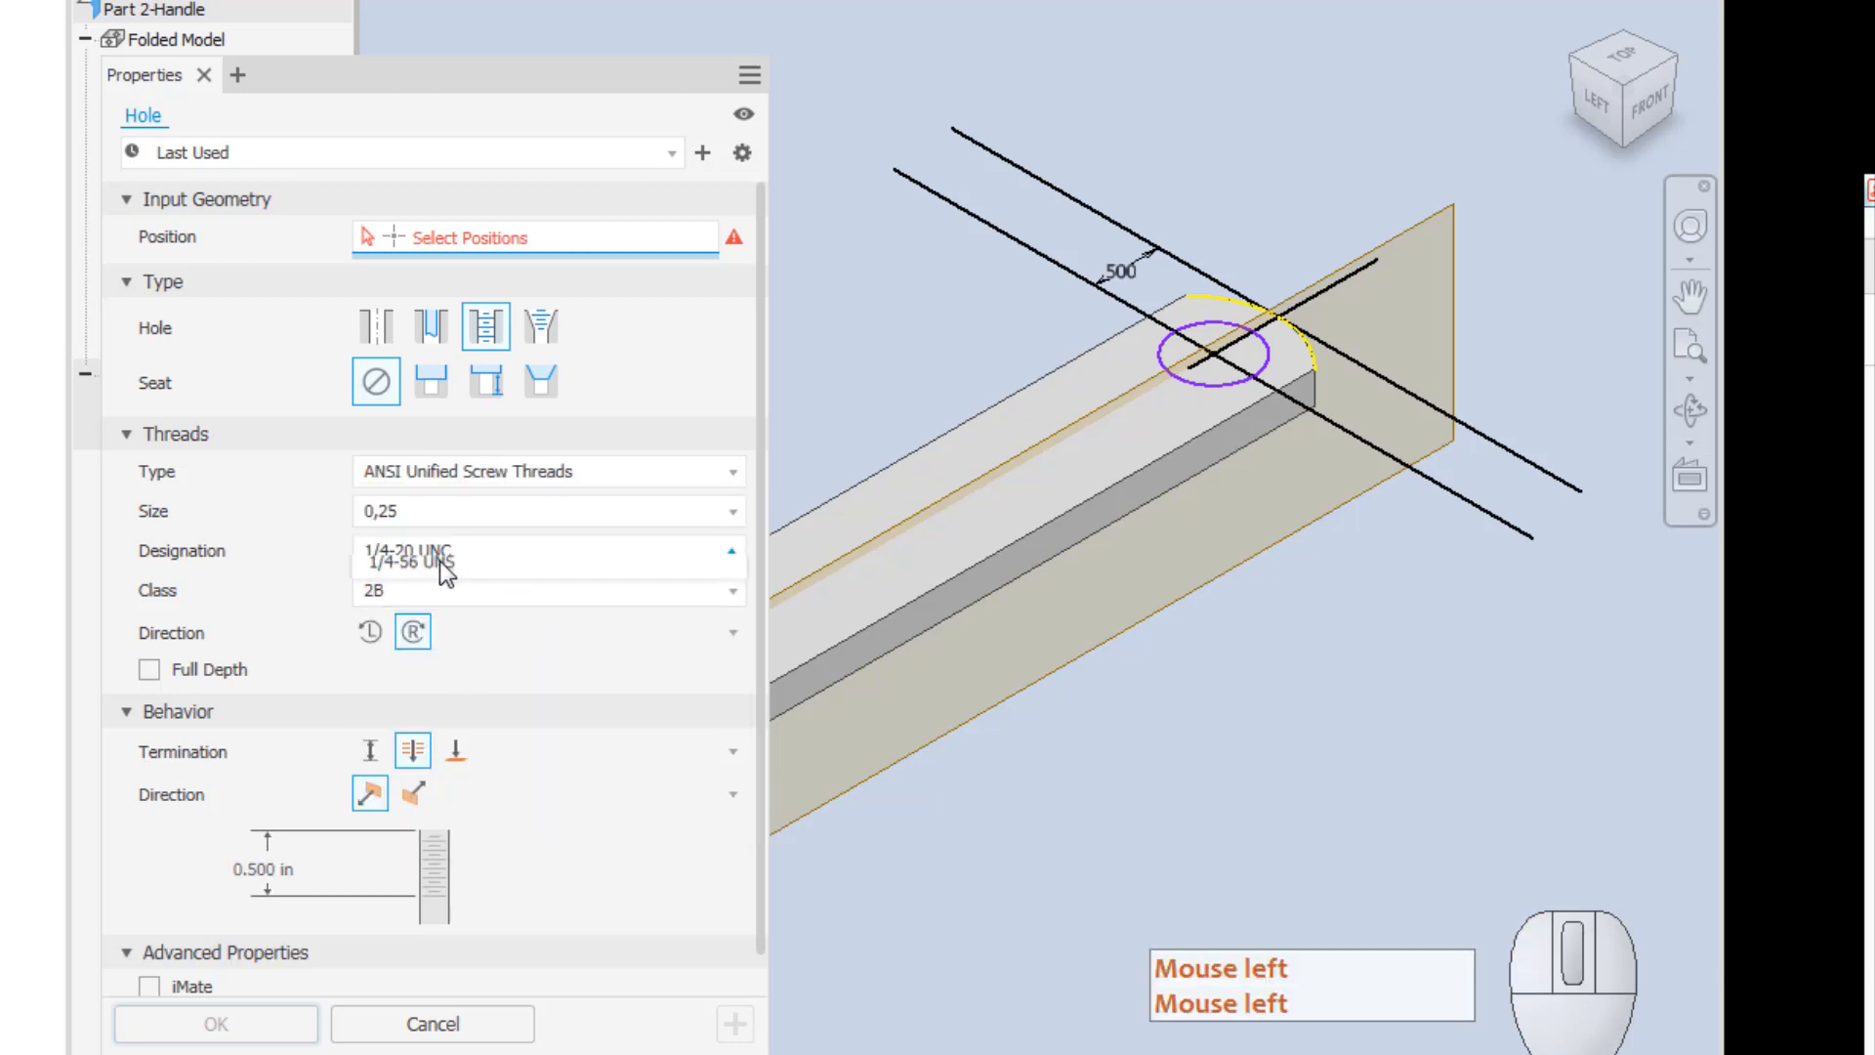
left_click(470, 555)
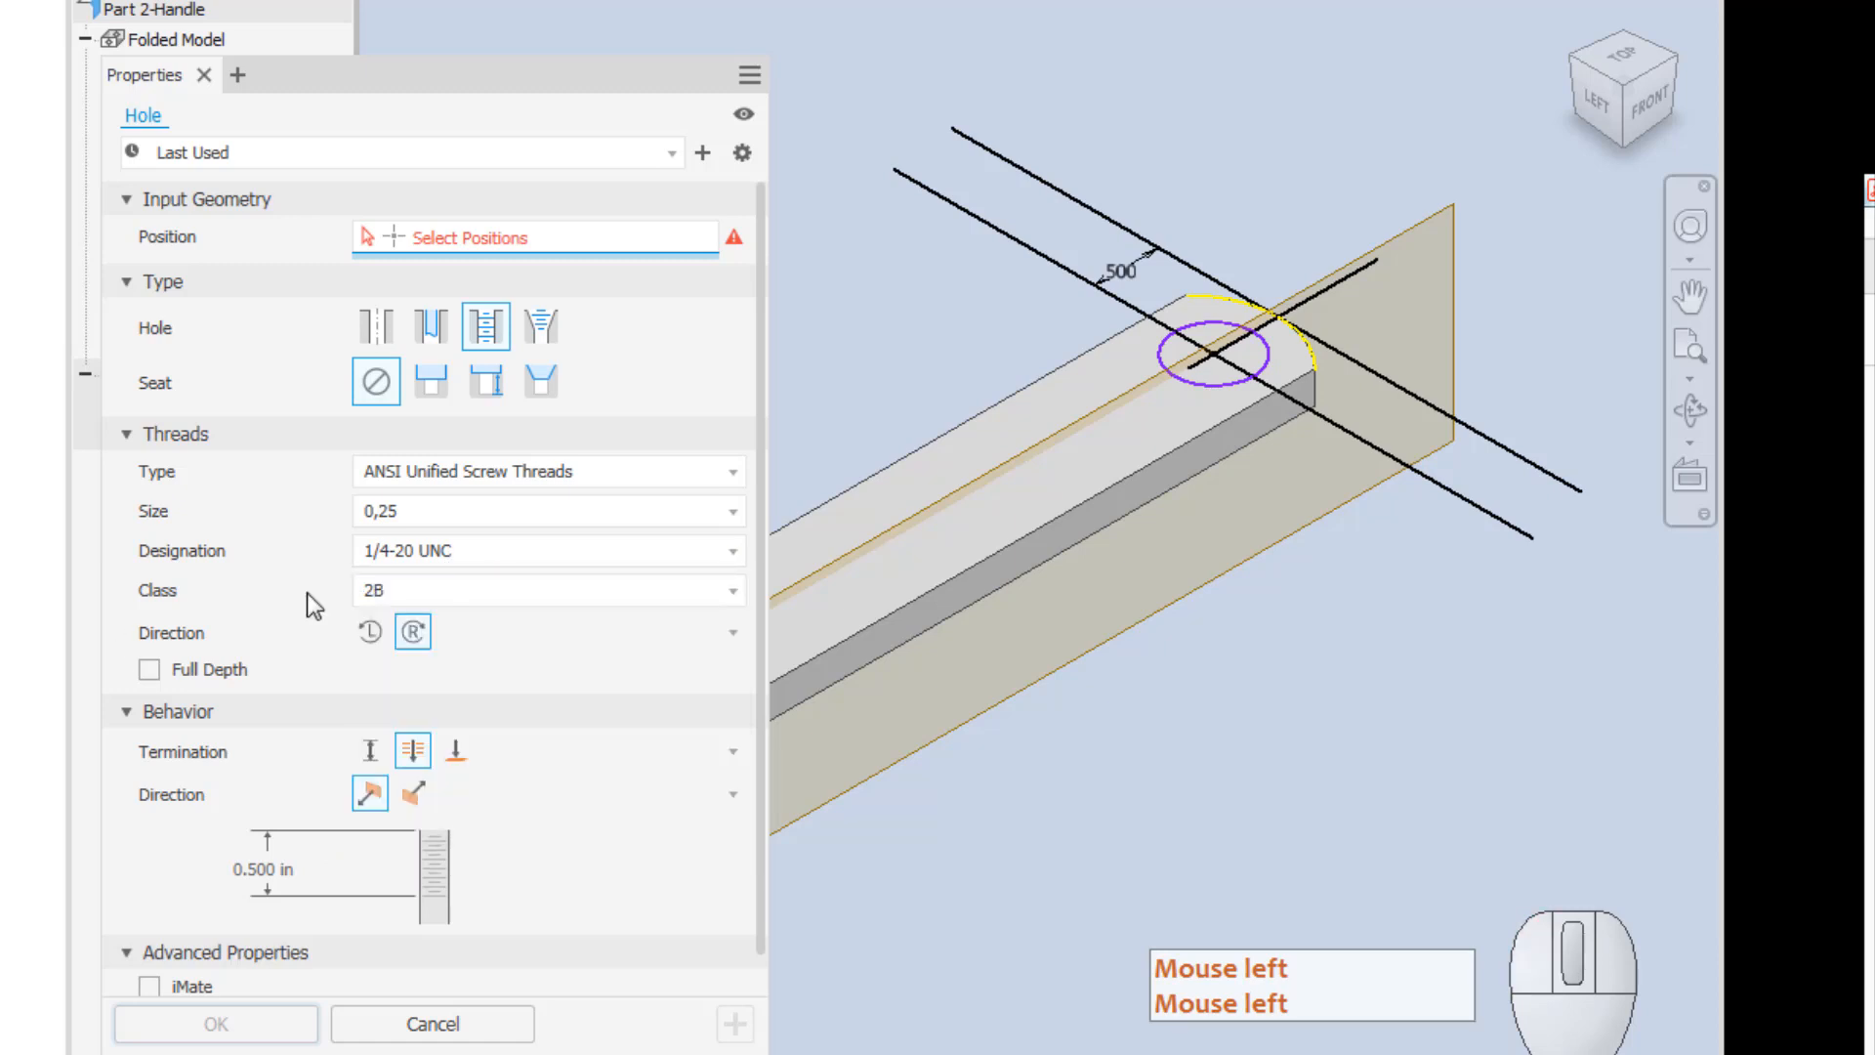
left_click(424, 523)
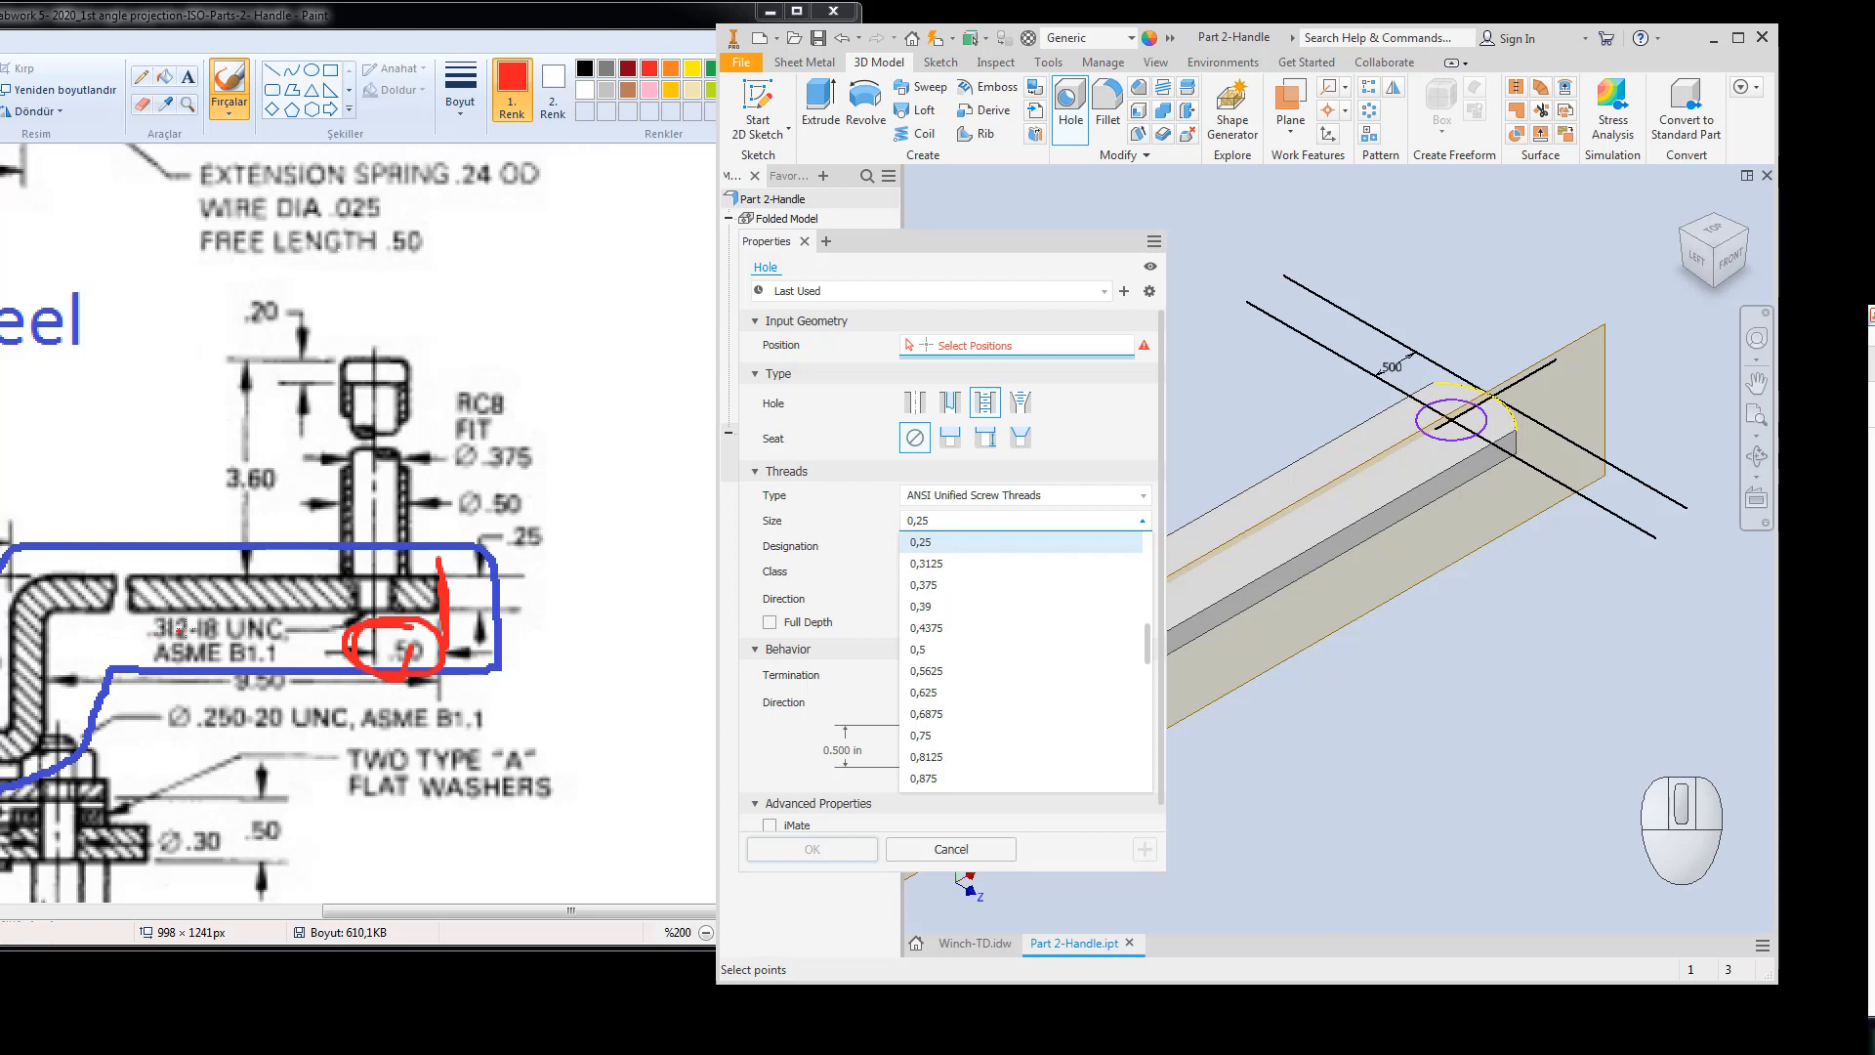
left_click(926, 565)
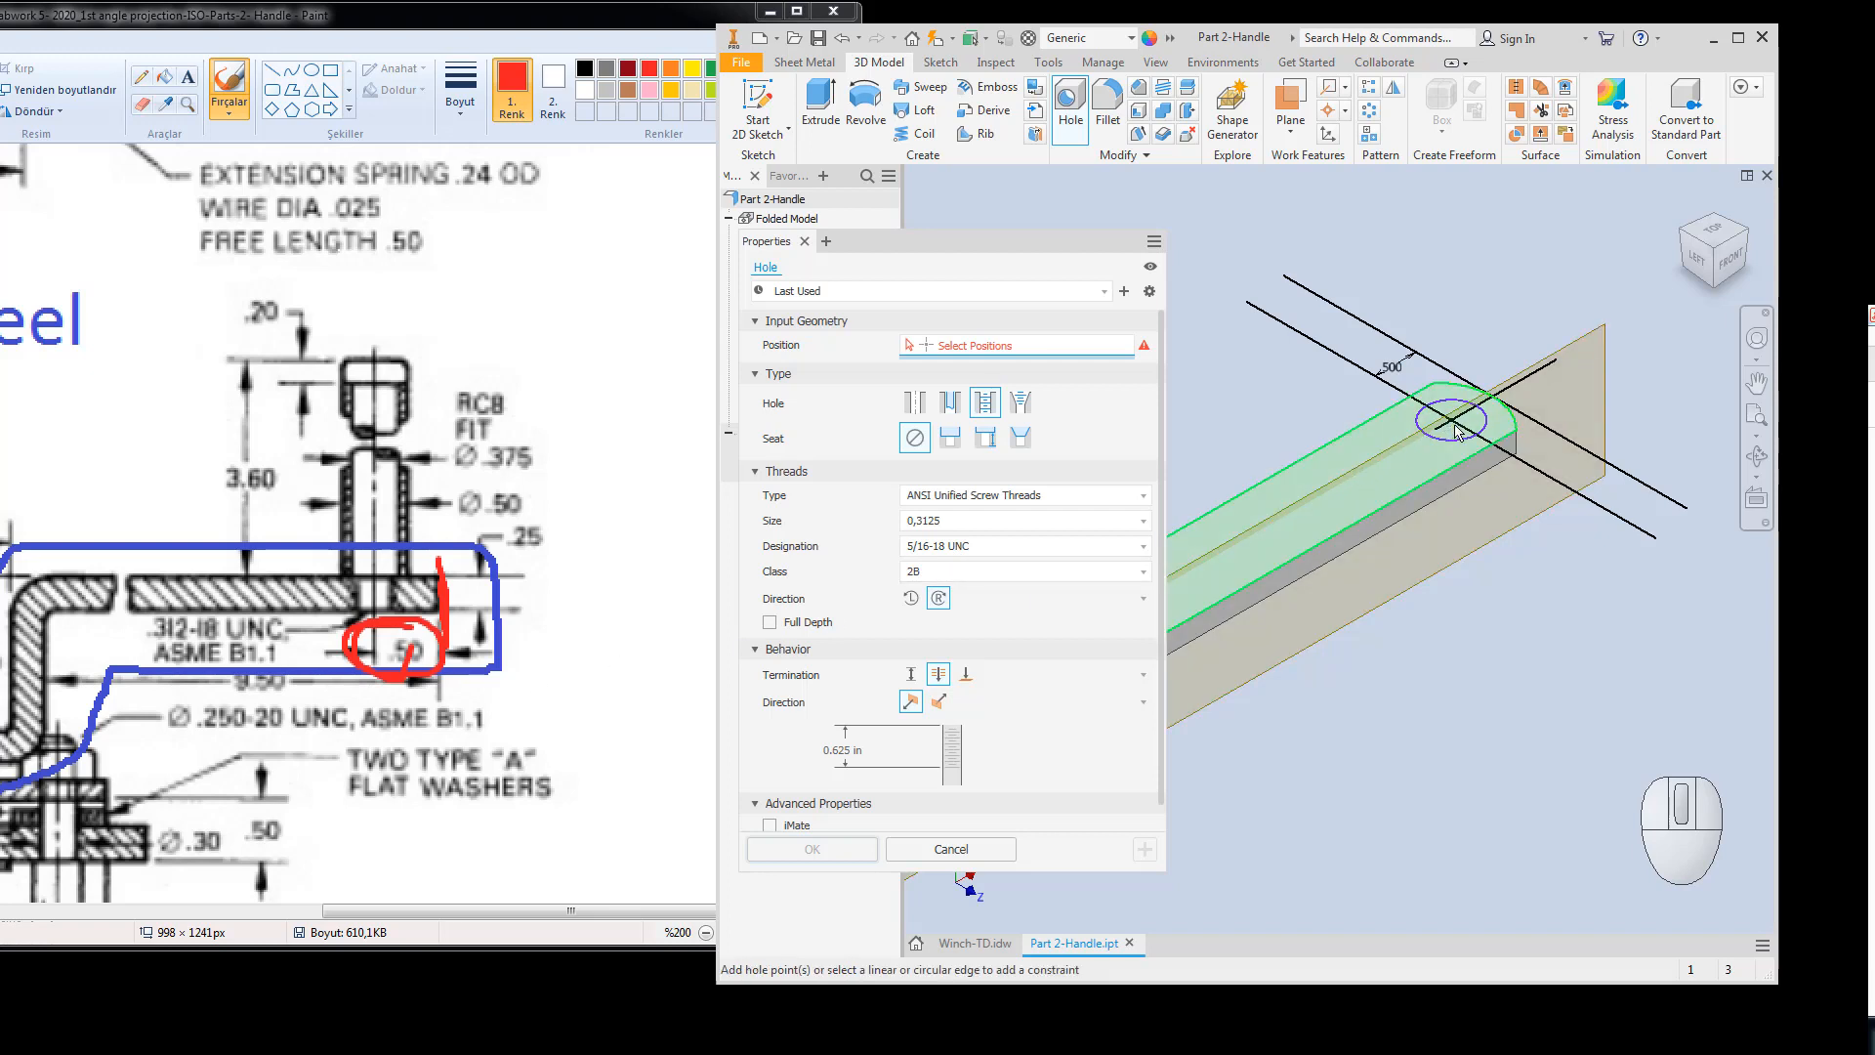
Position the hole at the sketched circle's centre, enable full-depth threading and create it.
scroll(1499, 395, "up", 2)
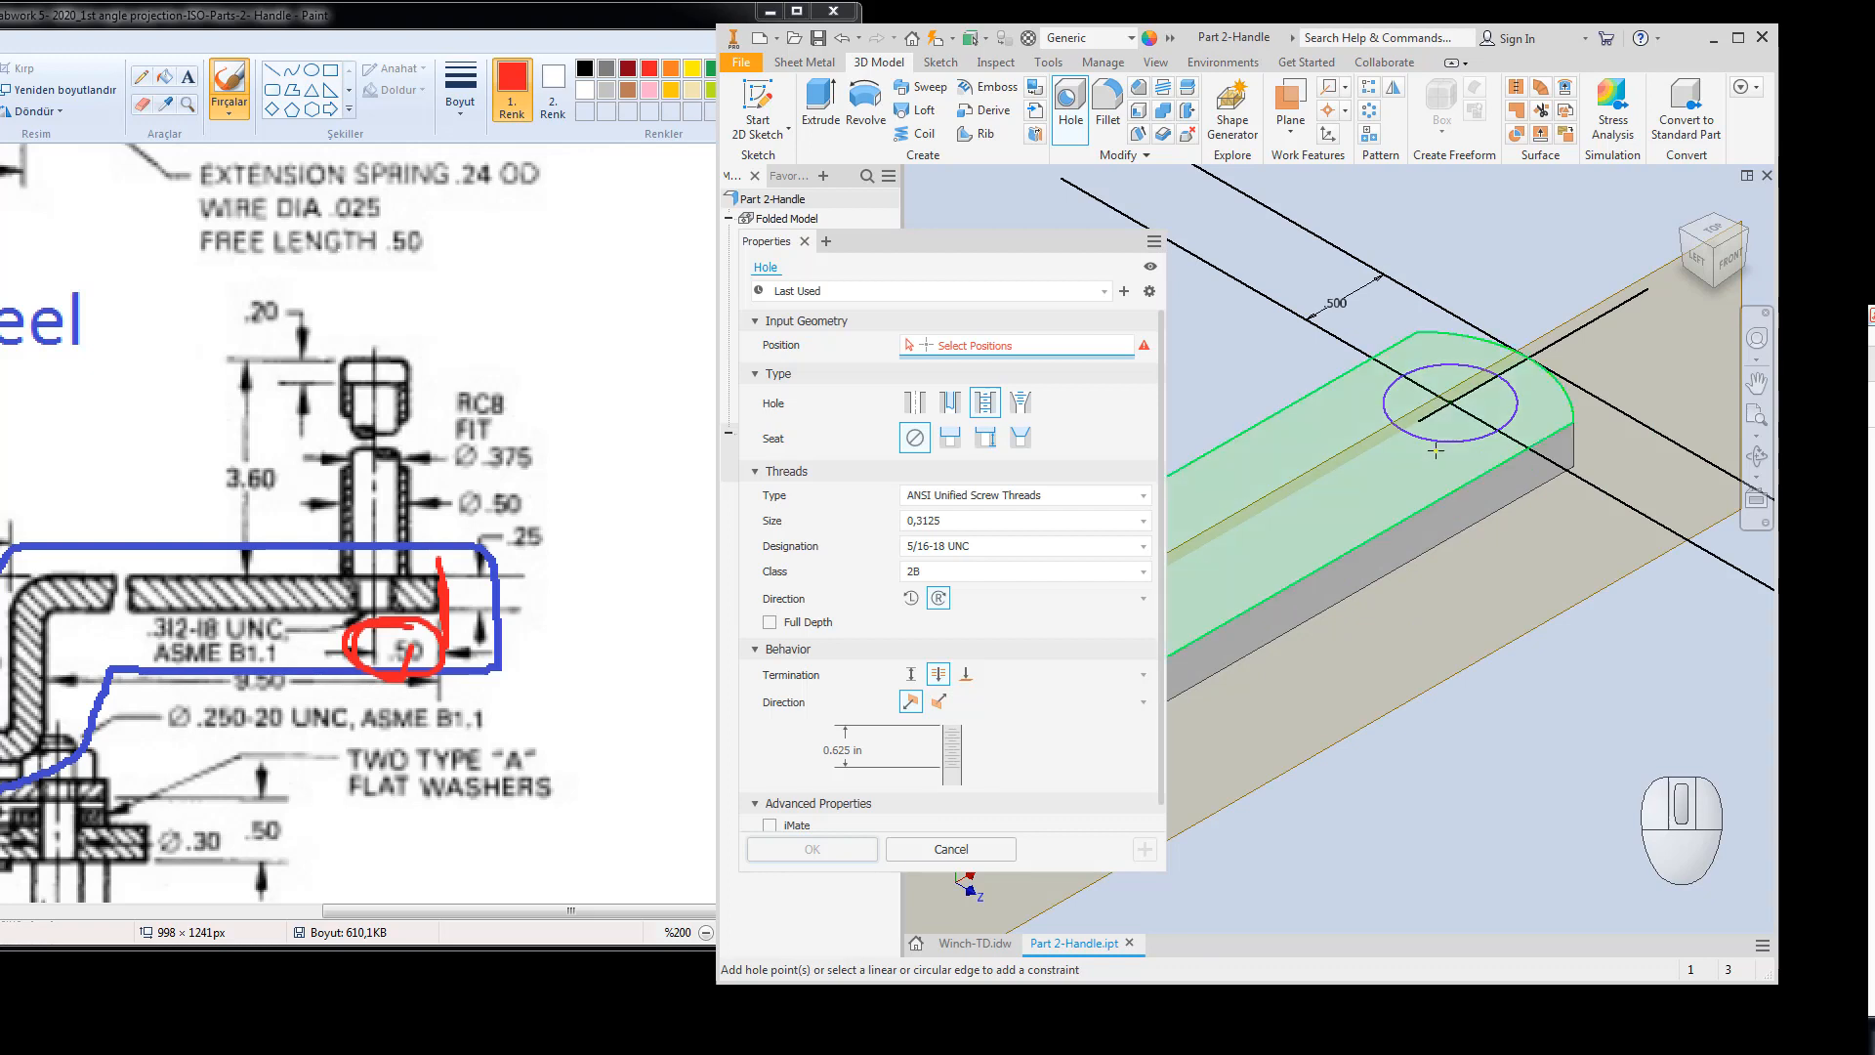
left_click(1456, 404)
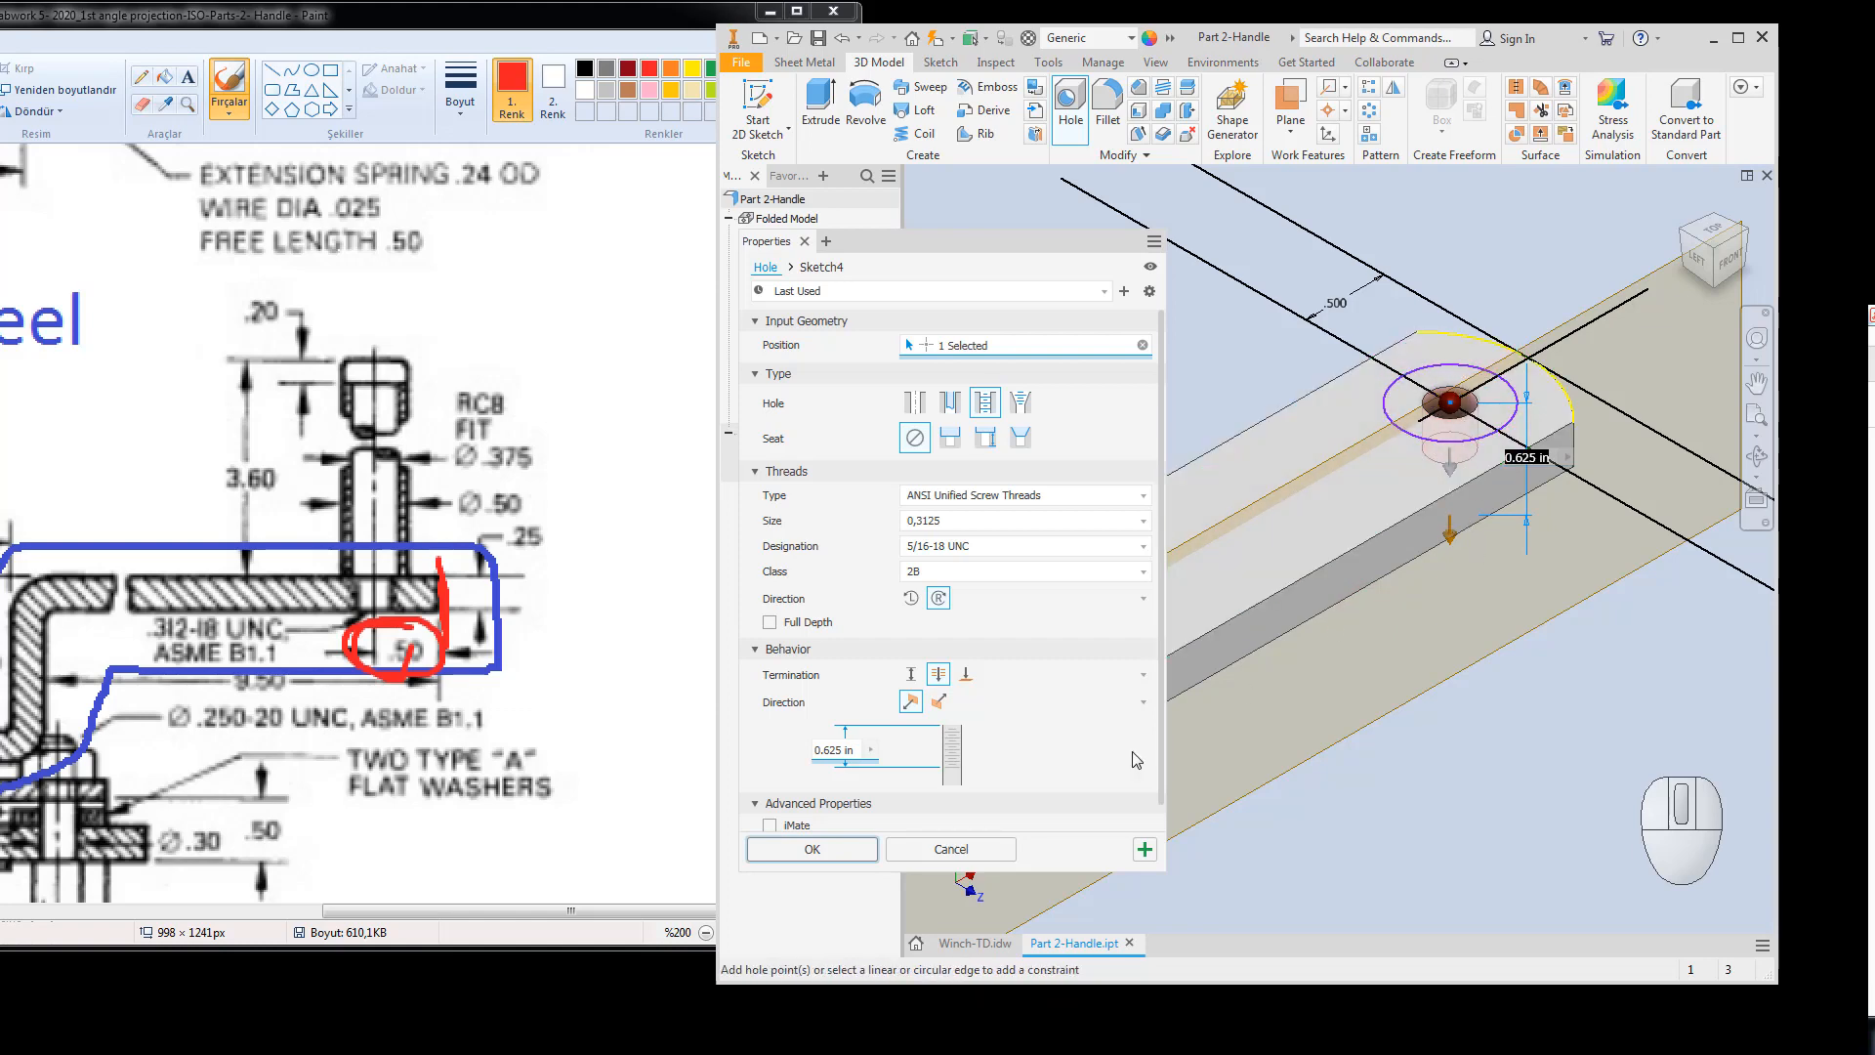
left_click(770, 622)
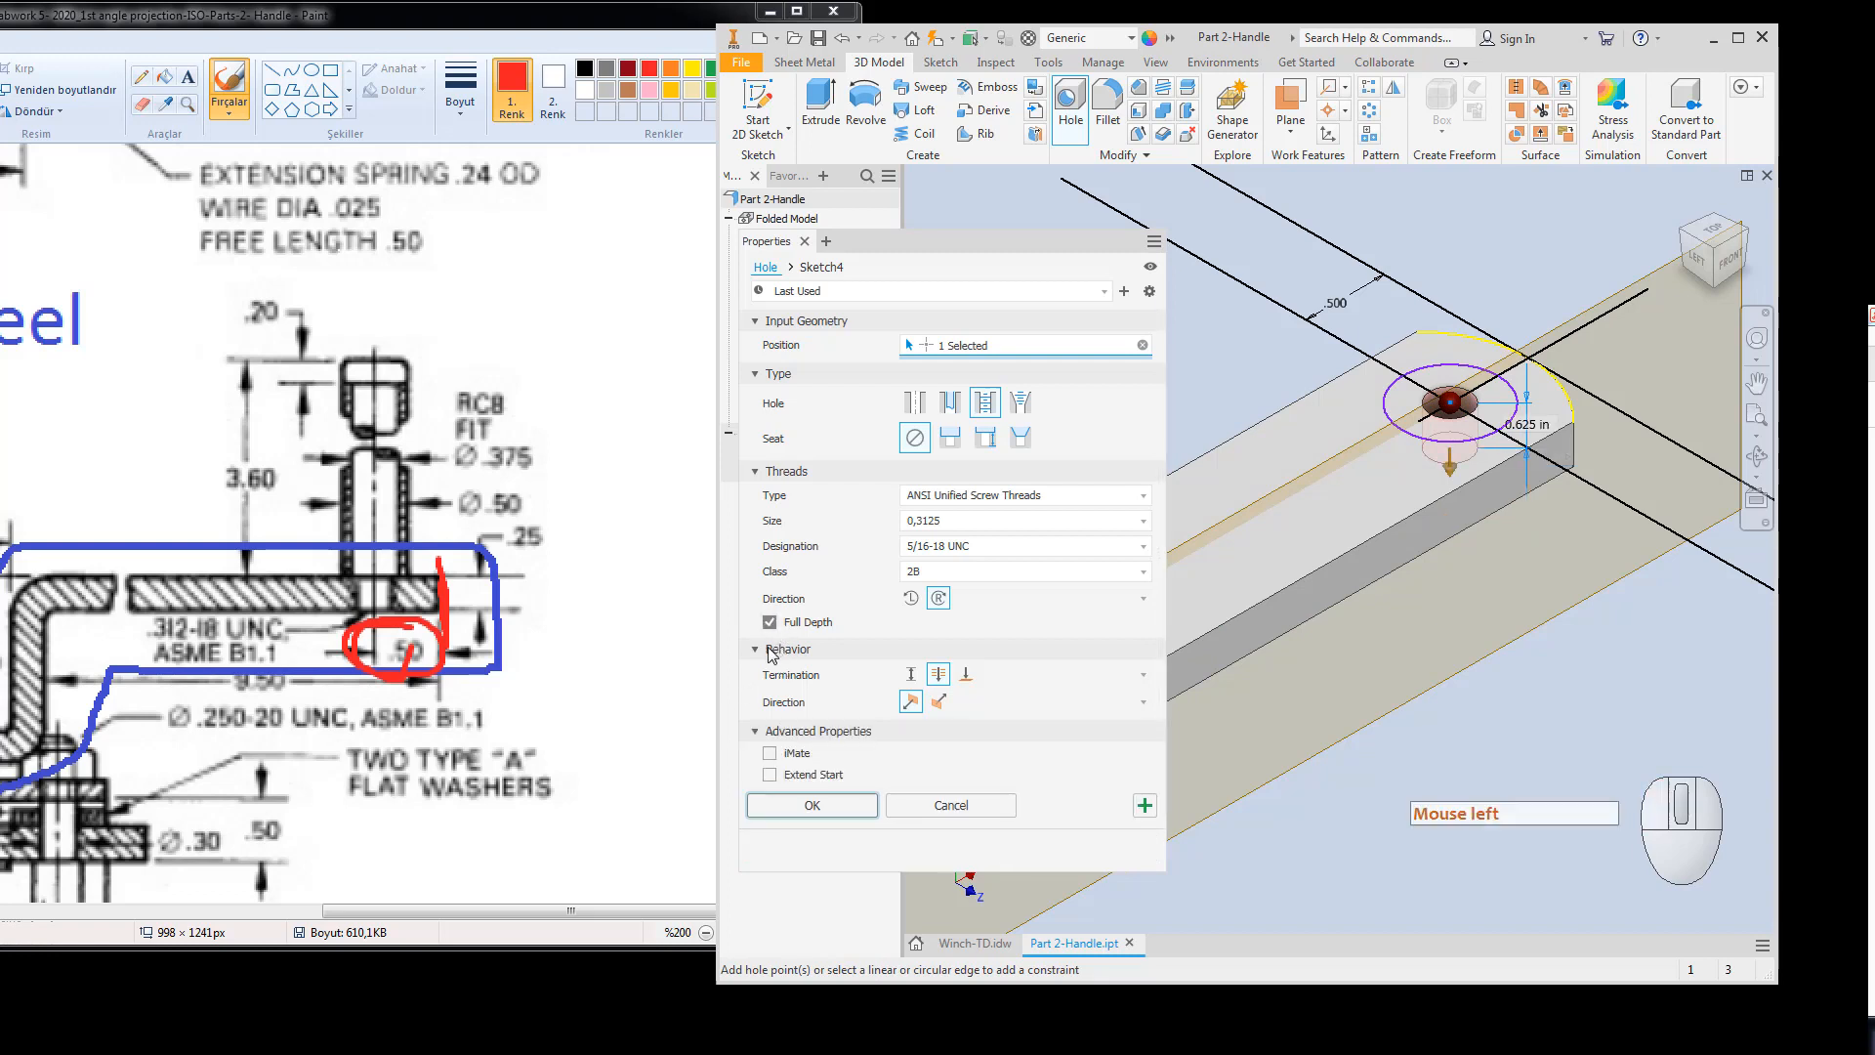
left_click(770, 622)
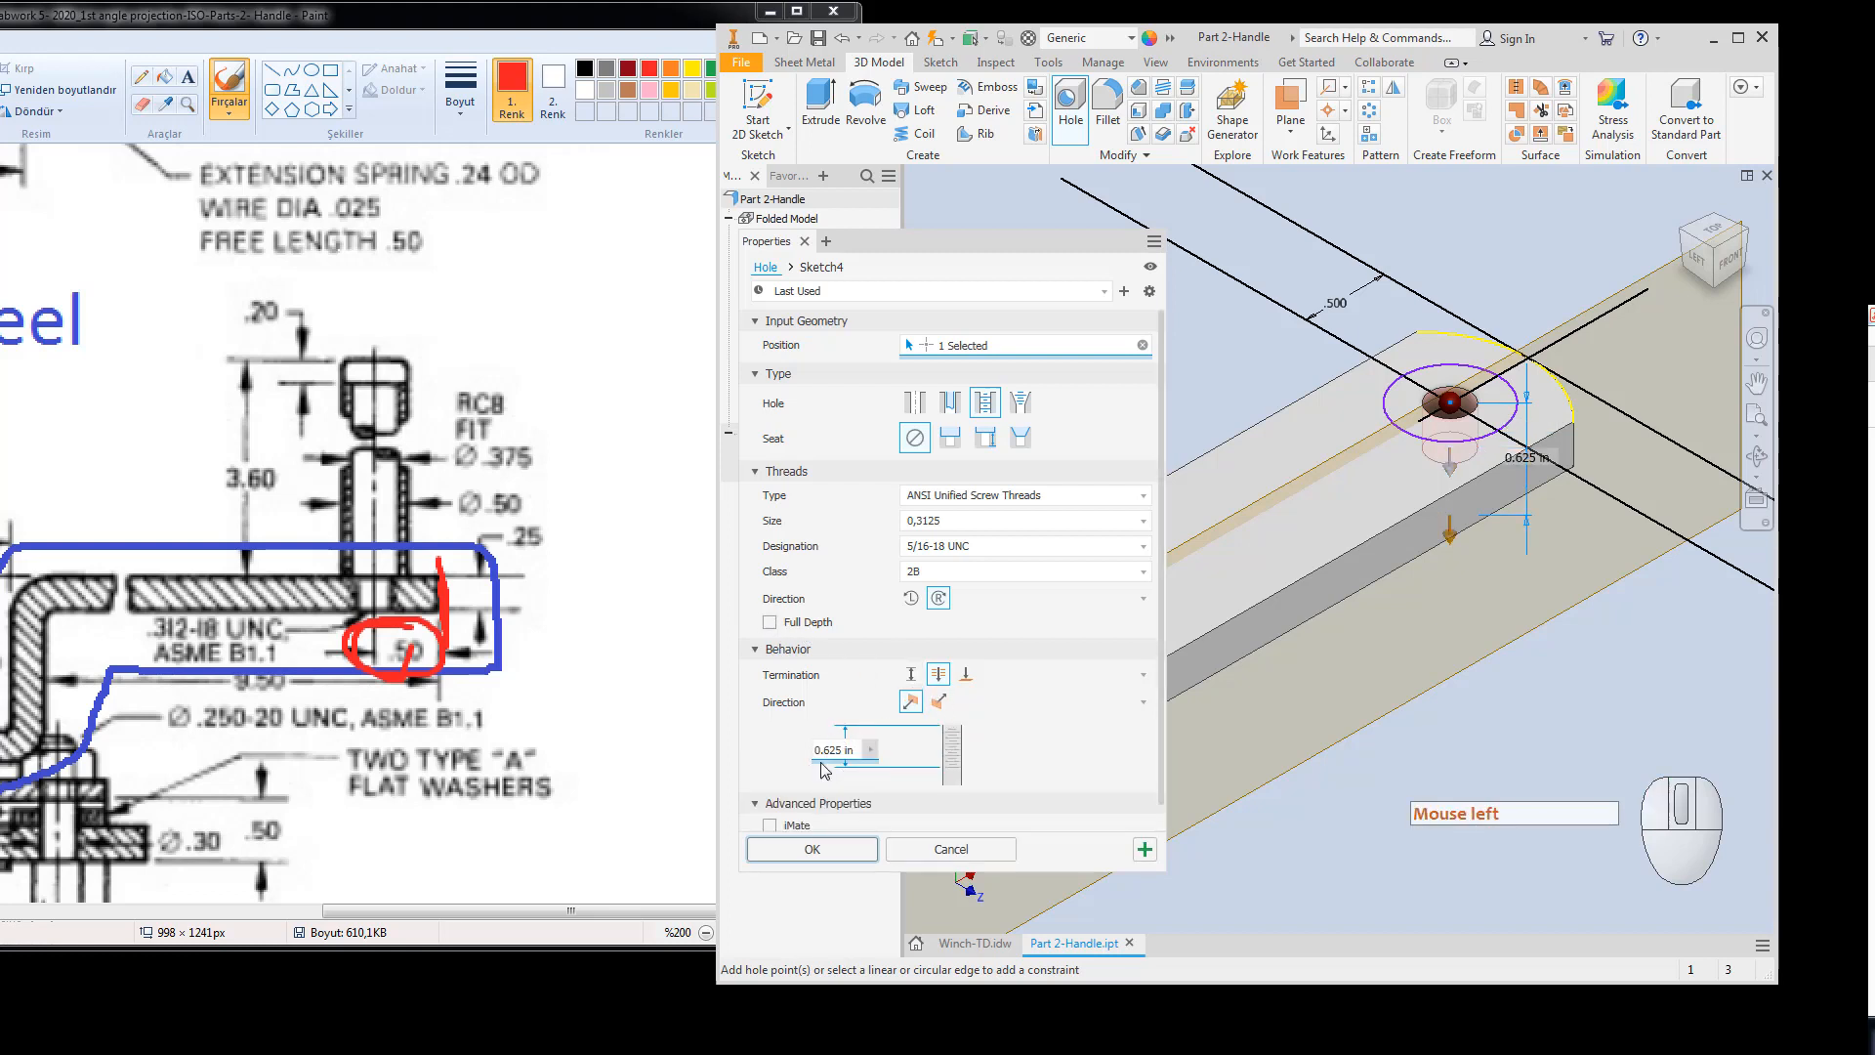
left_click(769, 623)
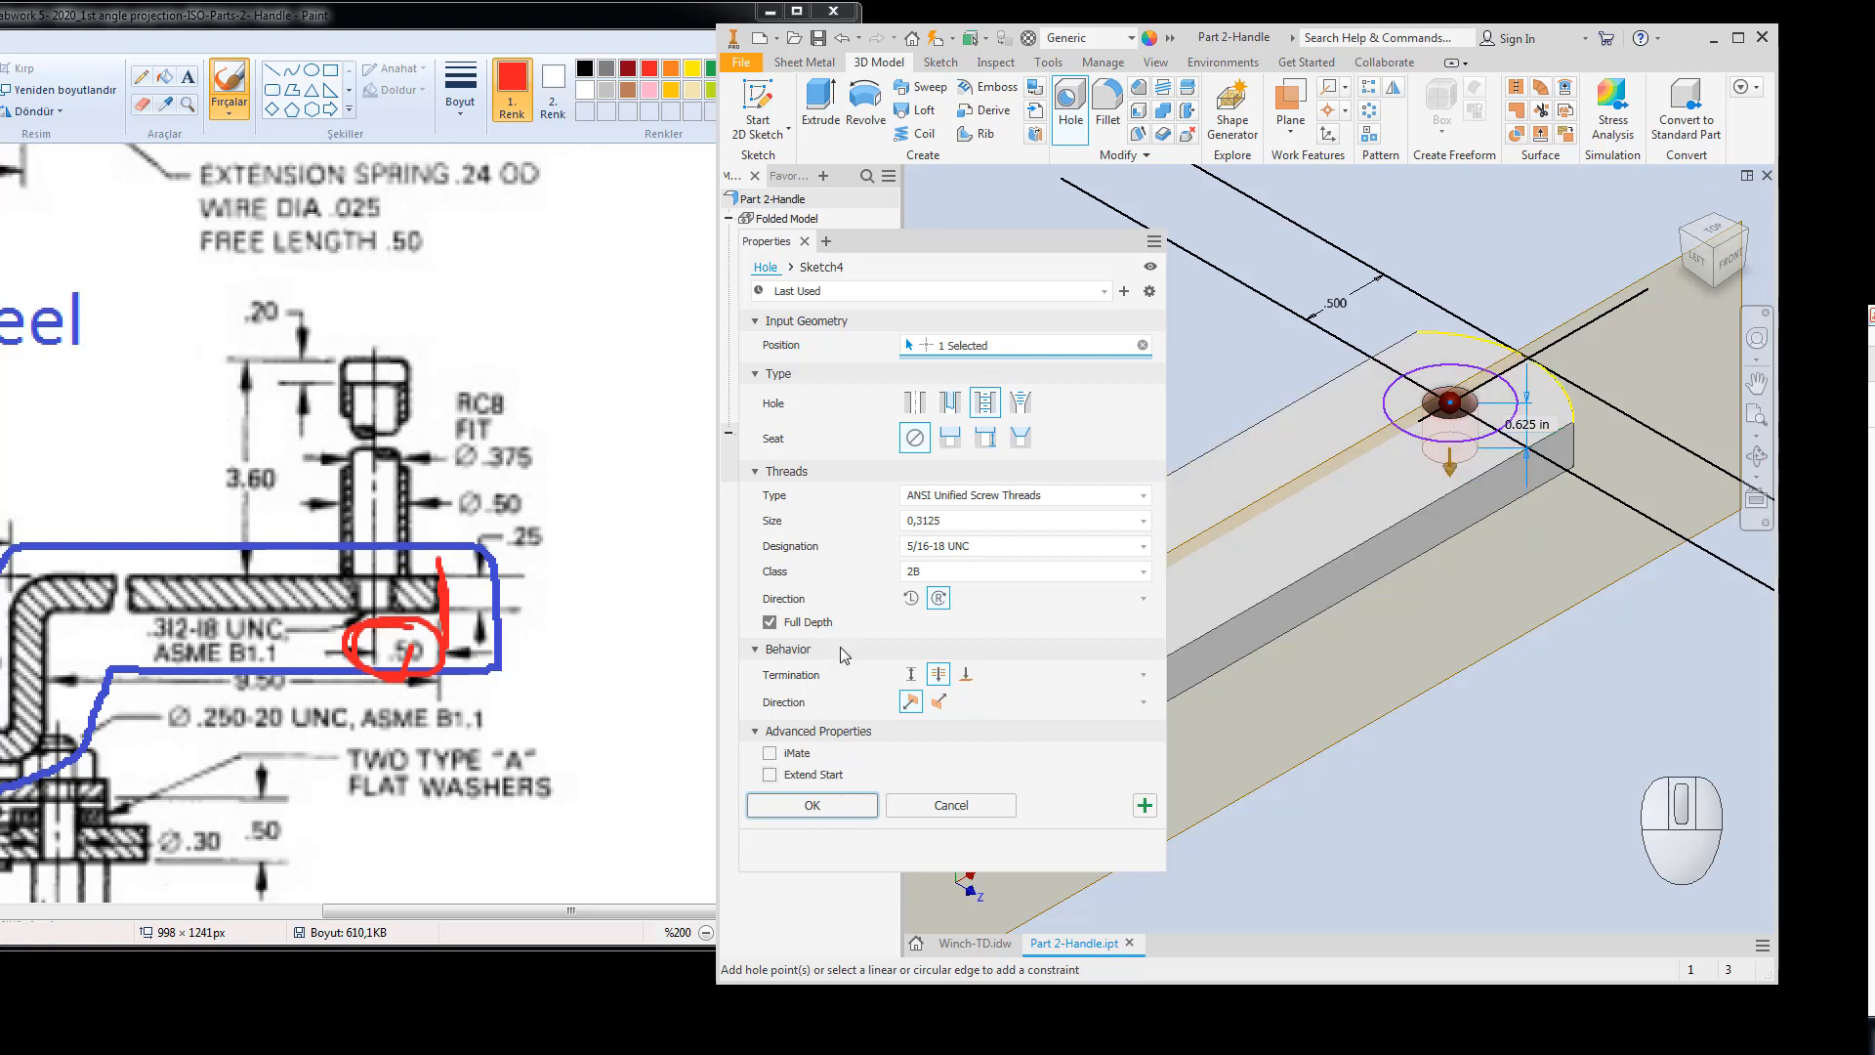
left_click(813, 806)
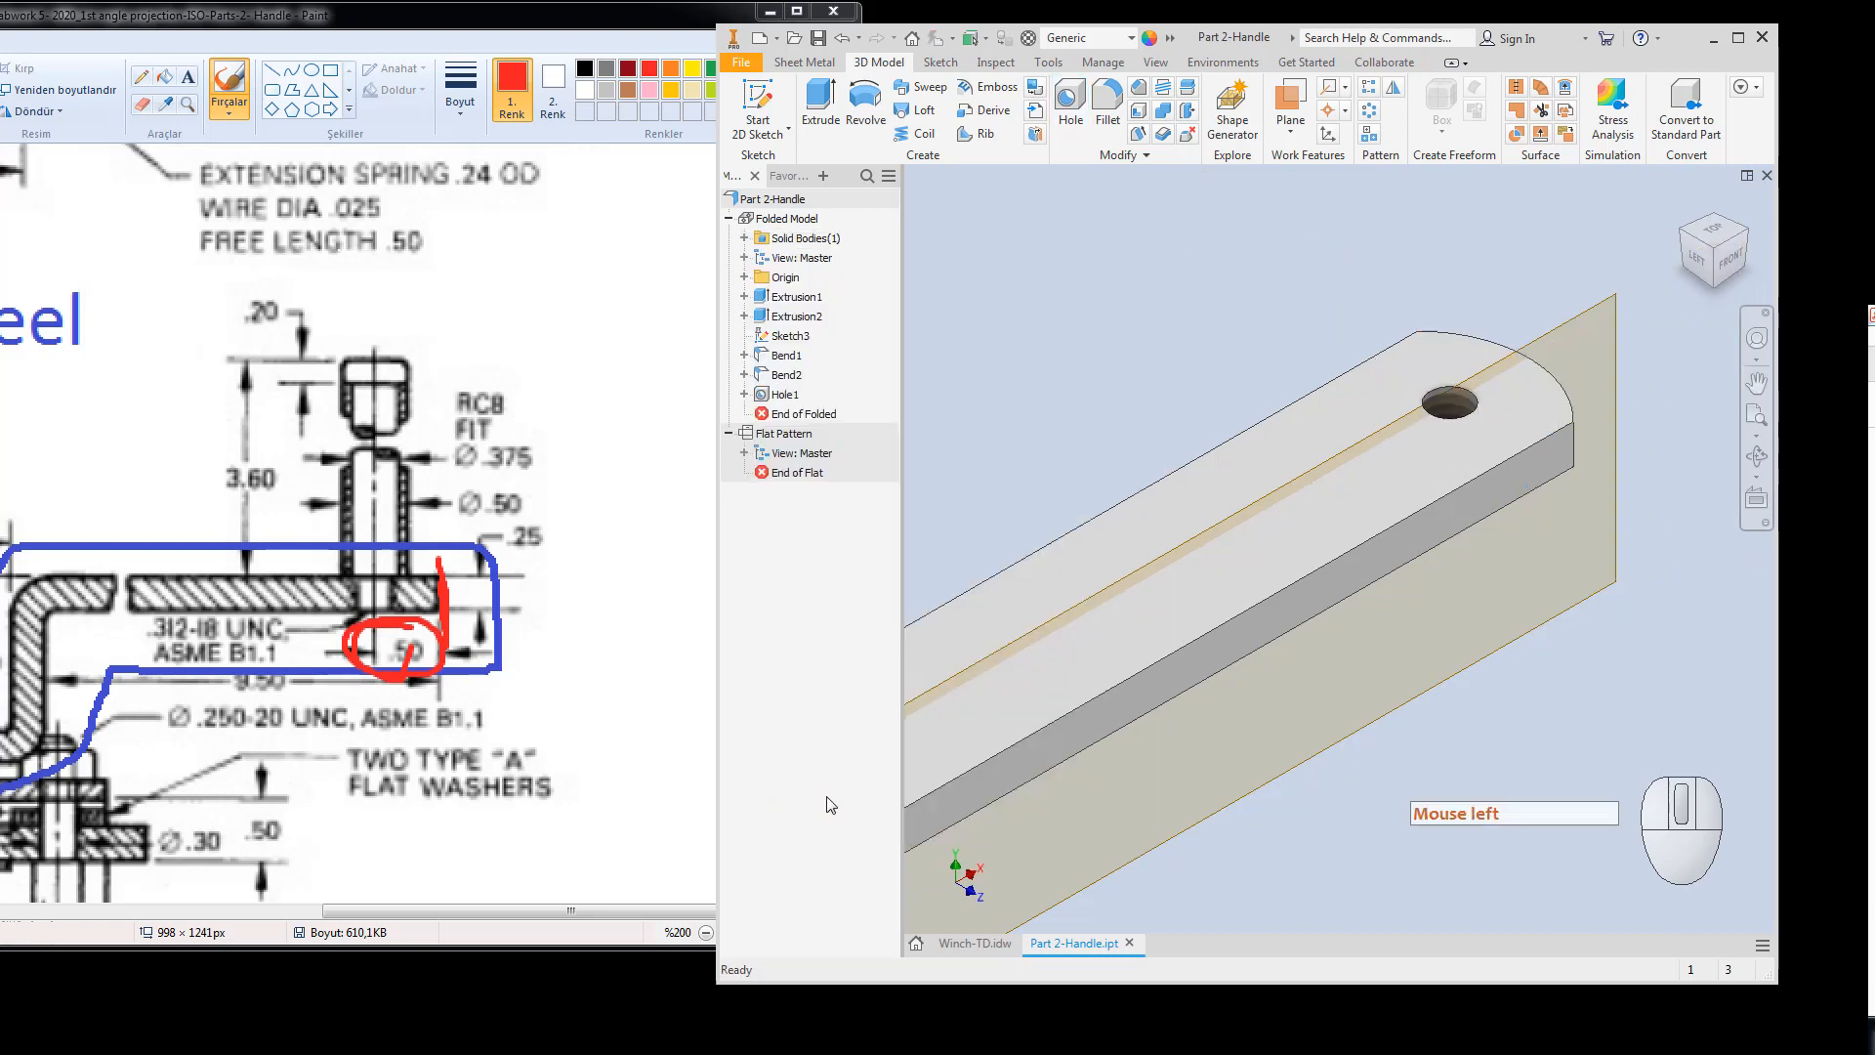
Switch to Paint and undo the red marks around the .50 dimension and the handle's end edge.
left_click(367, 562)
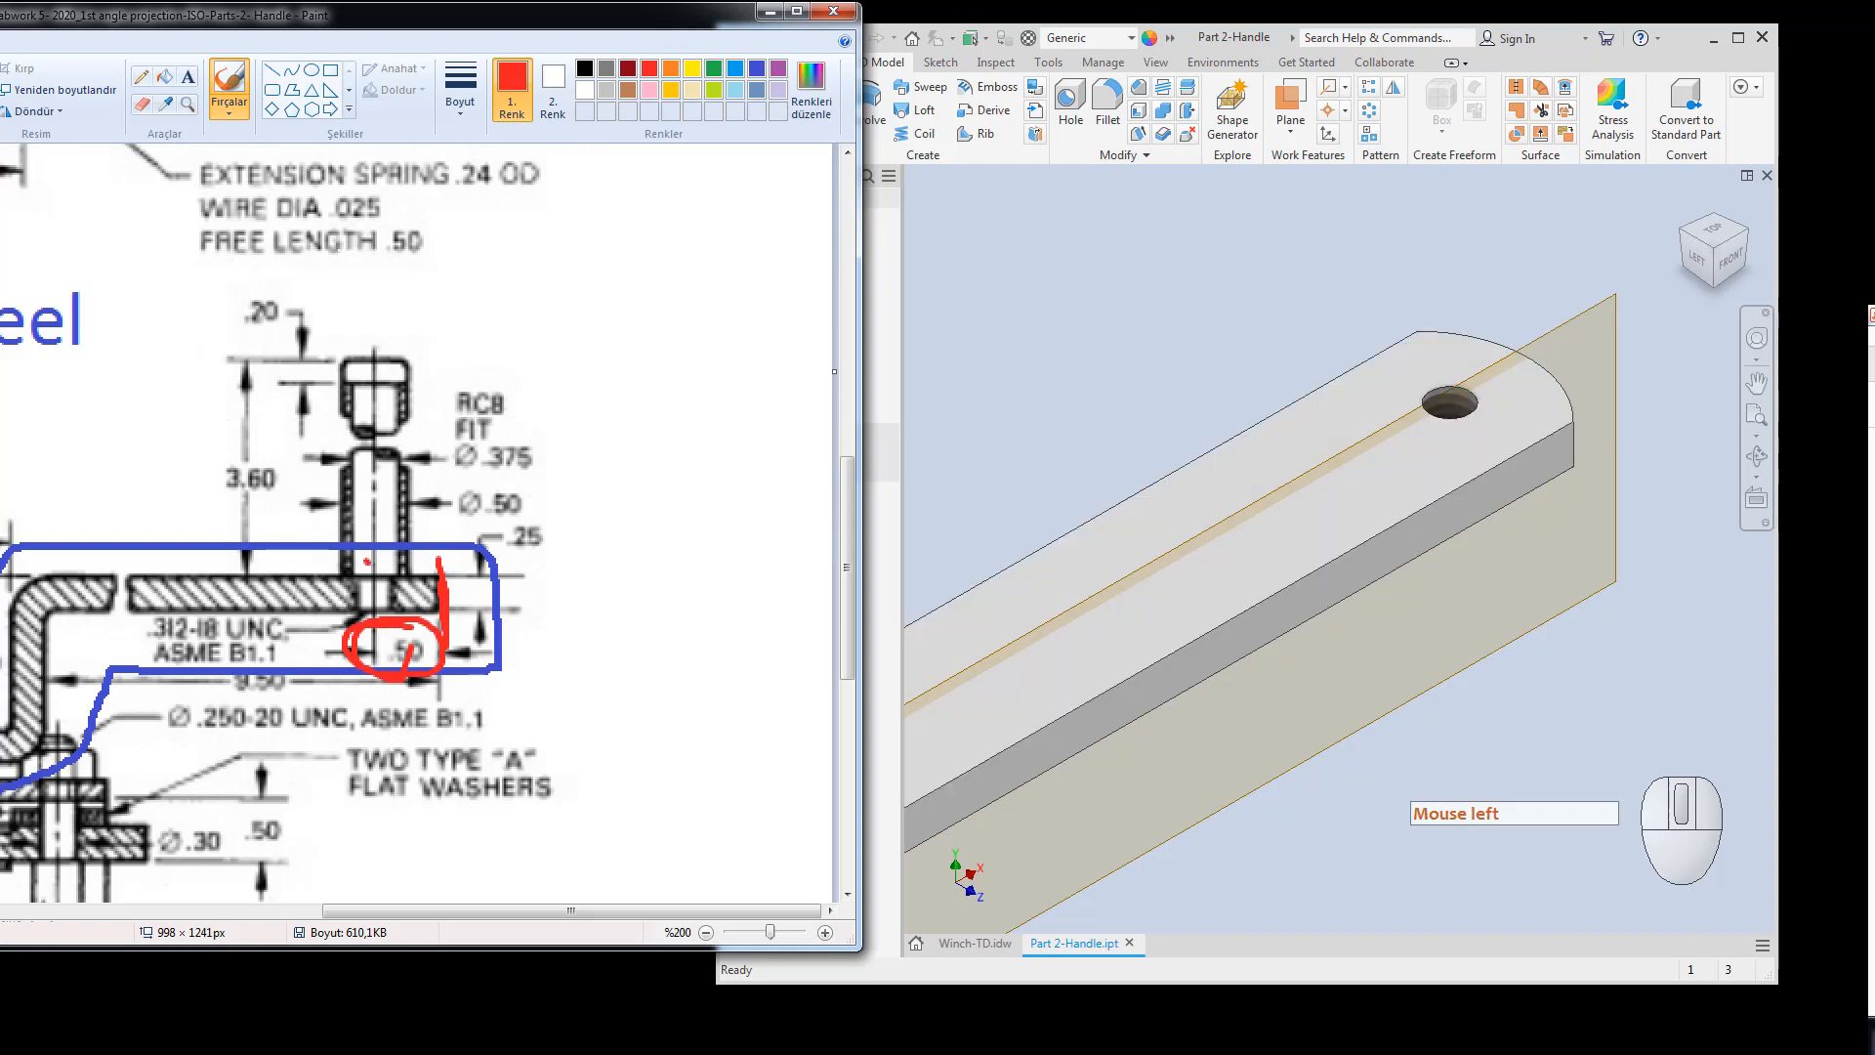
left_click(648, 529)
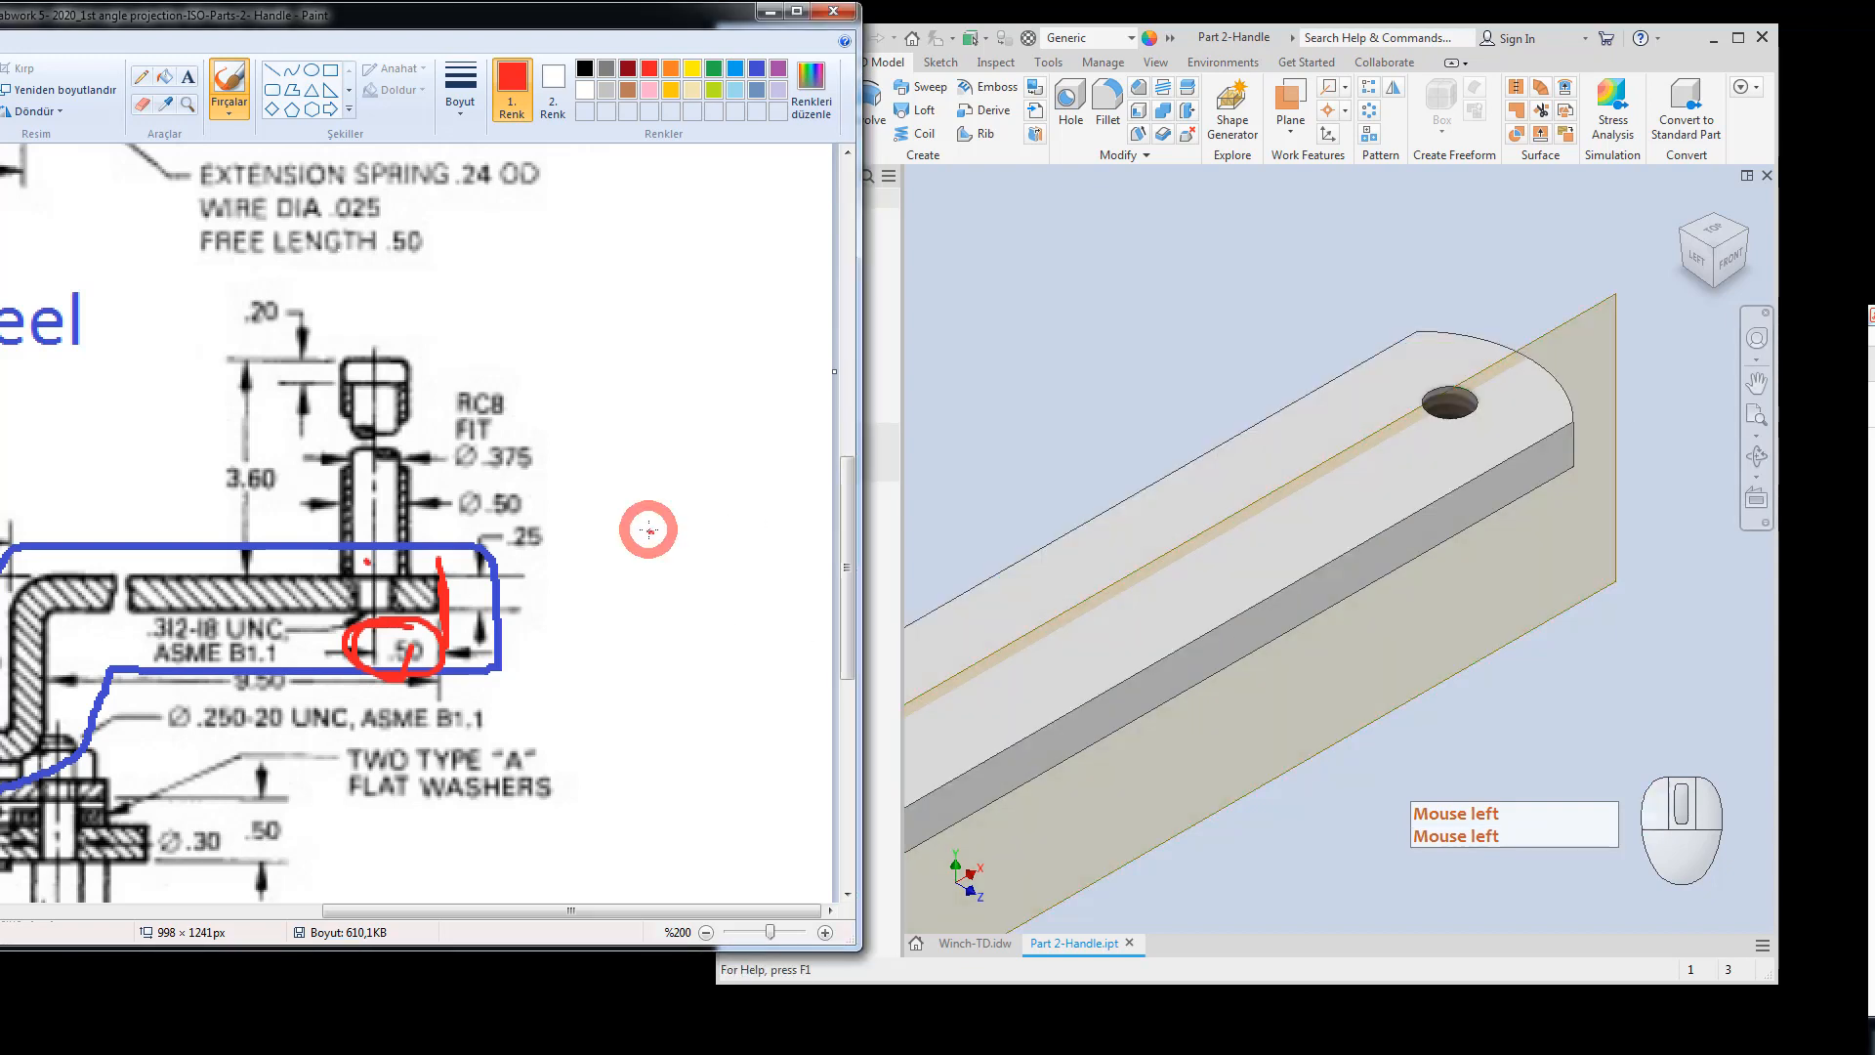
key("ctrl+z")
key("ctrl+z")
key("ctrl+z")
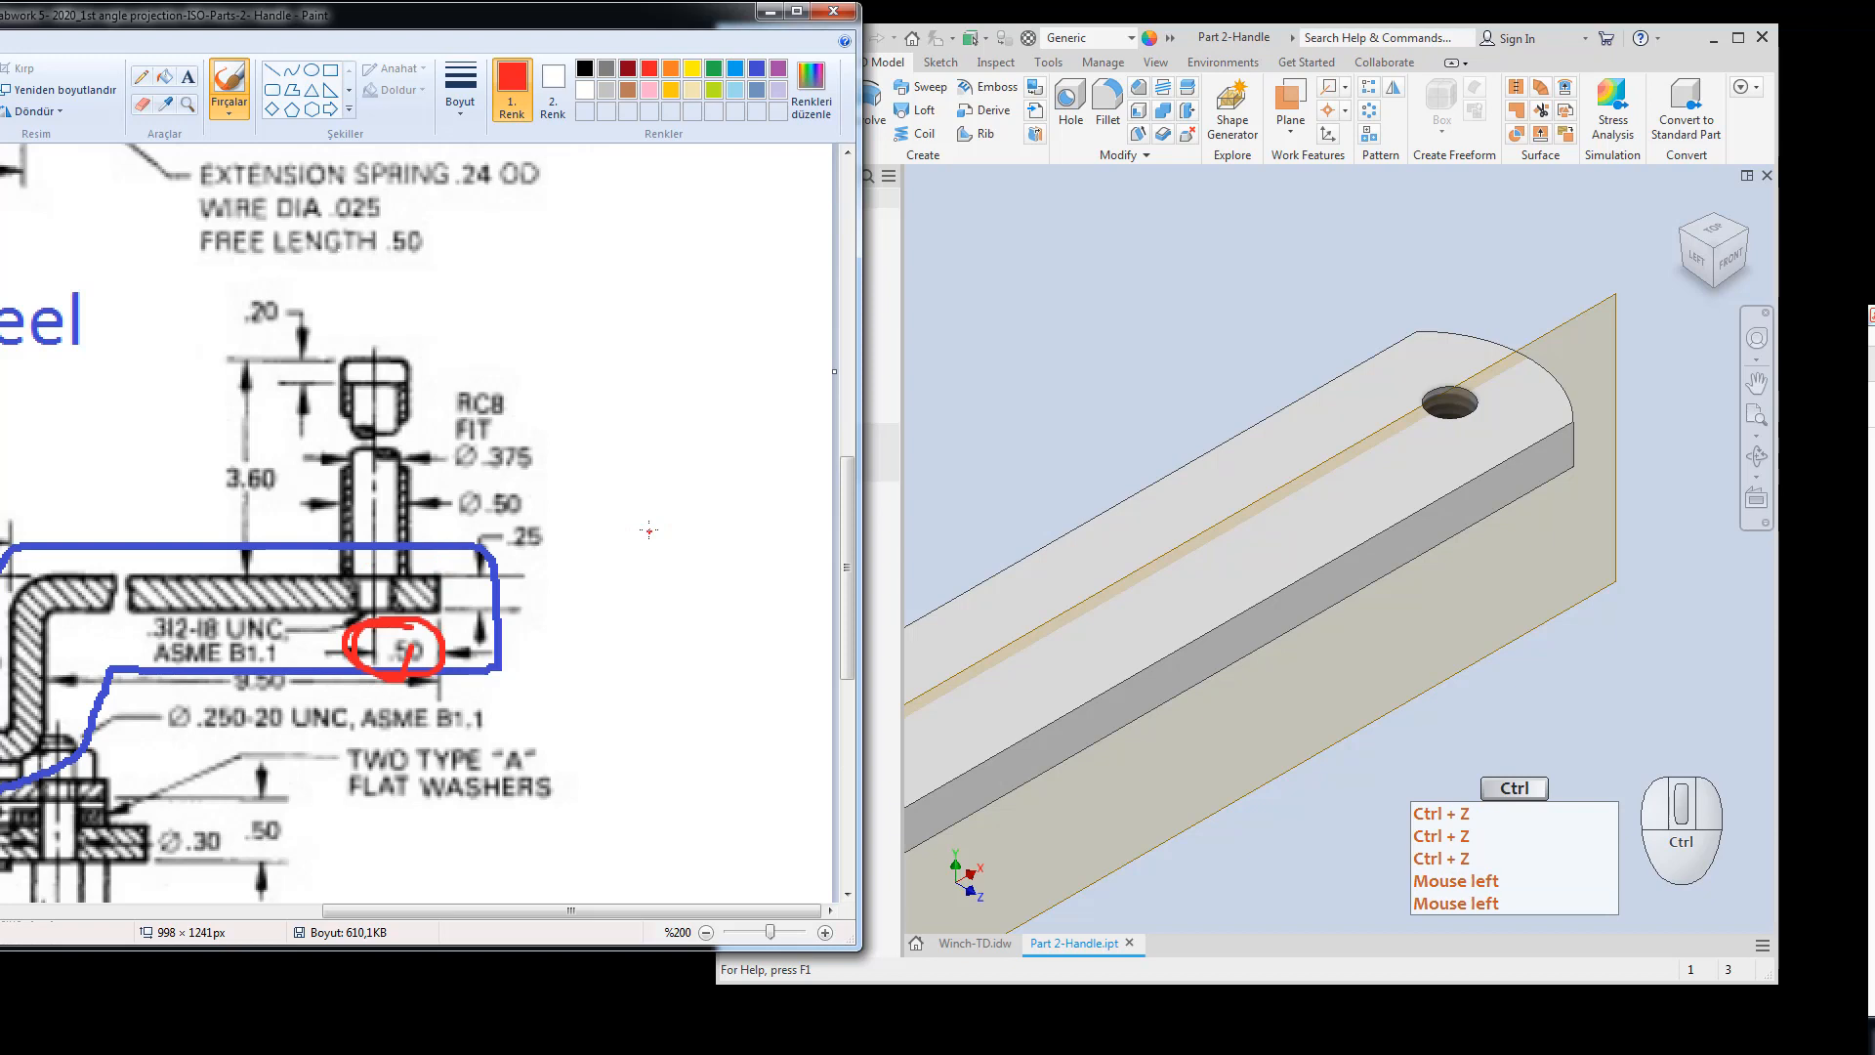
key("ctrl+z")
Mark both edges of the hole in the handle's short arm in red on the drawing.
left_click_drag(547, 910, 344, 918)
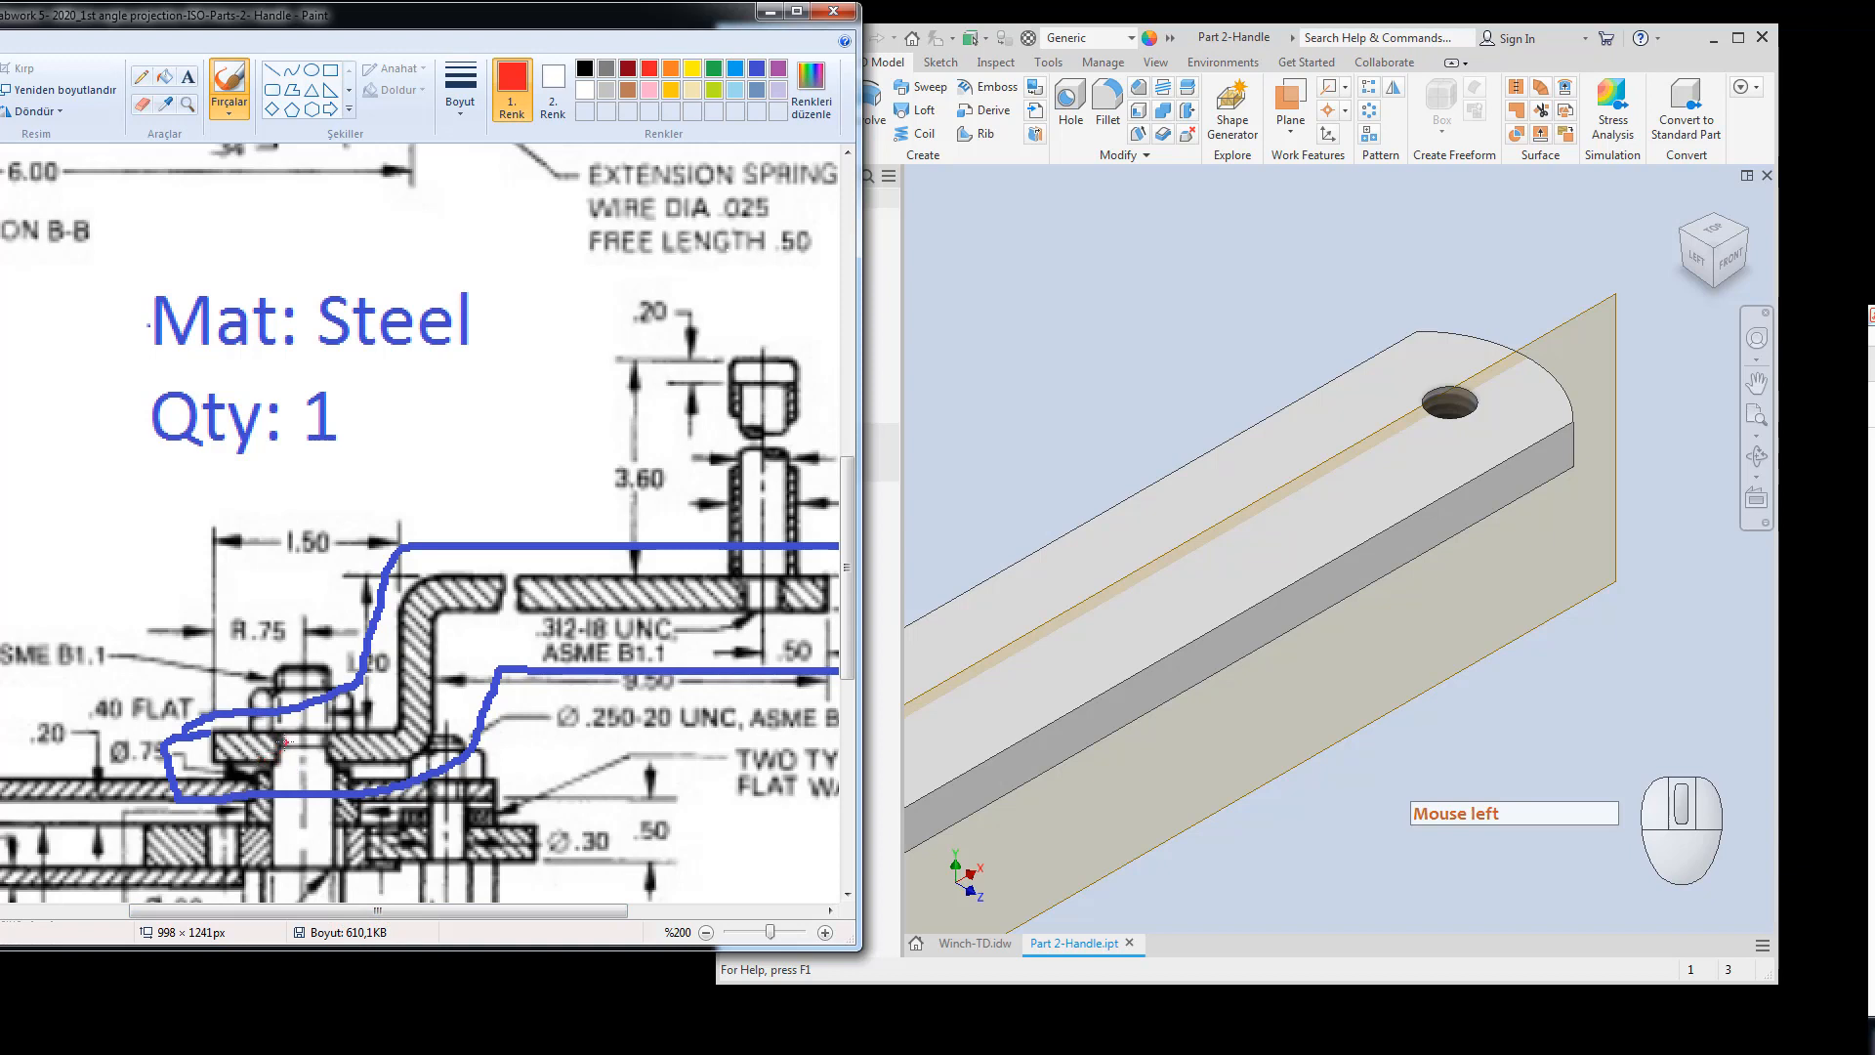
mouse_move(283, 742)
left_mouse_down()
mouse_move(249, 754)
mouse_move(273, 786)
mouse_move(279, 737)
mouse_move(349, 763)
mouse_move(332, 741)
left_mouse_up()
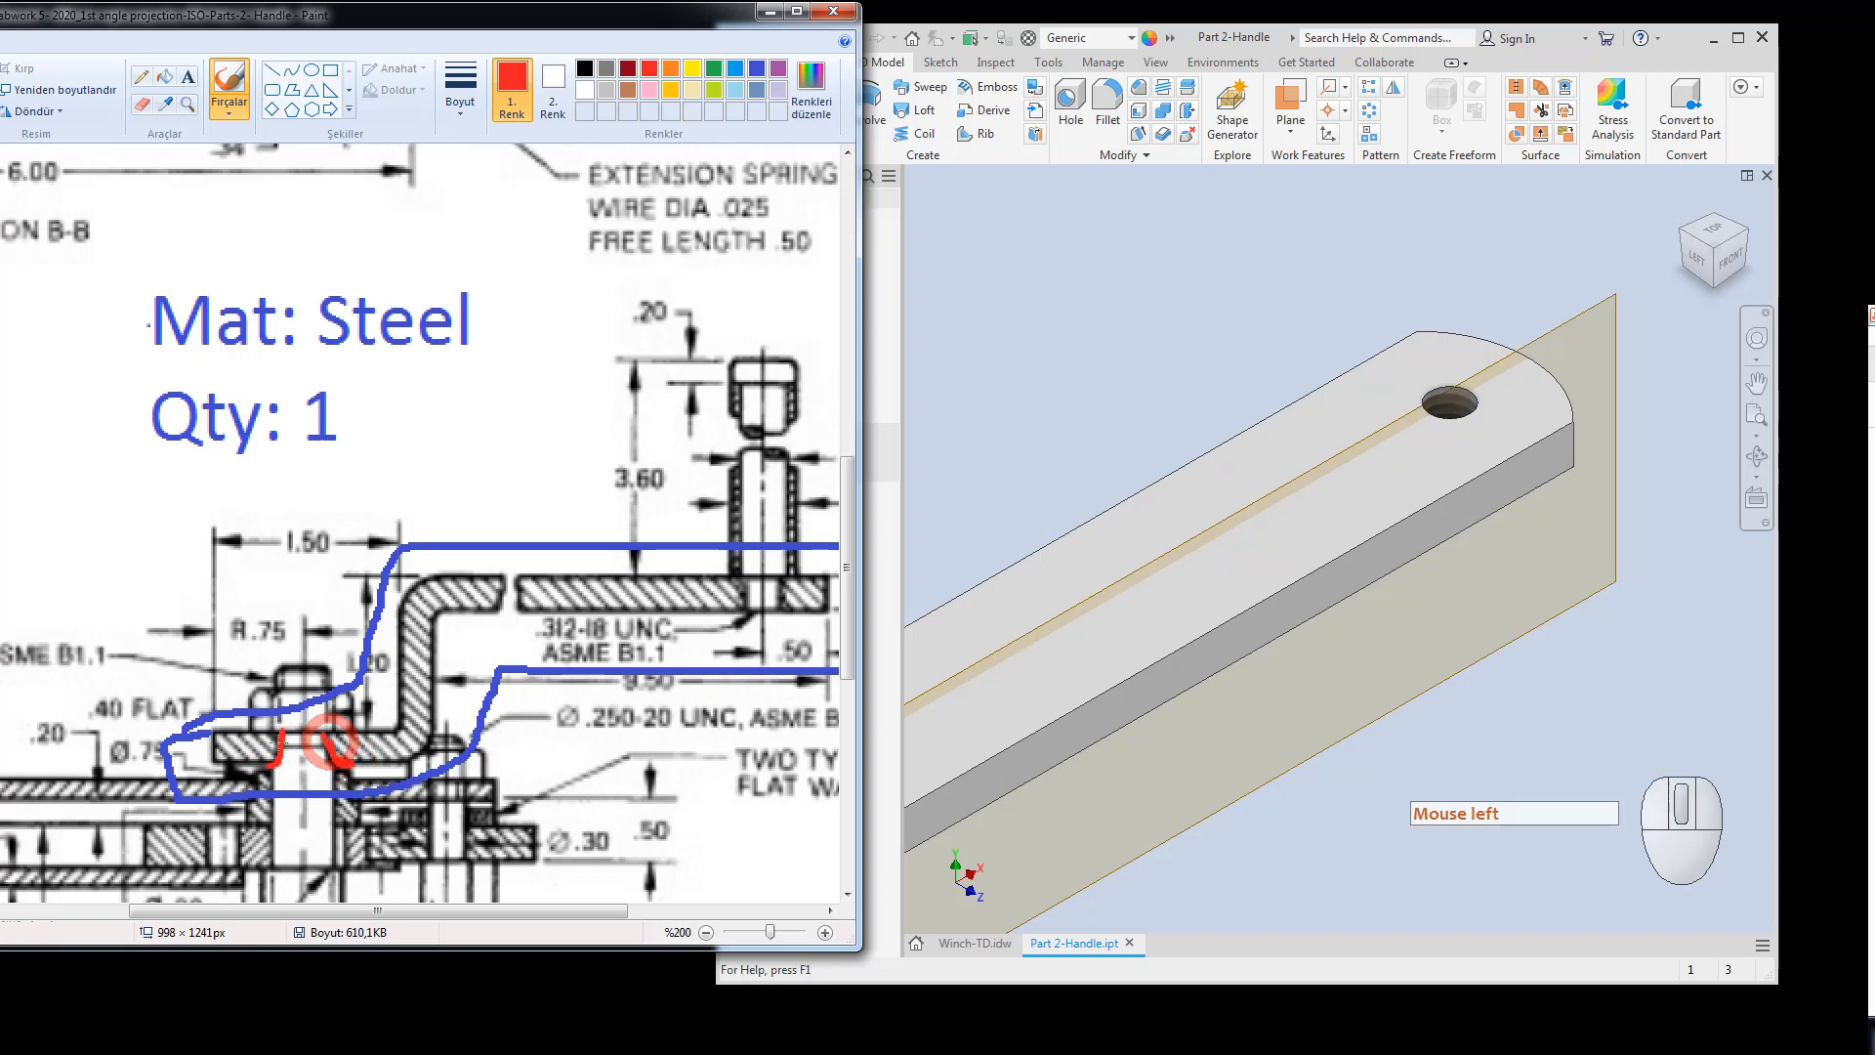
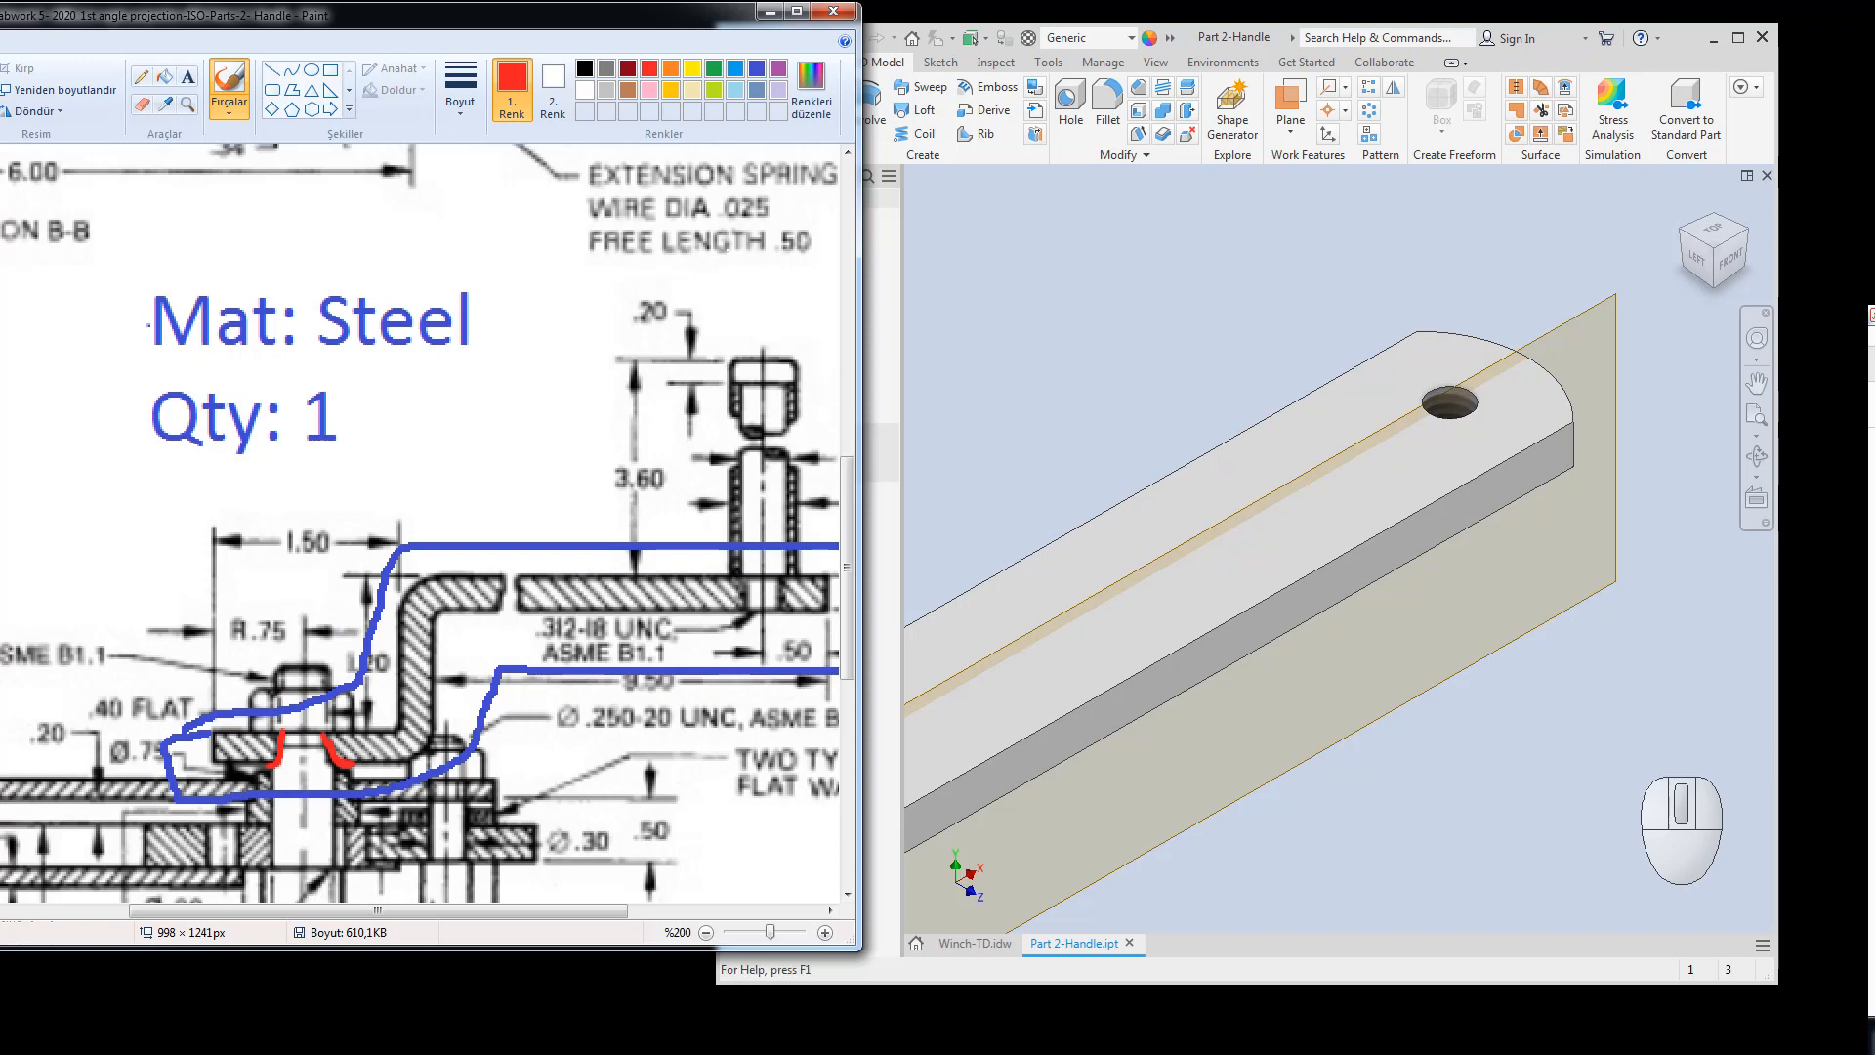
Extrude the sketched circle on the handle's short arm as a cut through the full sheet thickness, flipping the direction into the material.
scroll(1481, 323, "up", 5)
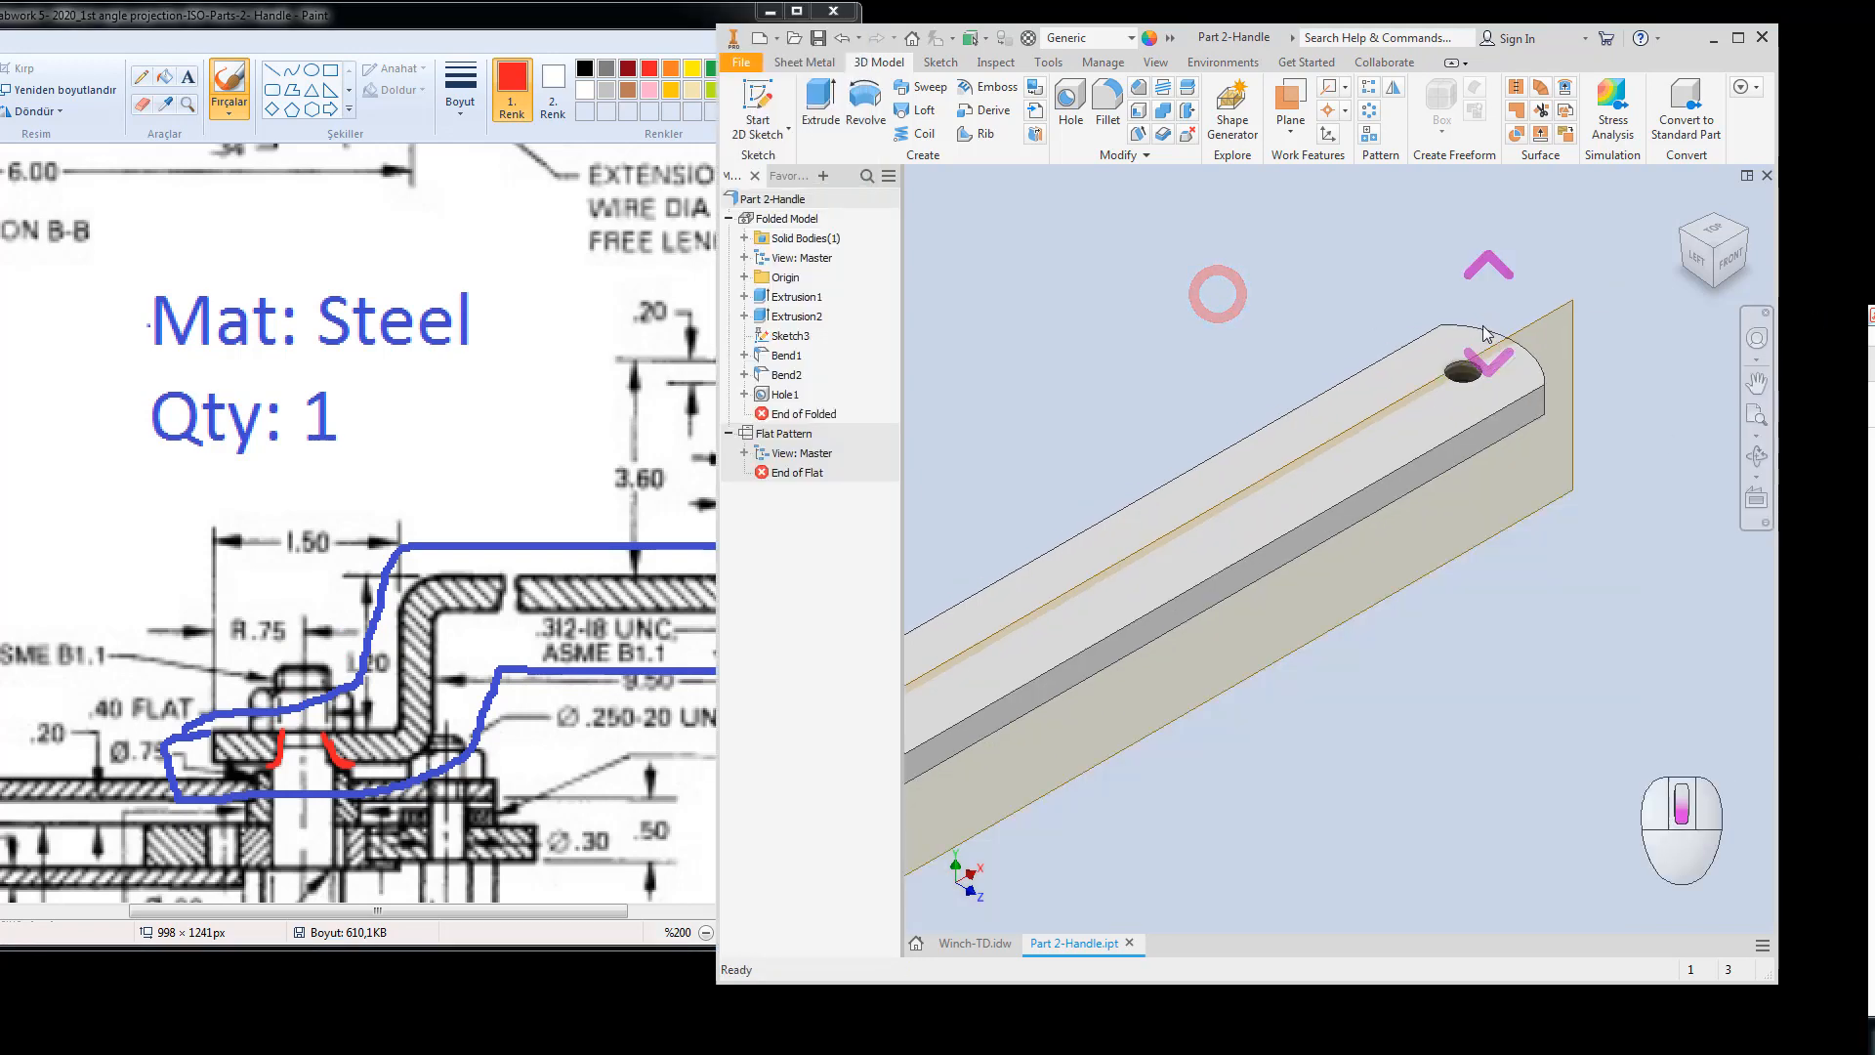
scroll(1120, 661, "down", 3)
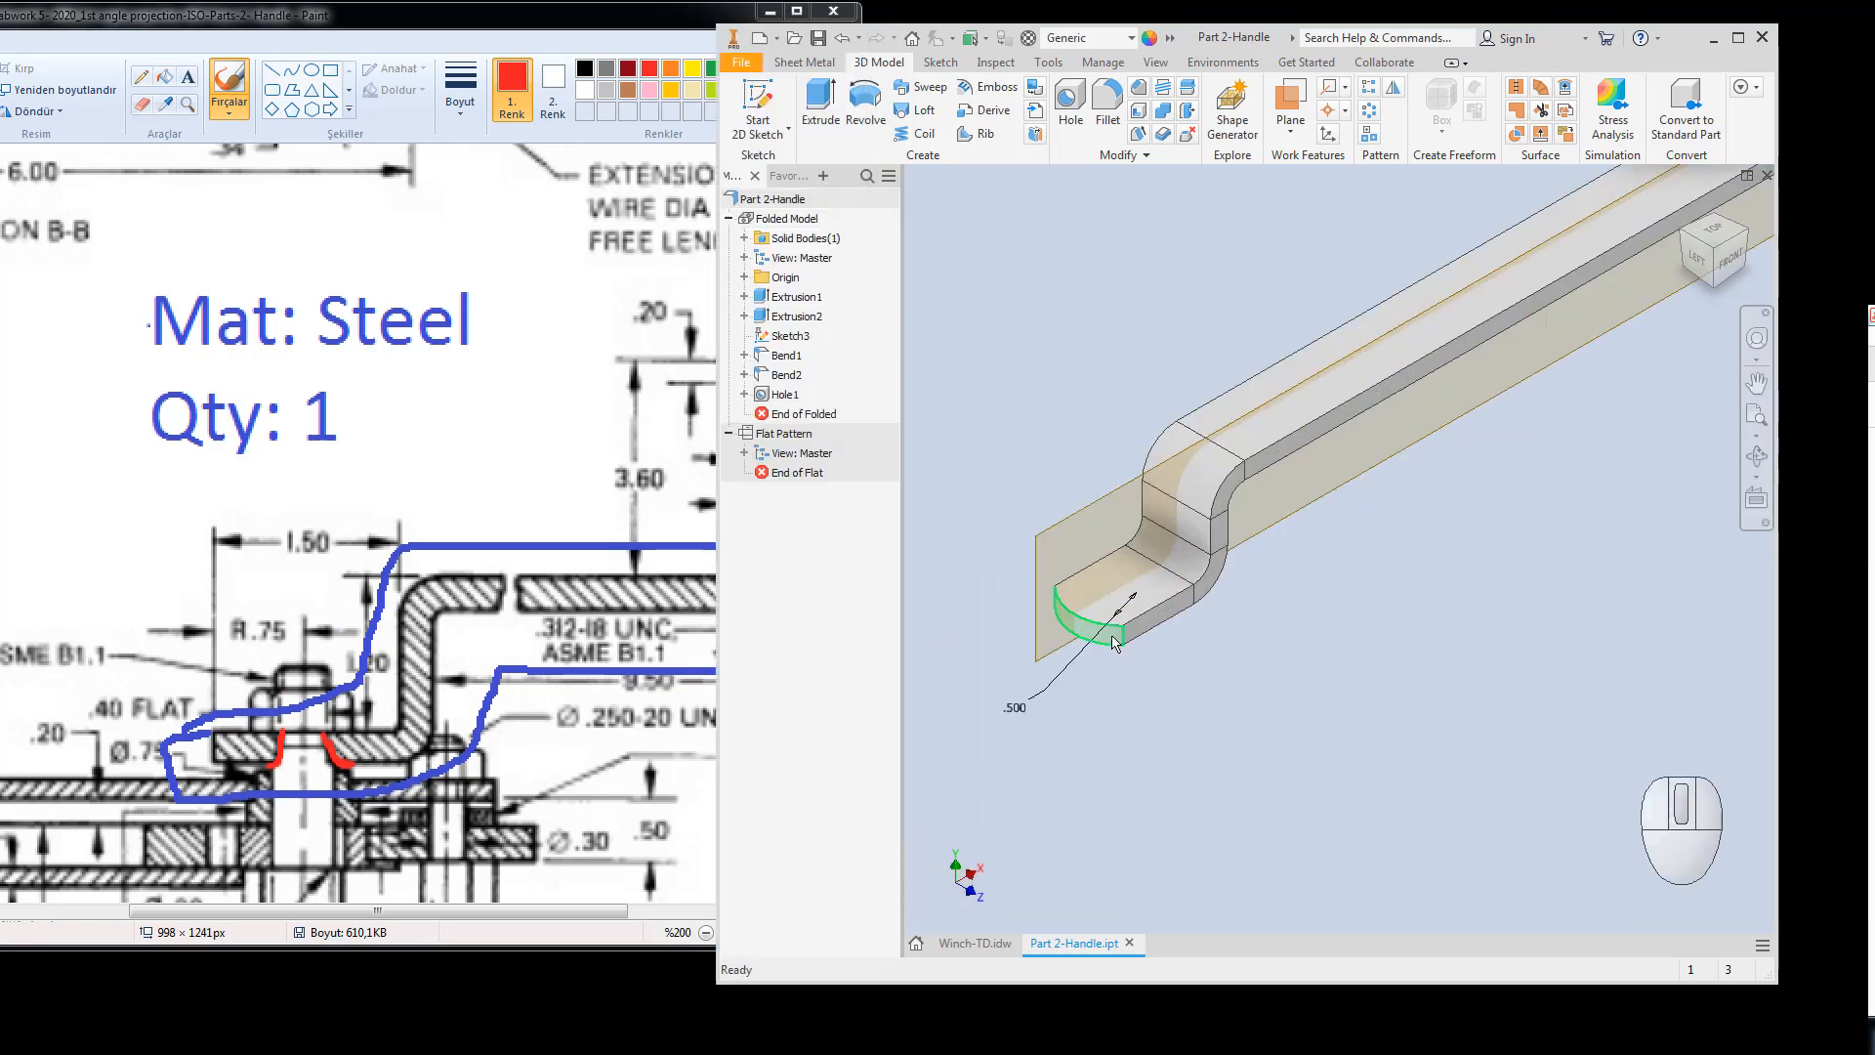
left_click(821, 108)
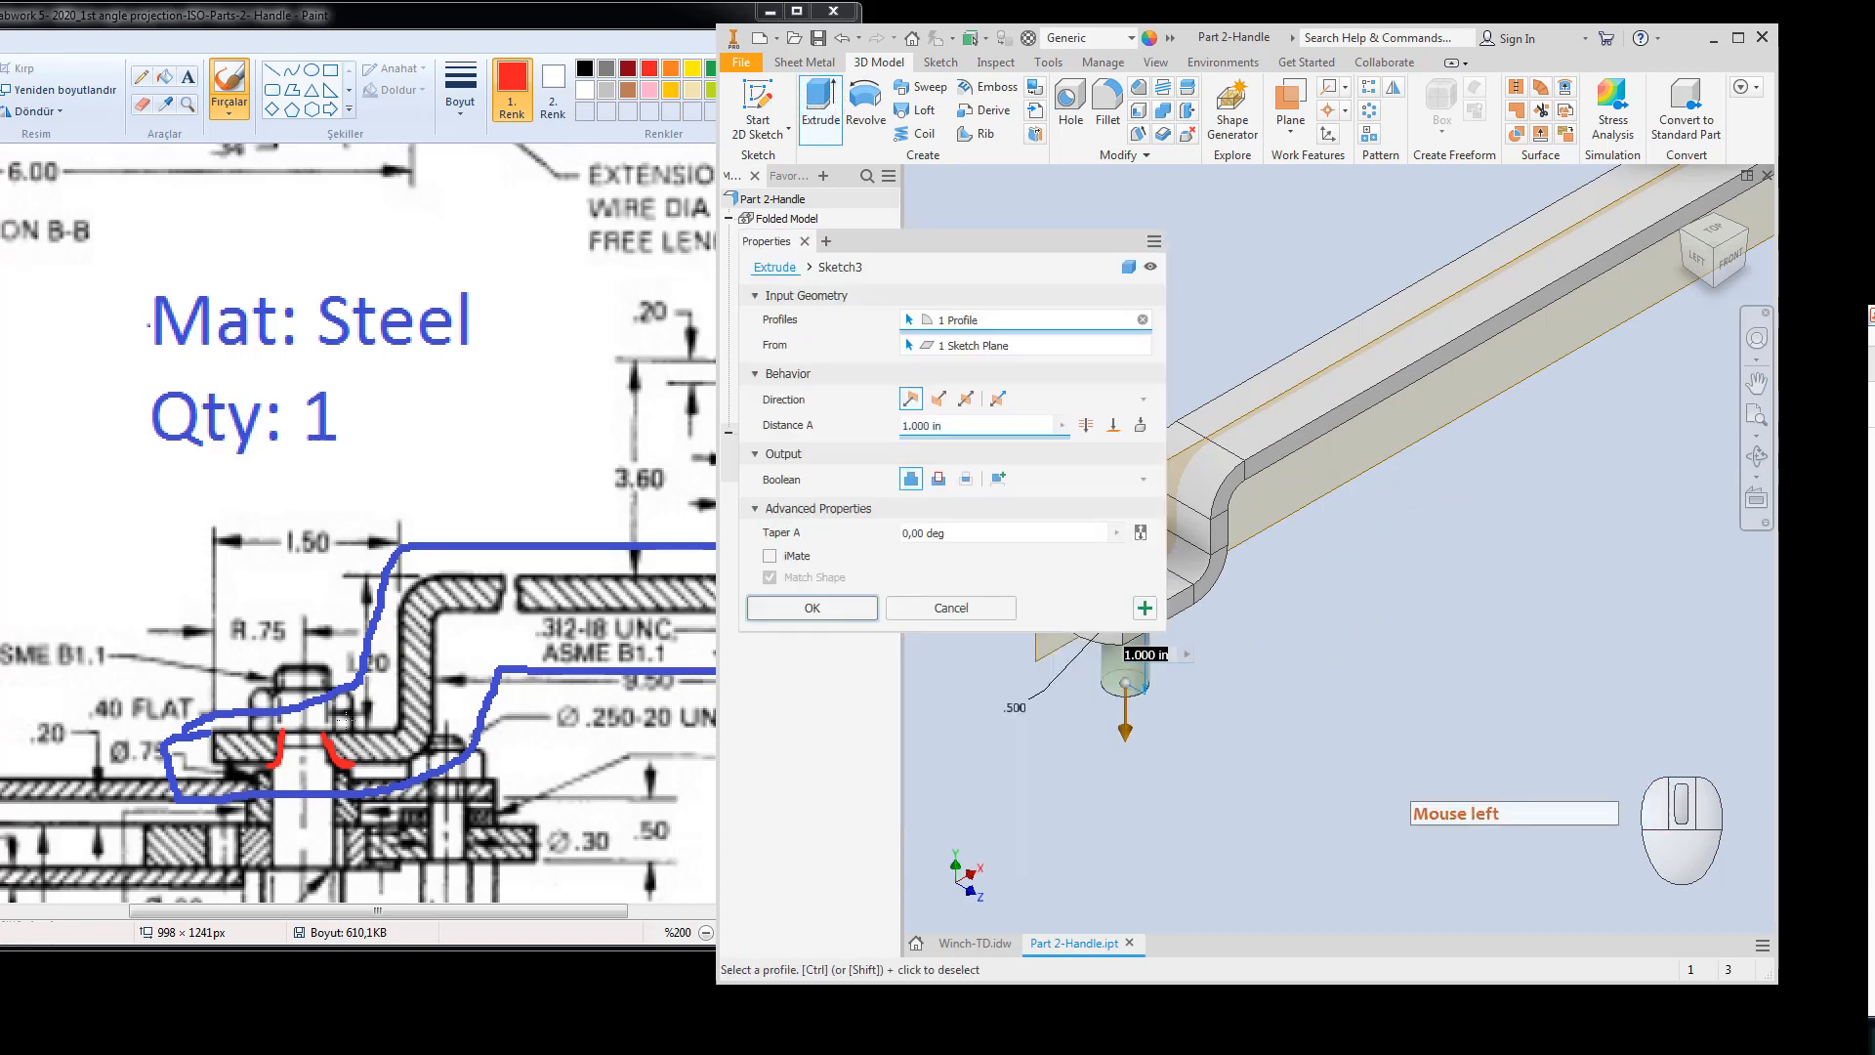
left_click_drag(971, 248, 759, 265)
left_click(727, 497)
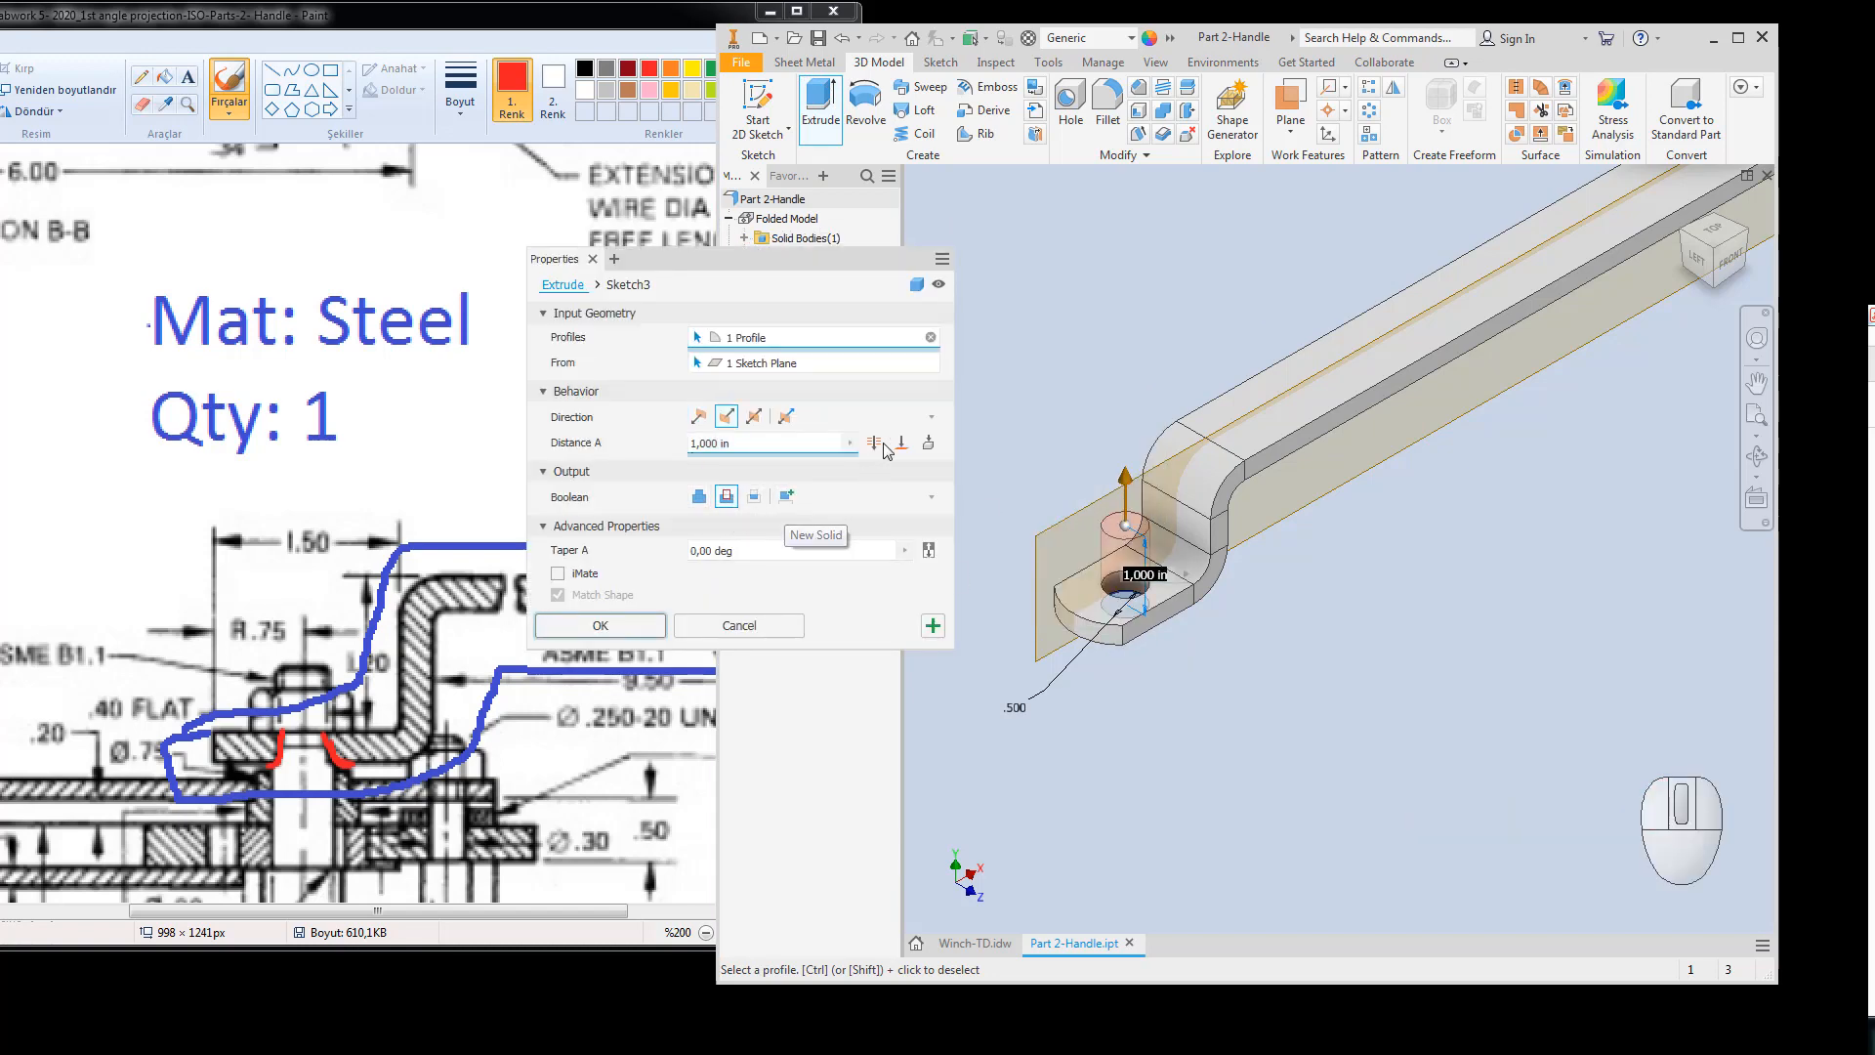
left_click(600, 633)
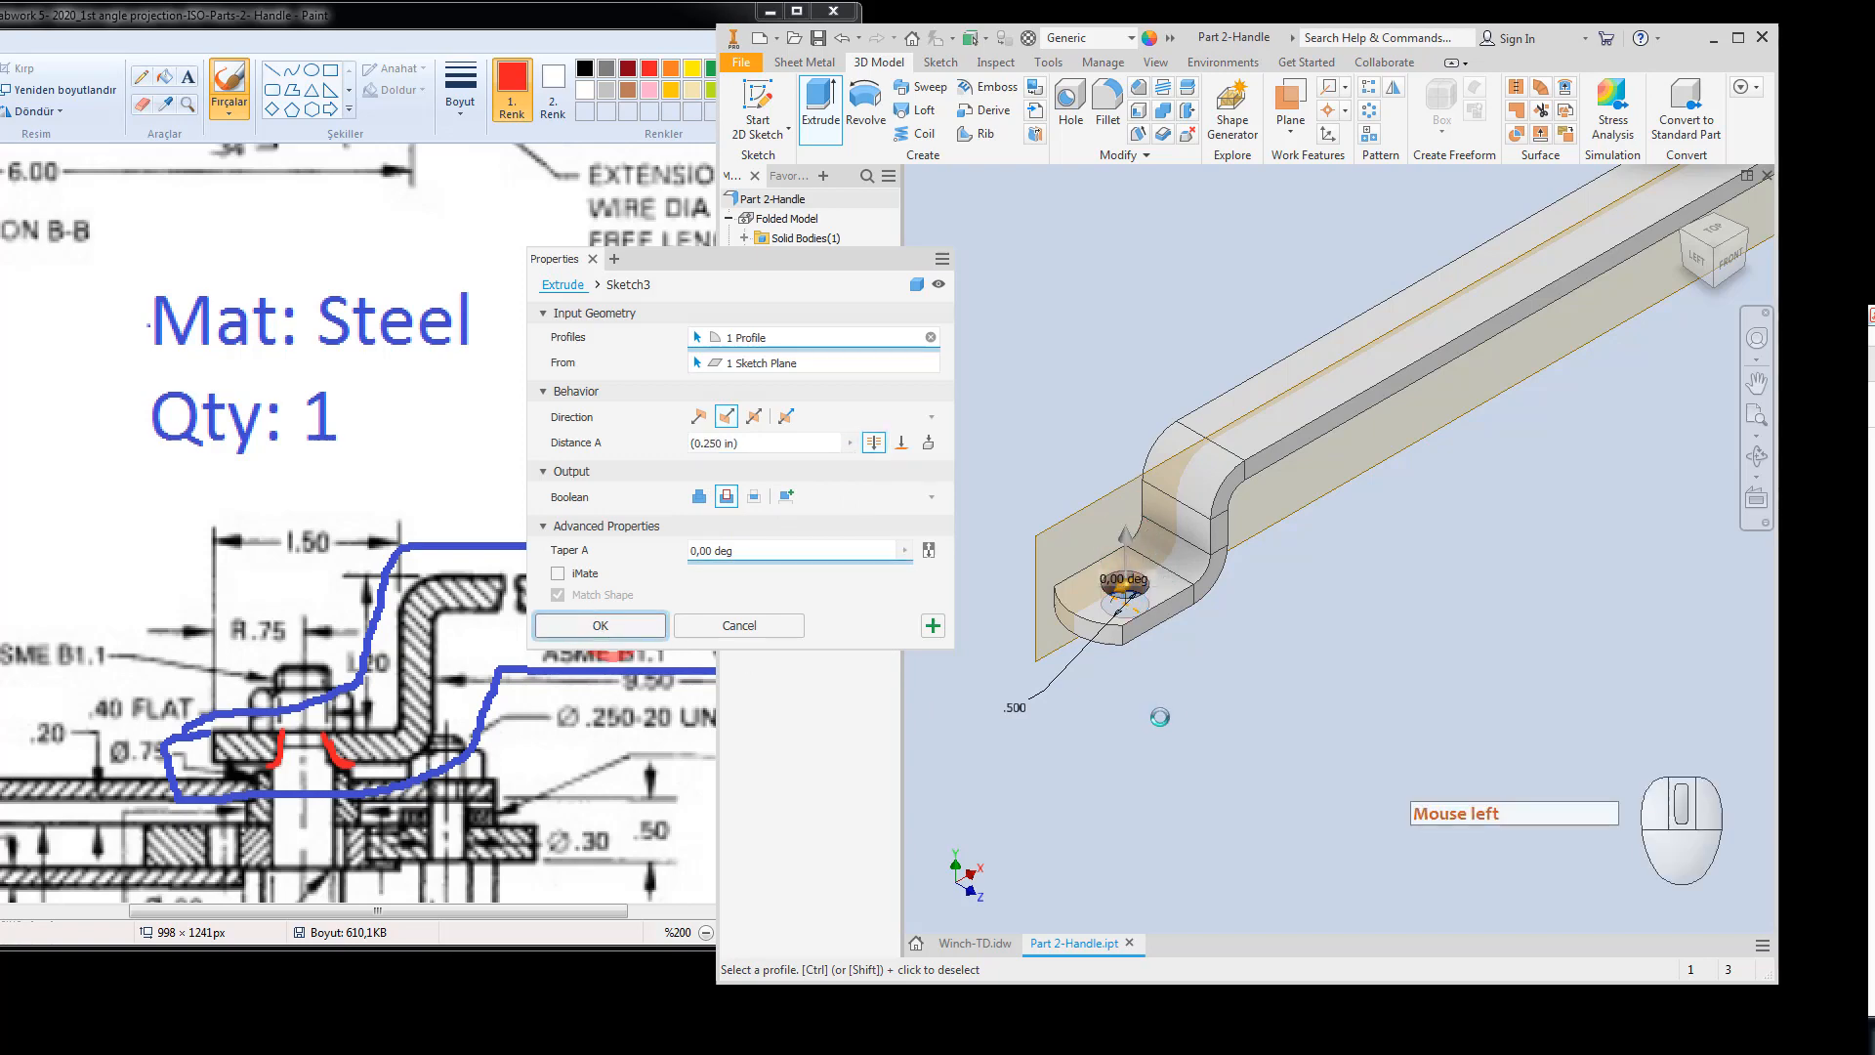
left_click(1309, 687)
Orient the handle to its top view and save the part.
left_click(1733, 268)
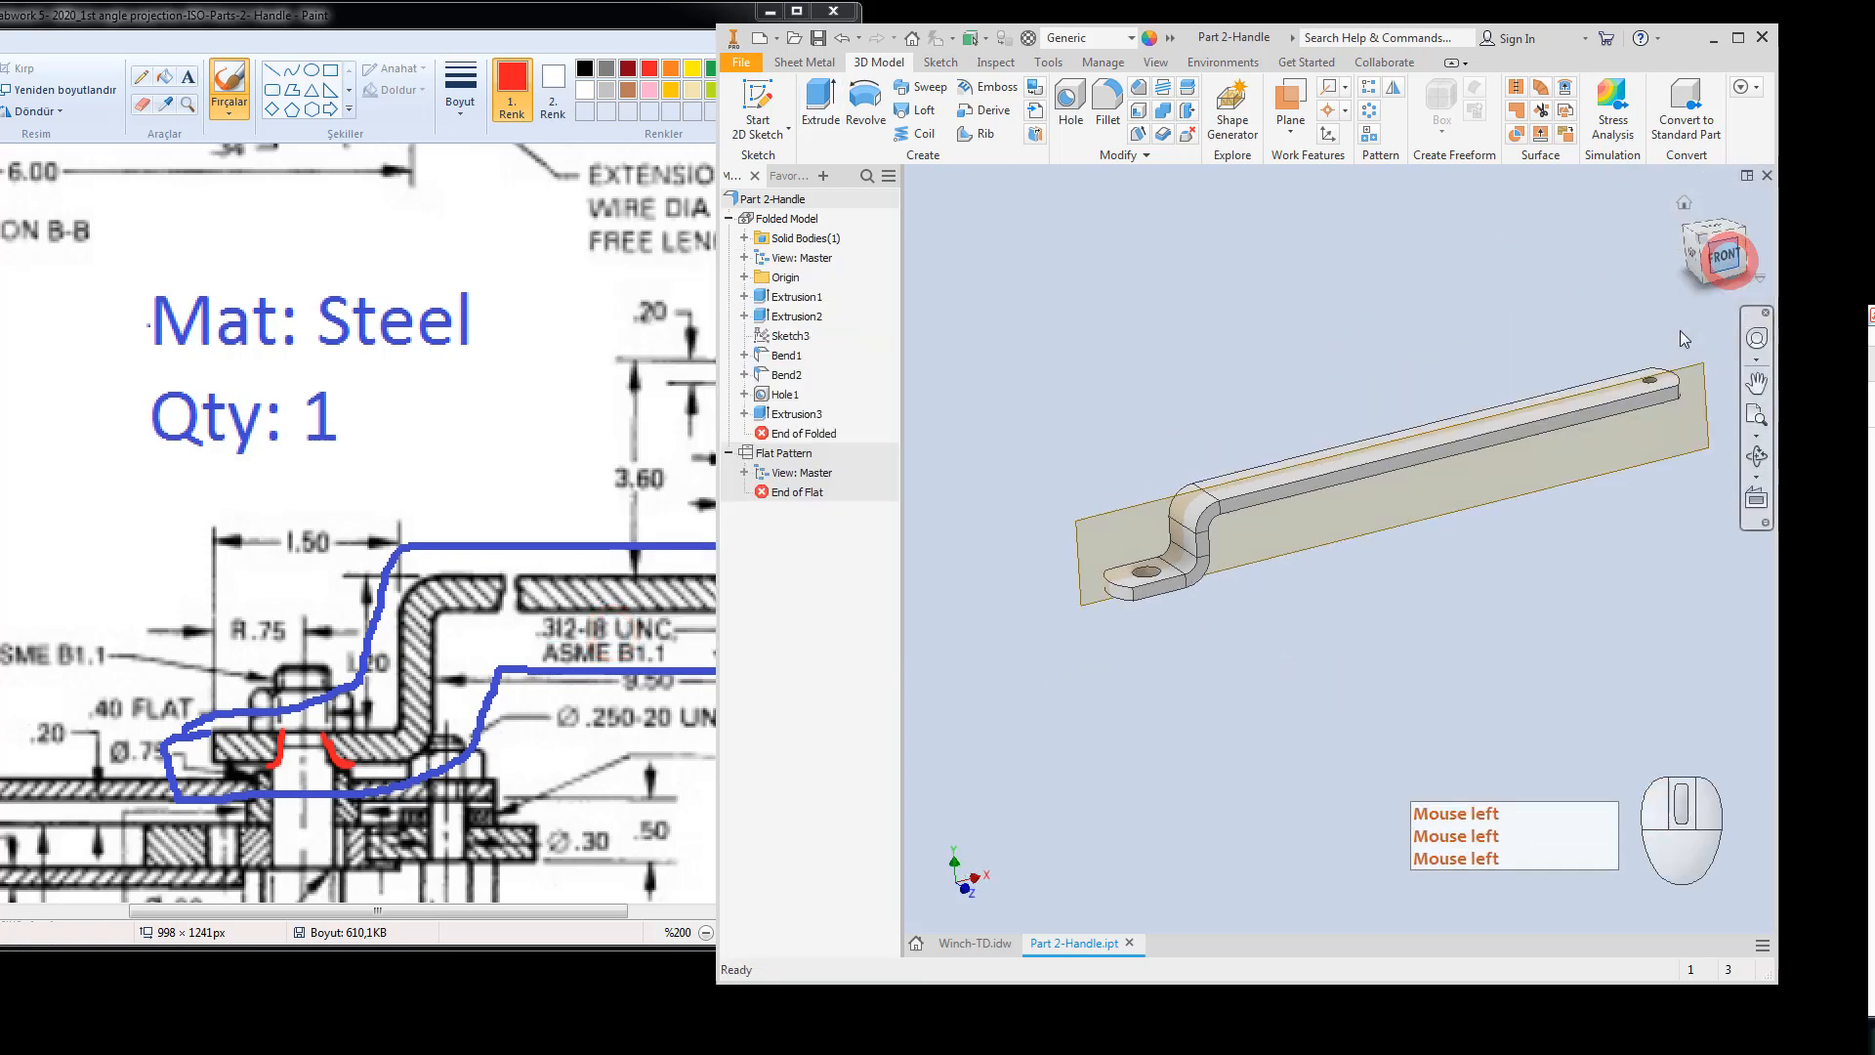
left_click(1715, 219)
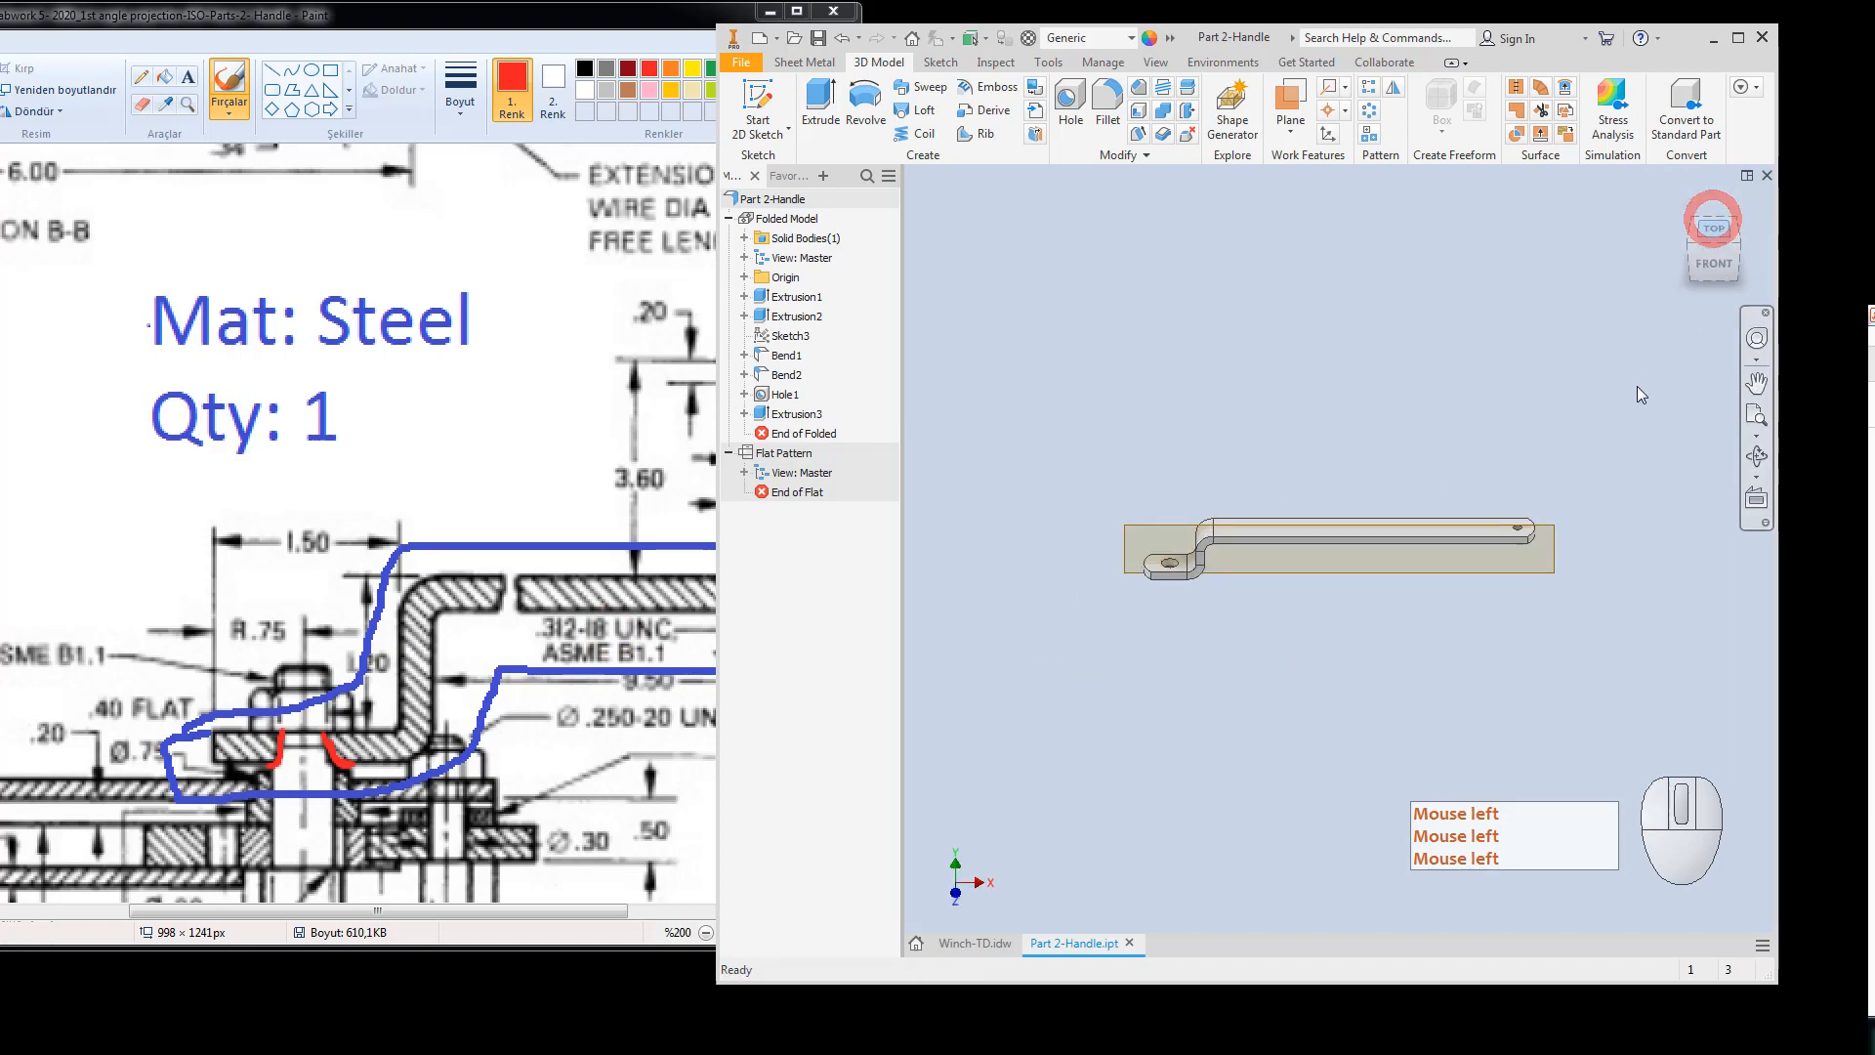
left_click(817, 39)
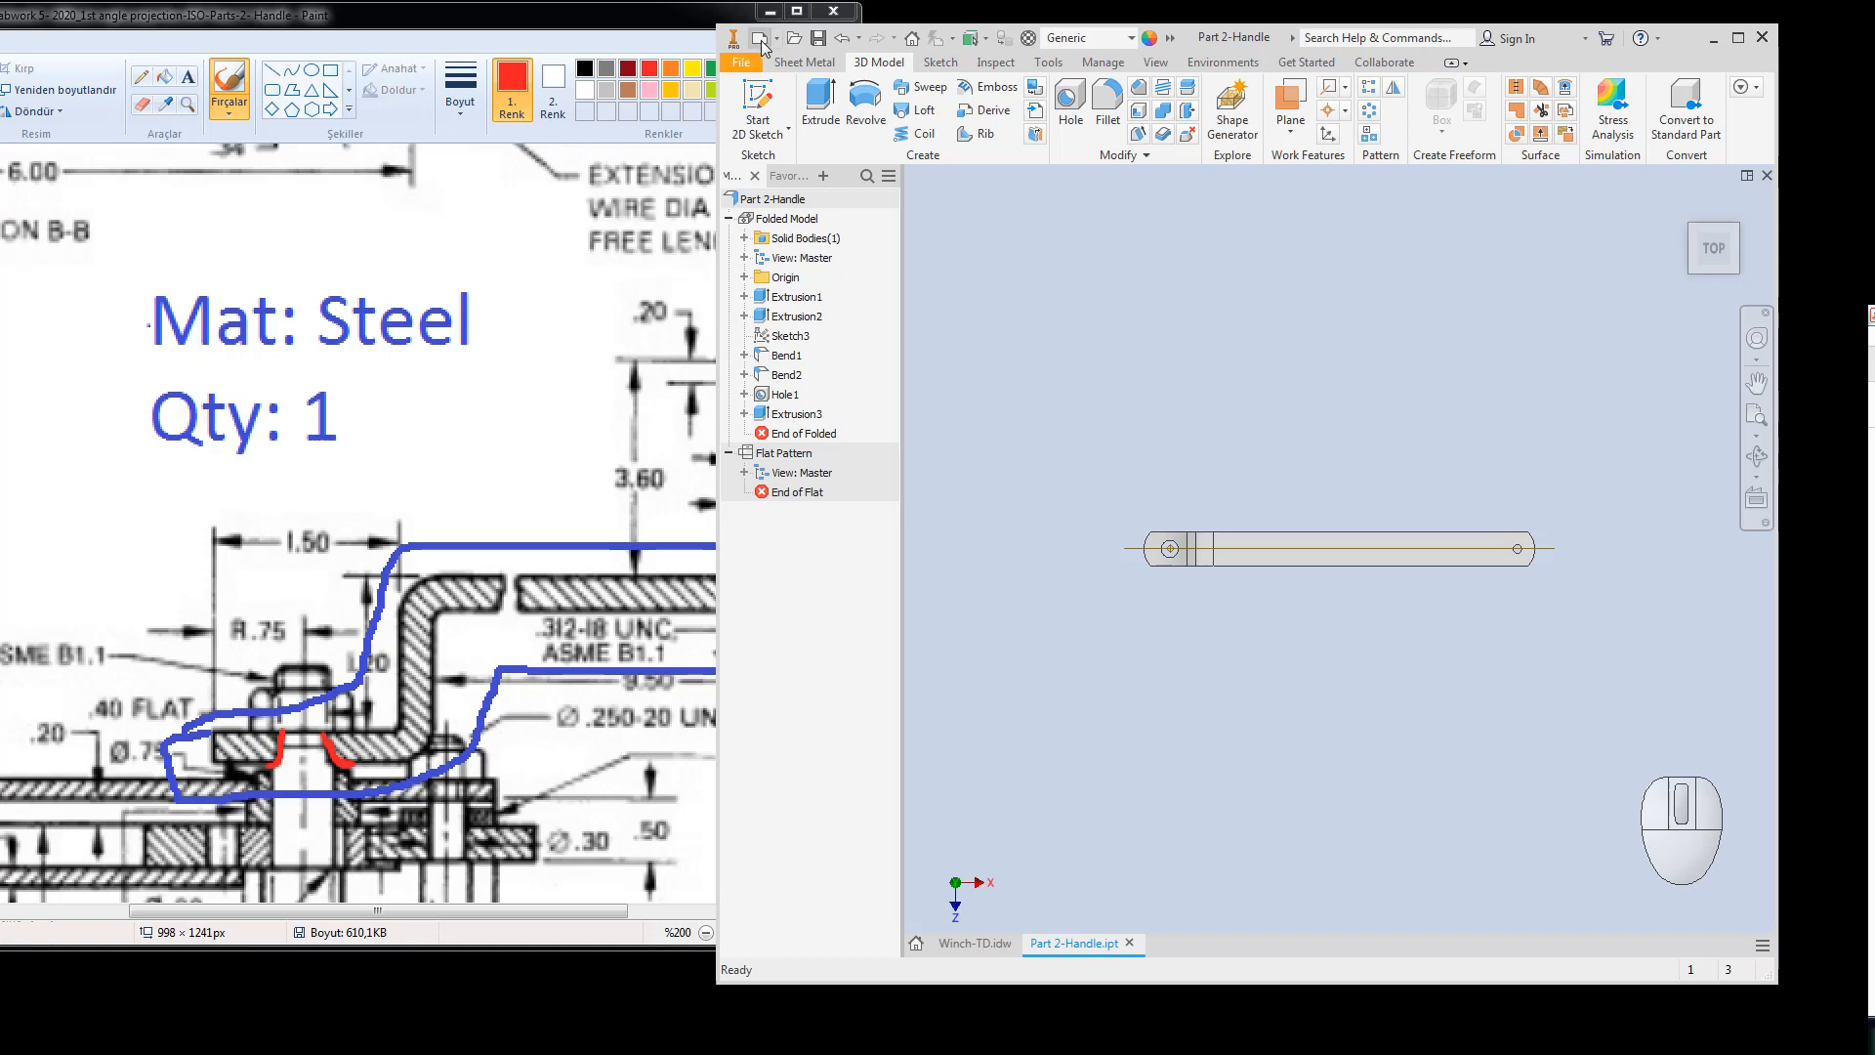
Switch to the Winch-TD drawing and start a base view on Sheet:2 using Part 2-Handle.ipt as the source file.
left_click(972, 944)
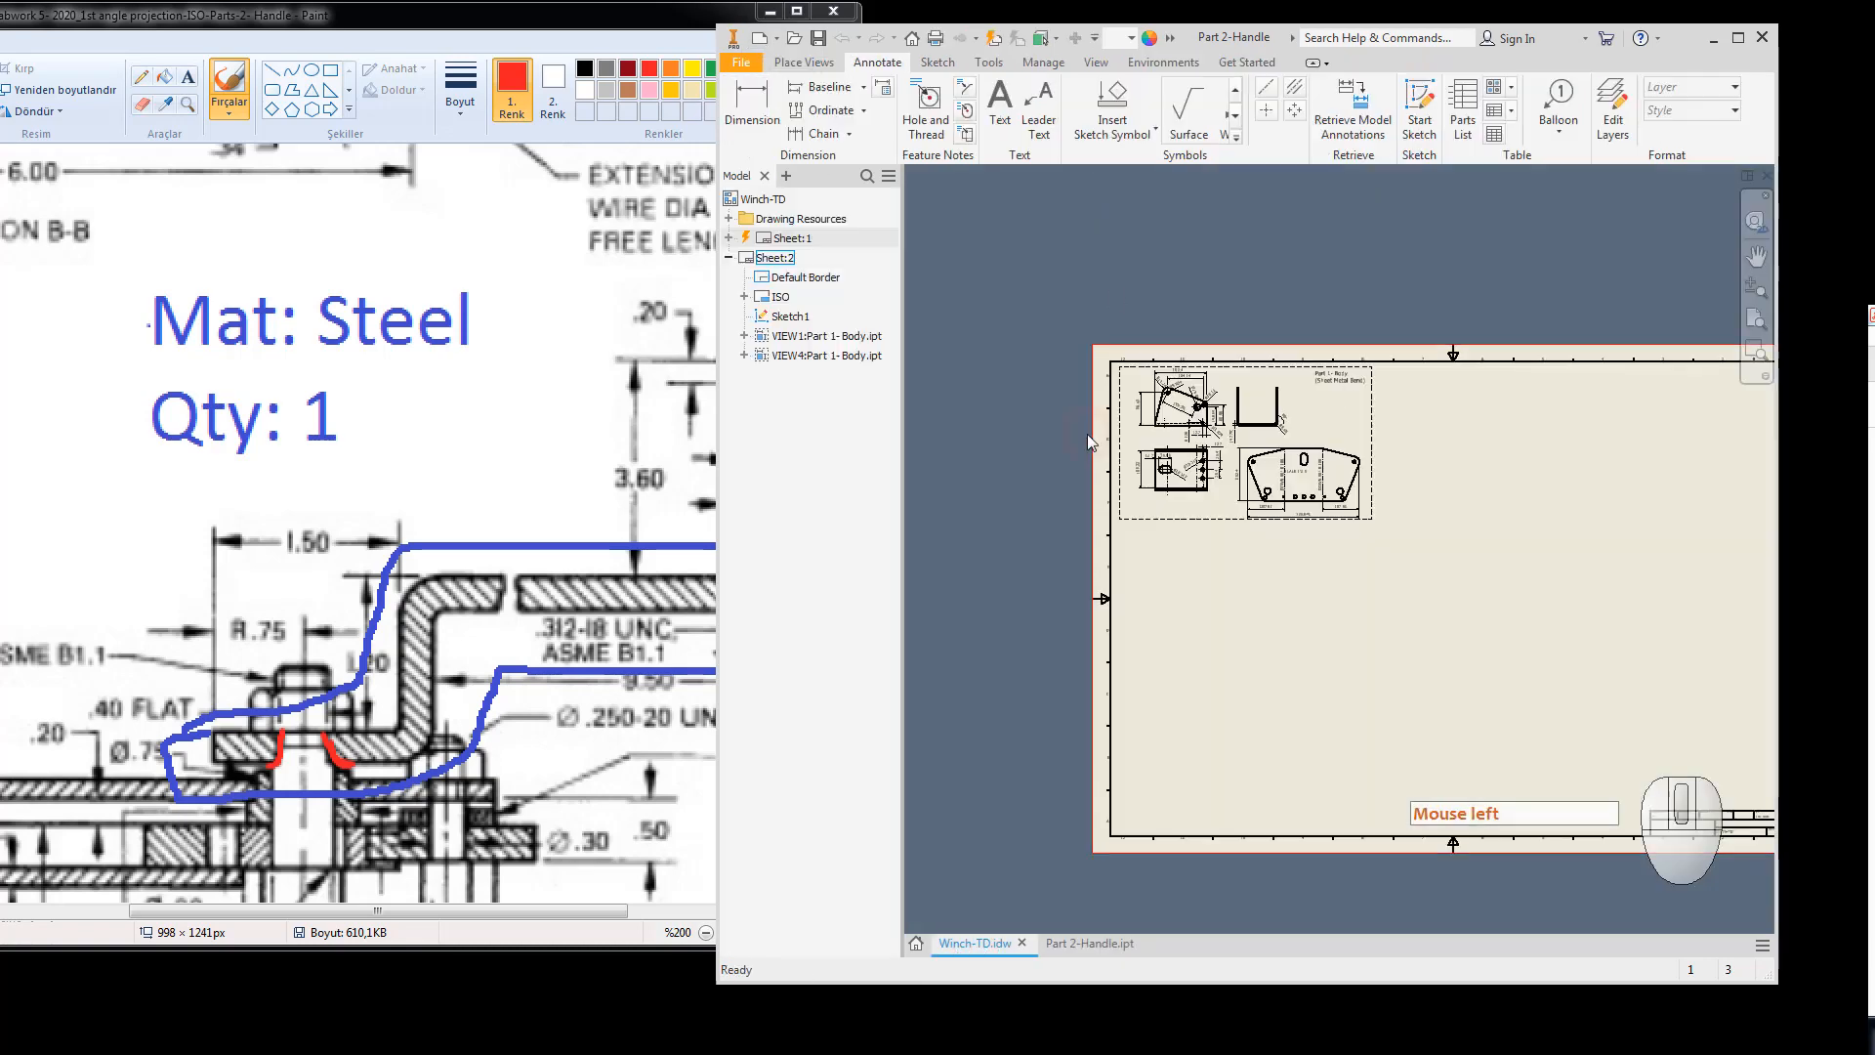
left_click(1087, 433)
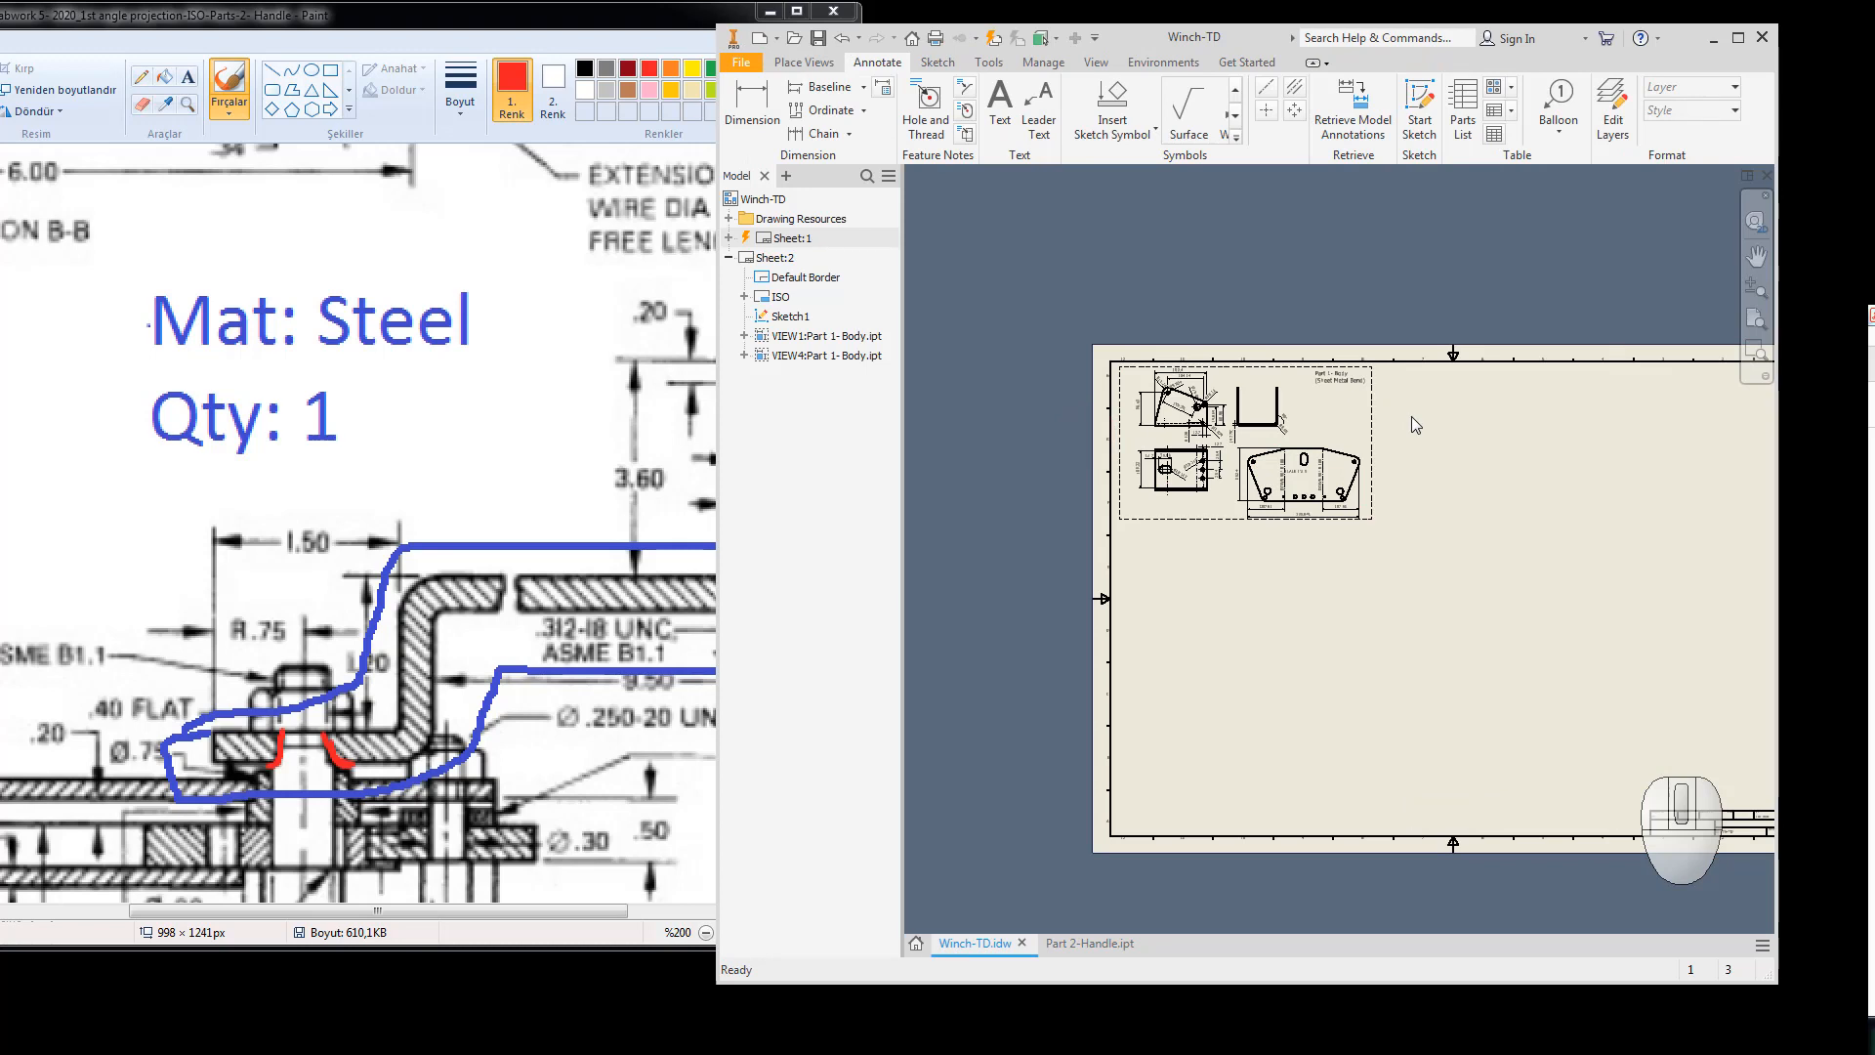
left_click(790, 63)
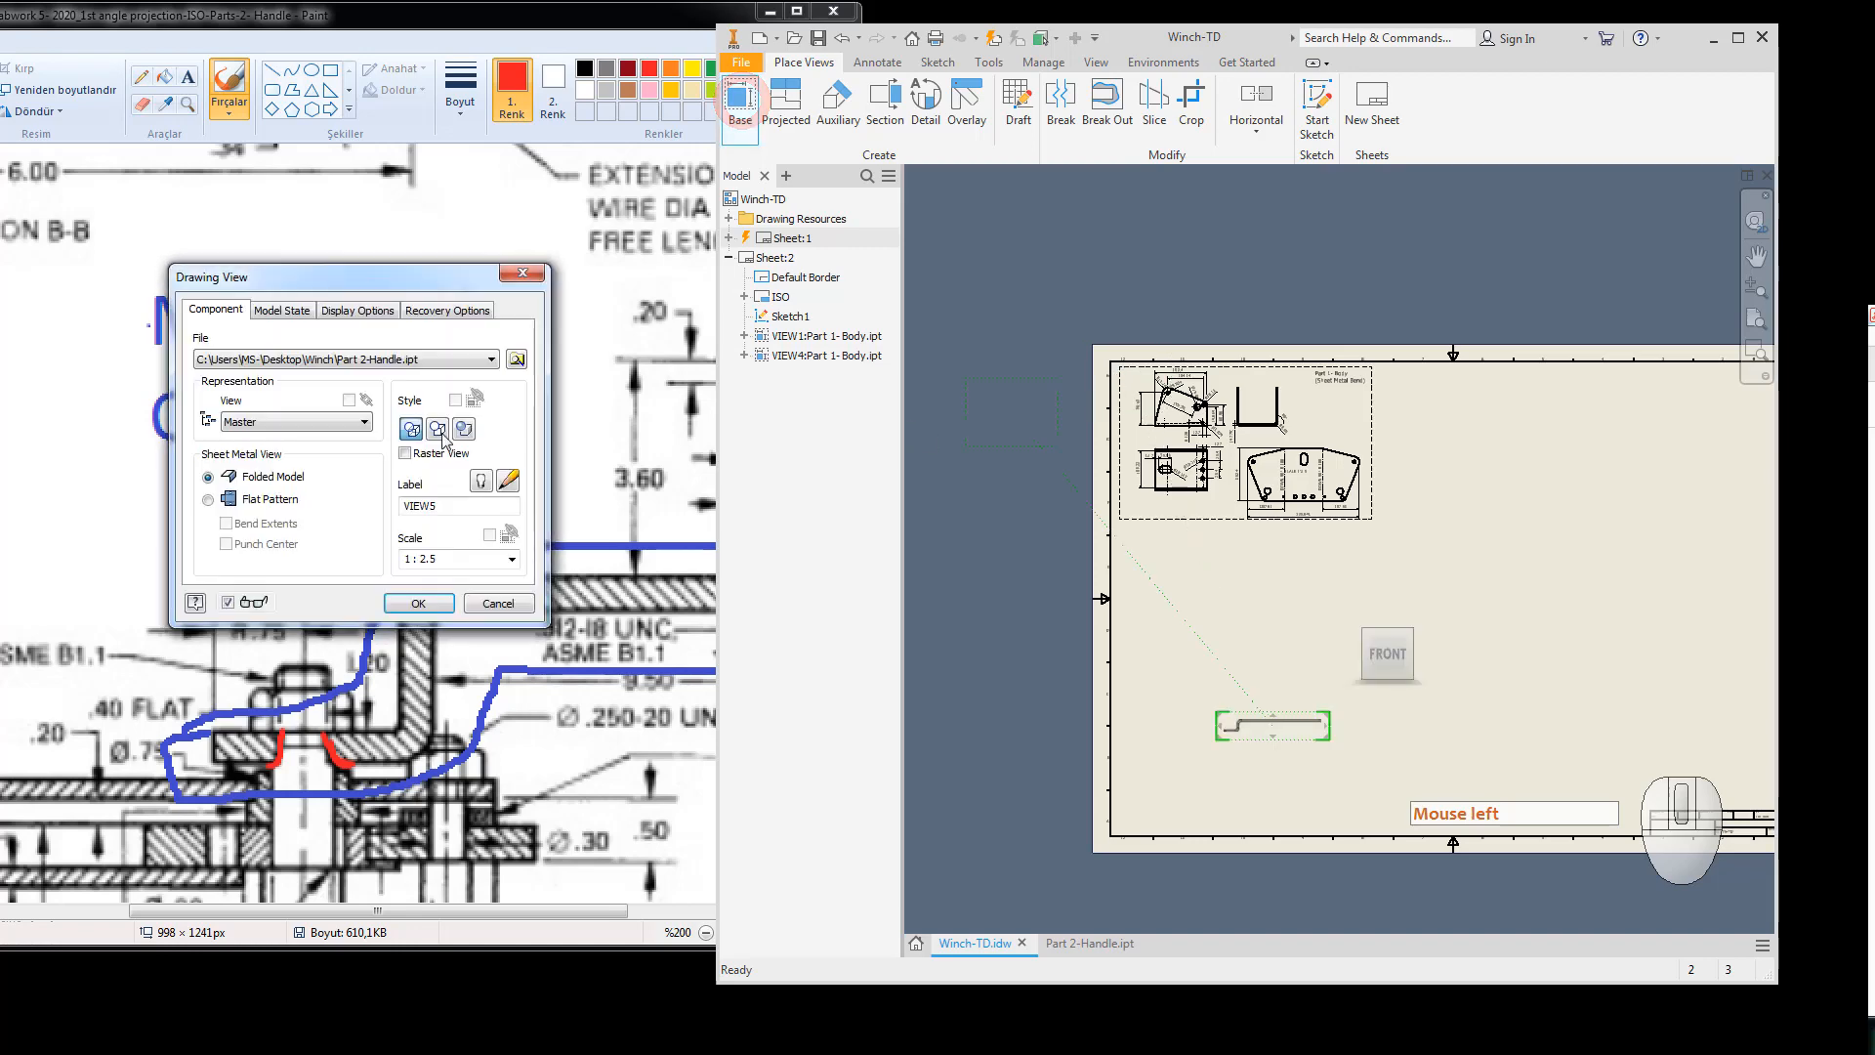
left_click(516, 360)
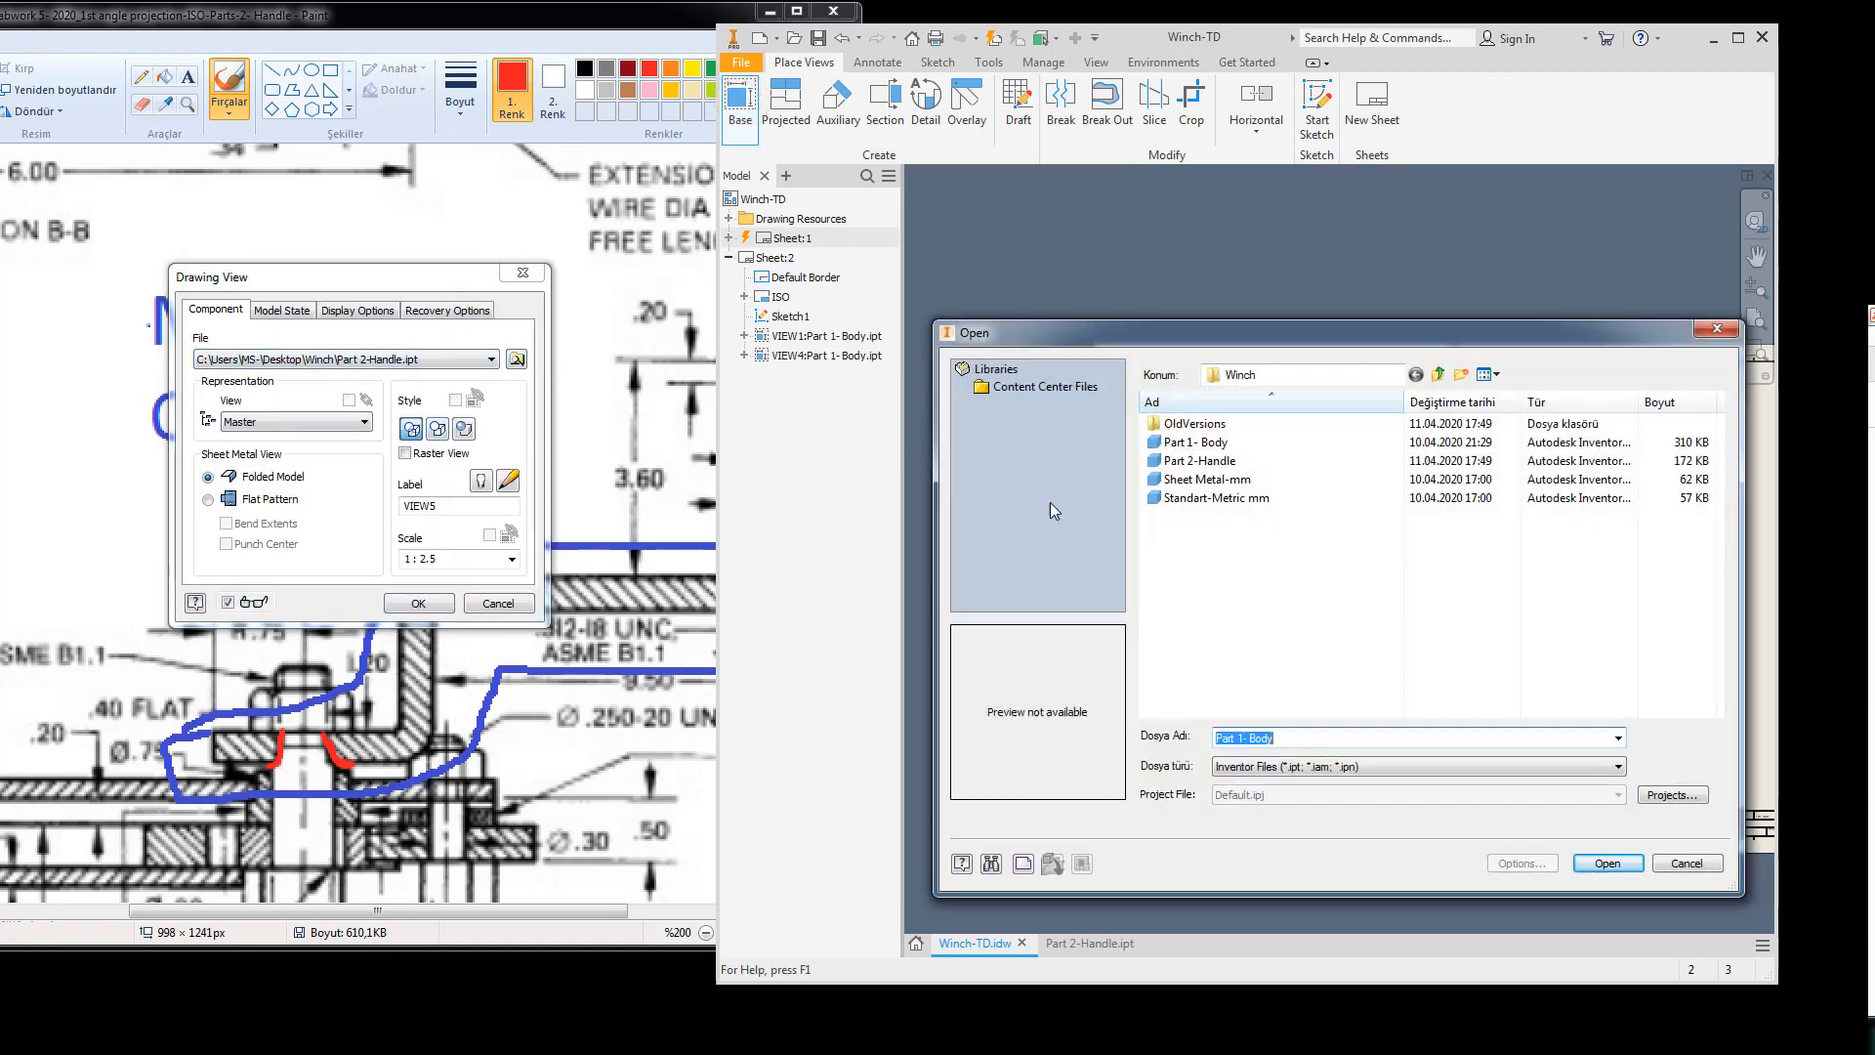
left_click(1607, 862)
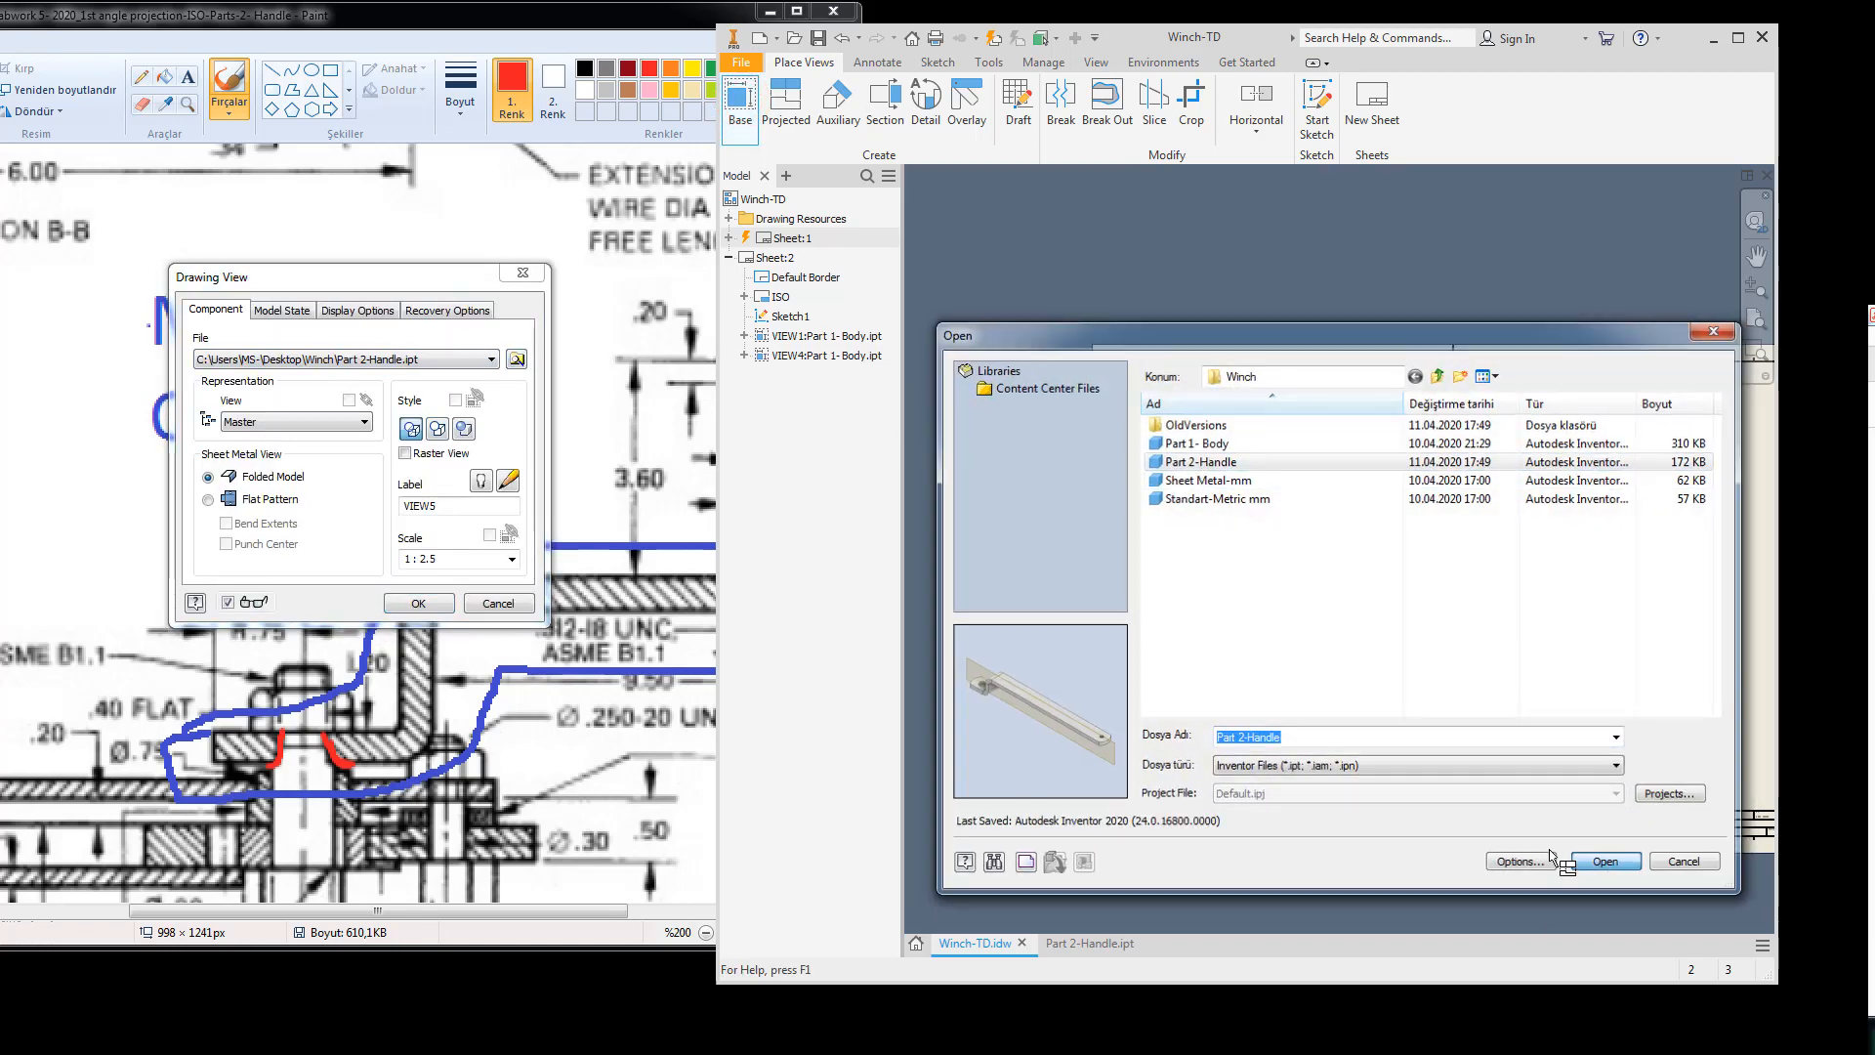
Place the handle's front view beside the Part 1 views at scale 1:2.5, with a projected top view directly below it.
mouse_move(1304, 734)
left_mouse_down()
mouse_move(1418, 601)
mouse_move(1449, 406)
left_mouse_up()
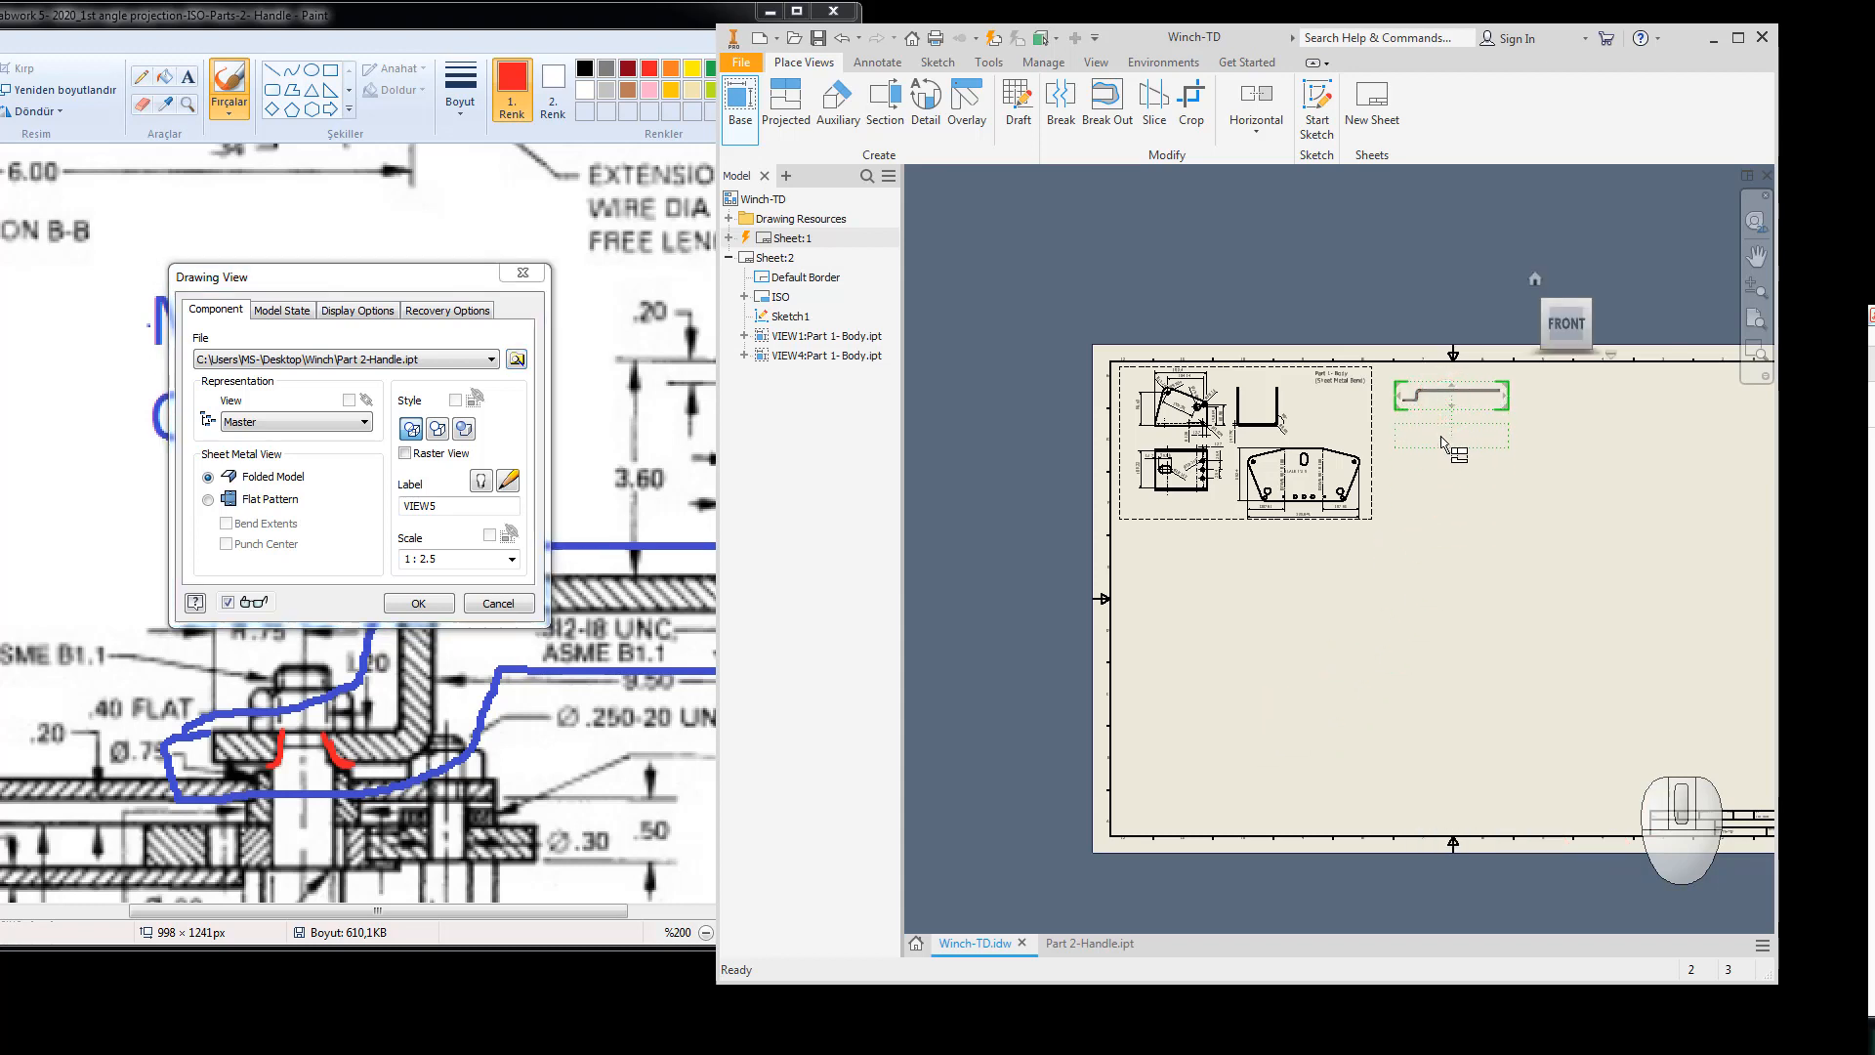
left_click(1443, 442)
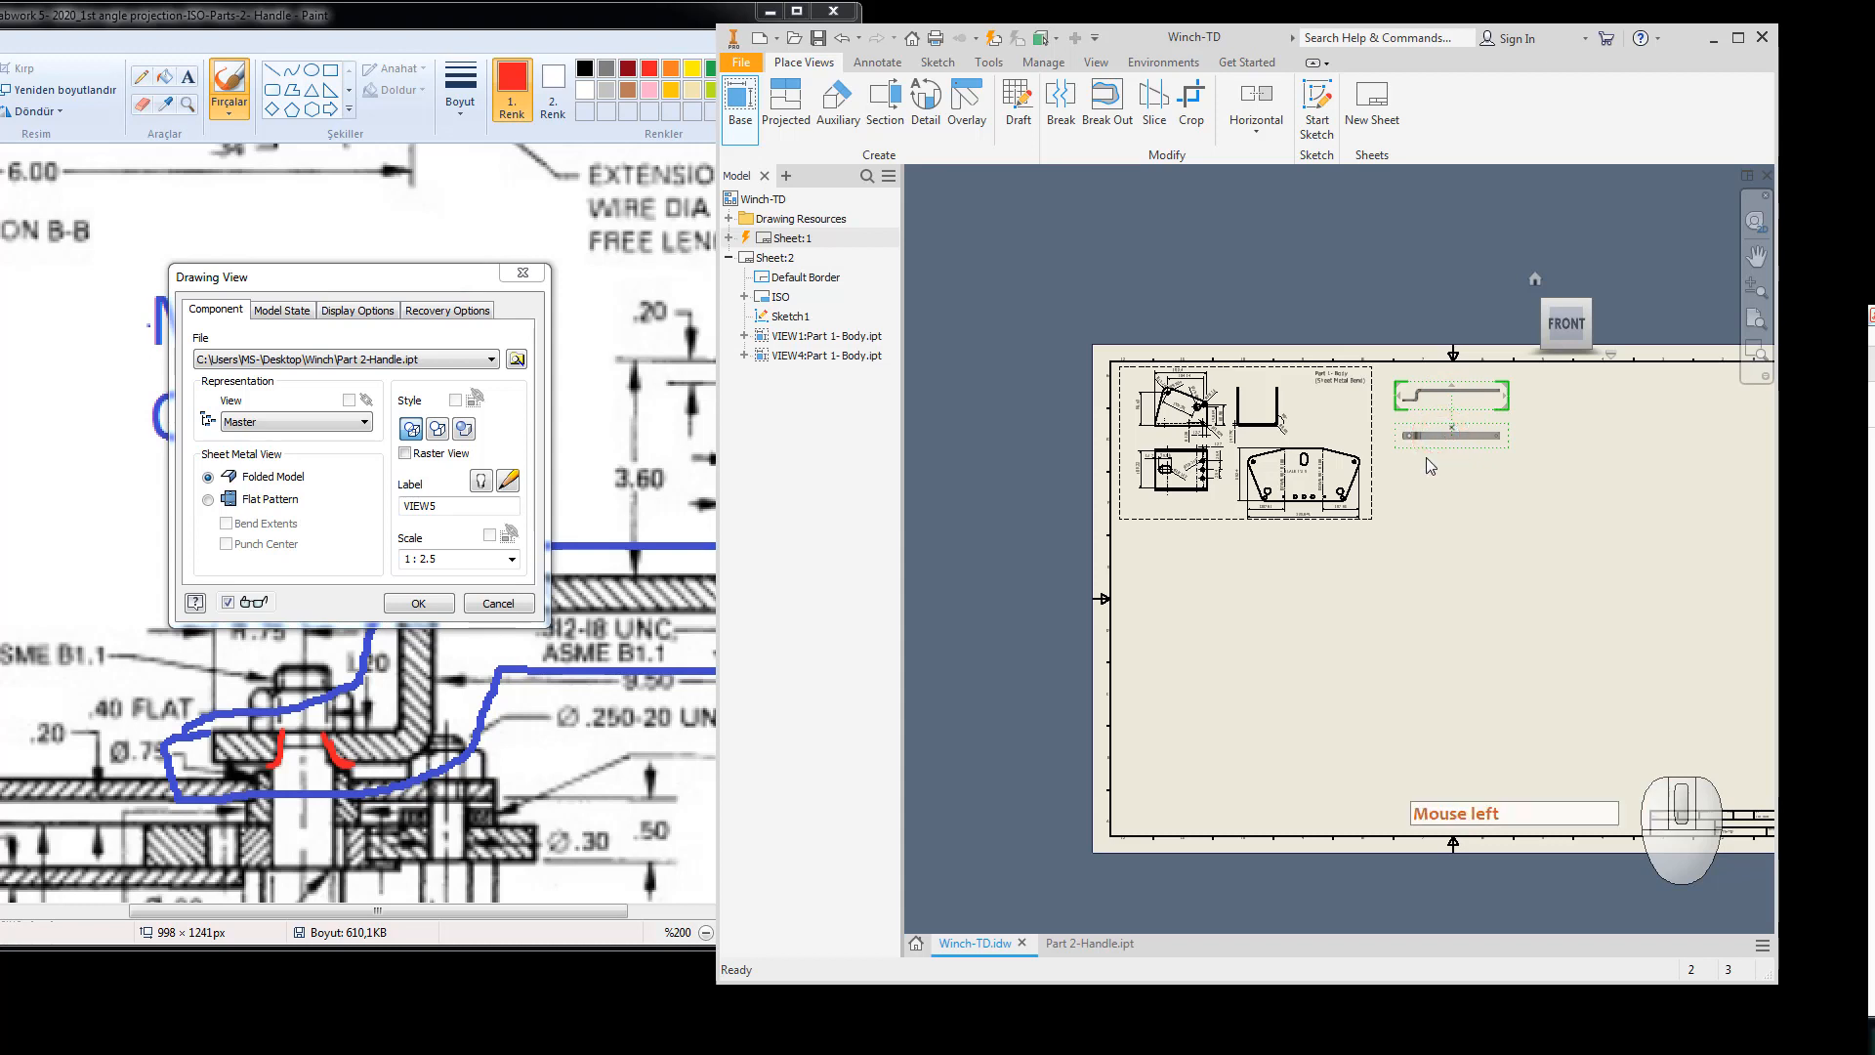
right_click(1480, 455)
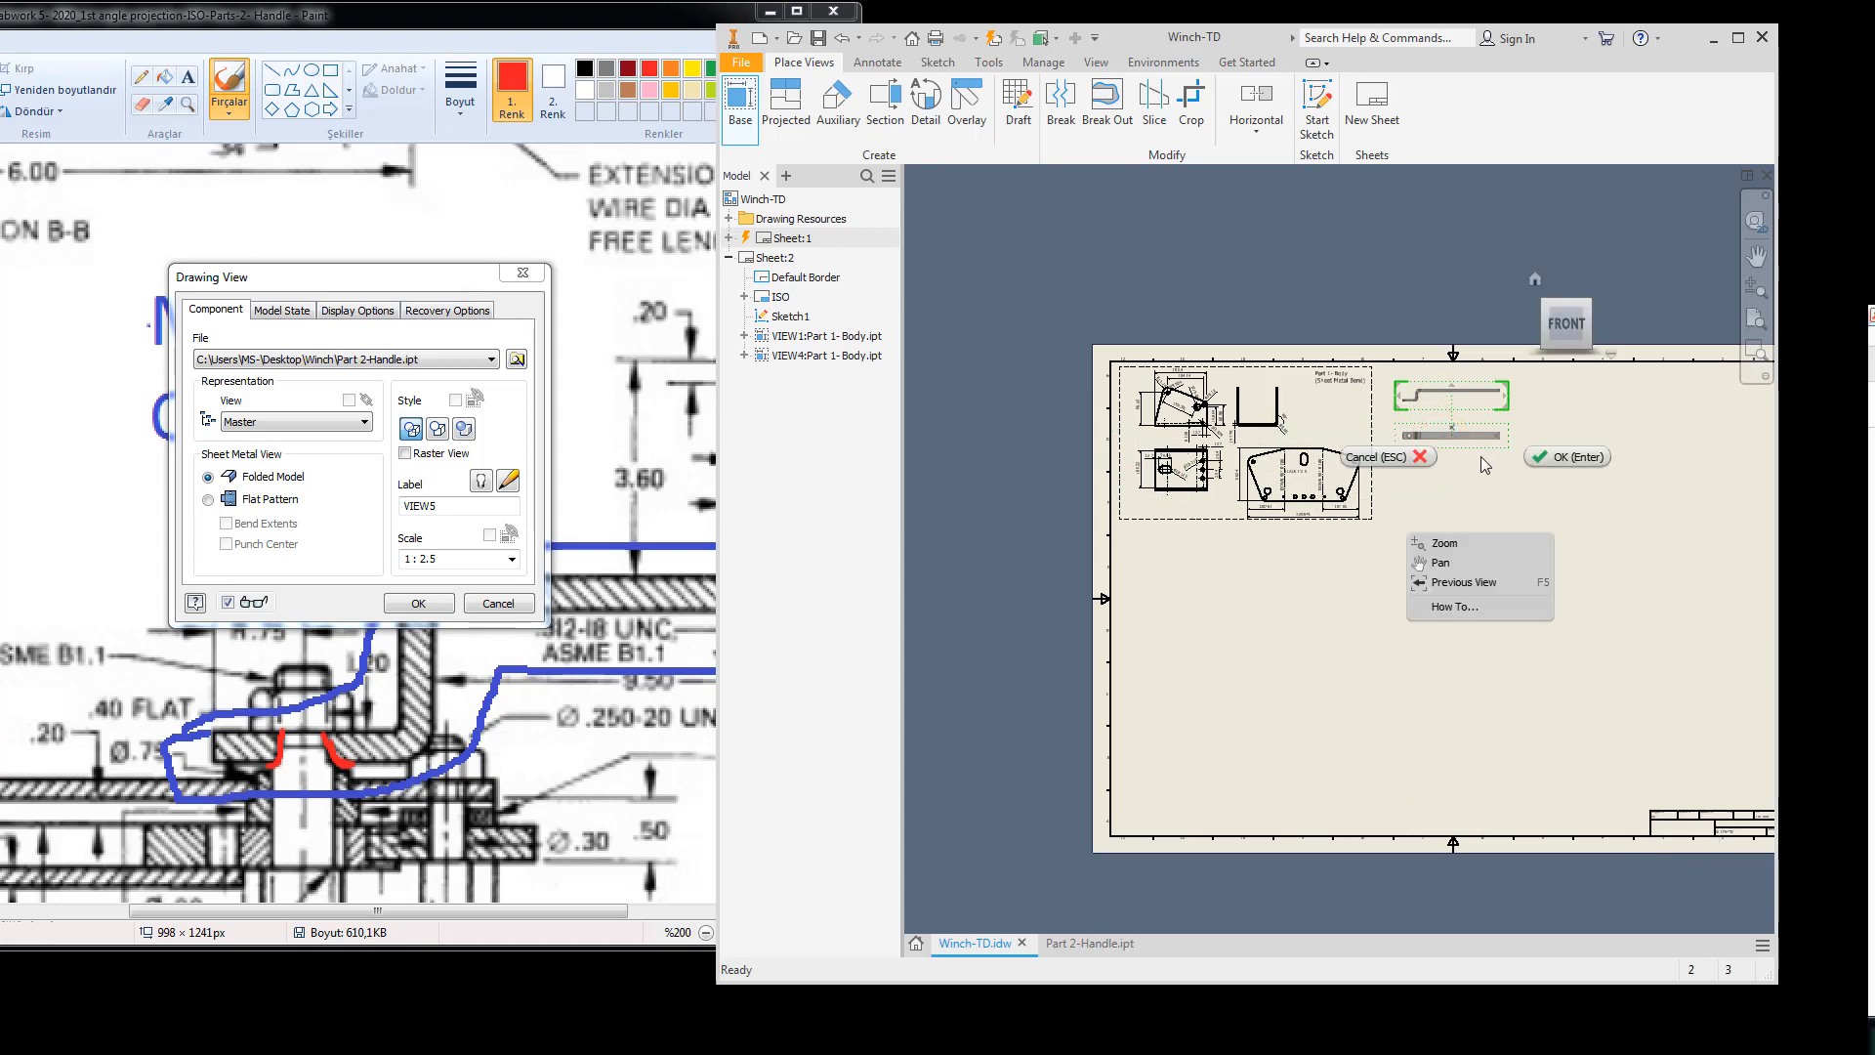
left_click(1568, 460)
scroll(1462, 437, "up", 1)
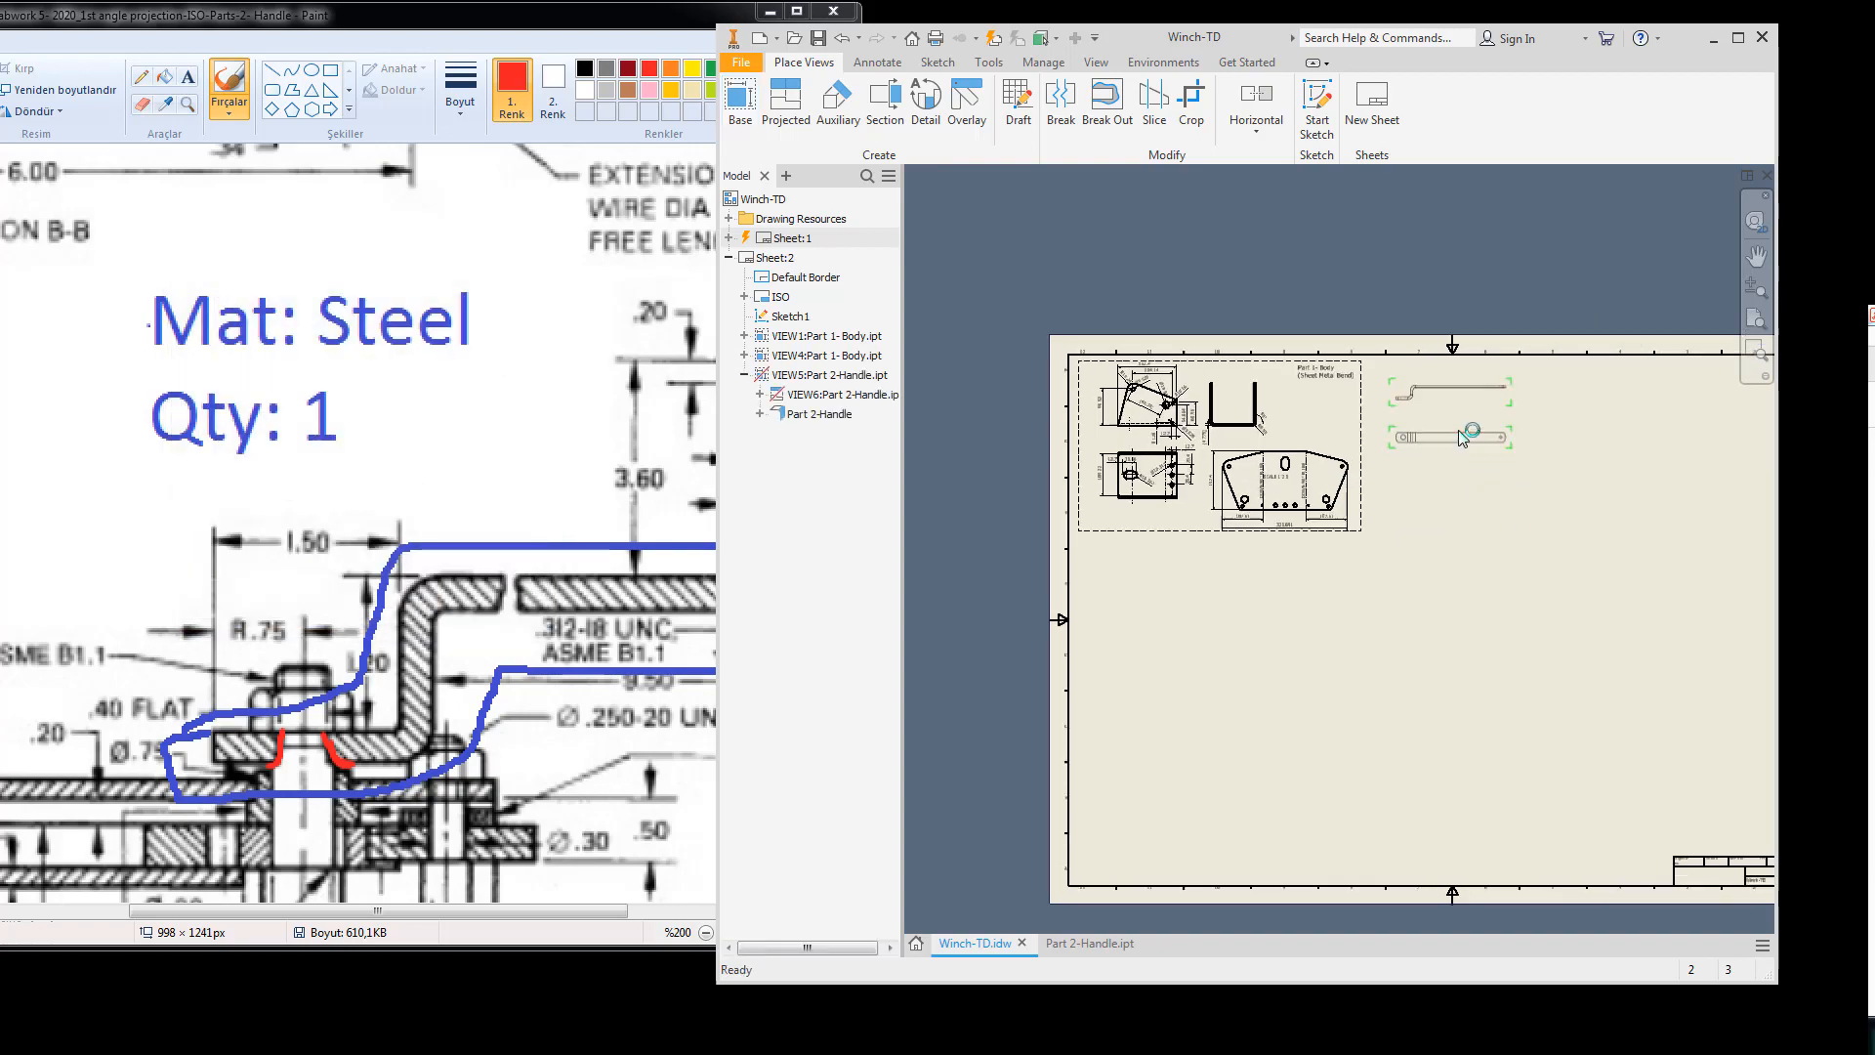
Create another base view of Part 2-Handle.ipt showing the flat pattern at scale 1:2.5.
scroll(1434, 444, "up", 6)
scroll(1436, 446, "down", 5)
mouse_move(1438, 450)
middle_mouse_down()
mouse_move(1454, 490)
mouse_move(1480, 479)
middle_mouse_up()
left_click(1256, 505)
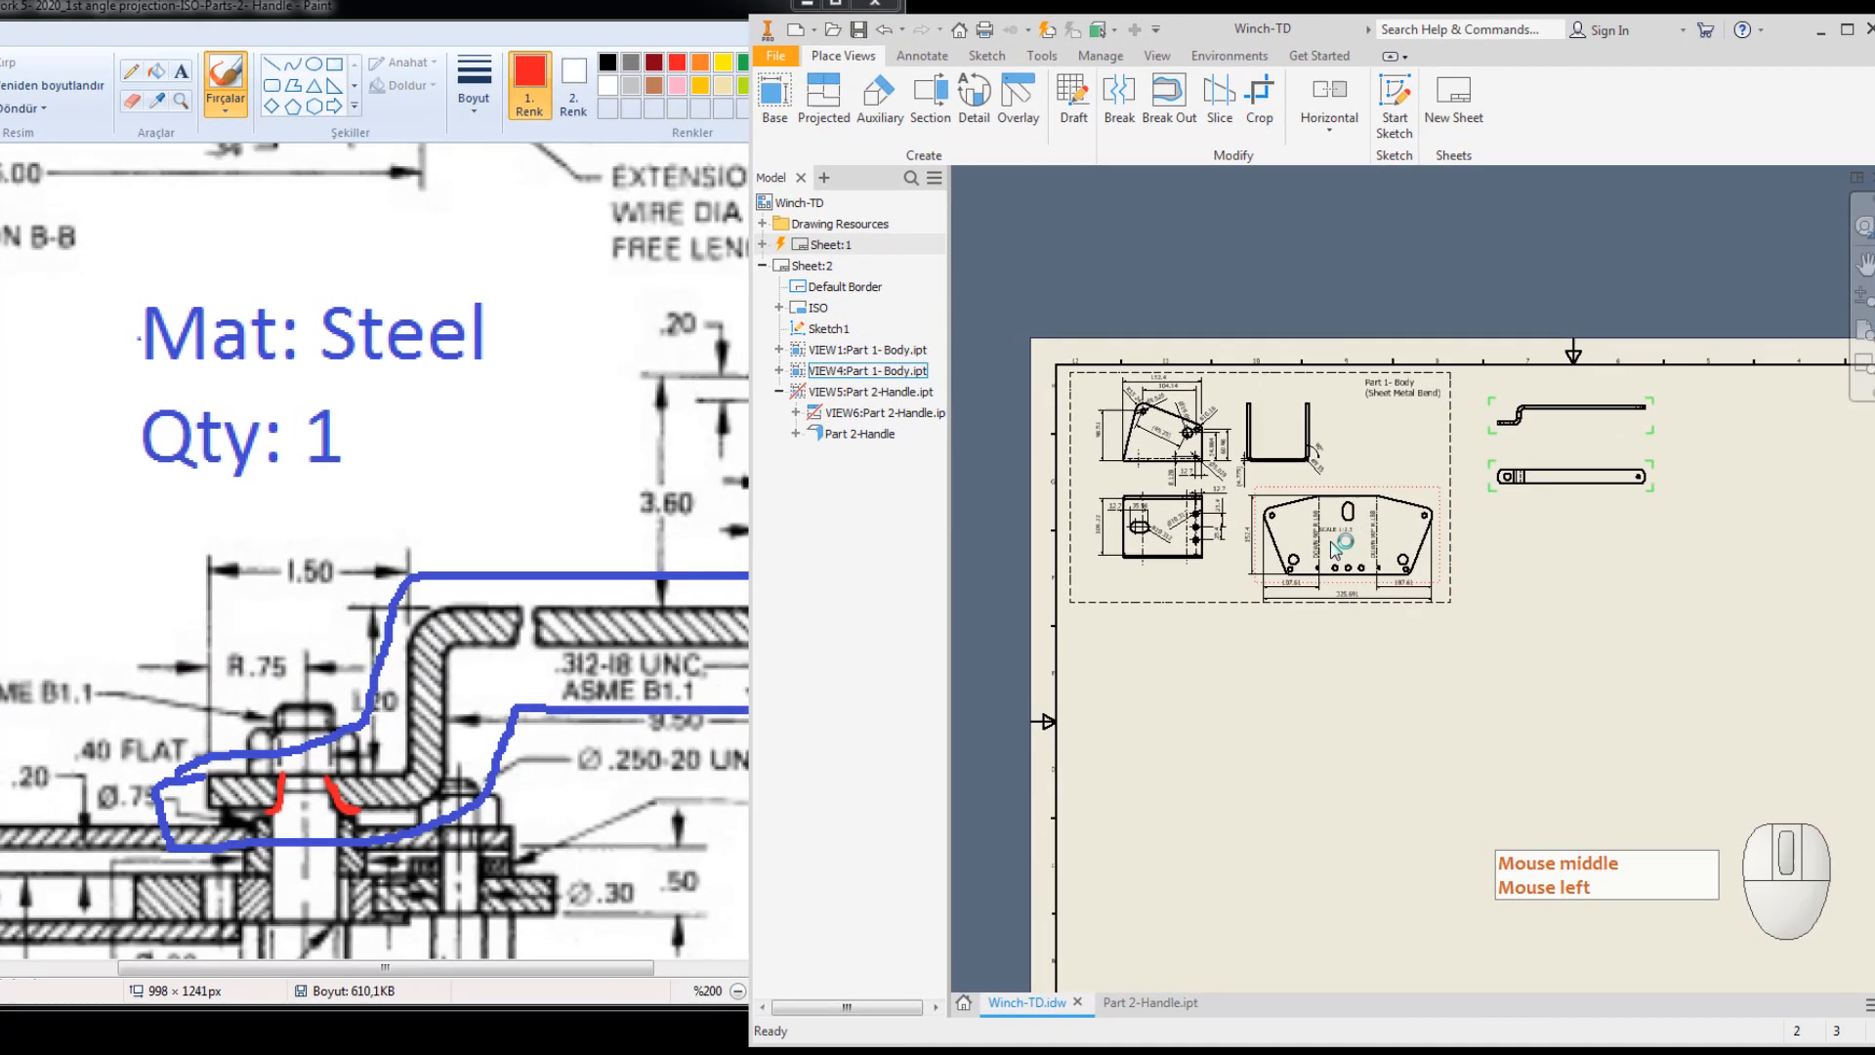
scroll(1257, 503, "up", 3)
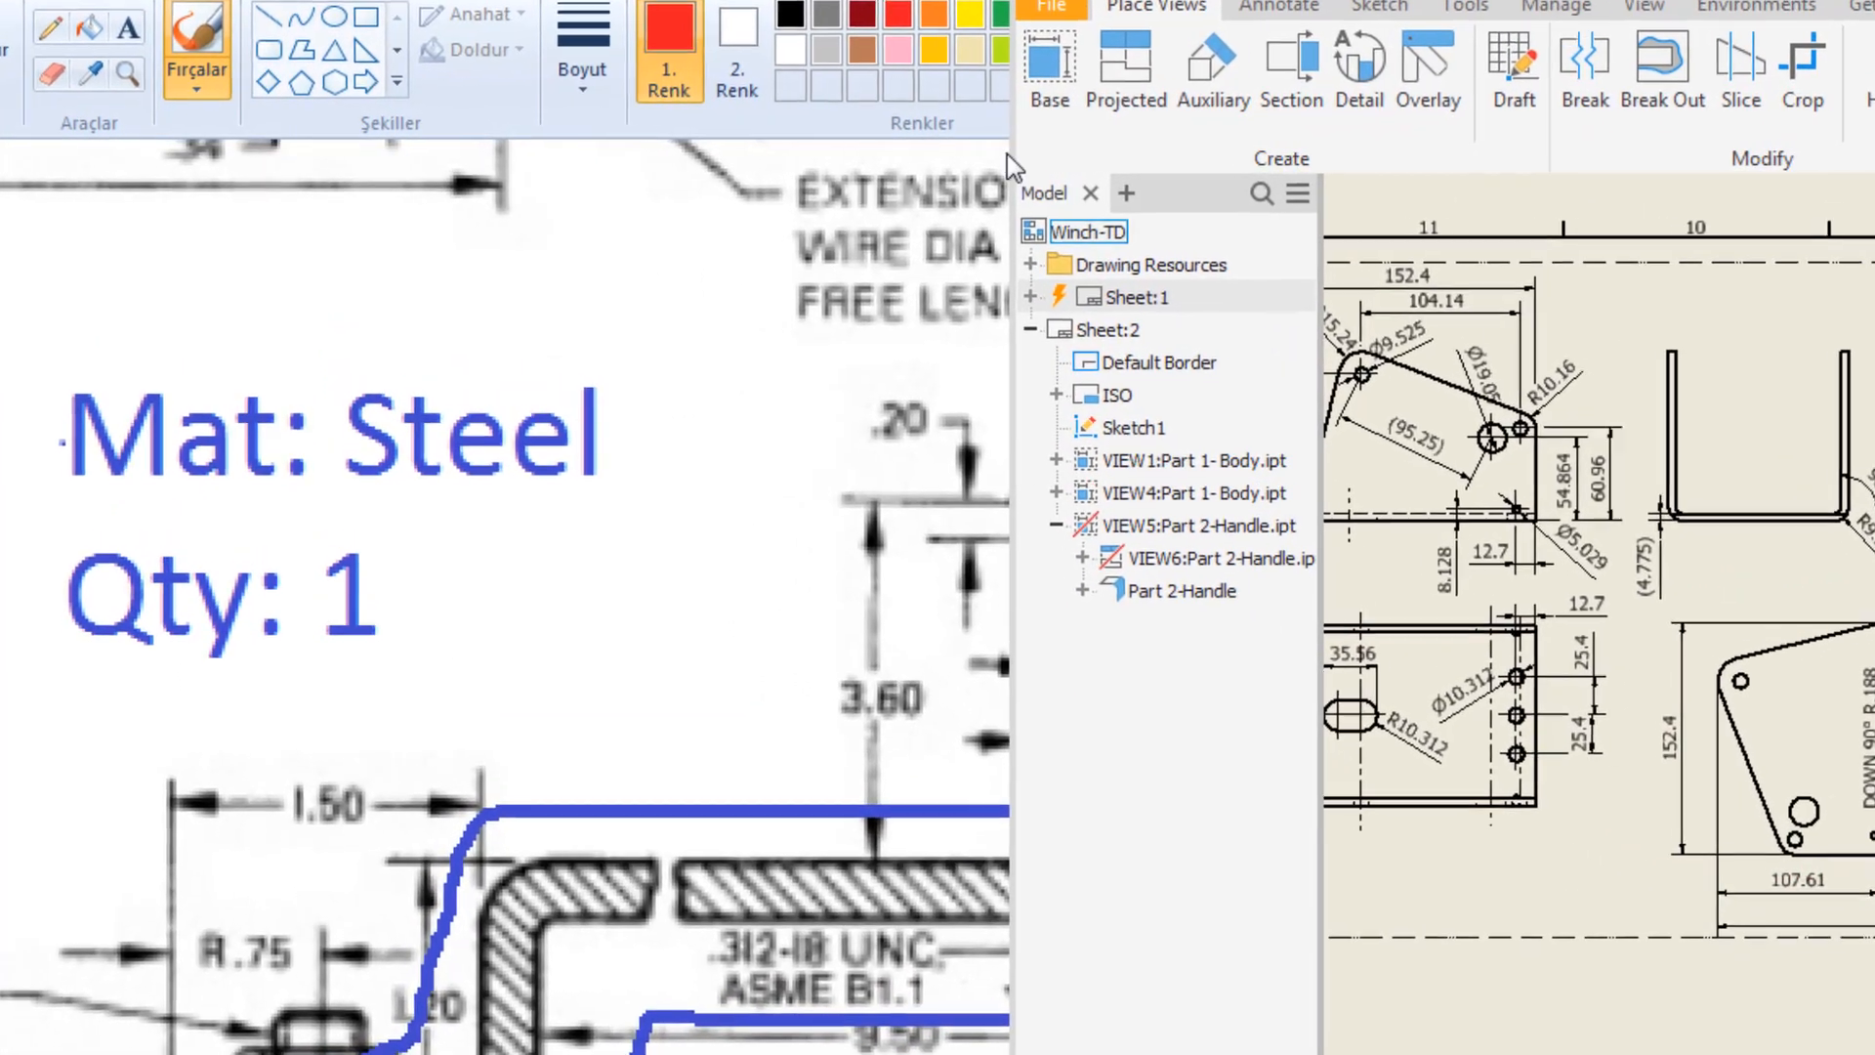
left_click(1001, 74)
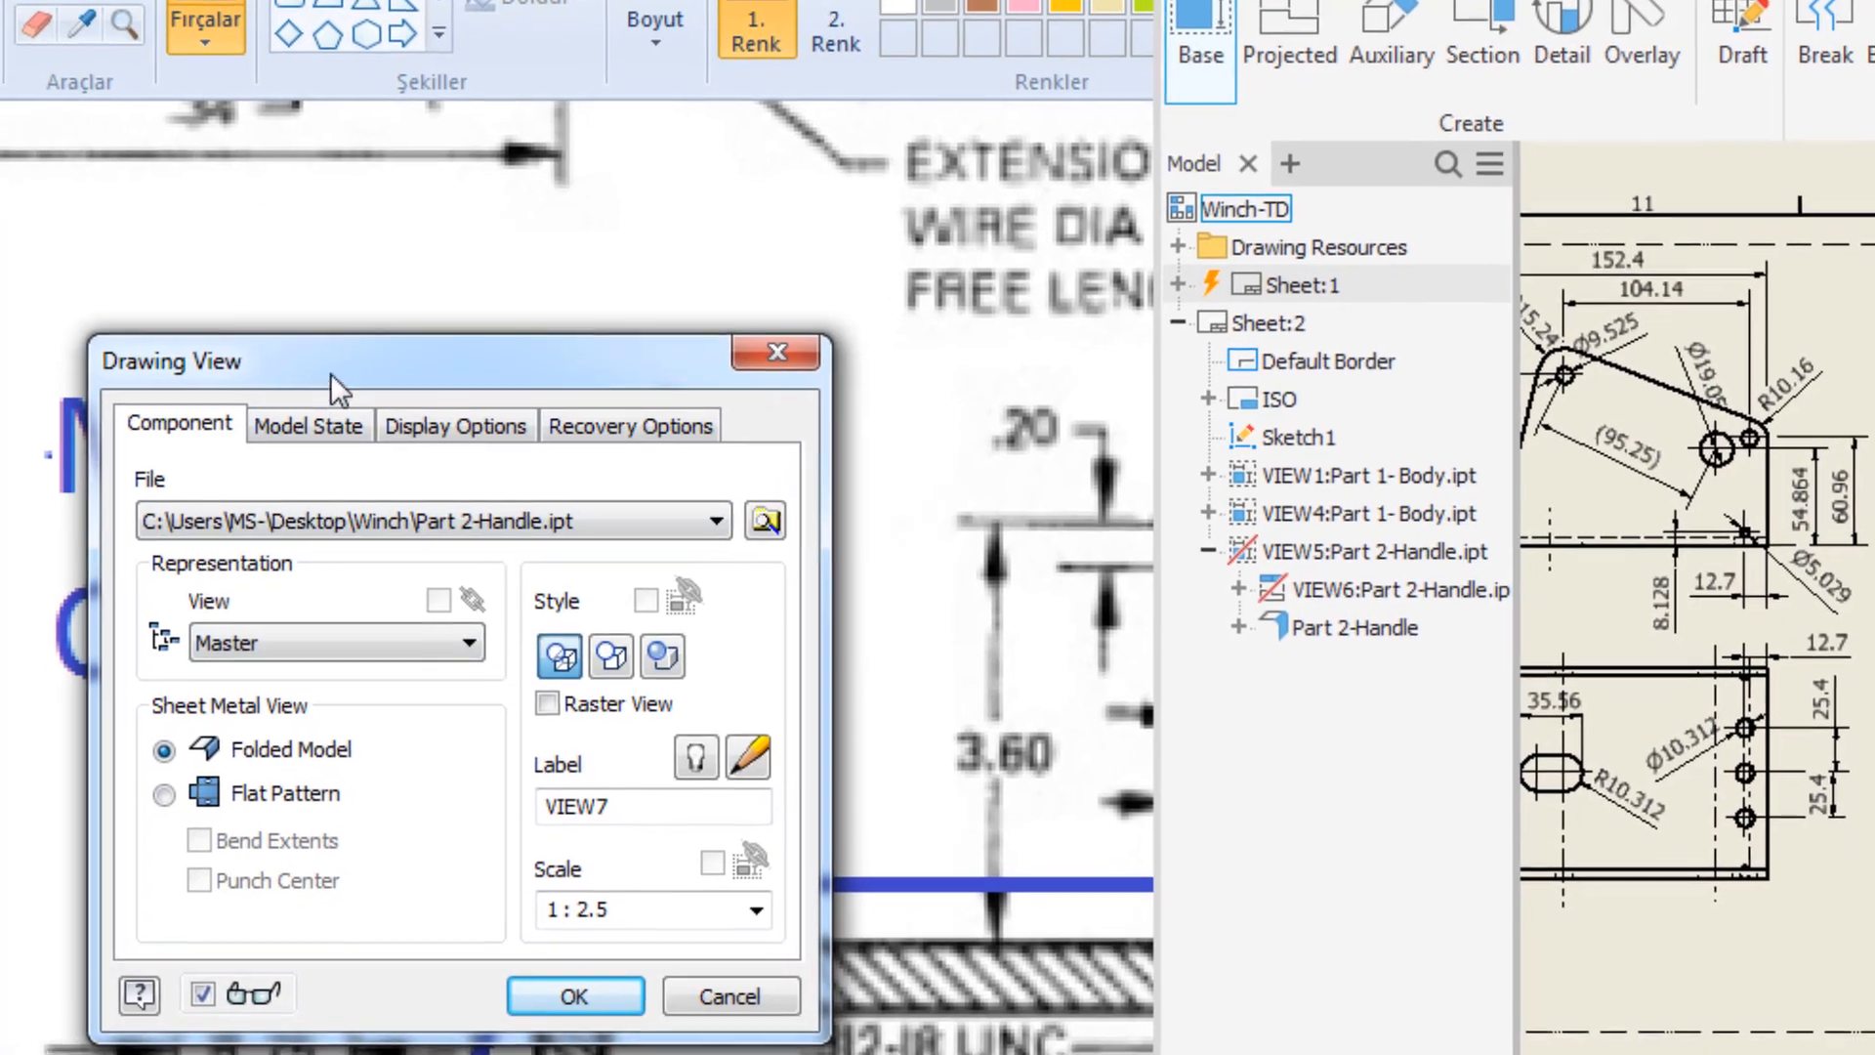
left_click(165, 793)
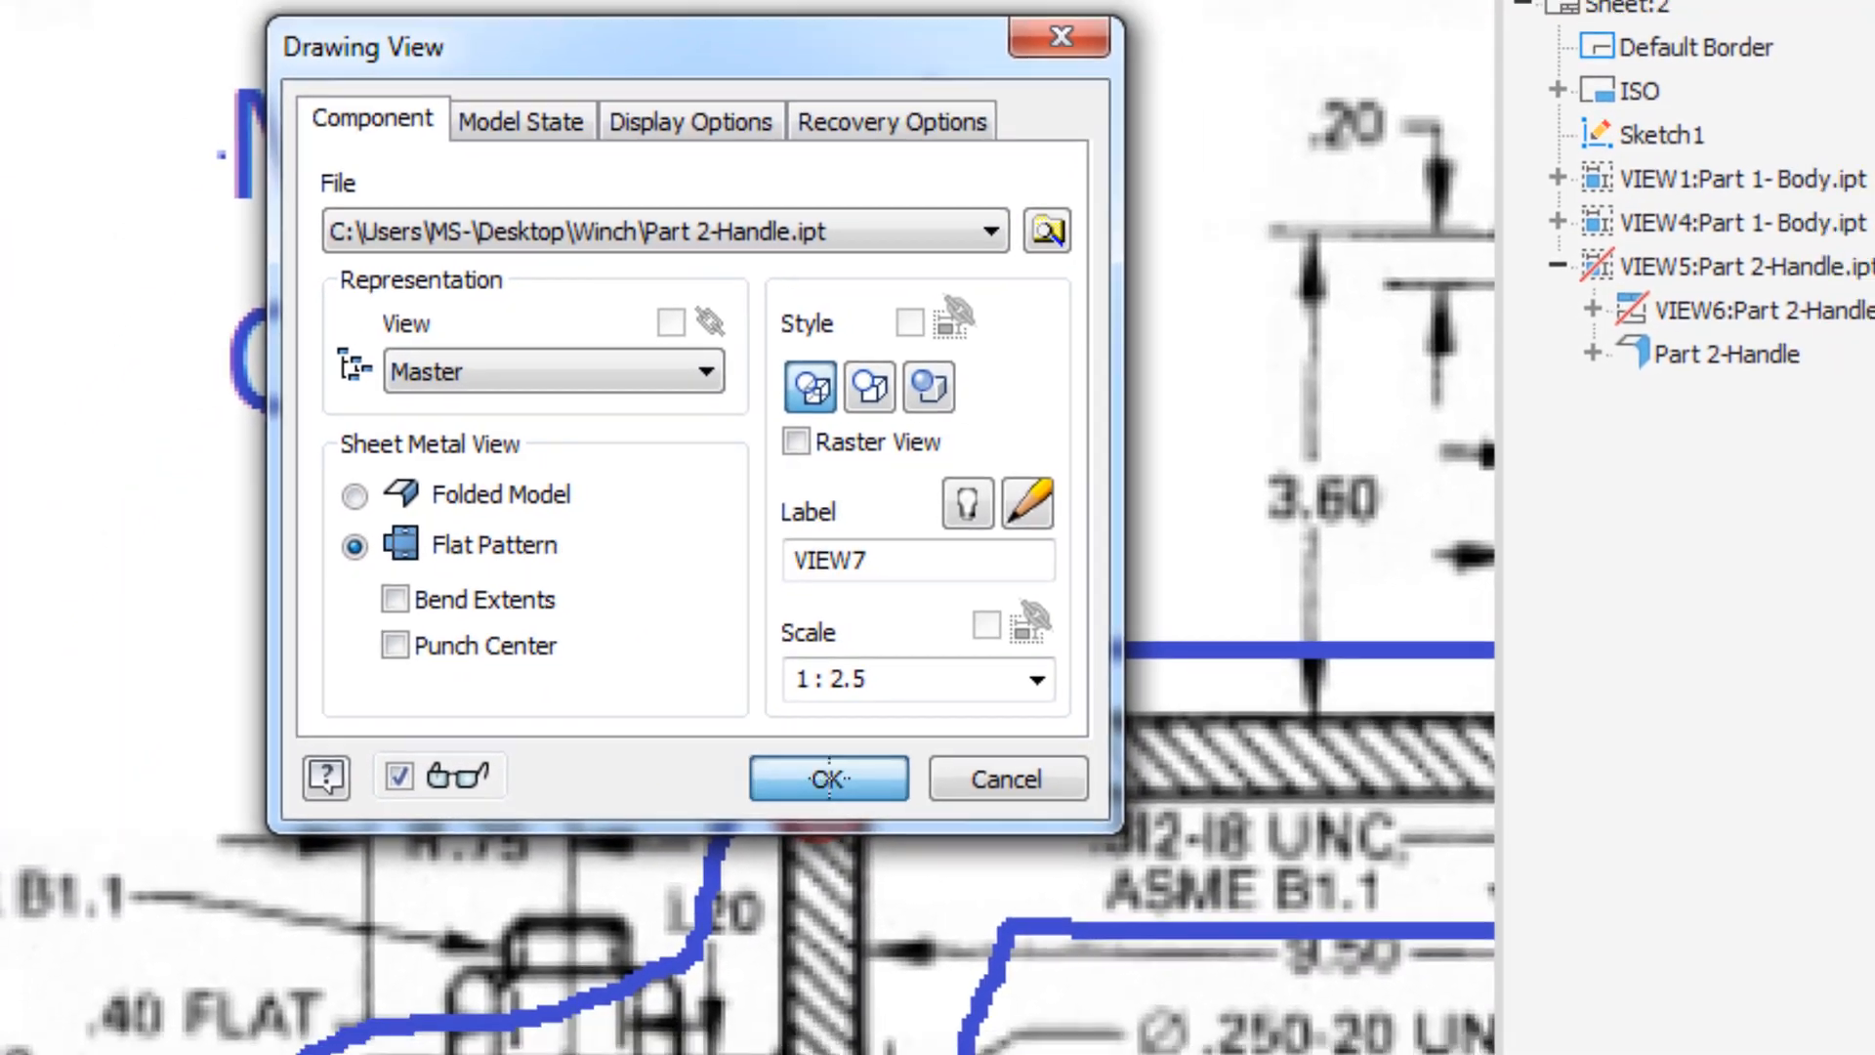
left_click(828, 778)
Move the flat pattern view up to just below the handle's projected top view.
scroll(1348, 552, "down", 3)
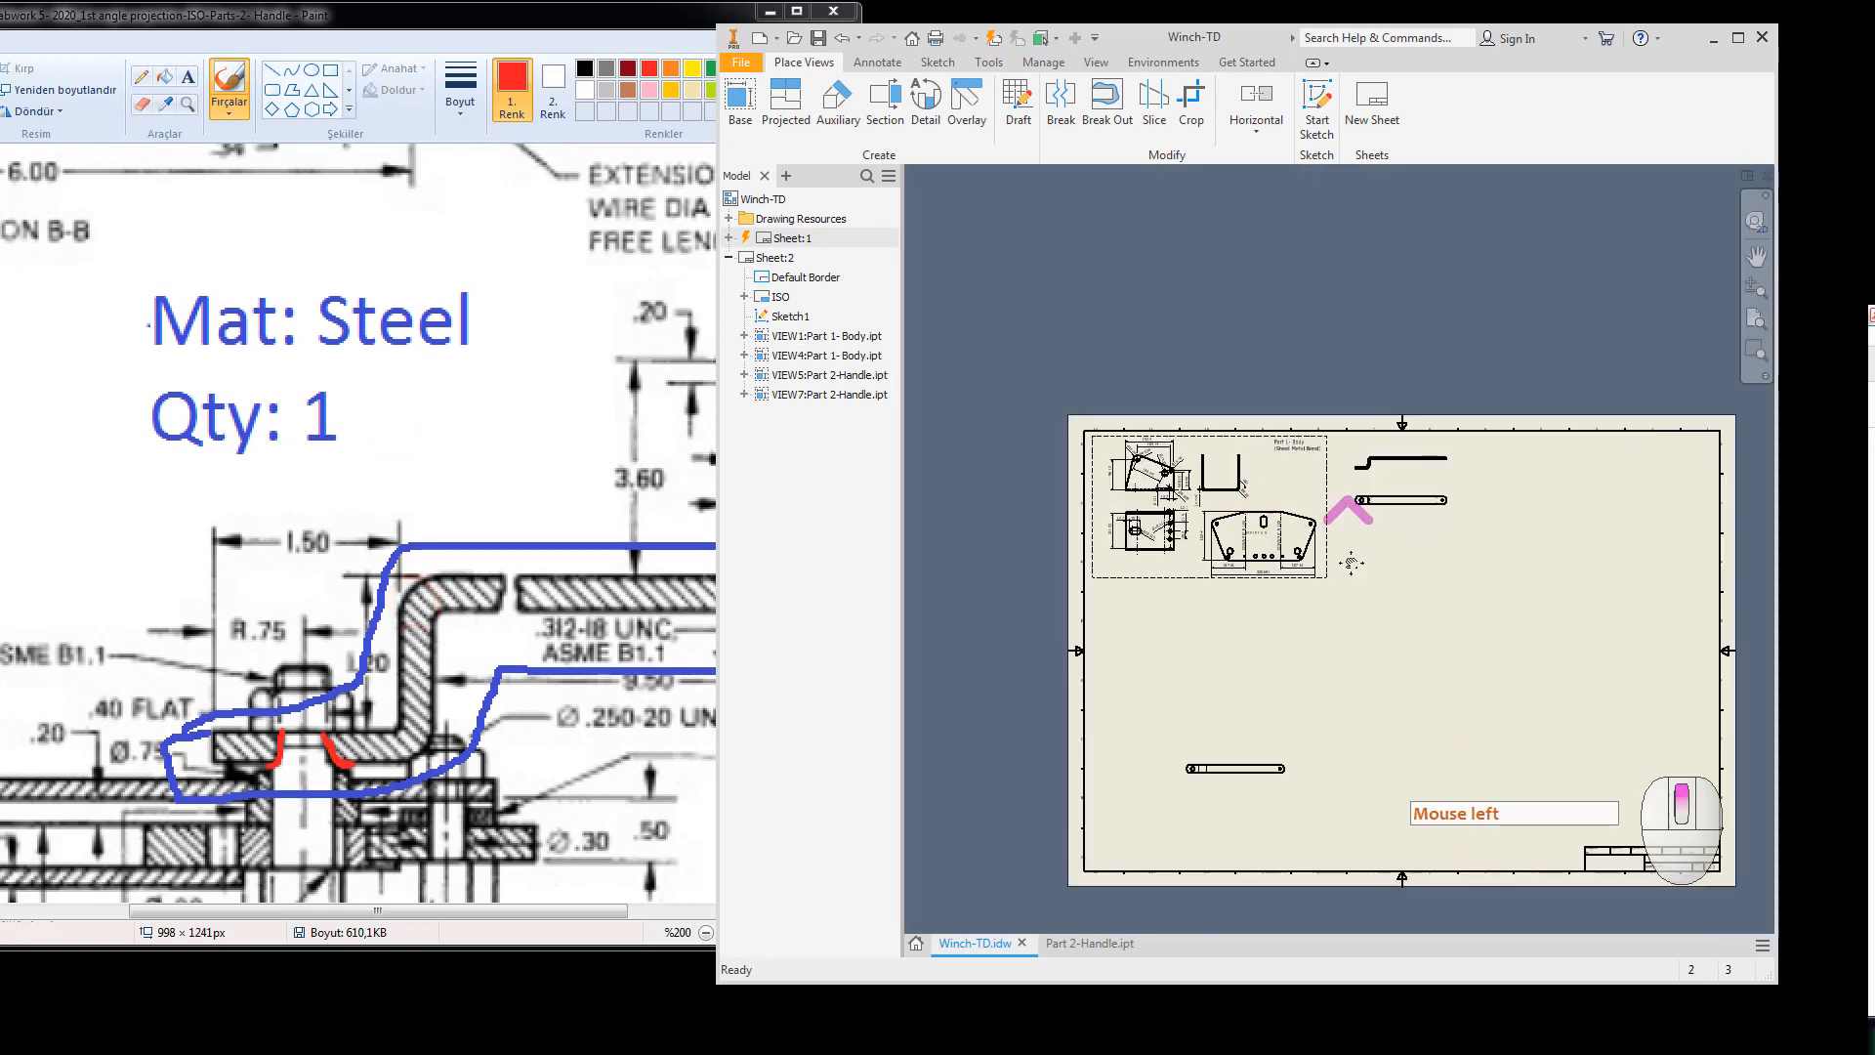
left_click(1123, 681)
left_click_drag(1125, 681, 1282, 447)
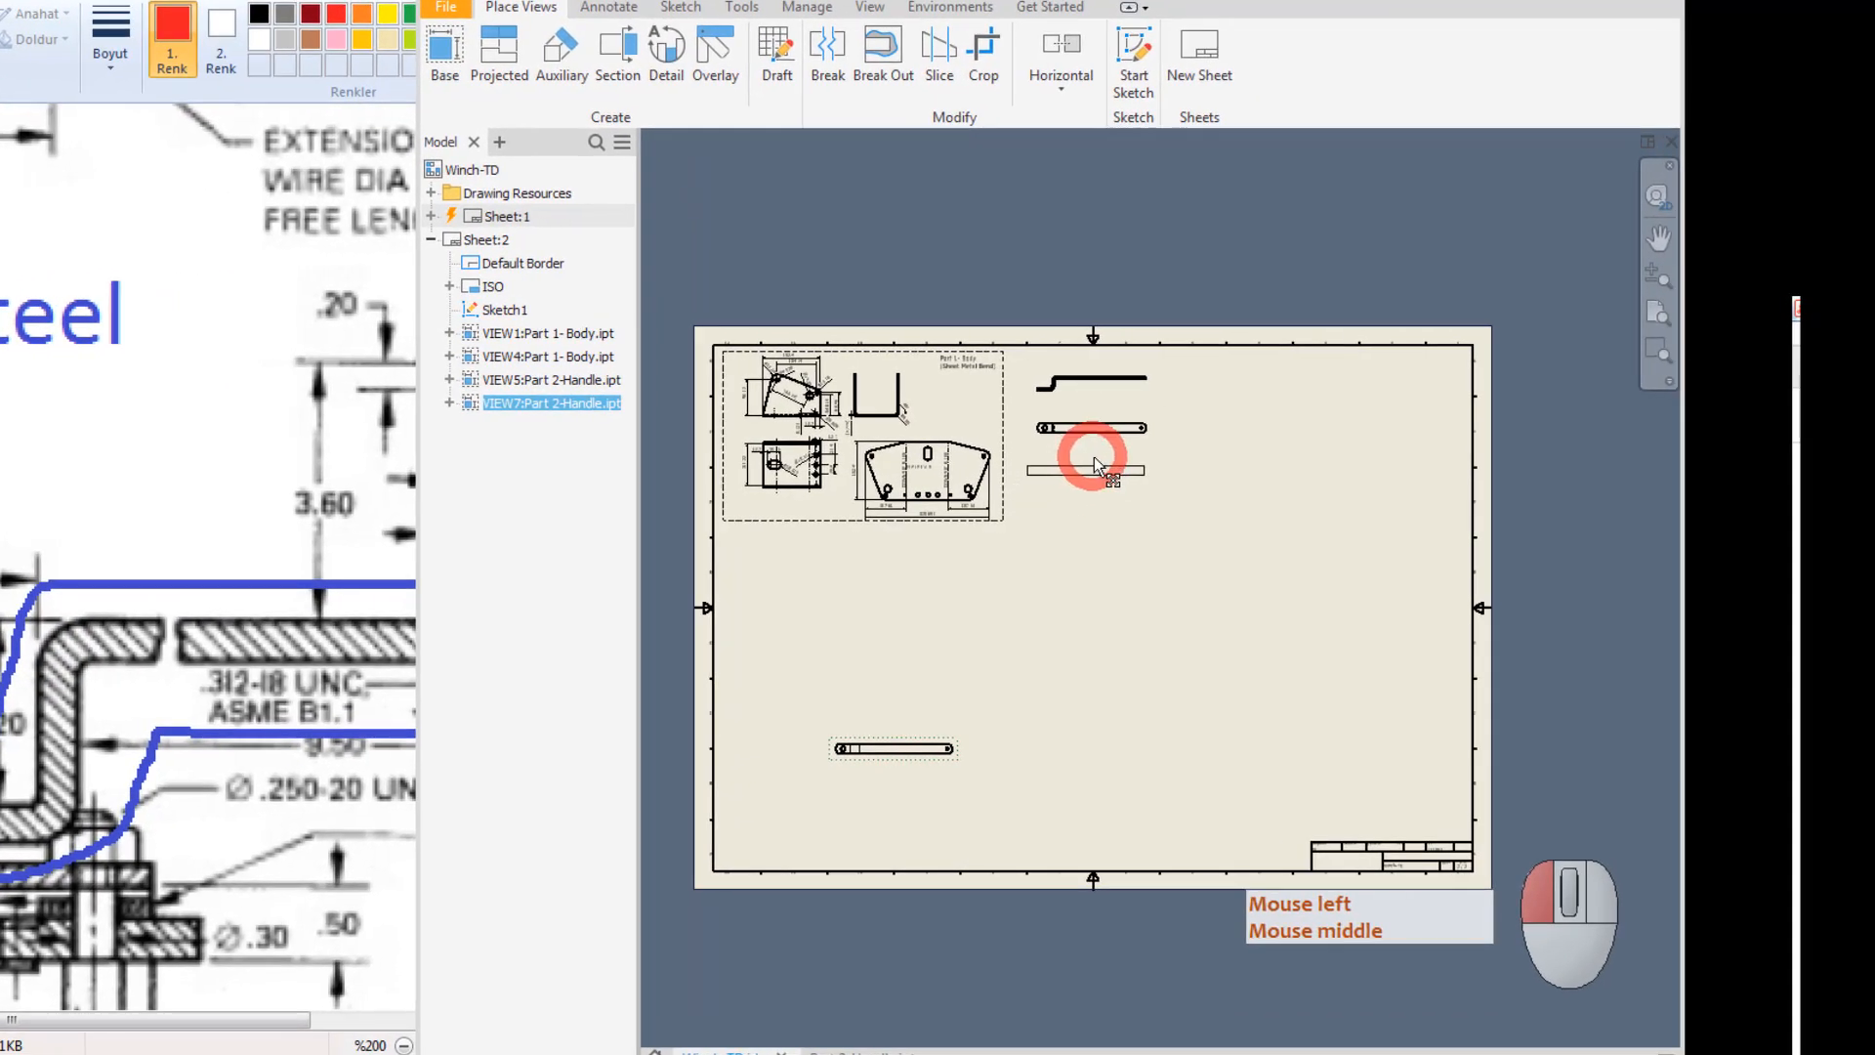
left_click_drag(1094, 455, 1088, 452)
Edit the sheet's border sketch to add a rectangle about 194 by 178 mm around the three handle views, then finish the sketch.
scroll(1006, 533, "up", 2)
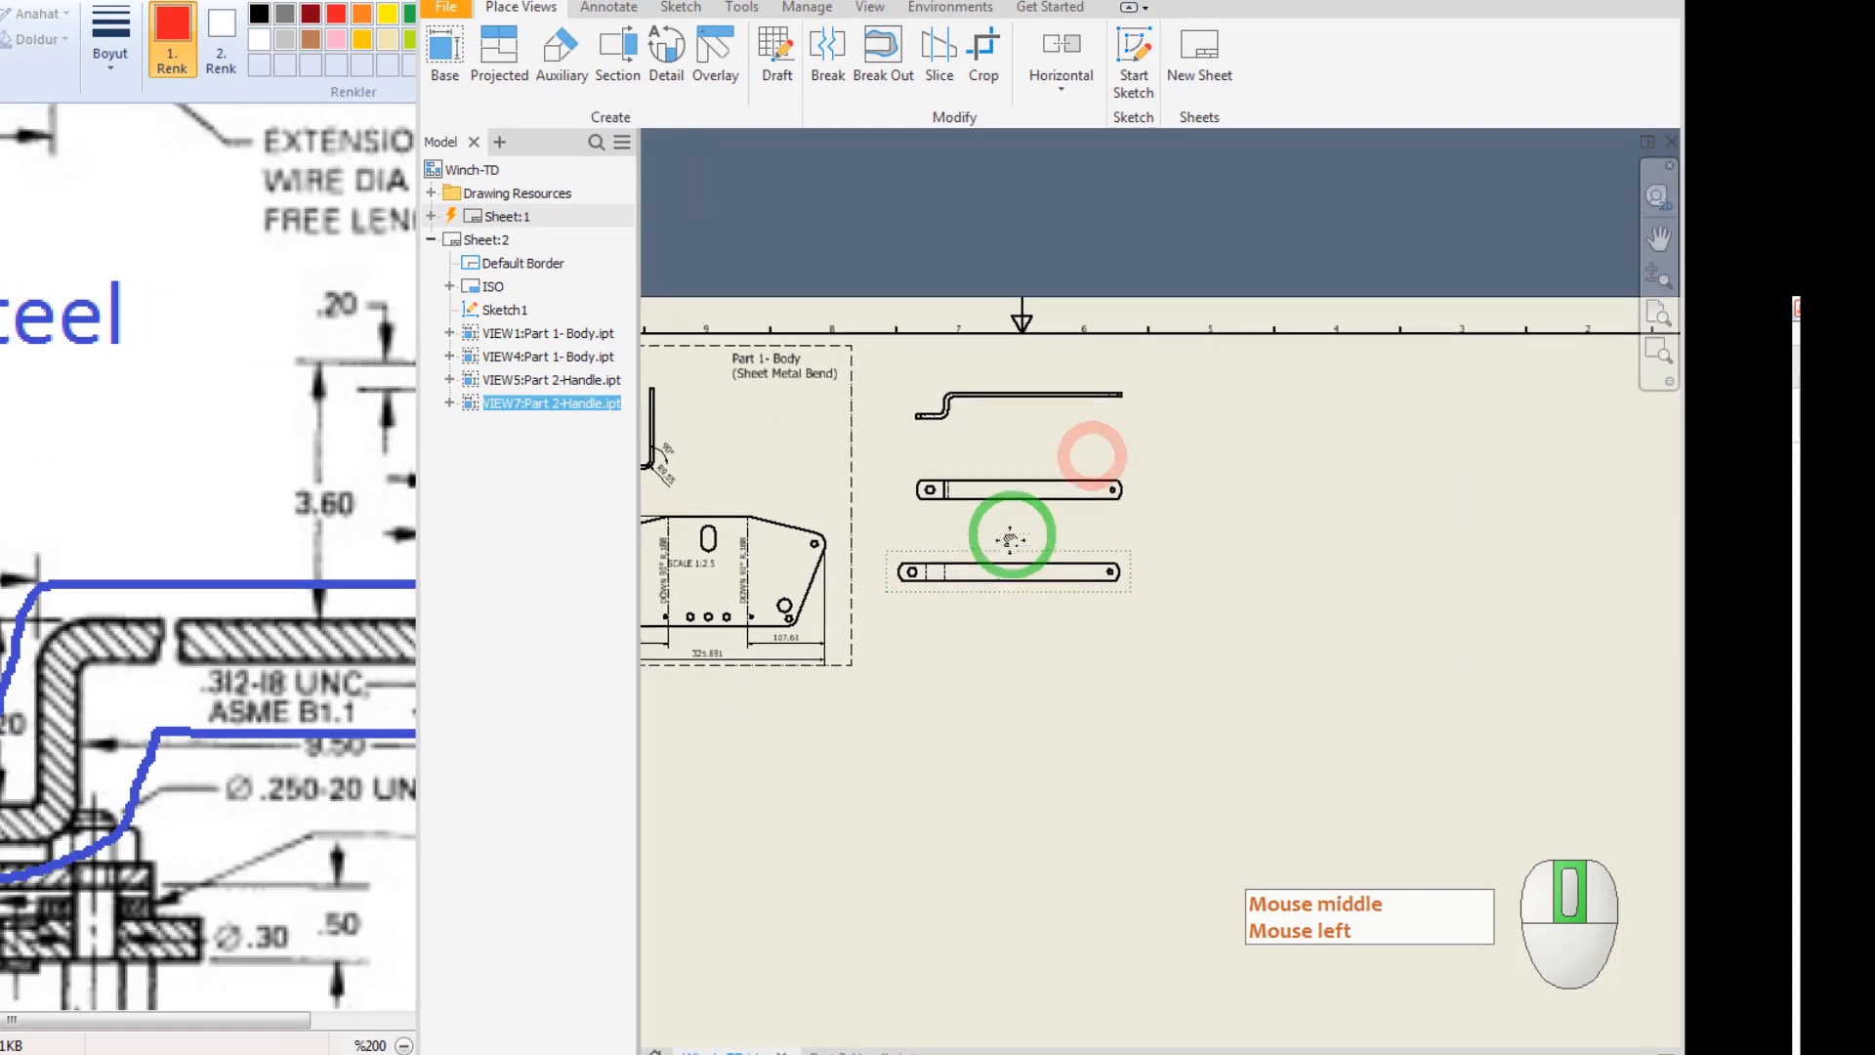
middle_click(845, 508)
double_click(845, 508)
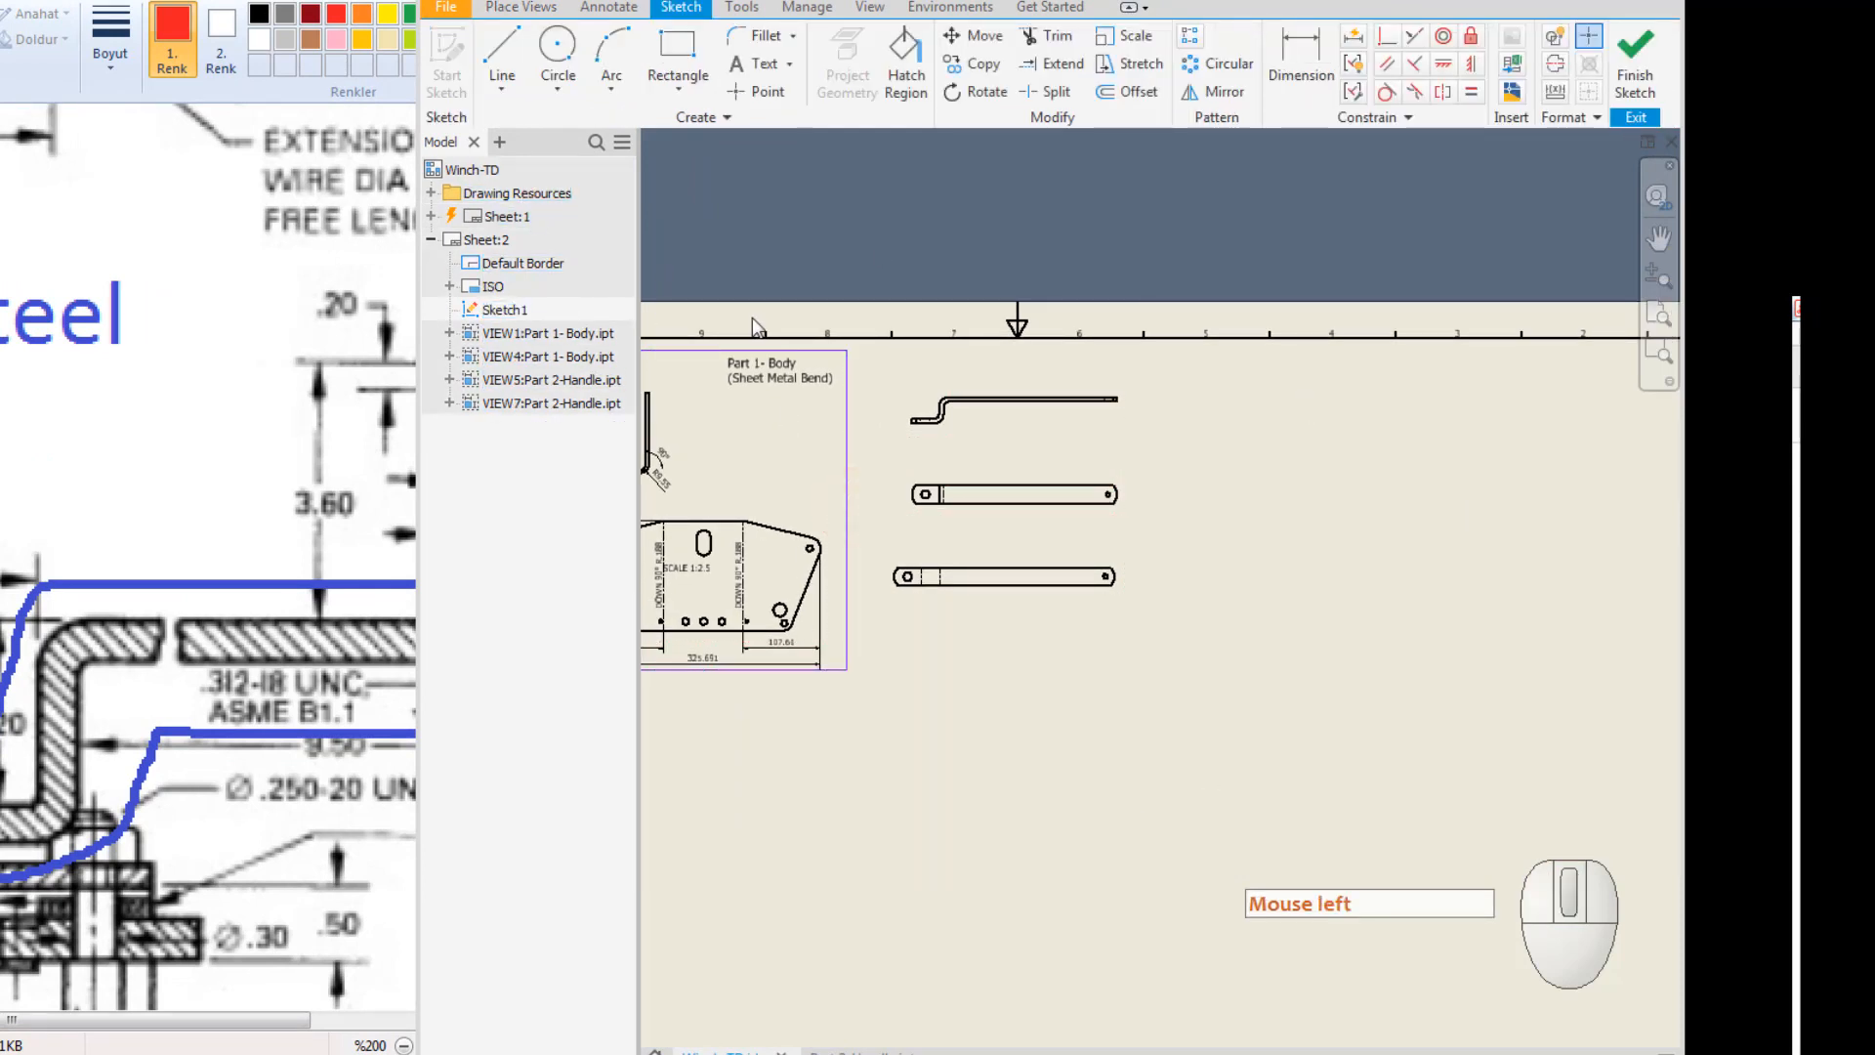
left_click(678, 49)
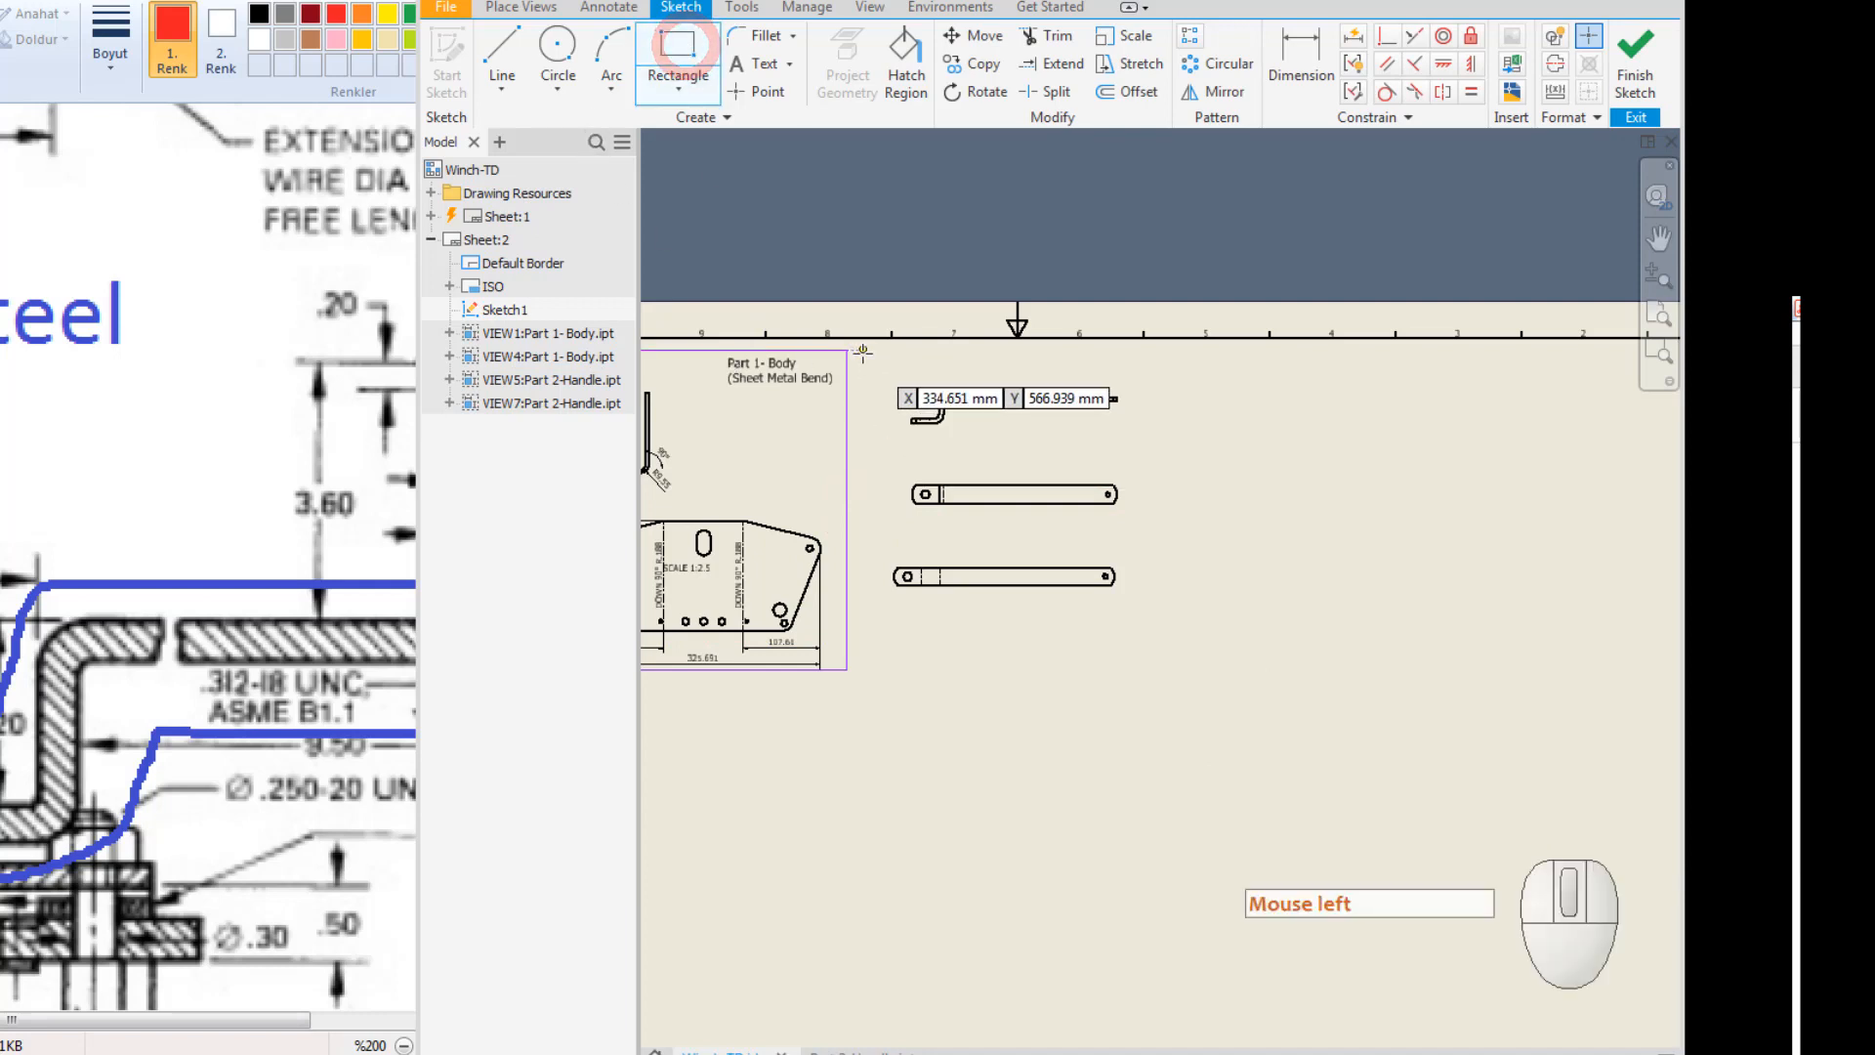
left_click(863, 352)
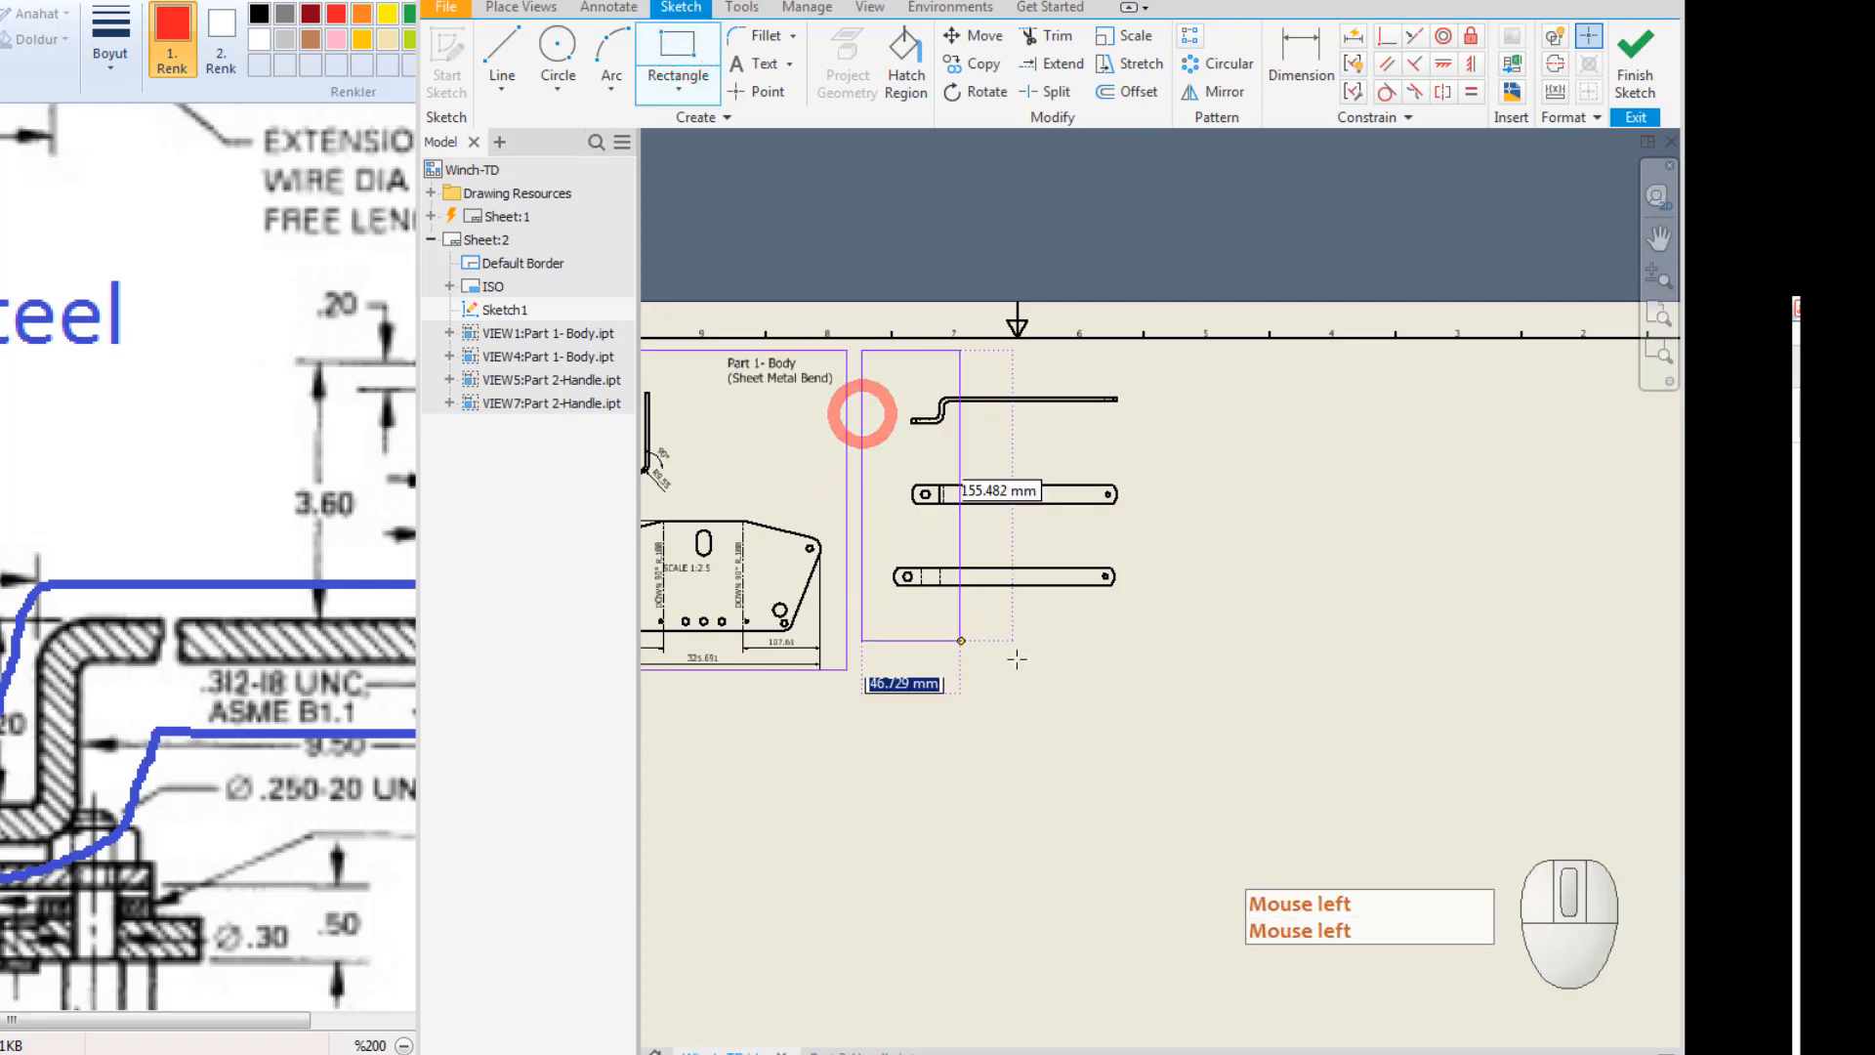
left_click(1211, 670)
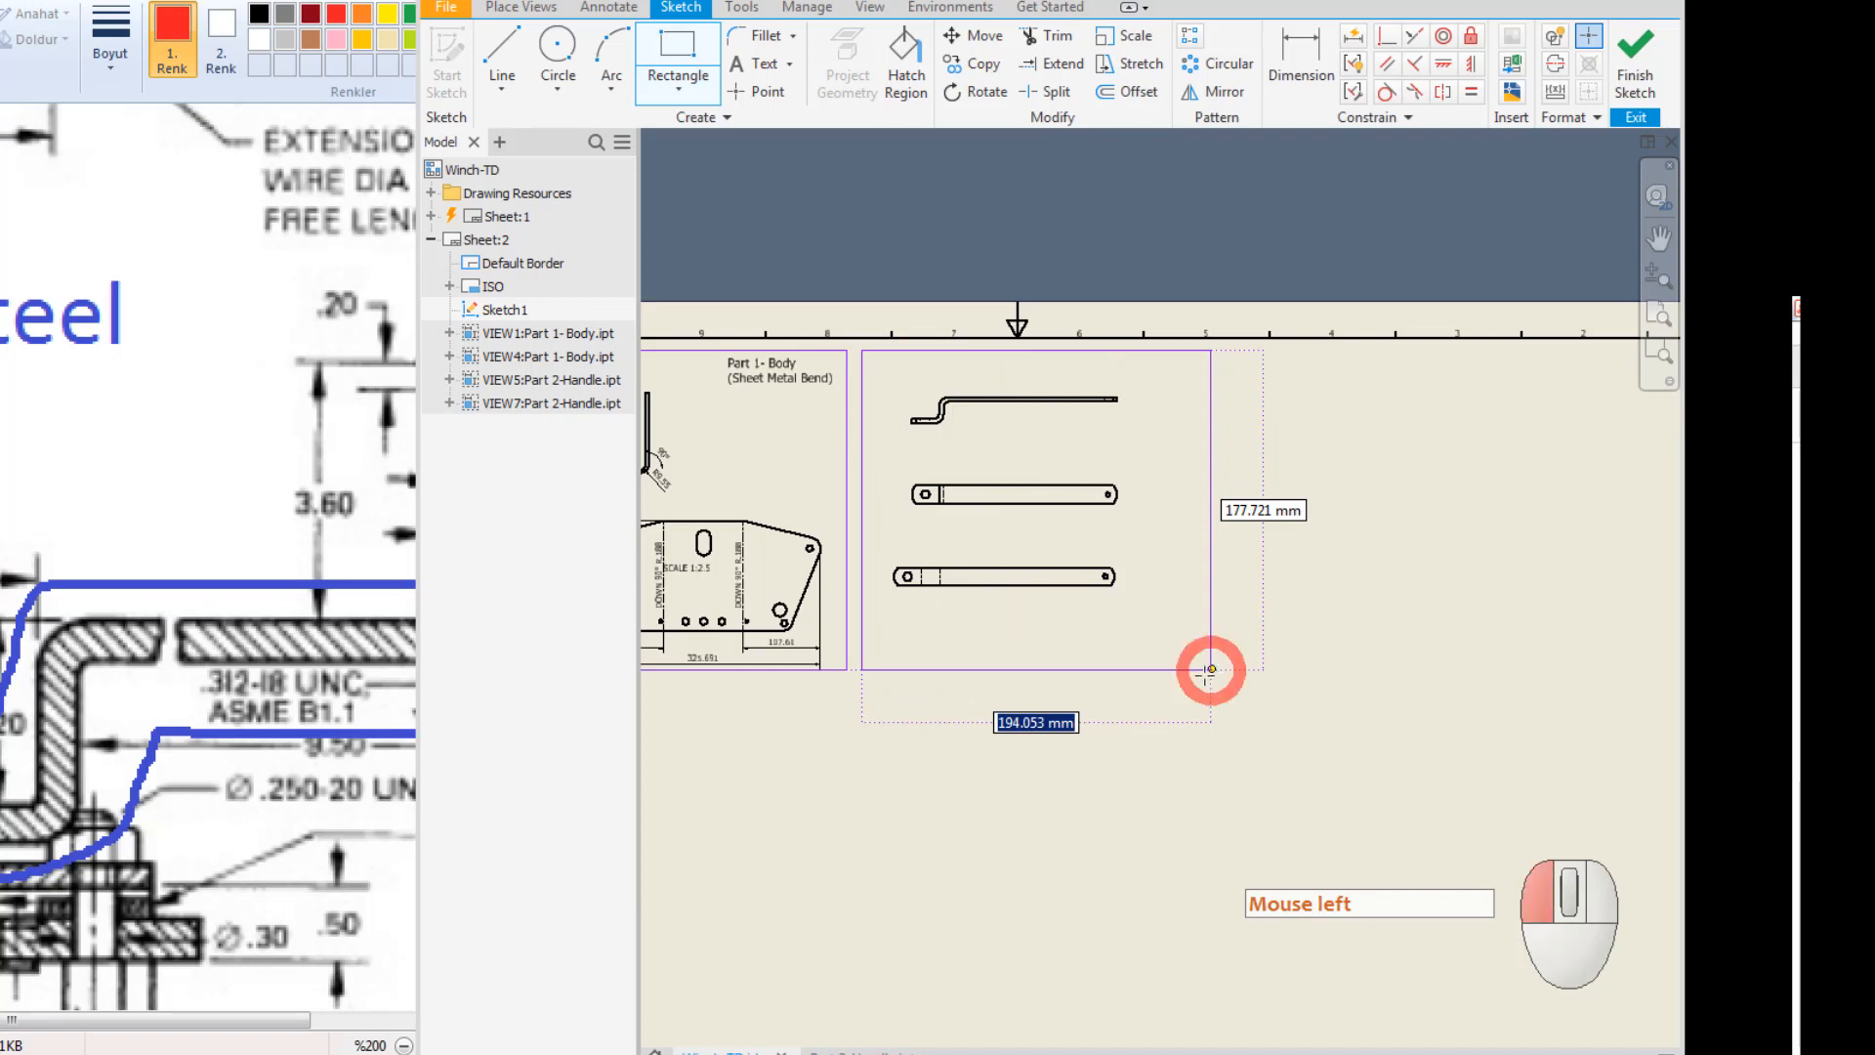
left_click(1636, 53)
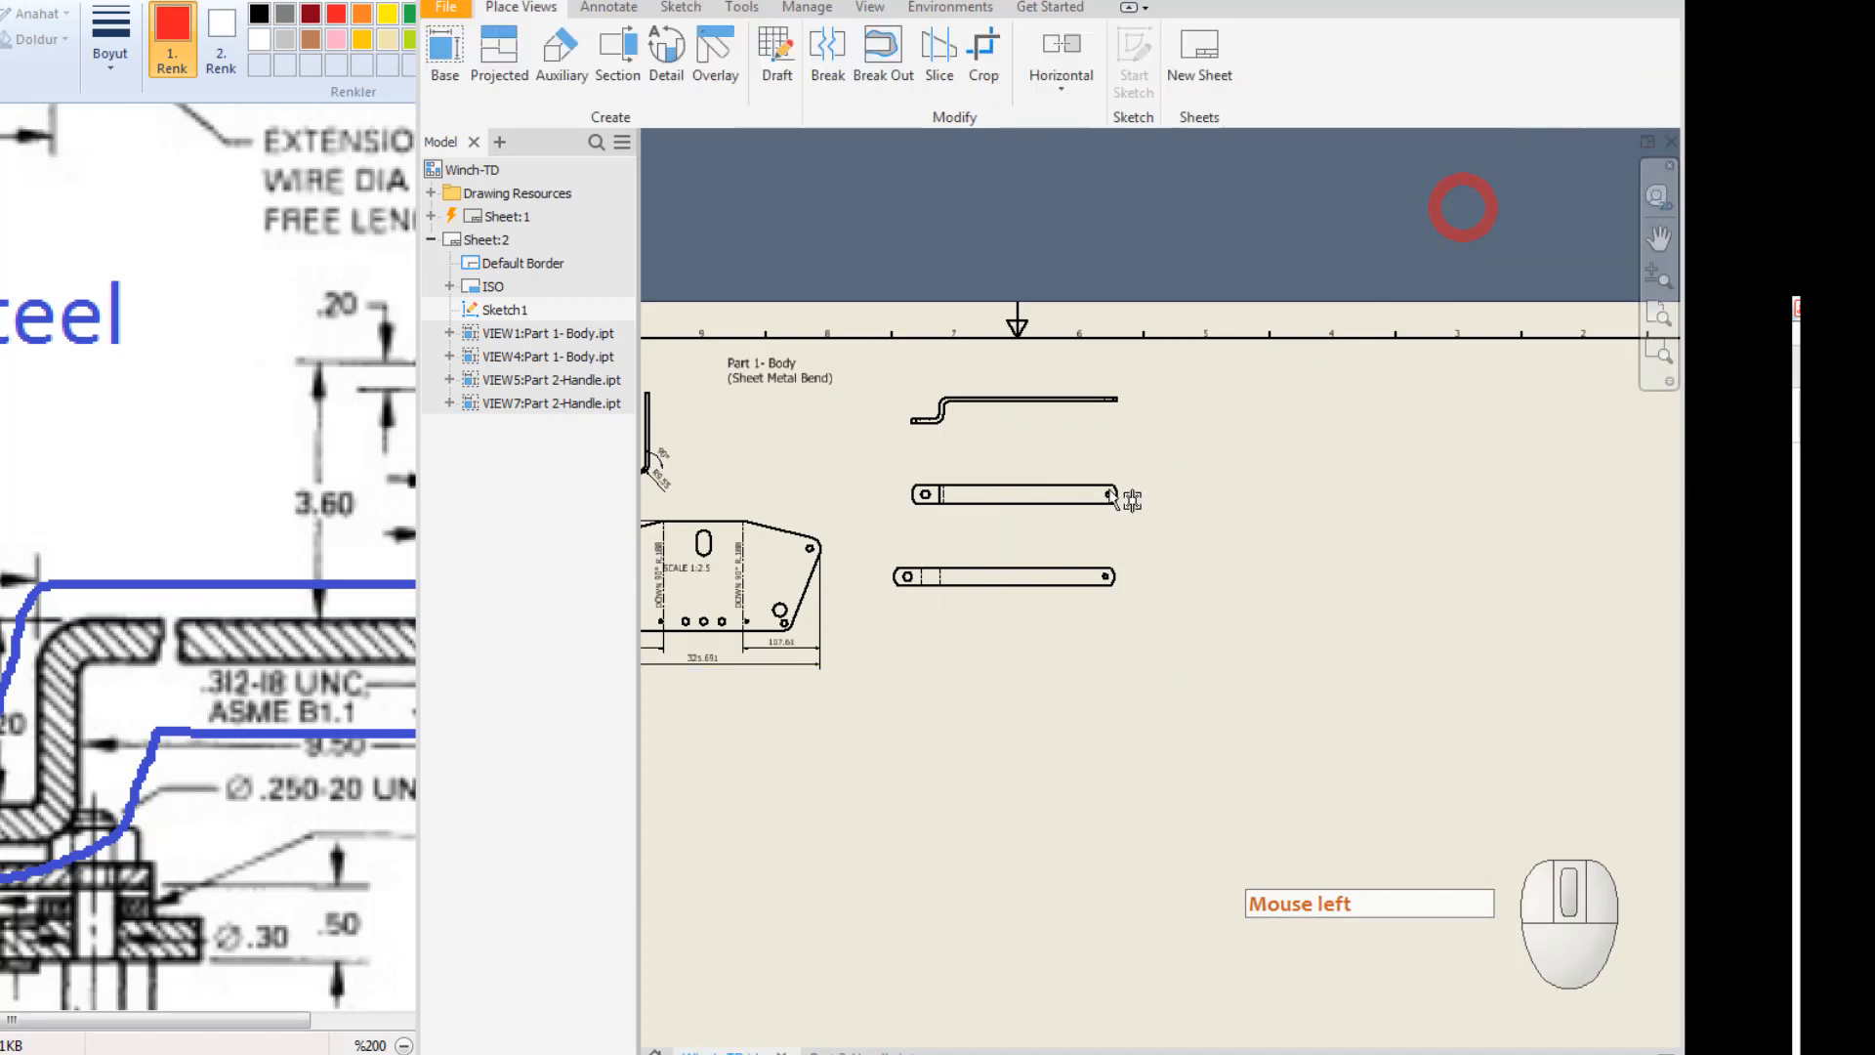
Move the flat pattern view lower and slightly to the right, leaving dimensioning space below the handle's top view.
scroll(957, 622, "down", 3)
scroll(957, 621, "down", 3)
left_click(1016, 559)
left_click_drag(1017, 562, 1092, 700)
middle_click_drag(1022, 401, 937, 713)
scroll(938, 714, "up", 1)
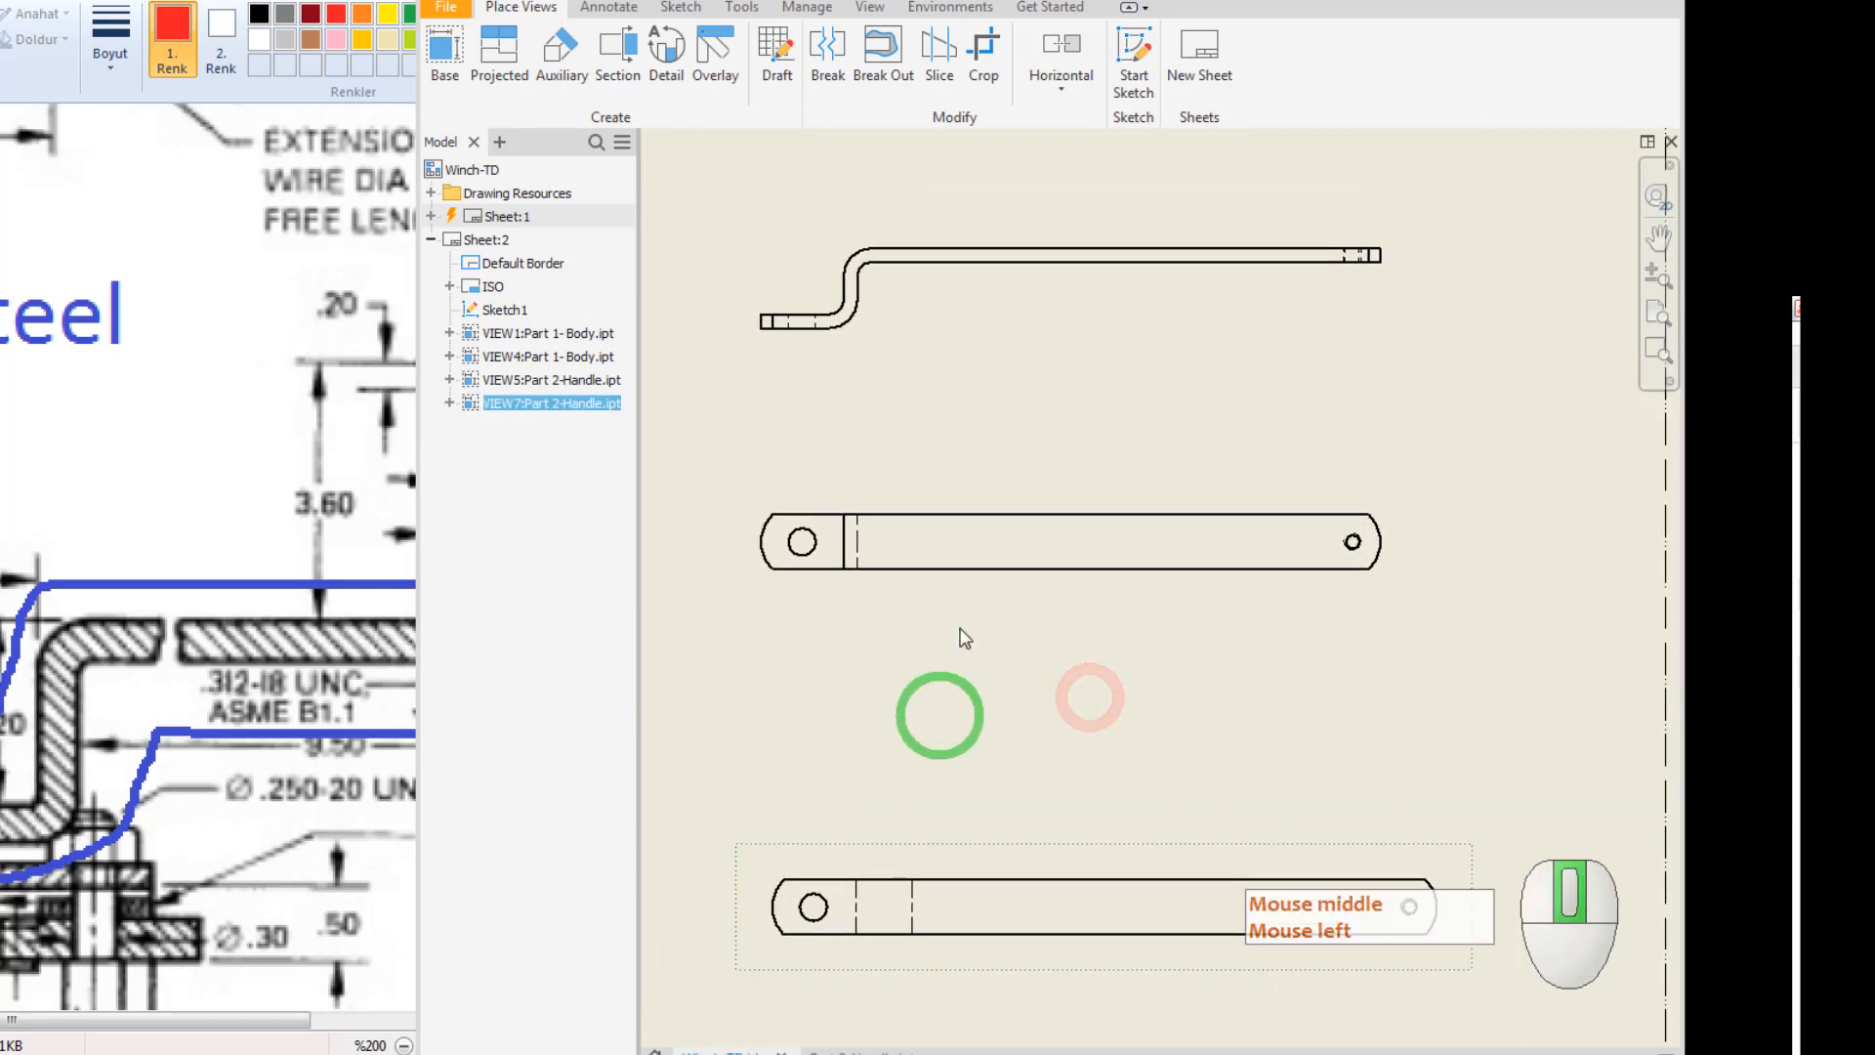
Shift the handle's projected top view slightly lower and nudge the front view to the right within the frame.
middle_click_drag(939, 522, 1018, 411)
left_click_drag(1000, 531, 1004, 549)
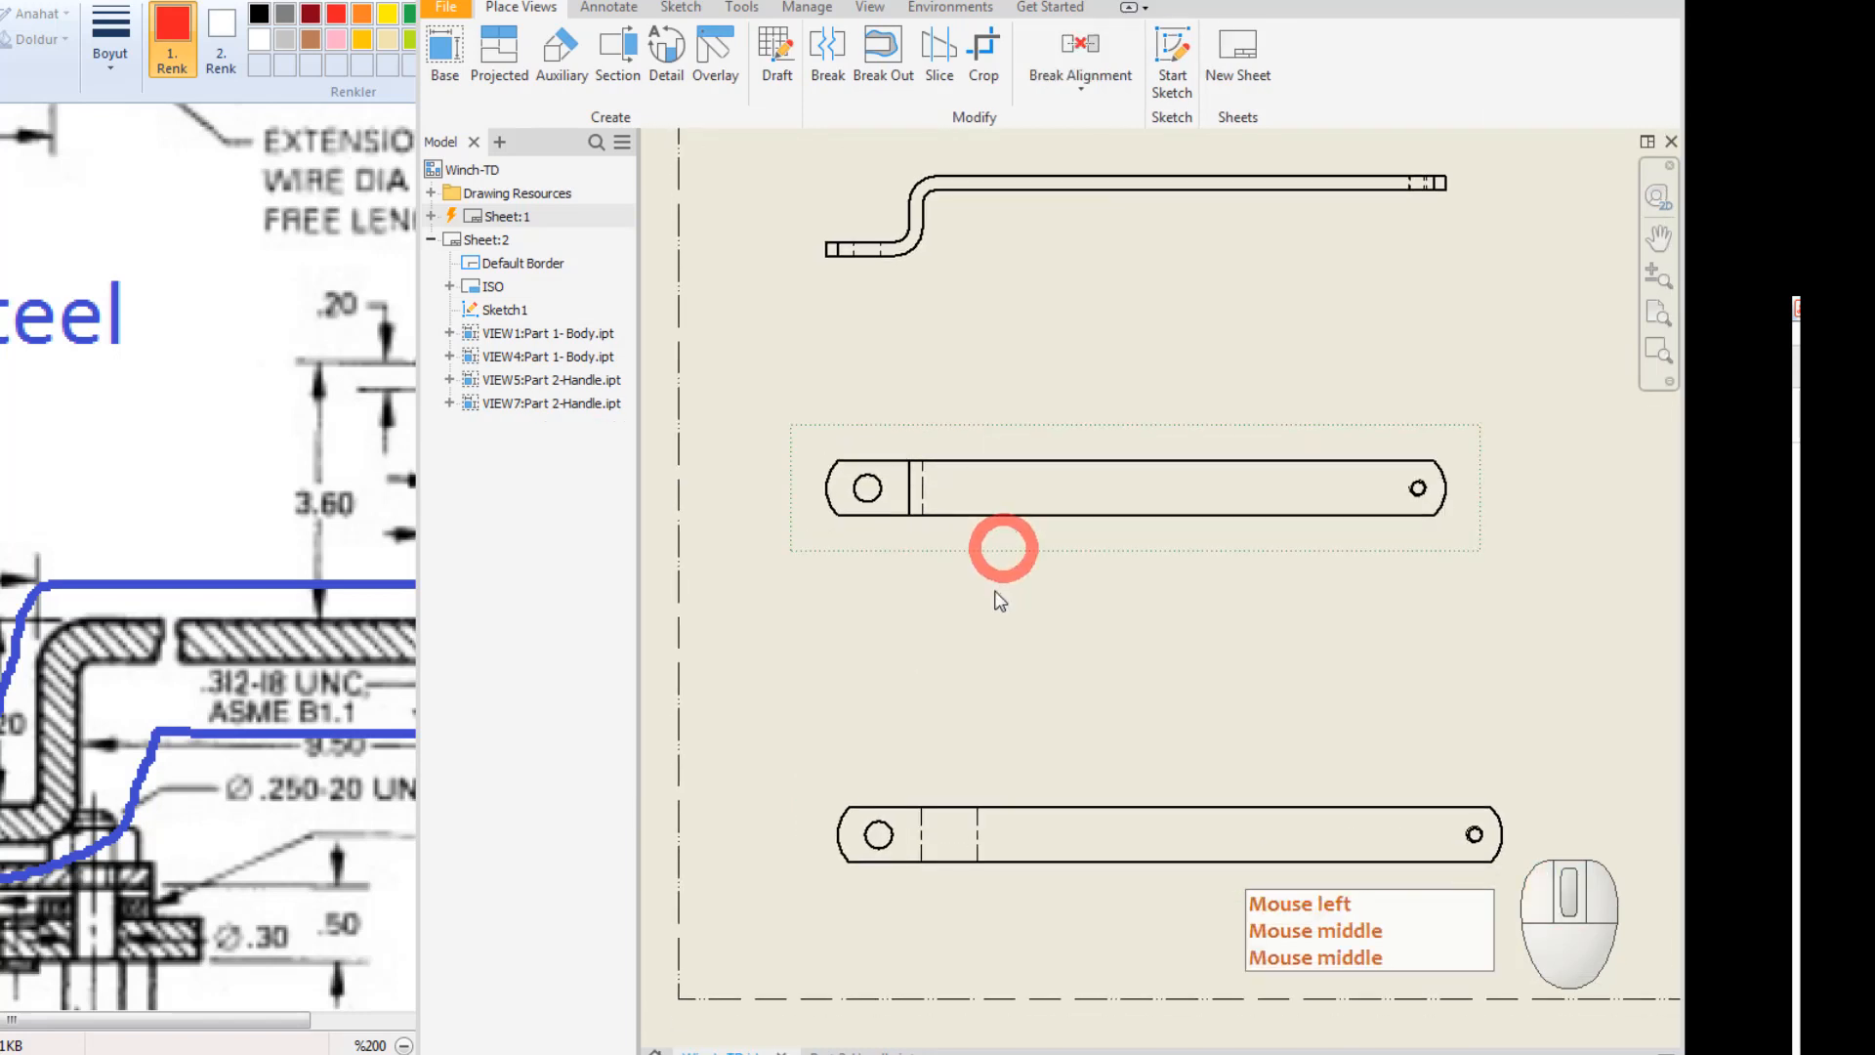
middle_click_drag(1037, 649, 1056, 698)
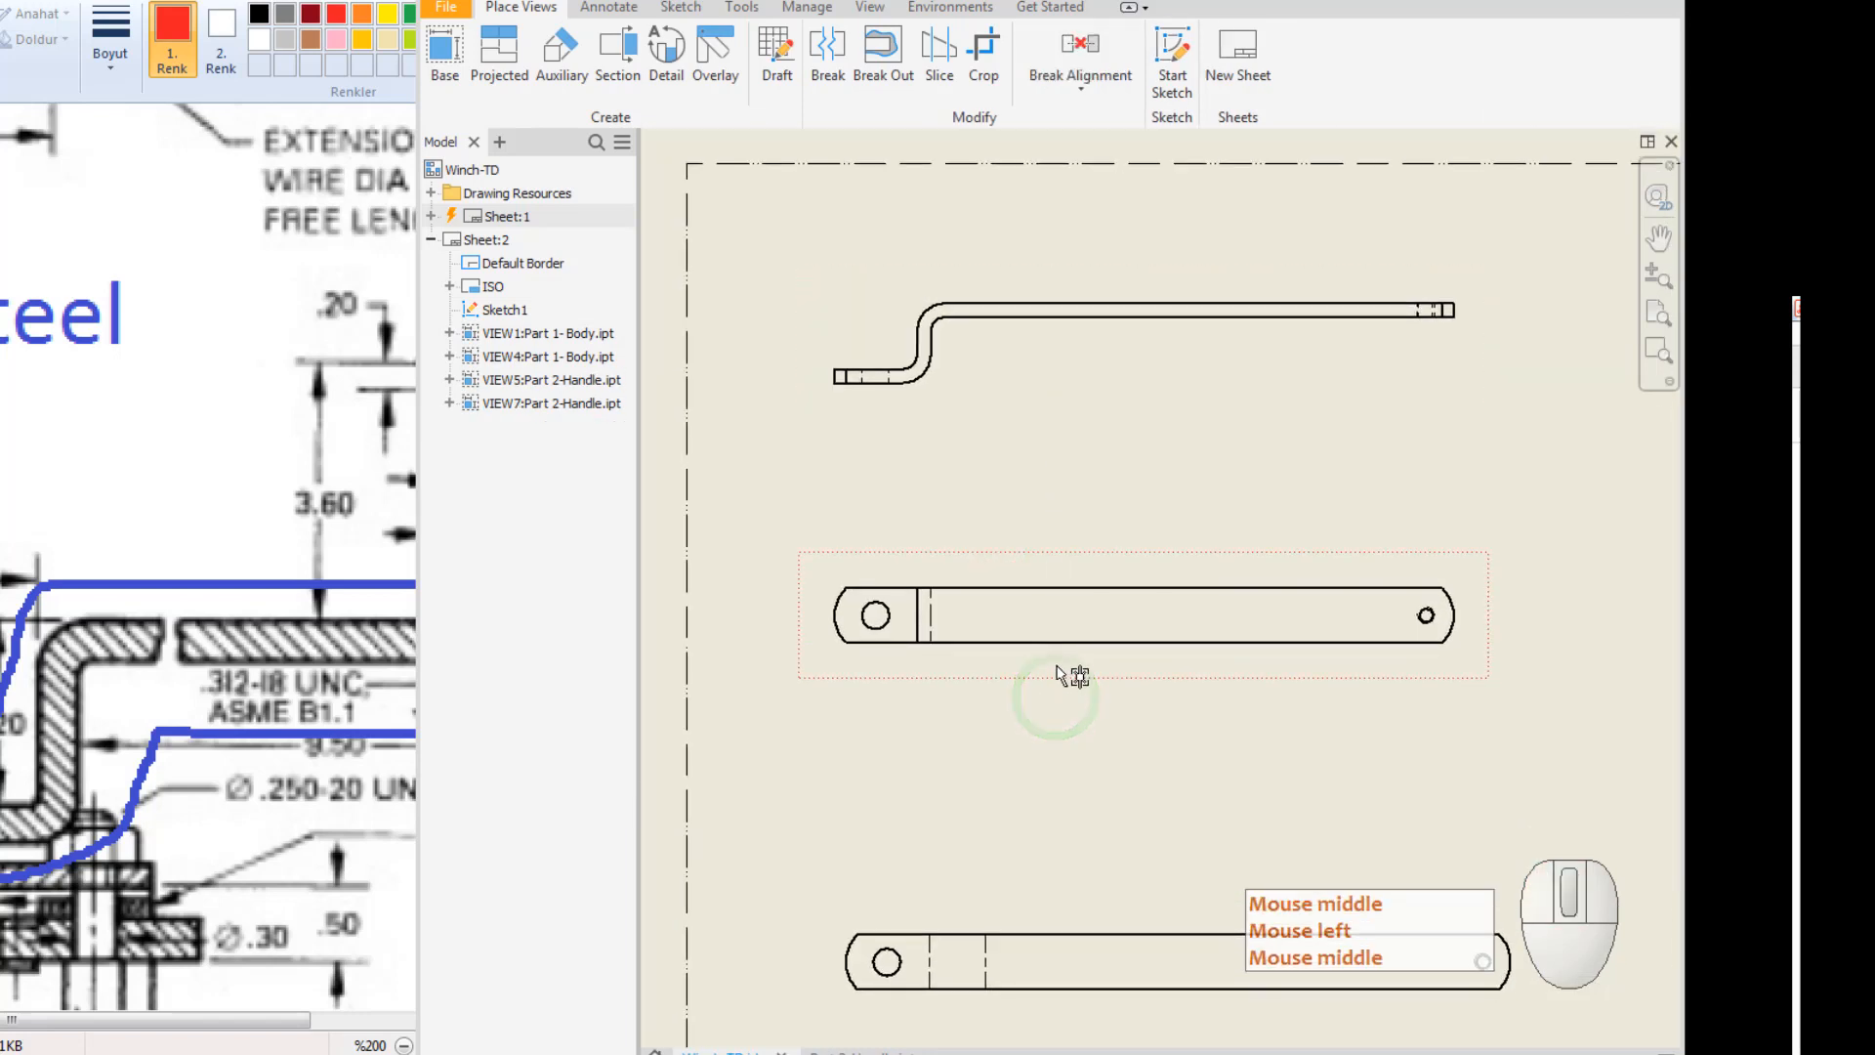
left_click_drag(1067, 692, 1133, 688)
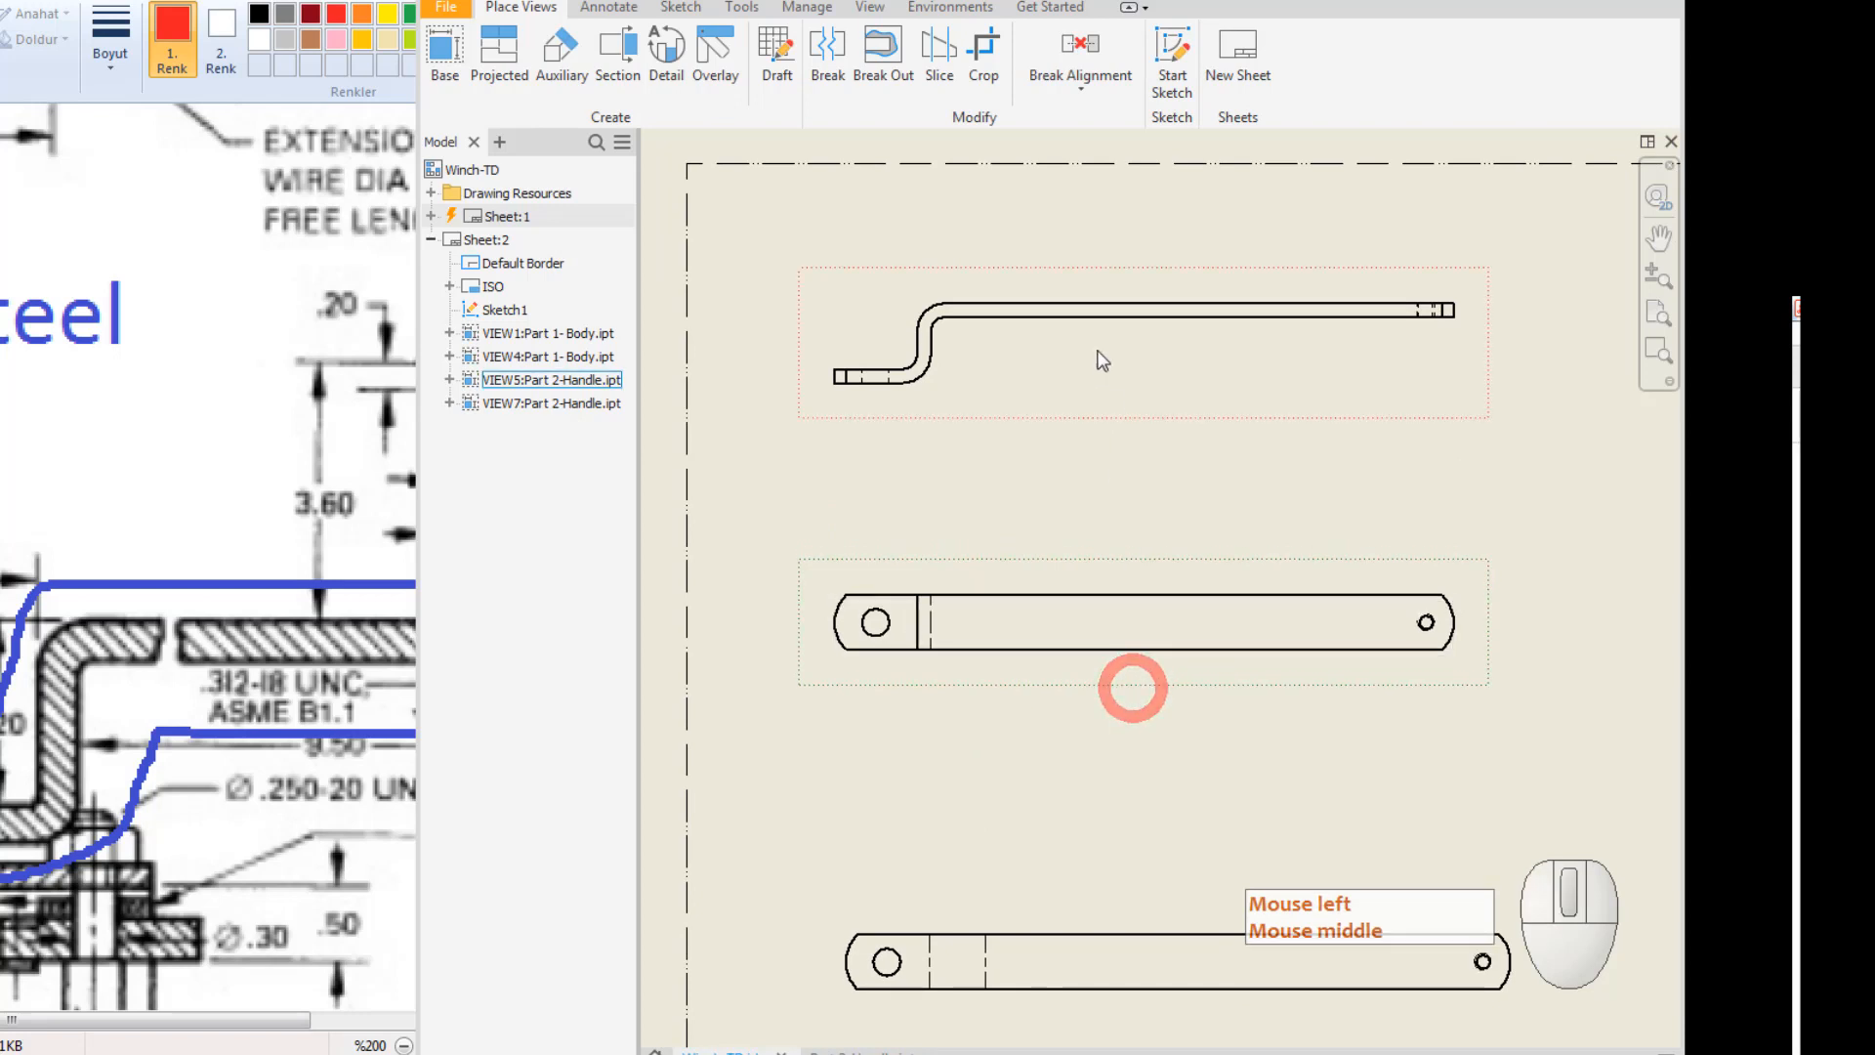
left_click_drag(1074, 422, 1098, 416)
middle_click_drag(1323, 426, 1192, 406)
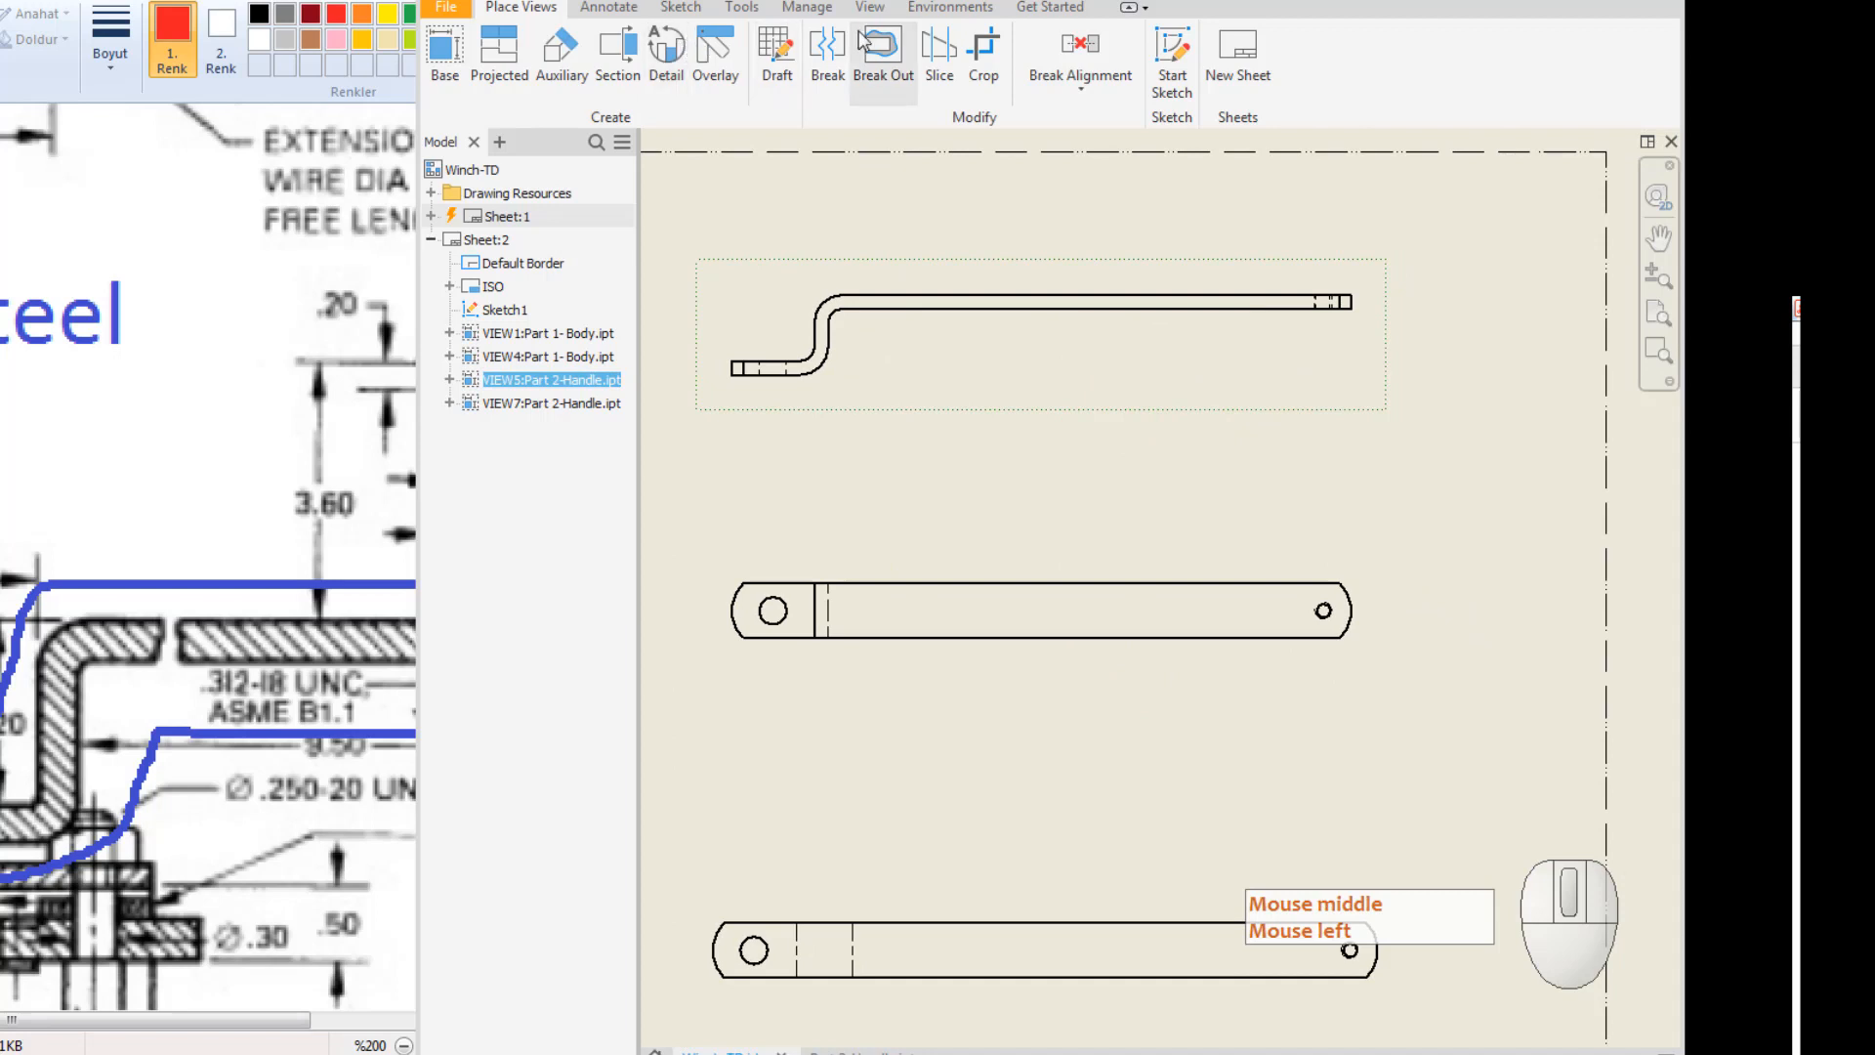
Start a sketch attached to the handle's front view on Sheet:2.
left_click(607, 8)
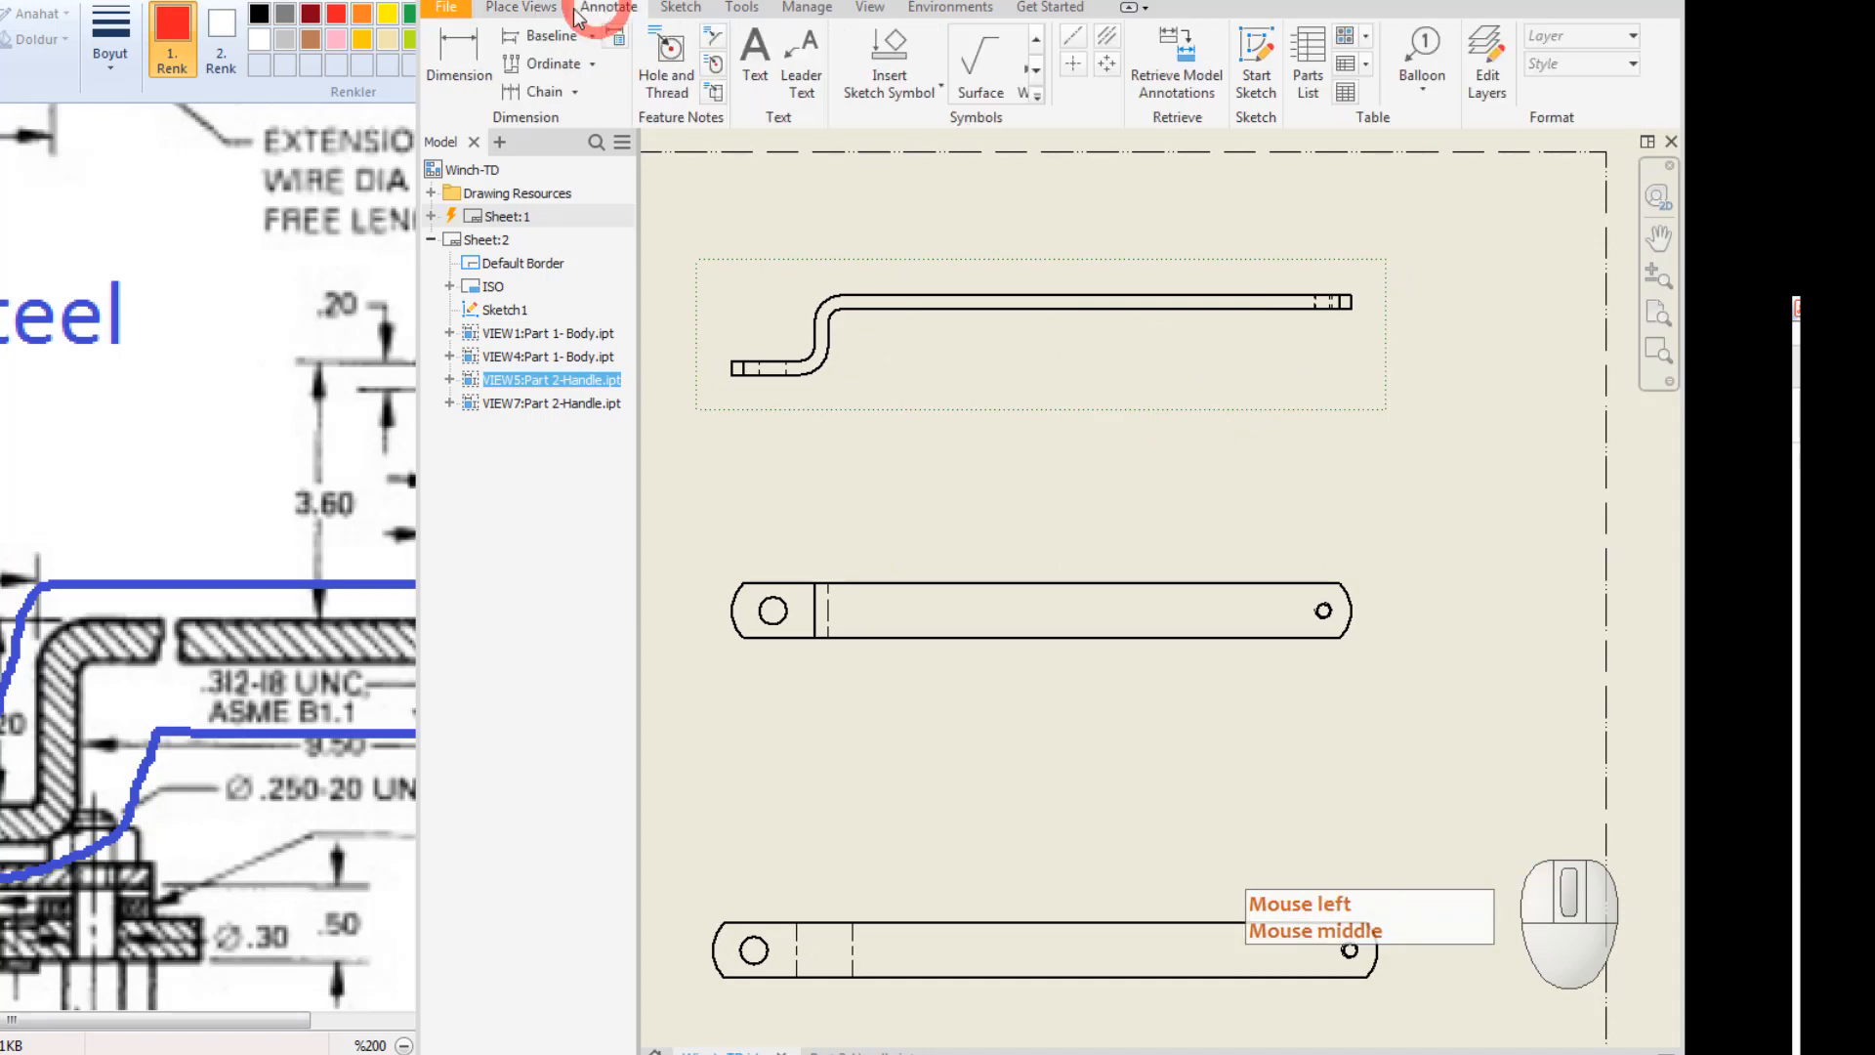
left_click(676, 12)
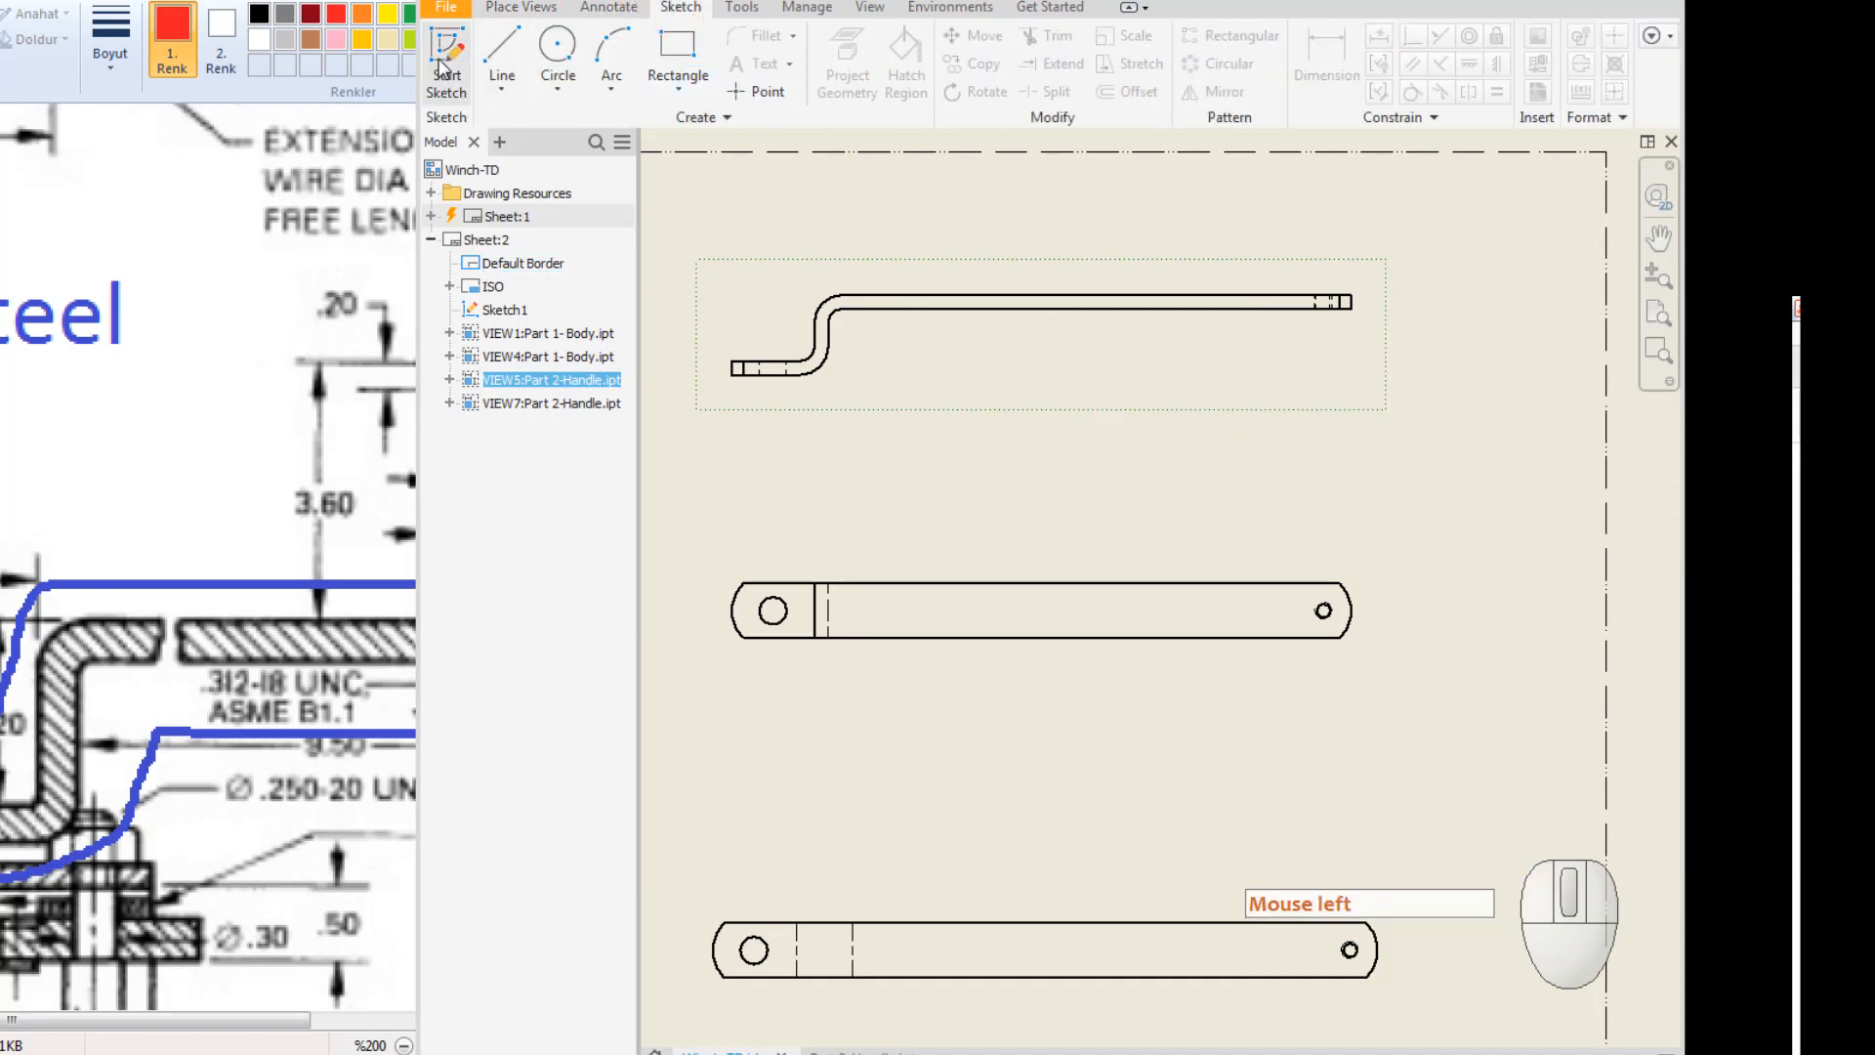
left_click(1016, 211)
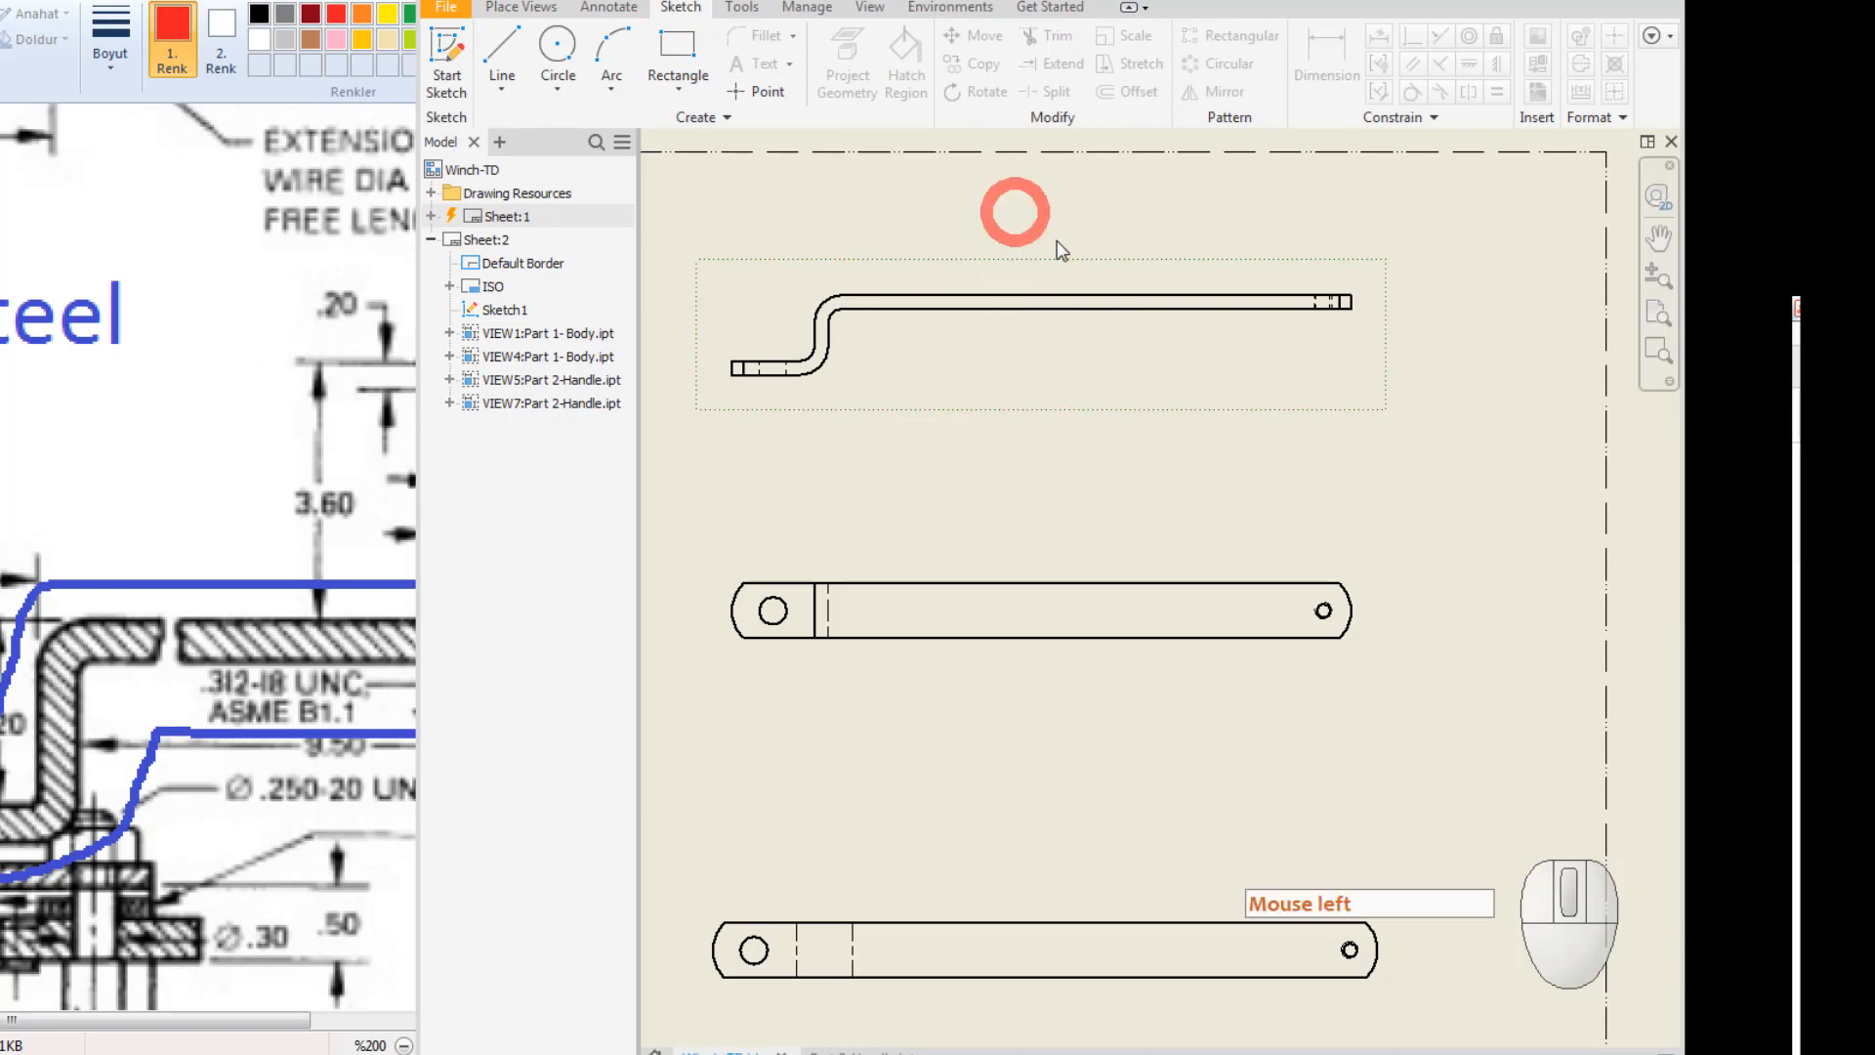
left_click(1317, 251)
scroll(1375, 324, "up", 3)
middle_click_drag(1358, 391, 1221, 393)
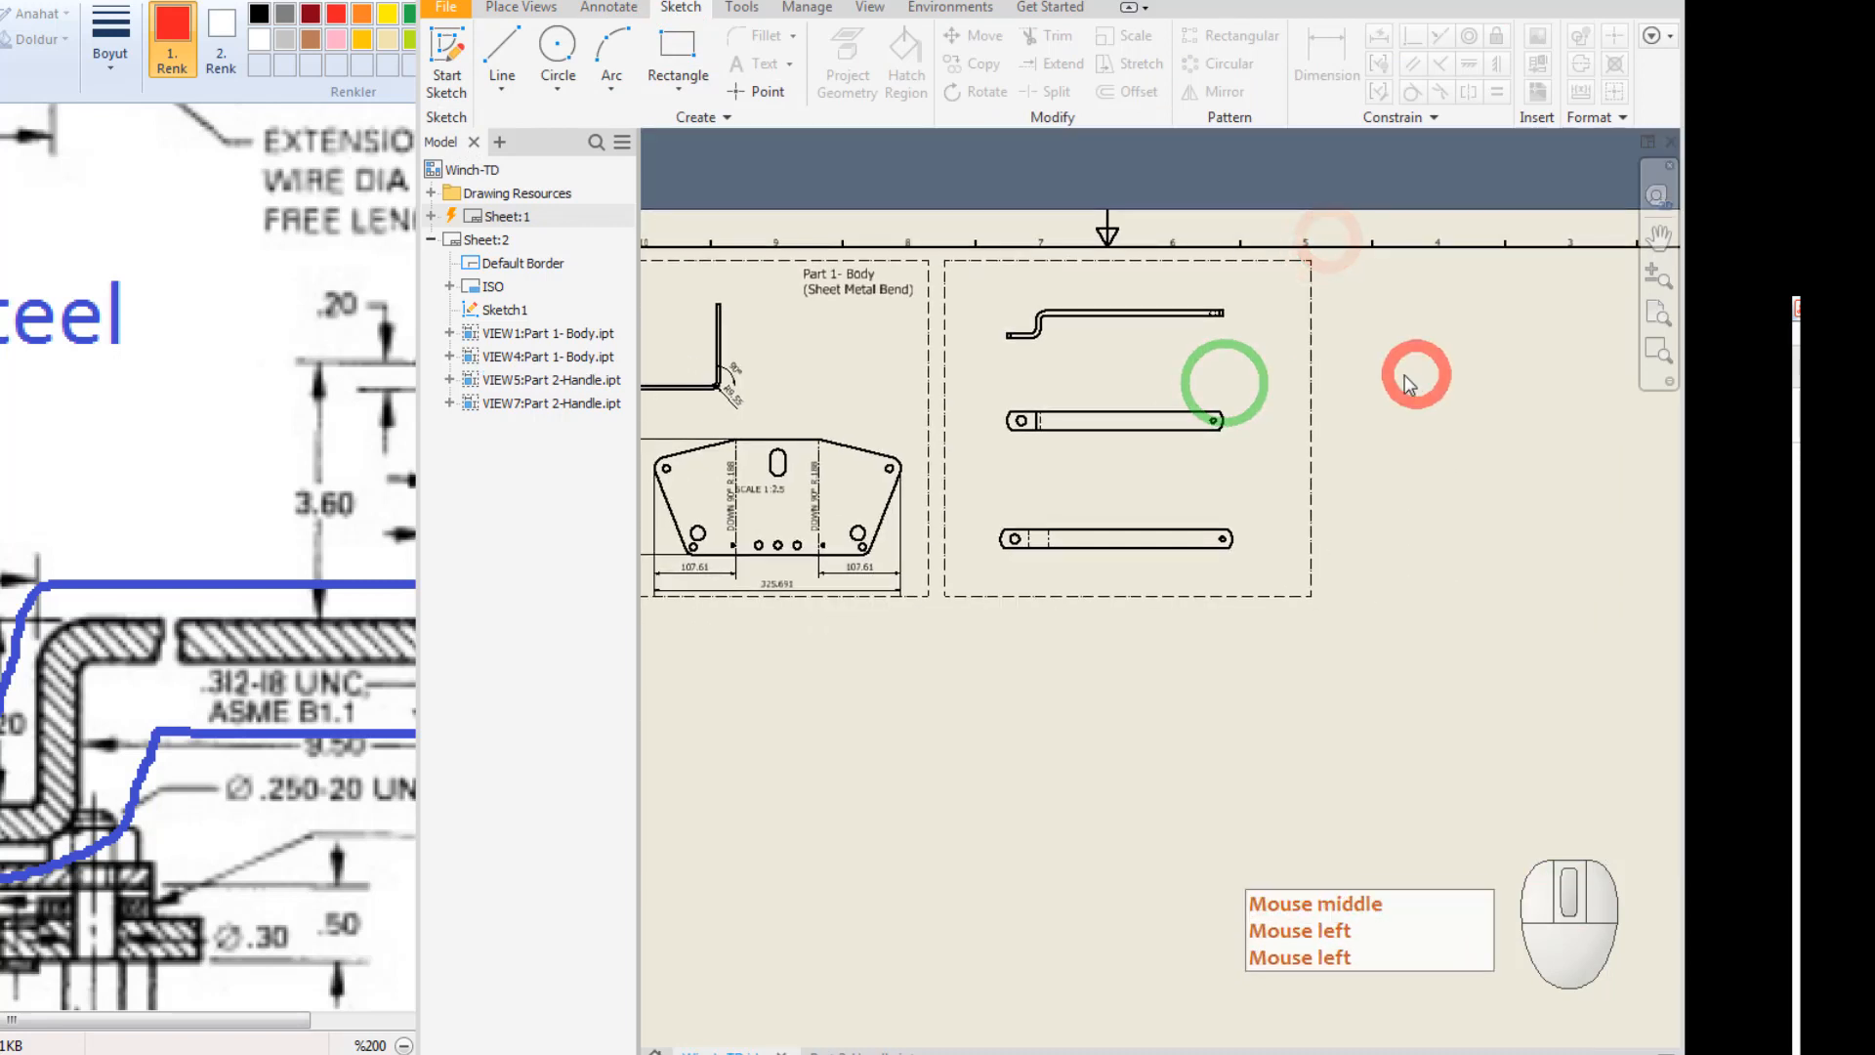
key("Escape")
key("Escape")
left_click(439, 46)
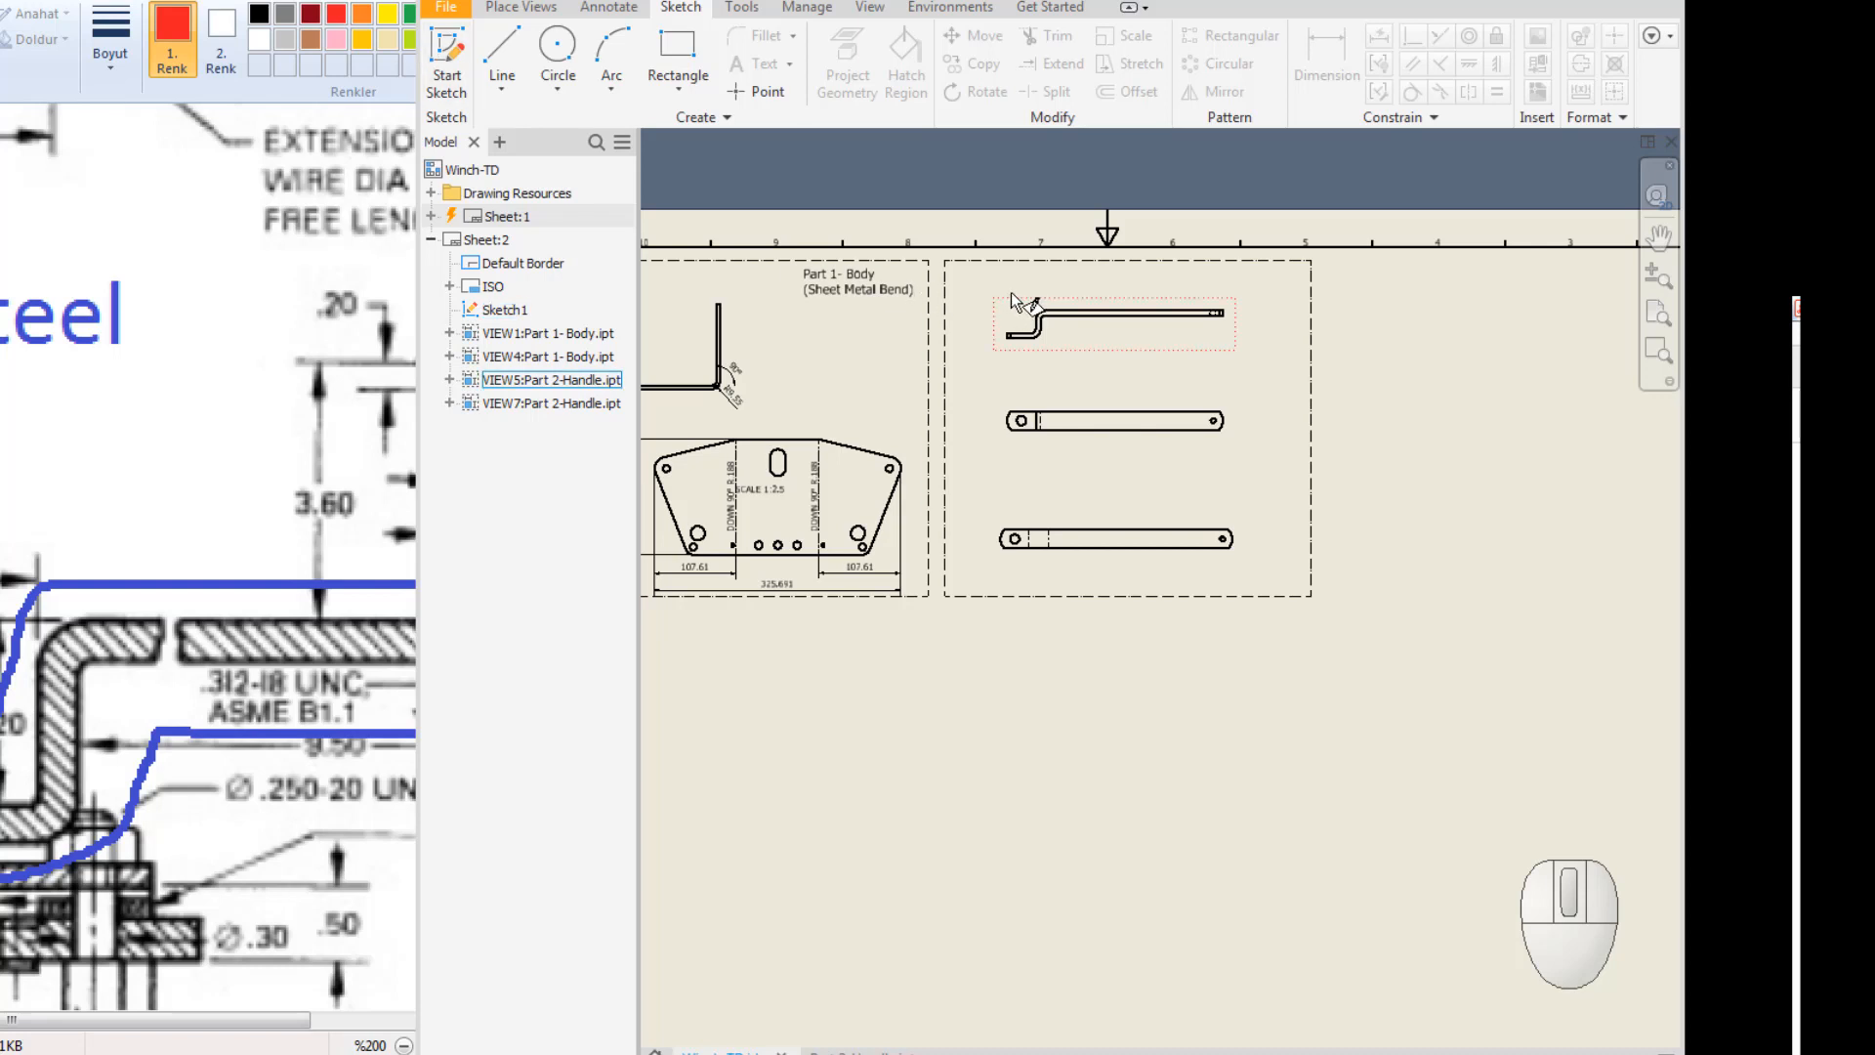
scroll(1010, 293, "up", 5)
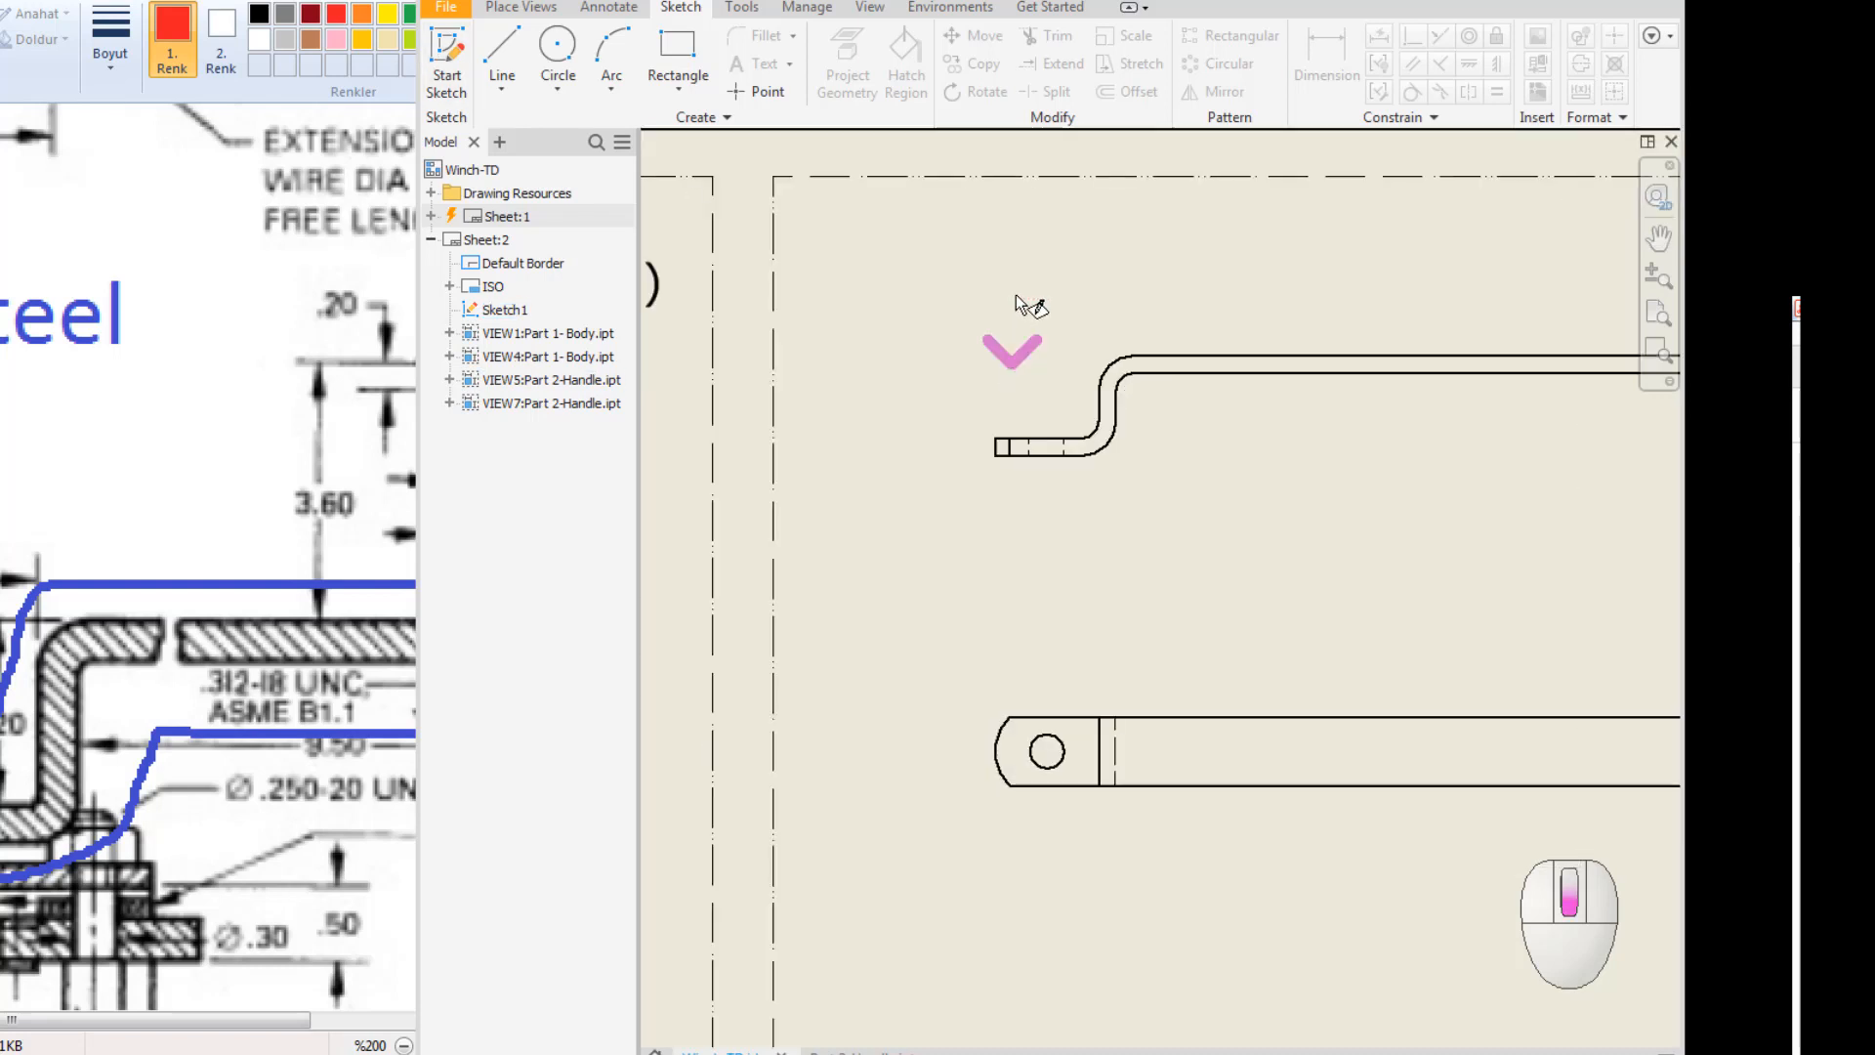
left_click(1071, 317)
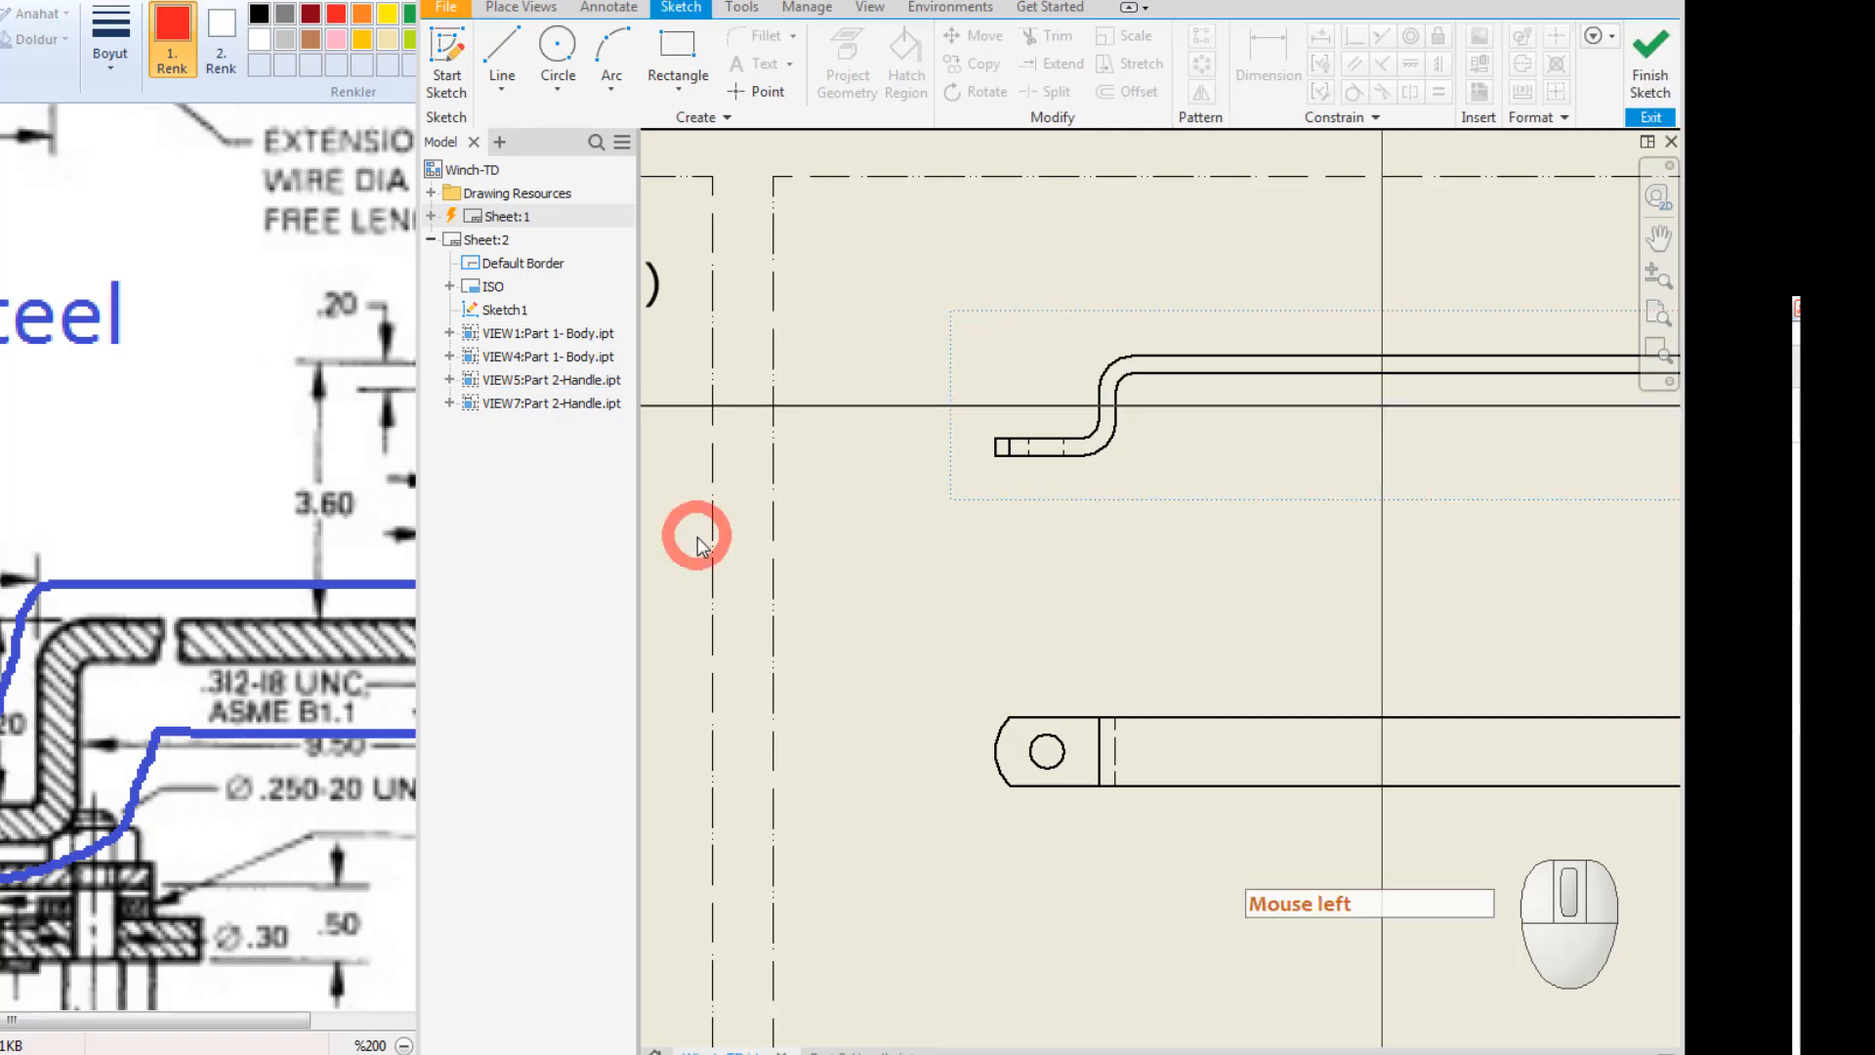
Sketch a rectangle that fully encloses the handle's front view, then finish the sketch.
scroll(1105, 507, "down", 4)
middle_click_drag(1109, 505, 1055, 471)
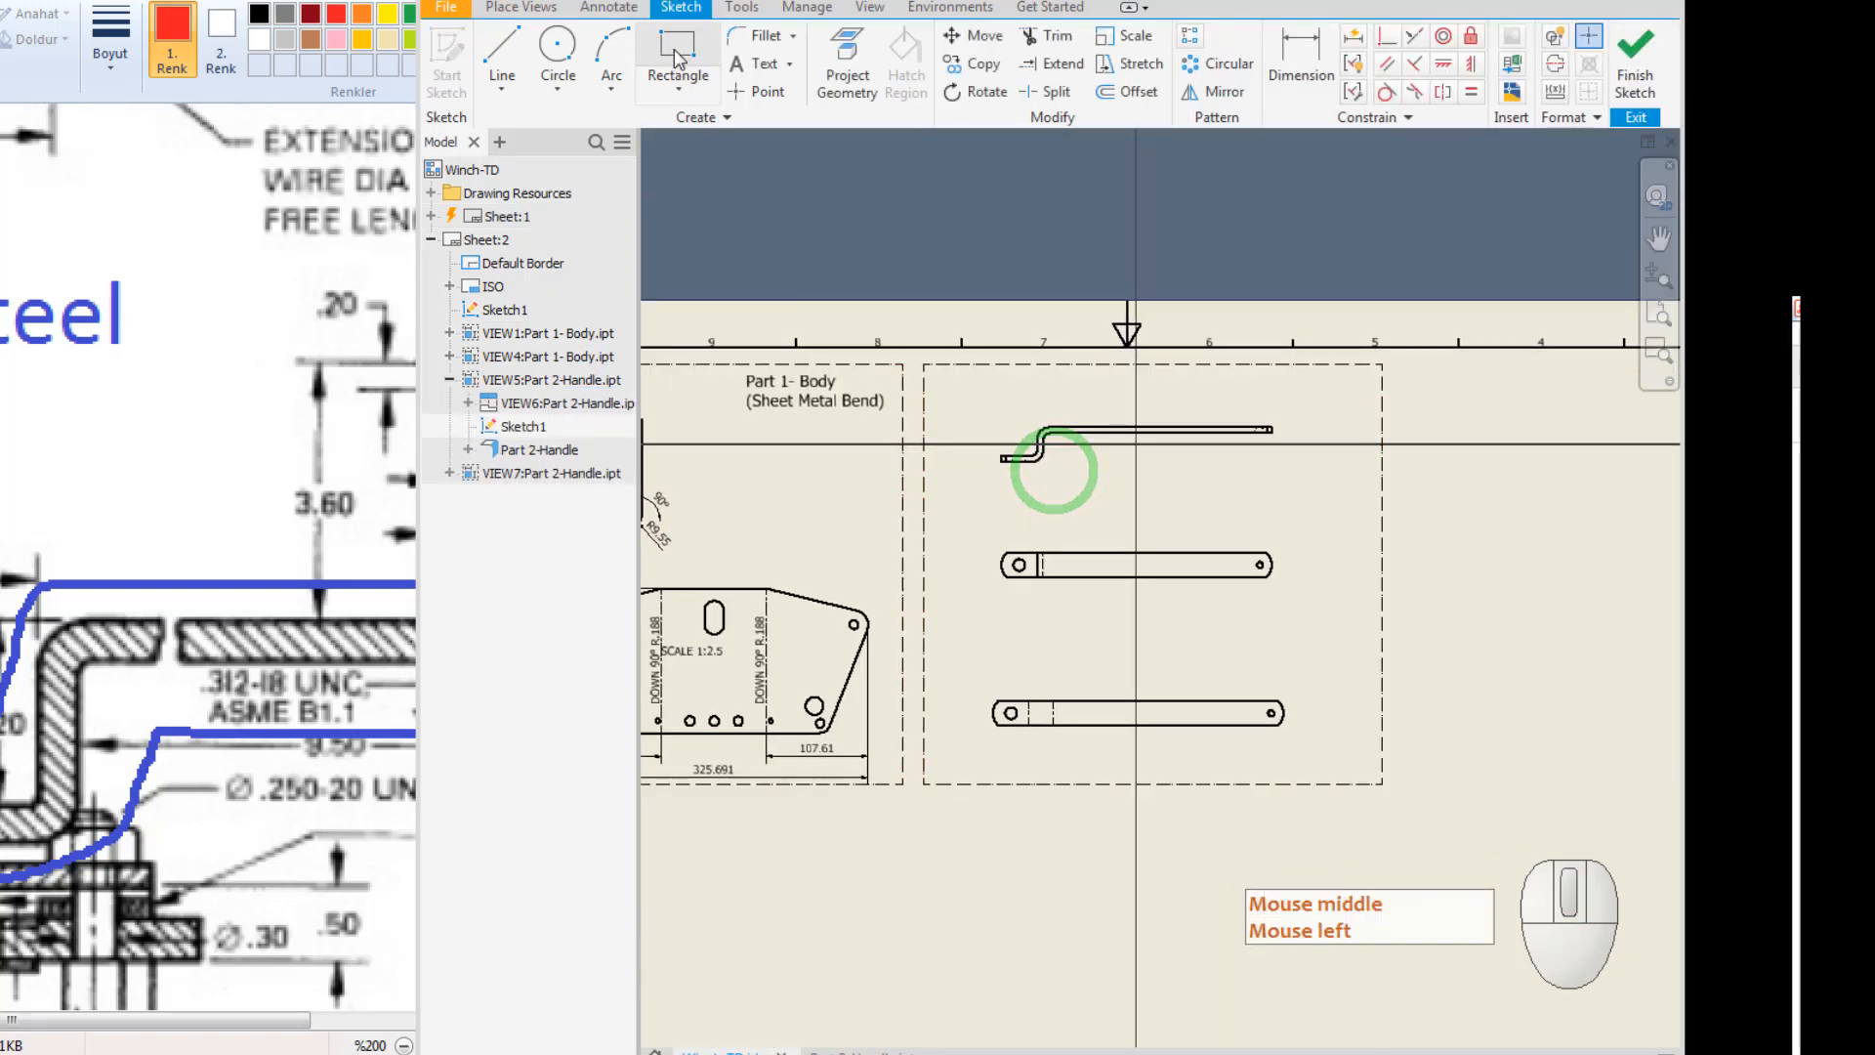
left_click(676, 78)
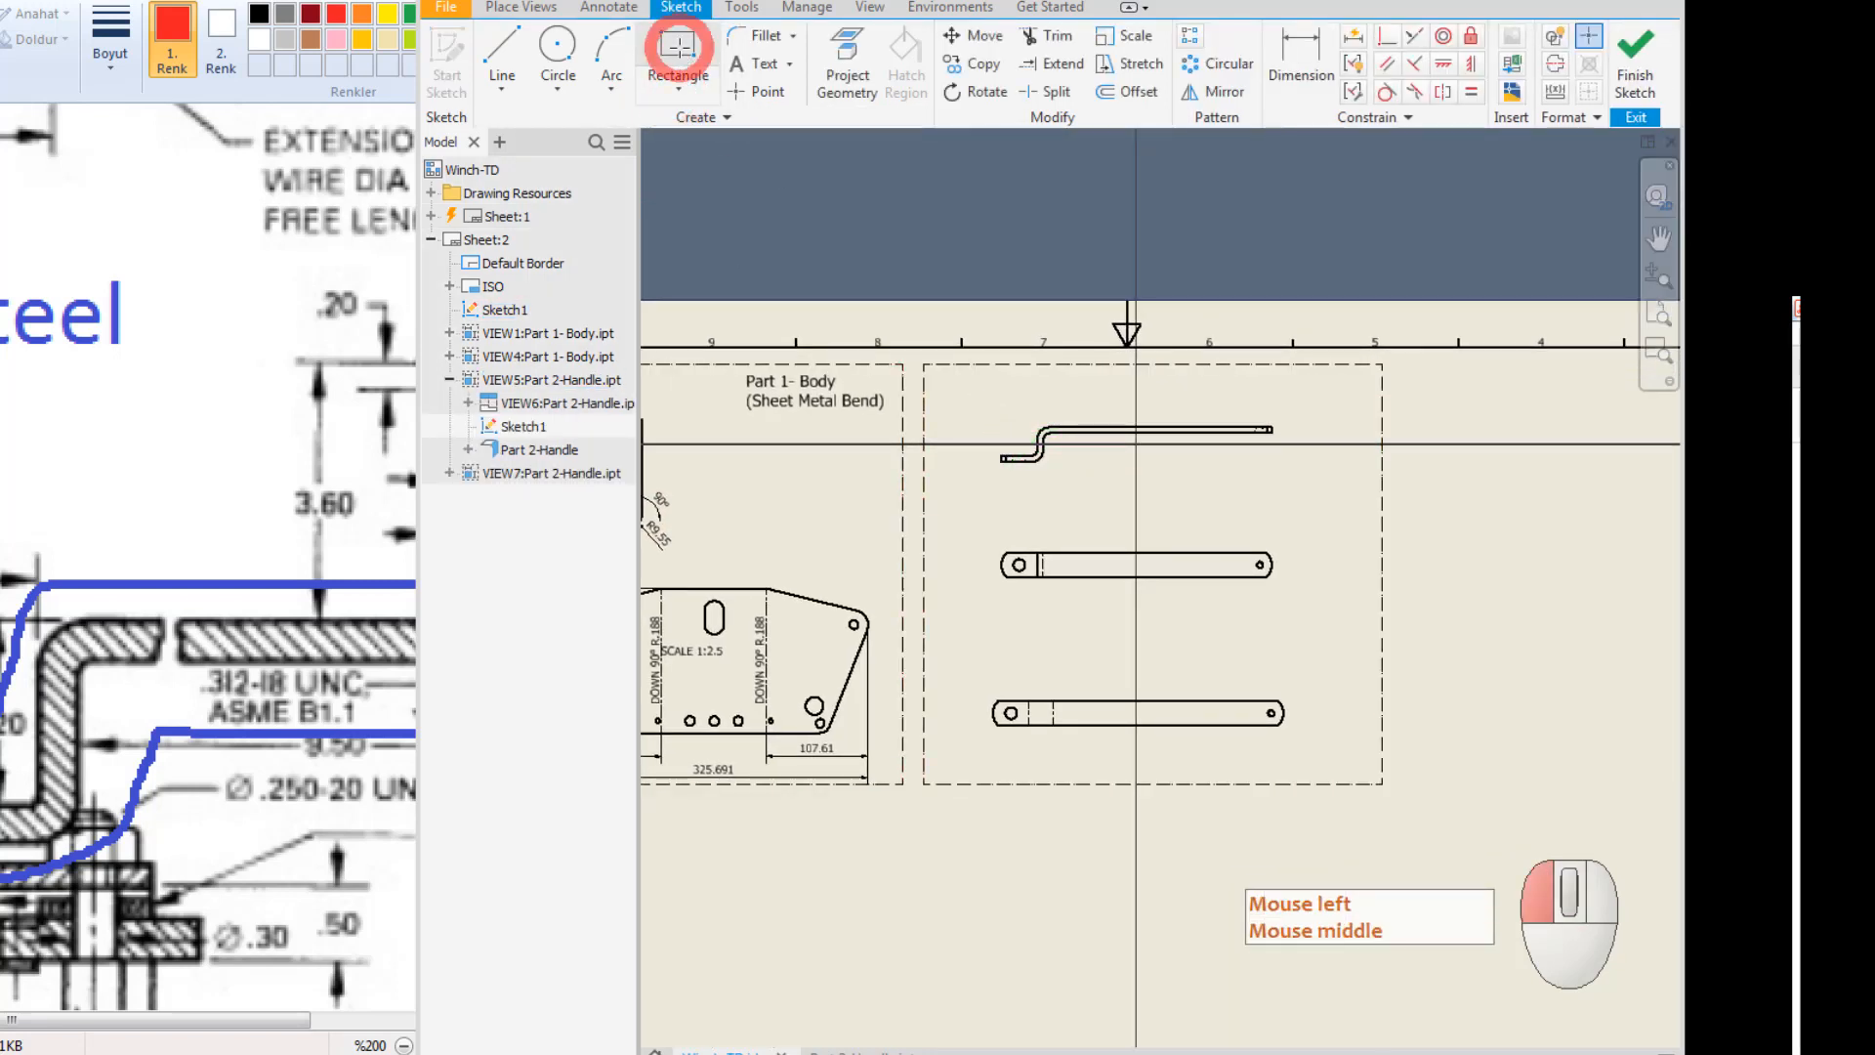
left_click(973, 395)
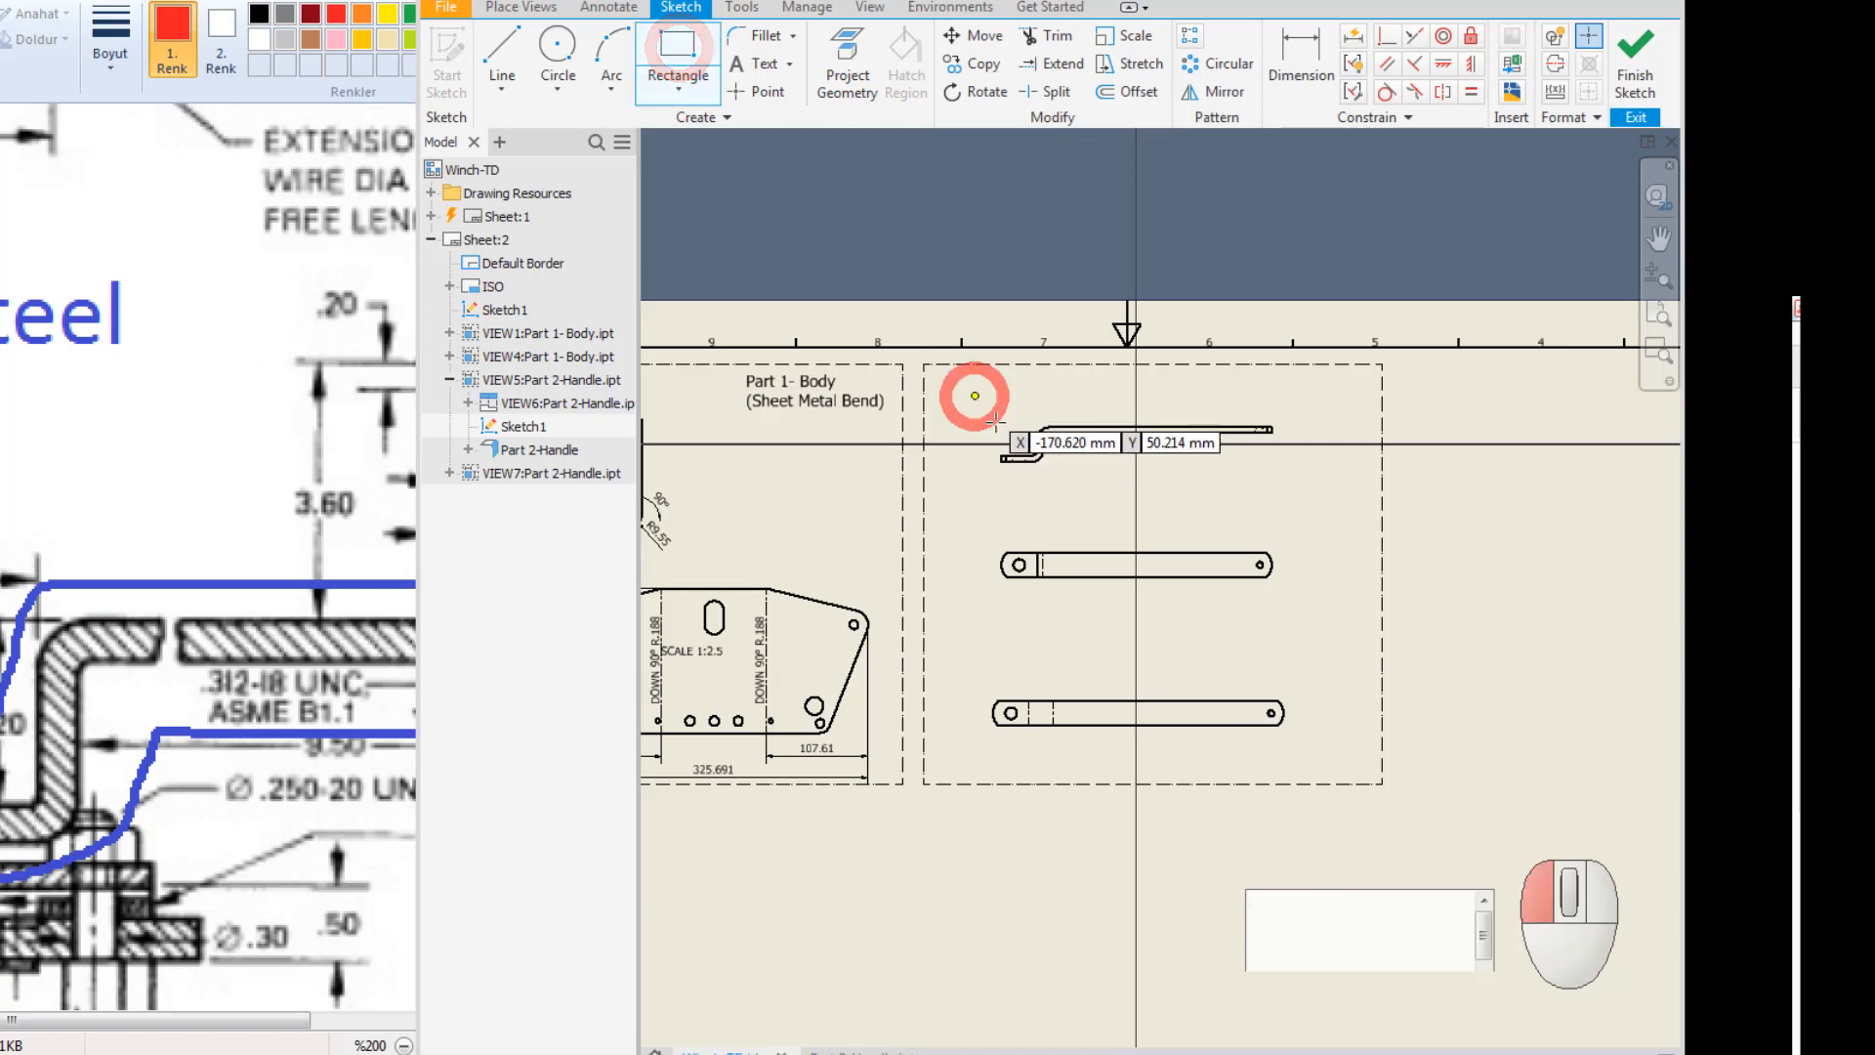
left_click(1295, 501)
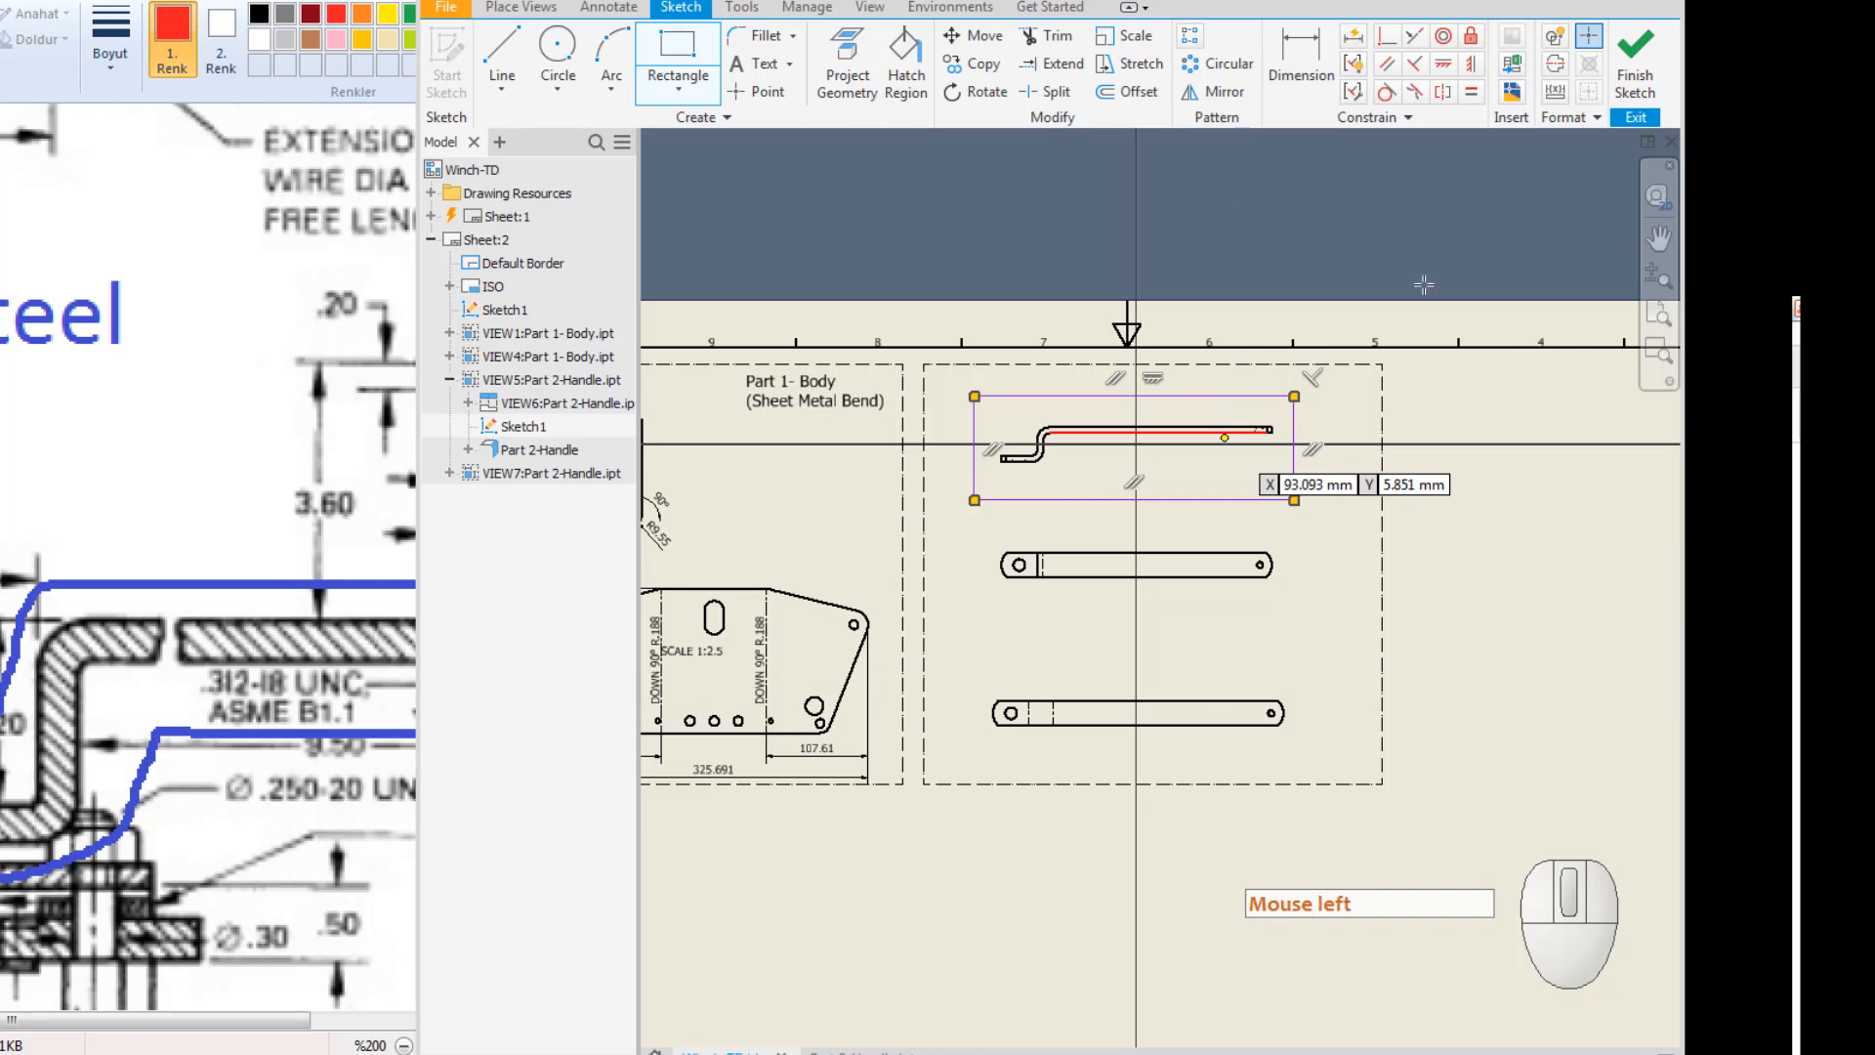
left_click(1631, 53)
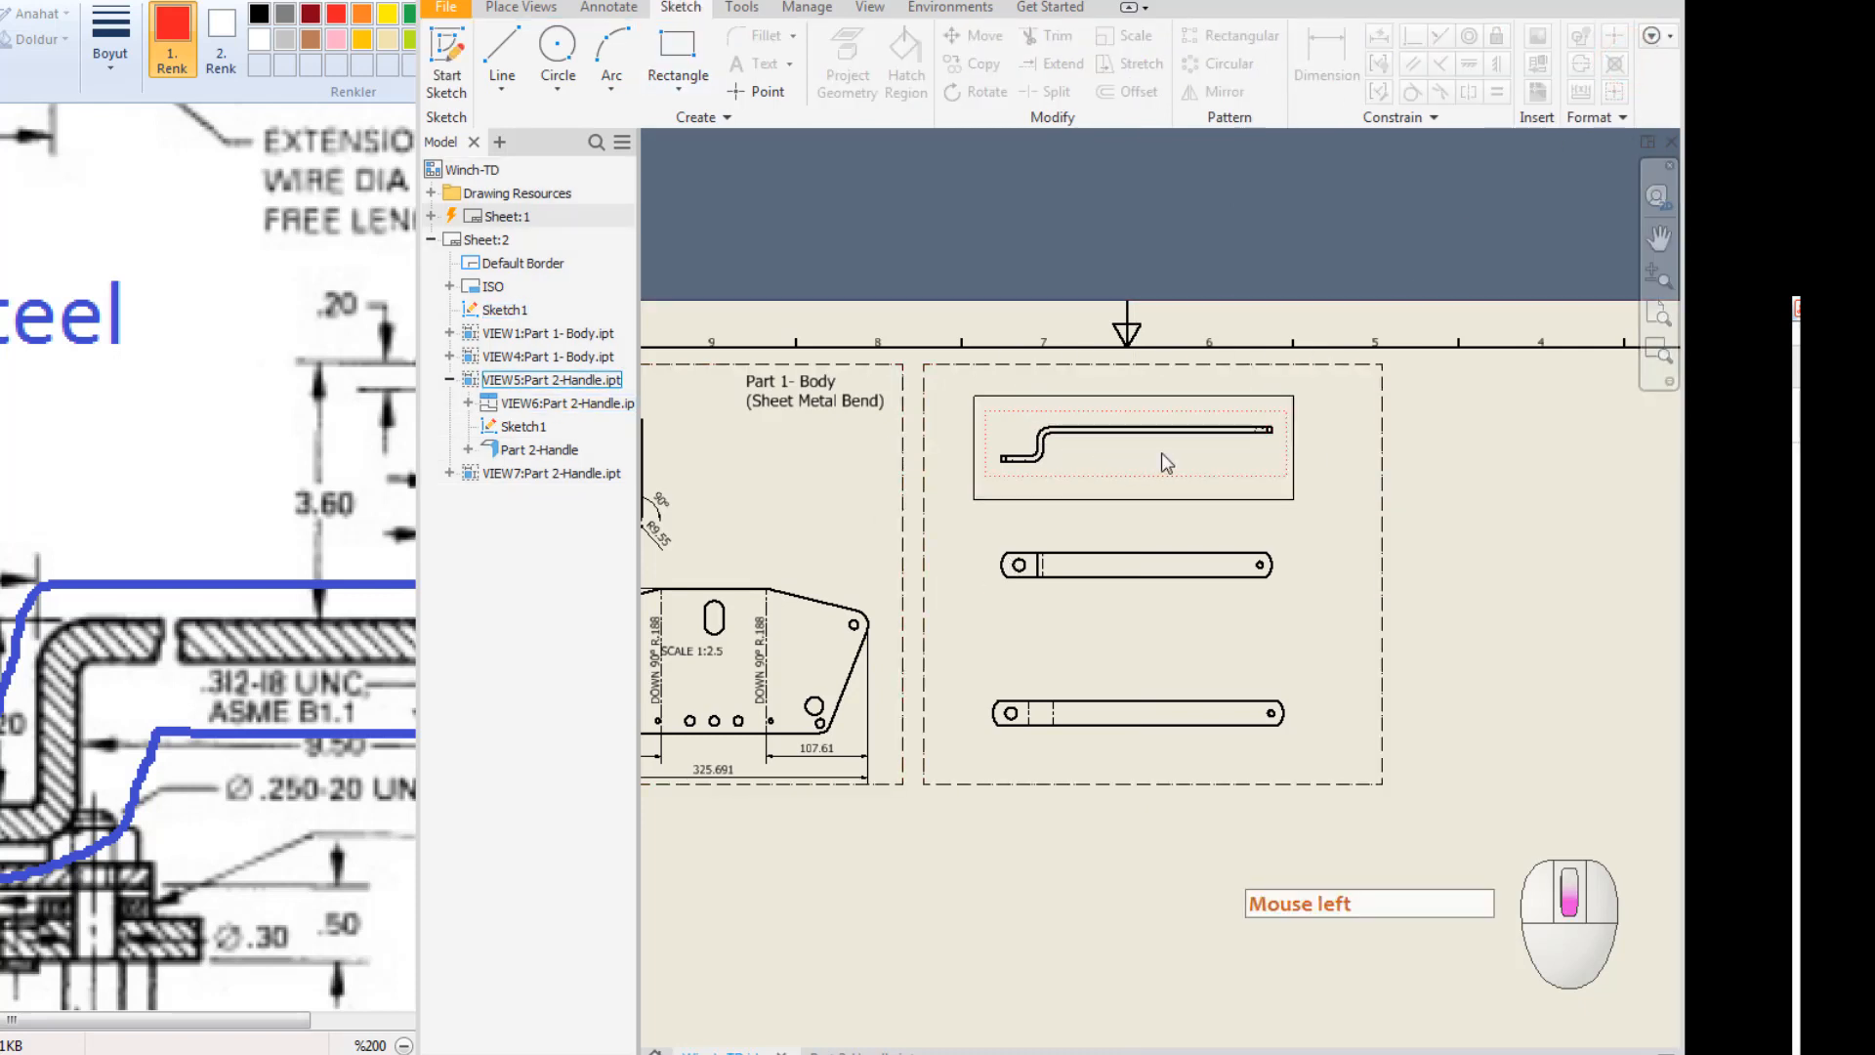
Create a Break Out in the handle's front view from the enclosing rectangle, with depth To Hole at the small hole near the long arm's end.
scroll(1162, 459, "up", 5)
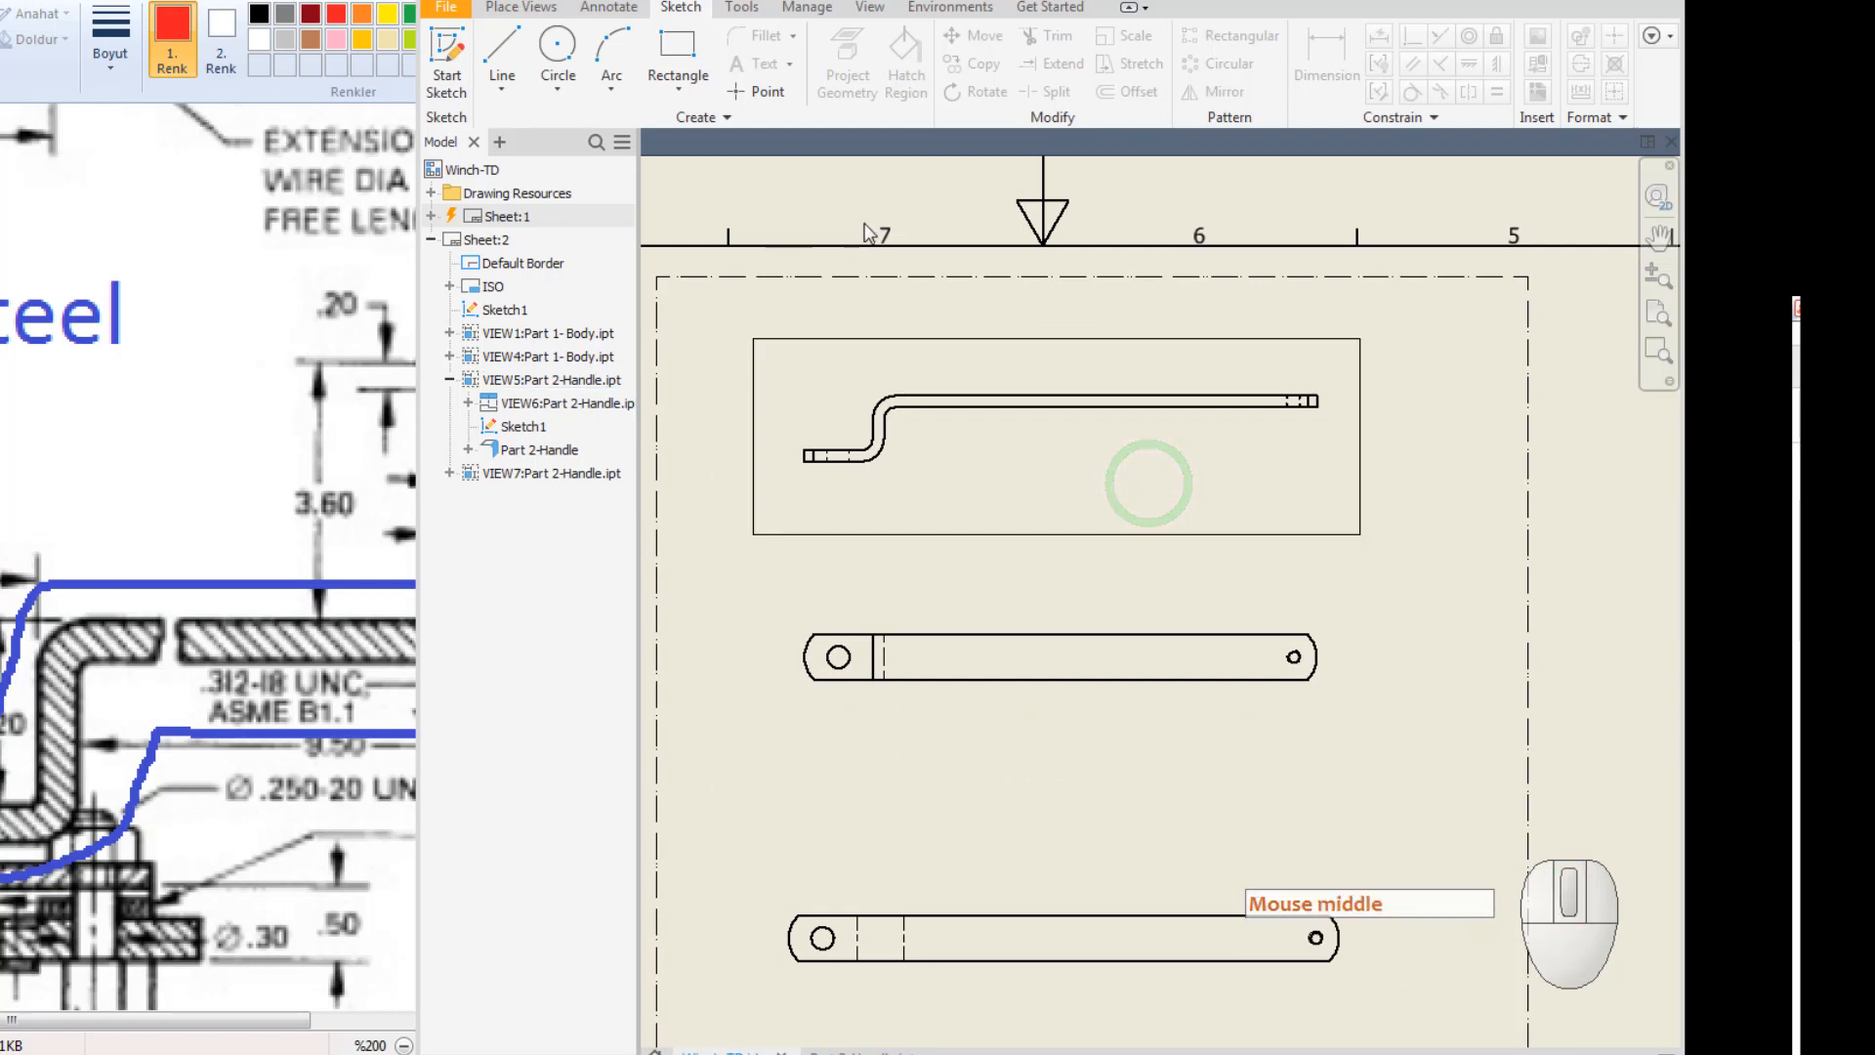
left_click(521, 7)
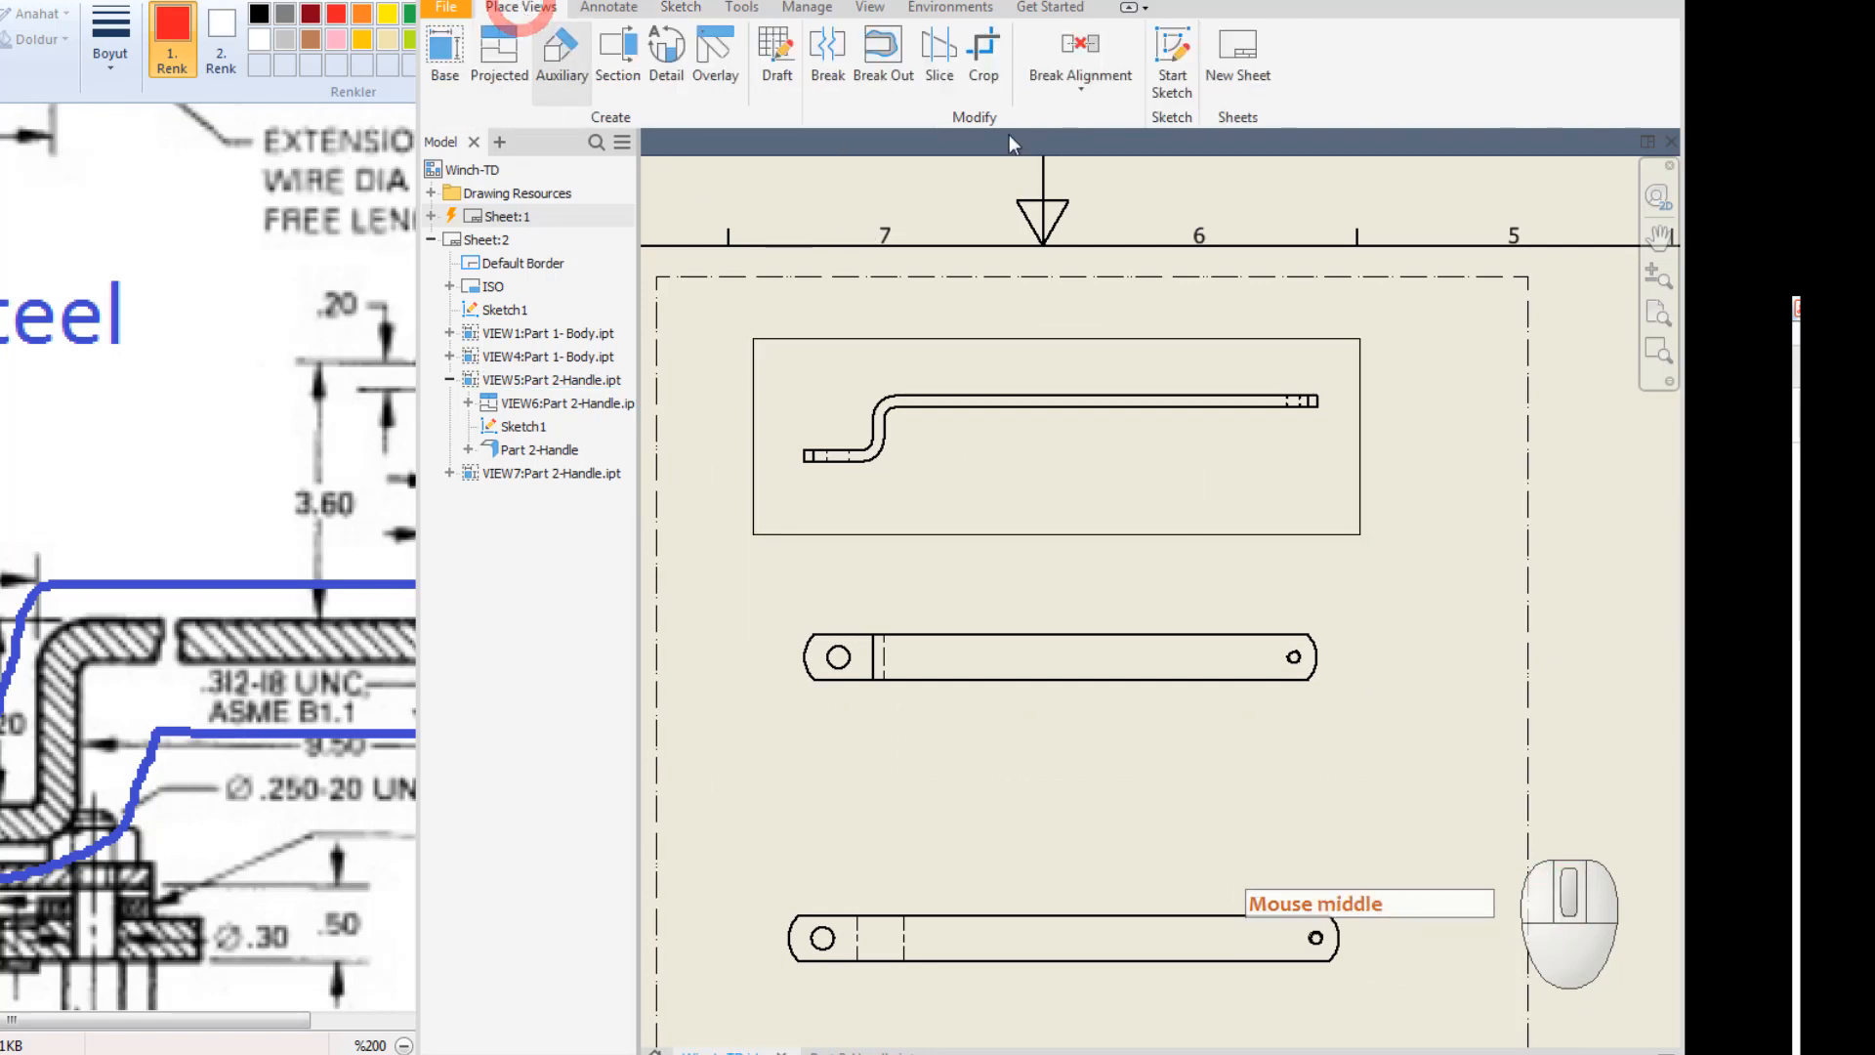
left_click(884, 61)
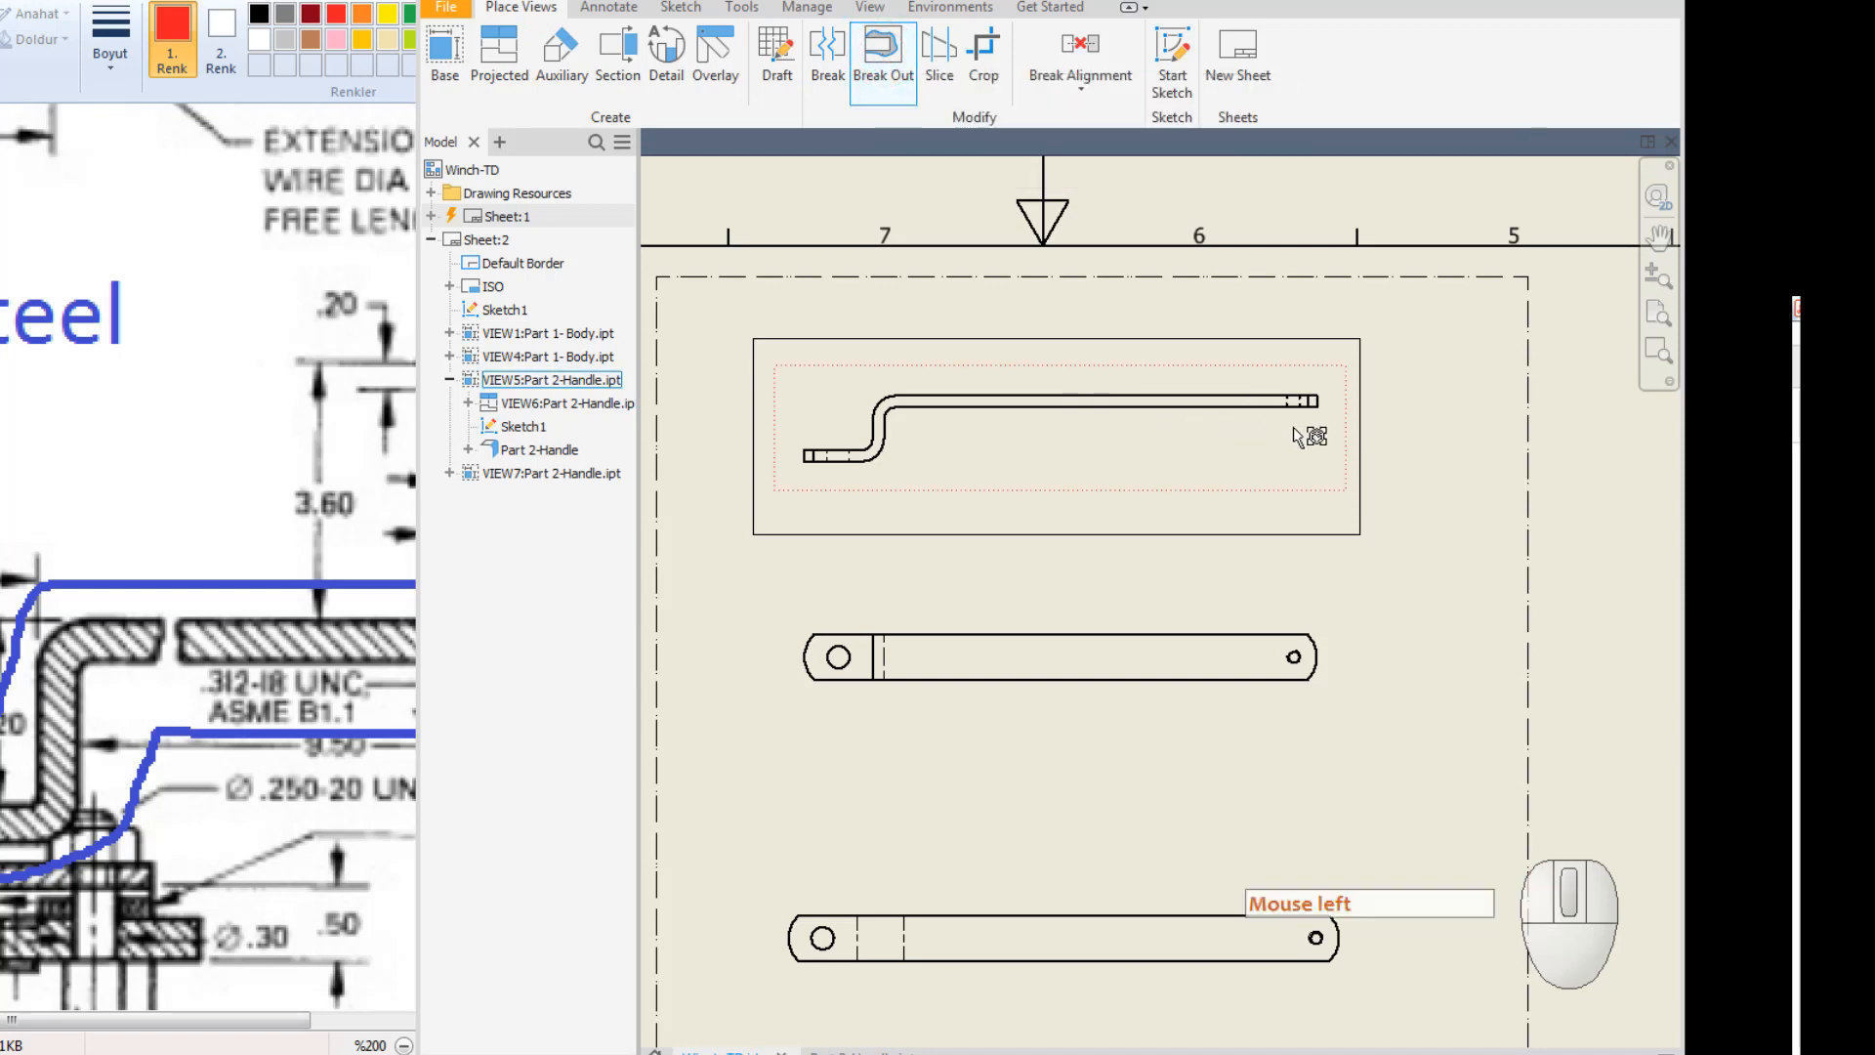
left_click(1326, 422)
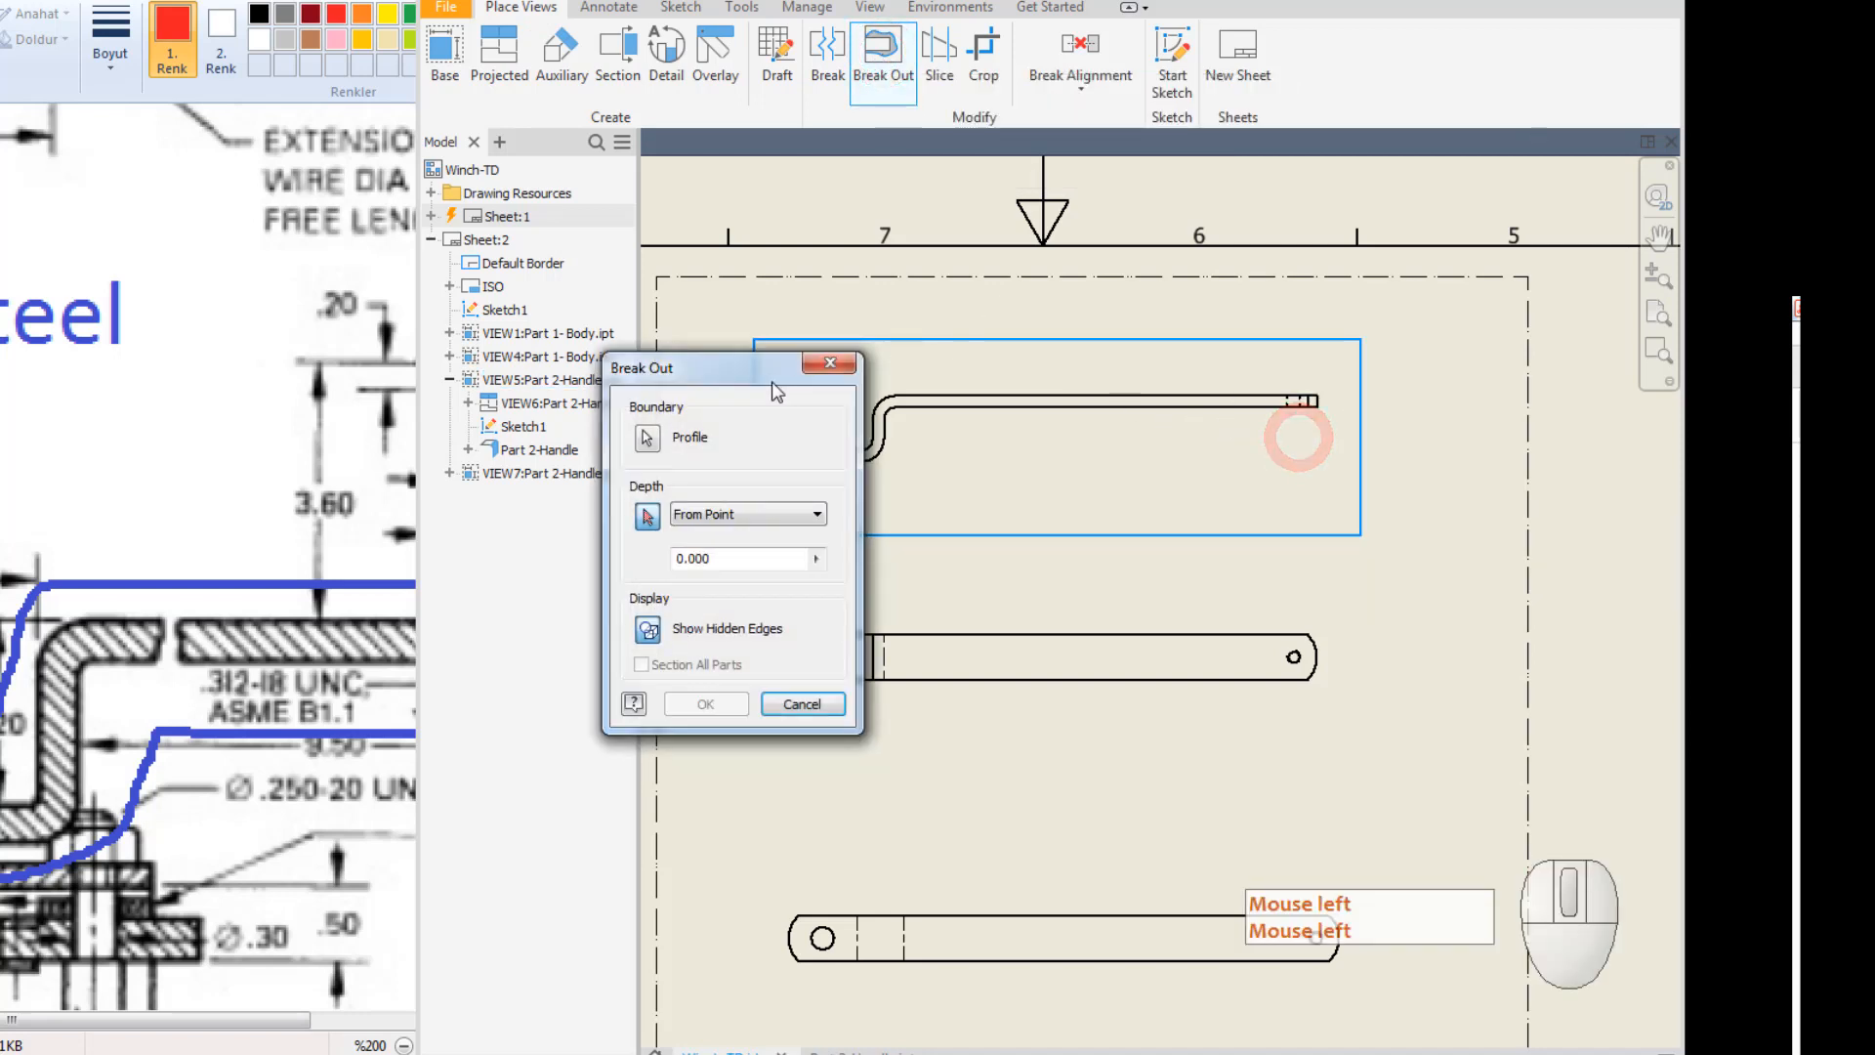
mouse_move(713, 364)
left_mouse_down()
mouse_move(688, 381)
mouse_move(84, 399)
left_mouse_up()
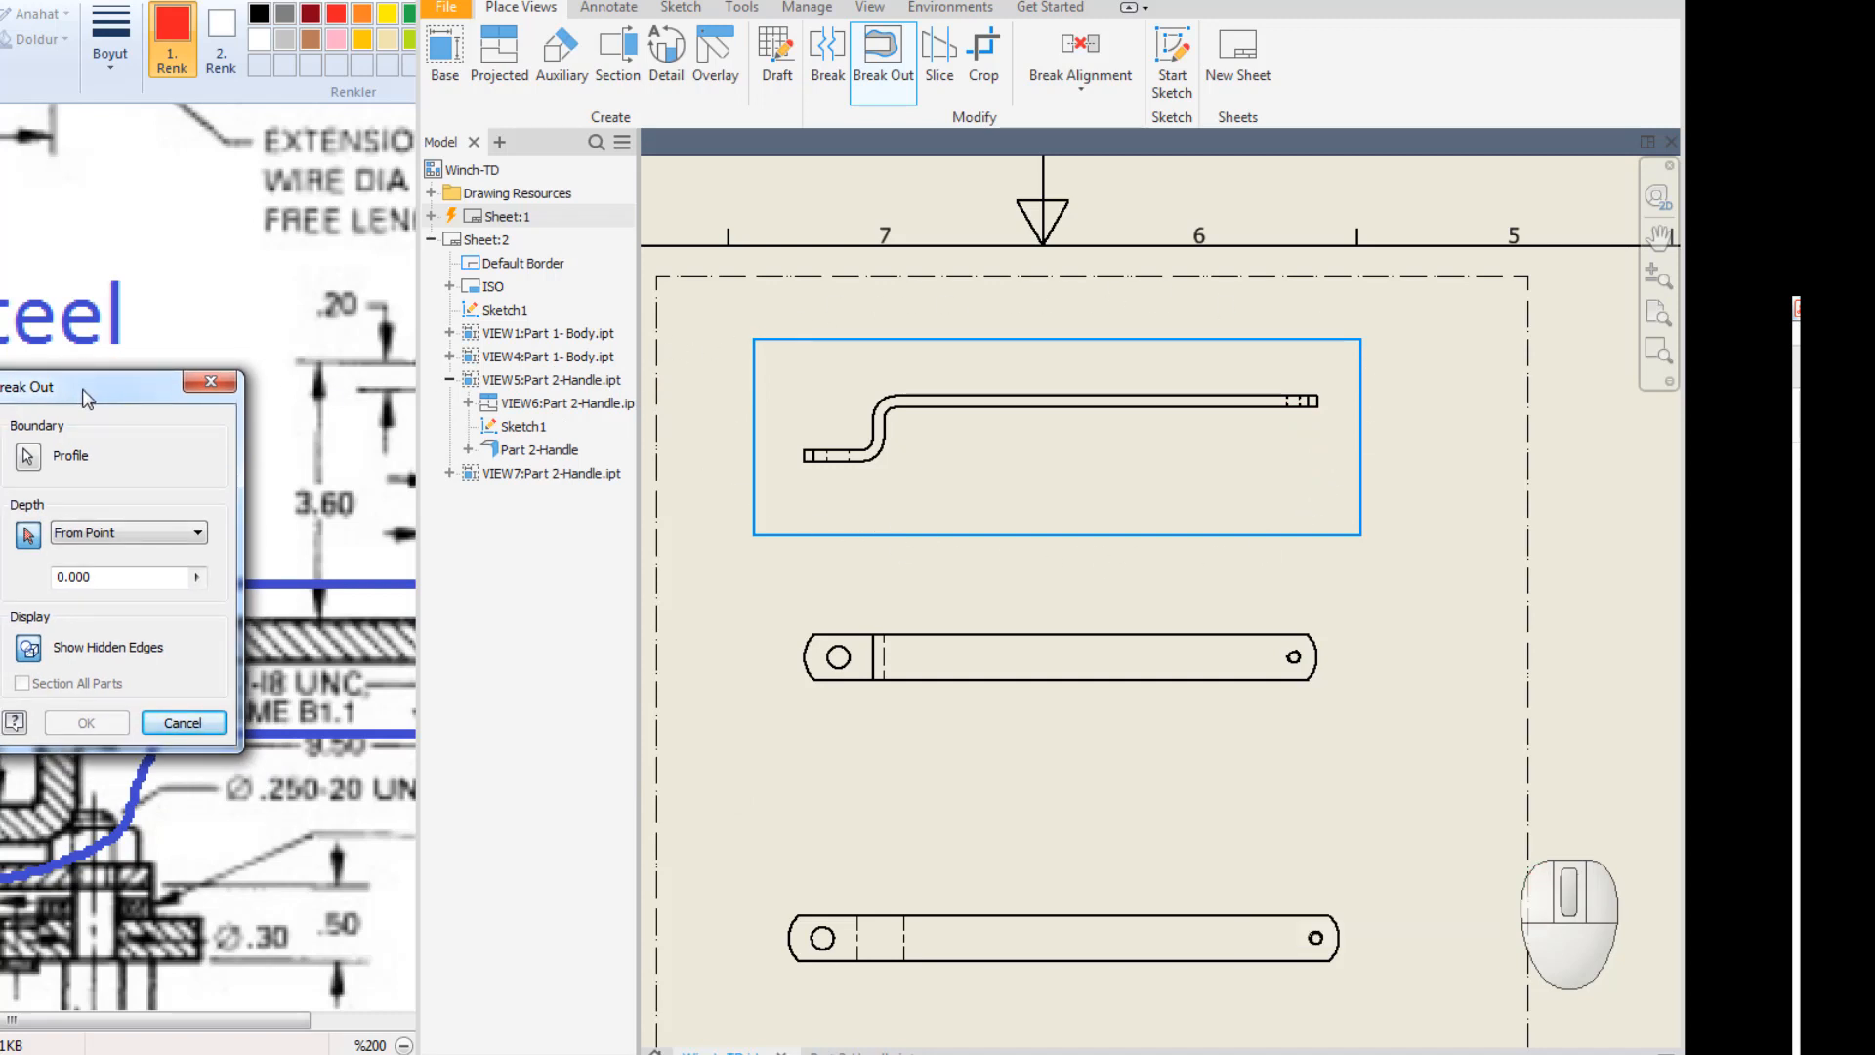
left_click_drag(86, 397, 679, 349)
left_click(690, 485)
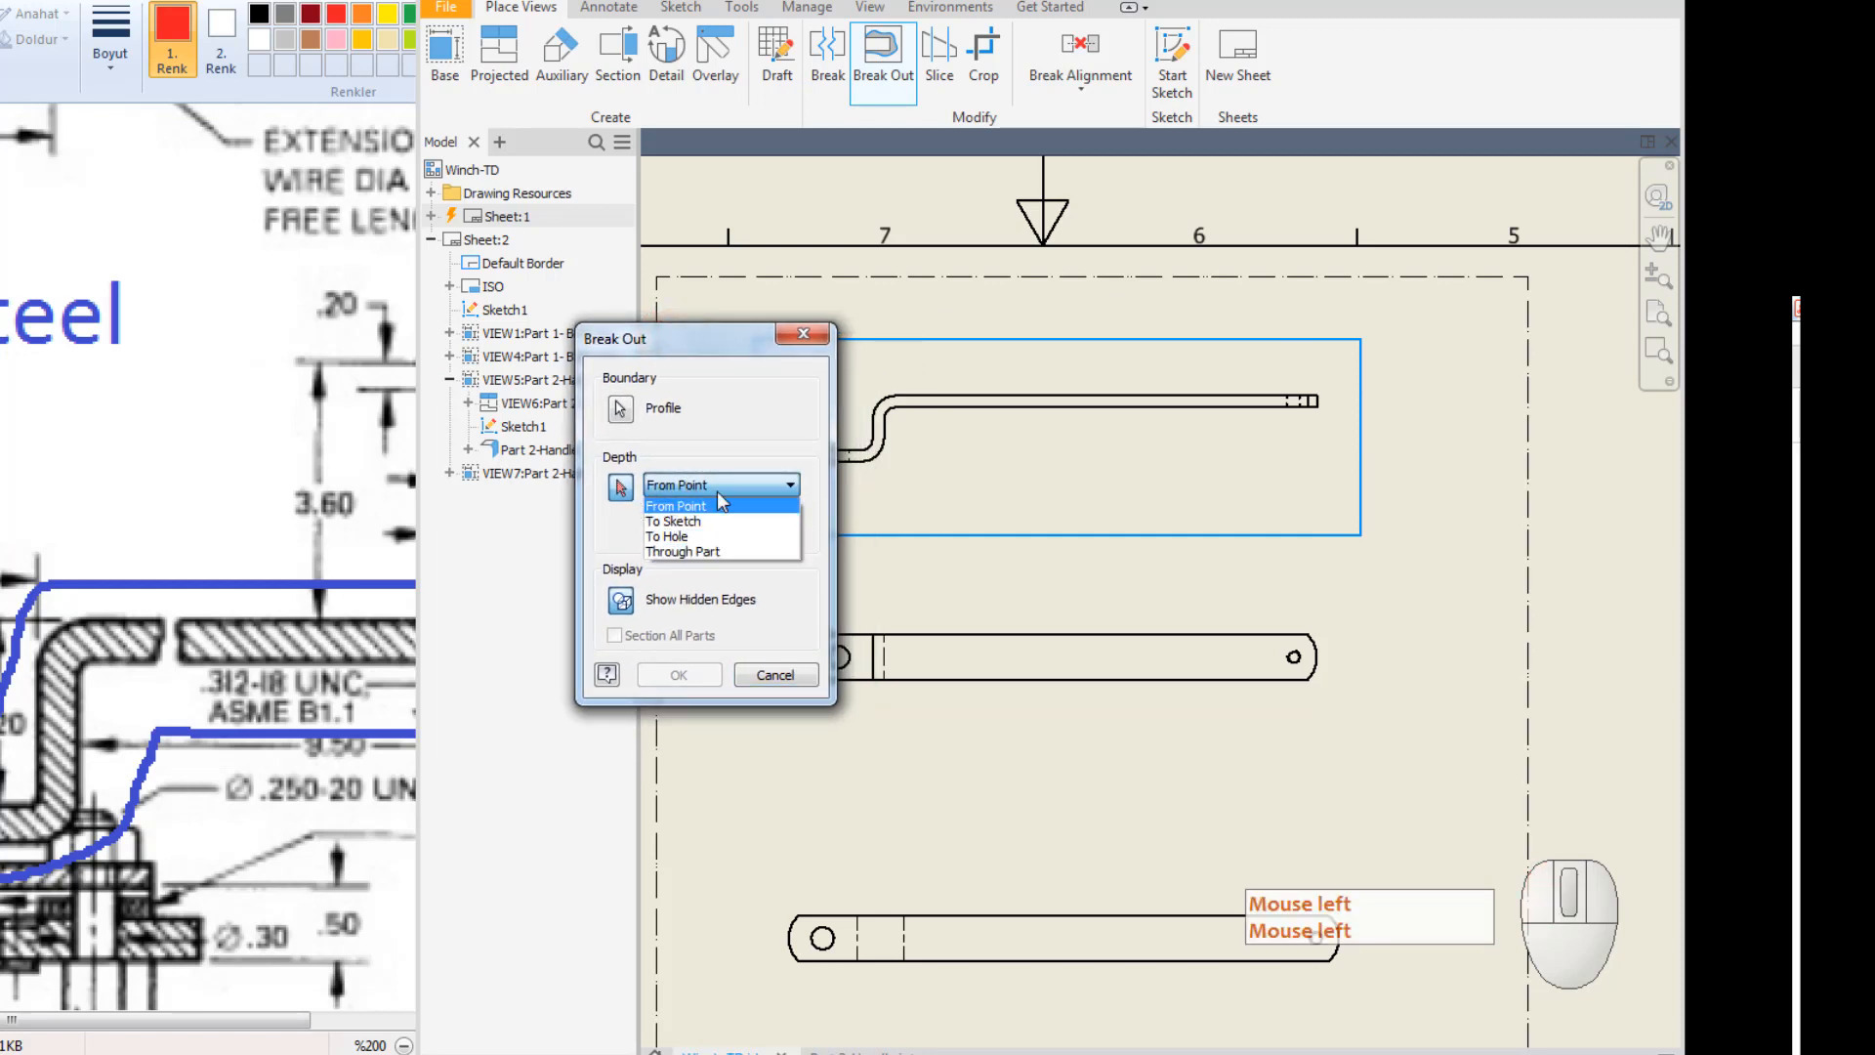
left_click(679, 540)
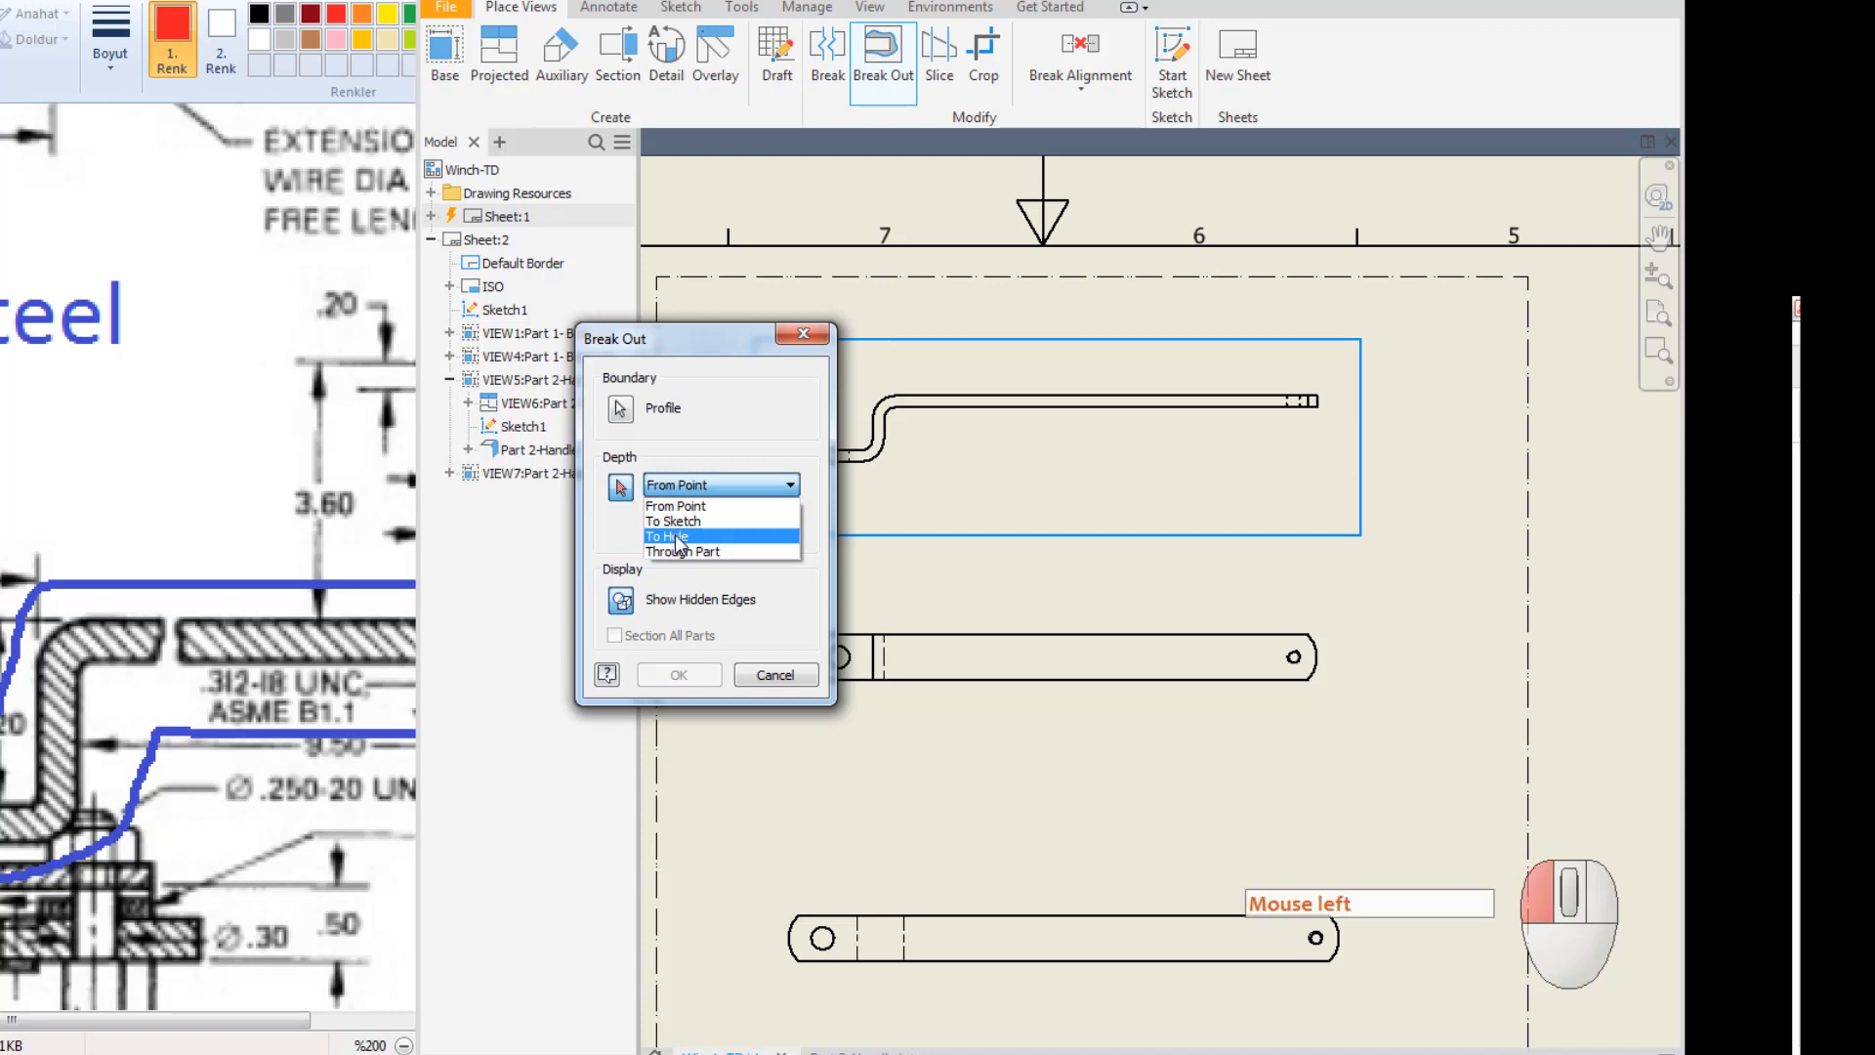
scroll(1303, 437, "up", 5)
left_click(1309, 356)
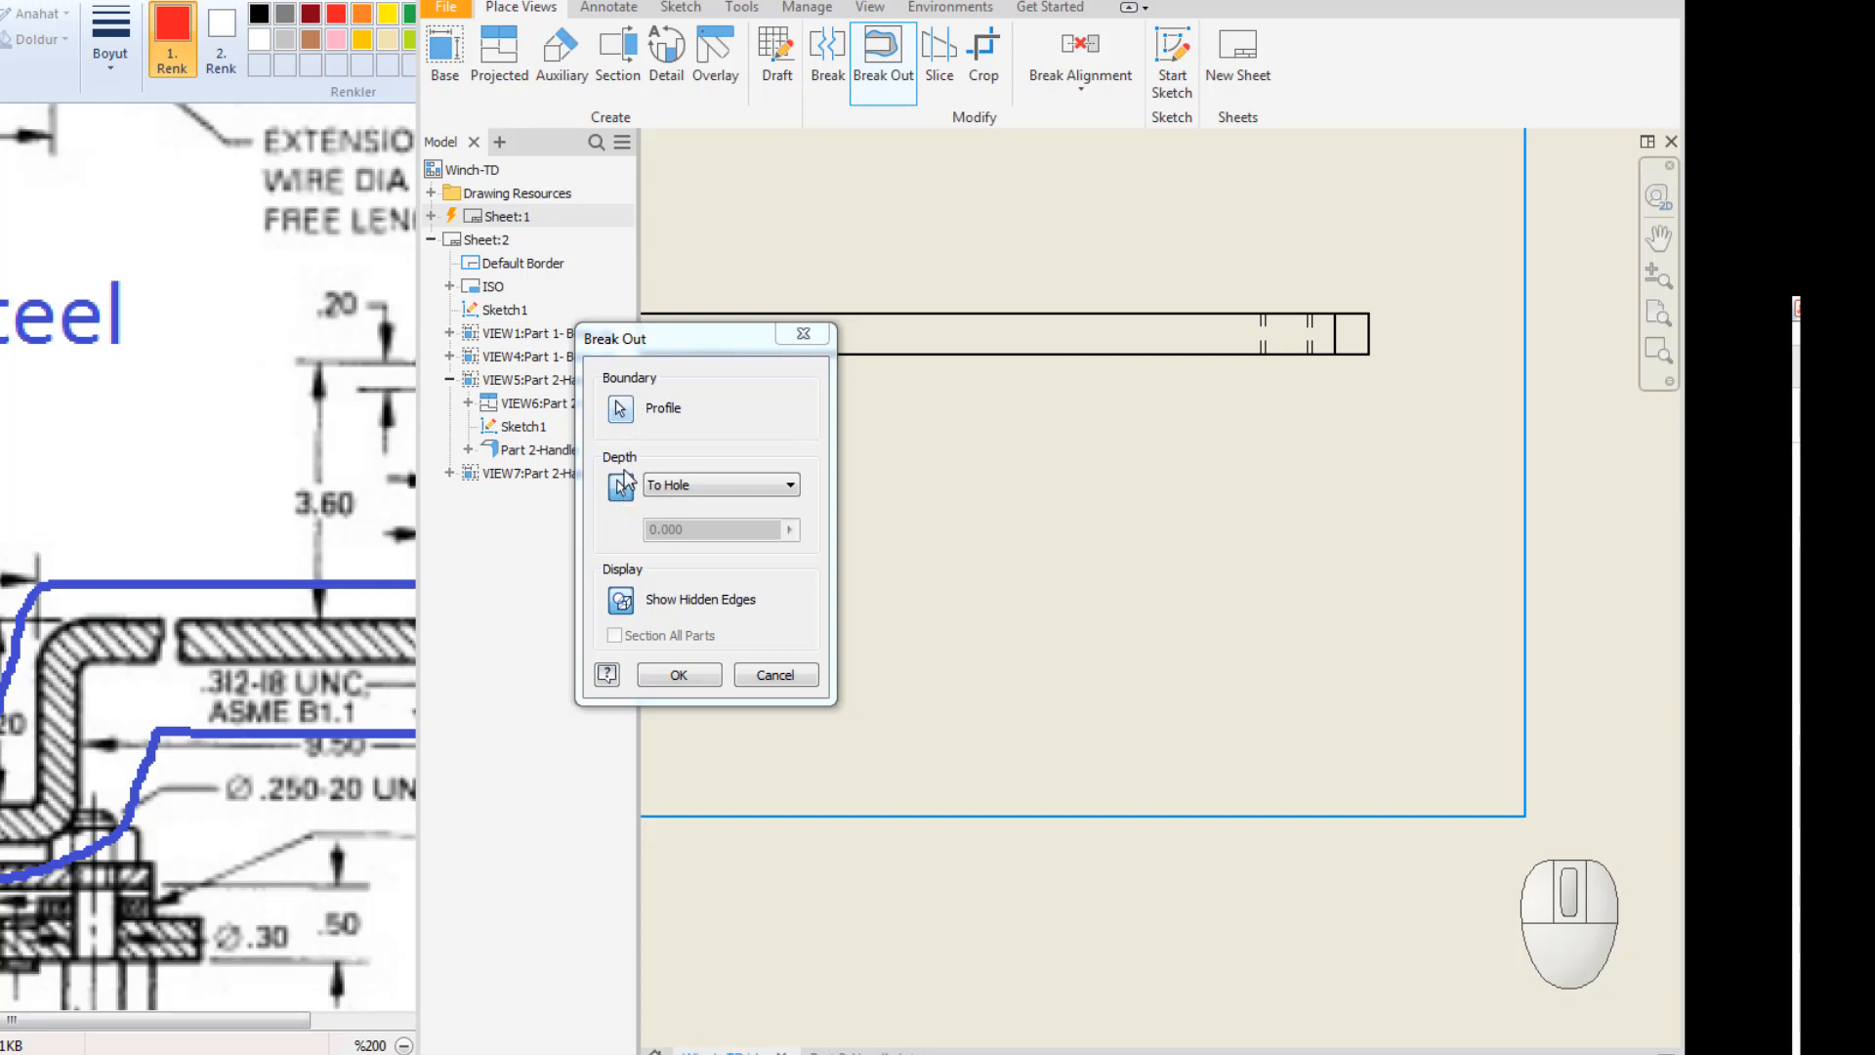
left_click(679, 676)
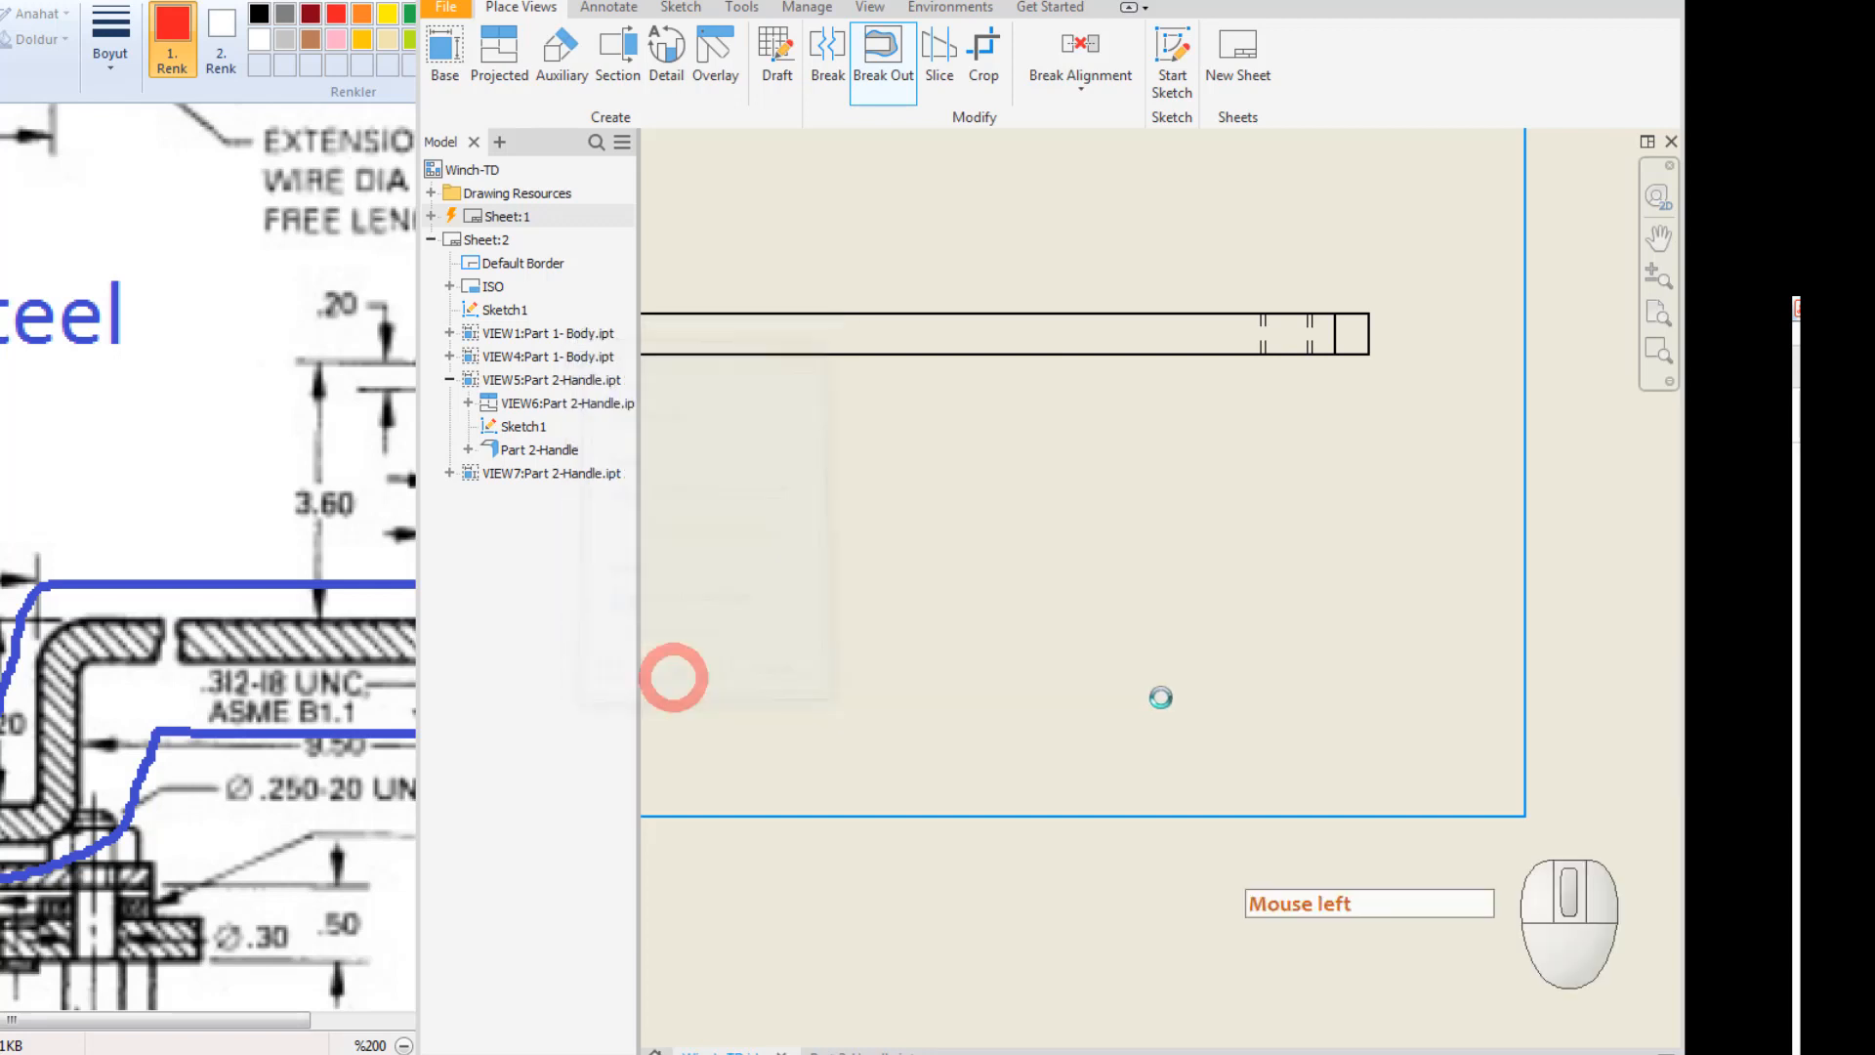
left_click(1145, 606)
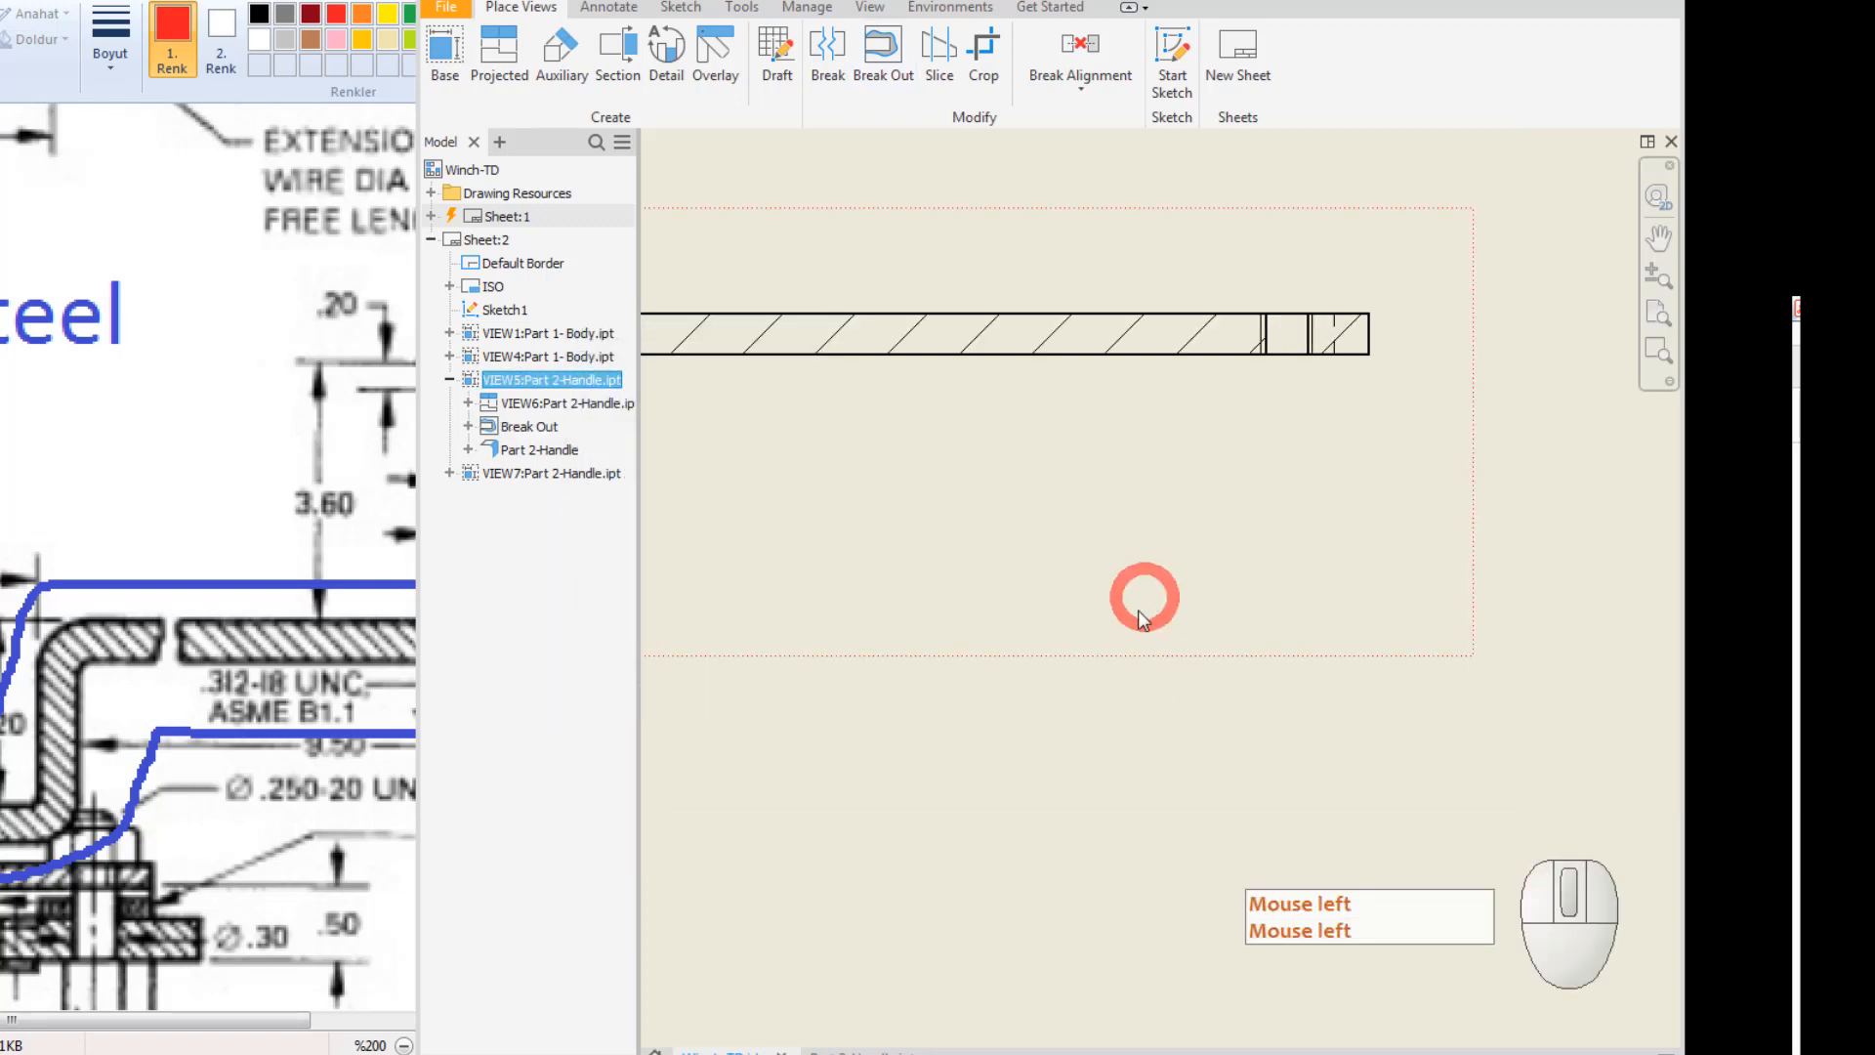
Add center marks to the large and small holes in the handle's top view.
middle_click(1153, 601)
middle_click_drag(1160, 611, 1216, 575)
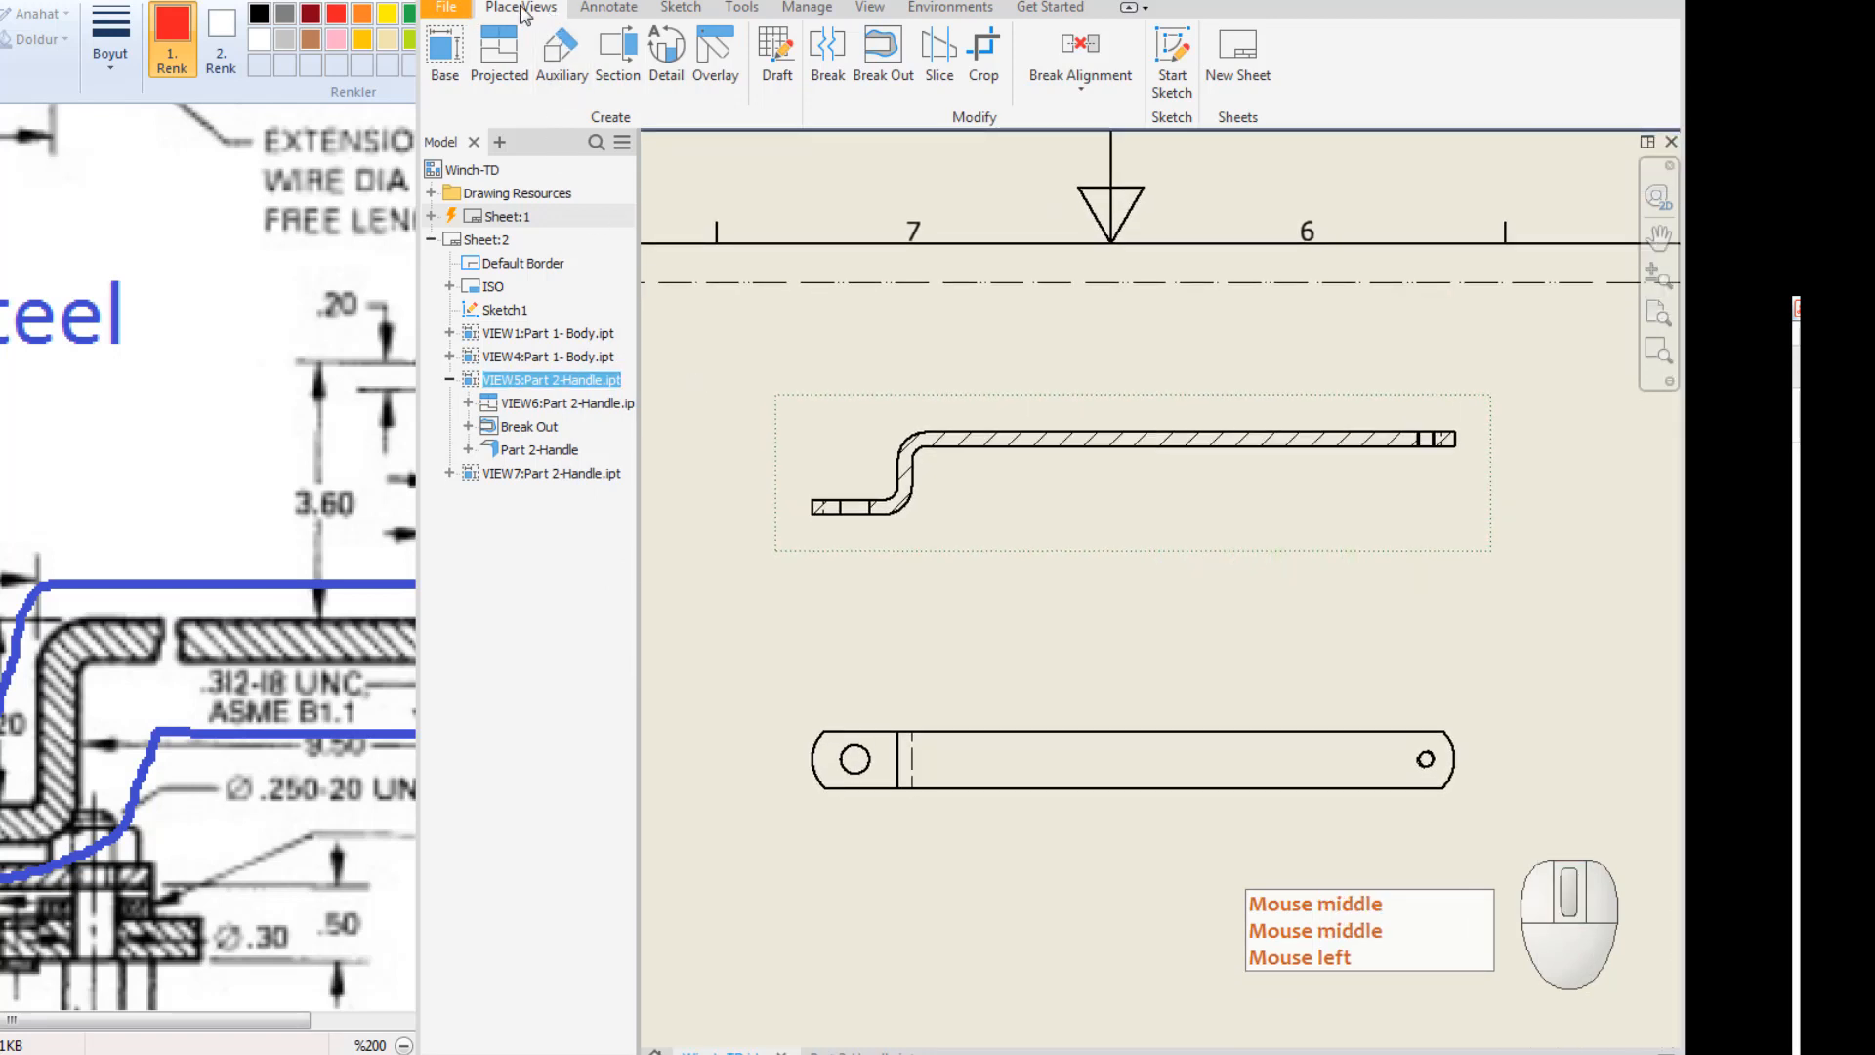
left_click(609, 9)
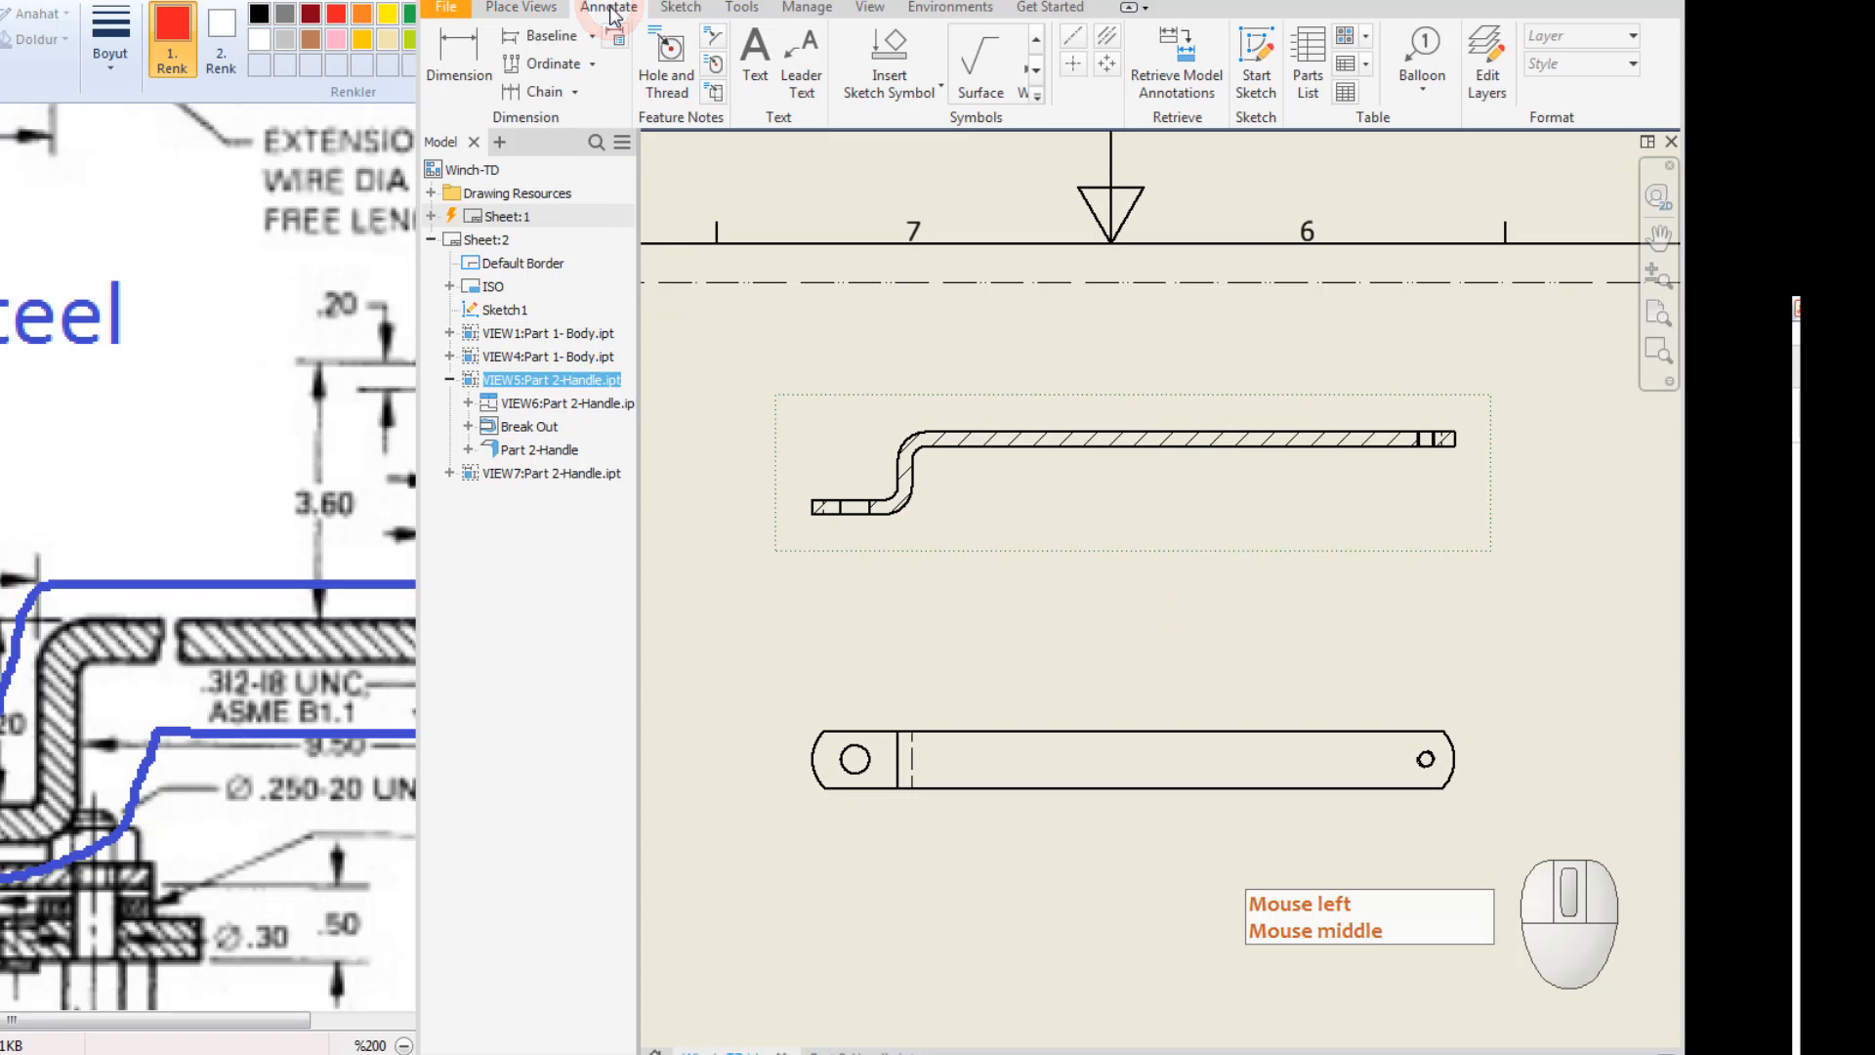
left_click(1072, 64)
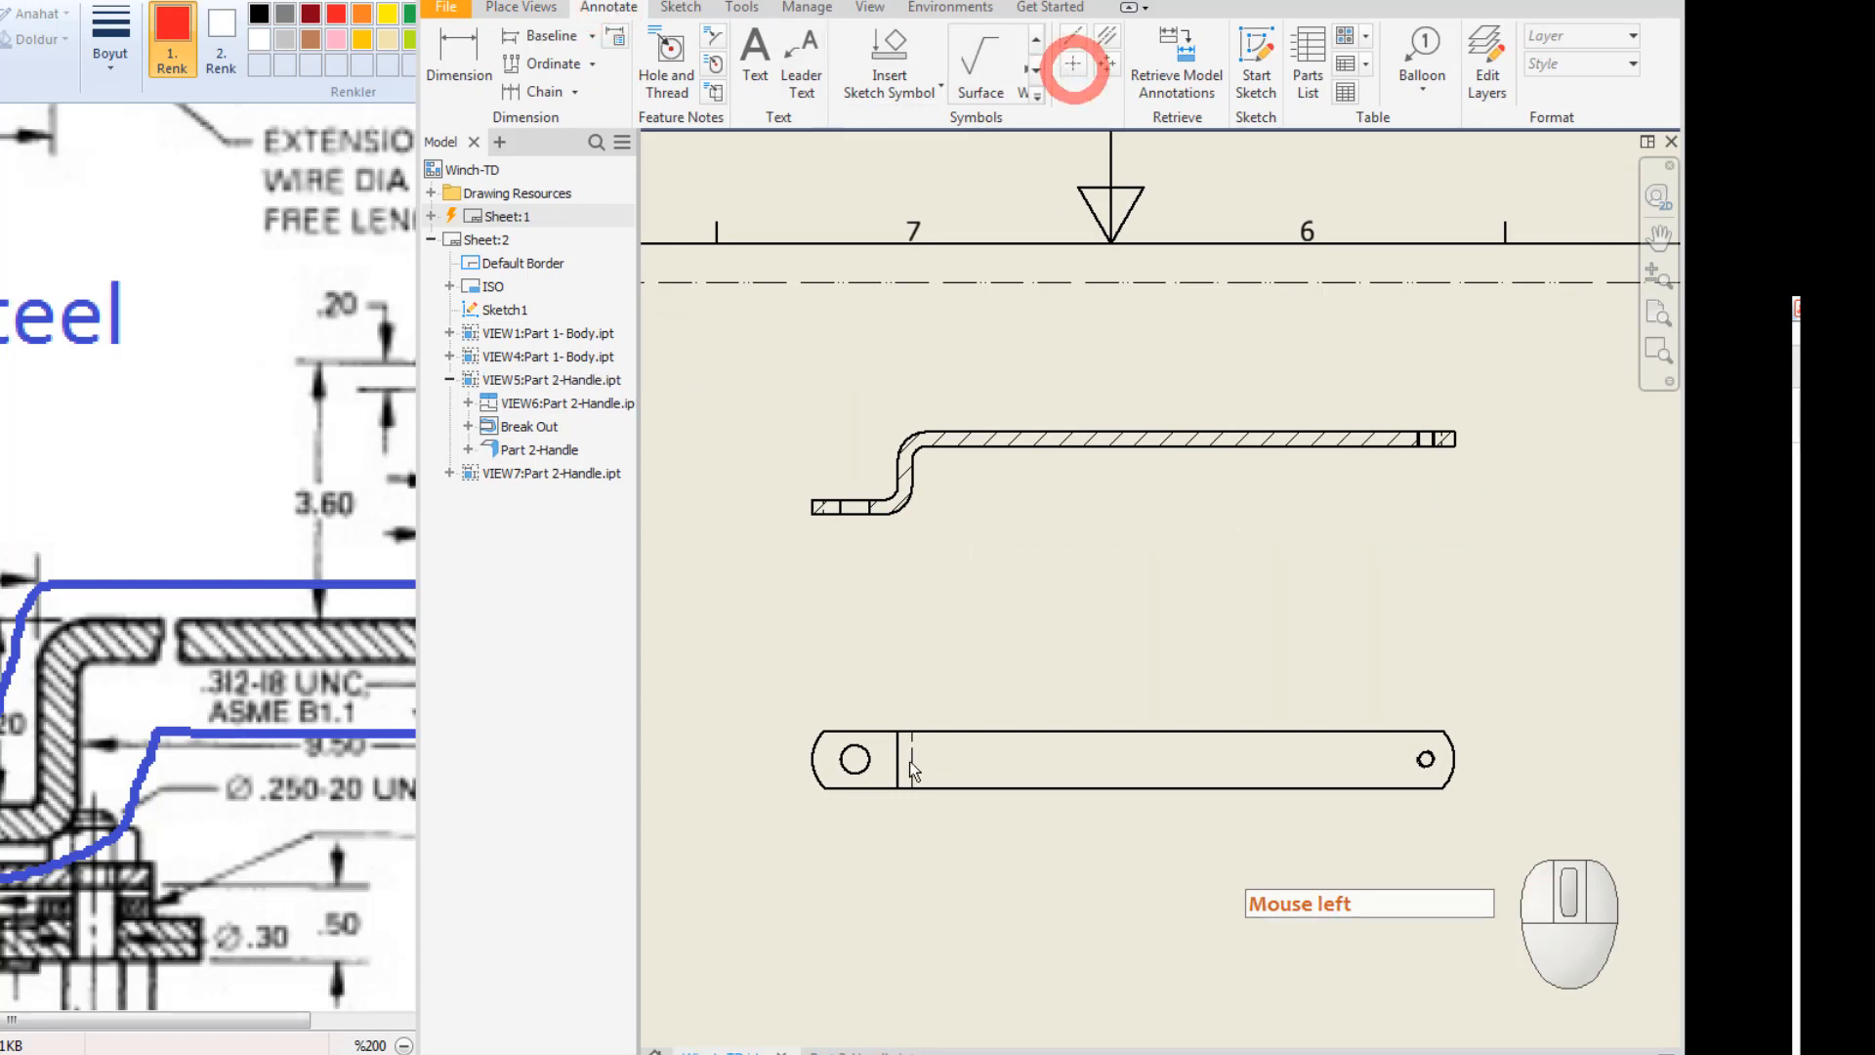
left_click(858, 757)
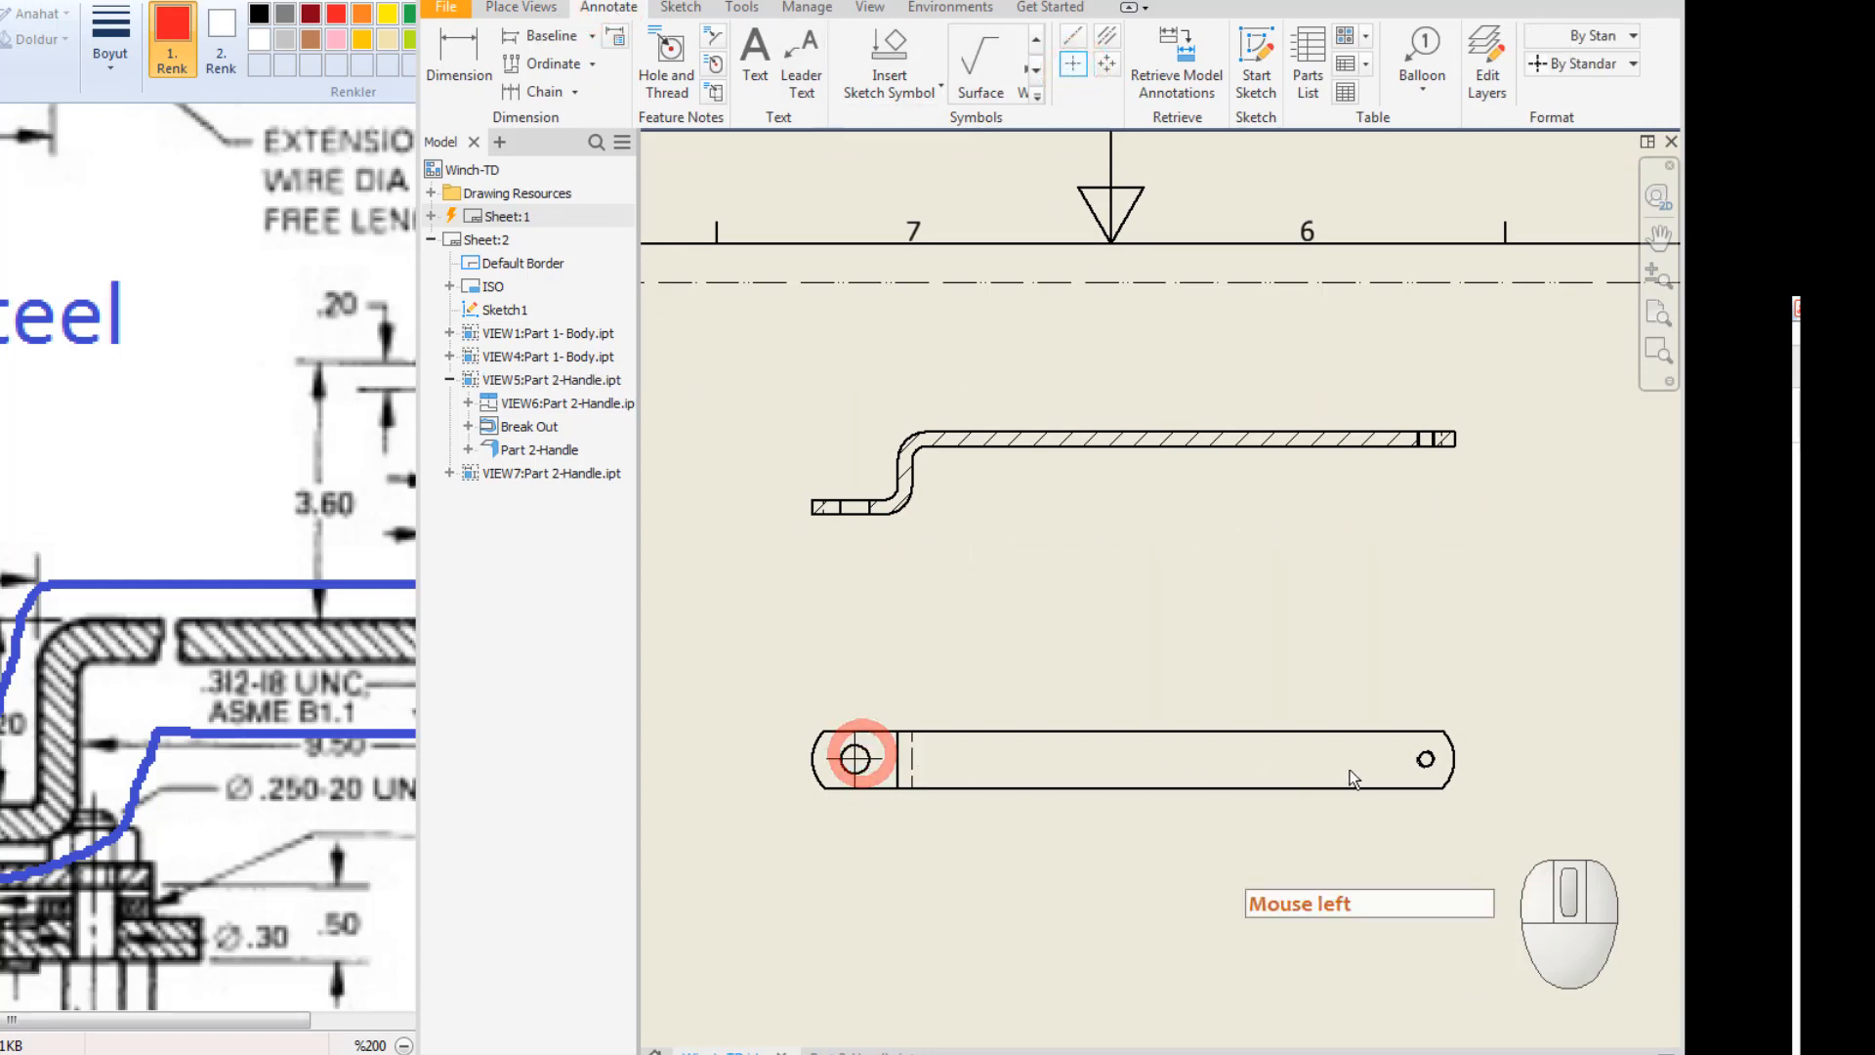
left_click(1427, 758)
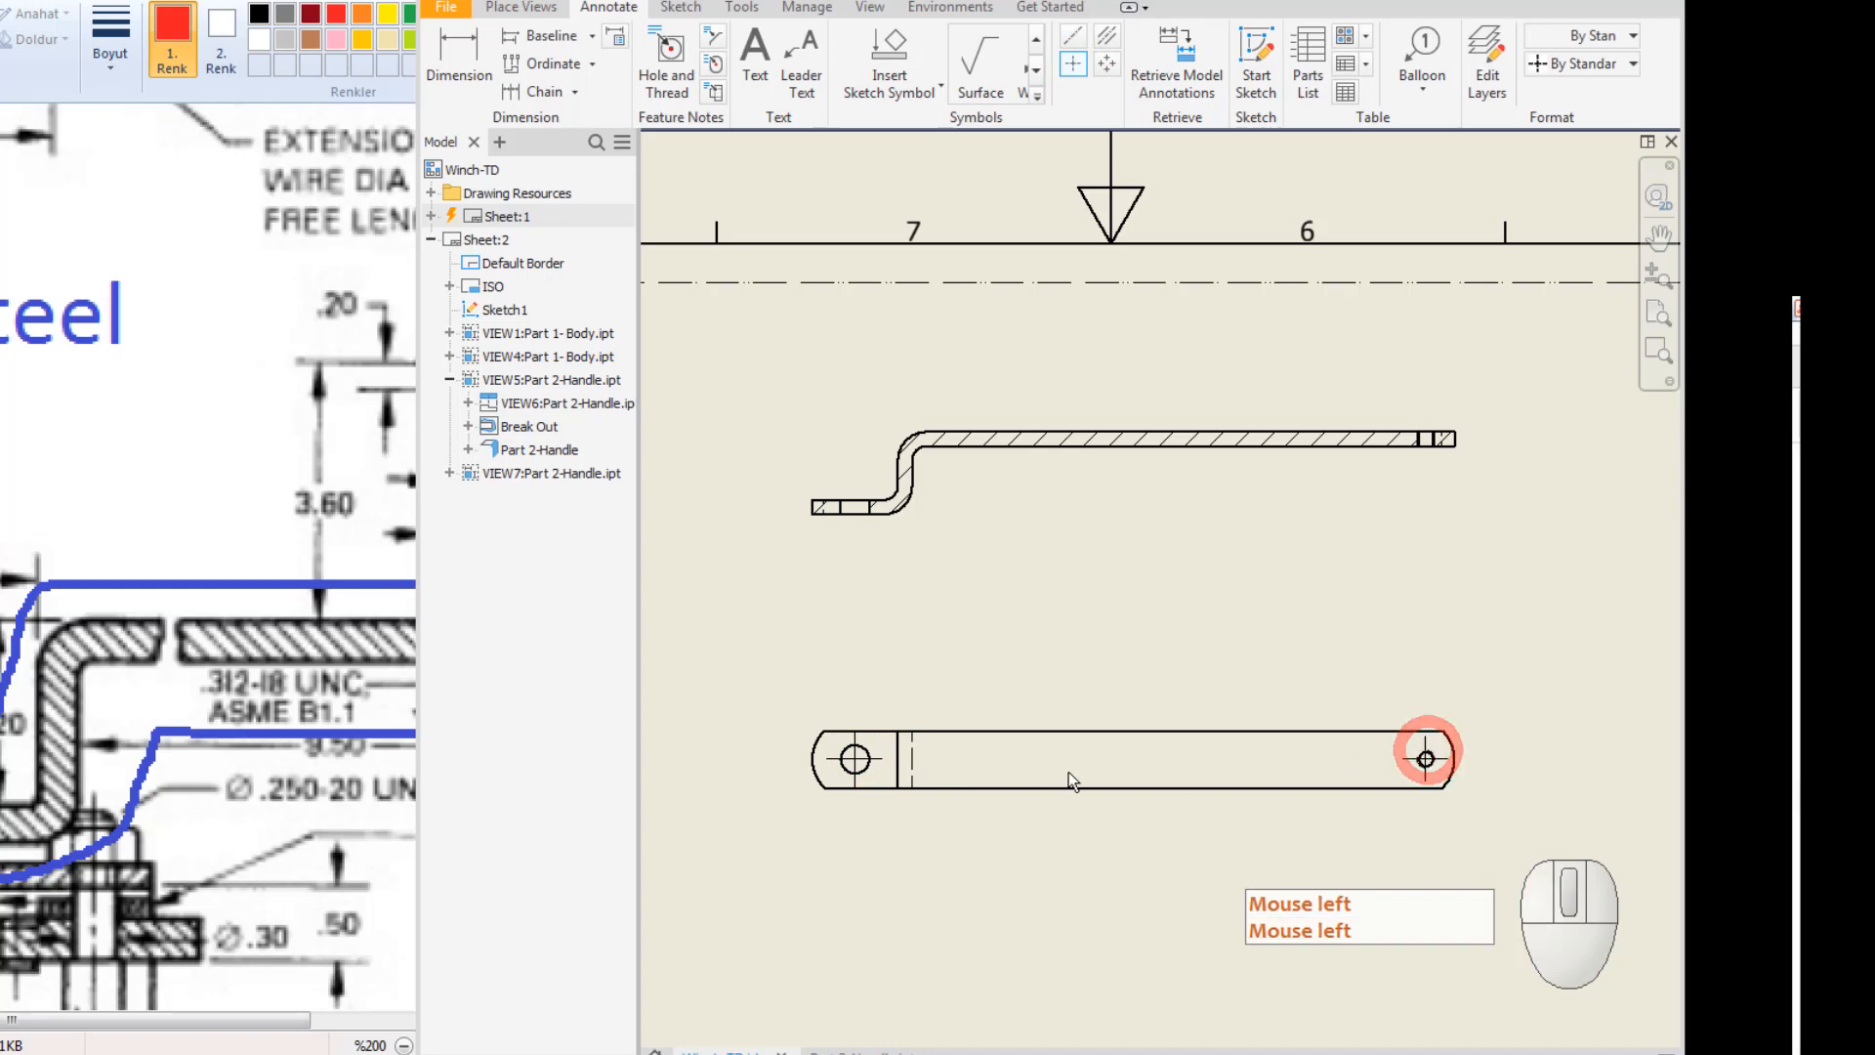
Add centerline bisectors between the edges of both holes in the sectioned front view.
left_click(1107, 39)
scroll(851, 524, "down", 3)
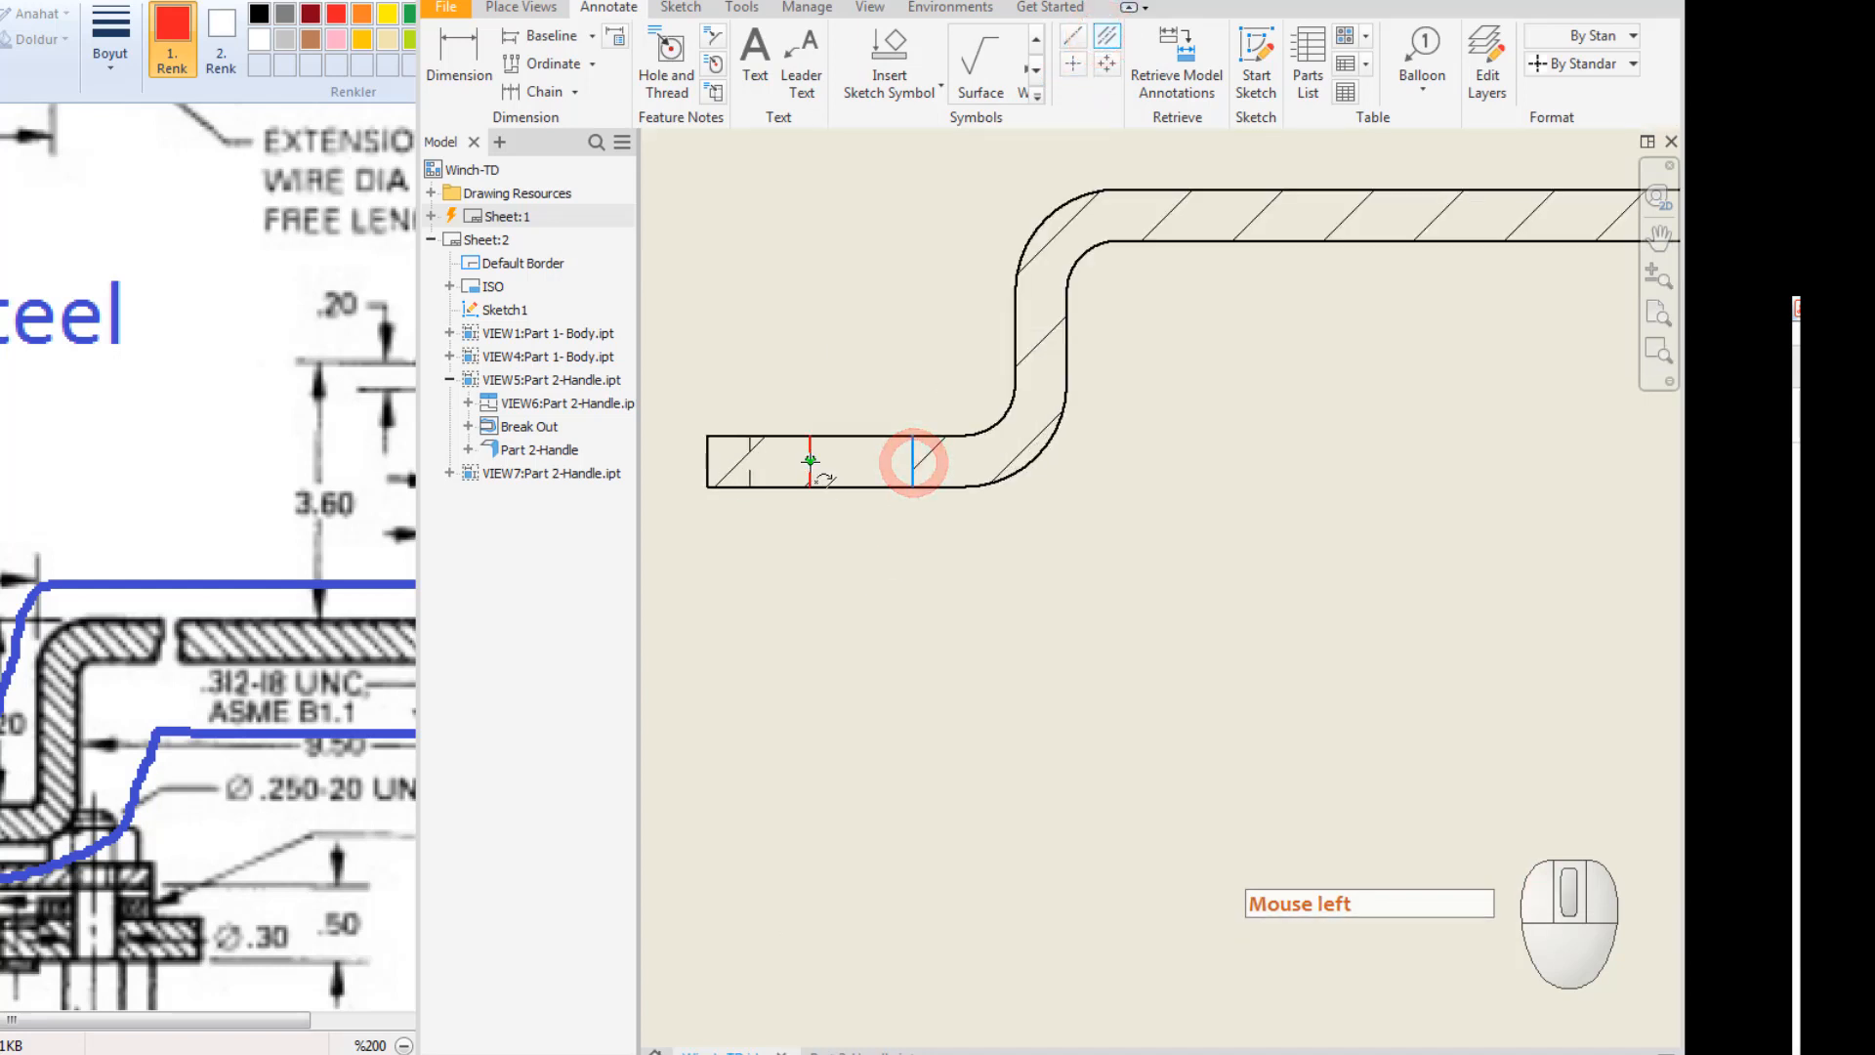
left_click(810, 465)
scroll(992, 574, "up", 5)
scroll(1240, 557, "down", 10)
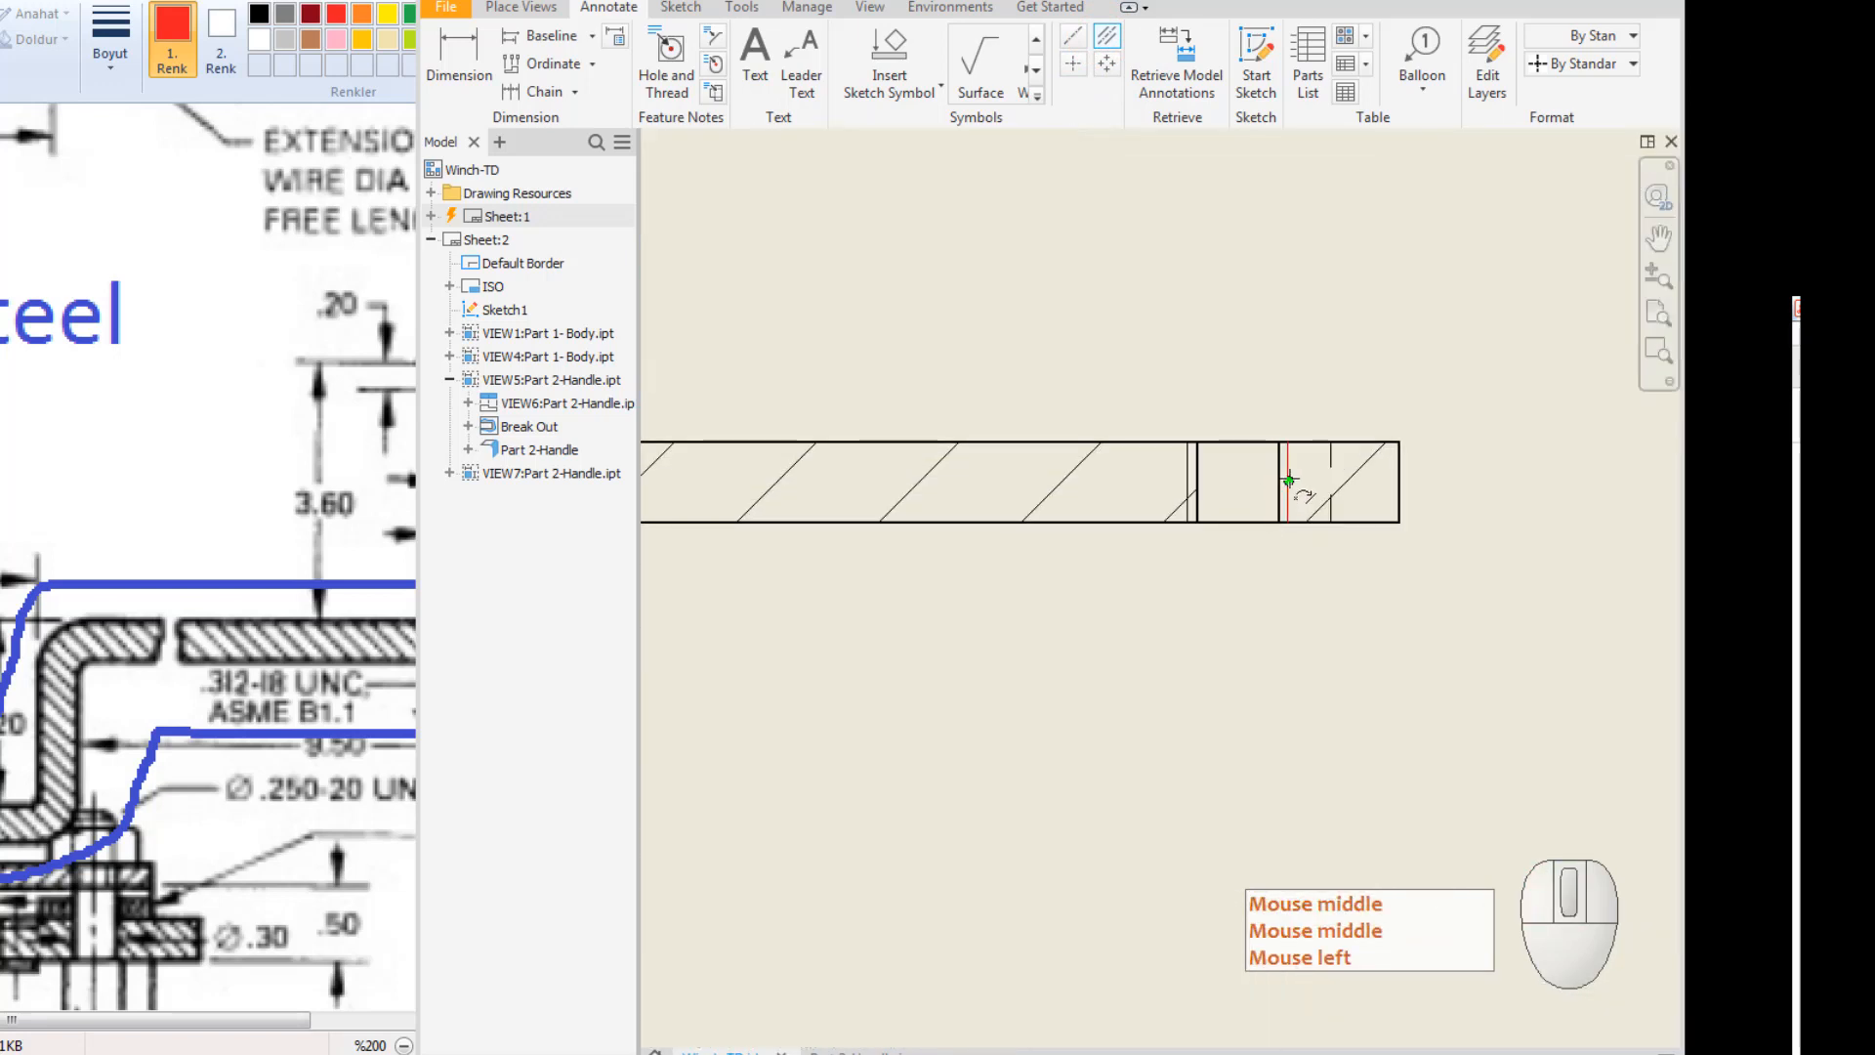
left_click(1288, 481)
left_click(1188, 479)
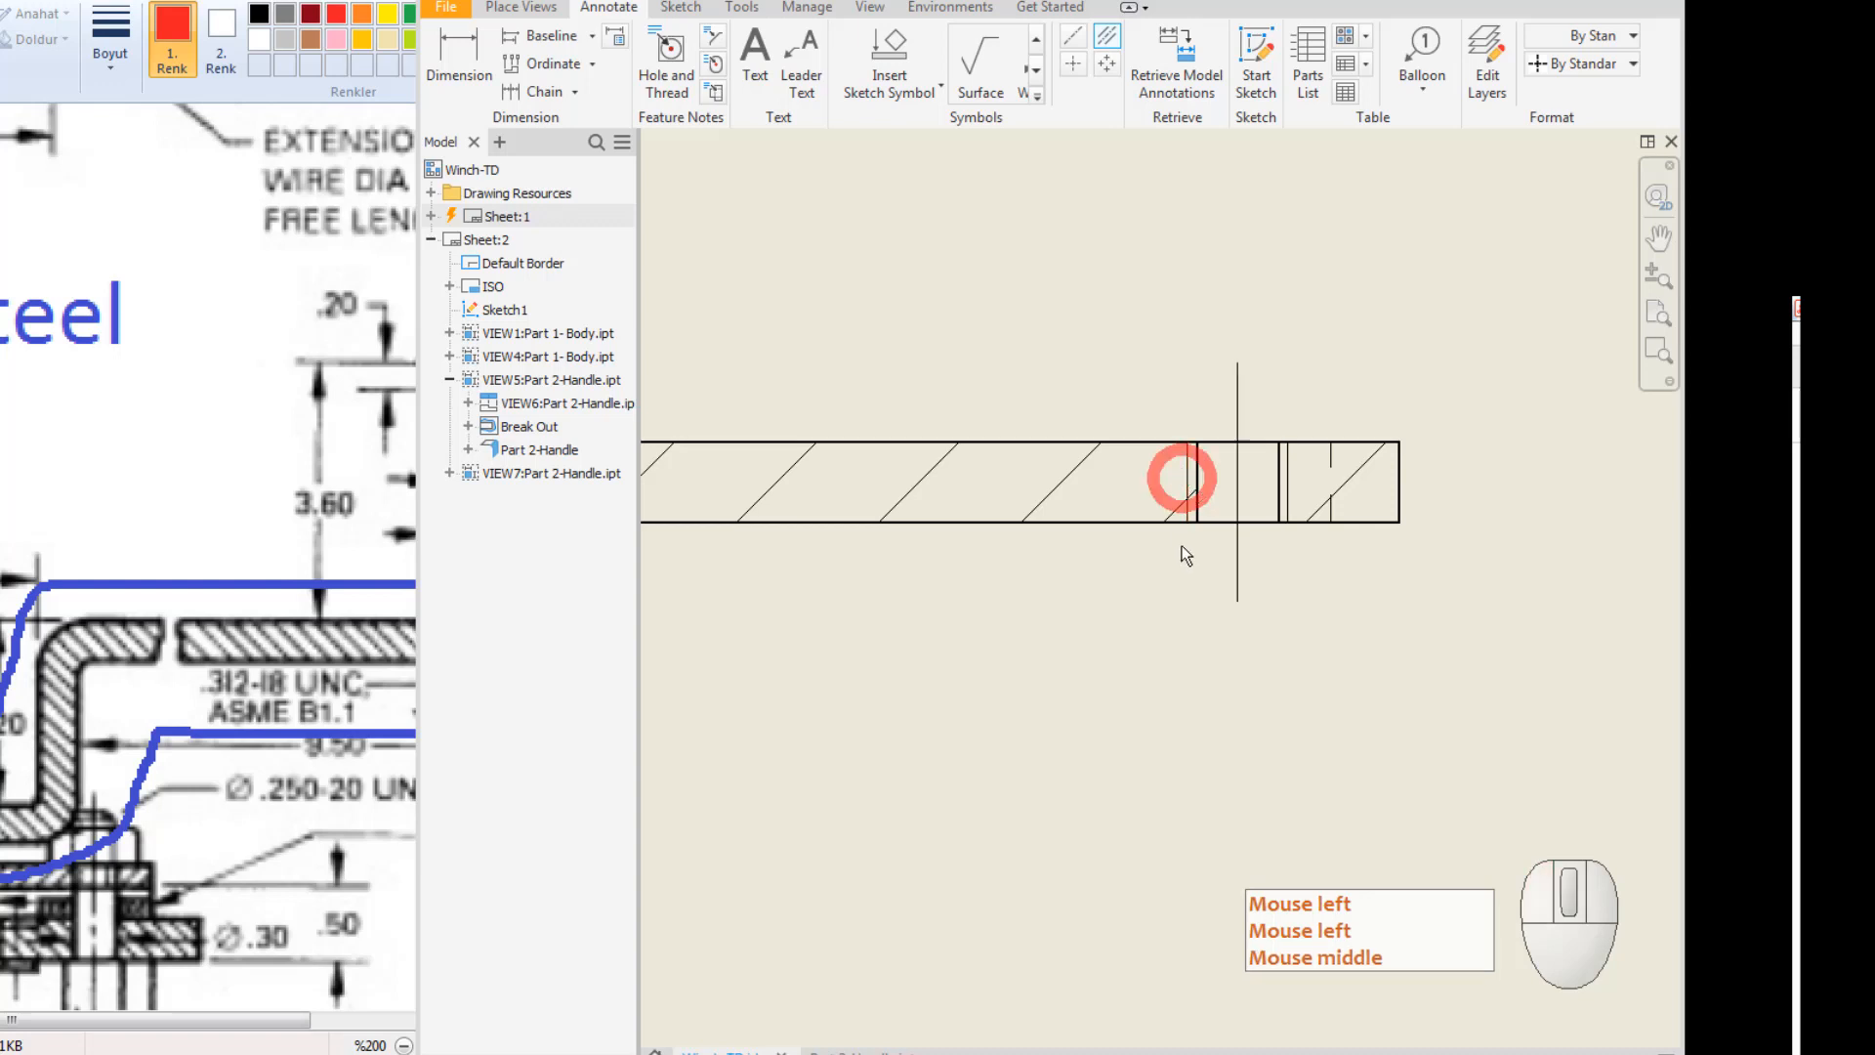
scroll(1210, 654, "down", 5)
middle_click_drag(1266, 582, 1320, 490)
key("Escape")
Lengthen the centerlines of both holes in the sectioned front view above and below the handle's outline.
left_click(1295, 492)
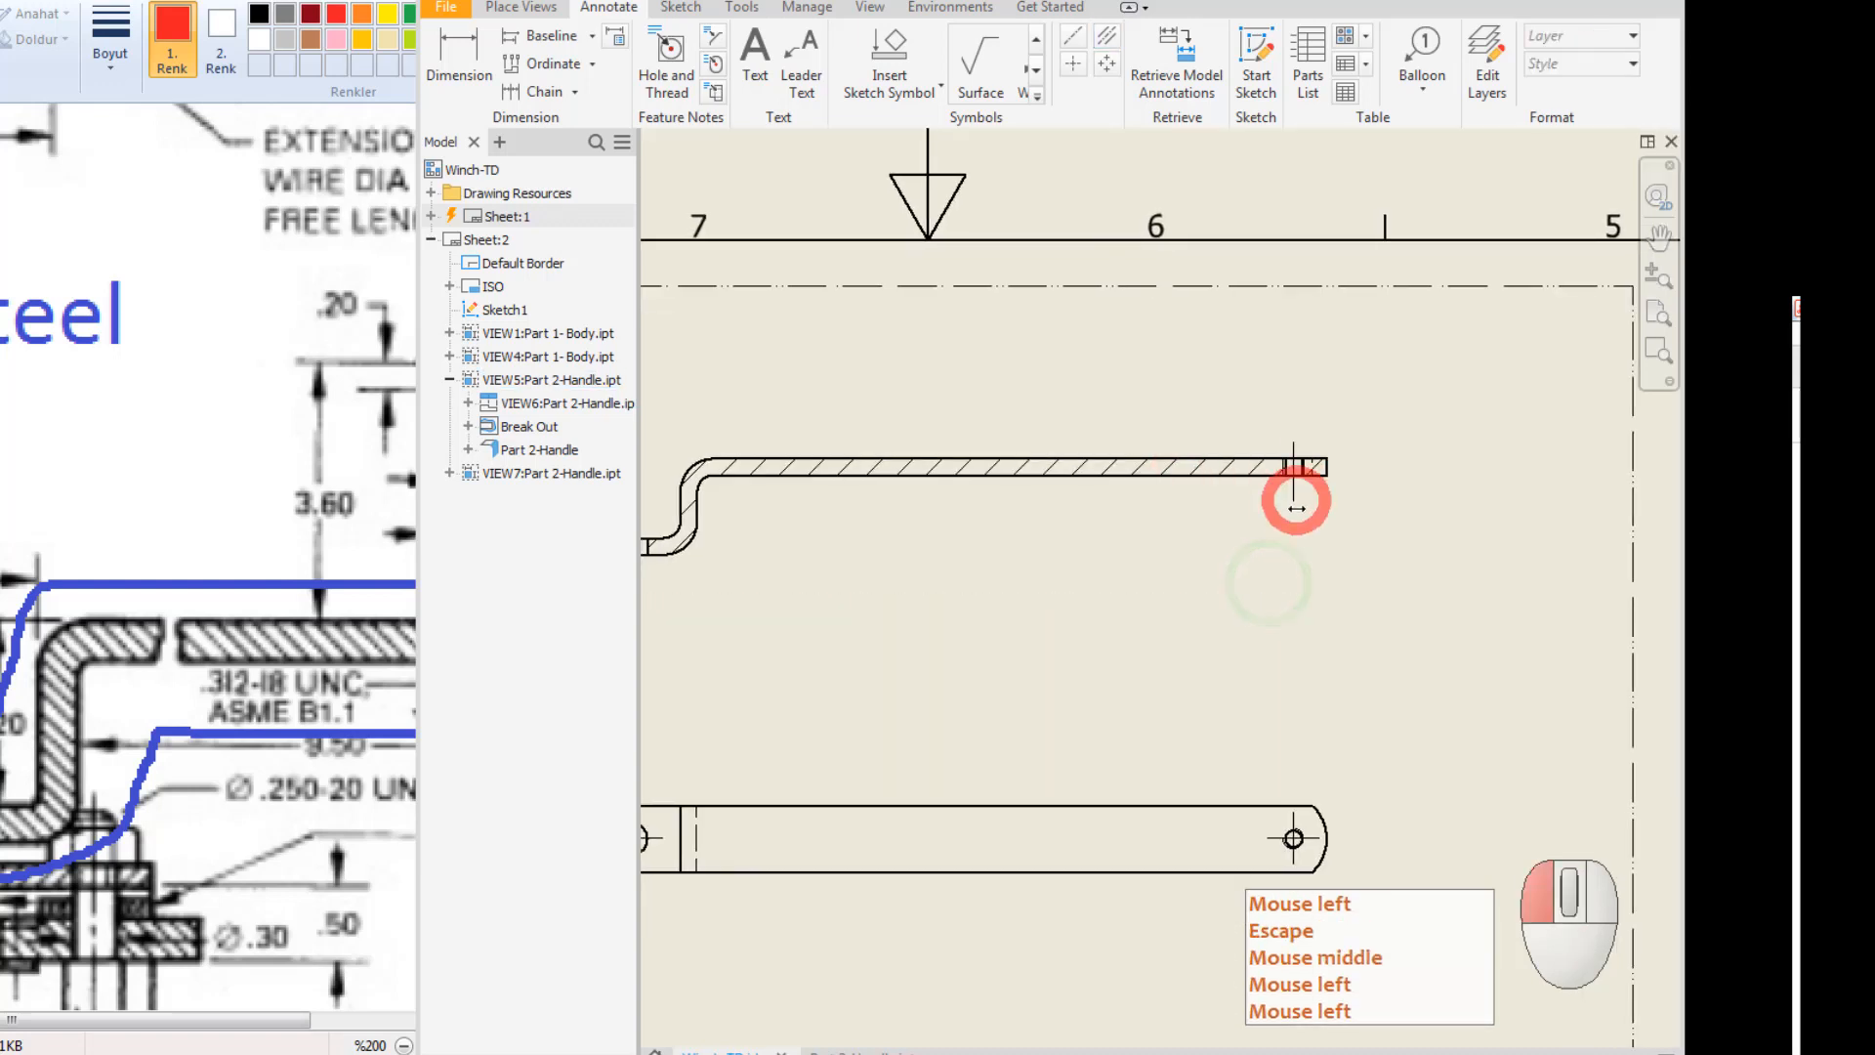
left_click(1292, 439)
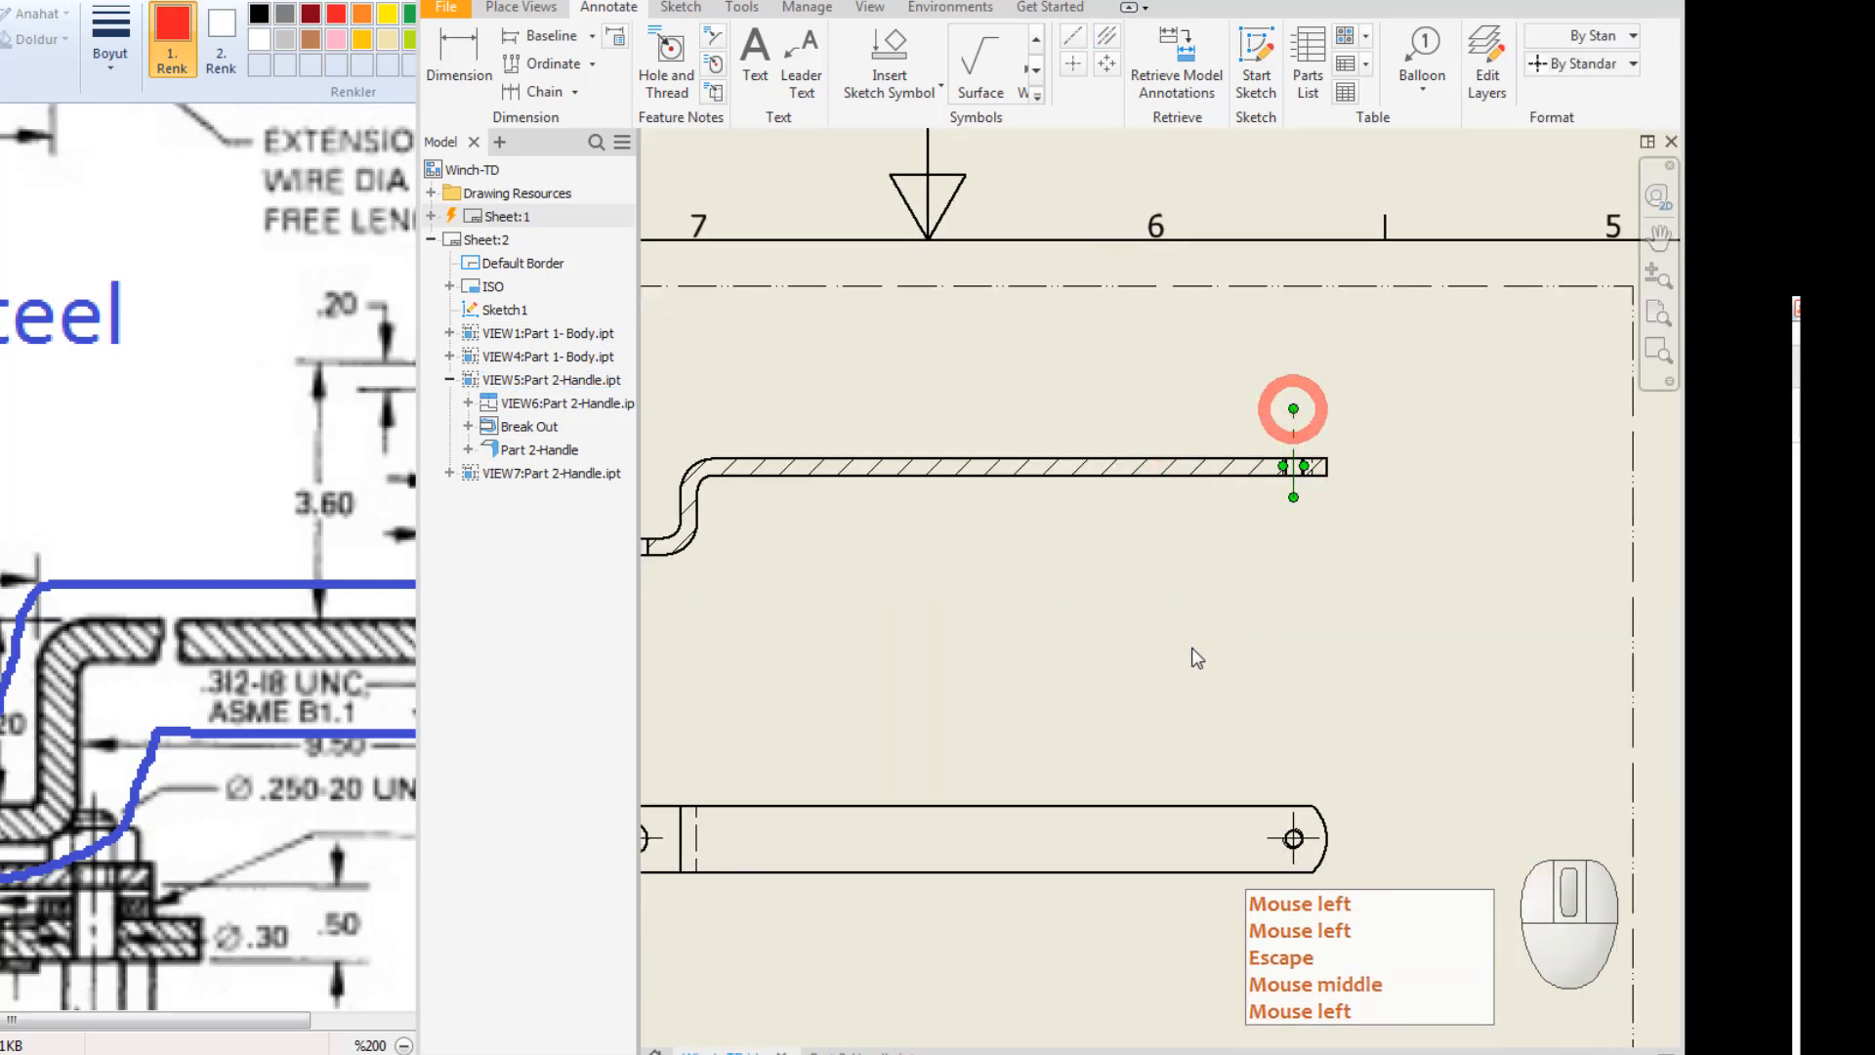
middle_click_drag(1217, 640, 1429, 562)
left_click(1512, 440)
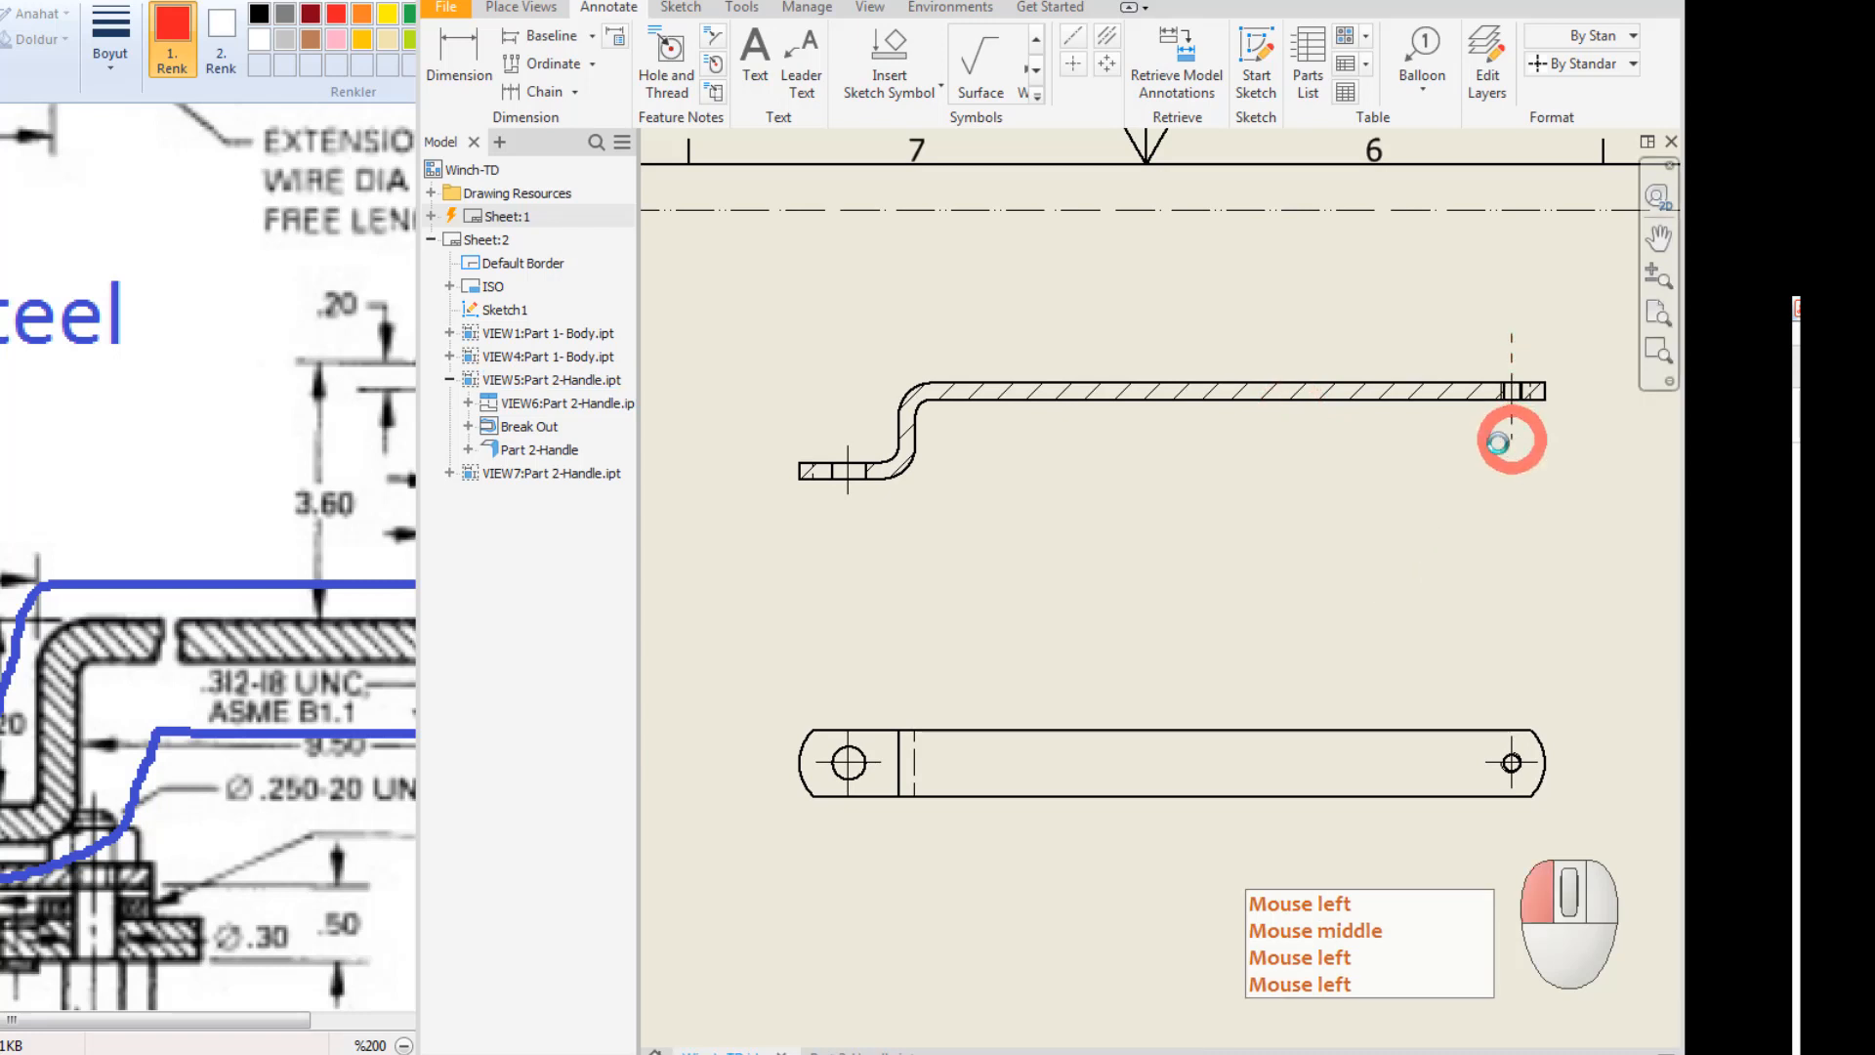
key("Escape")
left_click_drag(850, 445, 844, 424)
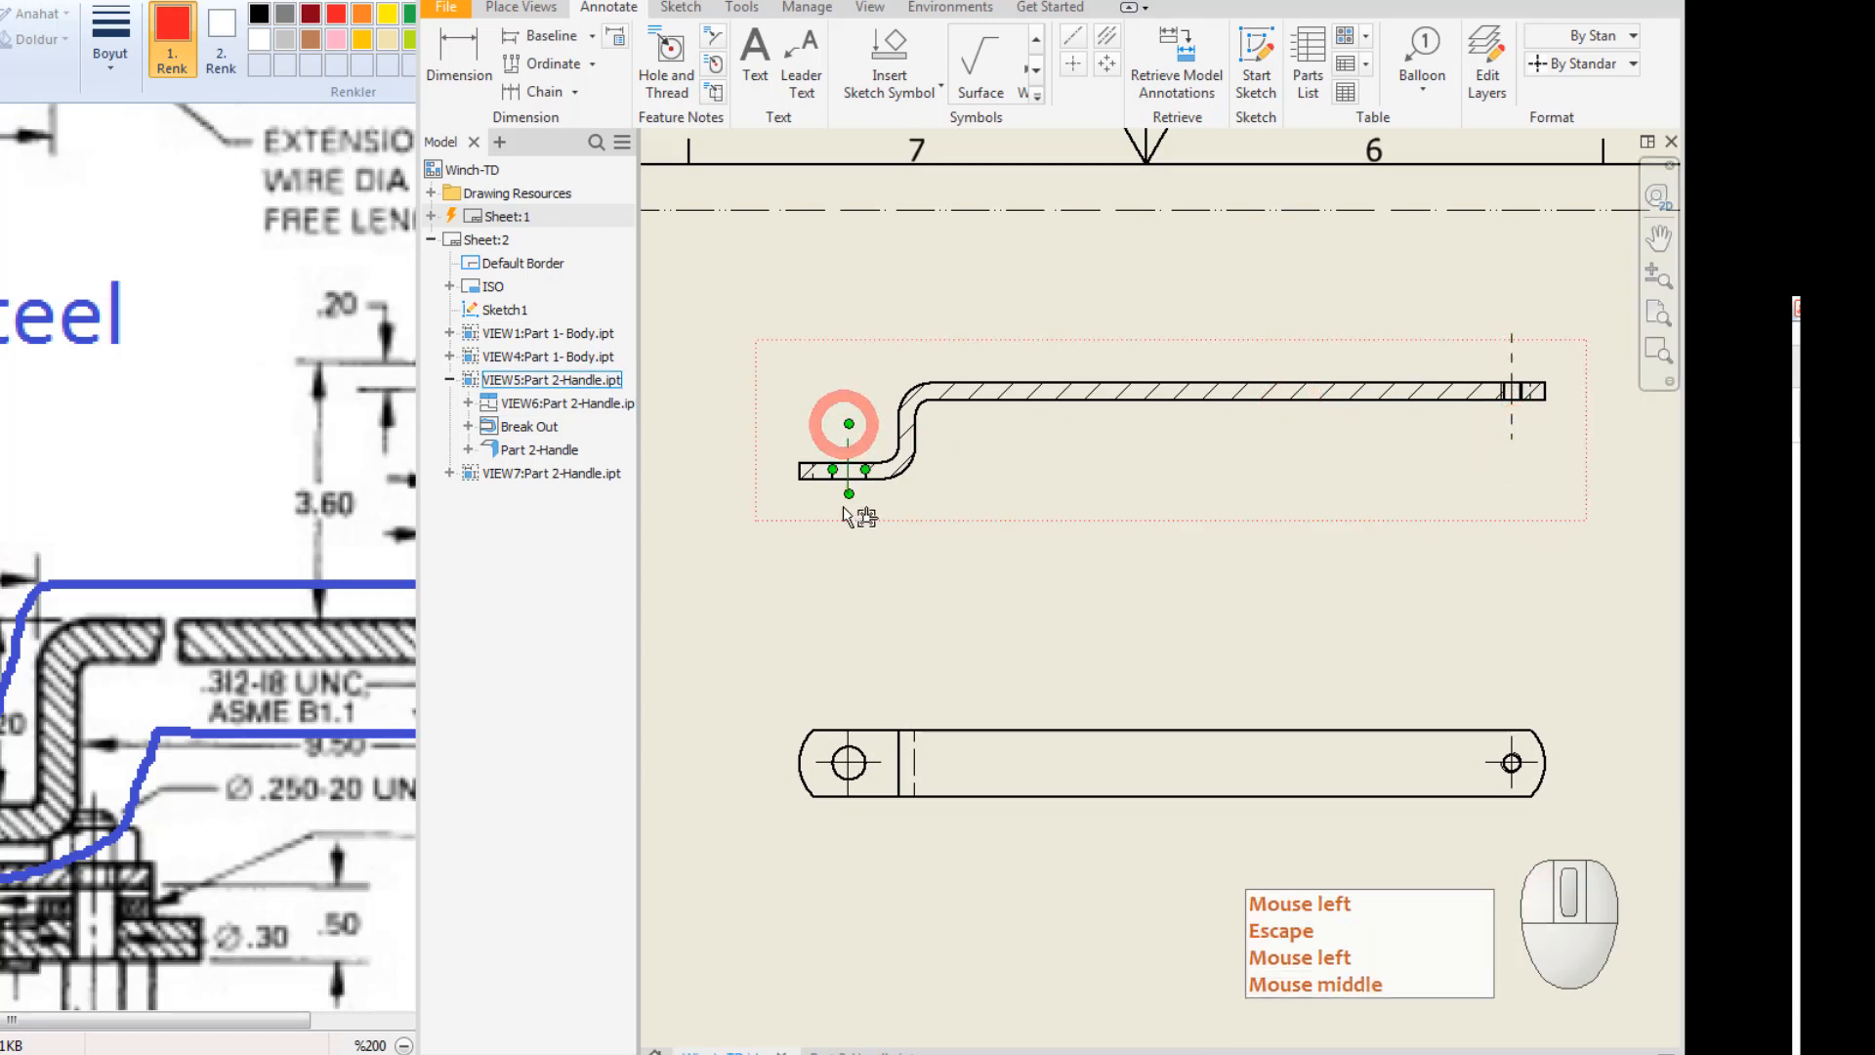
left_click_drag(849, 493, 852, 527)
key("Escape")
middle_click_drag(1203, 764, 1134, 586)
key("Escape")
middle_click_drag(1104, 781, 1061, 530)
middle_click_drag(746, 816, 897, 768)
key("Escape")
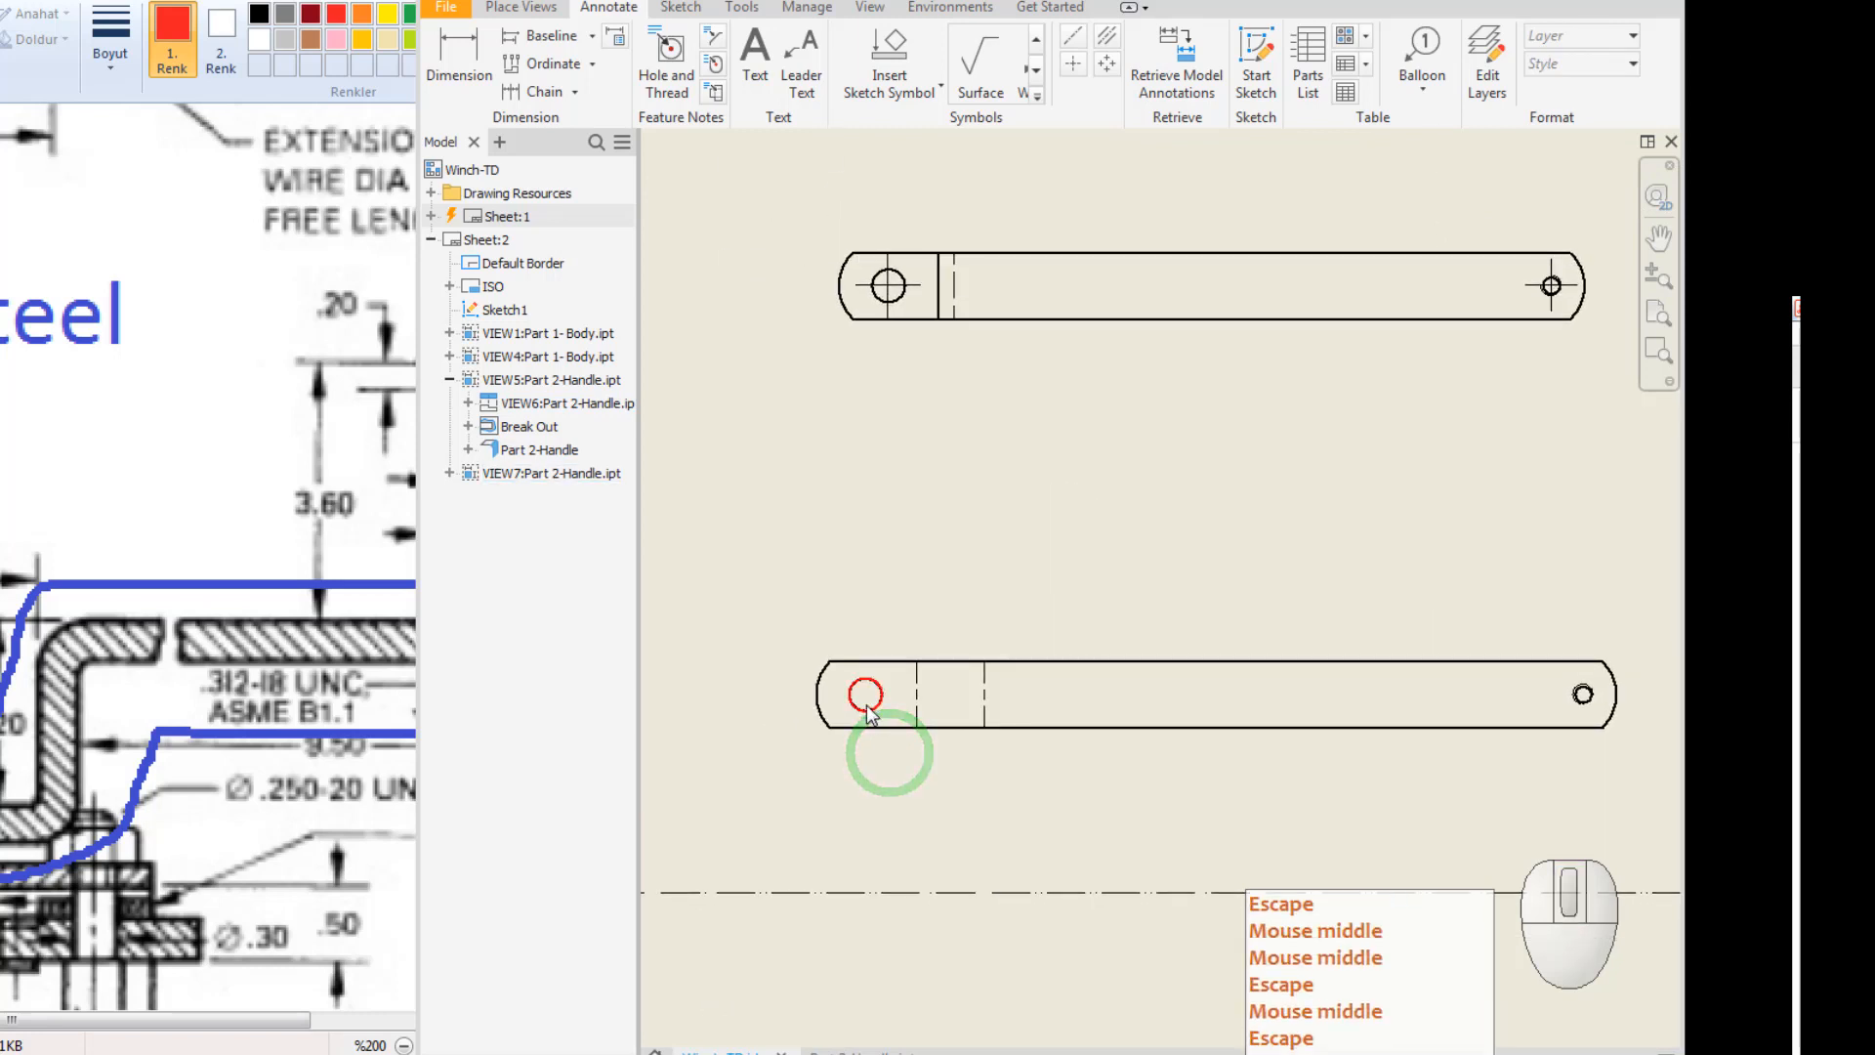
left_click(867, 702)
key("Escape")
scroll(1591, 705, "up", 3)
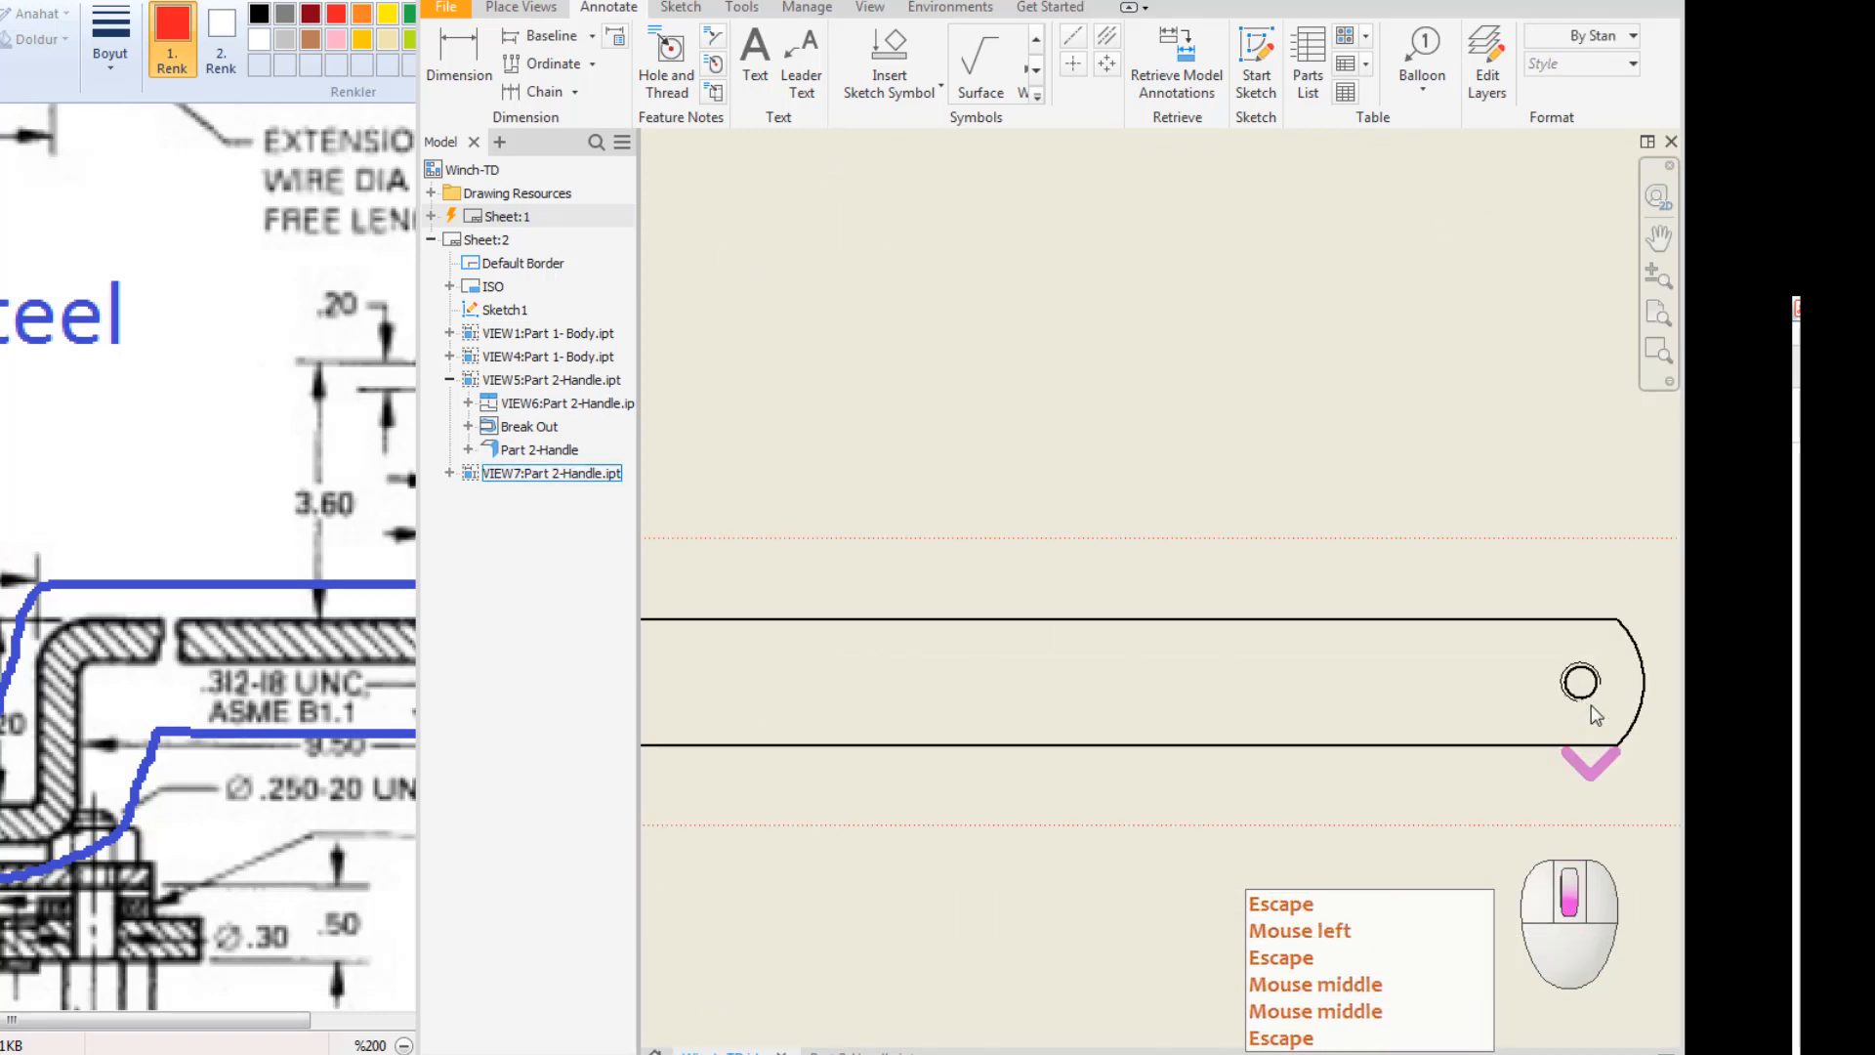
left_click(1592, 704)
right_click(1591, 705)
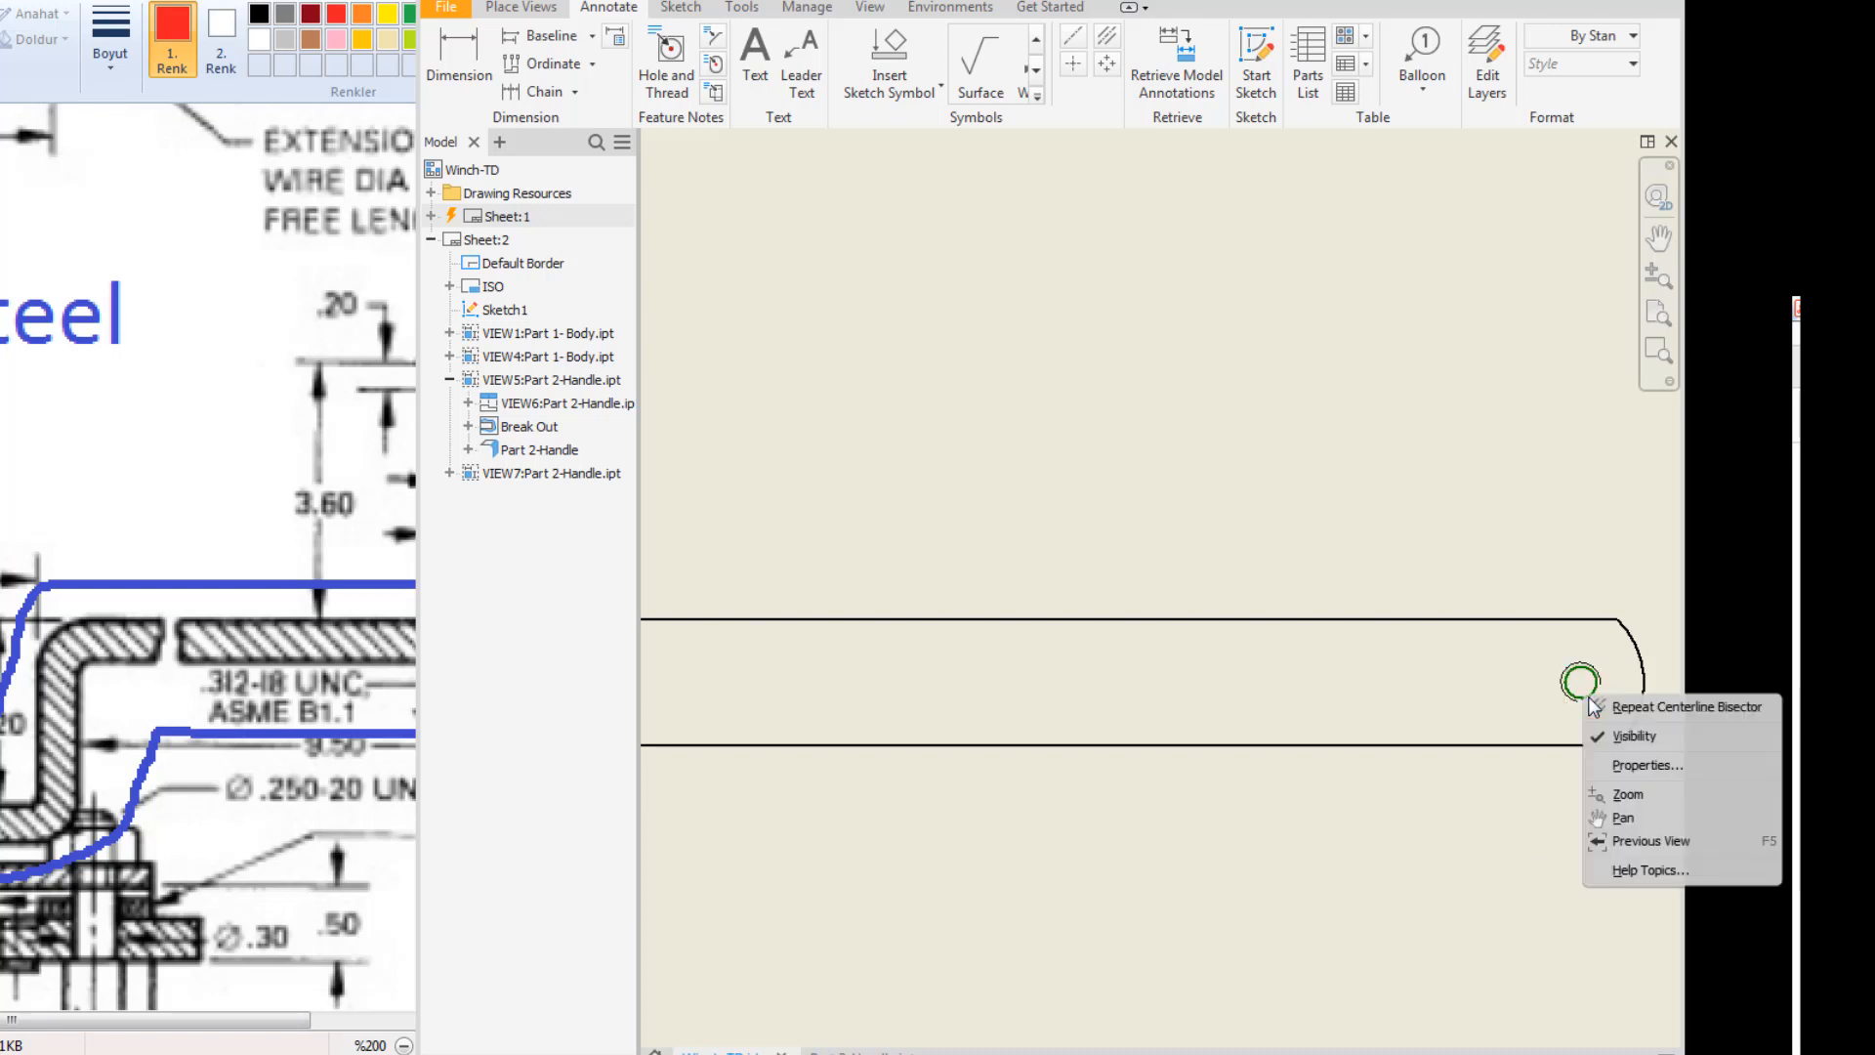
key("Escape")
scroll(1403, 681, "up", 3)
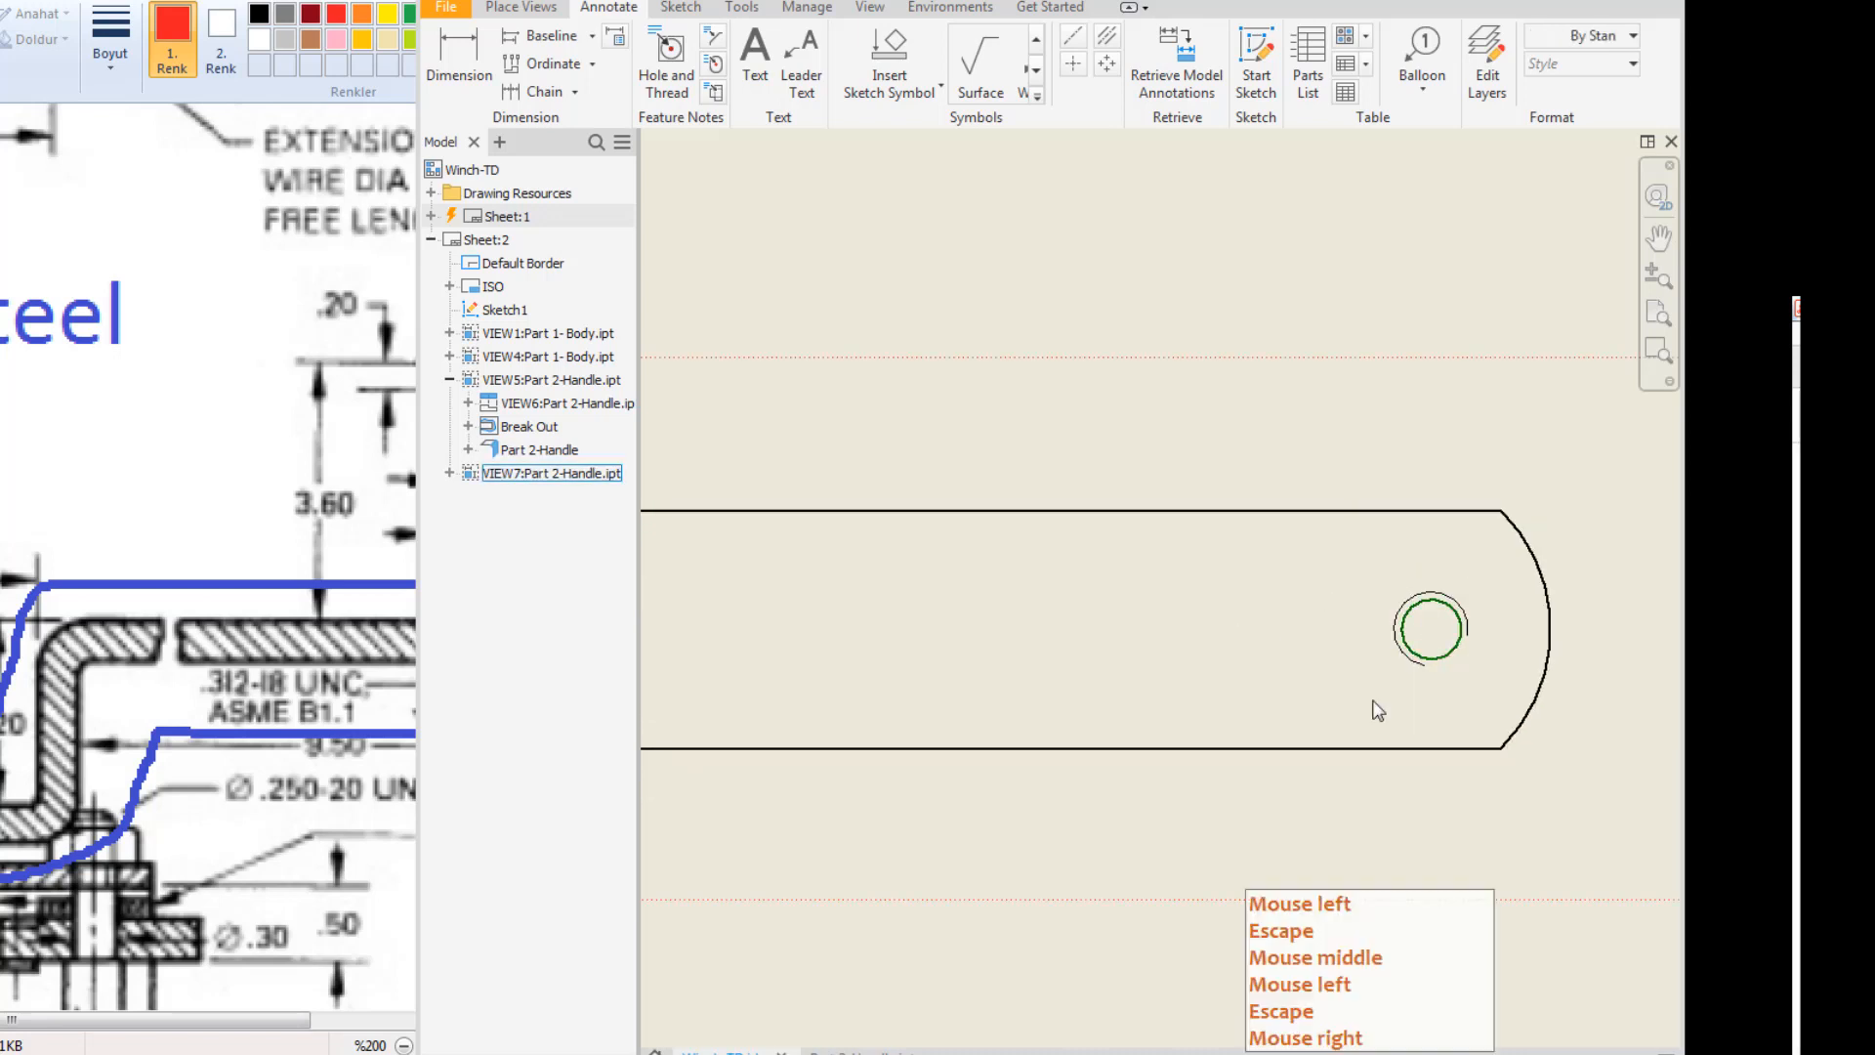
key("Escape")
left_click(1374, 636)
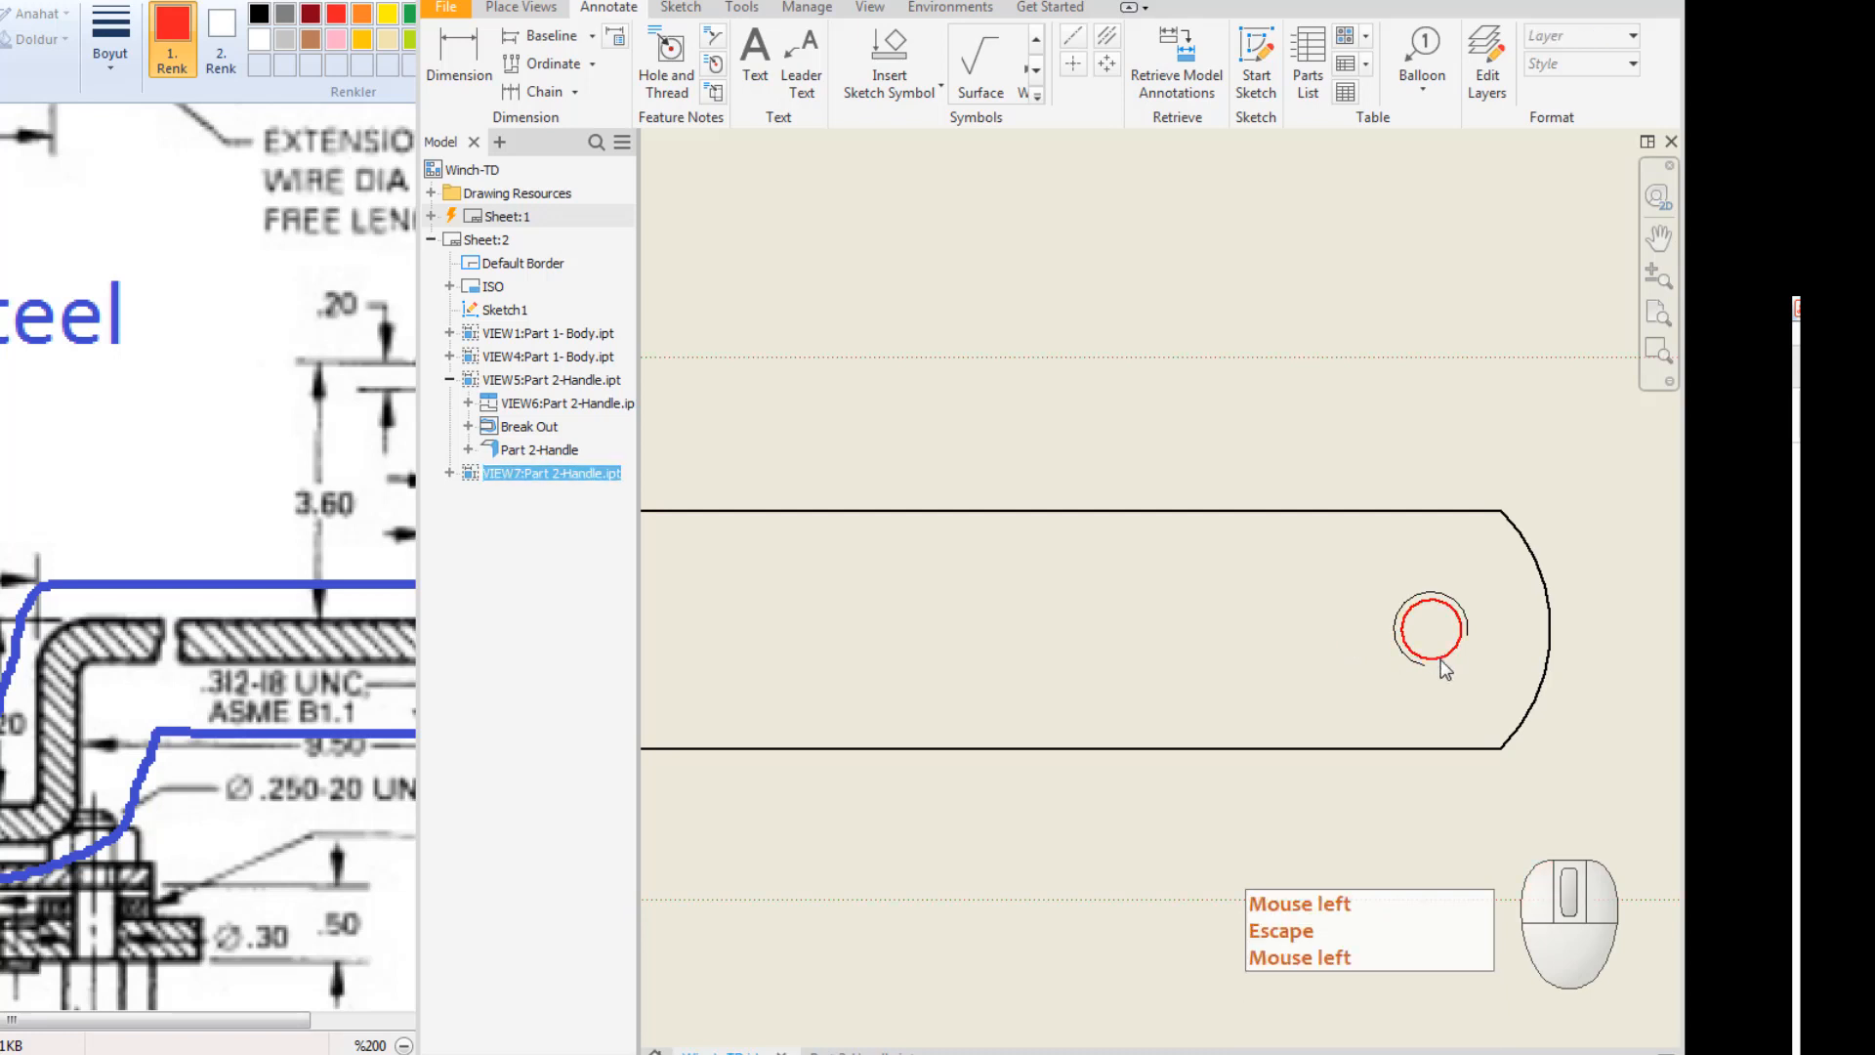
key("Escape")
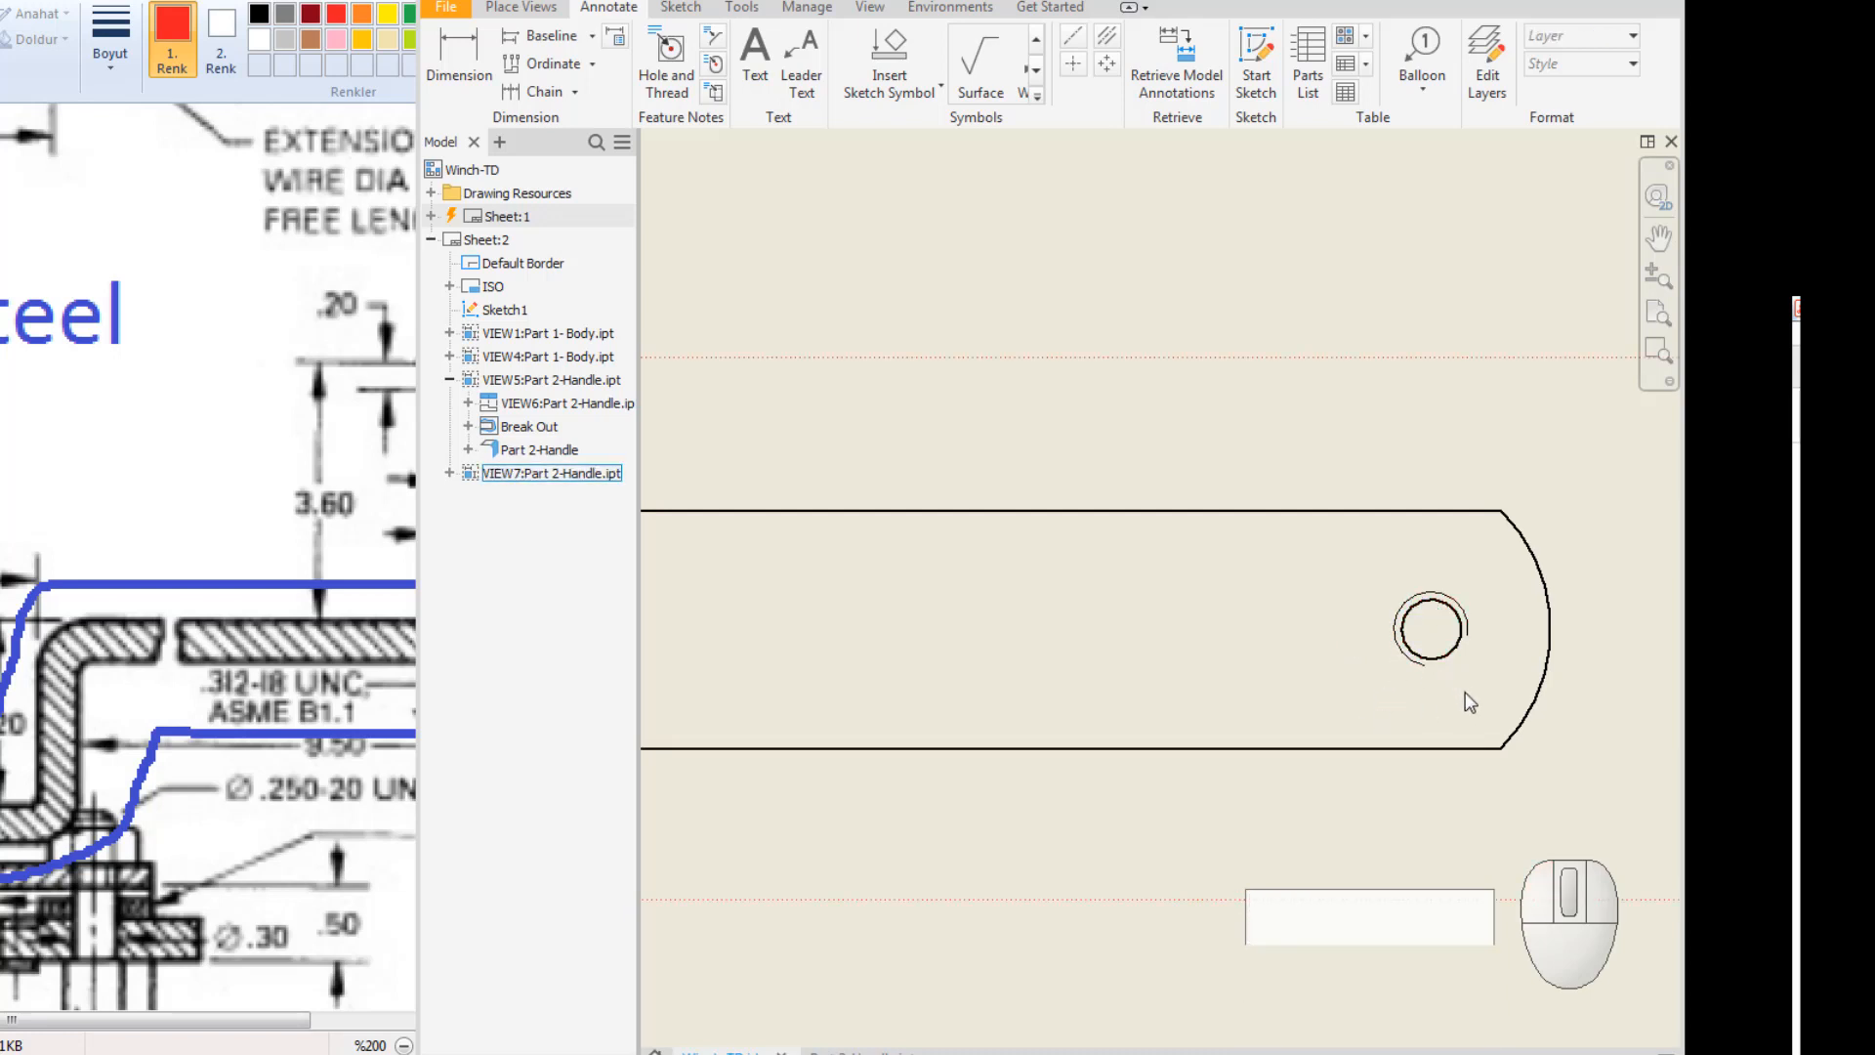
key("Escape")
key("Escape")
key("Escape")
left_click_drag(1466, 691, 1353, 587)
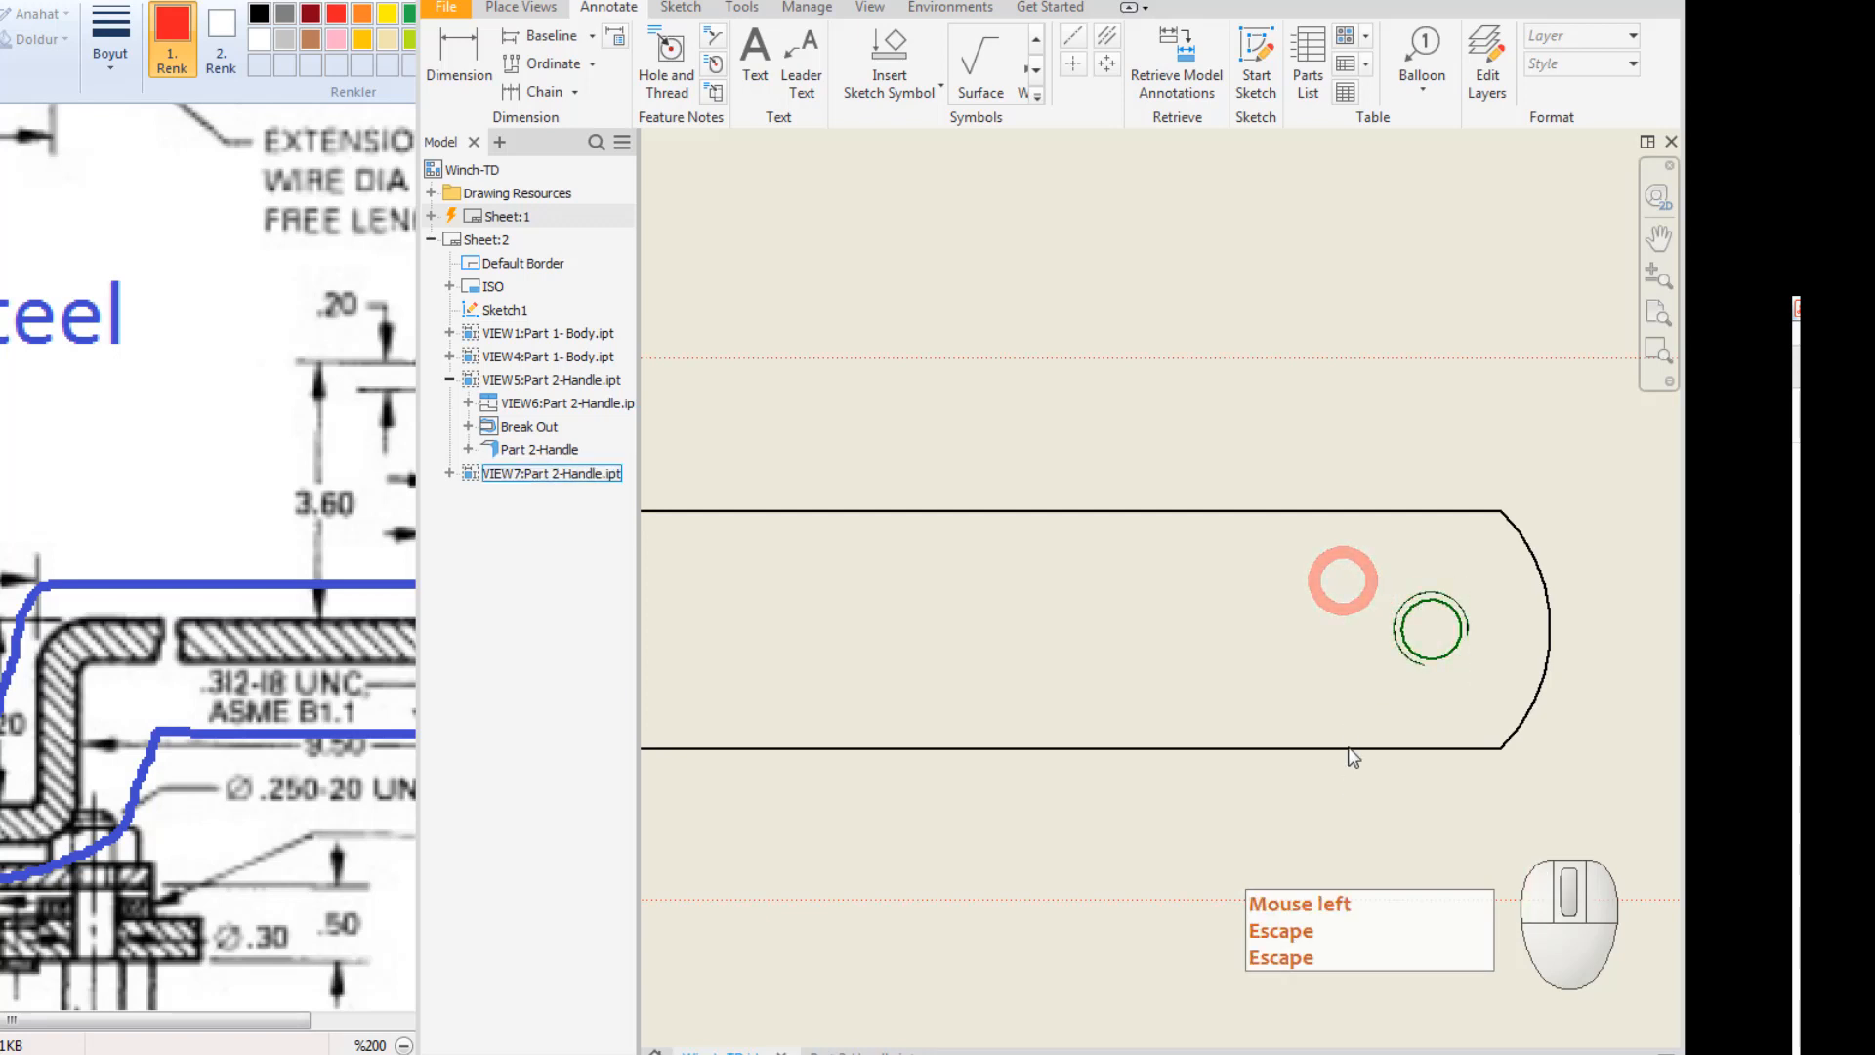
right_click(1397, 645)
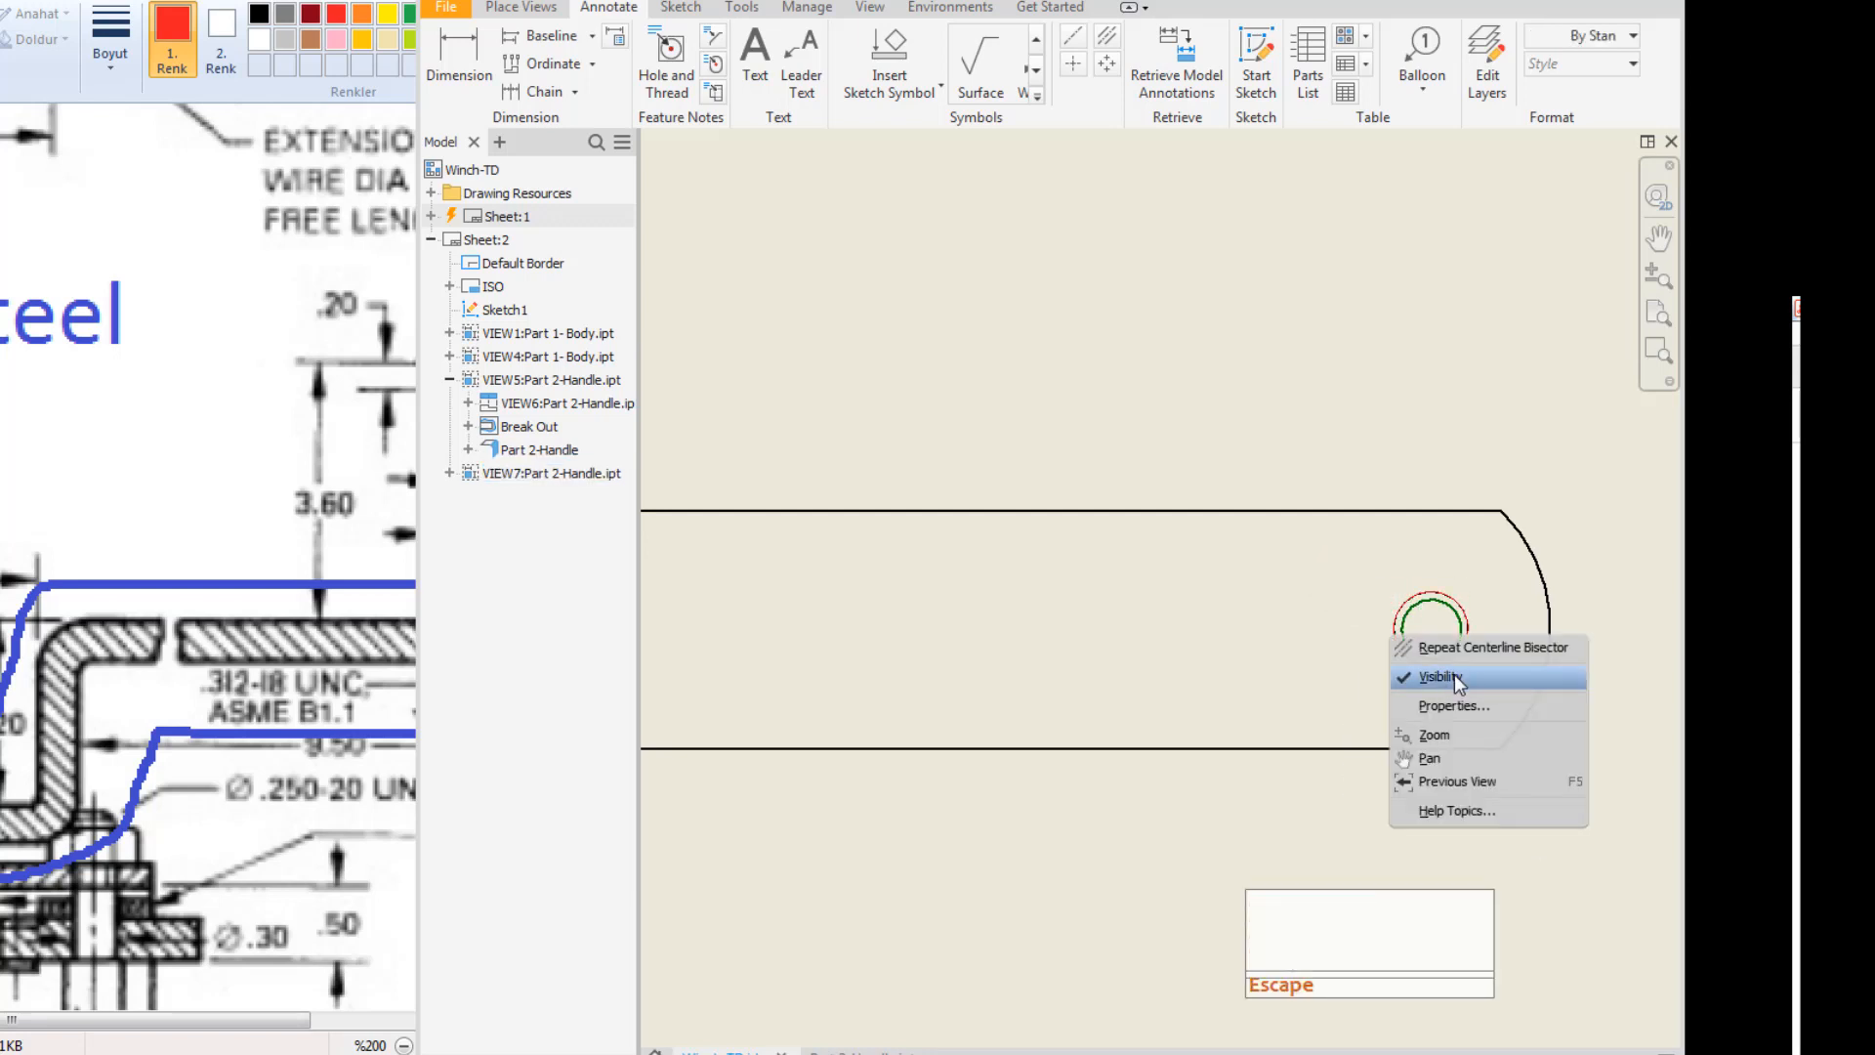
key("Escape")
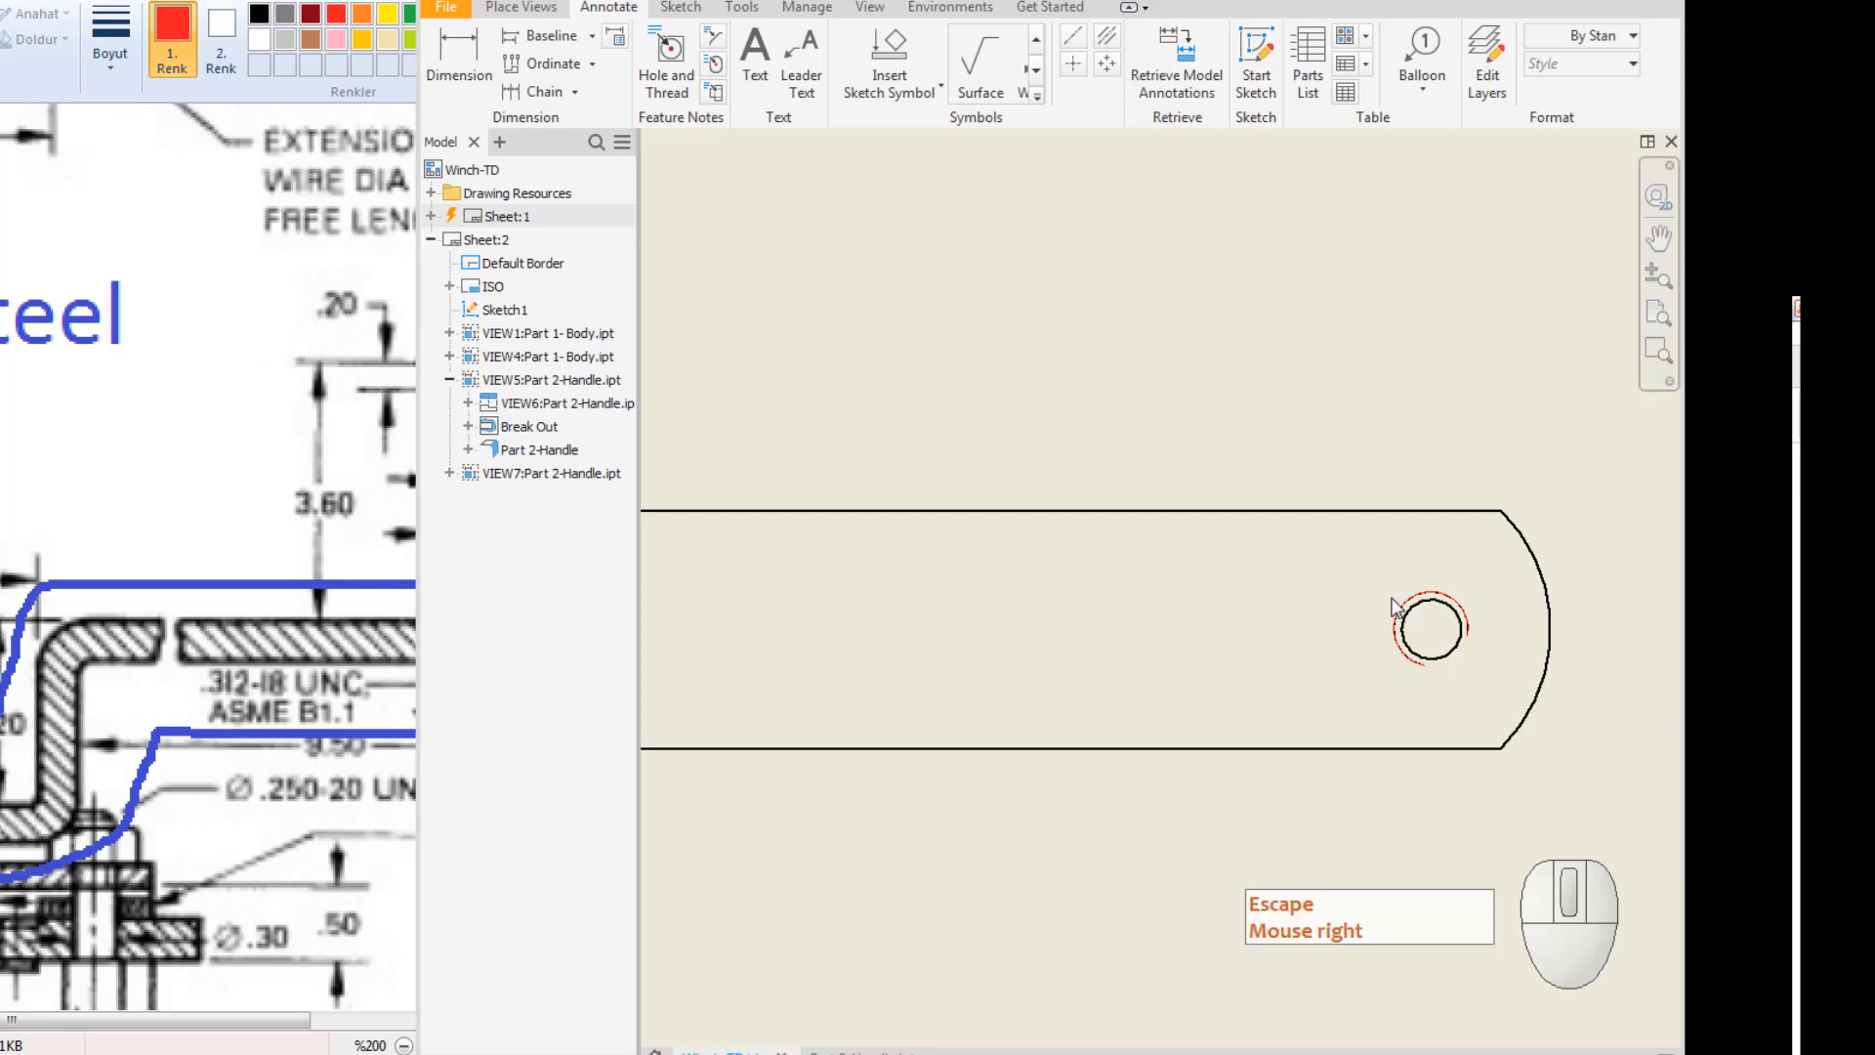
Turn off the visibility of the small hole's circle and thread arc in the handle's flat pattern.
key("Escape")
left_click_drag(1340, 550, 1508, 721)
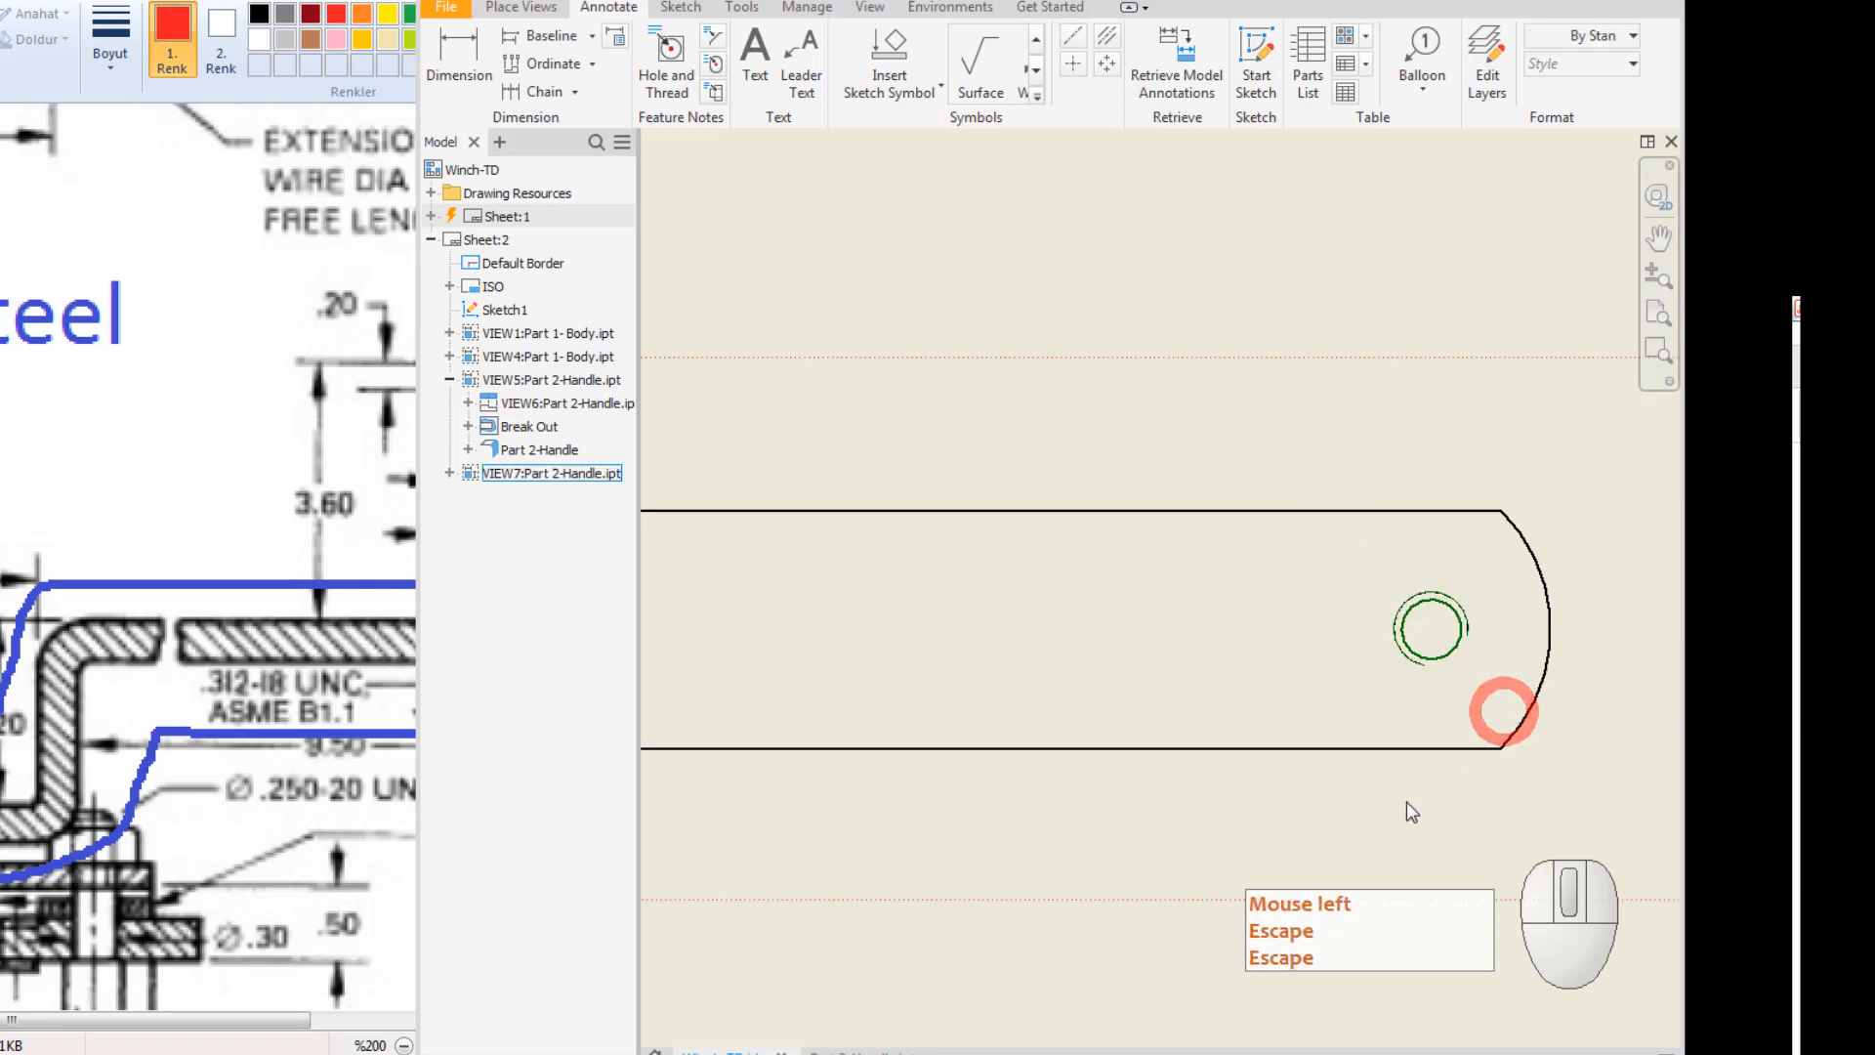
right_click(1435, 658)
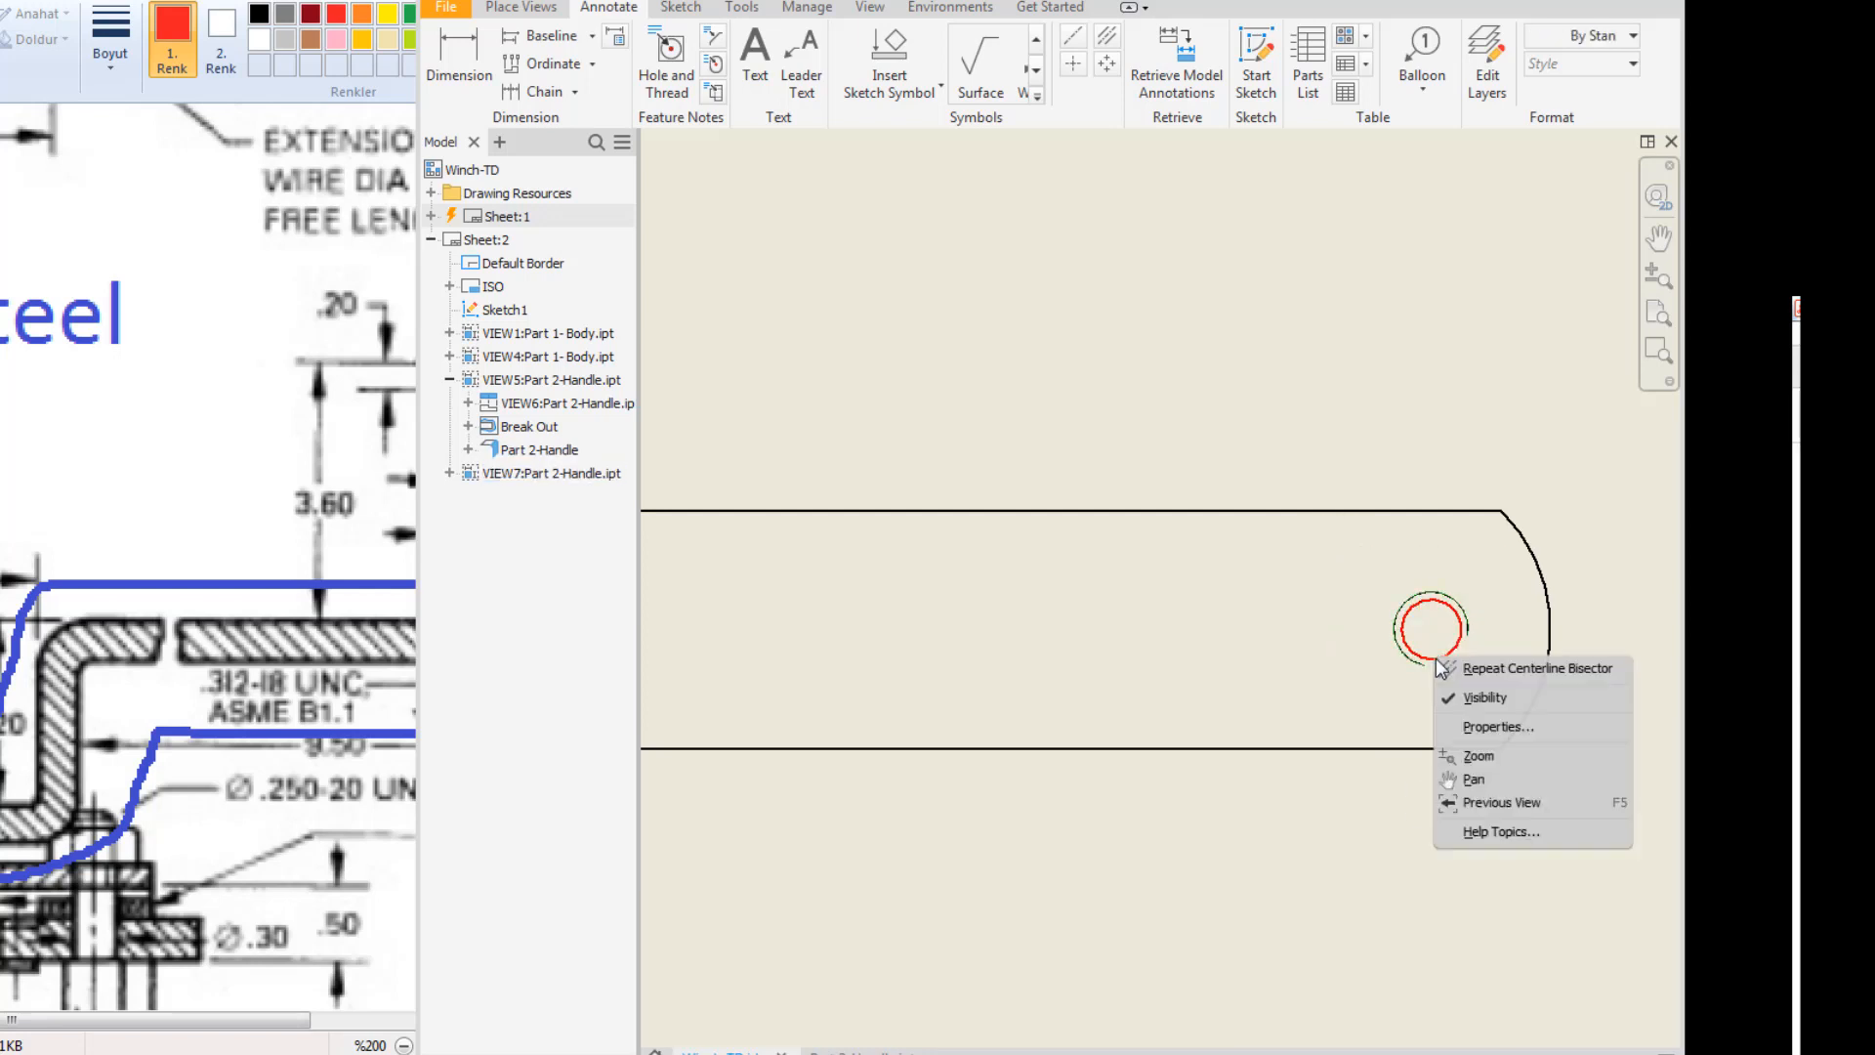
left_click(1474, 696)
key("Escape")
scroll(1455, 650, "down", 2)
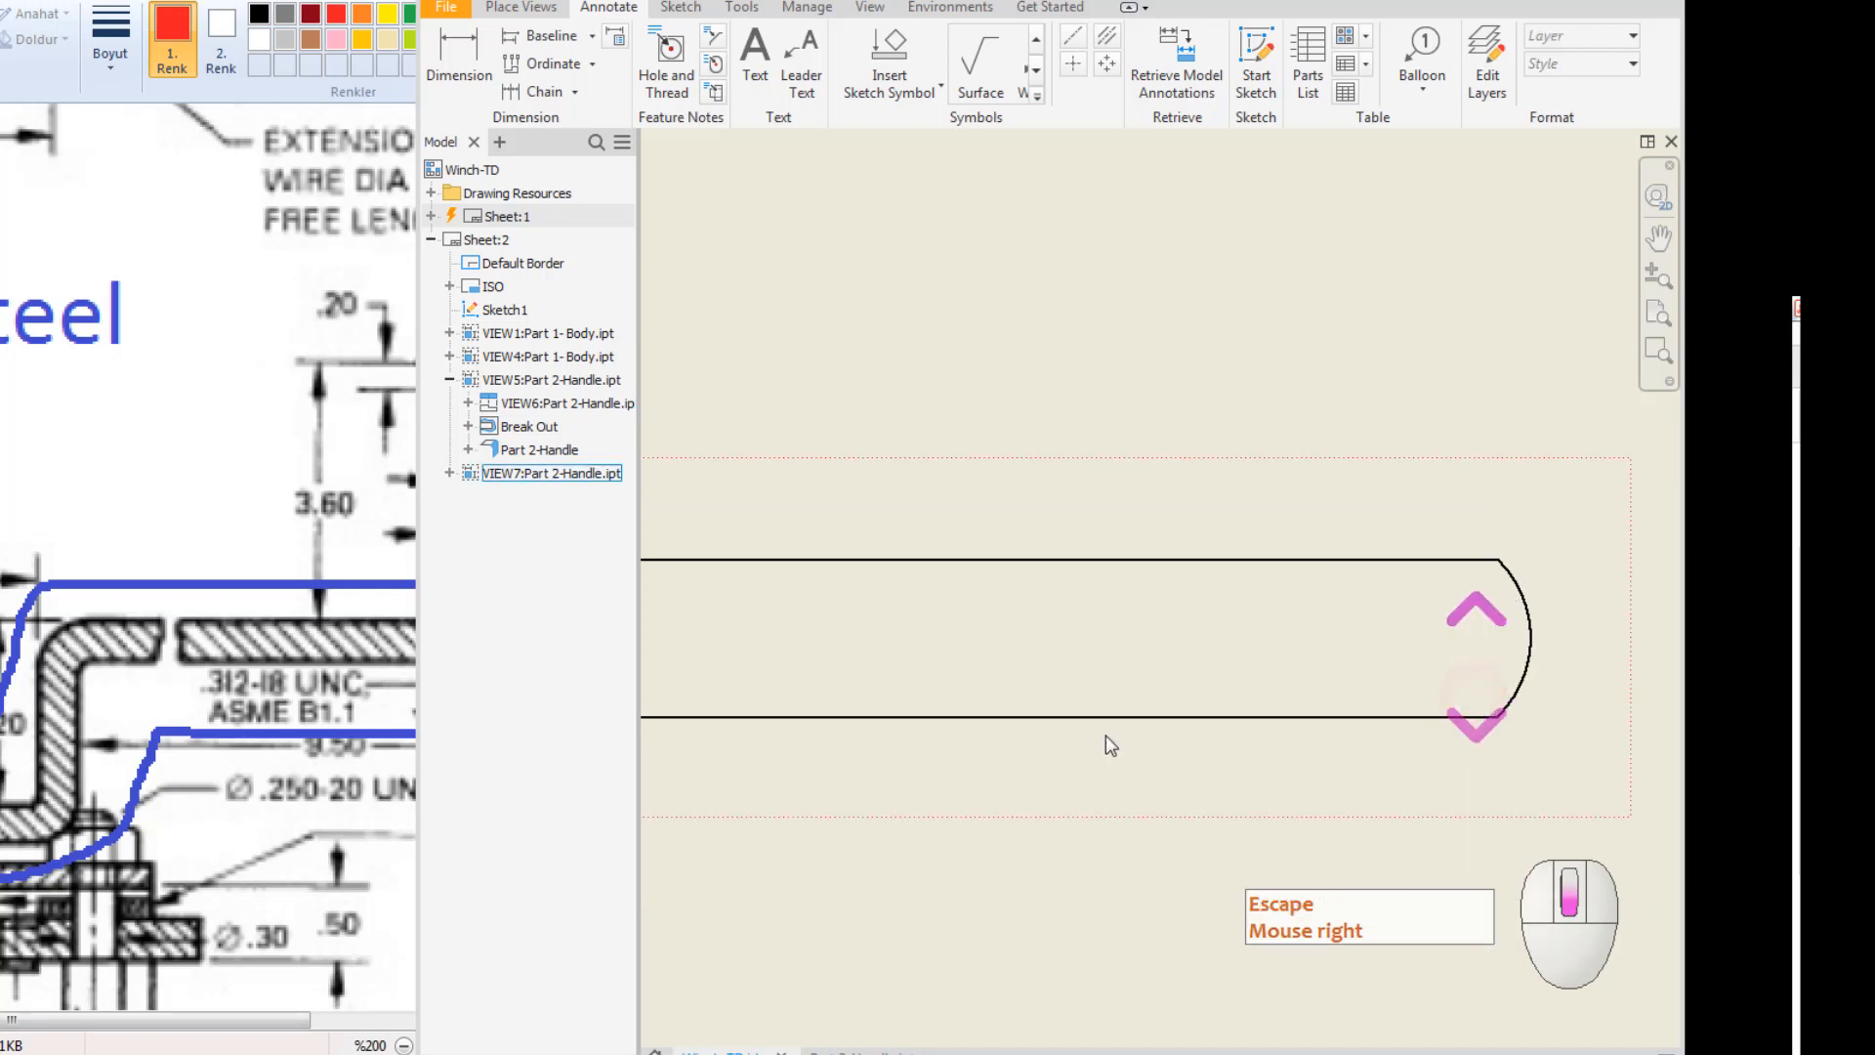
Move the flat pattern view so its large-hole end lines up with the top view above it.
scroll(1105, 734, "down", 3)
middle_click_drag(1106, 735, 1364, 668)
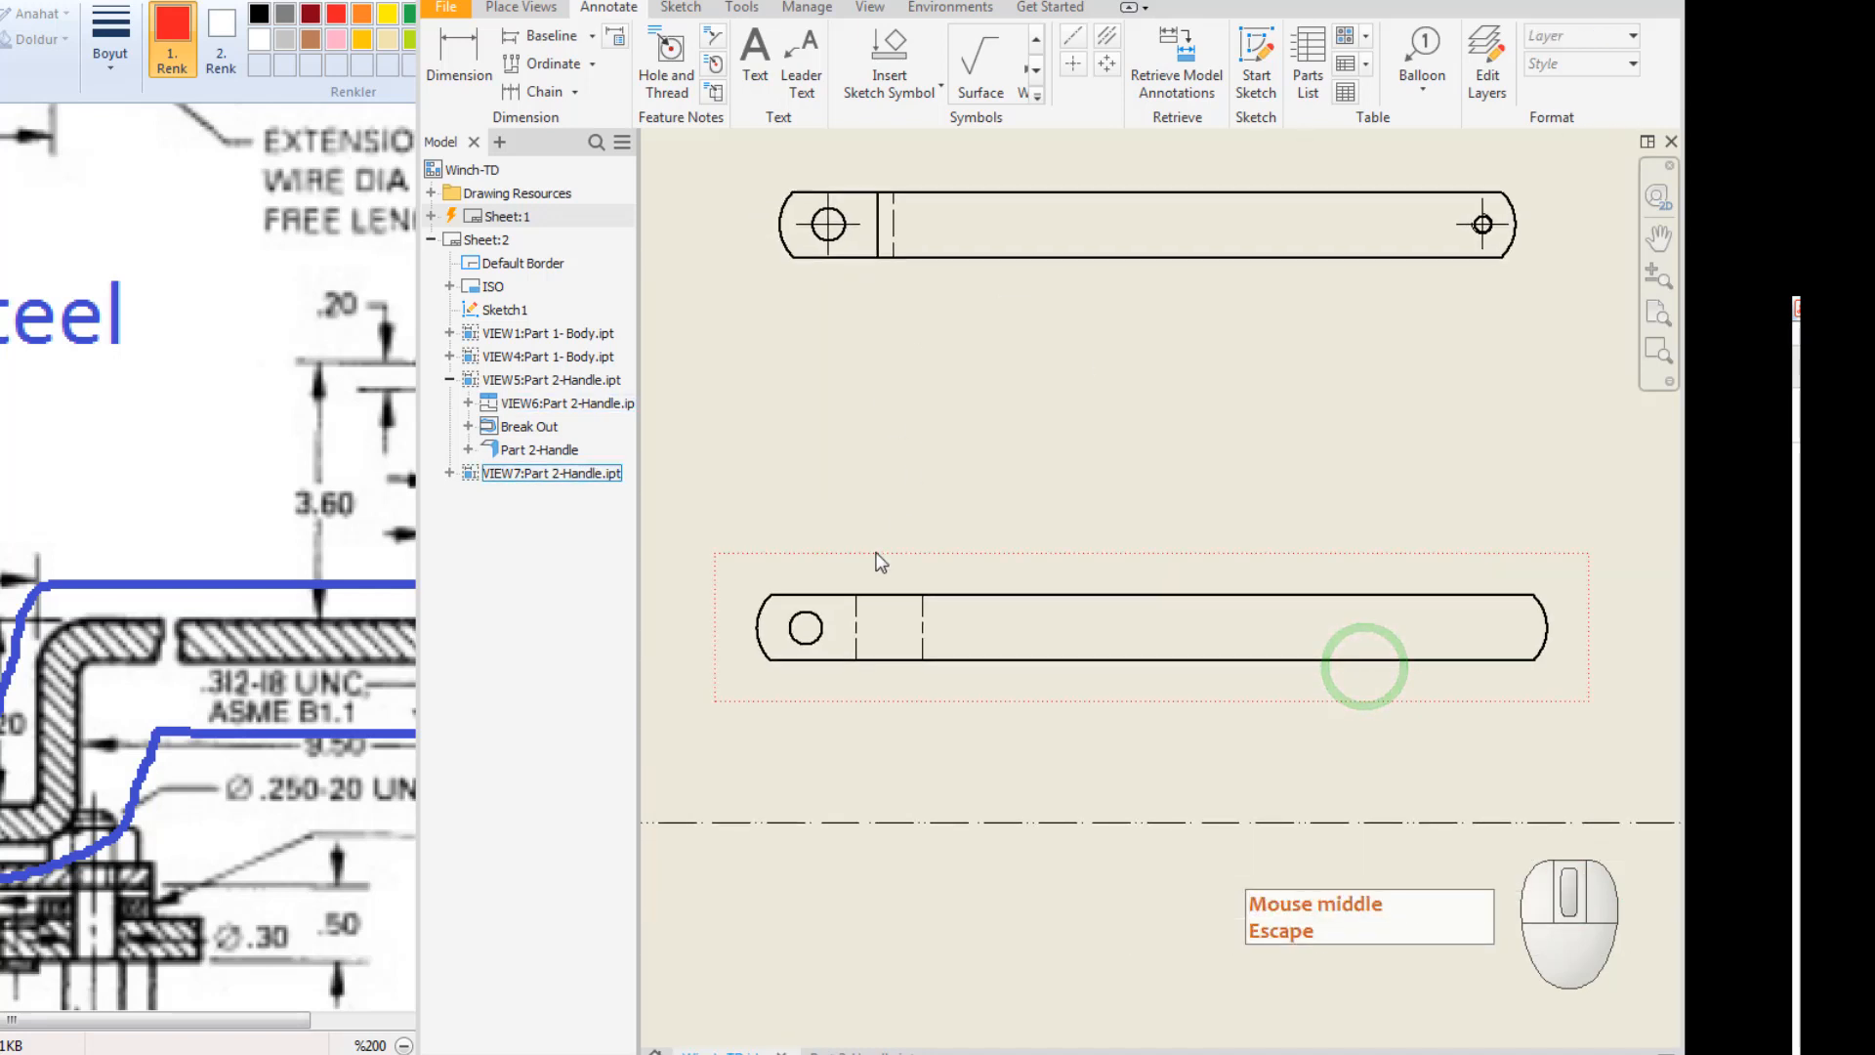
left_click_drag(1081, 561, 1104, 531)
scroll(1006, 647, "up", 2)
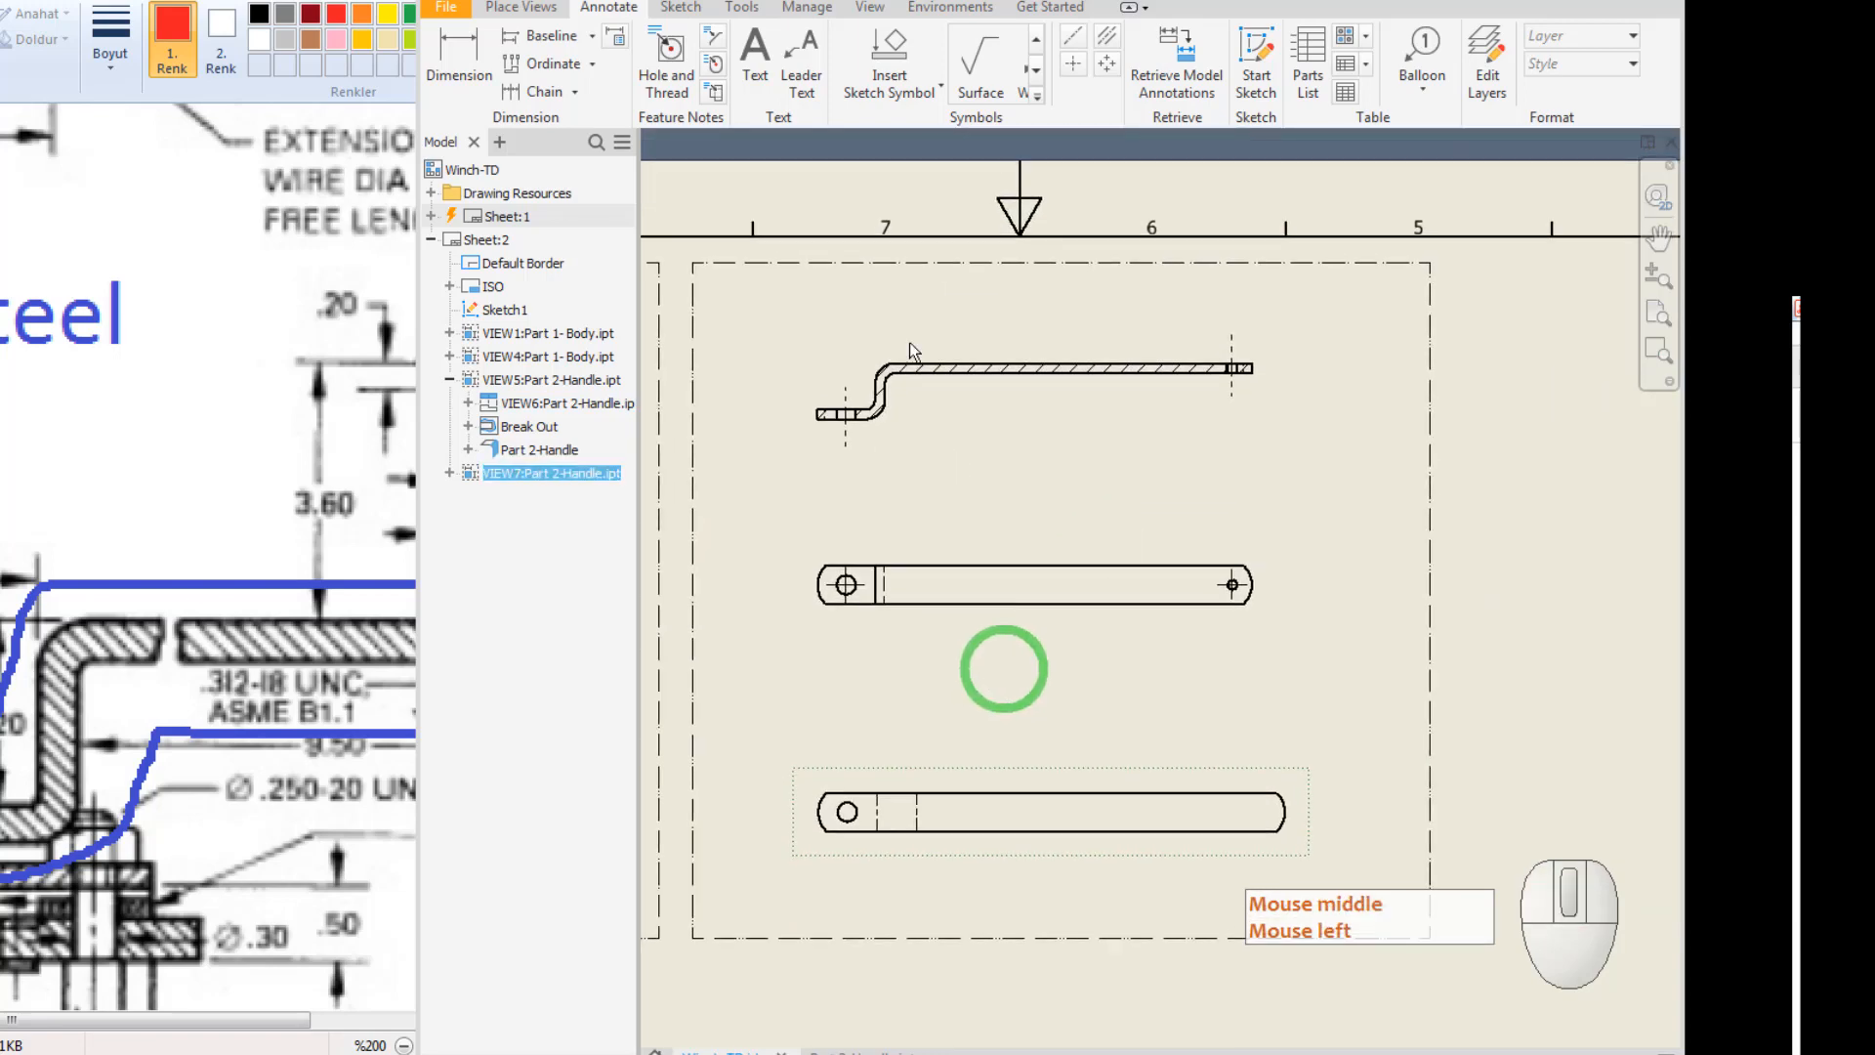
Retrieve the sketch and feature dimensions from the model into the handle's sectioned front view.
left_click(1179, 60)
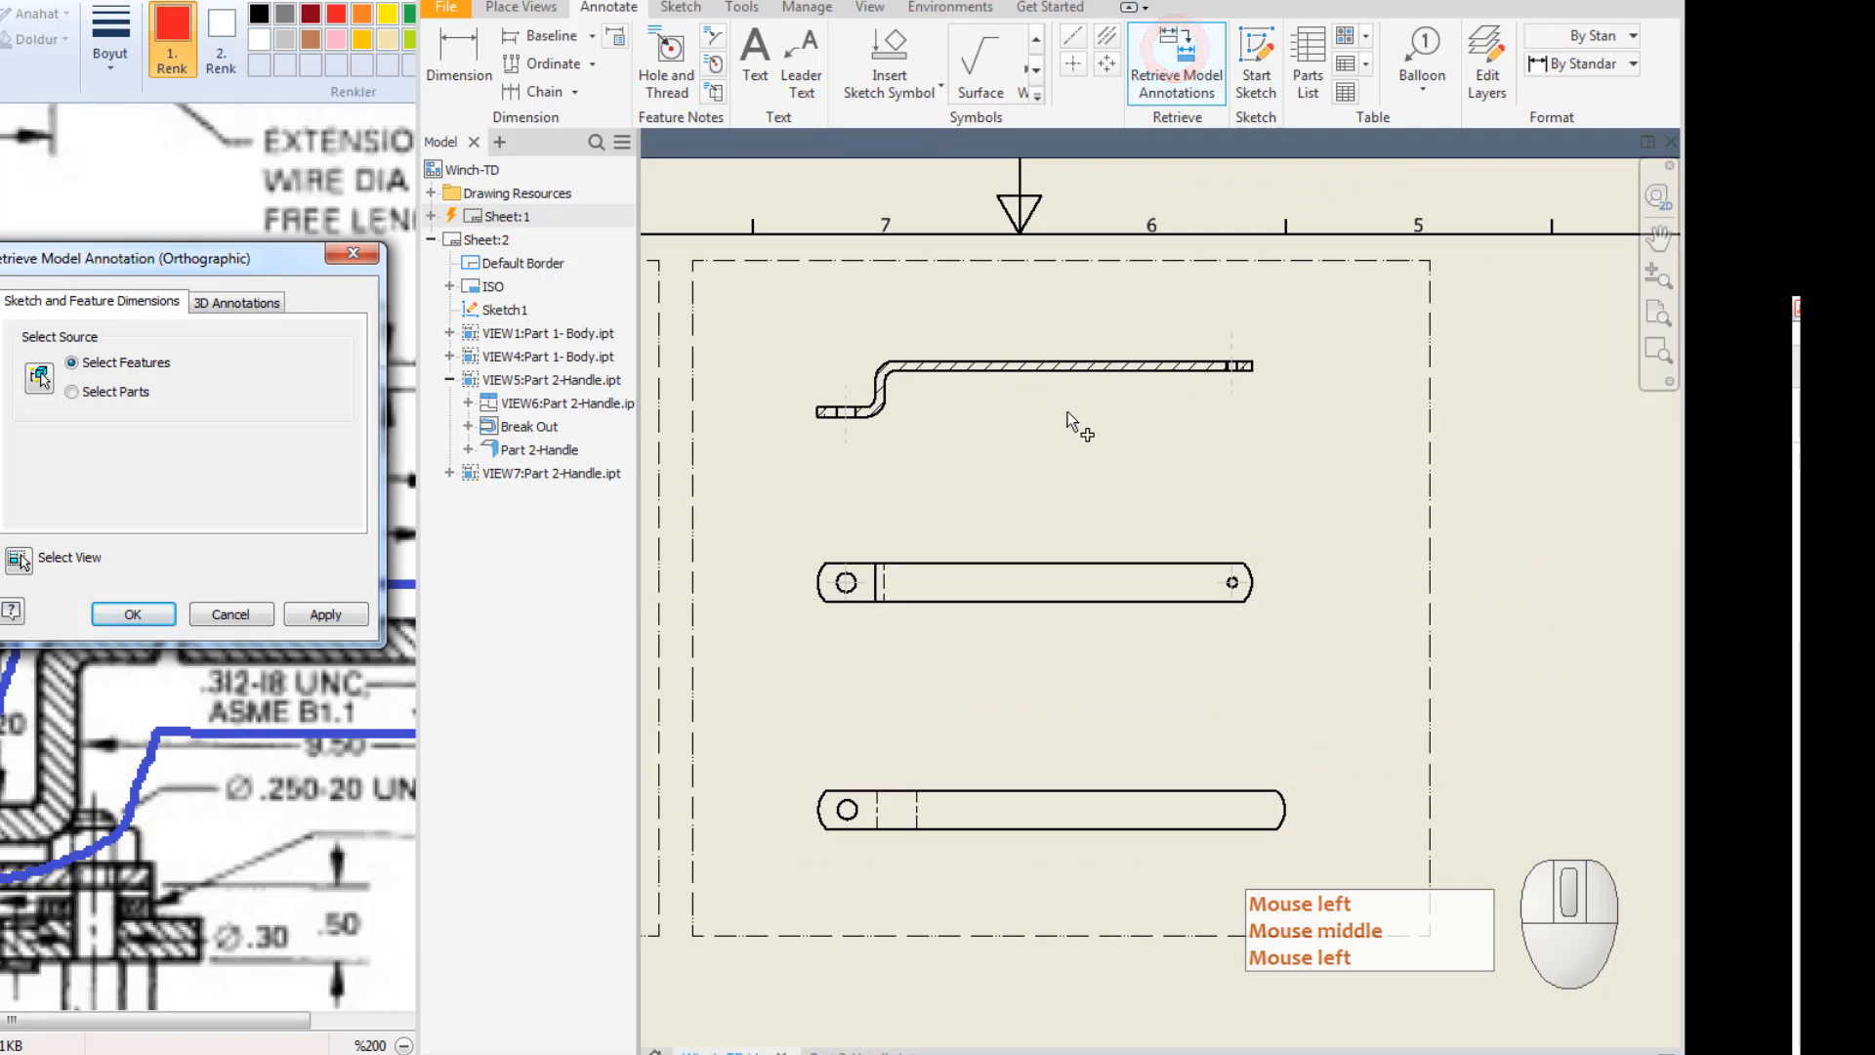
left_click(993, 382)
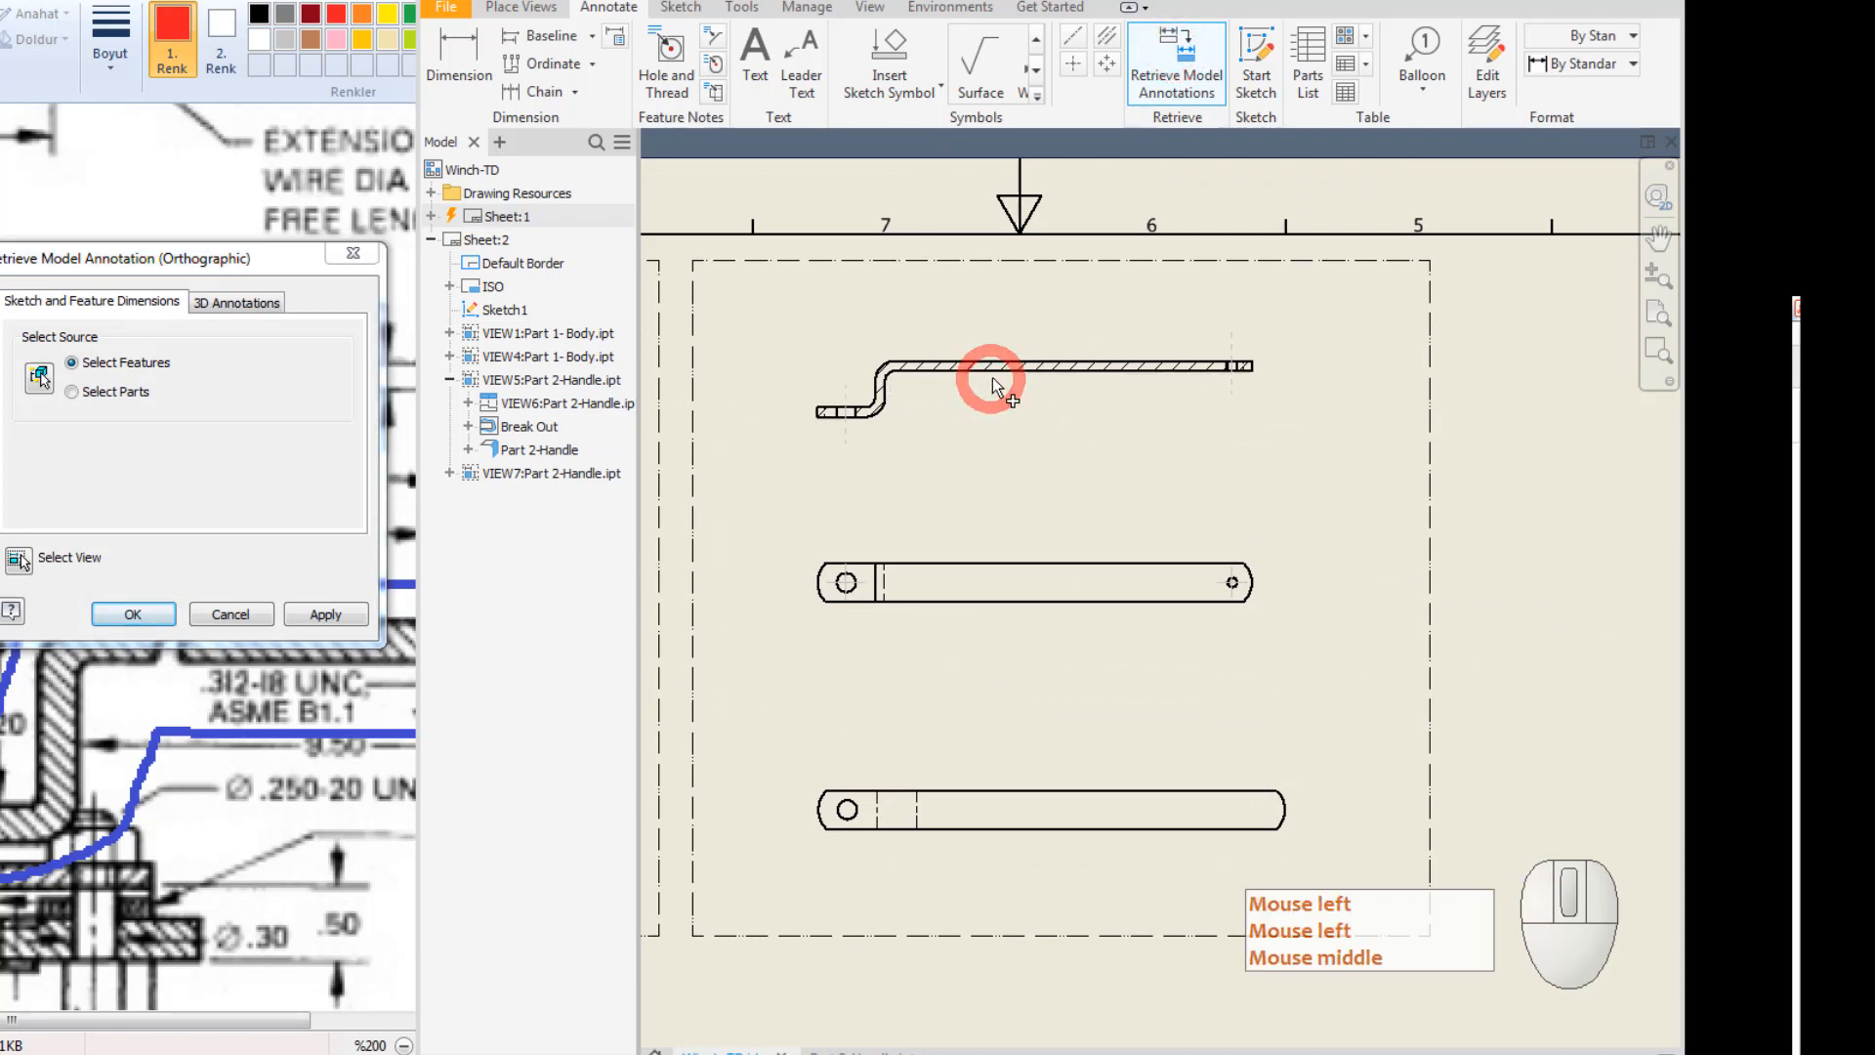
left_click(1175, 50)
key("Escape")
key("Escape")
left_click(1065, 410)
left_click(1175, 49)
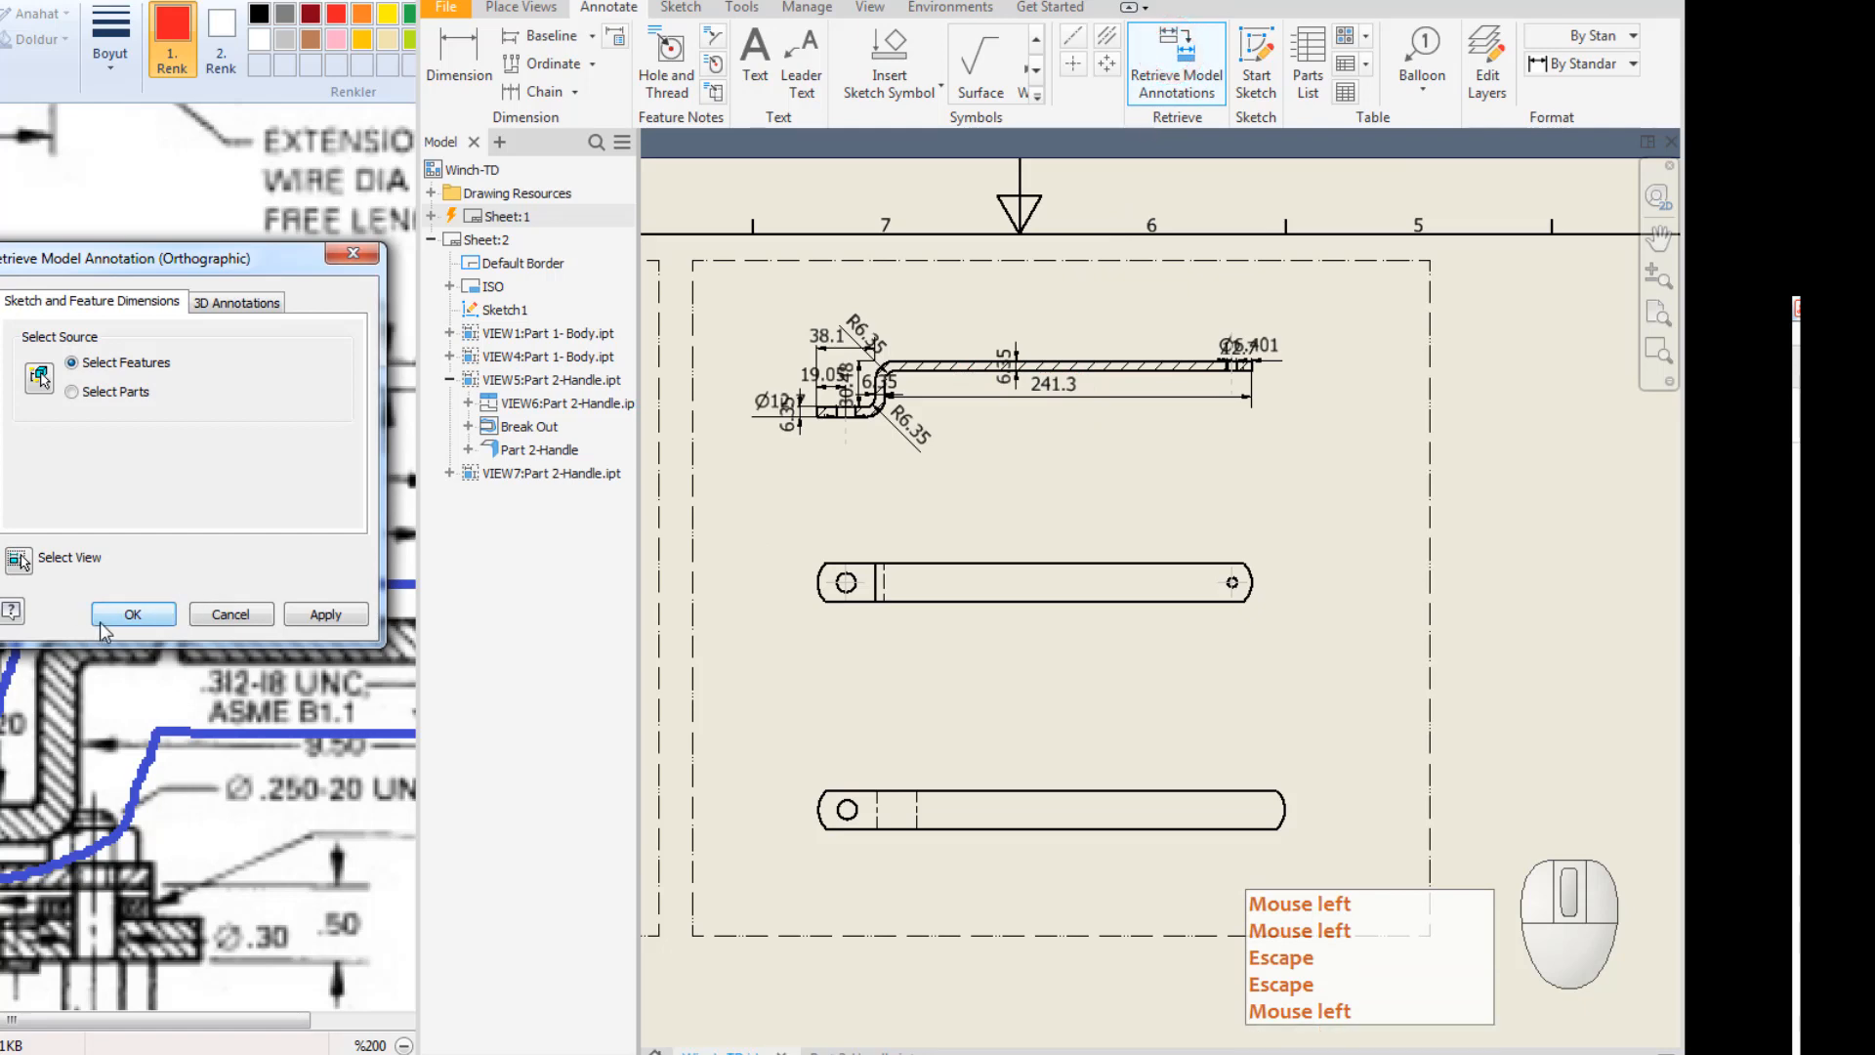
left_click(127, 616)
Retrieve the model's sketch and feature dimensions into the handle's top view.
left_click(1177, 49)
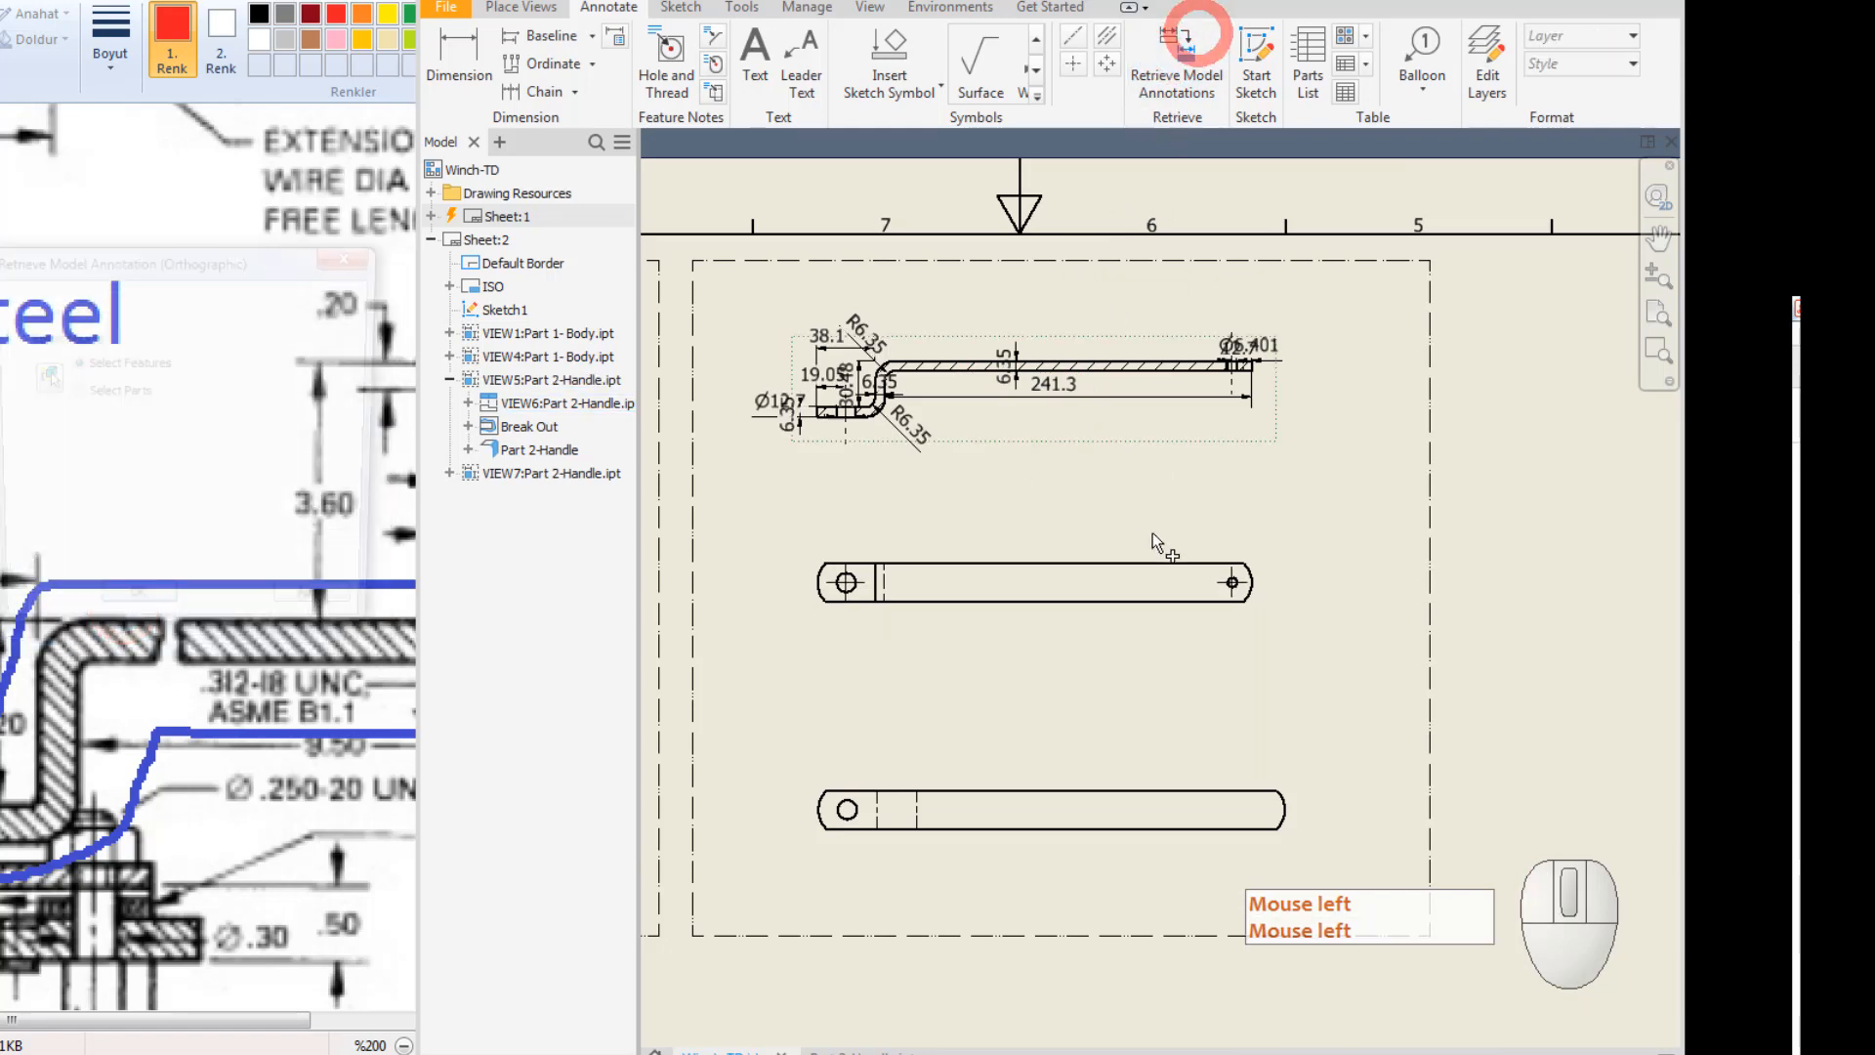
left_click(1062, 613)
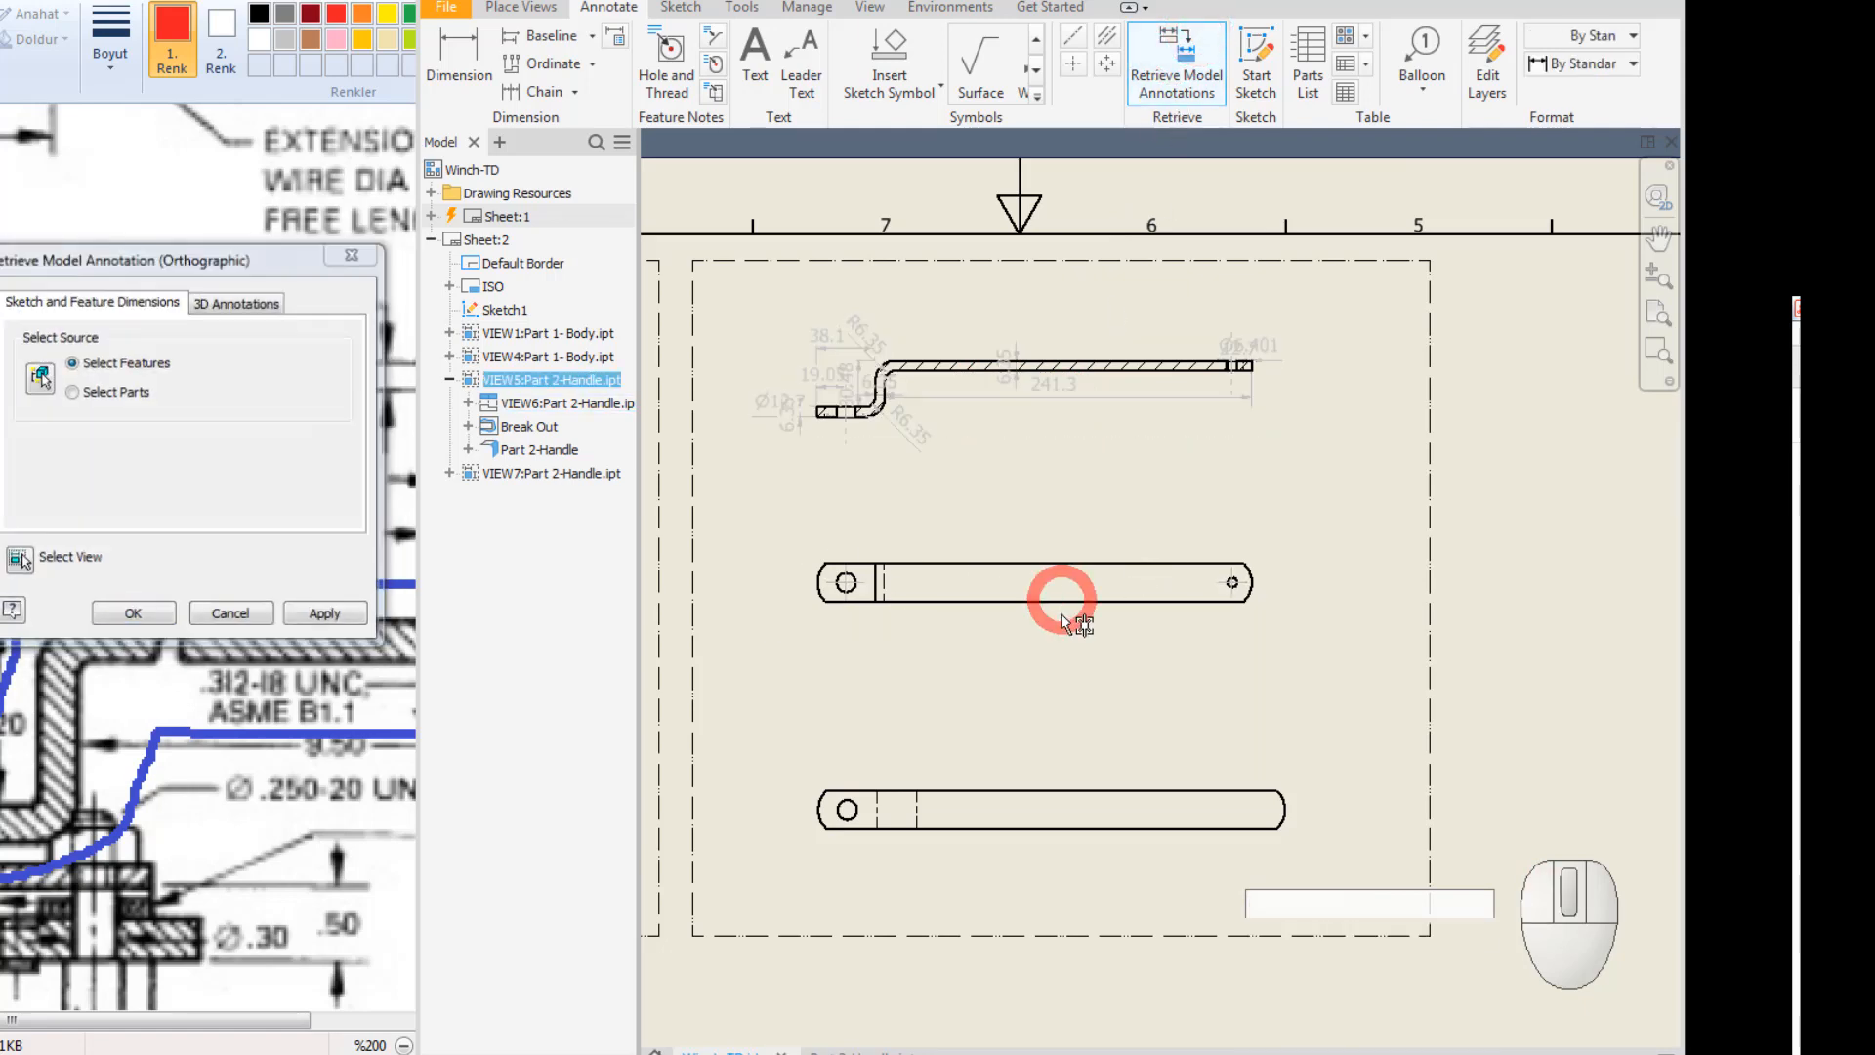
key("Escape")
left_click(1177, 49)
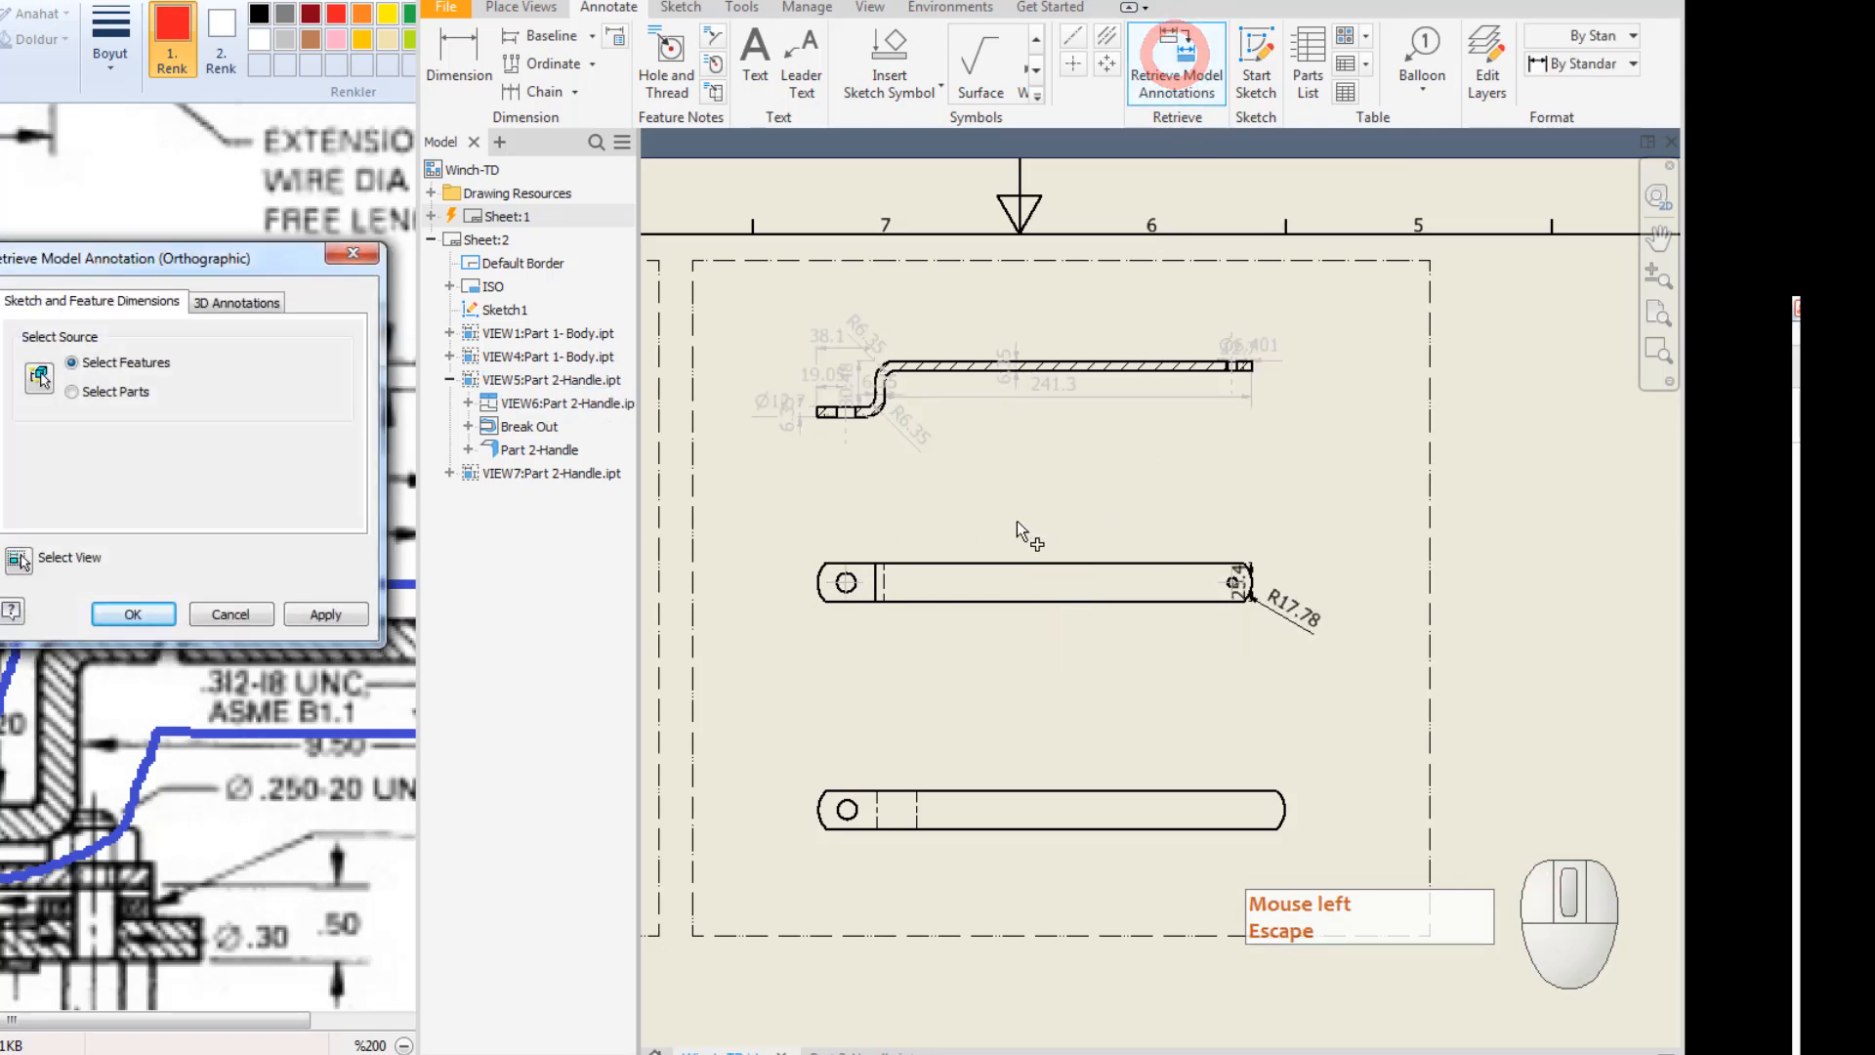
left_click(133, 615)
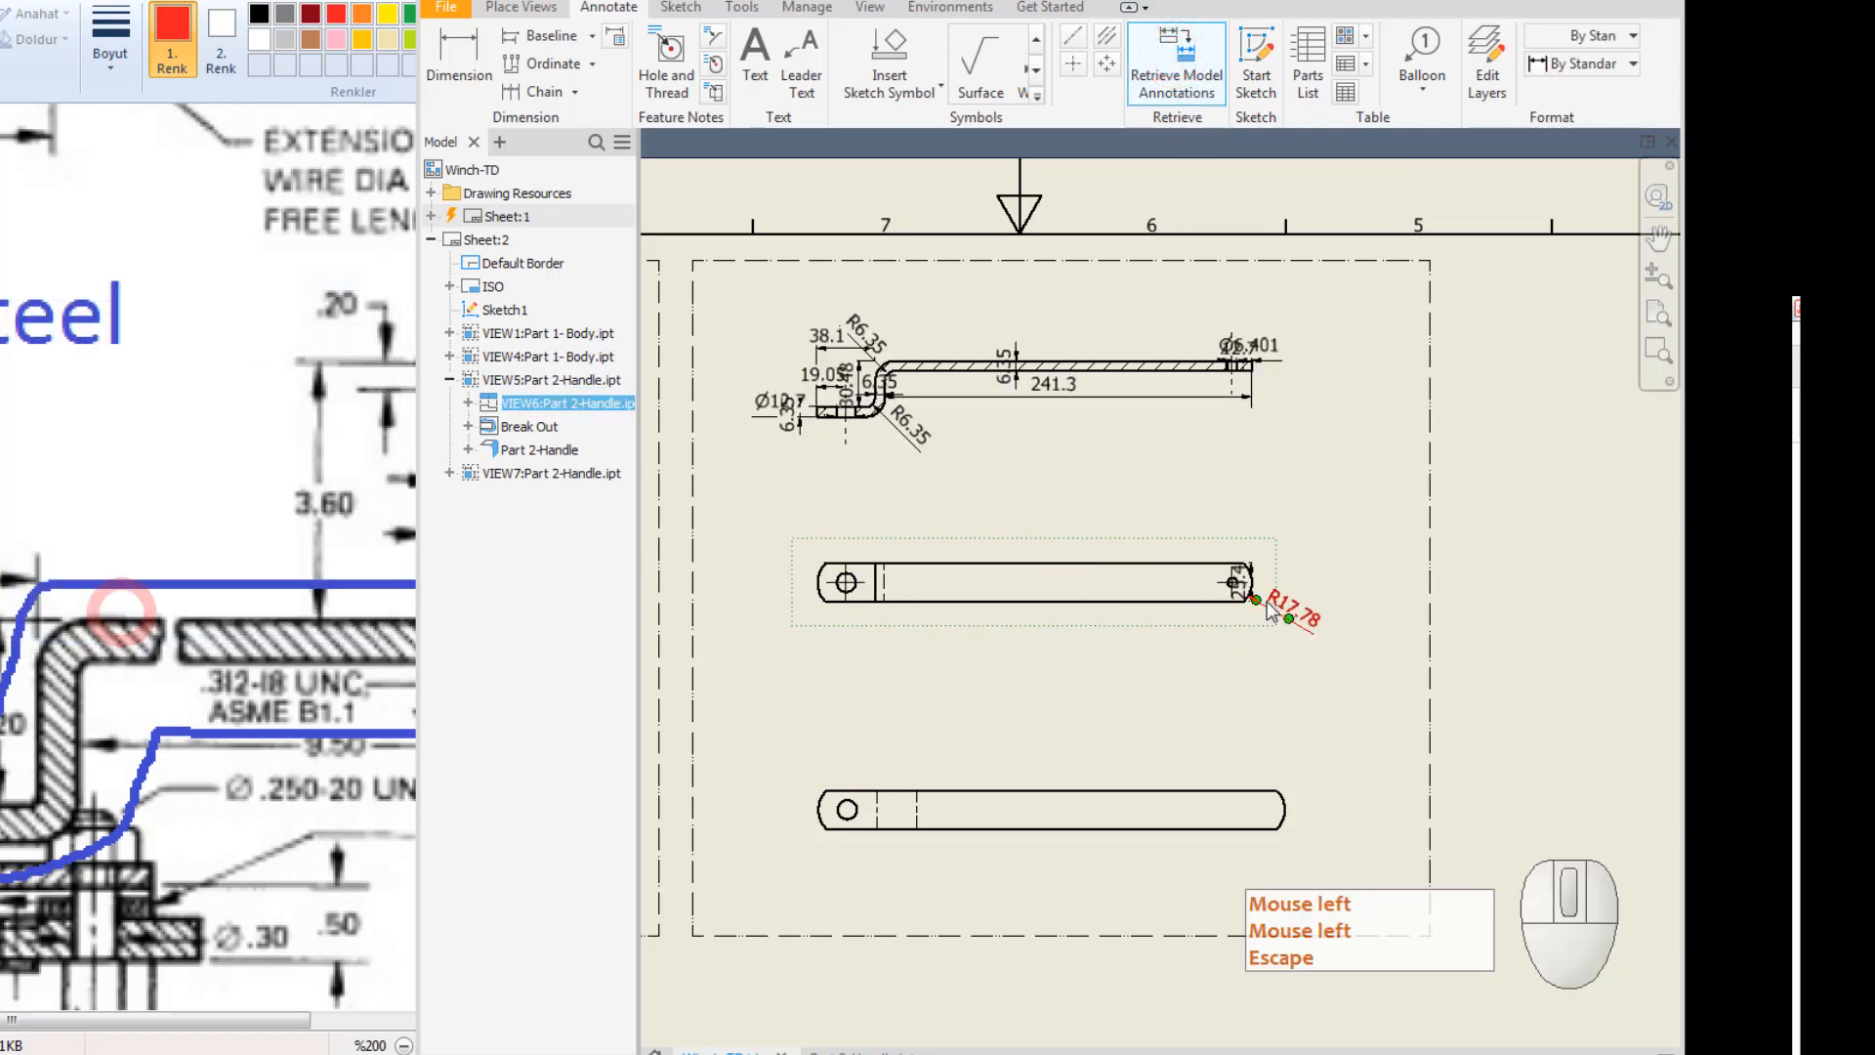
Reposition the top view's dimensions, placing the 25.4 width beyond the small-hole end and the R17.78 radius above it.
scroll(1268, 601, "up", 5)
key("Escape")
left_click_drag(1196, 510, 1565, 531)
left_click_drag(1353, 672, 1375, 390)
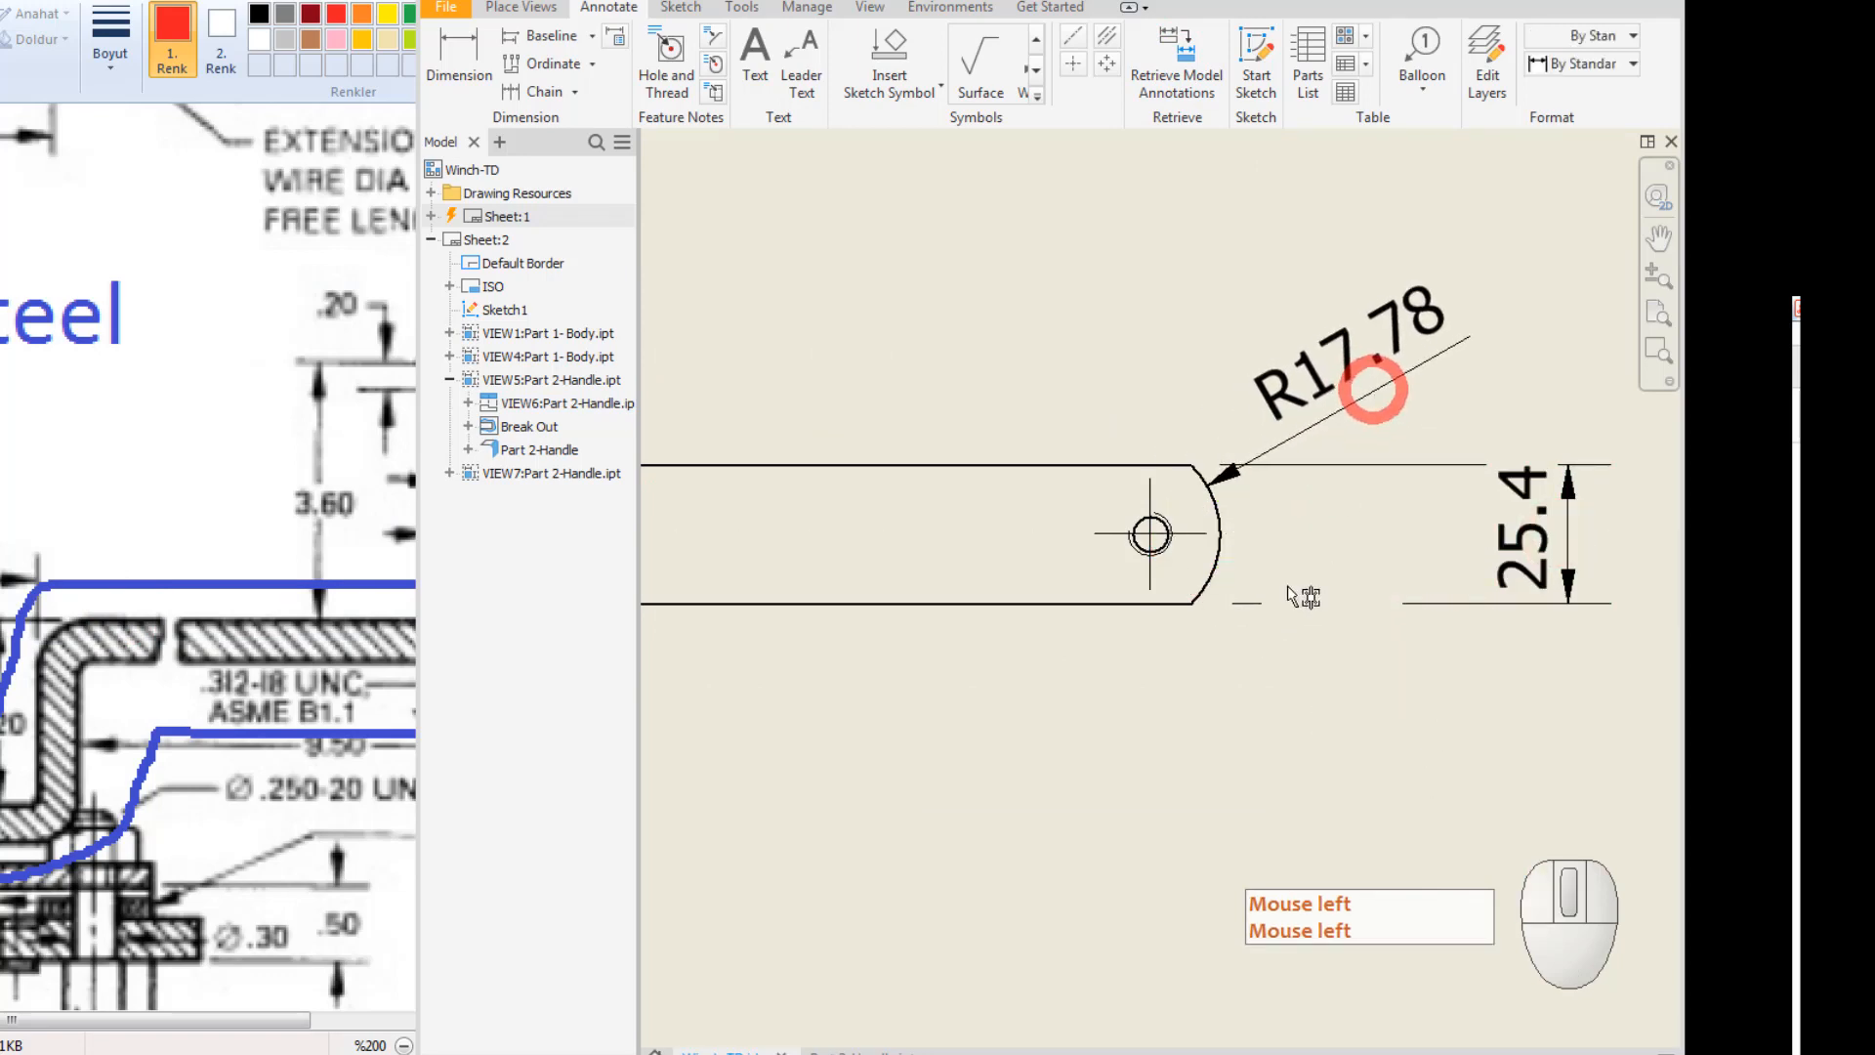
key("Escape")
Move the 241.3 length dimension above the long arm in the sectioned front view.
scroll(1304, 586, "up", 5)
middle_click_drag(1304, 574, 1505, 686)
key("Escape")
key("Escape")
scroll(1252, 422, "down", 3)
middle_click_drag(1252, 425, 1215, 573)
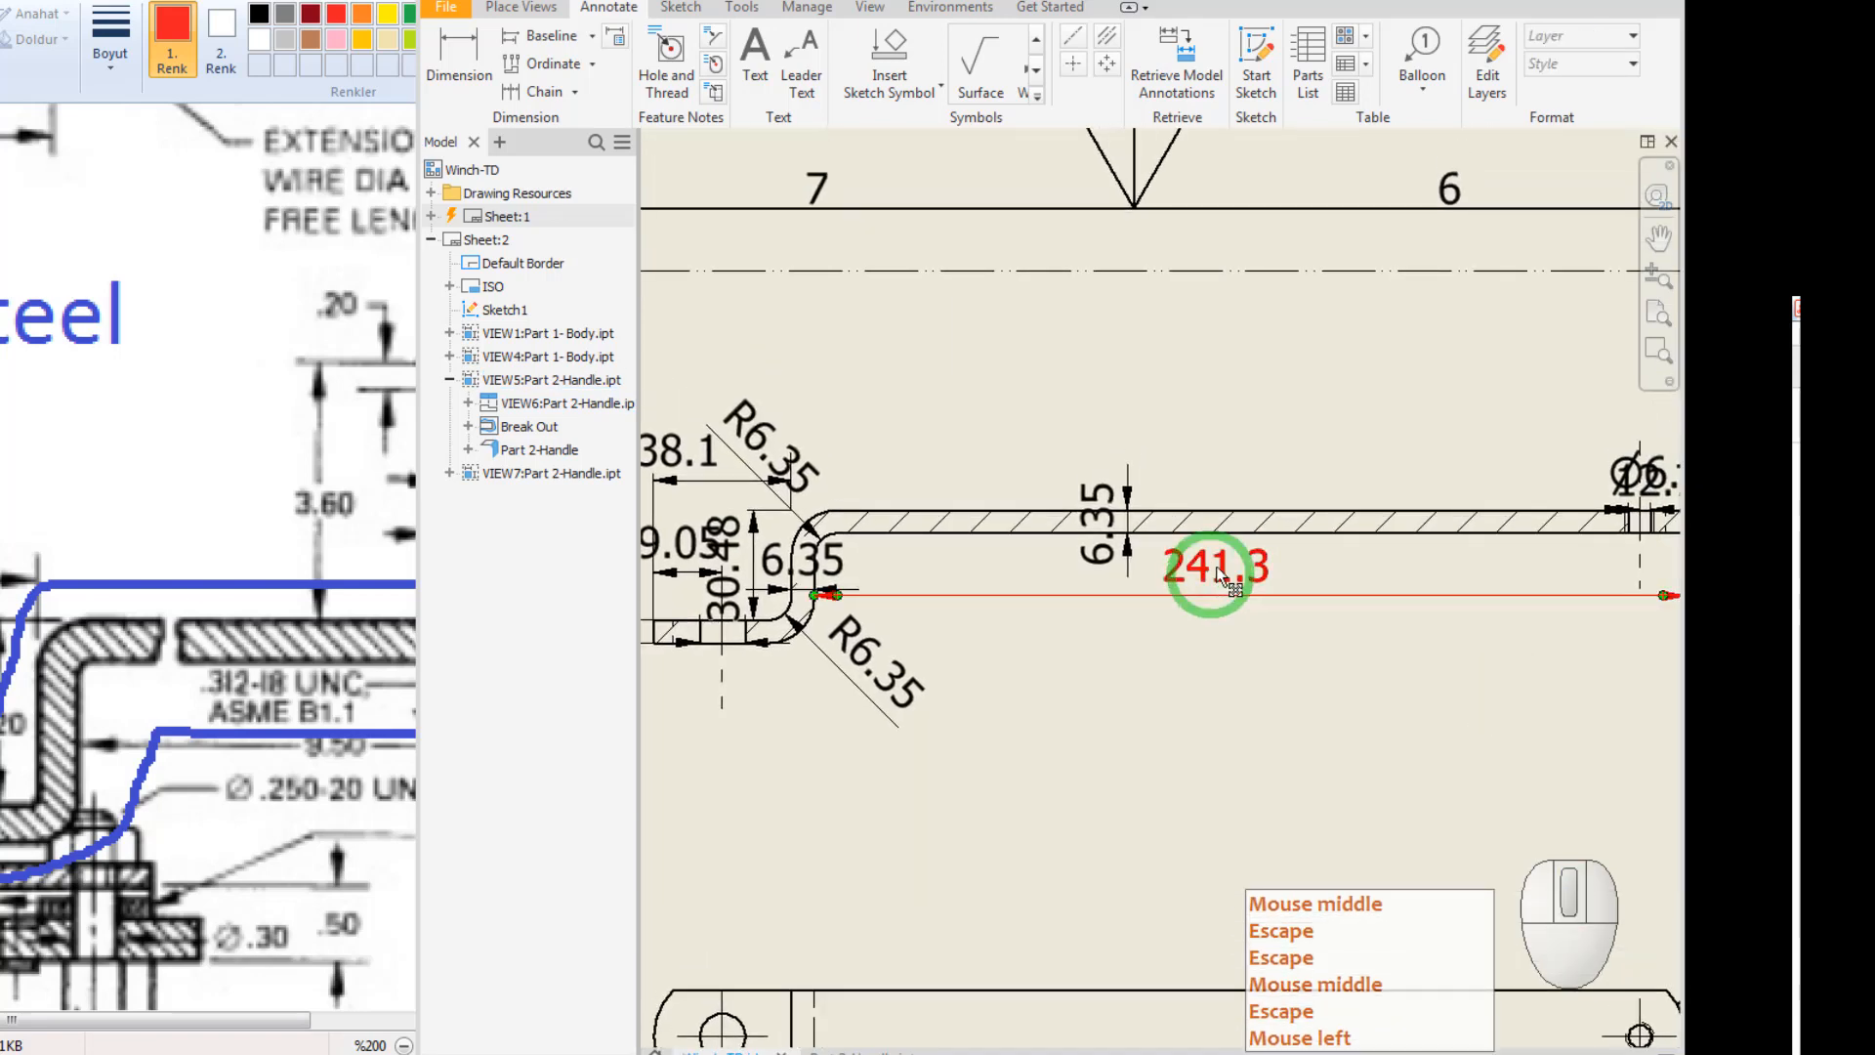
left_click_drag(1215, 573, 1198, 377)
middle_click_drag(1248, 547, 1029, 504)
key("Escape")
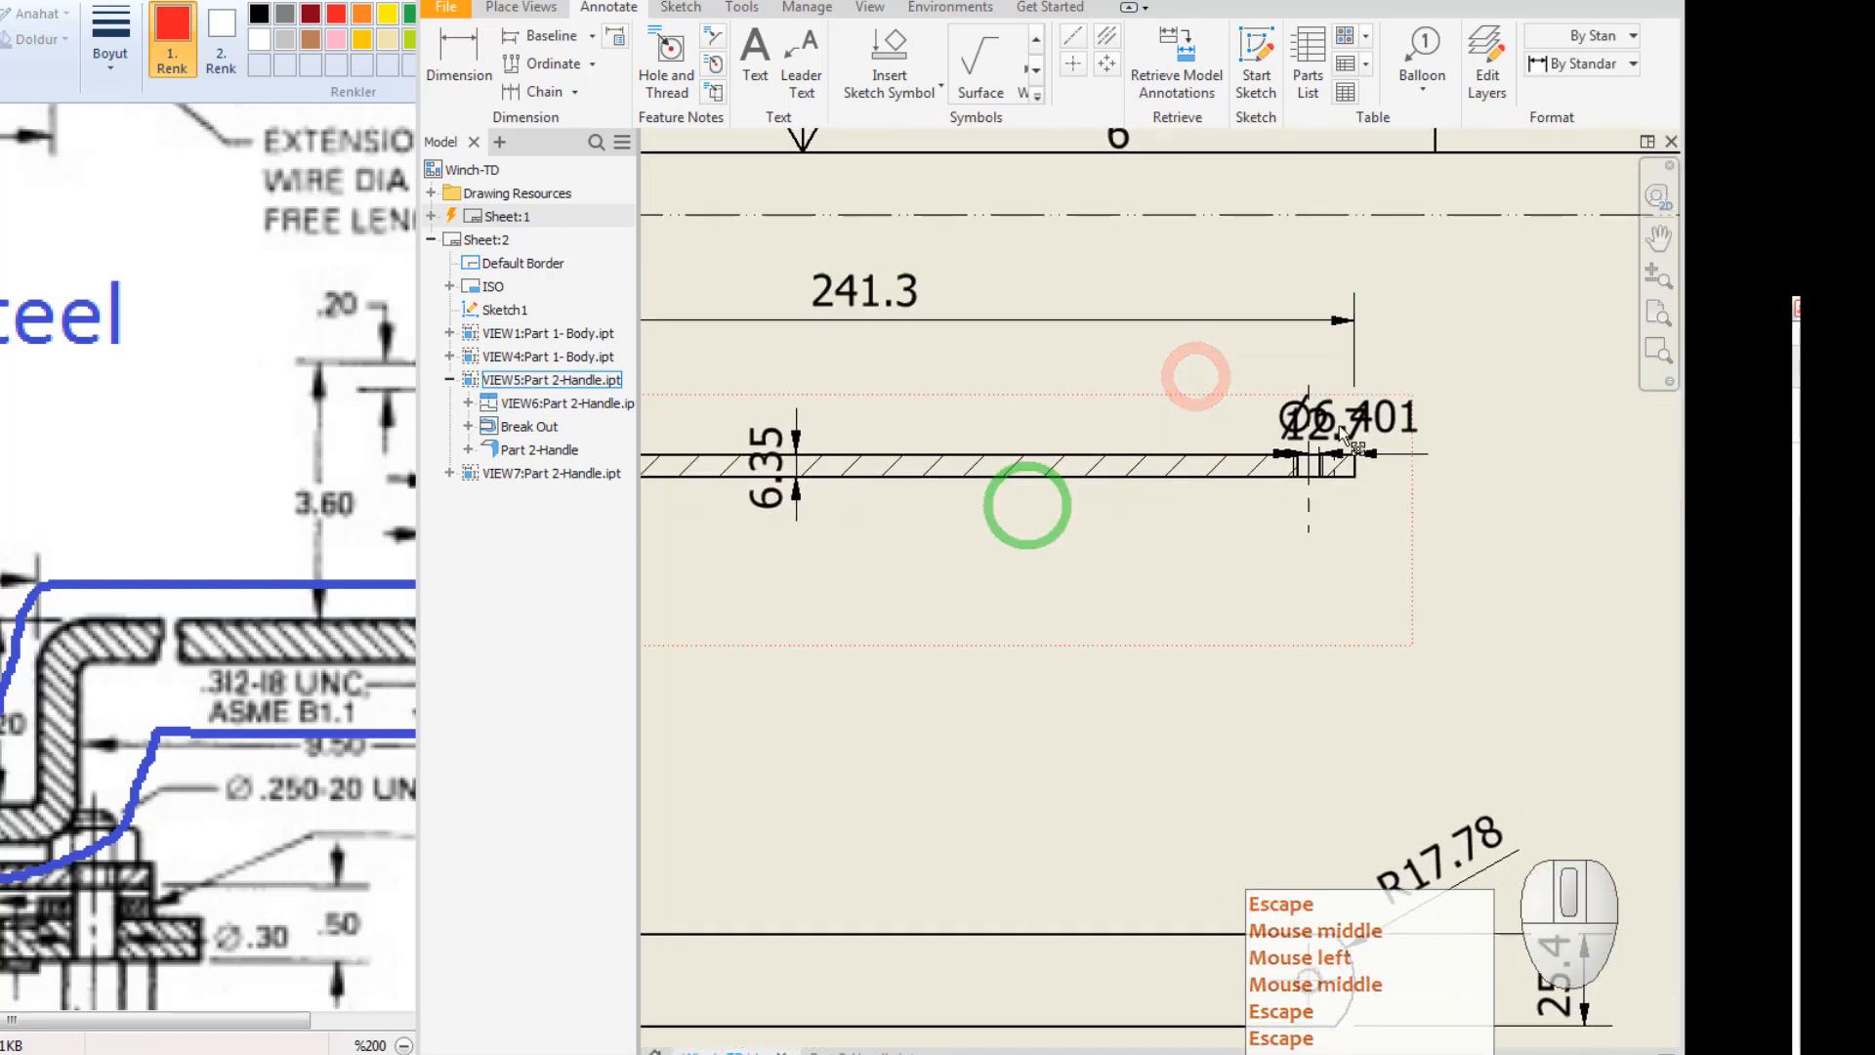
Delete the small hole's Ø6.401 dimension in the front view and move the 12.7 hole offset below the arm.
left_click(1399, 423)
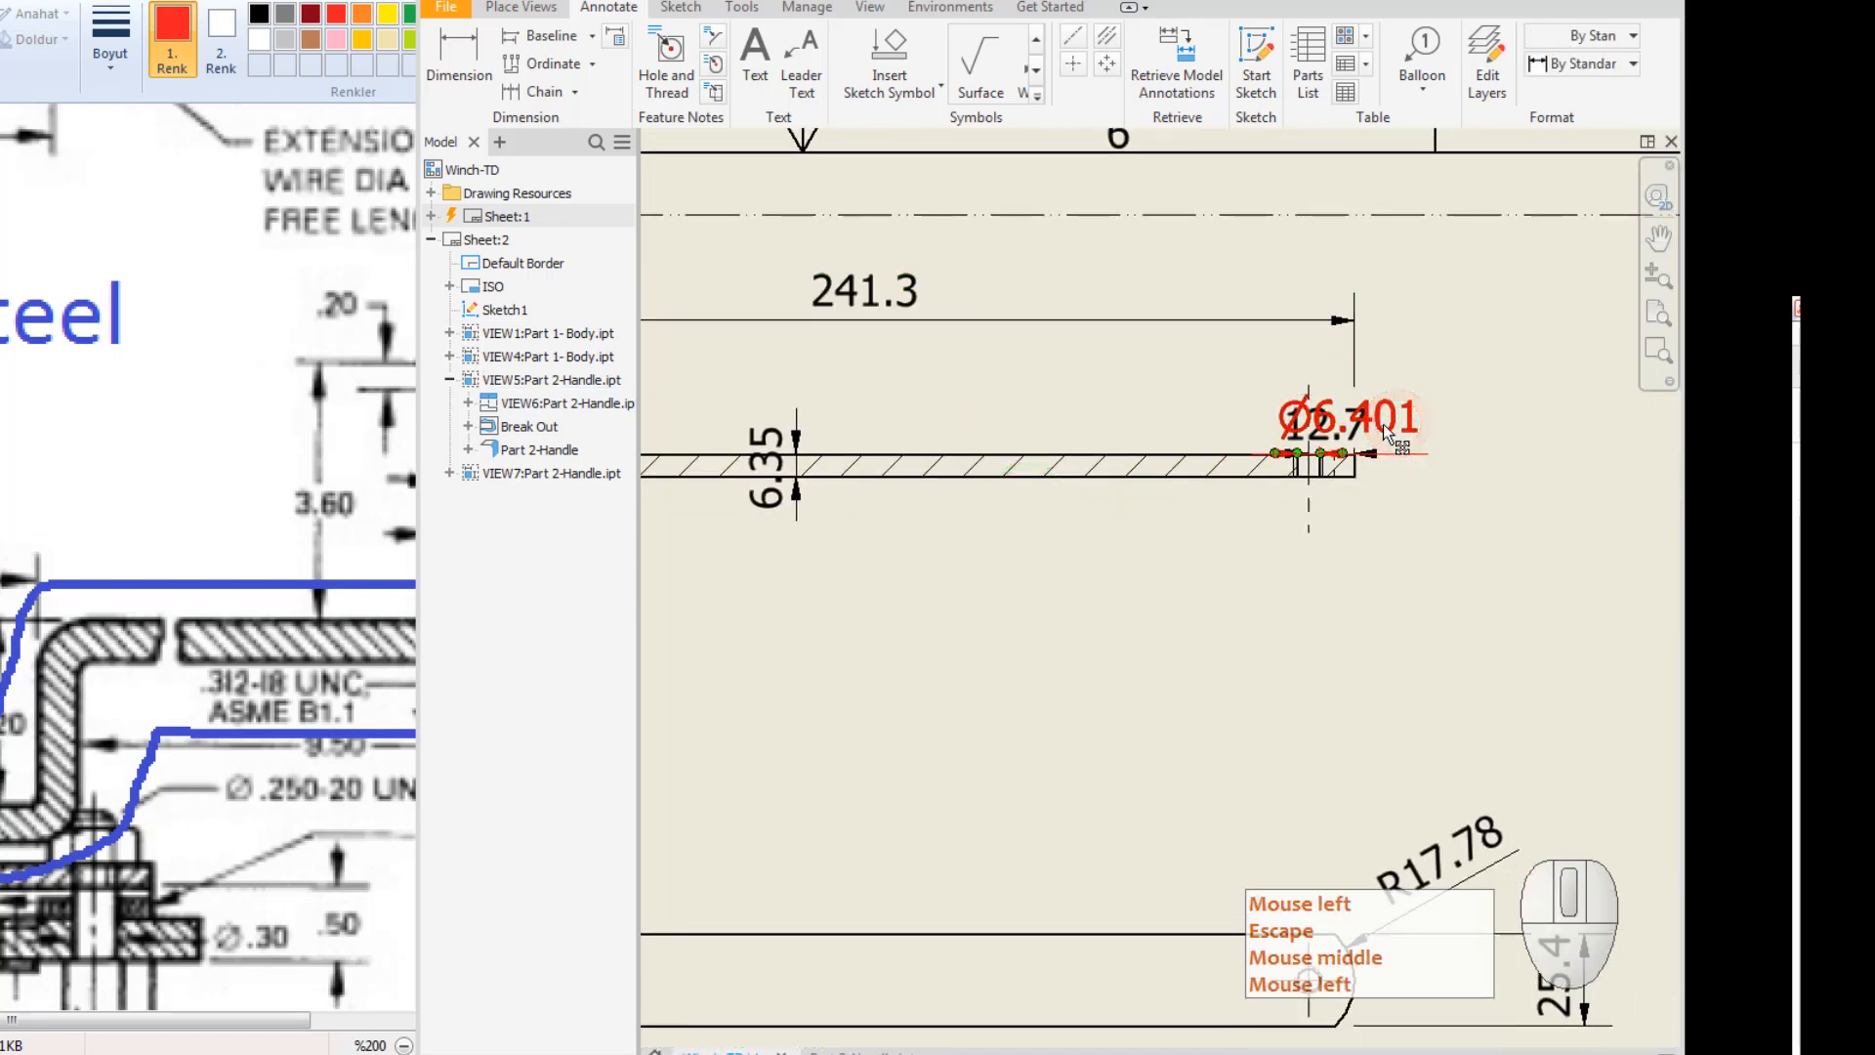
key("Delete")
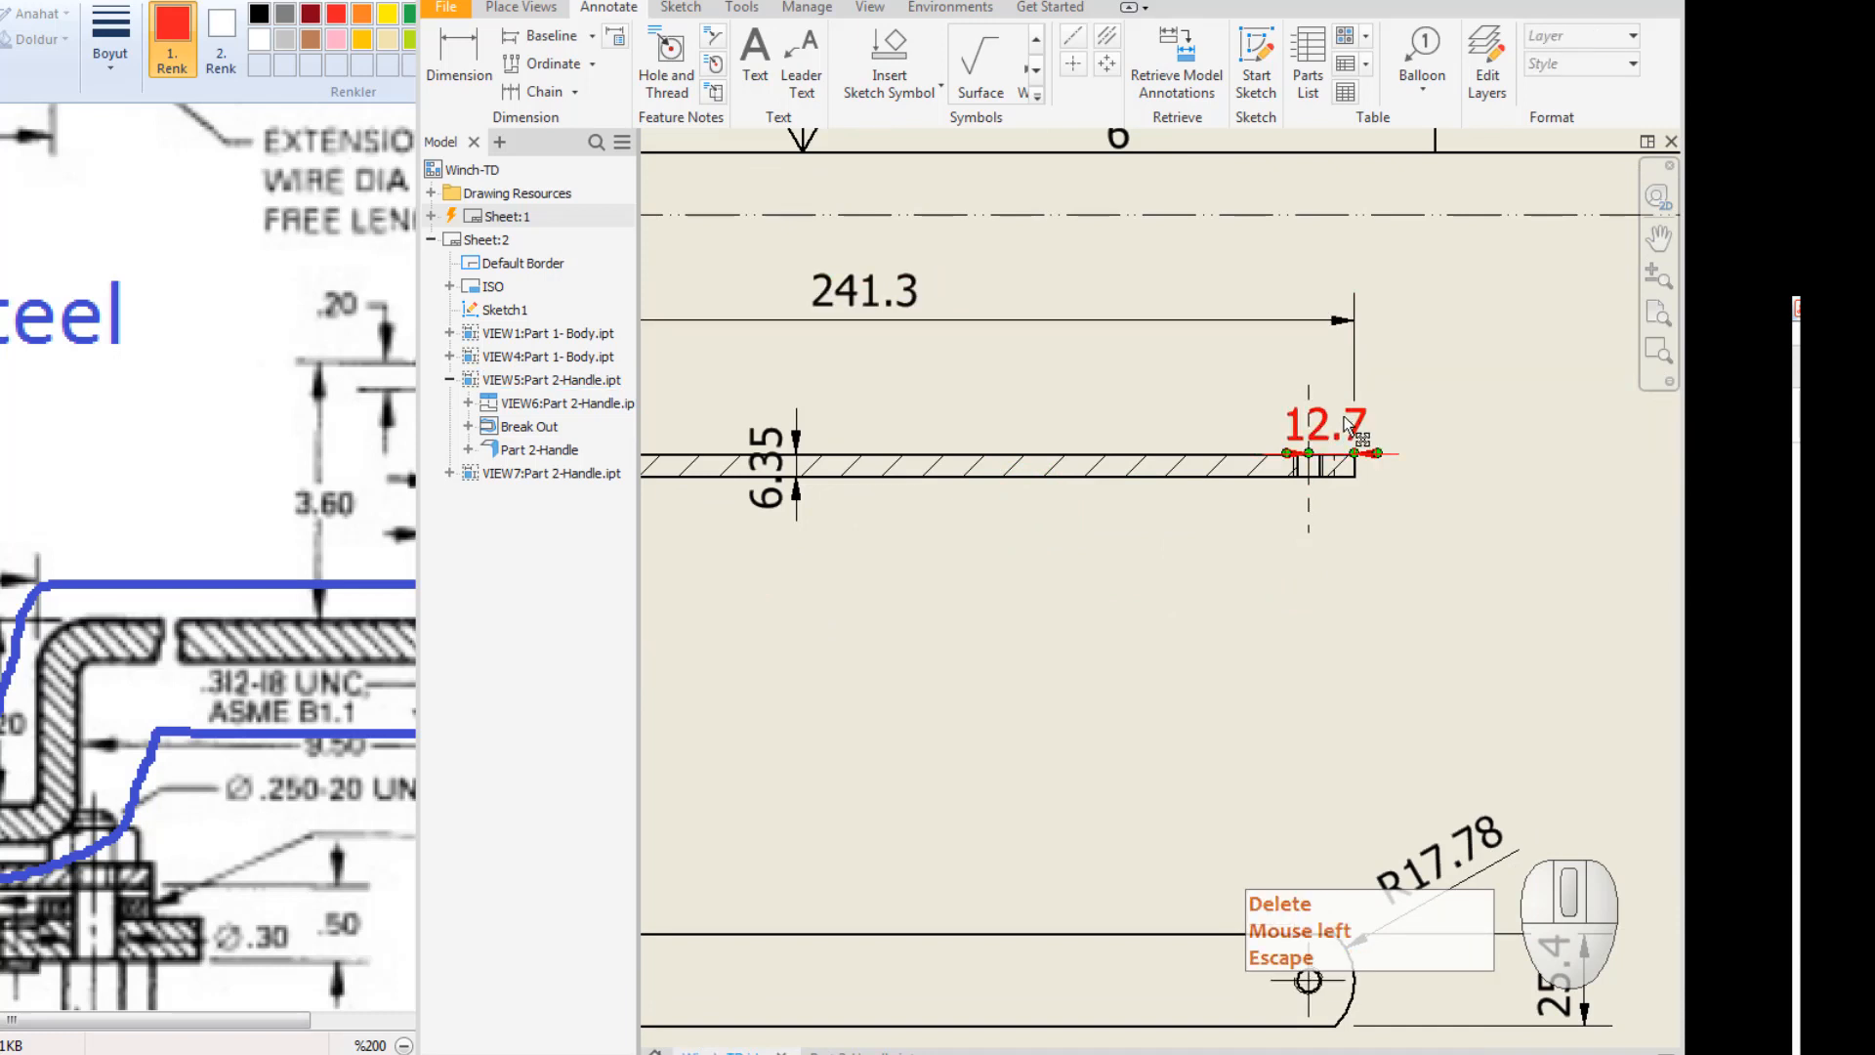
left_click_drag(1346, 423, 1346, 570)
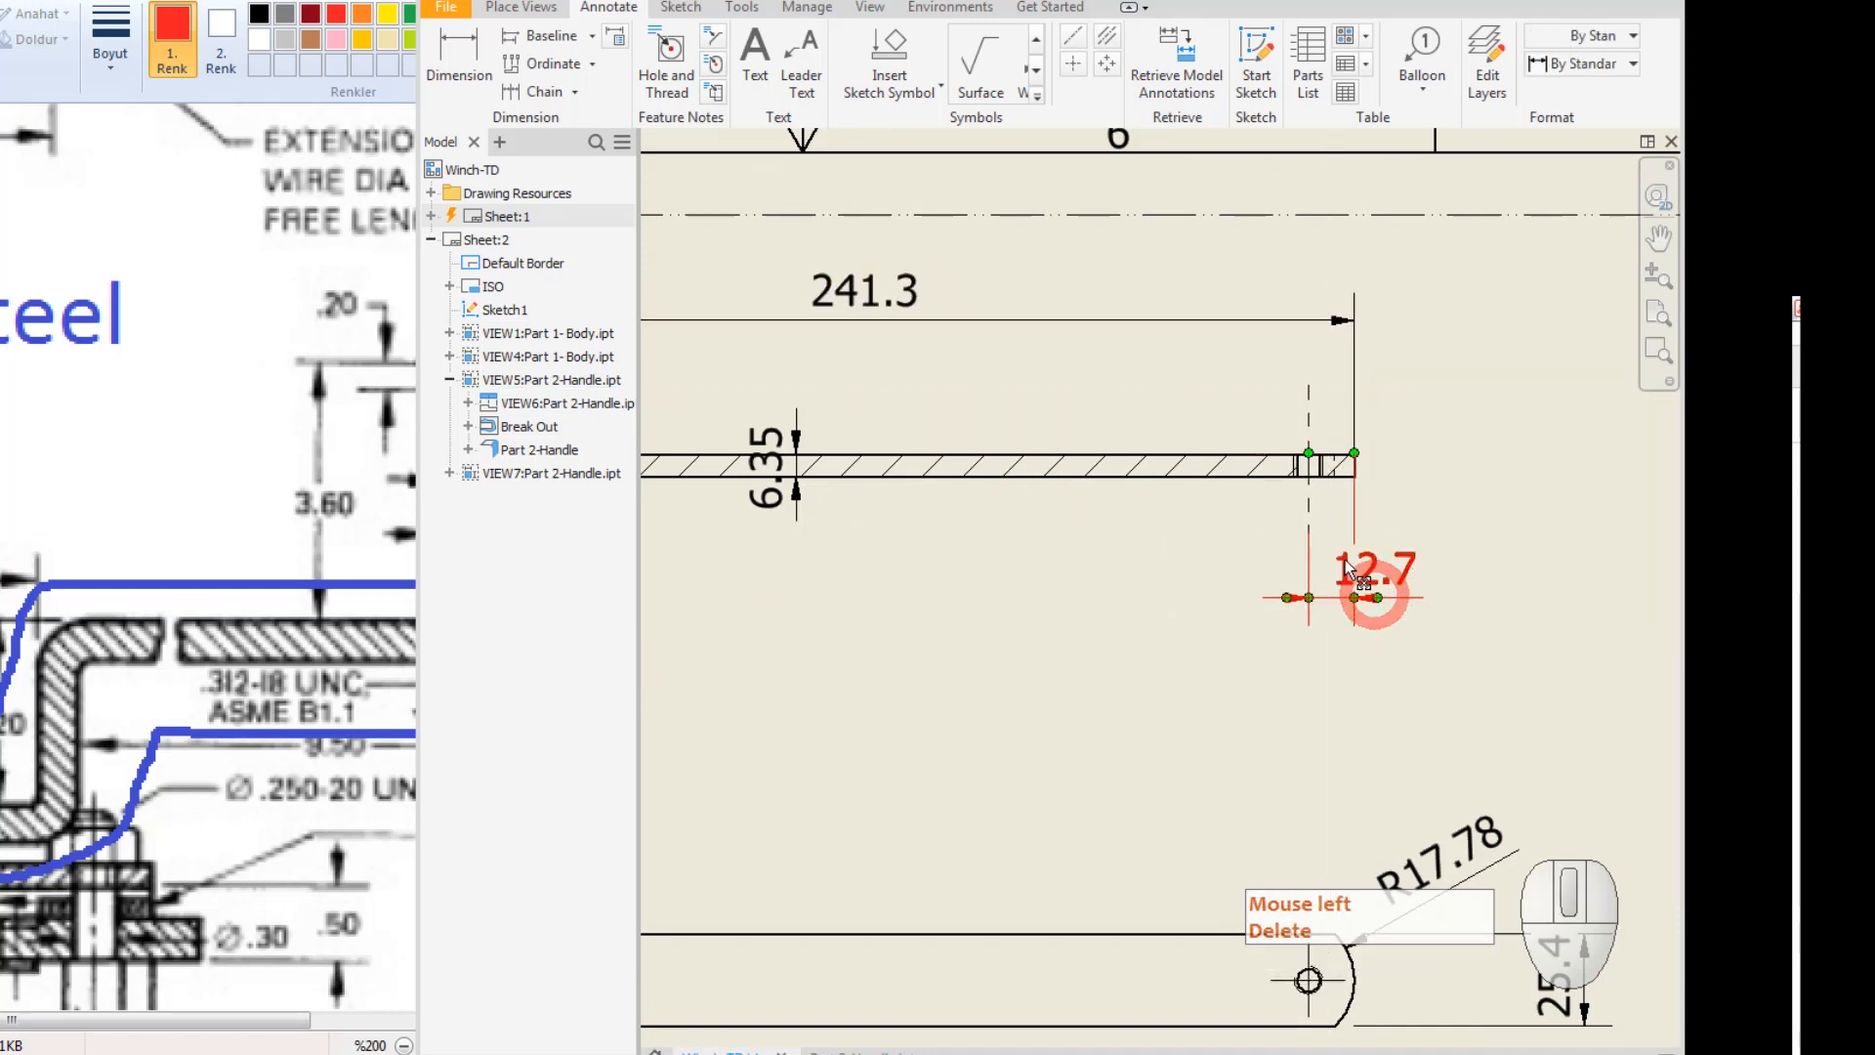
Delete the 12.7 hole offset dimension below the arm's end and undo the deletion.
left_click(1394, 584)
key("Delete")
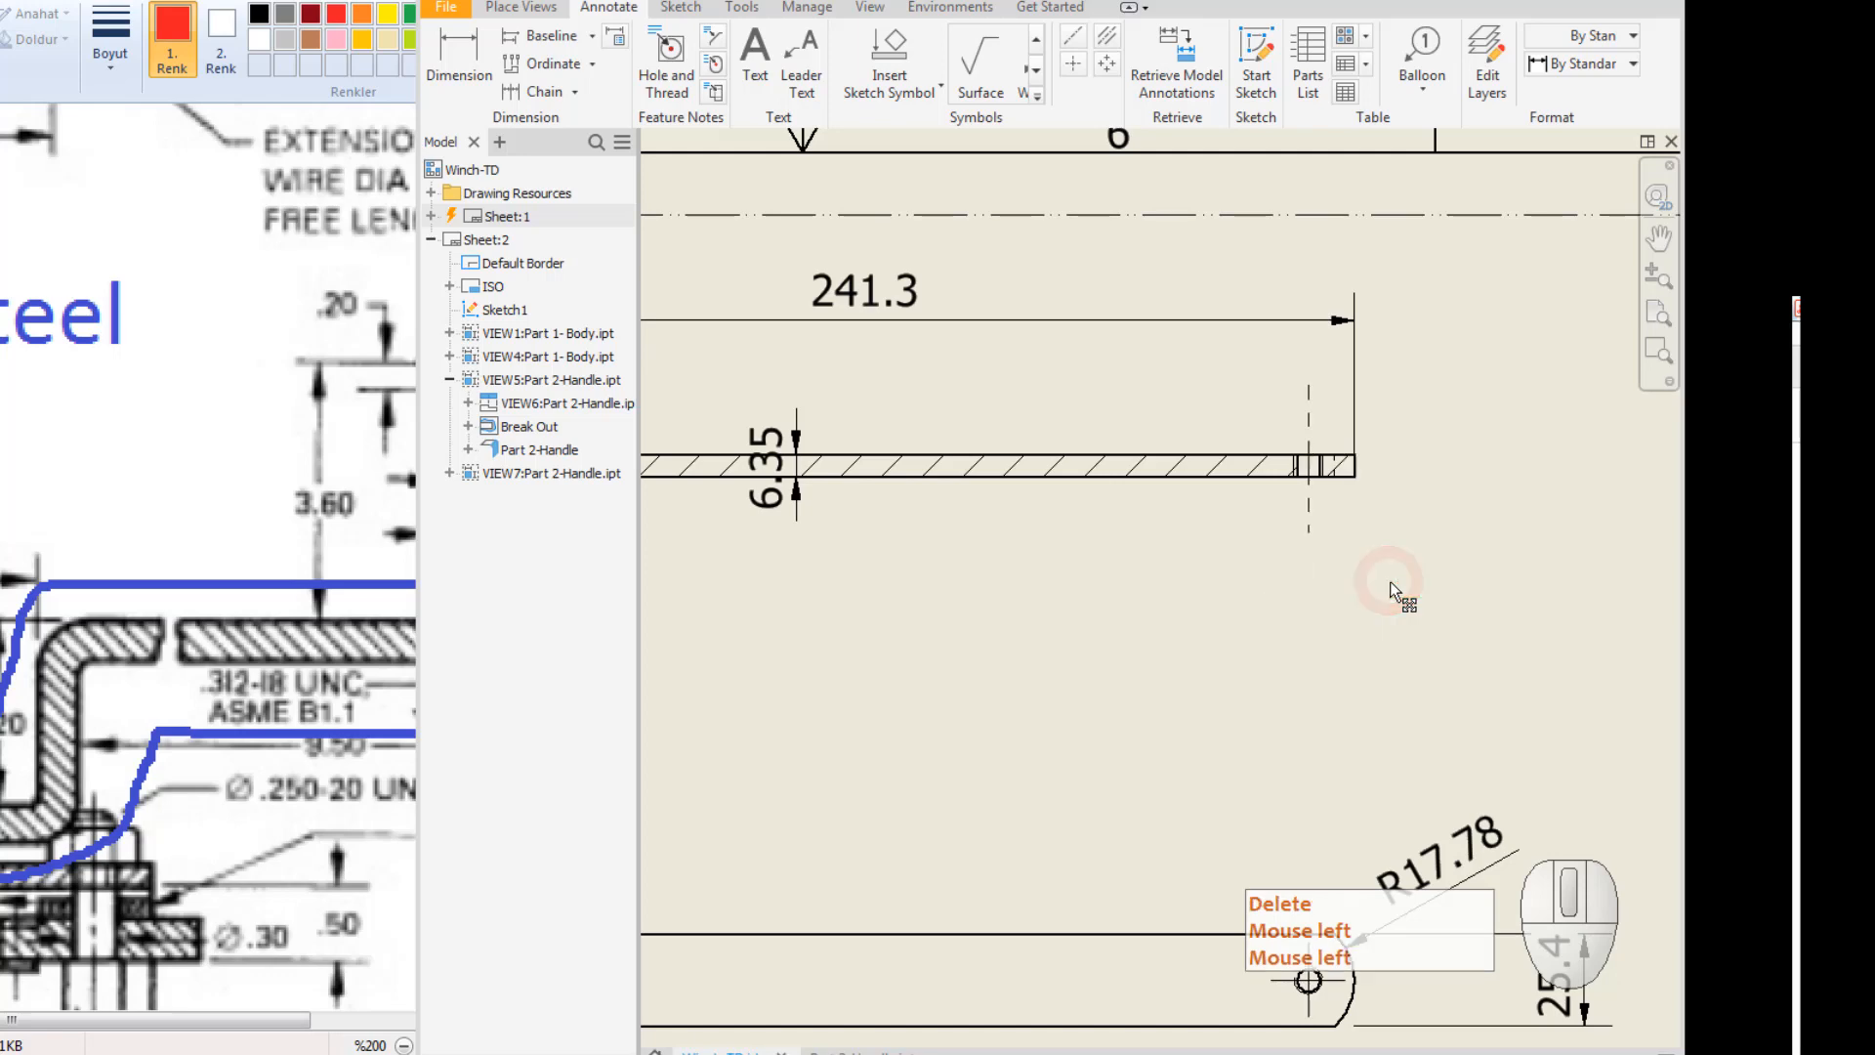
key("ctrl+z")
Move the long arm's 6.35 thickness dimension beyond the small-hole end, with its text above the arm.
scroll(1350, 587, "up", 3)
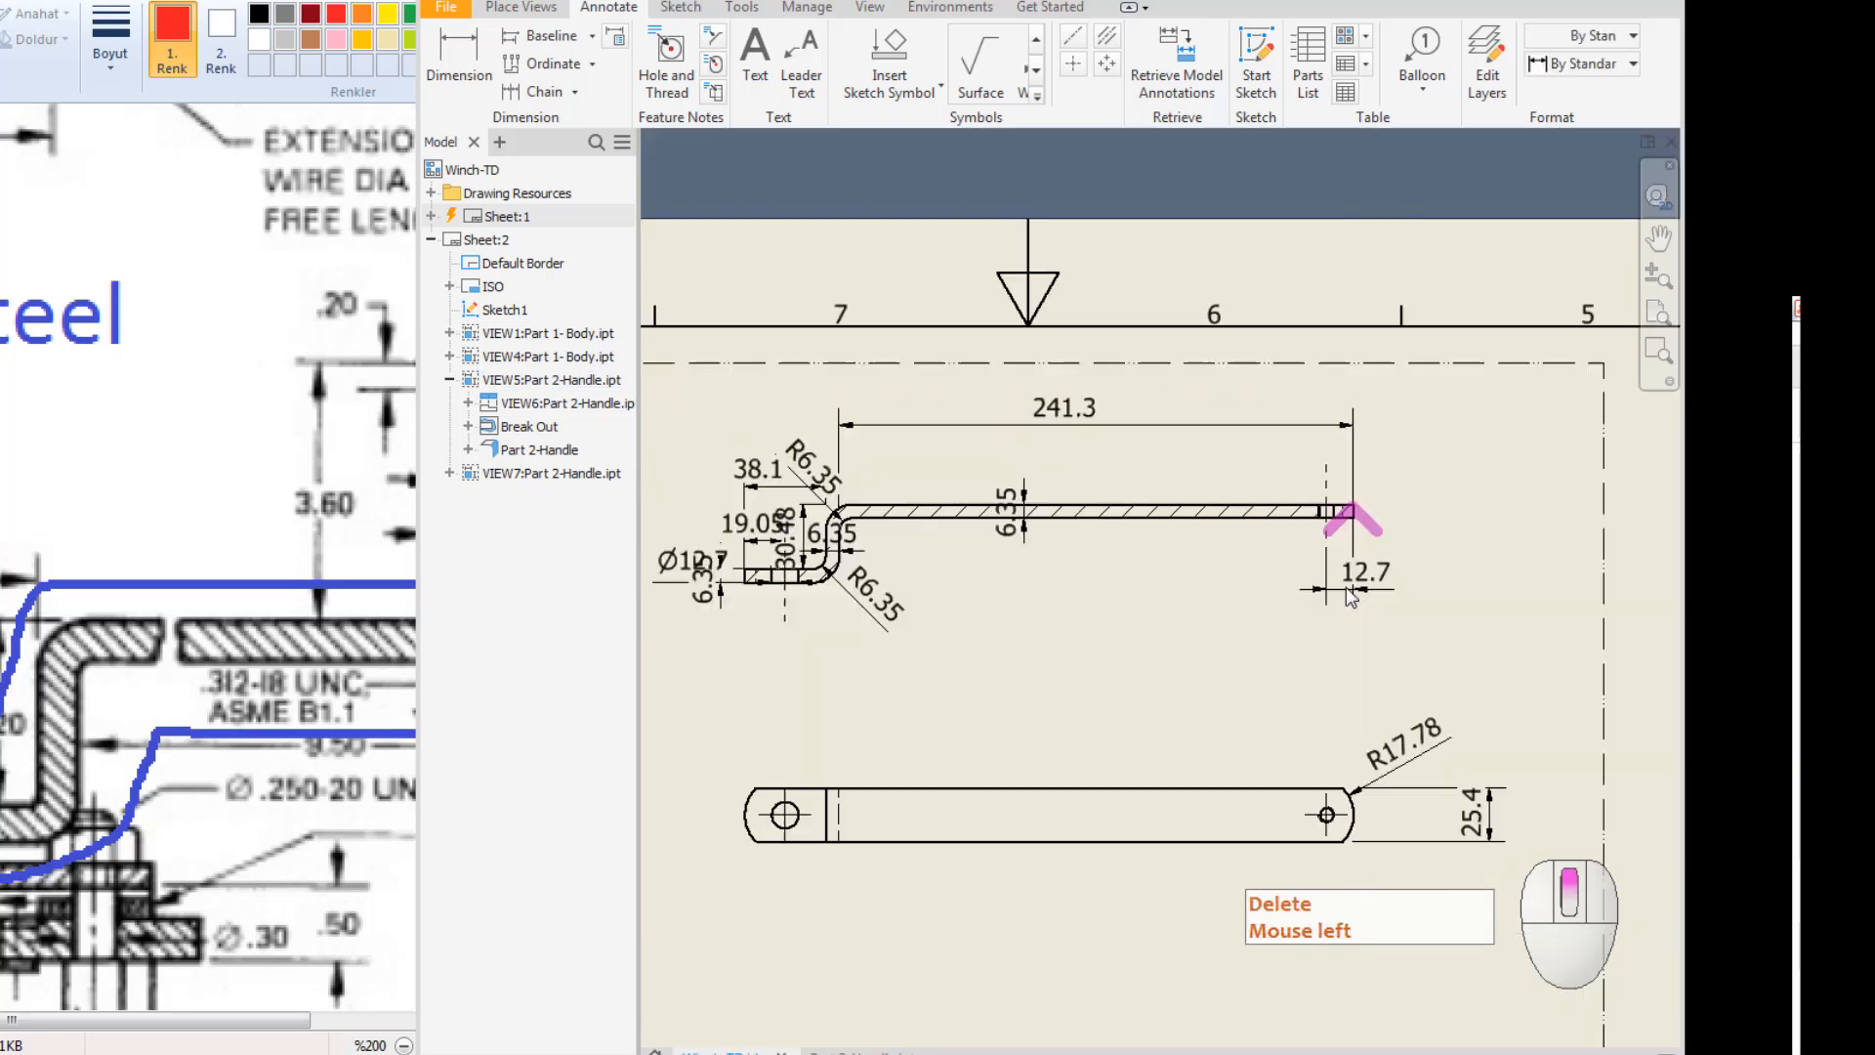
middle_click_drag(1347, 598, 1410, 487)
key("Escape")
key("Escape")
scroll(1125, 414, "down", 4)
mouse_move(1101, 441)
middle_mouse_down()
mouse_move(1061, 479)
mouse_move(957, 463)
middle_mouse_up()
scroll(1050, 475, "up", 3)
left_click_drag(941, 452, 1373, 394)
scroll(1361, 439, "down", 4)
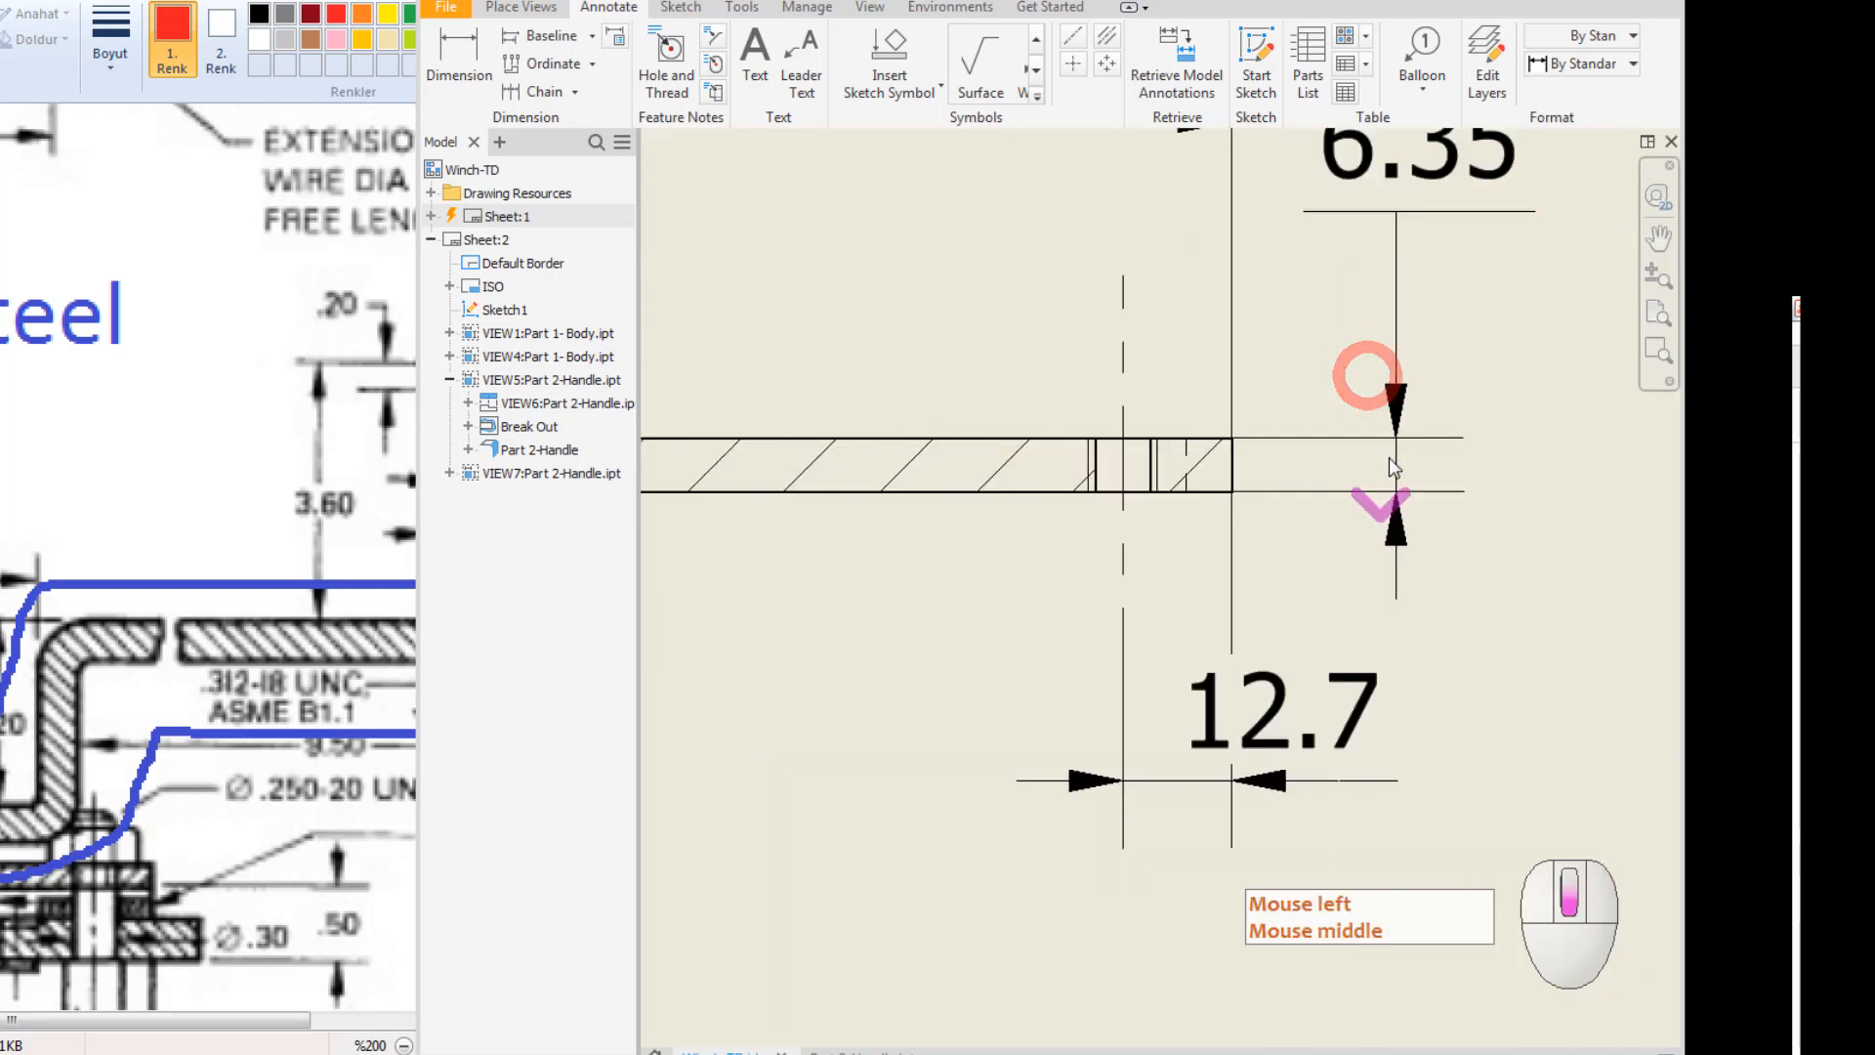
key("Escape")
left_click_drag(1396, 461, 1435, 473)
key("Escape")
scroll(1433, 496, "up", 4)
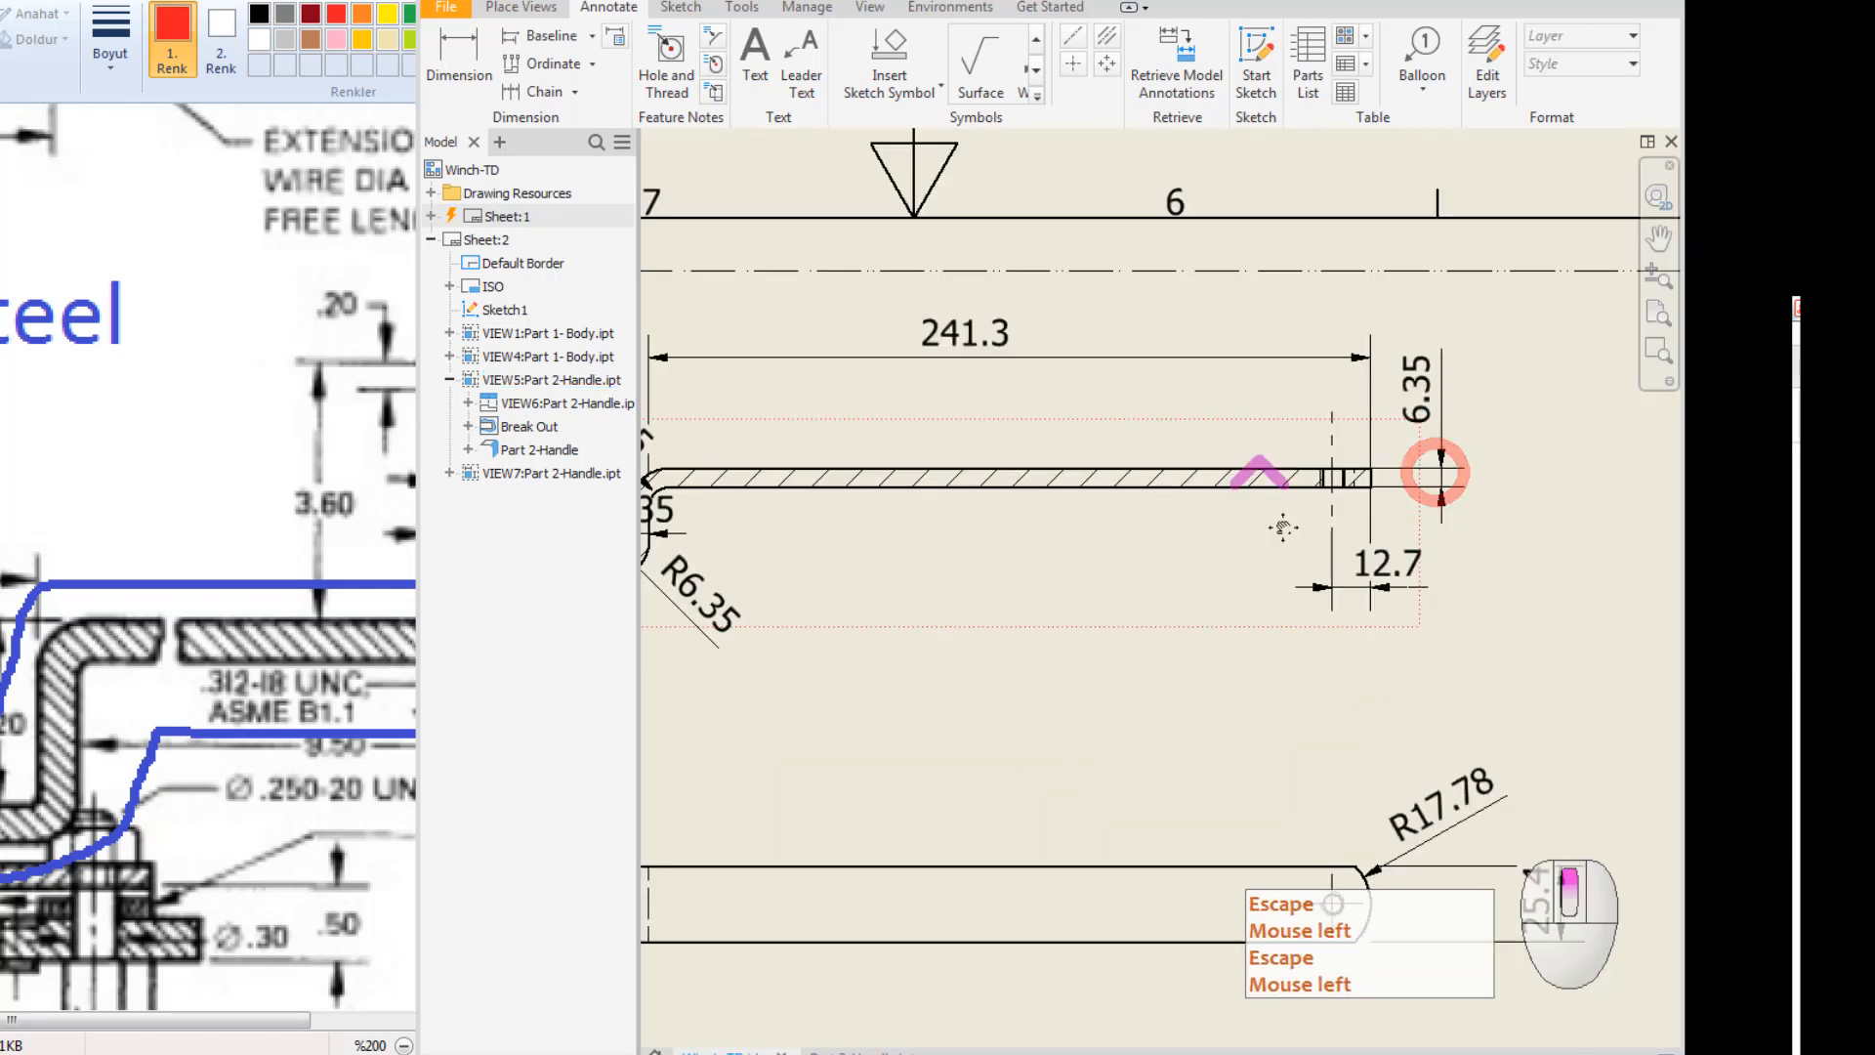
Adjust the positions of the two R6.35 bend radius dimensions in the sectioned front view.
scroll(1272, 512, "up", 2)
middle_click_drag(1271, 512, 1442, 483)
key("Escape")
scroll(1053, 494, "down", 5)
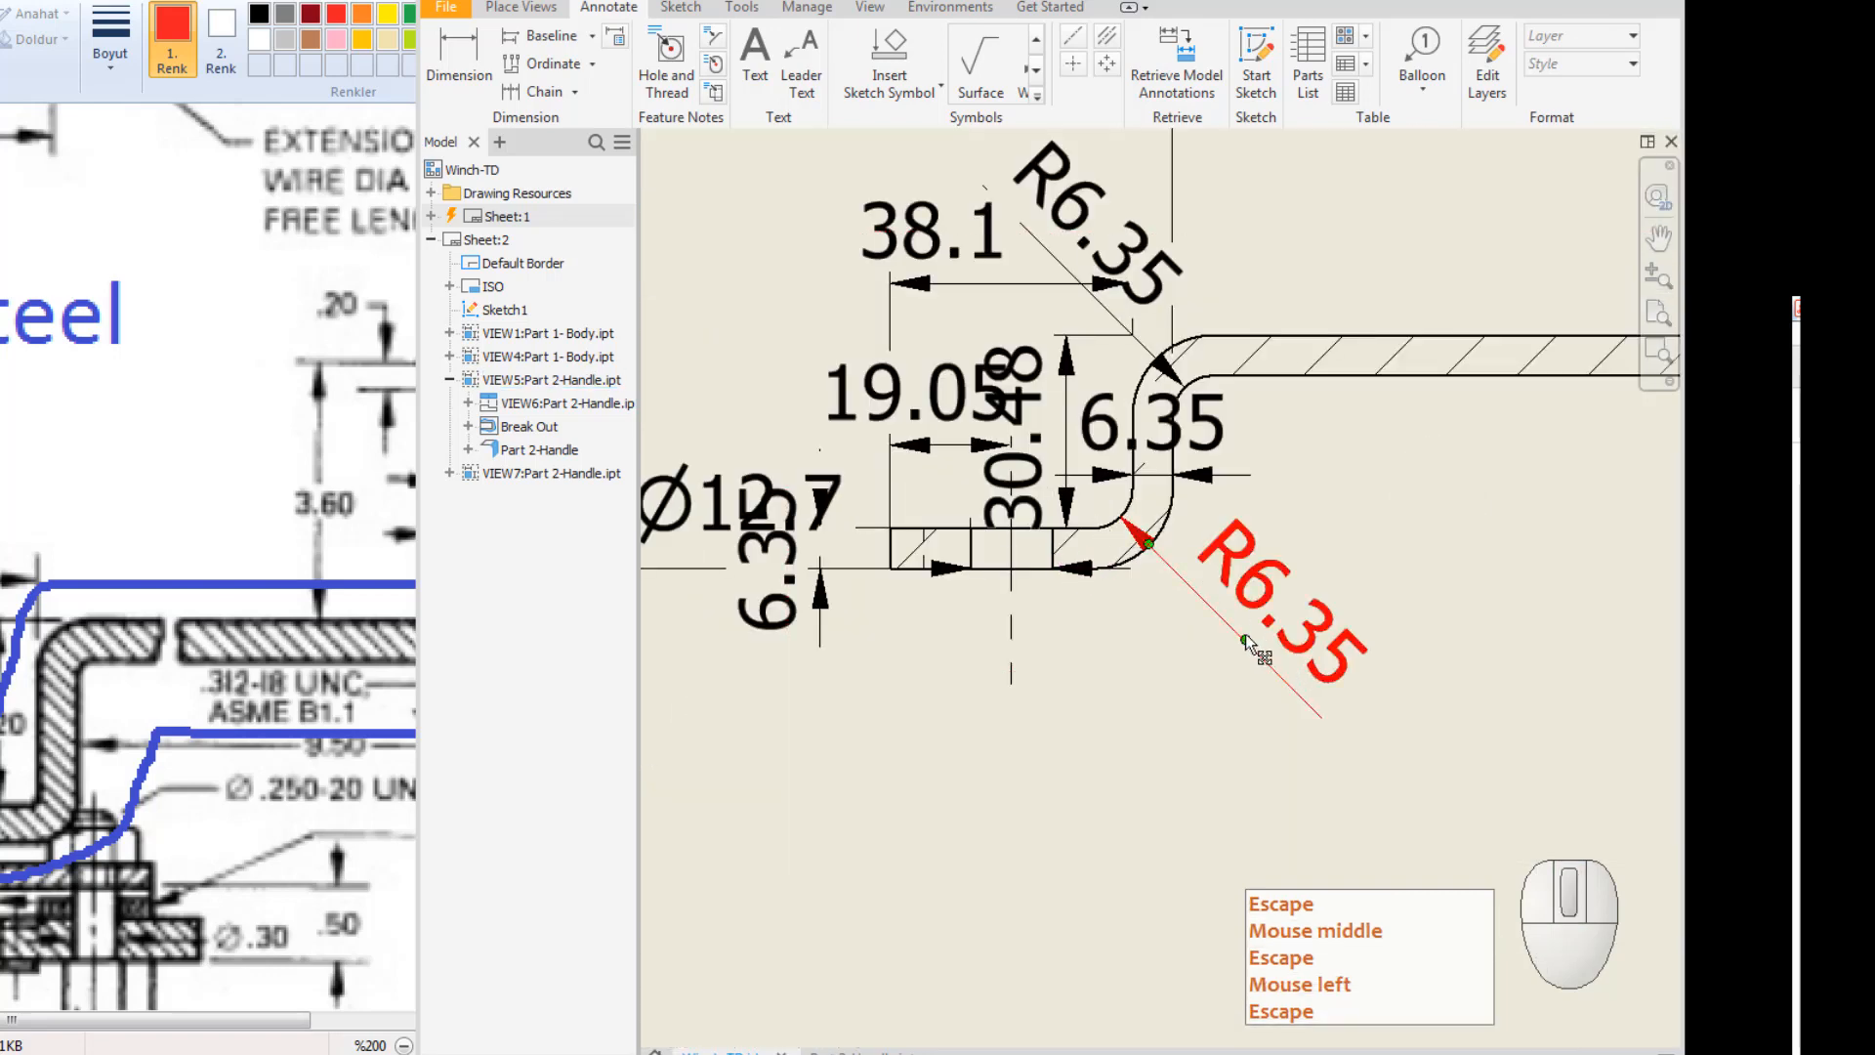
left_click(1245, 635)
middle_click_drag(1309, 479, 1336, 596)
key("Escape")
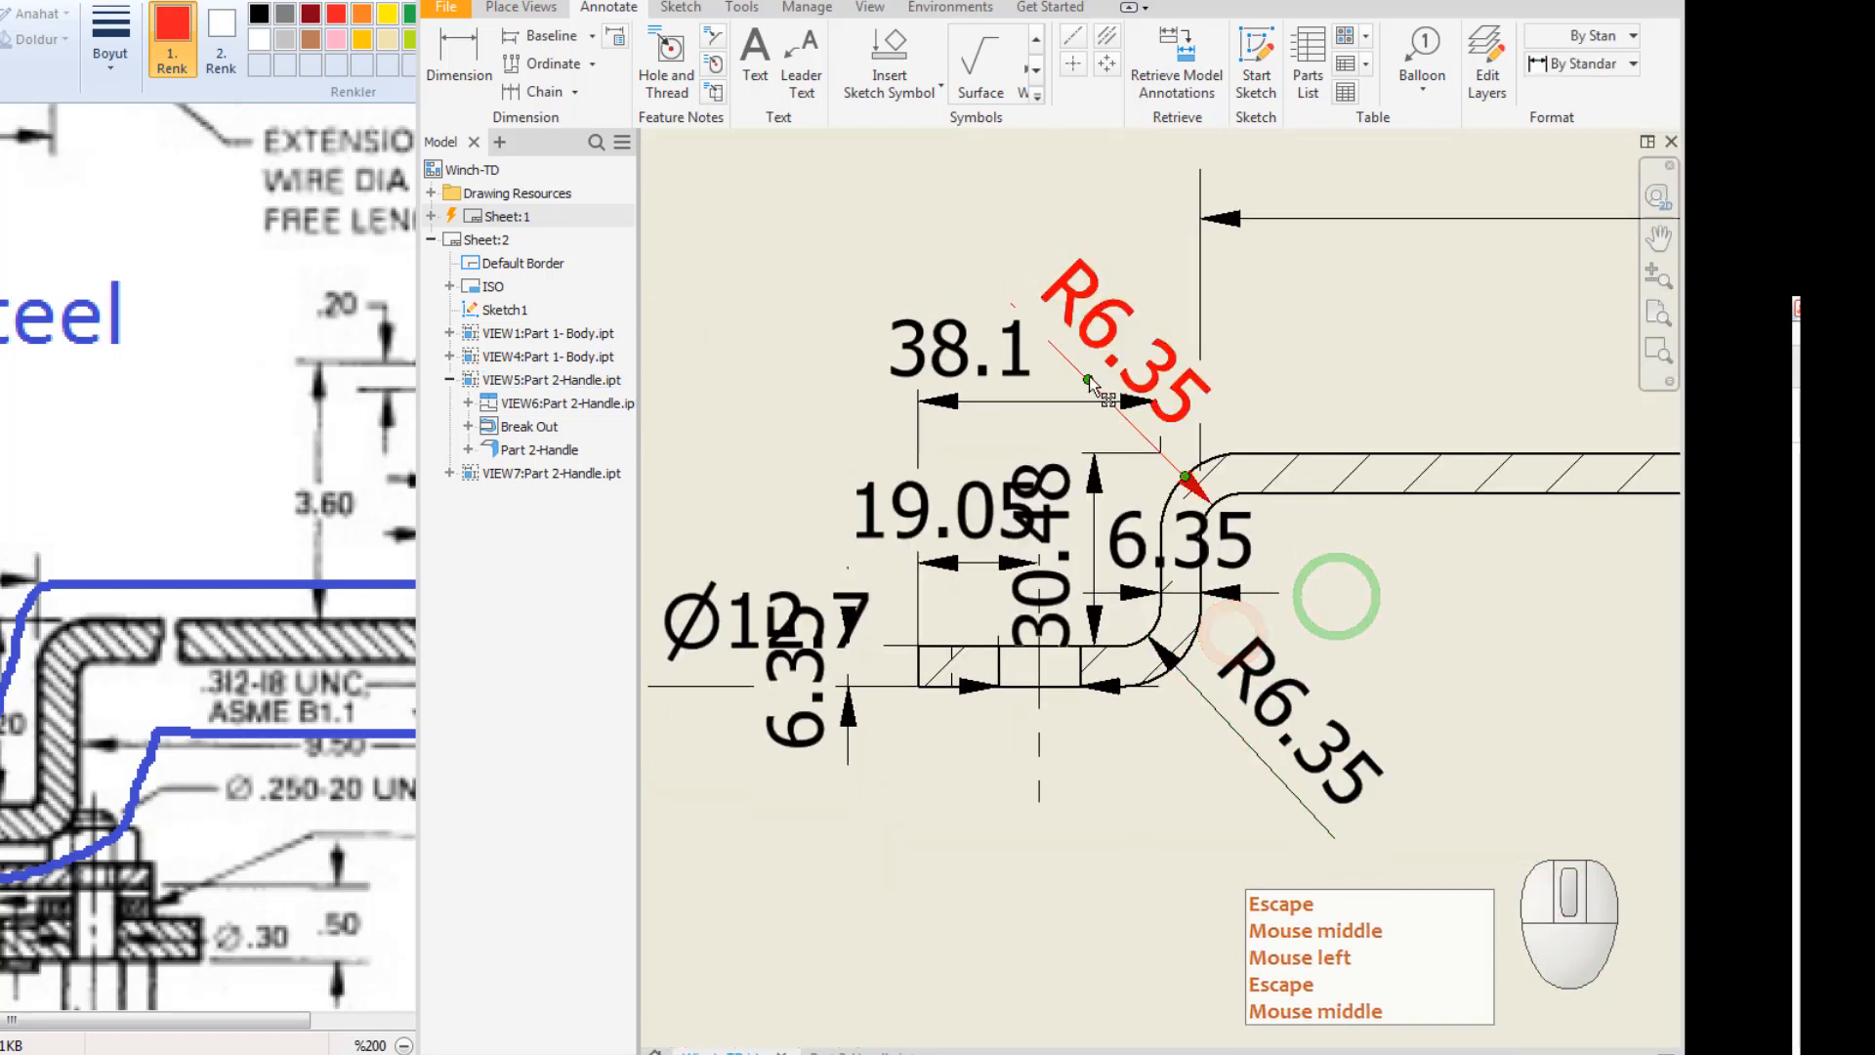
mouse_move(1088, 377)
left_mouse_down()
mouse_move(1191, 444)
mouse_move(1231, 532)
mouse_move(1061, 322)
left_mouse_up()
key("Escape")
Delete the 6.35 thickness dimension on the handle's vertical leg in the sectioned front view.
middle_click_drag(1061, 322, 1164, 234)
left_click(1331, 461)
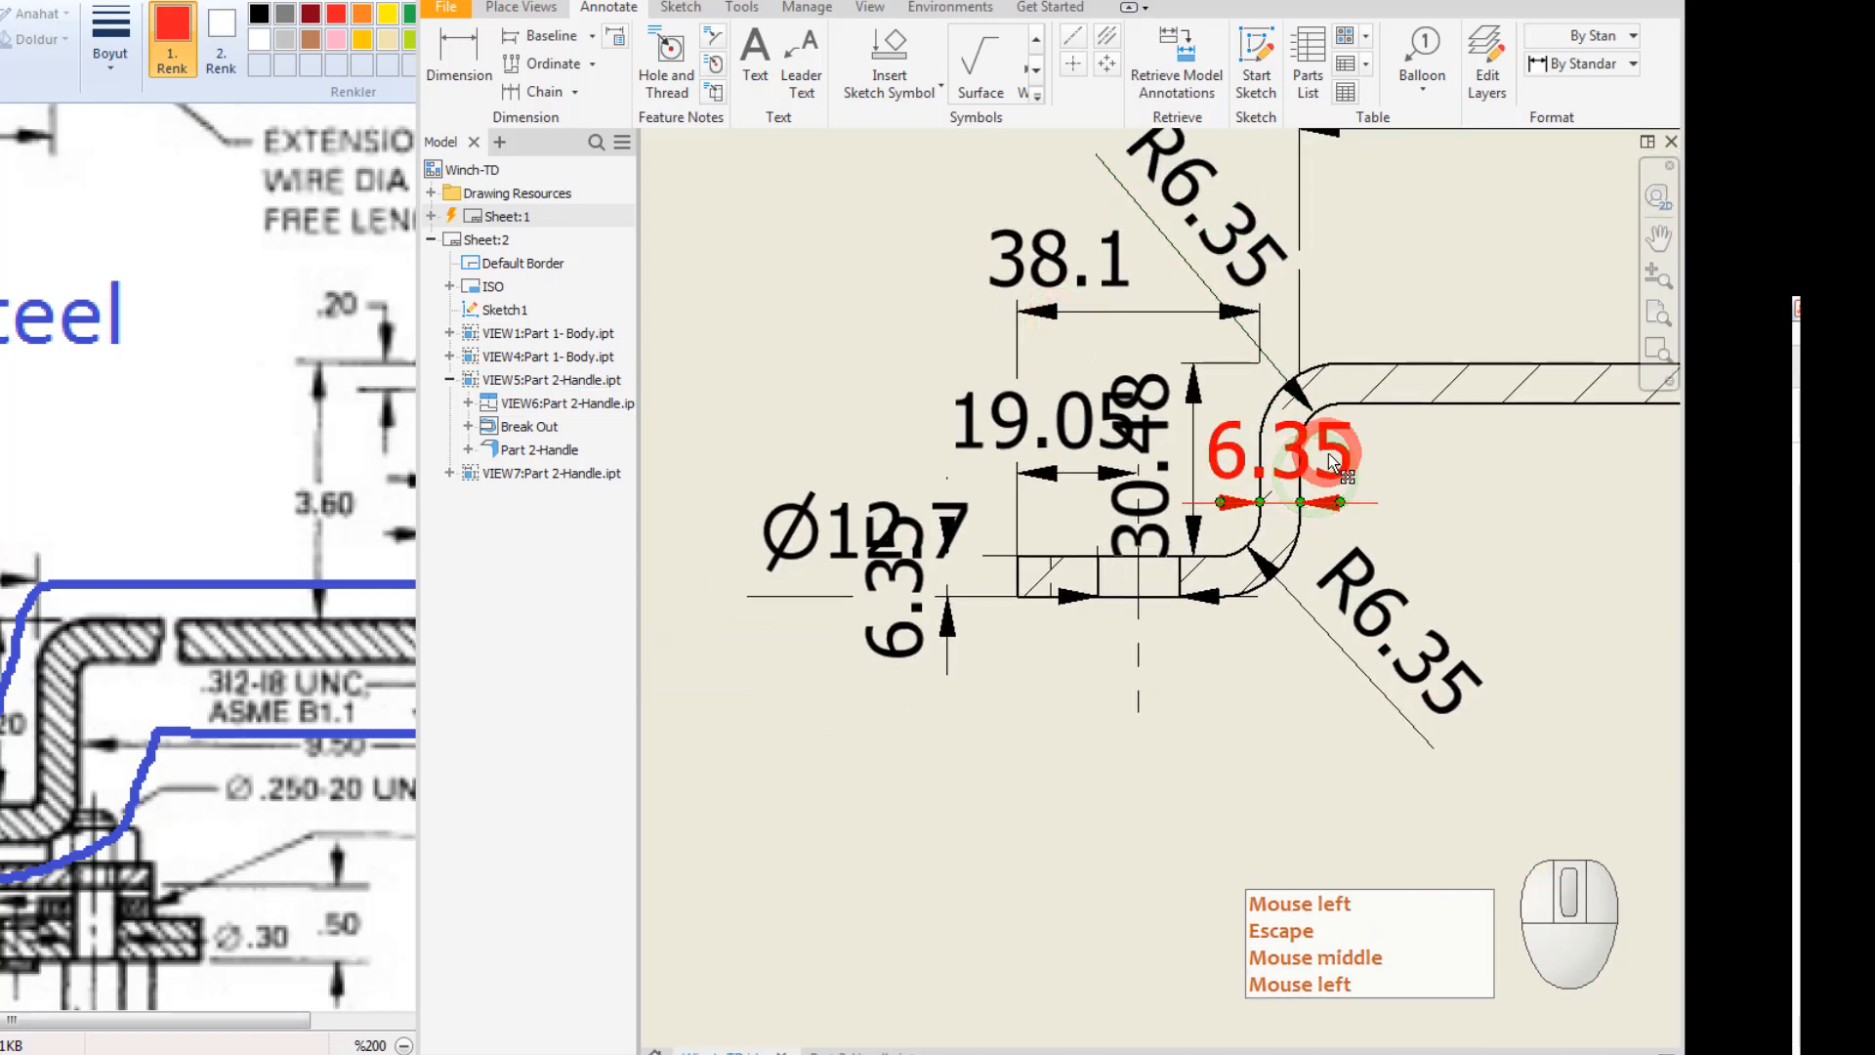
key("Delete")
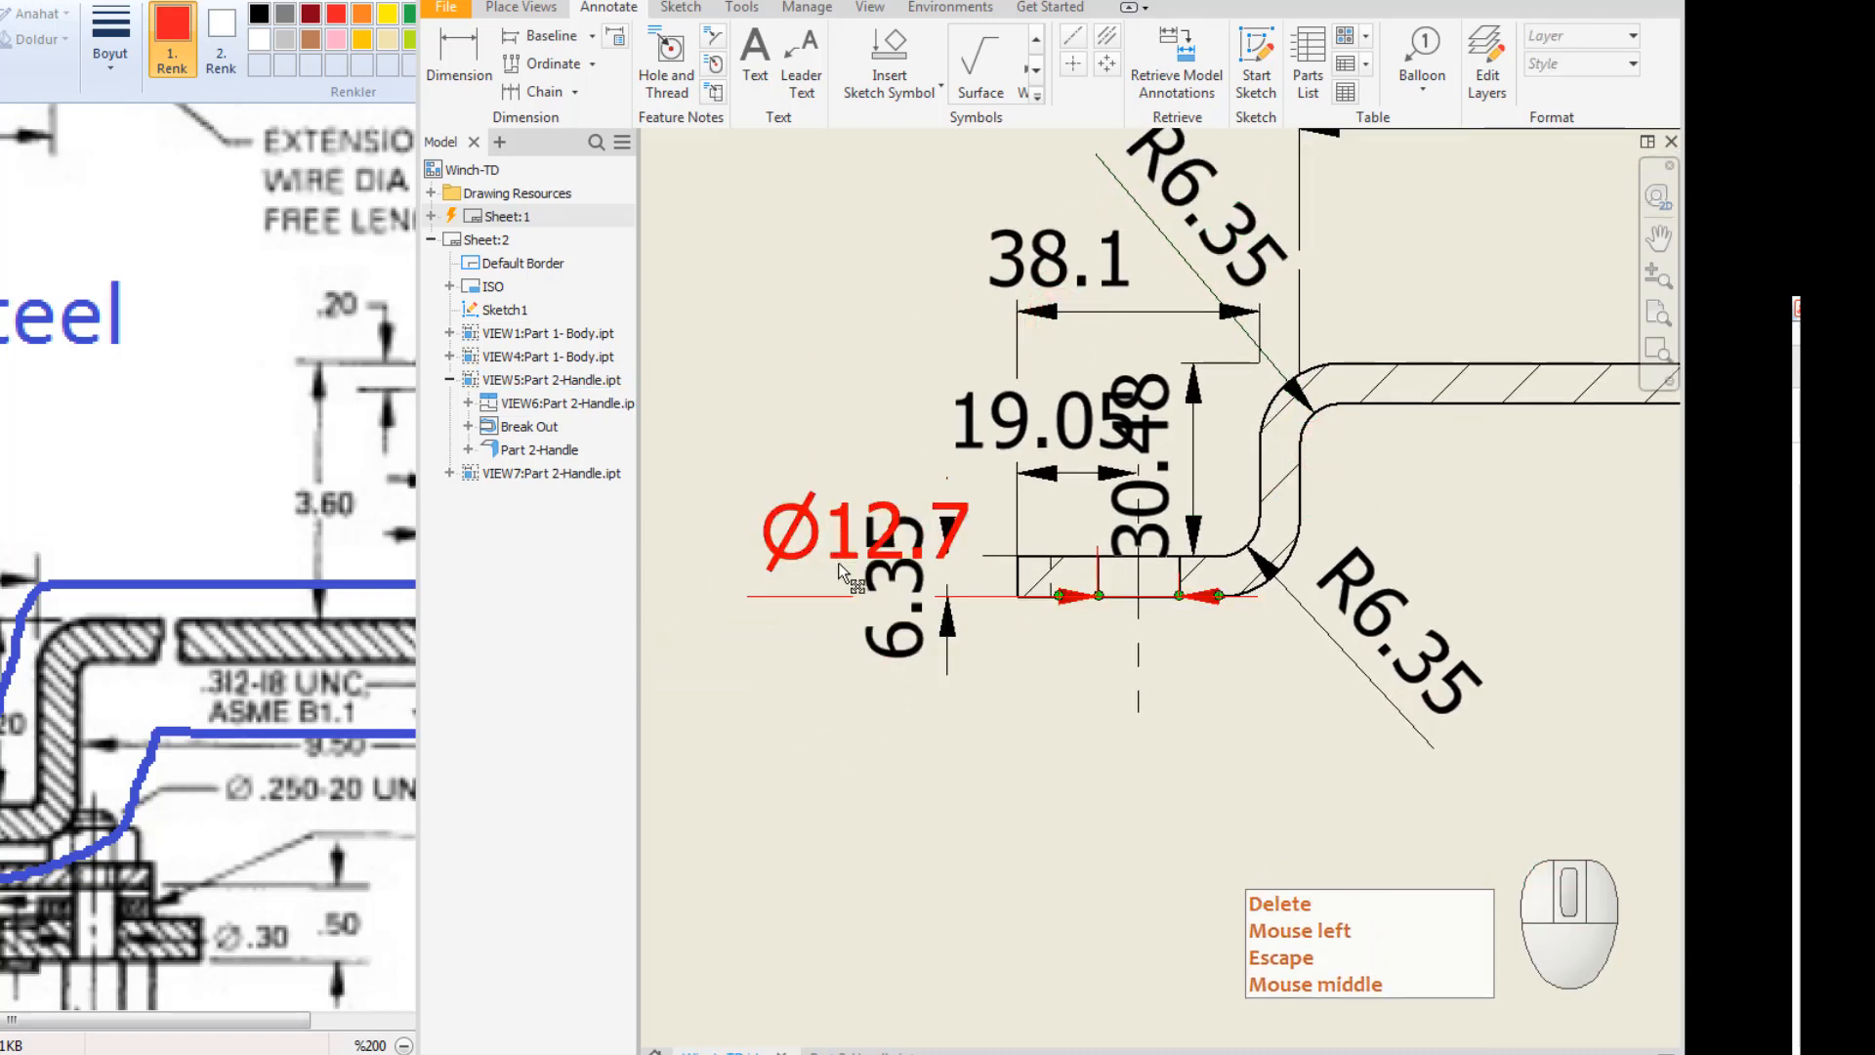
Move the Ø12.7 hole dimension below the short flange and the 30.48 height dimension out beyond its free end.
mouse_move(838, 562)
left_mouse_down()
mouse_move(865, 764)
mouse_move(1021, 799)
mouse_move(919, 803)
left_mouse_up()
middle_click_drag(1042, 547, 1133, 665)
left_click_drag(1255, 570, 896, 564)
Center the 38.1 flange dimension text and shift the upper R6.35 bend radius dimension up to clear it.
left_click_drag(1352, 482, 1423, 484)
left_click_drag(1145, 396, 1217, 429)
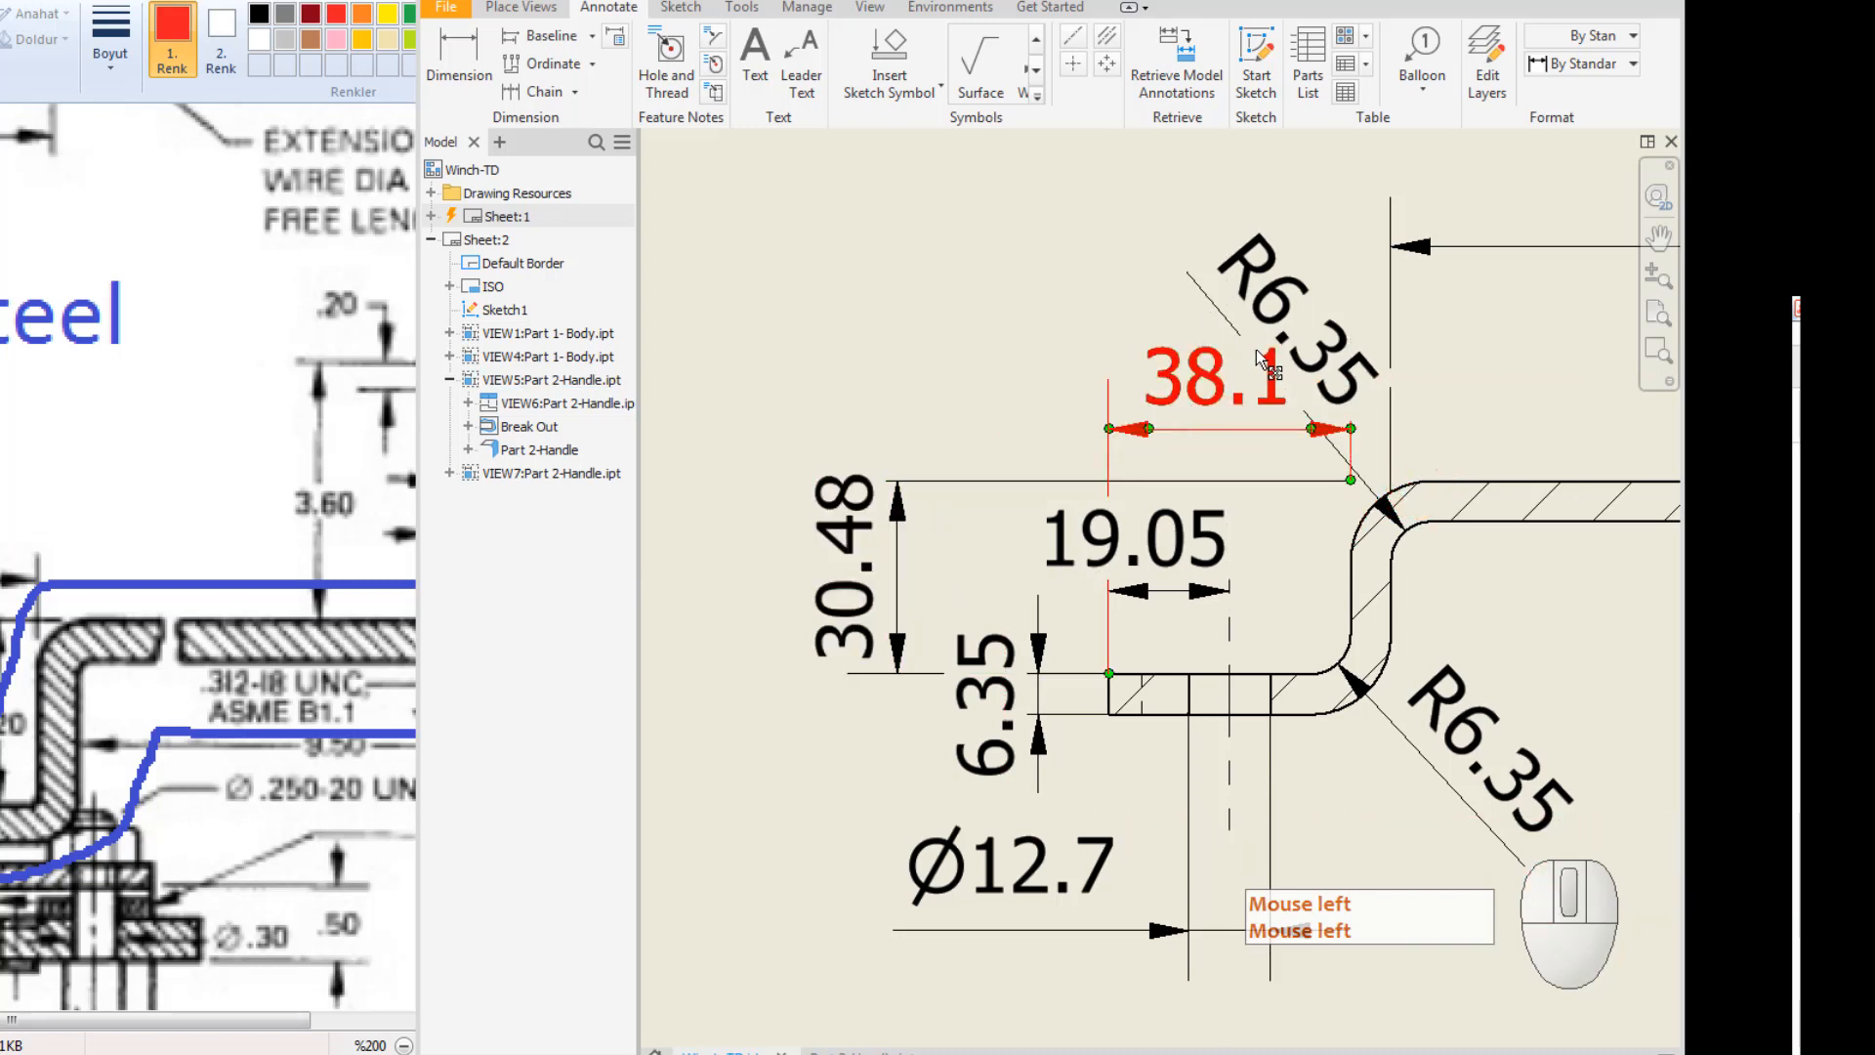
left_click(1238, 326)
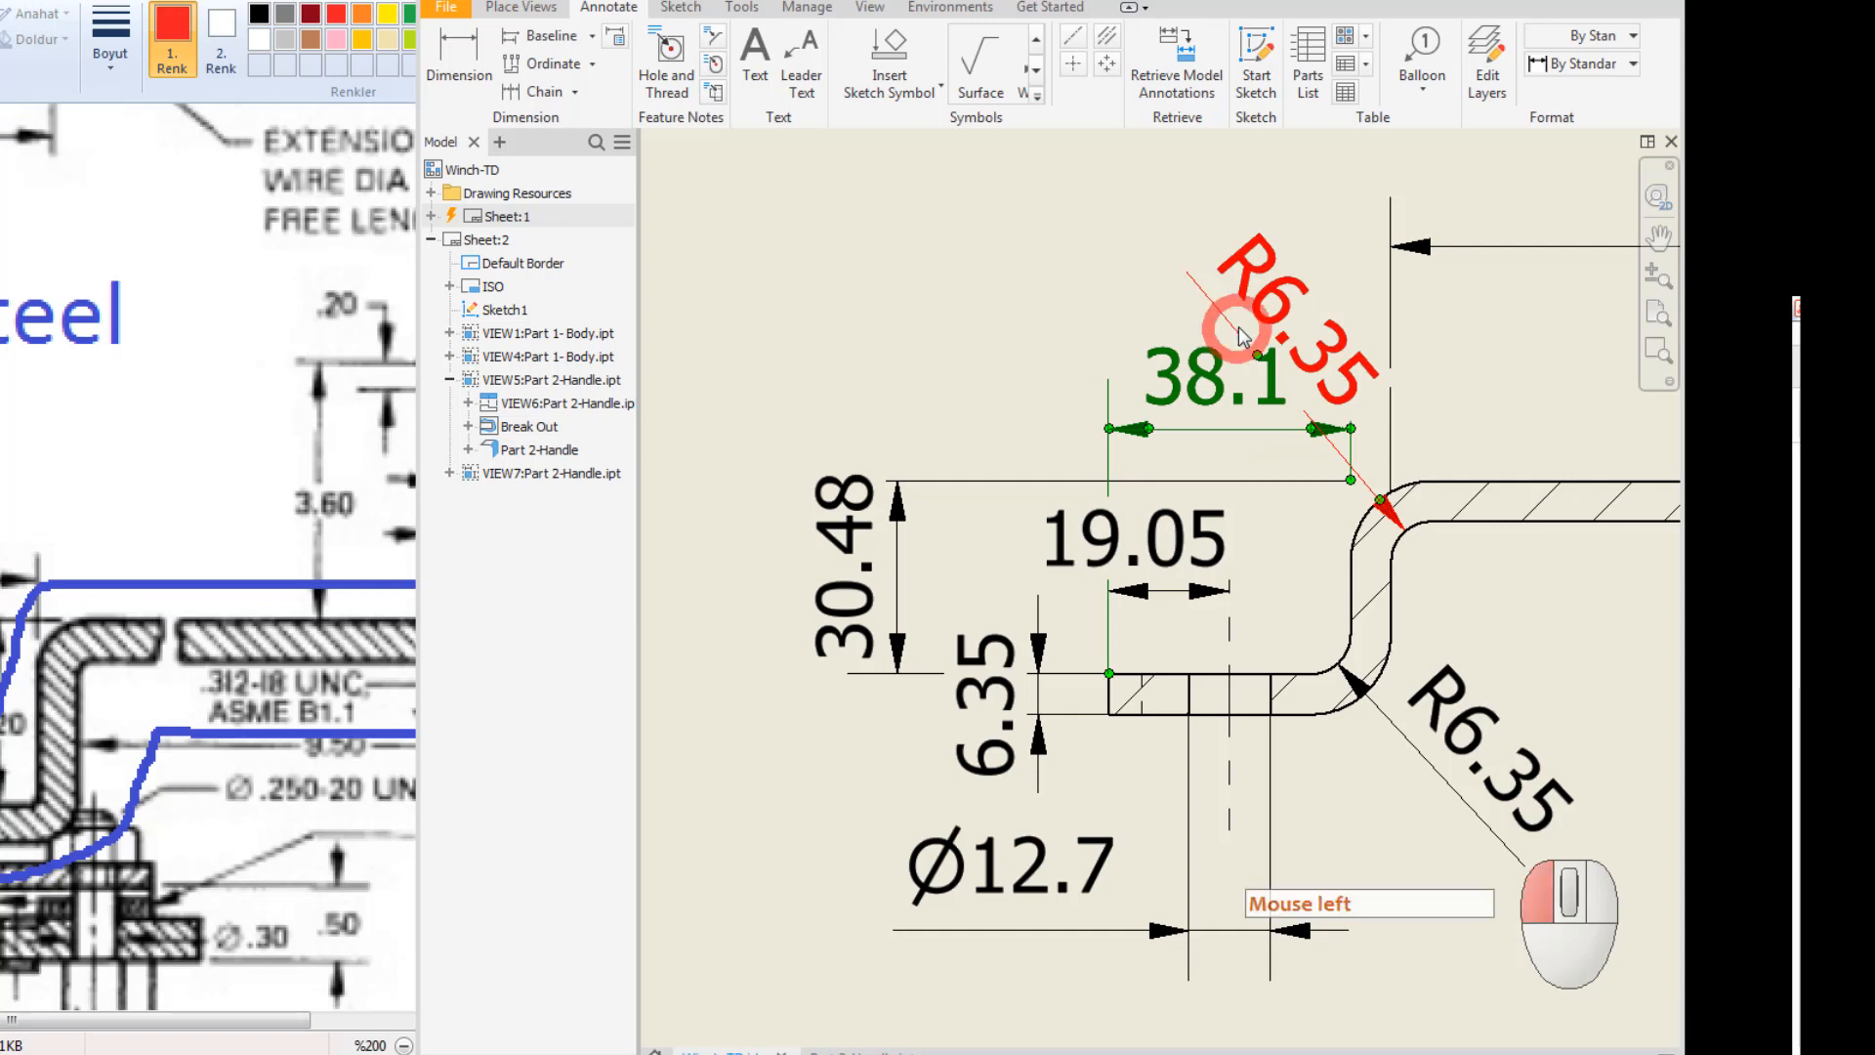
left_click_drag(1257, 353, 1270, 277)
Move the 19.05 hole offset dimension below the Ø12.7 dimension in the sectioned front view.
middle_click_drag(1348, 563, 1433, 353)
scroll(1260, 374, "up", 3)
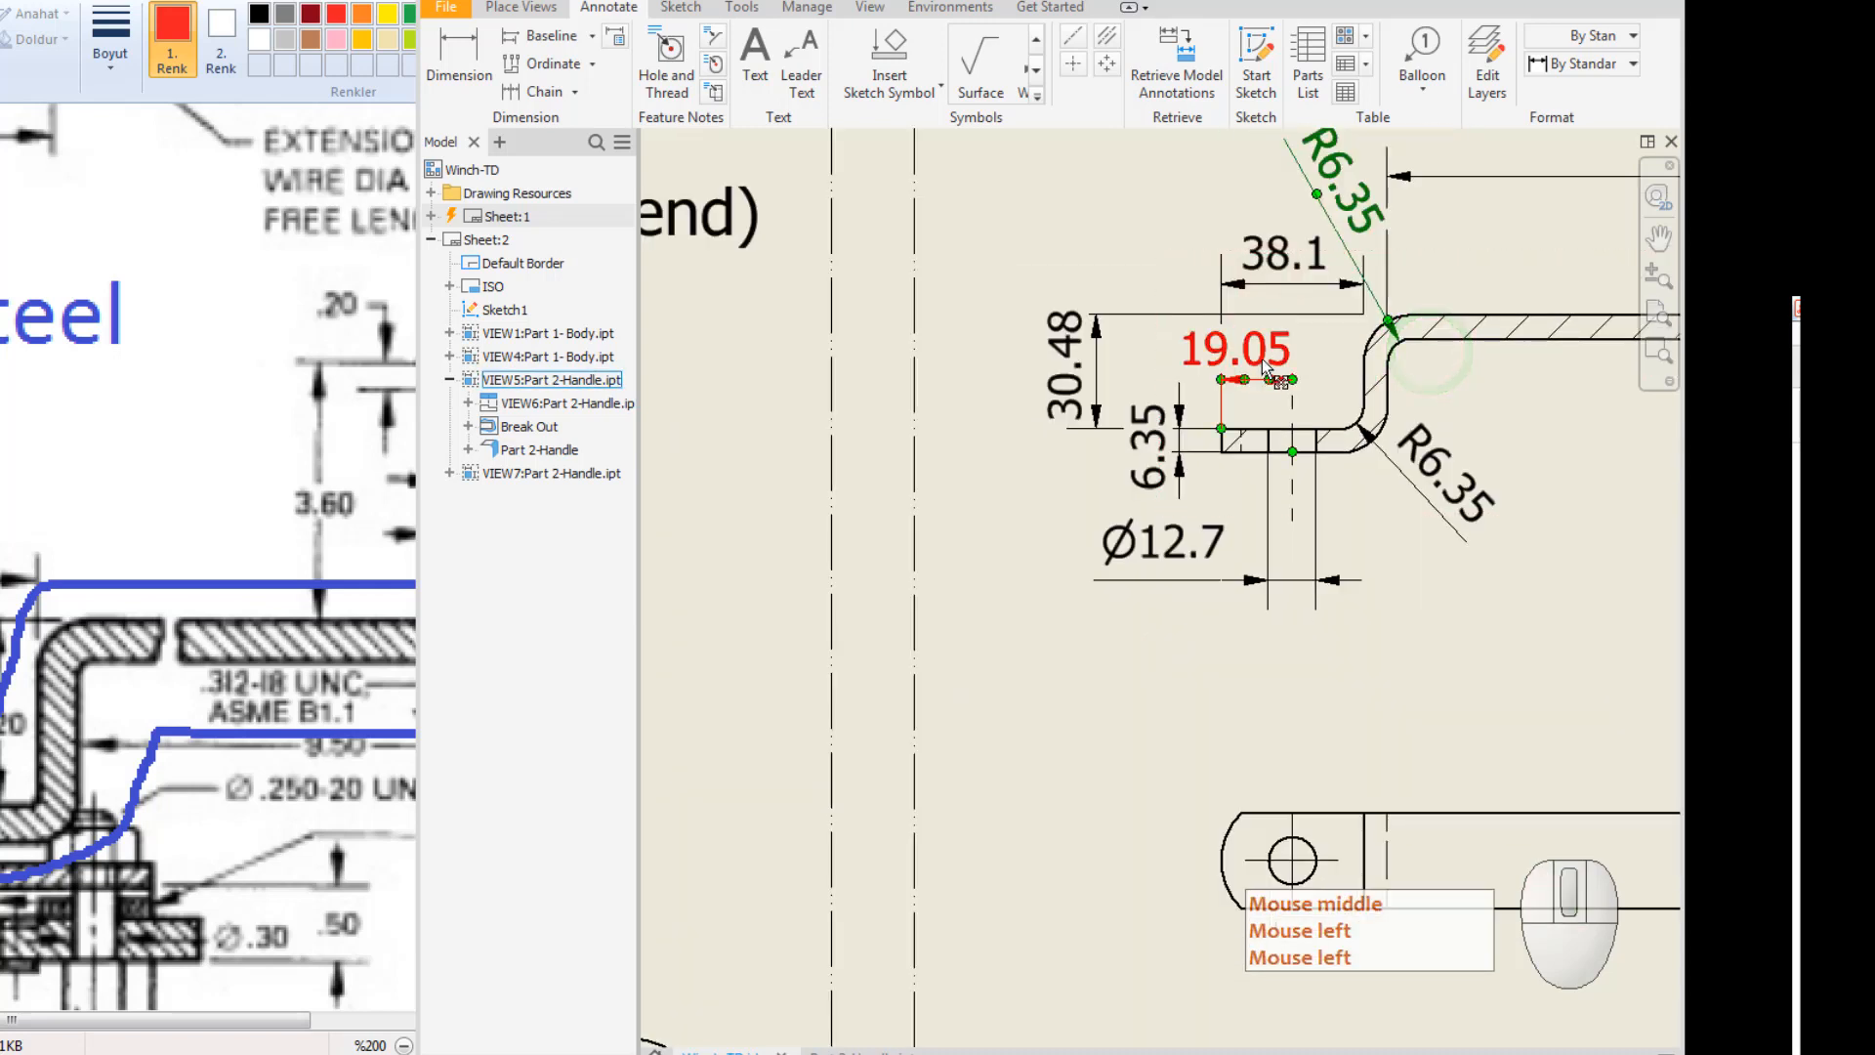
left_click_drag(1267, 367, 1182, 662)
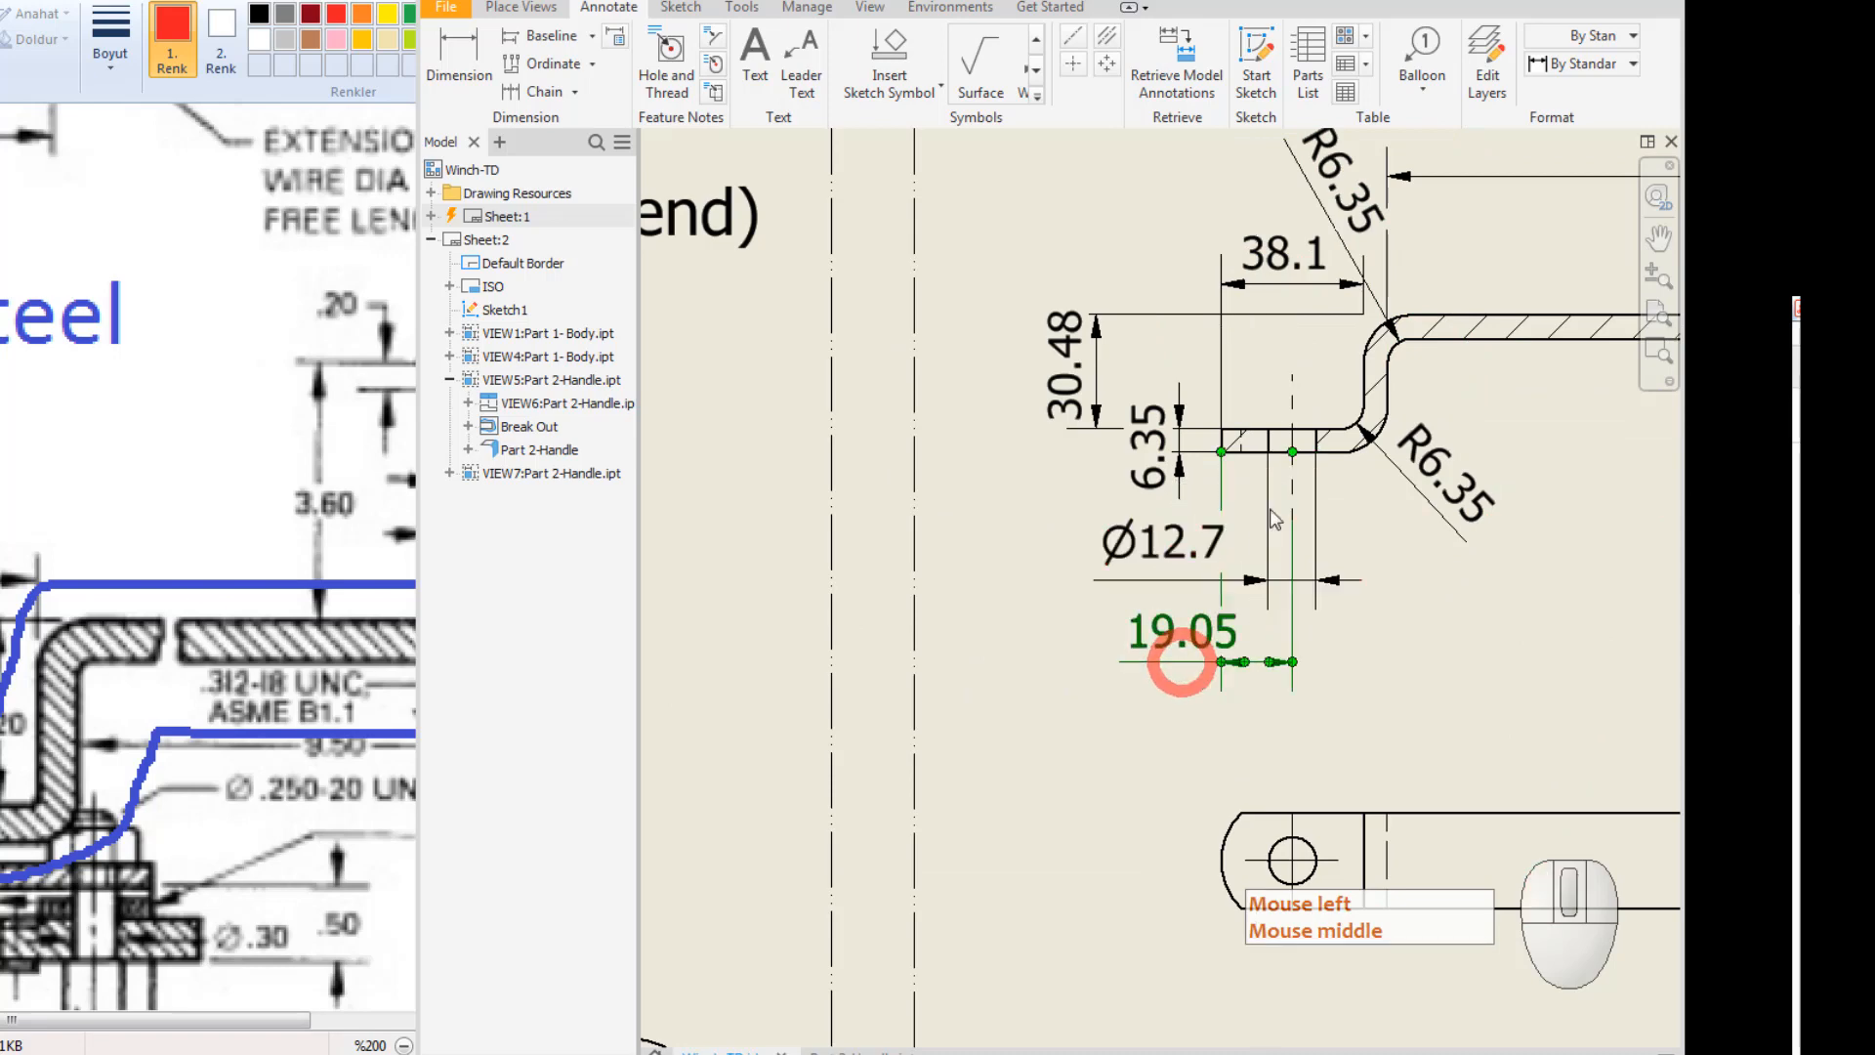
middle_click_drag(1468, 622, 1142, 420)
scroll(1253, 547, "up", 3)
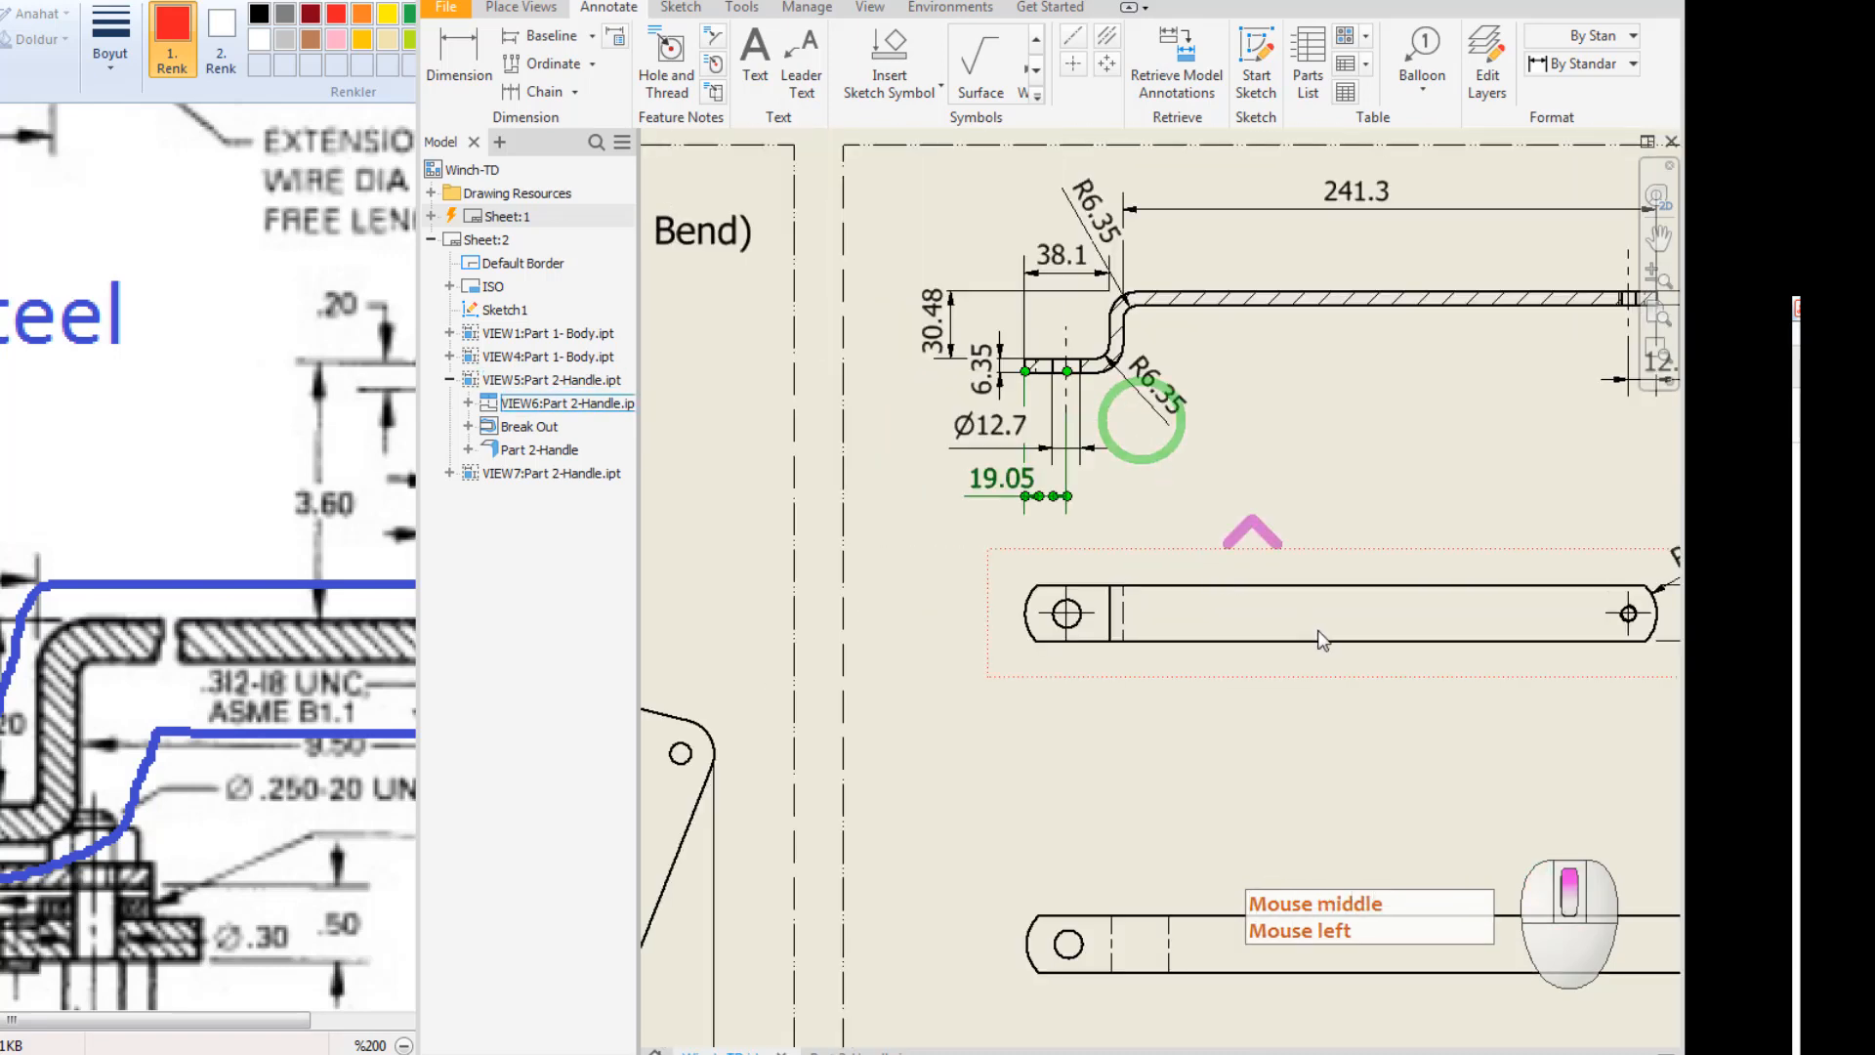
middle_click_drag(1321, 639, 1060, 599)
key("Escape")
scroll(1473, 624, "up", 3)
middle_click_drag(1473, 624, 1376, 505)
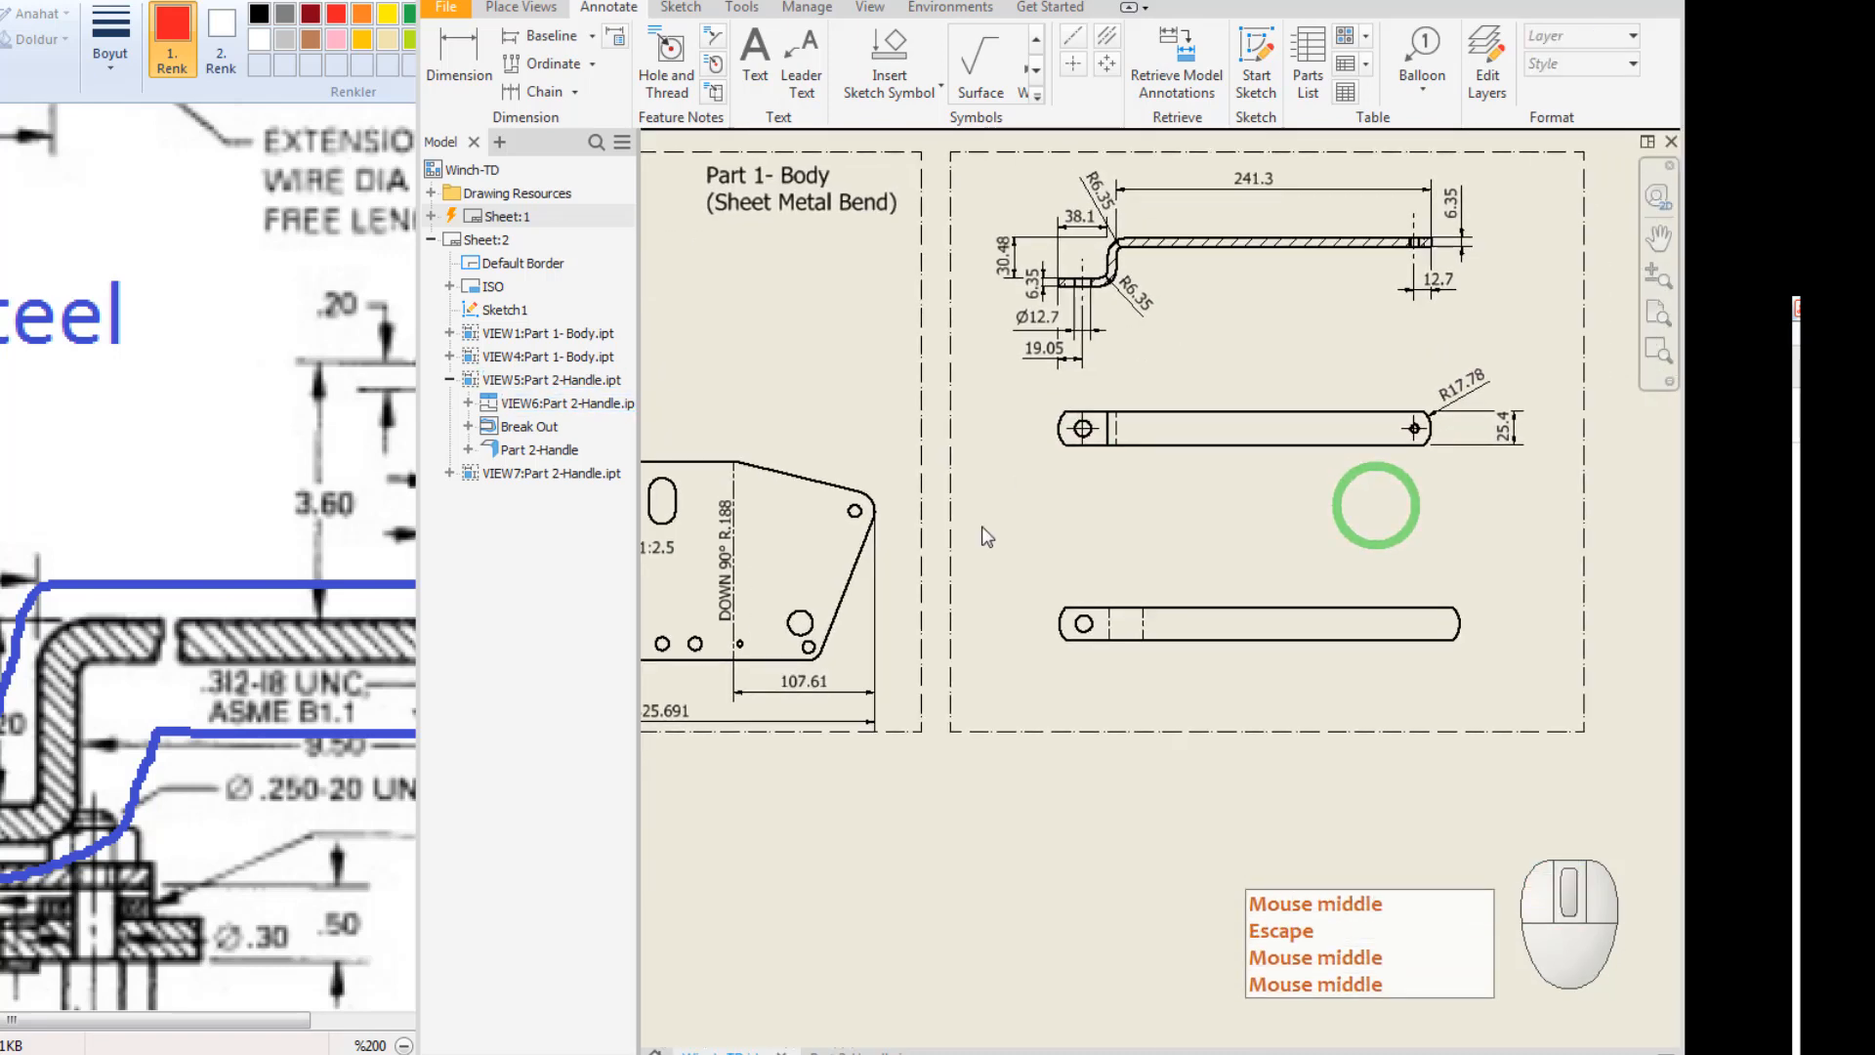
Add bend notes to both bend lines of the handle's flat pattern.
left_click(716, 94)
scroll(1104, 633, "down", 4)
left_click(1141, 602)
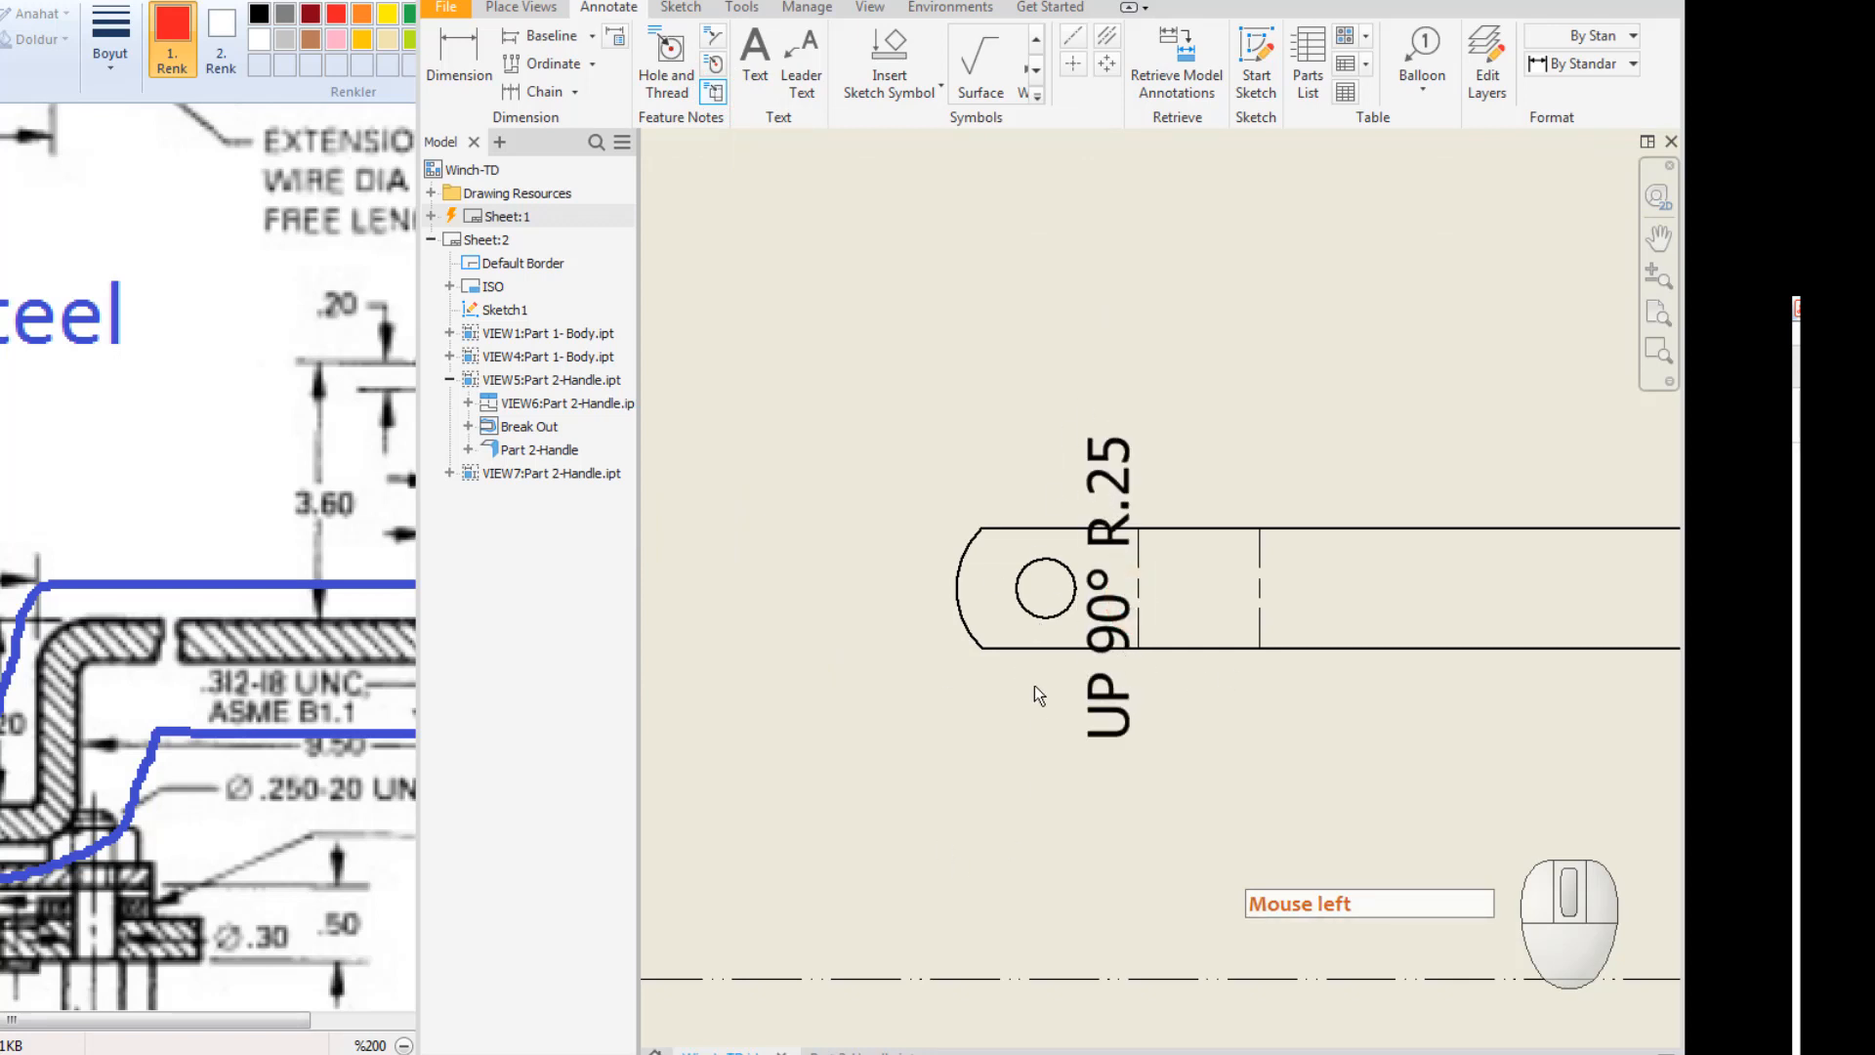
left_click(1261, 626)
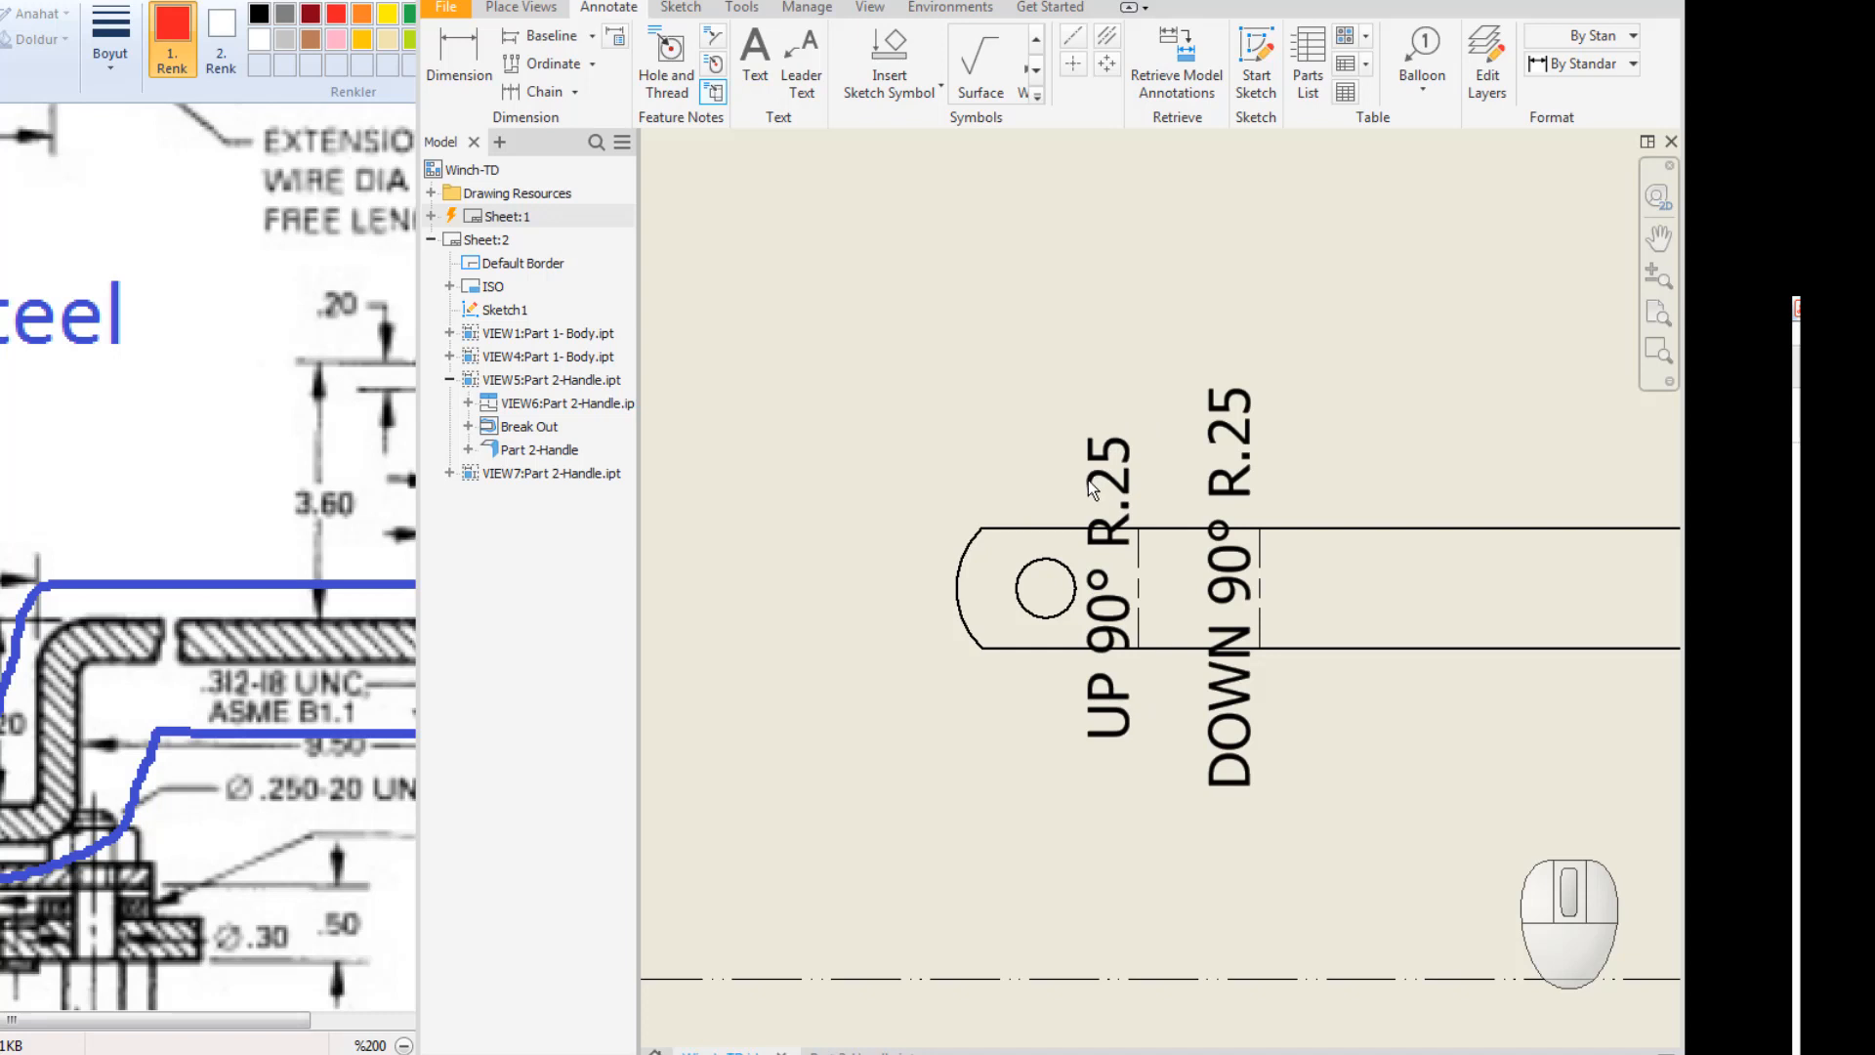
Dimension the flat pattern's overall length between its two rounded ends, placing the dimension above the view.
scroll(952, 489, "up", 3)
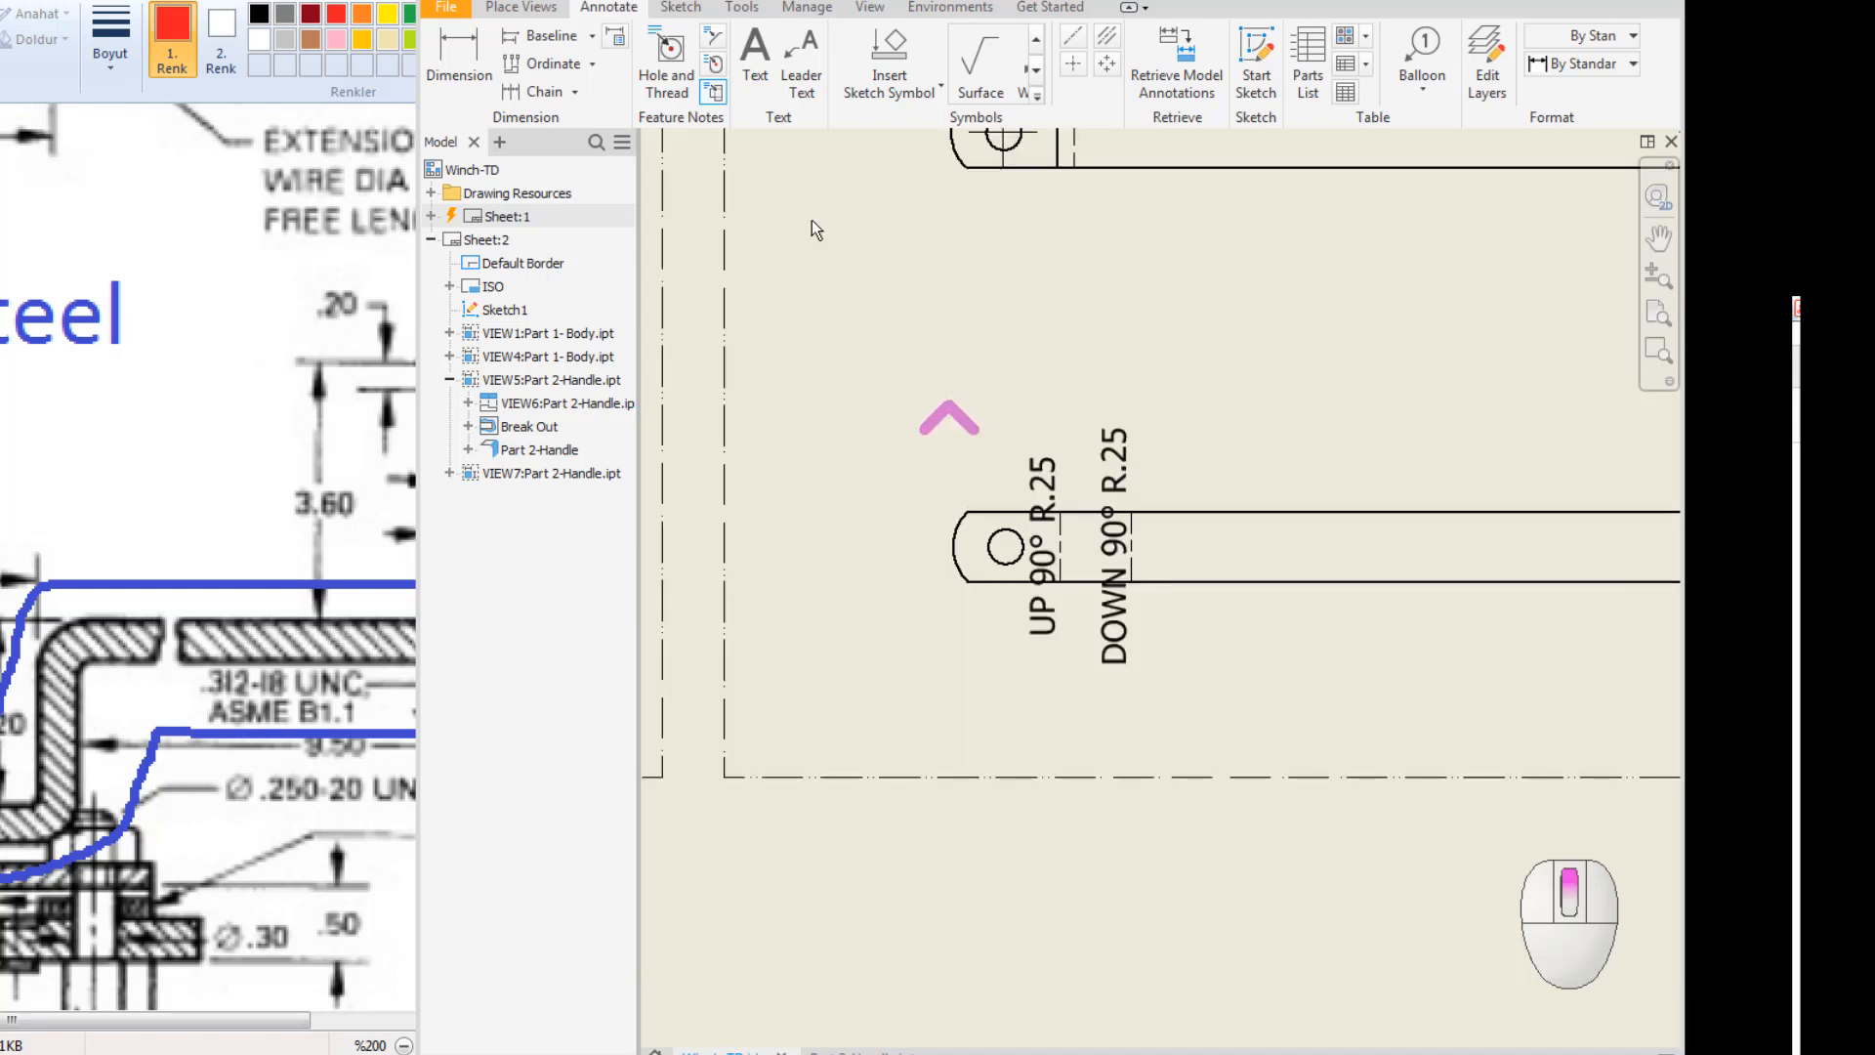
left_click(950, 548)
scroll(1033, 586, "up", 2)
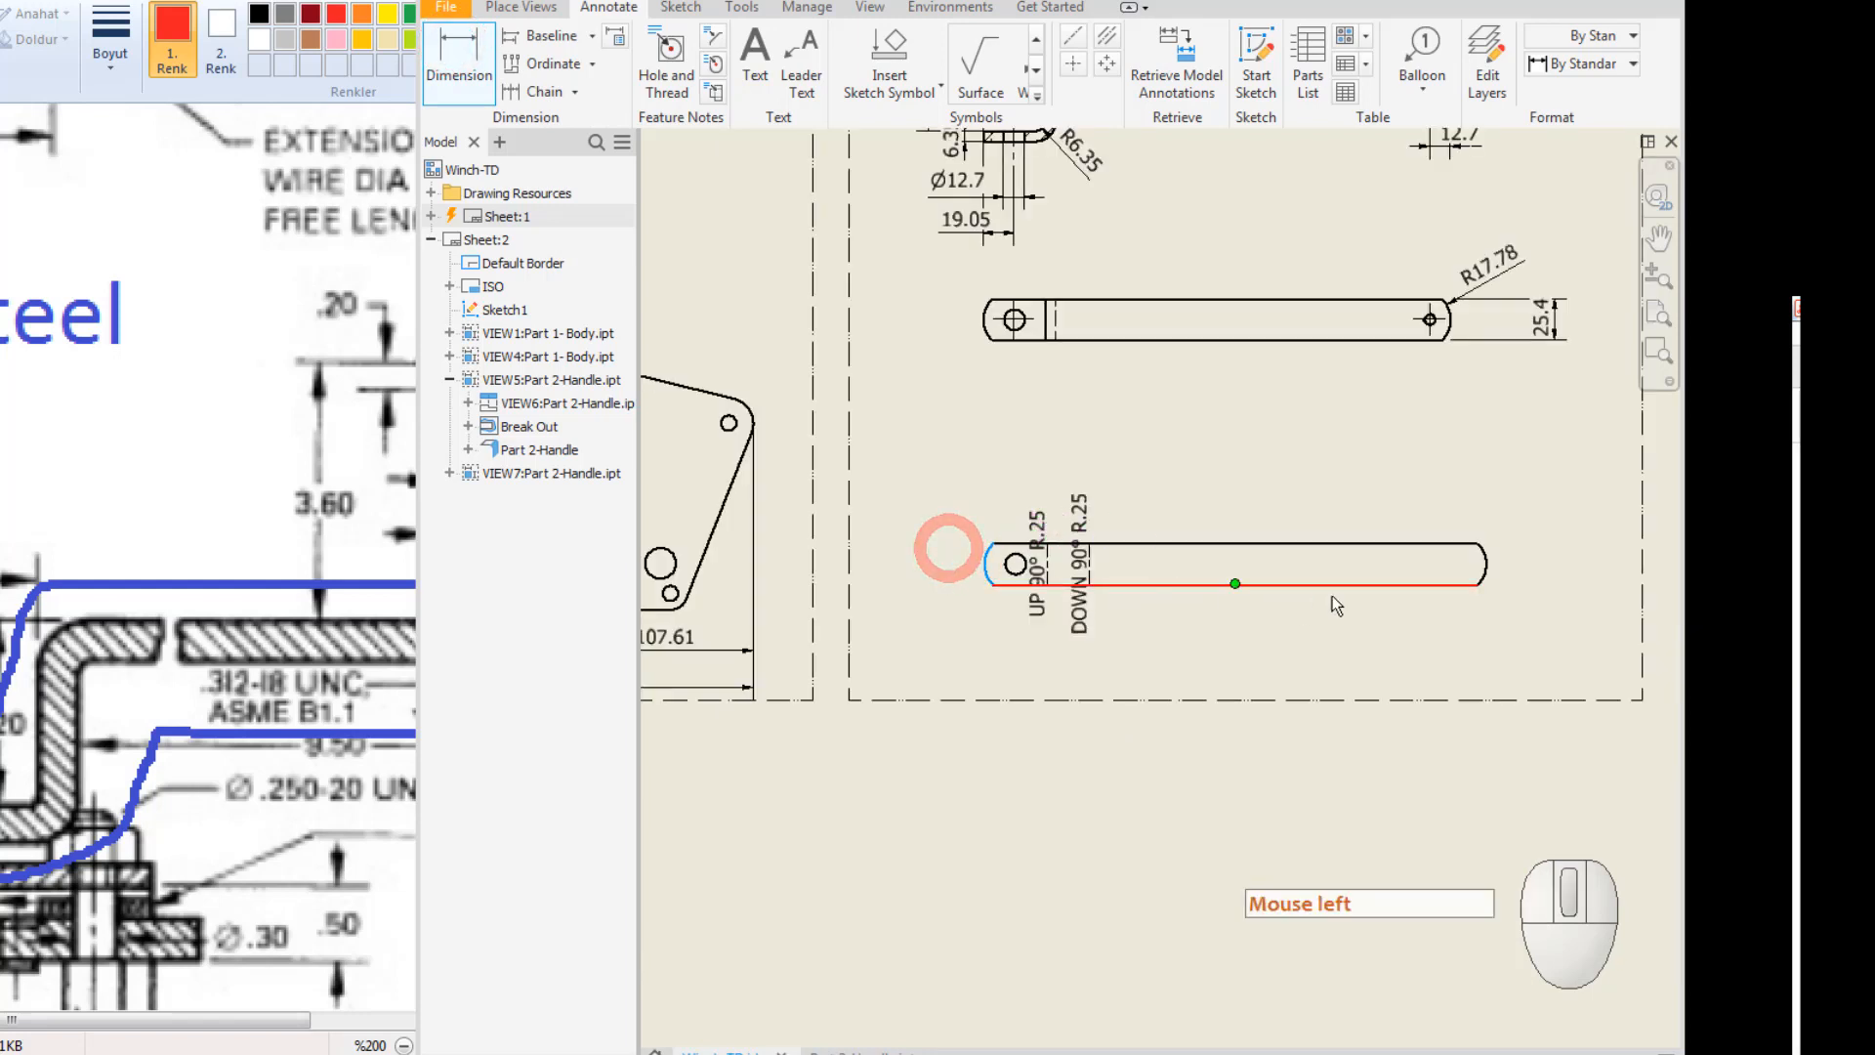
left_click(1487, 565)
scroll(1209, 479, "down", 3)
left_click(1201, 479)
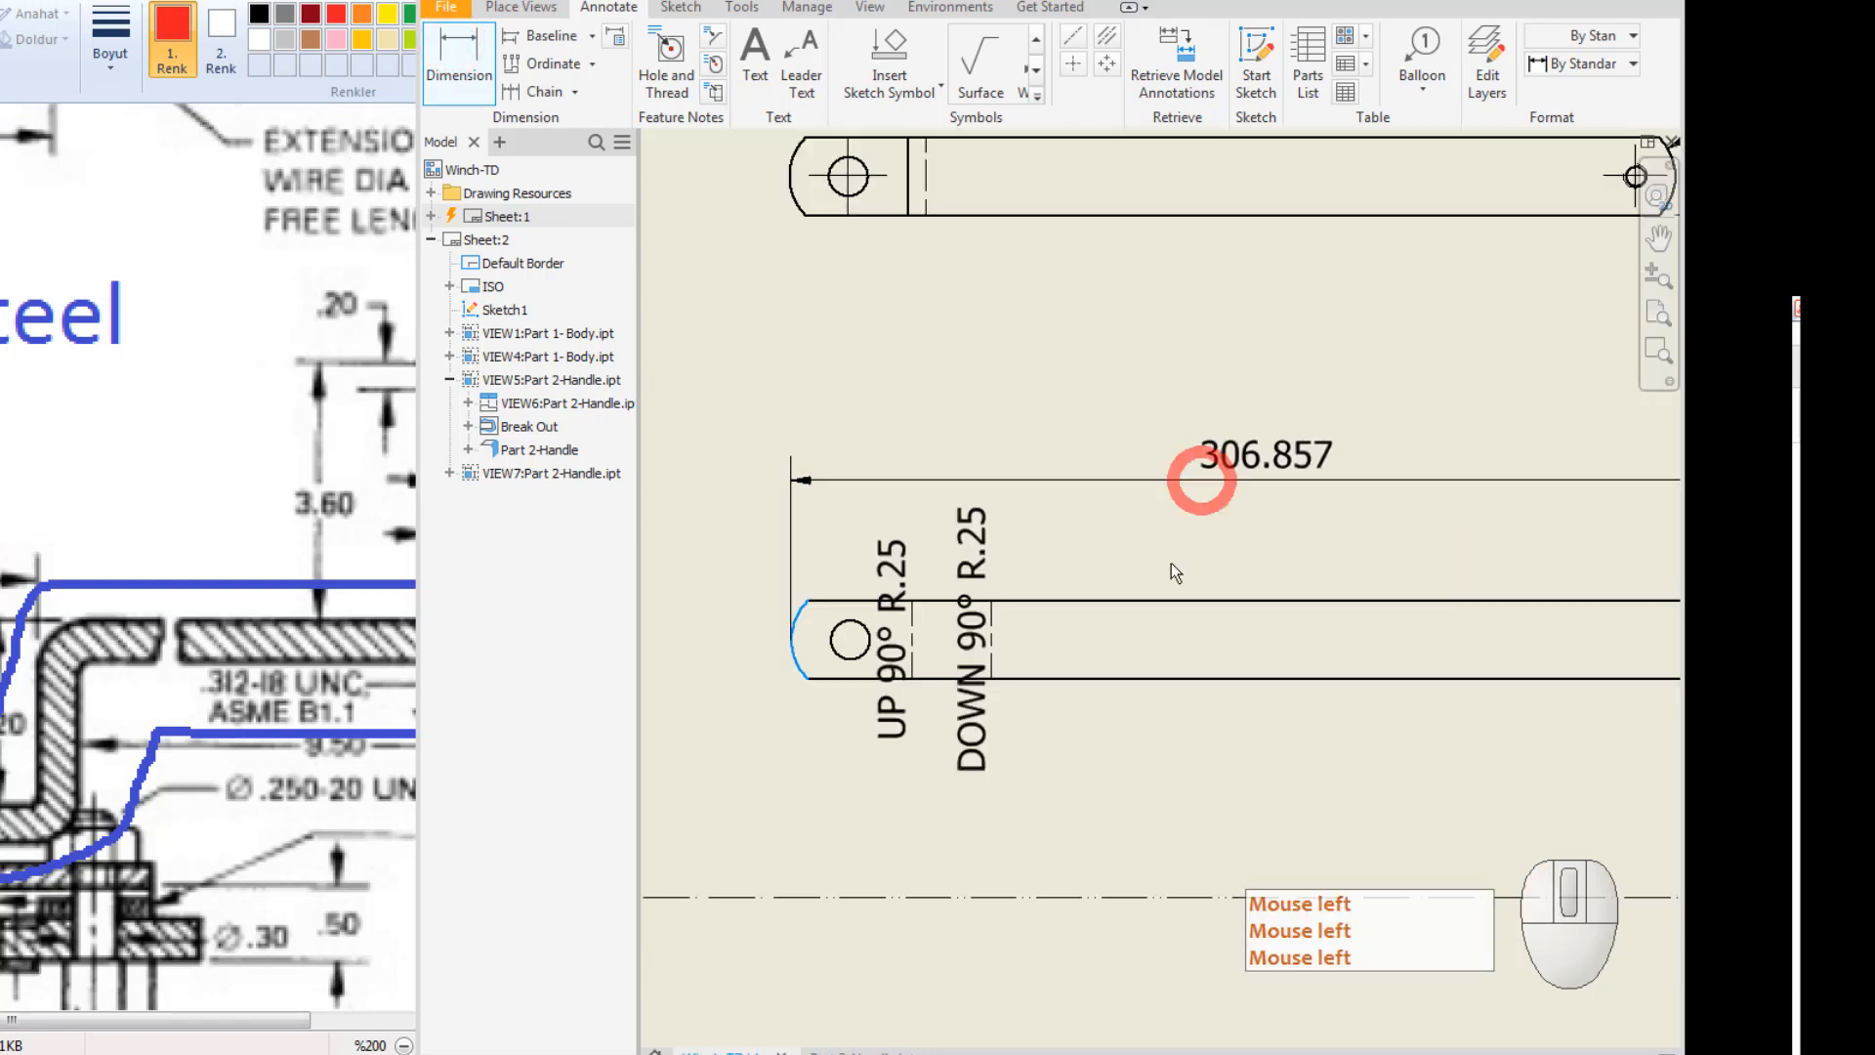
left_click(1065, 715)
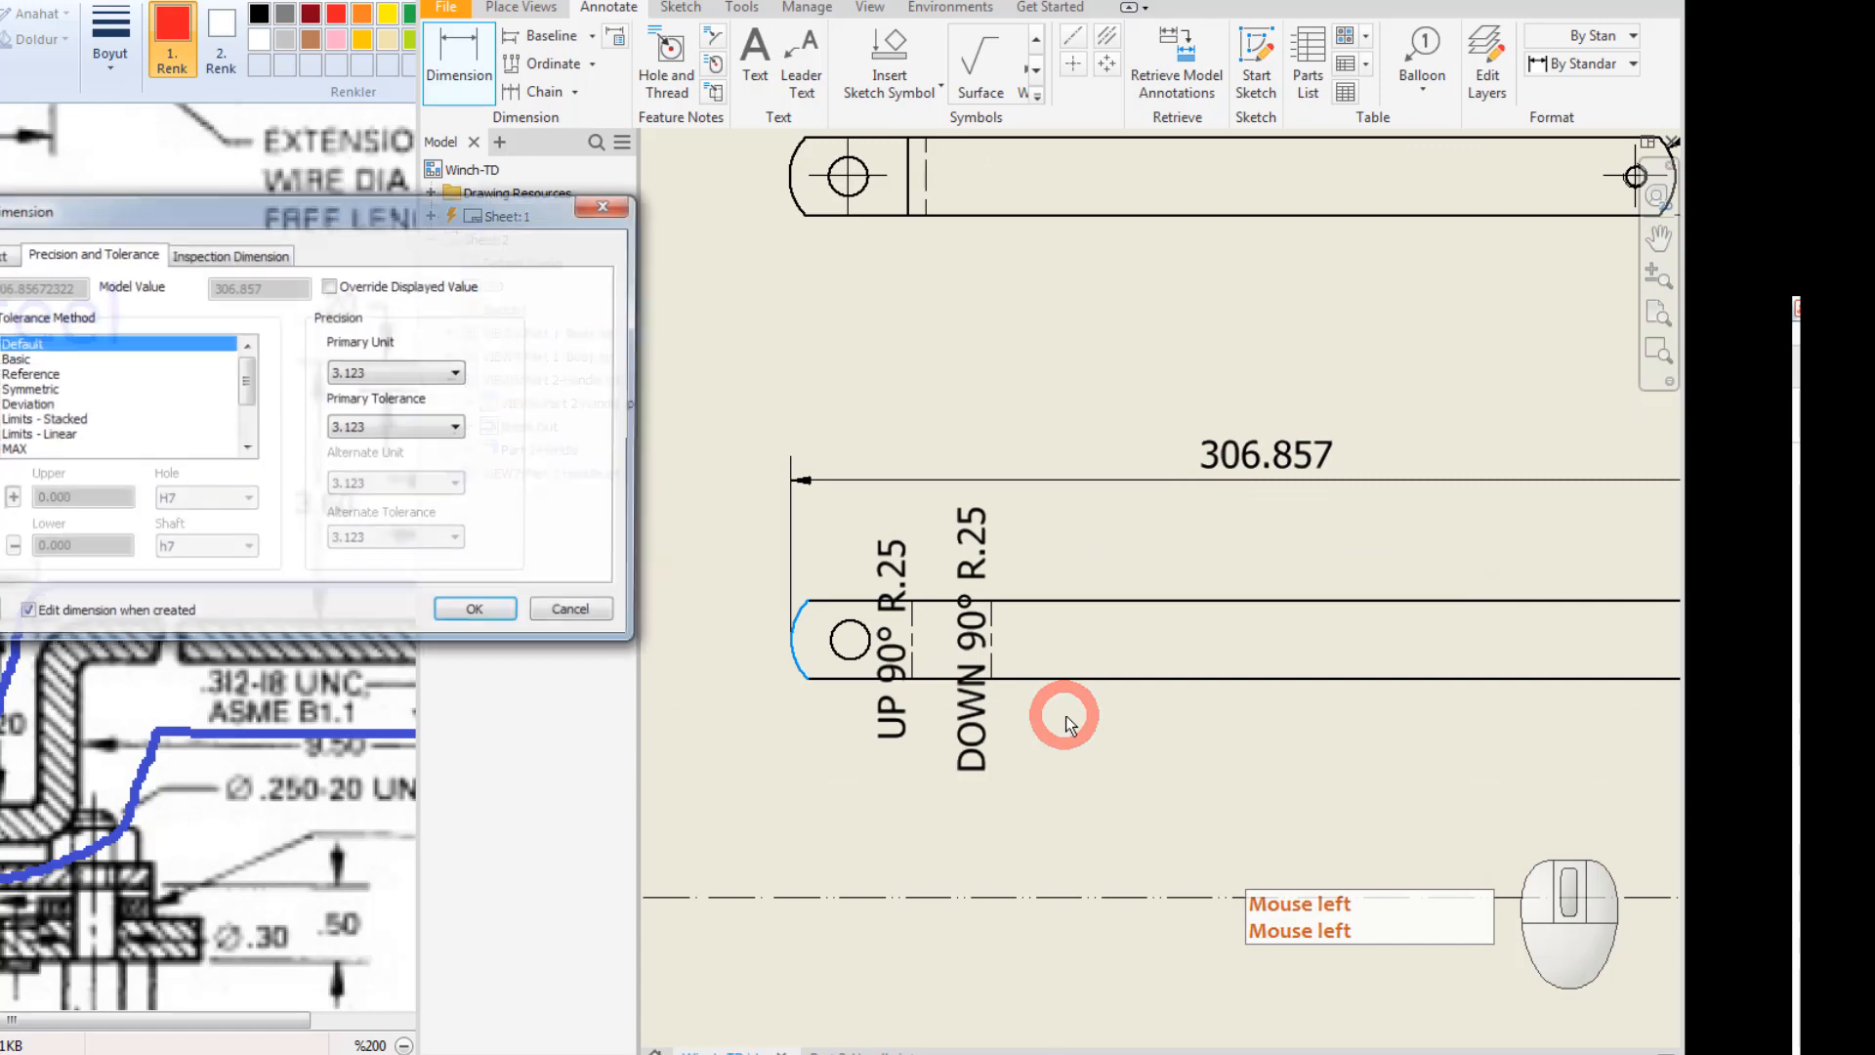
left_click(476, 616)
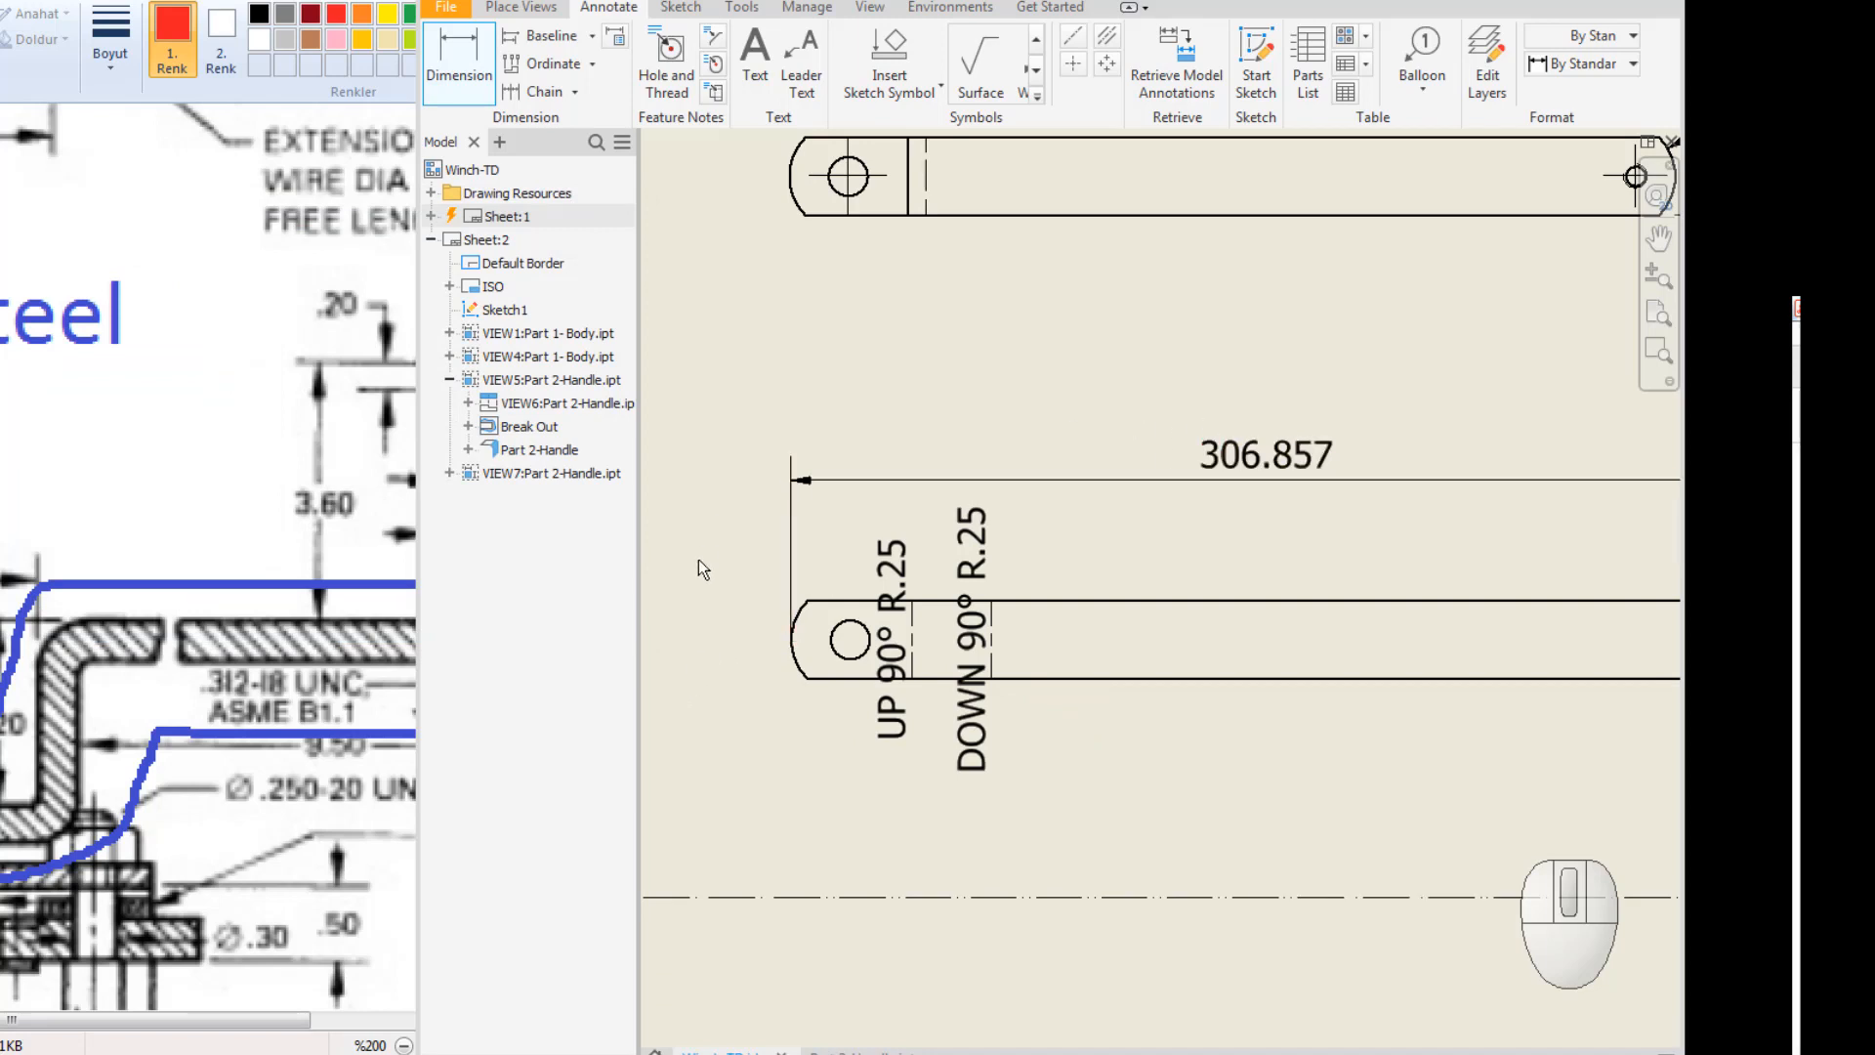
Dimension from the flat pattern's large-hole end to the UP bend line, placing the dimension below the view.
left_click(454, 49)
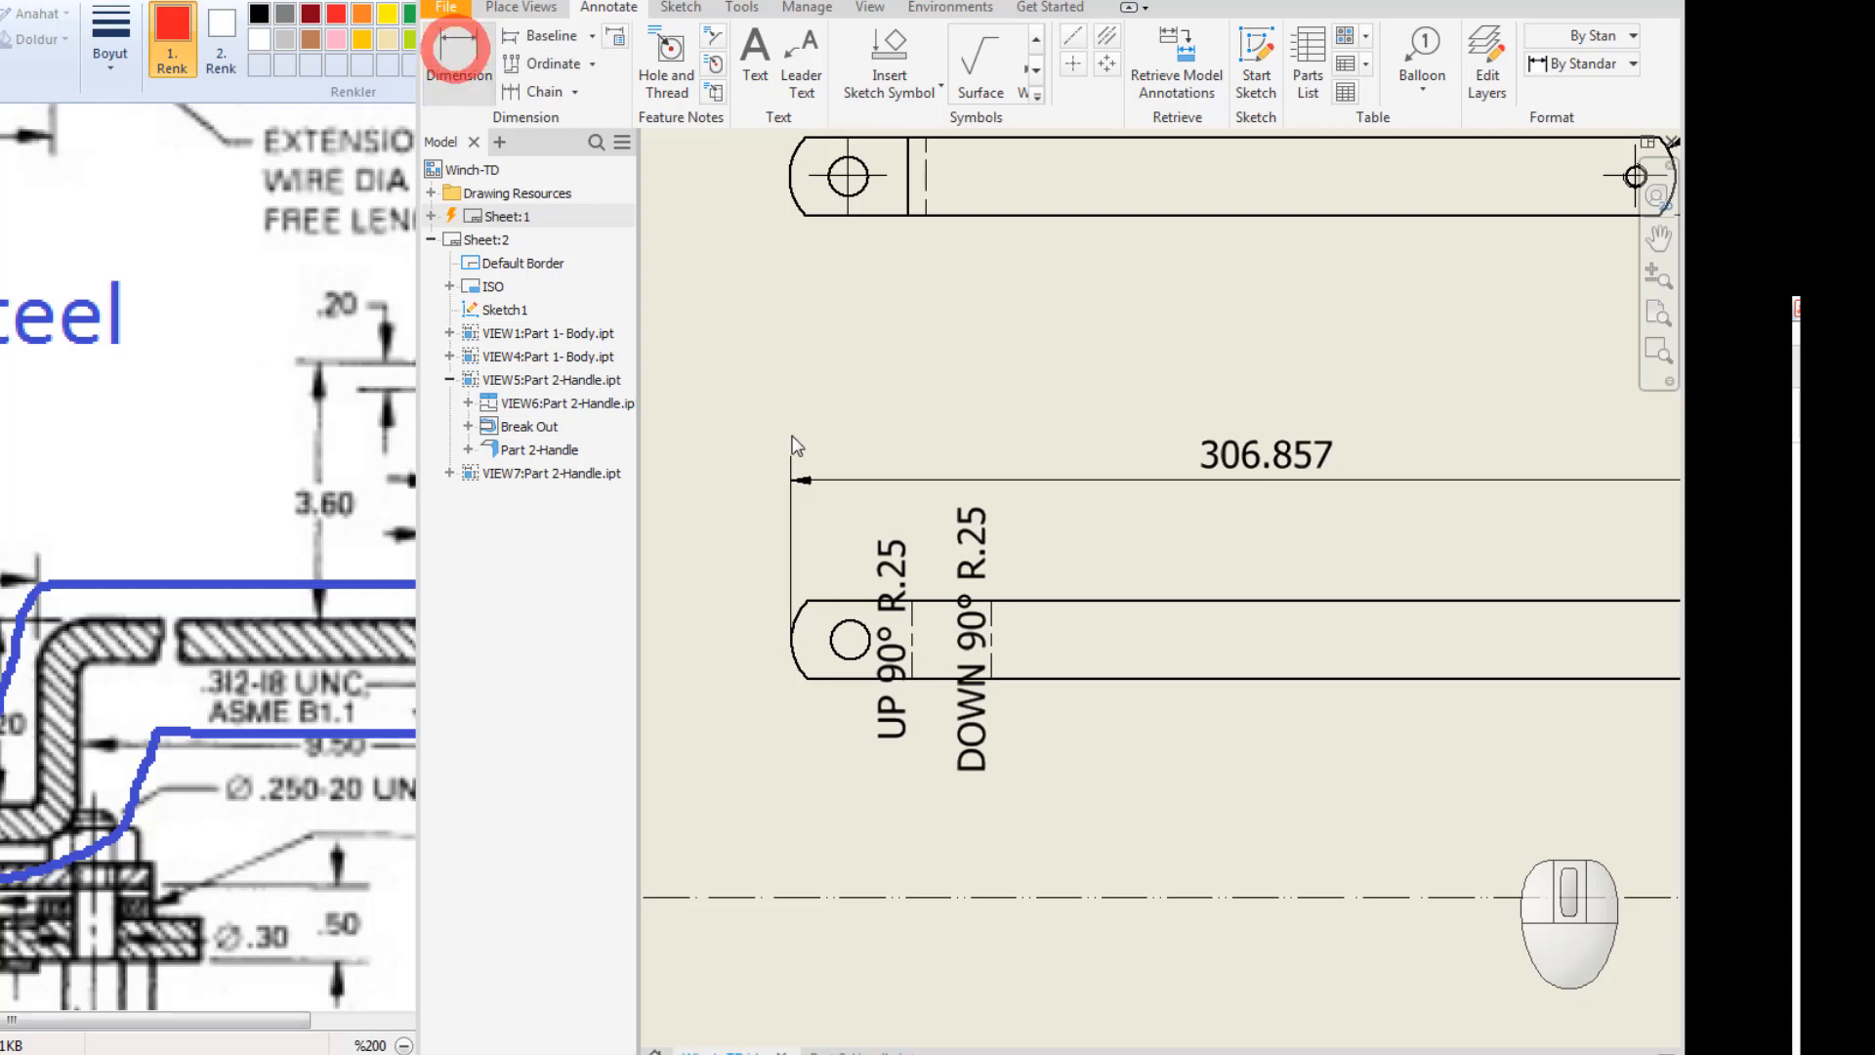
left_click(764, 409)
left_click(914, 655)
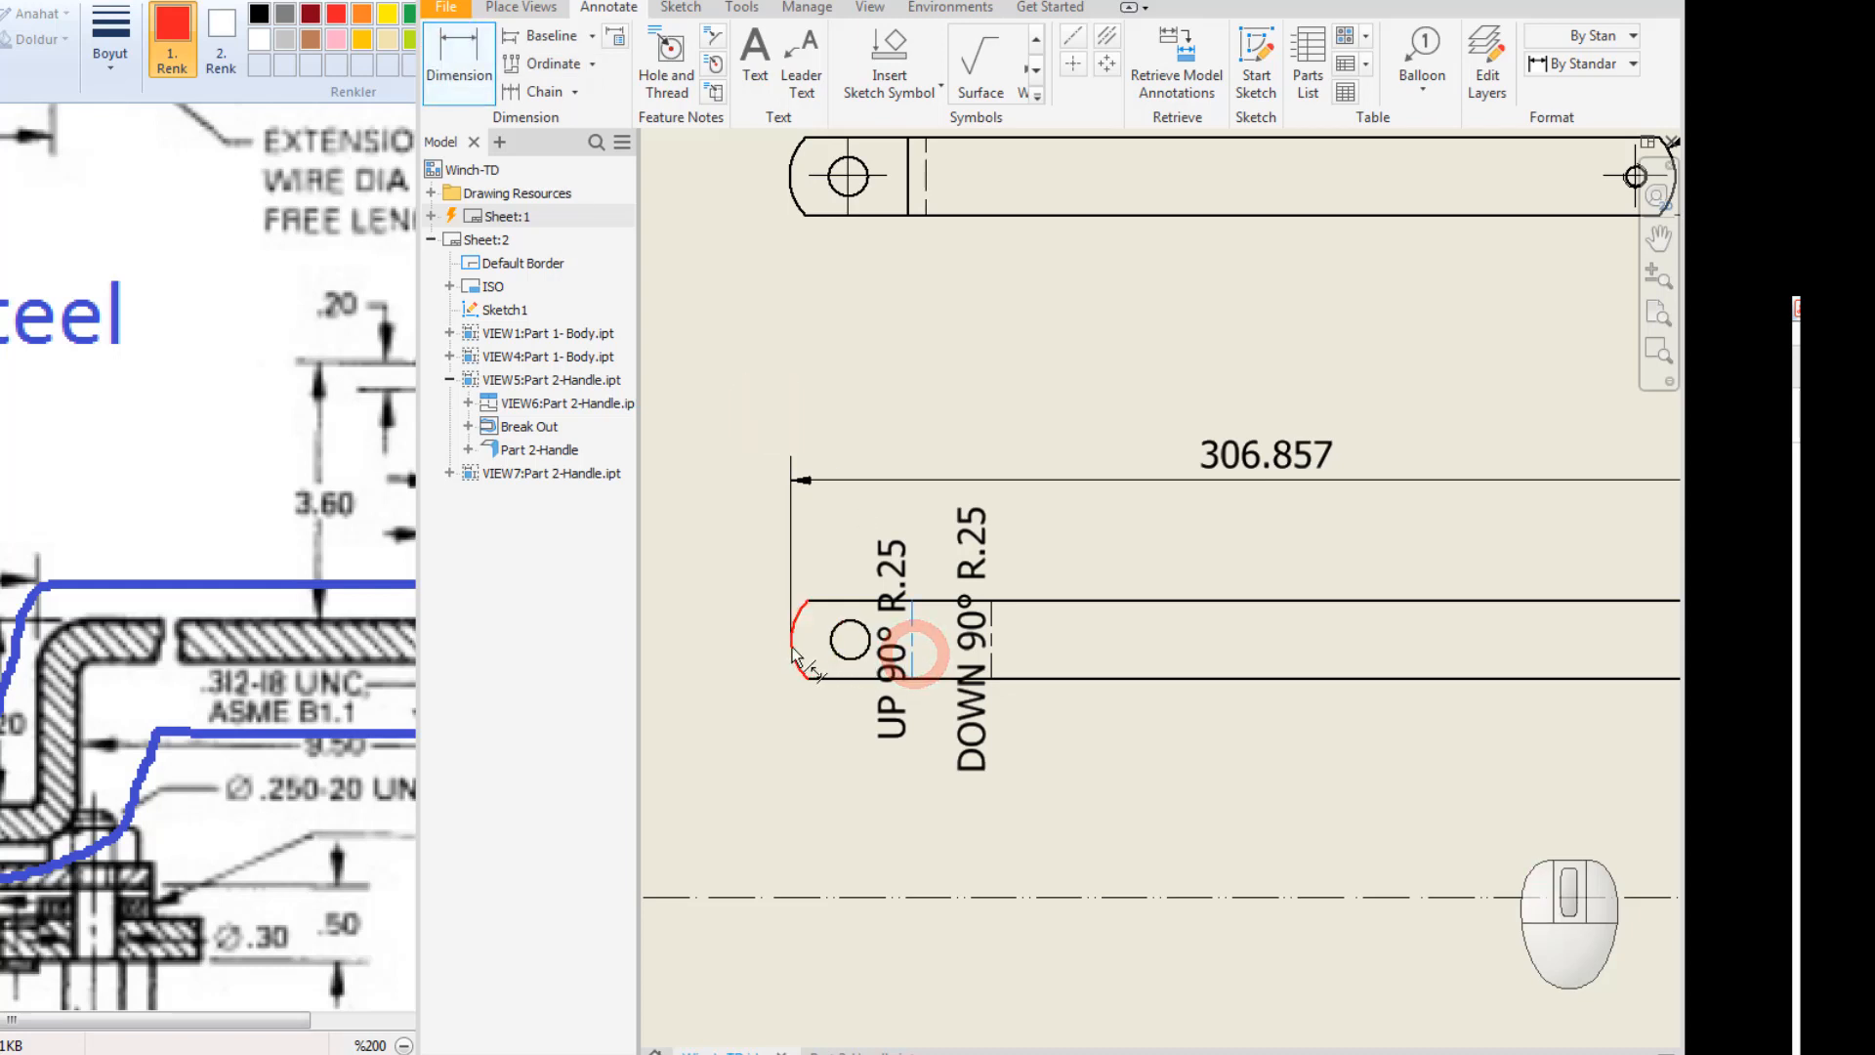
left_click(791, 647)
left_click(844, 805)
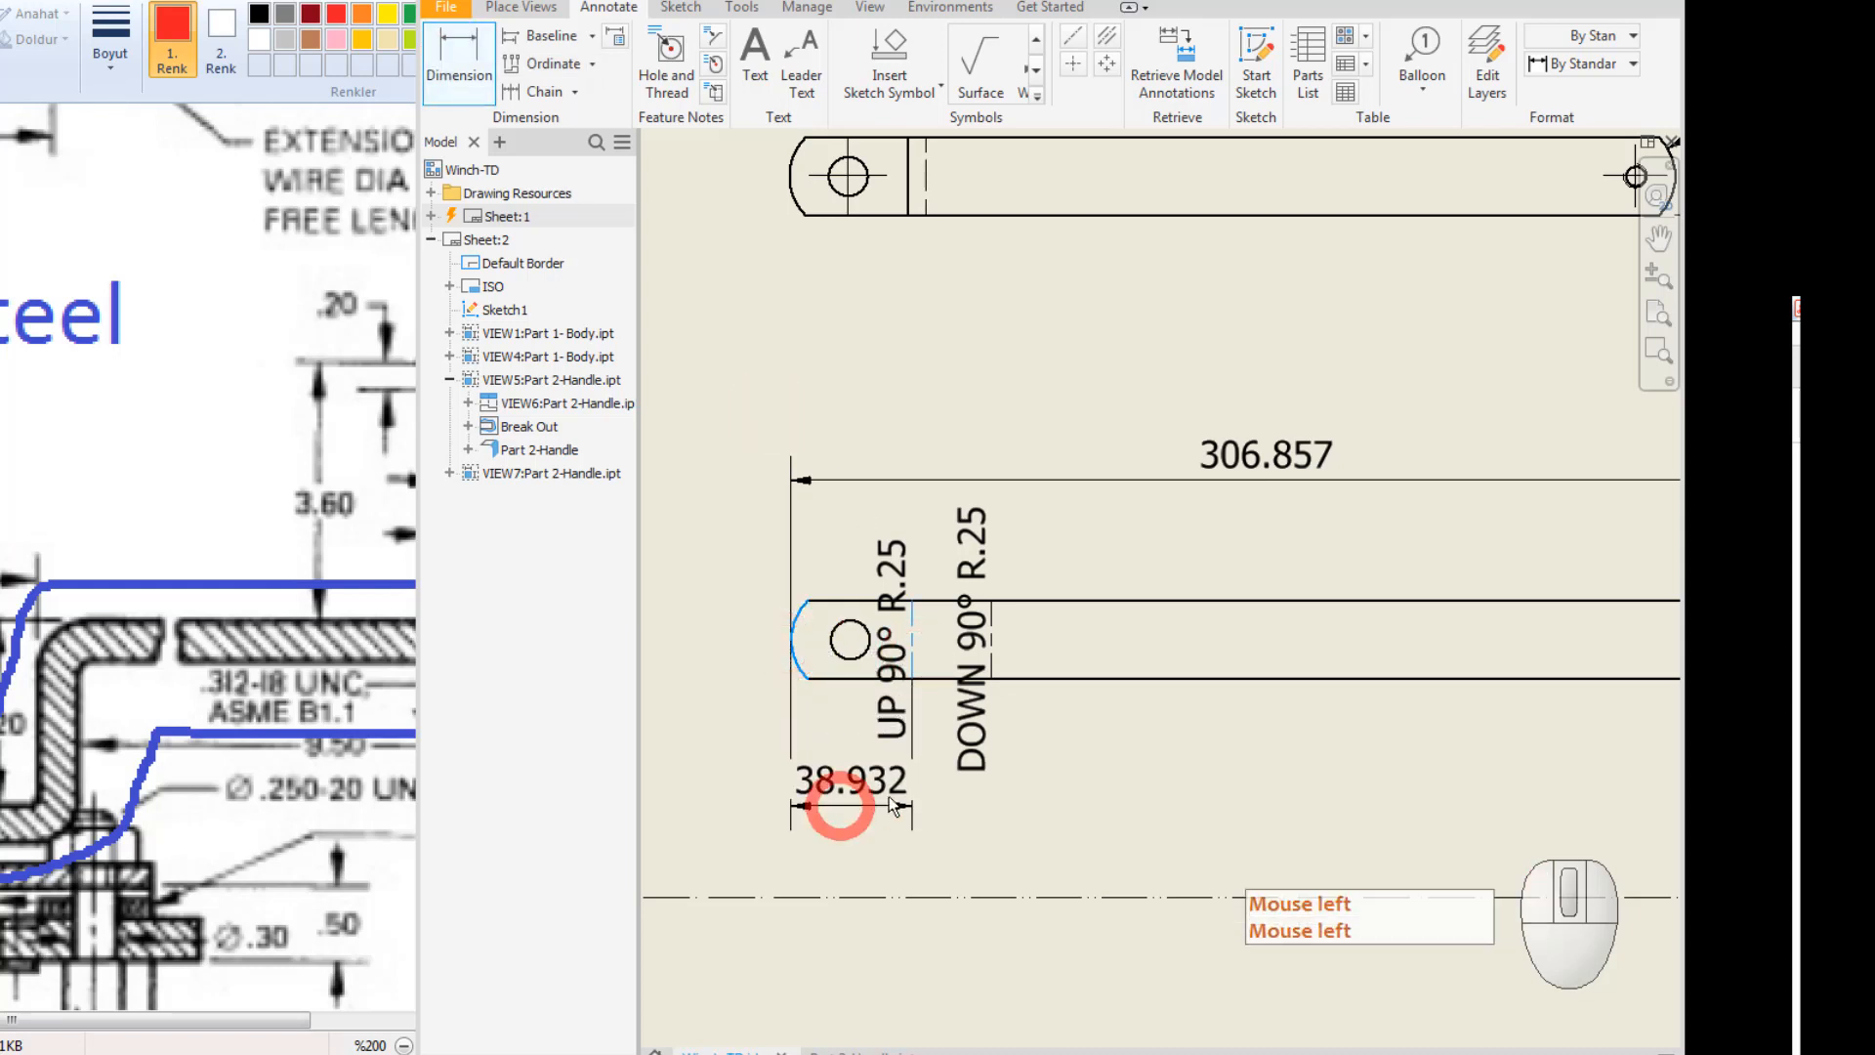
left_click(478, 616)
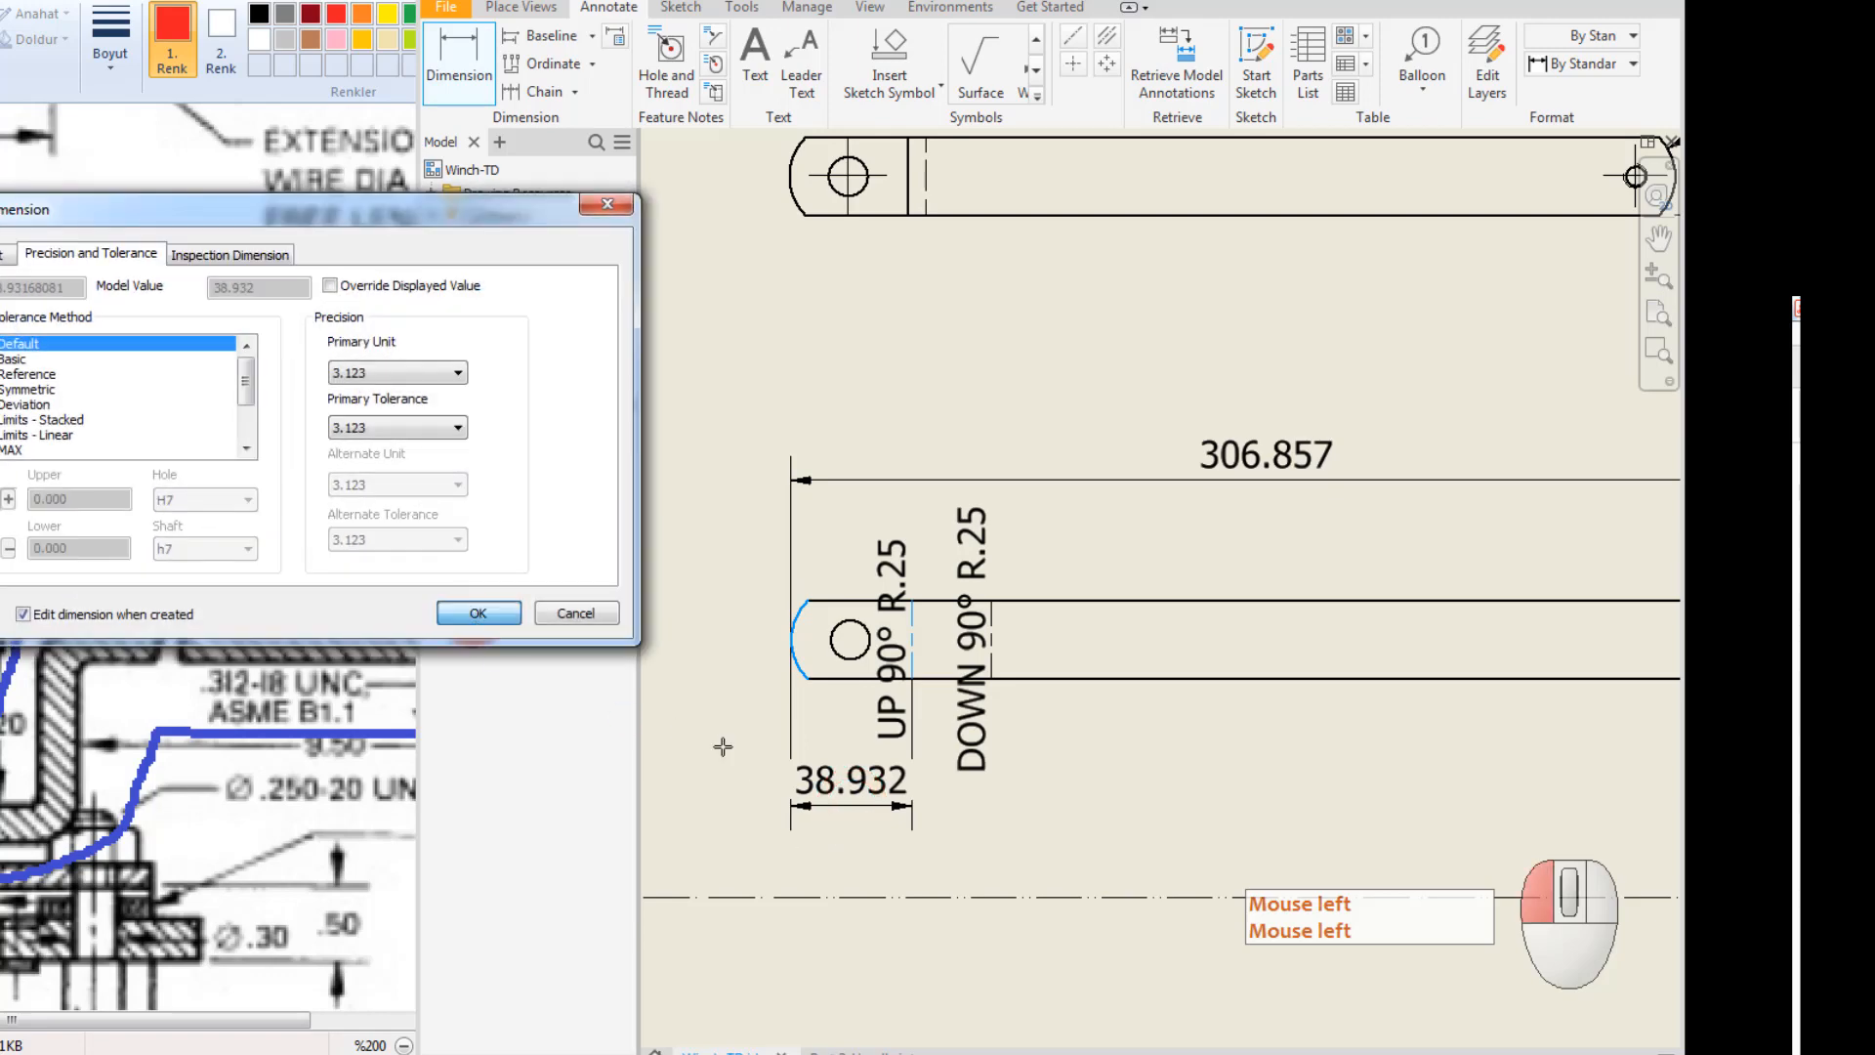
Dimension from the DOWN bend line to the flat pattern's far rounded end, placing the dimension below the view.
left_click(994, 639)
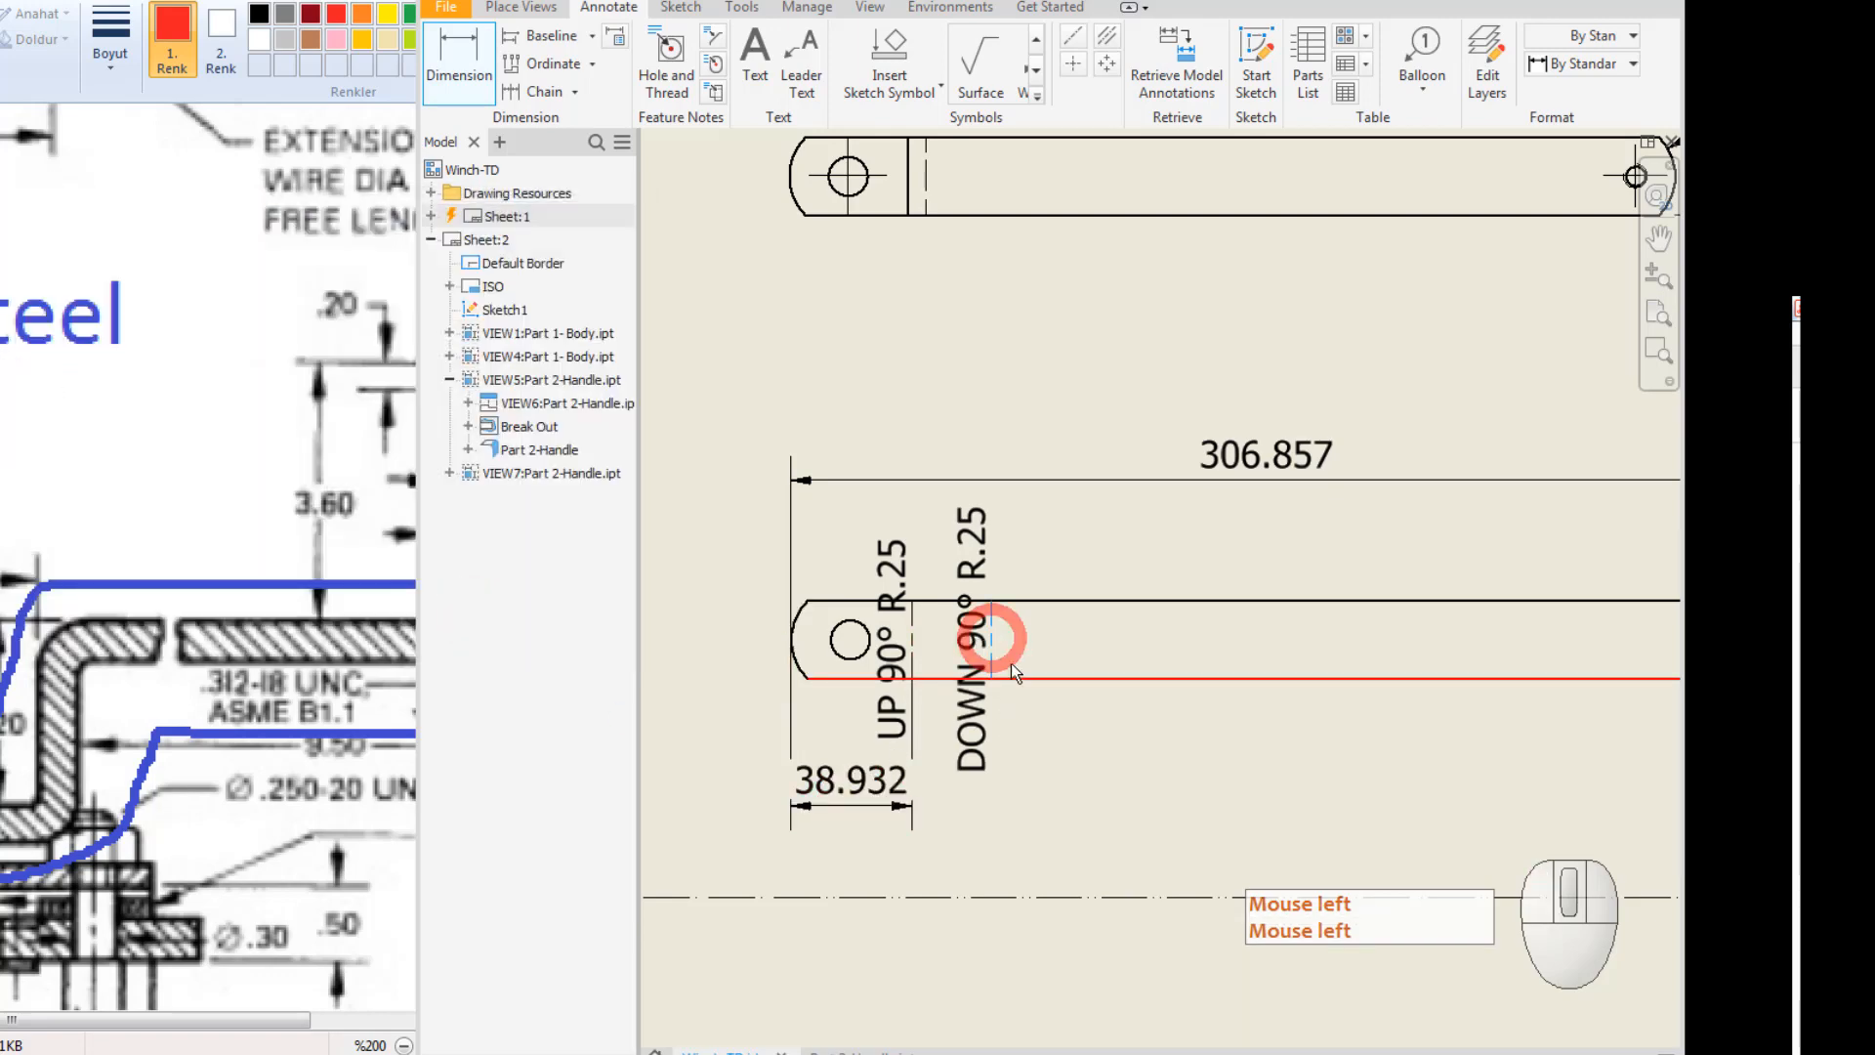
scroll(1010, 664, "up", 2)
left_click(1496, 657)
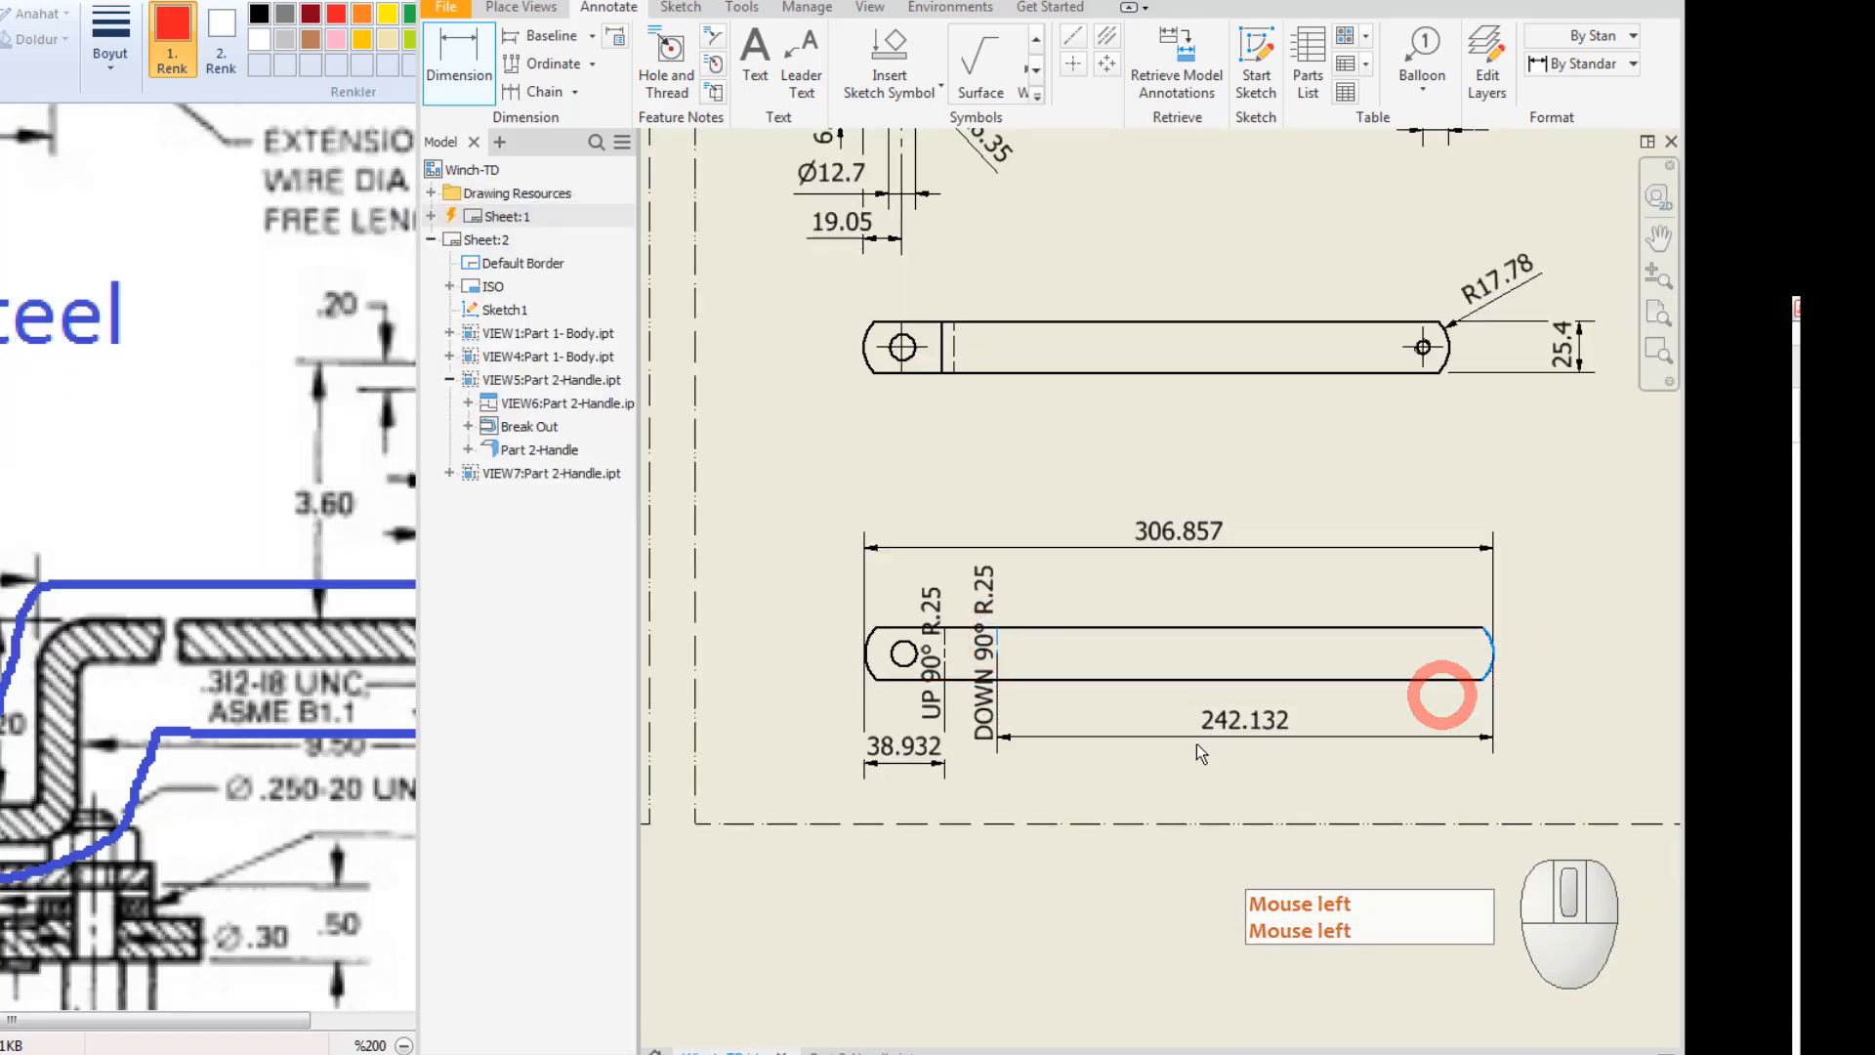
left_click(1216, 755)
left_click(909, 652)
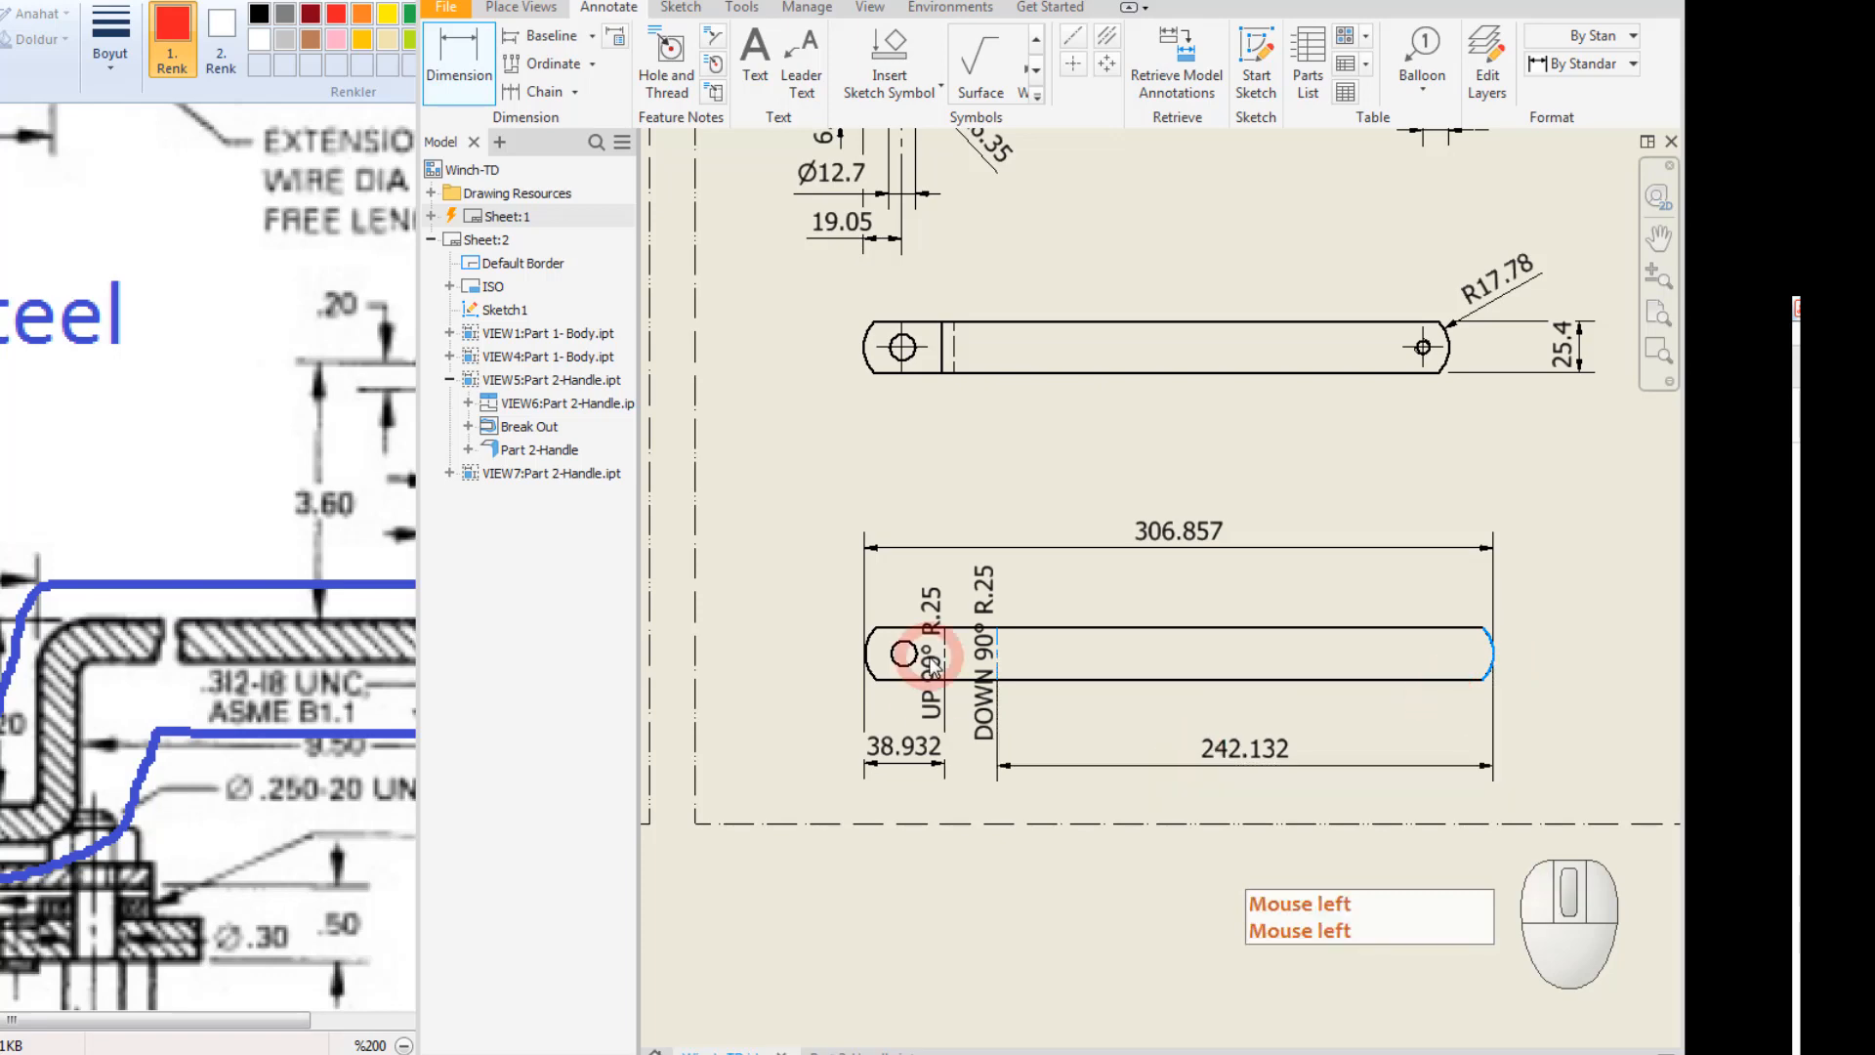
left_click(457, 612)
key("Escape")
scroll(921, 662, "up", 2)
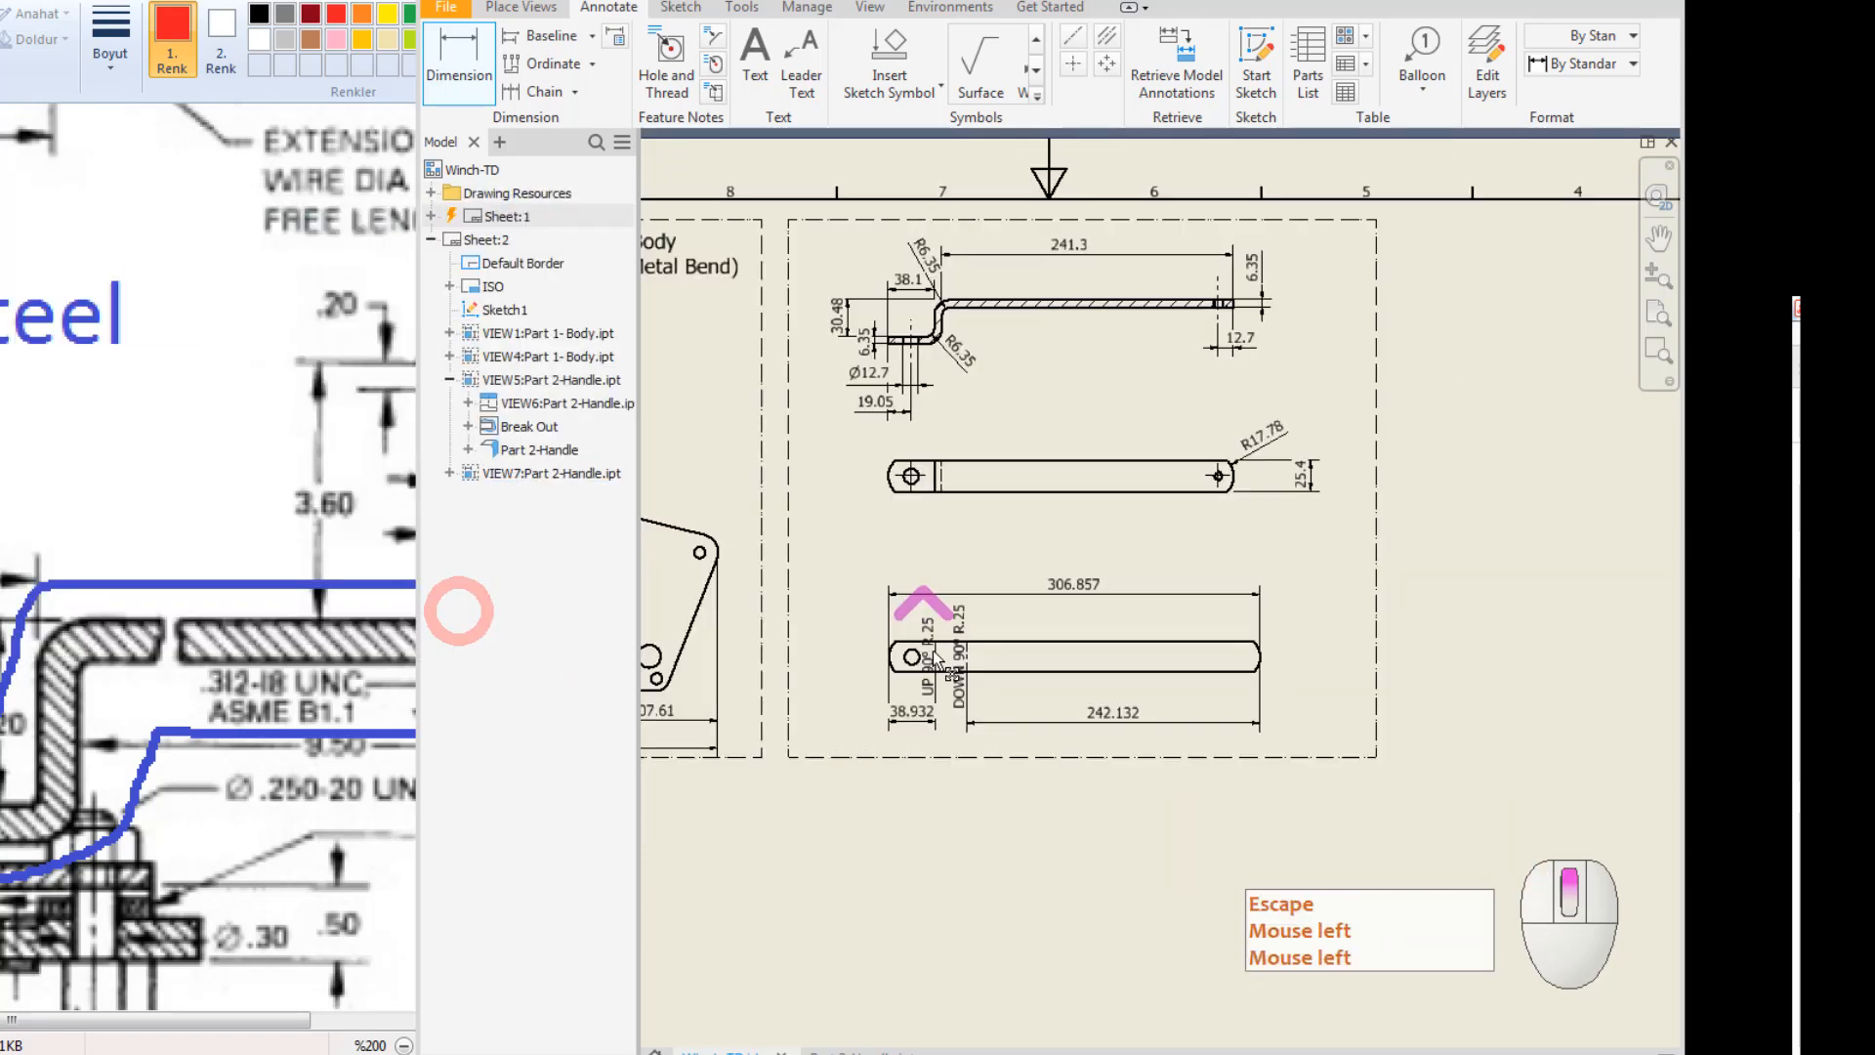
scroll(938, 598, "down", 5)
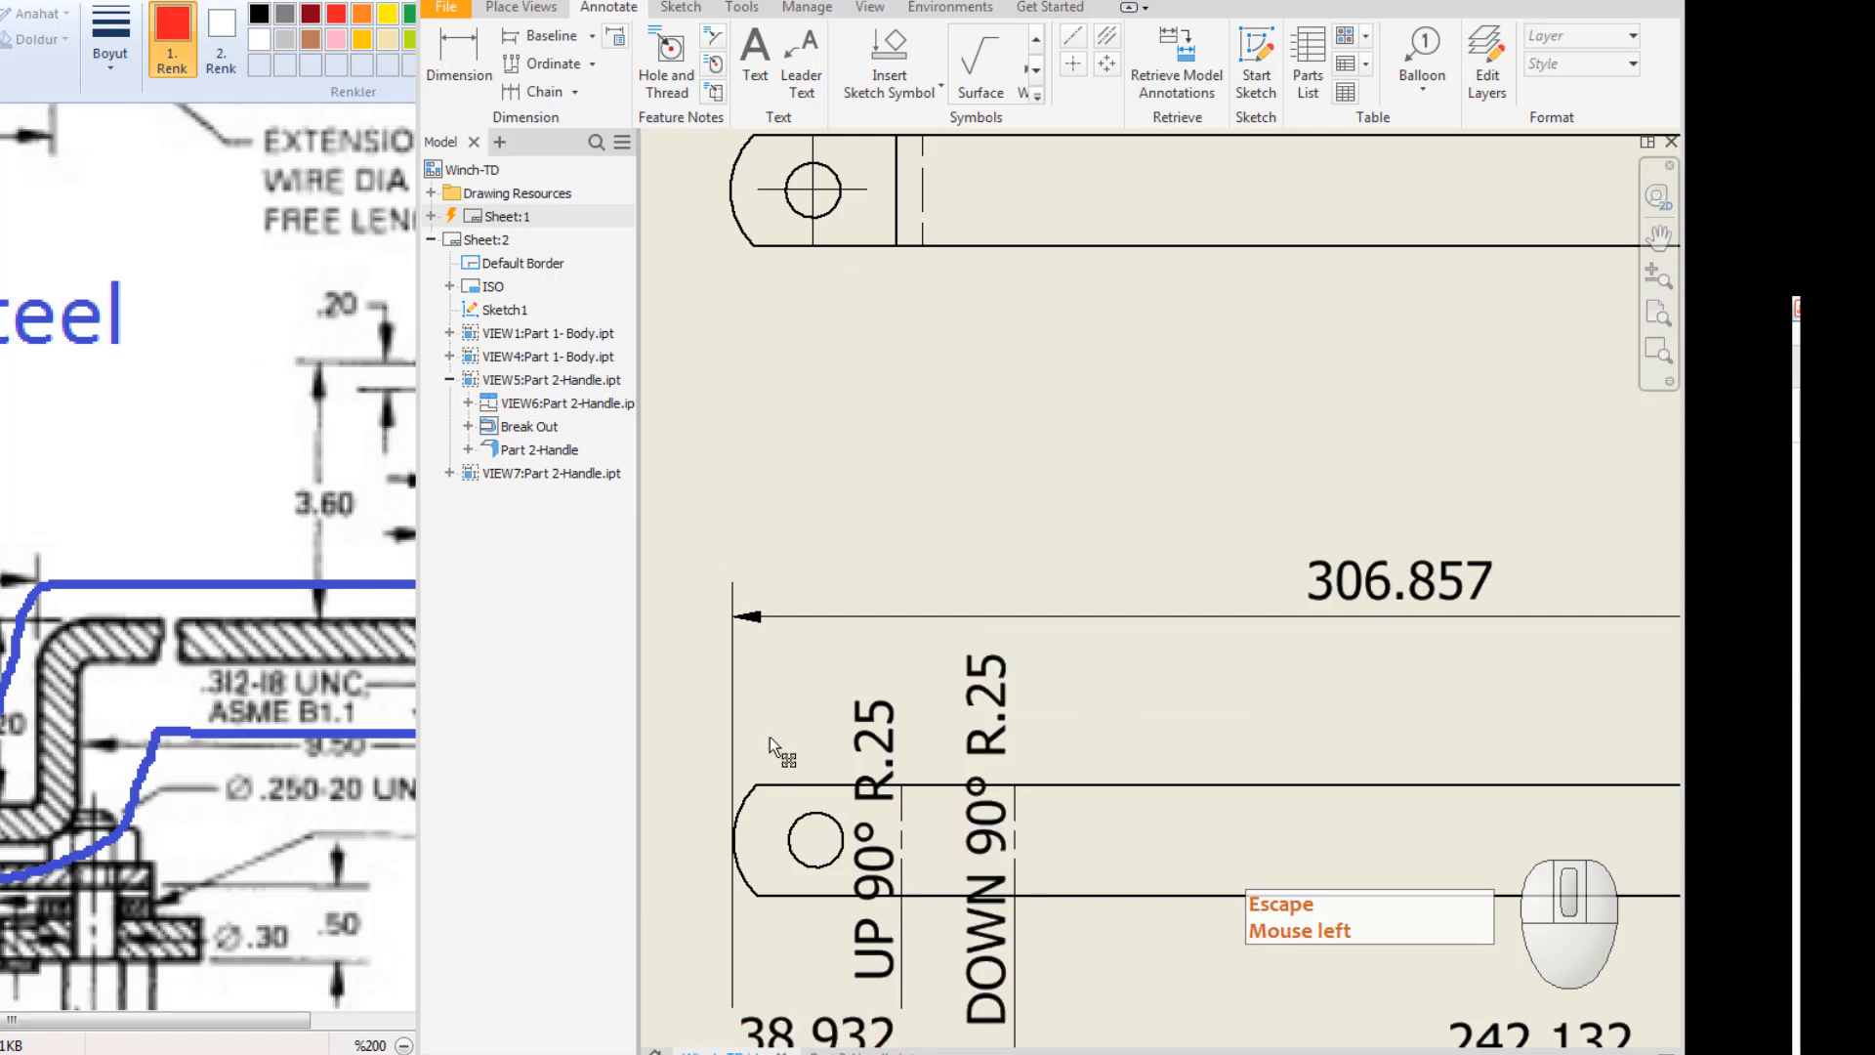
middle_click_drag(1025, 795, 1022, 745)
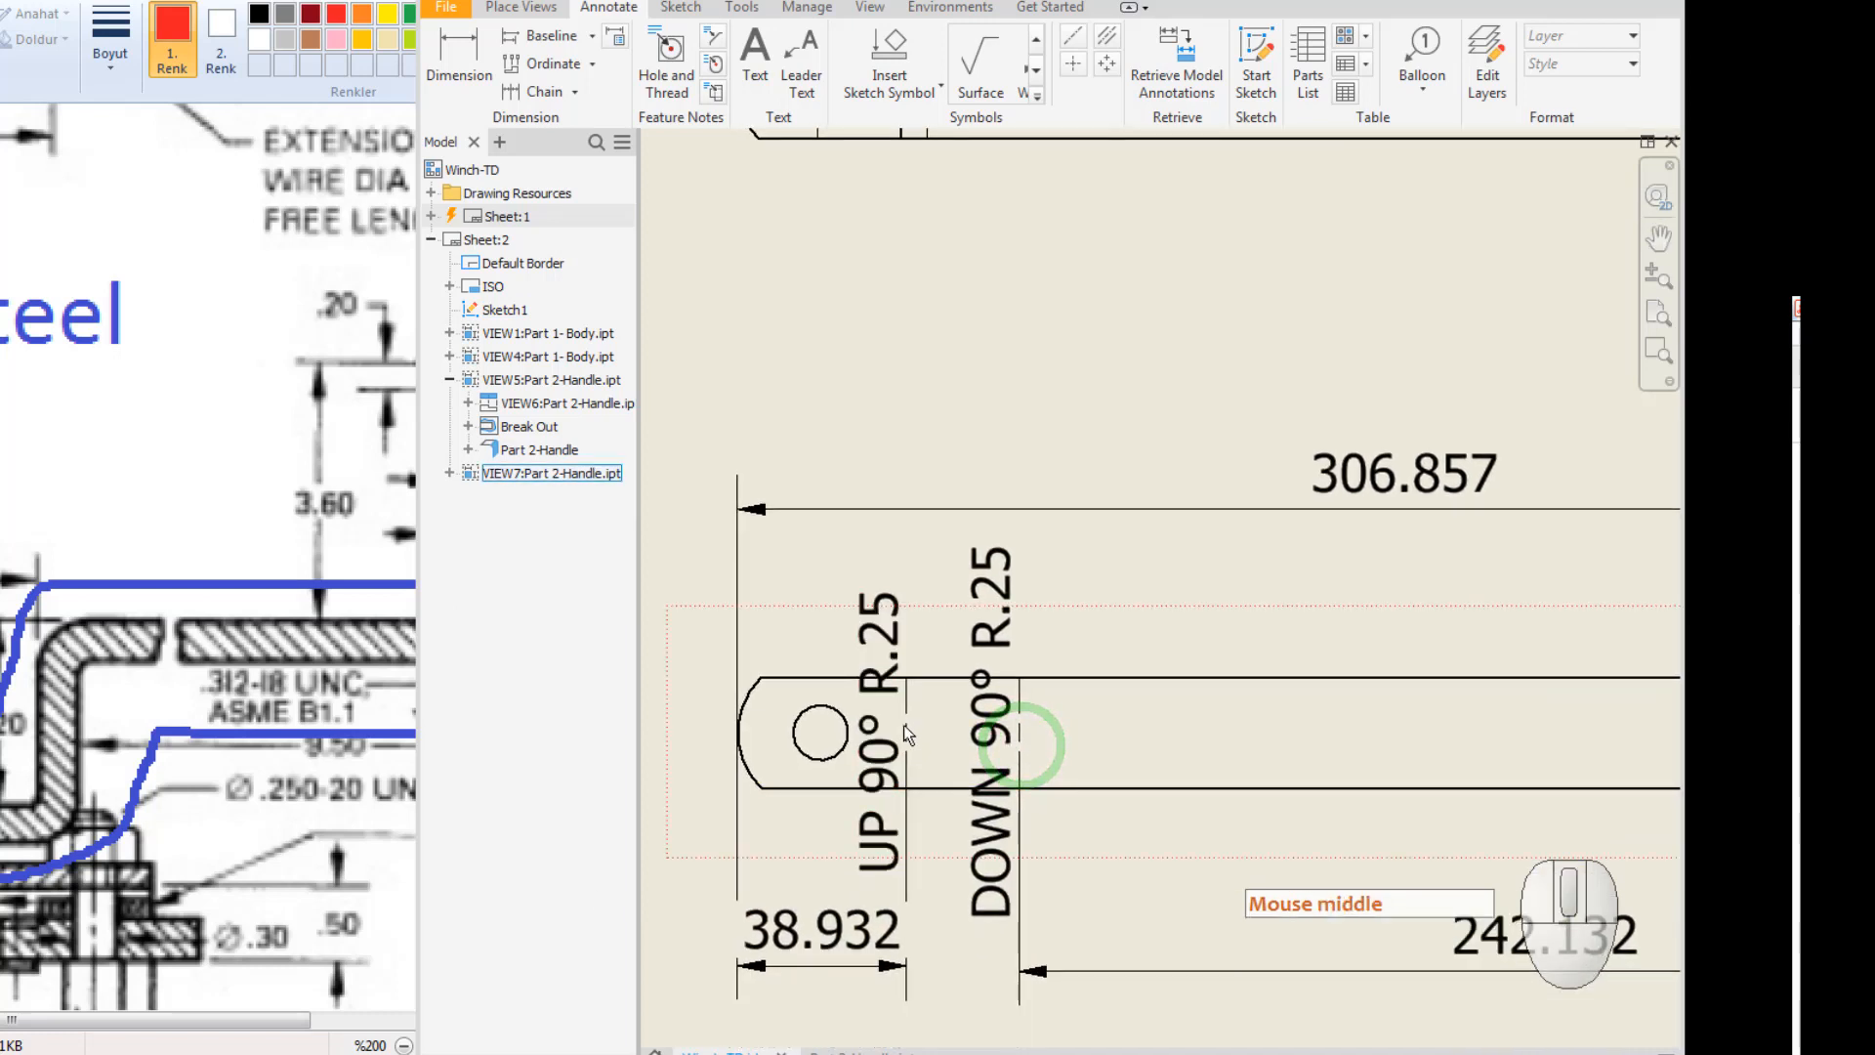
left_click(459, 57)
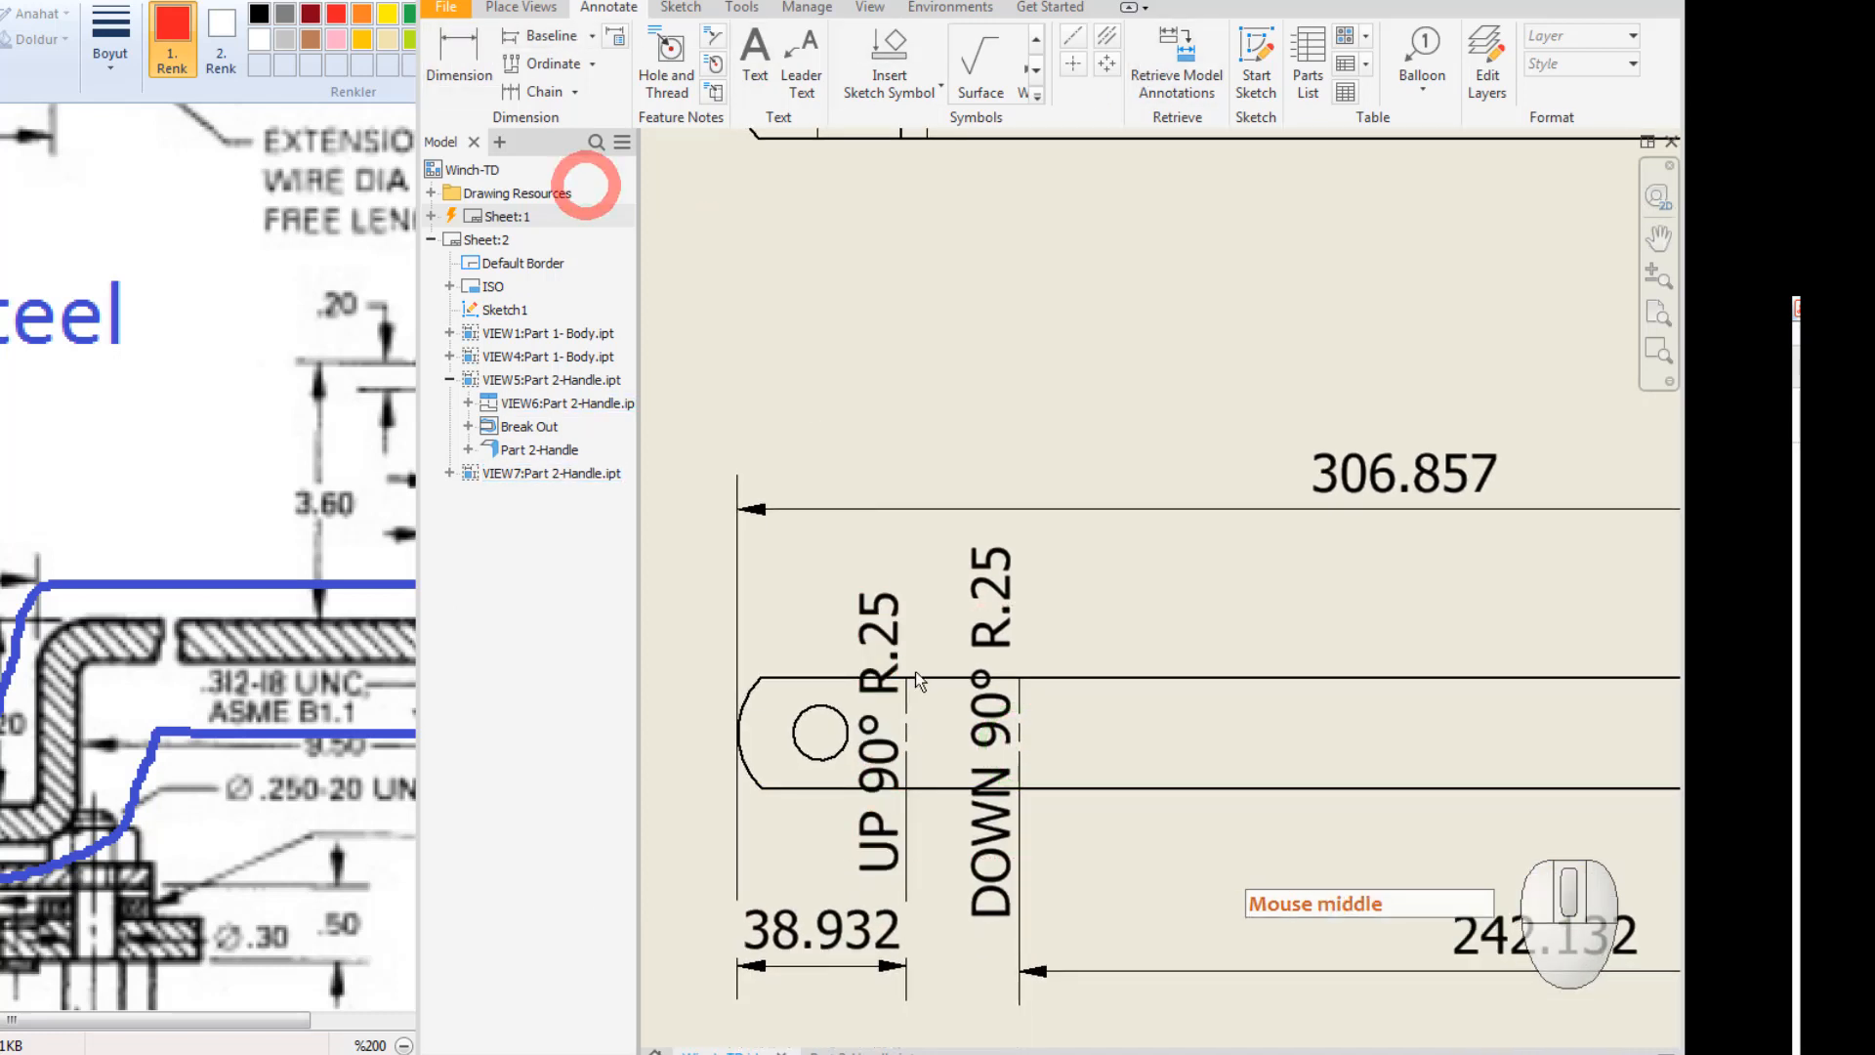
left_click(906, 737)
left_click(1017, 737)
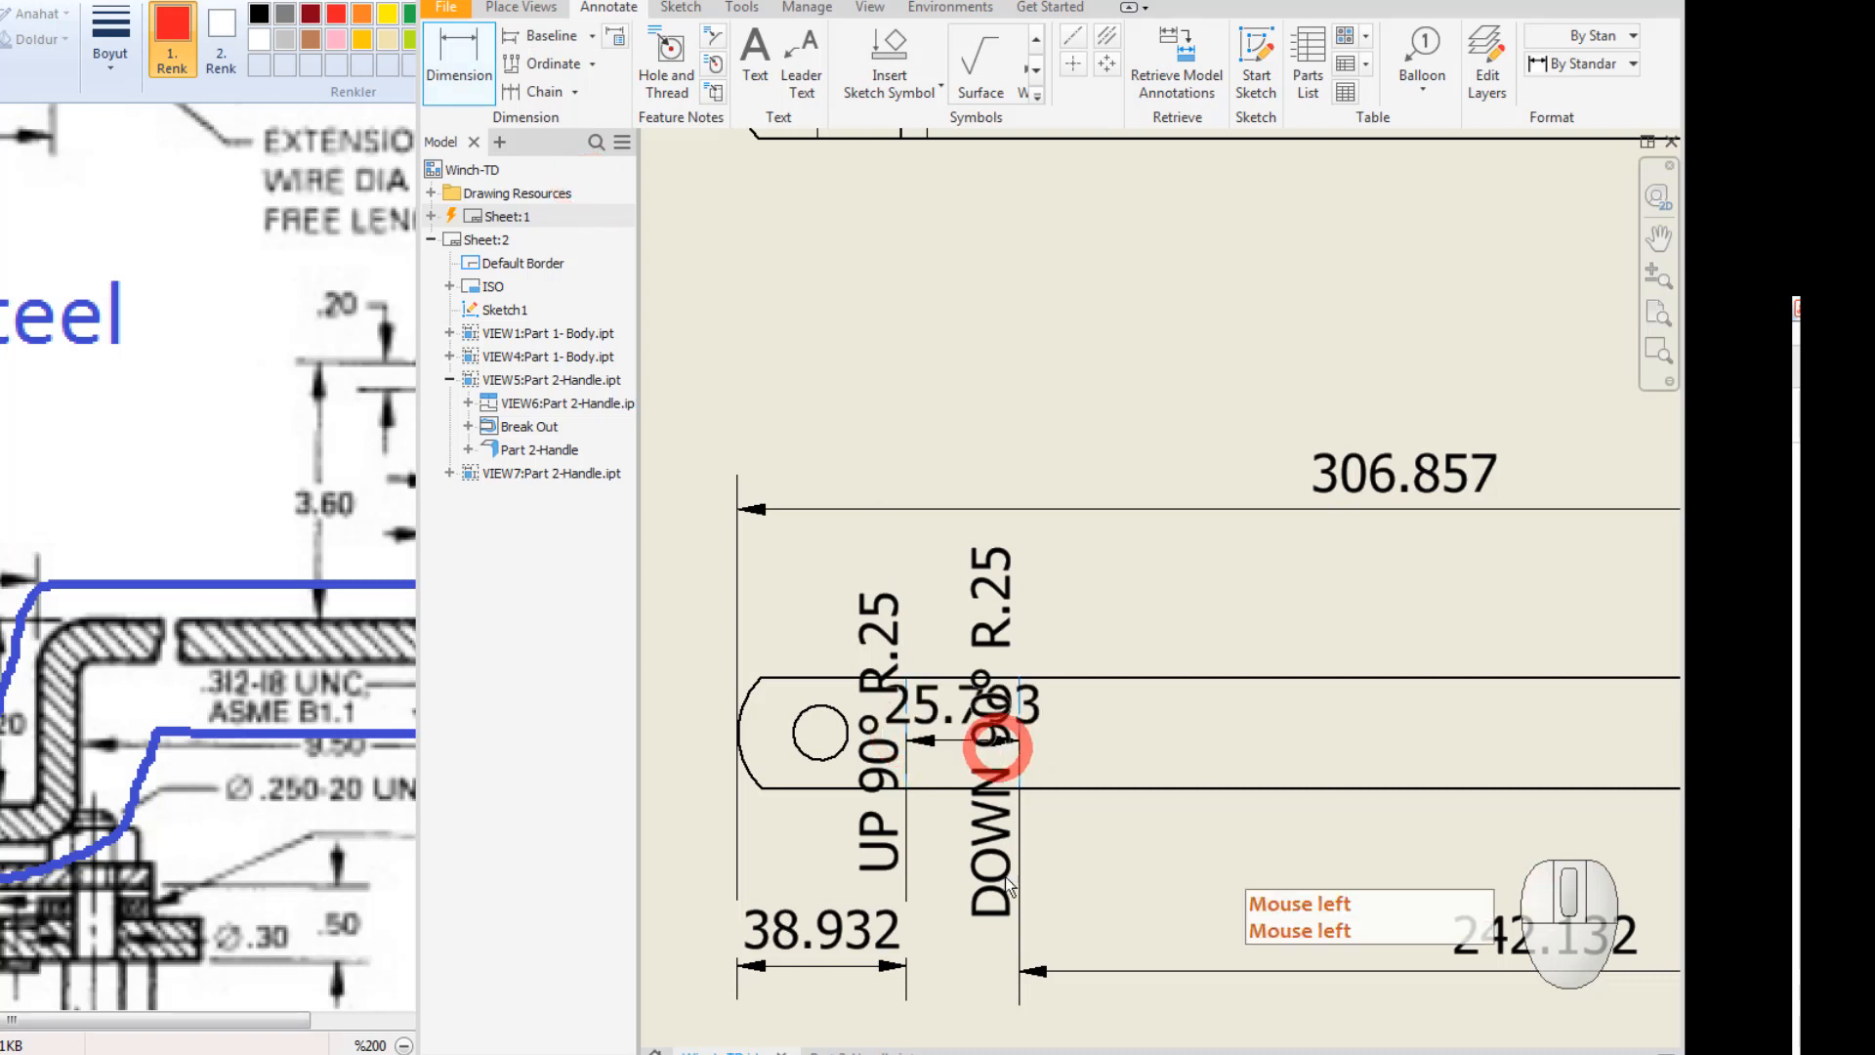
key("Escape")
key("Escape")
Examine the flat pattern's length dimensions and the layout of the handle views beside the body views.
scroll(1115, 862, "up", 5)
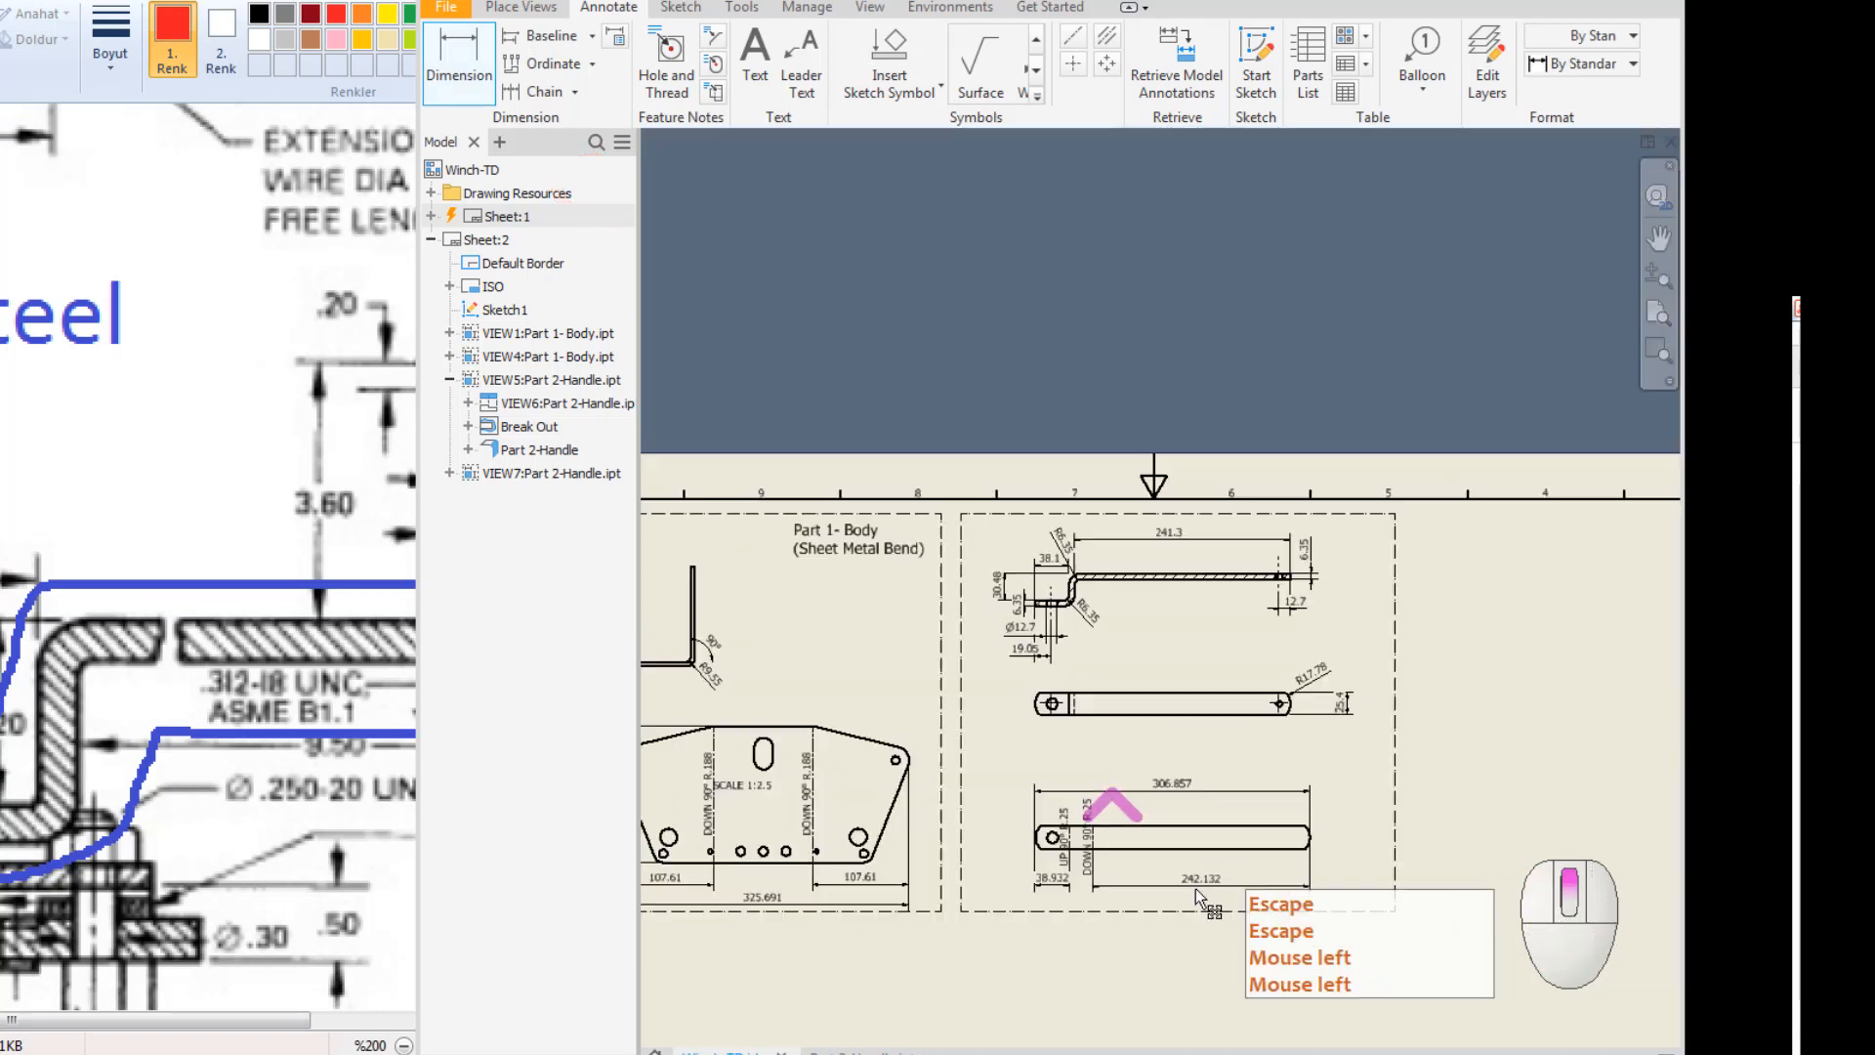
middle_click_drag(1208, 878, 1045, 837)
scroll(1080, 820, "down", 4)
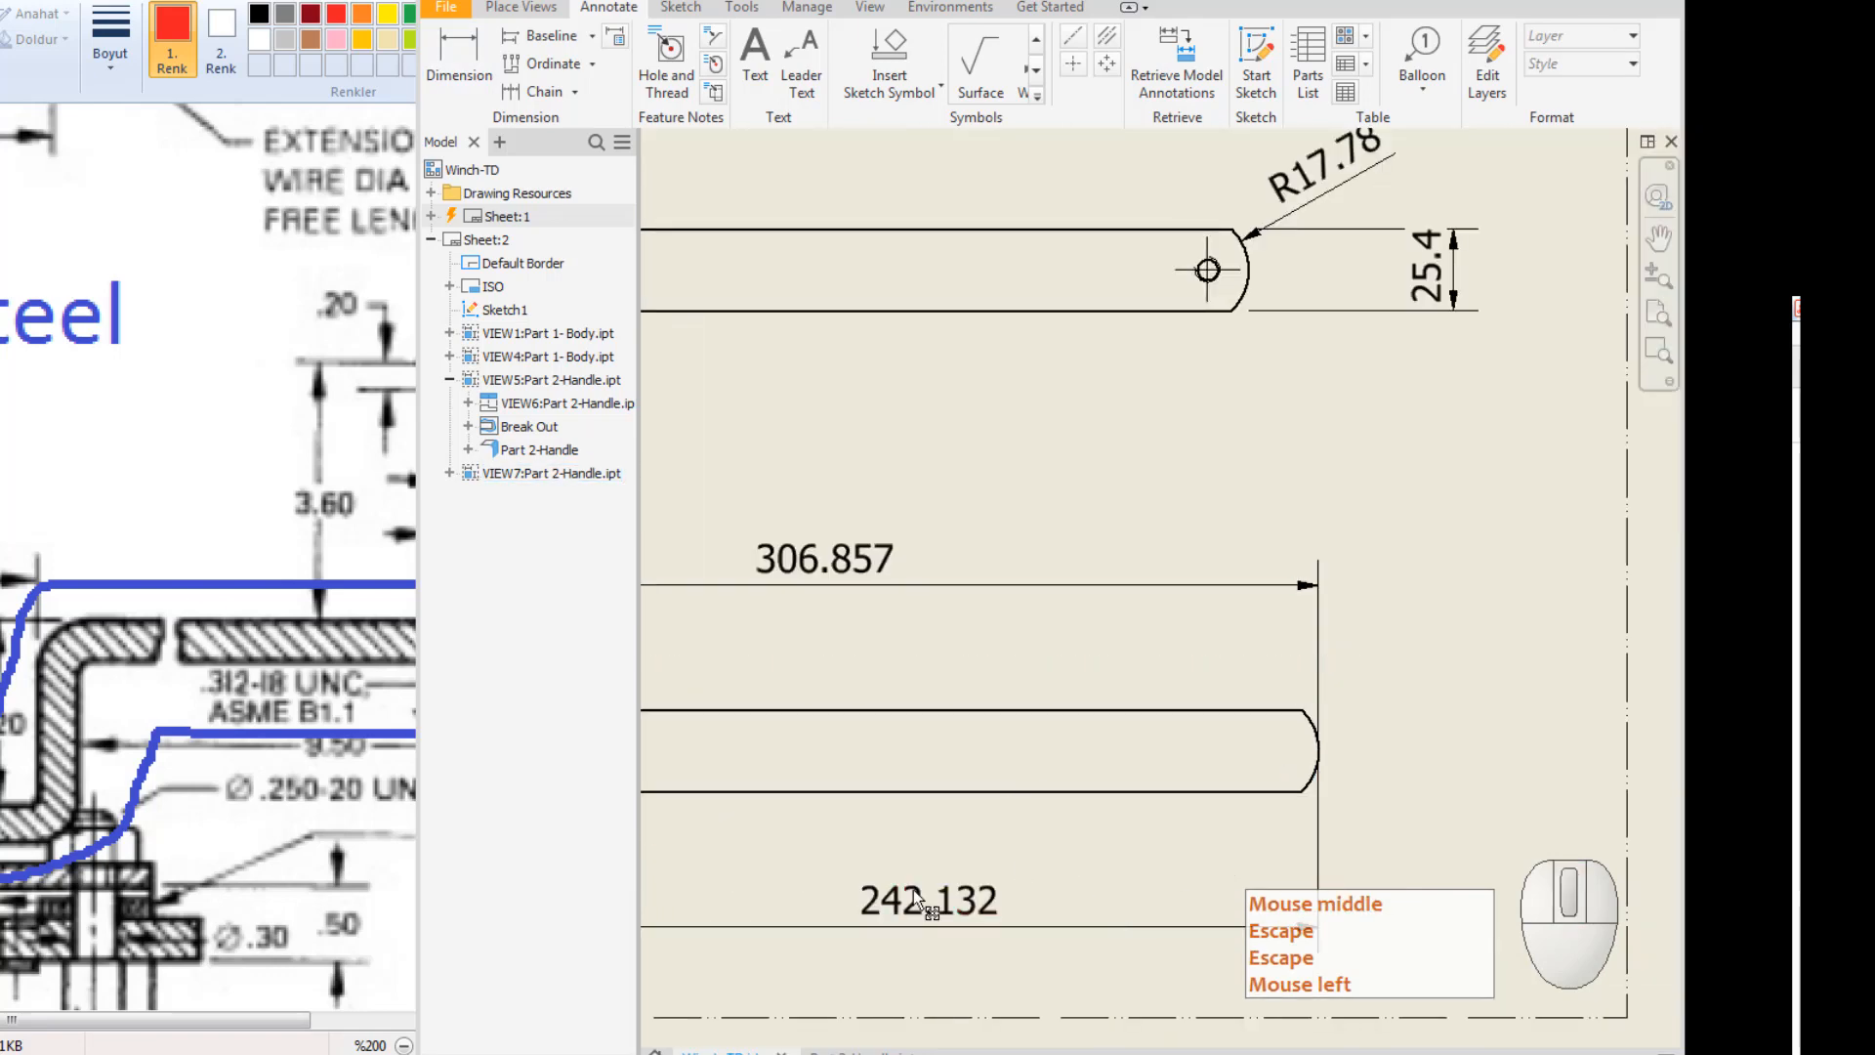
middle_click_drag(1130, 944, 1381, 820)
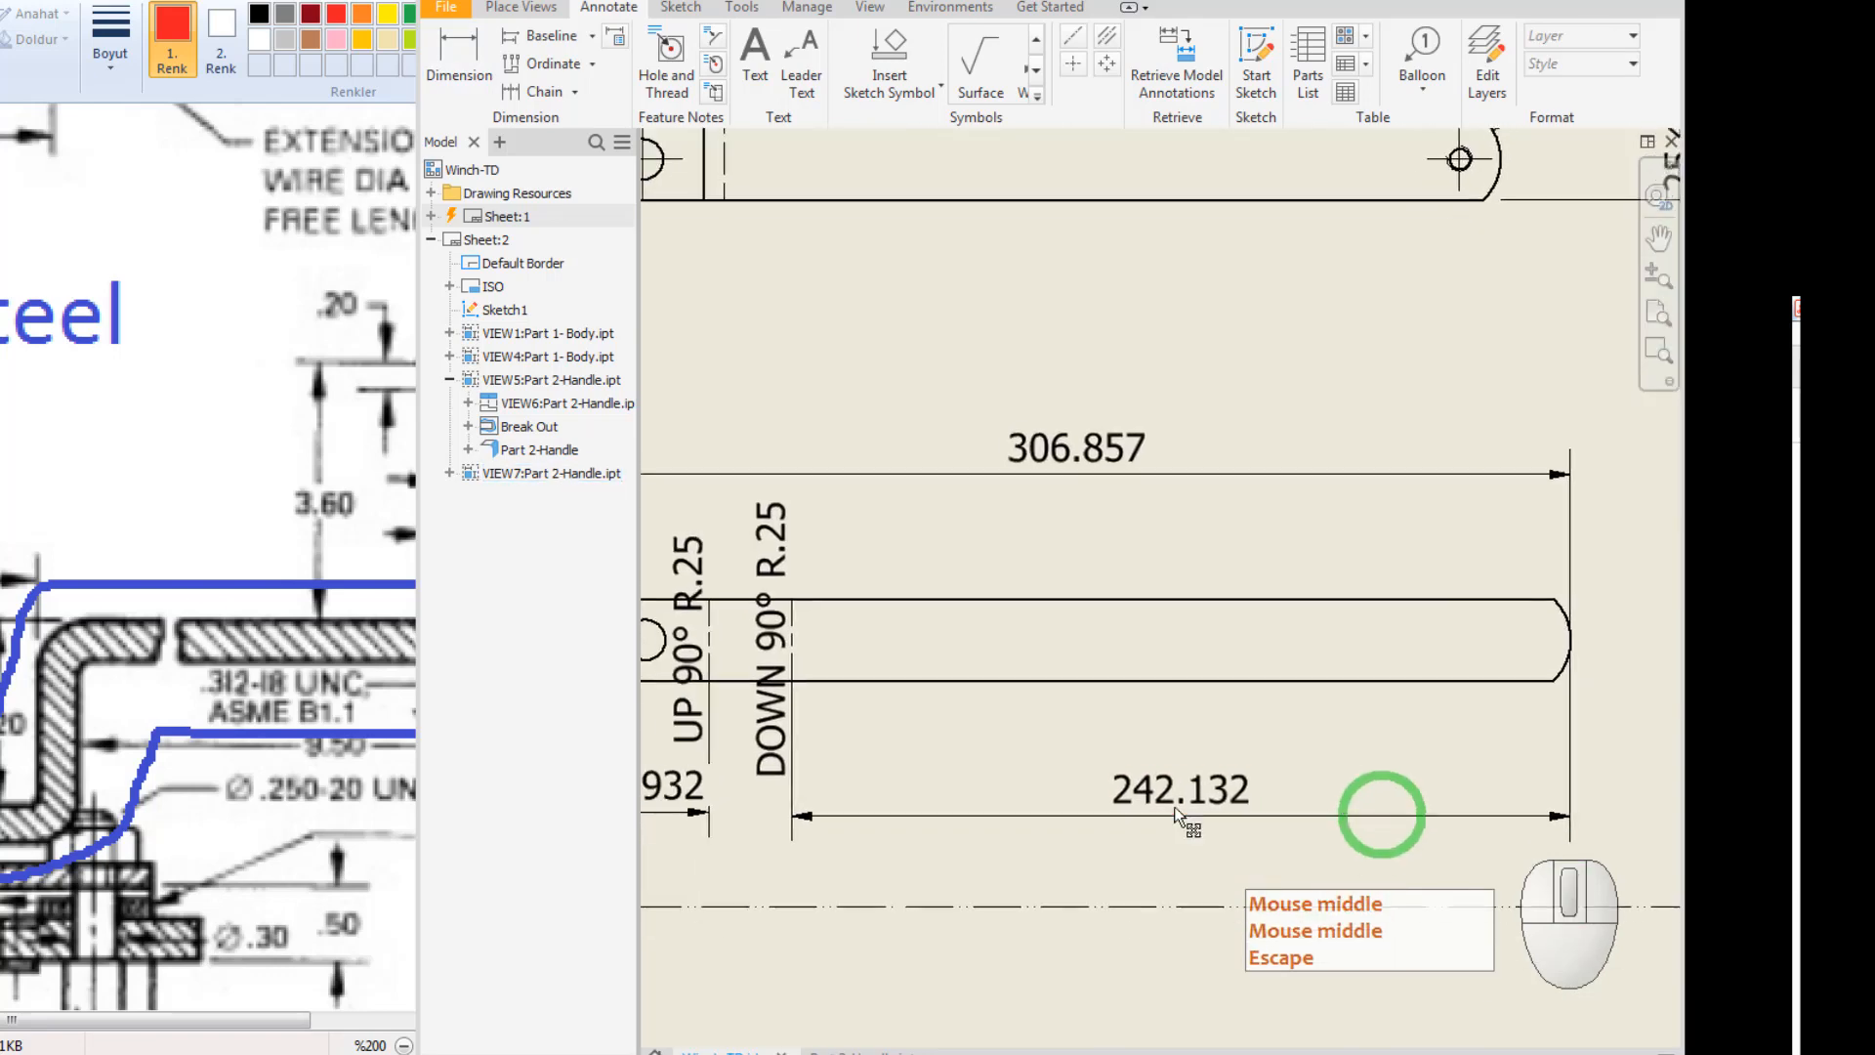
scroll(1221, 817, "up", 3)
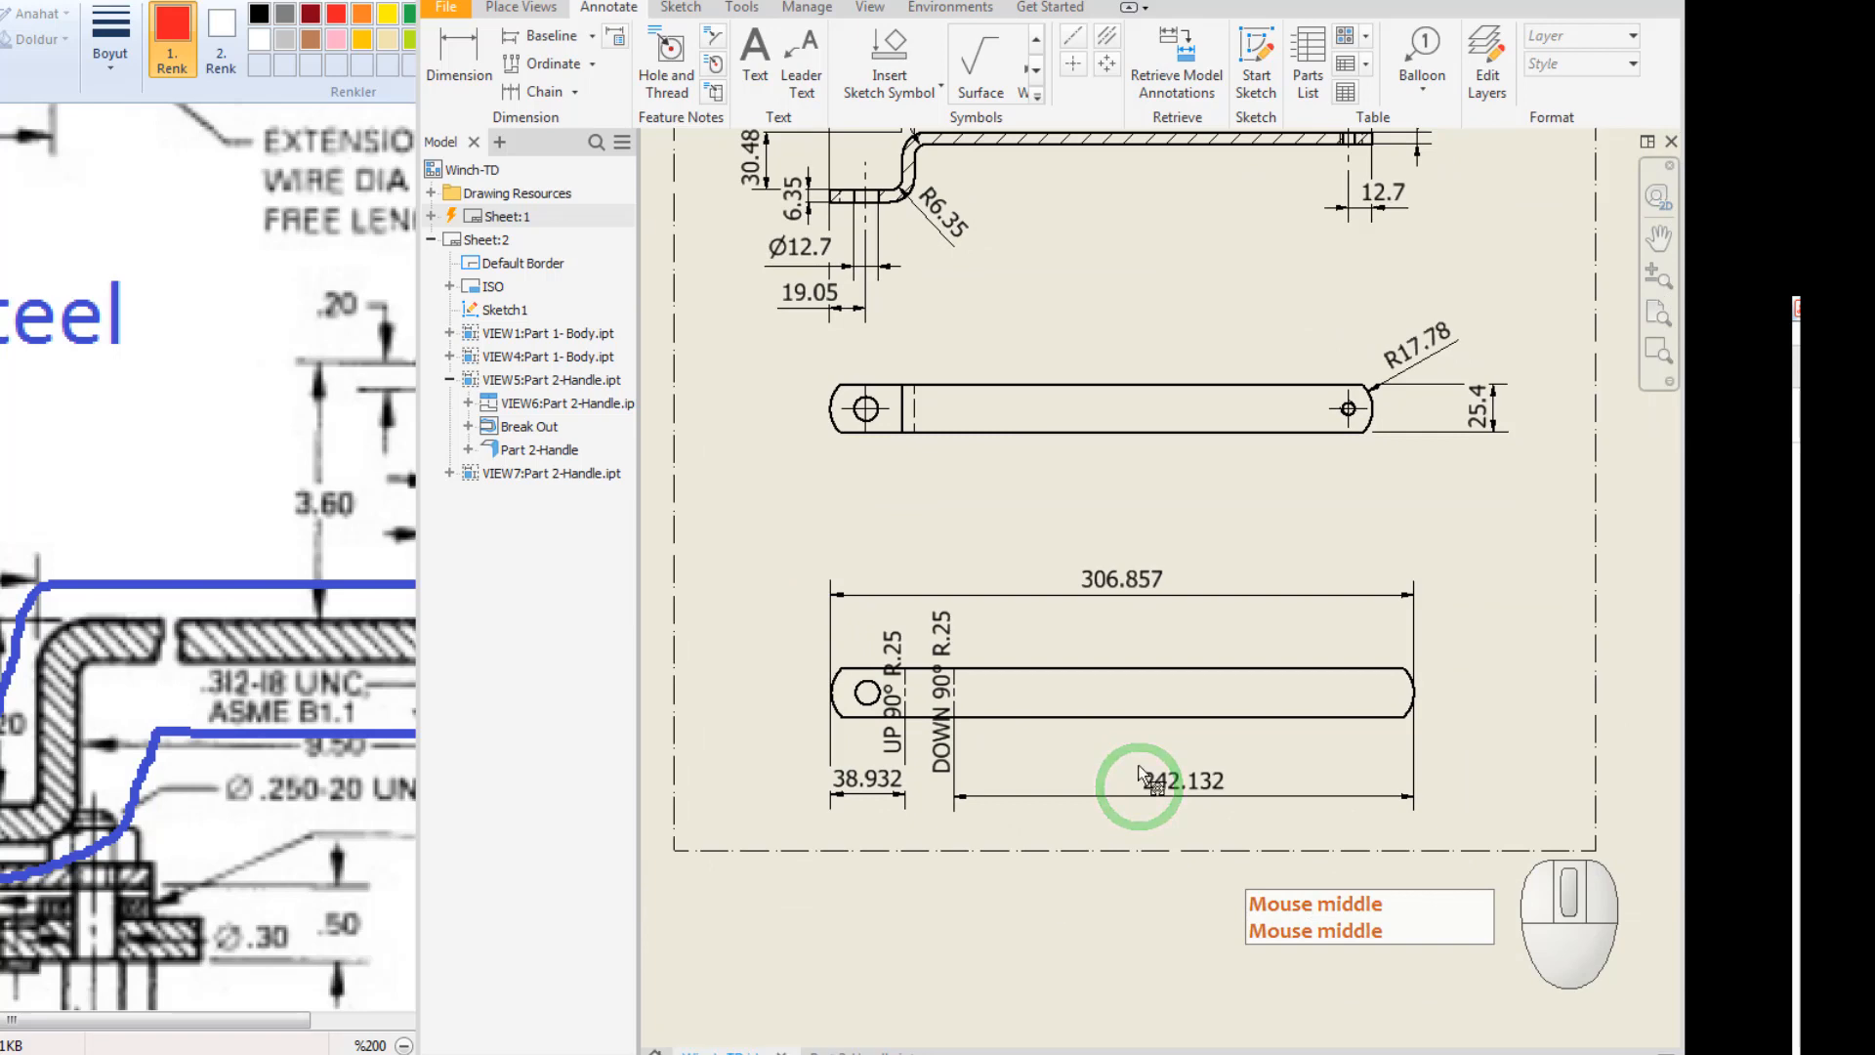
middle_click_drag(1126, 634, 1449, 683)
scroll(1272, 607, "up", 2)
scroll(1271, 614, "up", 2)
middle_click_drag(1272, 613, 1181, 551)
scroll(923, 355, "up", 1)
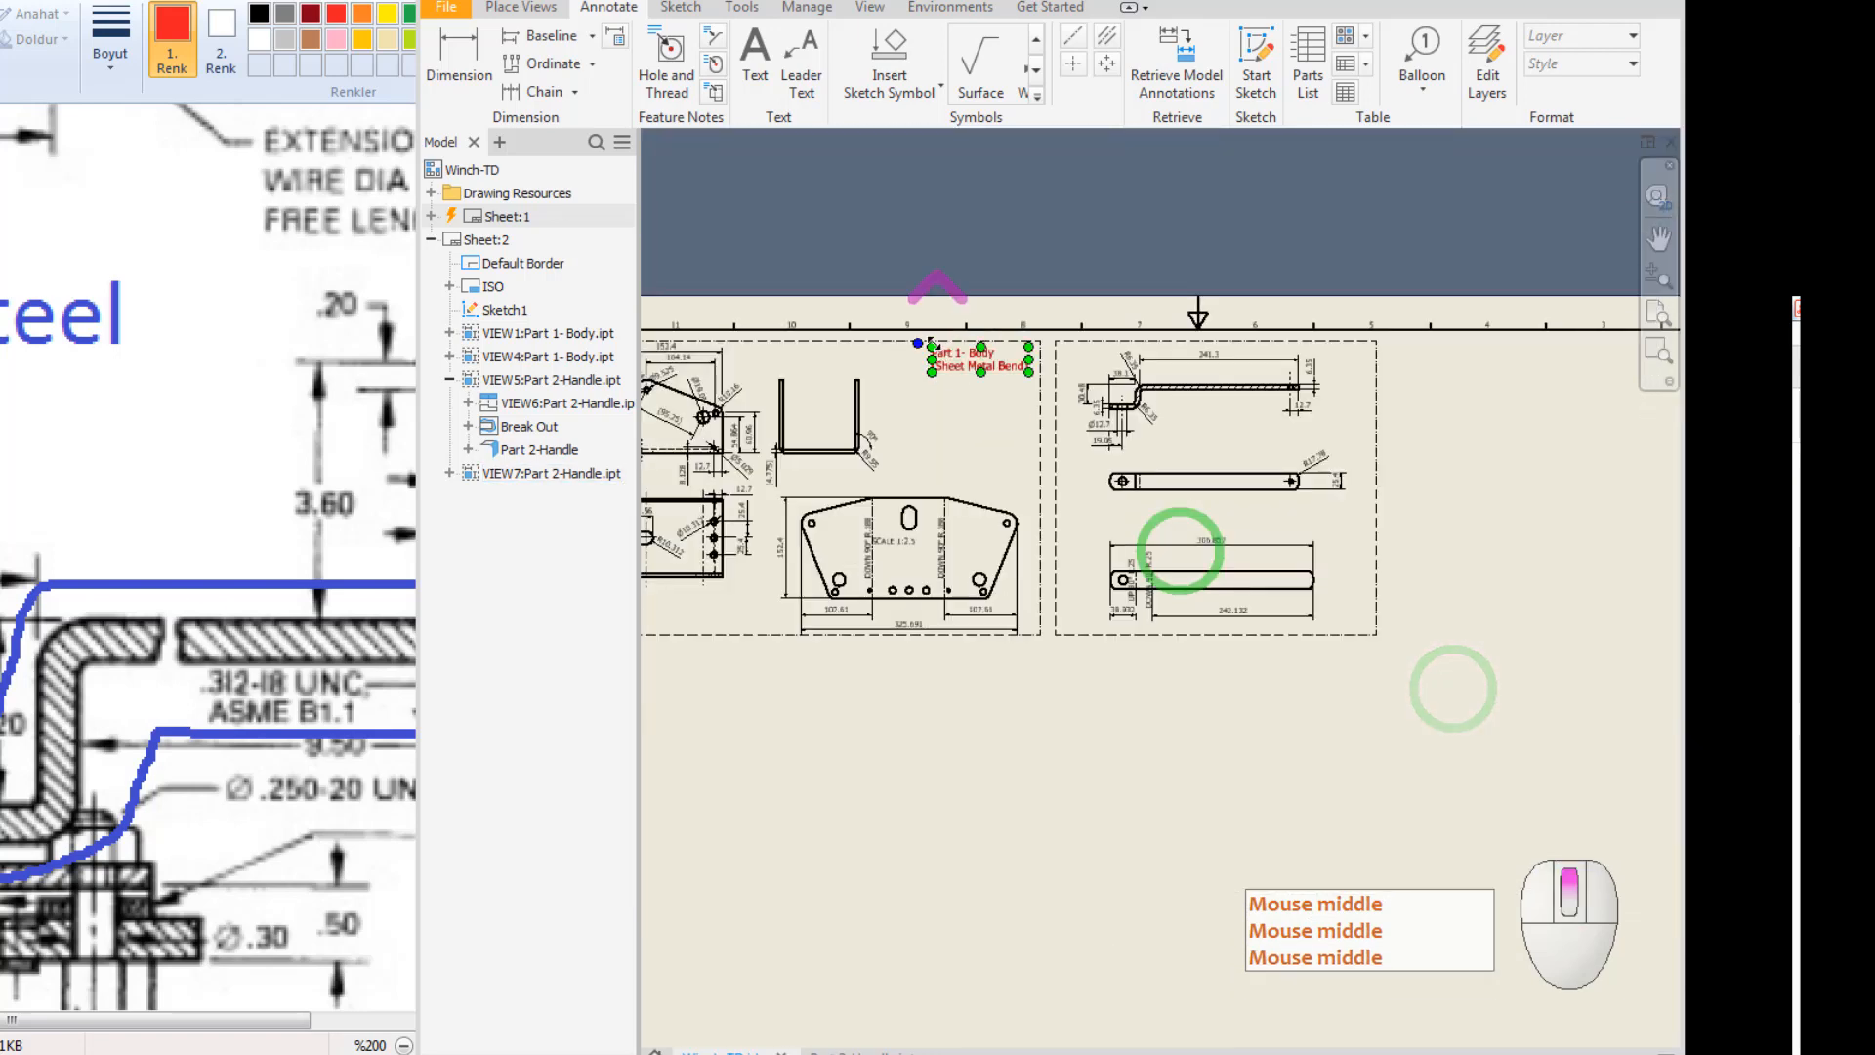
Copy the "Part 1- Body (Sheet Metal Bend)" title and paste it between the handle's top and flat pattern views.
key("Escape")
scroll(969, 379, "down", 6)
left_click(950, 323)
right_click(950, 324)
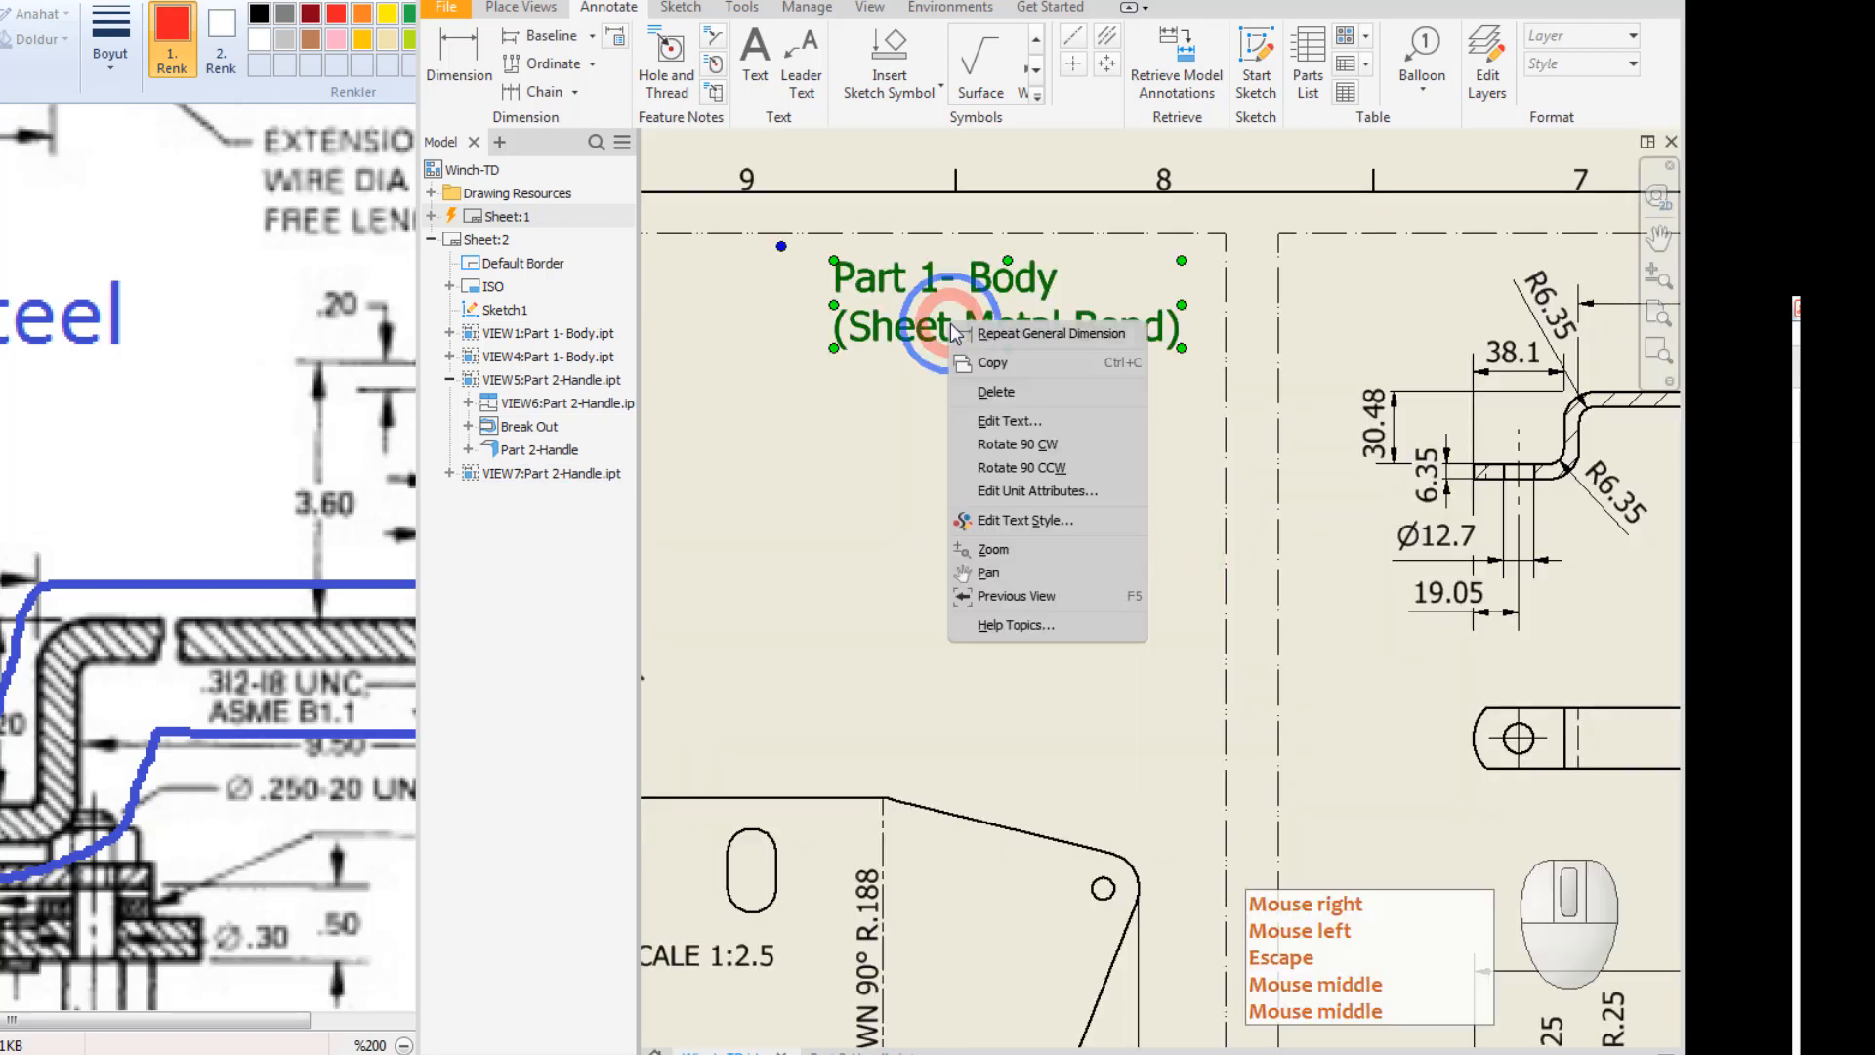
left_click(1012, 365)
scroll(1146, 542, "up", 3)
middle_click_drag(1435, 602, 1075, 465)
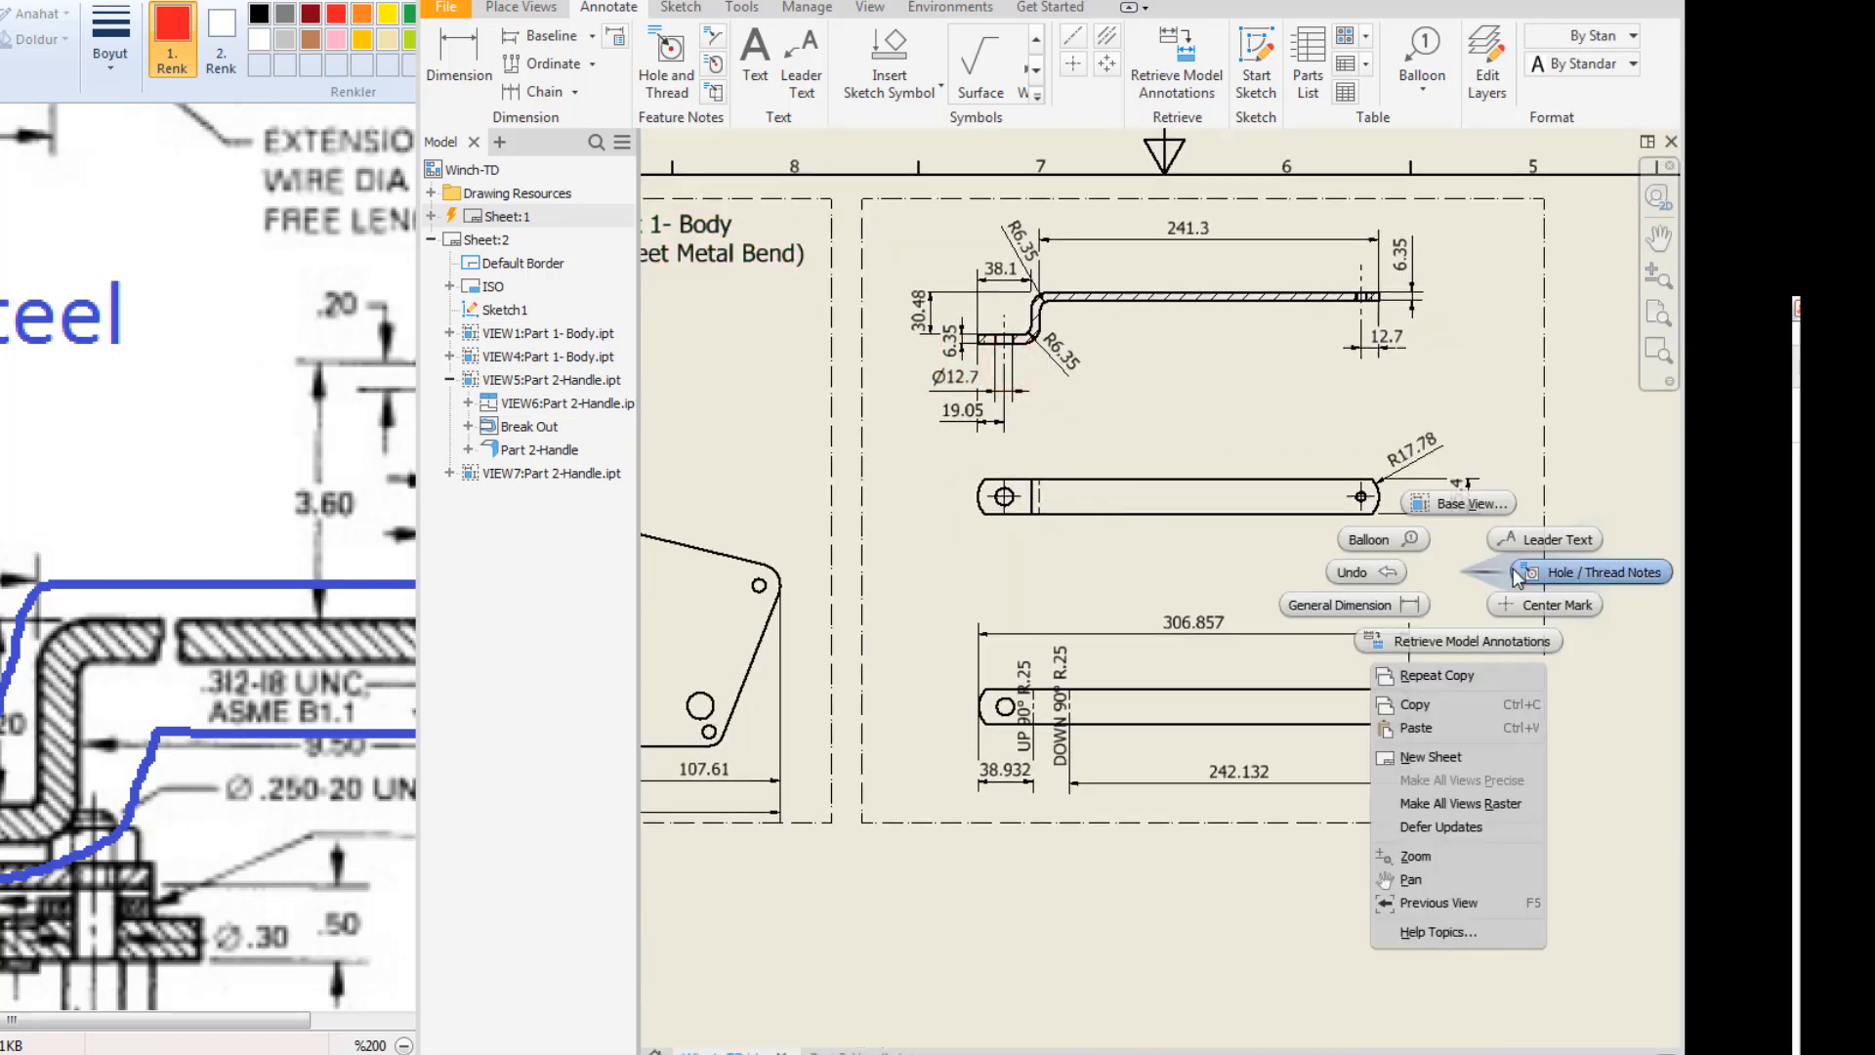
left_click(1438, 728)
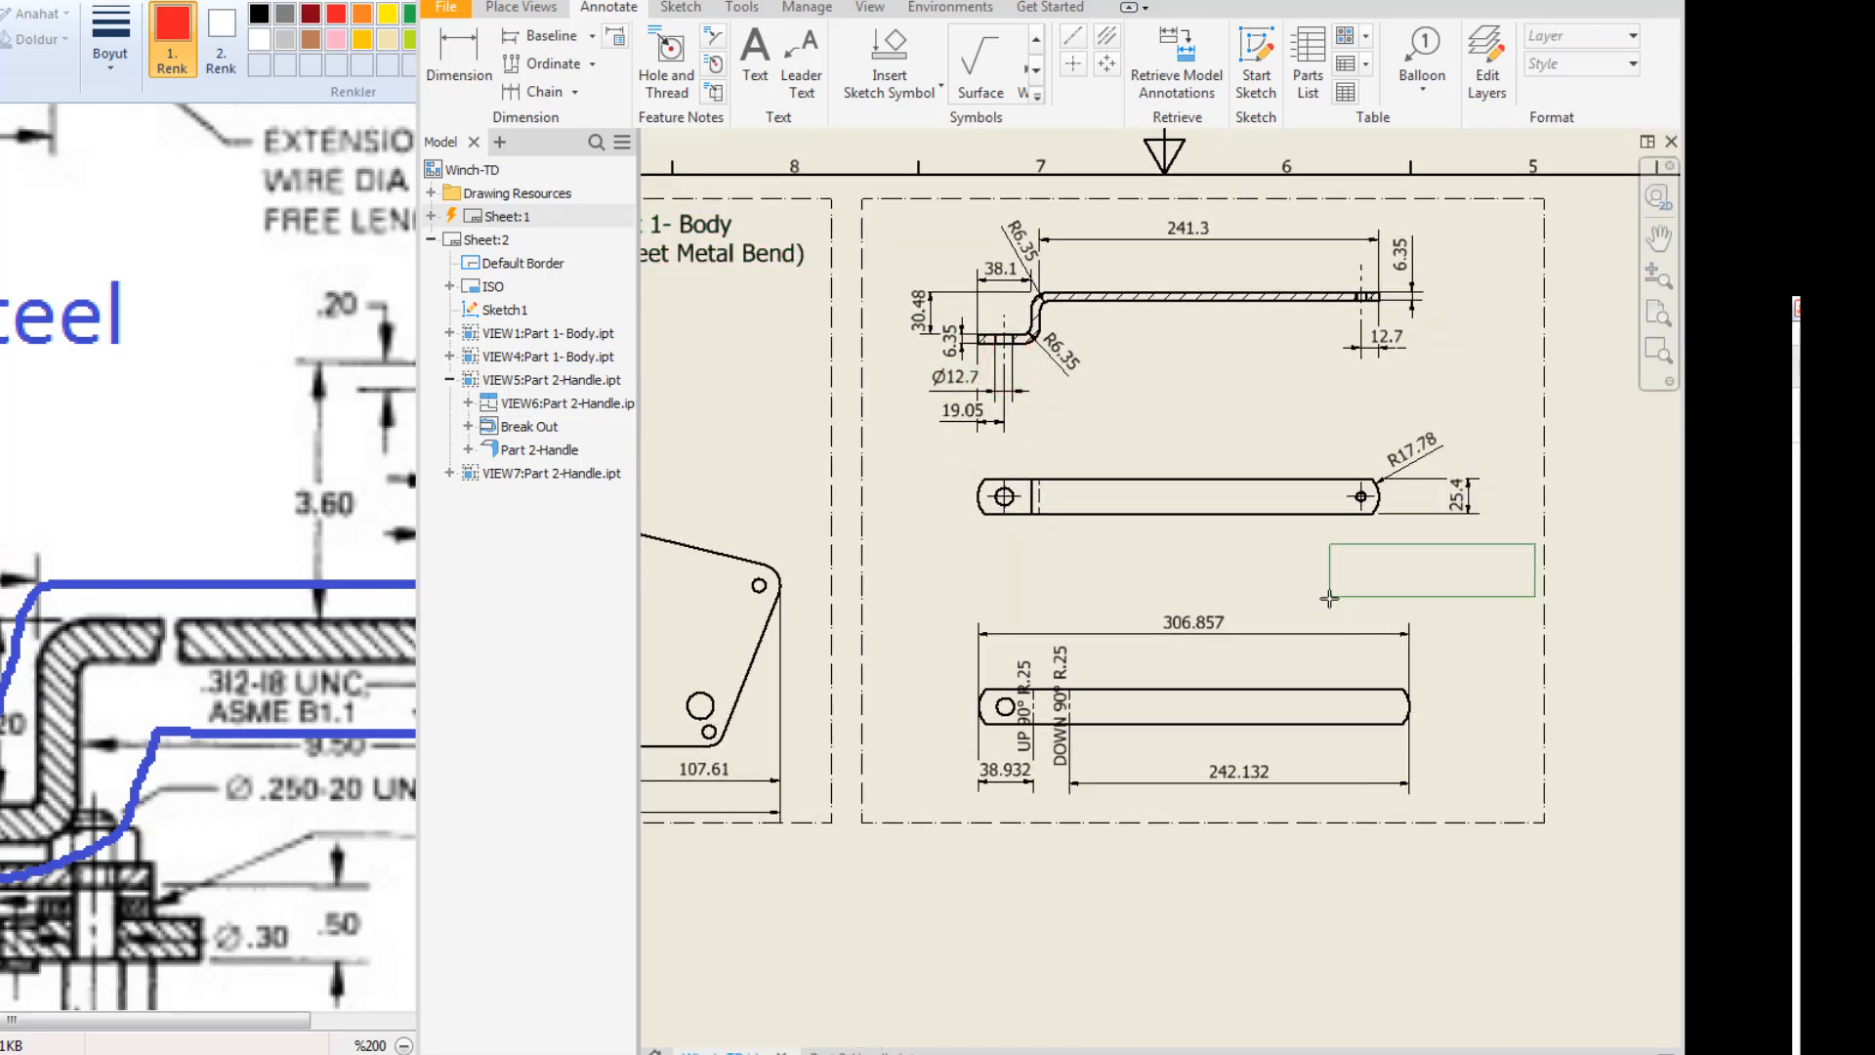
left_click(1332, 598)
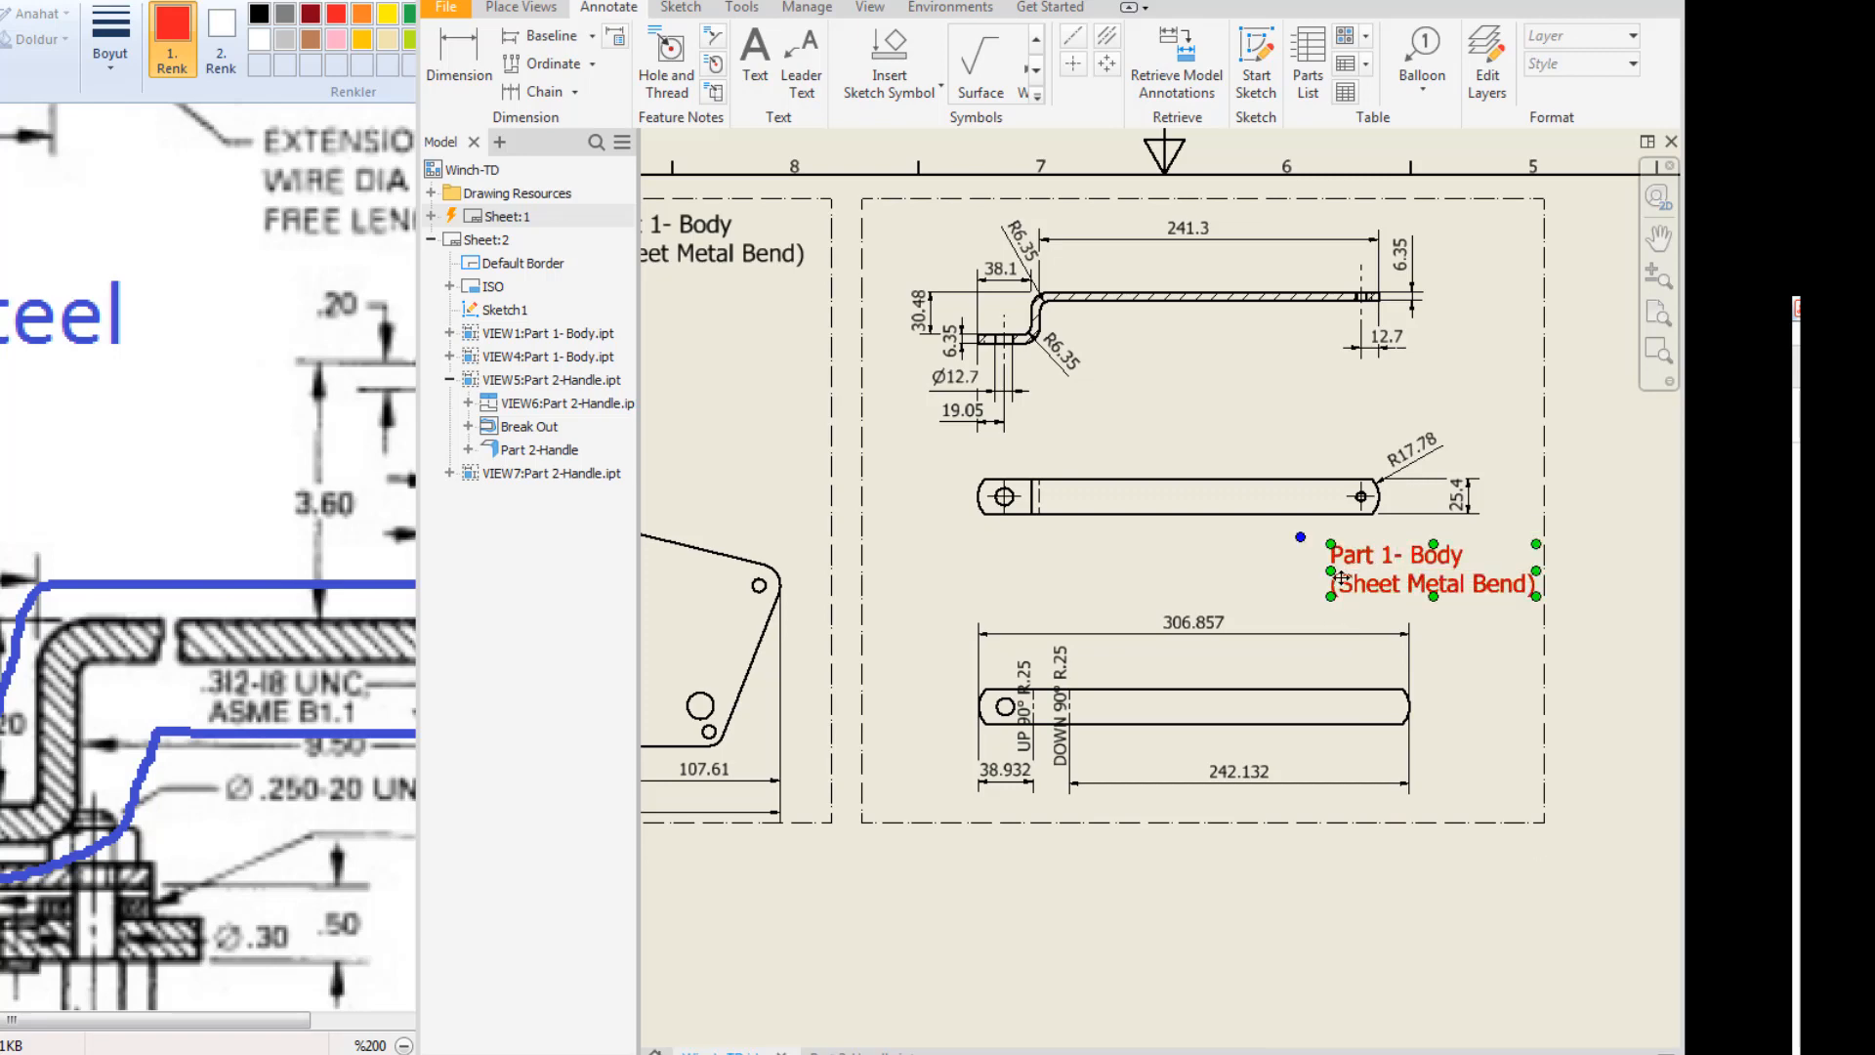
Change the first line of the pasted title above the flat pattern to "Part 2- Handle", keeping "(Sheet Metal Bend)" below it.
double_click(1373, 558)
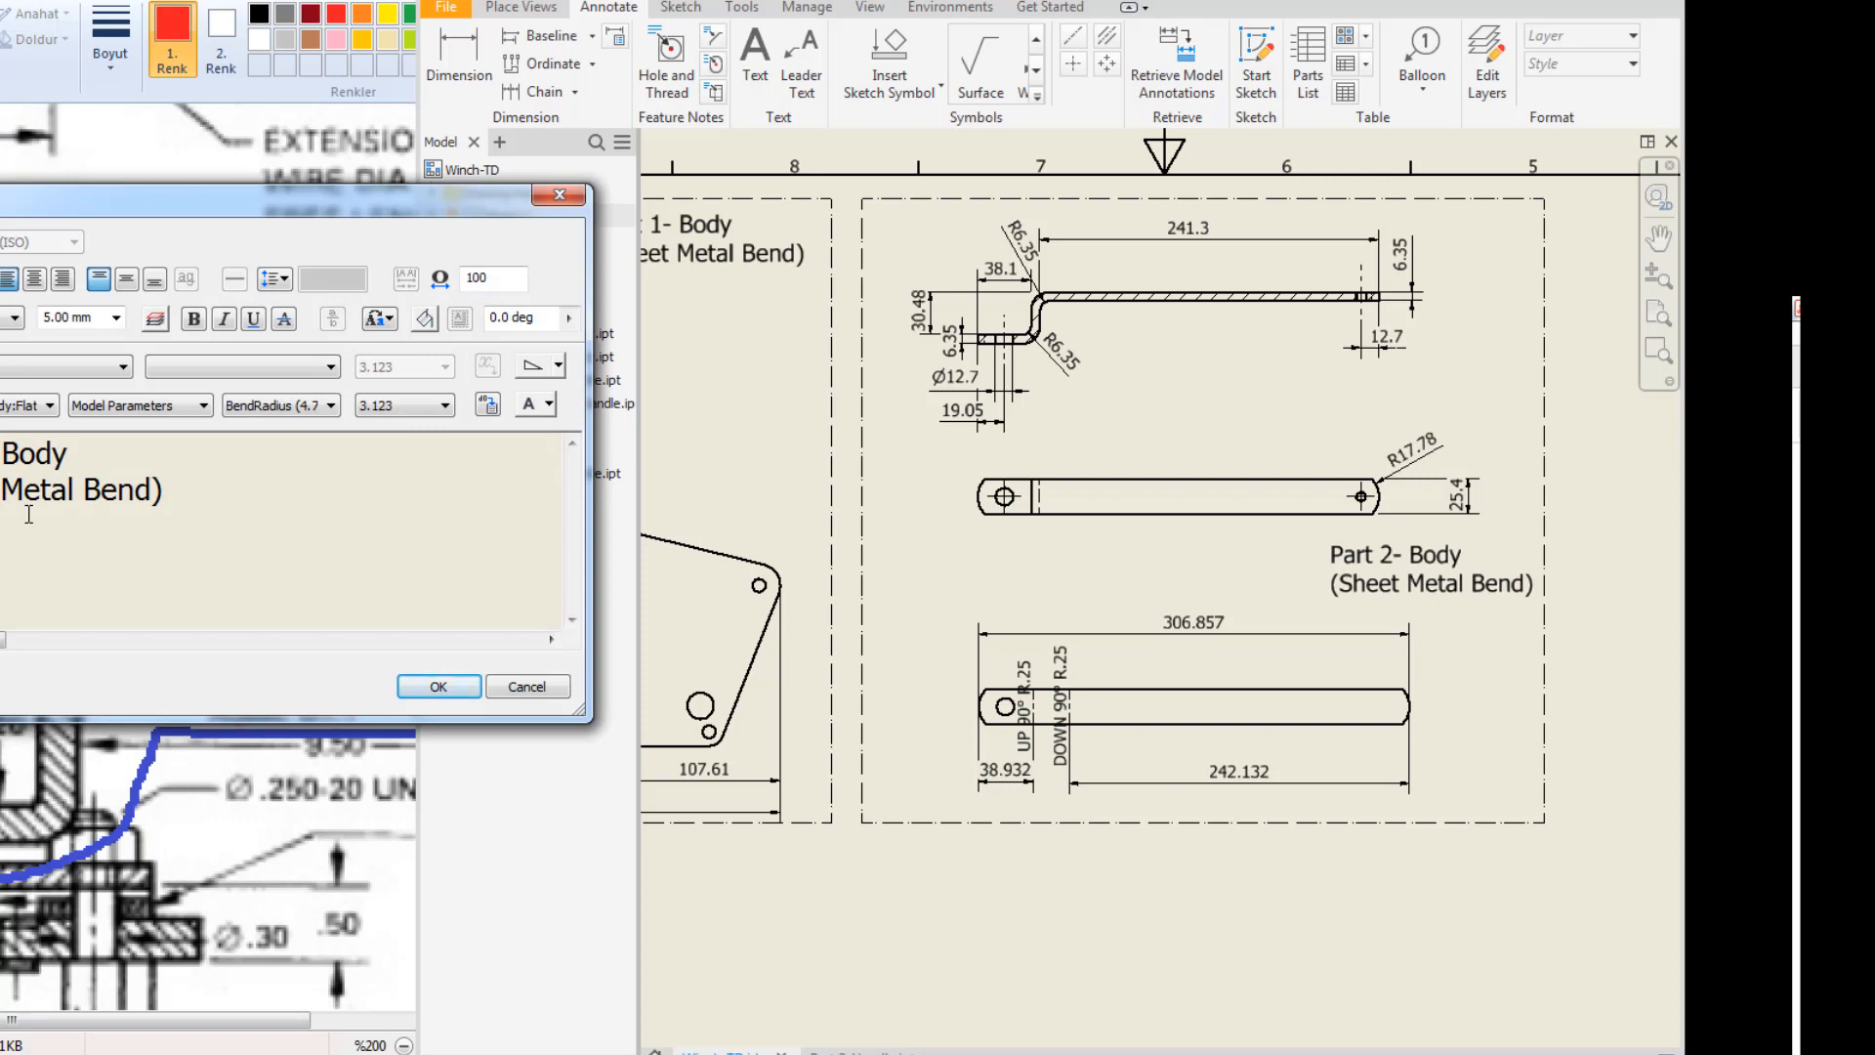
key("Right")
key("Delete")
key("Delete")
key("Delete")
key("Delete")
key("Delete")
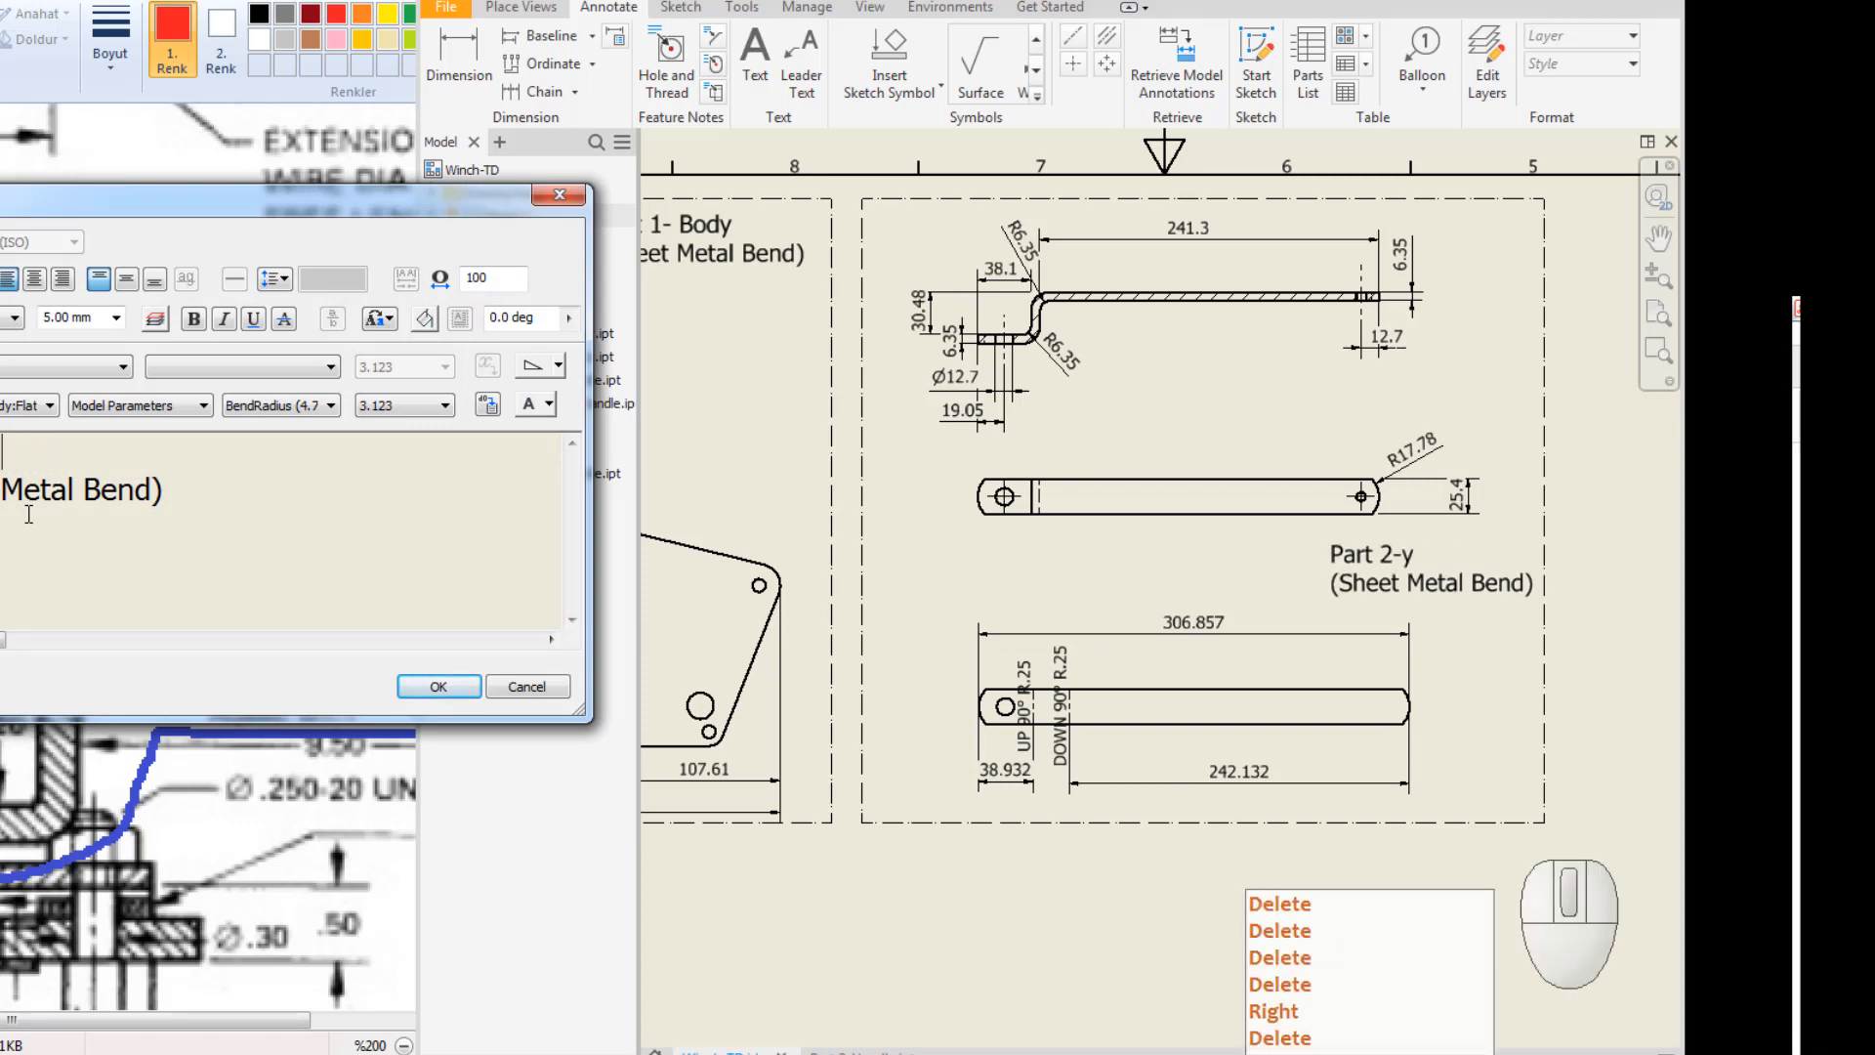
type("Han")
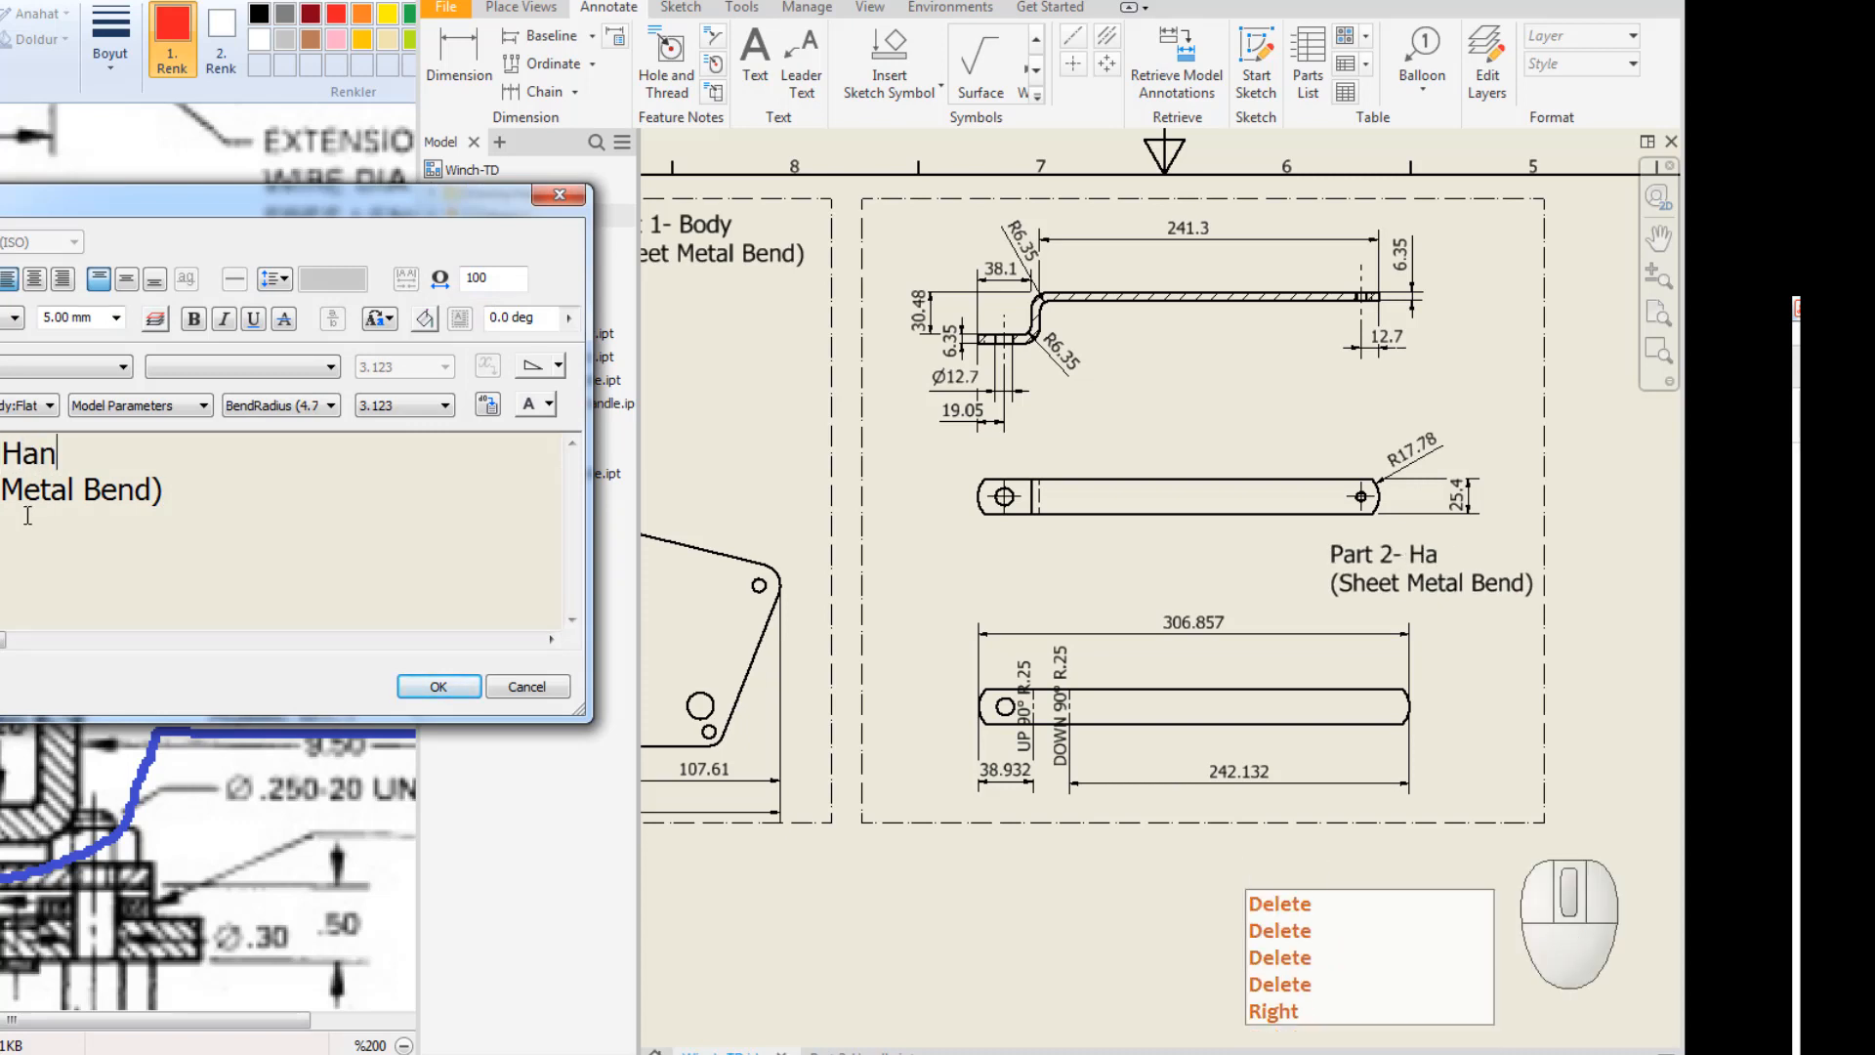
type("dle")
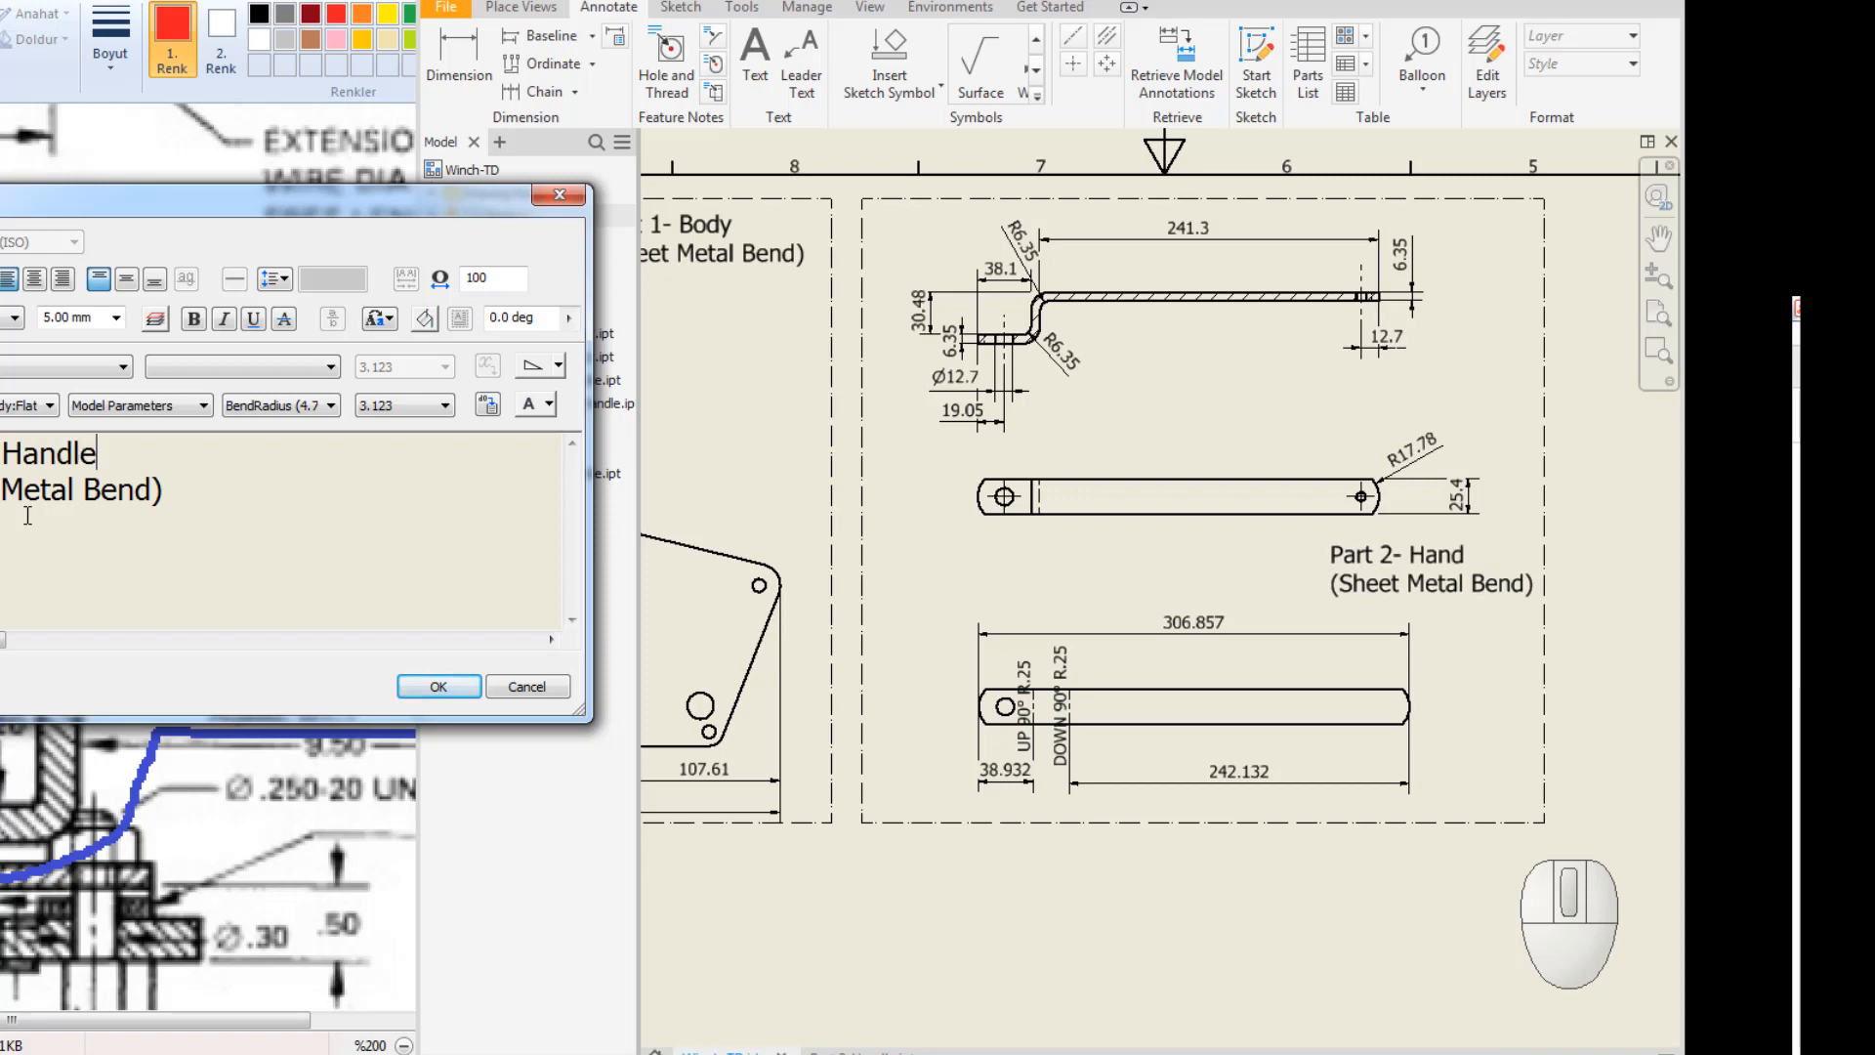
left_click(433, 689)
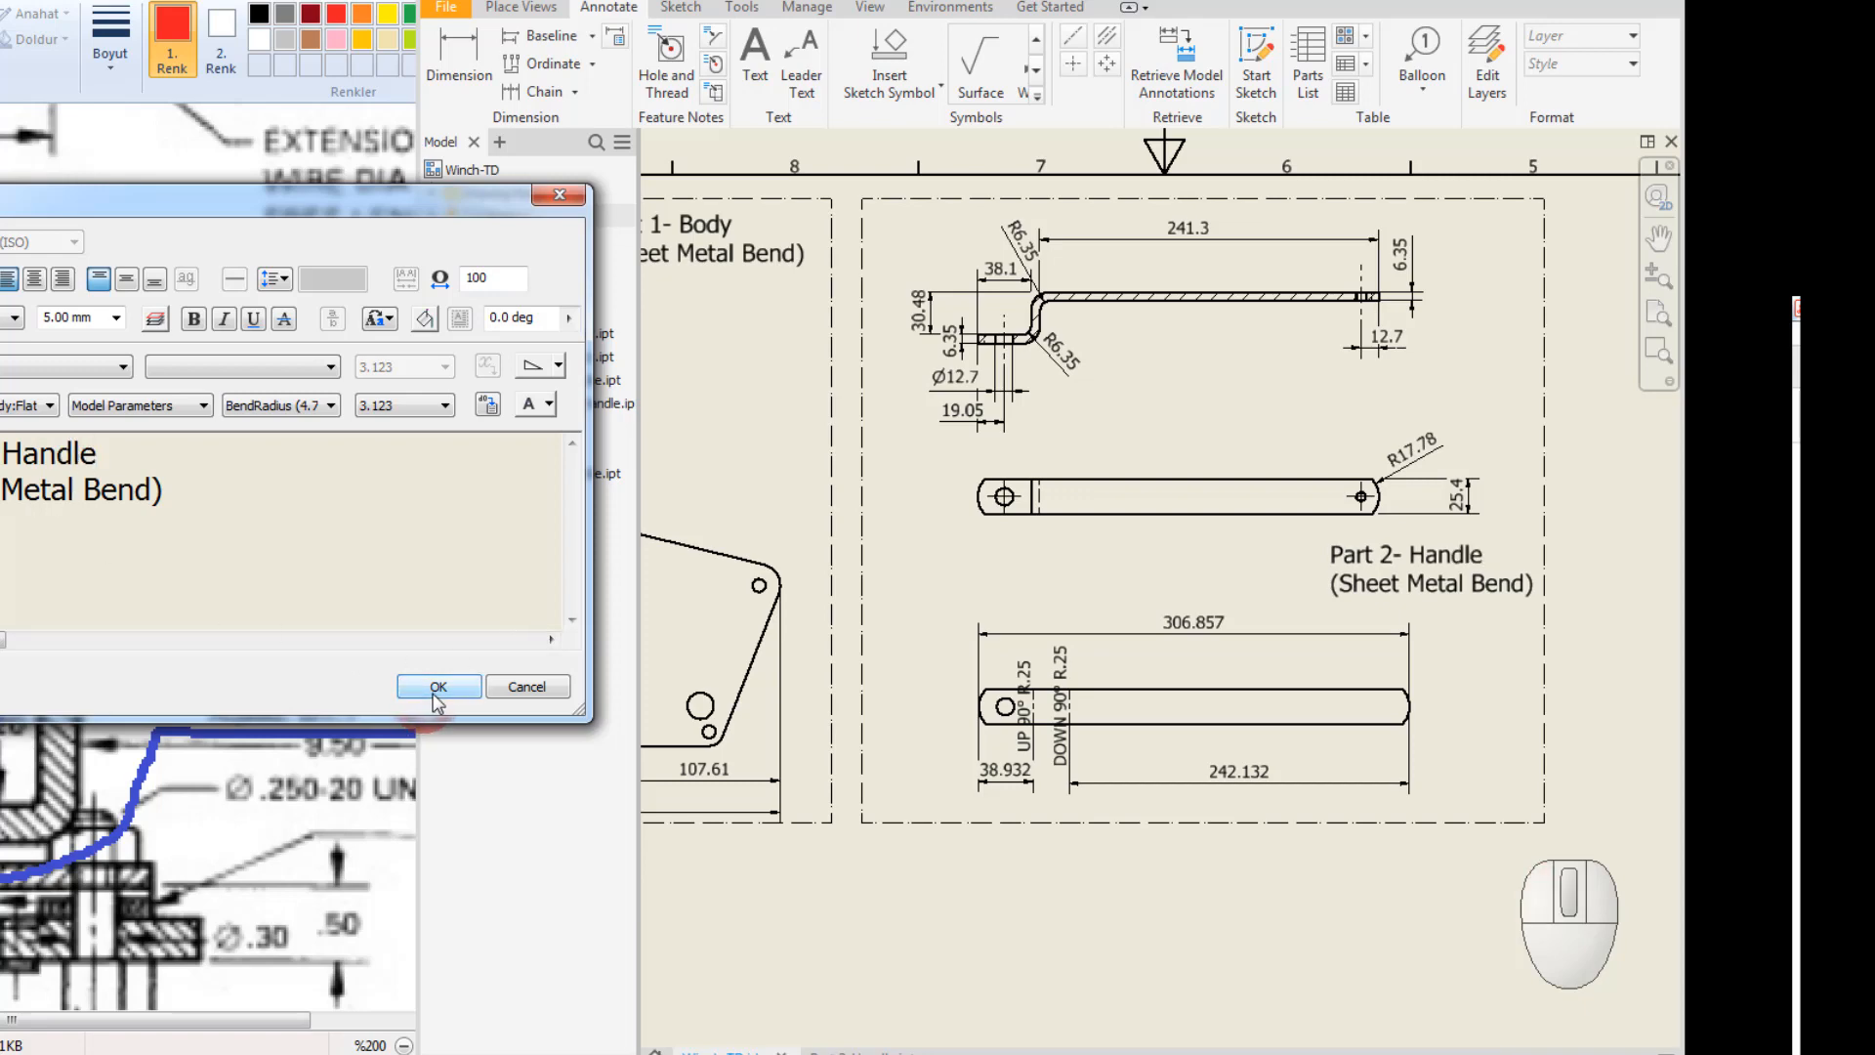
Shift the handle's top view slightly upward, closer to the front section view, and save the drawing.
middle_click_drag(1322, 639, 1300, 688)
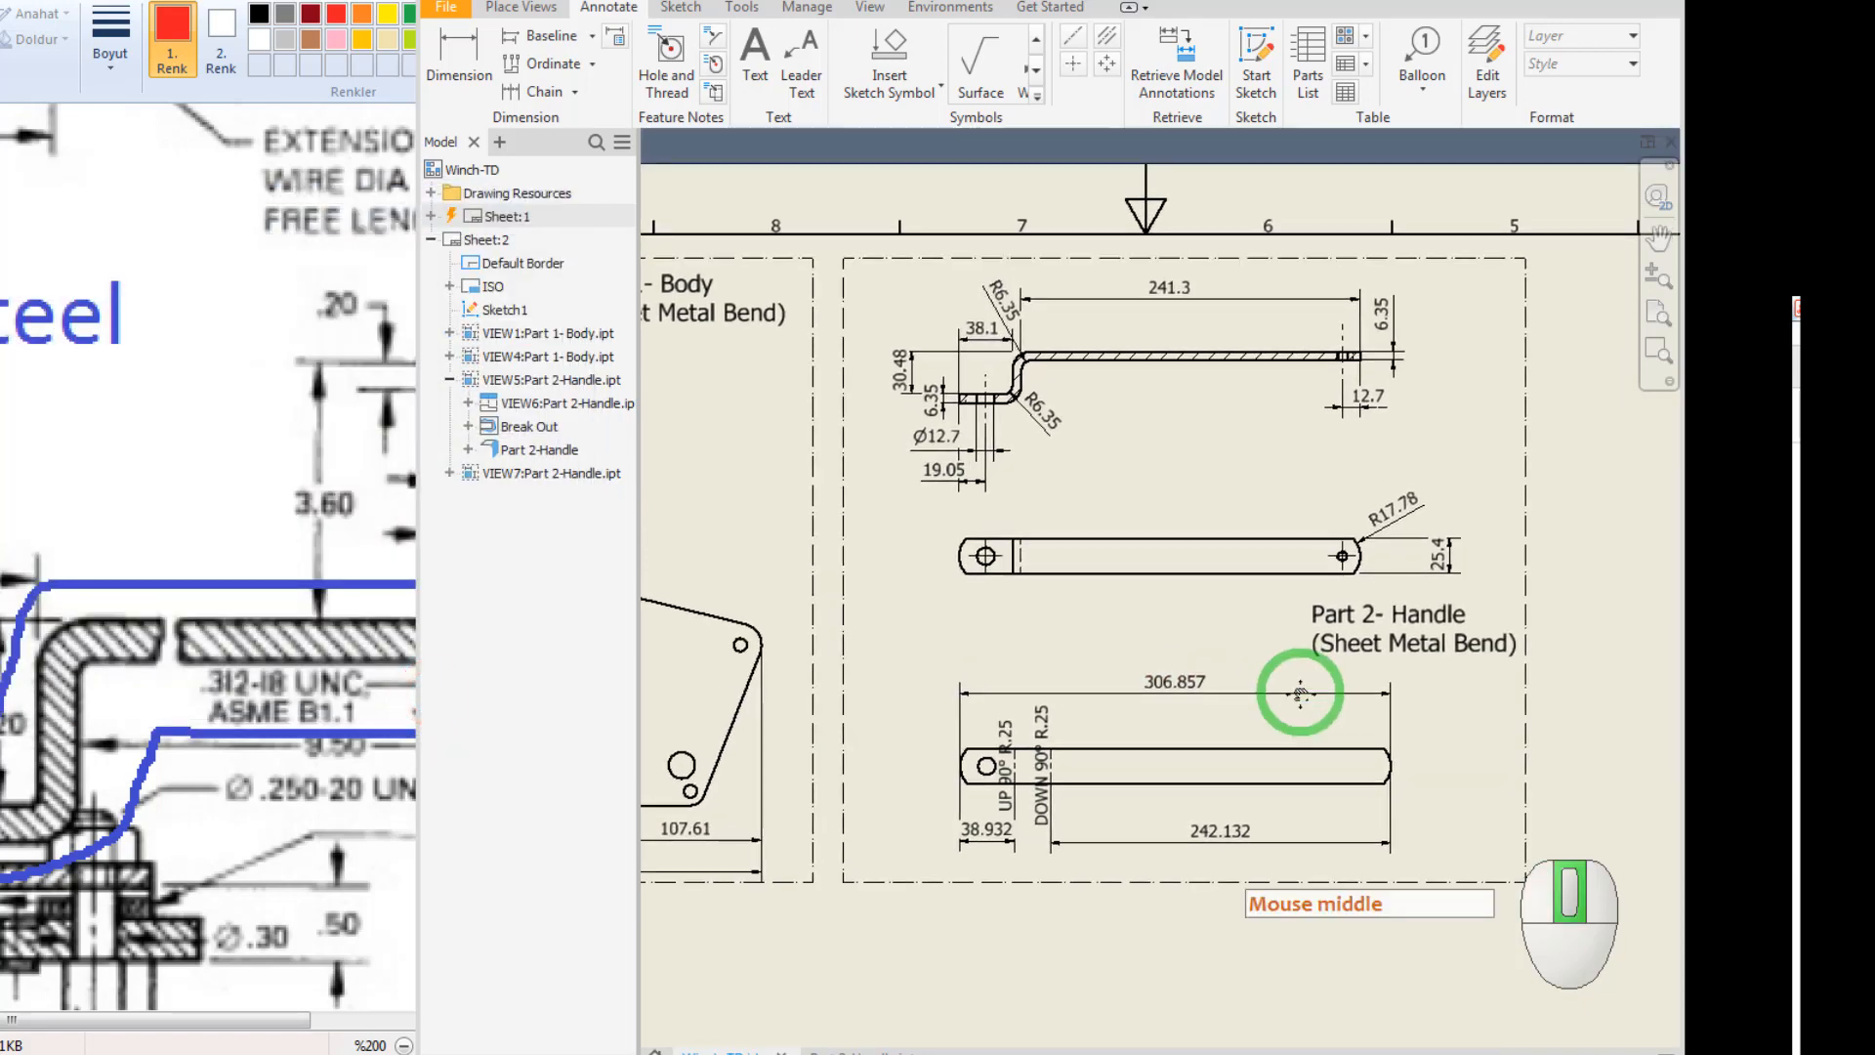
left_click(1157, 597)
left_click_drag(1158, 598, 1159, 591)
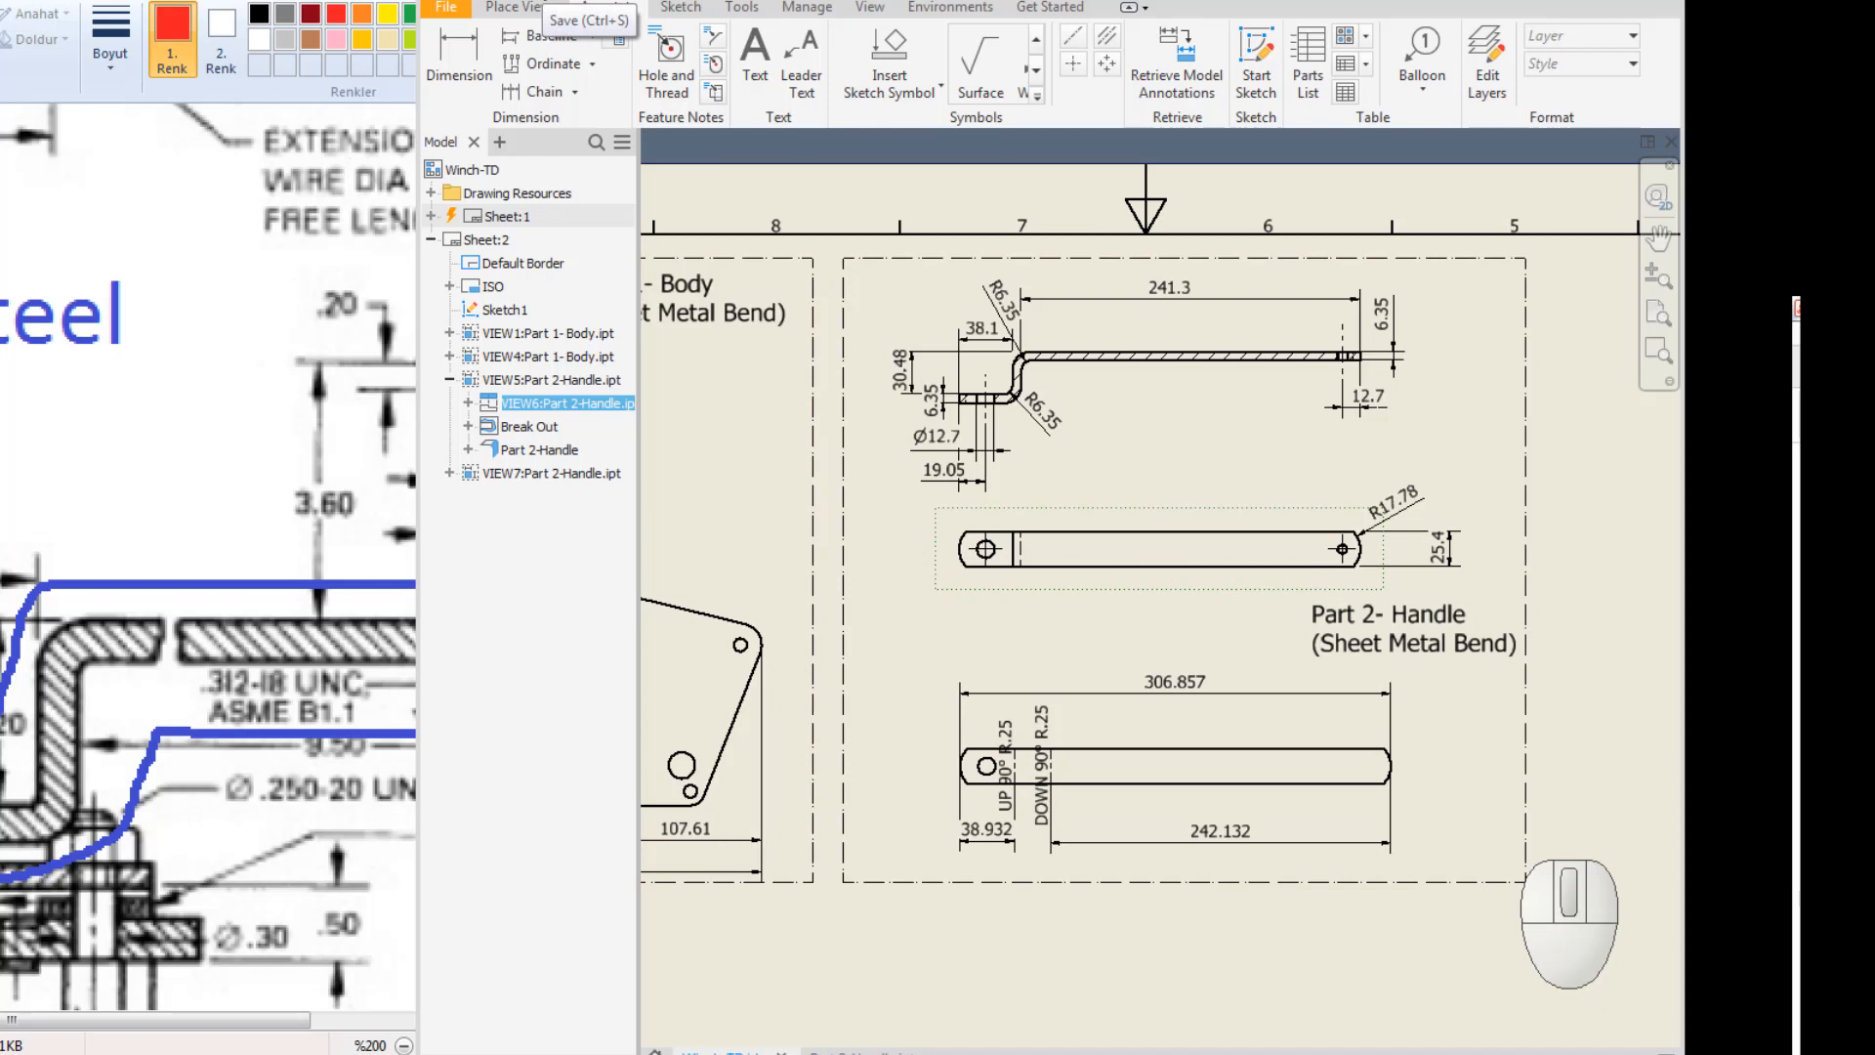
left_click(543, 1)
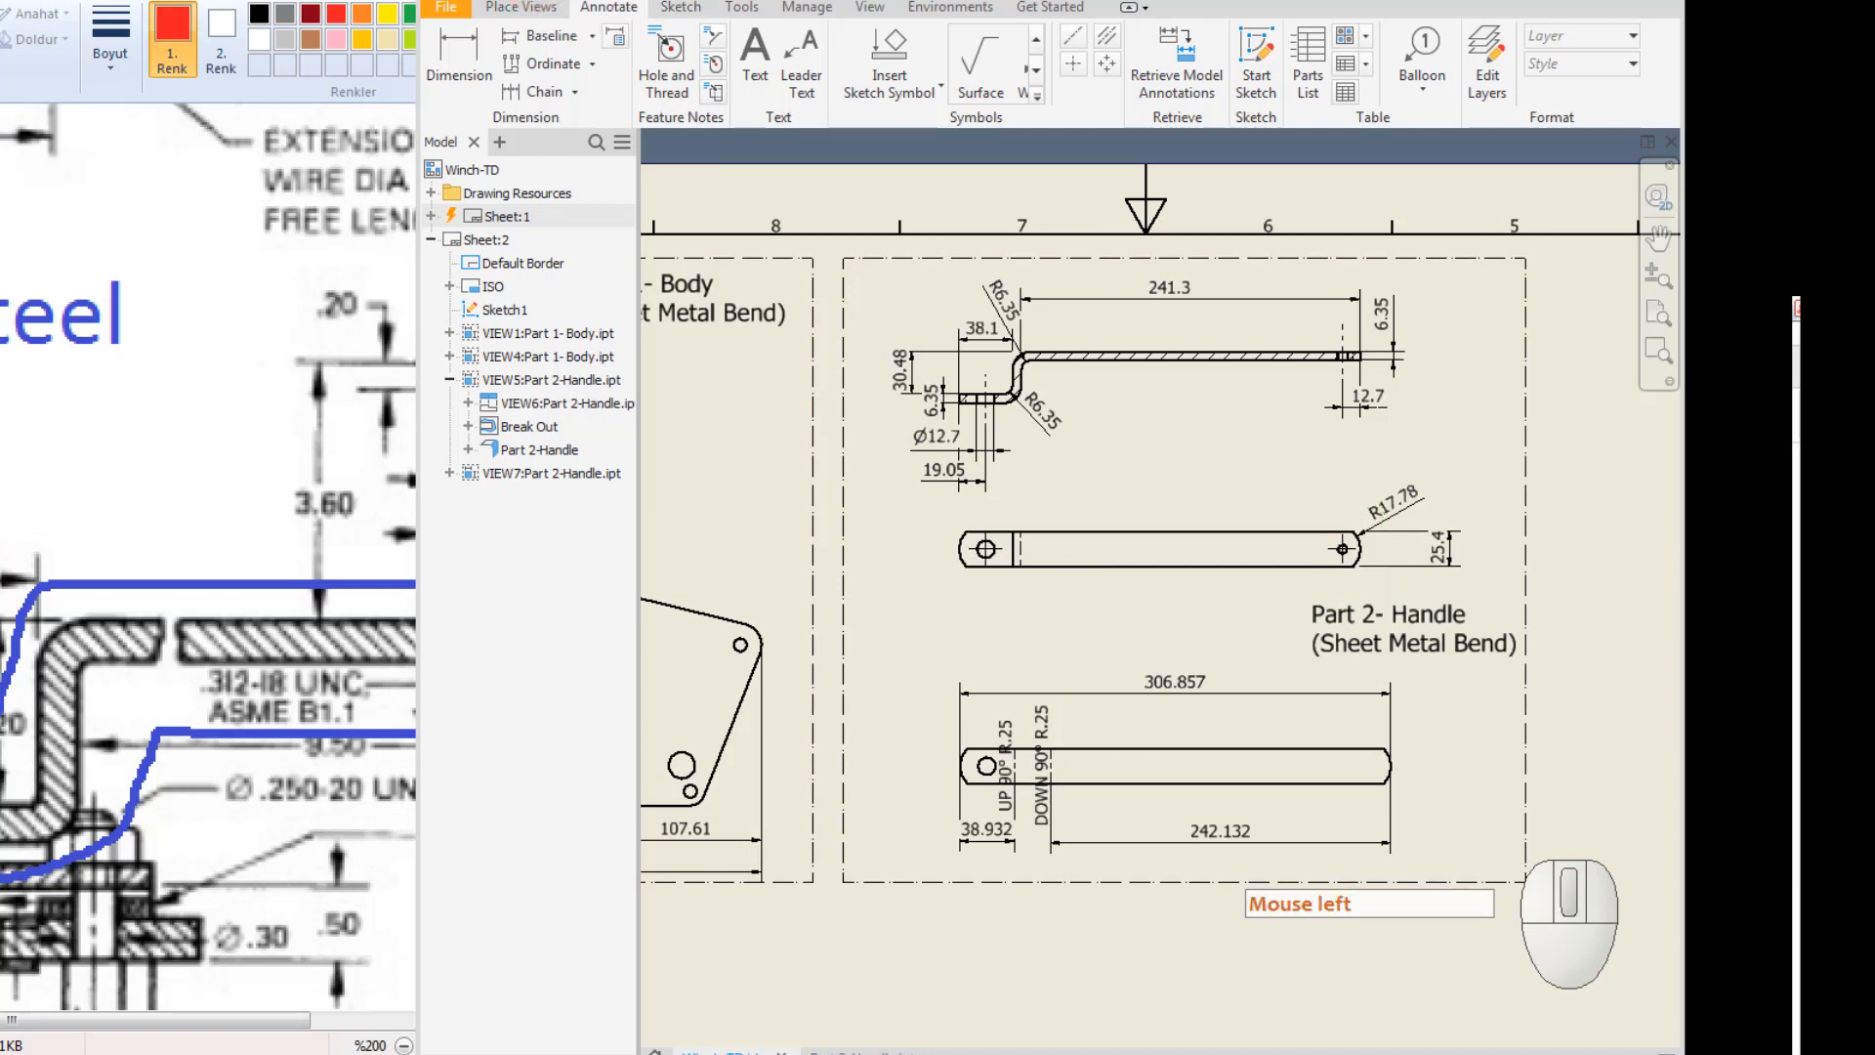
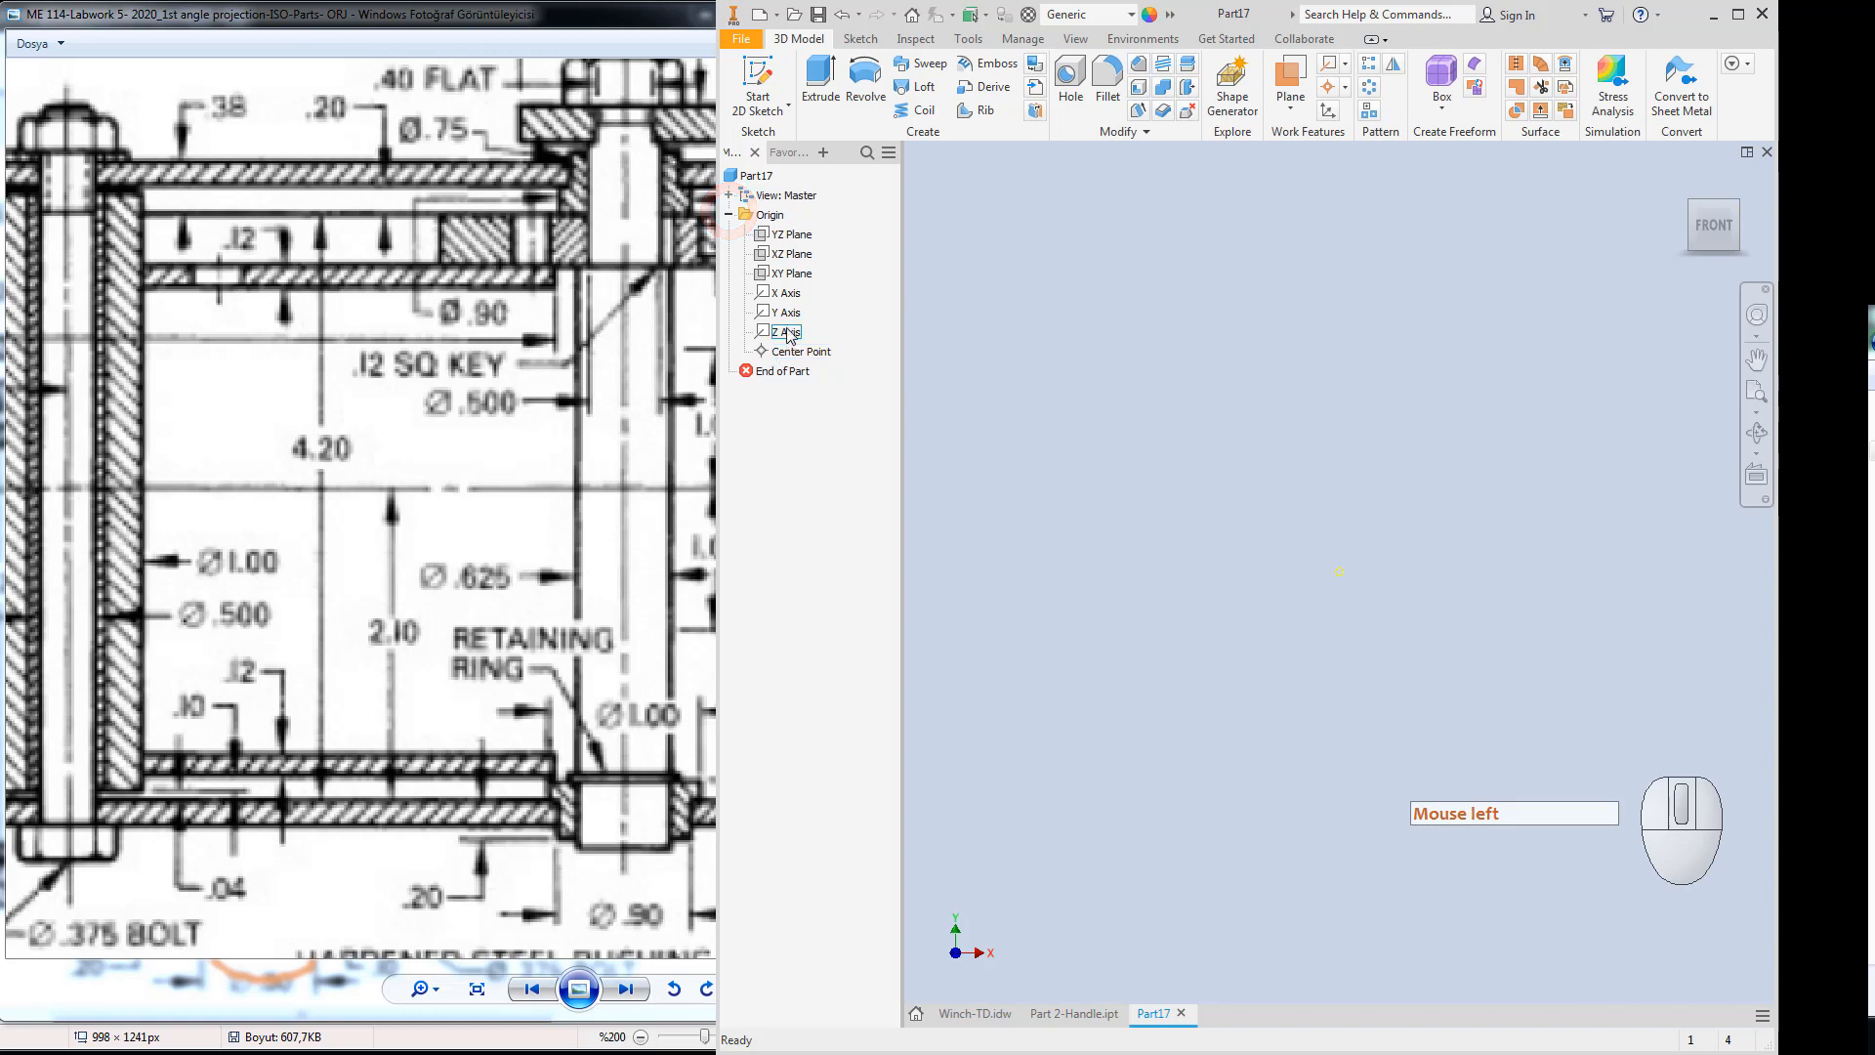
Turn on the visibility of the origin's Center Point and XY Plane in the new part.
right_click(788, 356)
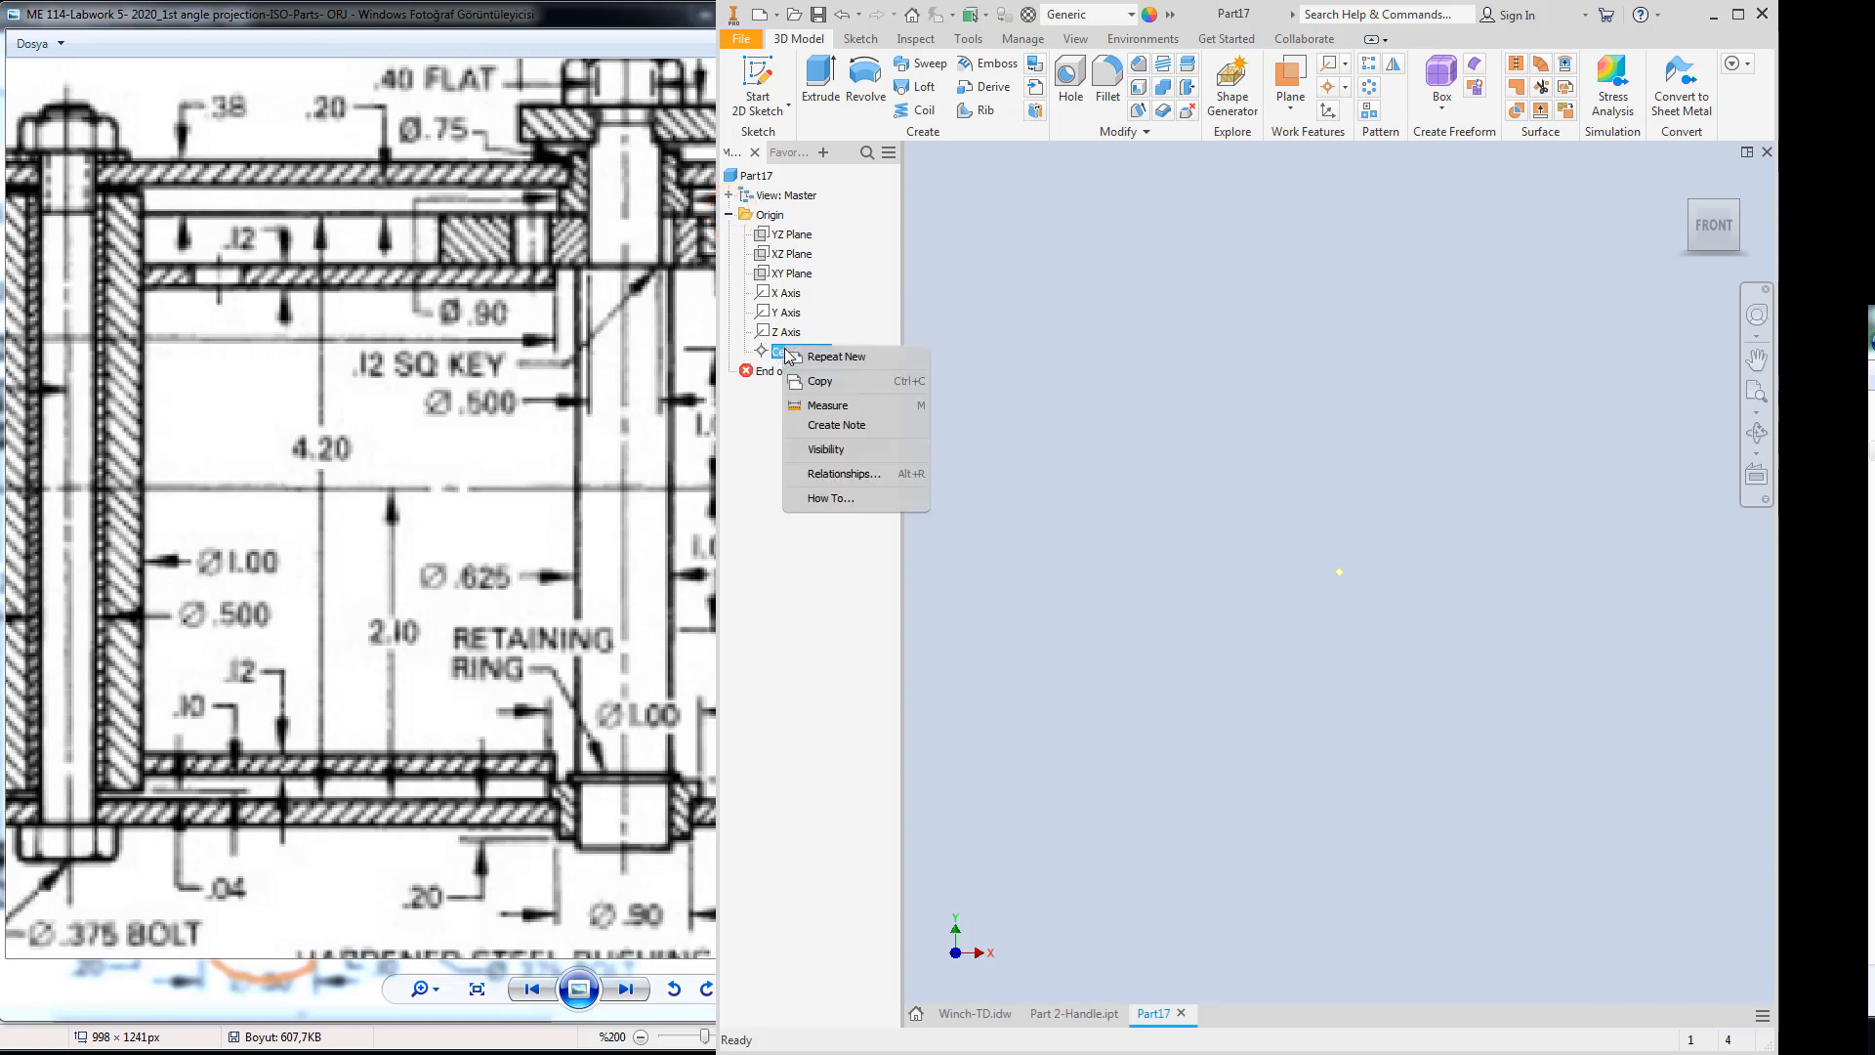
left_click(835, 459)
right_click(789, 274)
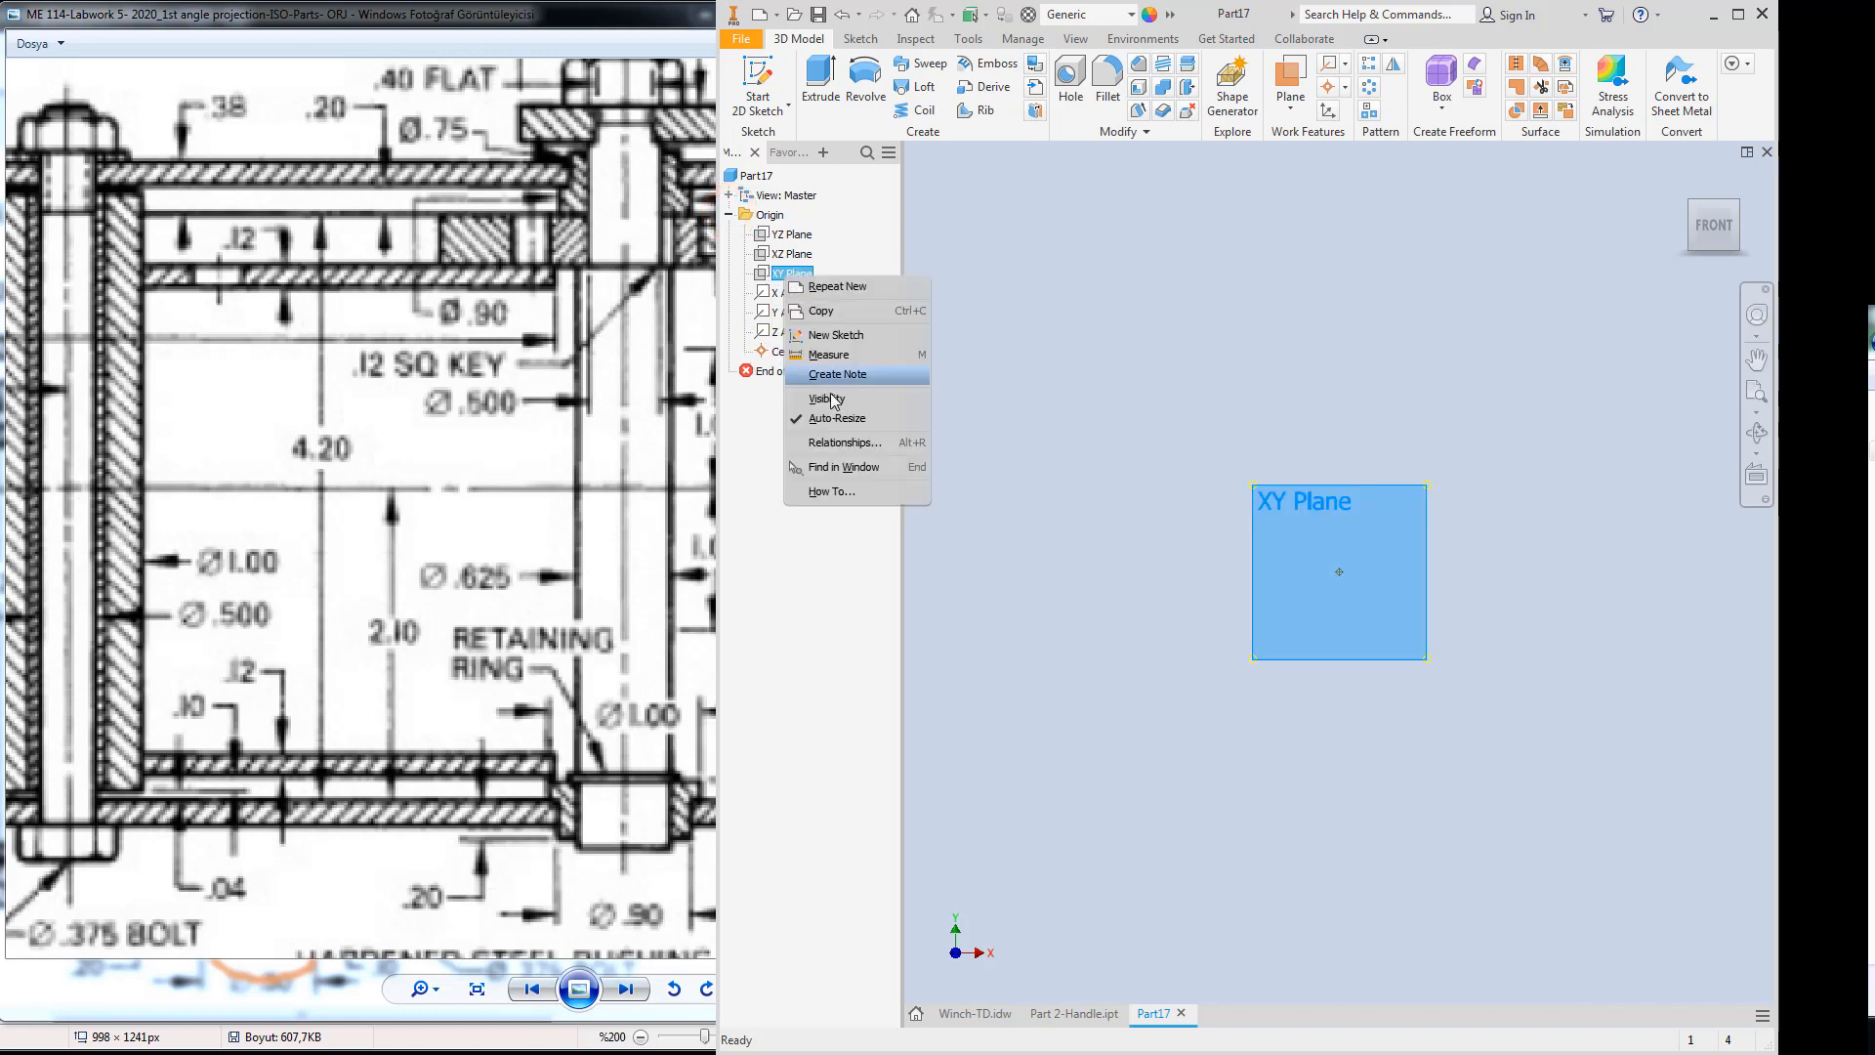
left_click(836, 401)
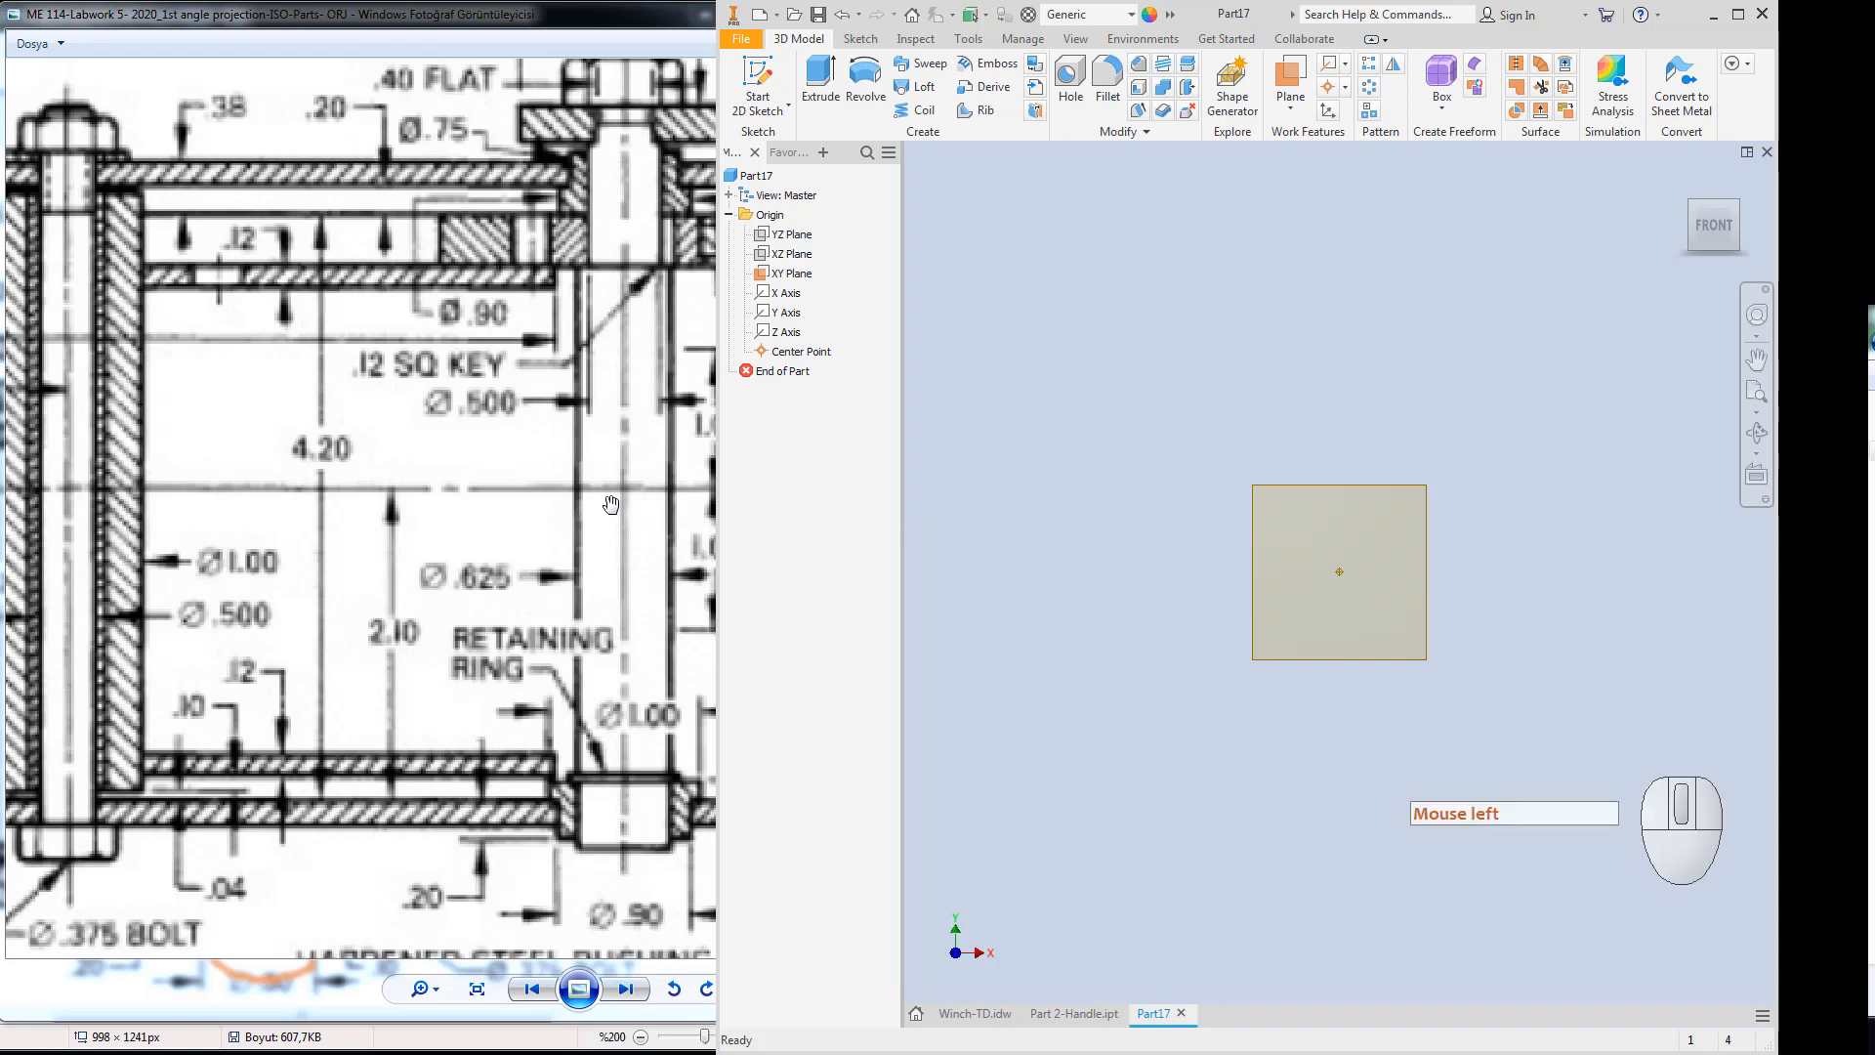
Examine the vertical shaft's diameters, lengths, retaining ring and steel bushing in the section view of the winch reference drawing.
left_click_drag(573, 480, 524, 524)
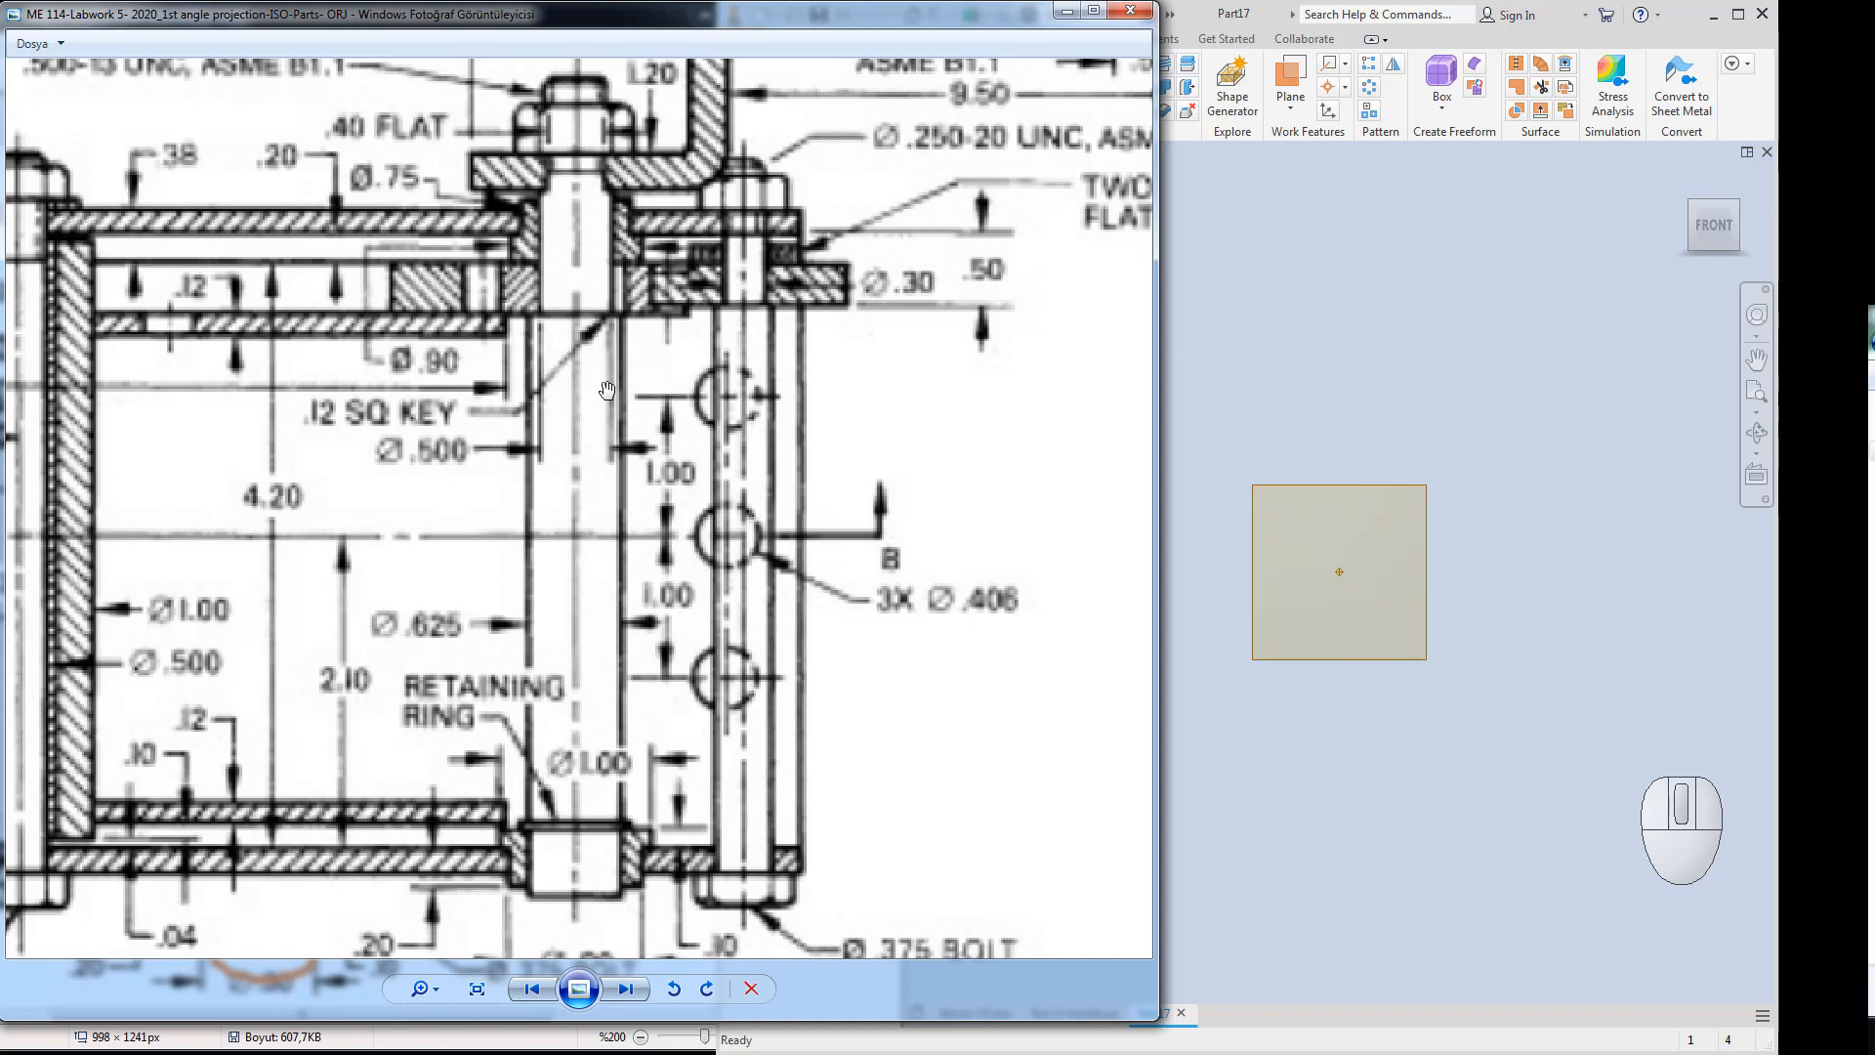
left_click(1436, 316)
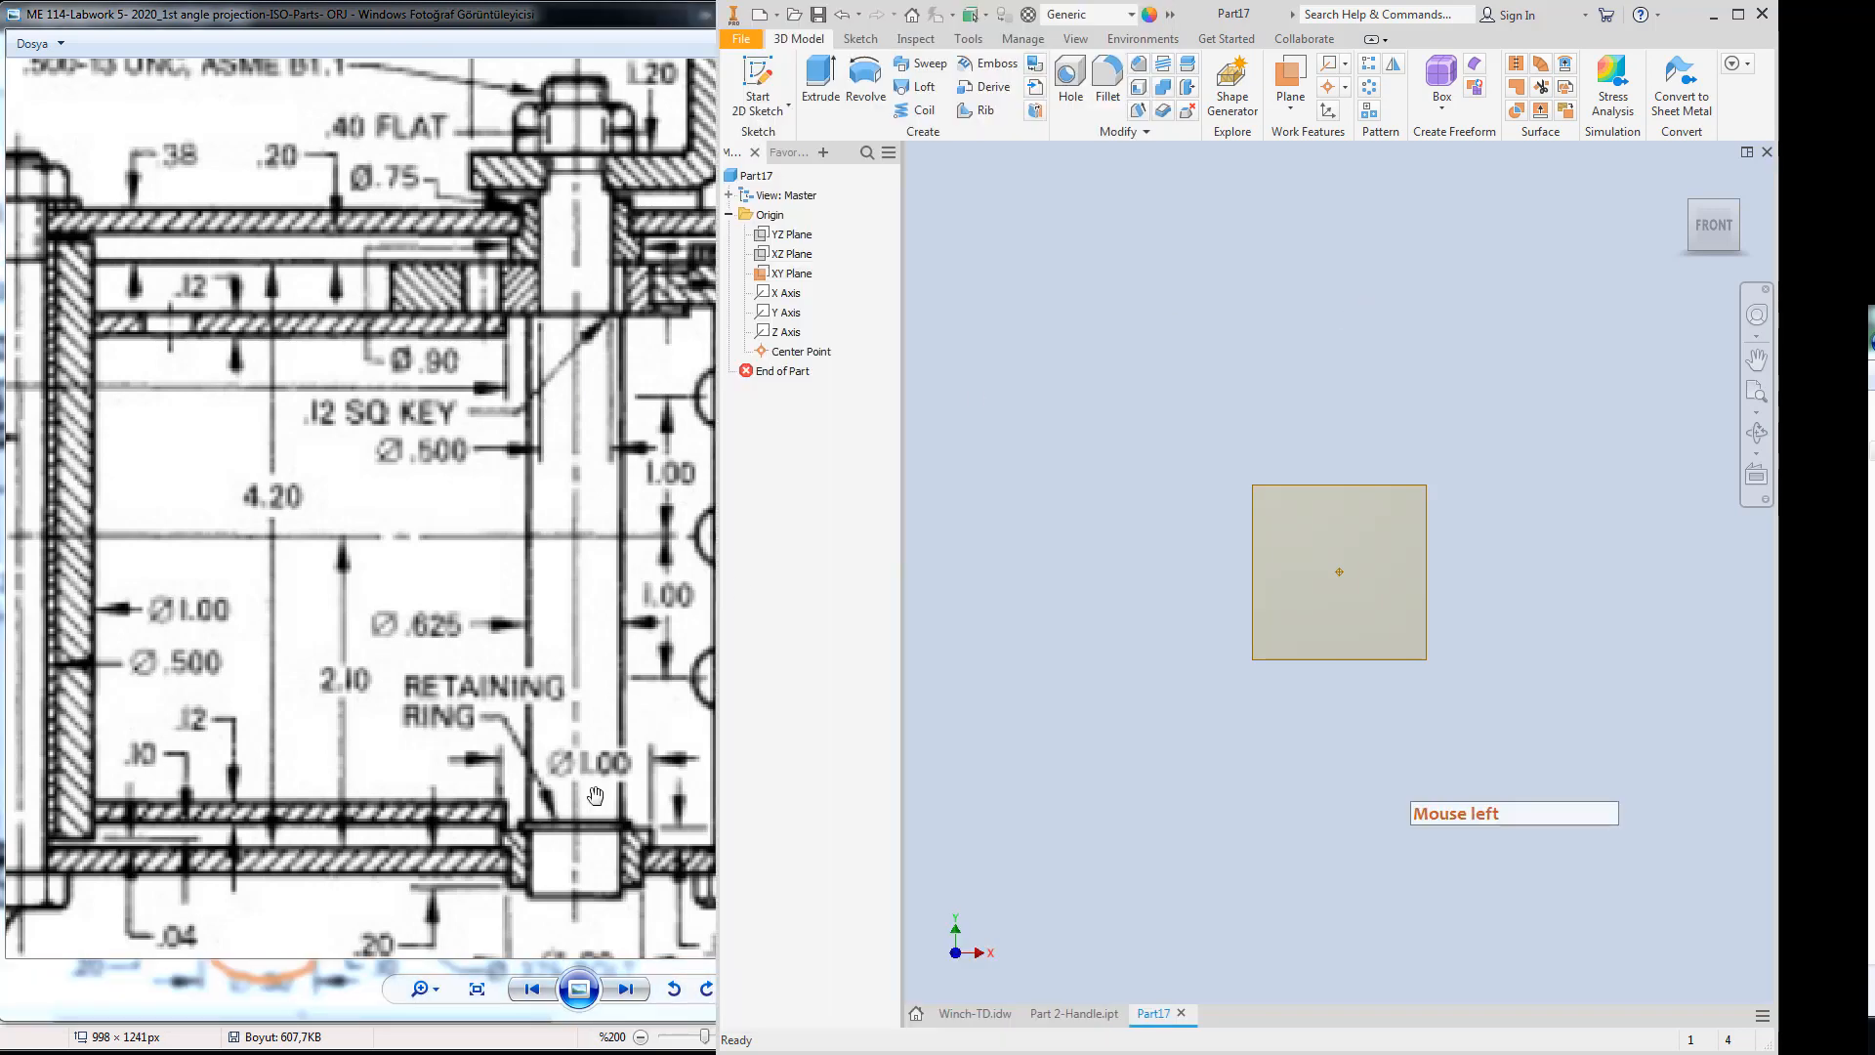
left_click_drag(610, 794, 554, 838)
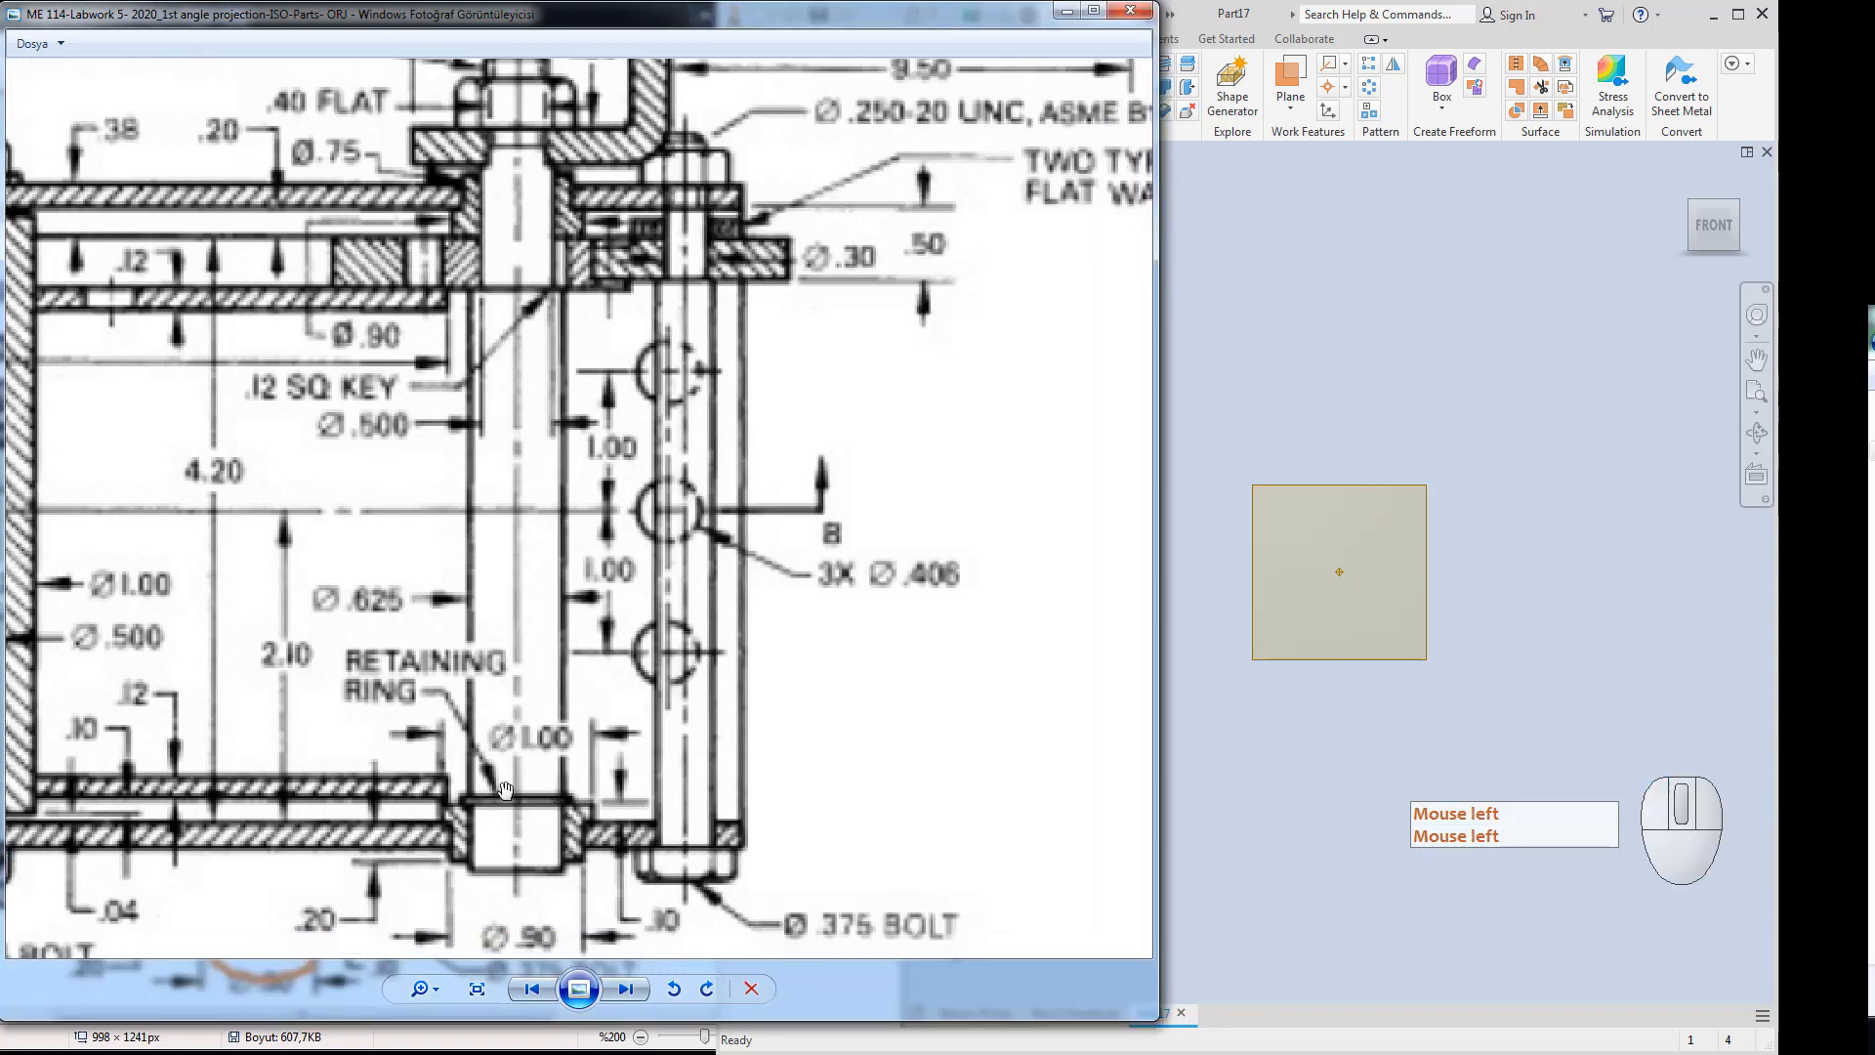
left_click_drag(527, 625, 542, 711)
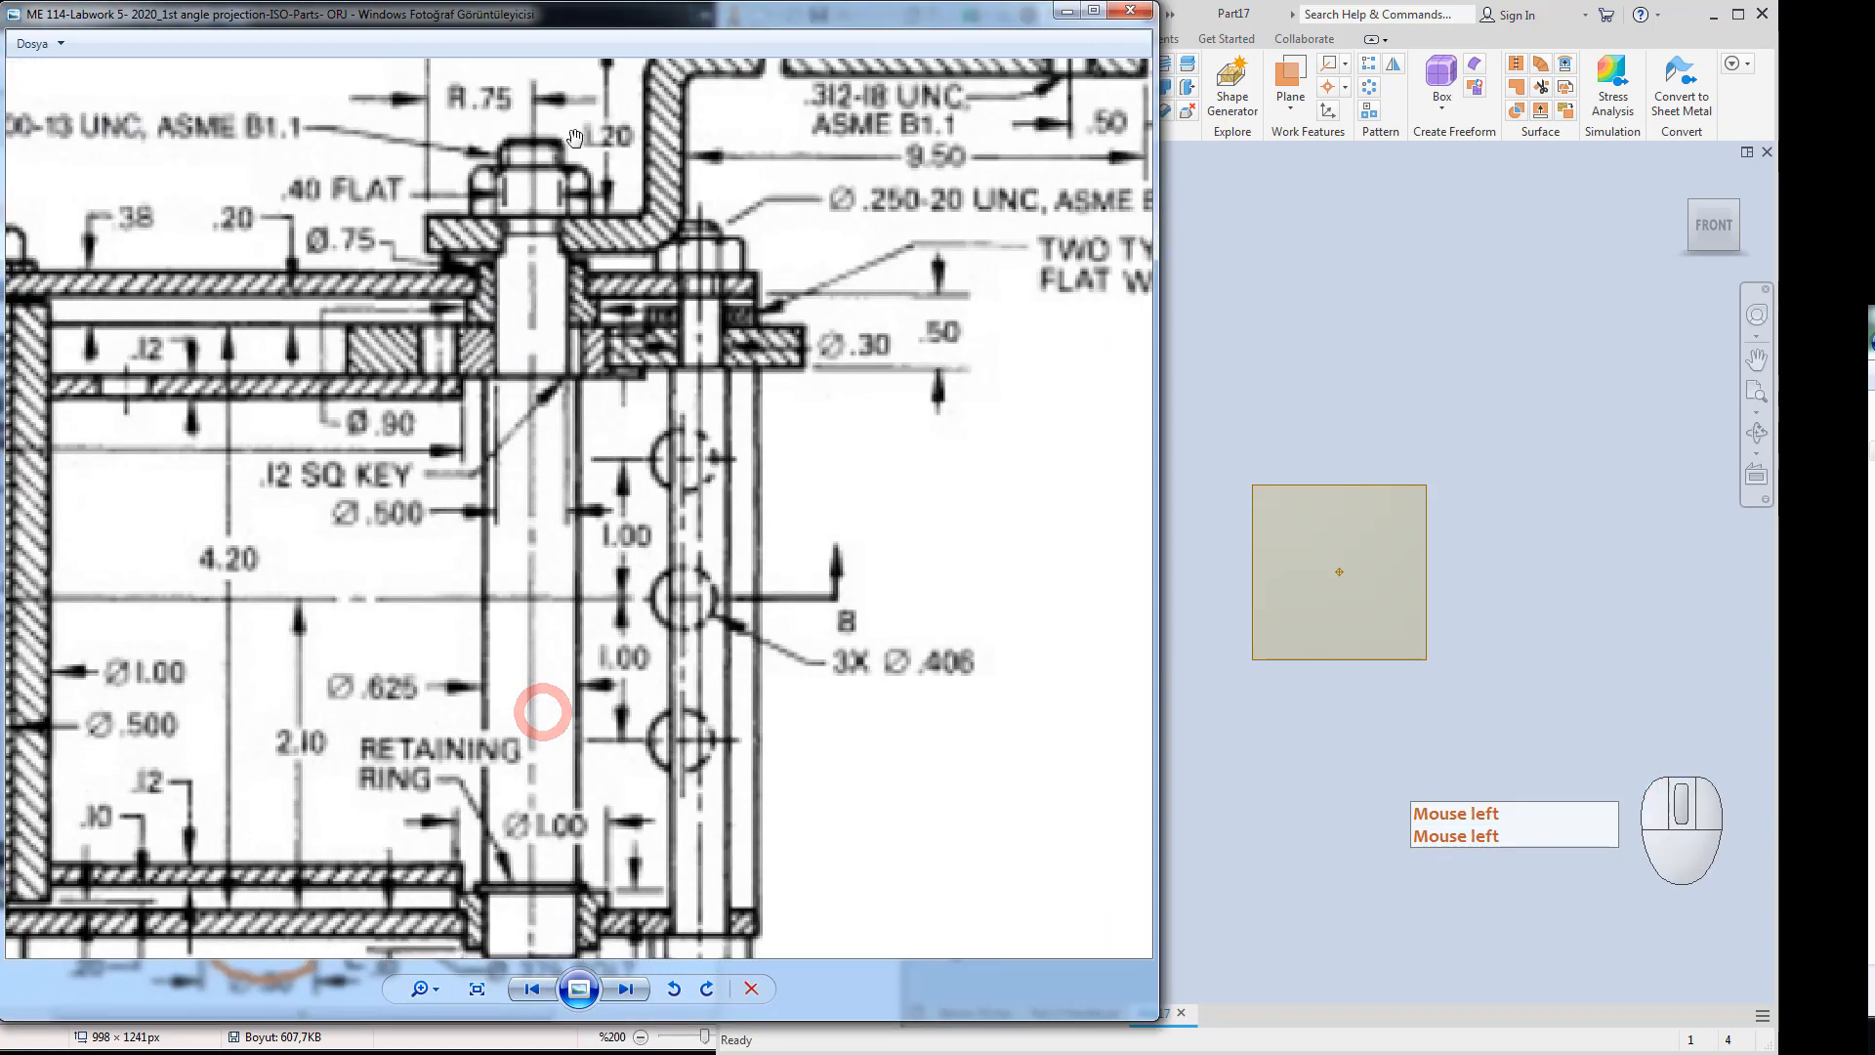
left_click_drag(569, 402, 527, 239)
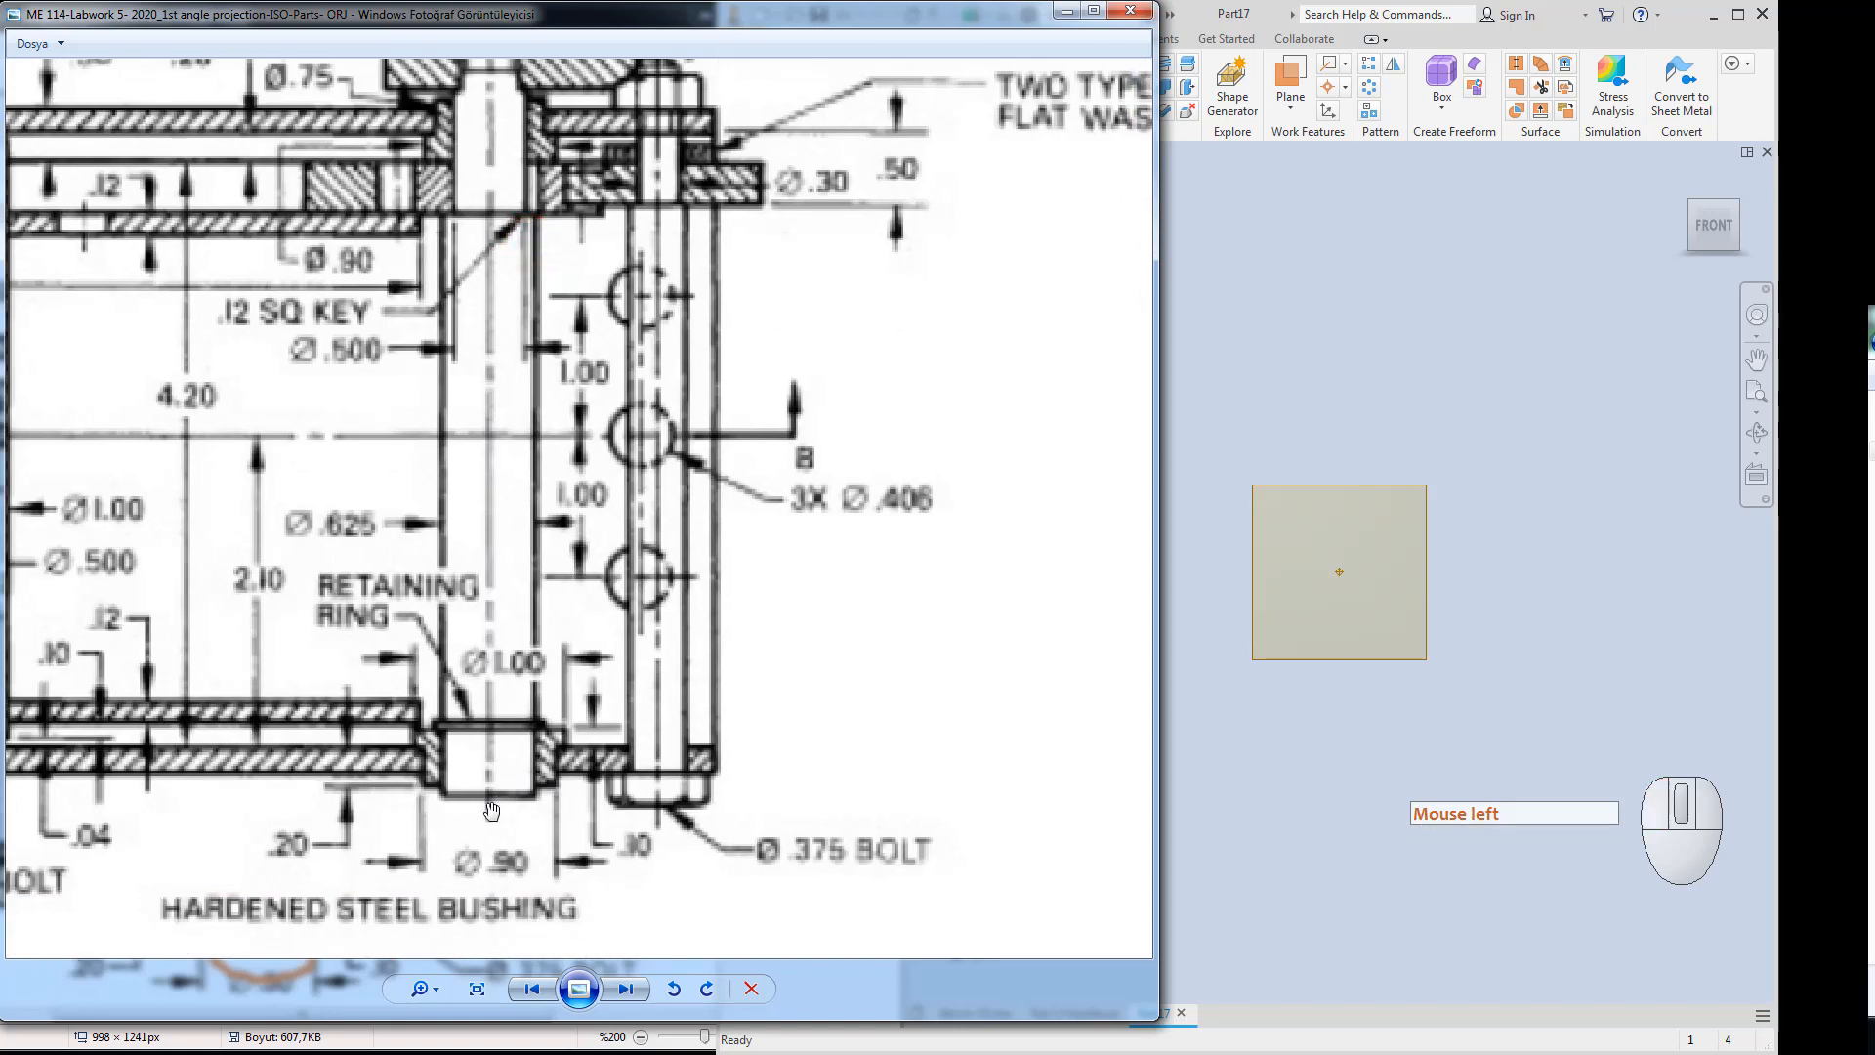
left_click_drag(501, 632, 522, 693)
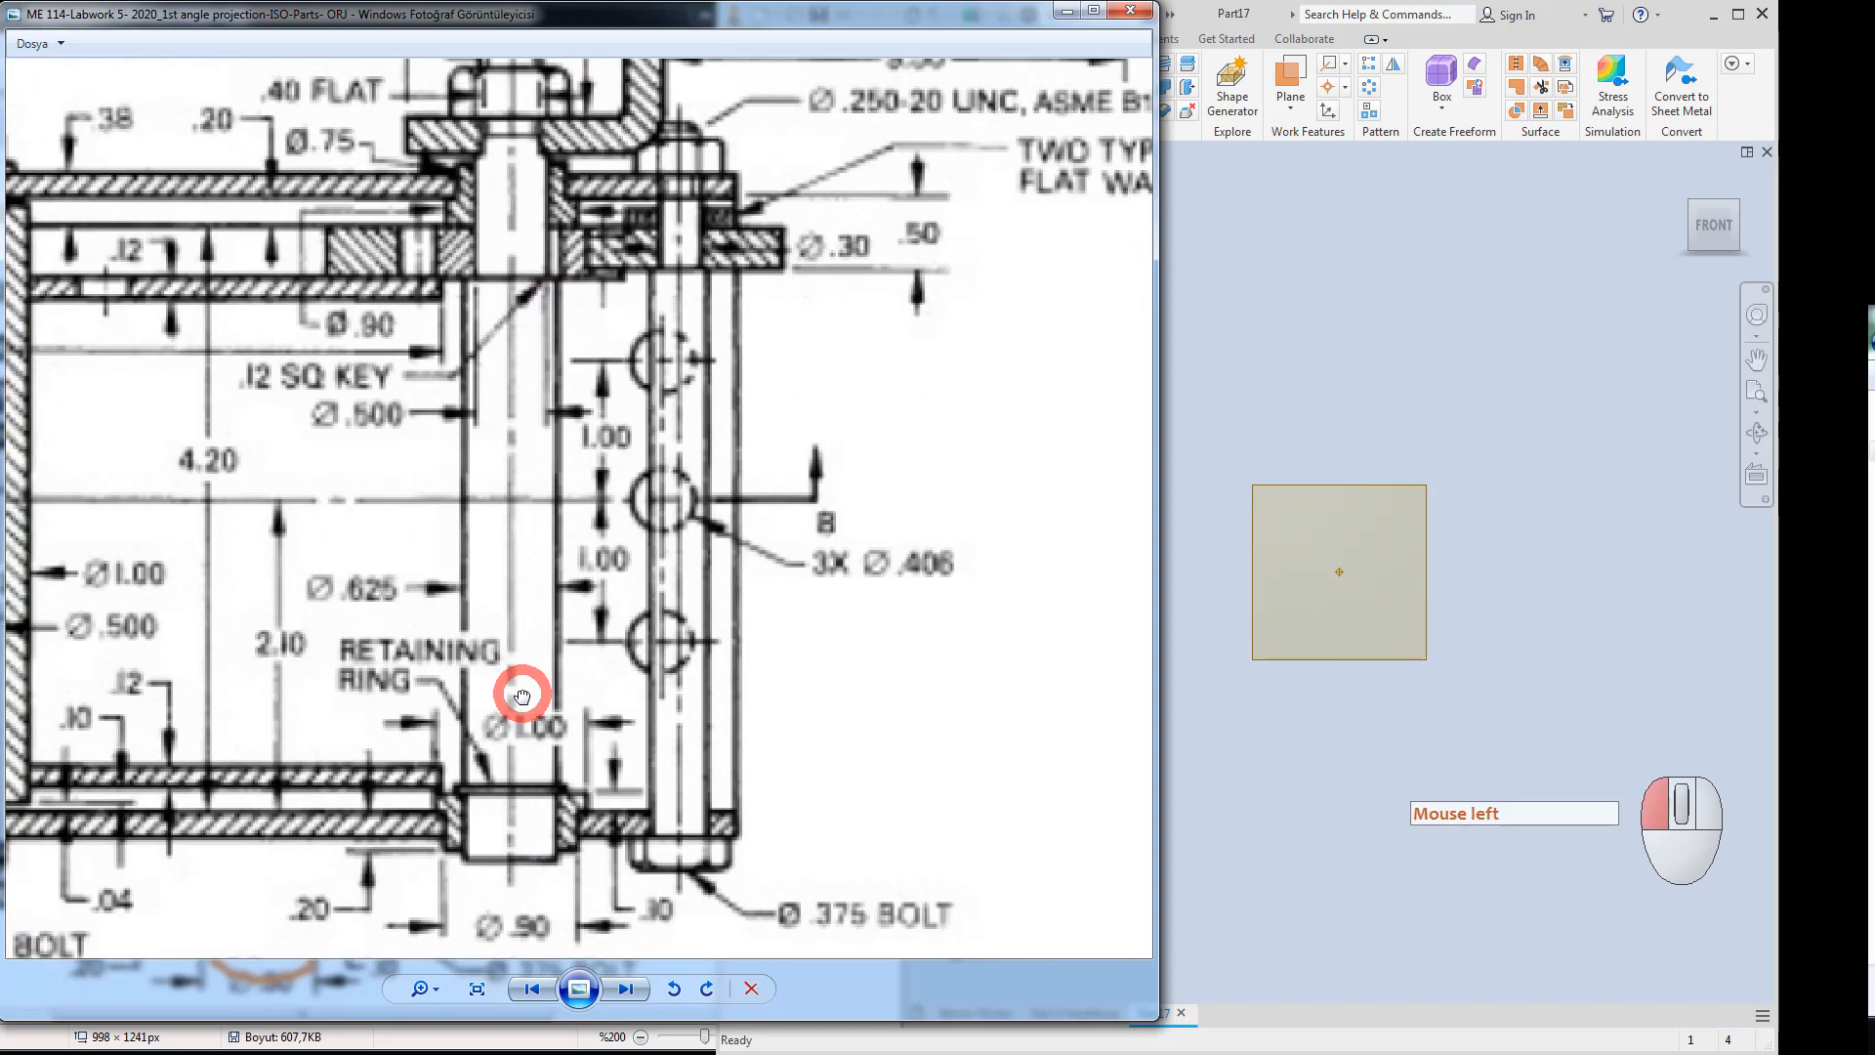
left_click_drag(538, 582, 538, 607)
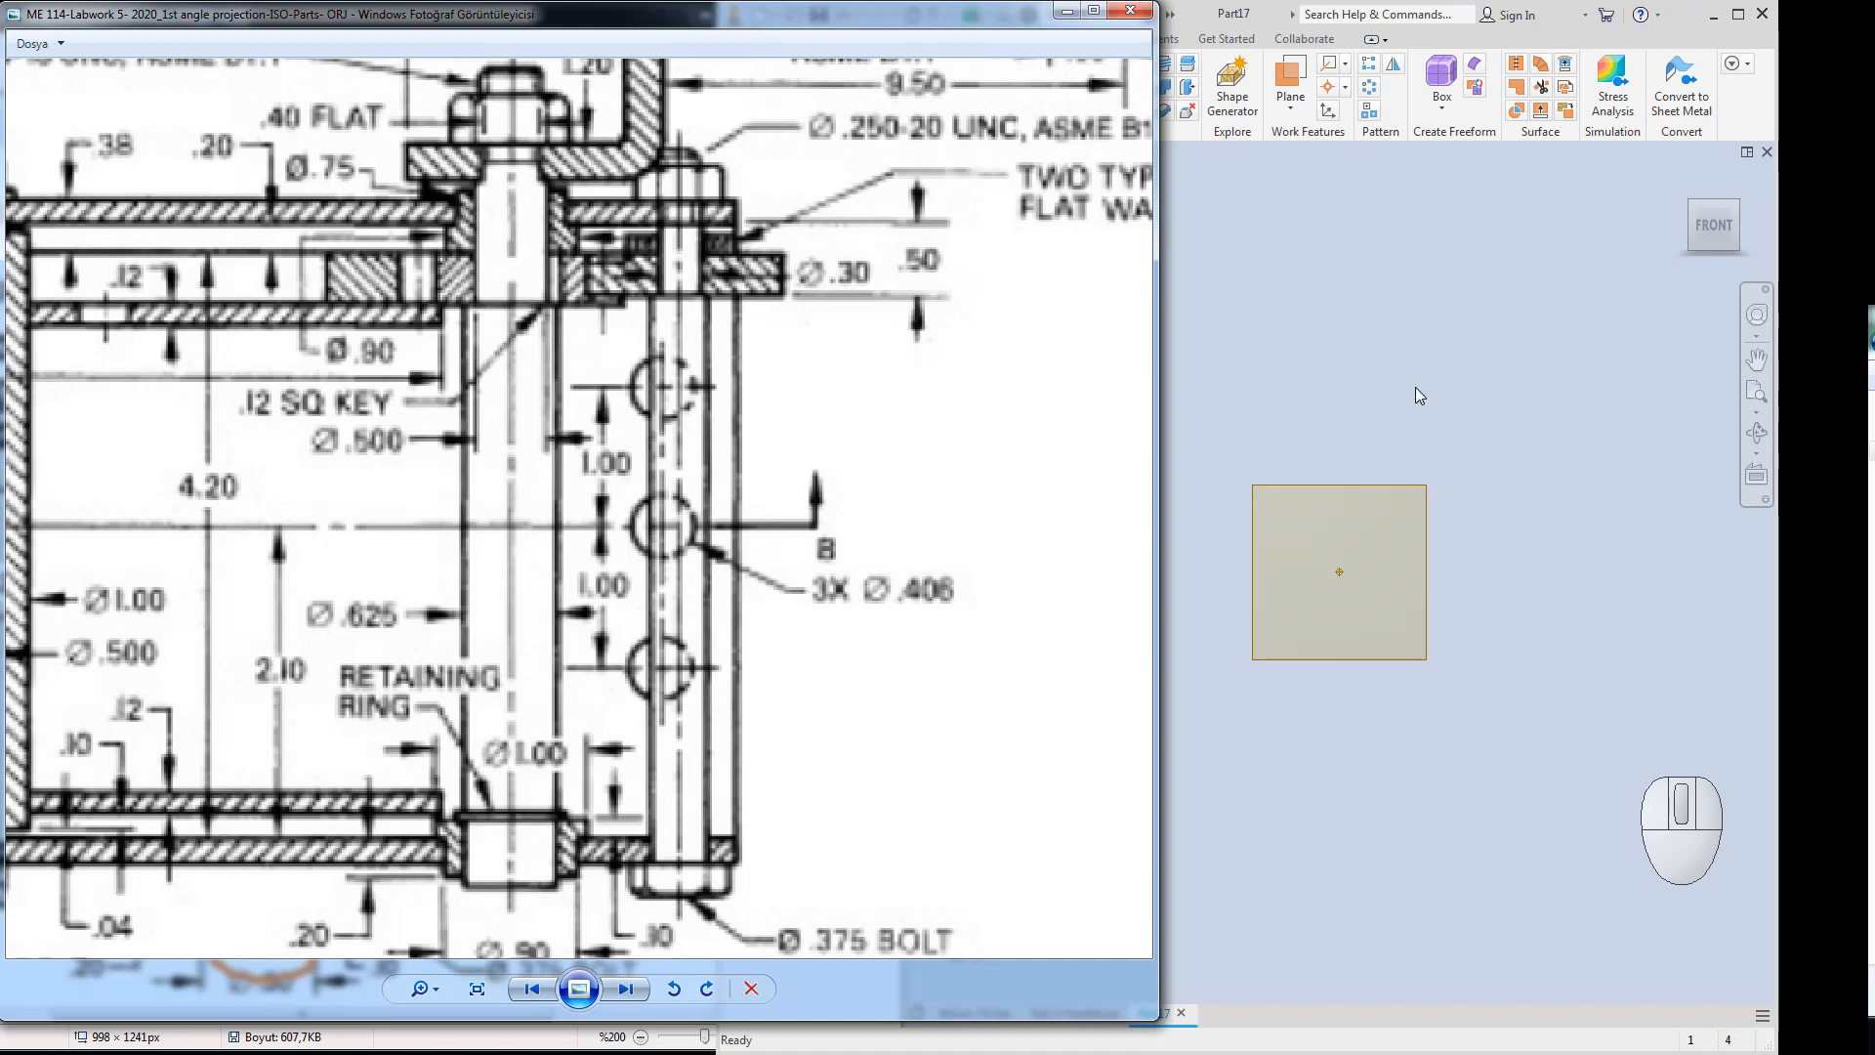
left_click(1317, 366)
left_click(533, 555)
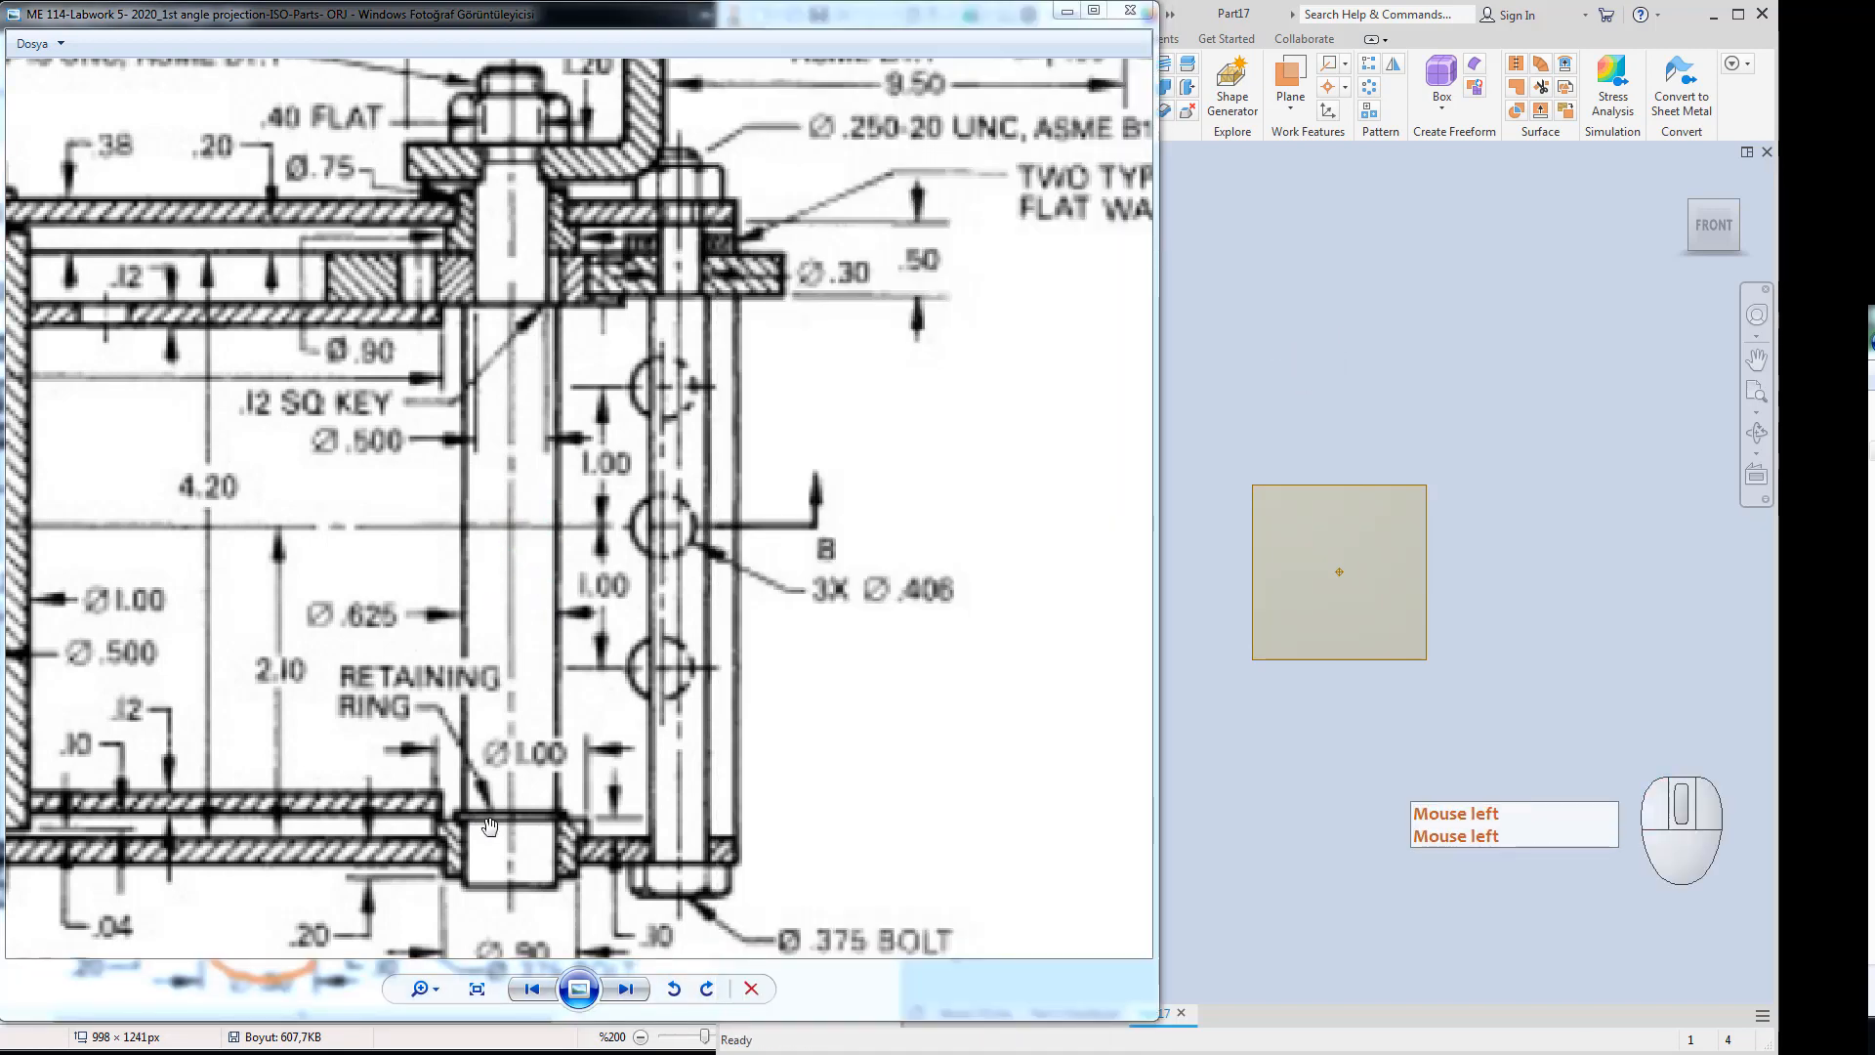
left_click_drag(511, 887, 488, 775)
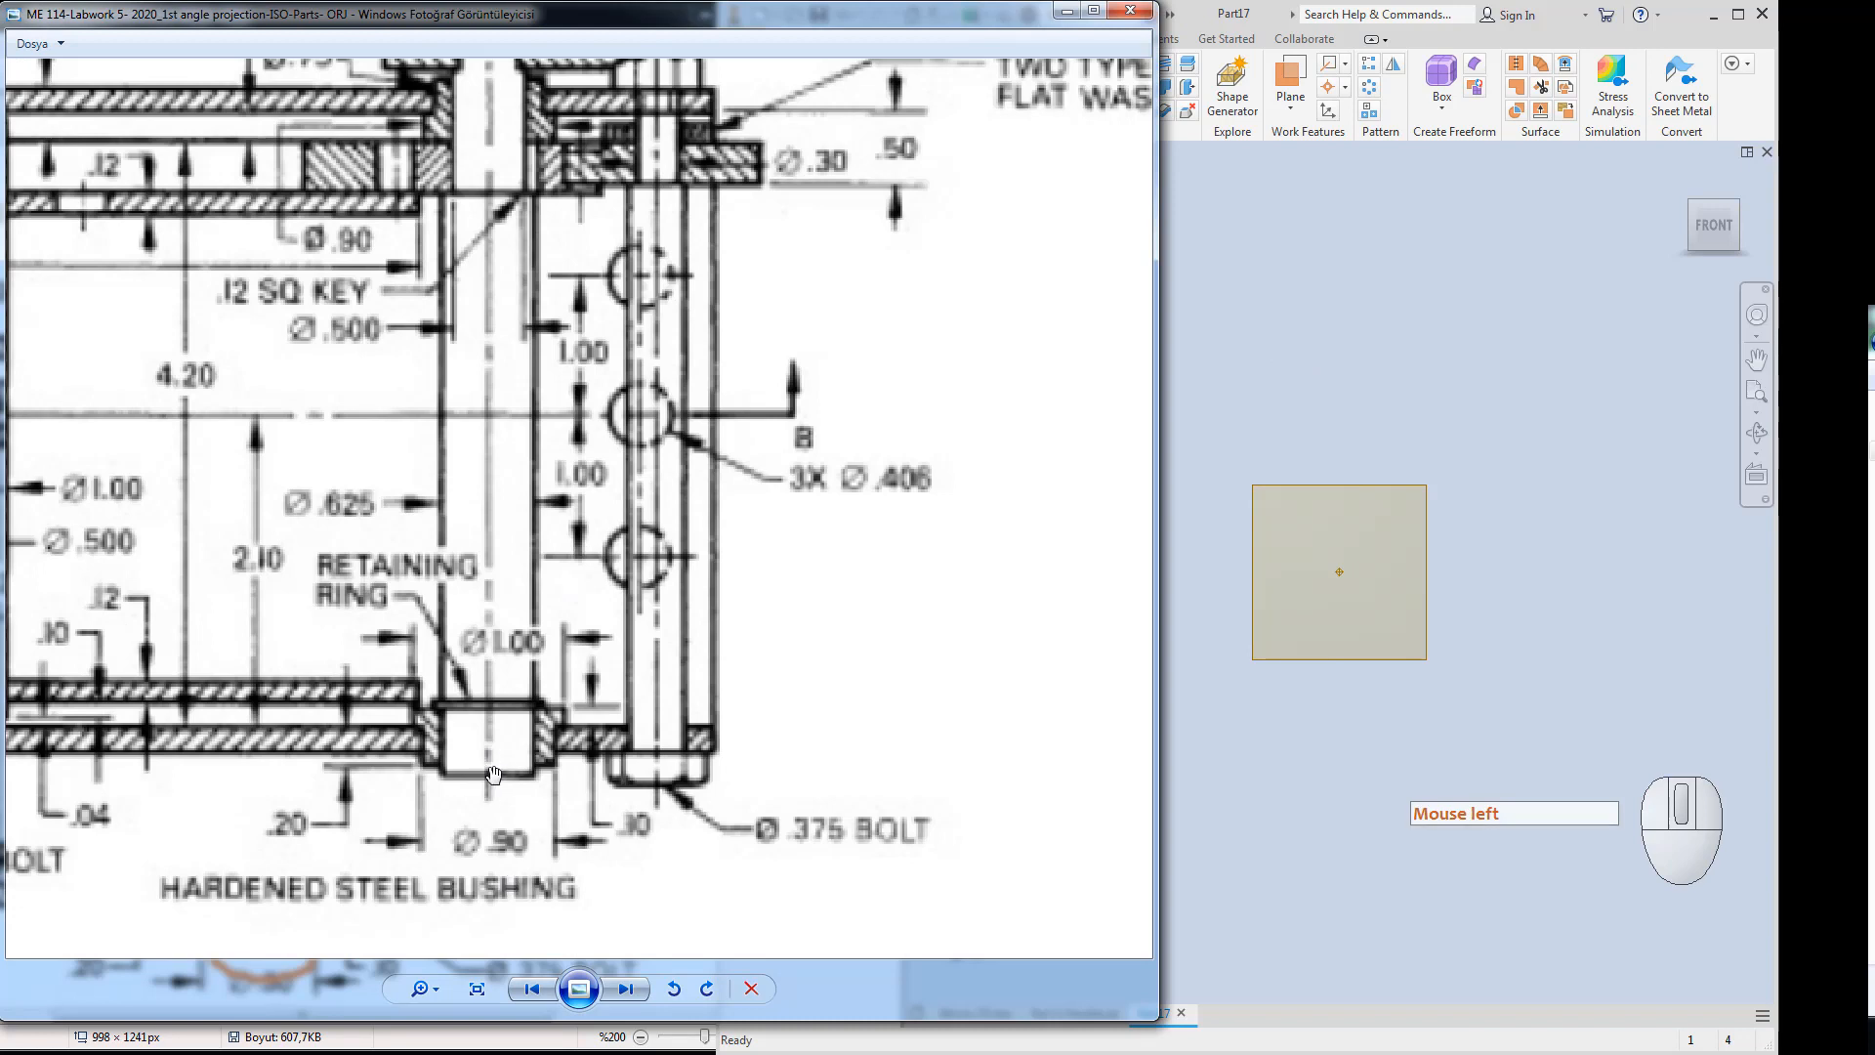
left_click_drag(493, 785, 497, 826)
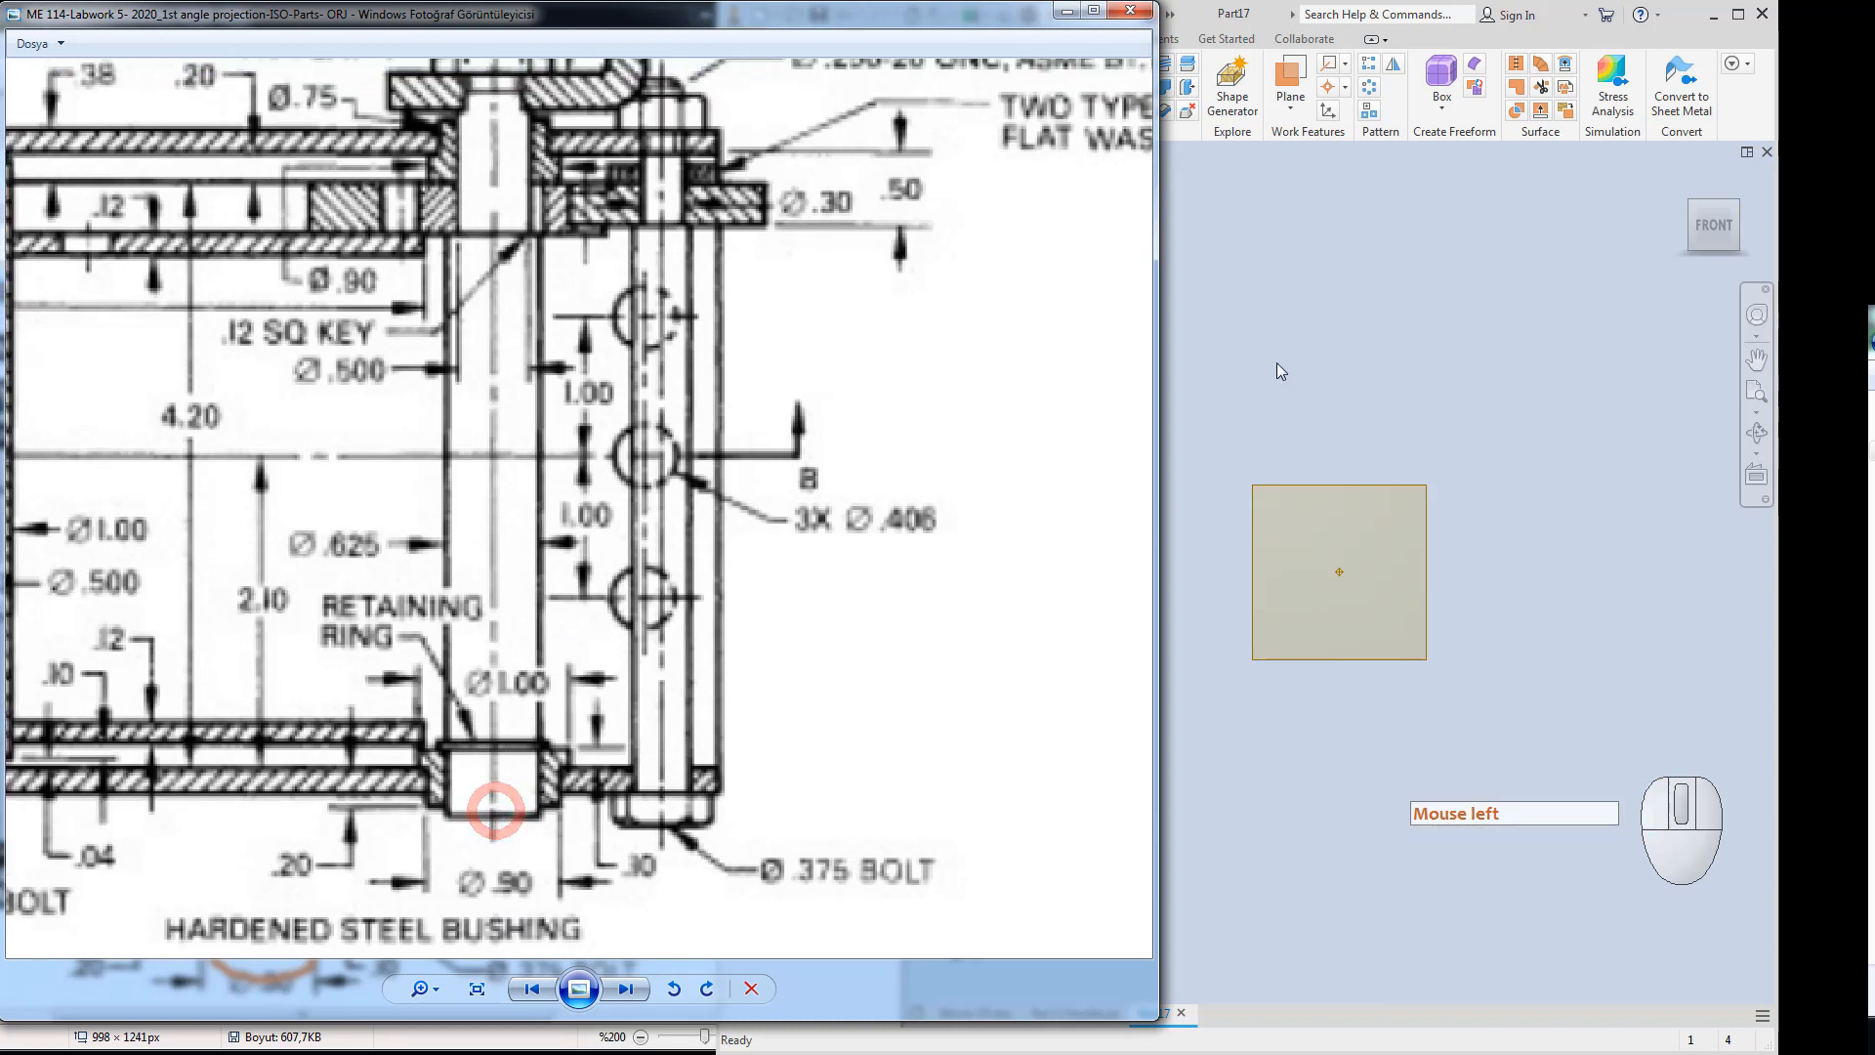
left_click(1276, 361)
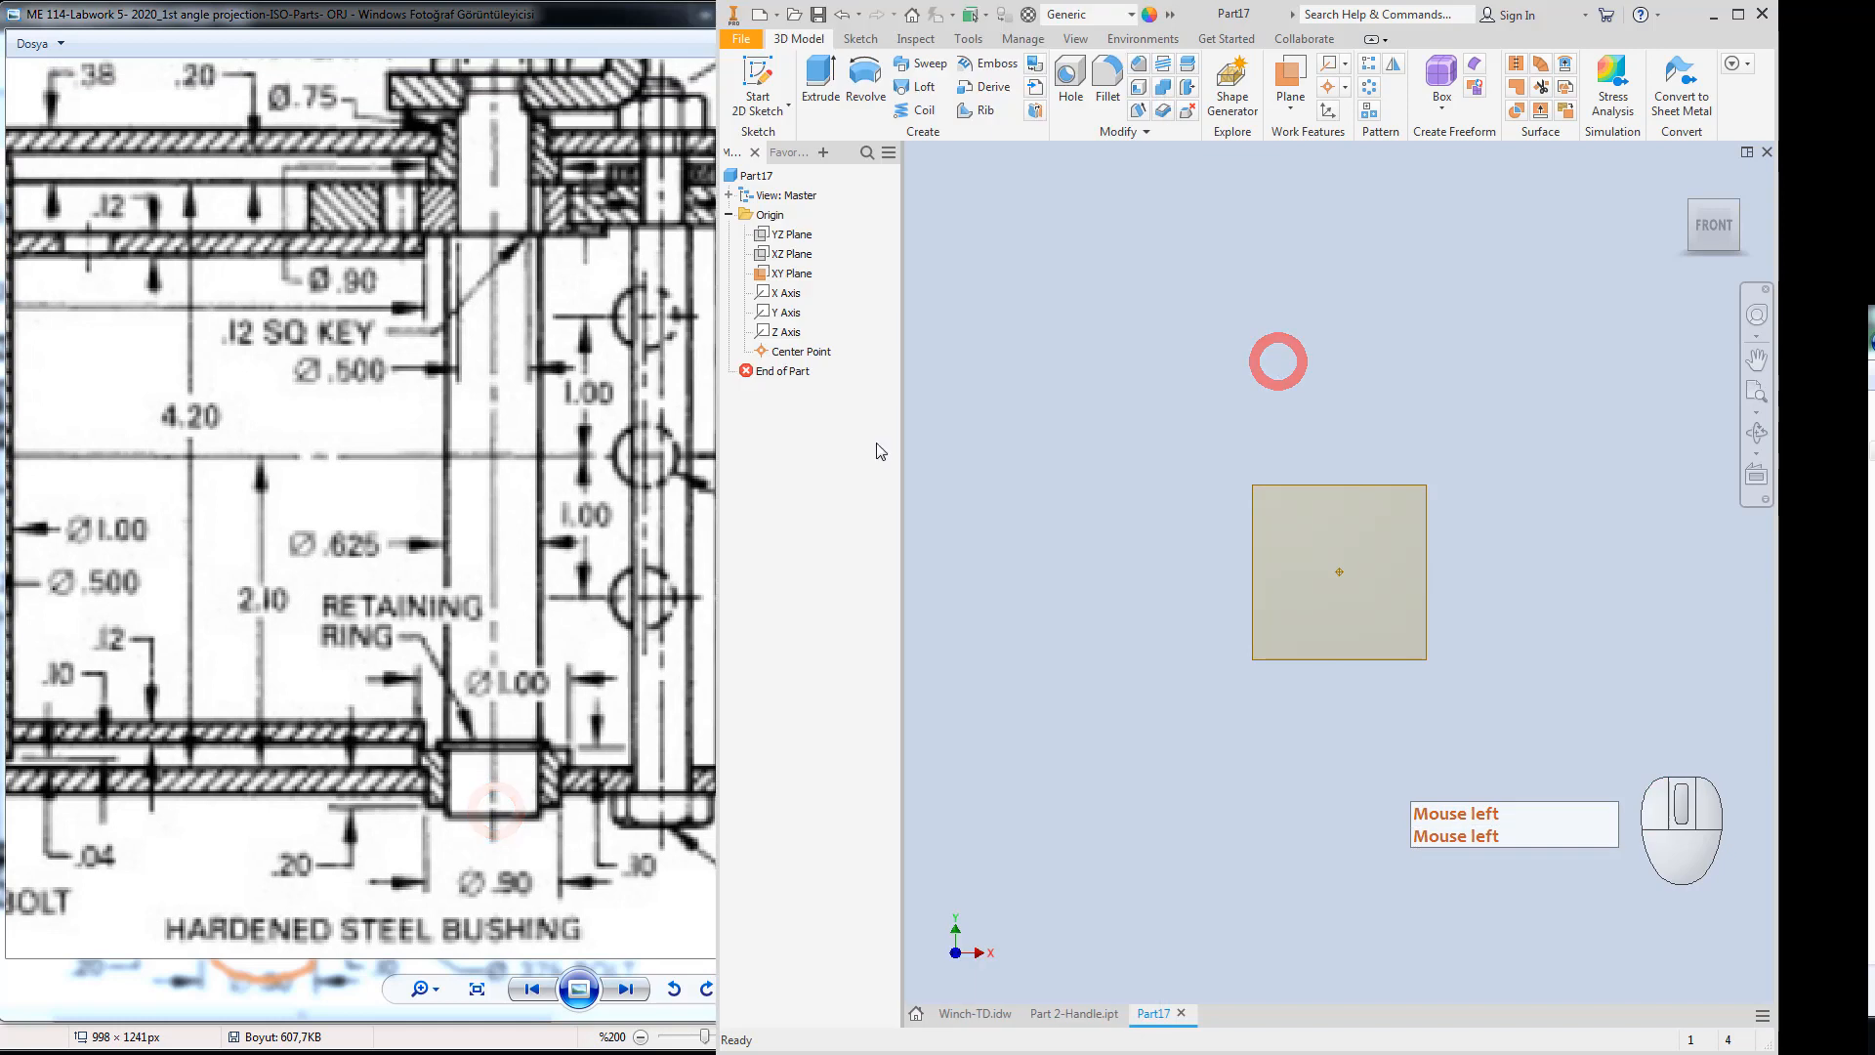
Start a 2D sketch on the XY Plane and draw a vertical line about 1.36 in long upward from the origin.
left_click(763, 82)
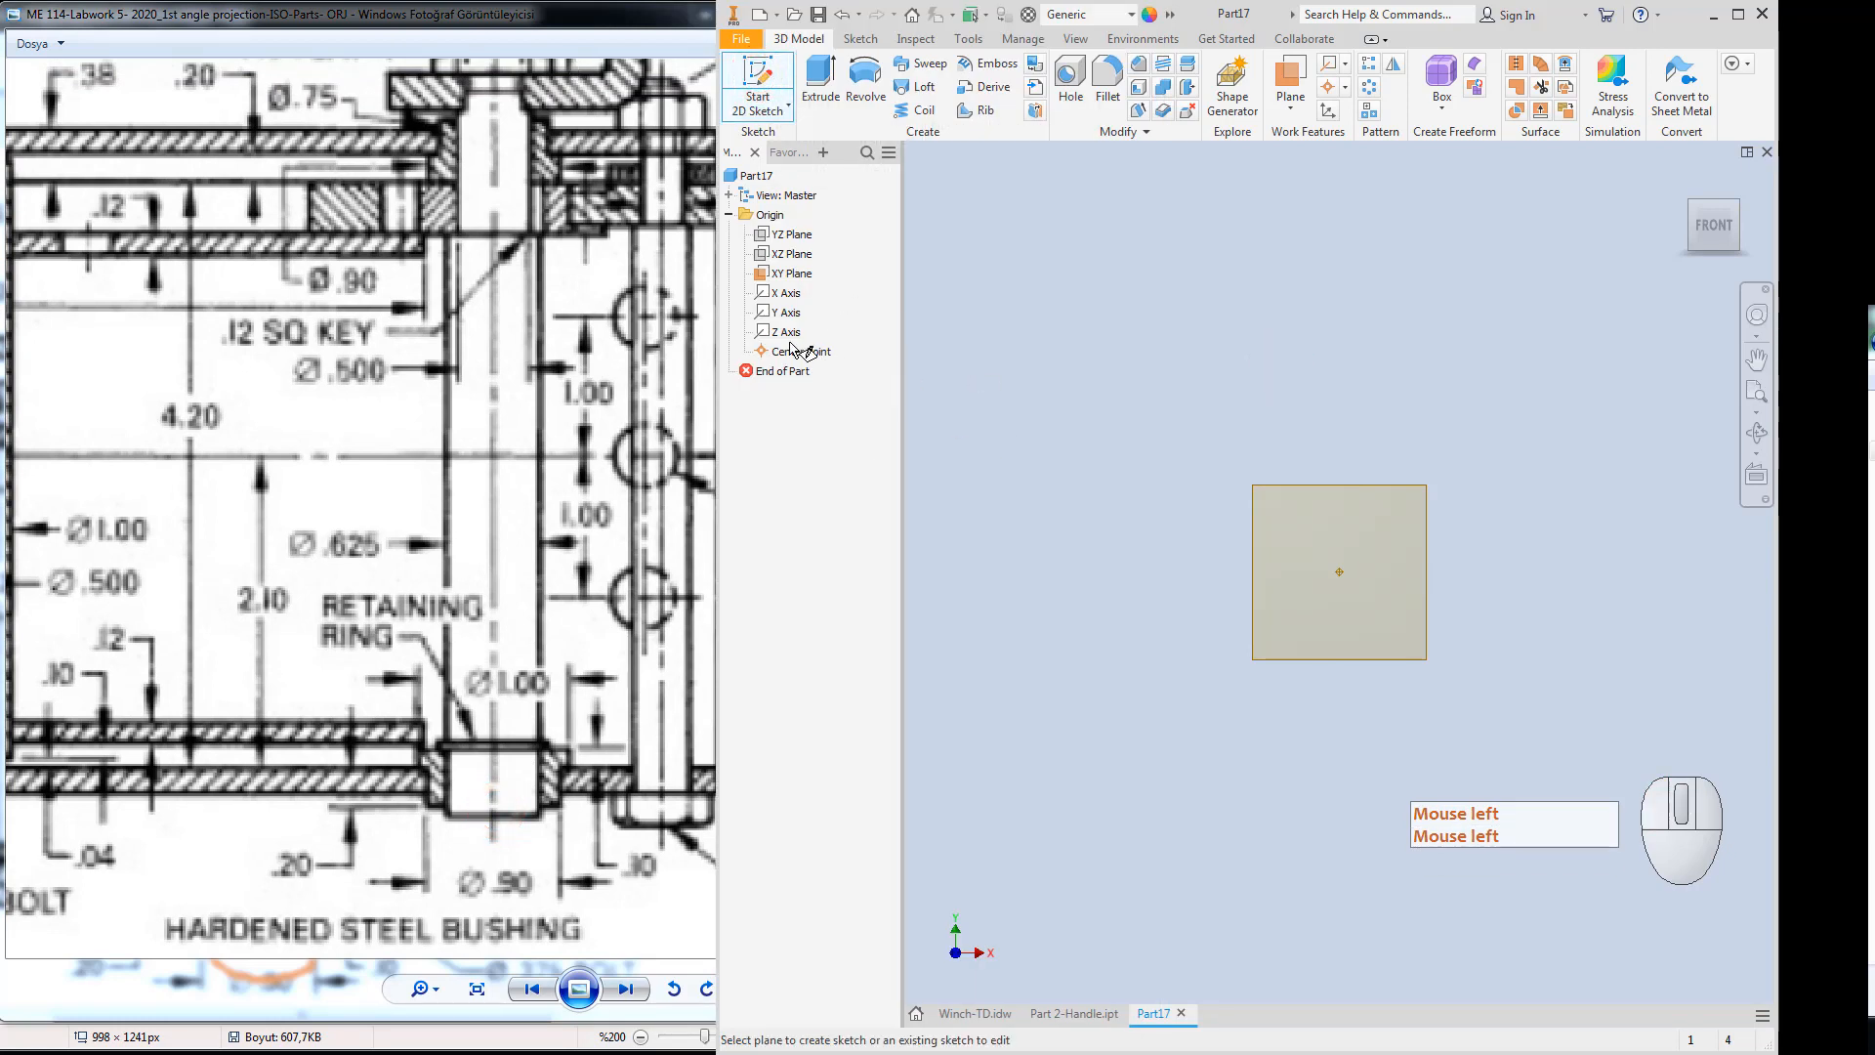
left_click(1335, 488)
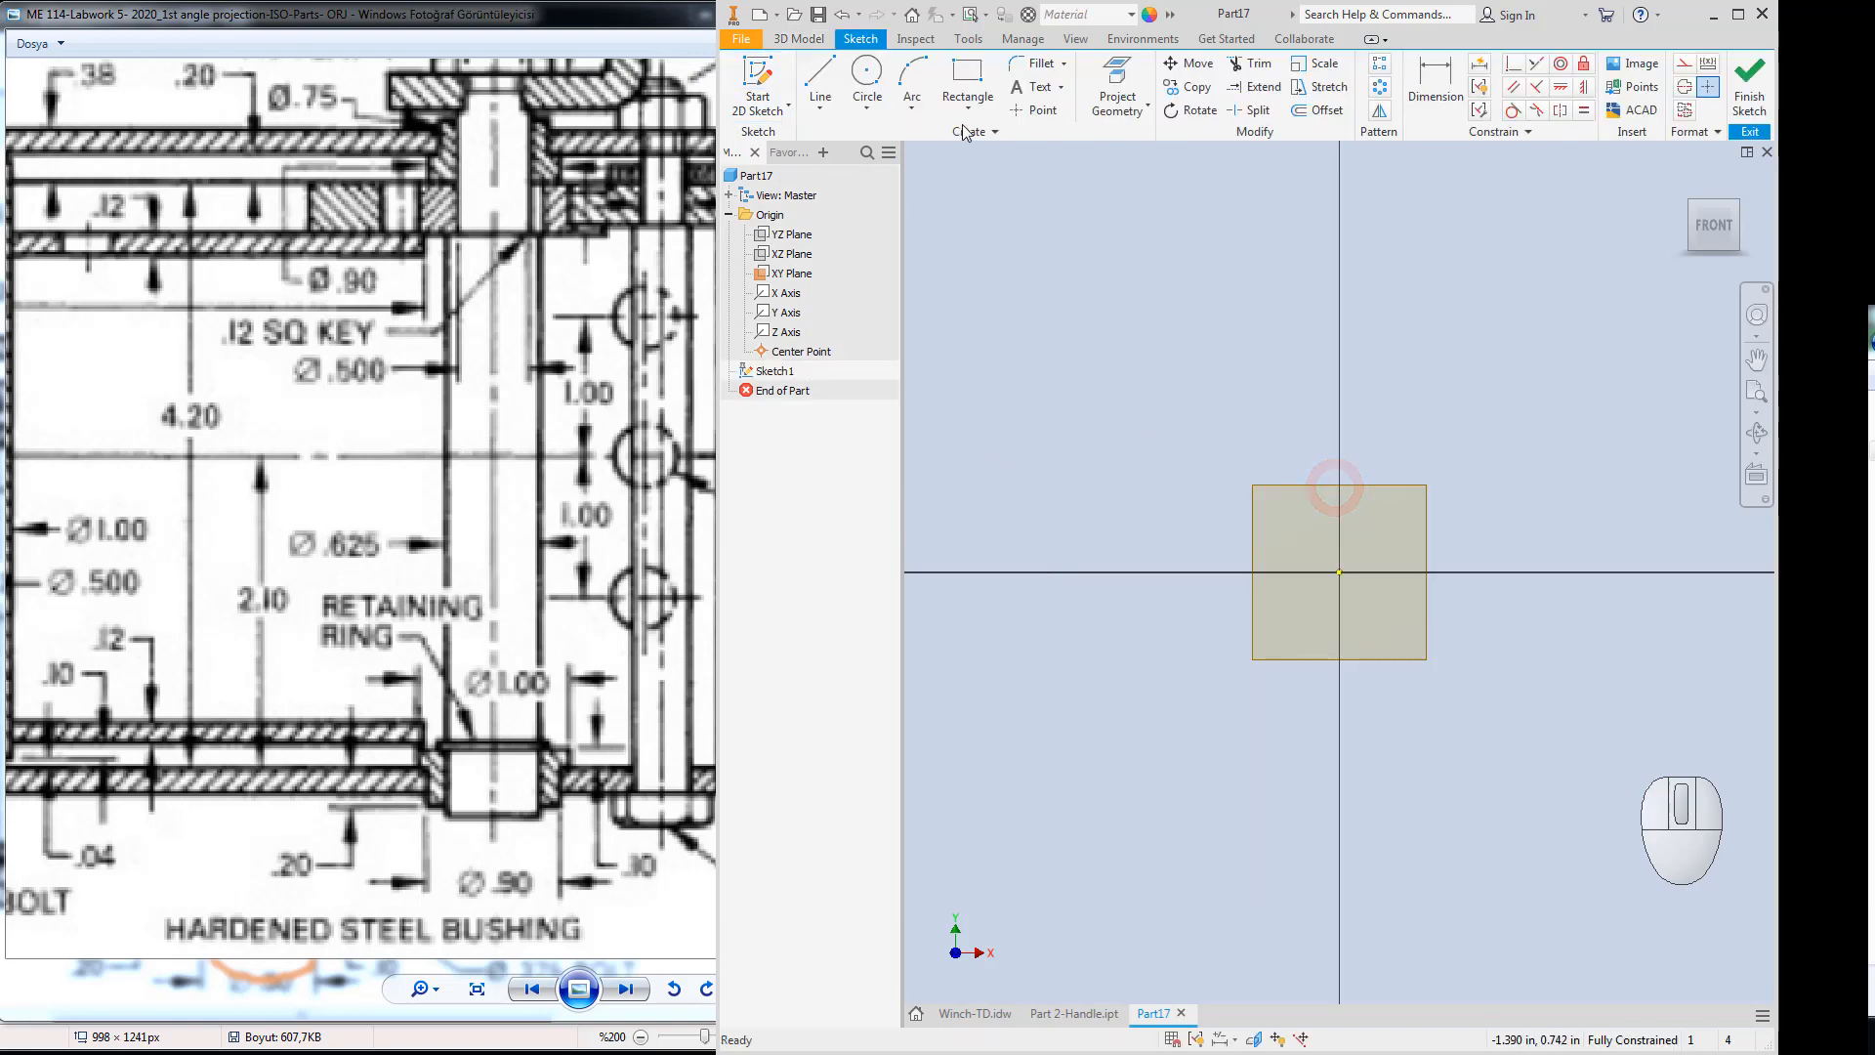
left_click(821, 78)
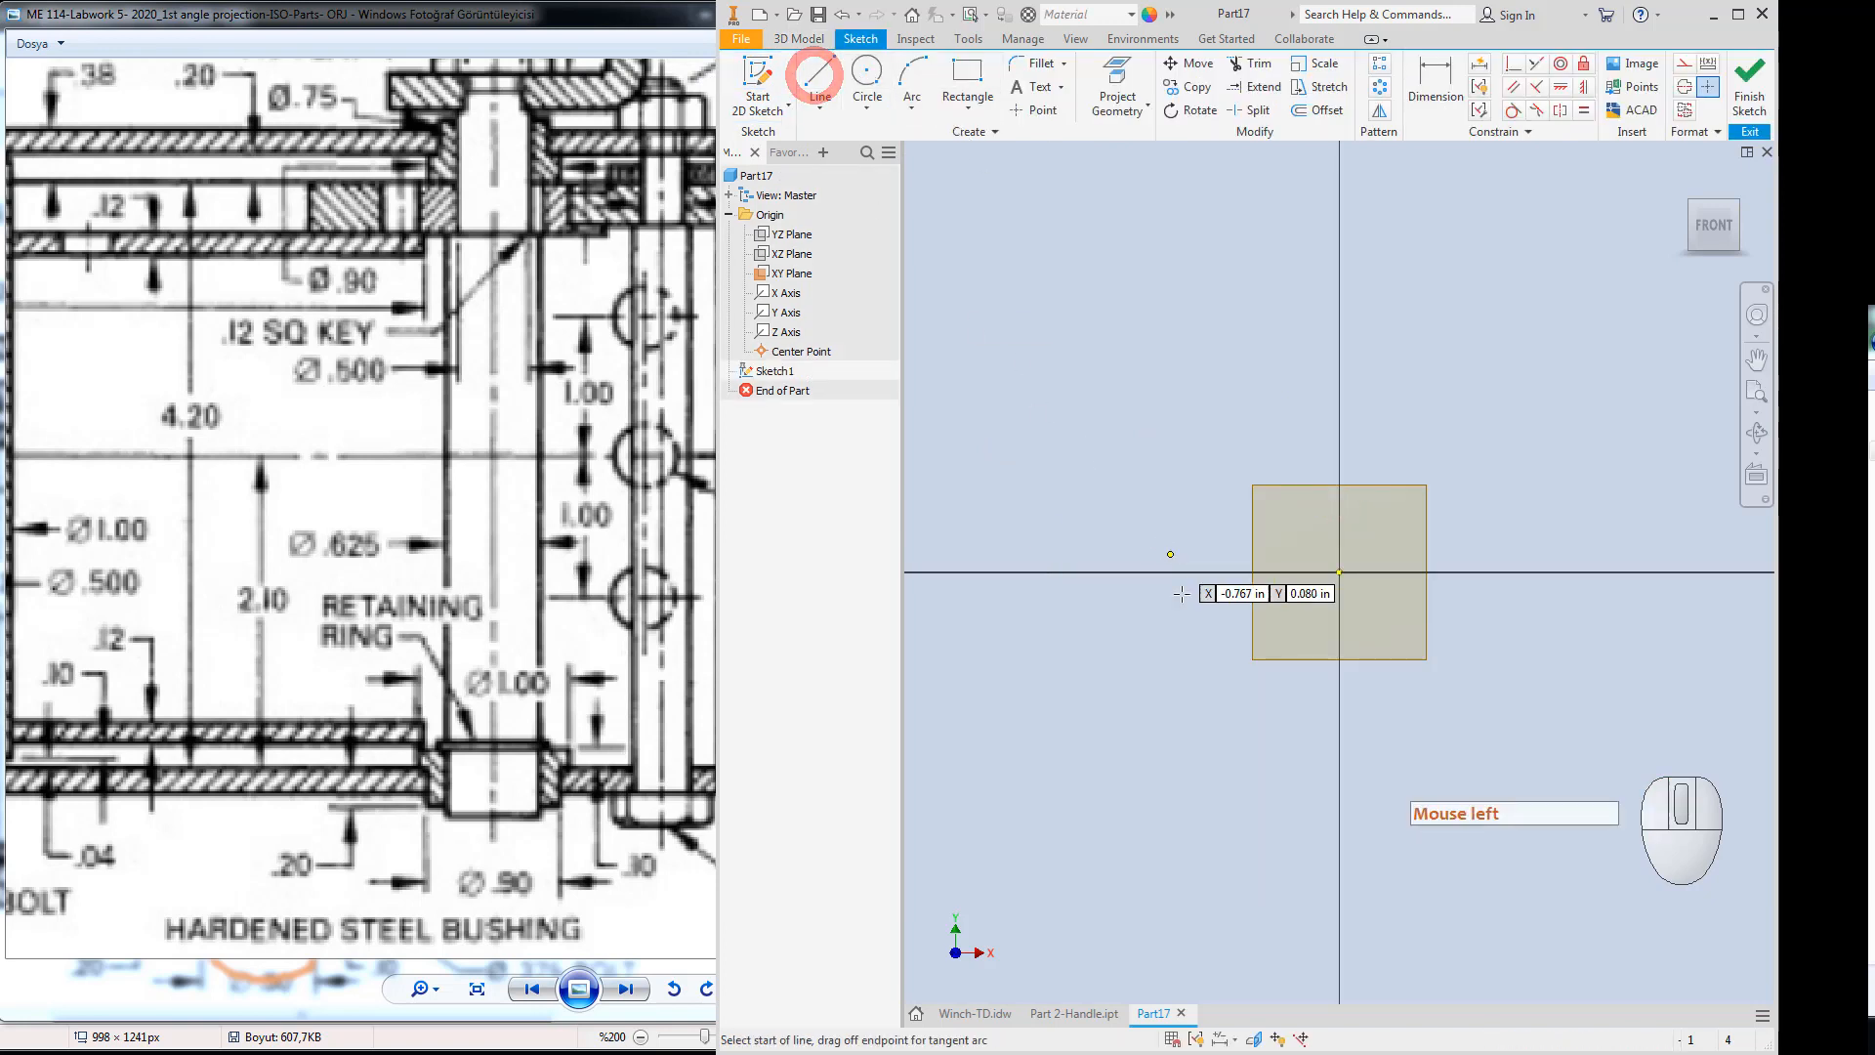
left_click(1339, 571)
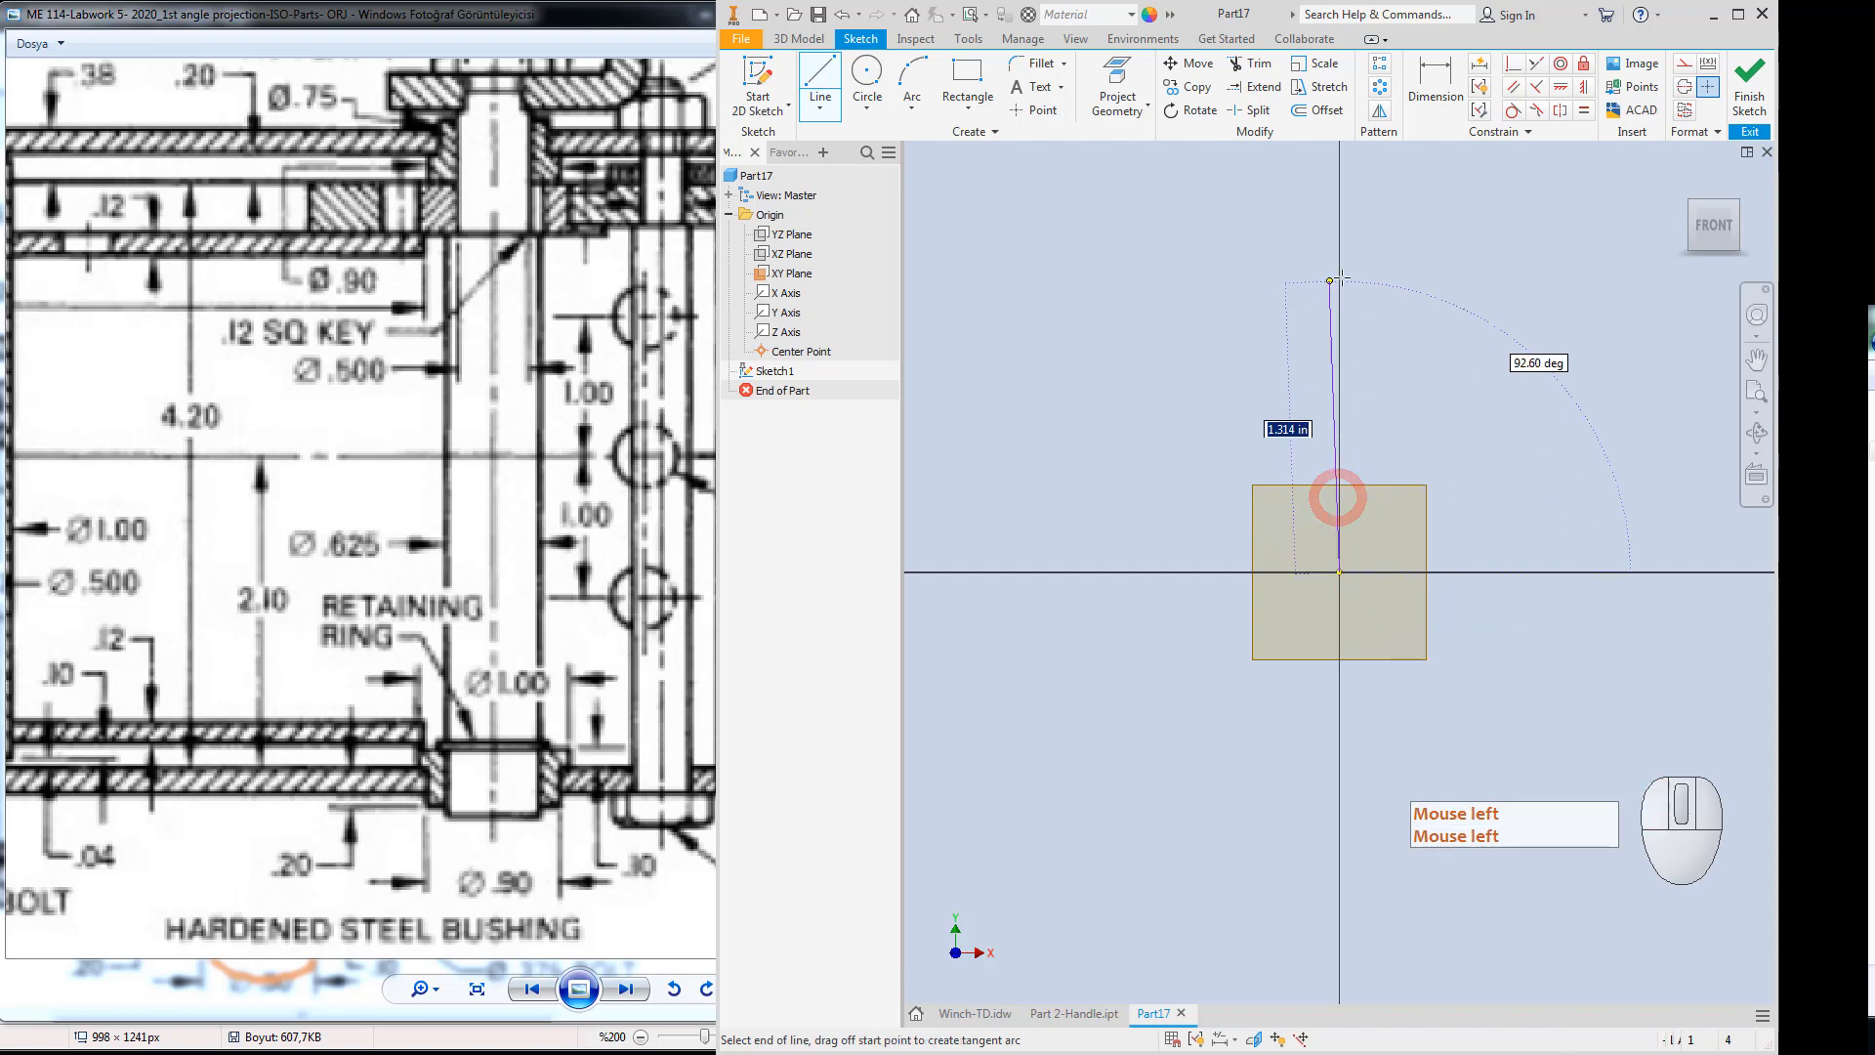
left_click(1339, 271)
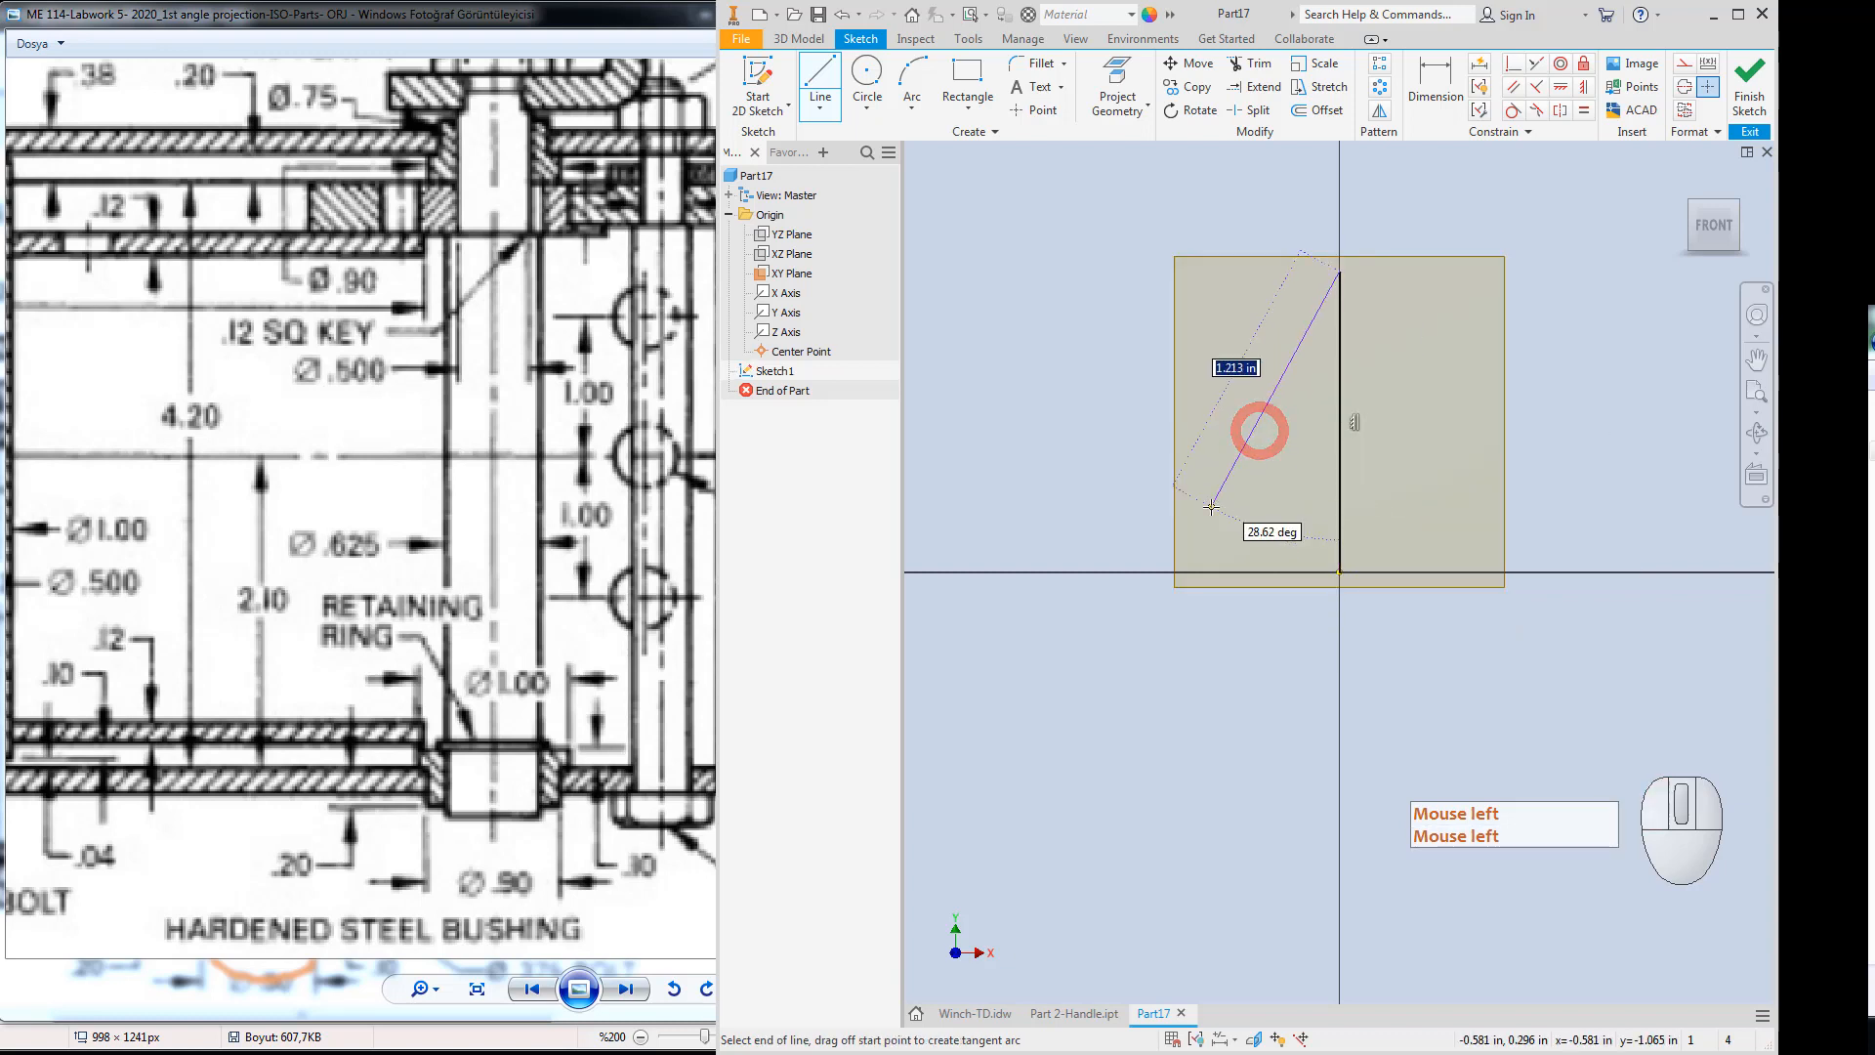
key("Escape")
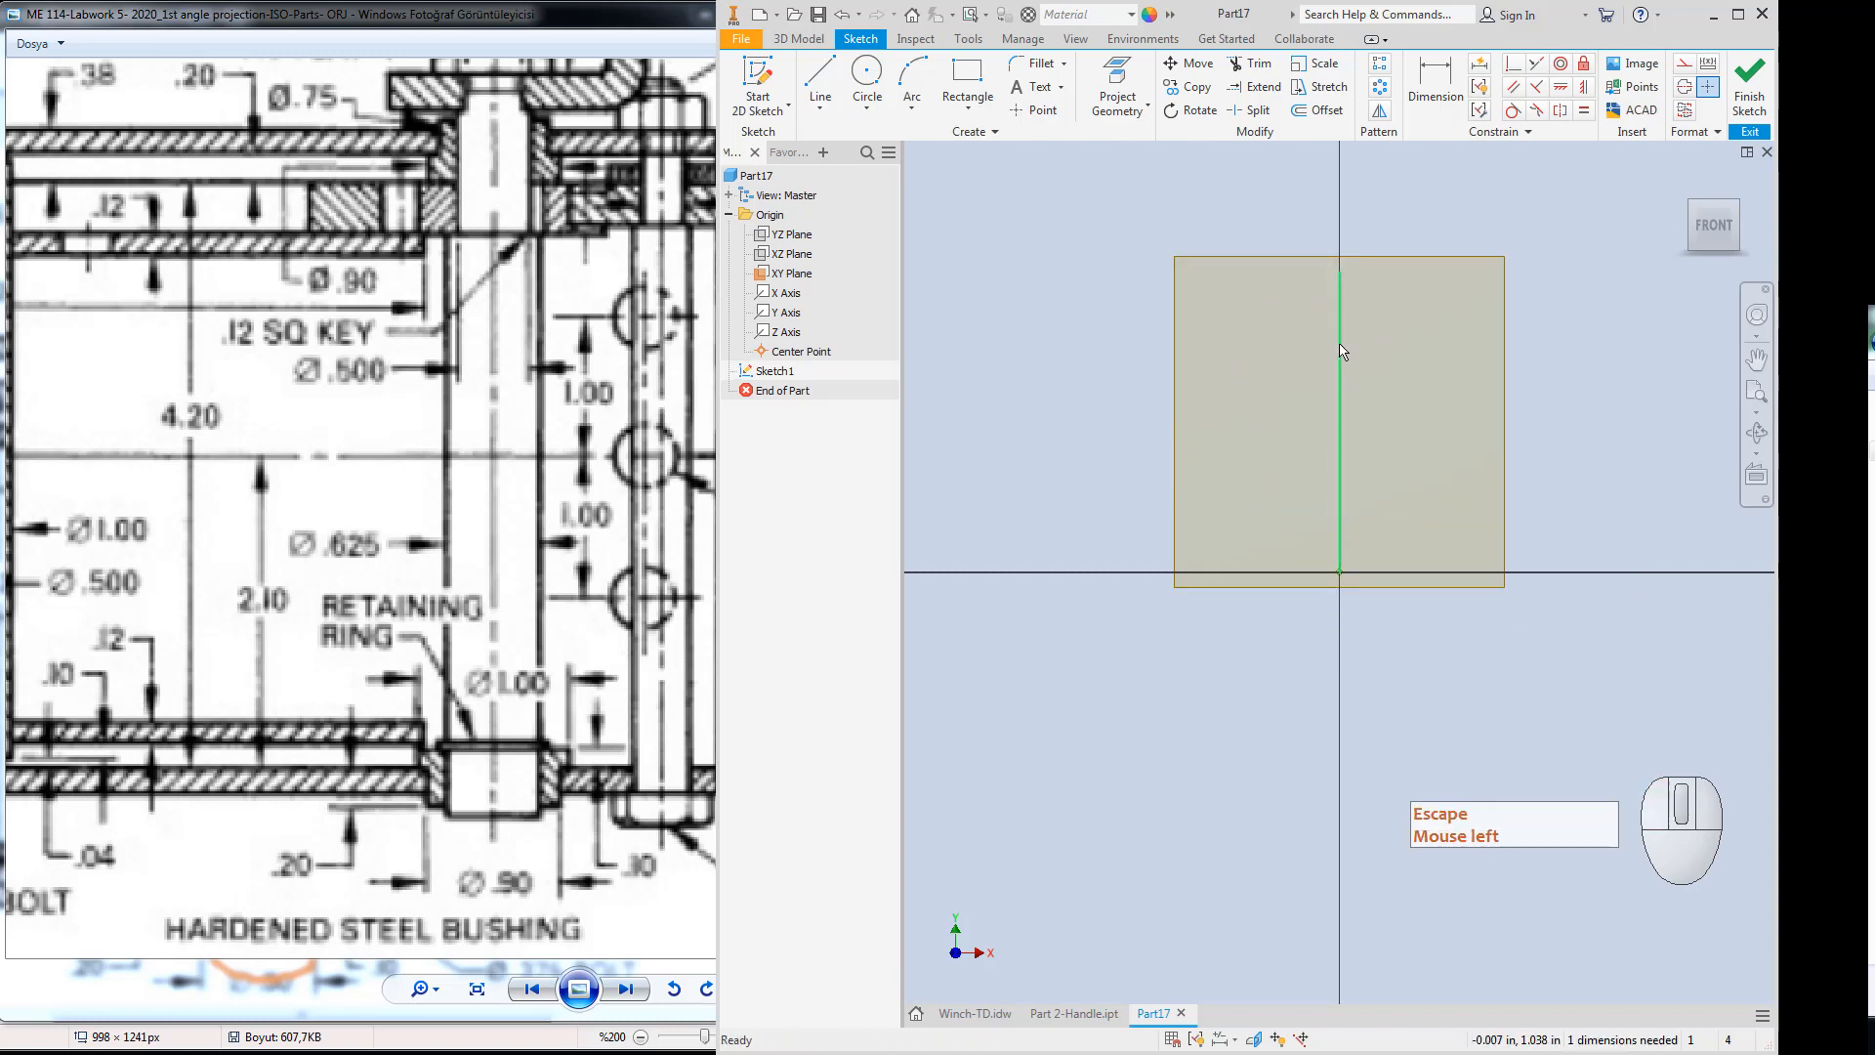
Convert the vertical line through the origin into a centerline.
left_click(1340, 348)
right_click(1340, 348)
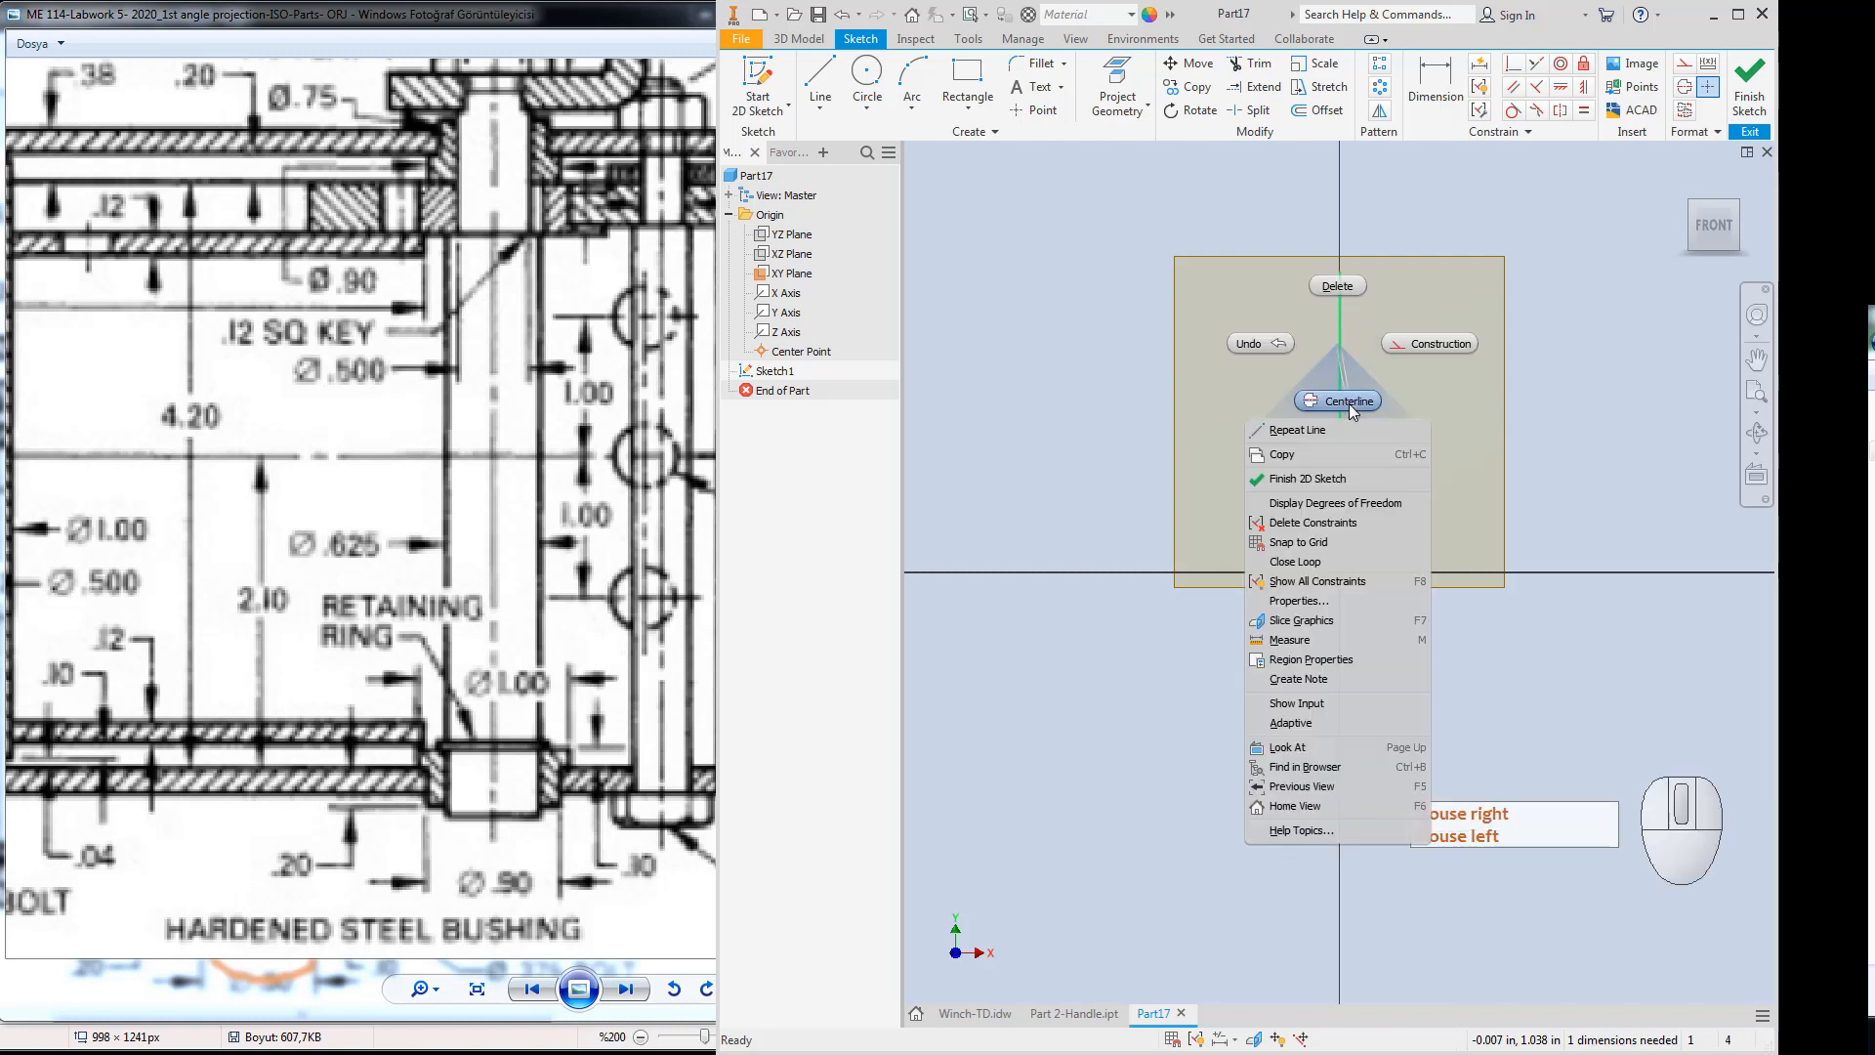
left_click(1350, 403)
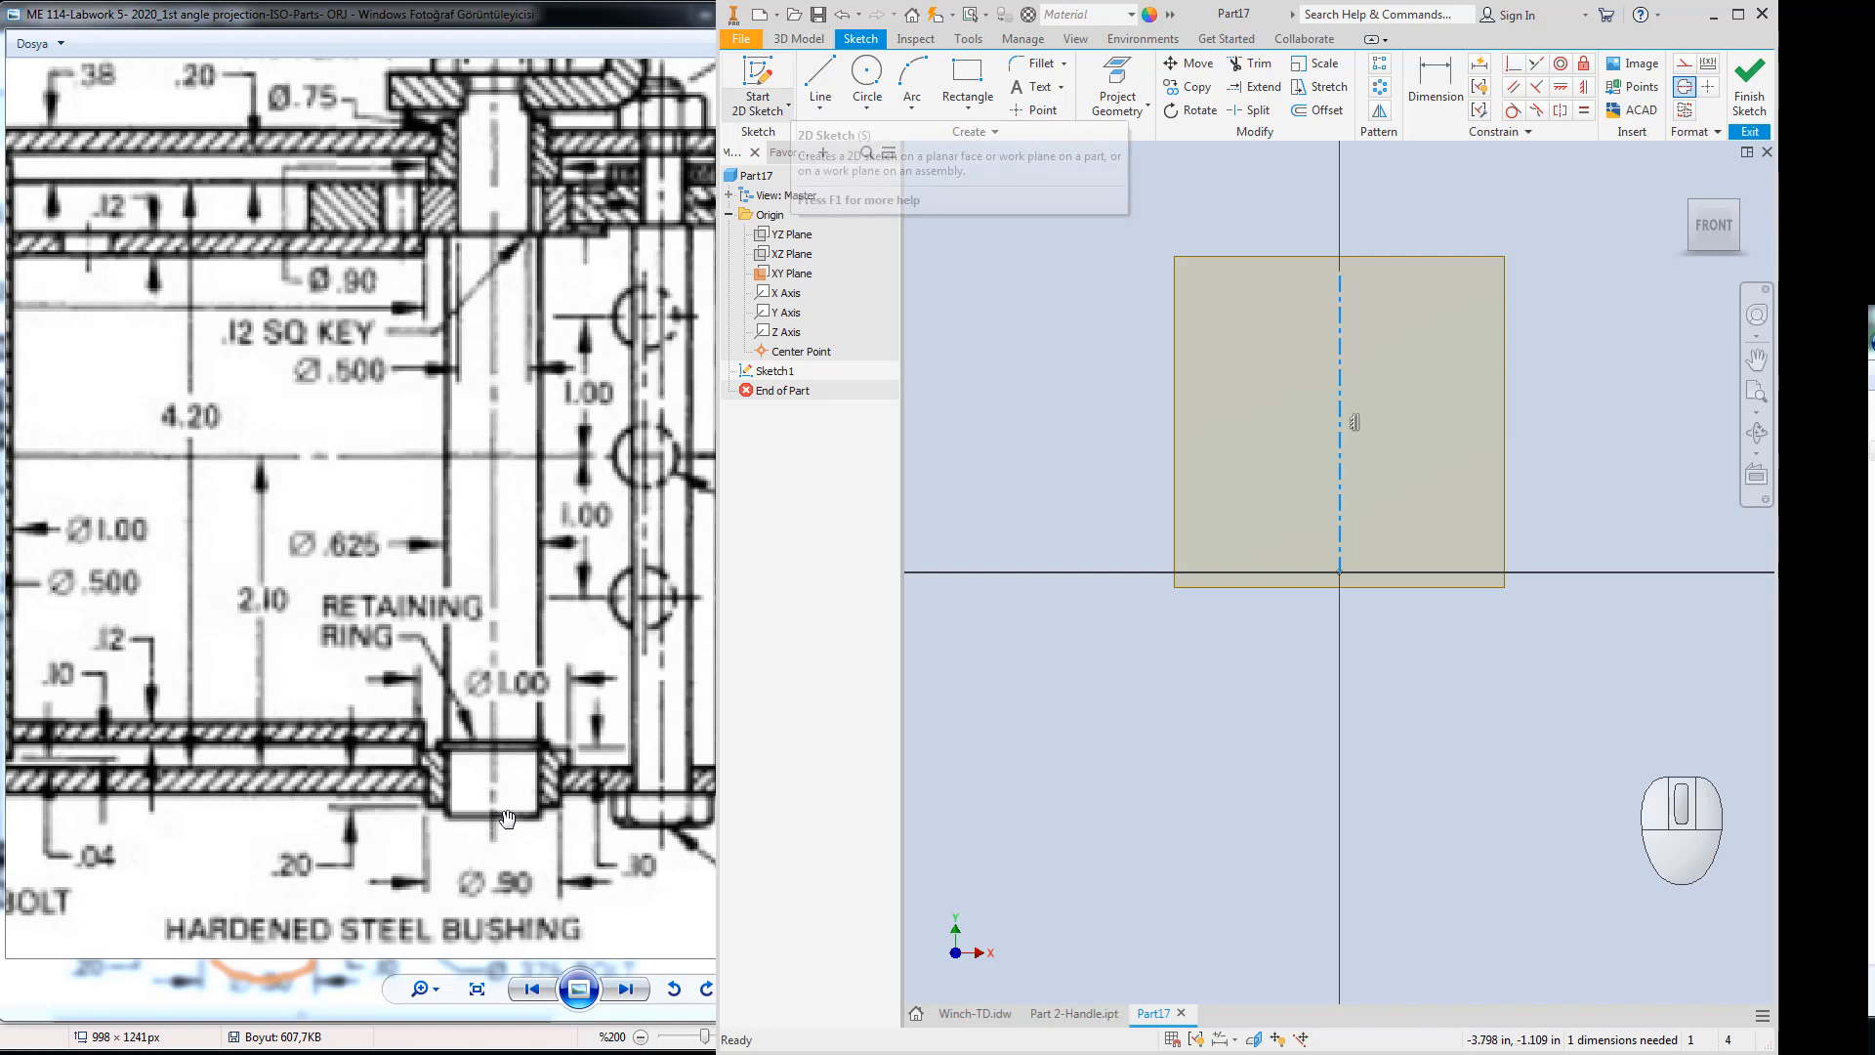
Open the winch reference drawing image from the photo viewer in Paint for editing.
left_click(463, 524)
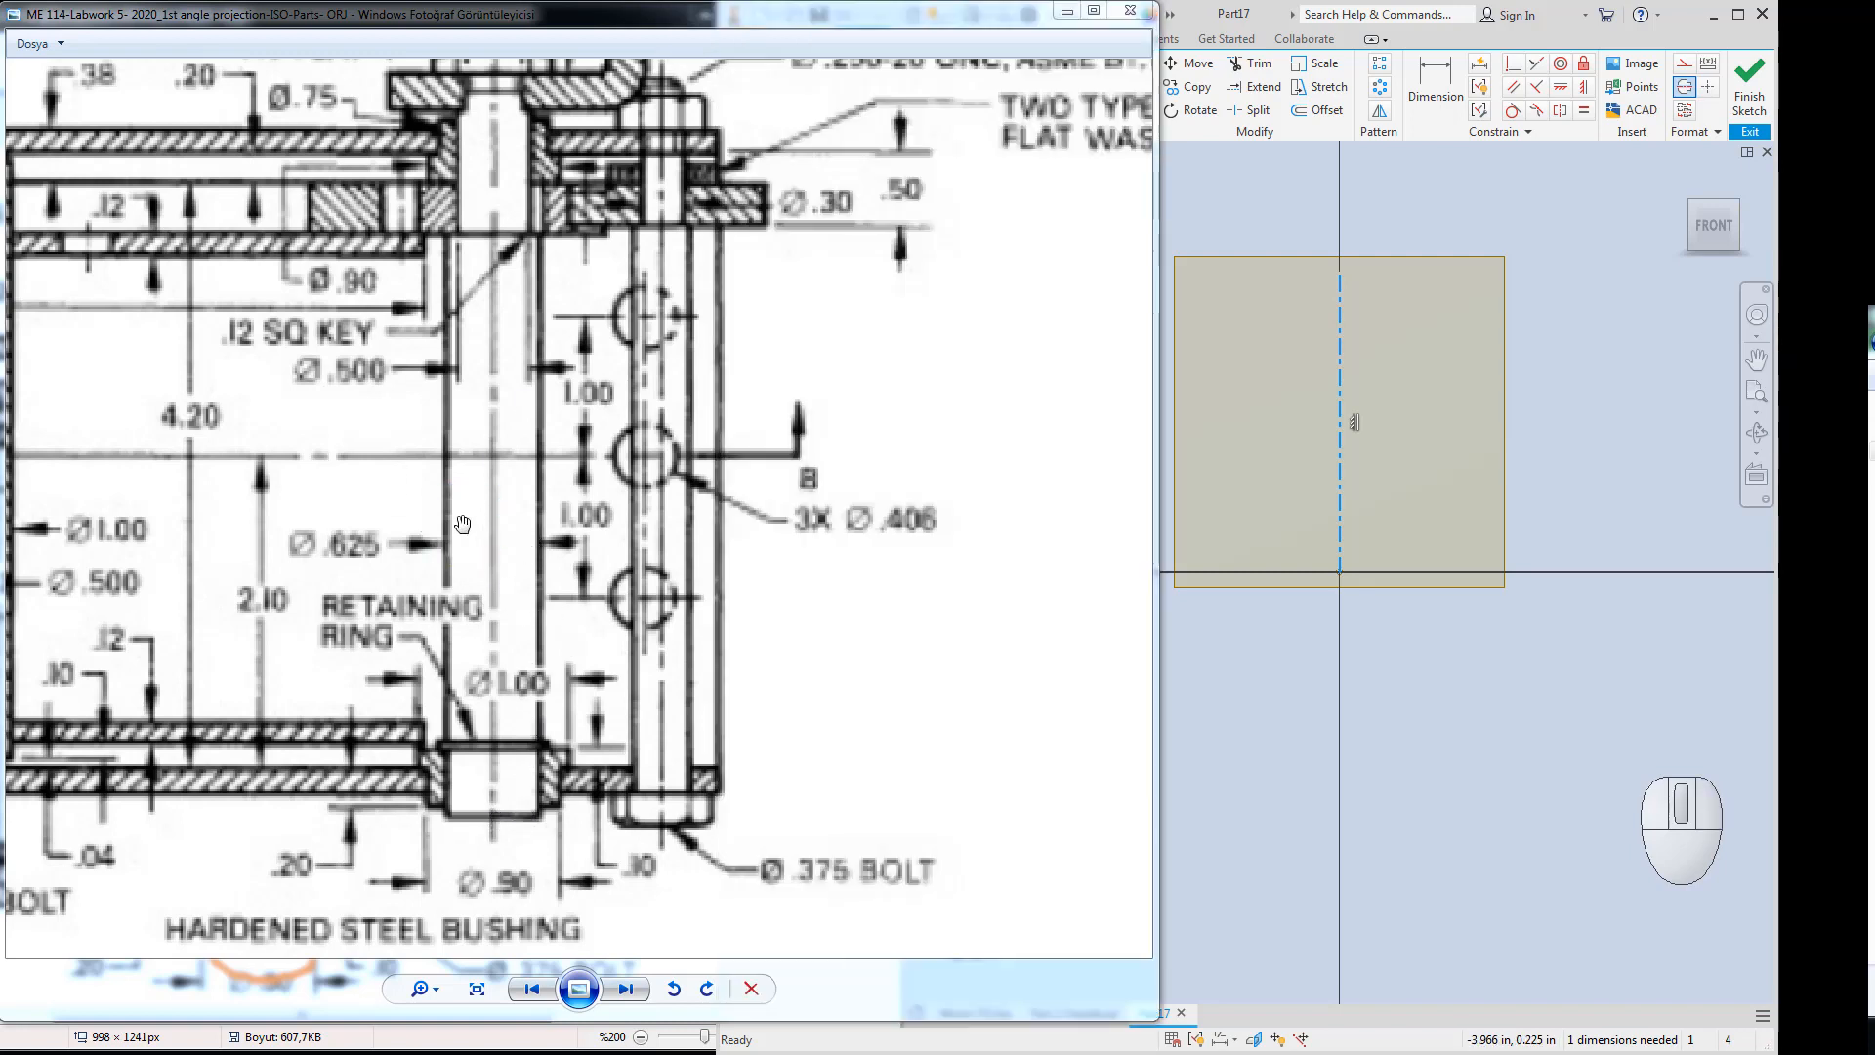
right_click(445, 520)
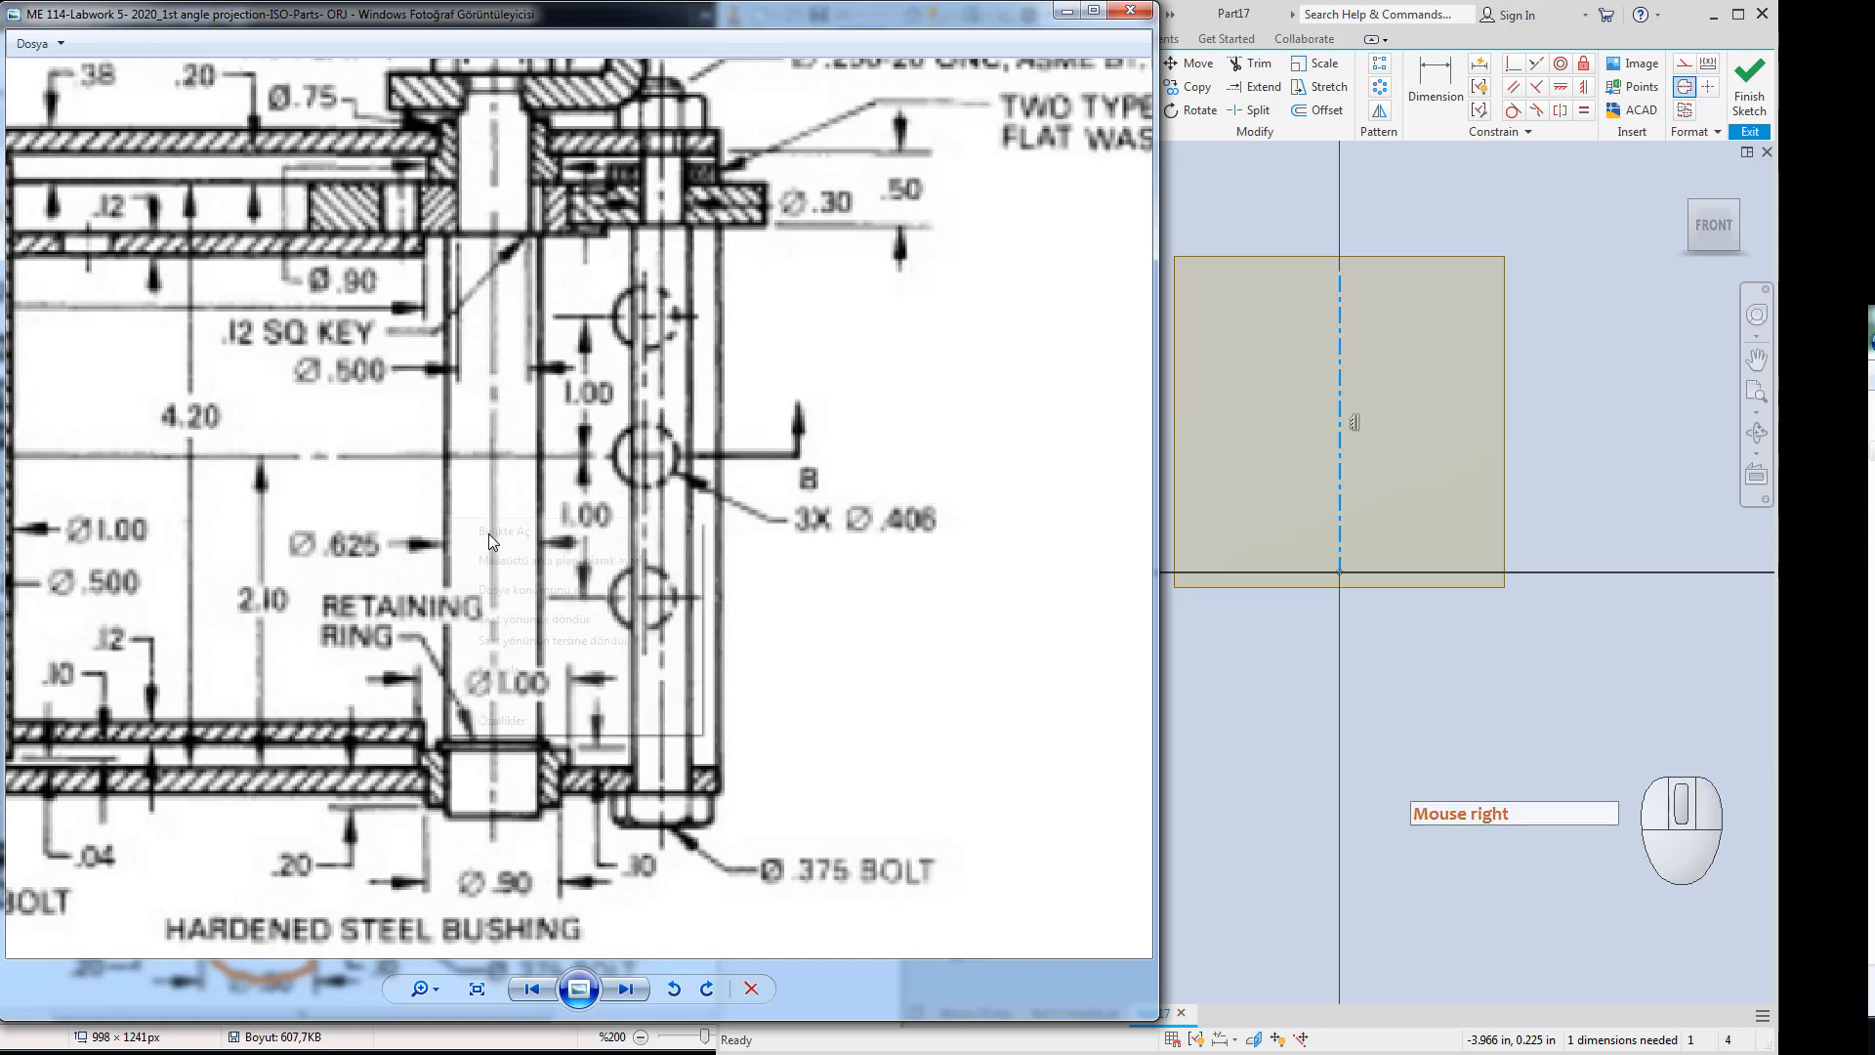
mouse_move(519, 533)
left_click(757, 540)
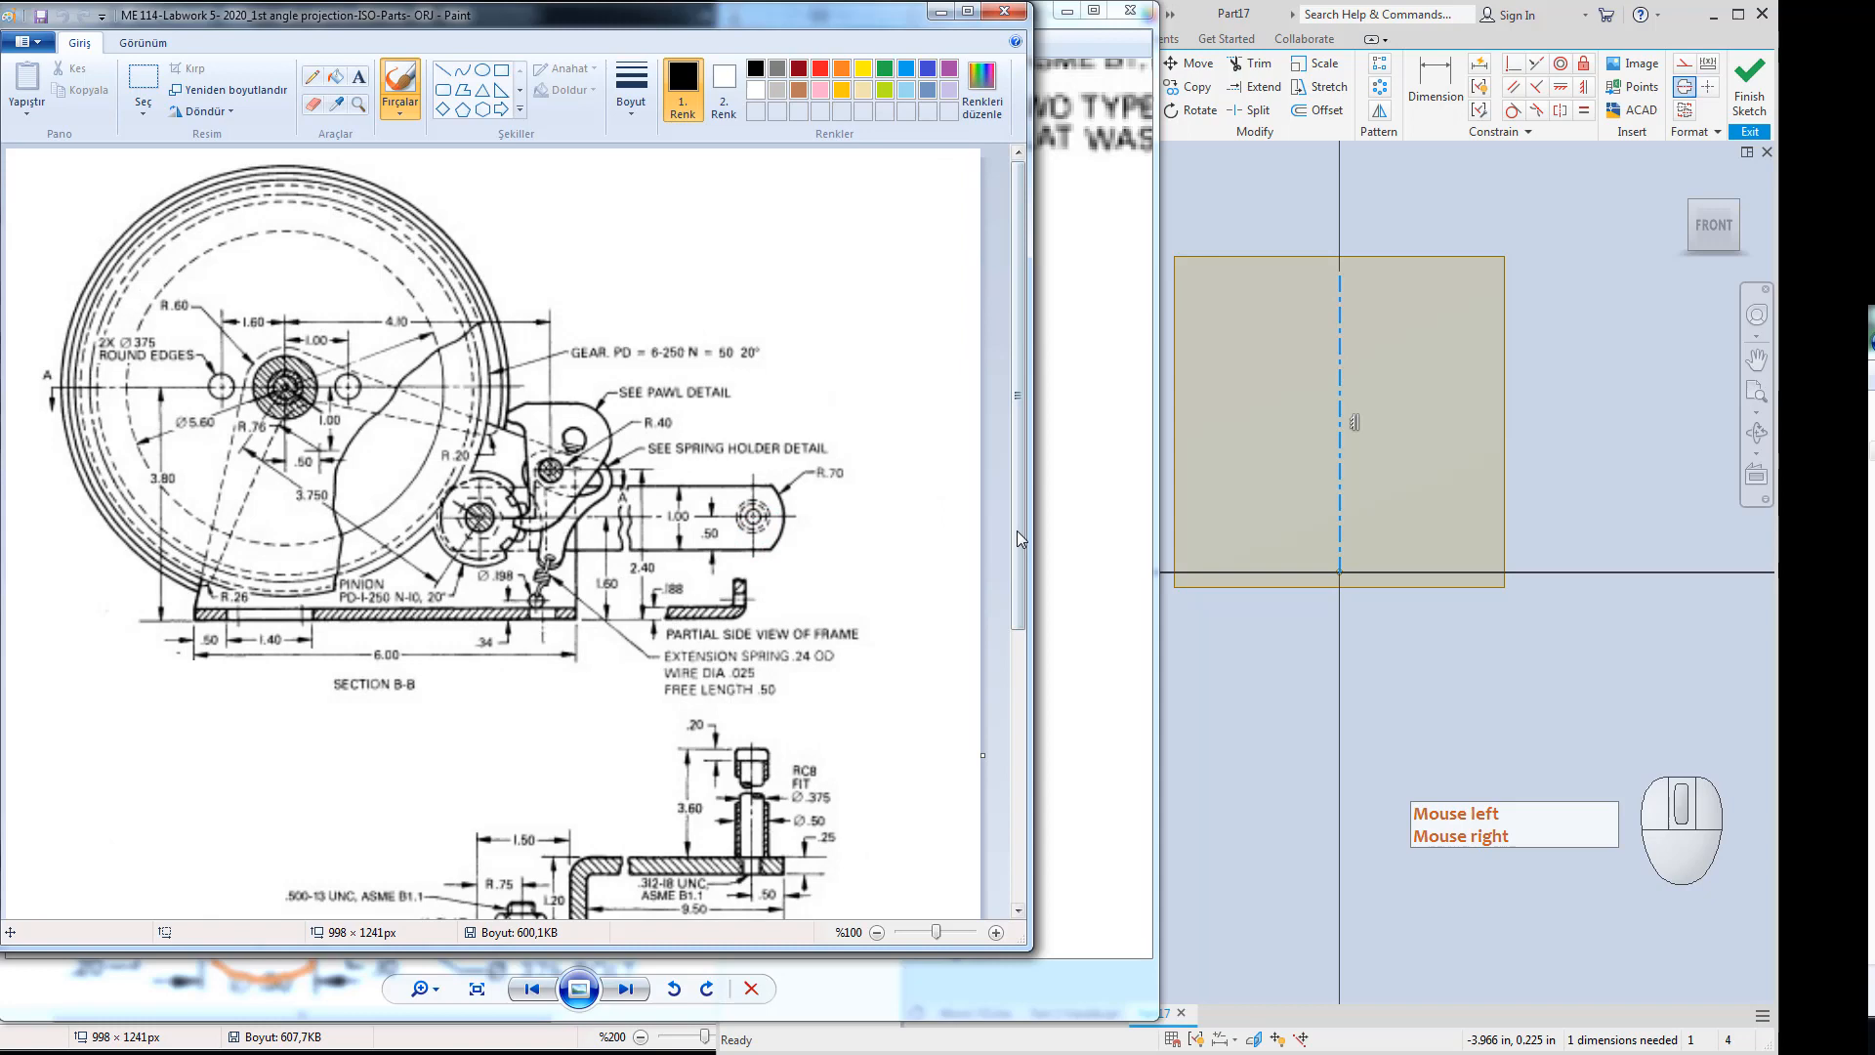
Set the brush colour to red for marking the shaft in the drawing's lower section view.
left_click_drag(1017, 532, 1001, 801)
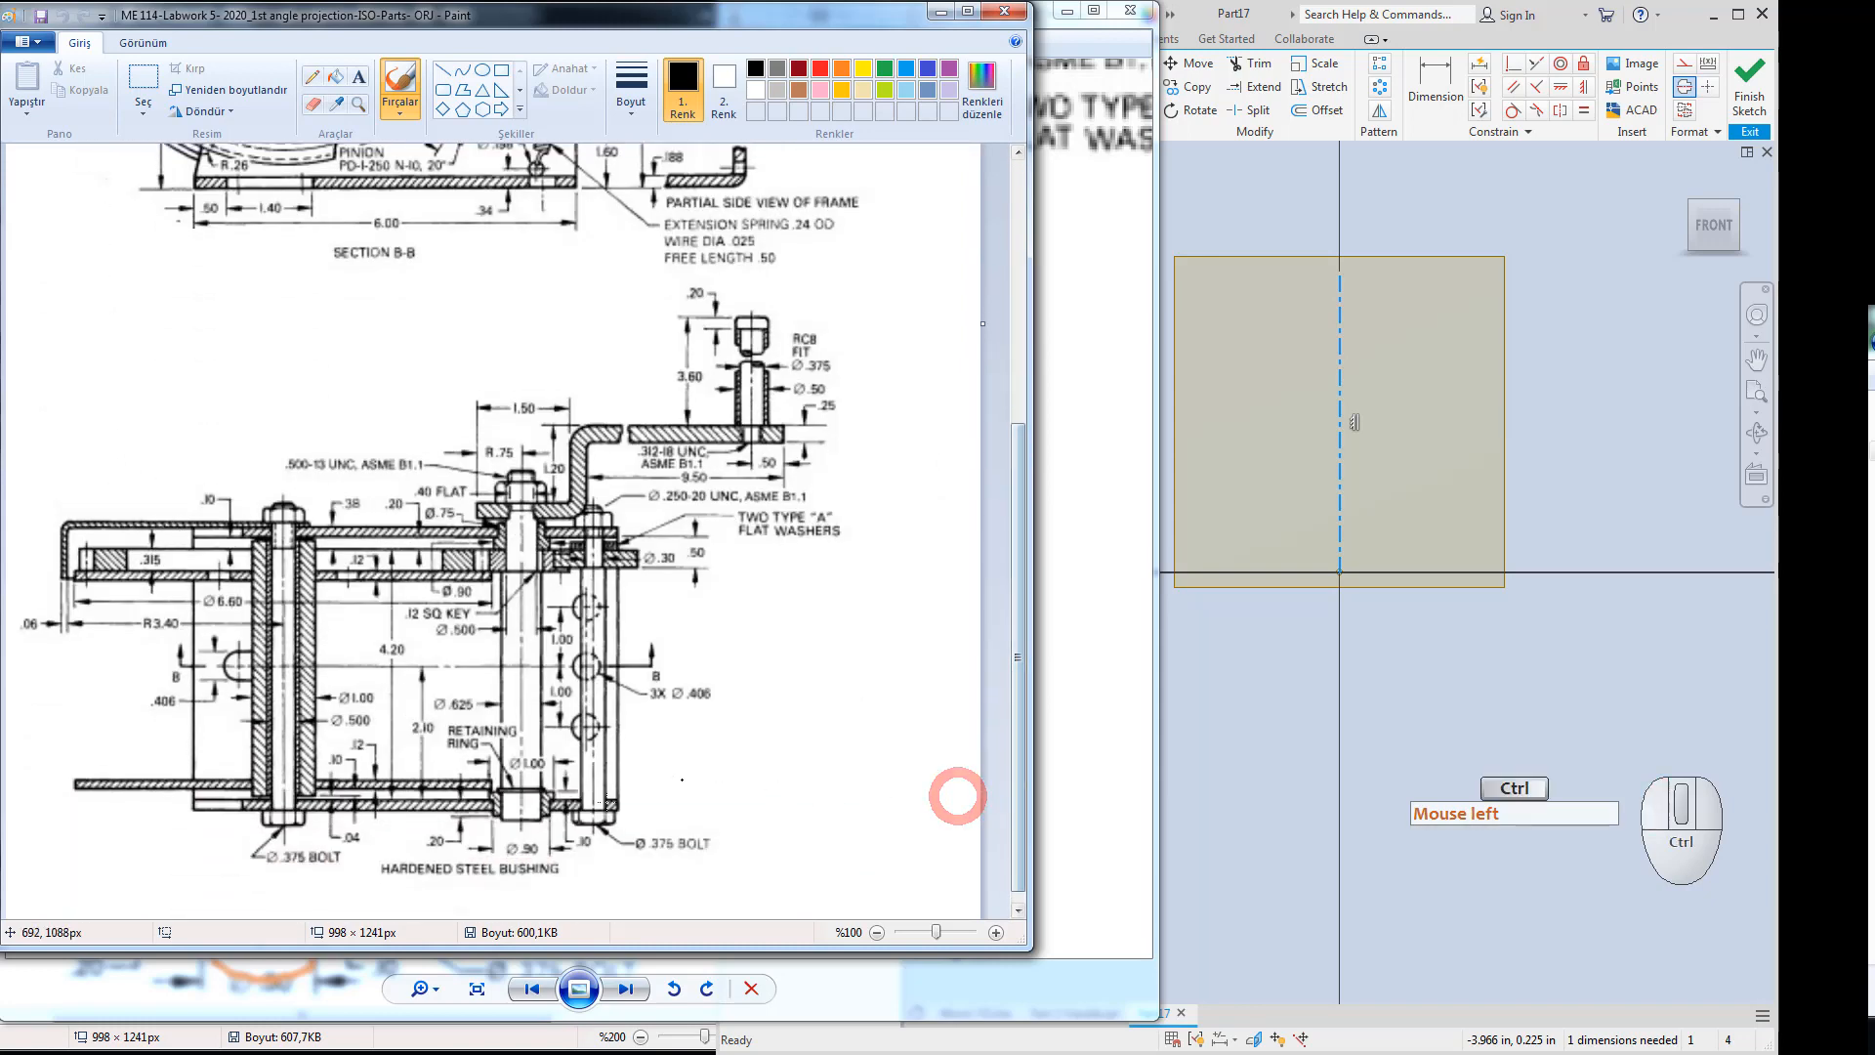
scroll(544, 801, "up", 2, "ctrl")
mouse_move(1019, 518)
left_mouse_down()
mouse_move(1022, 691)
mouse_move(996, 745)
left_mouse_up()
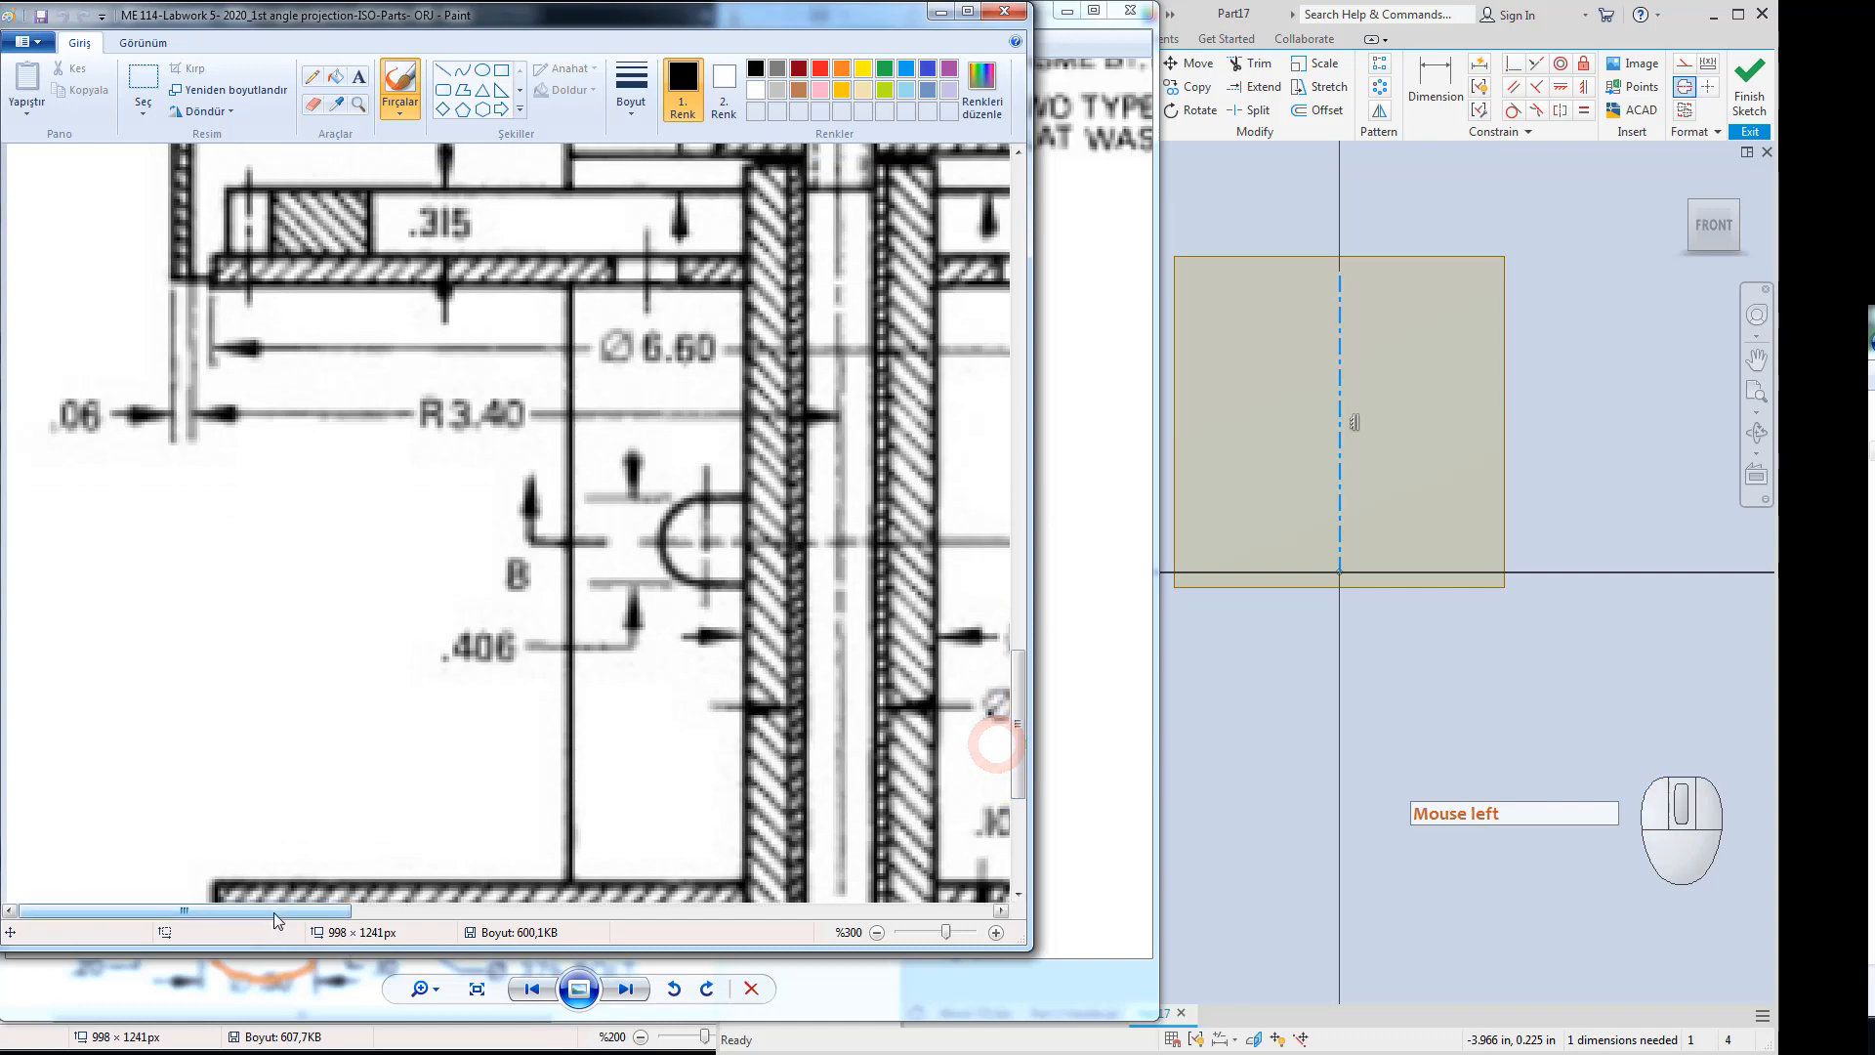
left_click_drag(273, 912, 571, 921)
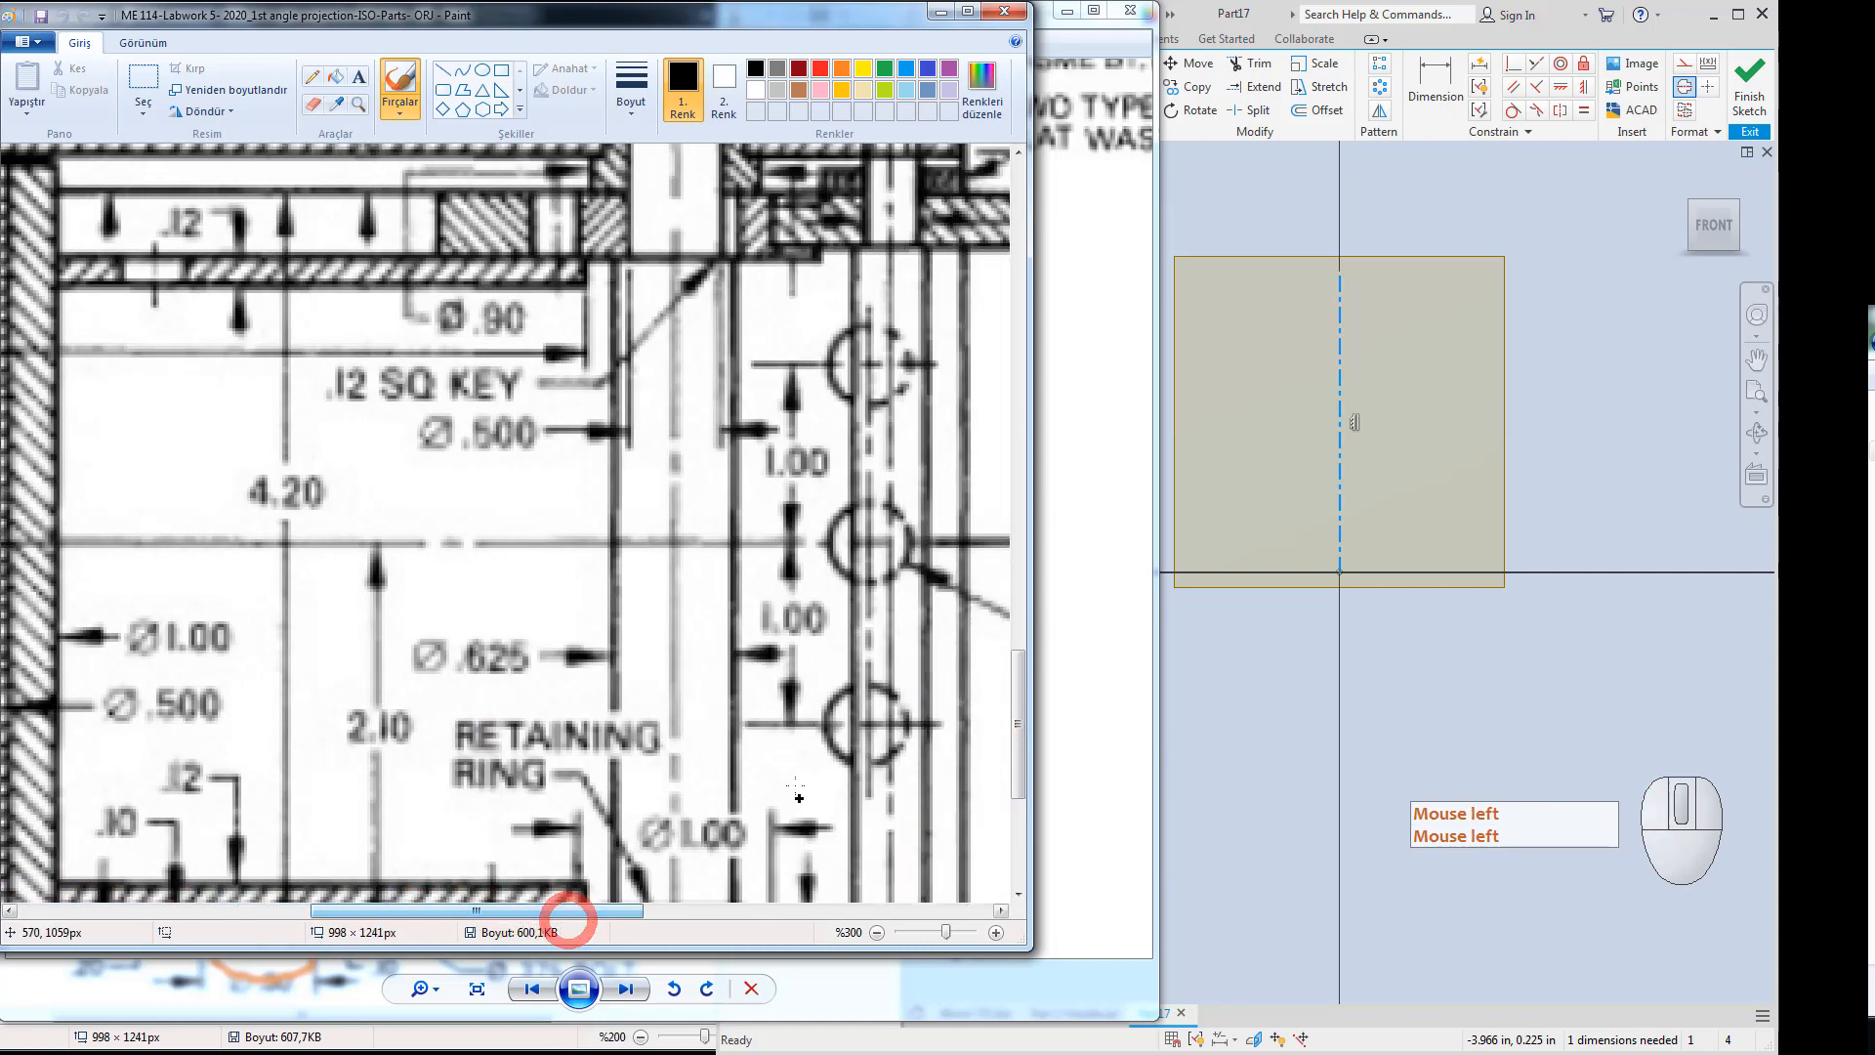
scroll(726, 700, "down", 1, "ctrl")
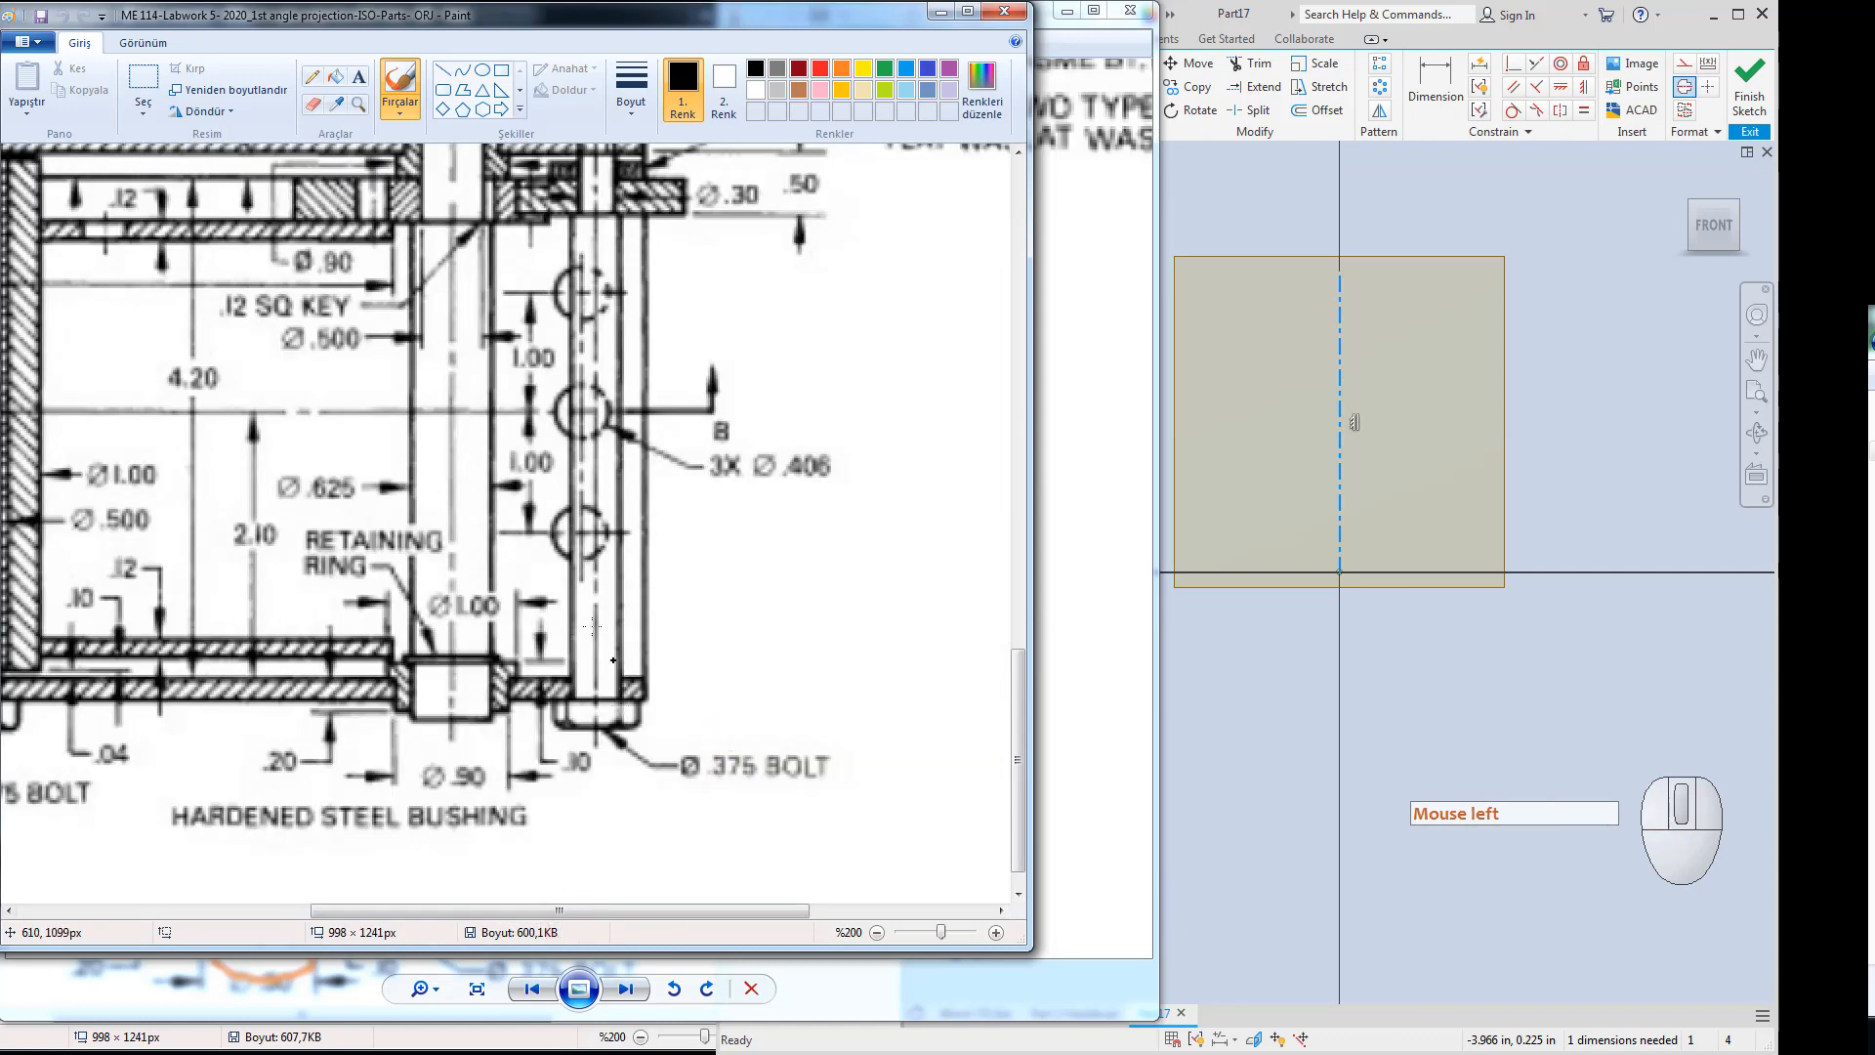
left_click_drag(1016, 787, 1007, 754)
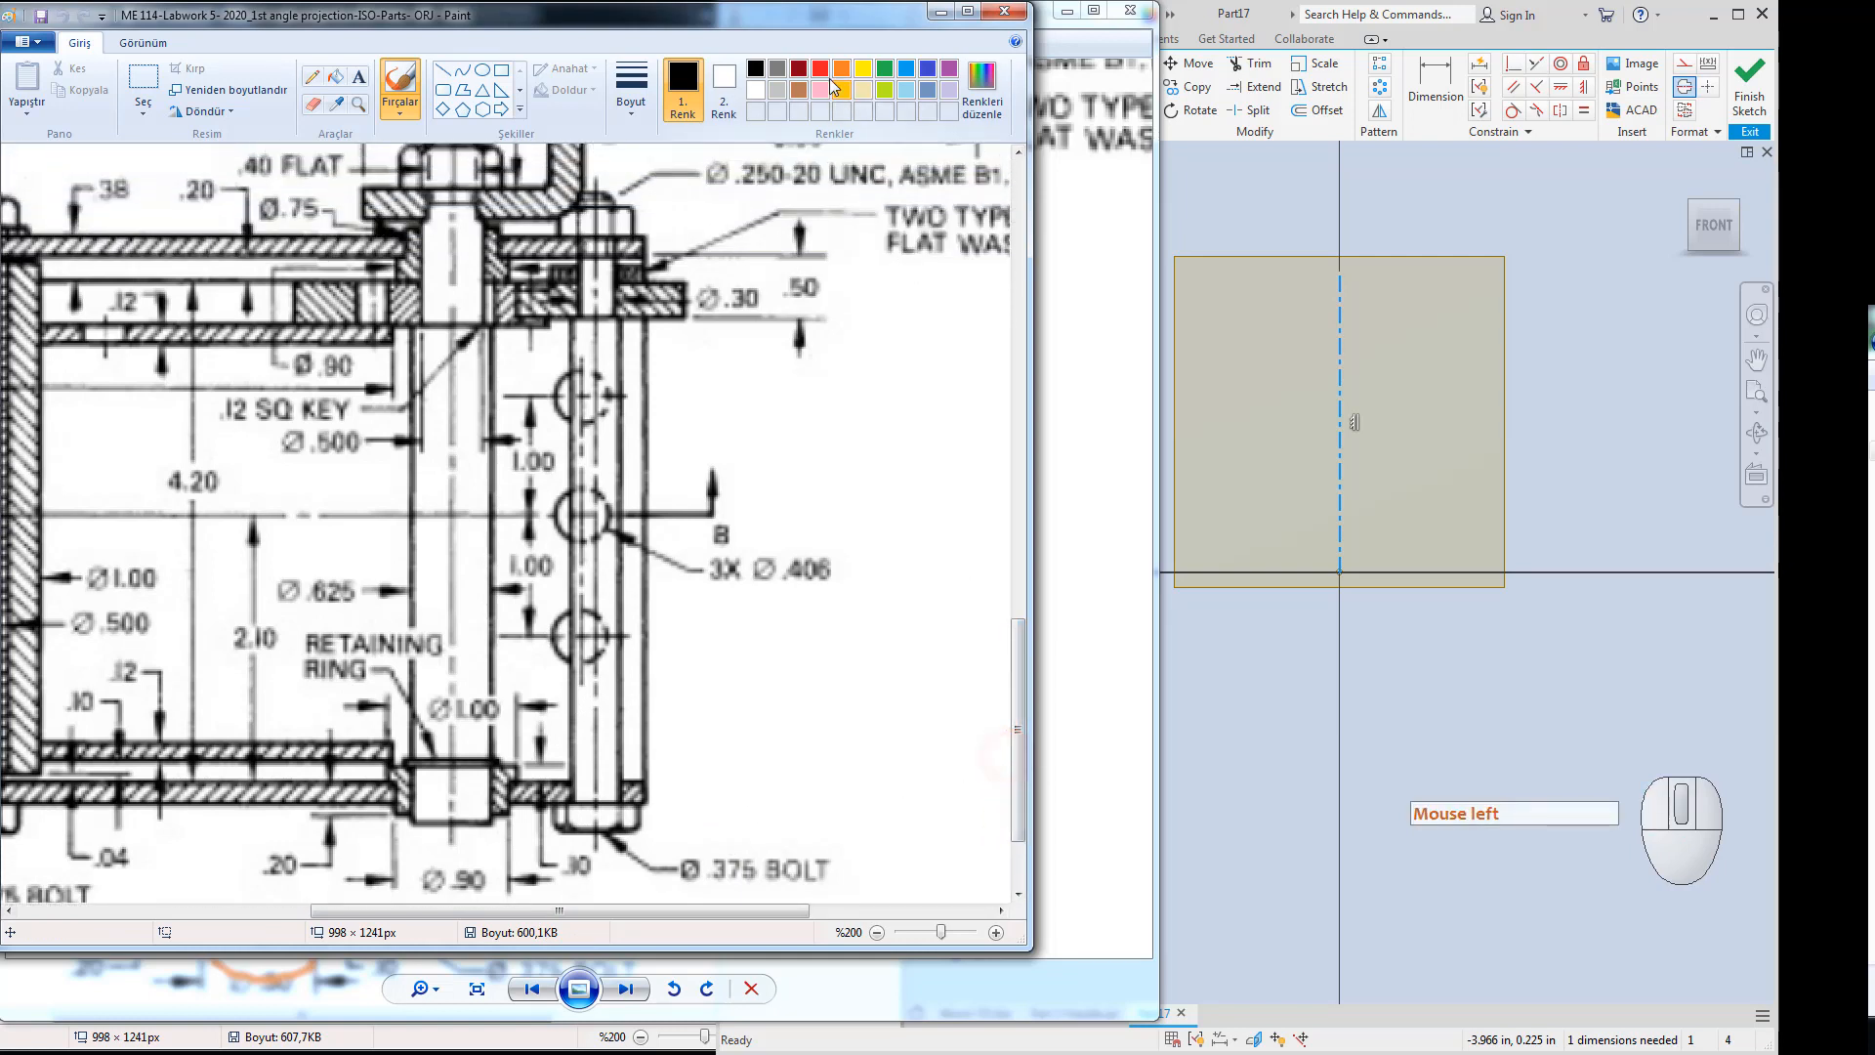
left_click(818, 76)
mouse_move(451, 824)
left_mouse_down()
mouse_move(495, 820)
mouse_move(498, 801)
mouse_move(475, 771)
mouse_move(487, 315)
mouse_move(450, 325)
mouse_move(484, 322)
mouse_move(482, 302)
left_mouse_up()
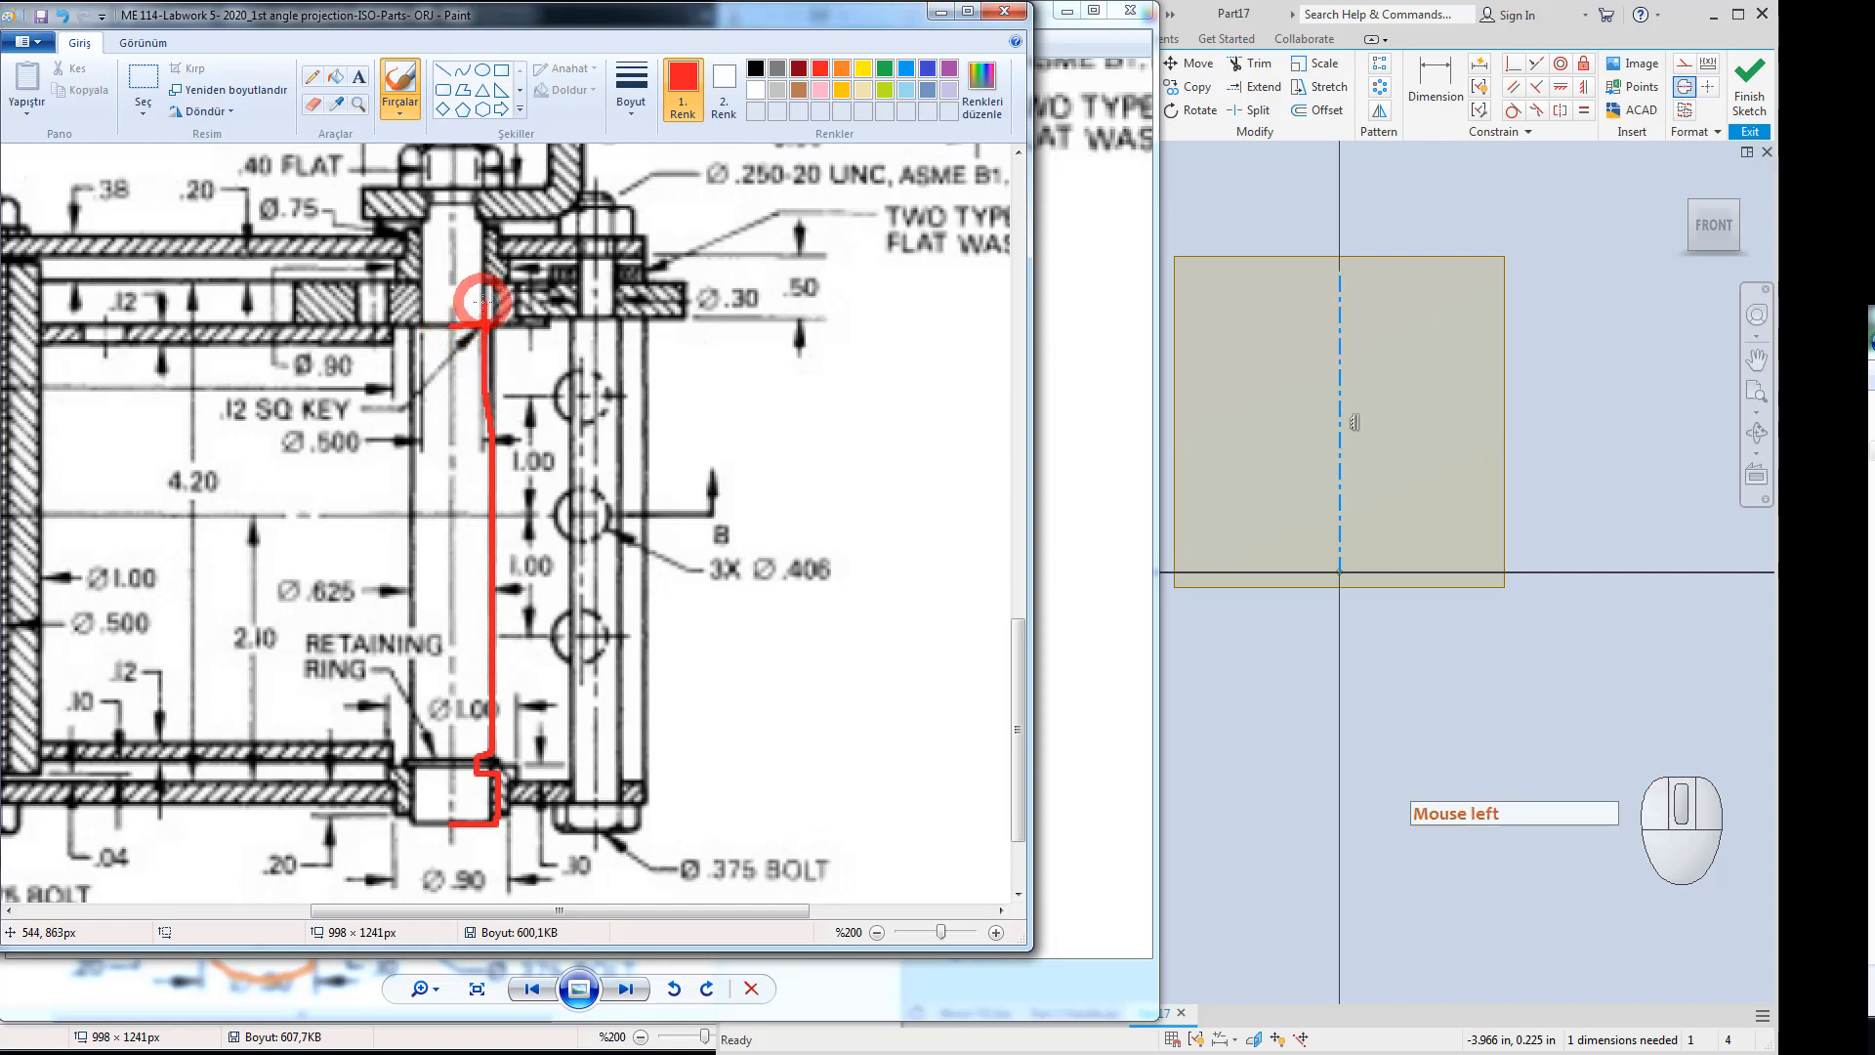
key("ctrl+z")
key("ctrl+z")
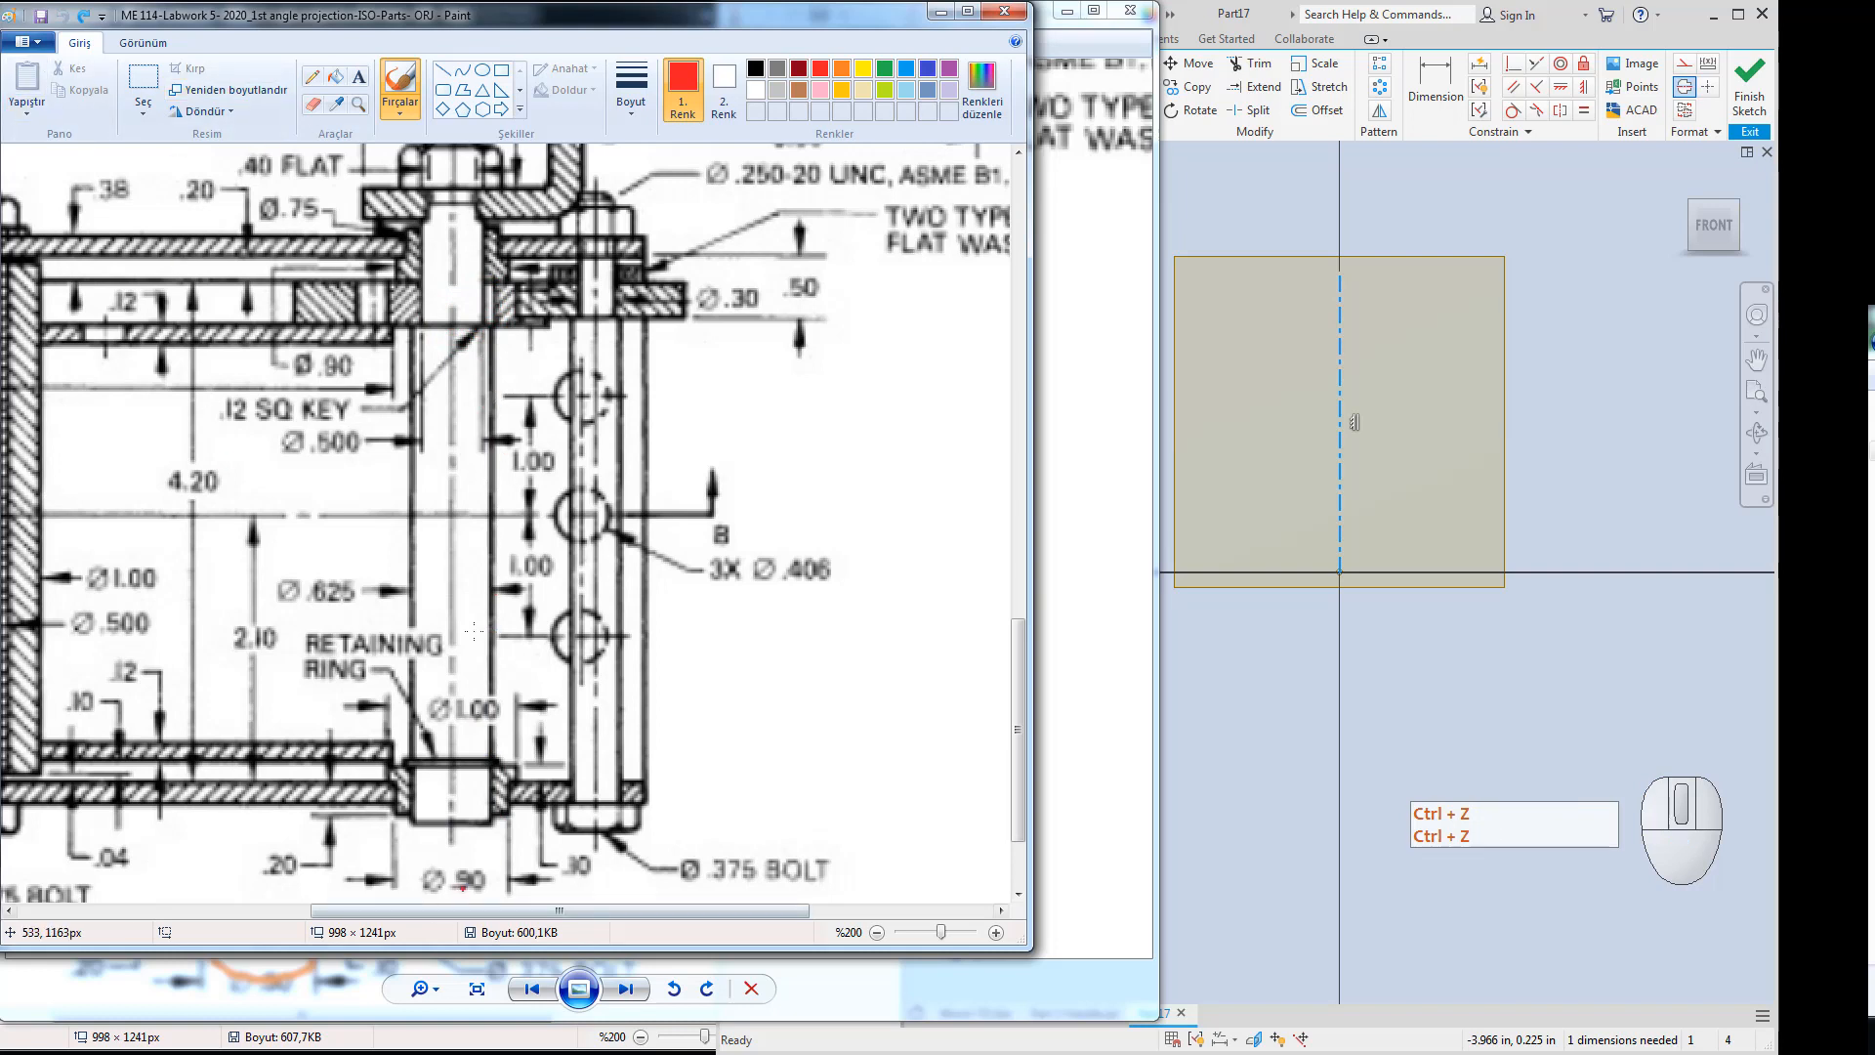
Trace the shaft's stepped outer contour in red on one side of the section view, from its lower end to its threaded upper end.
left_click(482, 314)
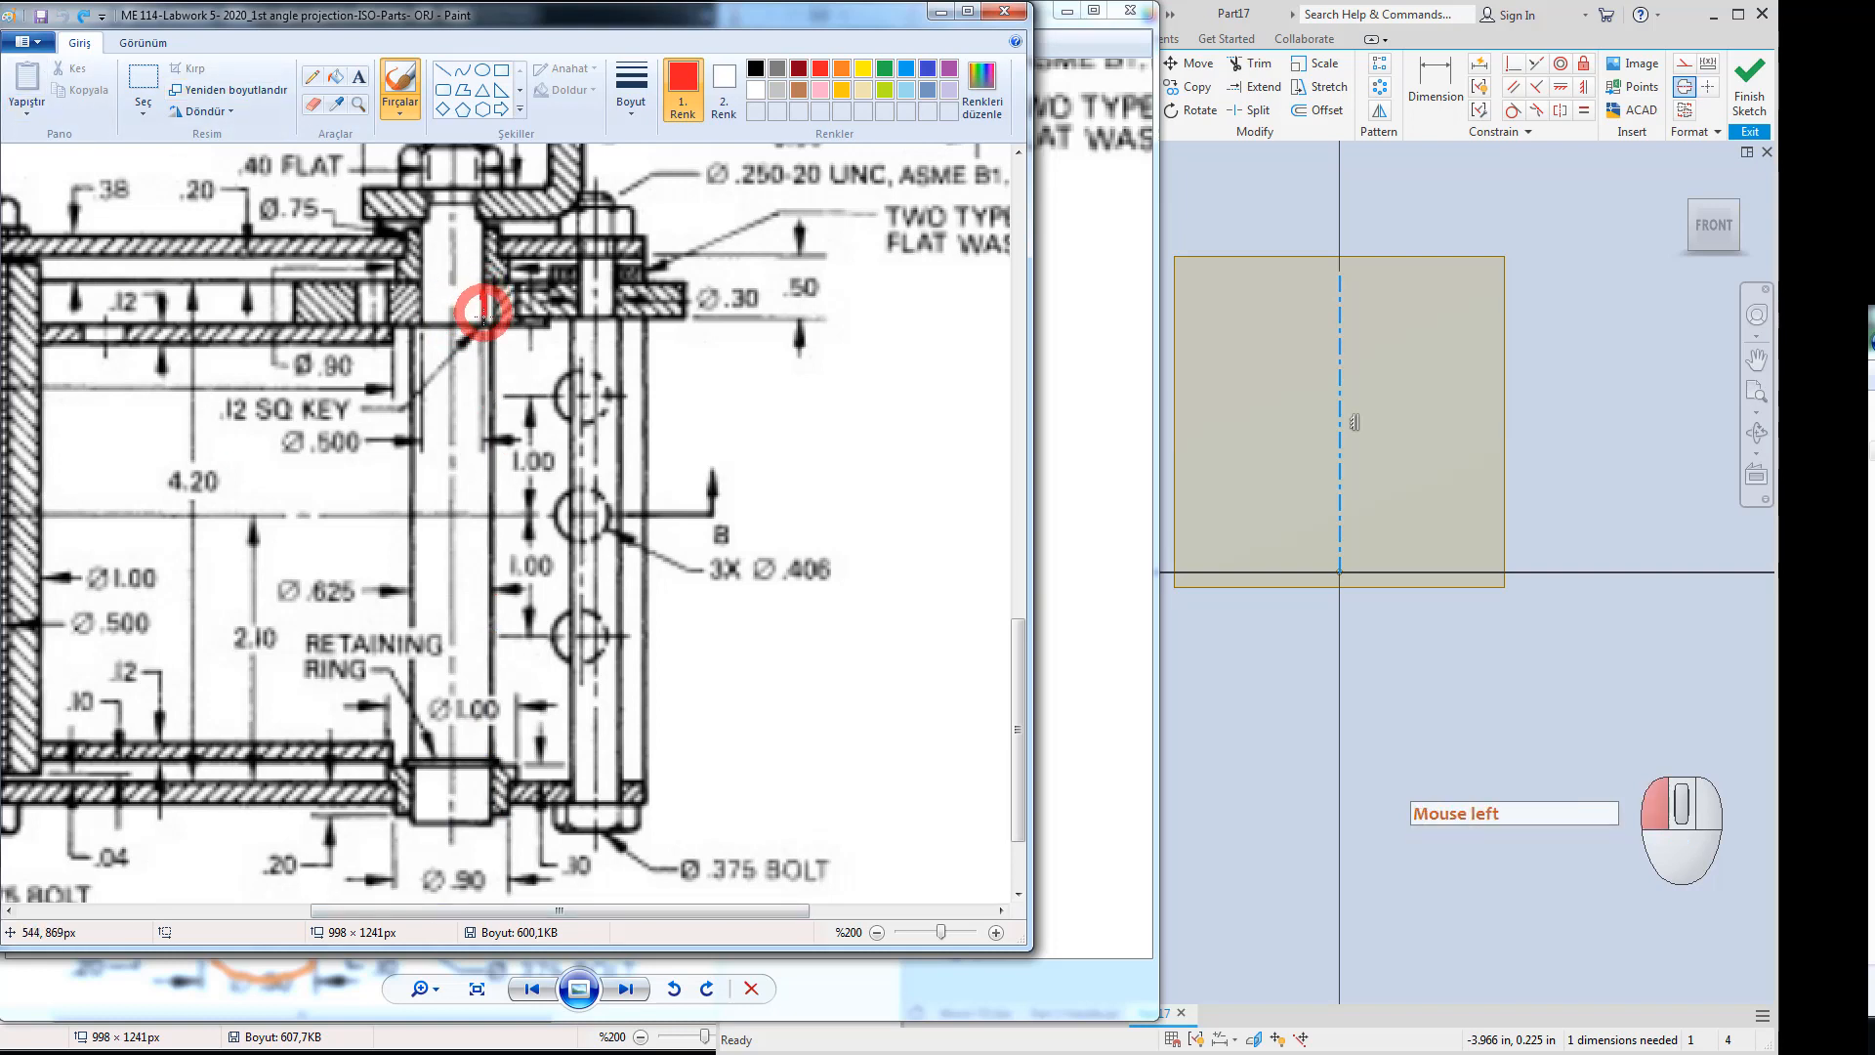
mouse_move(493, 326)
left_mouse_down()
mouse_move(493, 752)
mouse_move(460, 747)
mouse_move(488, 770)
mouse_move(493, 820)
mouse_move(453, 820)
left_mouse_up()
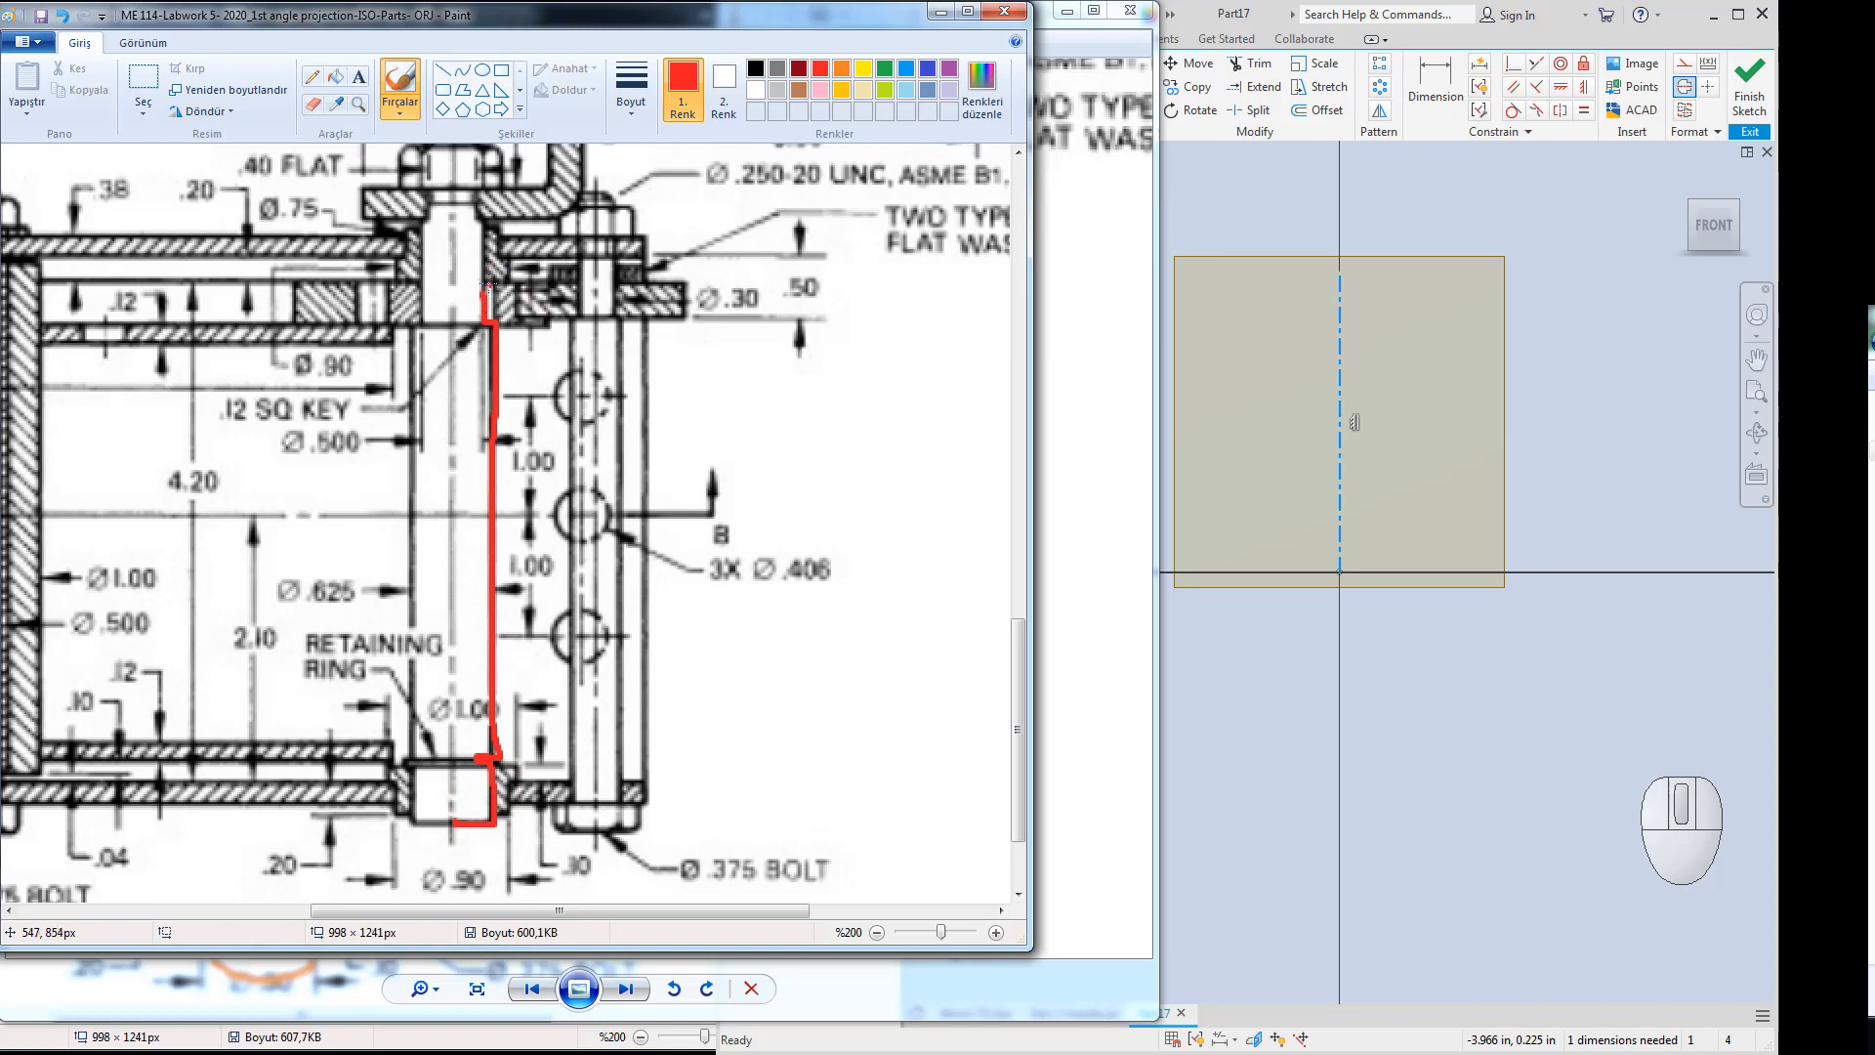
left_click_drag(482, 286, 470, 186)
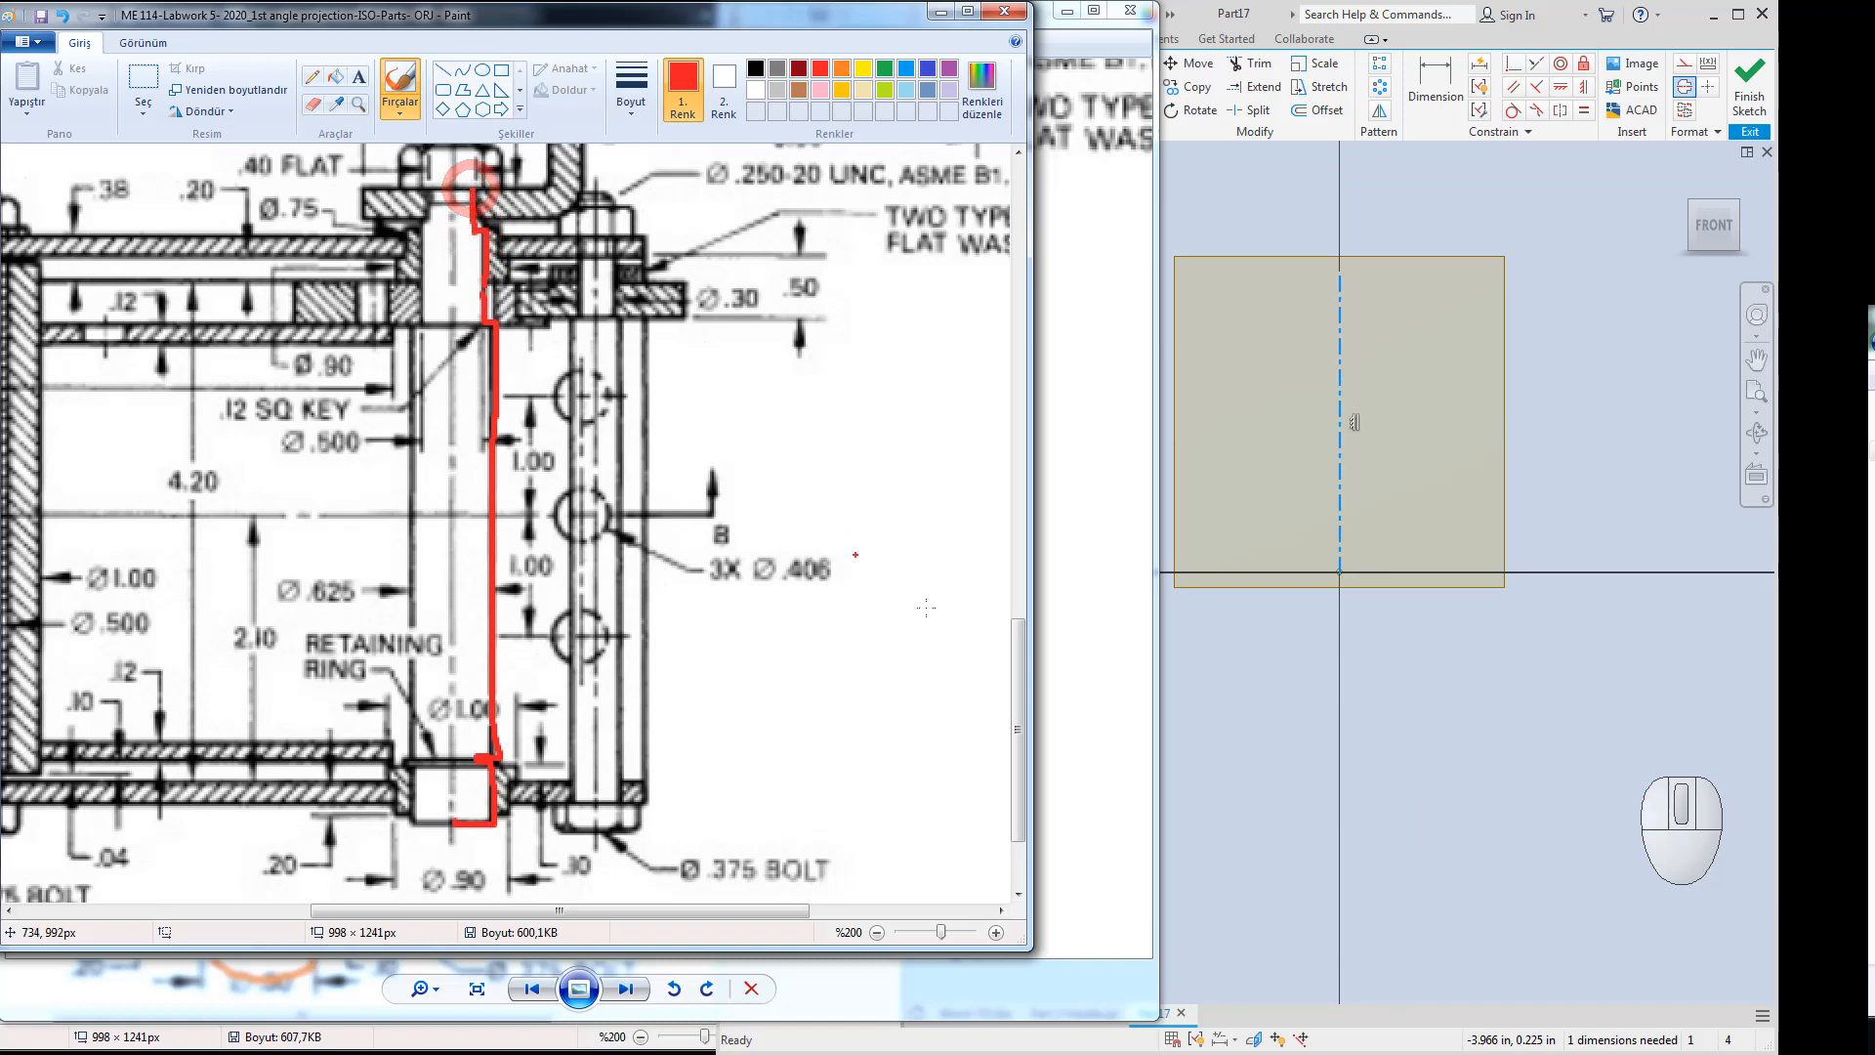
left_click_drag(1016, 672, 1007, 620)
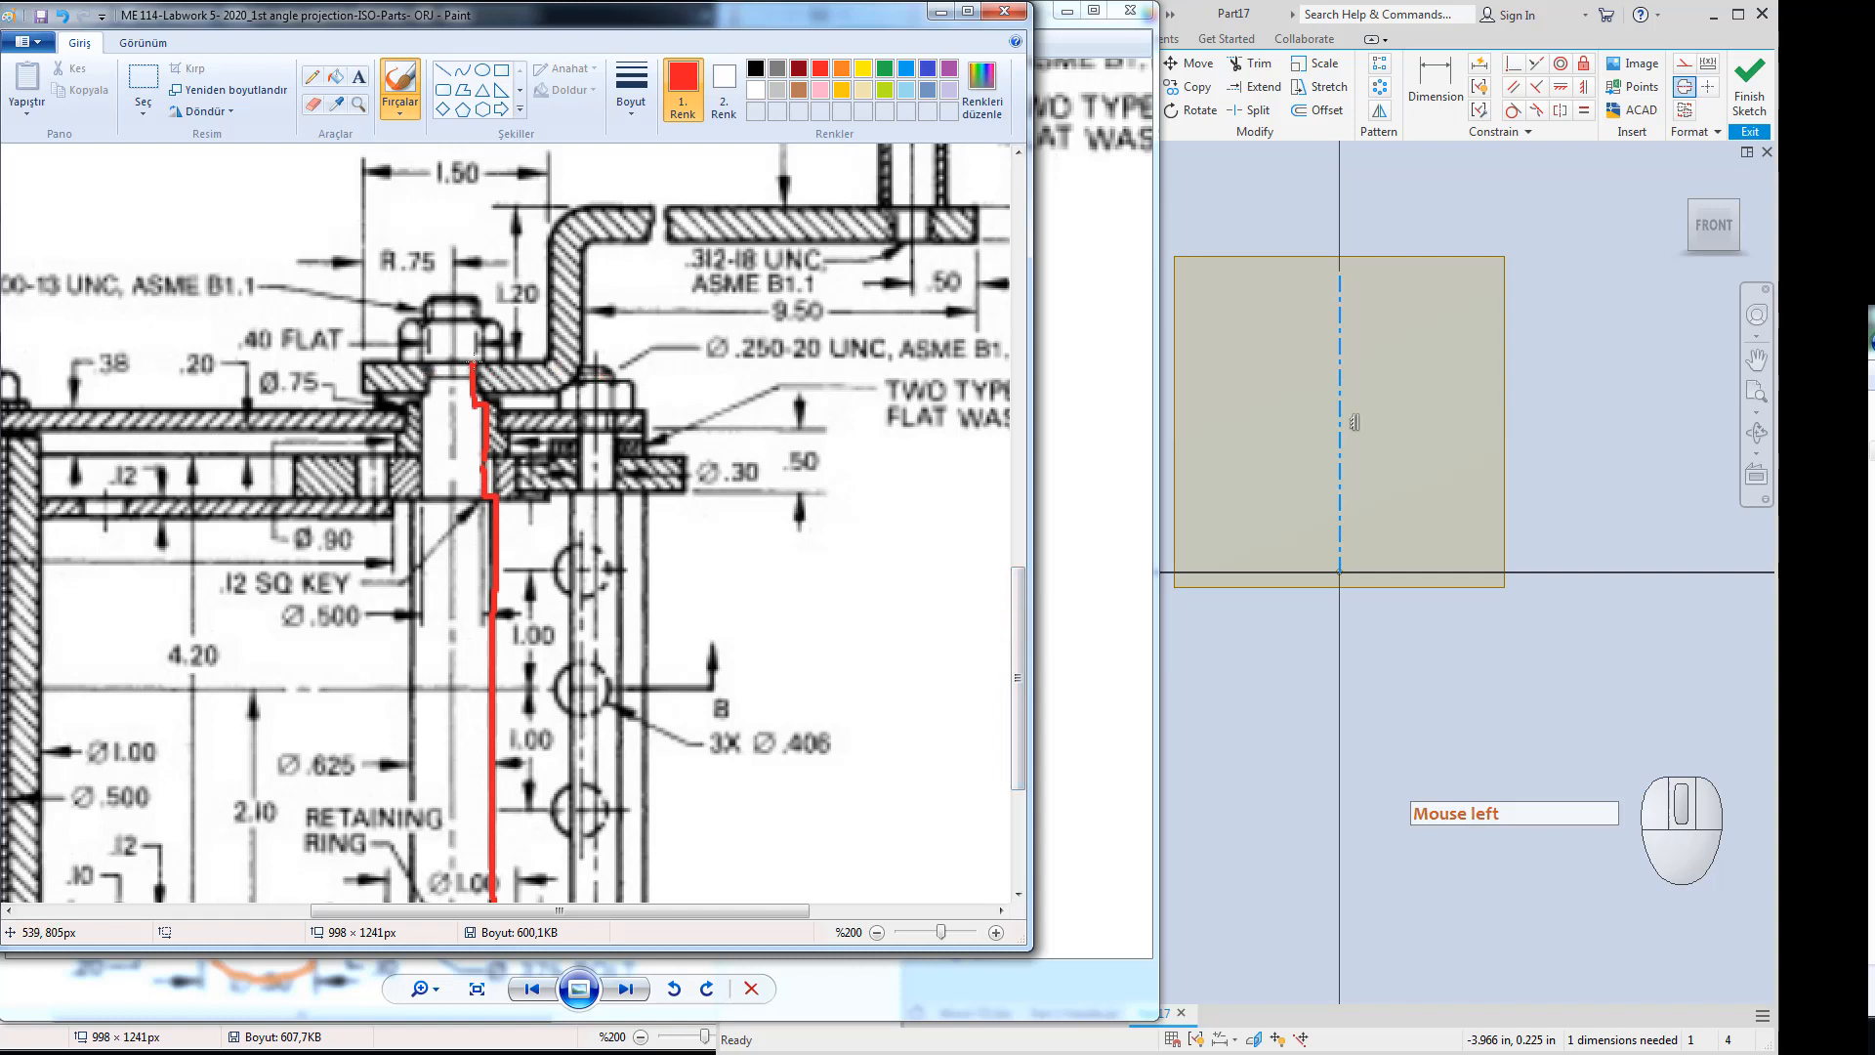
left_click_drag(473, 362, 471, 298)
left_click_drag(463, 299, 452, 295)
left_click_drag(1016, 628, 1017, 671)
scroll(600, 407, "up", 3)
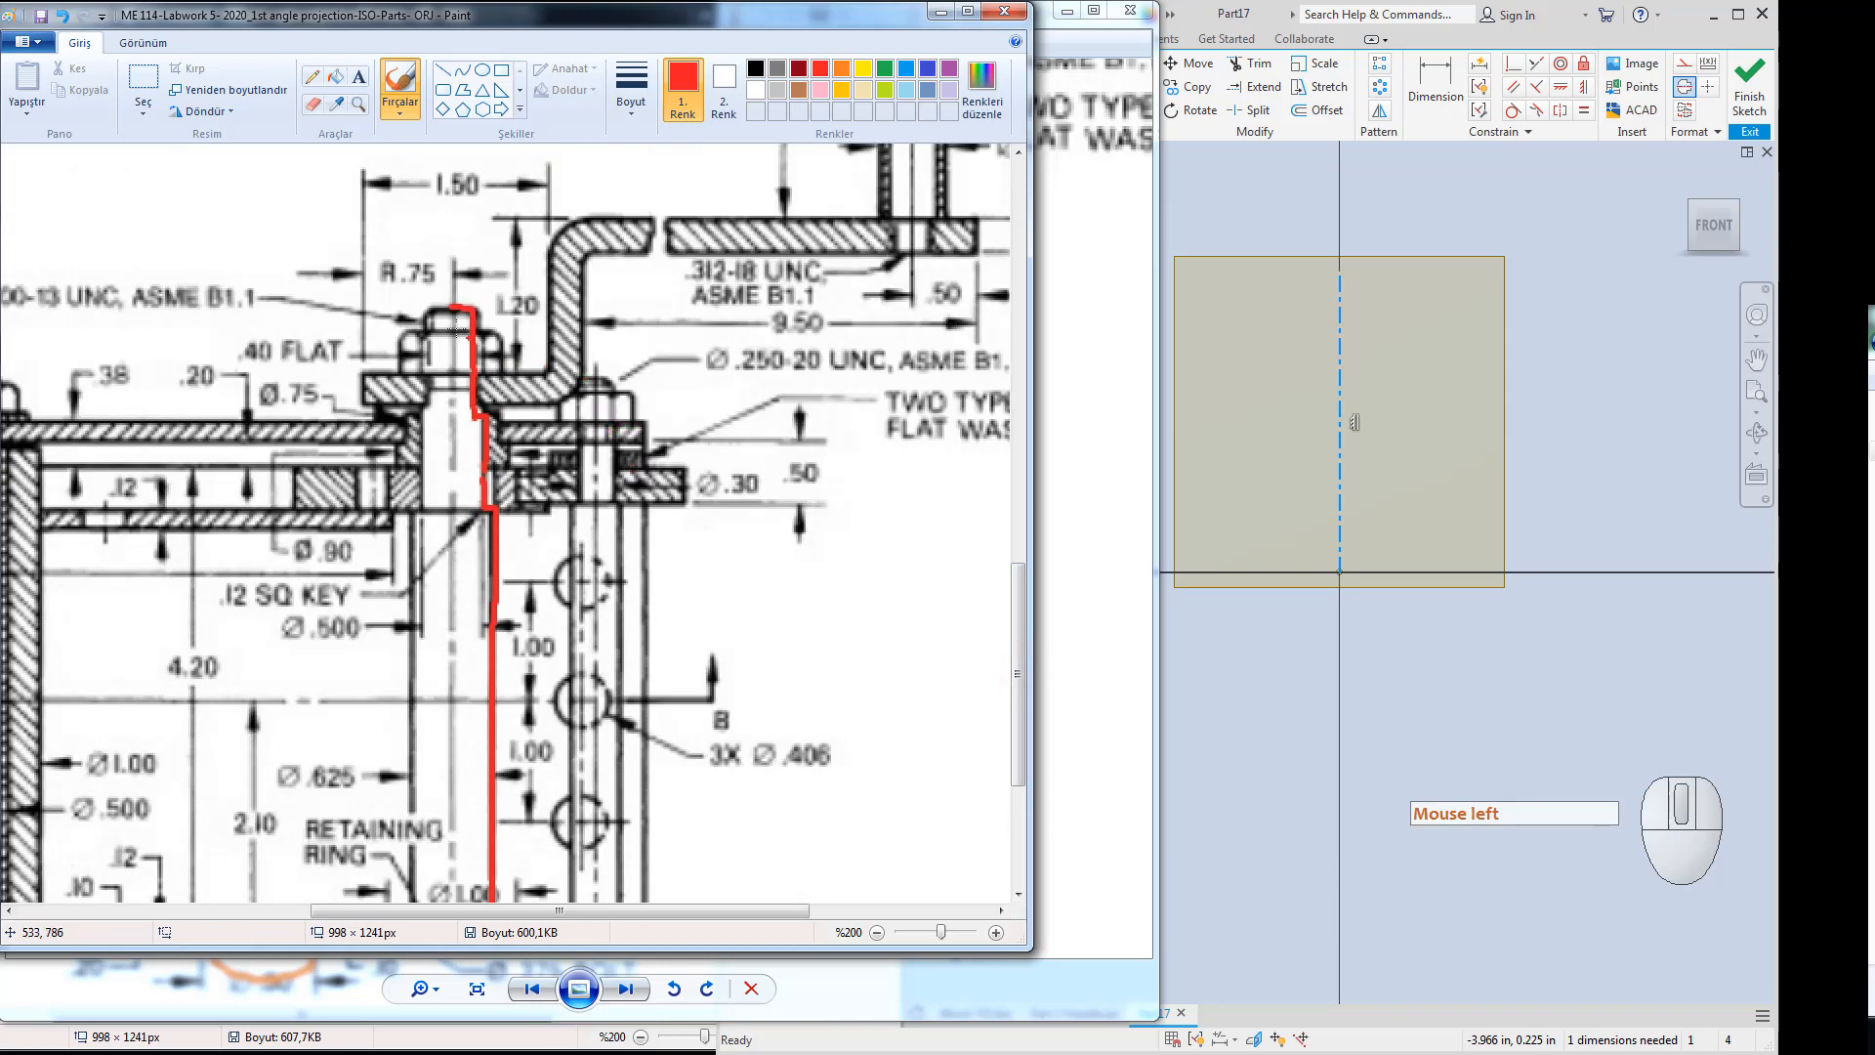
Mark the shaft's center axis in red along its full length in the section view.
left_click_drag(459, 313, 458, 762)
scroll(448, 473, "down", 3)
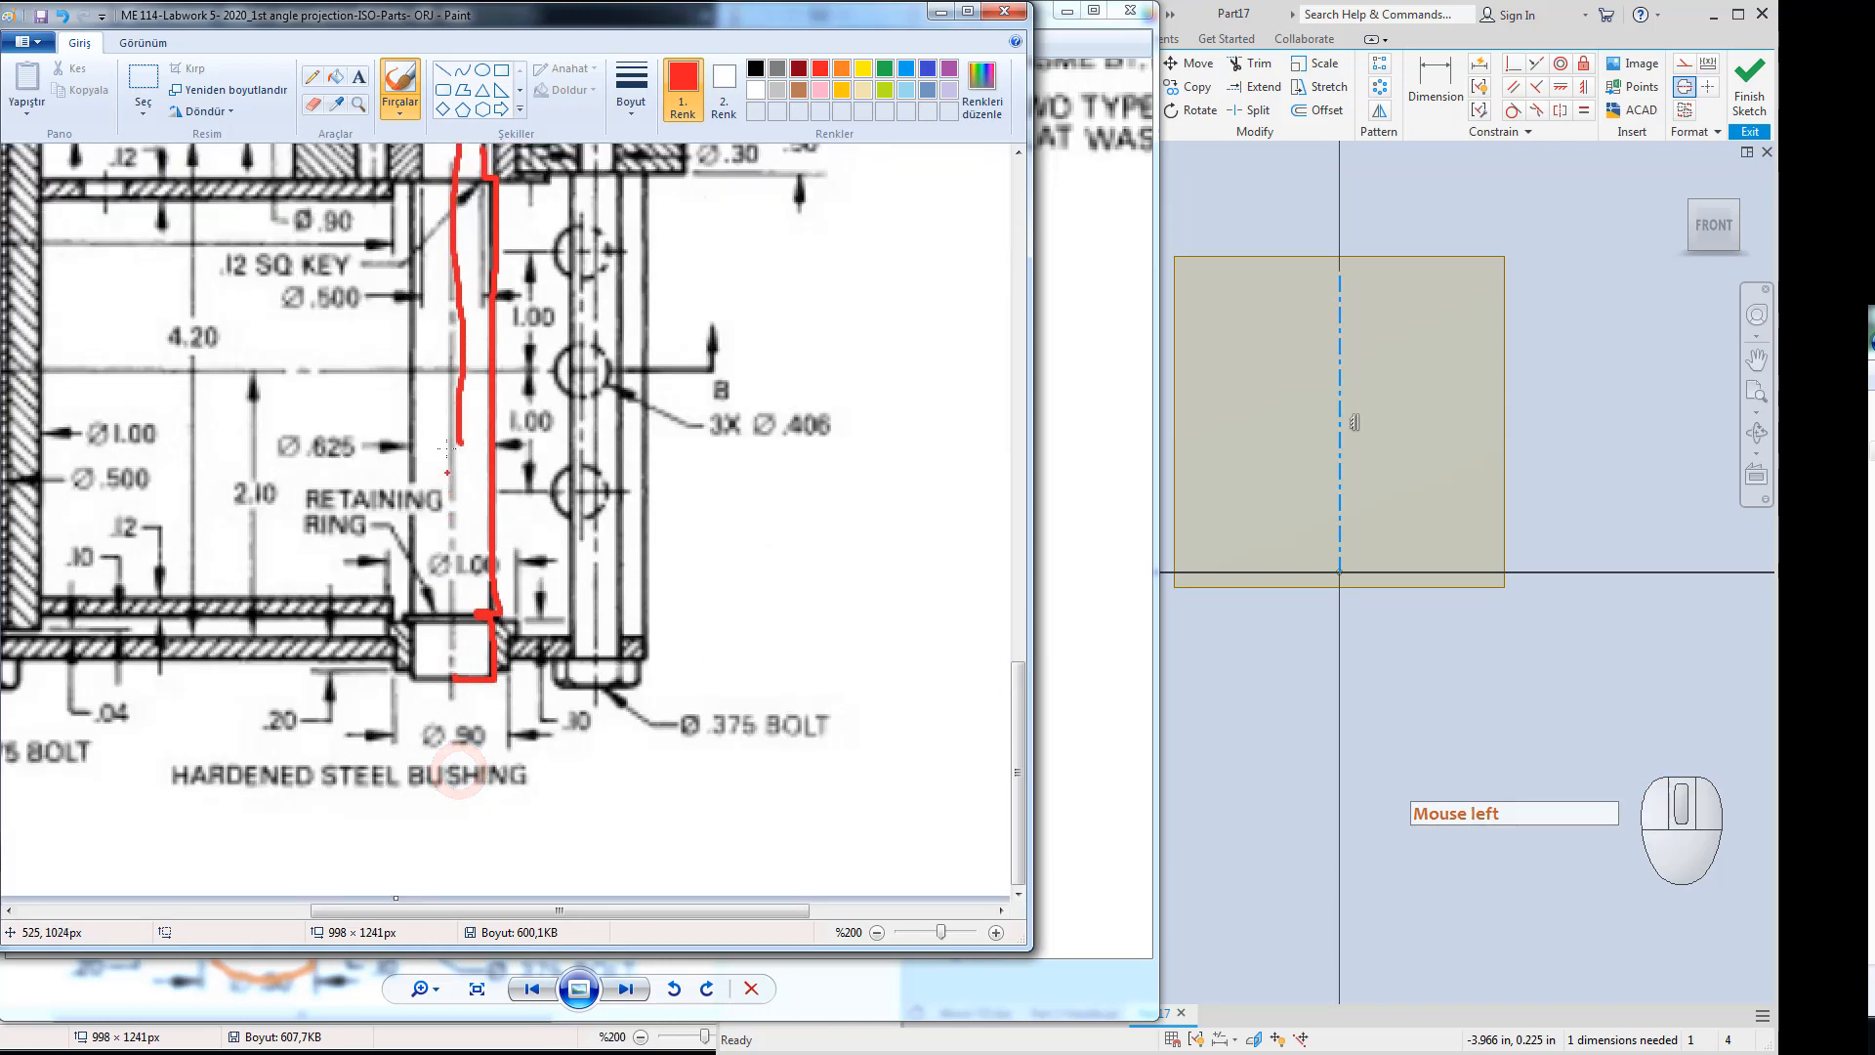
left_click_drag(463, 441, 461, 666)
Switch to Inventor and sketch the profile's base edge about 0.62 in from the origin, then the retaining ring groove about 0.14 in deep above it.
left_click(1227, 430)
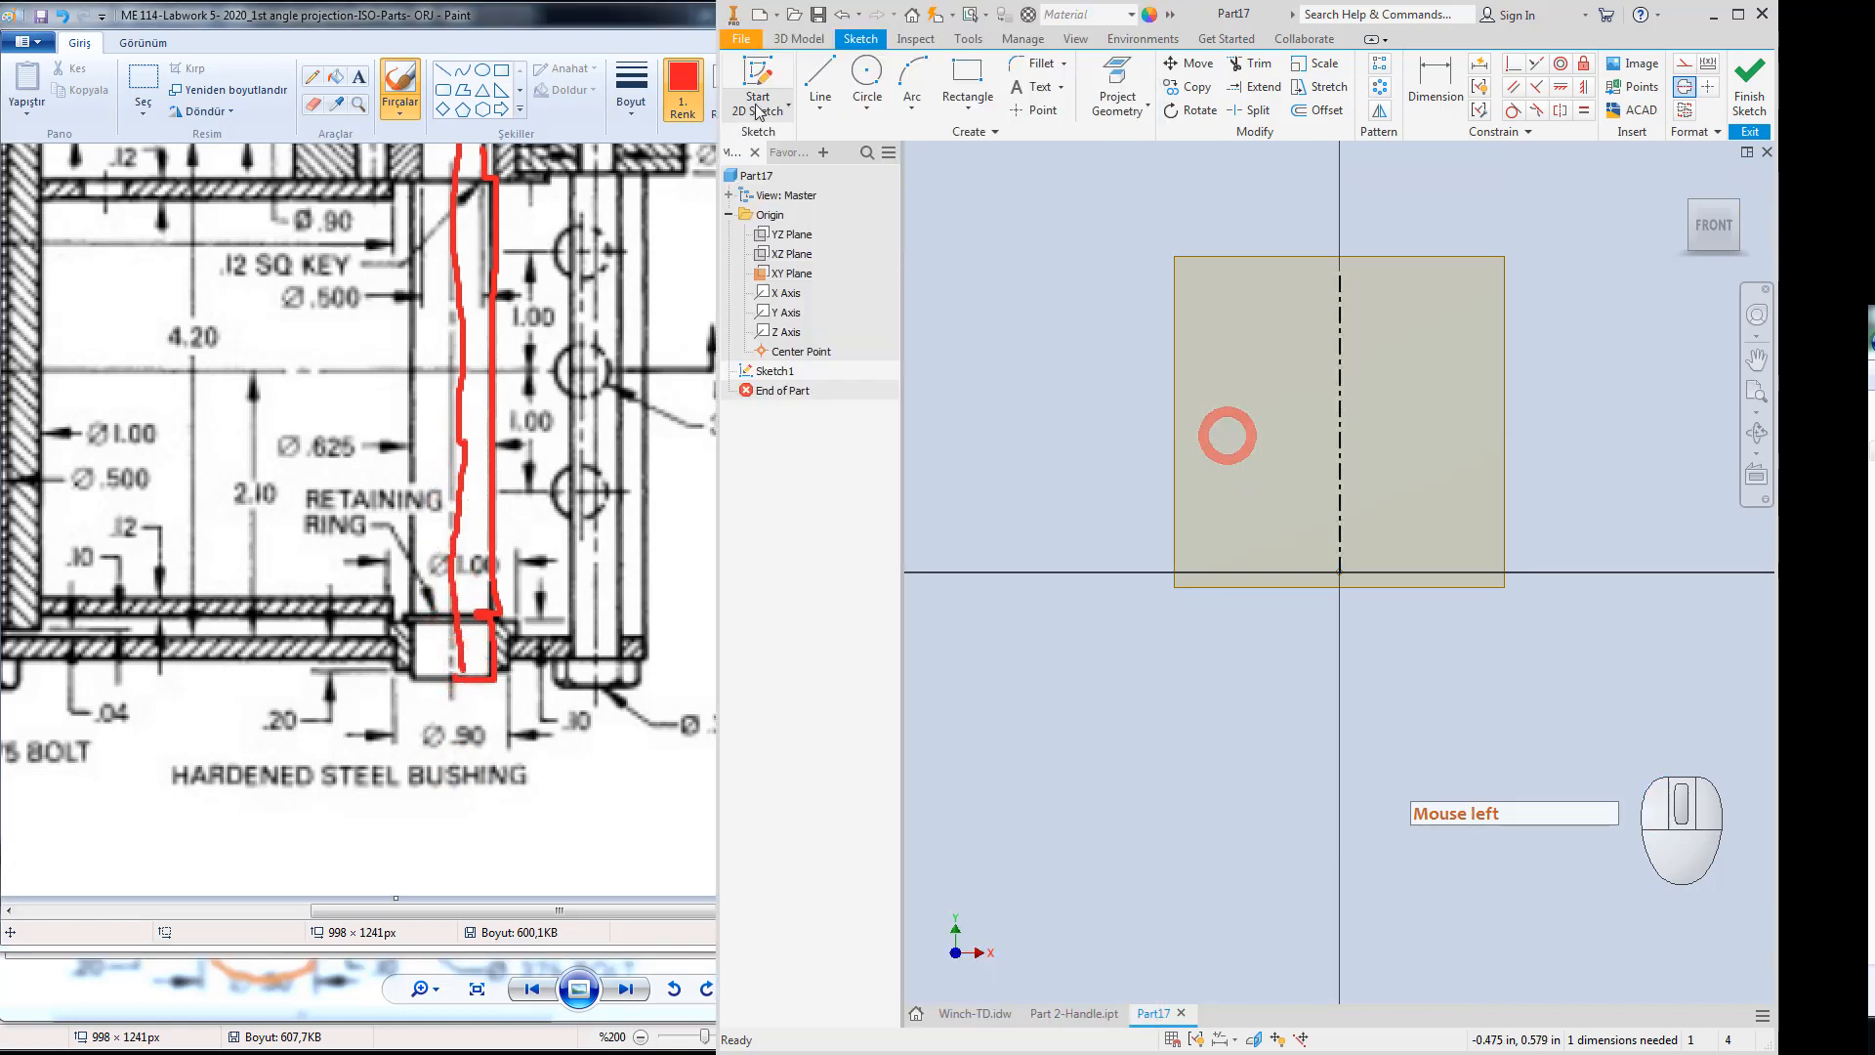
left_click(823, 98)
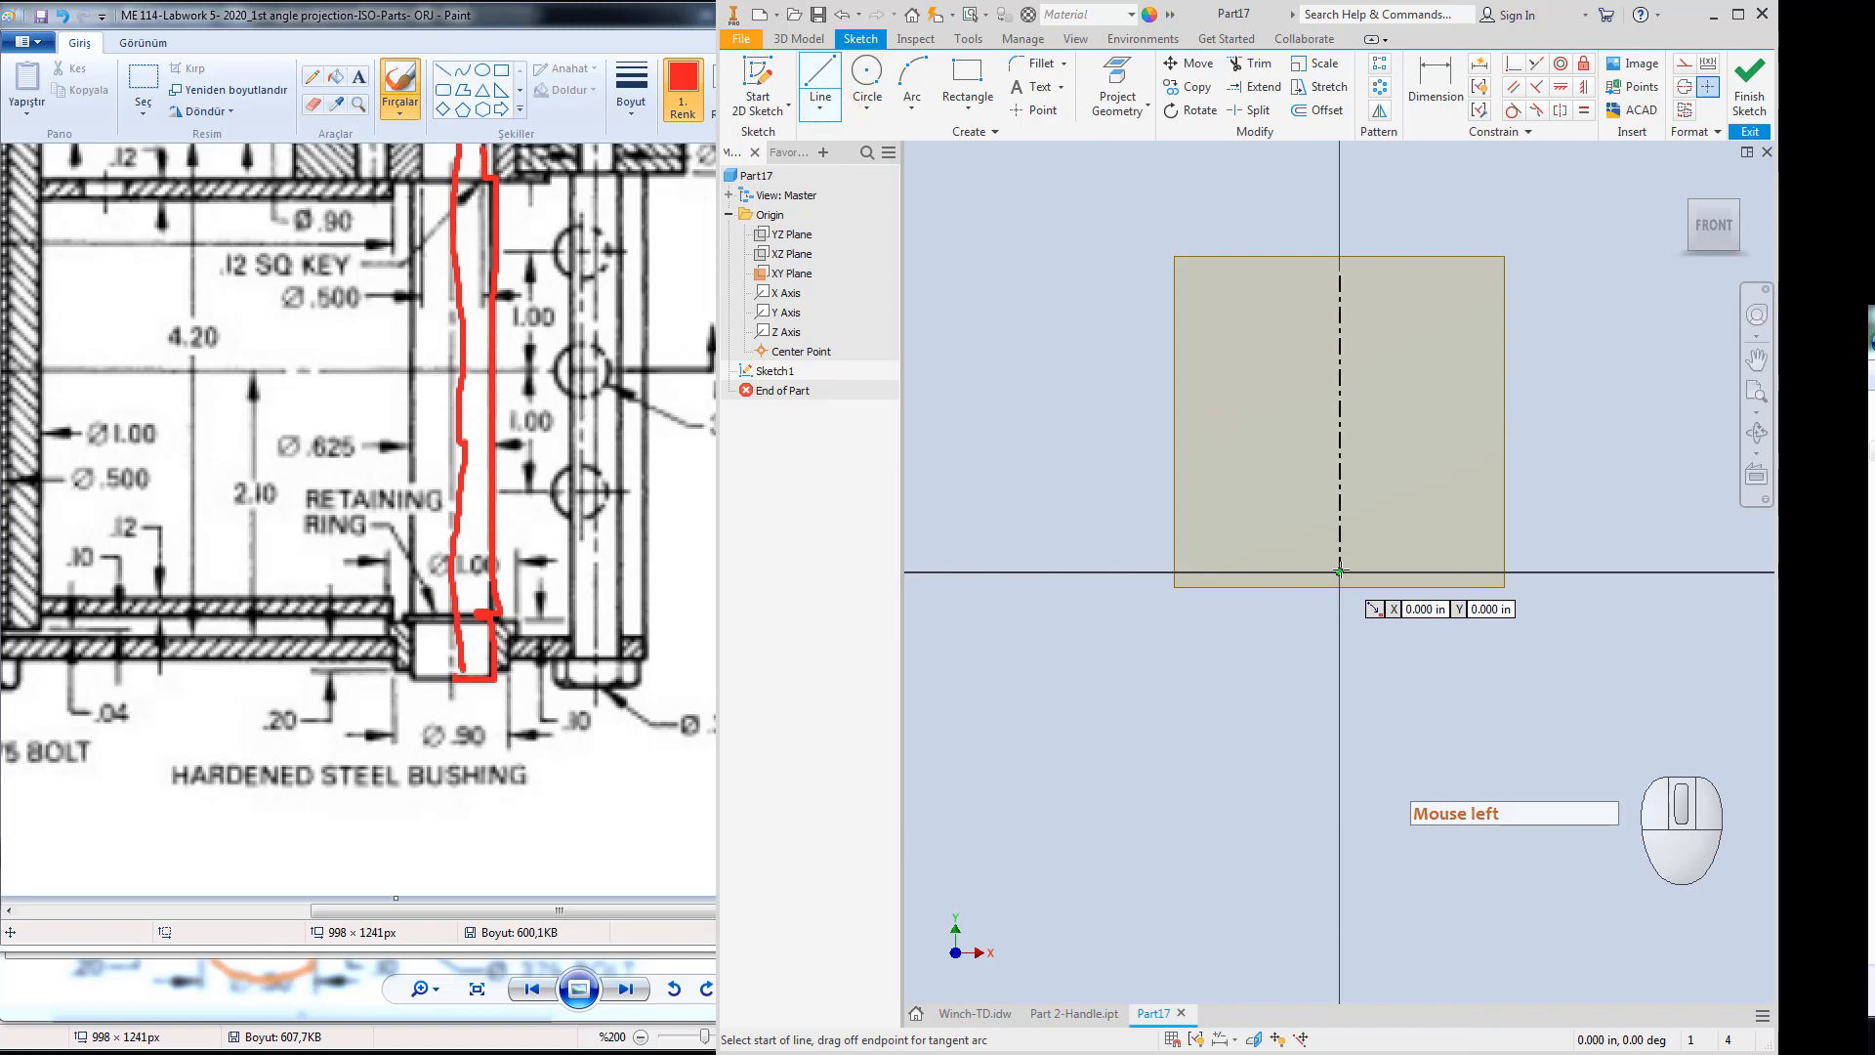
left_click(1339, 572)
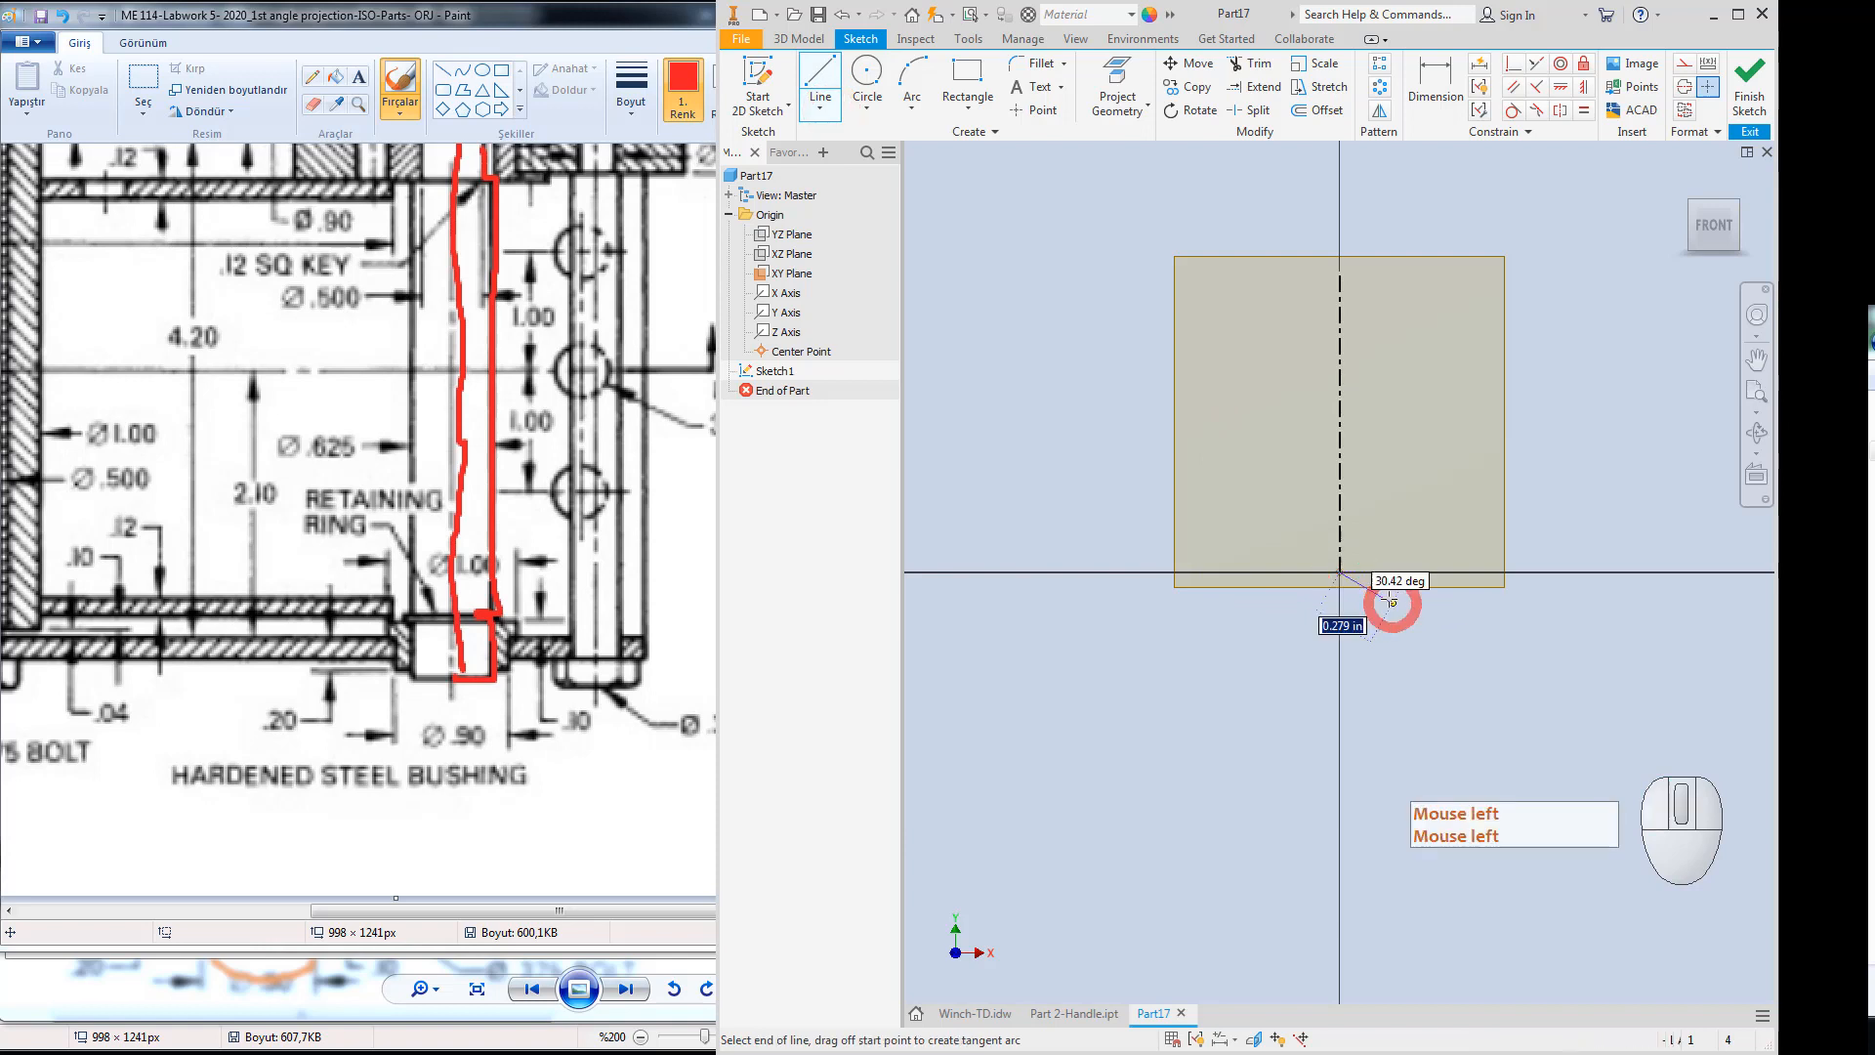
left_click(1482, 572)
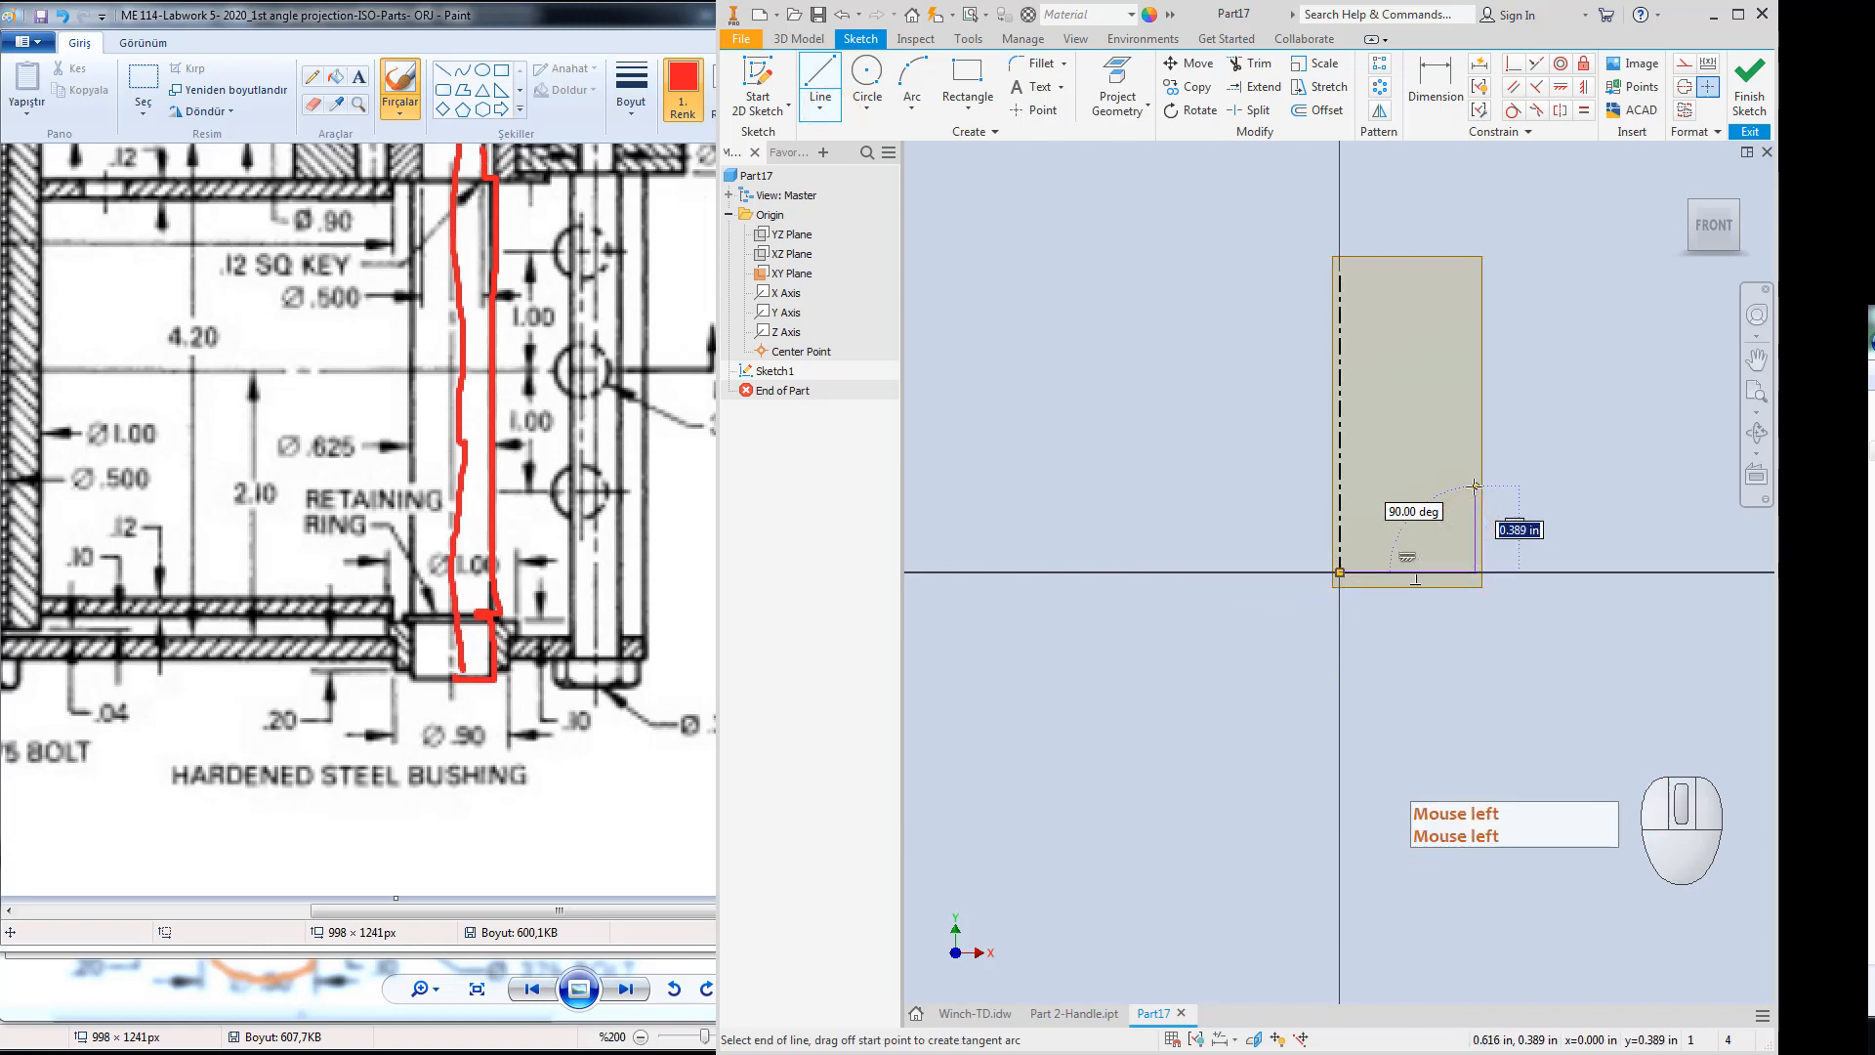
scroll(1455, 522, "down", 3)
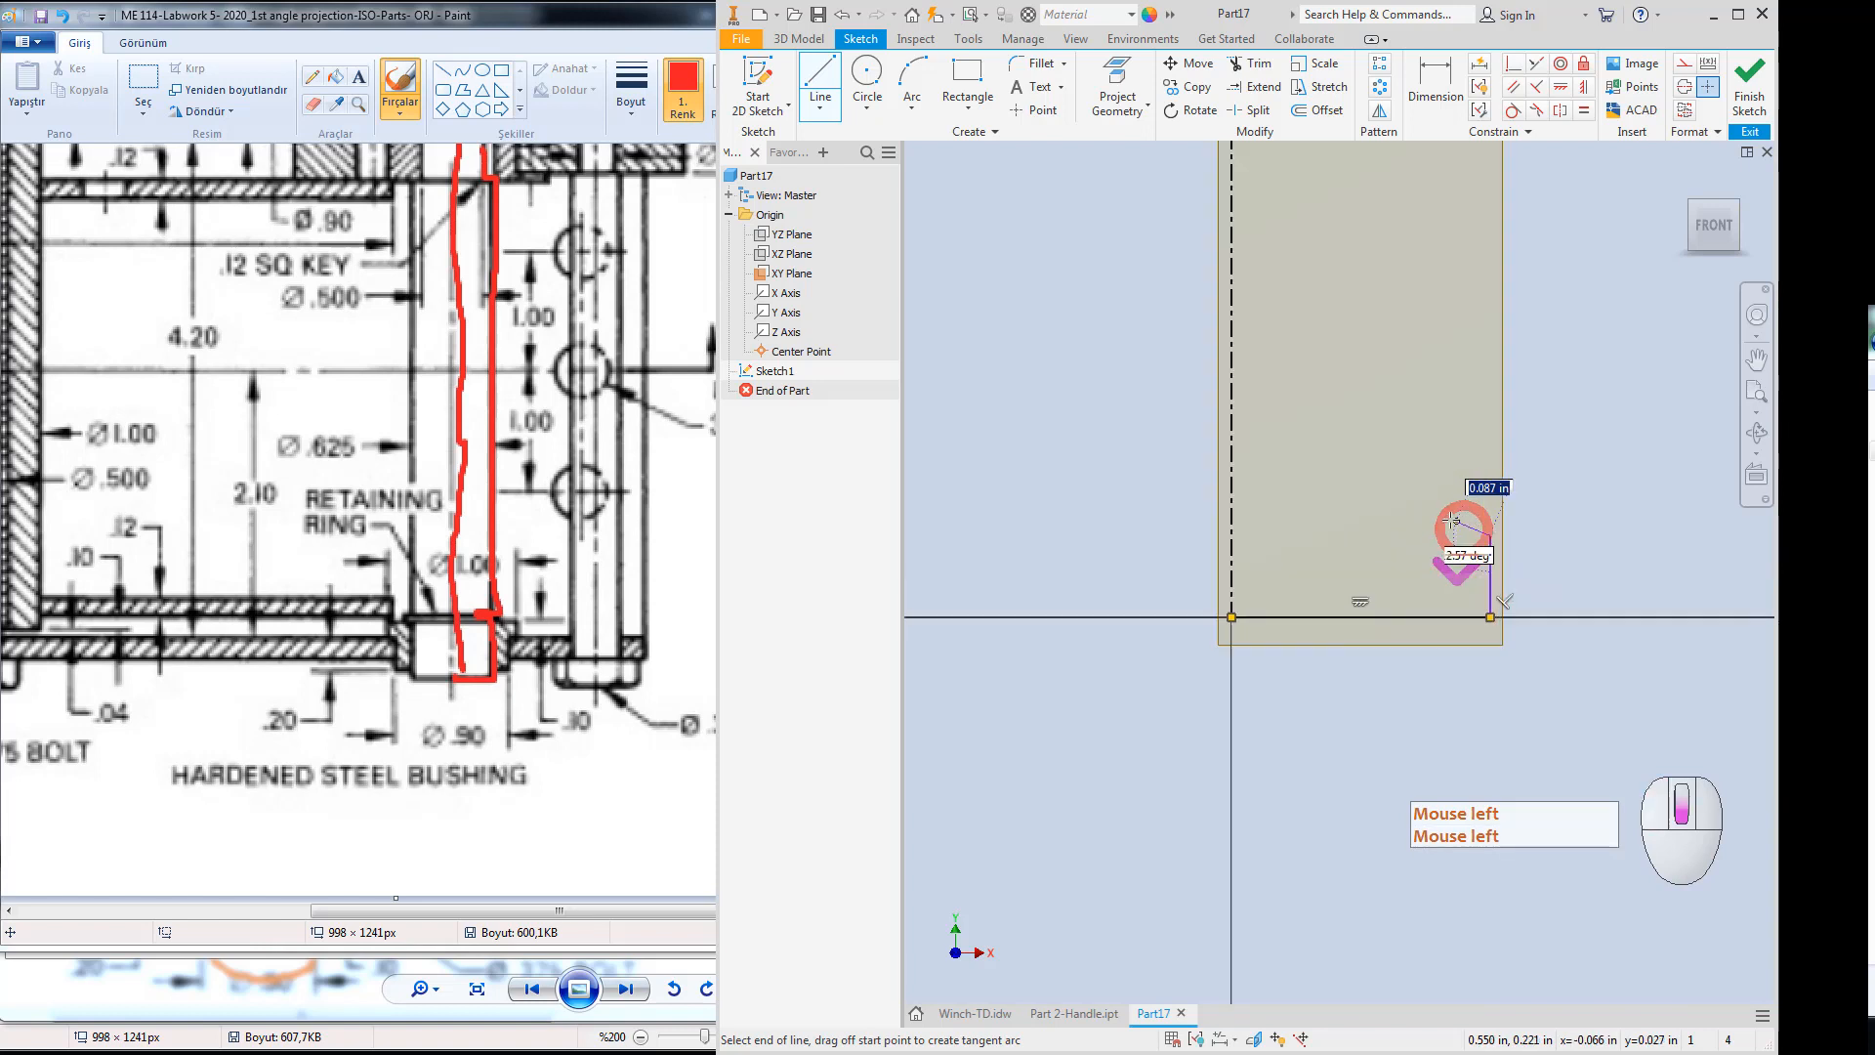
left_click(1488, 536)
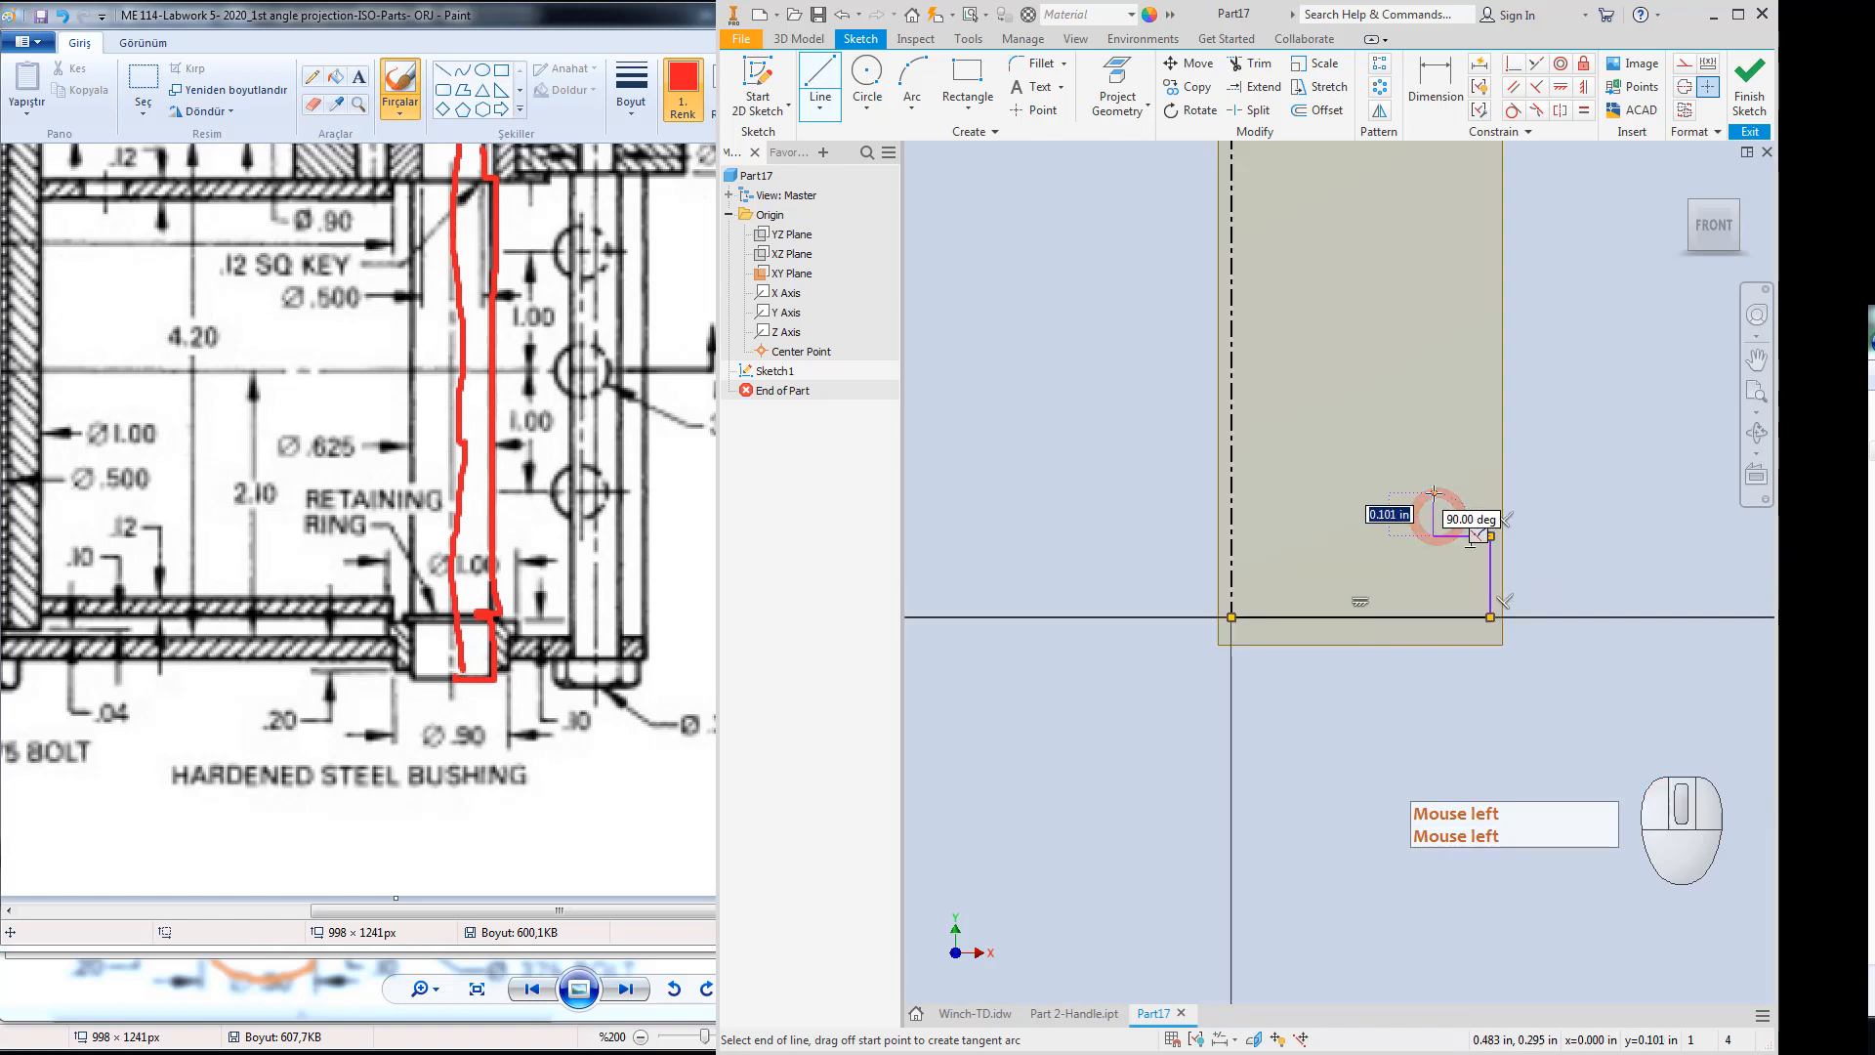
left_click(1434, 495)
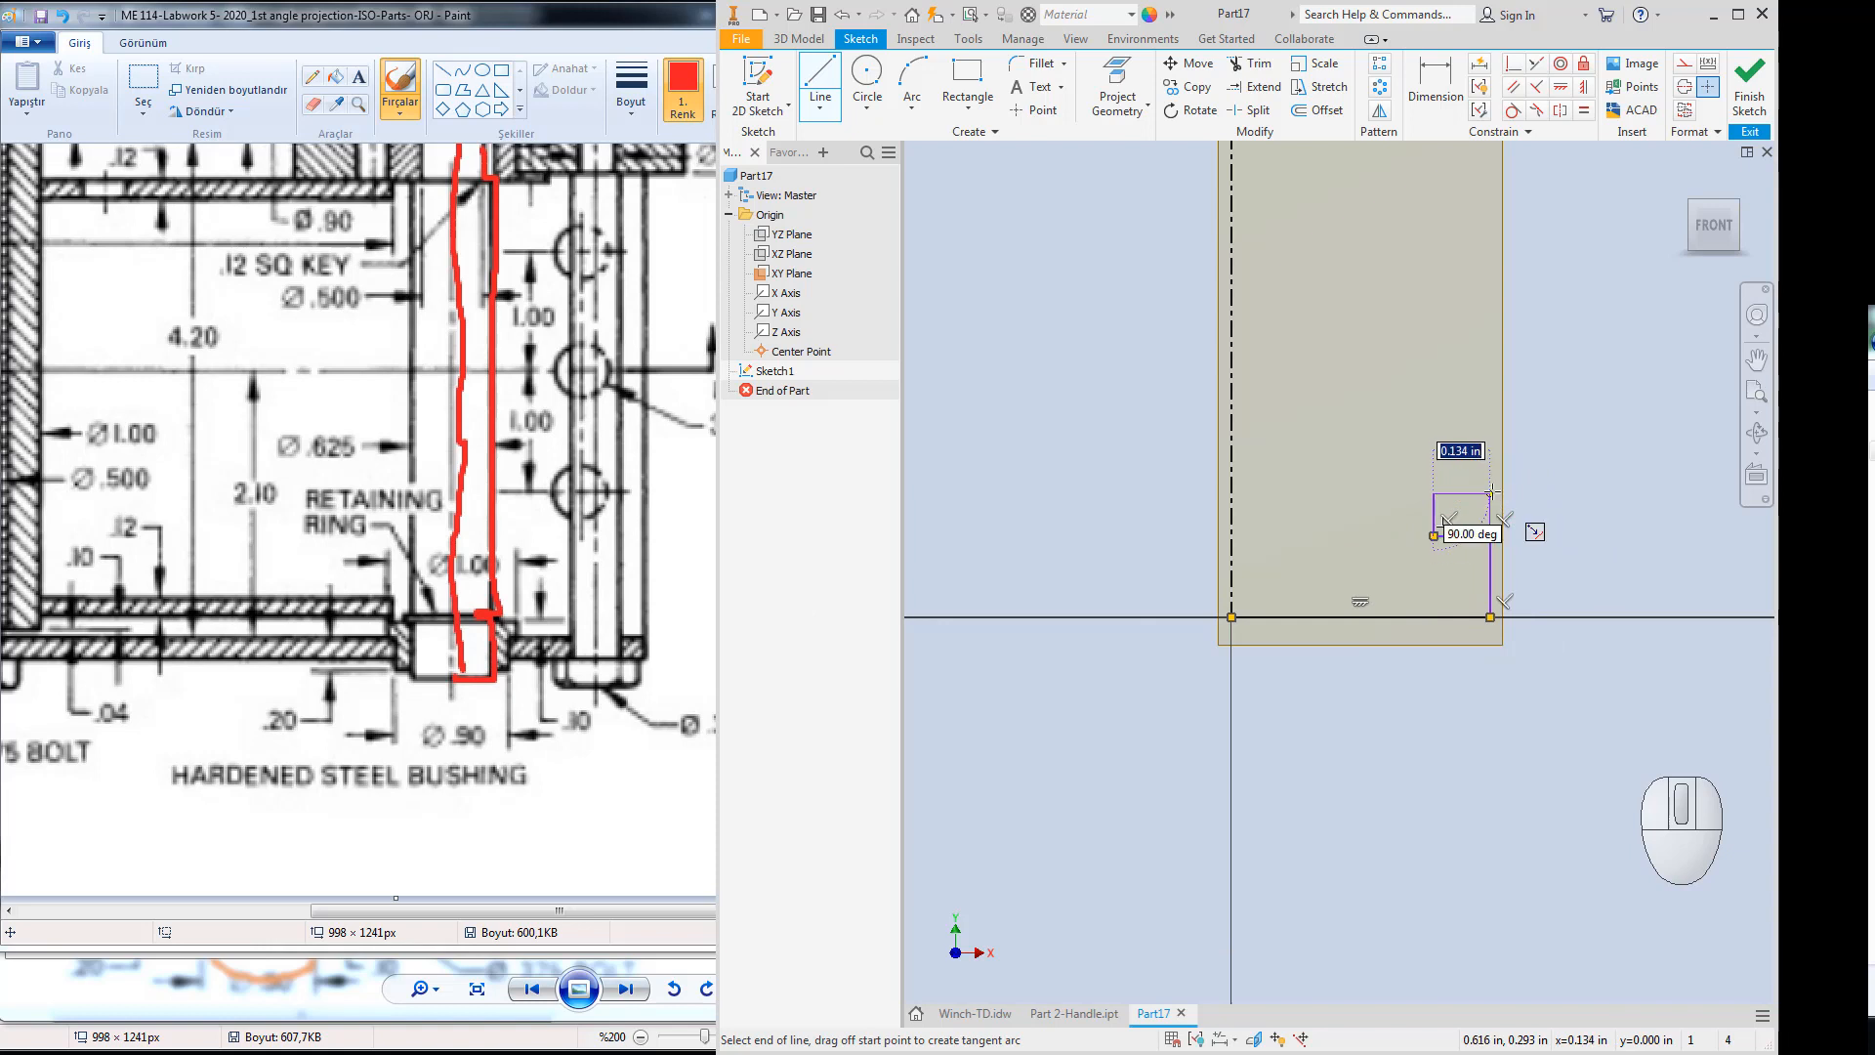
scroll(1492, 491, "up", 2)
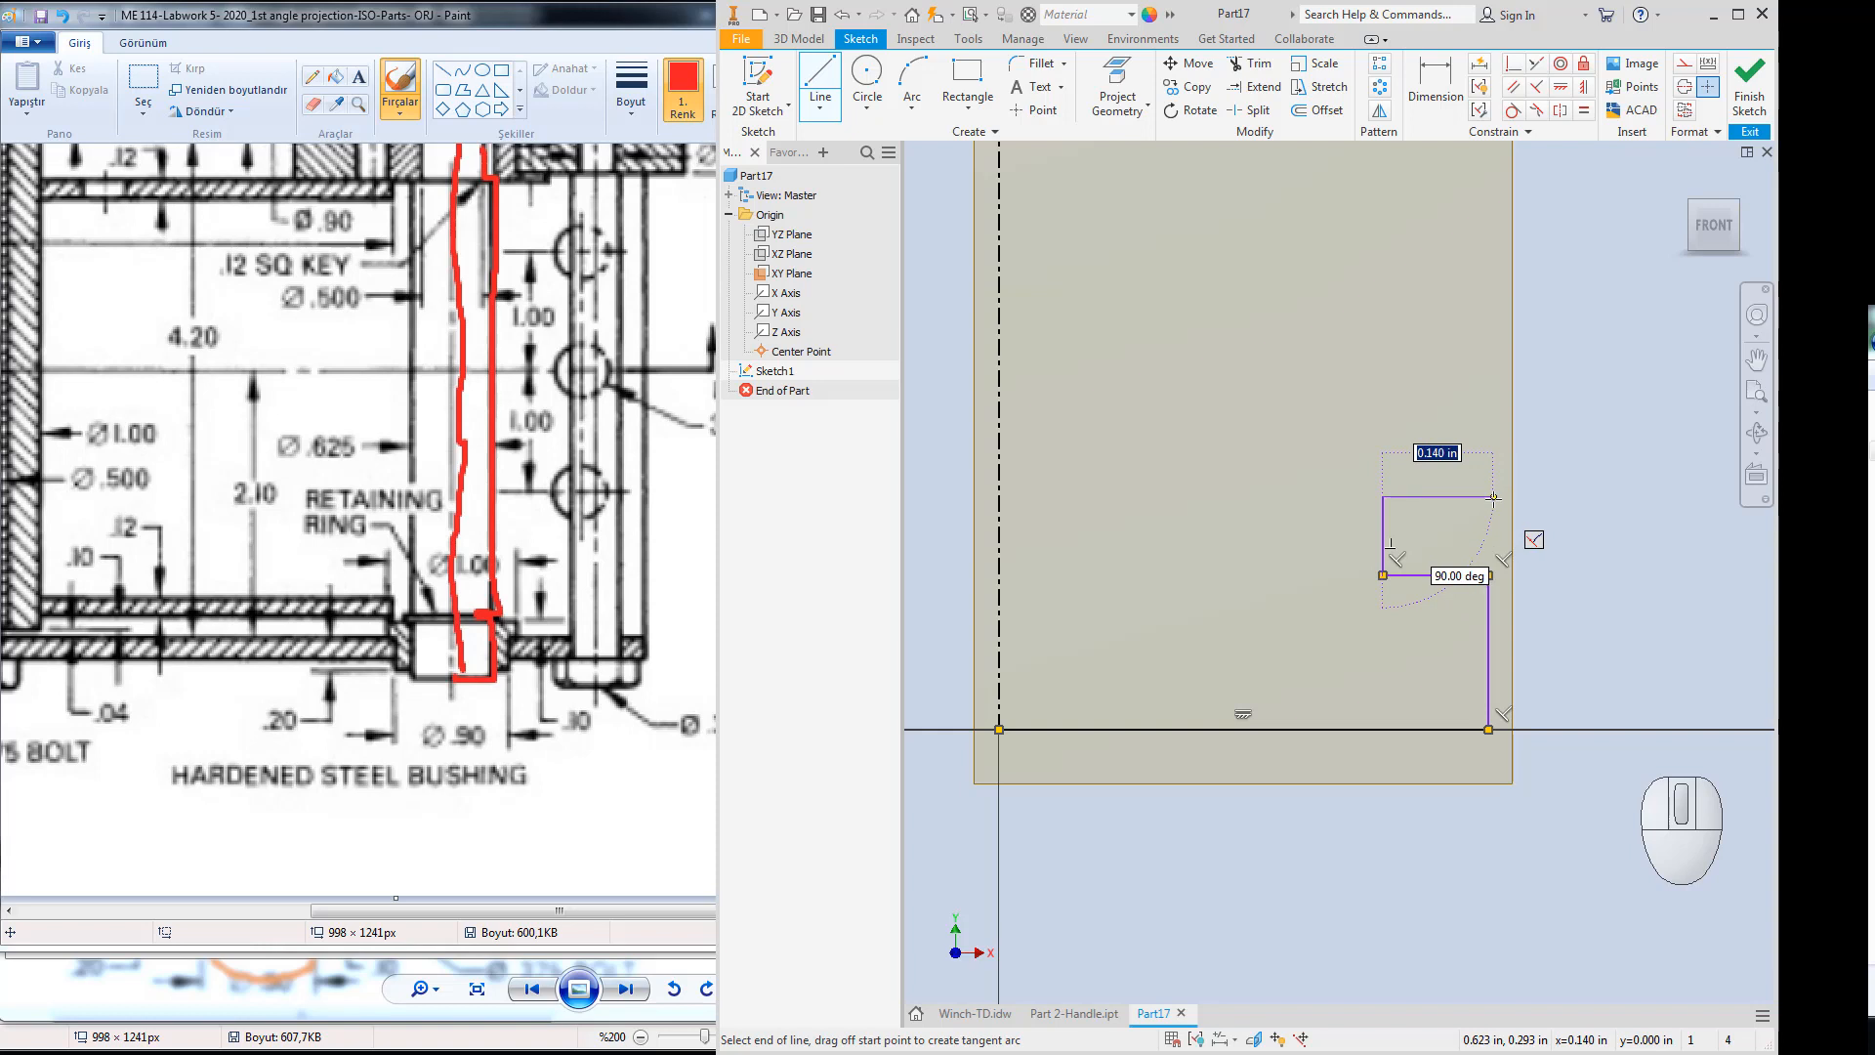
left_click(1493, 497)
Continue the profile with an outer edge about 0.55 in up from the groove and a shoulder about 0.32 in inward, following the traced drawing.
scroll(1498, 518, "up", 2)
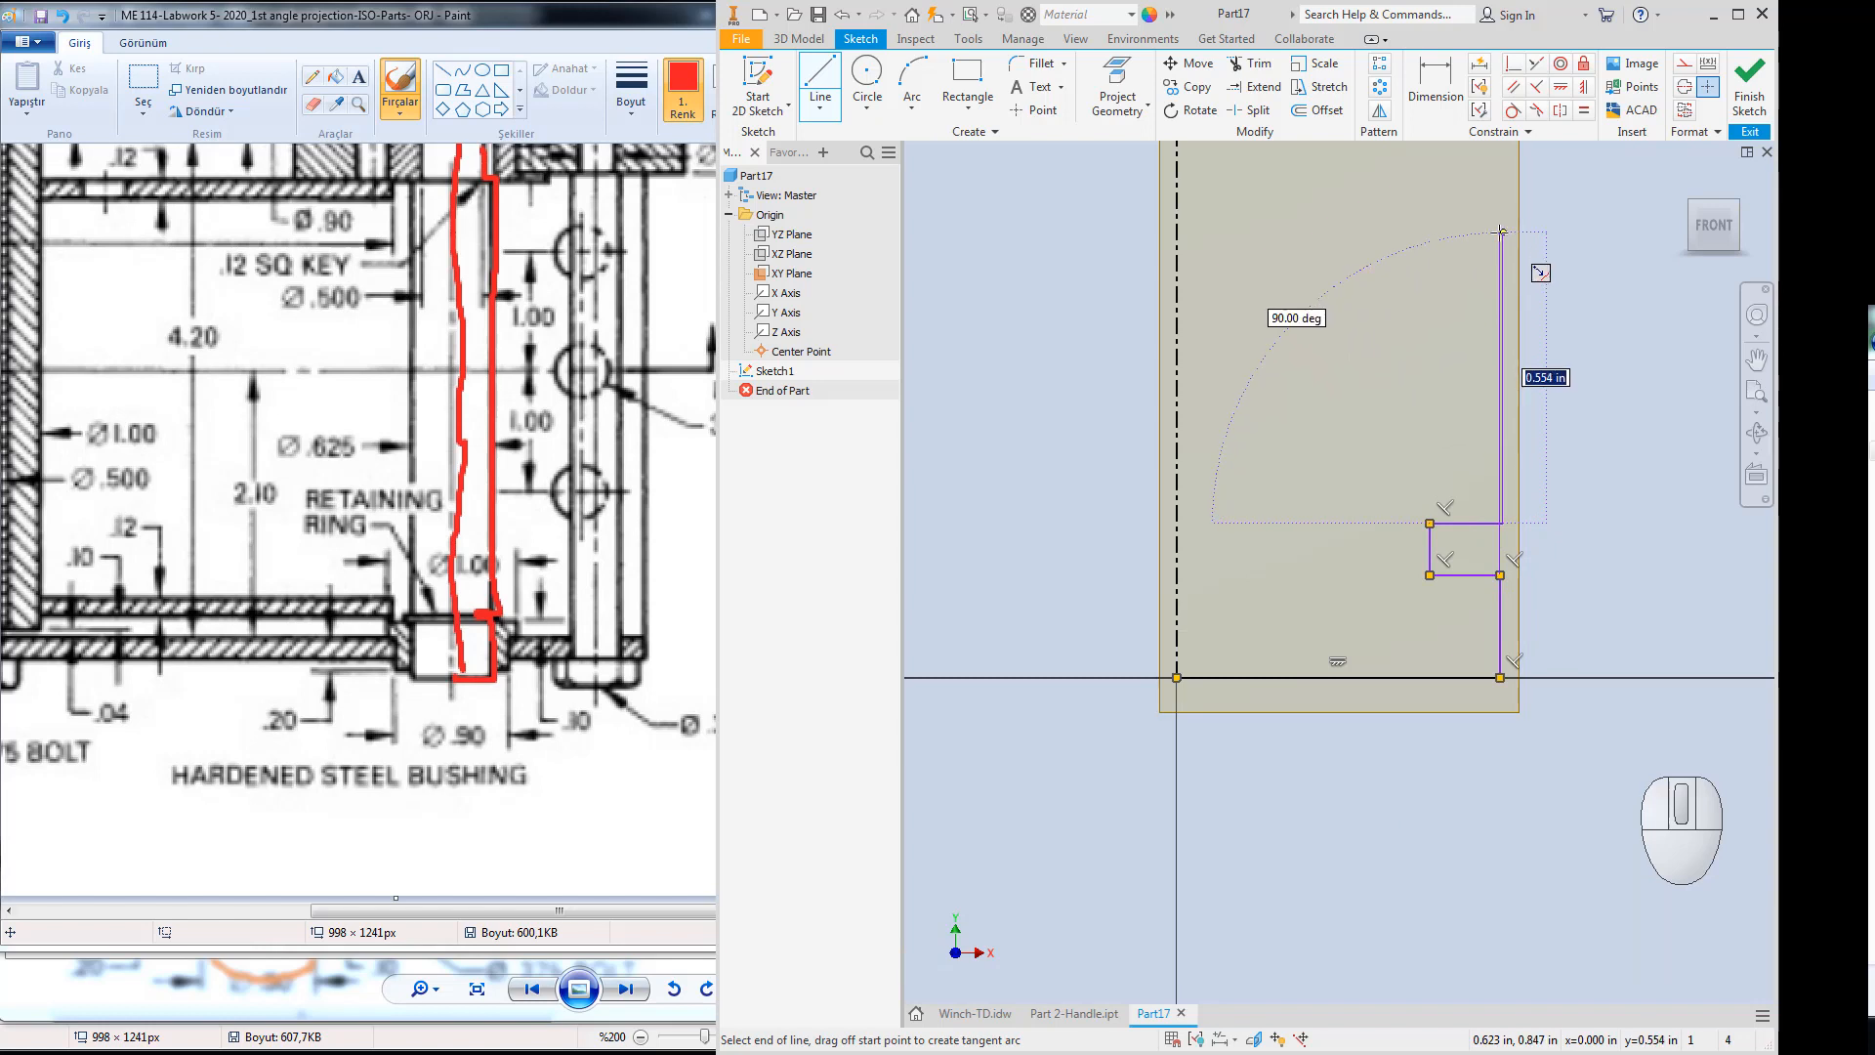
left_click(1501, 234)
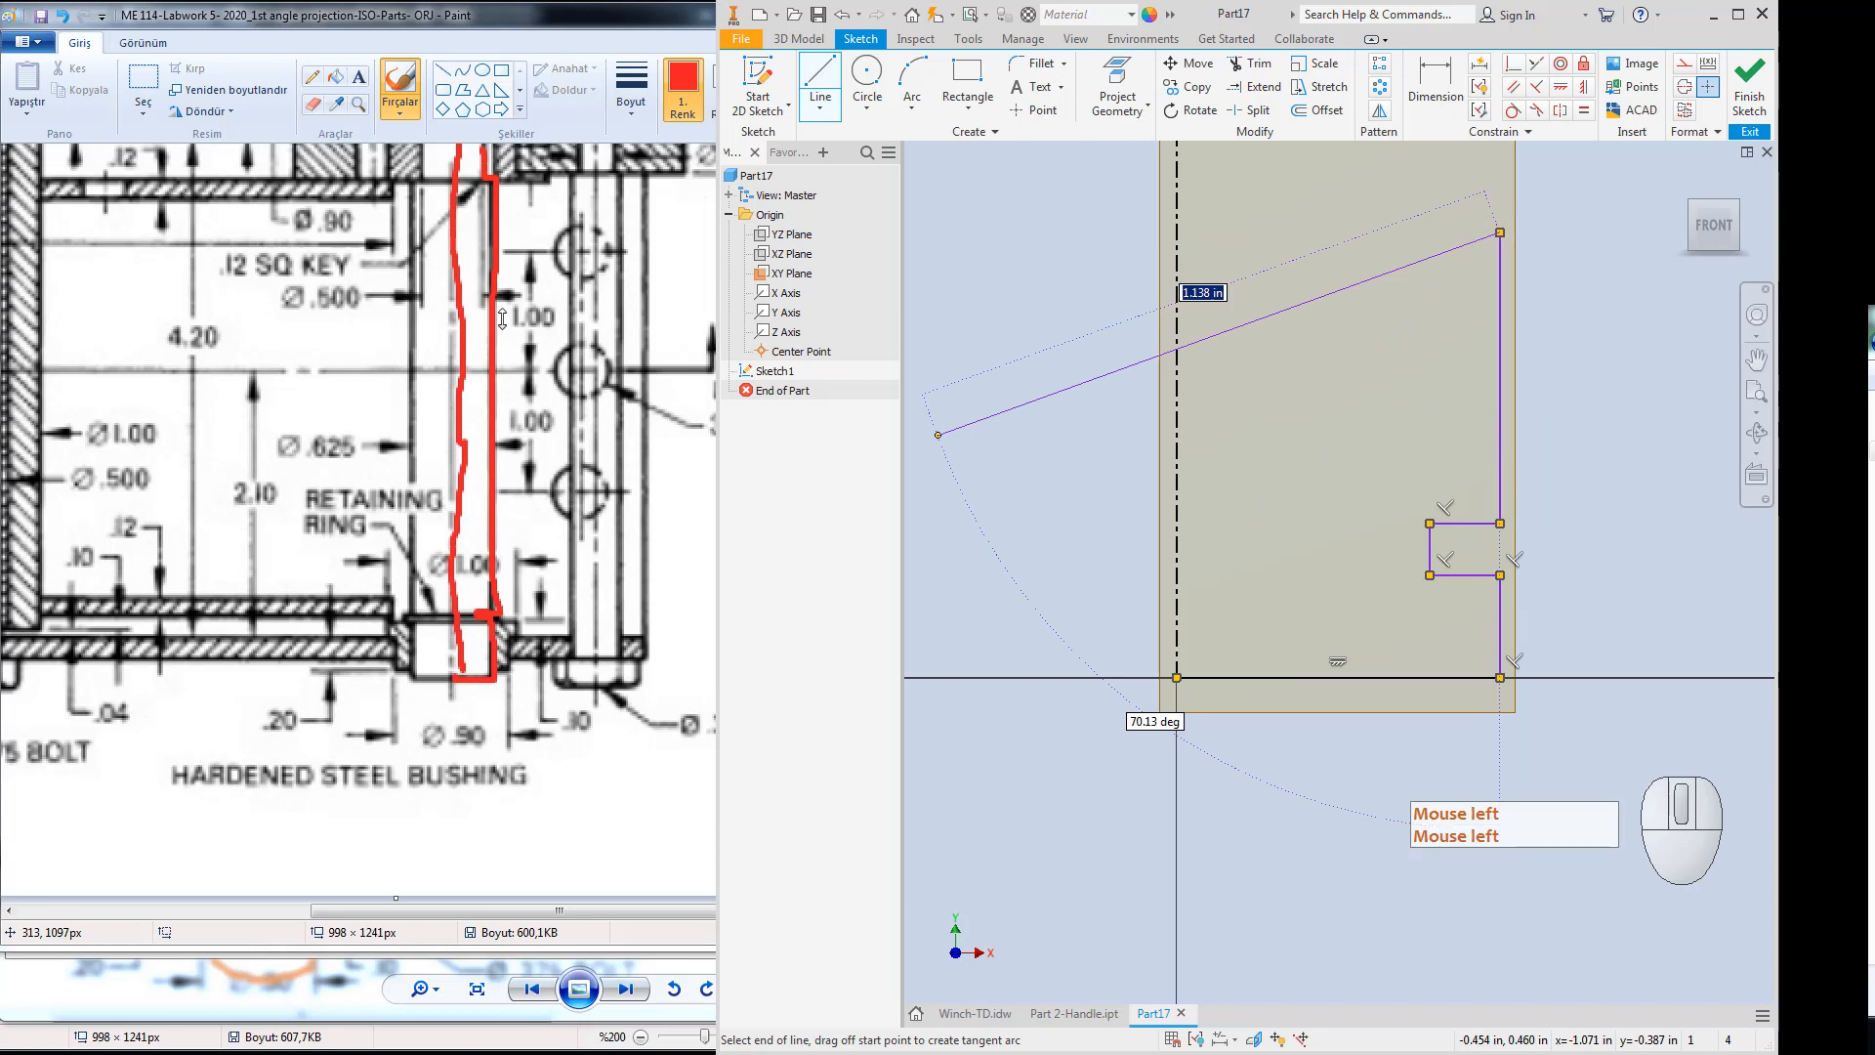
left_click(508, 14)
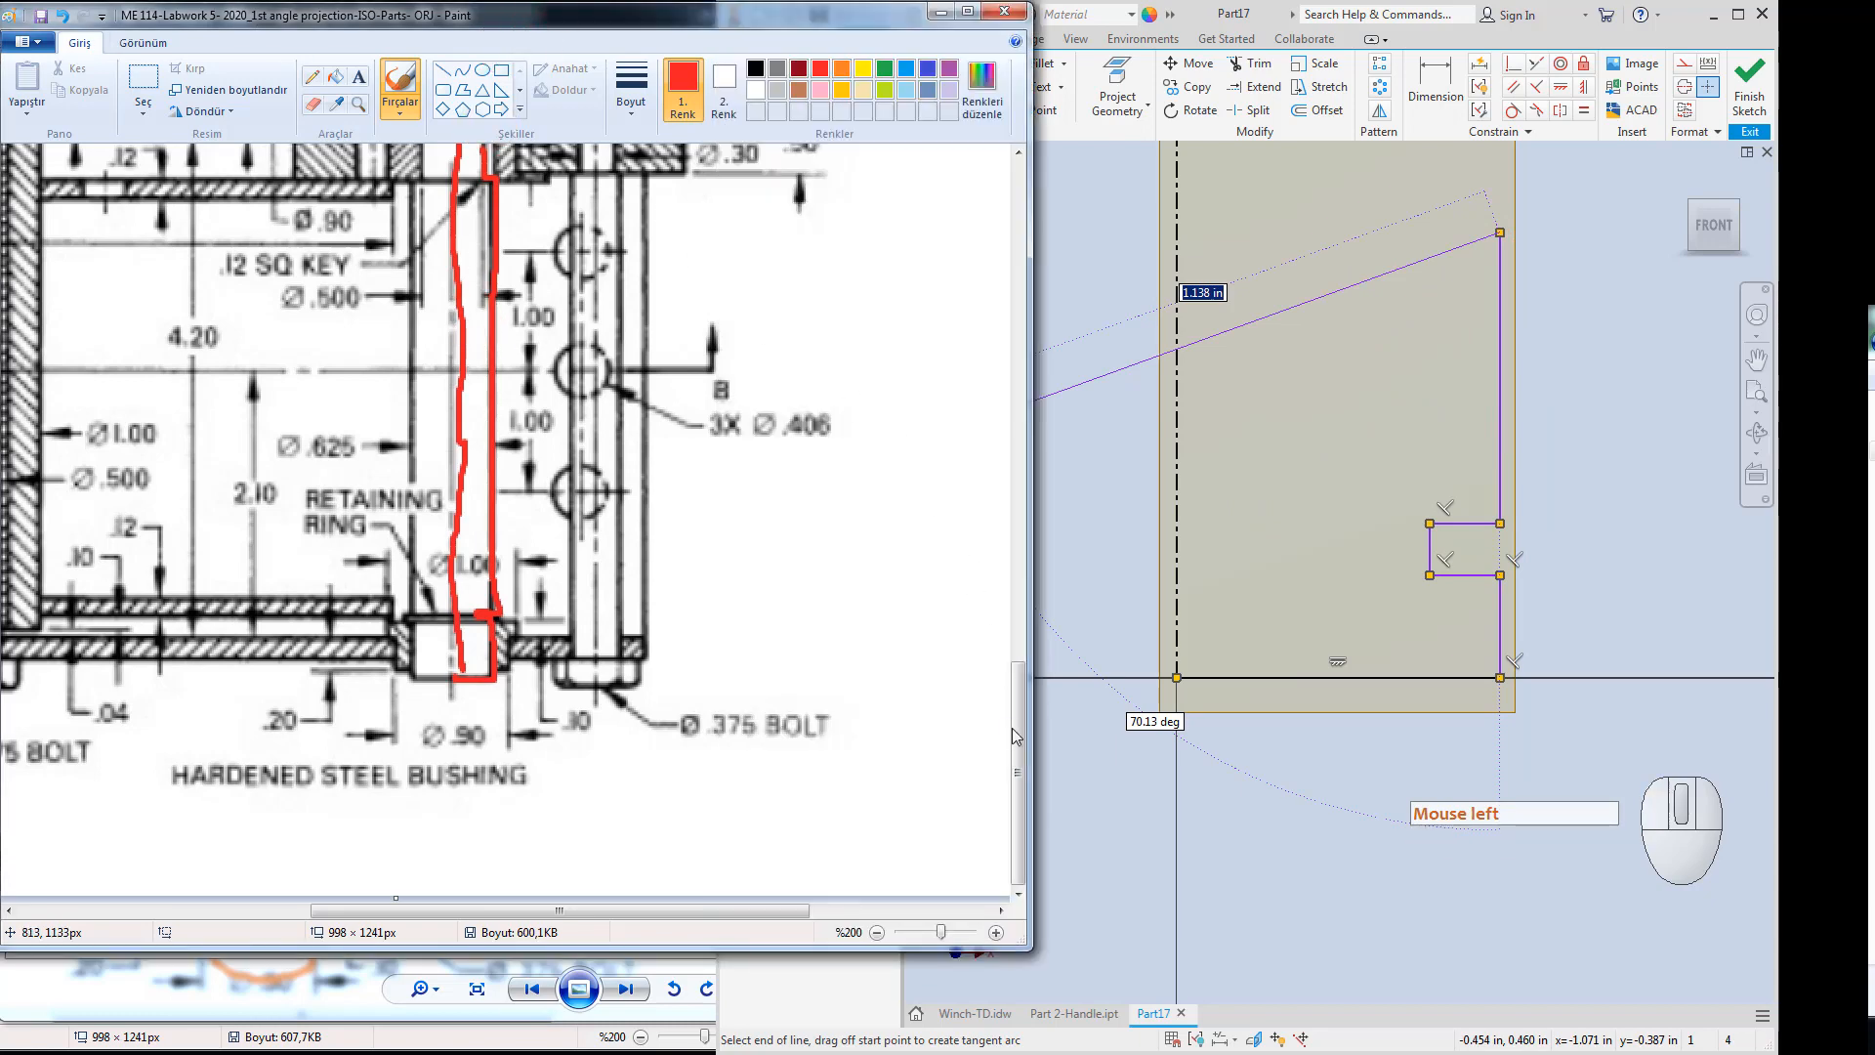
left_click_drag(1022, 713, 1021, 672)
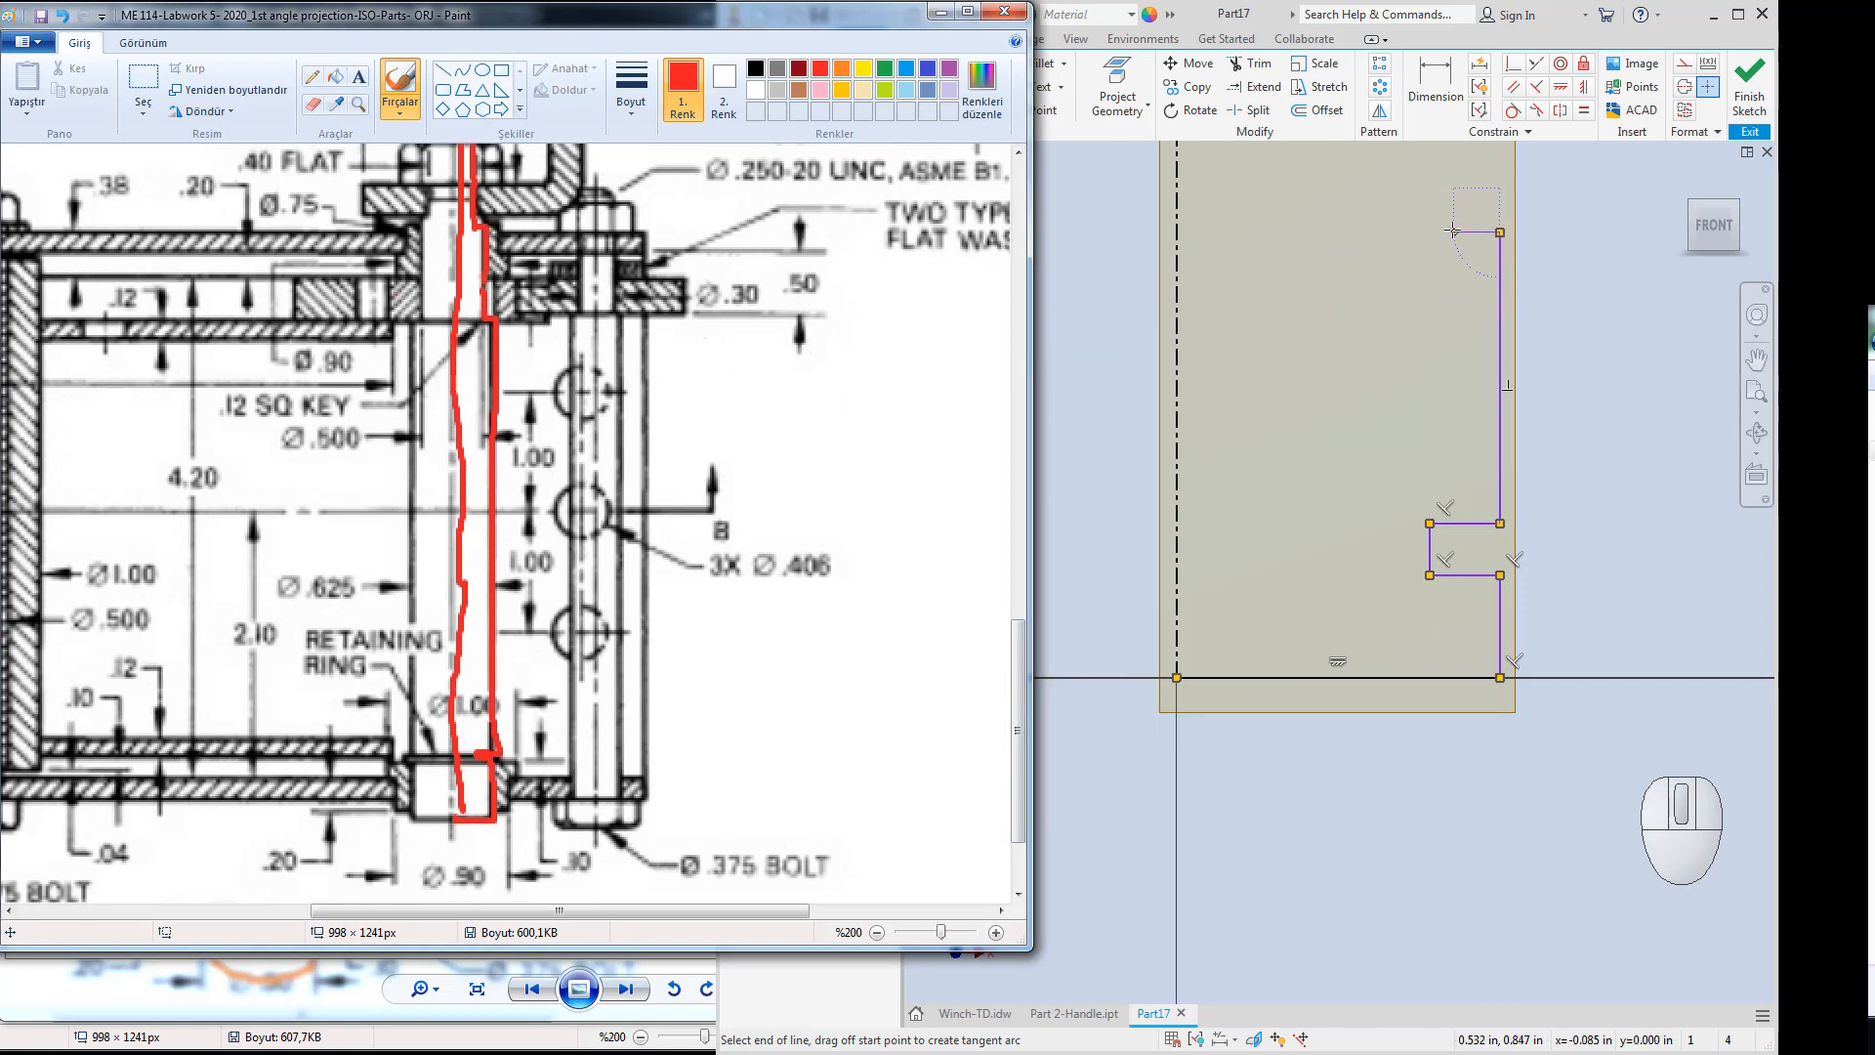
left_click(1332, 232)
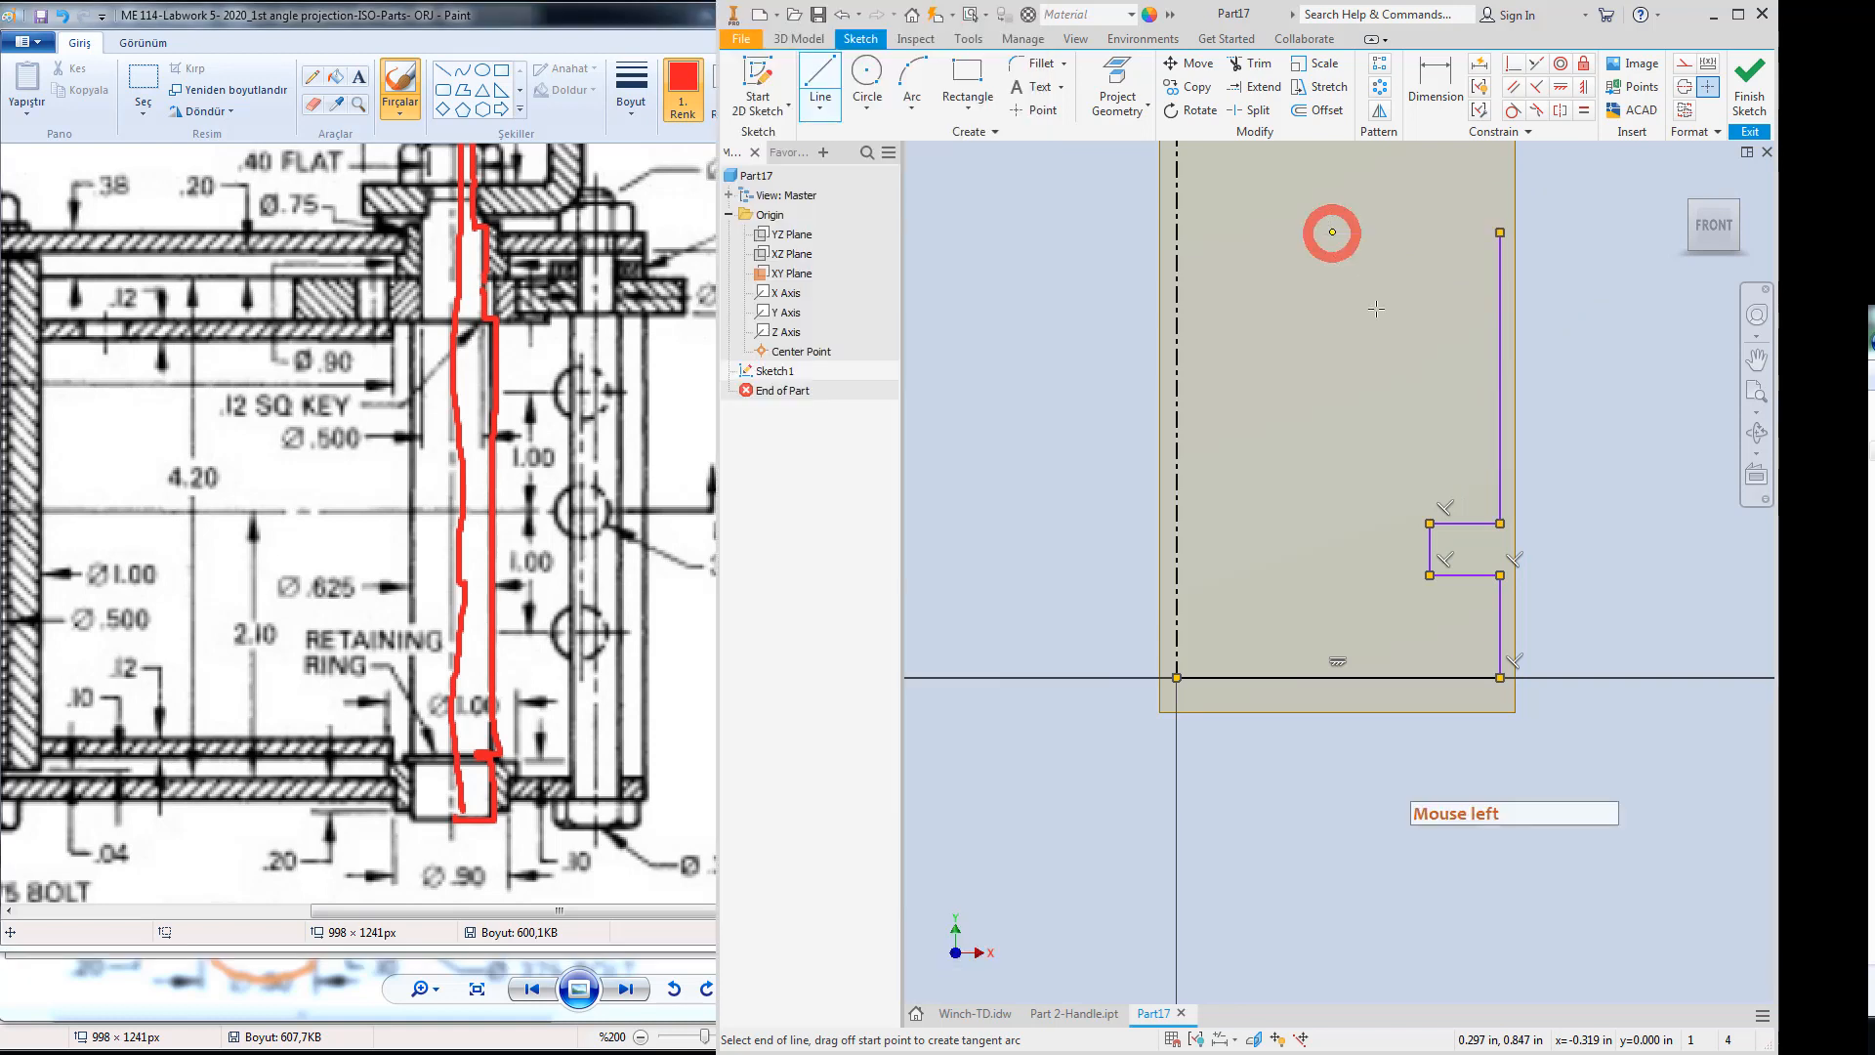
Draw the narrower upper section's edge about 0.43 in tall and close its top edge across to the centerline.
scroll(1407, 447, "up", 5)
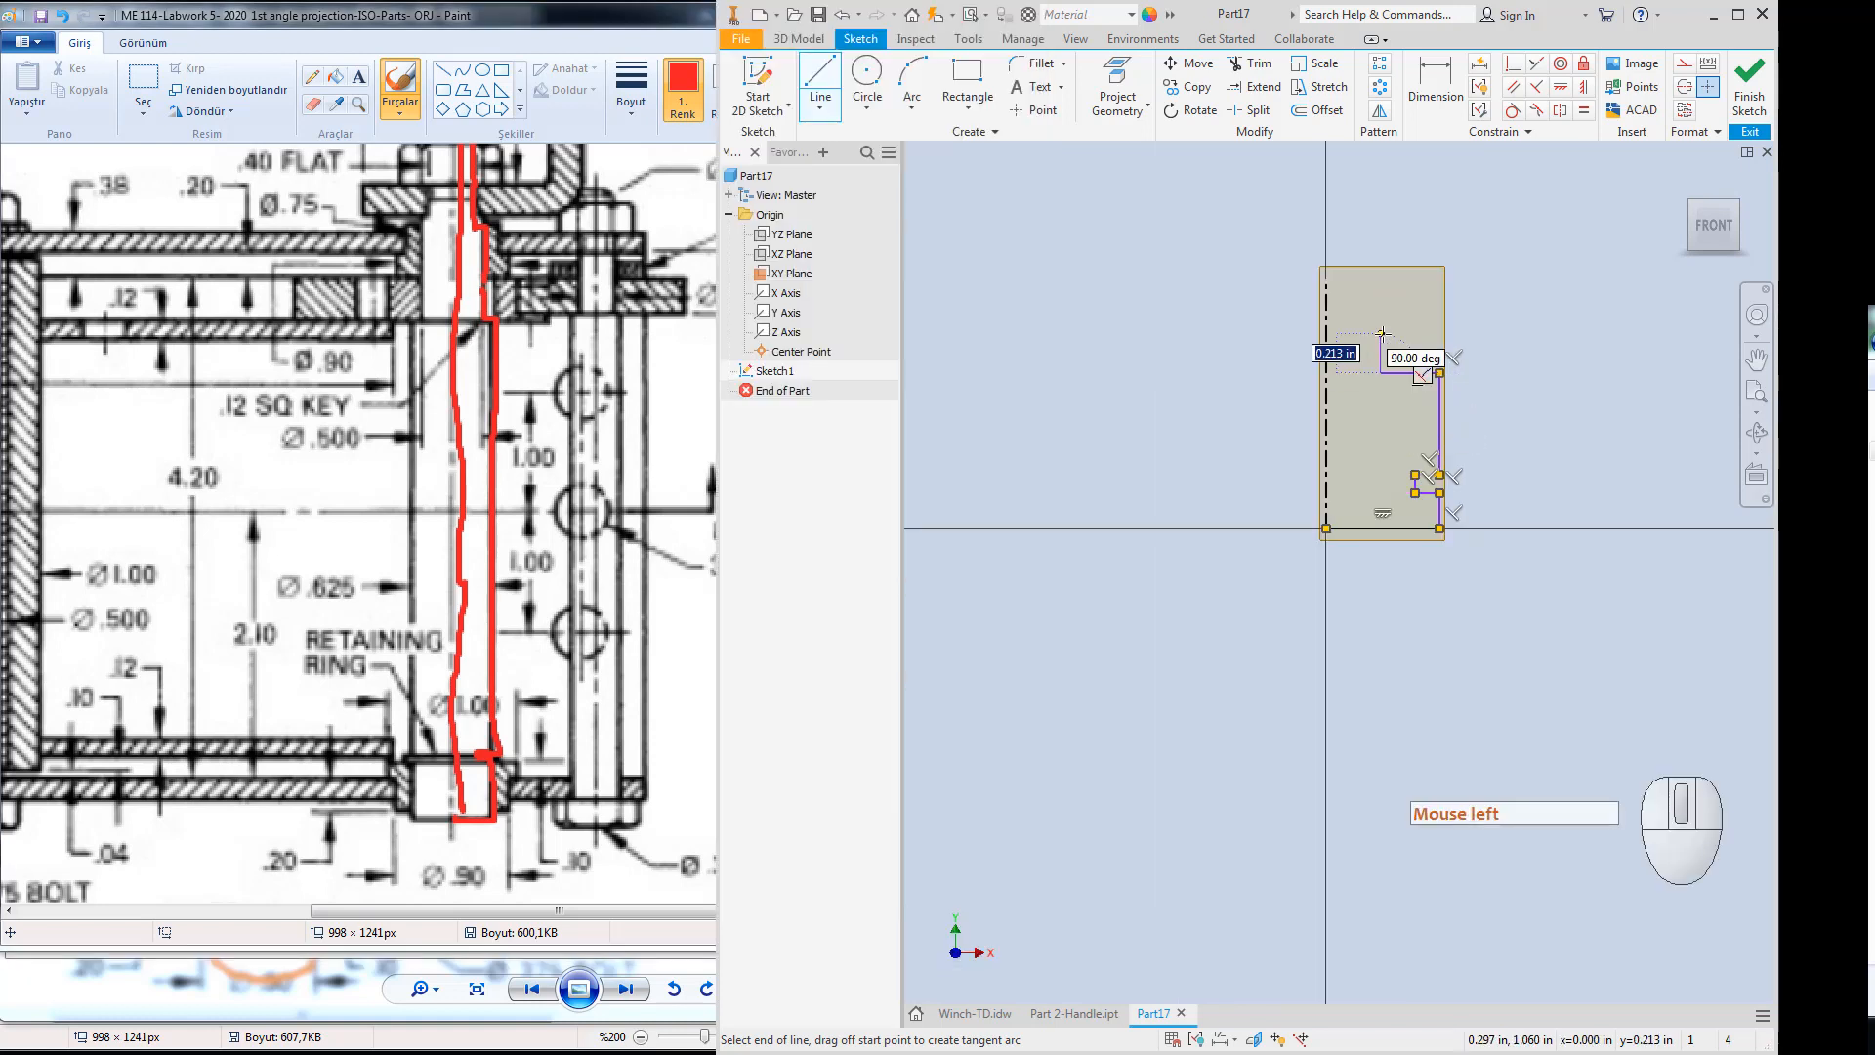
scroll(1377, 347, "down", 3)
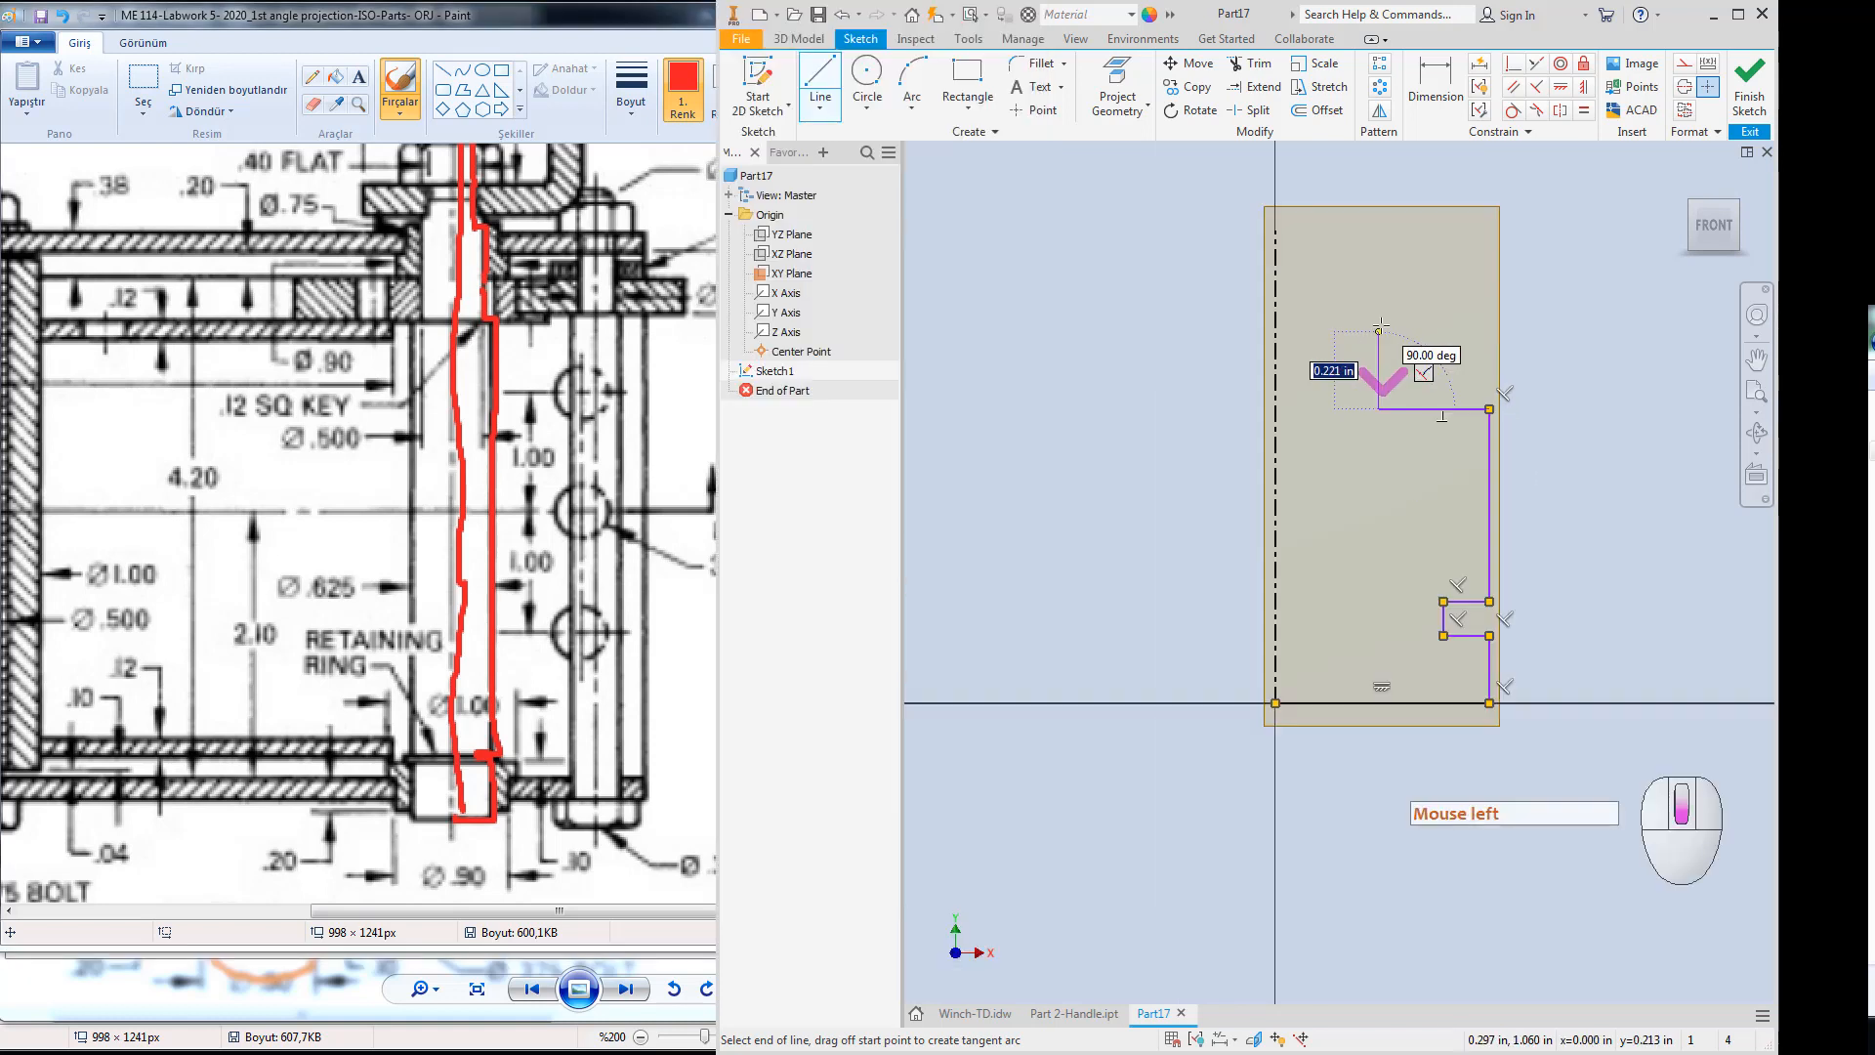
left_click(1376, 260)
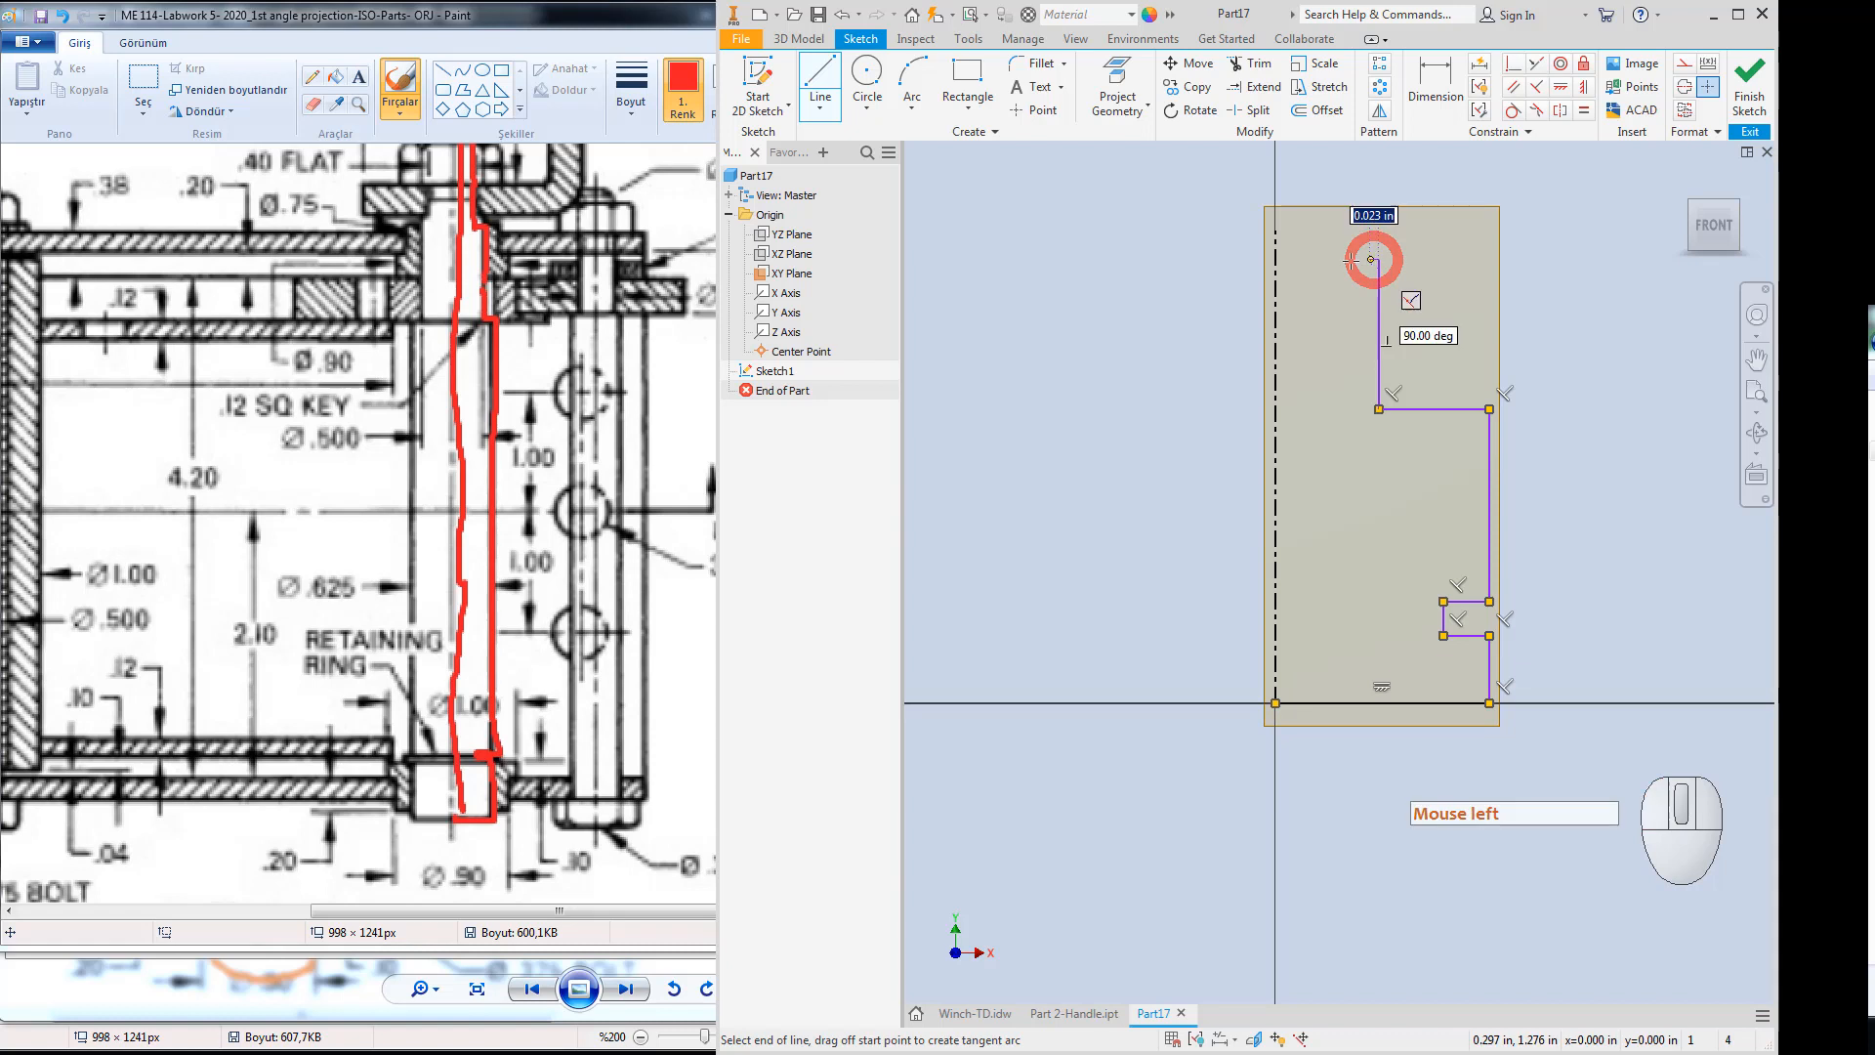
double_click(1276, 260)
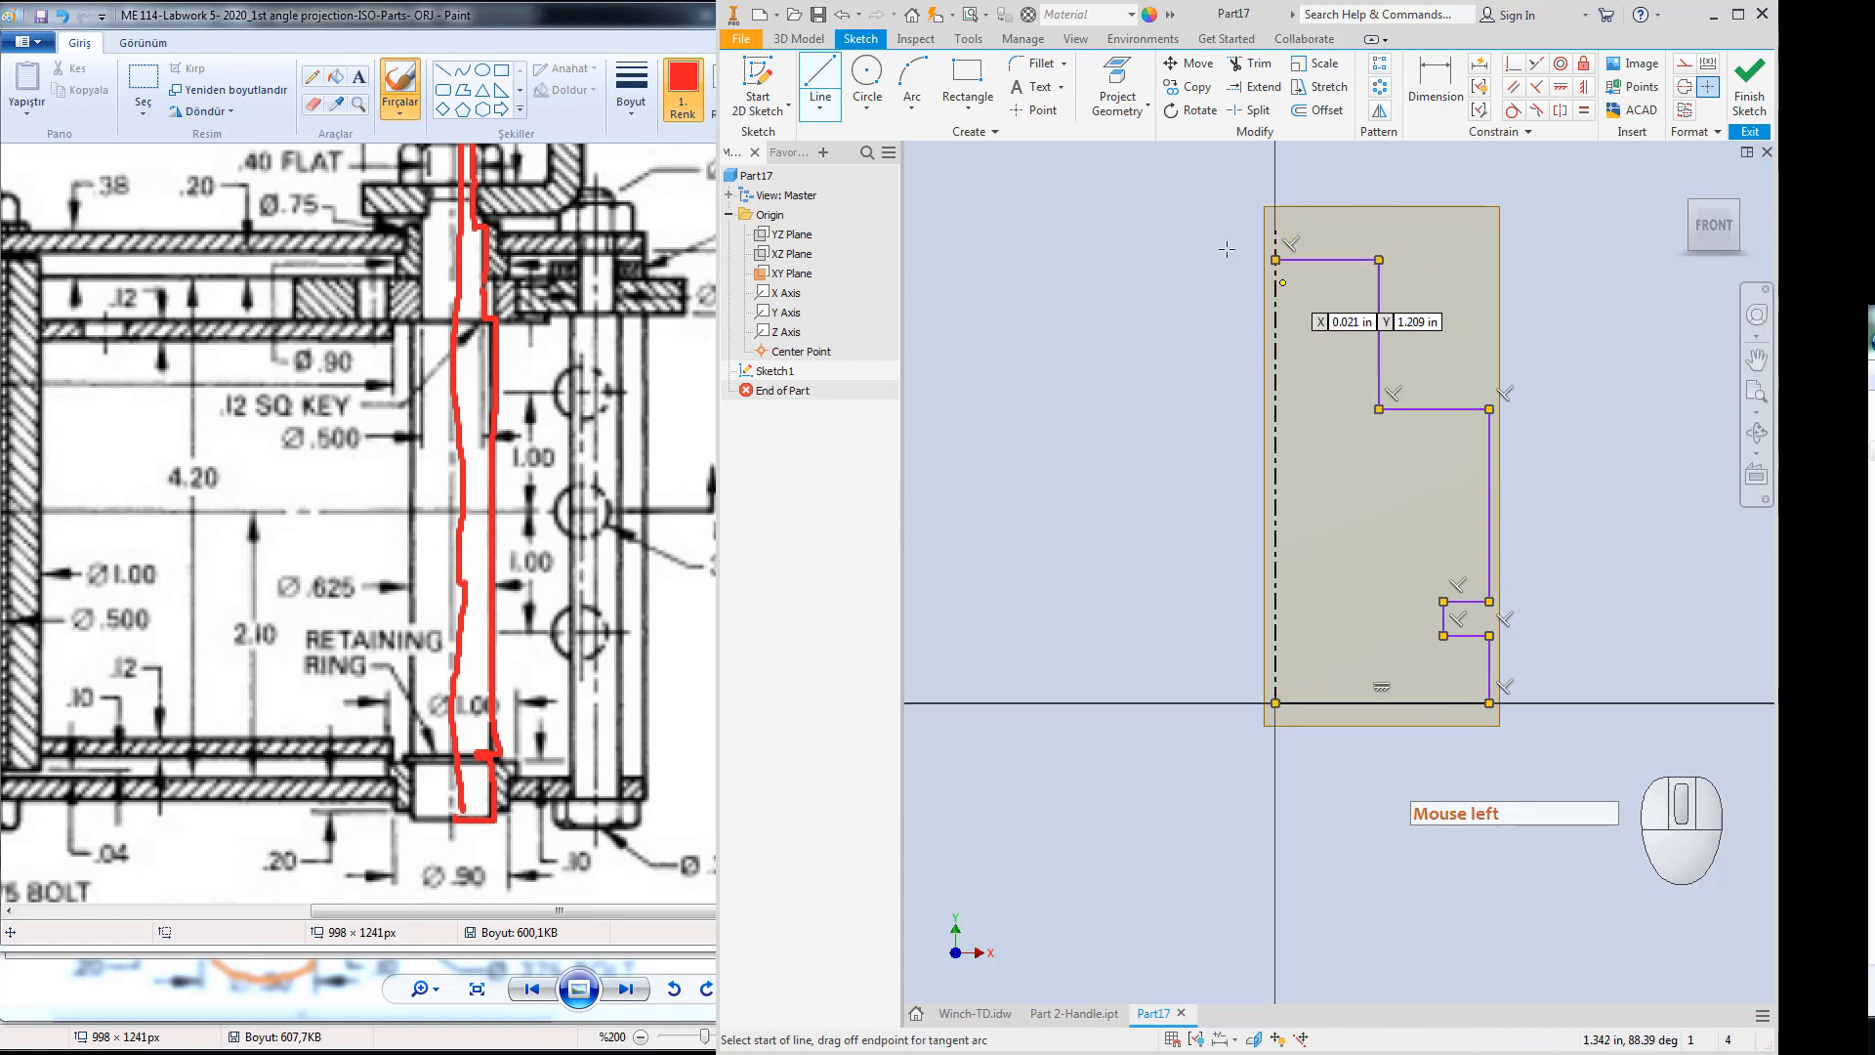
key("Escape")
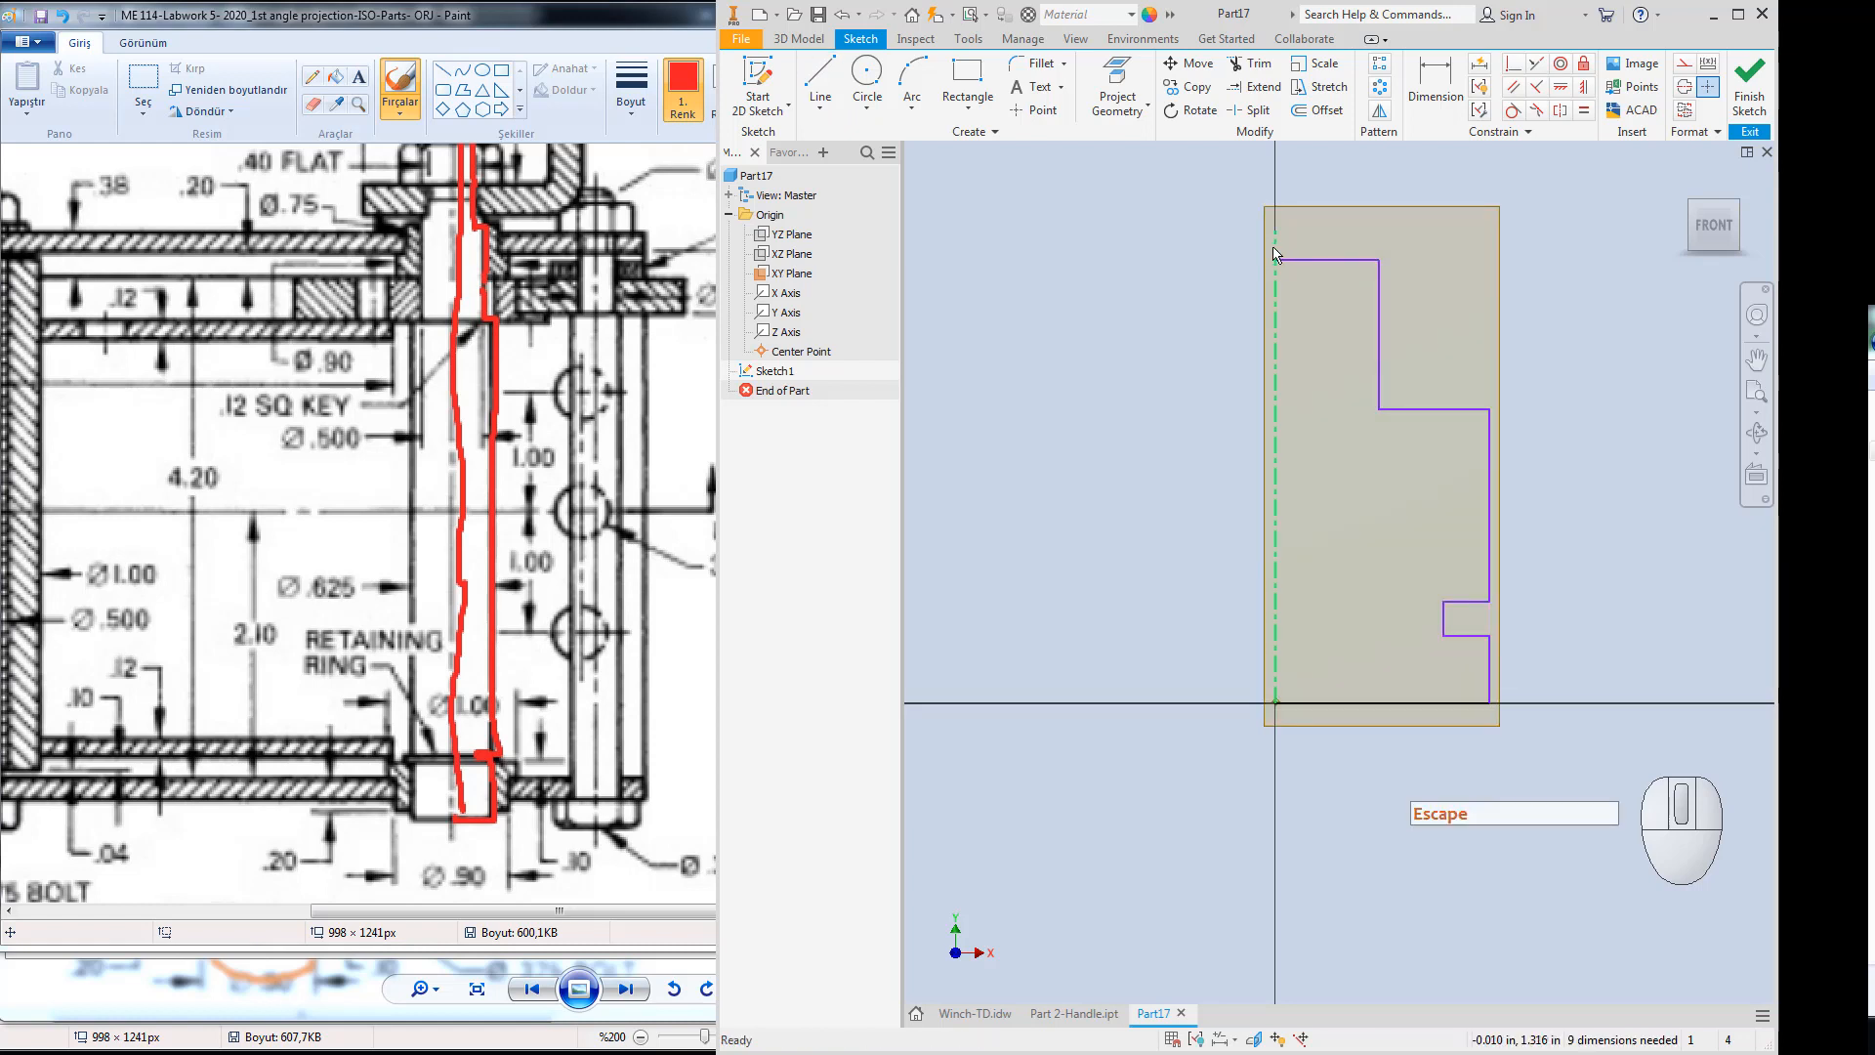
Trim the part of the centerline that extends beyond the profile's top edge.
left_click(1253, 63)
left_click(1276, 244)
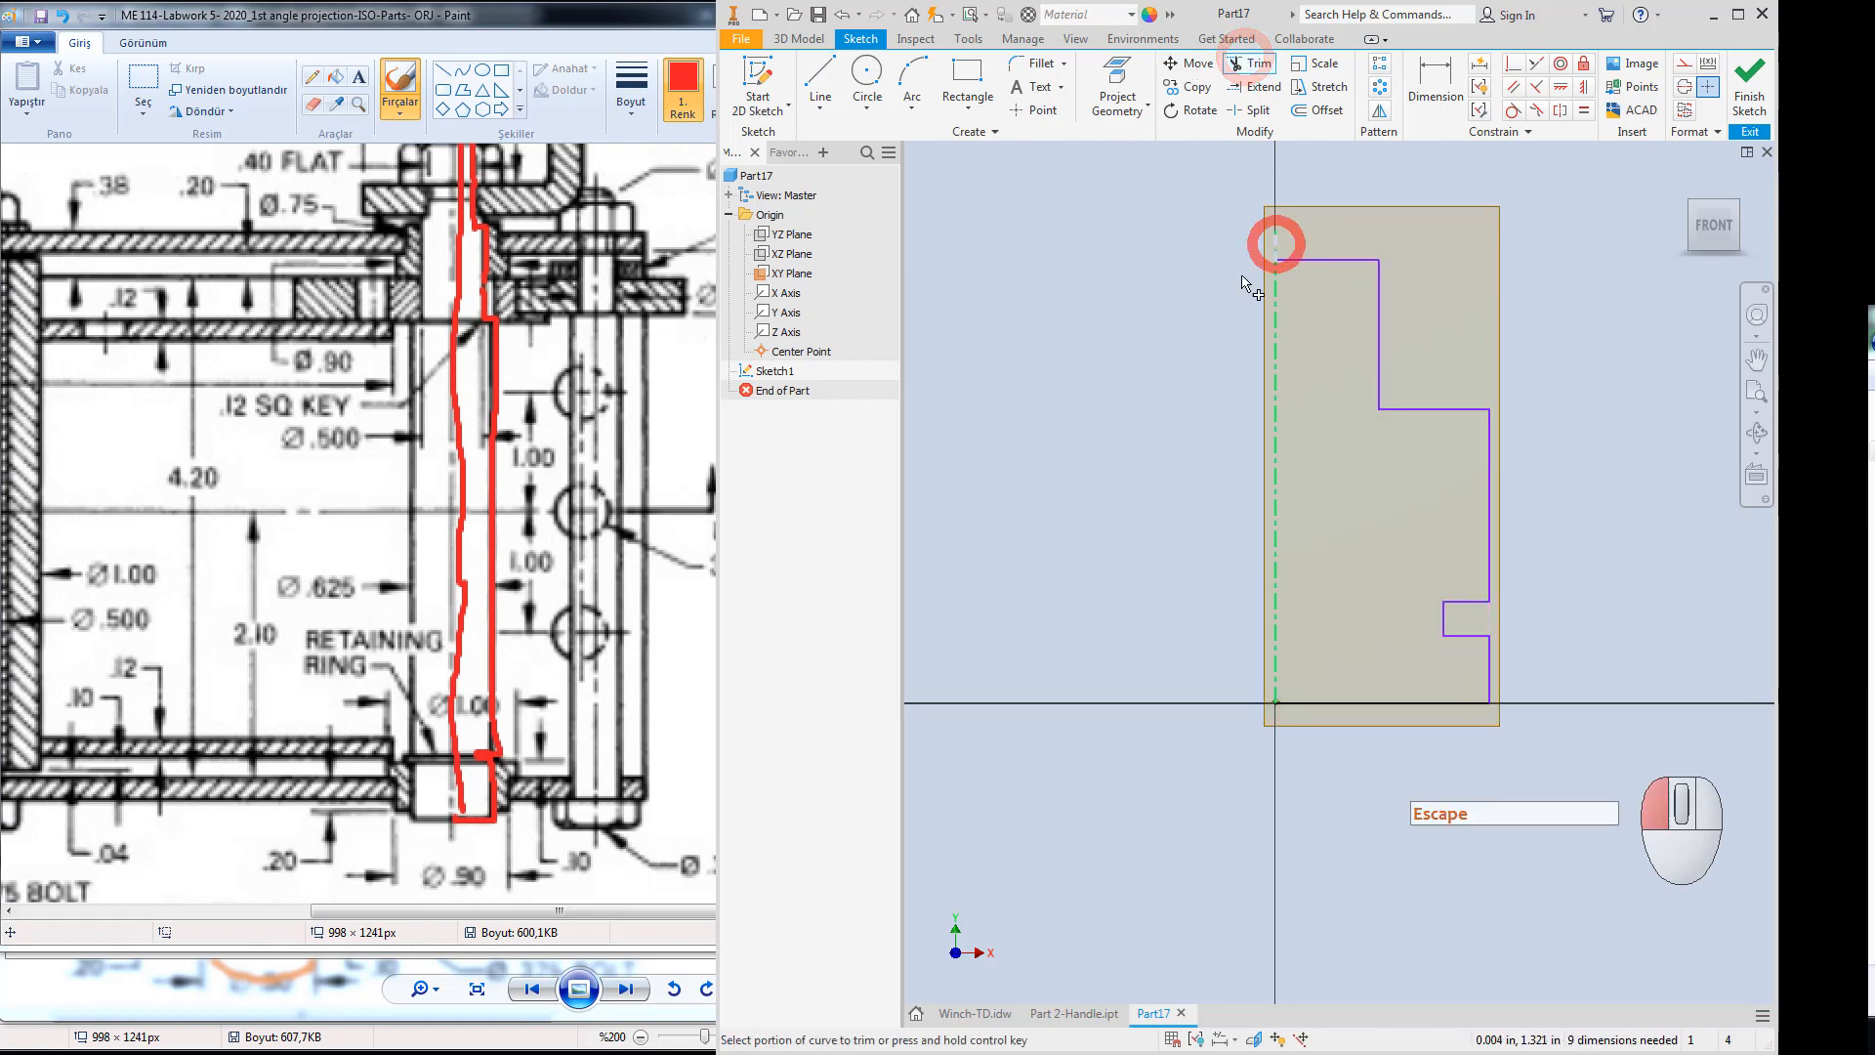
left_click(1192, 284)
key("Escape")
left_click(1277, 345)
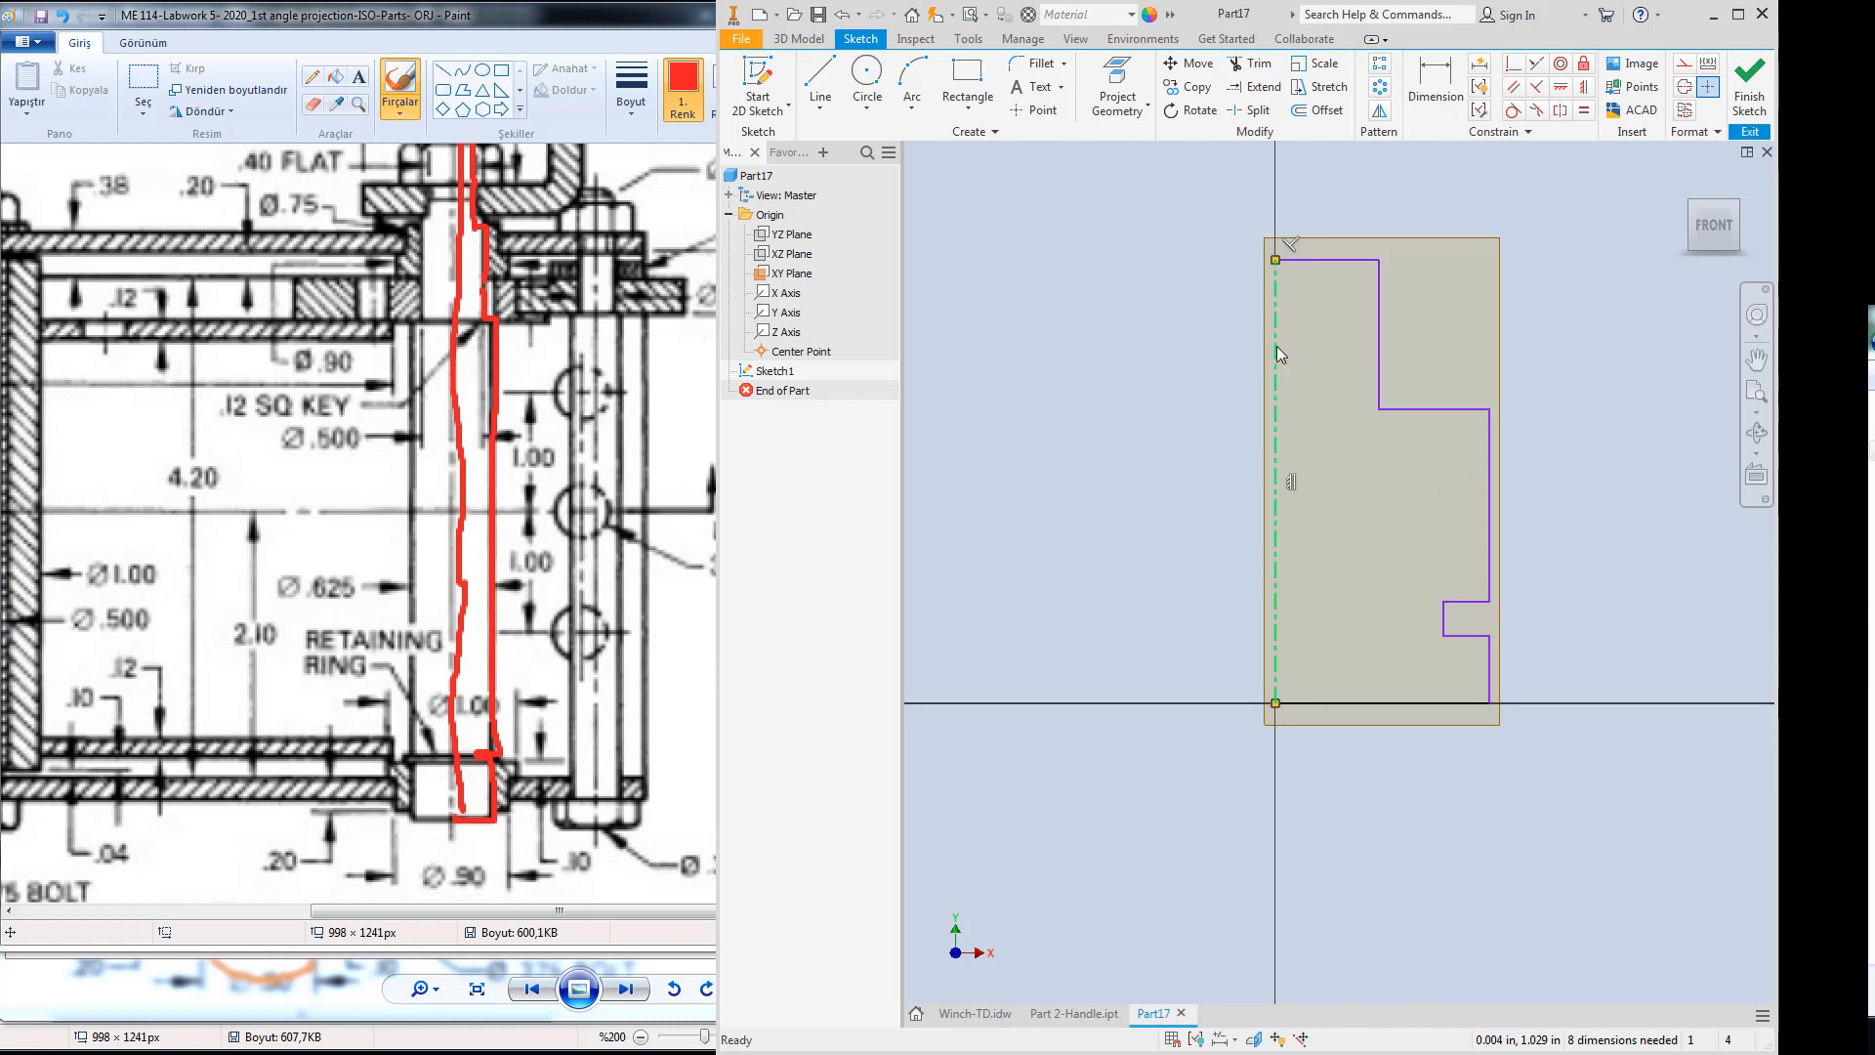
right_click(1277, 347)
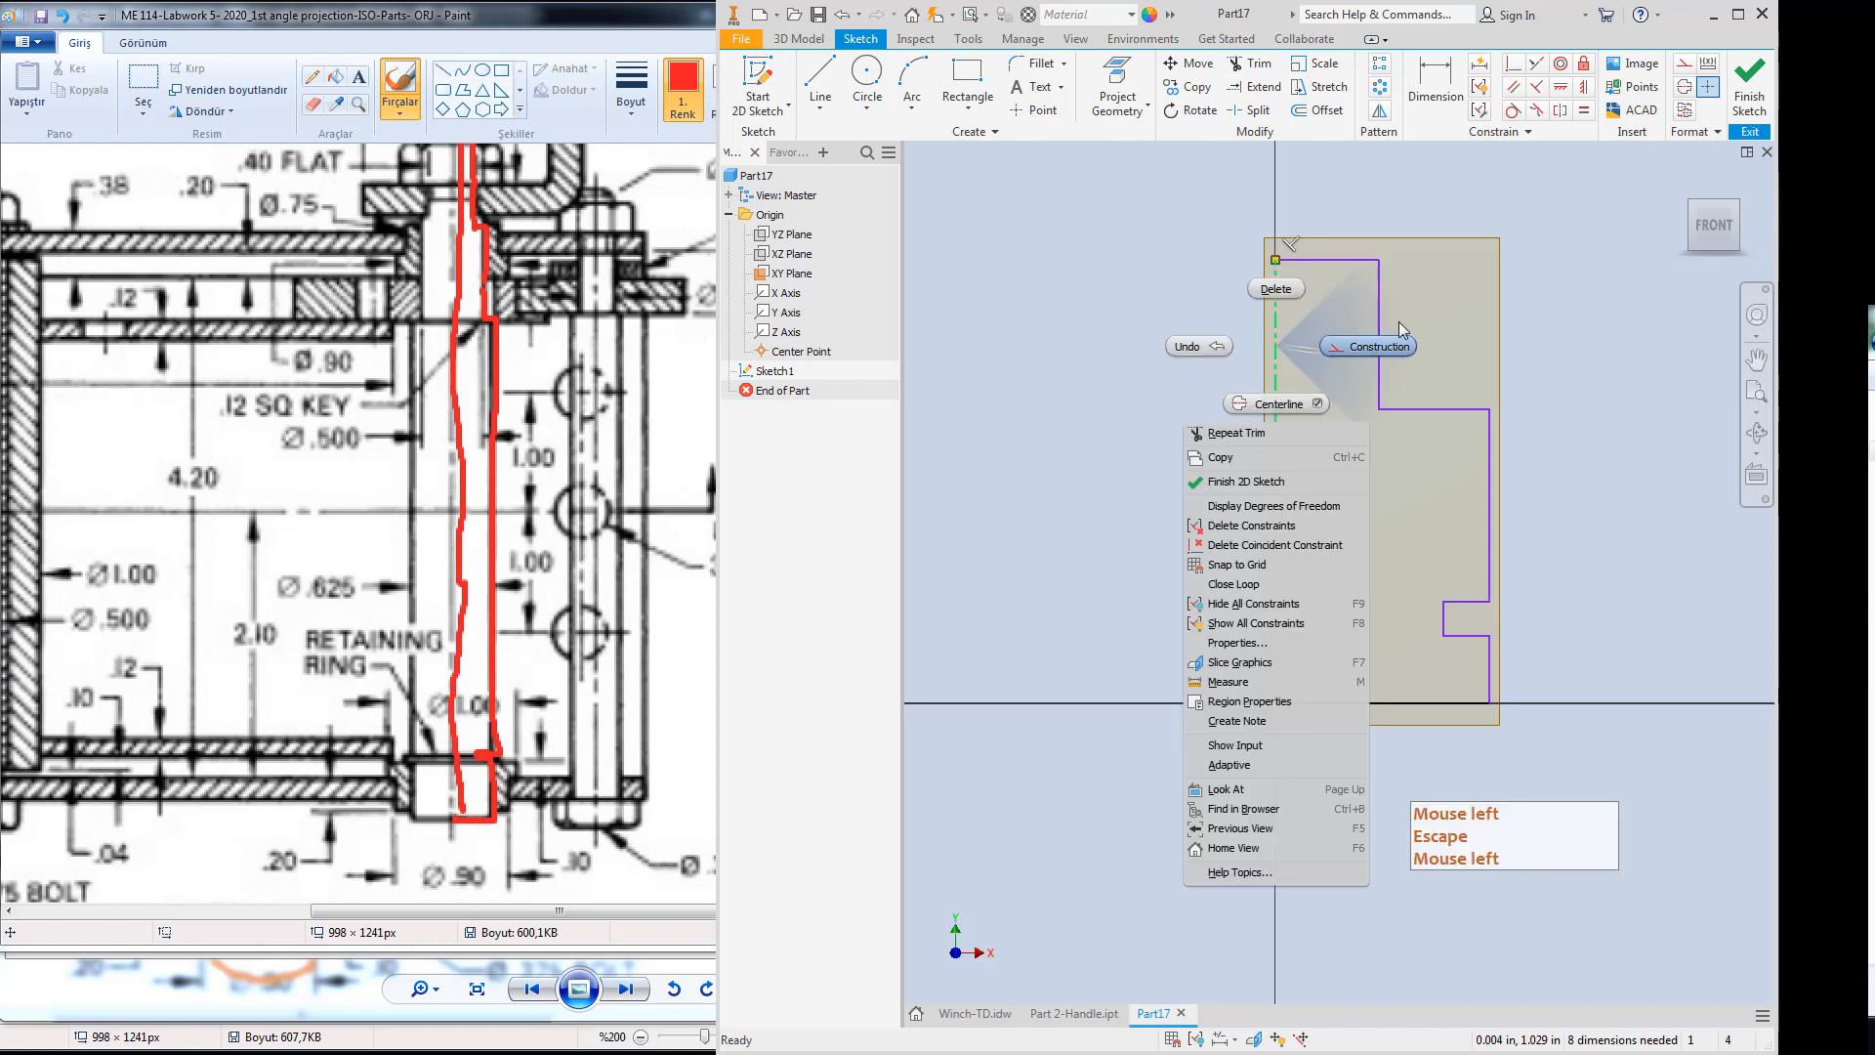
left_click(1217, 324)
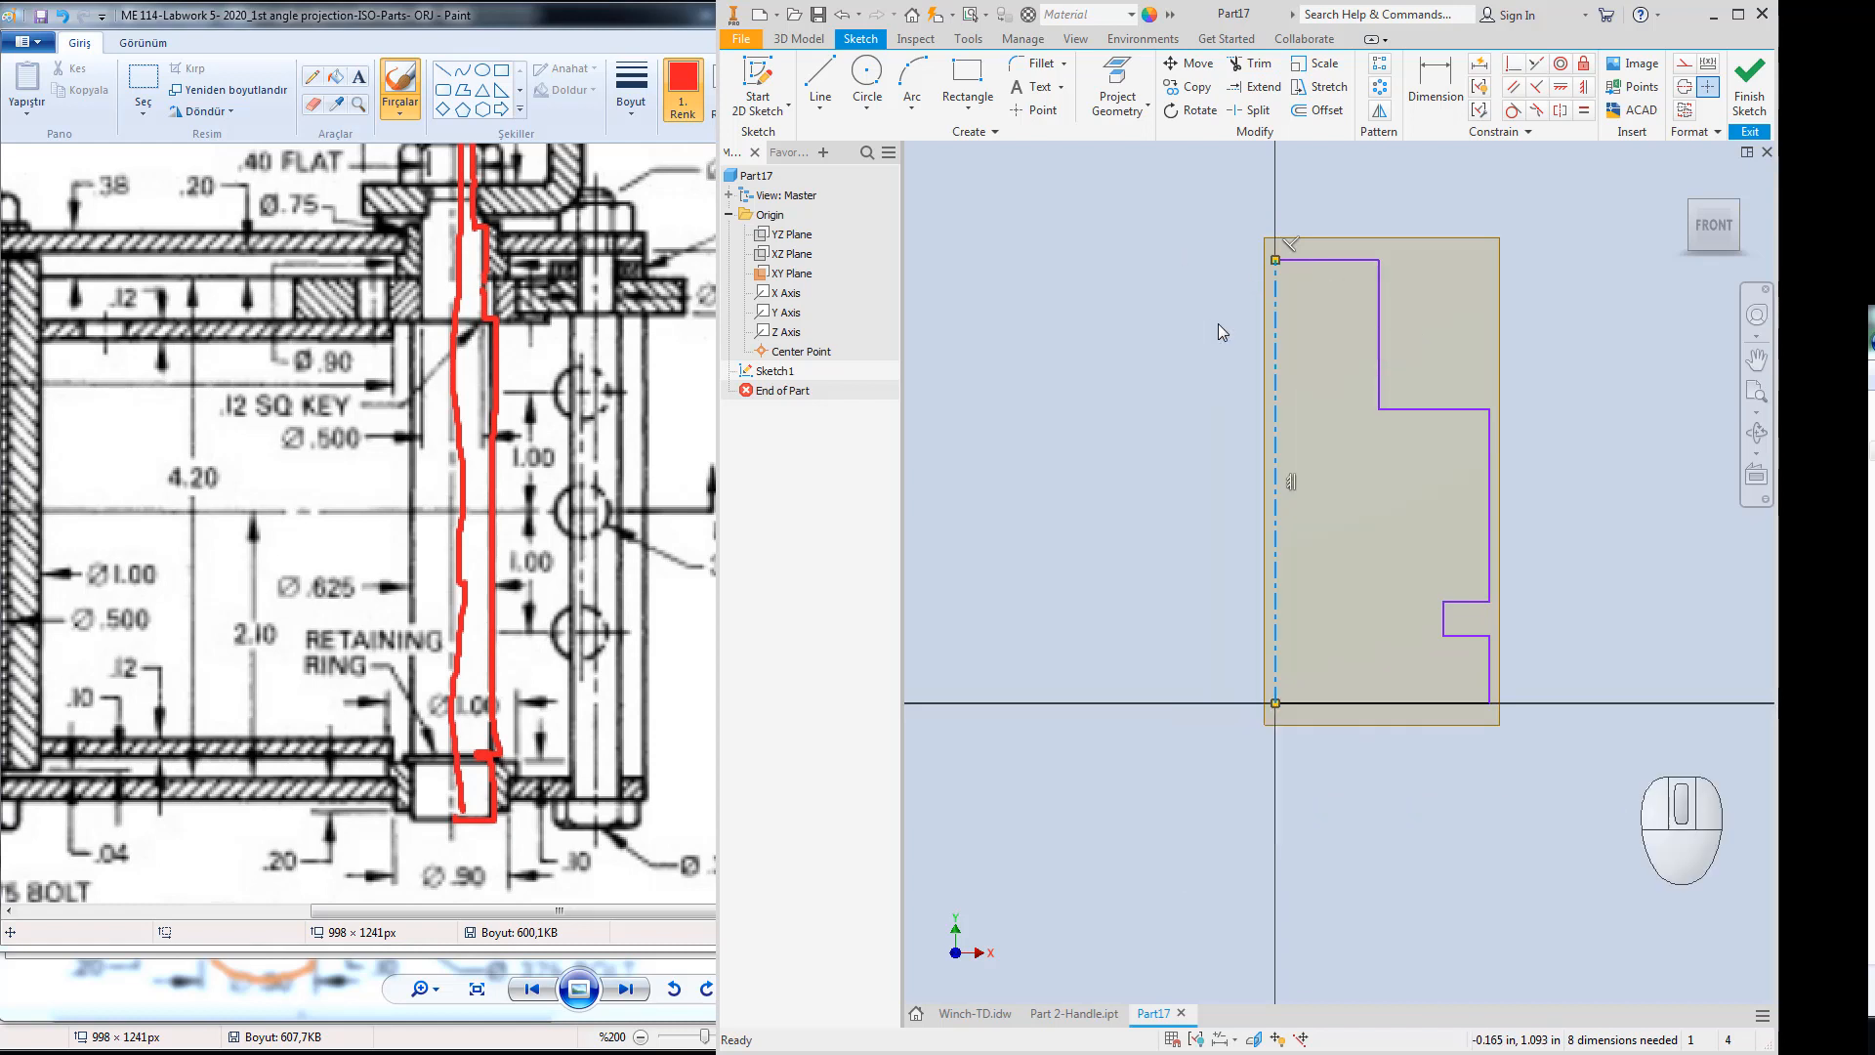
key("Escape")
key("Escape")
left_click_drag(492, 227, 460, 228)
key("Escape")
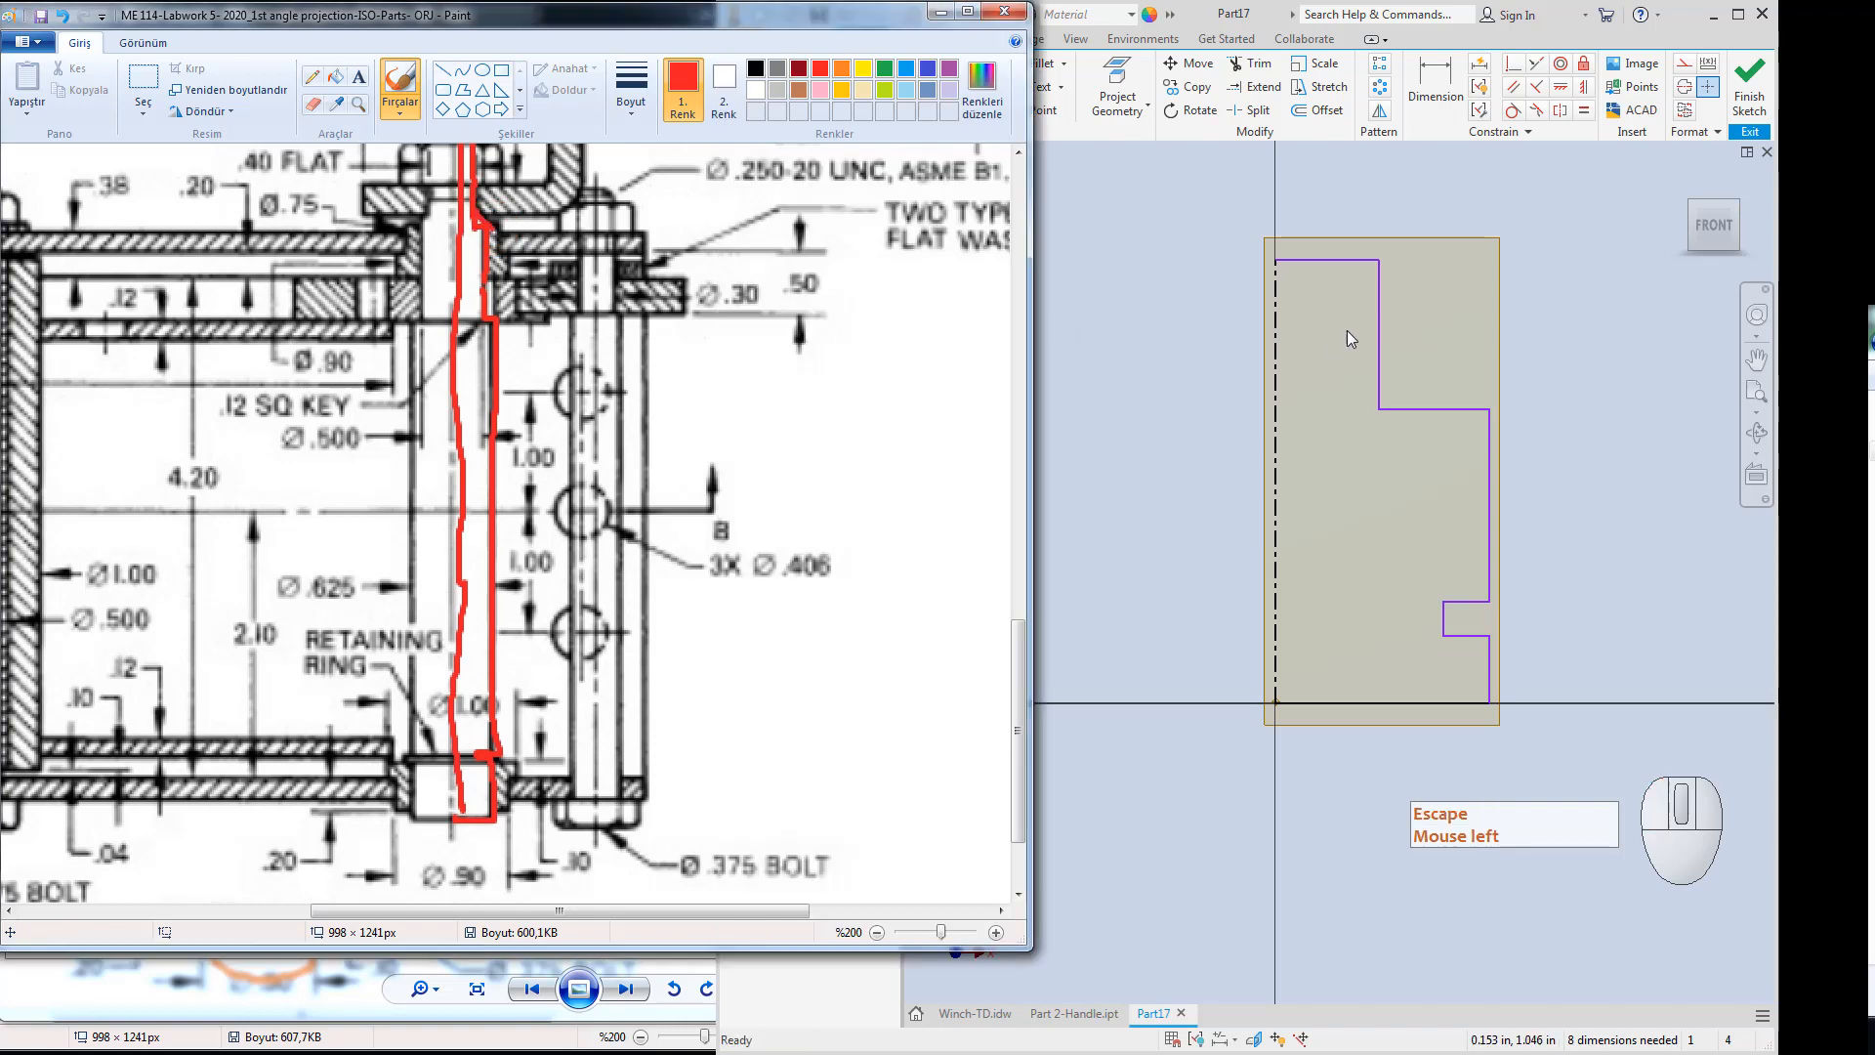
Draw a horizontal line about 0.14 in long across the upper section's outer edge and a vertical line from its inner end past the top edge.
left_click(1105, 260)
left_click(819, 74)
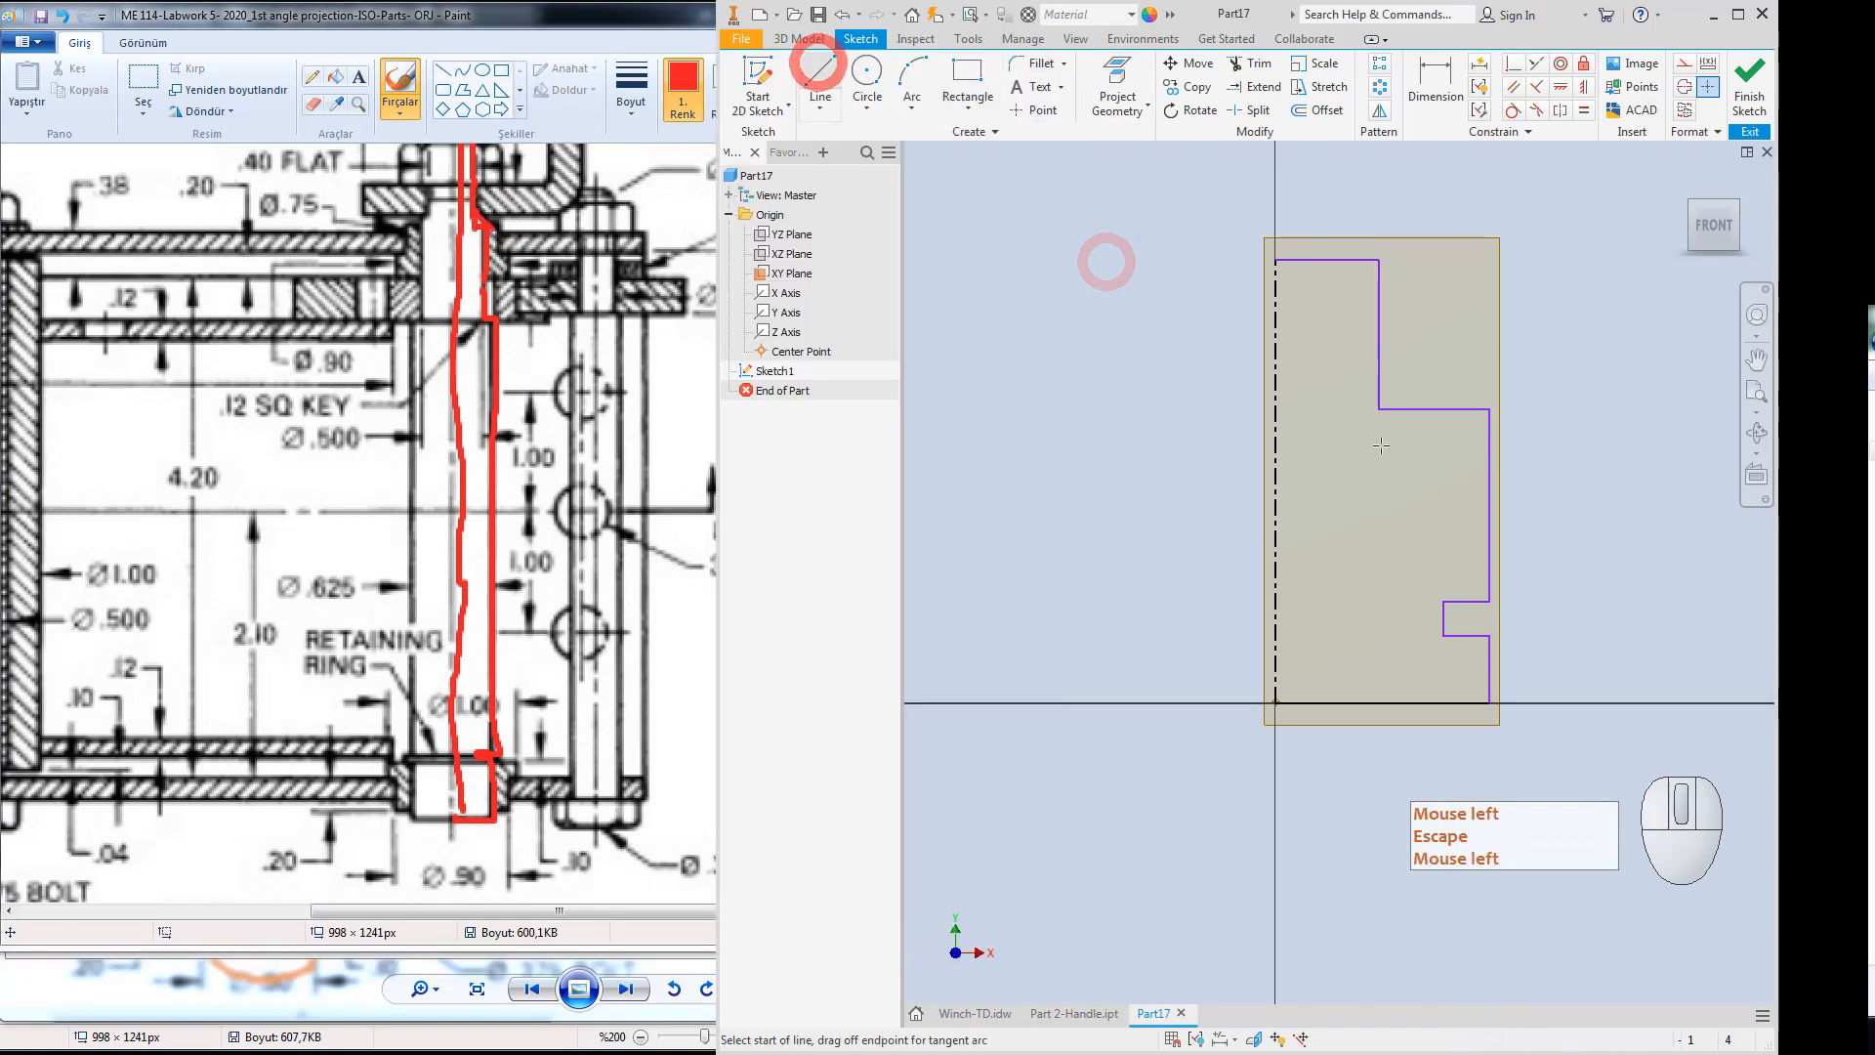
left_click(1345, 317)
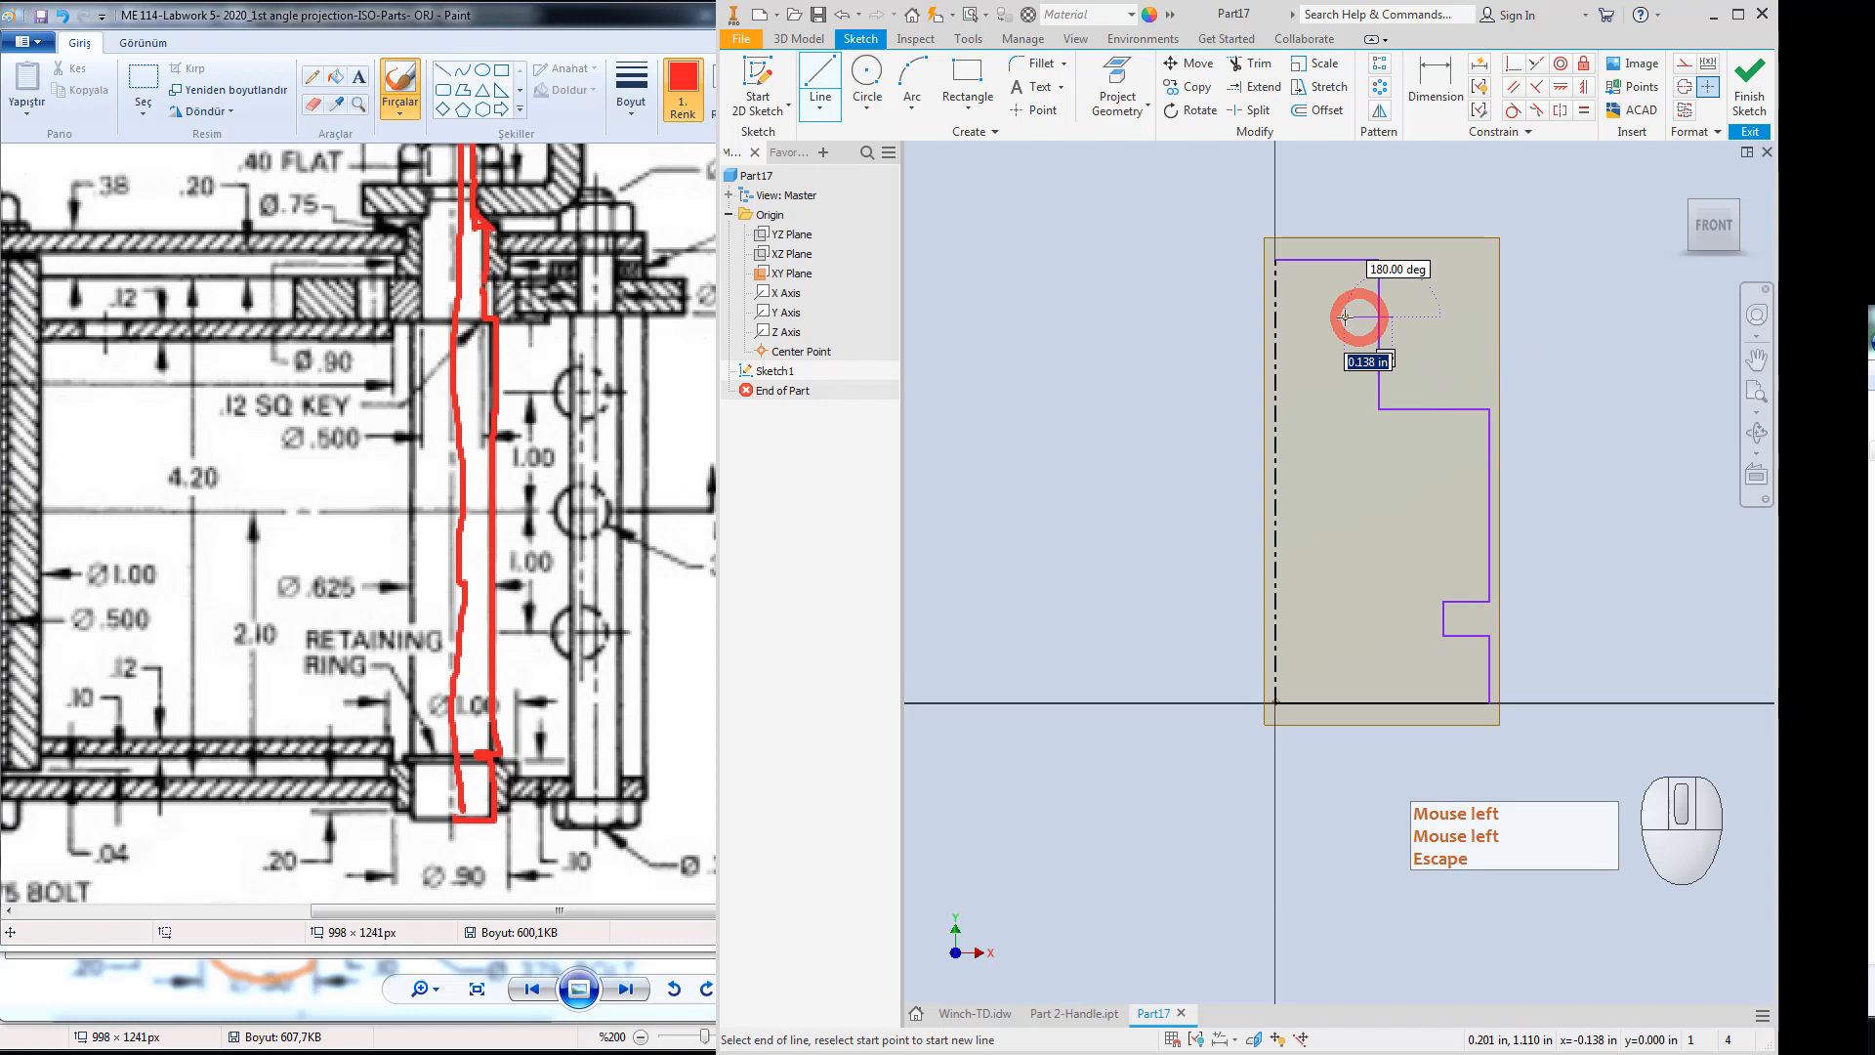
left_click(1345, 235)
key("Escape")
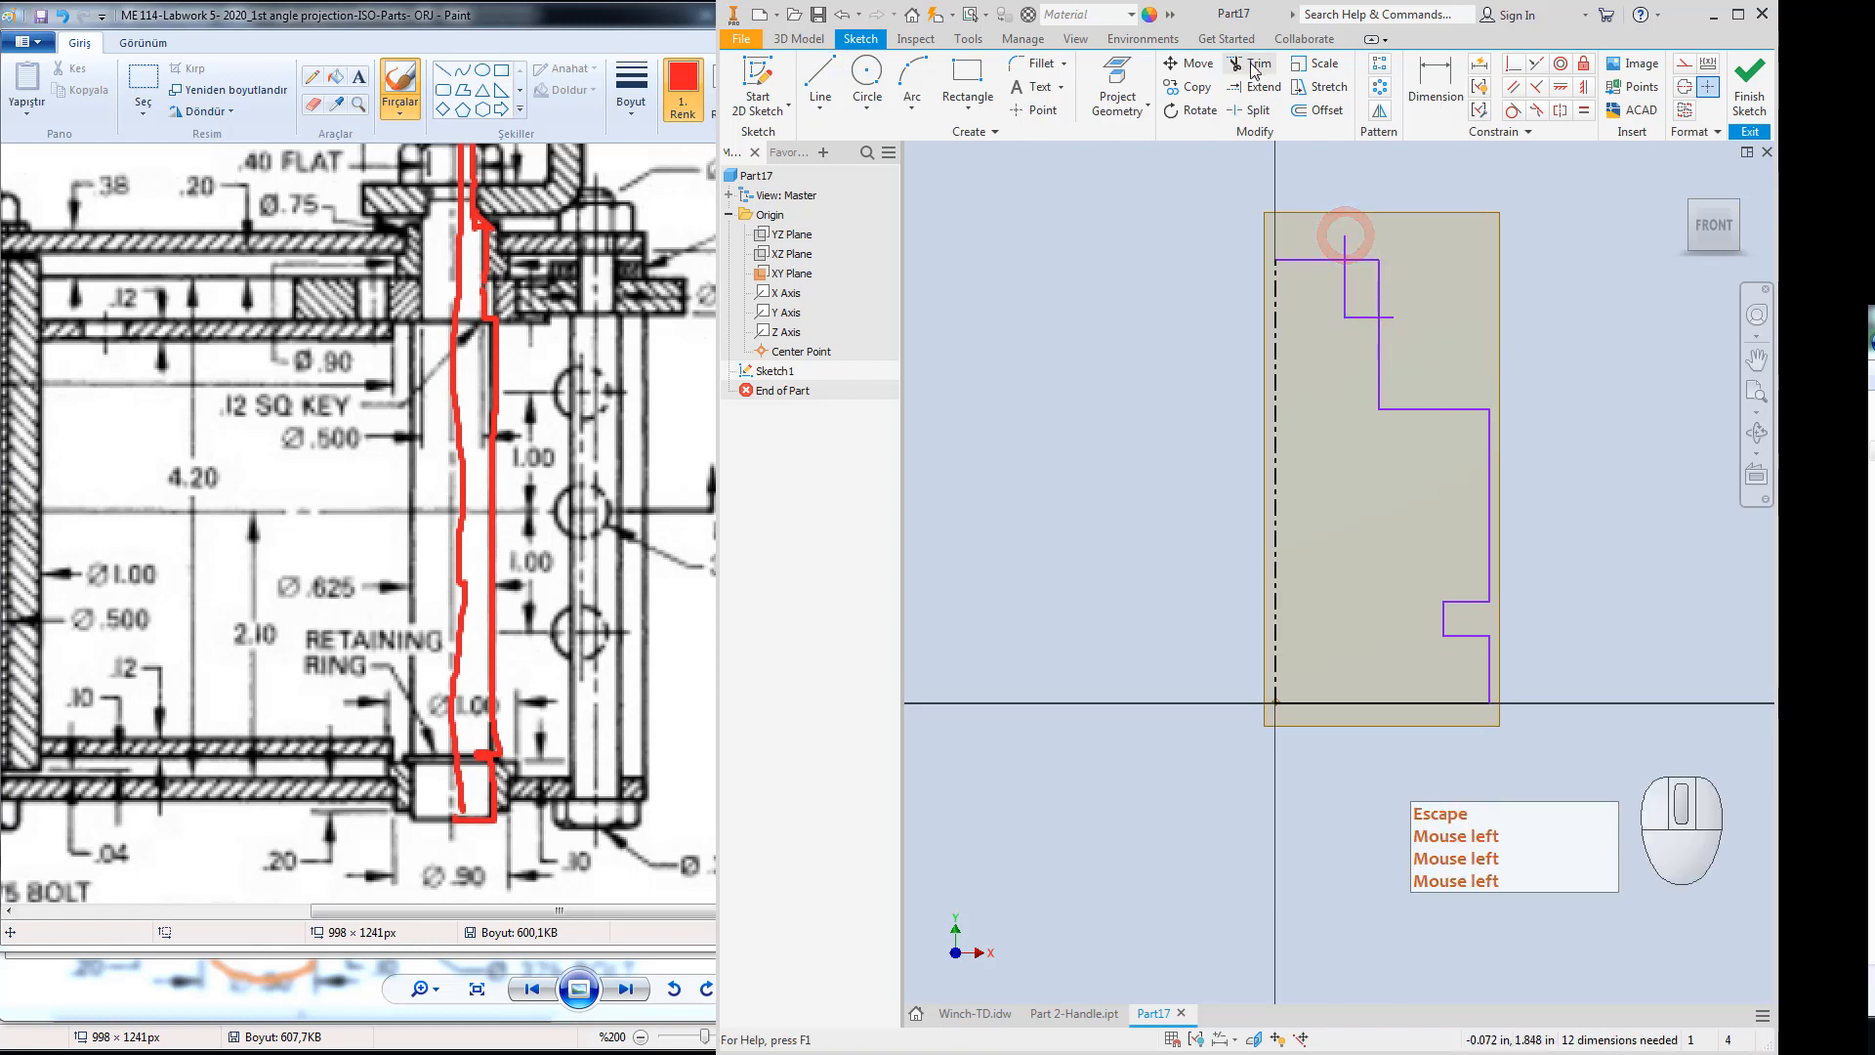
Trim the overlapping corner and overhanging line ends to leave a narrower stepped end at the top of the profile.
left_click(1253, 64)
left_click(1348, 244)
left_click(1365, 260)
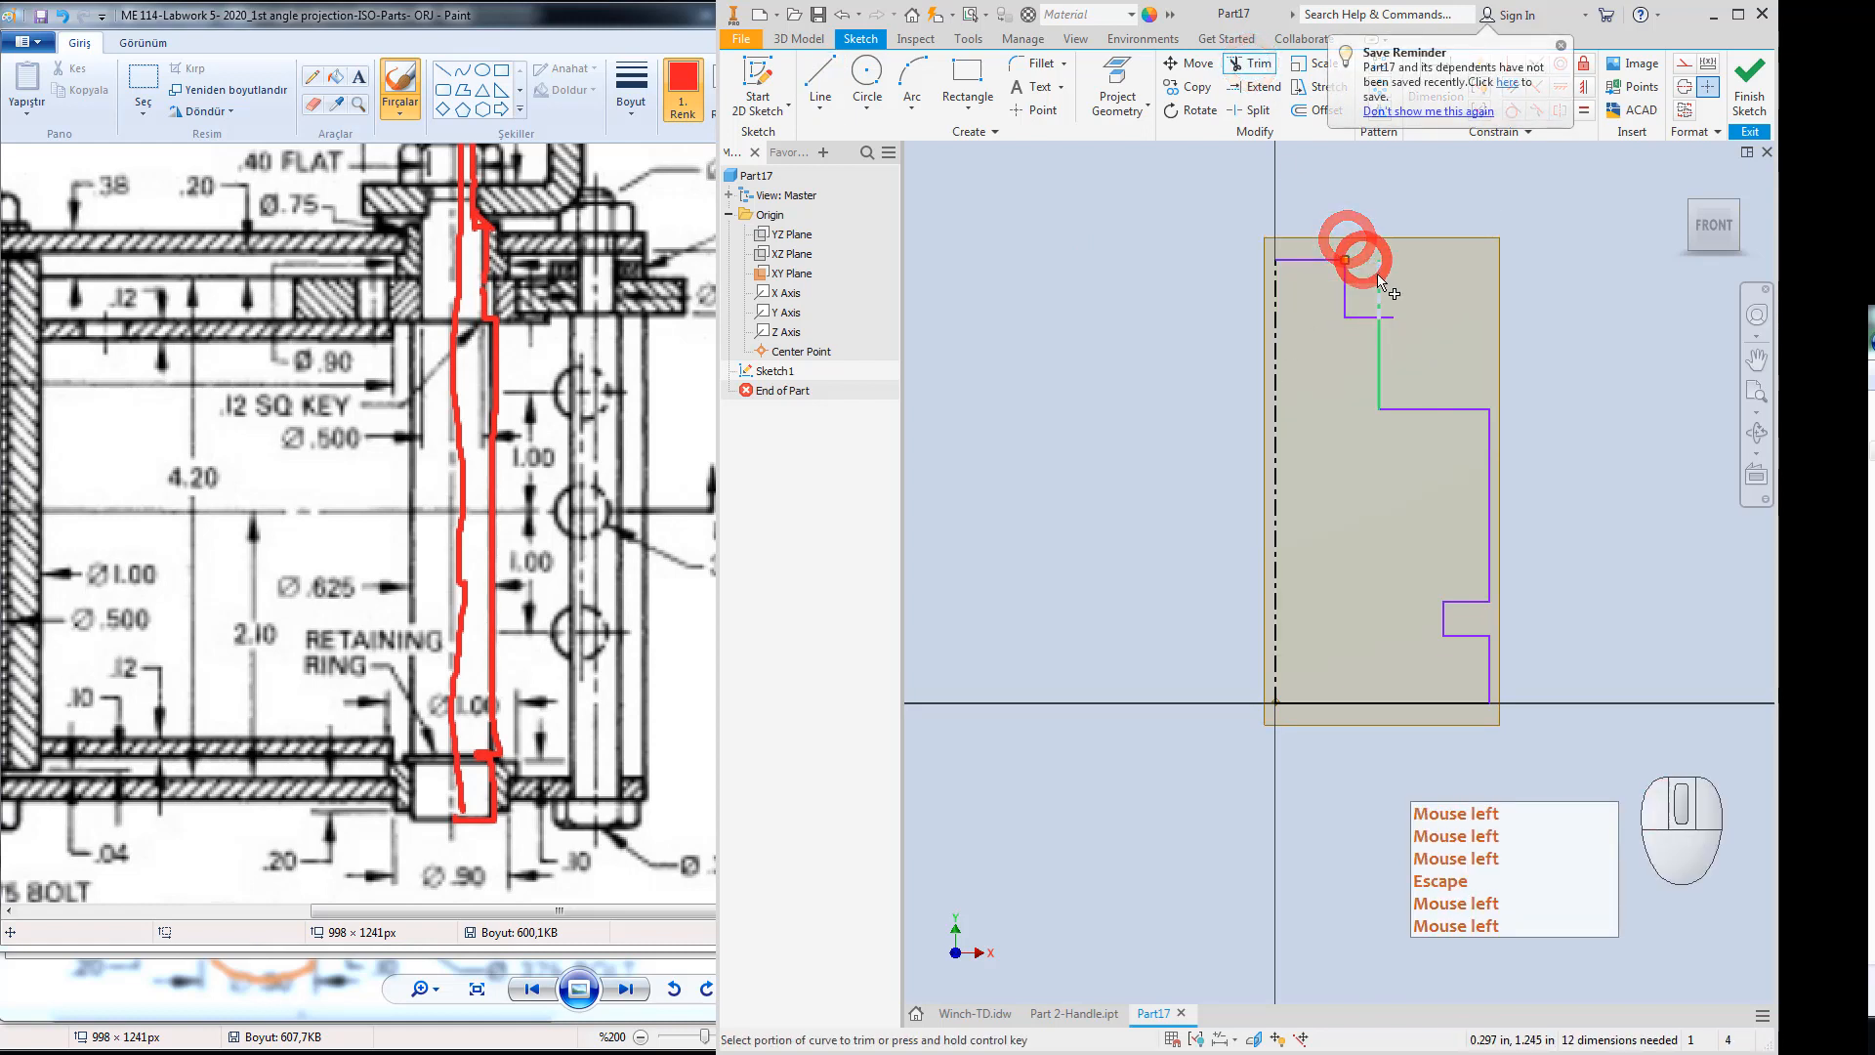
left_click(1378, 279)
left_click(1393, 314)
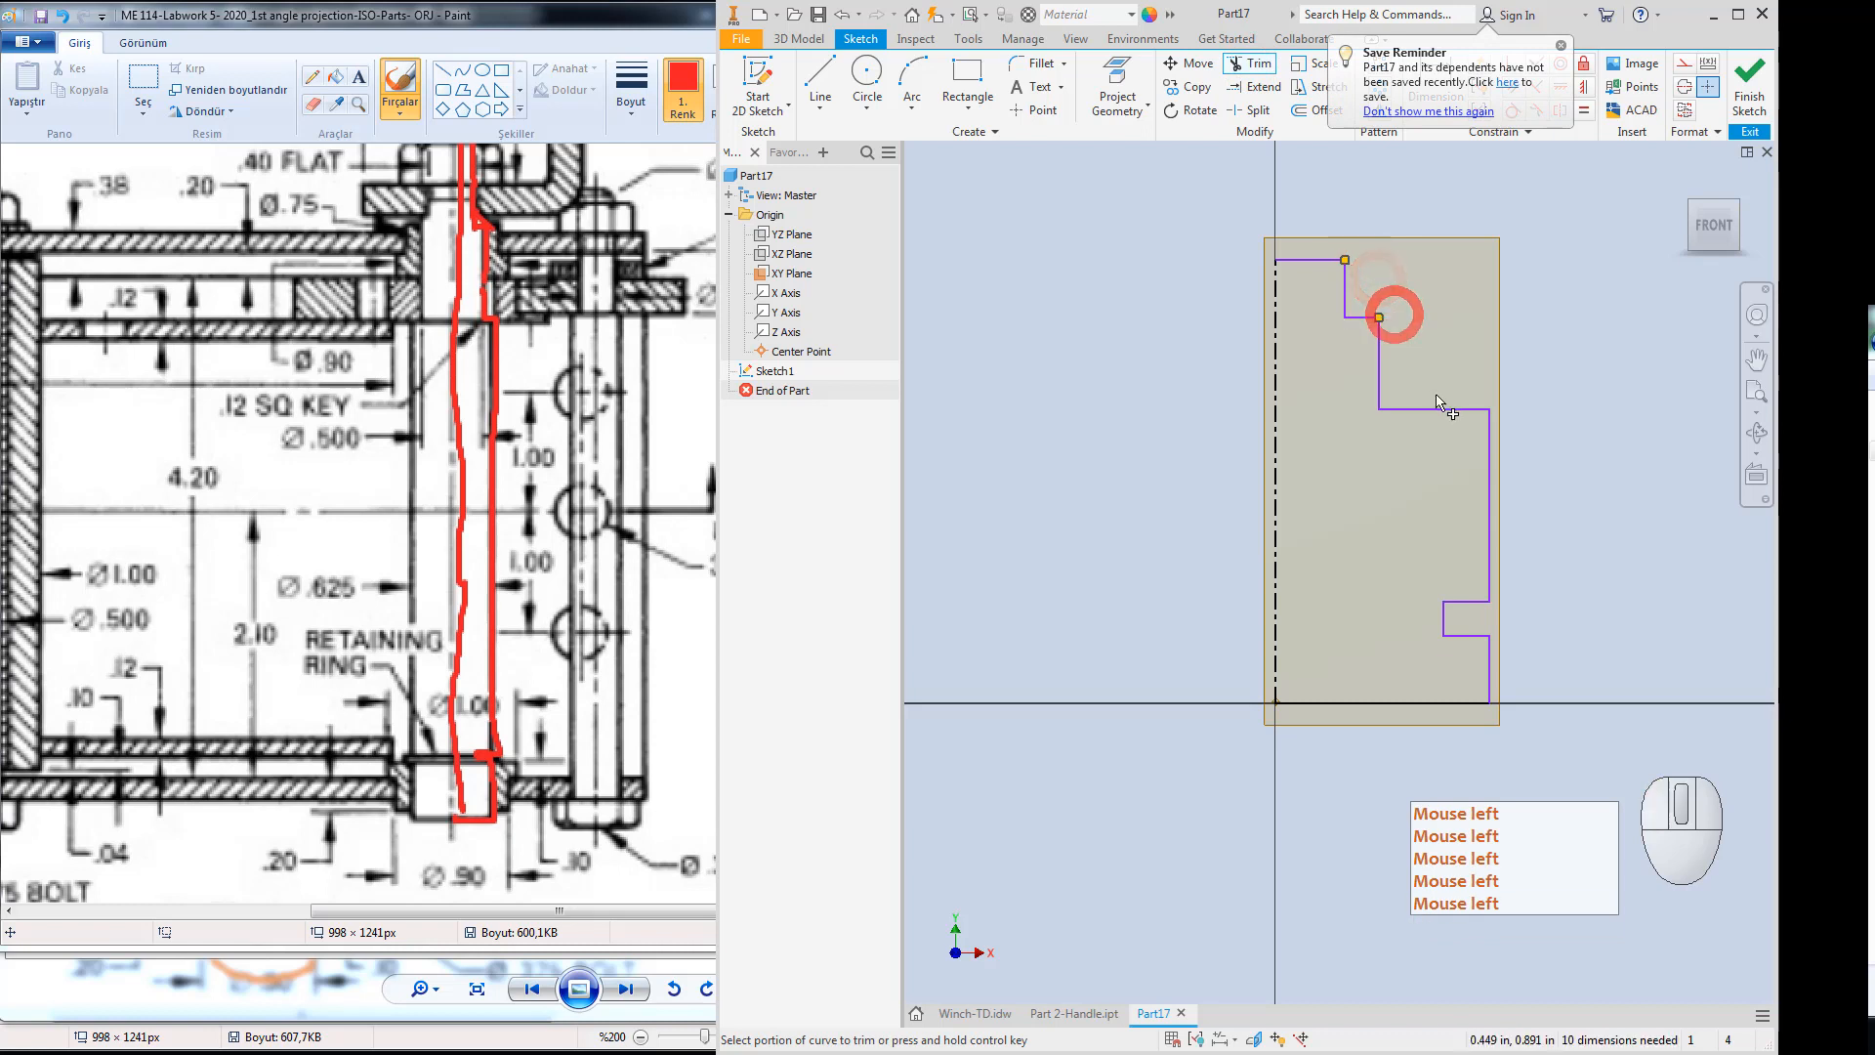
key("Escape")
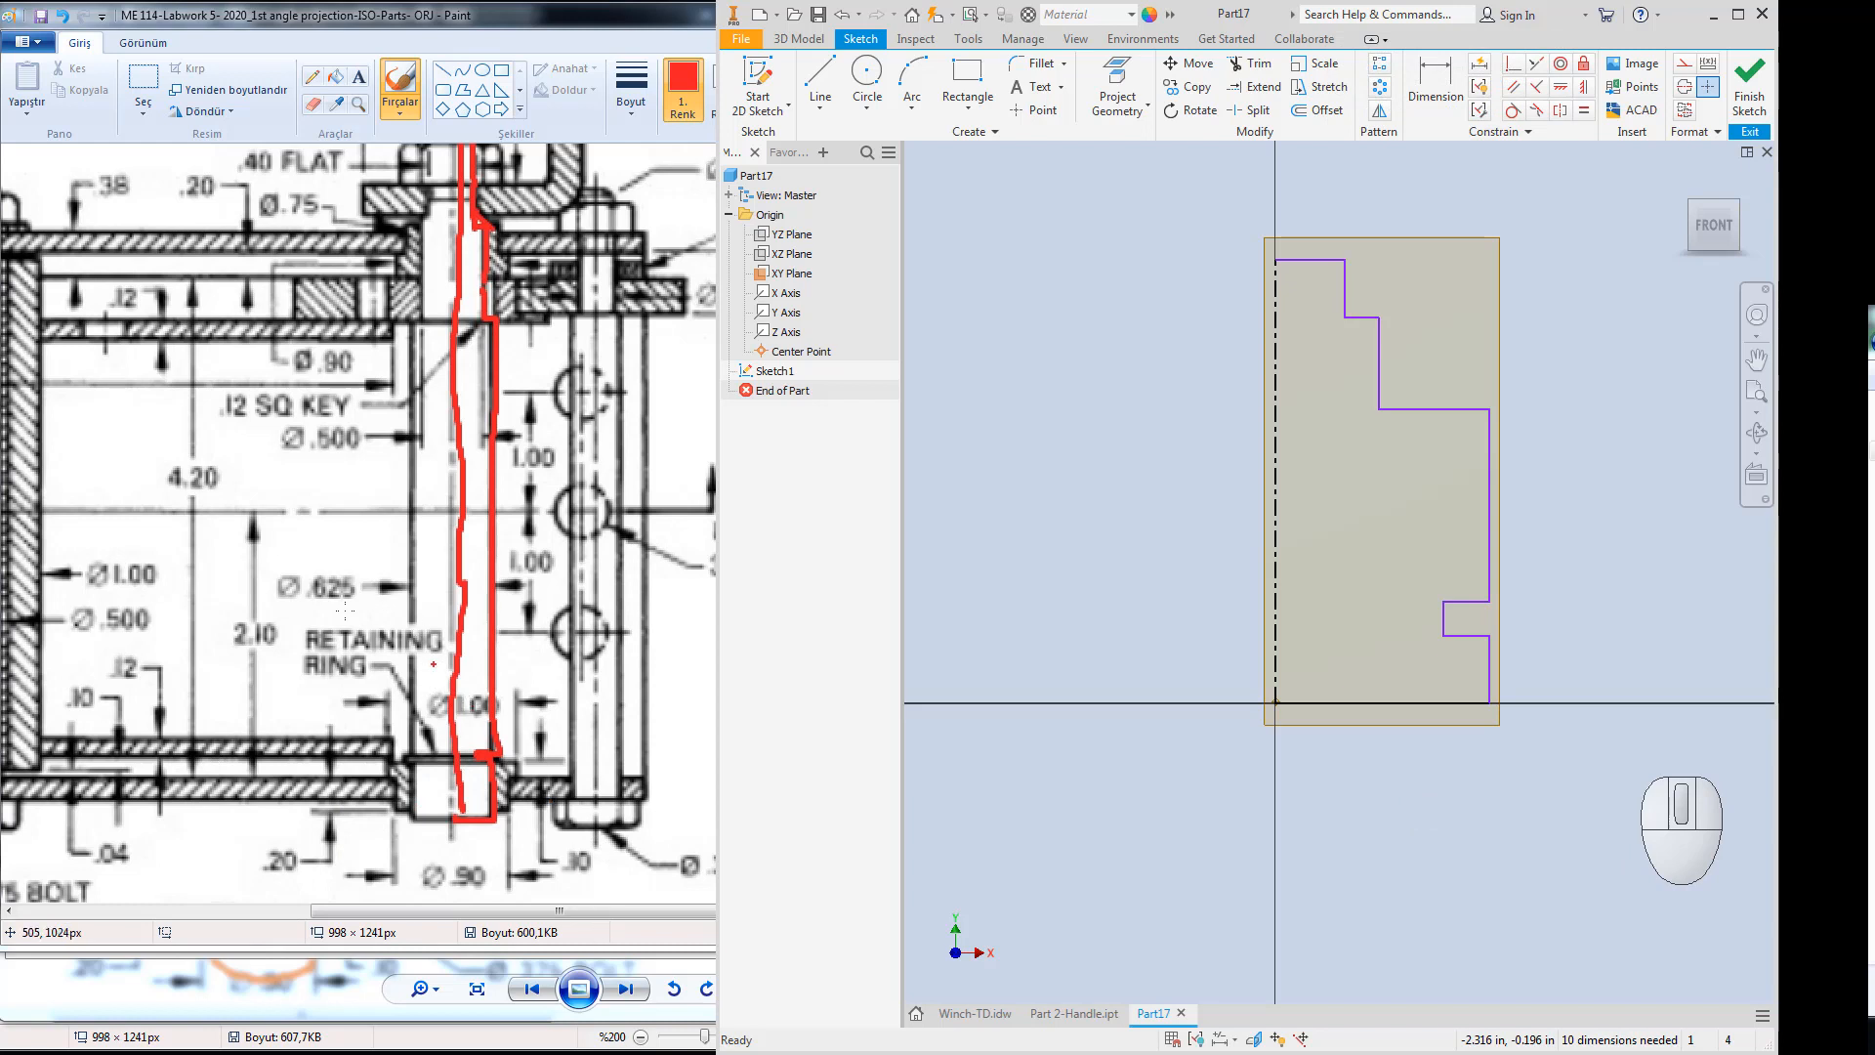
Circle the Ø.625 callout on the reference drawing and dimension the profile's long outer edge about the centerline as a 0.625 in diameter.
mouse_move(344, 564)
left_mouse_down()
mouse_move(239, 591)
mouse_move(268, 553)
mouse_move(365, 607)
left_mouse_up()
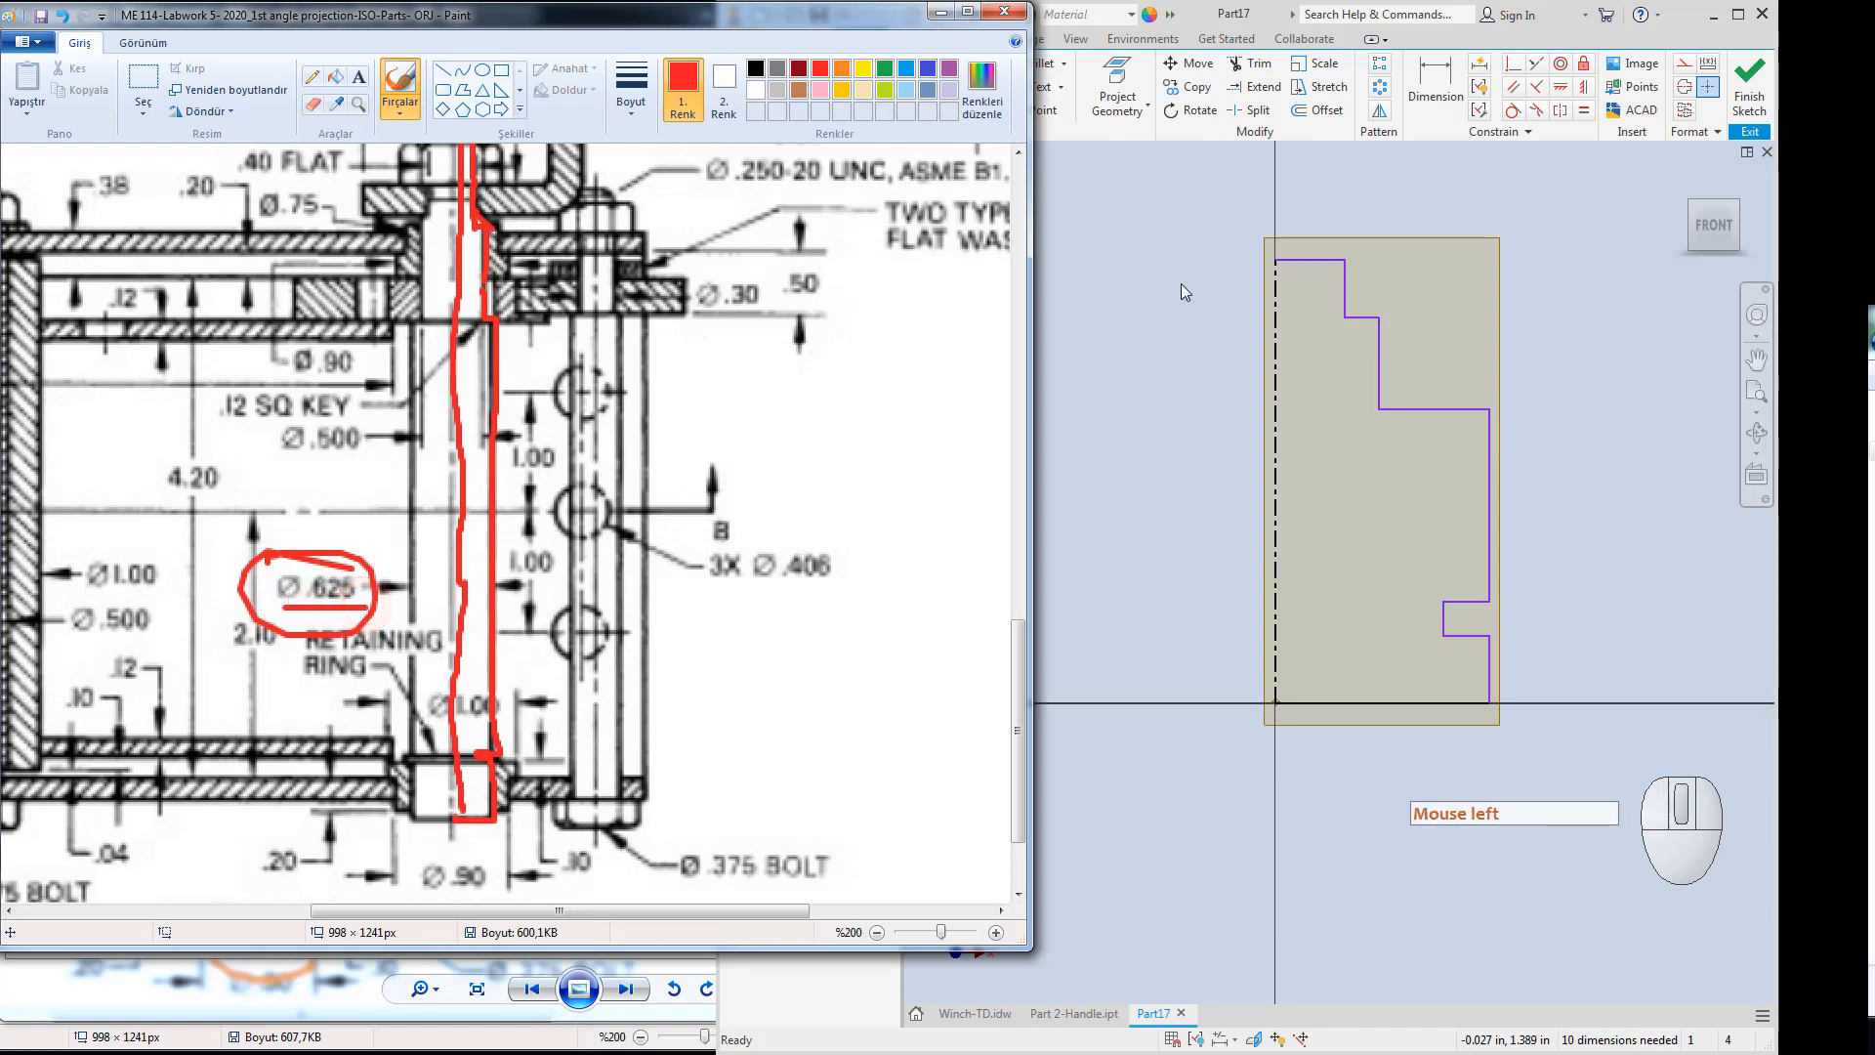
key("Escape")
key("Escape")
left_click(1438, 86)
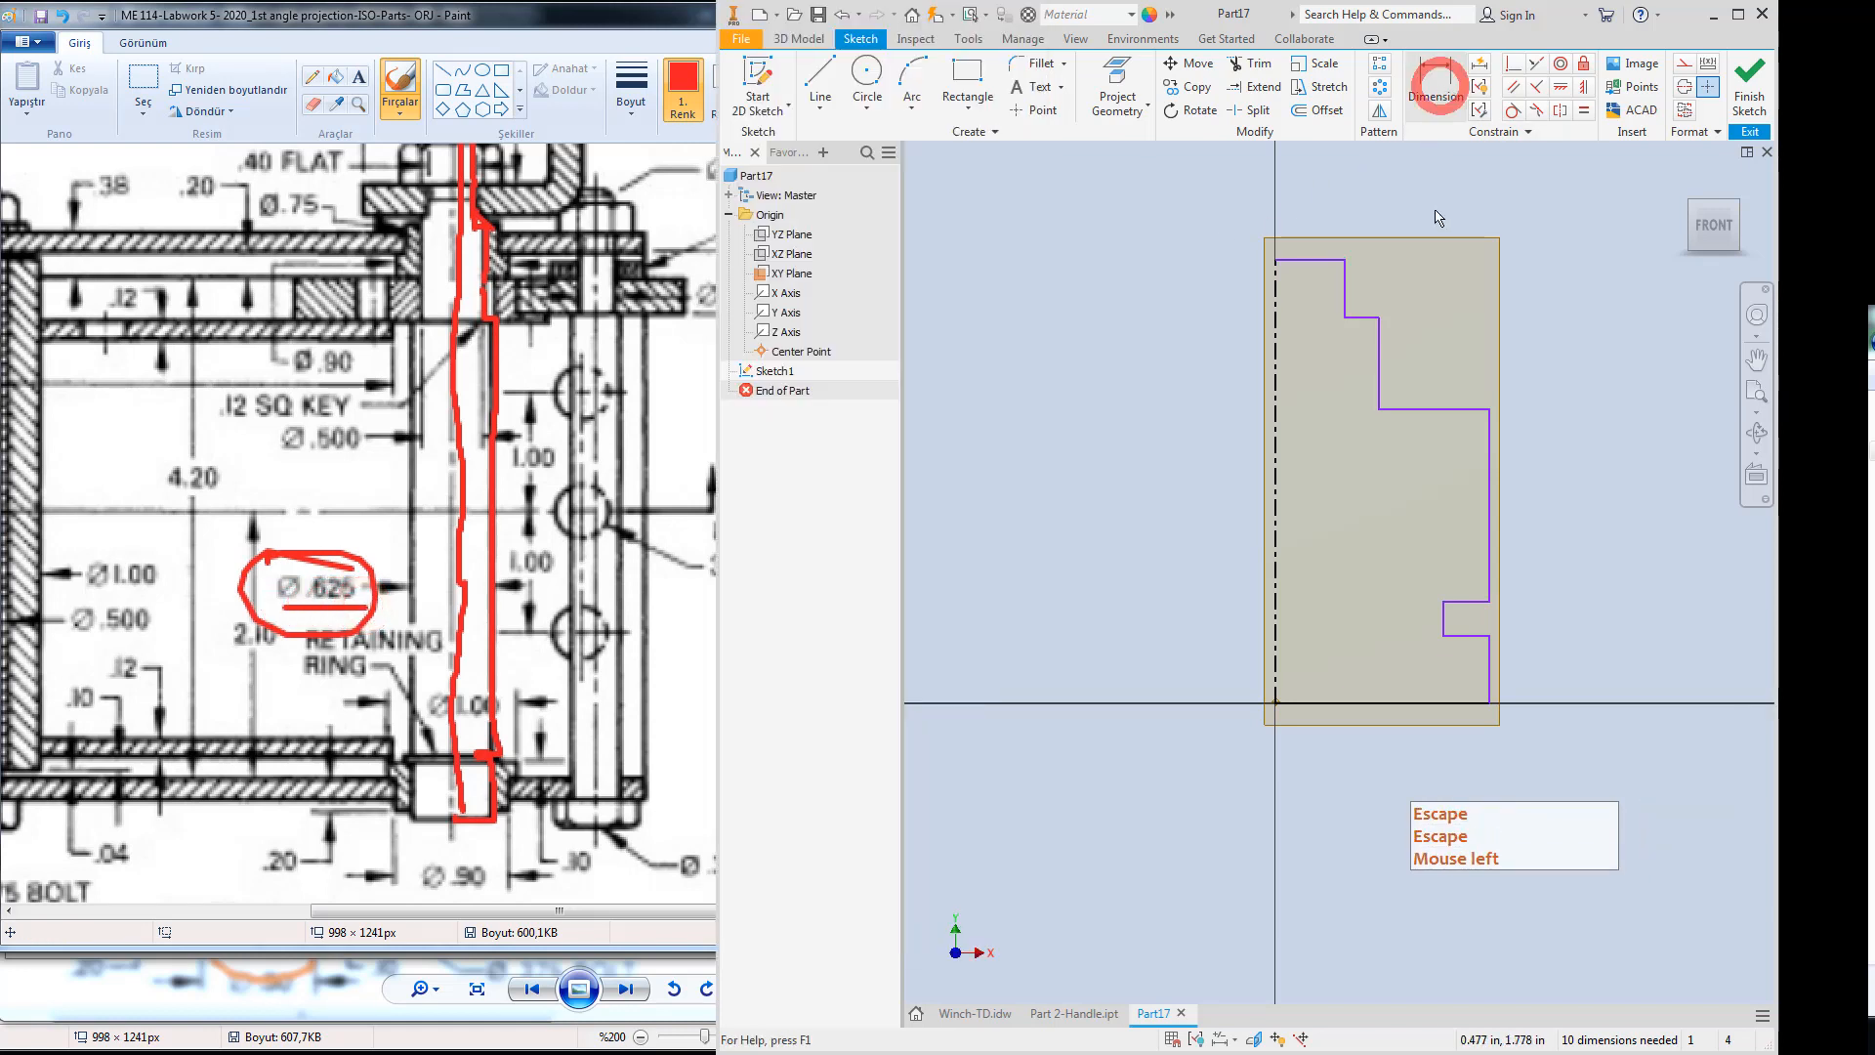
left_click(1483, 545)
left_click(1280, 540)
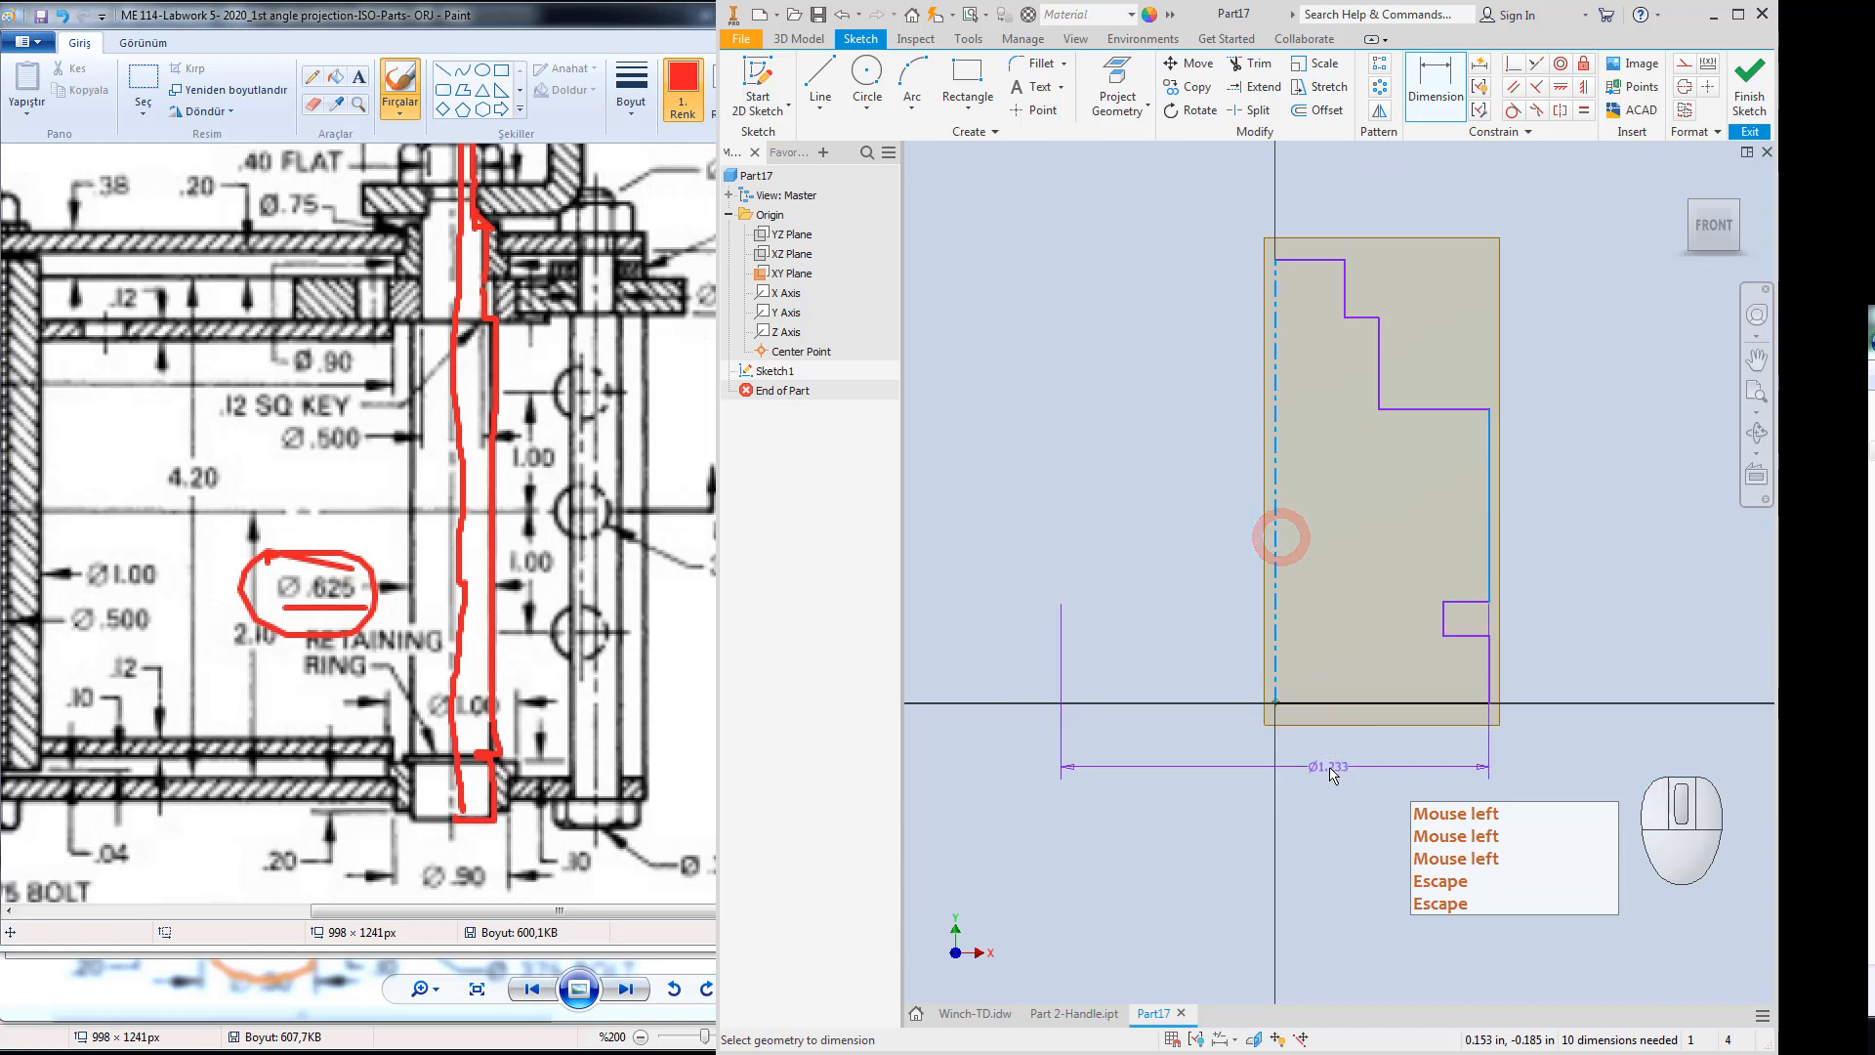
left_click(1324, 768)
type("0.")
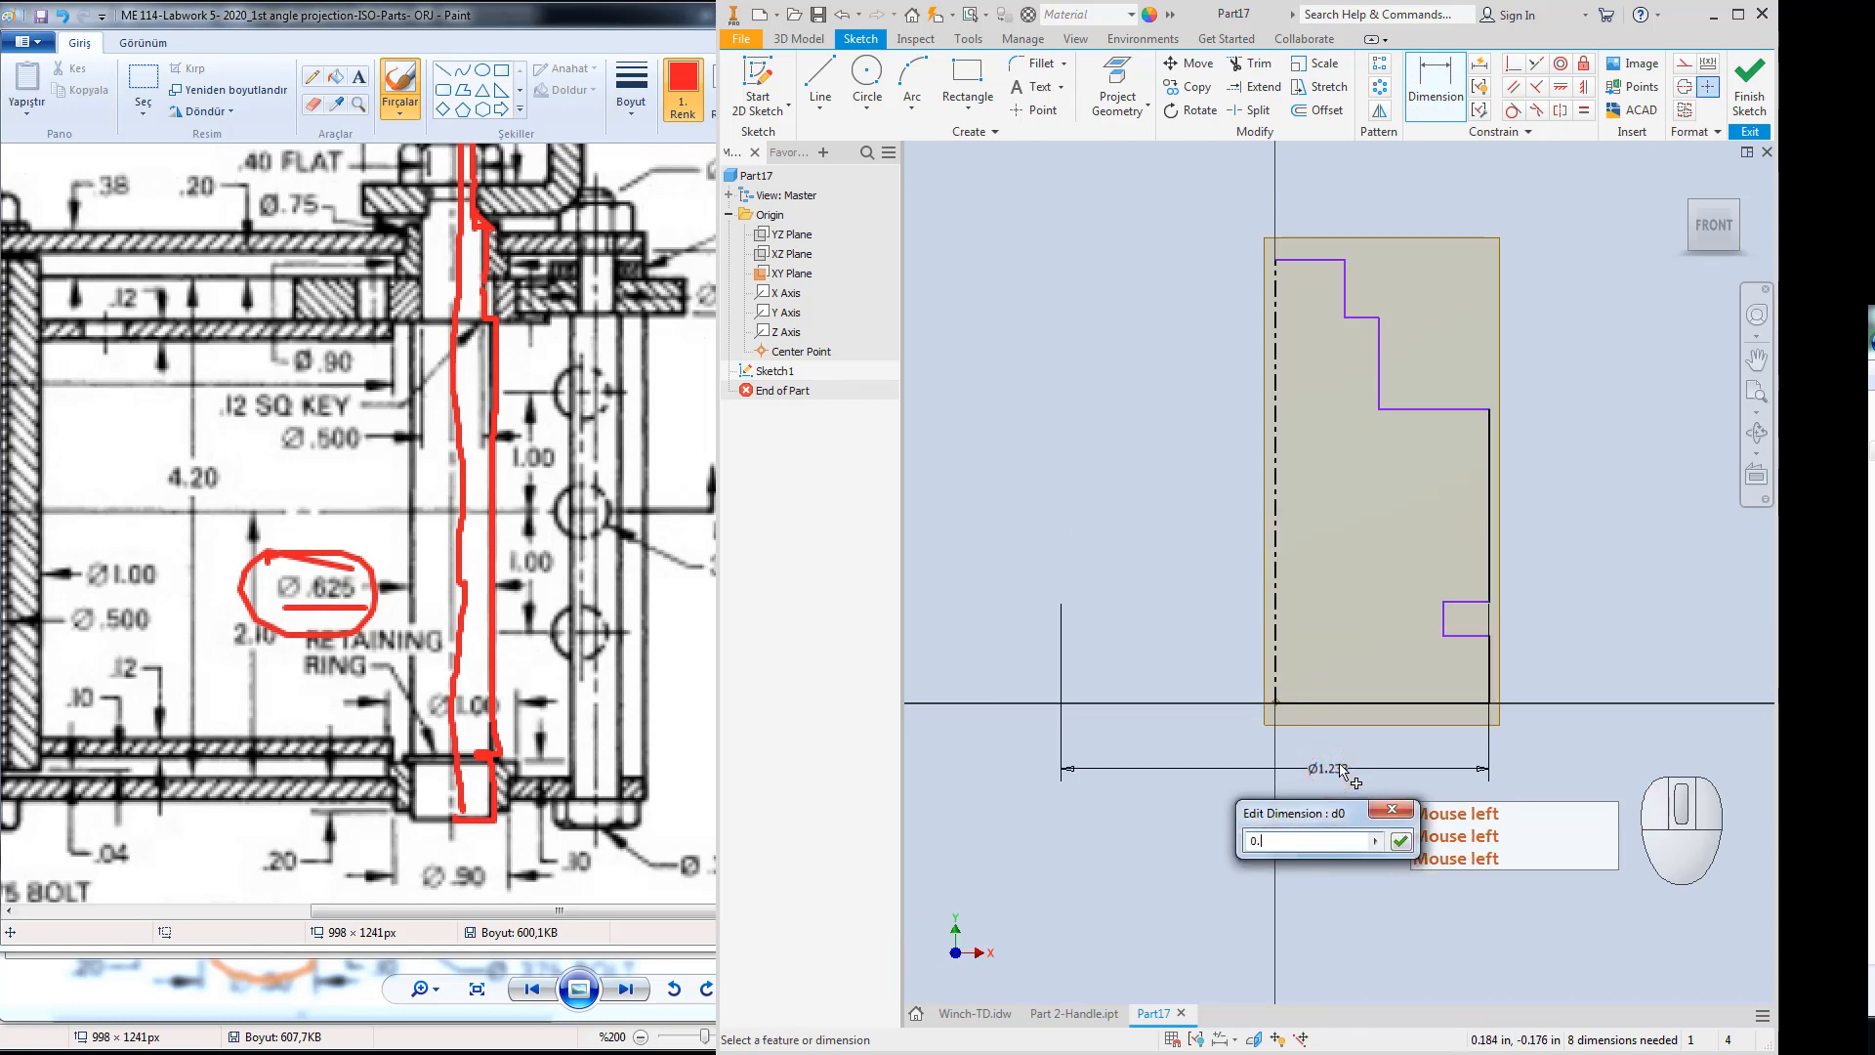
type("625")
key("Return")
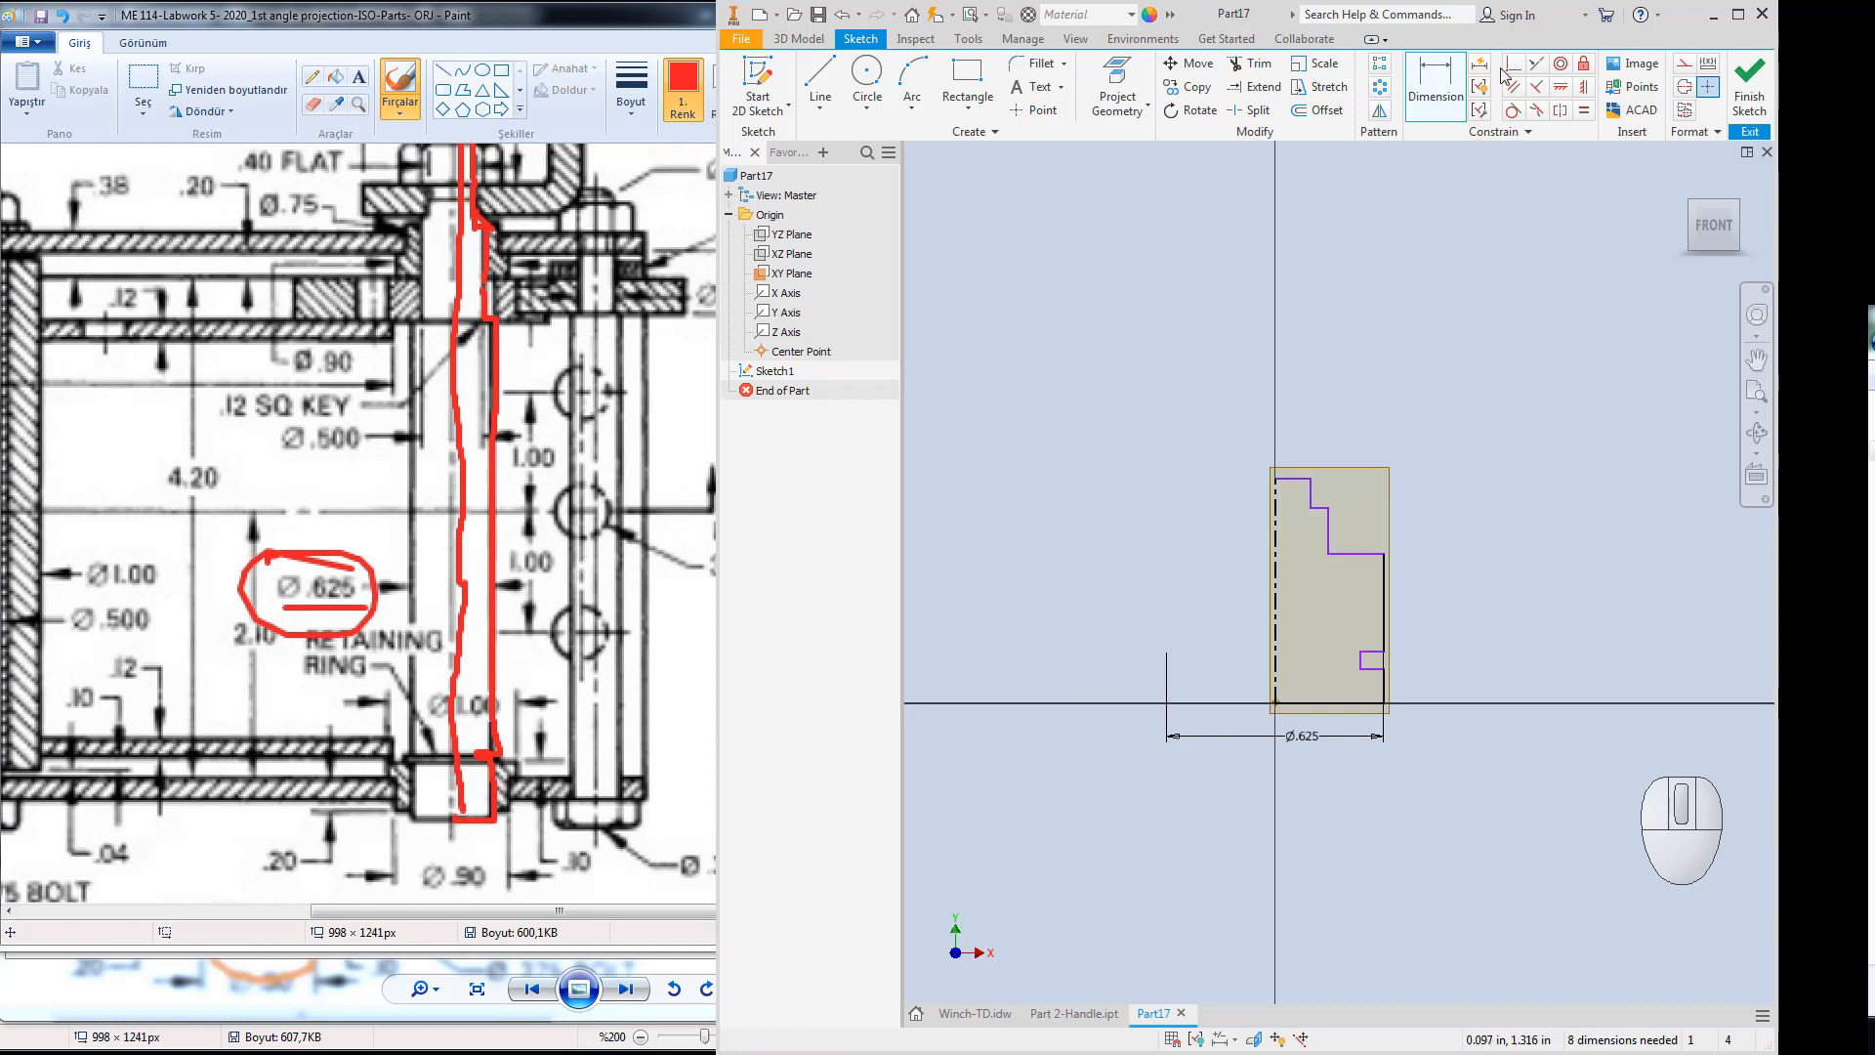
Dimension the centerline's full height as 5.5 in.
key("Escape")
left_click(1438, 73)
left_click(1276, 610)
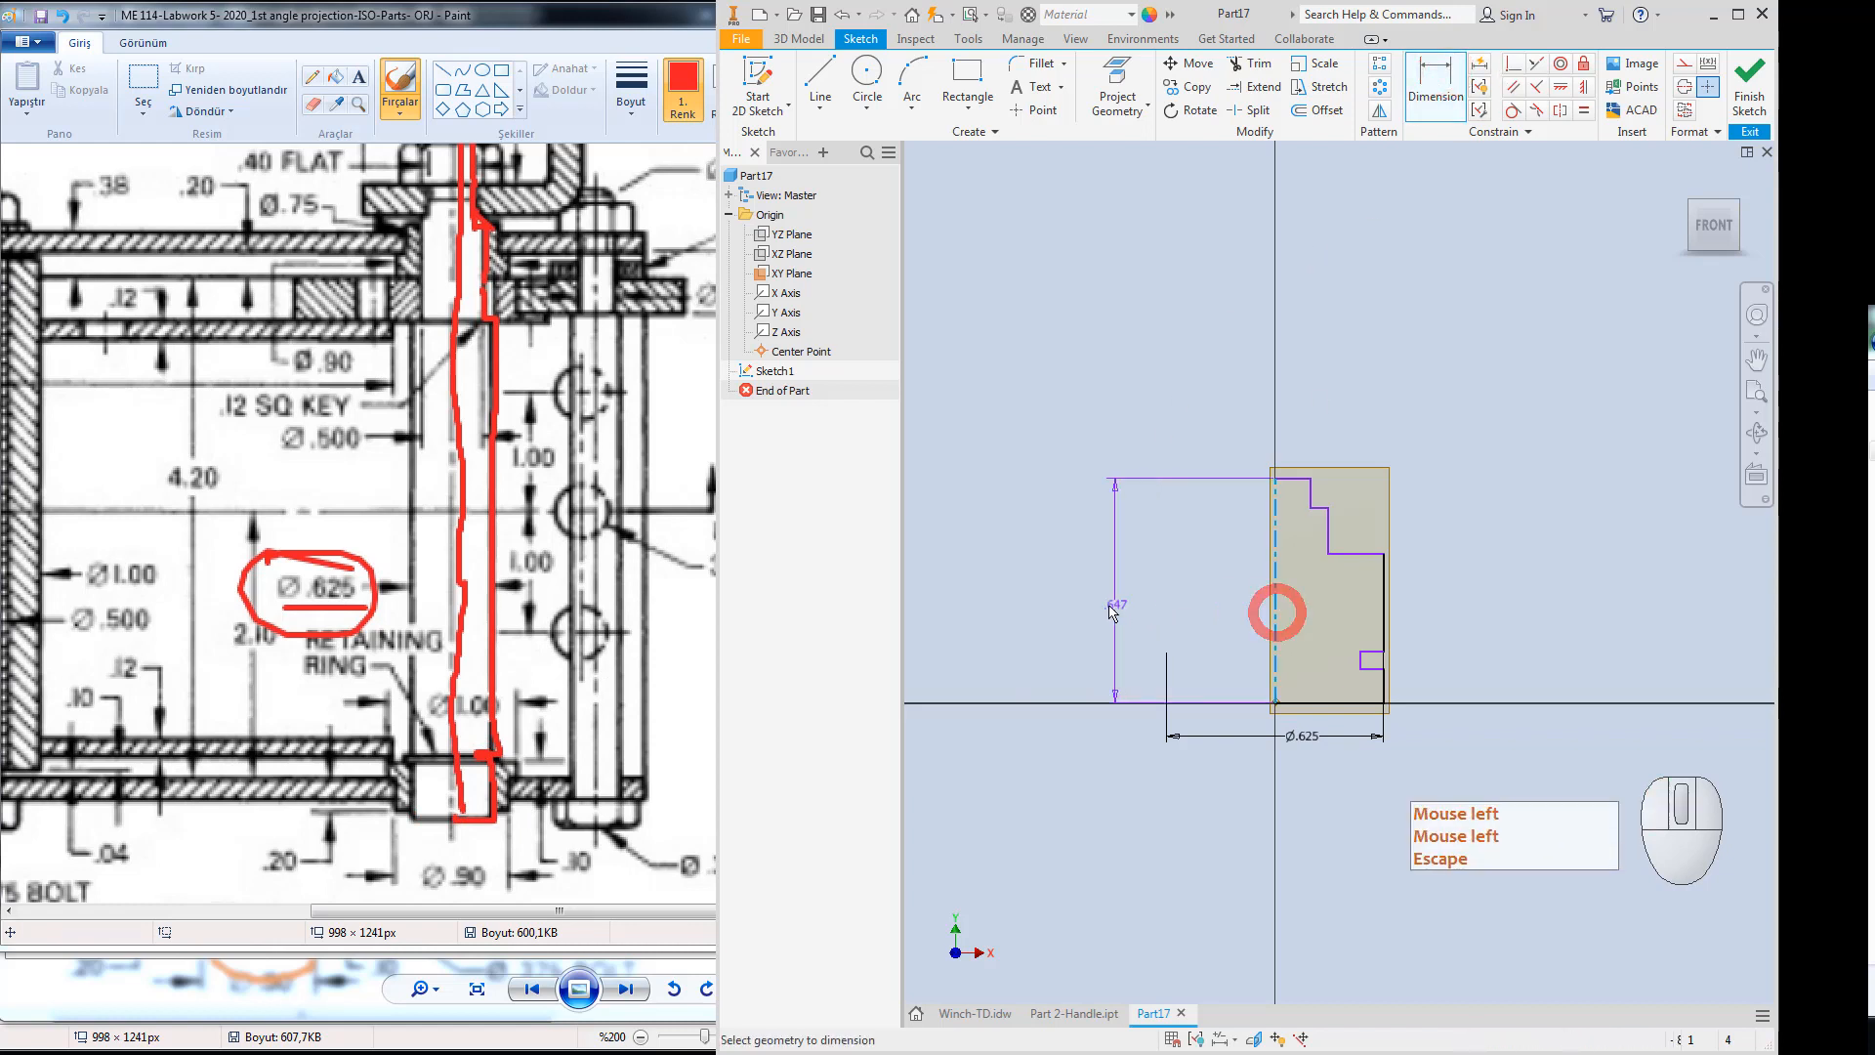
left_click(1107, 604)
type("5.")
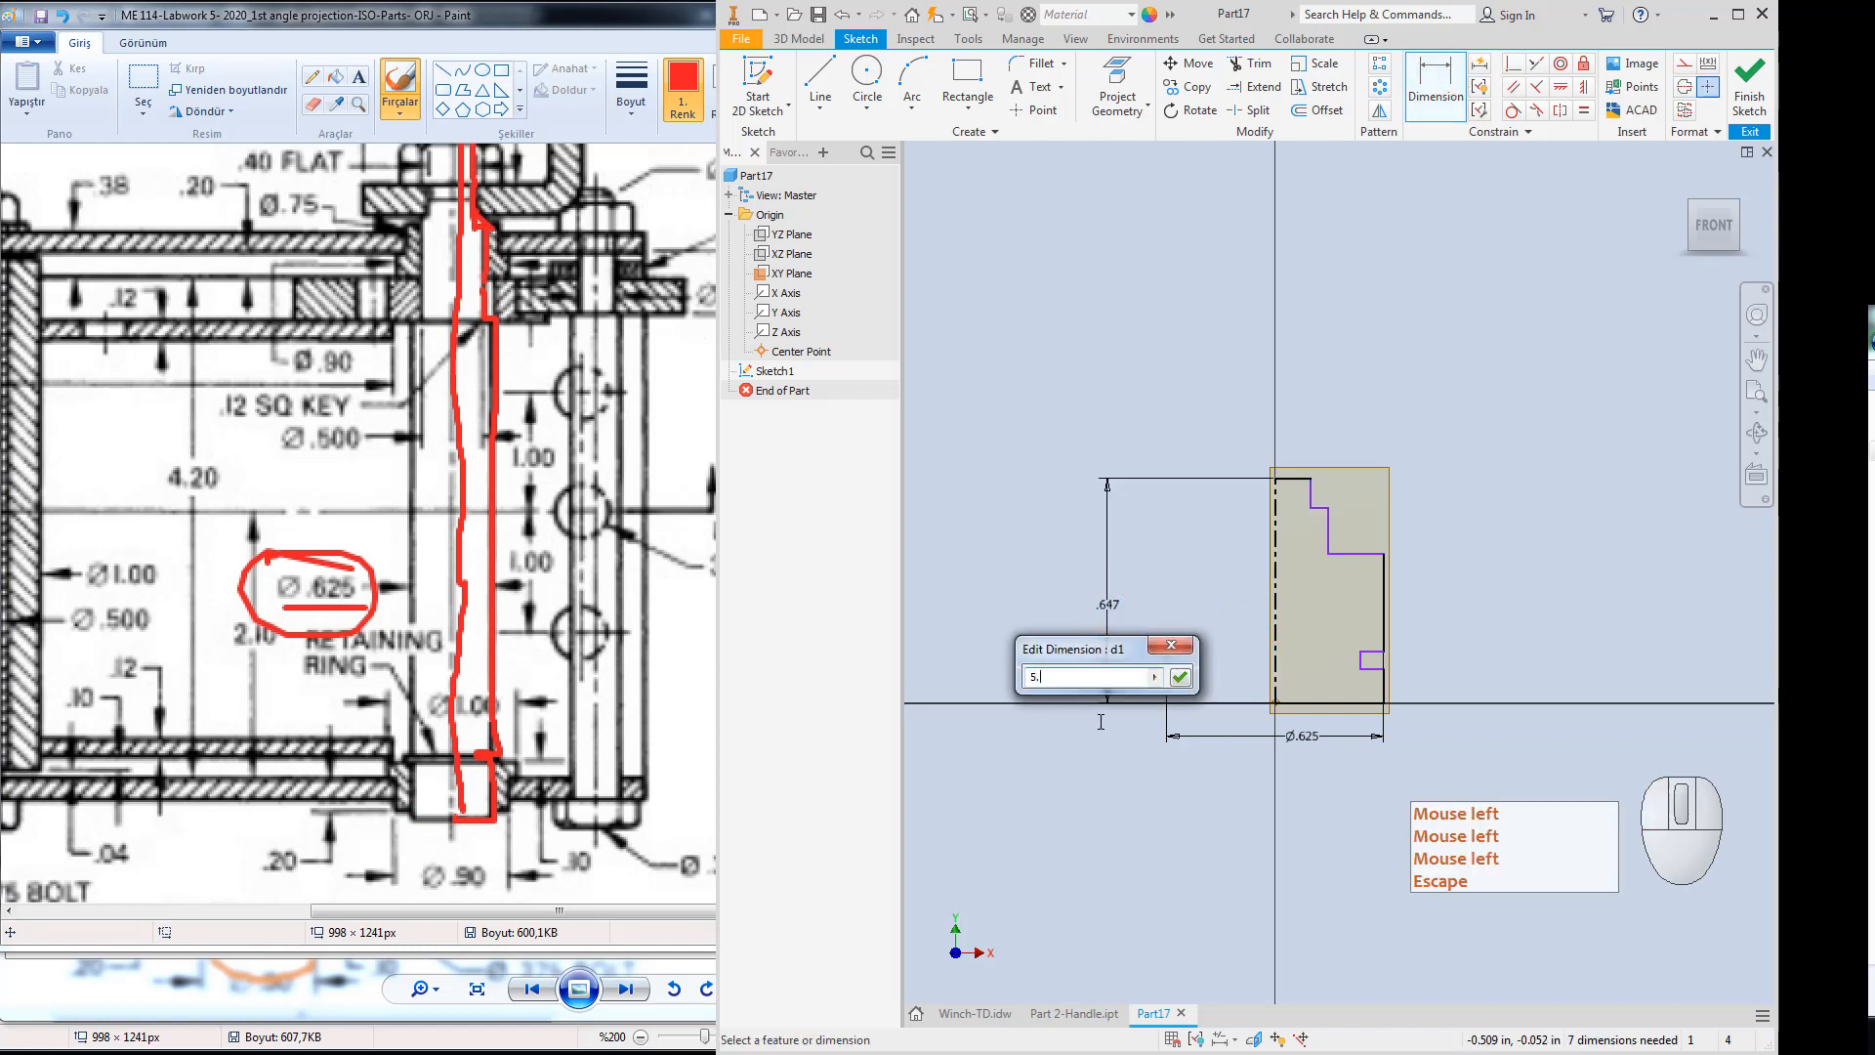
type("5")
key("Return")
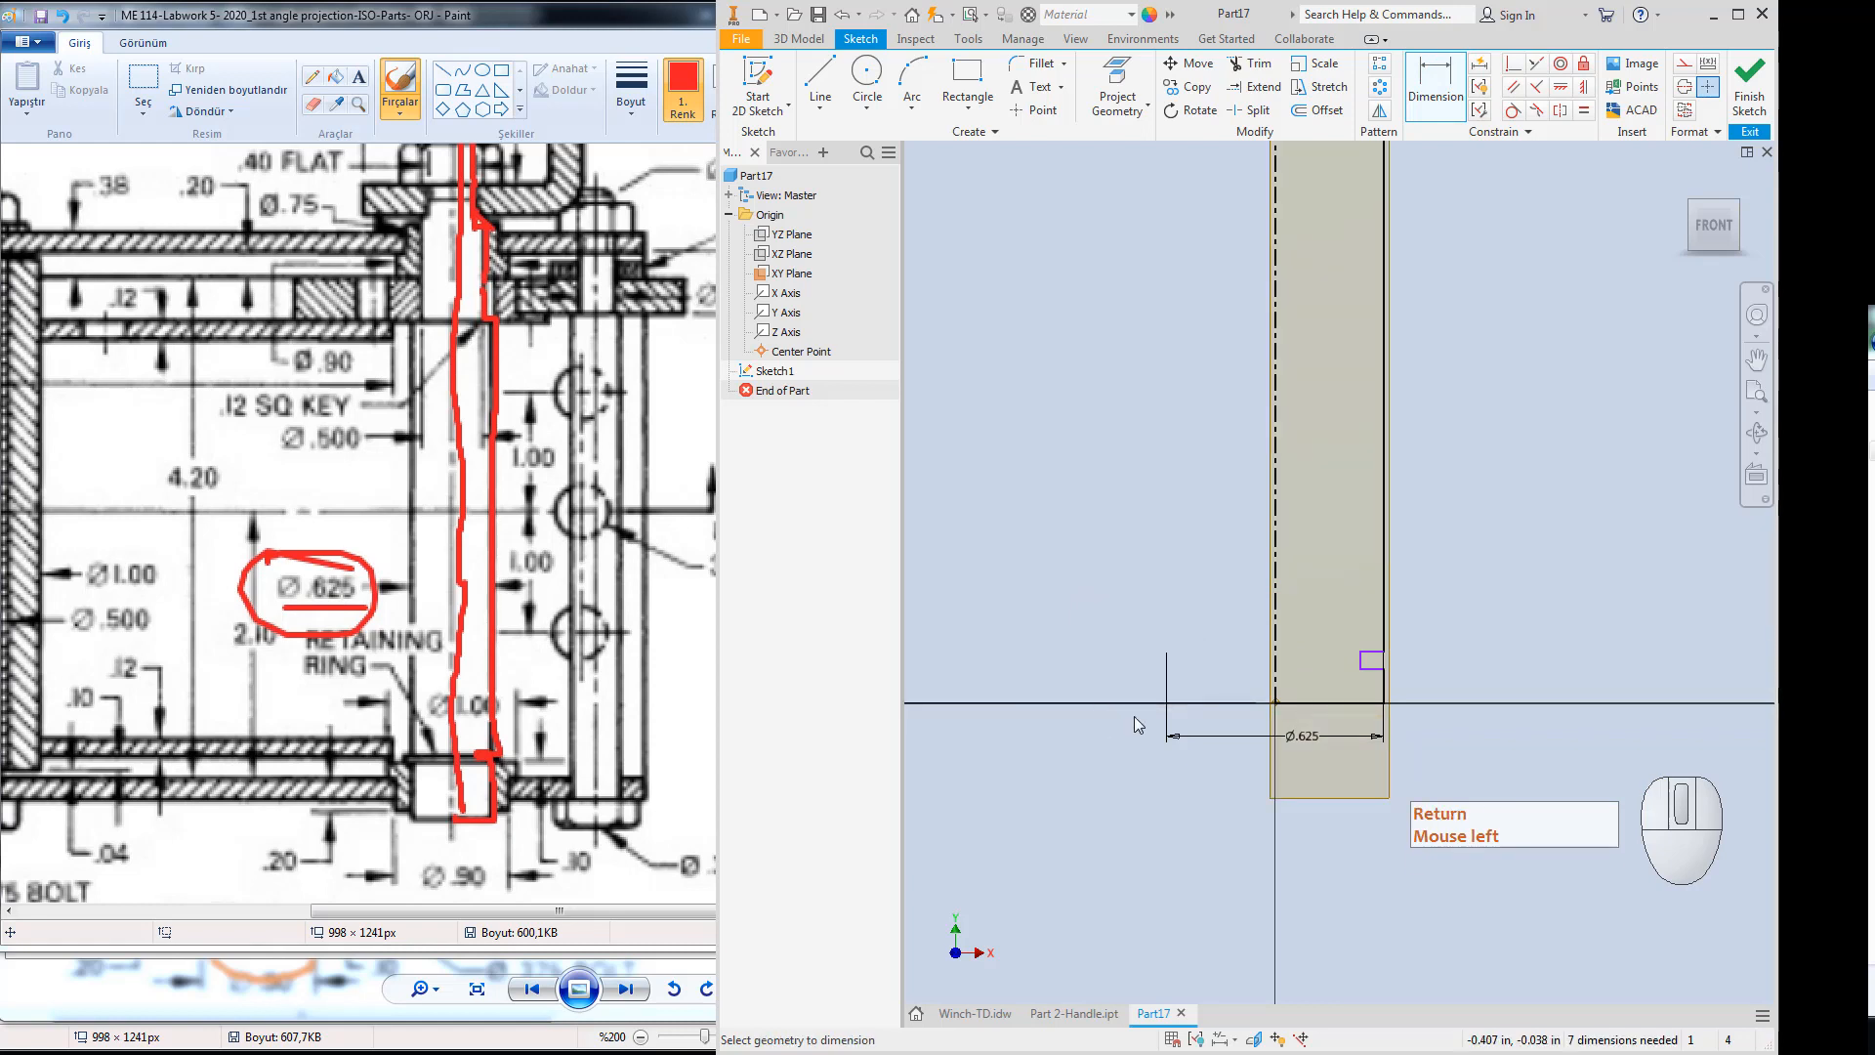
key("Escape")
Mark the .20 dimension and the bushing's edge near the shaft's lower end on the reference drawing in Paint.
scroll(1381, 683, "up", 5)
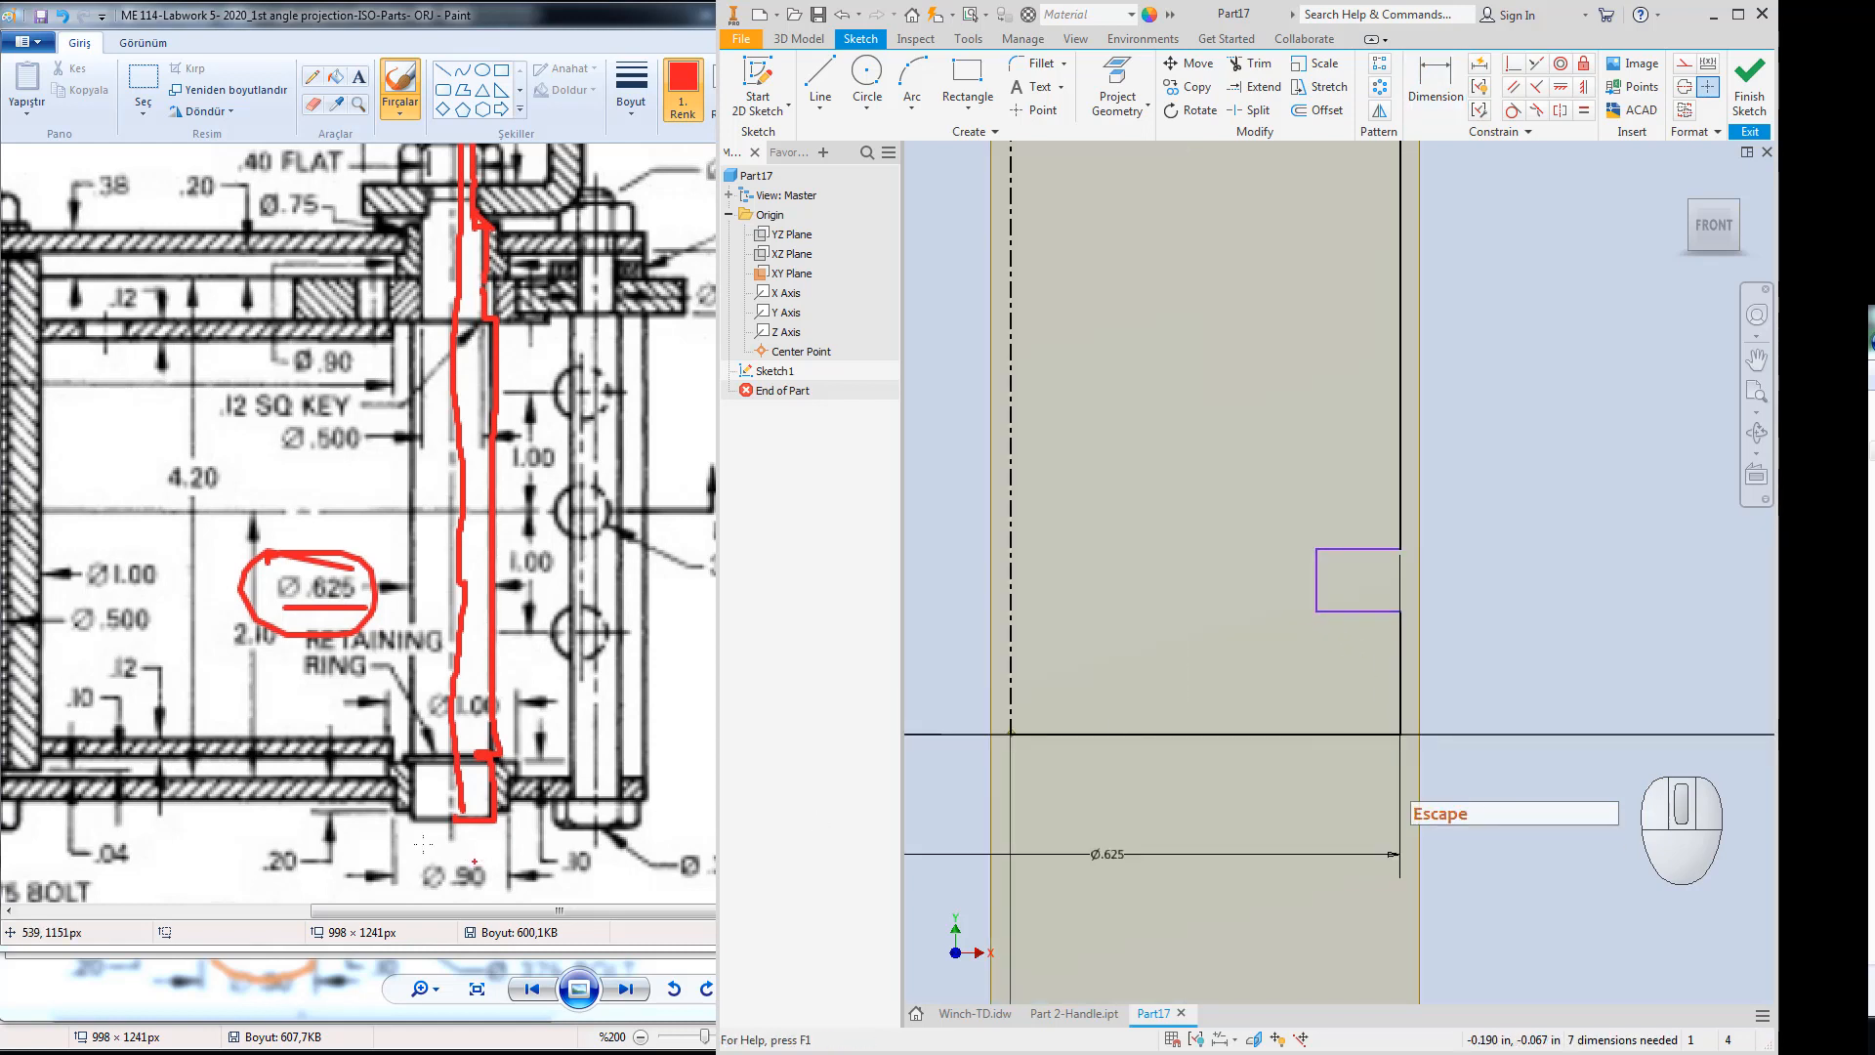
left_click(343, 801)
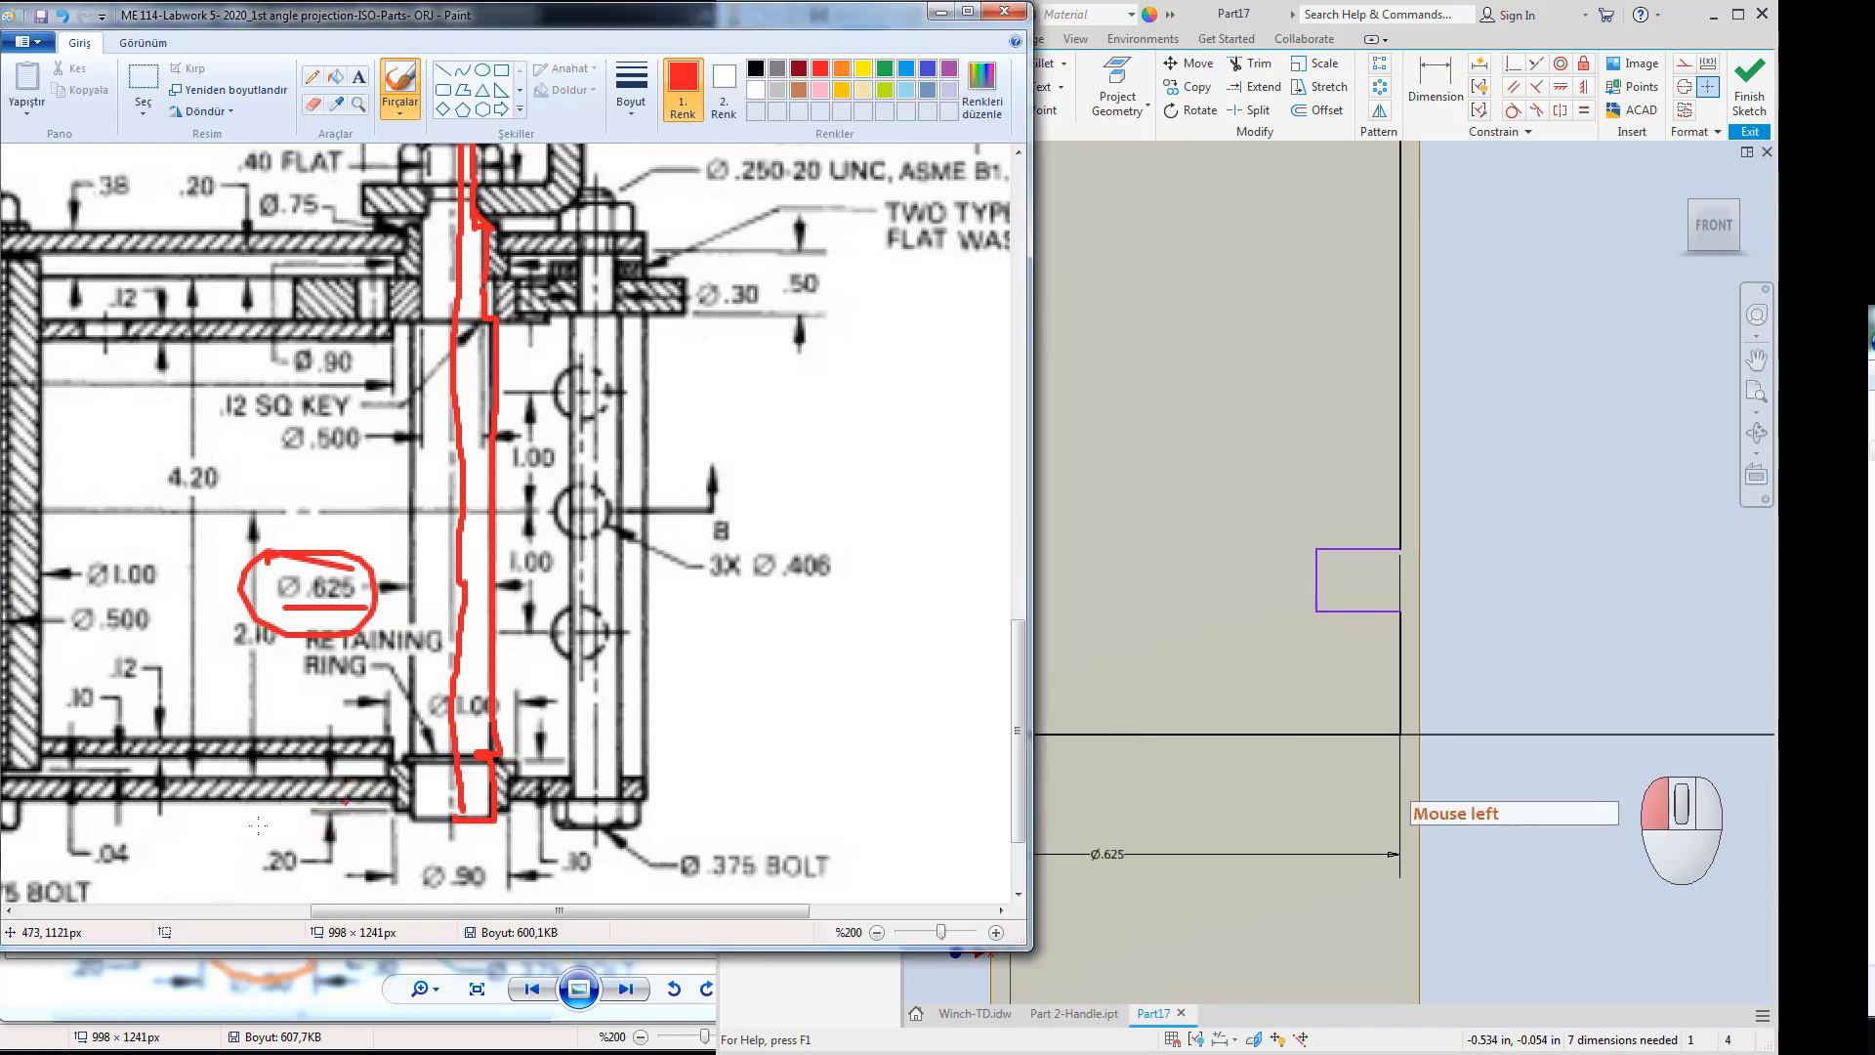
mouse_move(342, 845)
left_mouse_down()
mouse_move(322, 810)
mouse_move(250, 838)
left_mouse_up()
left_click(248, 809)
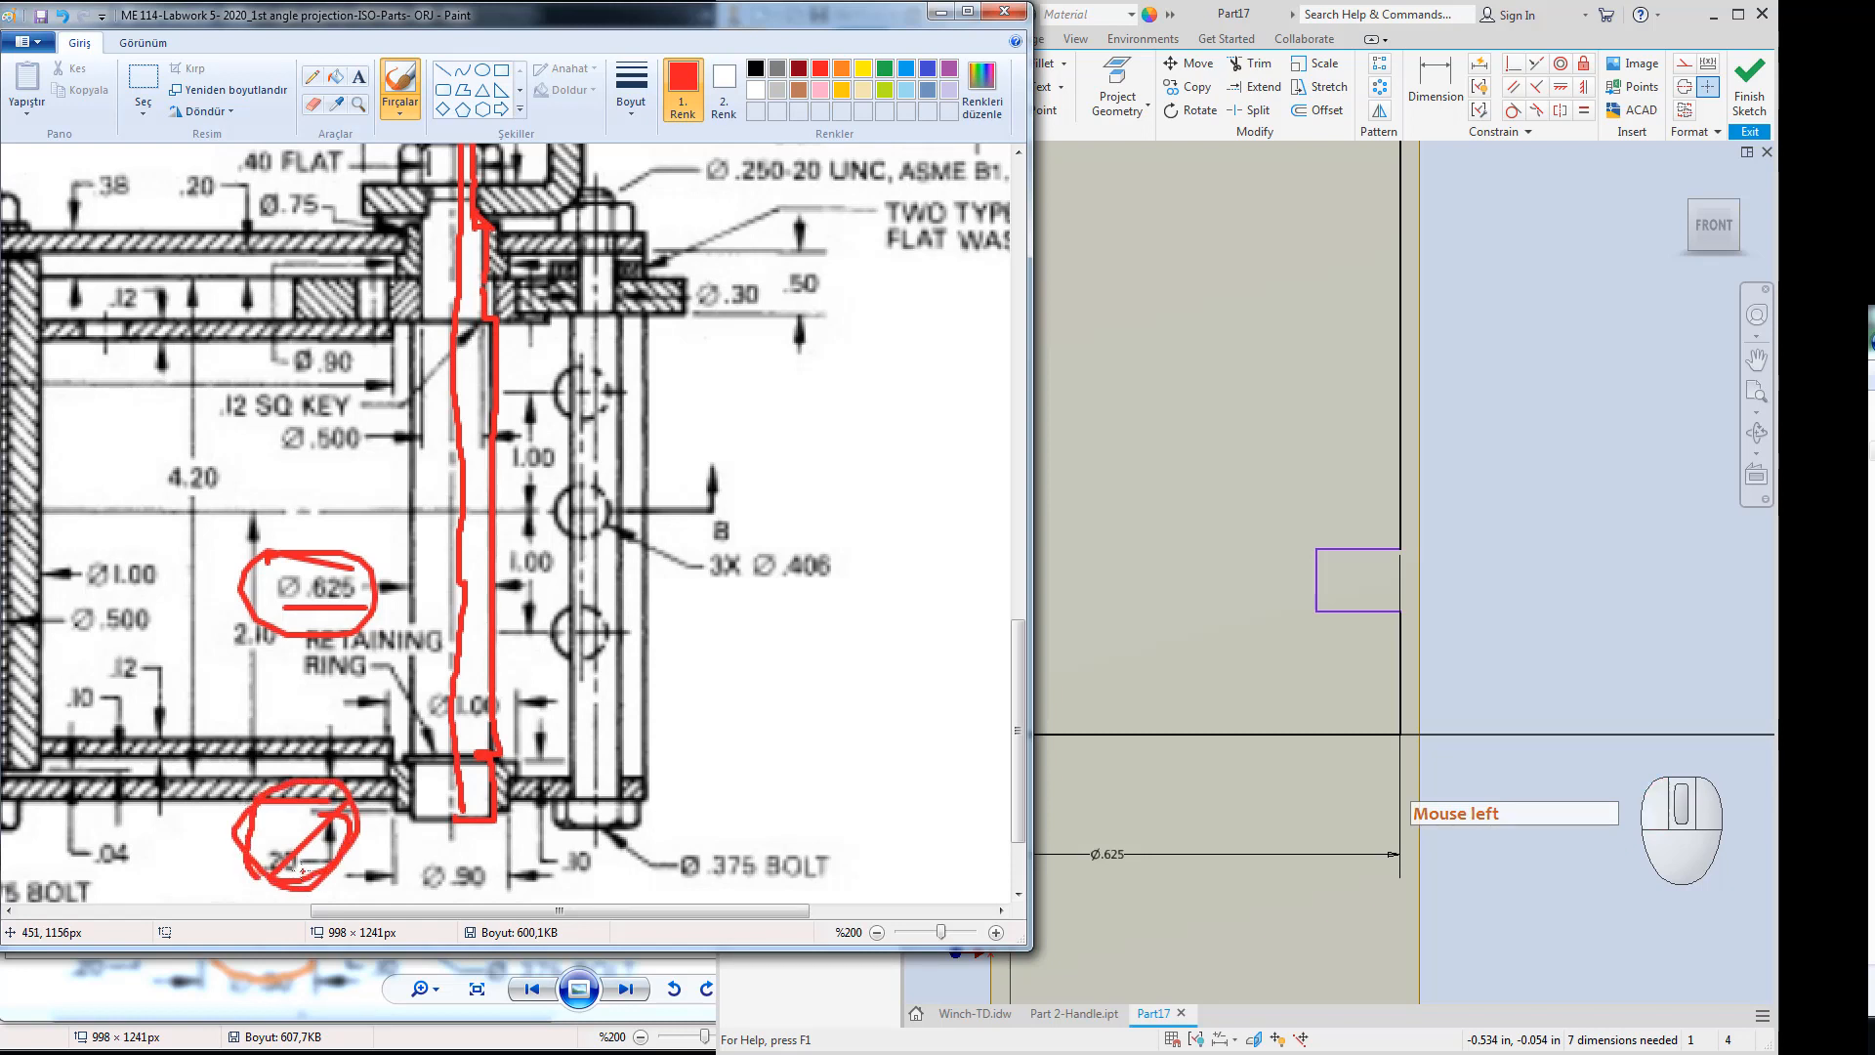
mouse_move(512, 758)
left_mouse_down()
mouse_move(512, 815)
mouse_move(515, 768)
left_mouse_up()
key("Escape")
key("Escape")
left_click(1115, 600)
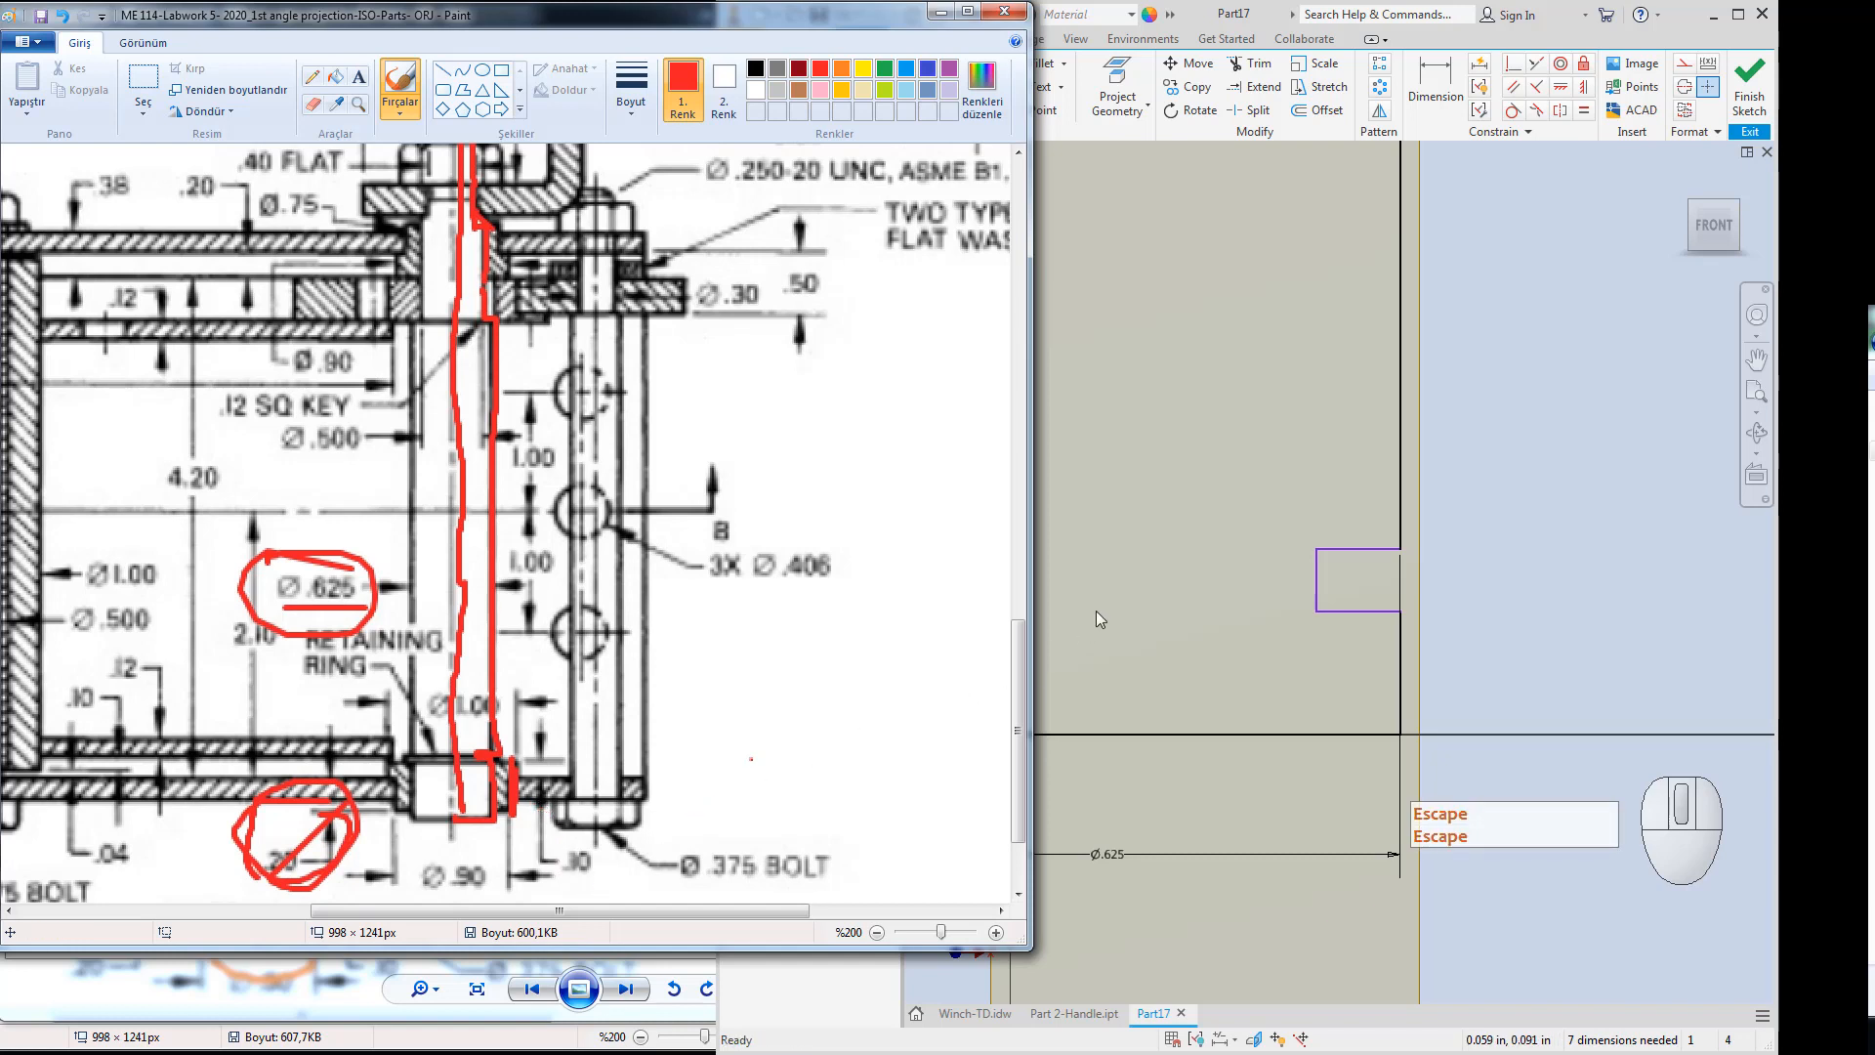
Dimension the distance from the profile's base to the groove's lower edge as 0.3 in.
key("Escape")
key("Escape")
key("d")
left_click(1351, 611)
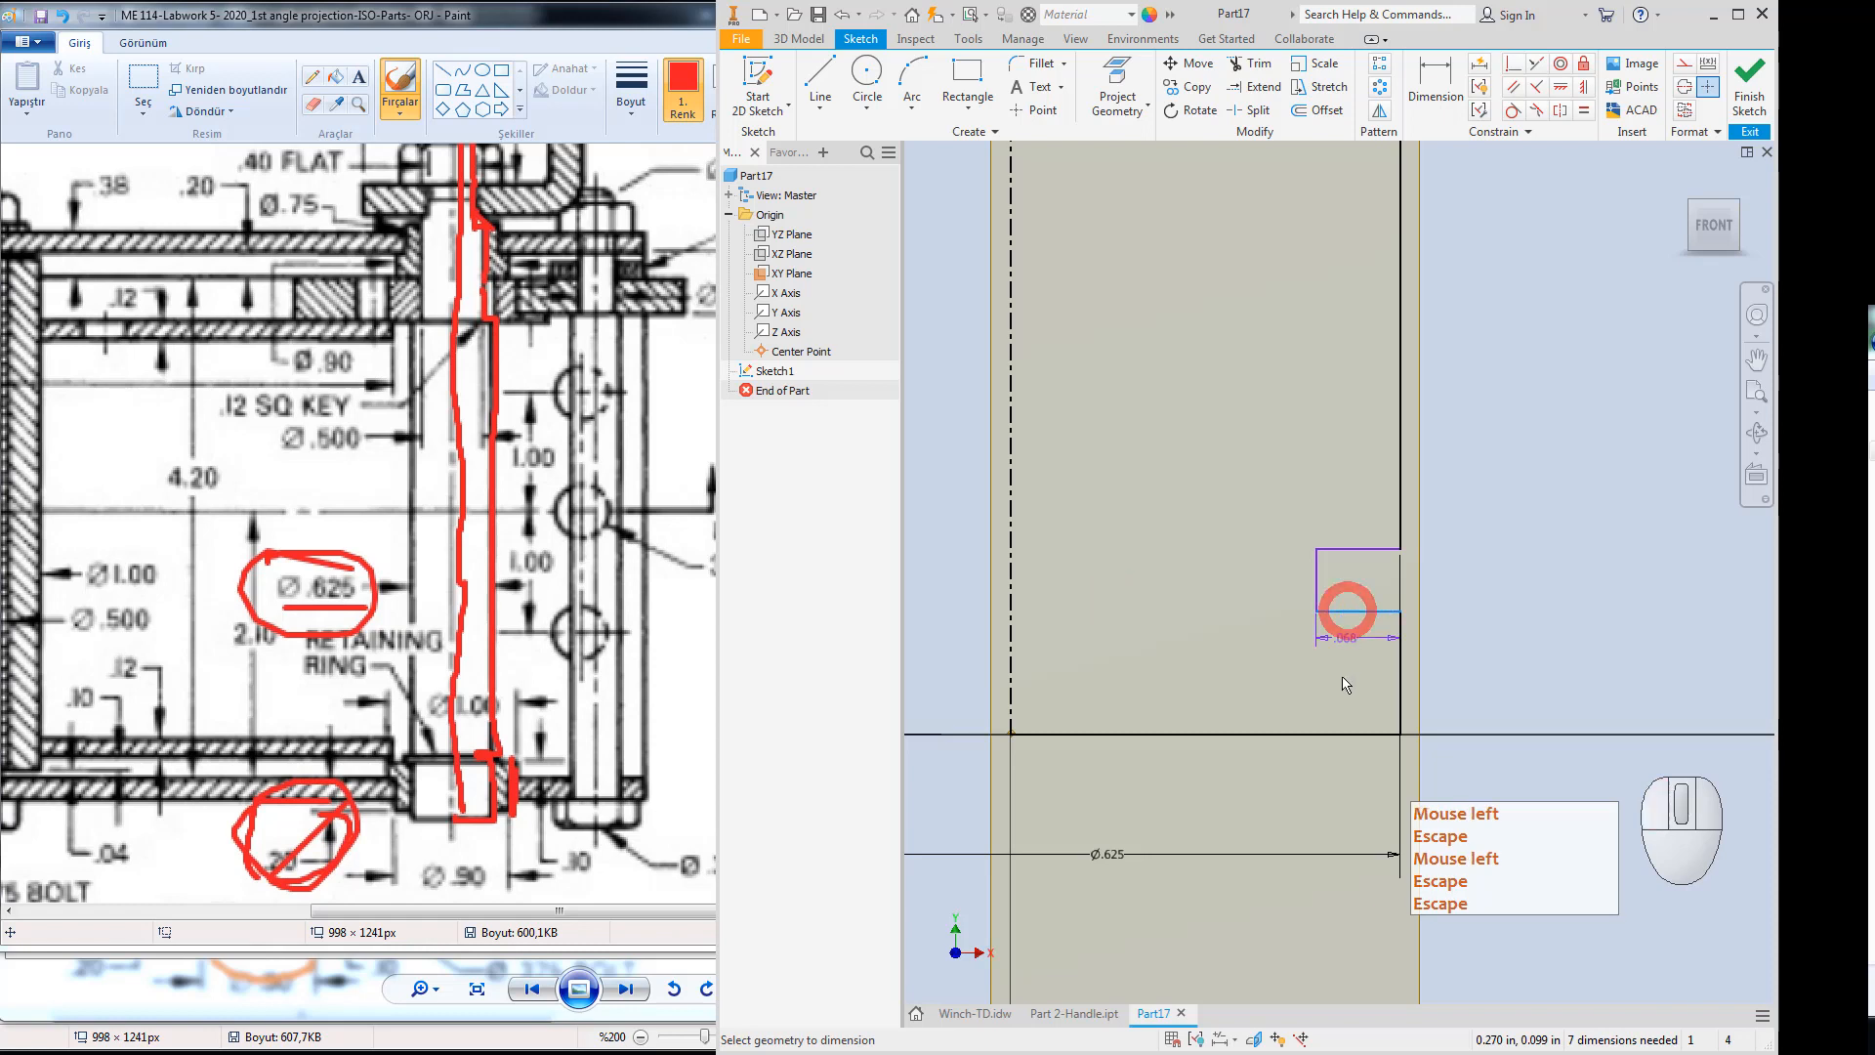
left_click(1330, 735)
left_click(1474, 657)
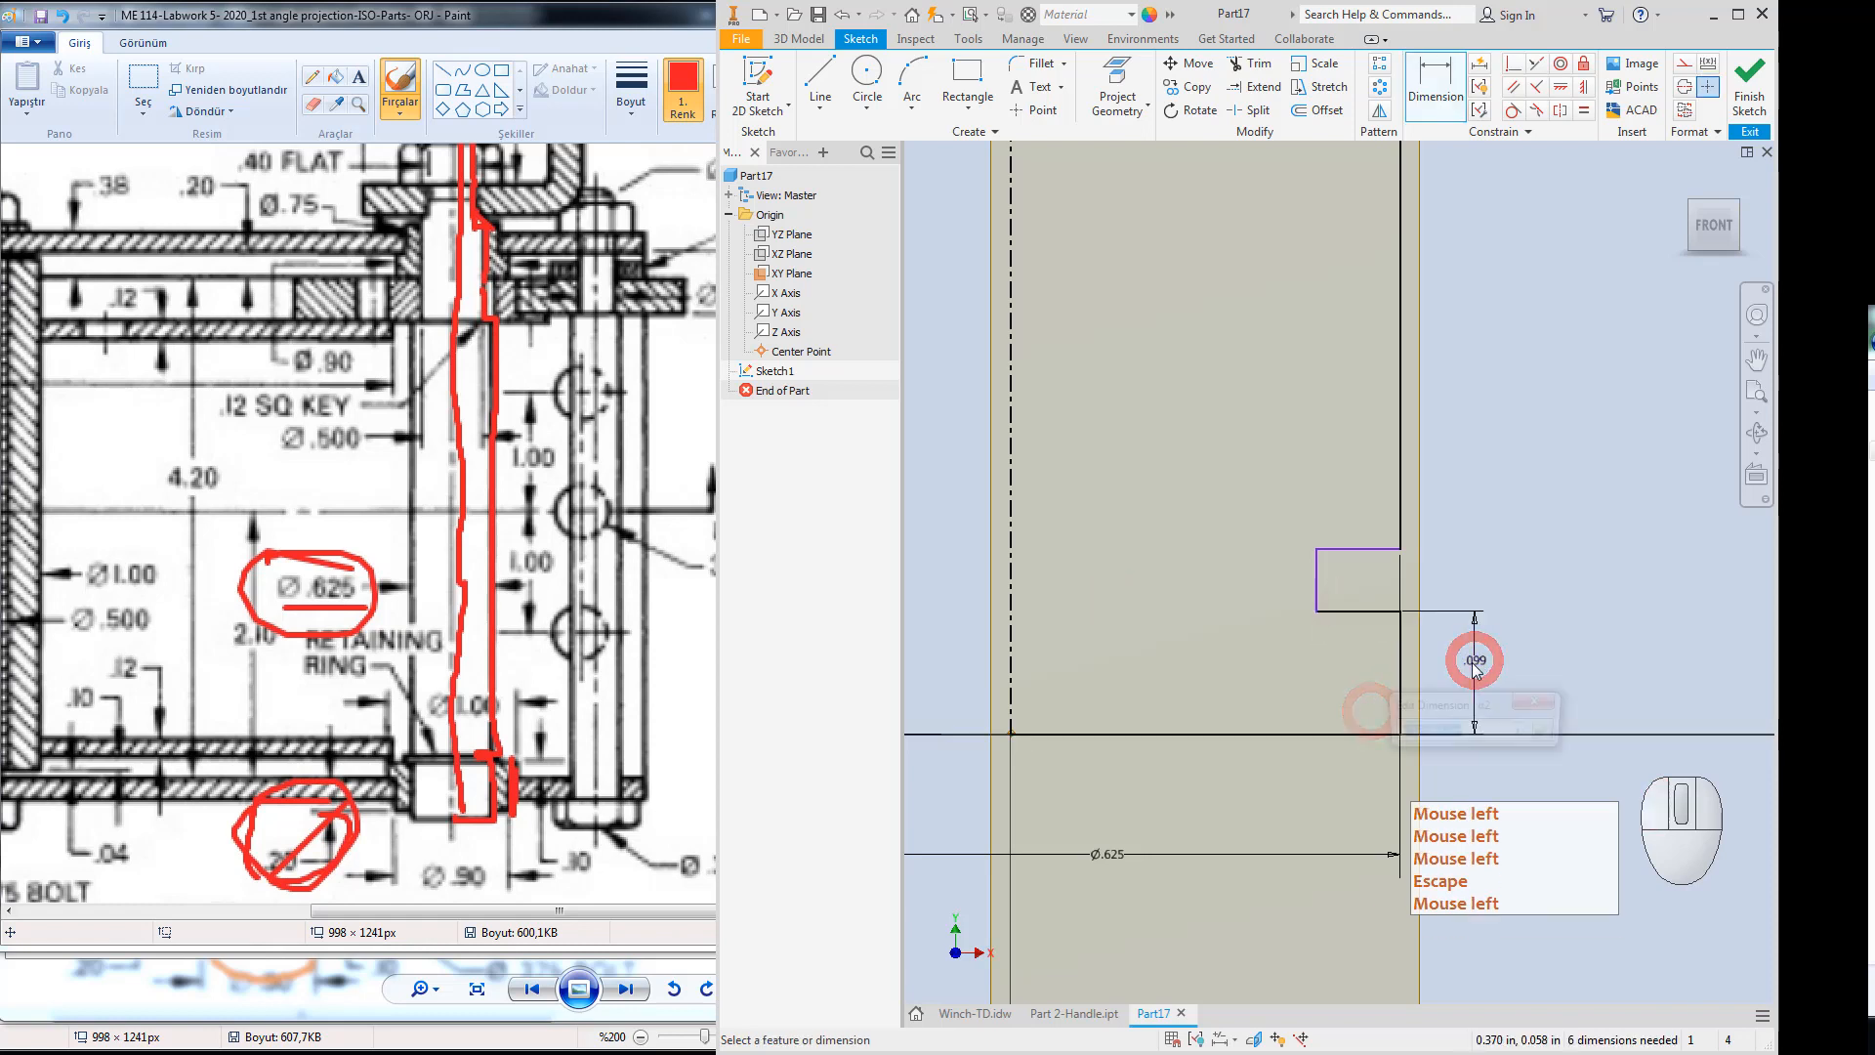
type("0.3")
key("Return")
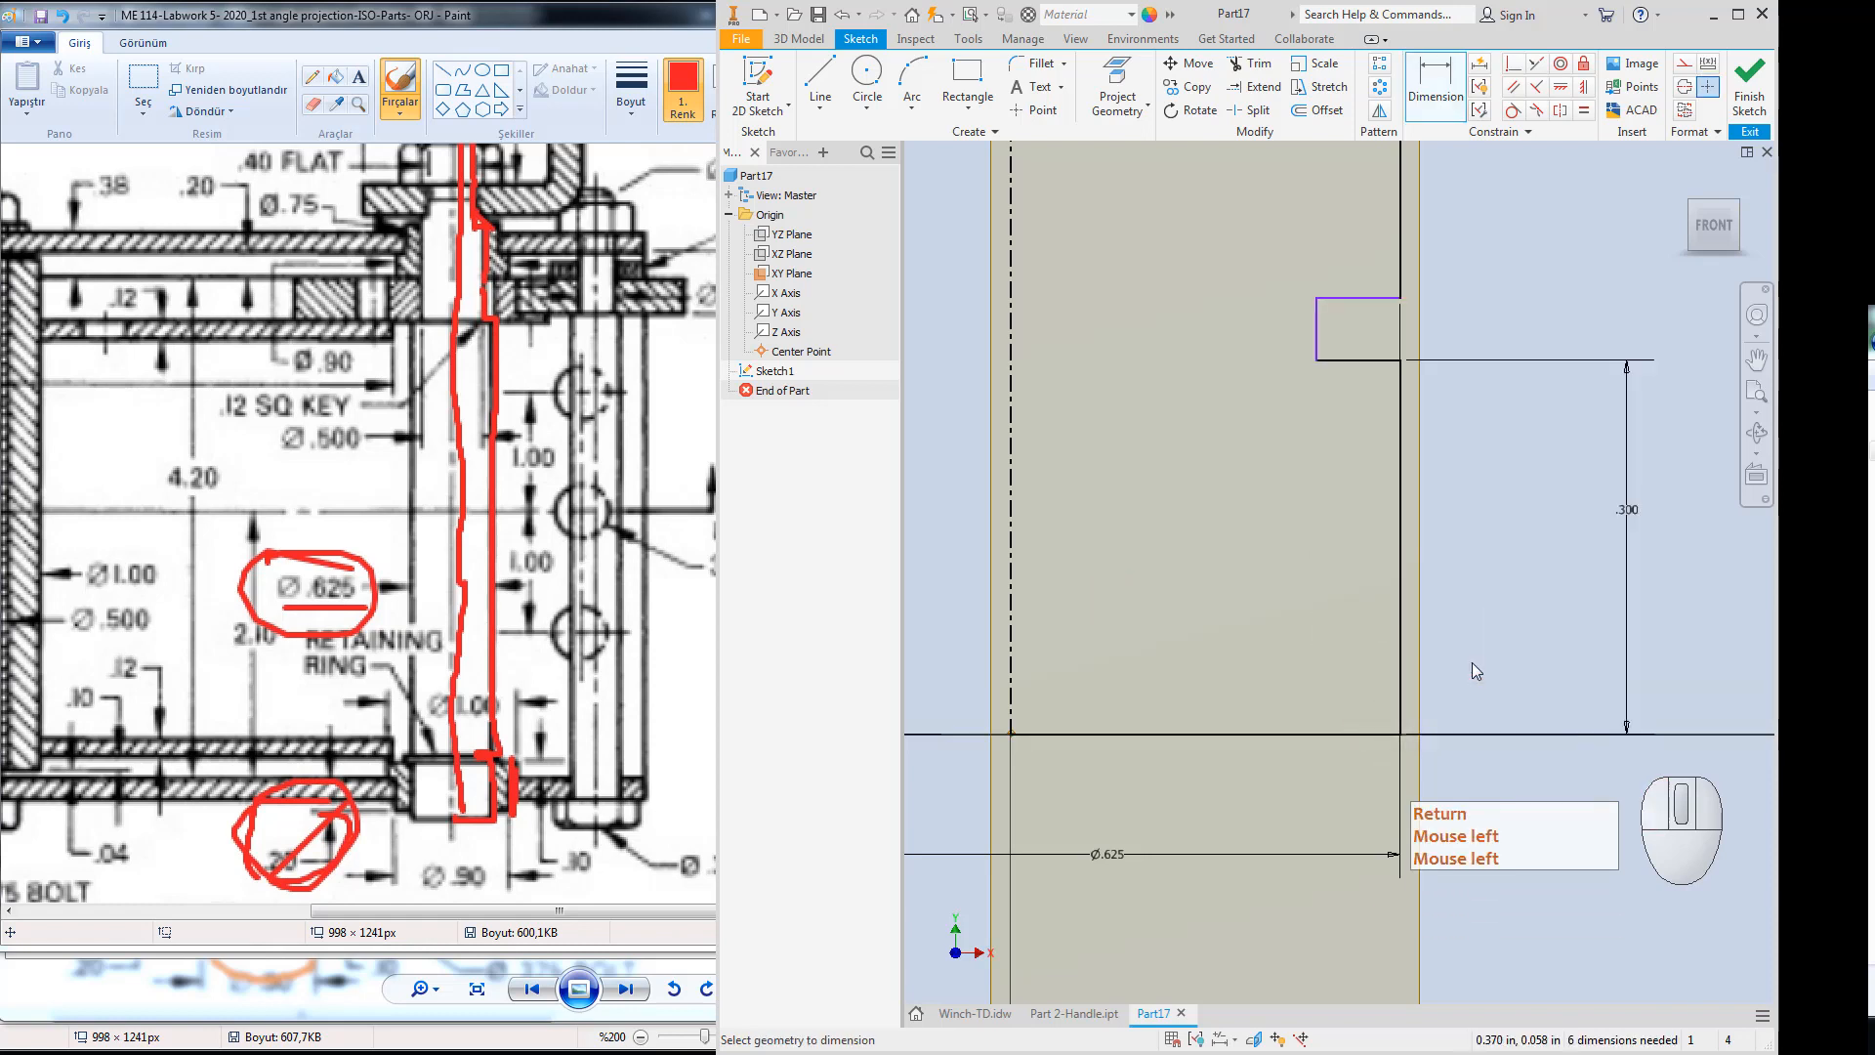
key("Escape")
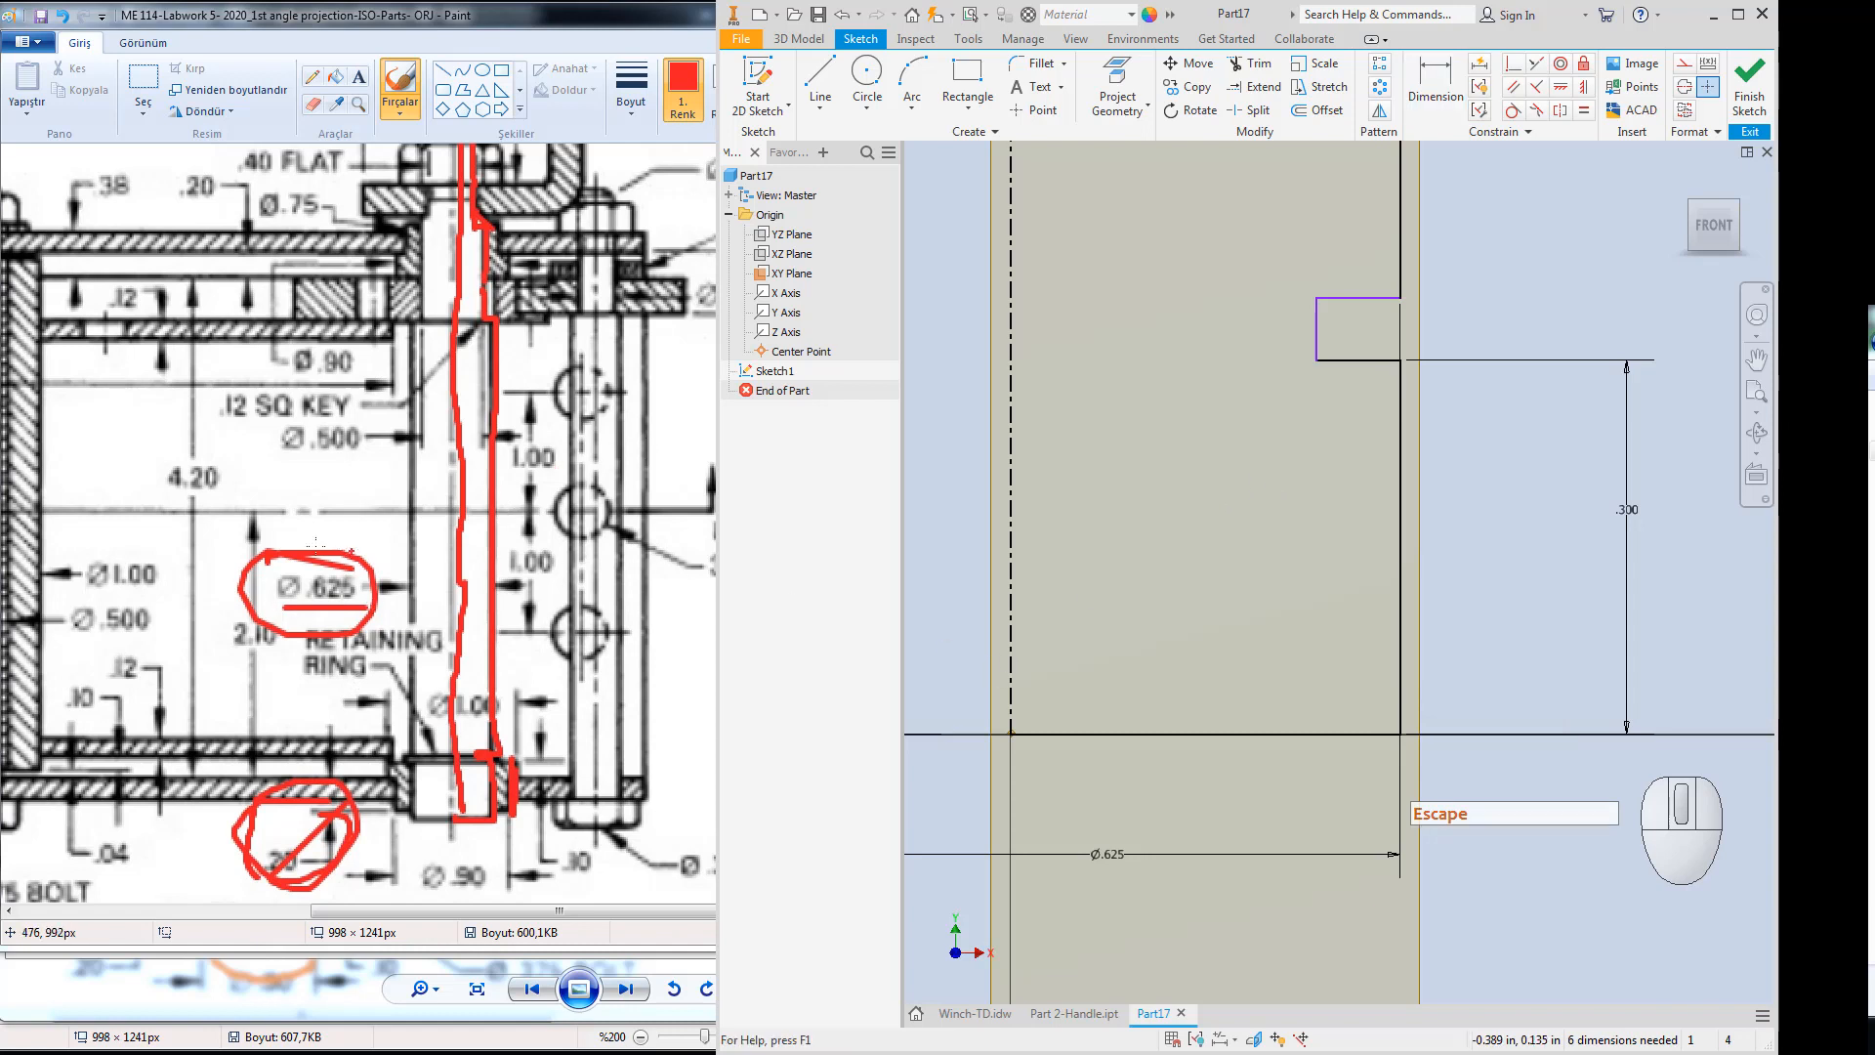
Circle the Ø.625 shaft callout again on the reference drawing and open the Retain Ring image with the ring size chart.
mouse_move(352, 553)
left_mouse_down()
mouse_move(321, 562)
mouse_move(360, 633)
mouse_move(366, 546)
left_mouse_up()
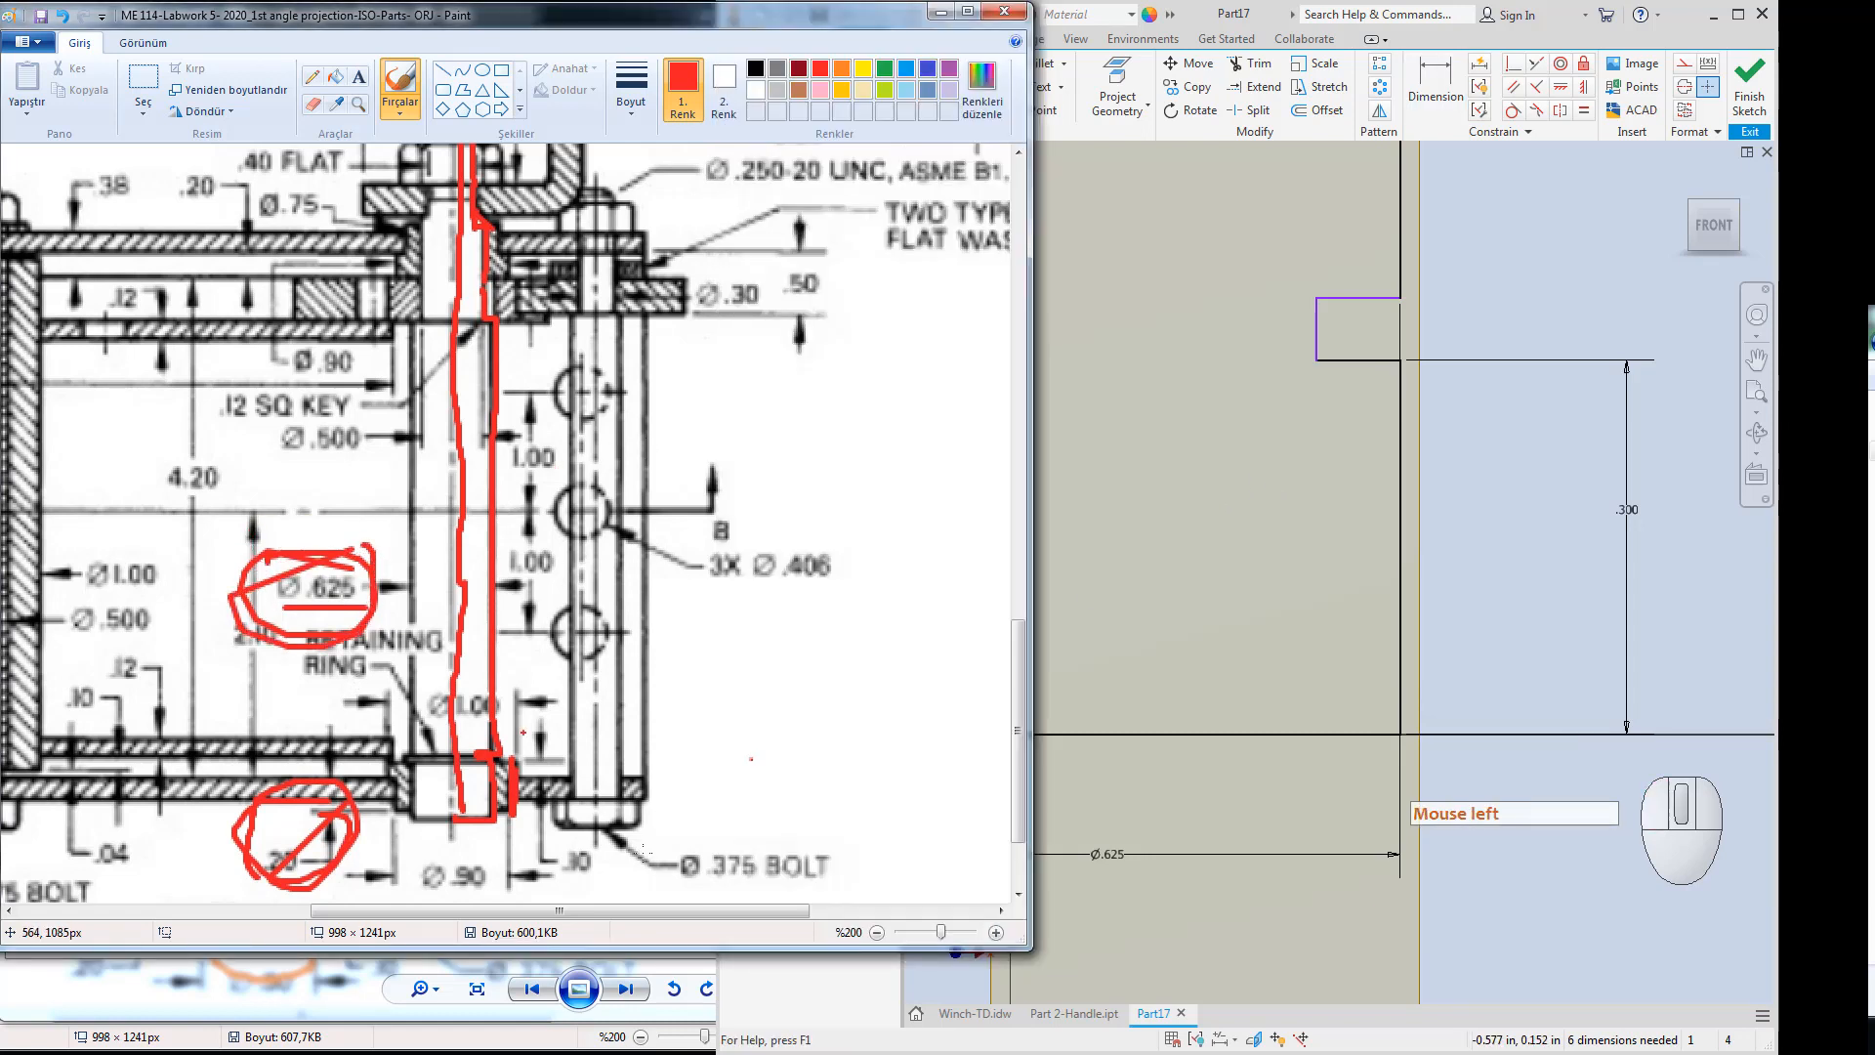
key("Escape")
left_click(346, 990)
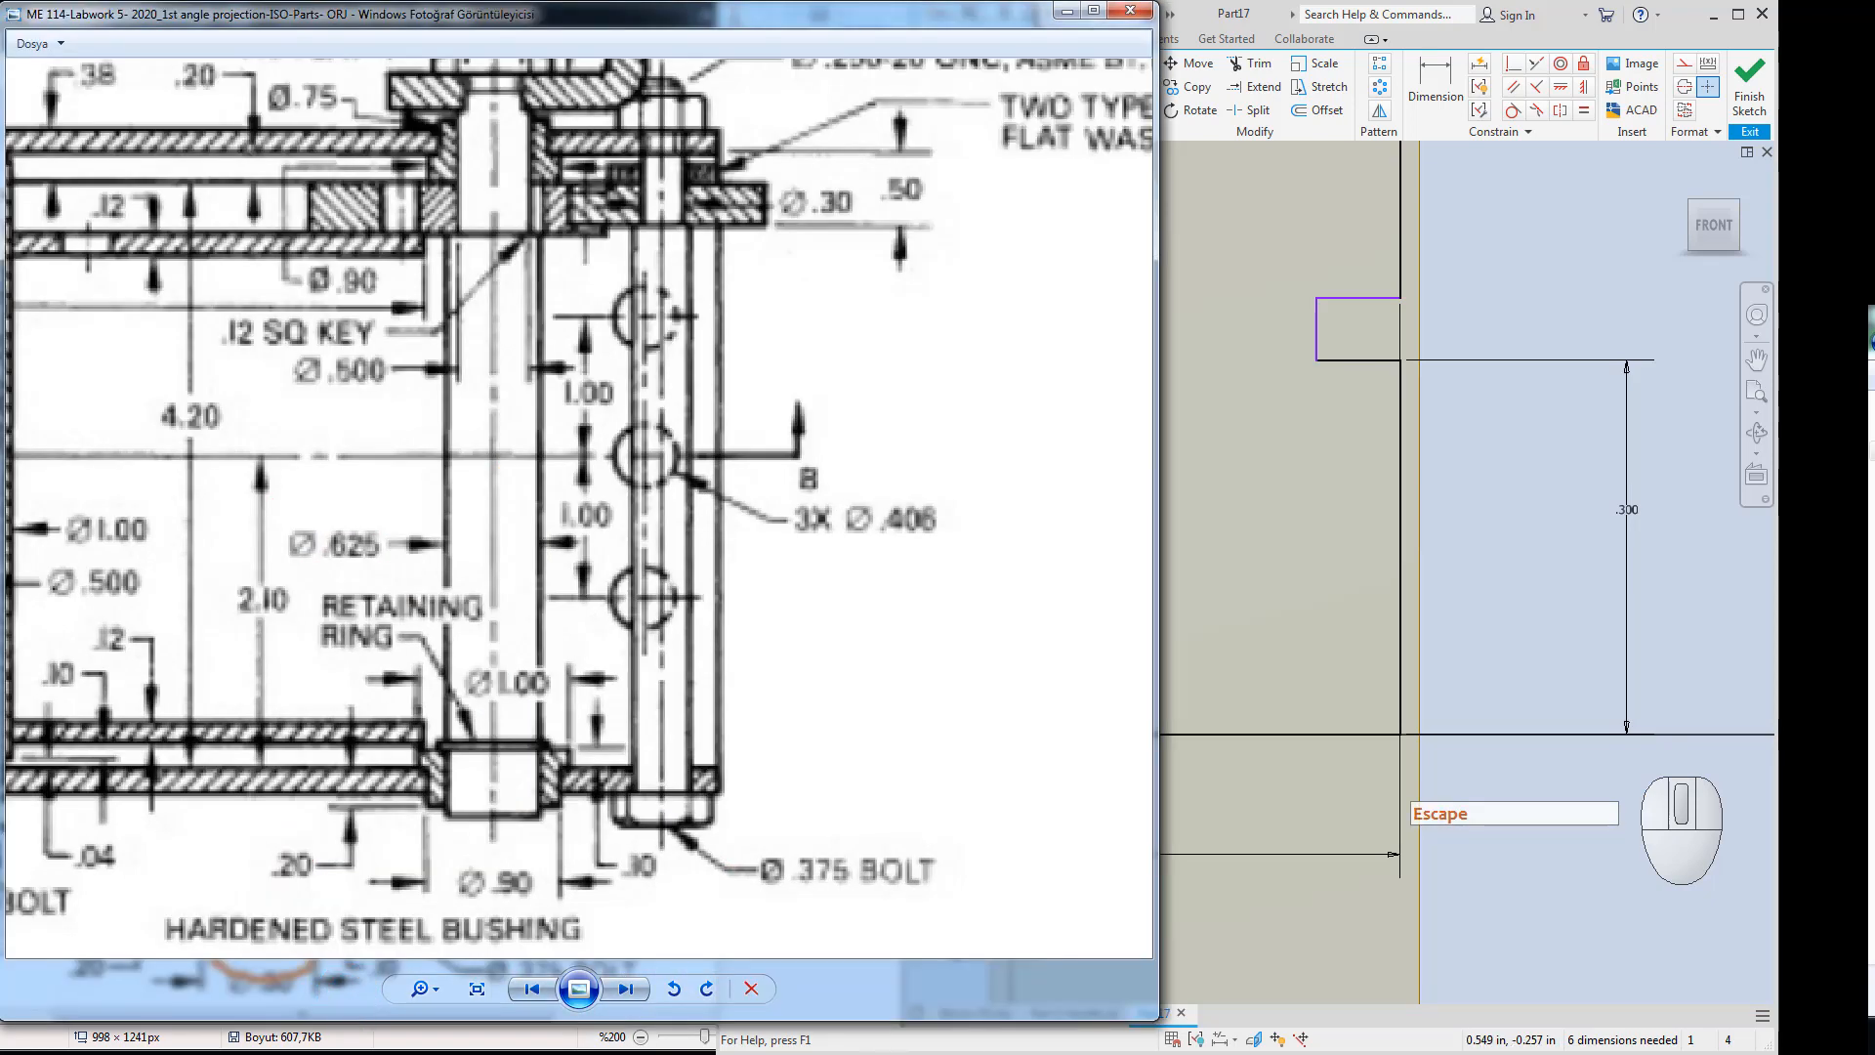
left_click(626, 1053)
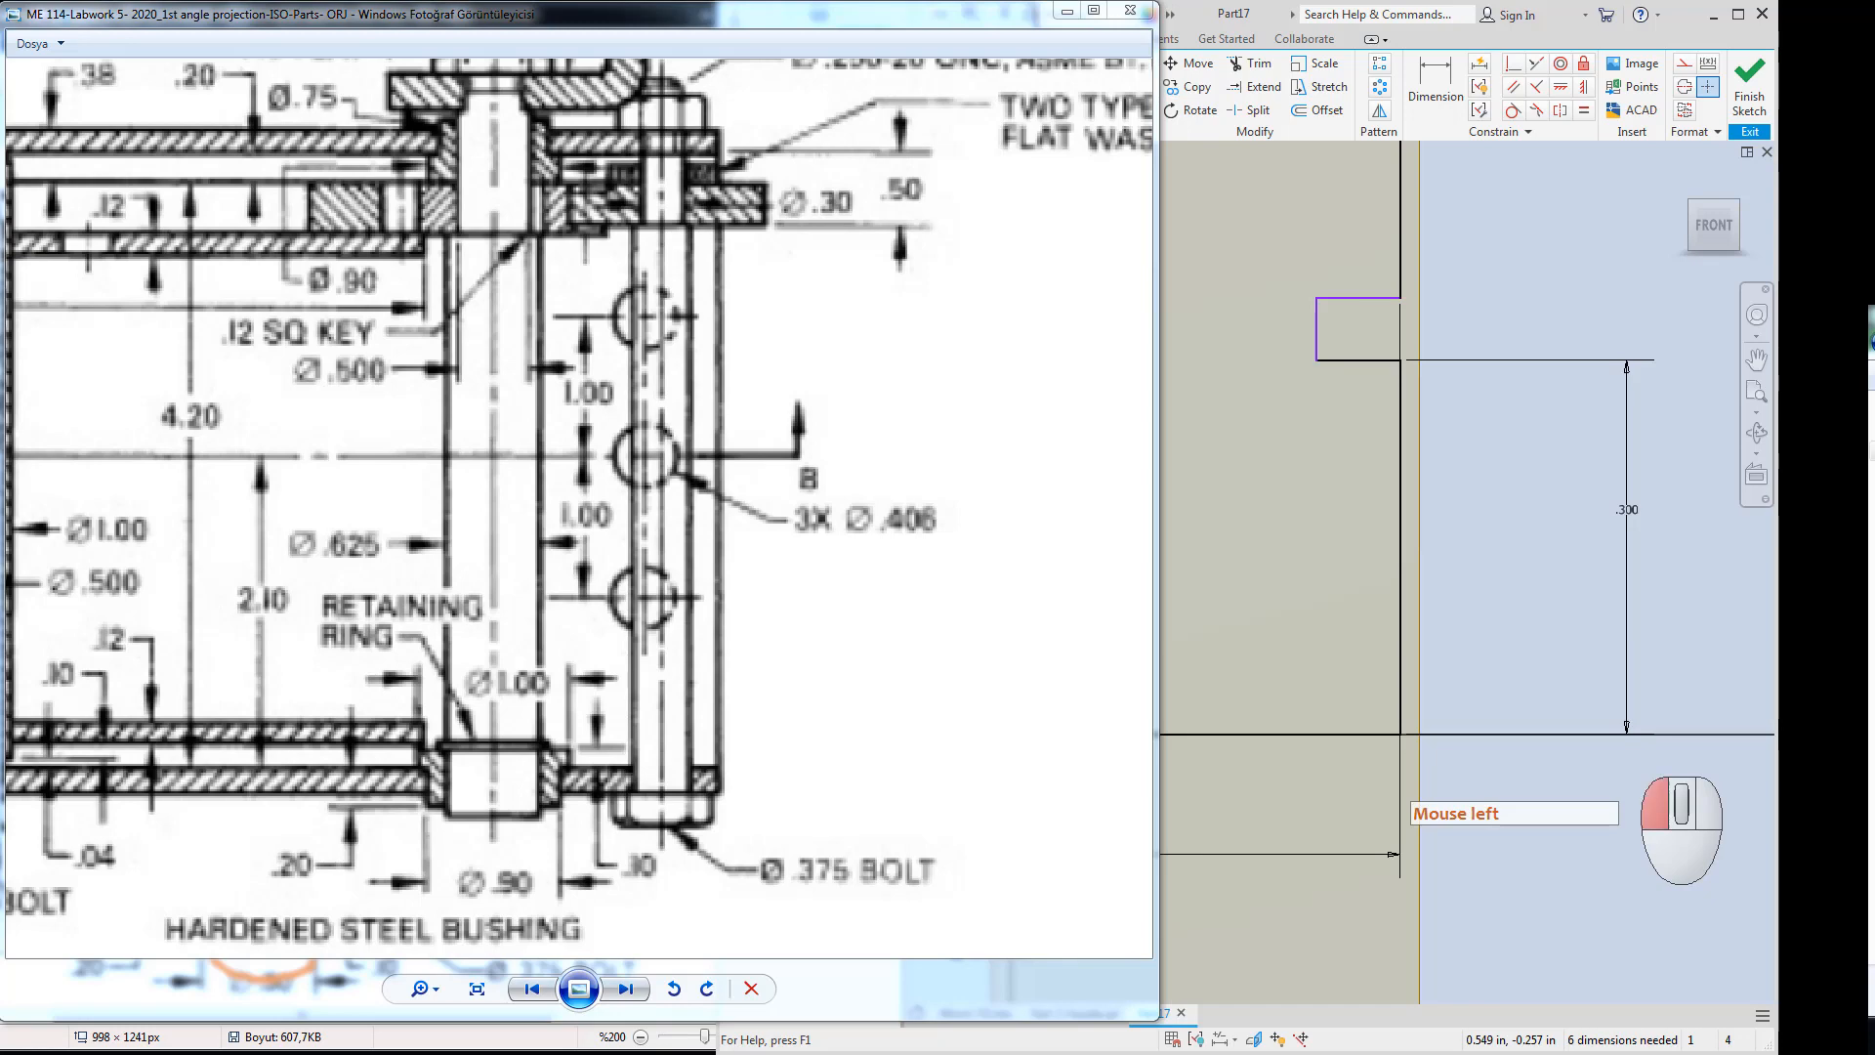
left_click(625, 1053)
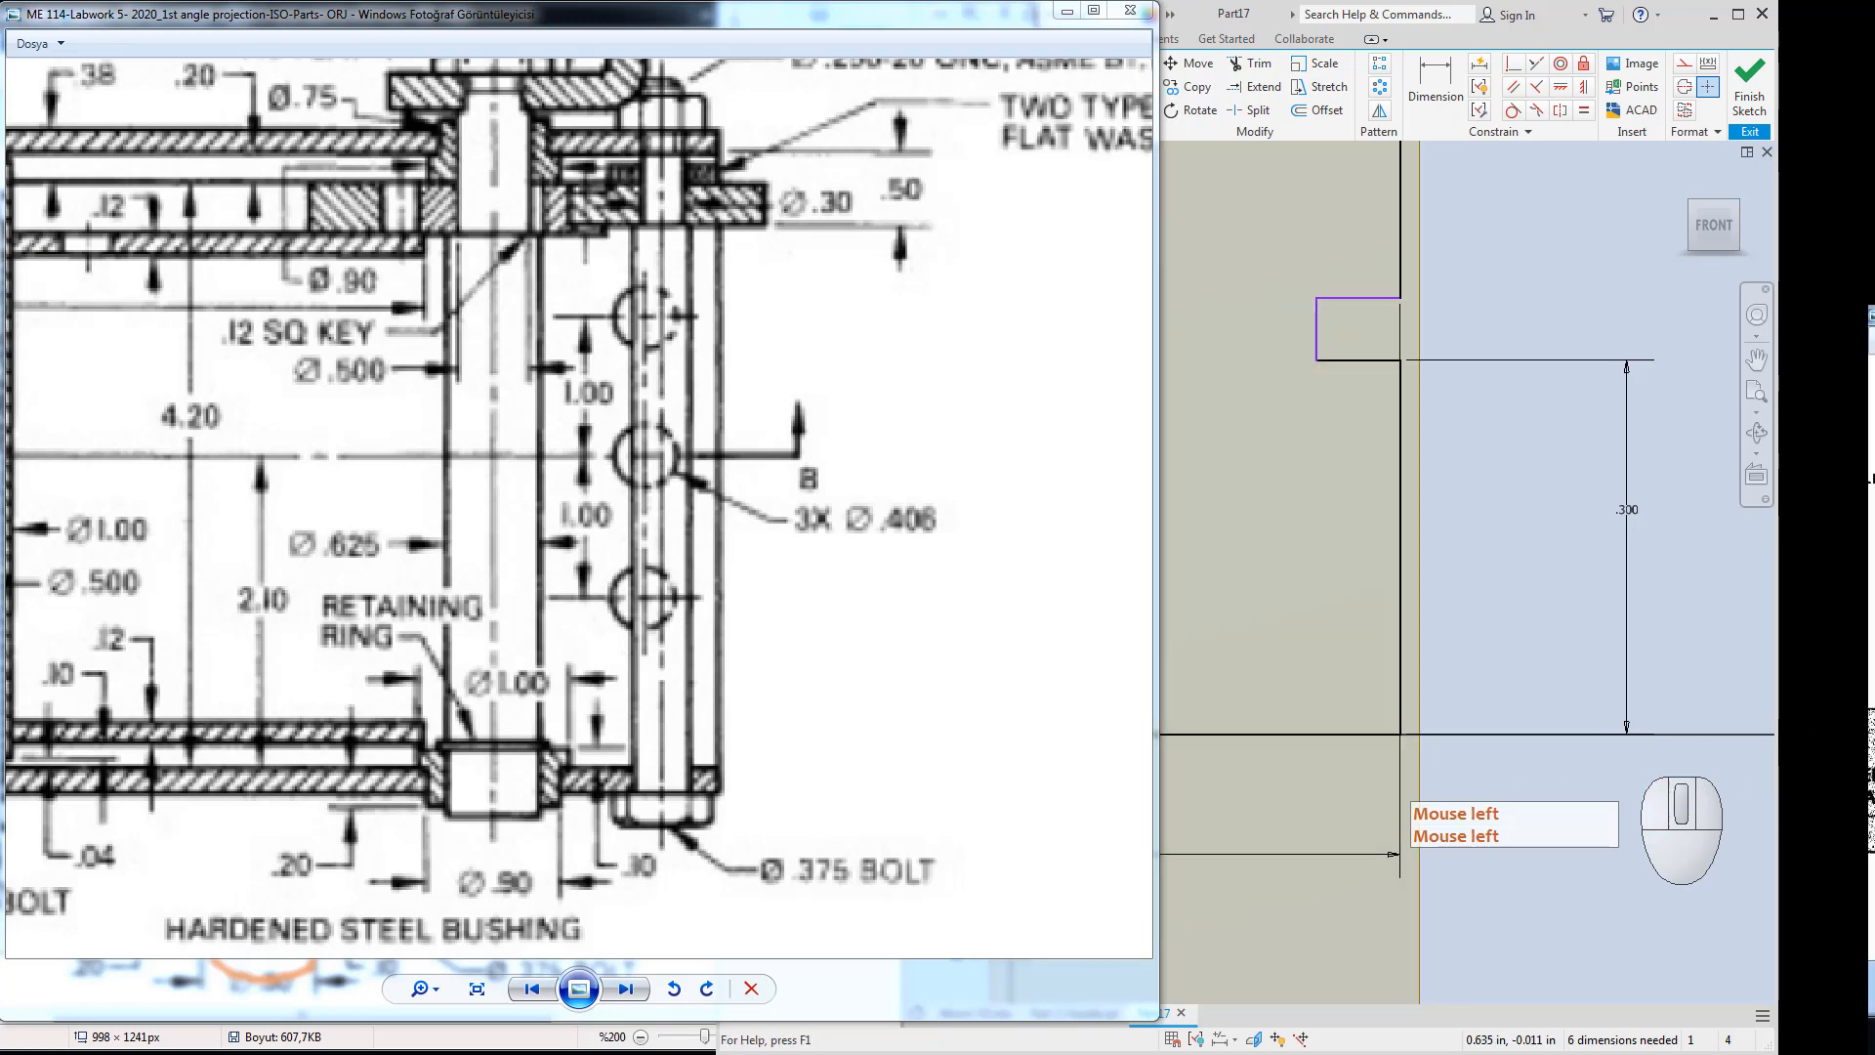
mouse_move(1059, 473)
left_mouse_down()
mouse_move(533, 226)
mouse_move(504, 142)
left_mouse_up()
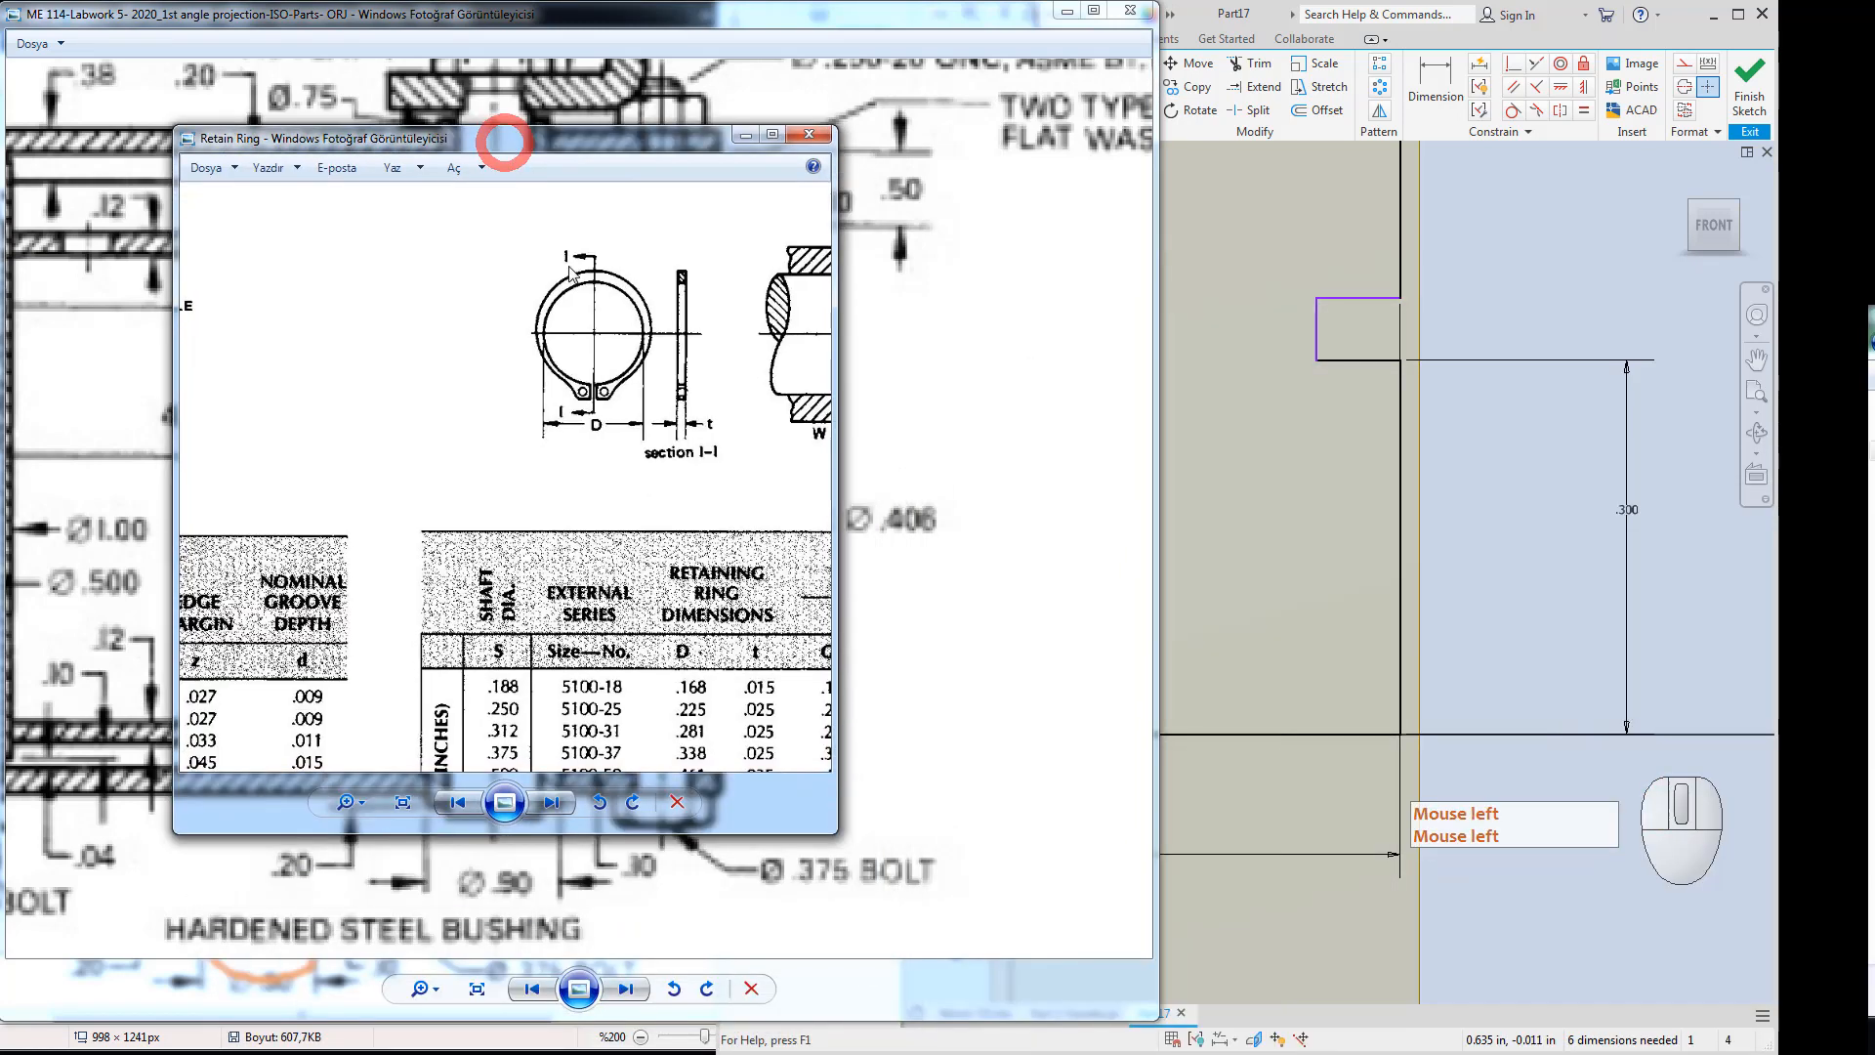
Examine the .625 shaft row of the retaining ring chart for the ring size, groove diameter and groove width.
left_click_drag(596, 686, 482, 543)
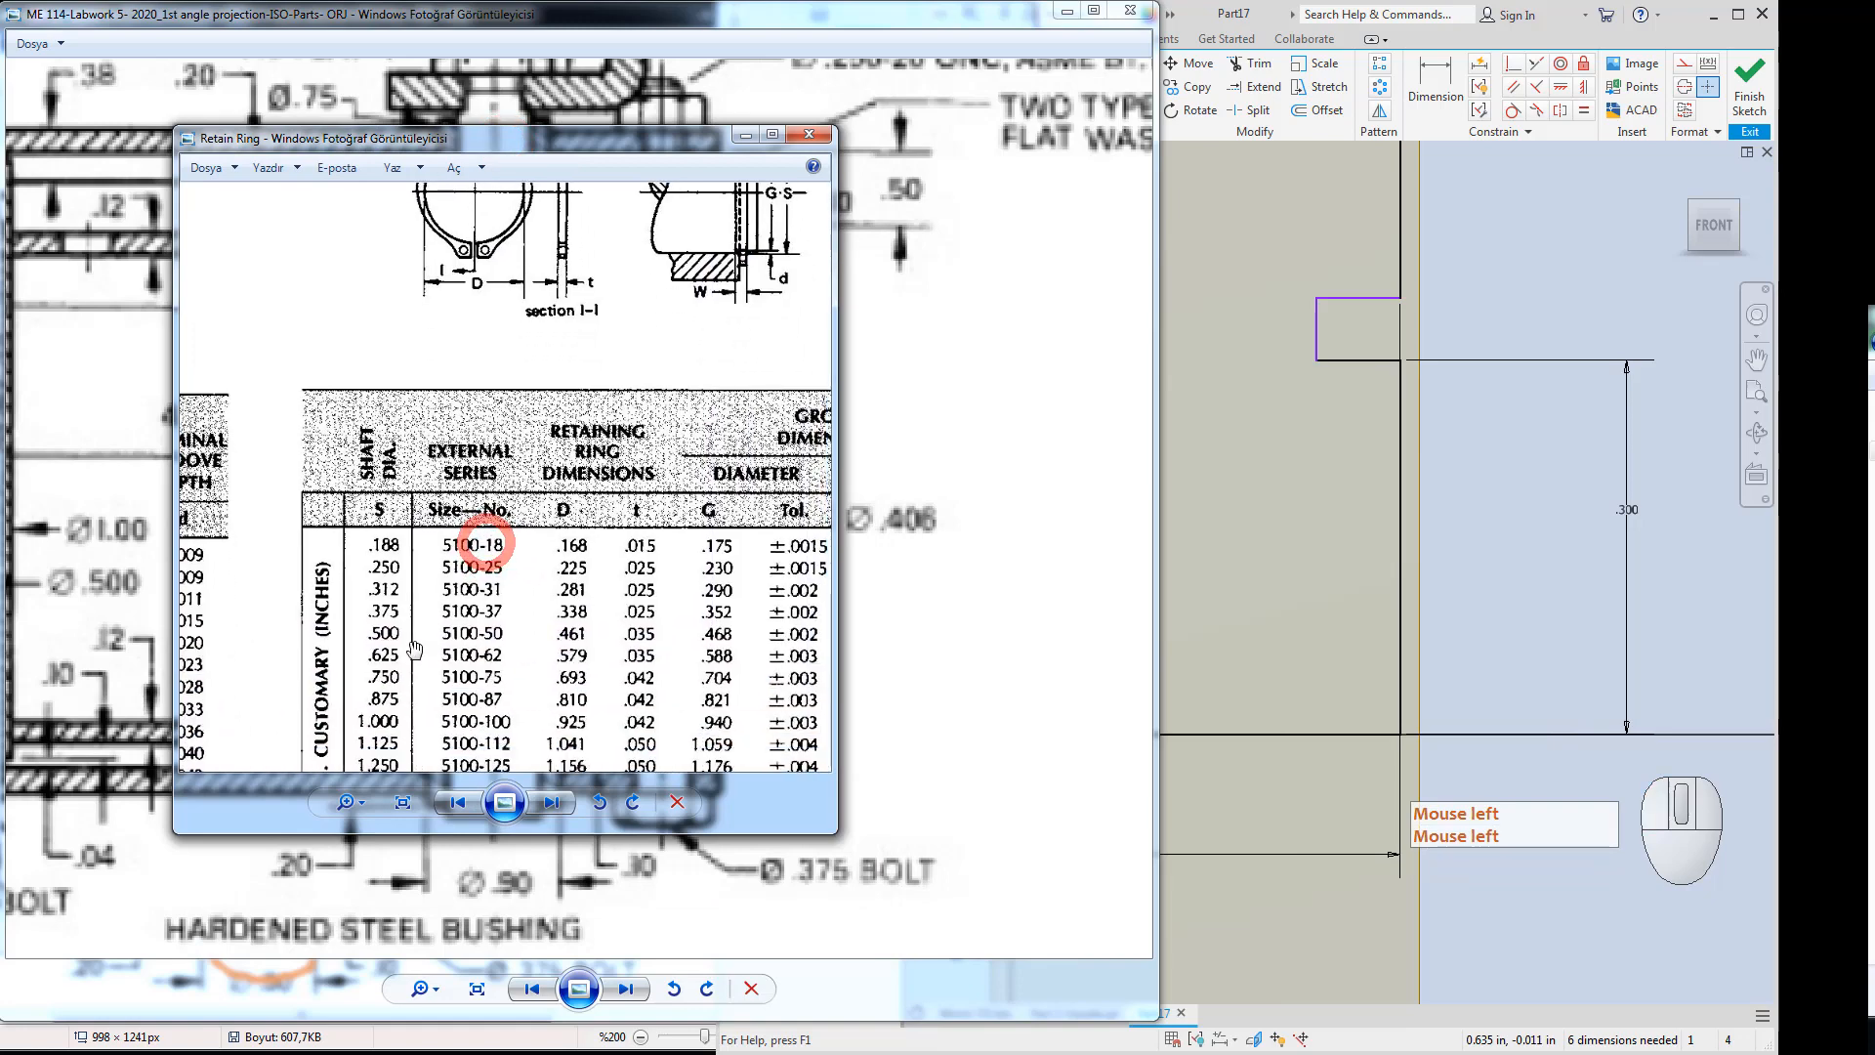
scroll(415, 649, "up", 2)
left_click_drag(483, 660, 431, 648)
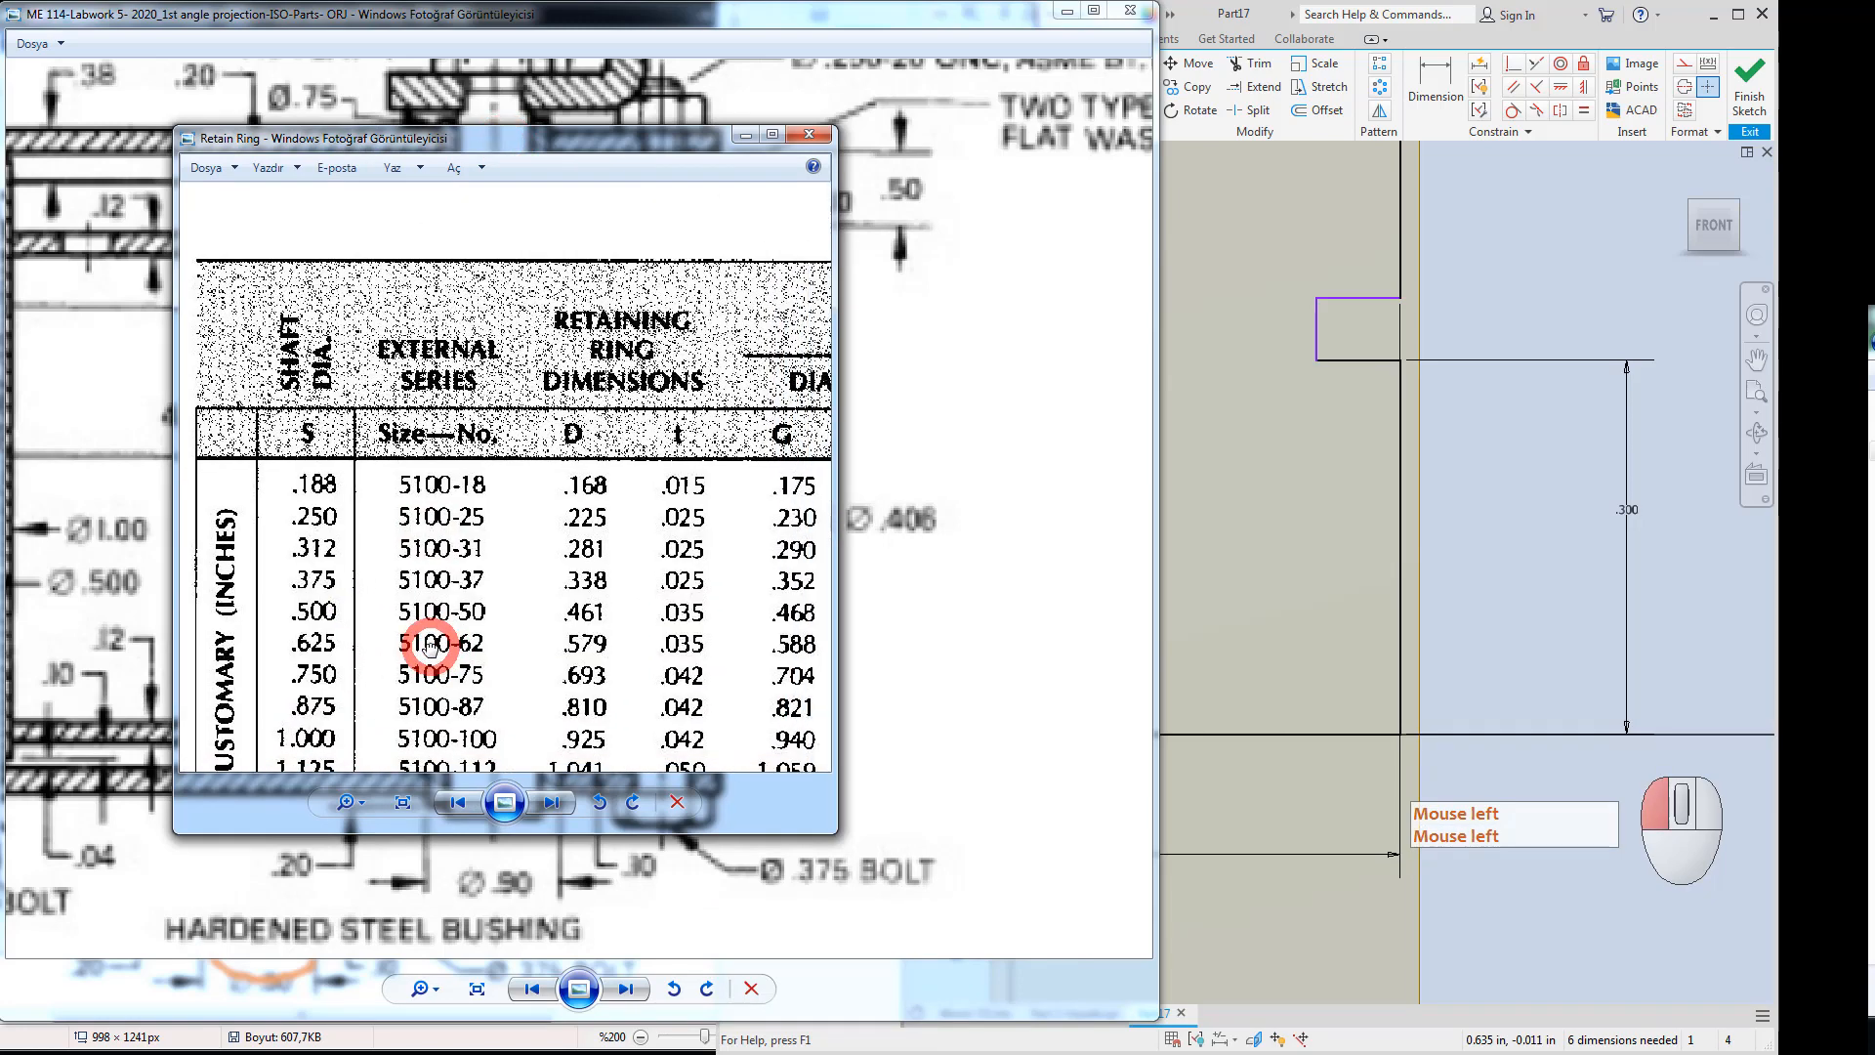
left_click_drag(571, 657, 439, 653)
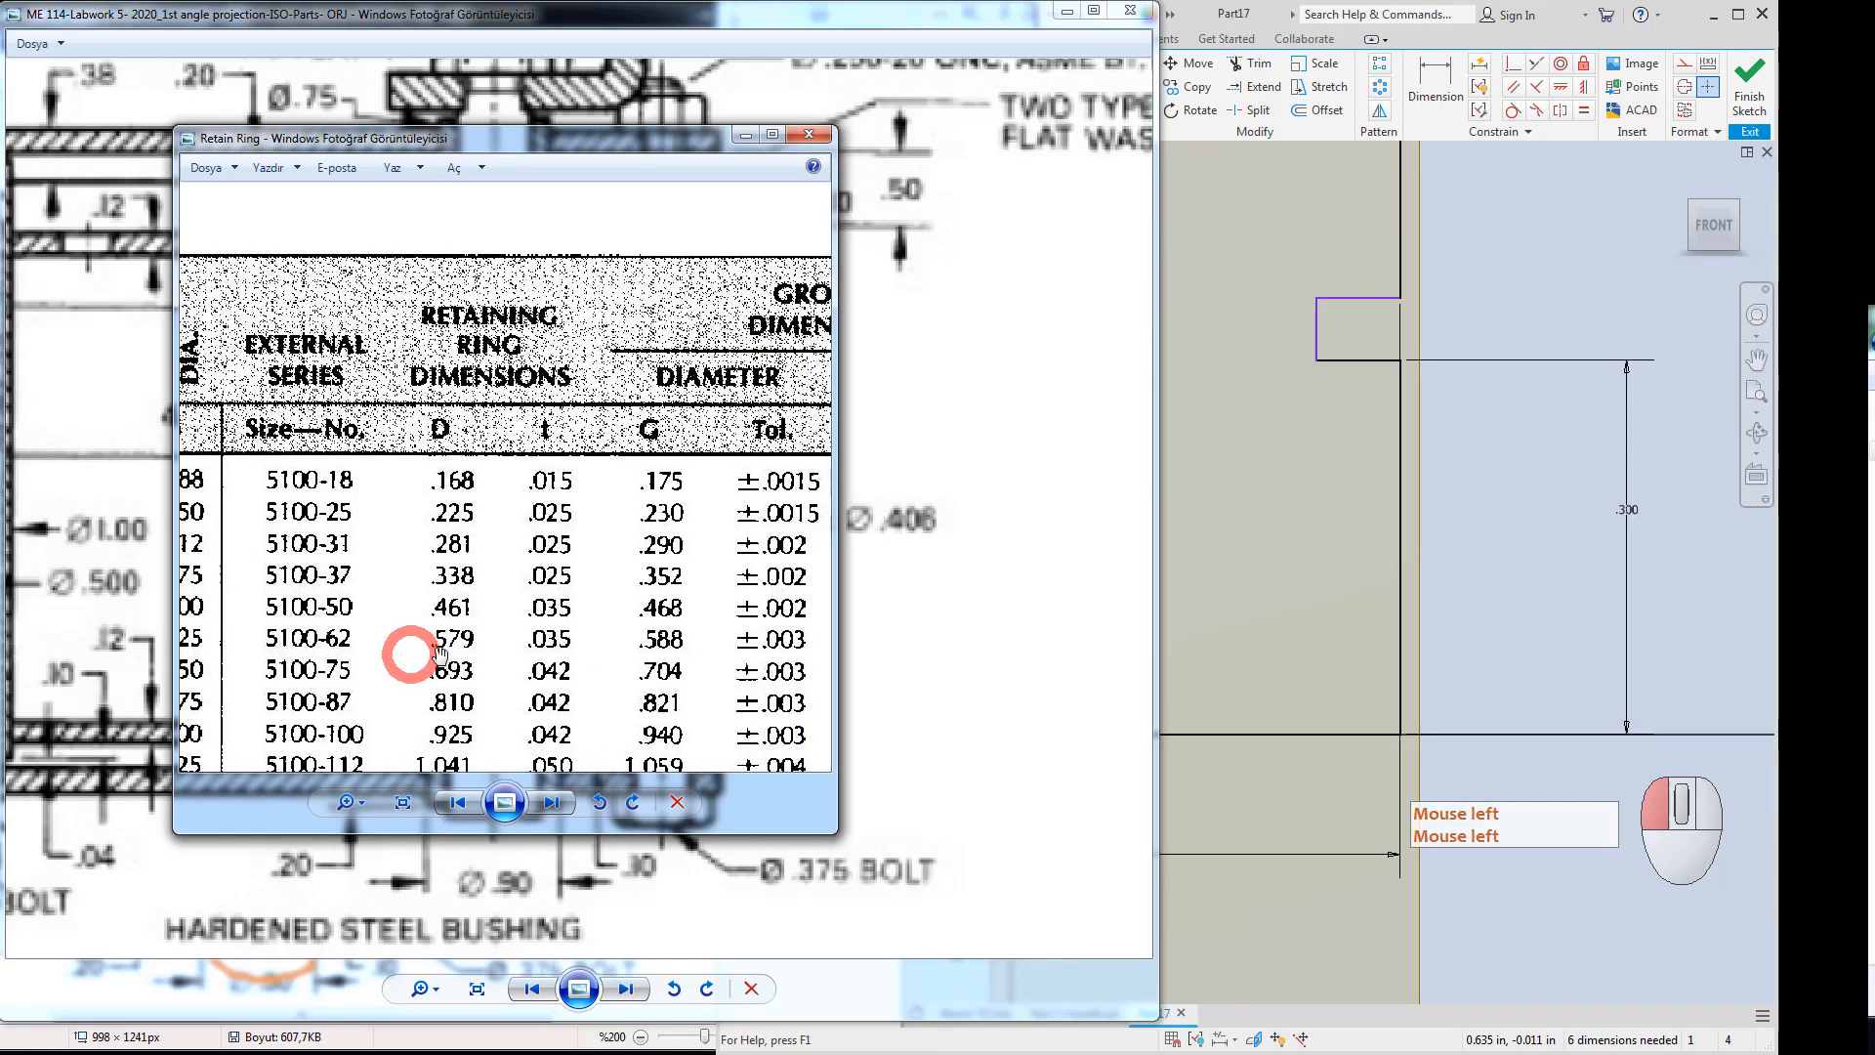
left_click_drag(669, 640, 625, 643)
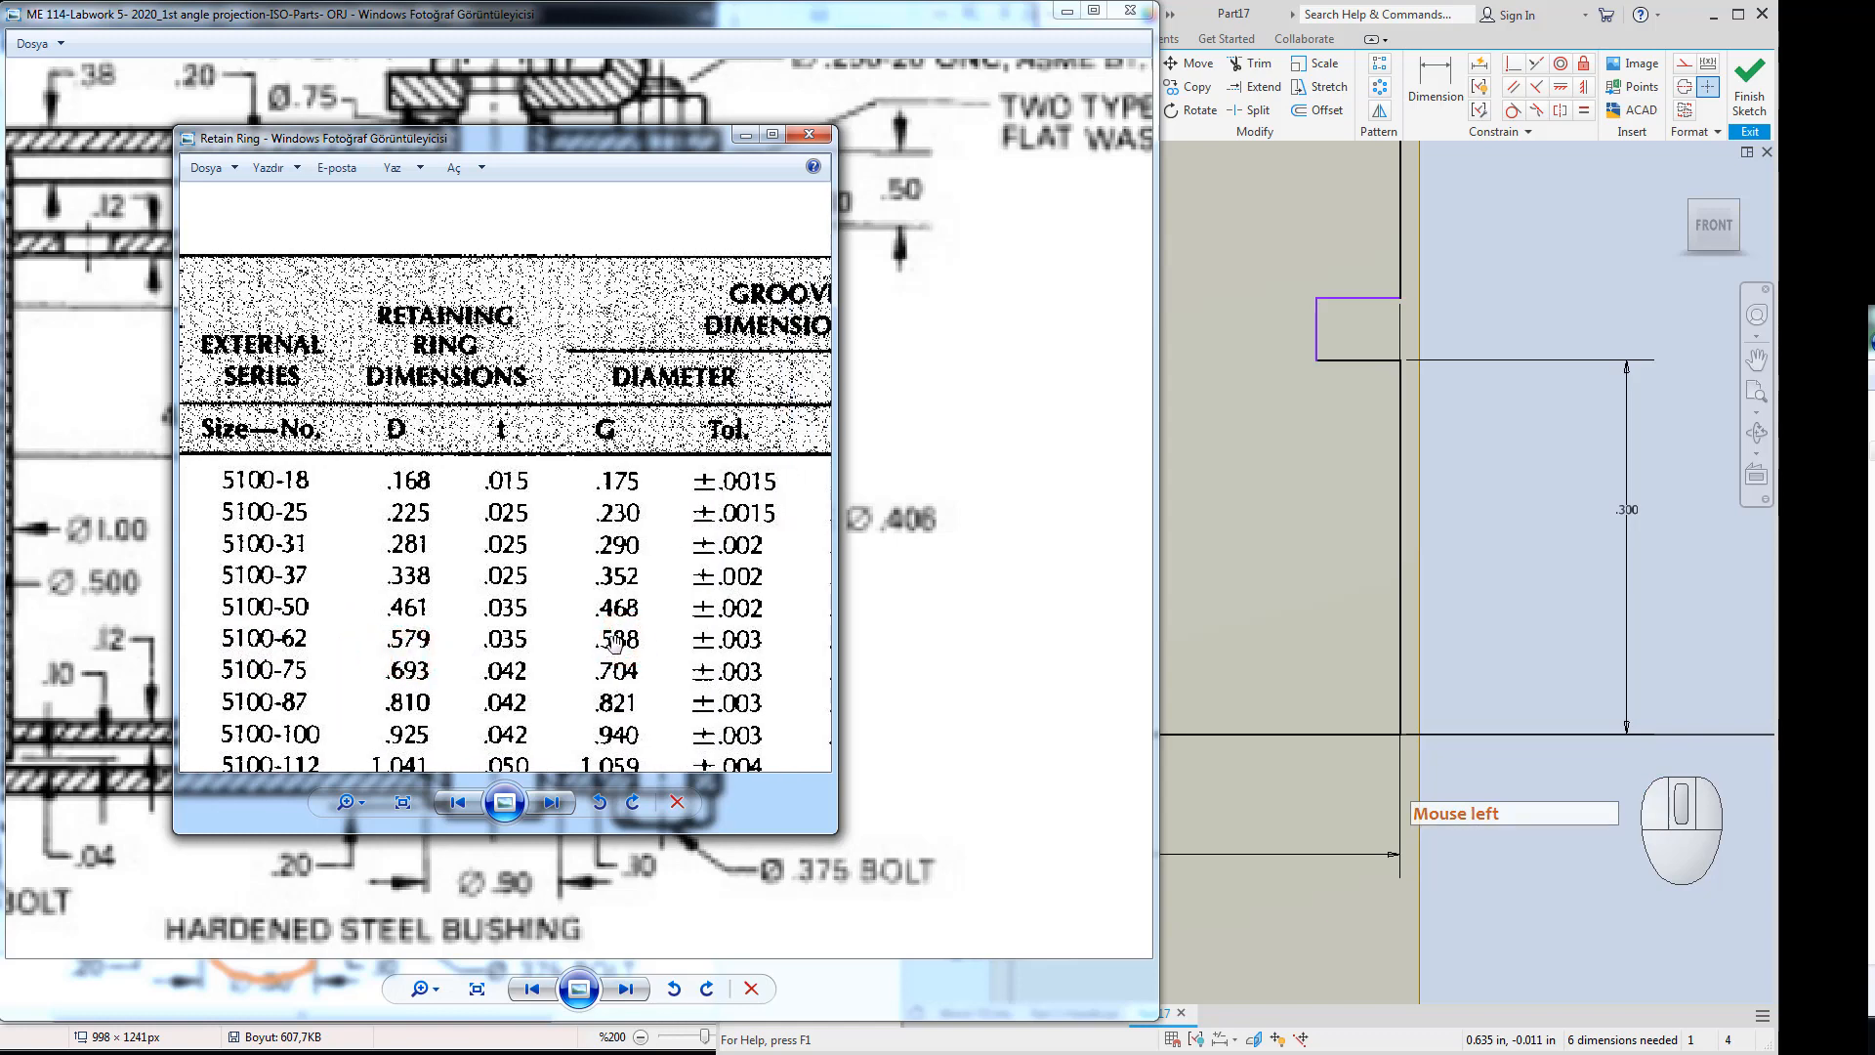
left_click_drag(682, 652, 567, 646)
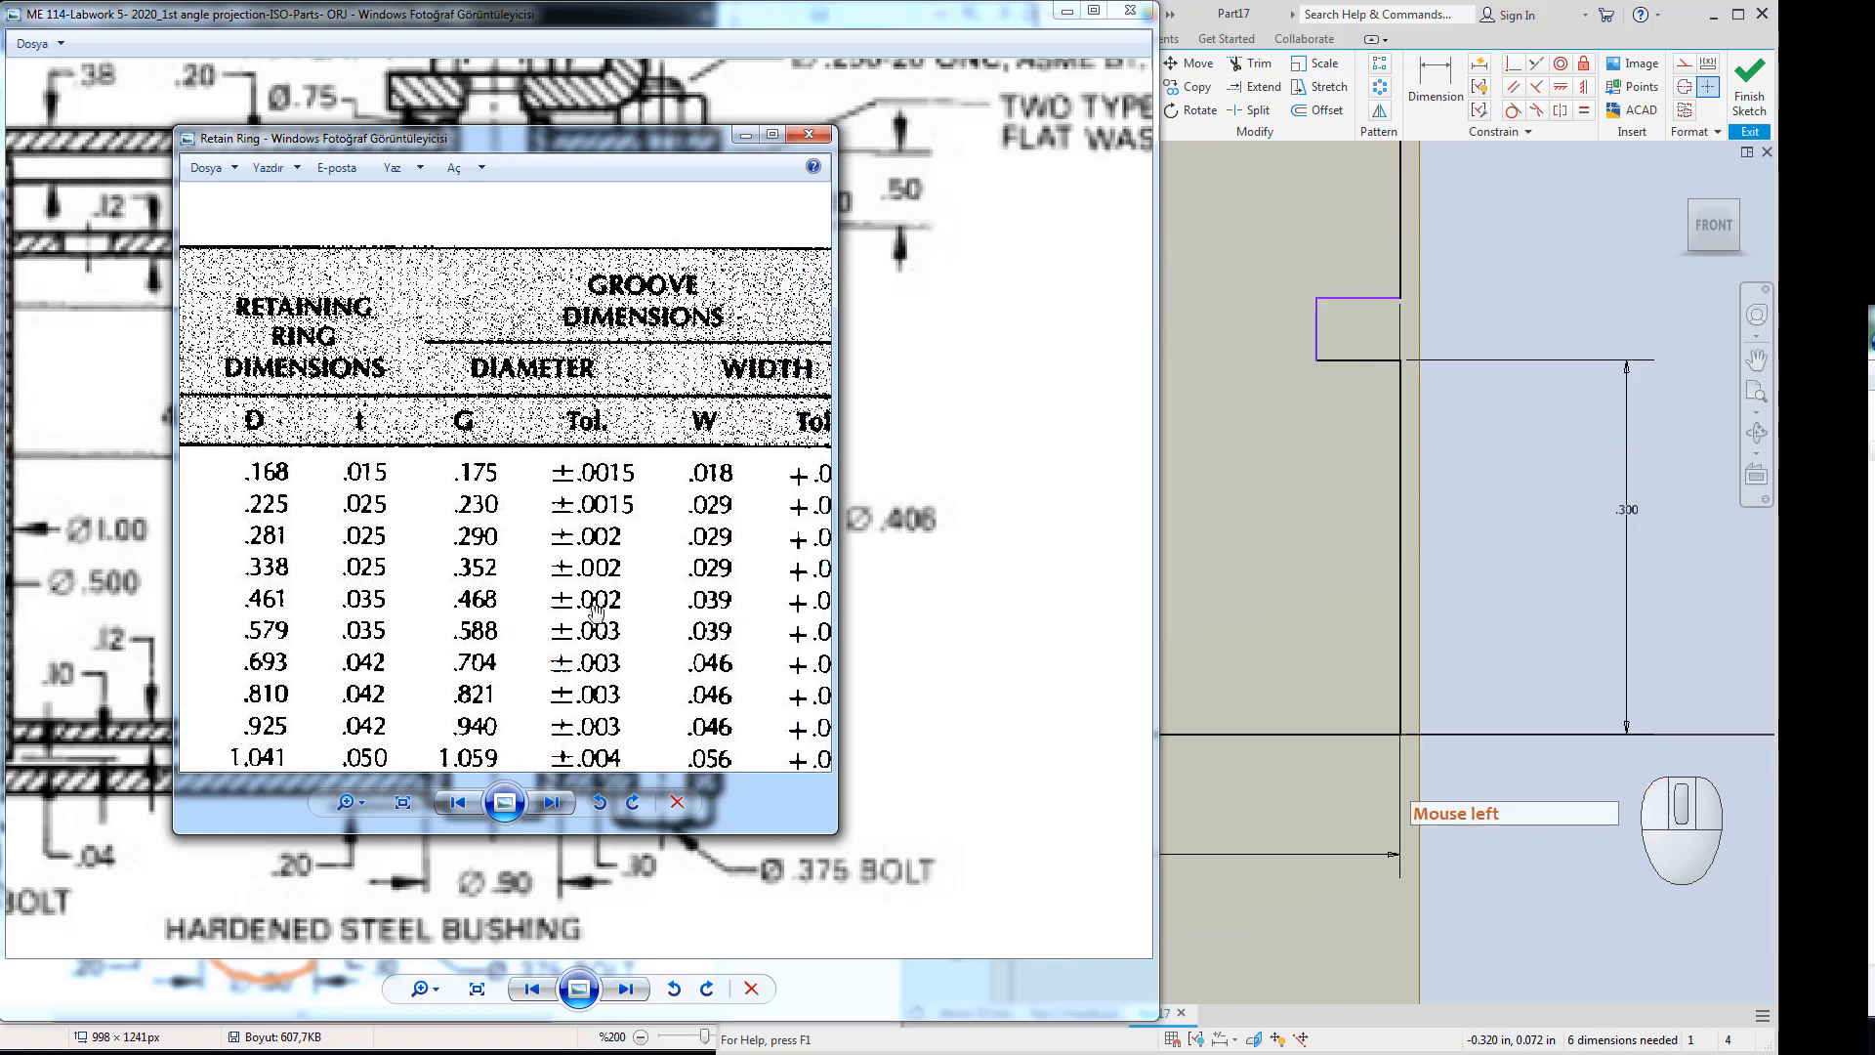
mouse_move(587, 622)
left_mouse_down()
mouse_move(550, 619)
mouse_move(590, 639)
mouse_move(567, 633)
left_mouse_up()
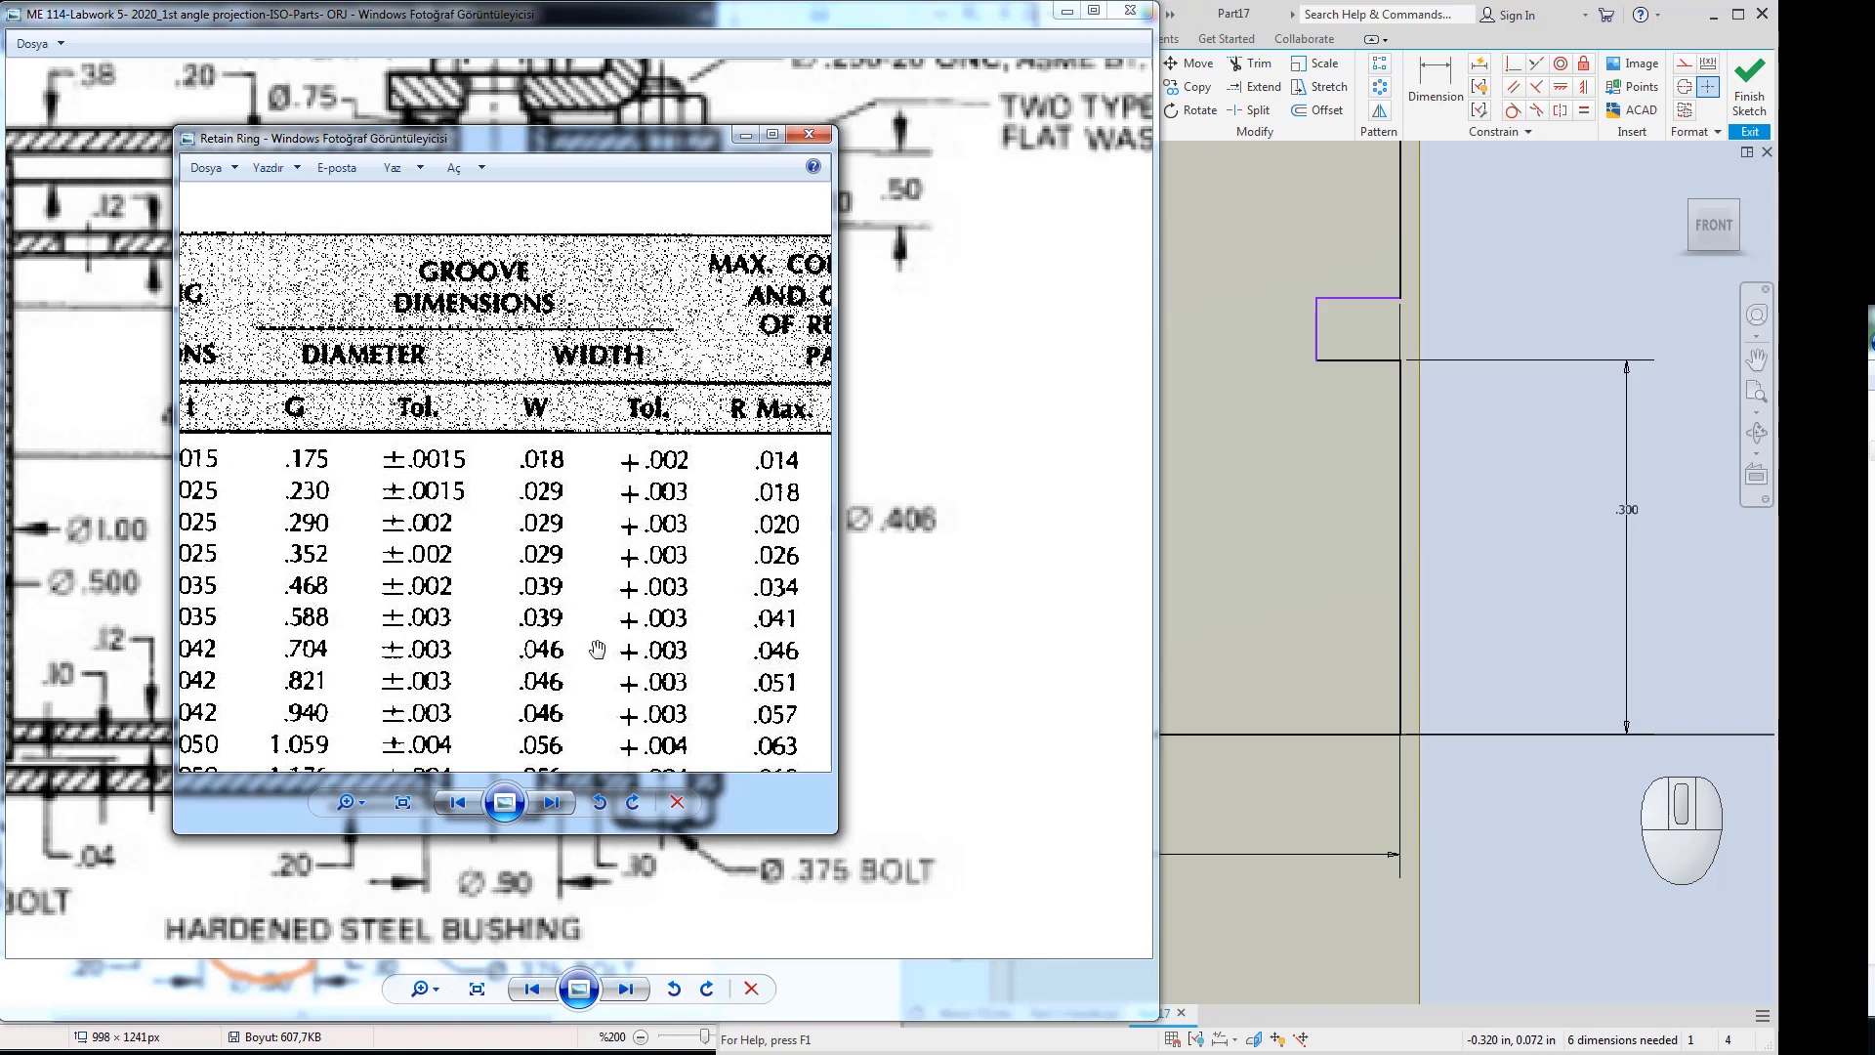
left_click_drag(590, 648, 695, 636)
left_click_drag(443, 648, 604, 647)
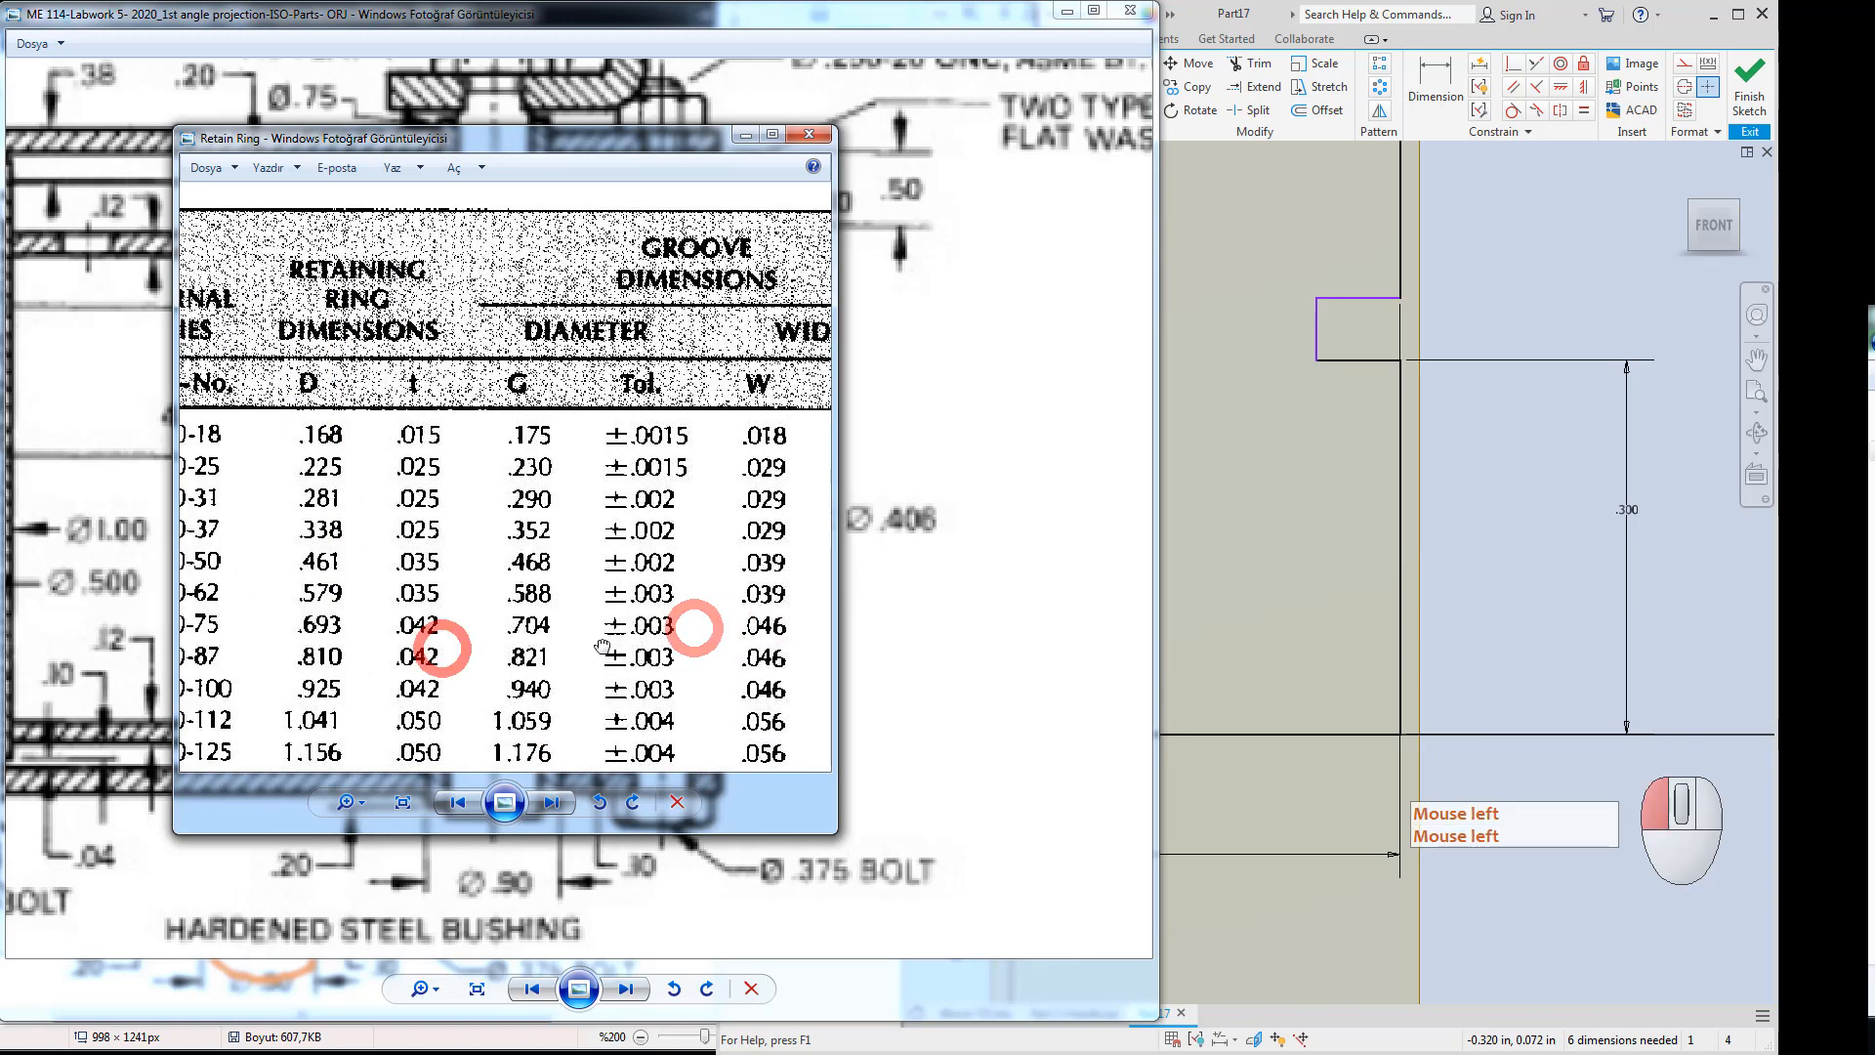
left_click_drag(334, 647, 549, 640)
left_click_drag(408, 645, 414, 647)
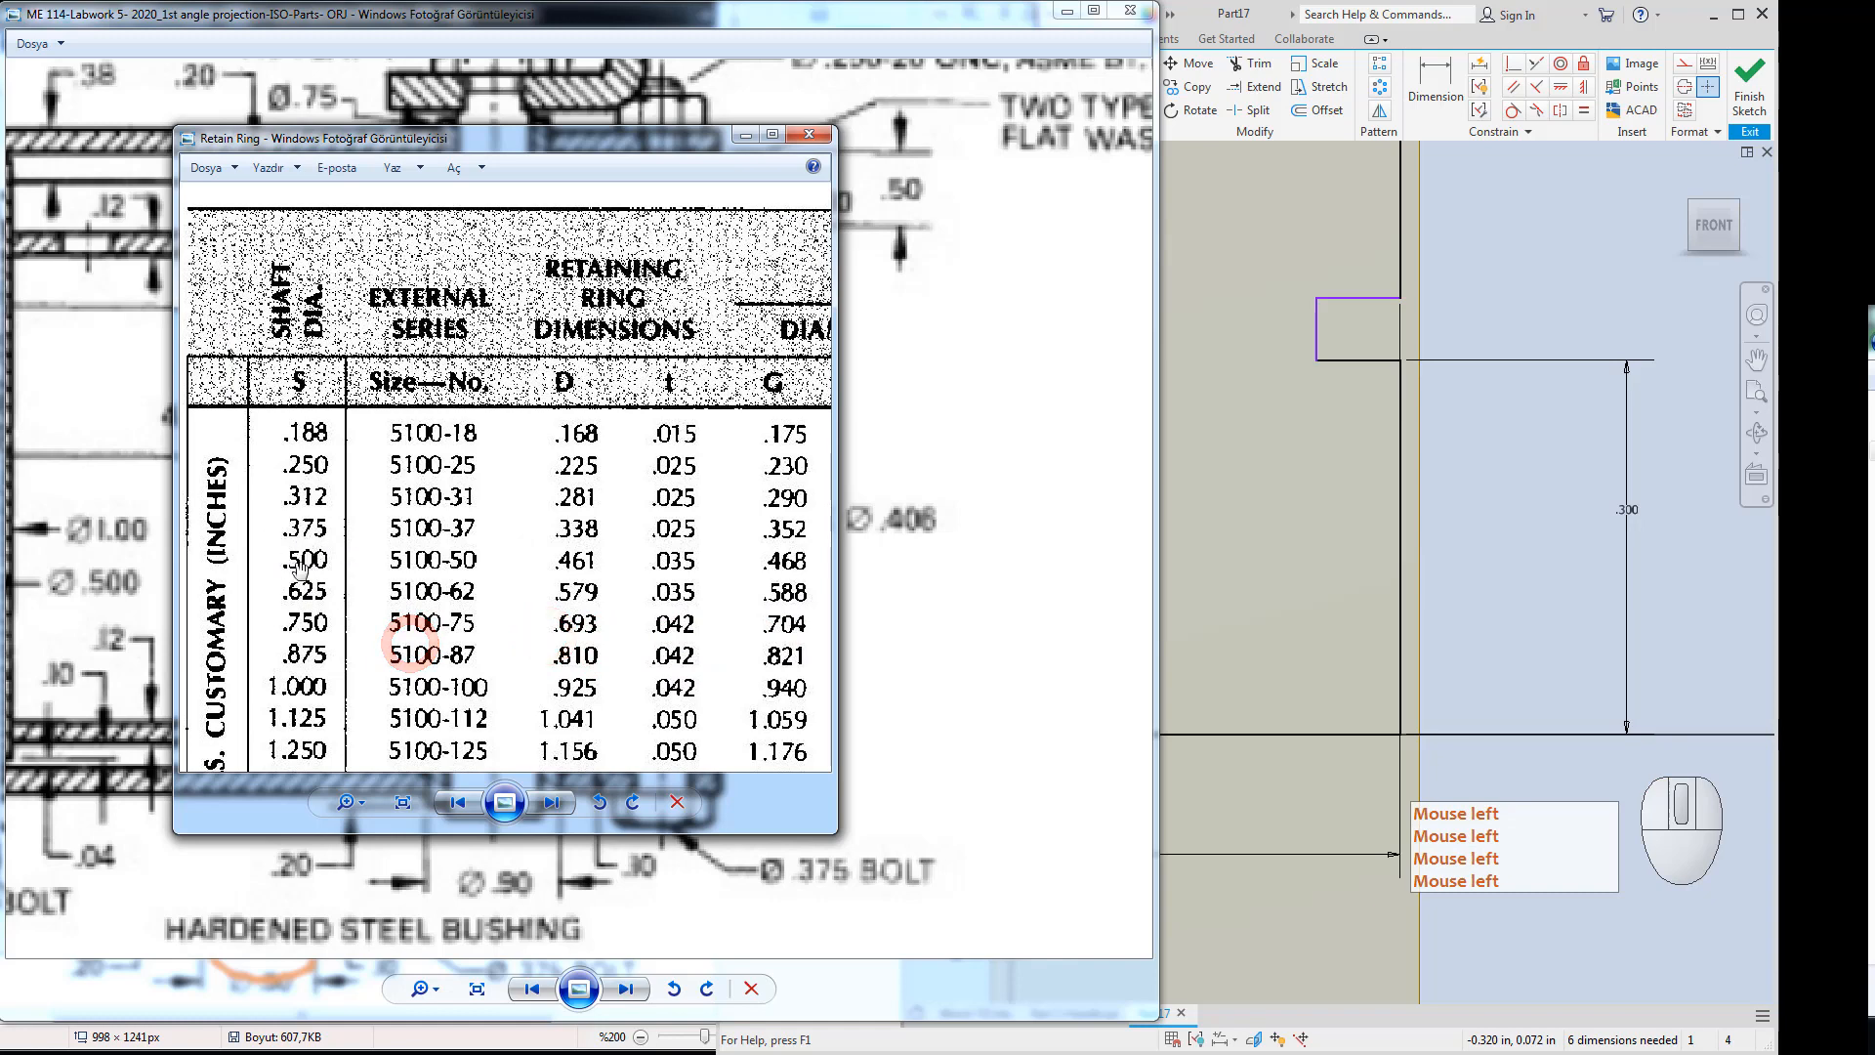
left_click_drag(459, 567, 419, 565)
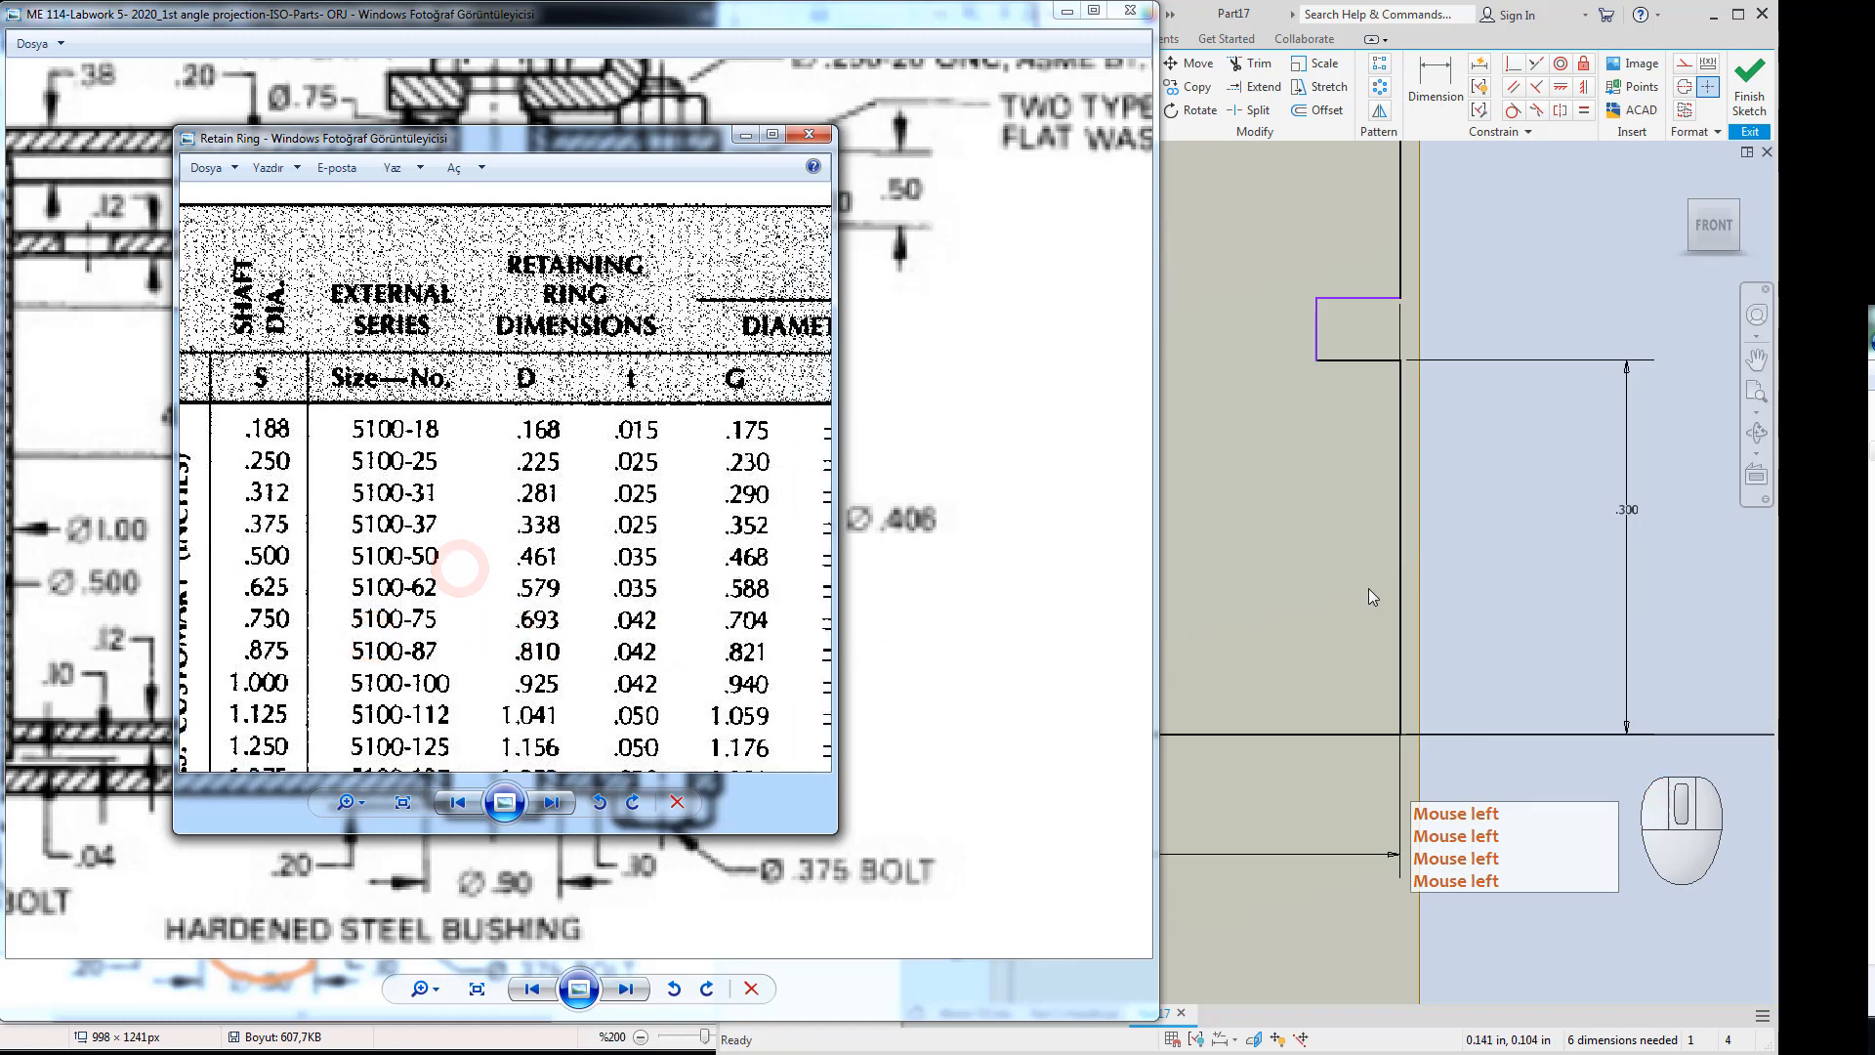
Add a diameter dimension between the retaining ring groove's inner vertical edge and the shaft's centerline.
left_click(1469, 542)
scroll(1473, 584, "down", 3)
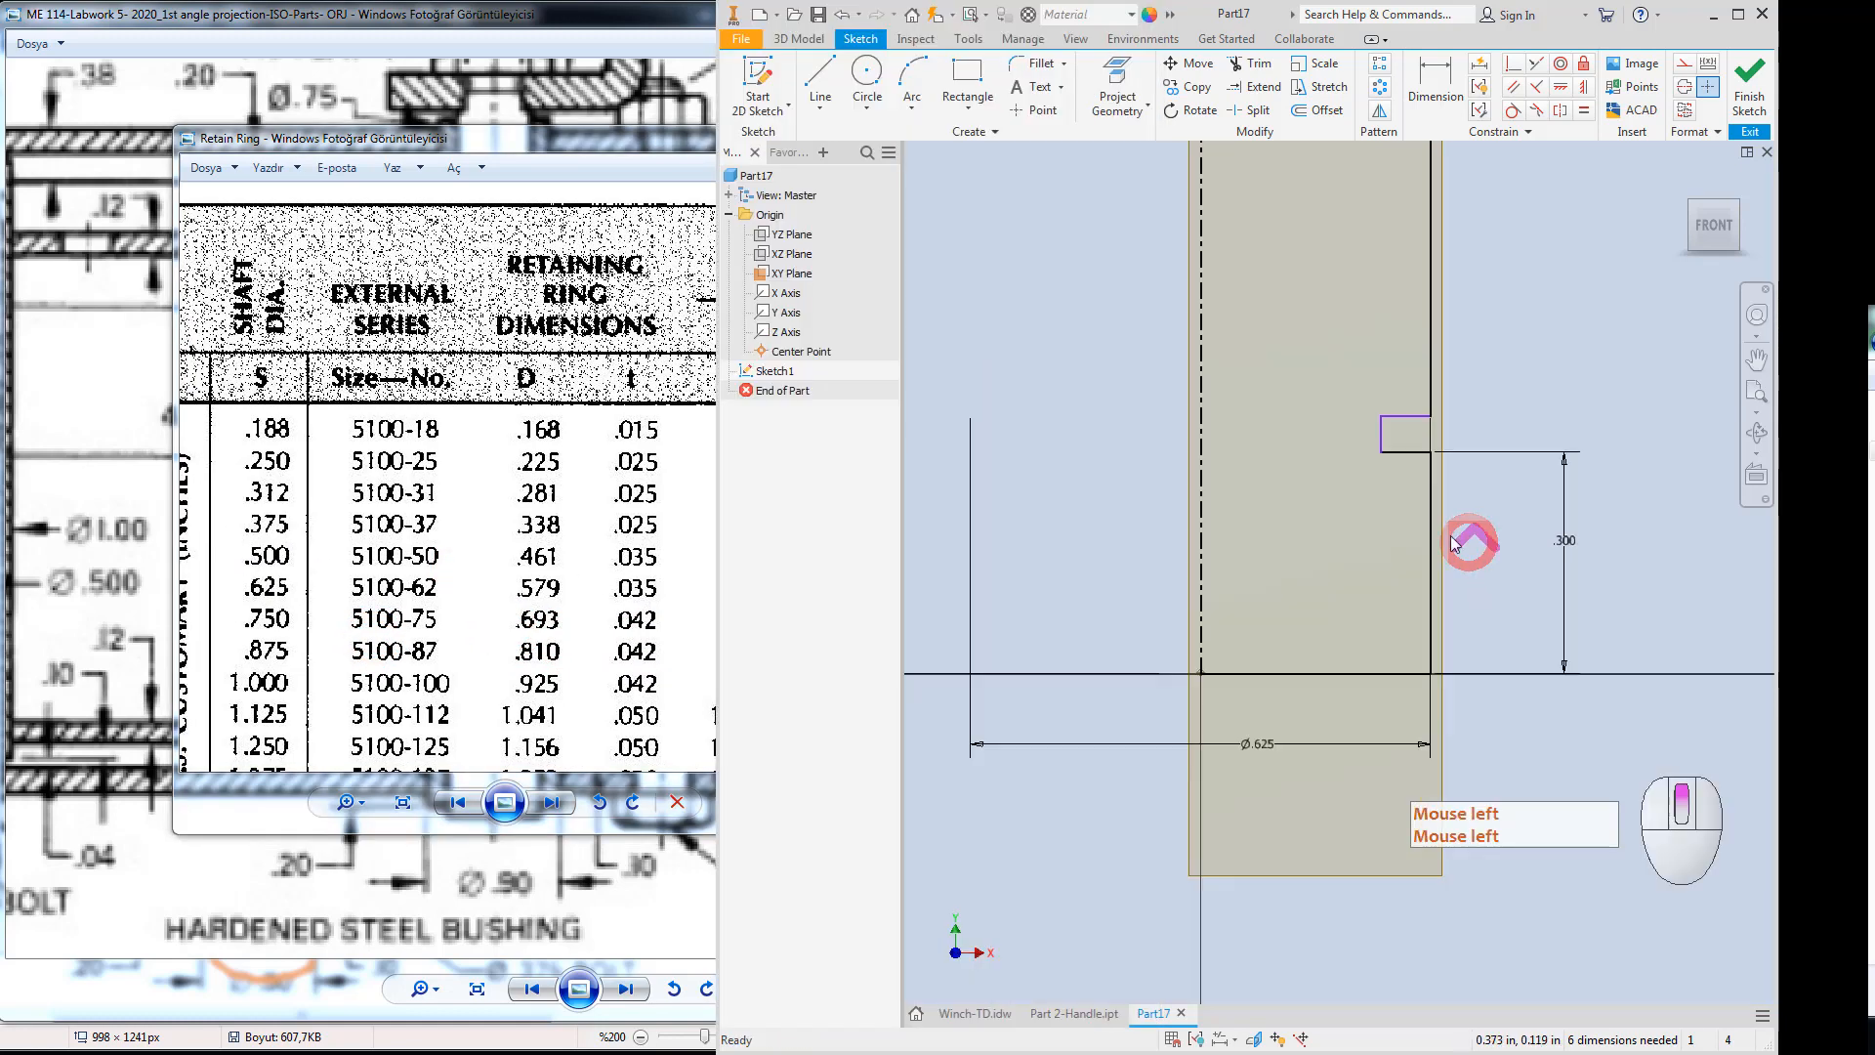
left_click(1435, 80)
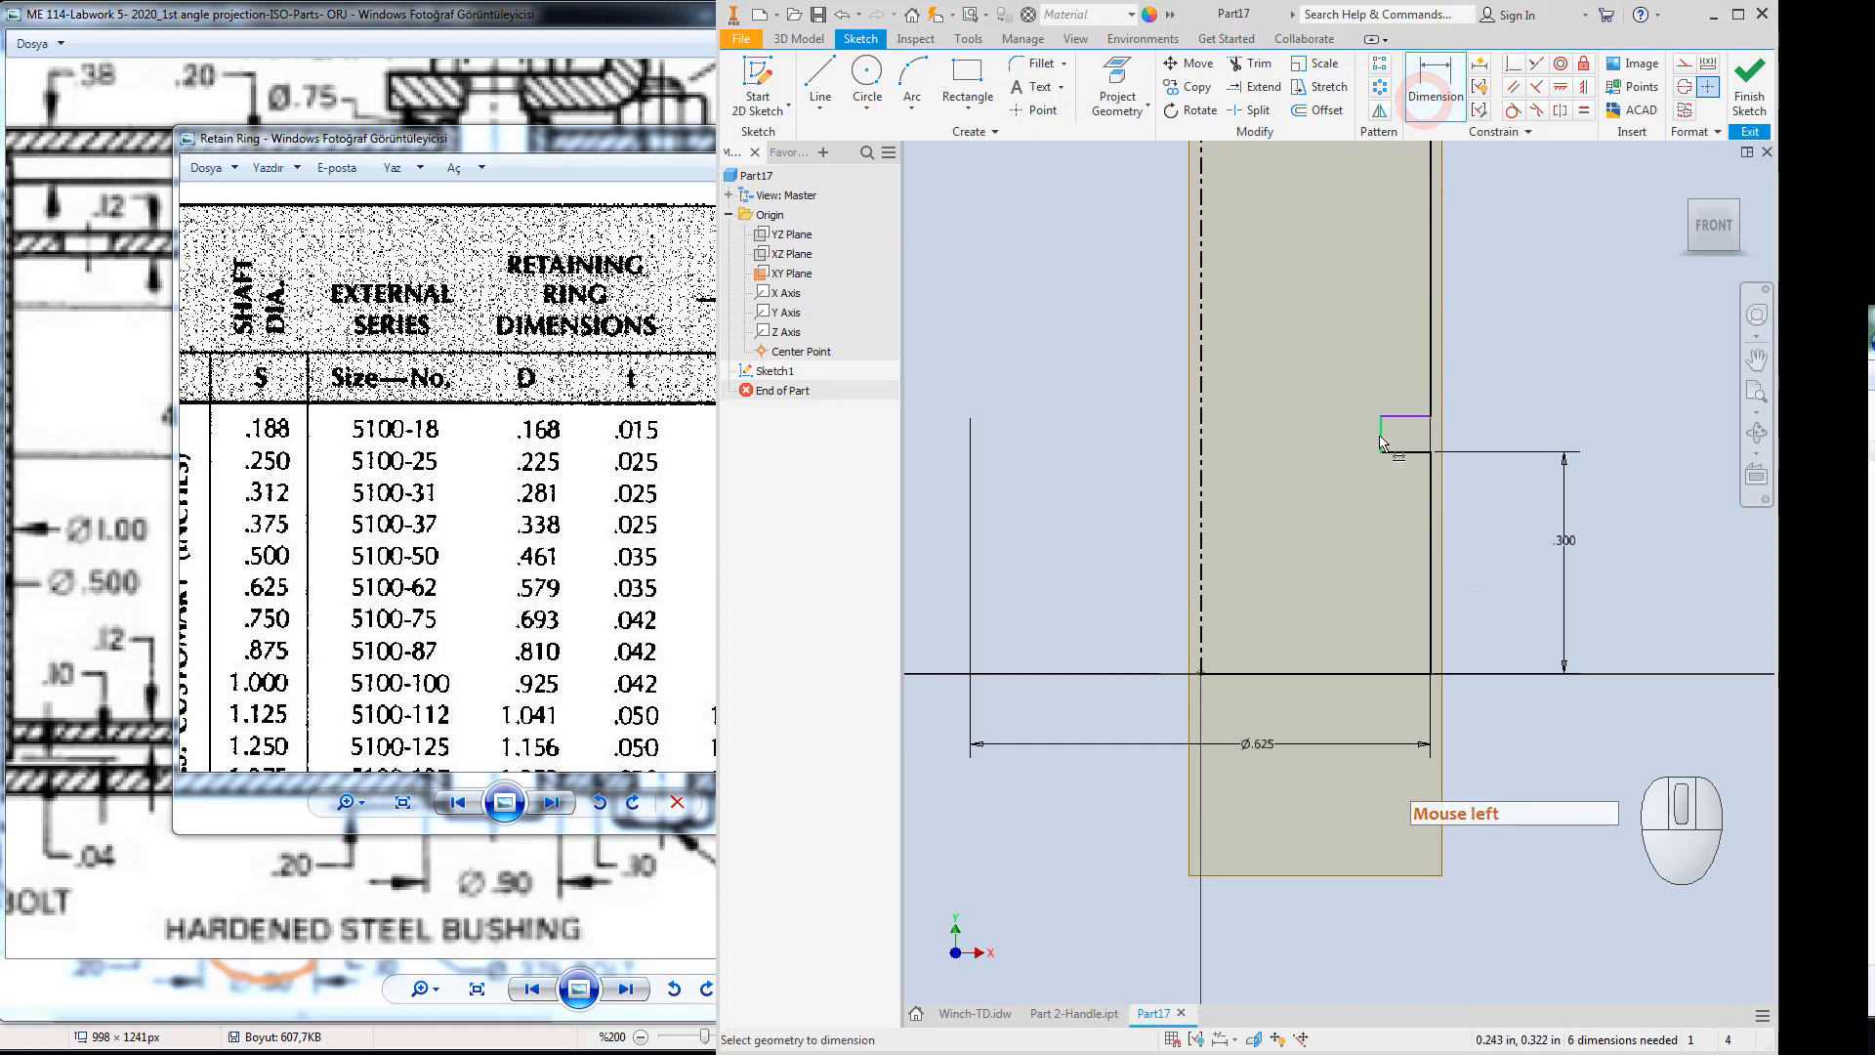
left_click(1380, 434)
left_click(1206, 445)
left_click(1214, 538)
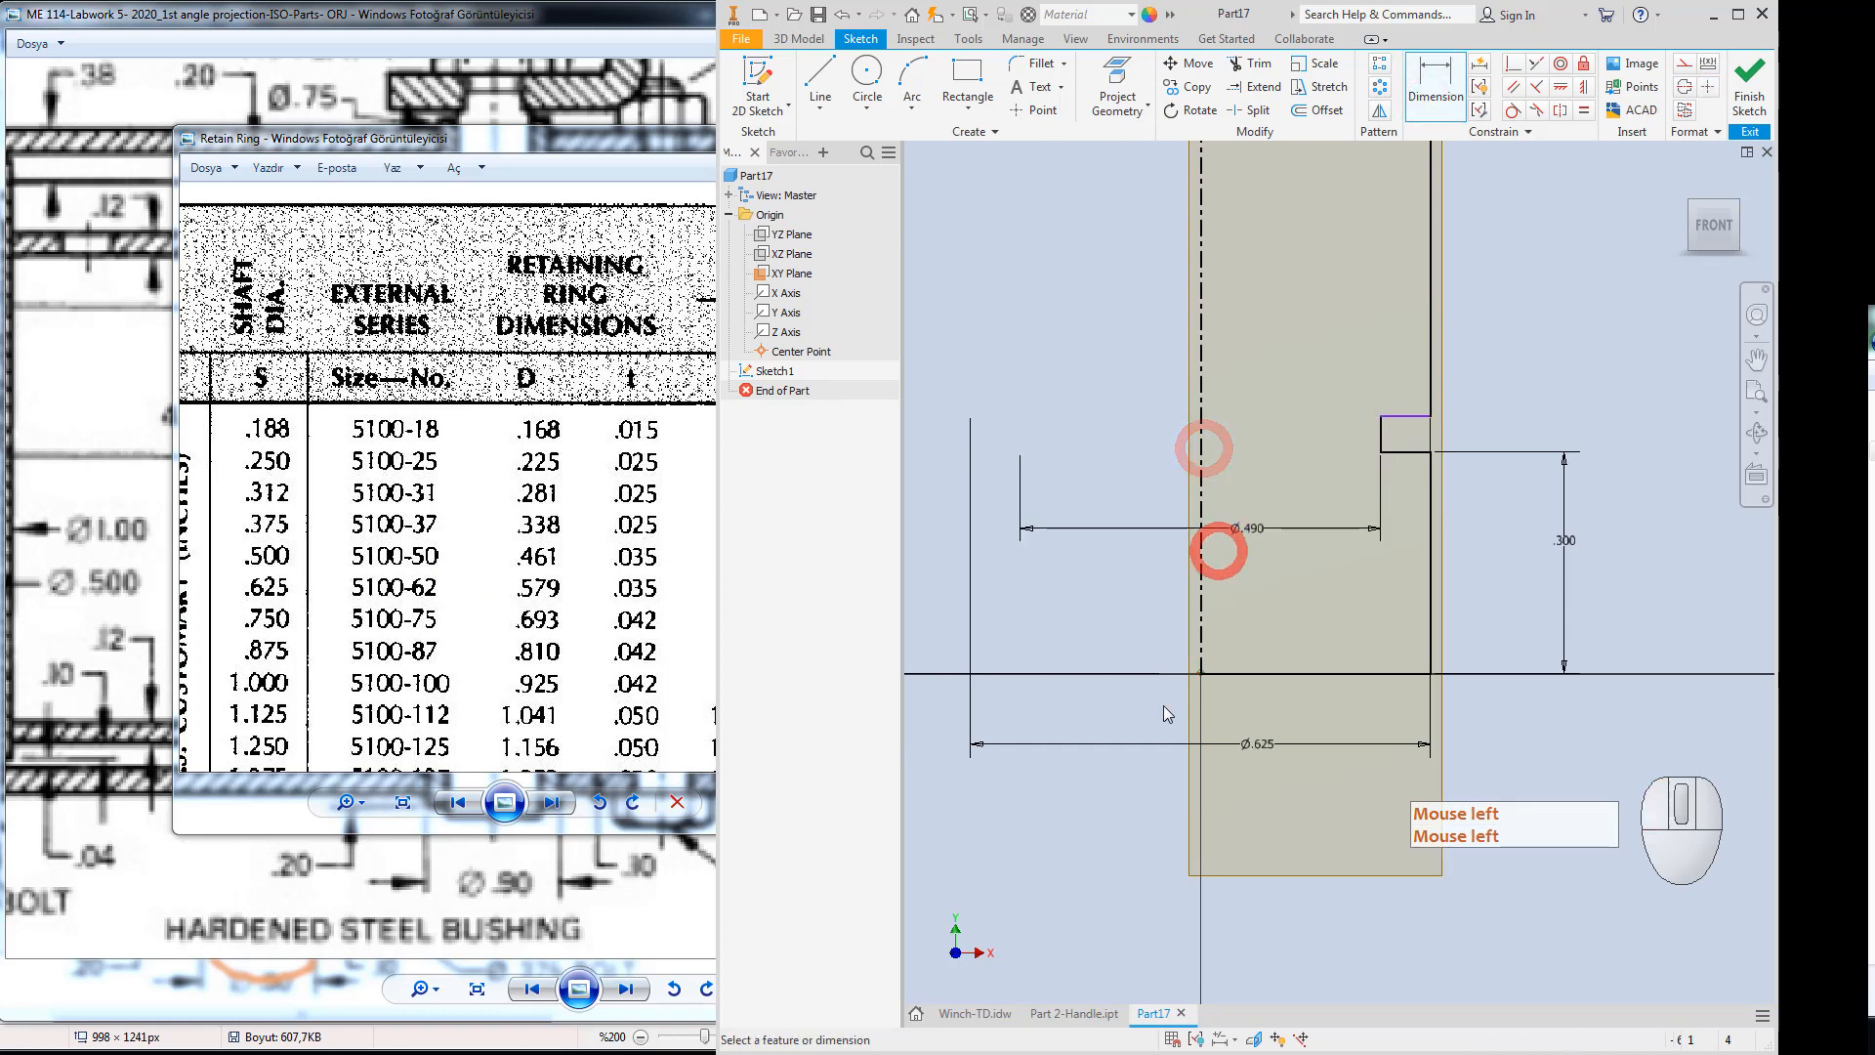
Look up the groove diameter G for ring size 5100-62 in the chart and set the groove's diameter dimension to 0.588 in.
left_click_drag(403, 642, 307, 622)
left_click_drag(484, 599, 460, 580)
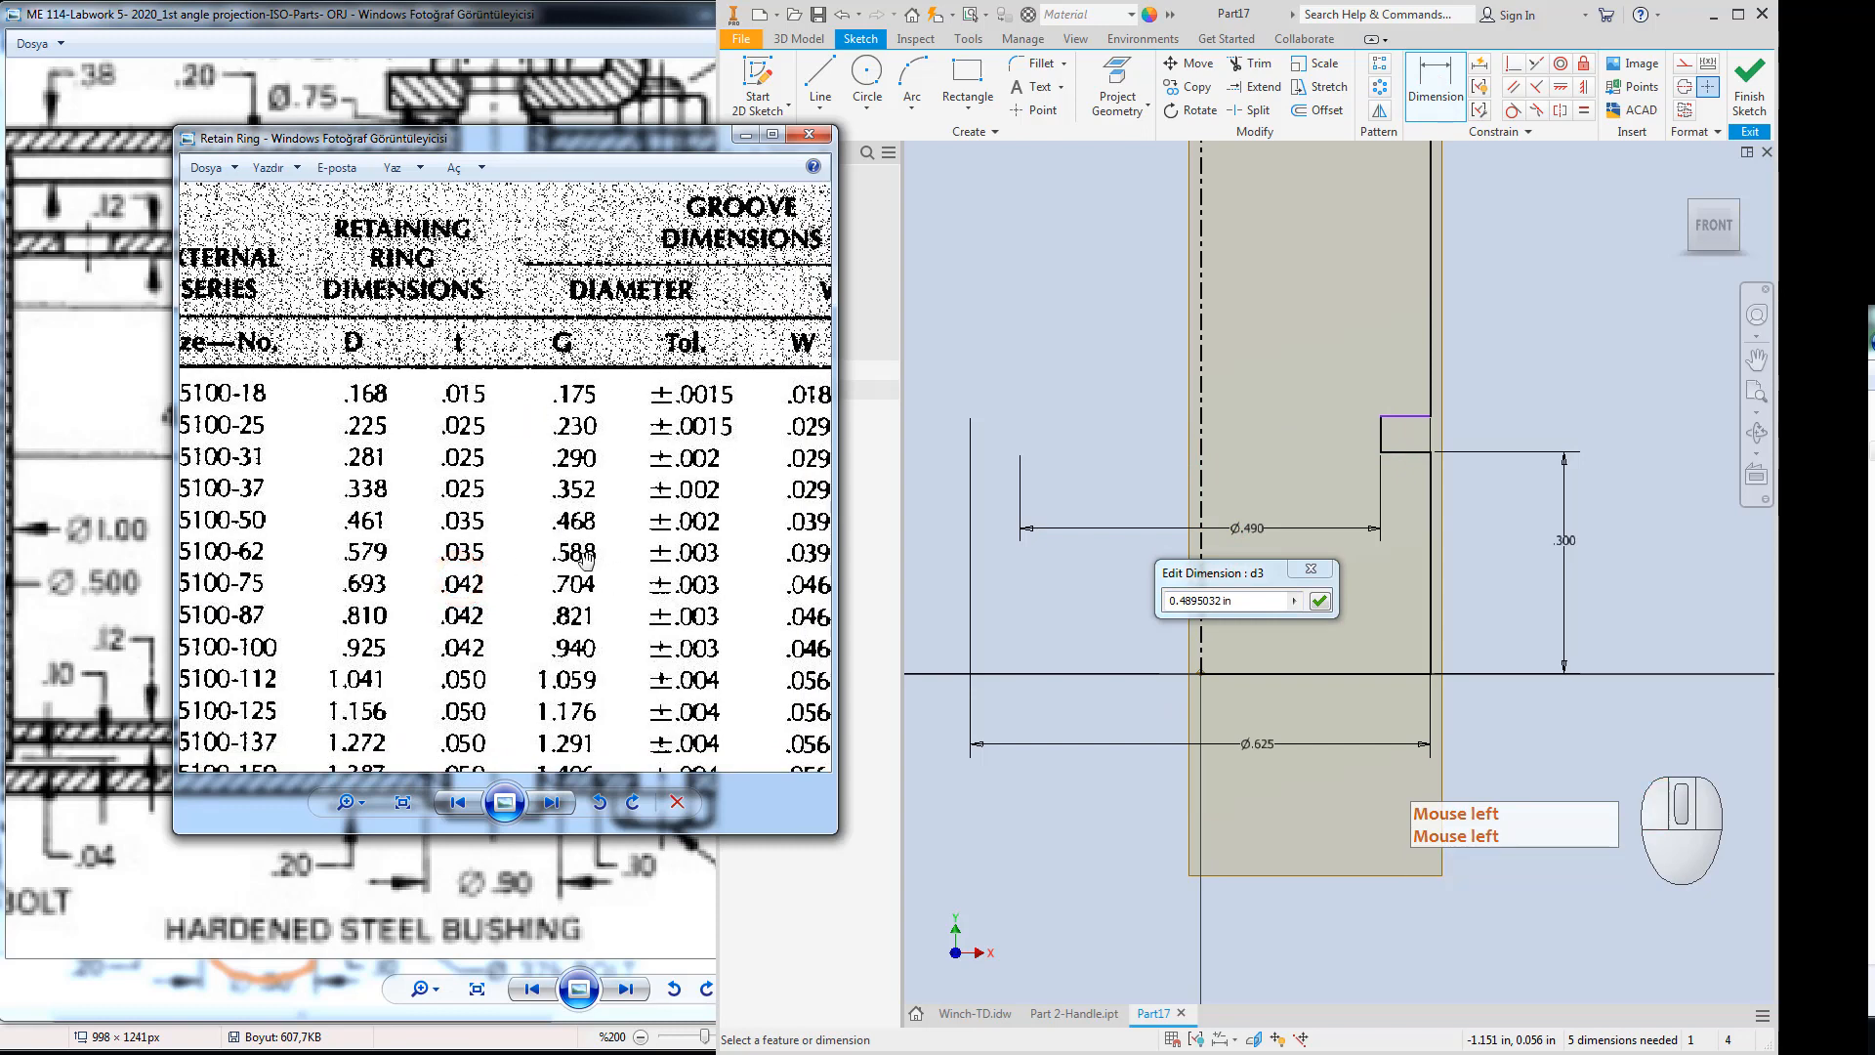
left_click_drag(582, 582, 619, 577)
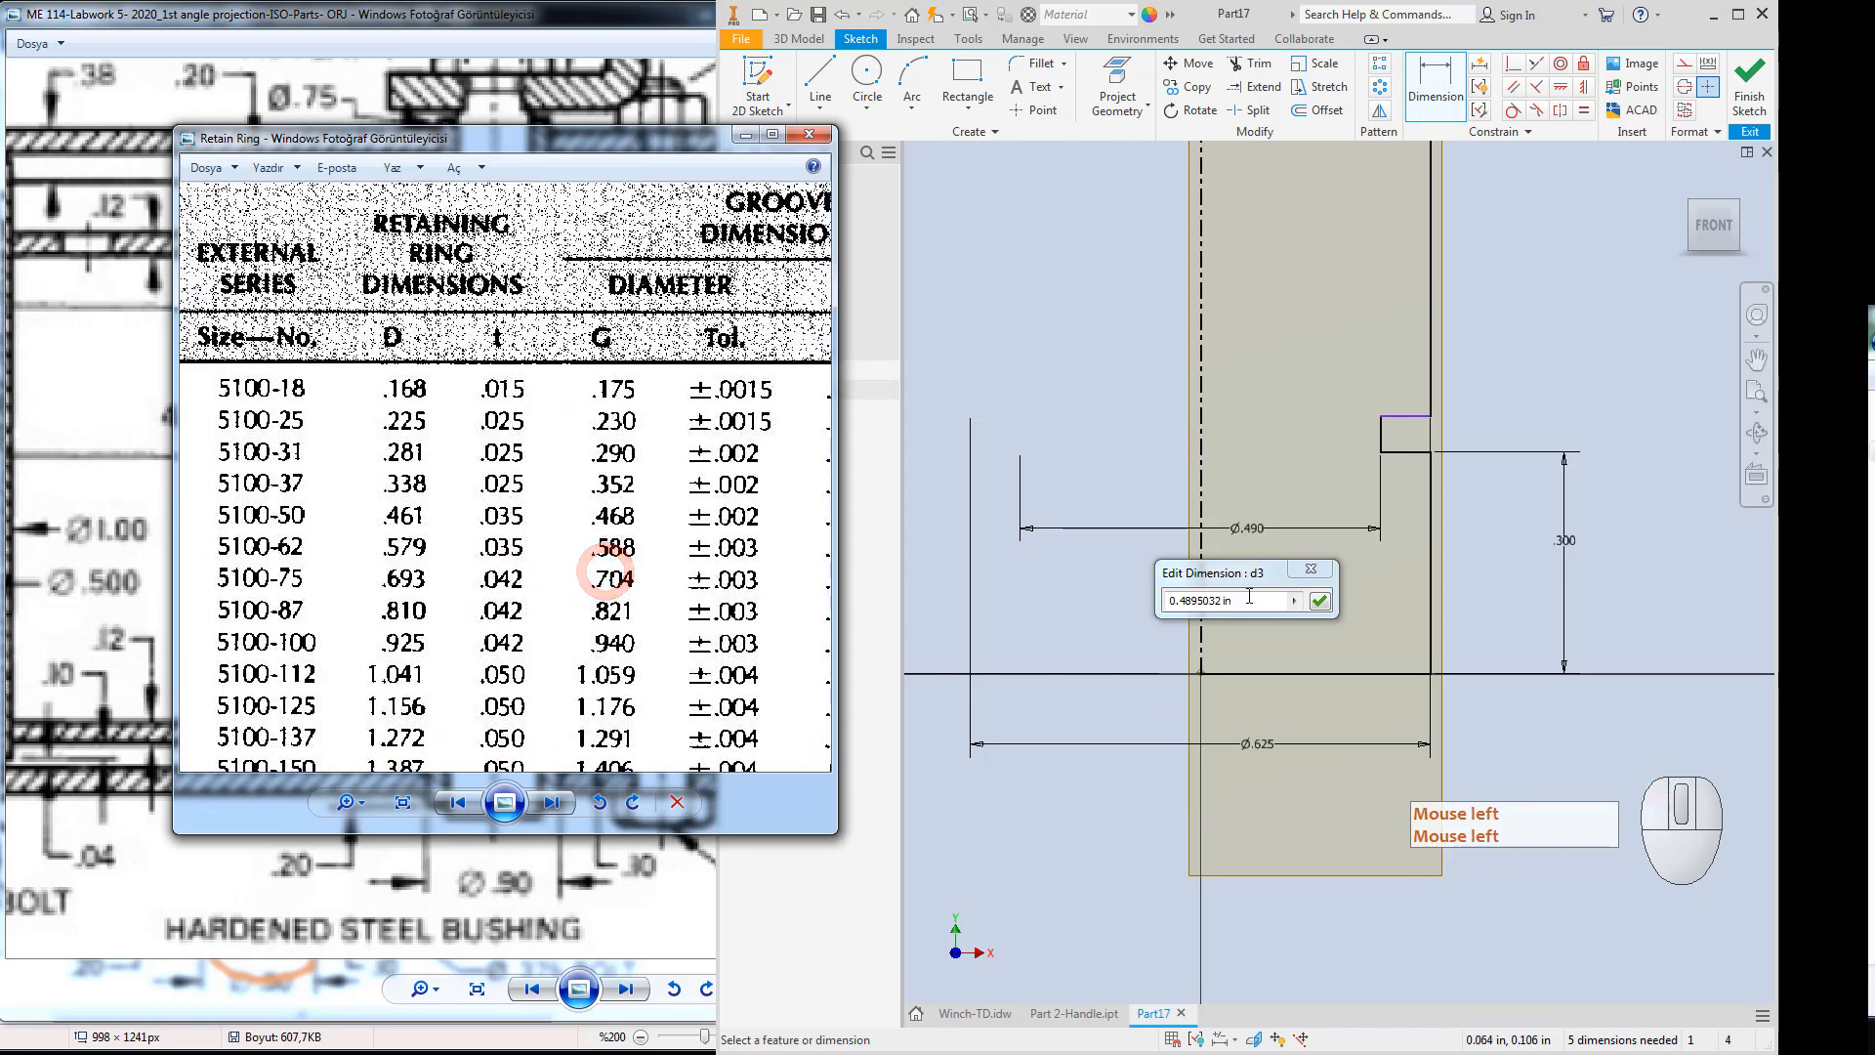
left_click(1241, 599)
left_click(1253, 600)
left_click_drag(1256, 599, 1179, 602)
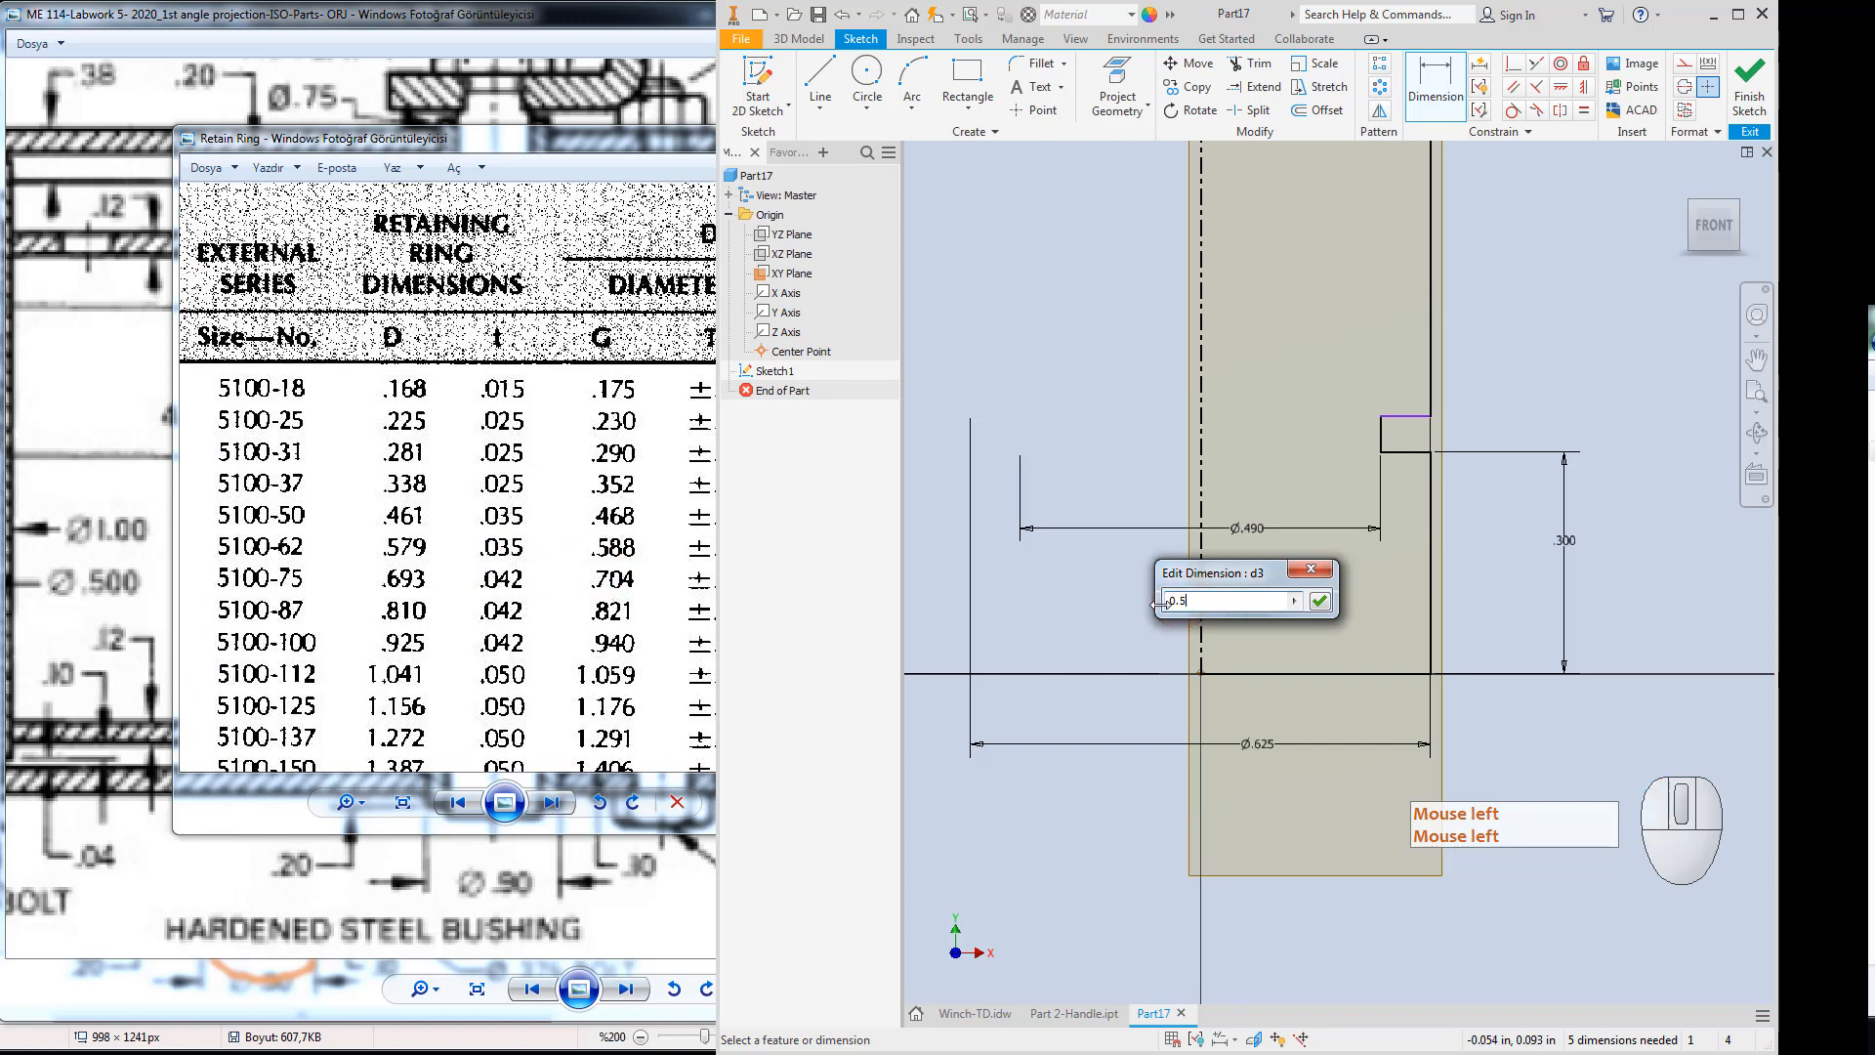
key("BackSpace")
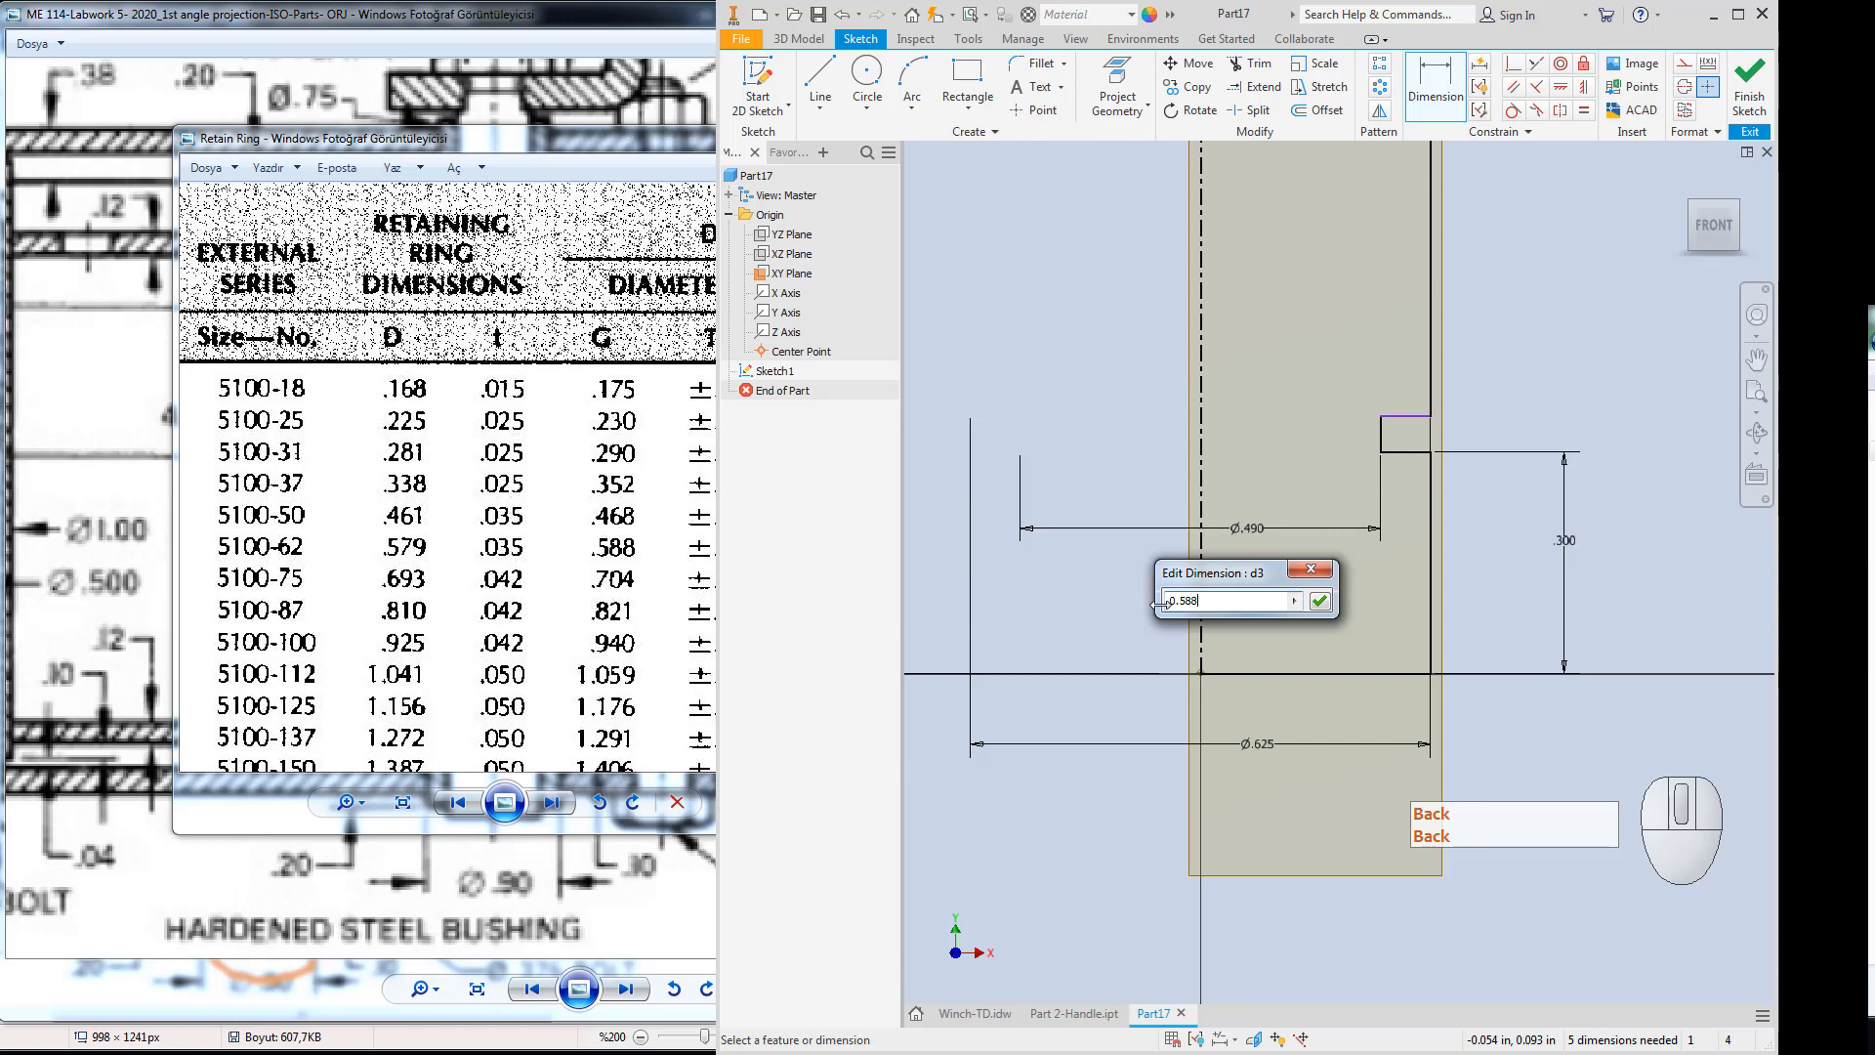
key("Return")
key("Escape")
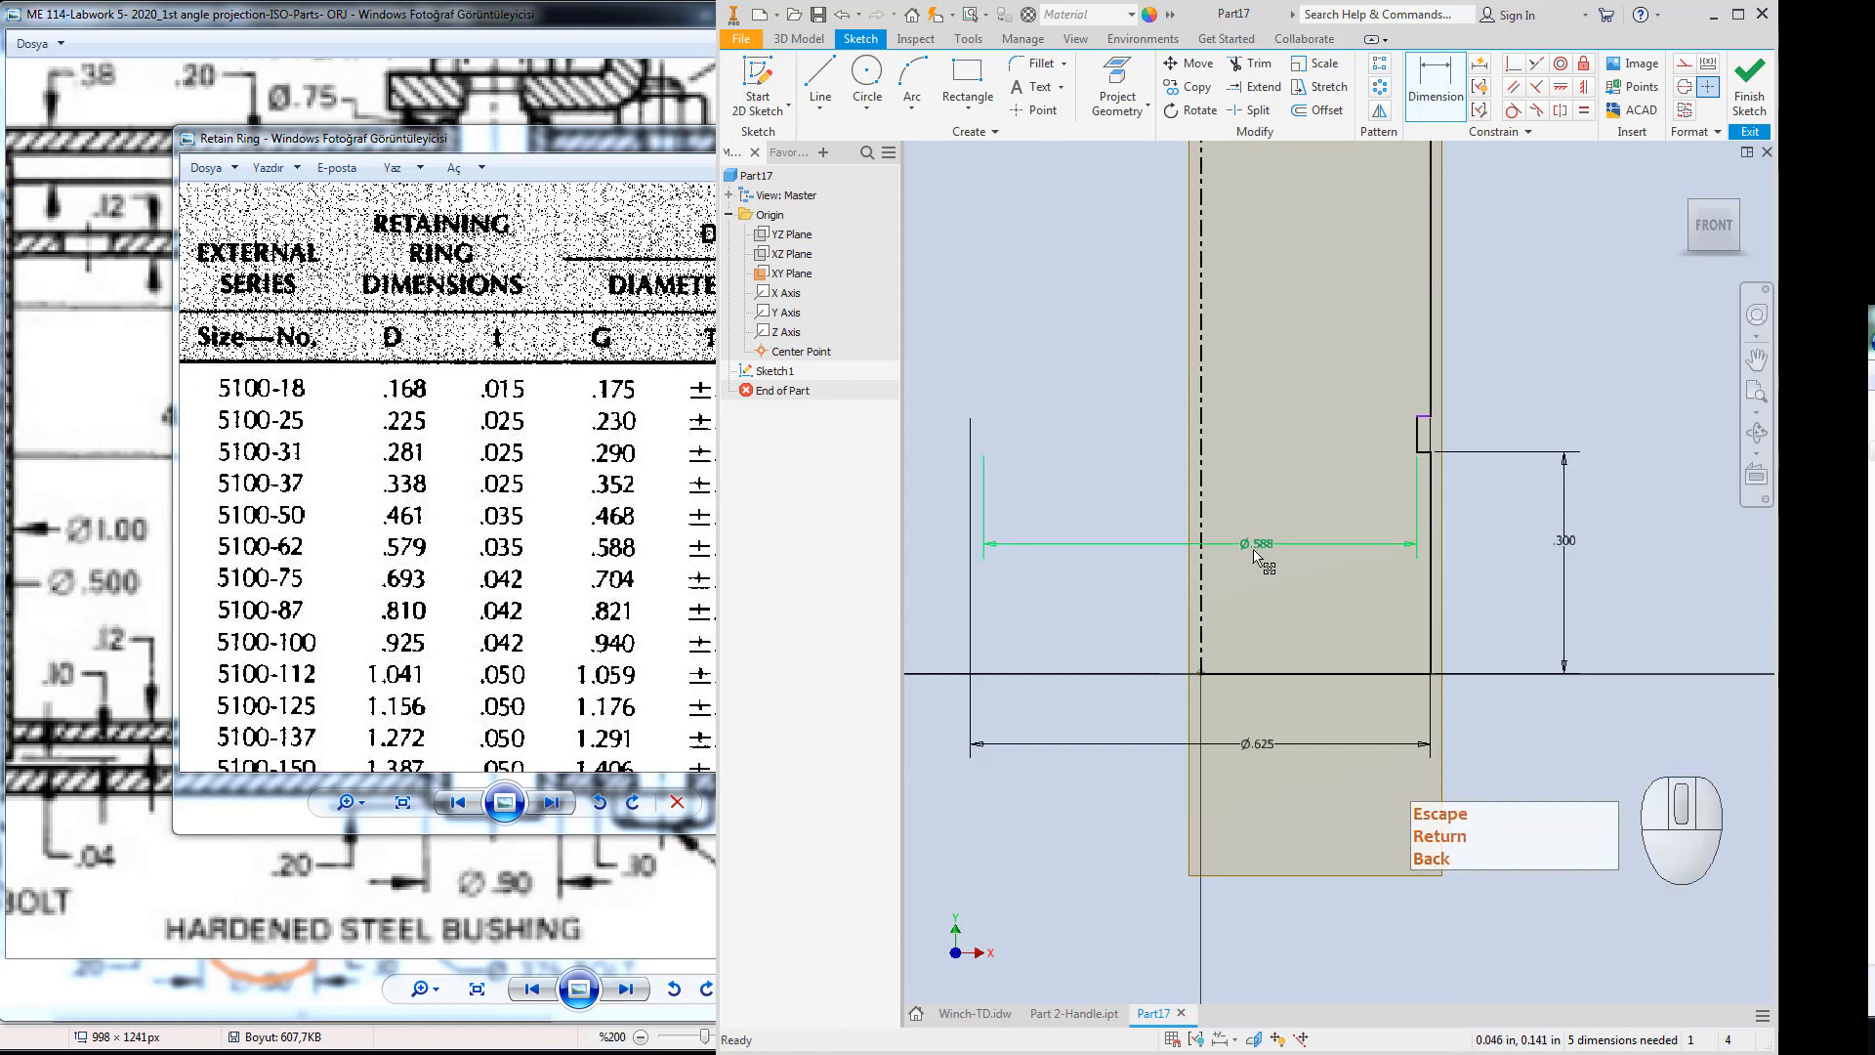
Open the dimension properties of the groove diameter and set its tolerance type to Symmetric.
right_click(1264, 547)
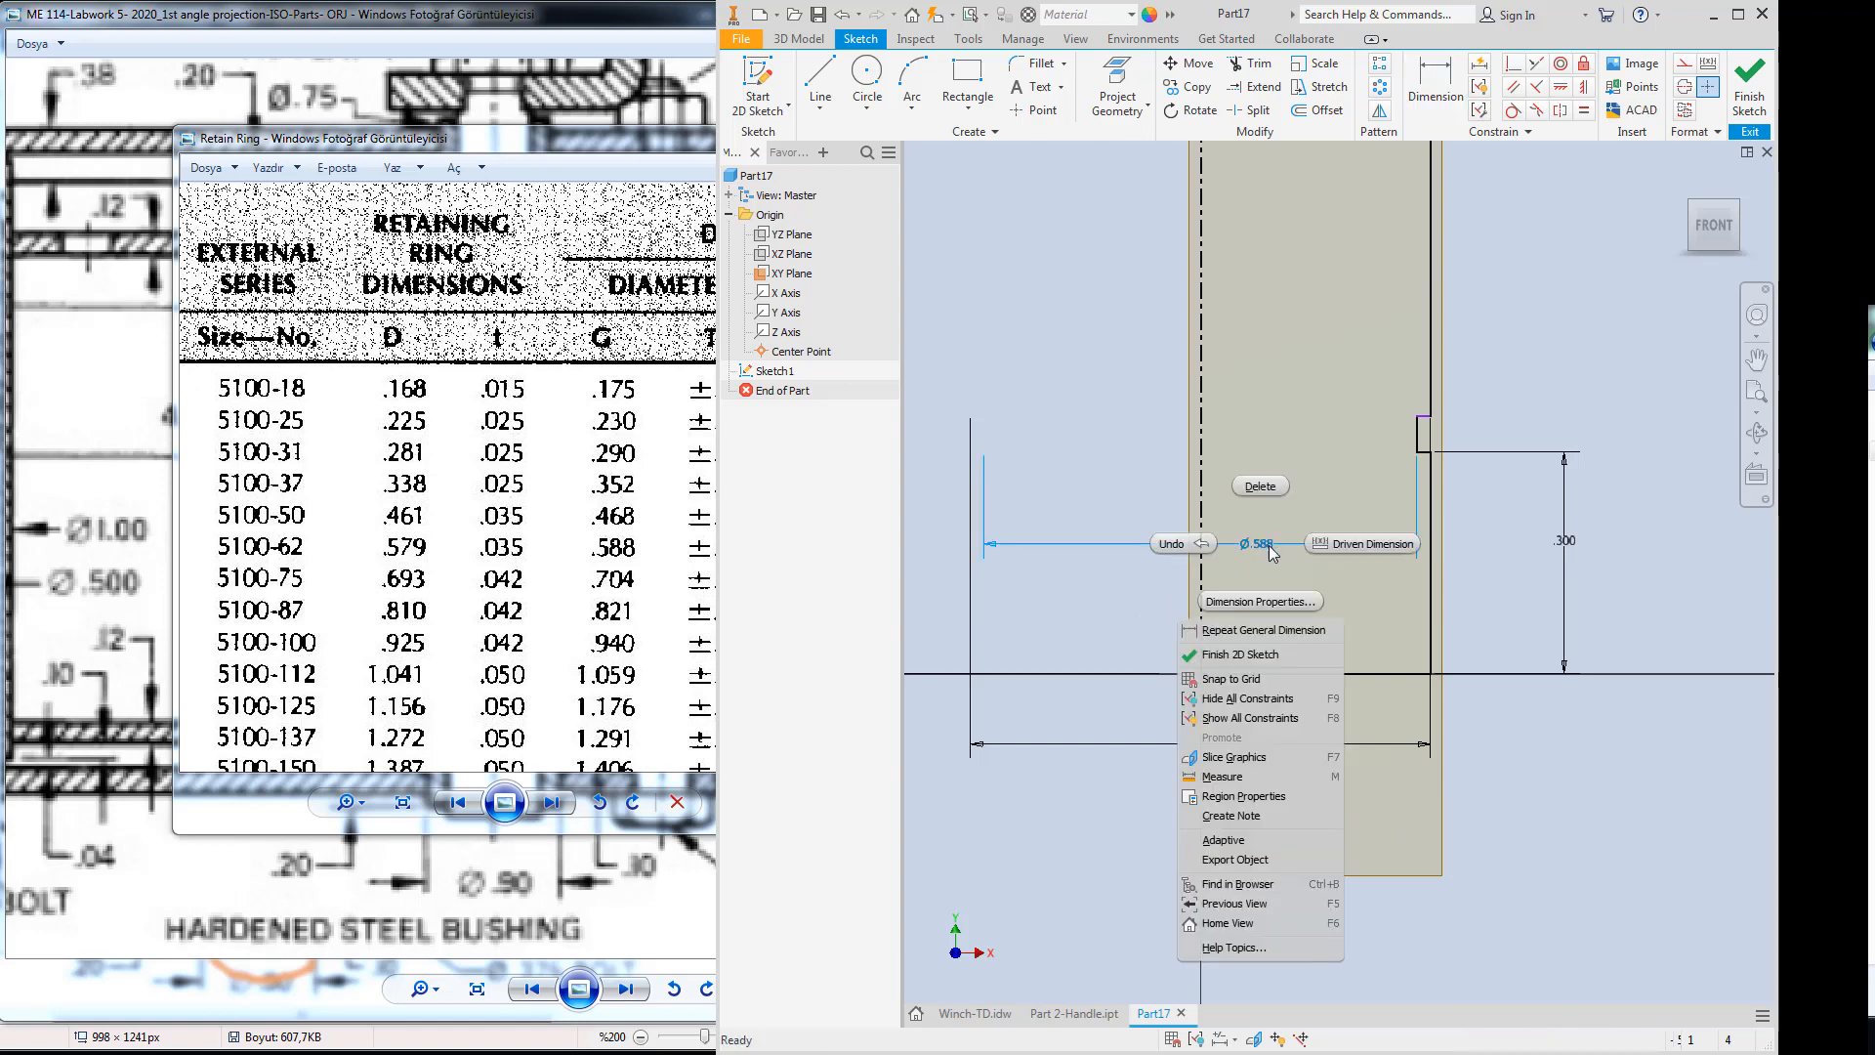
left_click(1277, 603)
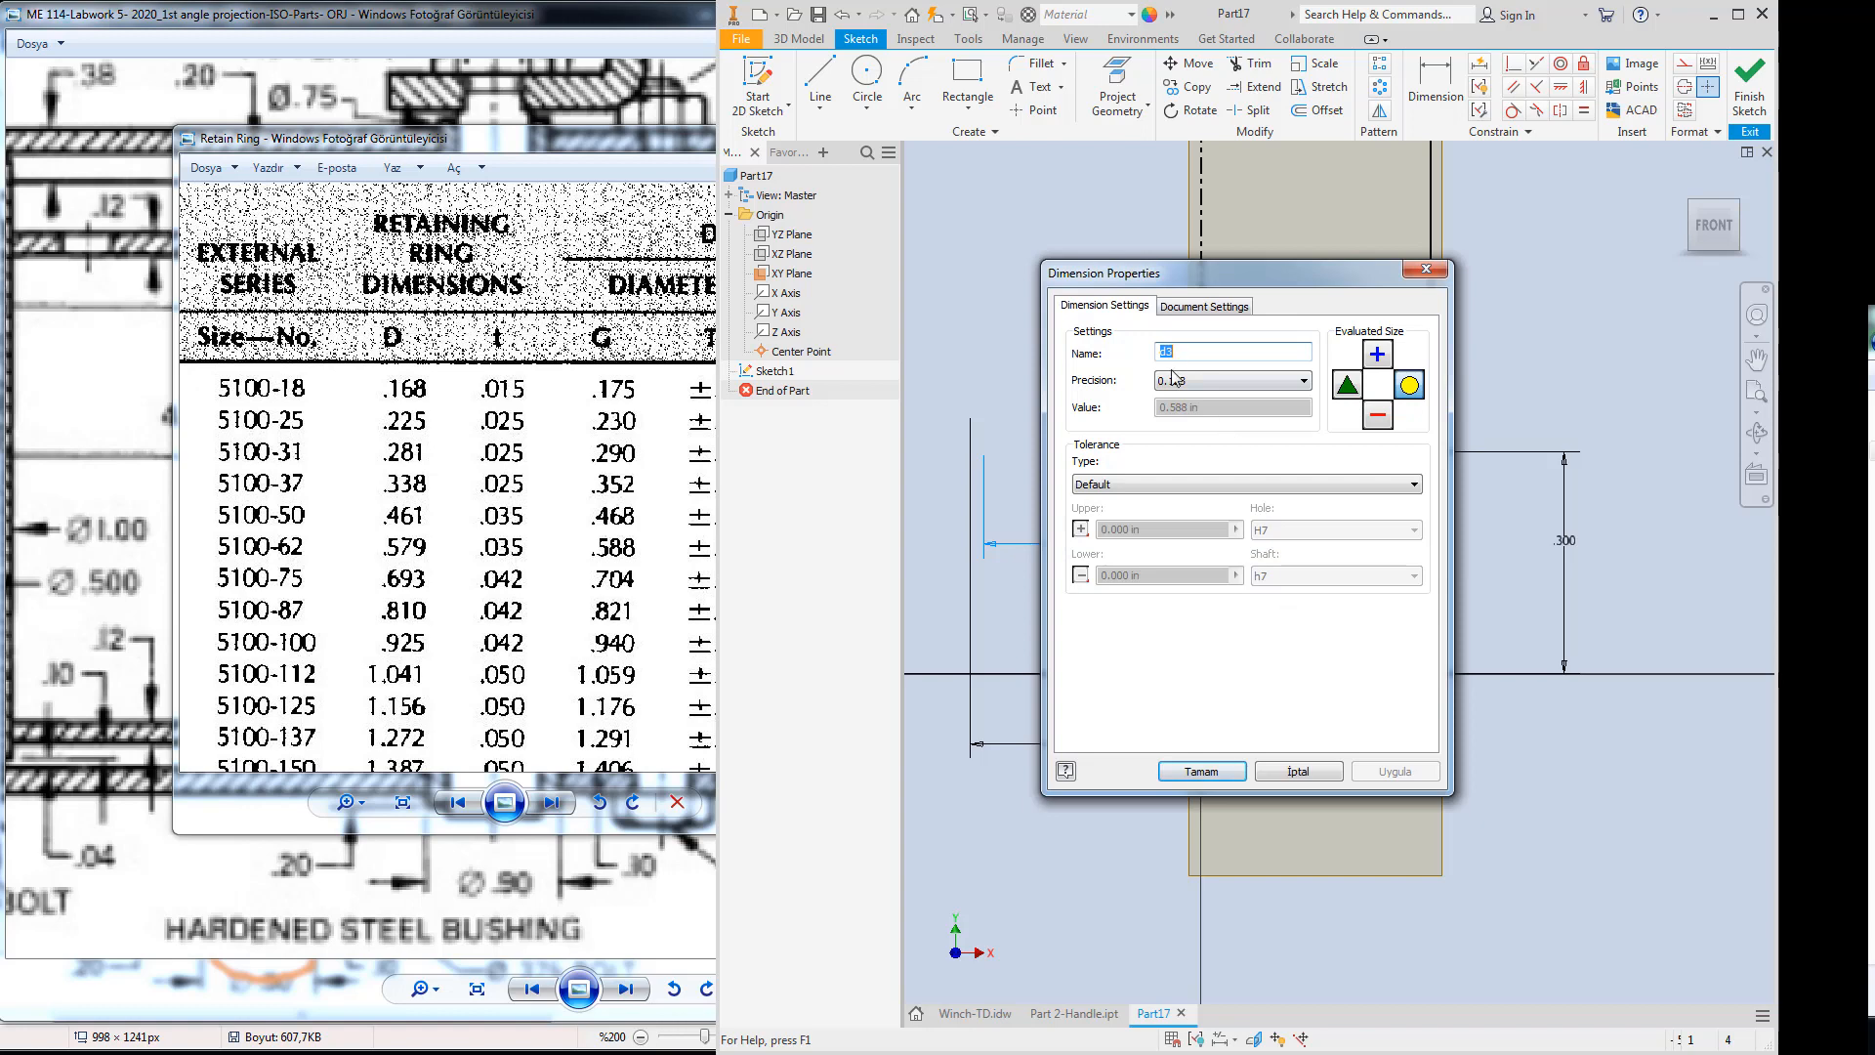
left_click(1203, 305)
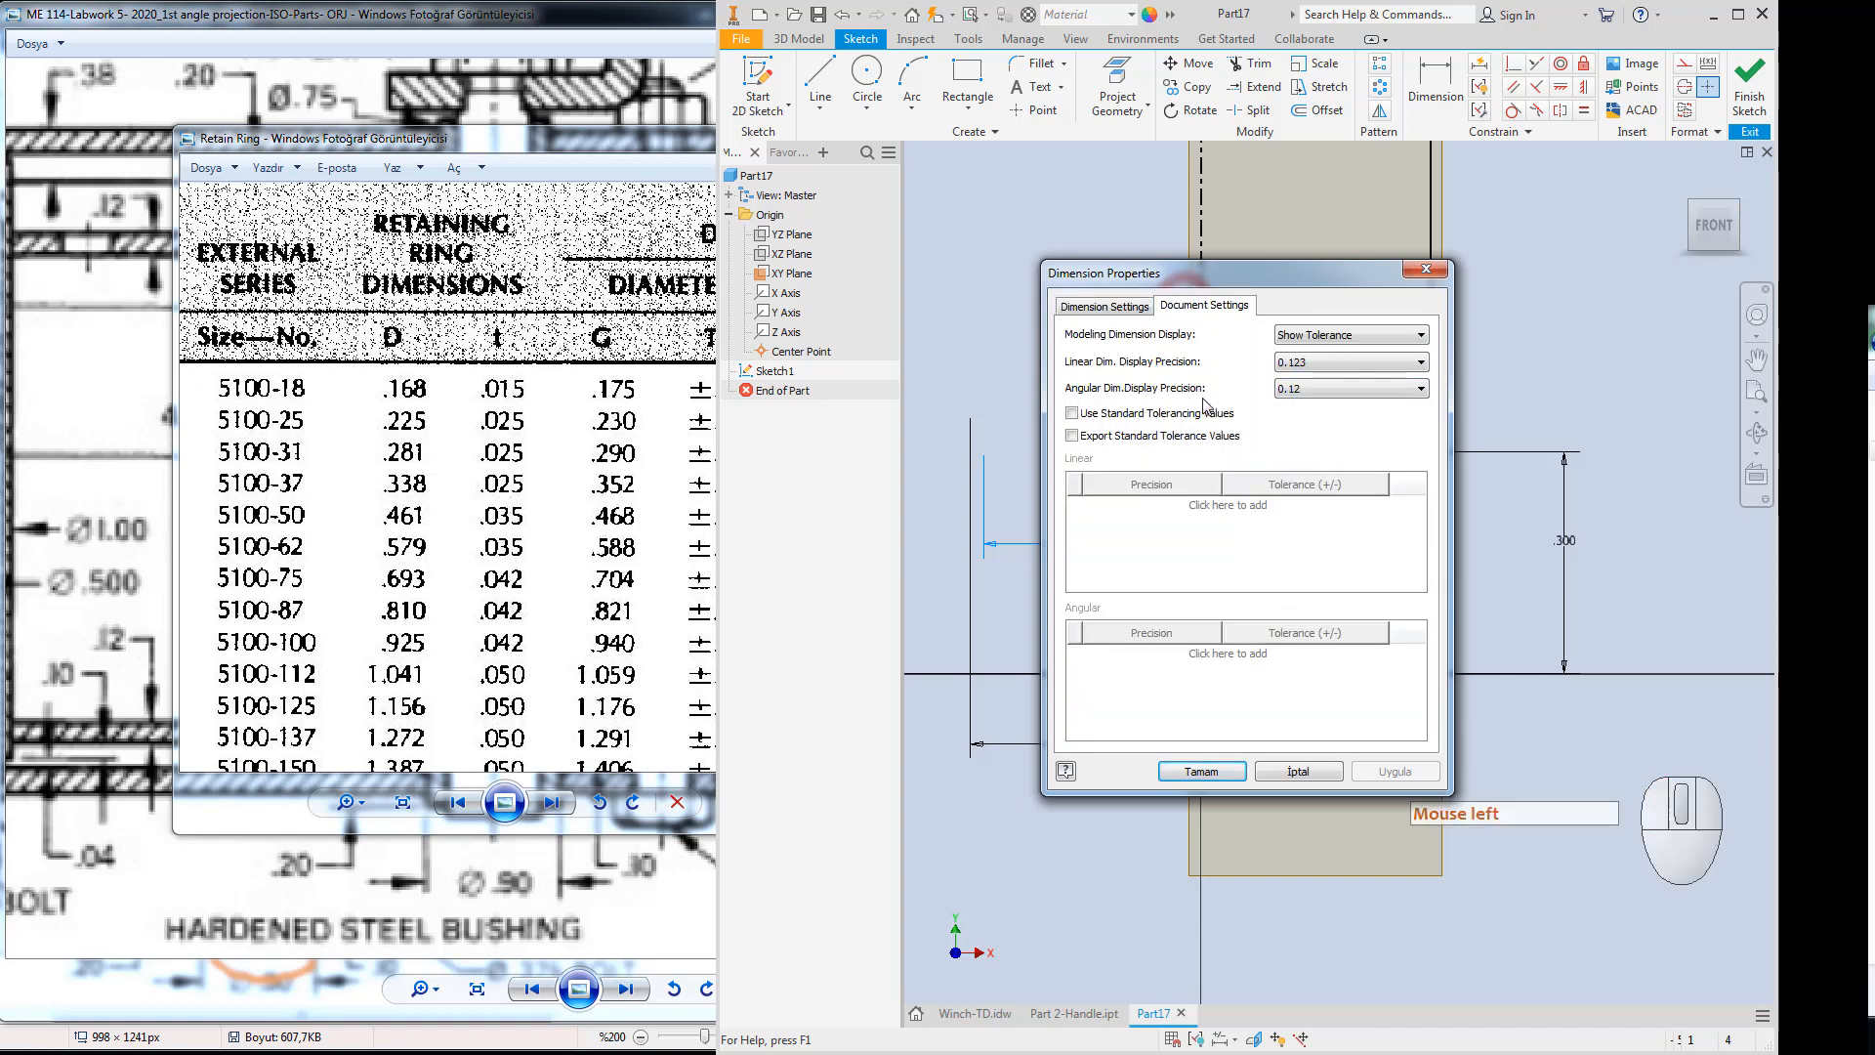
left_click(1104, 305)
left_click(1211, 391)
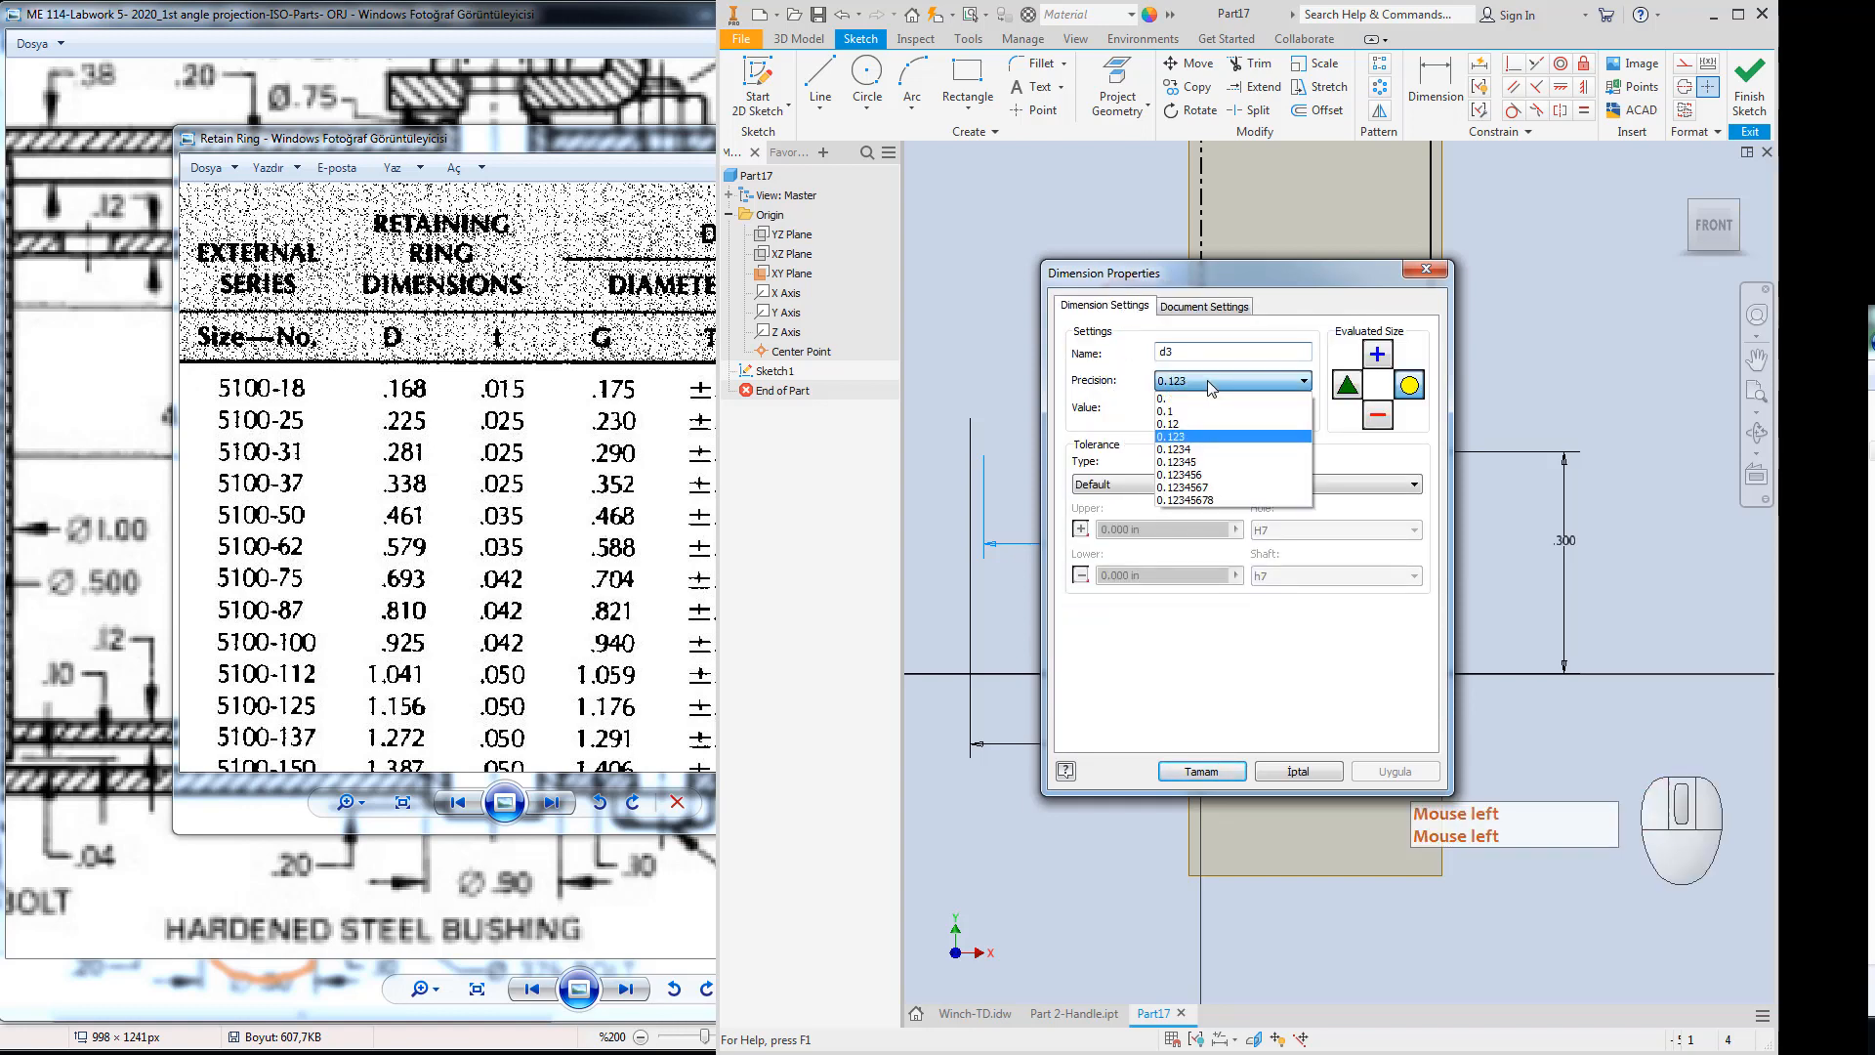
left_click(1197, 509)
left_click(1197, 486)
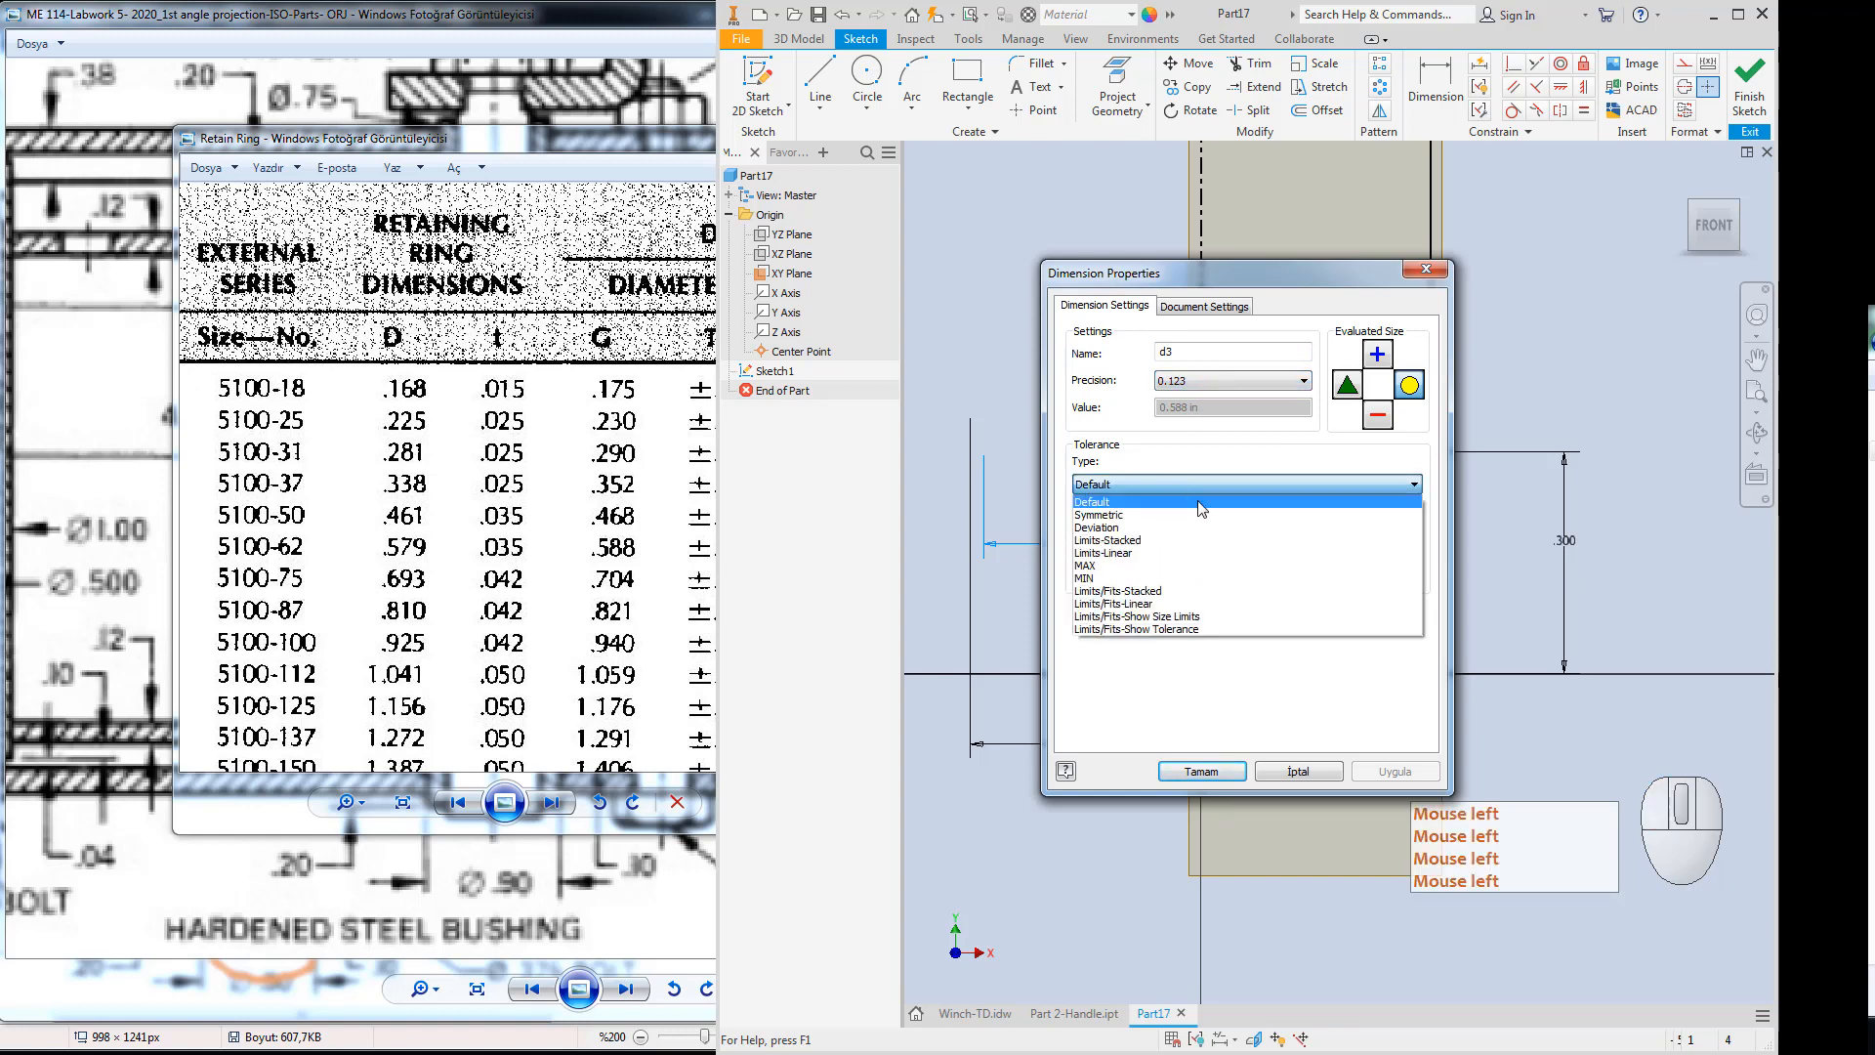
left_click(1115, 516)
Set the groove diameter's symmetric tolerance to 0.003 in from the chart's tolerance column and accept the dimension properties.
left_click(672, 579)
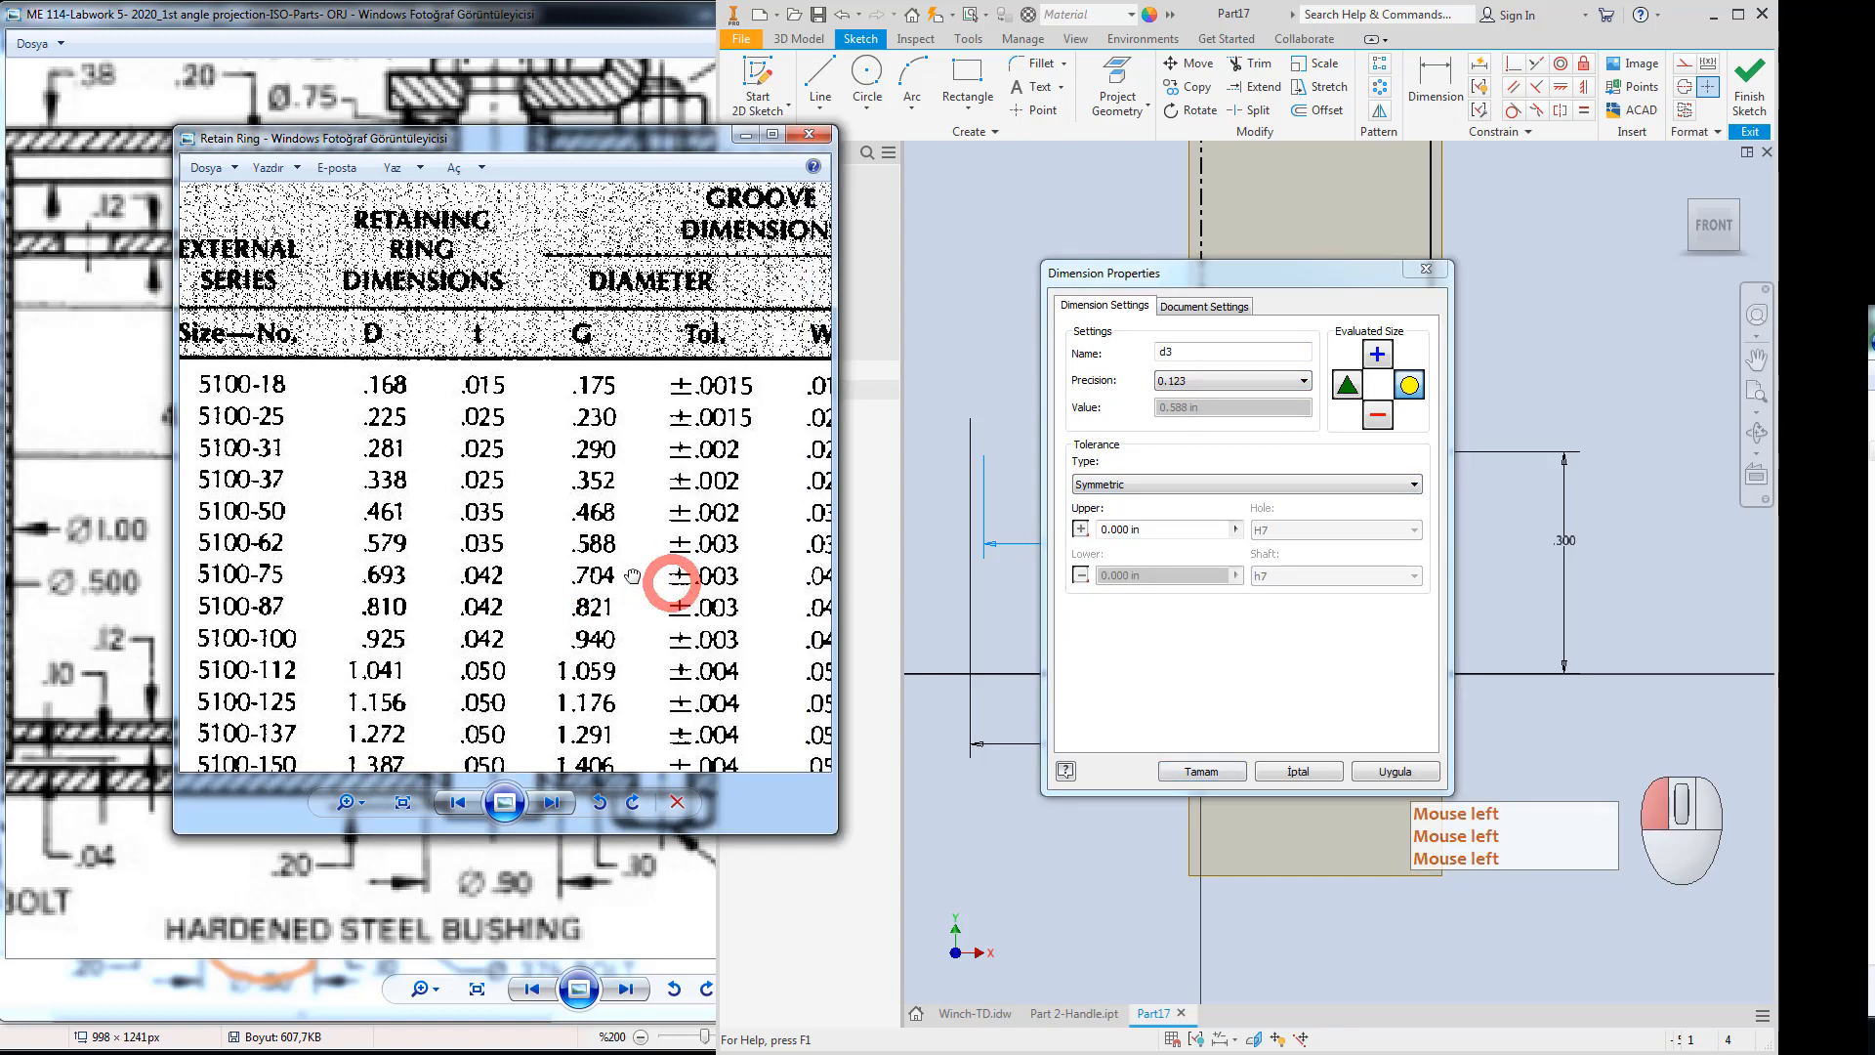
left_click(1124, 531)
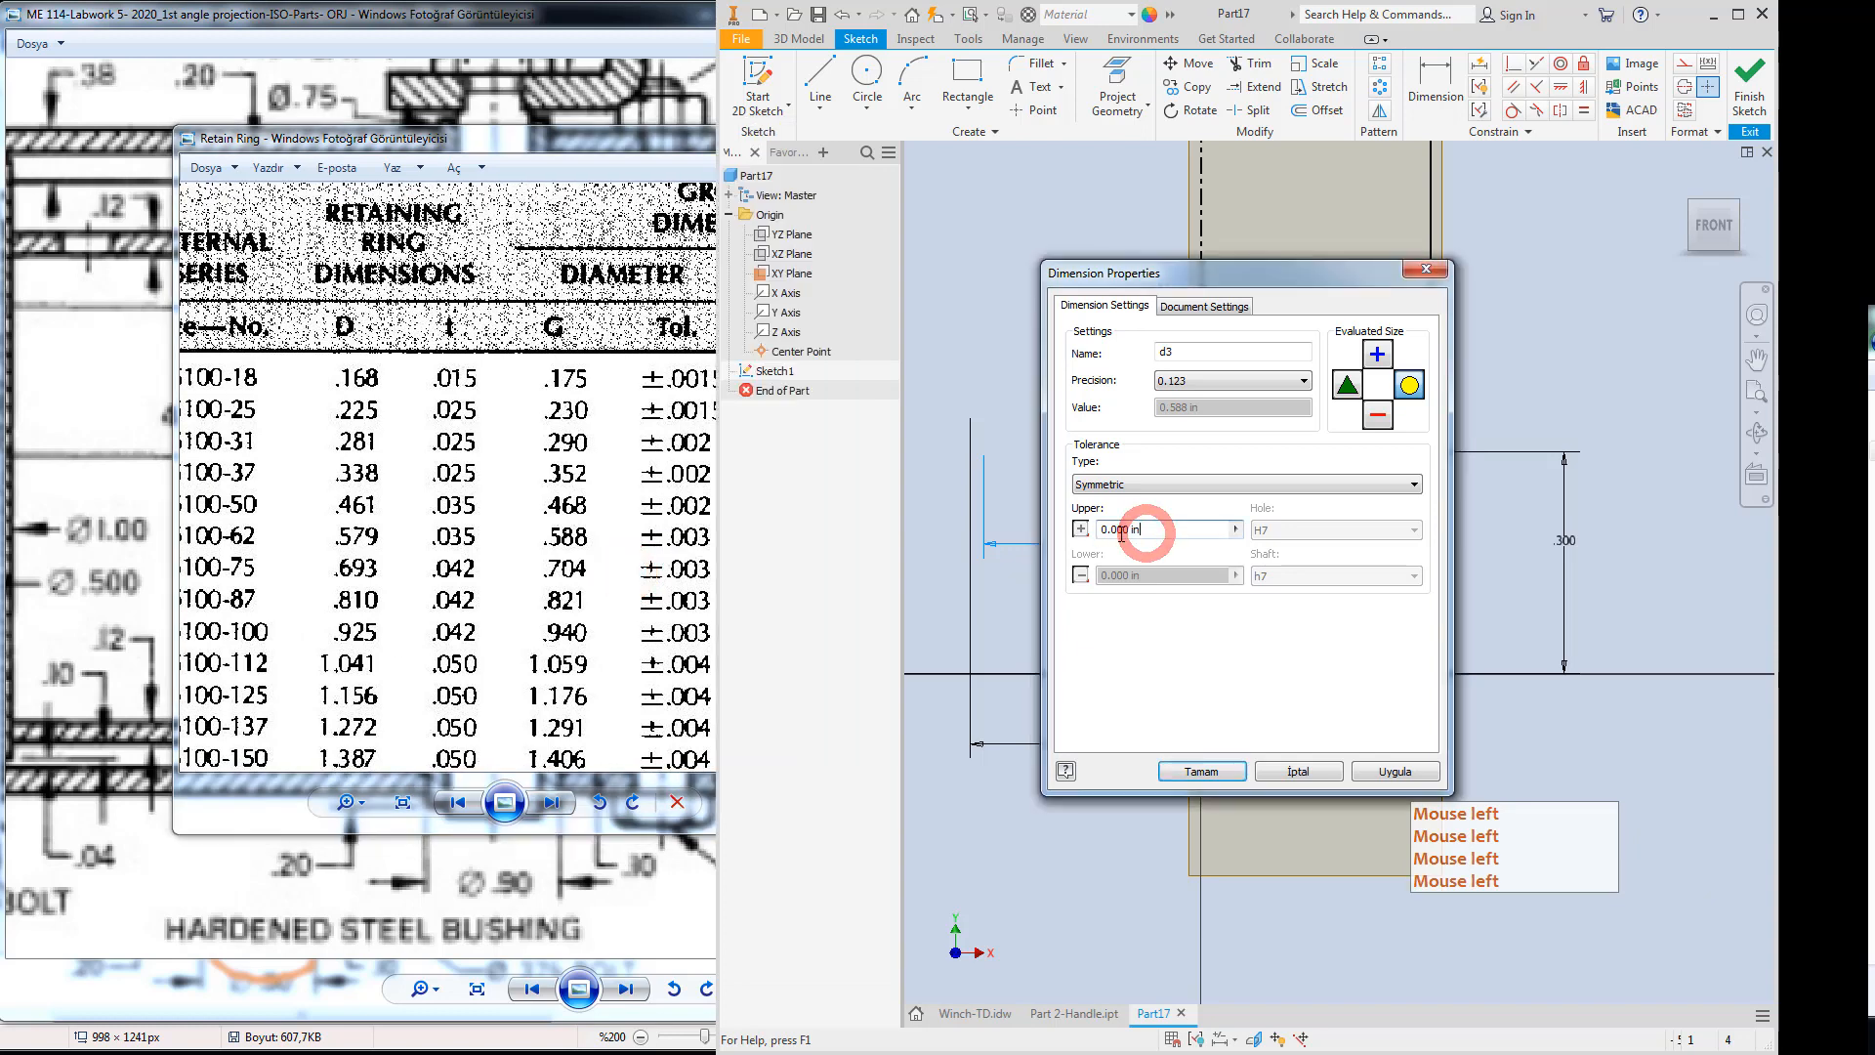
left_click(1121, 534)
key("Right")
key("BackSpace")
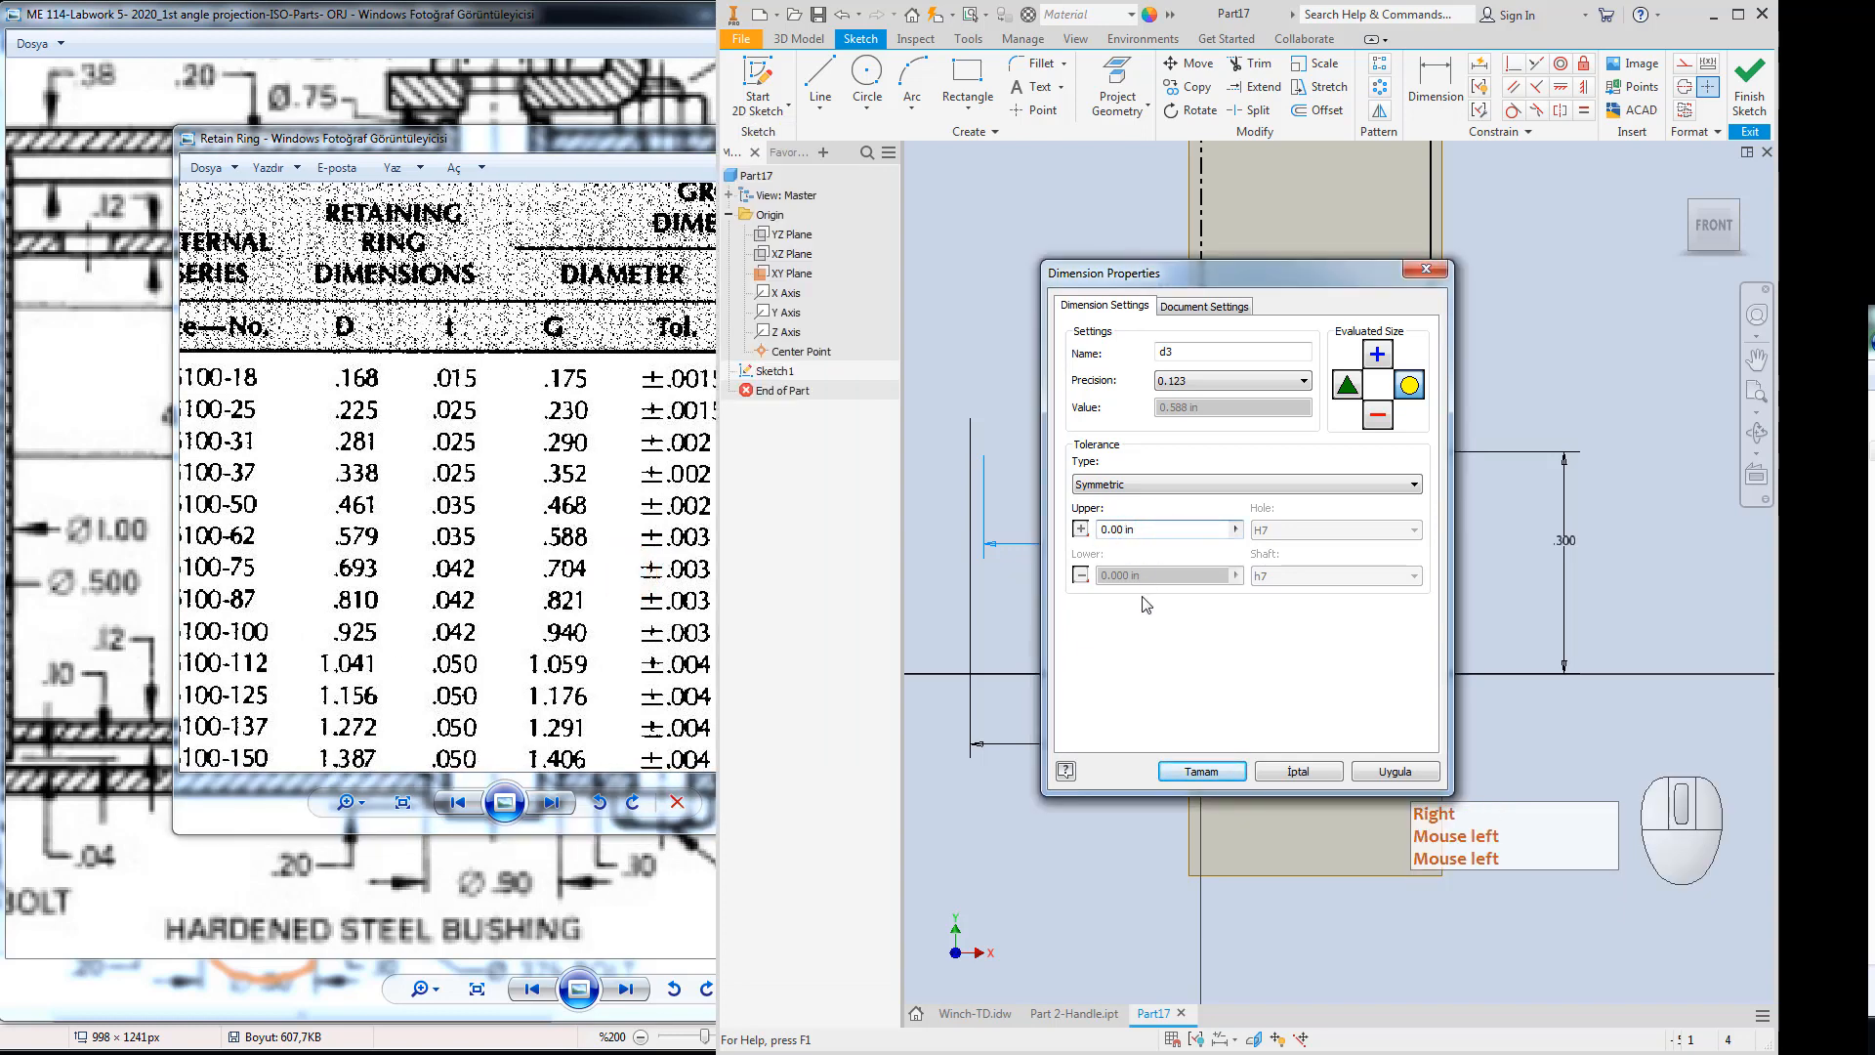
key("Delete")
type("3")
left_click(1199, 772)
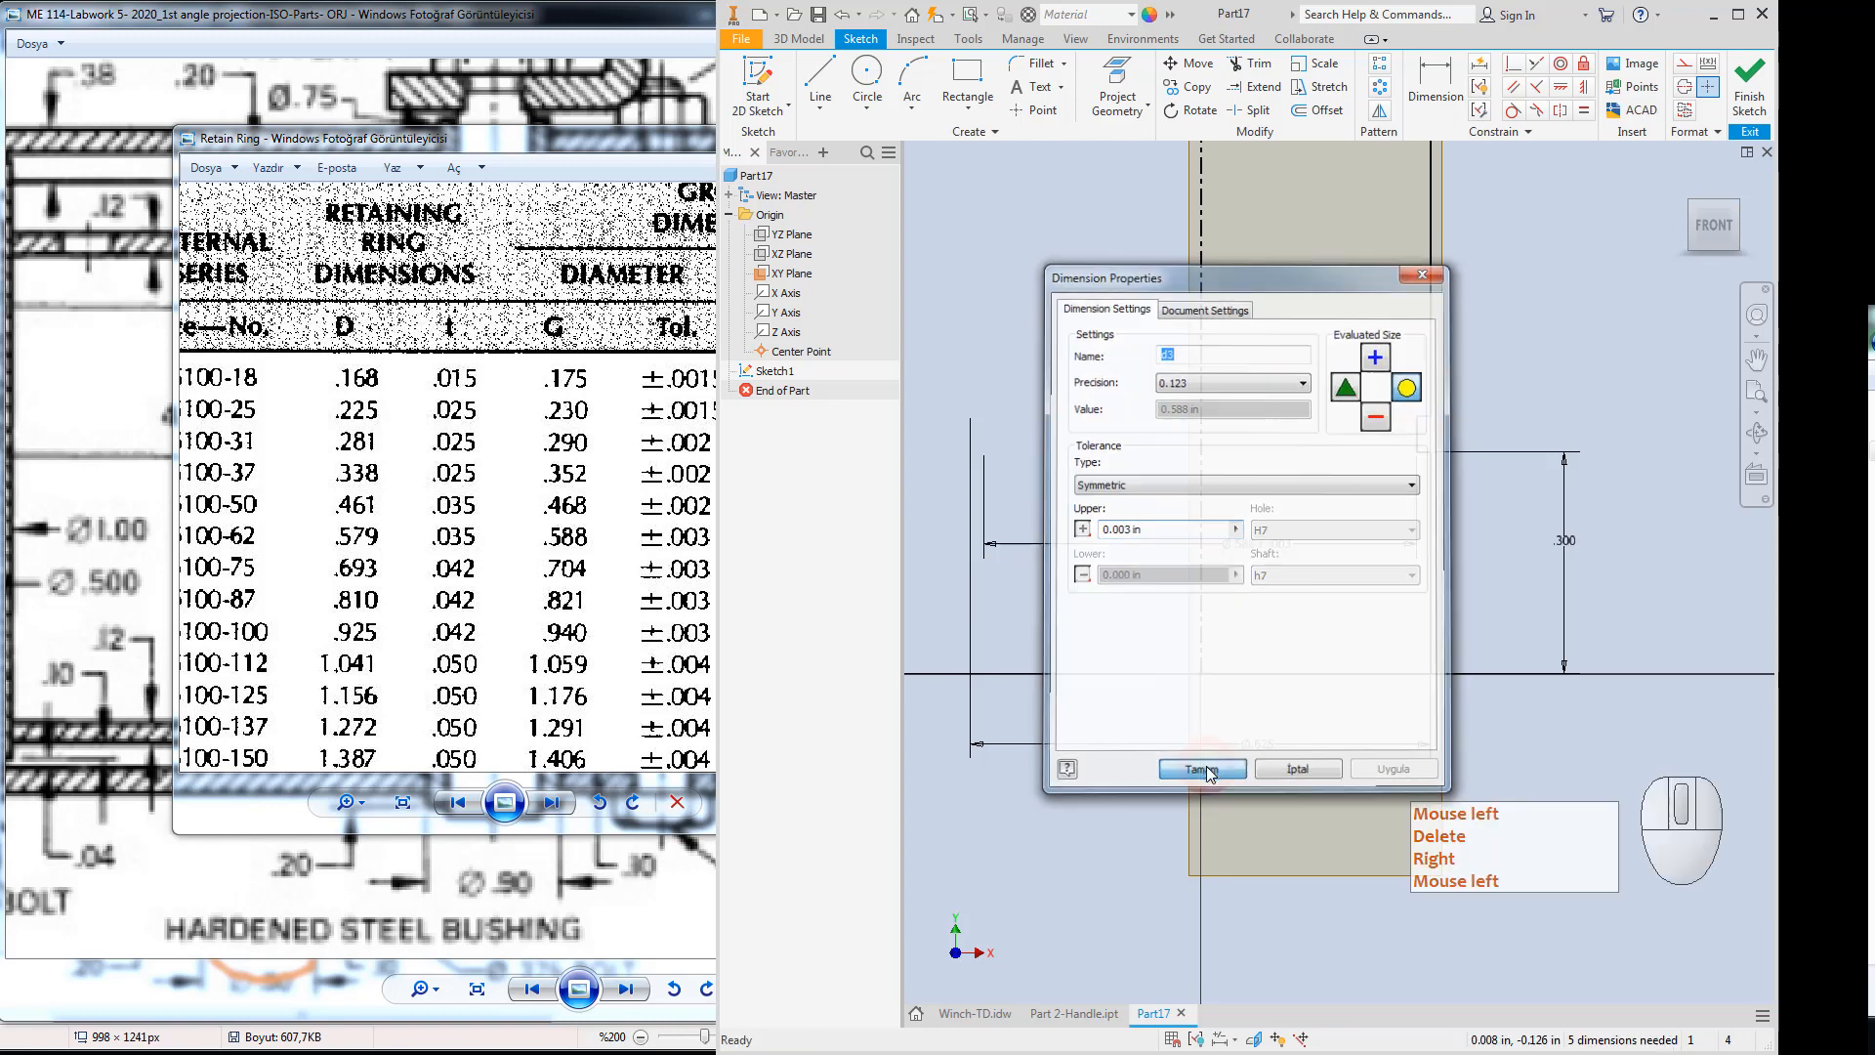
scroll(1229, 562, "down", 5)
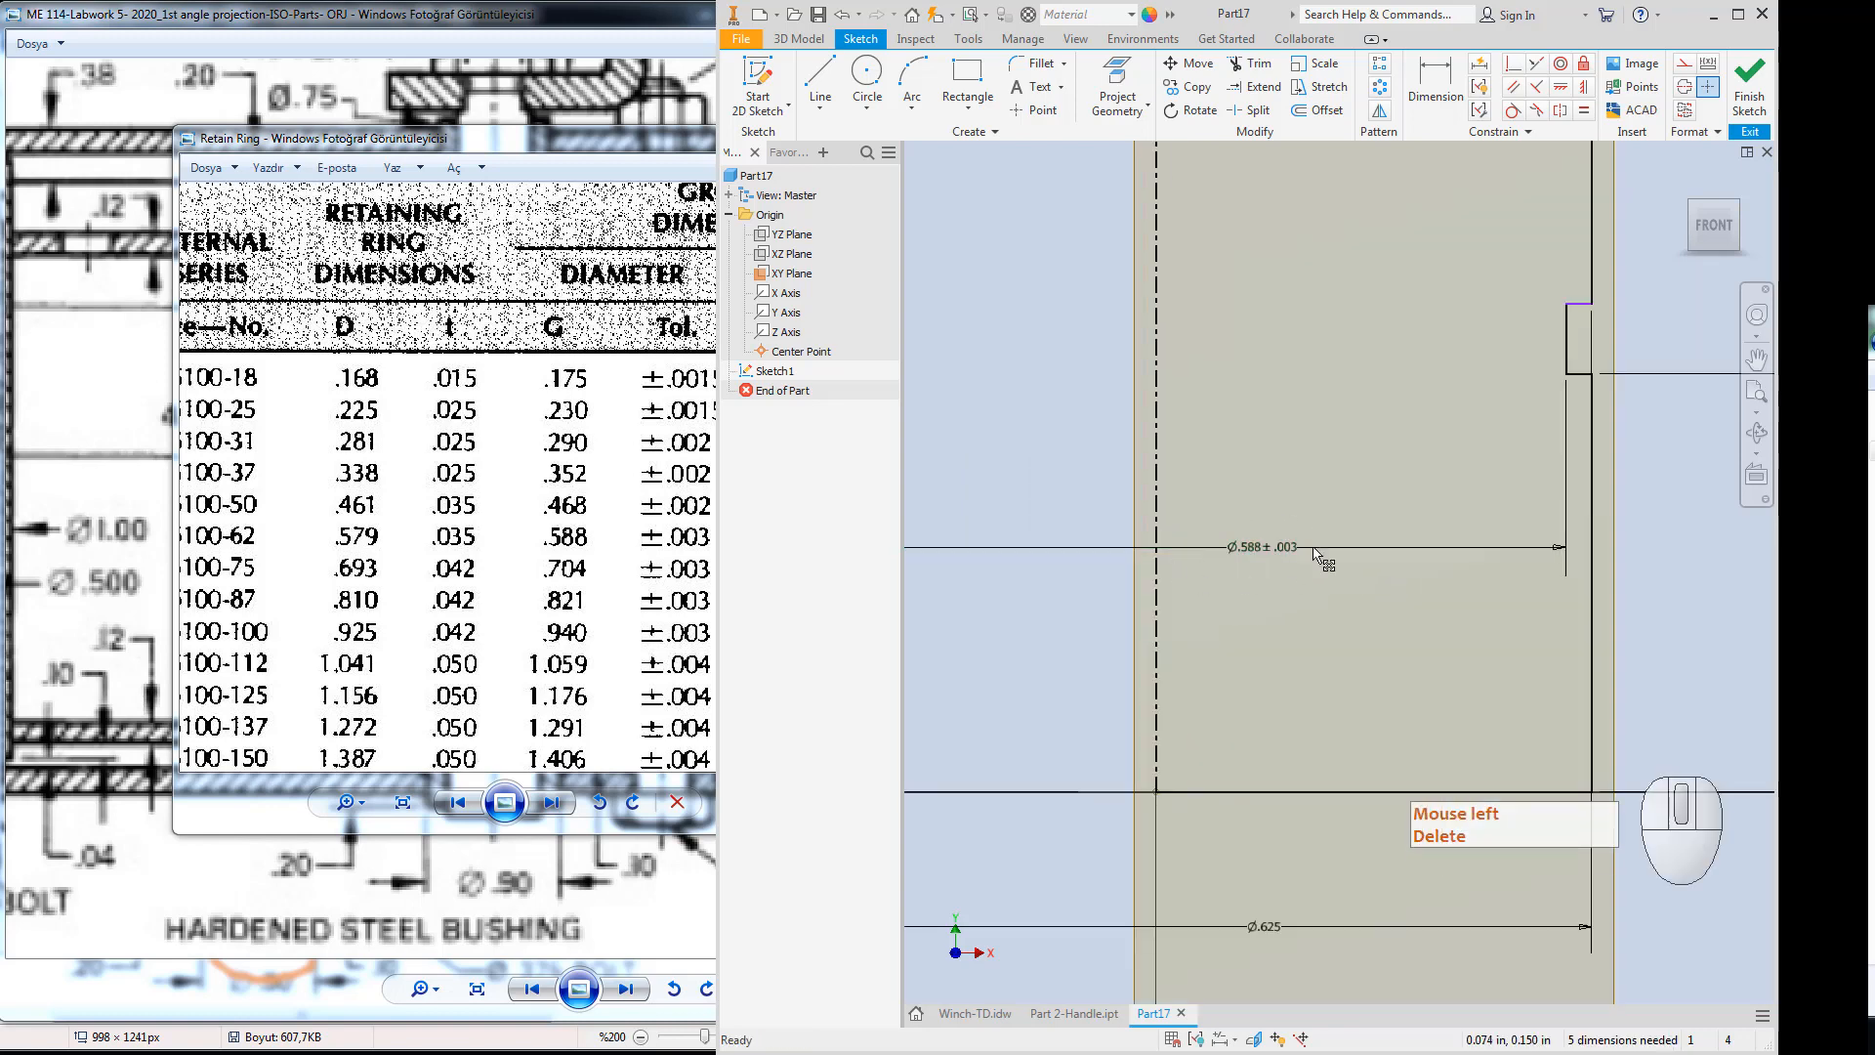
scroll(1382, 565, "up", 3)
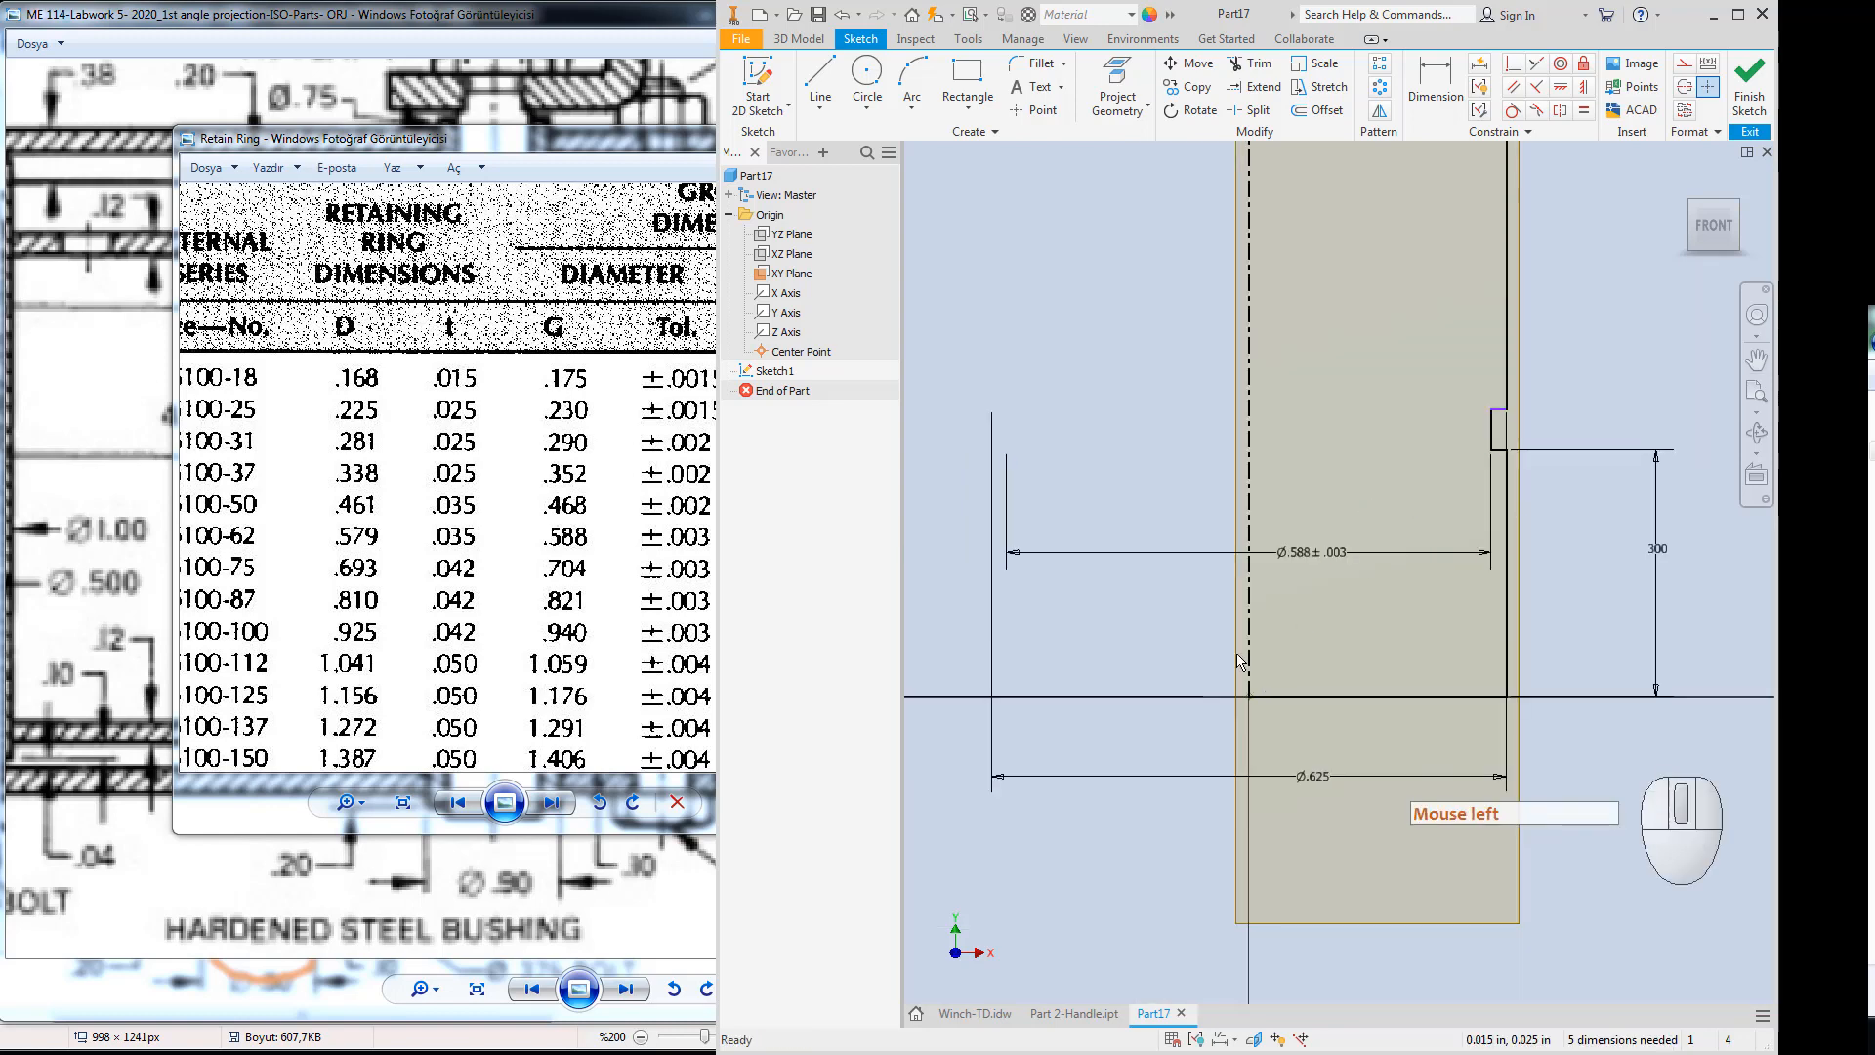
Bring the groove width columns into view in the ring chart and dimension the groove's vertical edge as 0.003 in.
left_click(564, 559)
left_click_drag(565, 560, 447, 553)
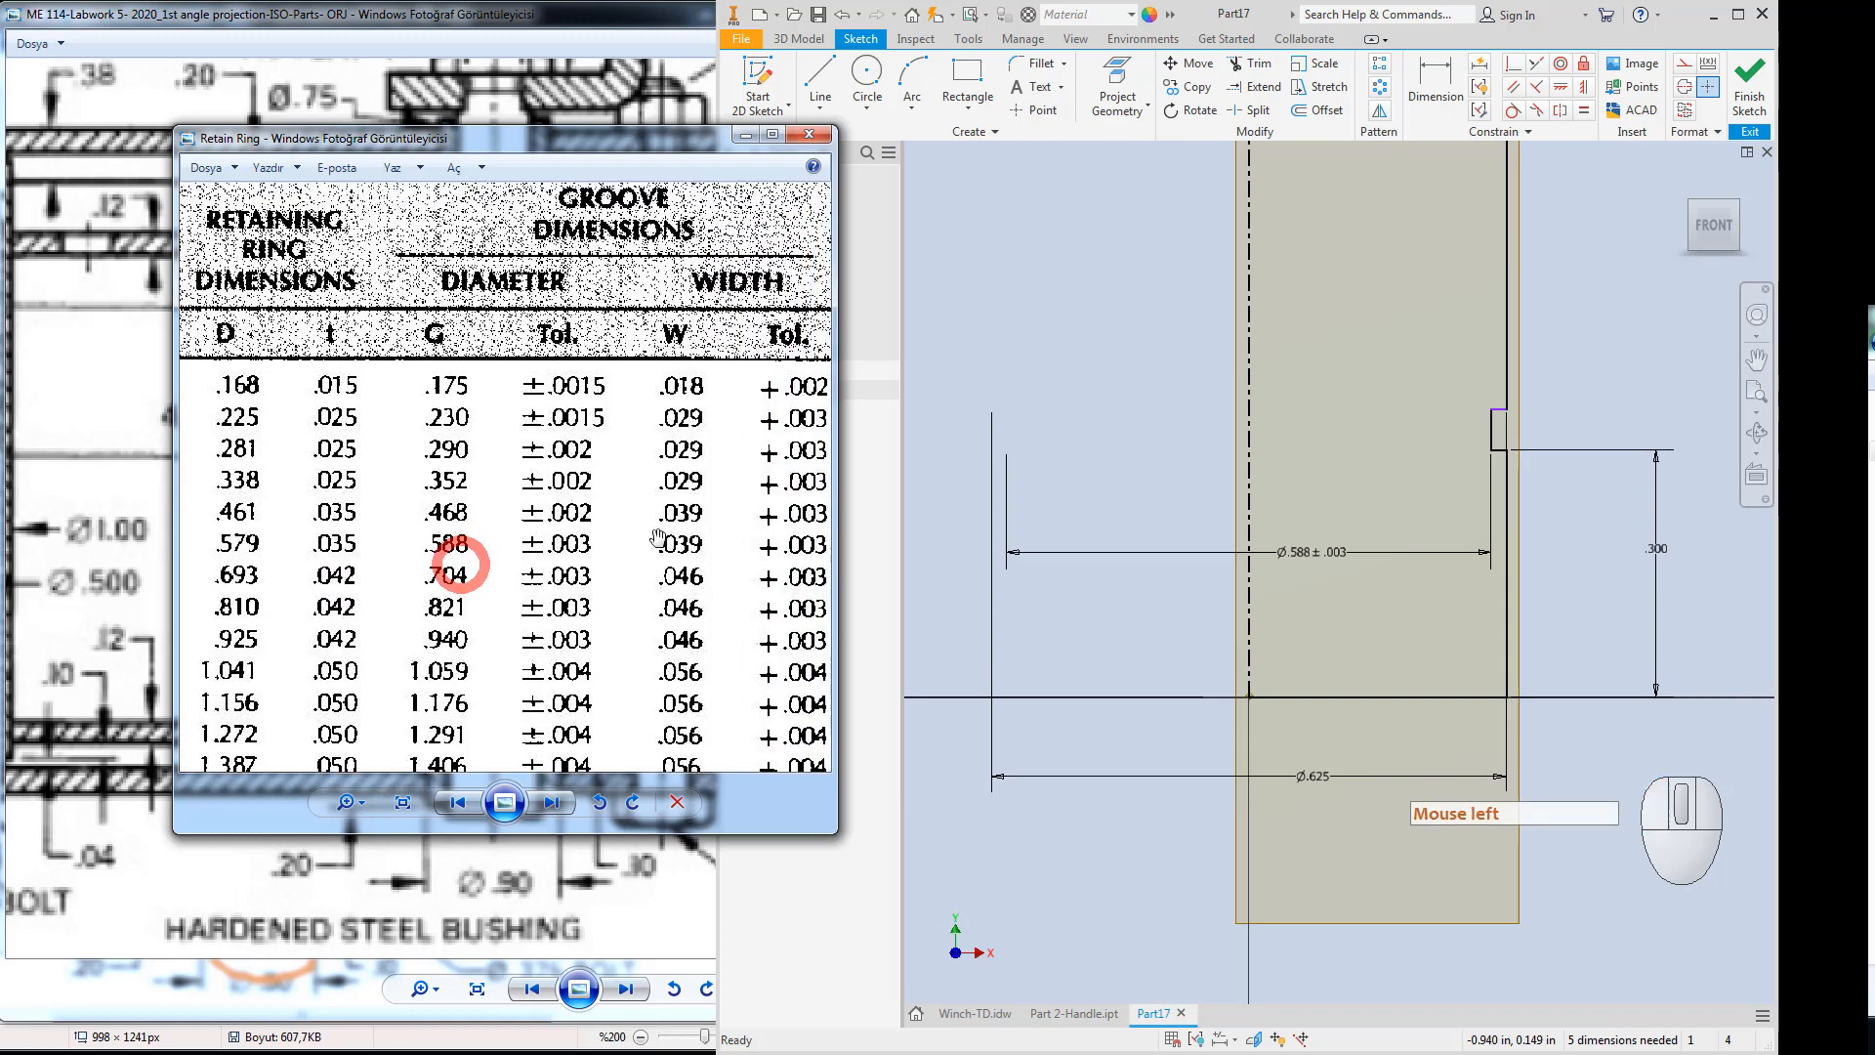
key("Escape")
left_click(1500, 437)
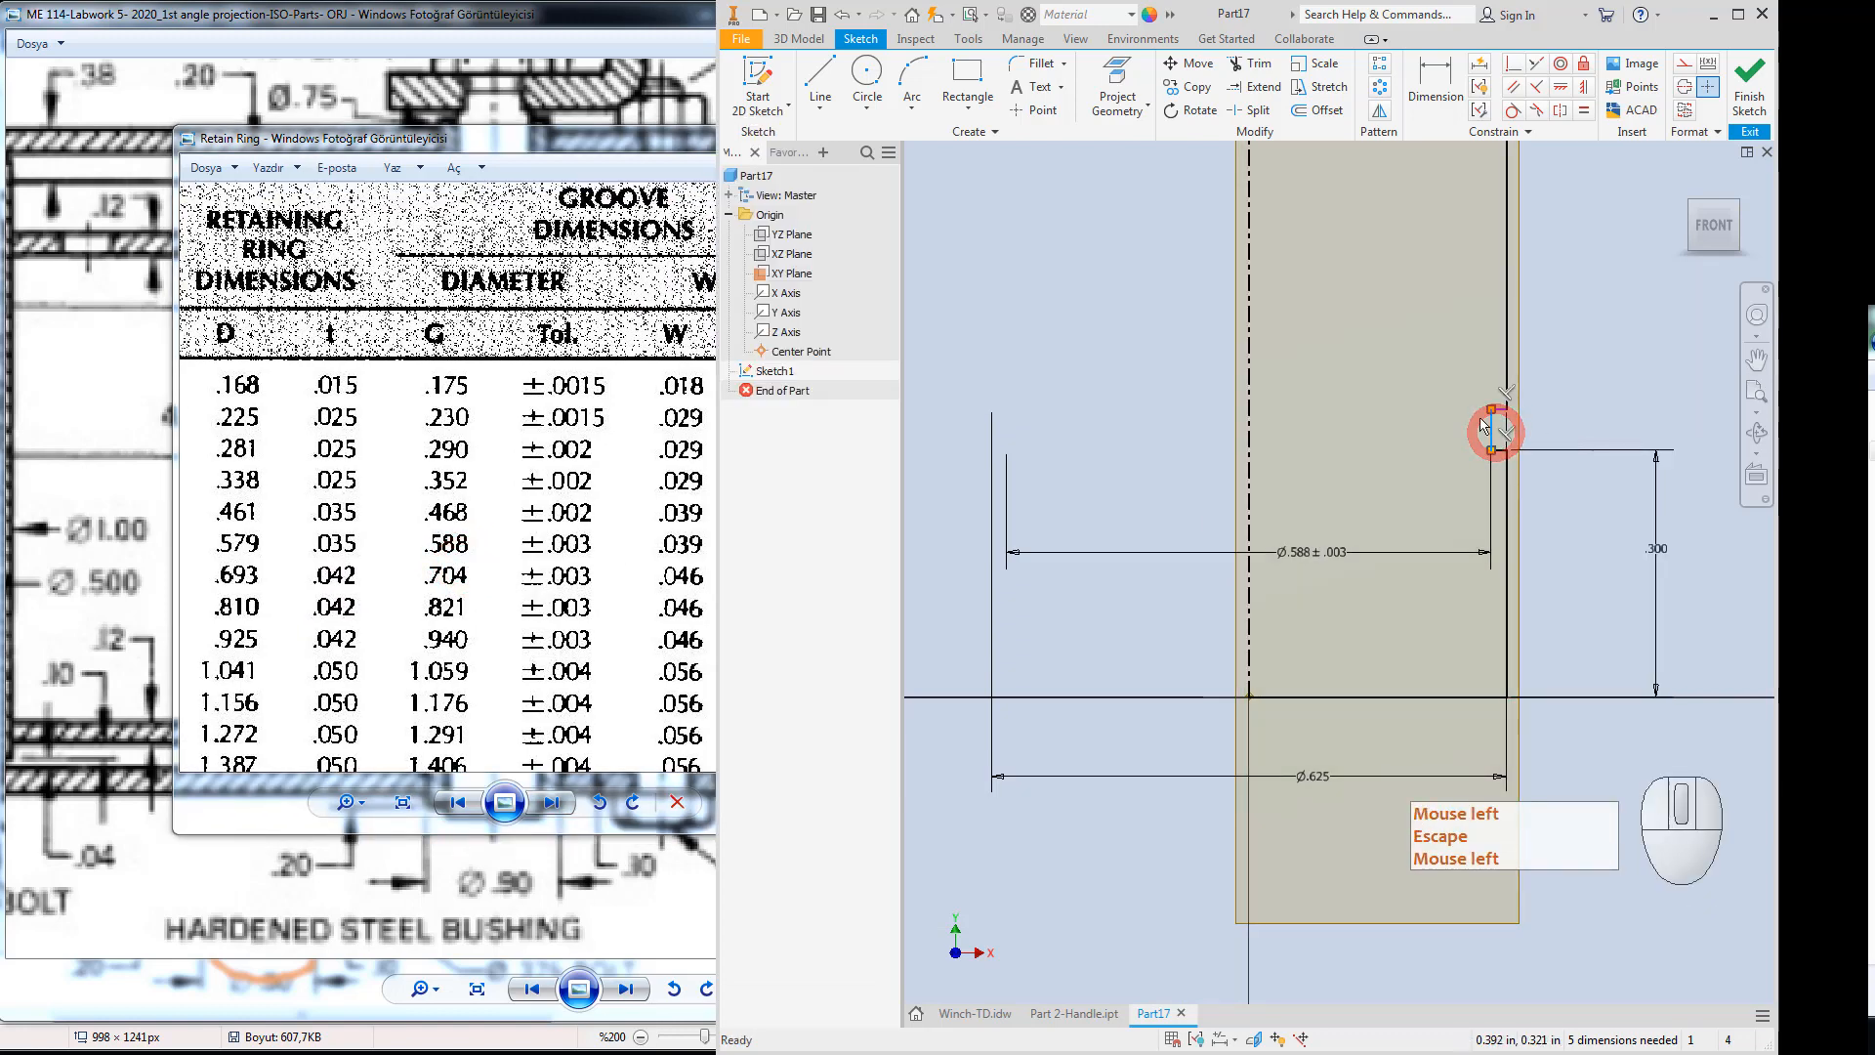
key("Escape")
left_click(1431, 78)
left_click(1492, 430)
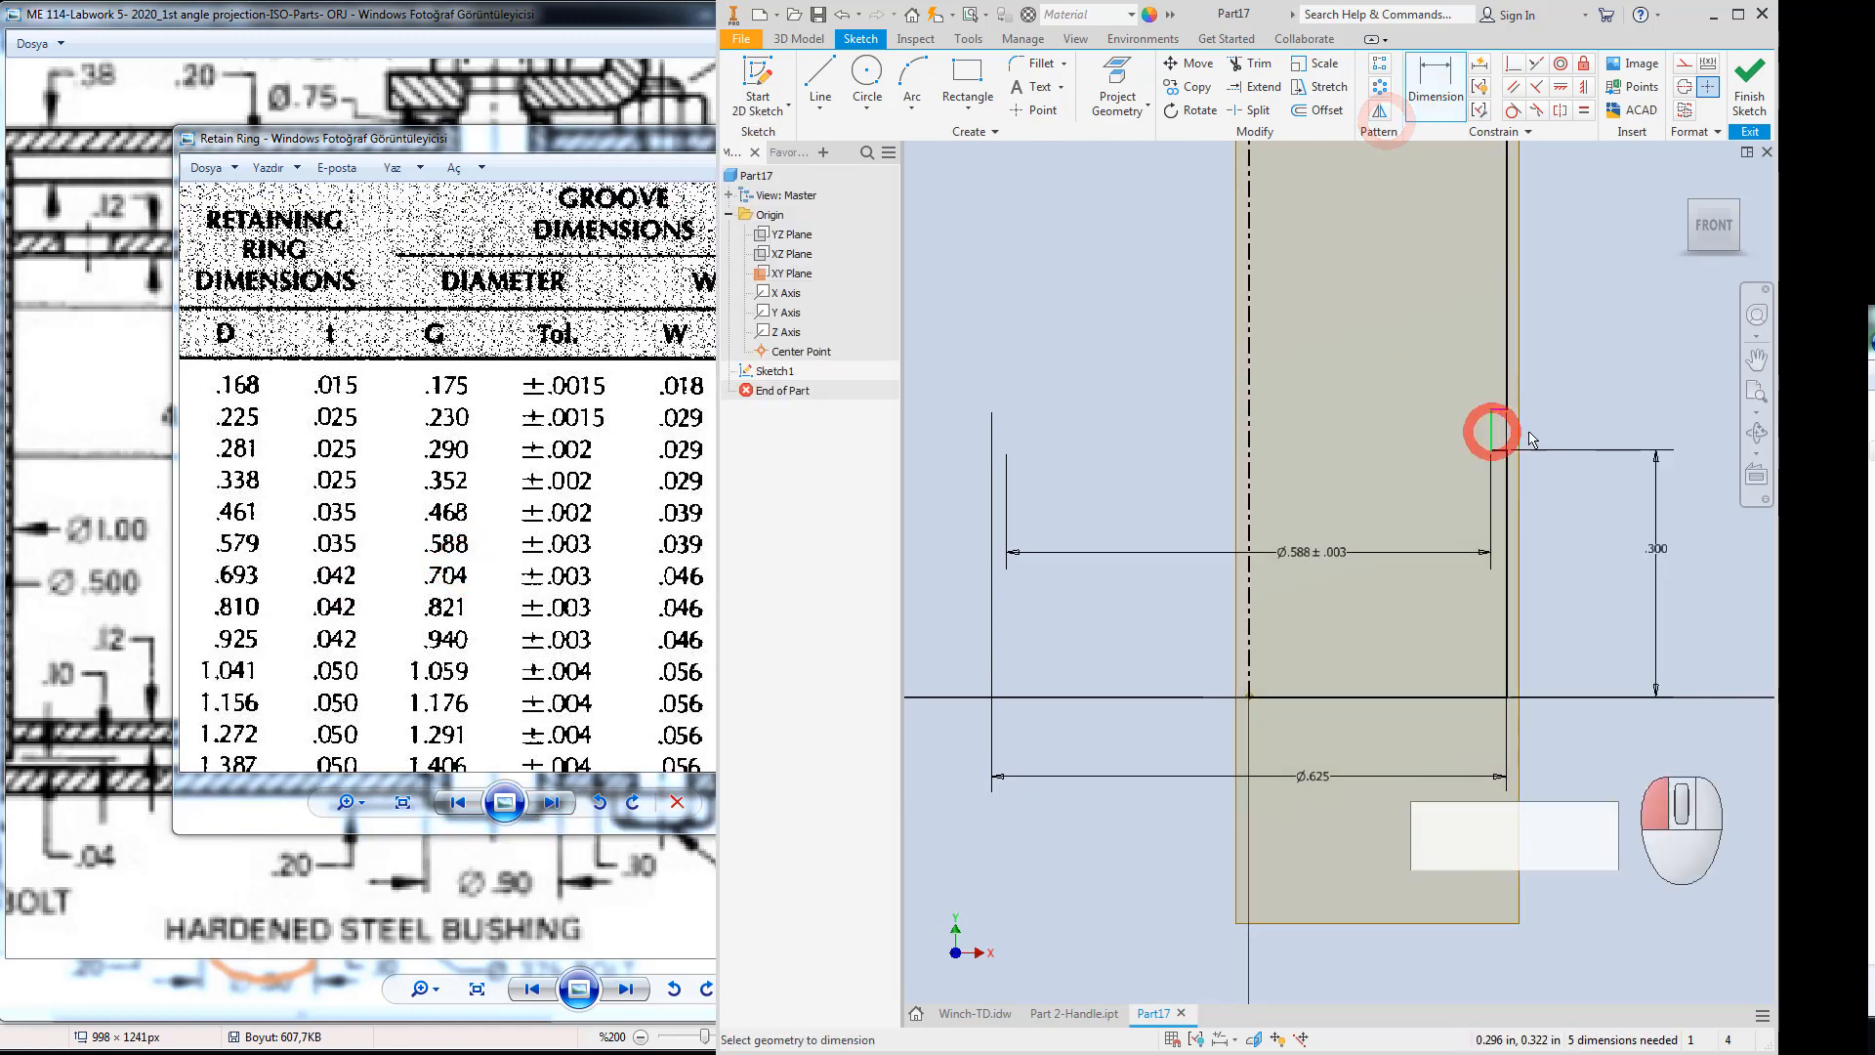
left_click(1559, 430)
type("0.")
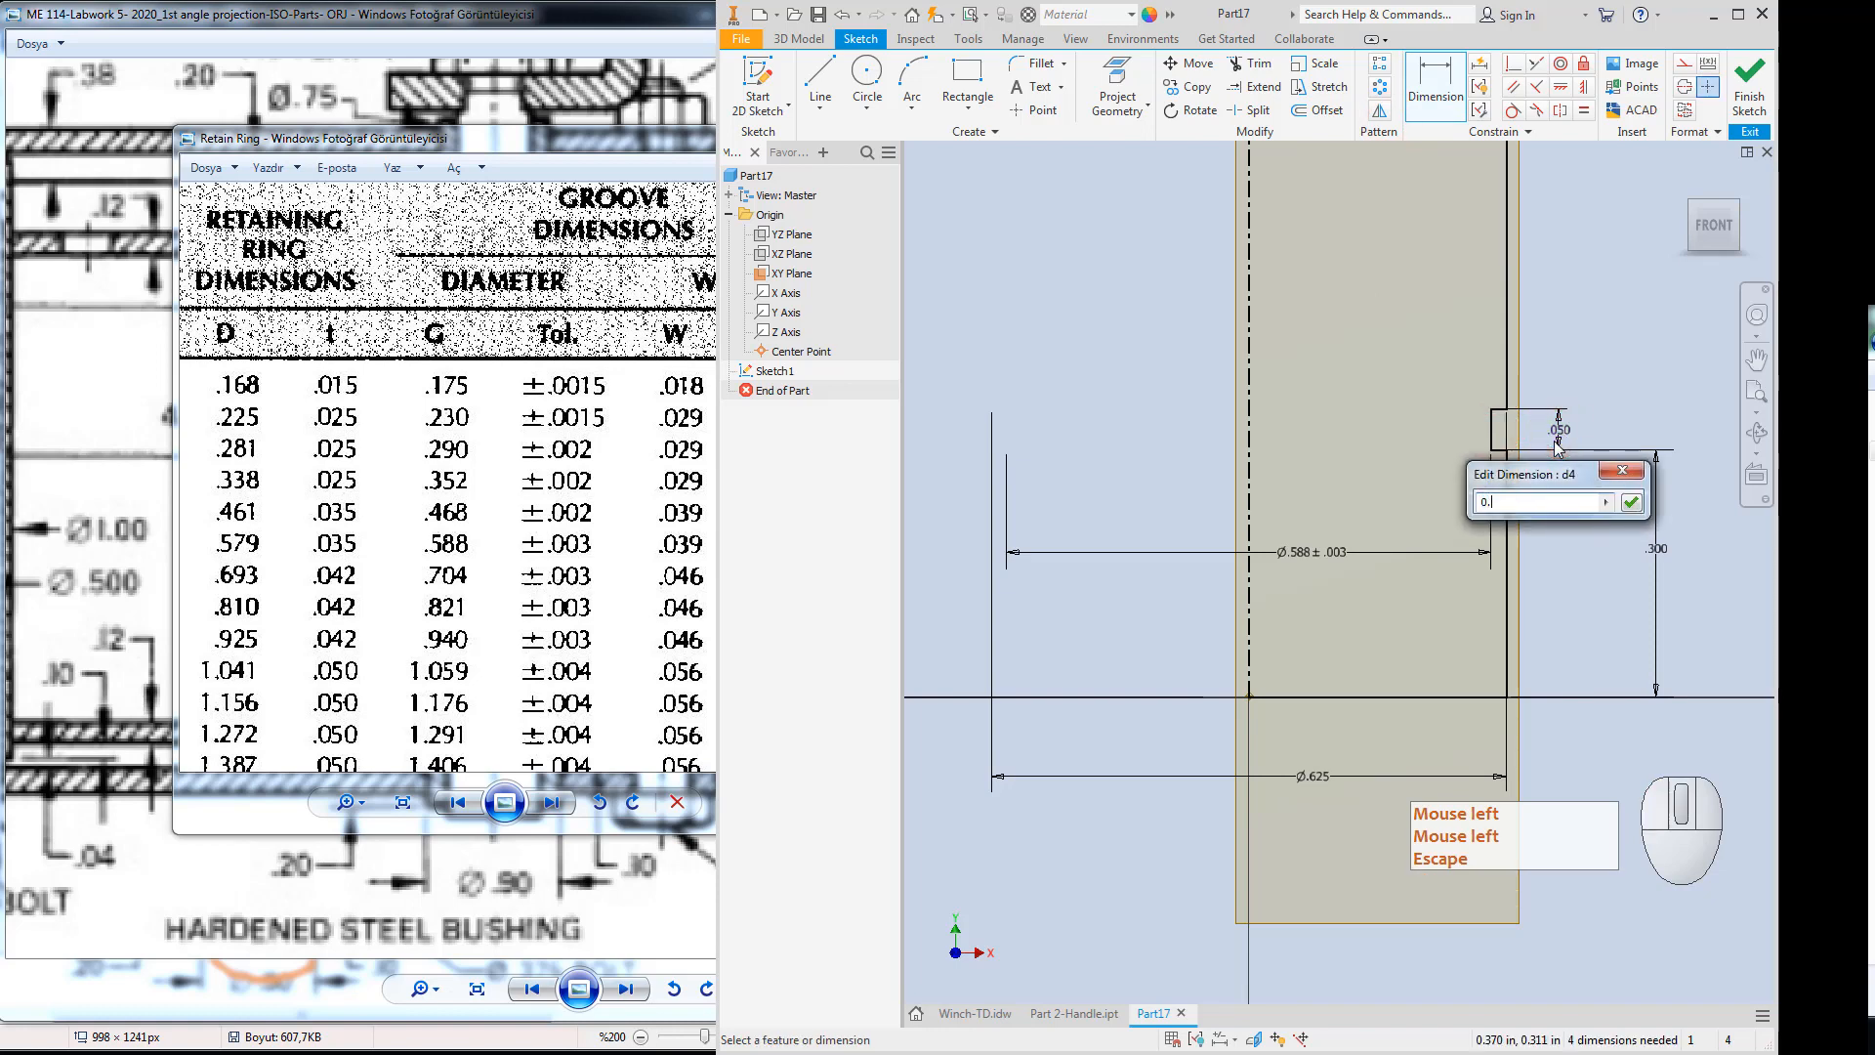
type("003")
key("Return")
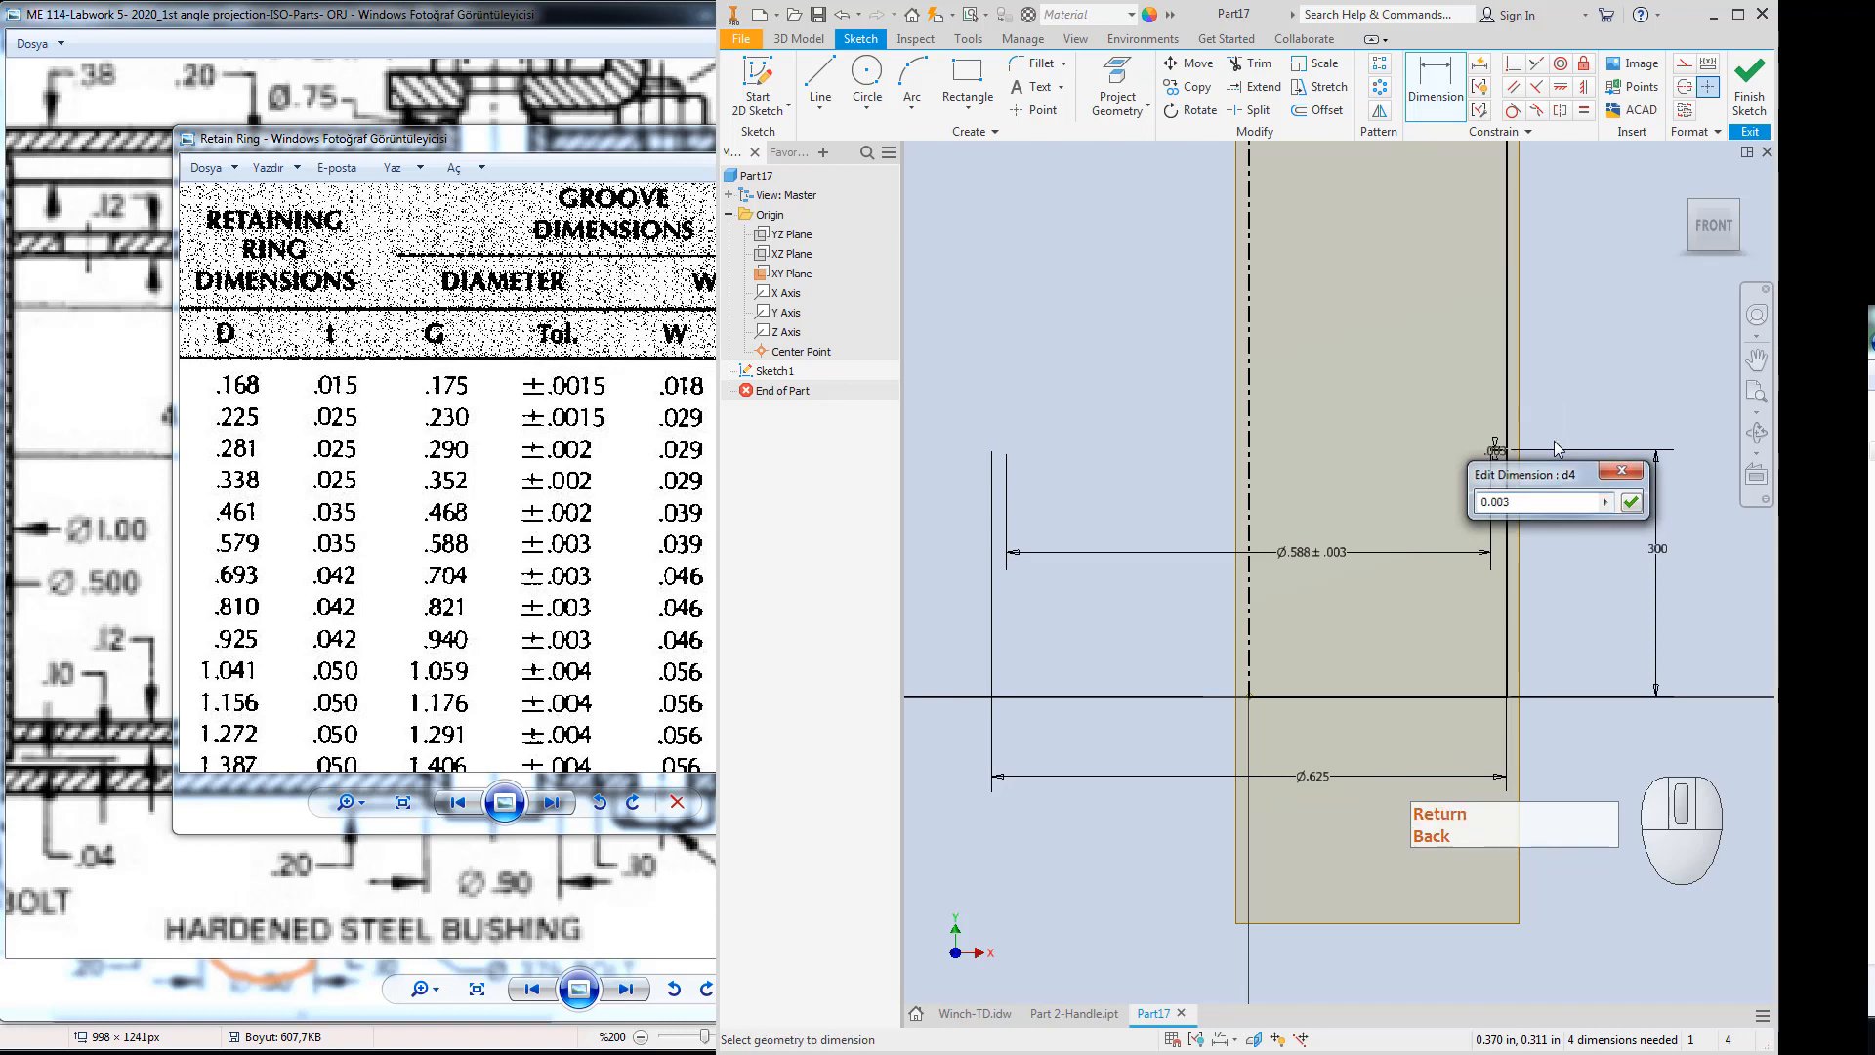
key("Escape")
key("Escape")
Recheck the groove width W in the ring chart and set the groove's width dimension to 0.039 in.
scroll(1502, 454, "up", 3)
scroll(1503, 454, "up", 2)
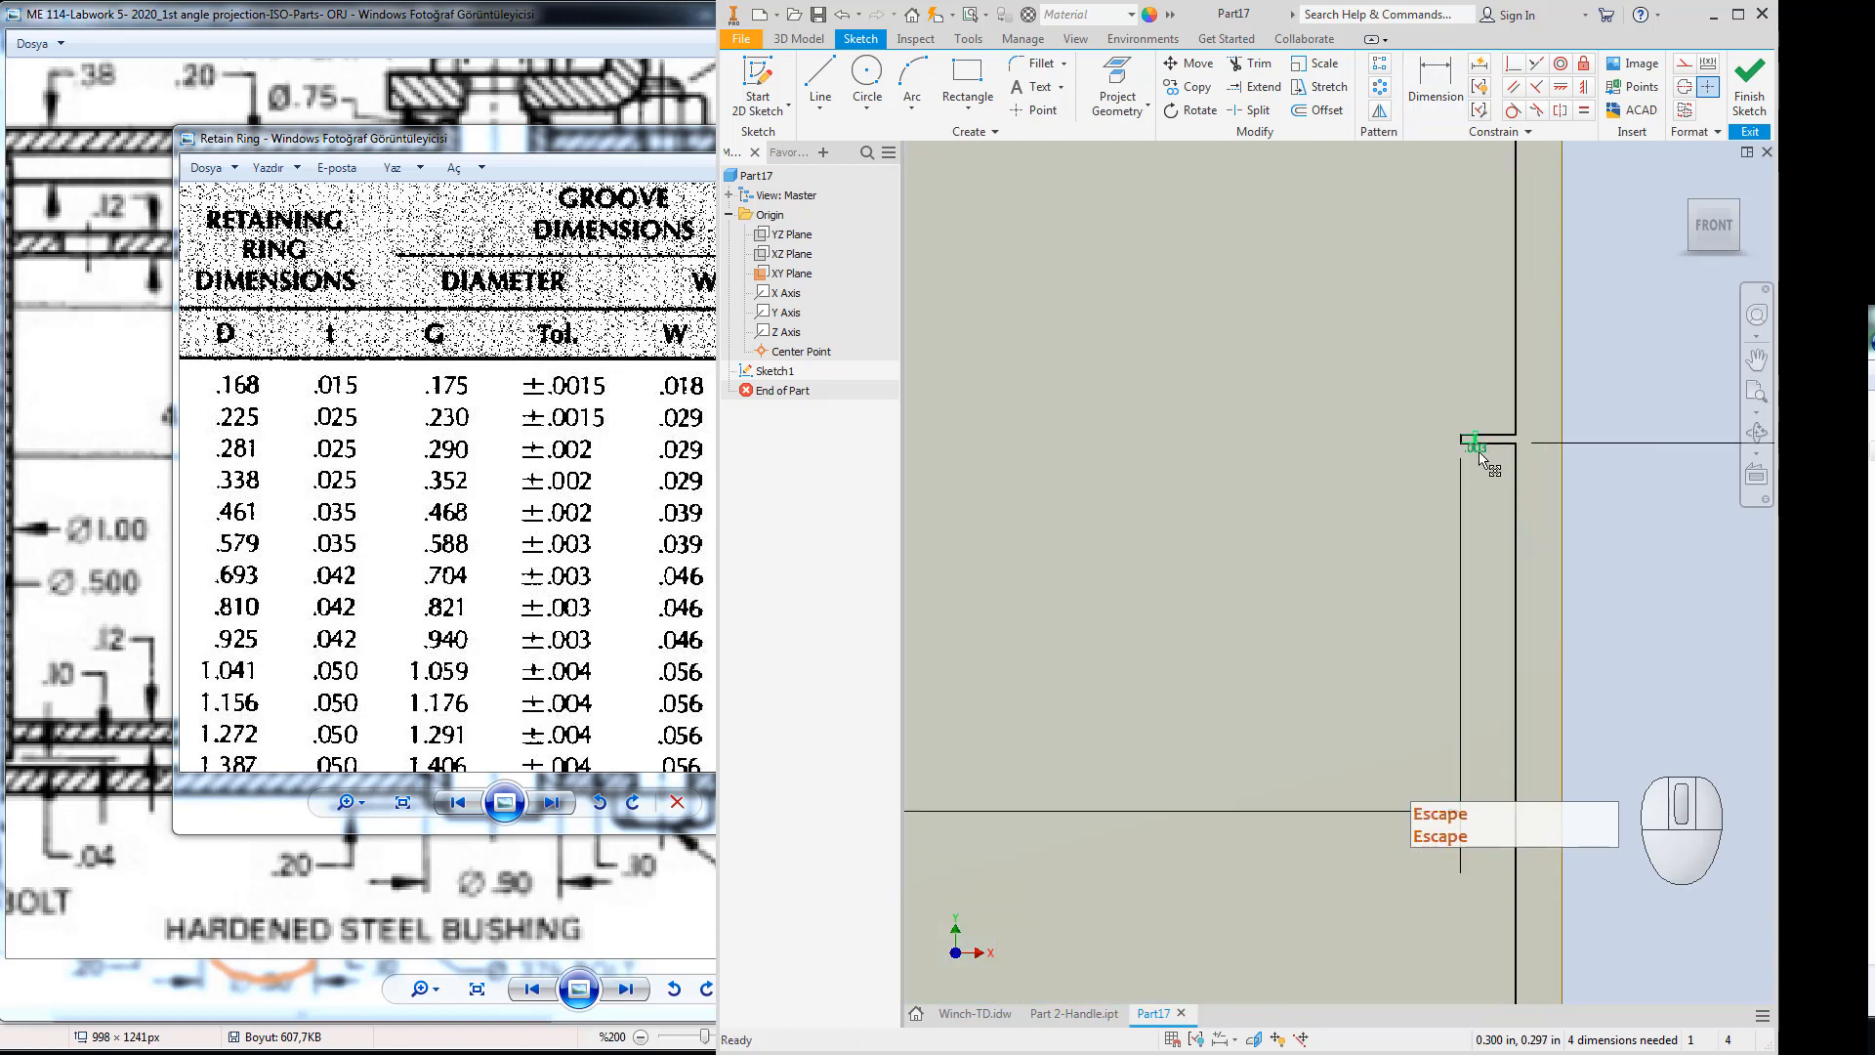
left_click(547, 515)
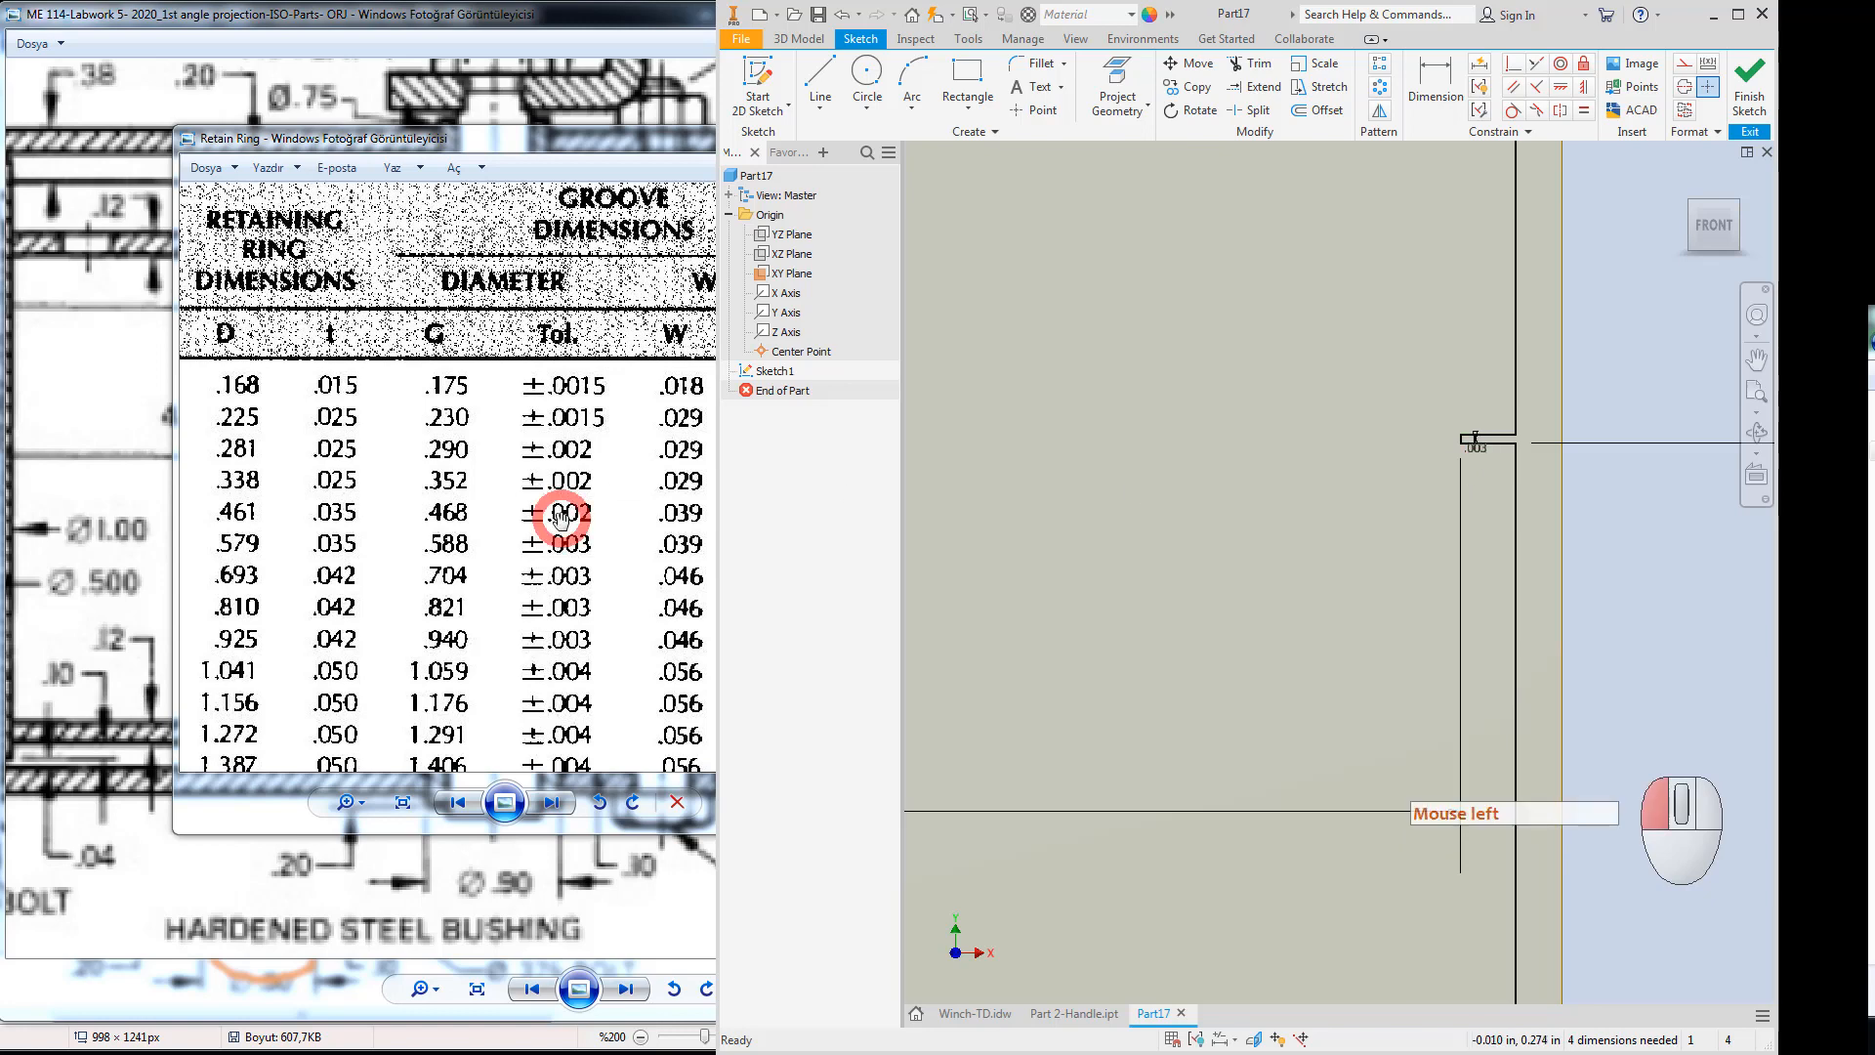
key("Escape")
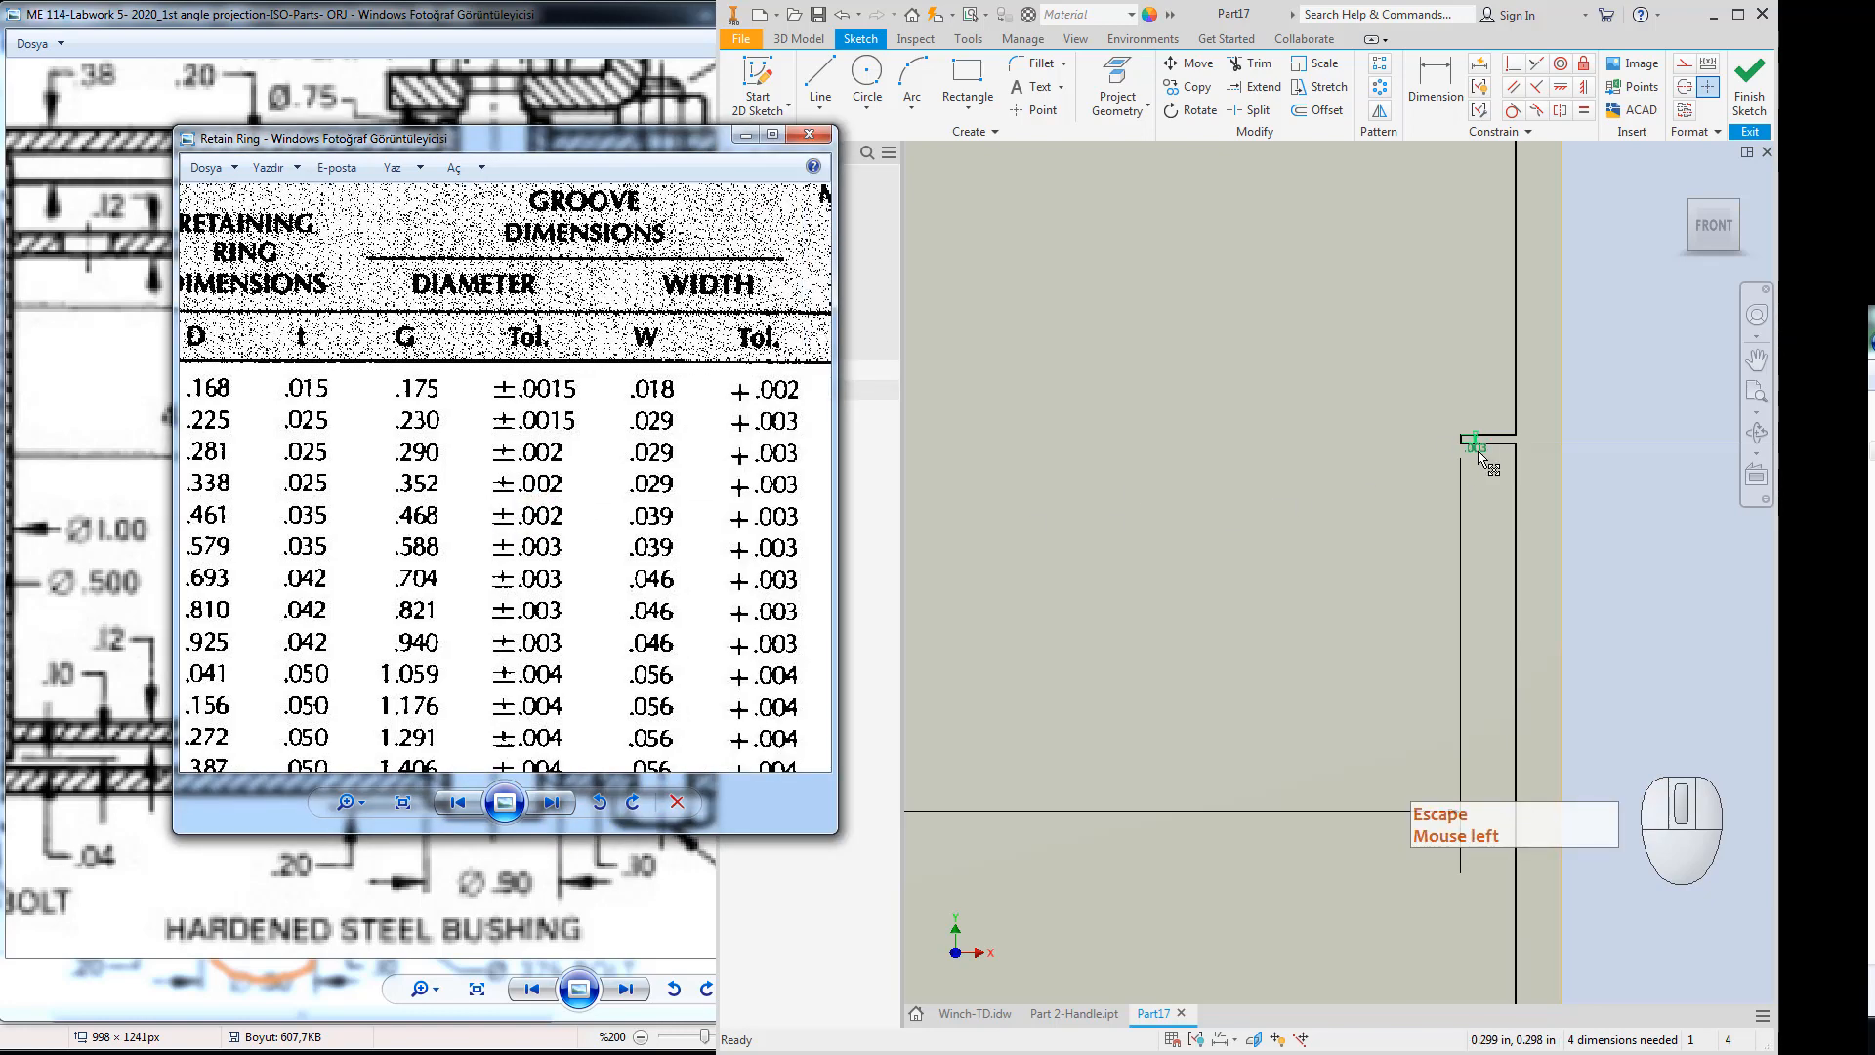
left_click(1477, 450)
double_click(1477, 447)
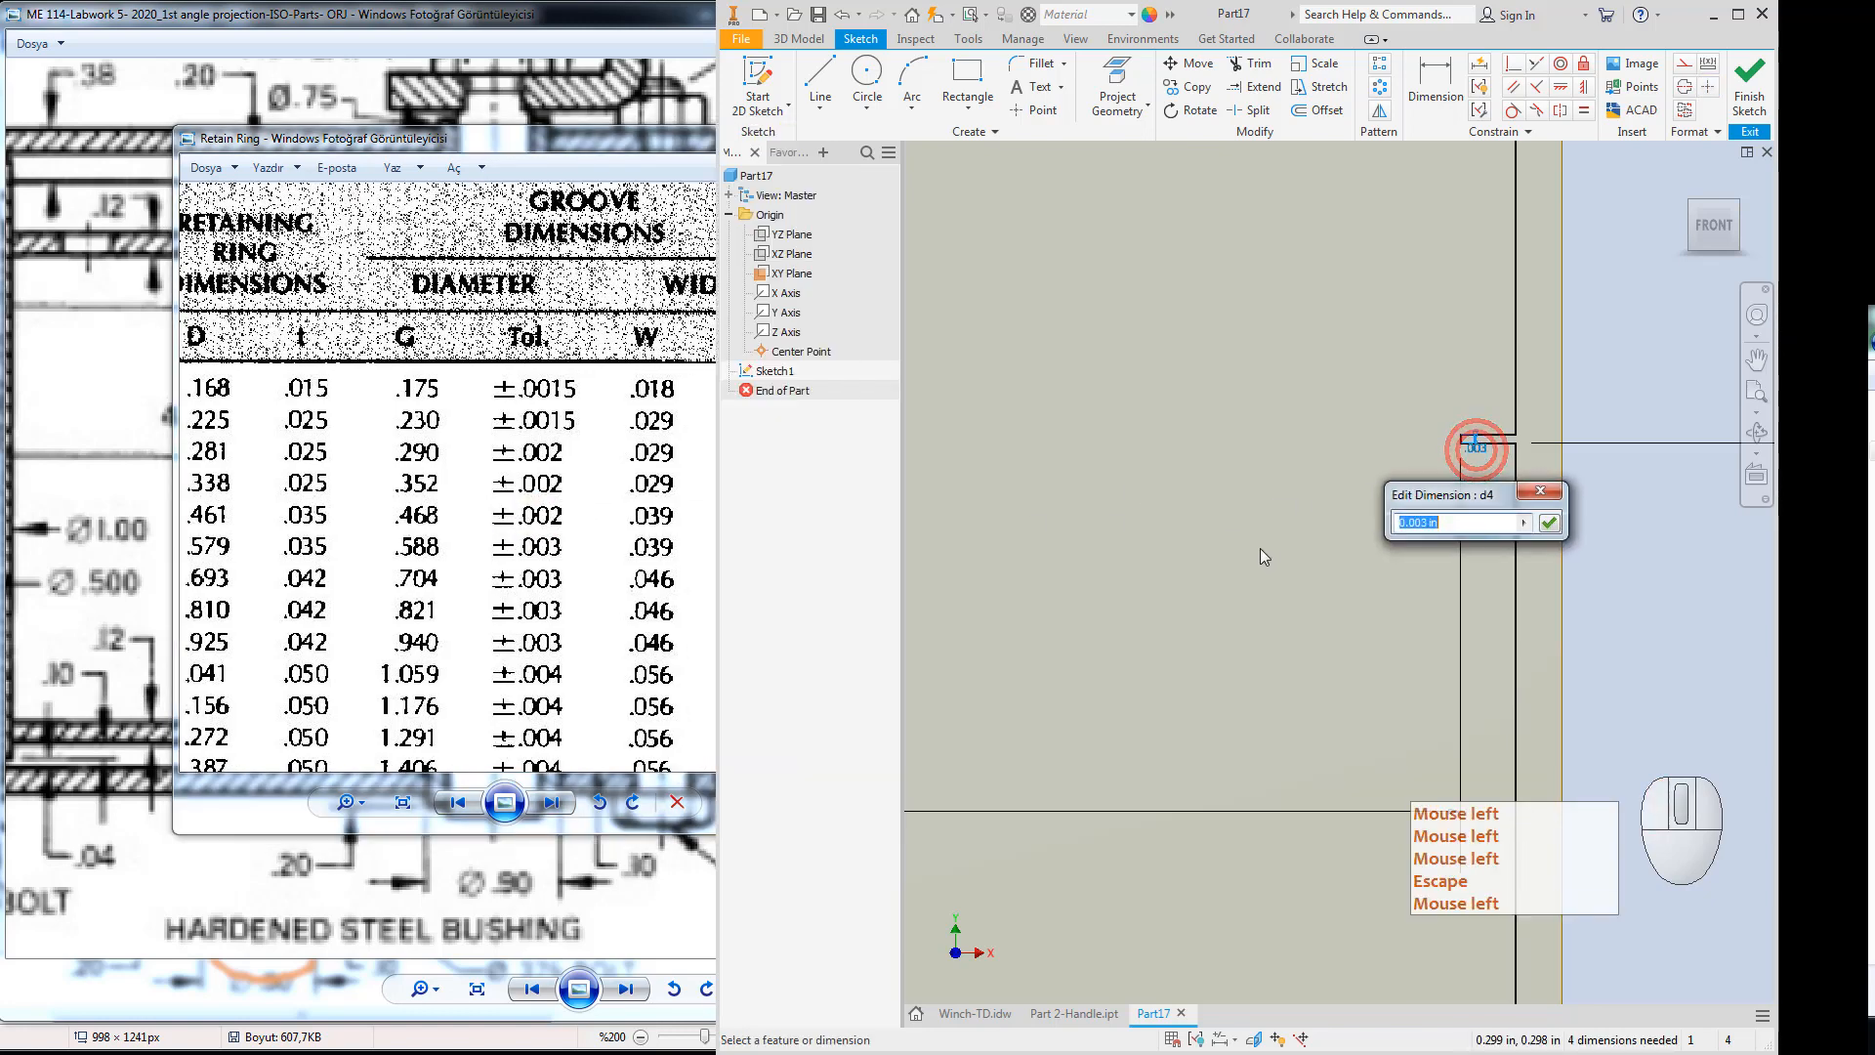
left_click(1405, 524)
key("Right")
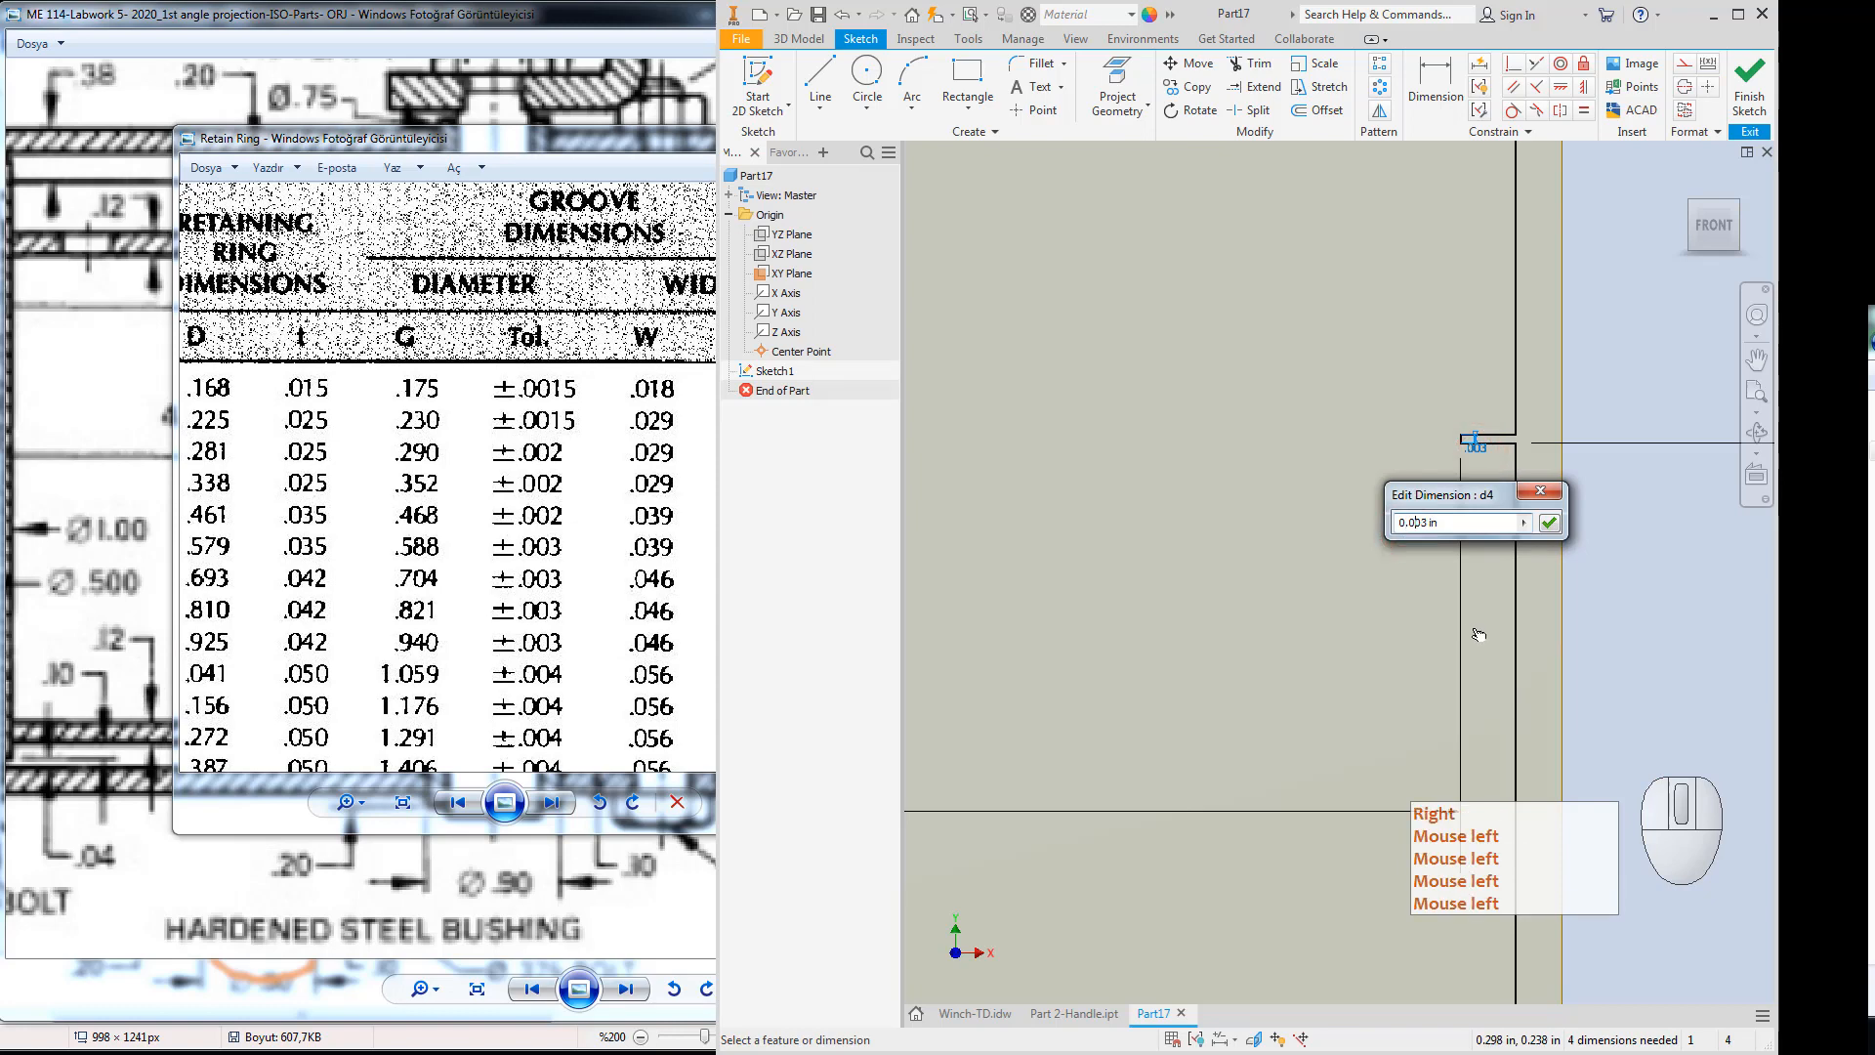
key("Right")
key("Delete")
key("Right")
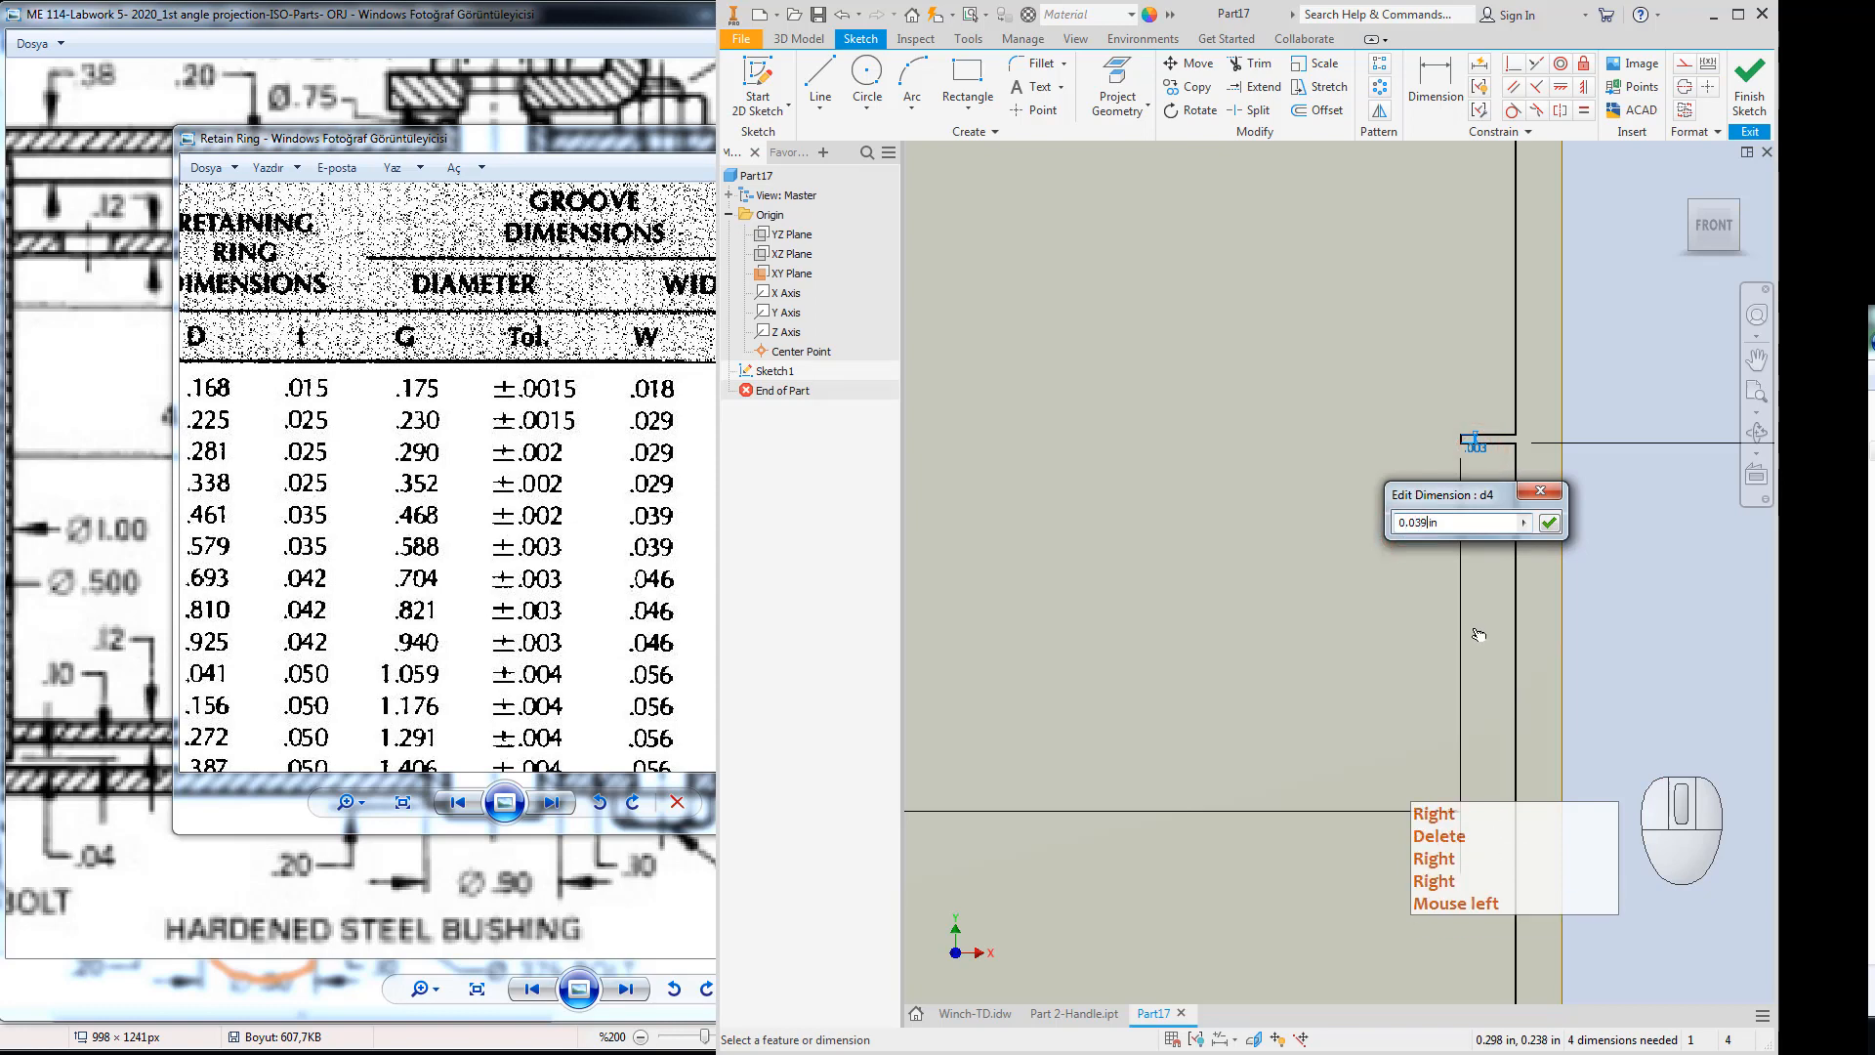
type("9")
key("Return")
key("Escape")
key("Escape")
scroll(1469, 570, "down", 3)
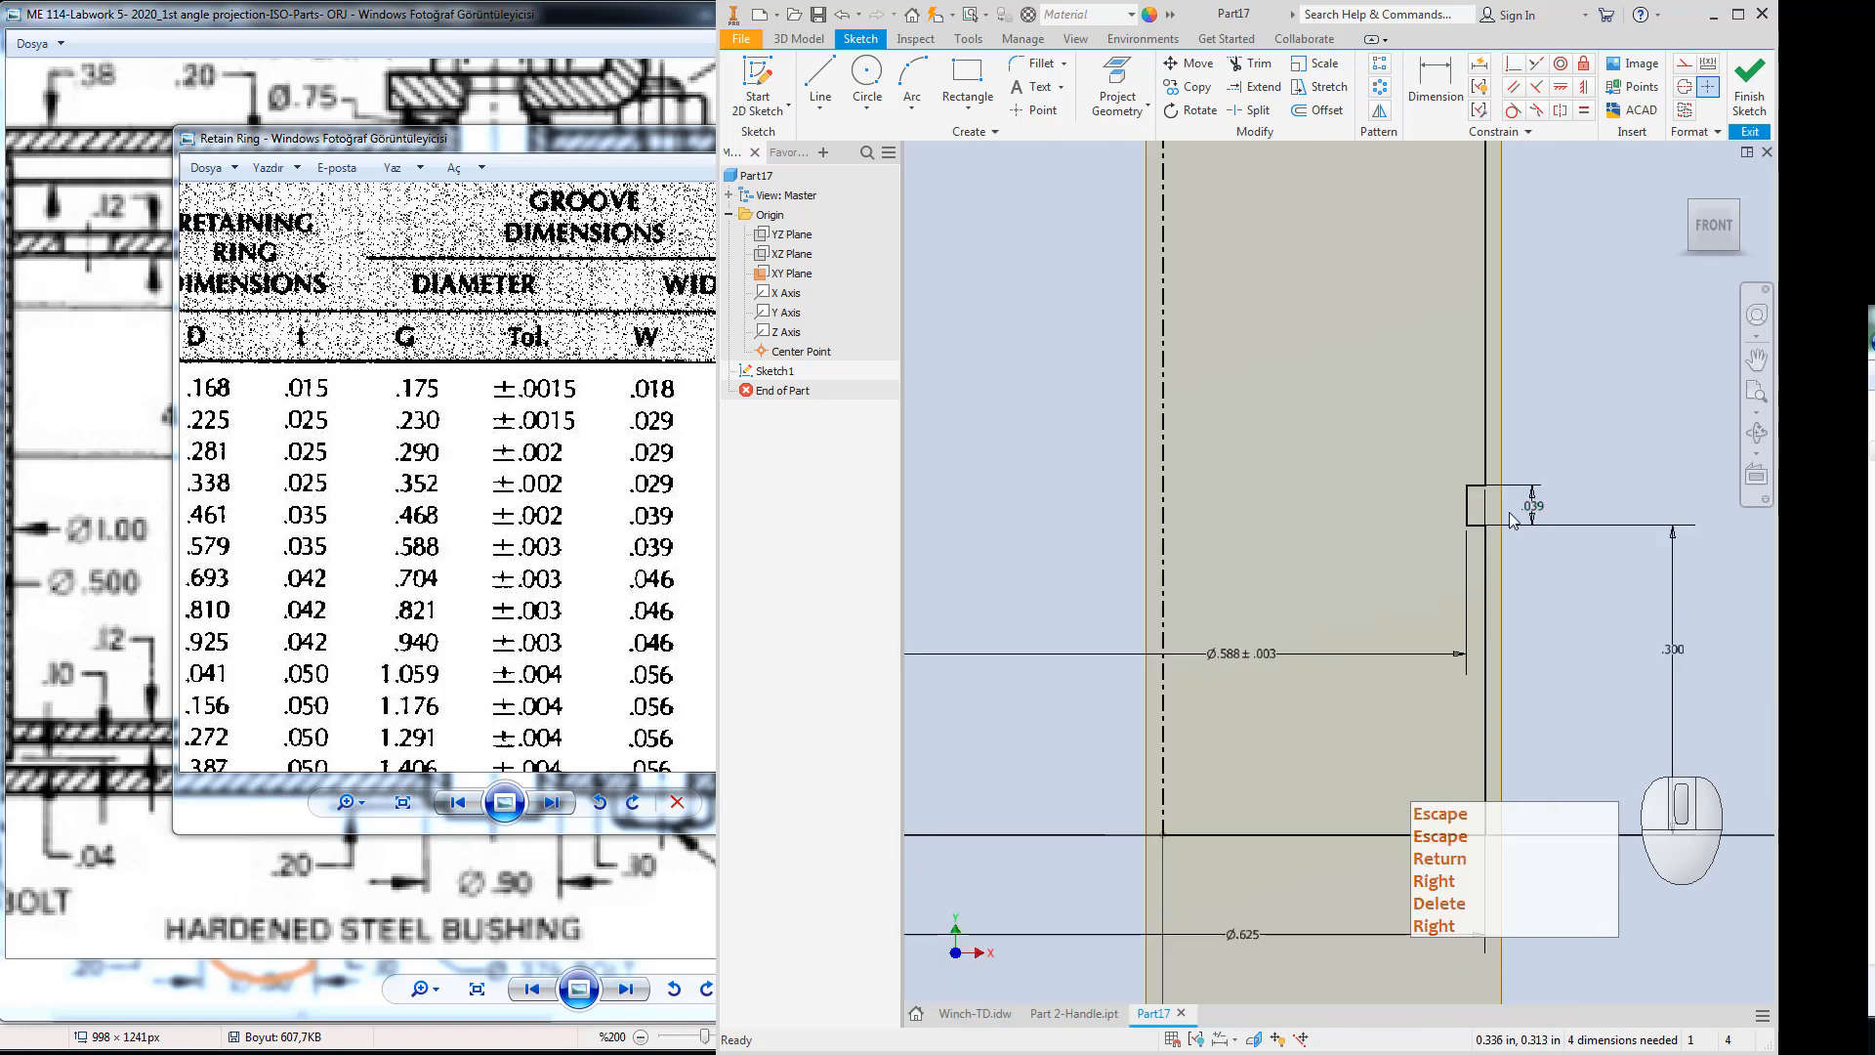
scroll(1509, 512, "down", 4)
Check the chart's groove width columns once more, minimize the chart and return to the shaft's upper portion on the reference drawing.
left_click(622, 556)
left_click_drag(621, 517, 617, 524)
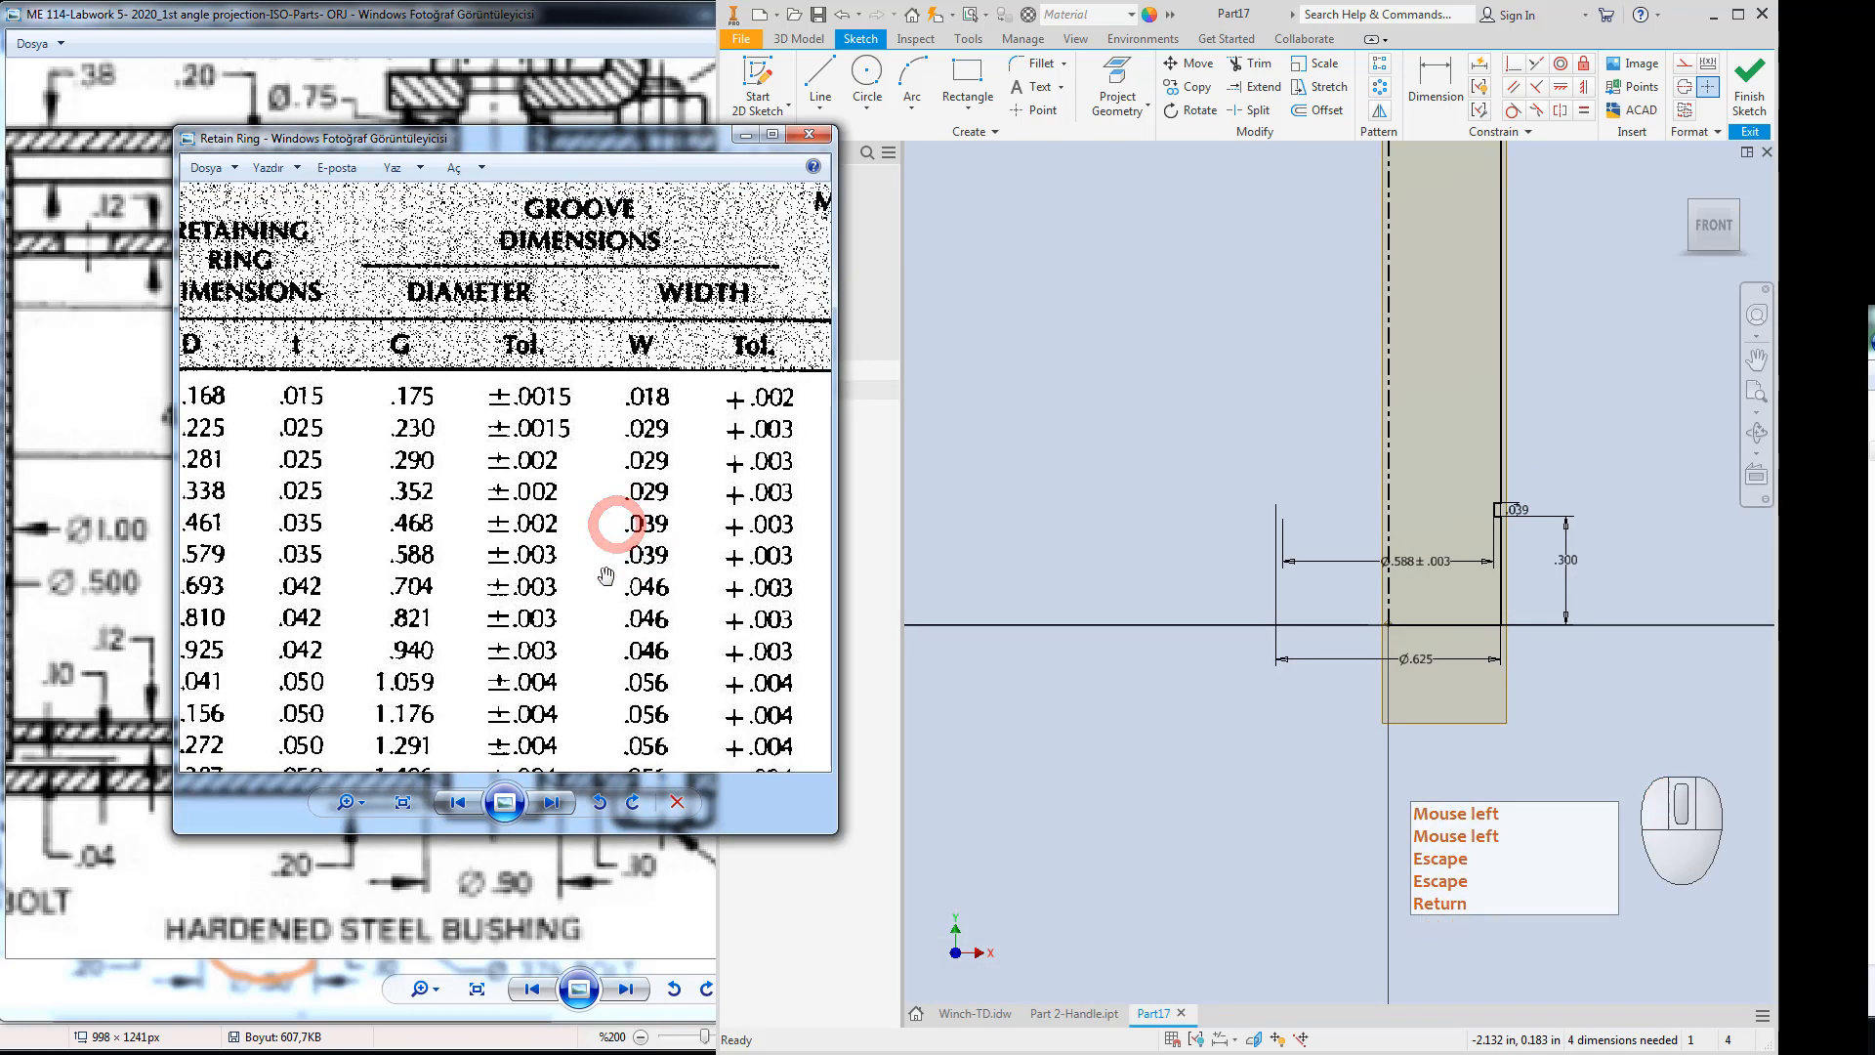
left_click(1263, 441)
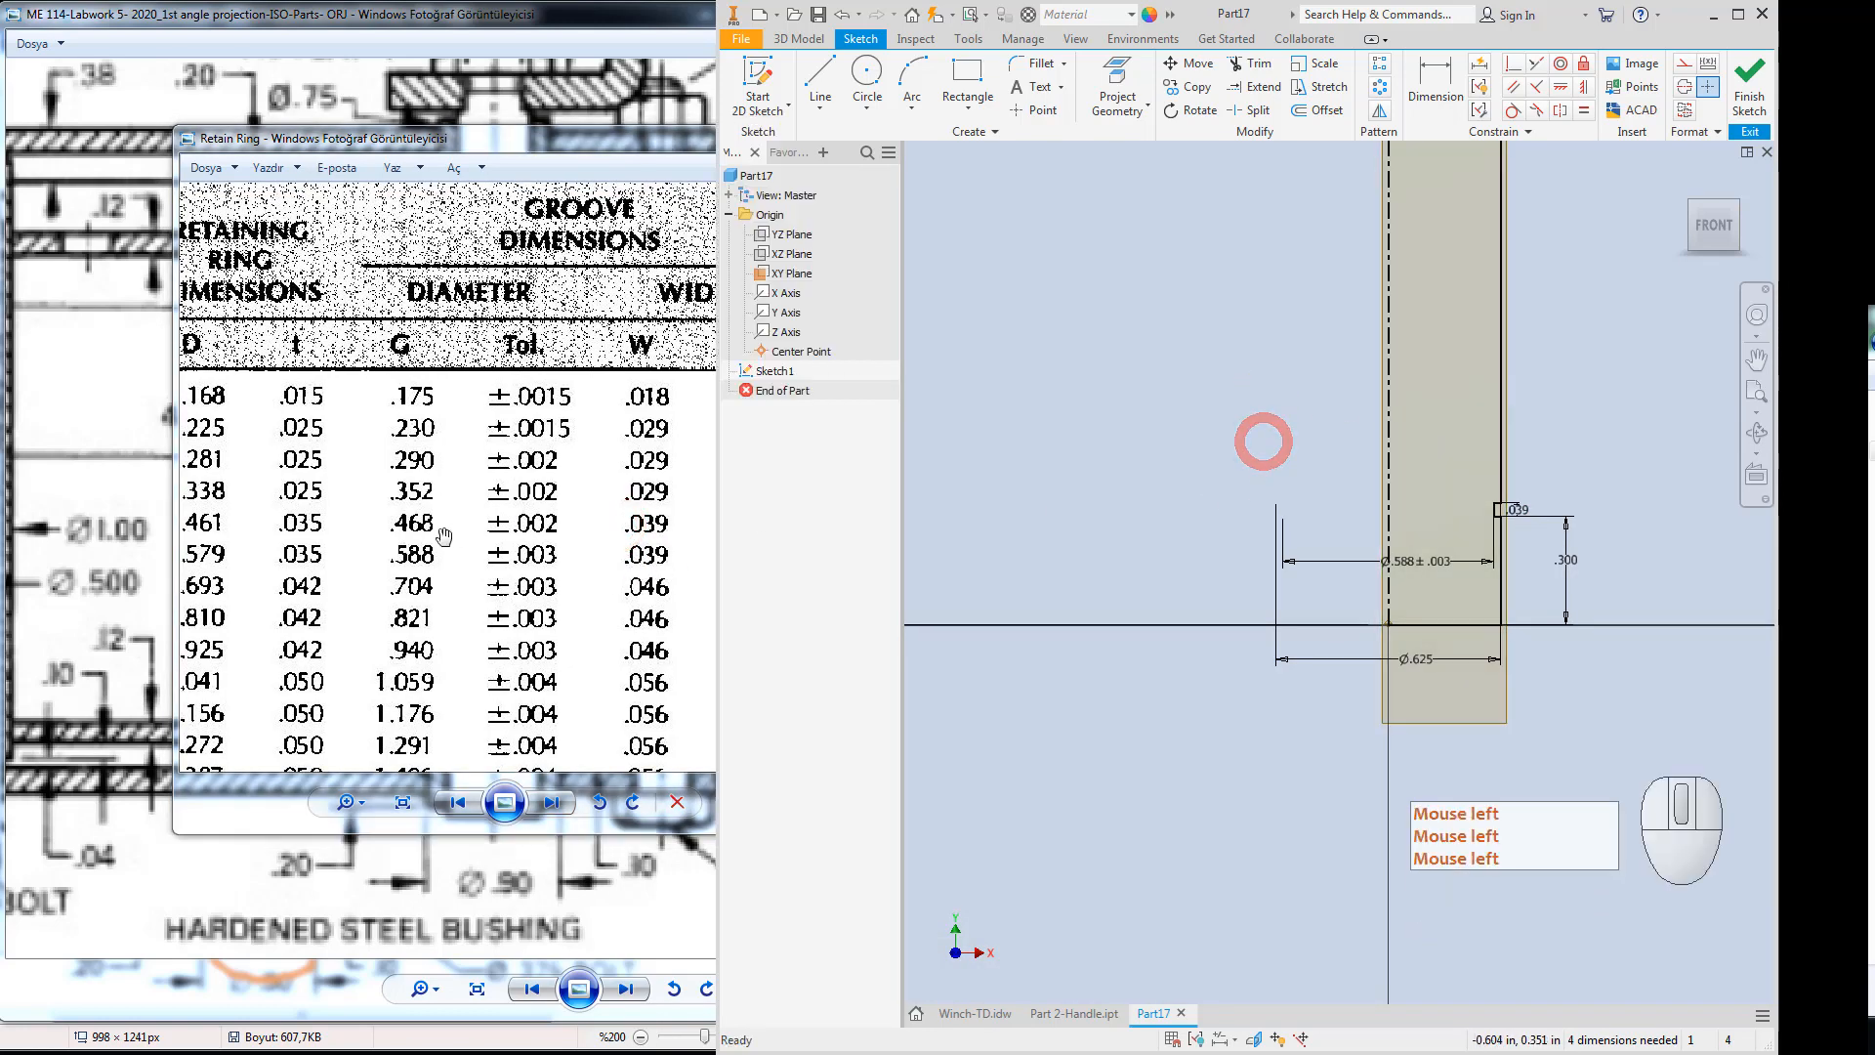
left_click_drag(528, 142, 532, 138)
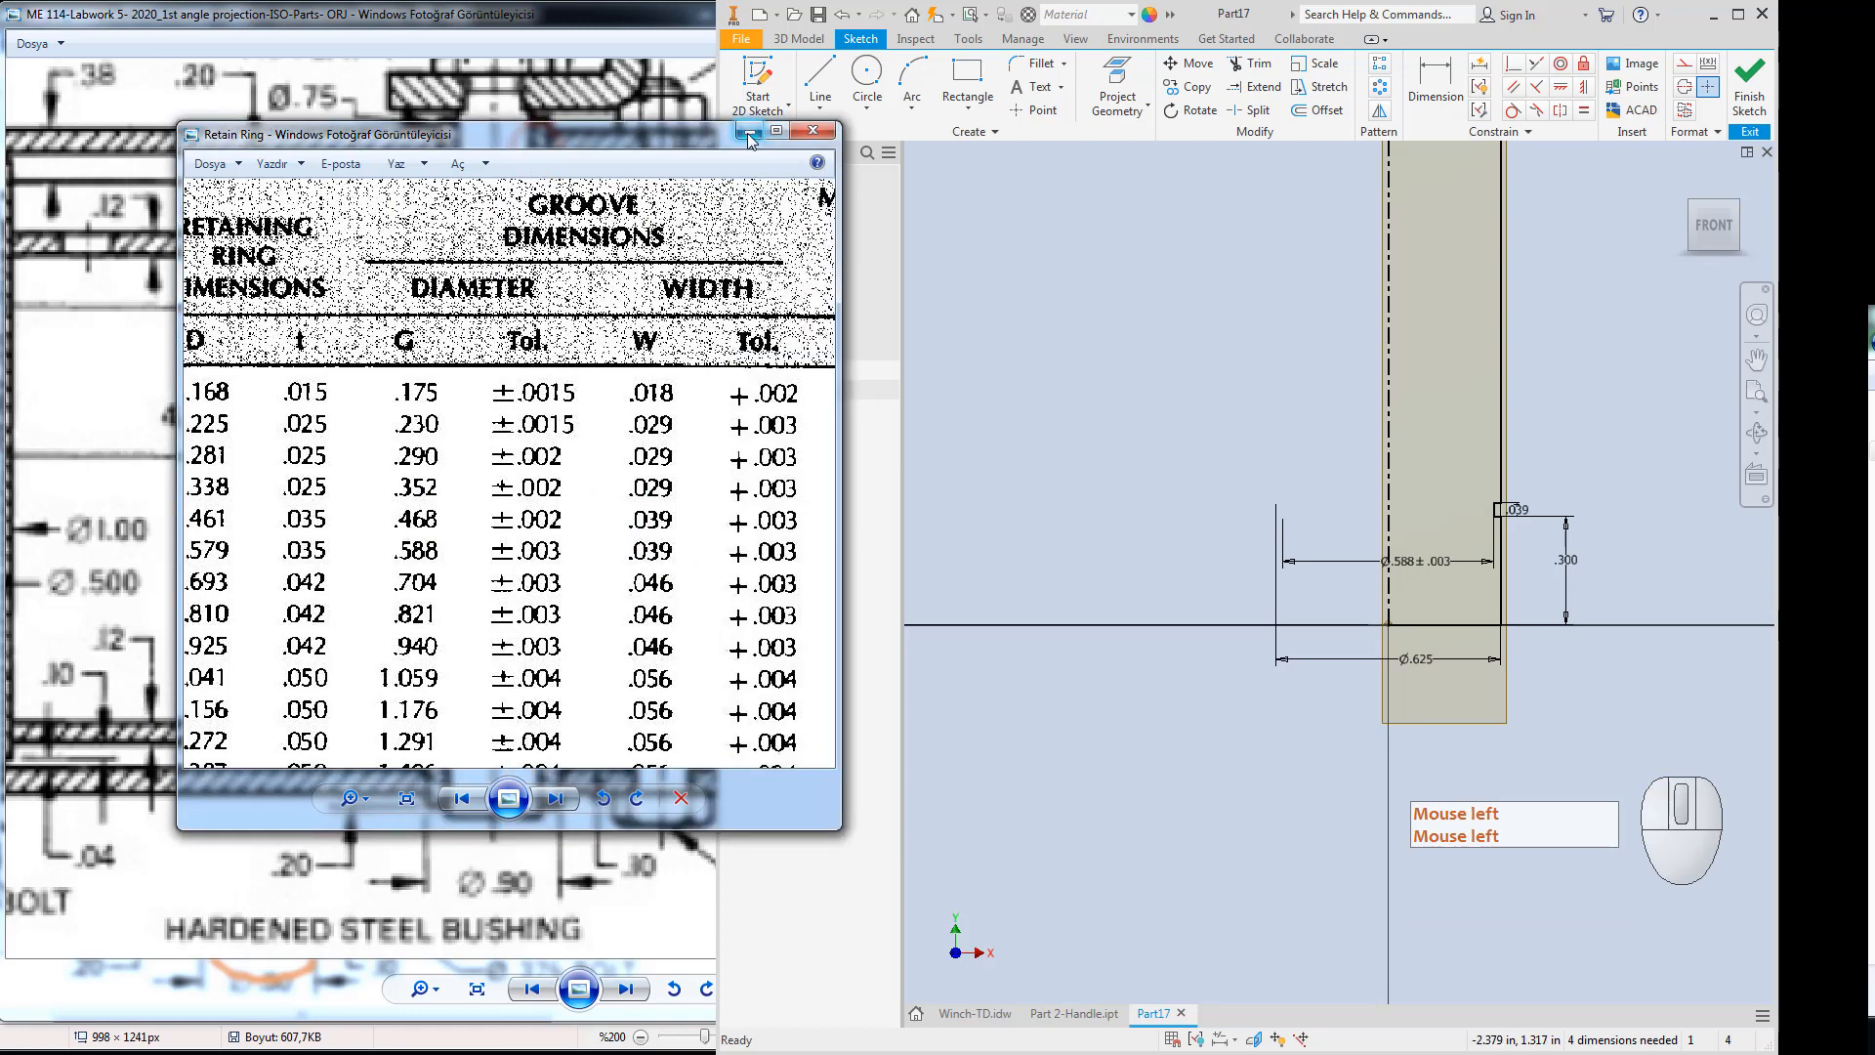
left_click(748, 134)
left_click_drag(439, 549, 443, 647)
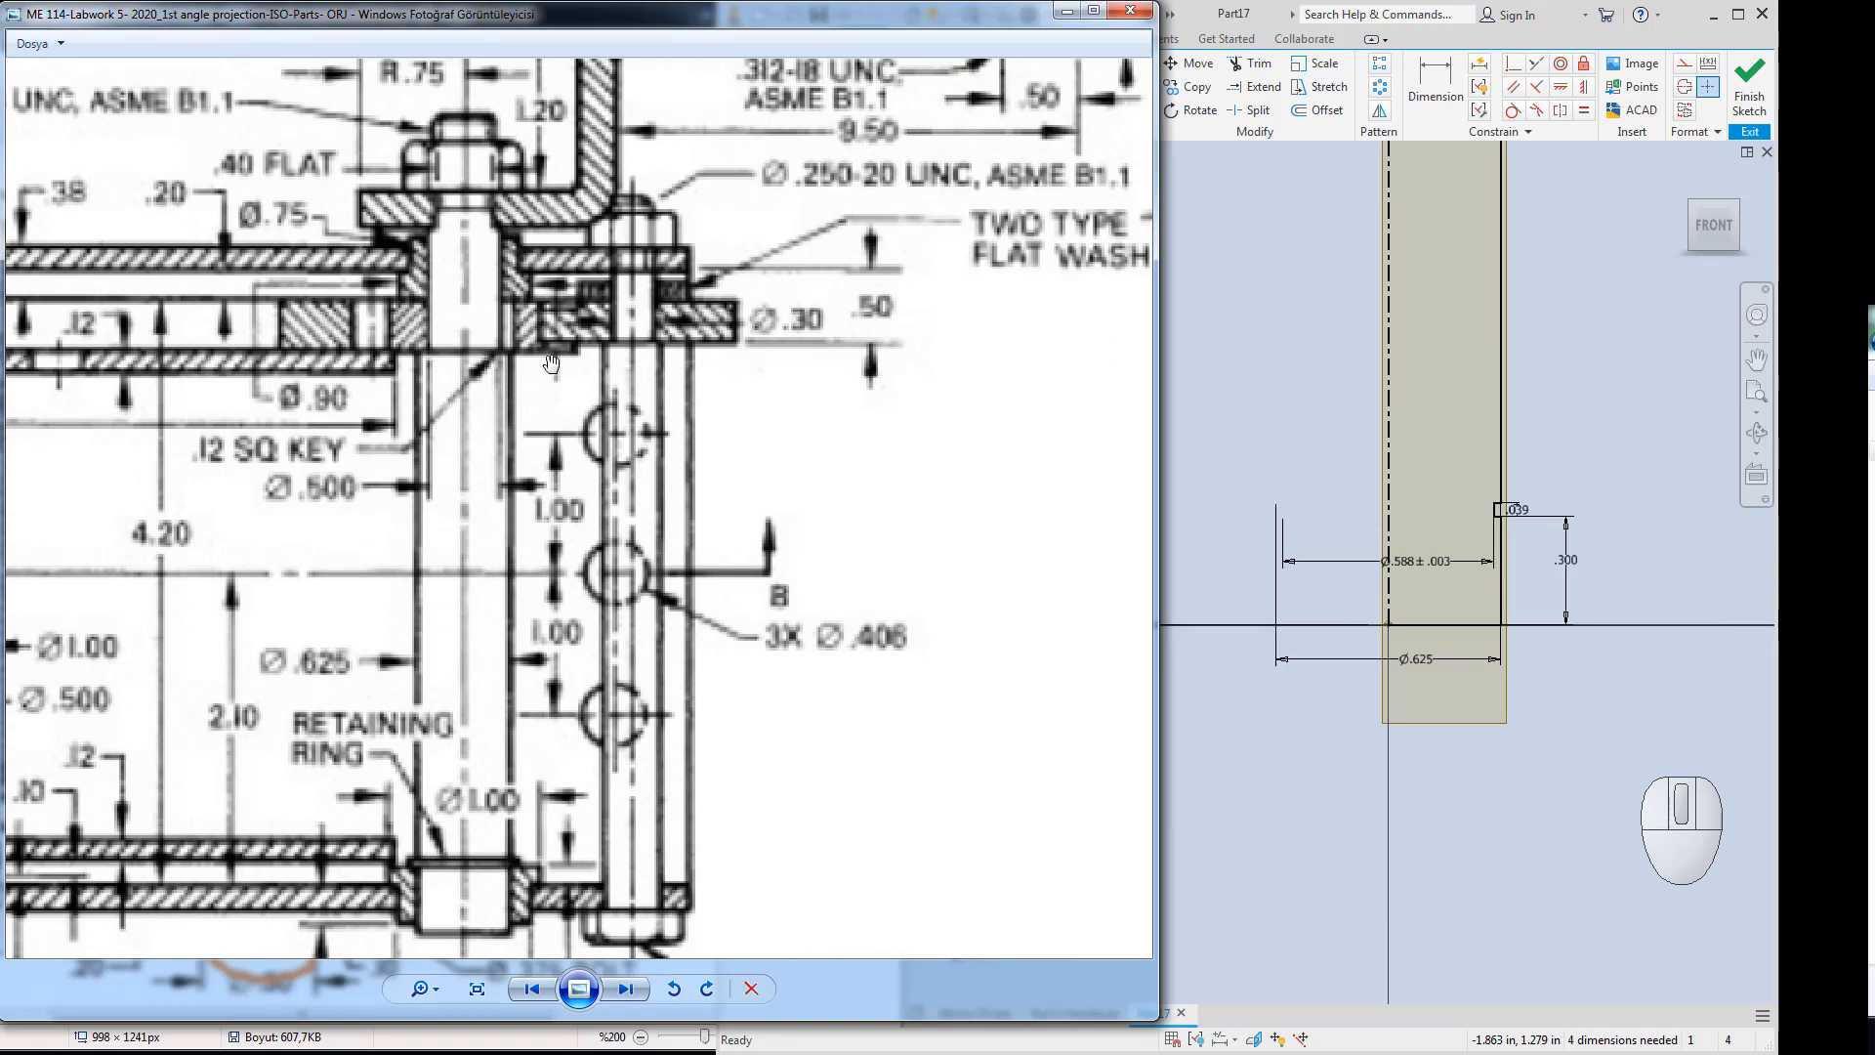
Examine the vertical dimensions around the shaft, side plates and gear on the reference drawing to work out the shoulder height.
left_click_drag(552, 363, 661, 410)
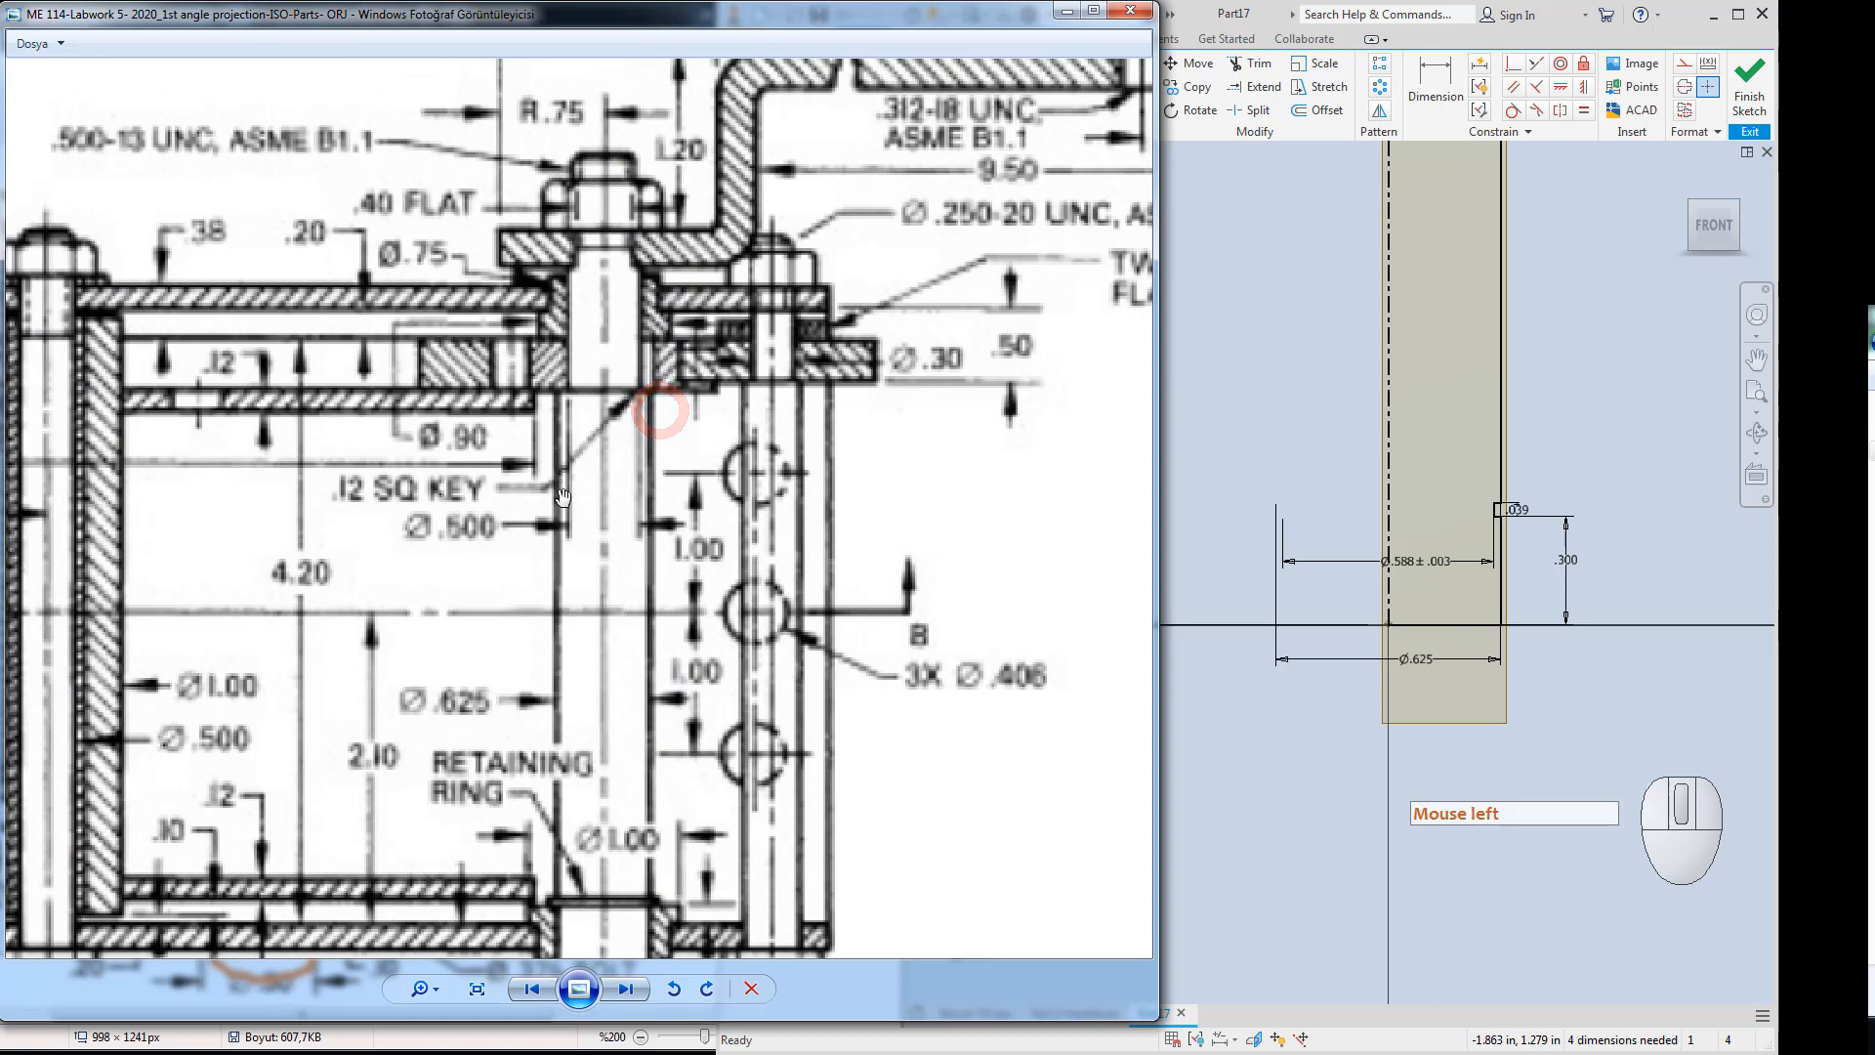
left_click_drag(540, 544, 599, 449)
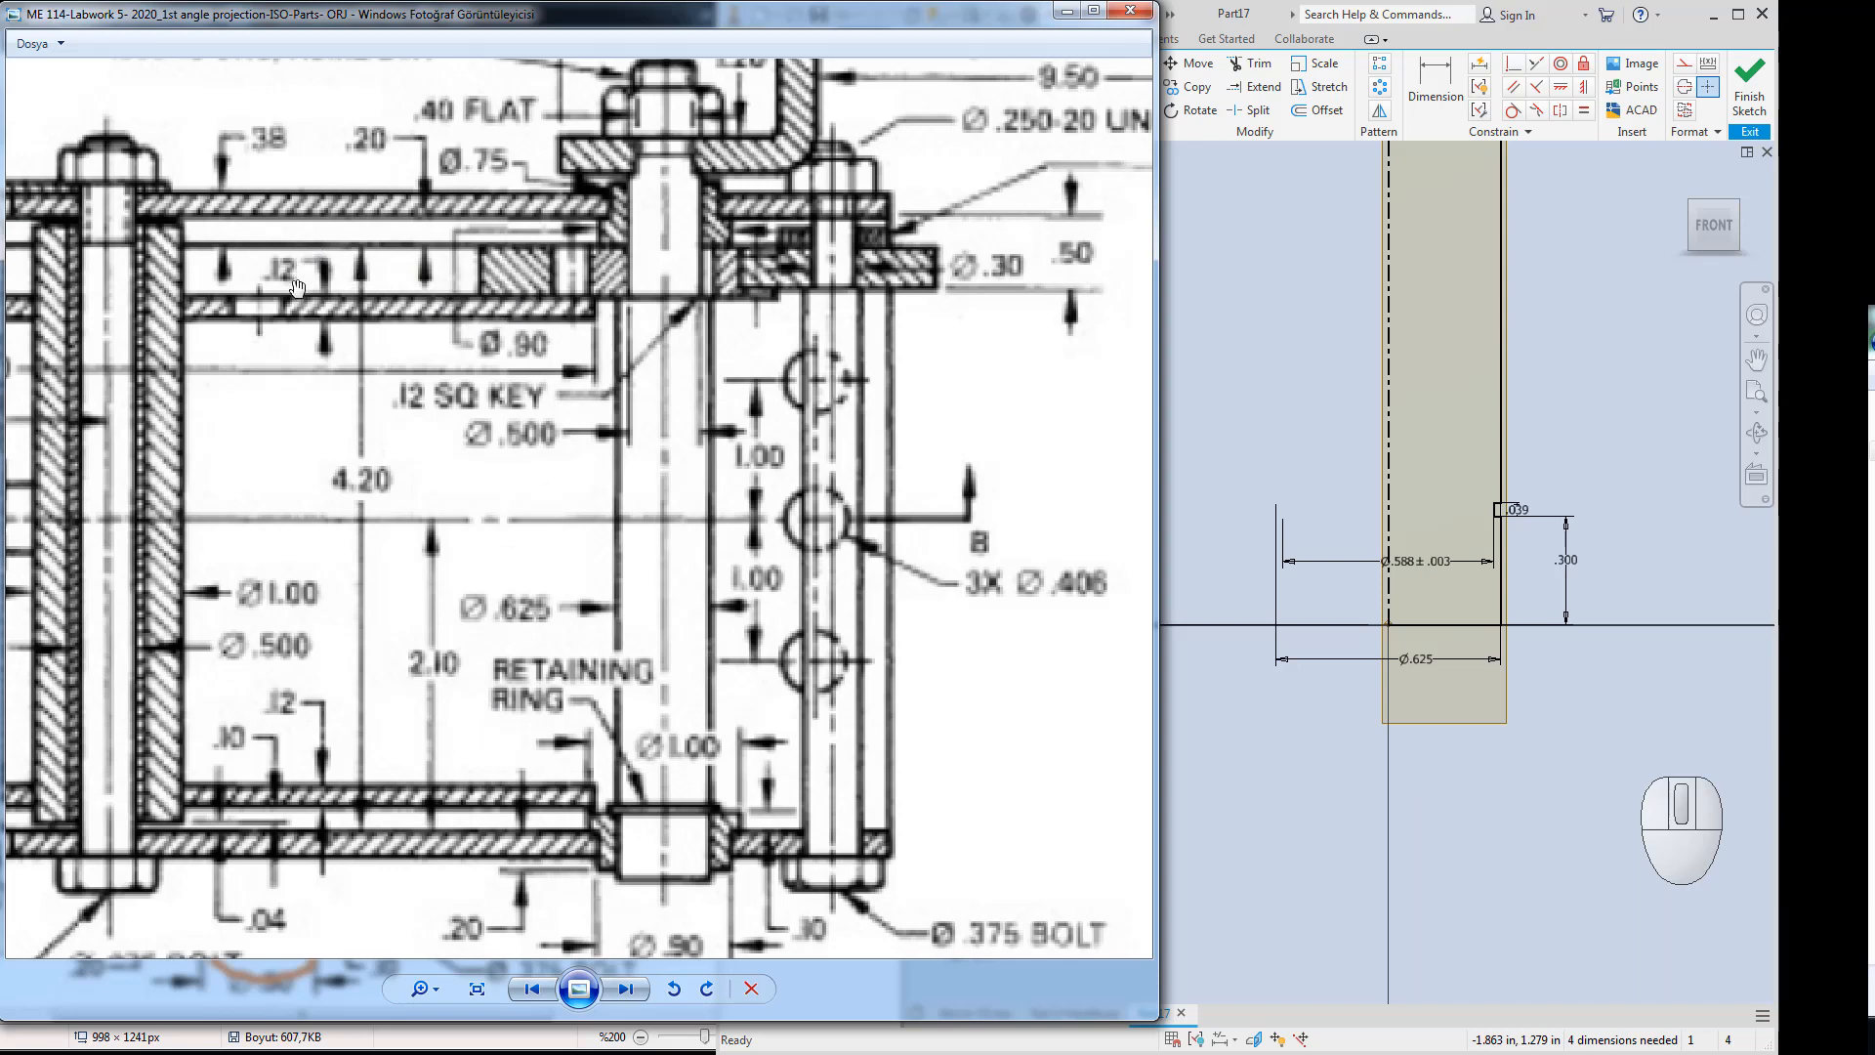
left_click_drag(273, 284, 405, 280)
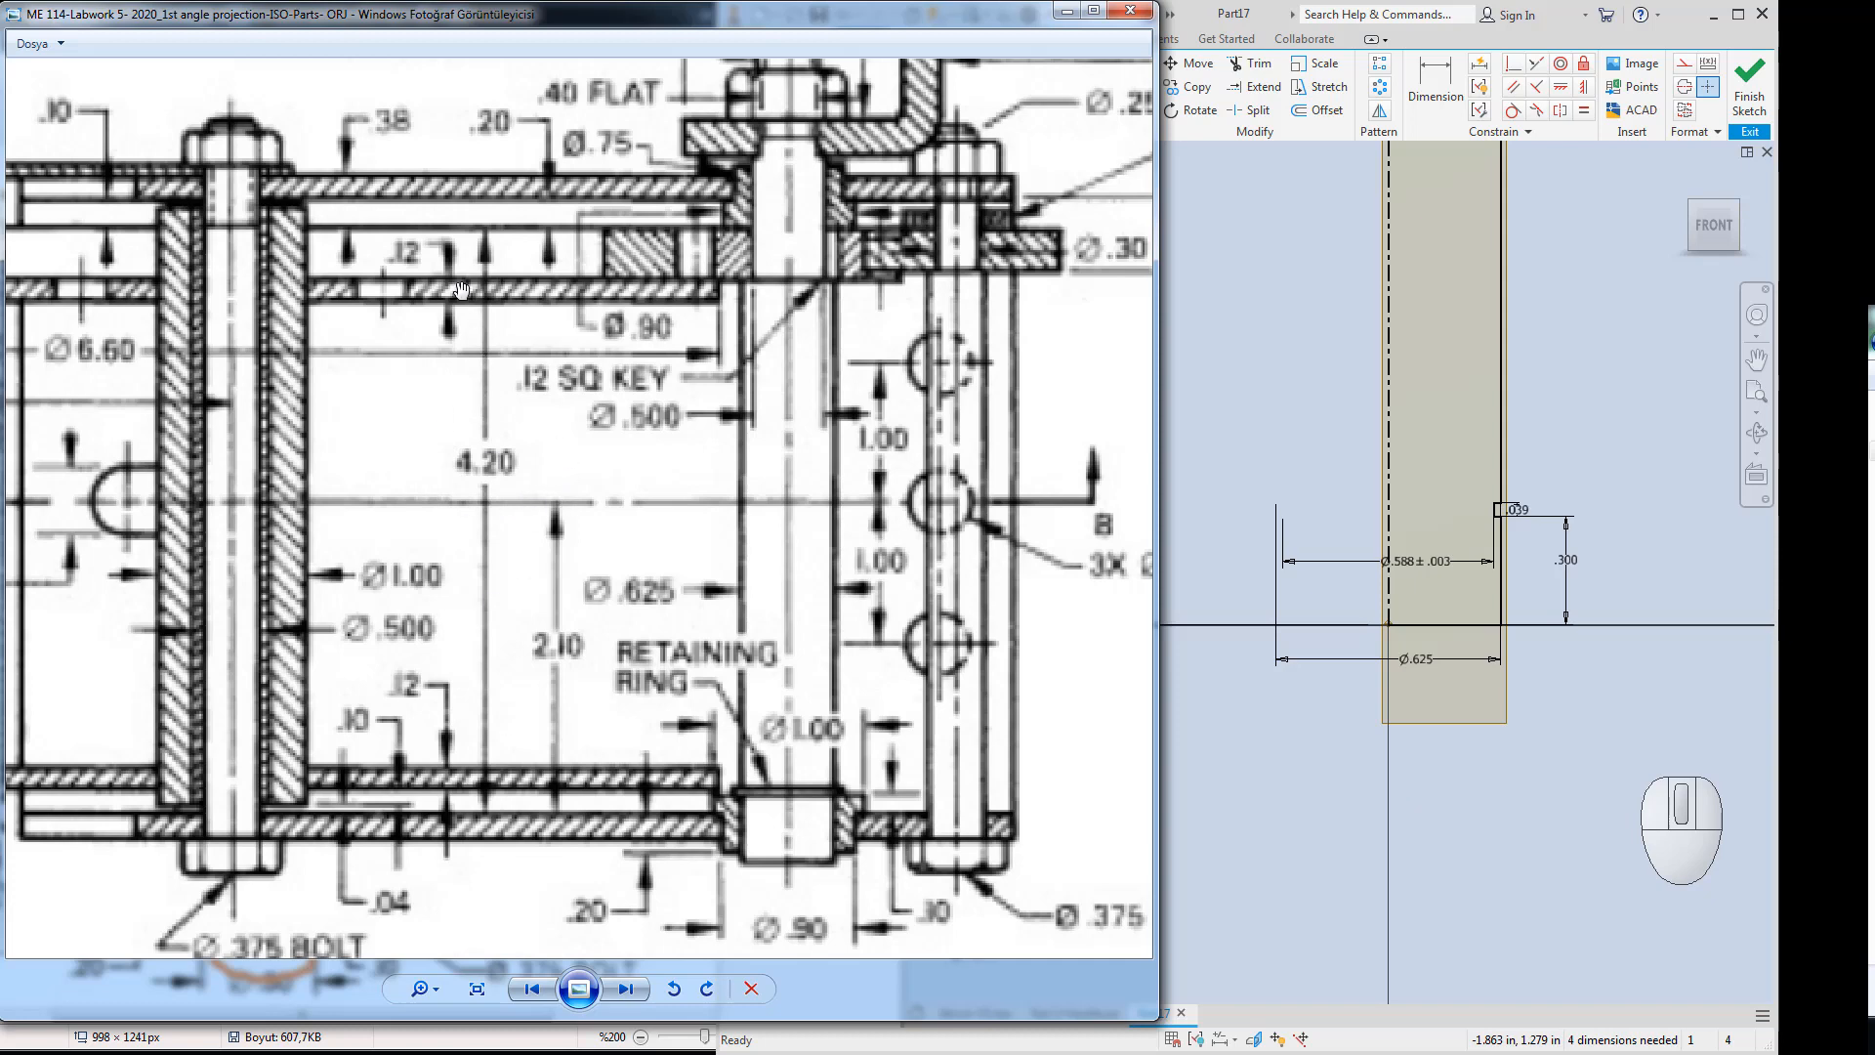
left_click_drag(457, 402, 771, 432)
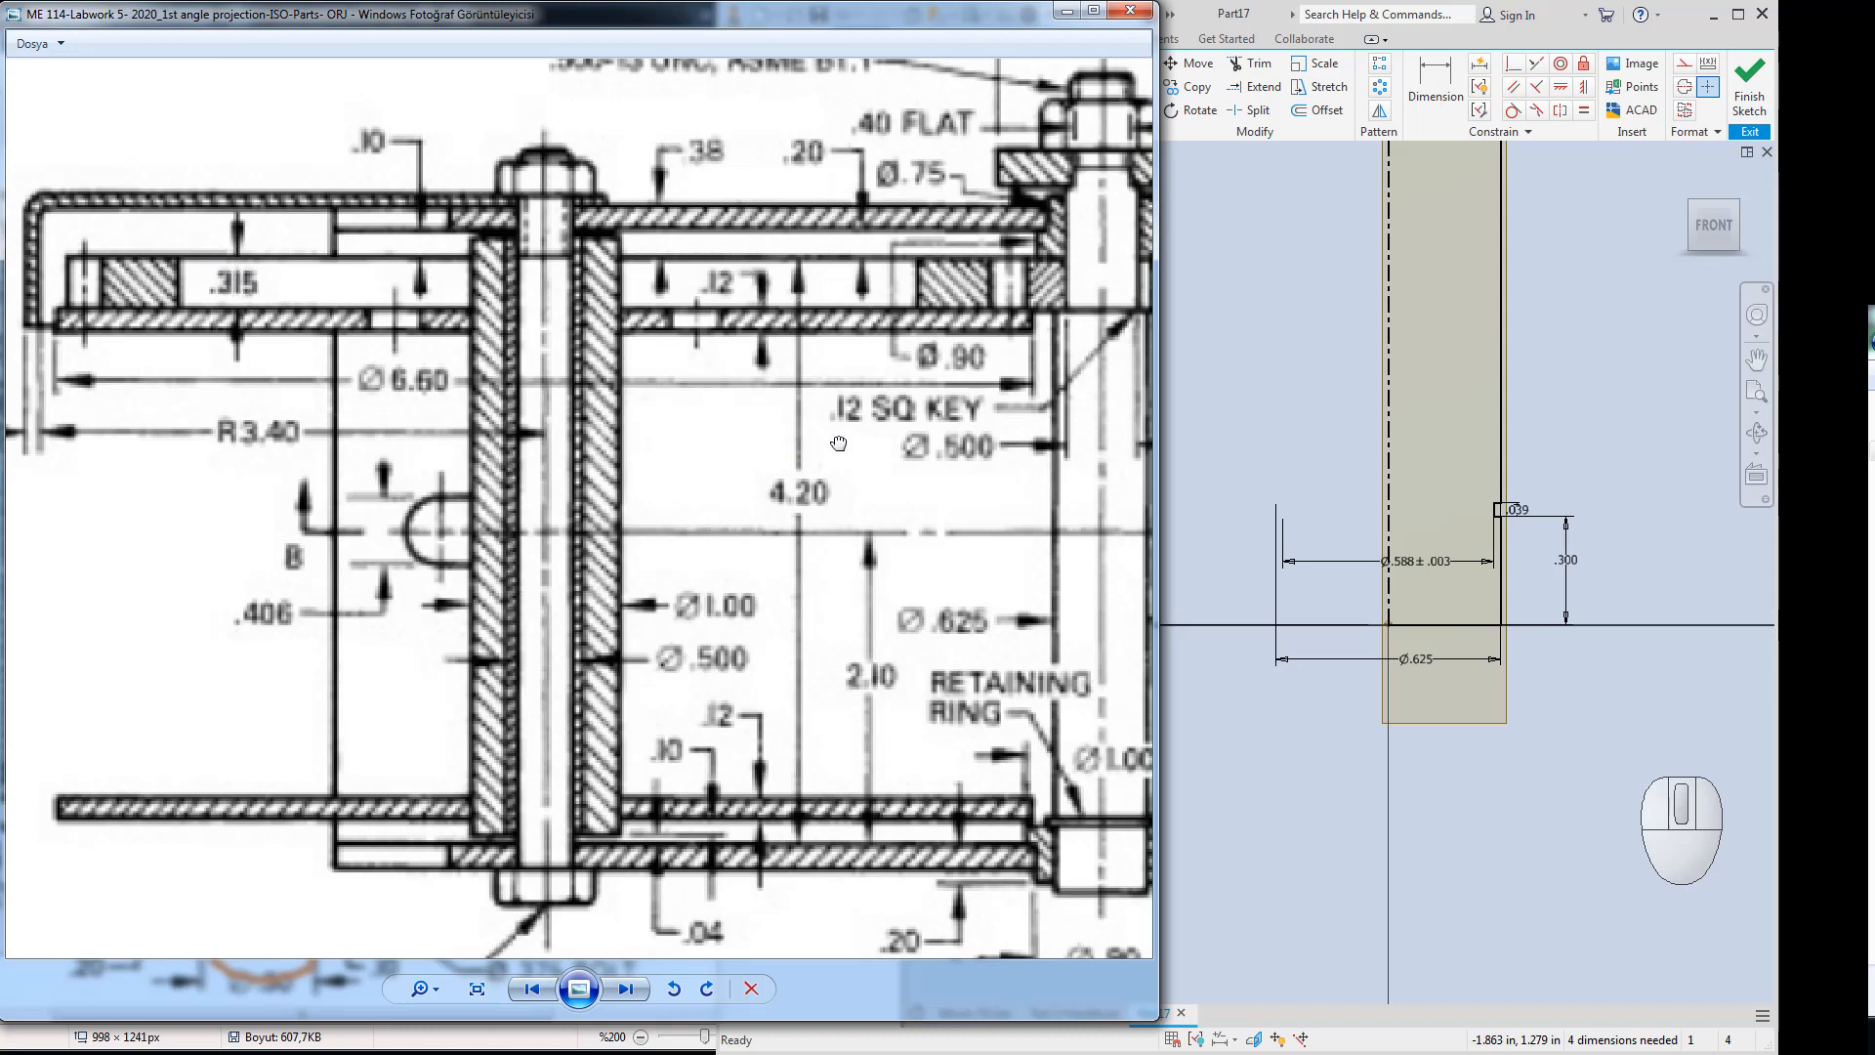
mouse_move(699, 405)
left_mouse_down()
mouse_move(712, 418)
mouse_move(657, 407)
left_mouse_up()
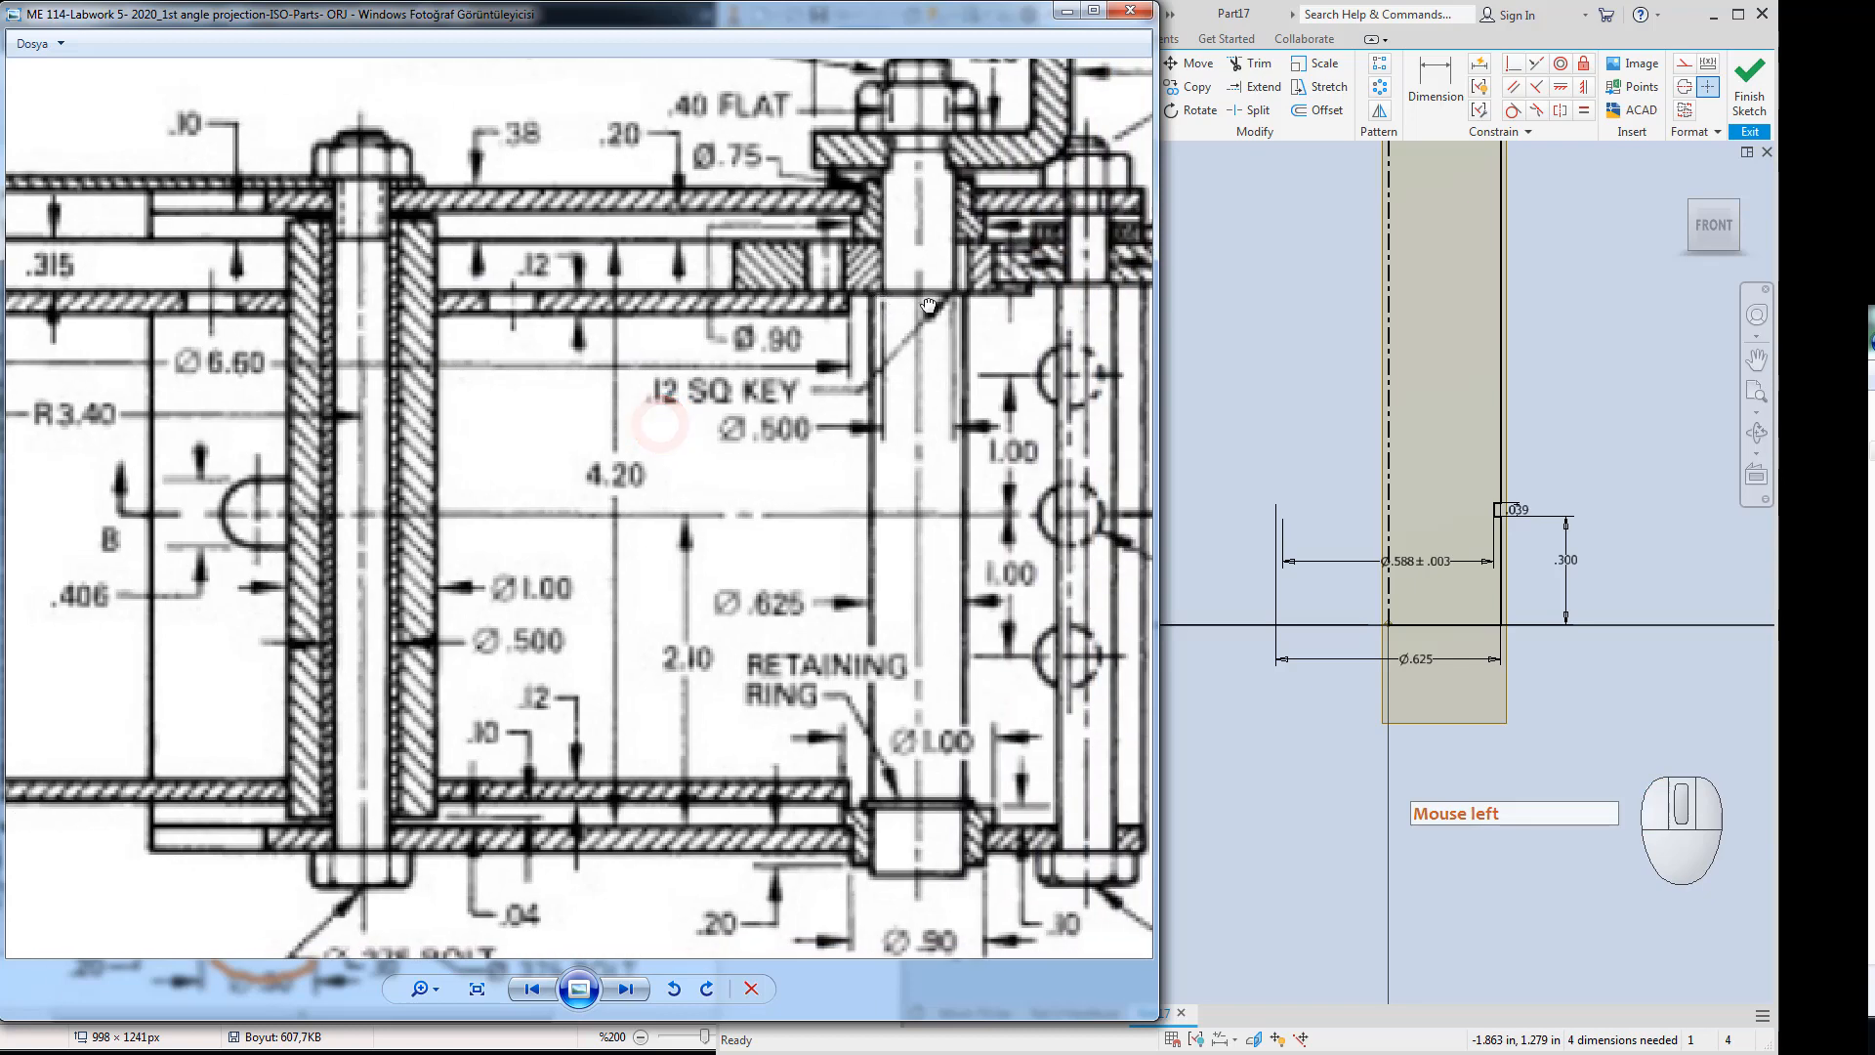
left_click_drag(882, 307, 884, 349)
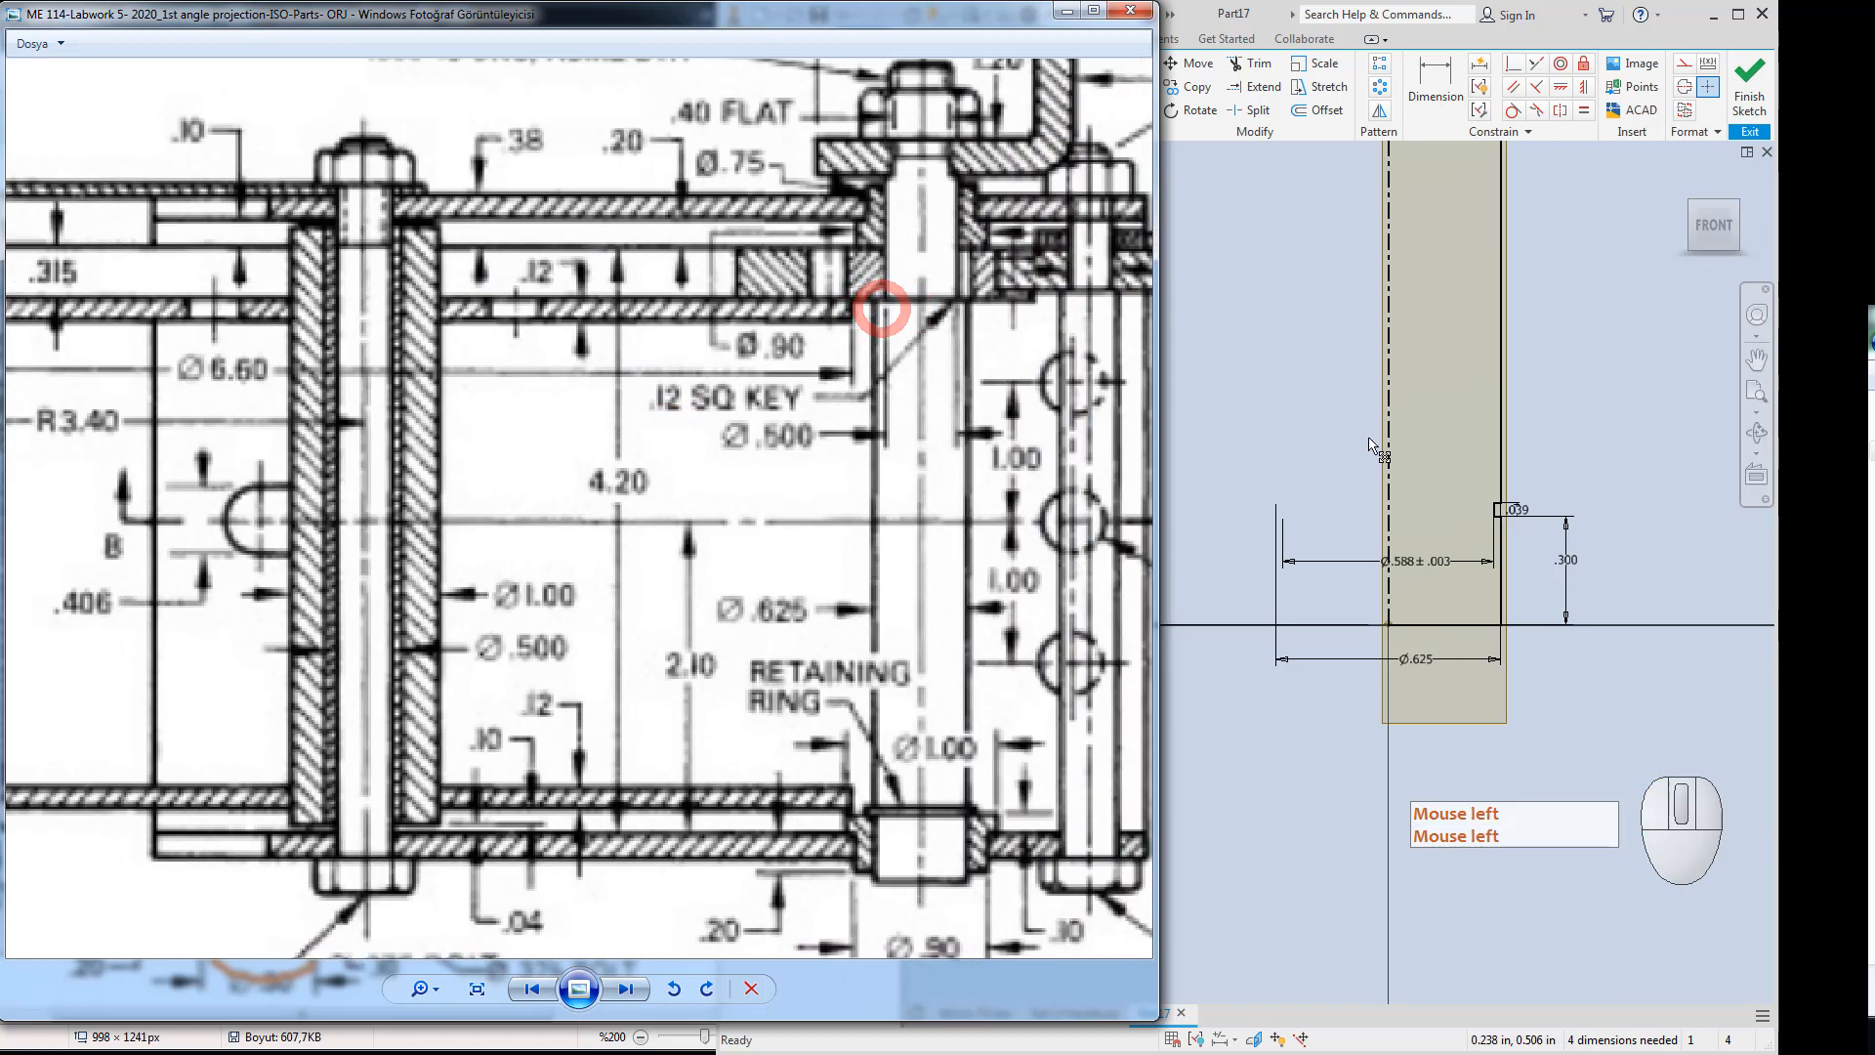
Move the shaft profile's upper shoulder edge downward so the narrower section above it becomes clearly longer.
left_click(1257, 415)
scroll(1260, 418, "down", 4)
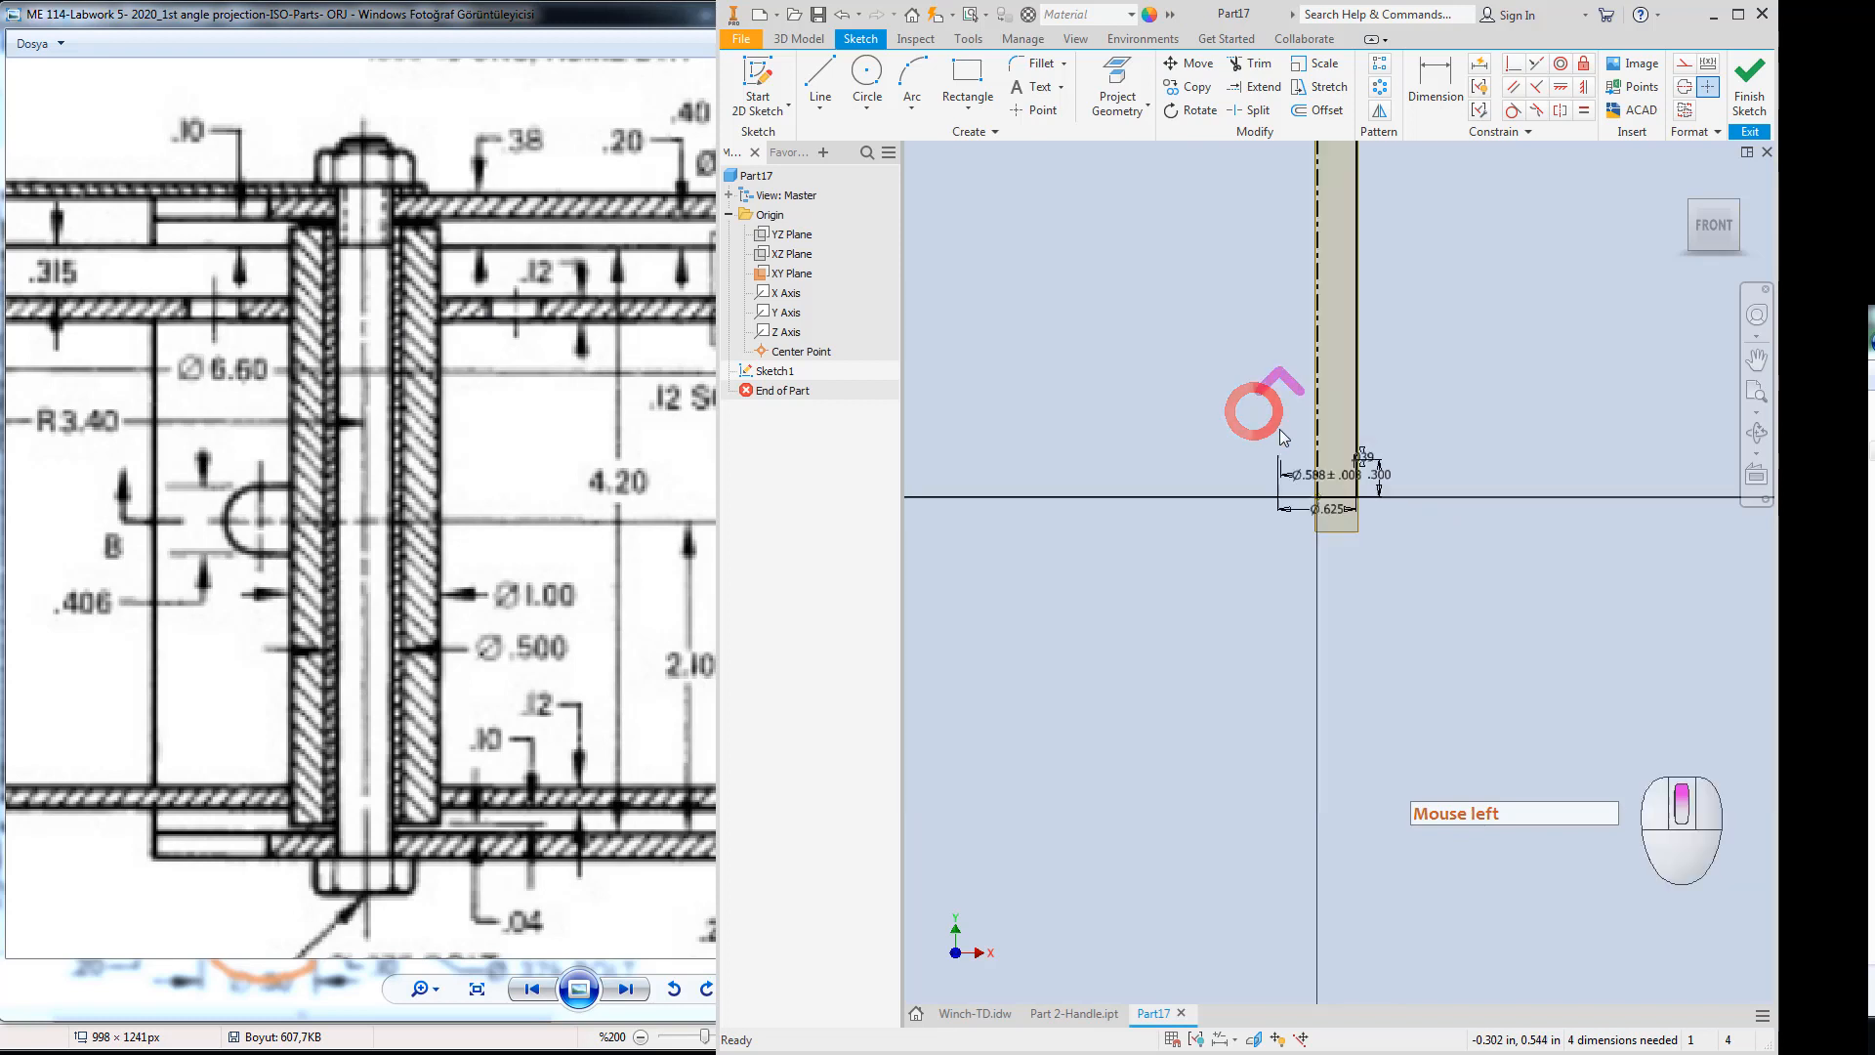
middle_click_drag(1362, 343, 1216, 622)
scroll(1247, 500, "up", 5)
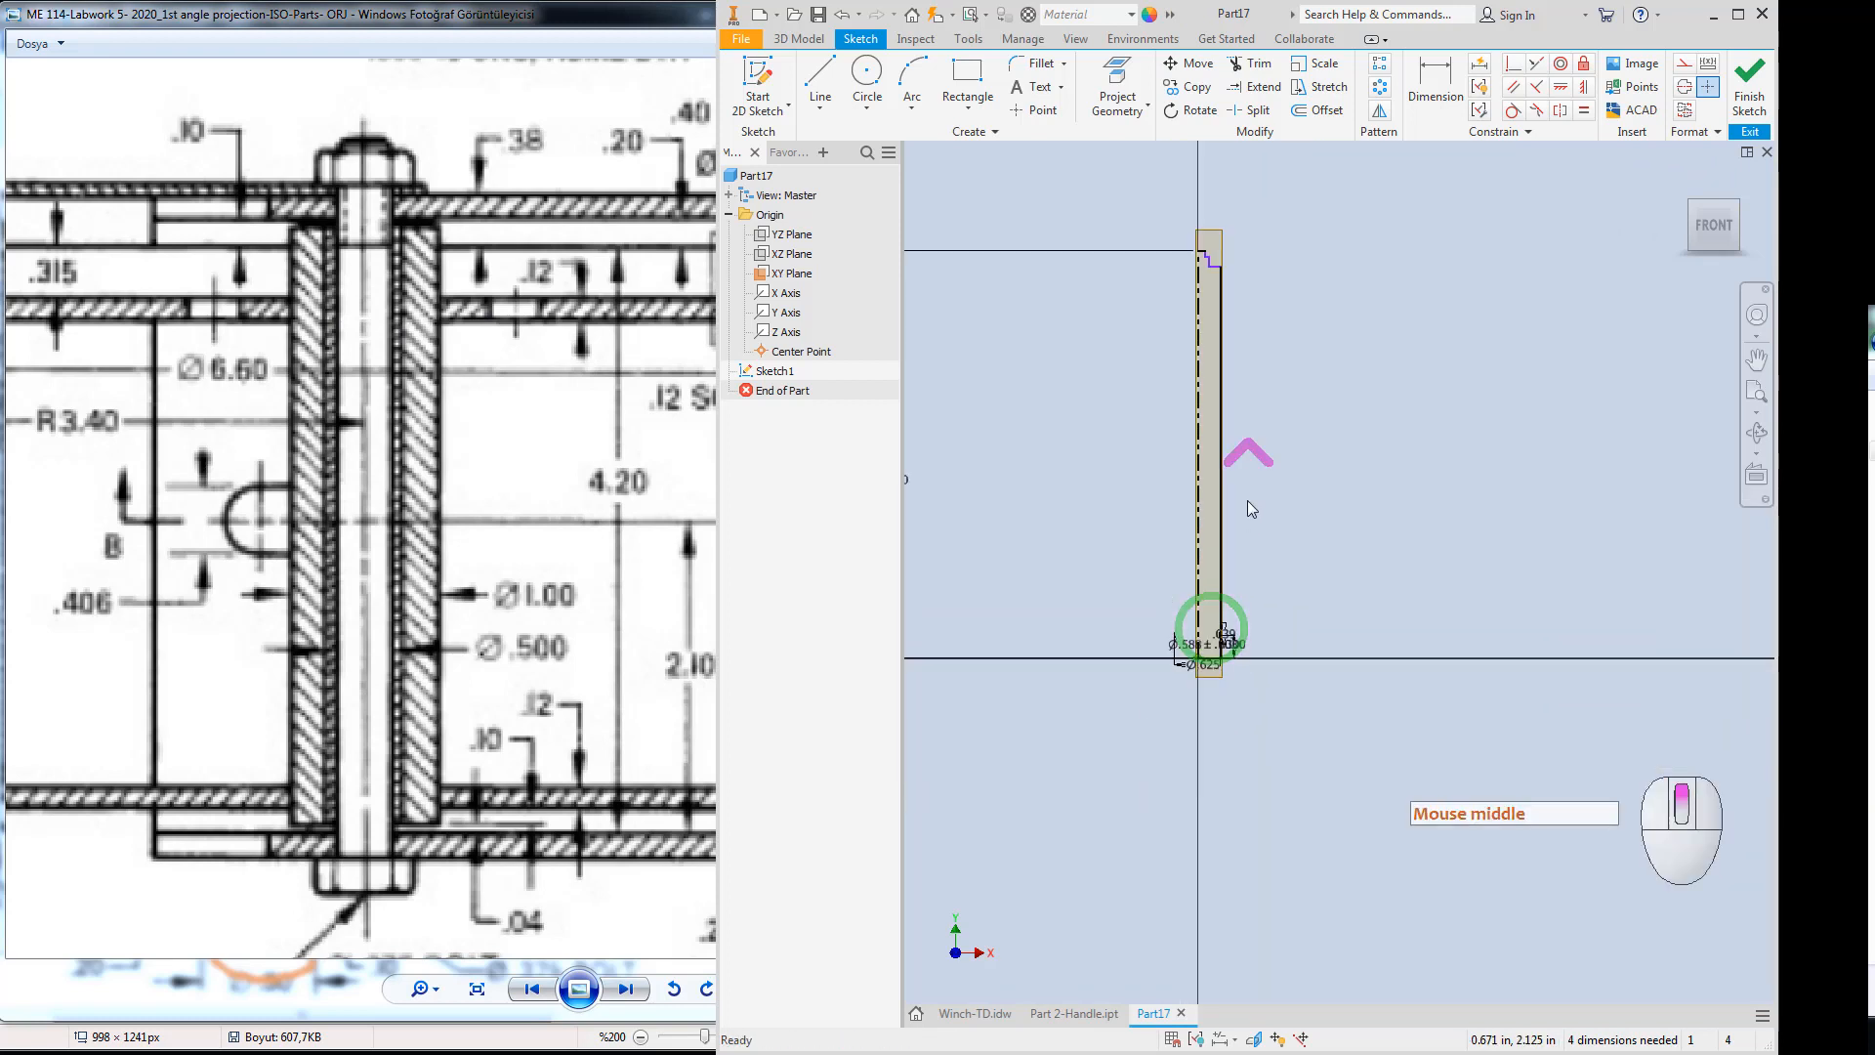
scroll(1218, 379, "down", 3)
scroll(1239, 362, "down", 3)
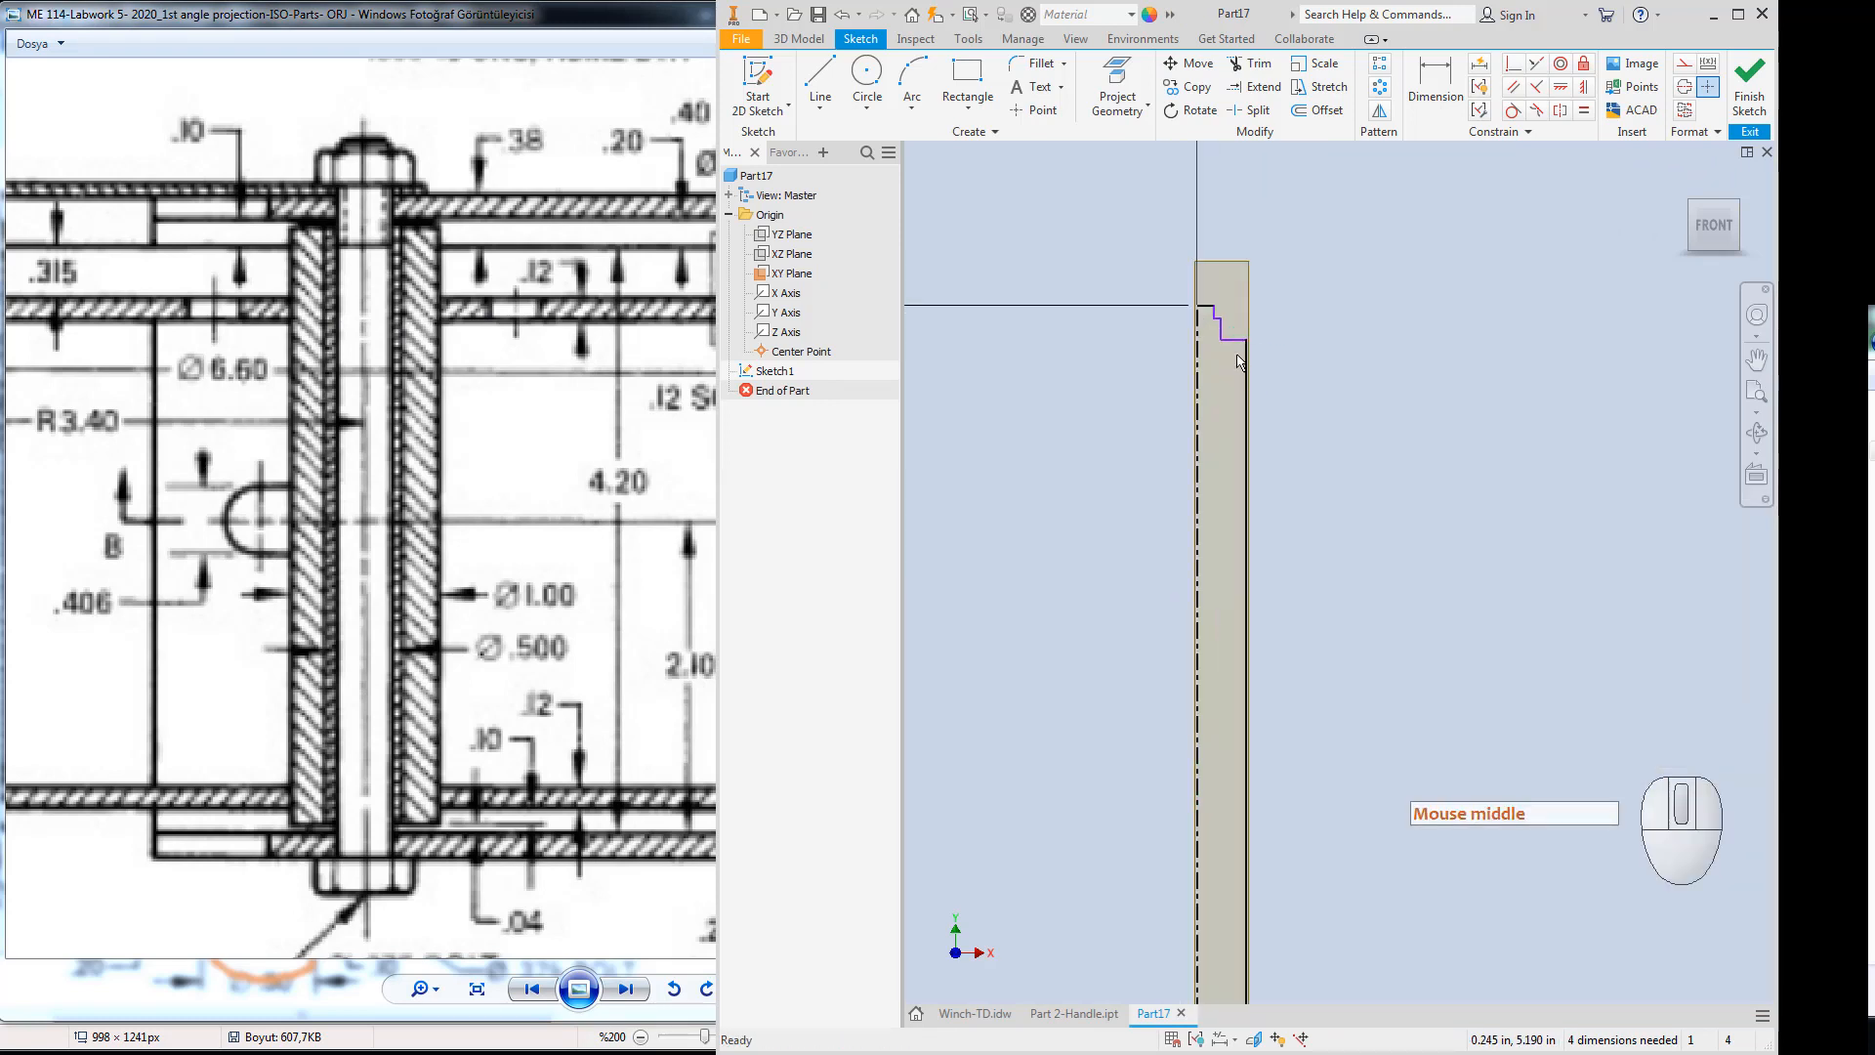
left_click_drag(1233, 342, 1226, 587)
key("Escape")
left_click(1321, 519)
mouse_move(1336, 591)
middle_mouse_down()
mouse_move(1344, 611)
mouse_move(1364, 371)
middle_mouse_up()
Add a vertical dimension between the shaft profile's bottom edge and the shoulder, placed beside the centerline.
left_click(1431, 83)
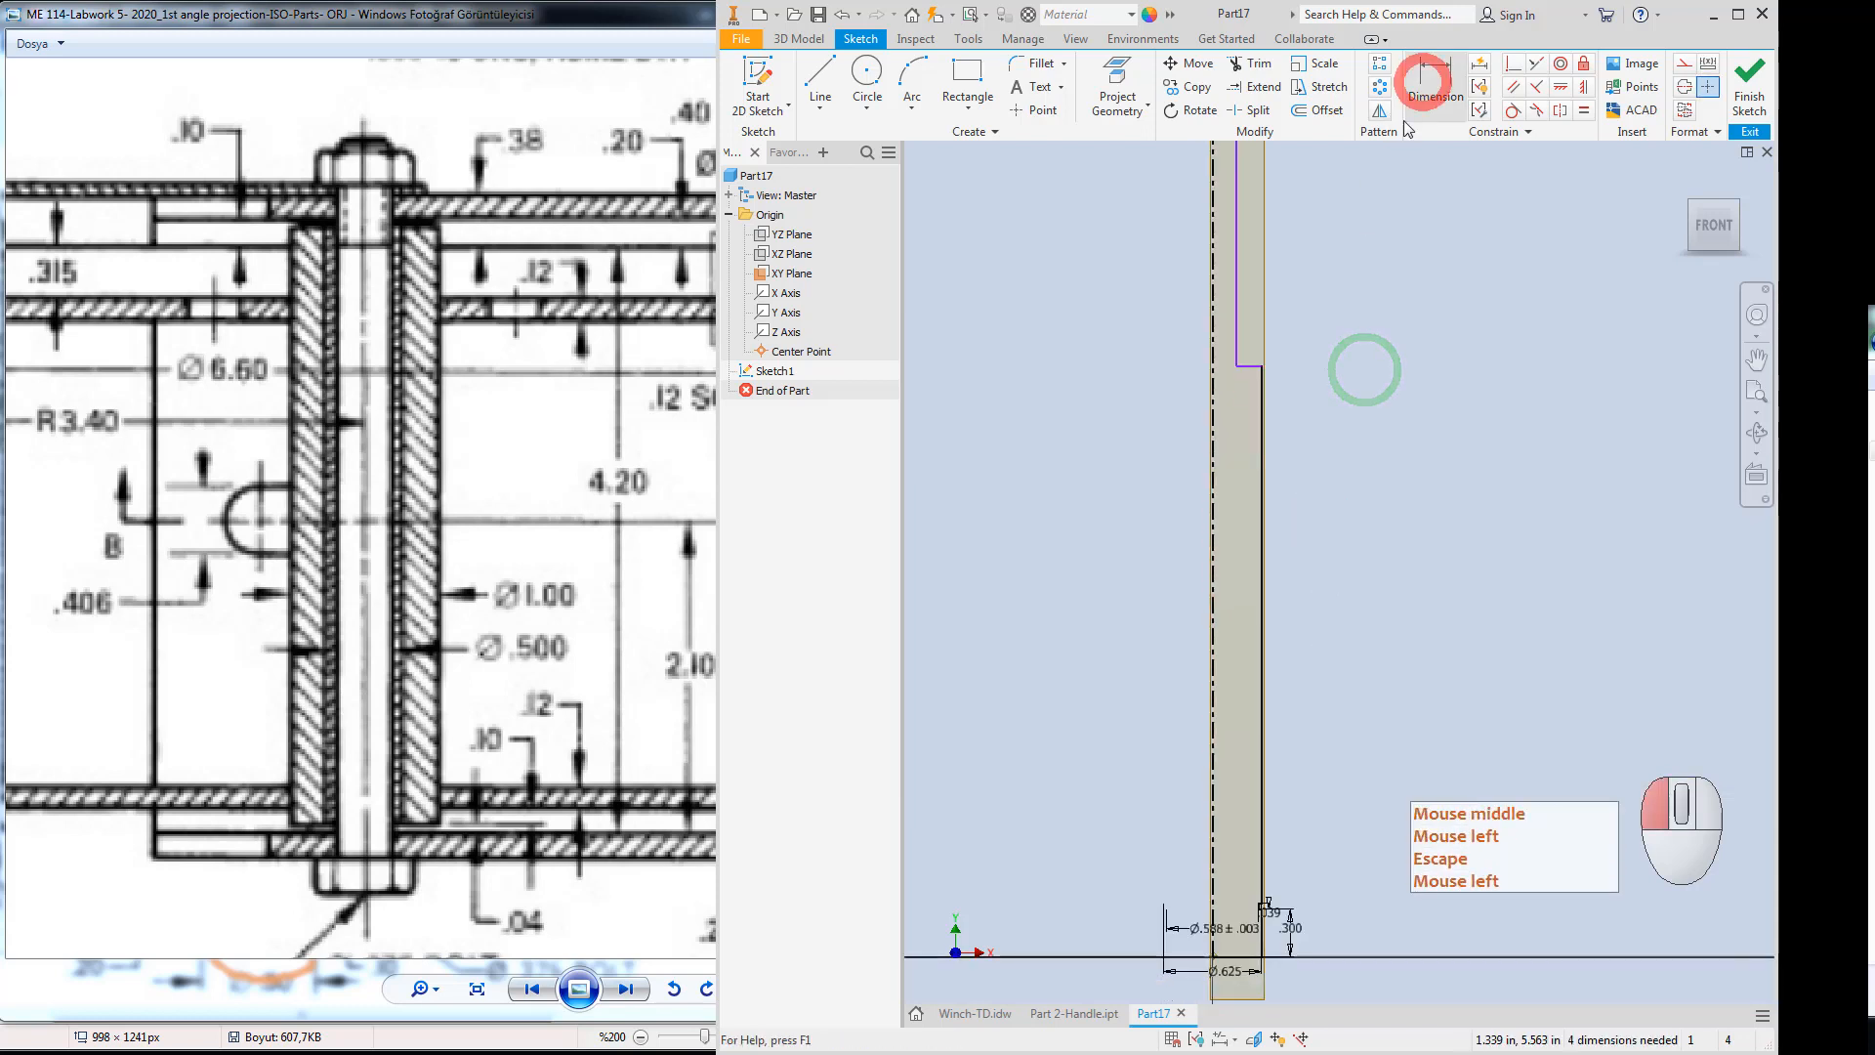
left_click(1249, 366)
middle_click_drag(1258, 866, 1296, 688)
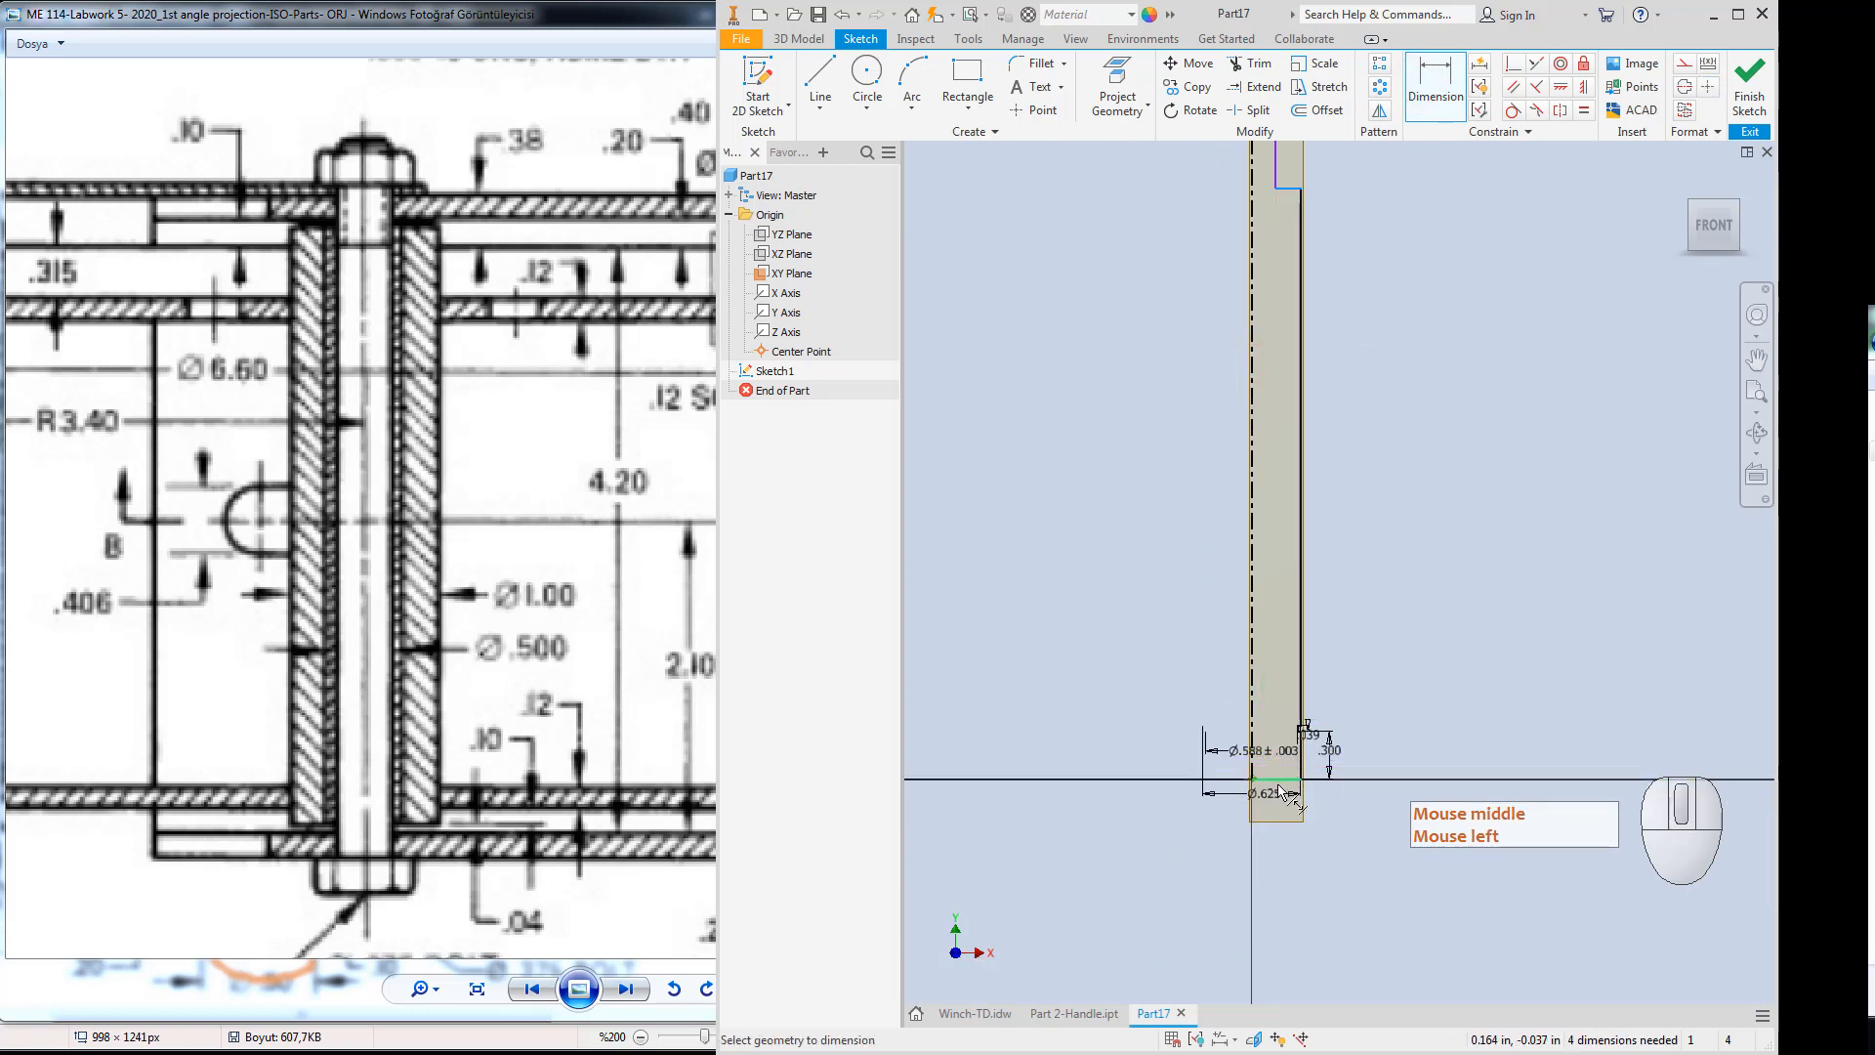
left_click(1276, 786)
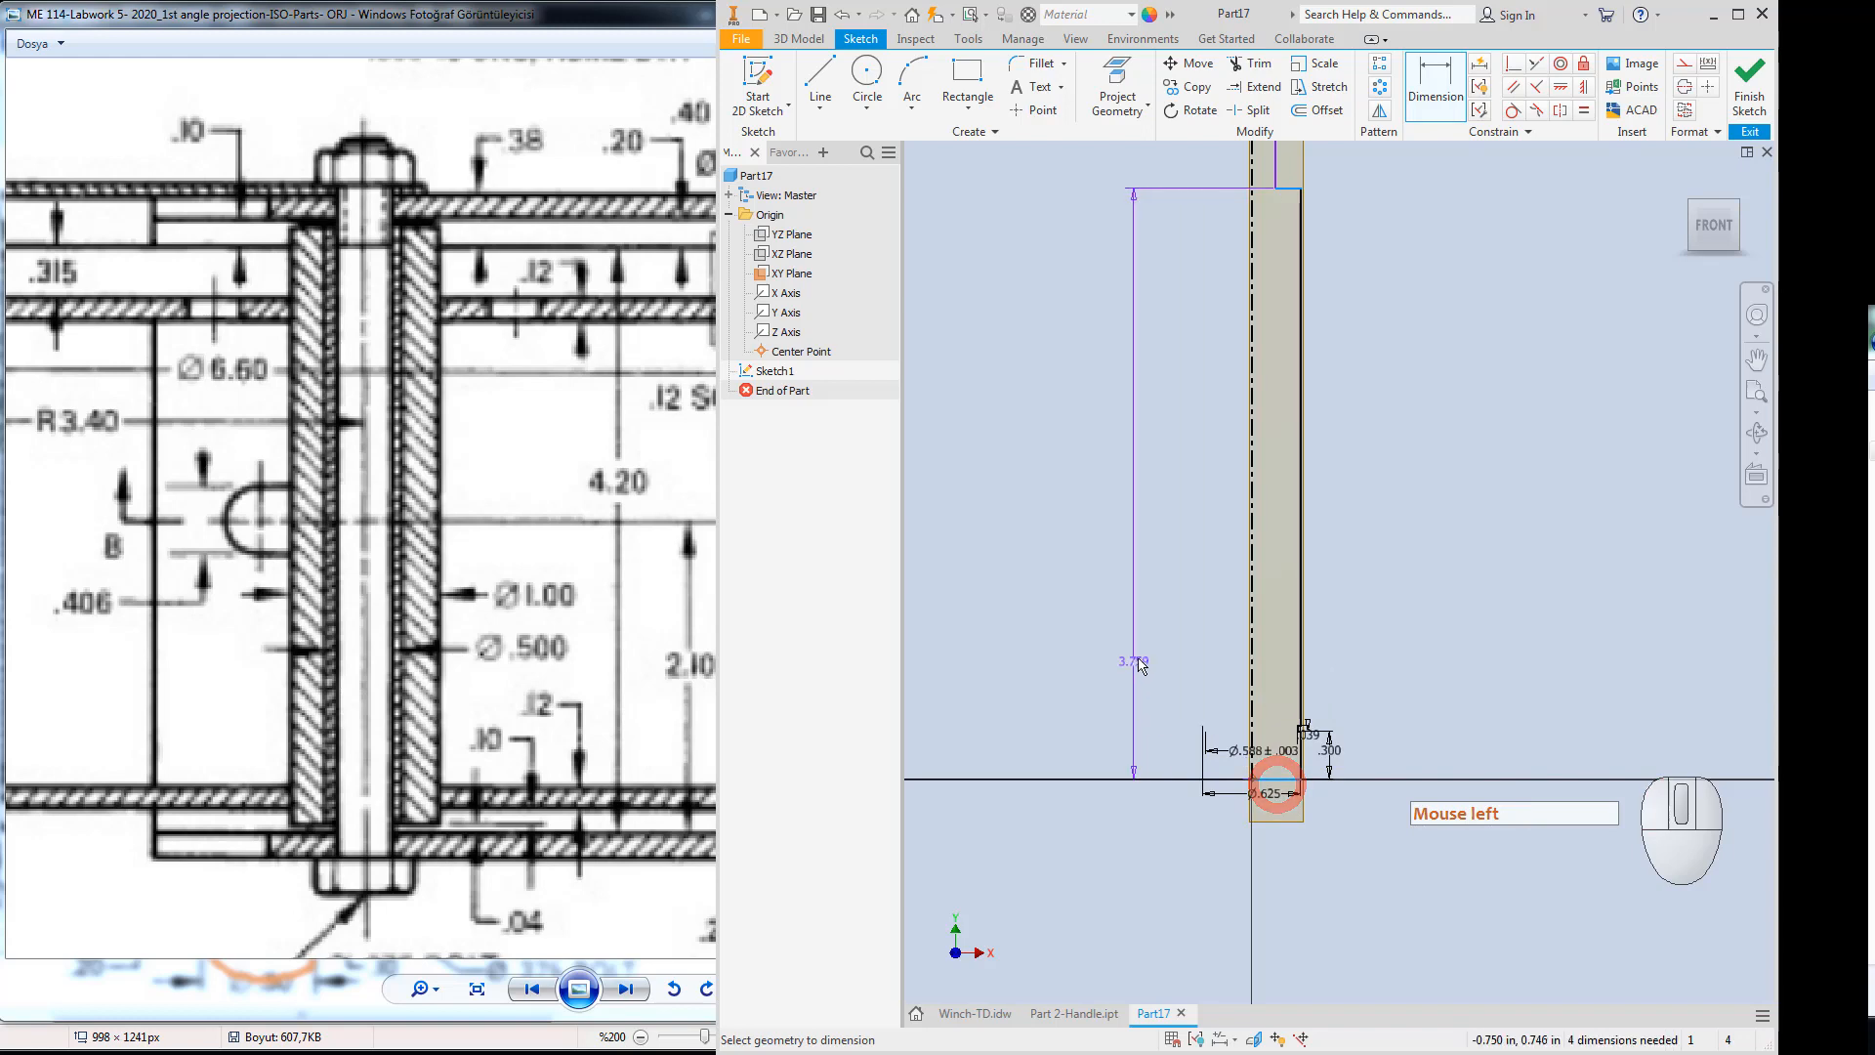
left_click(1130, 657)
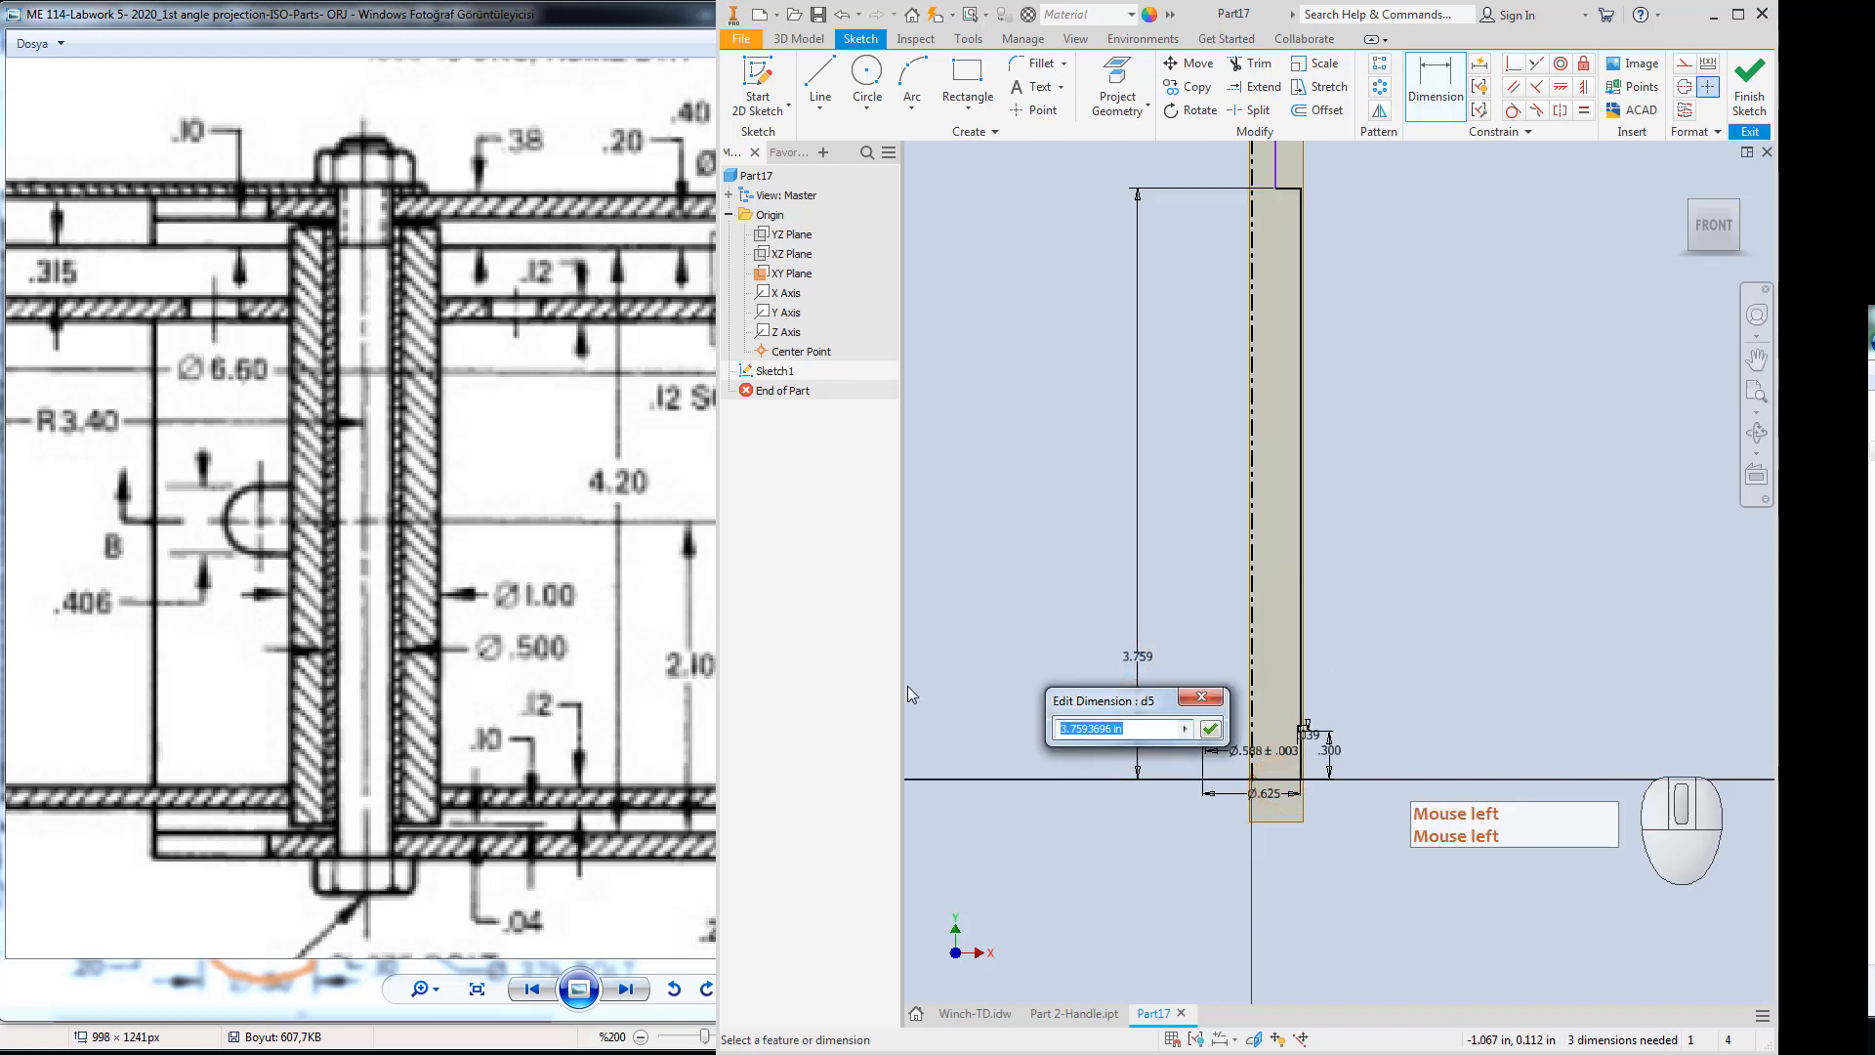
Consult the reference drawing's vertical dimensions and begin the shoulder height expression with (4.2+0.2+0.38)-.
left_click(251, 459)
left_click_drag(614, 482, 559, 483)
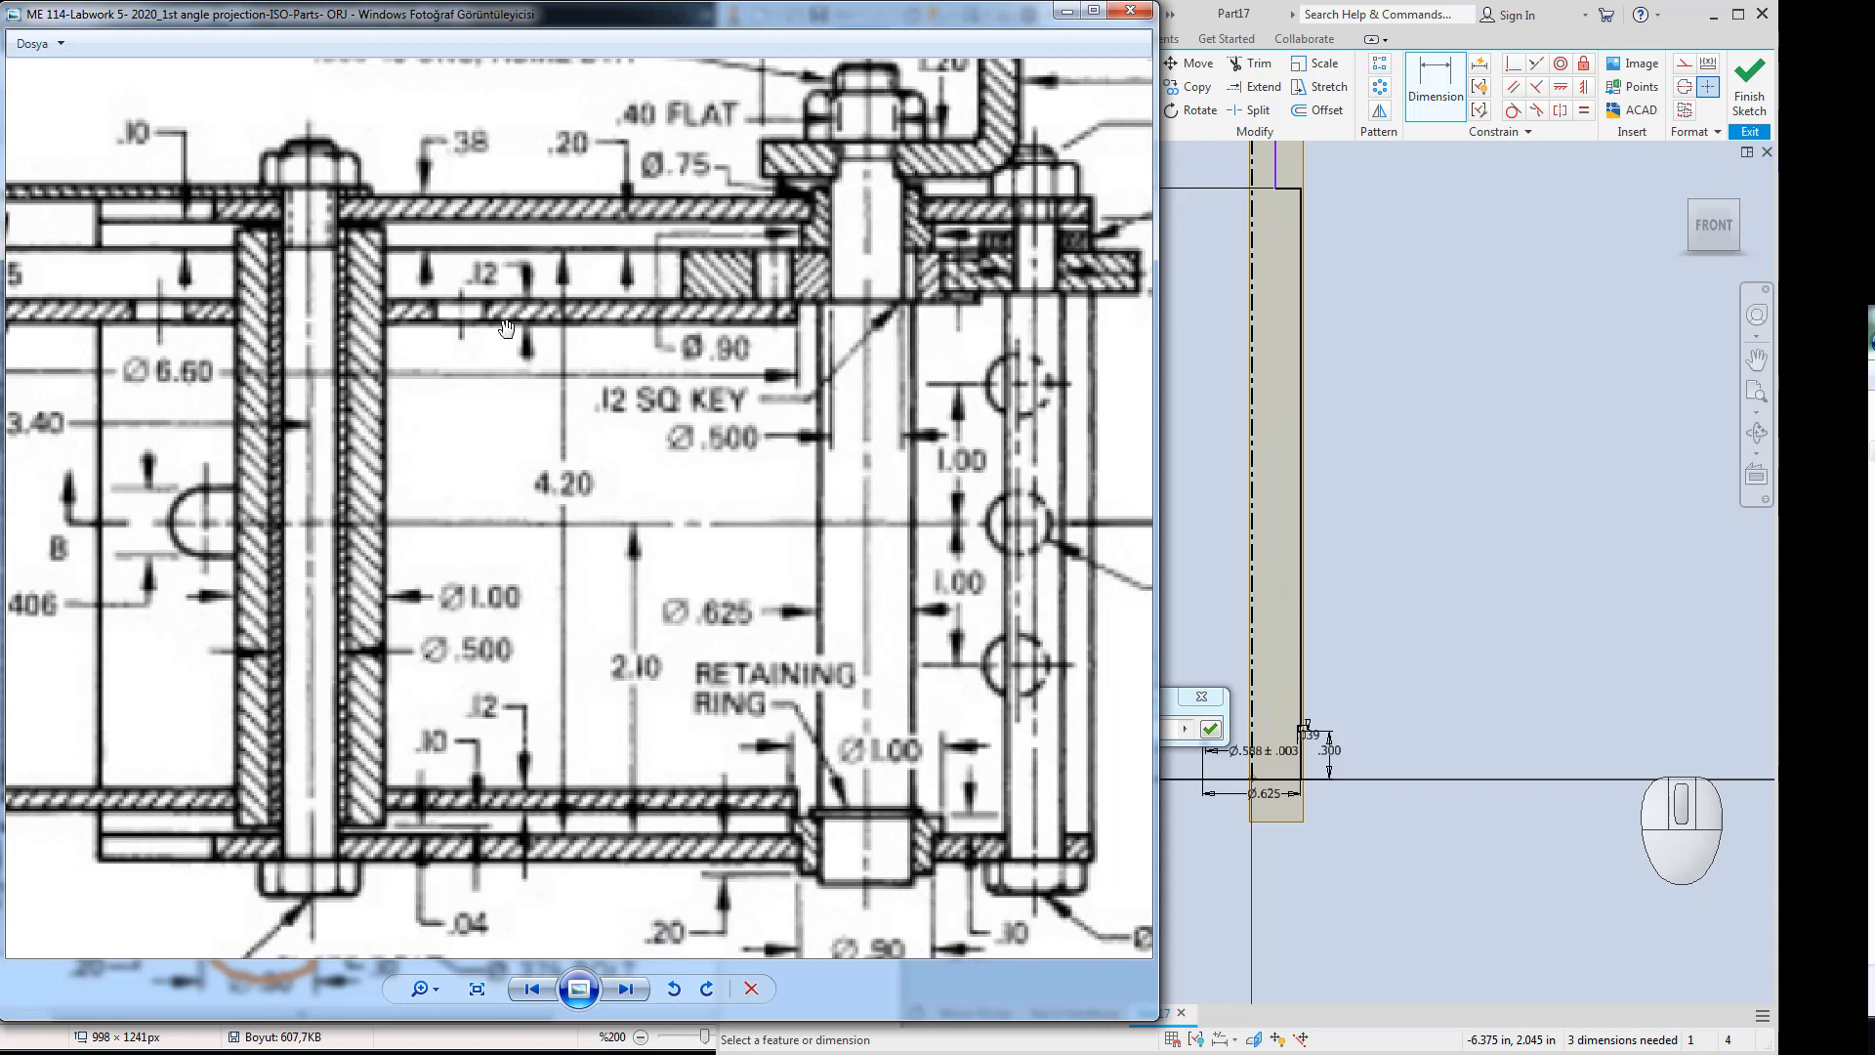
left_click_drag(506, 327, 633, 398)
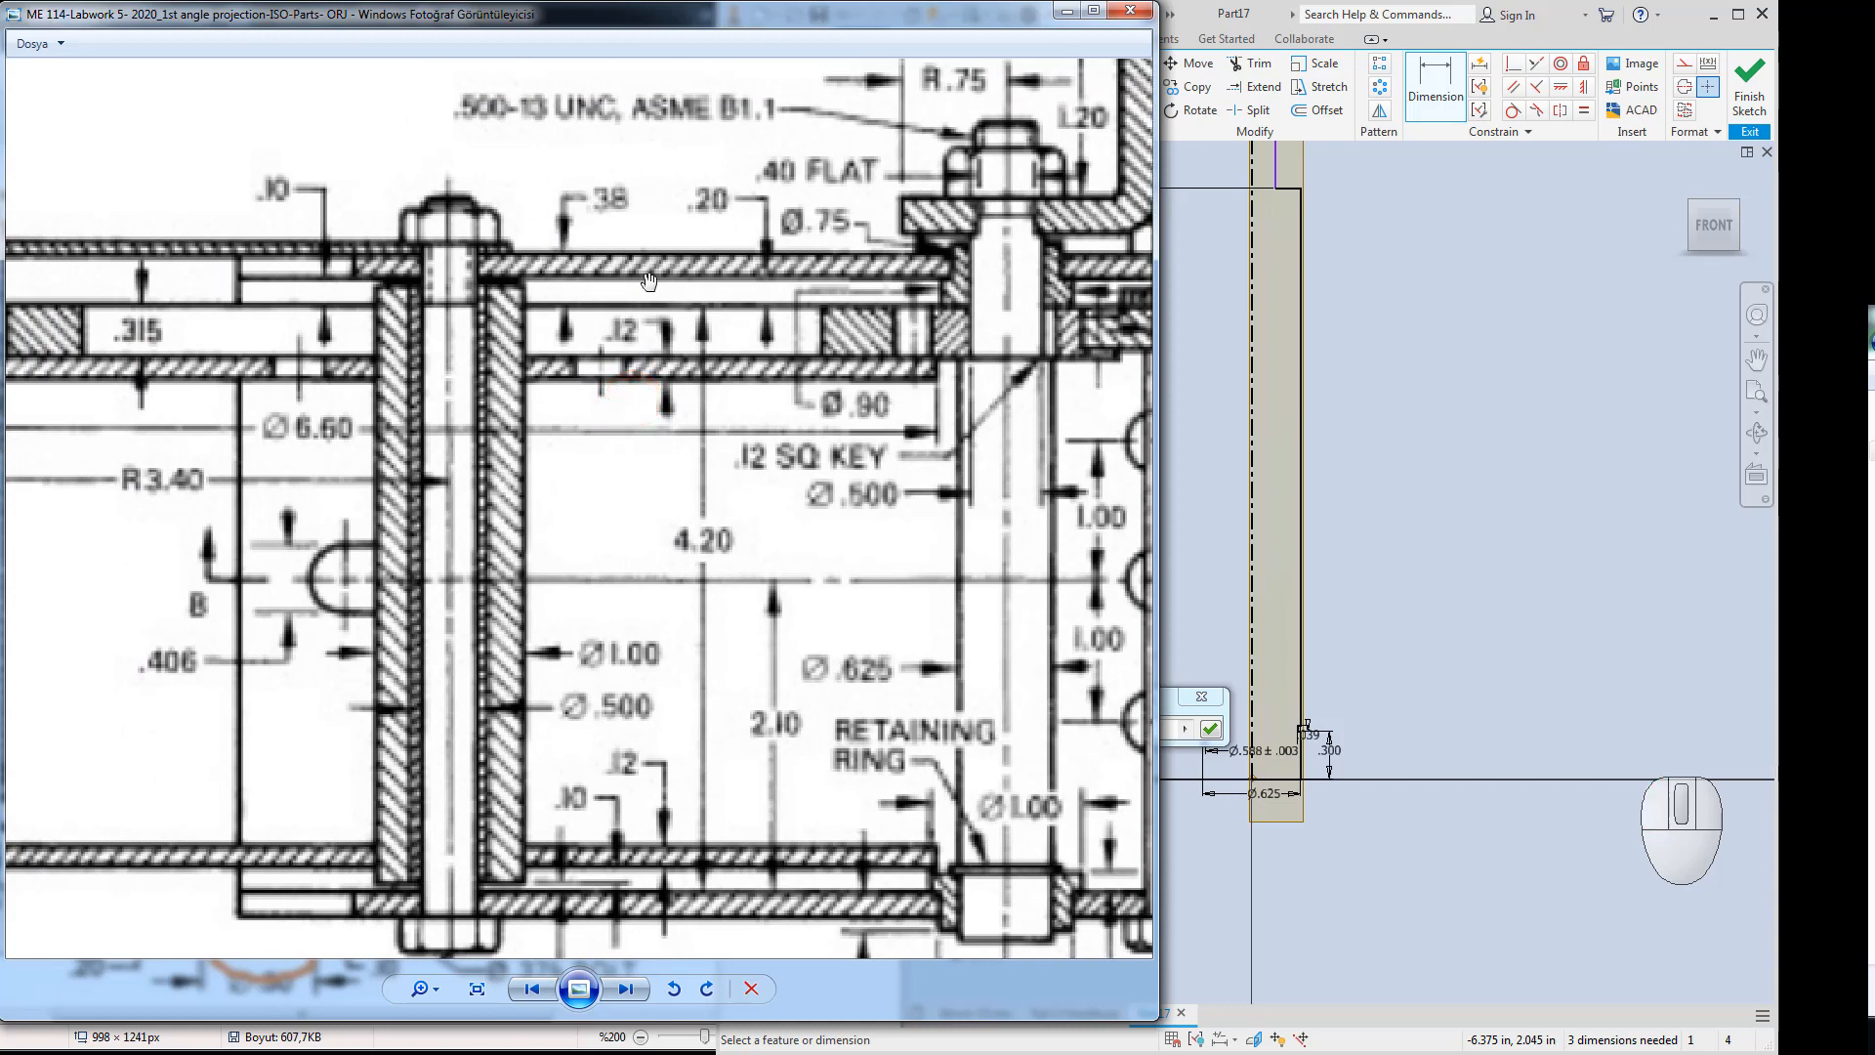
left_click(1372, 542)
left_click(1131, 679)
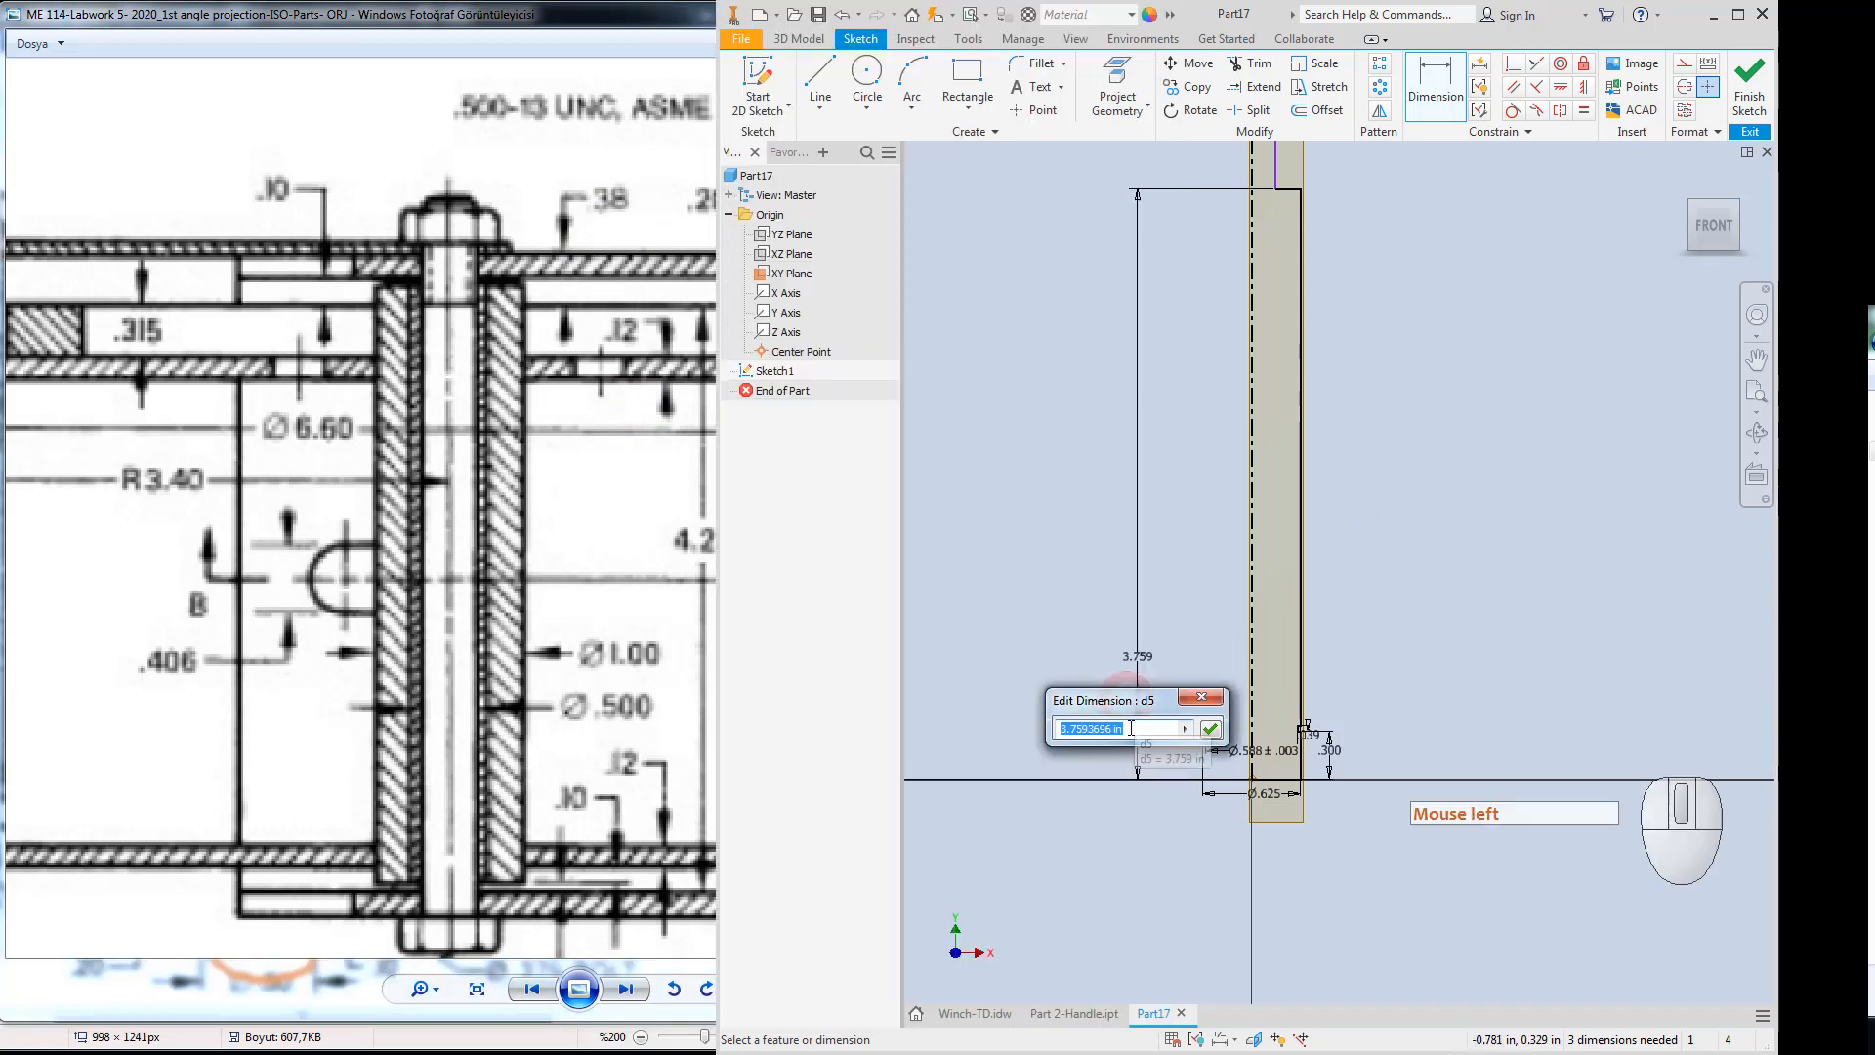
type("(4")
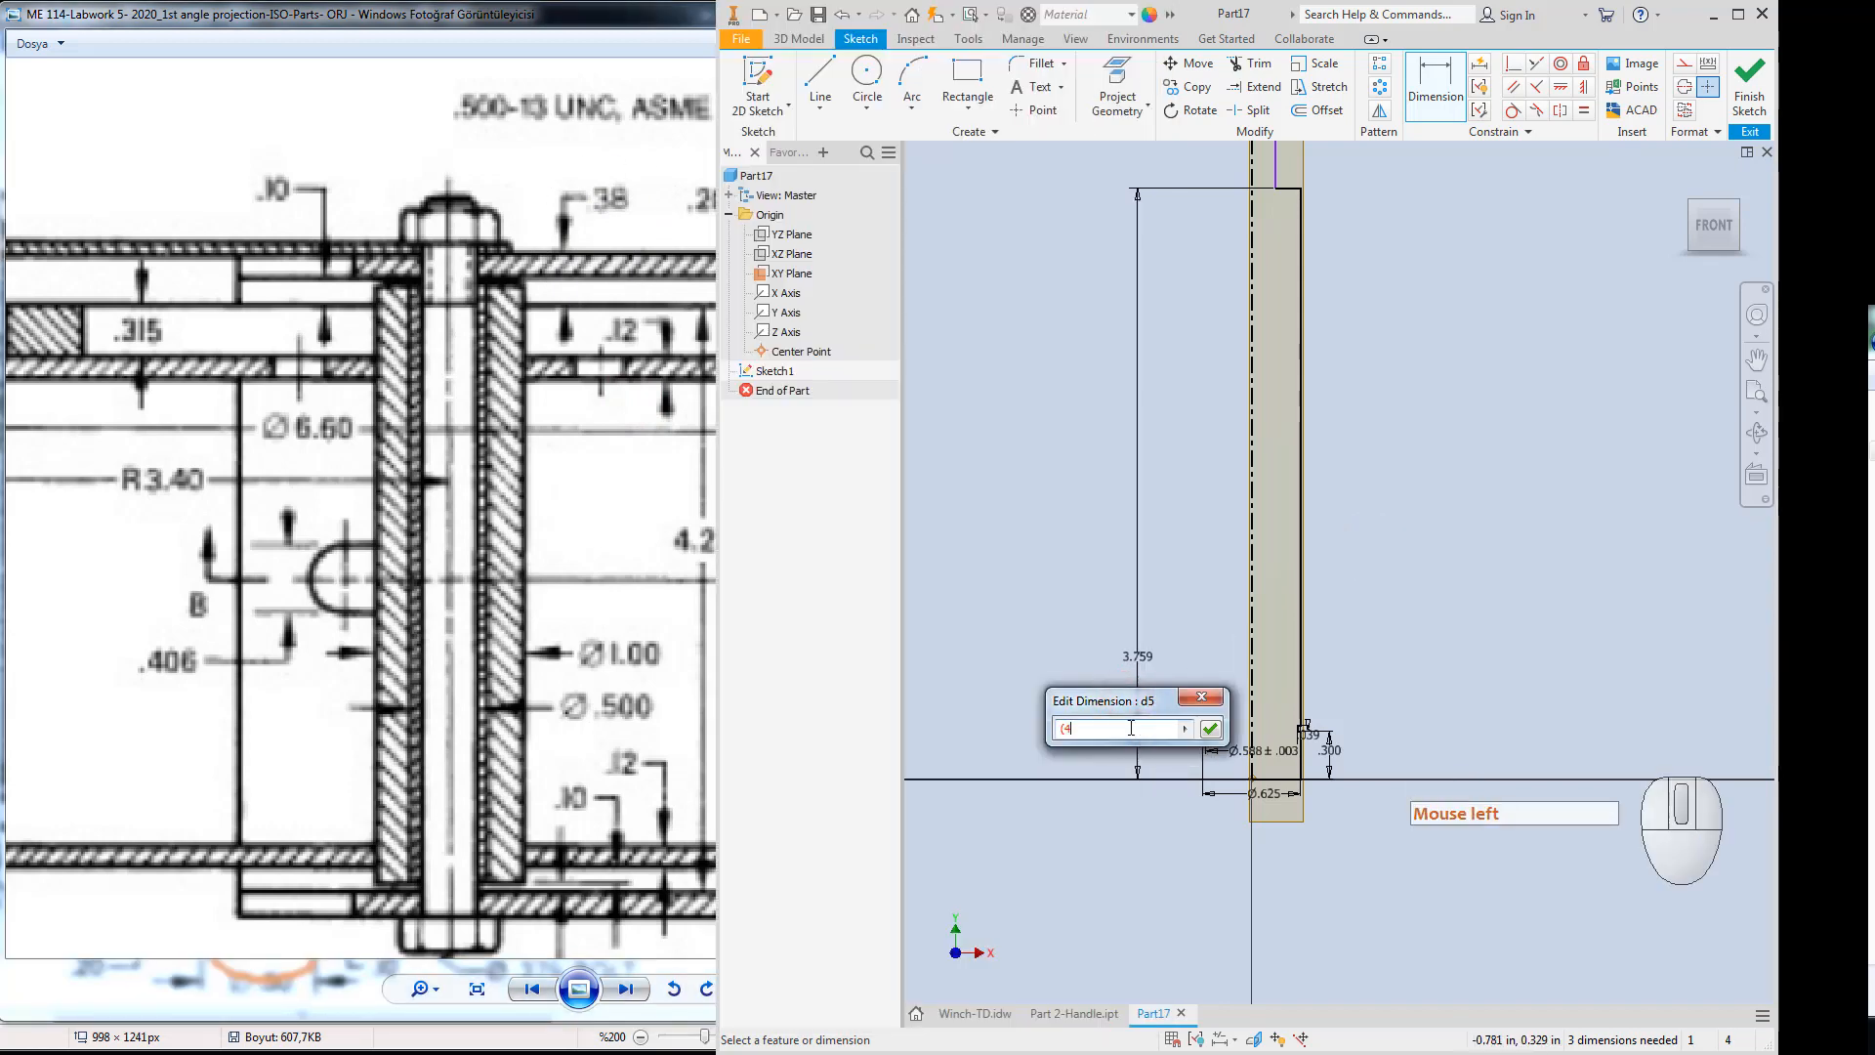
type(".2%")
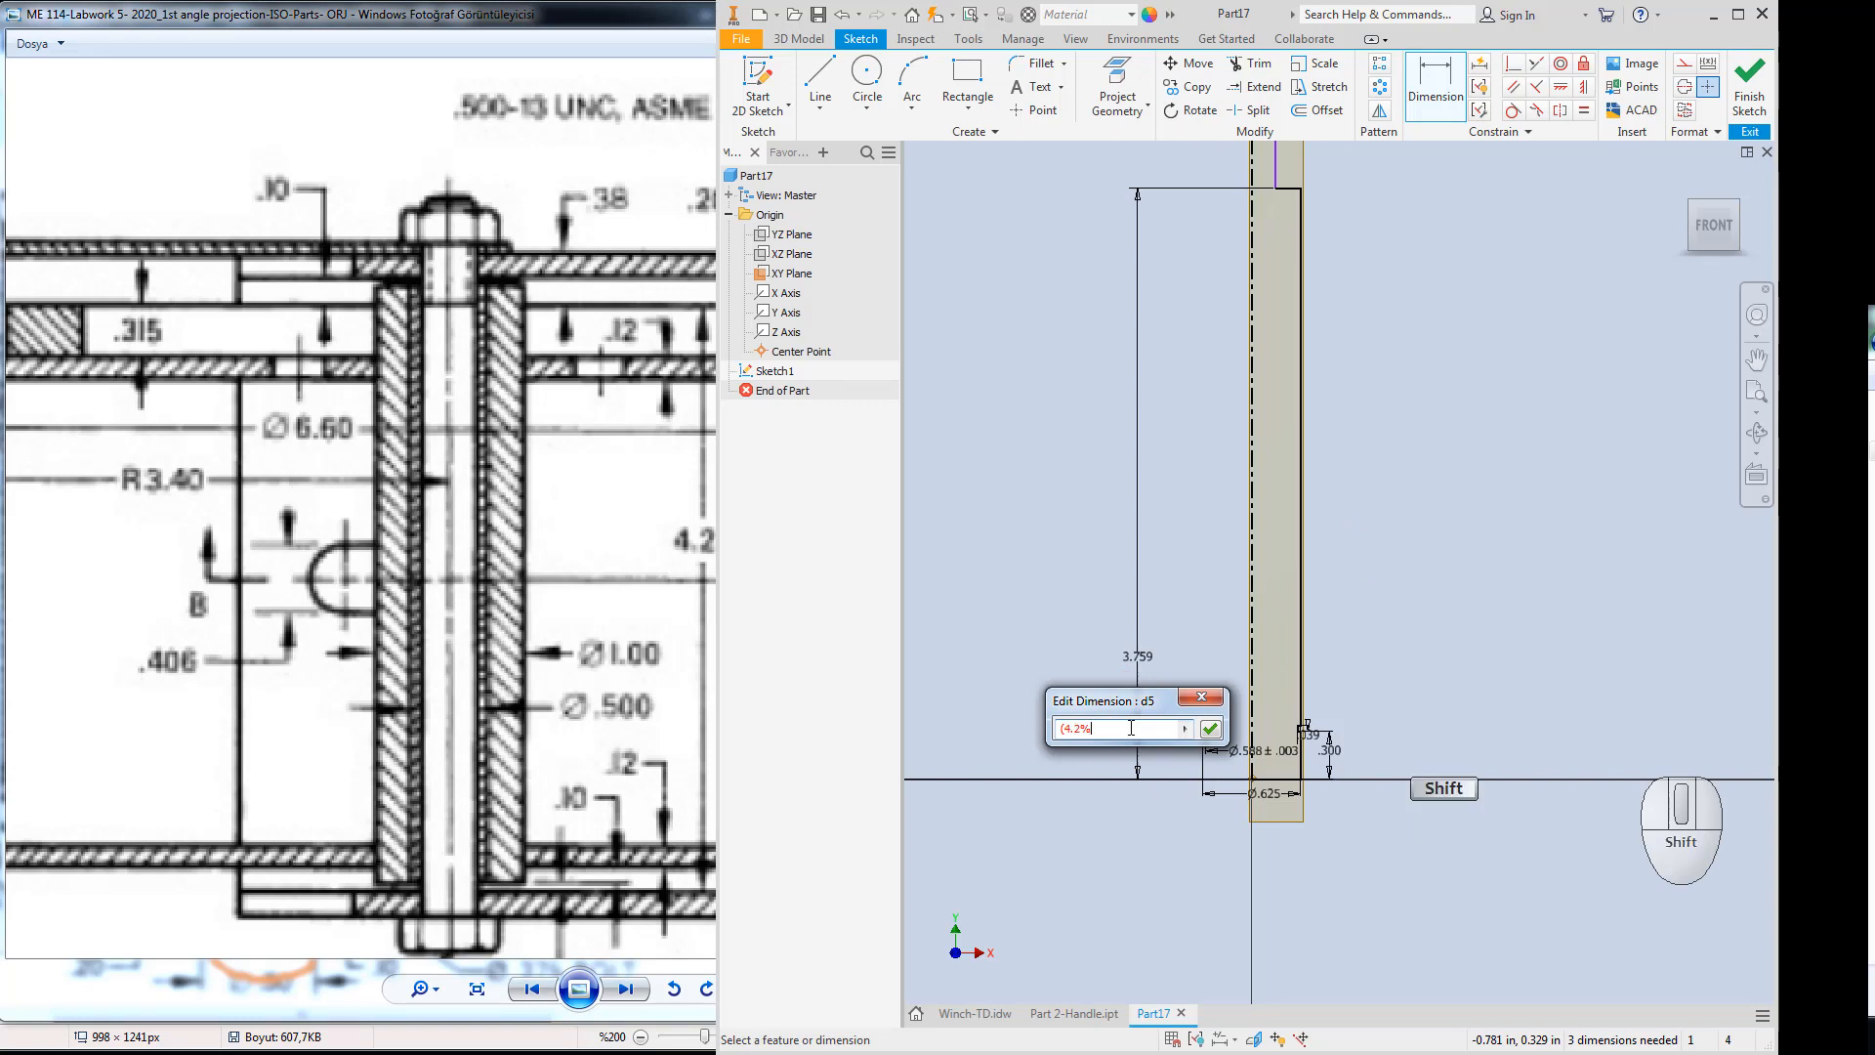
key("BackSpace")
type("+")
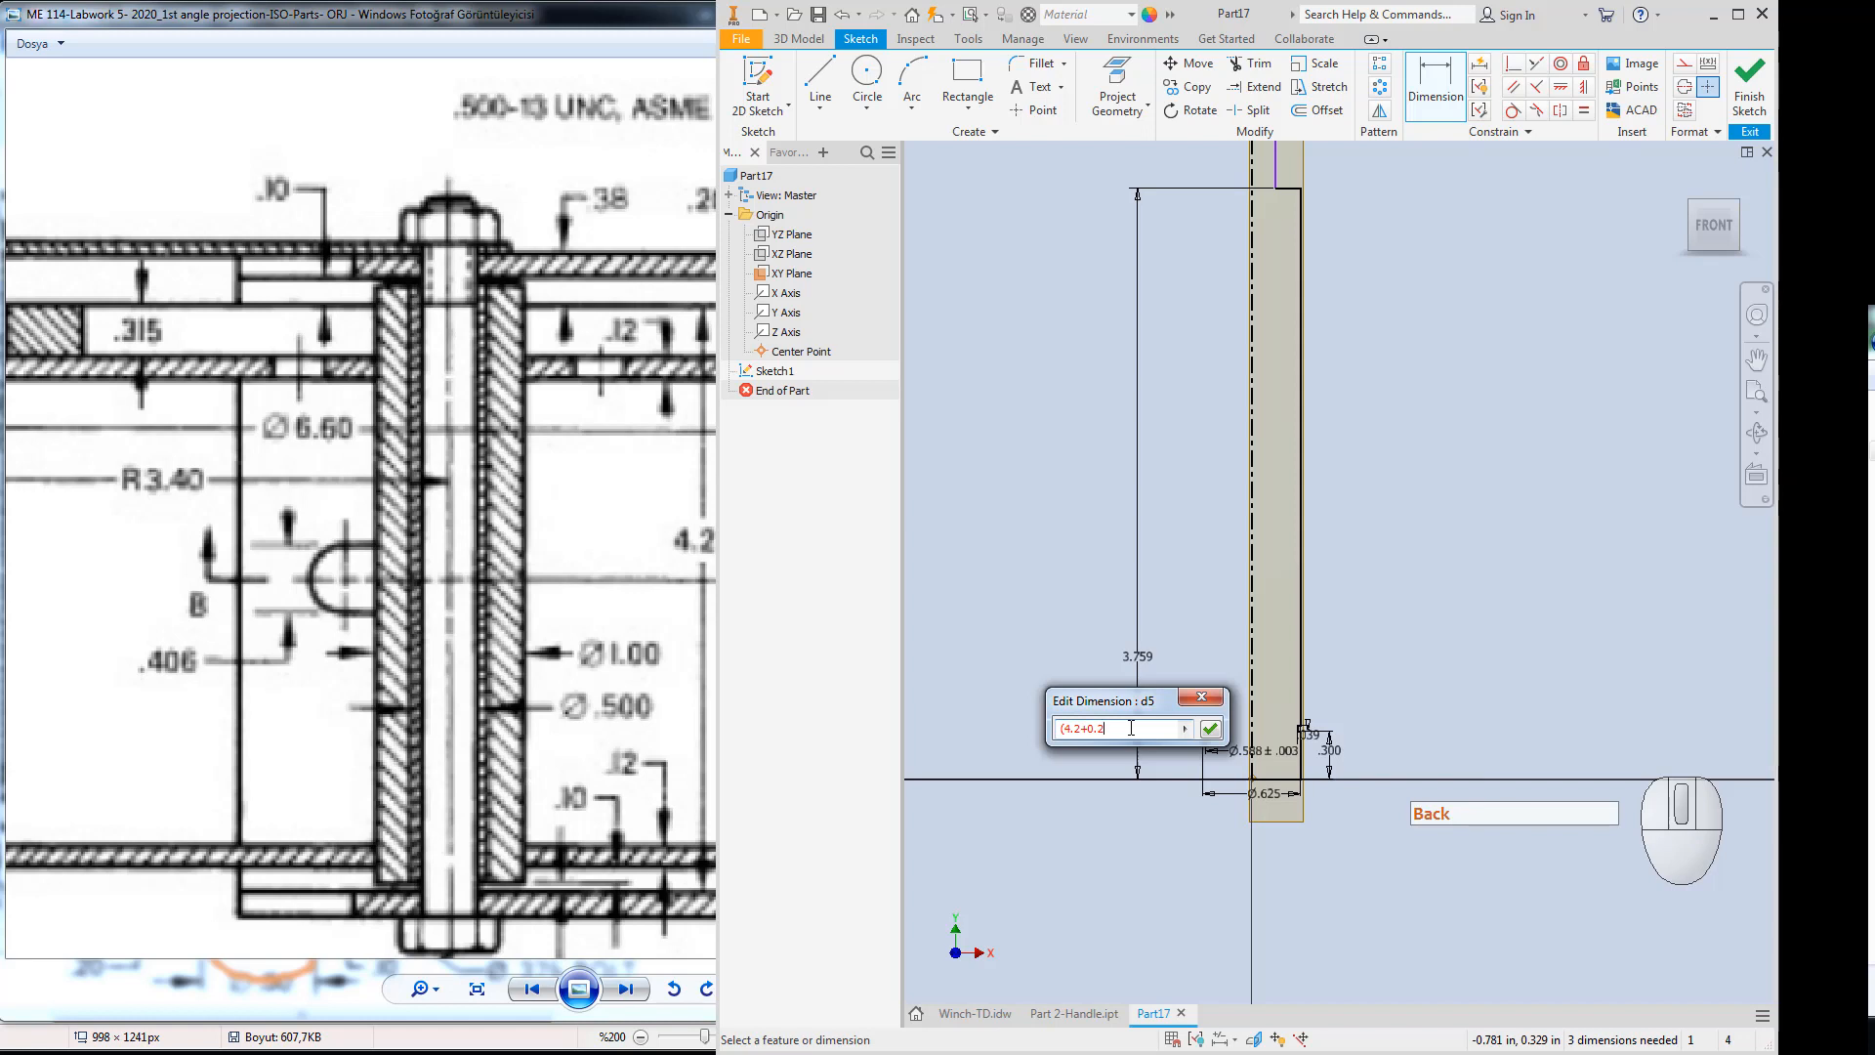
type("0.2")
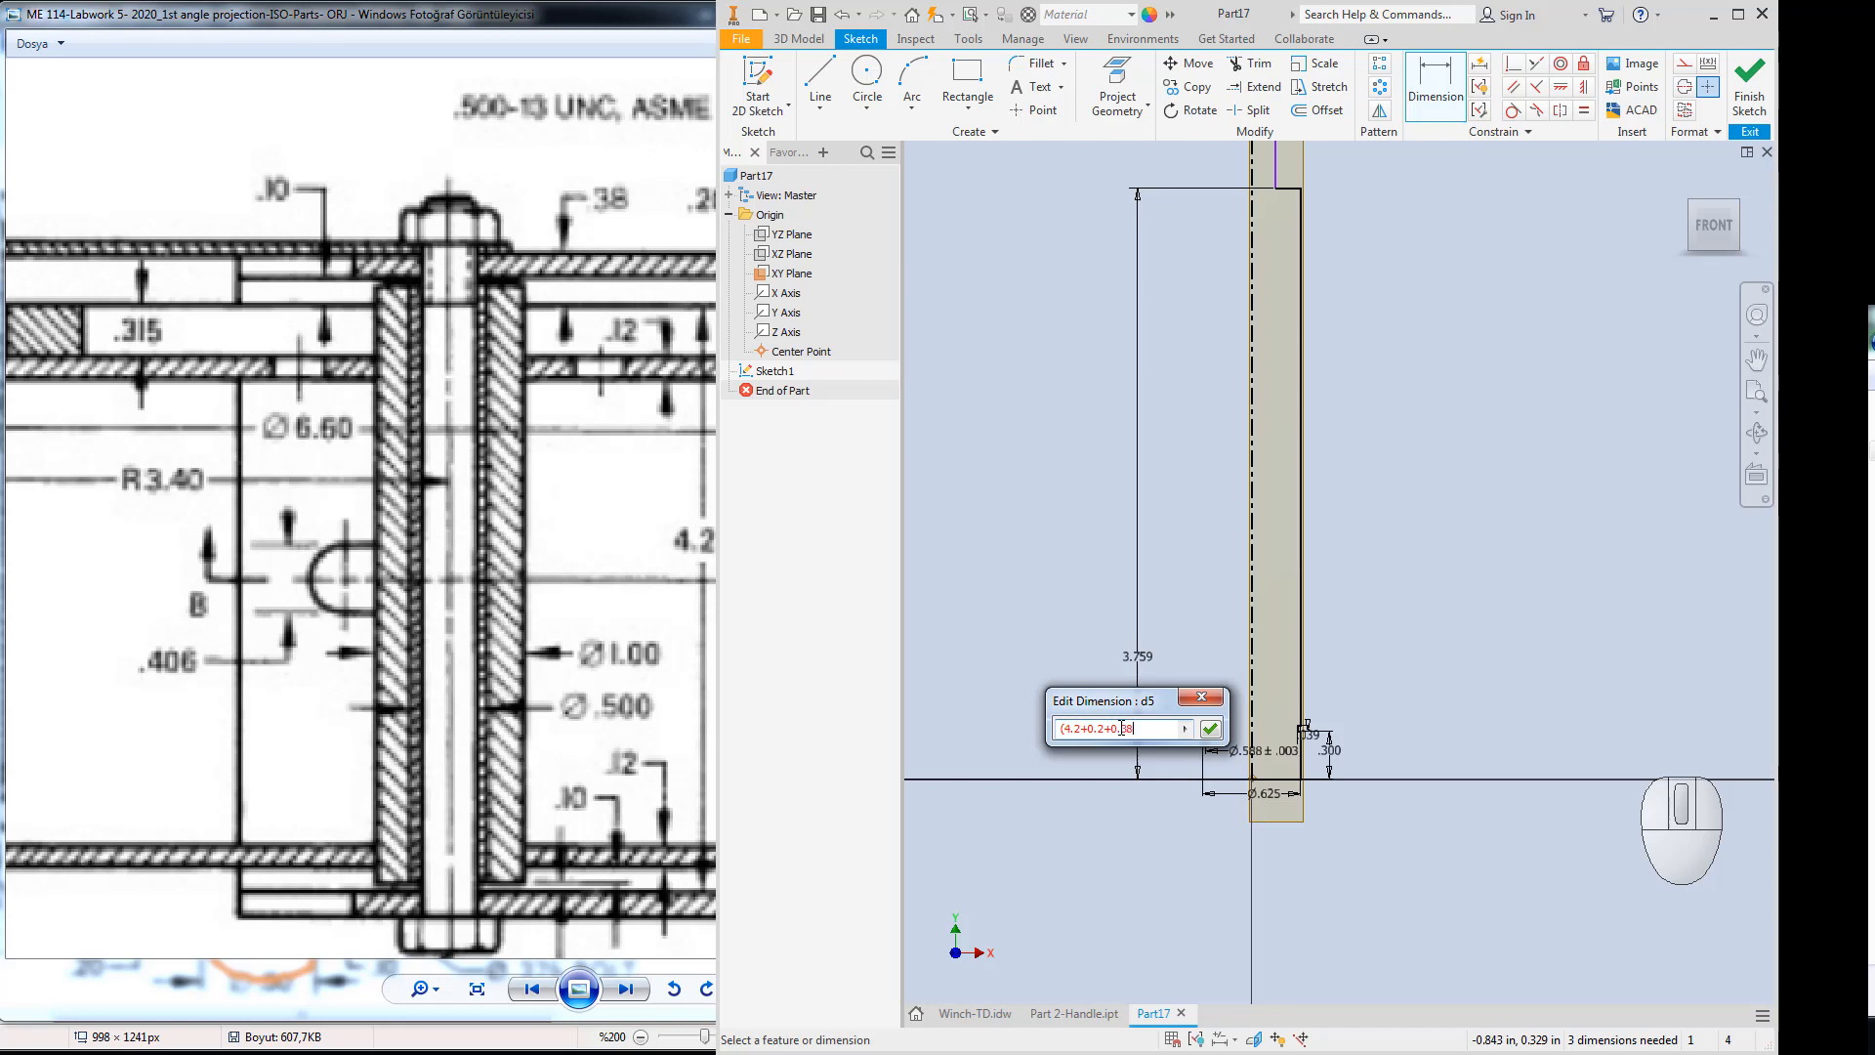
type("+0.38)")
key("BackSpace")
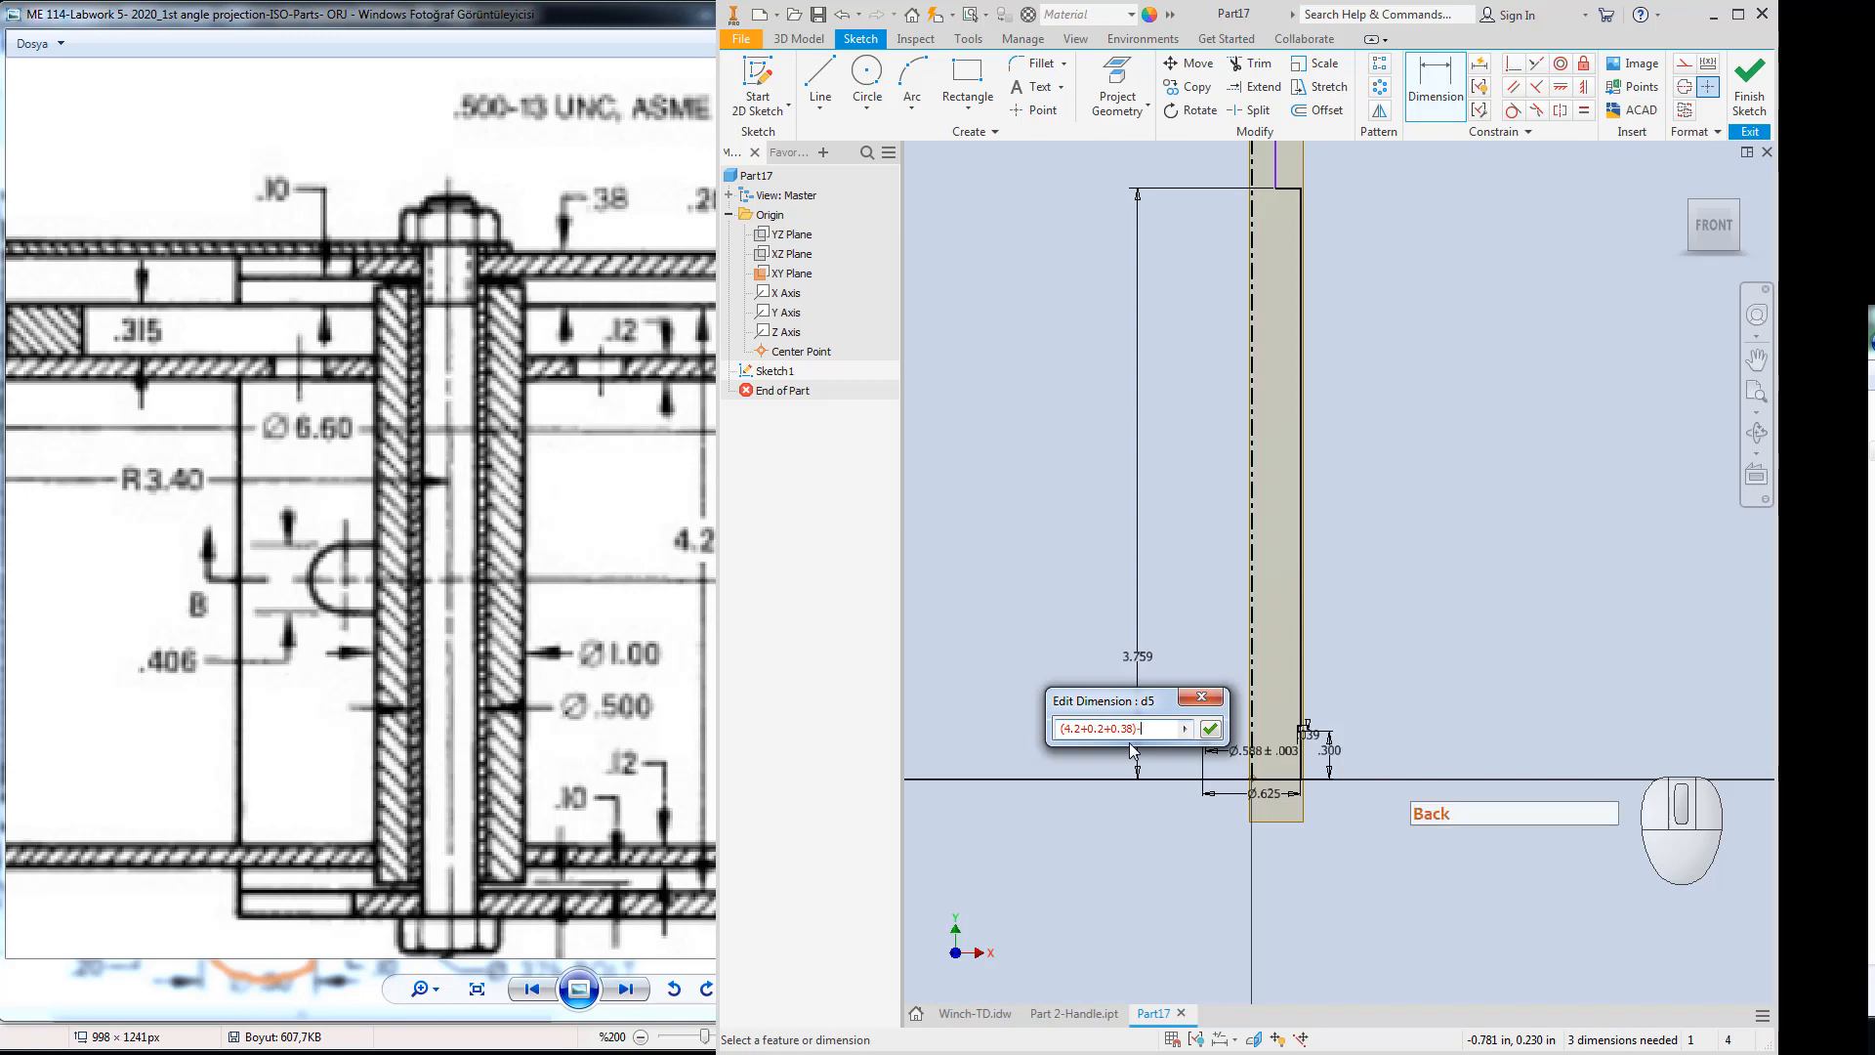
Check the drawing's gap and plate thickness, complete the shoulder height expression by subtracting (0.315+0.12), and accept it.
left_click(478, 455)
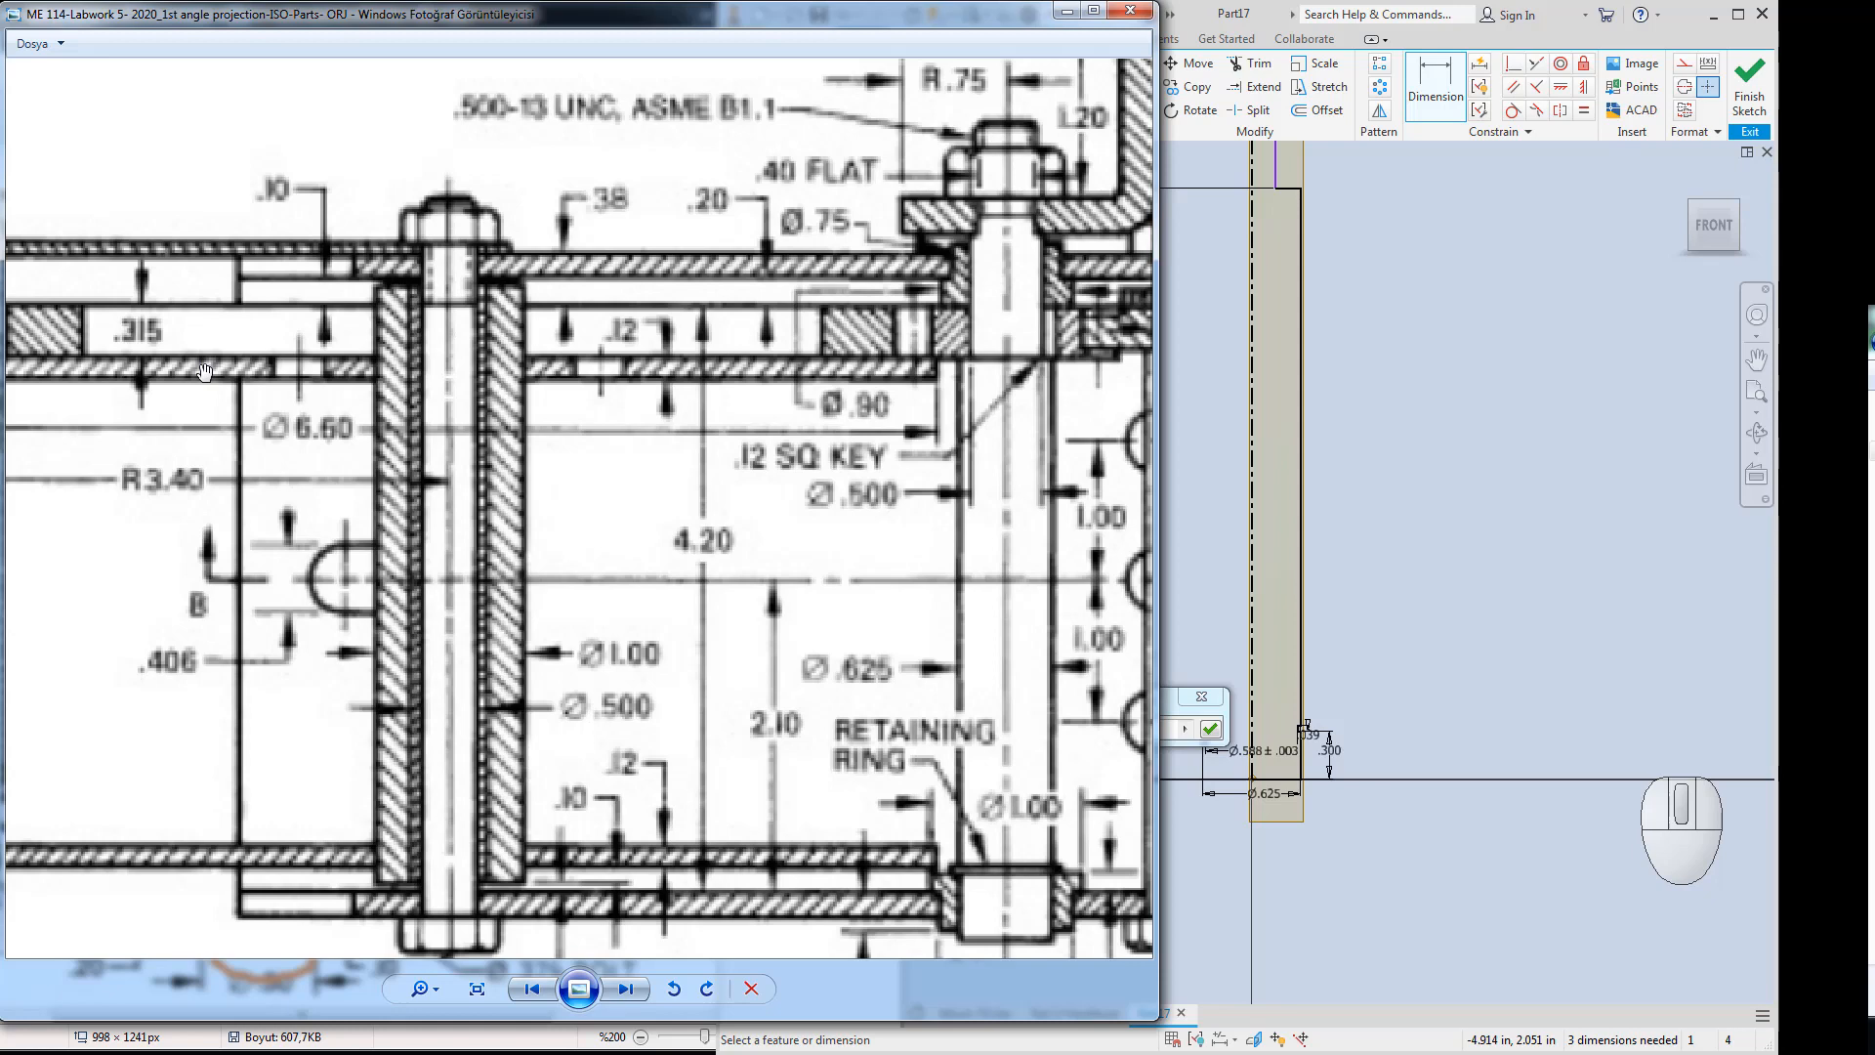
left_click(1169, 711)
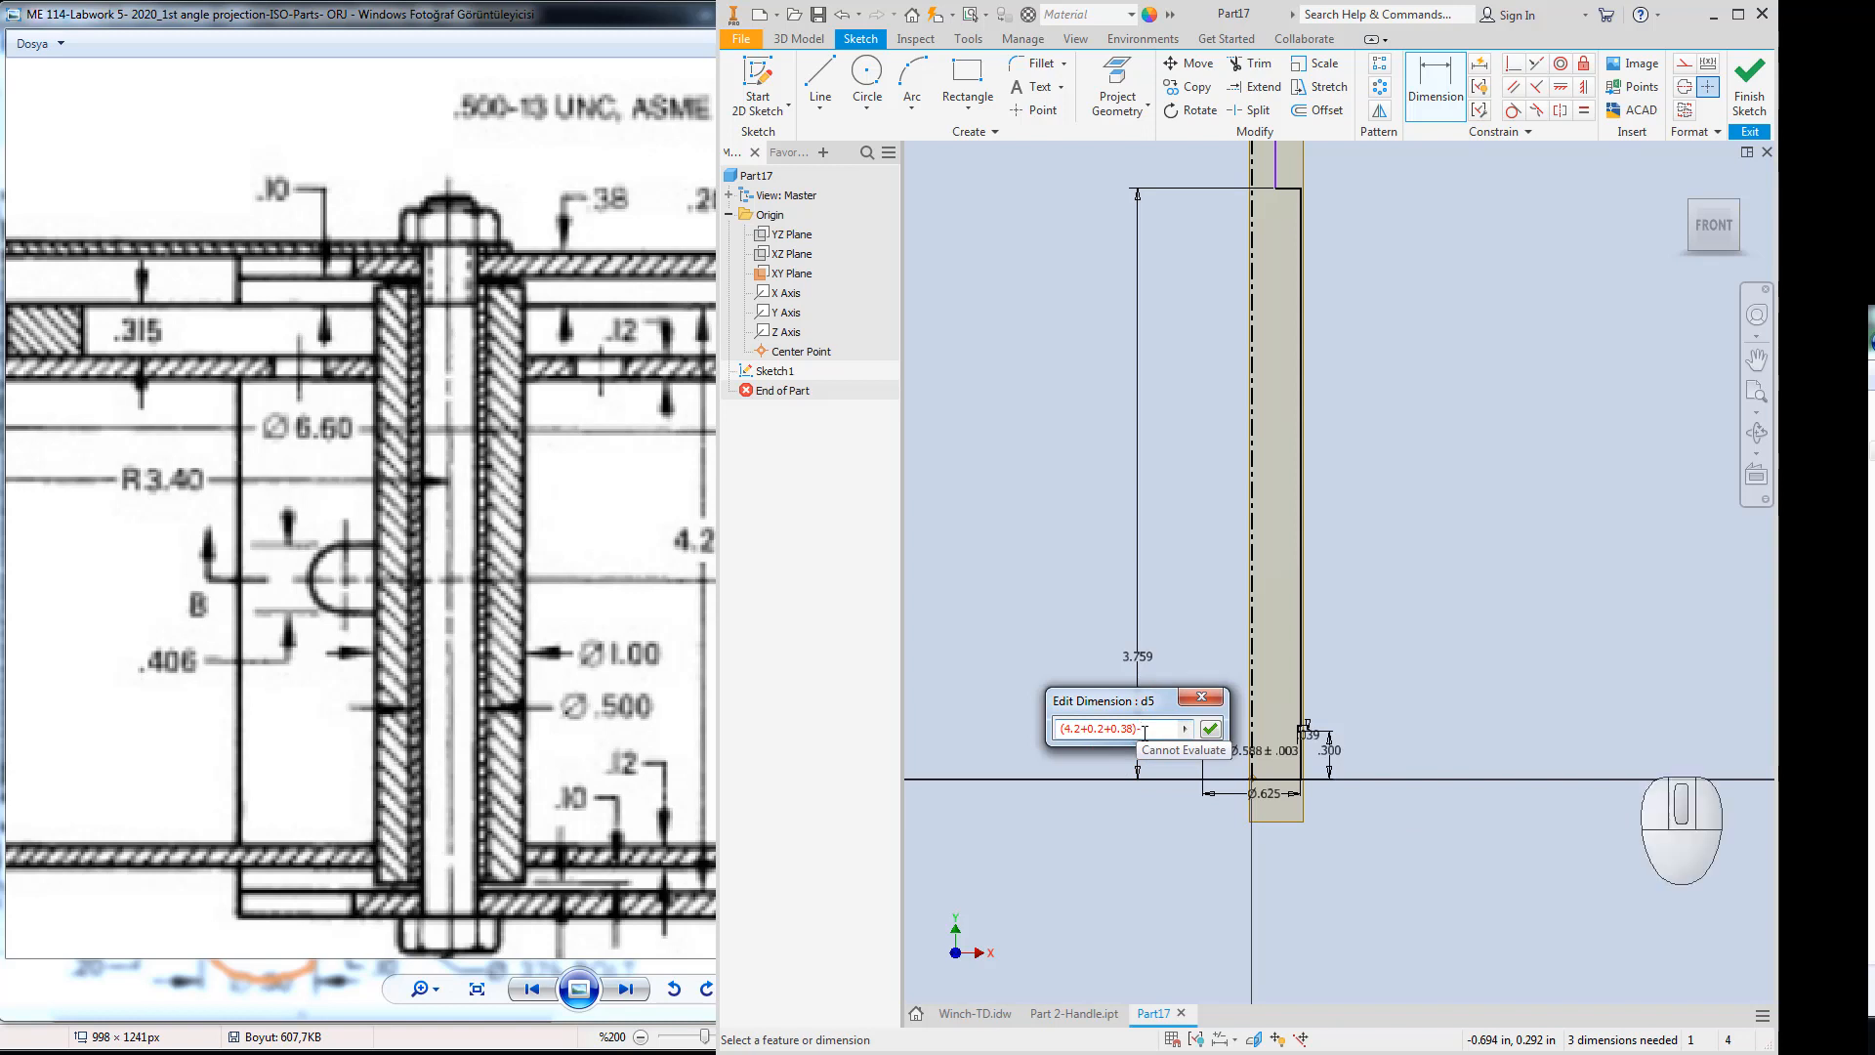
type("(0.315+")
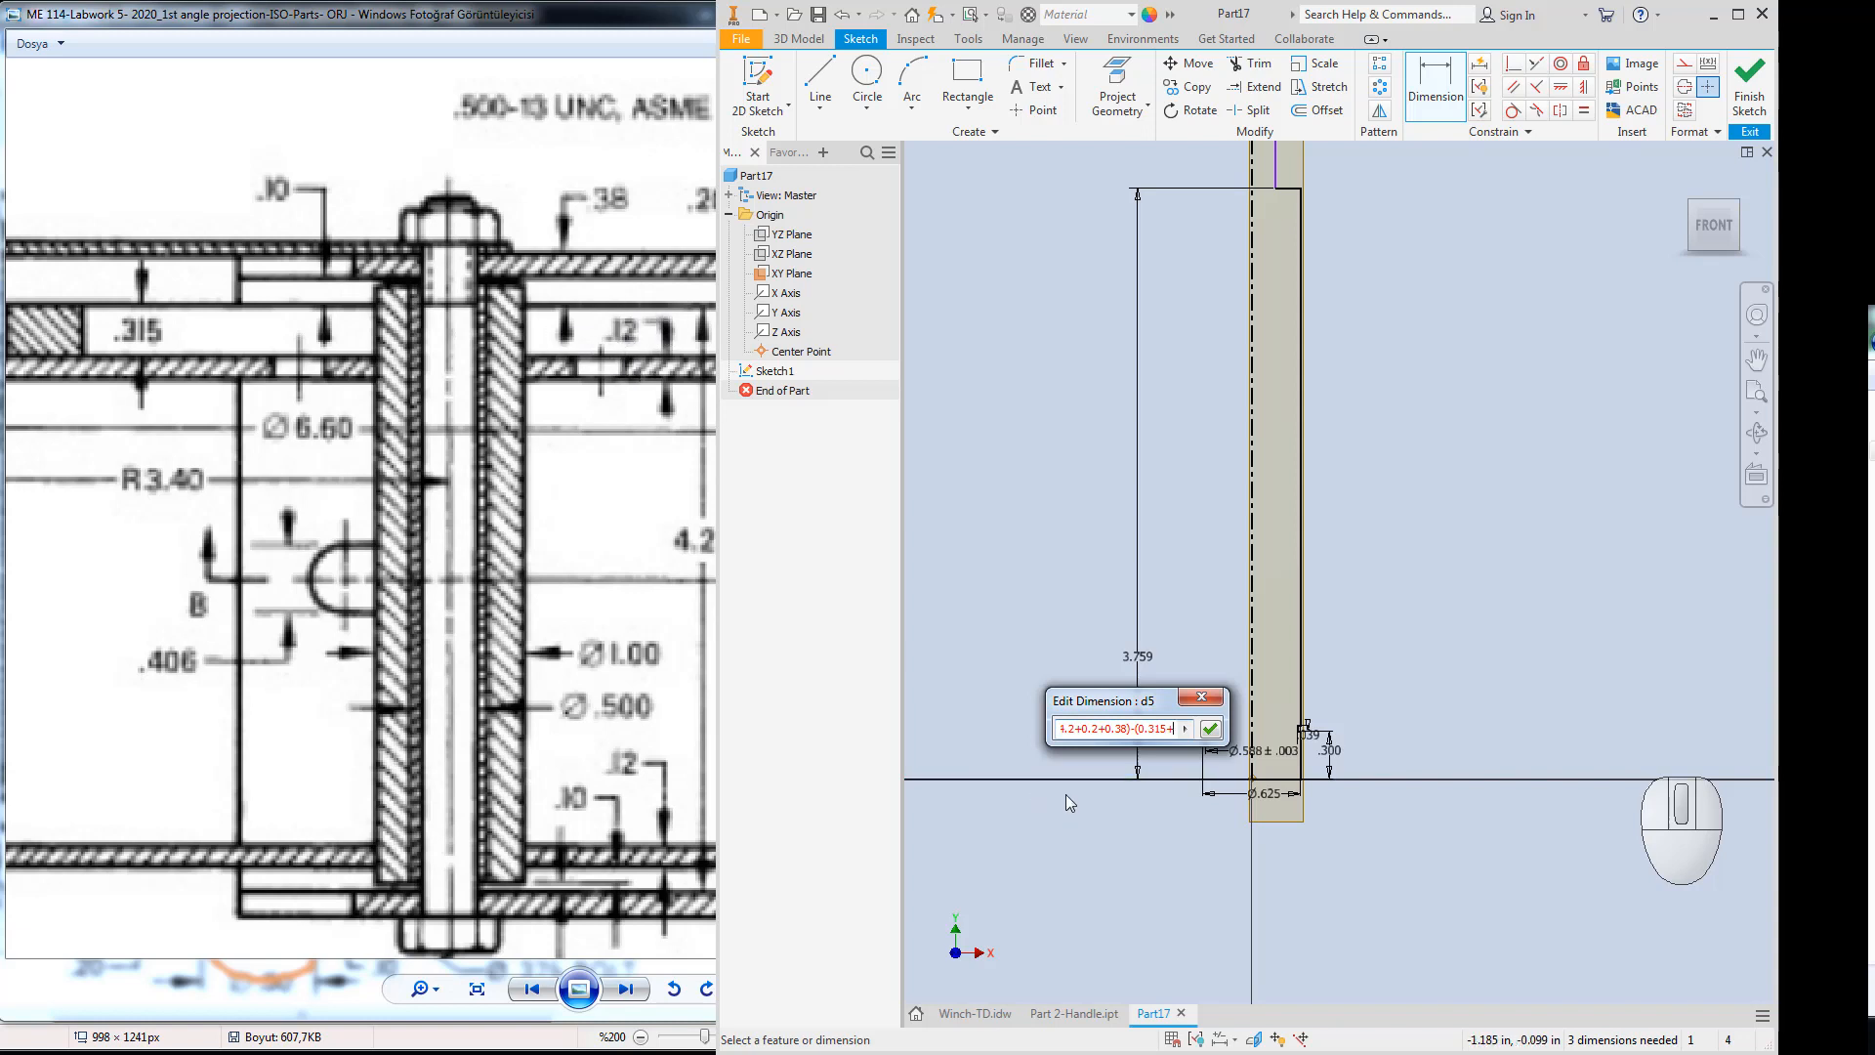
type("0.12")
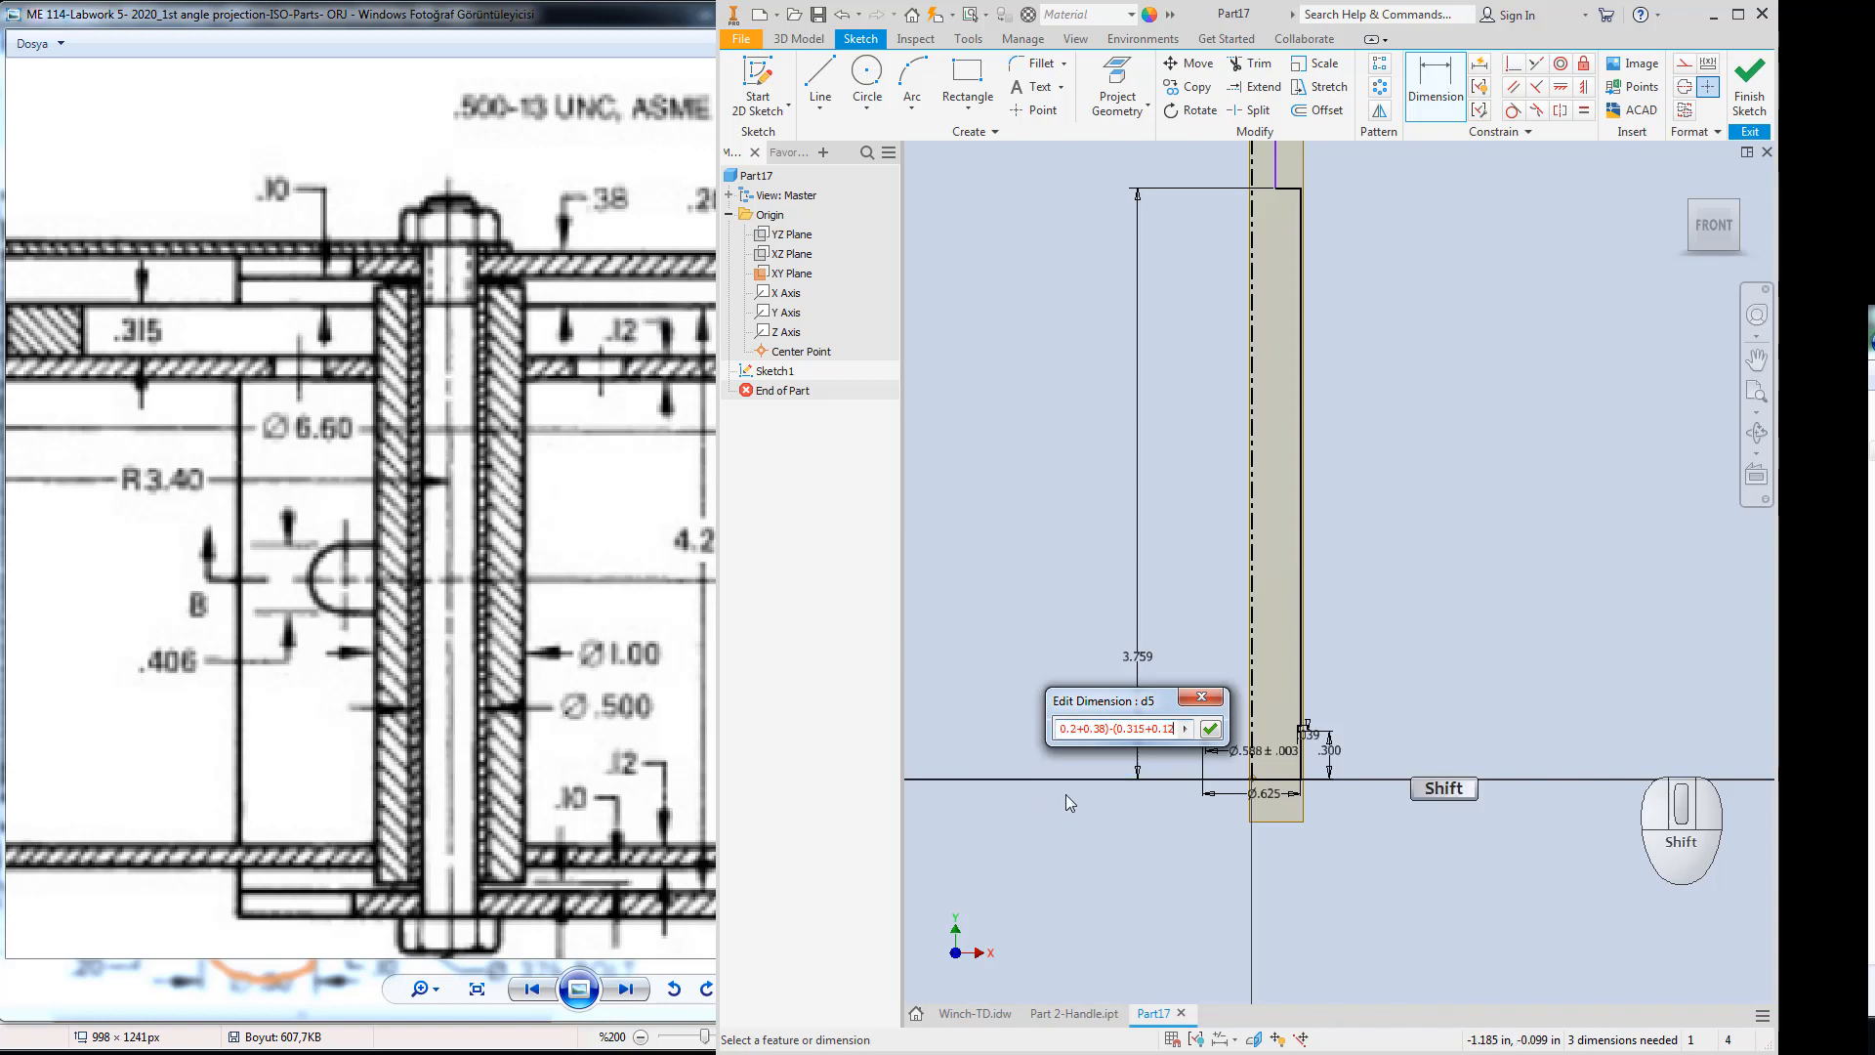
type(")")
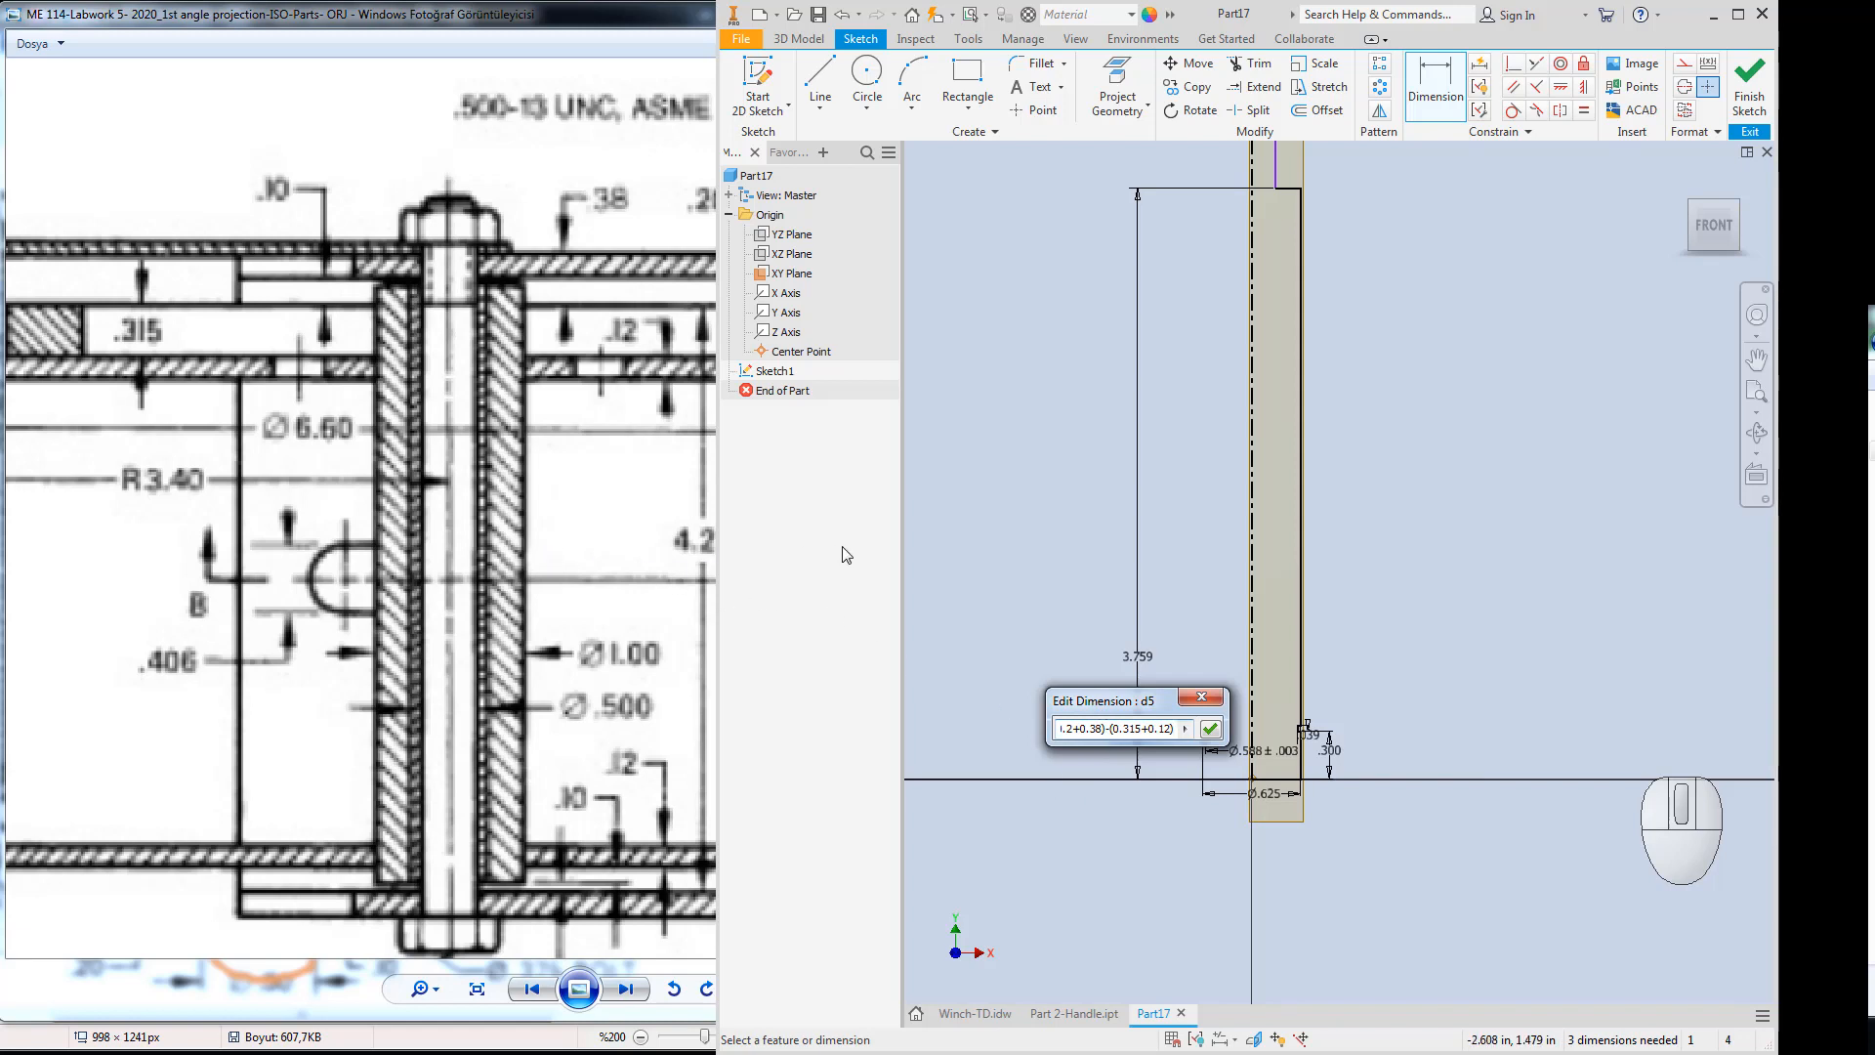
key("Return")
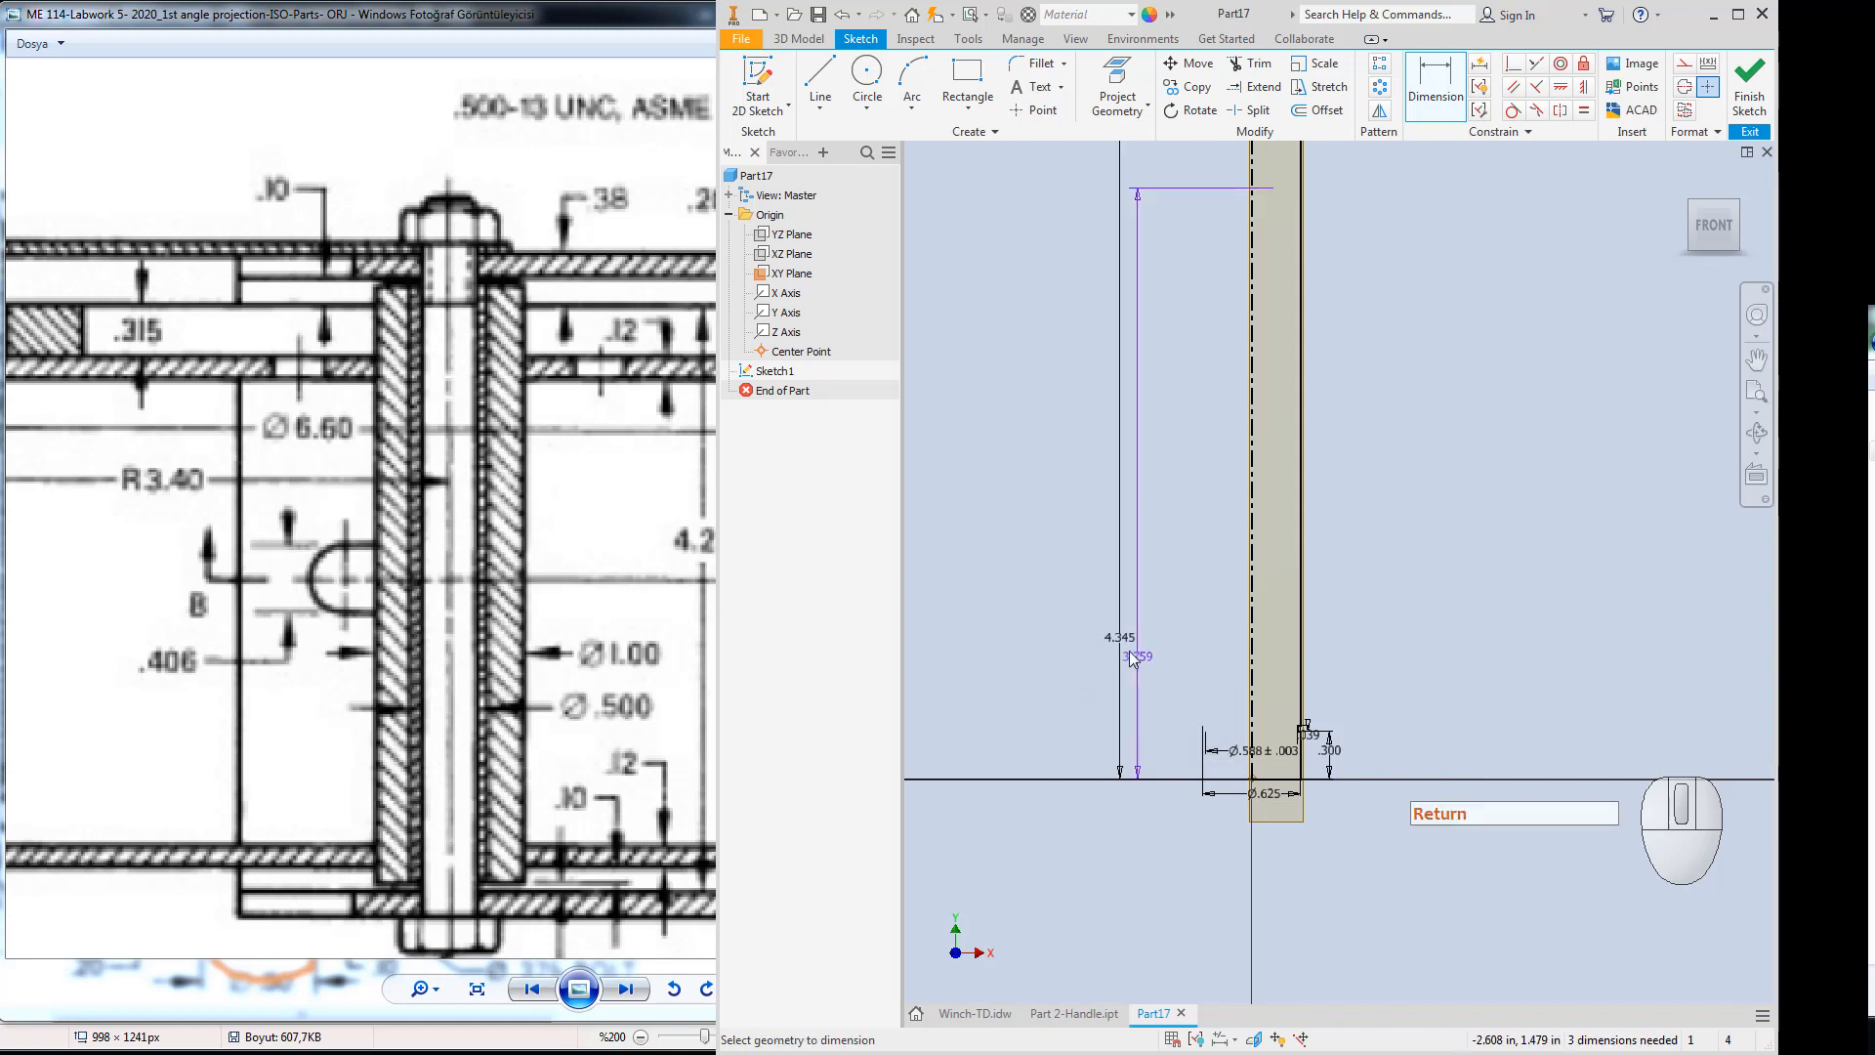
Recheck the shoulder height against the 4.20 dimension and the neighbouring plate and gap dimensions on the reference drawing.
scroll(1370, 600, "up", 3)
middle_click_drag(1367, 594, 1336, 641)
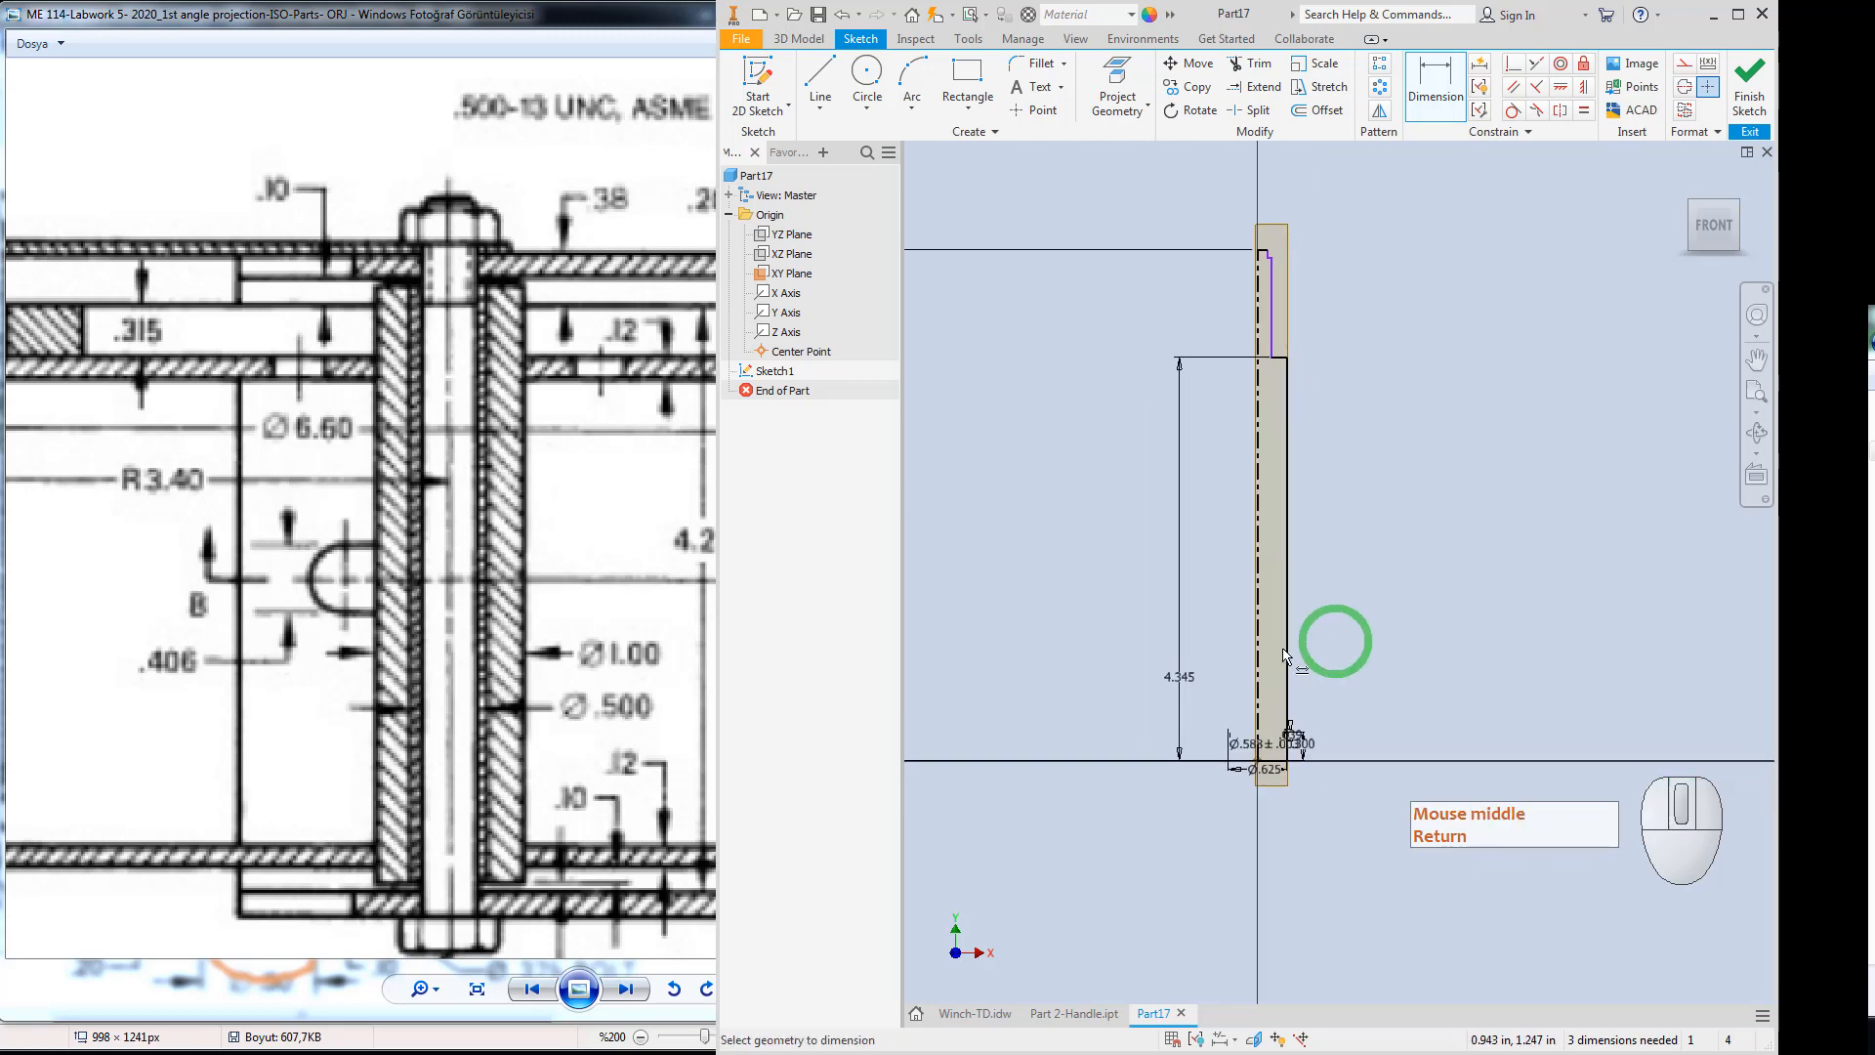
scroll(1216, 674, "down", 3)
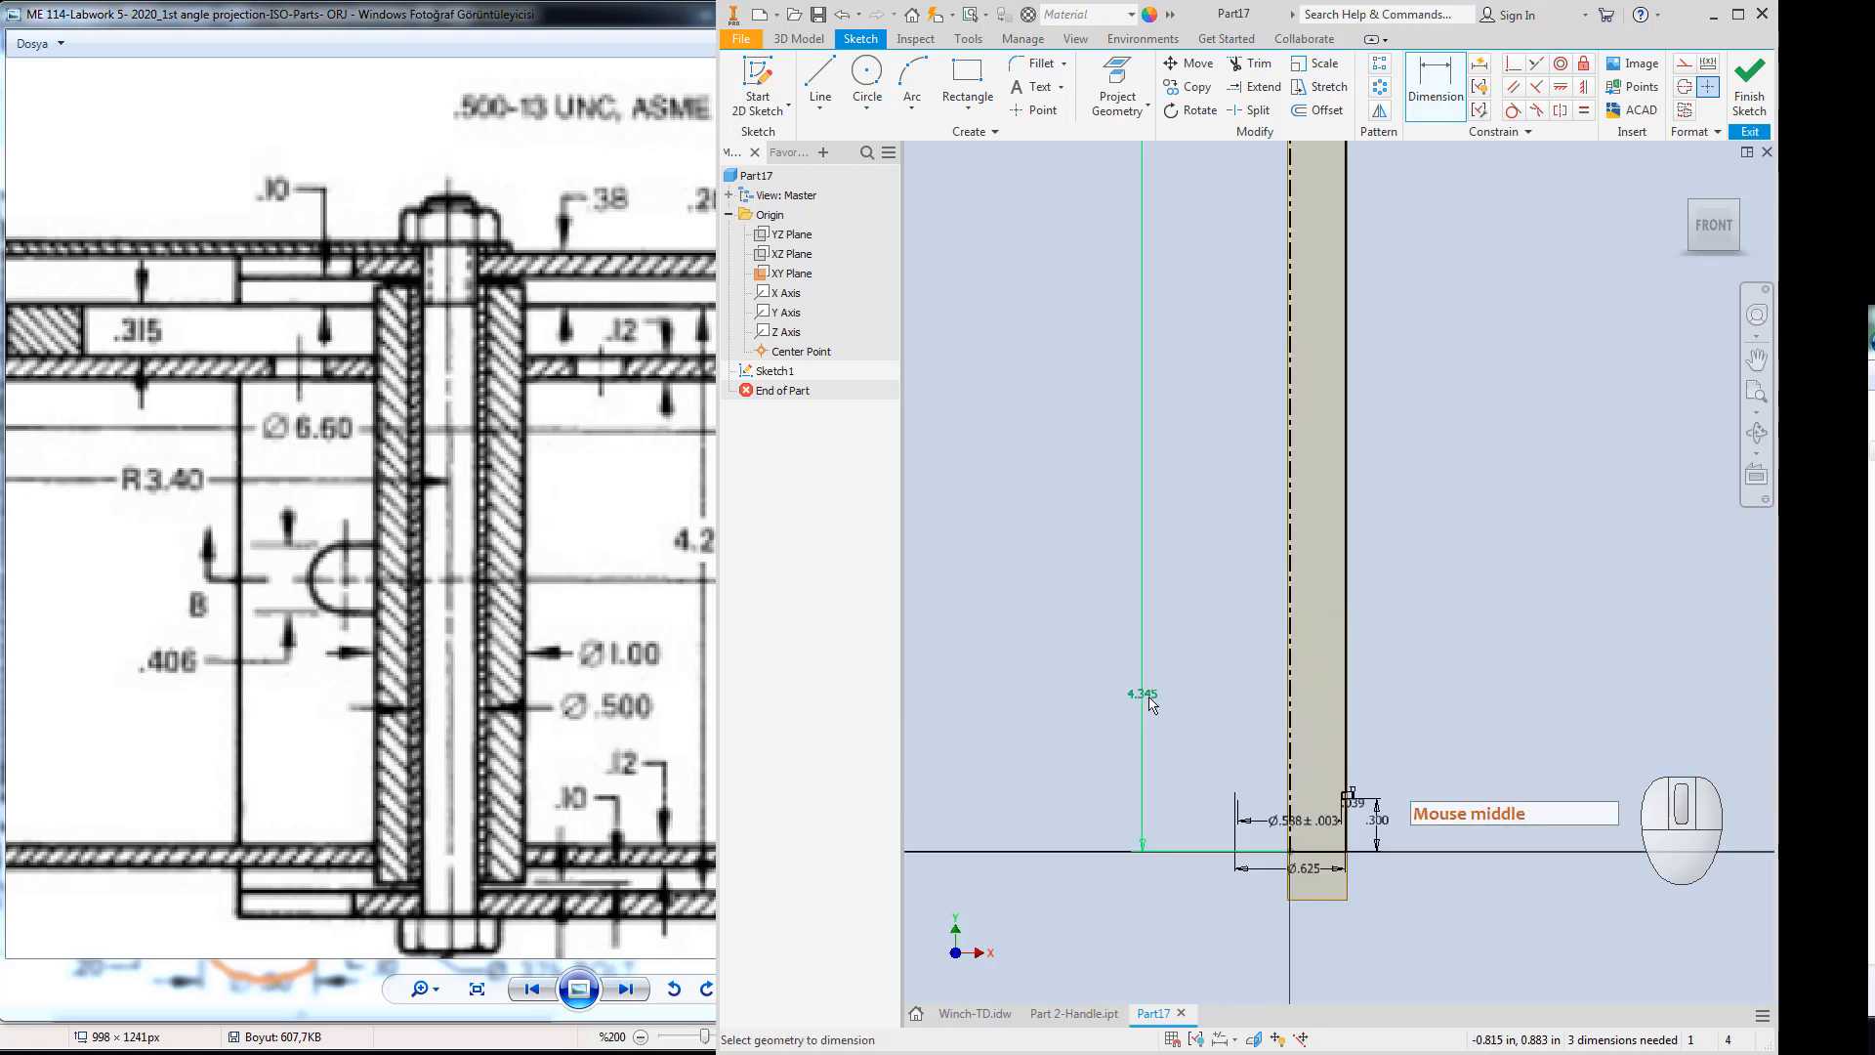
left_click(575, 508)
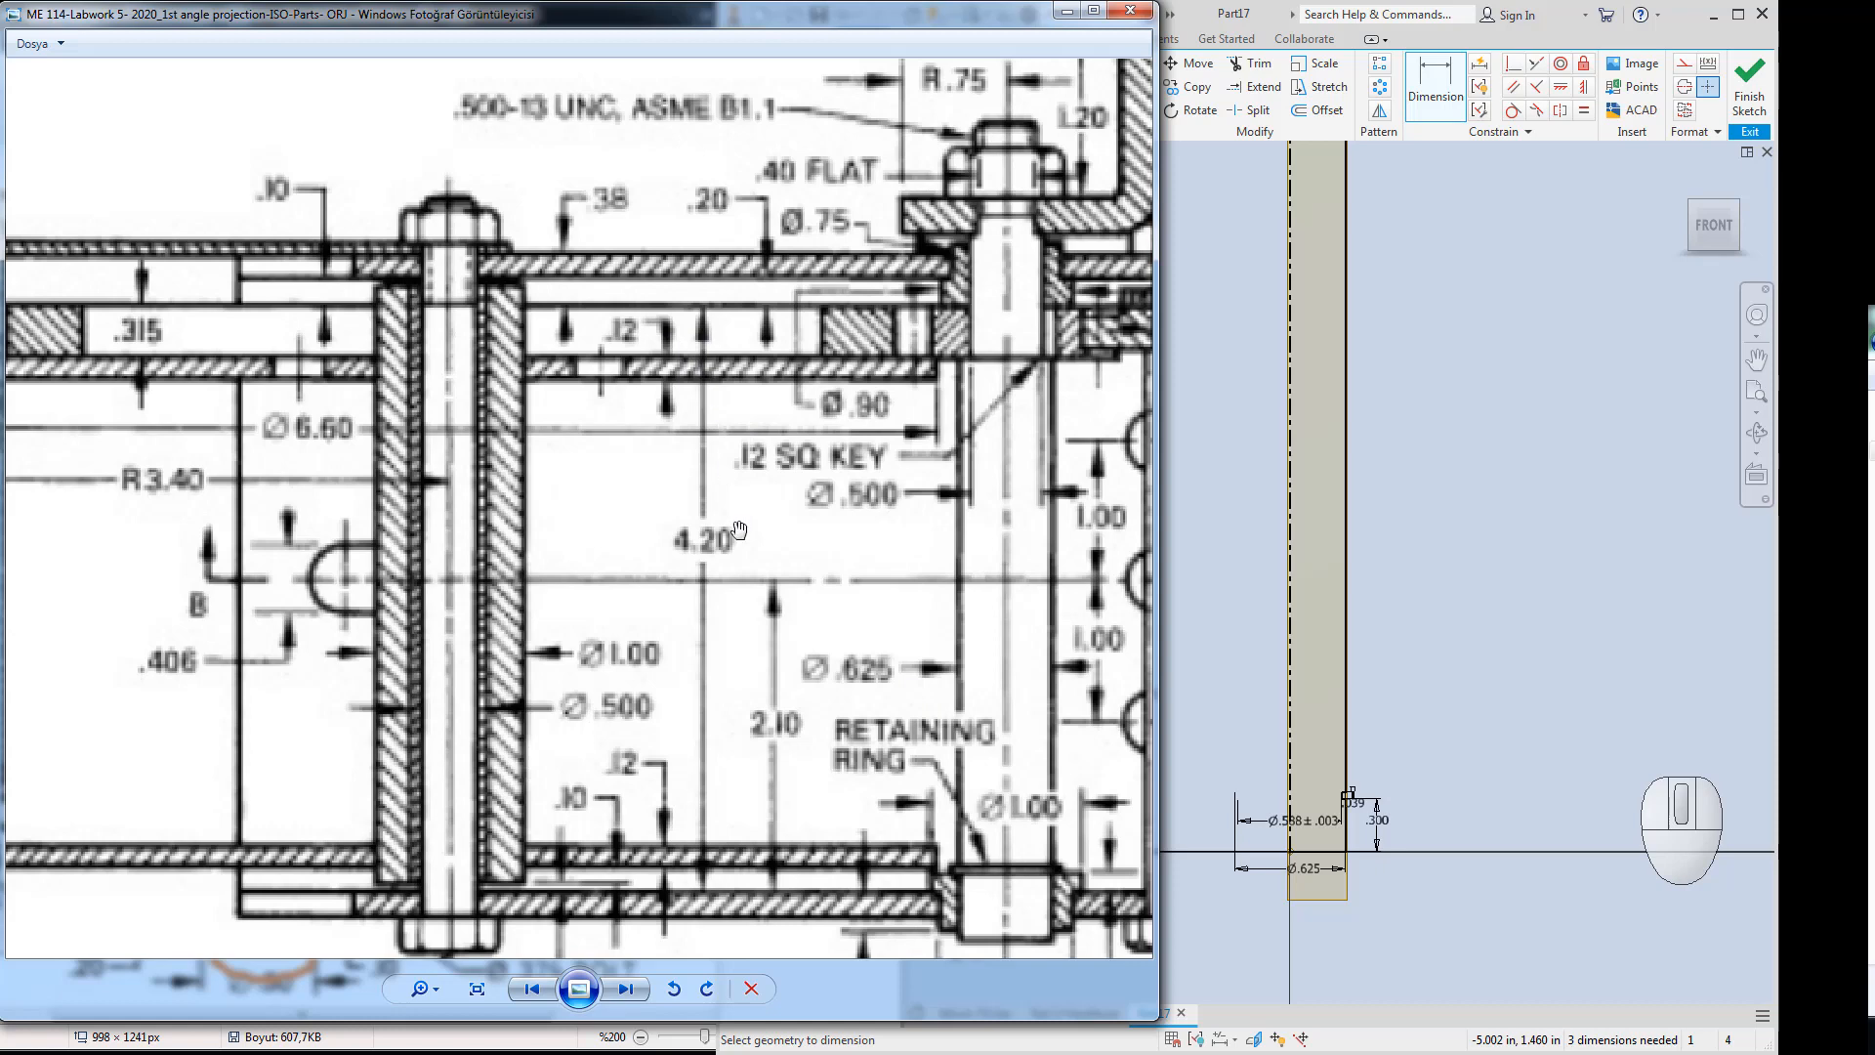
left_click(819, 648)
left_click_drag(753, 559, 749, 560)
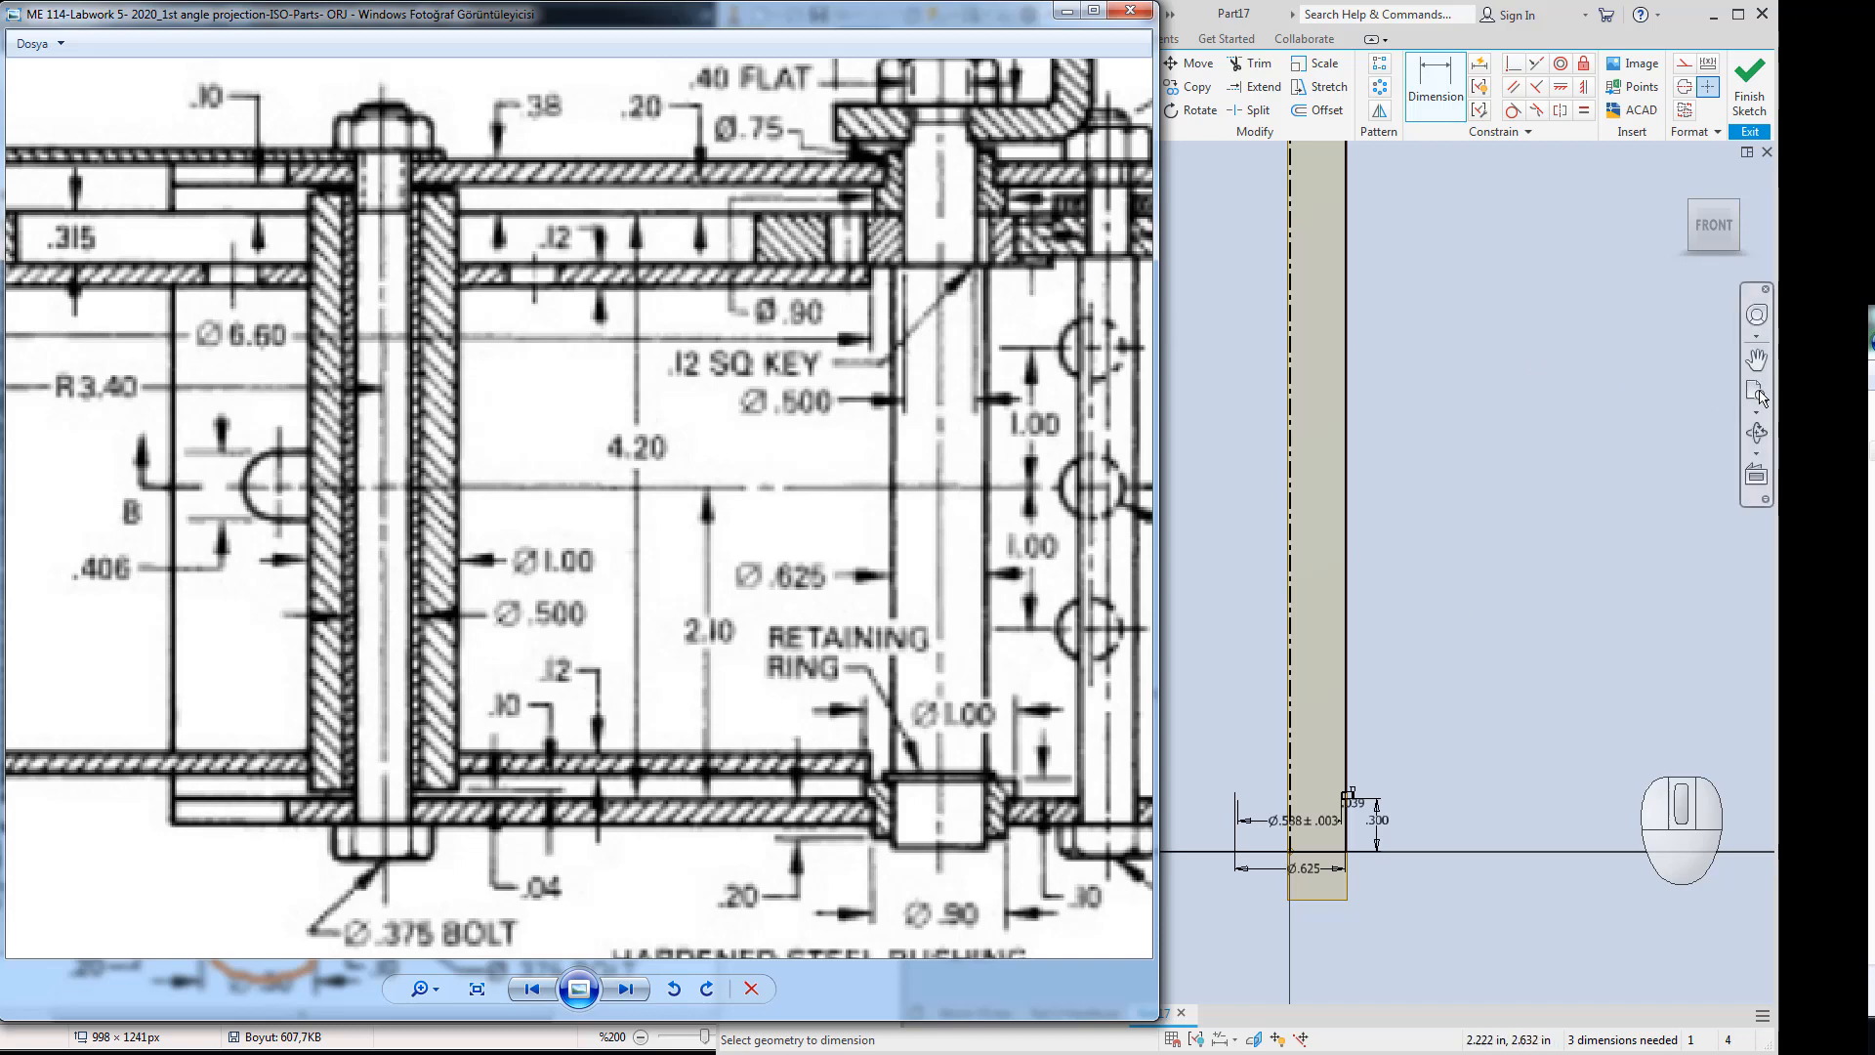
left_click(1475, 440)
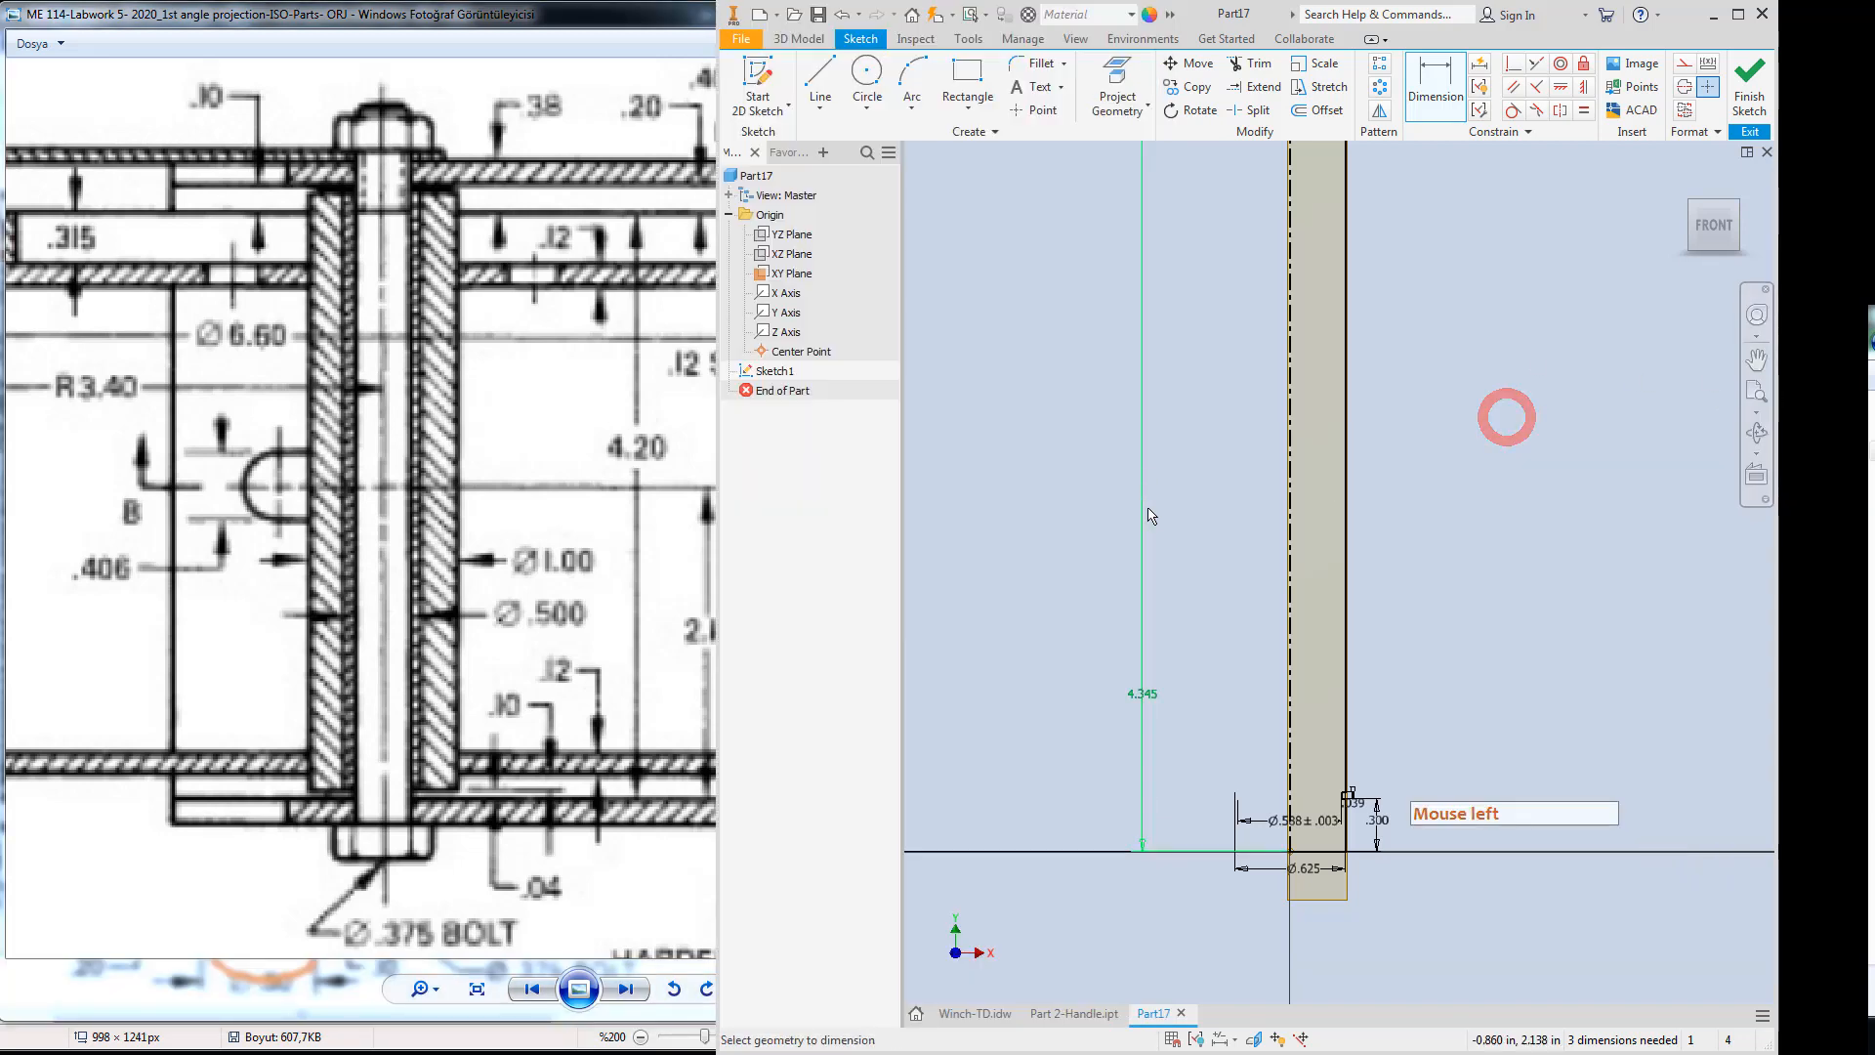
Remove the 0.315 term from the shoulder height expression so that only 0.12 is subtracted, and accept it.
left_click(1133, 698)
left_click(1110, 768)
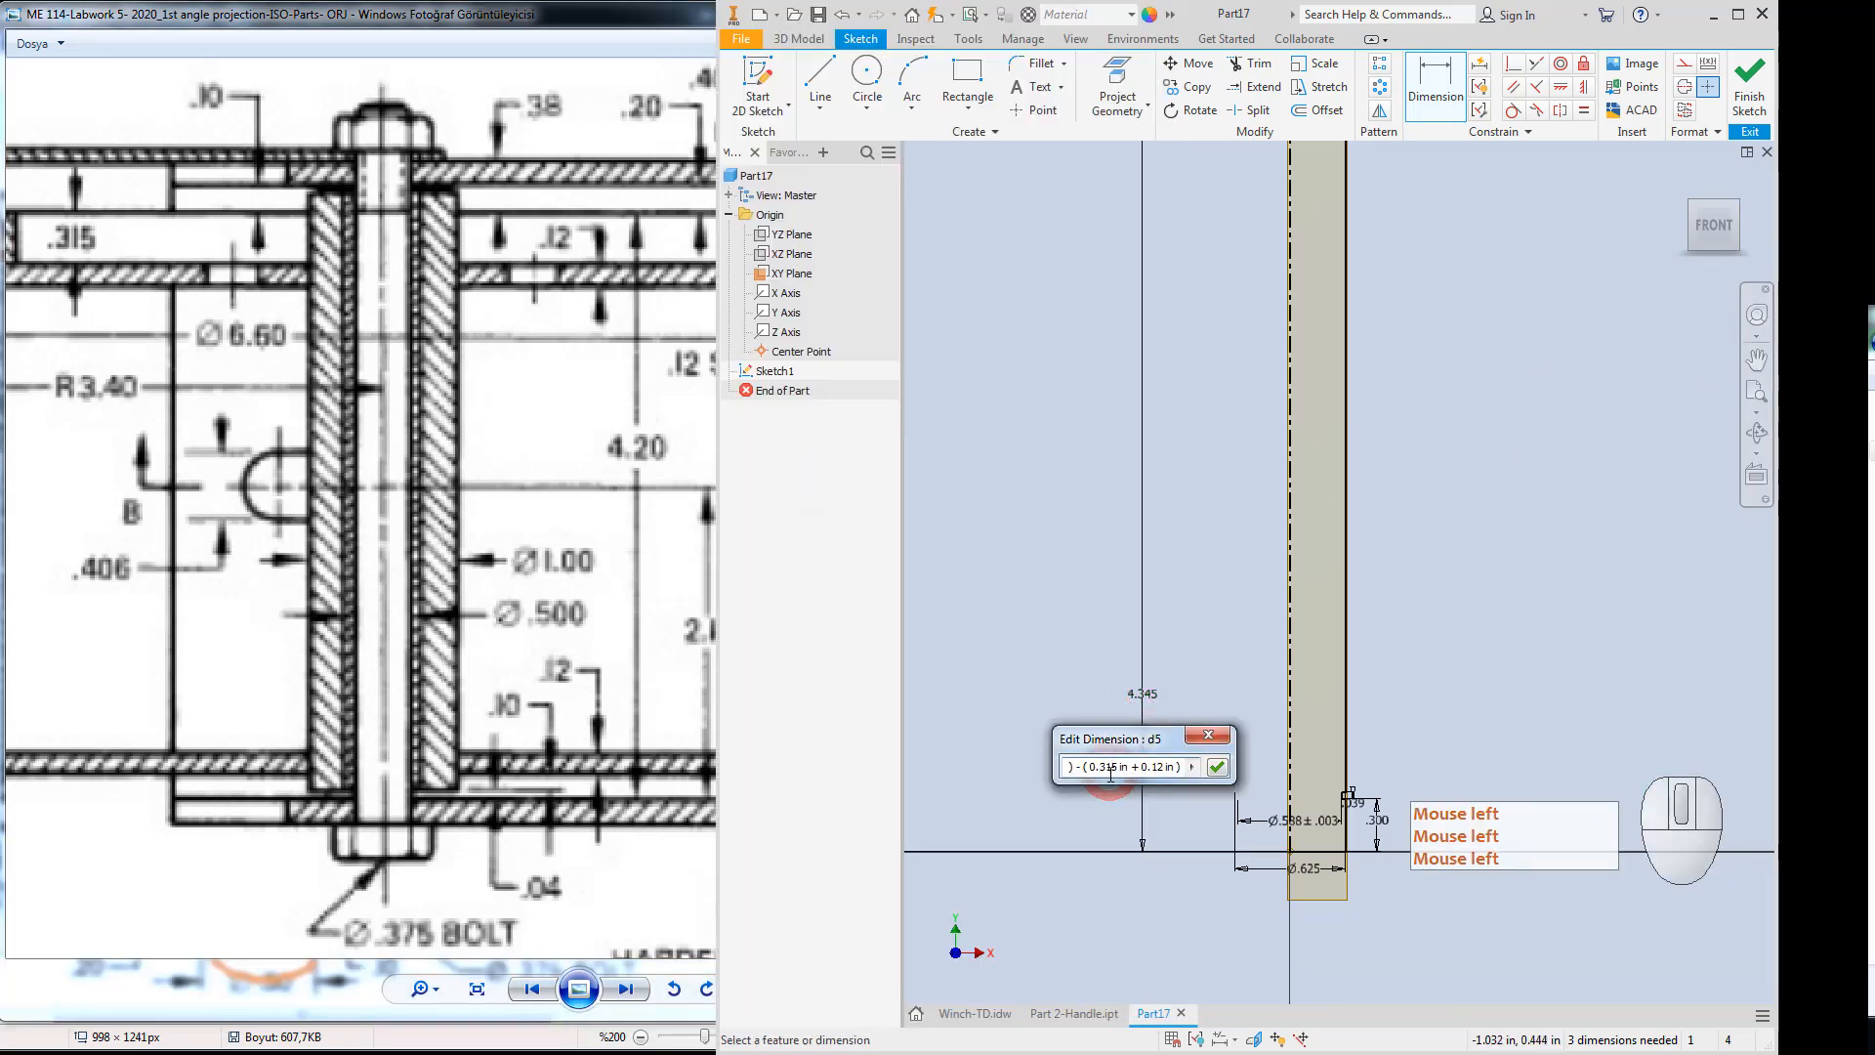
key("Left")
key("Delete")
key("Delete")
key("Delete")
key("Delete")
key("Delete")
key("Delete")
key("Delete")
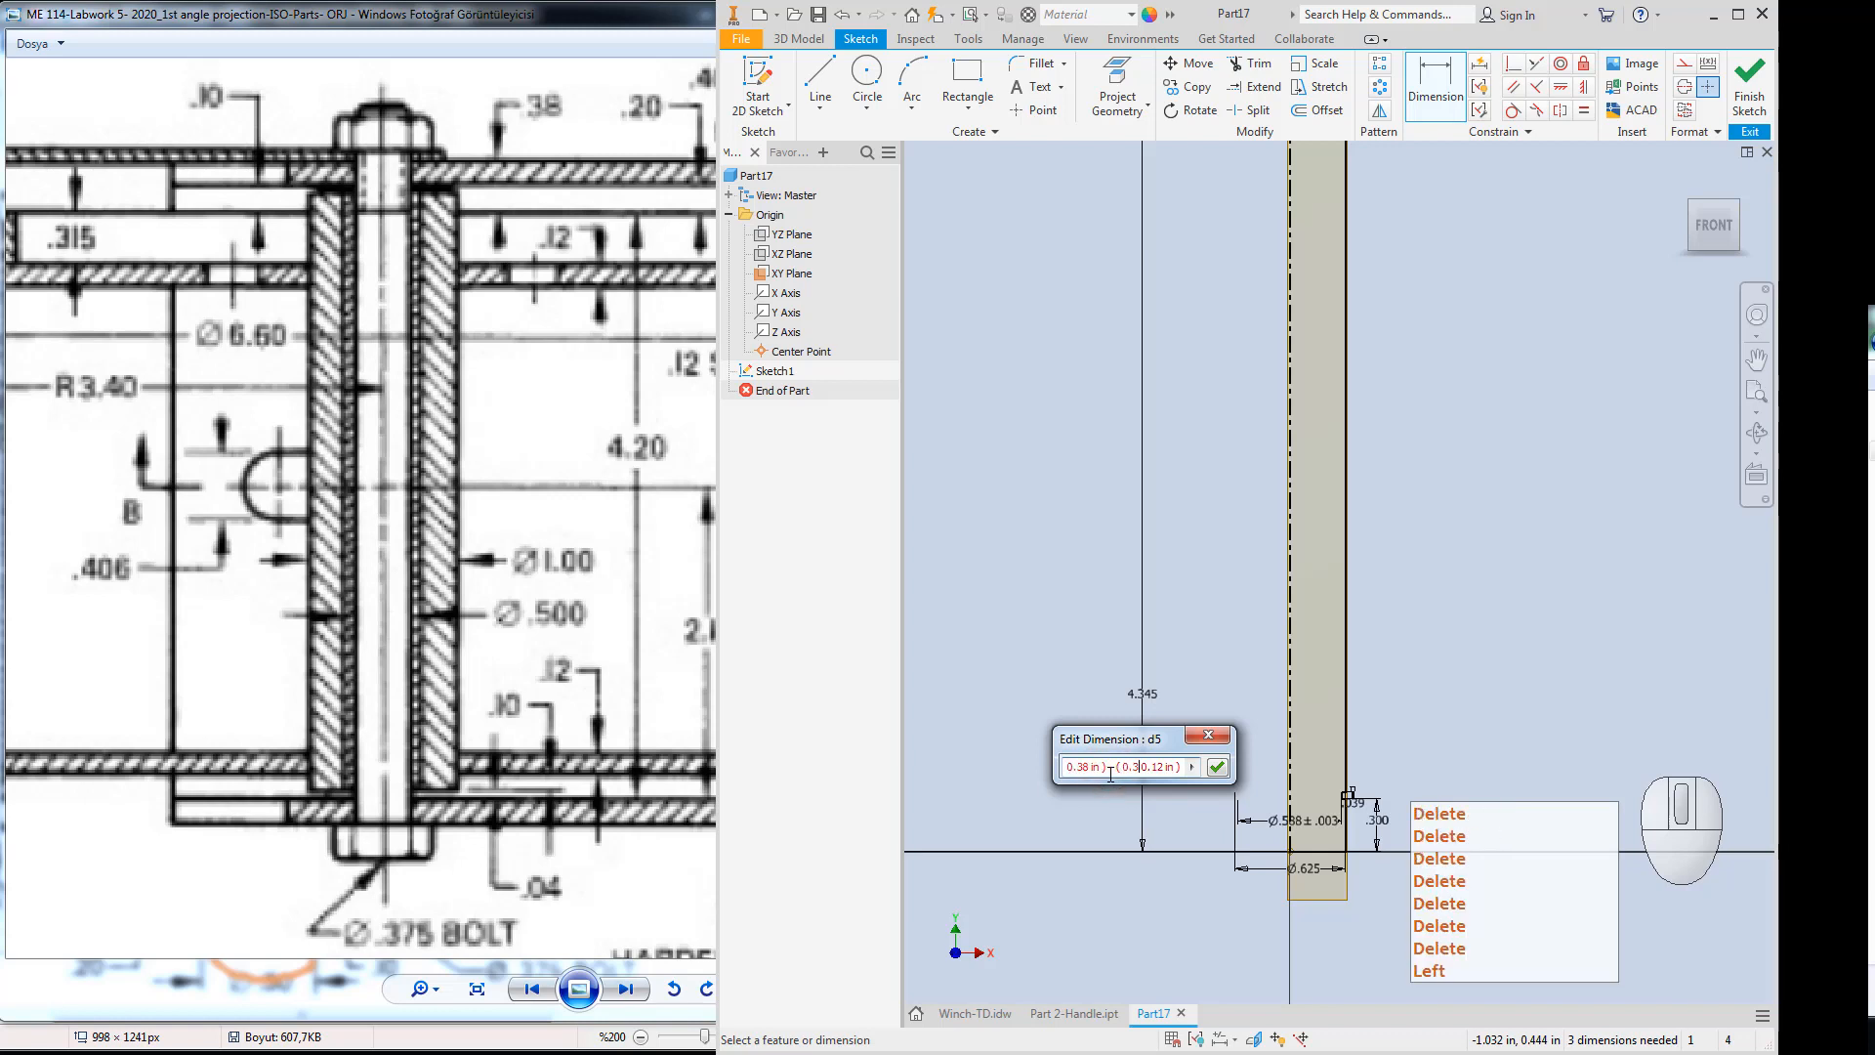
key("BackSpace")
key("BackSpace")
key("BackSpace")
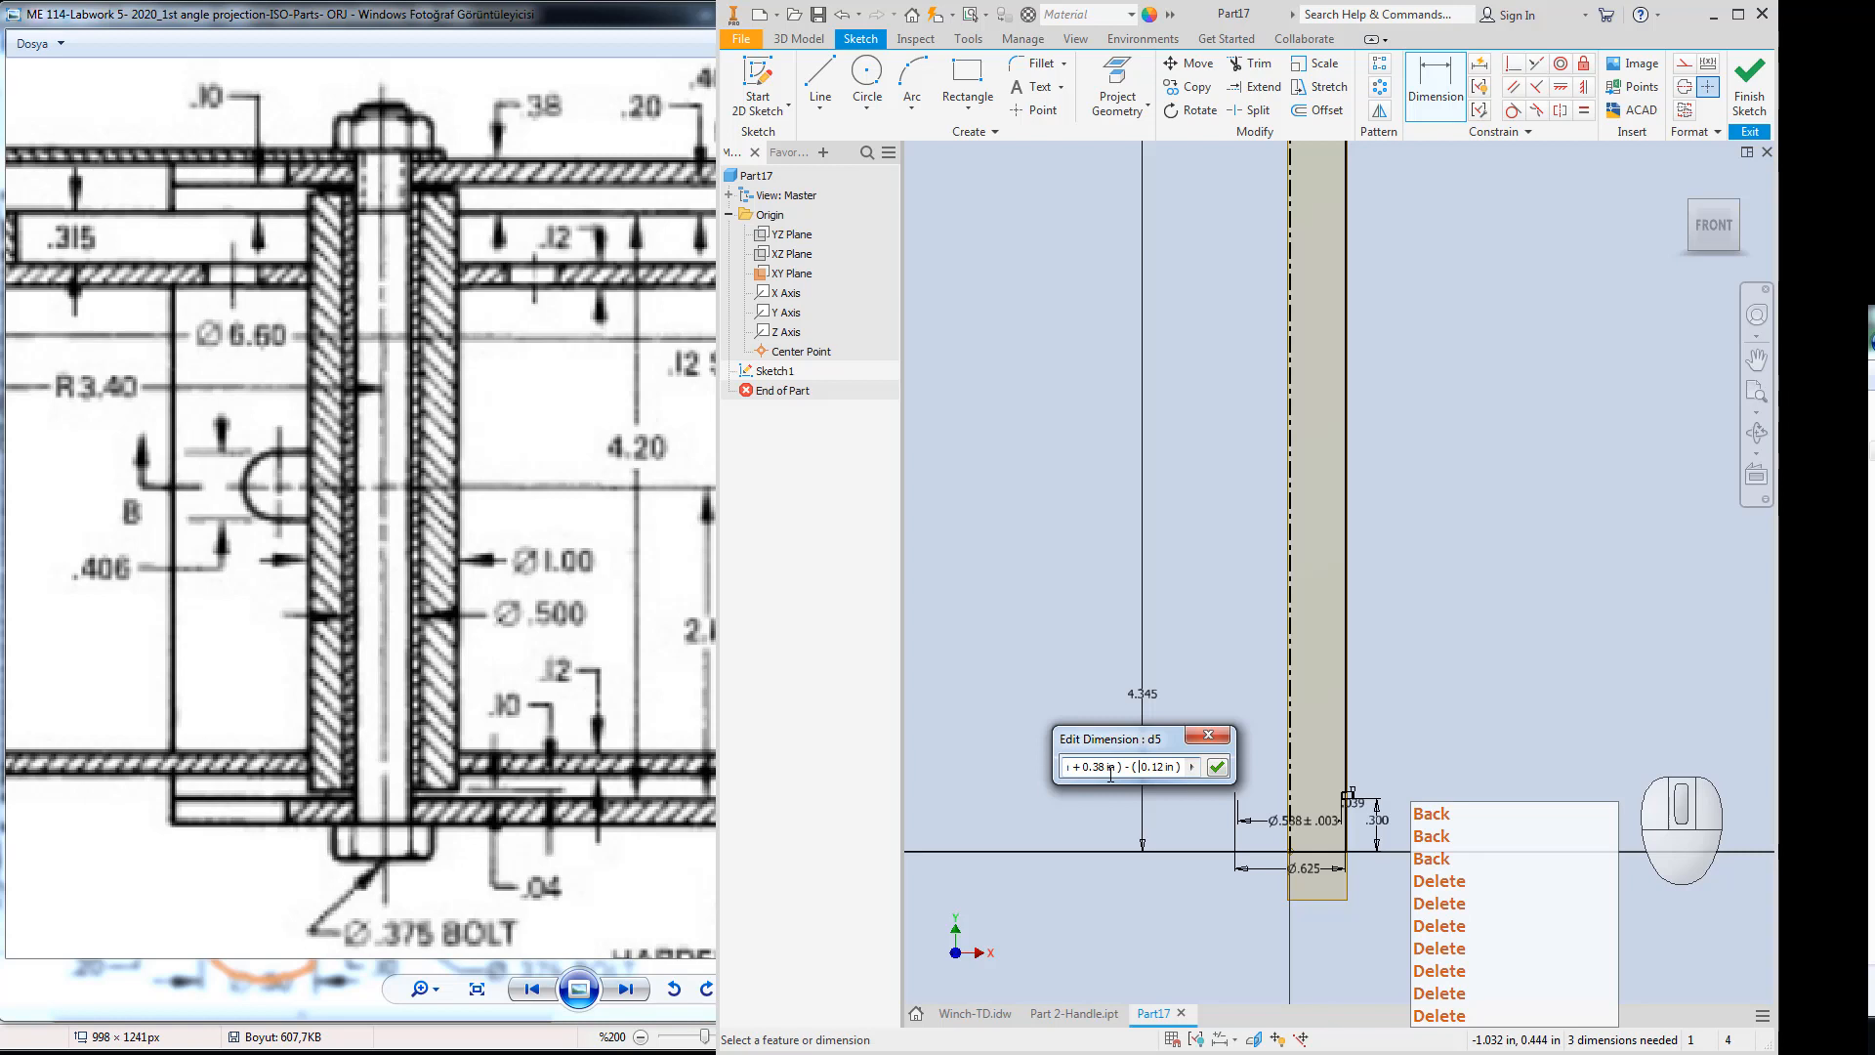
key("BackSpace")
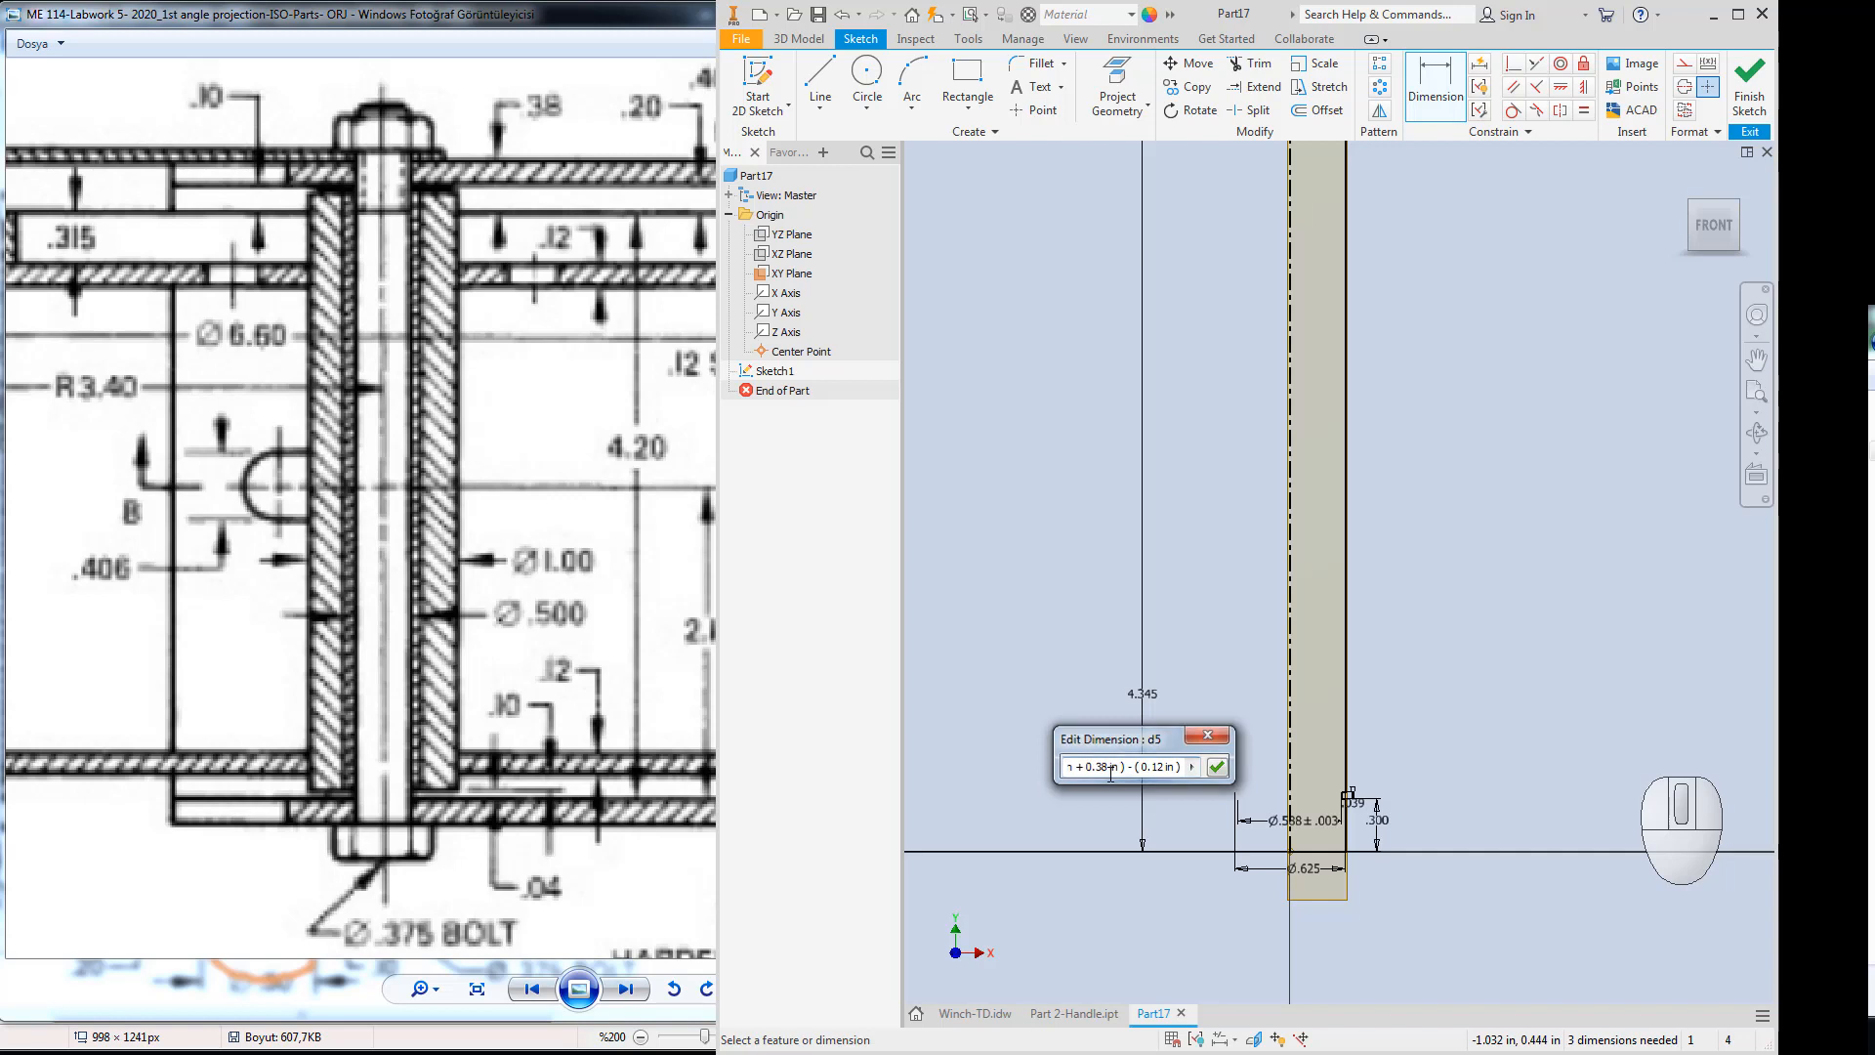
key("Return")
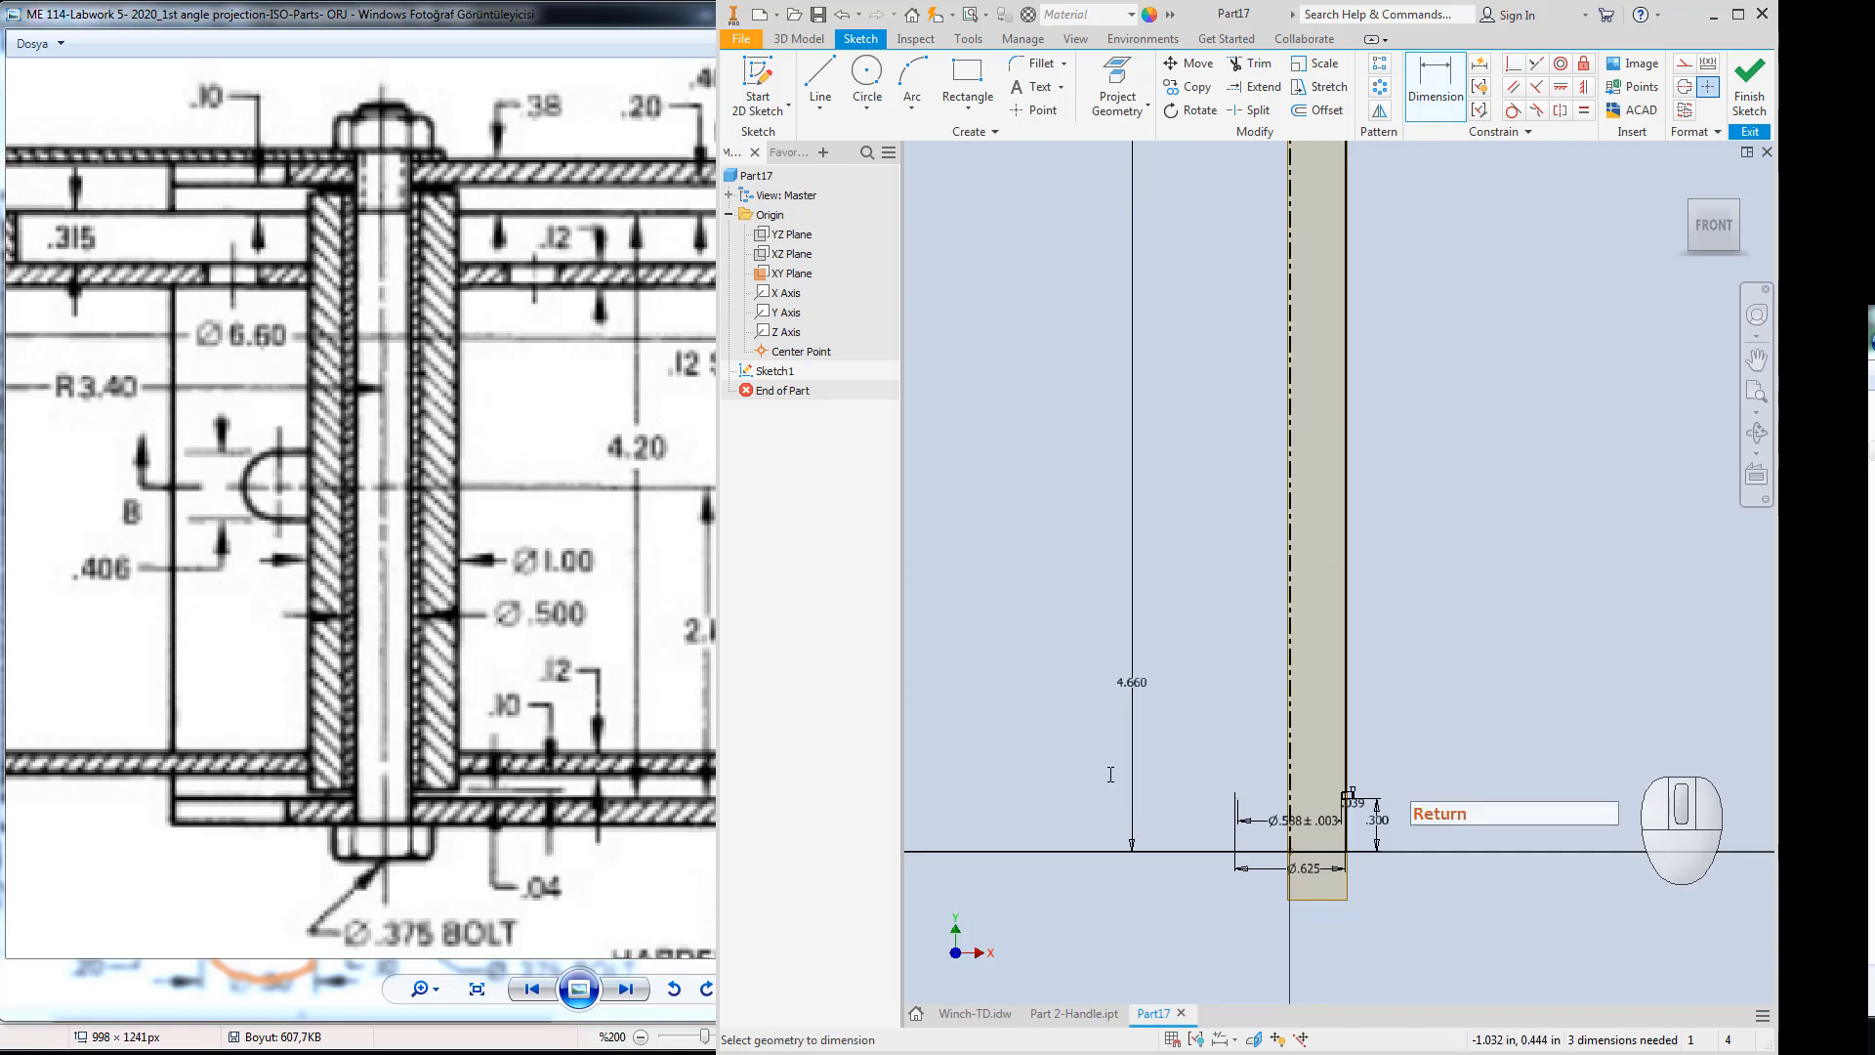
Recheck the vertical dimensions on the reference drawing and replace the shoulder height expression with 4.4-0.315.
left_click(518, 559)
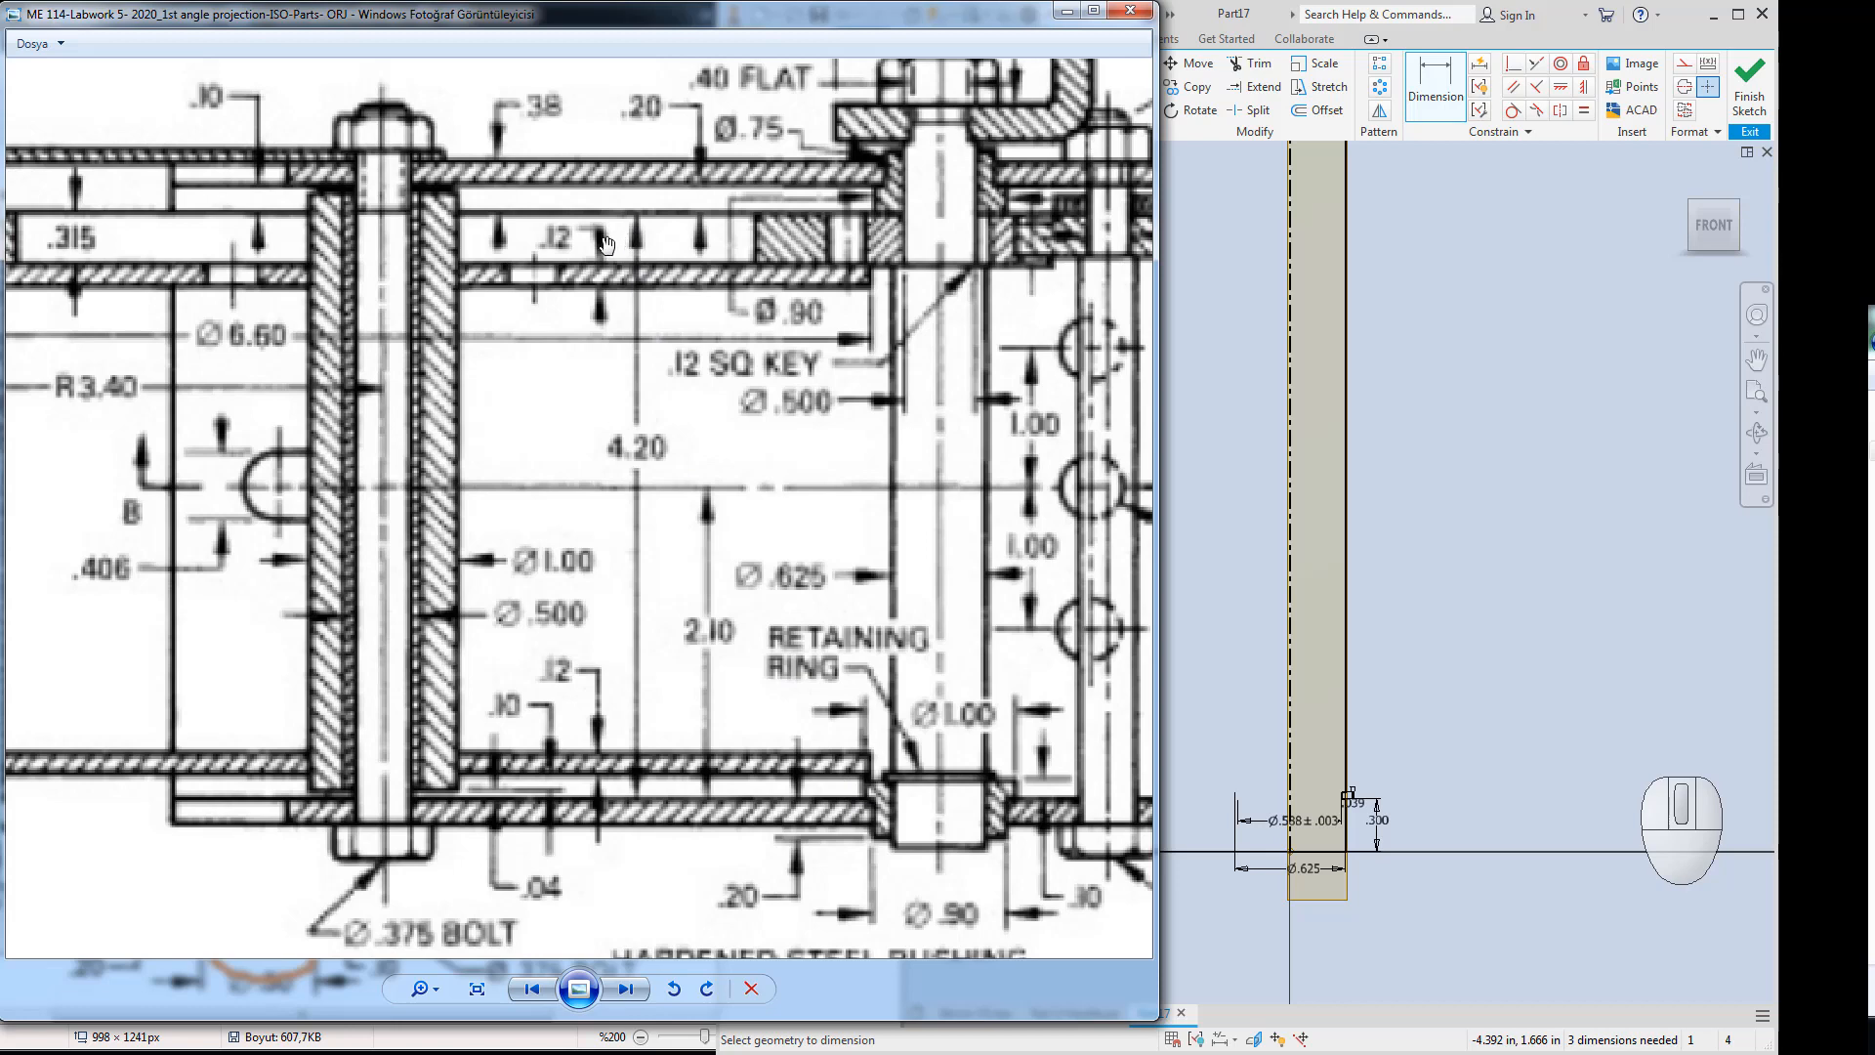
left_click(1202, 748)
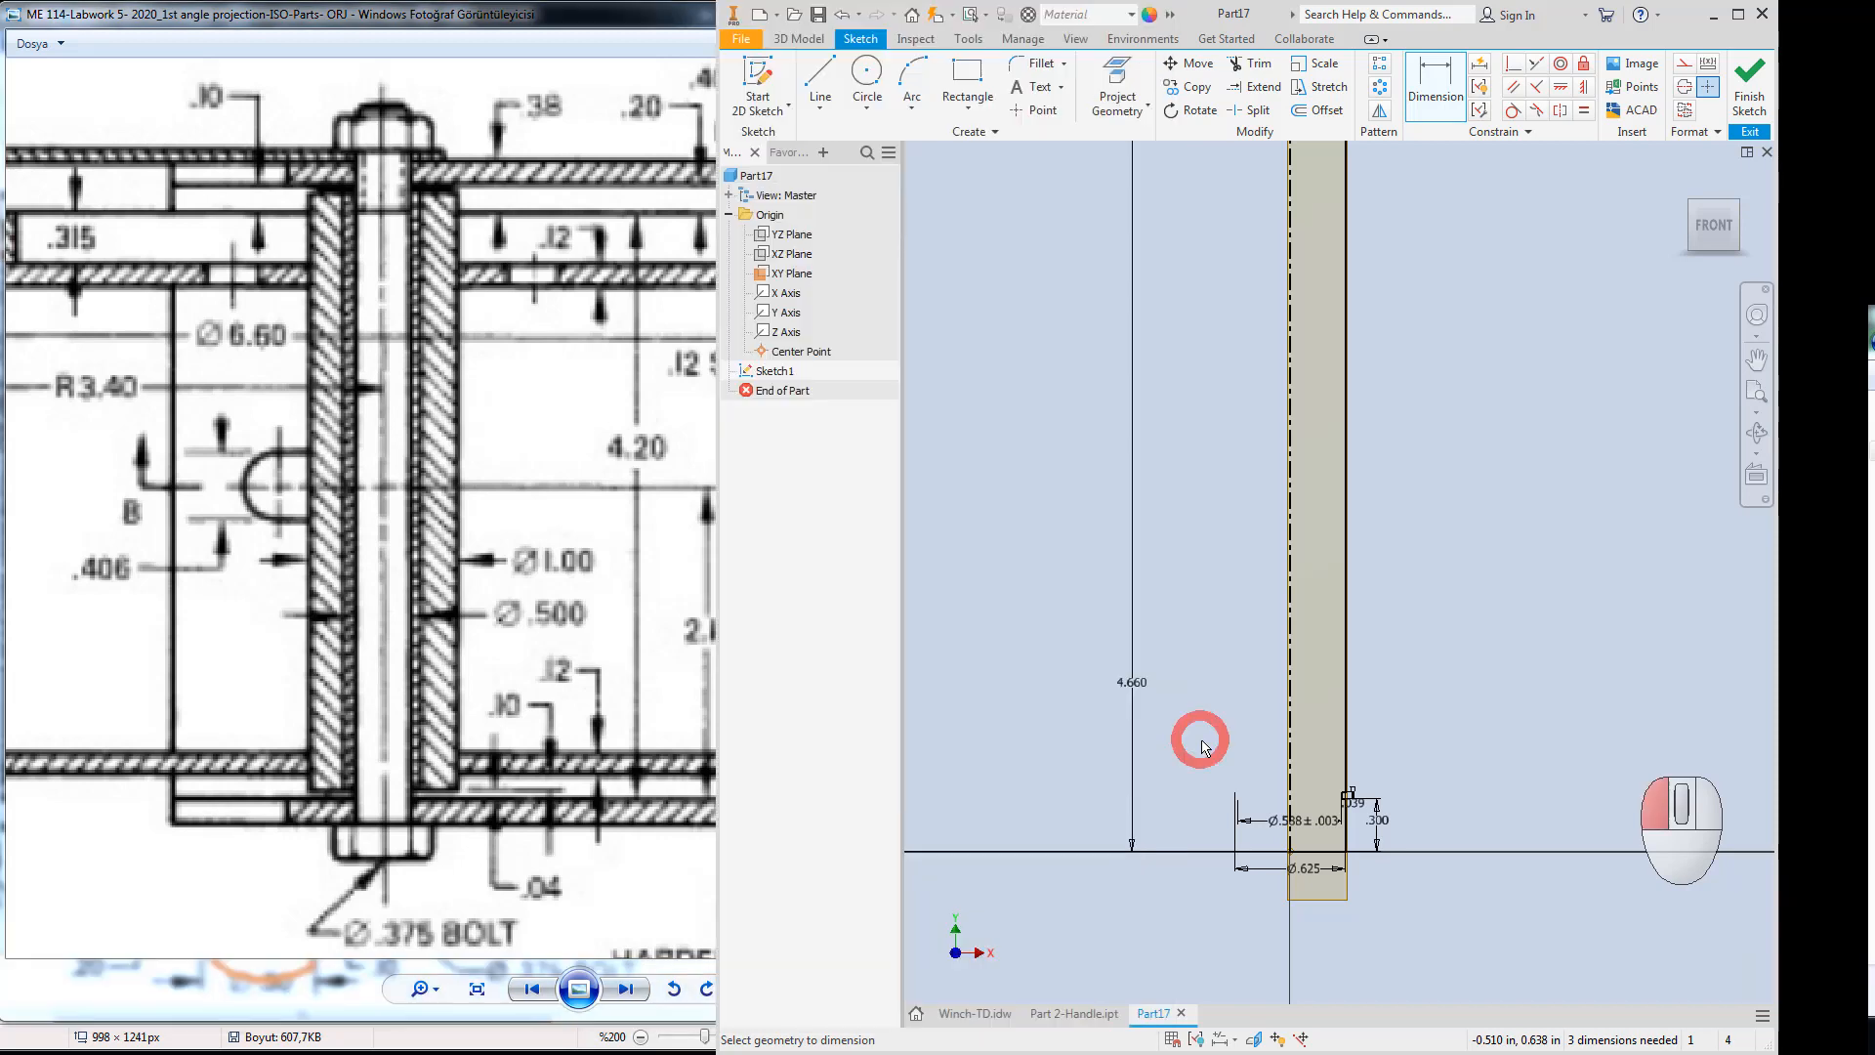
left_click(1131, 687)
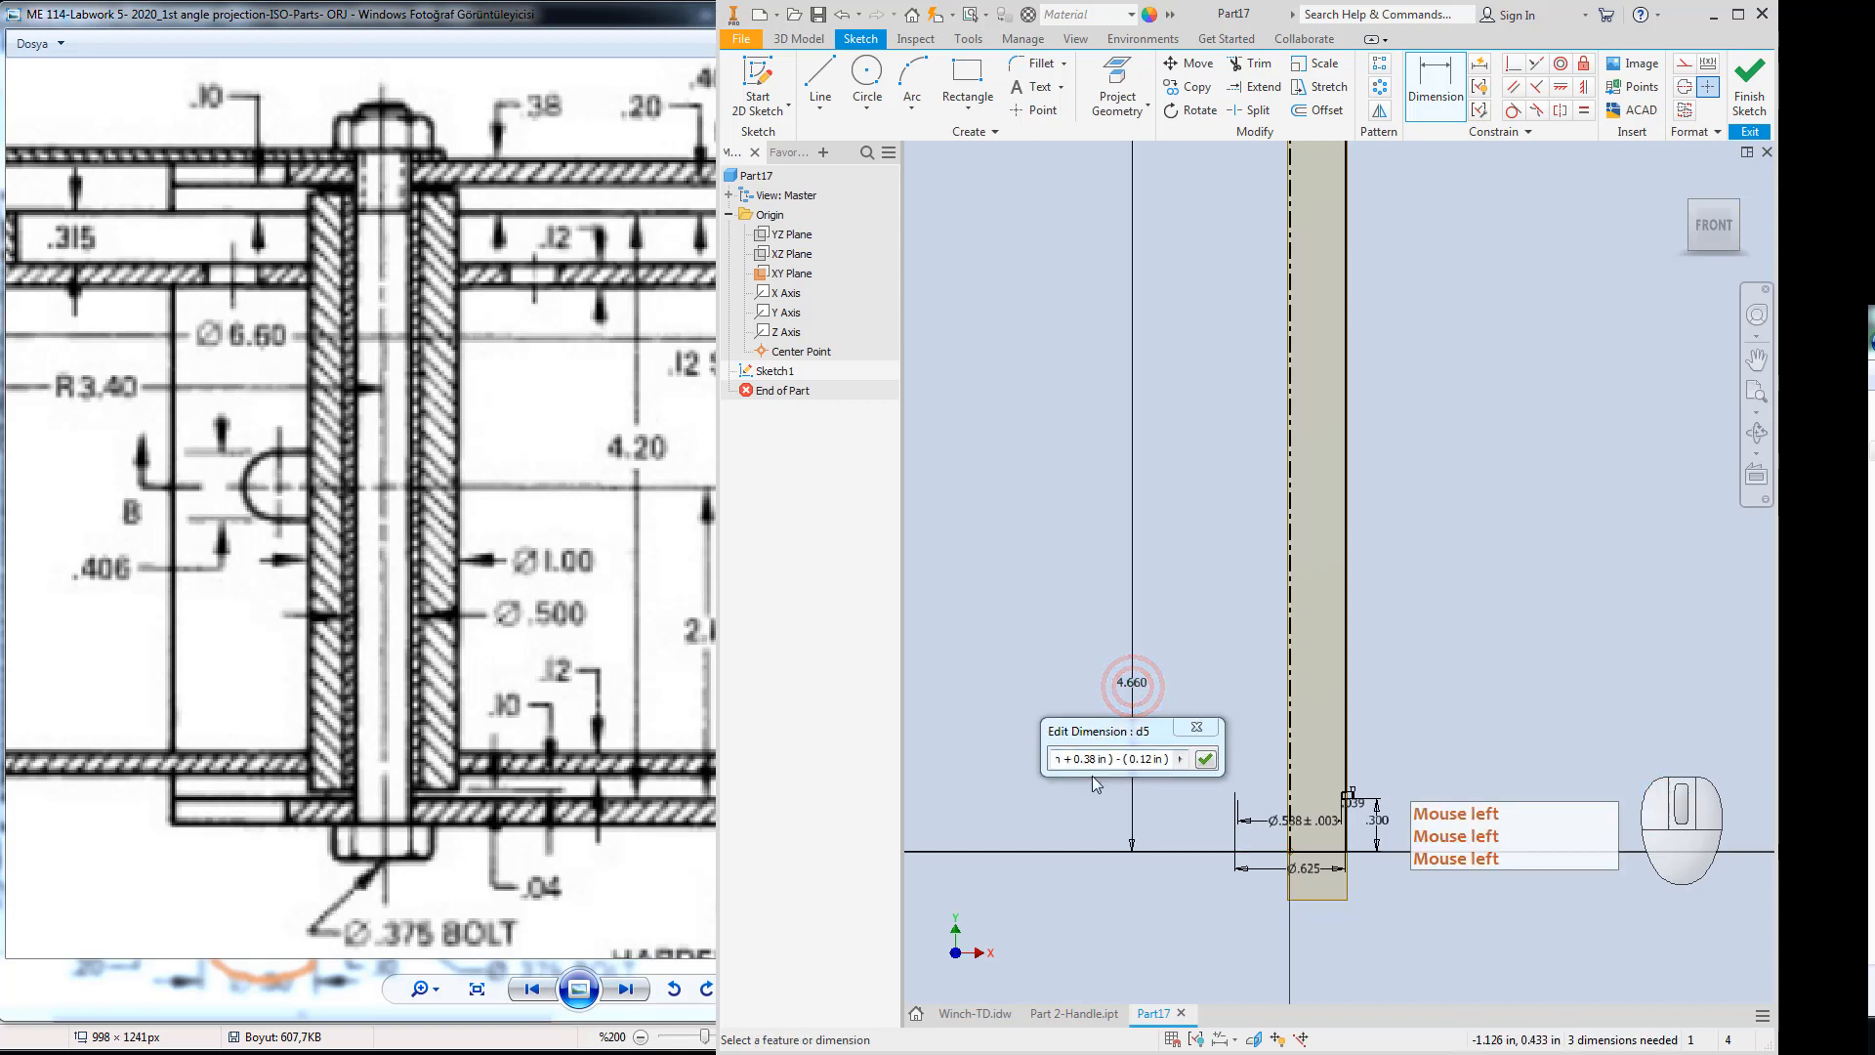
key("Delete")
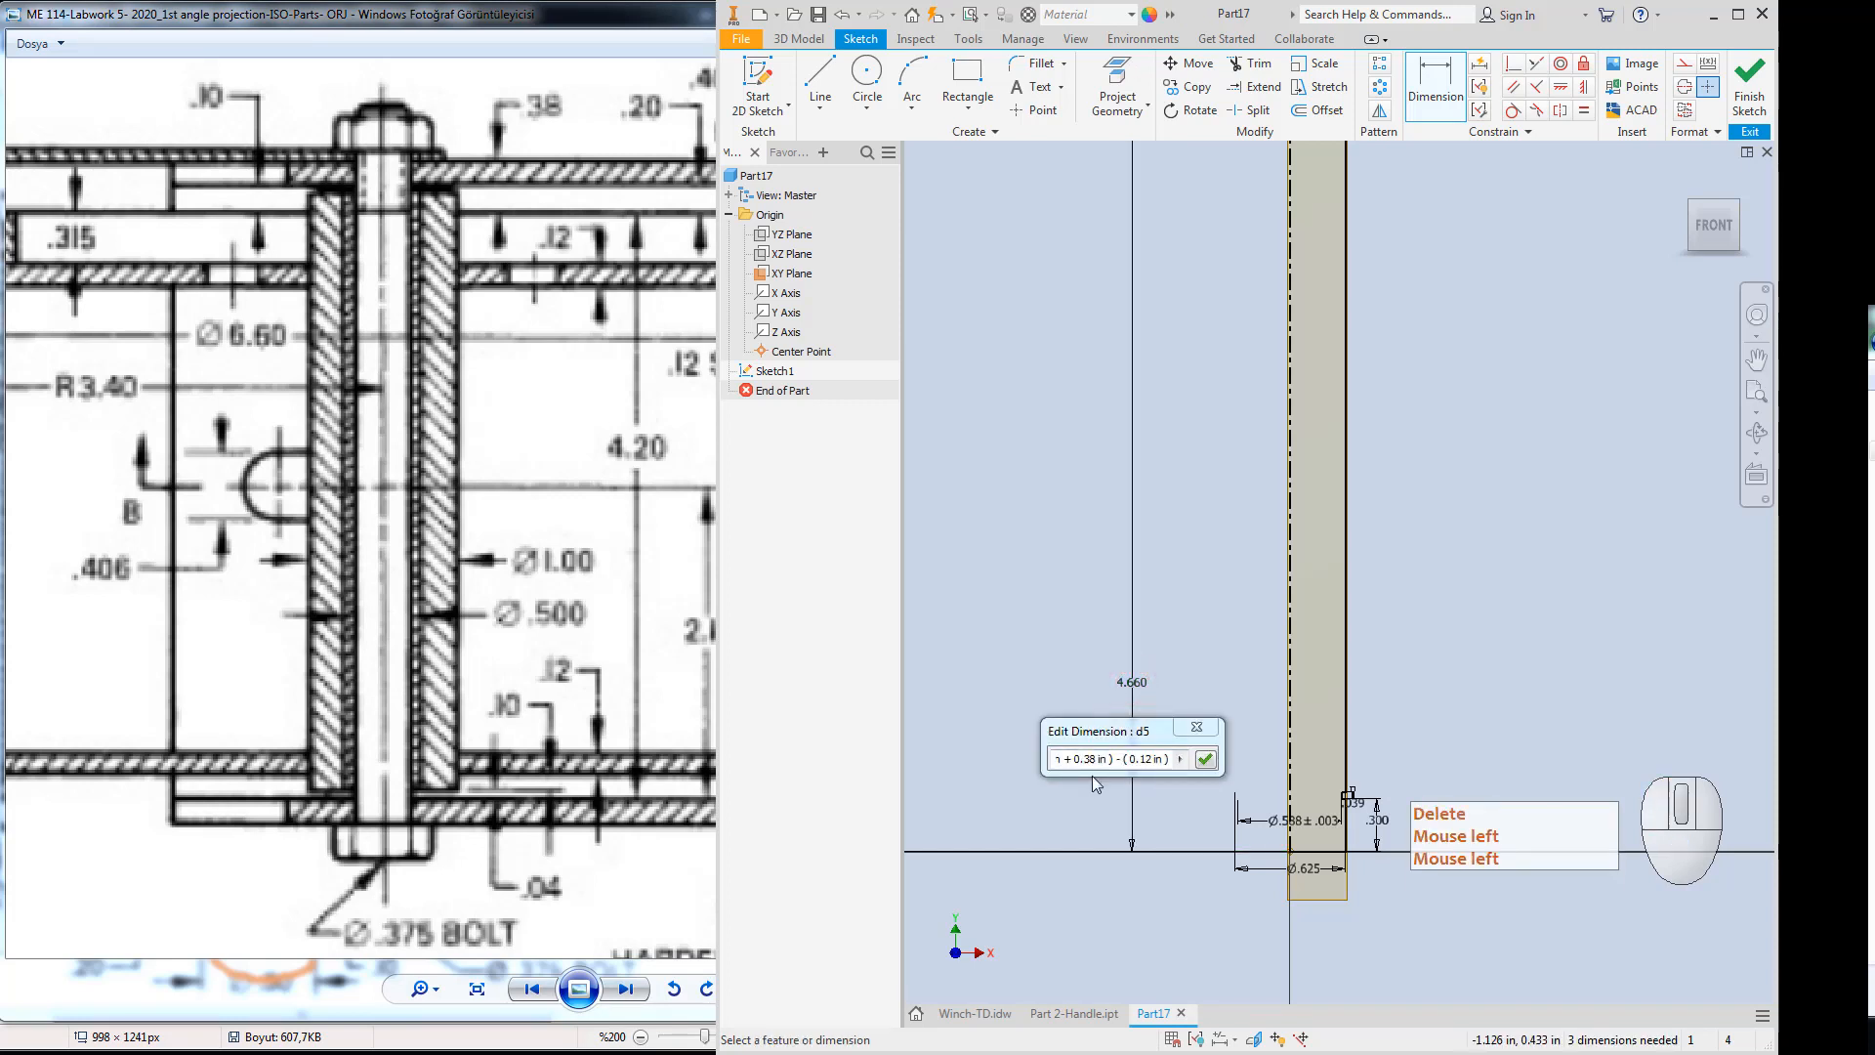
type("44")
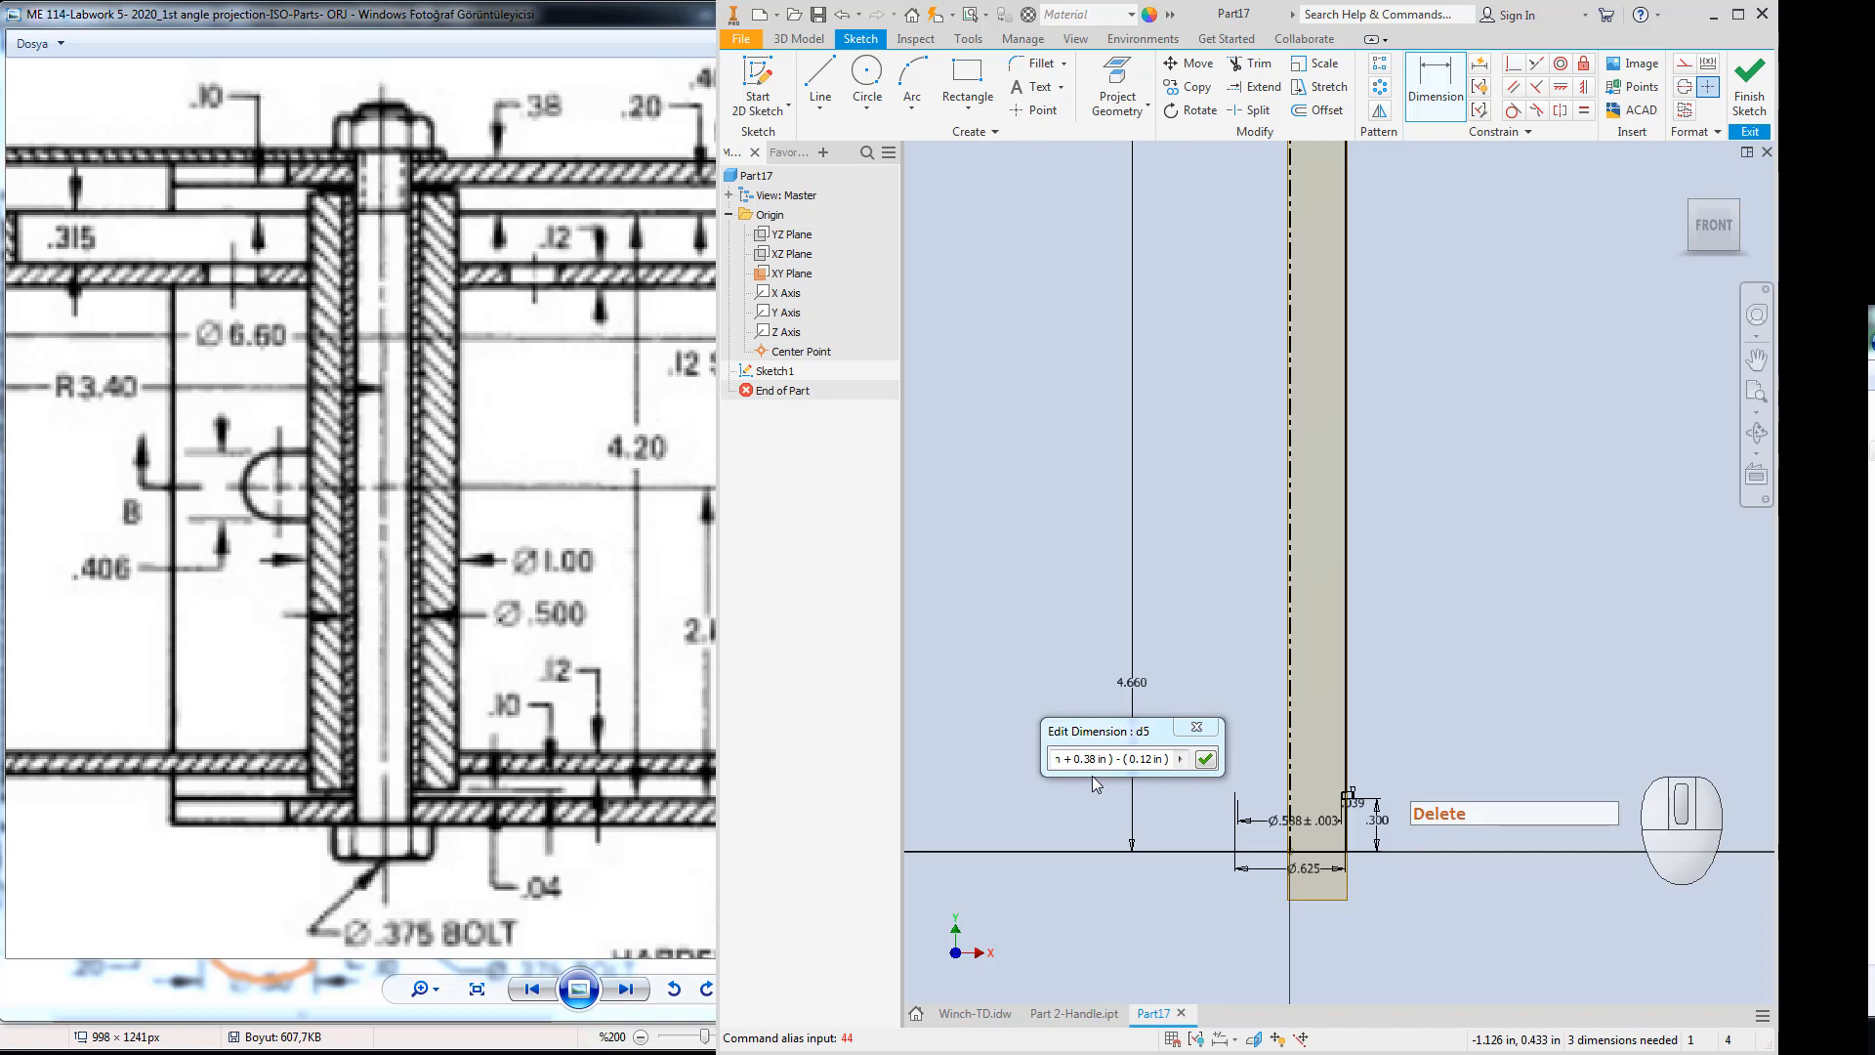
left_click(1115, 759)
key("ctrl+a")
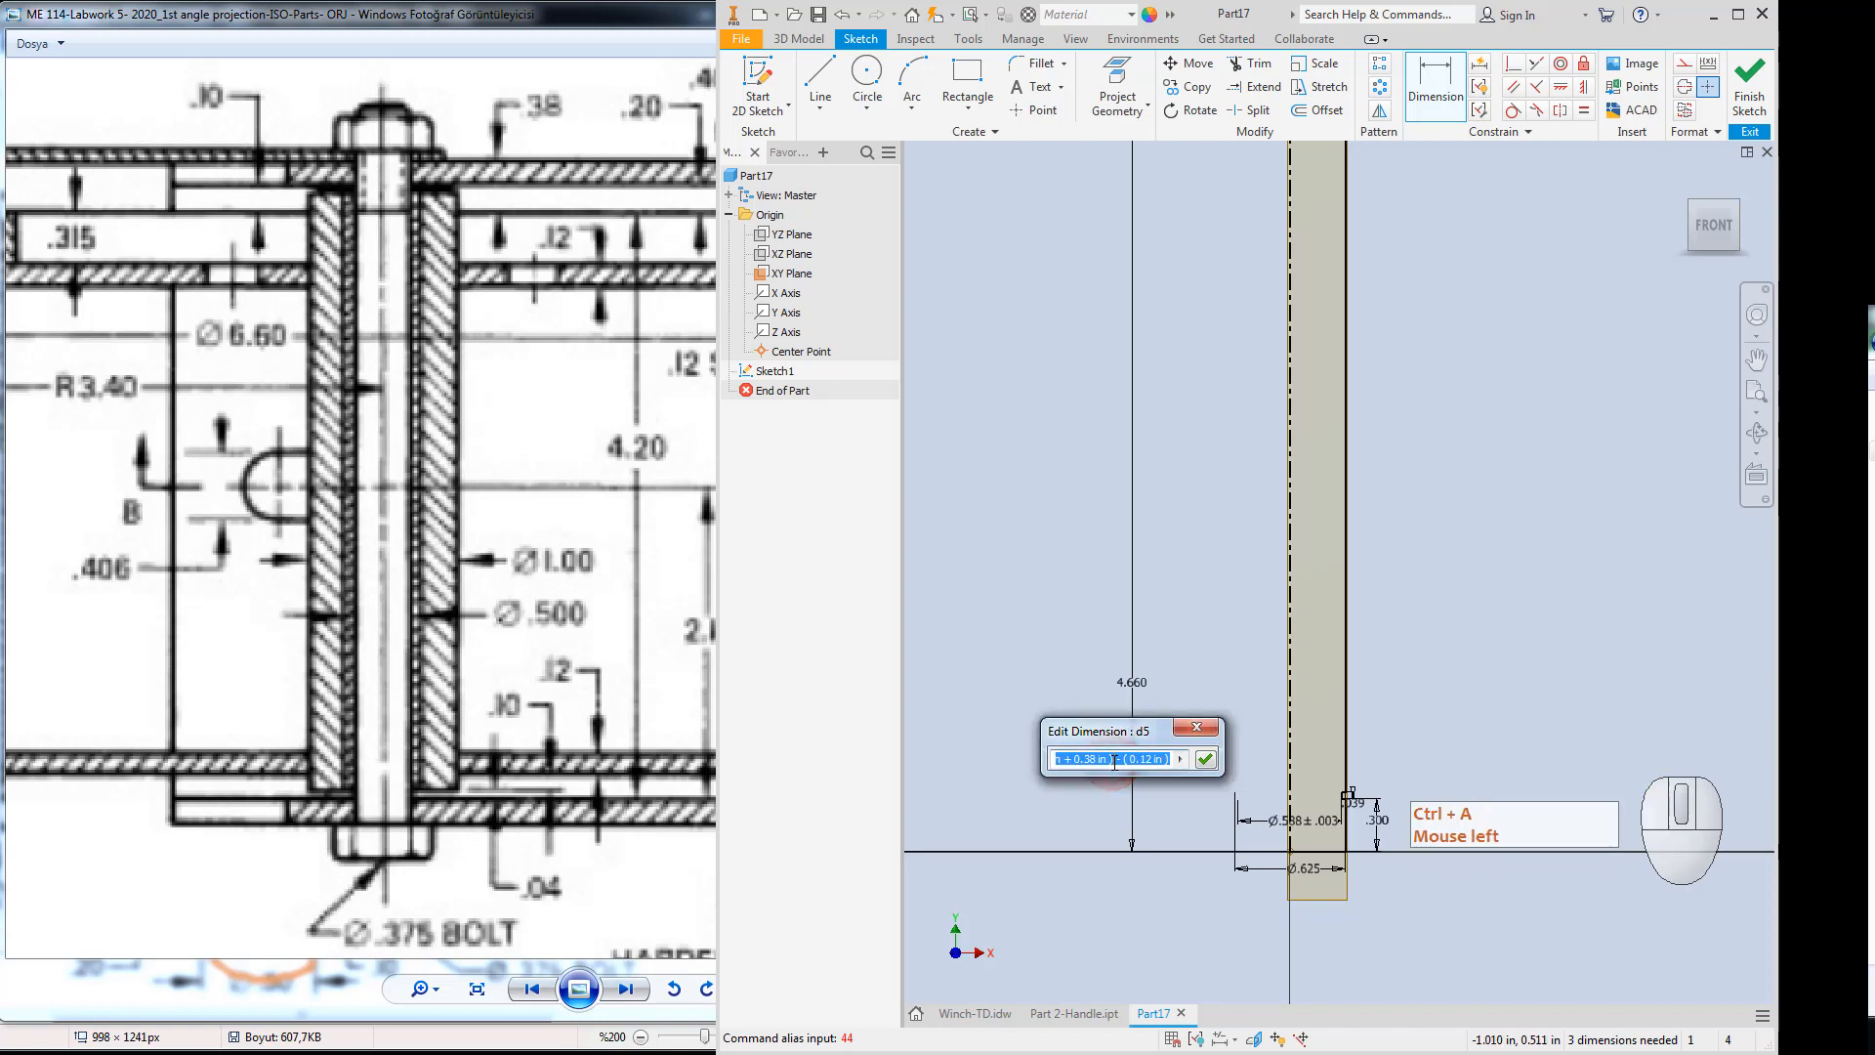
key("Delete")
type("0.")
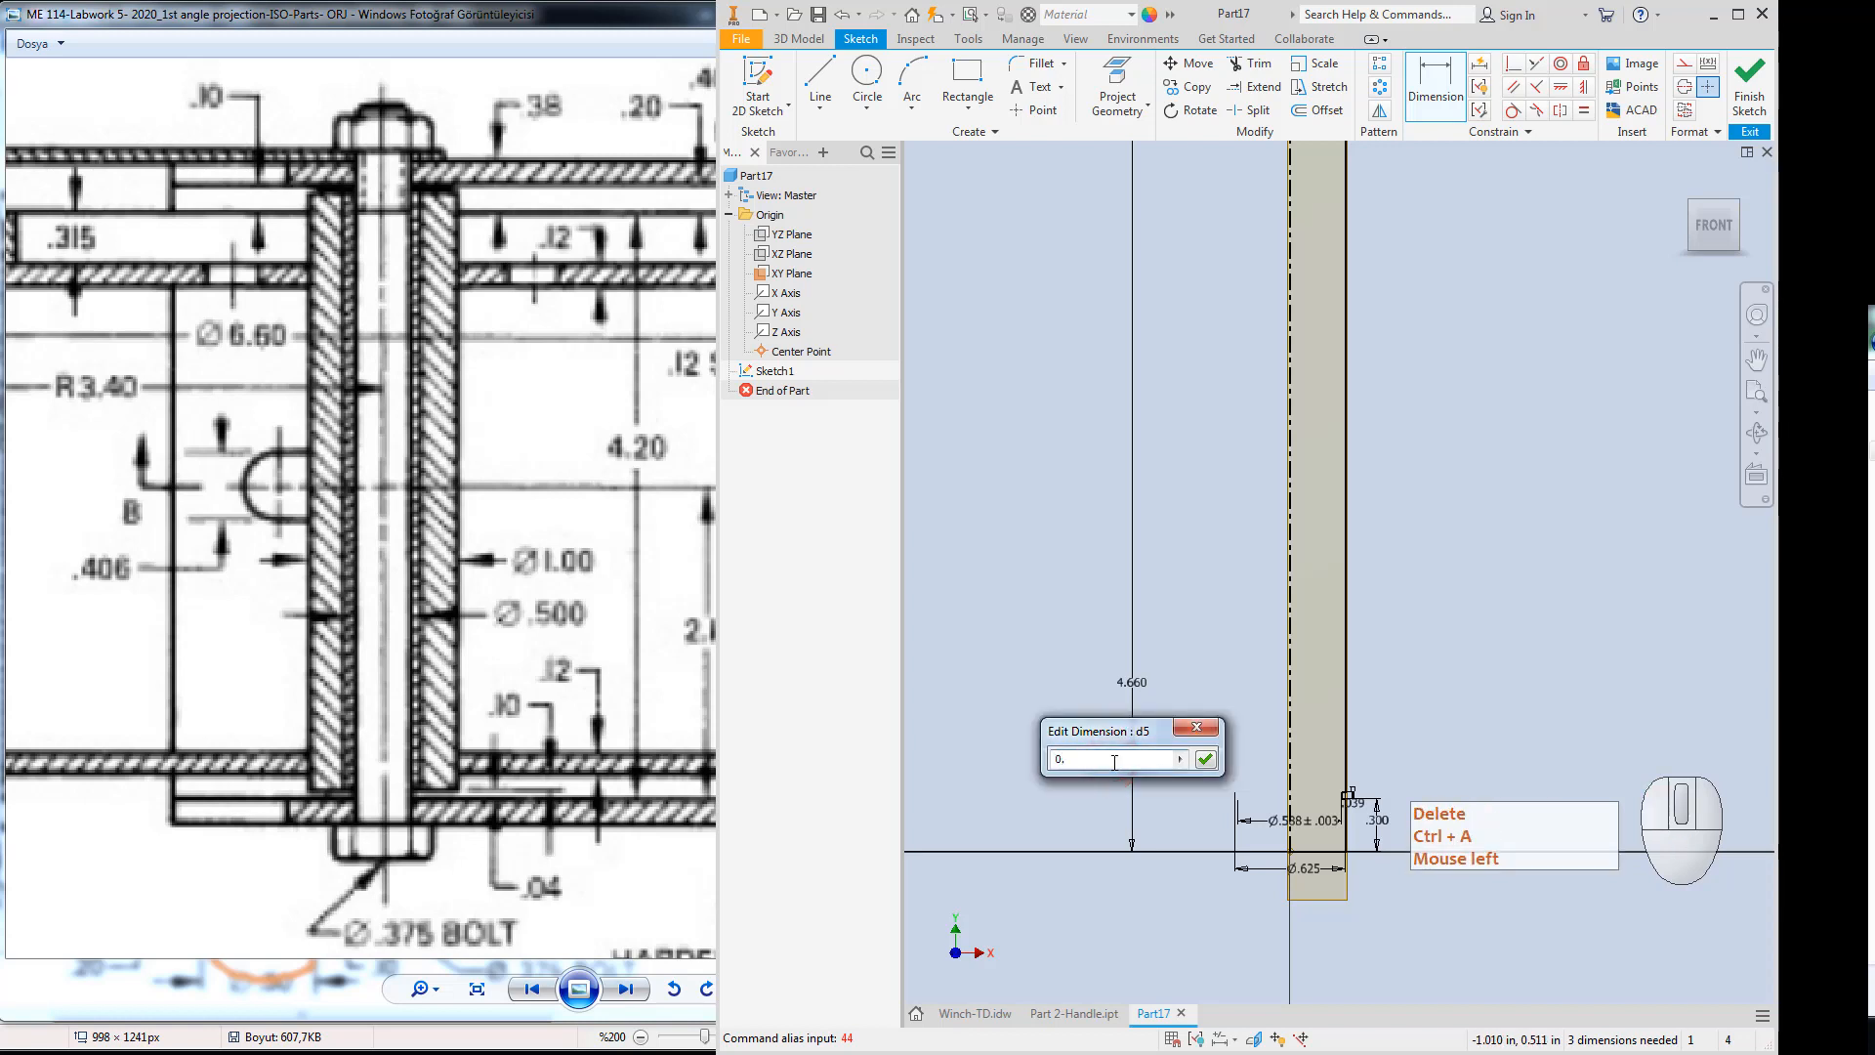
key("BackSpace")
key("BackSpace")
type("4.4")
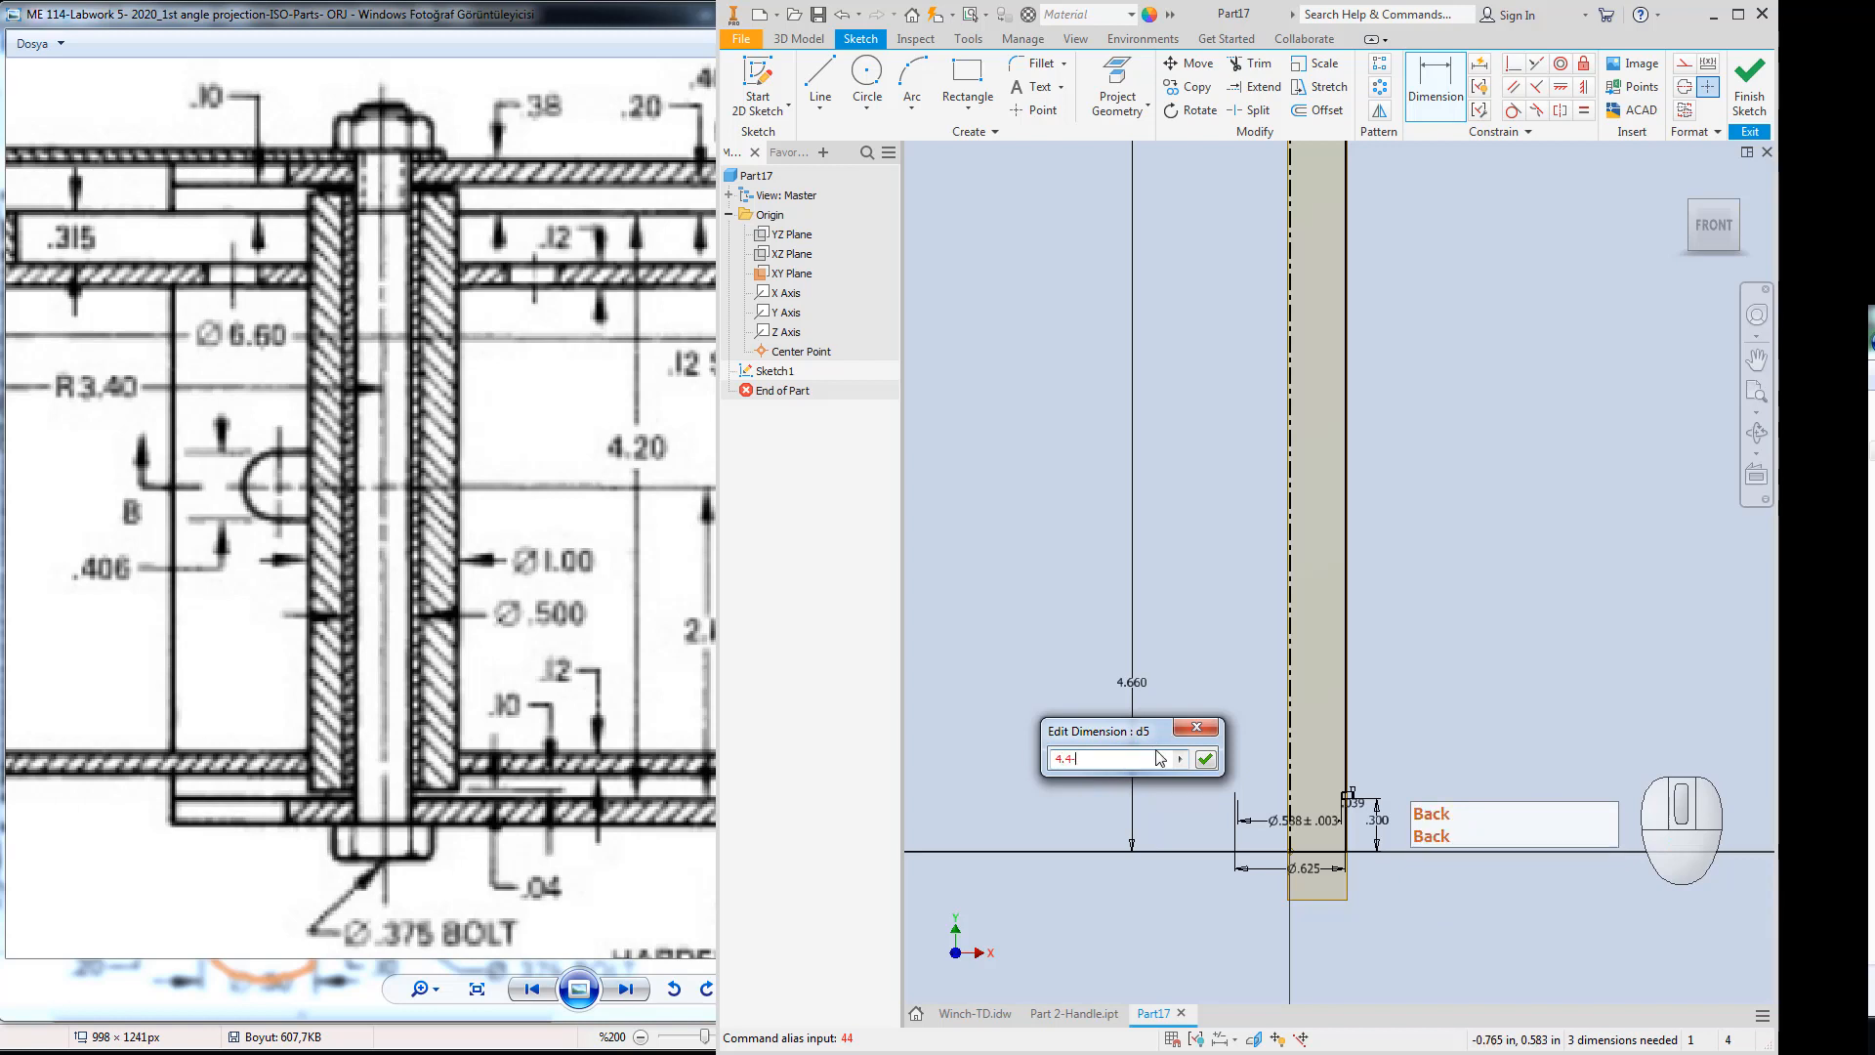
type("-0.315")
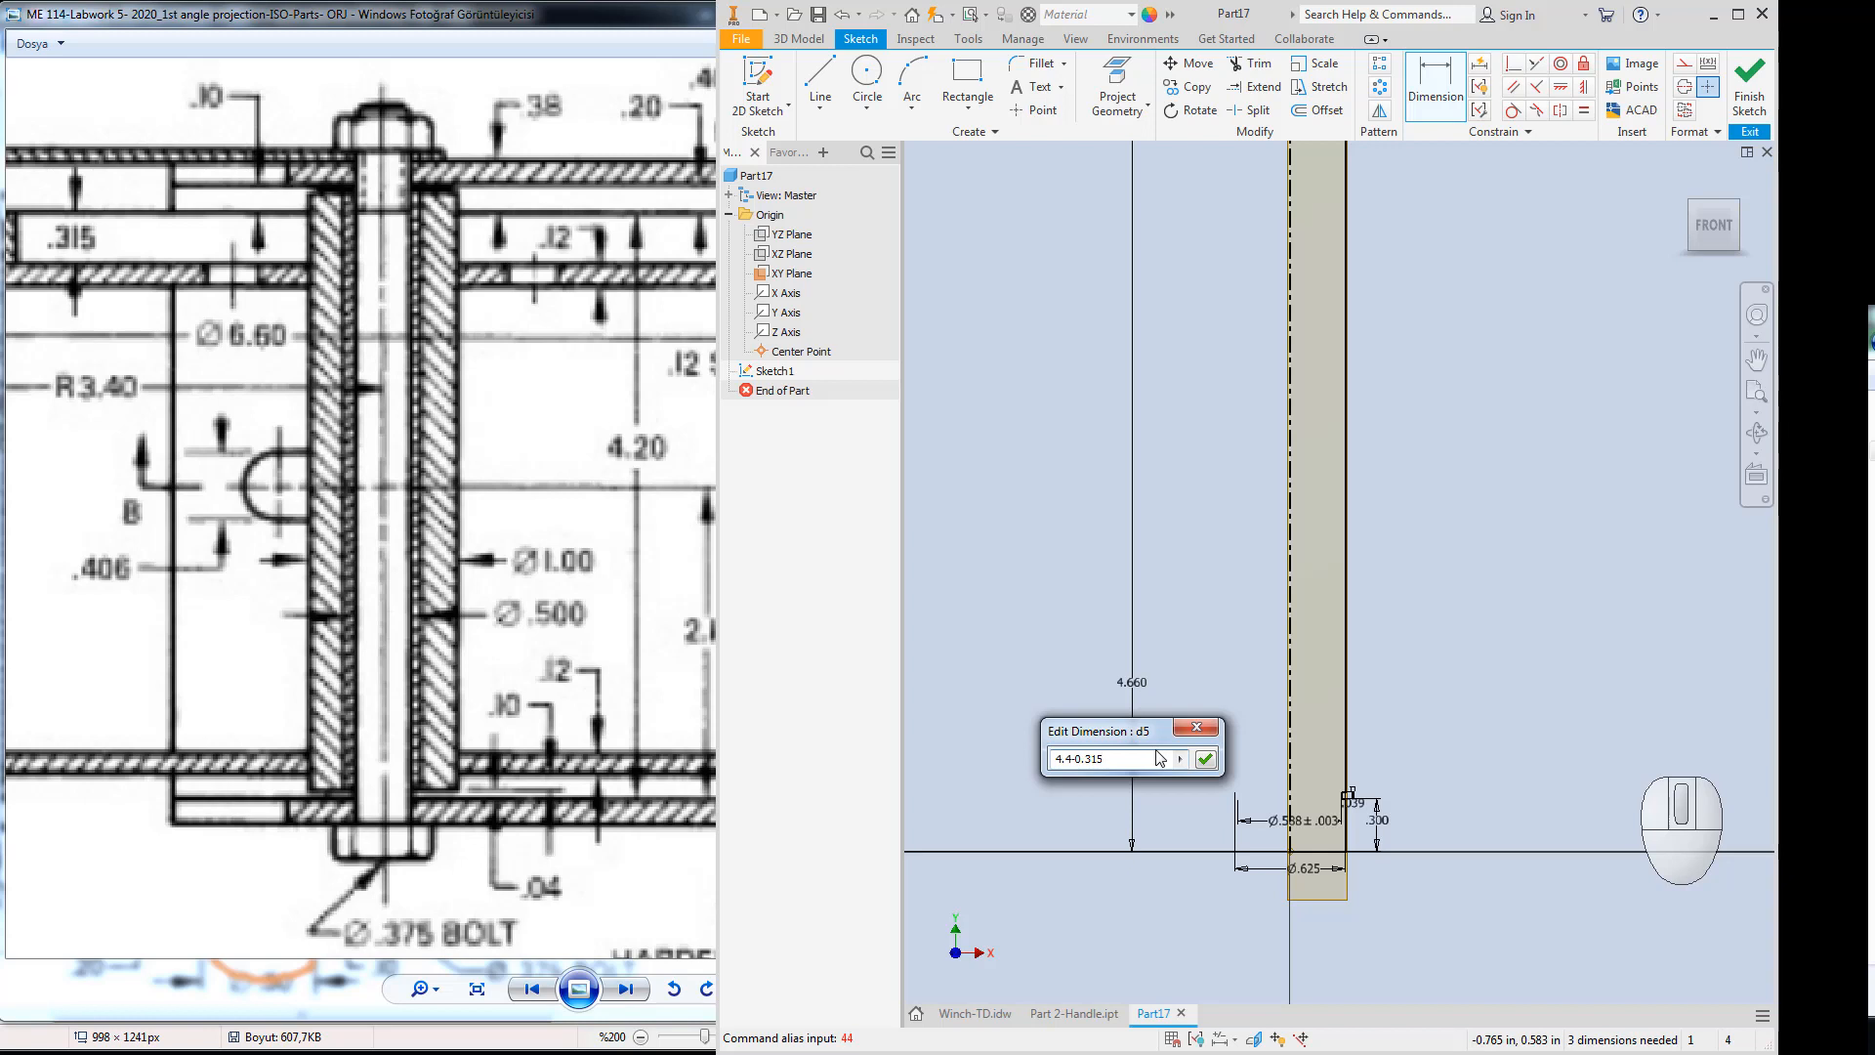
key("Return")
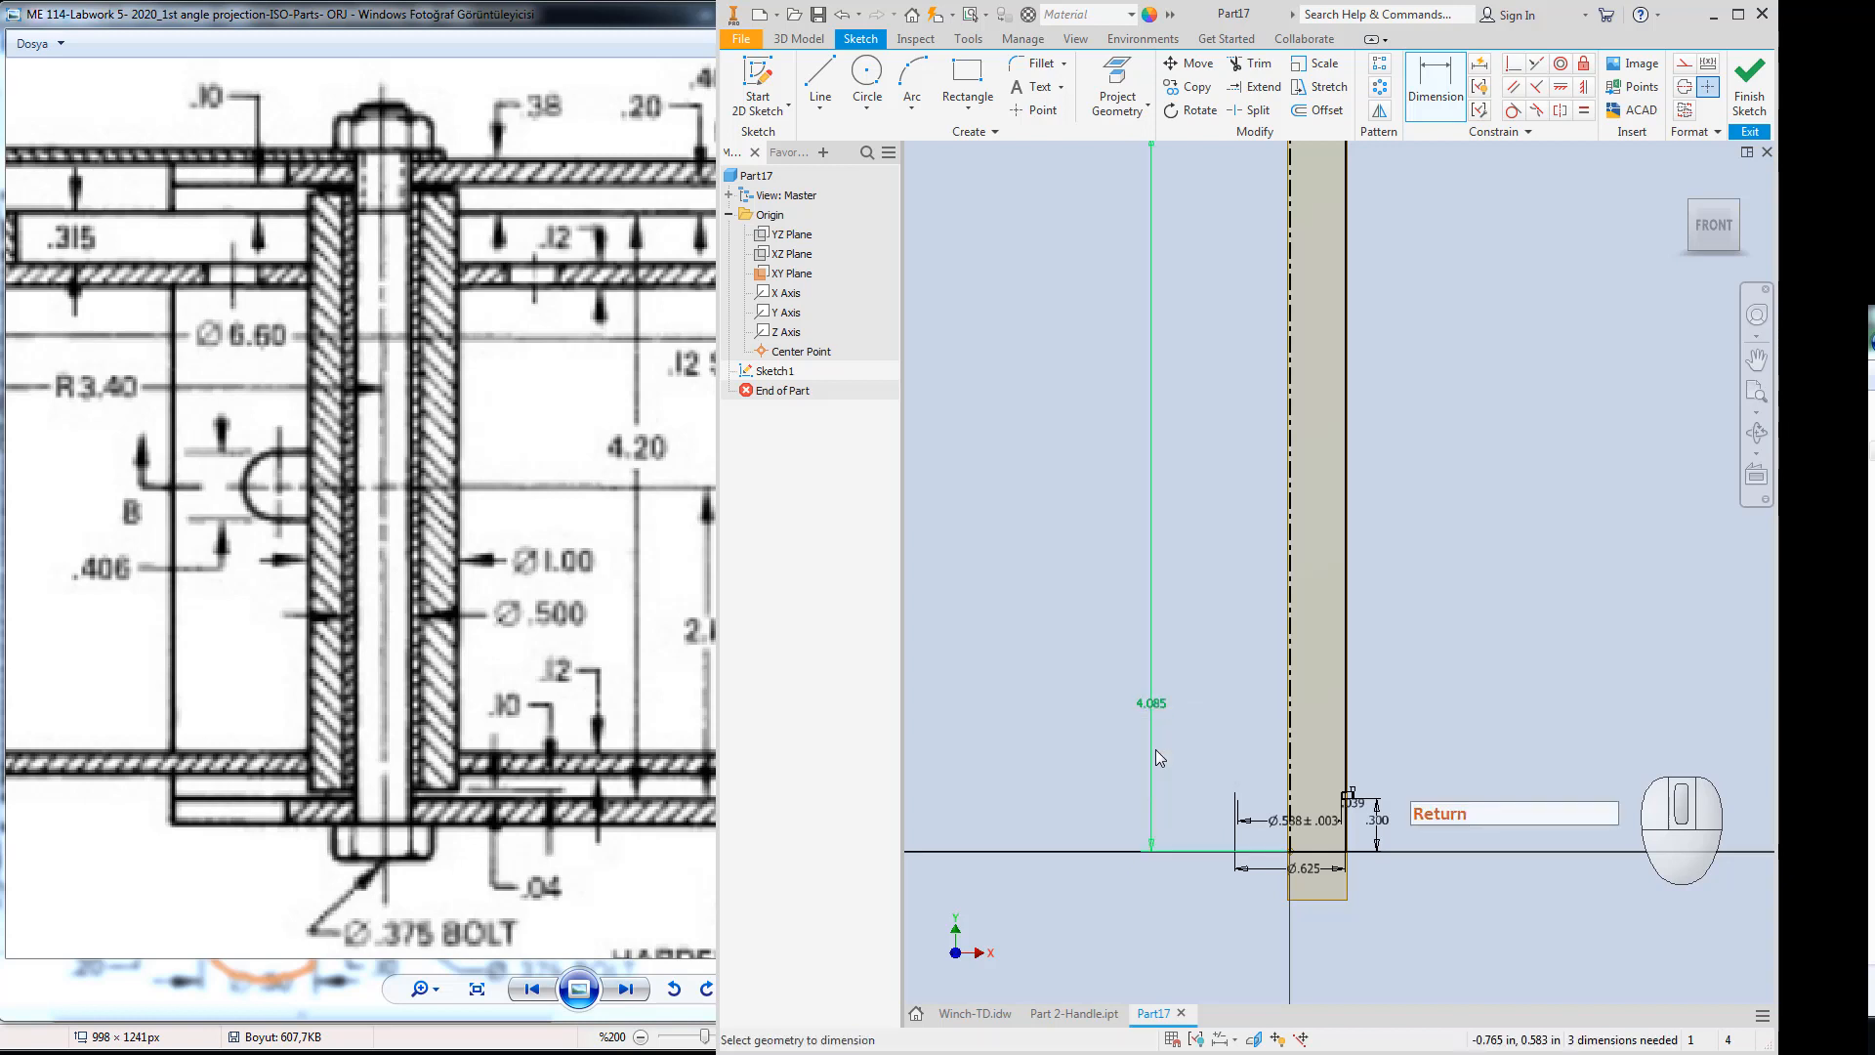
Examine the vertical dimensions around the shaft's upper end on the reference drawing to work out the length of the section above the shoulder.
left_click(1096, 707)
left_click(1203, 637)
scroll(1227, 685, "up", 3)
middle_click_drag(1281, 610, 1267, 794)
left_click(638, 475)
left_click_drag(720, 439, 506, 597)
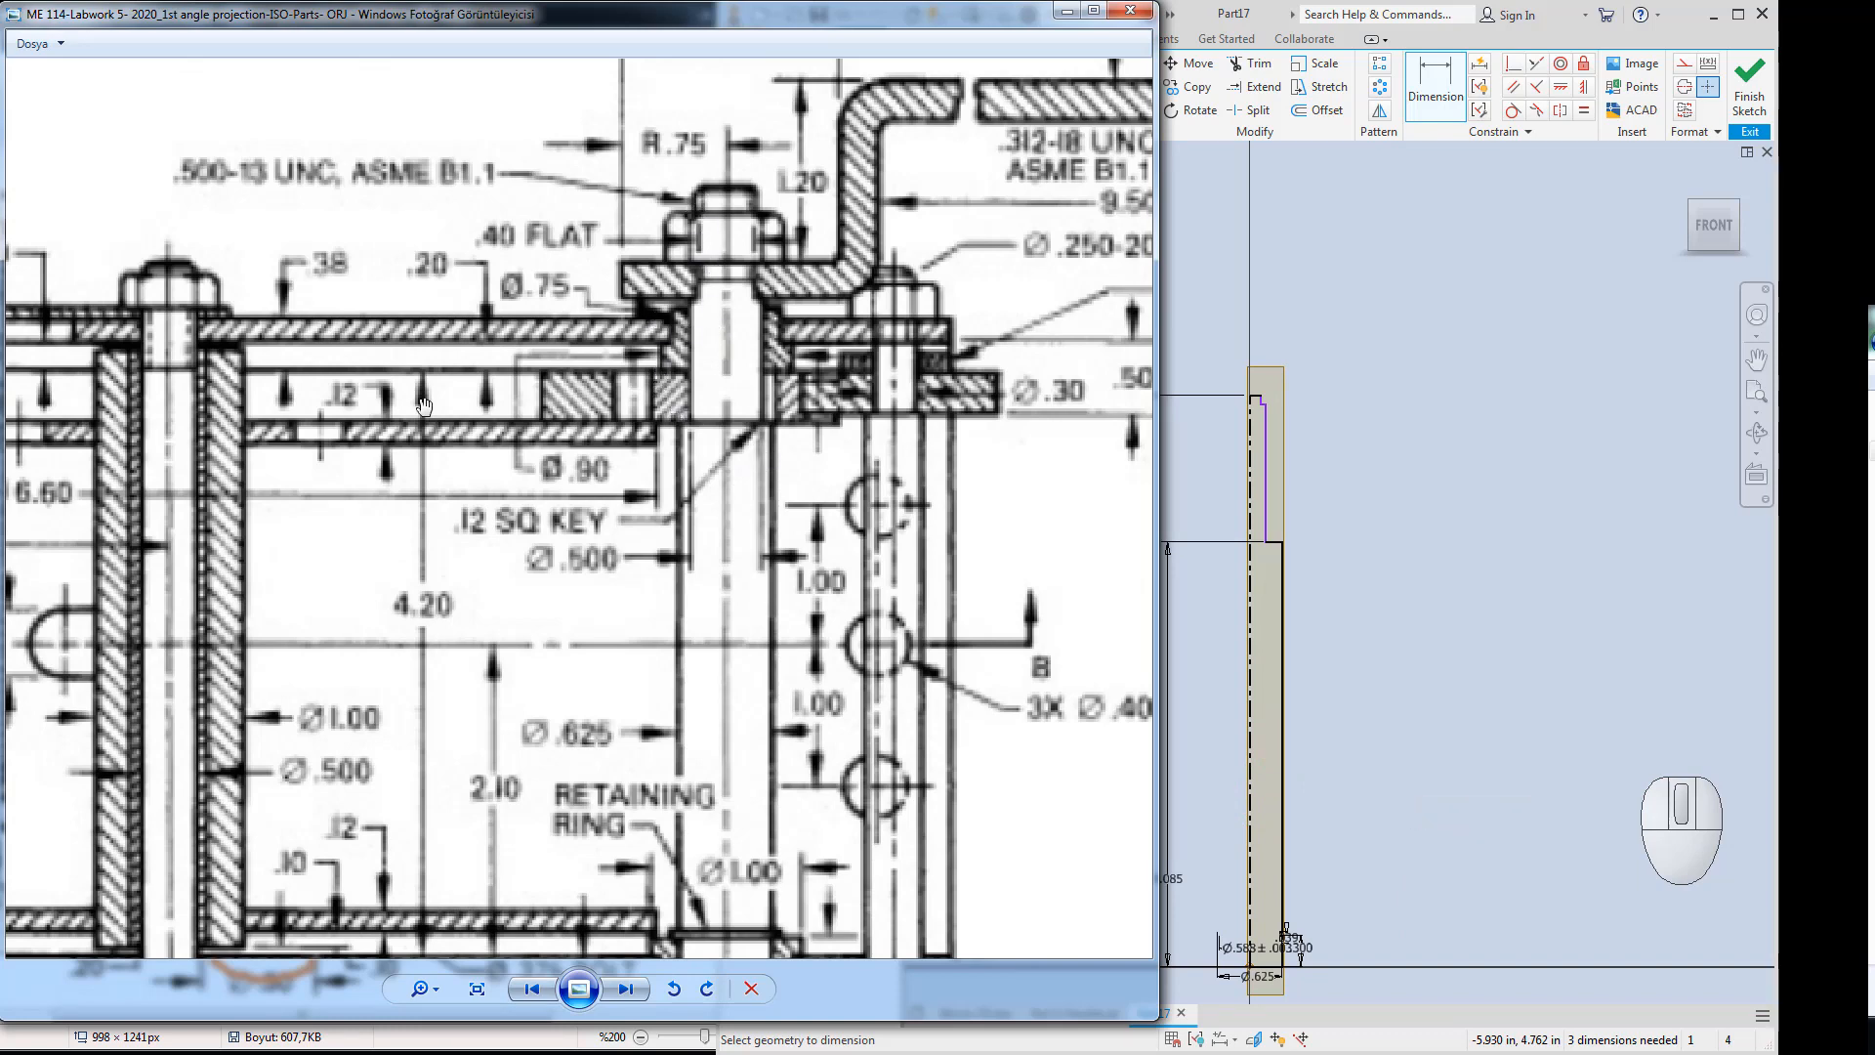
left_click_drag(306, 403, 503, 407)
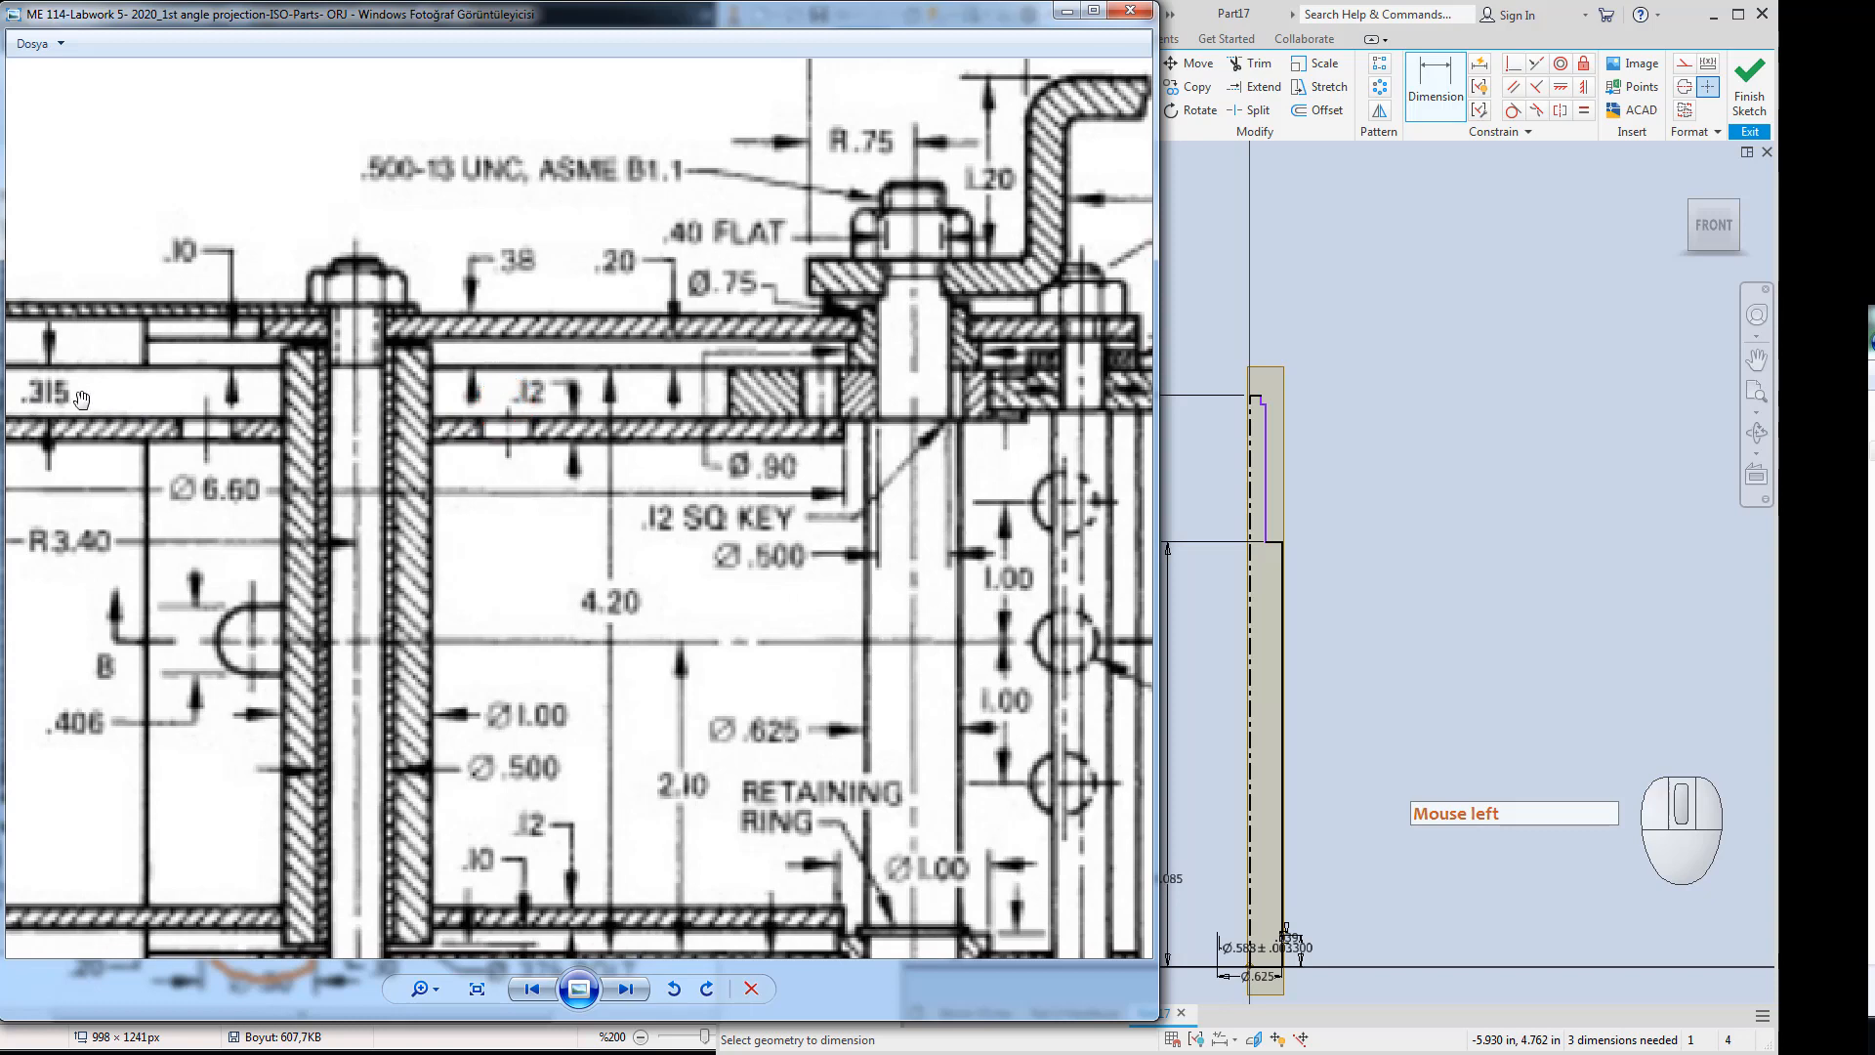
left_click_drag(778, 384, 737, 416)
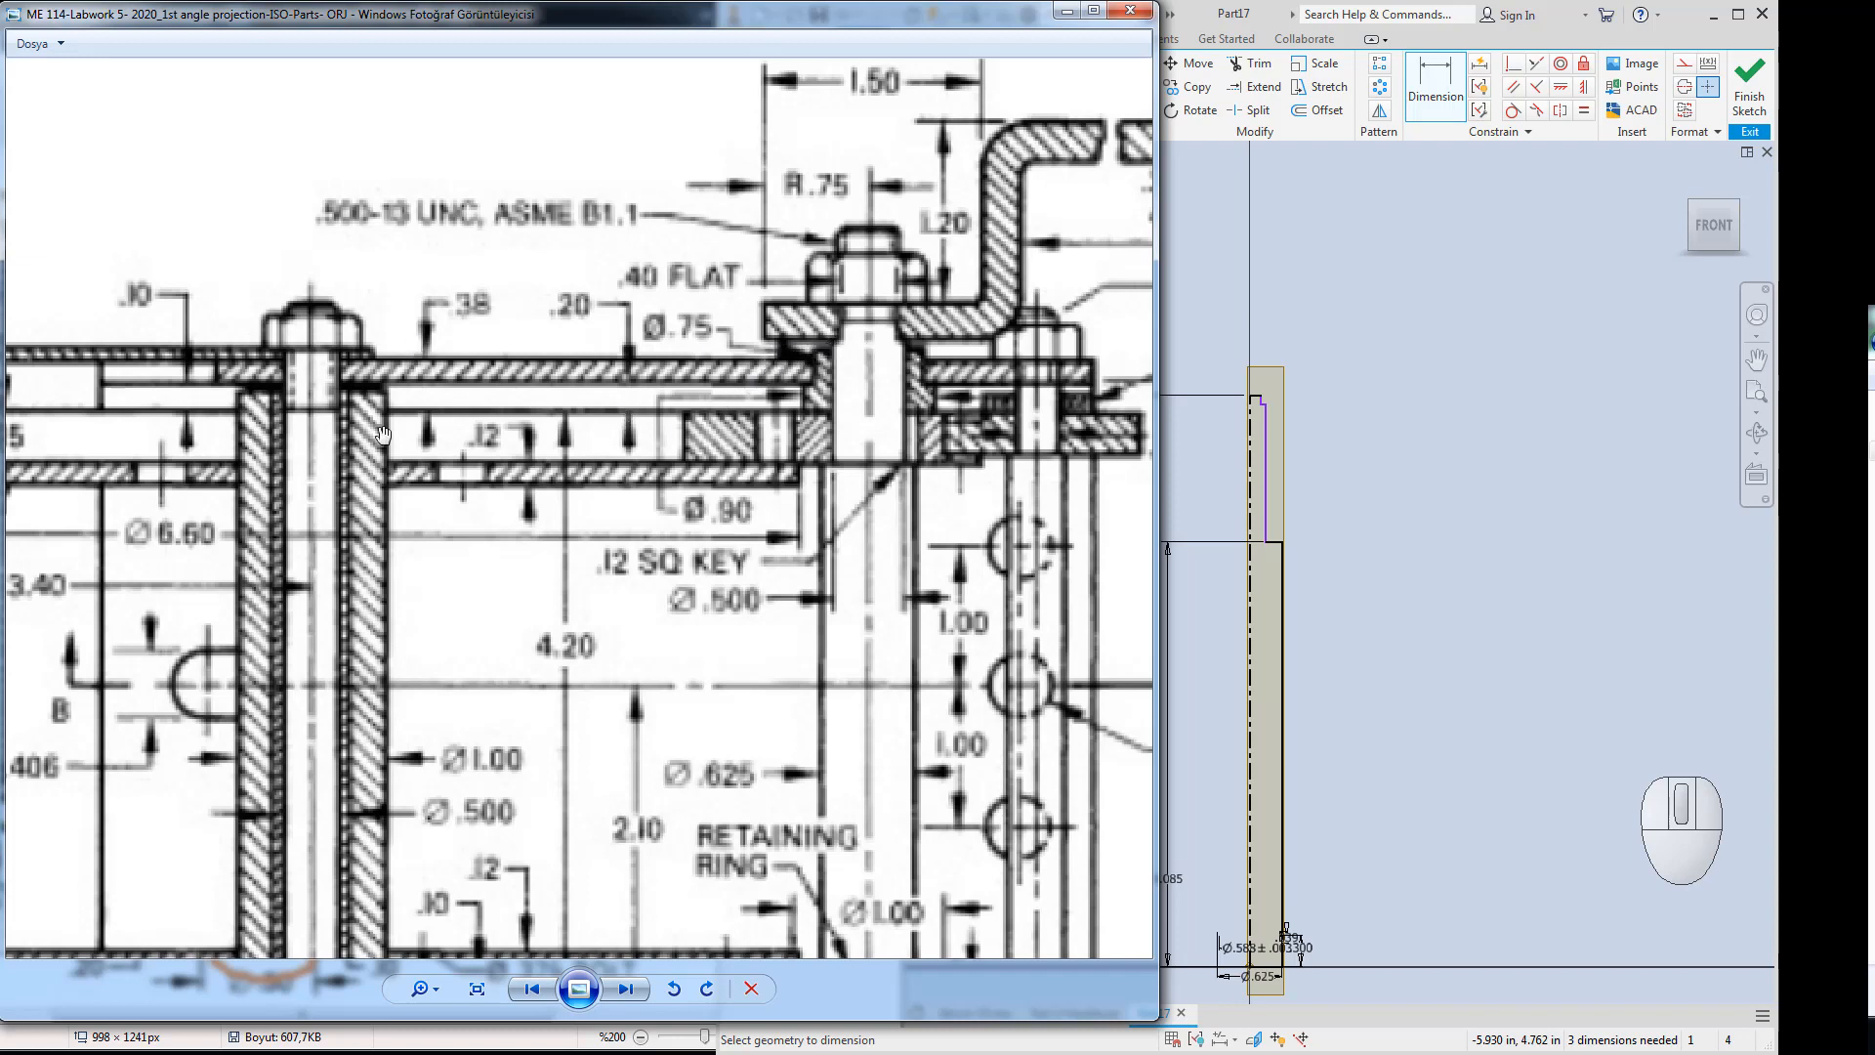
left_click_drag(558, 428, 663, 433)
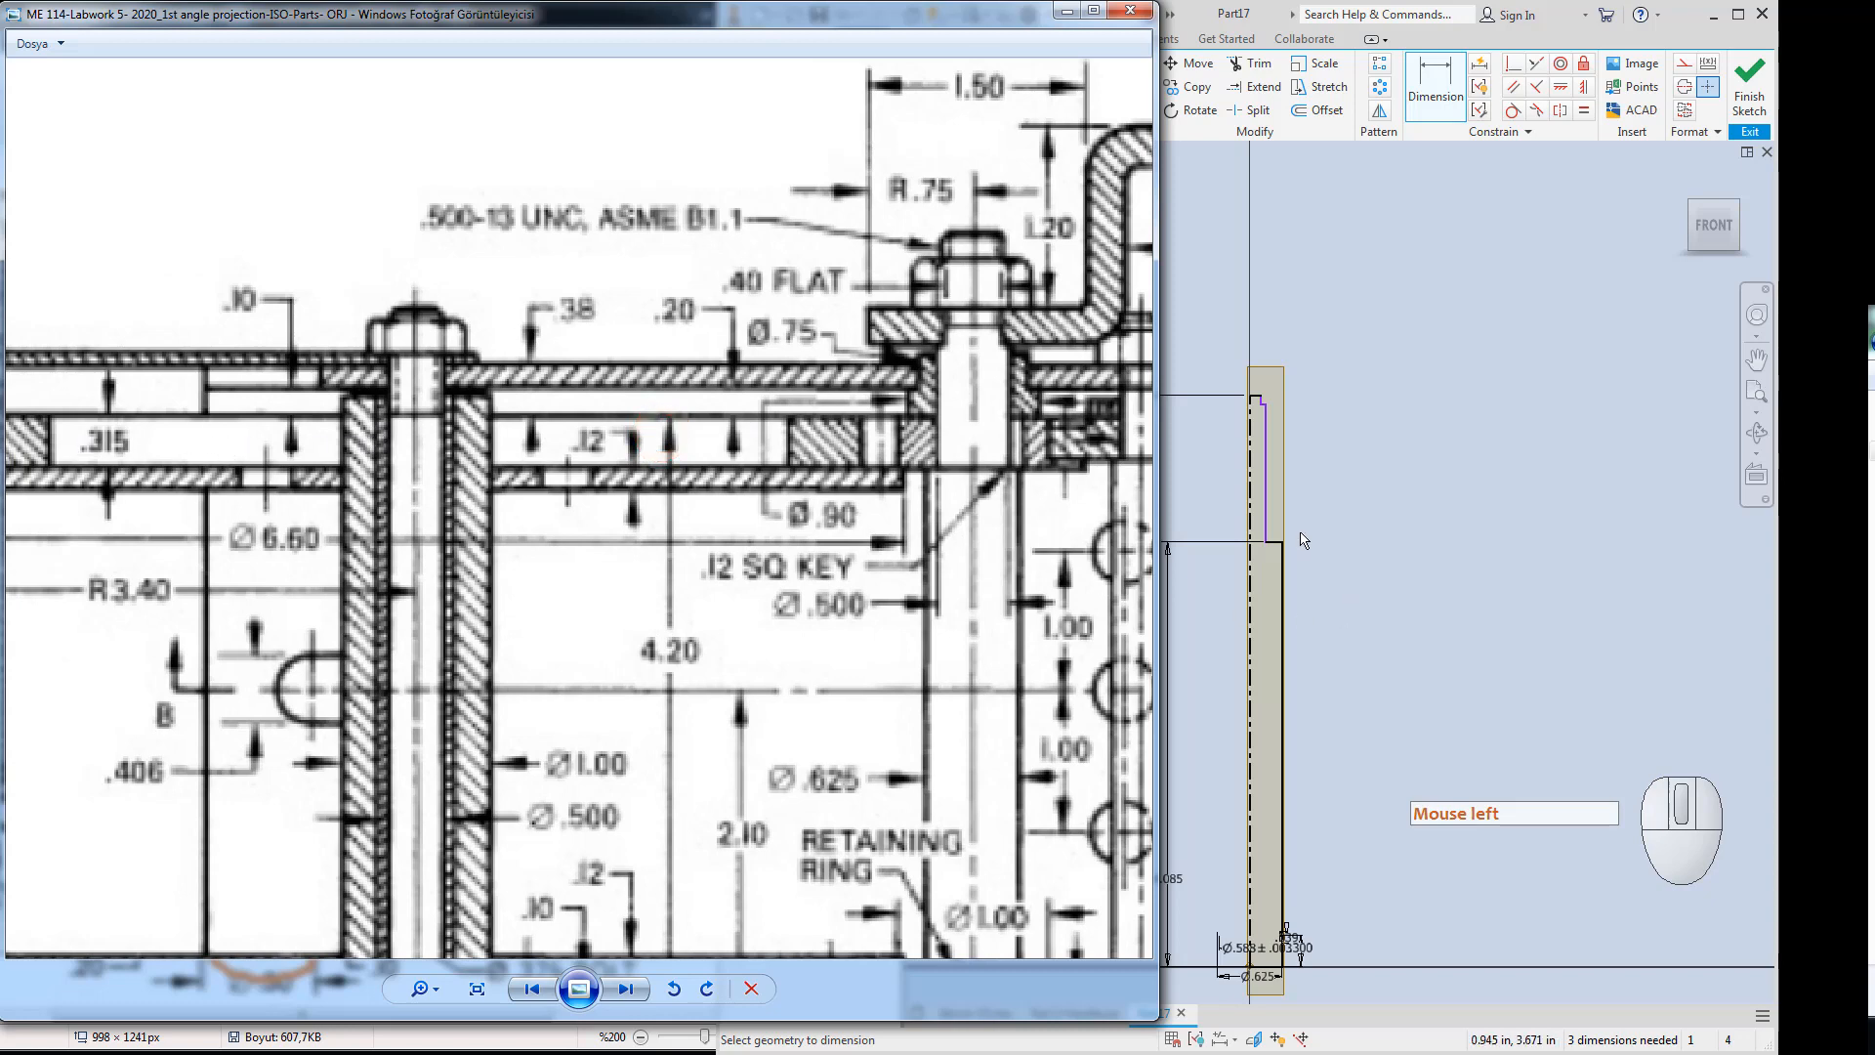
Dimension the vertical edge just above the shoulder, uncover more of the reference drawing, and begin the length expression with 0.315+0.38.
left_click(1444, 68)
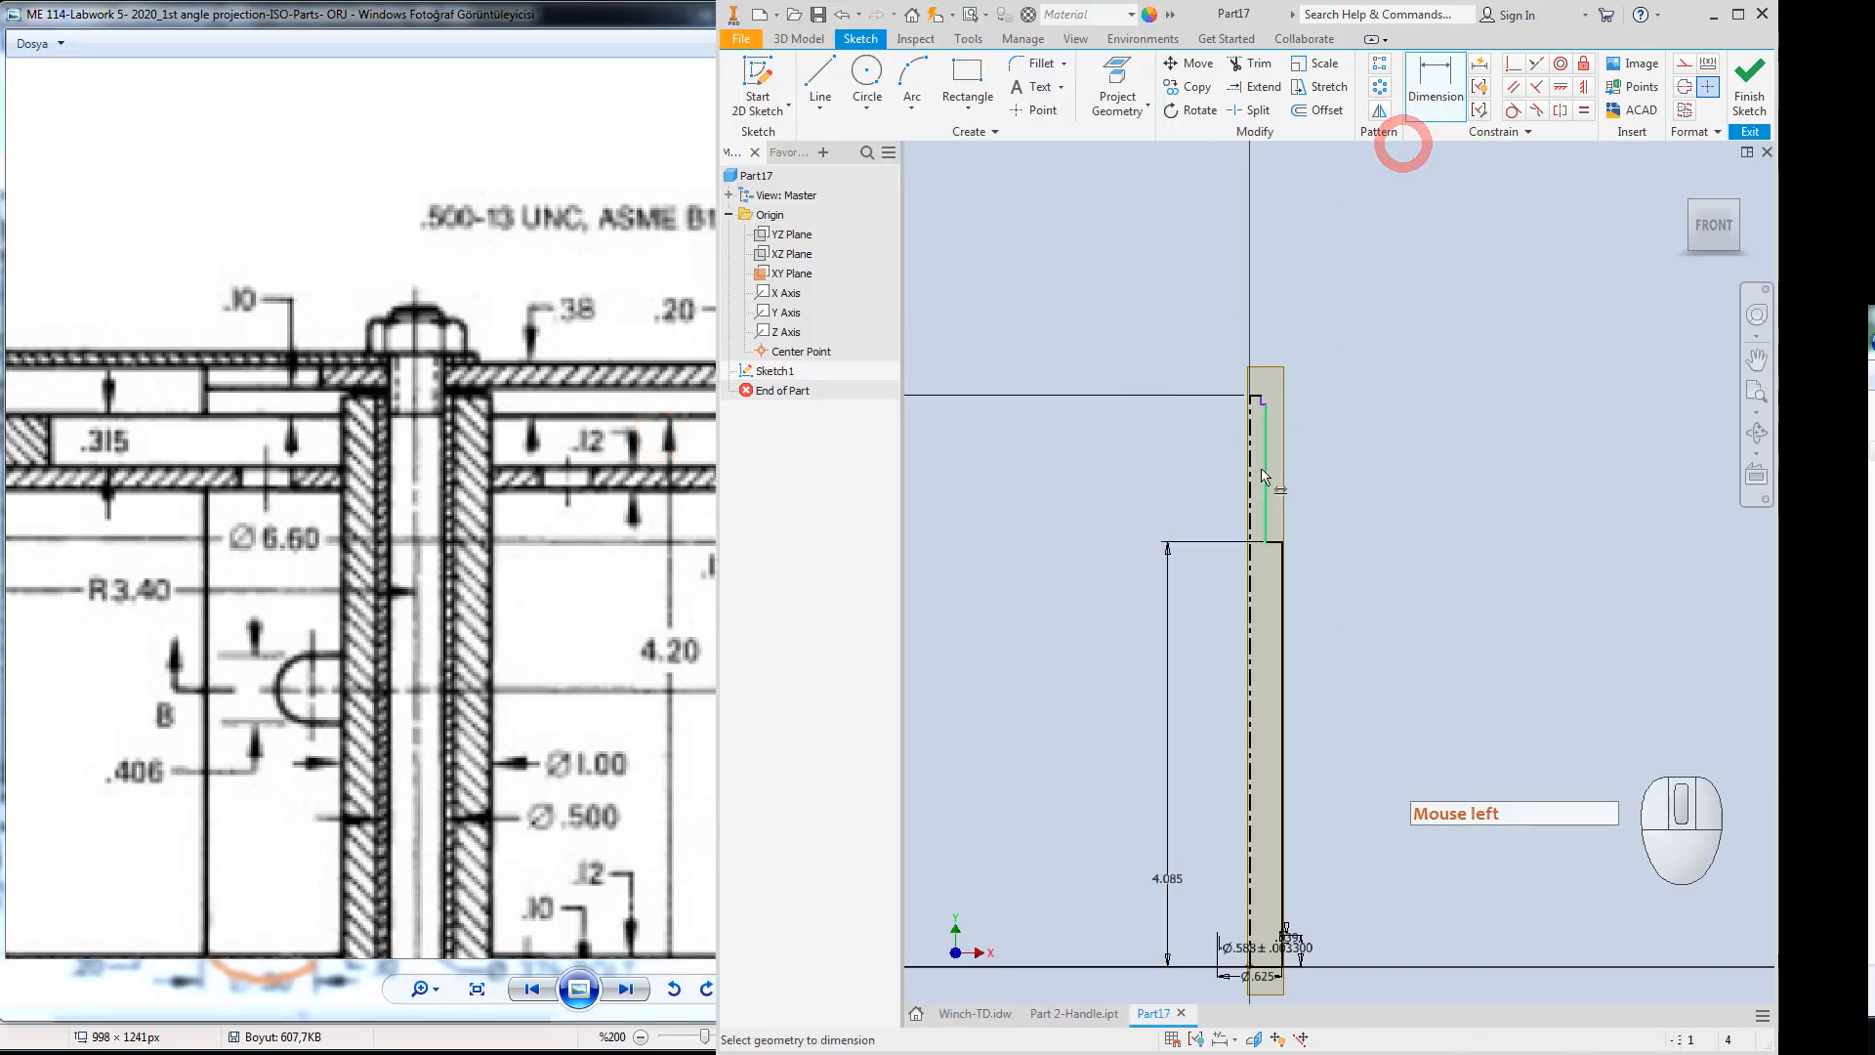
left_click(1262, 467)
left_click(1330, 465)
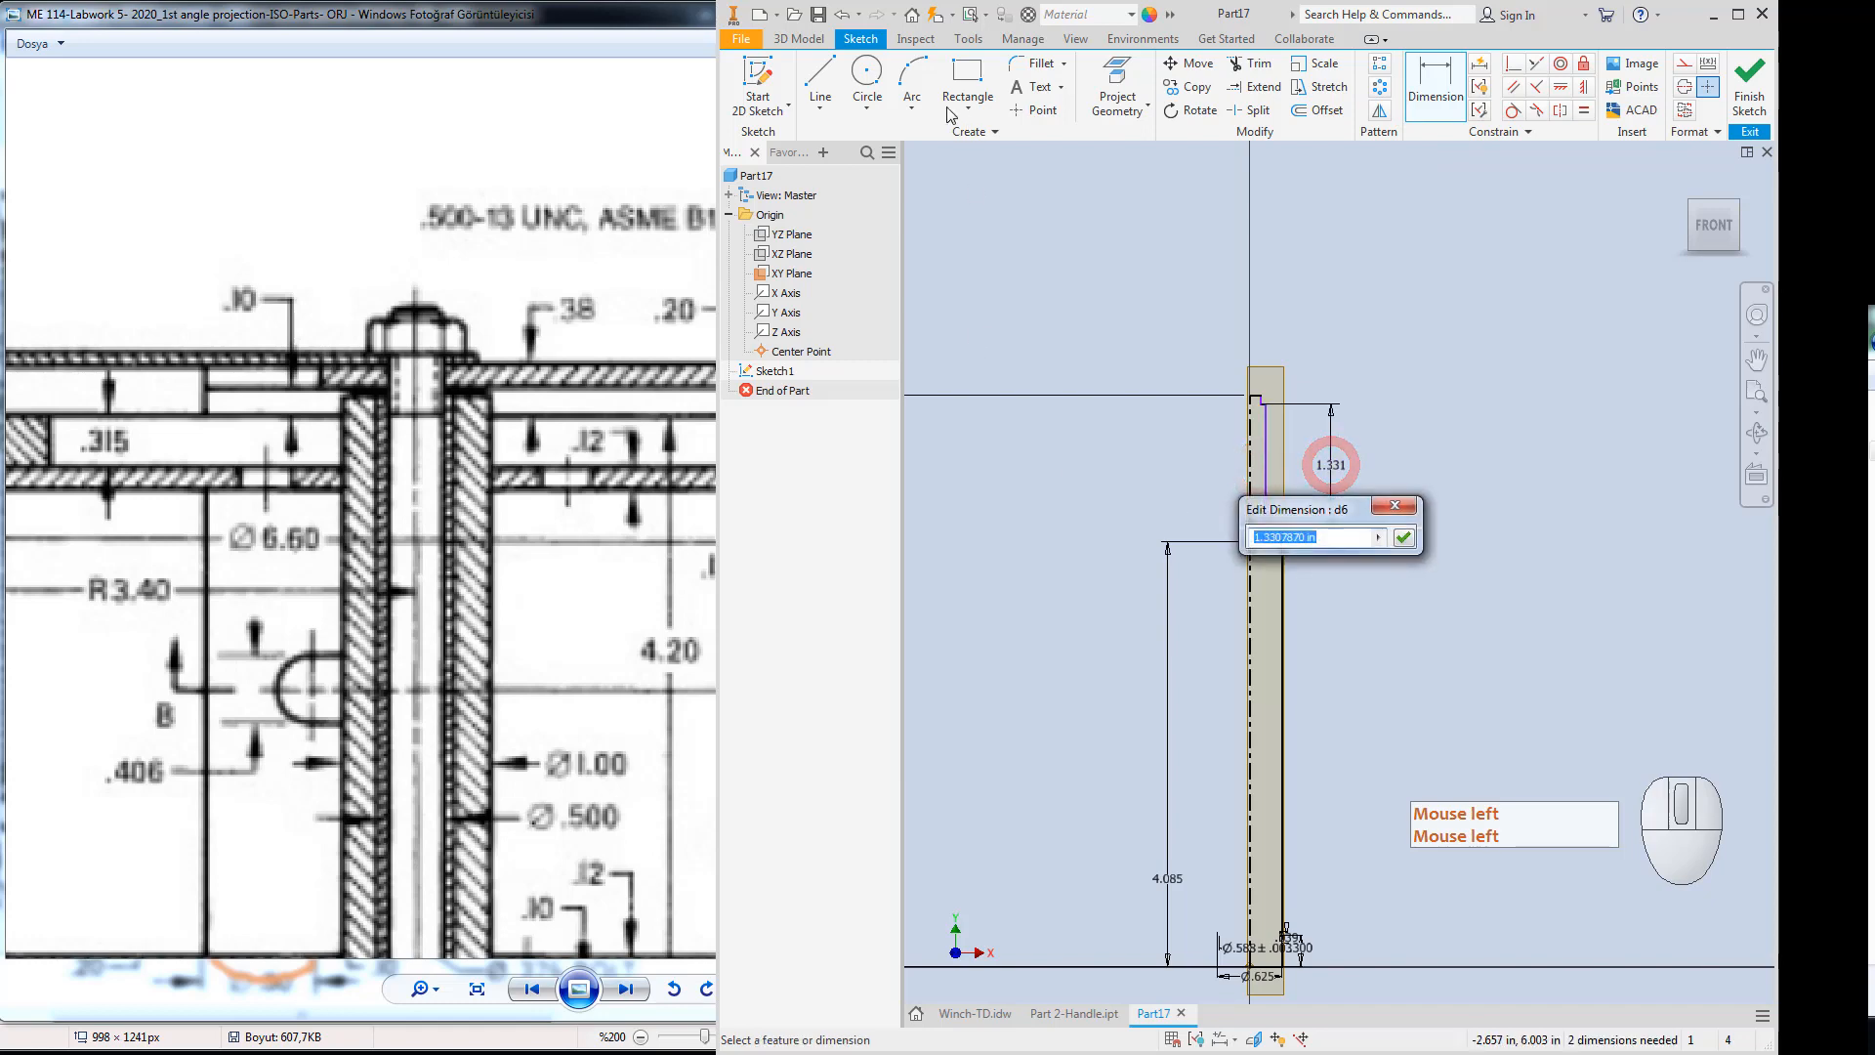
left_click_drag(718, 245, 1035, 234)
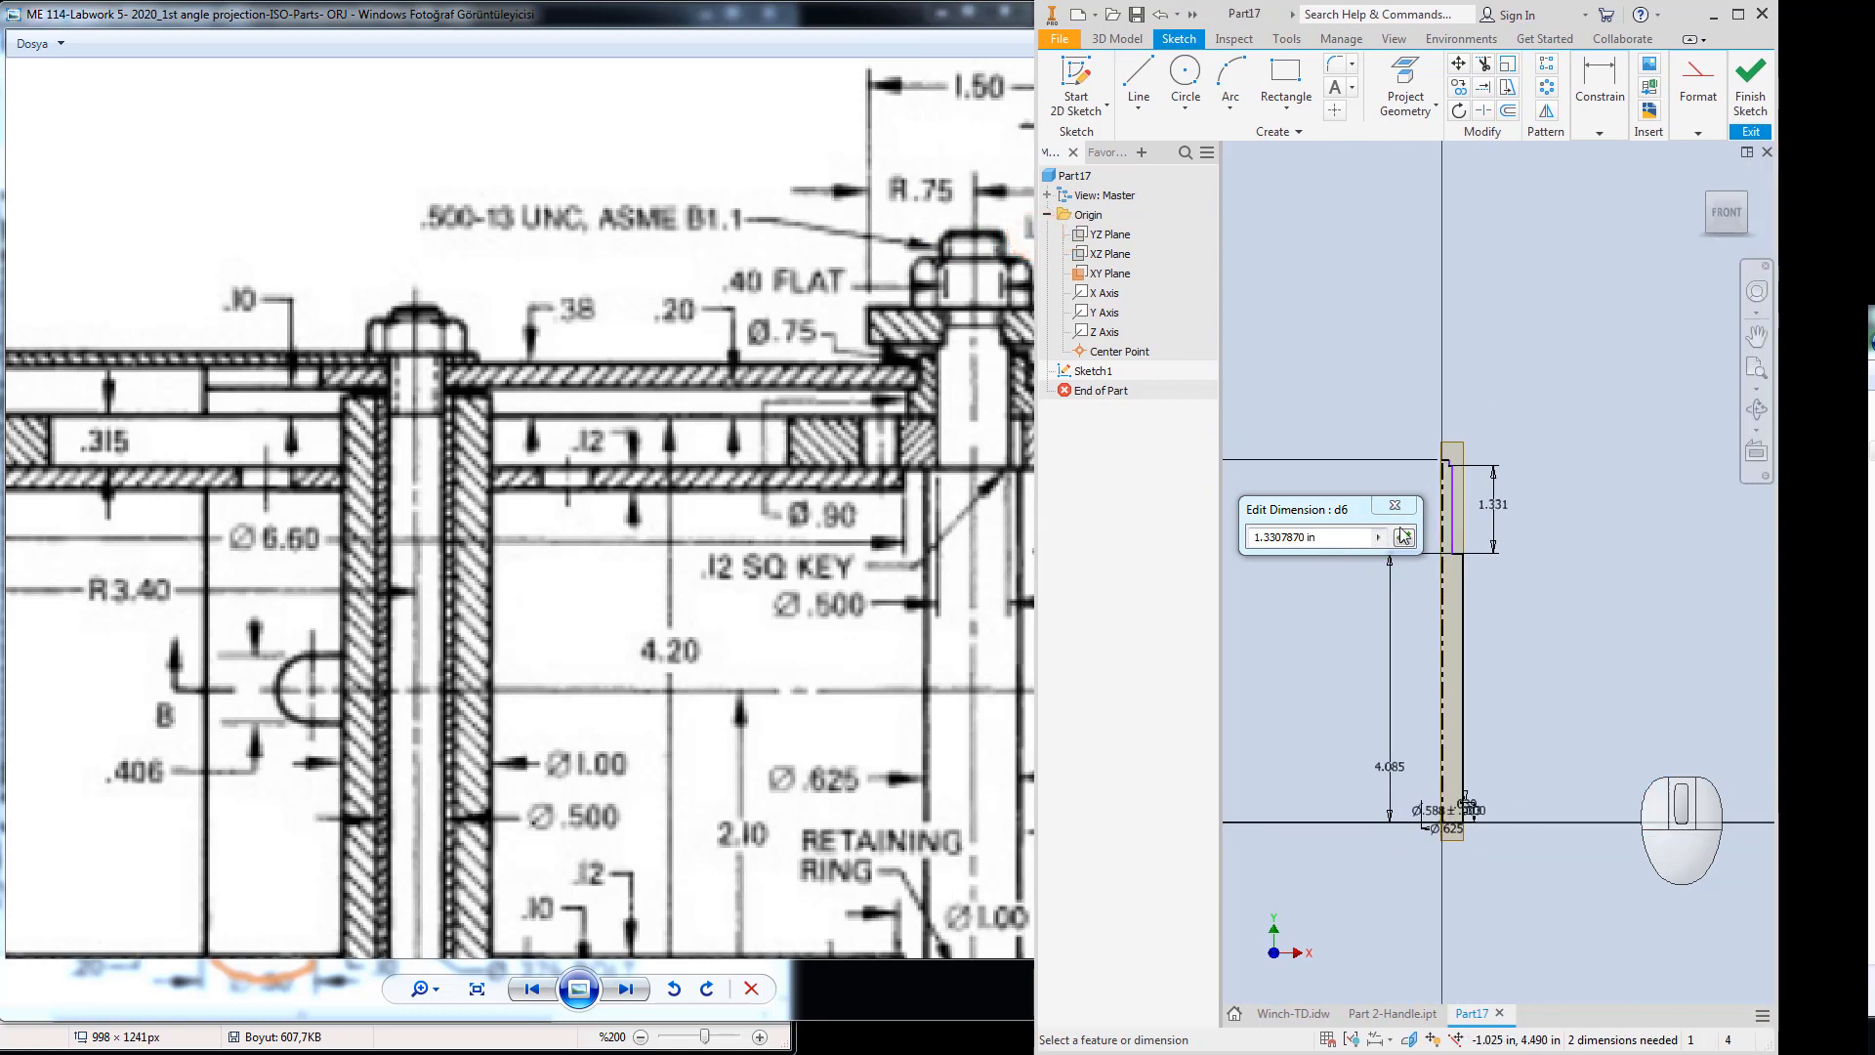
left_click(1275, 539)
left_click_drag(1178, 537, 1164, 537)
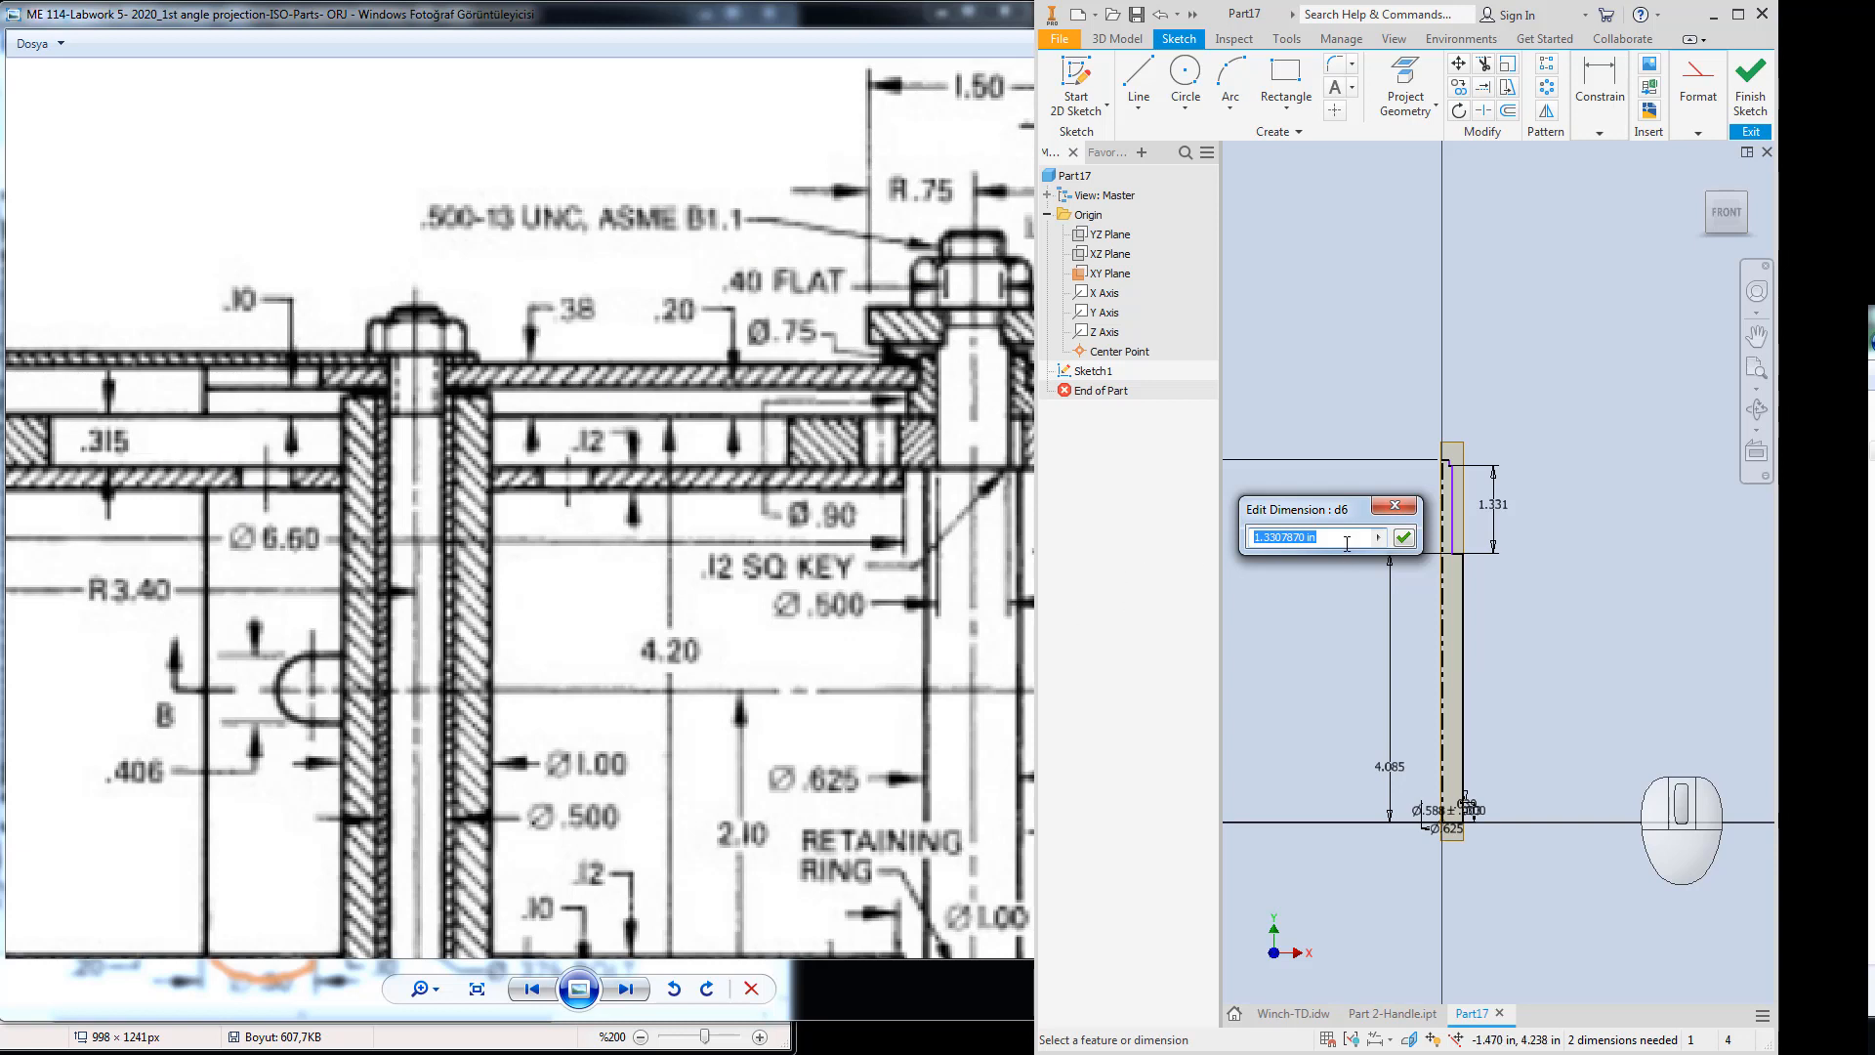
left_click(1067, 539)
type("0.")
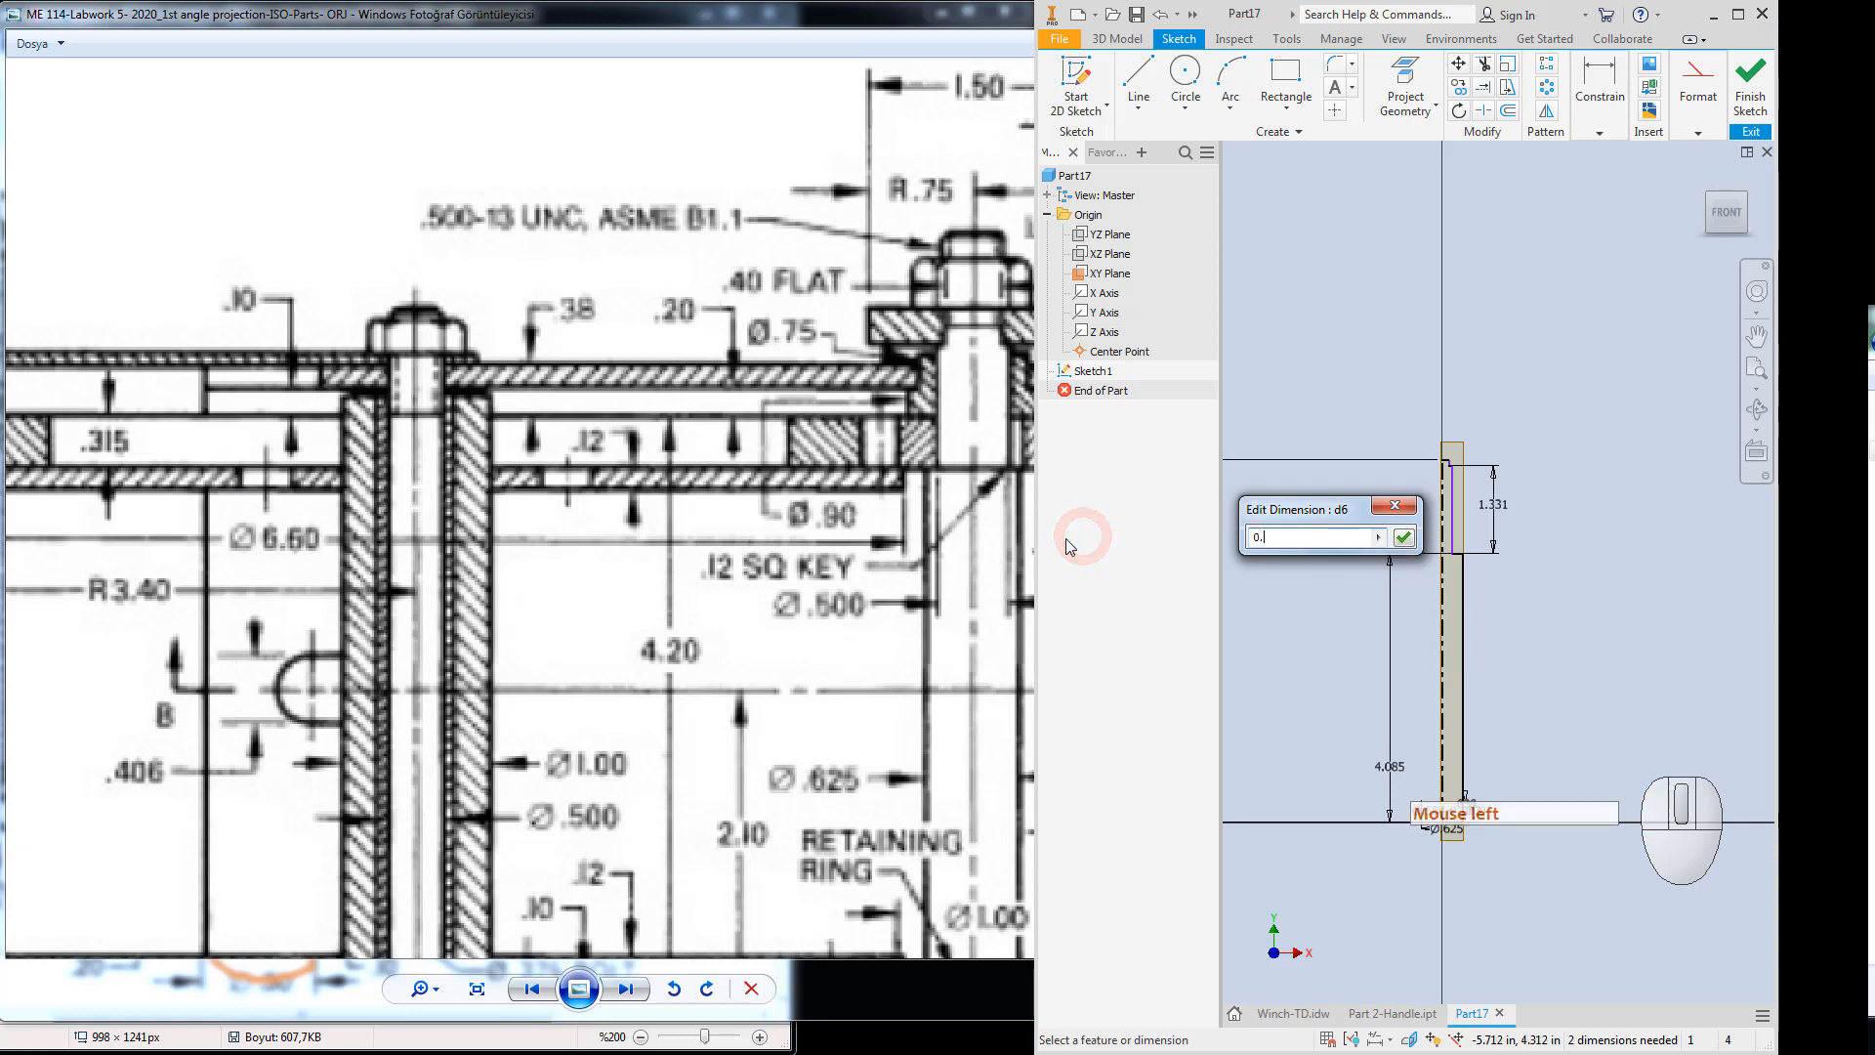
type("315")
key("shift")
type("+0.38")
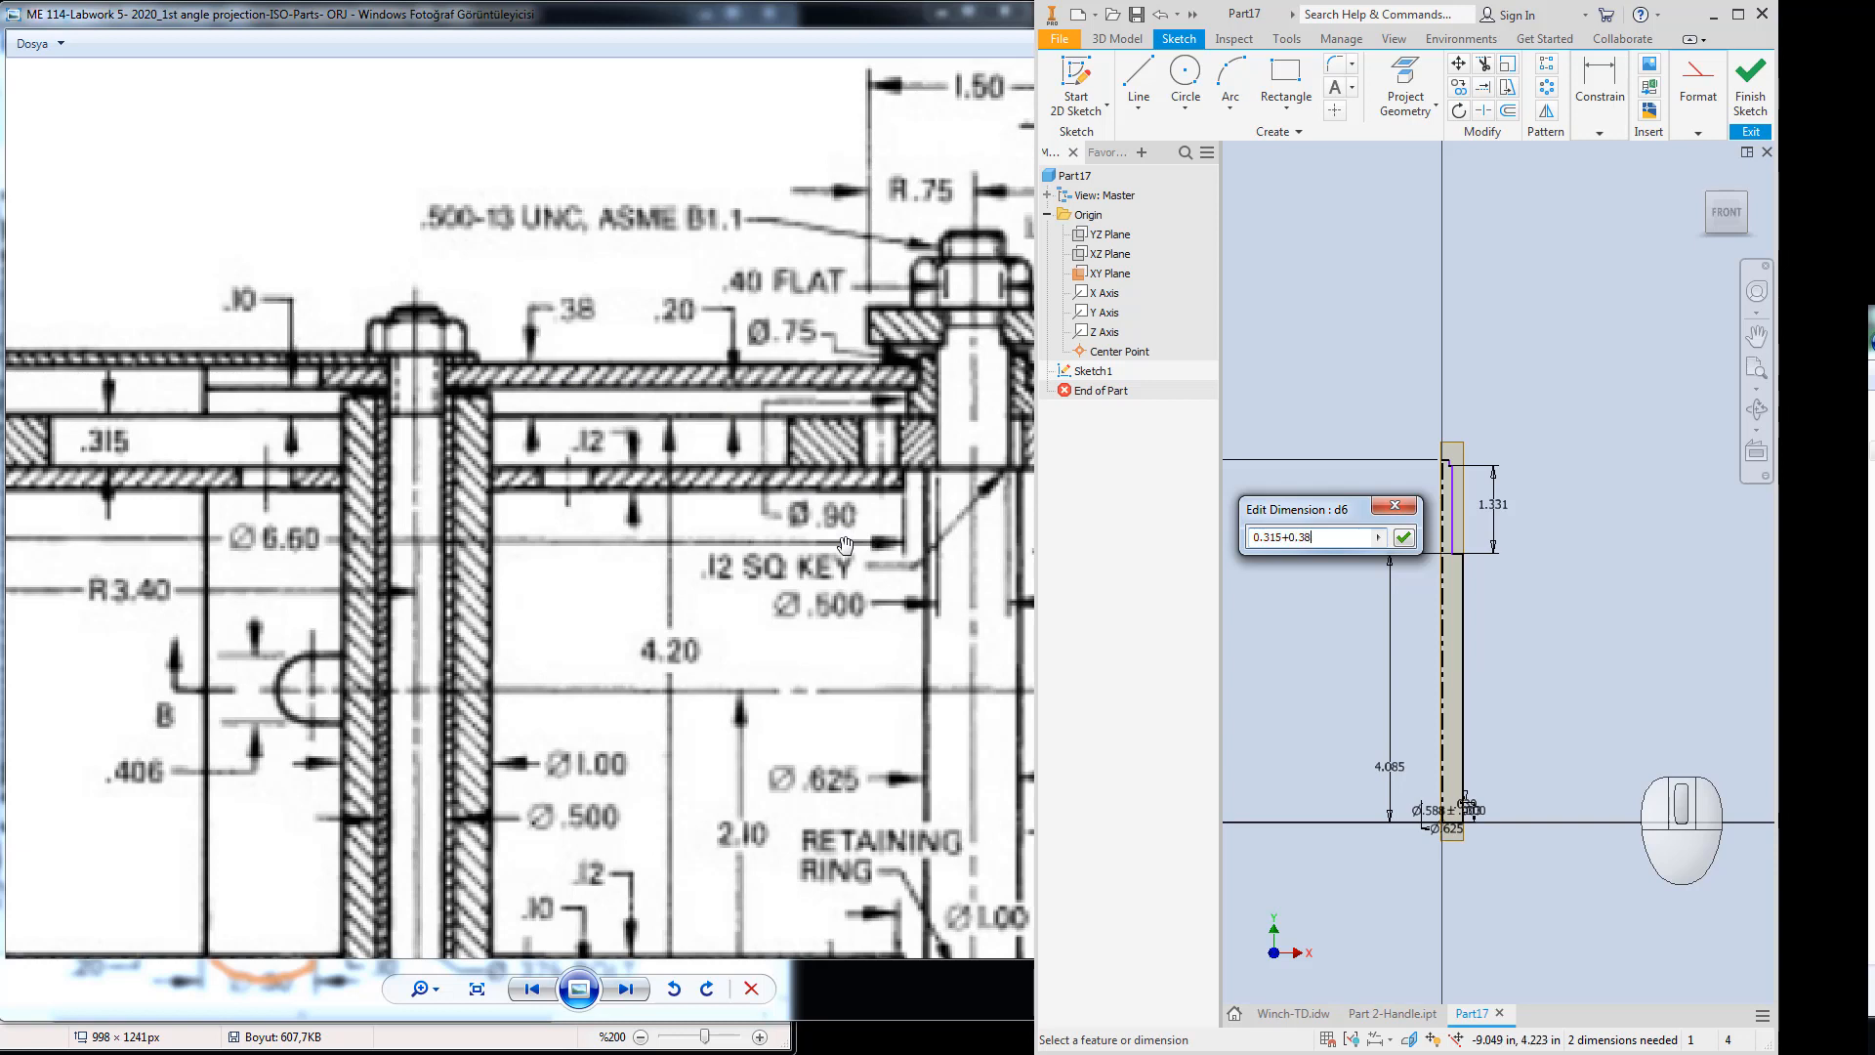
Check the bushing area on the reference drawing, add 0.1 to the expression for the section above the shoulder, and accept it.
left_click(767, 670)
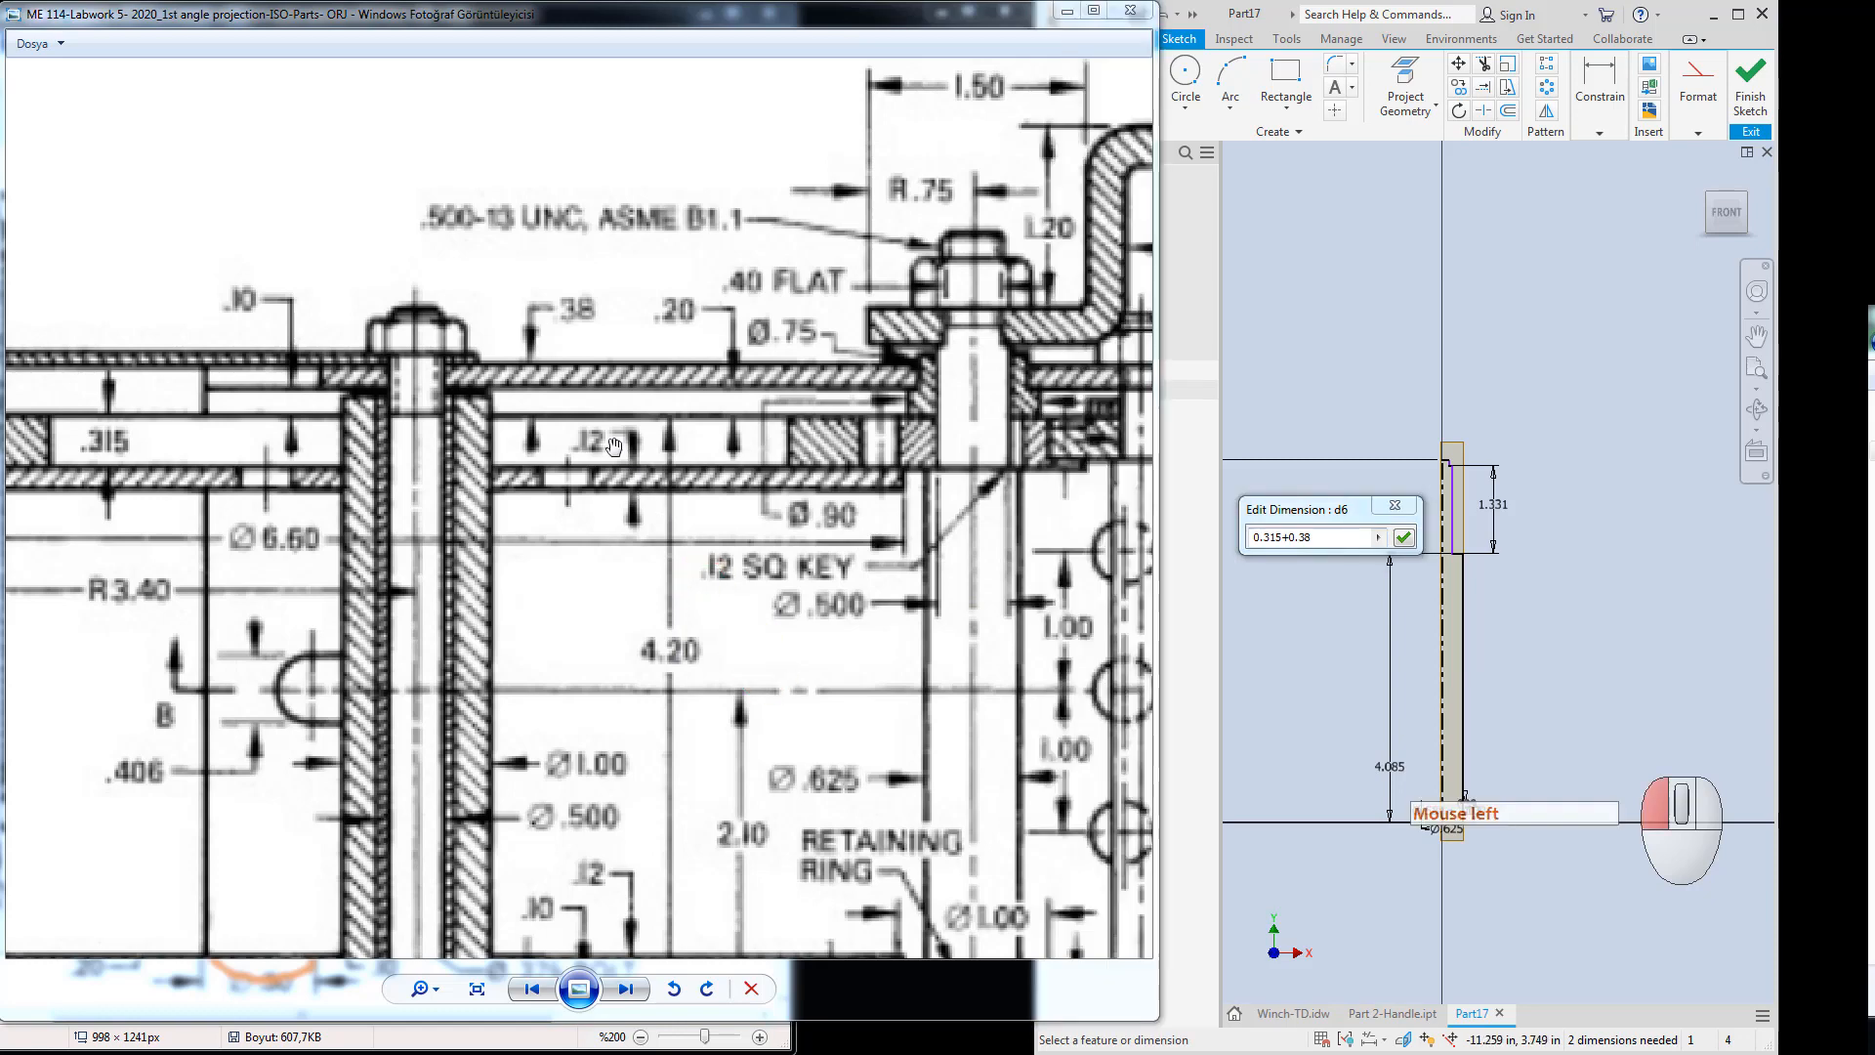
mouse_move(826, 858)
left_mouse_down()
mouse_move(683, 639)
mouse_move(690, 682)
left_mouse_up()
scroll(684, 640, "down", 1)
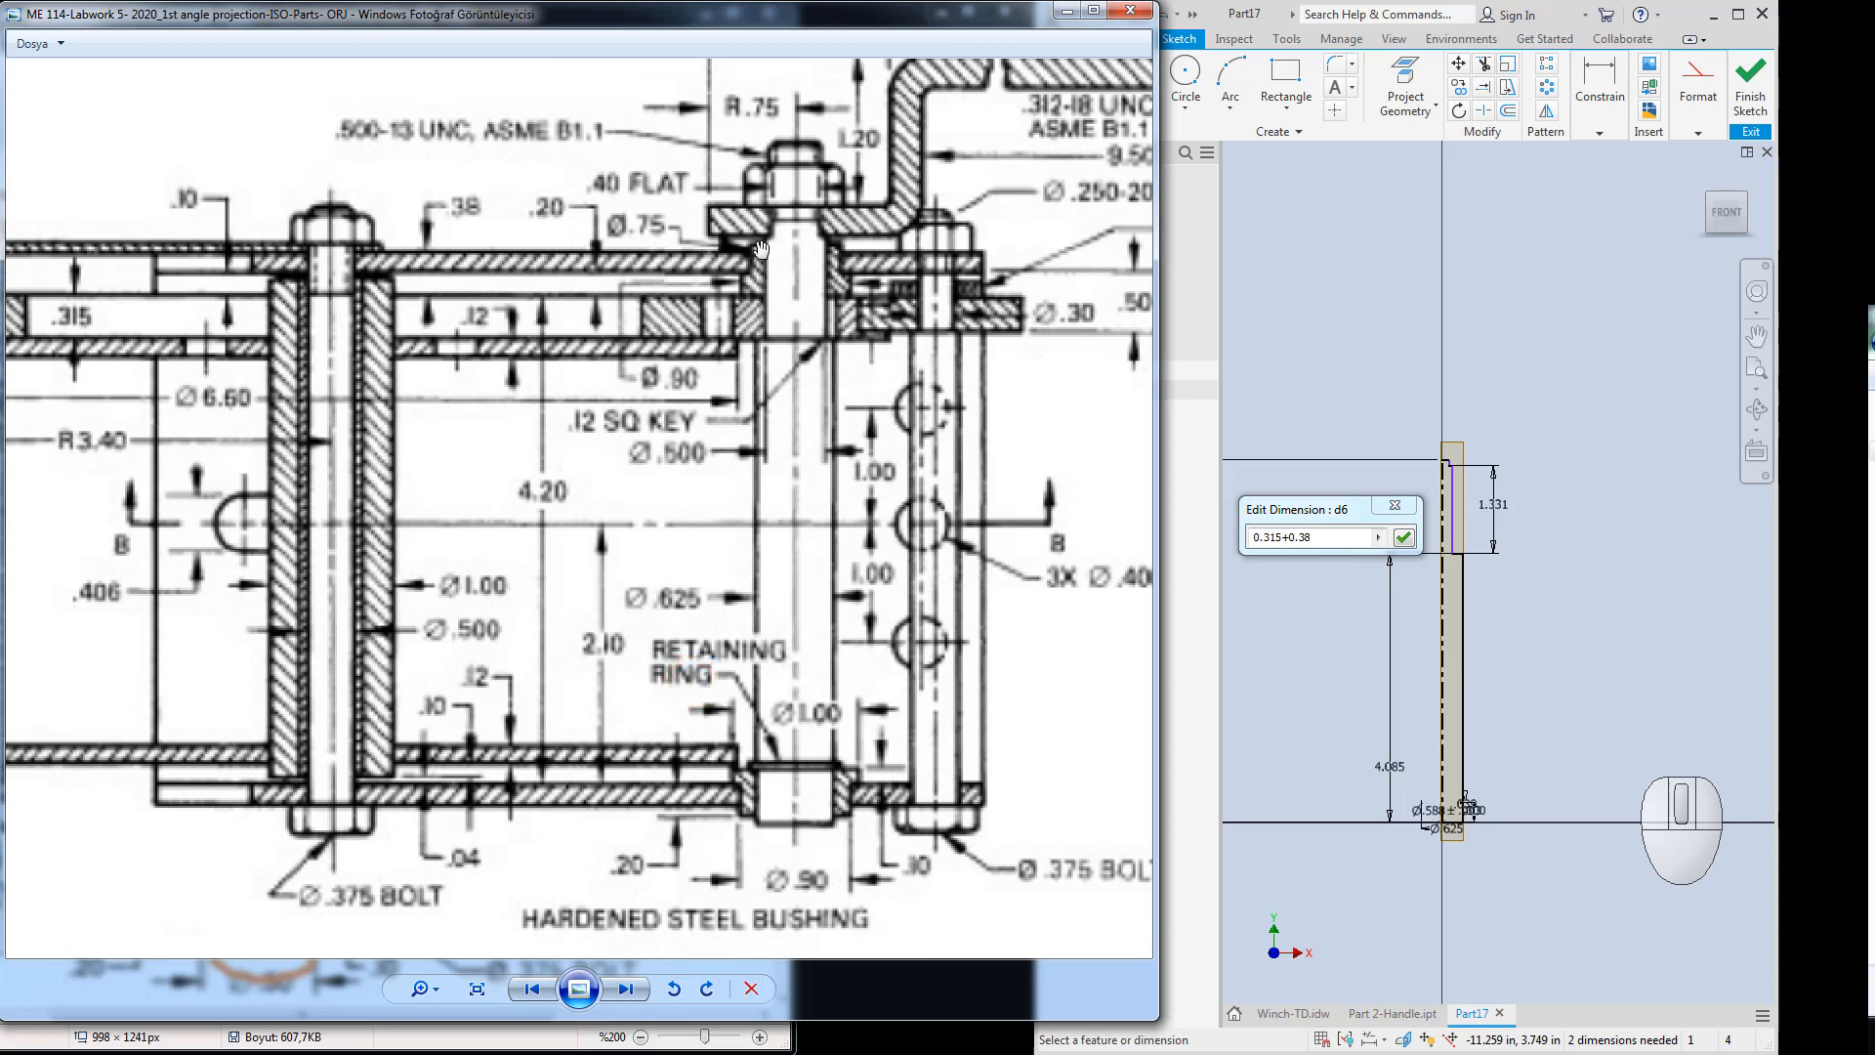
left_click(1318, 536)
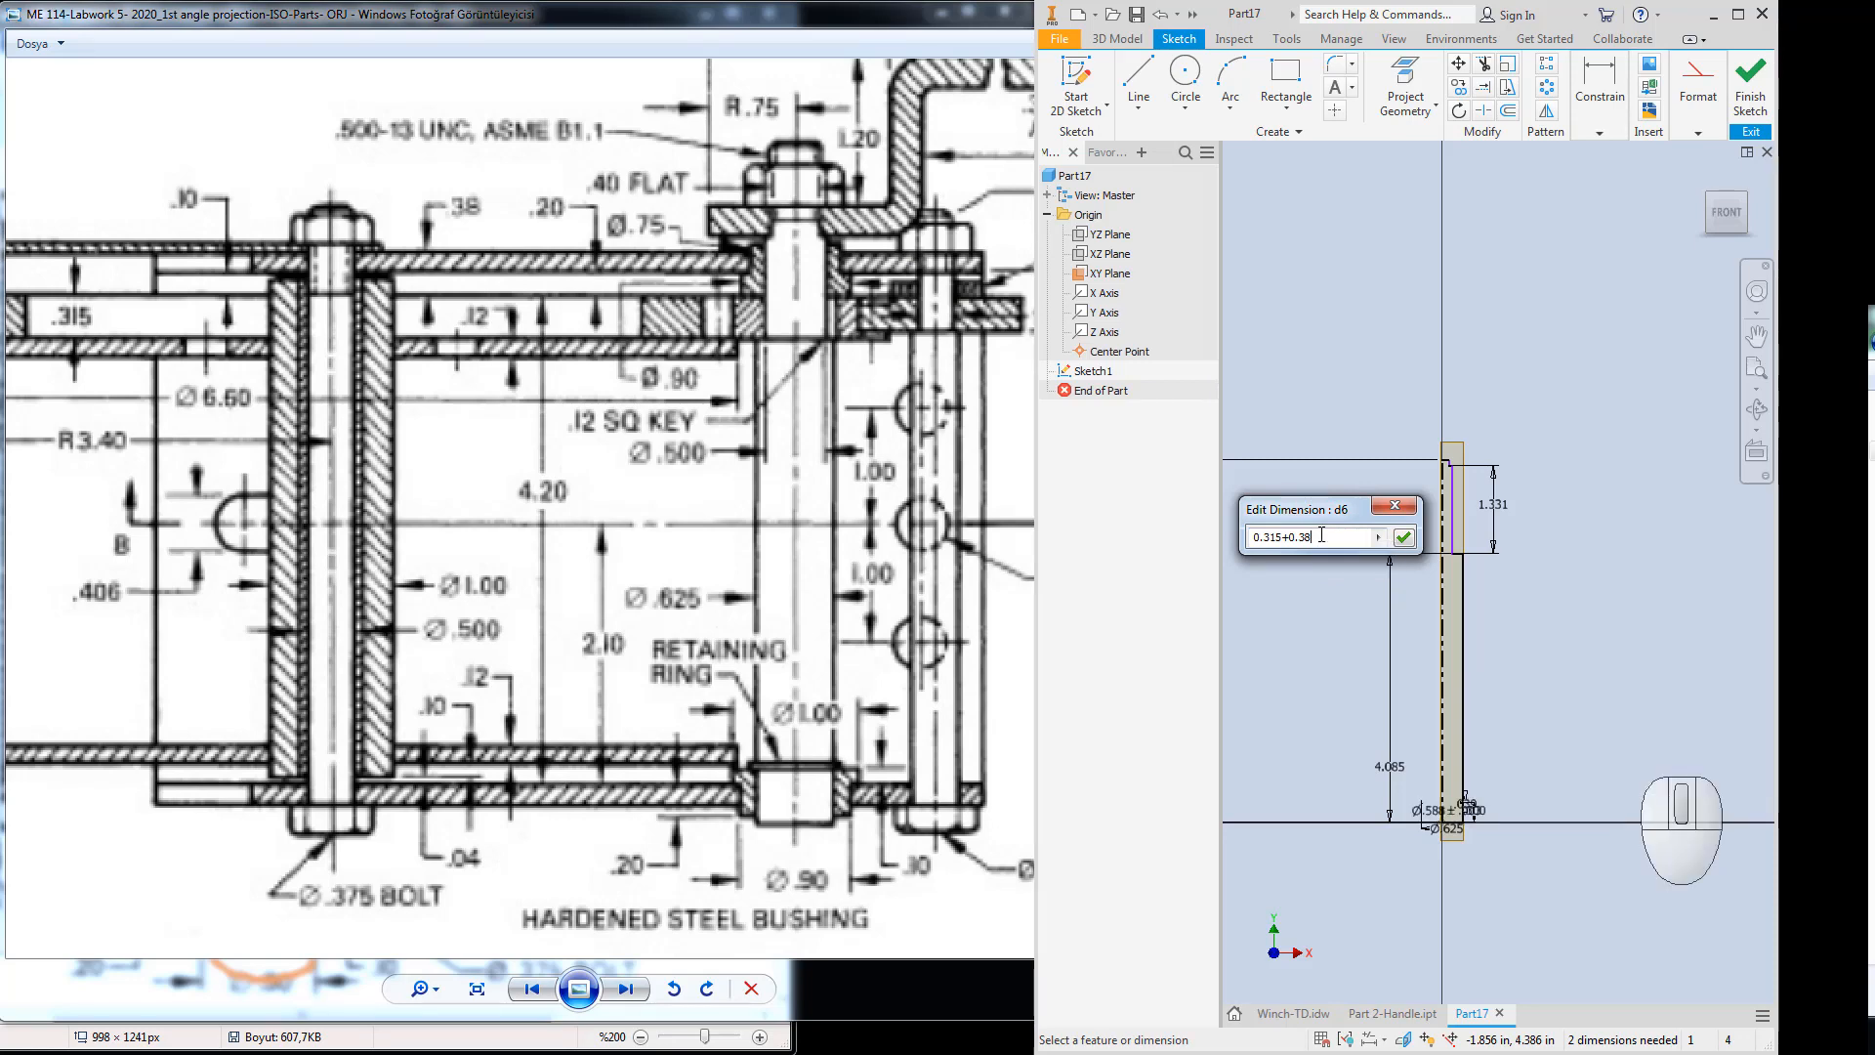
left_click(789, 650)
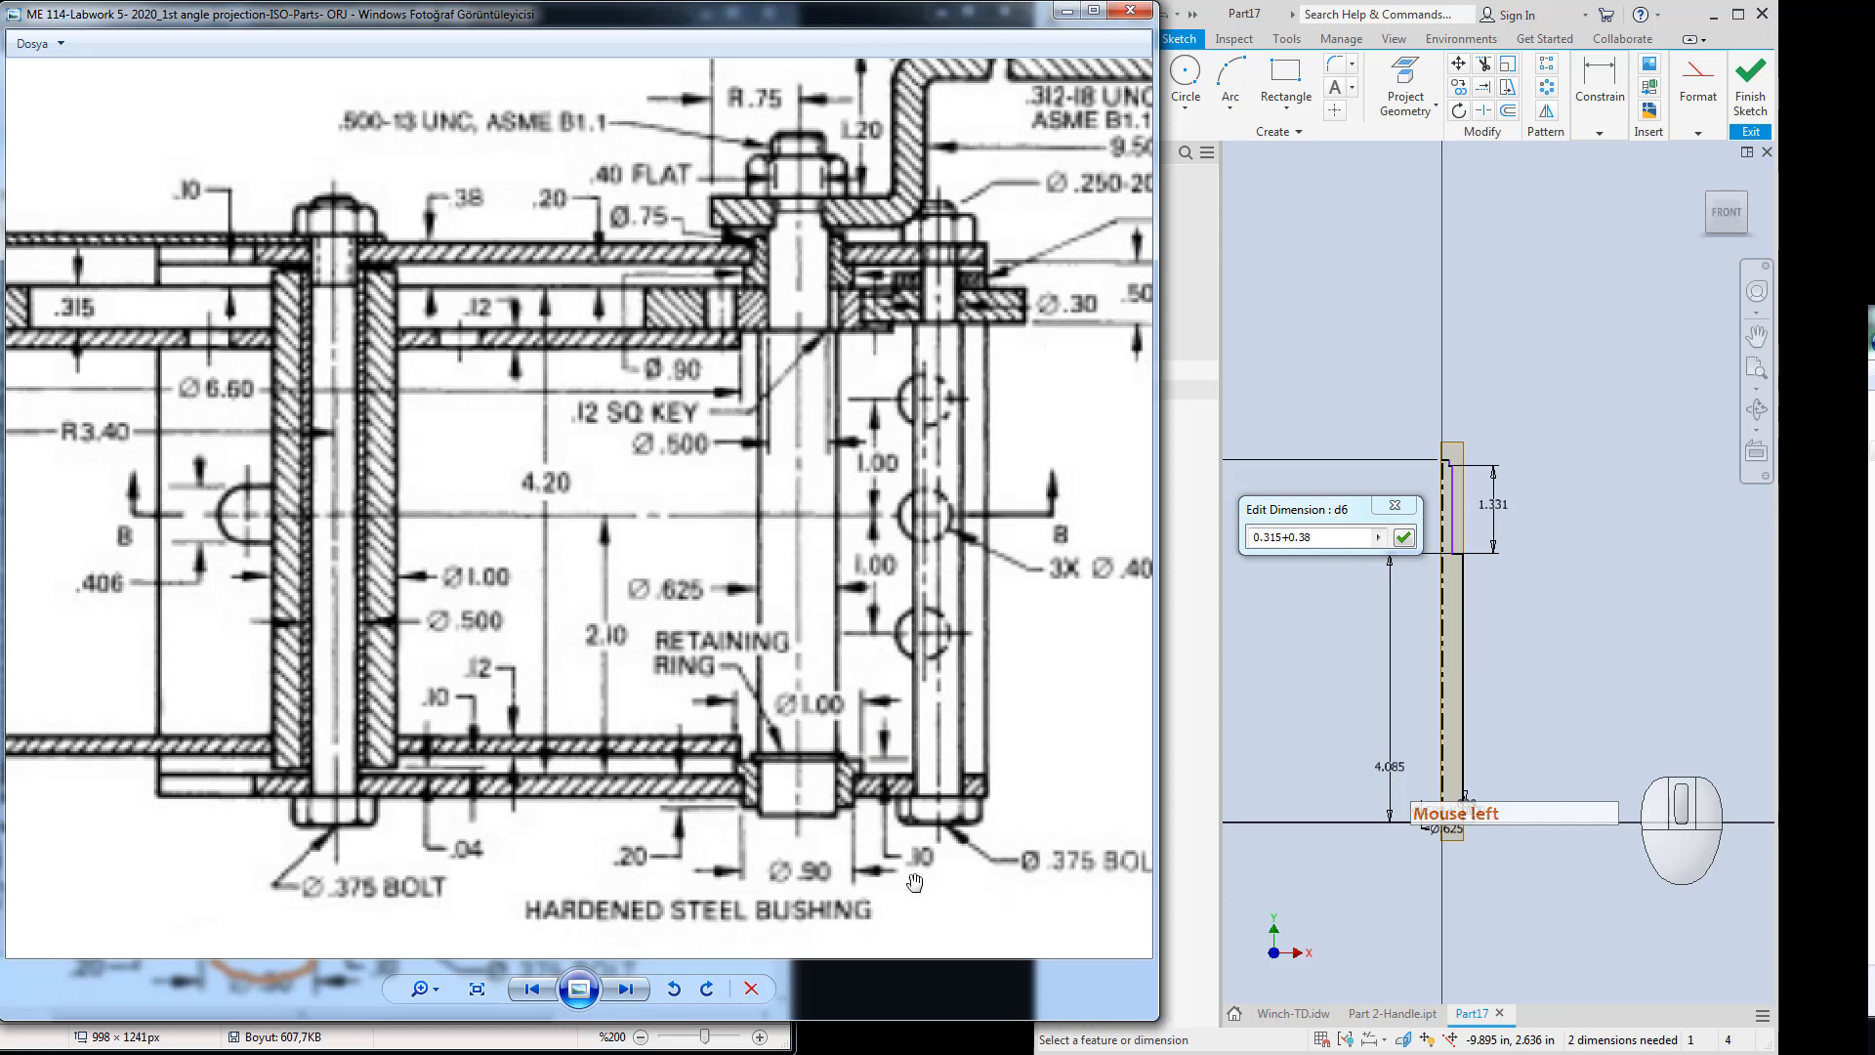
left_click(1333, 539)
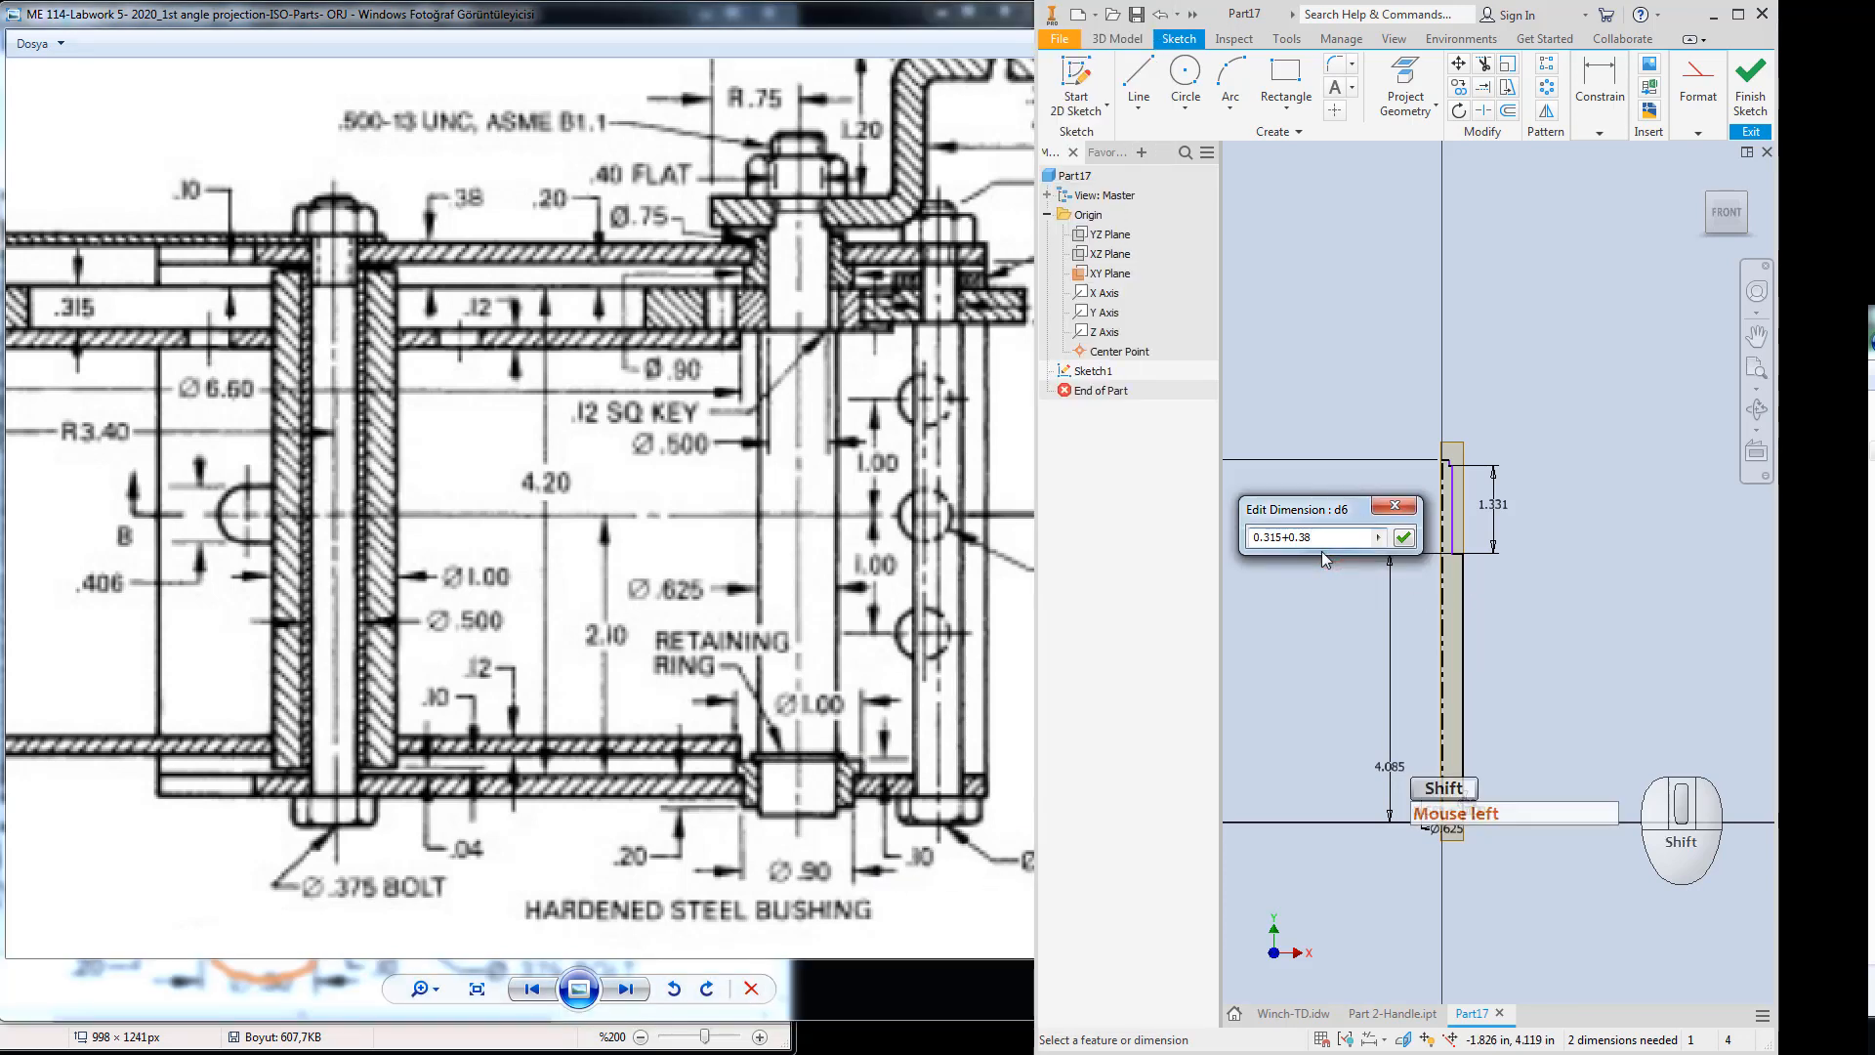
type("+0.1")
key("Return")
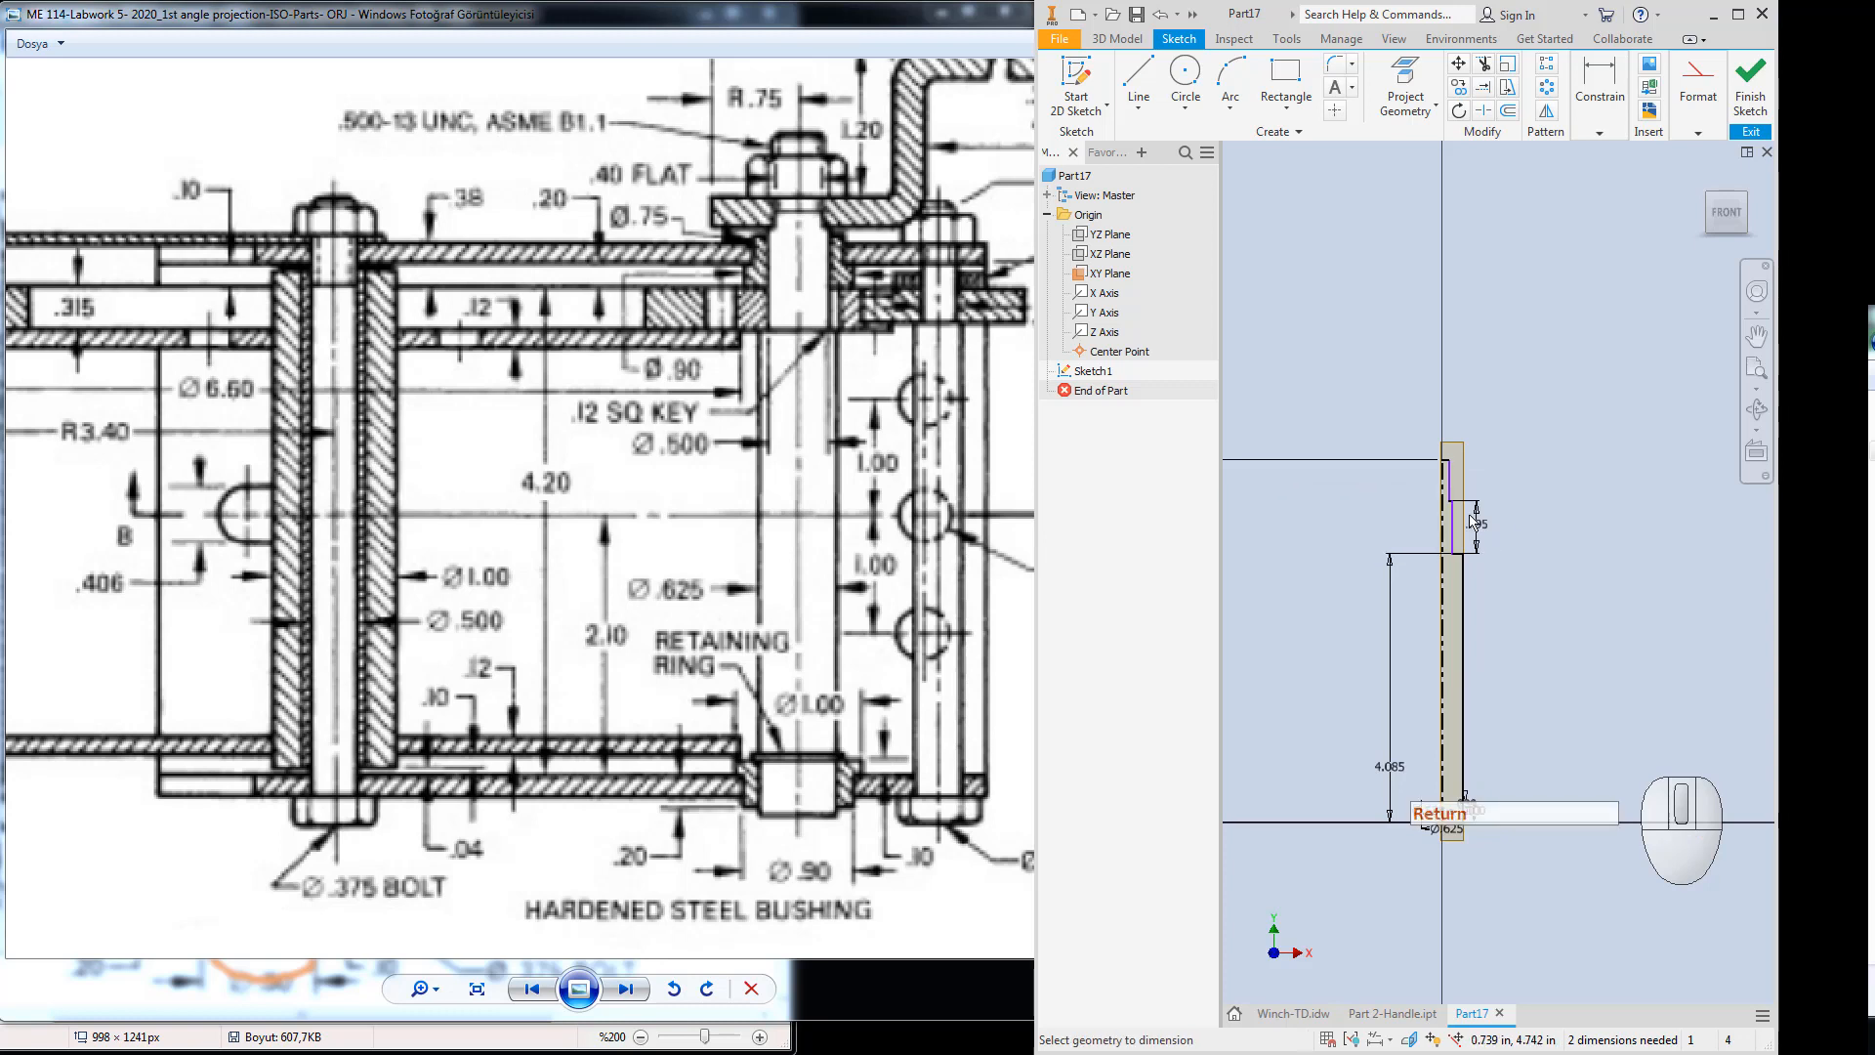
Switch to the marked-up reference drawing in Paint and circle the Ø.500 dimension in red.
scroll(1468, 515, "down", 3)
left_click_drag(783, 365, 786, 372)
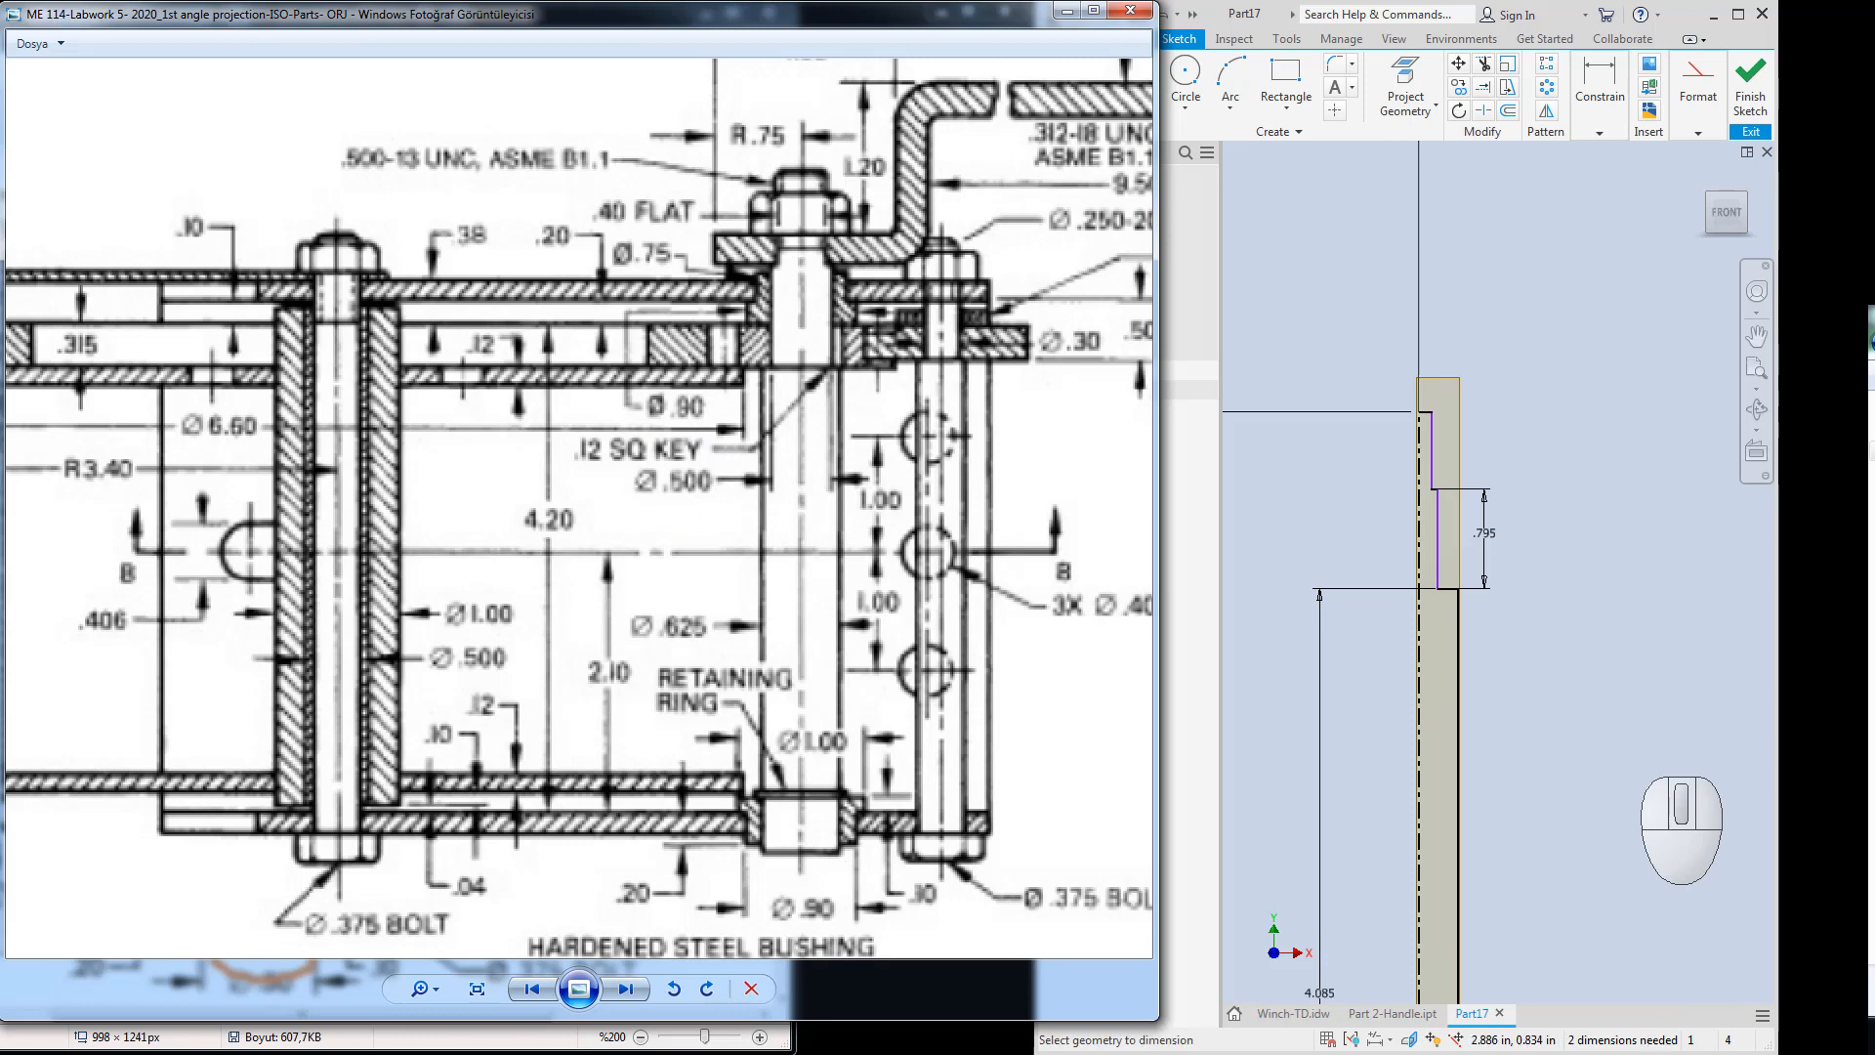
left_click(1635, 848)
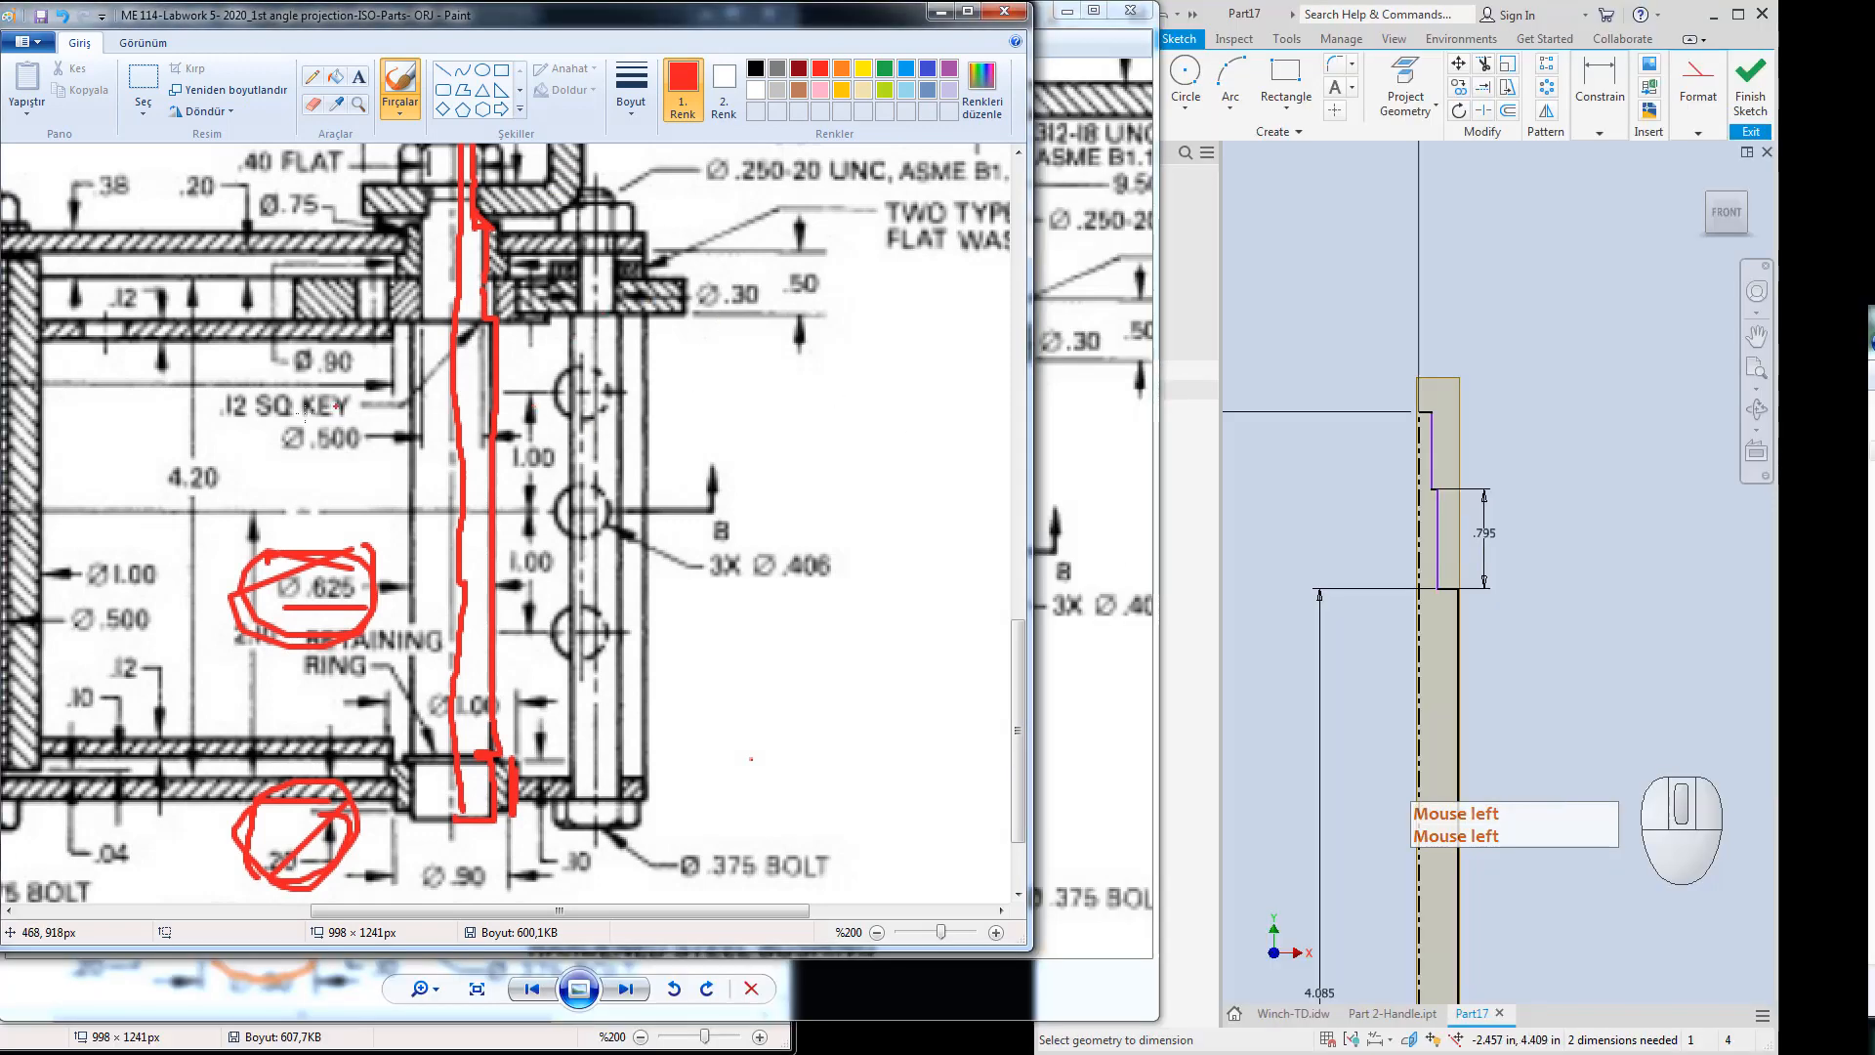
mouse_move(354, 415)
left_mouse_down()
mouse_move(293, 403)
mouse_move(285, 454)
mouse_move(370, 452)
mouse_move(349, 420)
left_mouse_up()
Dimension the section just above the shoulder as a diameter about the centreline and set it to 0.5.
left_click(1381, 448)
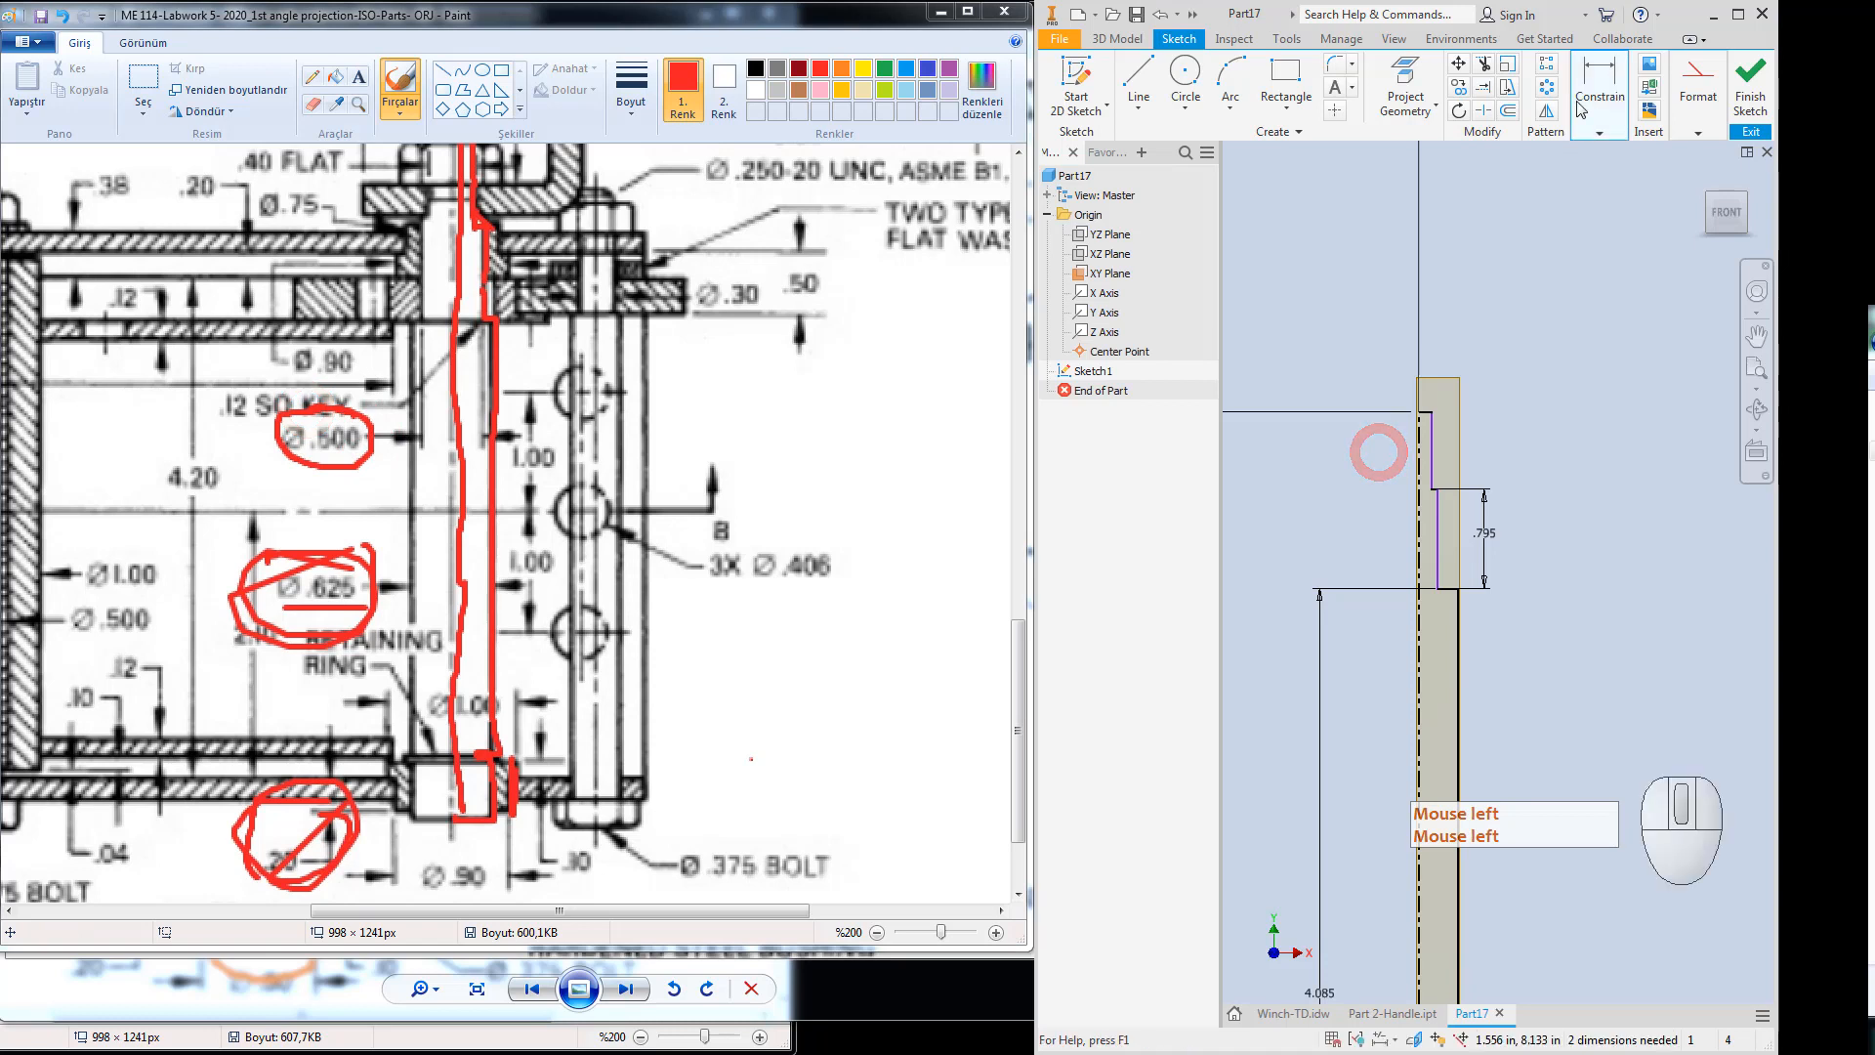
left_click(1577, 108)
left_click(1437, 532)
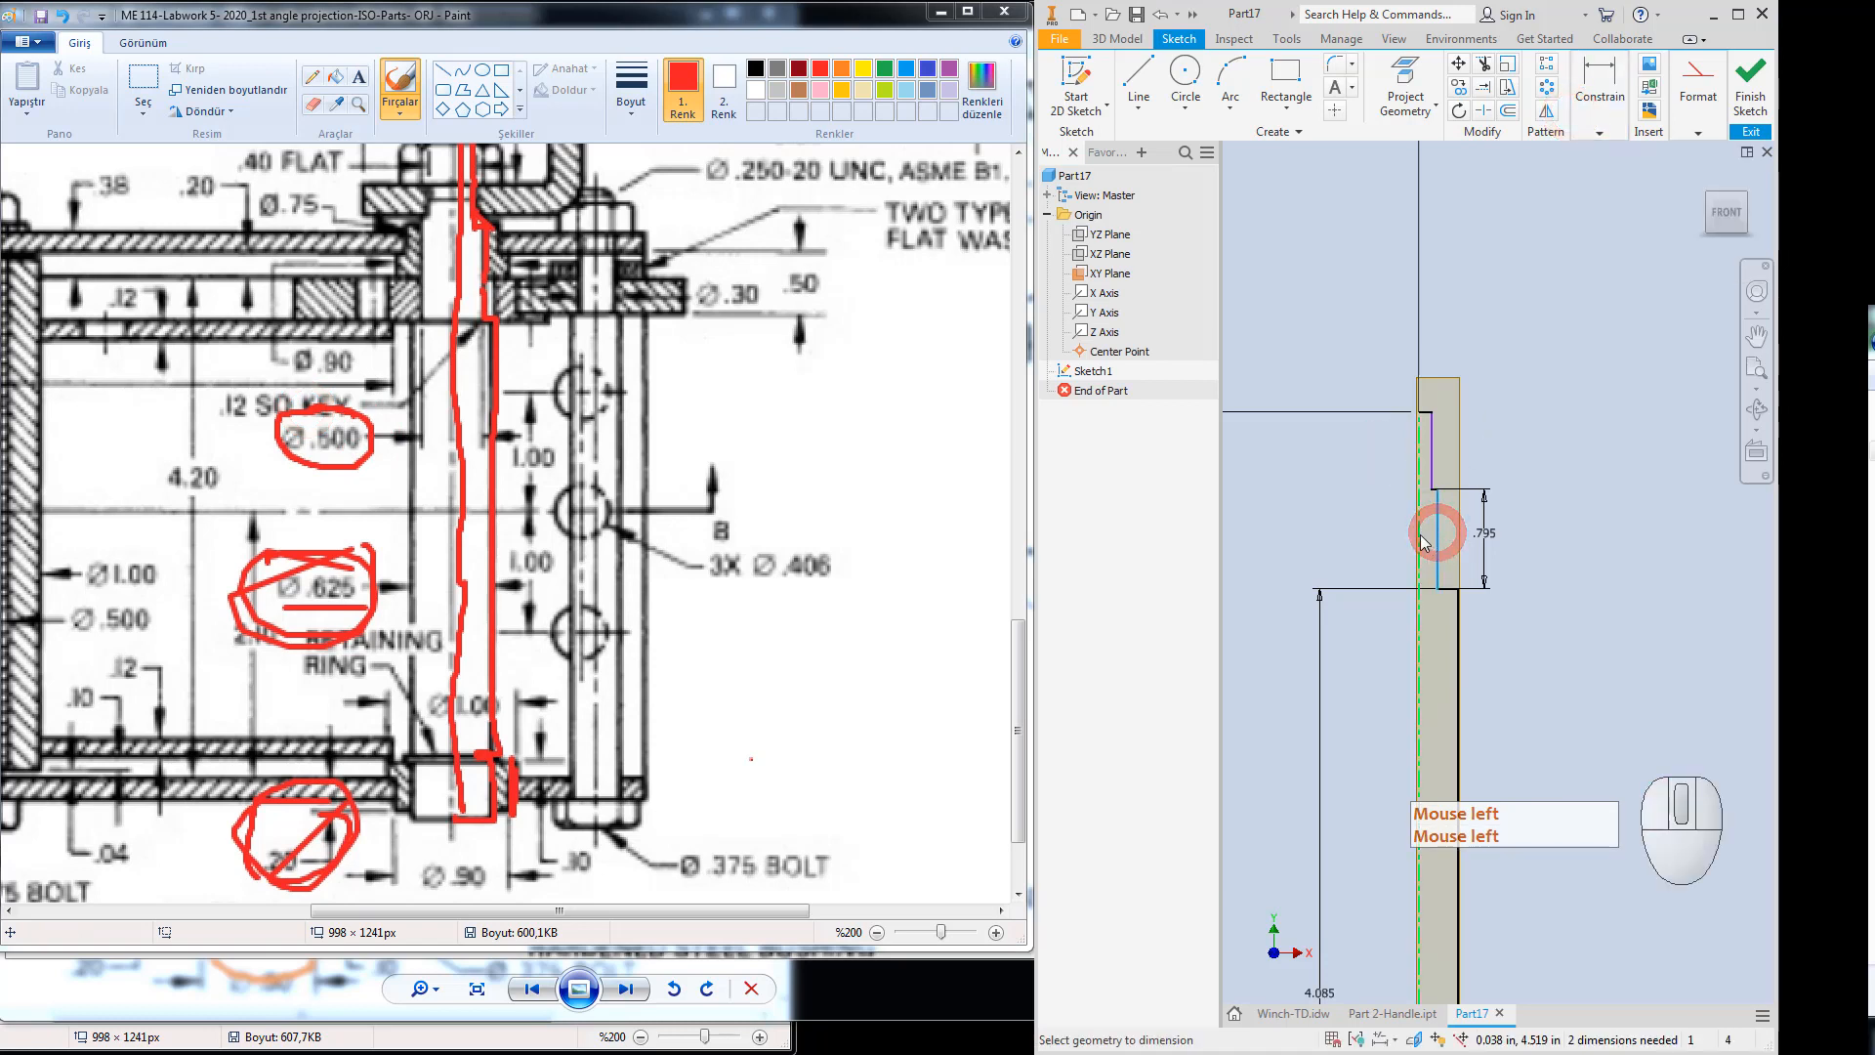
left_click(1421, 532)
left_click(1372, 535)
type("0.5")
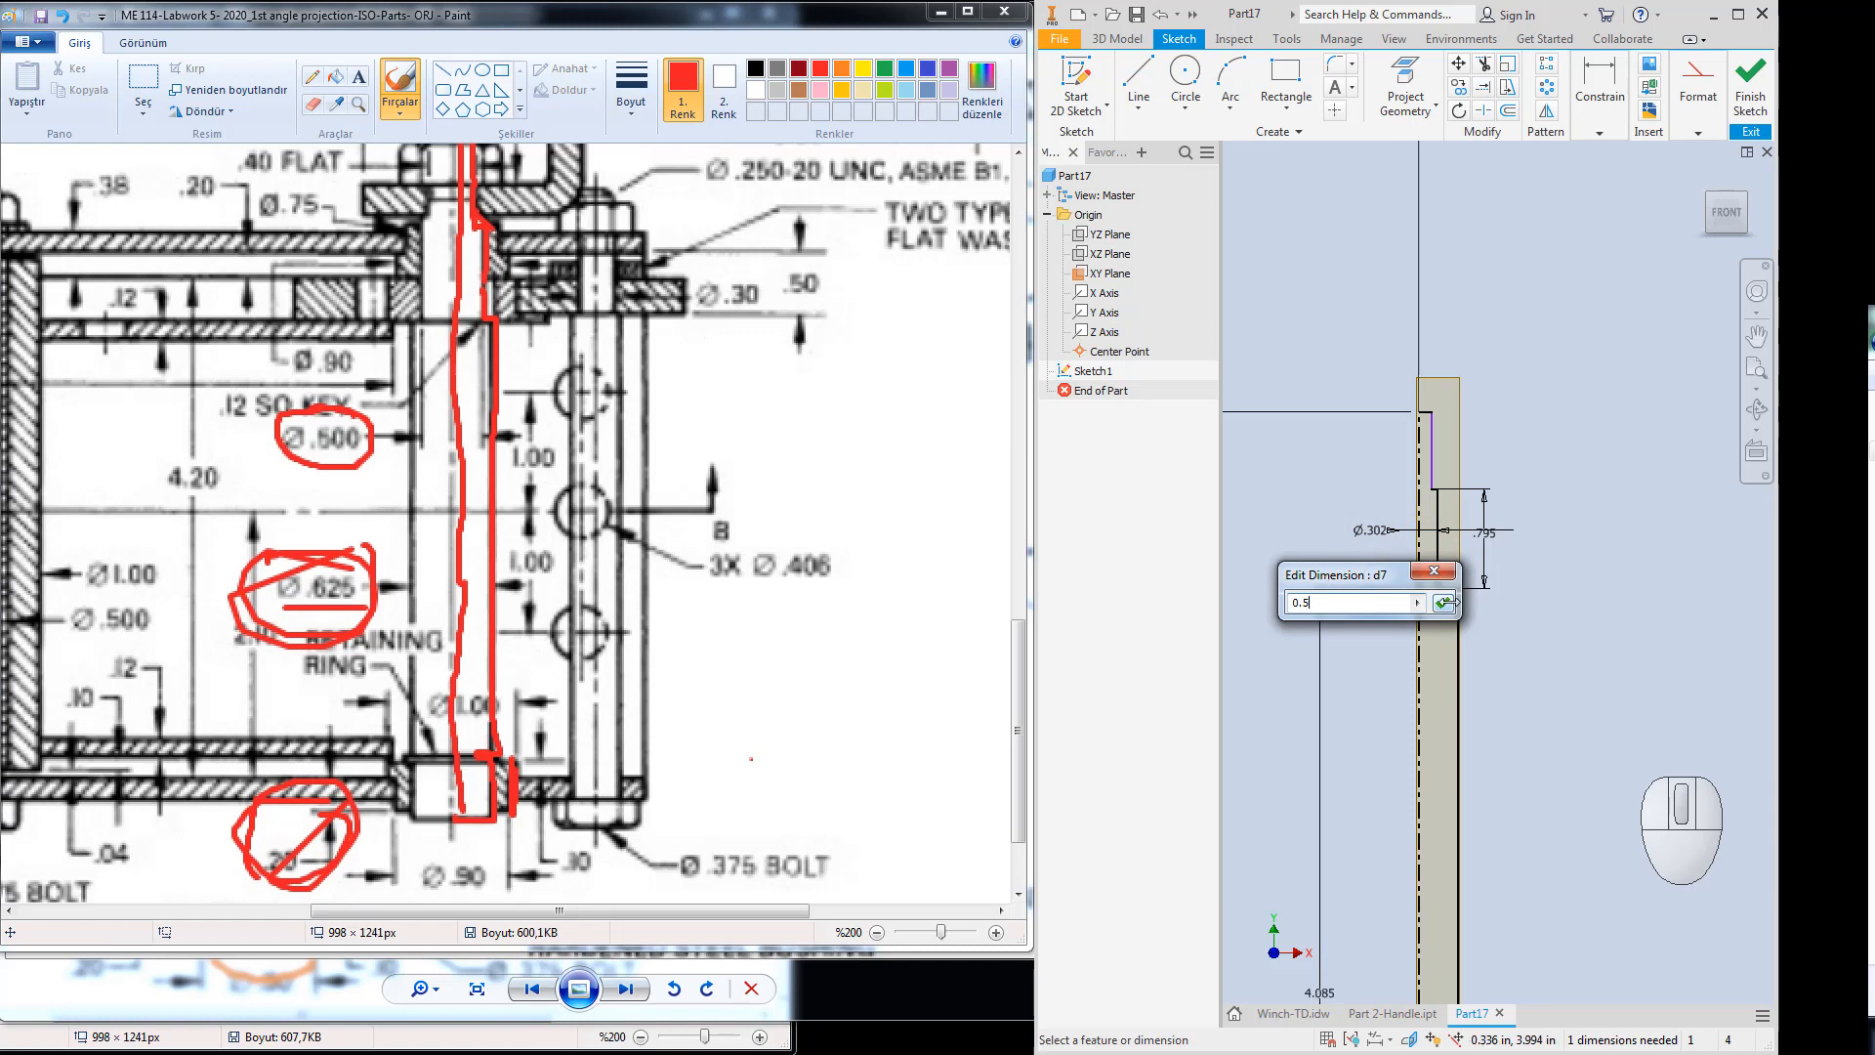
left_click(1444, 602)
left_click(1307, 469)
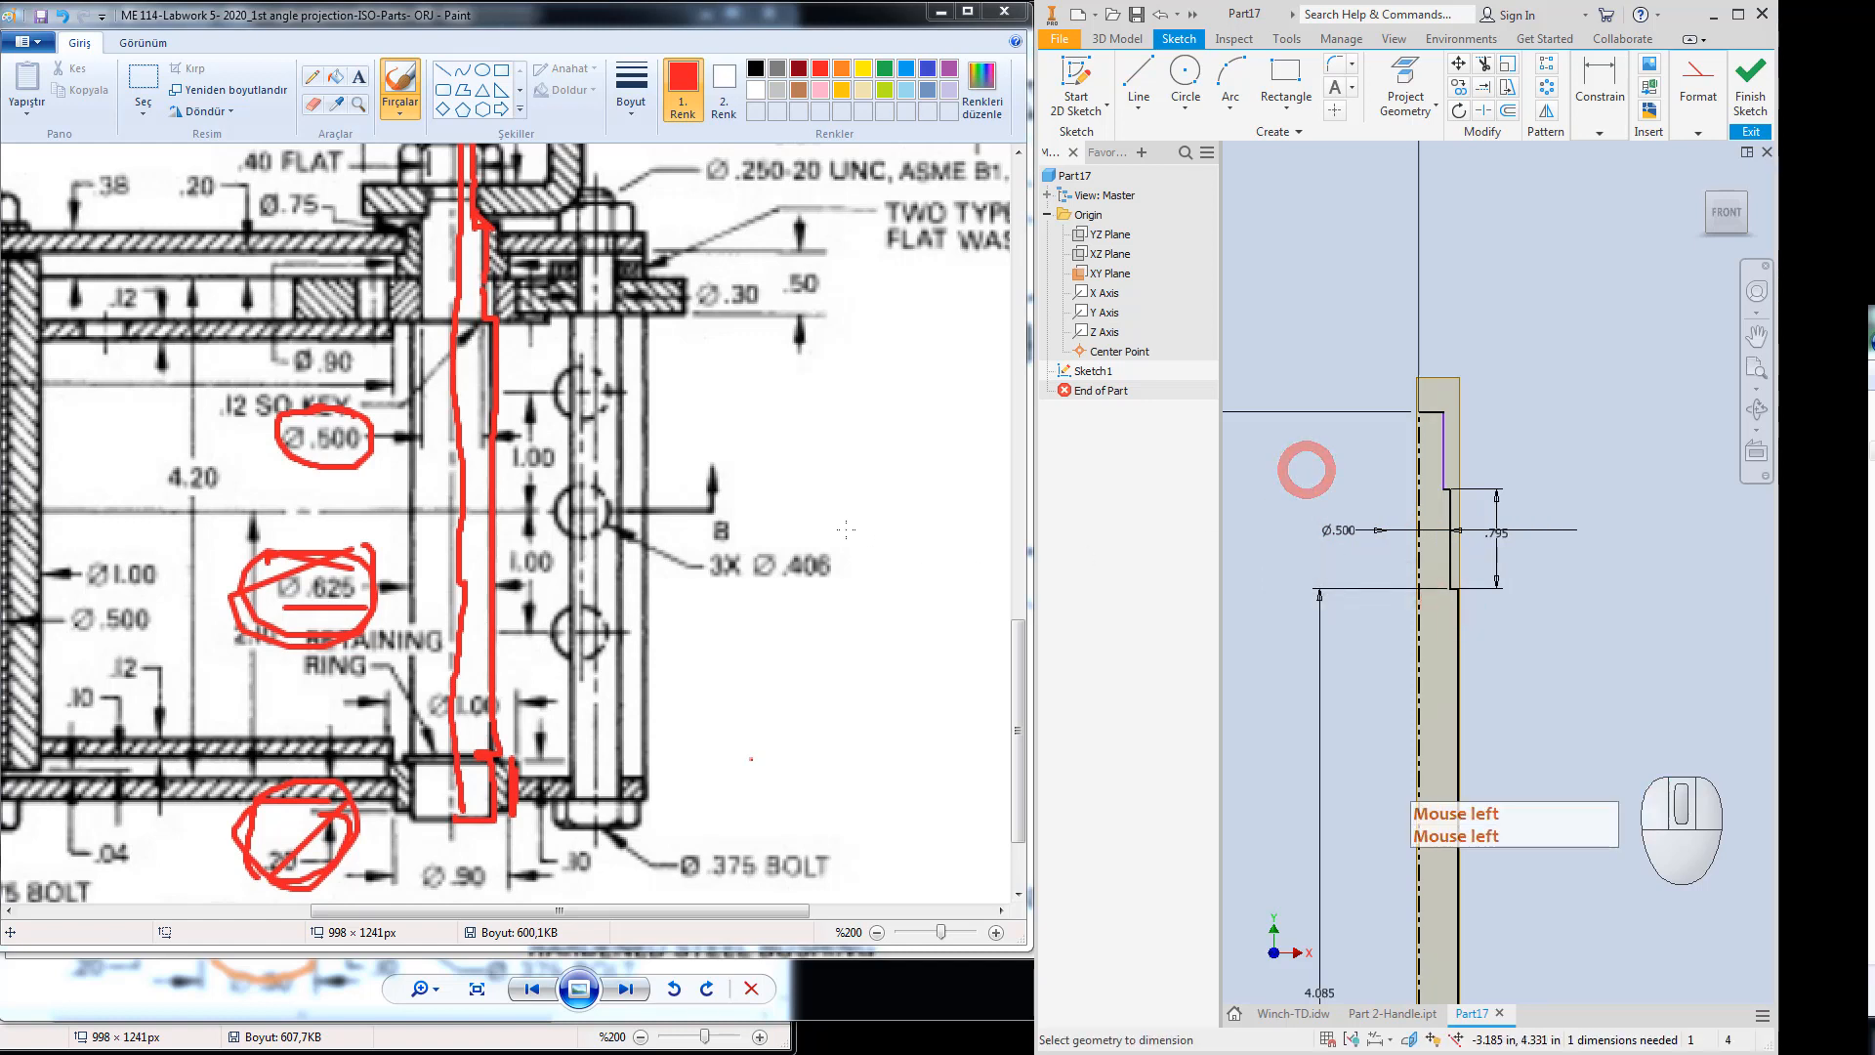
Examine the shaft's upper end on the reference drawing for the diameter of its topmost section.
left_click(522, 391)
key("Escape")
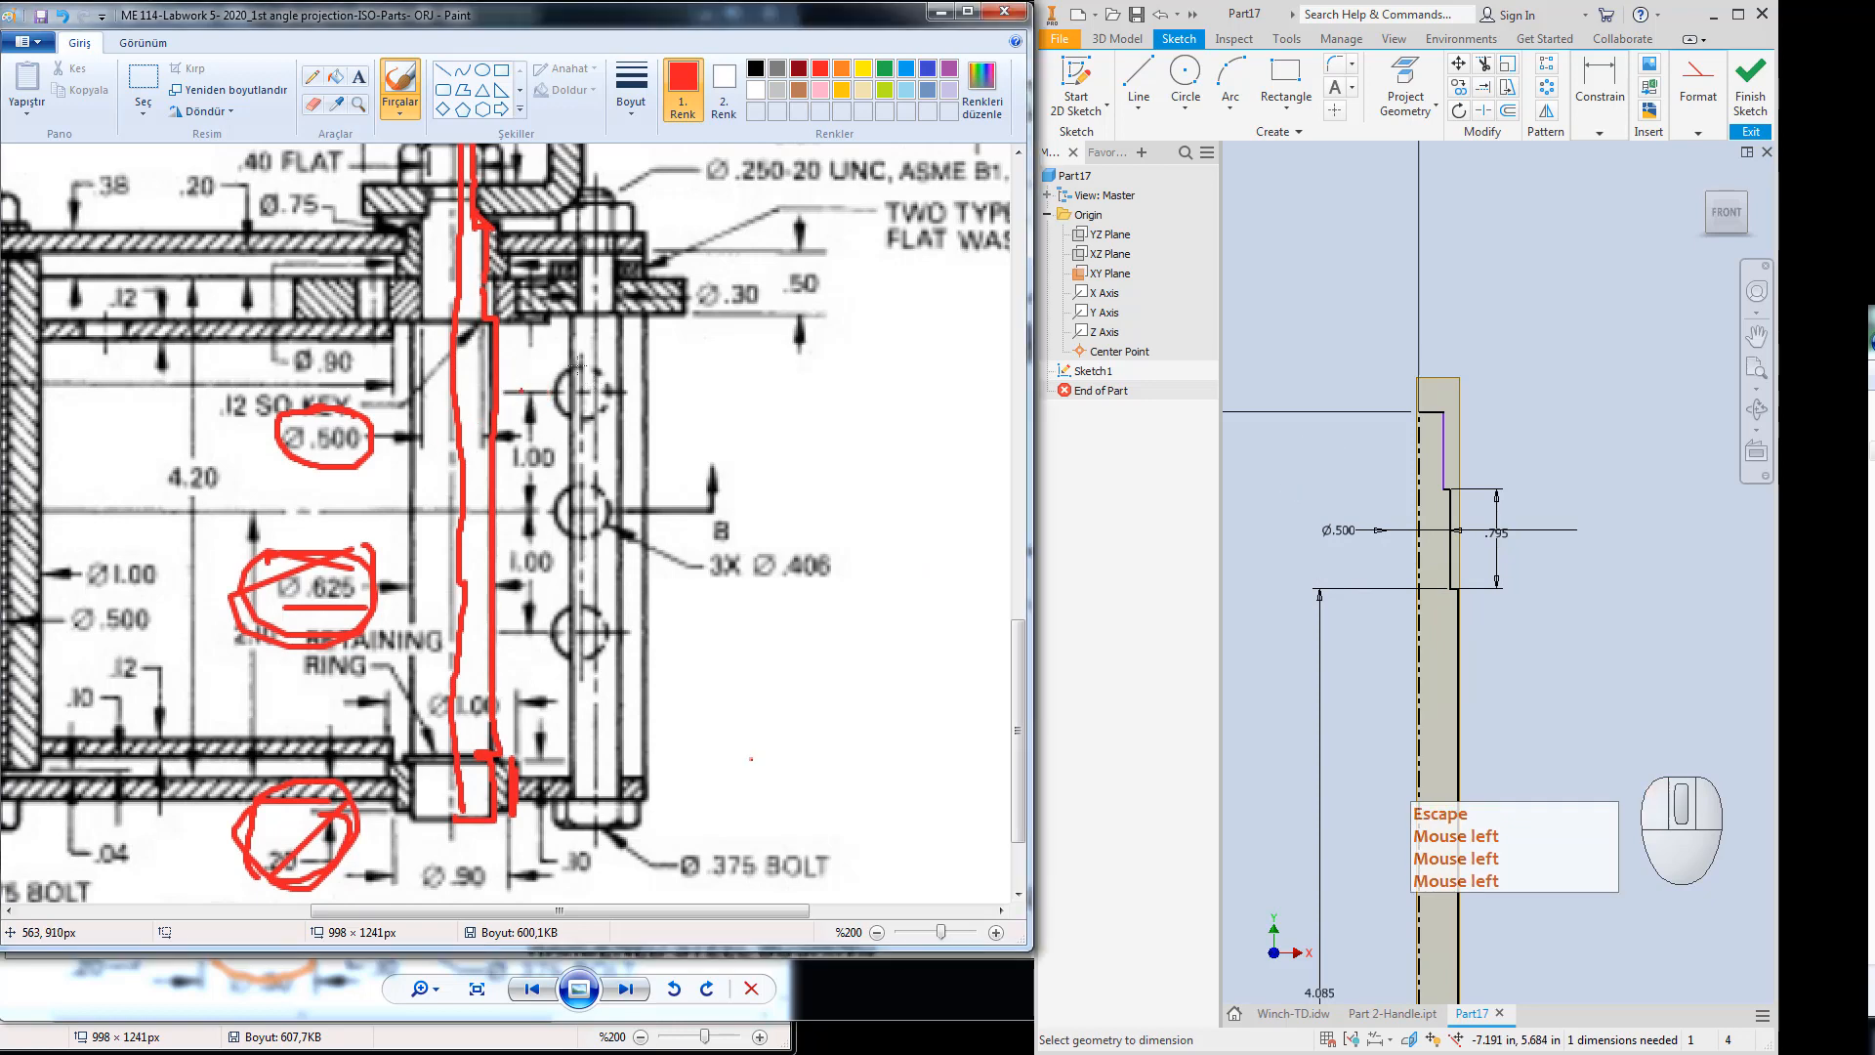
scroll(490, 360, "up", 3)
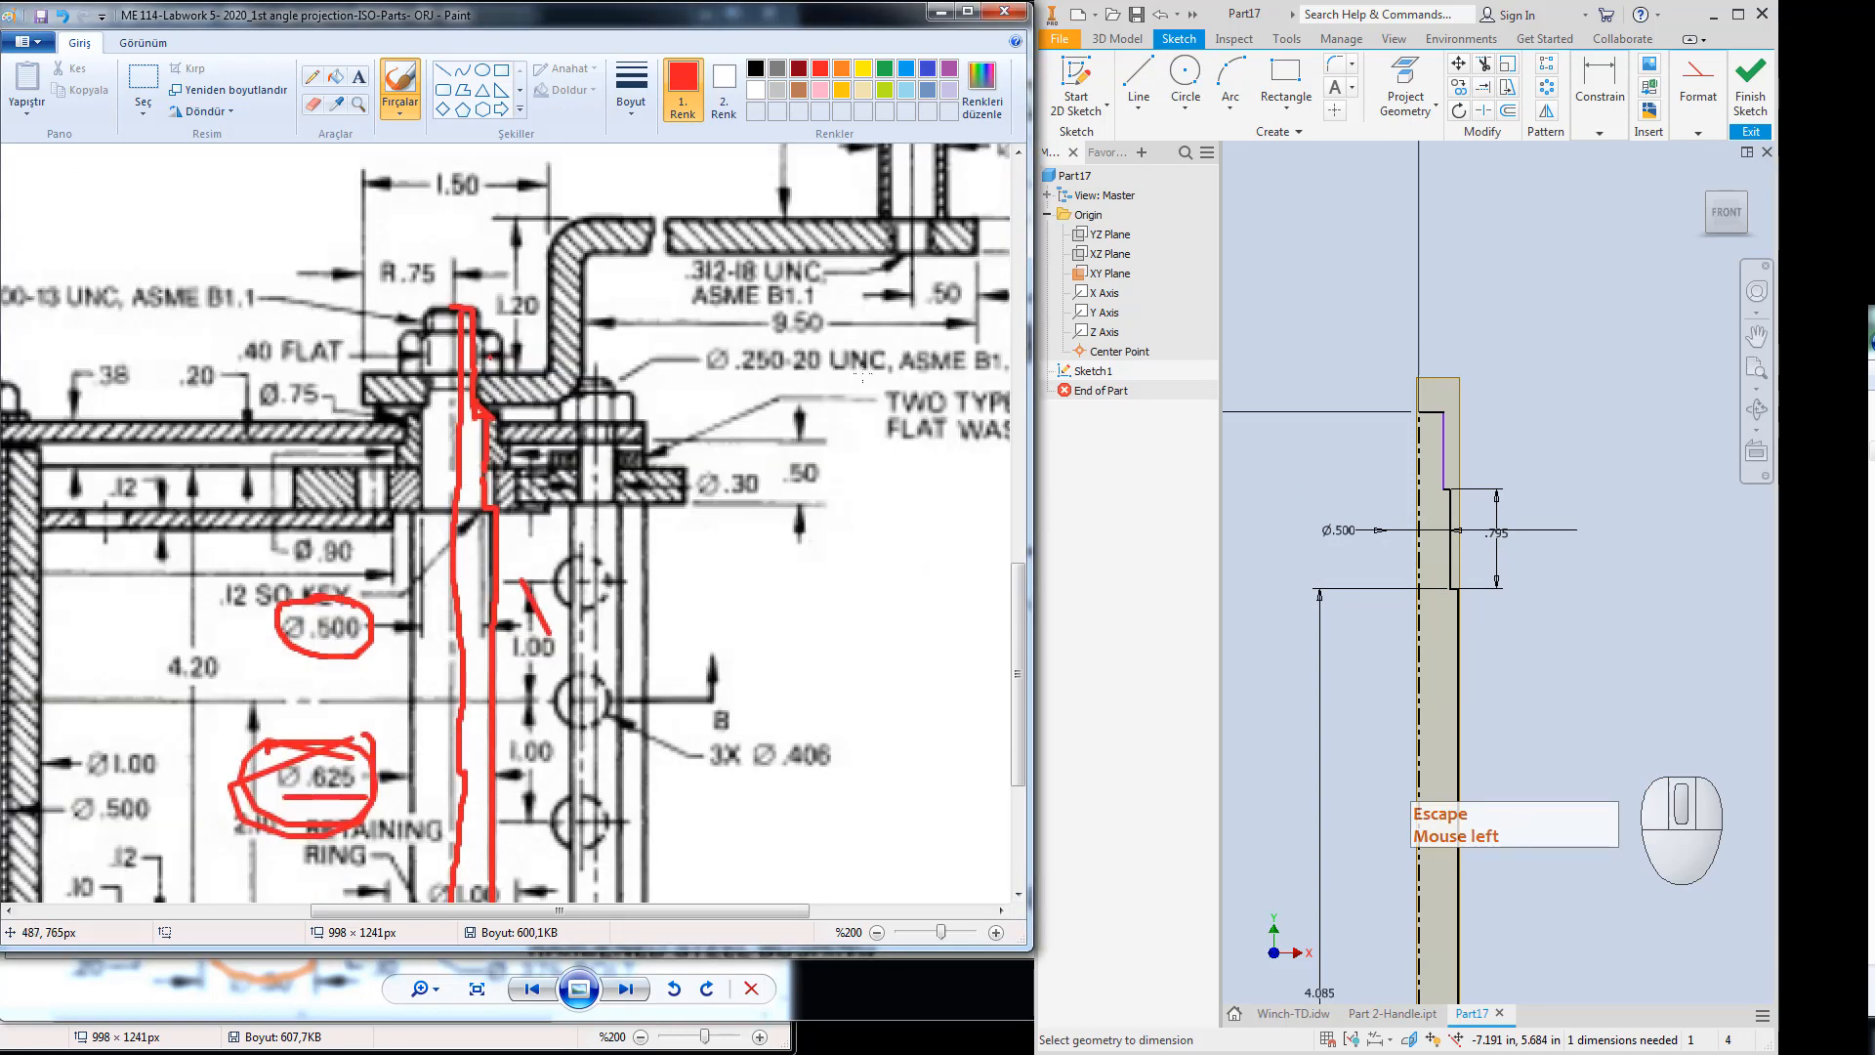
key("Escape")
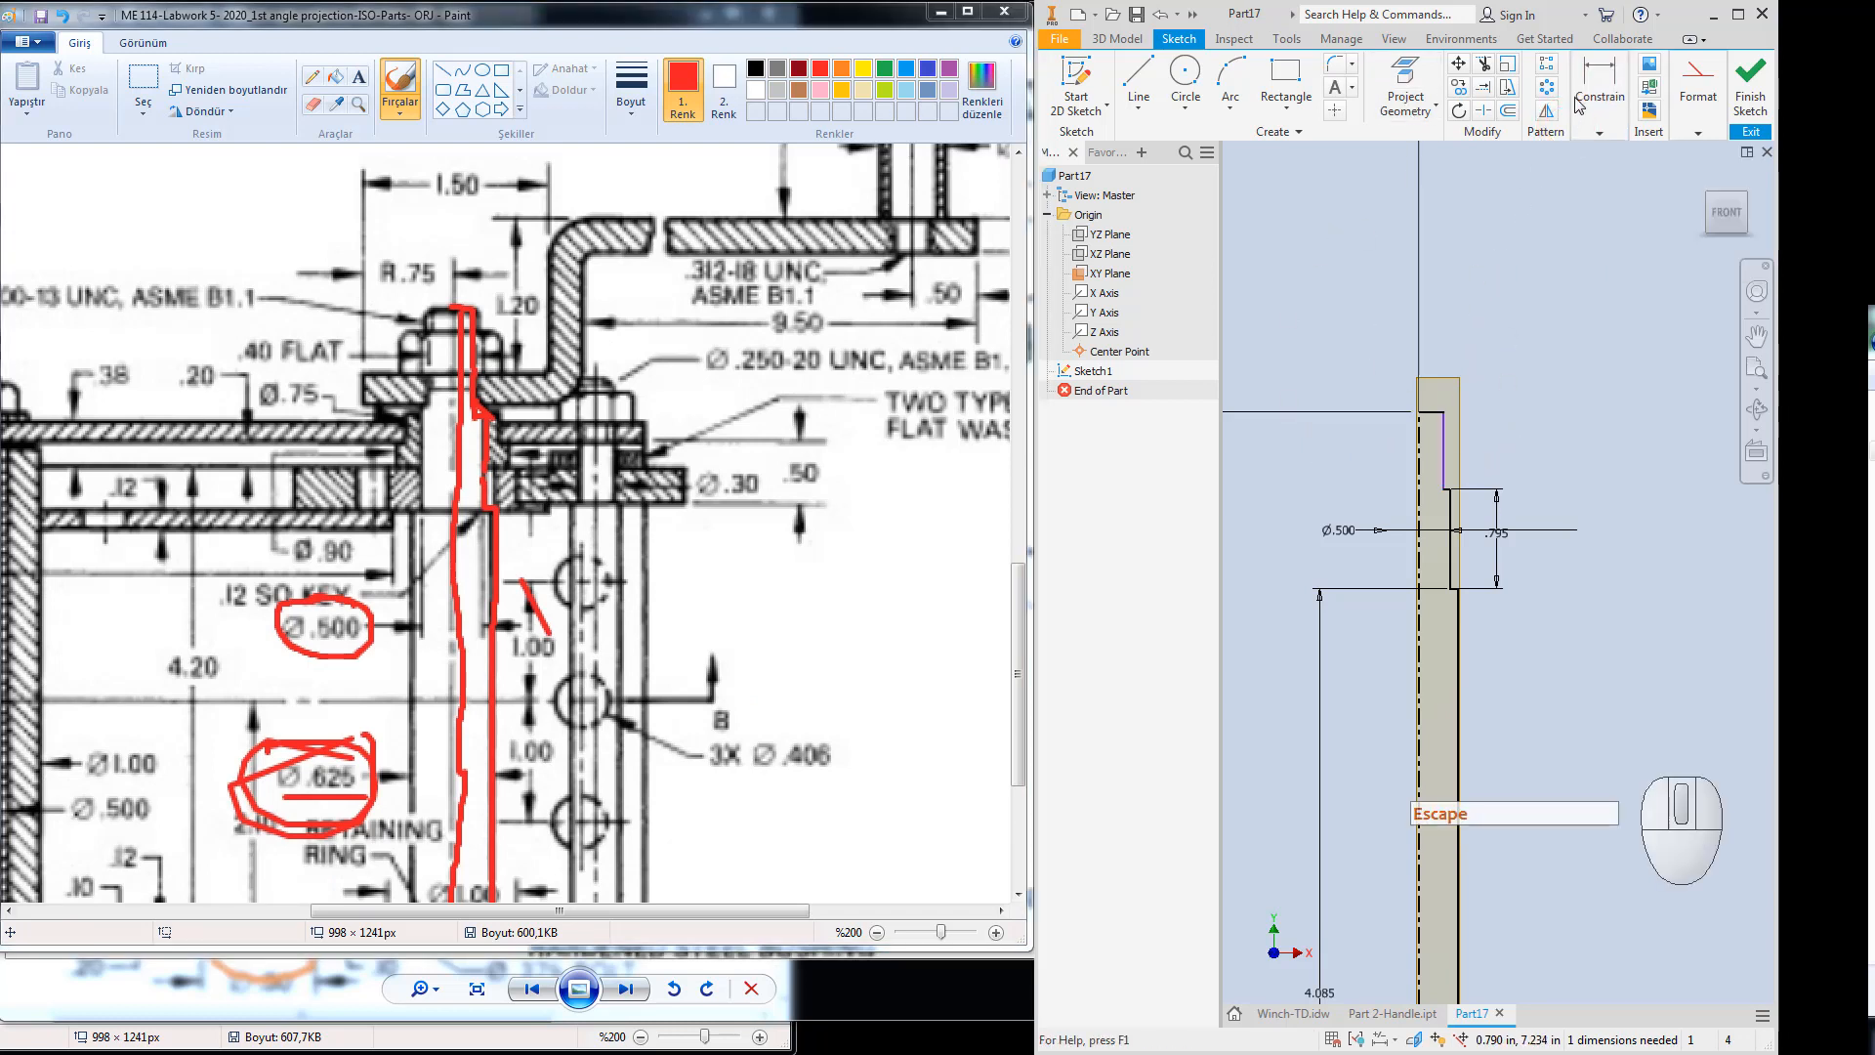
left_click(1600, 78)
left_click(1442, 454)
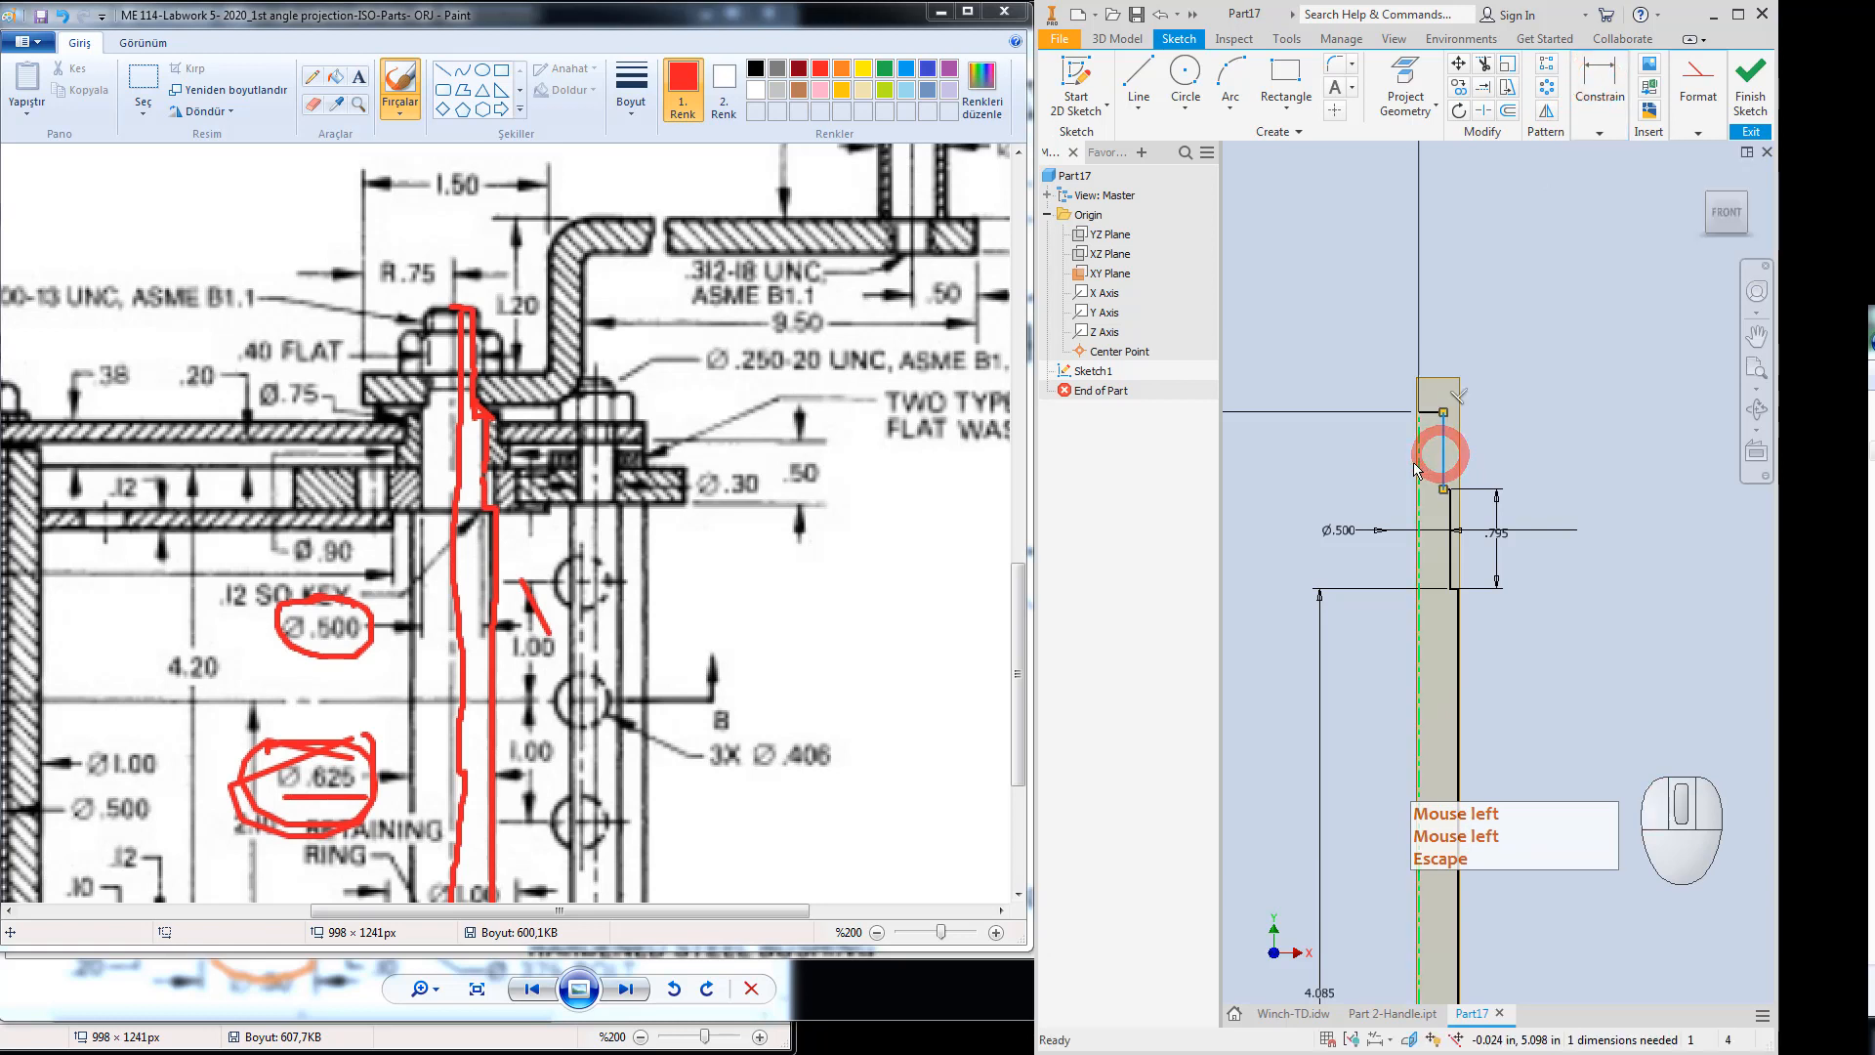
left_click(1416, 468)
key("Escape")
left_click(1607, 76)
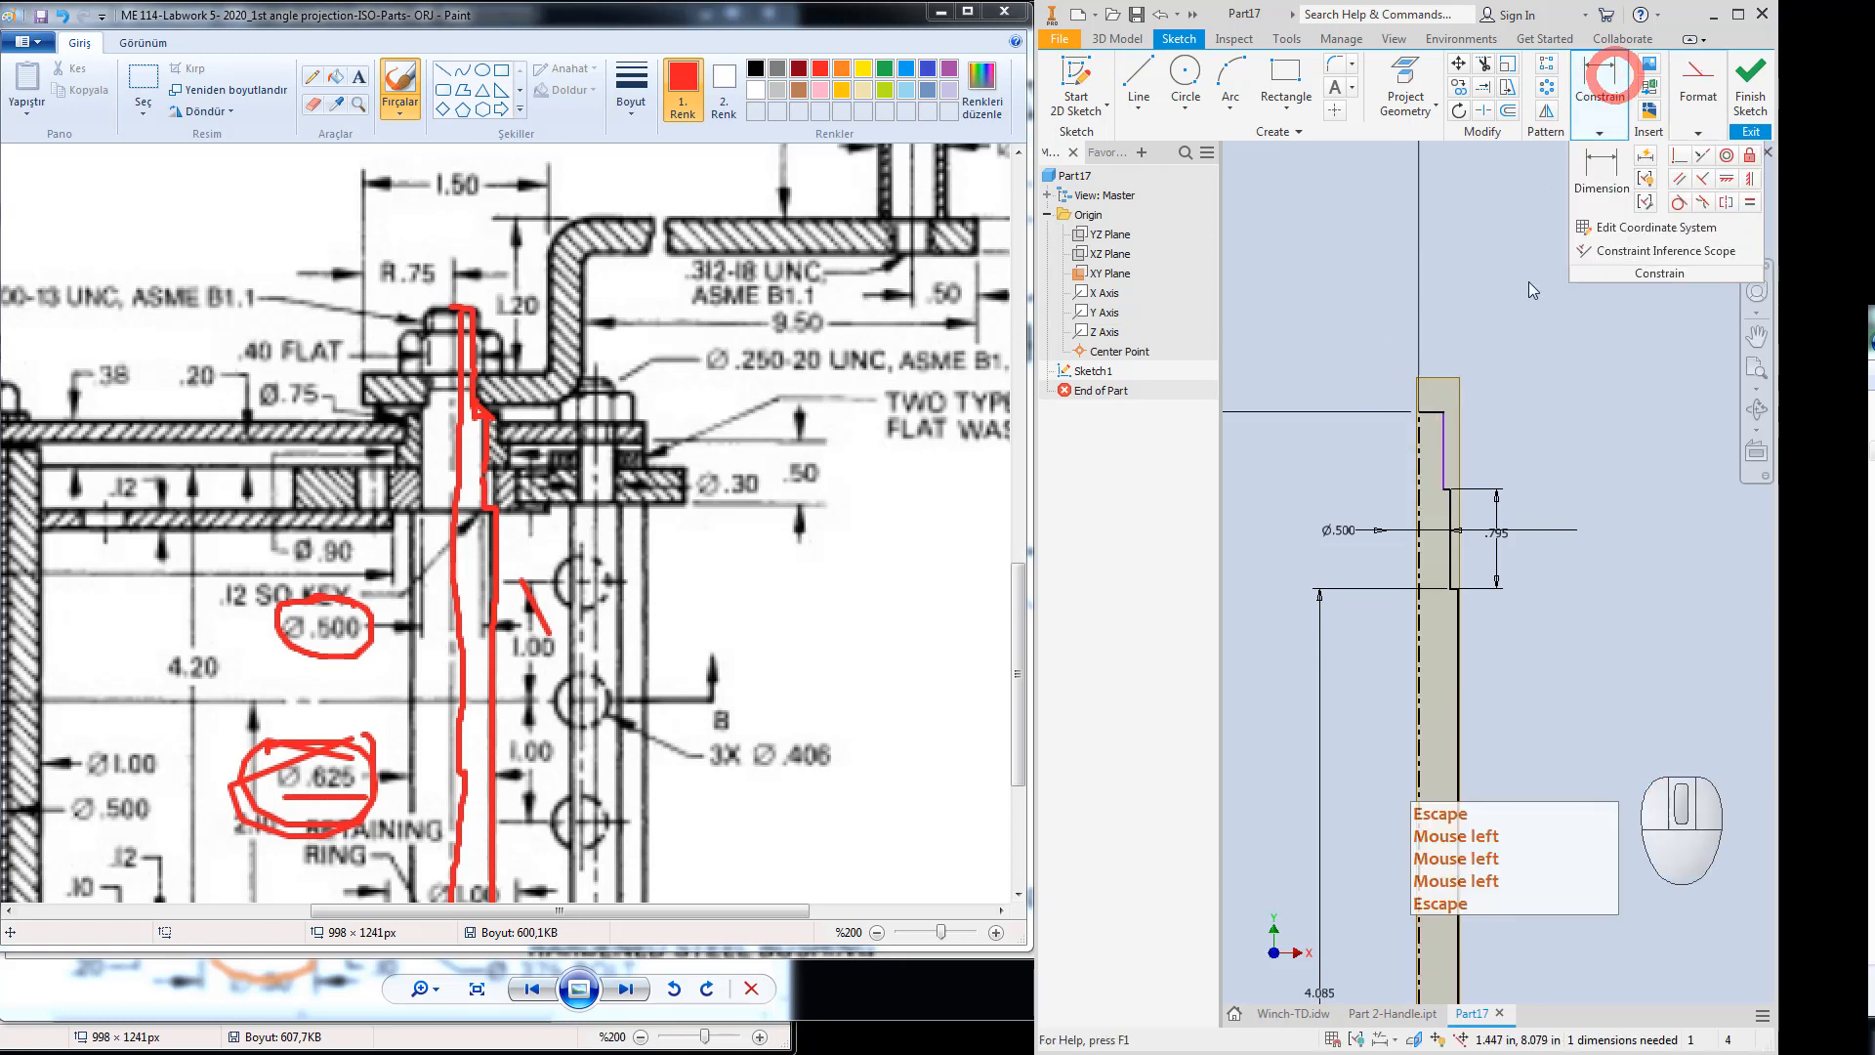
left_click(1444, 451)
left_click(1415, 456)
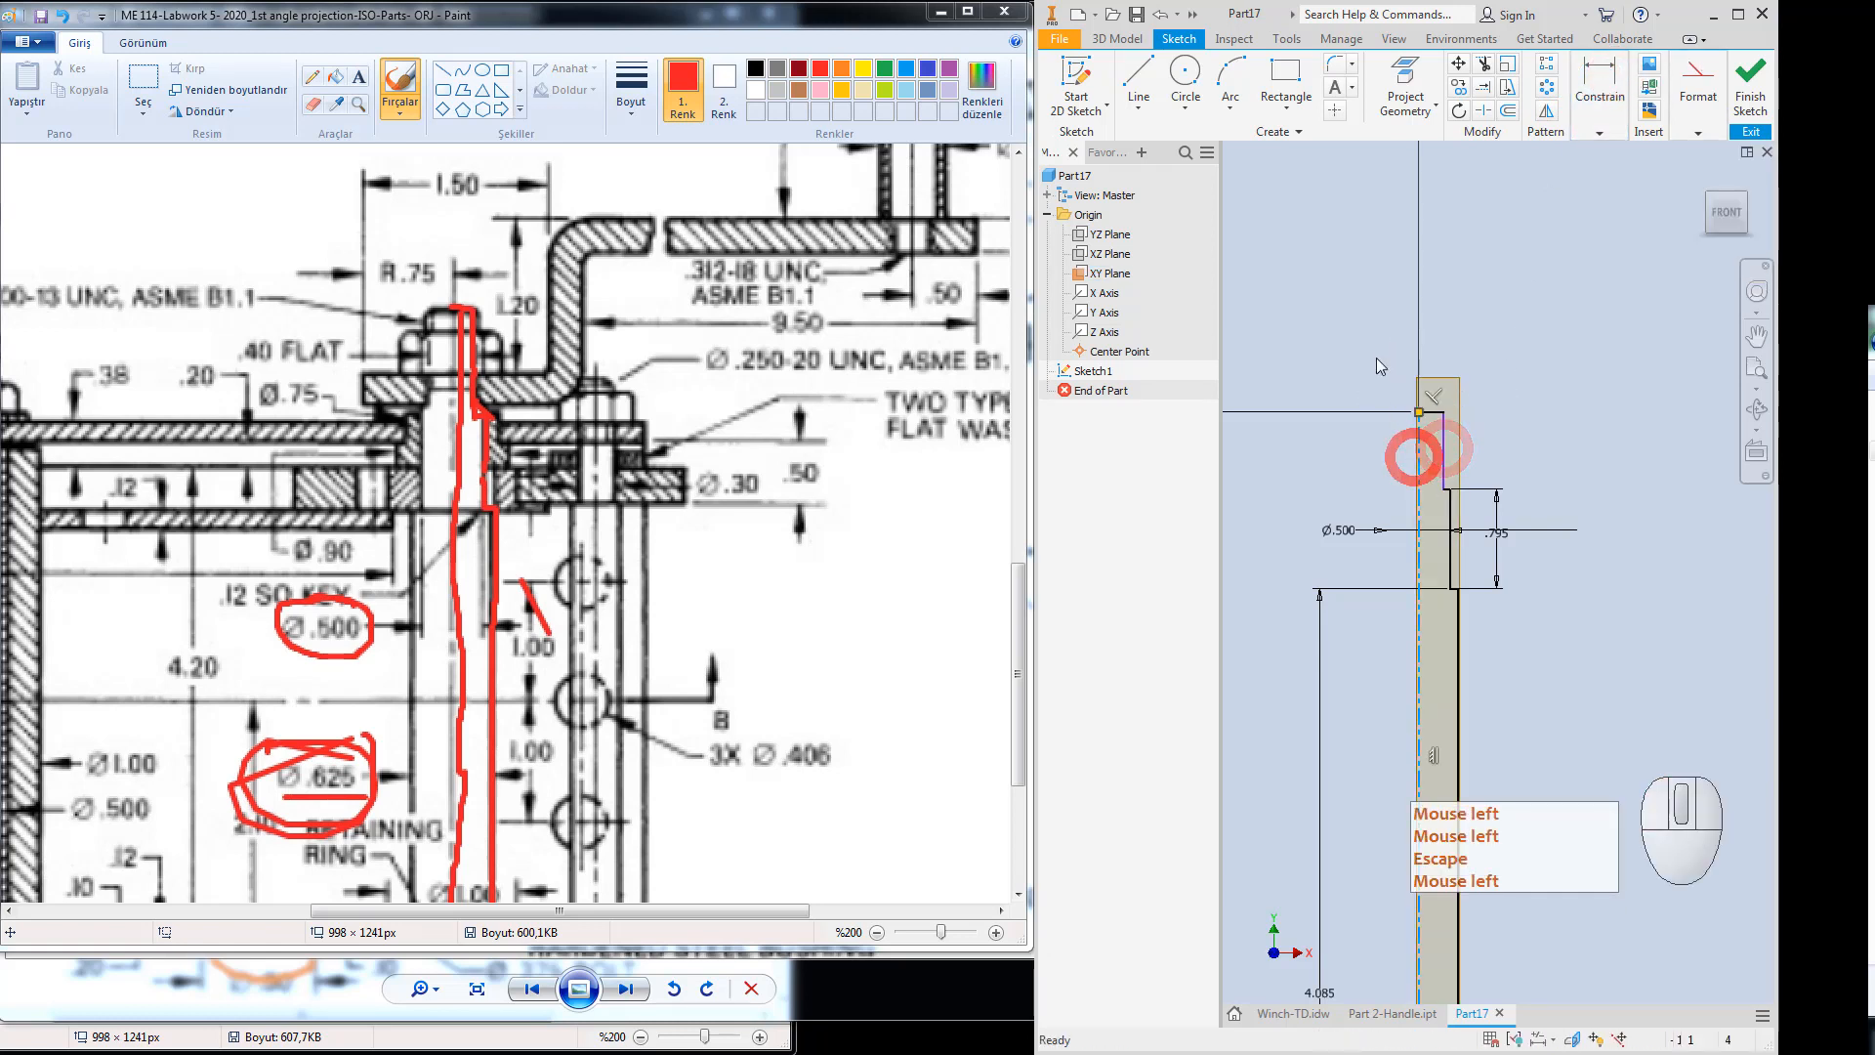
key("Escape")
left_click(1581, 105)
left_click(1602, 164)
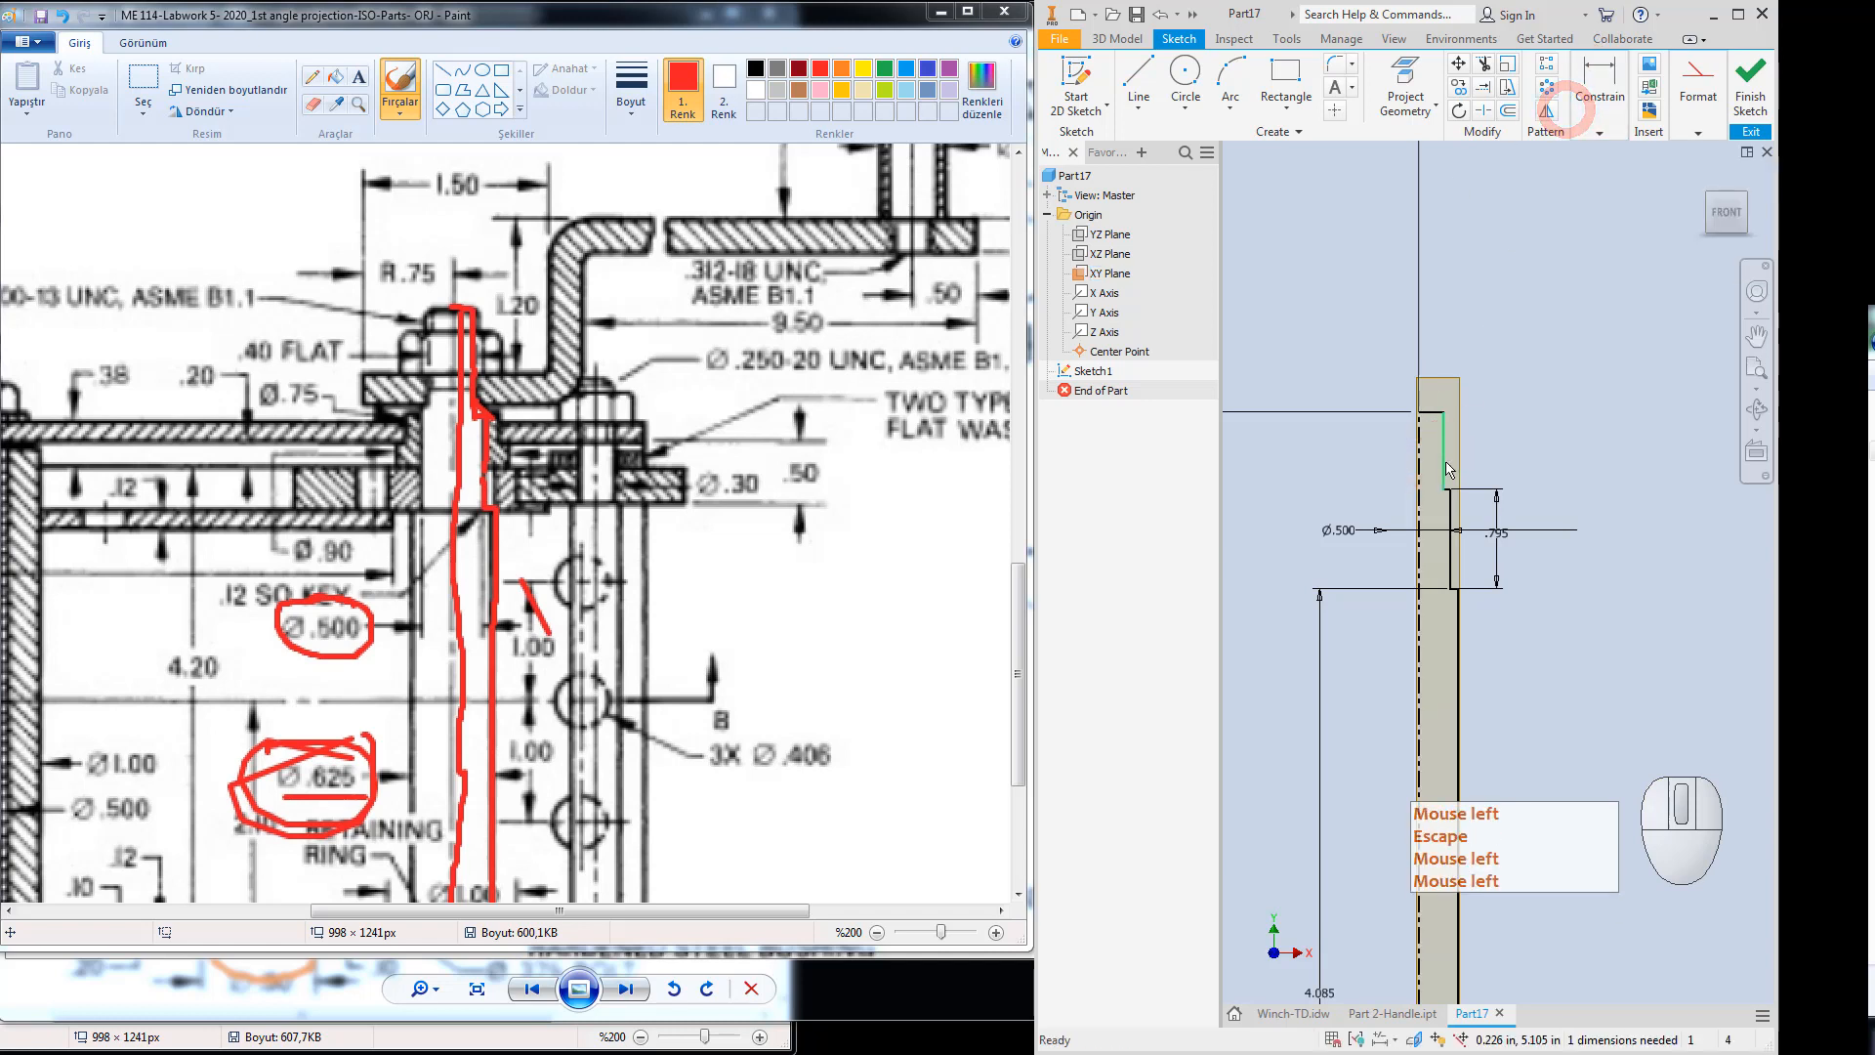
left_click(1446, 450)
left_click(1419, 460)
key("Escape")
Dimension the topmost vertical edge as a diameter about the centreline and set it to 0.5.
left_click(1600, 73)
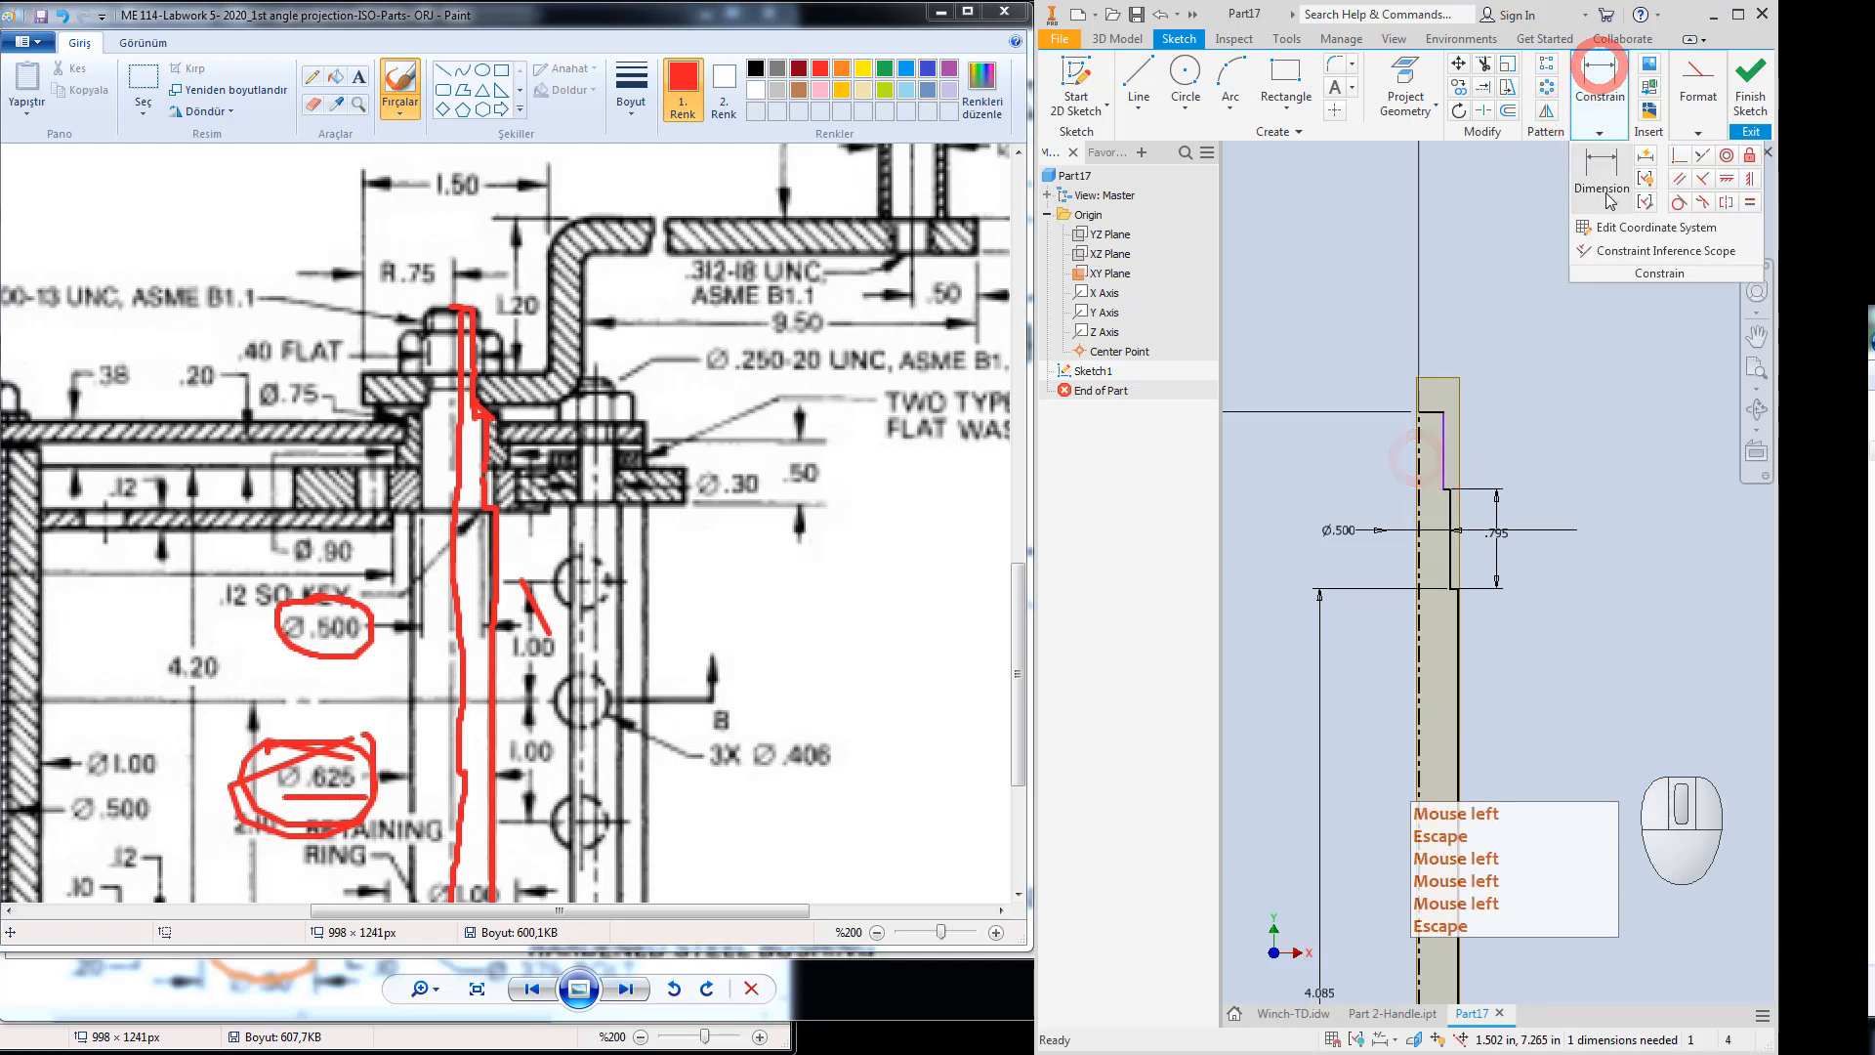
left_click(1603, 176)
left_click(1442, 449)
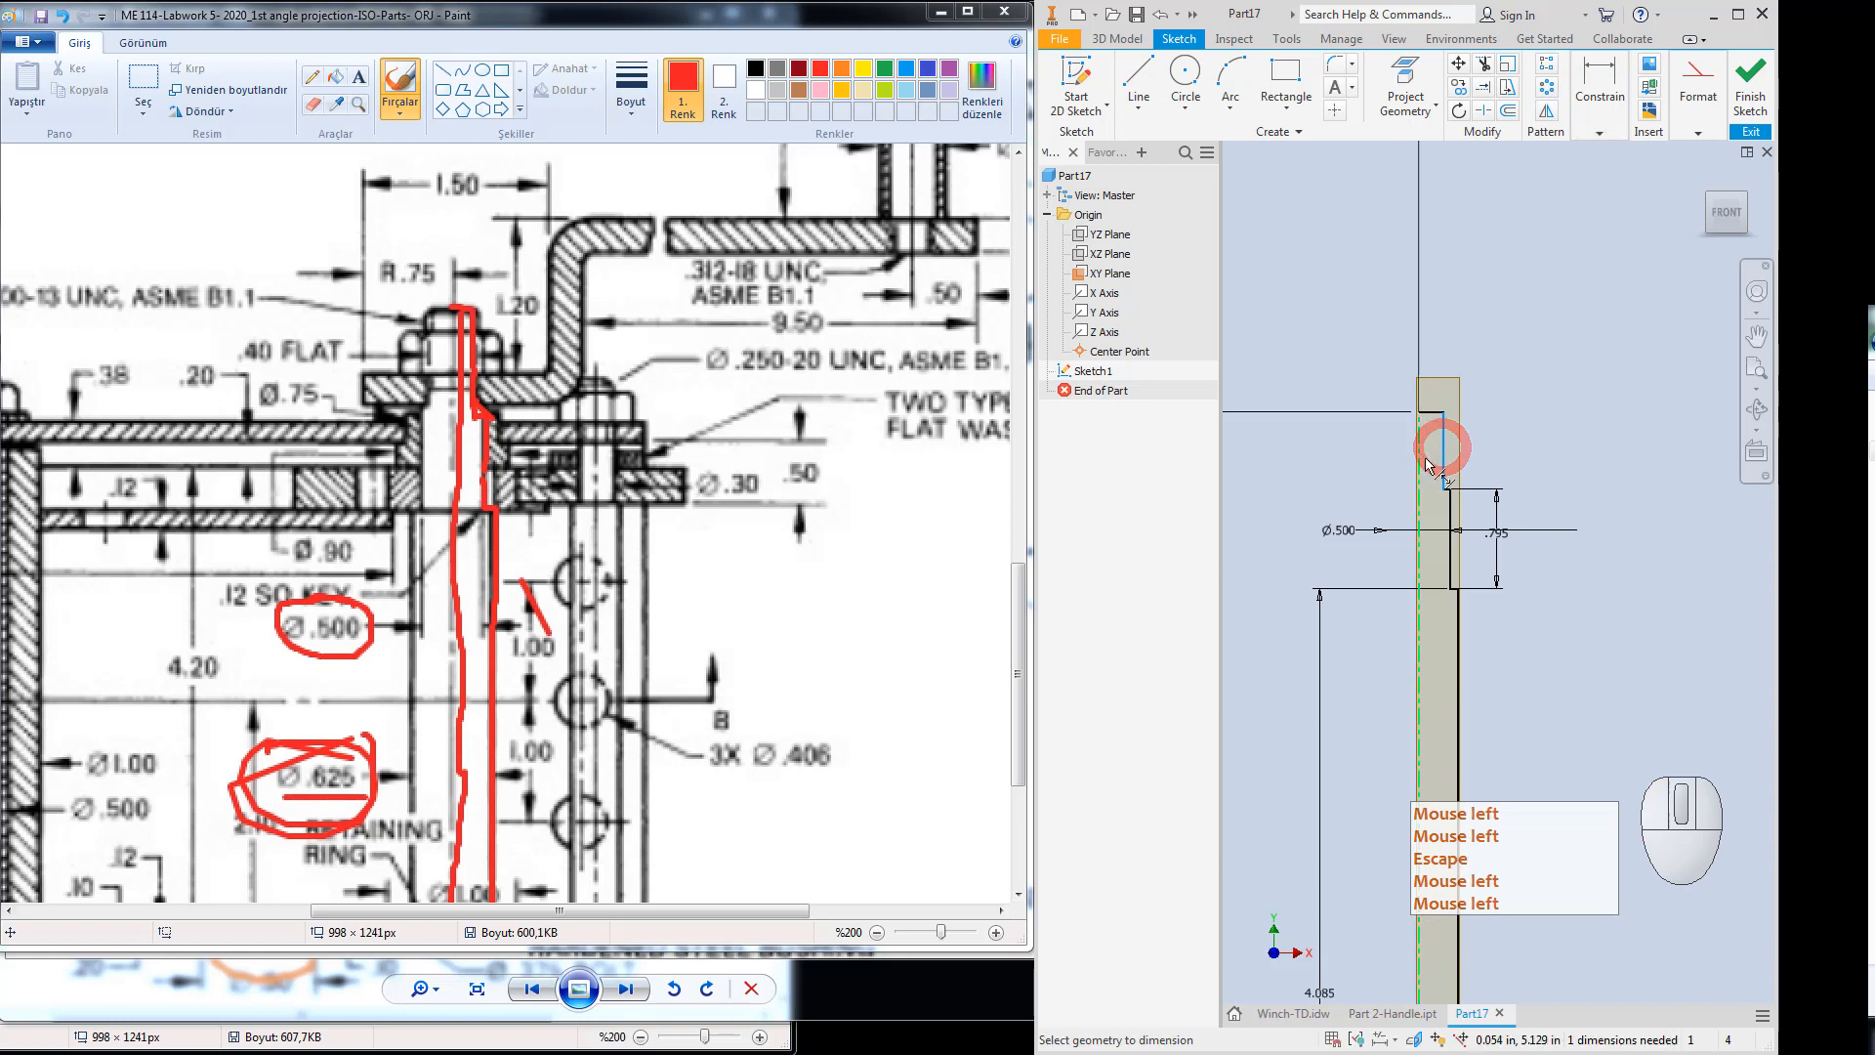
left_click(1423, 455)
left_click(1461, 373)
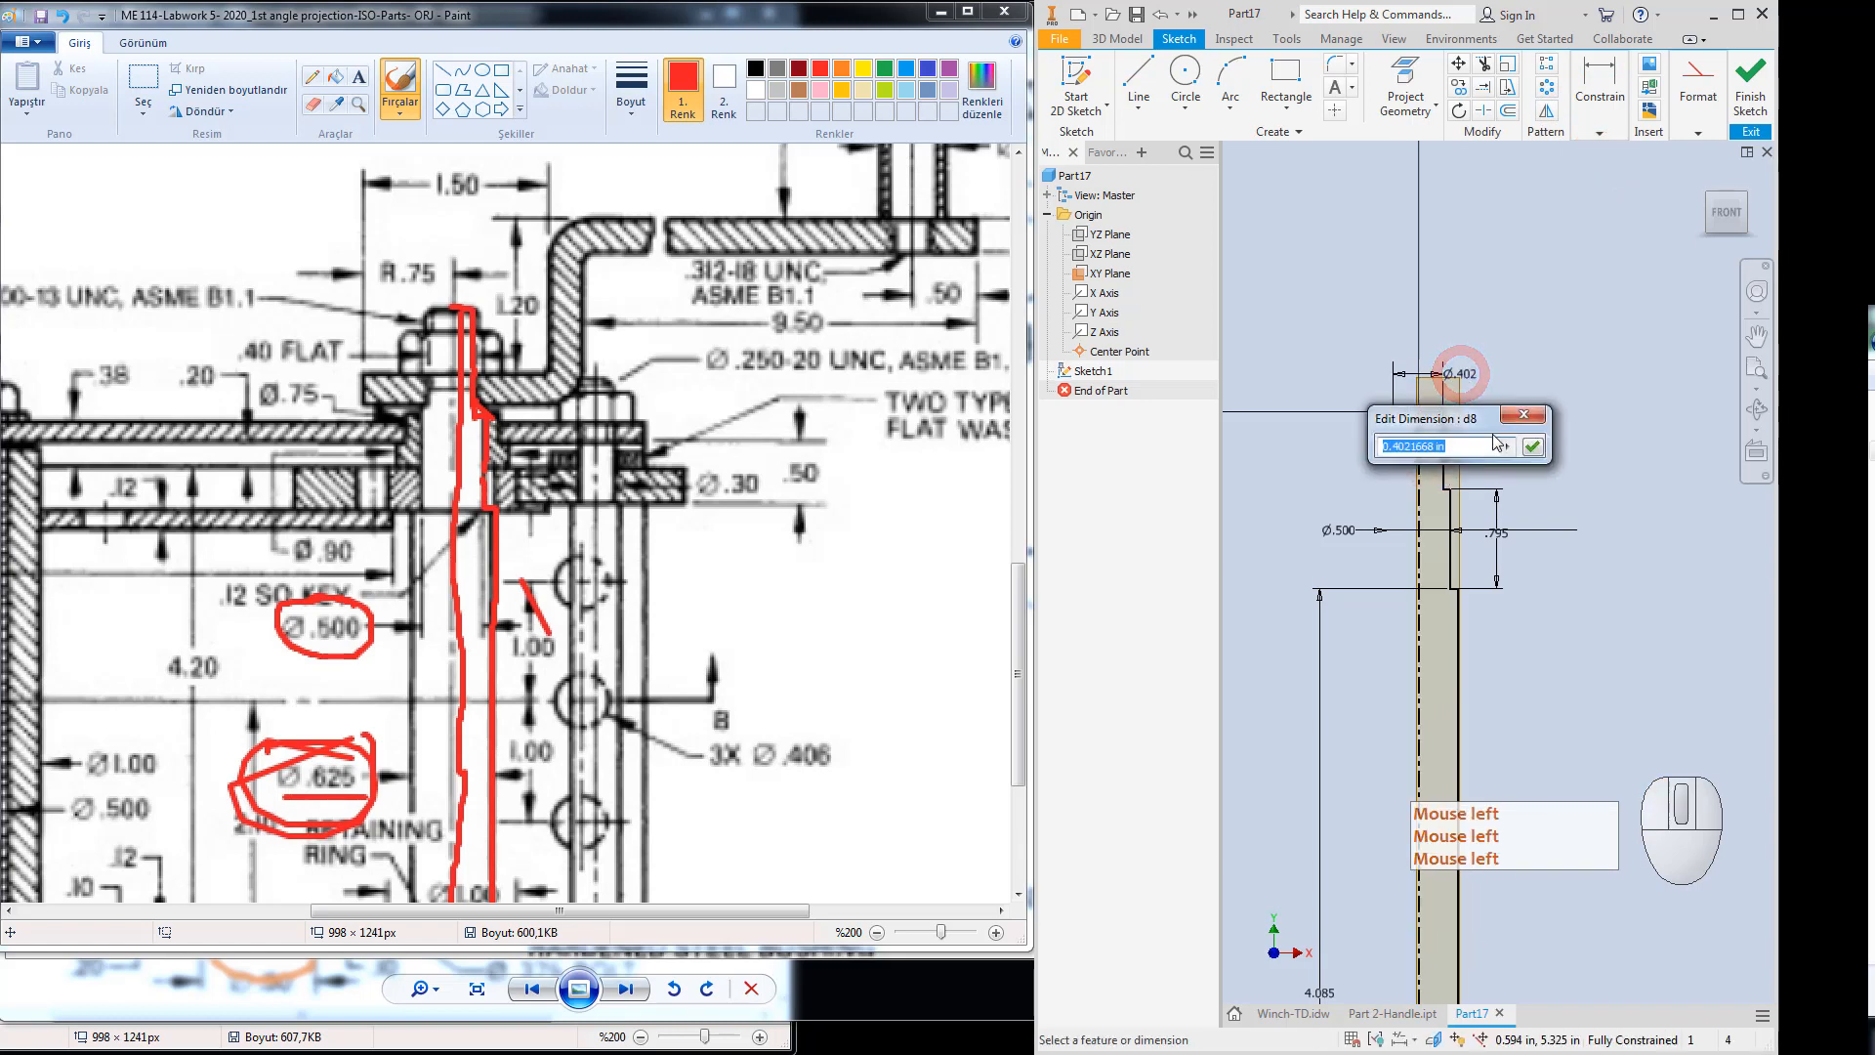
type("0.5")
key("Return")
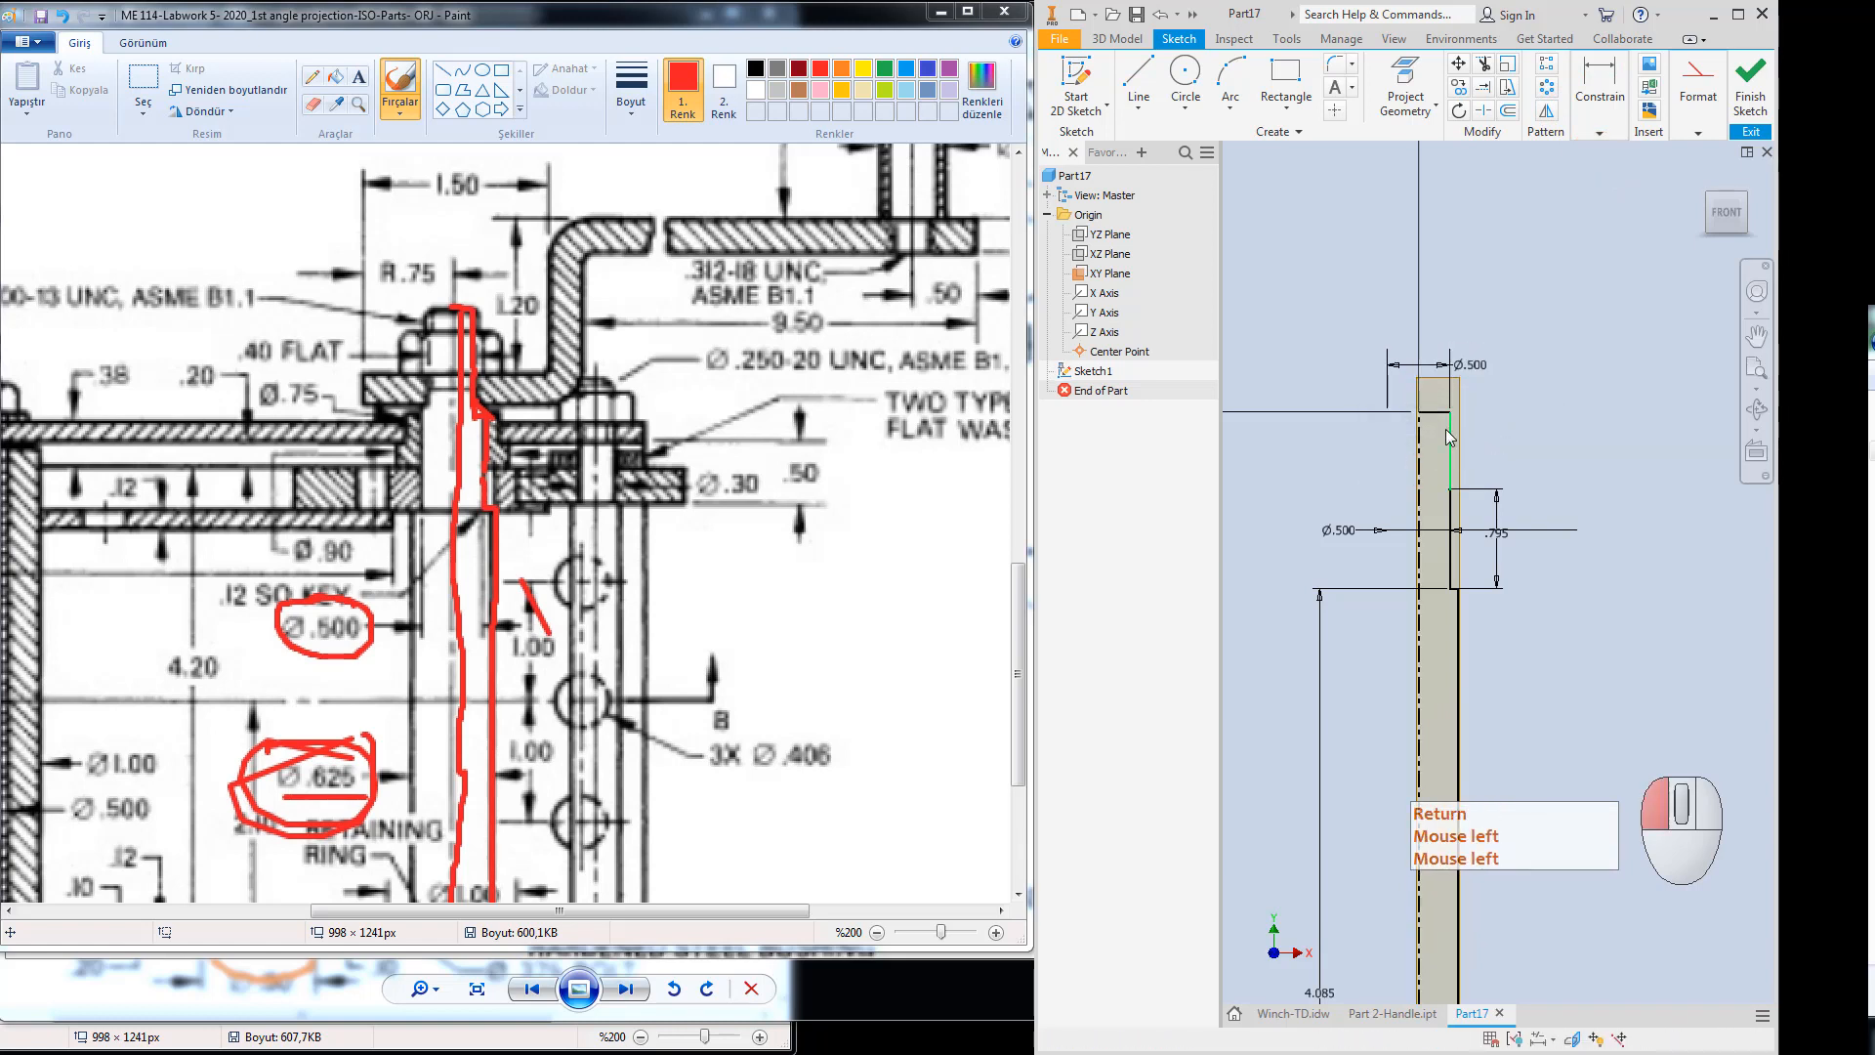
Inspect the alignment of the two upper vertical edges of the shaft profile.
left_click(1445, 429)
key("Escape")
scroll(1436, 441, "up", 2)
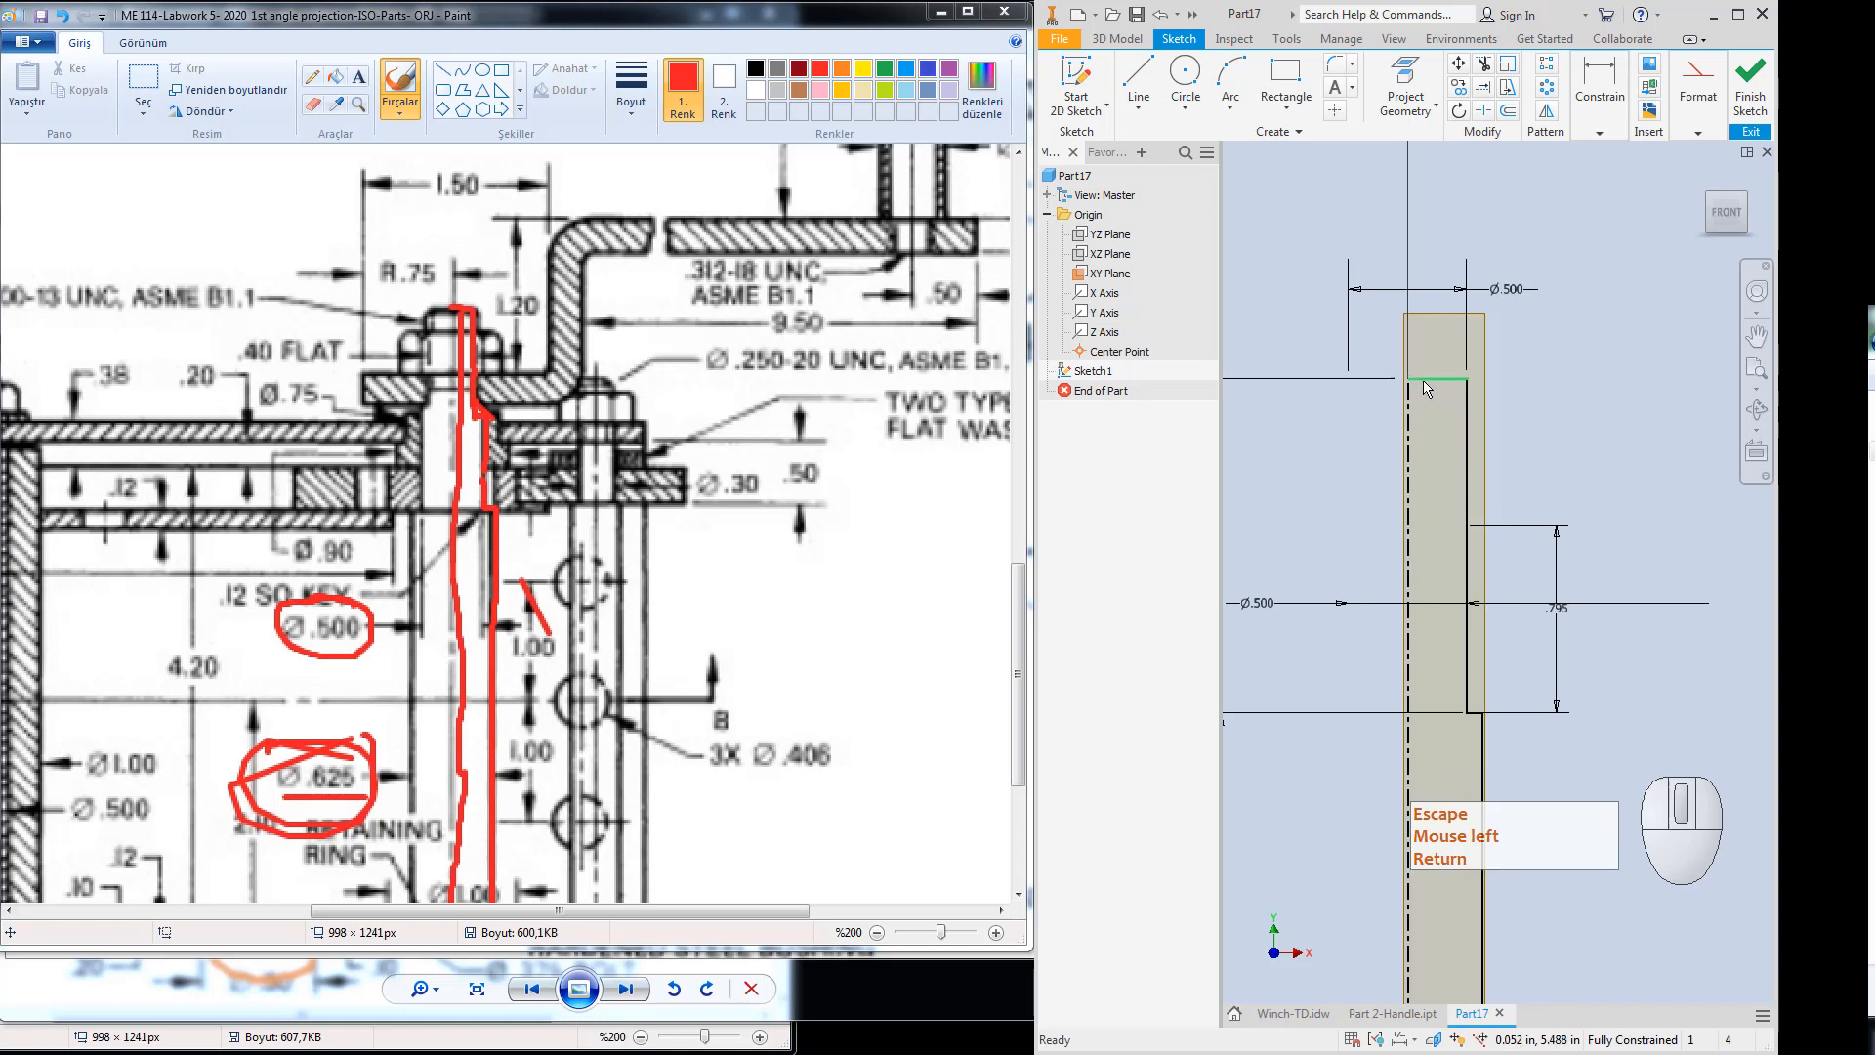
left_click_drag(1434, 447, 1432, 450)
left_click(1571, 421)
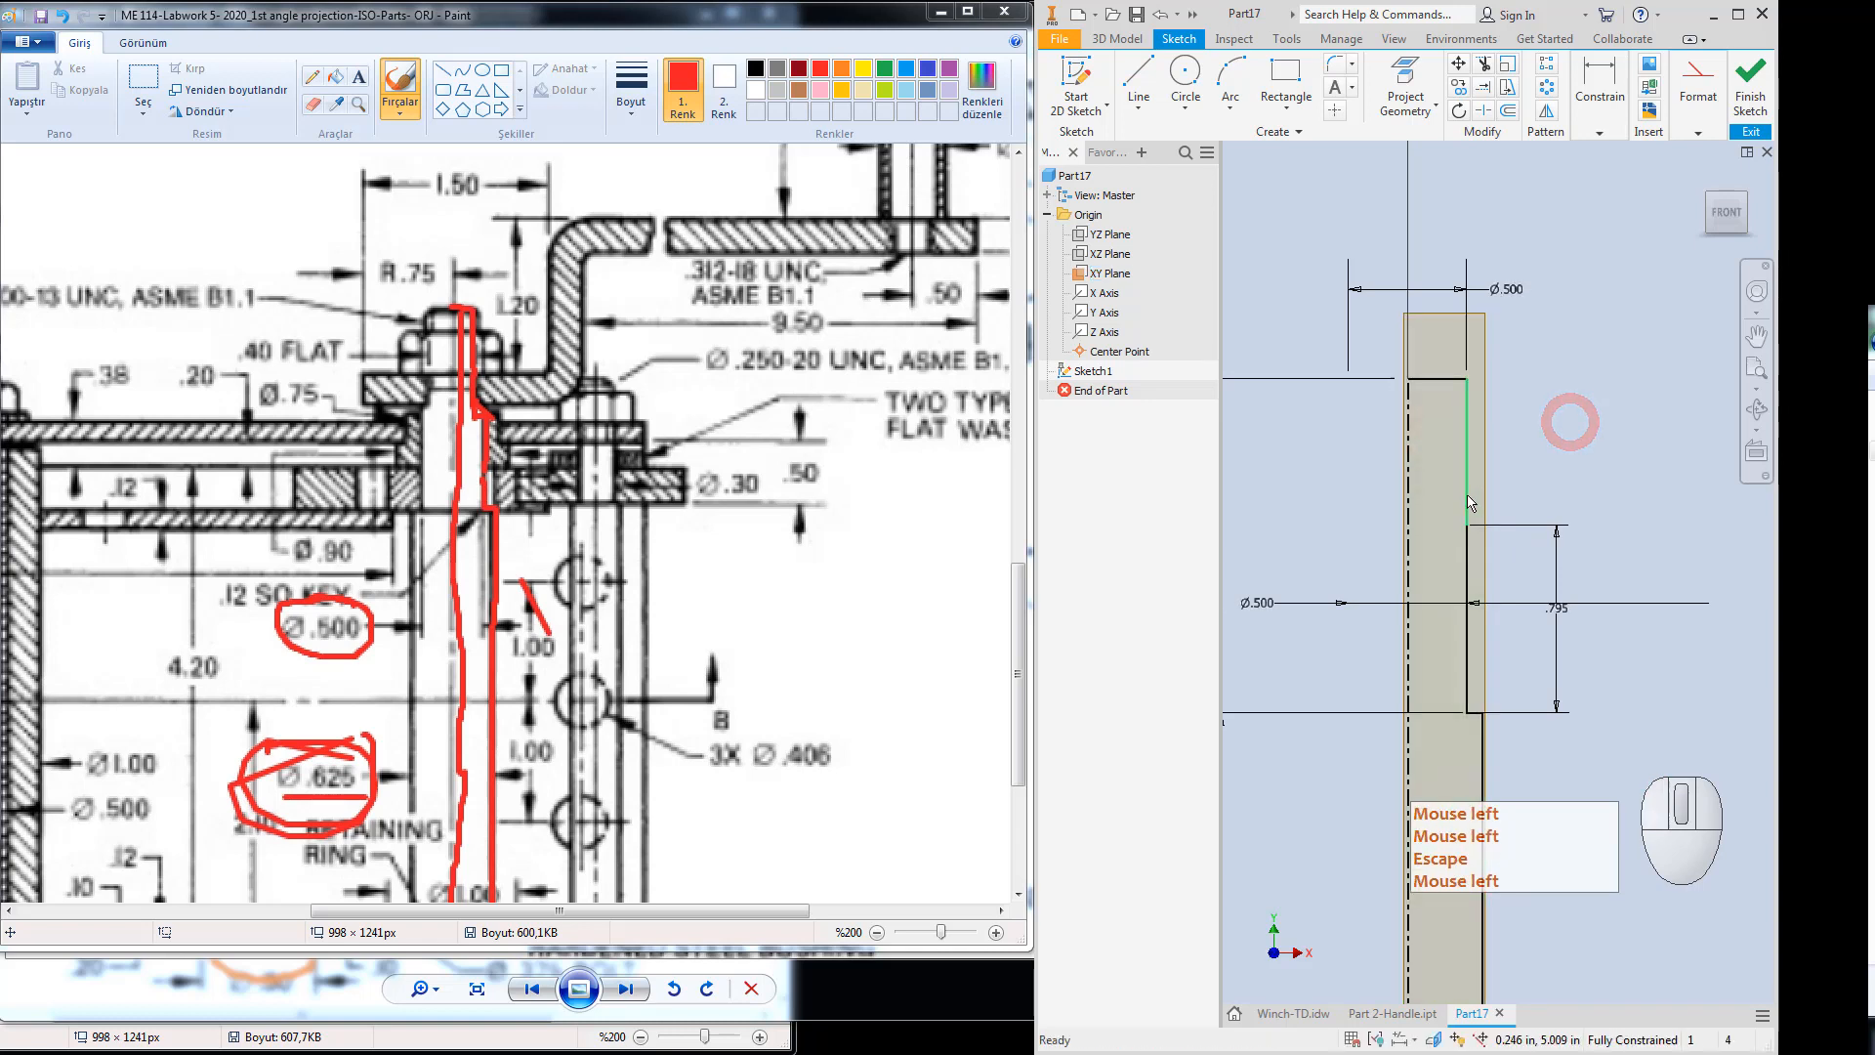
left_click(1467, 496)
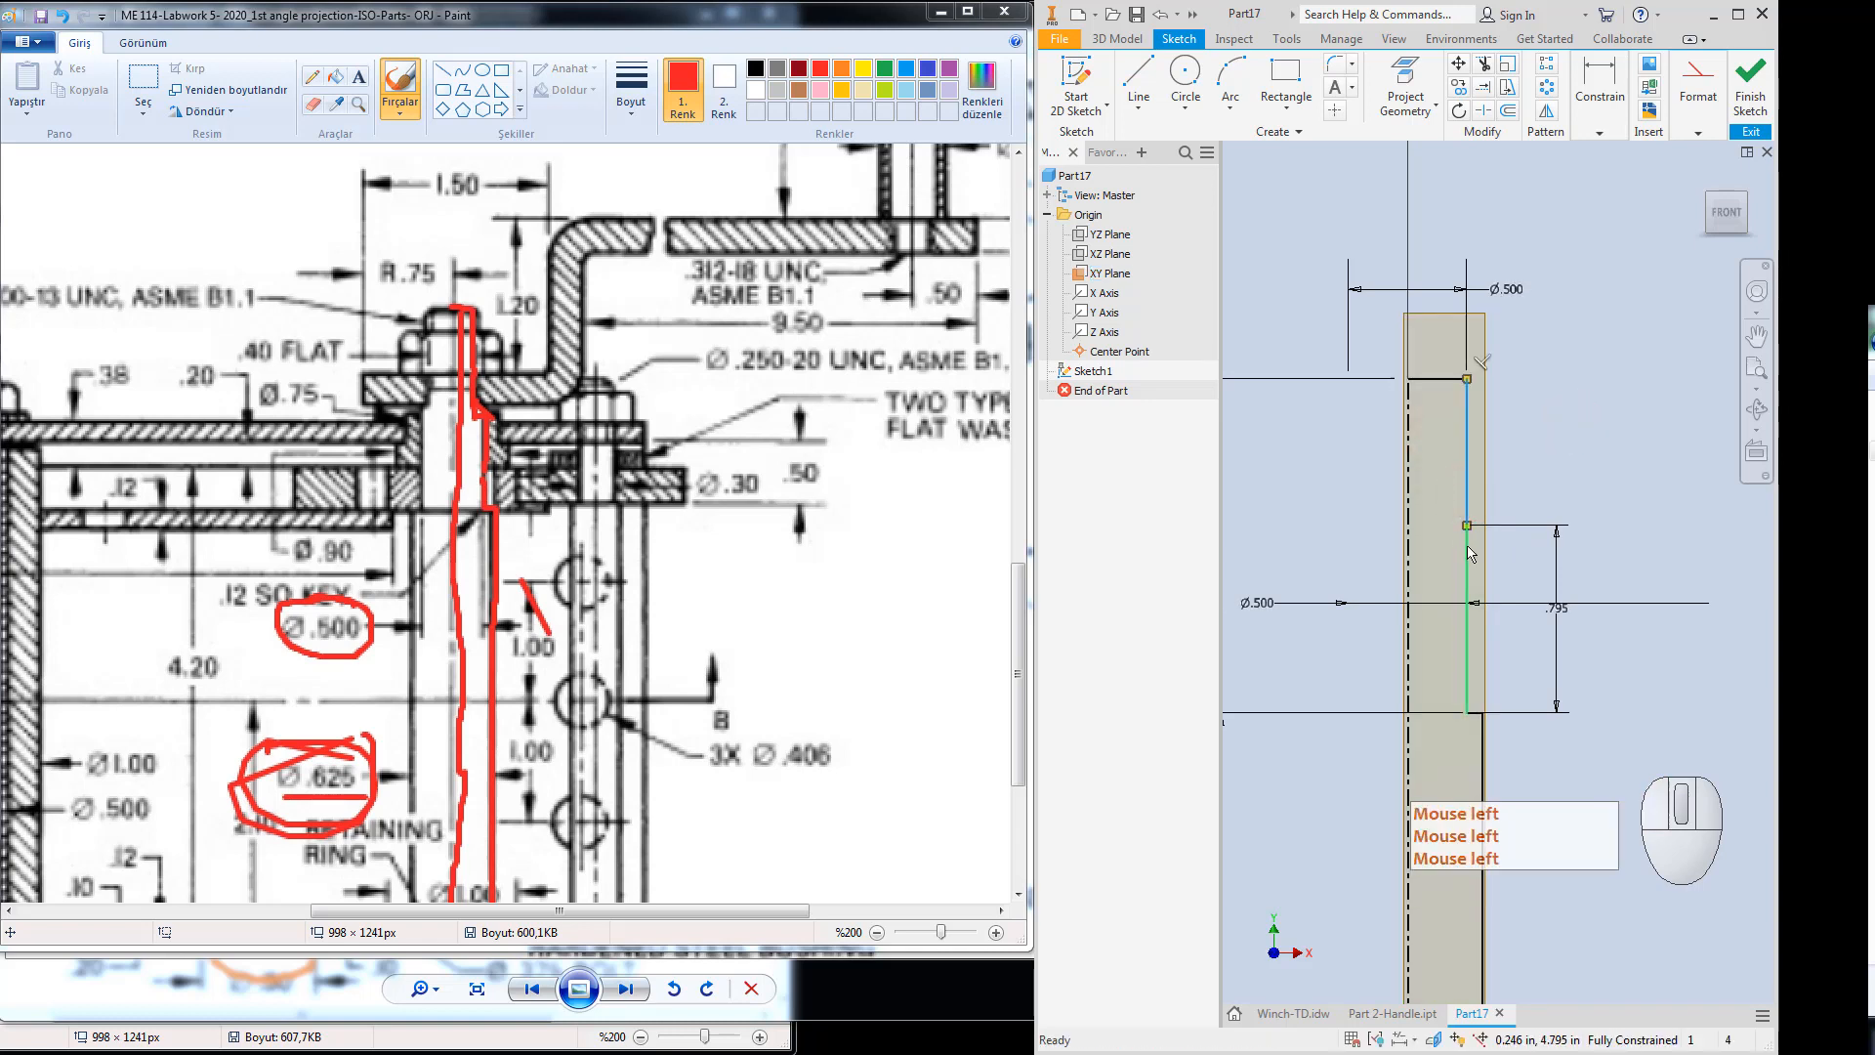
key("Escape")
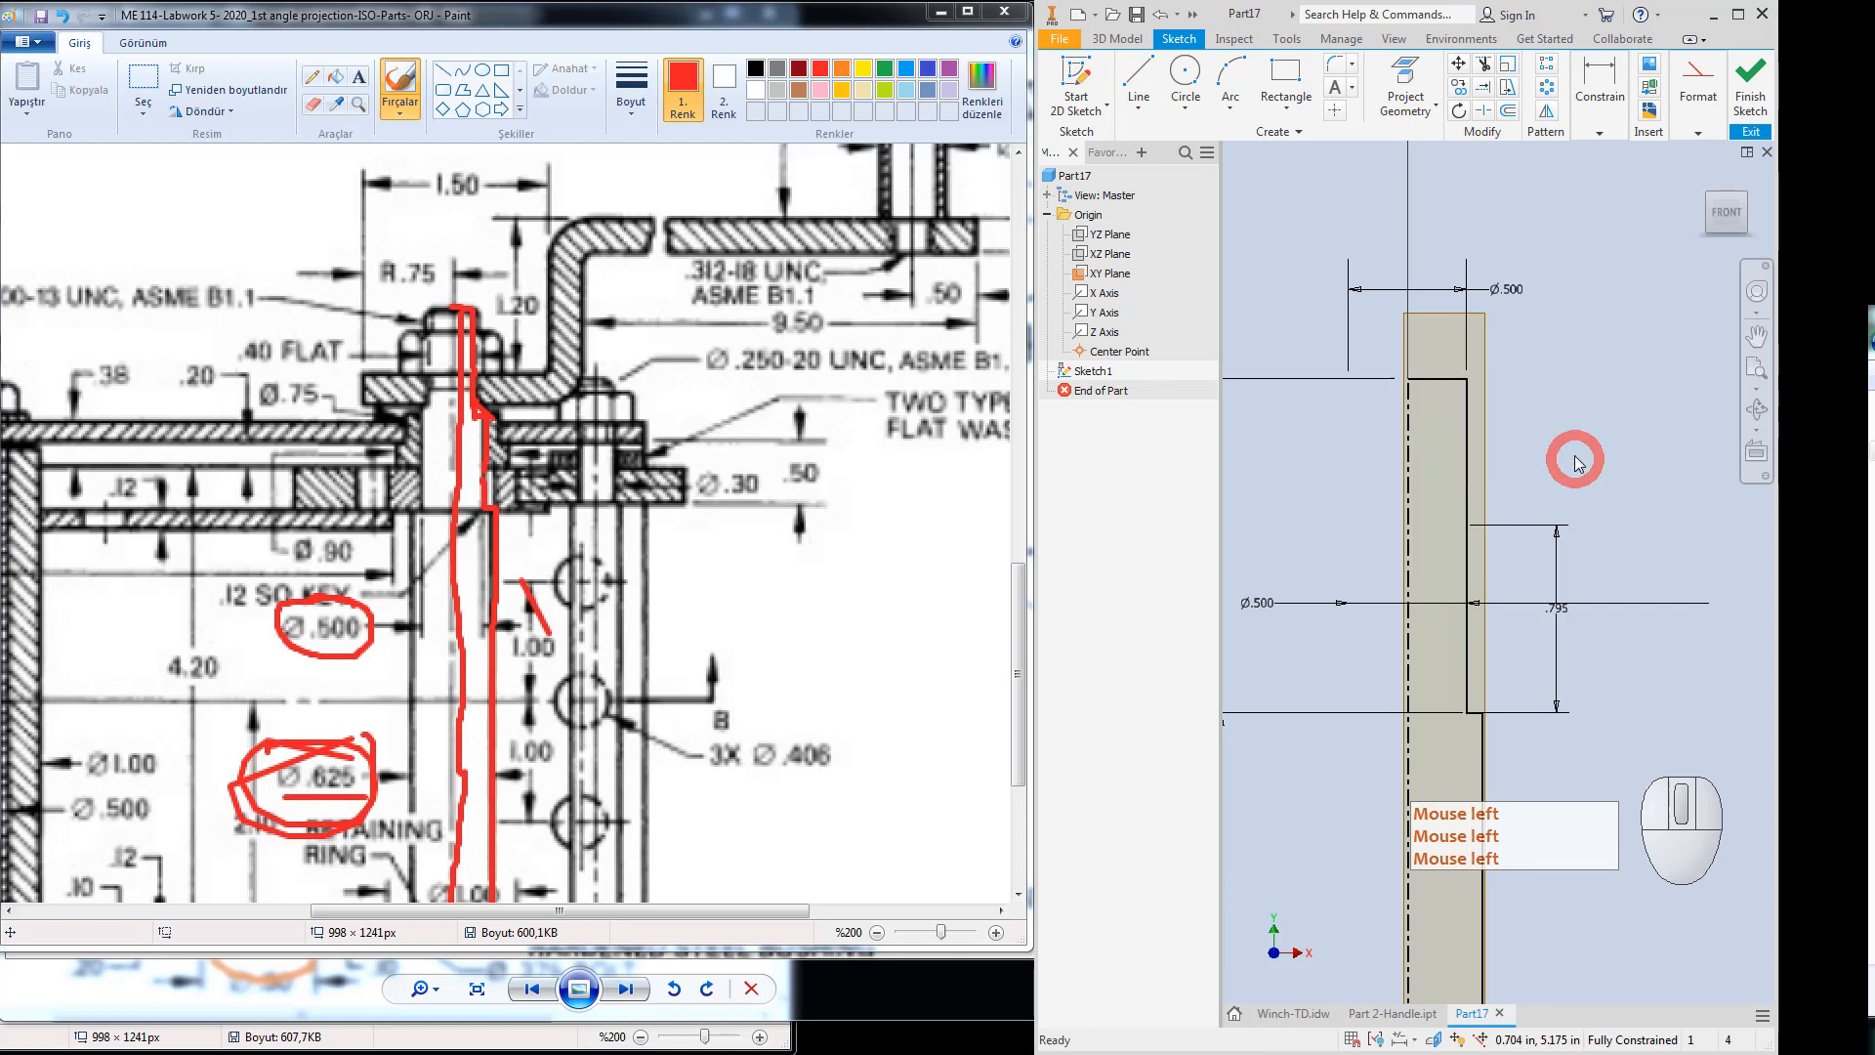
Finish the sketch and revolve the half-profile a full 360 degrees about its centreline to form the solid shaft.
left_click(1751, 79)
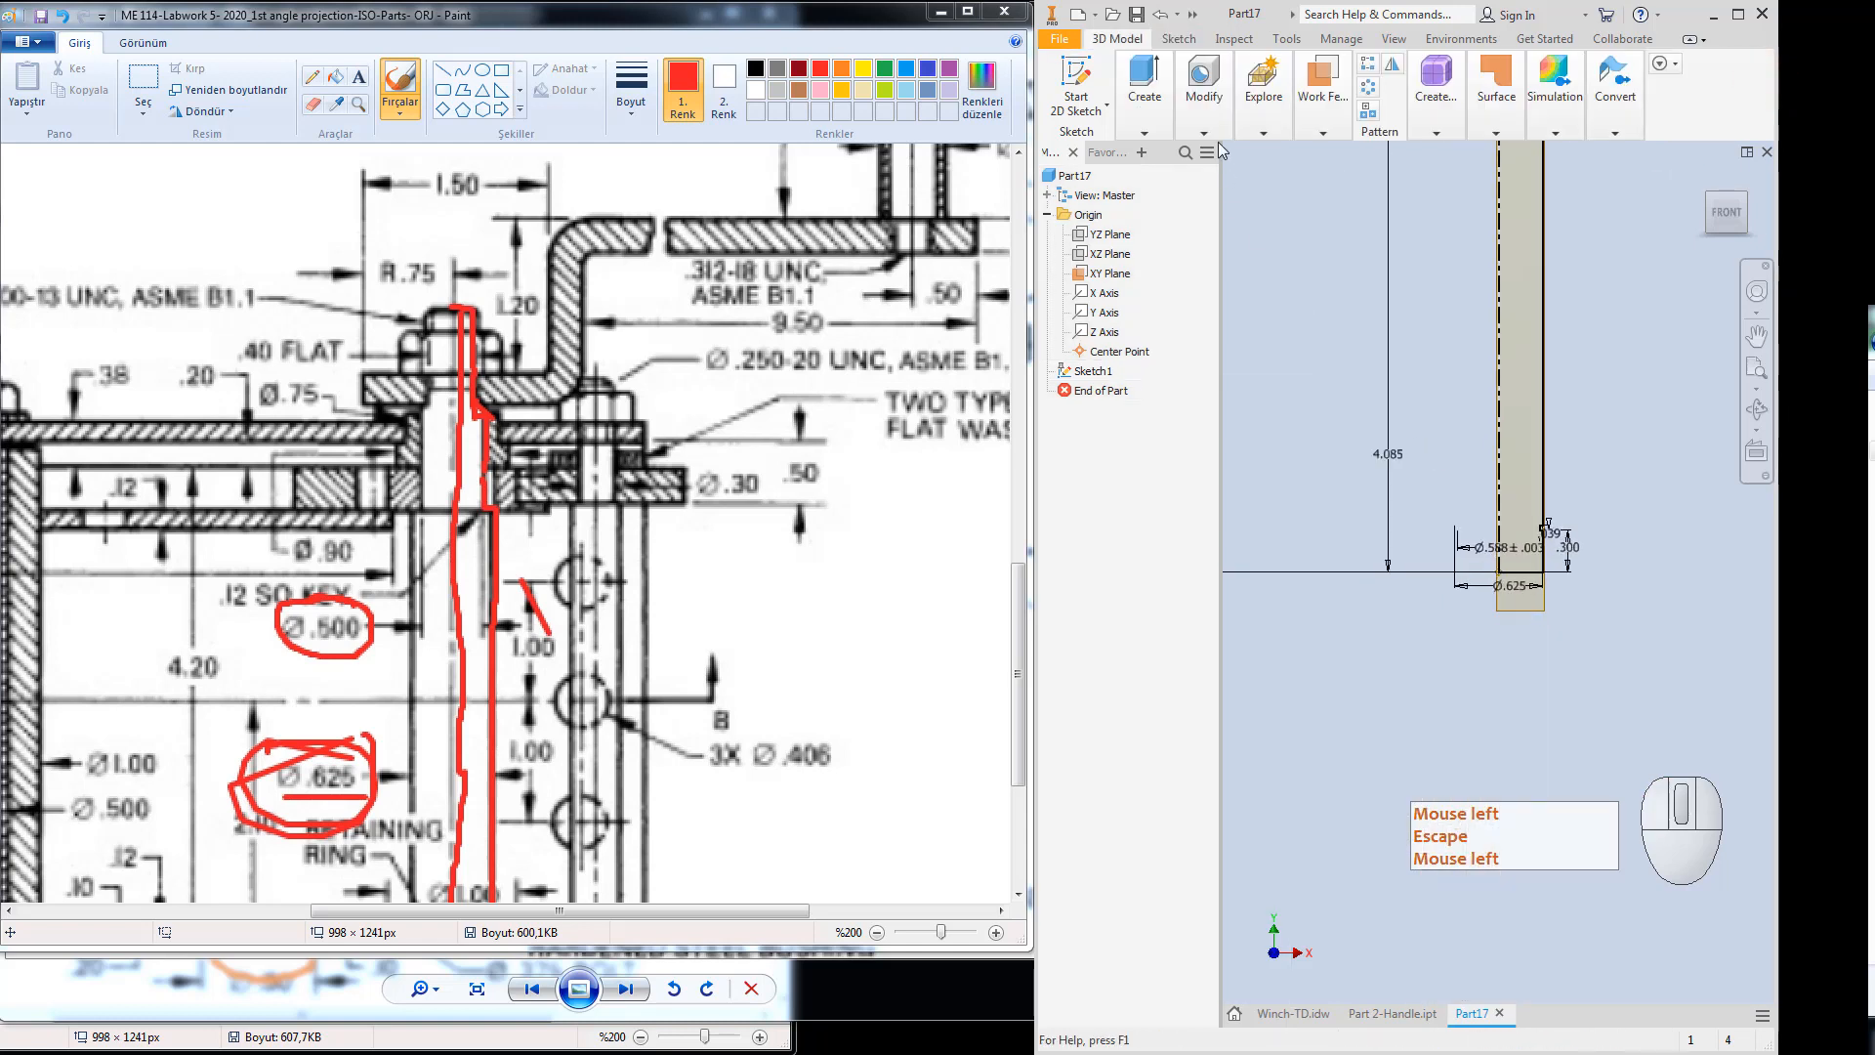
mouse_move(1145, 97)
left_click(1182, 171)
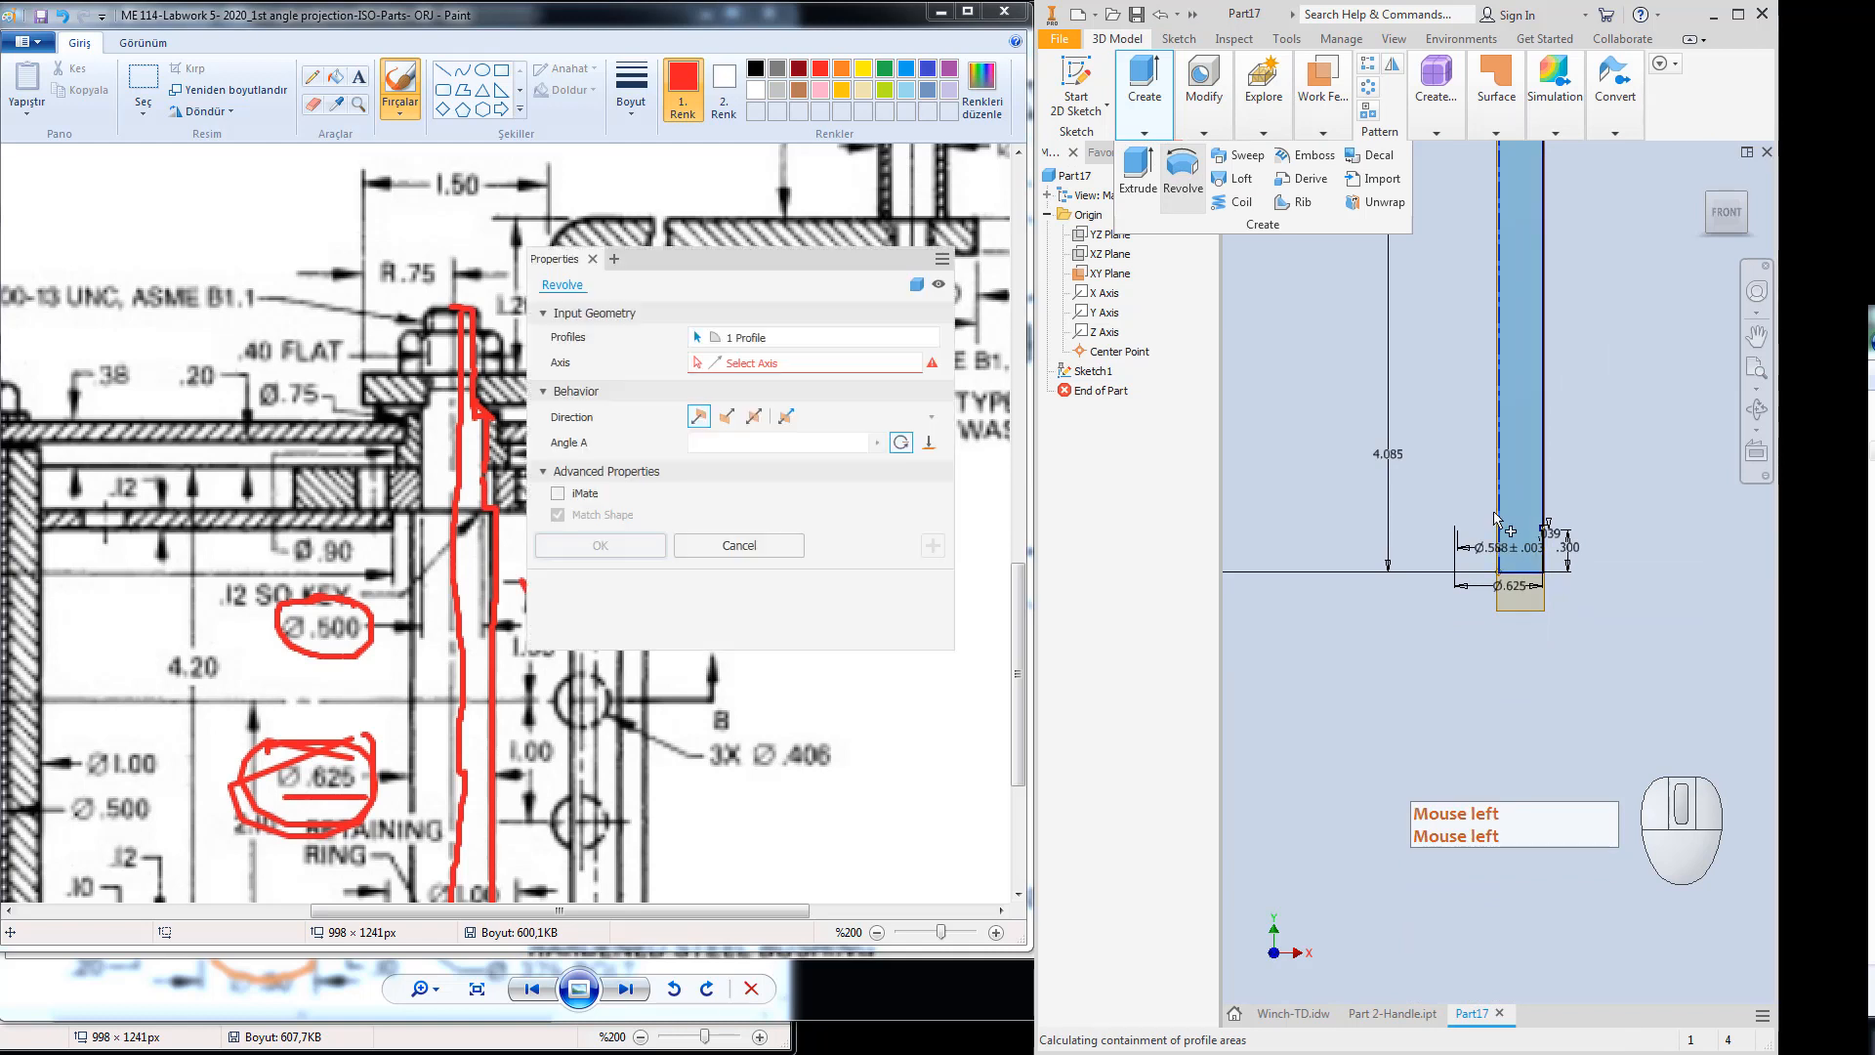
left_click(1498, 518)
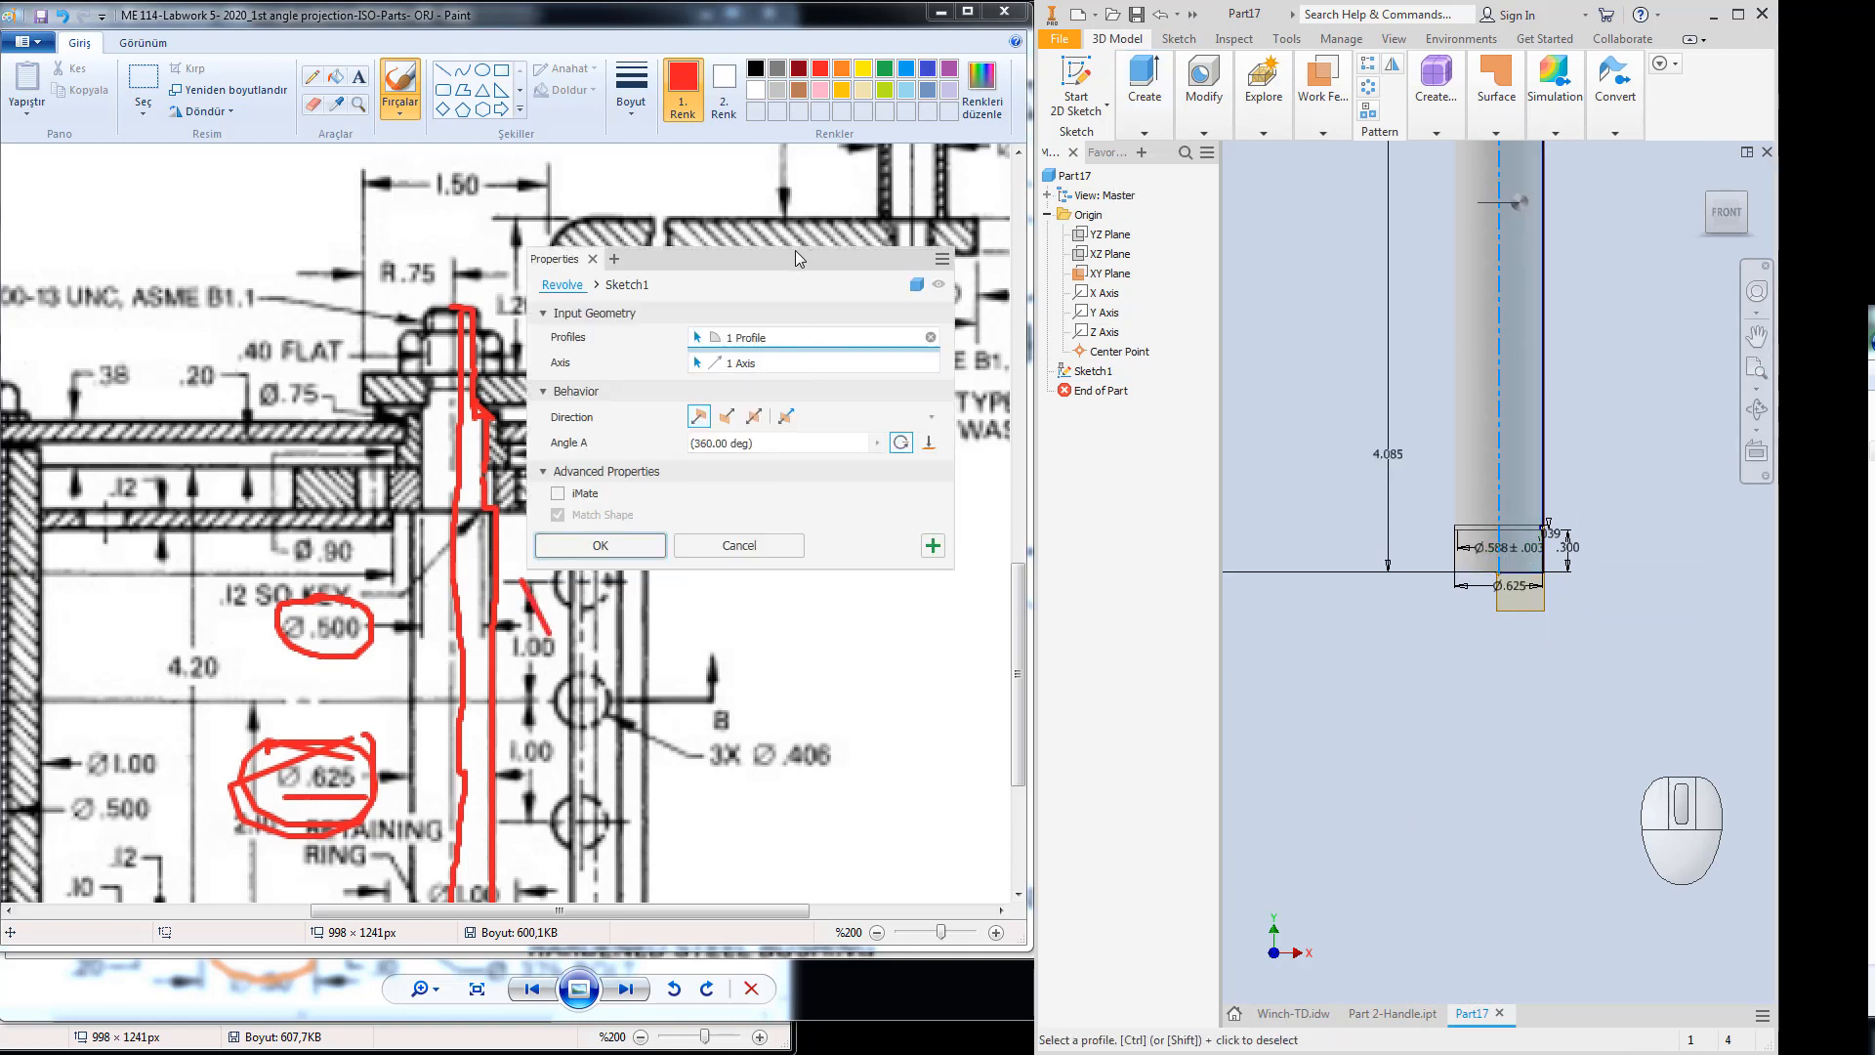
left_click(1731, 225)
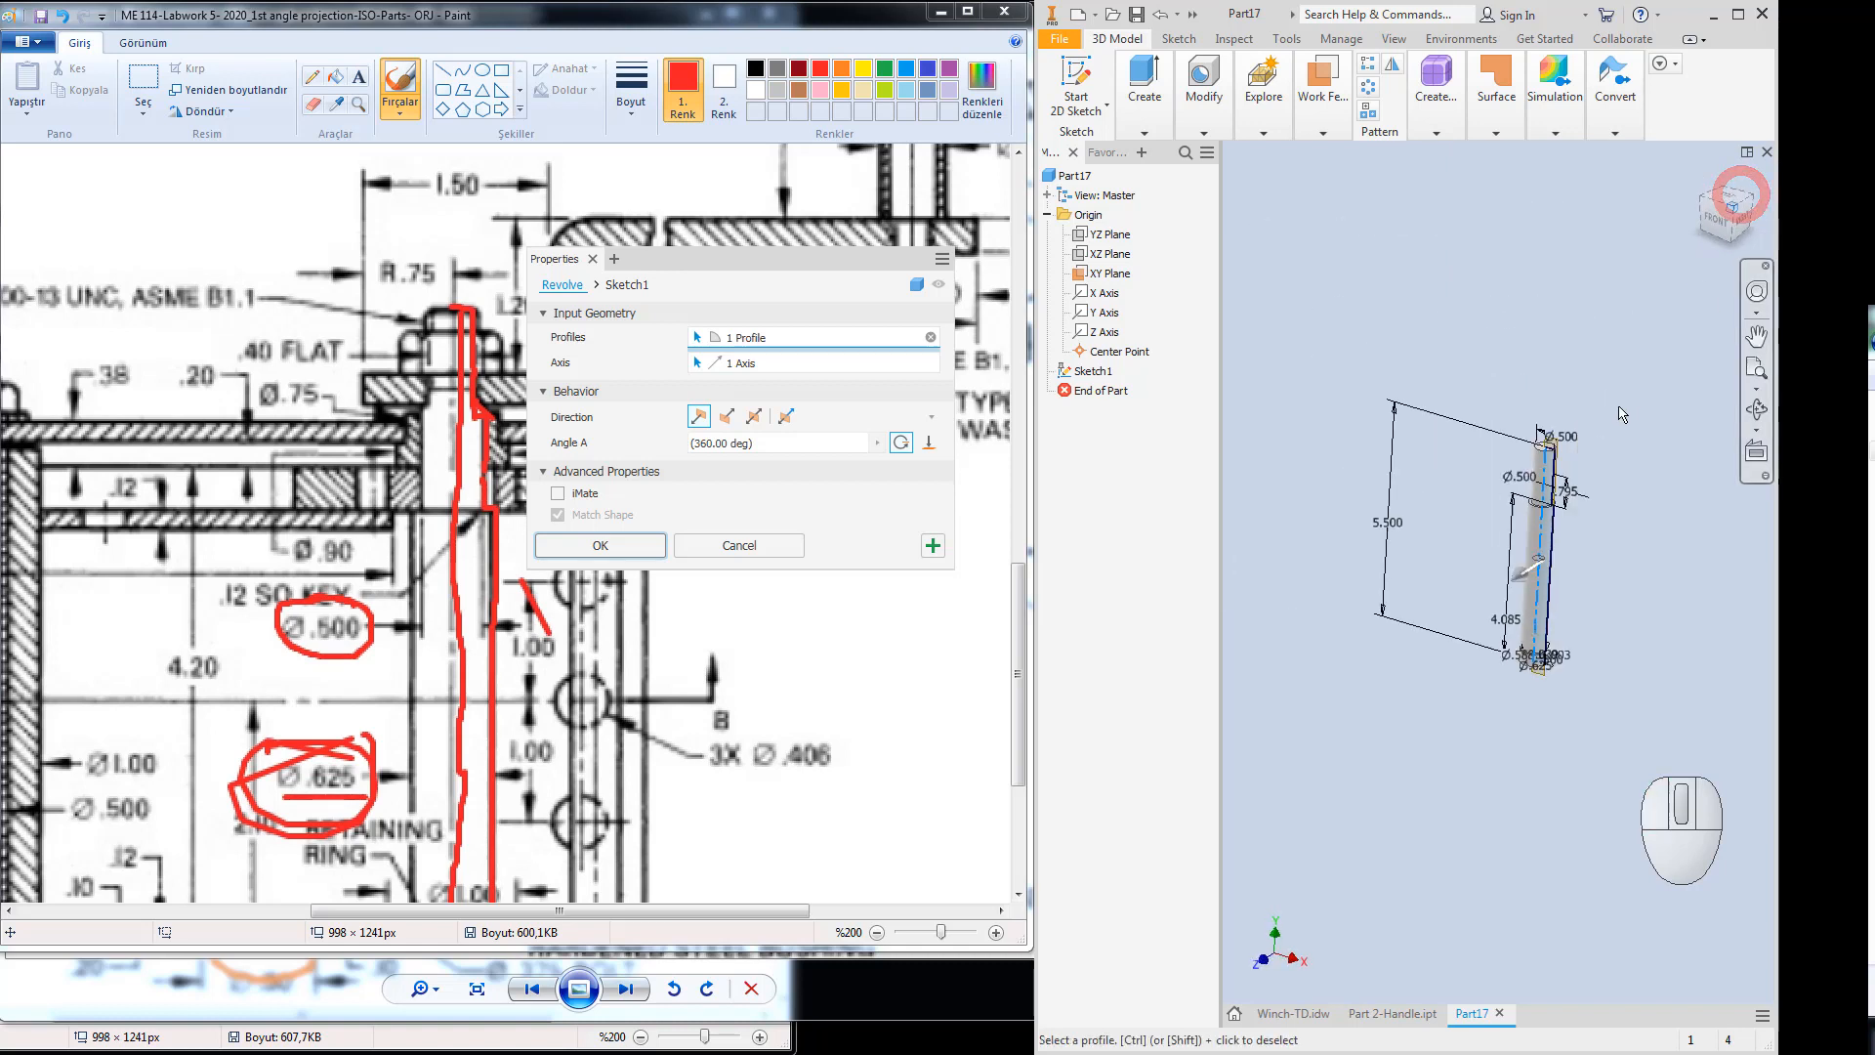
left_click(615, 554)
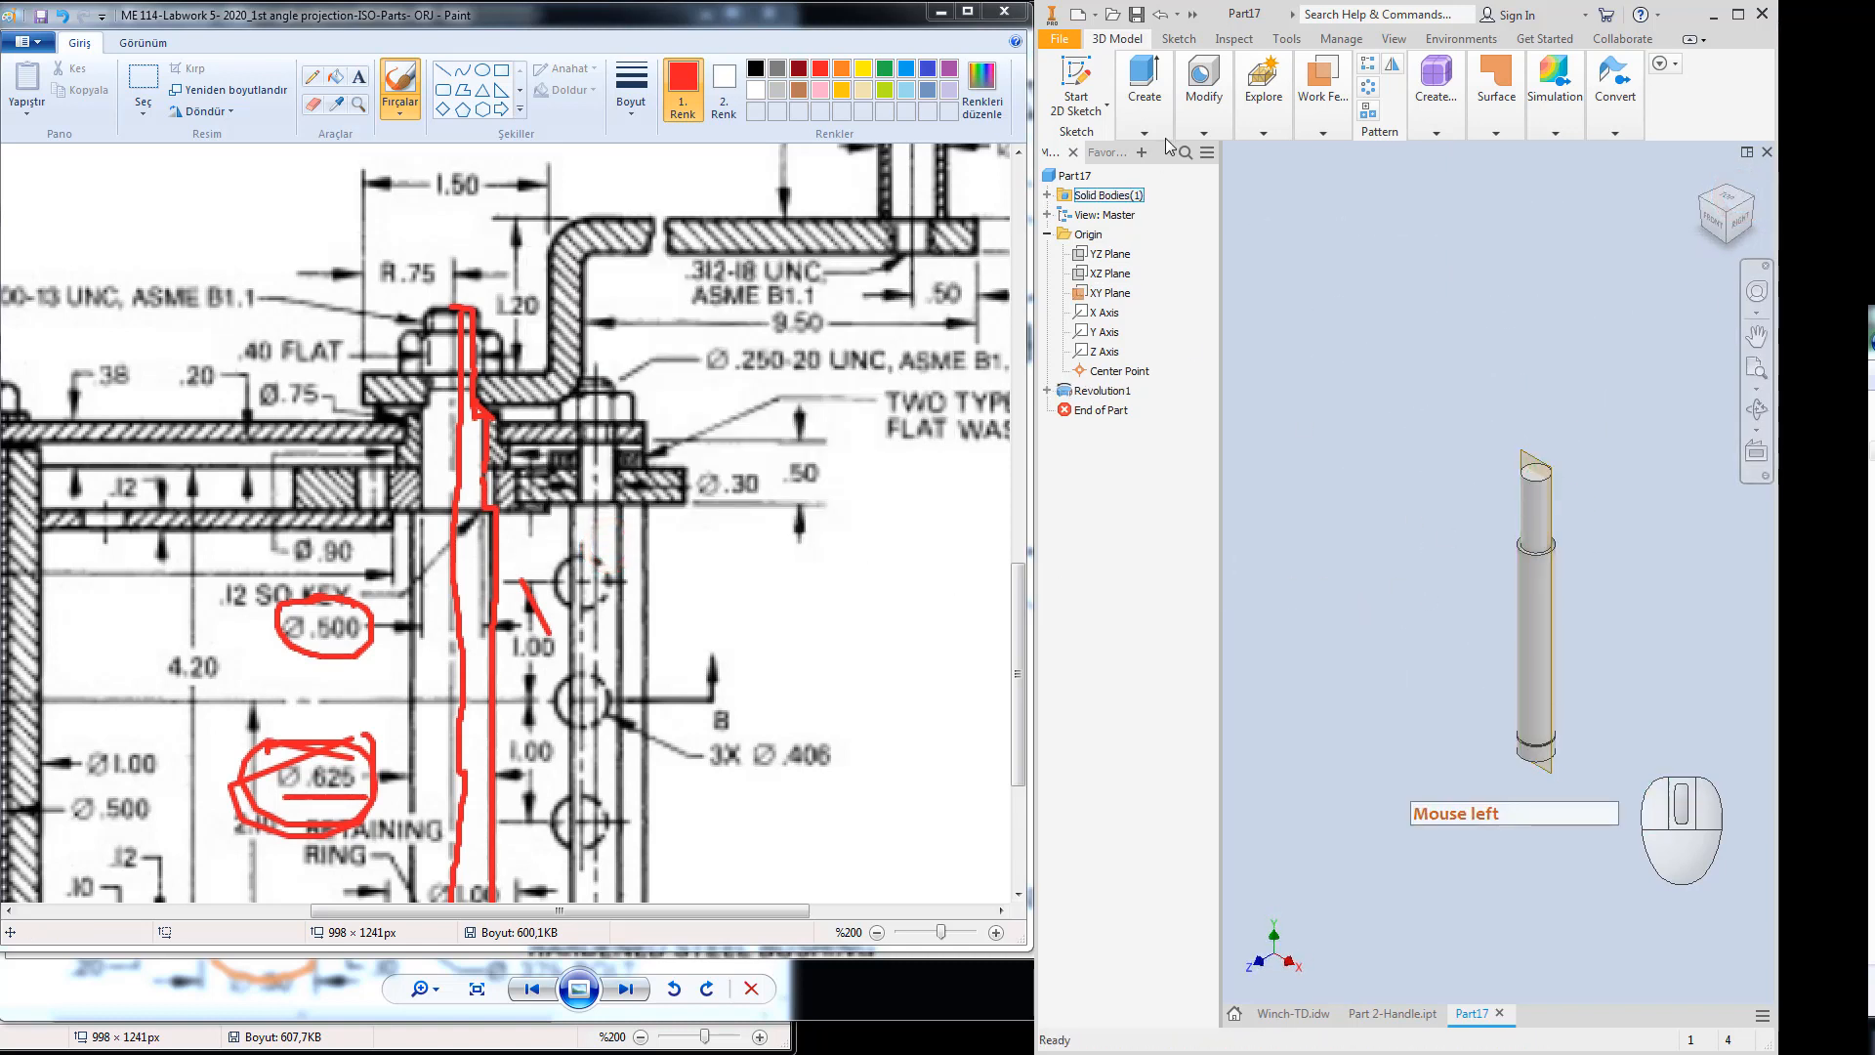
Start a Thread feature on the narrow cylindrical face at the shaft's upper end.
mouse_move(1261, 107)
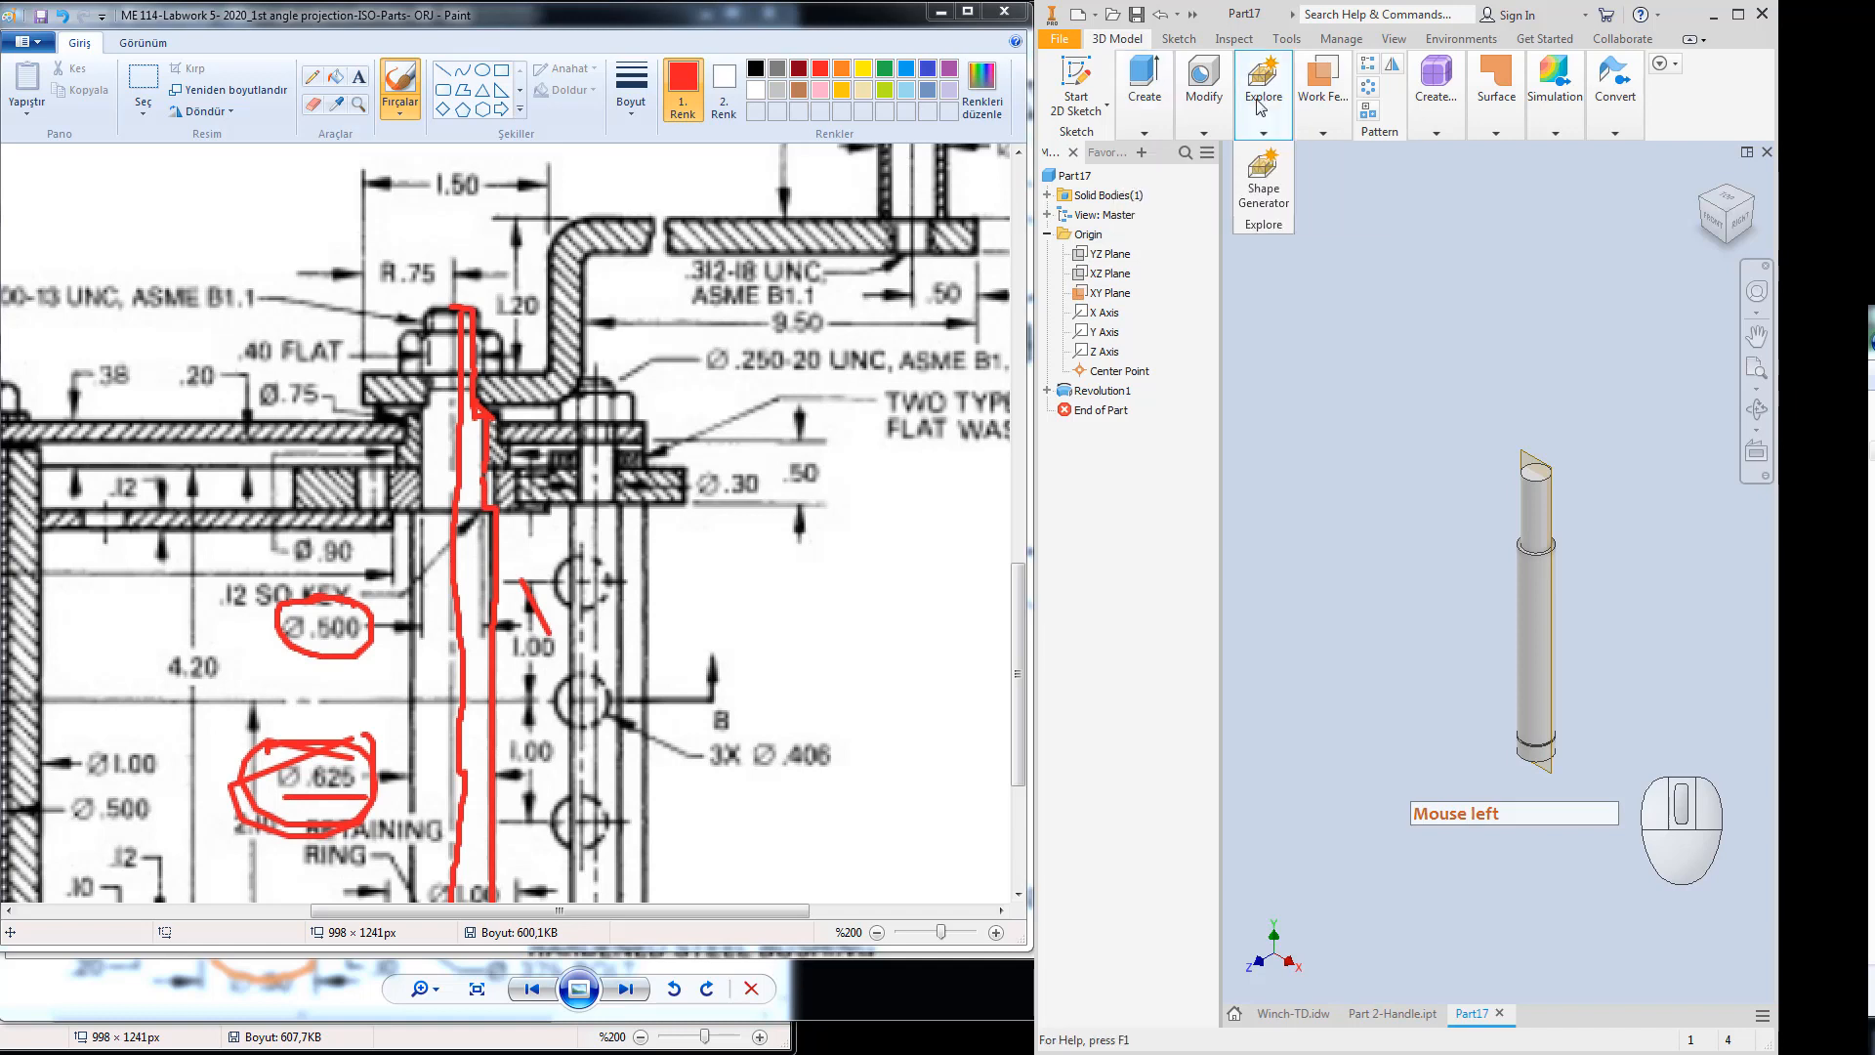
mouse_move(1216, 132)
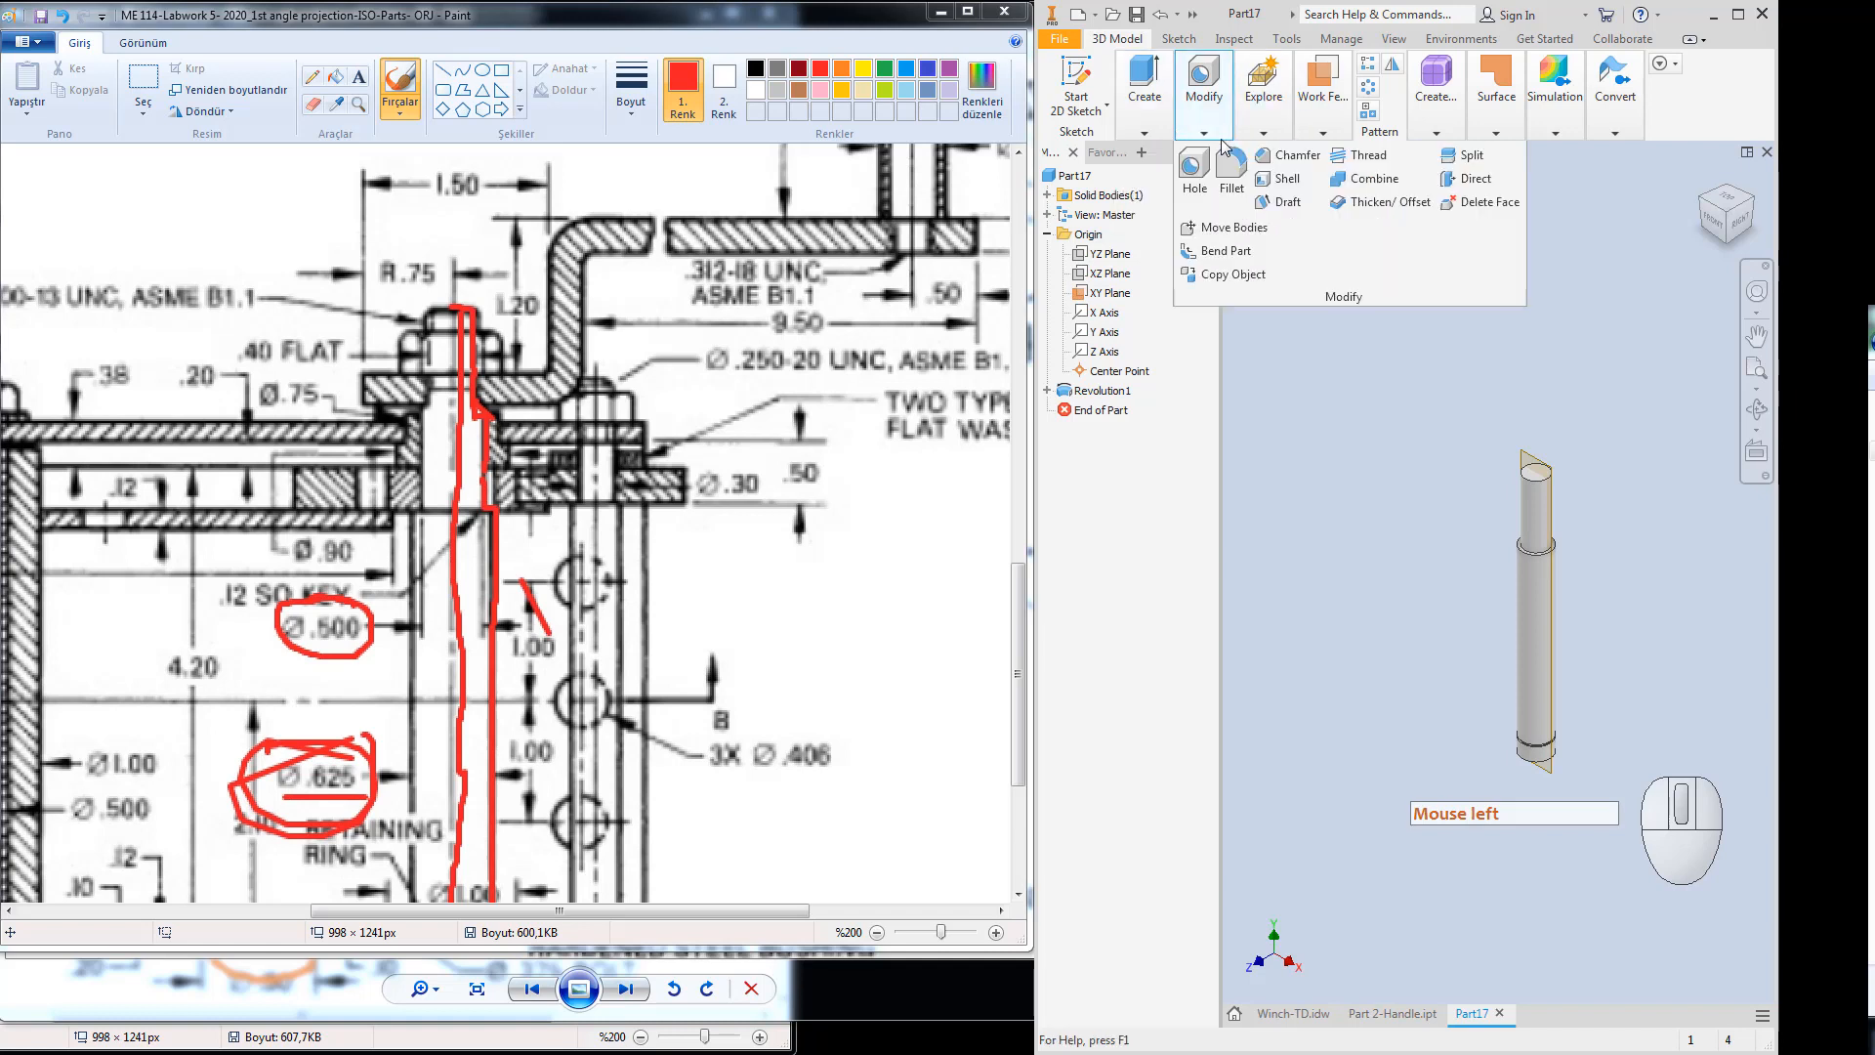
left_click(1351, 159)
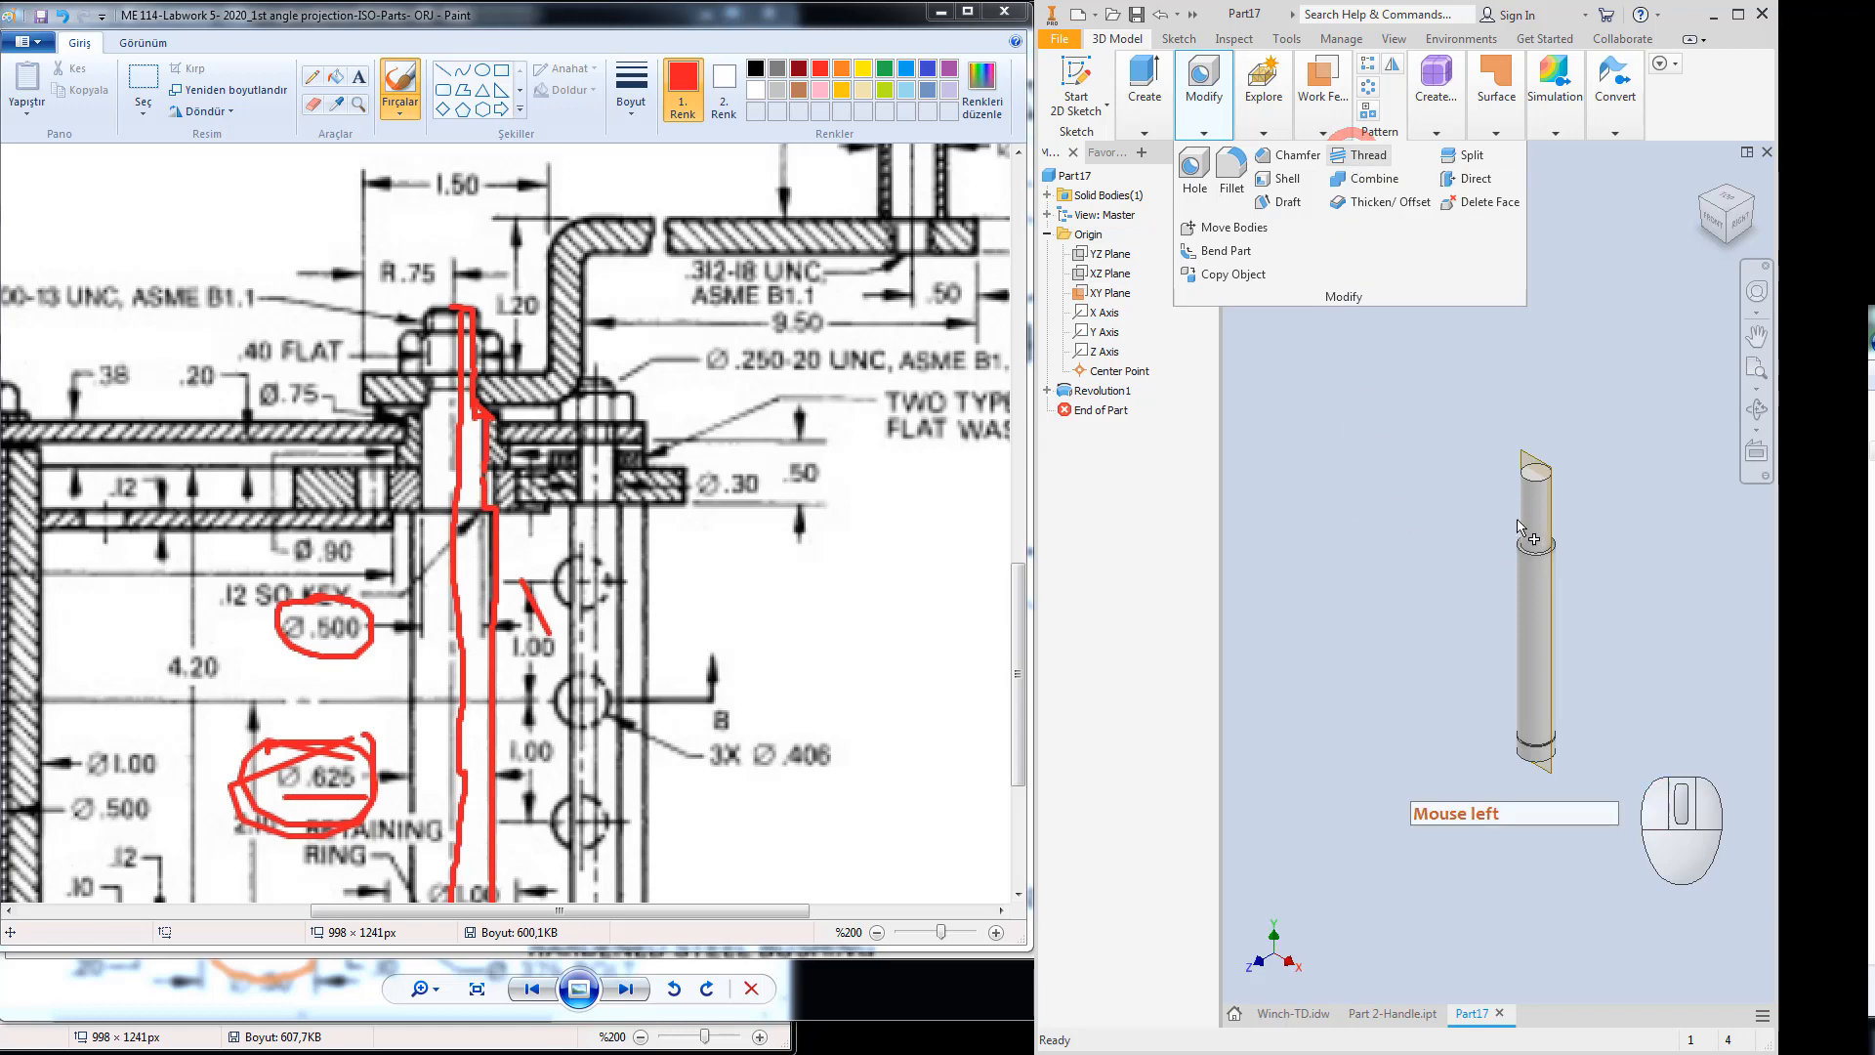
left_click(1537, 510)
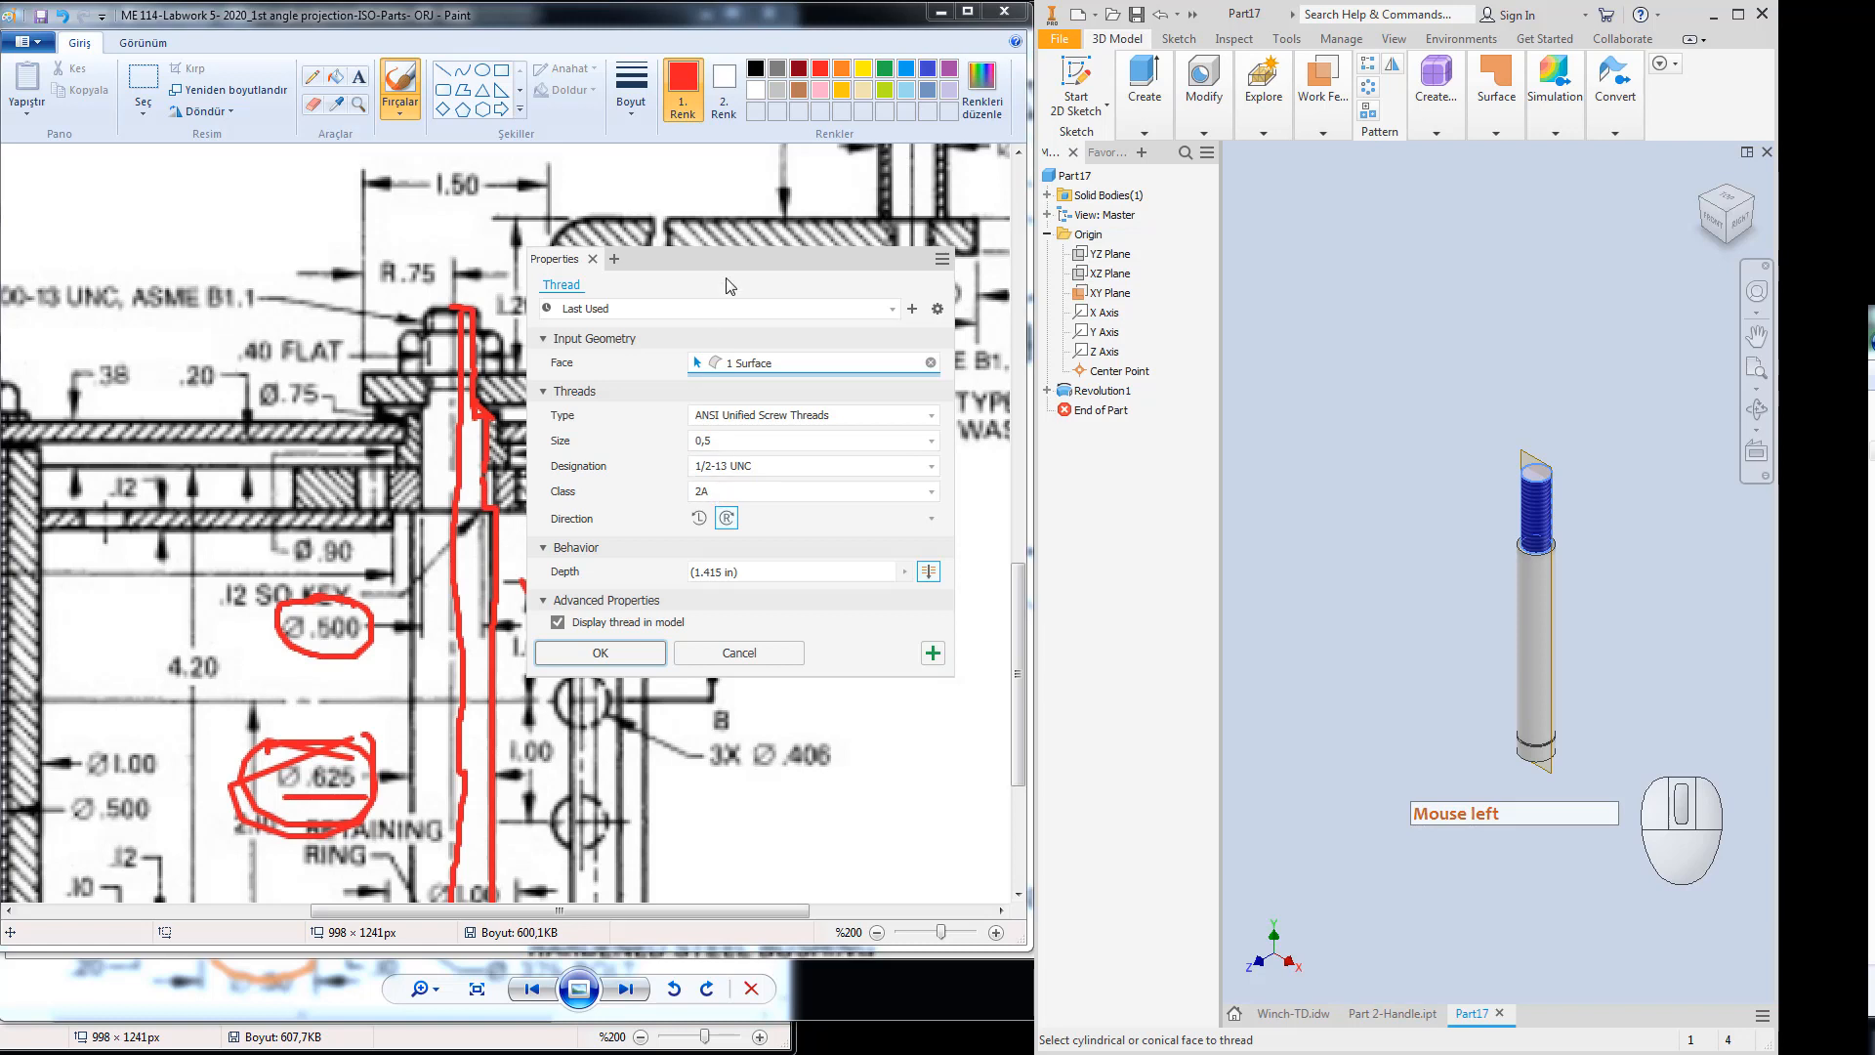
Uncover the thread callout on the reference drawing in Paint and circle .500-13 UNC, ASME B1.1 in red.
left_click_drag(742, 257, 731, 340)
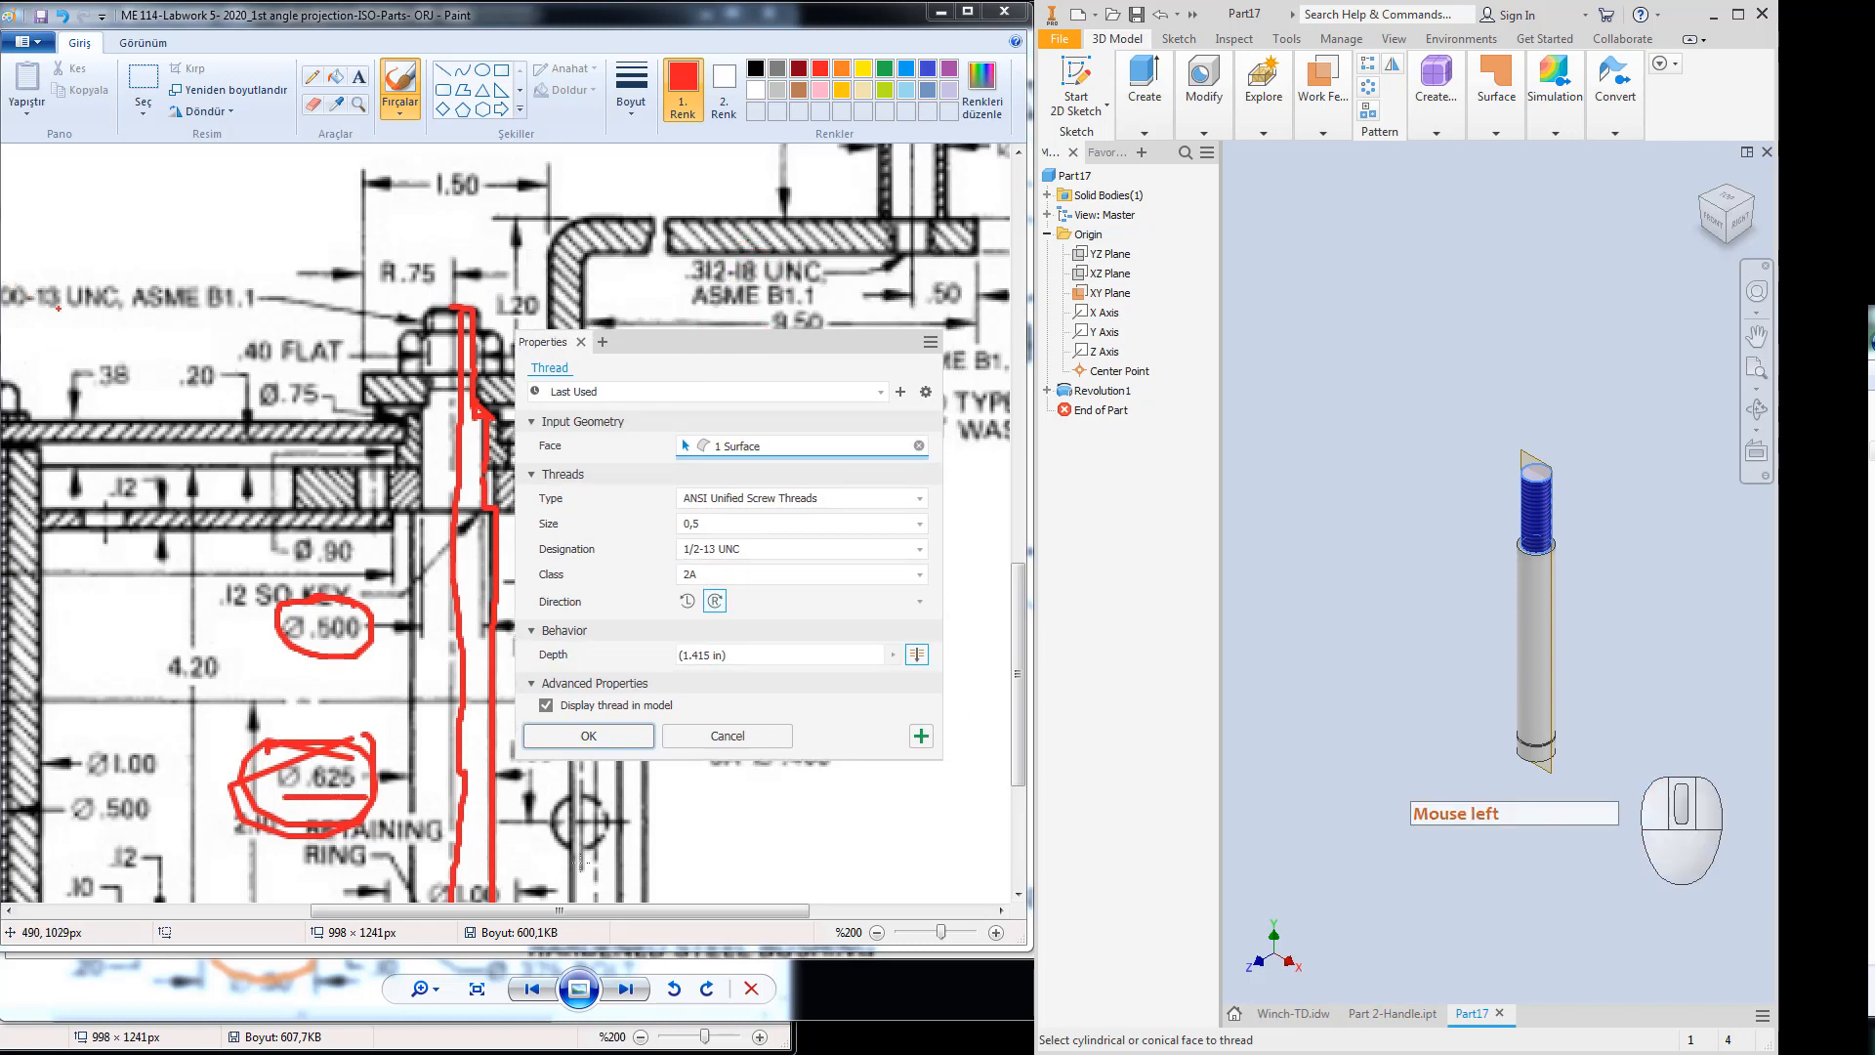
left_click(730, 914)
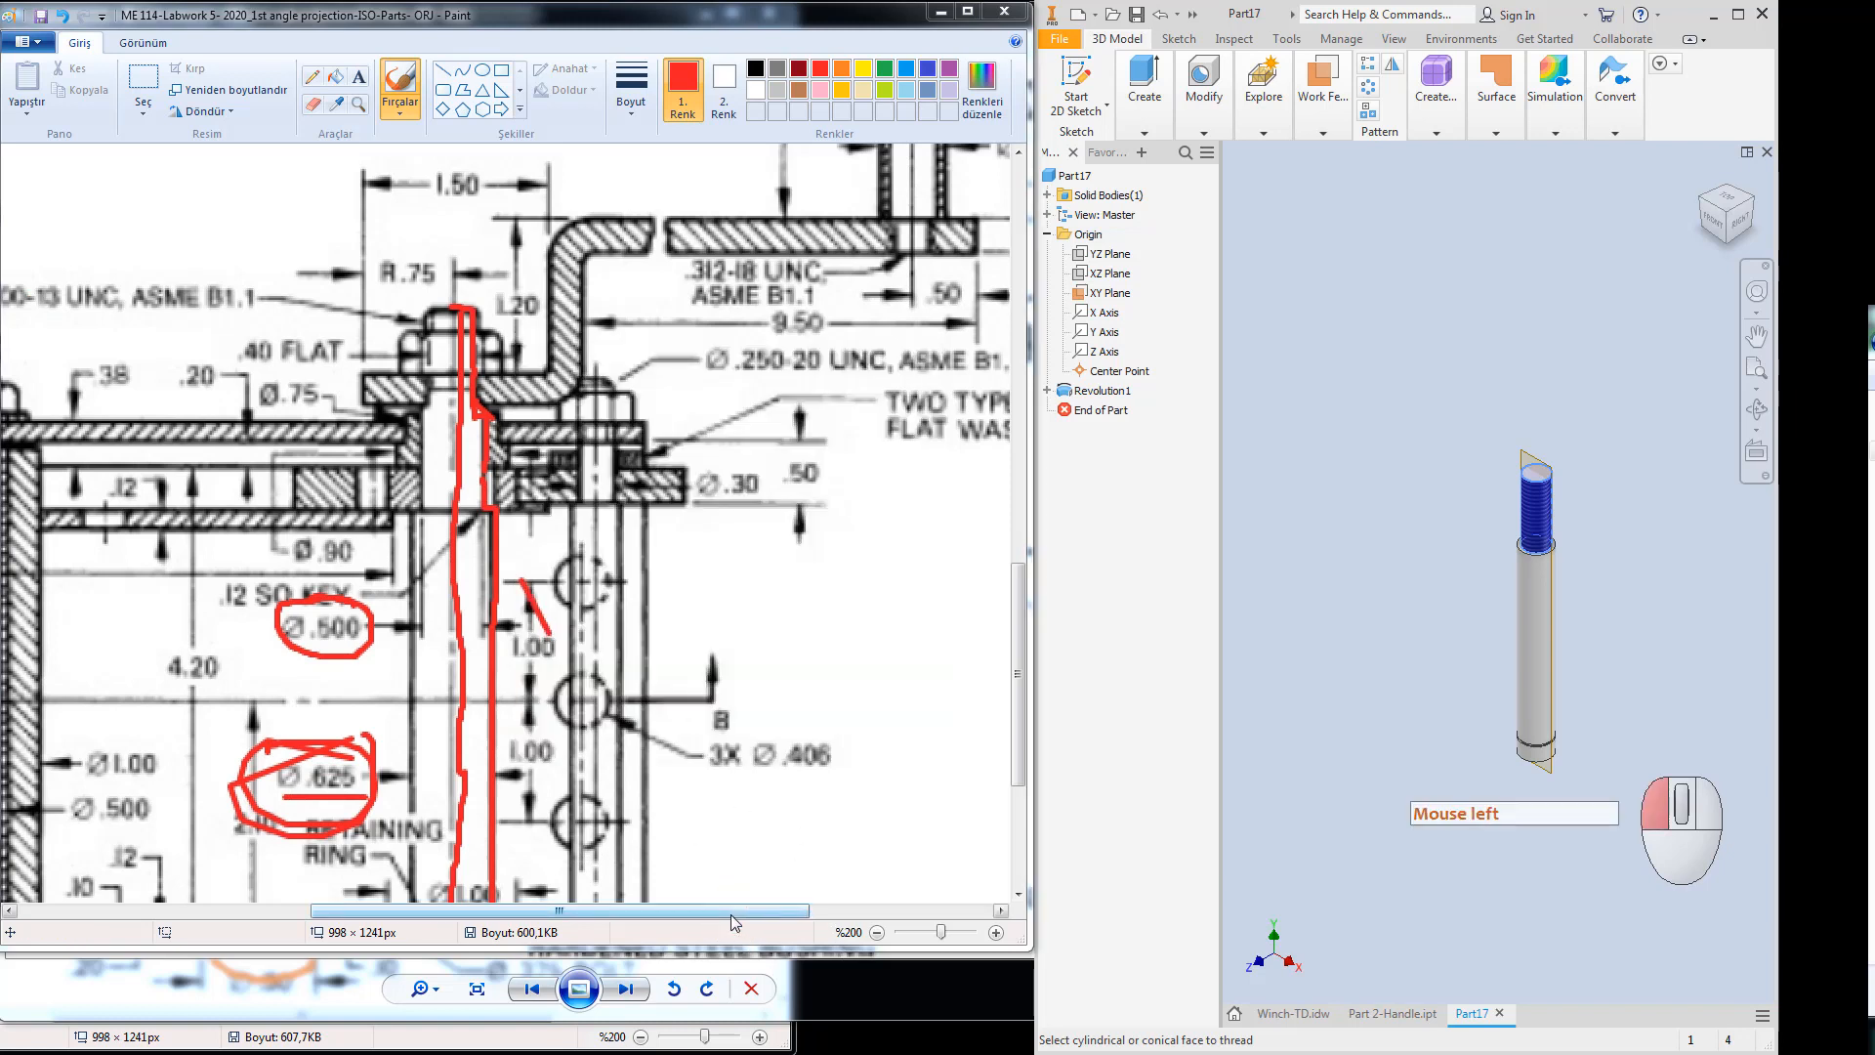
left_click_drag(725, 916, 681, 917)
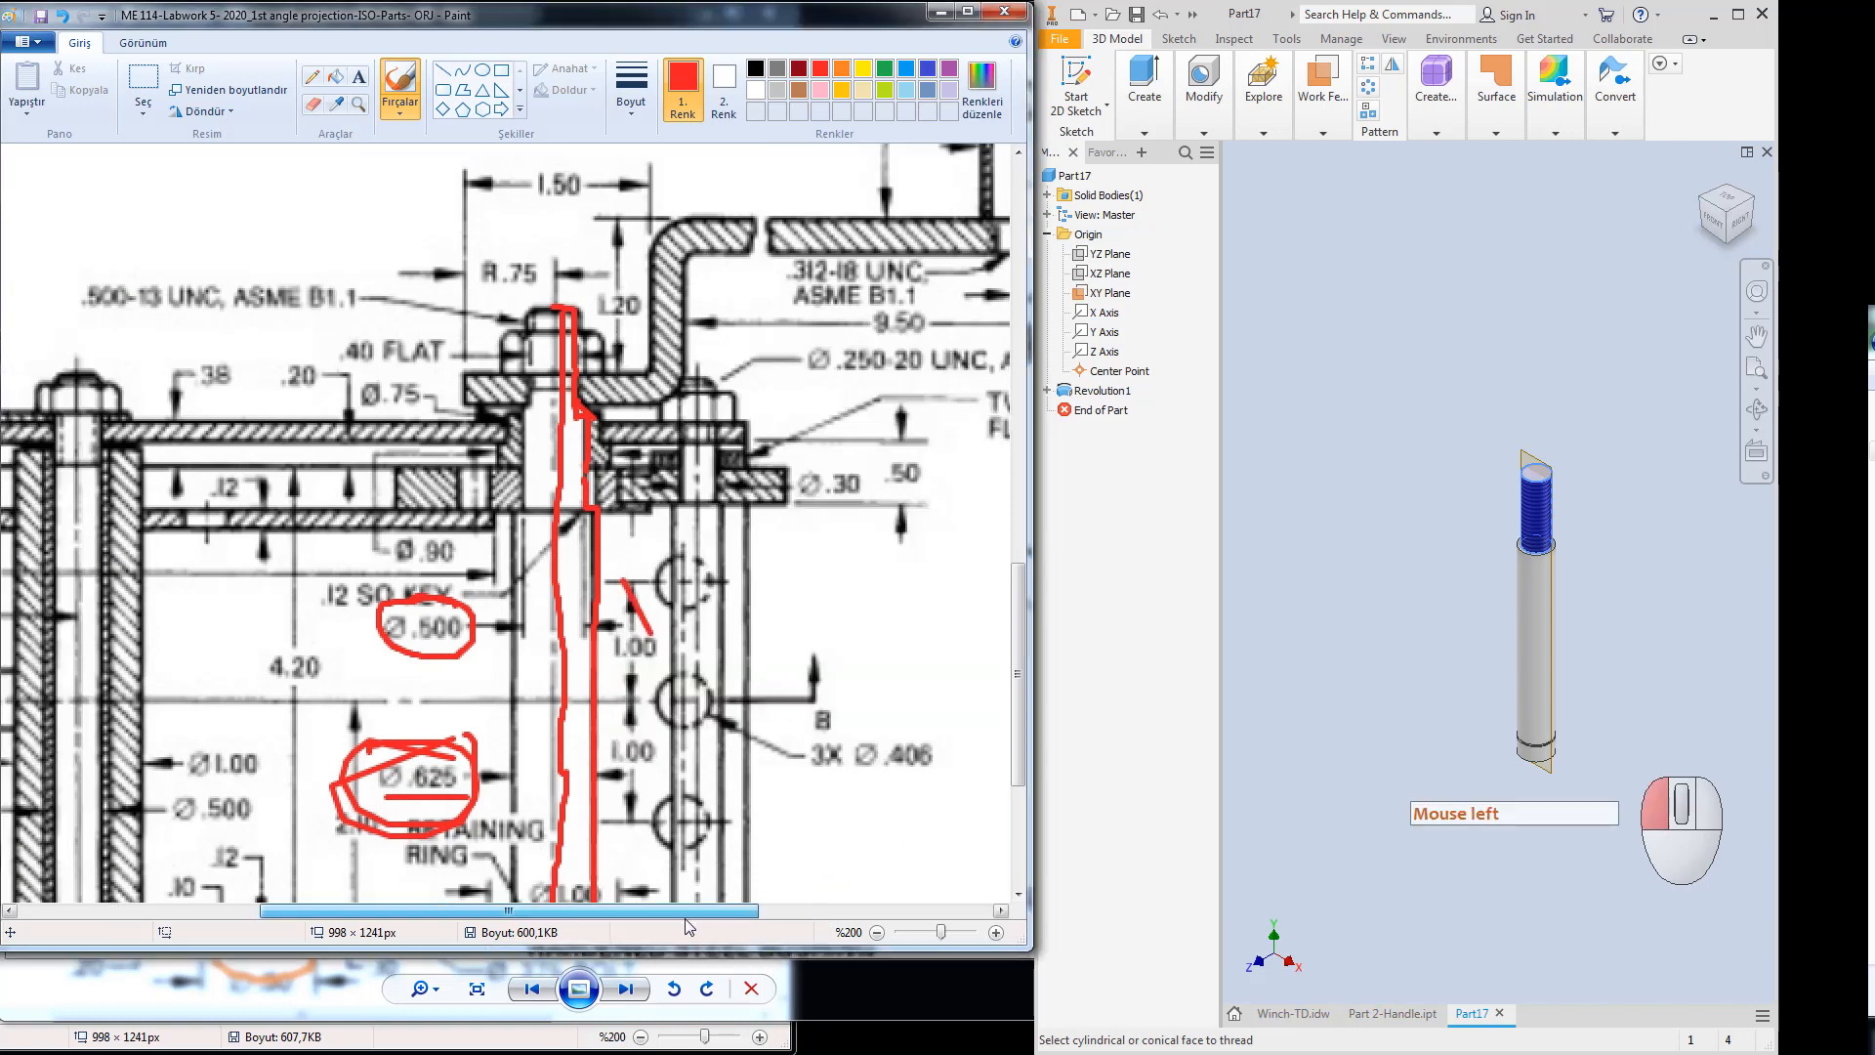
left_click(294, 235)
mouse_move(295, 237)
left_mouse_down()
mouse_move(377, 285)
mouse_move(196, 201)
mouse_move(88, 249)
mouse_move(70, 310)
left_mouse_up()
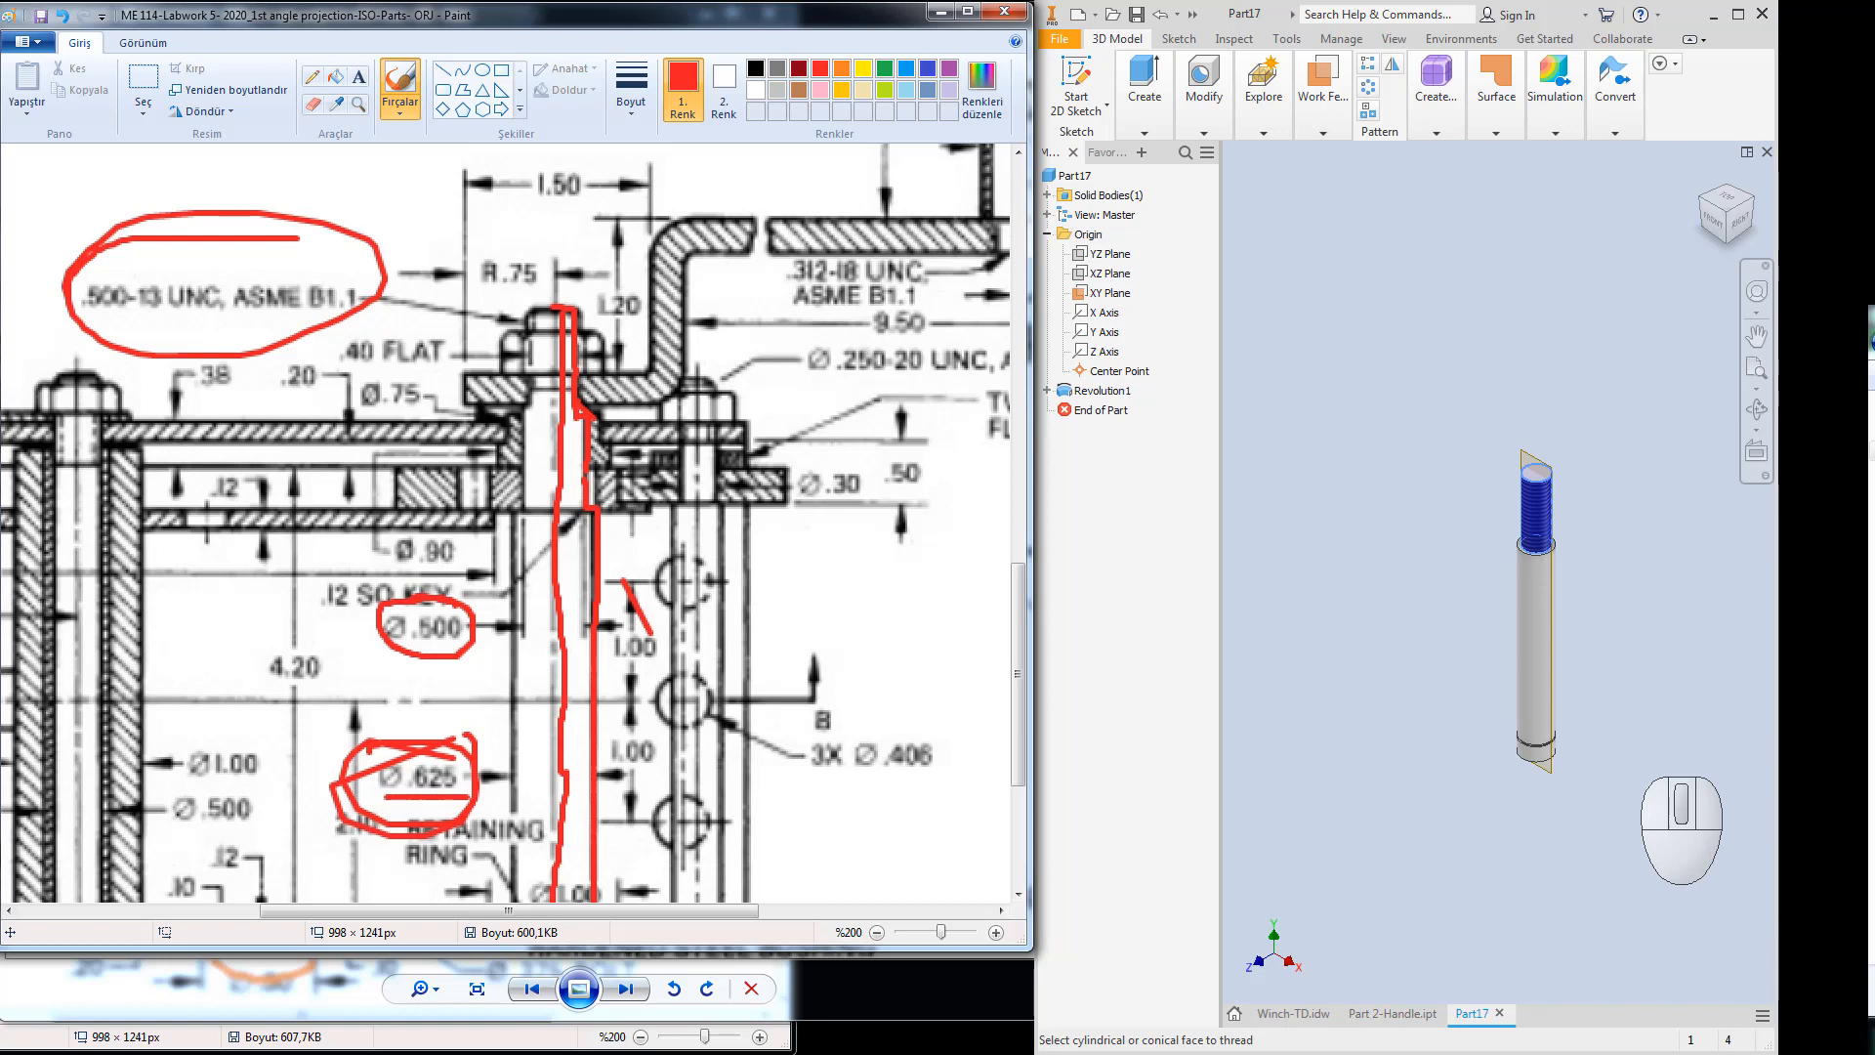
left_click(586, 1053)
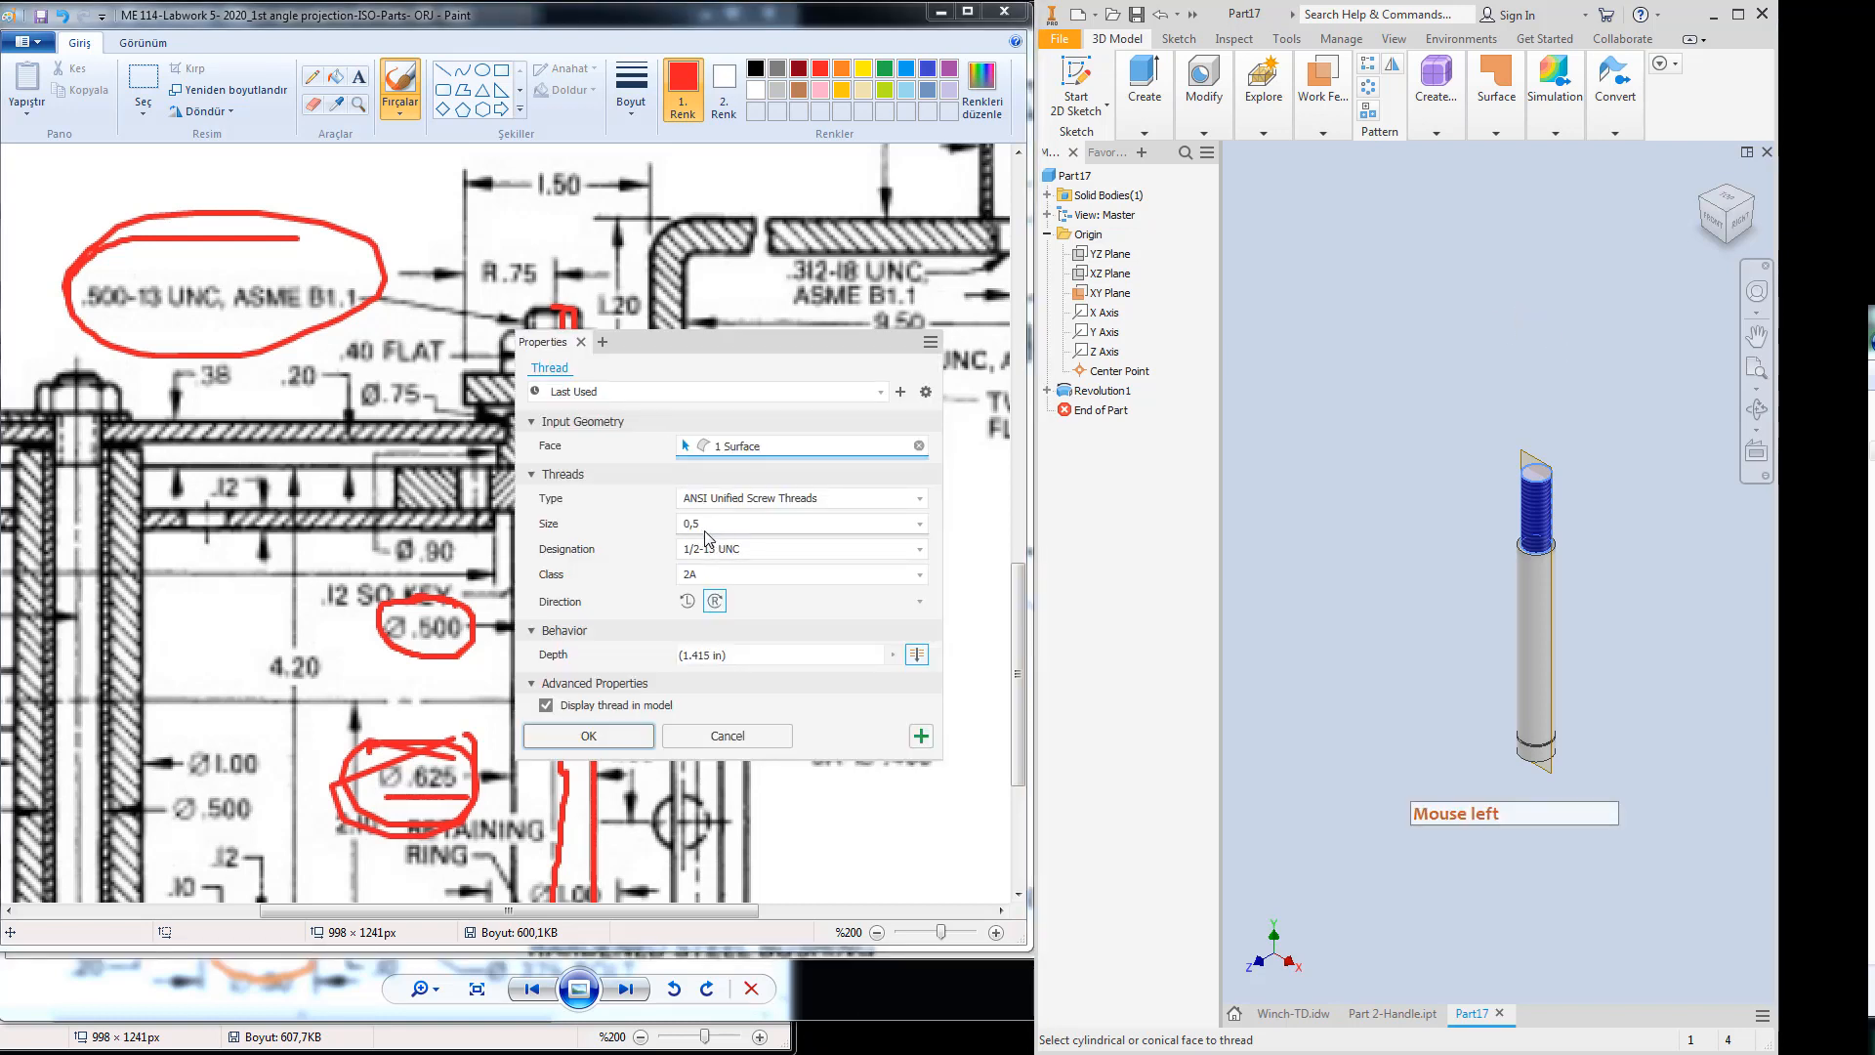
left_click(918, 656)
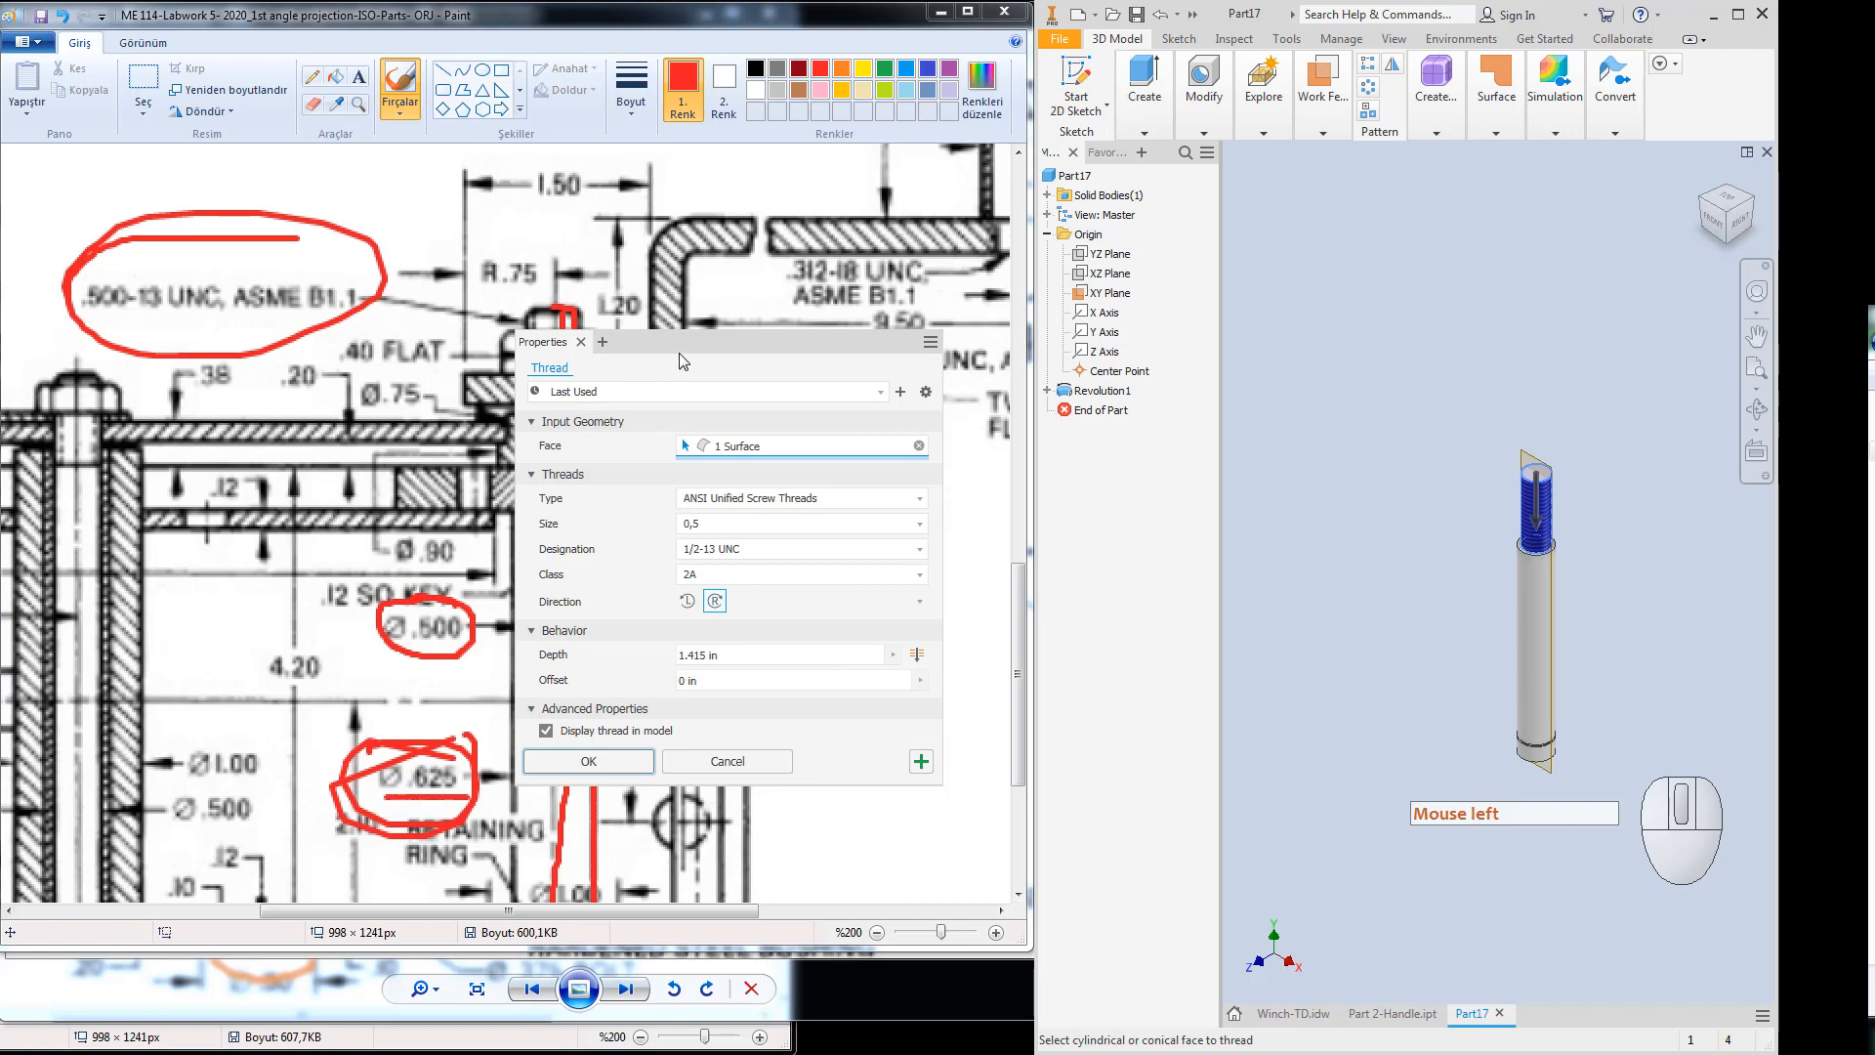
left_click_drag(681, 360, 393, 484)
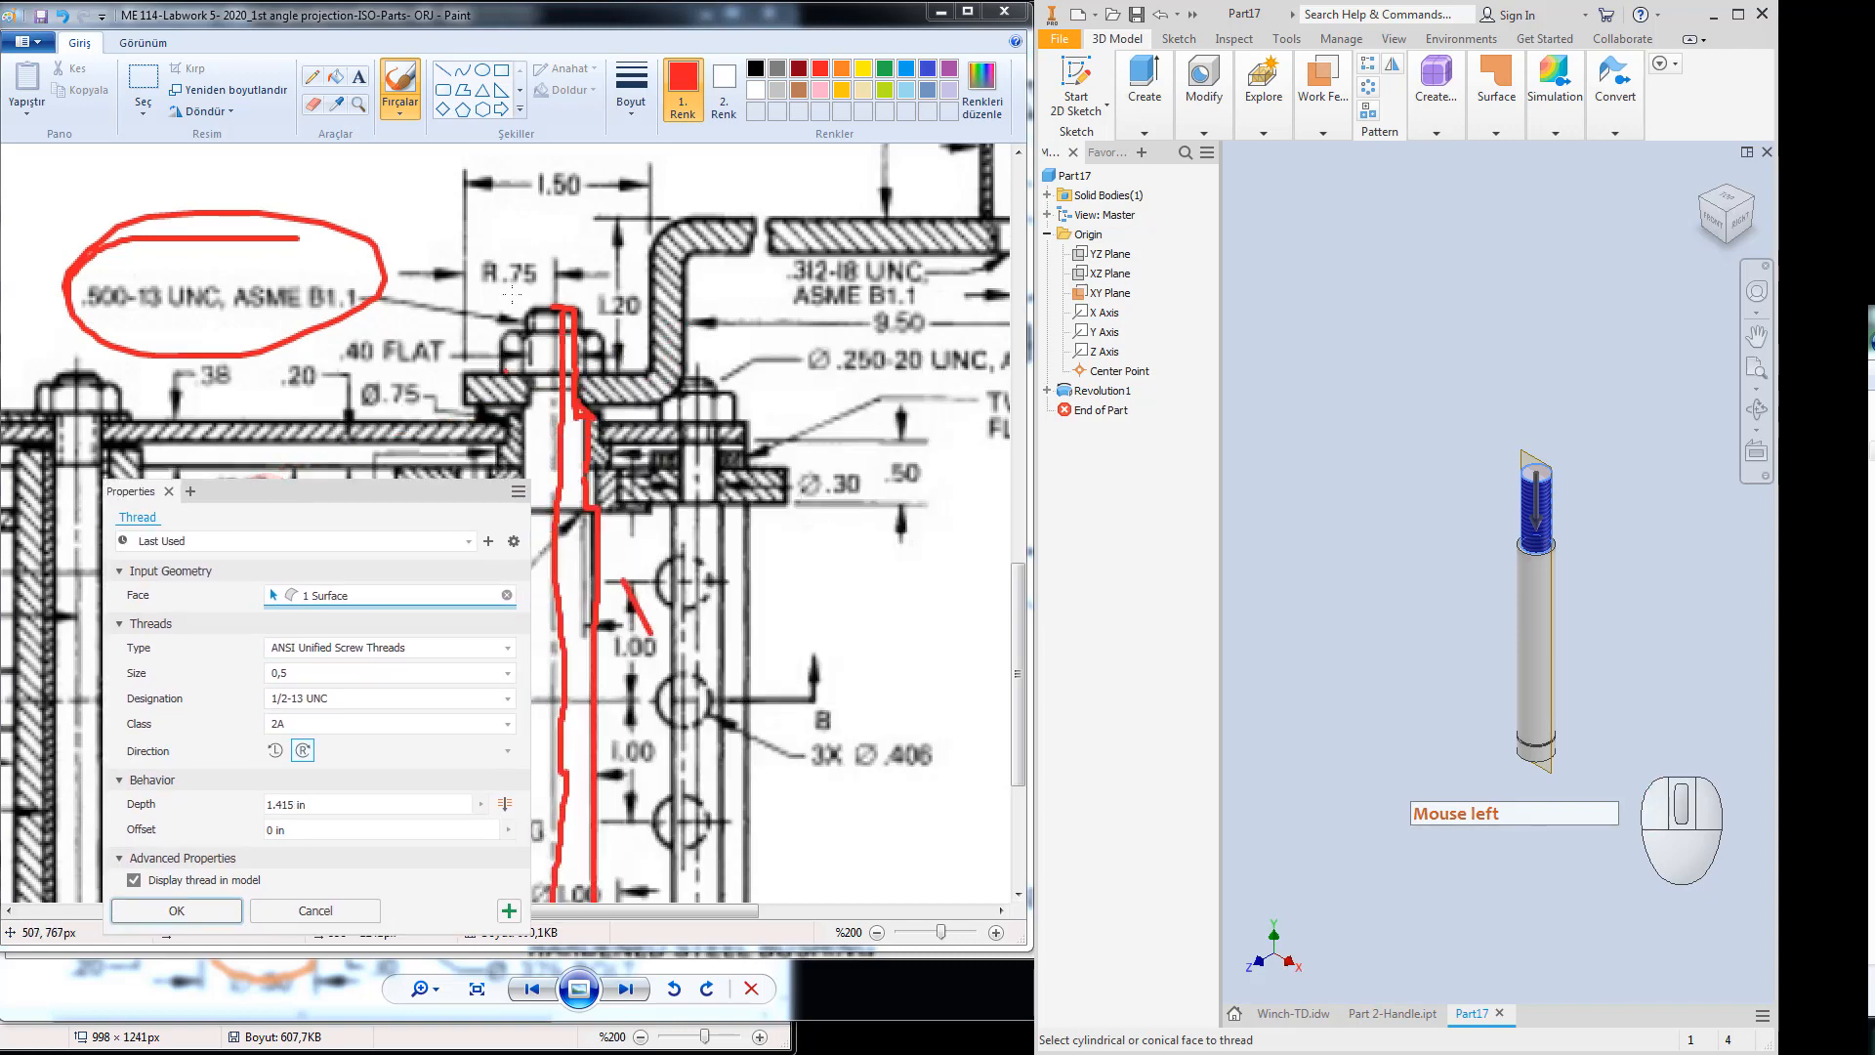
Outline the remaining long edge of the shaft's narrow upper end in red on the reference drawing in Paint.
left_click(525, 312)
left_click_drag(525, 314, 535, 422)
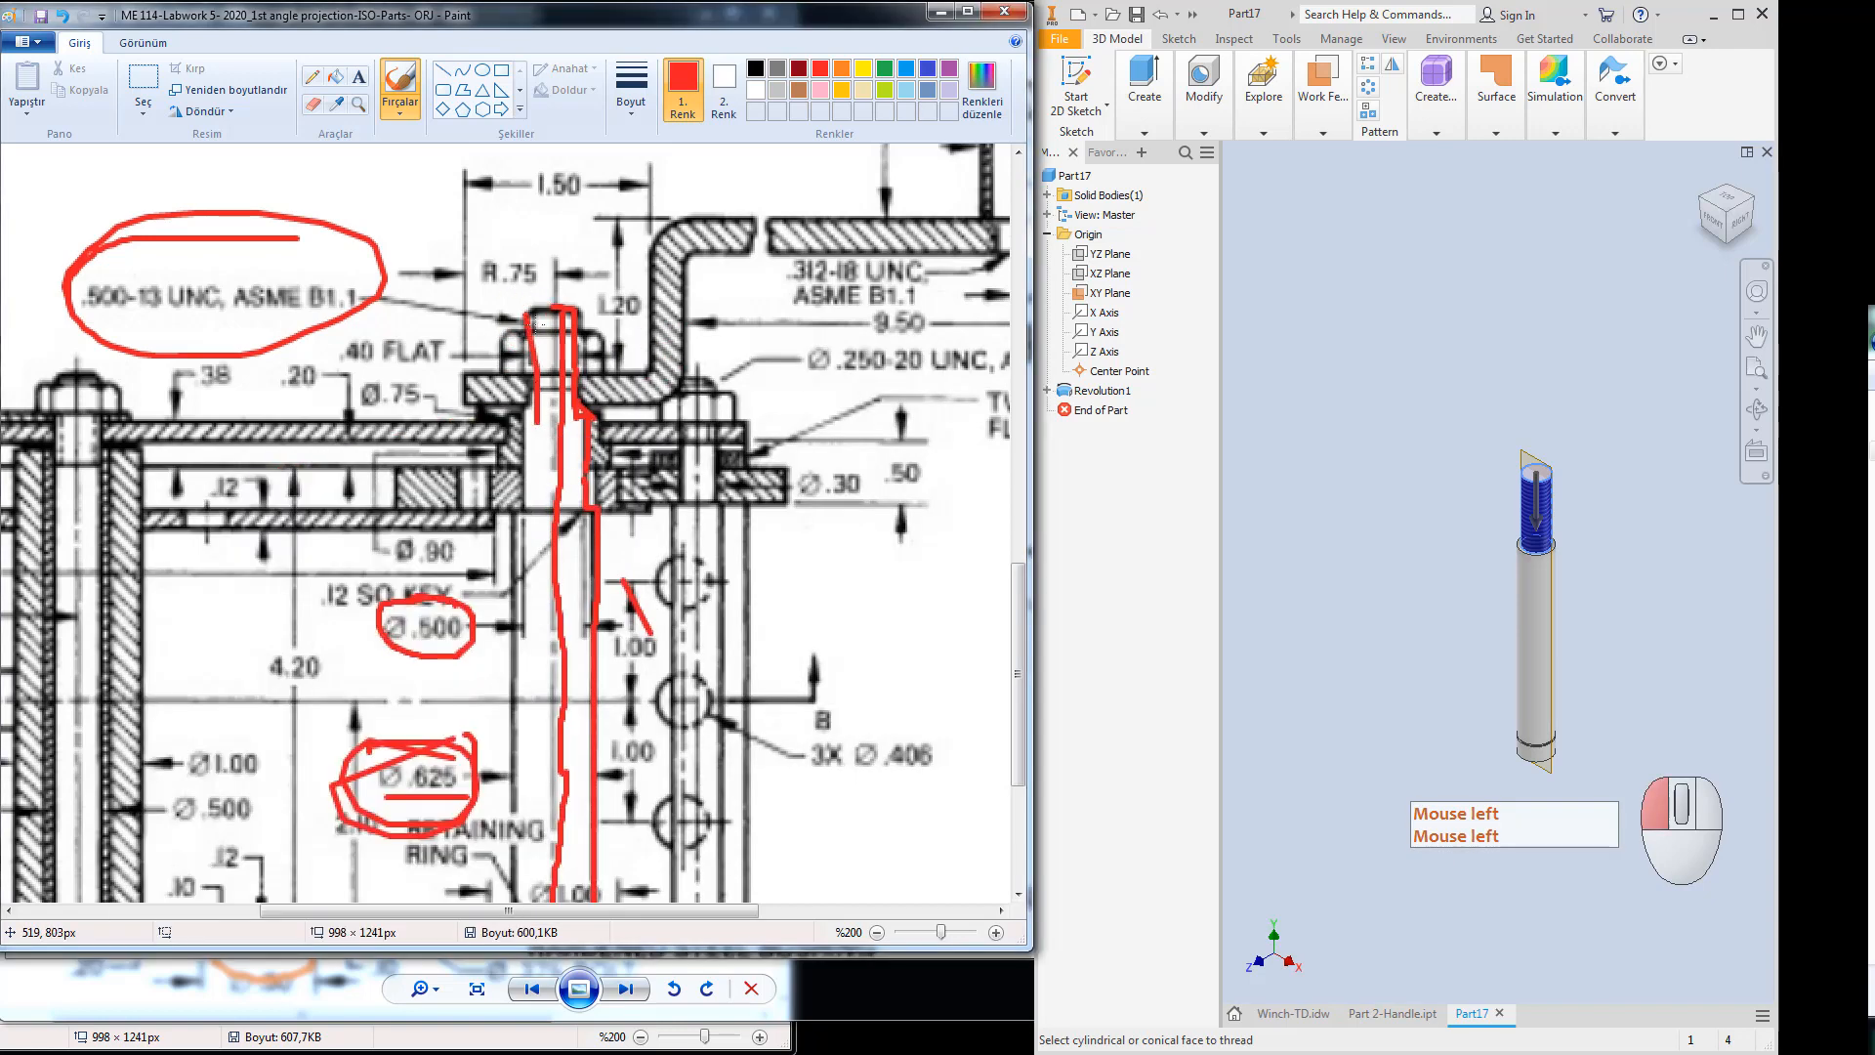
left_click_drag(542, 328, 535, 298)
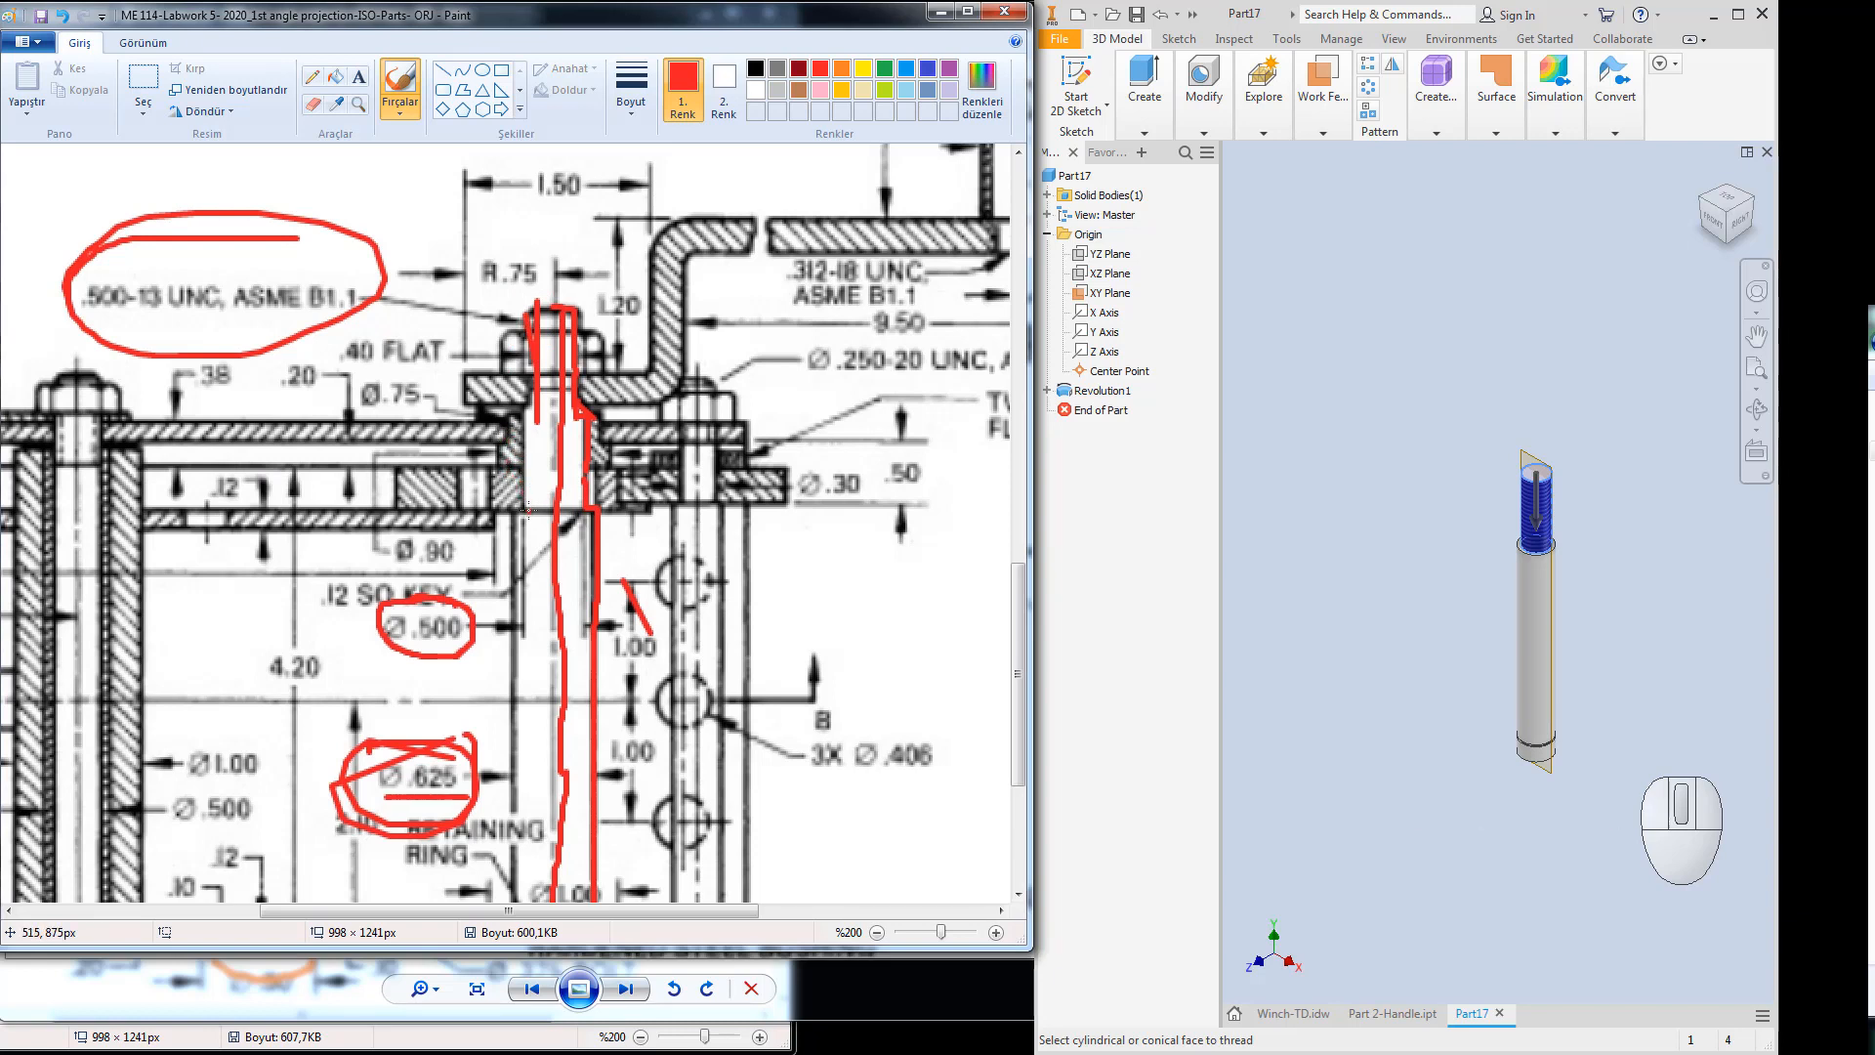
left_click_drag(527, 508, 535, 327)
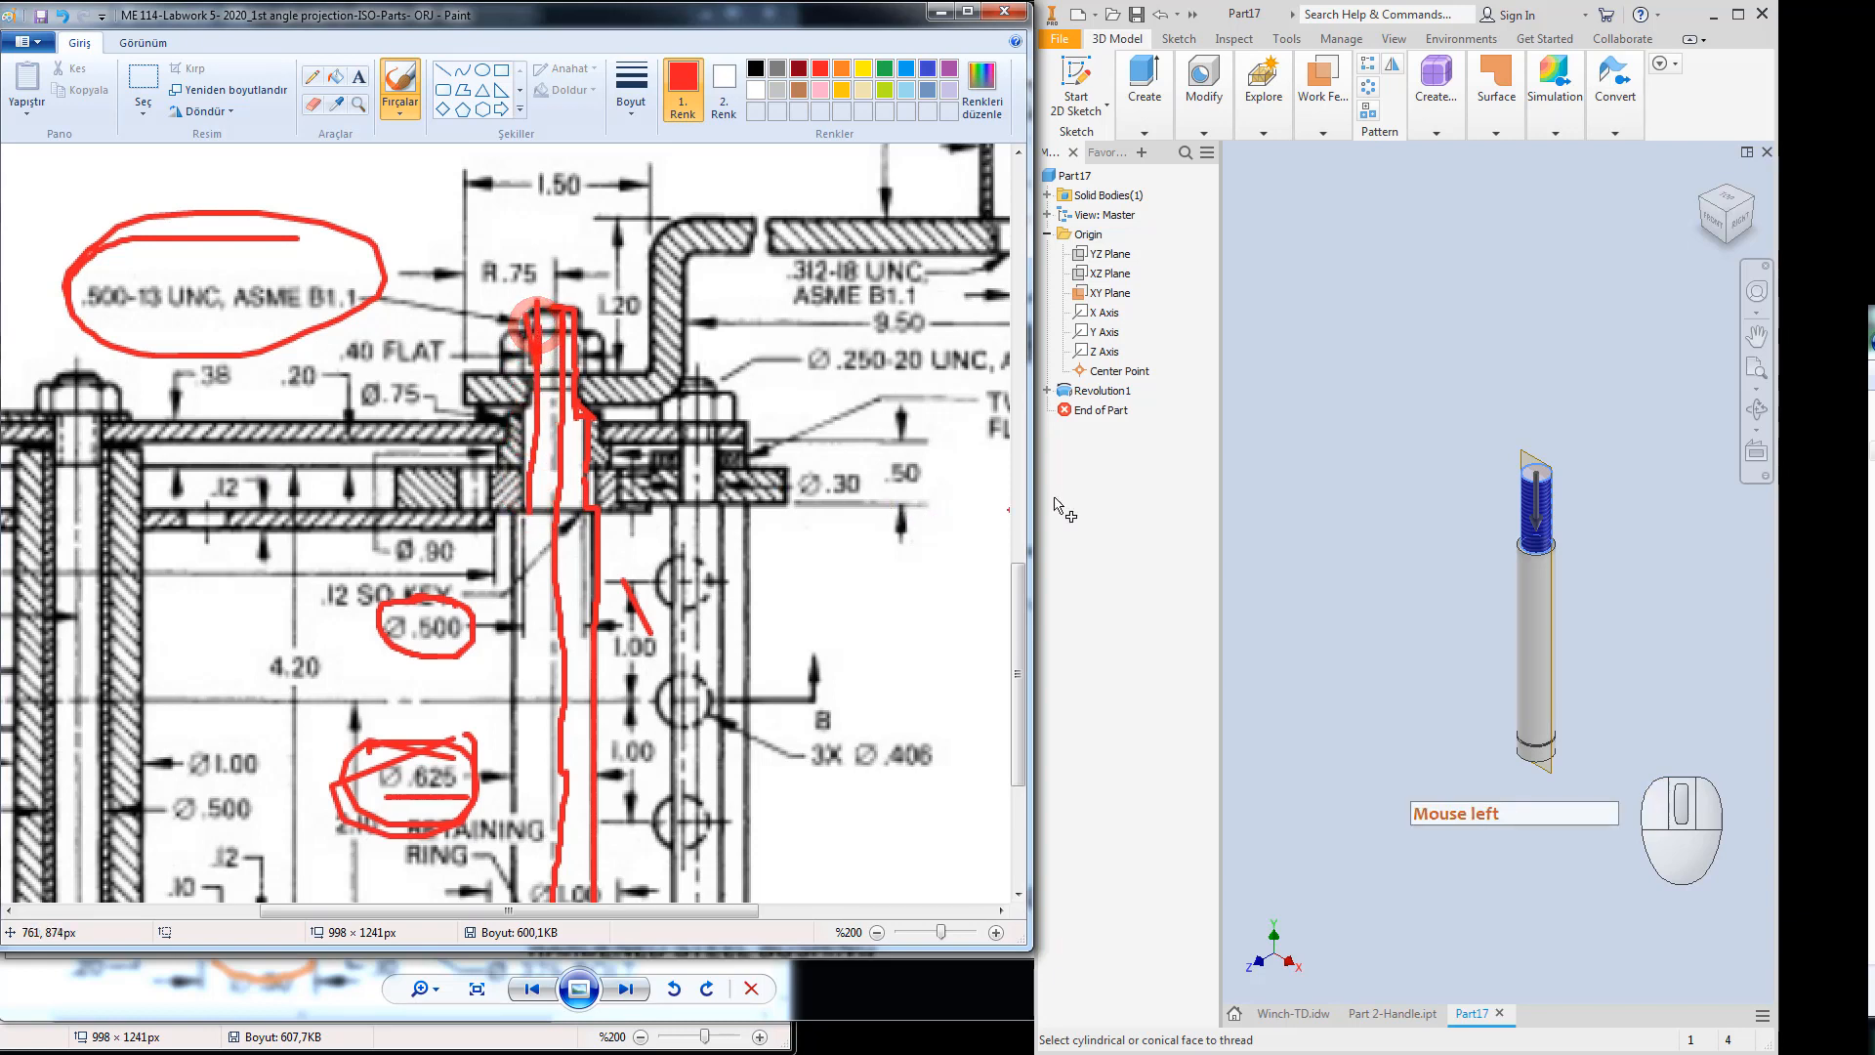
Switch to Inventor, cancel the unfinished thread and open the revolved shaft's profile sketch for editing.
left_click(1204, 433)
key("Escape")
left_click(1204, 432)
left_click(1048, 390)
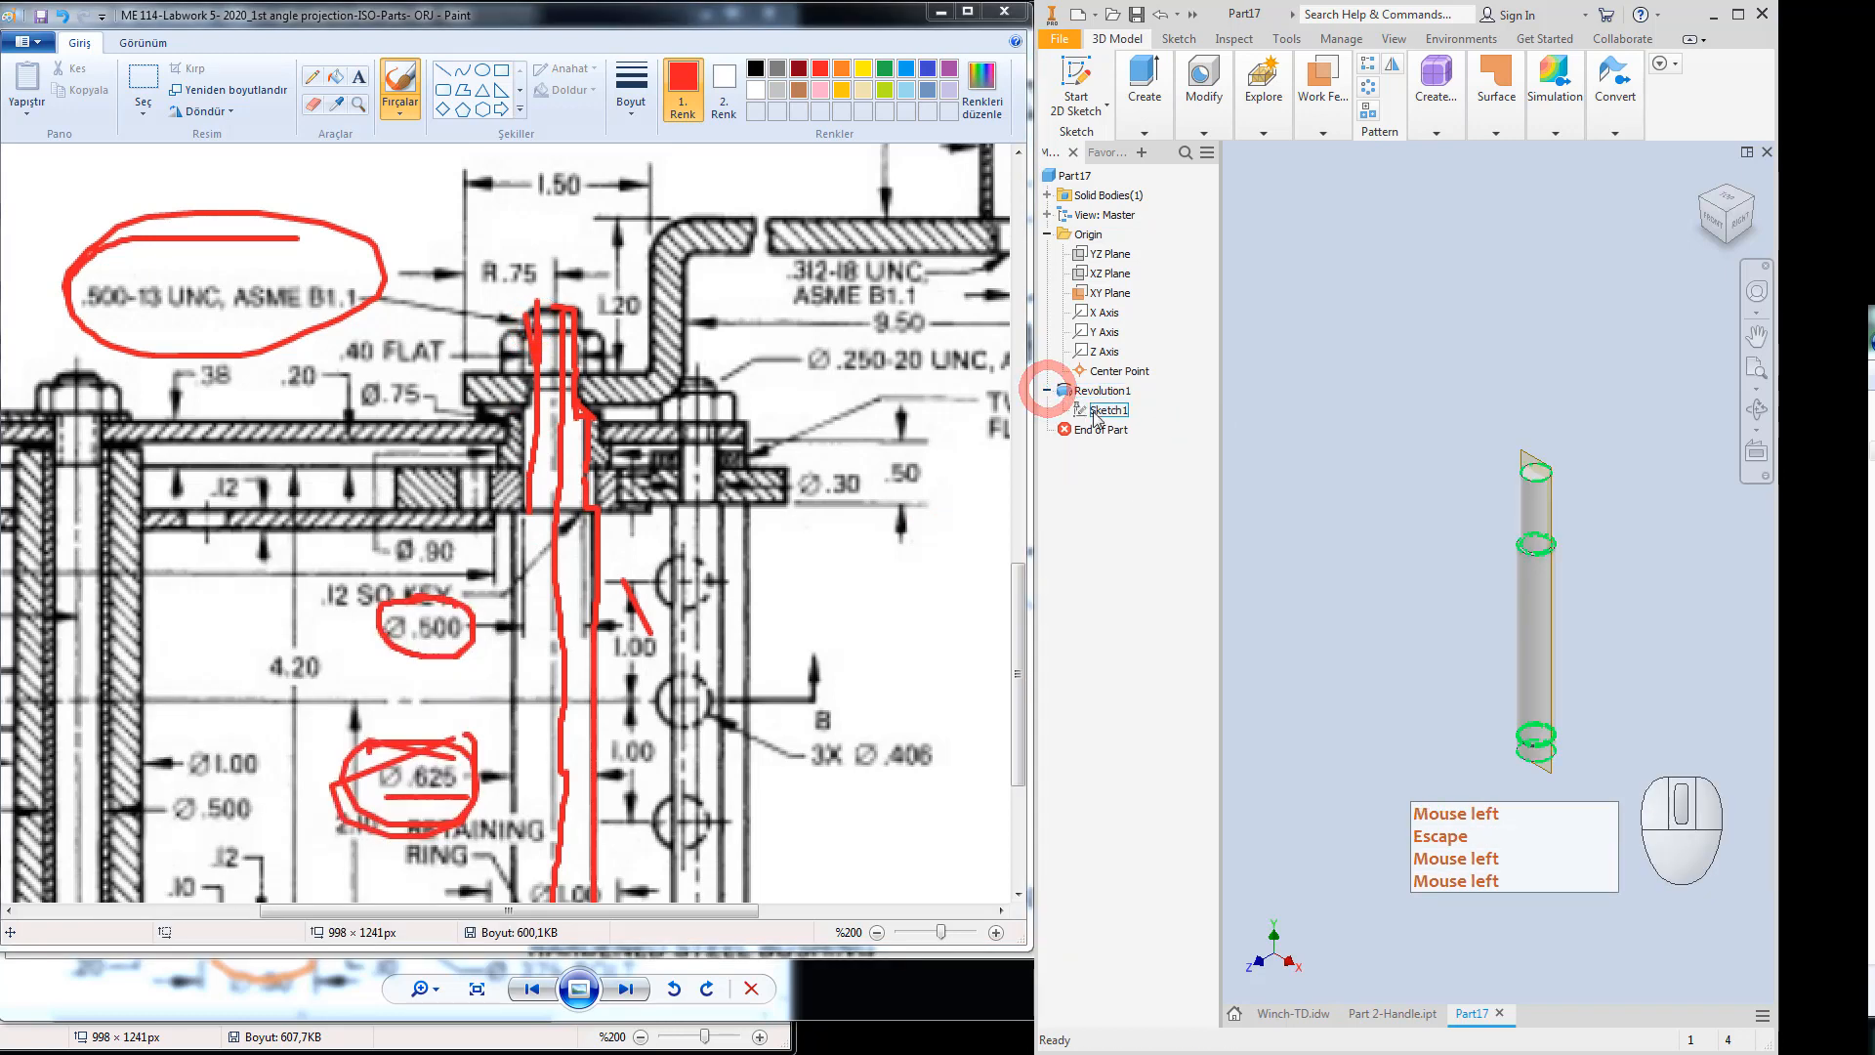
double_click(1097, 415)
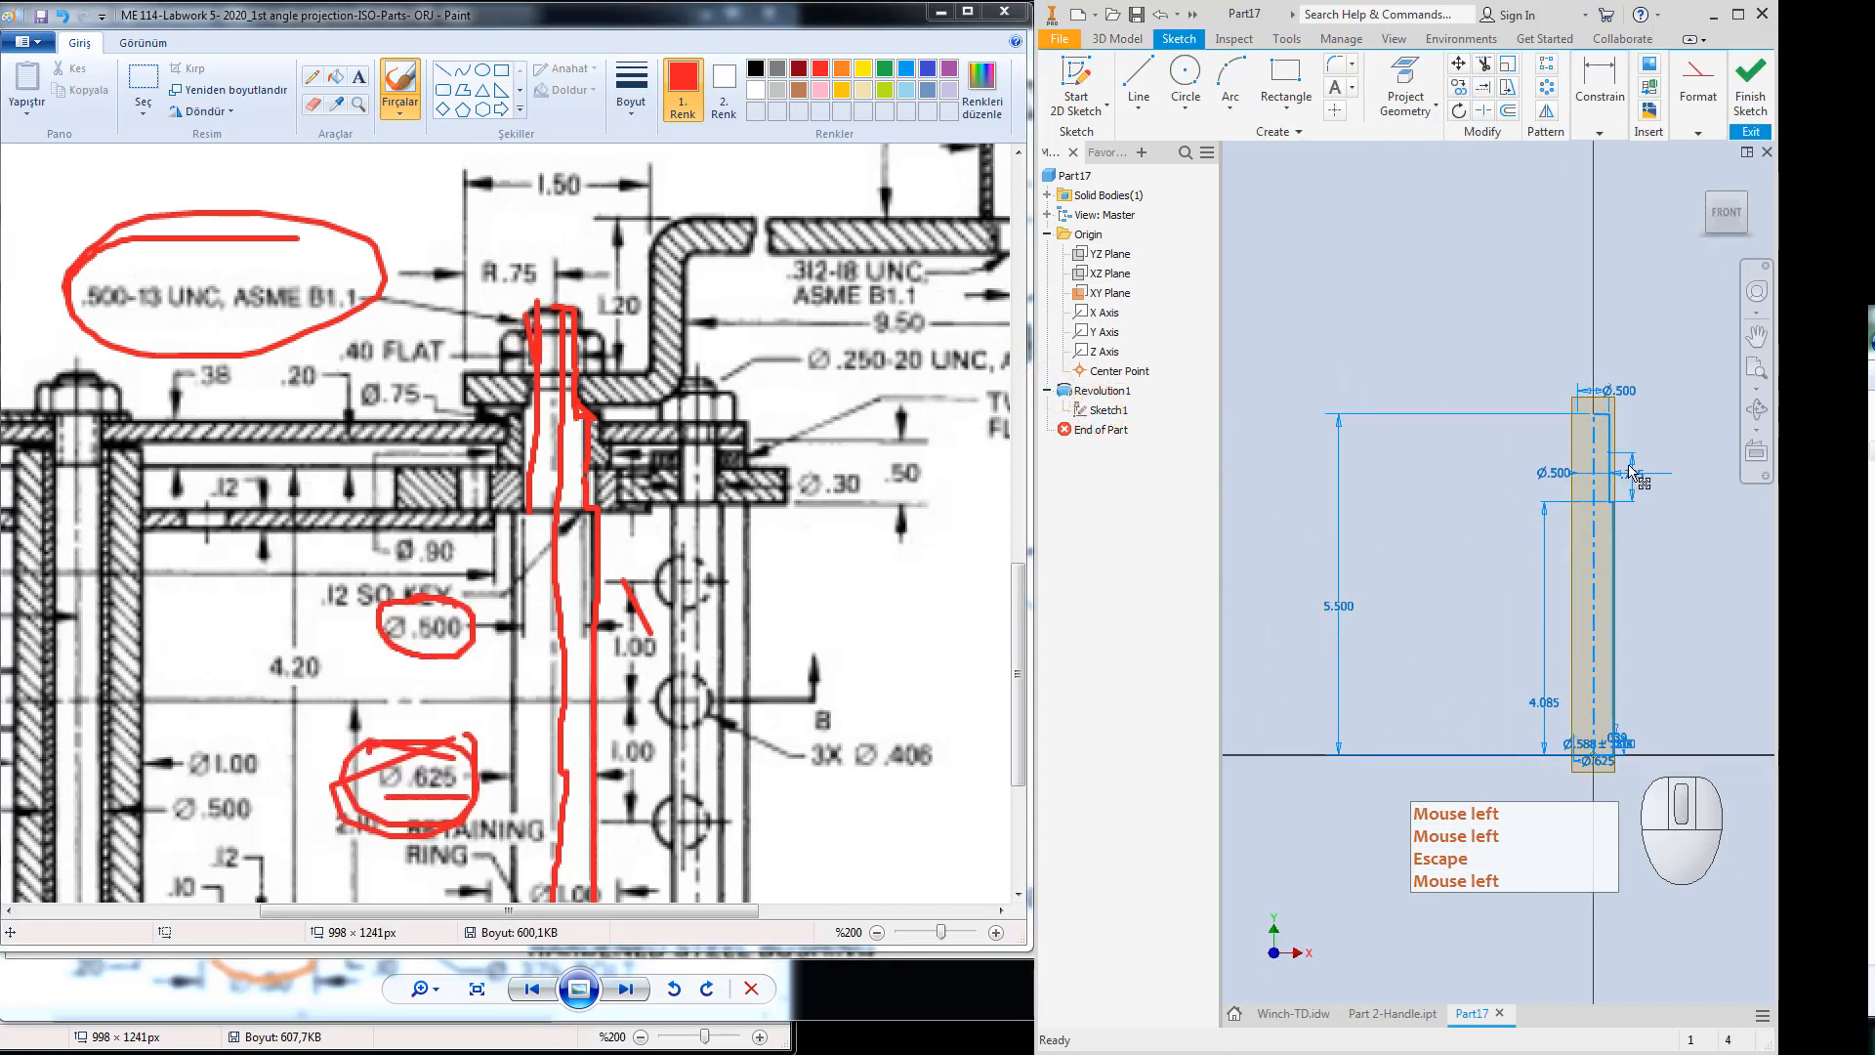
Check the expression behind the vertical dimension beside the shaft's narrow upper section without changing it.
key("Escape")
scroll(1627, 474, "up", 4)
left_click(1629, 525)
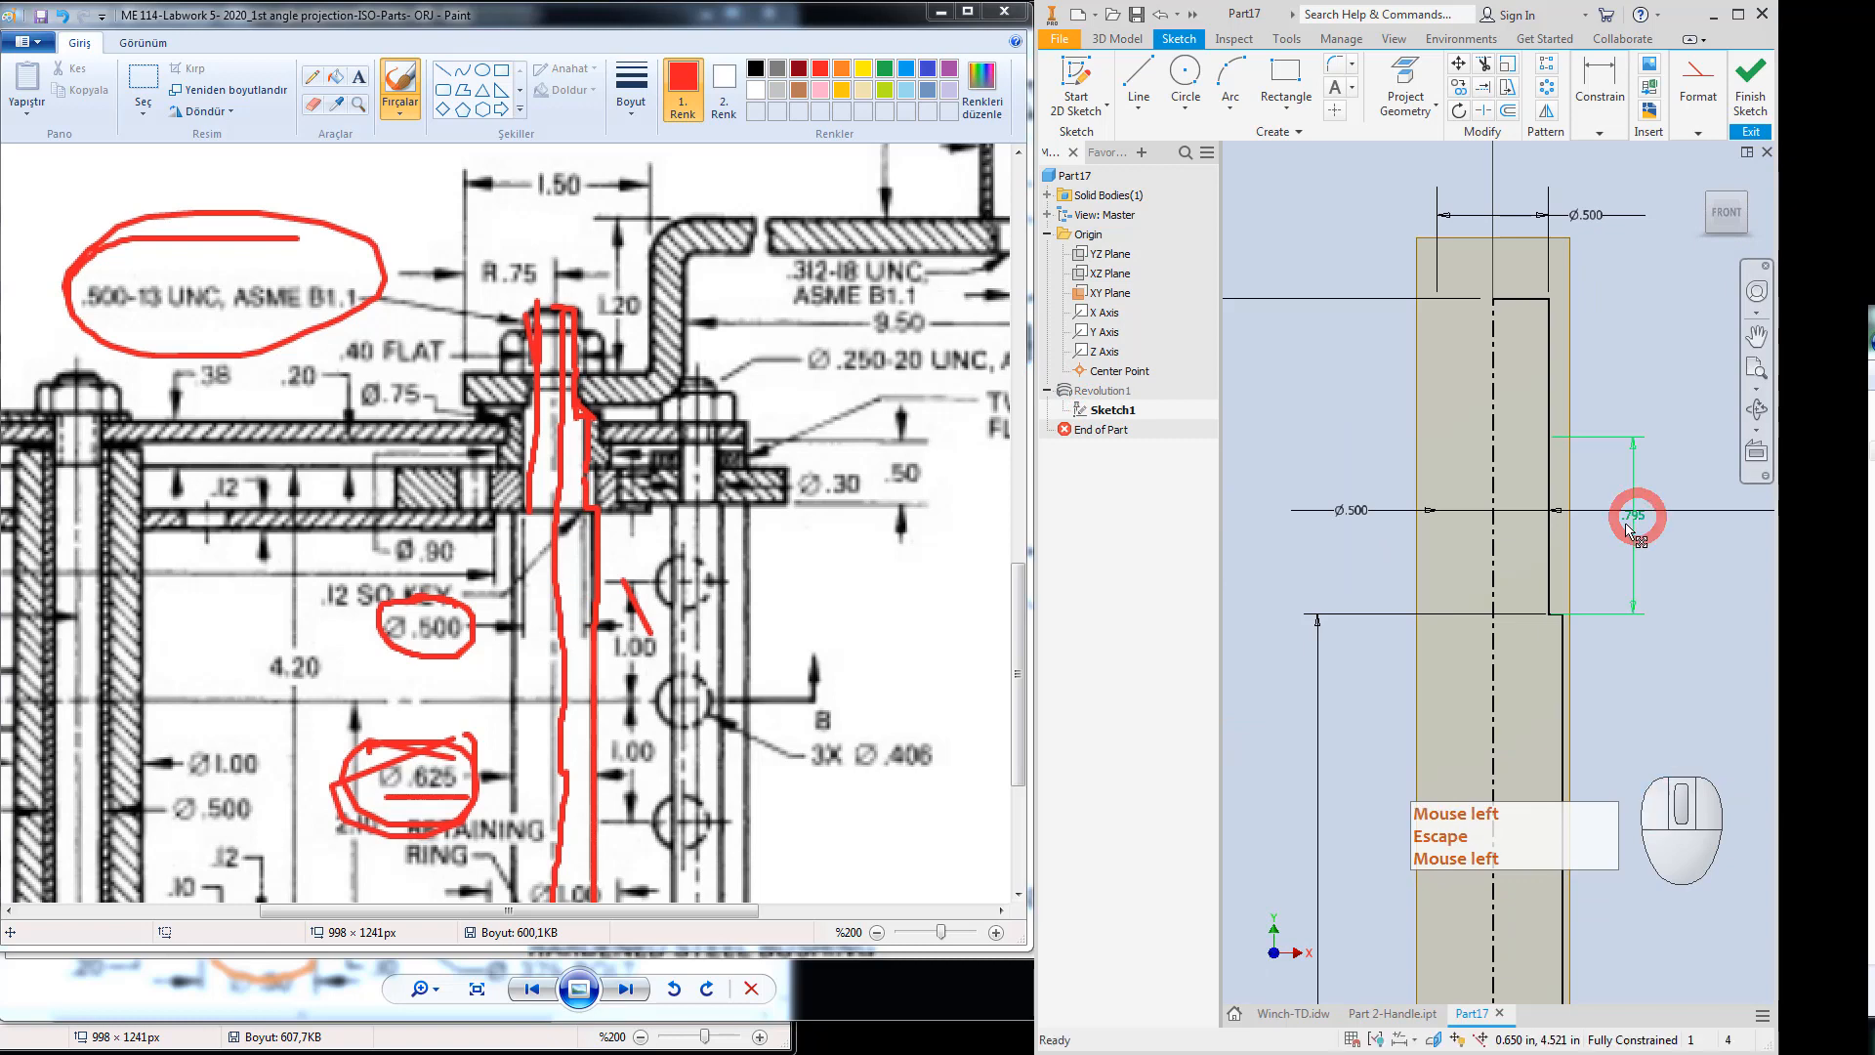
double_click(1636, 520)
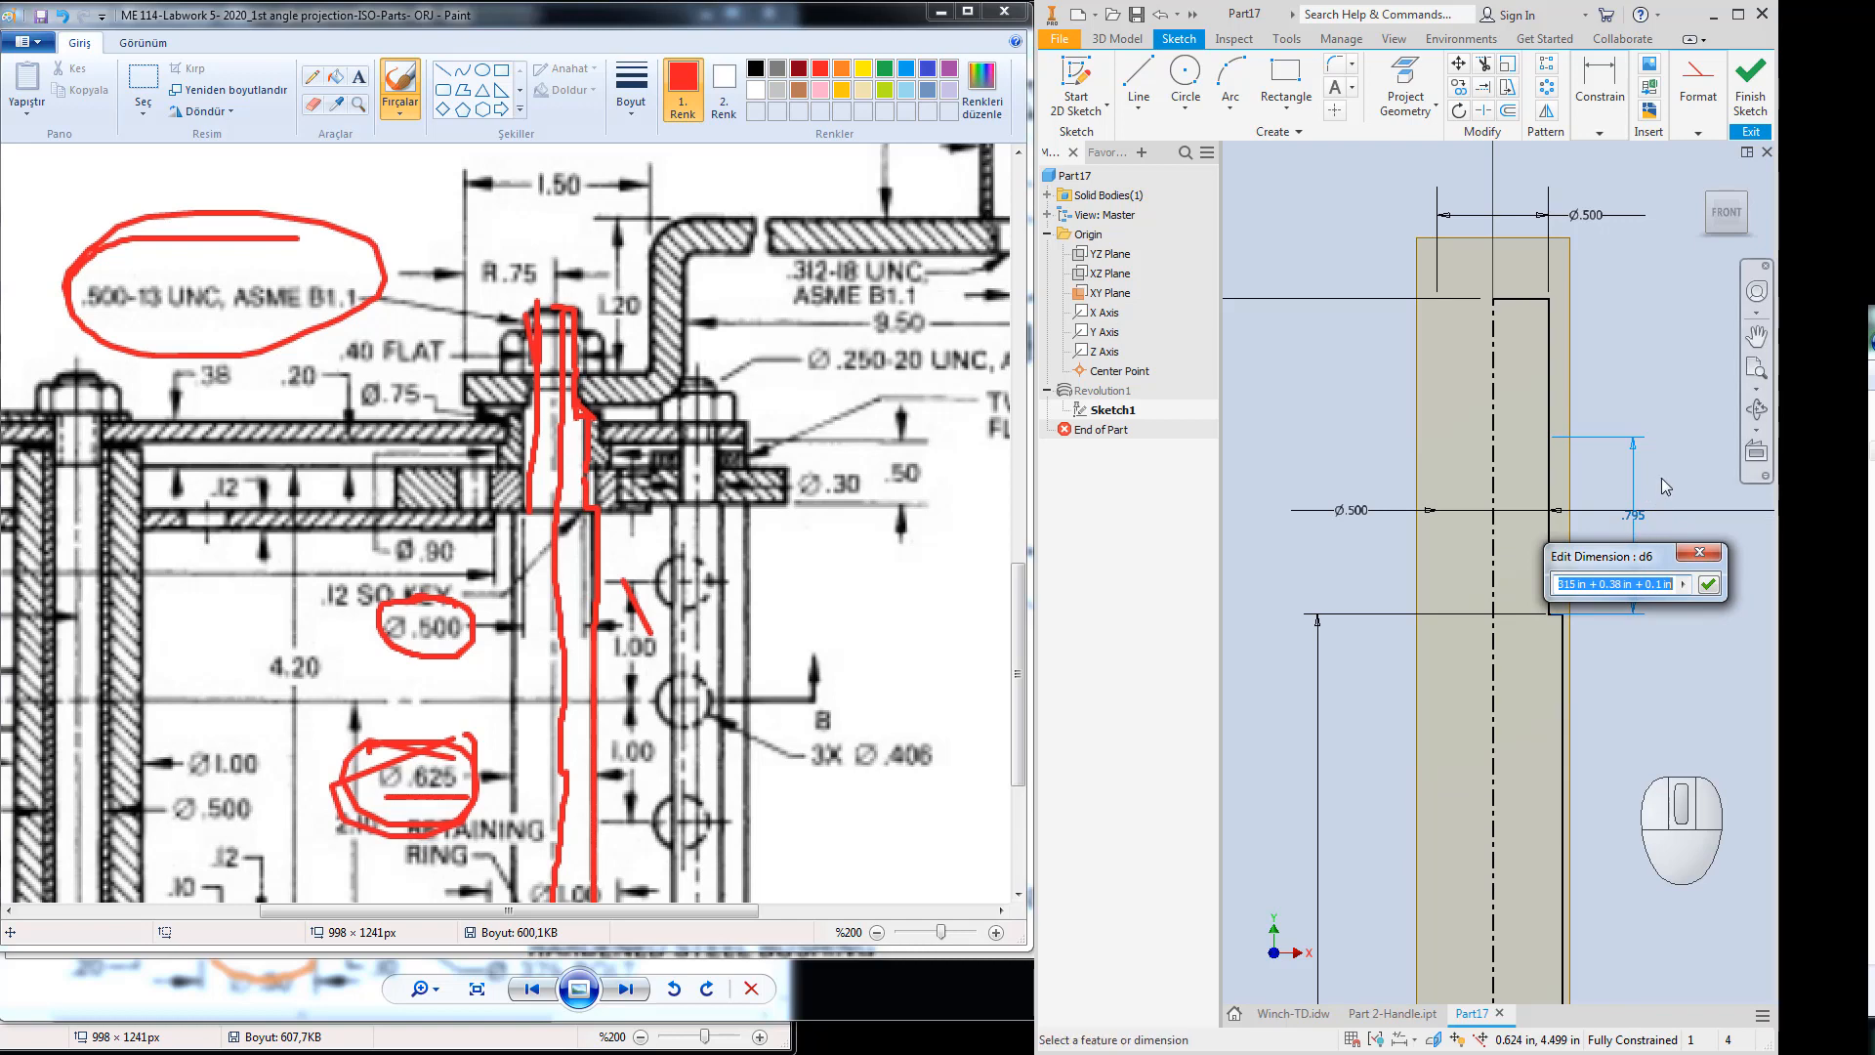
key("Escape")
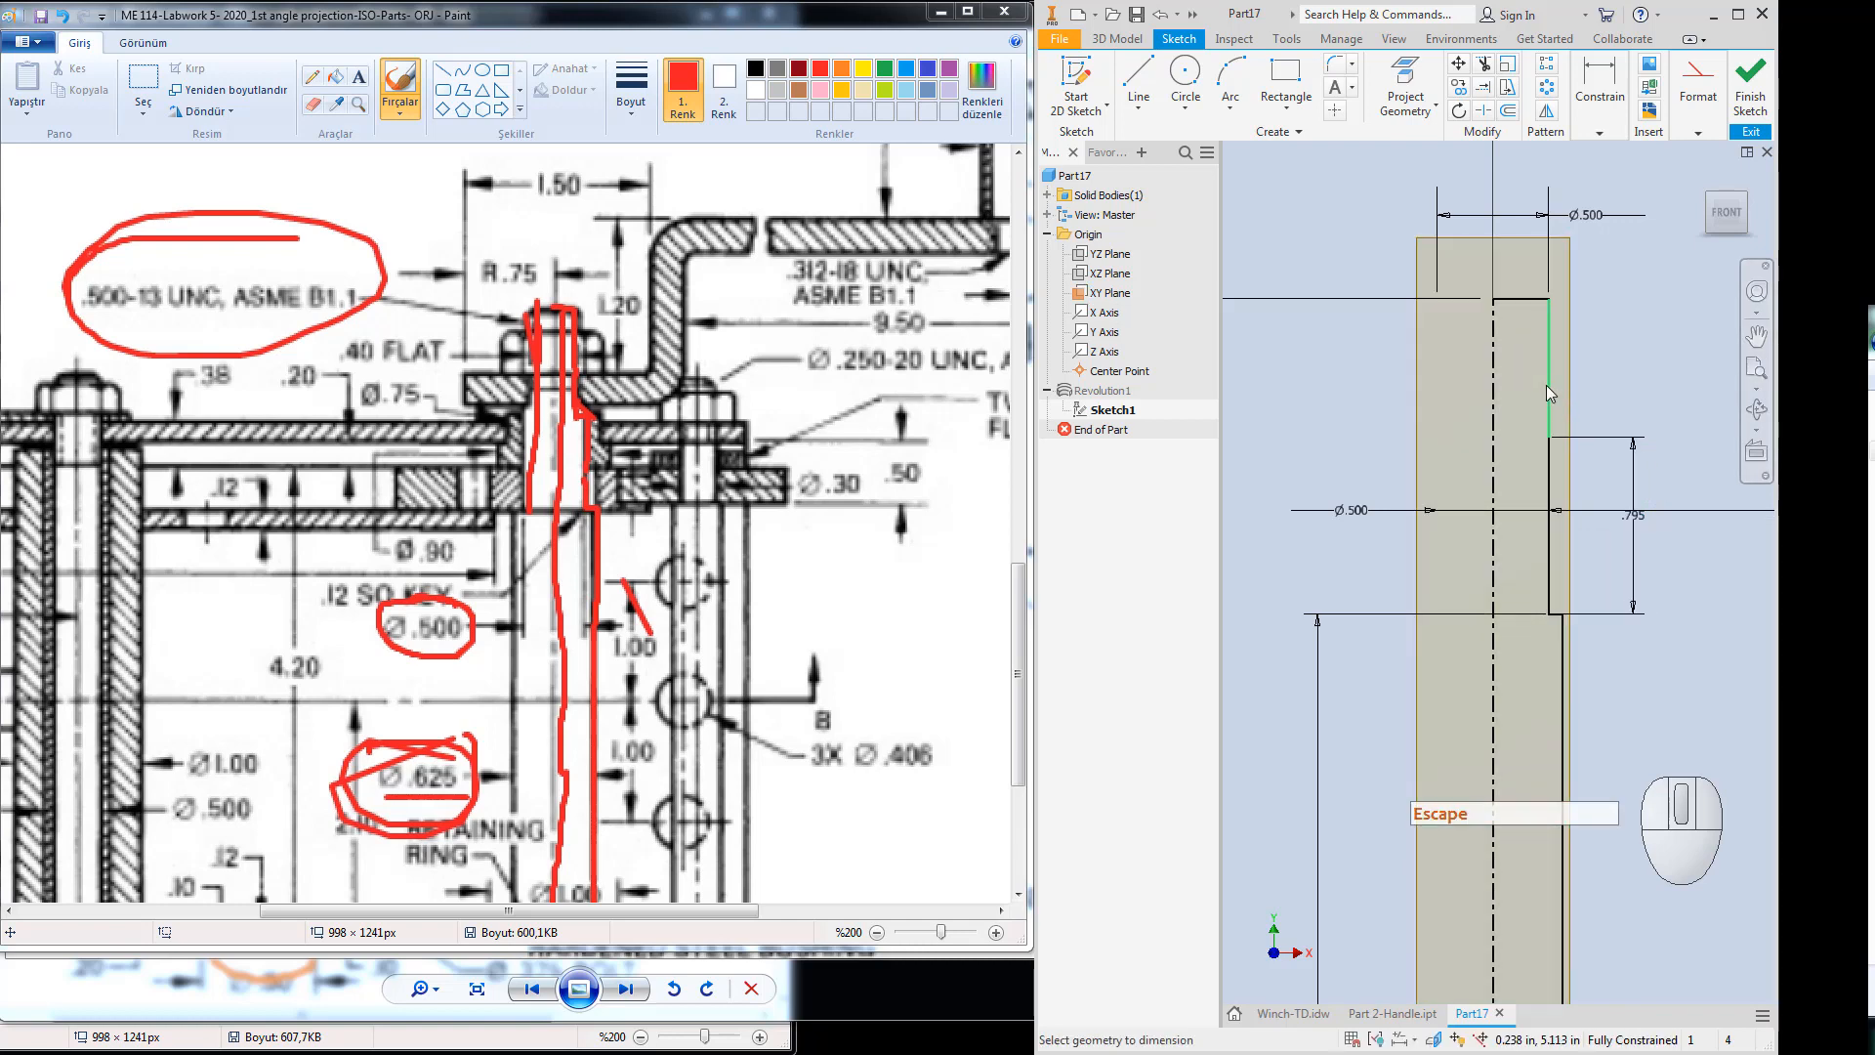
Add a driven length dimension to the profile's uppermost vertical edge segment and finish the sketch.
left_click(1548, 393)
left_click(1624, 383)
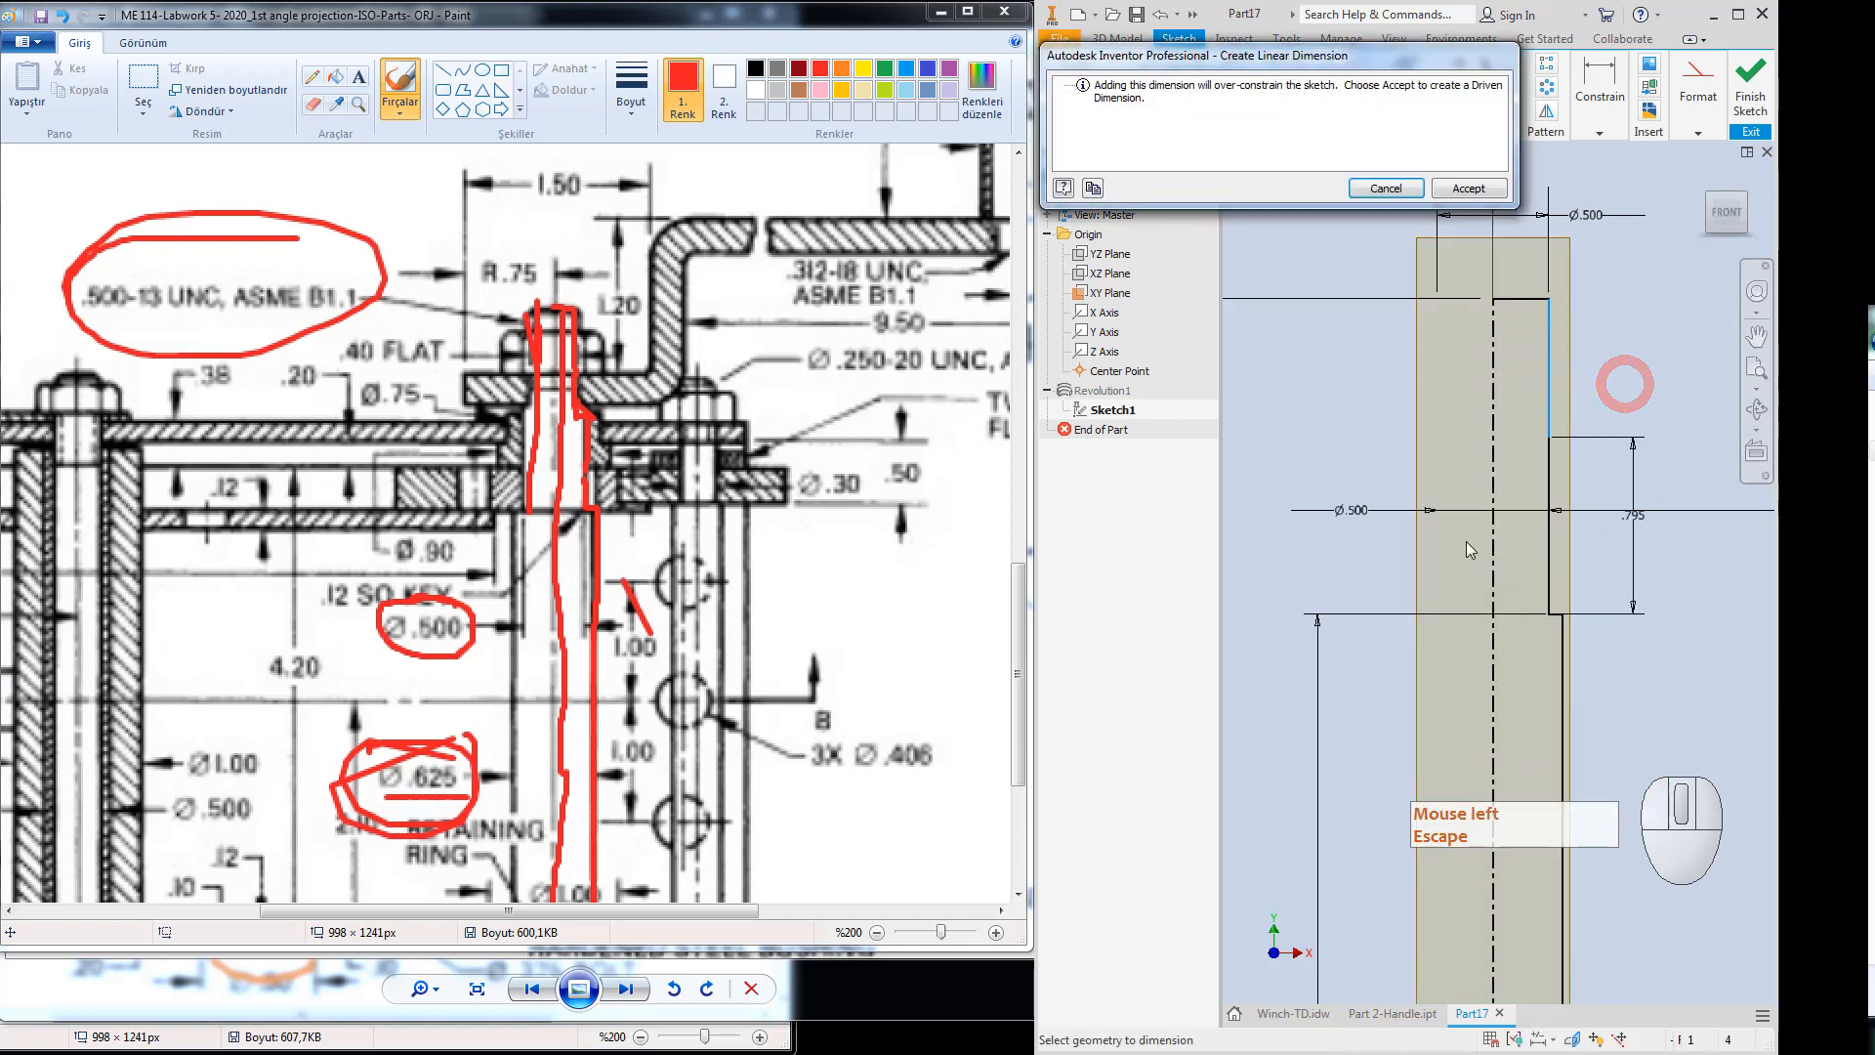
left_click(1475, 188)
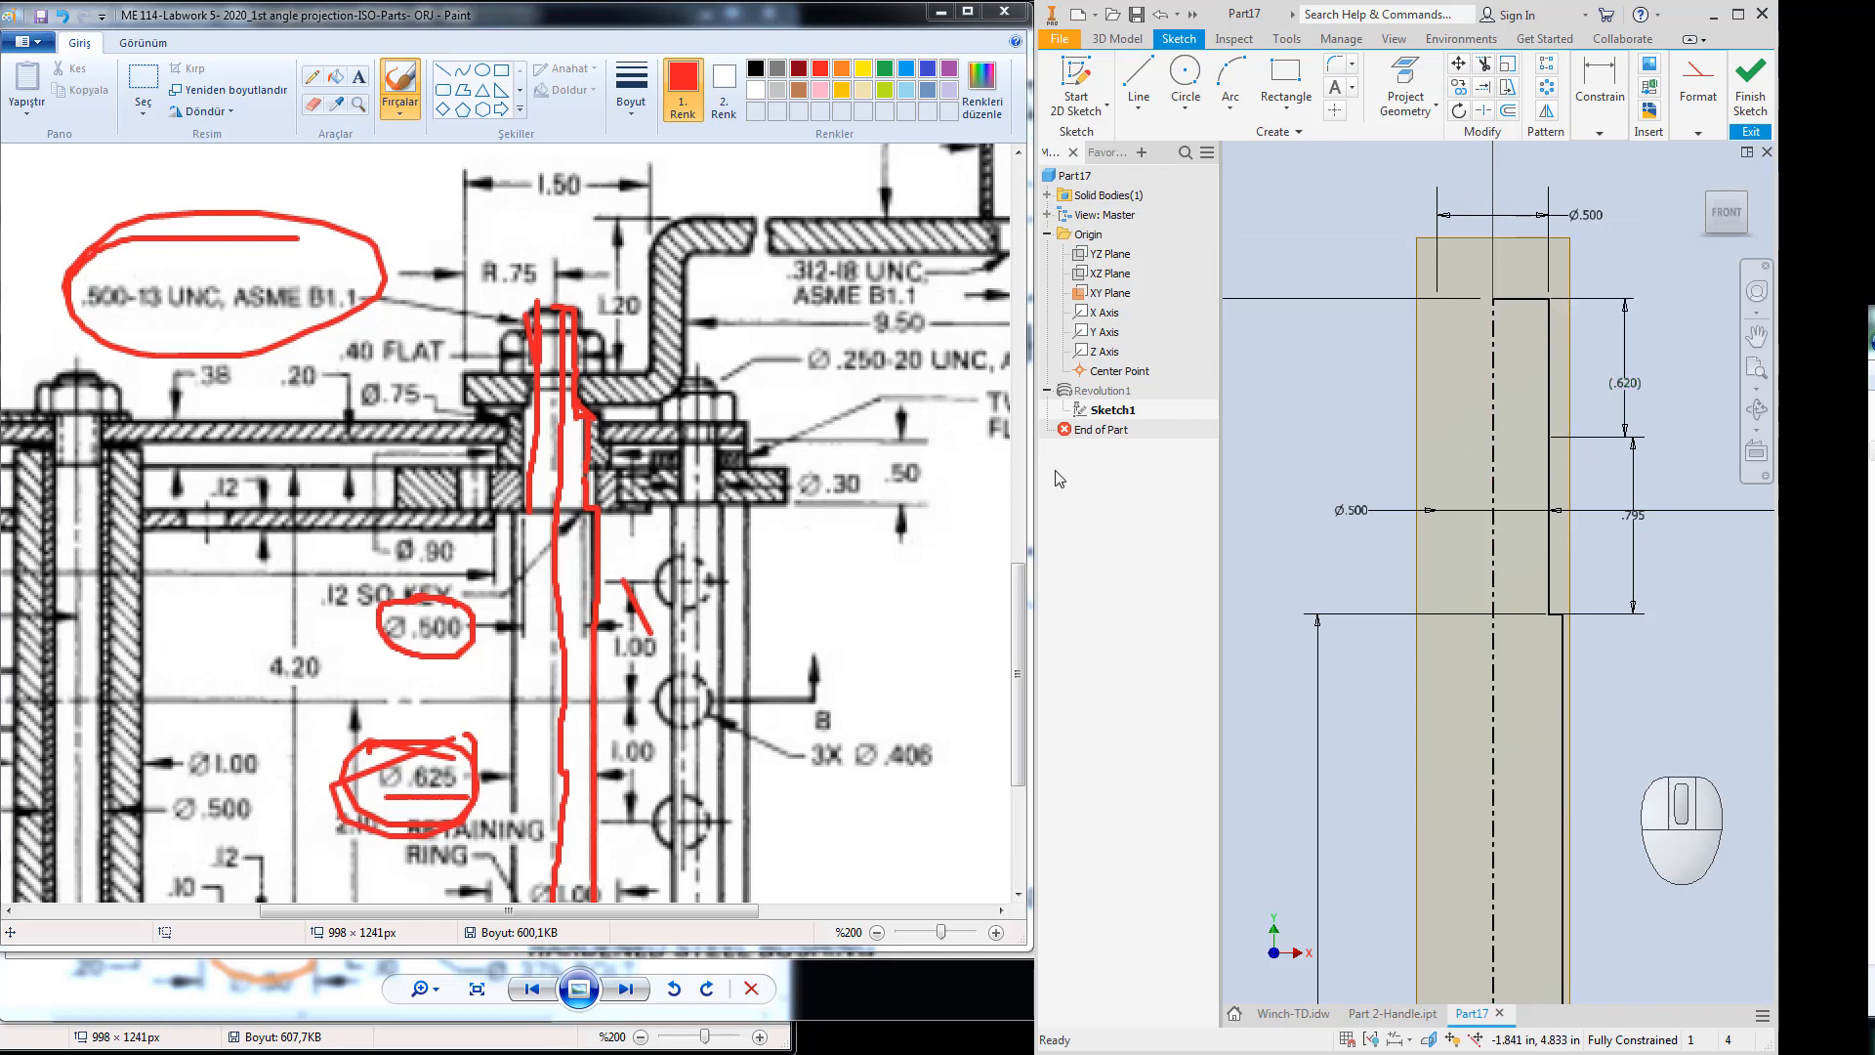
key("Escape")
left_click(1751, 88)
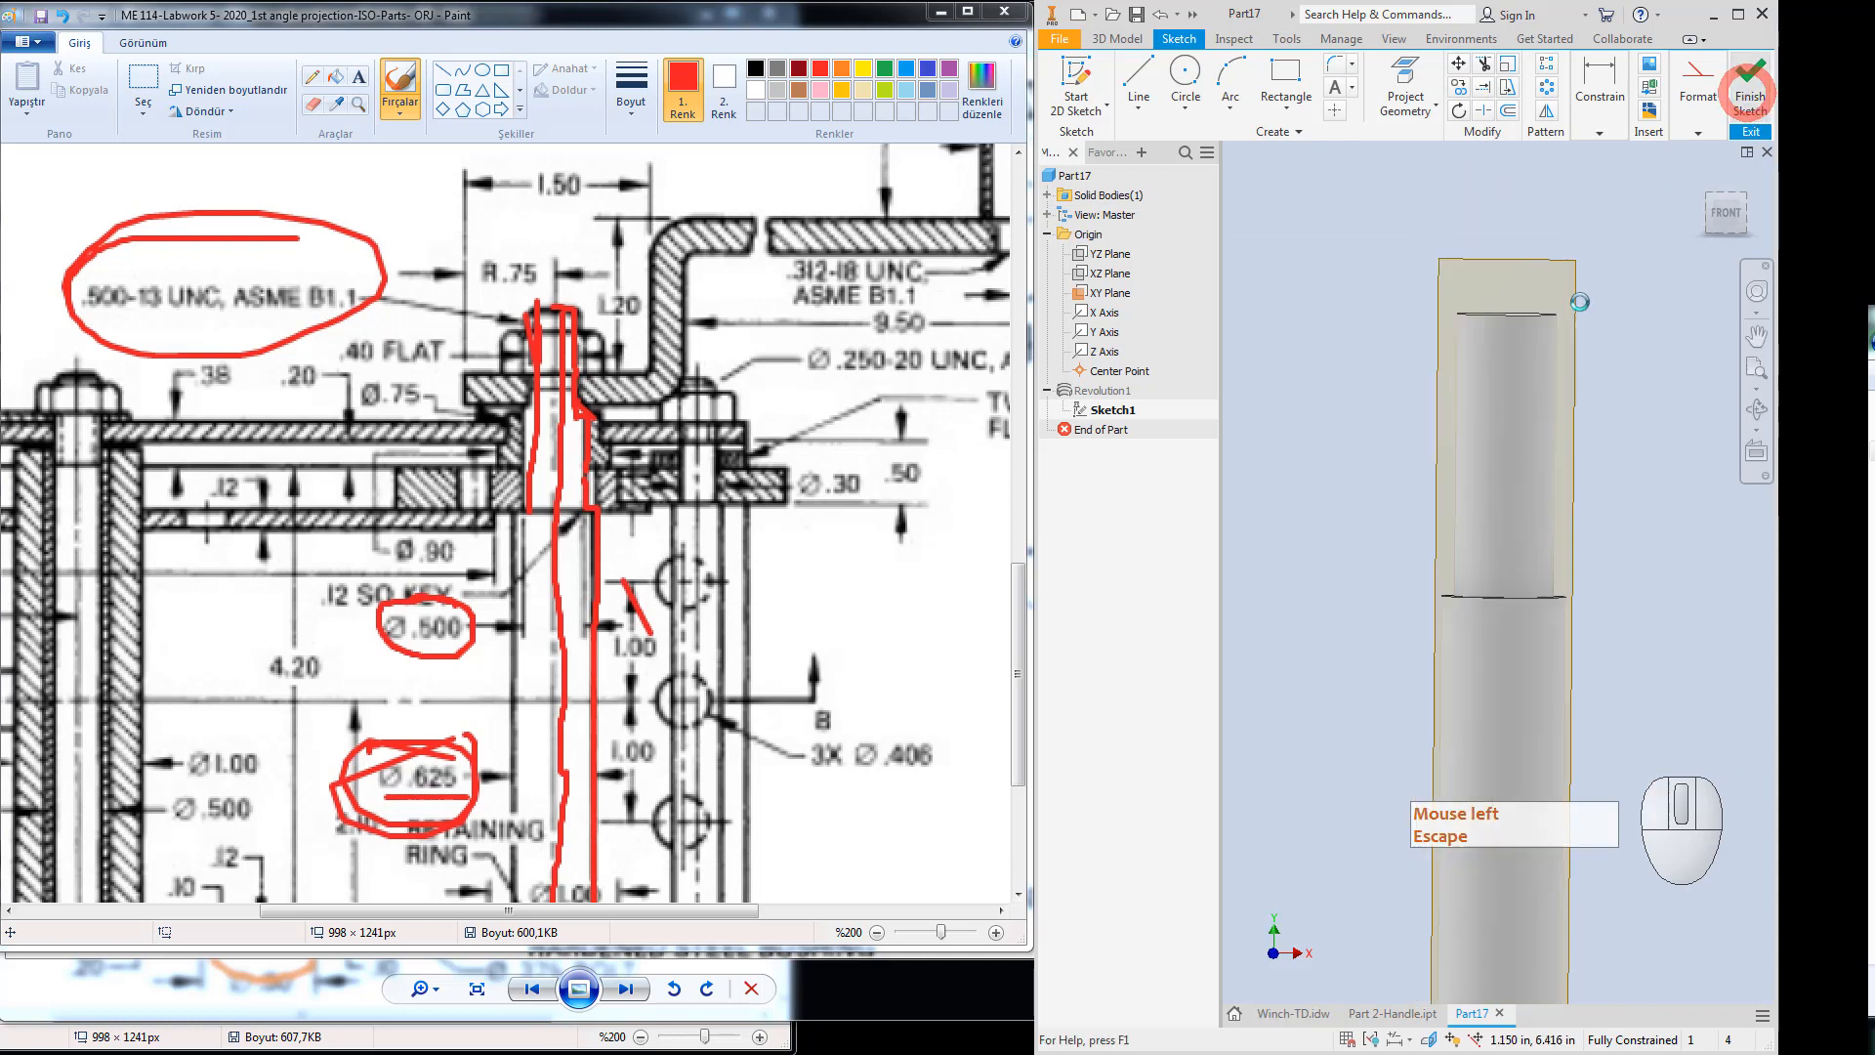
Thread the shaft's narrow upper cylindrical face as 1/2-13 UNC, class 2A, with full depth off and a depth of 0.620 in.
left_click(1203, 93)
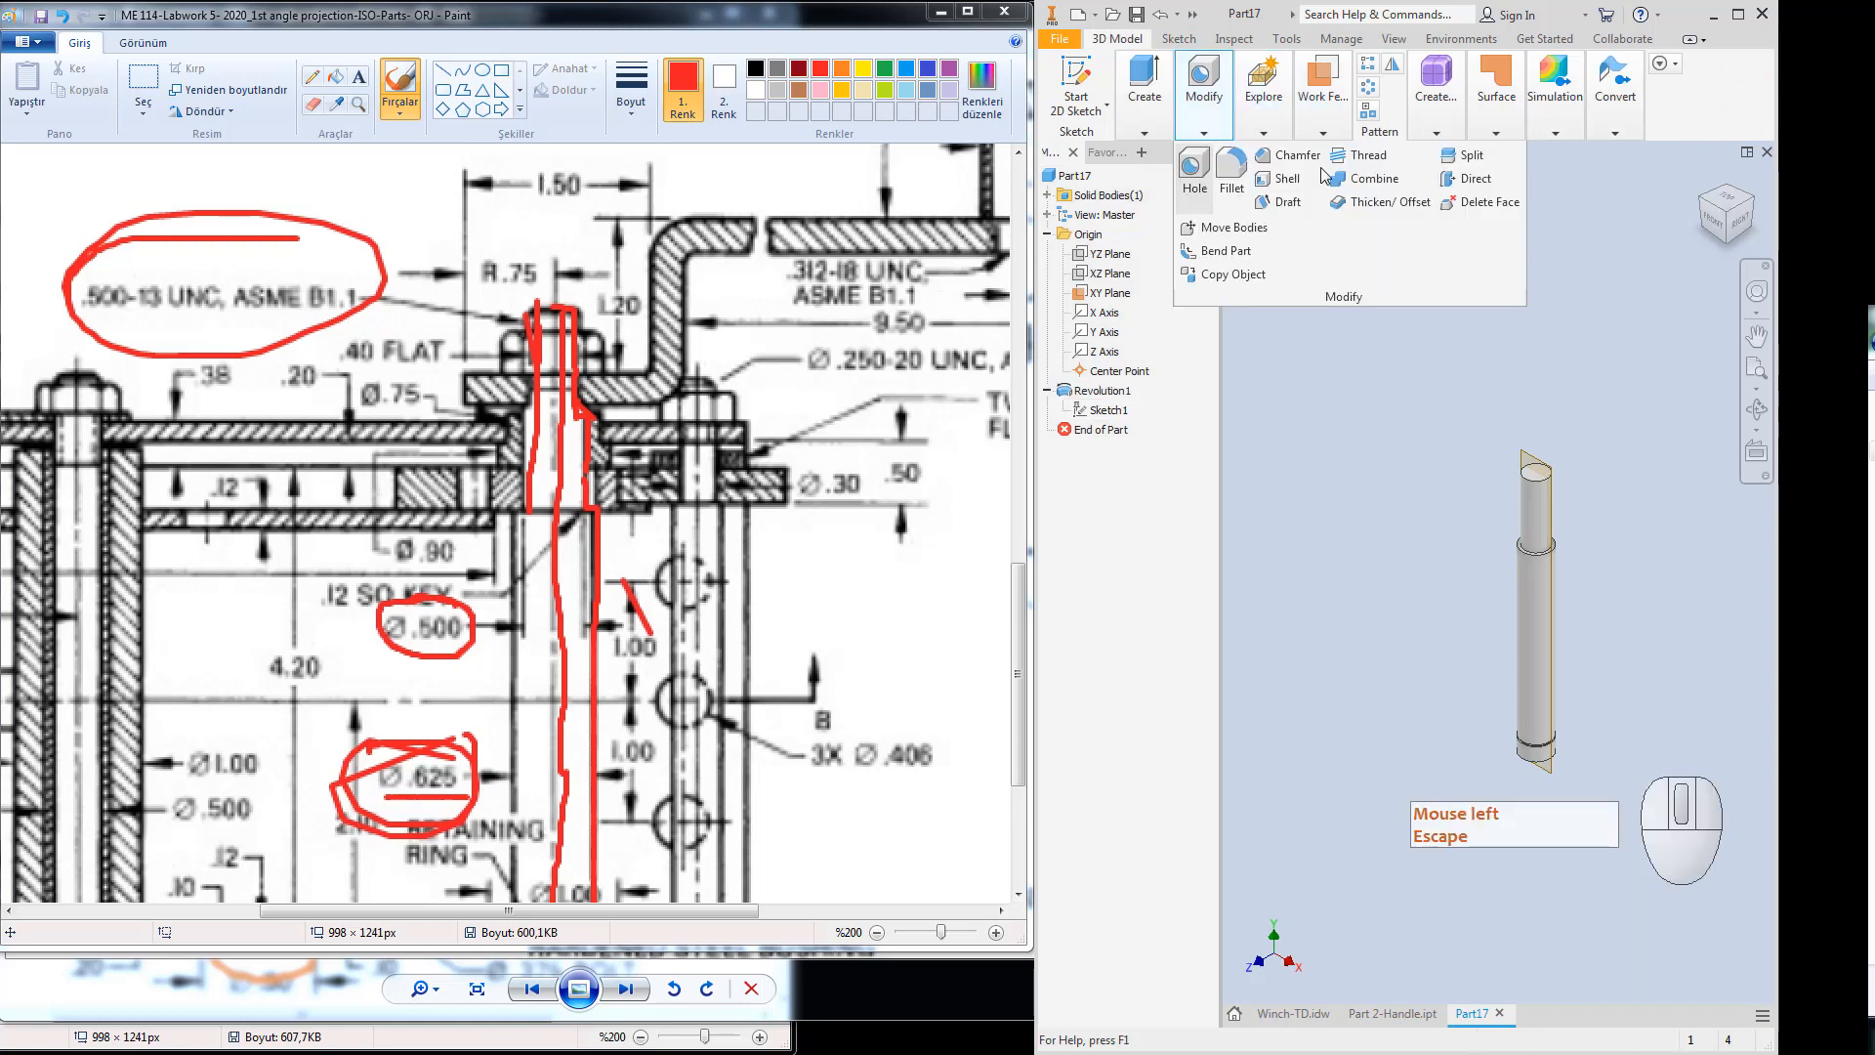
left_click(1344, 156)
left_click(1535, 508)
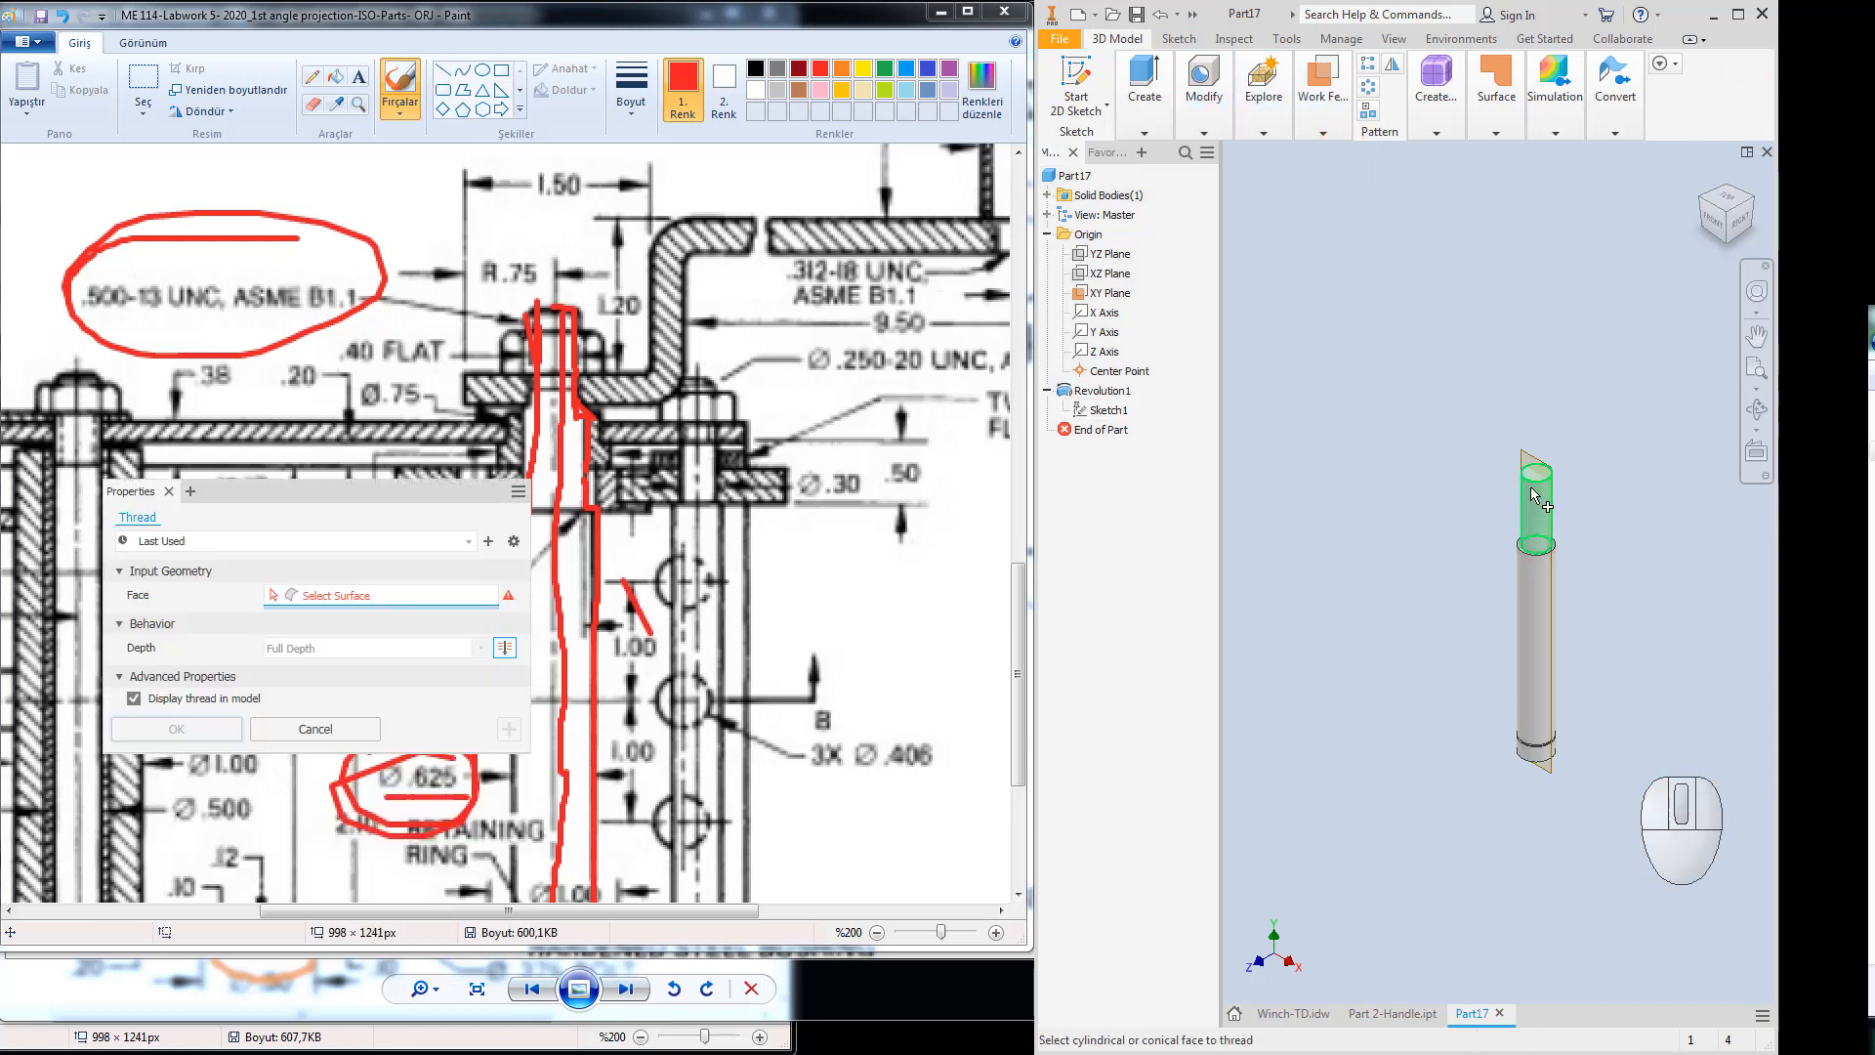
left_click_drag(442, 495, 1171, 287)
left_click_drag(1319, 311, 1327, 302)
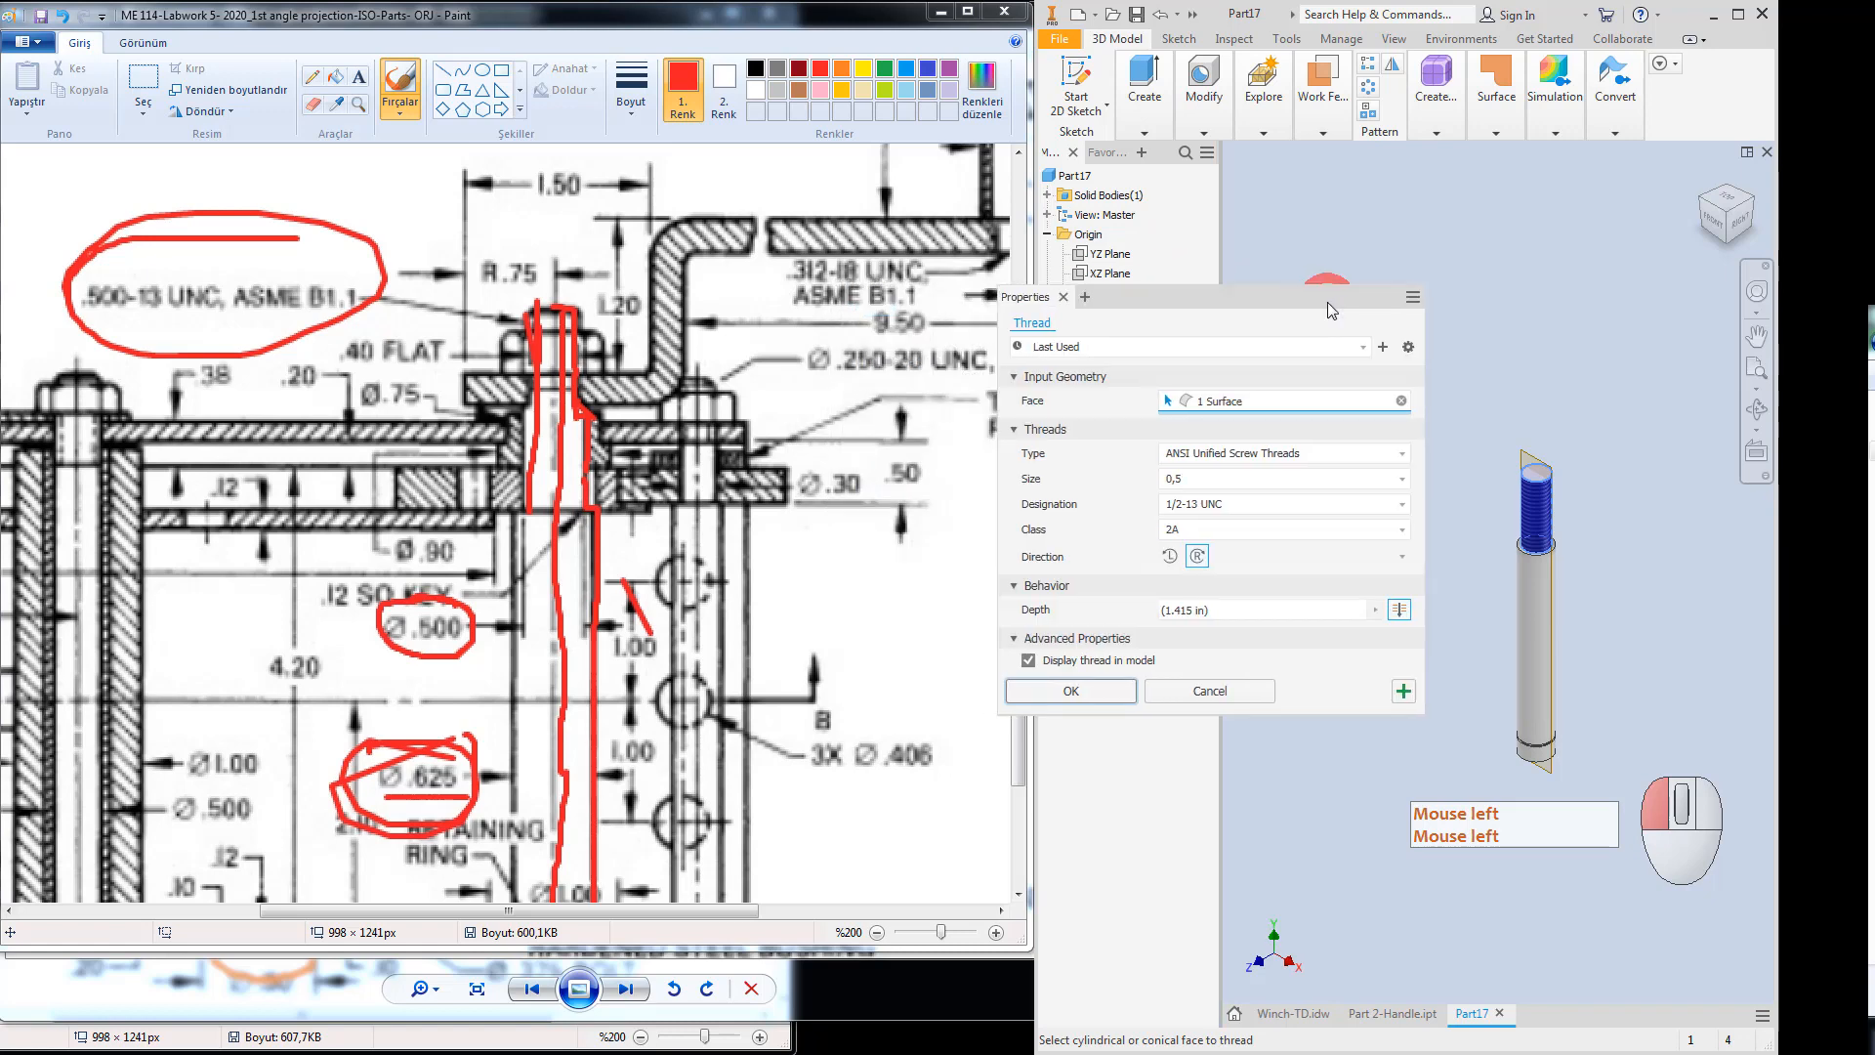
left_click(1399, 612)
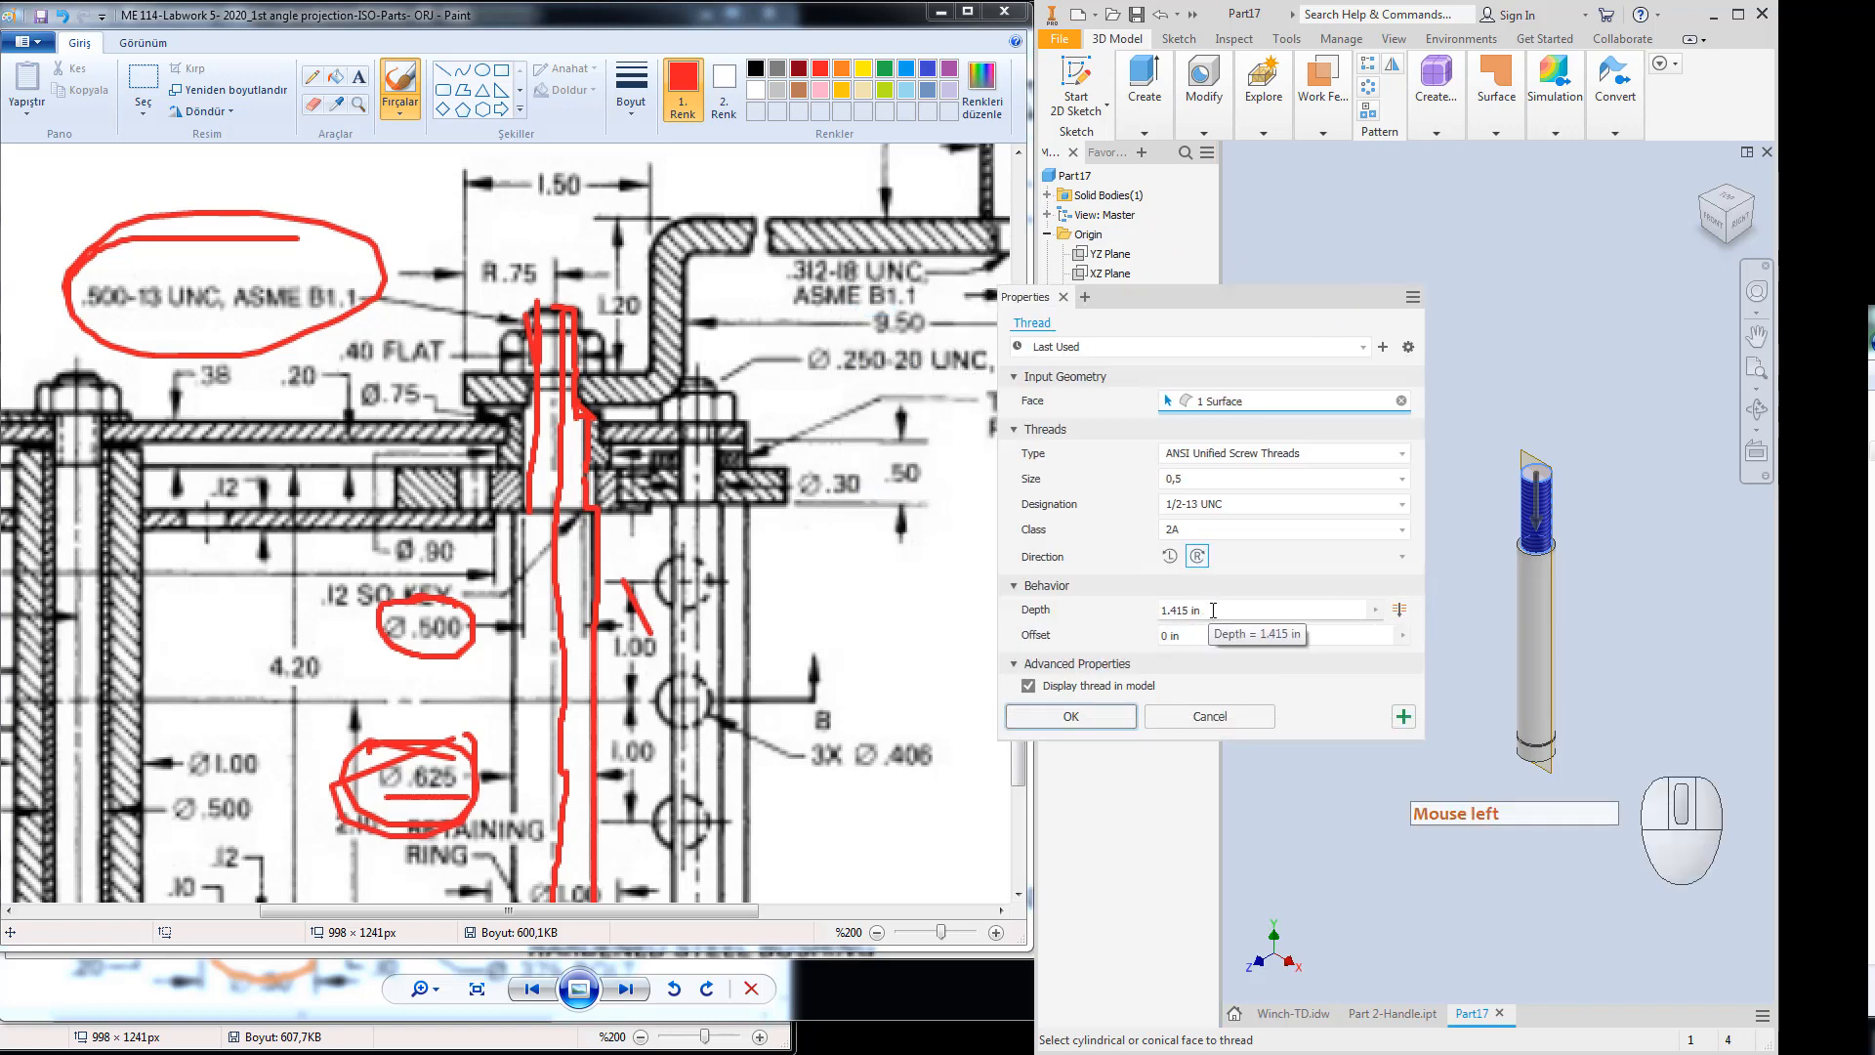
type("0.5")
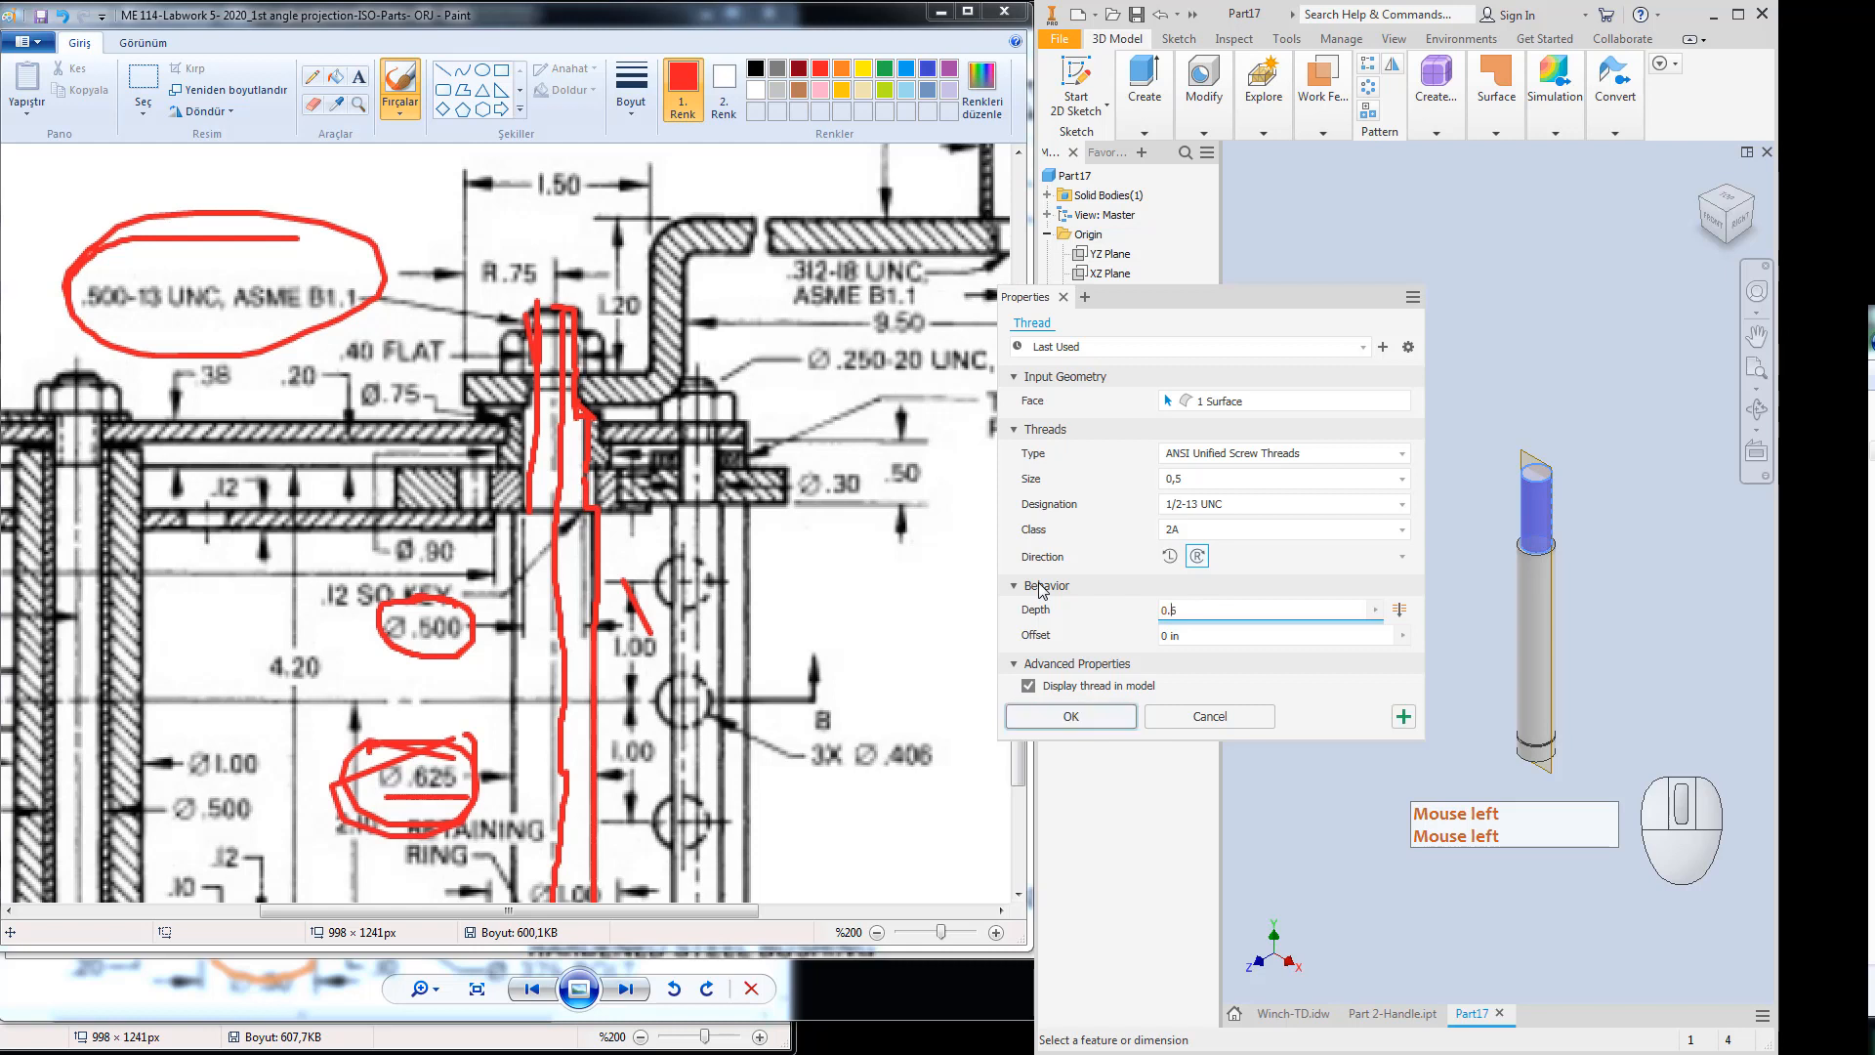
type("20")
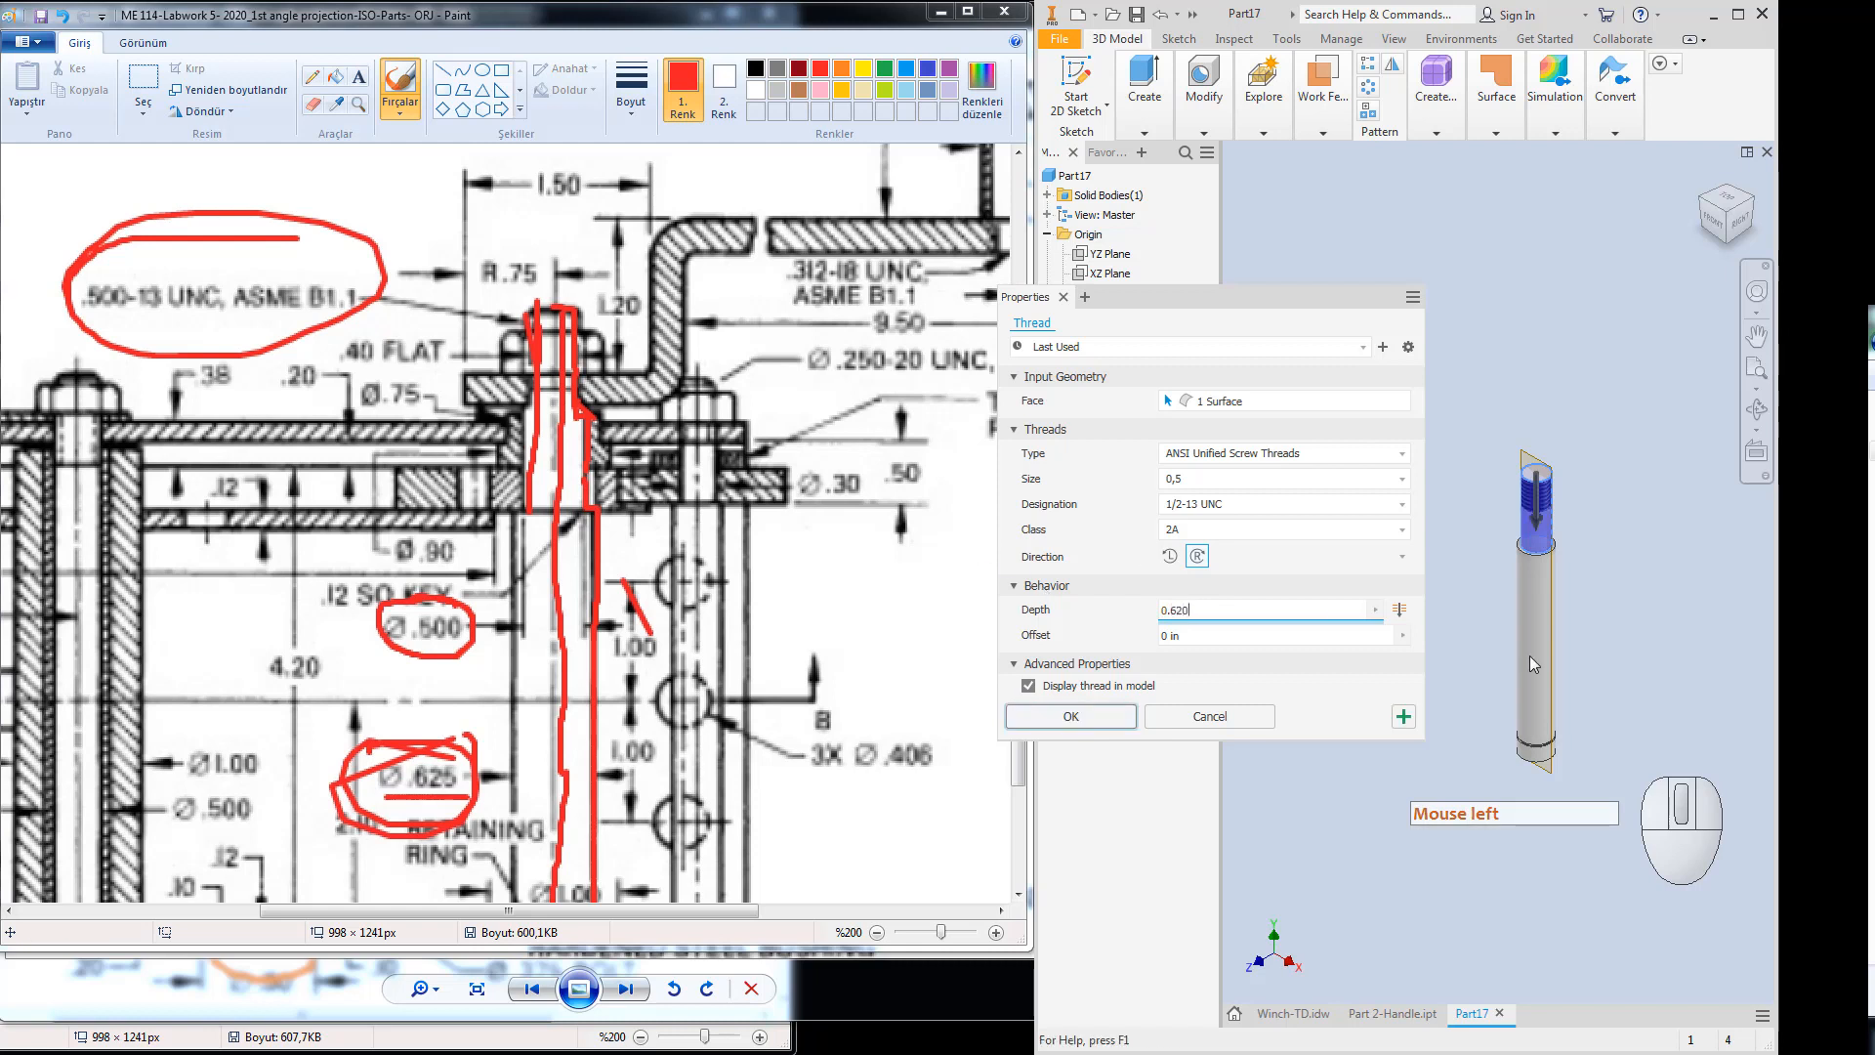
scroll(1573, 515, "up", 2)
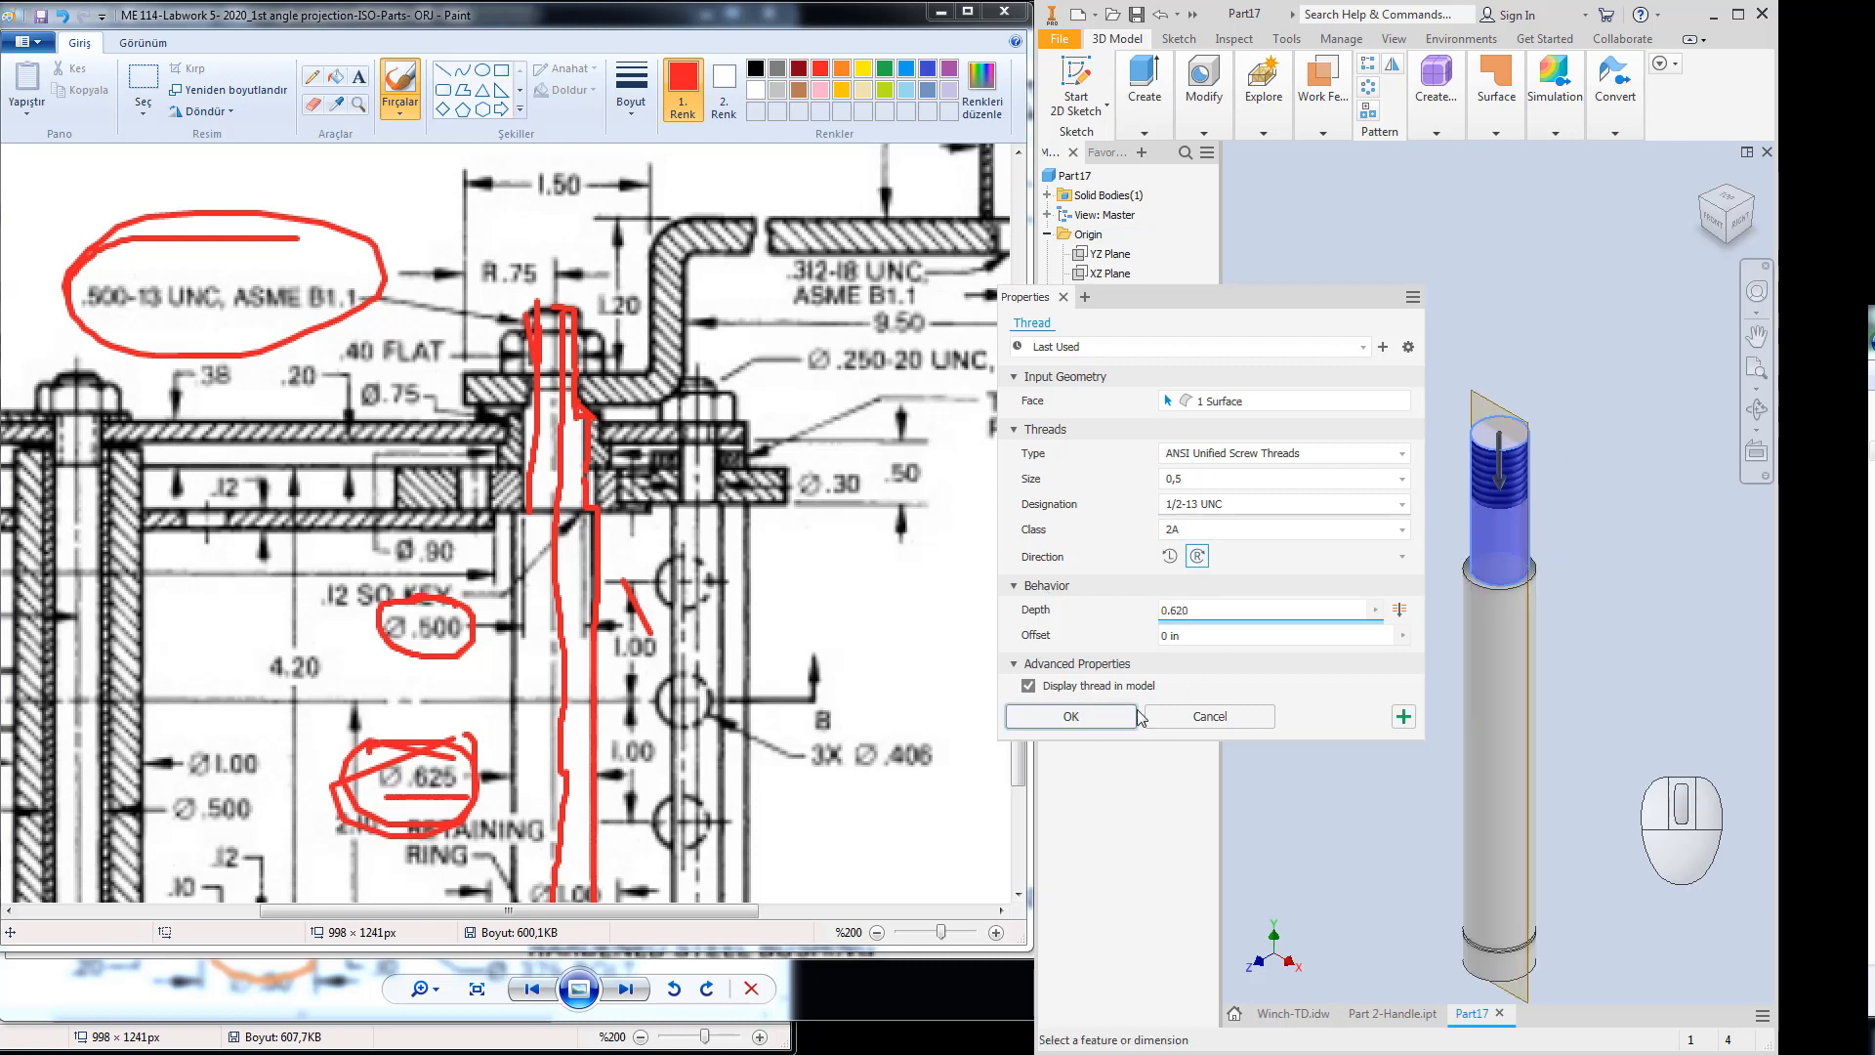
left_click(1069, 720)
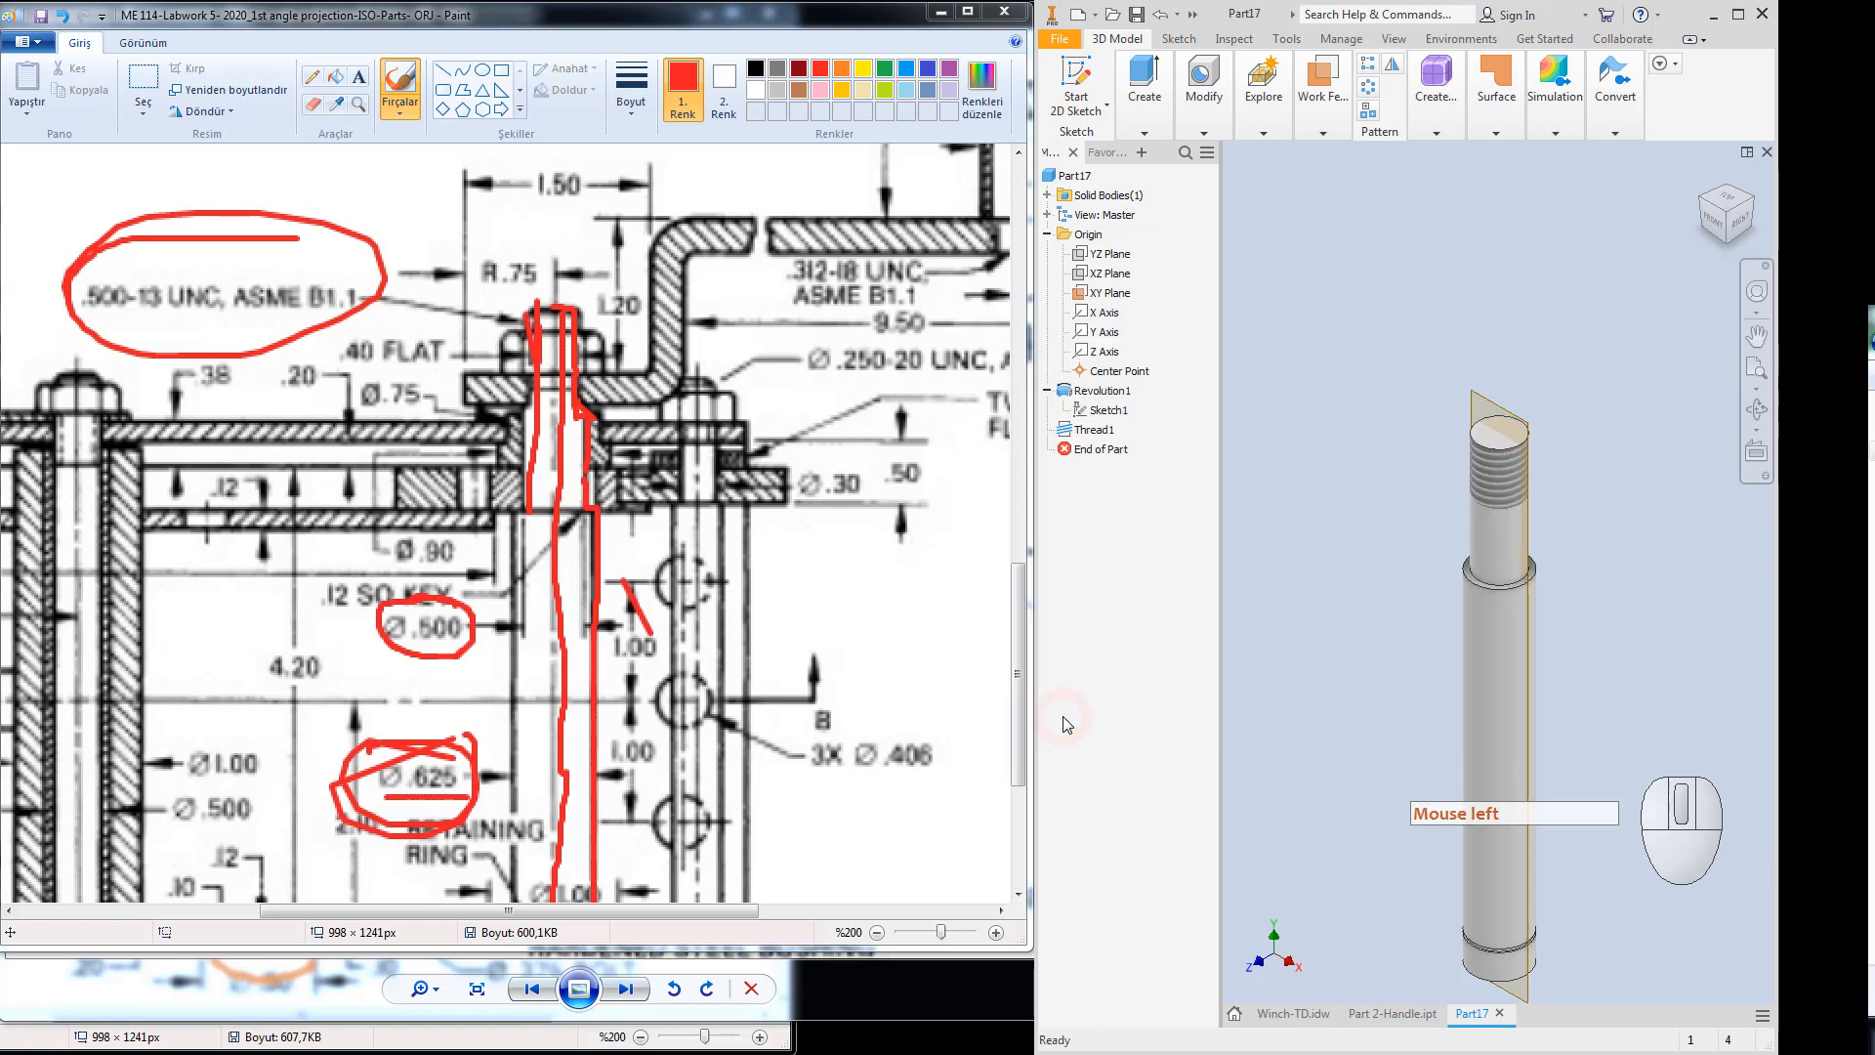
Save the part as Part 3-Shaft in the Winch folder.
left_click(1419, 330)
left_click(1136, 15)
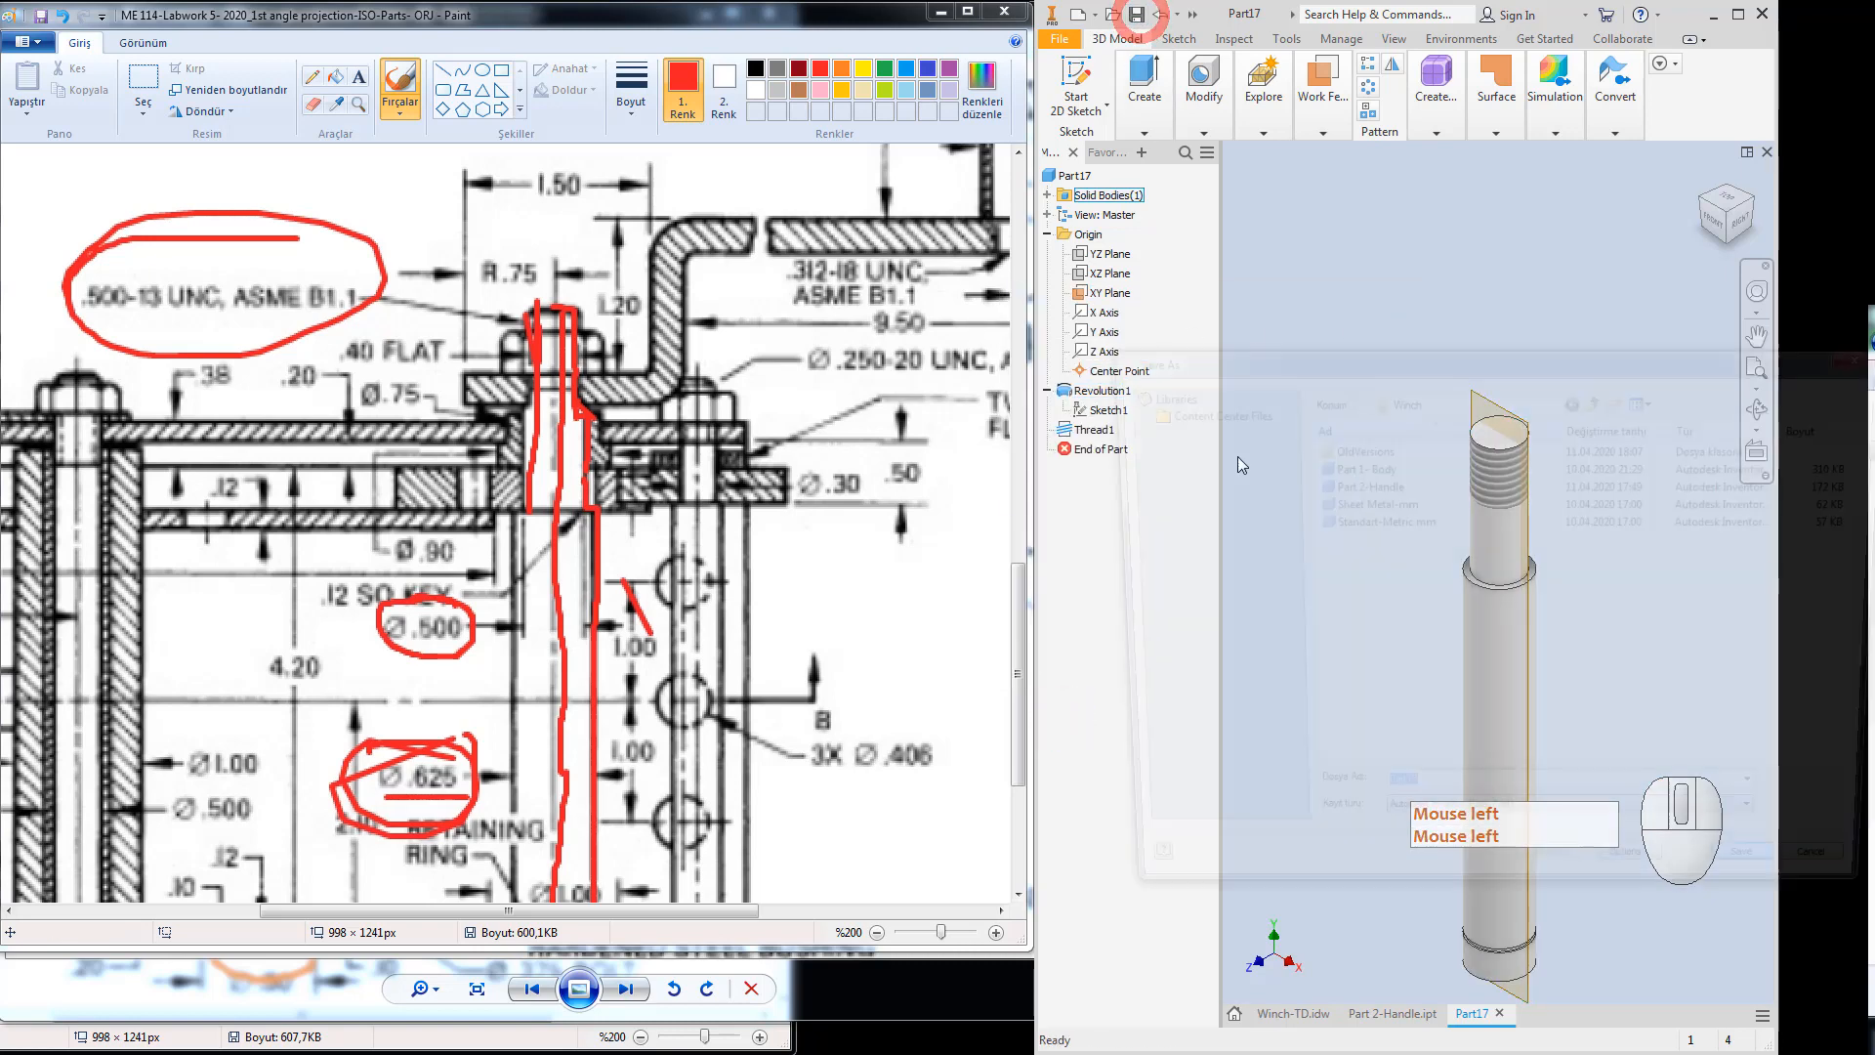
left_click(1368, 485)
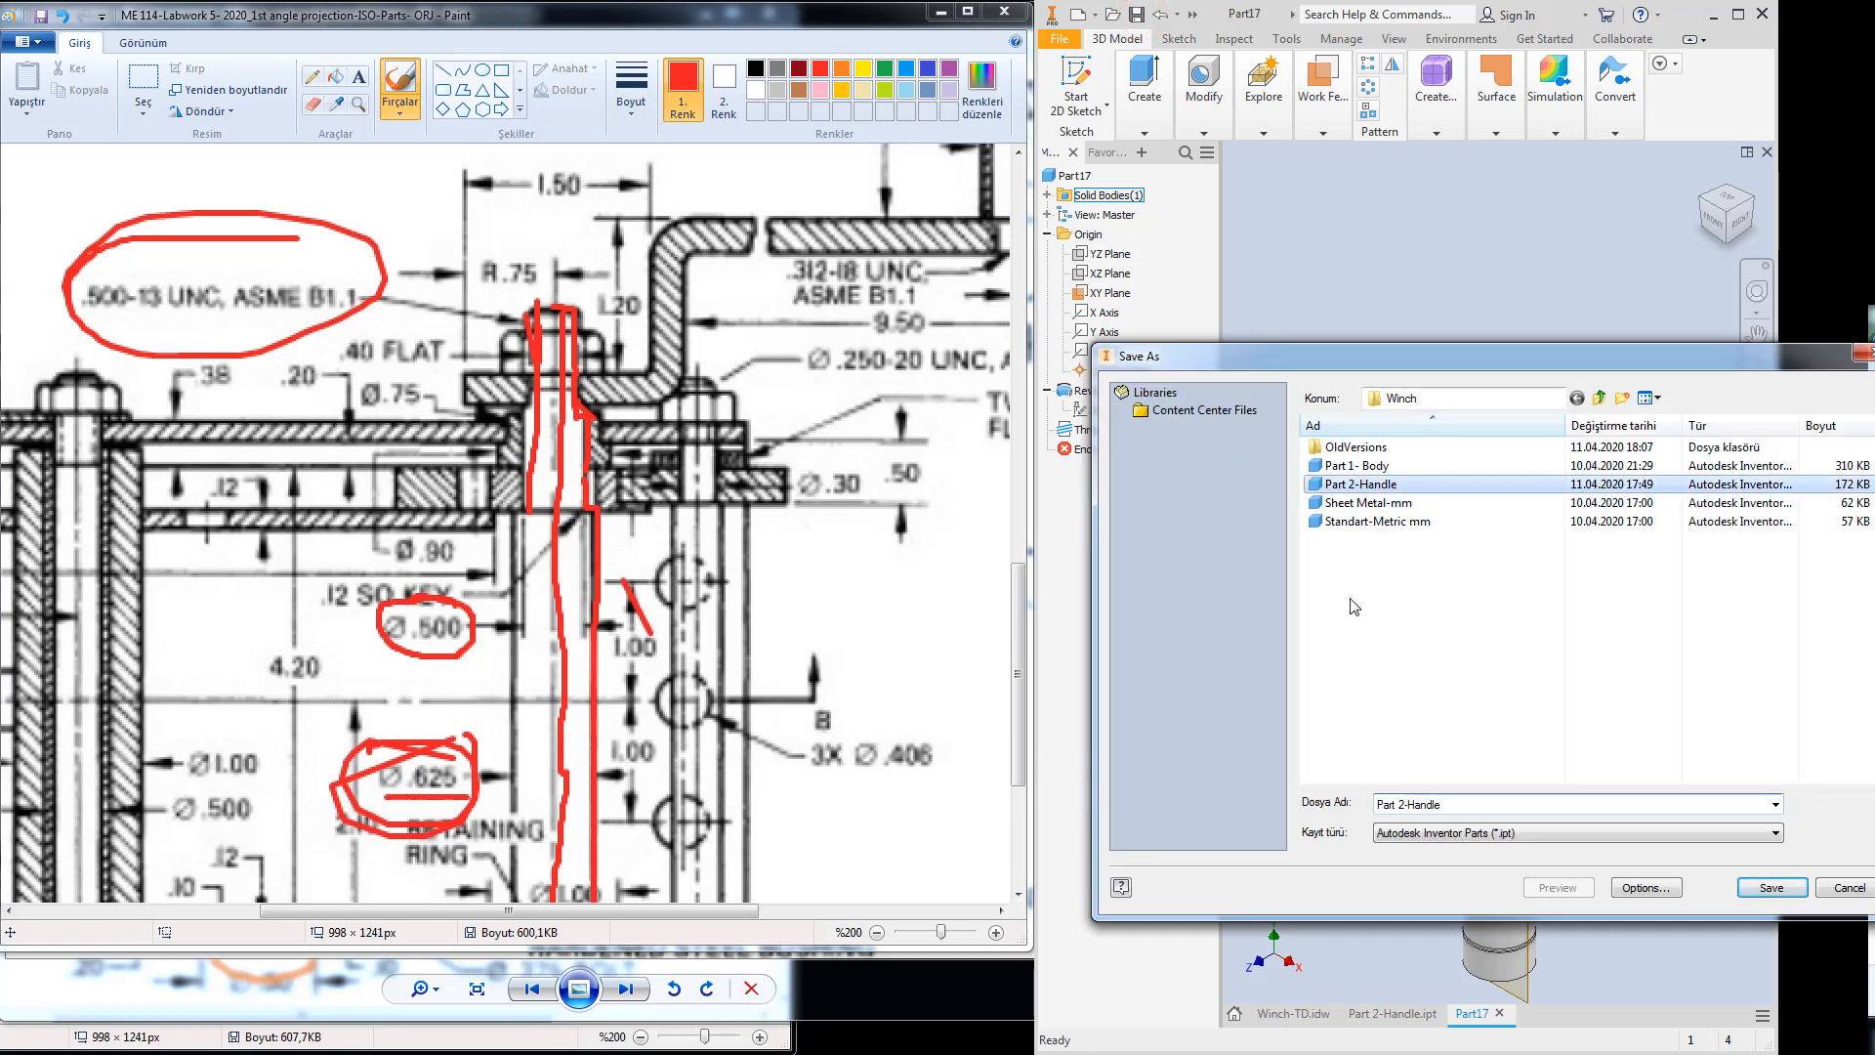
left_click(1402, 803)
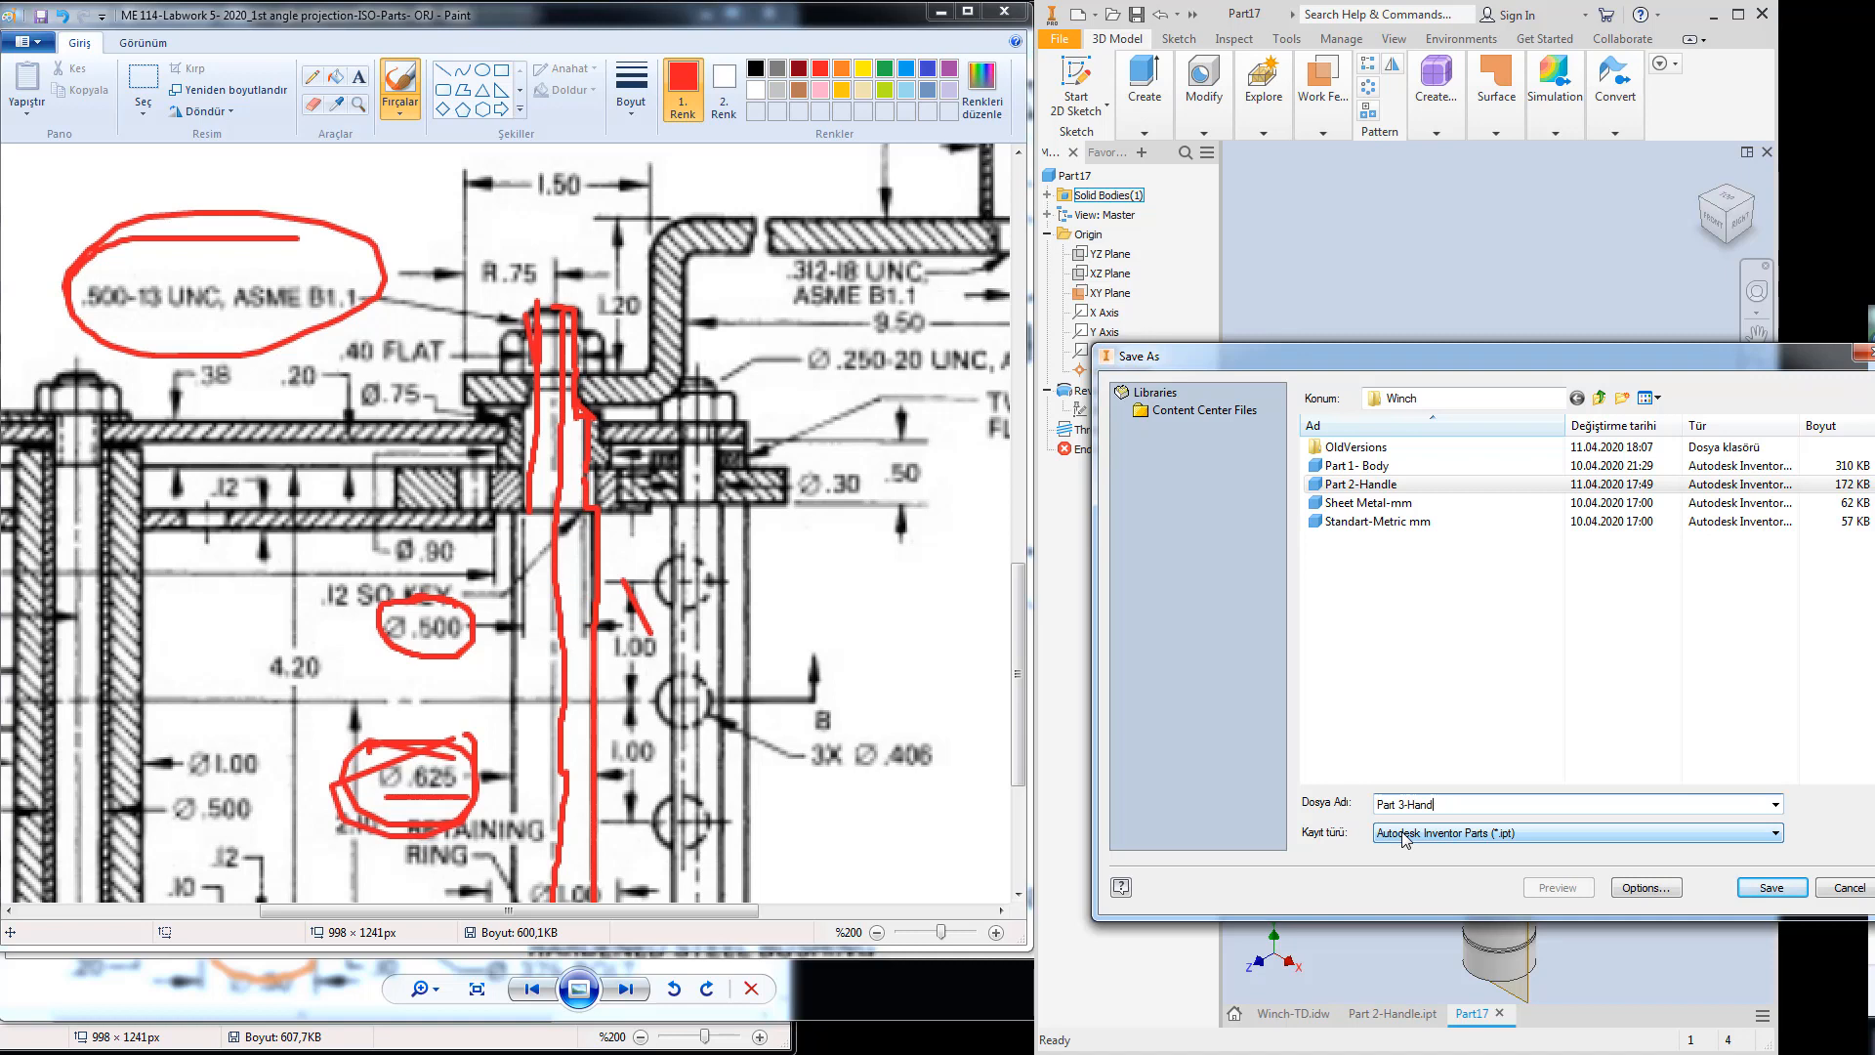
key("BackSpace")
key("BackSpace")
key("BackSpace")
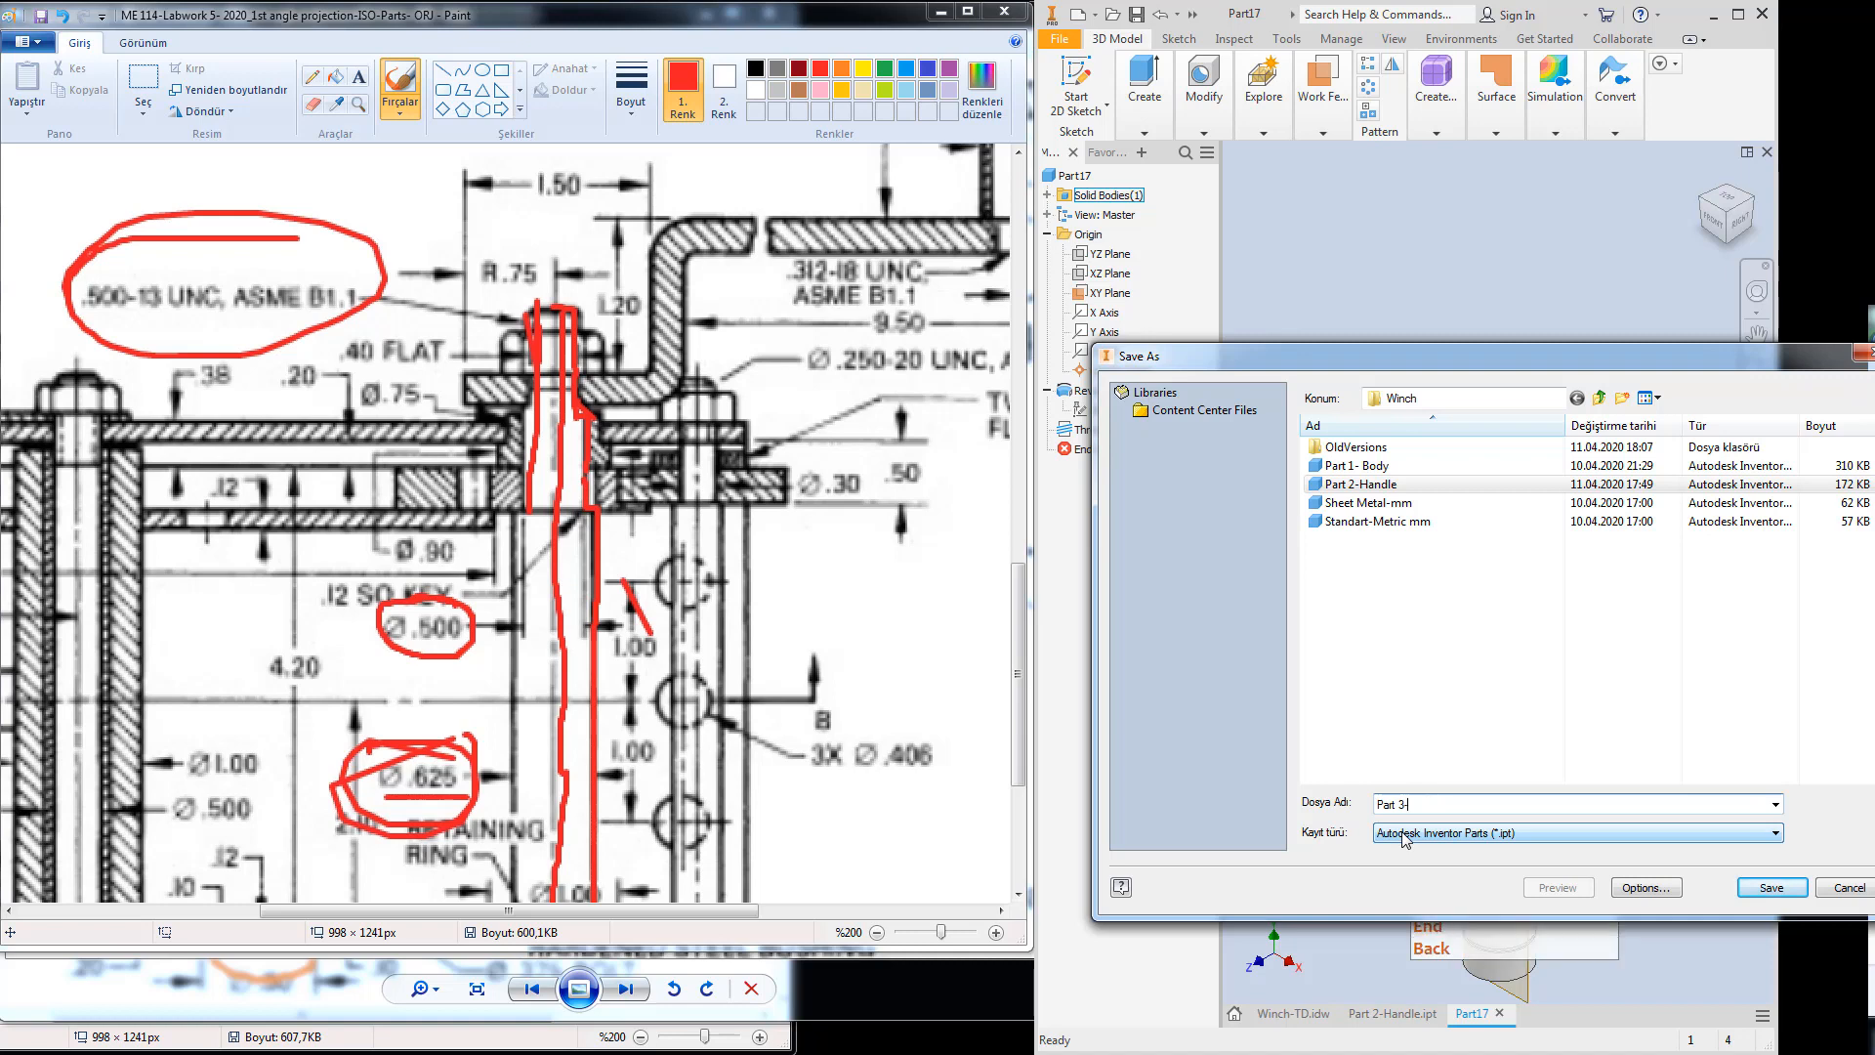
type("Shaft")
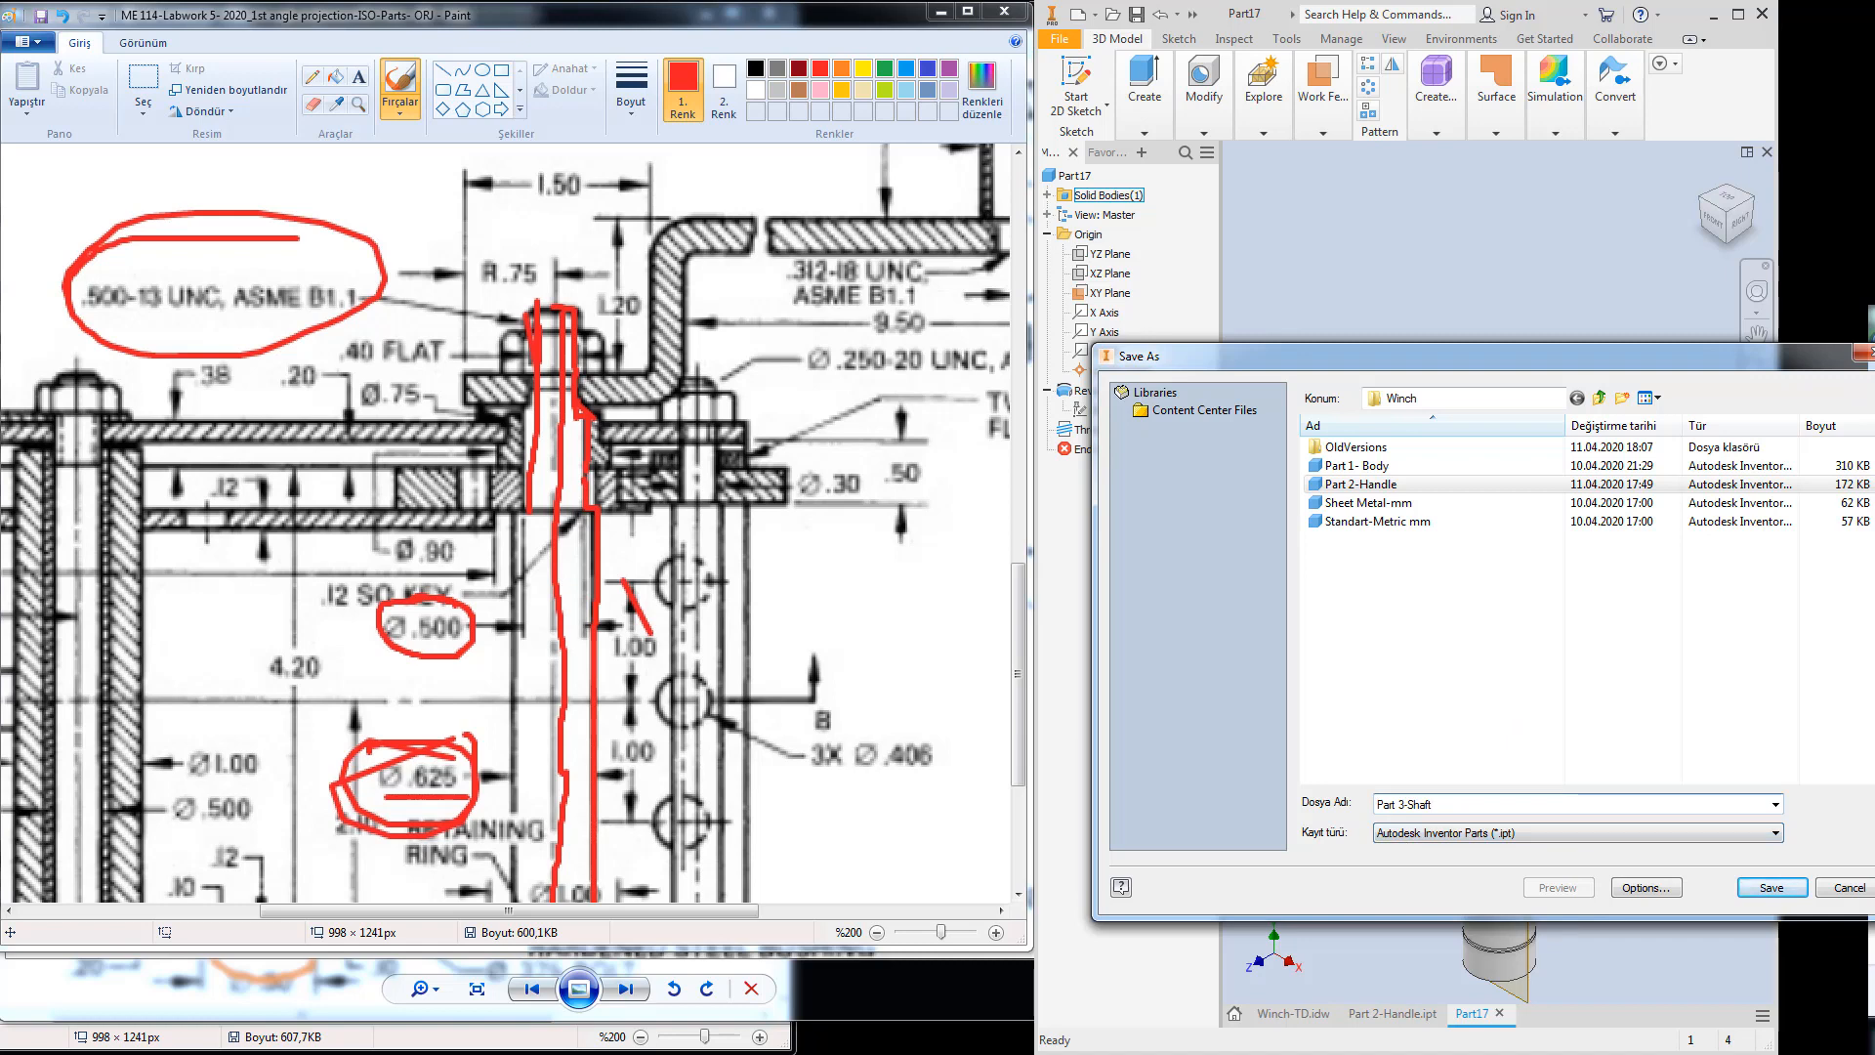
key("Return")
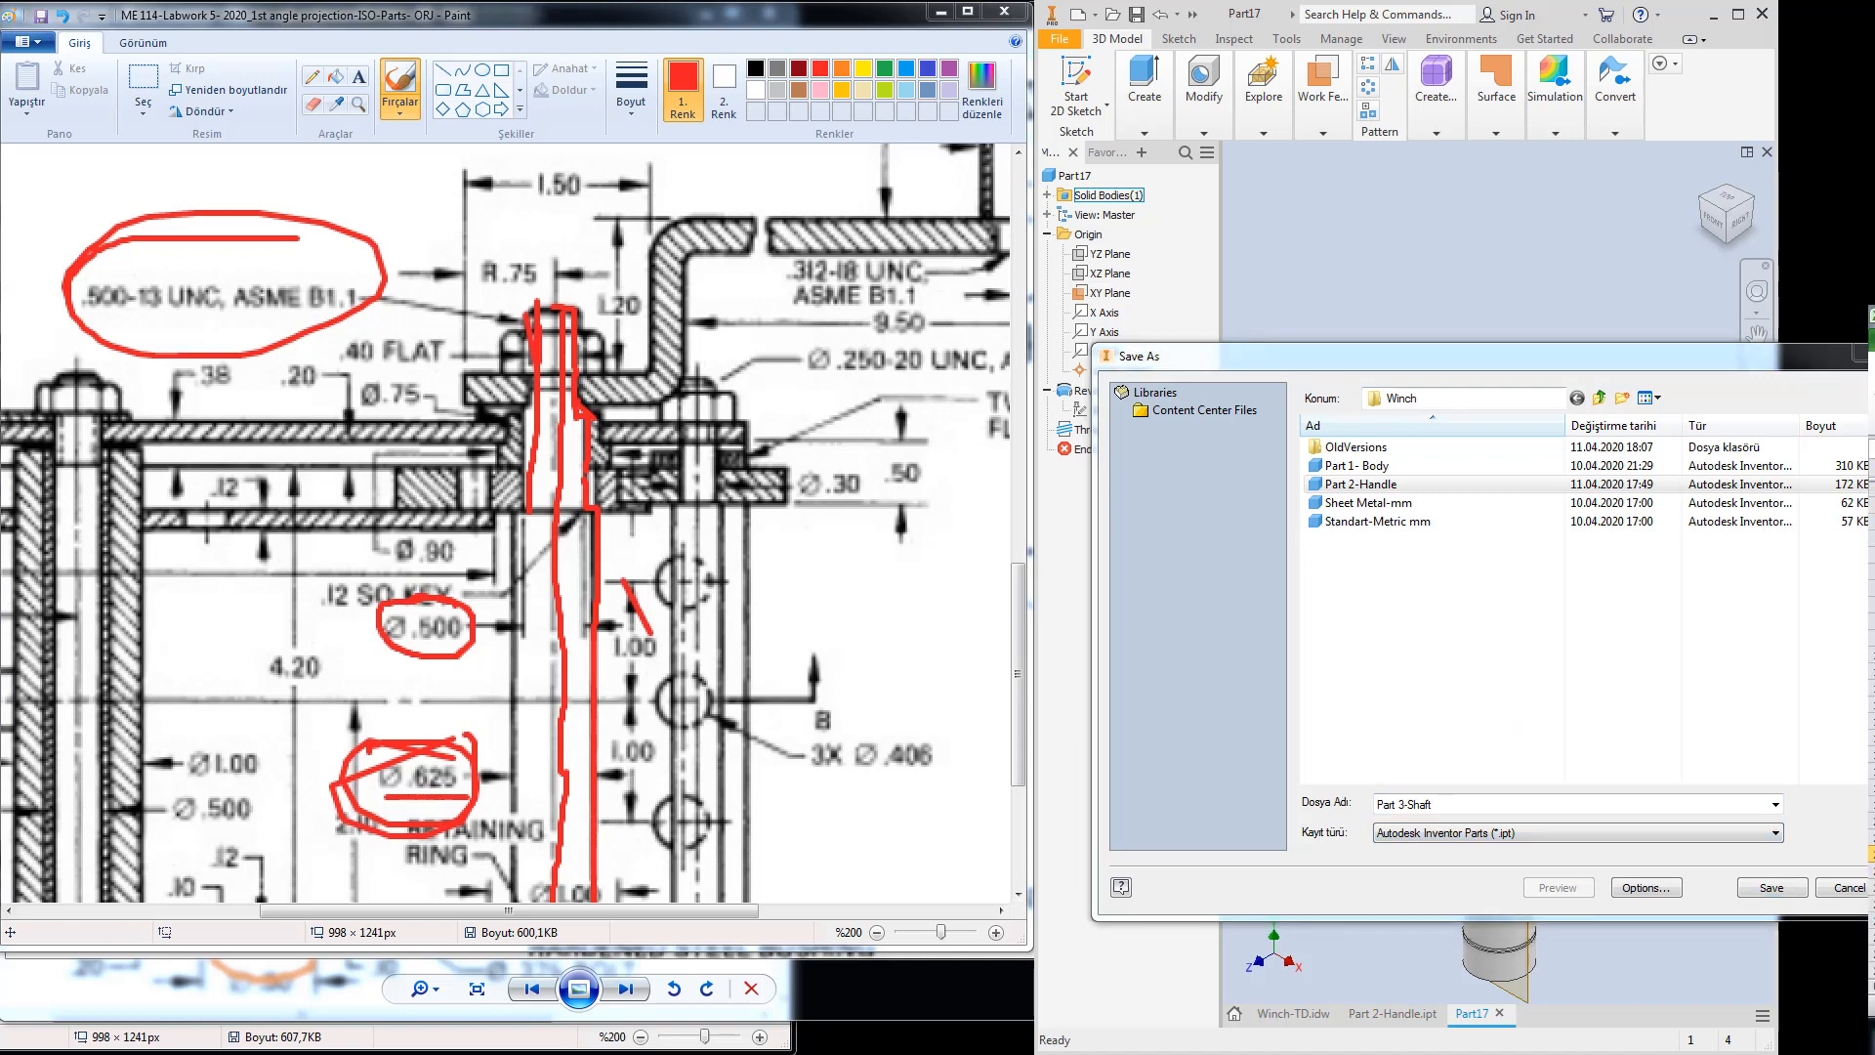
left_click(1414, 287)
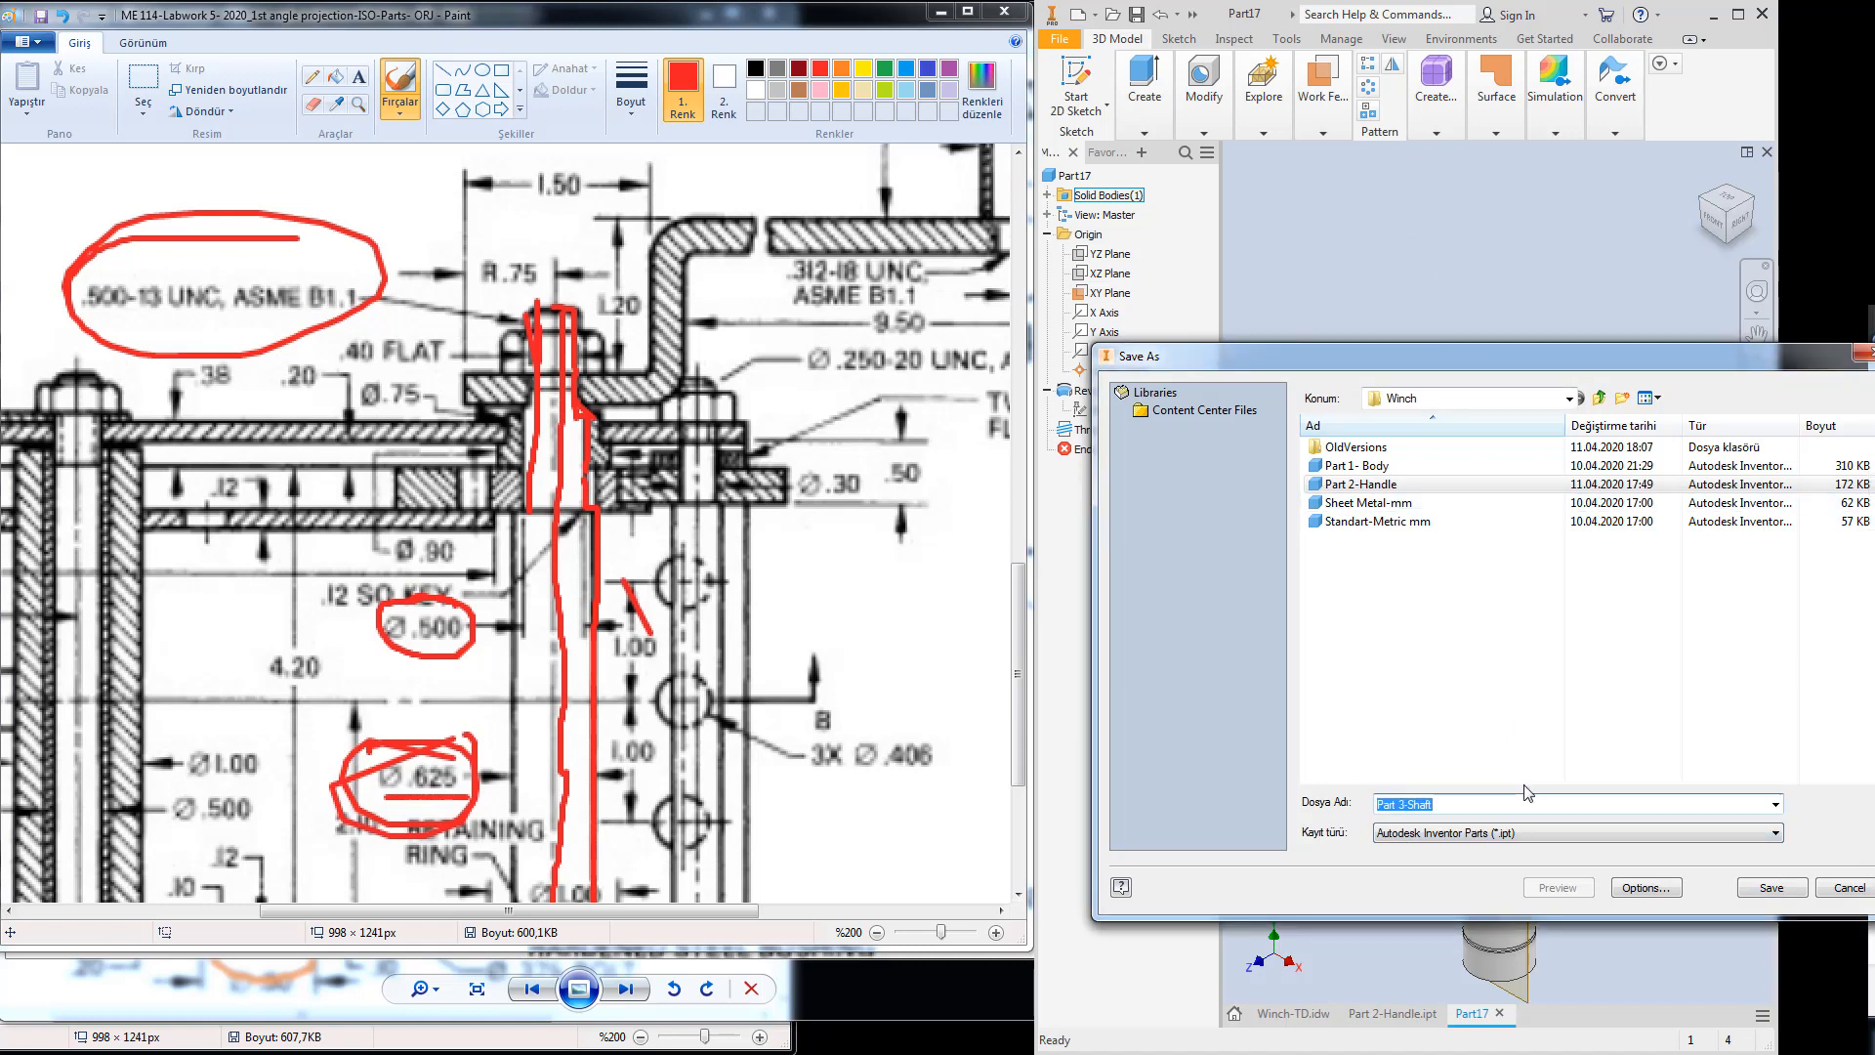
left_click(1773, 886)
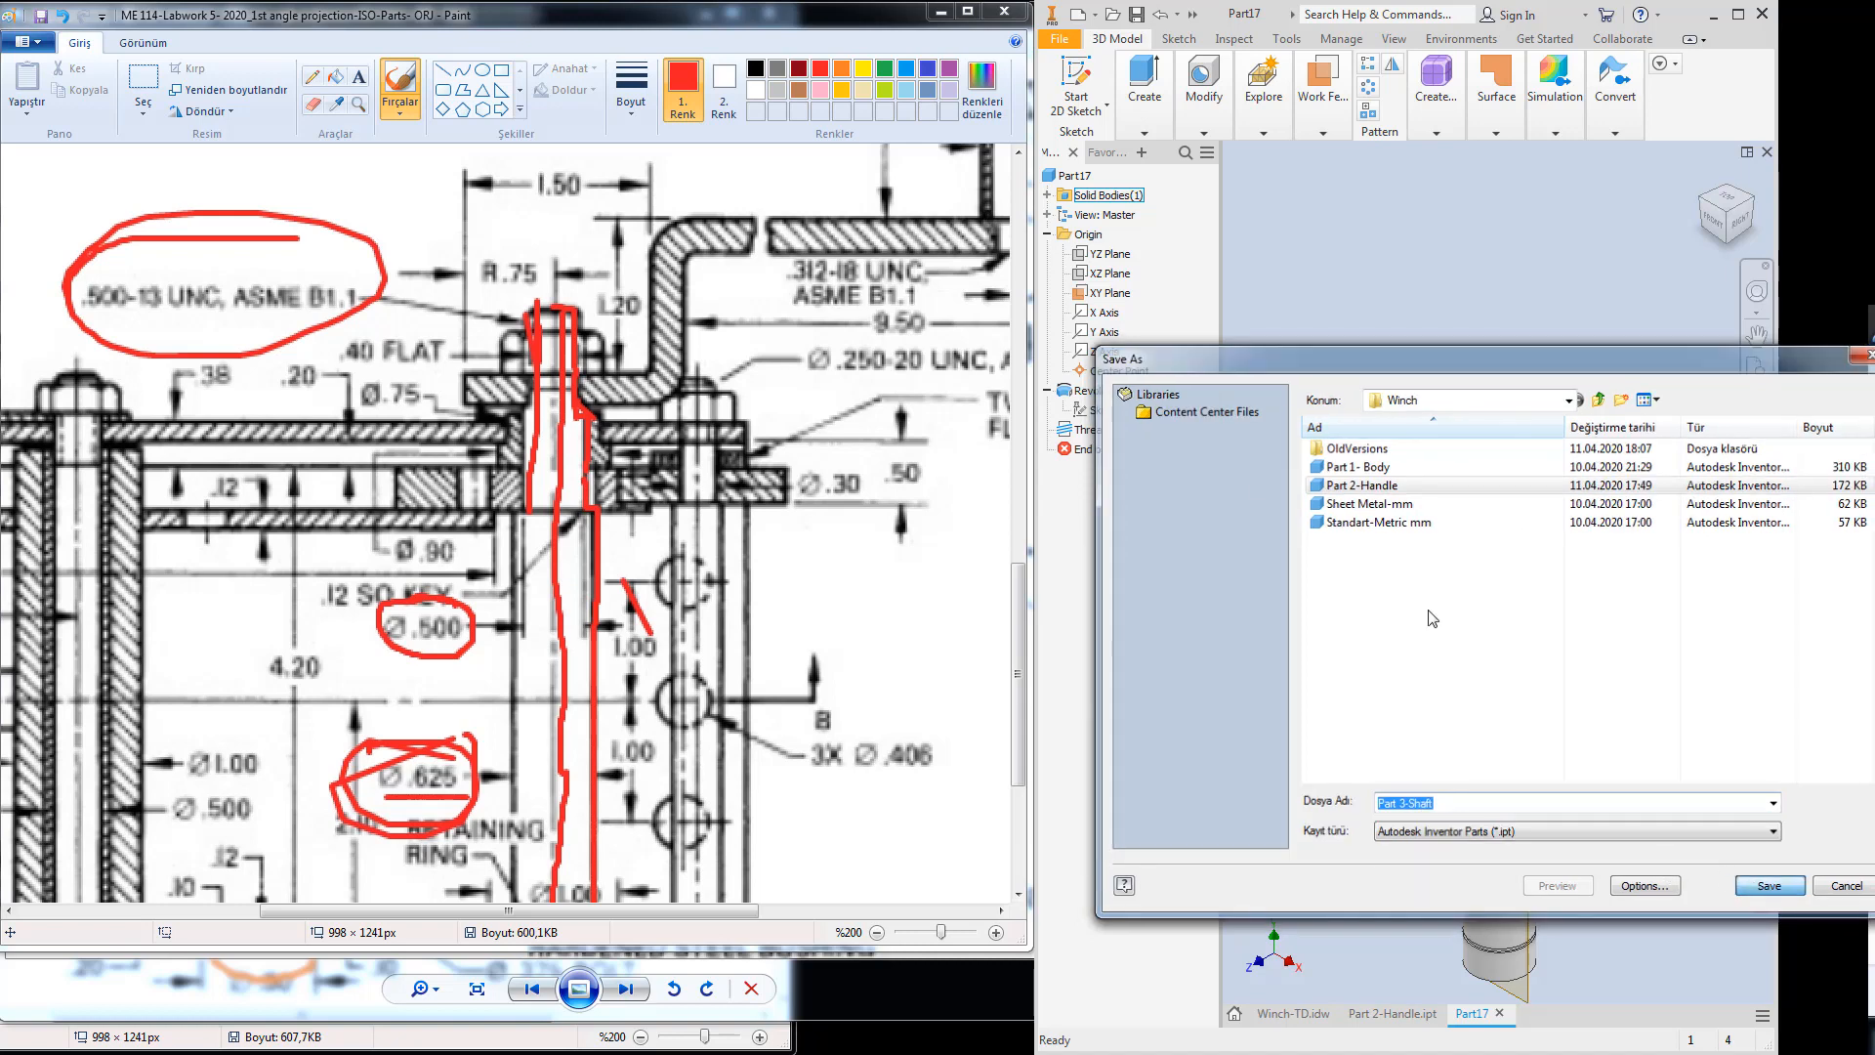
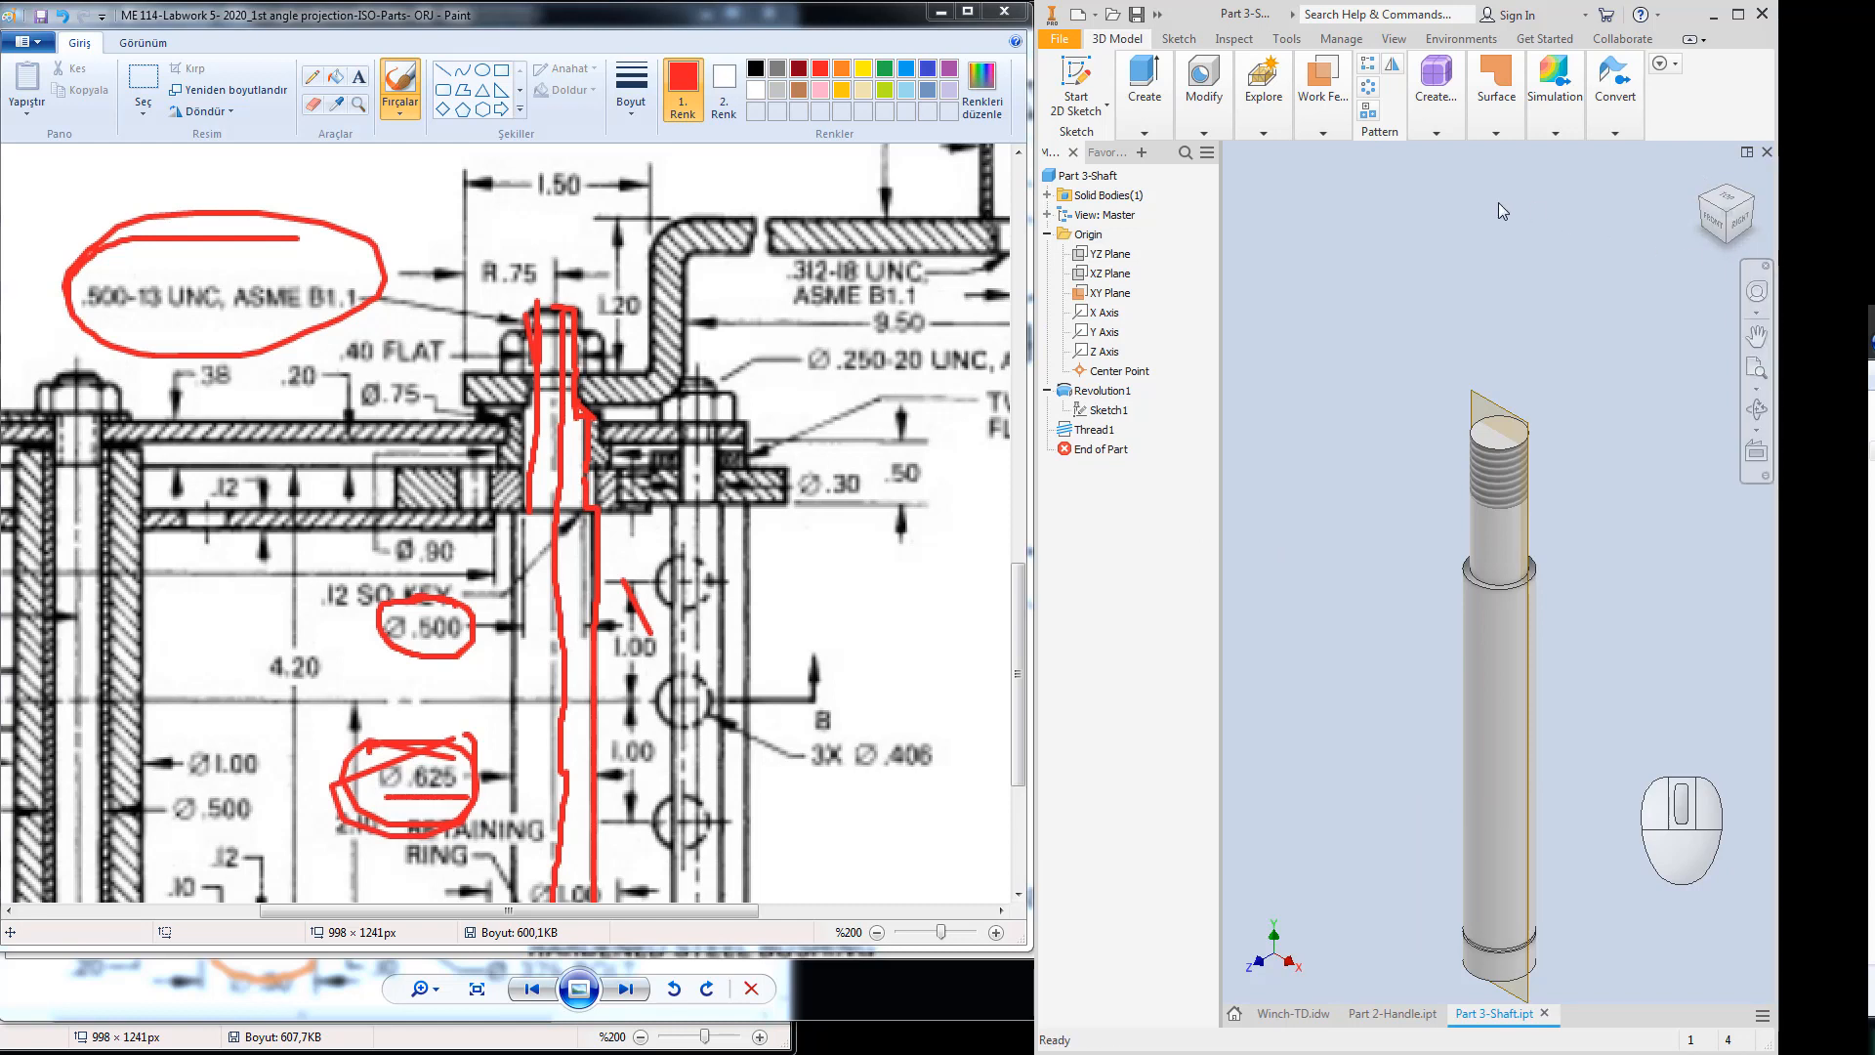
Maximize the Inventor window and close the Part 2-Handle and Part 3-Shaft documents.
double_click(1246, 14)
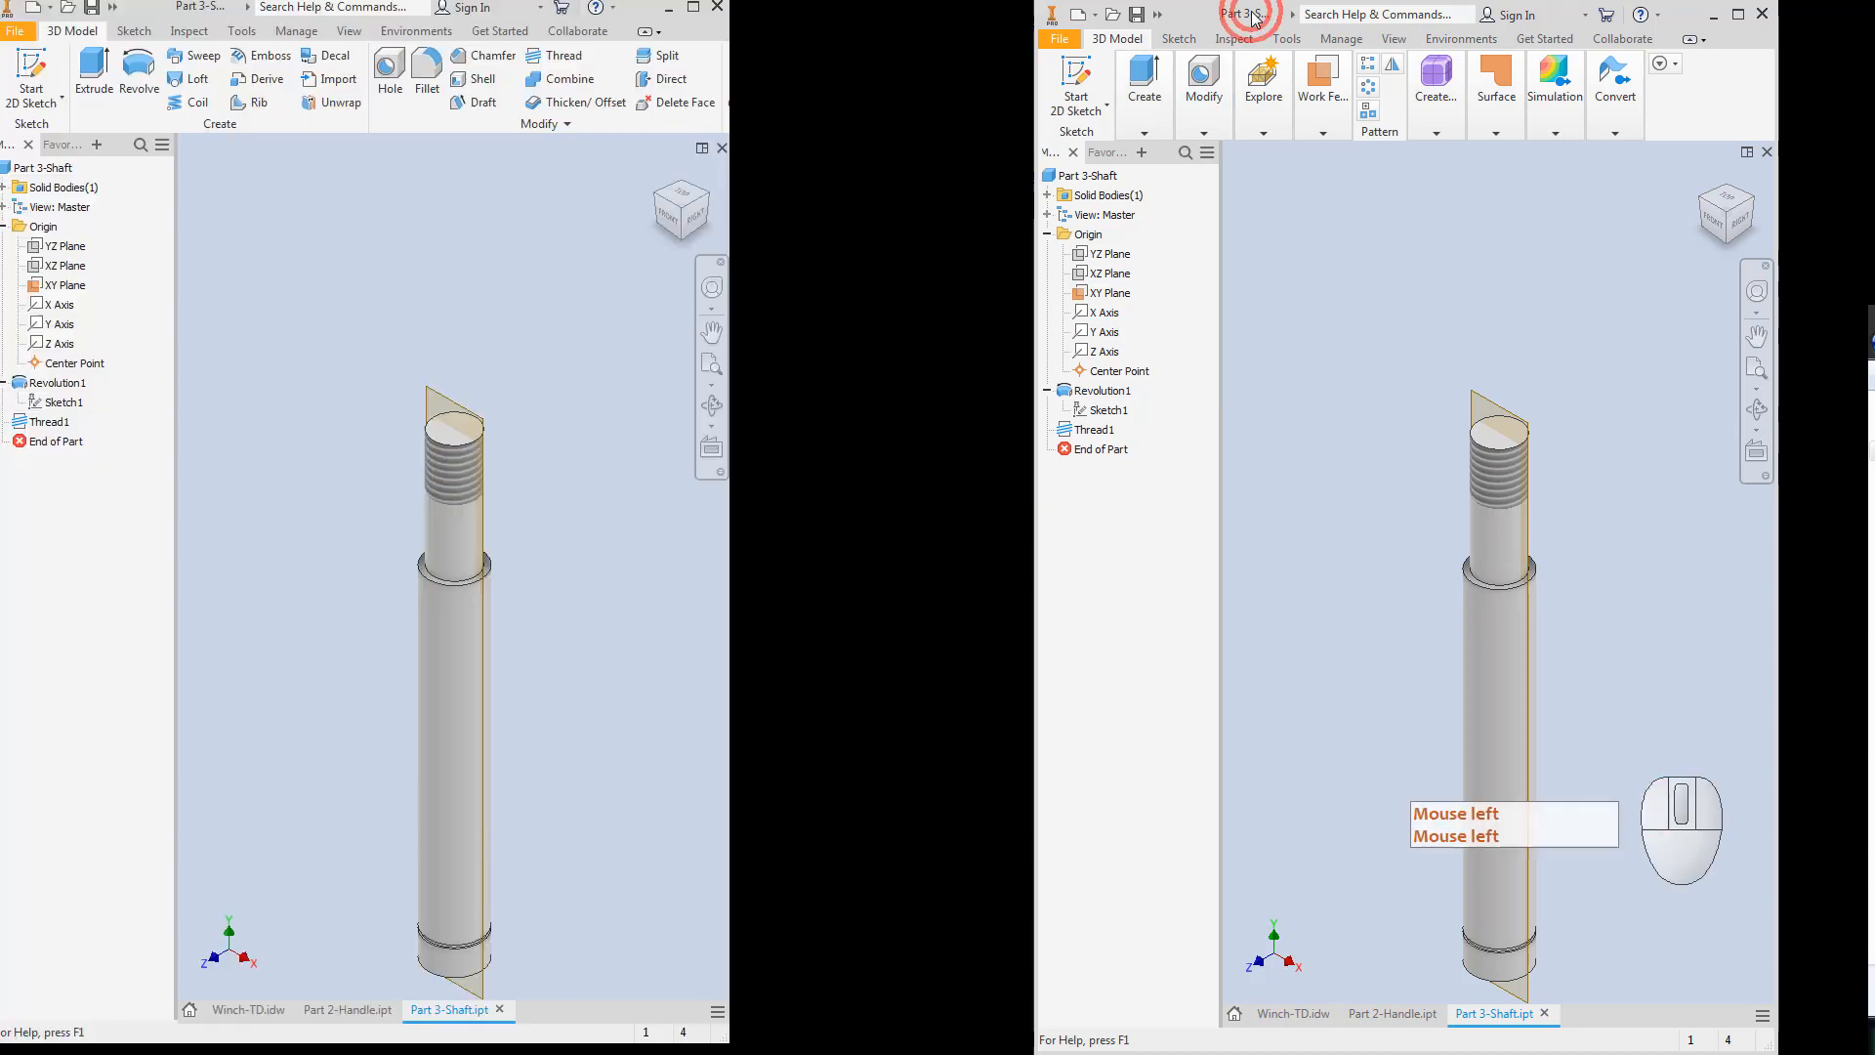
scroll(1327, 536, "up", 5)
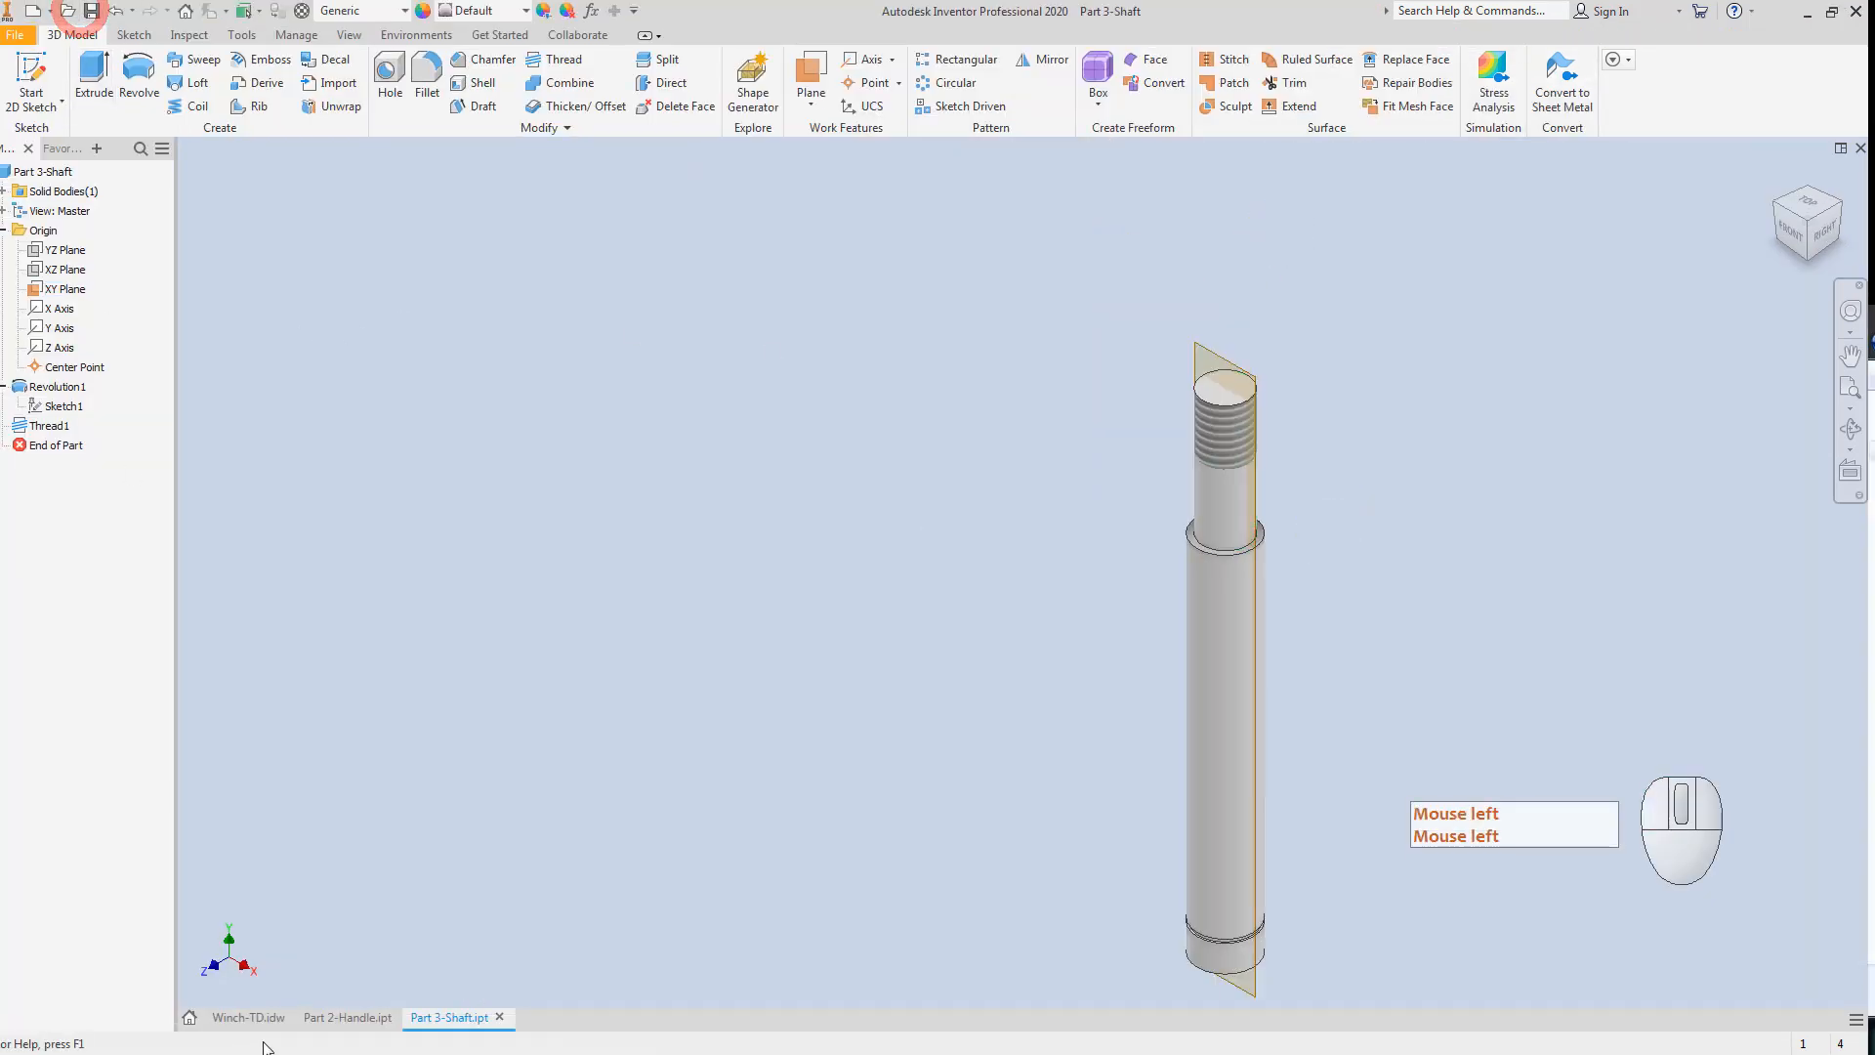
left_click(356, 1019)
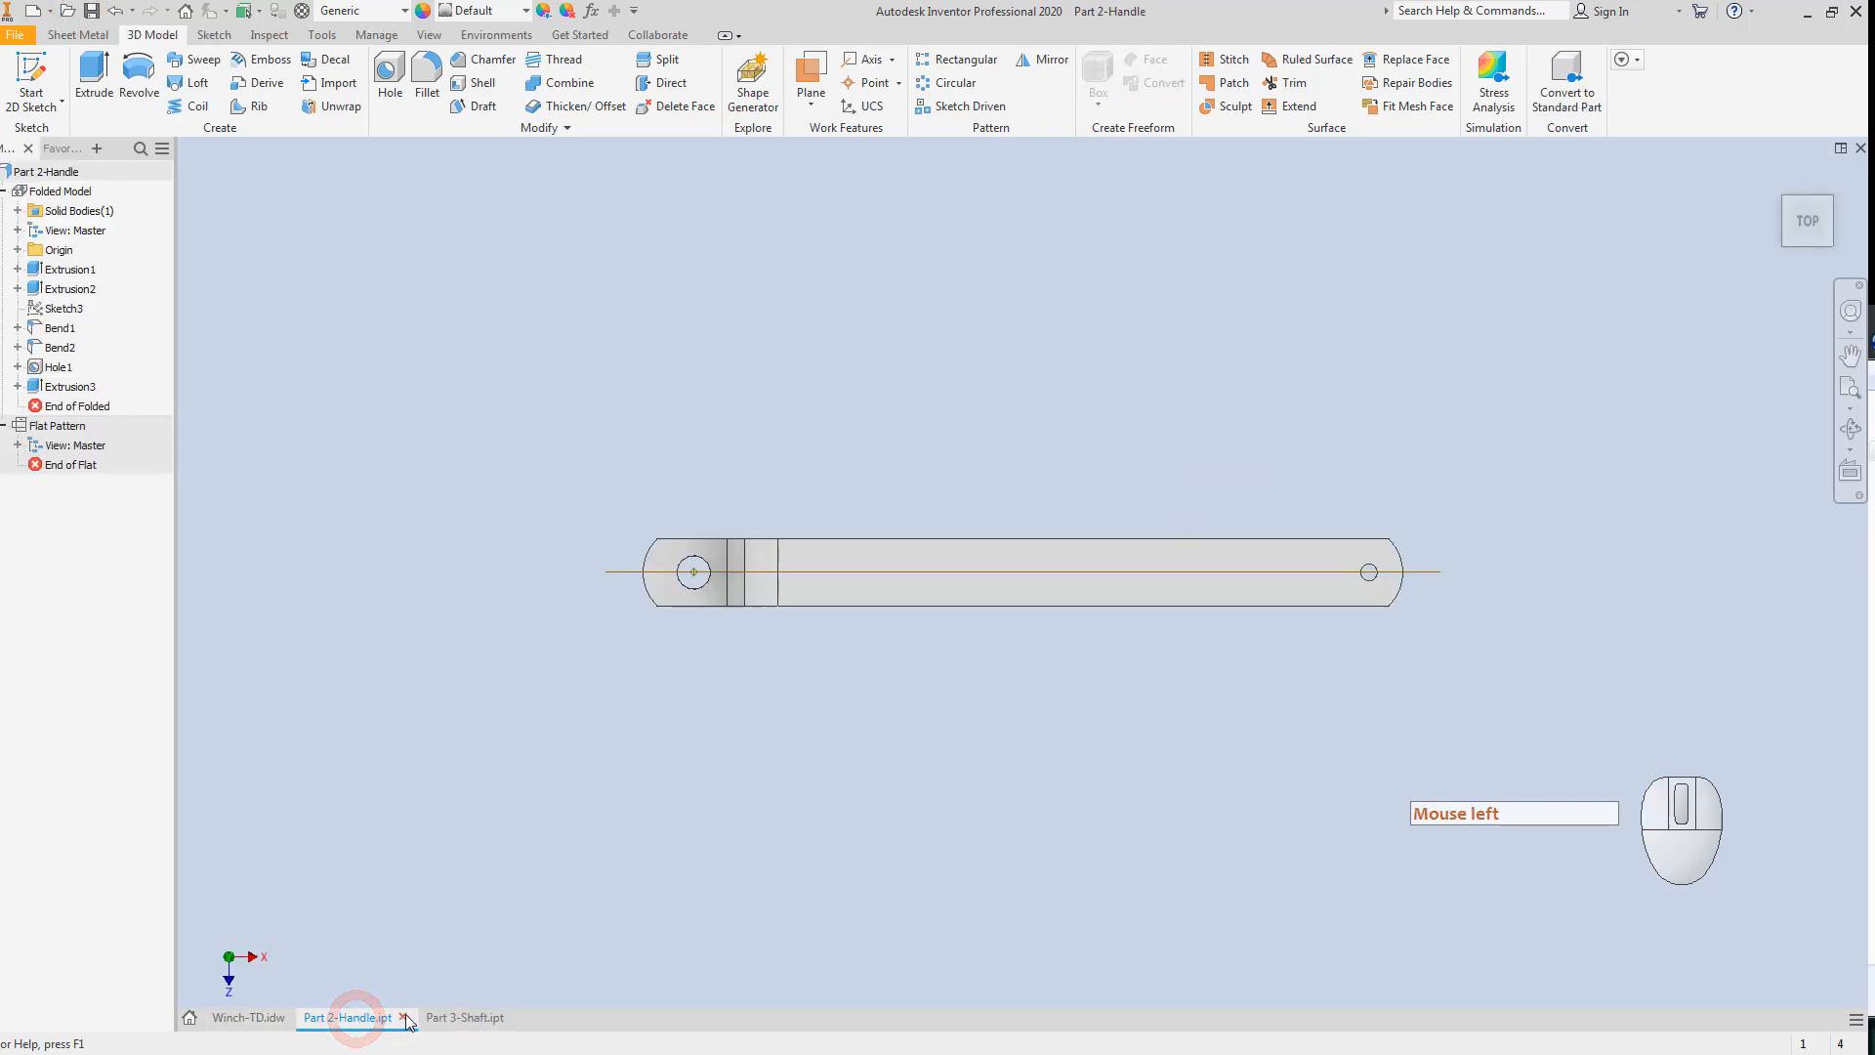
left_click(401, 1018)
left_click(393, 1020)
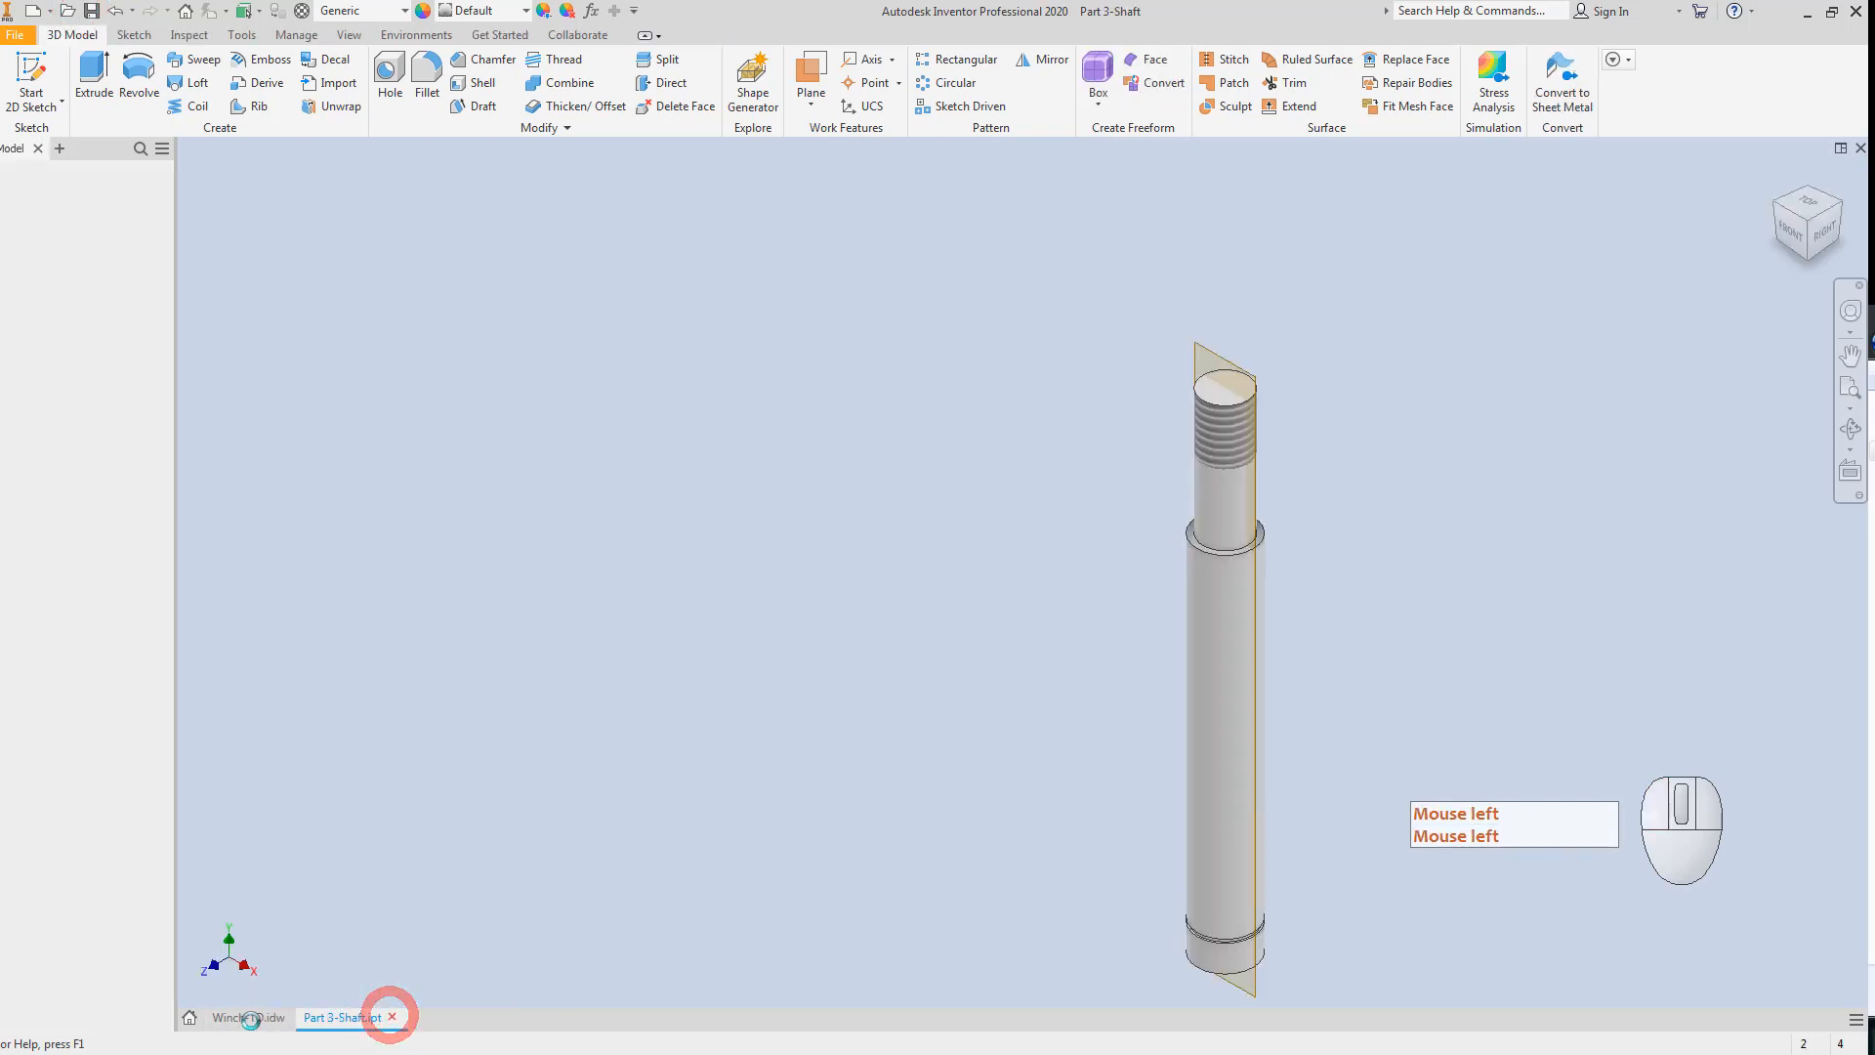
Place a base view of Part 3-Shaft at 1:1 scale with a projected isometric view in the sheet's empty area.
left_click(612, 639)
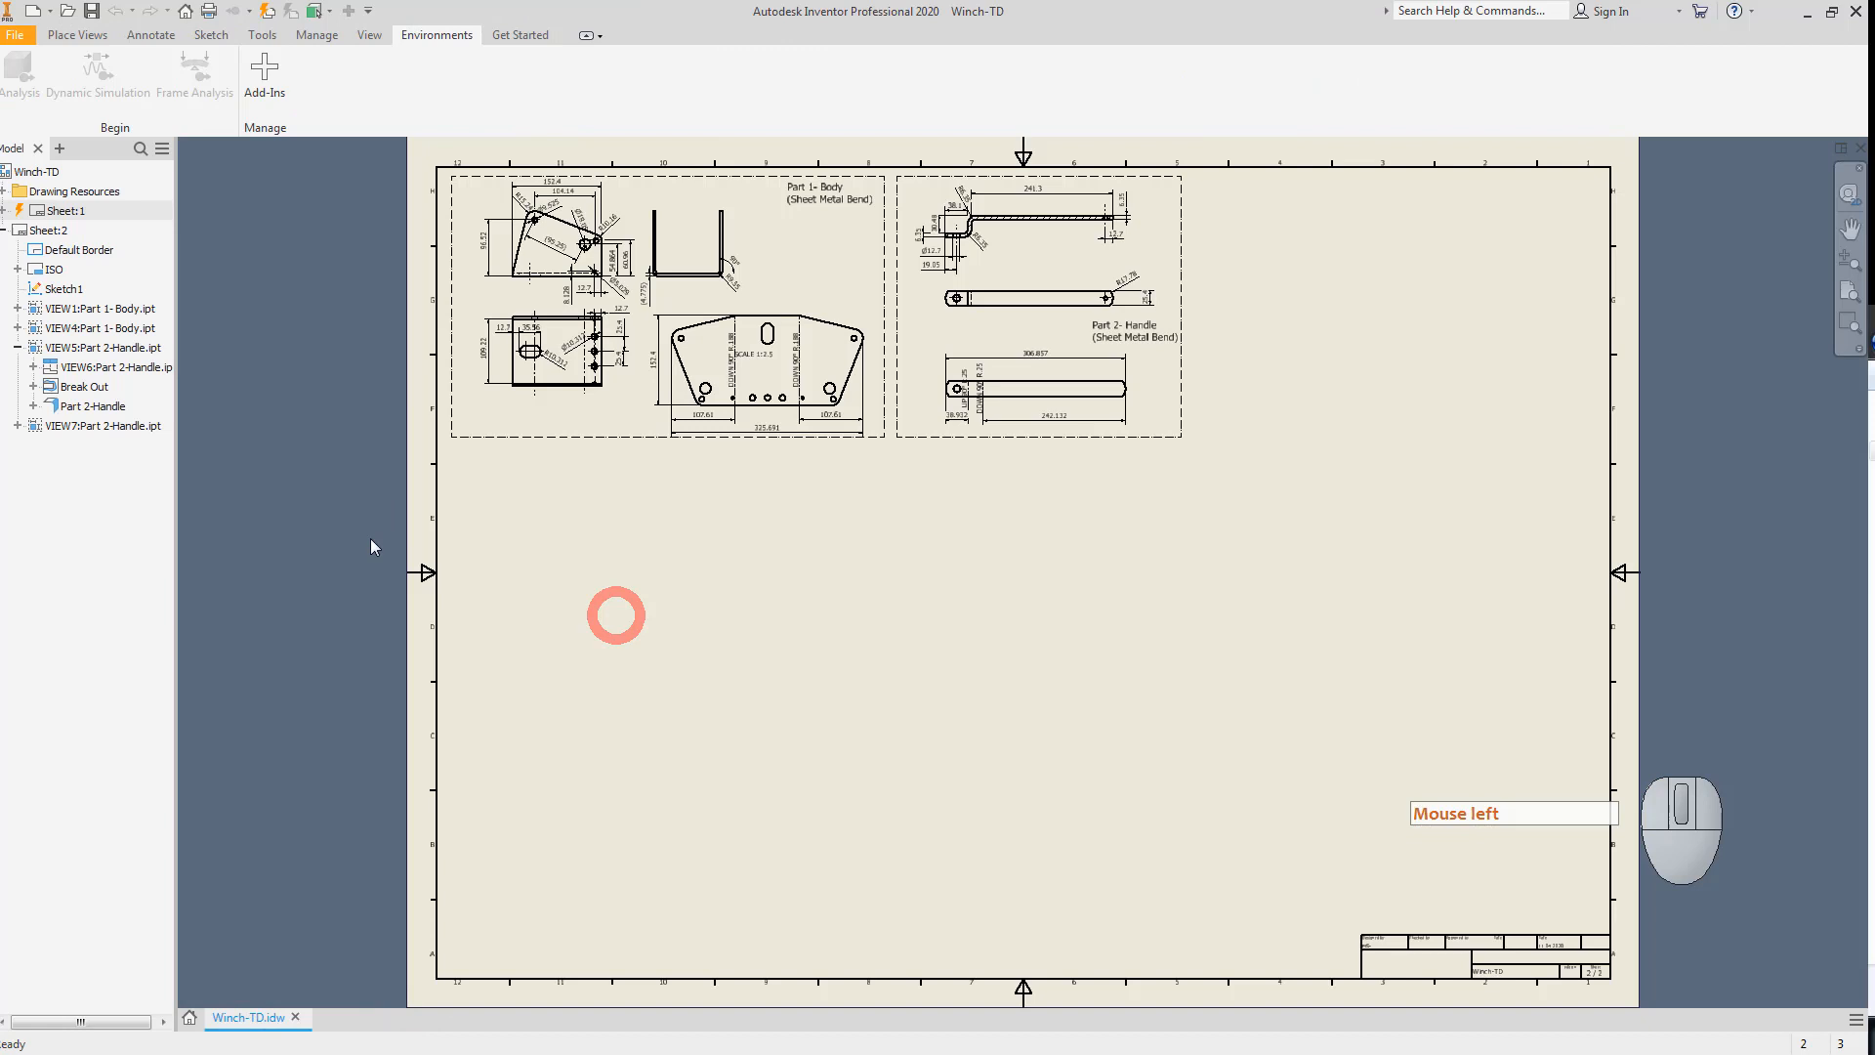
left_click(62, 35)
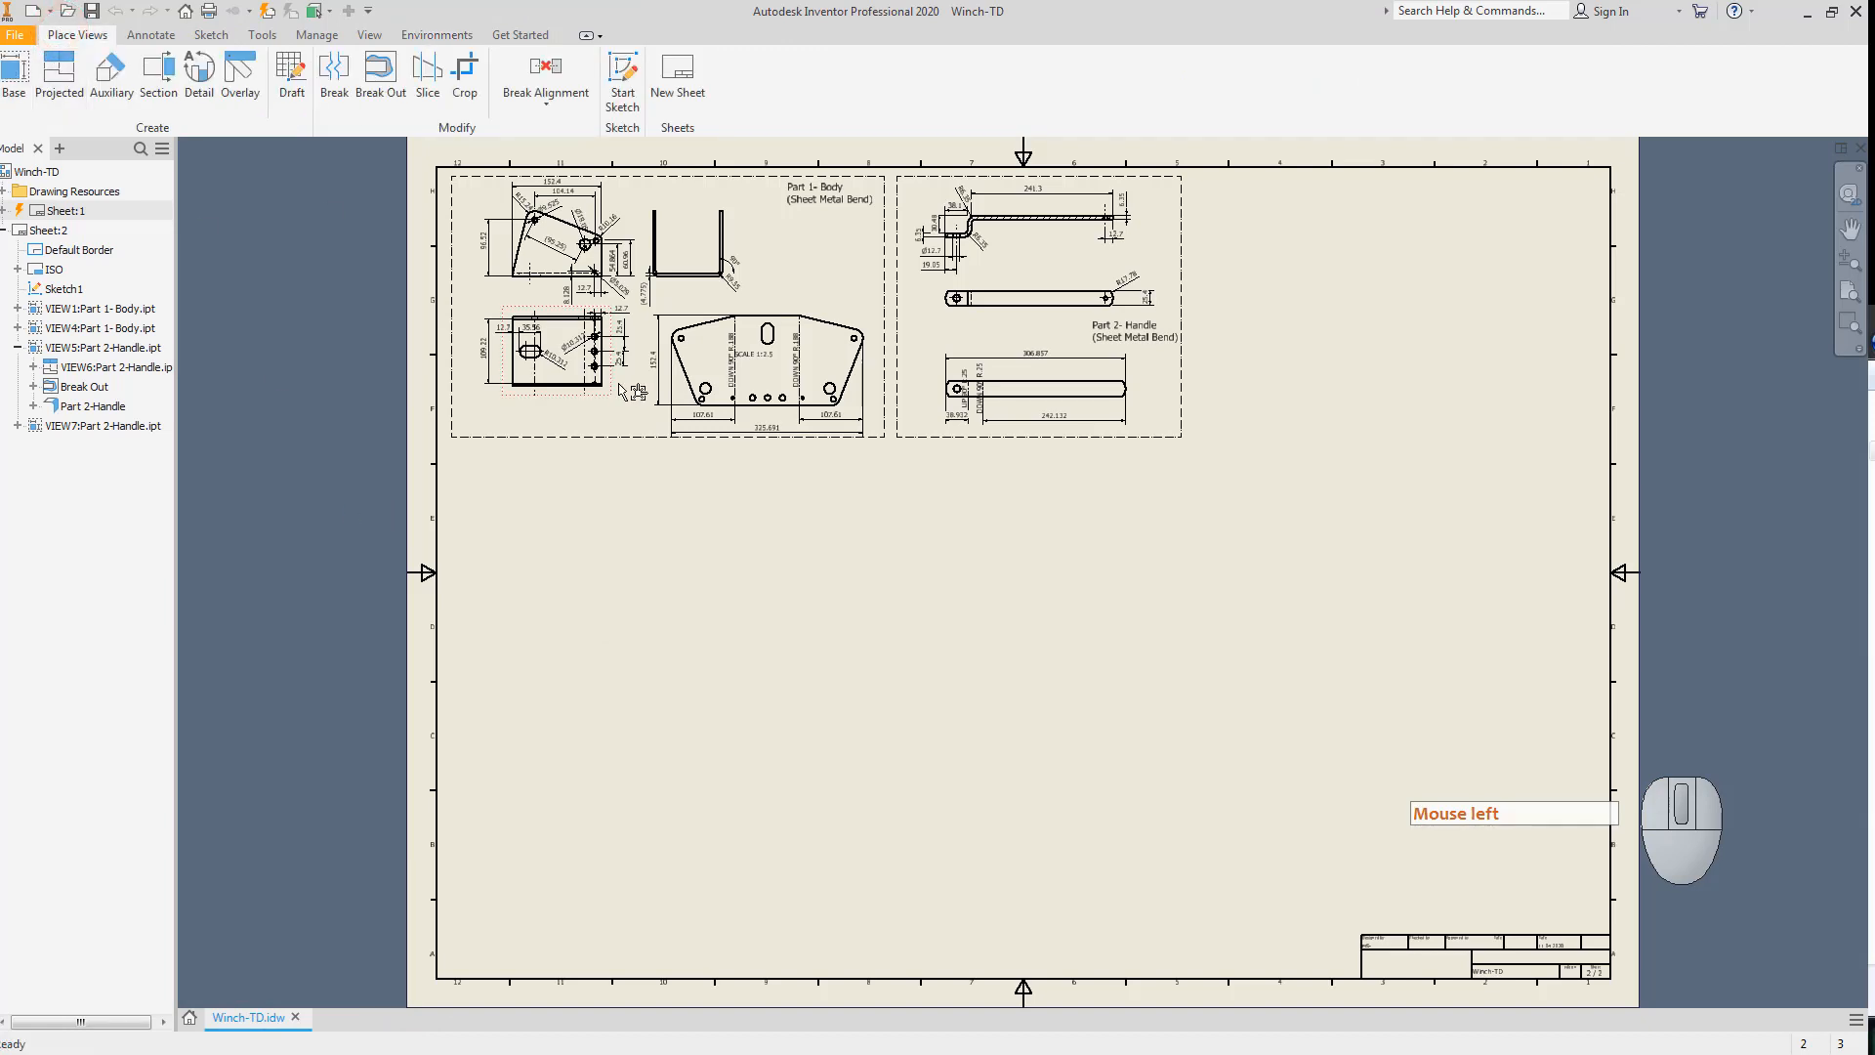
left_click(8, 77)
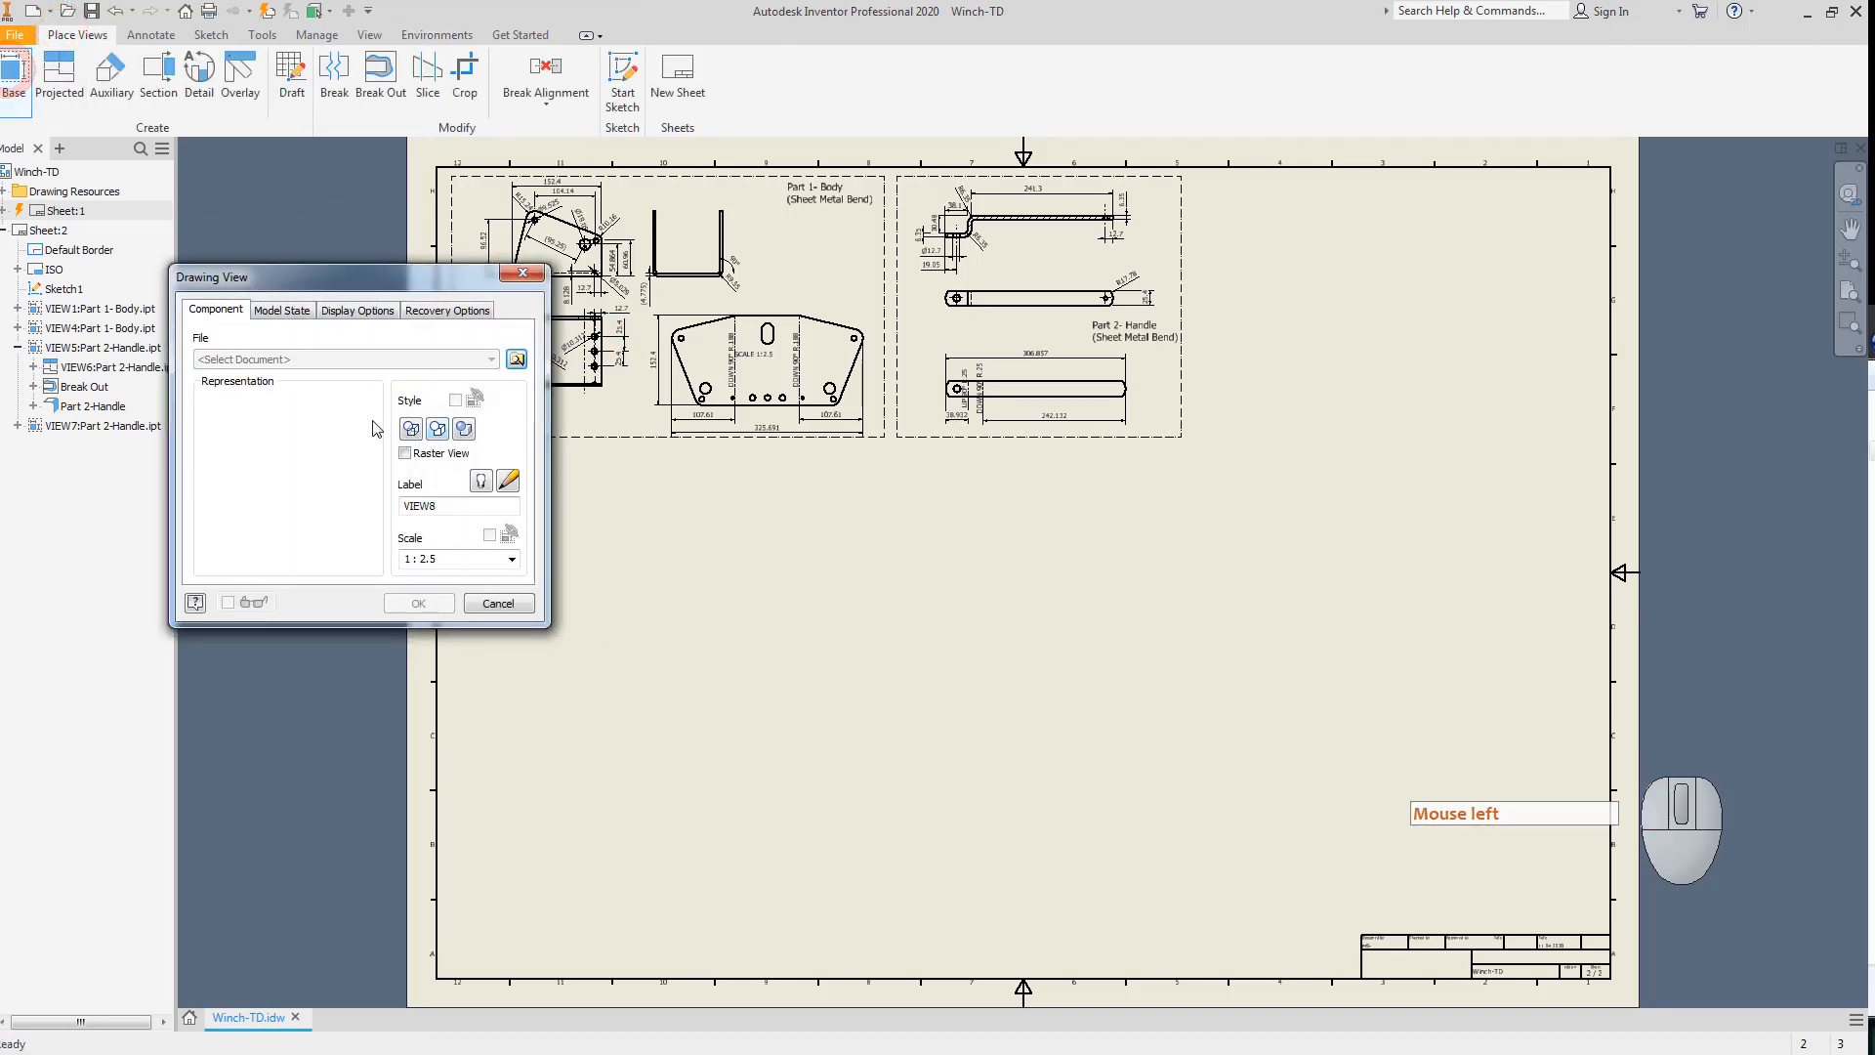
left_click(517, 361)
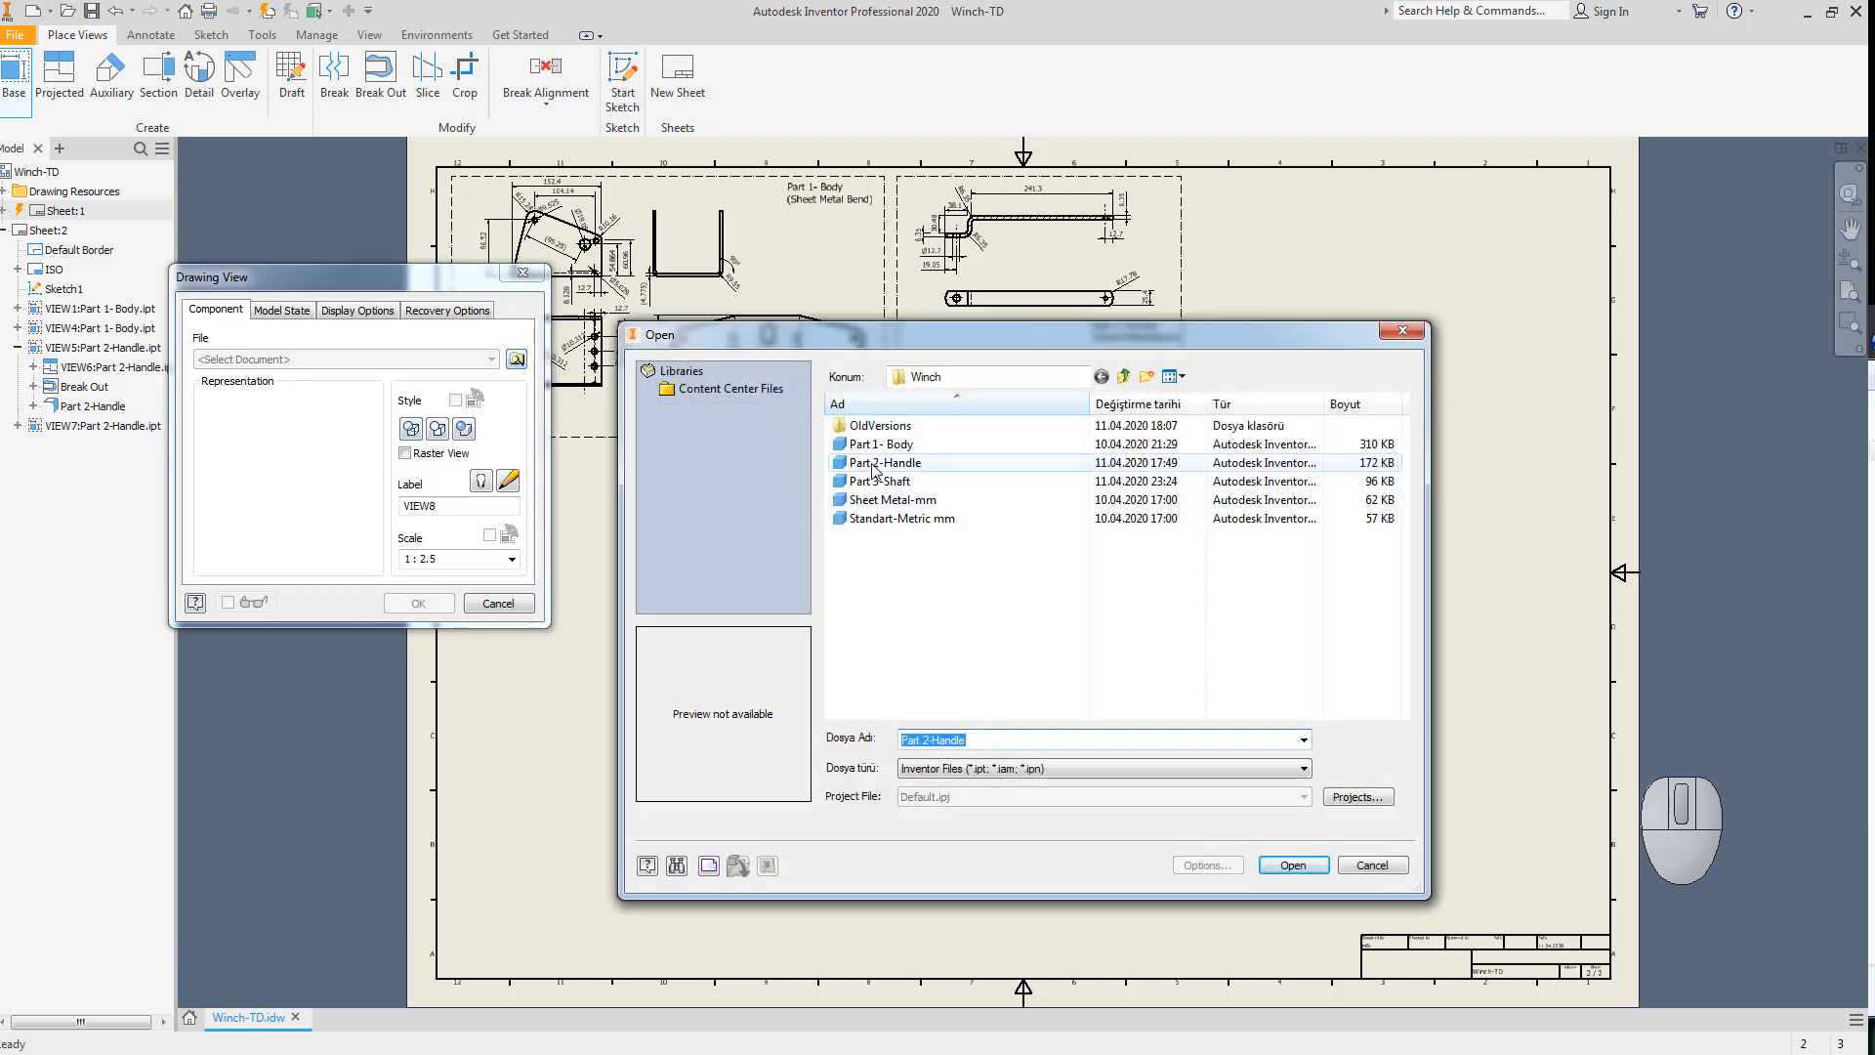
left_click(879, 482)
left_click(1282, 866)
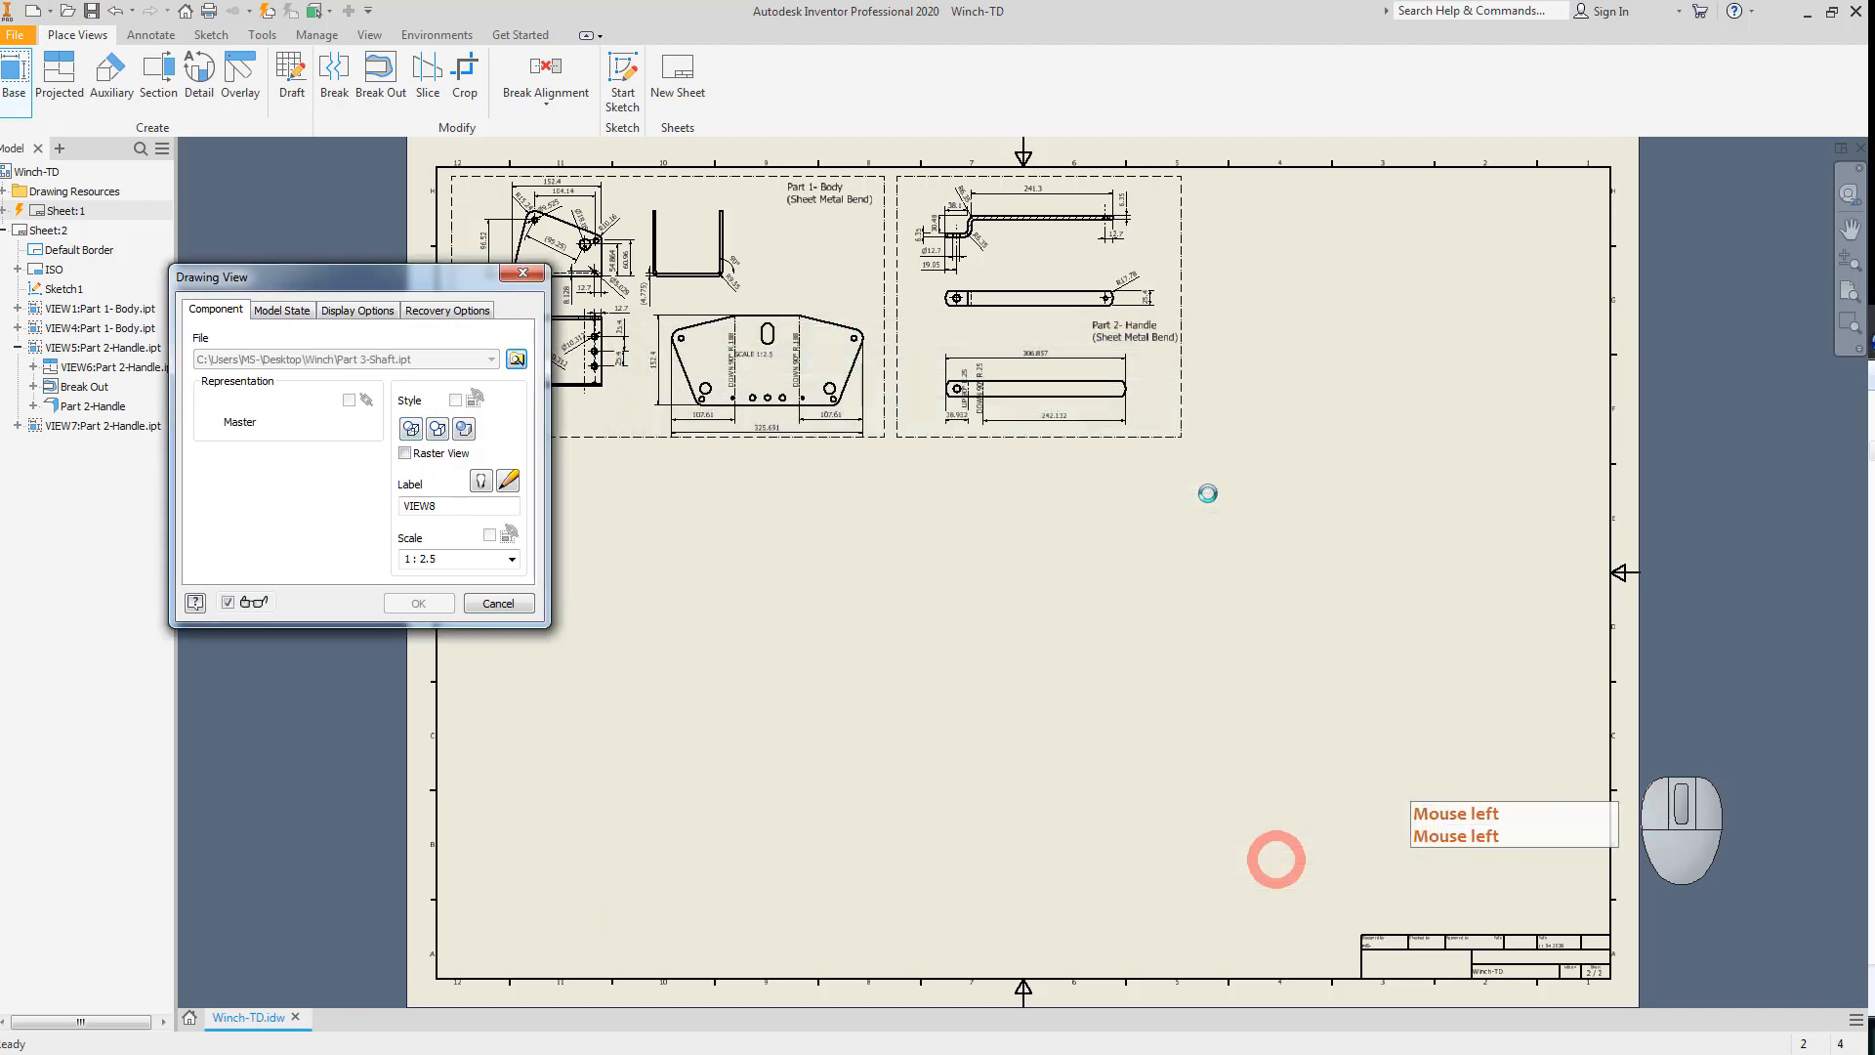
left_click_drag(747, 788, 1239, 434)
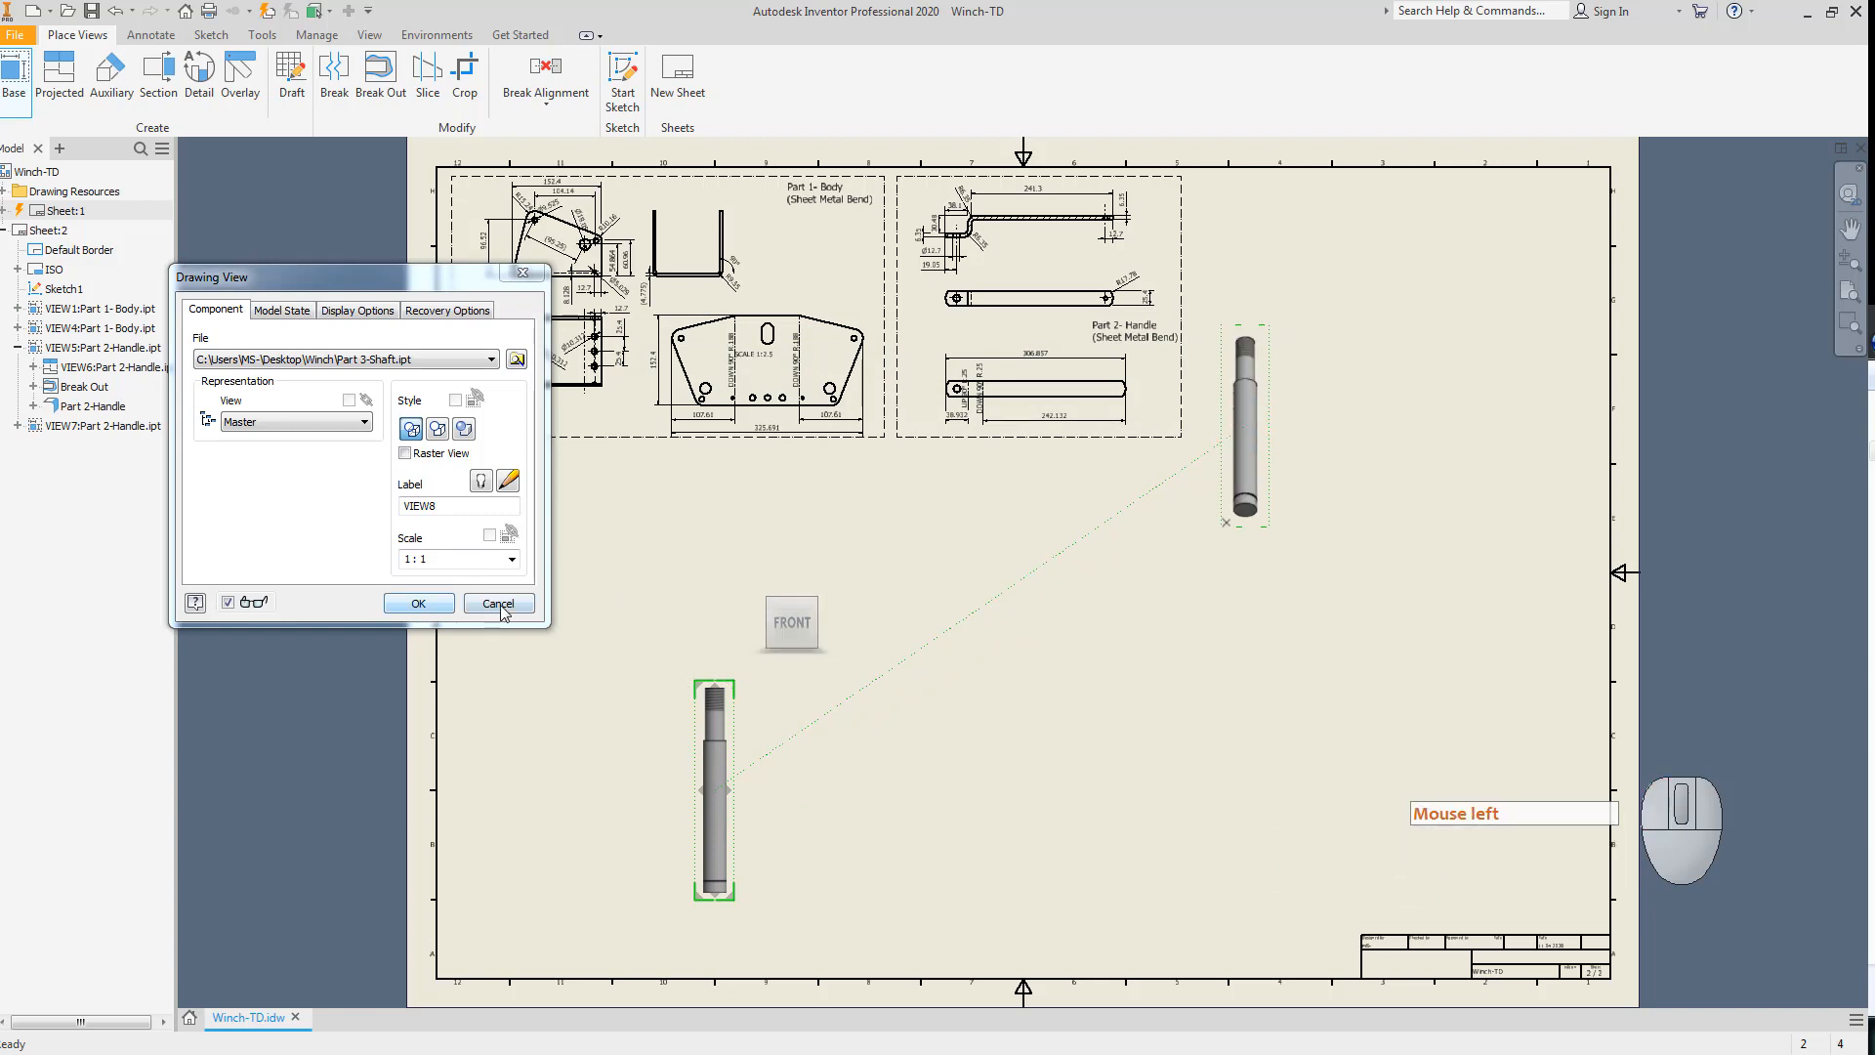
left_click(404, 613)
left_click(994, 684)
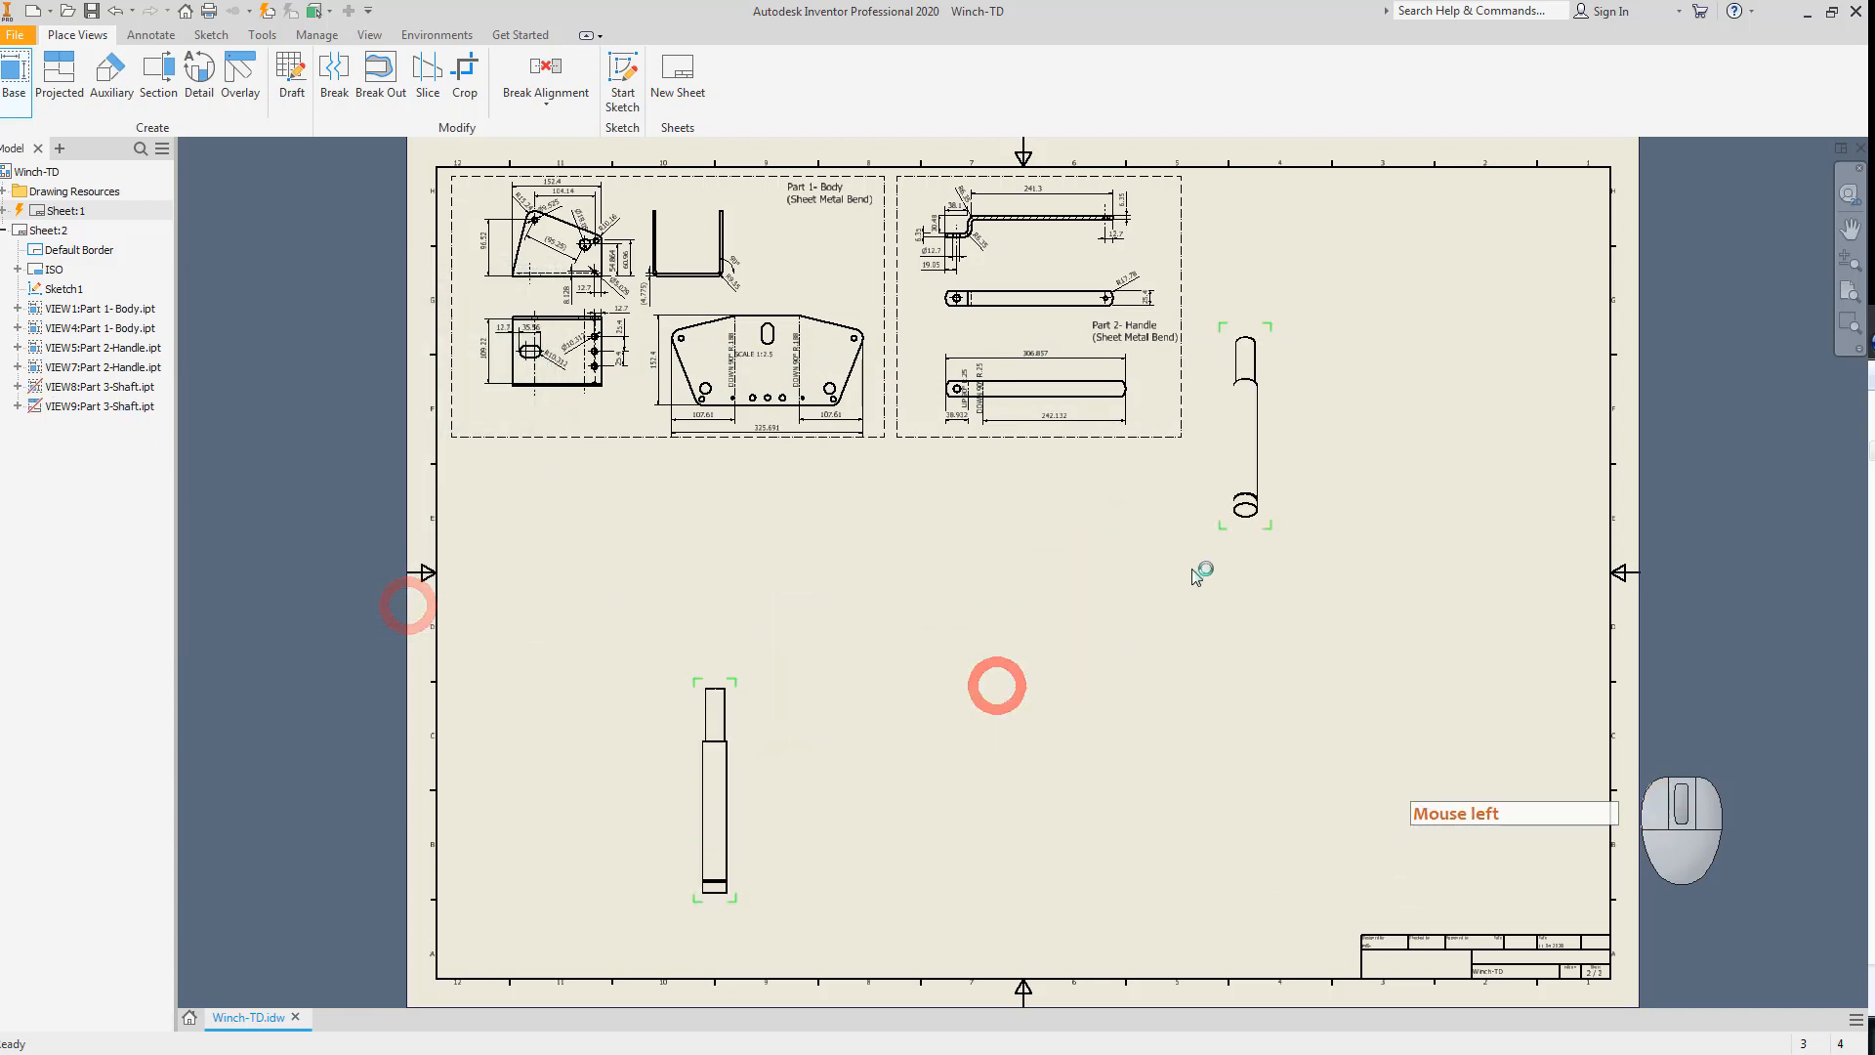
Delete the shaft's isometric view from the sheet.
left_click(1228, 532)
key("Delete")
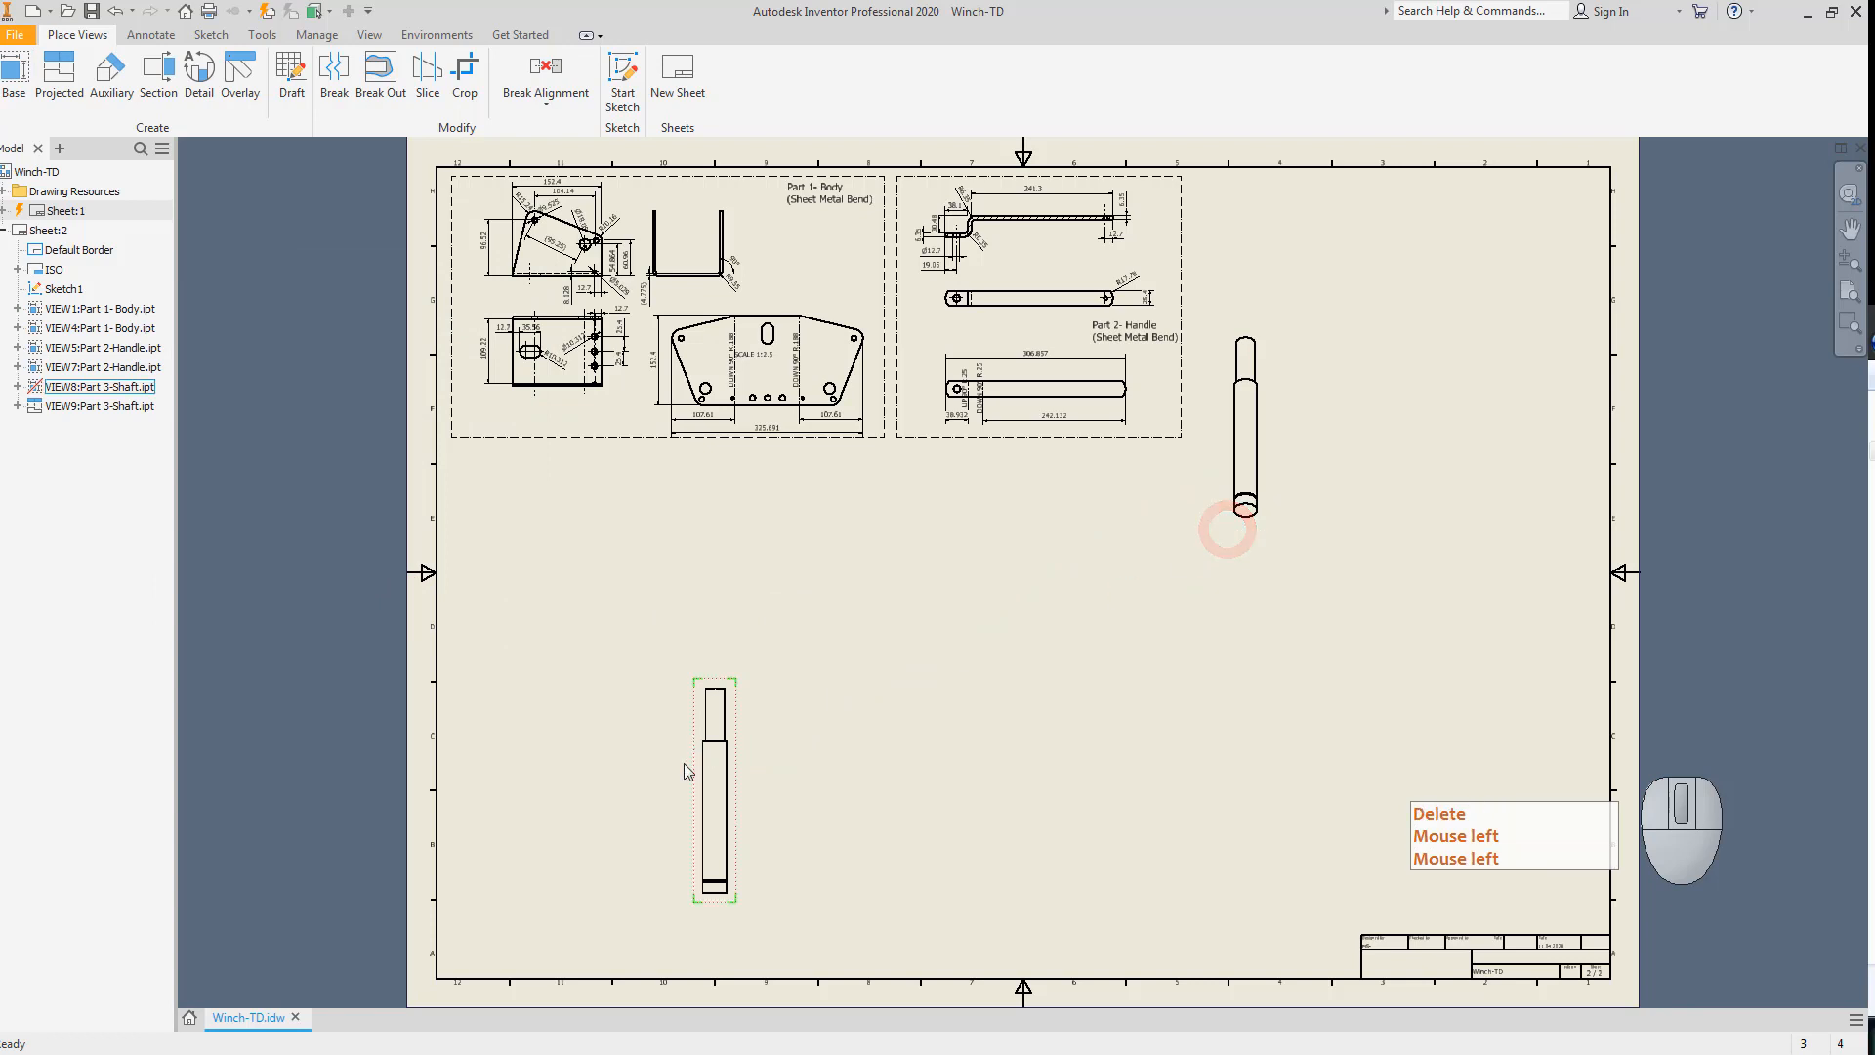
left_click(1254, 535)
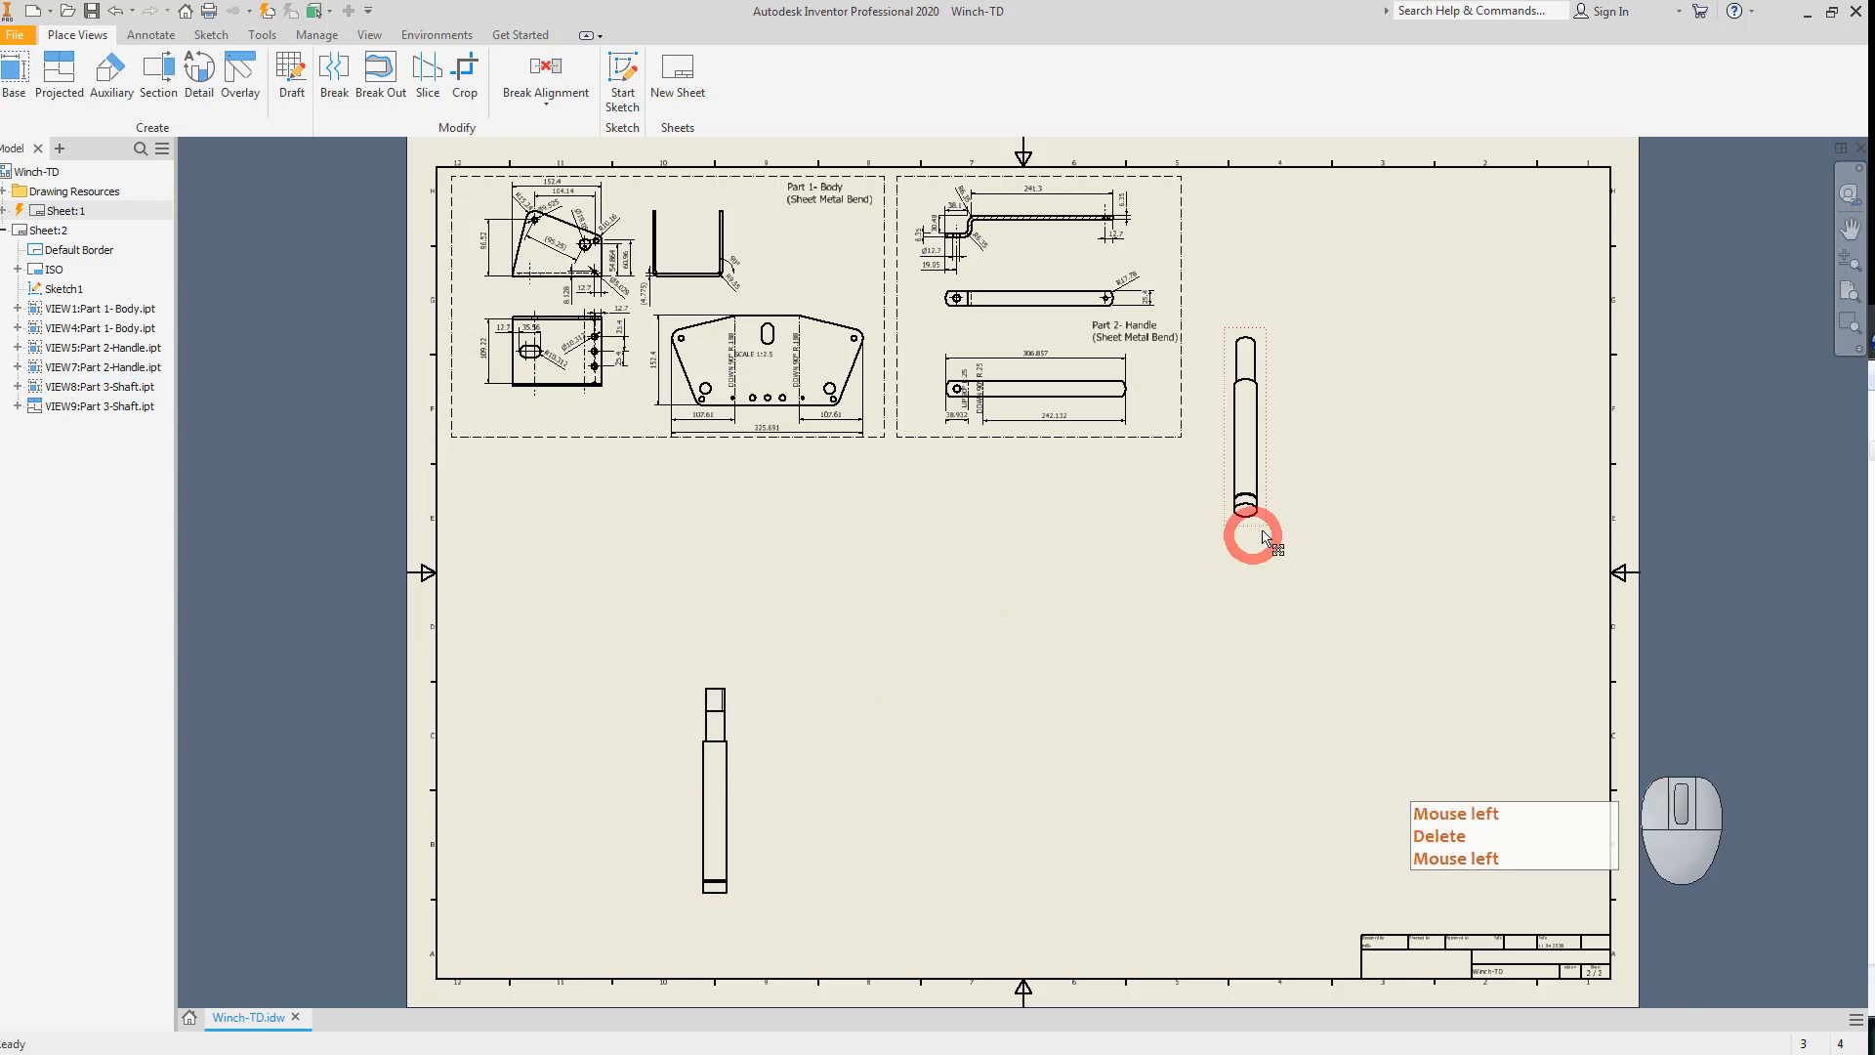
left_click(1272, 470)
key("Delete")
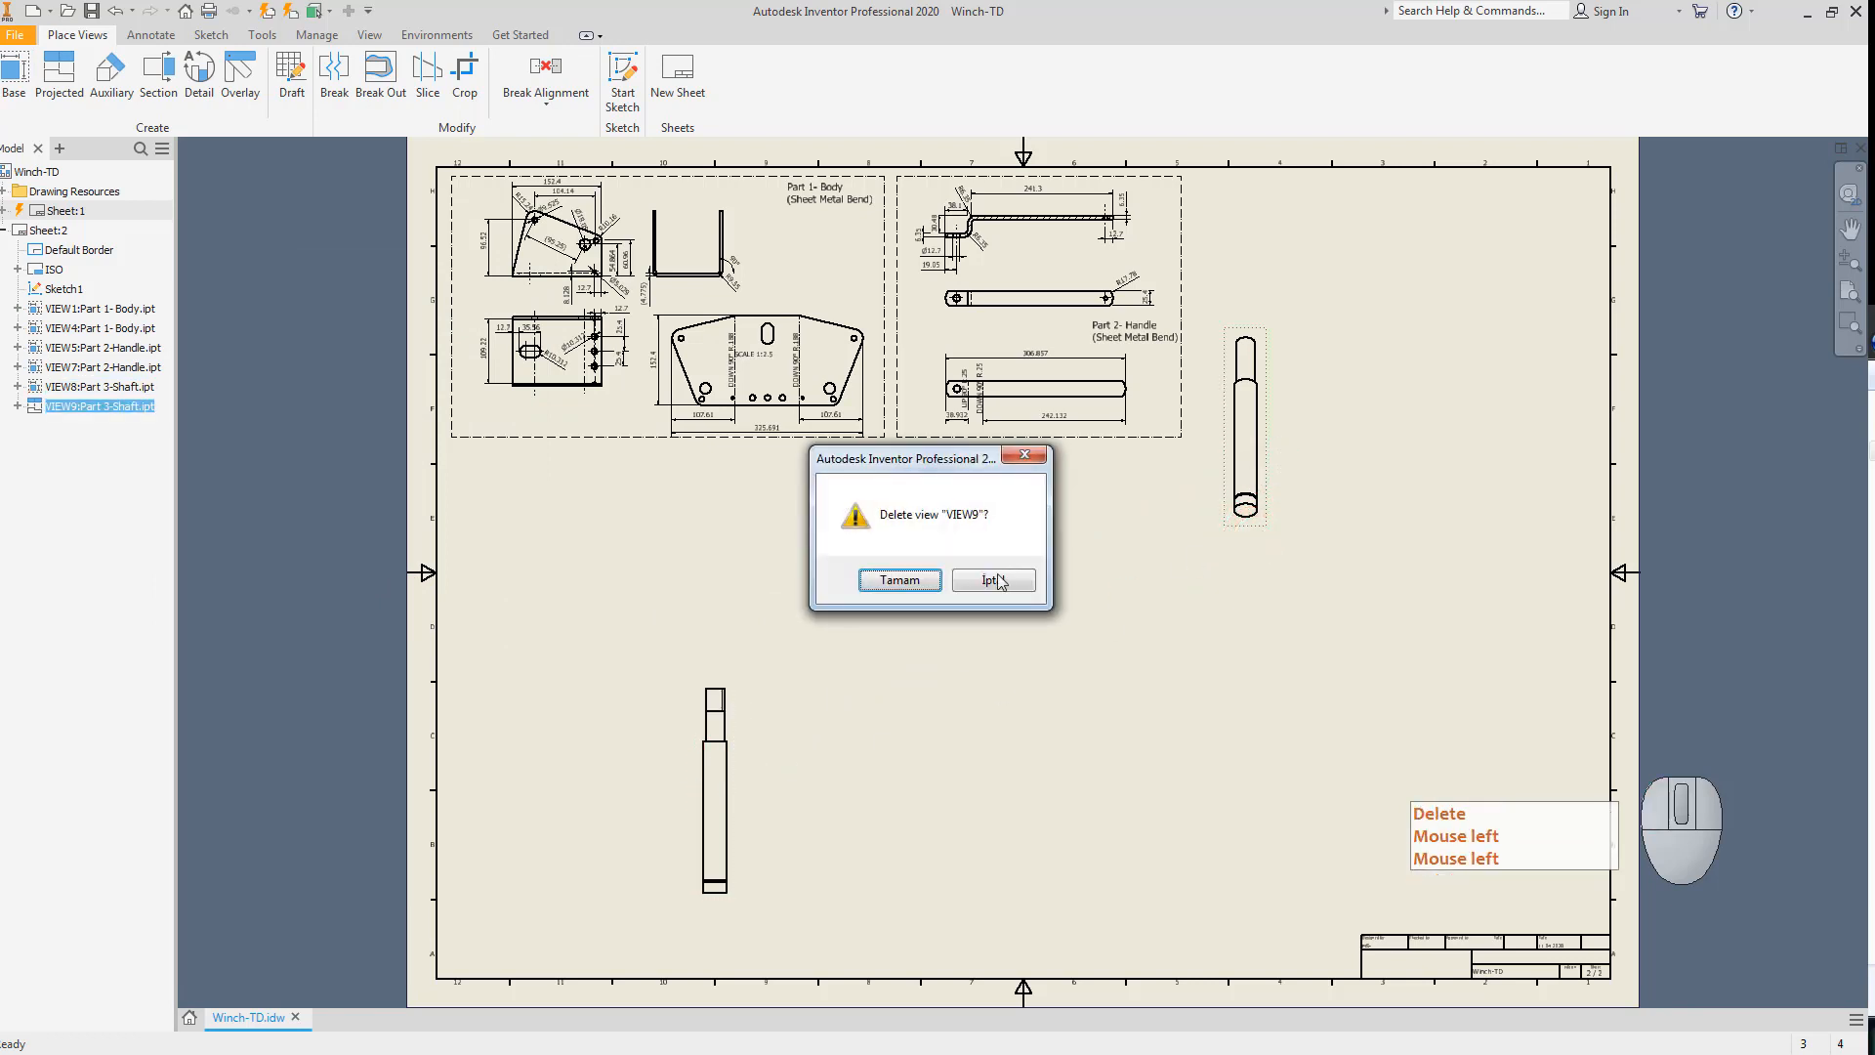
left_click(914, 579)
left_click(1045, 627)
key("Escape")
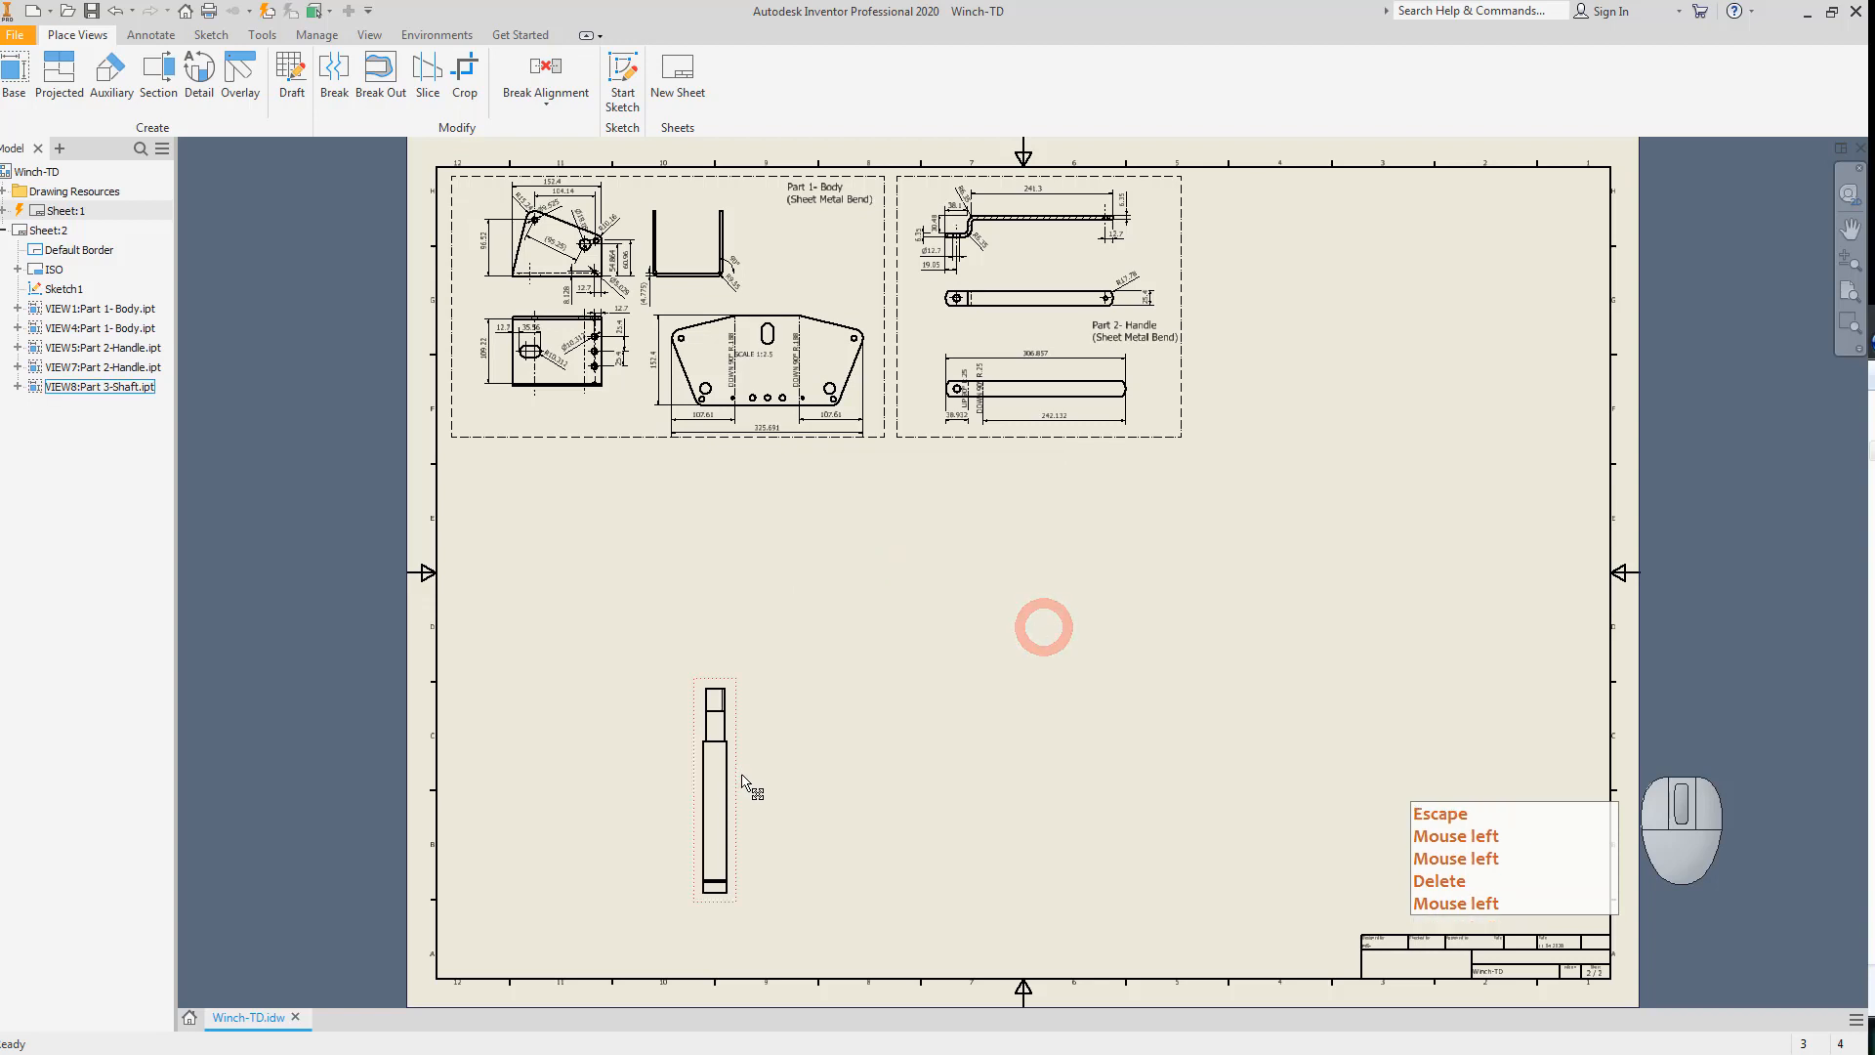
Move the shaft's front view beside the Part 2-Handle frame.
left_click_drag(734, 779, 1260, 291)
scroll(1280, 220, "down", 2)
scroll(1229, 239, "down", 2)
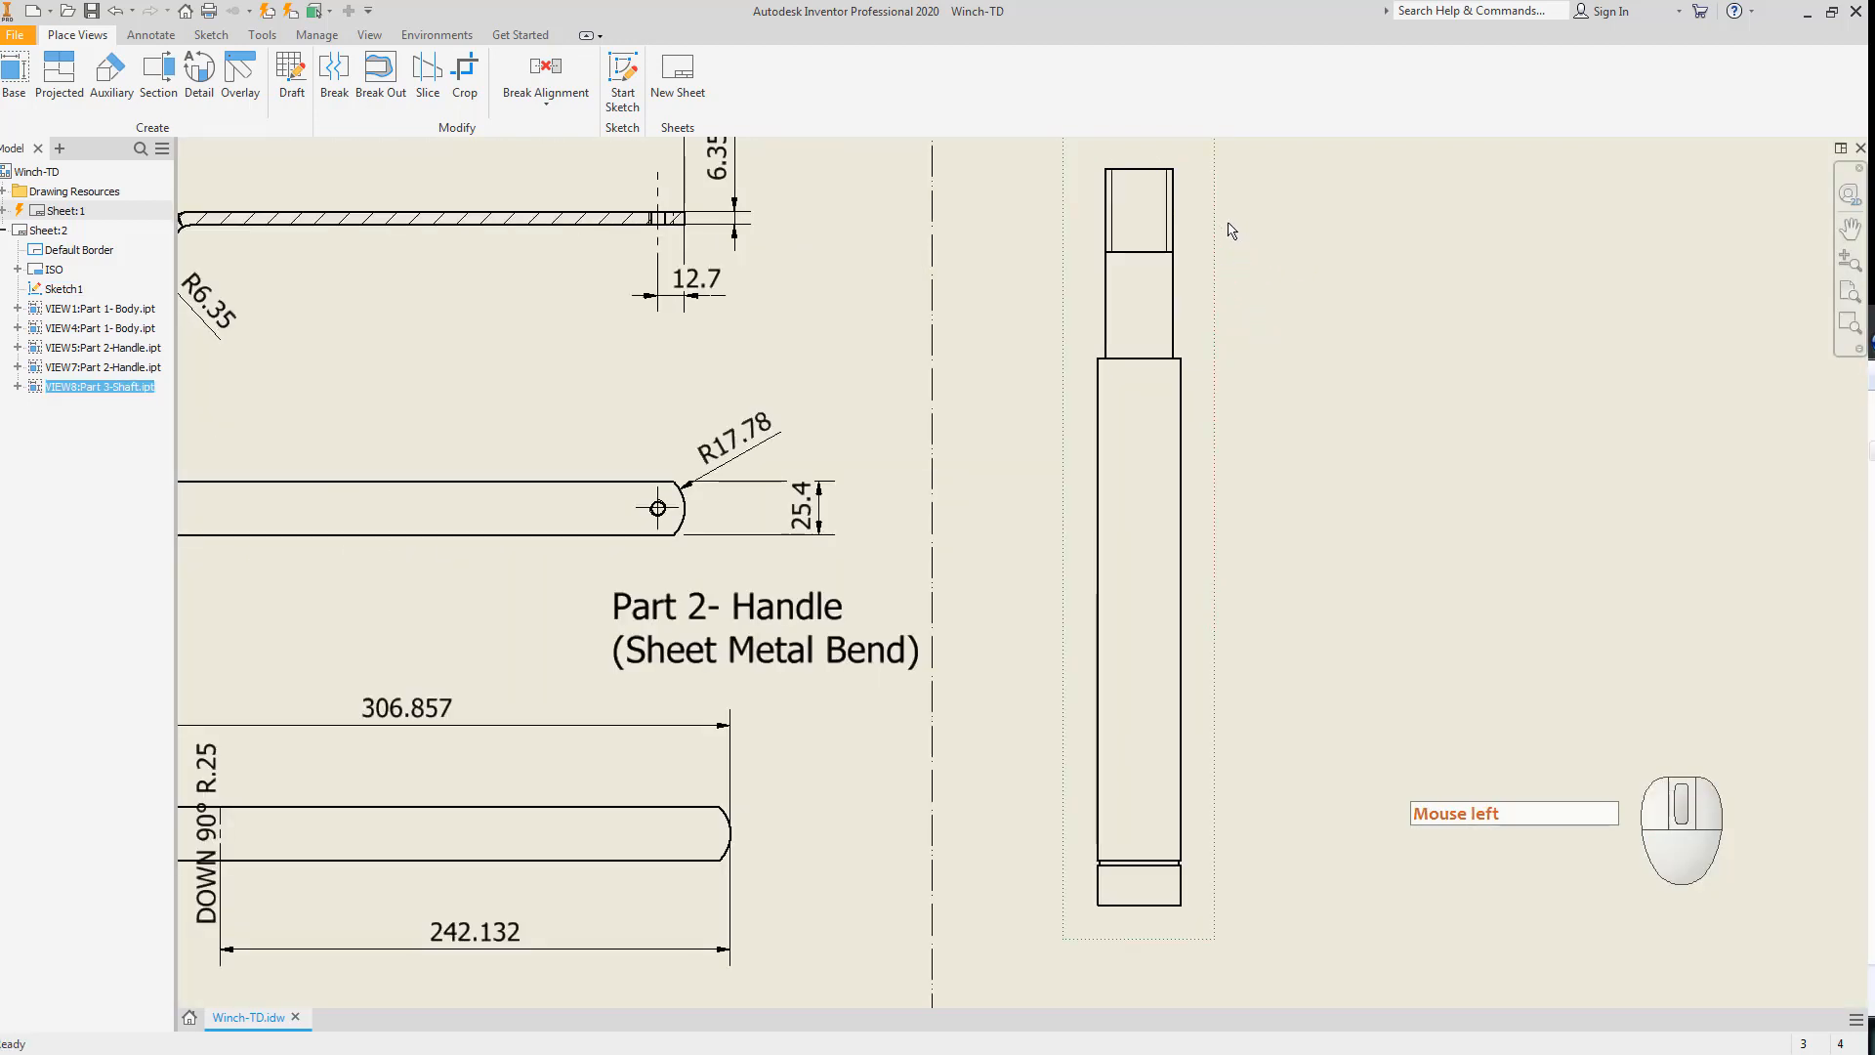
scroll(1229, 258, "up", 2)
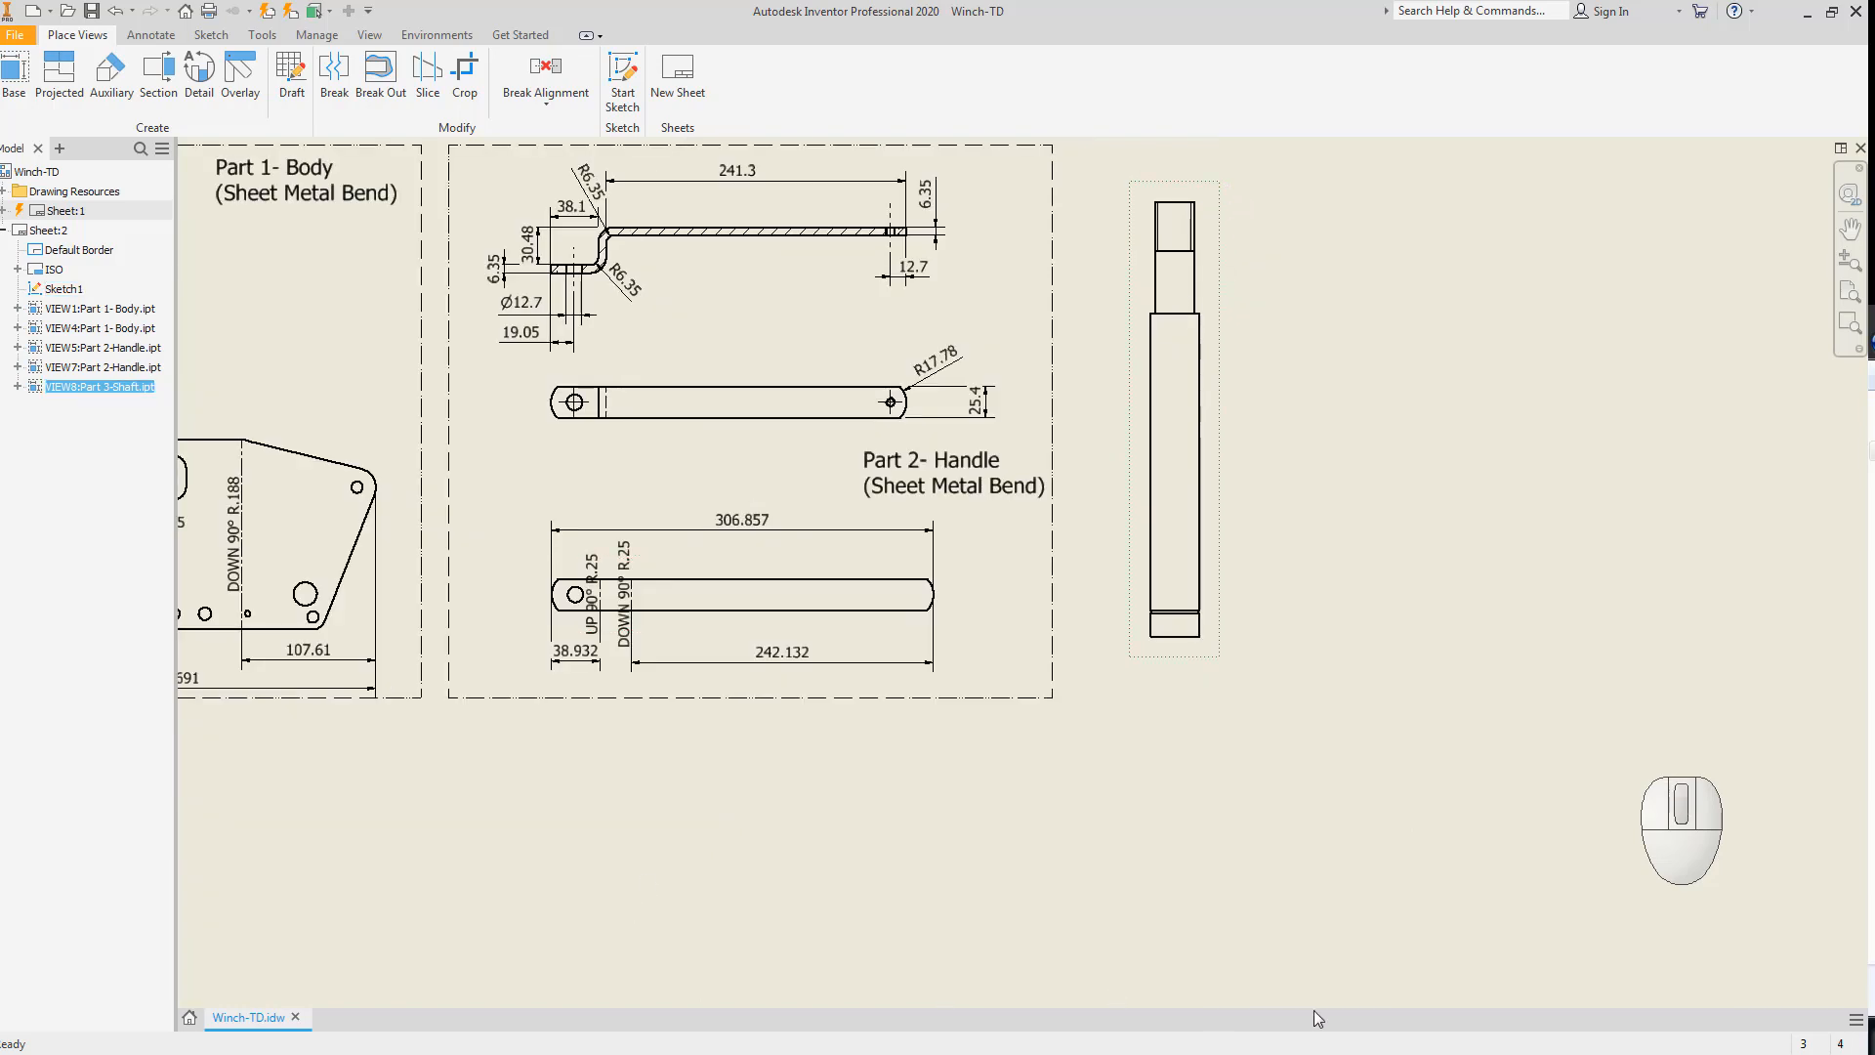
Open the Part 3-Shaft model from its drawing view.
right_click(1214, 556)
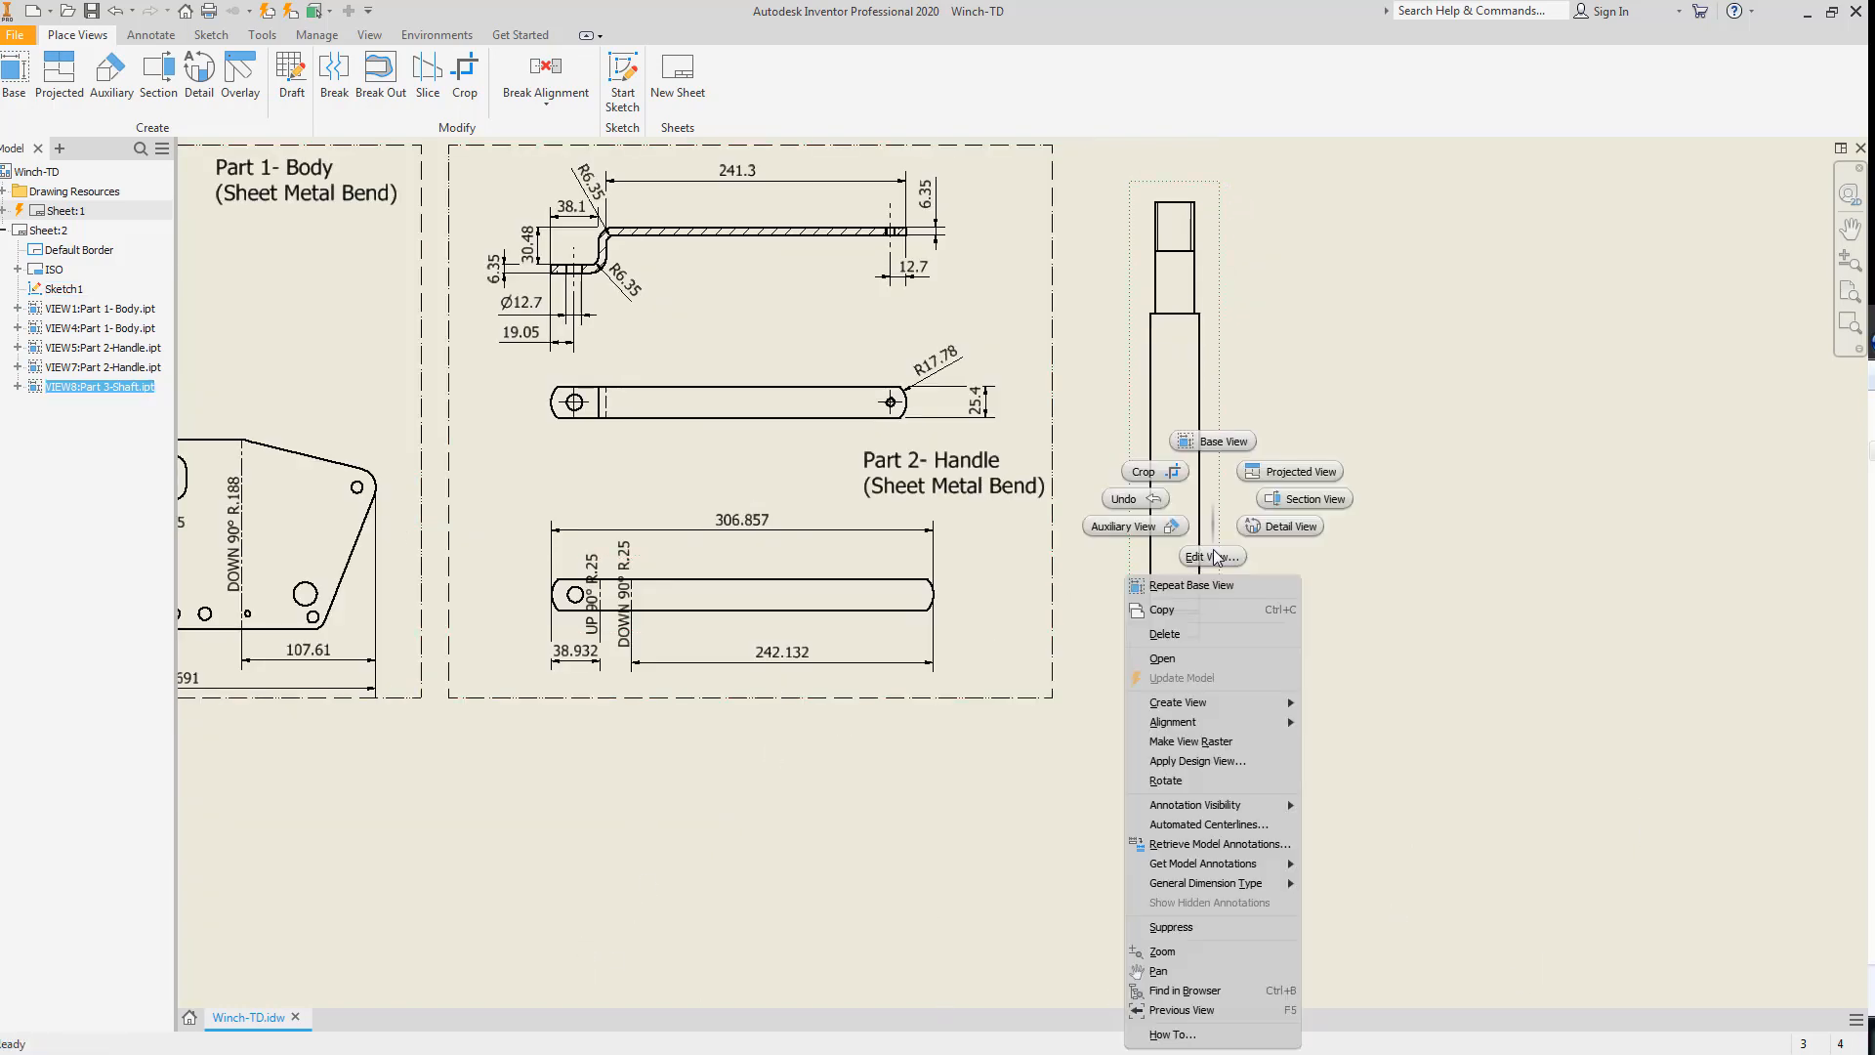
key("Escape")
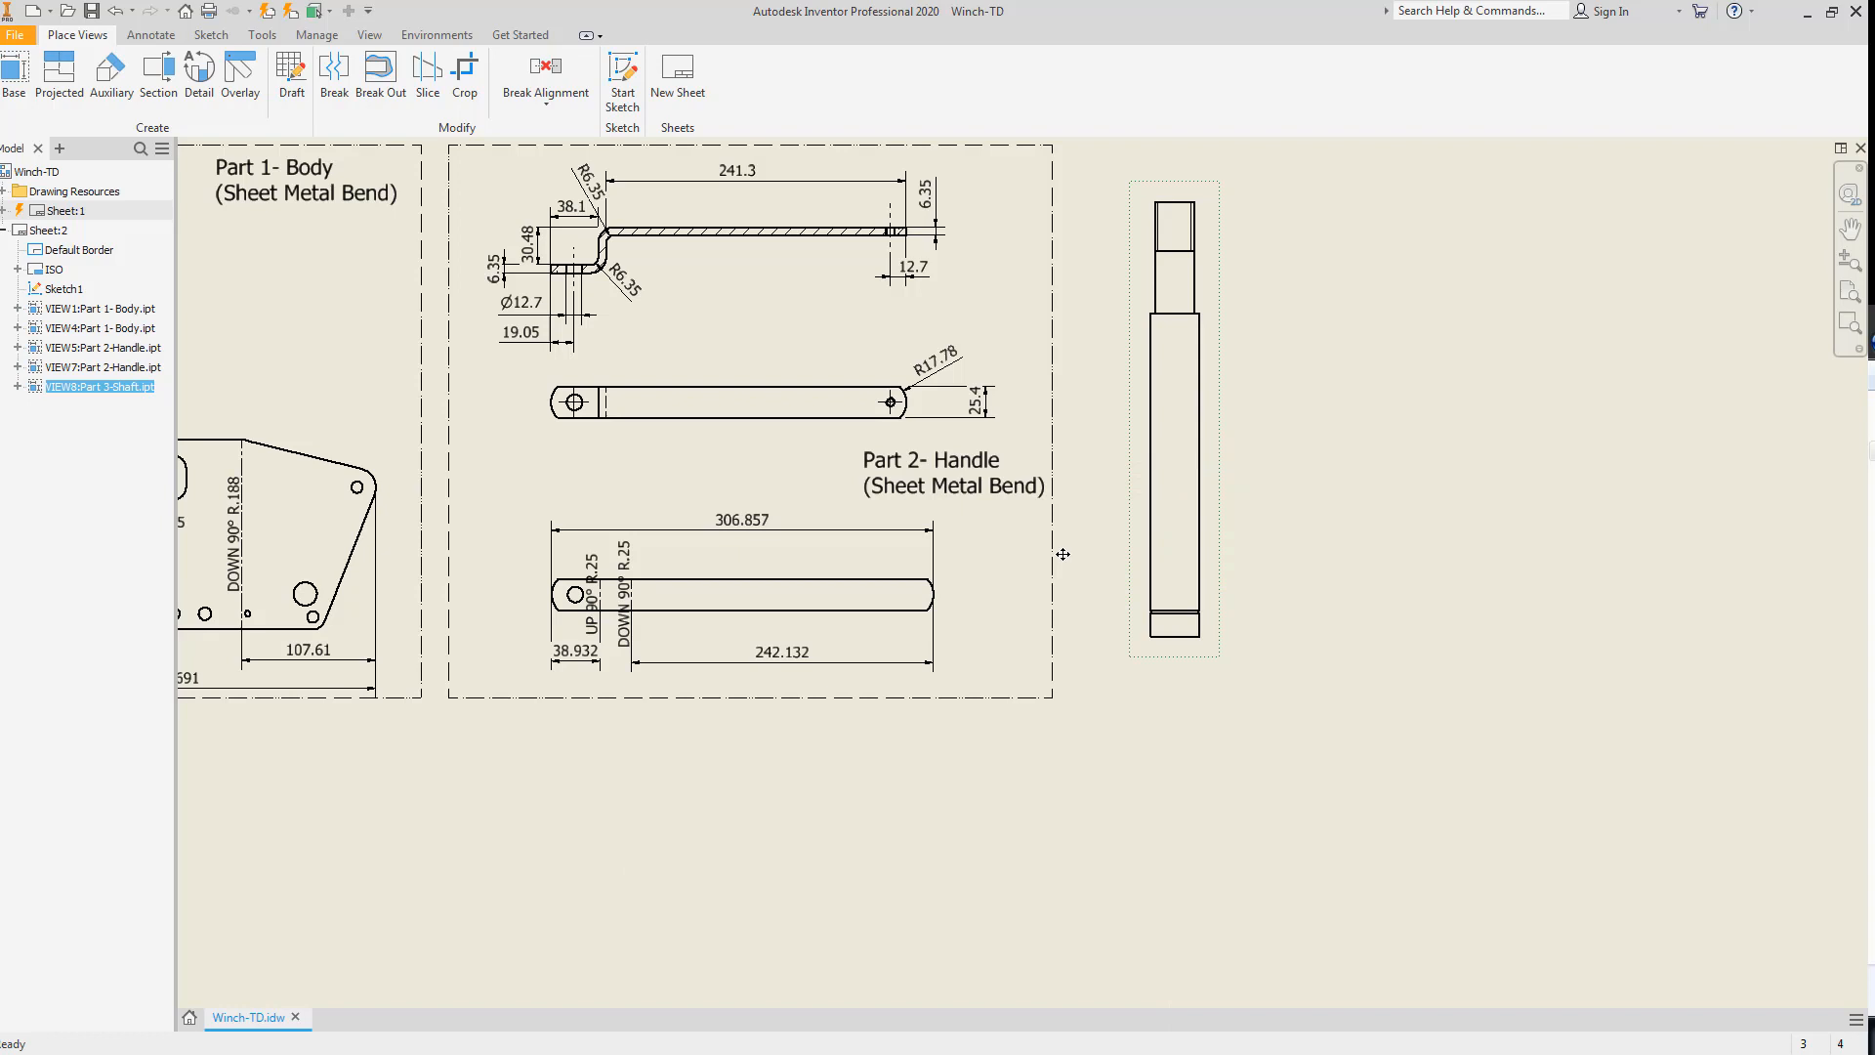
right_click(1220, 520)
left_click(1180, 660)
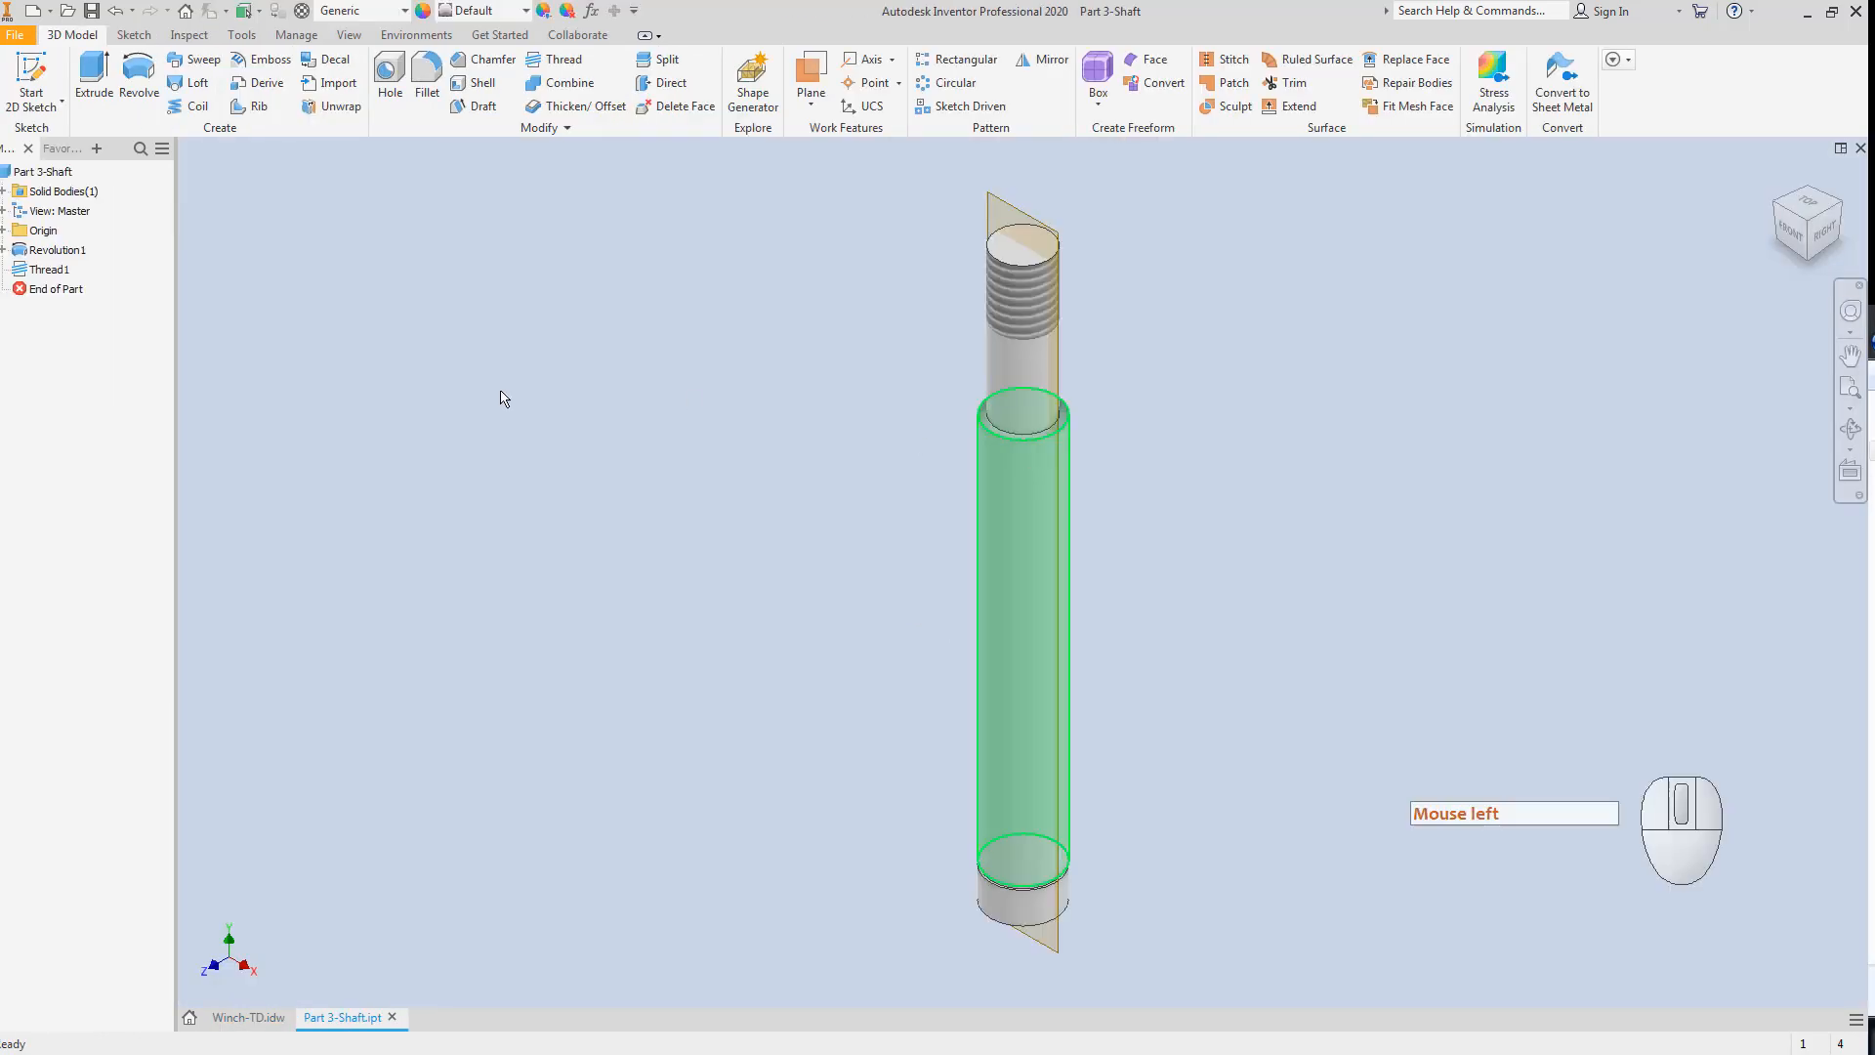
left_click(191, 239)
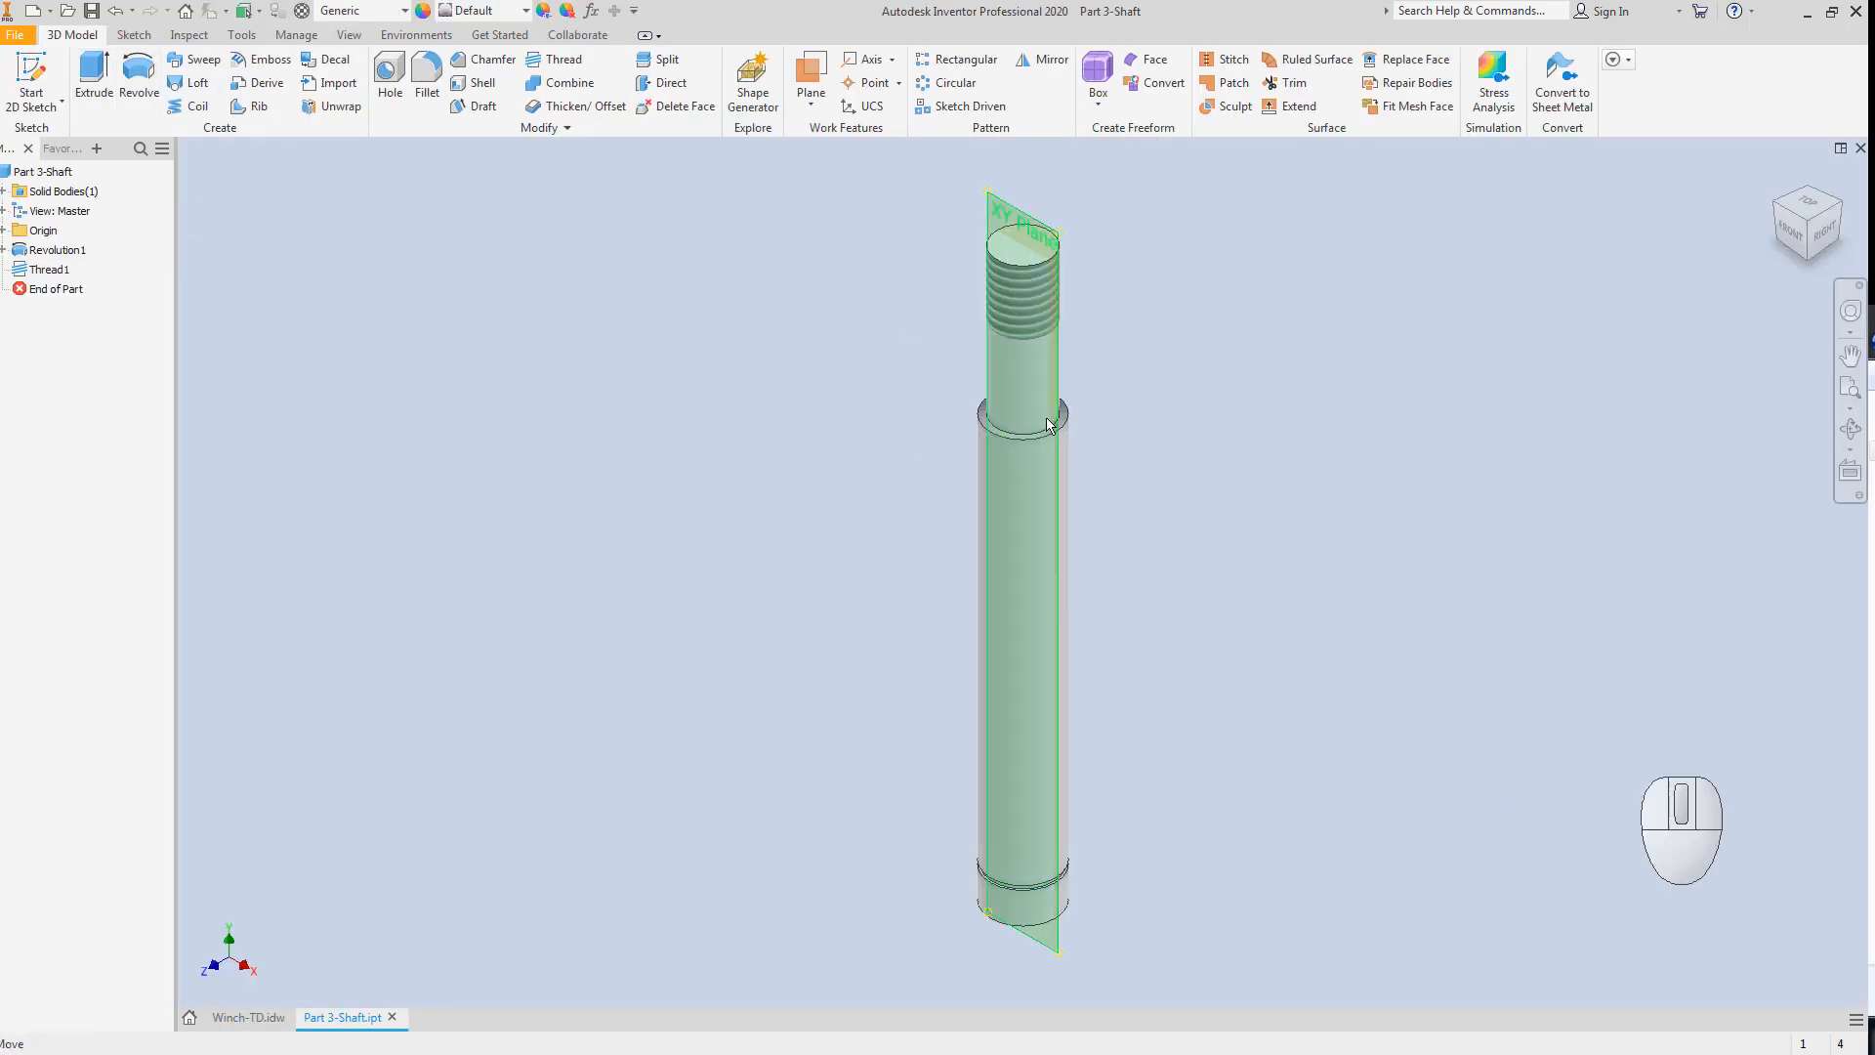
left_click(672, 349)
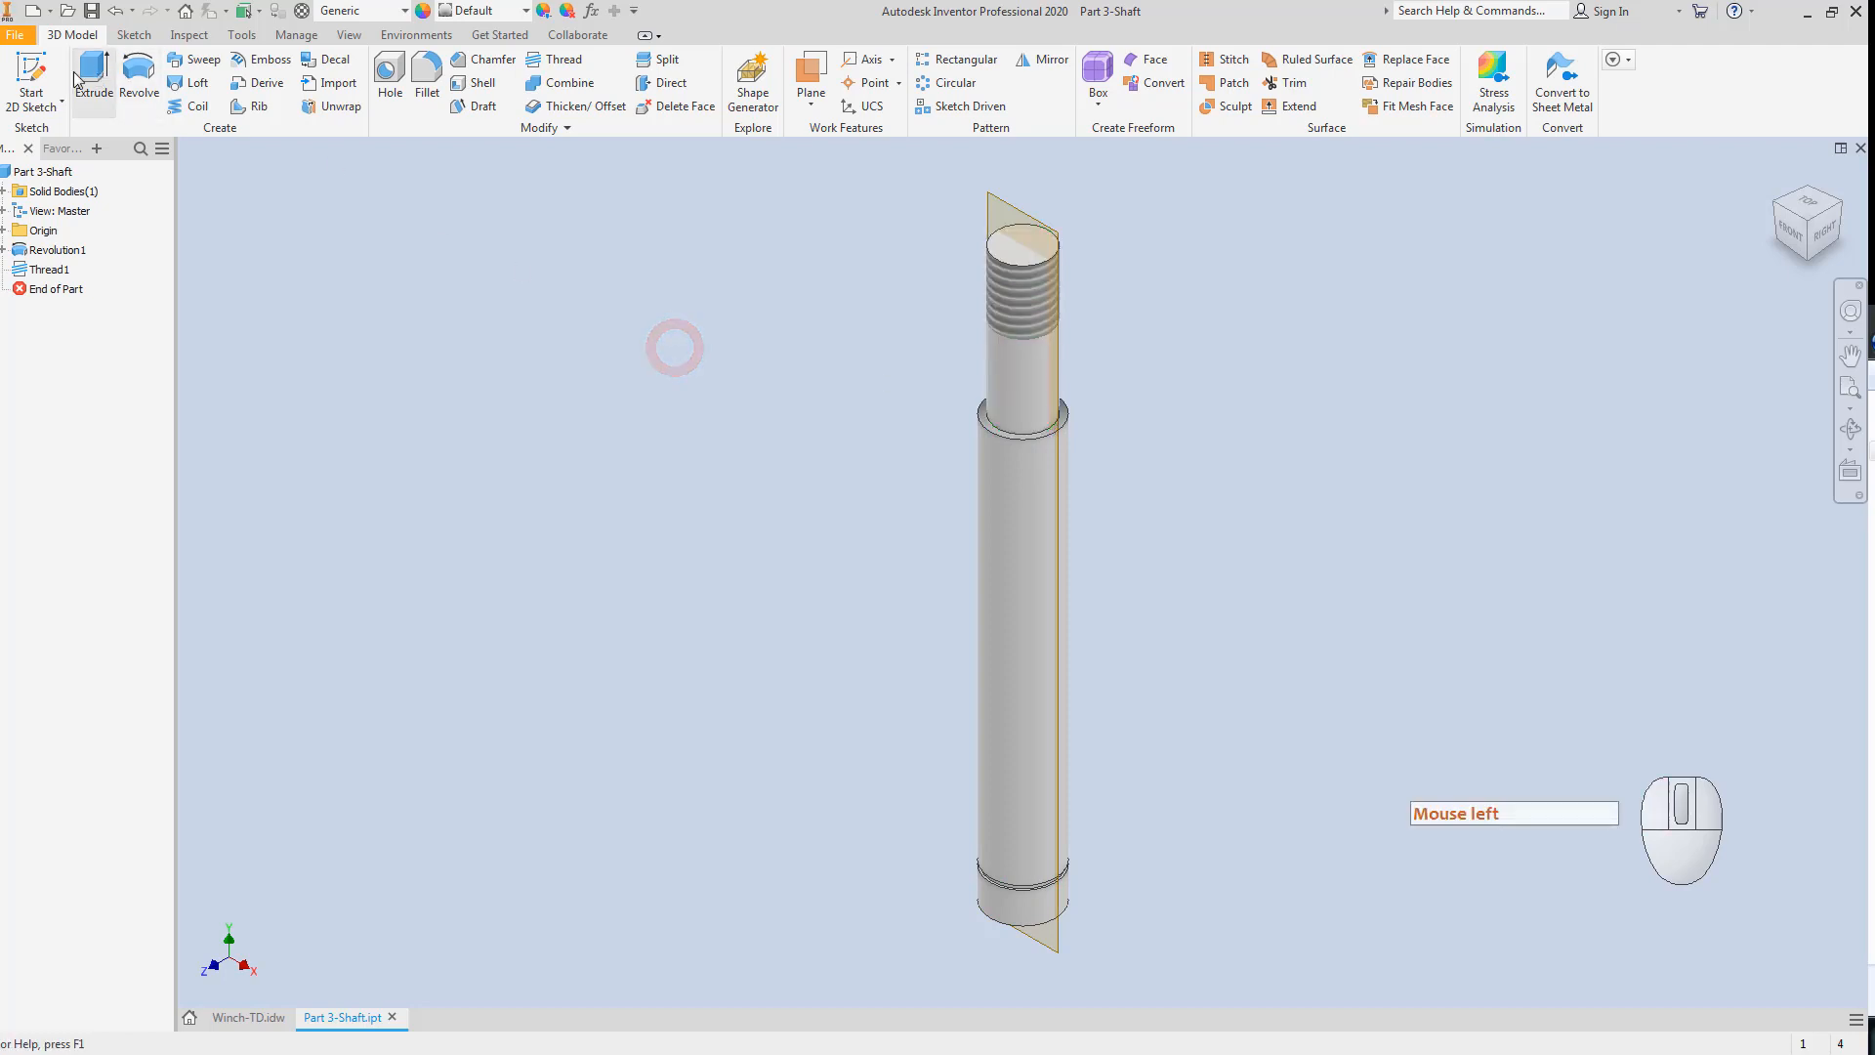
Start a sketch on the shaft's threaded end face and draw a rectangle about 0.17 in high across the circles' right-hand edges.
left_click(24, 84)
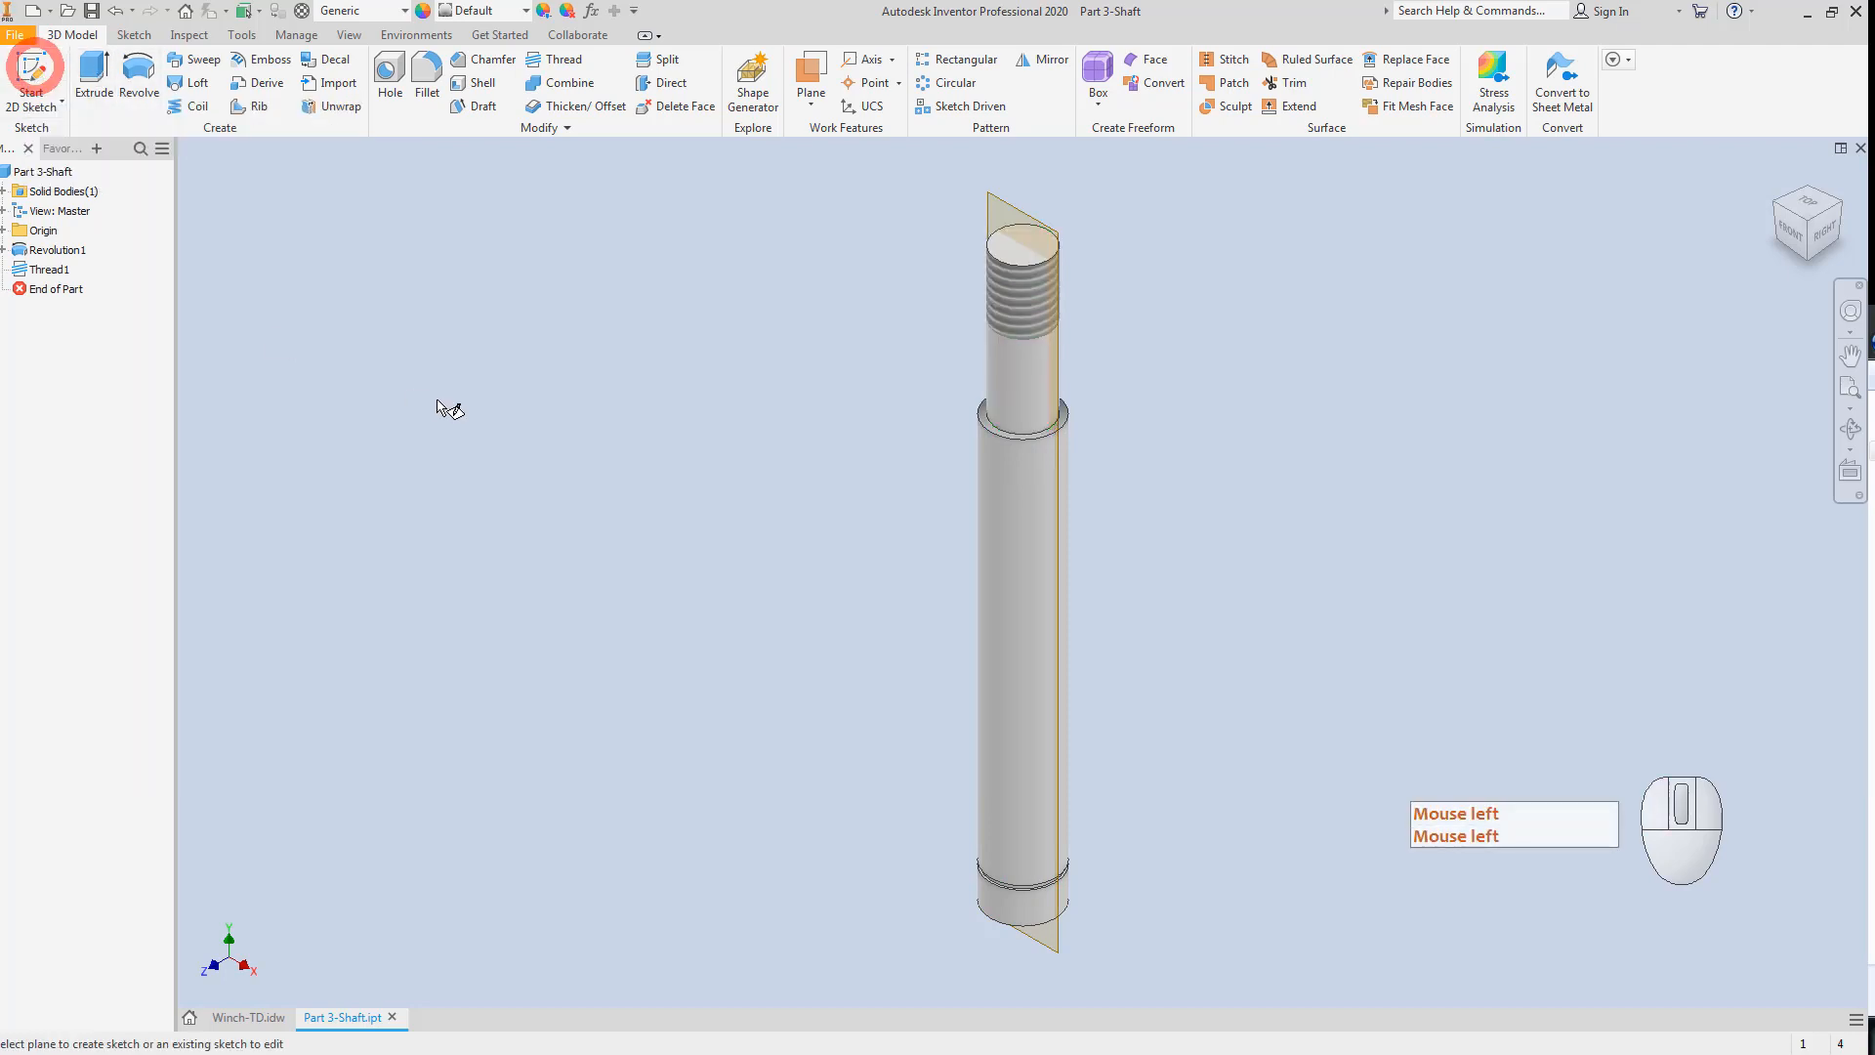
left_click(1014, 254)
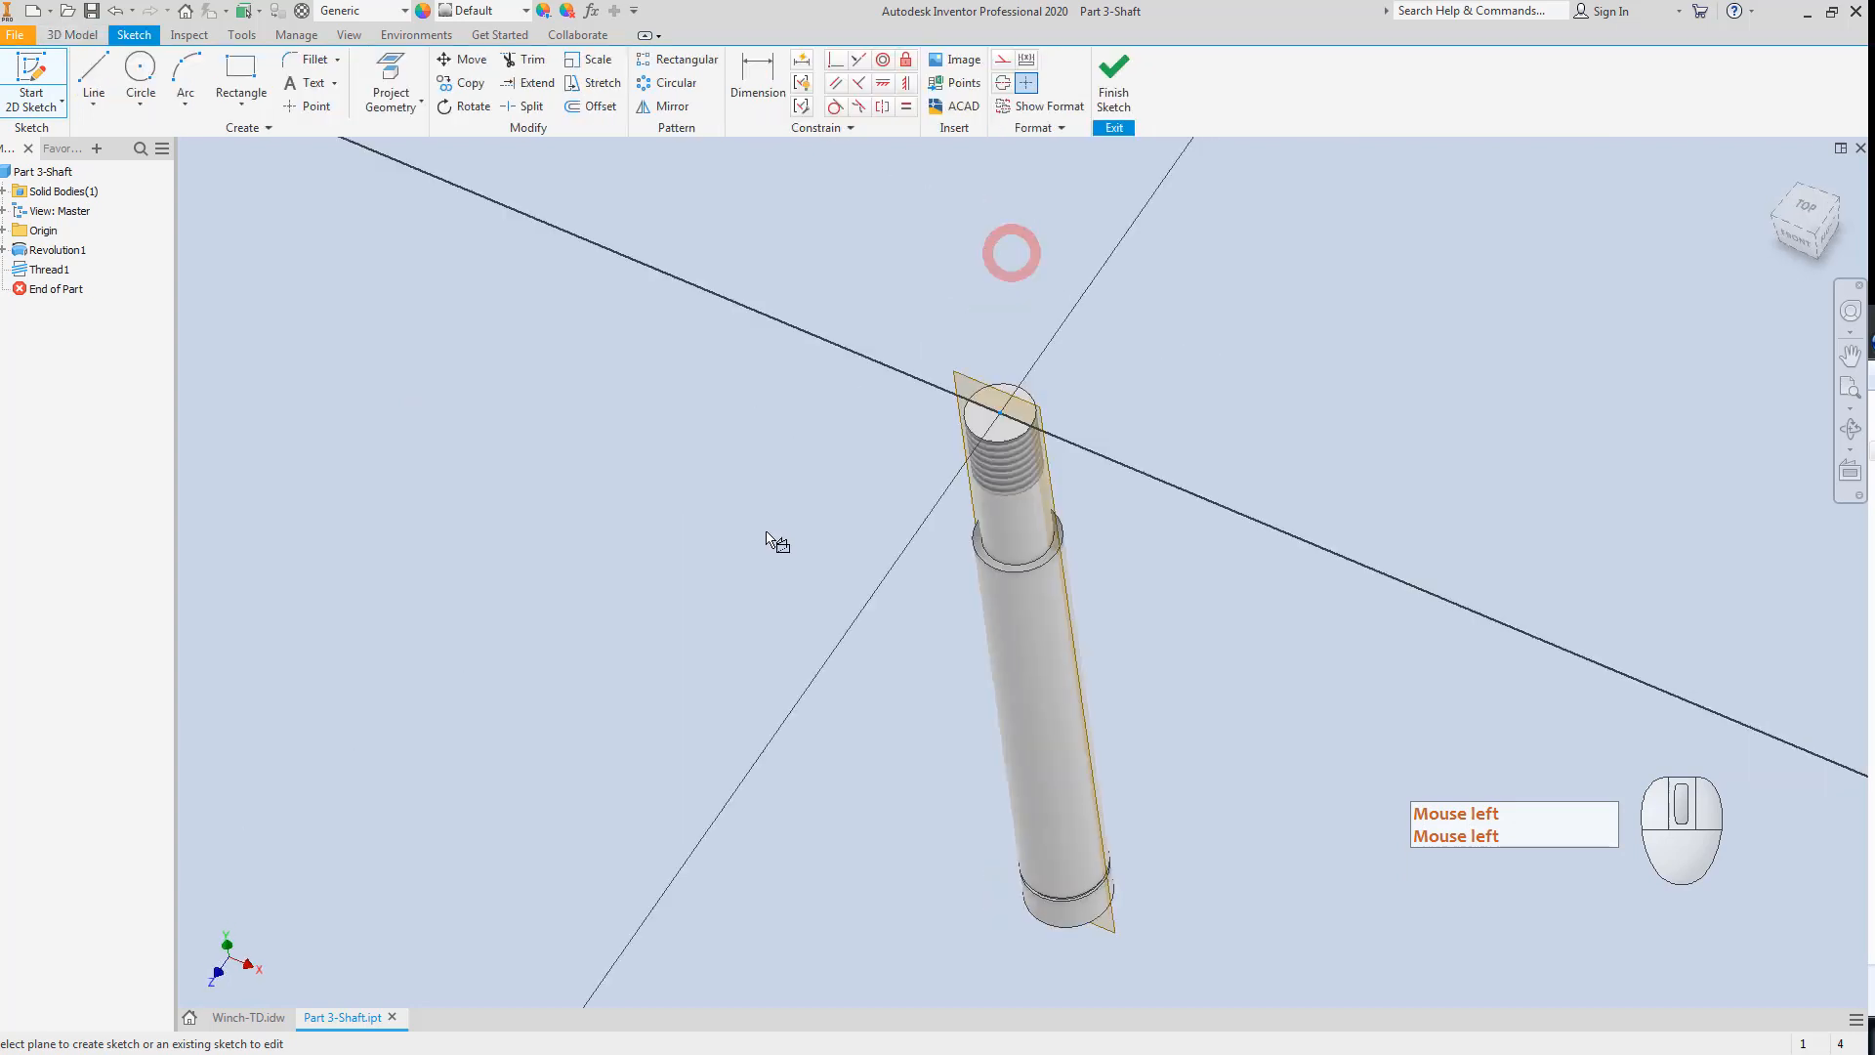
left_click(241, 69)
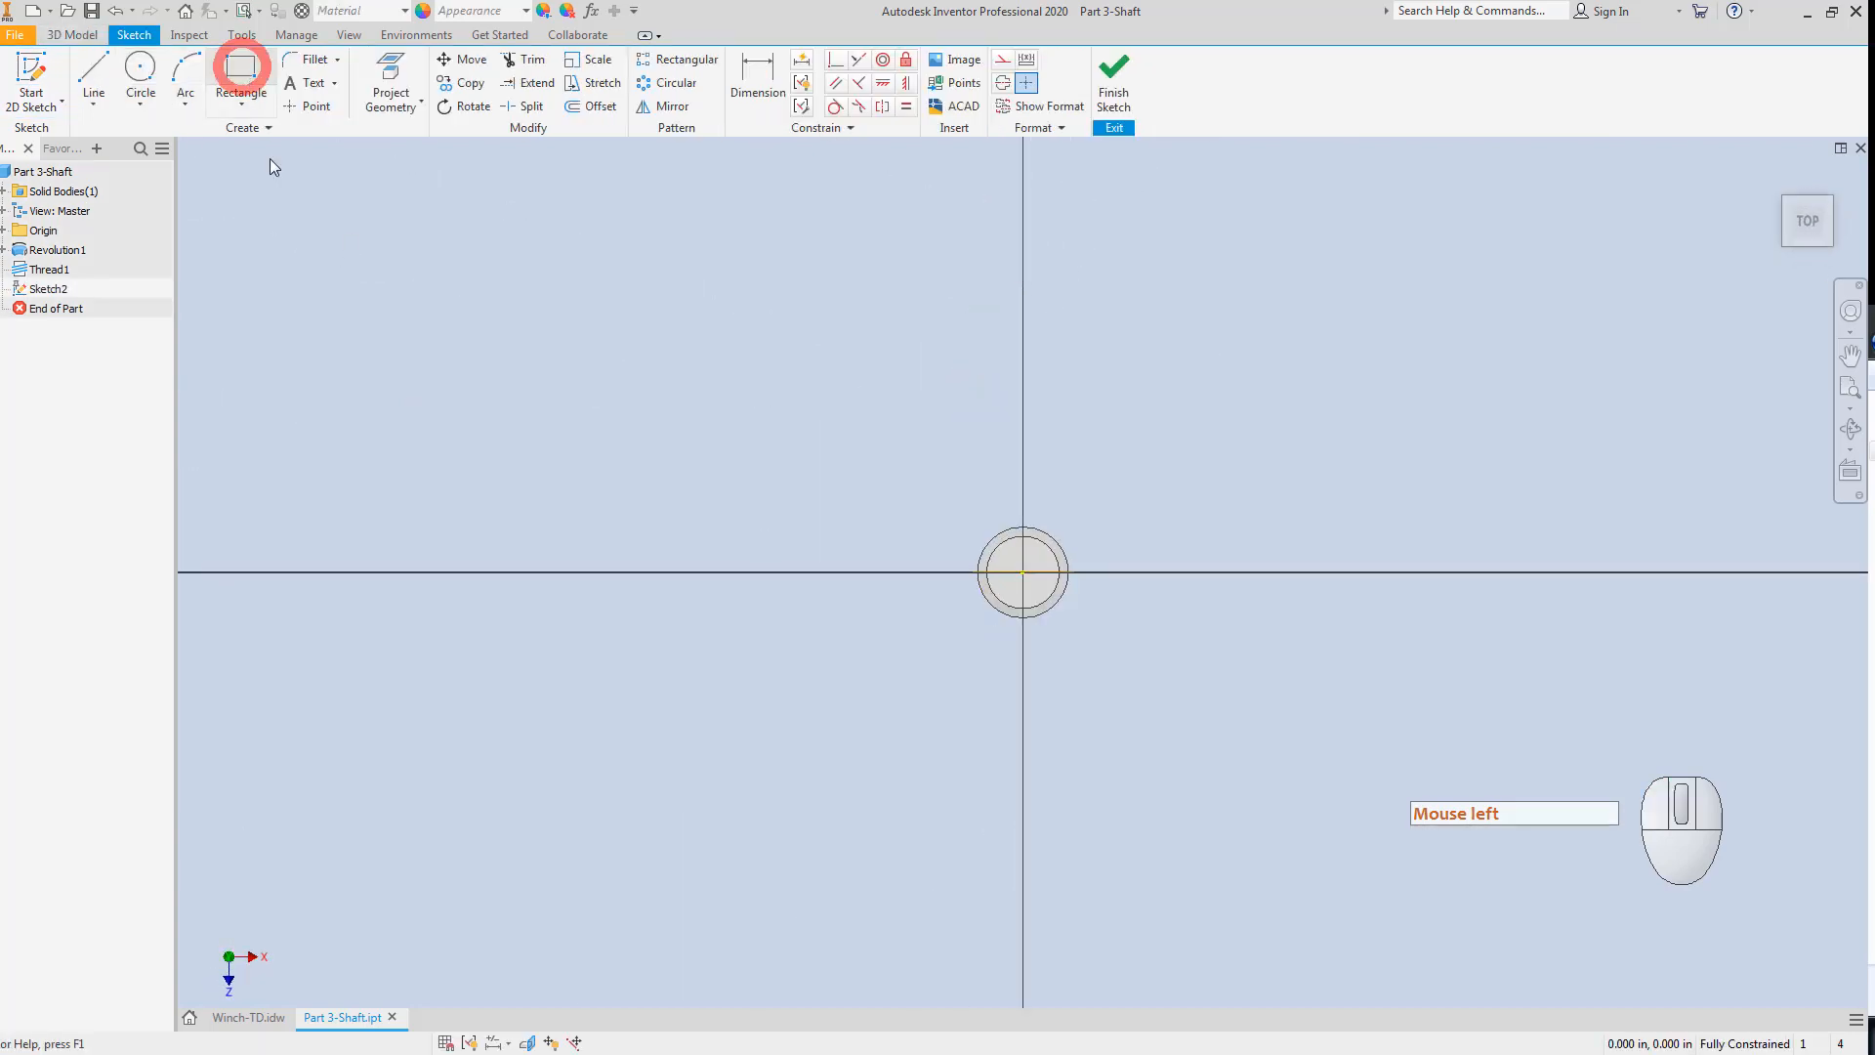
scroll(1067, 586, "down", 3)
left_click(1100, 550)
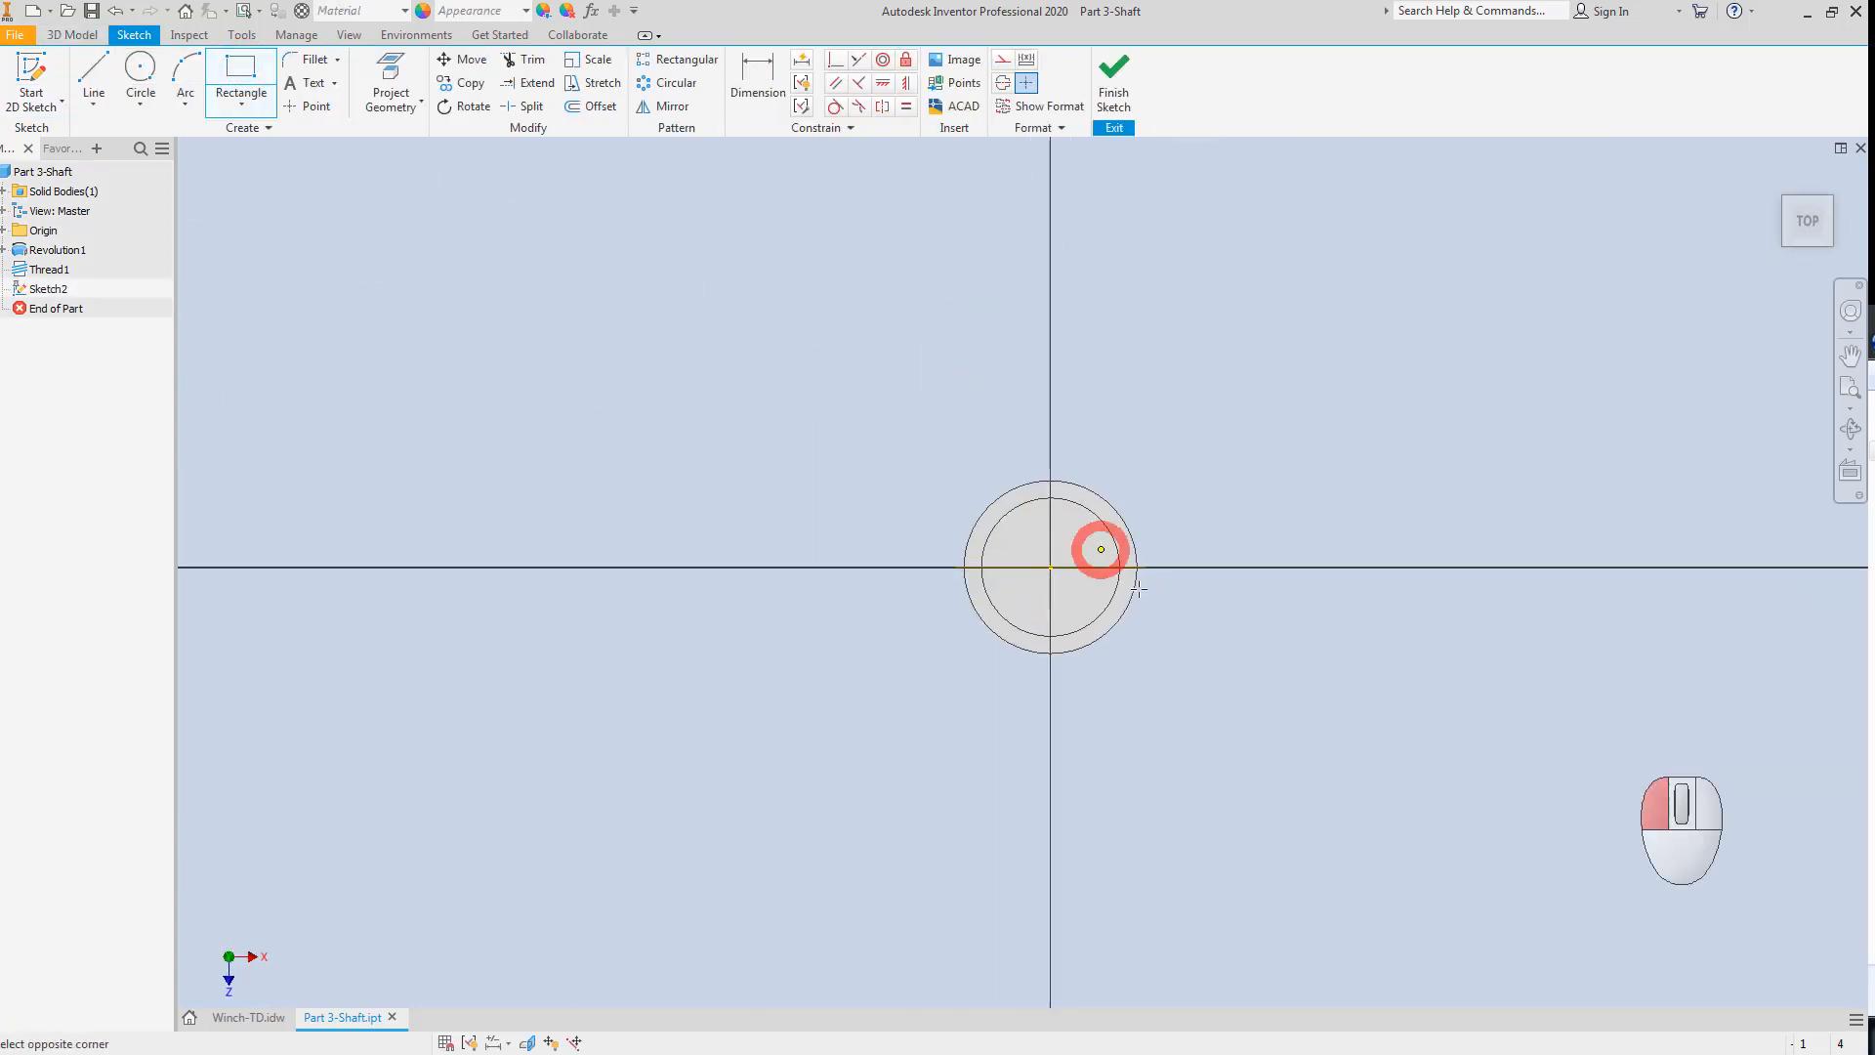
left_click(1191, 597)
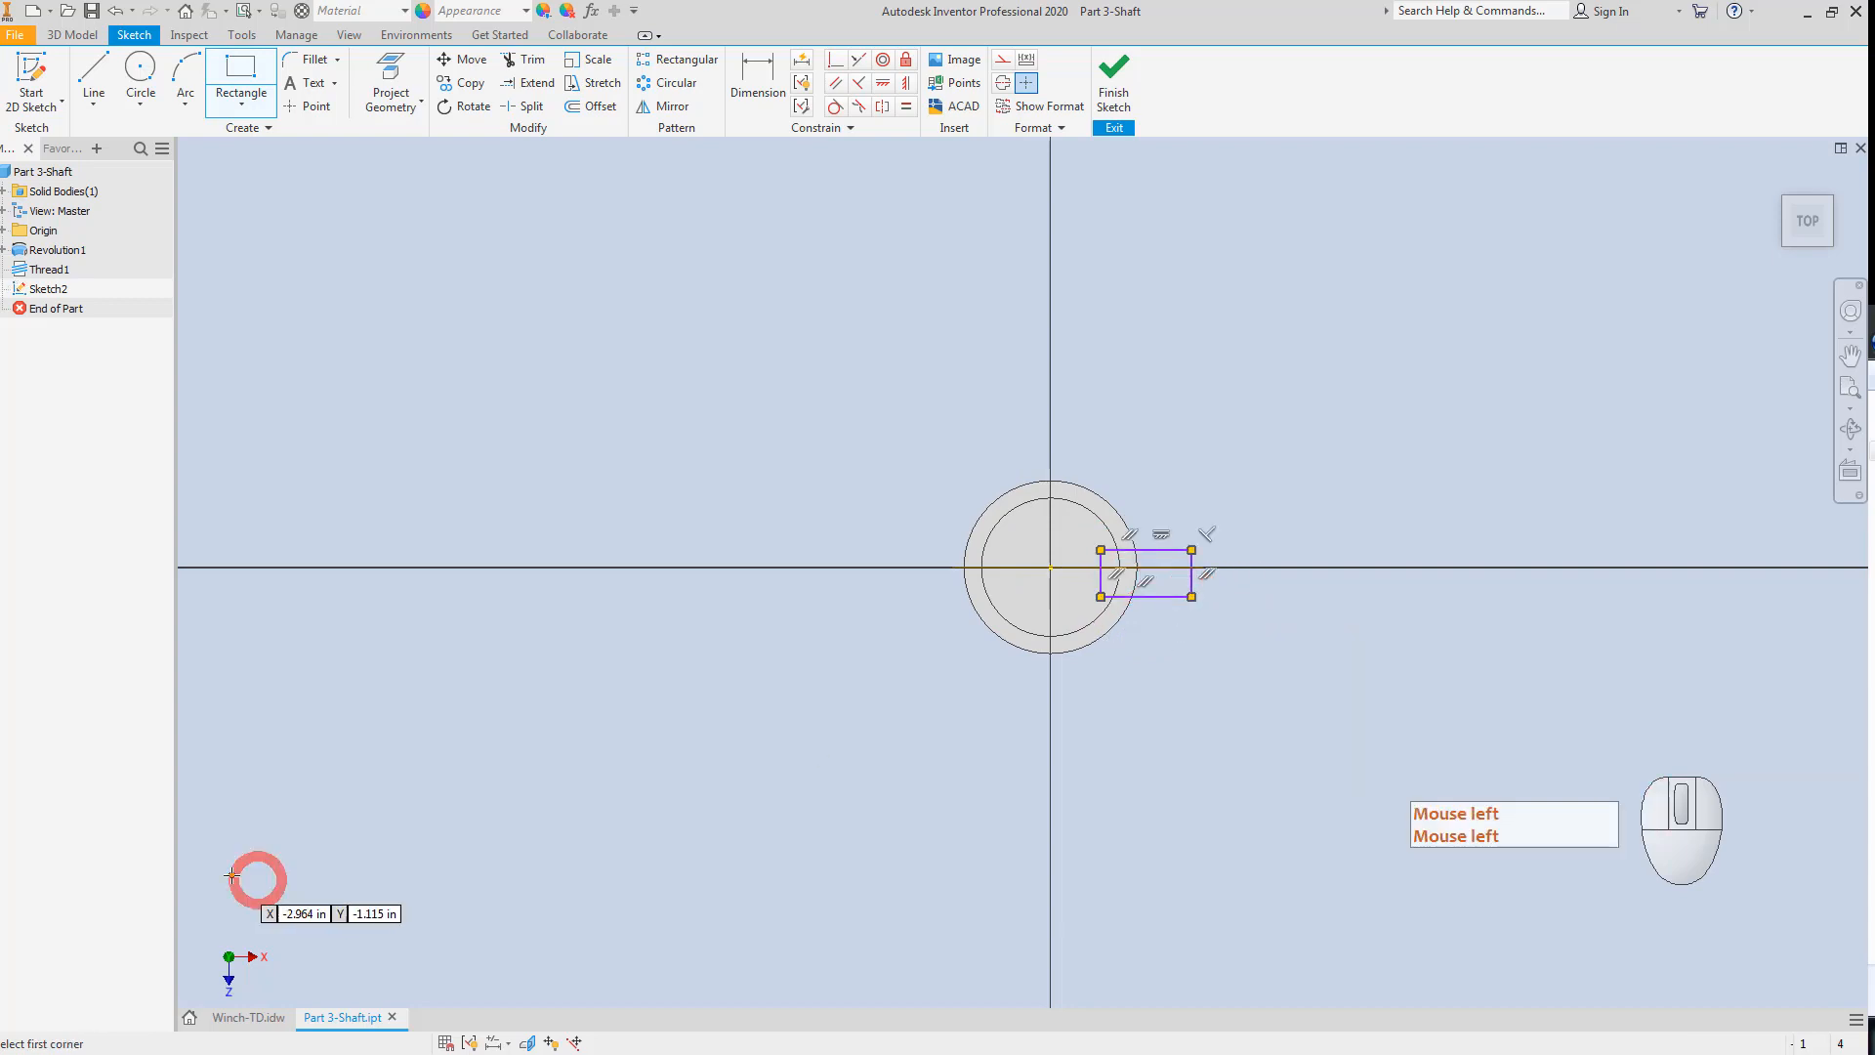
key("Escape")
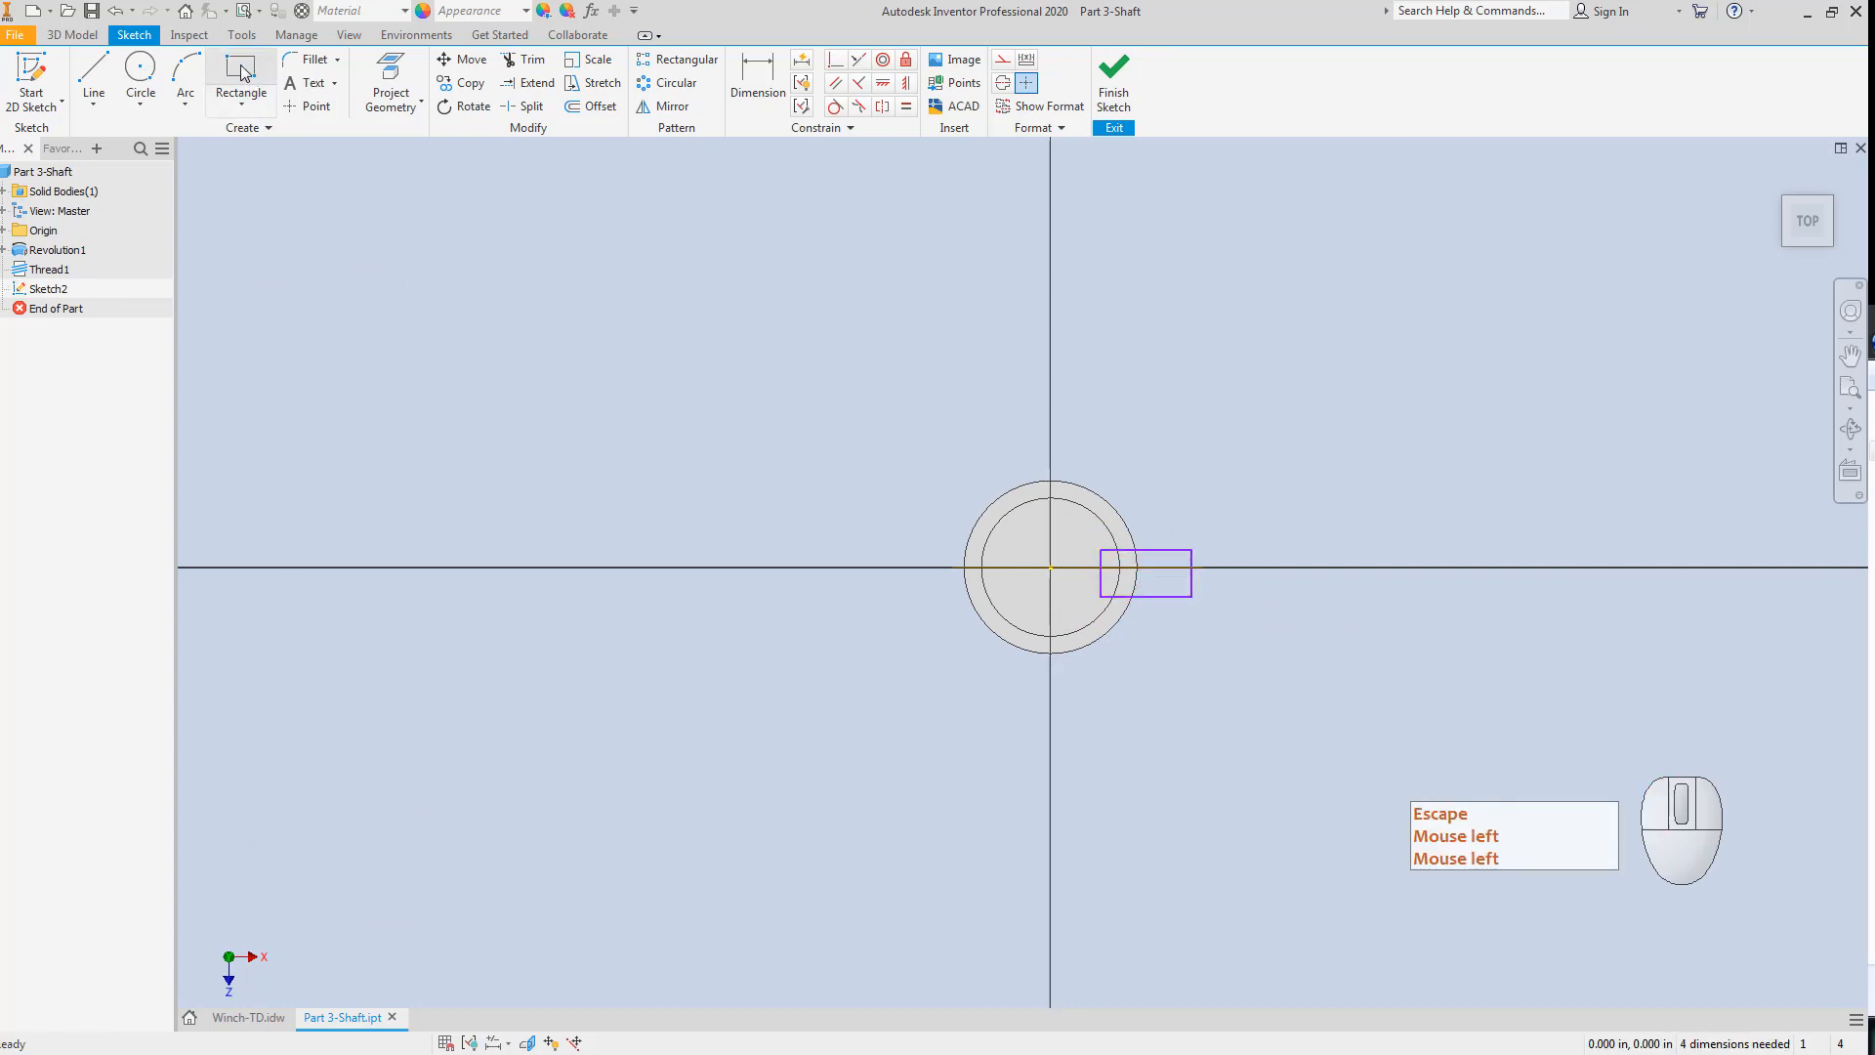
Dimension the rectangle's vertical side to 0.125 in.
left_click(770, 90)
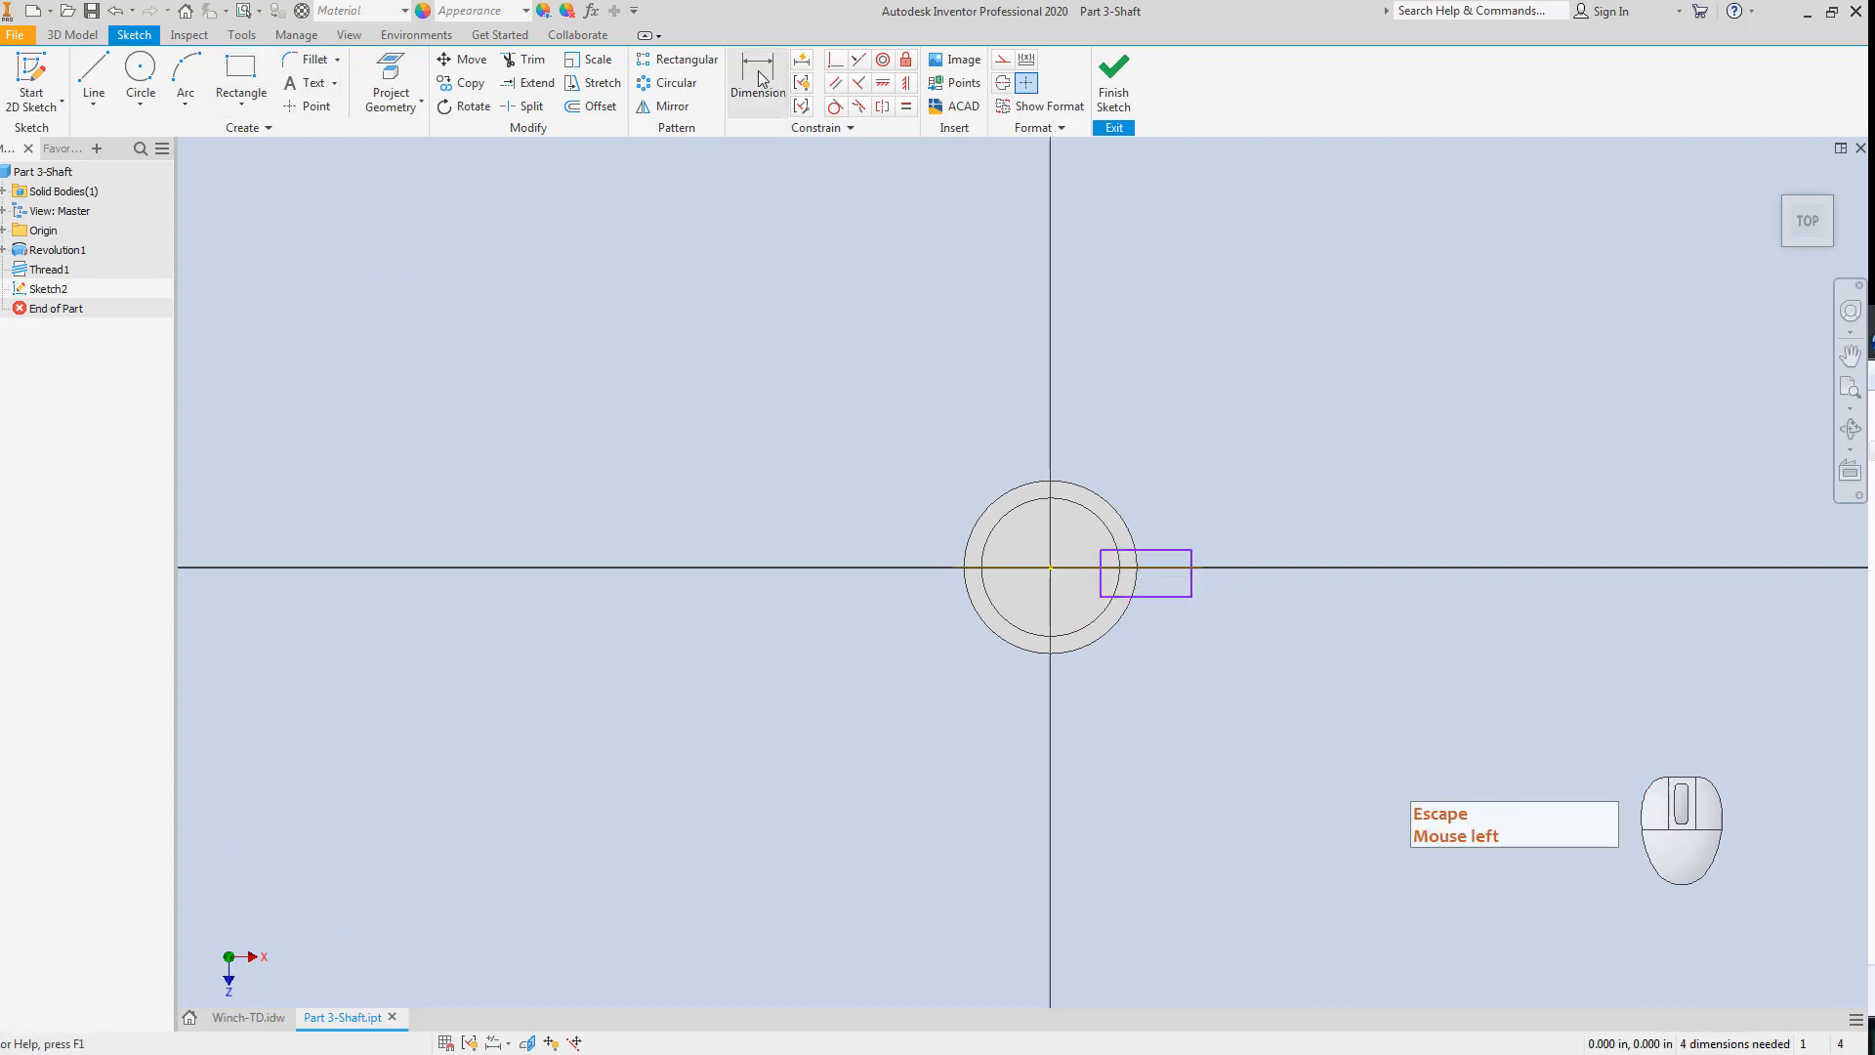
left_click(1191, 574)
left_click(1239, 583)
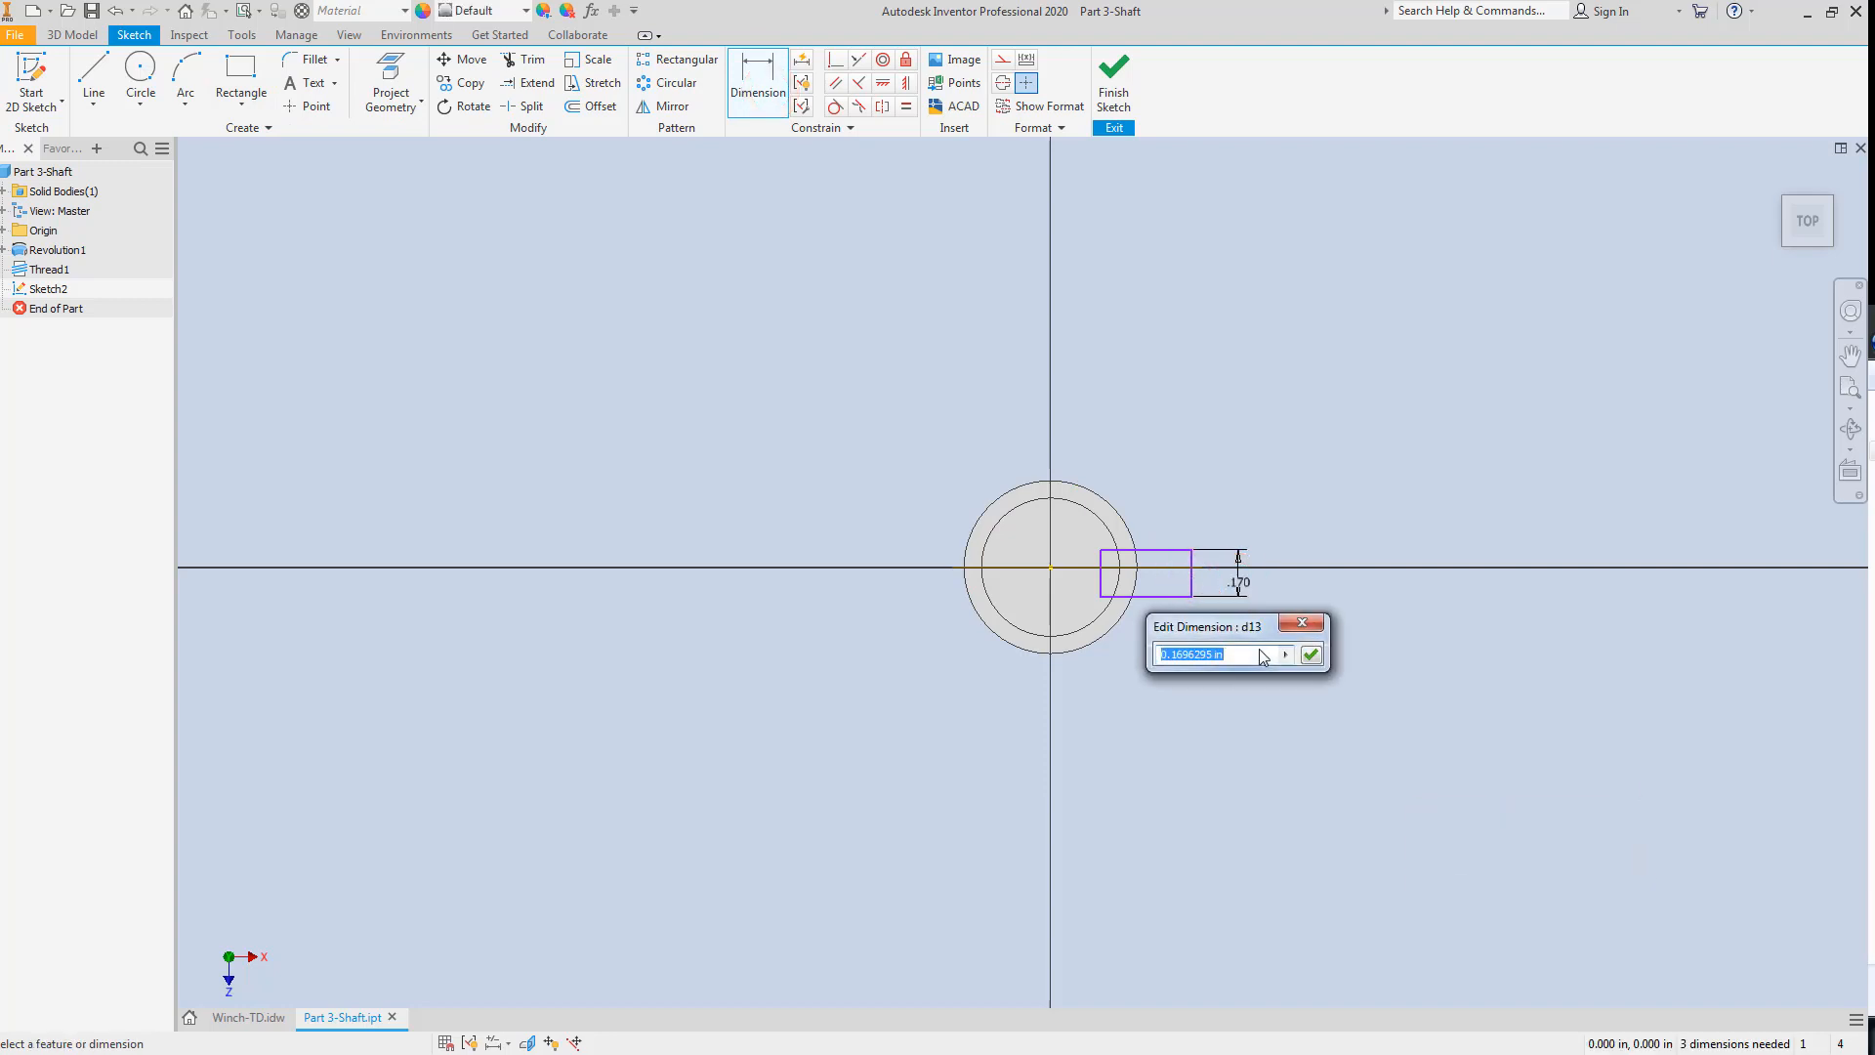
type("0.125")
key("Return")
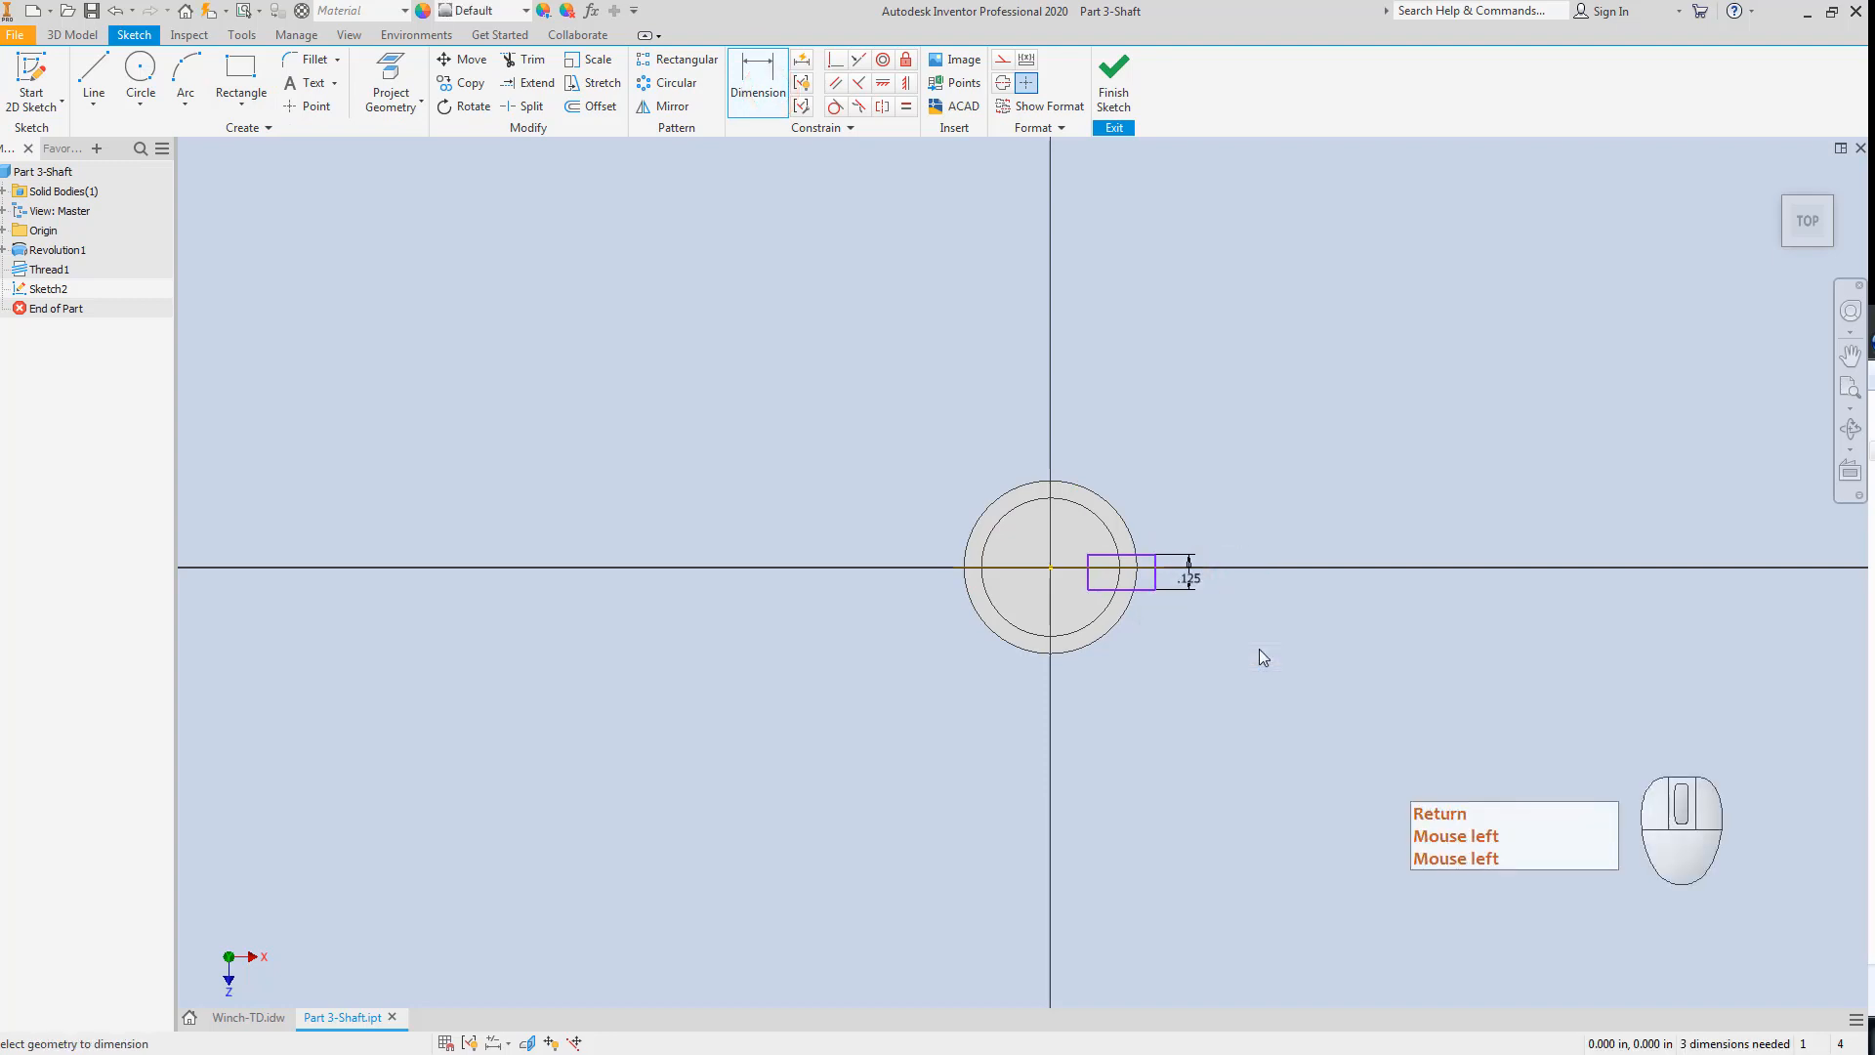
key("Escape")
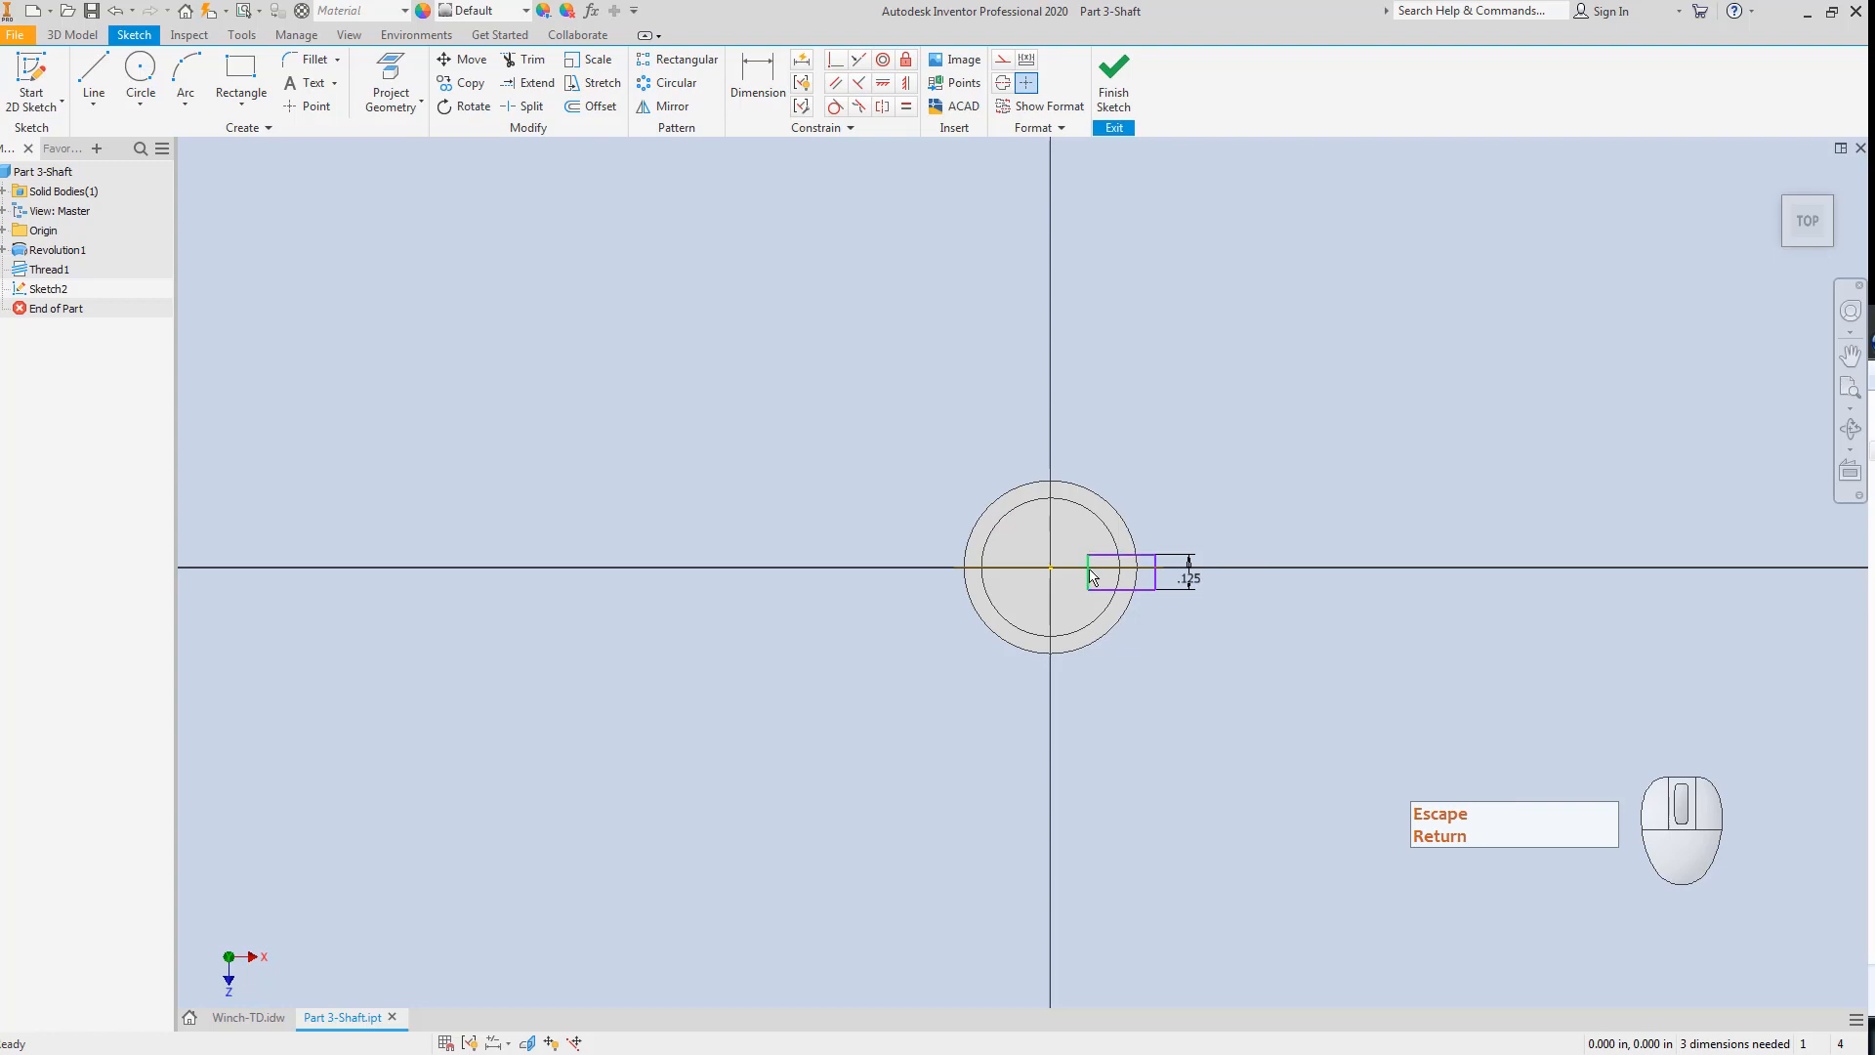
Sketch a vertical line about 1.24 in long to the left of the shaft's circular outline.
left_click(94, 73)
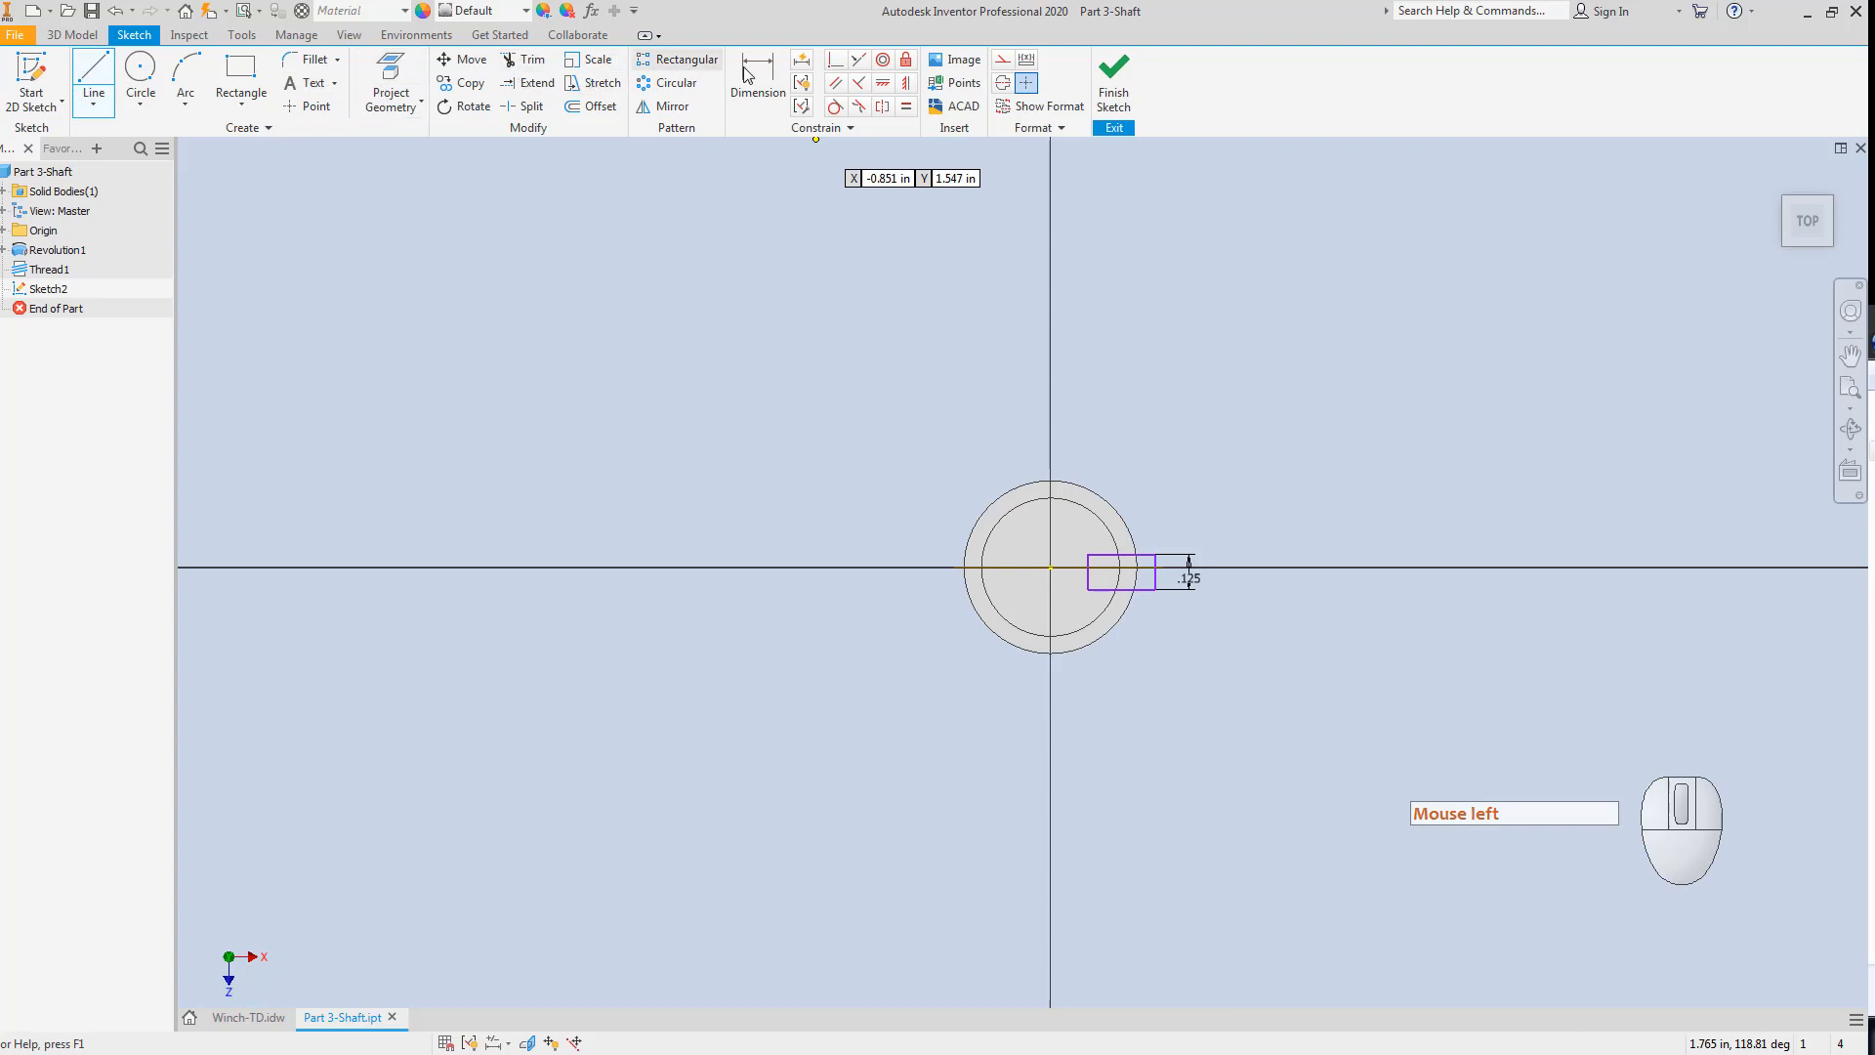
left_click(928, 437)
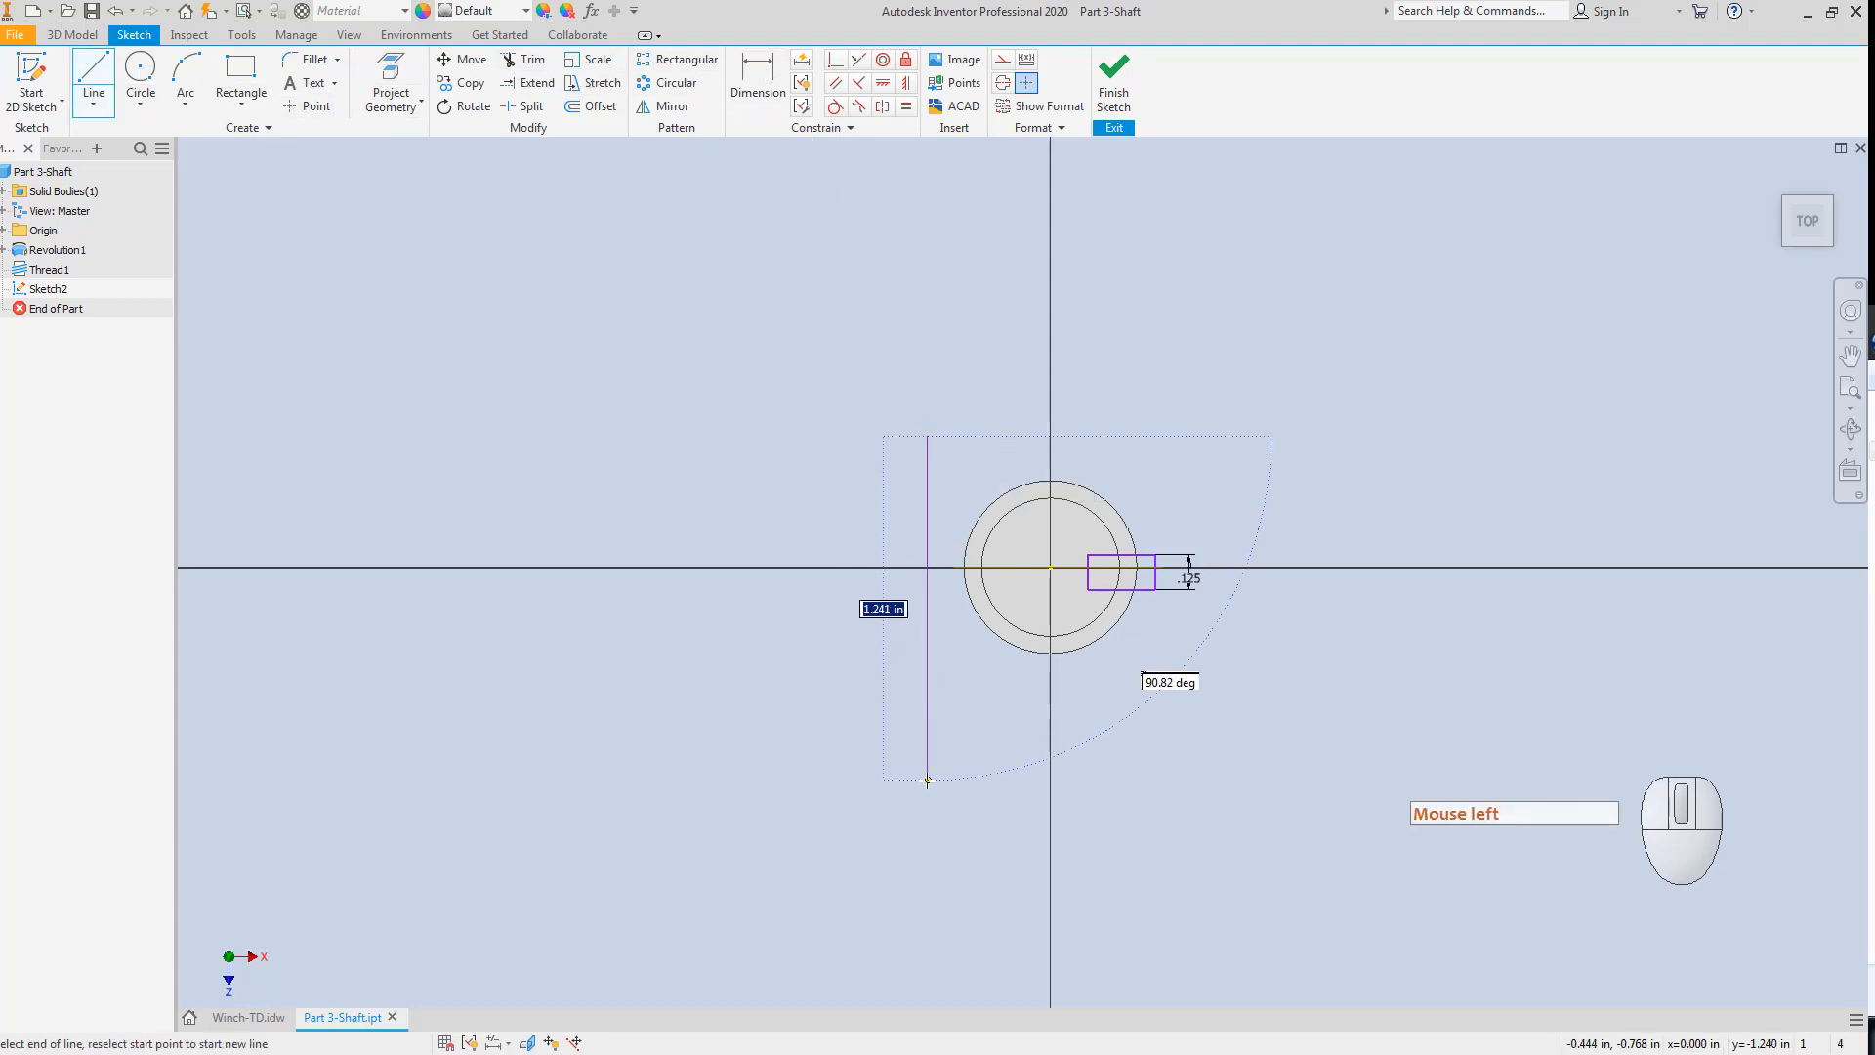
left_click(928, 779)
key("Escape")
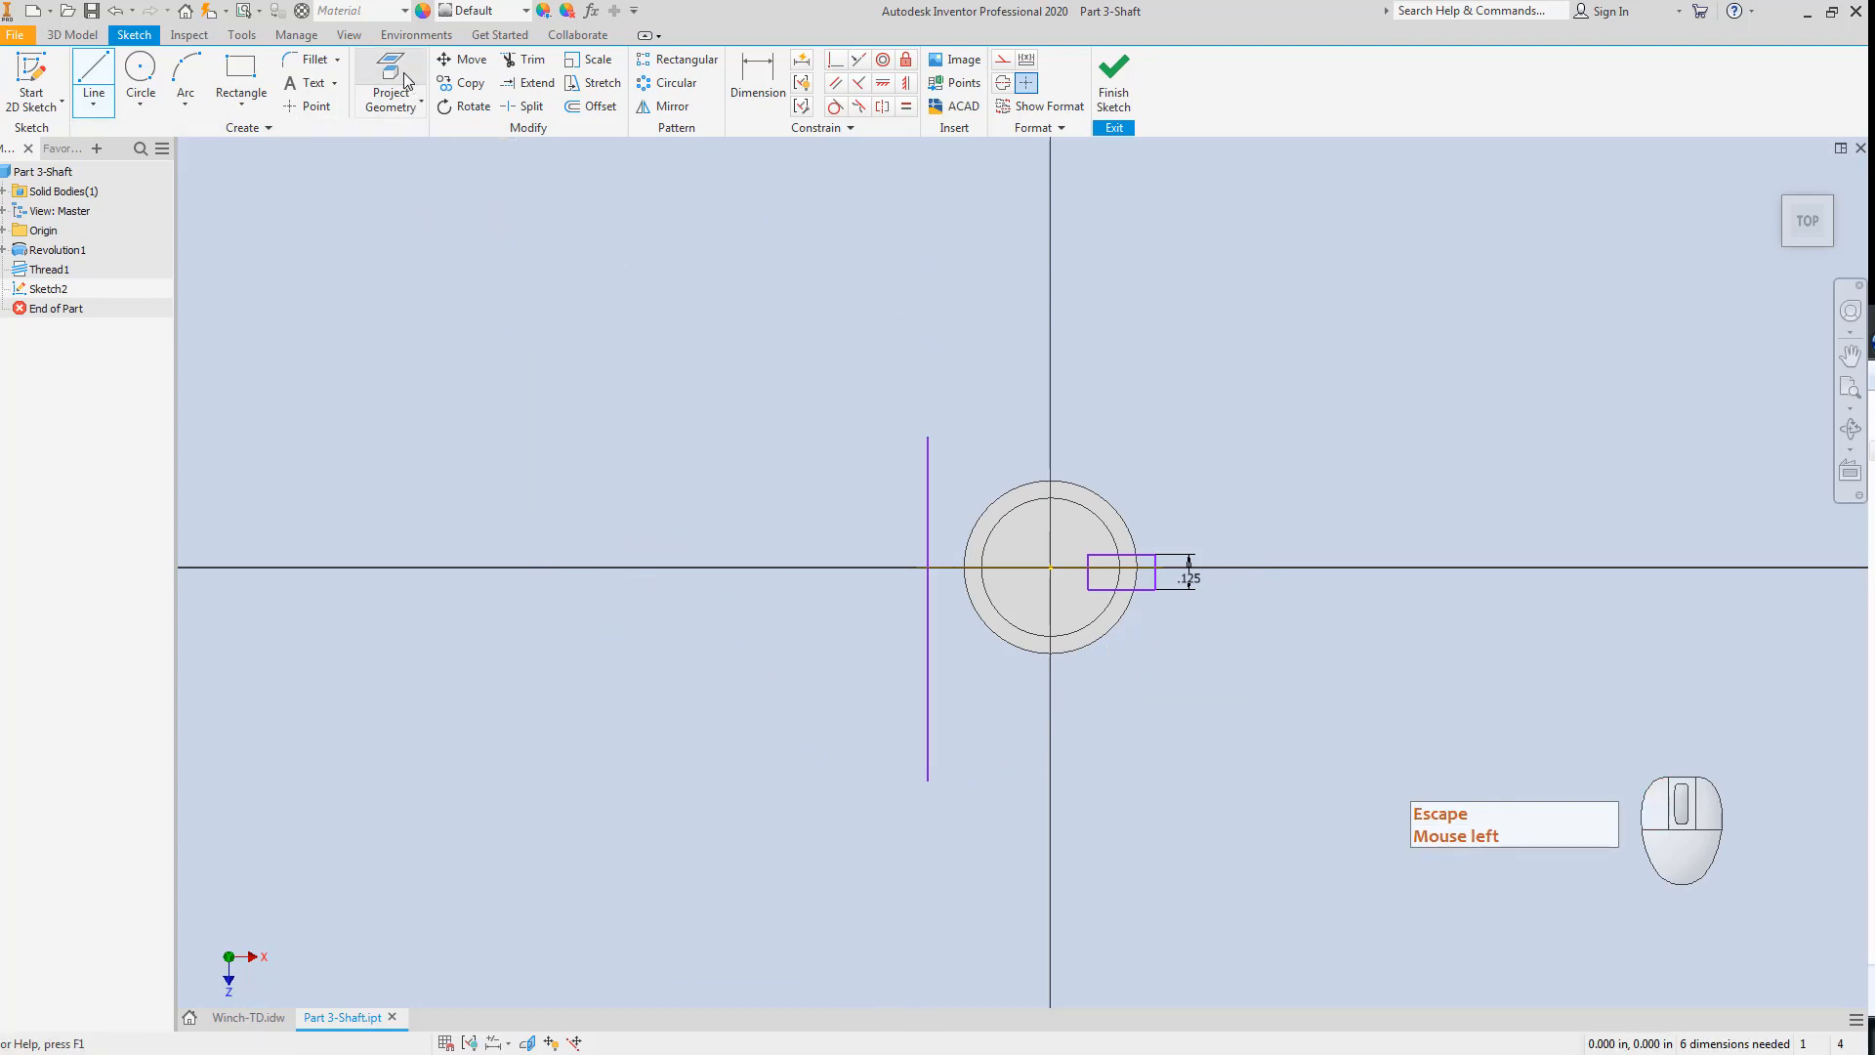
Project the threaded end's circular edge into the sketch.
left_click(390, 73)
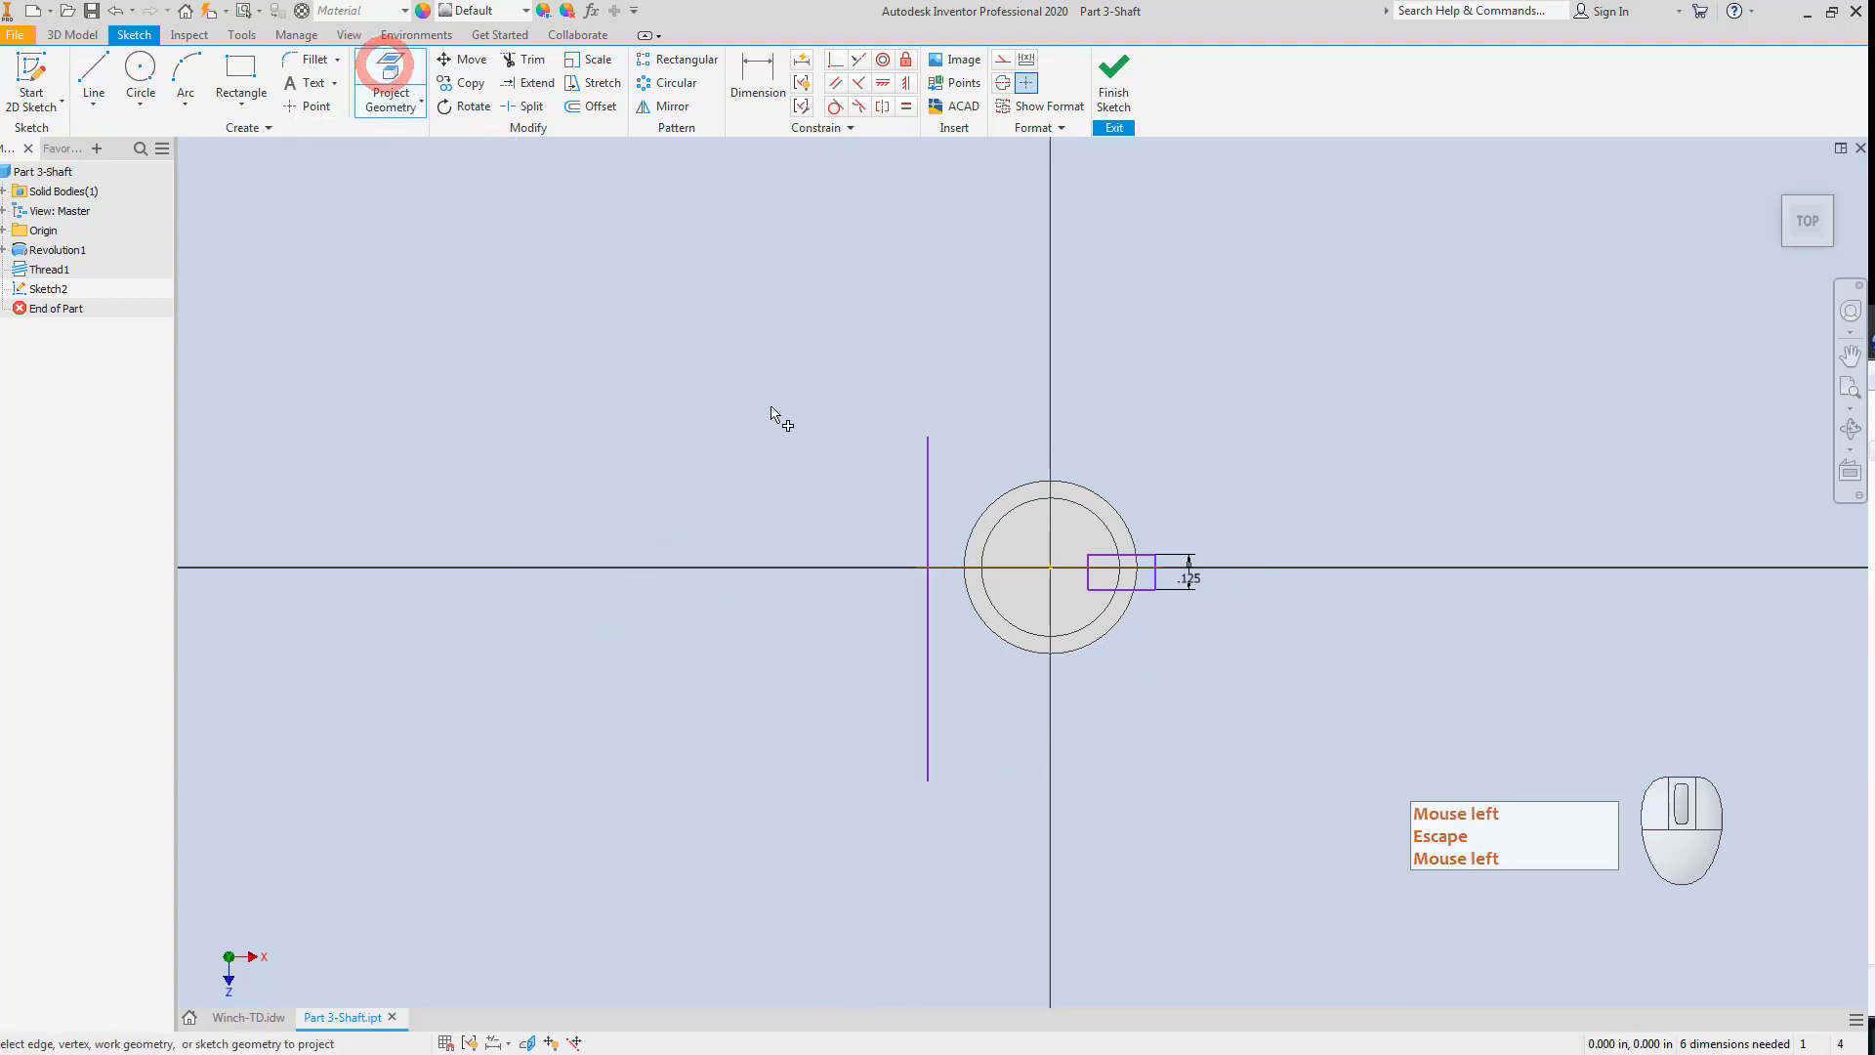
left_click(1019, 508)
left_click(759, 505)
key("Escape")
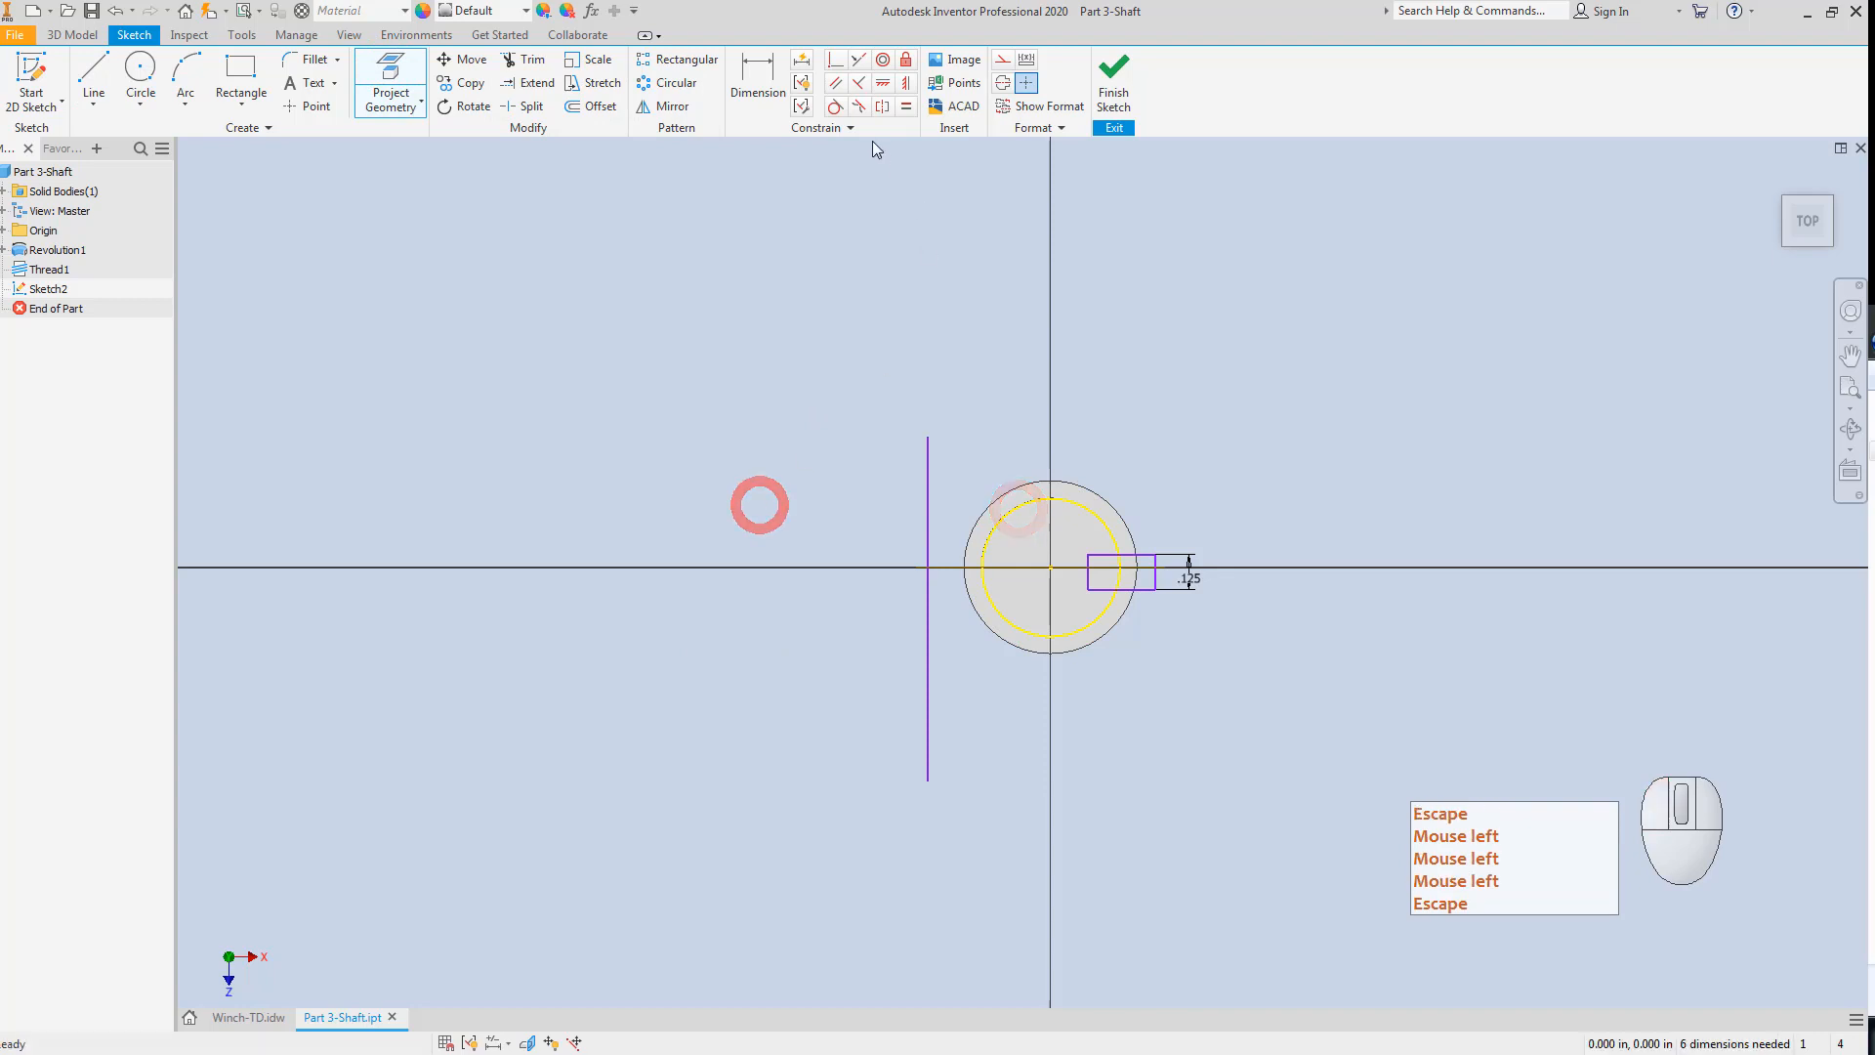
Make the vertical line tangent to the projected circle.
left_click(834, 108)
left_click(927, 537)
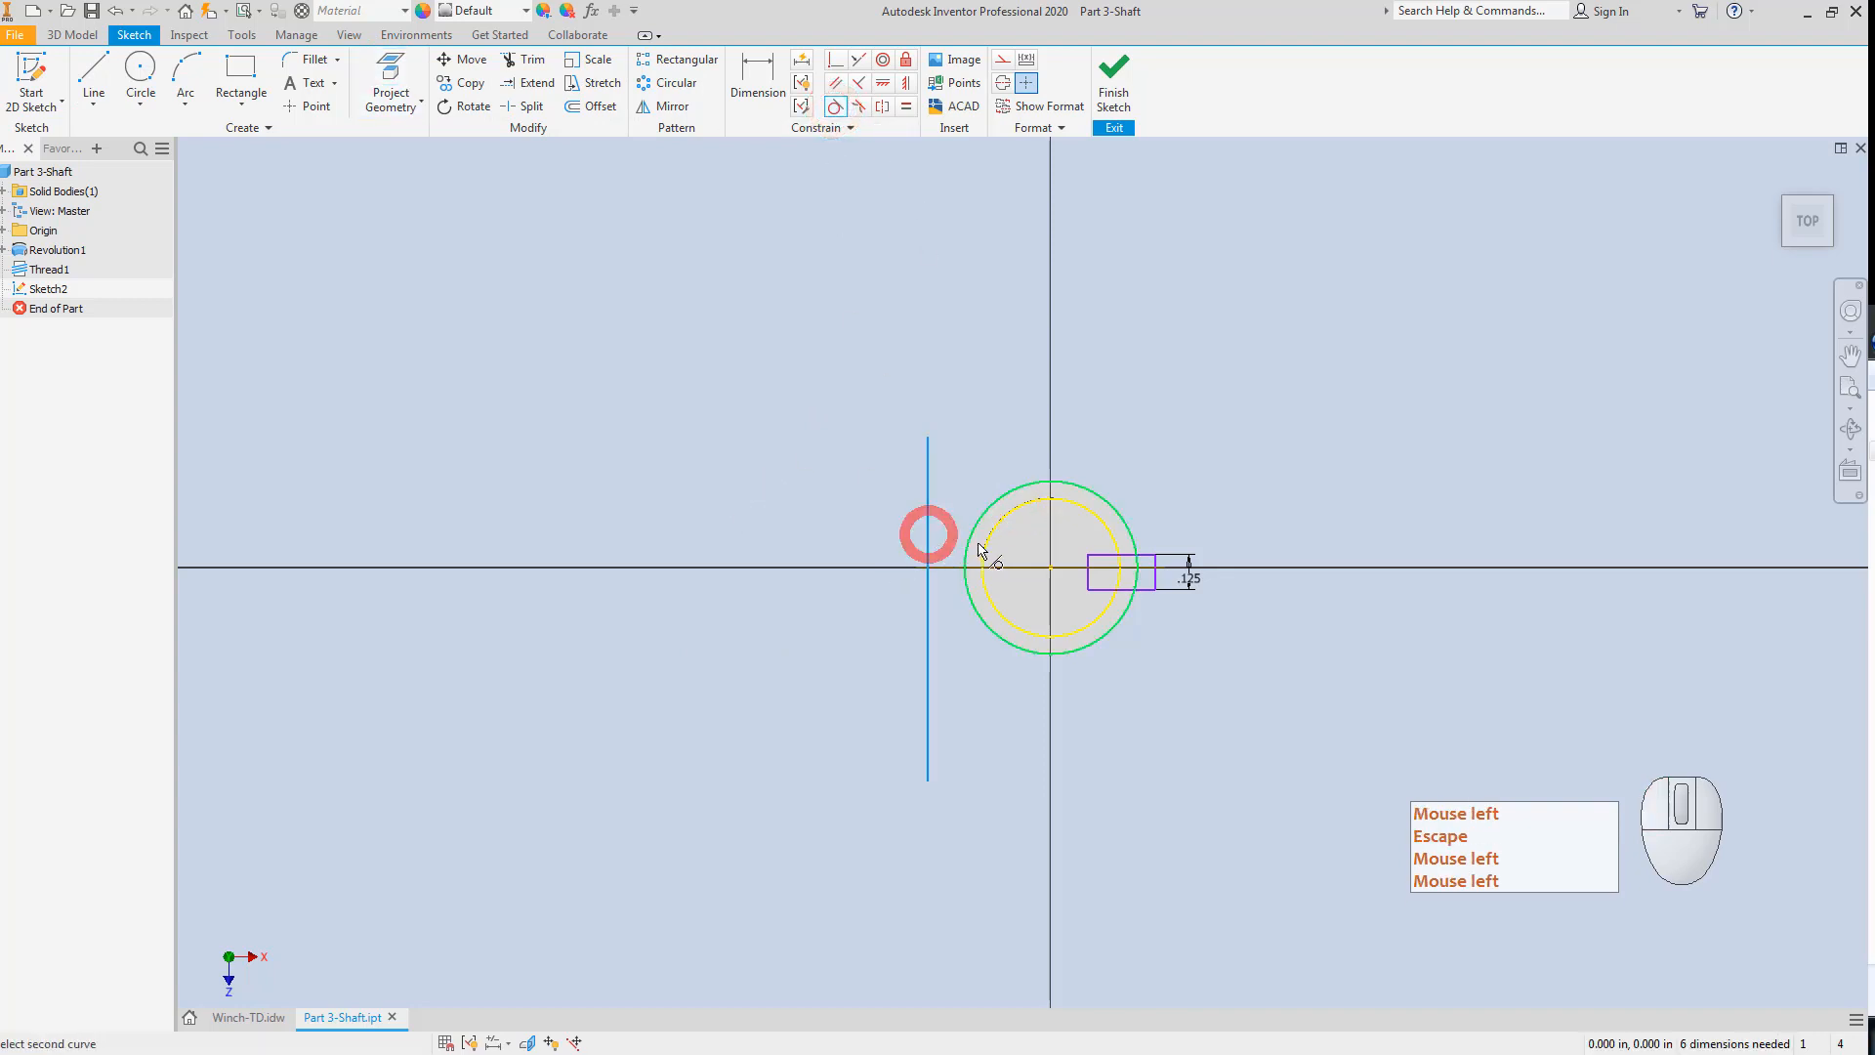
left_click(989, 544)
left_click(792, 476)
key("Escape")
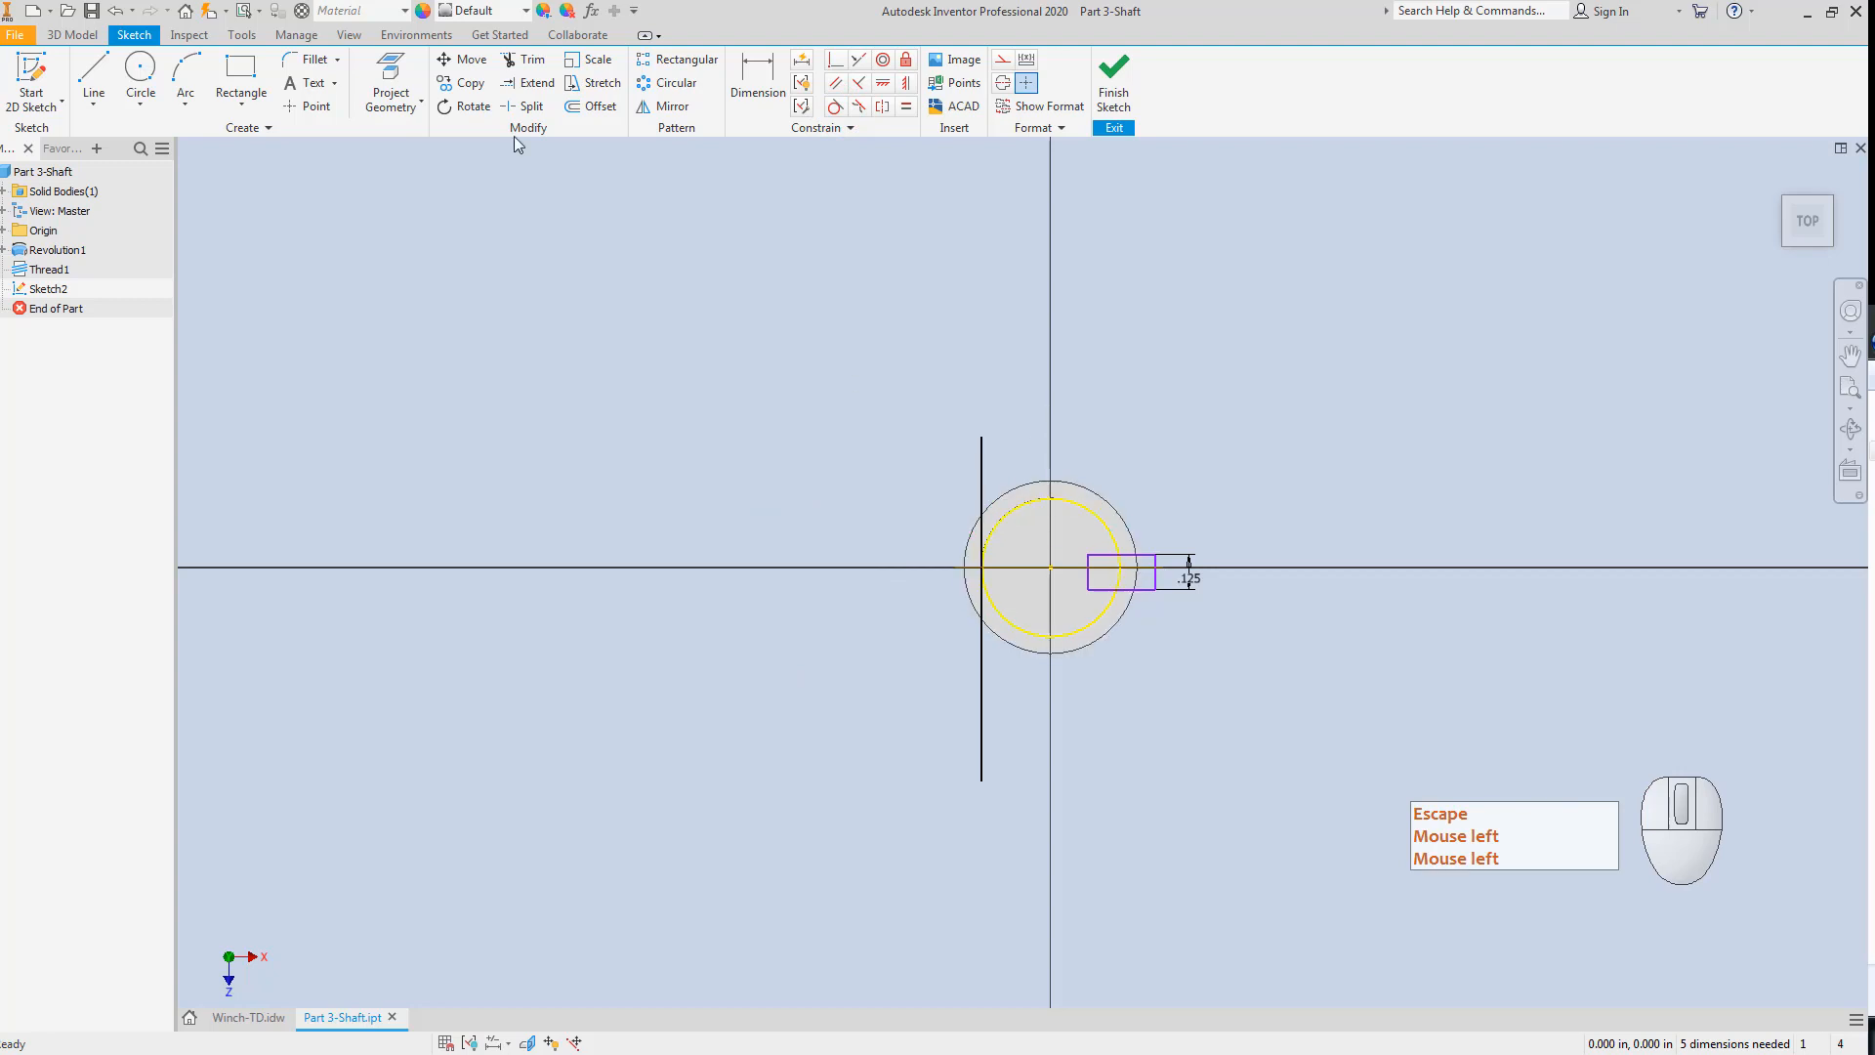
Sketch a horizontal line about 0.97 in long from the shaft's centre point out past the rectangle.
left_click(93, 74)
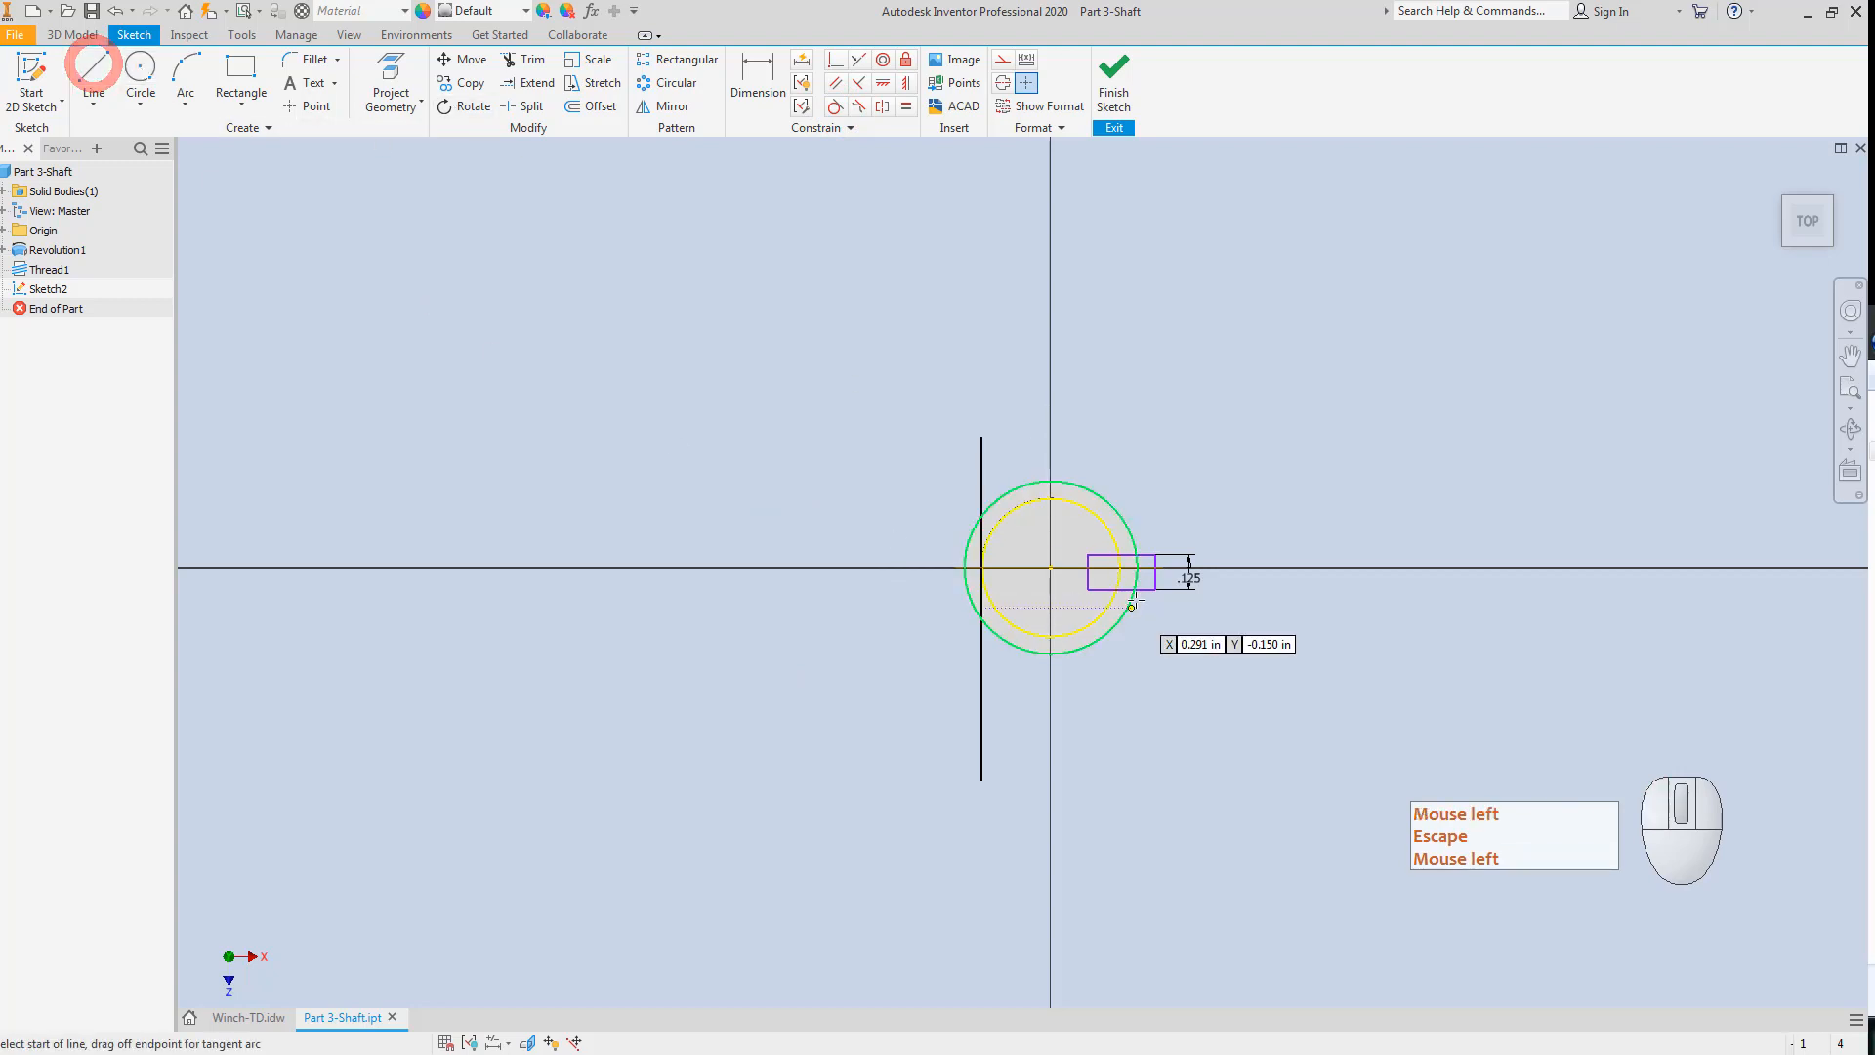
left_click(1058, 567)
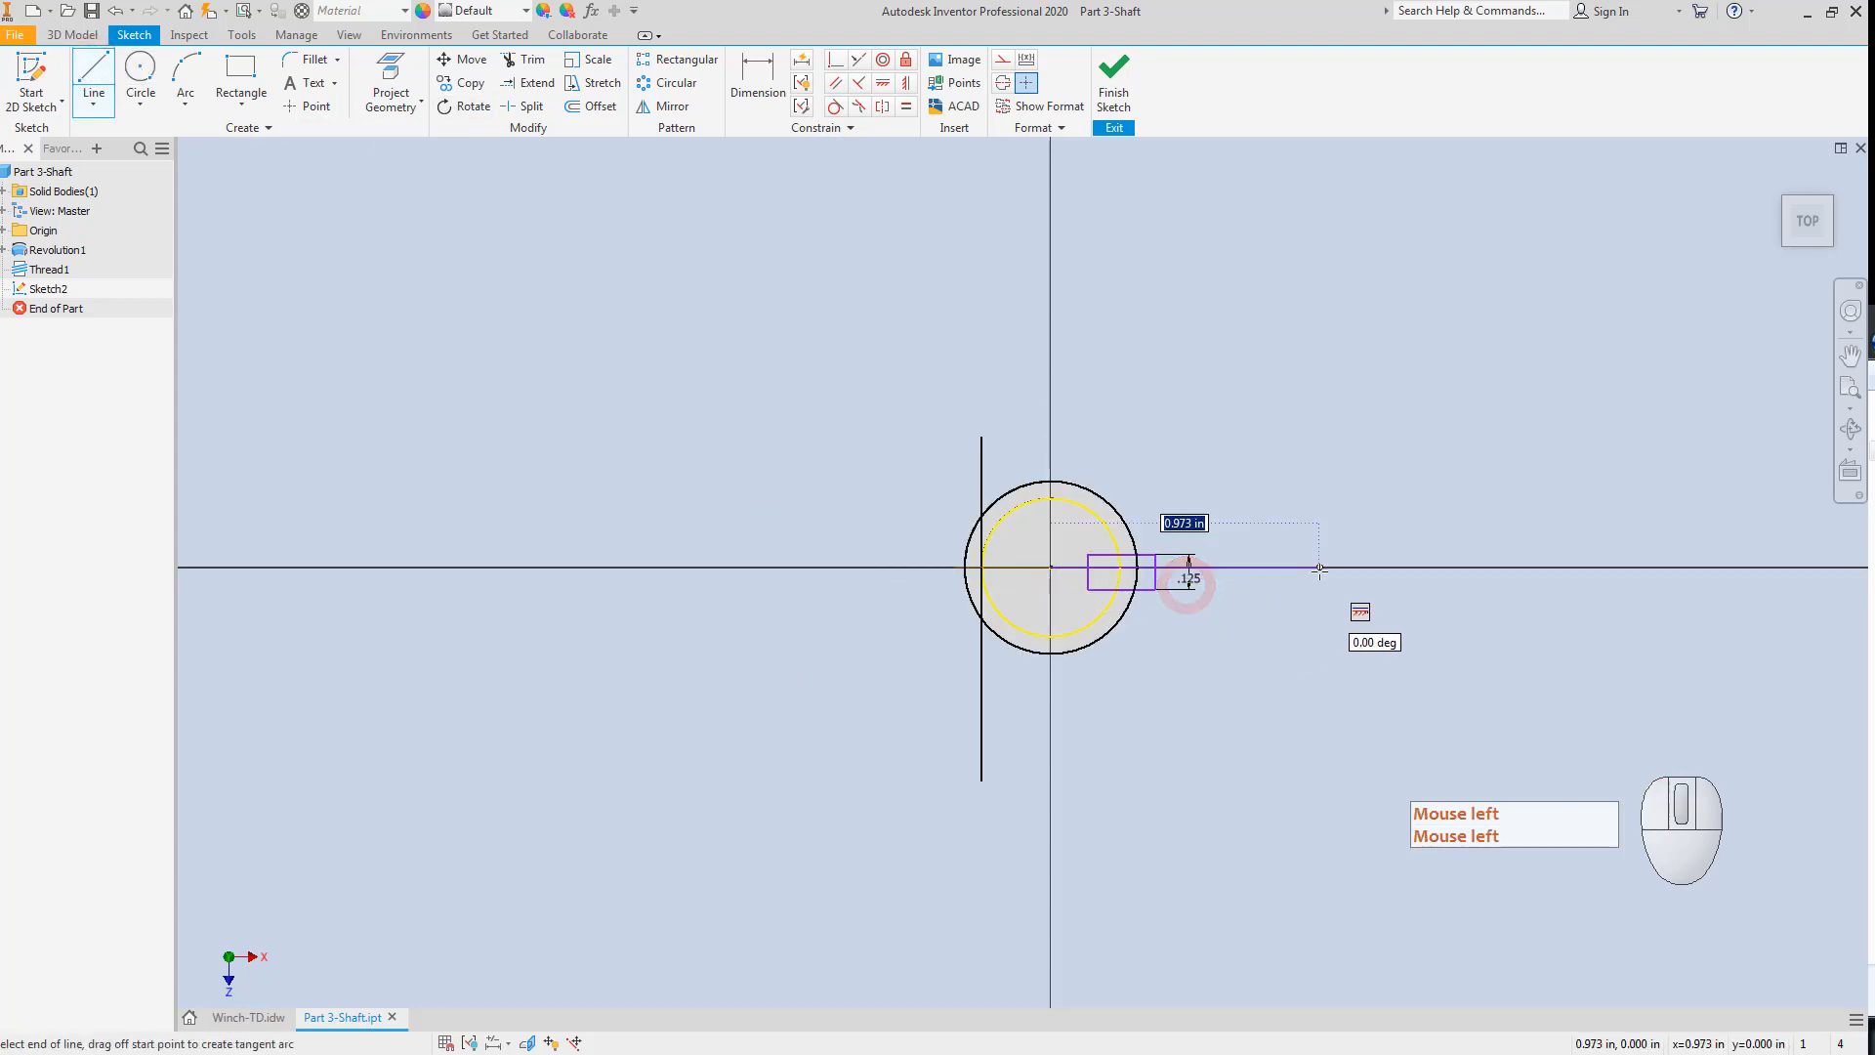
key("Escape")
key("Escape")
key("Escape")
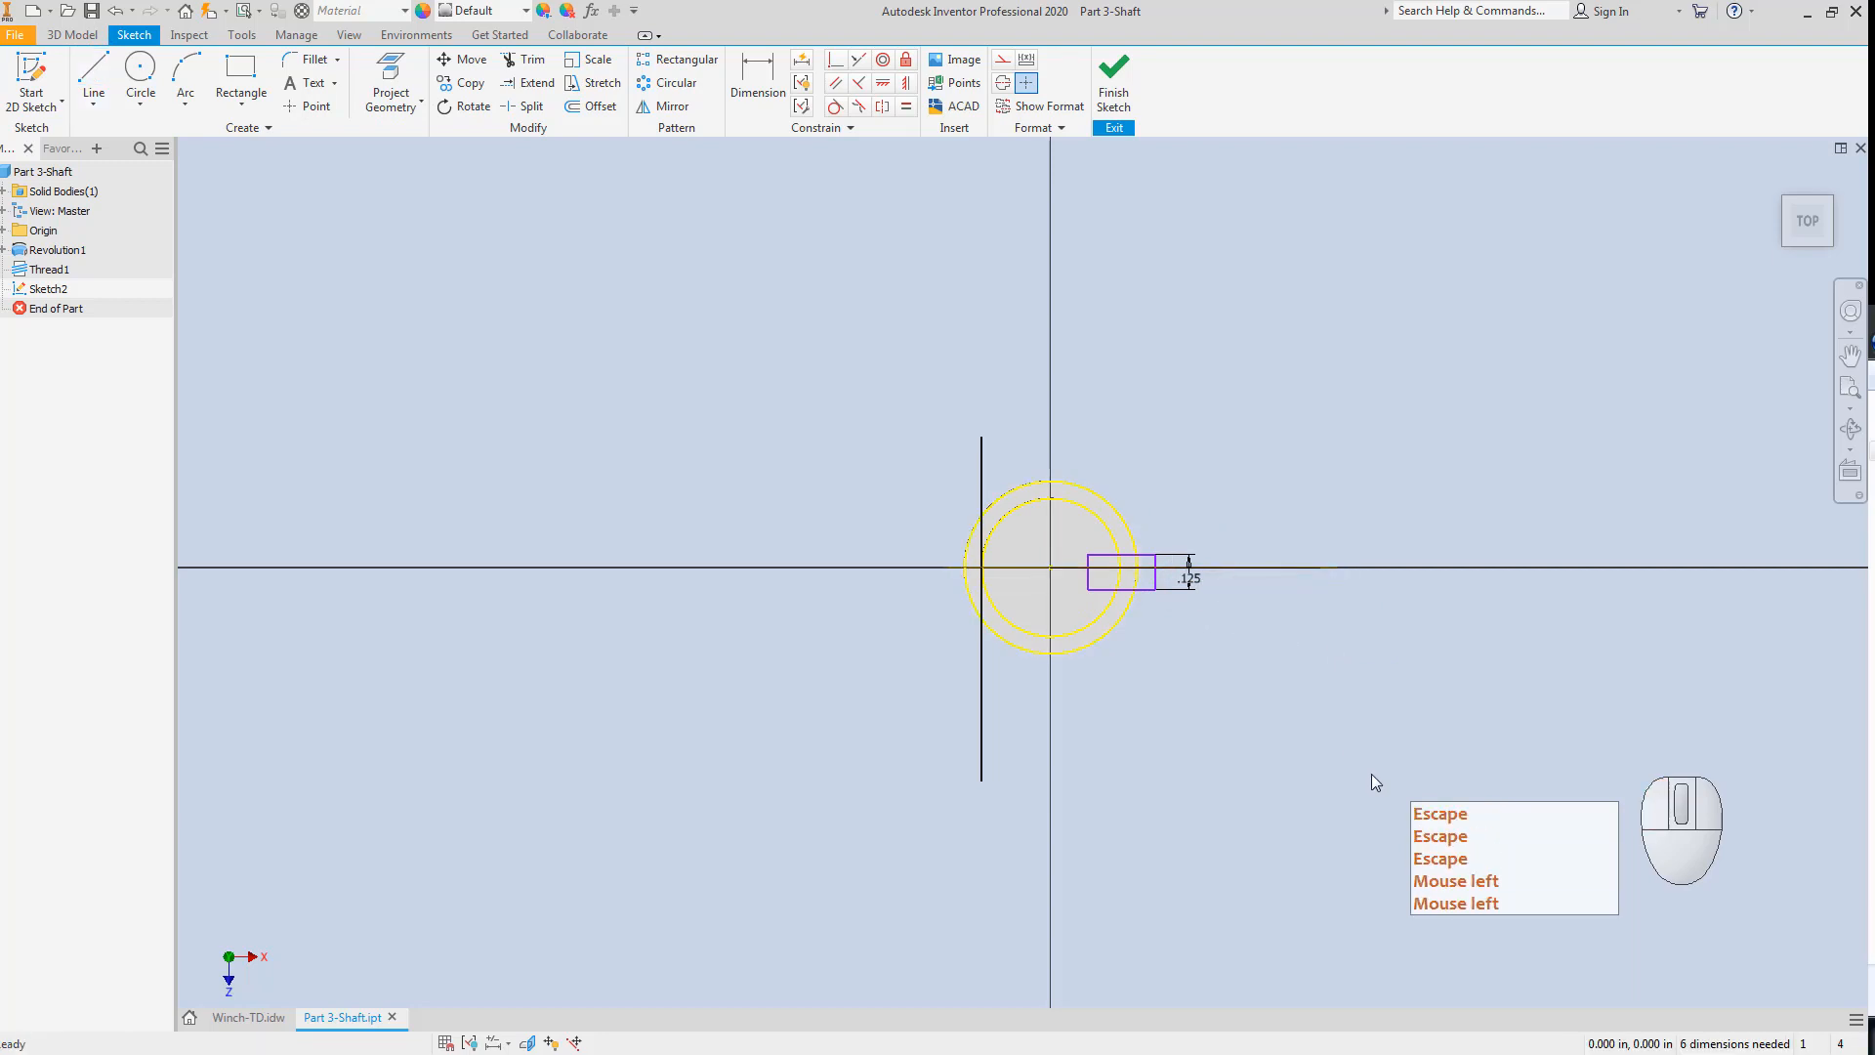
Convert all the sketch geometry to construction.
left_click_drag(1371, 781, 779, 344)
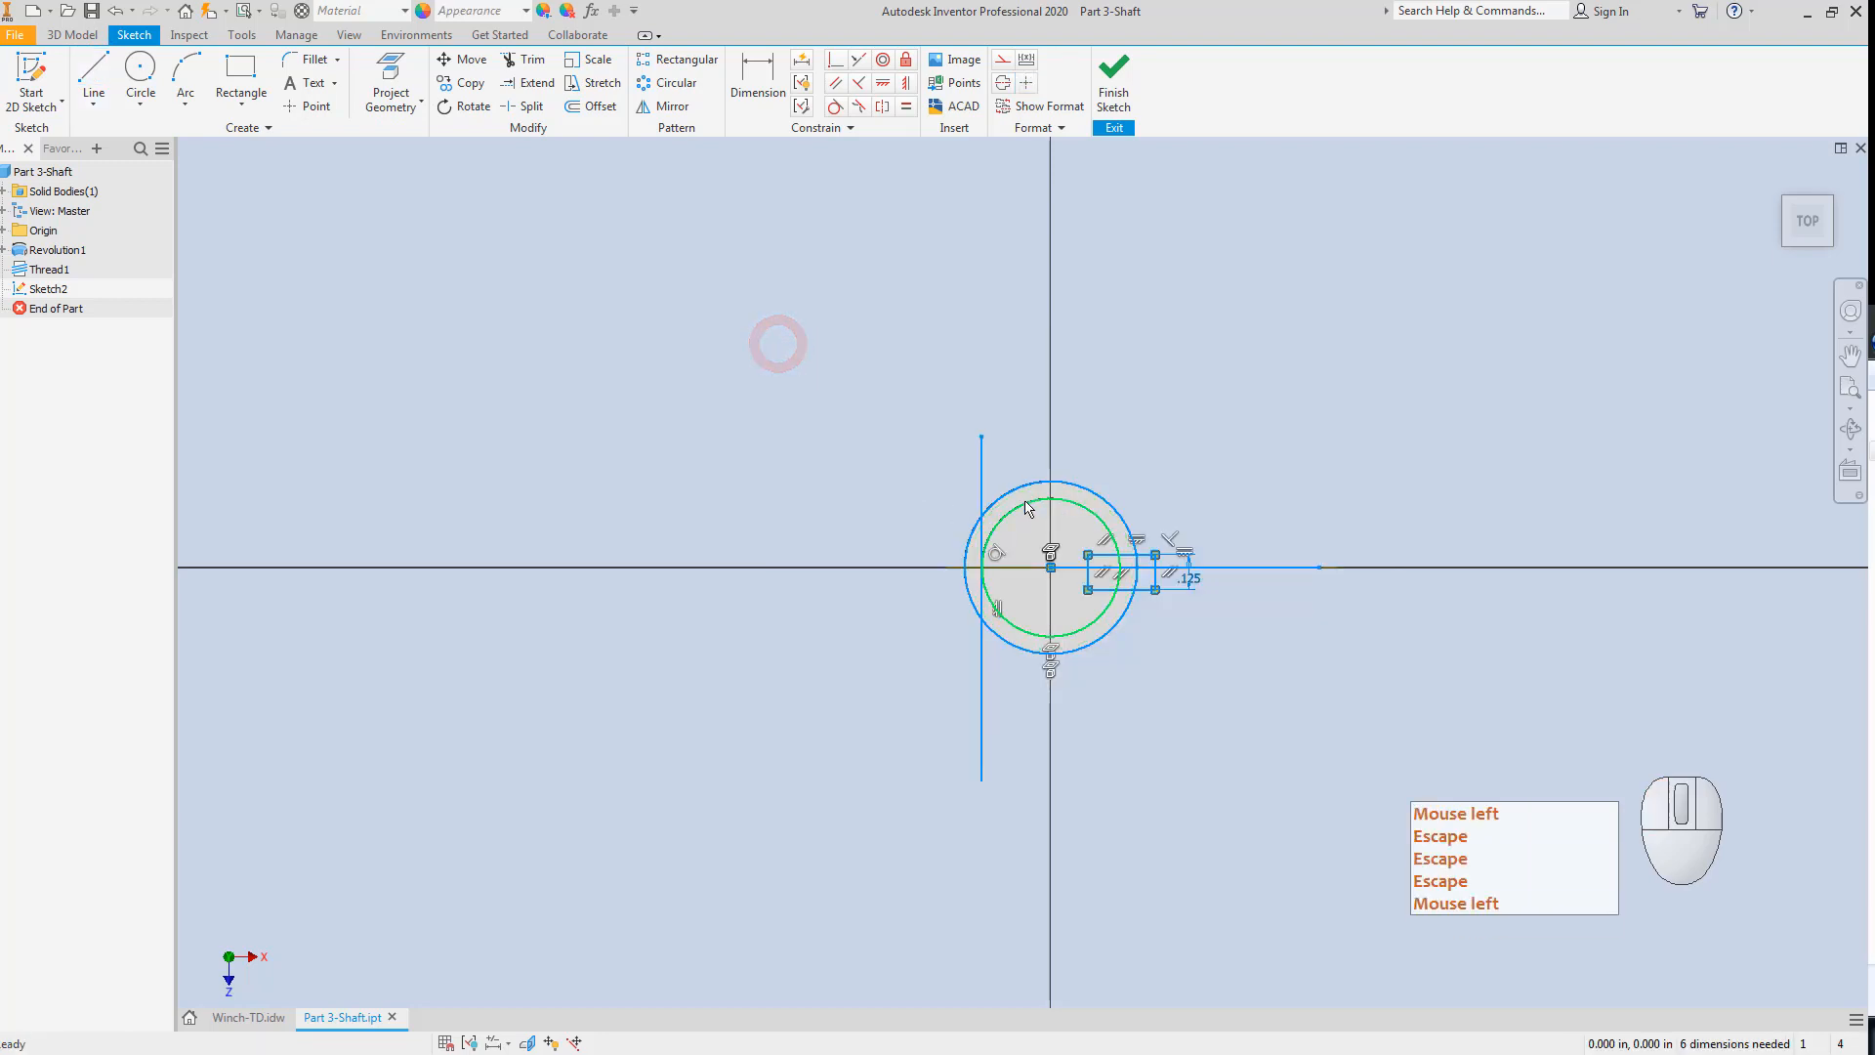
right_click(1025, 503)
left_click(1116, 504)
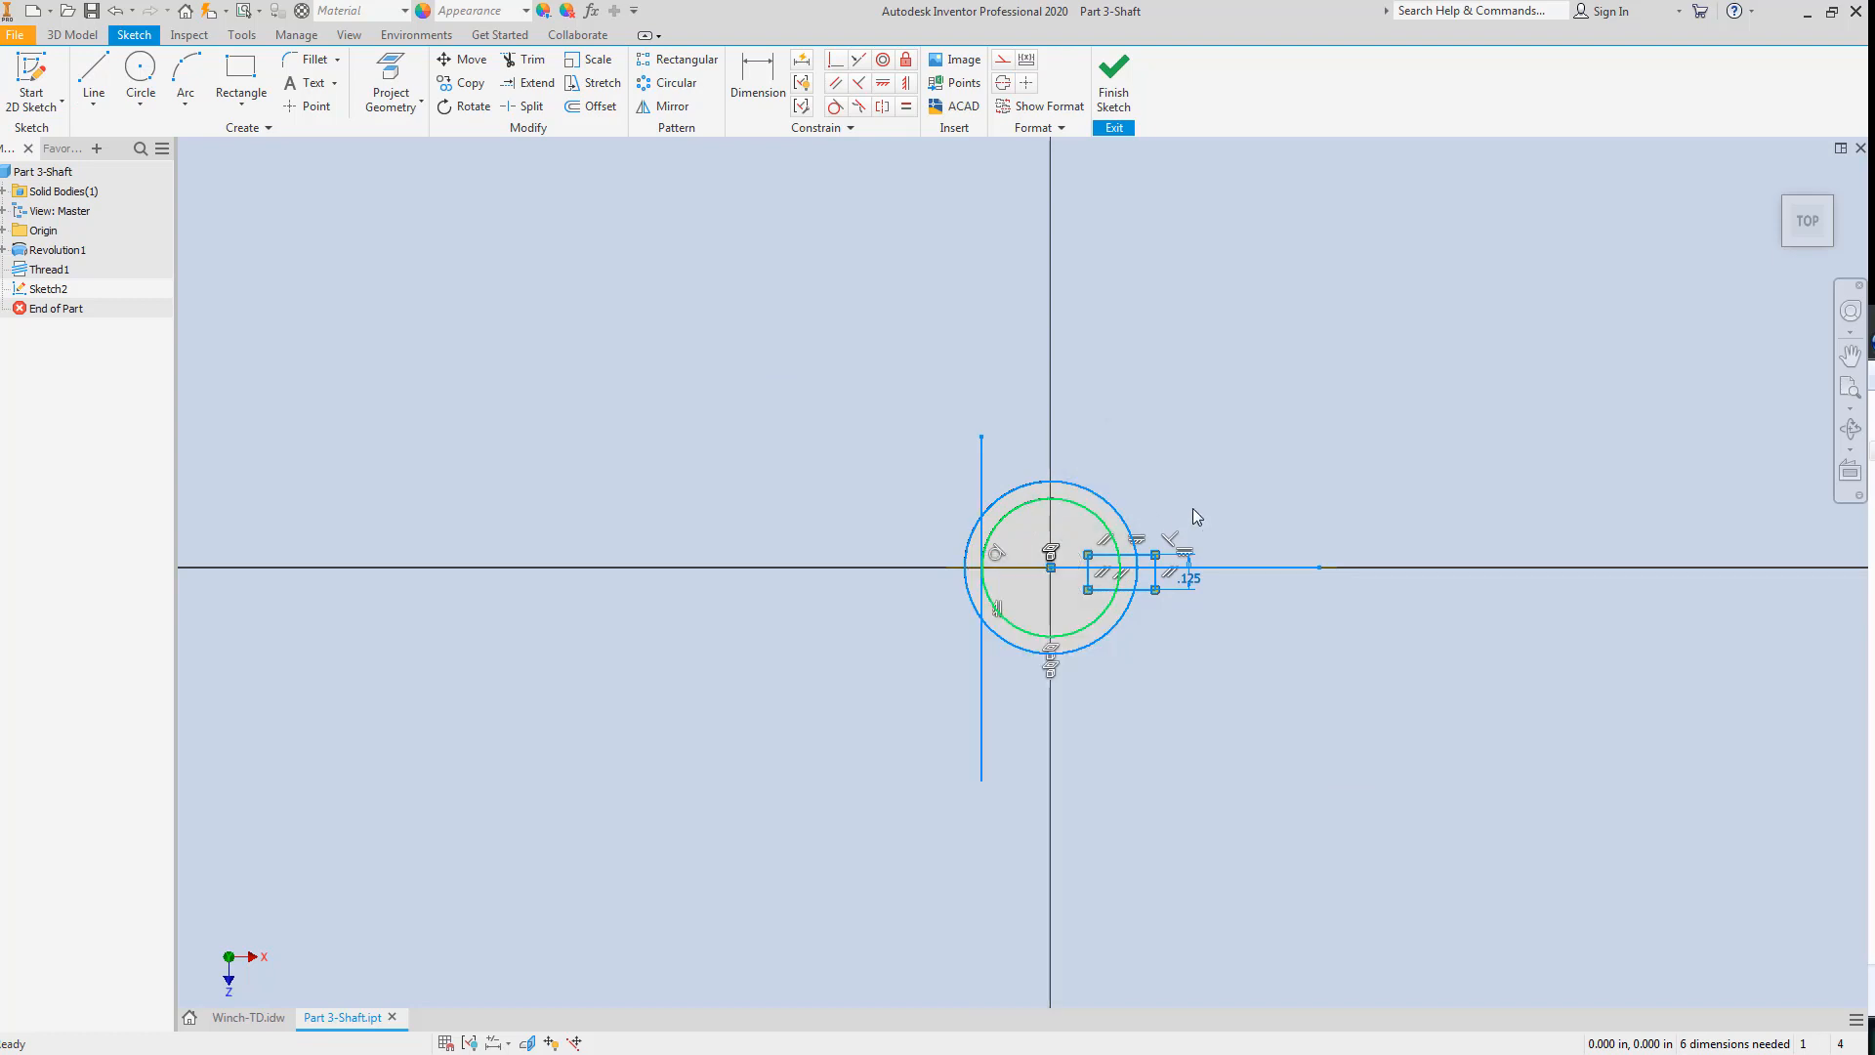
scroll(1184, 496, "up", 3)
key("Escape")
key("Escape")
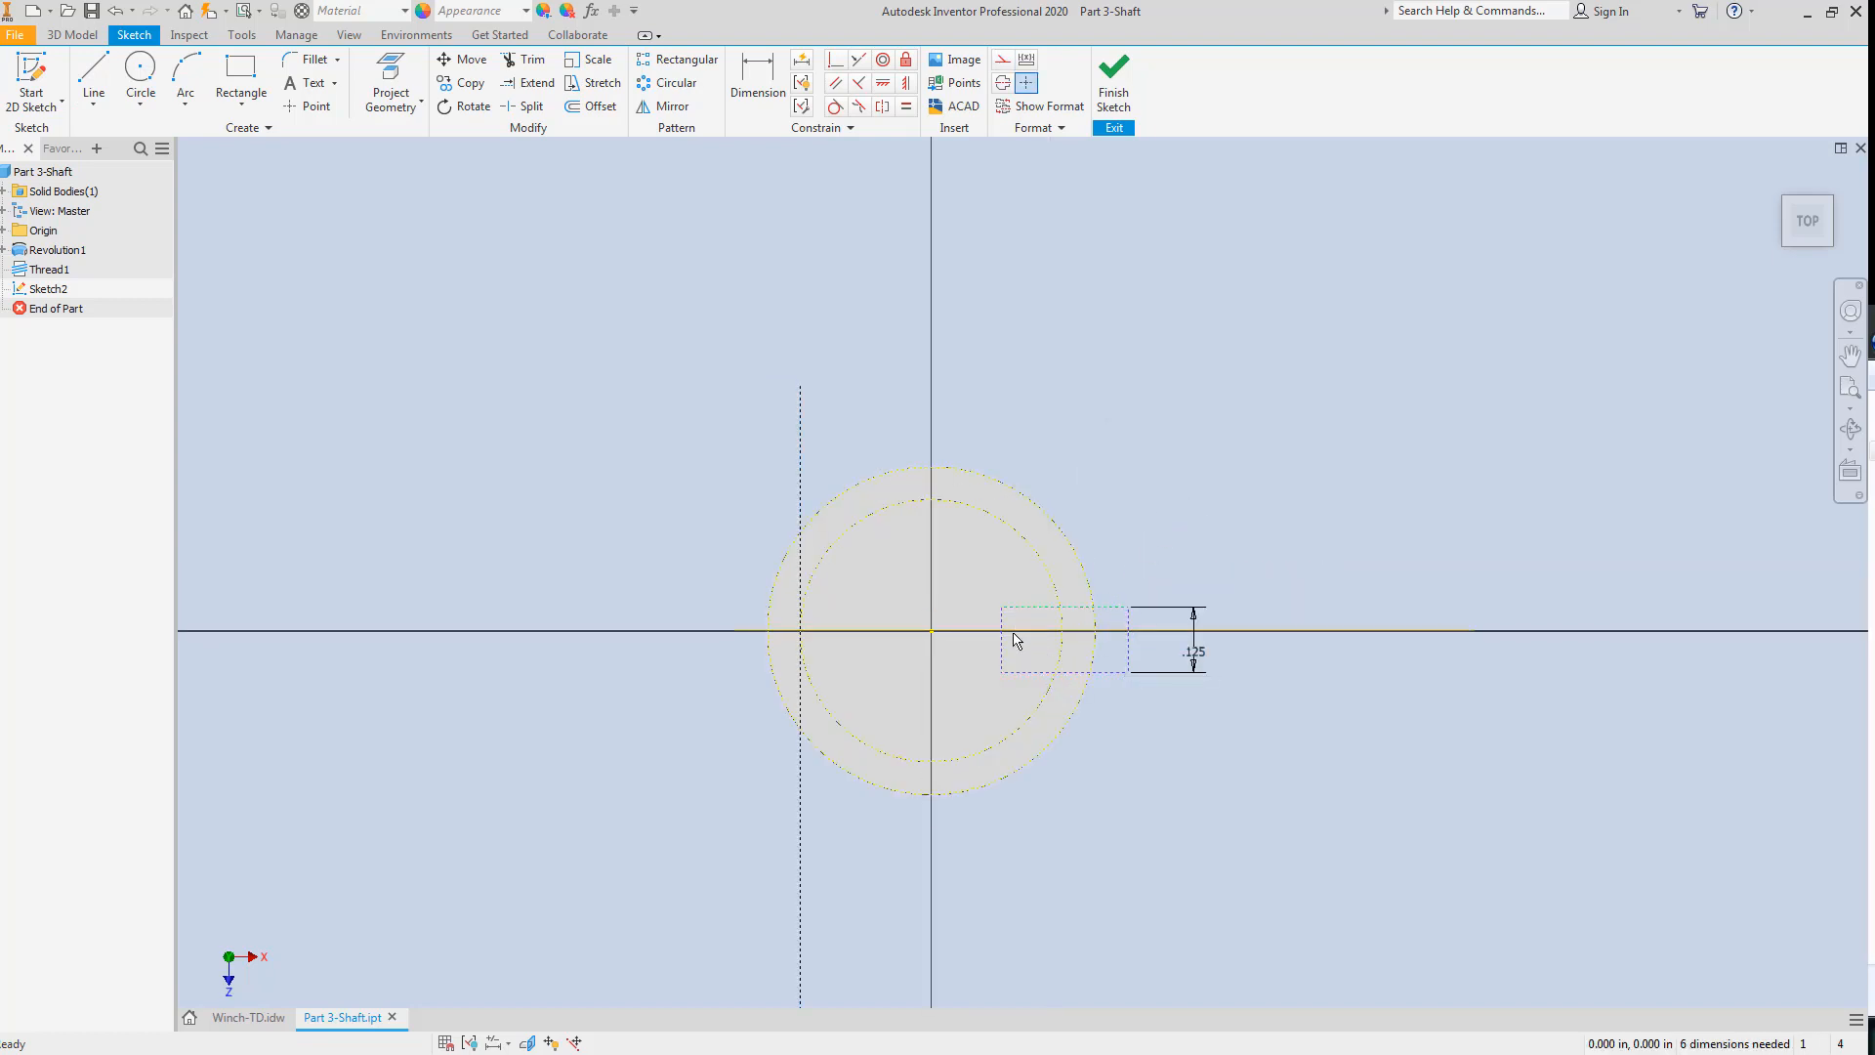
Turn the rectangle's four sides back from construction to normal sketch lines.
left_click(1024, 610)
left_click(1003, 637, "ctrl")
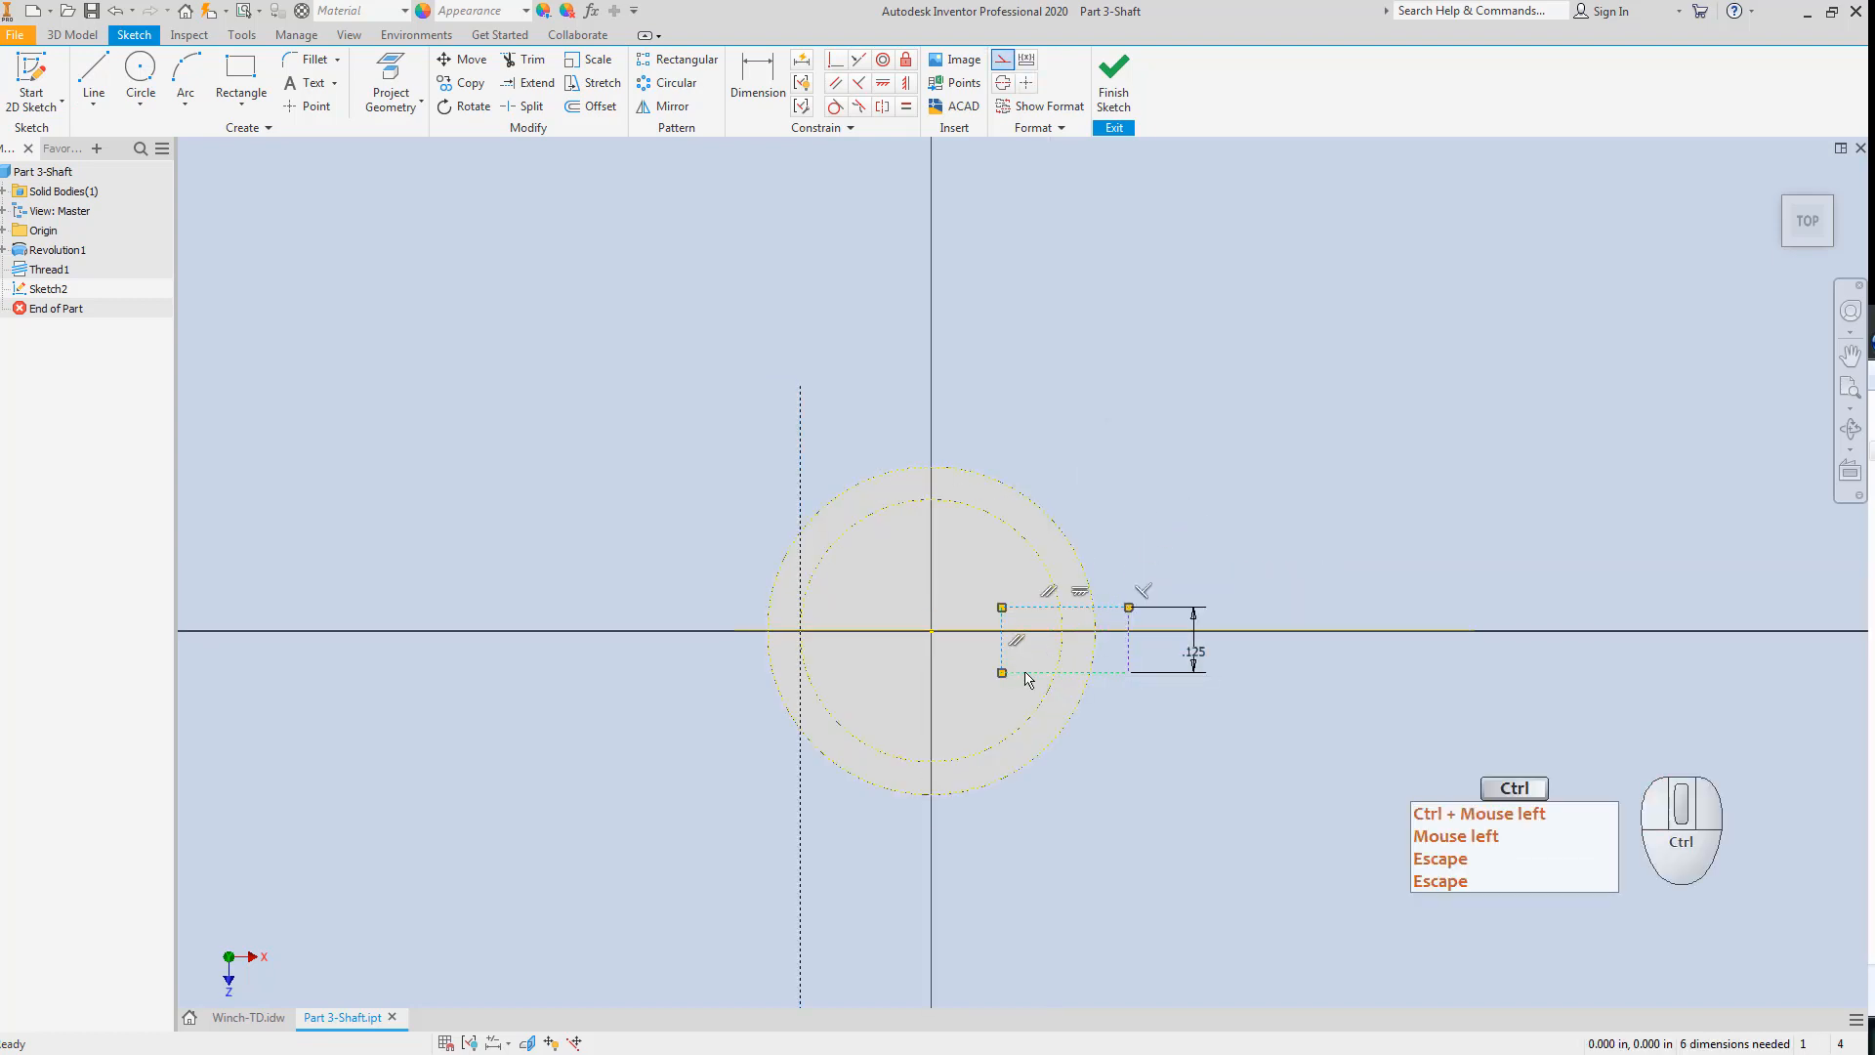
left_click(1026, 673, "ctrl")
left_click(1131, 659, "ctrl")
right_click(1132, 660)
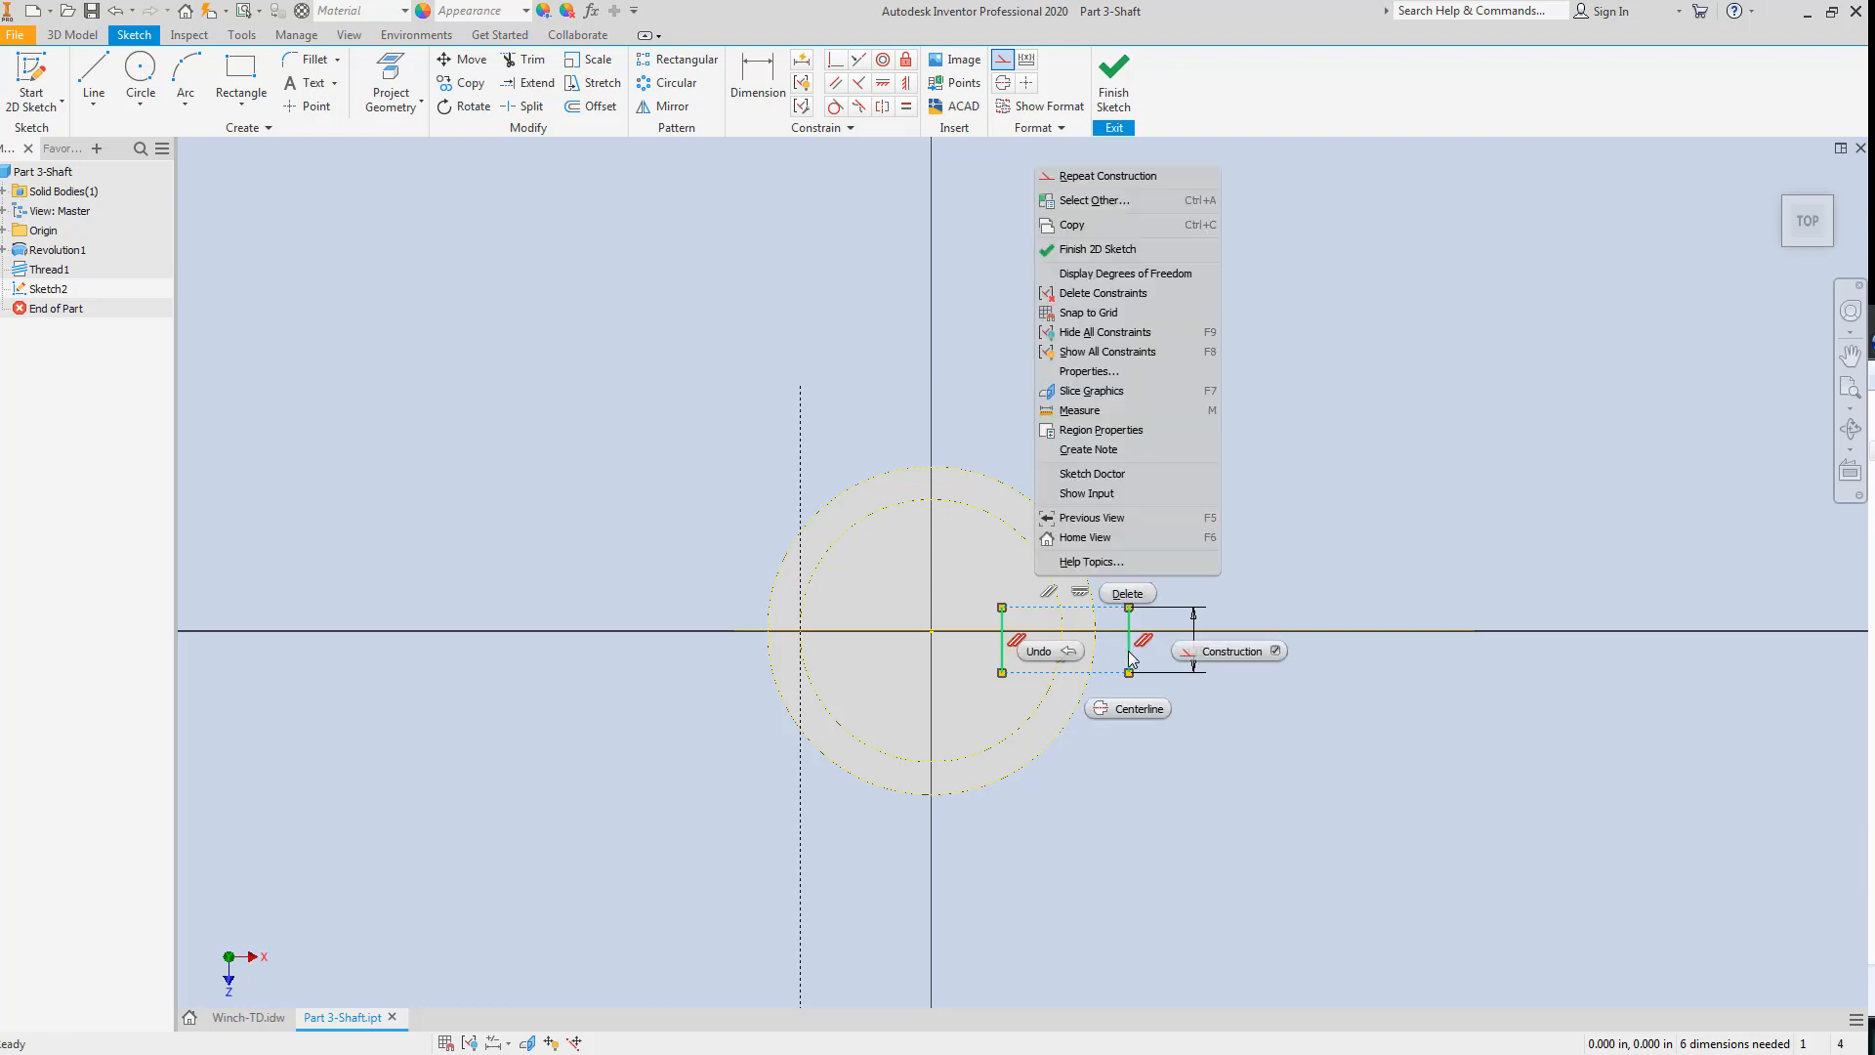
left_click(1216, 649)
left_click(1267, 545)
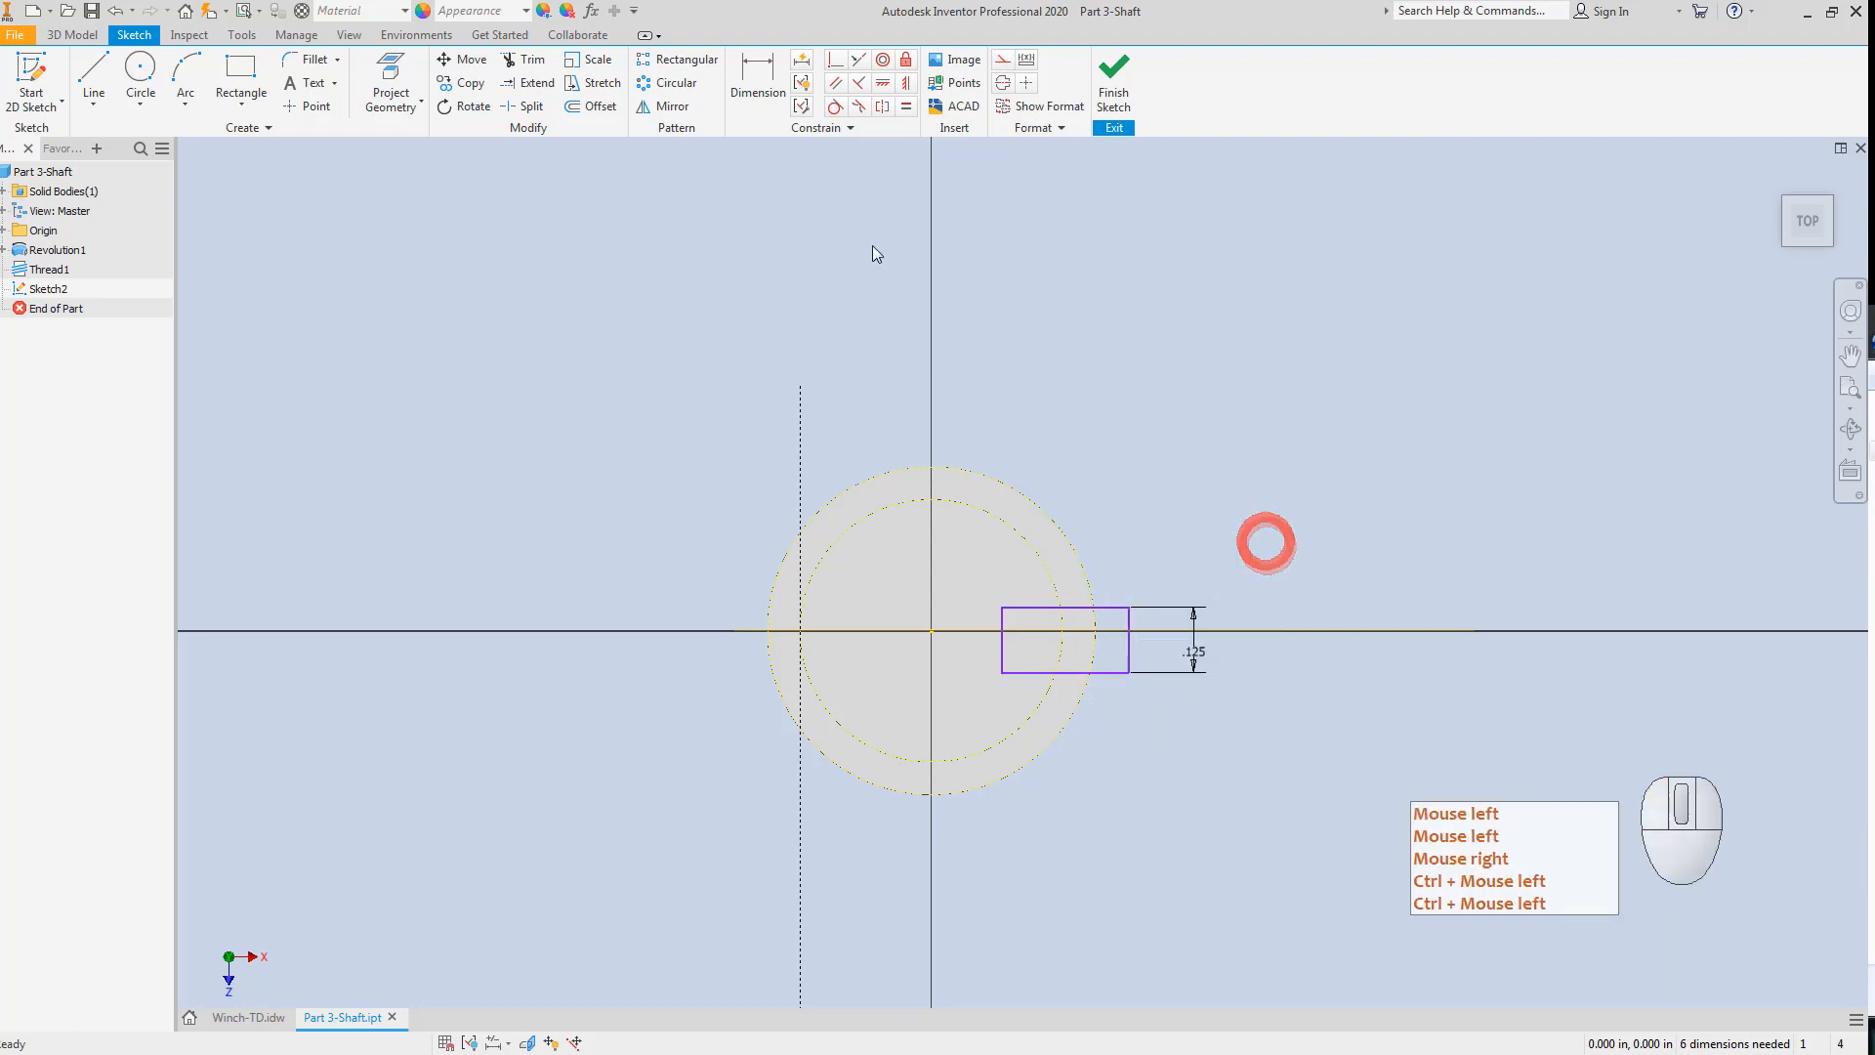
Make the rectangle's two horizontal sides symmetric about the horizontal construction line through the shaft's centre.
left_click(882, 106)
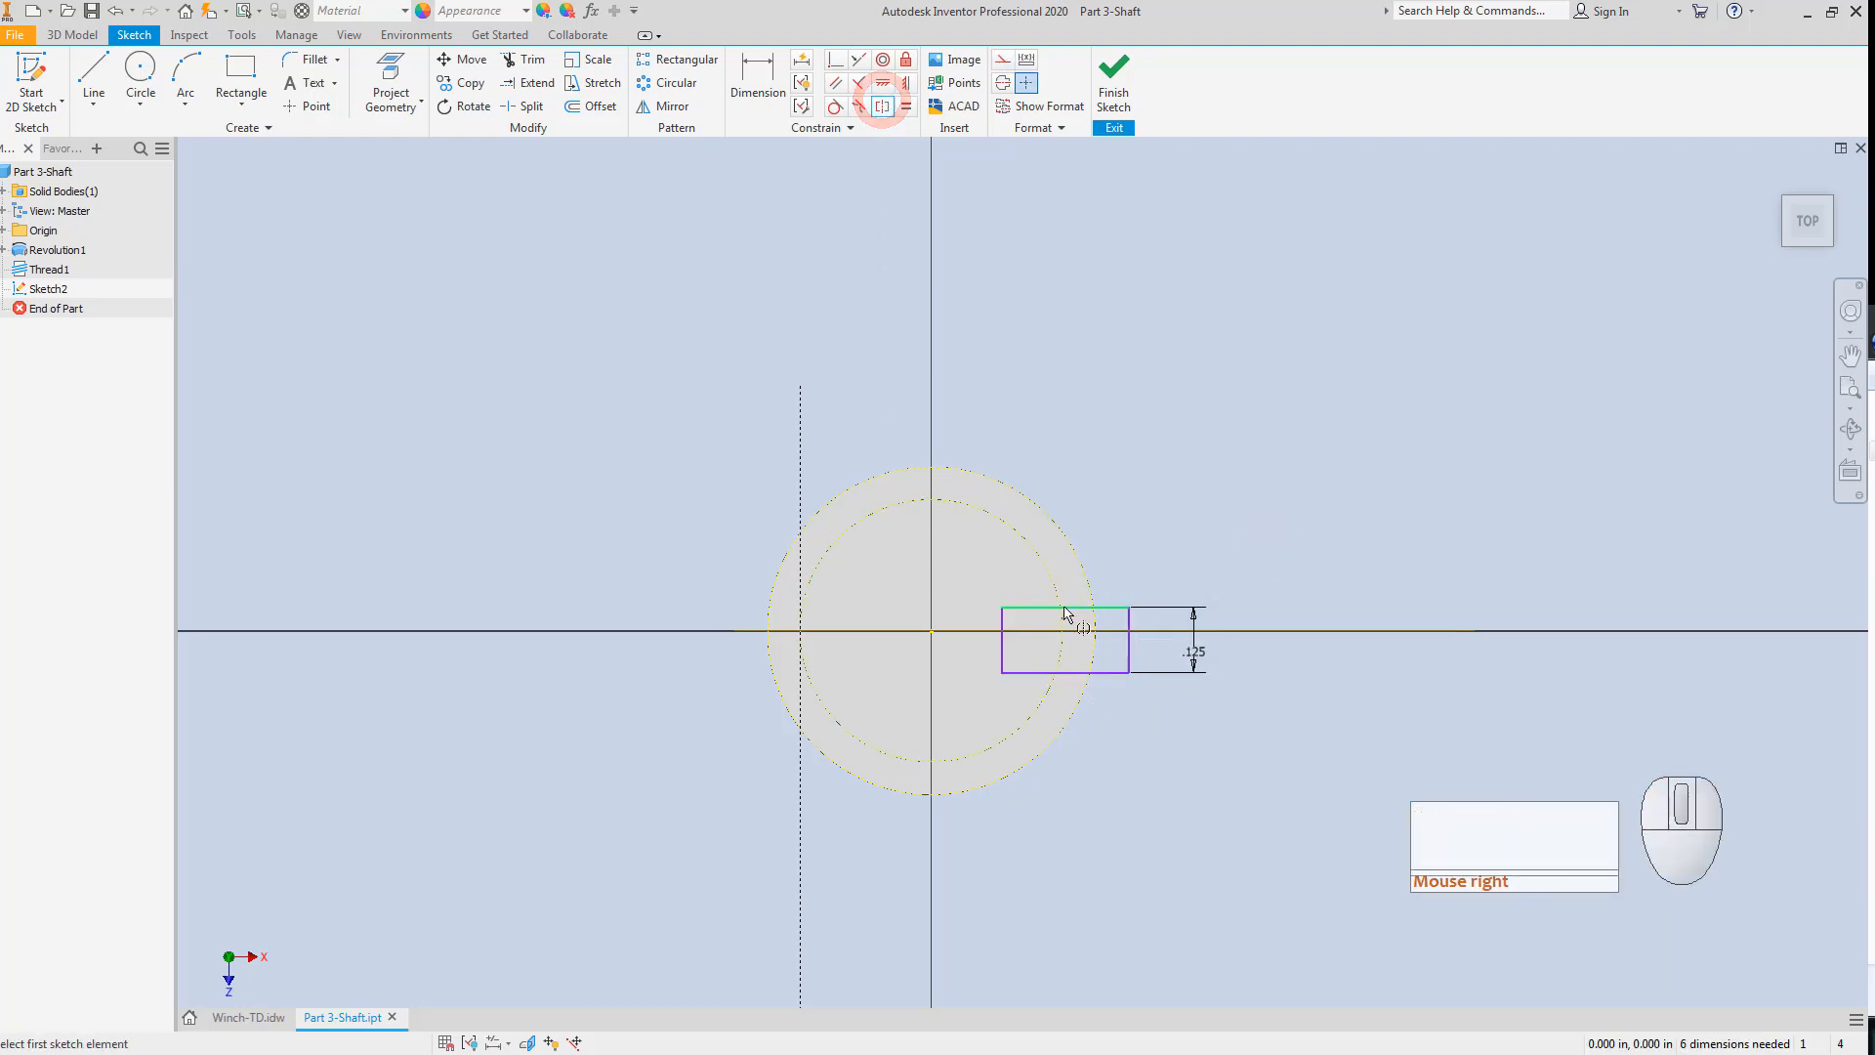
left_click(1064, 608)
left_click(1074, 672)
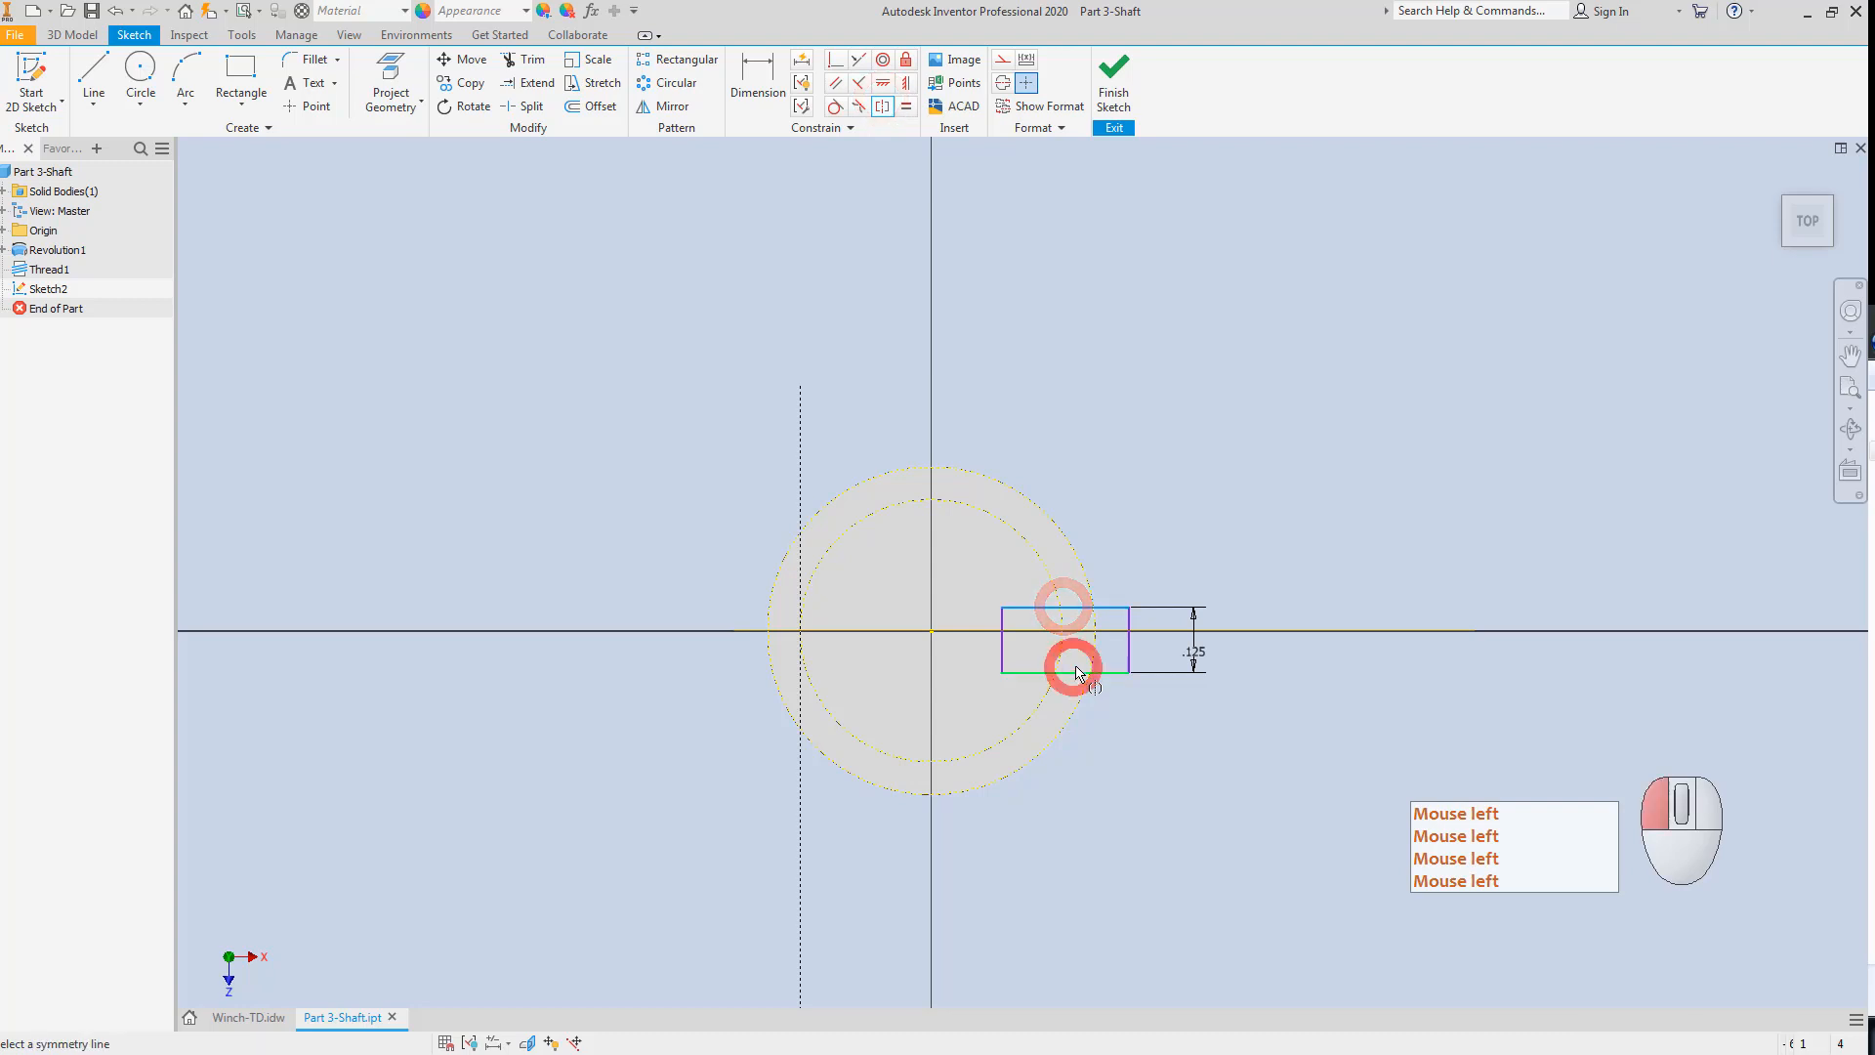
left_click(1025, 630)
key("Escape")
key("Escape")
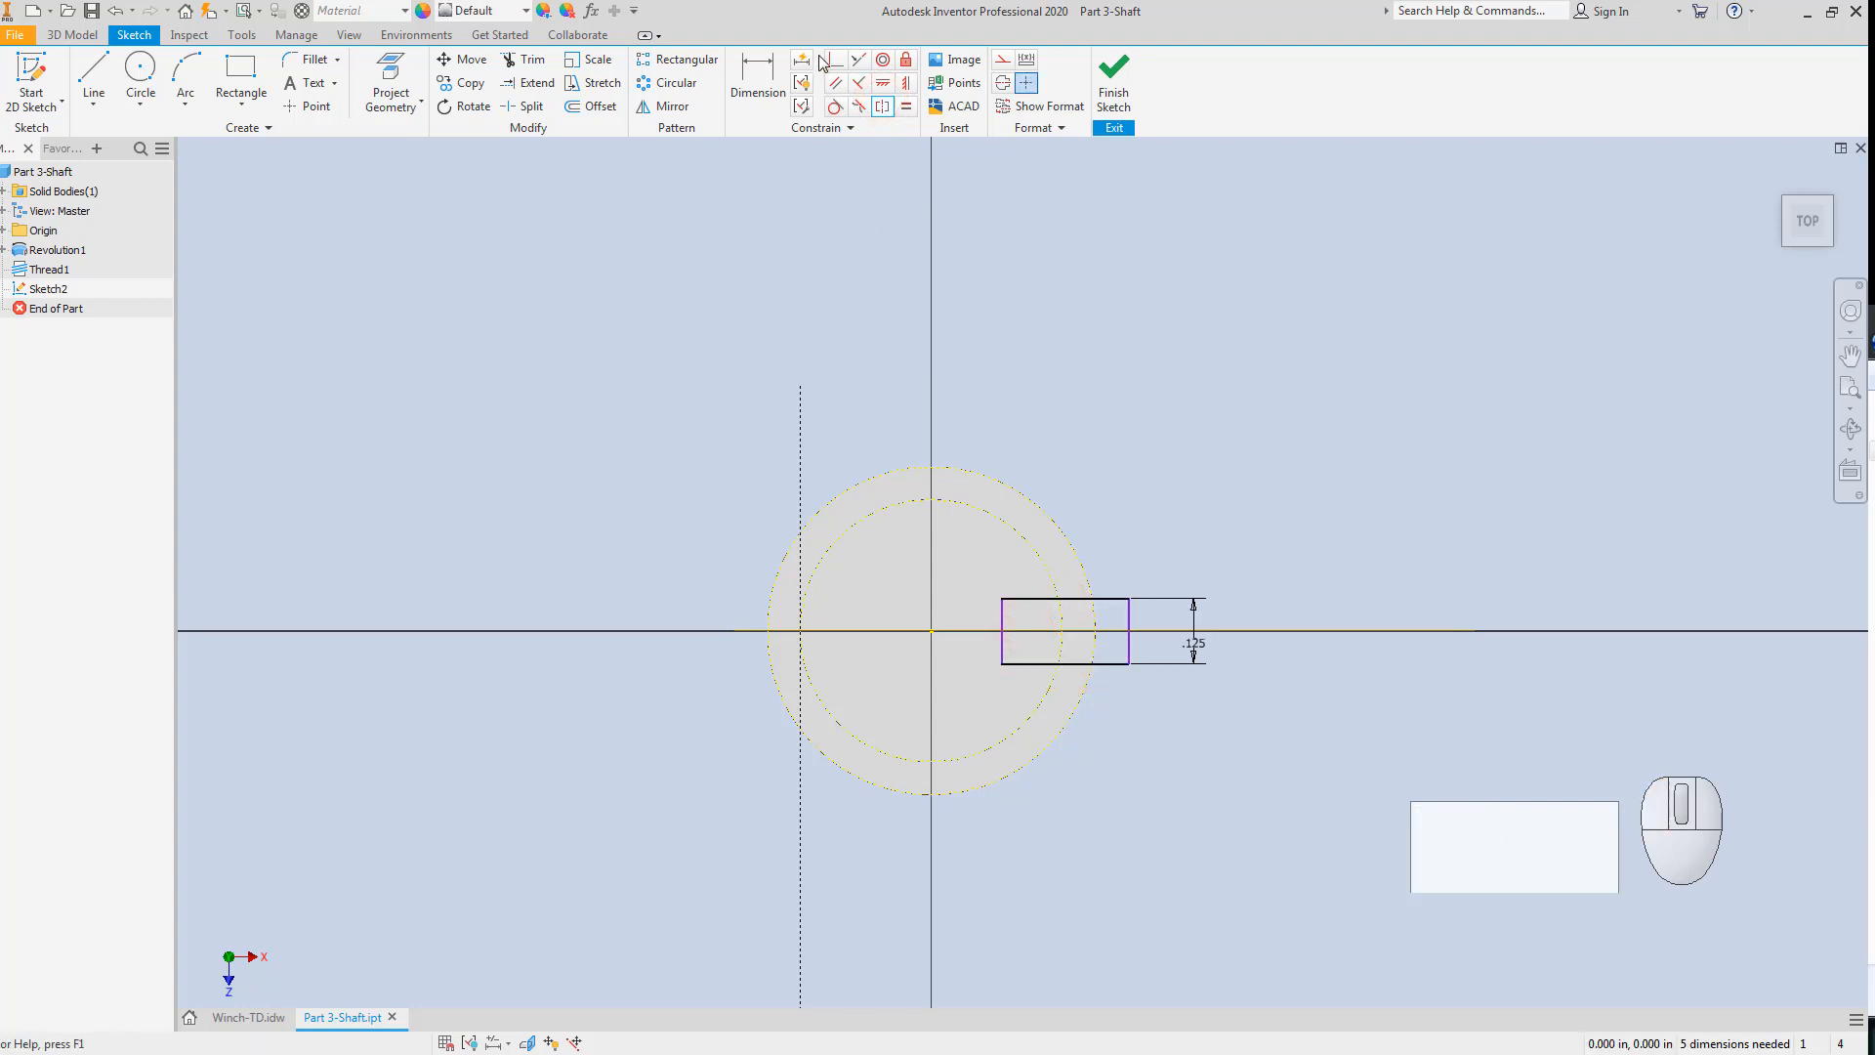
Dimension the distance between the vertical tangent line and the rectangle's inner vertical side to 0.493 in.
left_click(757, 78)
left_click(1005, 616)
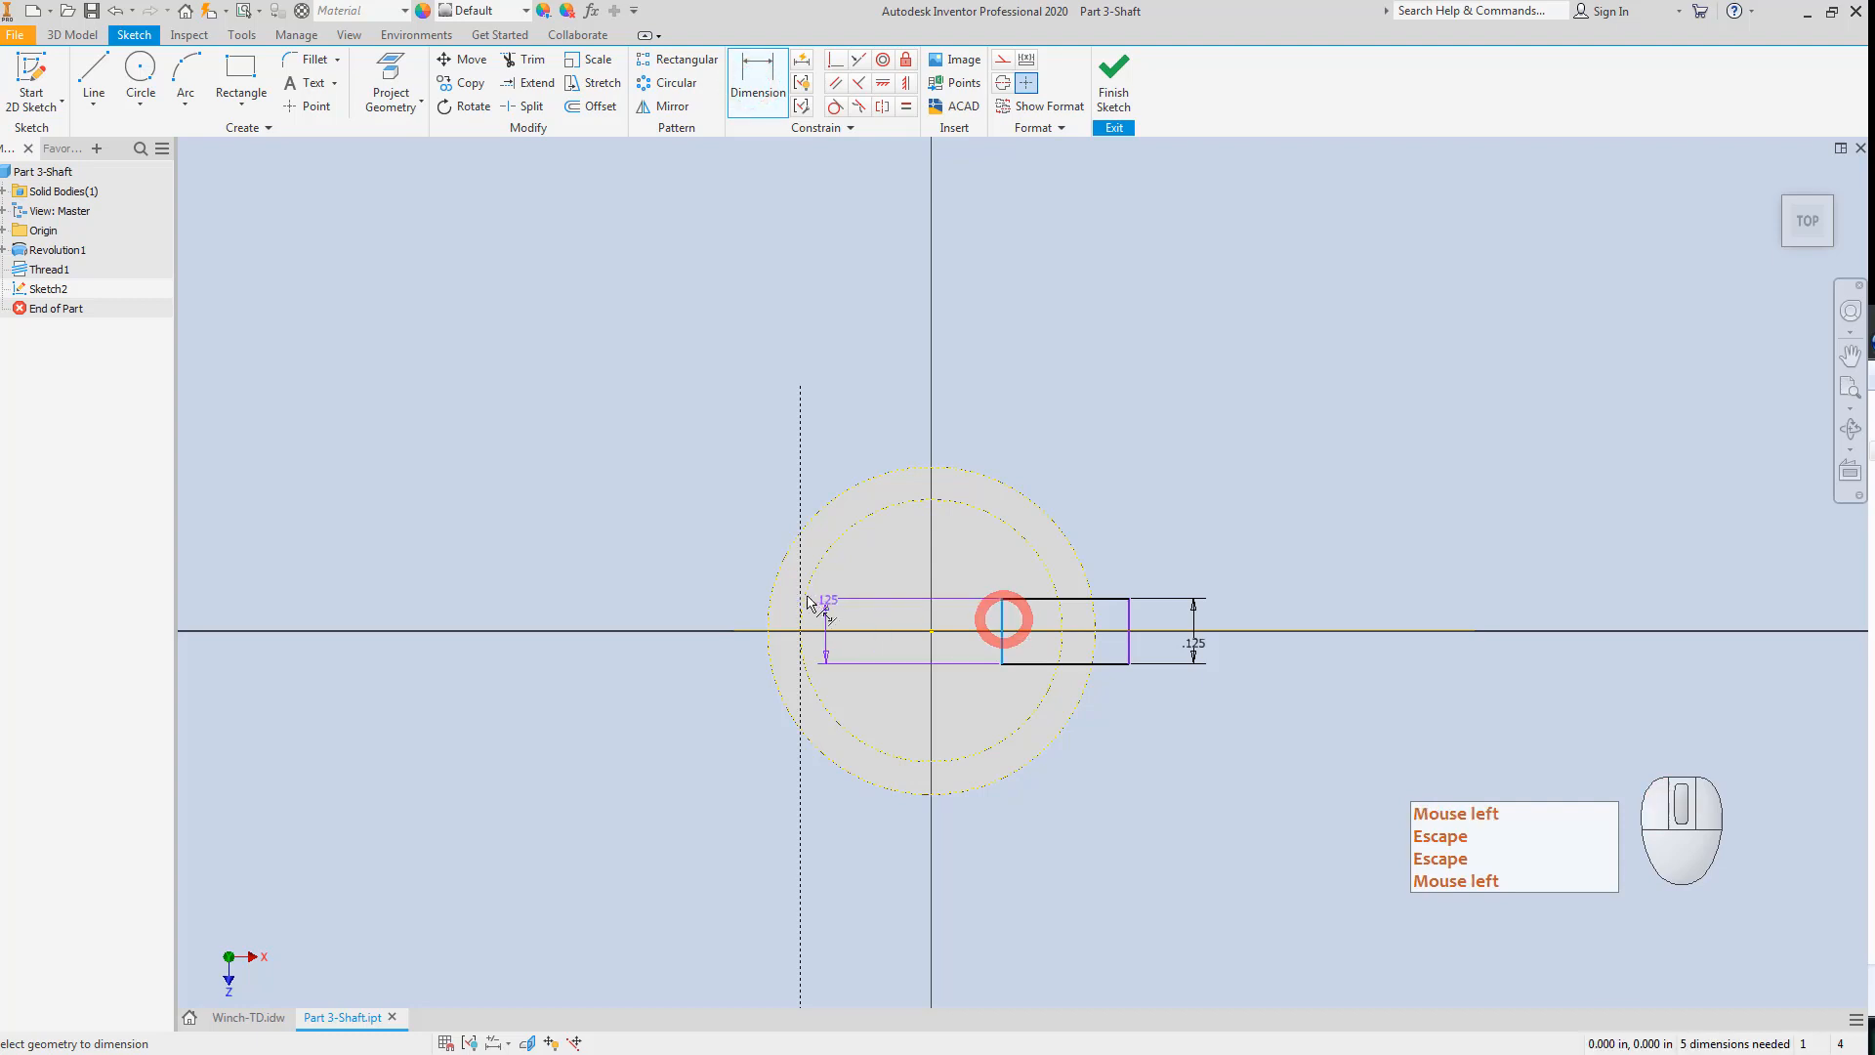
left_click(865, 529)
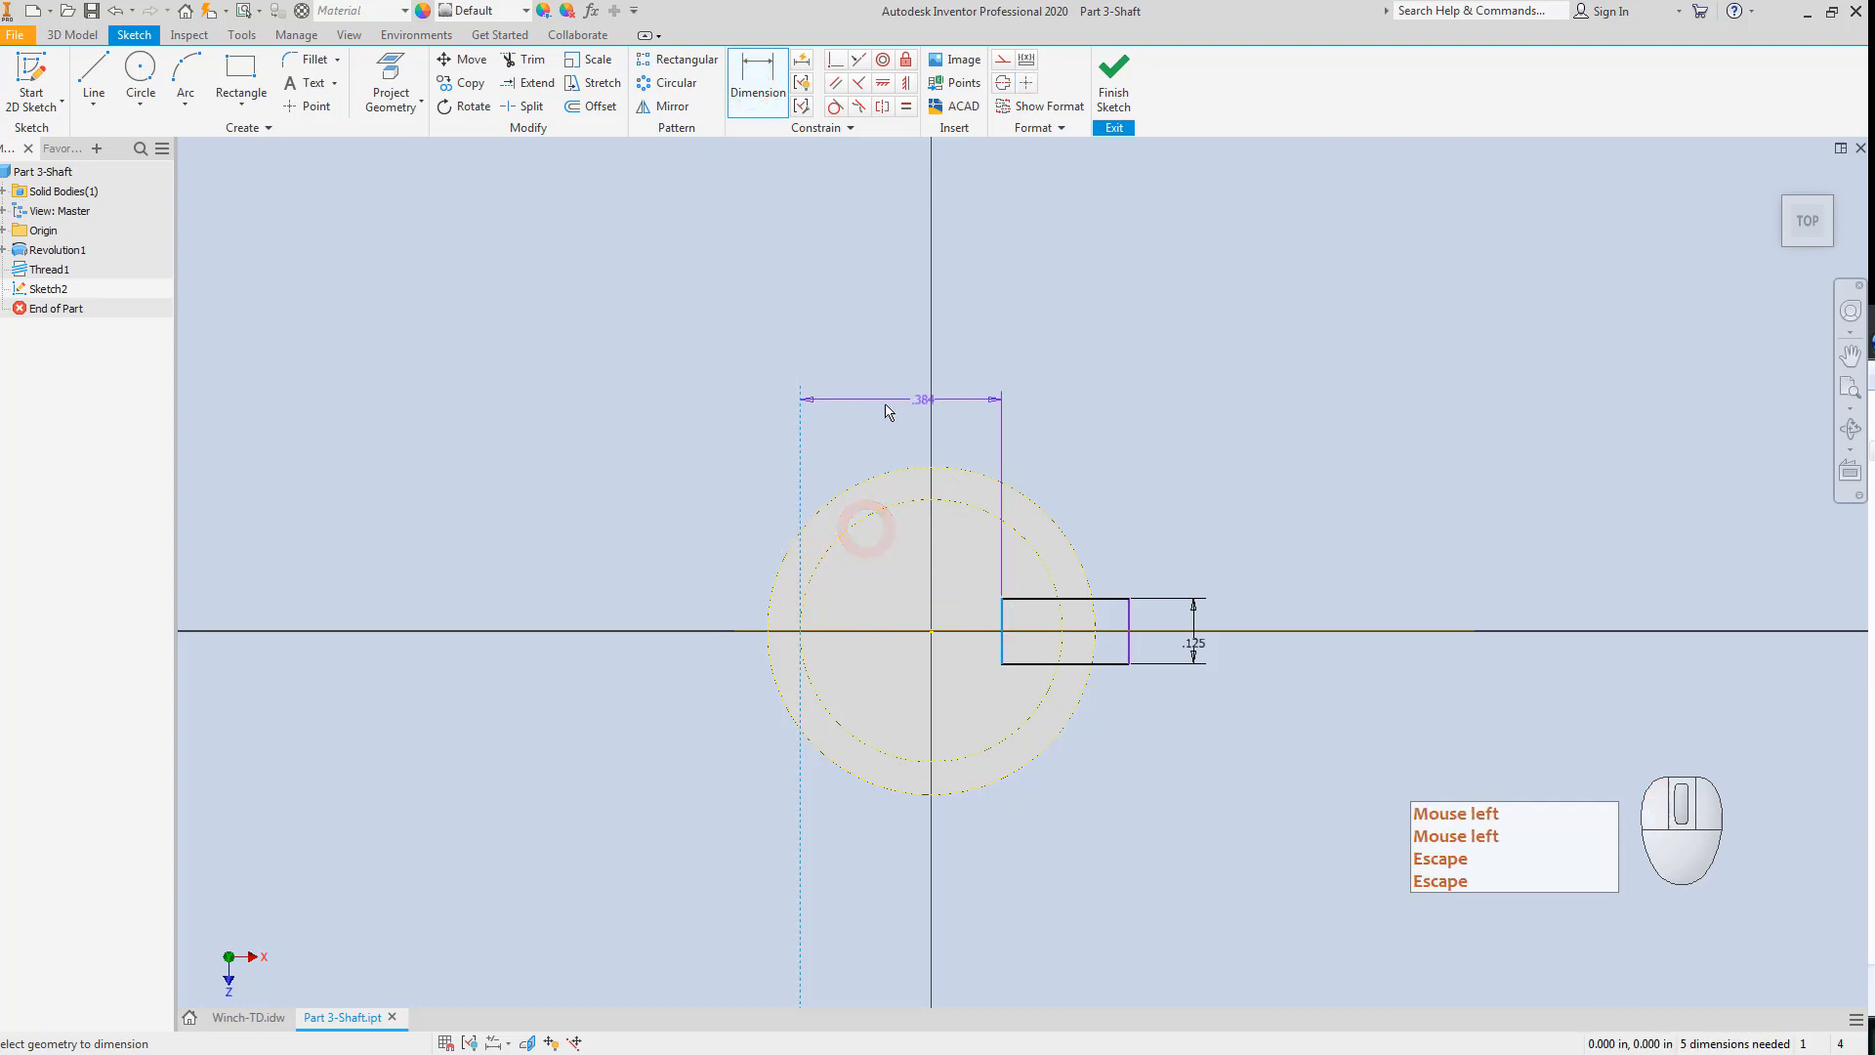
left_click(884, 403)
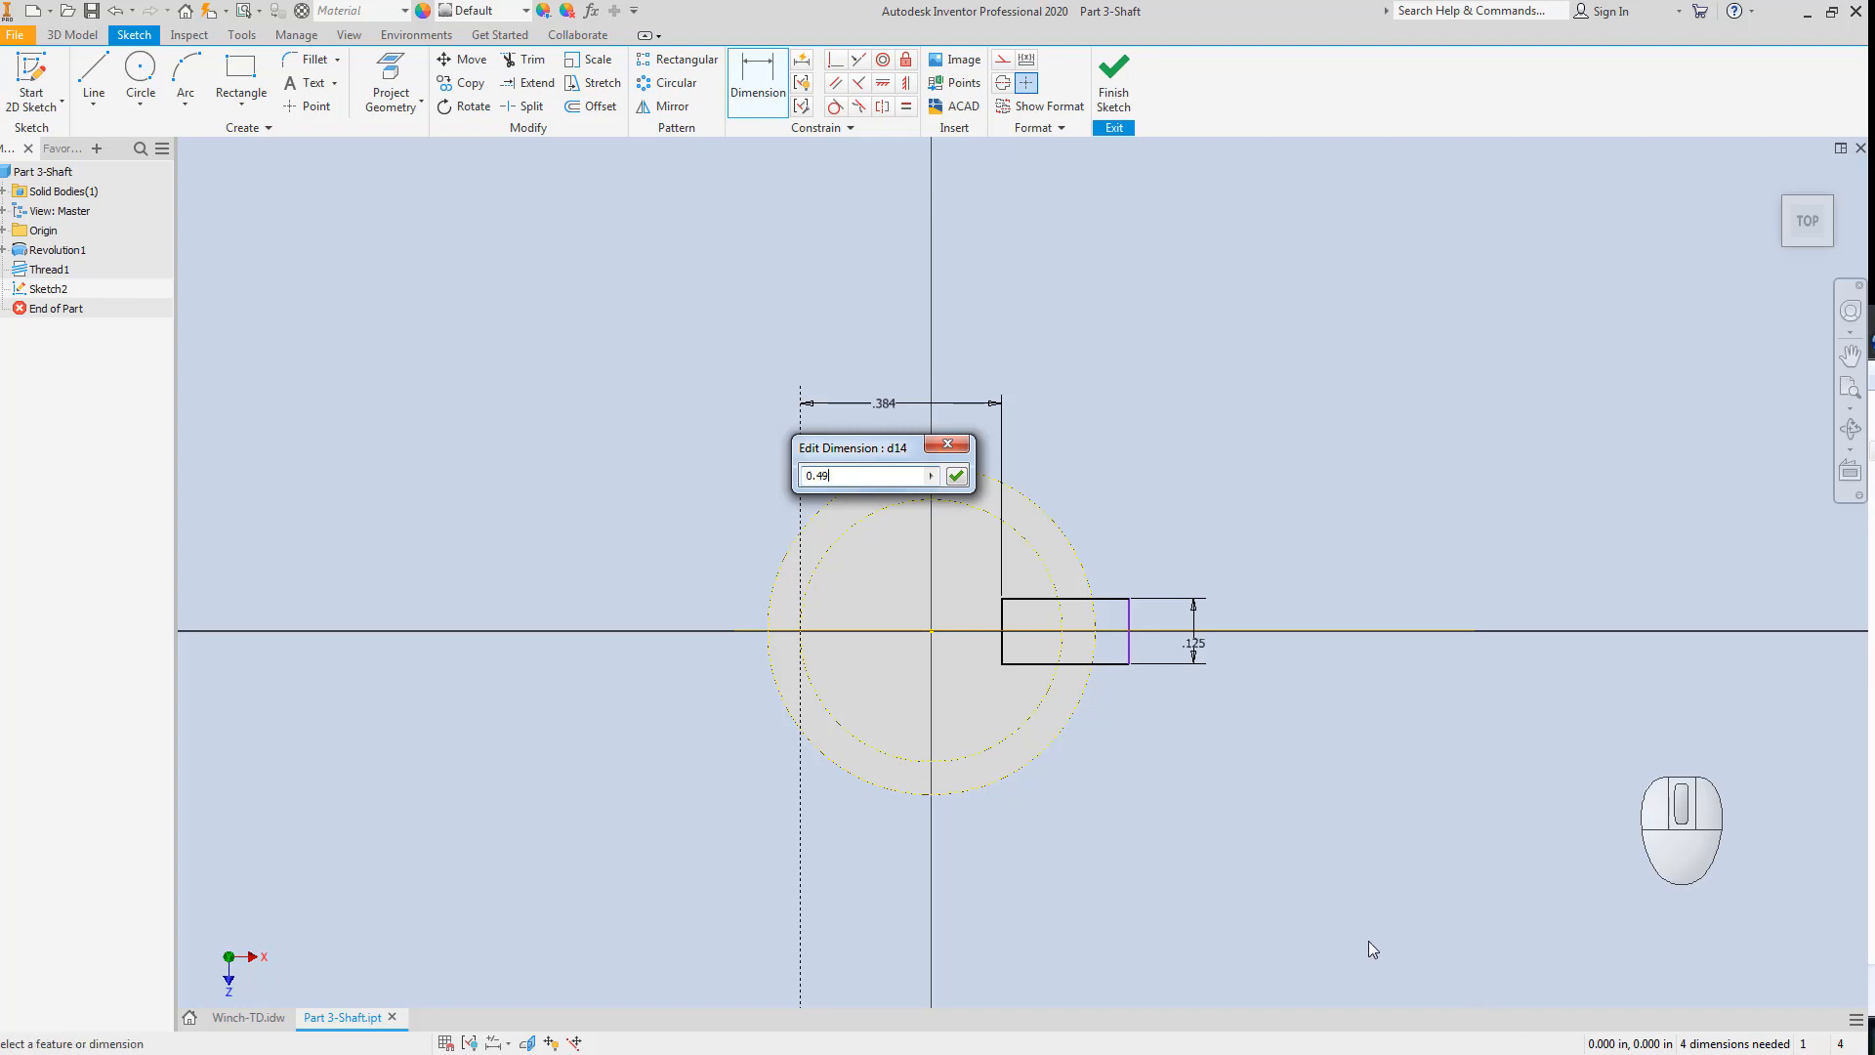
key("BackSpace")
type("3")
key("Return")
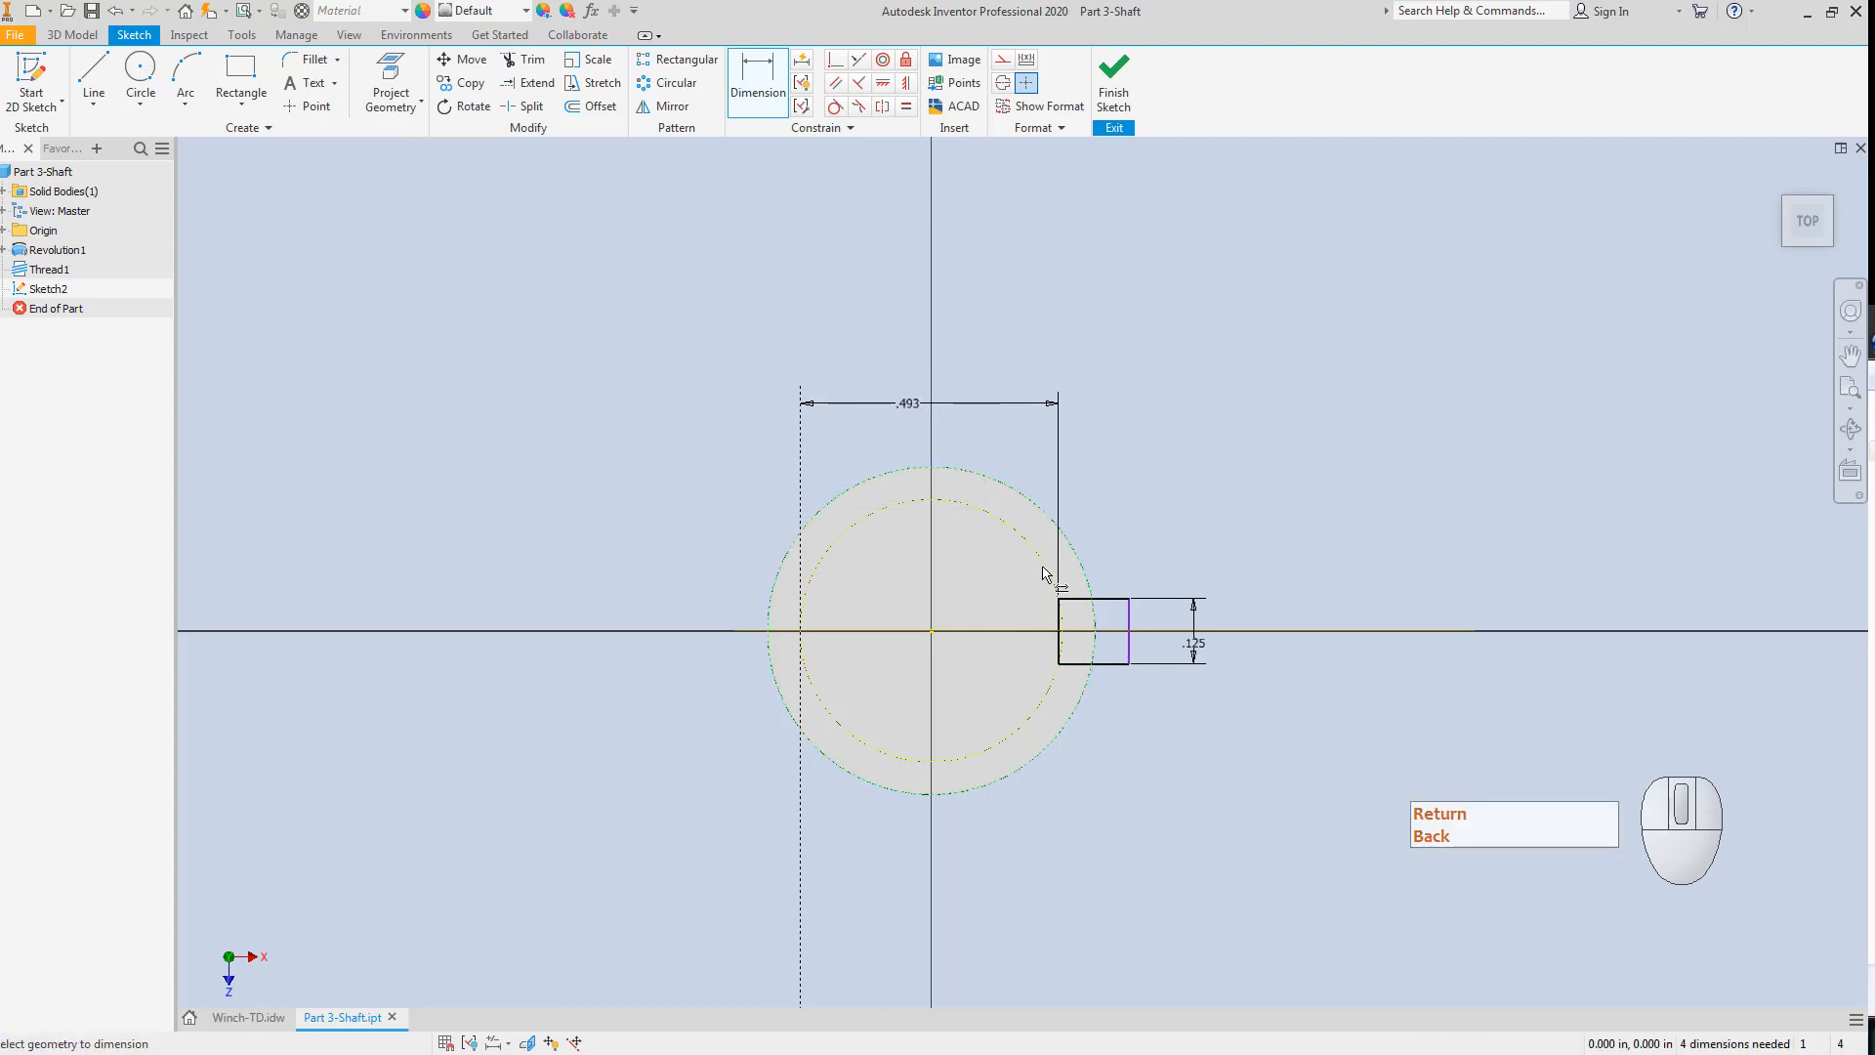
Set the distance from the tangent line to the rectangle's inner side to 0.463 in.
left_click(906, 405)
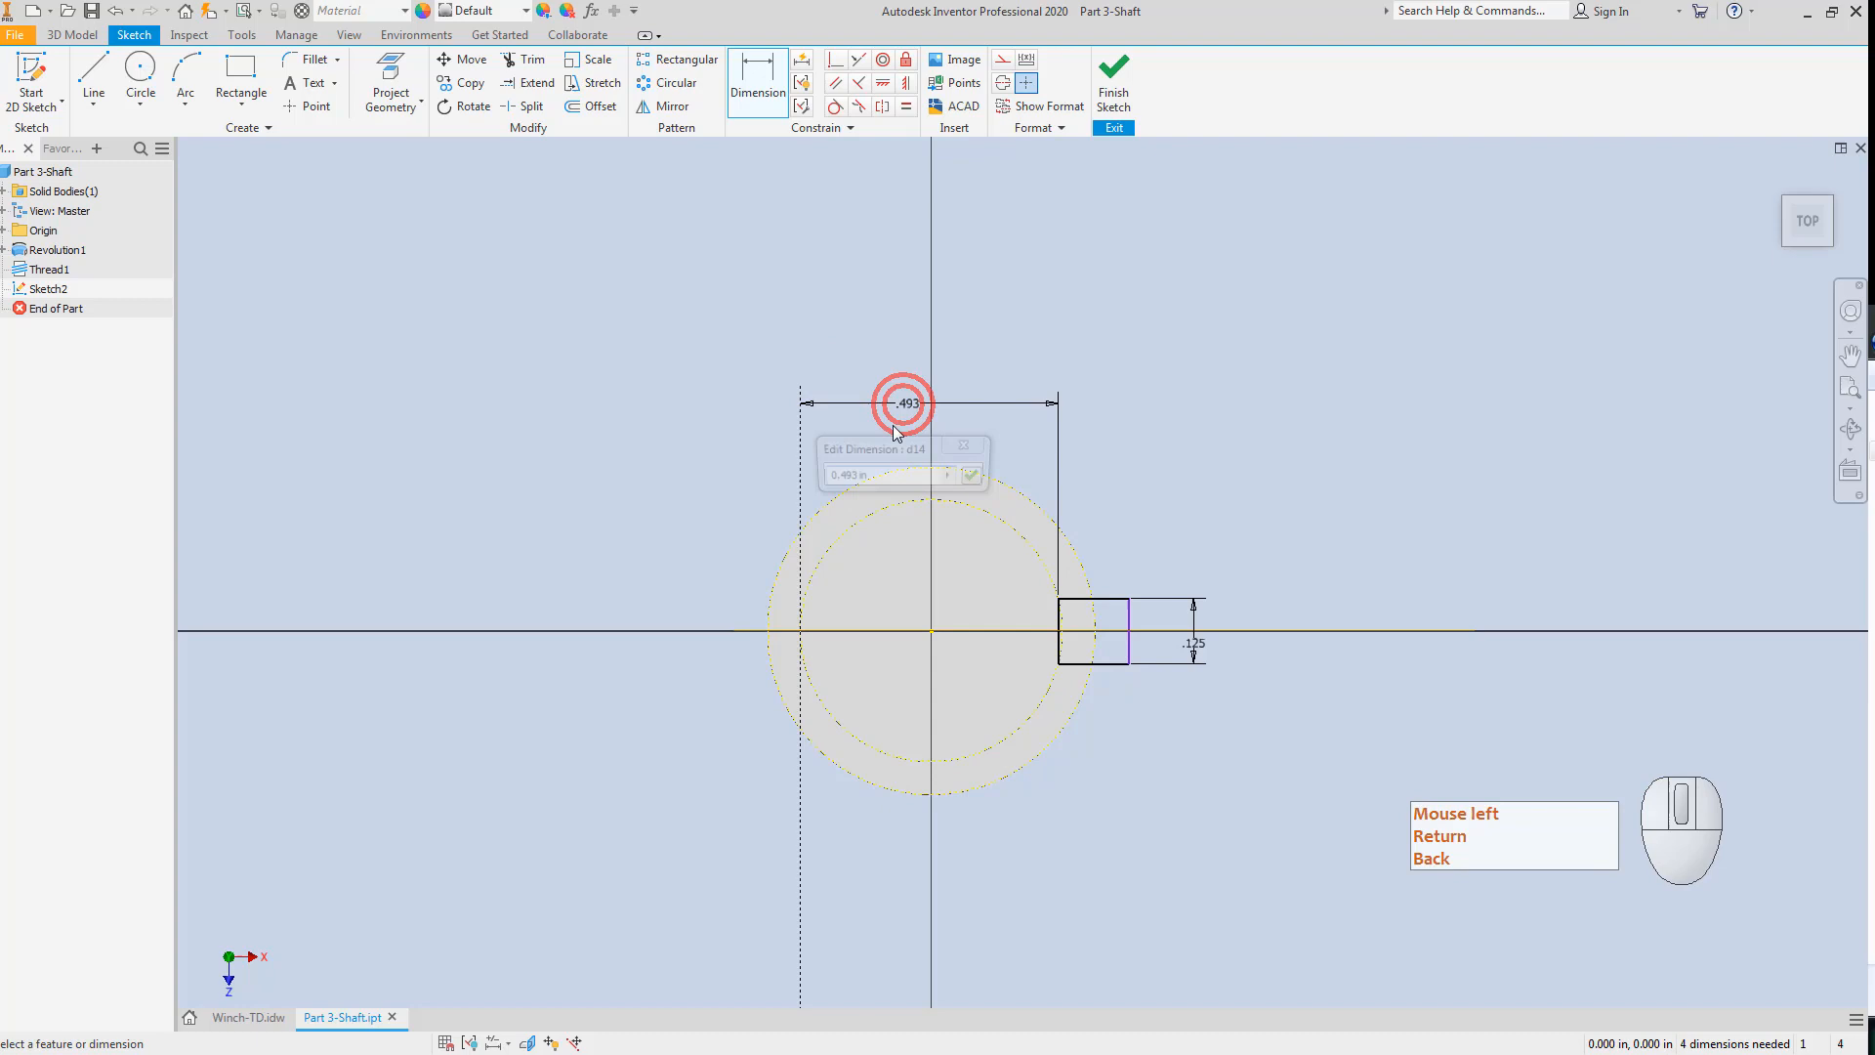
left_click(849, 478)
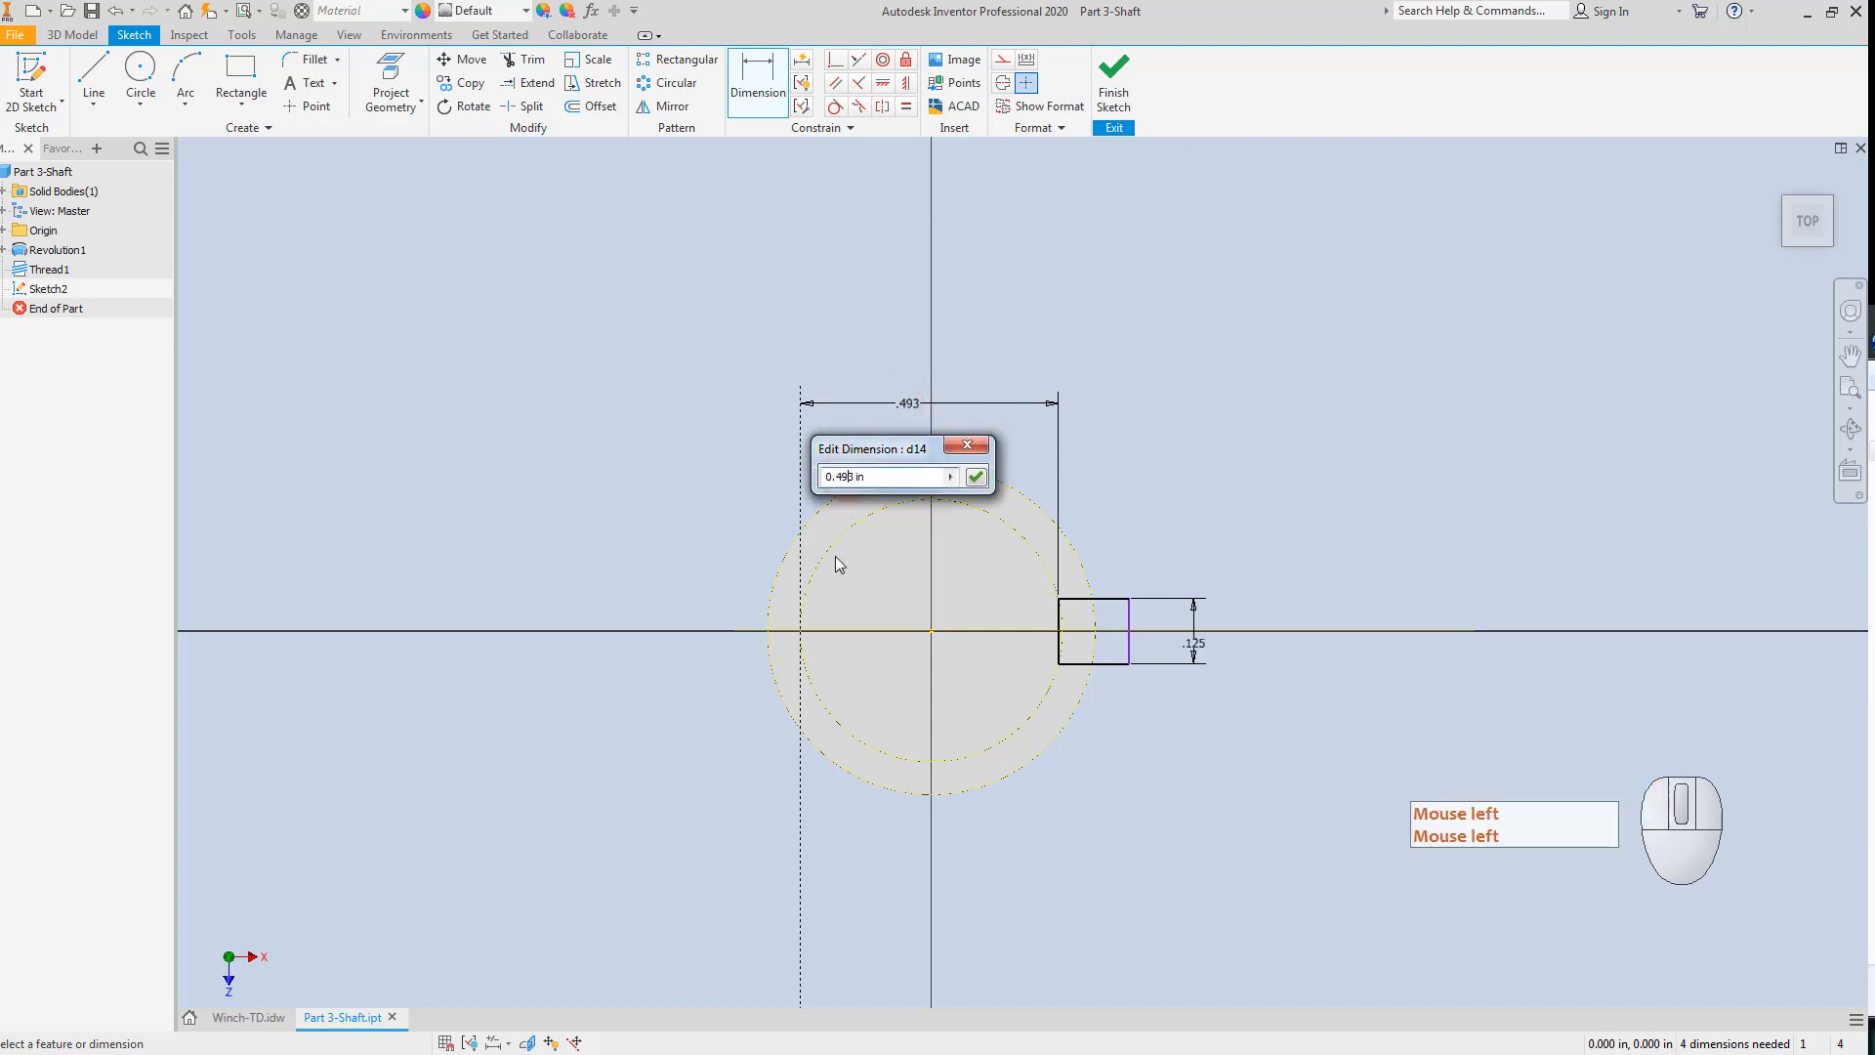
key("BackSpace")
type("6")
key("Return")
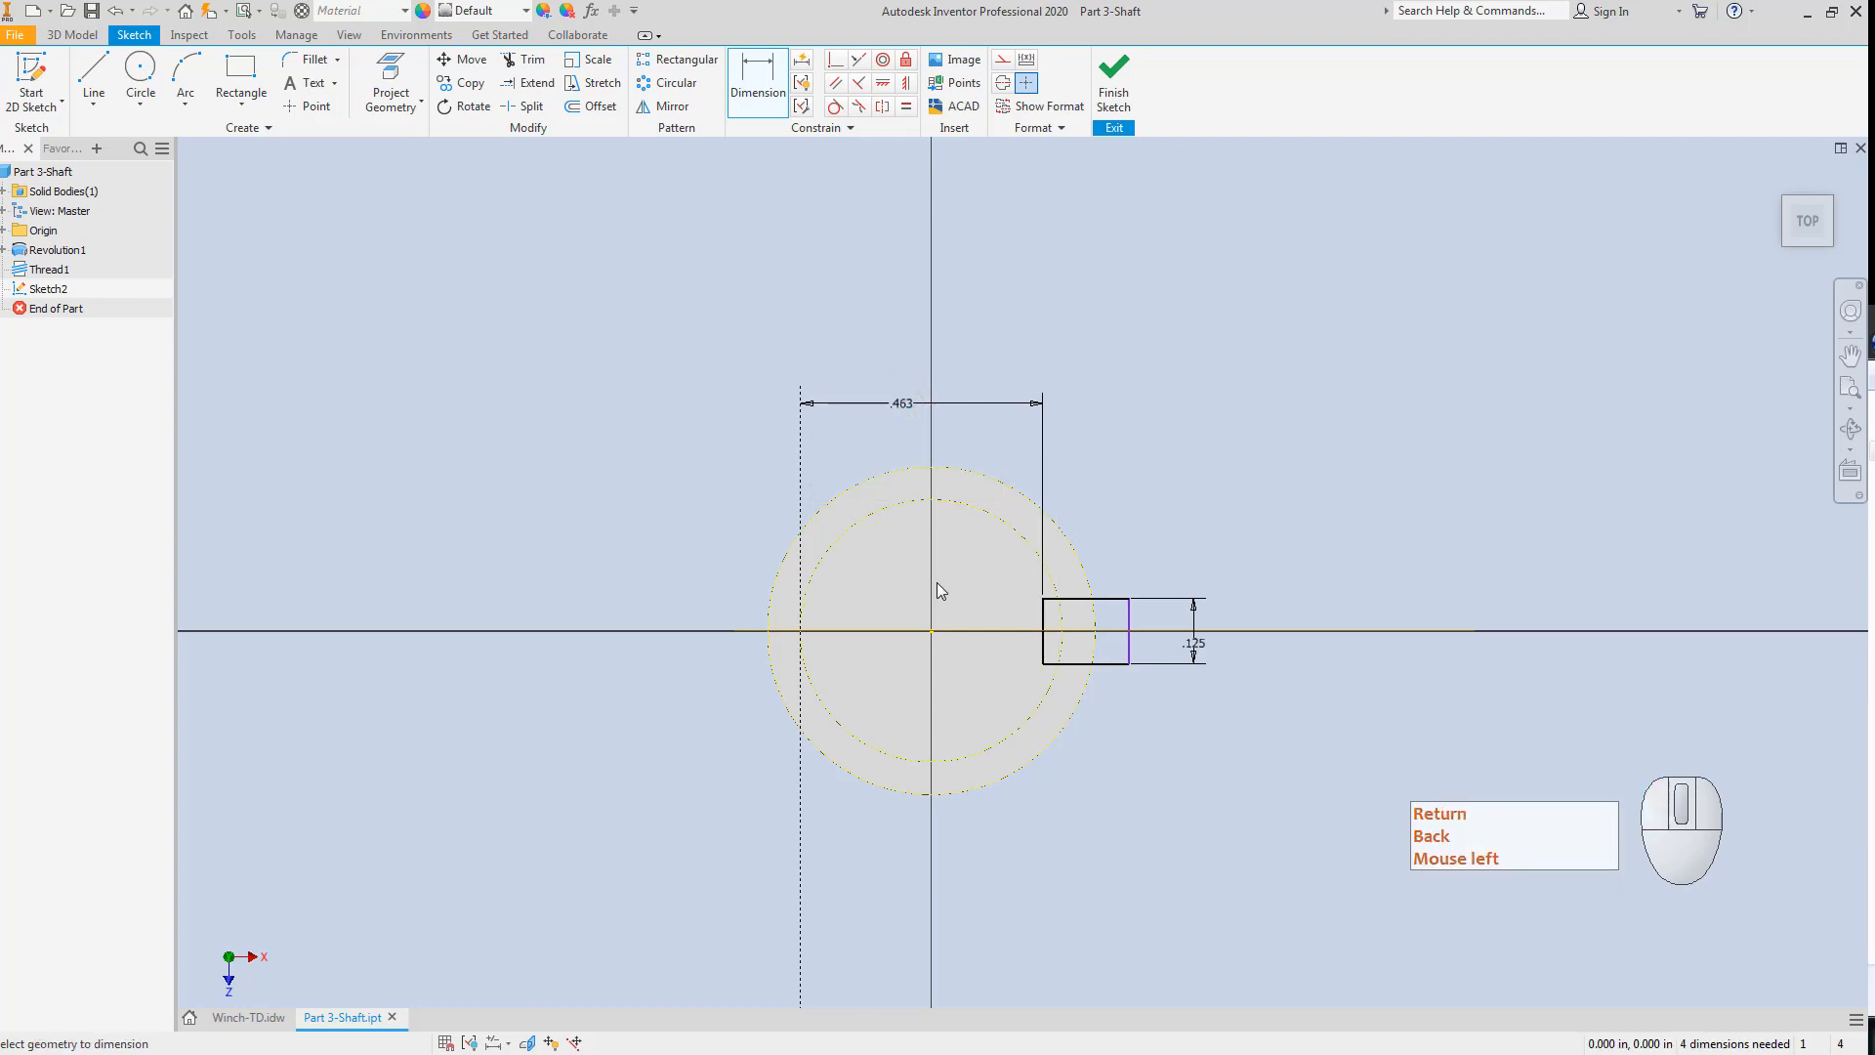
key("Escape")
key("Escape")
Widen the rectangle past the shaft's outline and dimension its horizontal side to 0.125 in.
left_click_drag(1130, 655, 1150, 653)
key("Escape")
key("Escape")
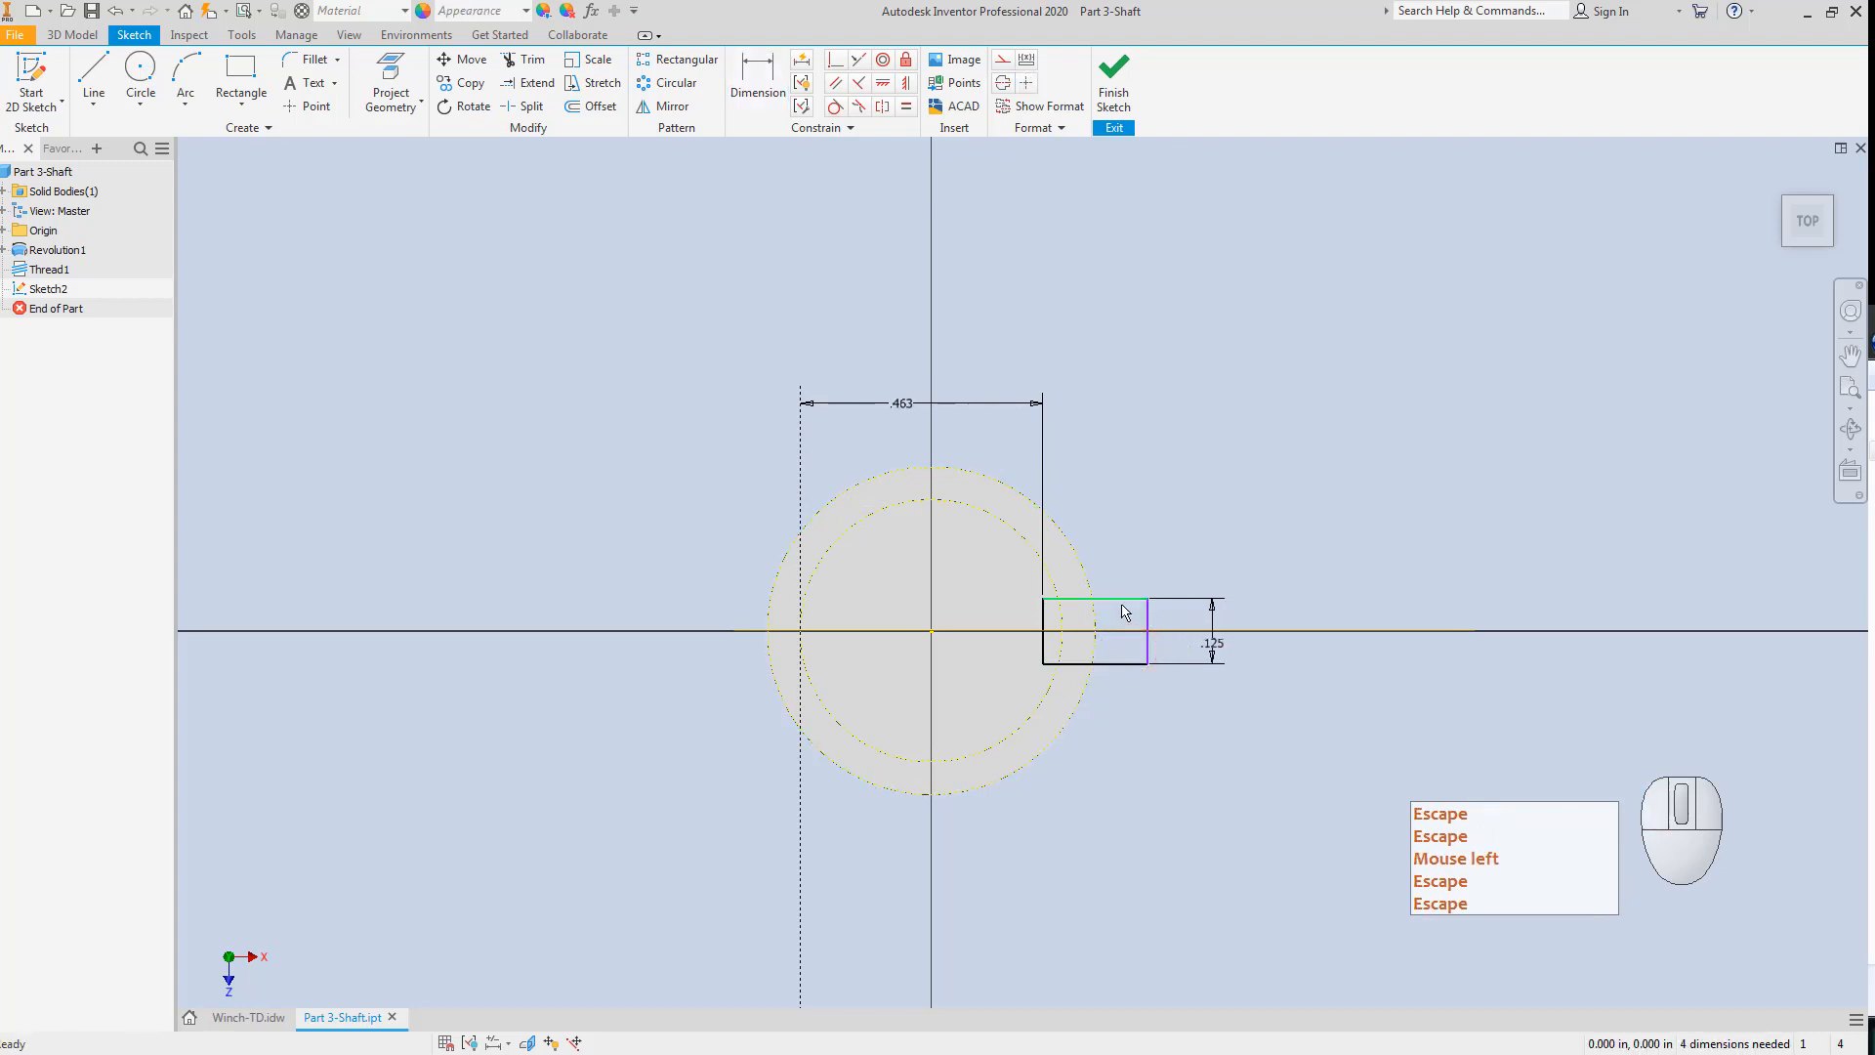
left_click(1122, 598)
left_click(1122, 520)
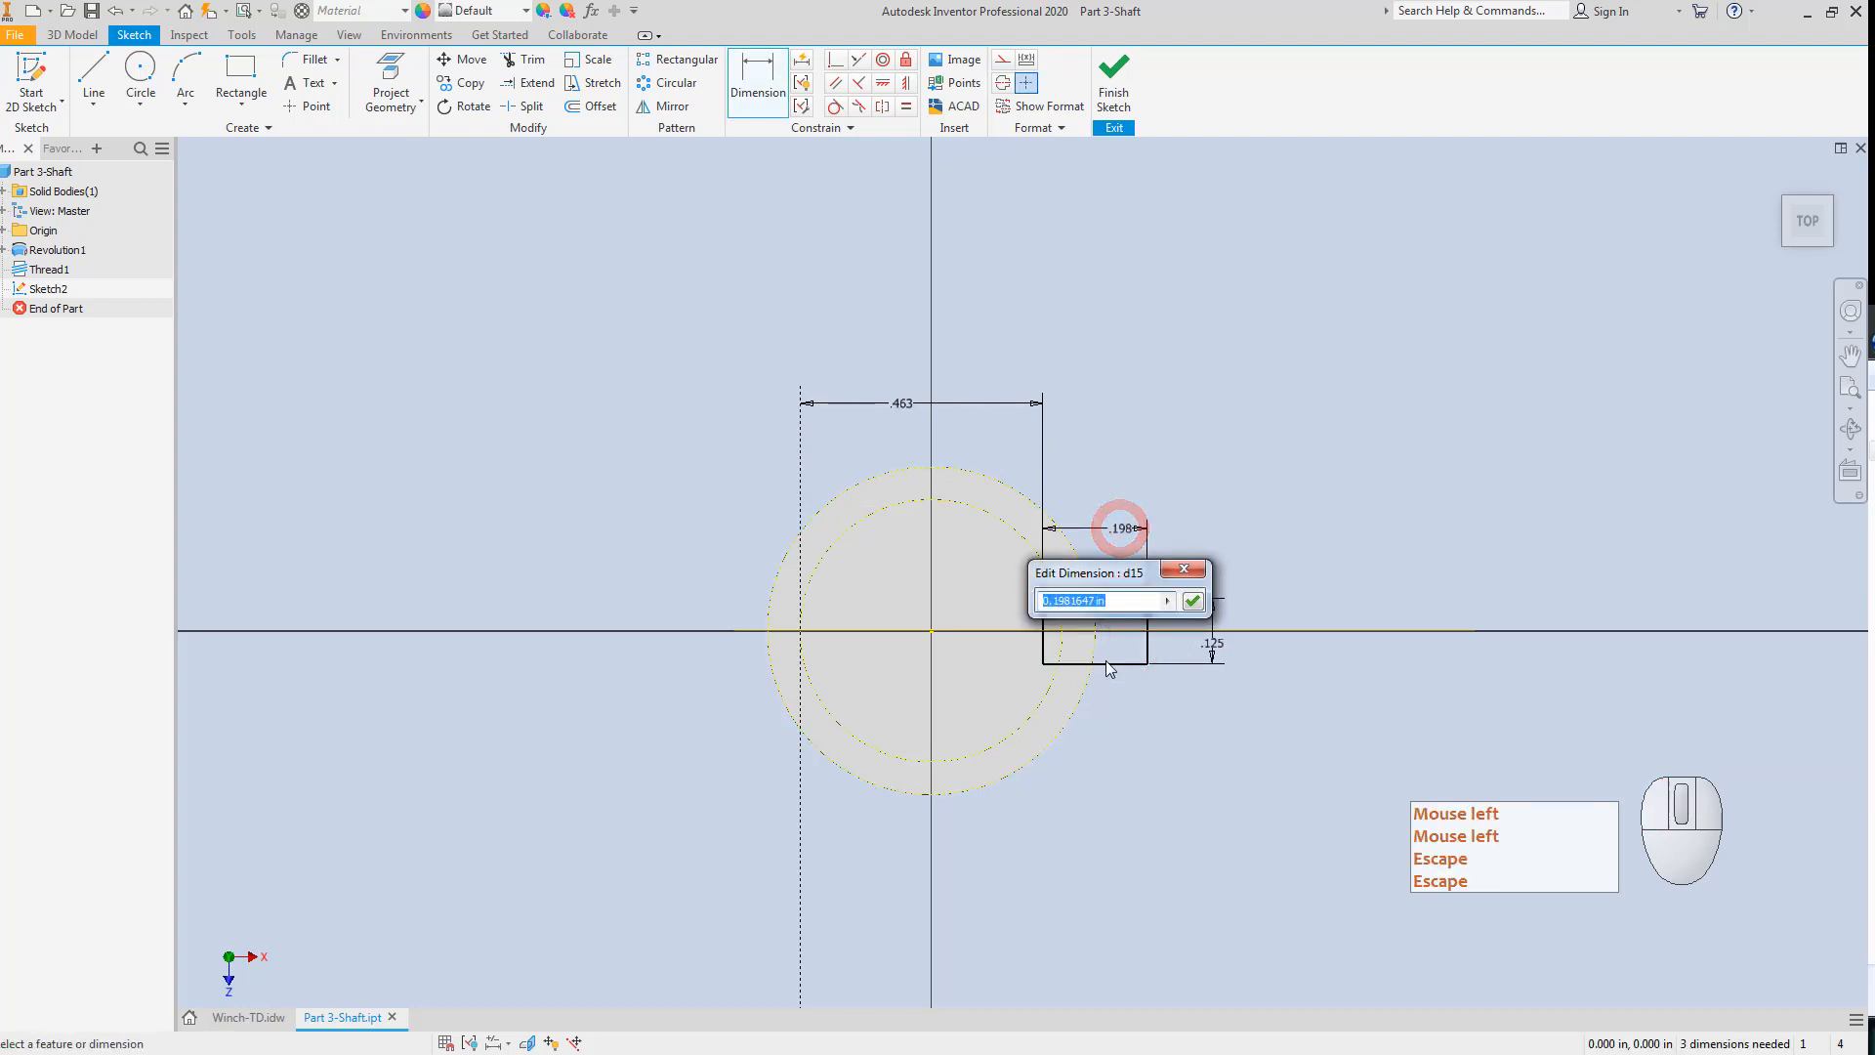
type("1")
key("BackSpace")
type("0.12")
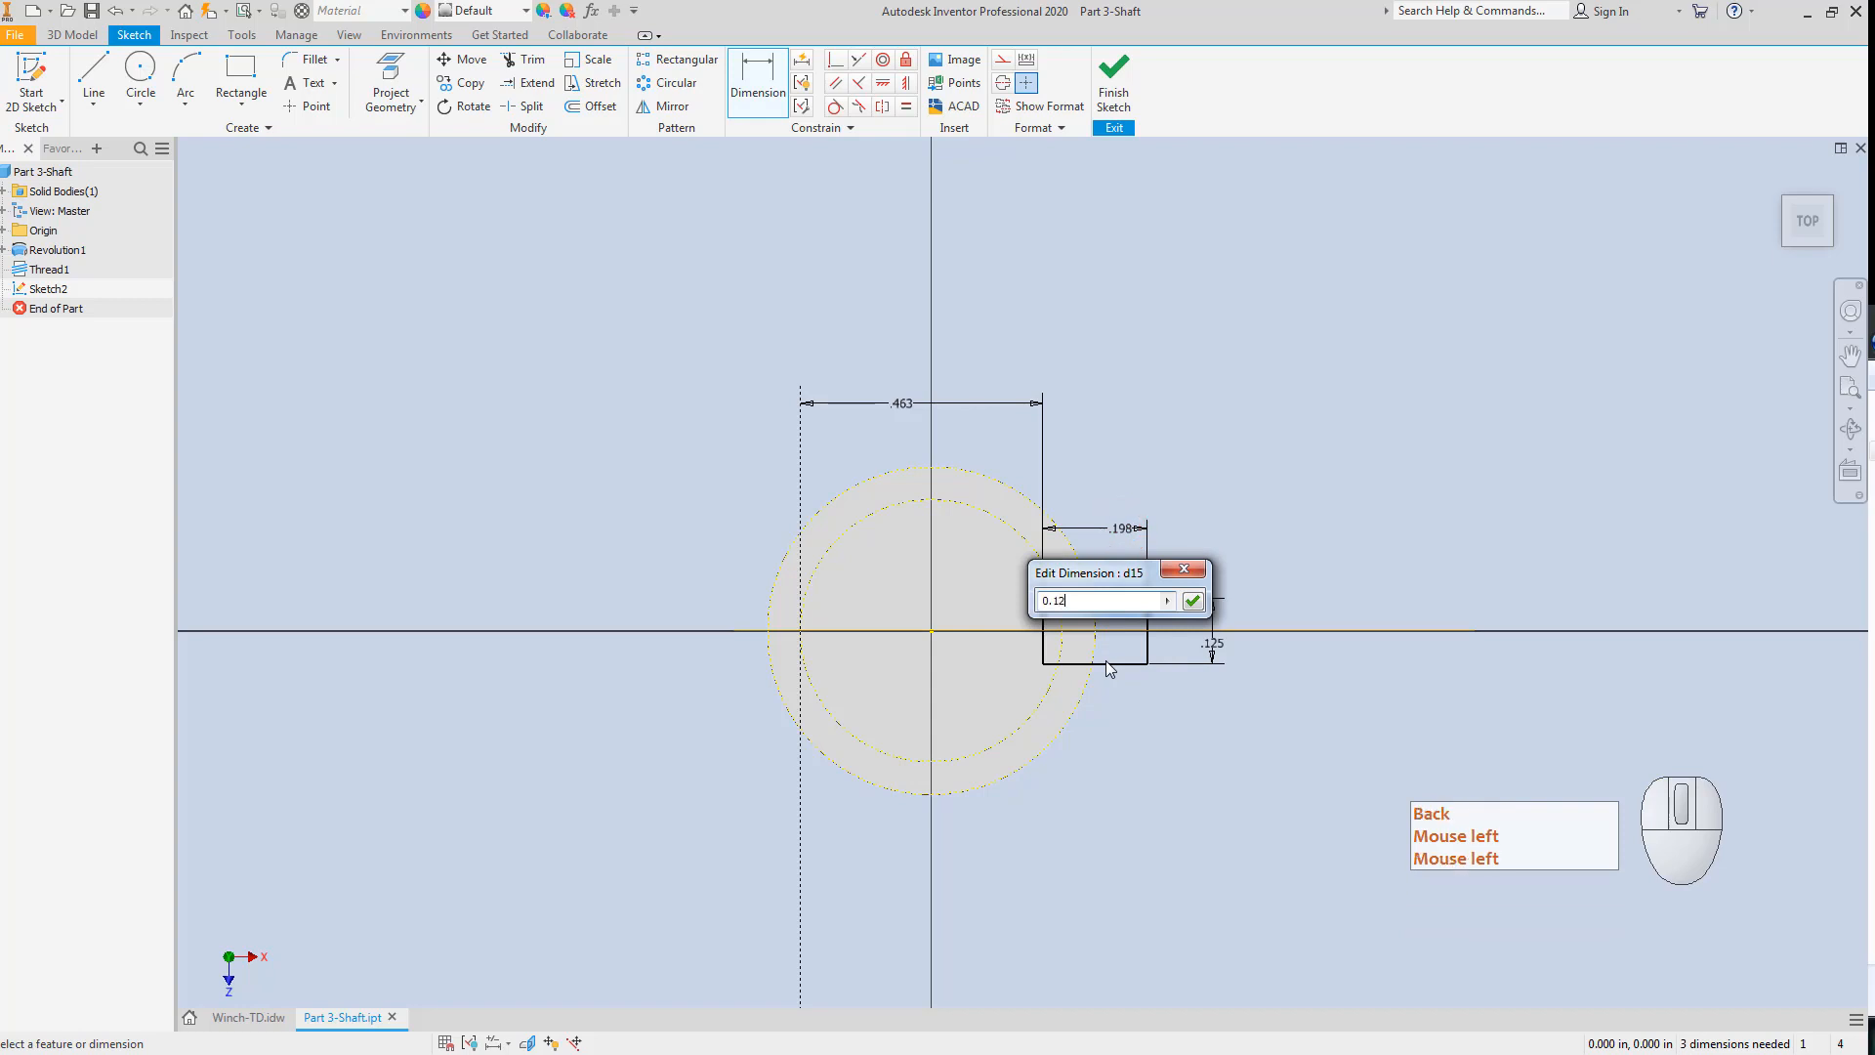
key("Return")
key("Escape")
key("Escape")
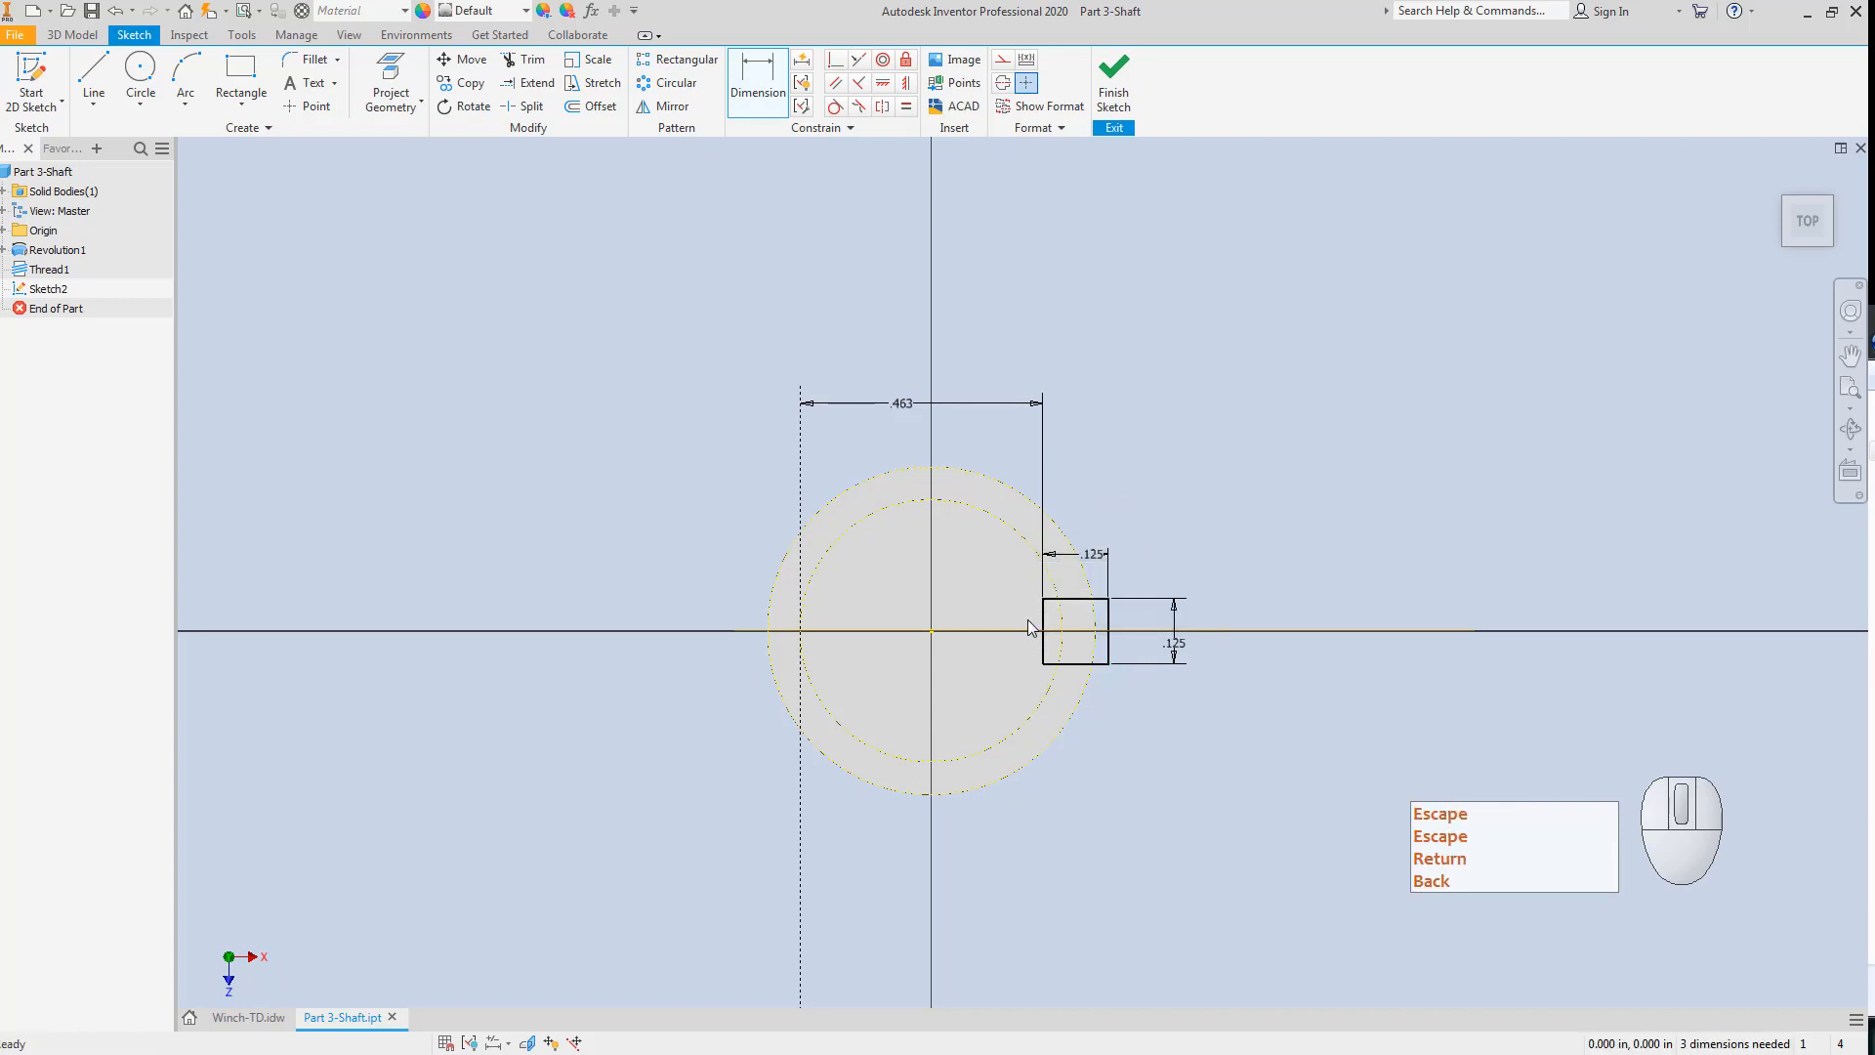
Finish the sketch and extrude the square profile as a cut down to the shaft's shoulder face.
left_click(1124, 108)
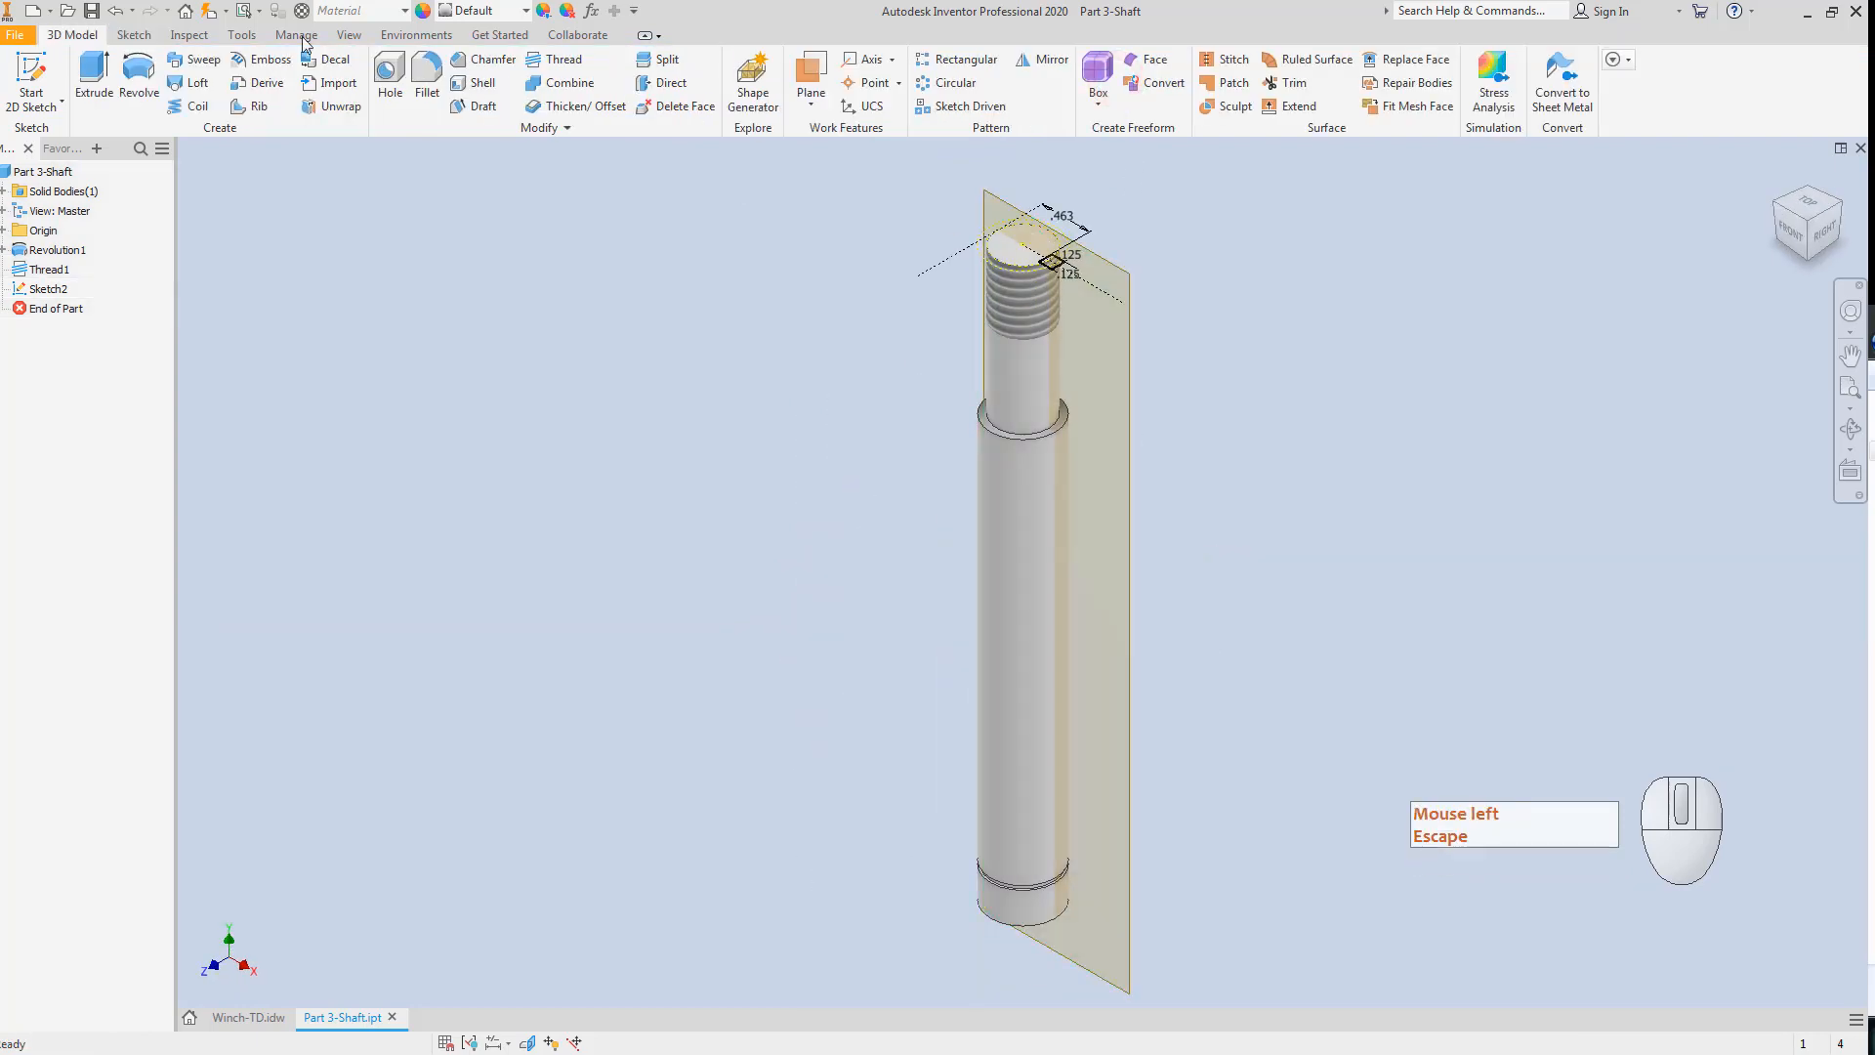
left_click(93, 71)
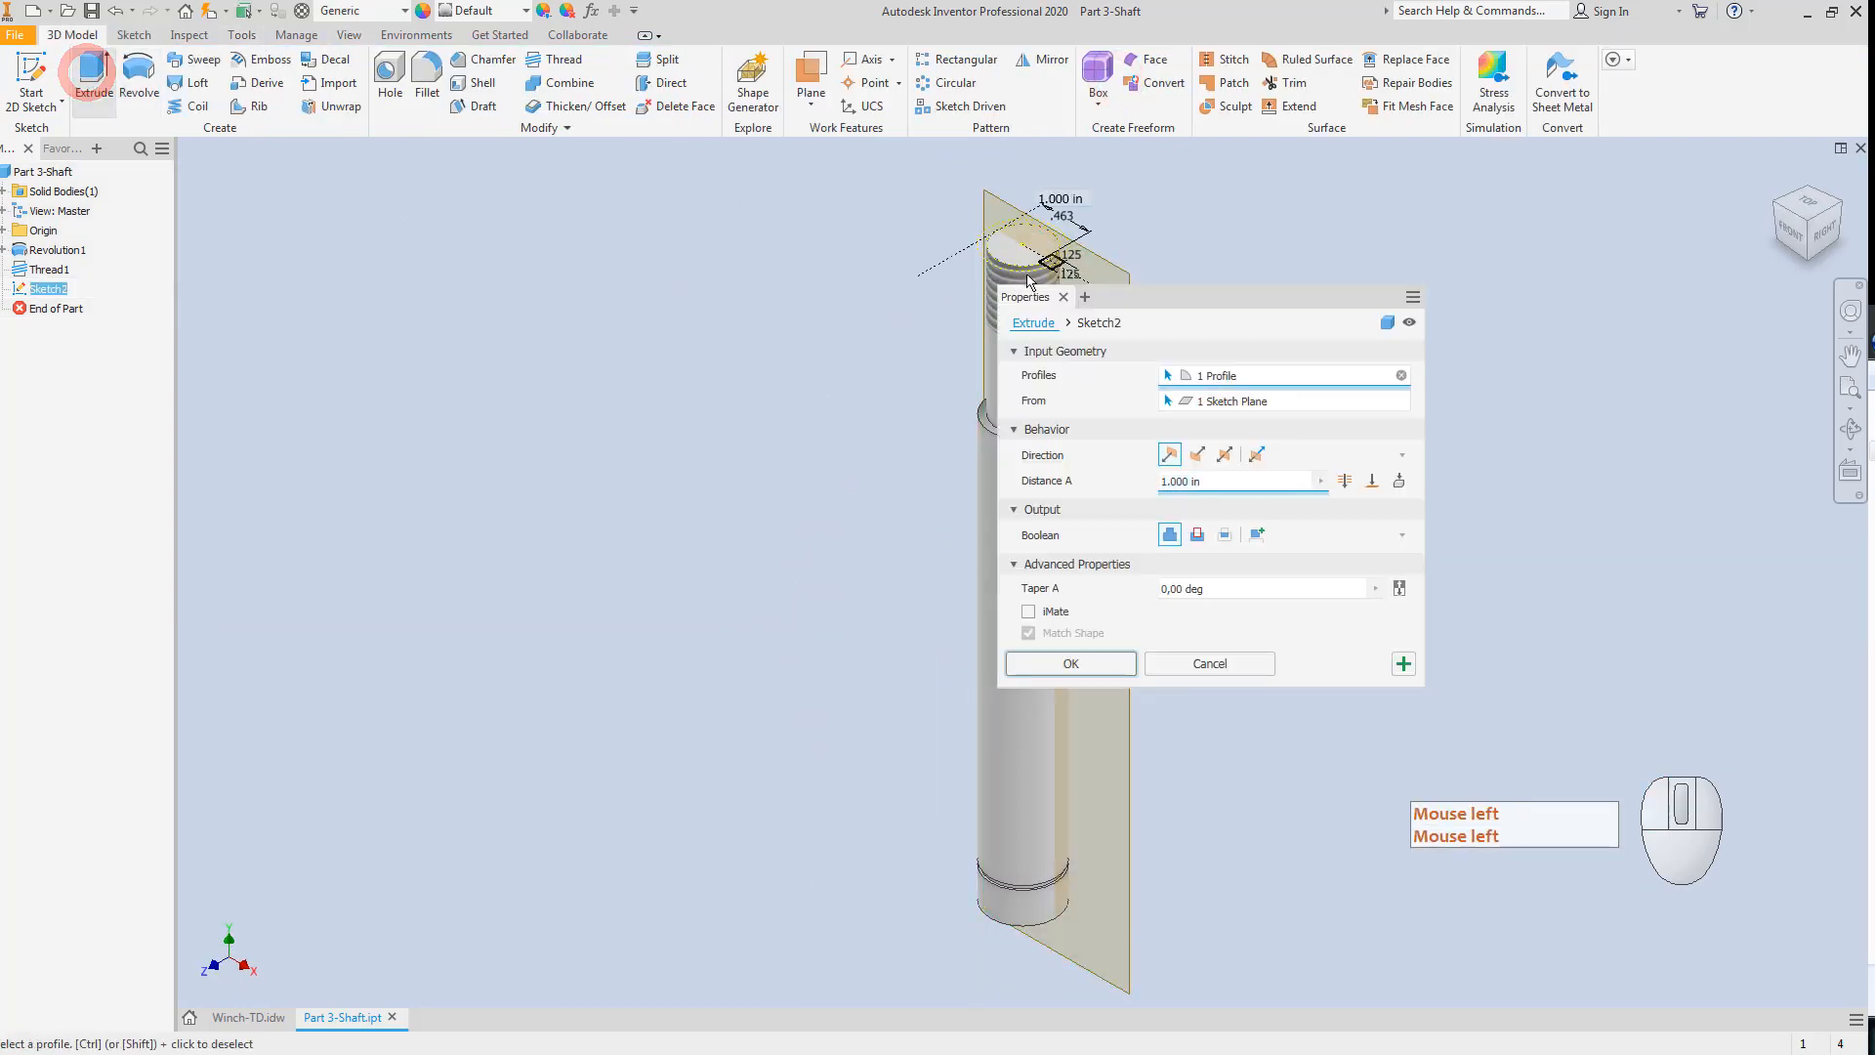
scroll(1055, 244, "up", 5)
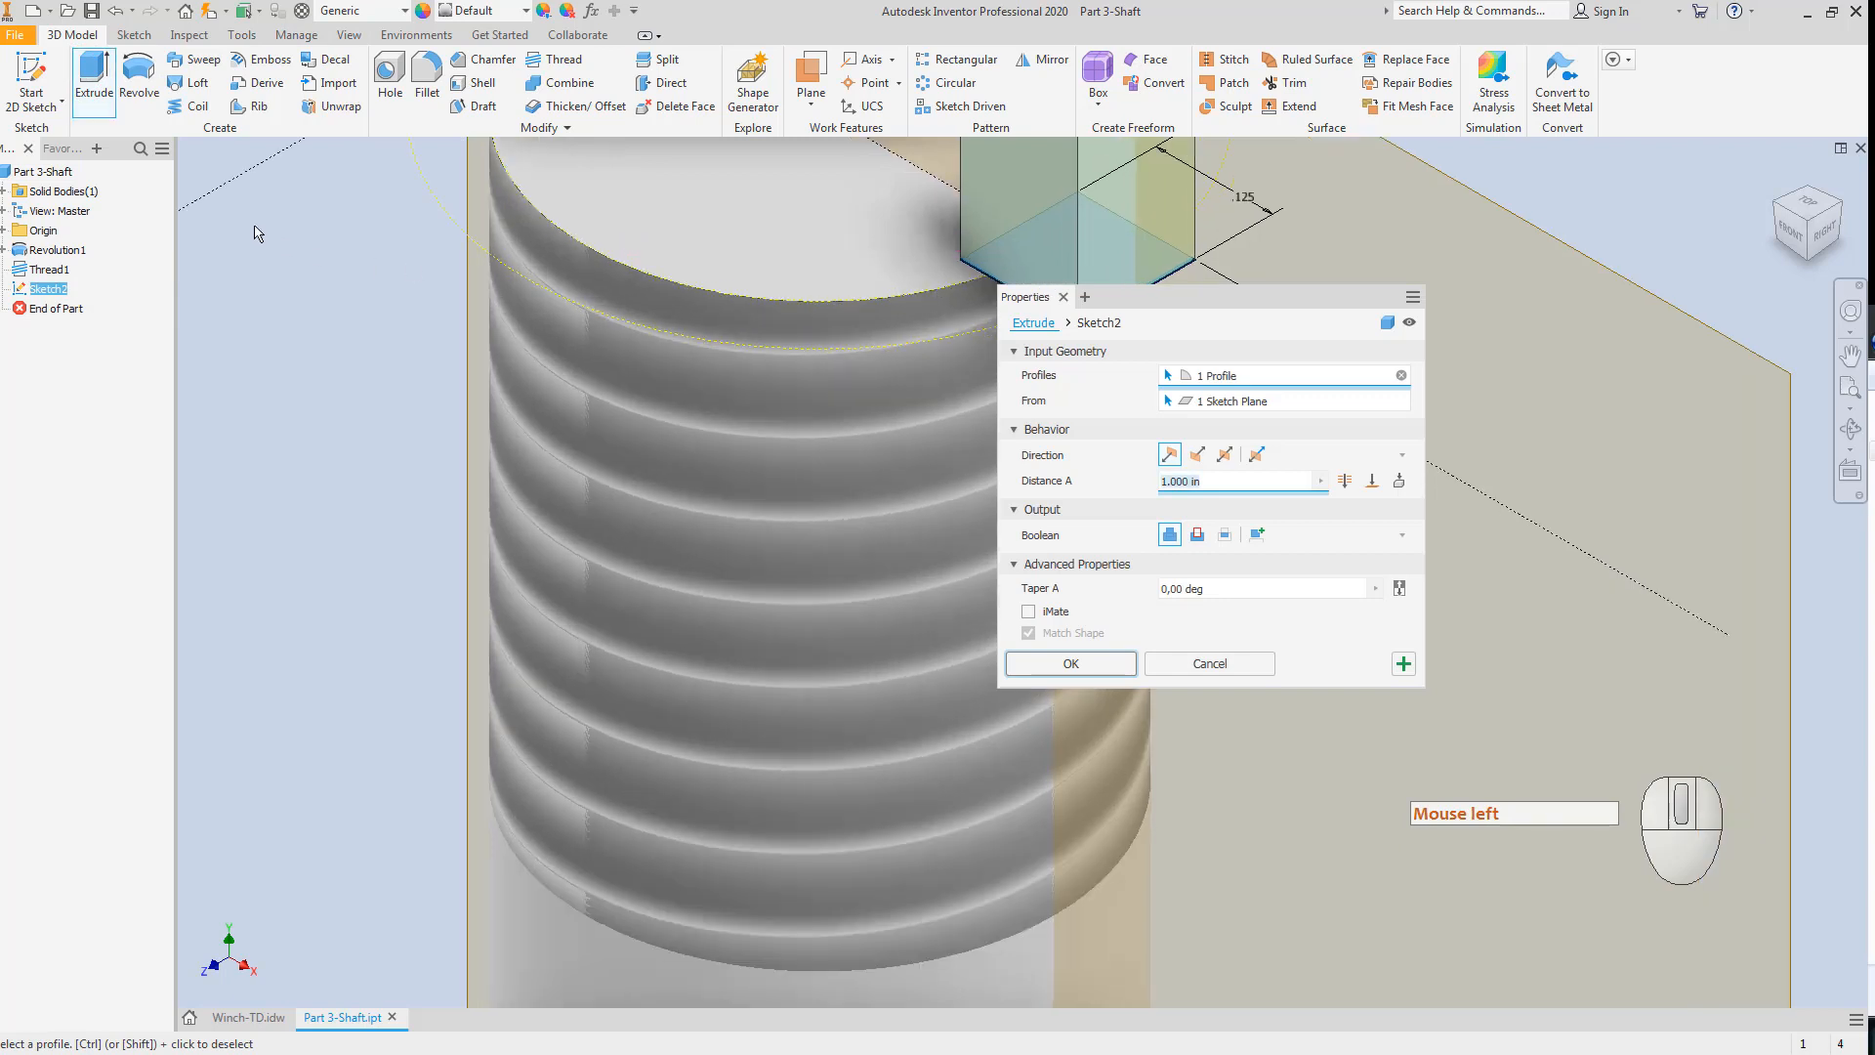
left_click(1372, 488)
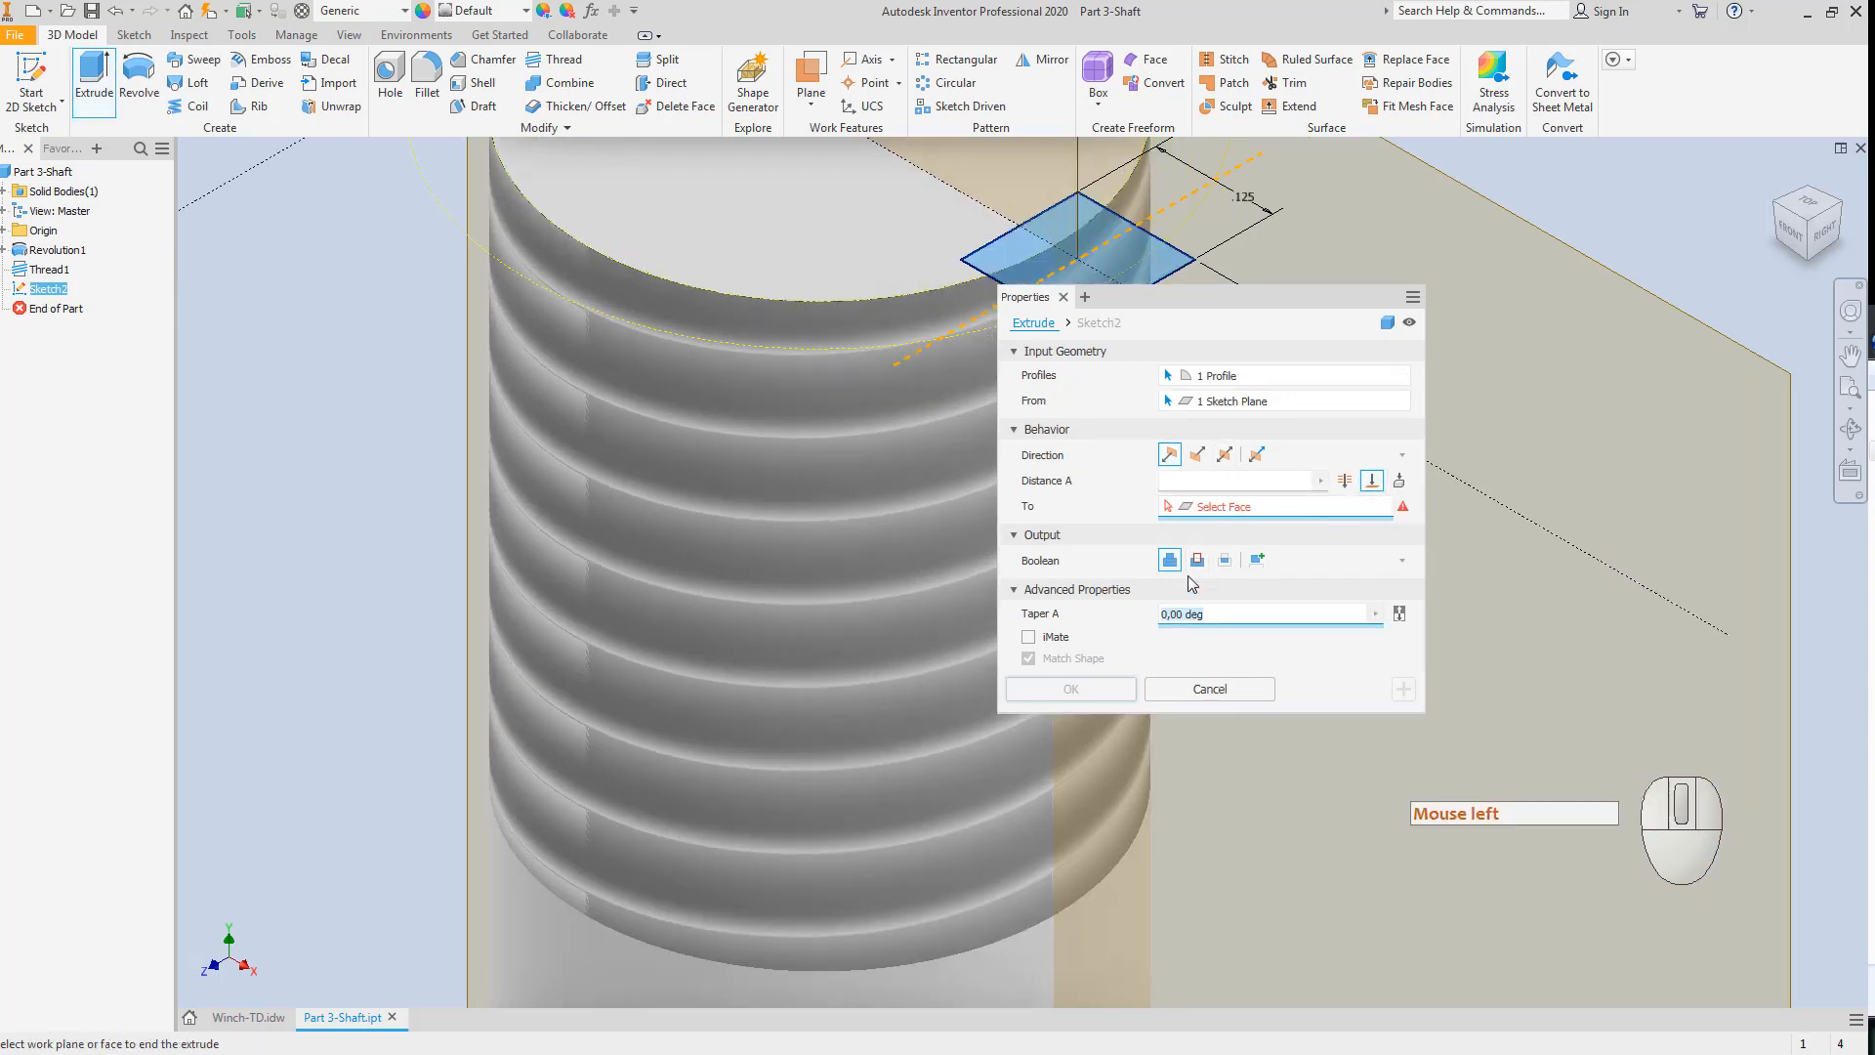
scroll(912, 596, "down", 3)
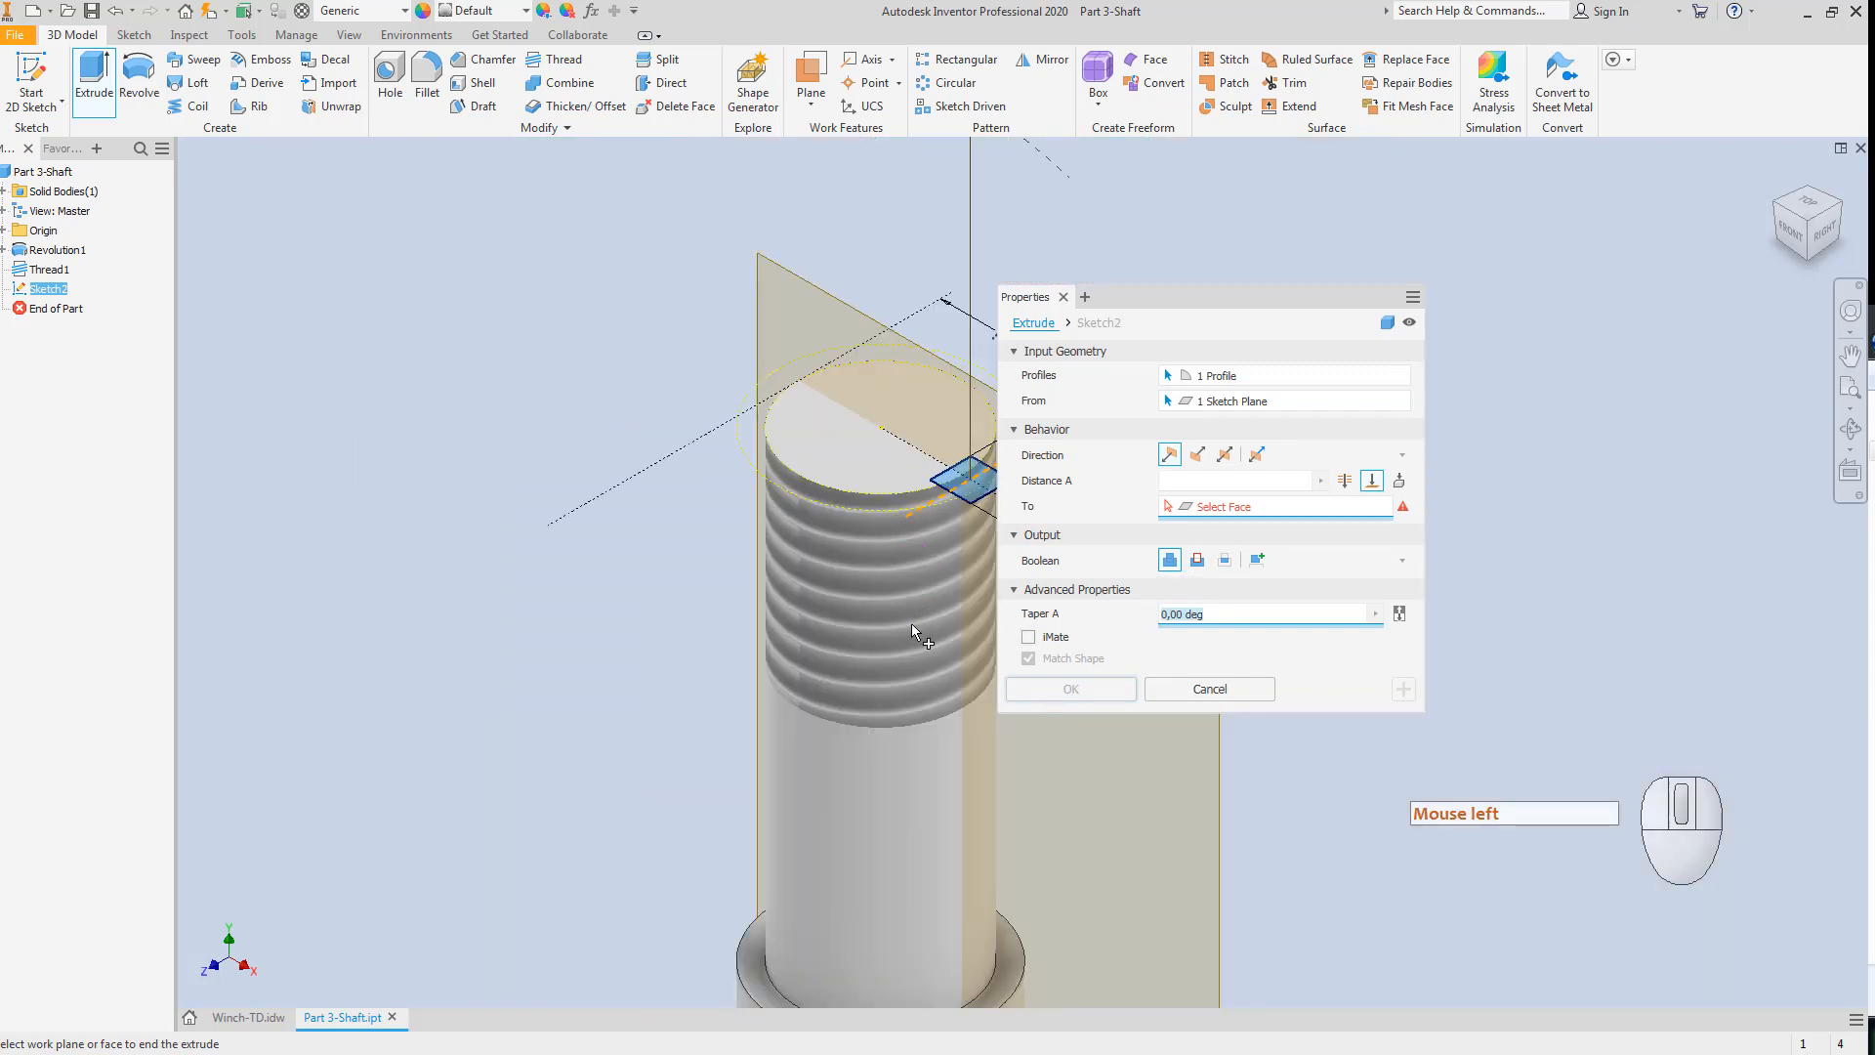
left_click(1016, 962)
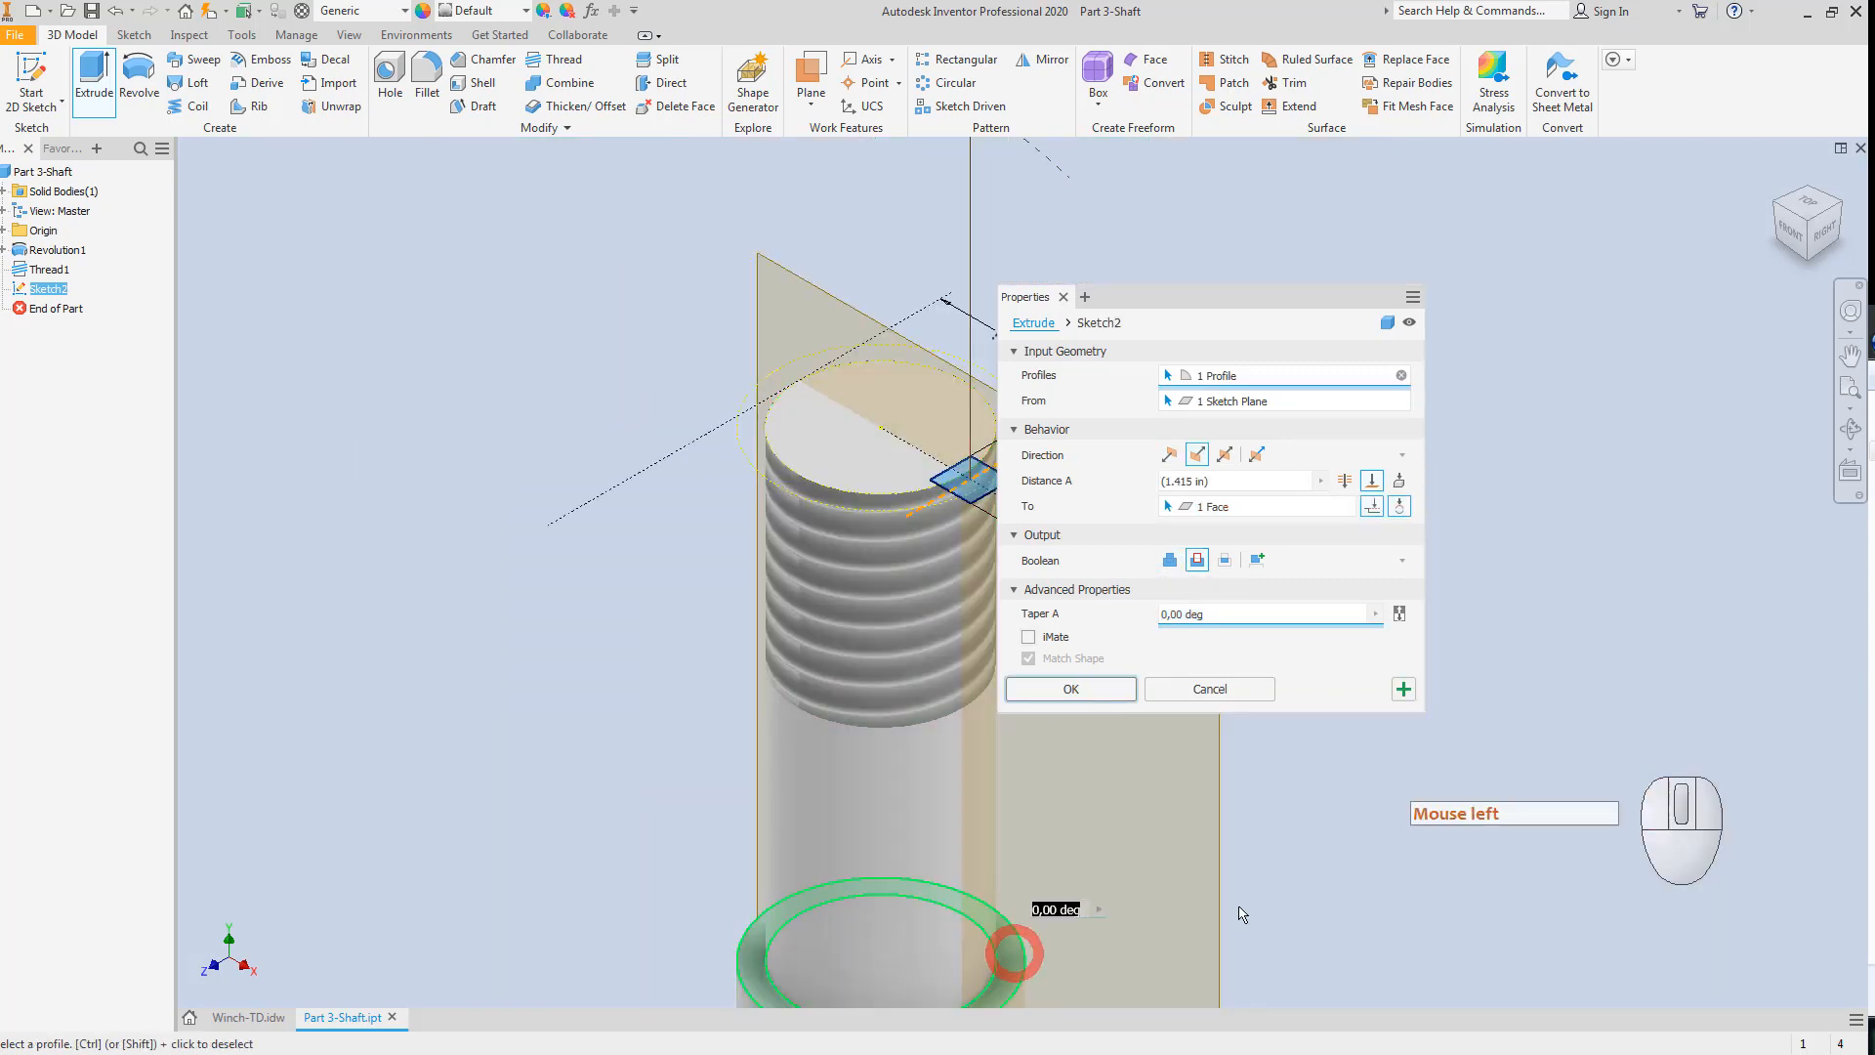
middle_click_drag(1332, 854, 1324, 723)
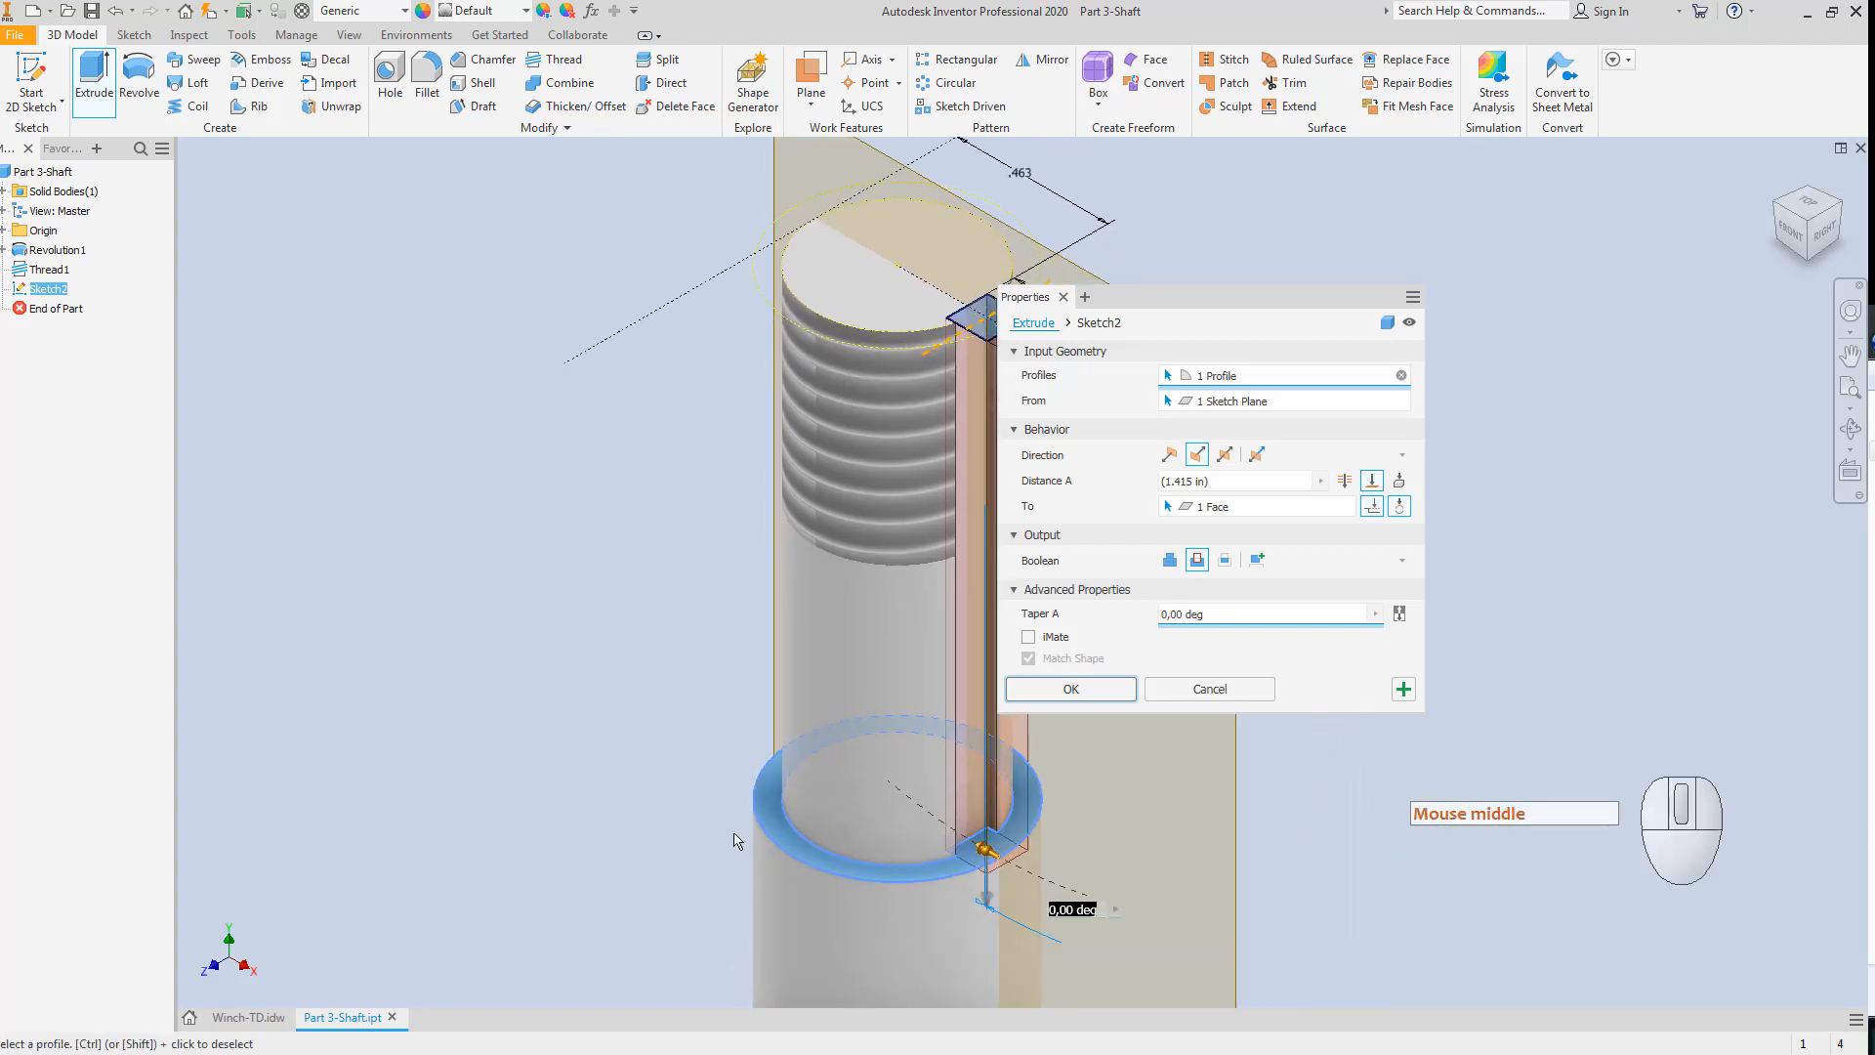
left_click(1071, 689)
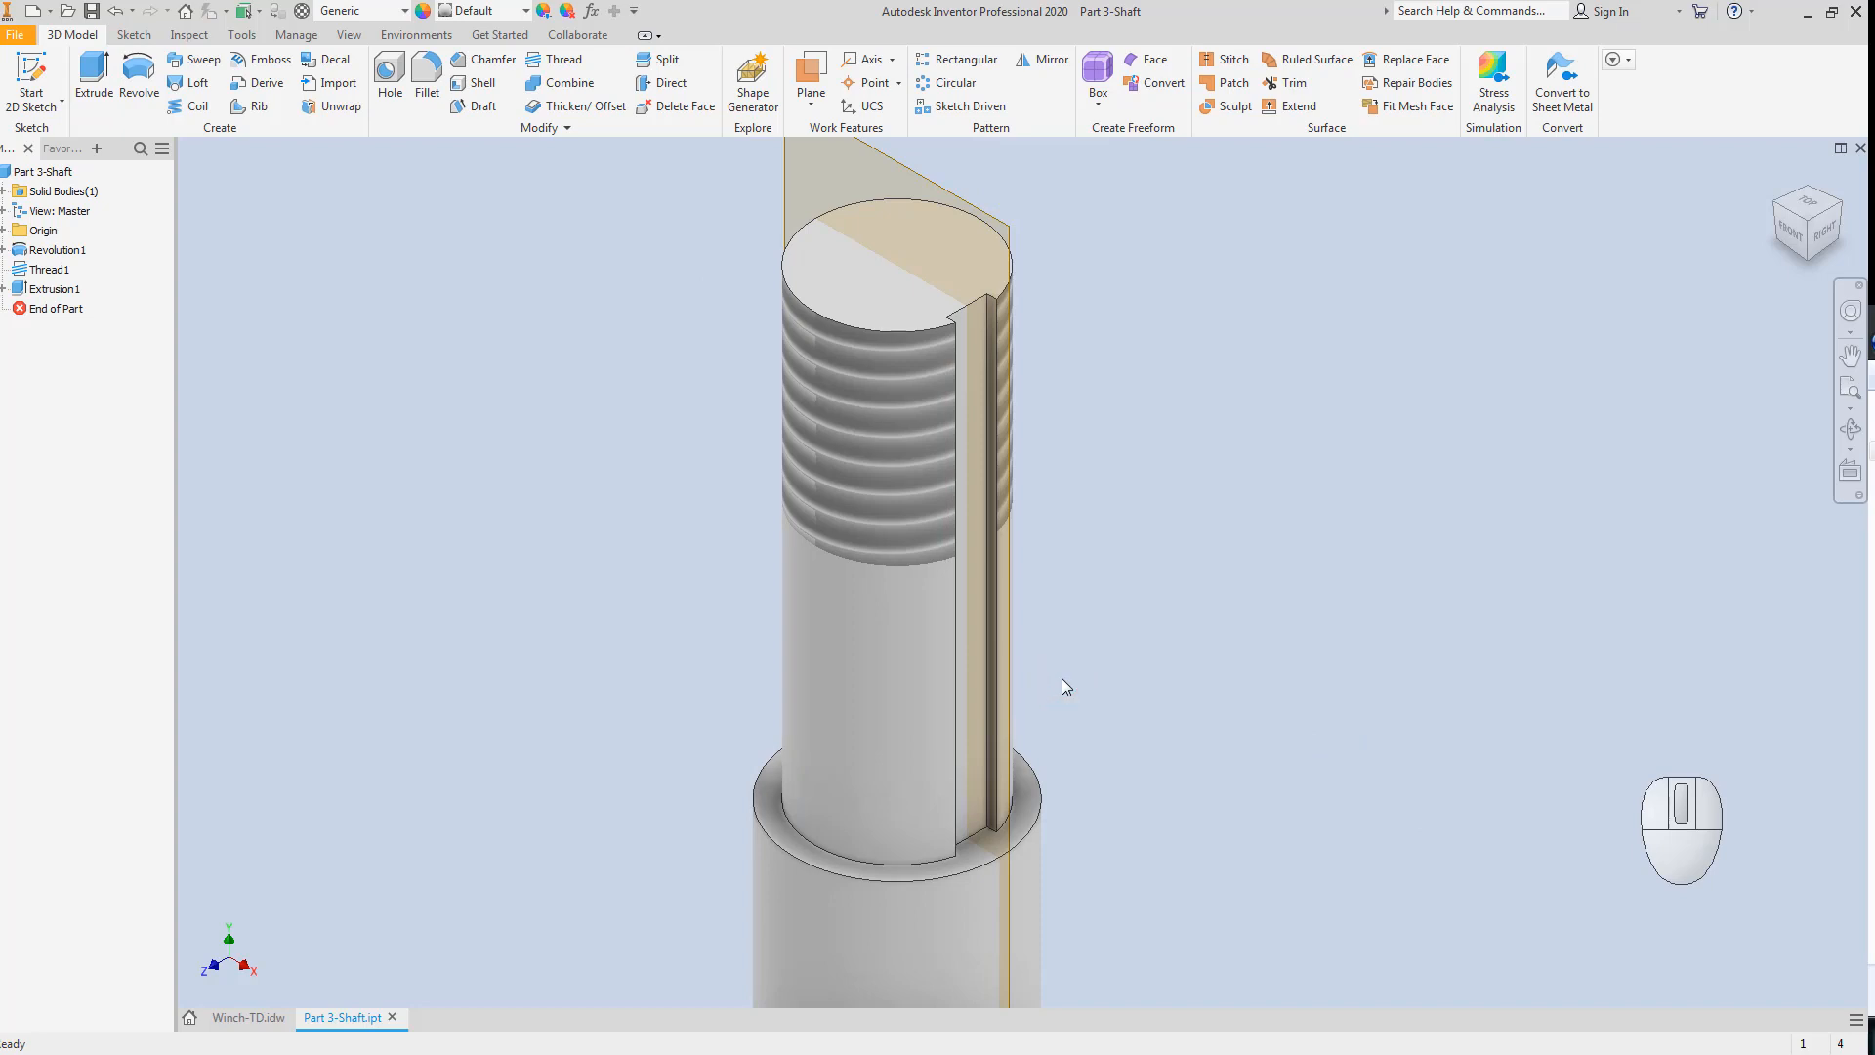
Save the shaft part and switch to the Winch-TD drawing.
left_click(90, 12)
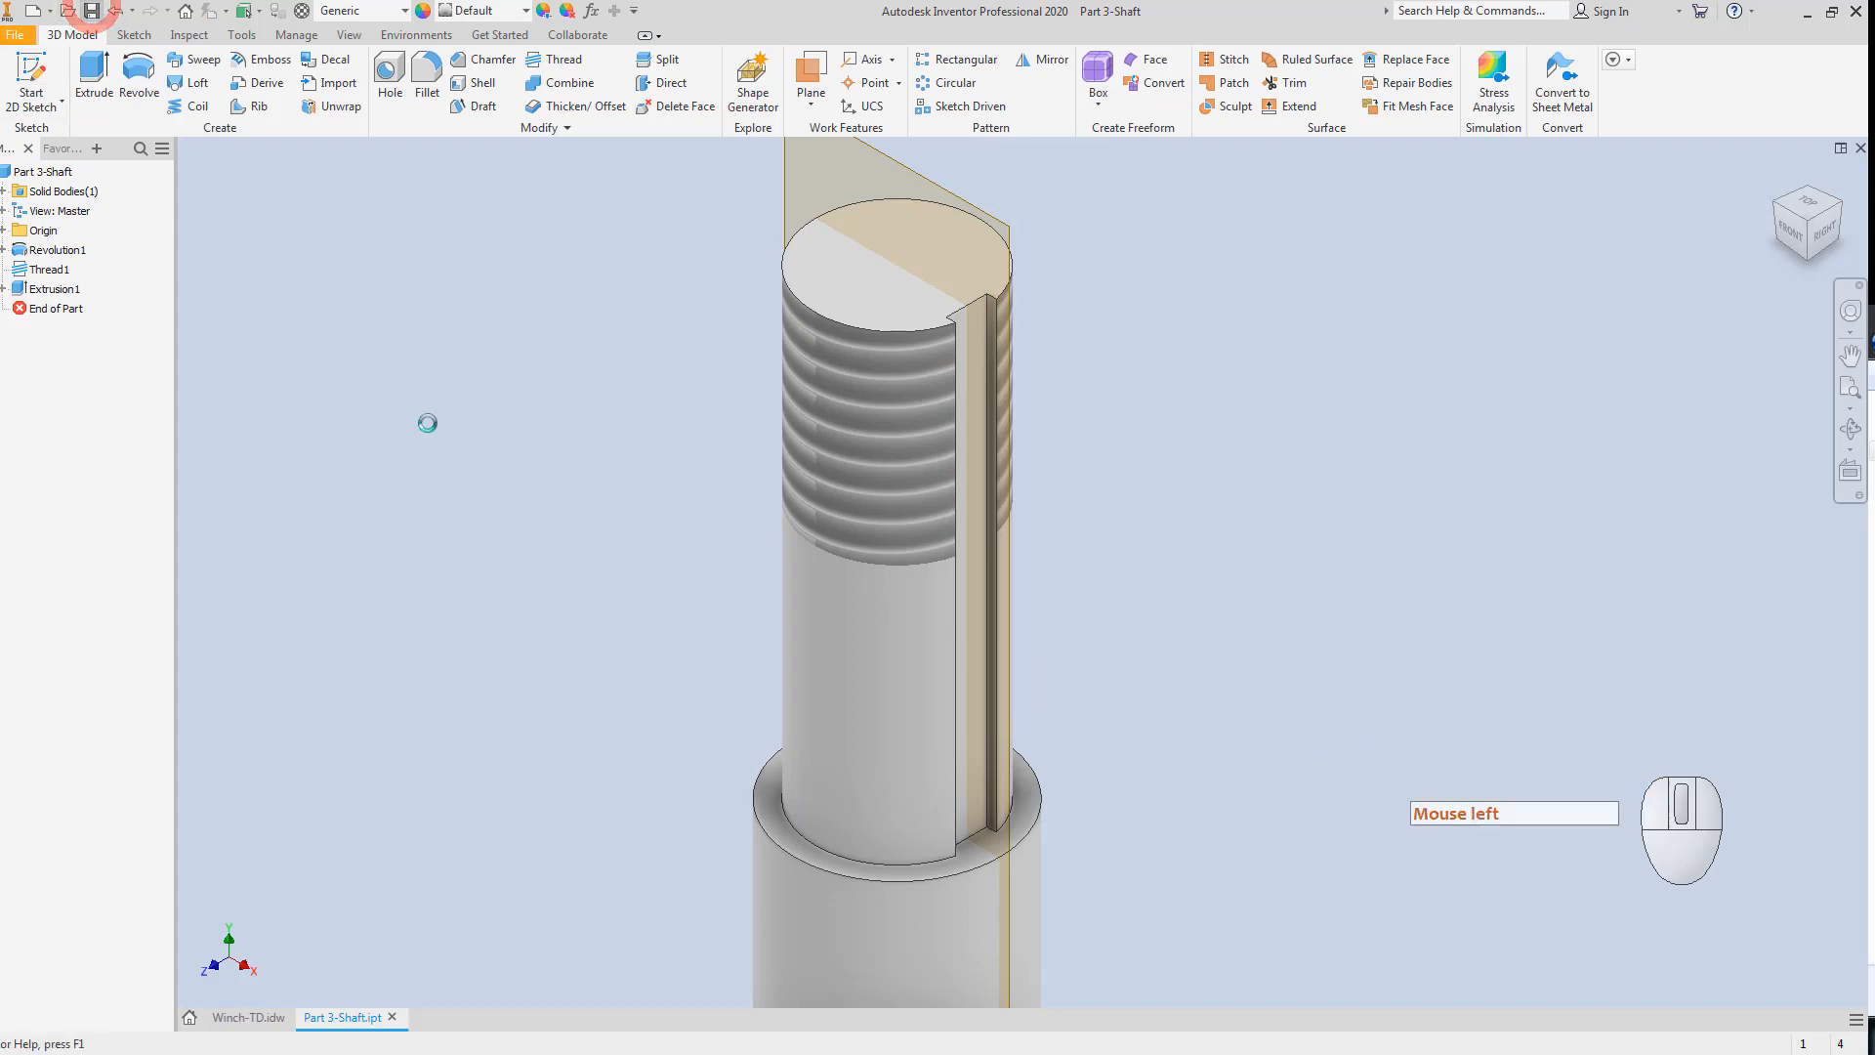
left_click(250, 1018)
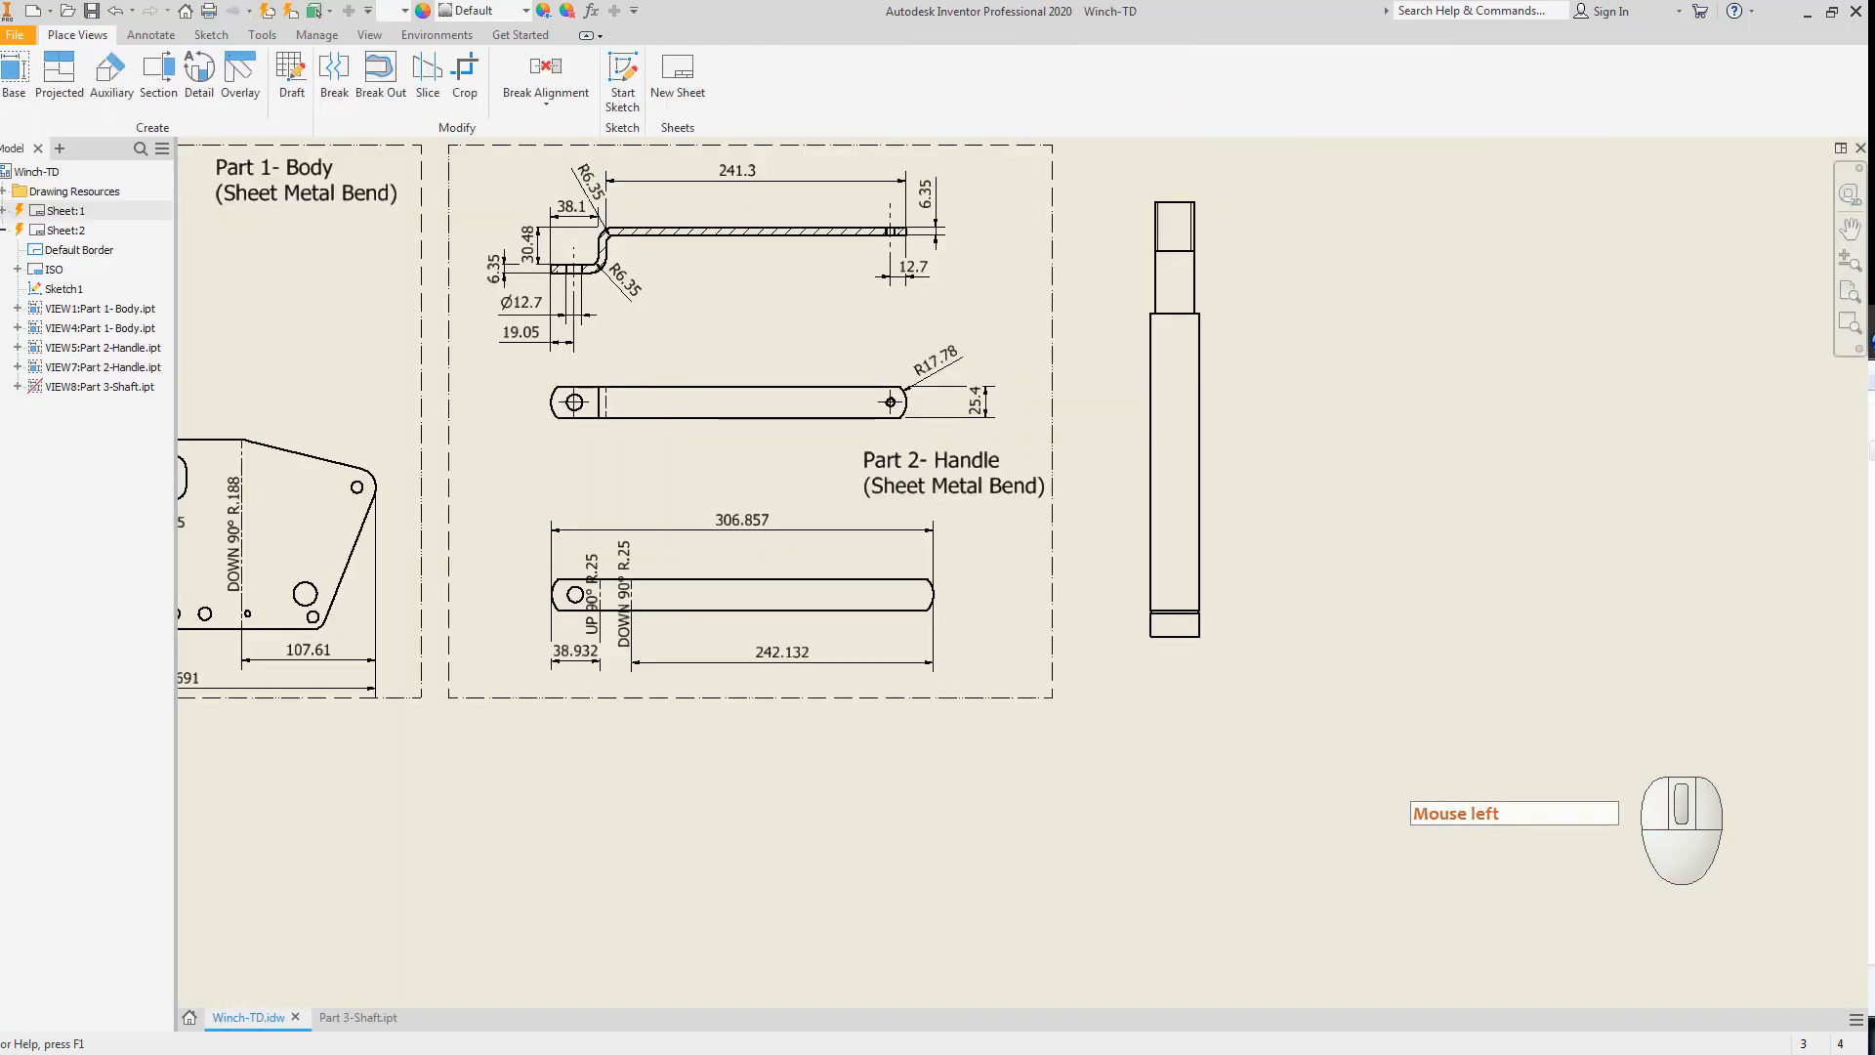
left_click(1709, 448)
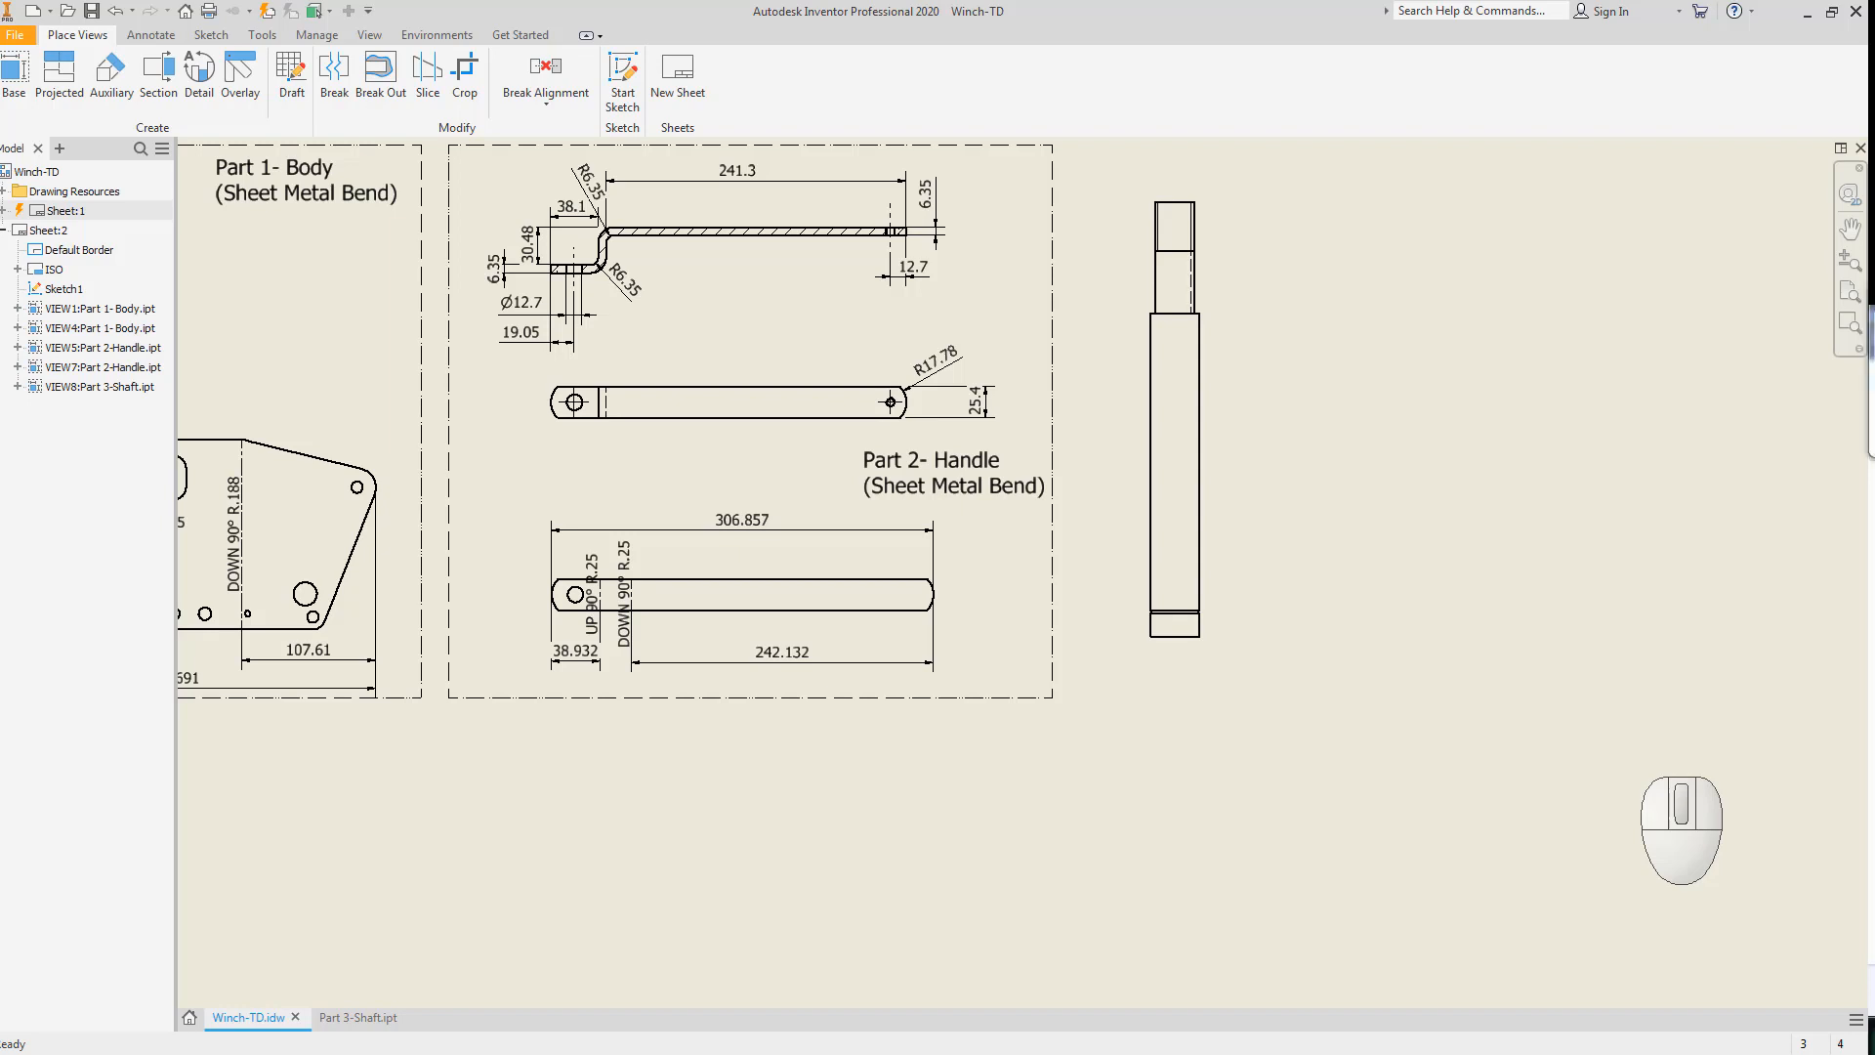
left_click(1871, 376)
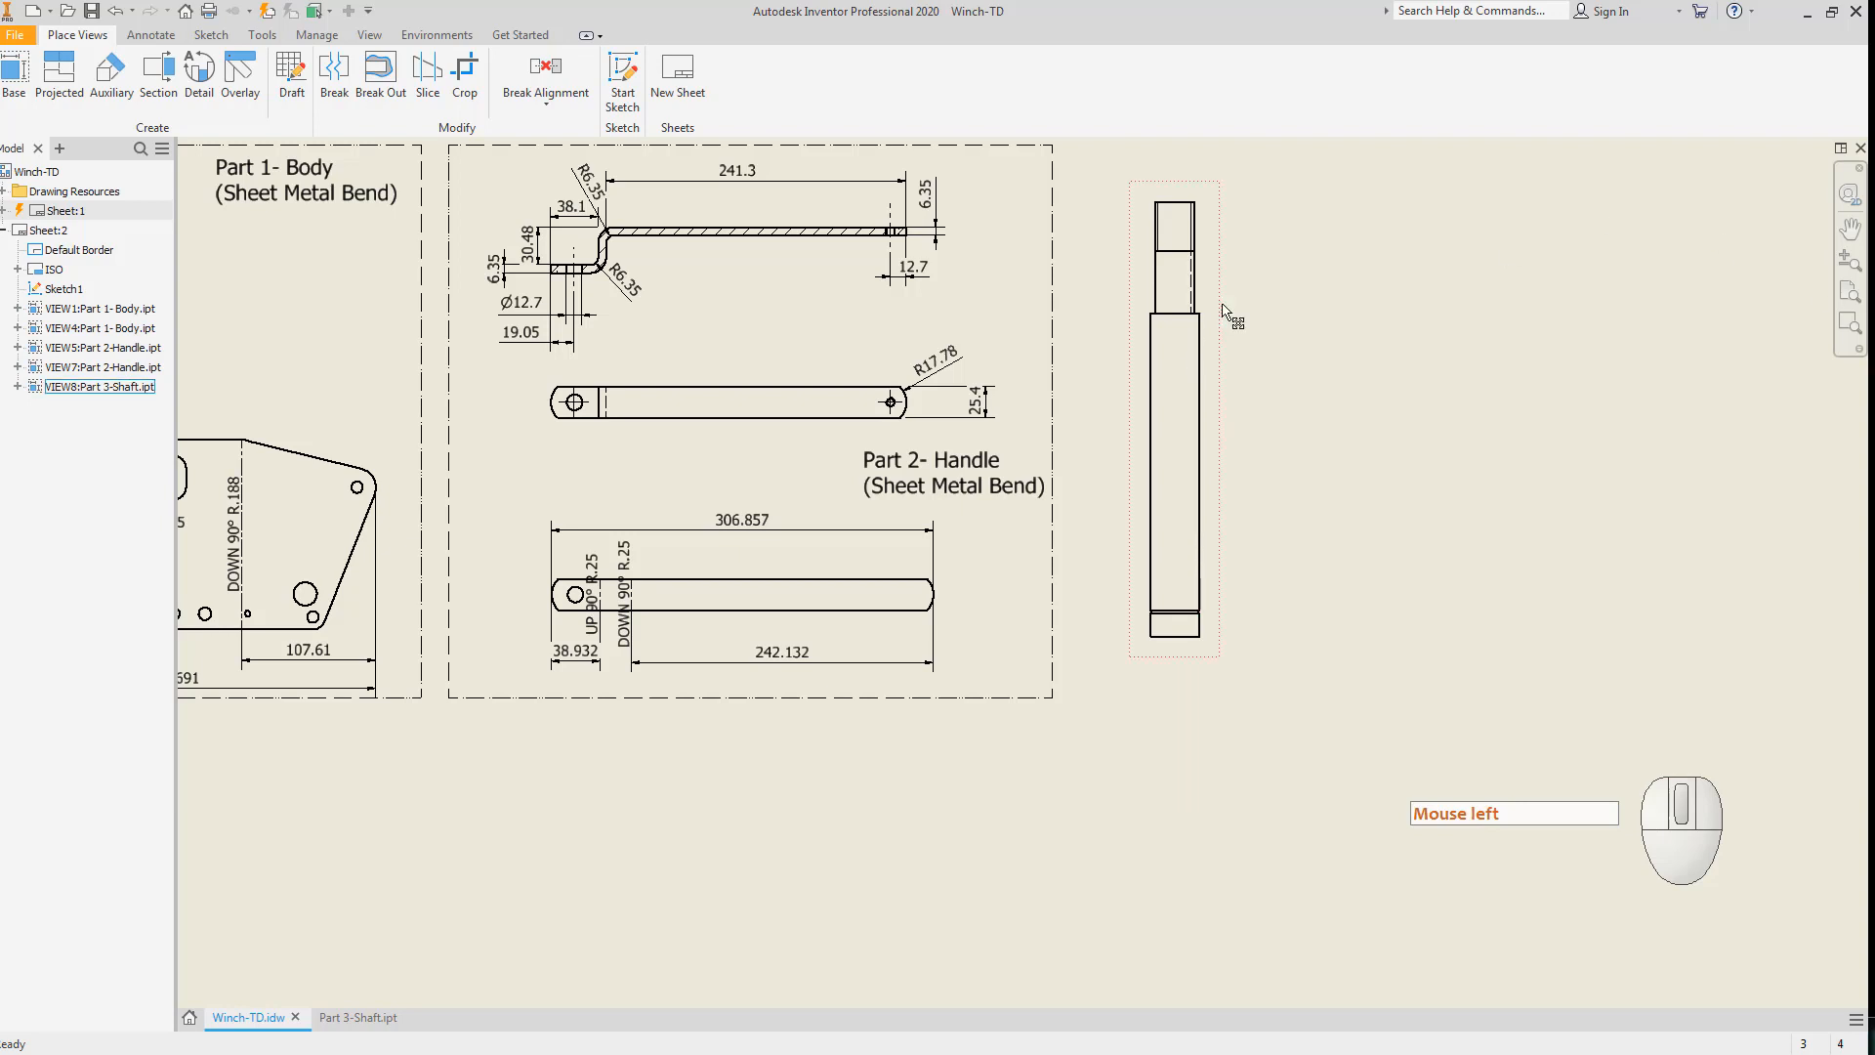
Move the shaft view away from the handle's frame and sketch a rectangle about 151 mm by 178 mm around it in the existing sheet sketch.
left_click_drag(1221, 303, 1278, 298)
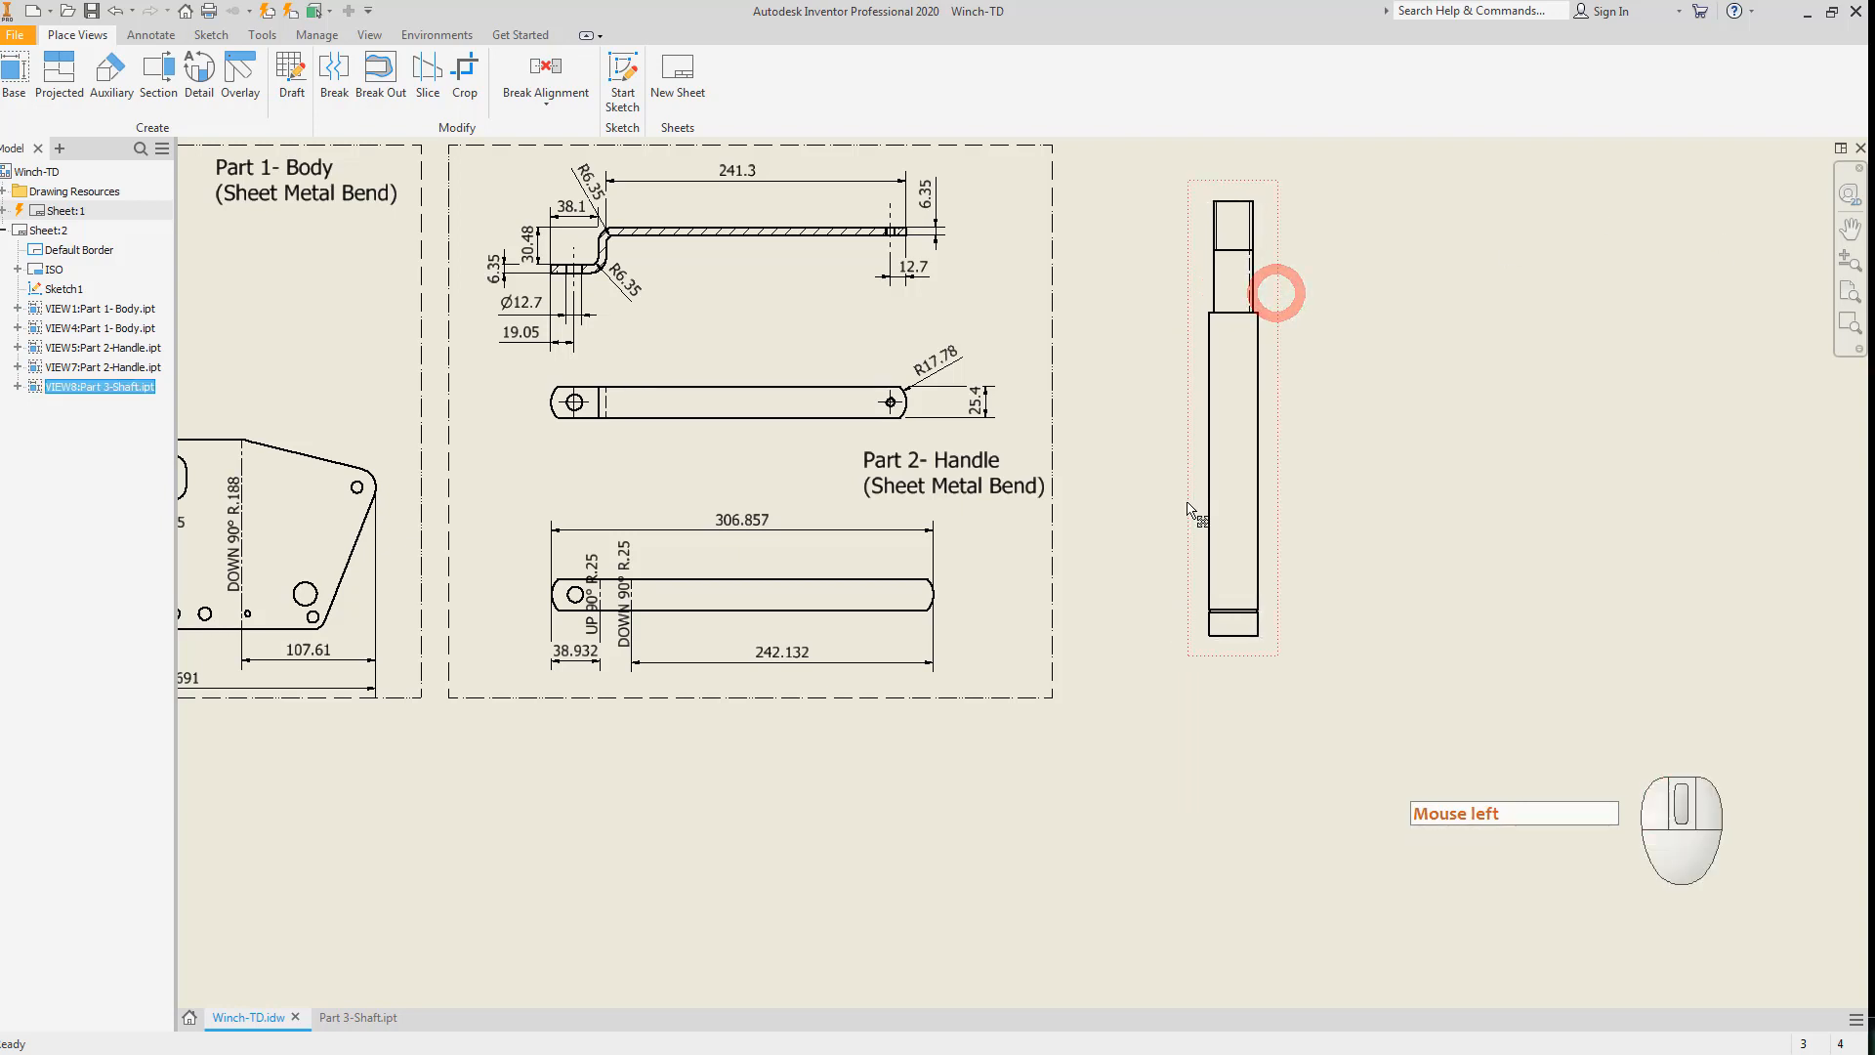
key("Escape")
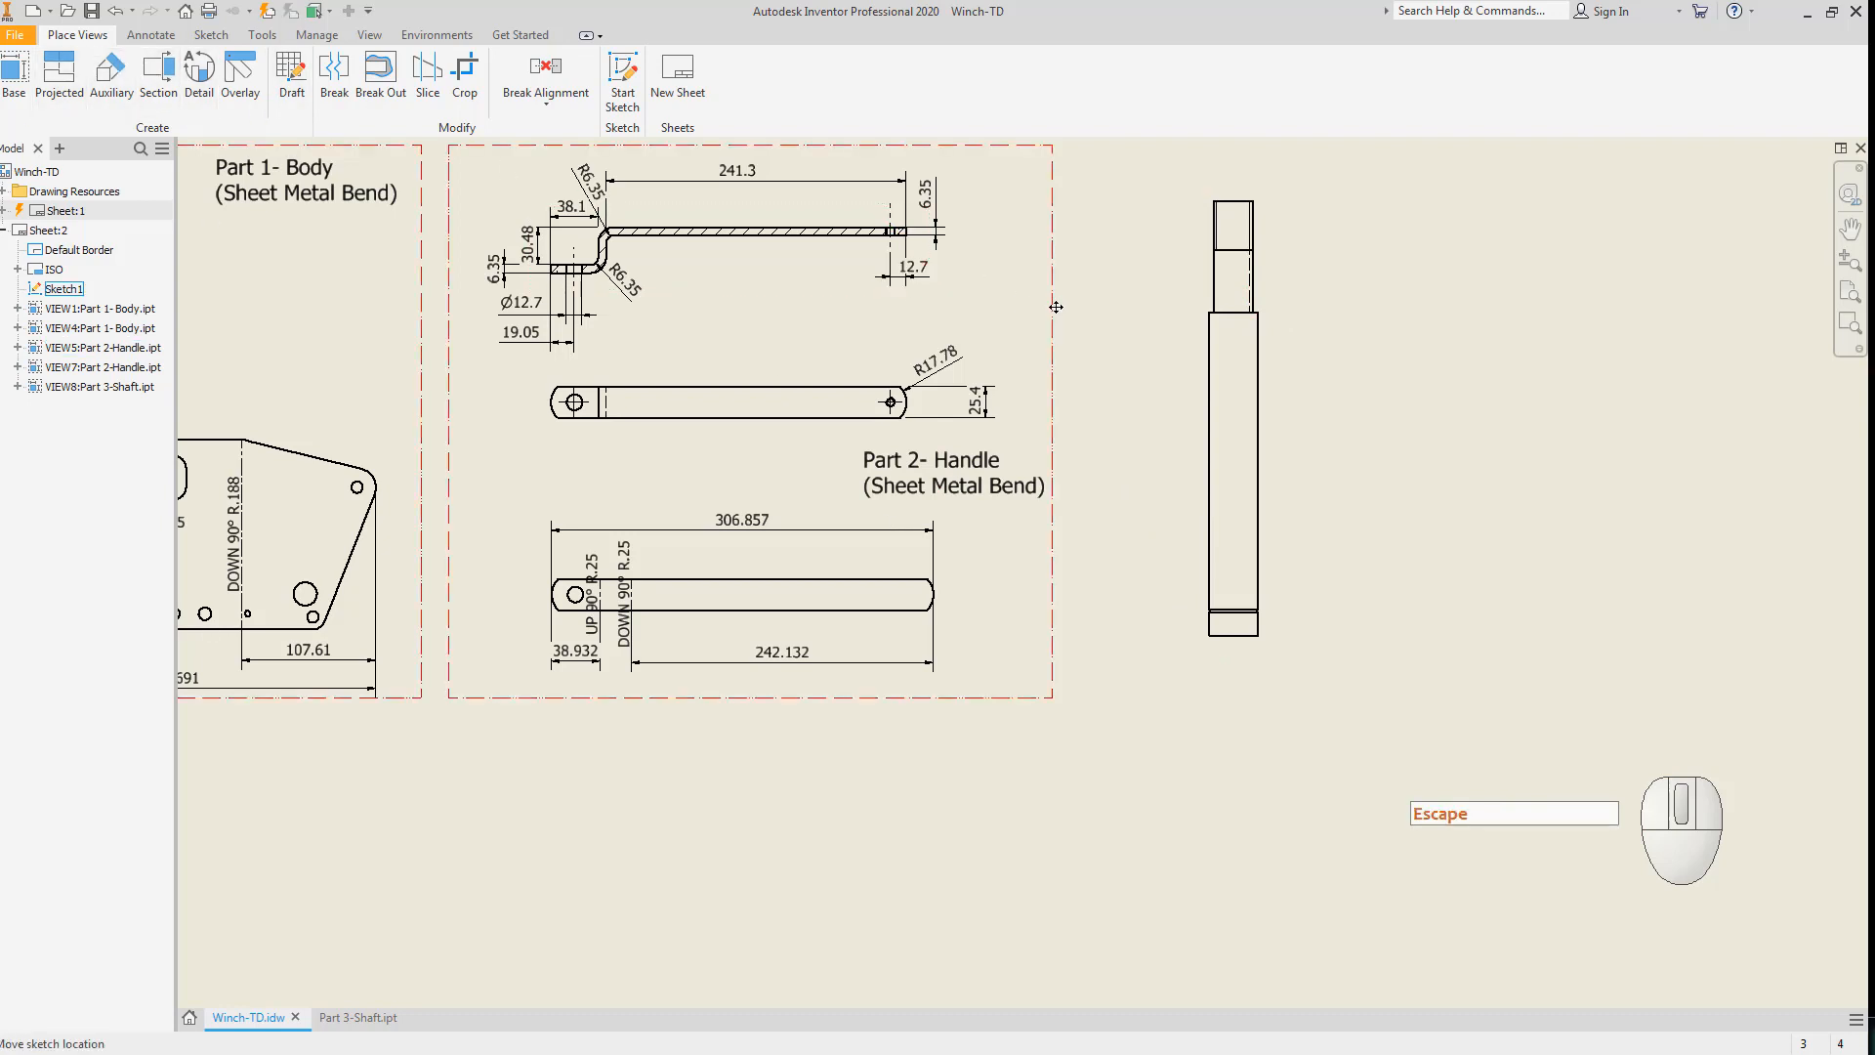
left_click(991, 406)
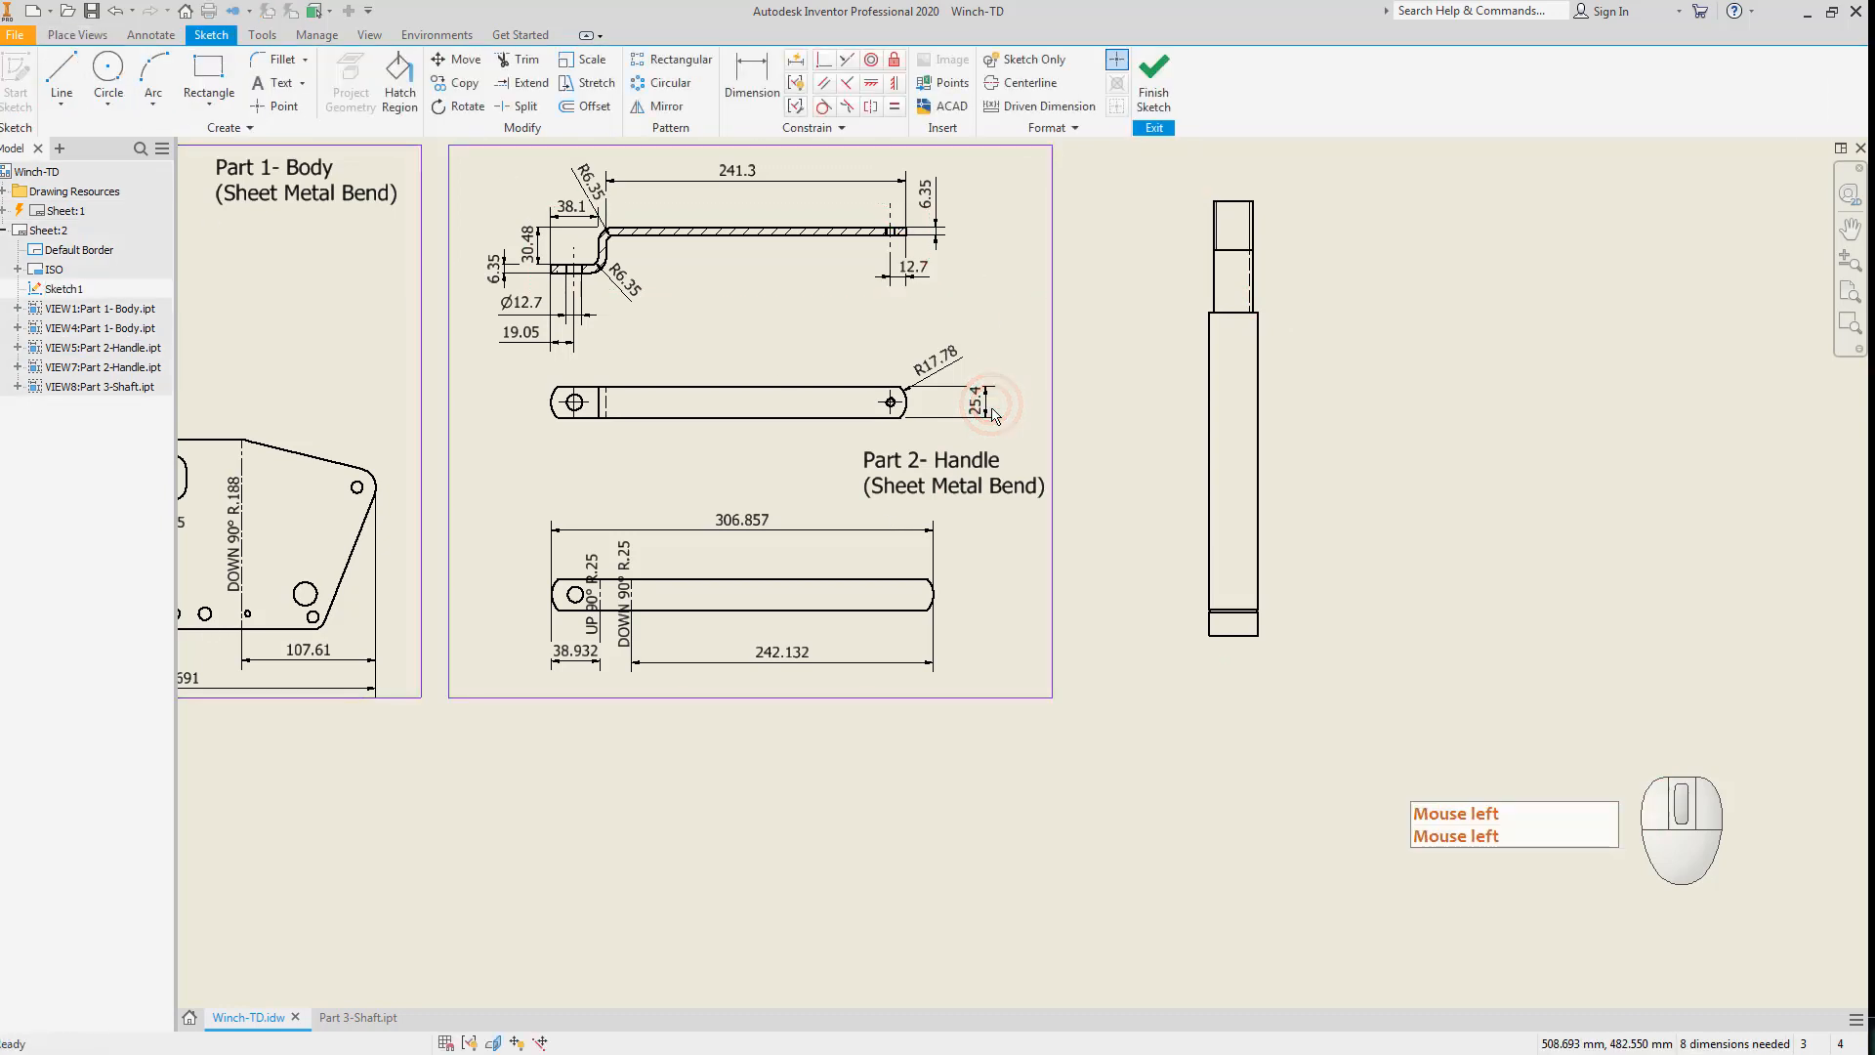
left_click(208, 69)
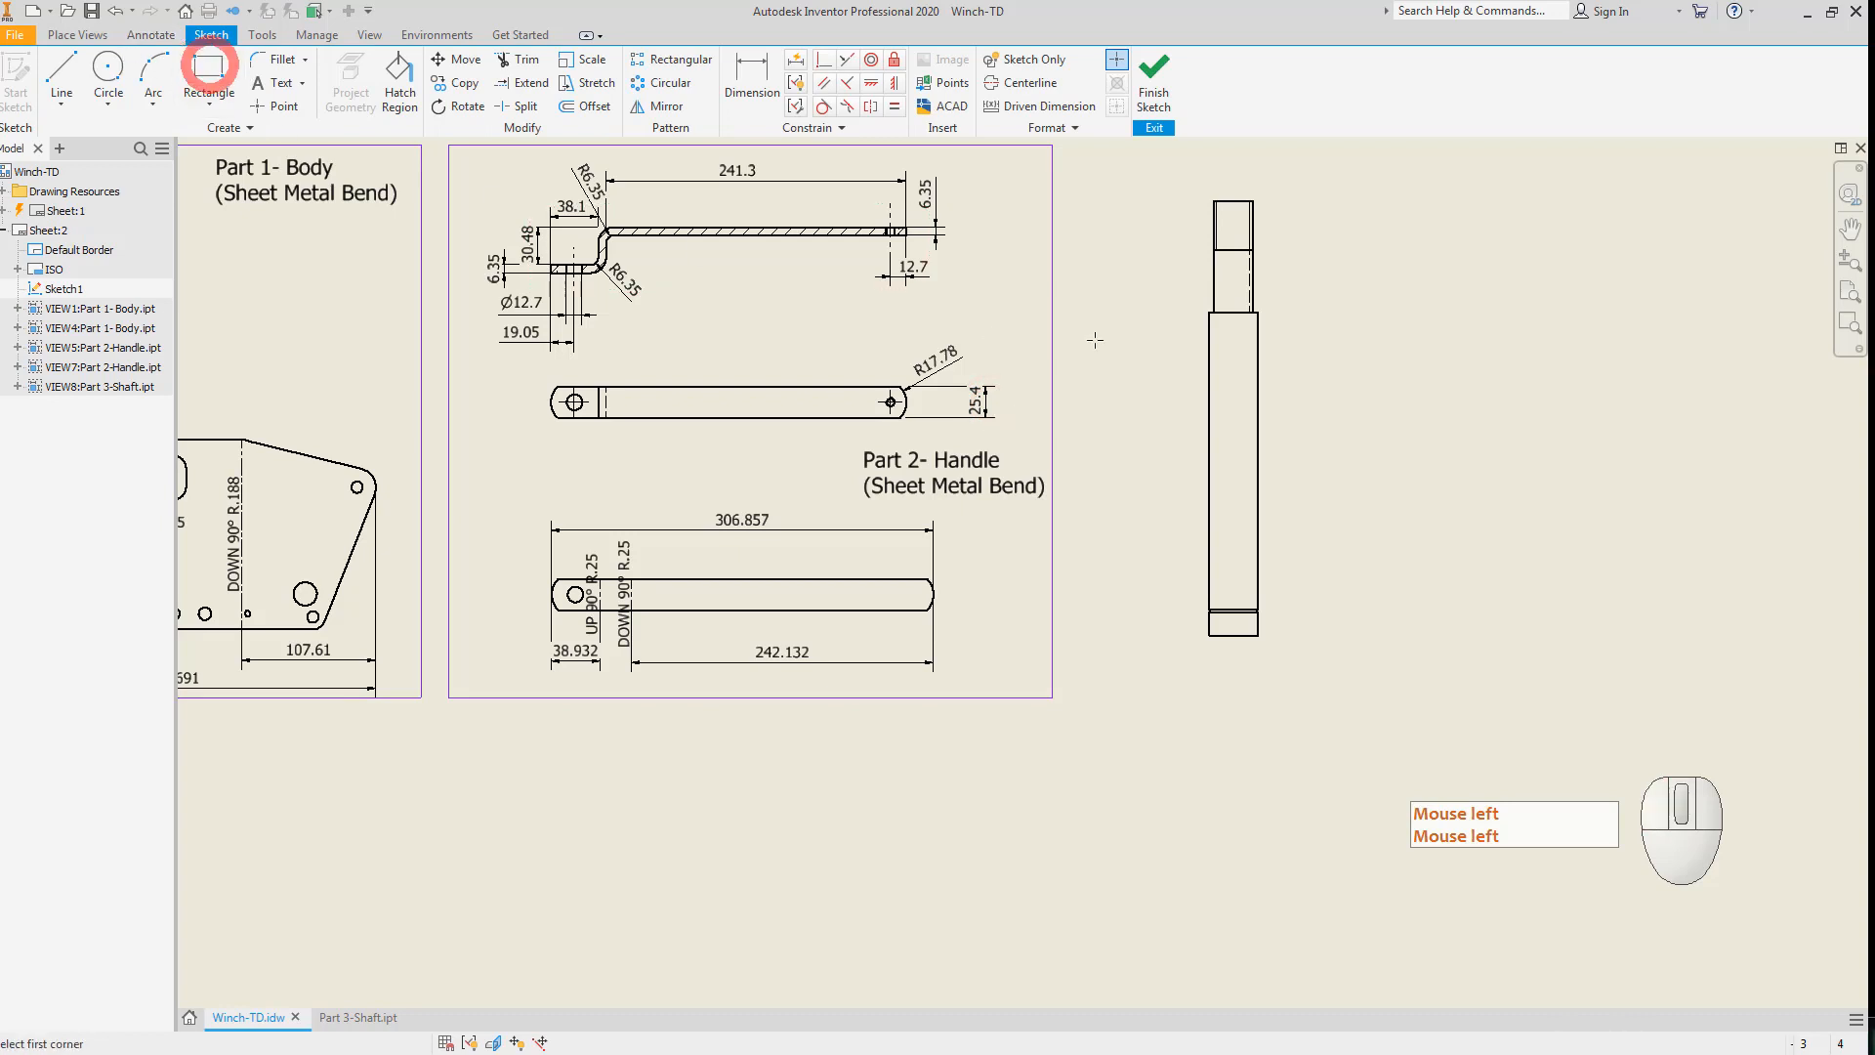
left_click(1077, 146)
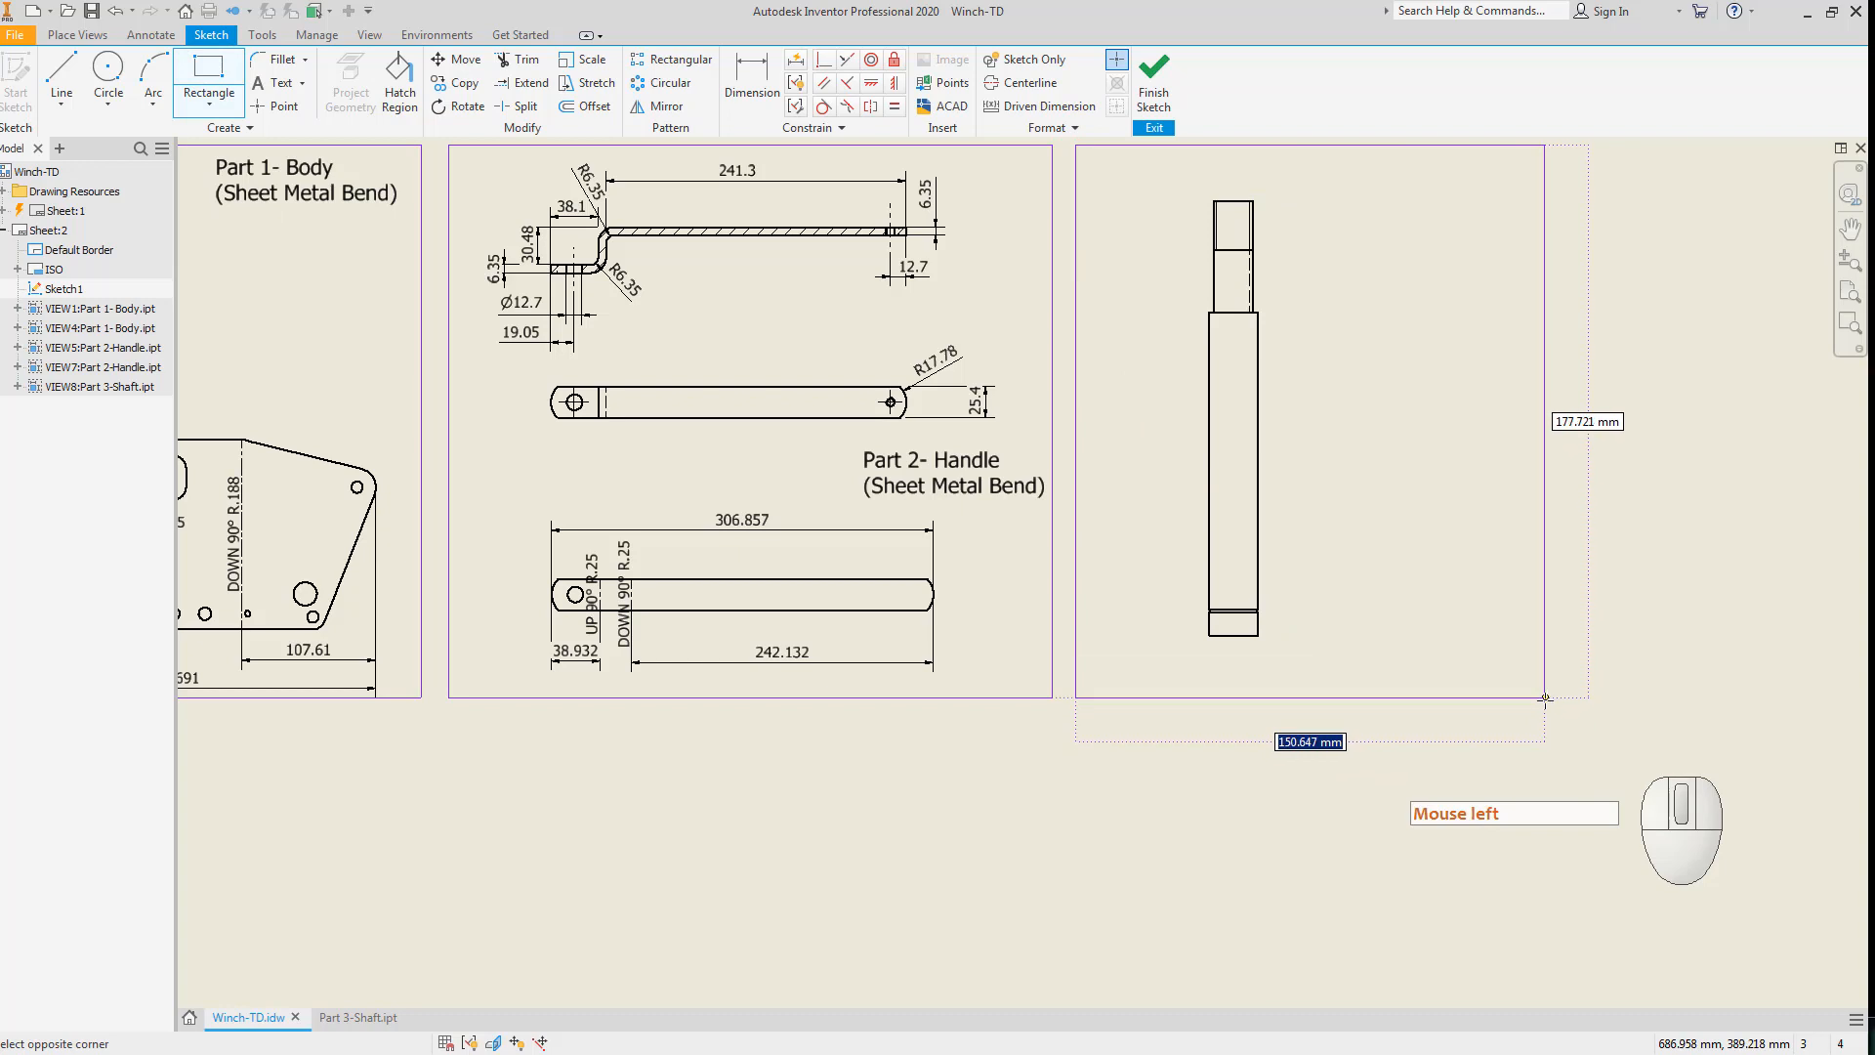
left_click(1546, 699)
key("Escape")
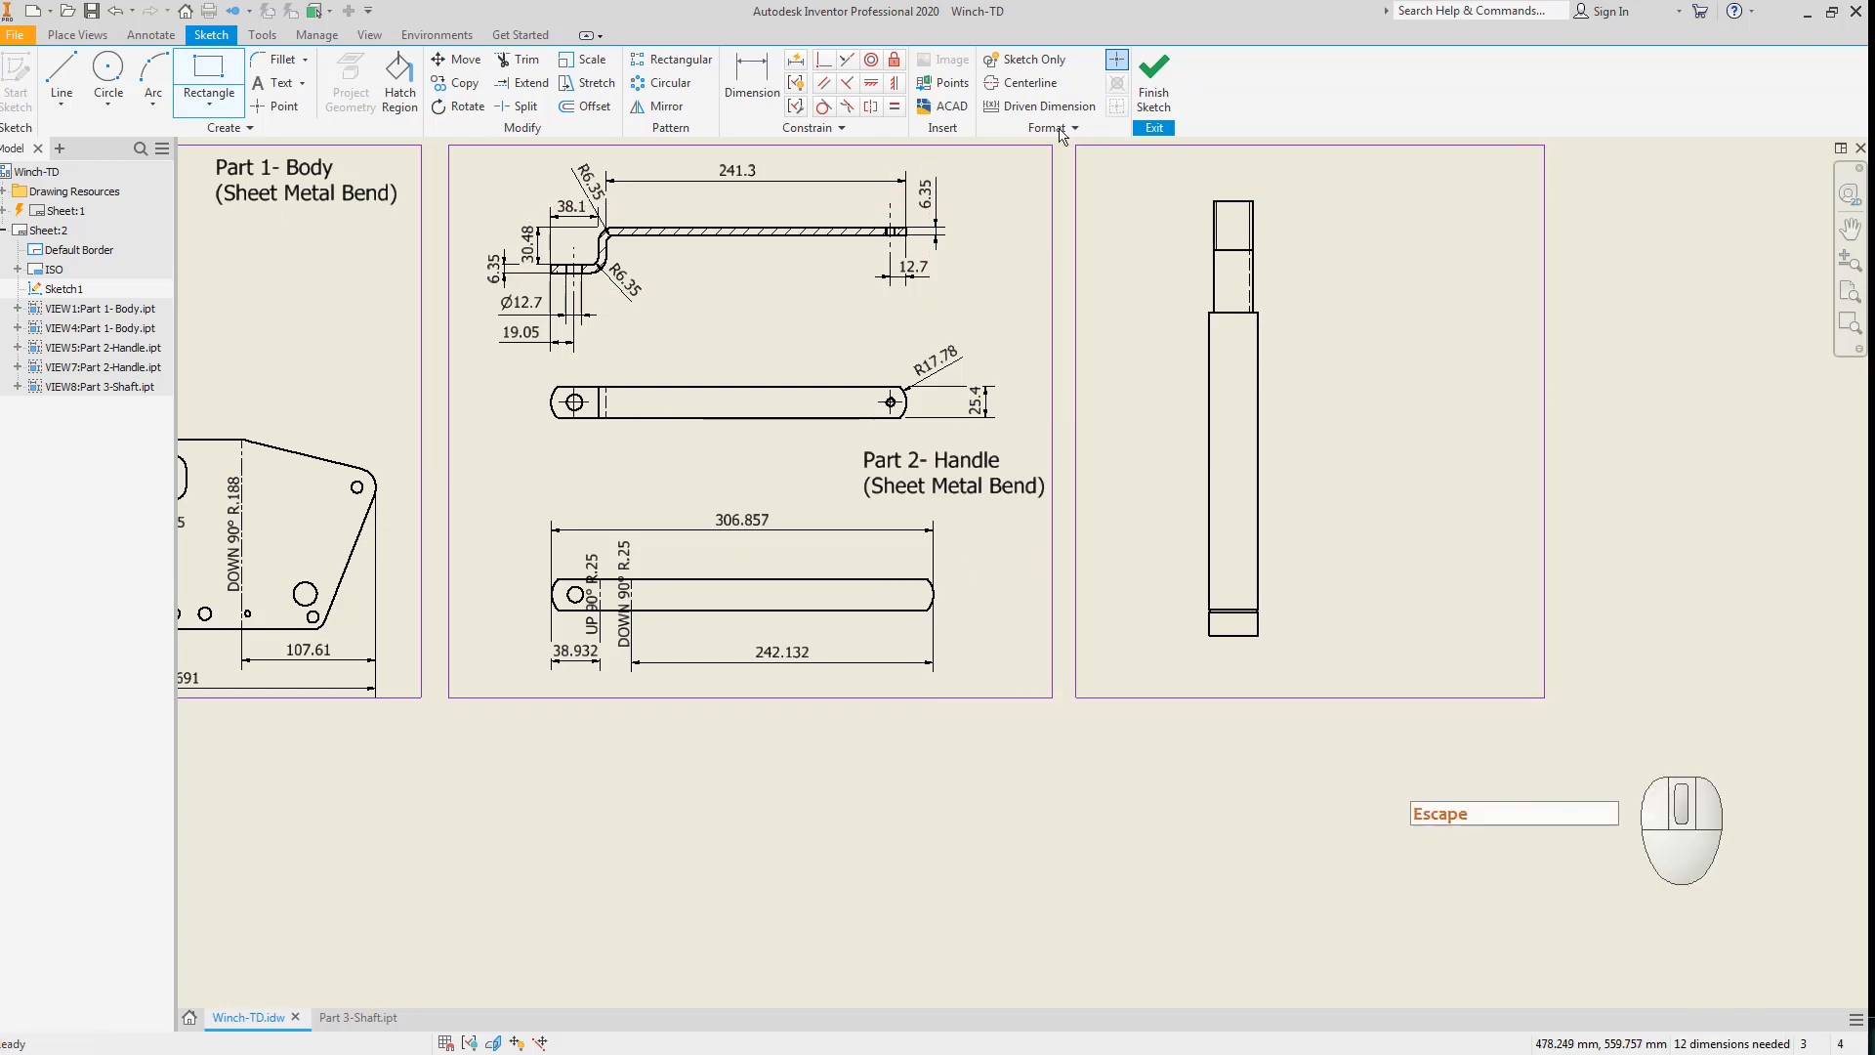
left_click(1153, 86)
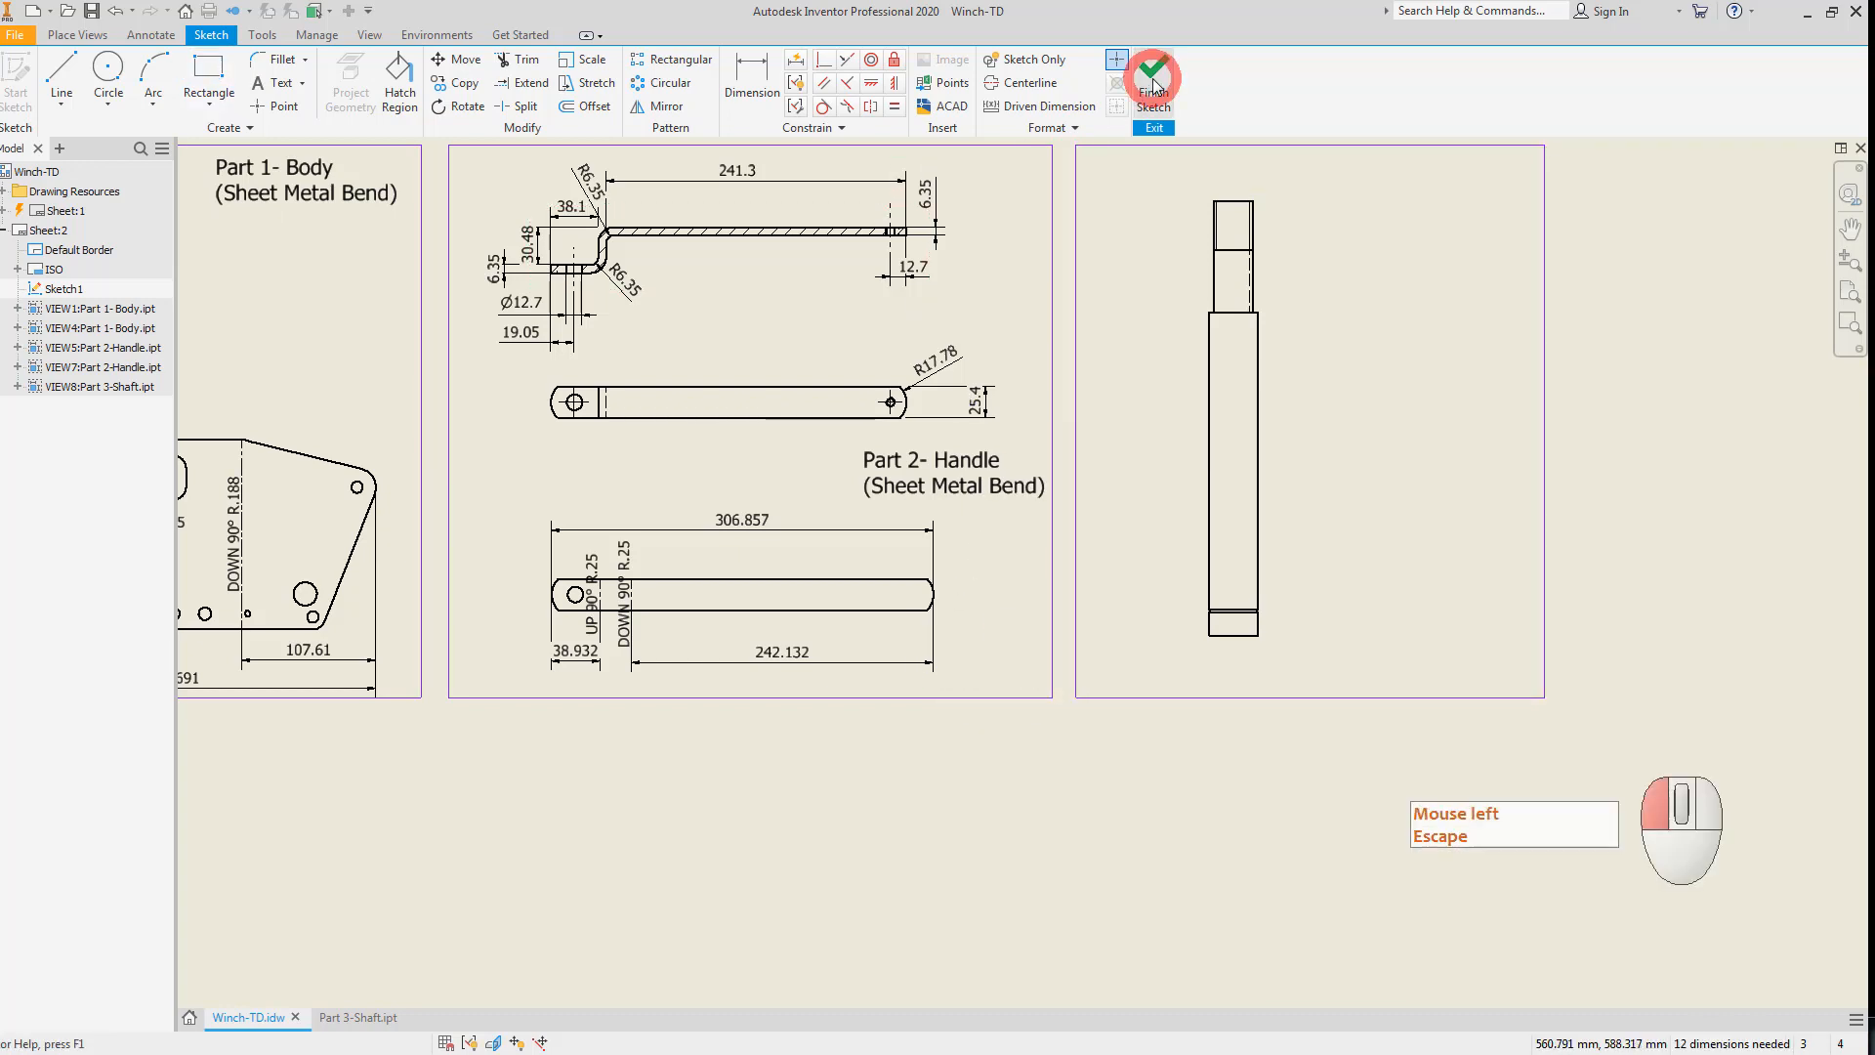
Copy the "Part 2- Handle (Sheet Metal Bend)" label and place the copy inside the shaft's frame, beside the upper end of the shaft.
left_click(896, 462)
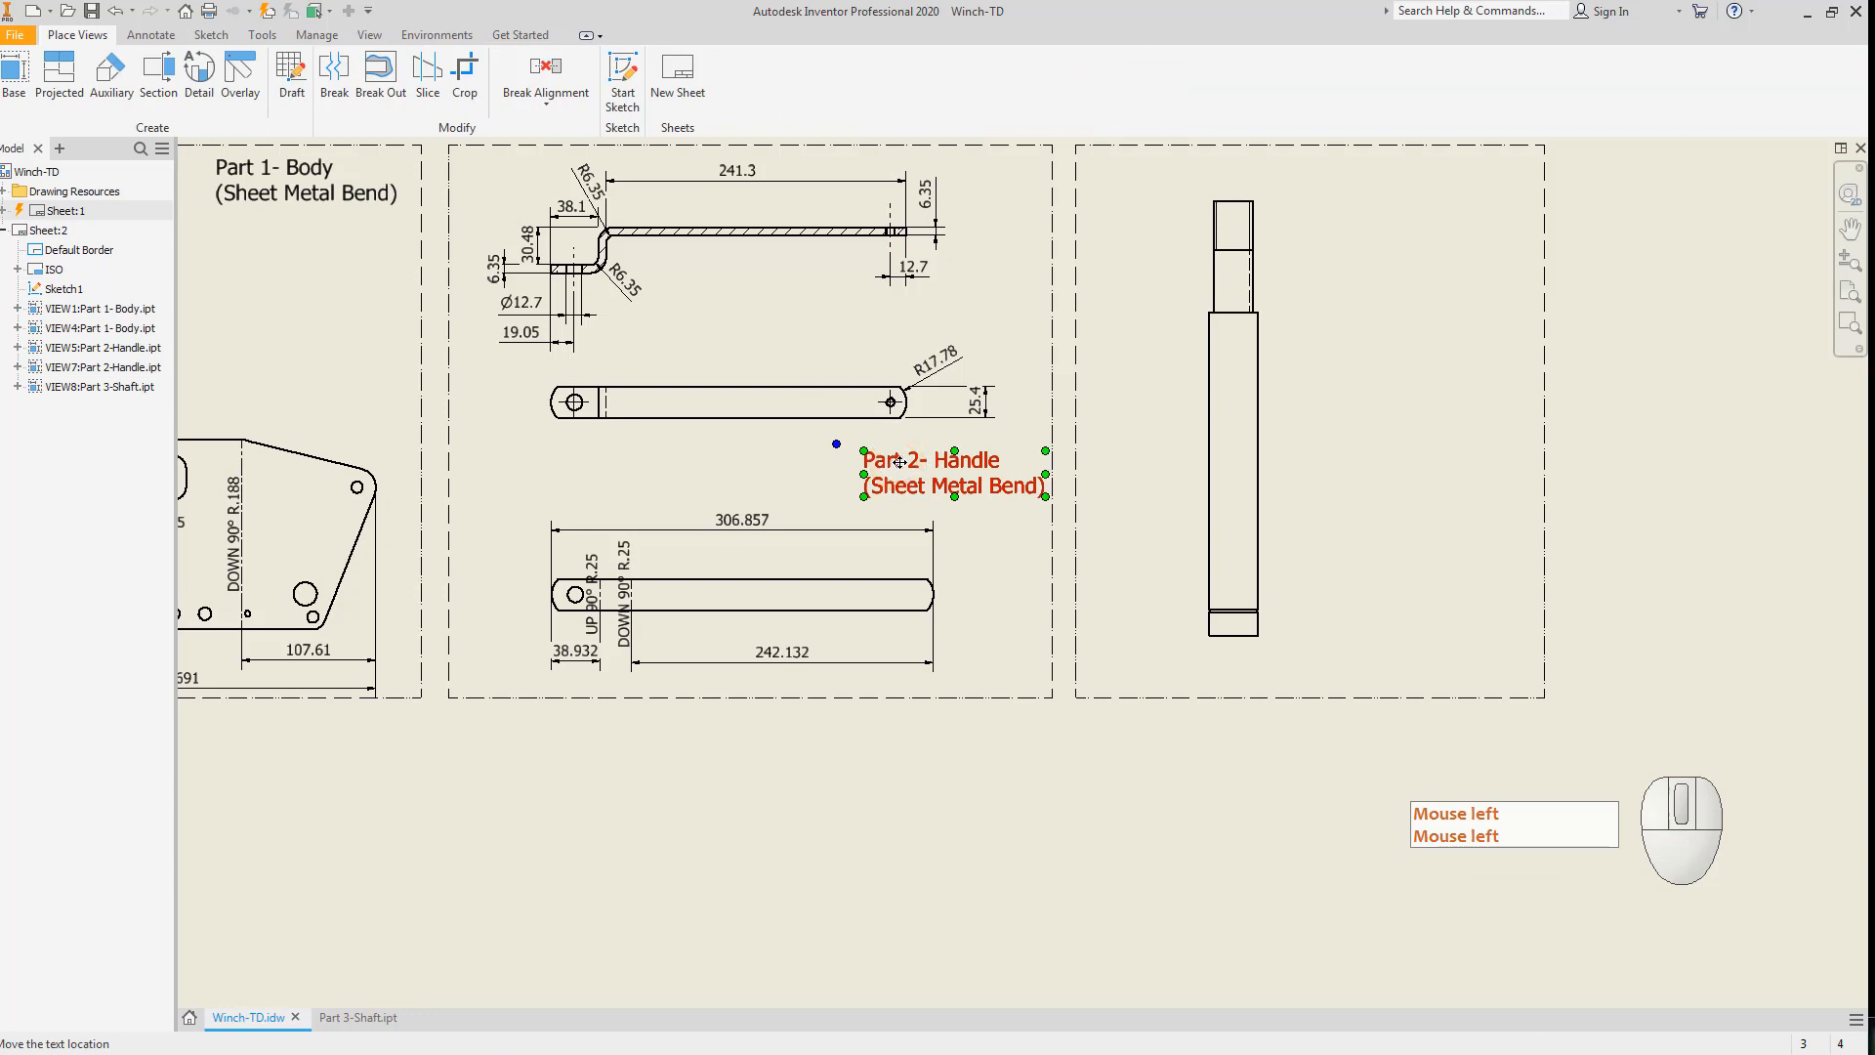
right_click(899, 465)
left_click(954, 496)
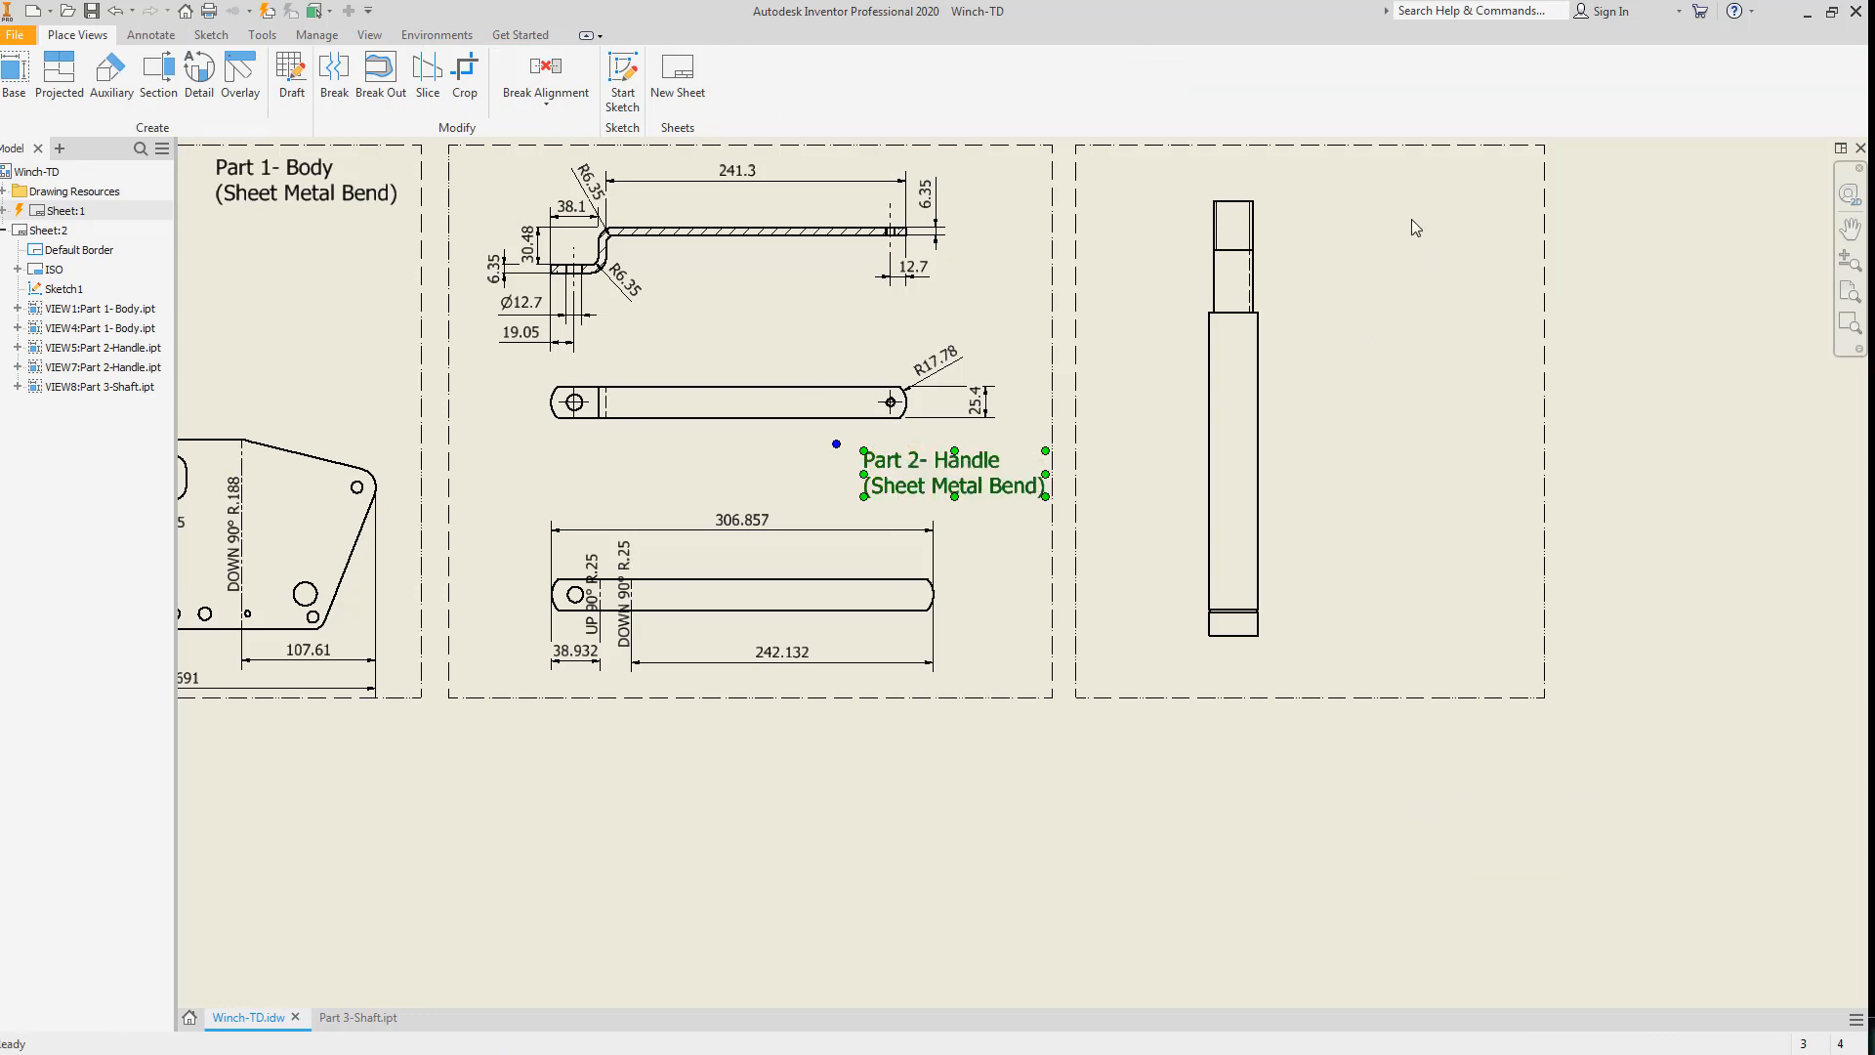
right_click(1379, 180)
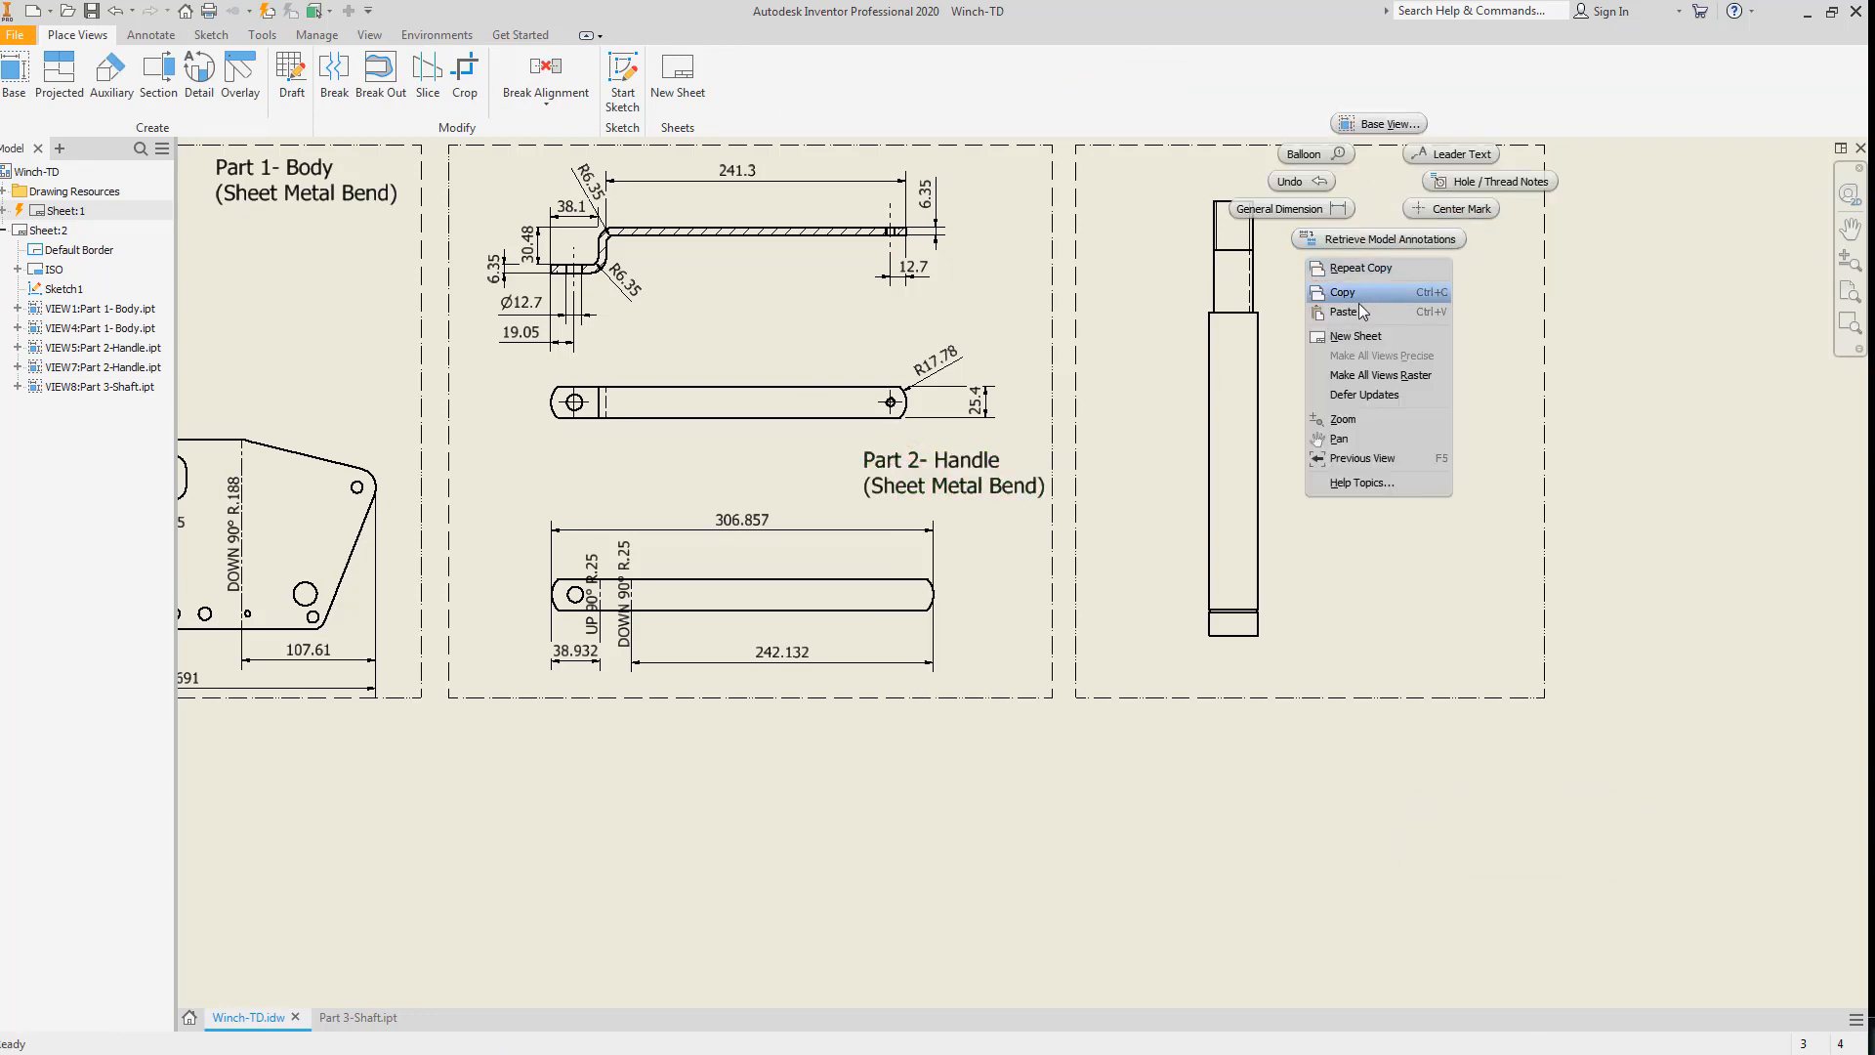
left_click(1361, 311)
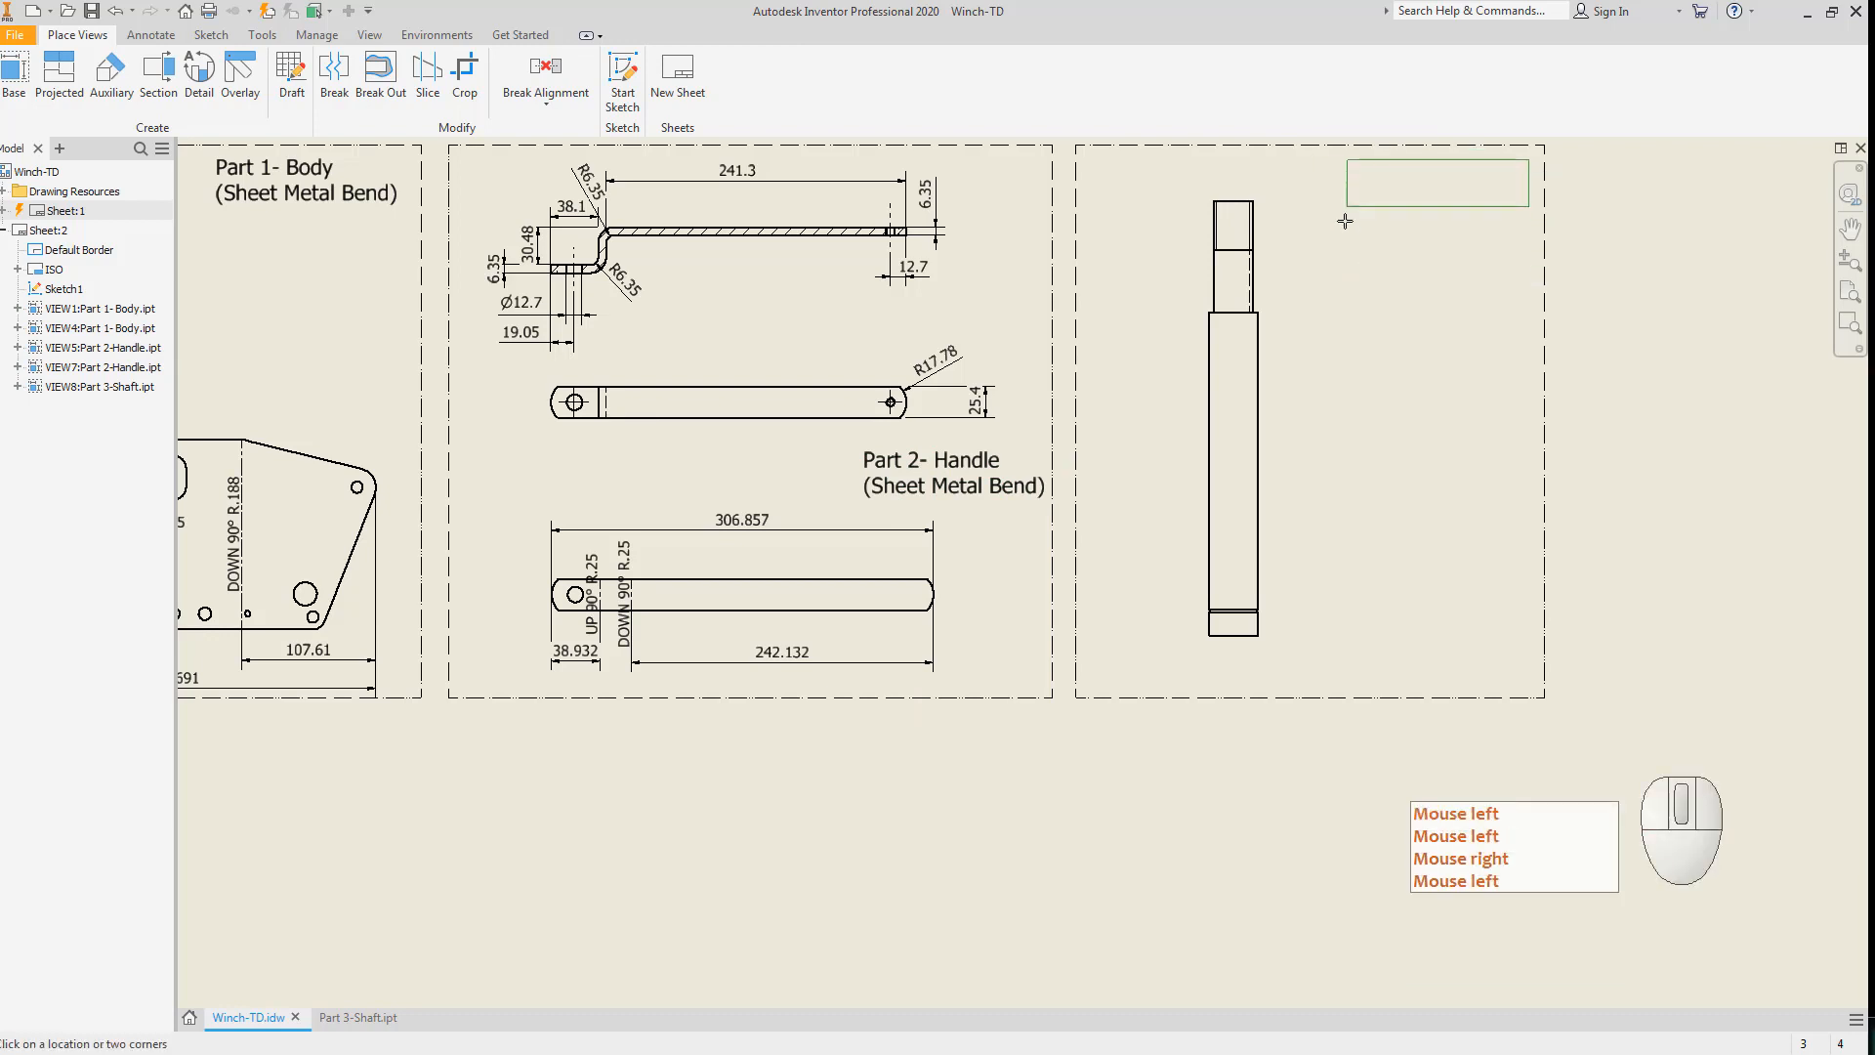
left_click(1345, 221)
Edit the copied label to read "Part 3- Shaft" and remove its "(Sheet Metal Bend)" line.
double_click(1380, 176)
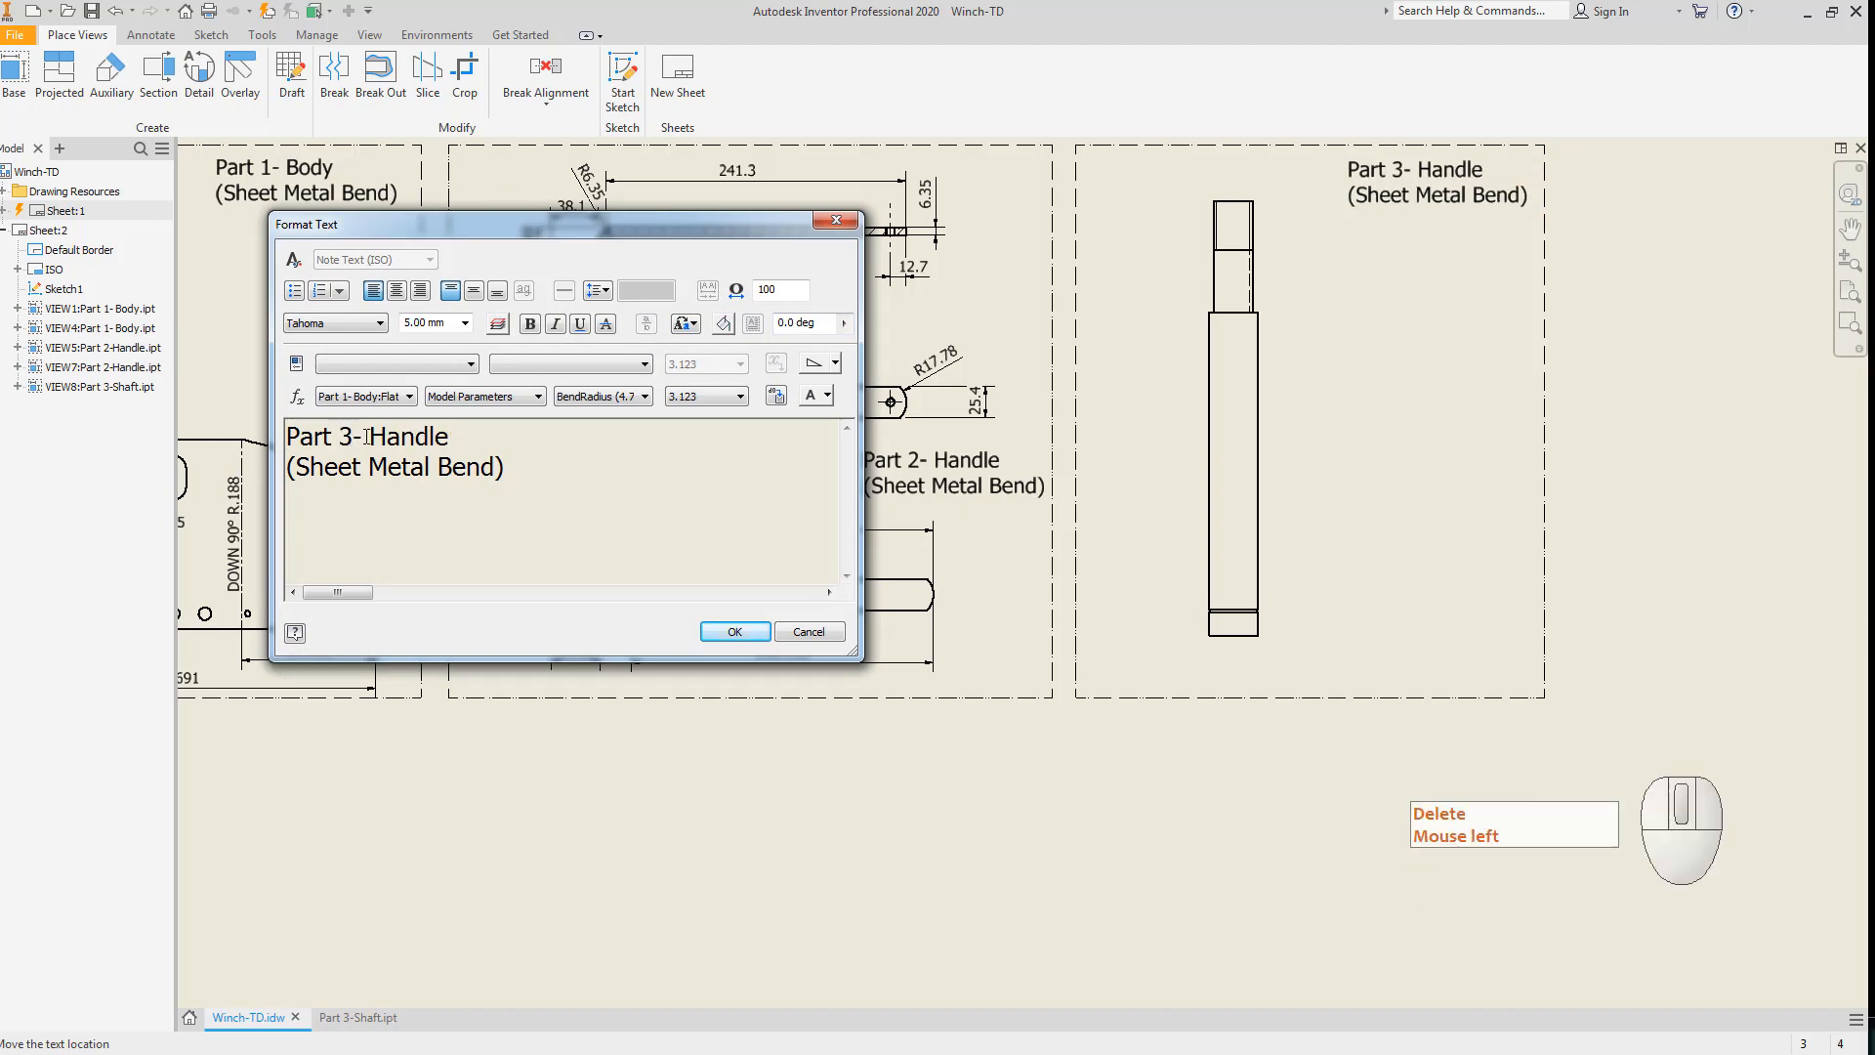
double_click(404, 440)
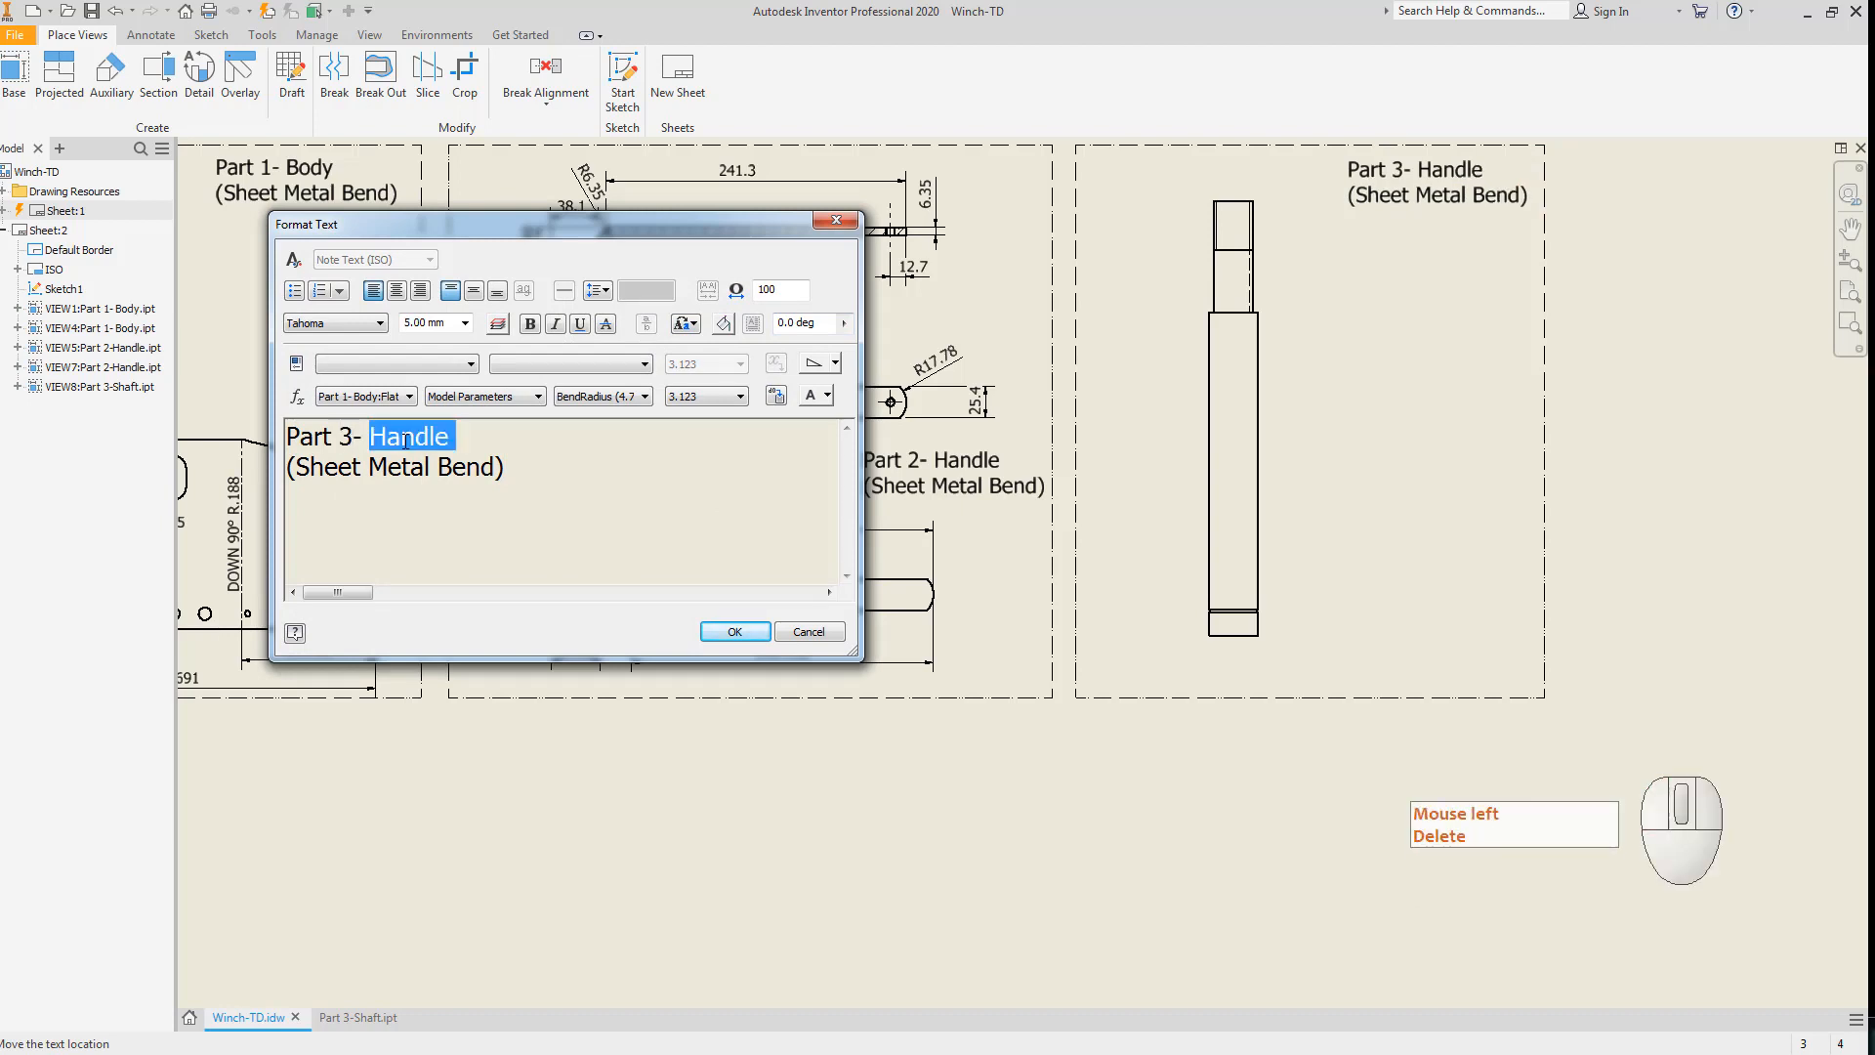
type("Shaft")
key("Delete")
key("Delete")
key("Delete")
key("Delete")
key("Delete")
key("Delete")
key("Delete")
key("Delete")
key("Delete")
key("Delete")
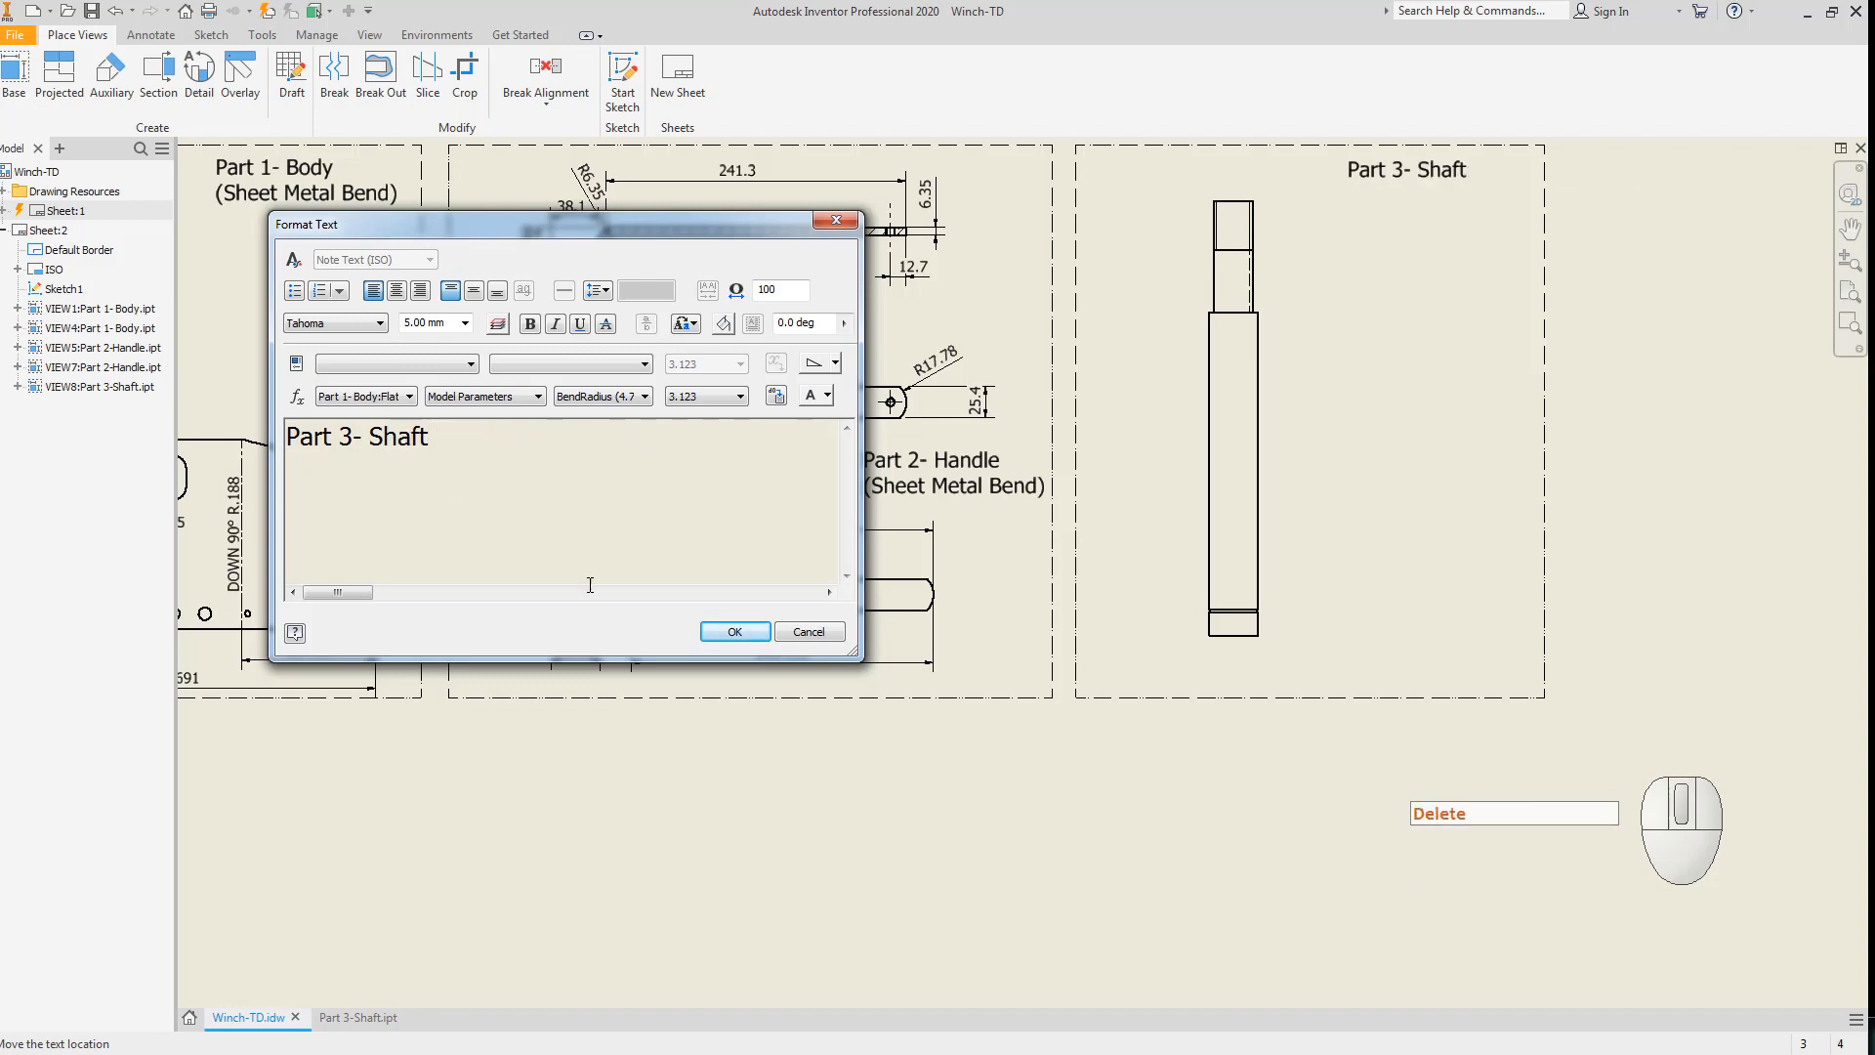
left_click(738, 633)
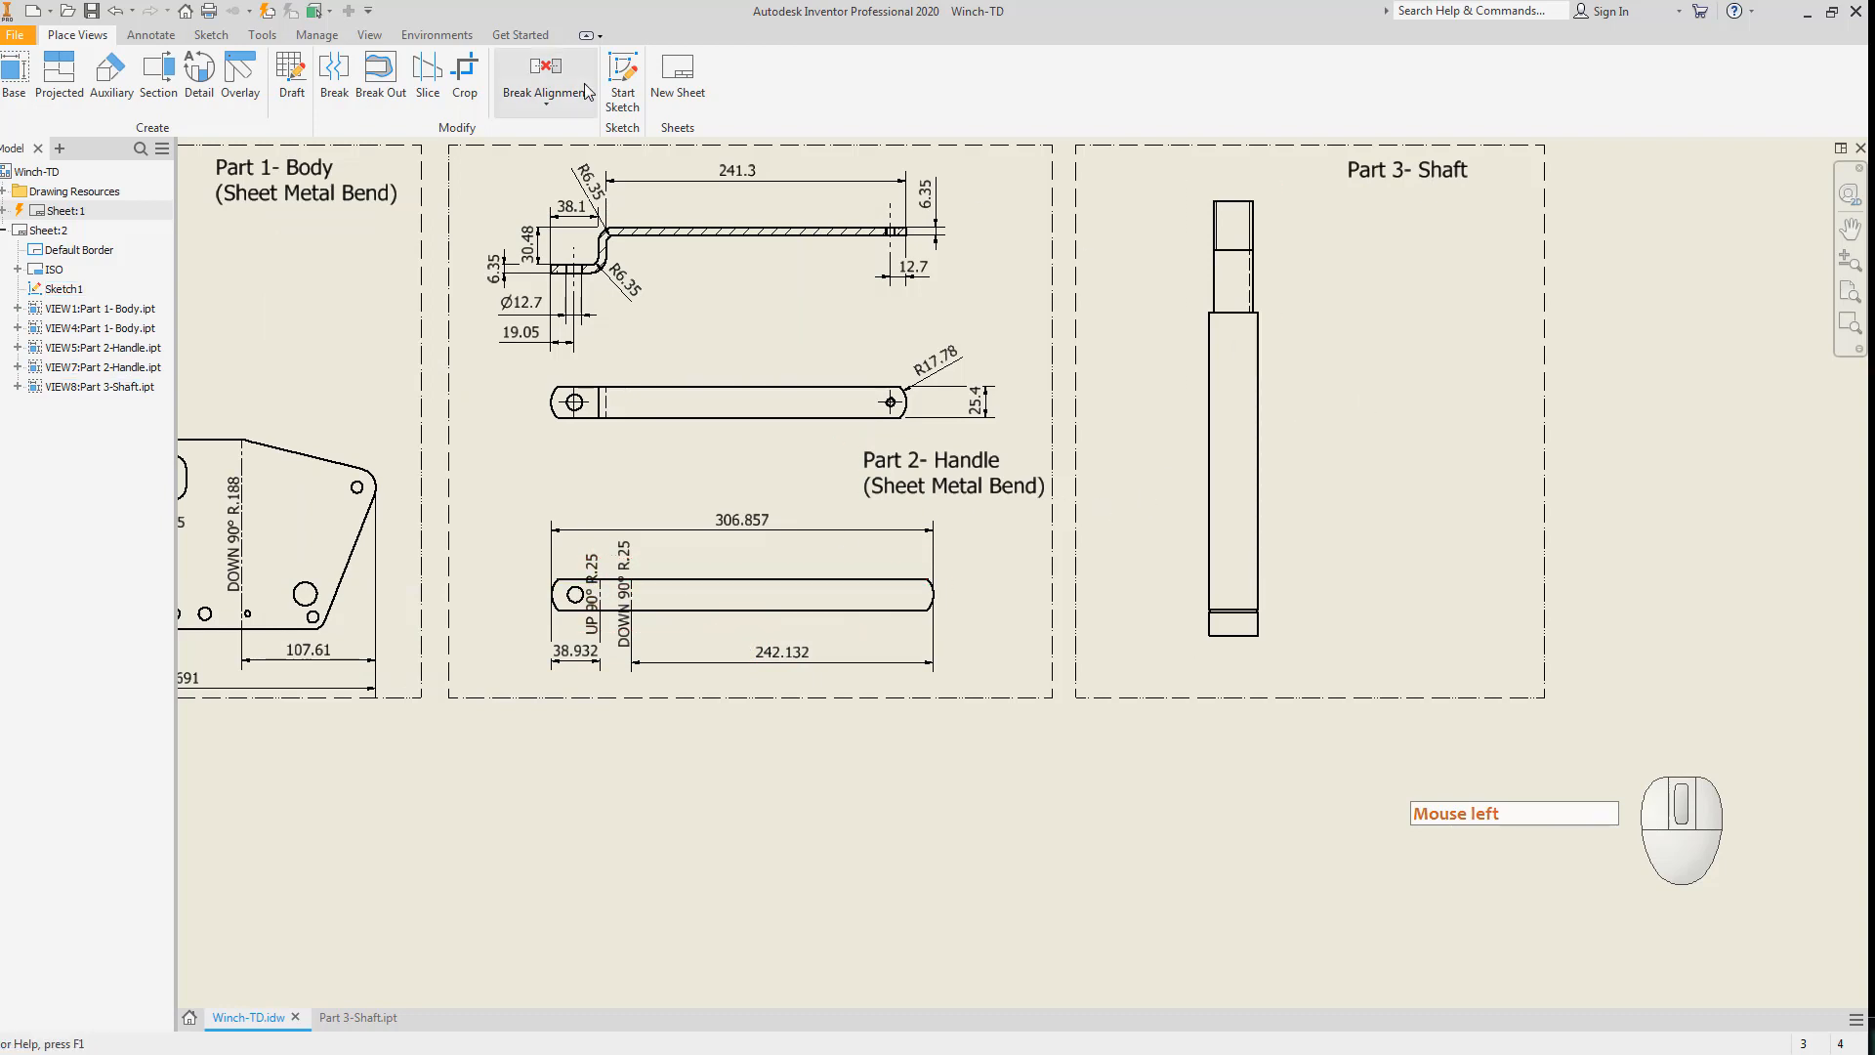
Bring up the annotation tools for the Part 3 shaft view.
left_click(148, 34)
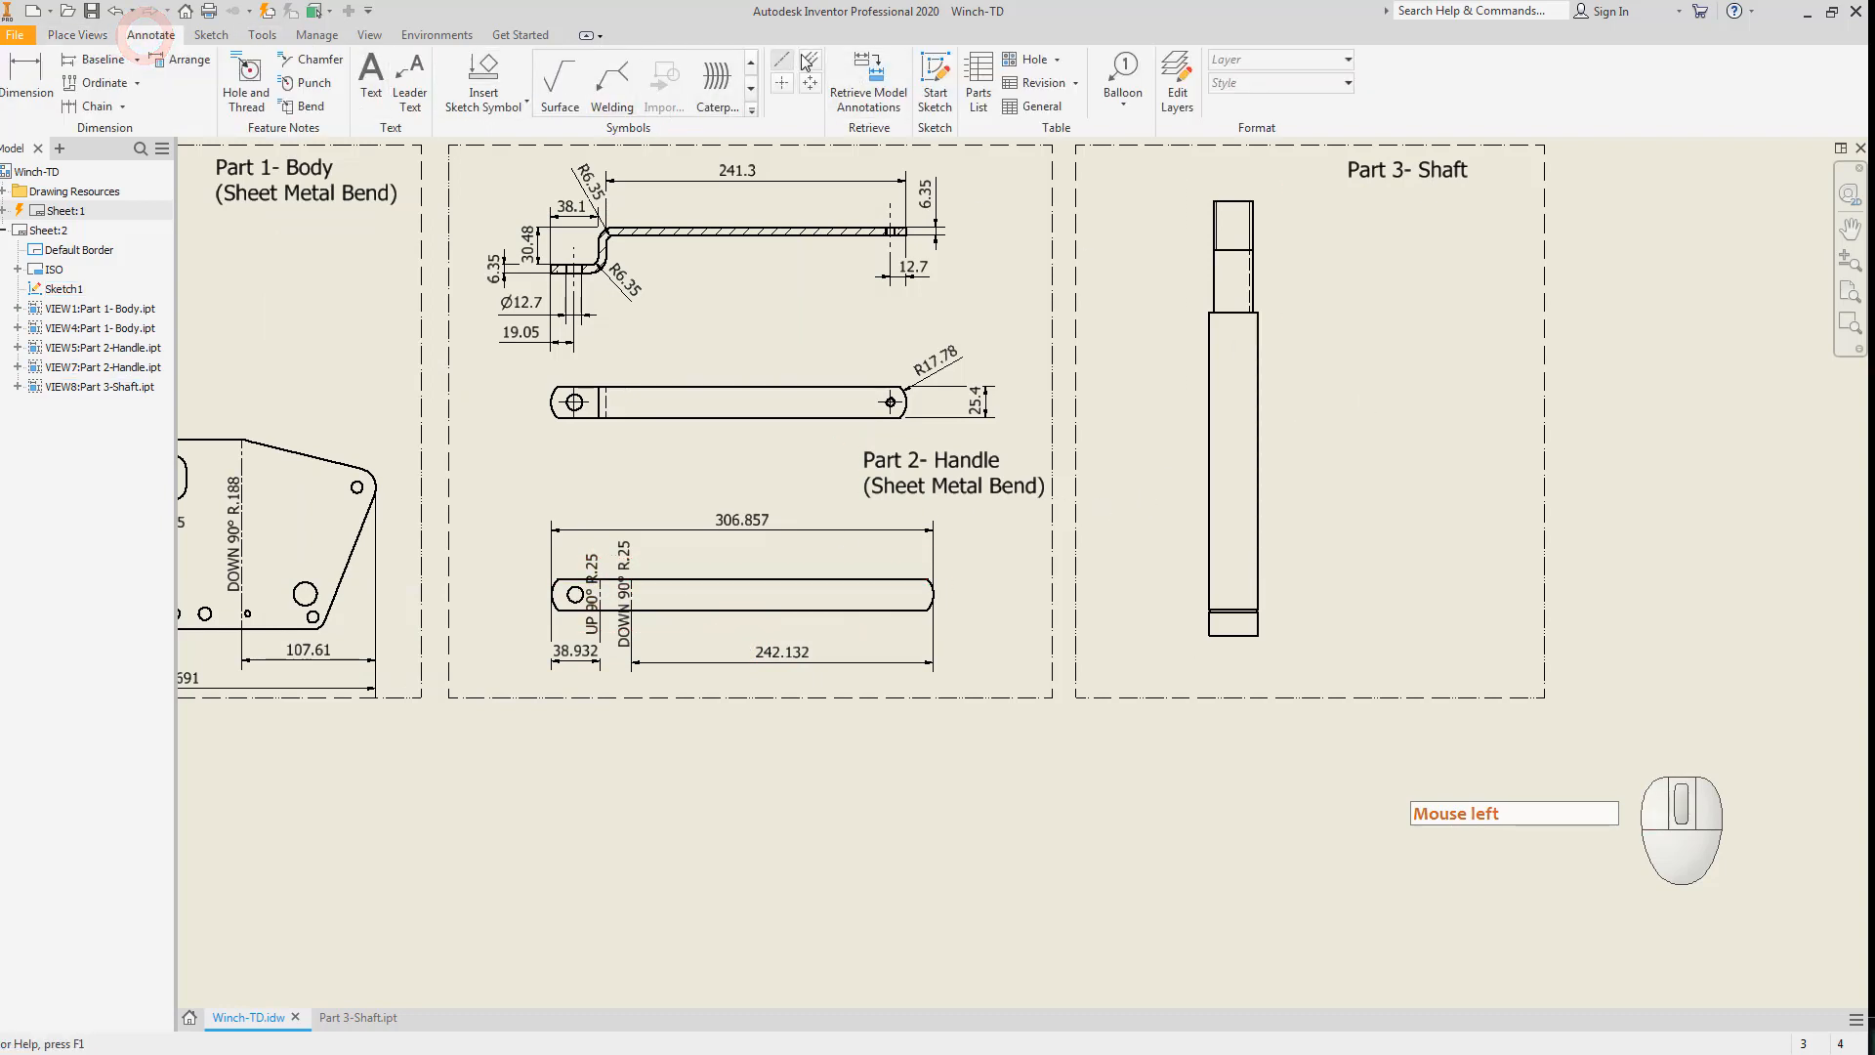
Add a bisector centerline between the shaft's two long edges and extend it beyond both ends of the shaft.
left_click(1246, 529)
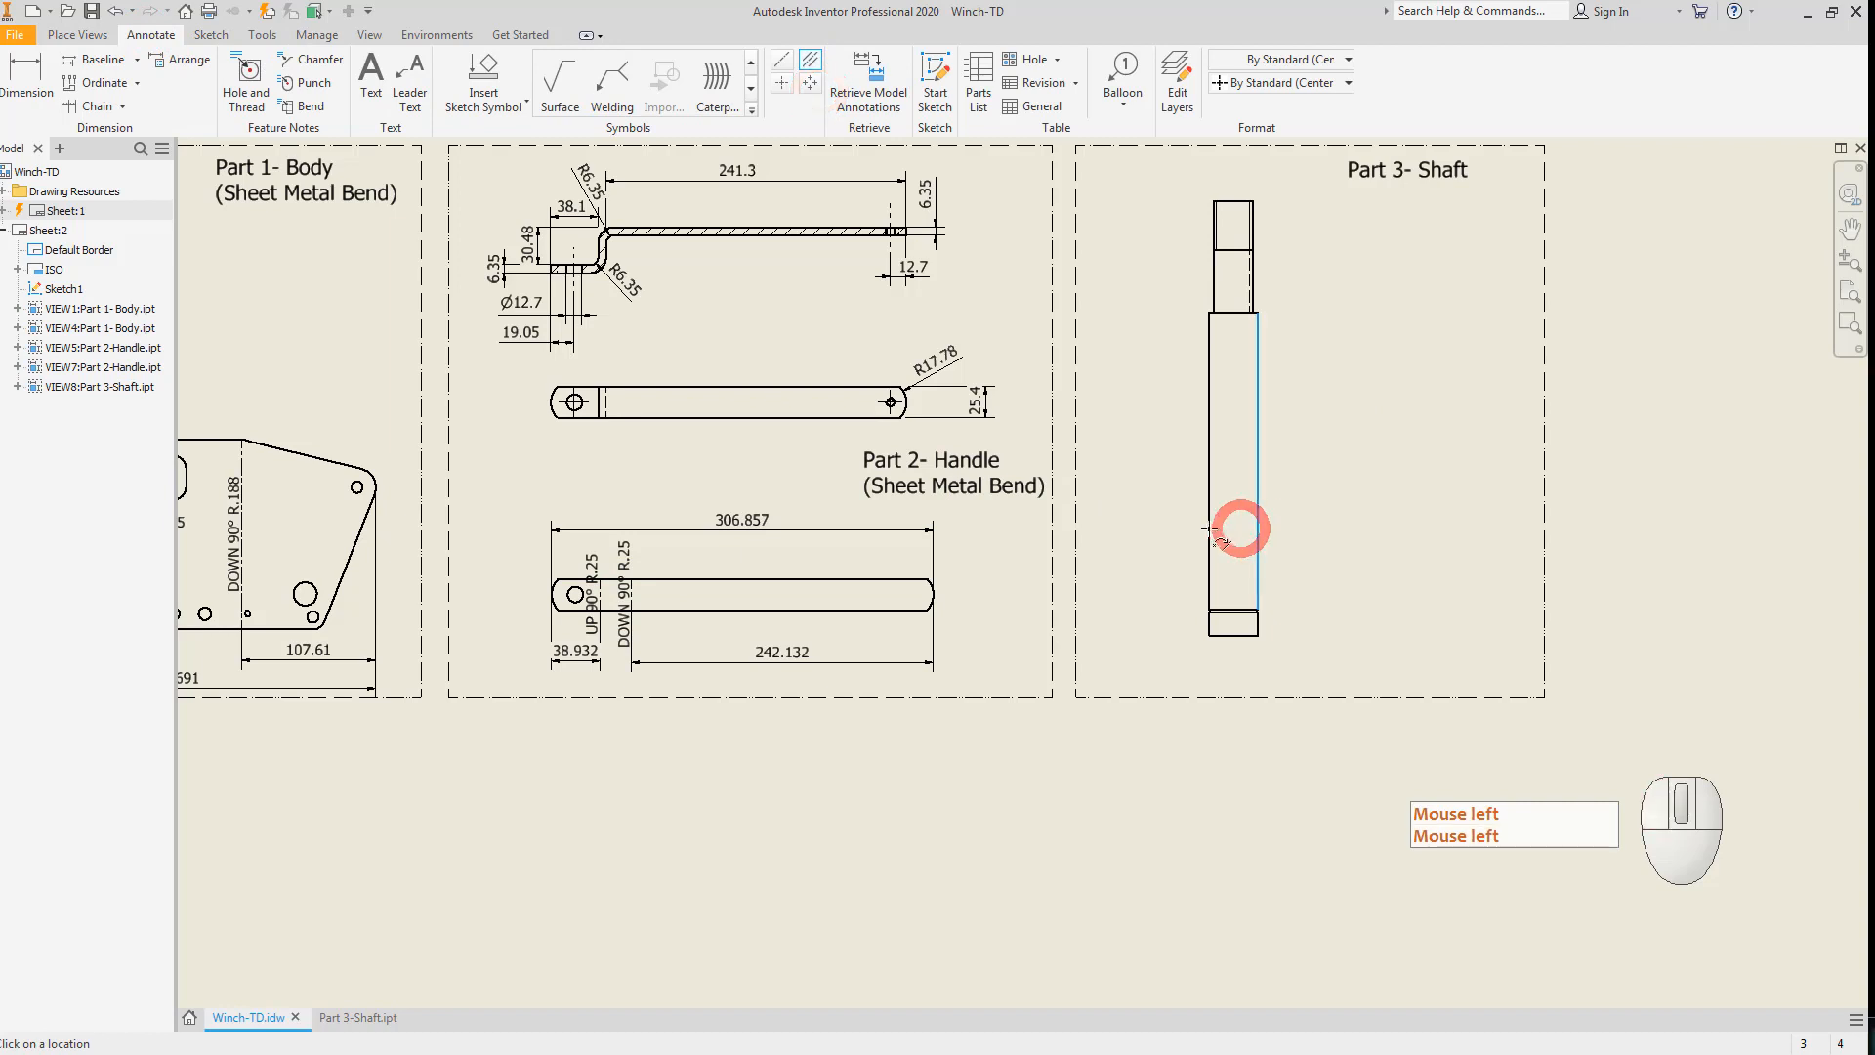
left_click(1204, 529)
key("Escape")
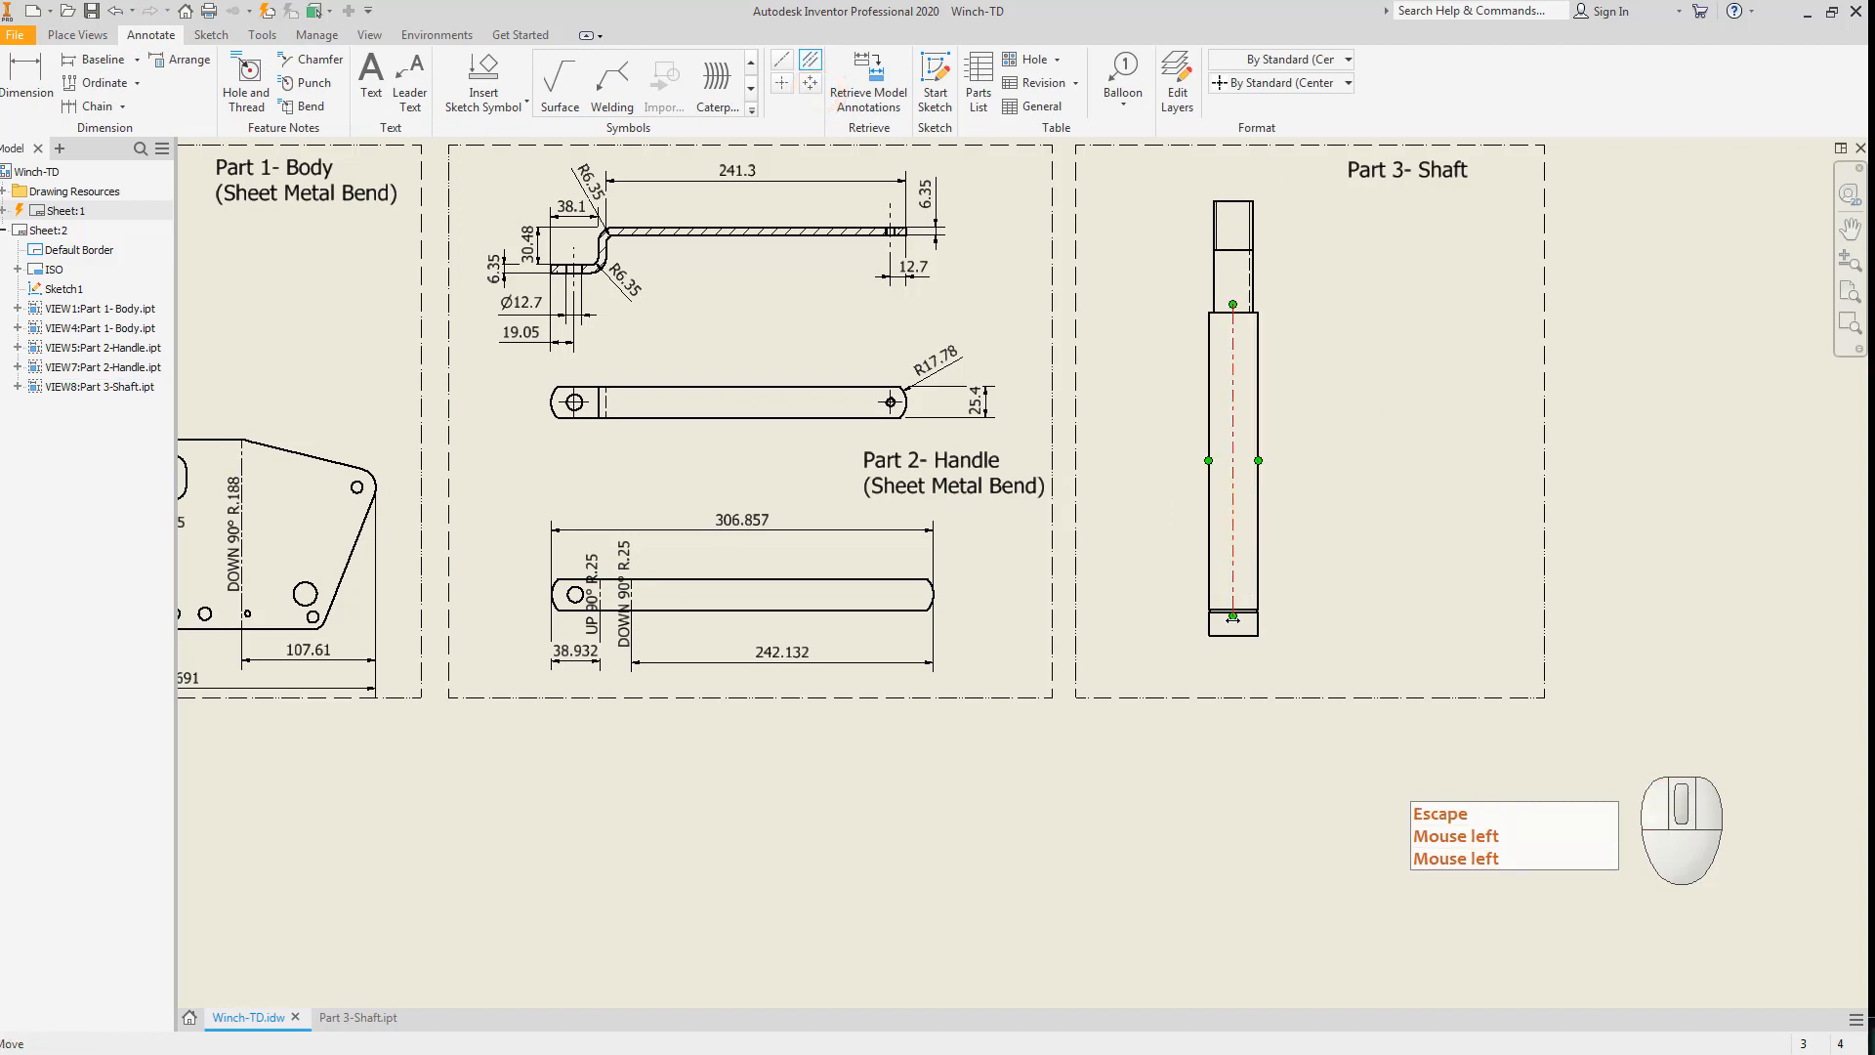
left_click_drag(1233, 617, 1236, 658)
left_click_drag(1233, 304, 1232, 174)
key("Escape")
Retrieve the model's sketch and feature dimensions for the Part 3 shaft view.
left_click(861, 64)
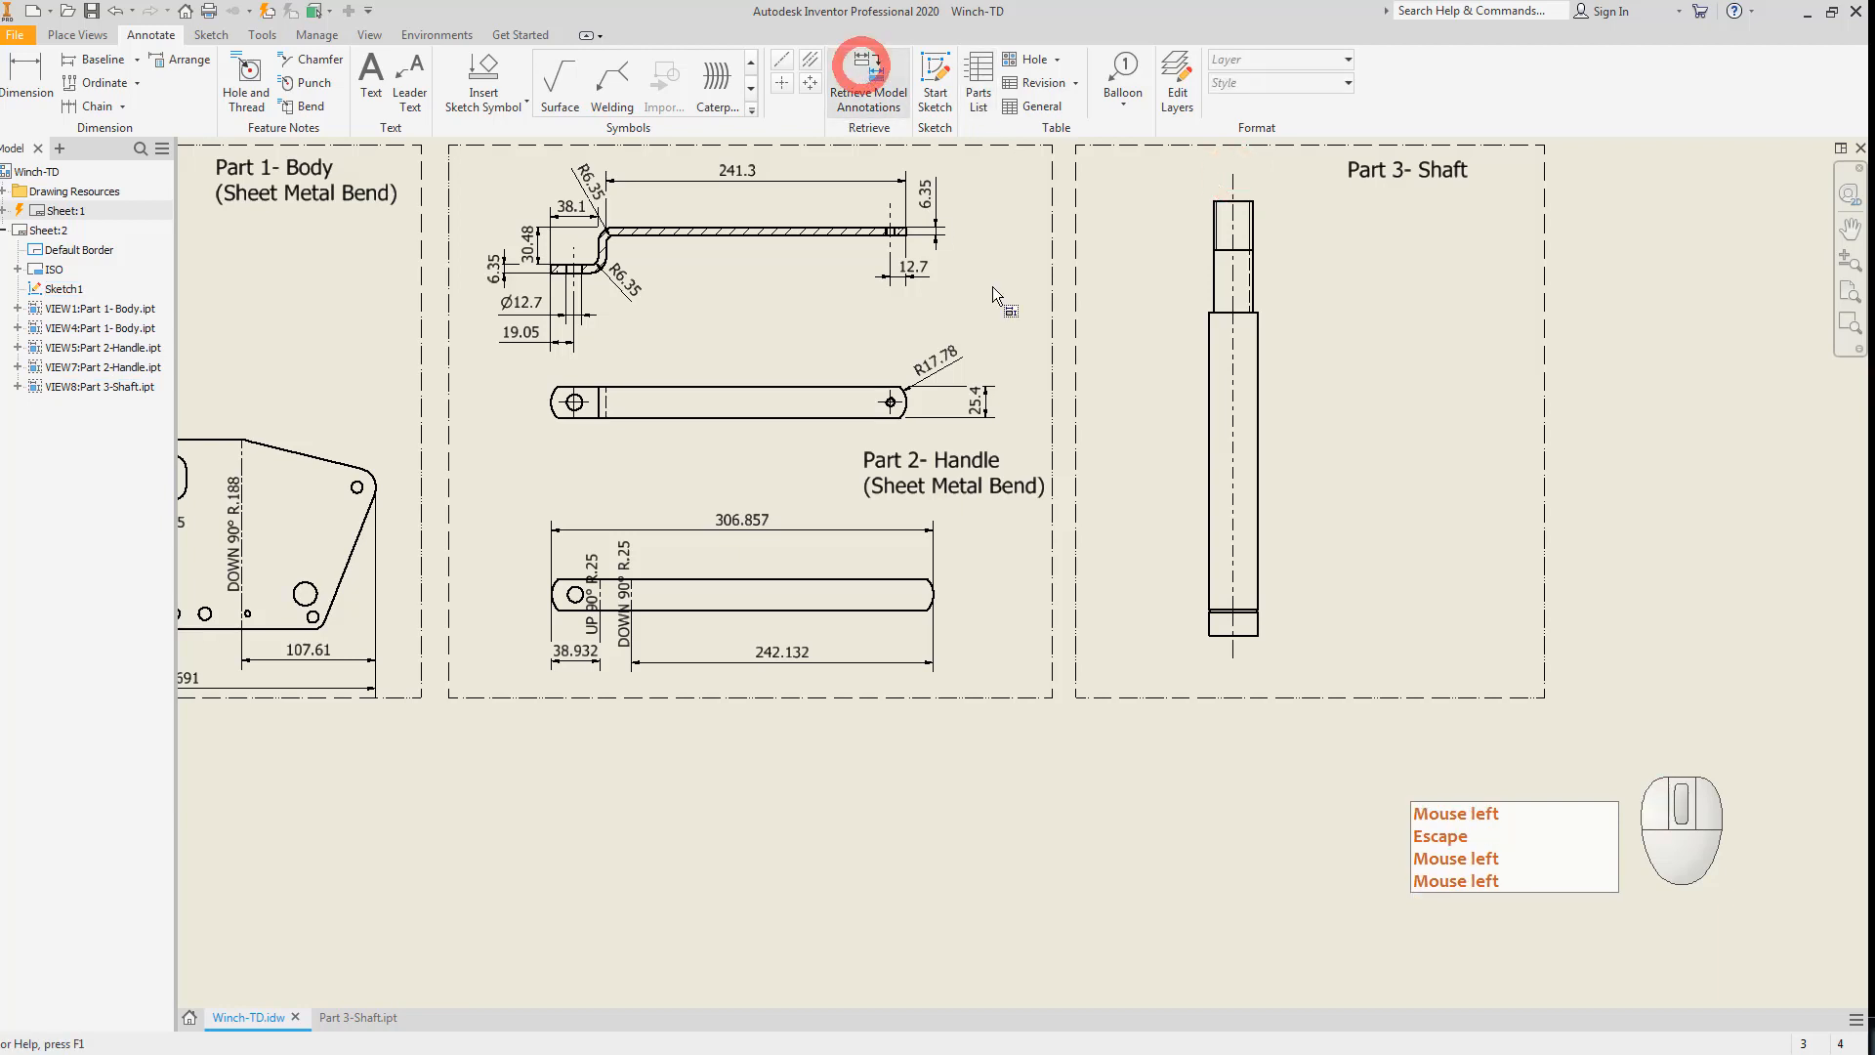
left_click(1210, 494)
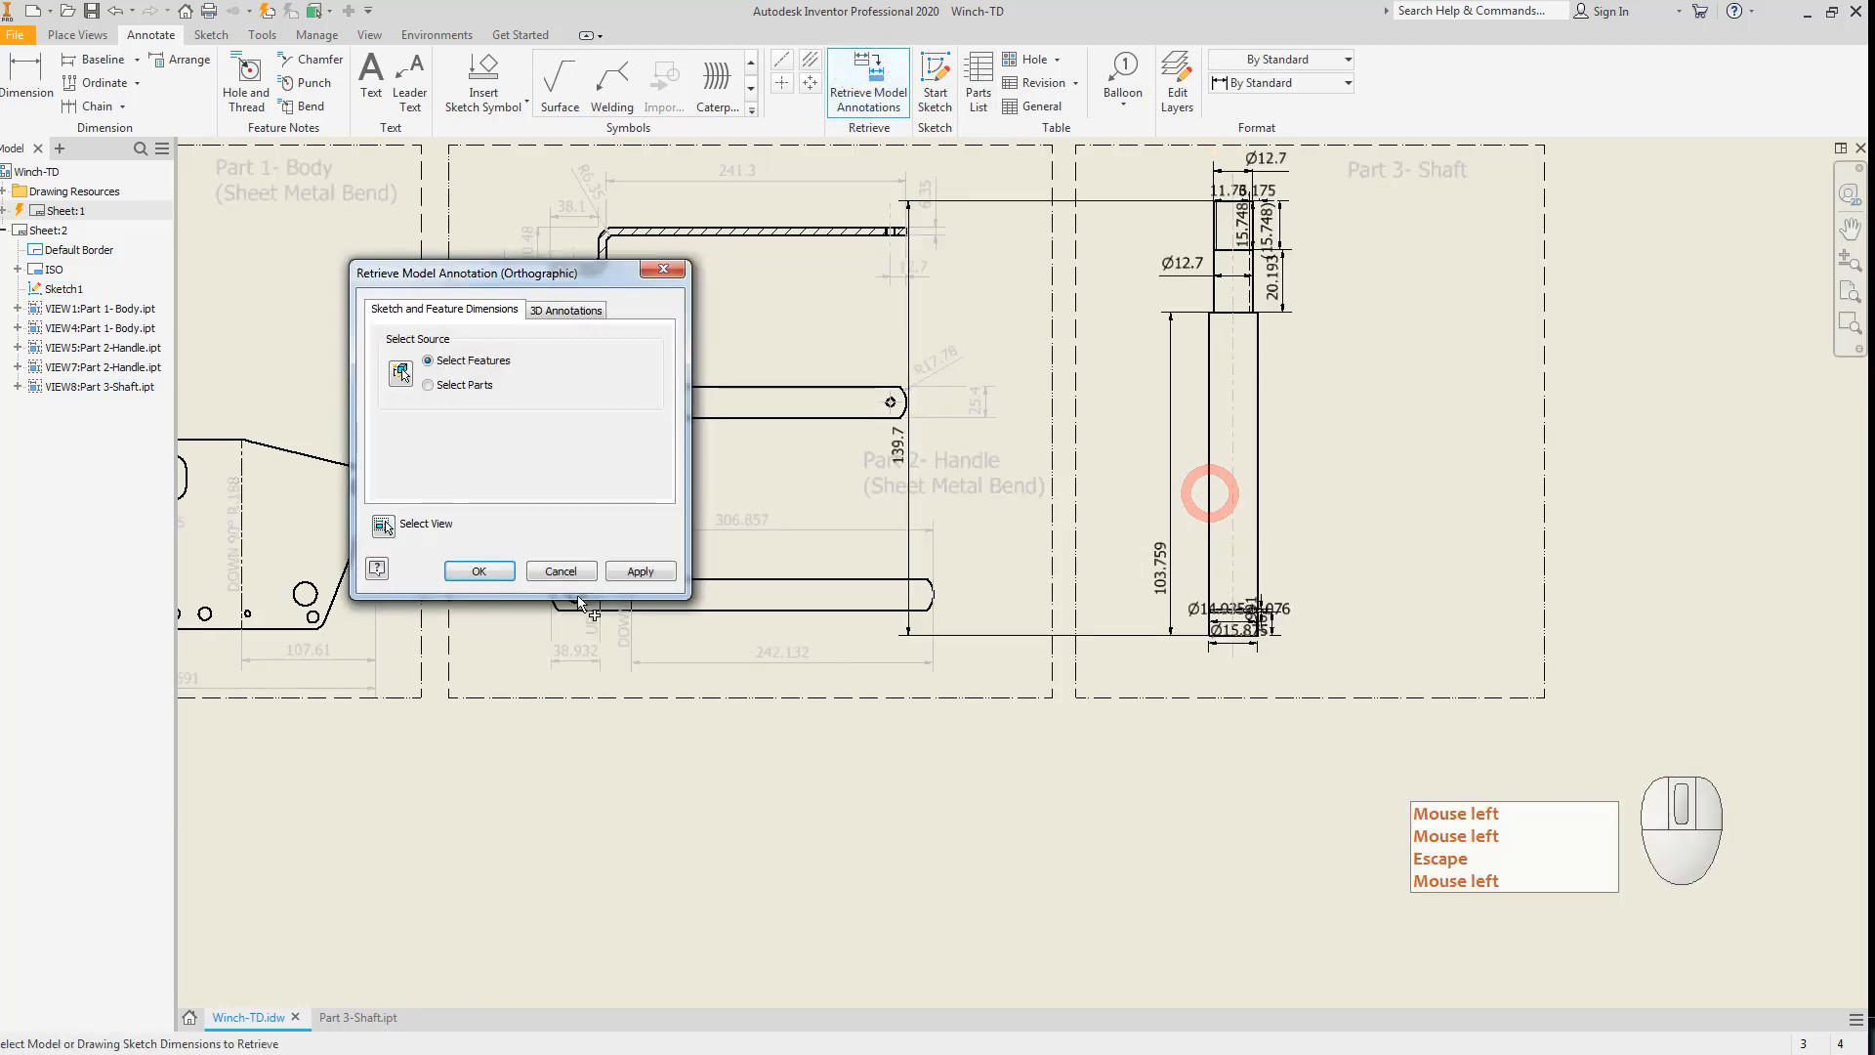
left_click(478, 571)
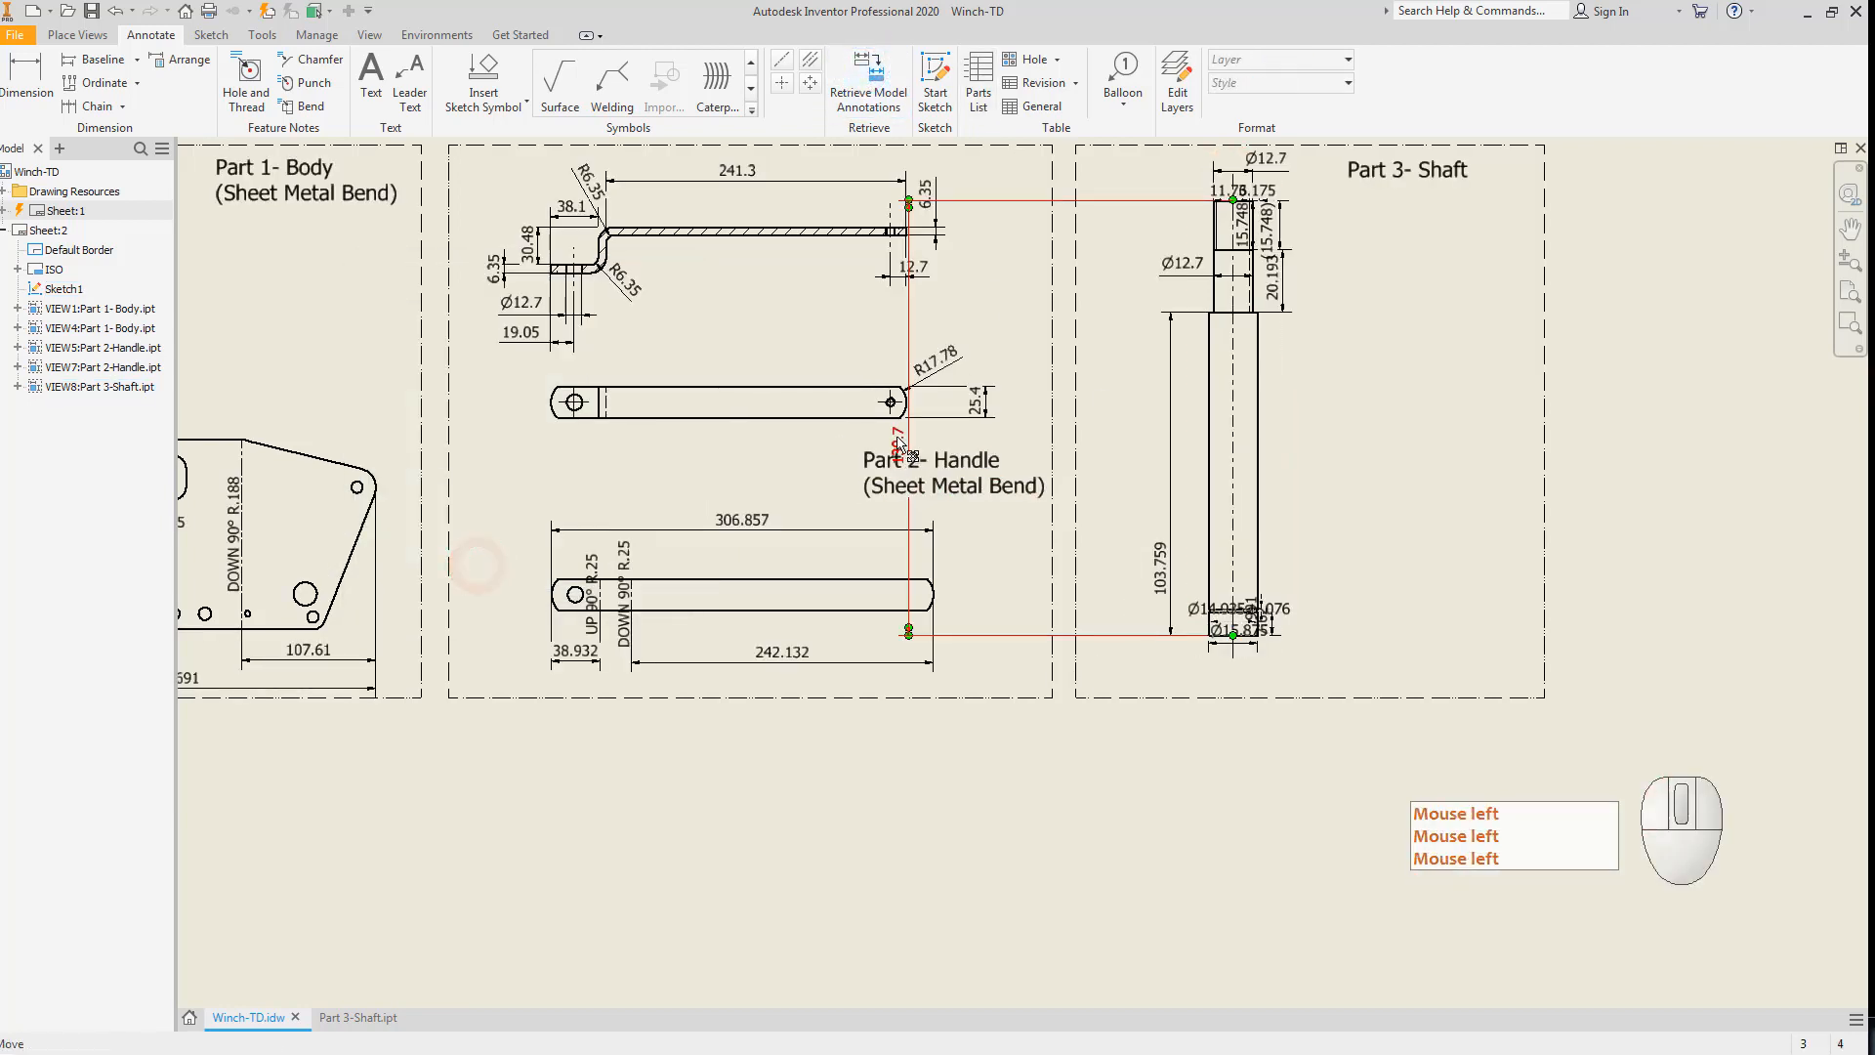
Move the 139.7 overall length dimension out of the handle area to beside the shaft, inside the Part 3 frame.
mouse_move(904, 451)
left_mouse_down()
mouse_move(947, 426)
mouse_move(1125, 434)
left_mouse_up()
scroll(1116, 463, "down", 3)
key("Escape")
key("Escape")
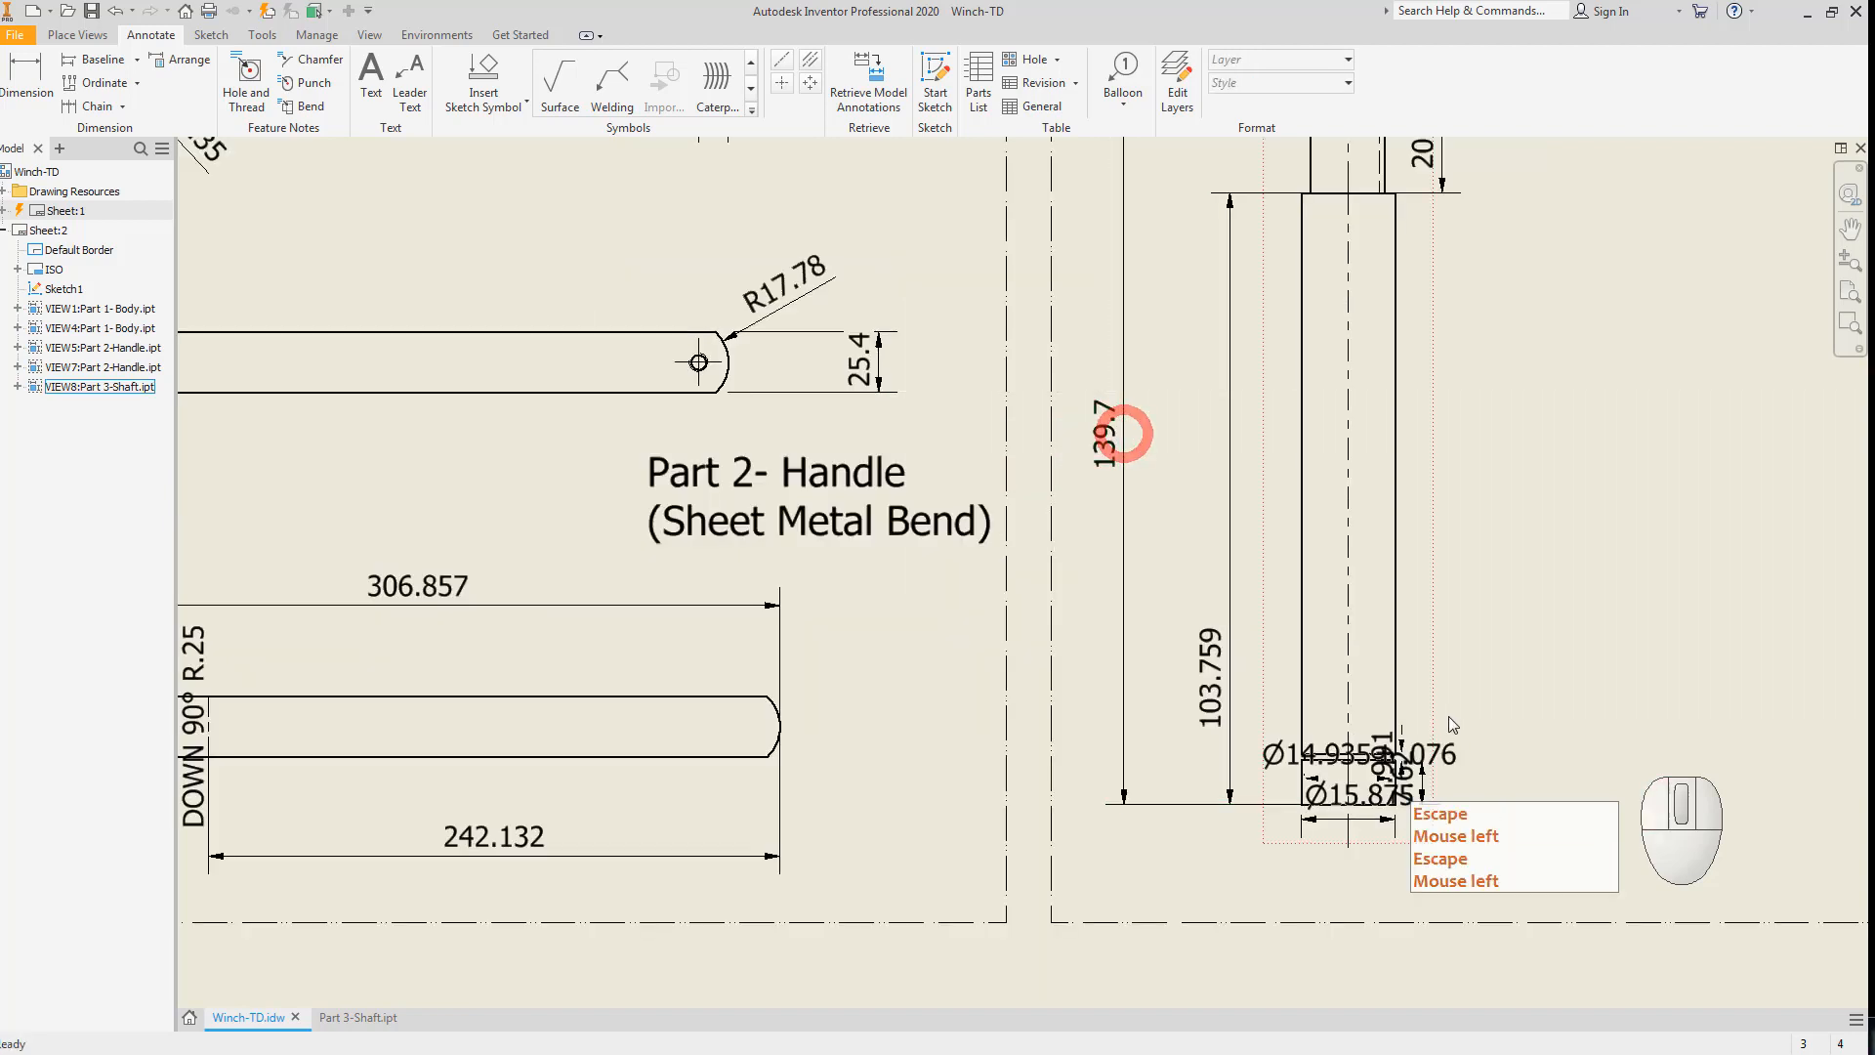
Move the Ø14.935 ± .076 groove dimension above the groove, with its text clear of the shaft outline.
middle_click_drag(1453, 725, 1380, 562)
key("Escape")
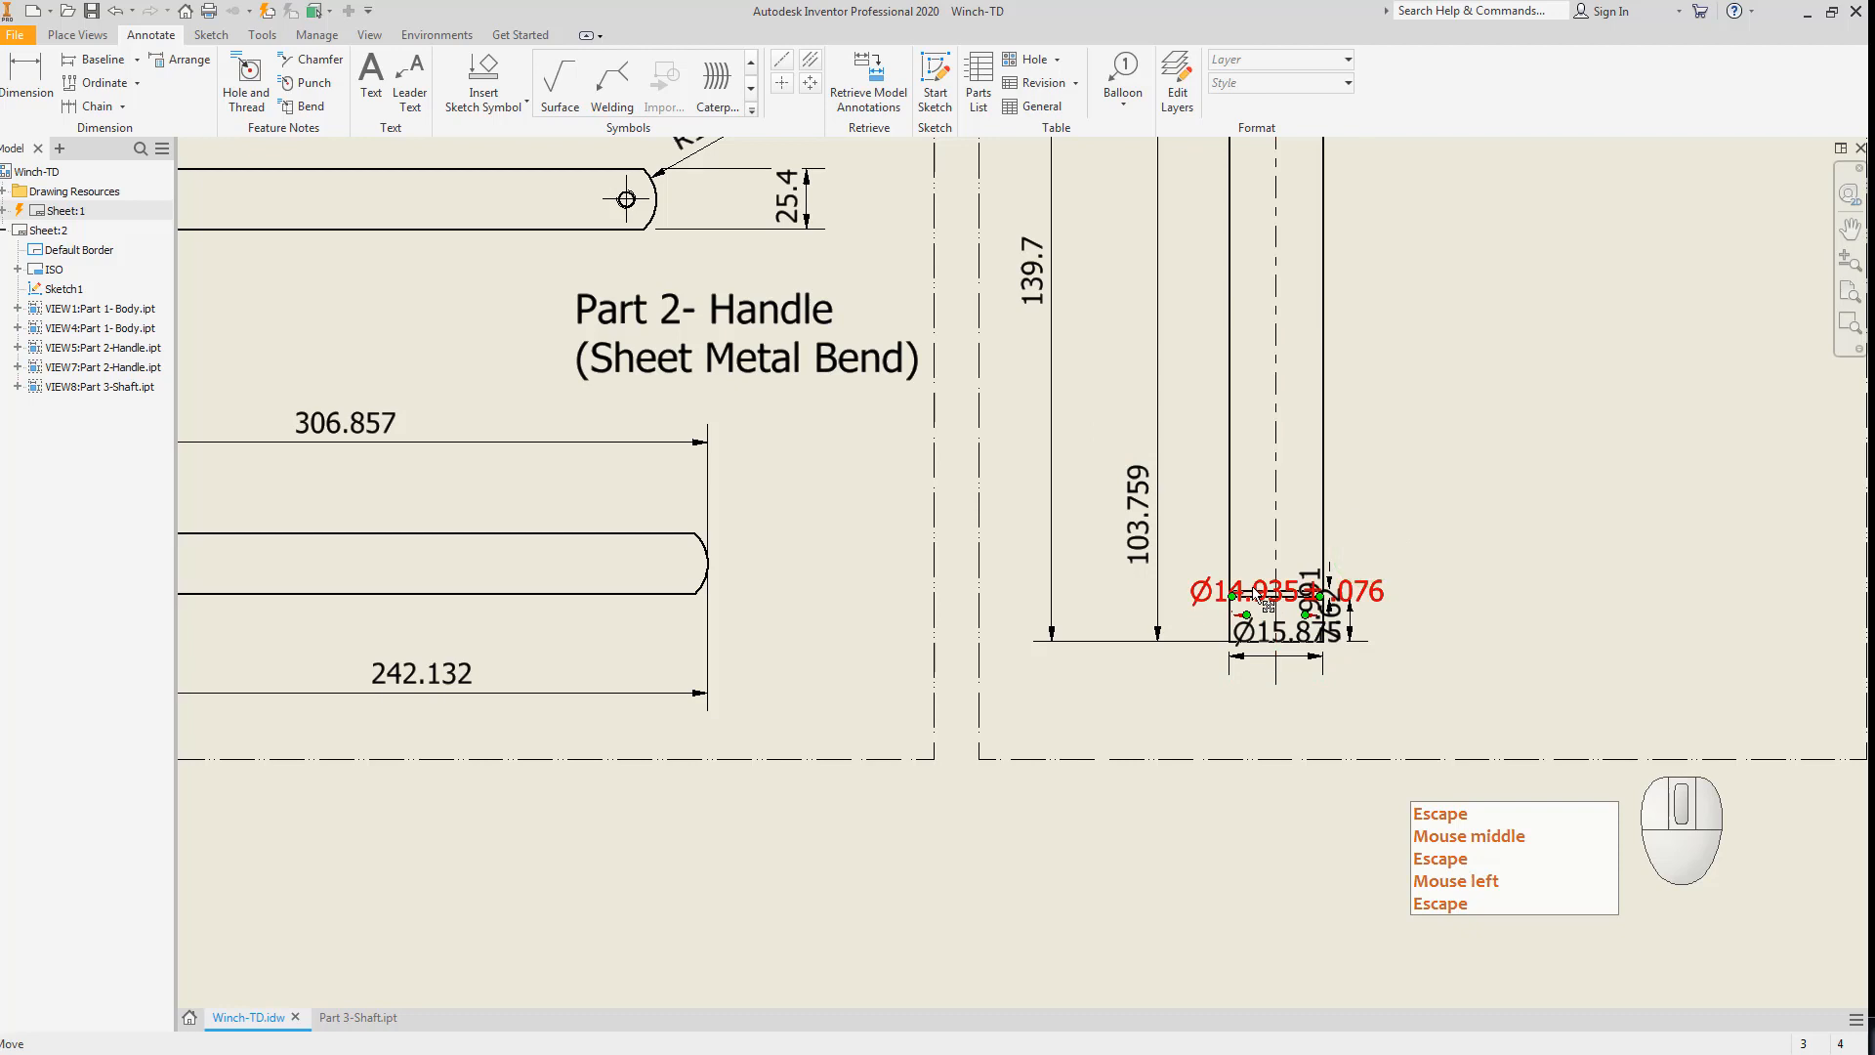
left_click_drag(1275, 598, 1444, 519)
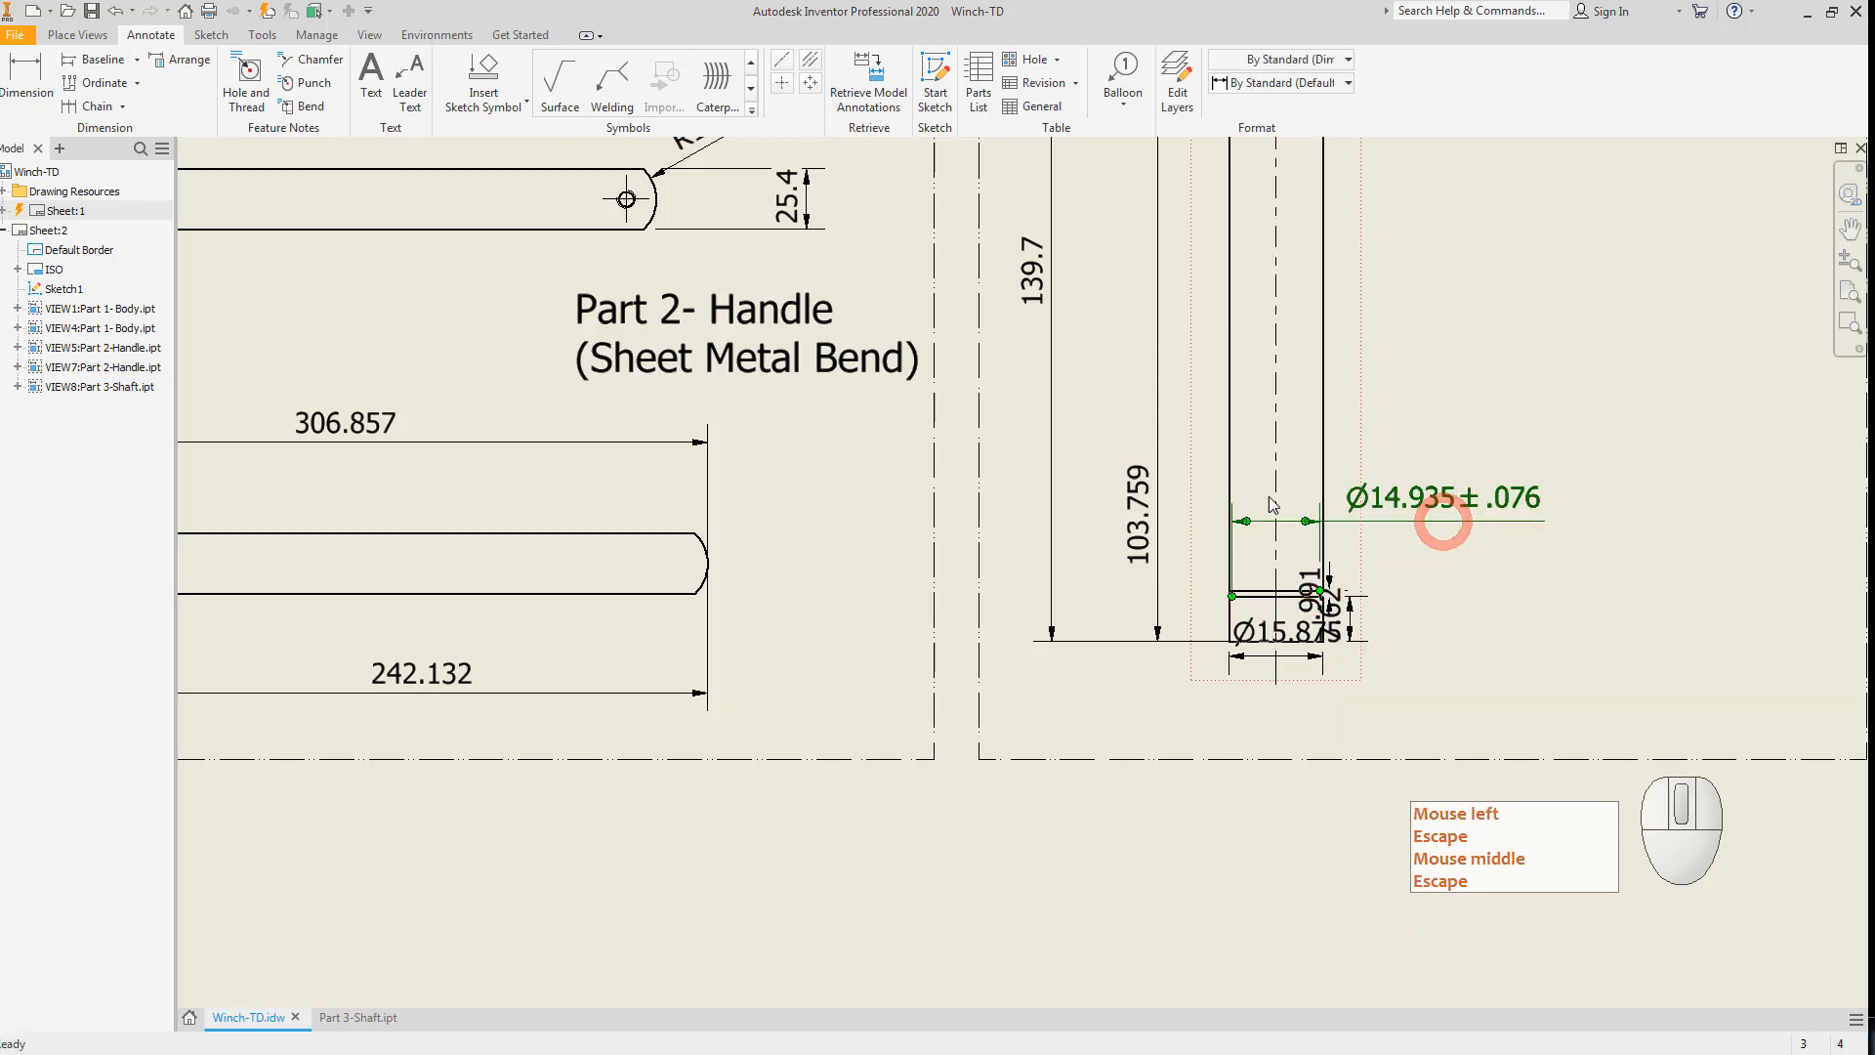
key("Escape")
scroll(1340, 591, "up", 3)
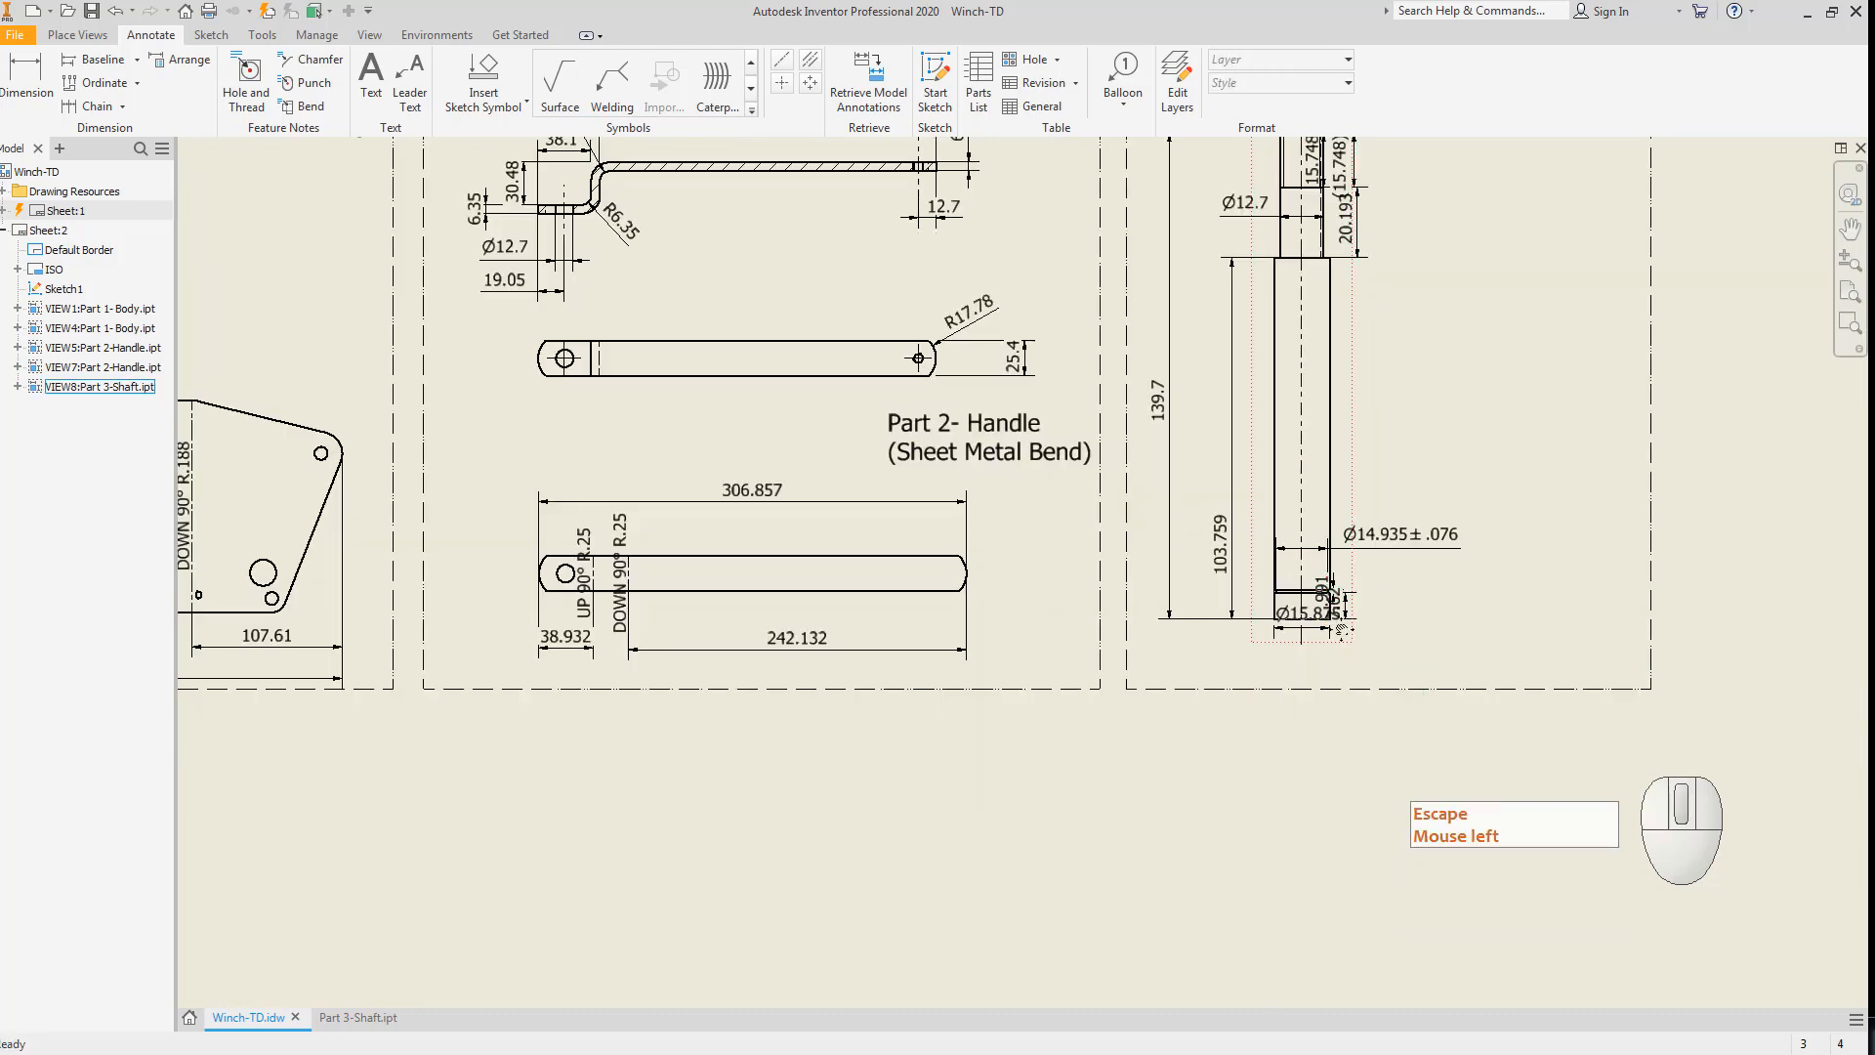
Place the Ø15.875 dimension below the shaft's lower end and separate the overlapping 7.62 and .991 dimensions beside it.
middle_click_drag(1339, 623, 1301, 543)
scroll(1280, 558, "up", 4)
scroll(1281, 557, "down", 5)
scroll(1280, 565, "down", 3)
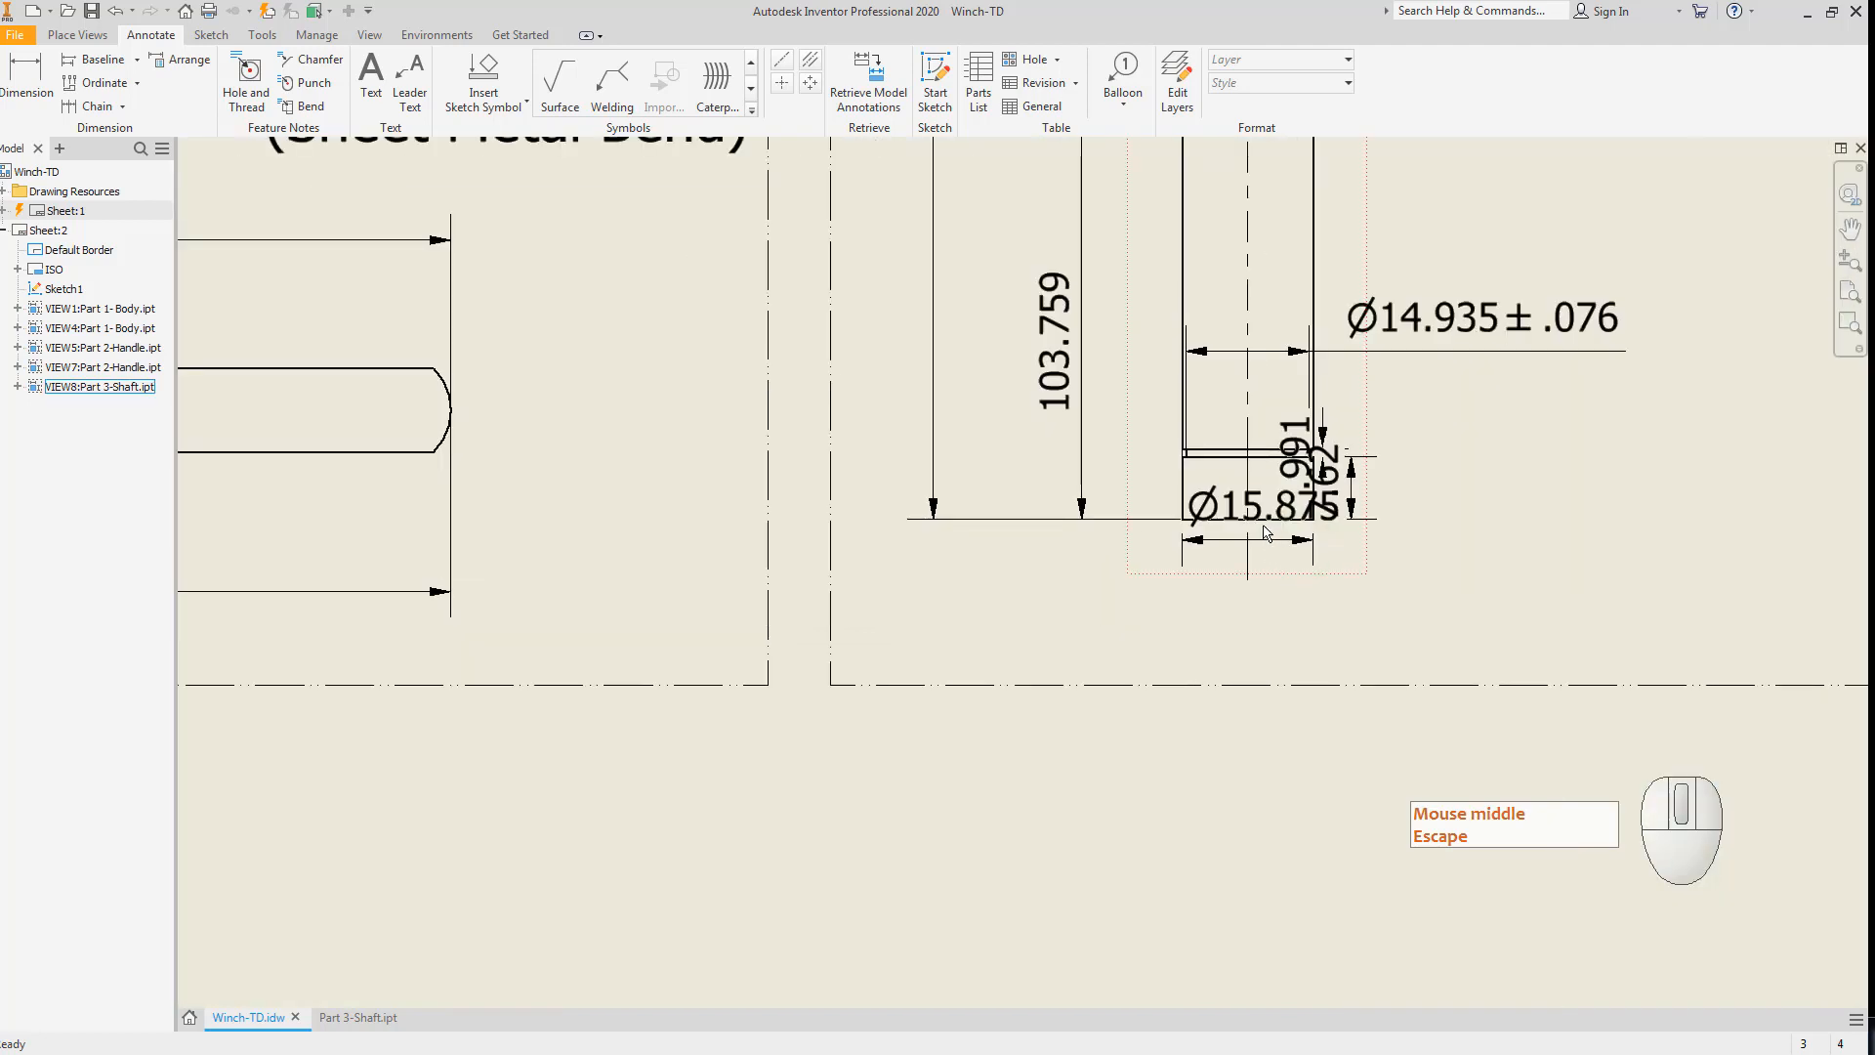
left_click_drag(1243, 537, 1133, 595)
key("Escape")
left_click_drag(1346, 500, 1315, 396)
key("Escape")
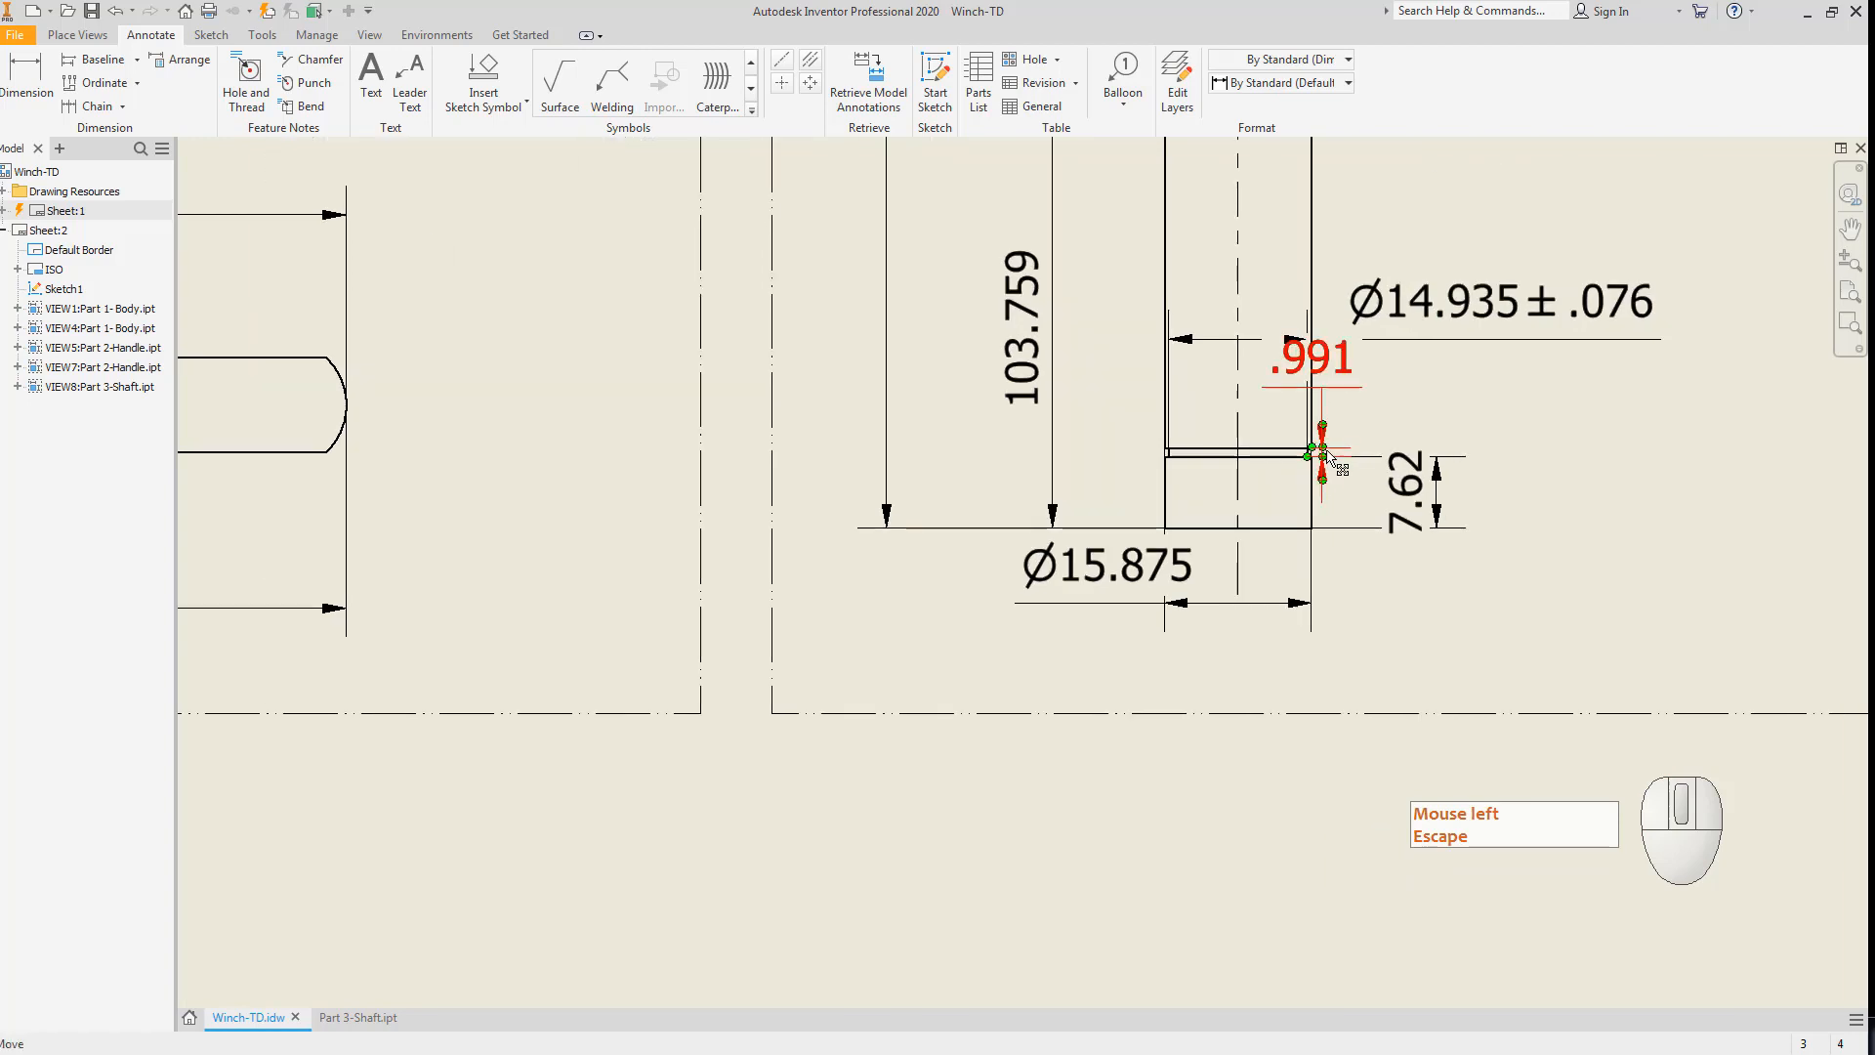
Shift the .991 groove width dimension away from the shaft edge.
scroll(1328, 460, "up", 6)
left_click(1327, 460)
left_click_drag(1321, 461, 1499, 457)
key("Escape")
scroll(1510, 515, "down", 5)
middle_click_drag(1544, 541, 1511, 496)
Reposition the 7.62 end length dimension so its text sits below its arrows, clear of the .991 dimension.
left_click_drag(1514, 503, 1520, 607)
left_click_drag(1507, 510, 1531, 508)
left_click_drag(1500, 605, 1504, 669)
left_click_drag(1530, 509, 1514, 509)
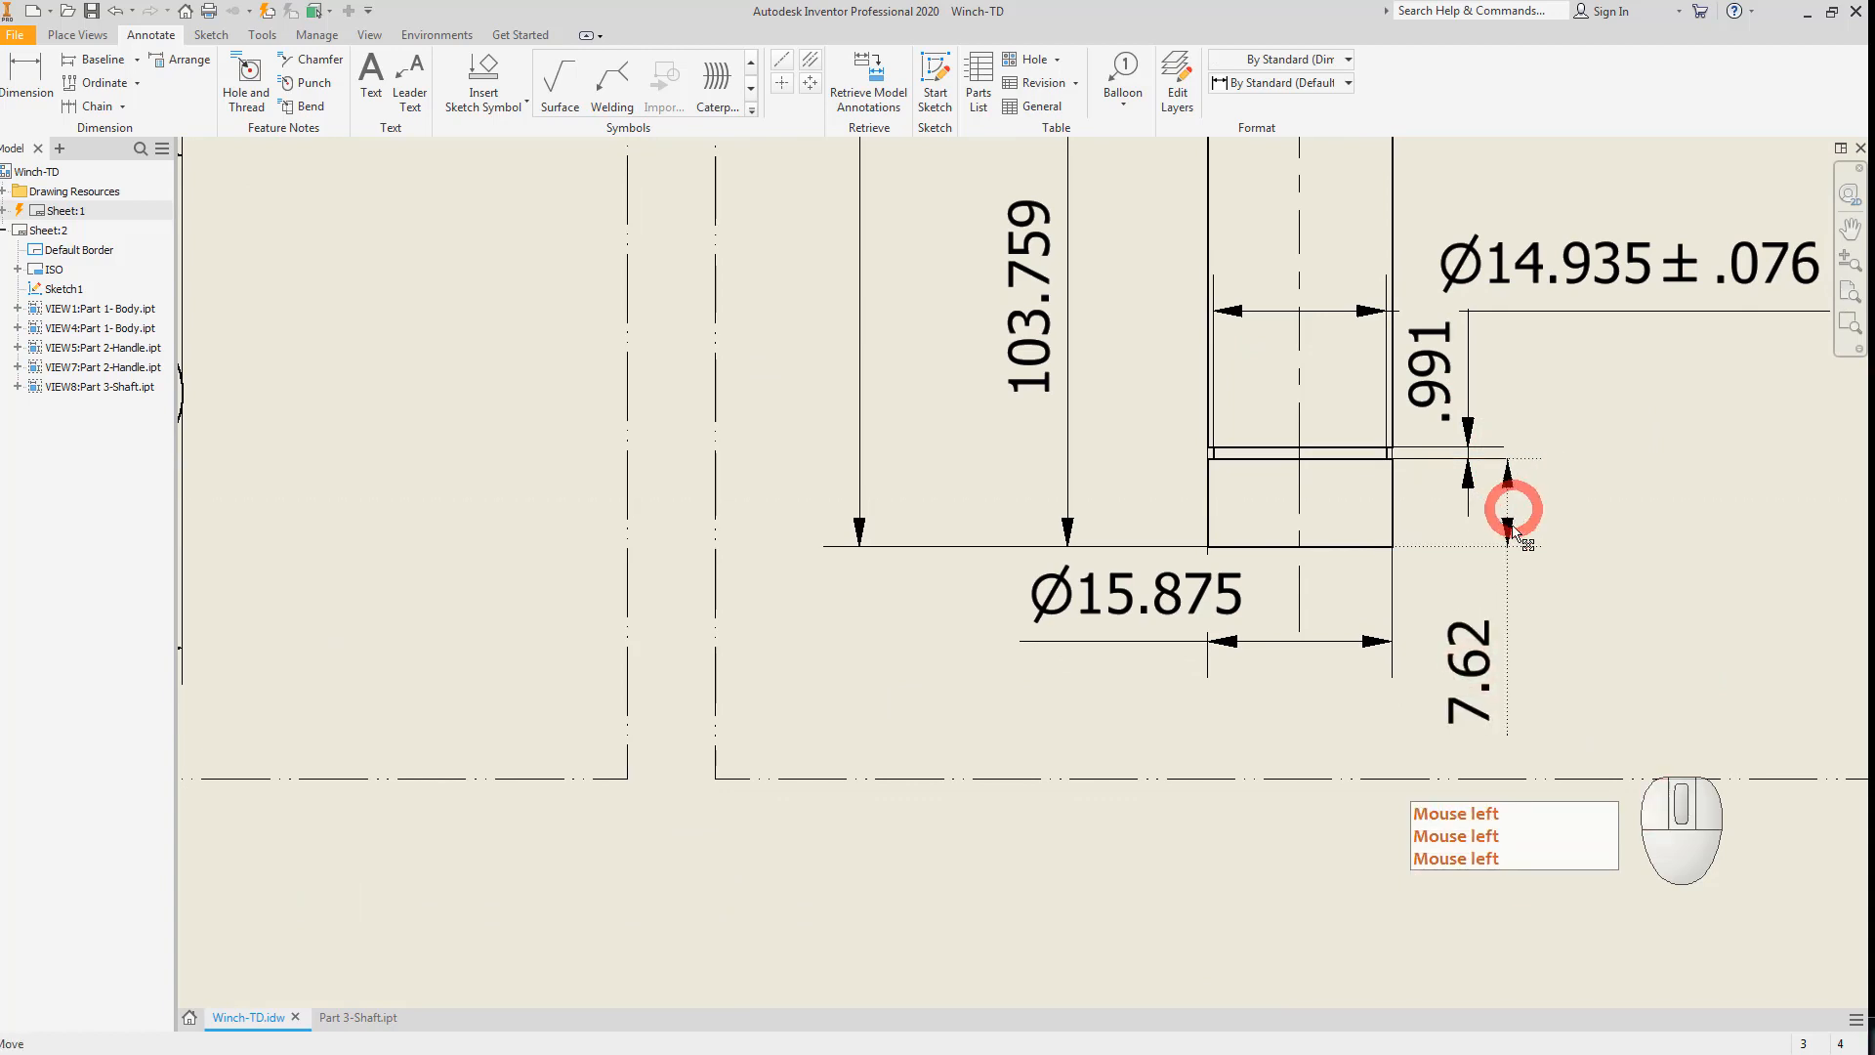
left_click_drag(1481, 671, 1480, 645)
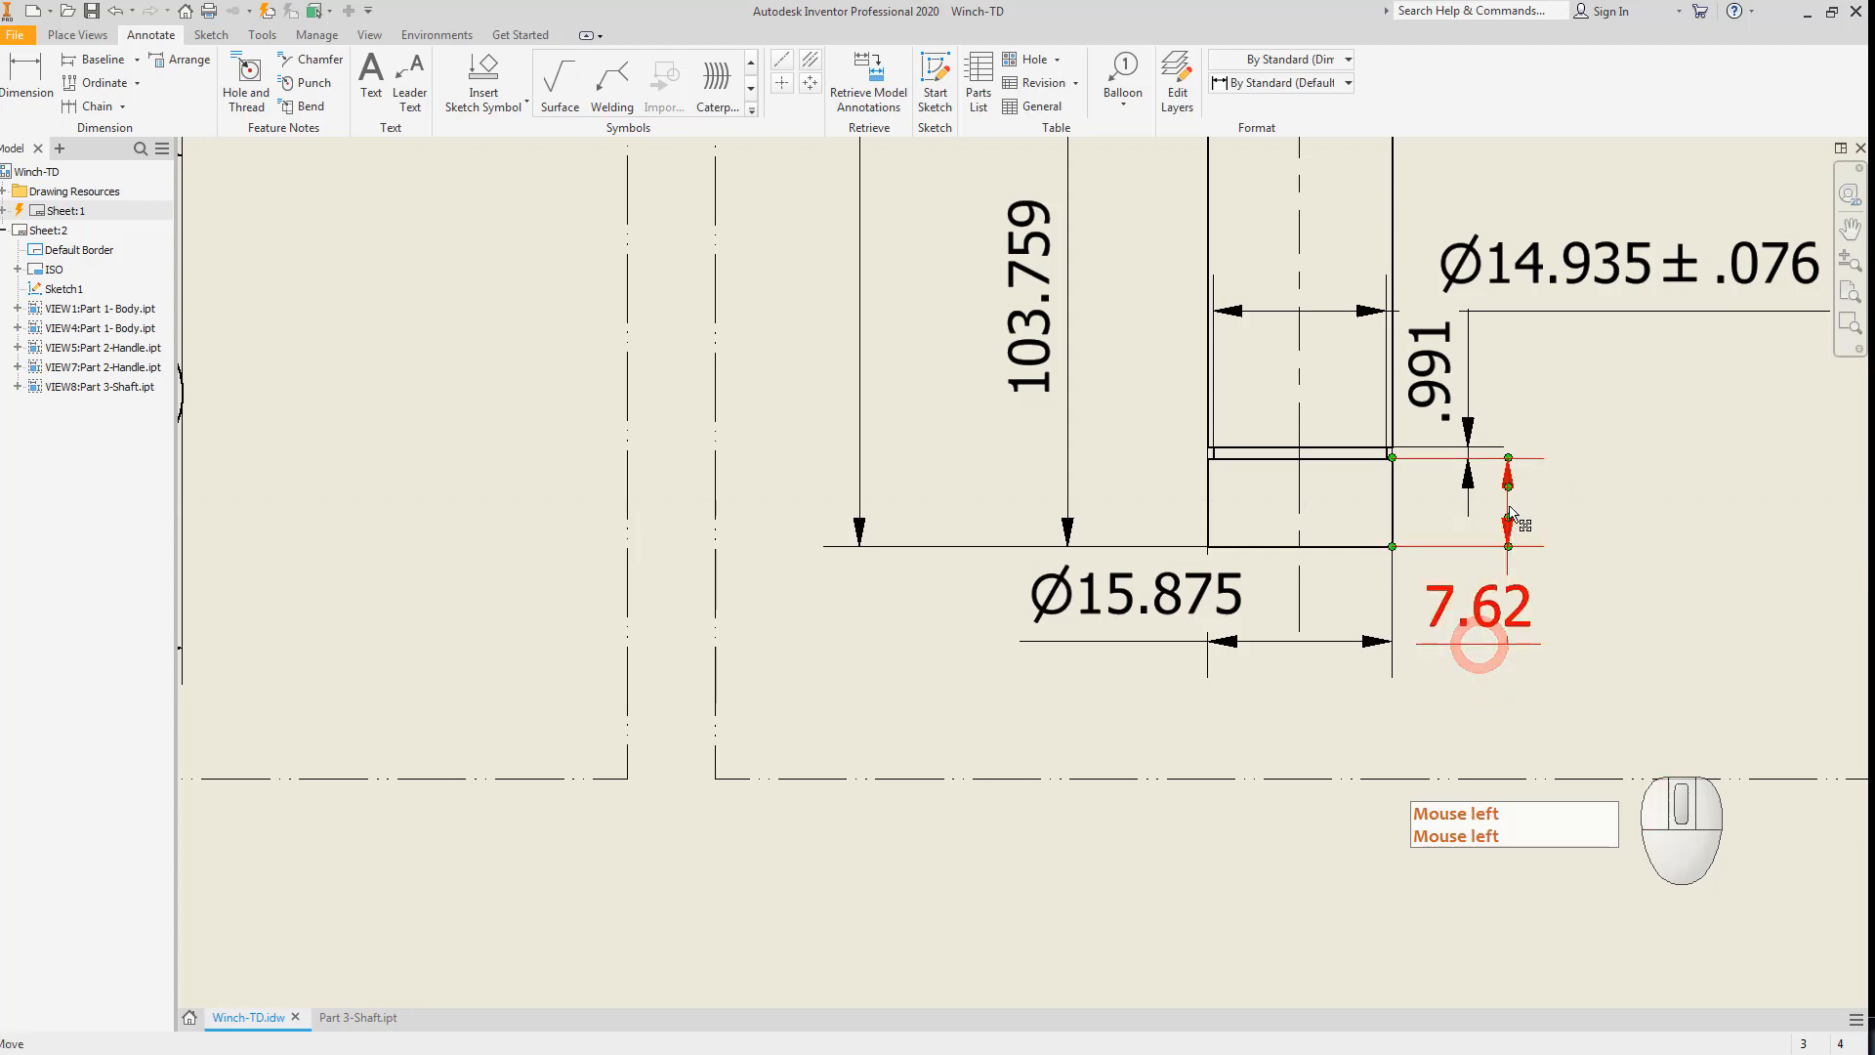
left_click_drag(1509, 507, 1514, 505)
key("Escape")
Move the shaft neck's Ø12.7 dimension lower and the 20.193 length dimension farther from the shaft.
scroll(1538, 532, "up", 1)
middle_click_drag(1560, 503, 1586, 762)
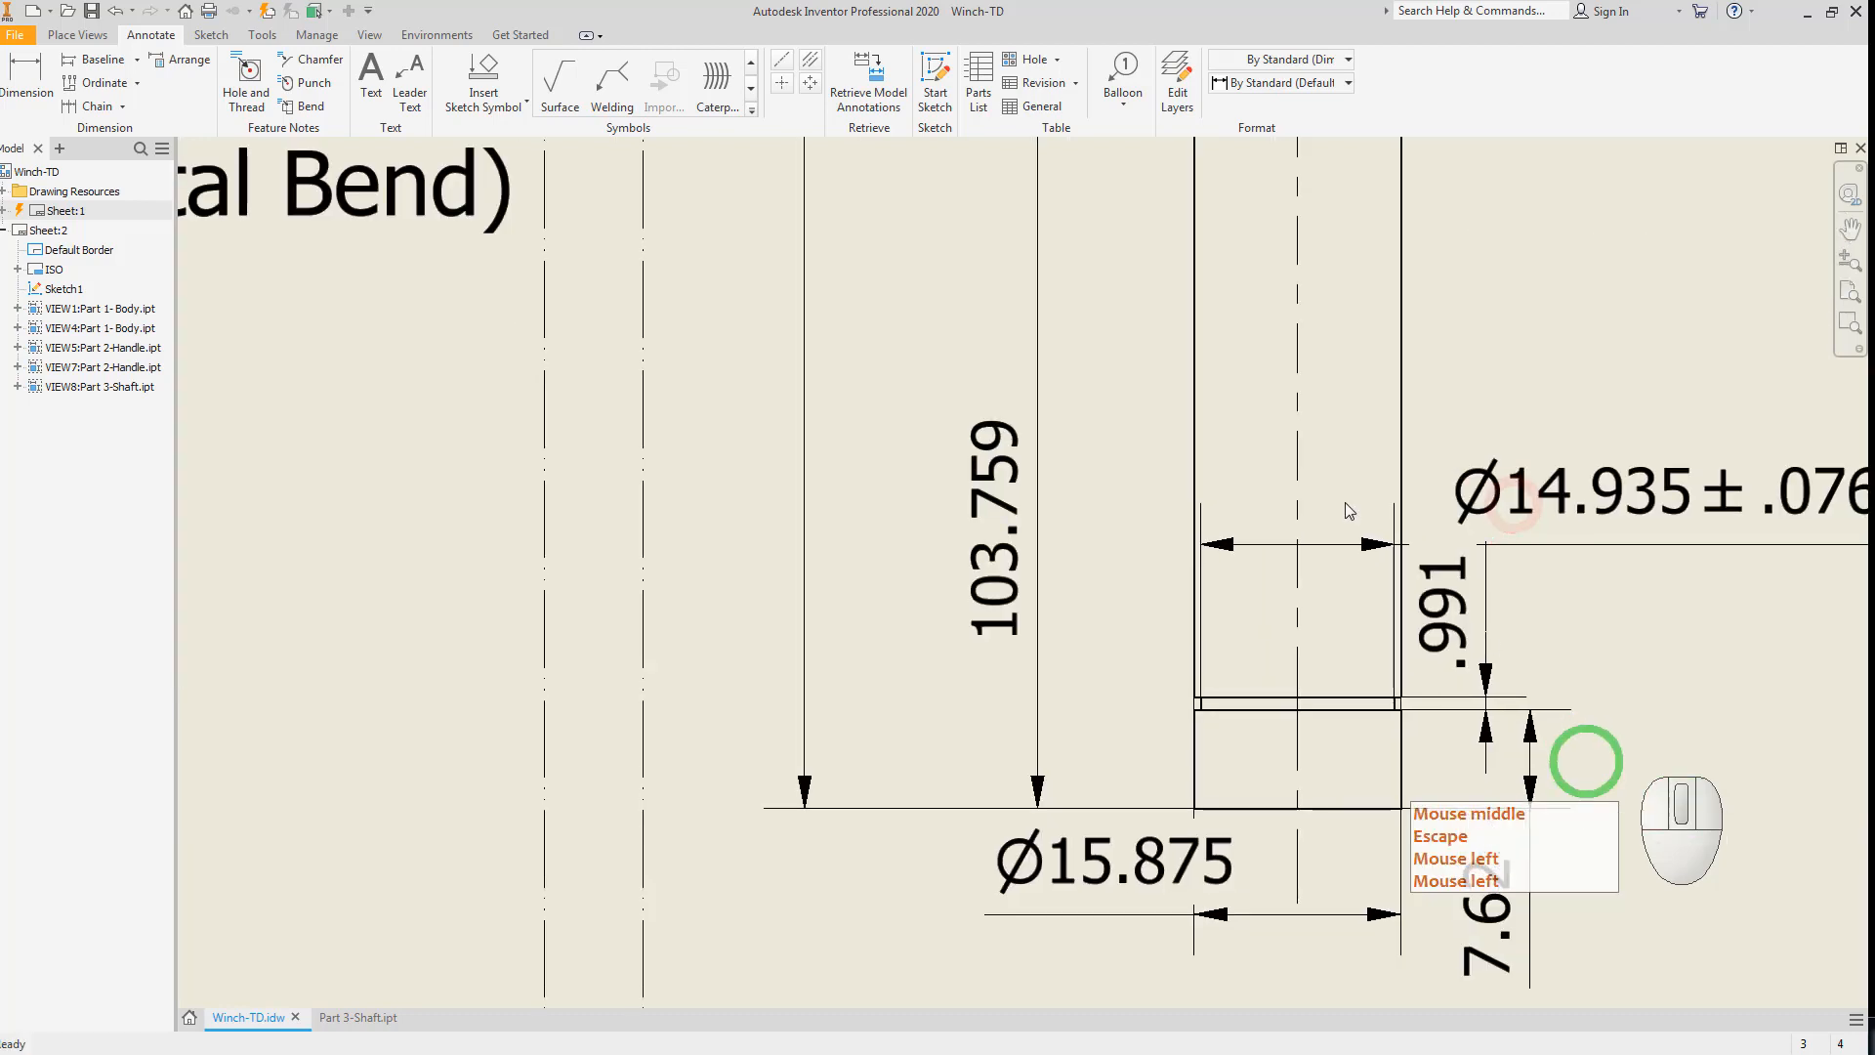
scroll(1345, 503, "down", 5)
middle_click_drag(1355, 430, 1355, 585)
scroll(1354, 430, "up", 1)
middle_click_drag(1307, 449, 1307, 469)
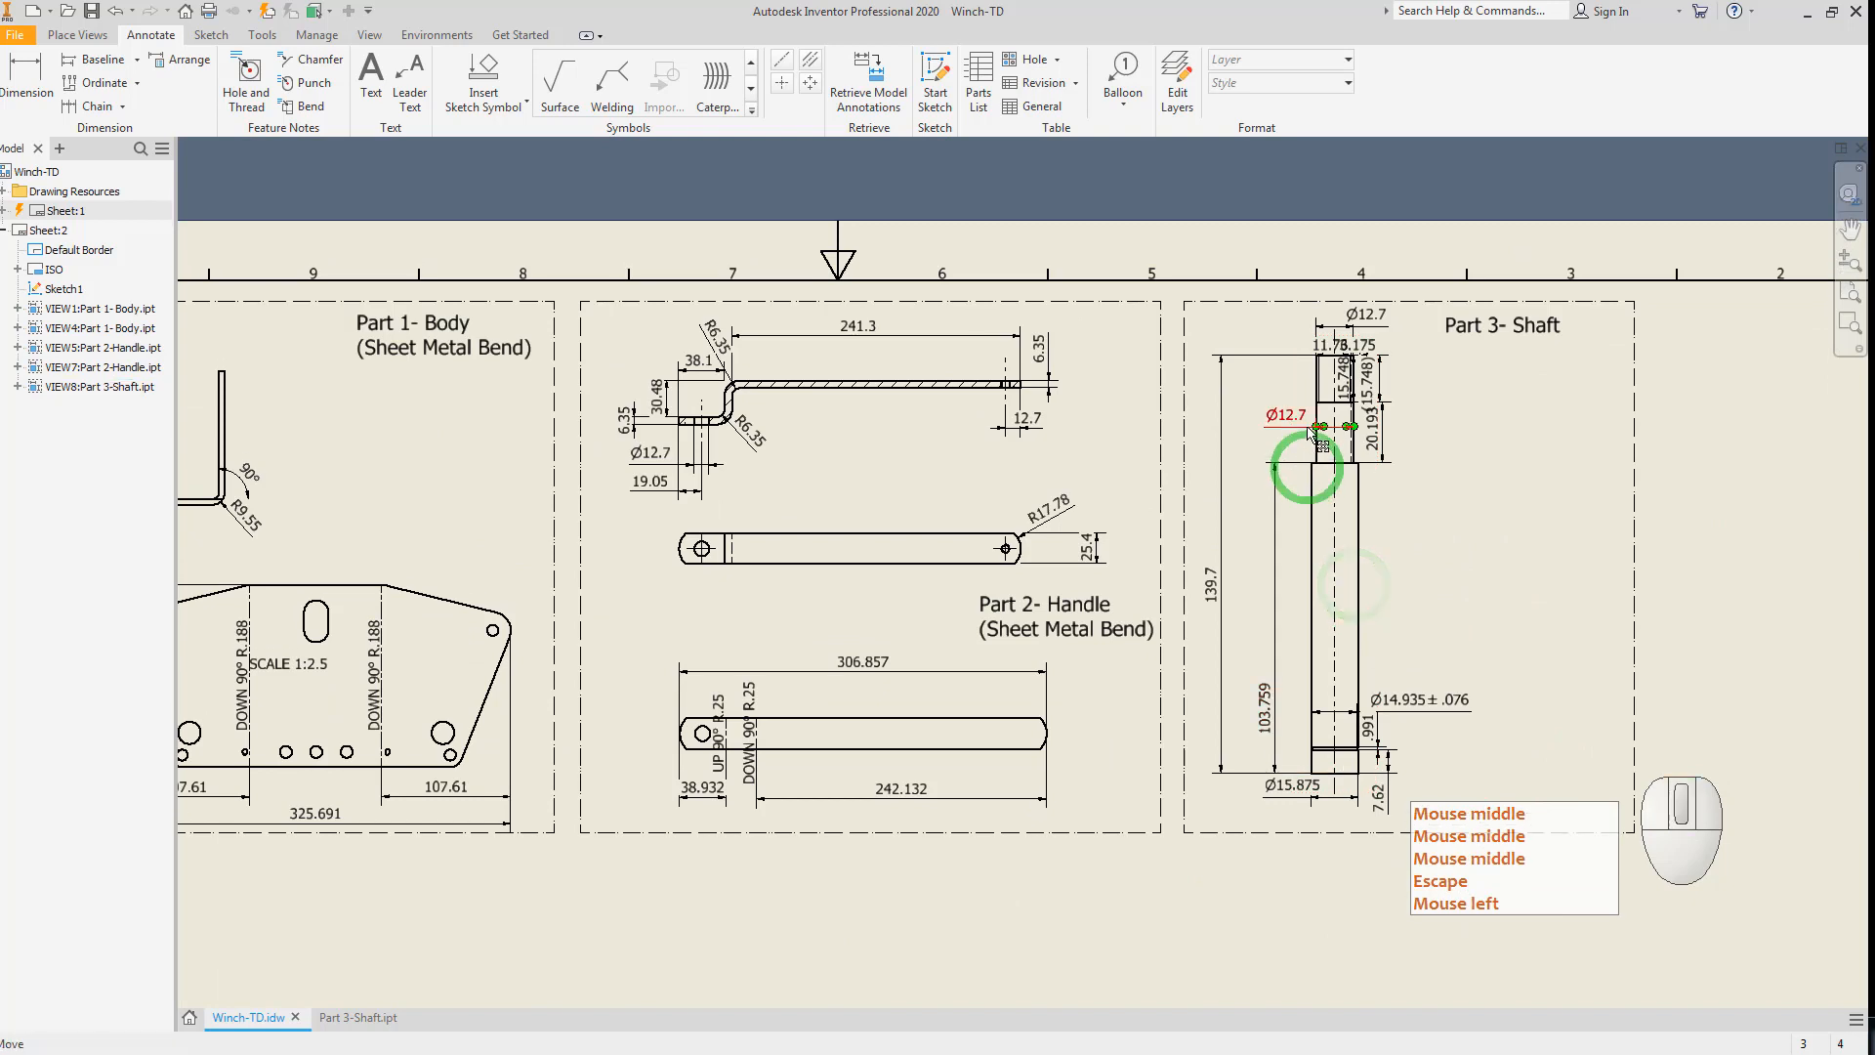
scroll(1307, 428, "up", 3)
left_click_drag(1253, 394, 1214, 454)
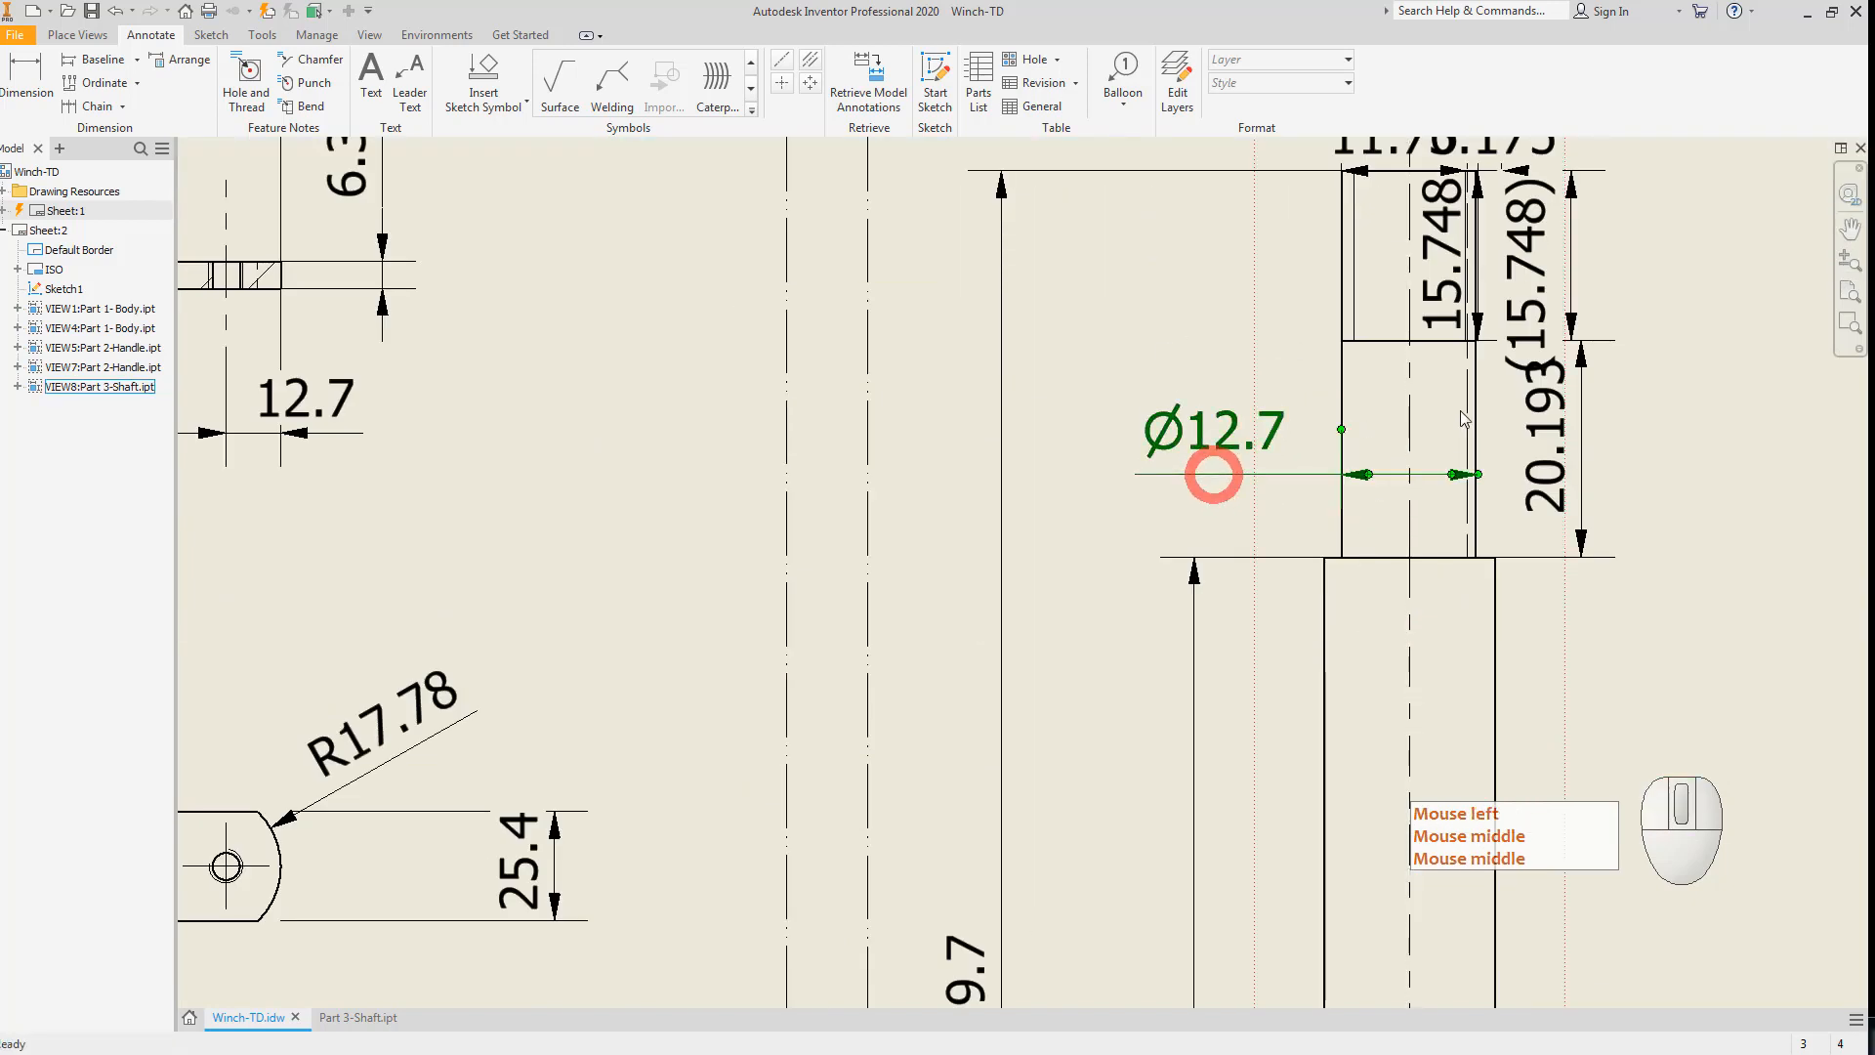
scroll(1309, 537, "down", 2)
left_click_drag(1372, 559, 1422, 562)
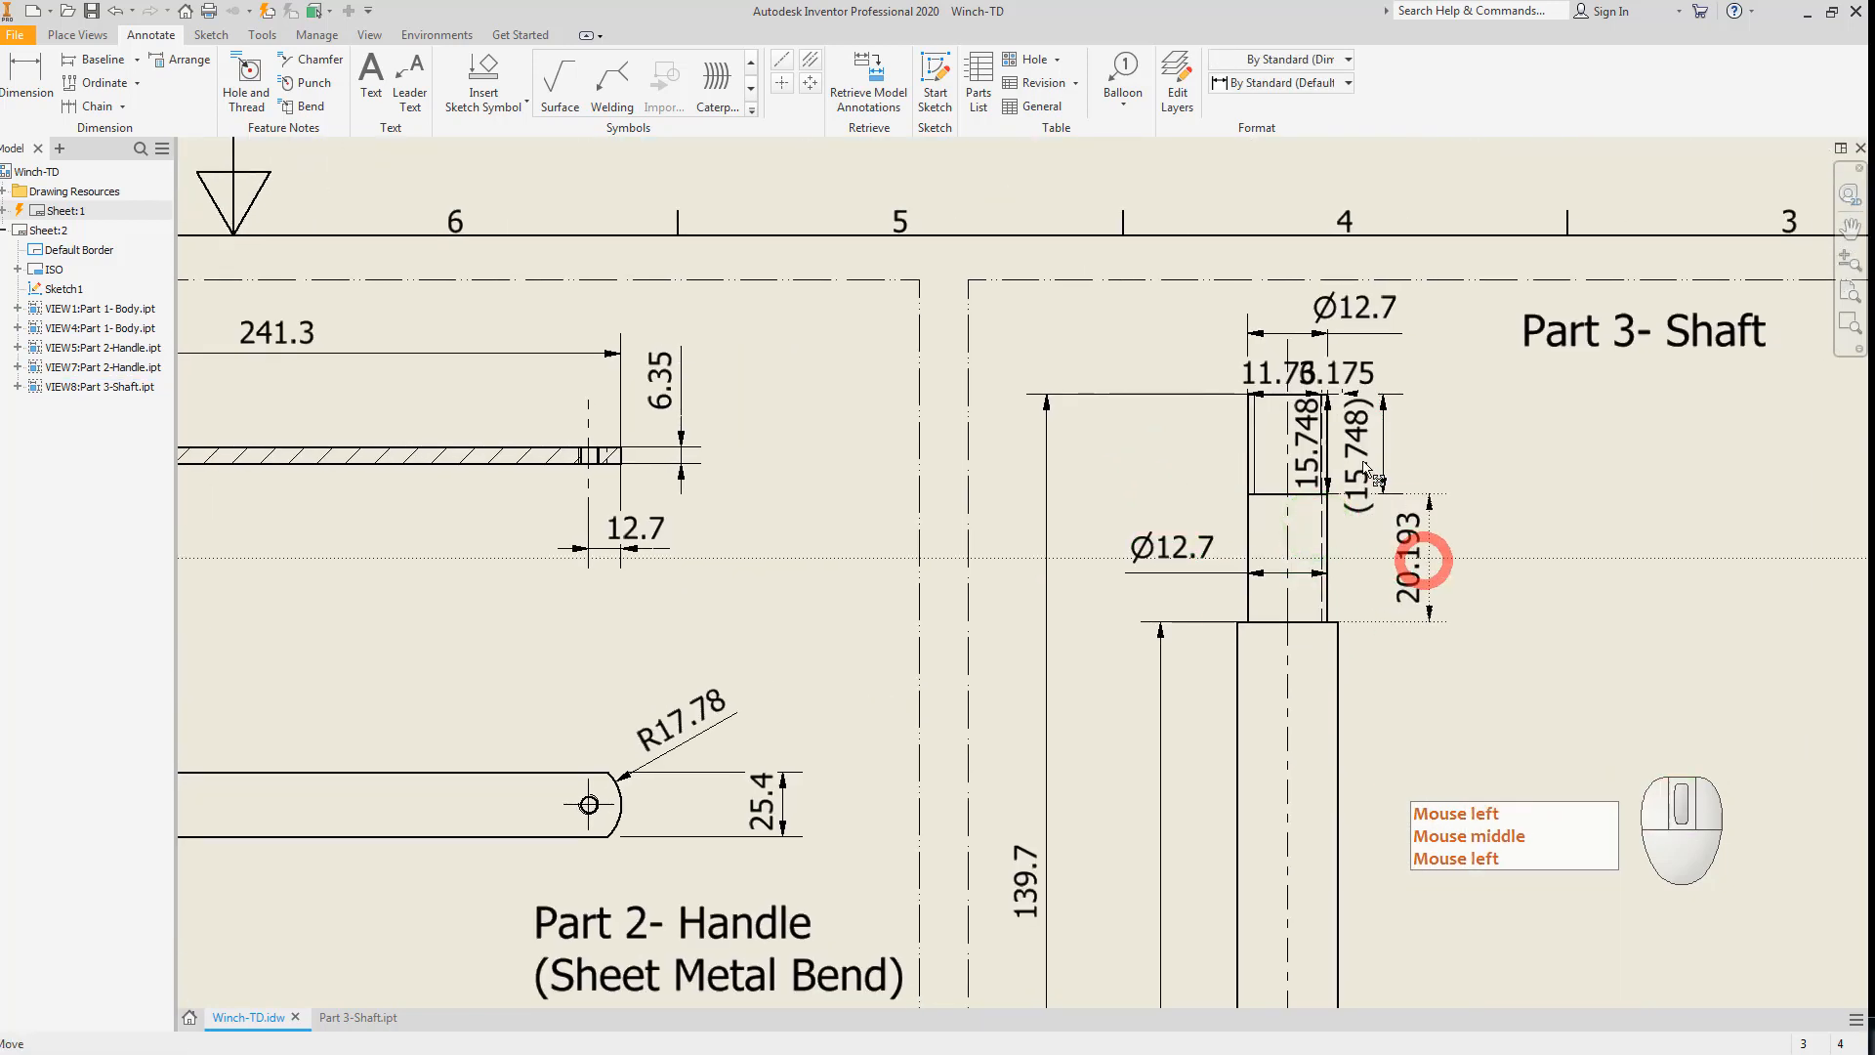
Delete the duplicate (15.748) reference dimension and line up the 15.748 dimension above the 20.193 one.
left_click_drag(1388, 459, 1440, 459)
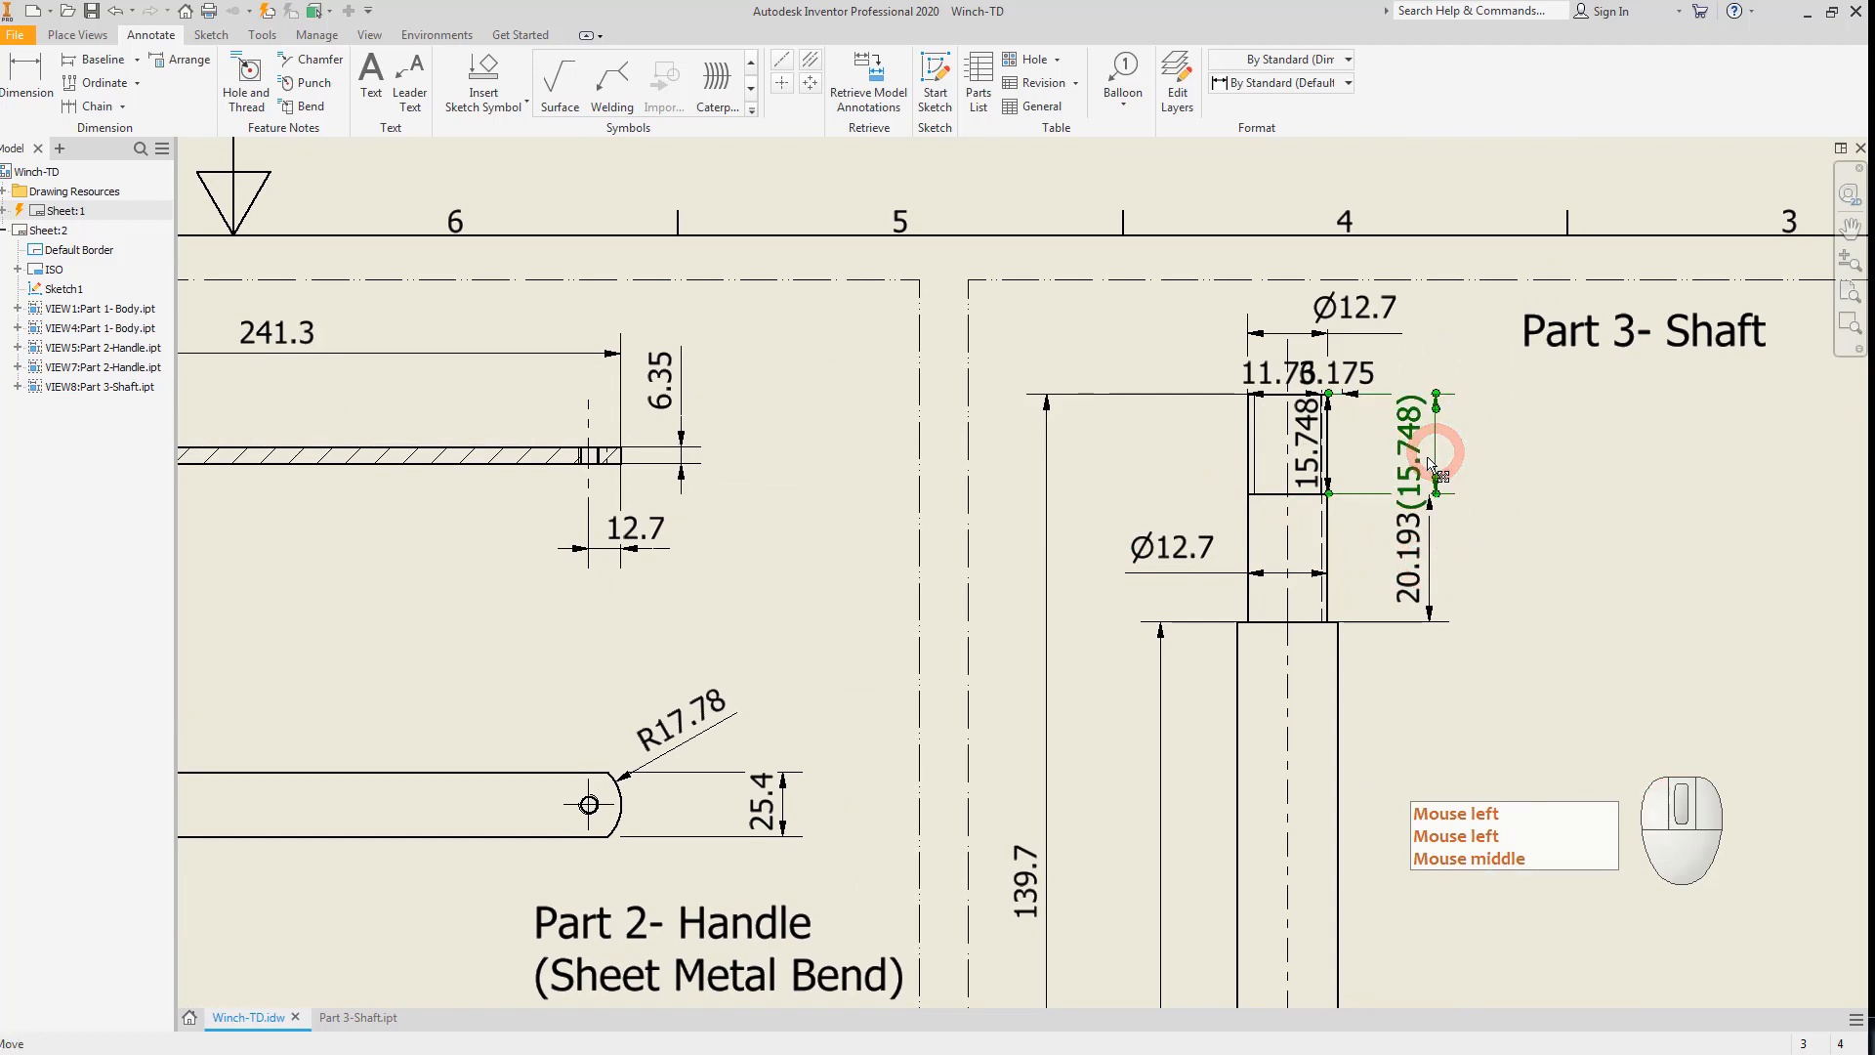
key("Delete")
left_click_drag(1310, 449, 1429, 420)
middle_click_drag(1438, 420, 1527, 503)
key("Escape")
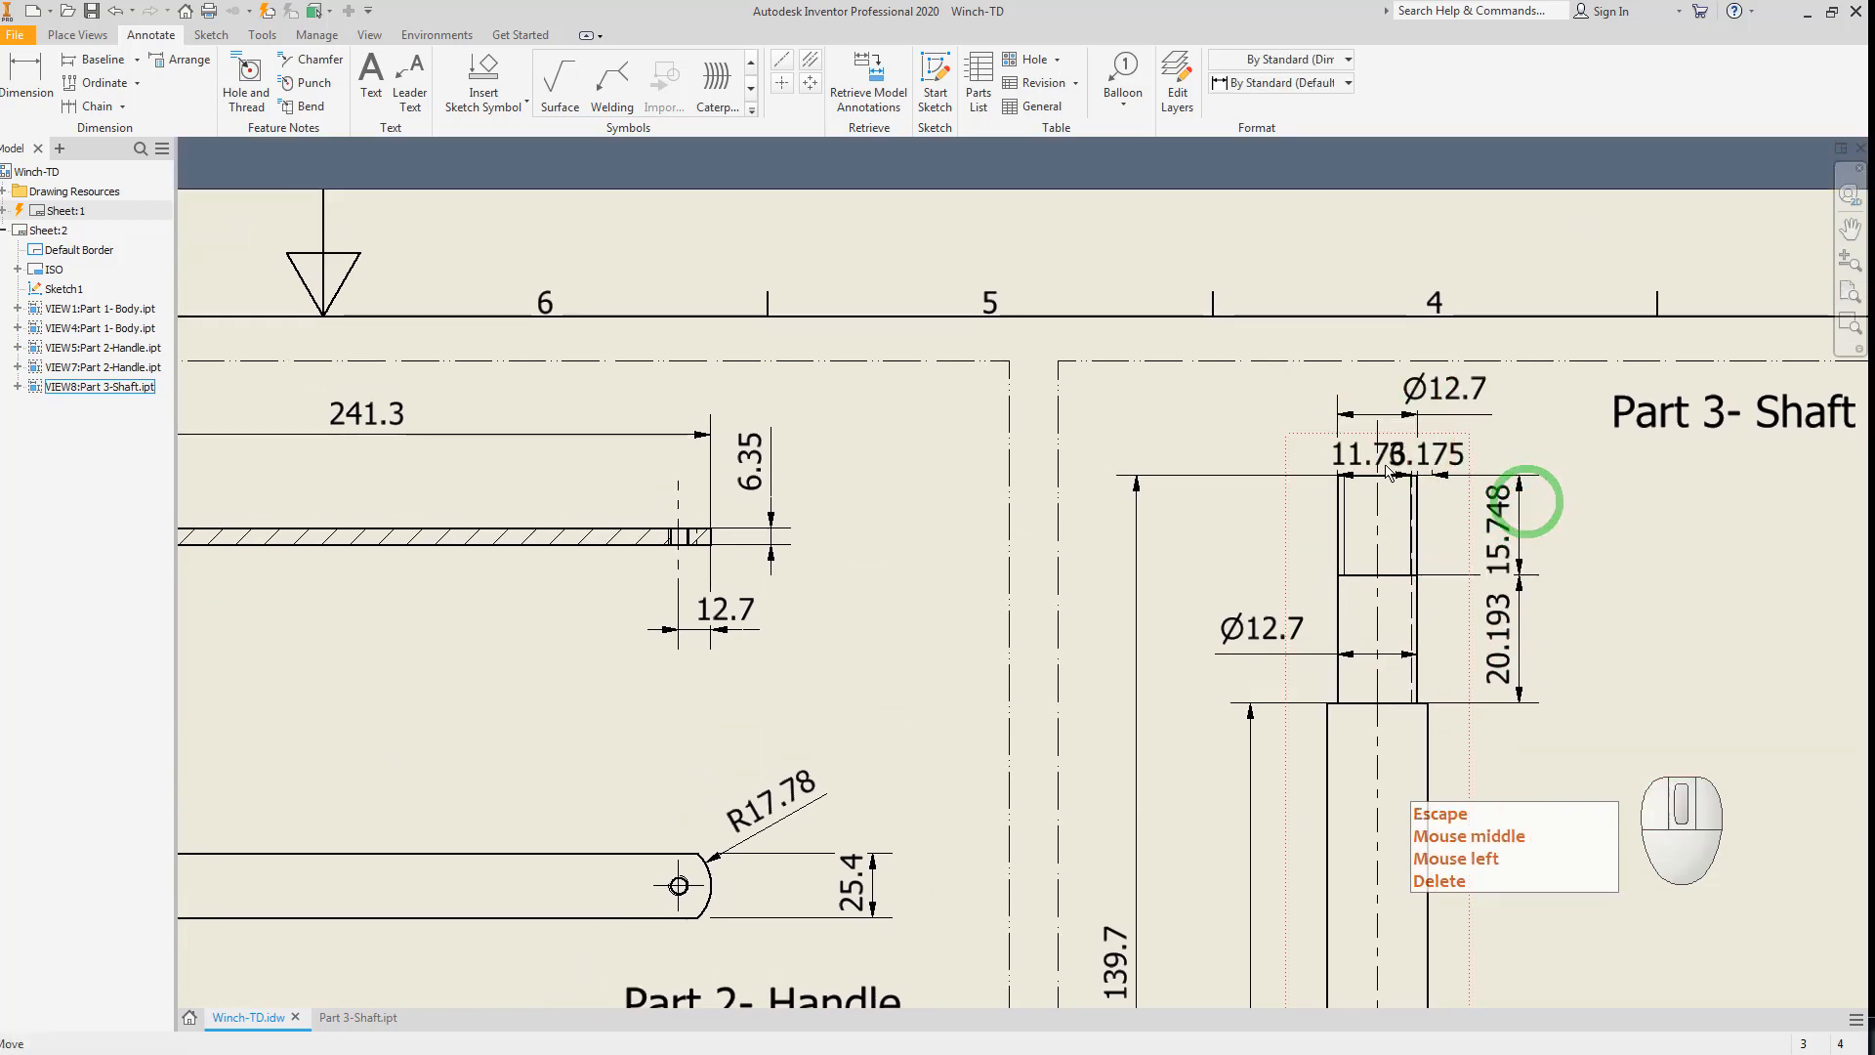
Delete the overlapping 11.76 and 3.175 dimensions at the shaft's upper end.
scroll(1382, 466, "down", 5)
left_click(1283, 434)
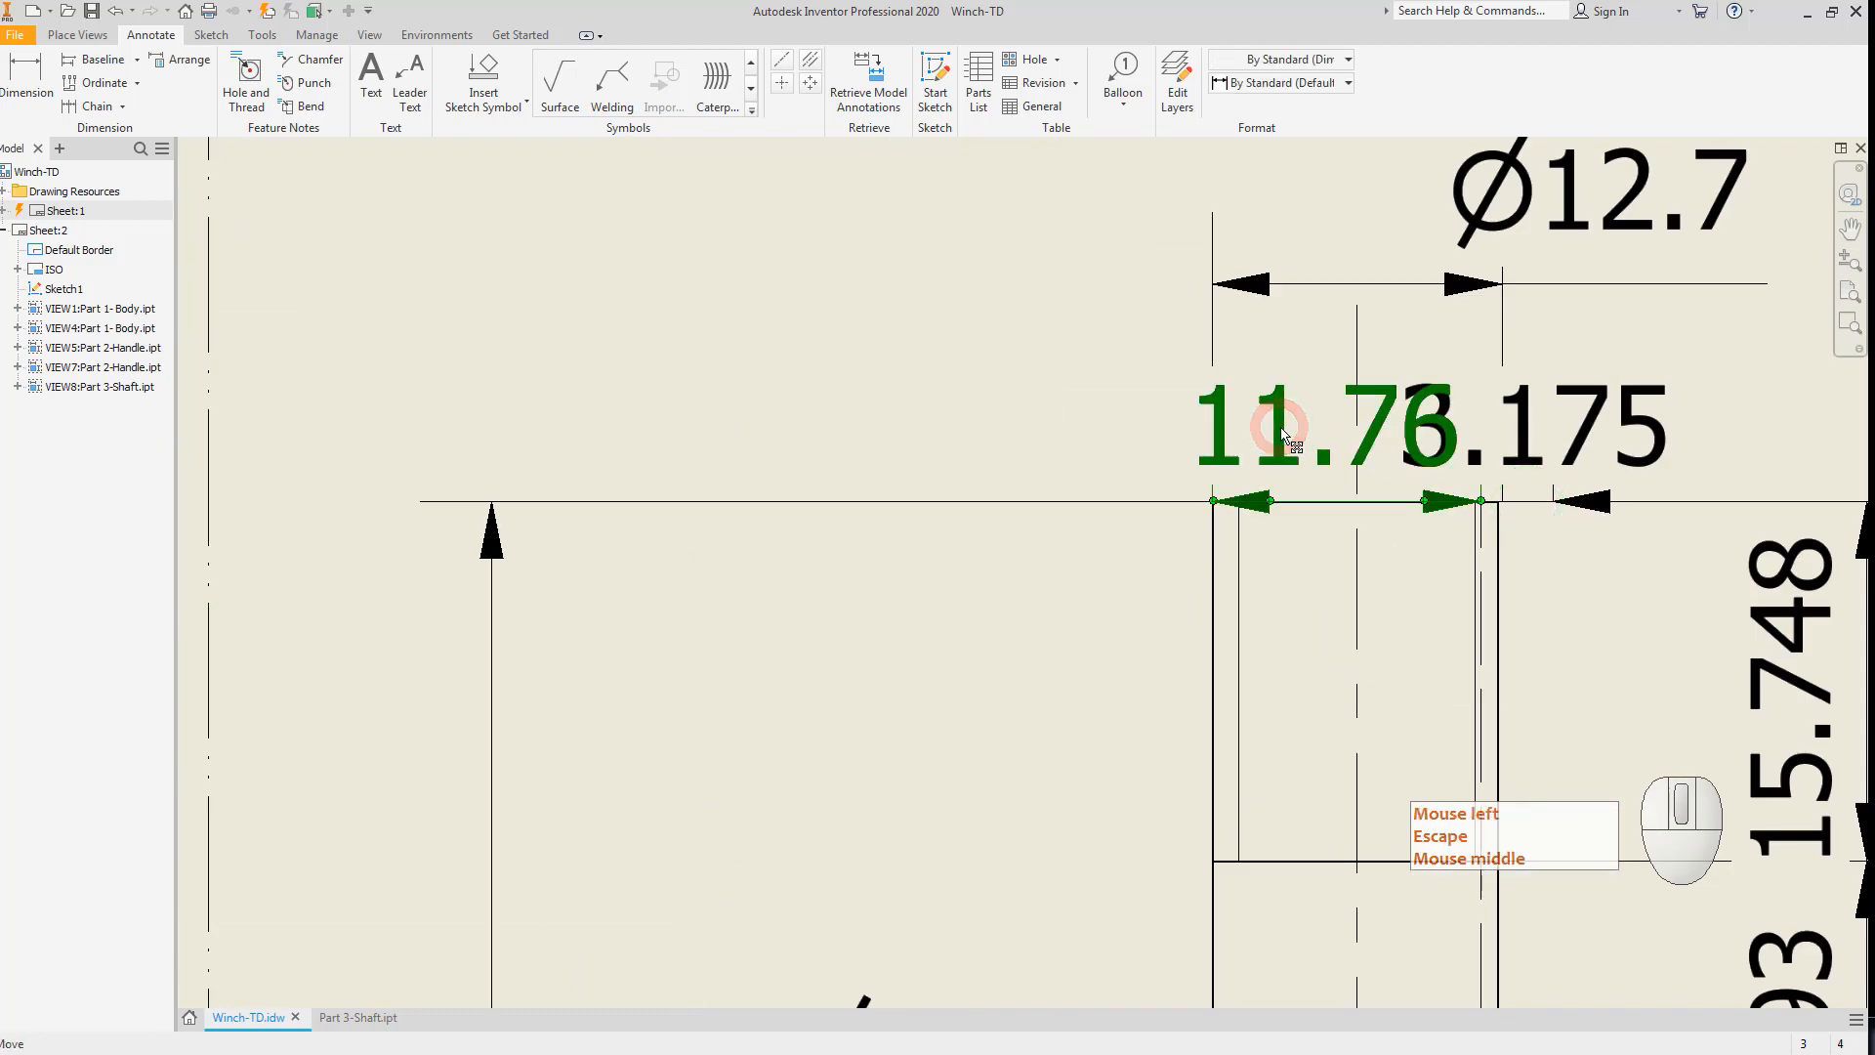
key("Delete")
left_click(1504, 433)
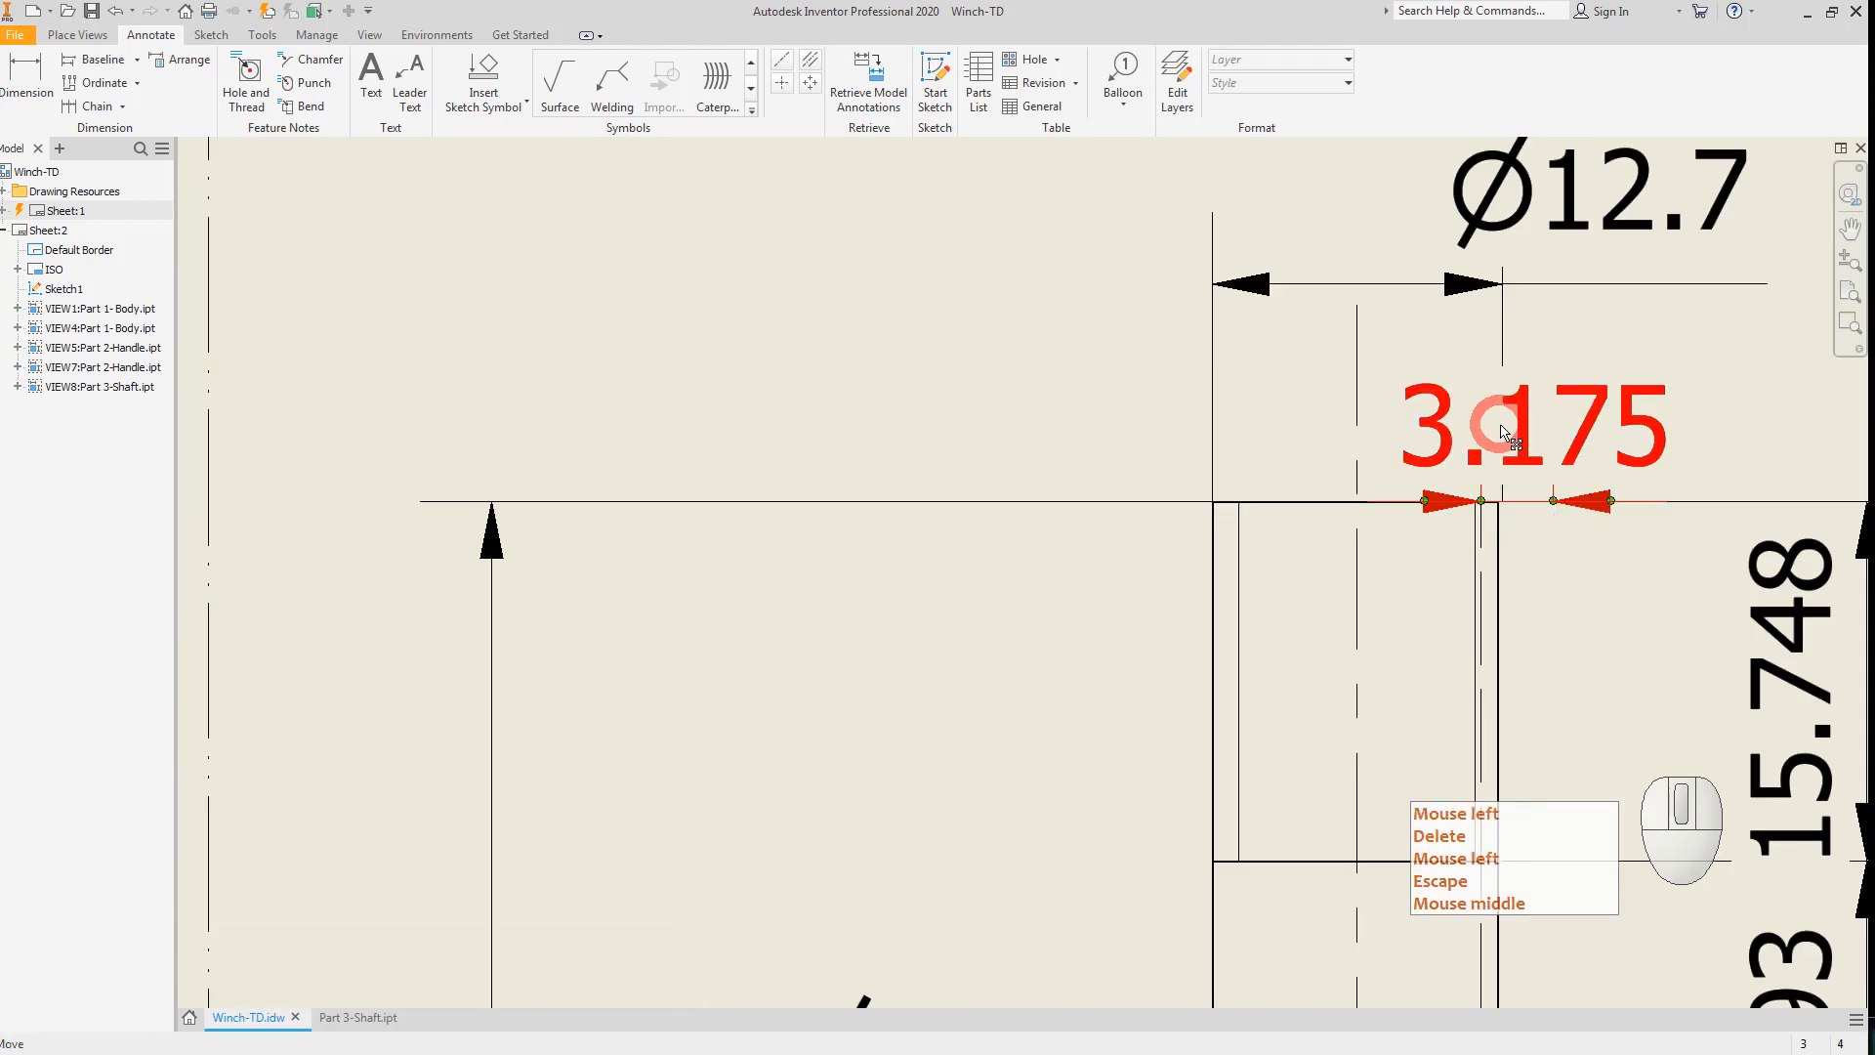
left_click(1557, 419)
key("Delete")
Check the dimension layout along the full length of the shaft view.
scroll(1540, 440, "up", 5)
mouse_move(1540, 439)
middle_mouse_down()
mouse_move(1465, 457)
mouse_move(1343, 201)
middle_mouse_up()
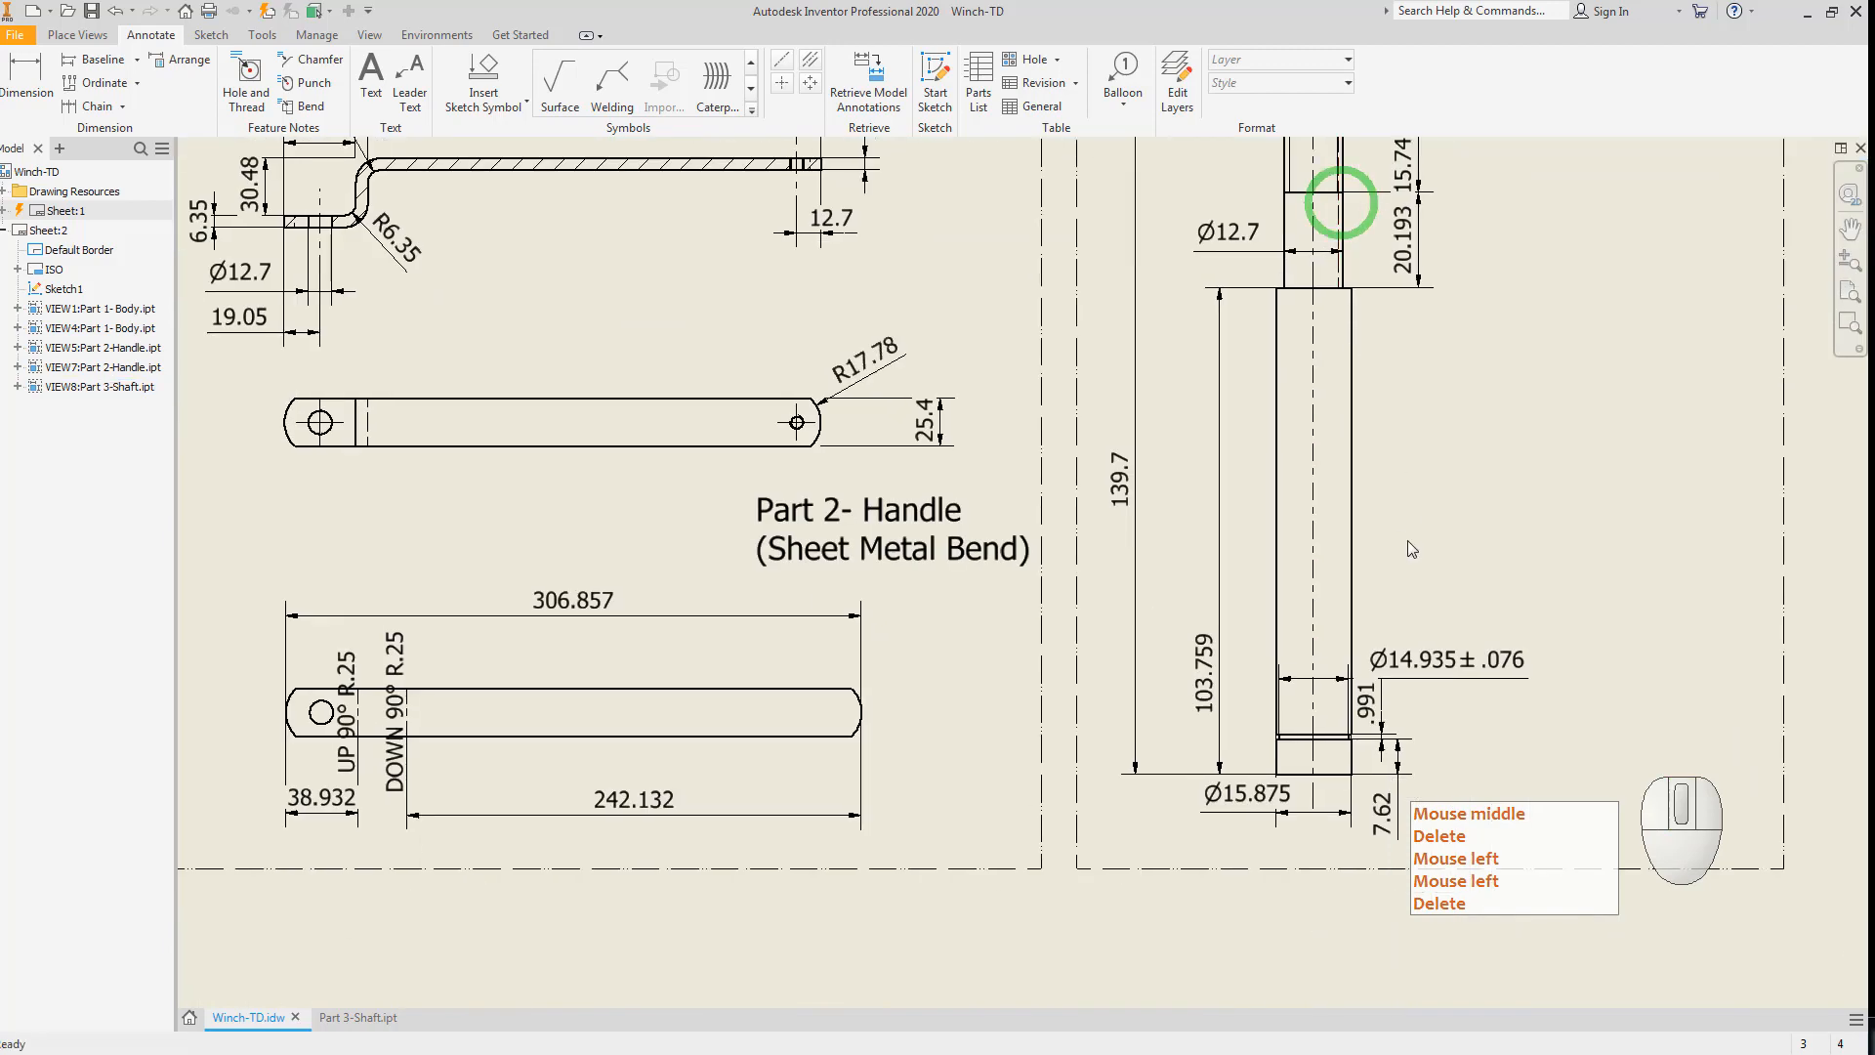
middle_click_drag(1403, 528, 1361, 317)
key("Escape")
middle_click_drag(1360, 452, 1403, 762)
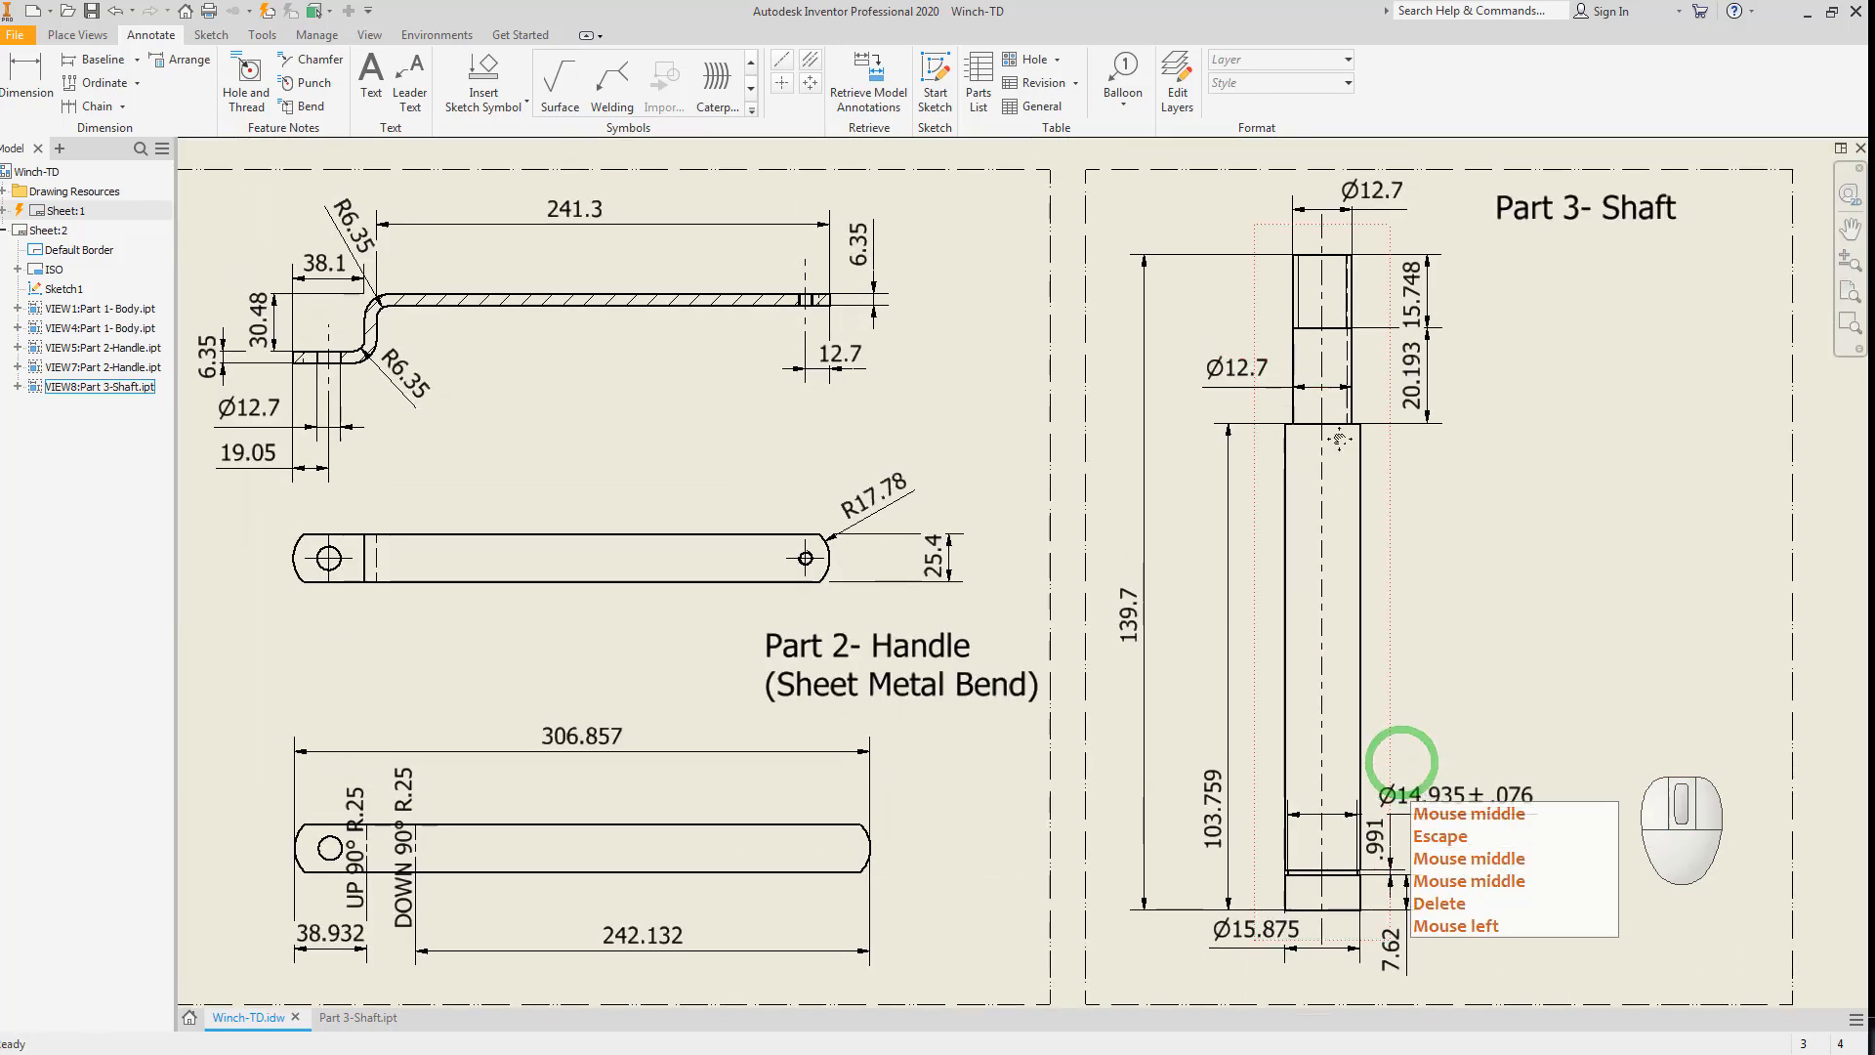
middle_click_drag(1336, 376, 1339, 489)
scroll(1312, 442, "down", 3)
key("Escape")
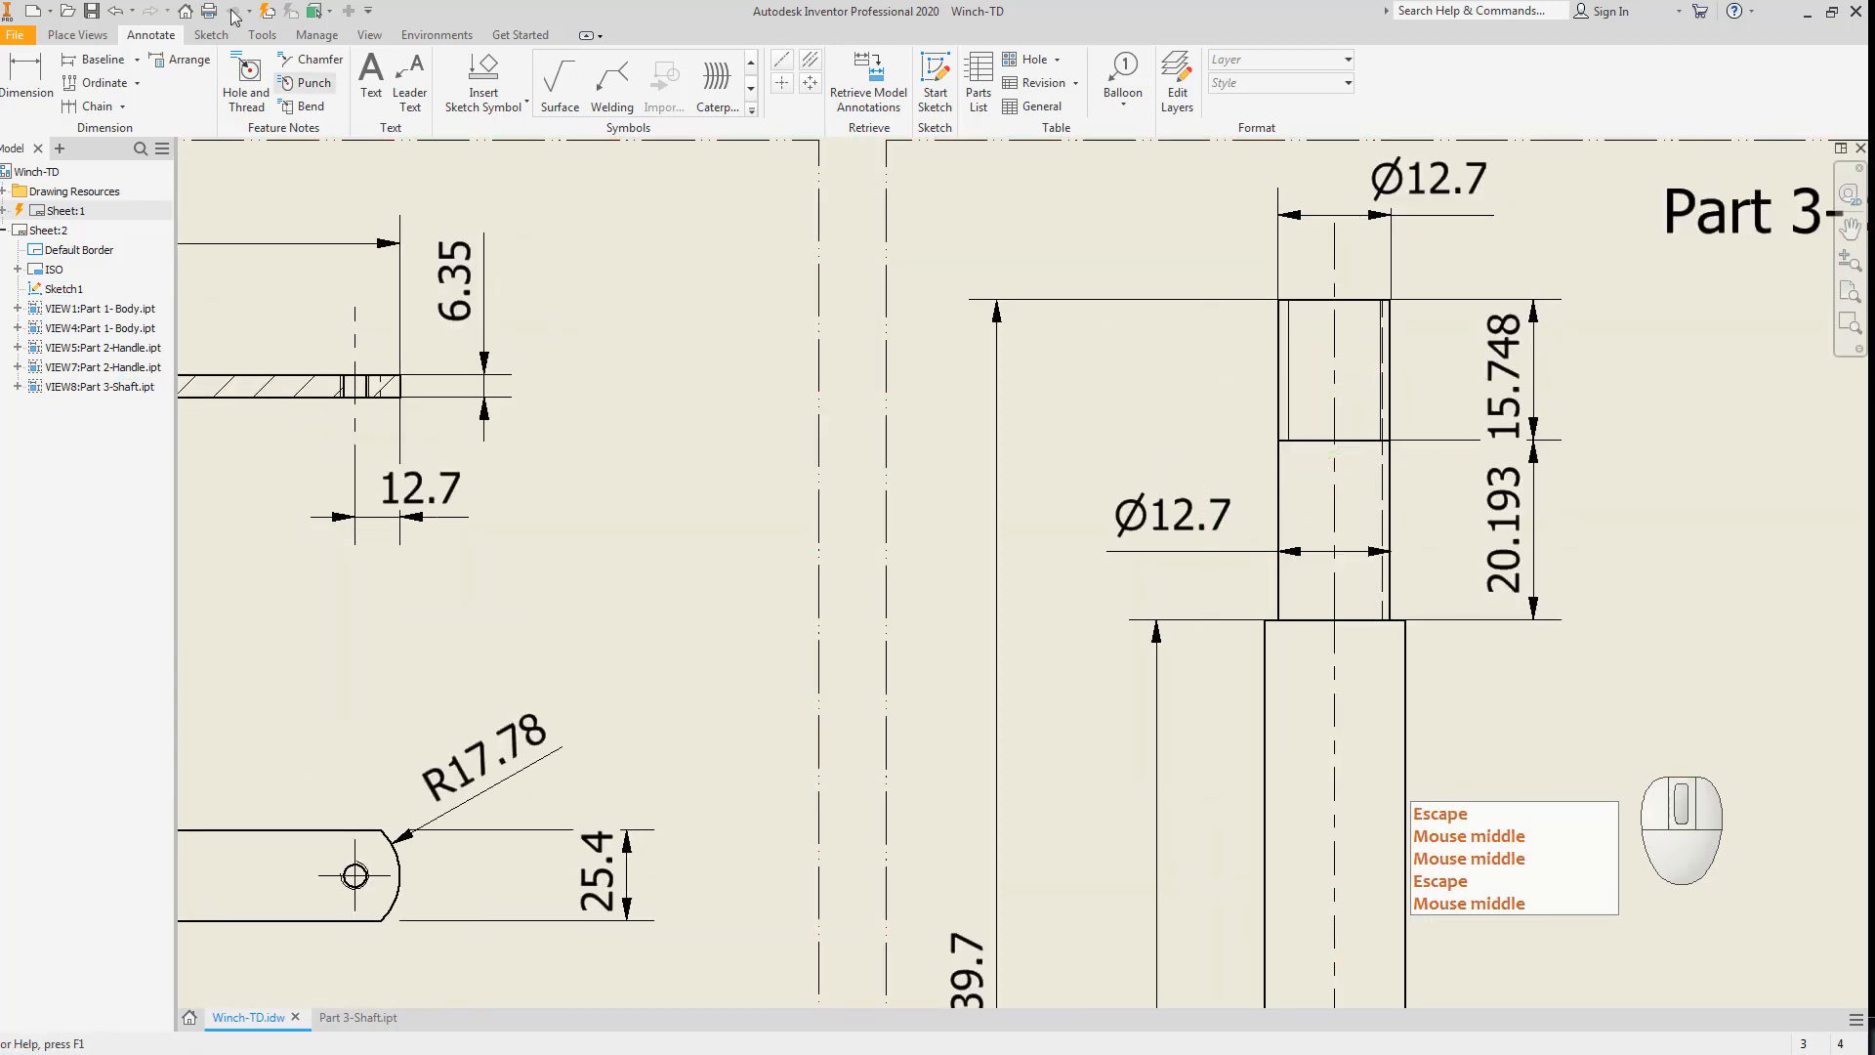
Create a section view of the shaft with a horizontal cutting line through its upper end and place it below the shaft.
left_click(67, 36)
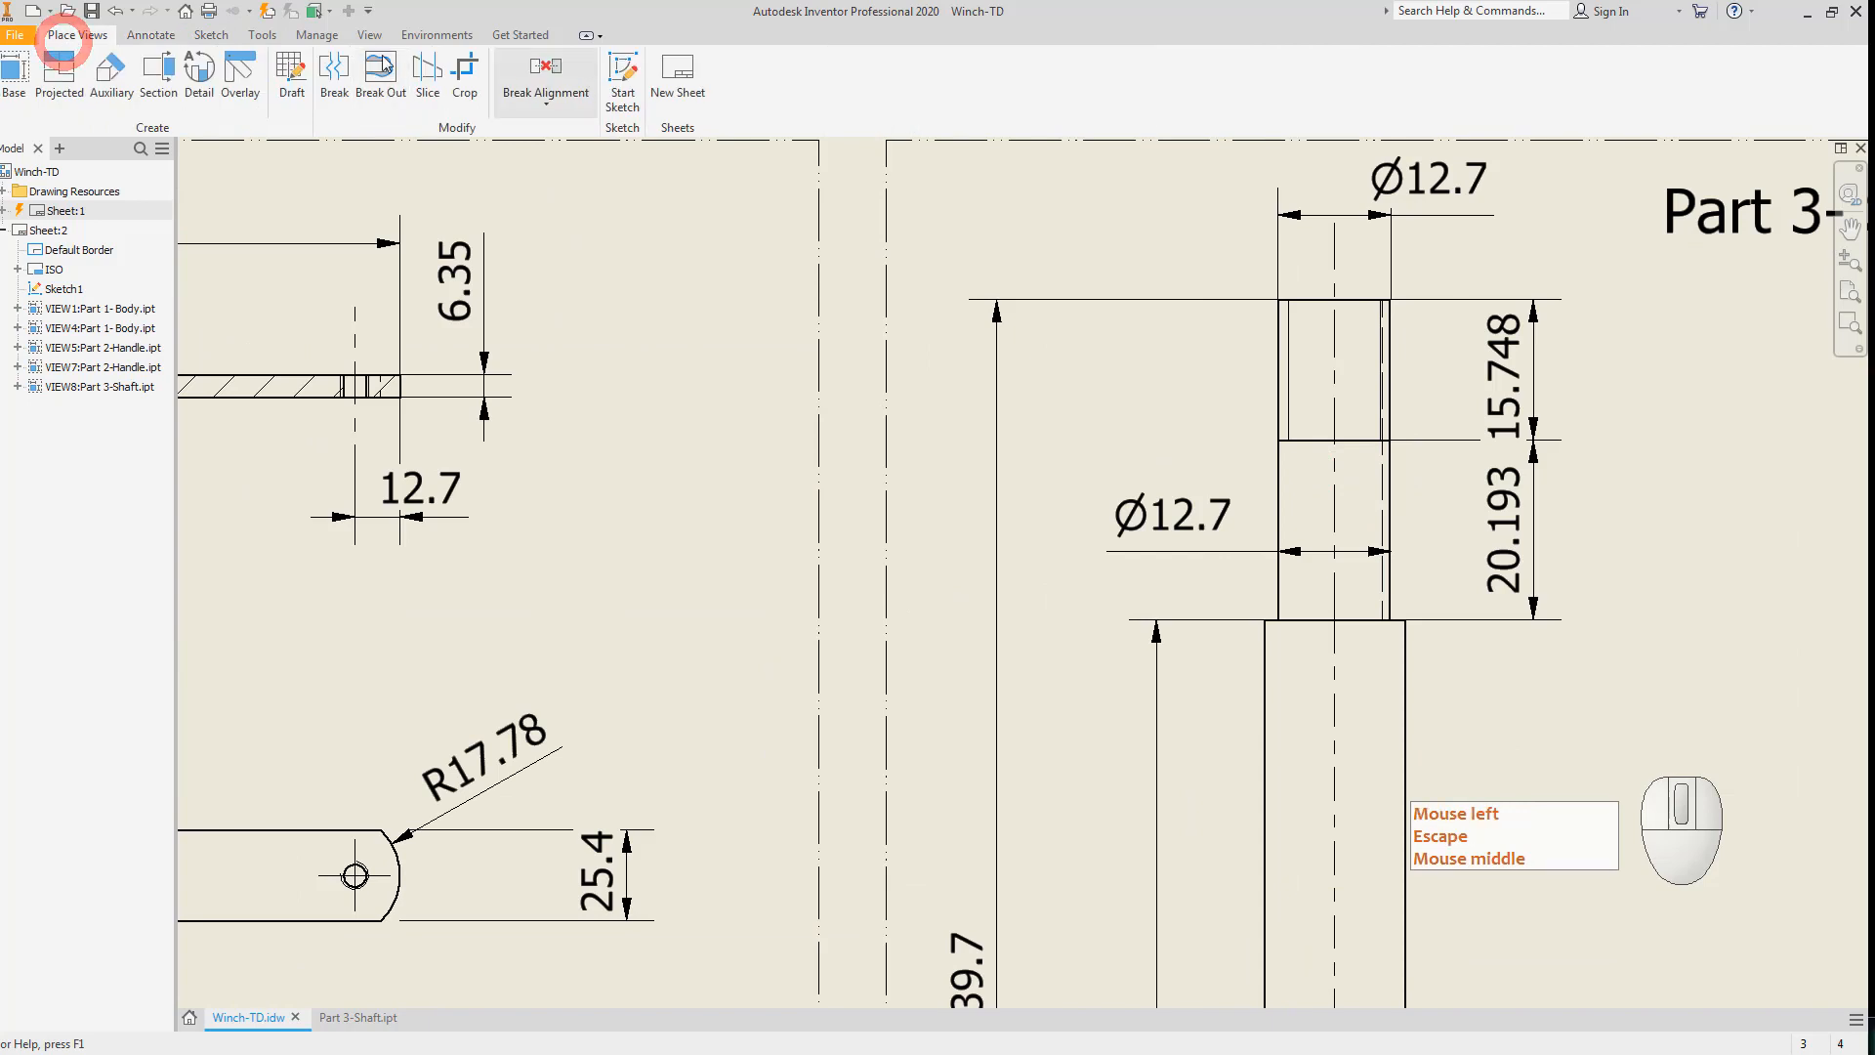
left_click(157, 69)
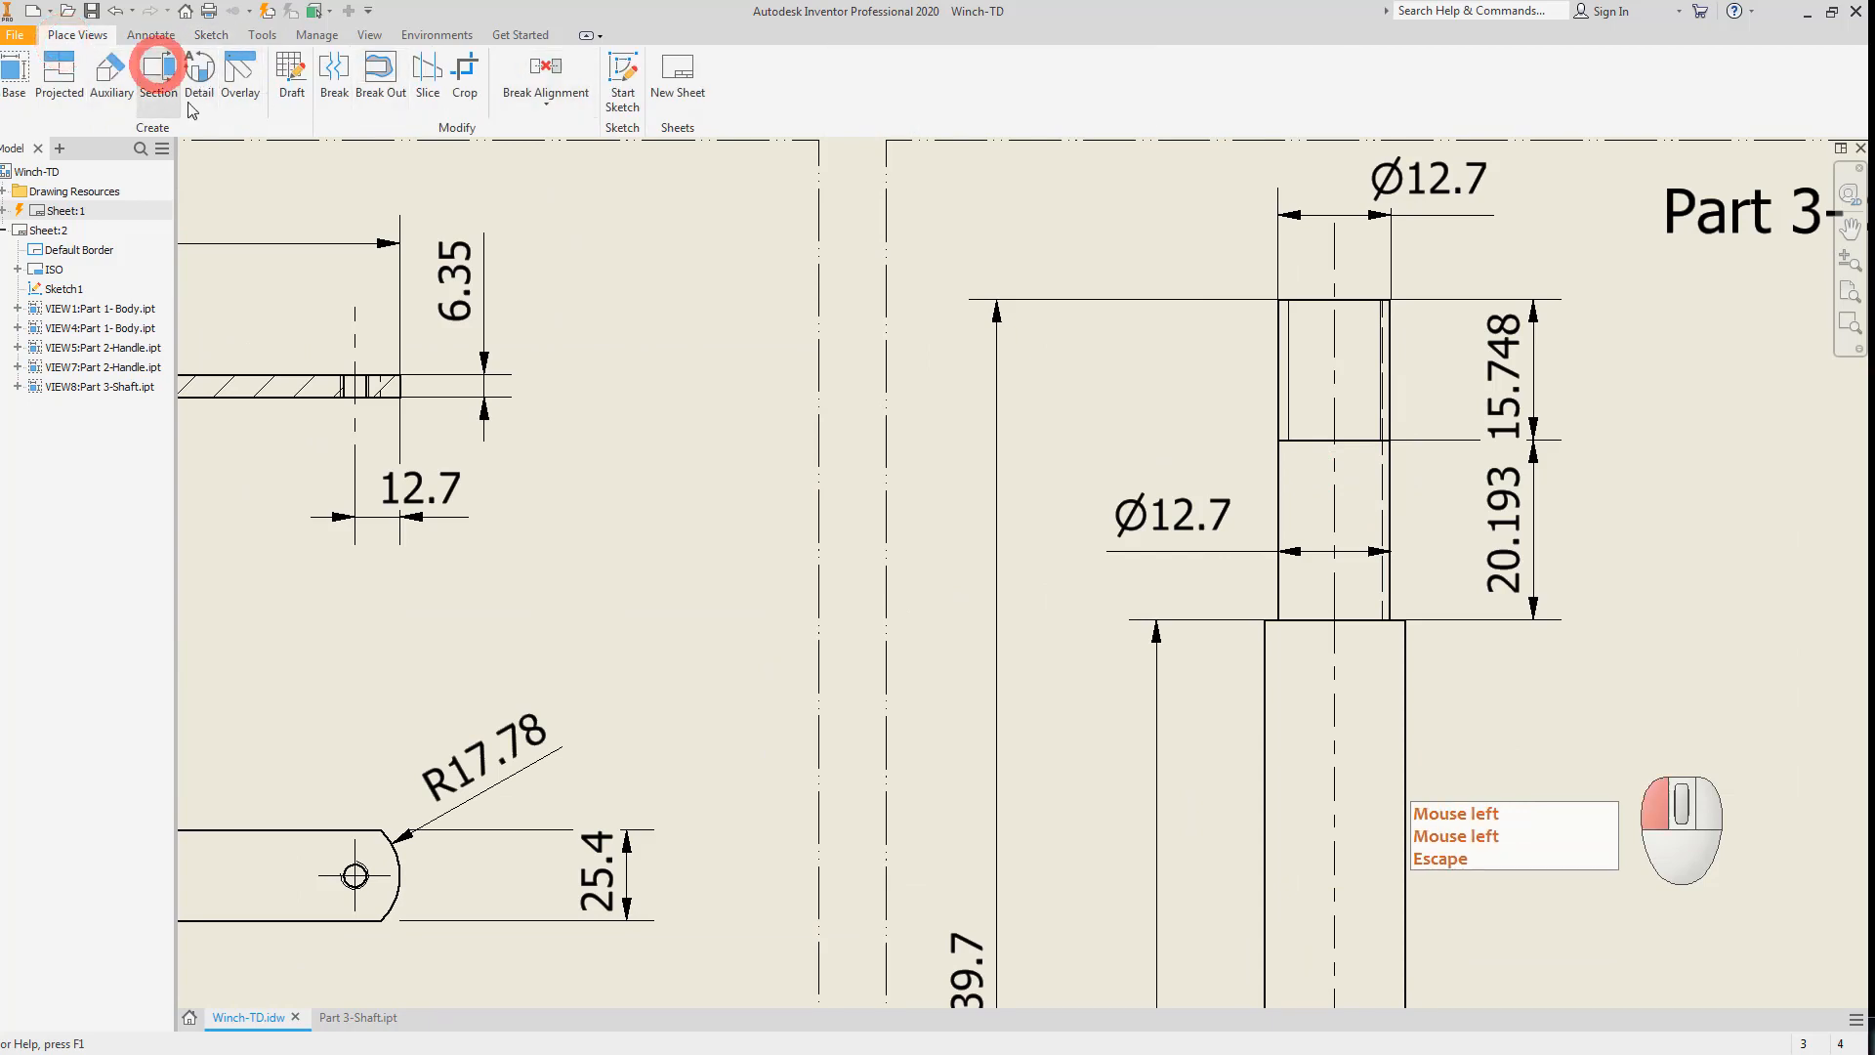
left_click(1211, 408)
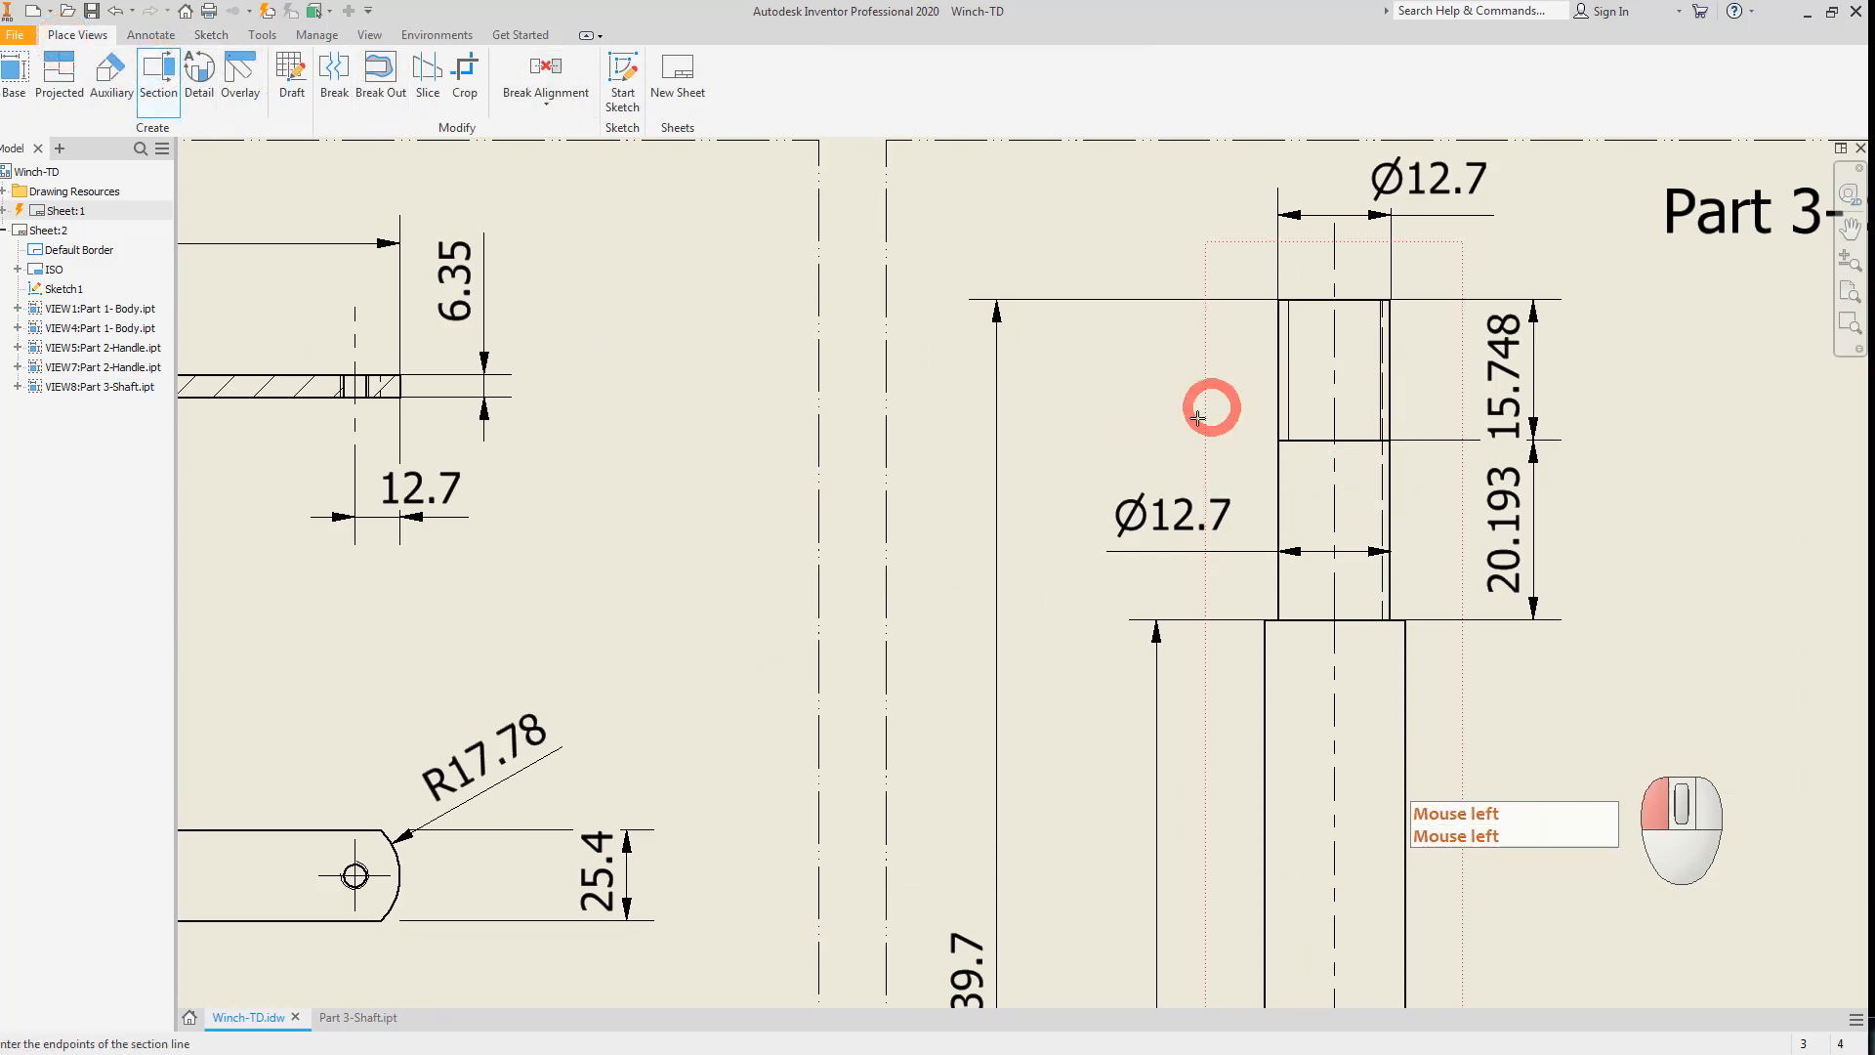
left_click(1151, 389)
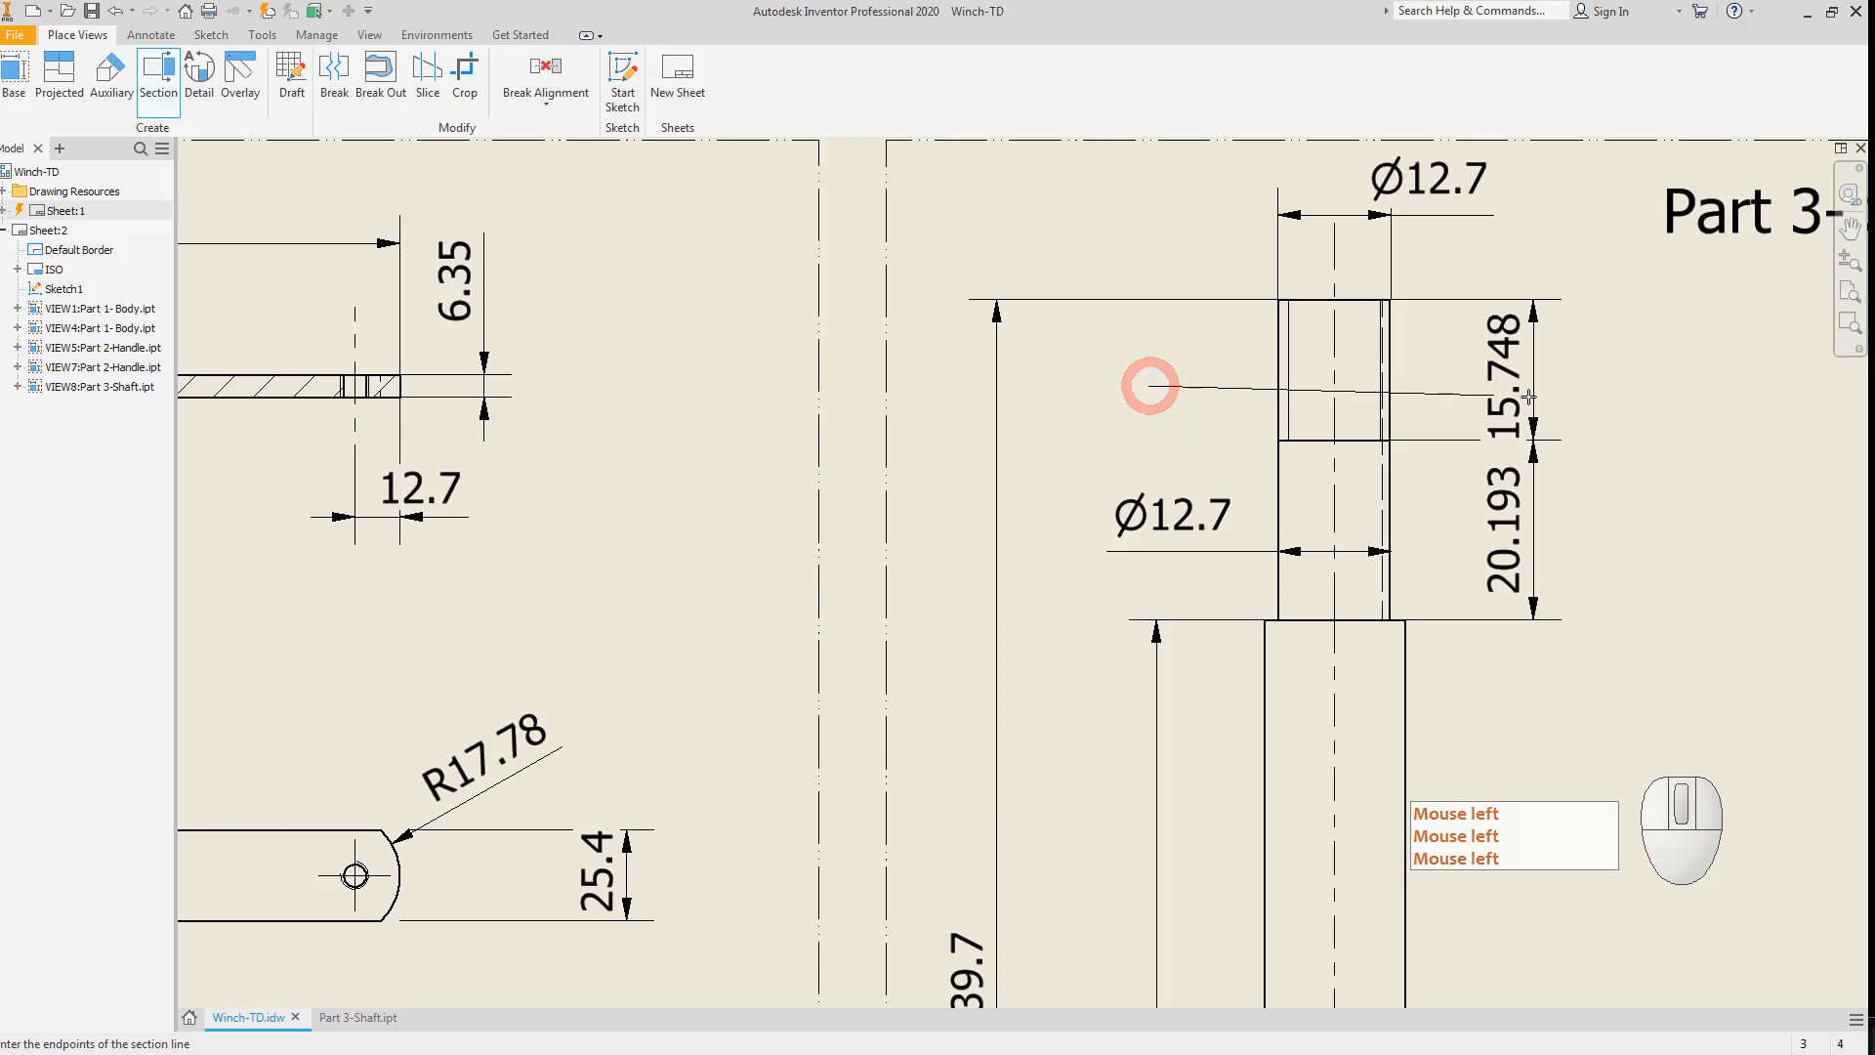
left_click(1612, 384)
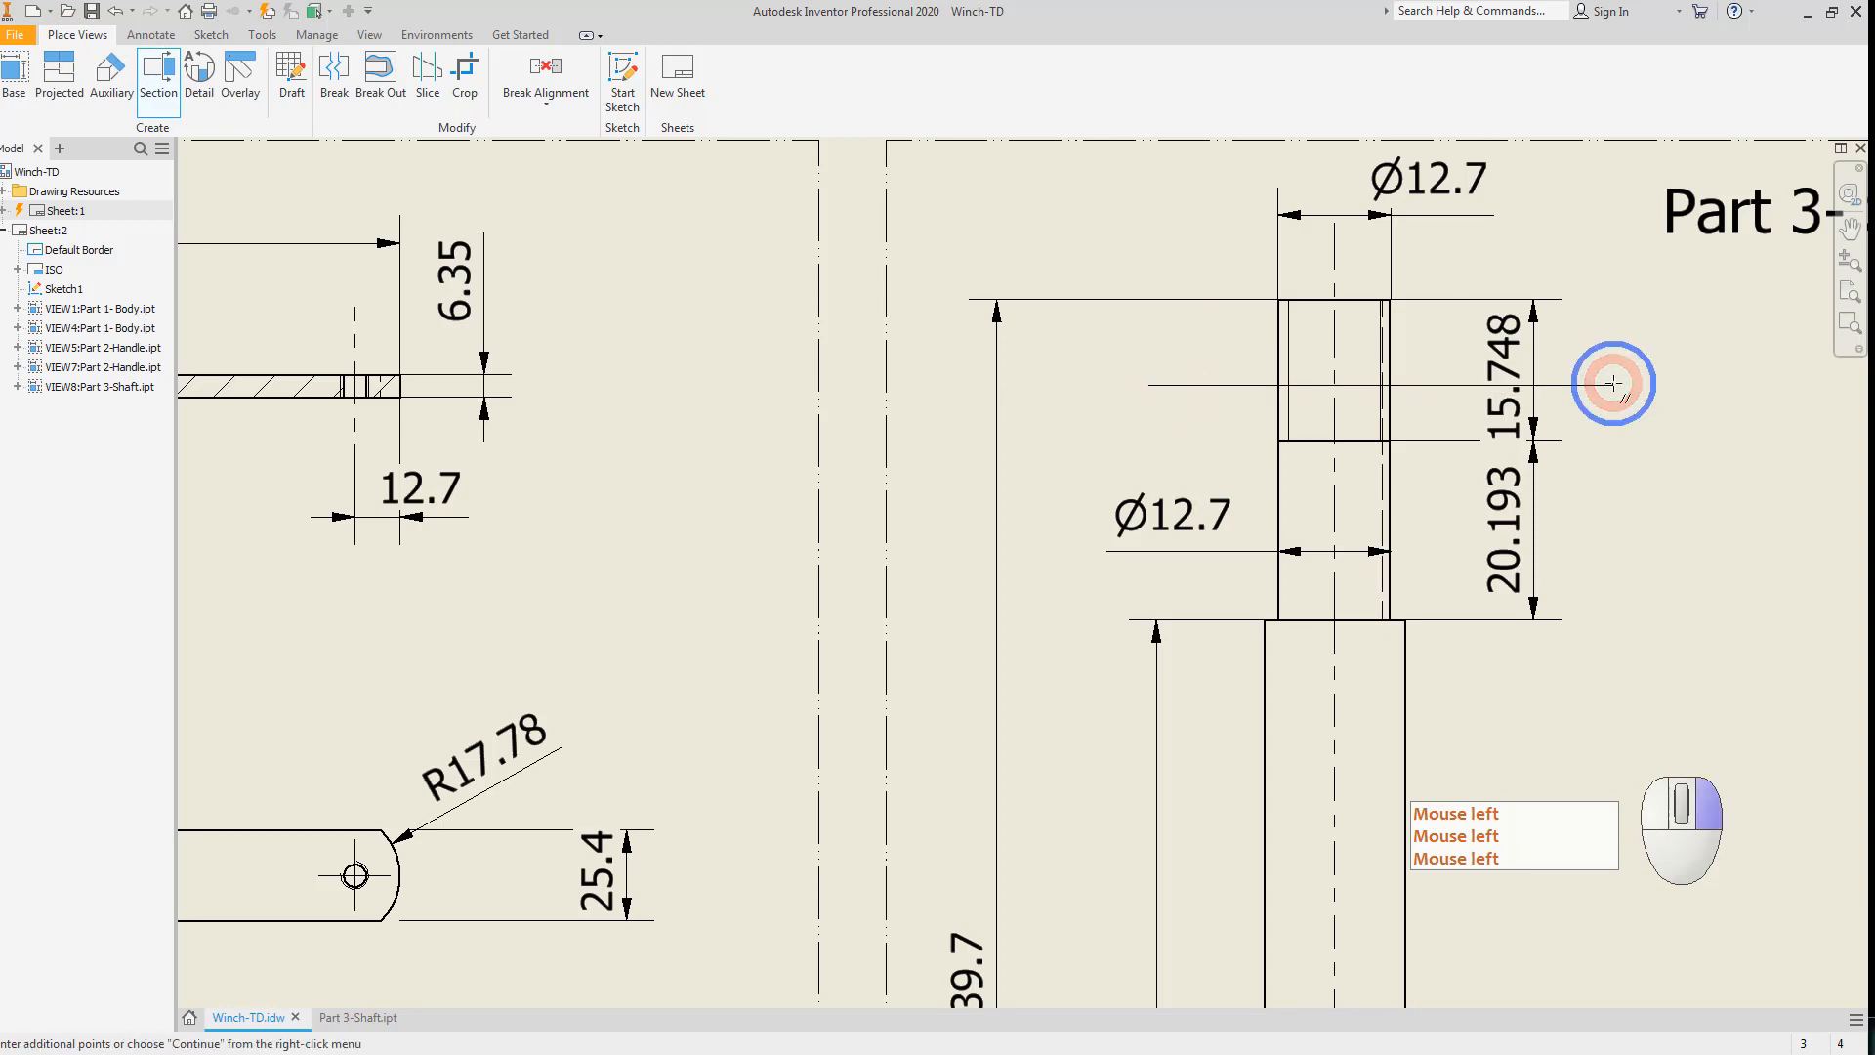
right_click(1612, 384)
left_click(1696, 384)
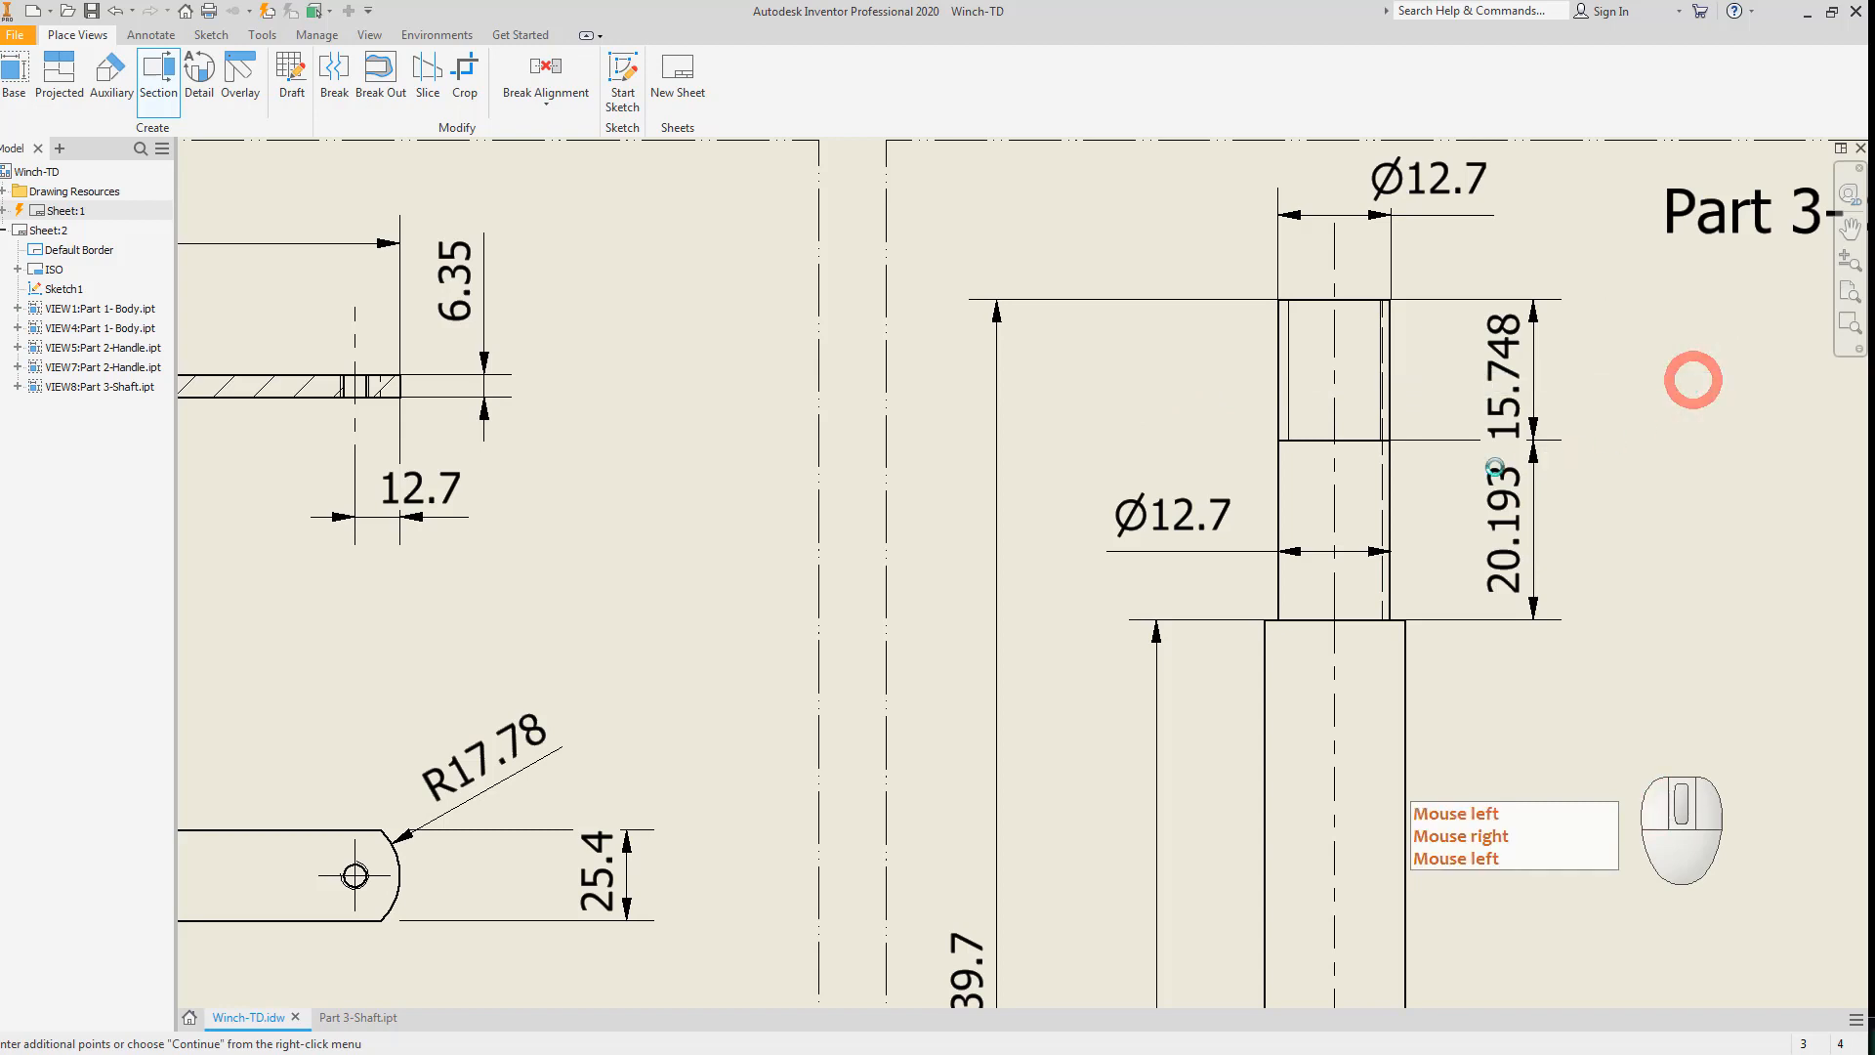
scroll(1417, 401, "up", 5)
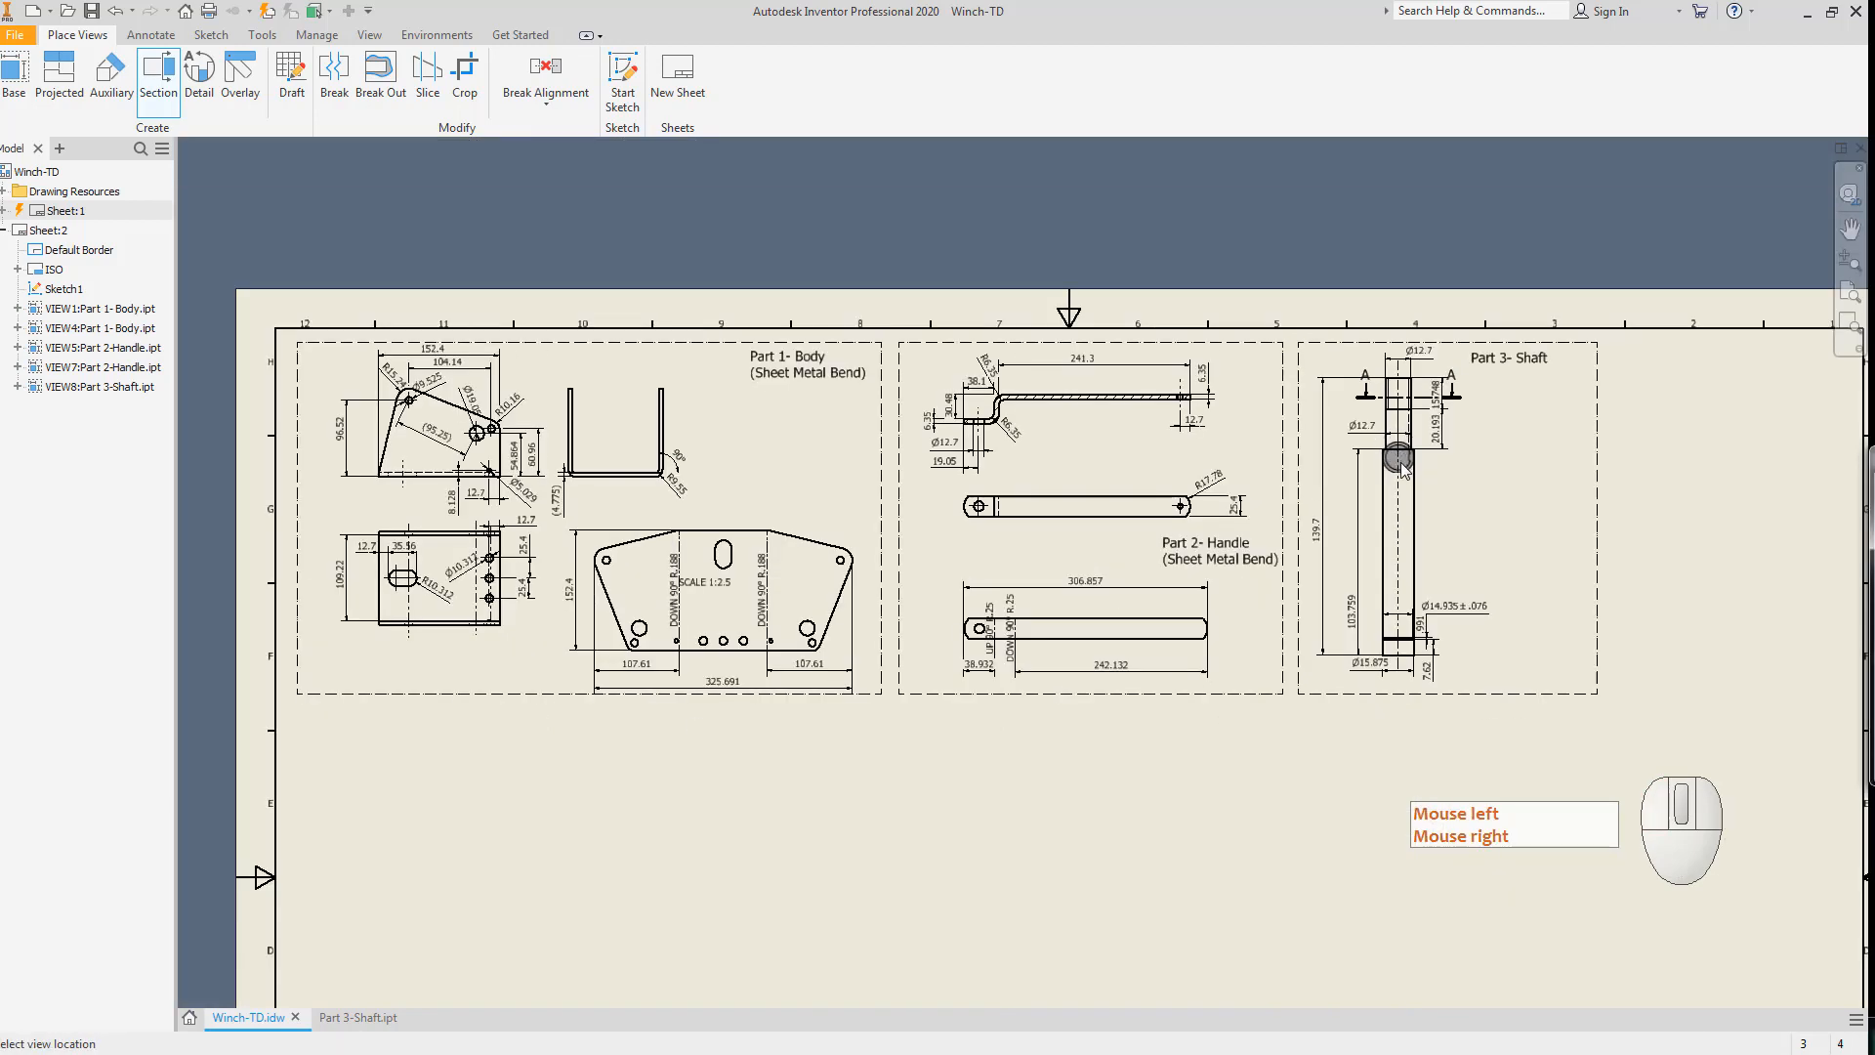
left_click(1429, 723)
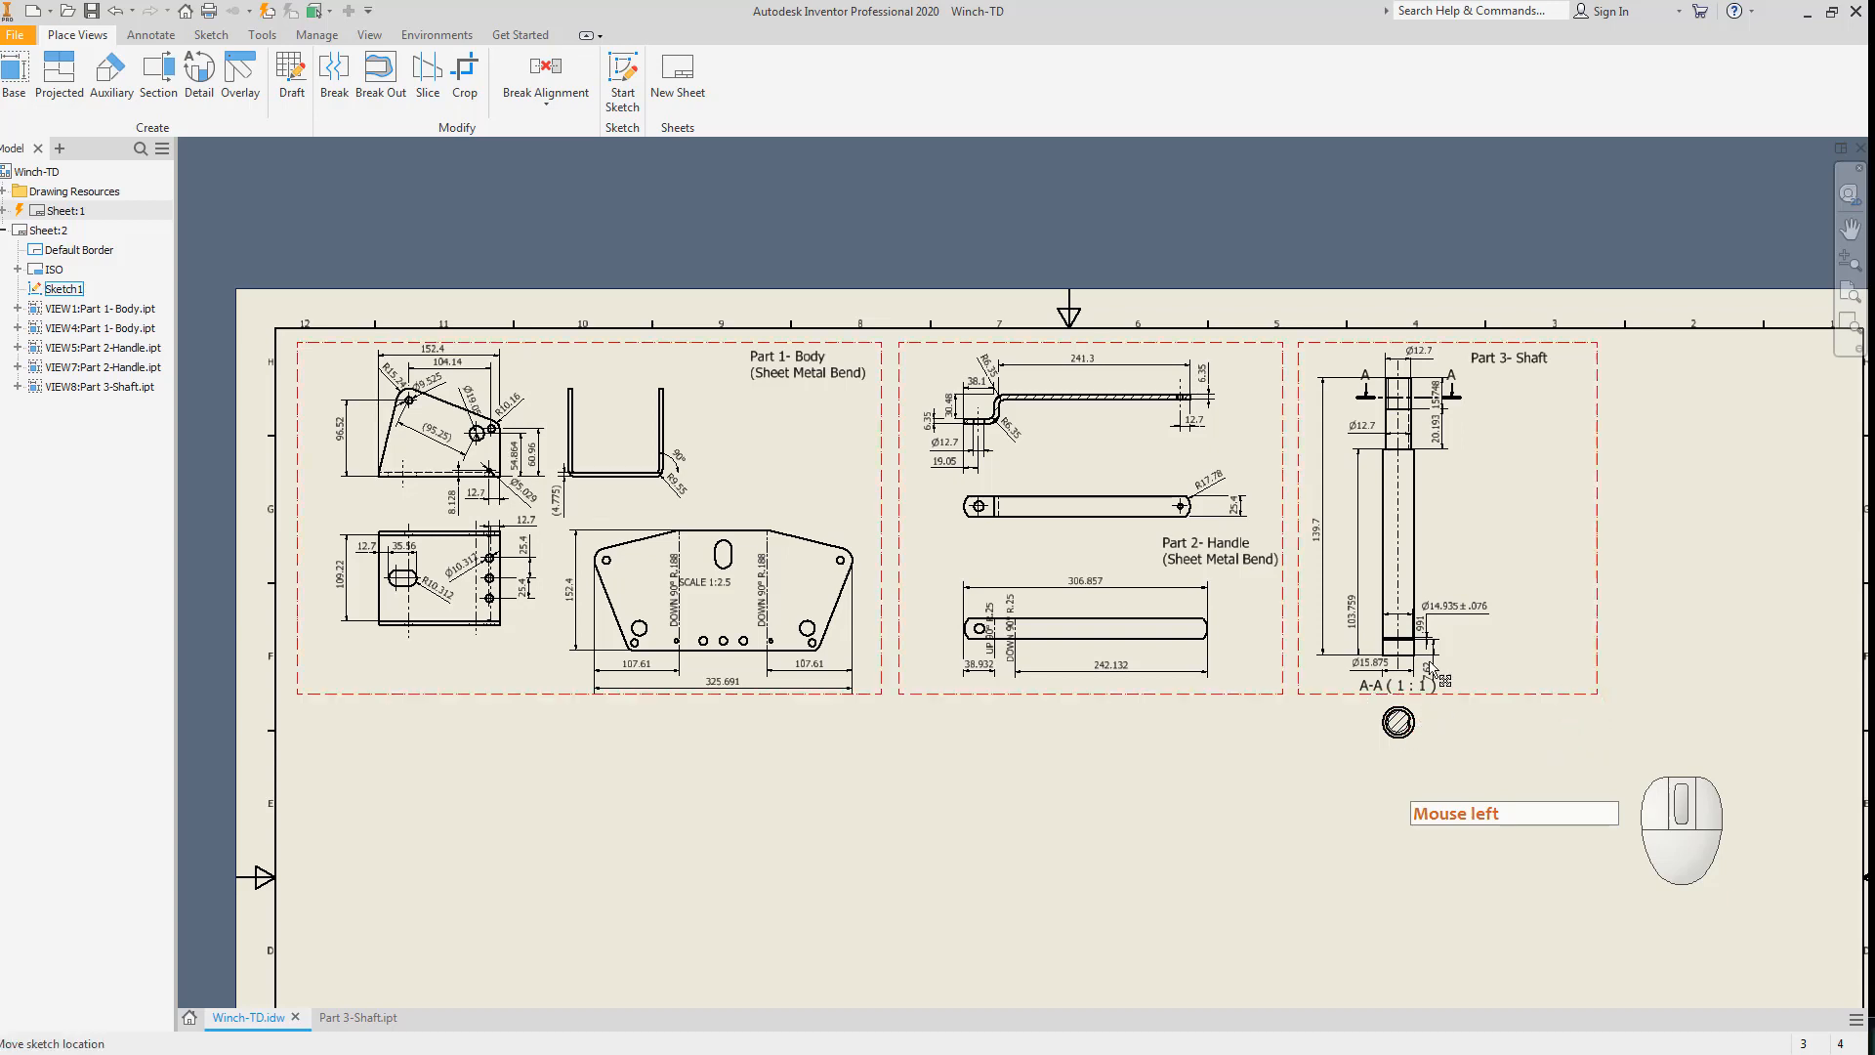
key("Escape")
key("Escape")
Break the alignment of section view A-A from the shaft view and move it beside the shaft's body, inside the Part 3 frame.
scroll(1436, 669, "down", 3)
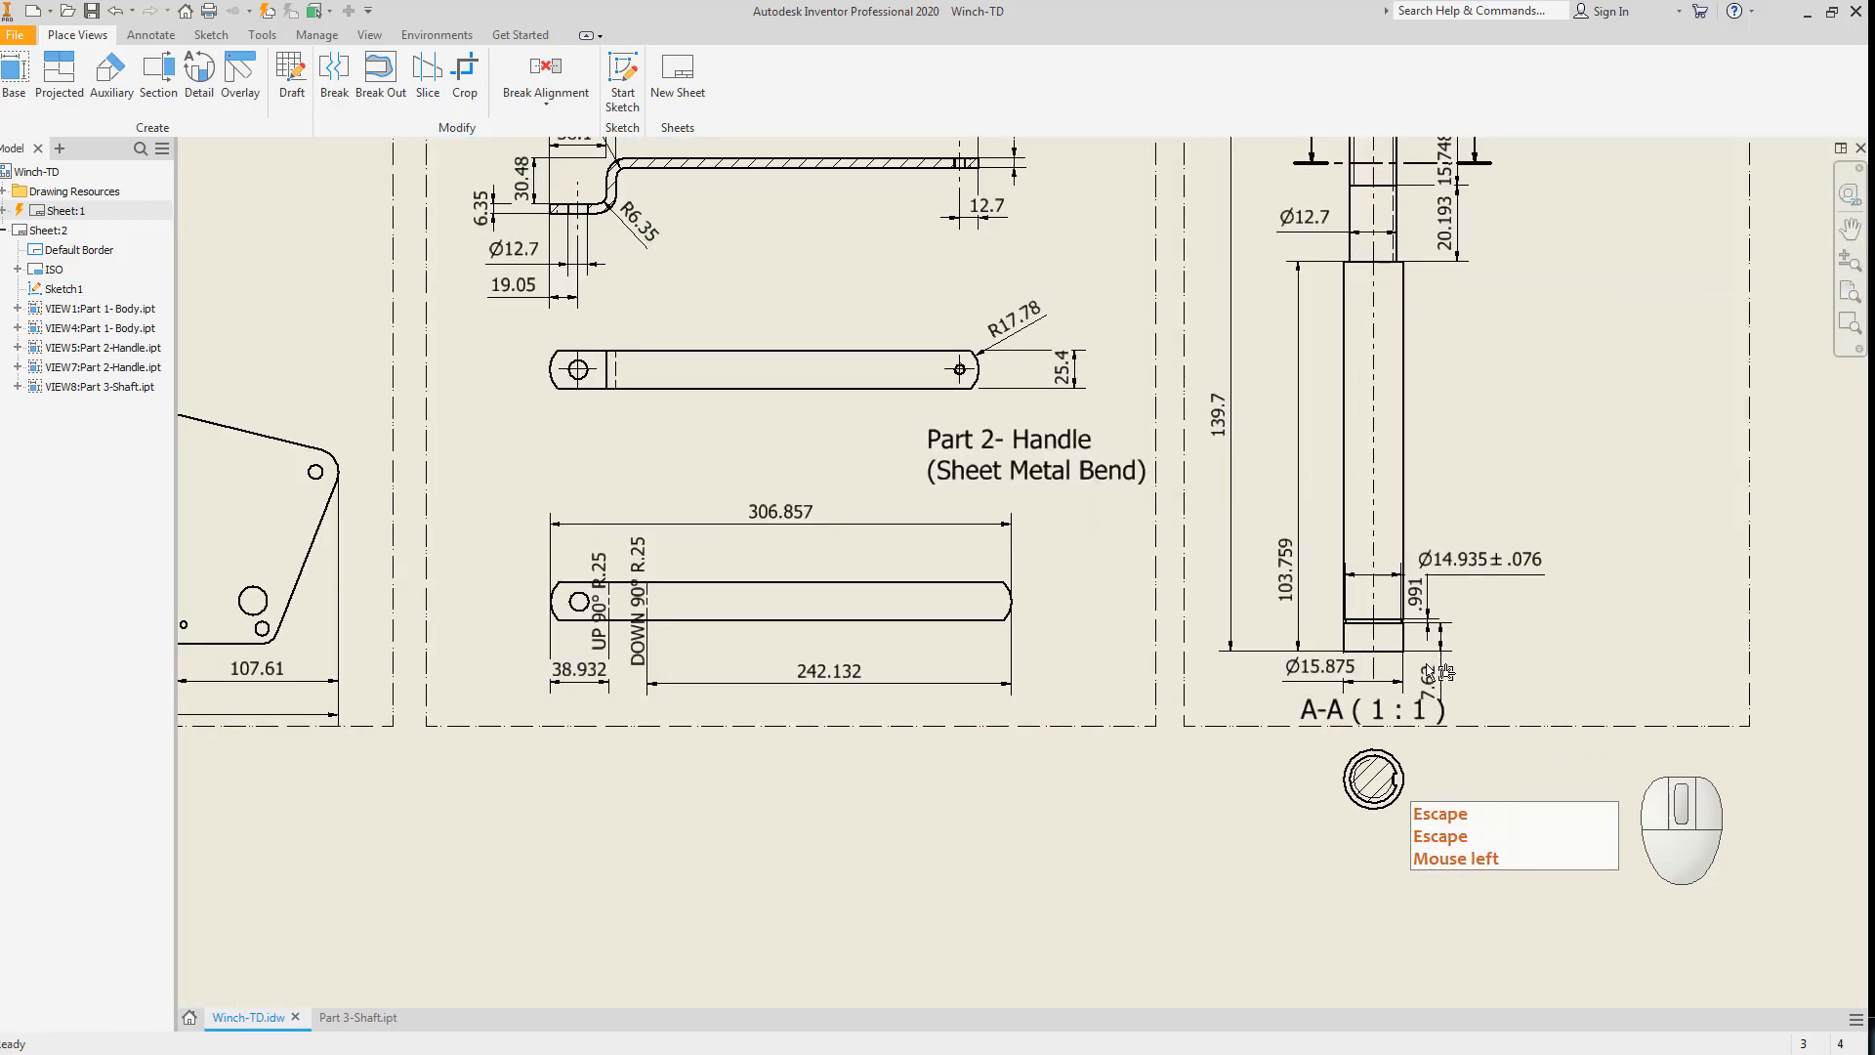
left_click(1427, 787)
right_click(1426, 791)
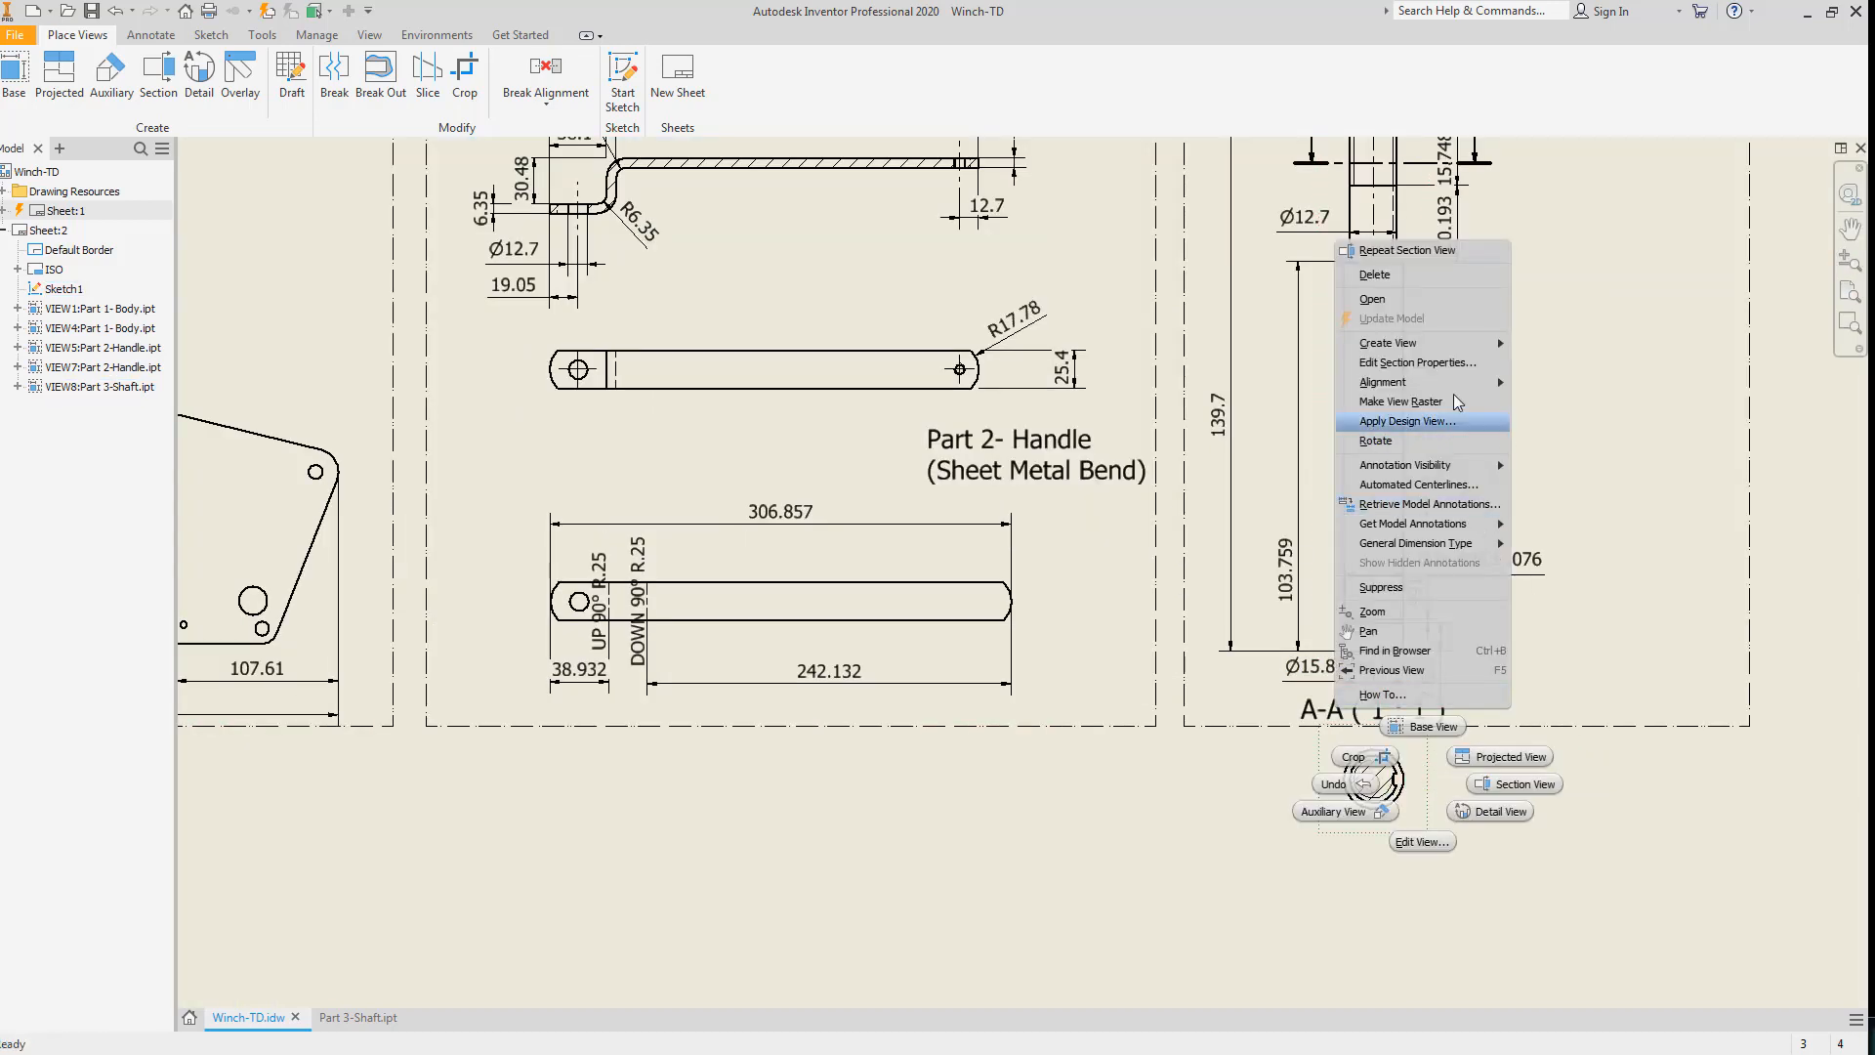
mouse_move(1464, 391)
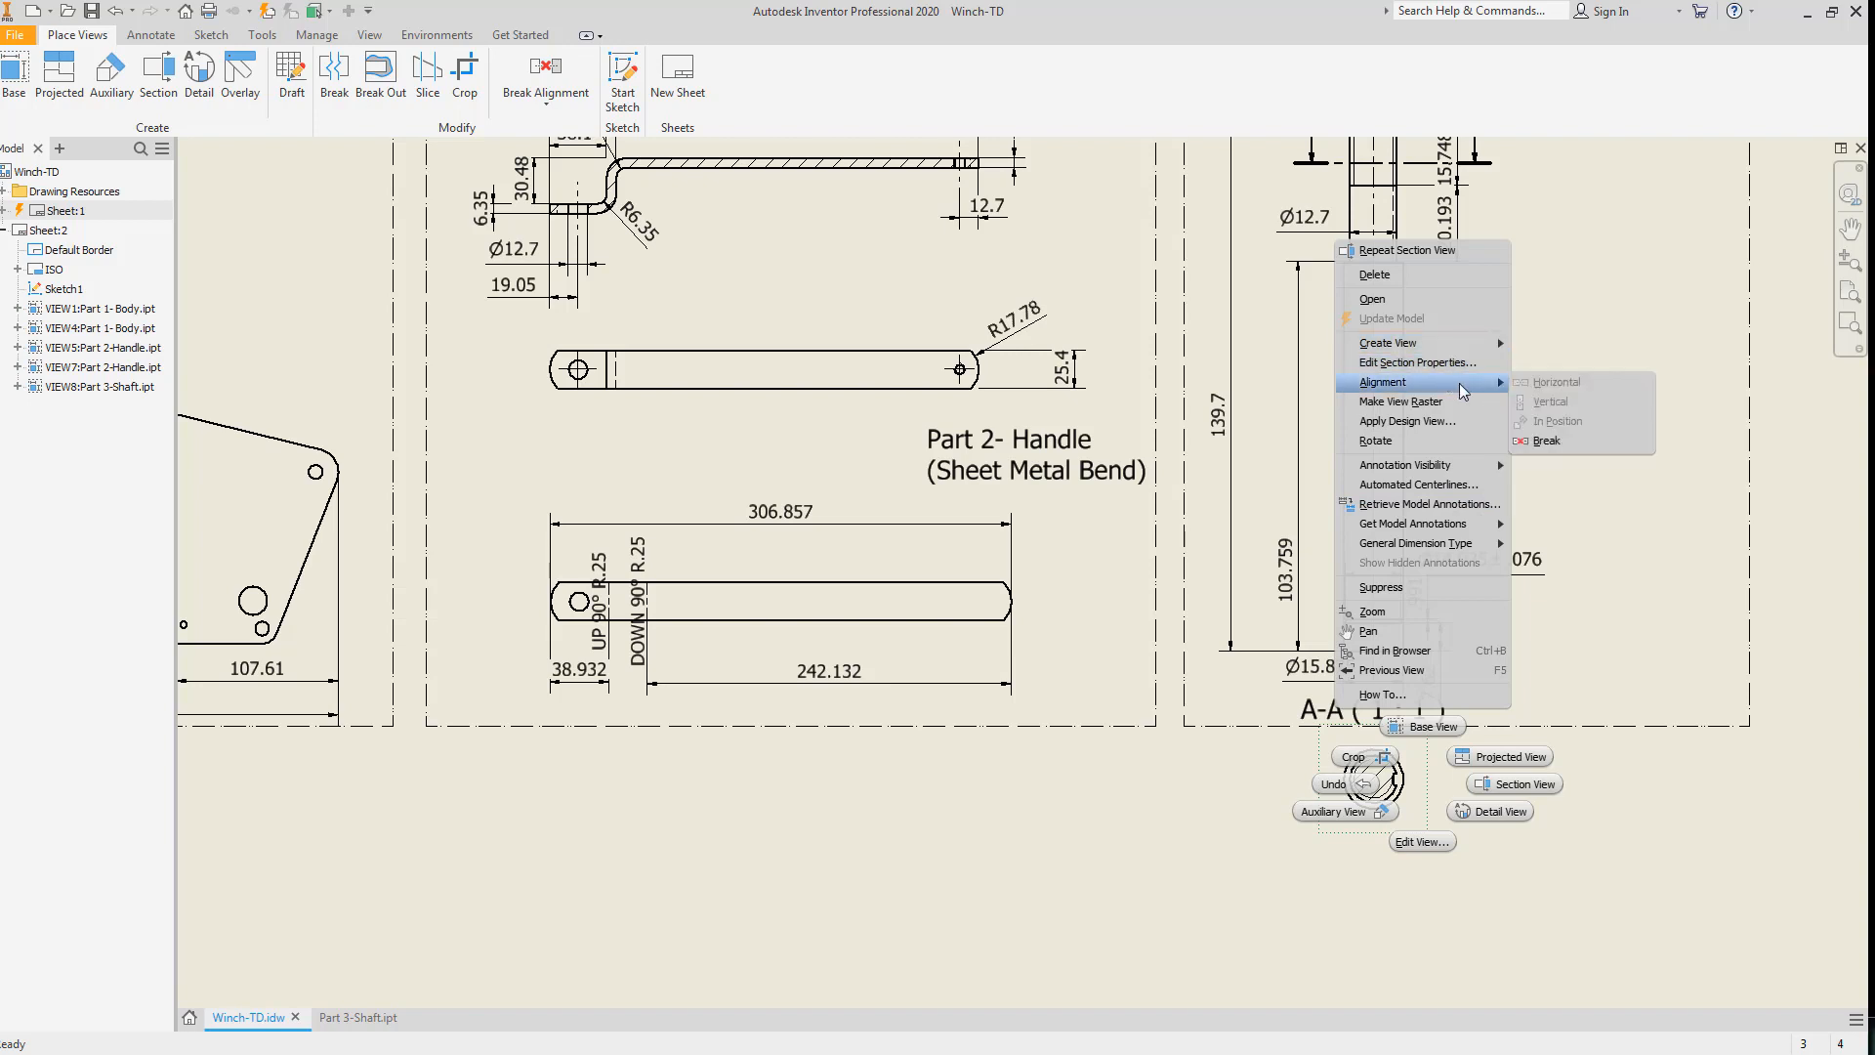
left_click(1547, 441)
left_click(1432, 775)
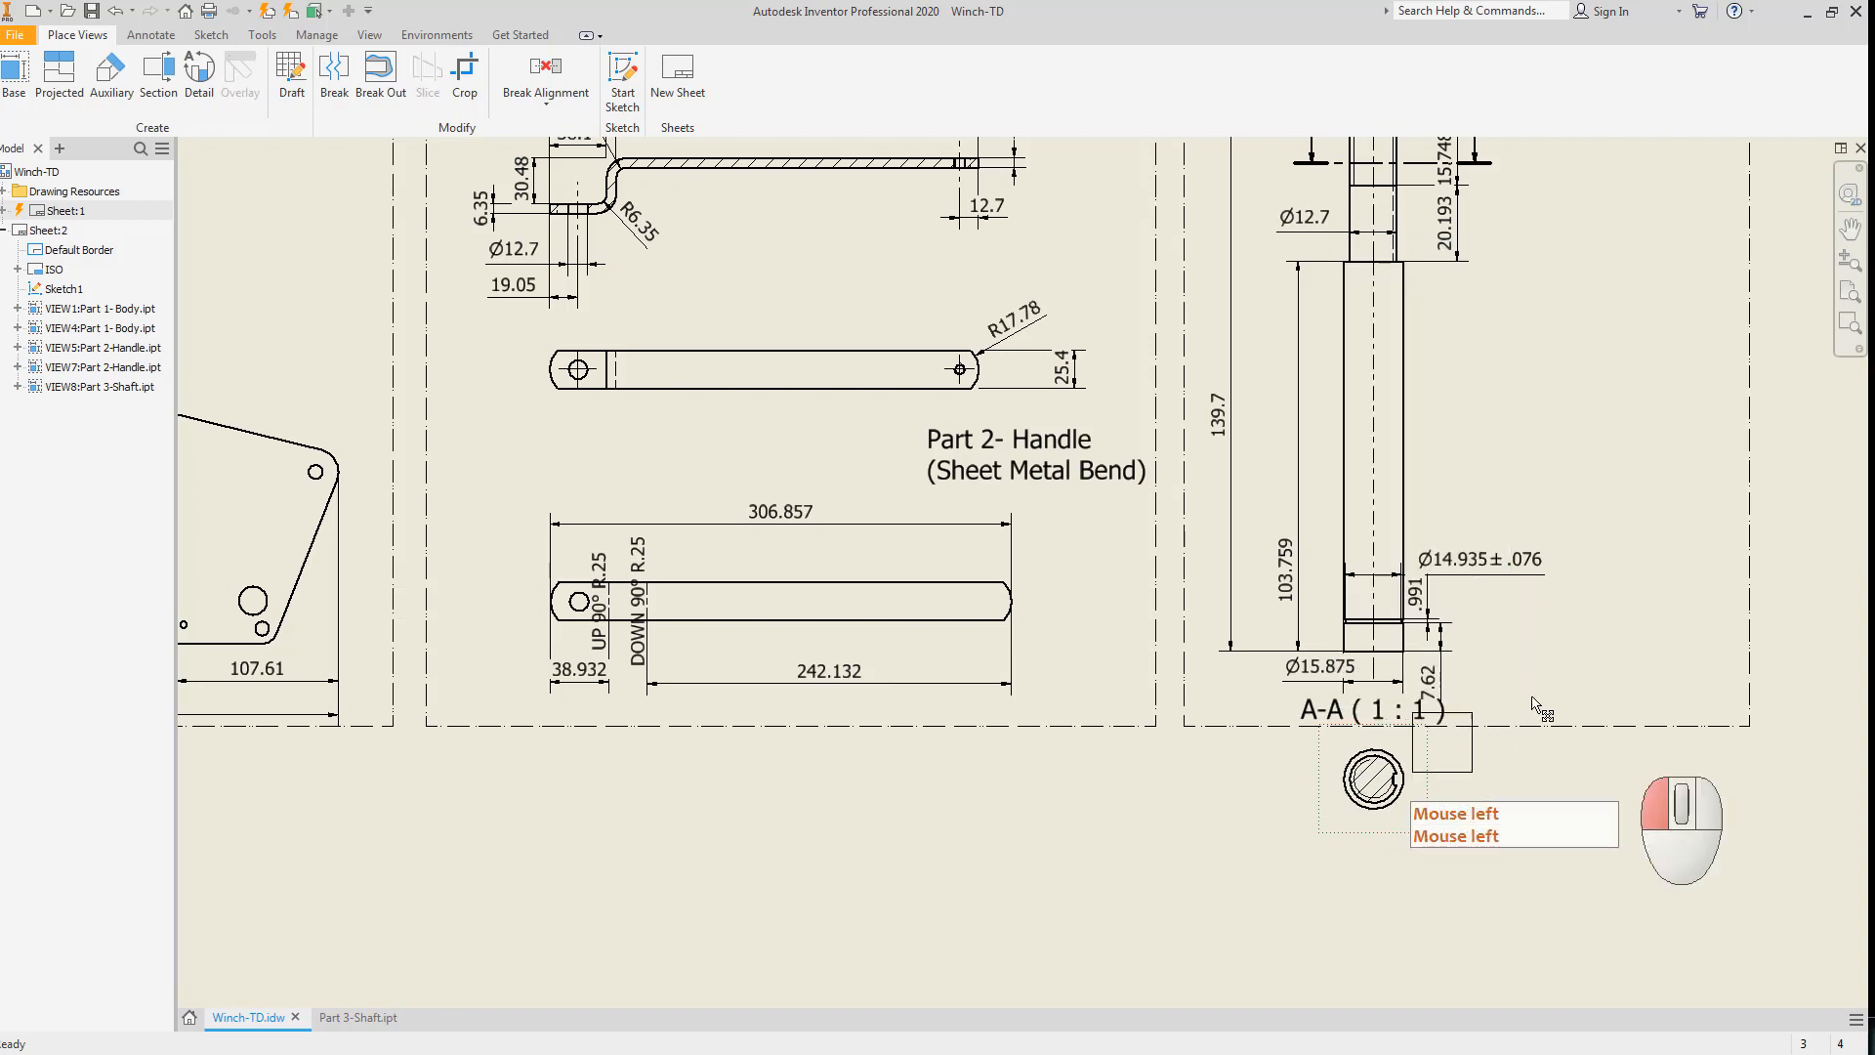
left_click_drag(1678, 334, 1678, 334)
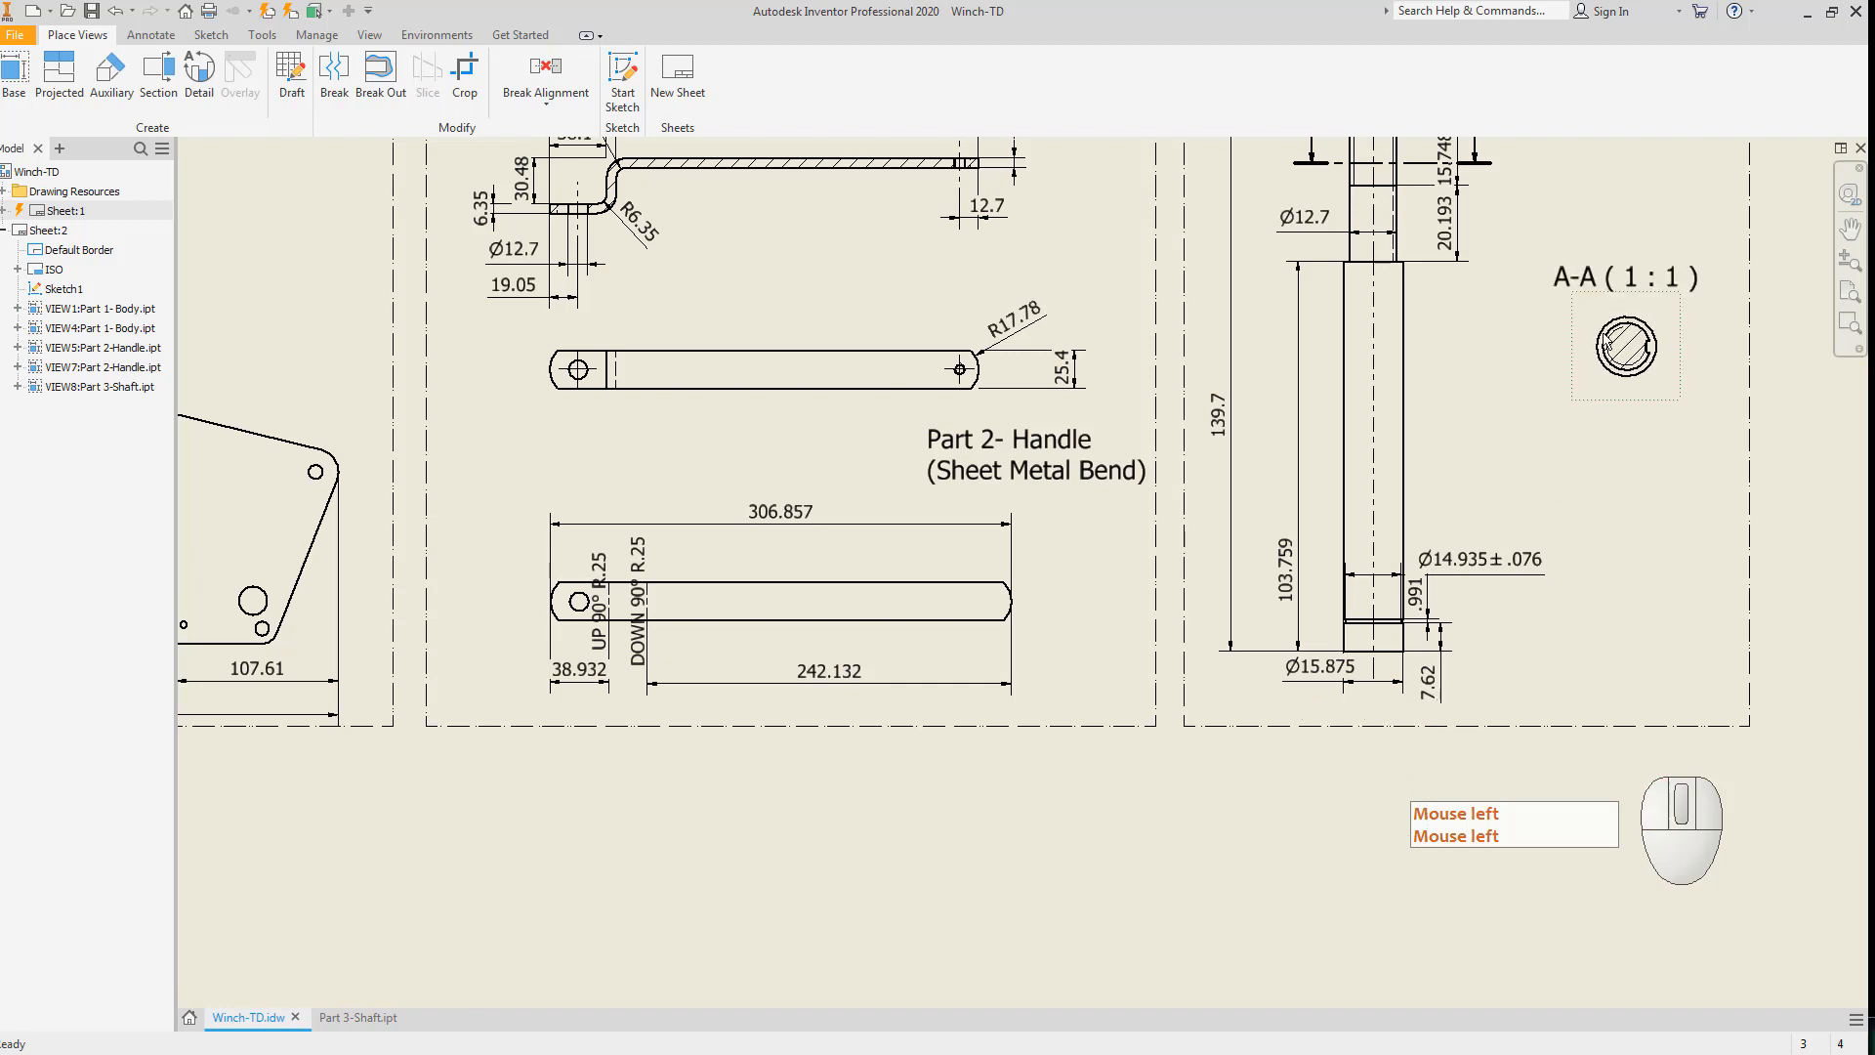
Move the A-A ( 1 : 1 ) view label underneath the section circle.
left_click_drag(1588, 273, 1588, 409)
key("Escape")
middle_click_drag(1608, 555, 1620, 633)
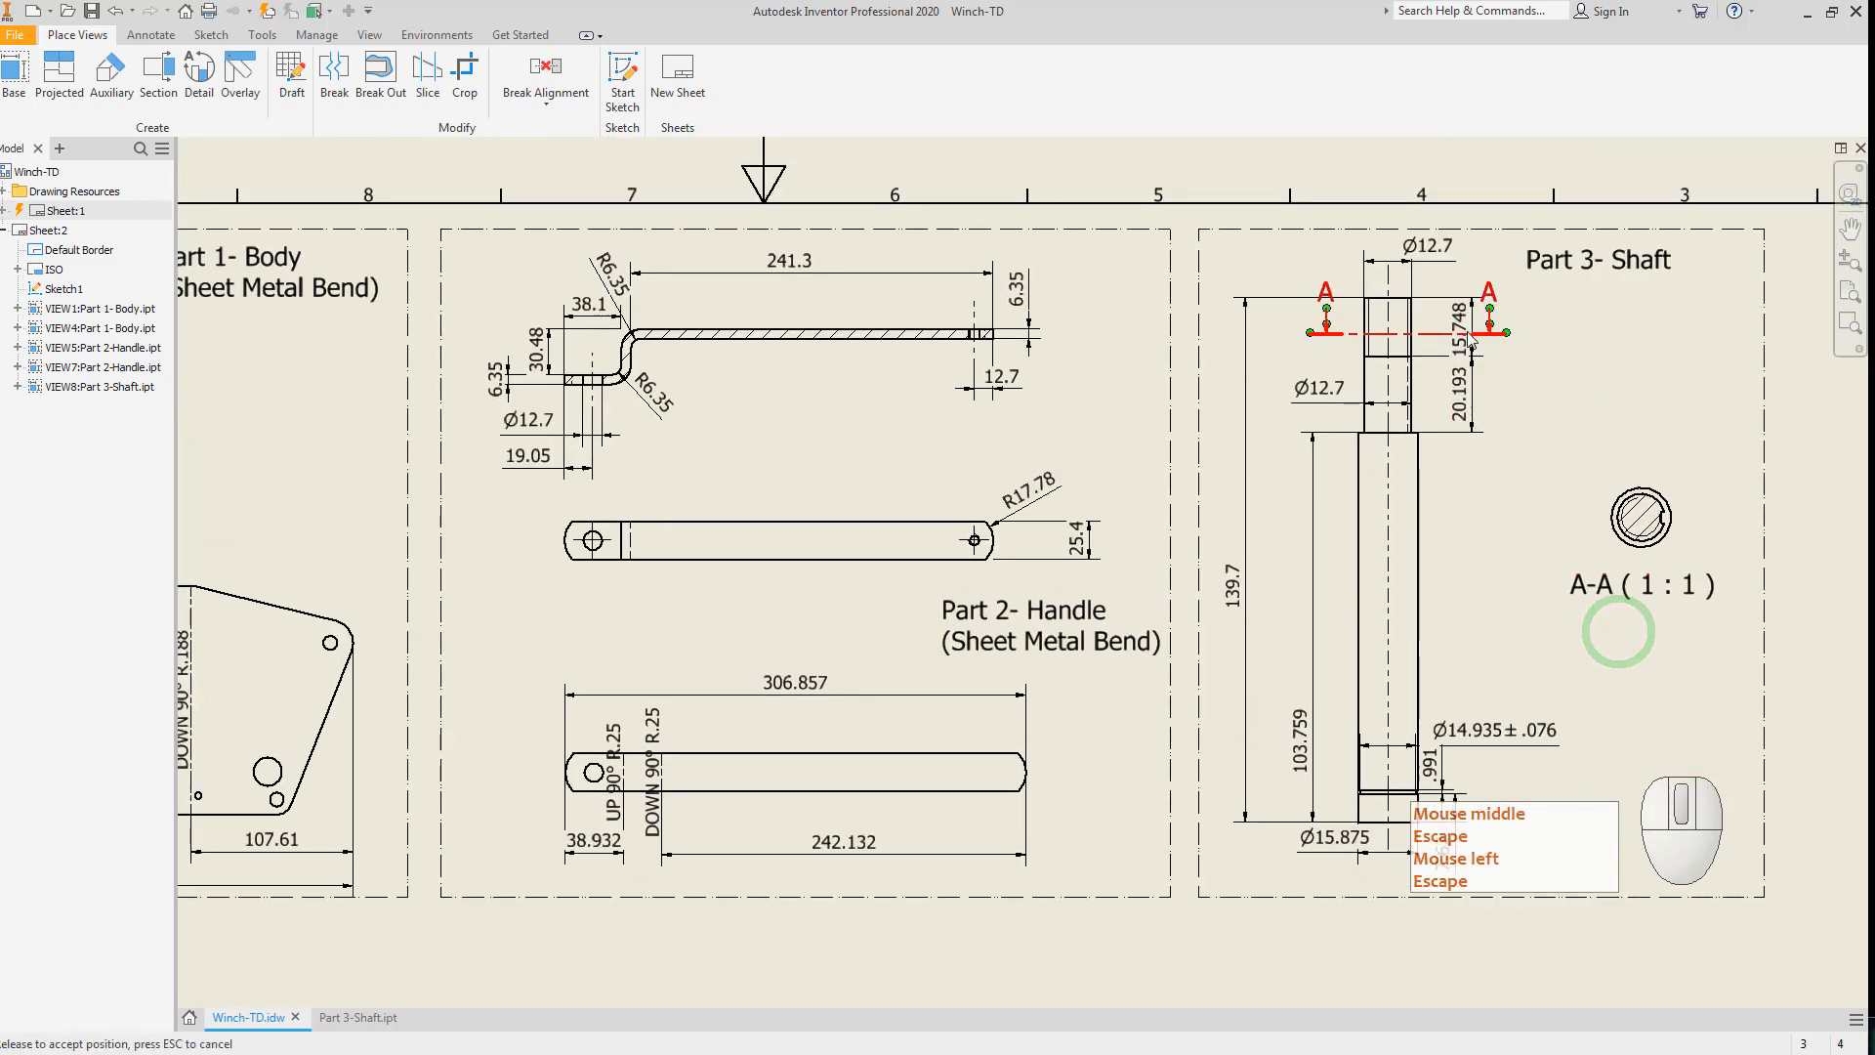
Shorten the A-A section line by pulling its end on the dimension side in closer to the shaft.
scroll(1422, 339, "up", 5)
left_click(1398, 331)
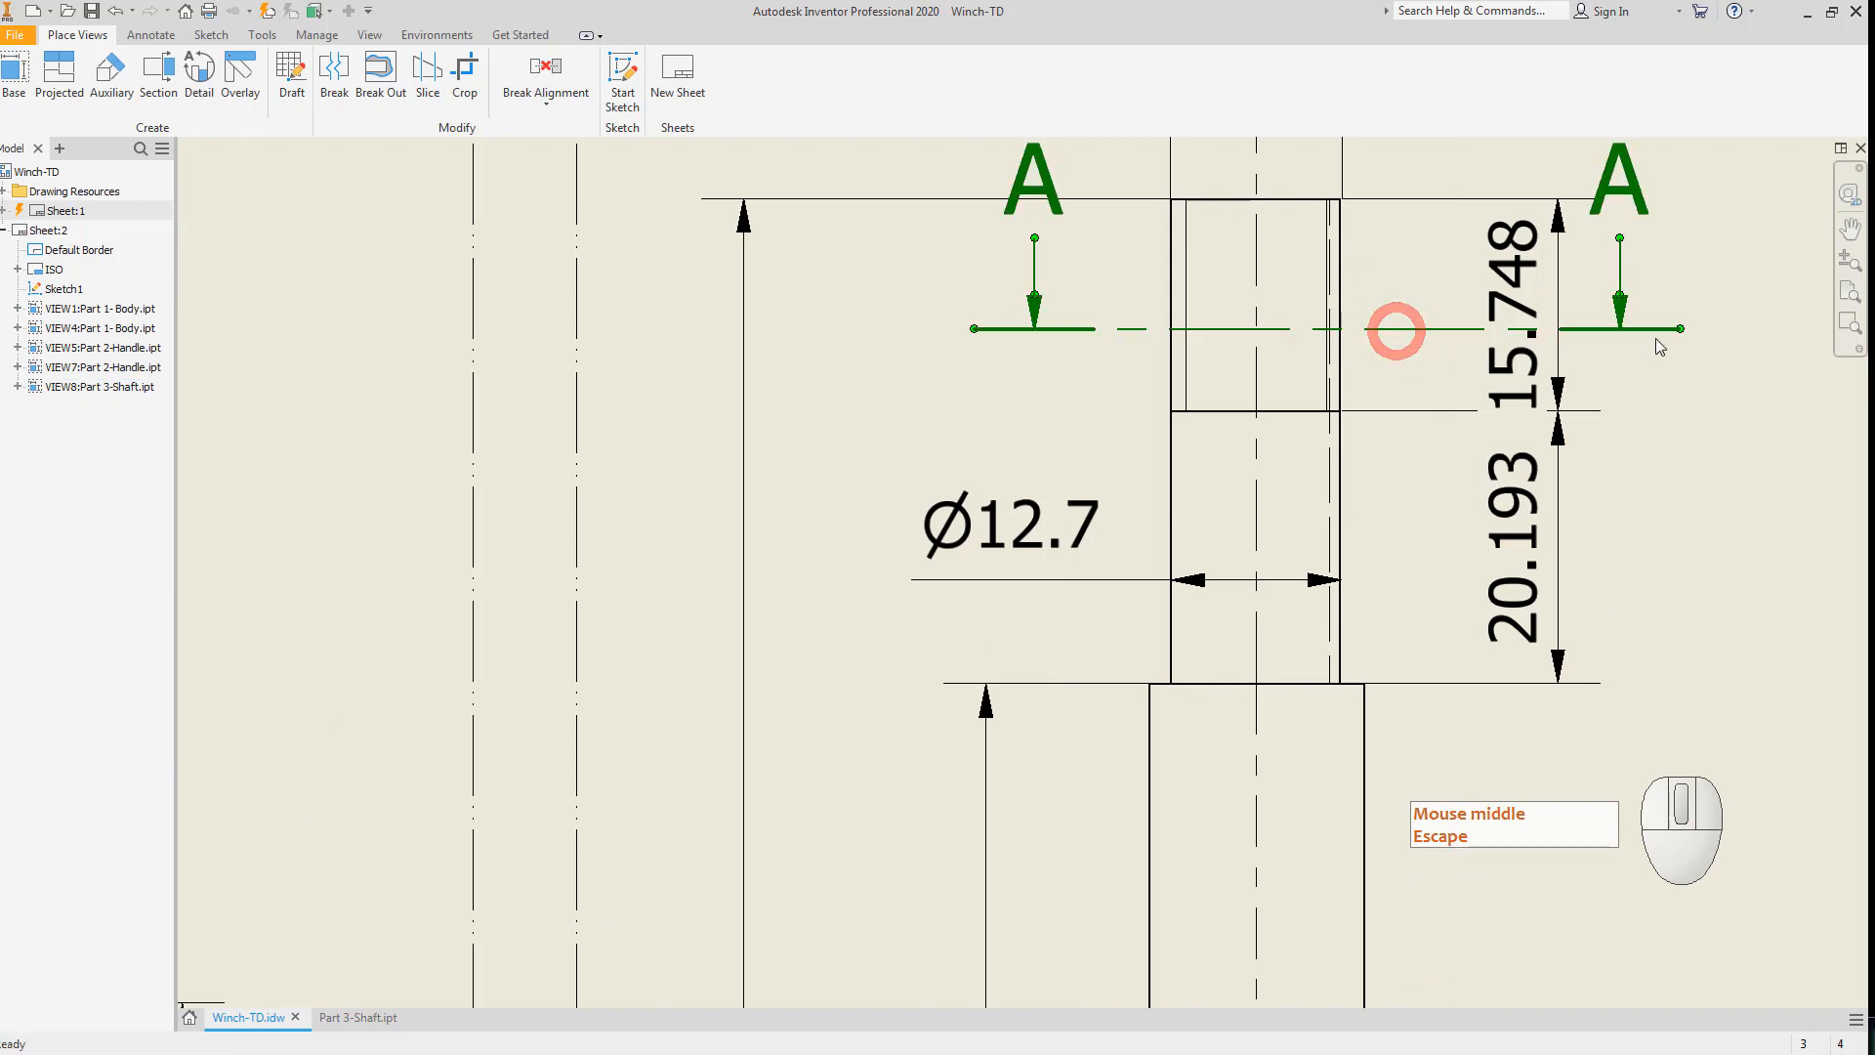
left_click_drag(1679, 331, 1491, 332)
key("Escape")
middle_click_drag(1651, 440, 1583, 553)
key("Escape")
key("Escape")
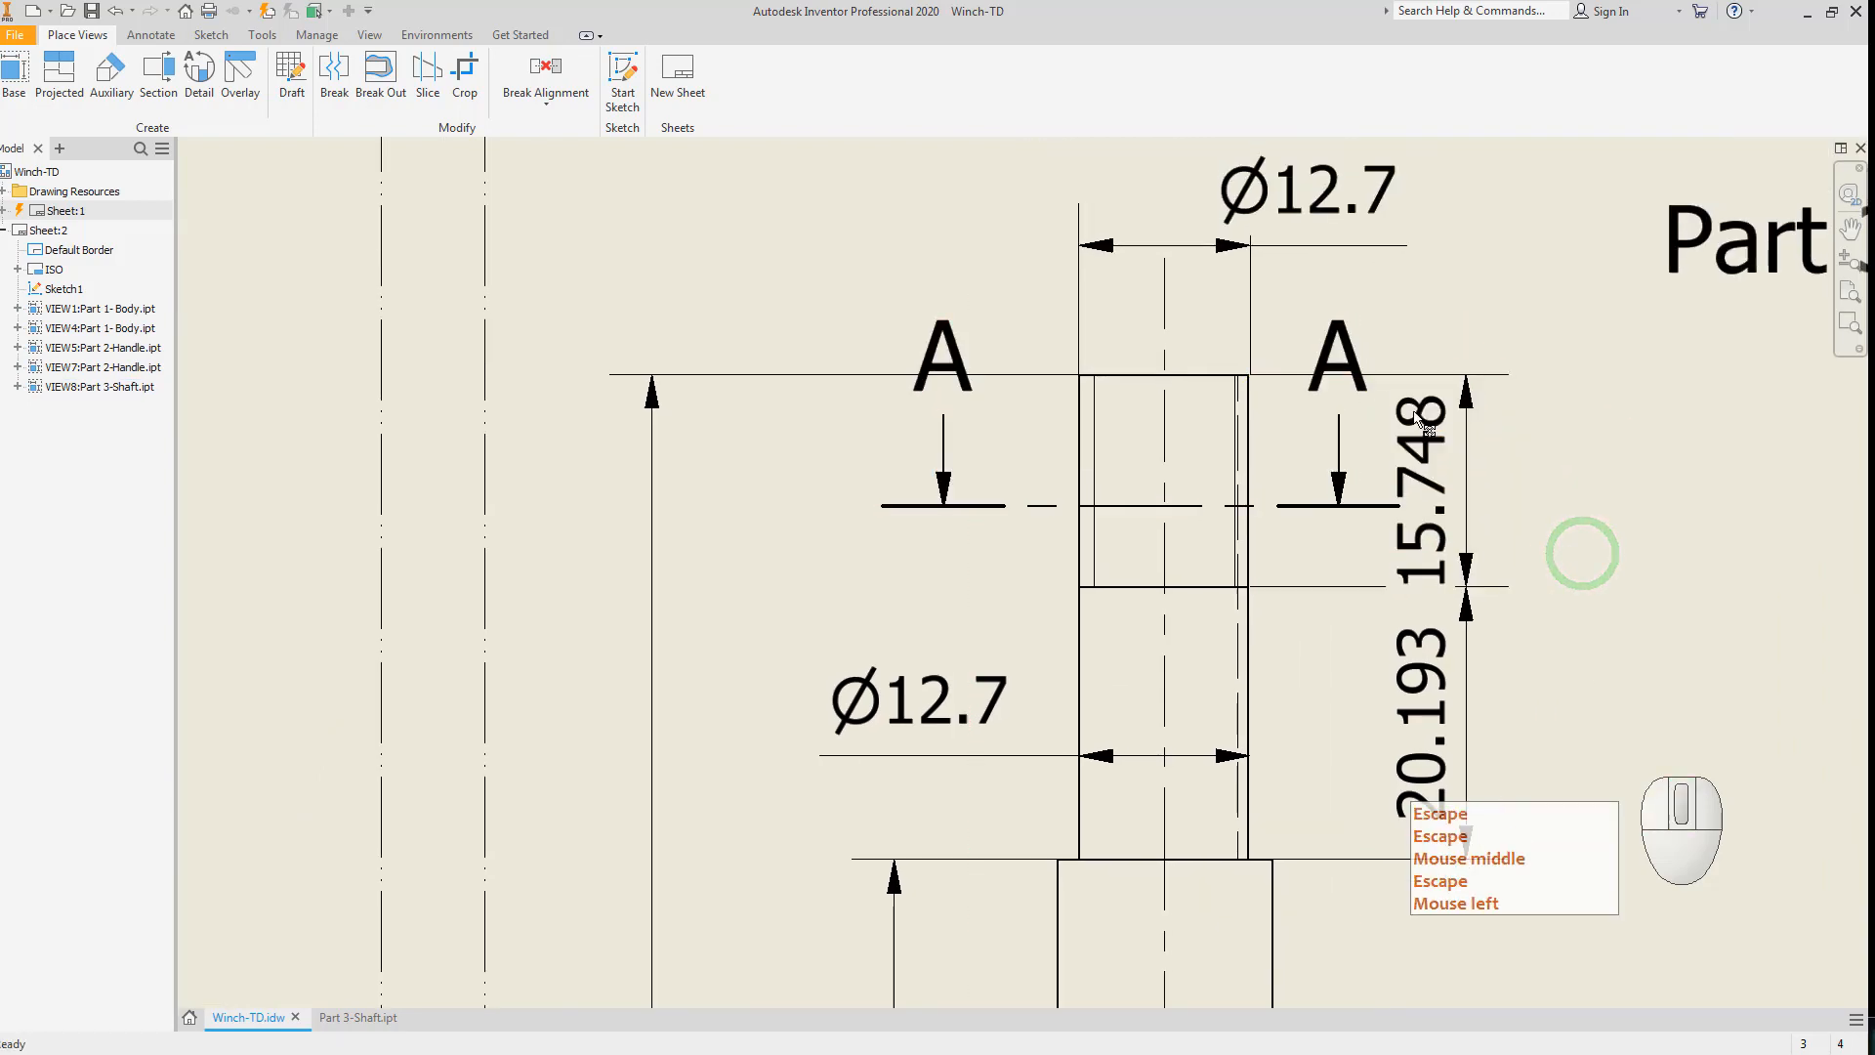
Shift the 15.748 and 20.193 dimensions farther from the shaft and place both section letters A just outside their arrows.
left_click_drag(1428, 426, 1465, 457)
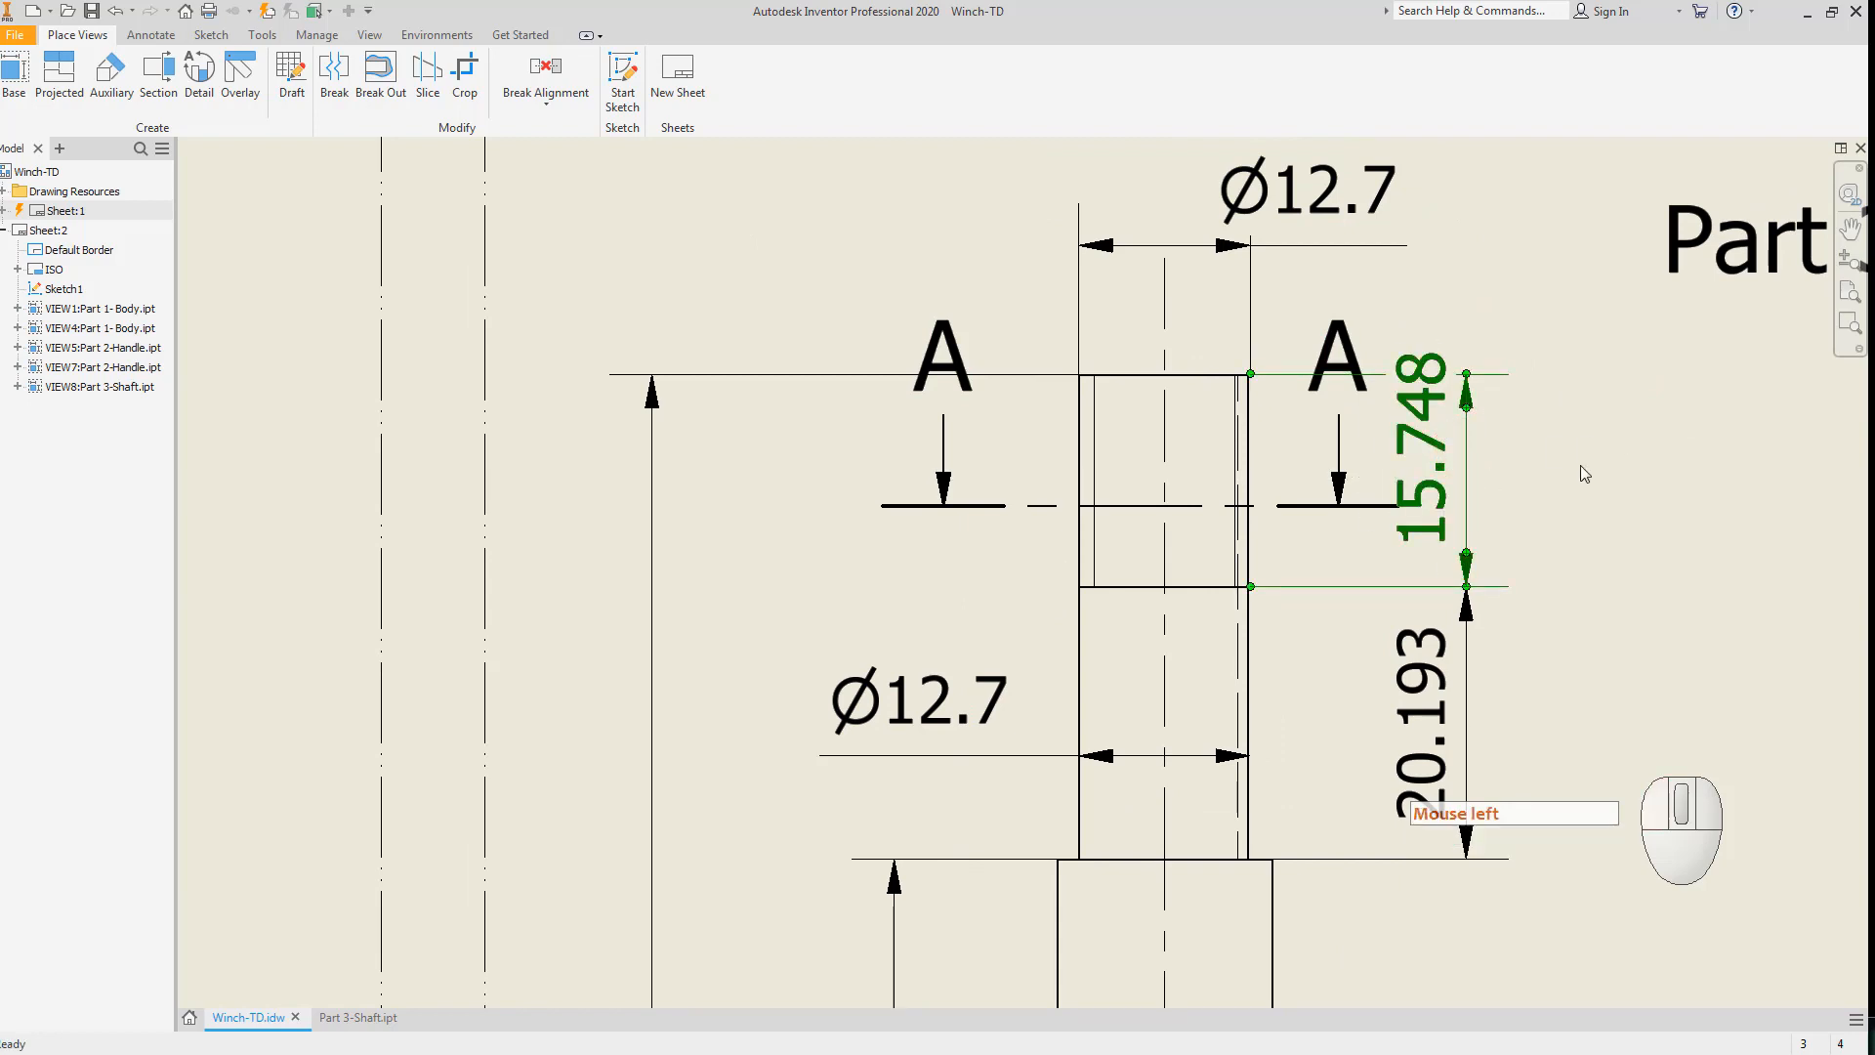
scroll(1581, 465, "down", 2)
middle_click_drag(1577, 467, 1627, 475)
left_click_drag(1259, 409, 1212, 449)
left_click_drag(1551, 470, 1606, 467)
left_click_drag(1564, 640, 1603, 632)
left_click_drag(1497, 411, 1521, 453)
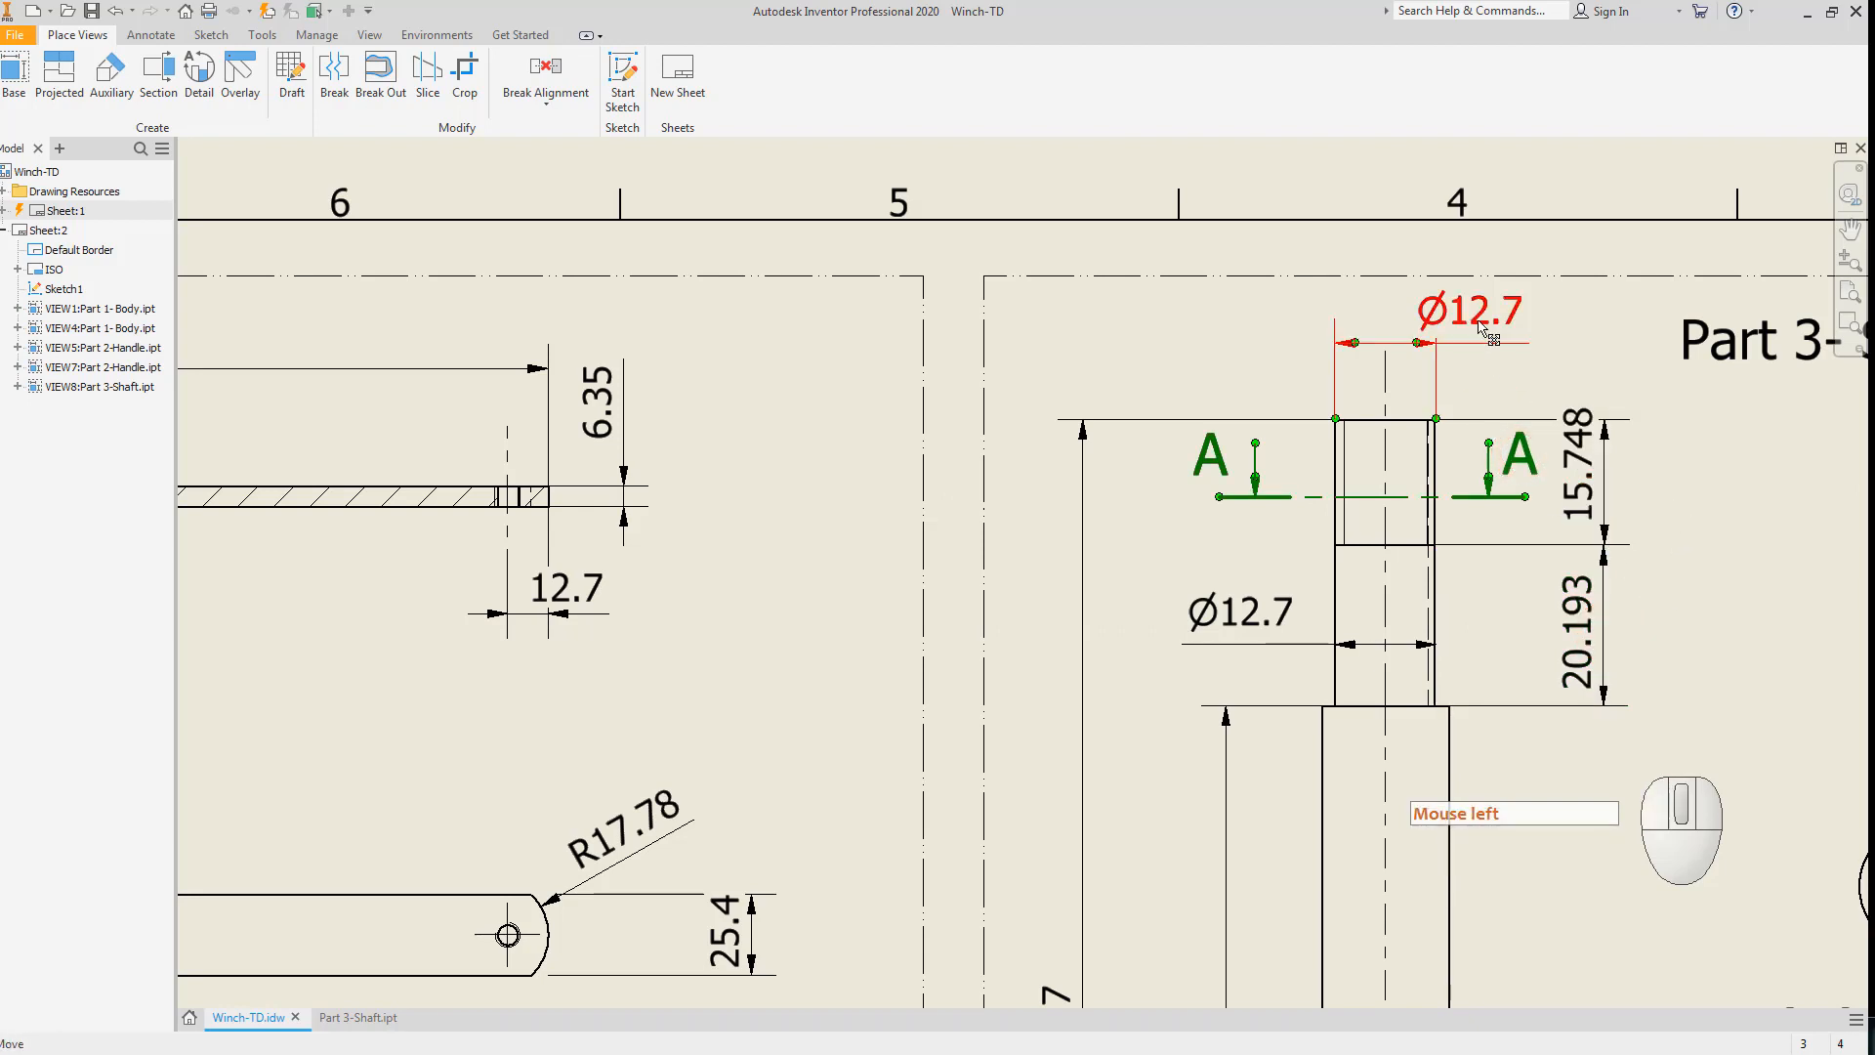
Delete the Ø12.7 dimension above the threaded upper end of the shaft.
left_click_drag(1372, 325, 1270, 342)
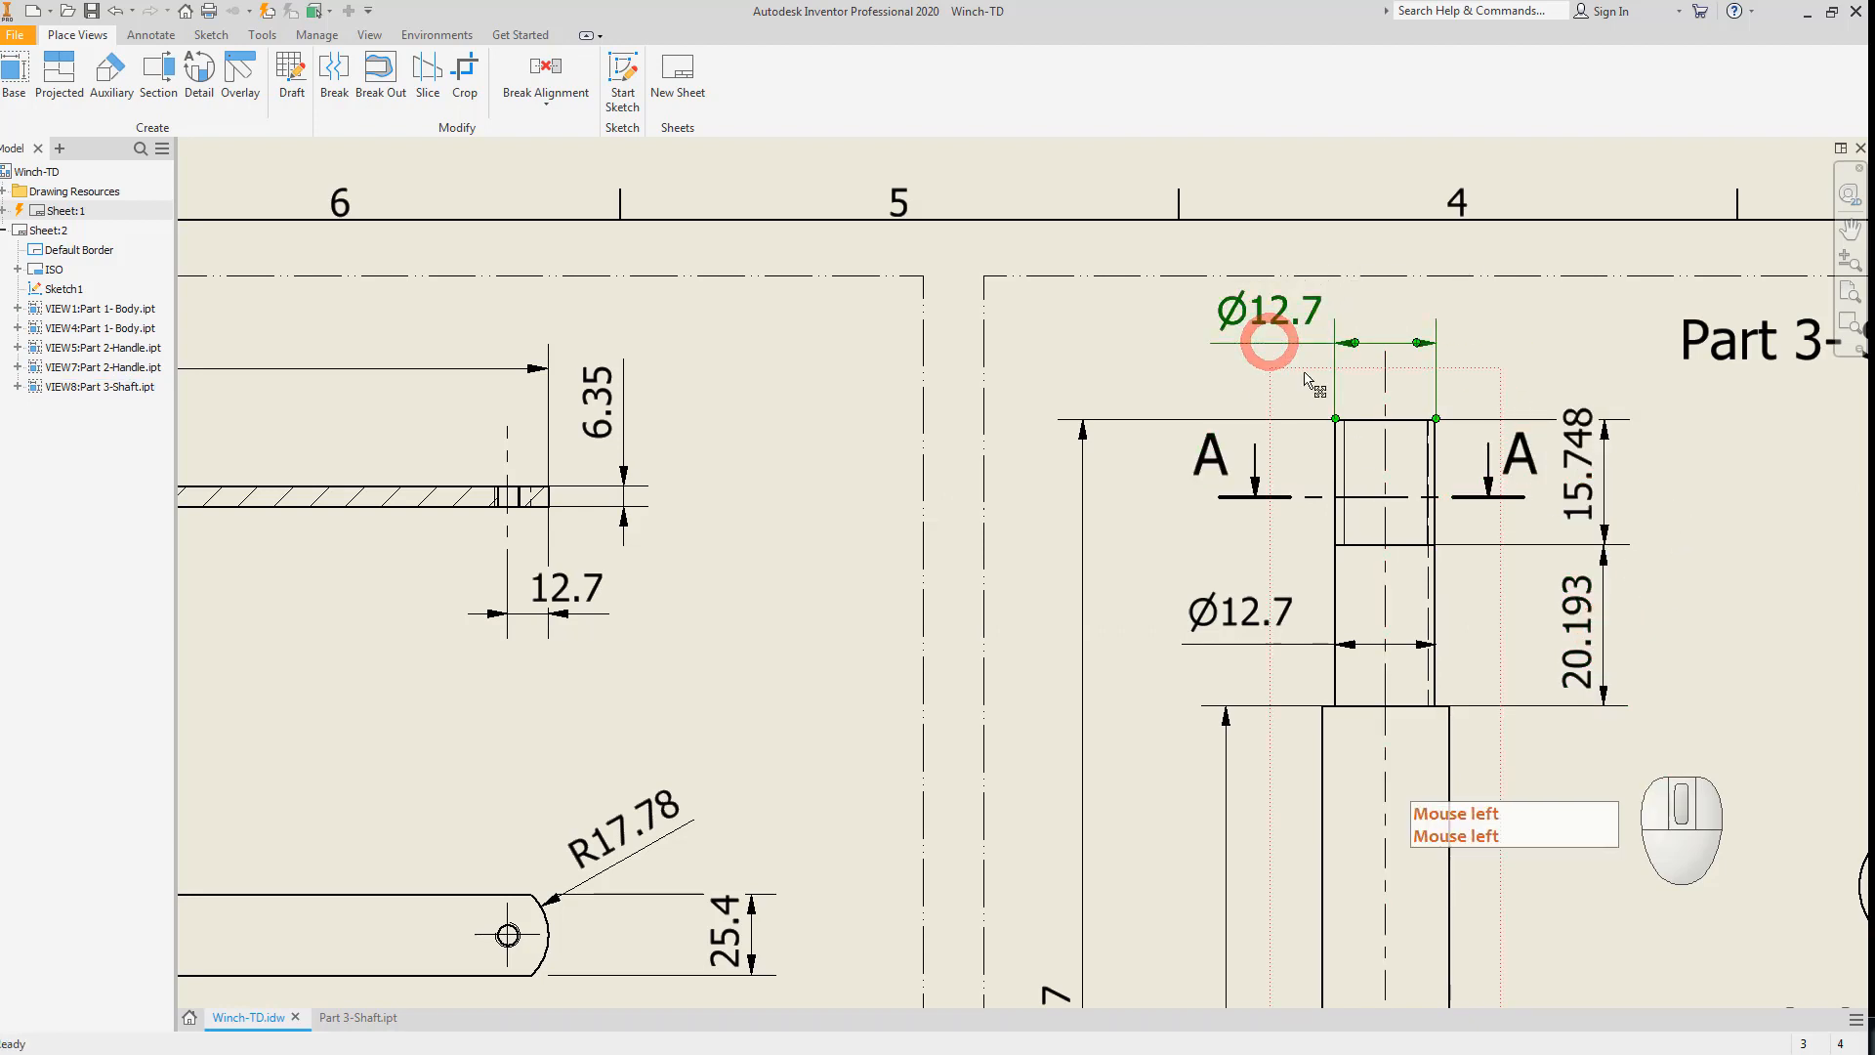
left_click(1272, 331)
key("Delete")
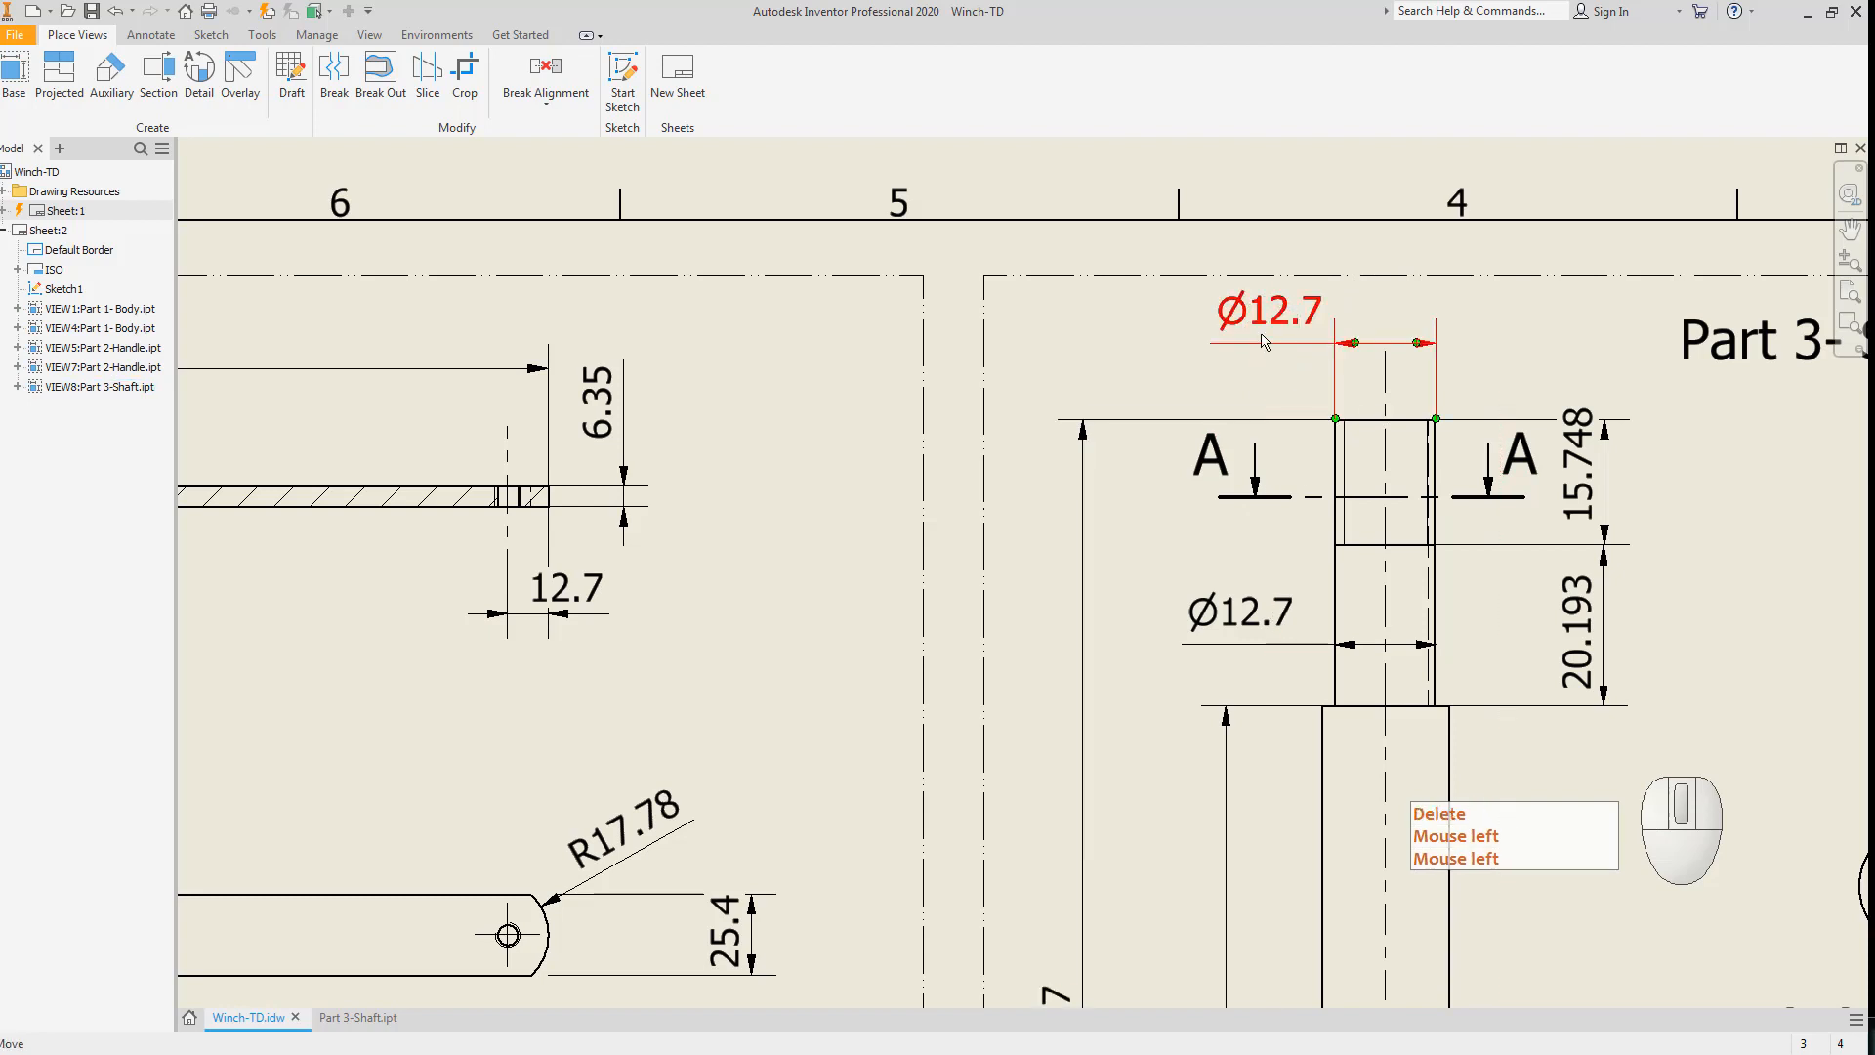
left_click(1256, 320)
key("Delete")
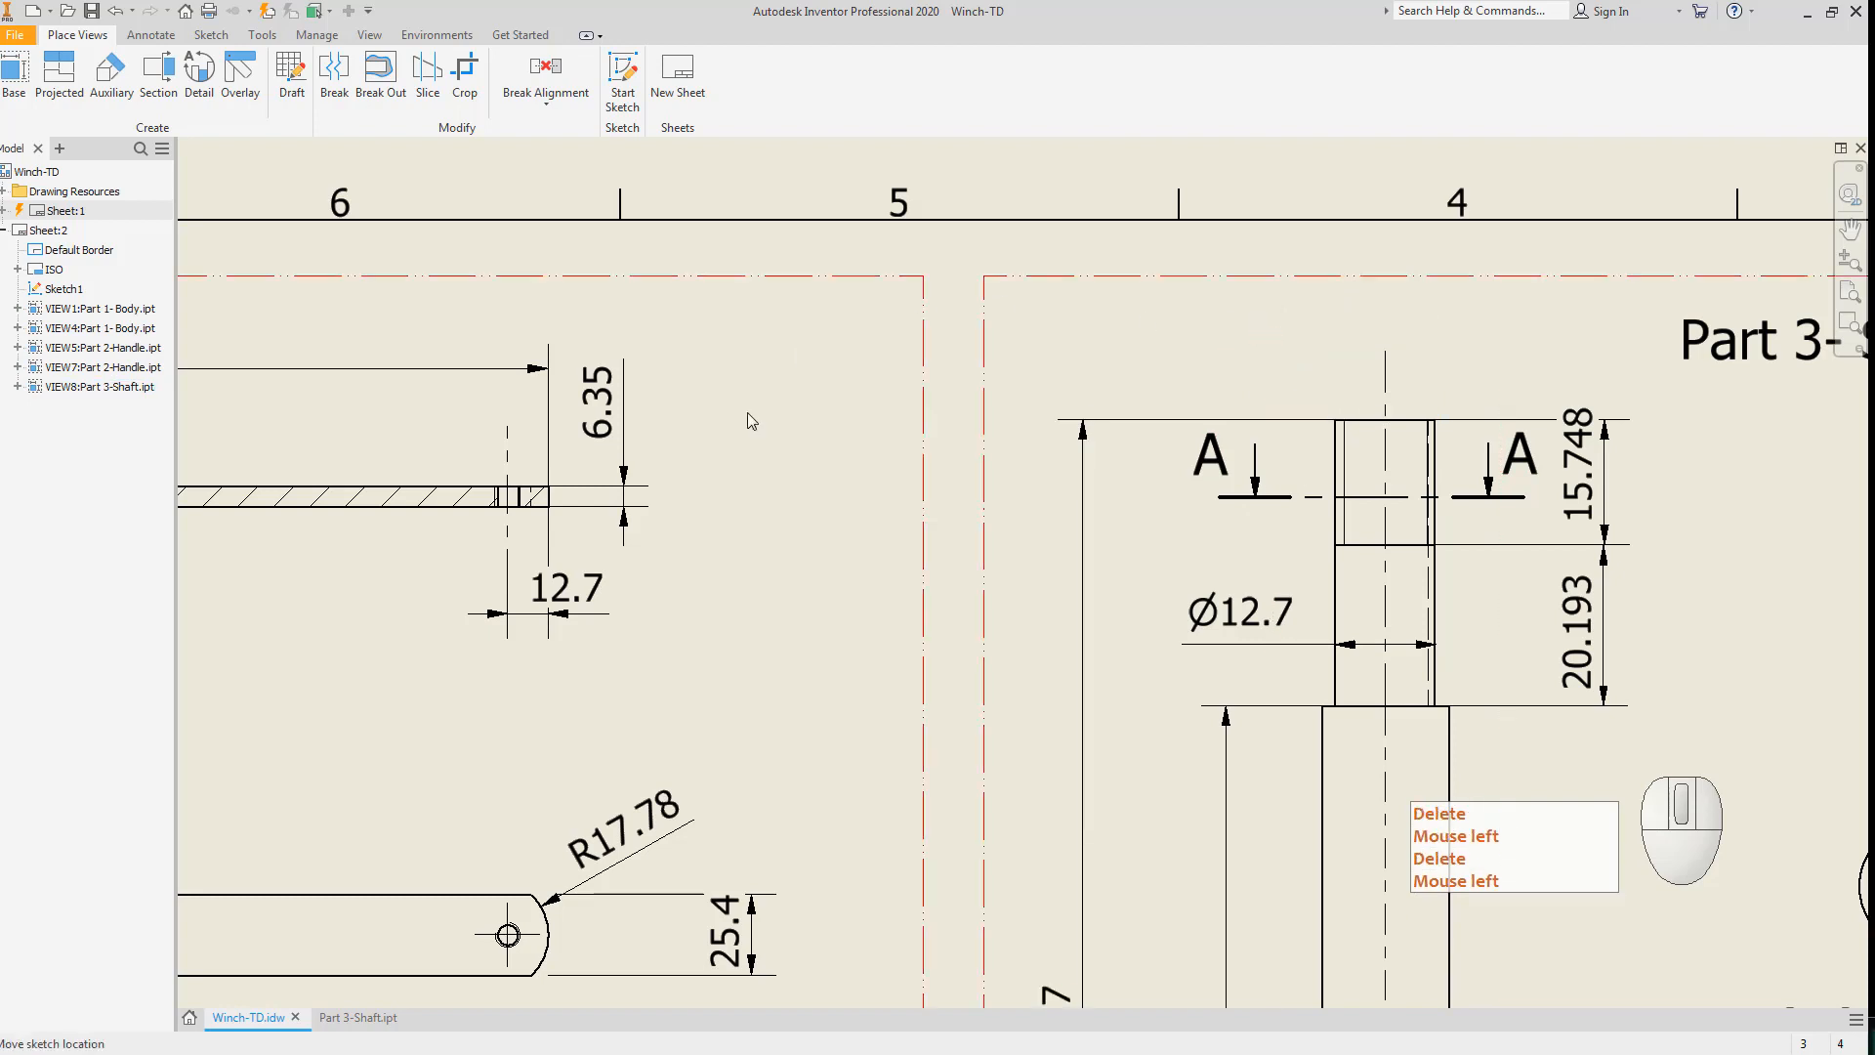
left_click(154, 35)
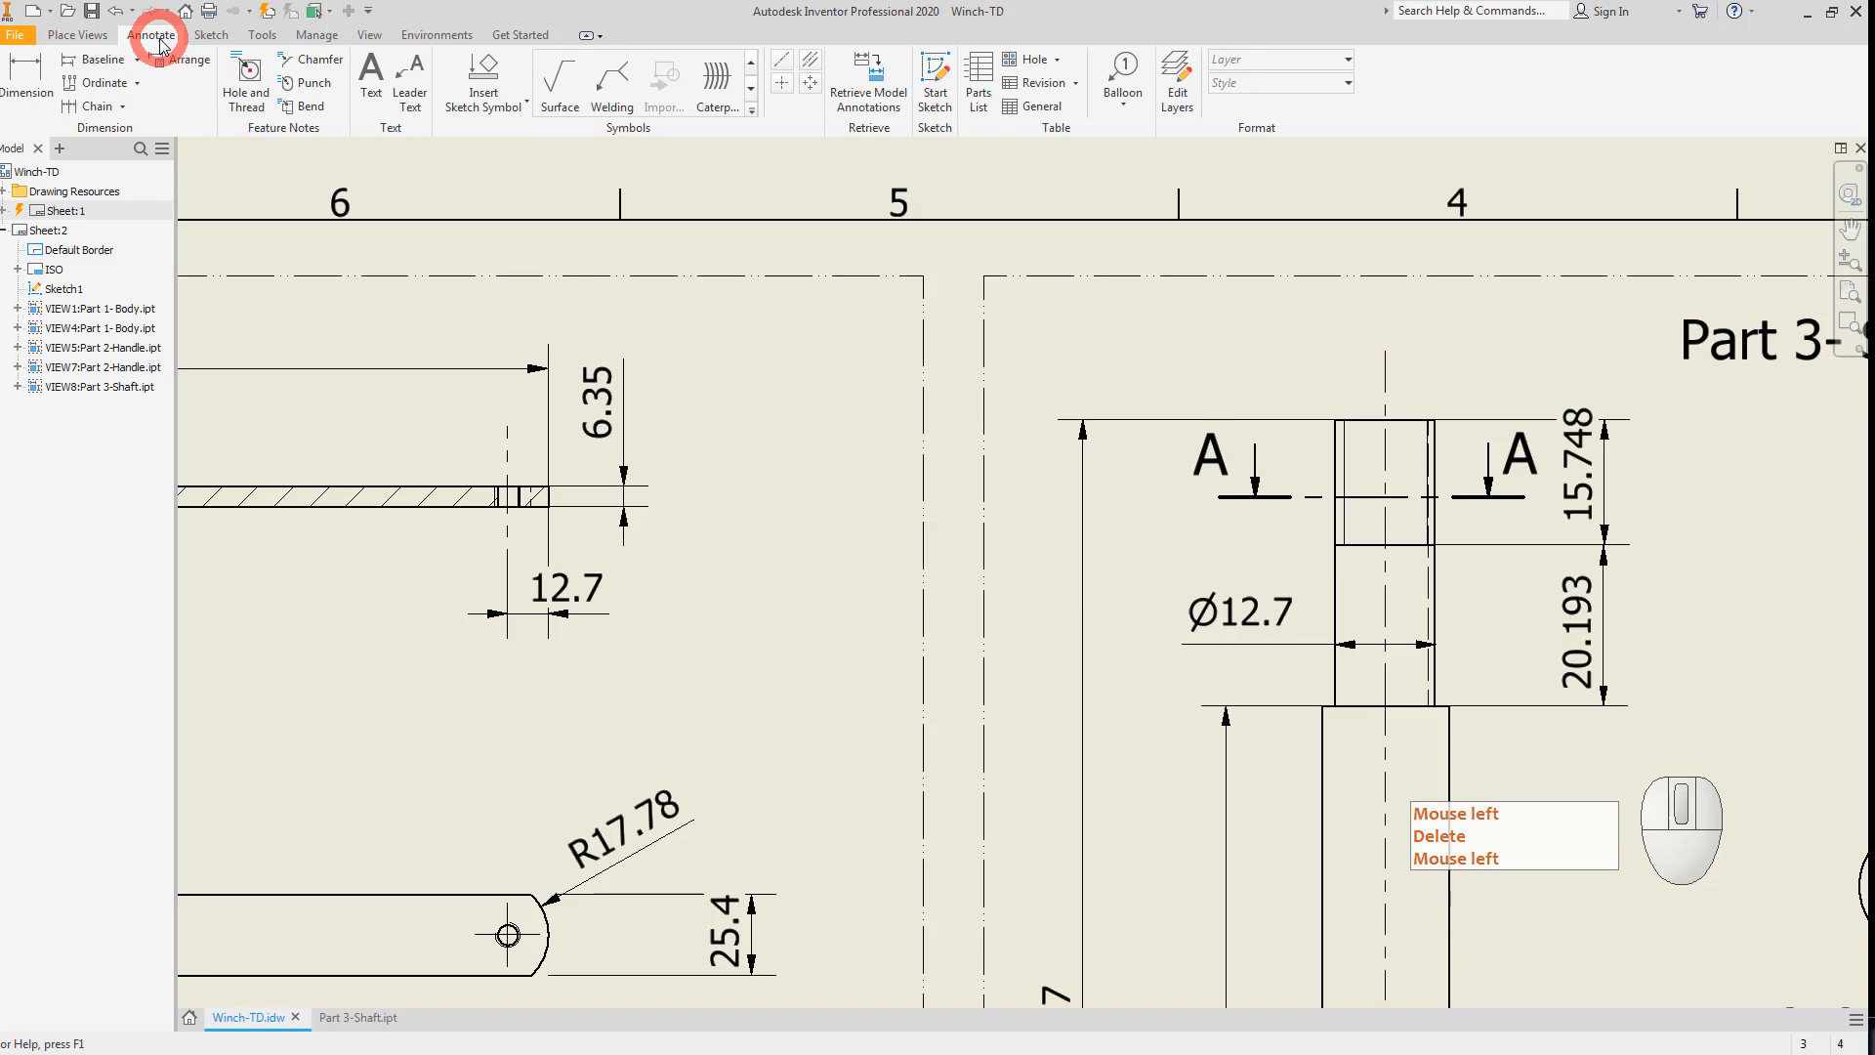
left_click(250, 72)
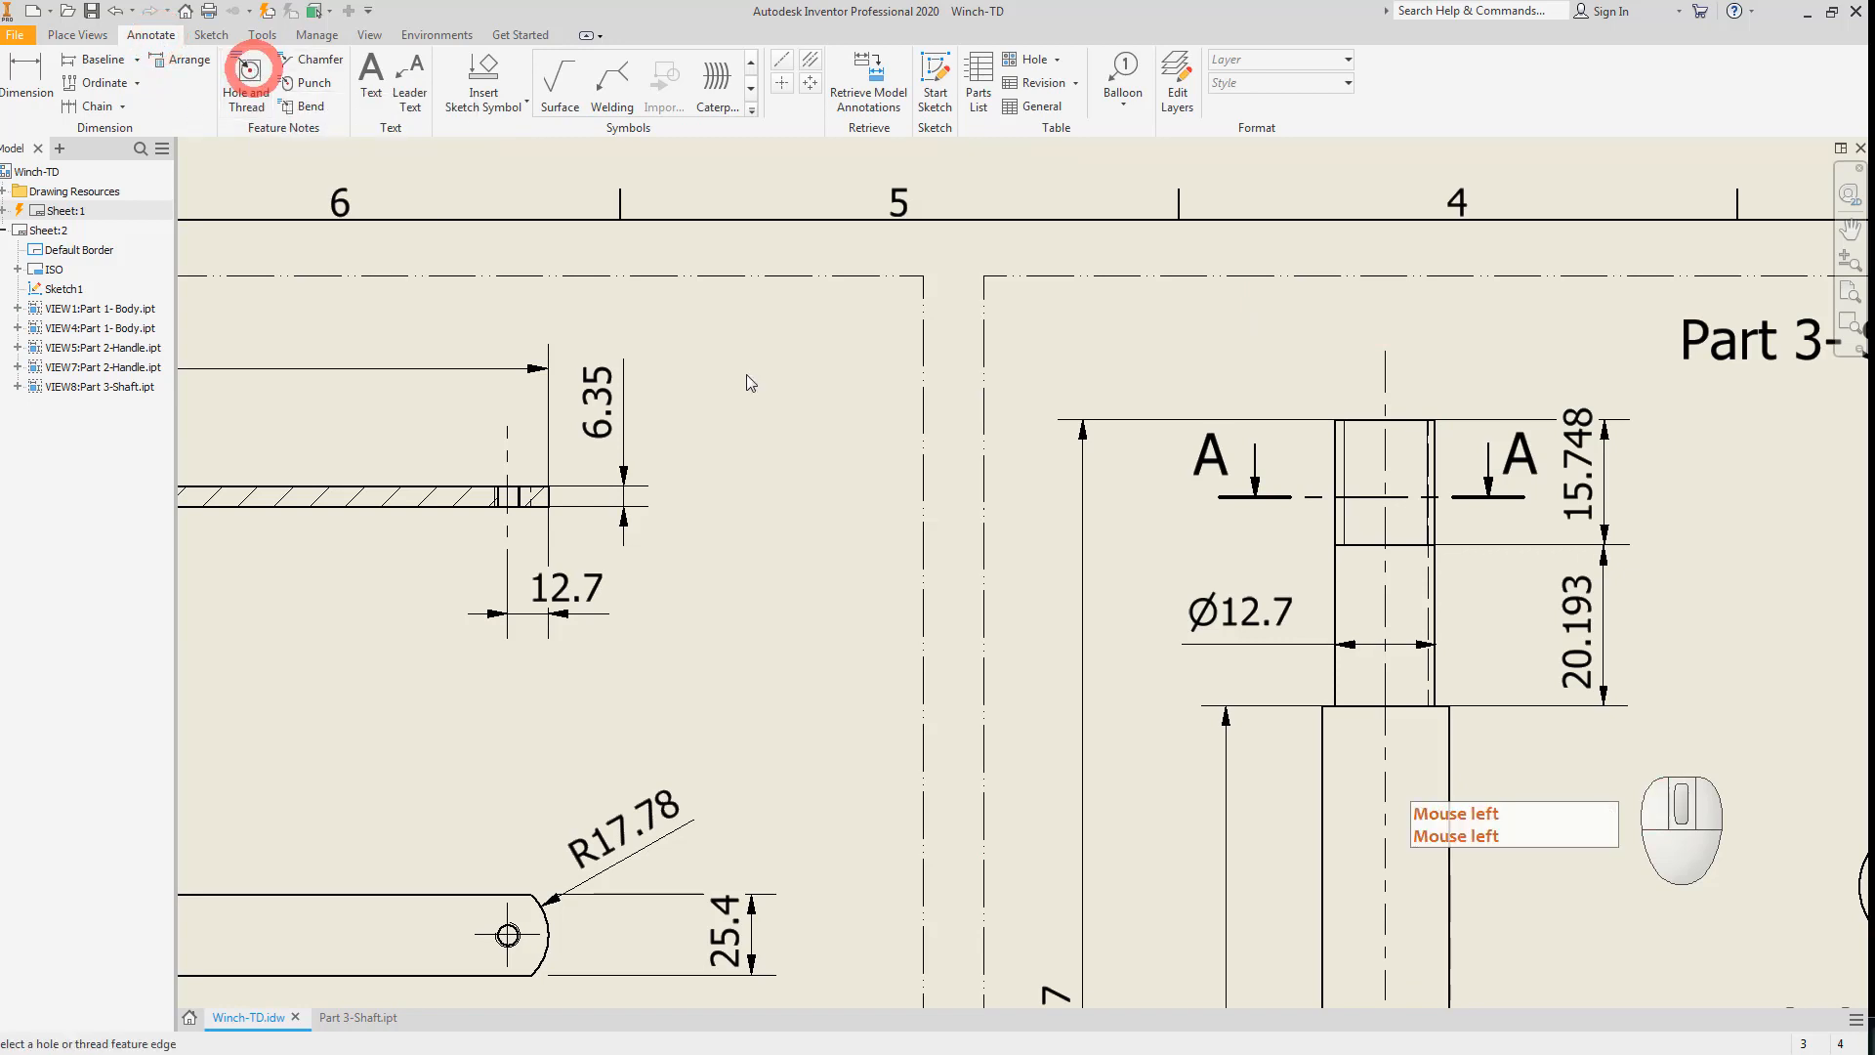
left_click(1333, 456)
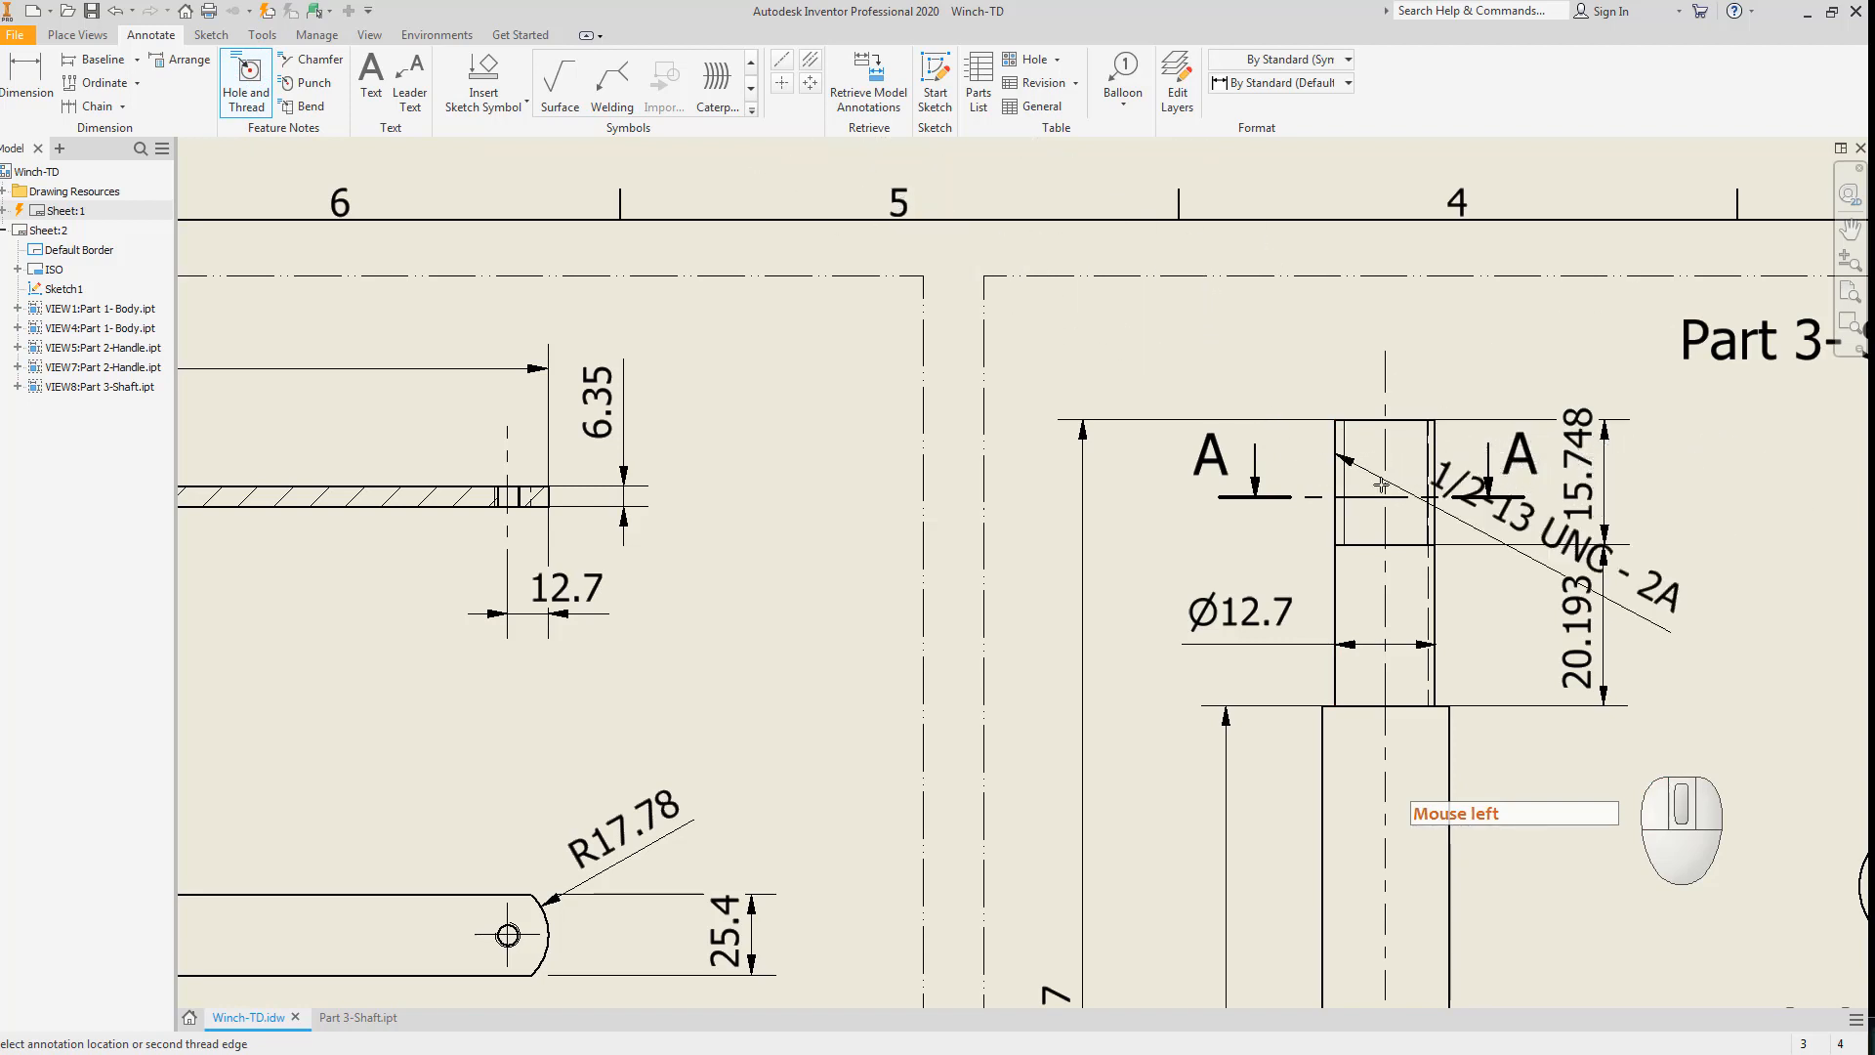
scroll(1380, 484, "up", 5)
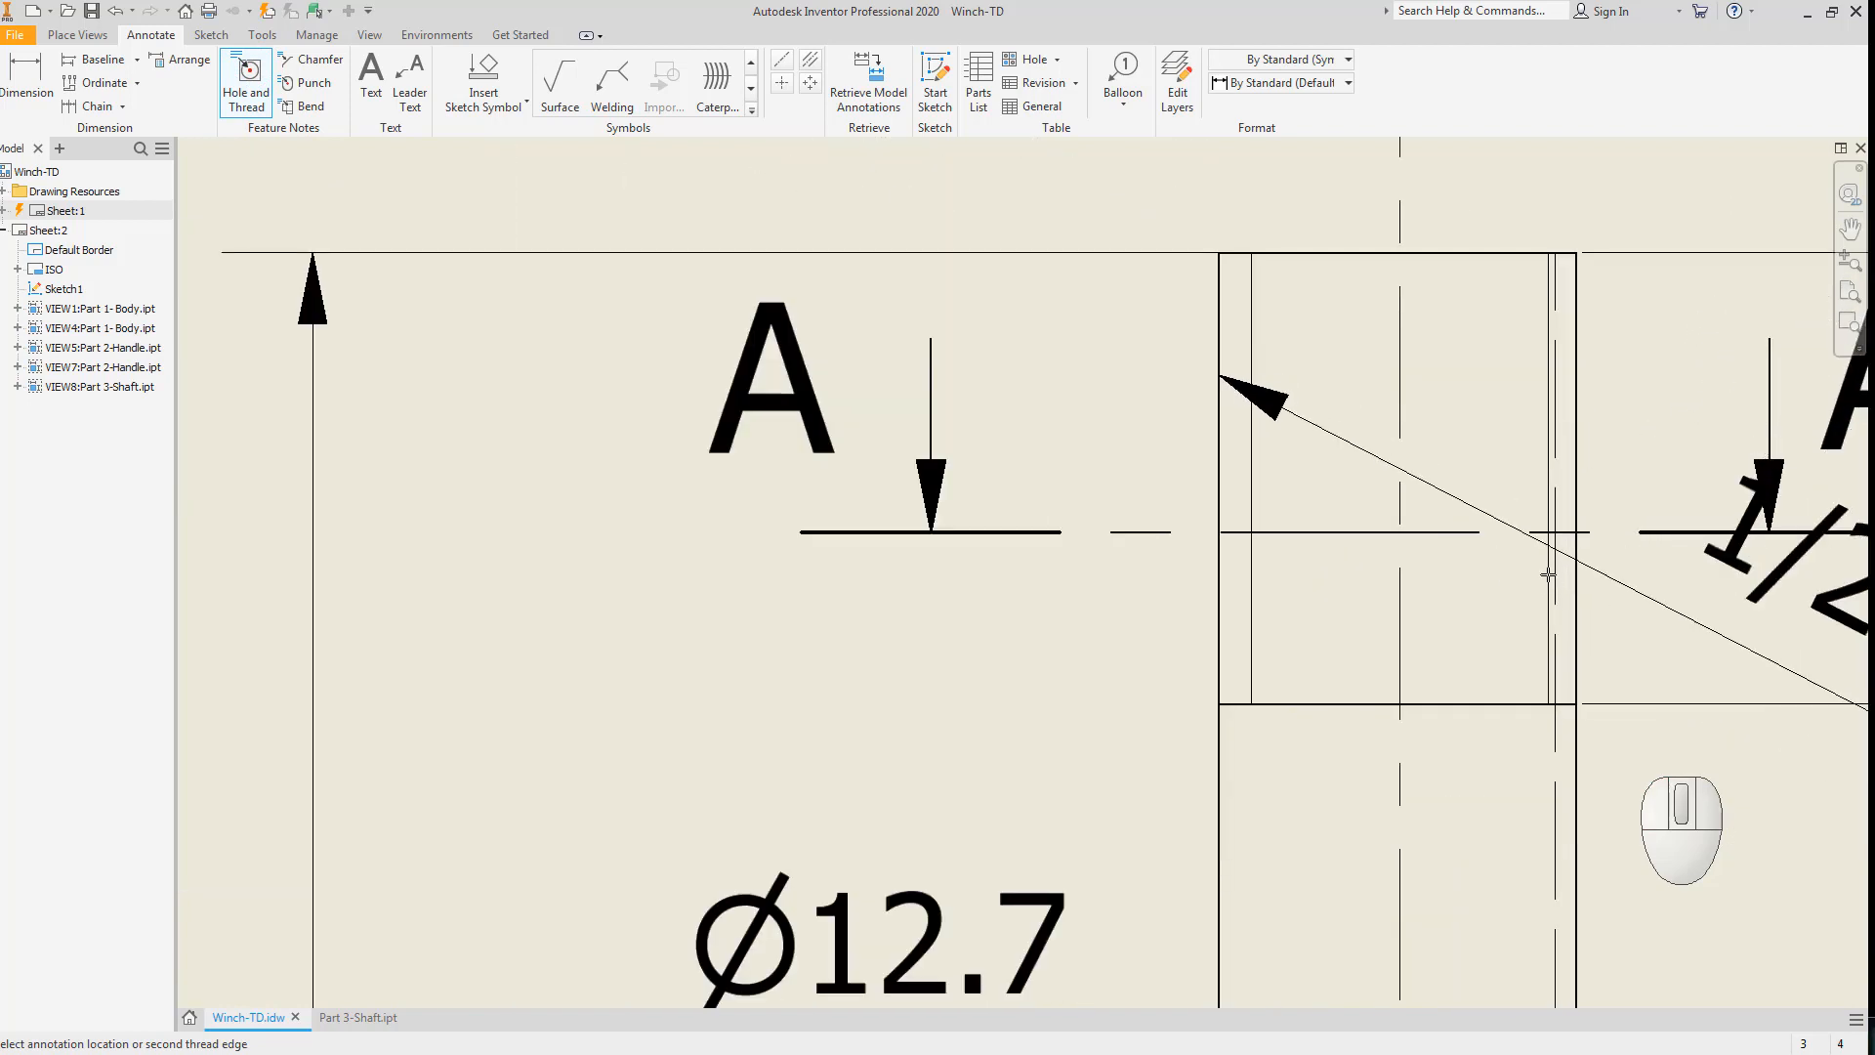
key("Escape")
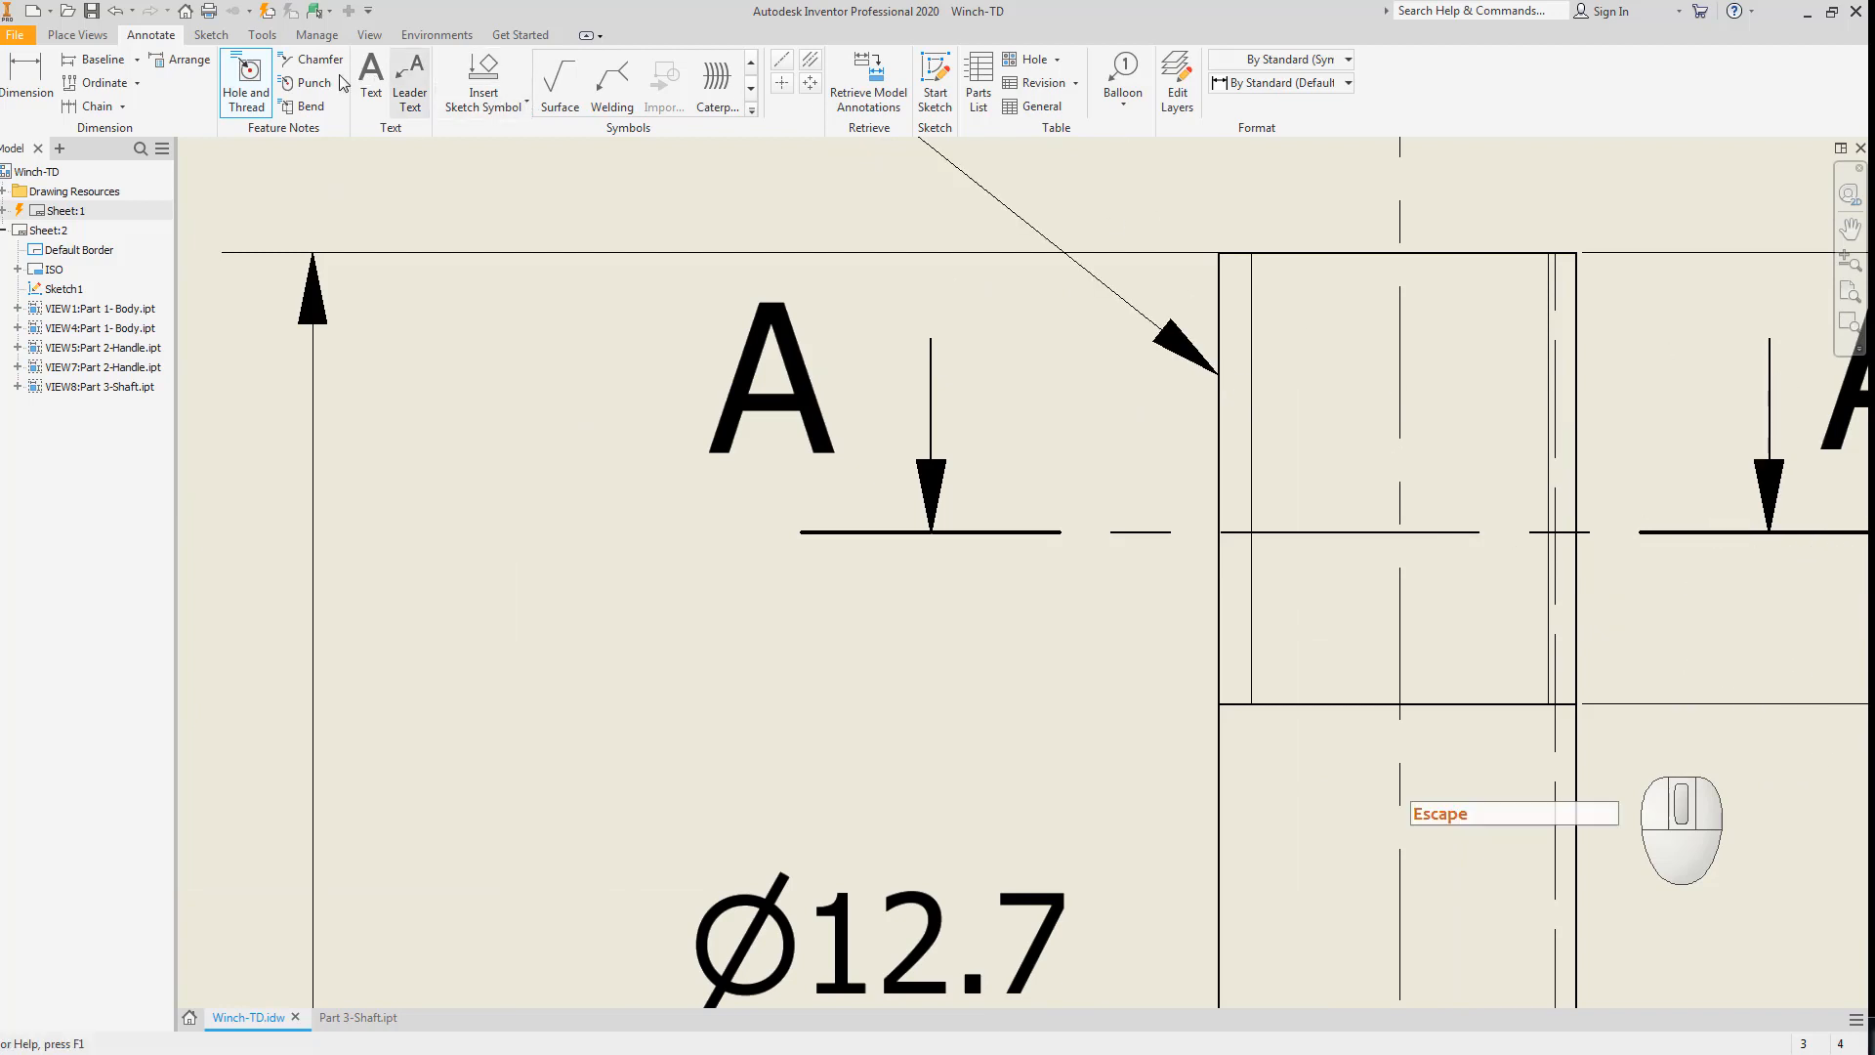
Add the 1/2-13 UNC - 2A thread note between the two inner thread lines, placing its text above and to the left of the shaft.
left_click(249, 74)
left_click(1253, 455)
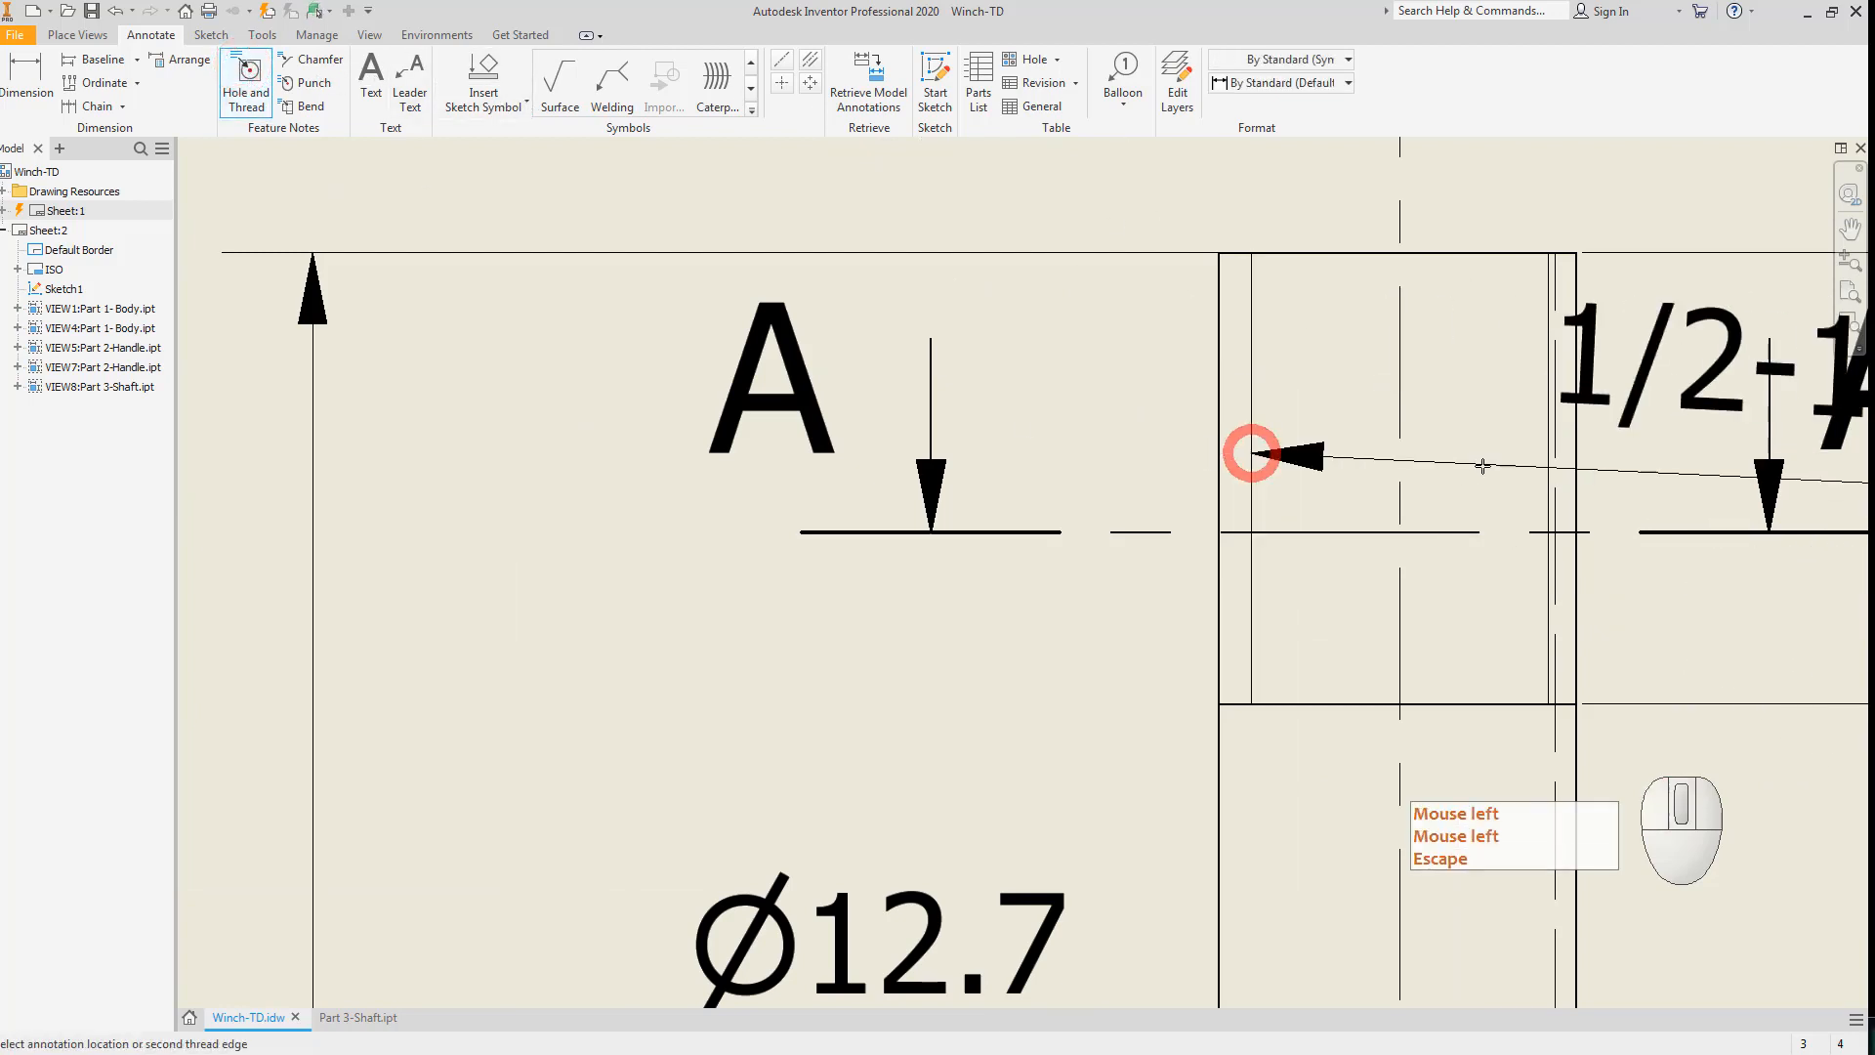
left_click(1542, 455)
scroll(1258, 451, "down", 2)
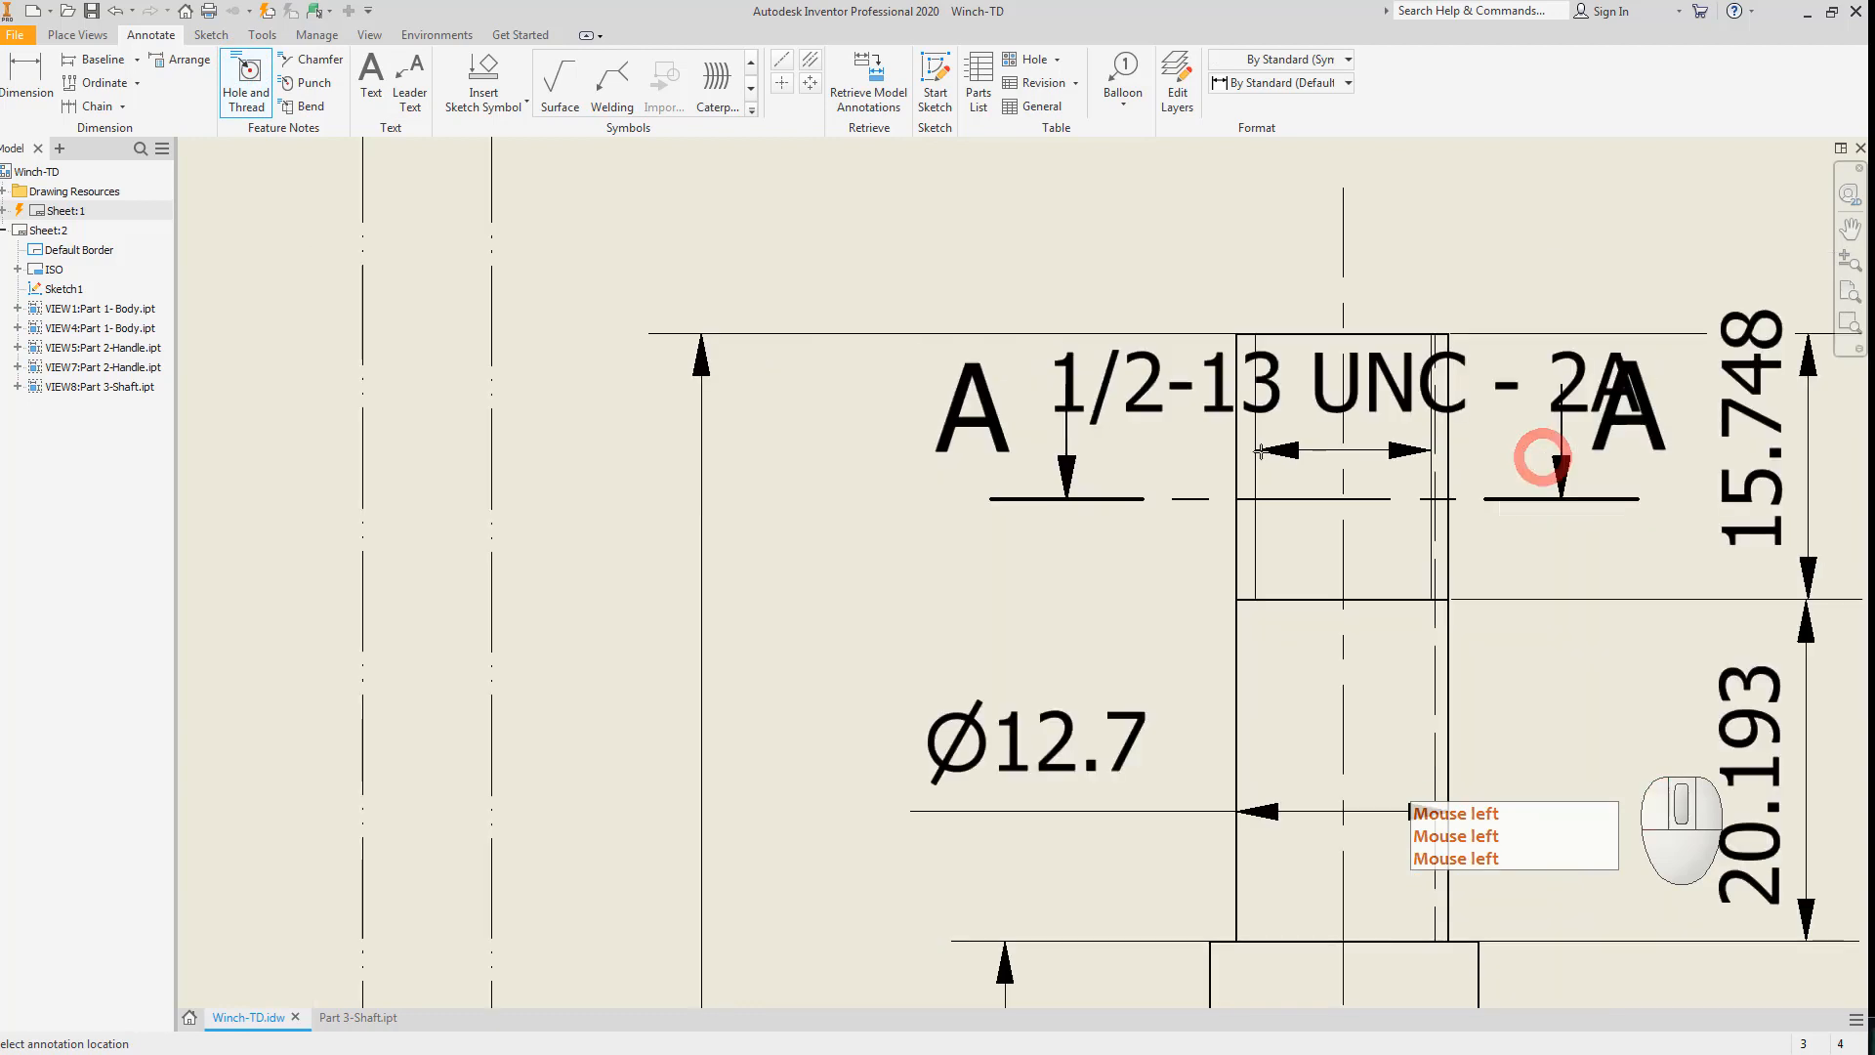
scroll(1260, 451, "down", 5)
scroll(1236, 425, "up", 4)
left_click(1233, 422)
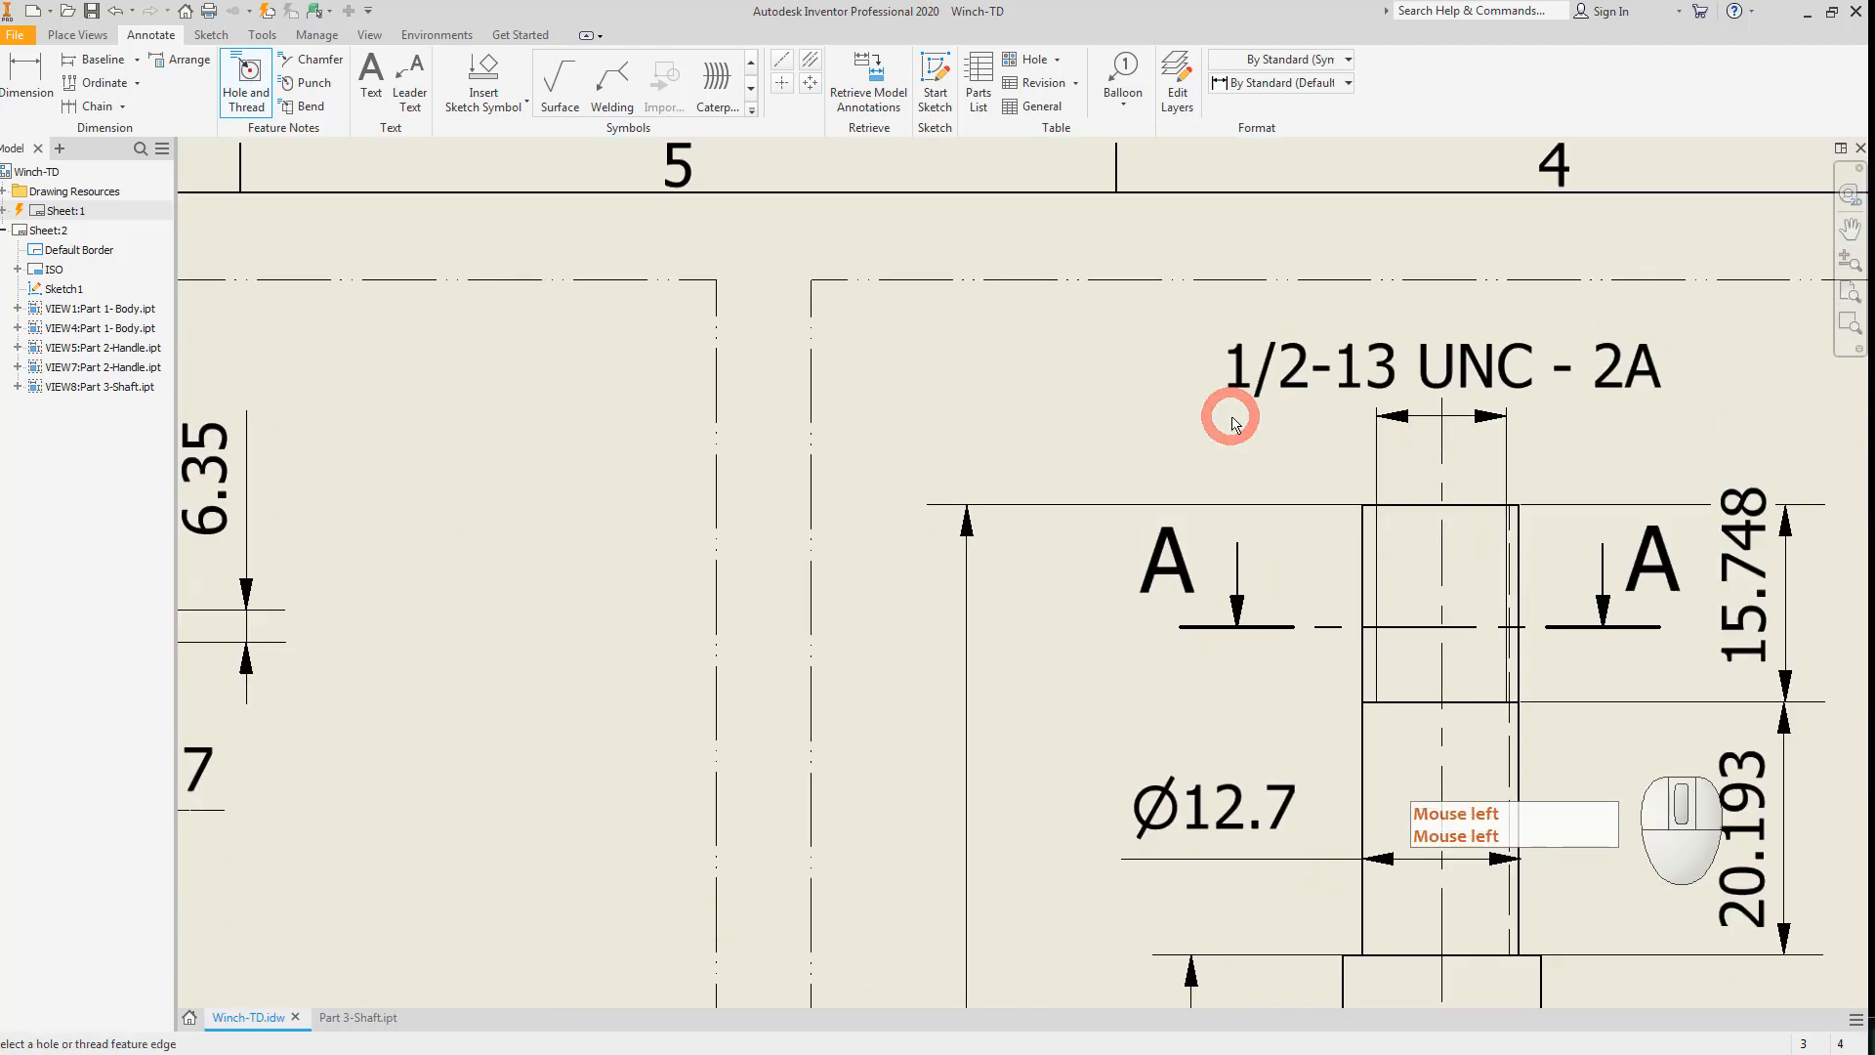
key("Escape")
left_click_drag(1287, 372, 1133, 427)
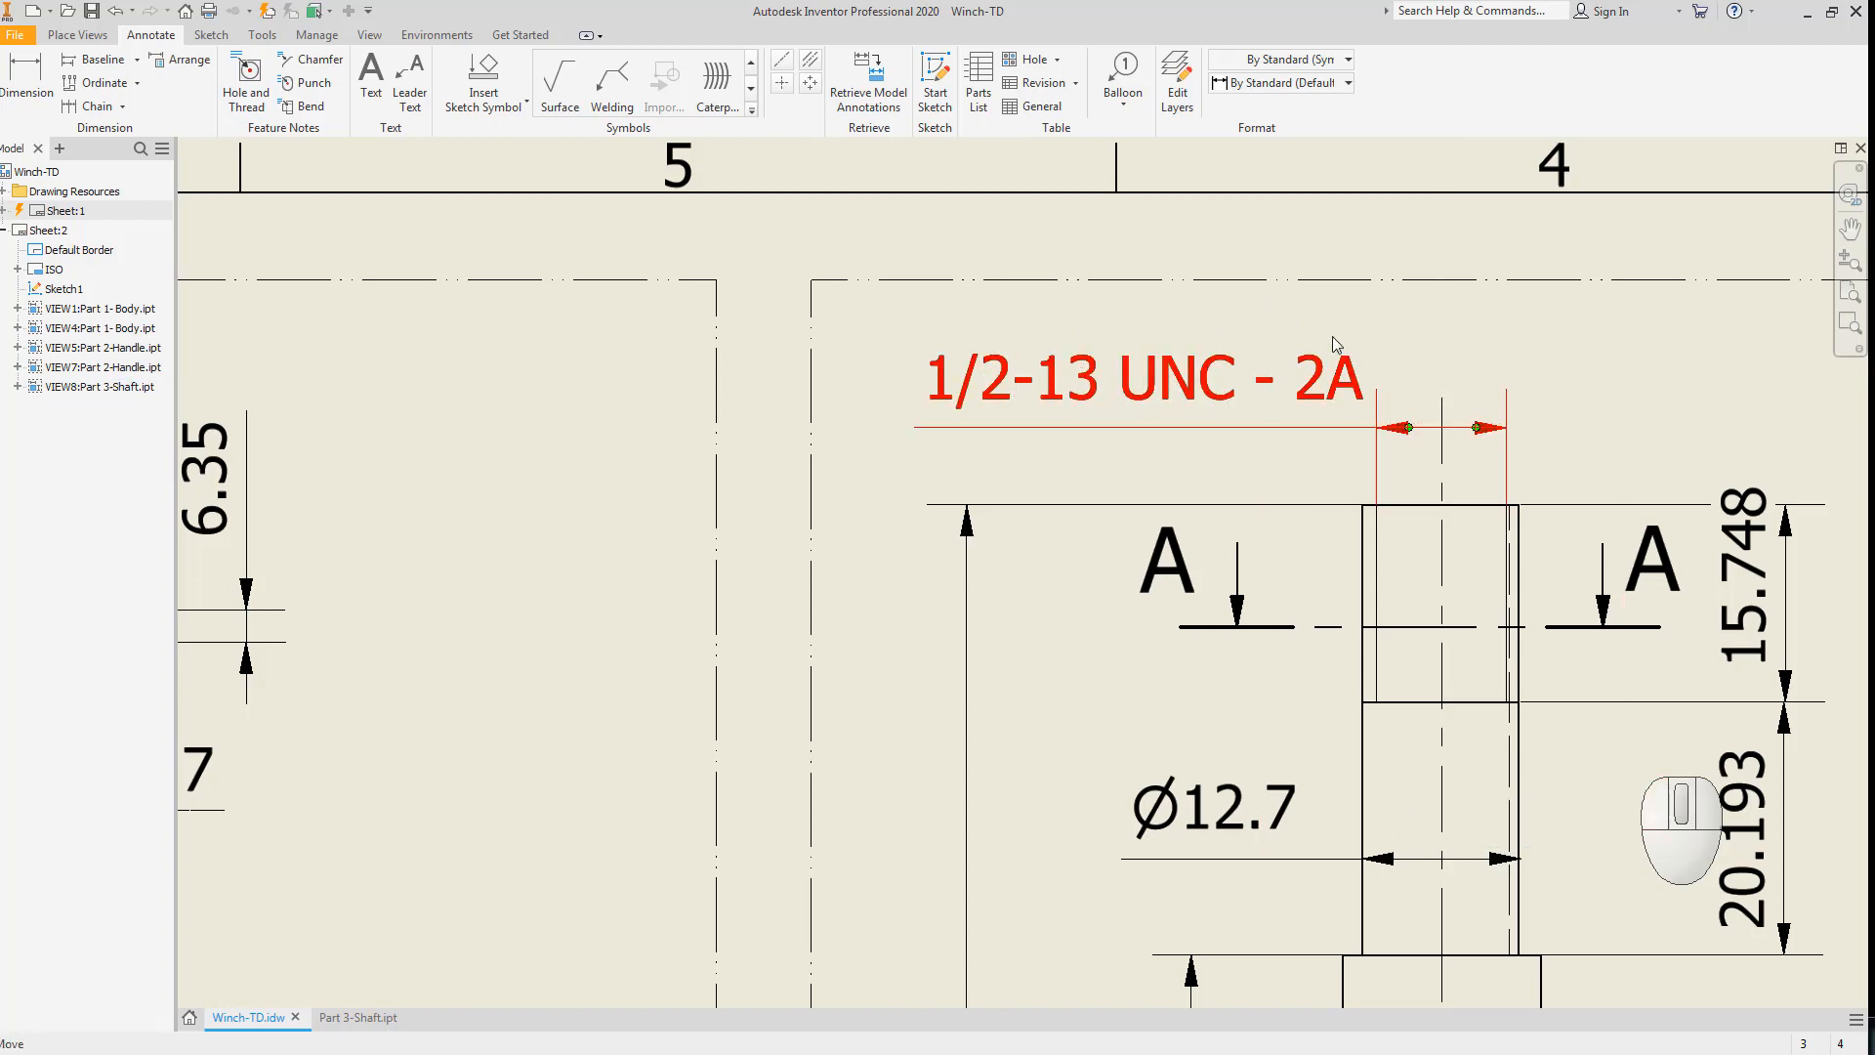
key("Escape")
Add a center mark to the outer circle of section view A-A.
scroll(1463, 445, "up", 2)
mouse_move(1515, 464)
middle_mouse_down()
mouse_move(1378, 369)
mouse_move(1353, 376)
middle_mouse_up()
middle_click_drag(1514, 557, 1167, 272)
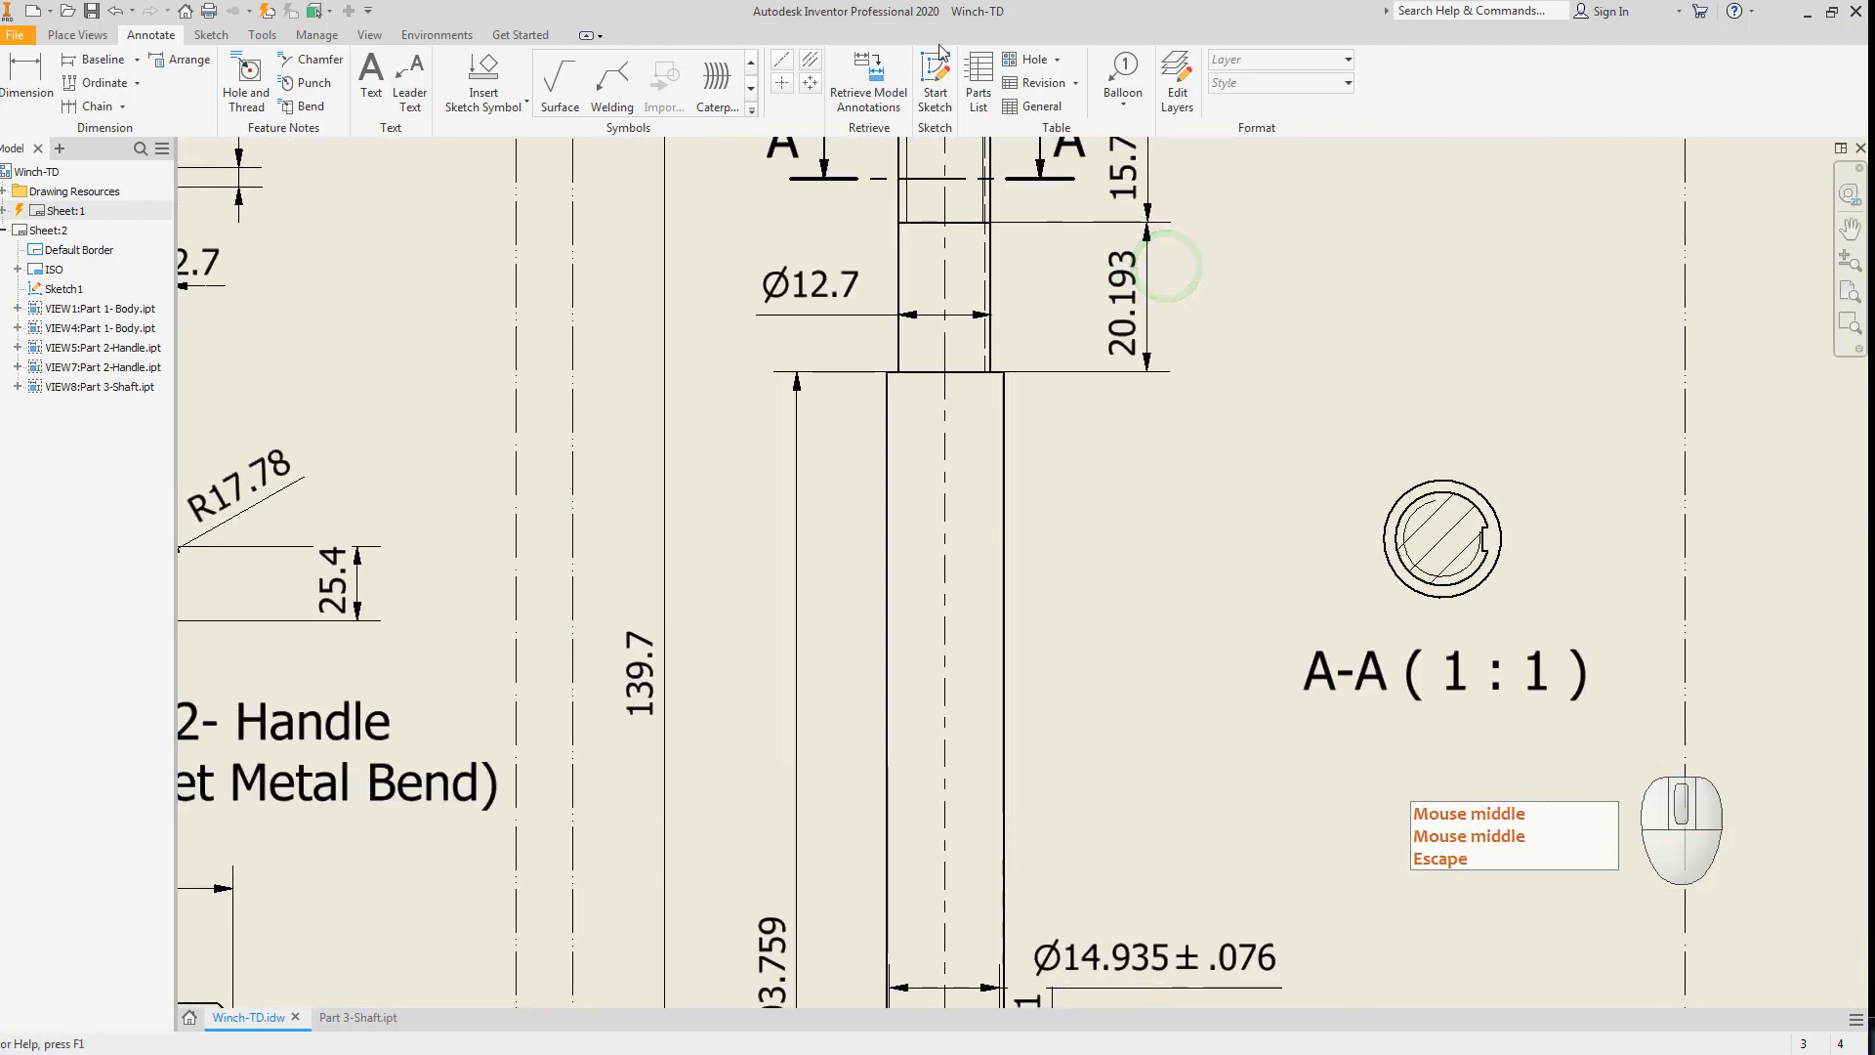
left_click(785, 84)
left_click(1431, 482)
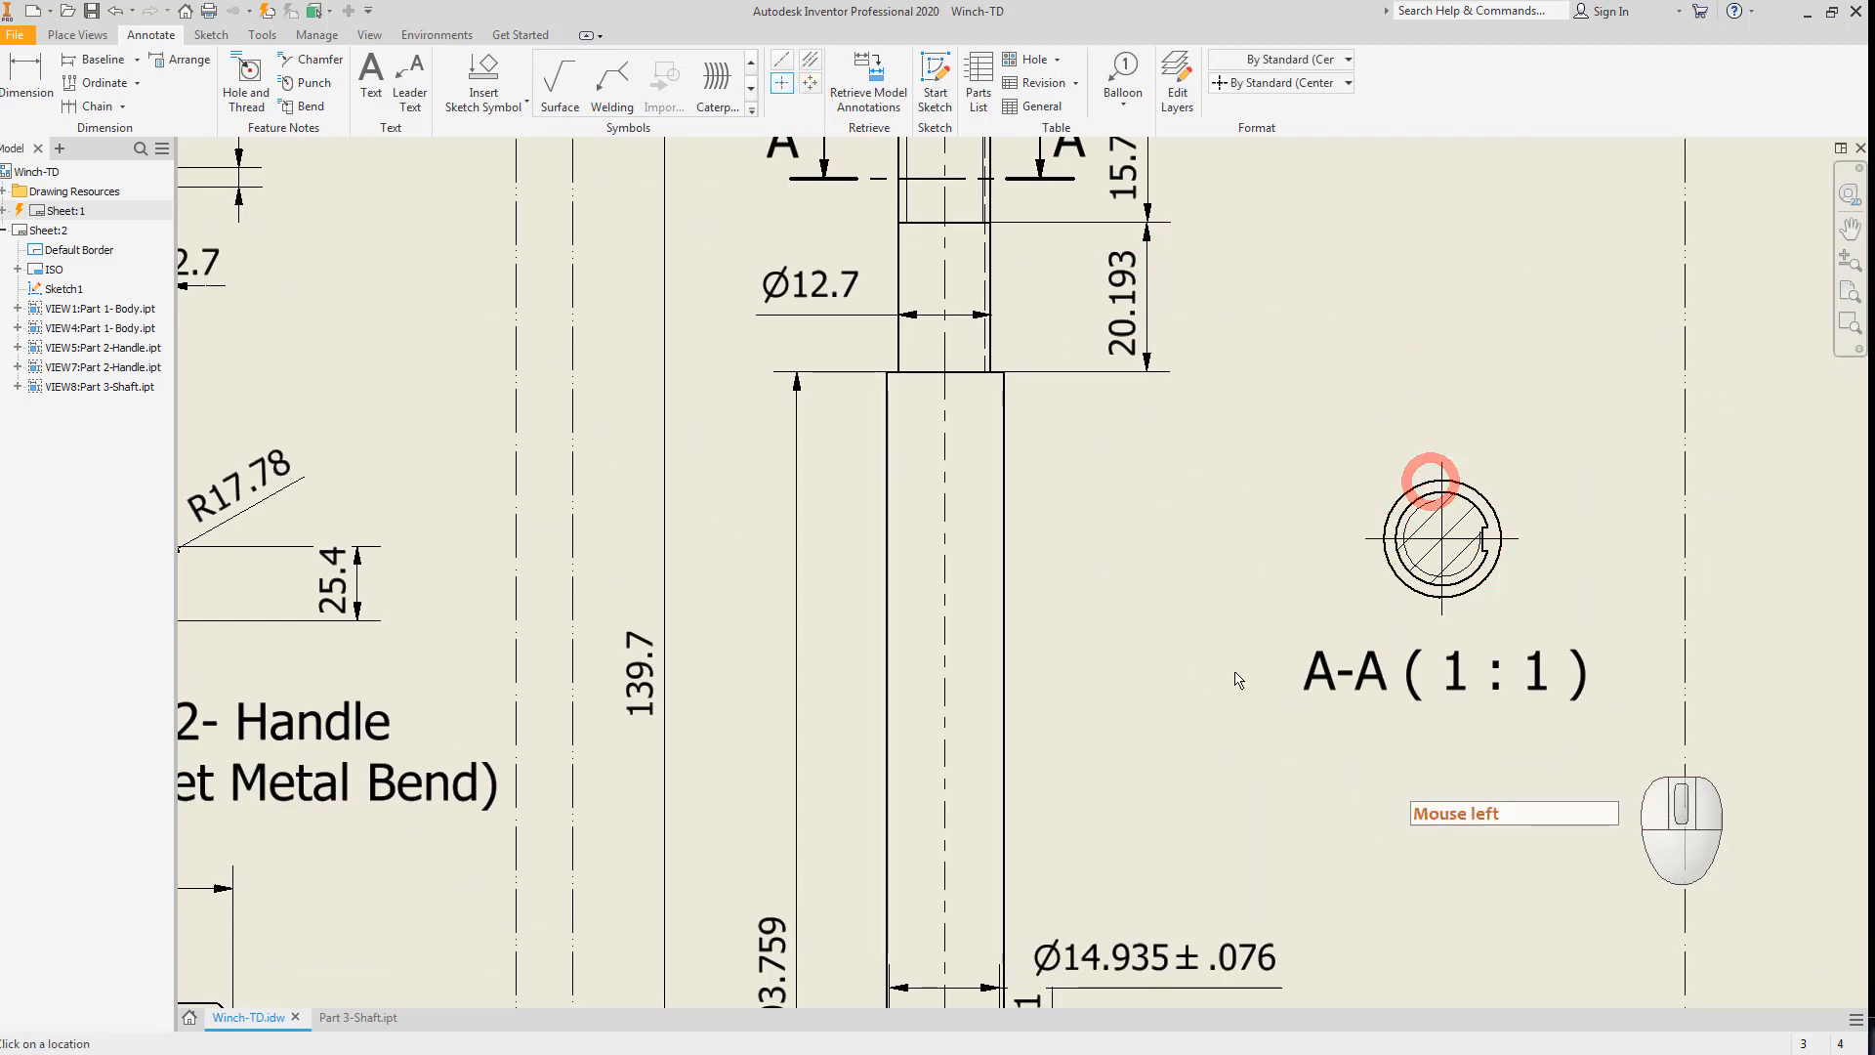
key("Escape")
key("Escape")
Retrieve the model's sketch and feature dimensions for section view A-A.
left_click(868, 73)
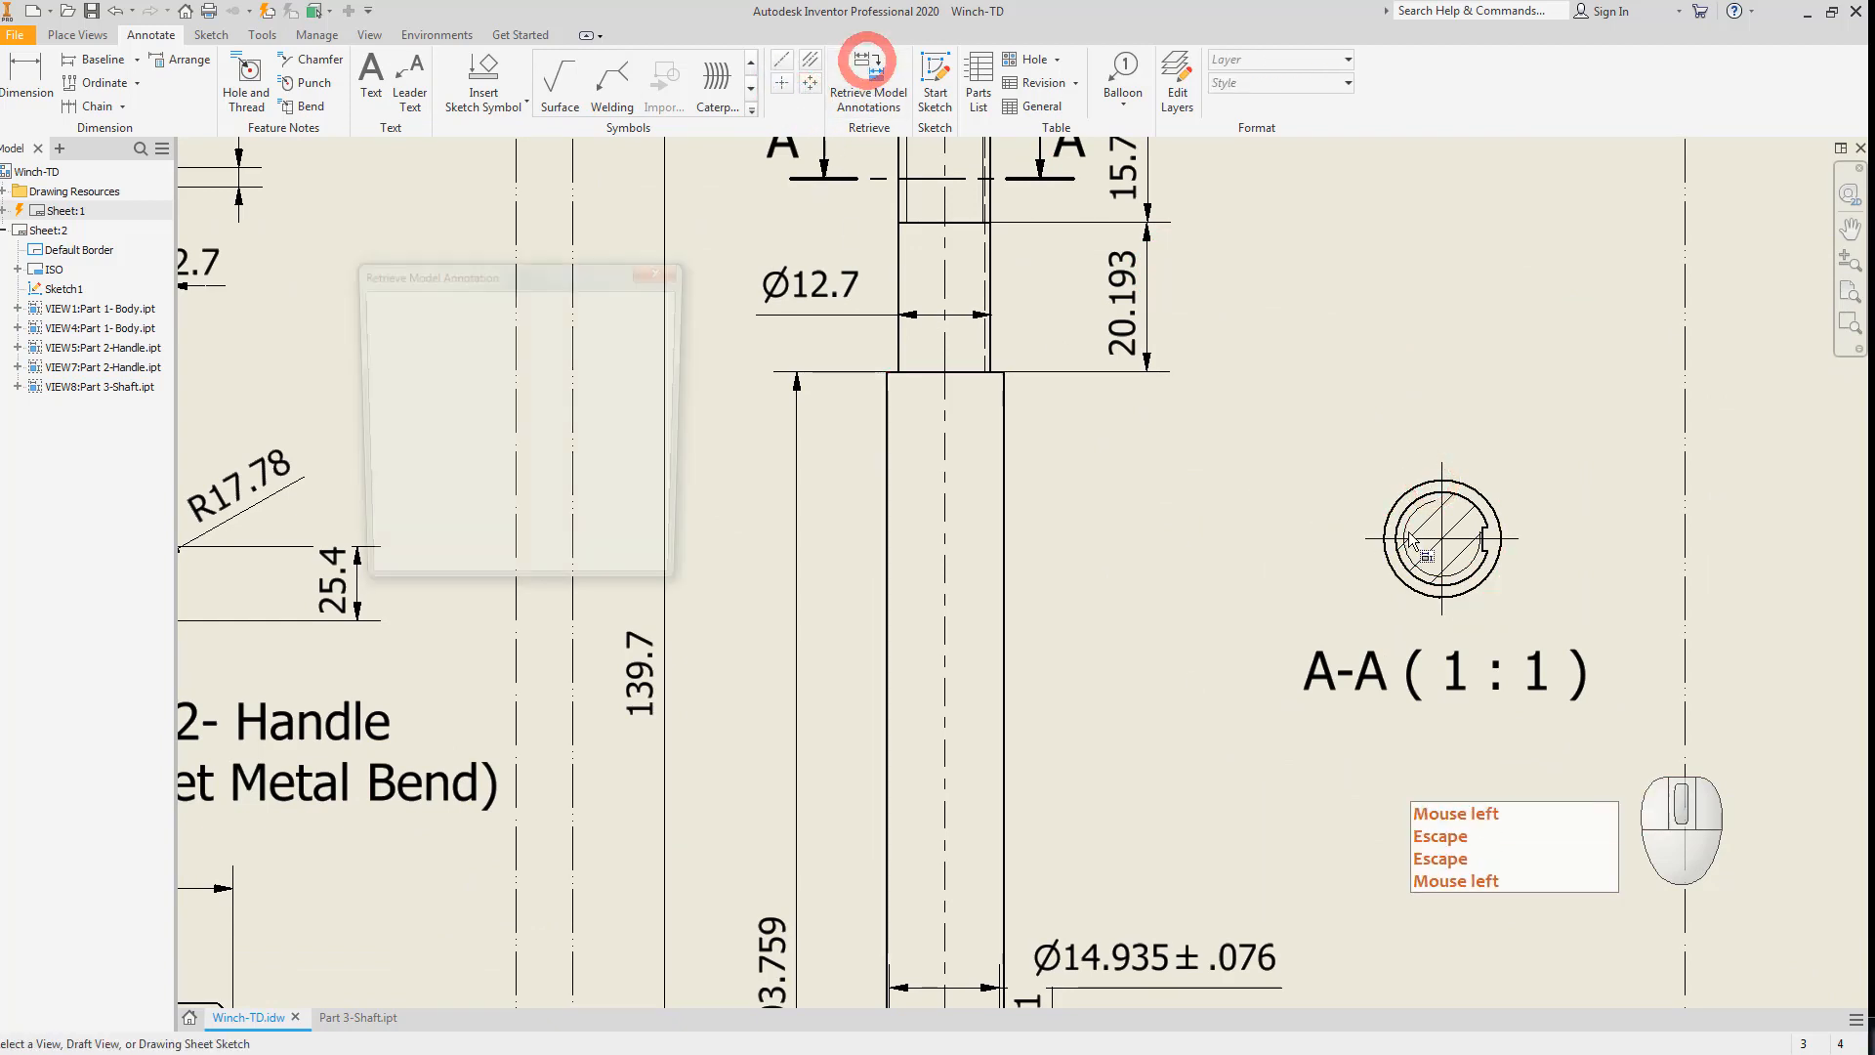
left_click(1480, 478)
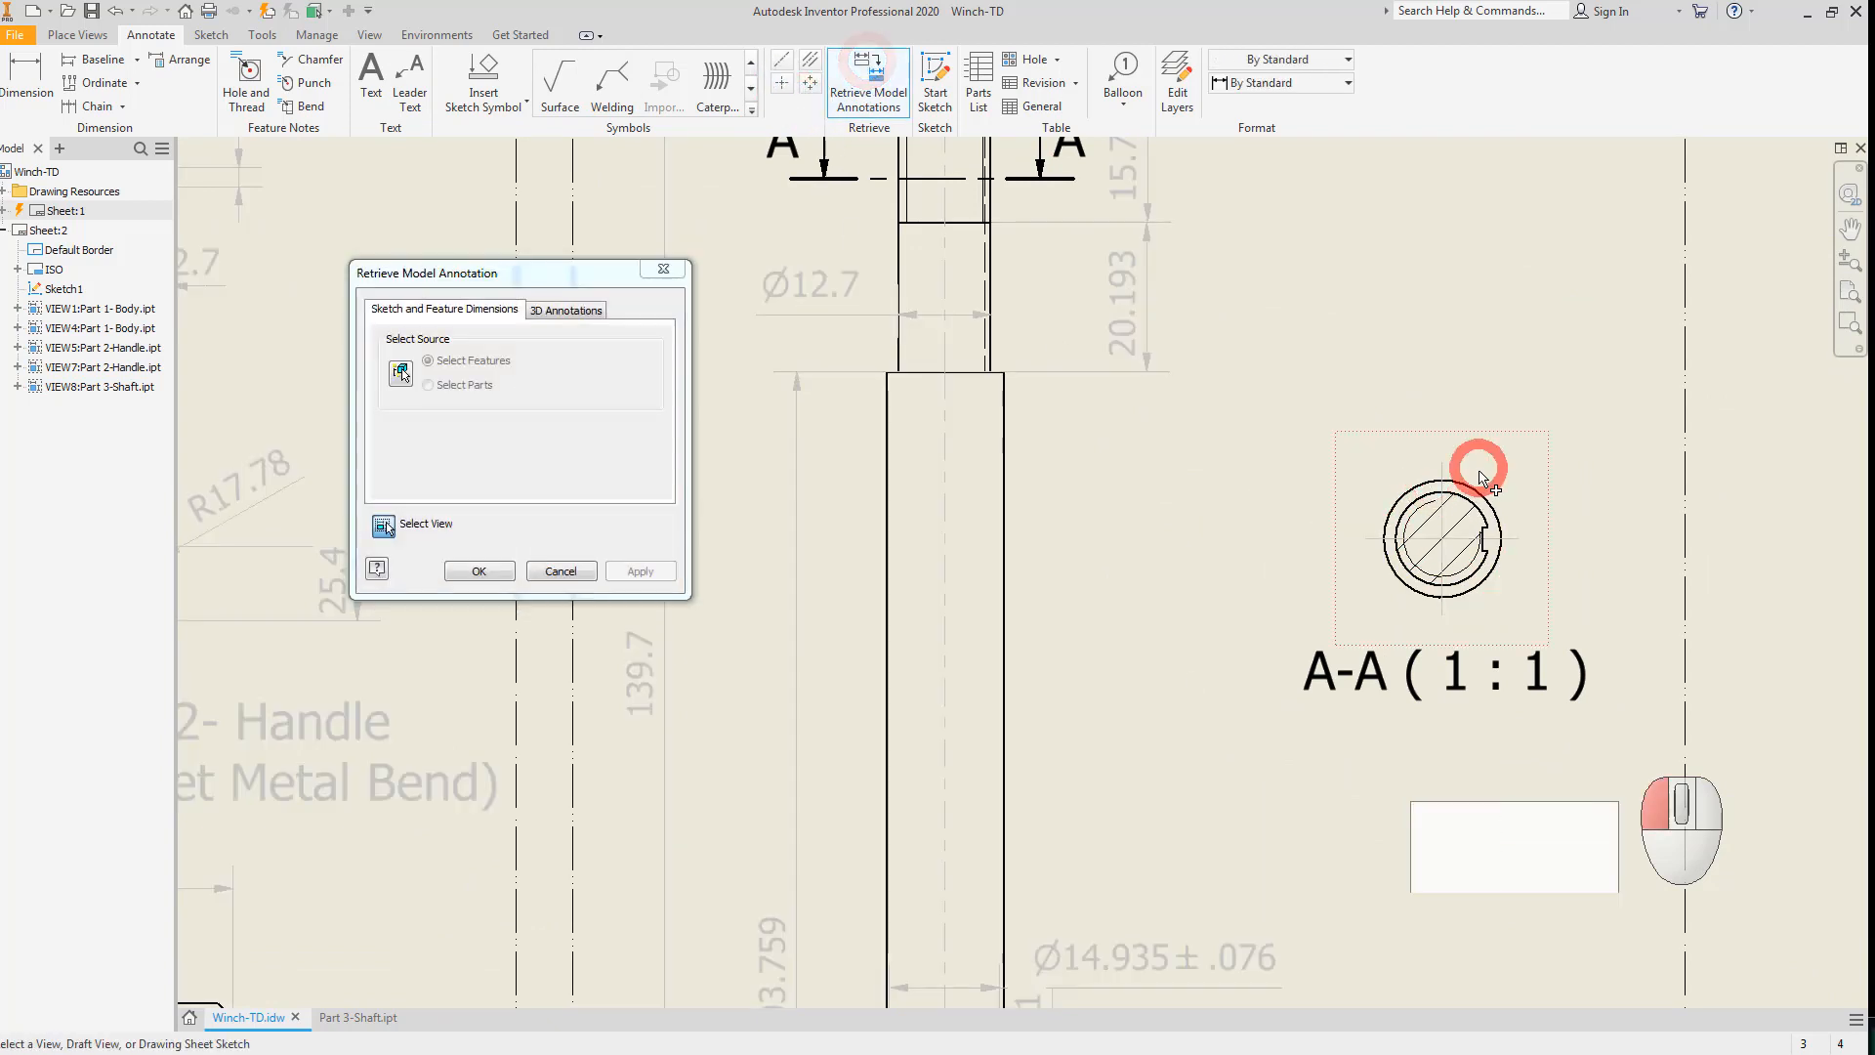
left_click(479, 570)
key("Escape")
Delete the Ø12.7 dimension from section A-A and move the 11.76 and horizontal 3.175 dimensions above the circle.
left_click_drag(1431, 457, 1378, 445)
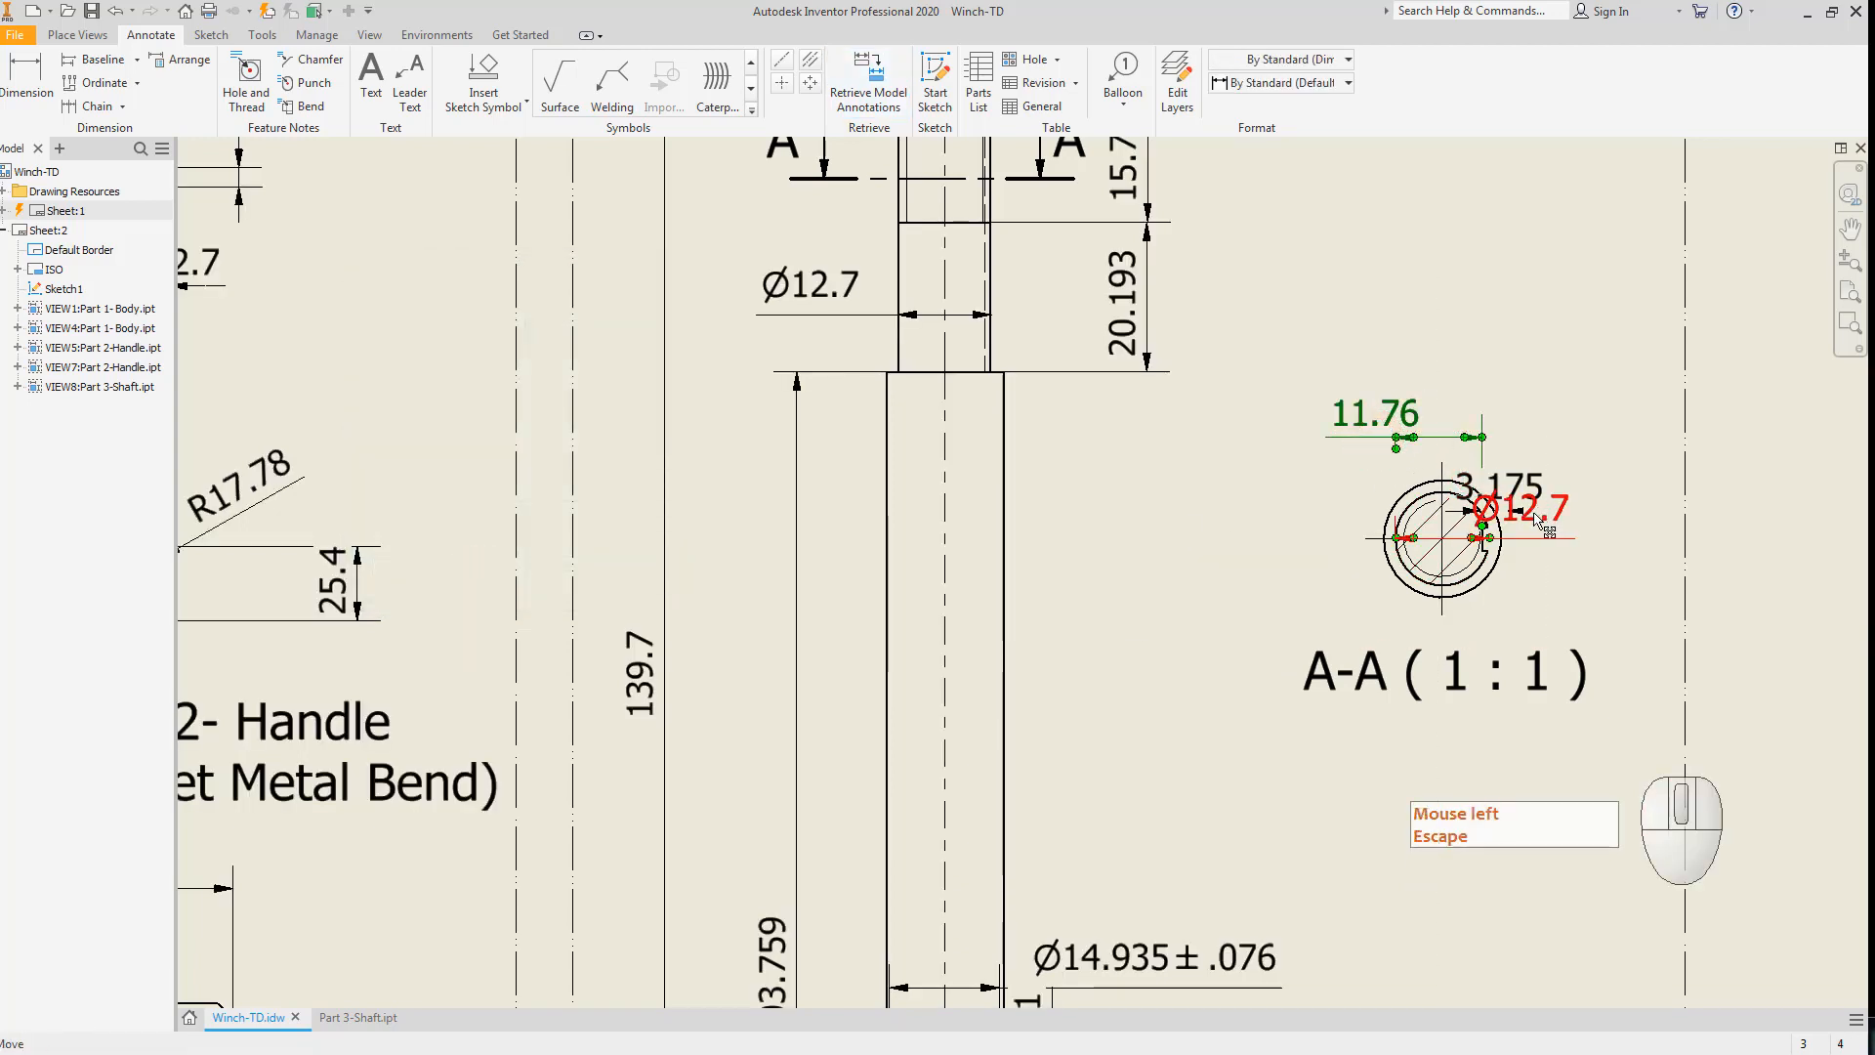
left_click(1540, 522)
key("Delete")
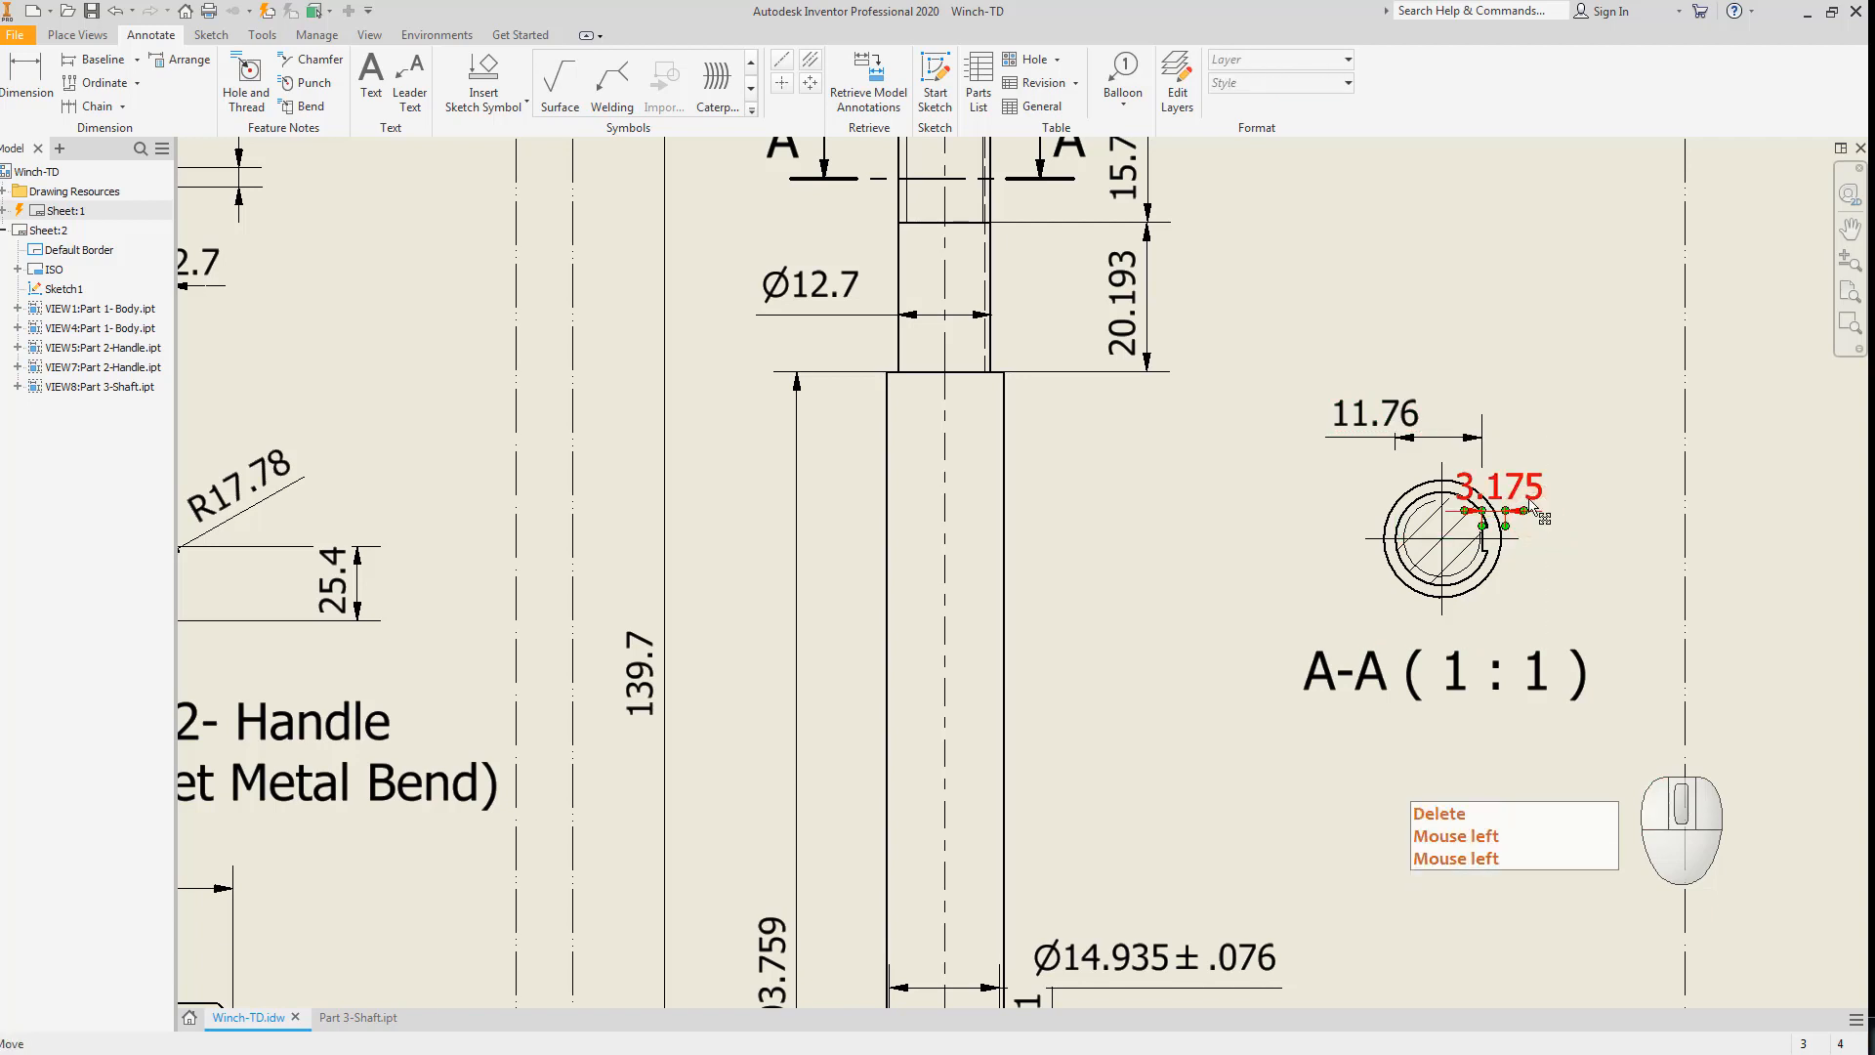
left_click_drag(1529, 504, 1535, 407)
key("Escape")
Dimension the keyway's vertical width in section A-A, placing the dimension outside the circle on the keyway side.
scroll(1501, 547, "up", 5)
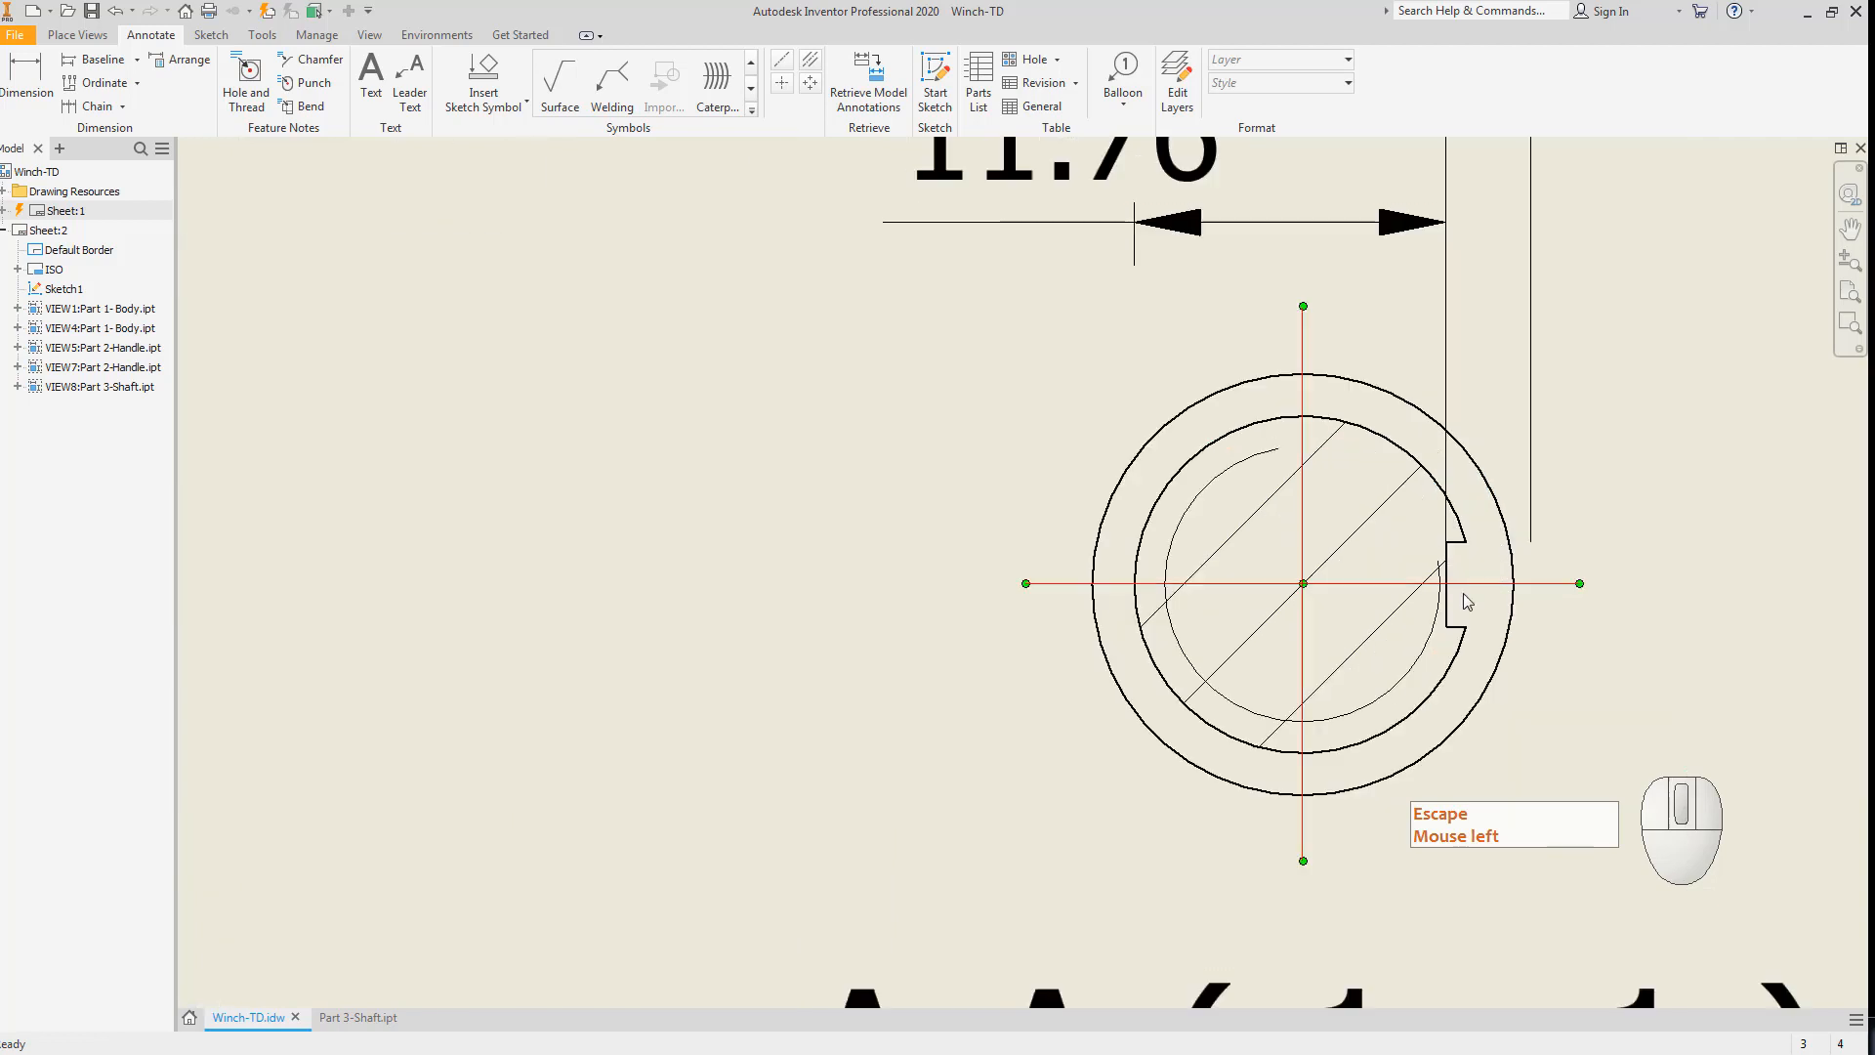
left_click(1446, 558)
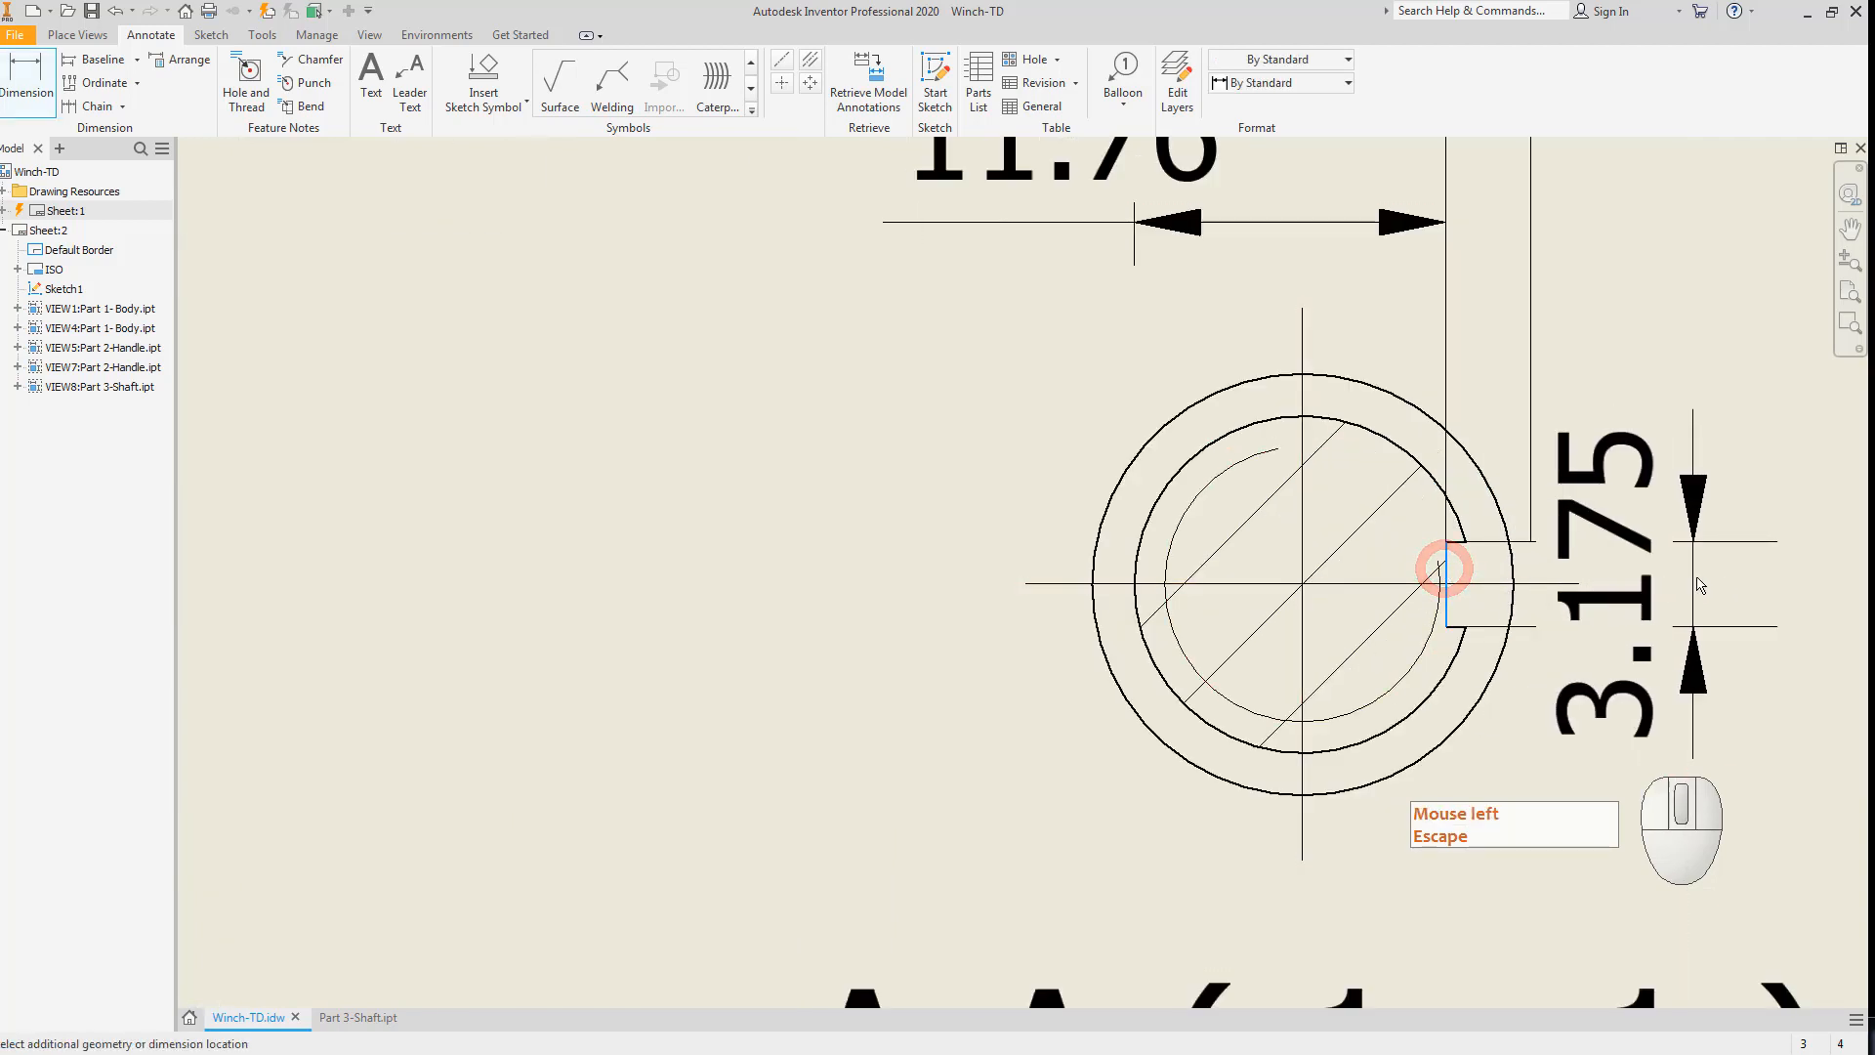
left_click(1696, 589)
key("Escape")
key("Escape")
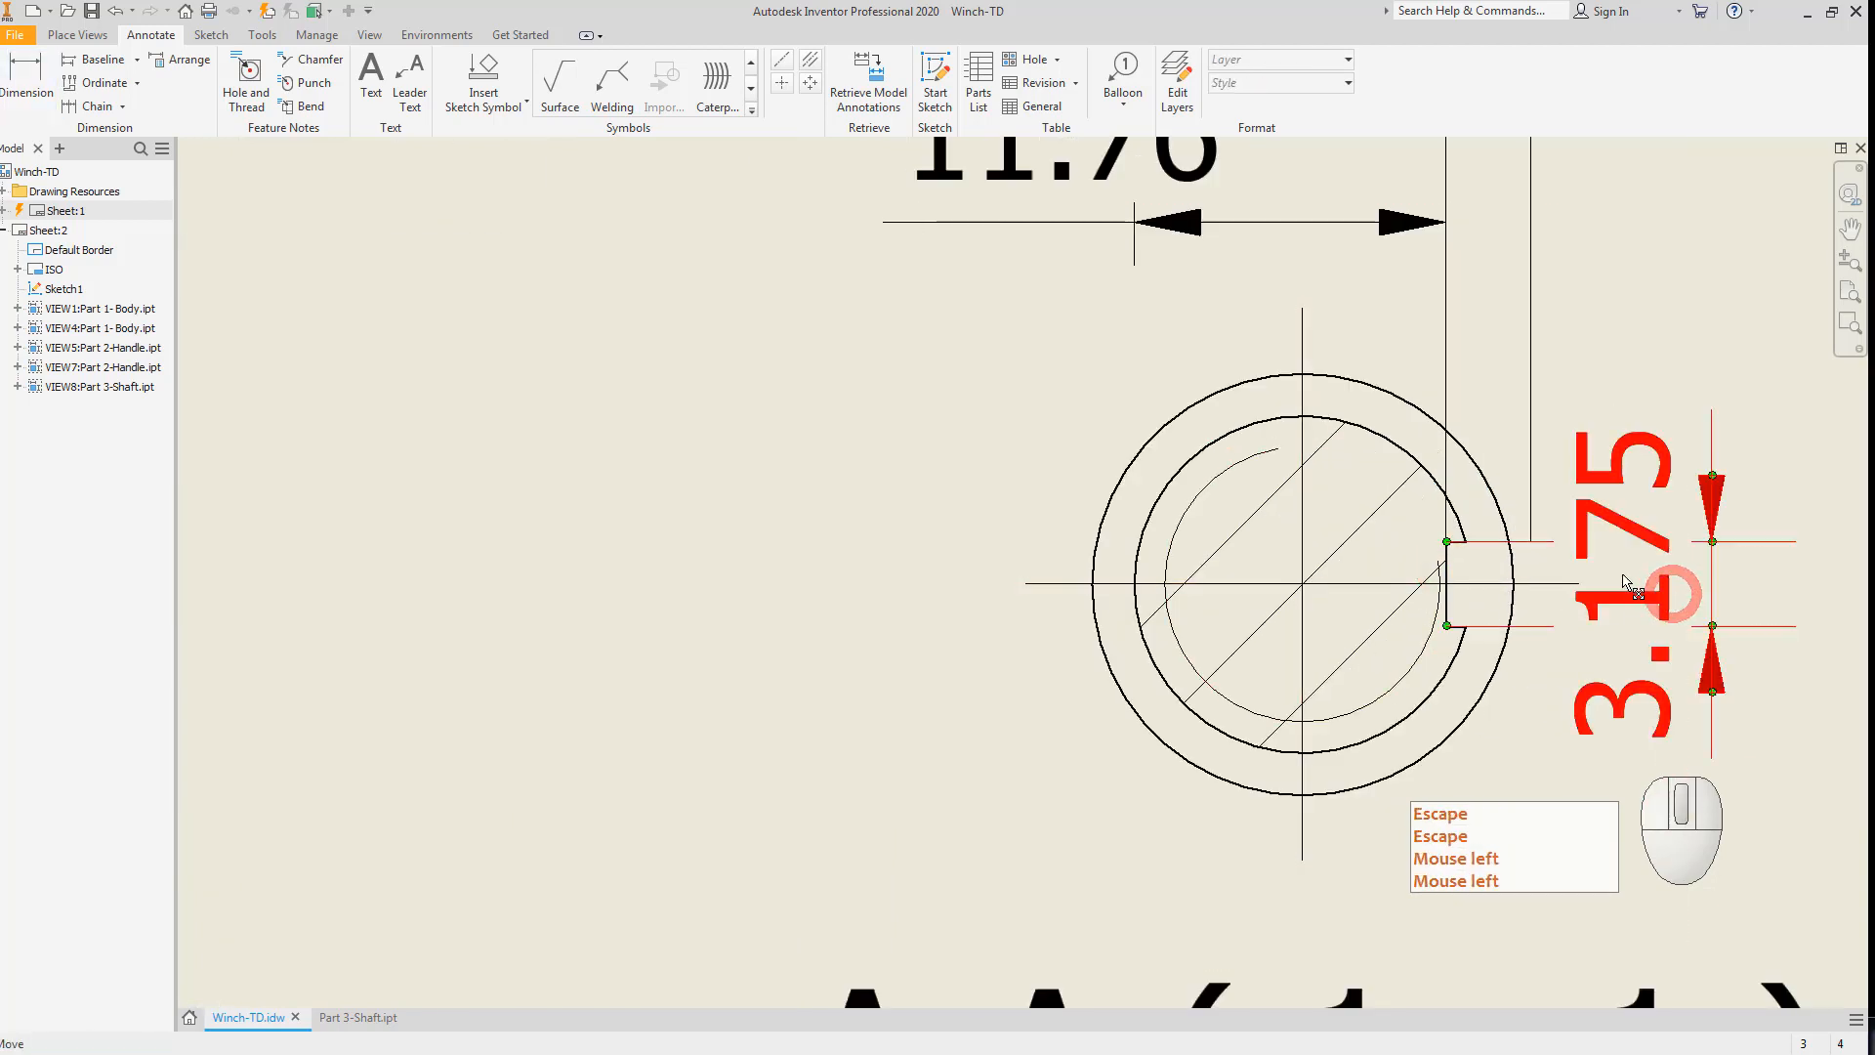
Move the vertical keyway dimension farther out from the circle, with its text raised above the extension lines.
left_click_drag(1619, 535, 1651, 355)
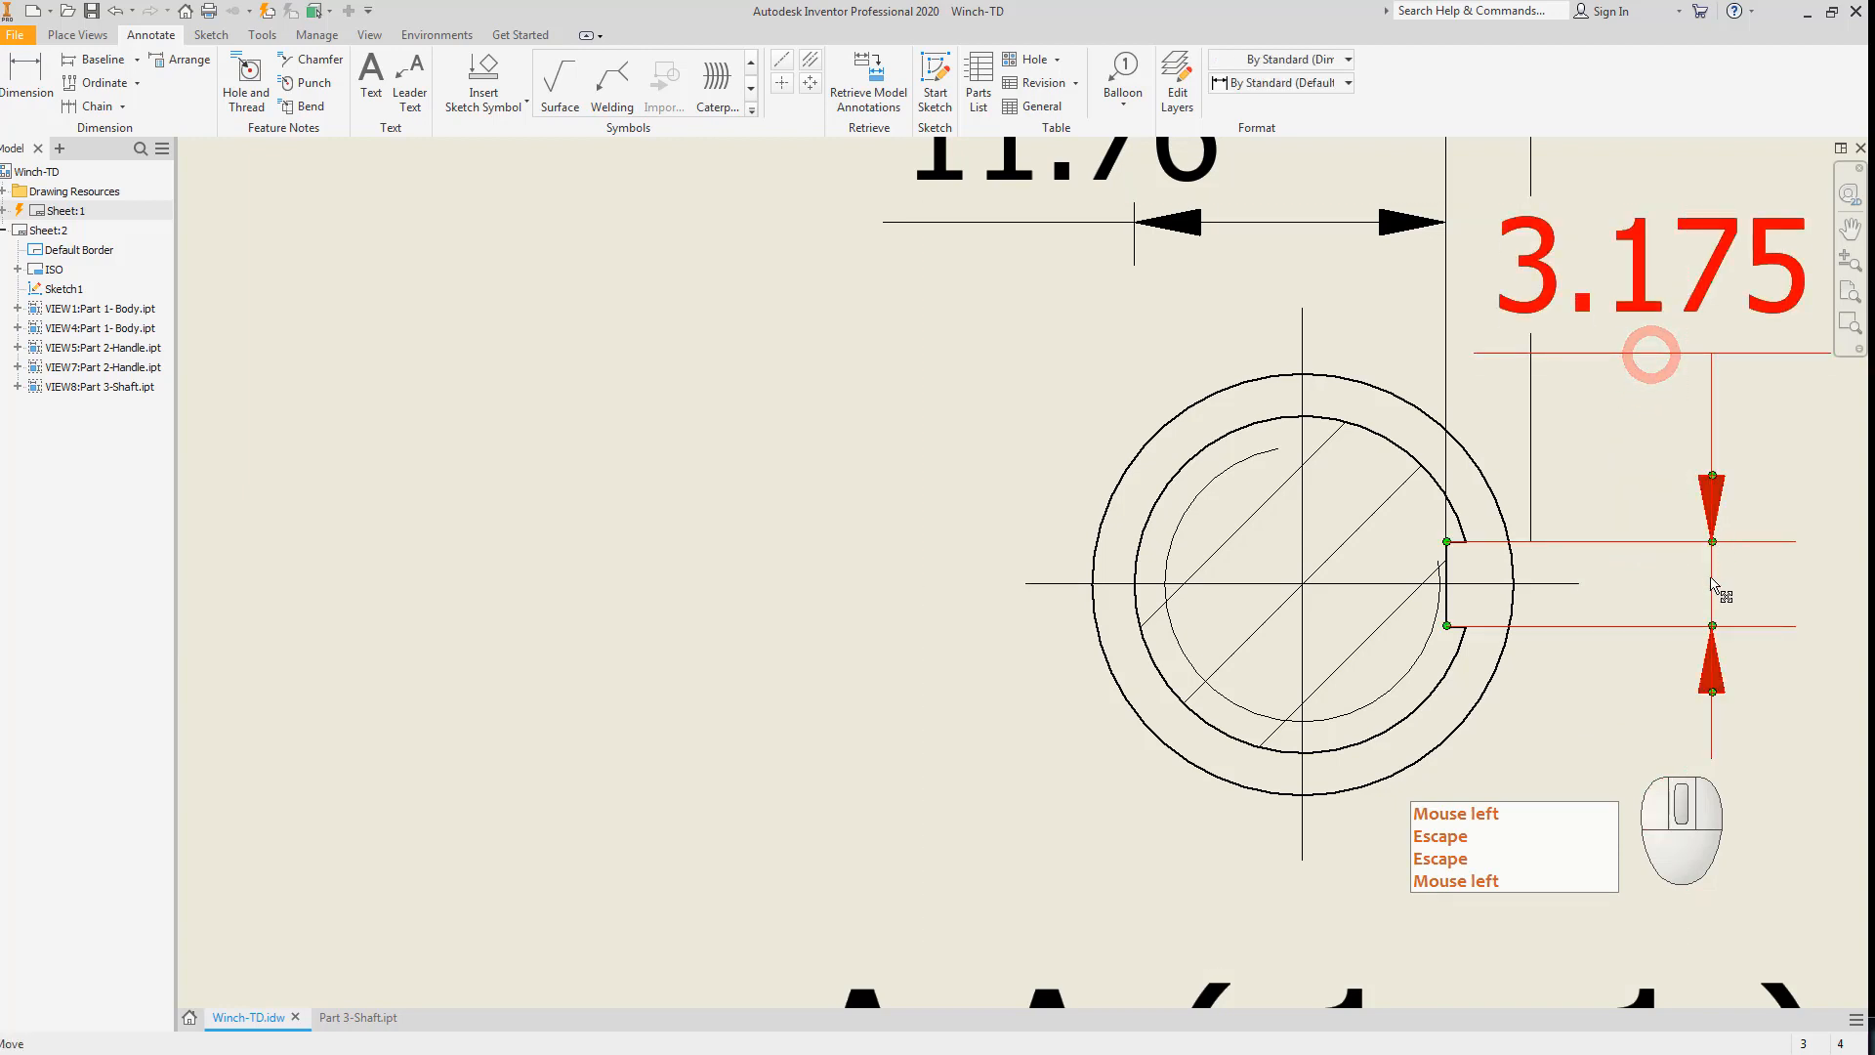
left_click_drag(1715, 581, 1773, 584)
scroll(1566, 586, "up", 5)
mouse_move(1567, 583)
middle_mouse_down()
mouse_move(1564, 603)
mouse_move(1567, 585)
middle_mouse_up()
key("Escape")
key("Escape")
Extend the left extension line of the 11.76 dimension to the inner circle's left edge and lower the dimension closer to the section.
scroll(1436, 533, "down", 3)
left_click_drag(1393, 641, 1398, 695)
key("Escape")
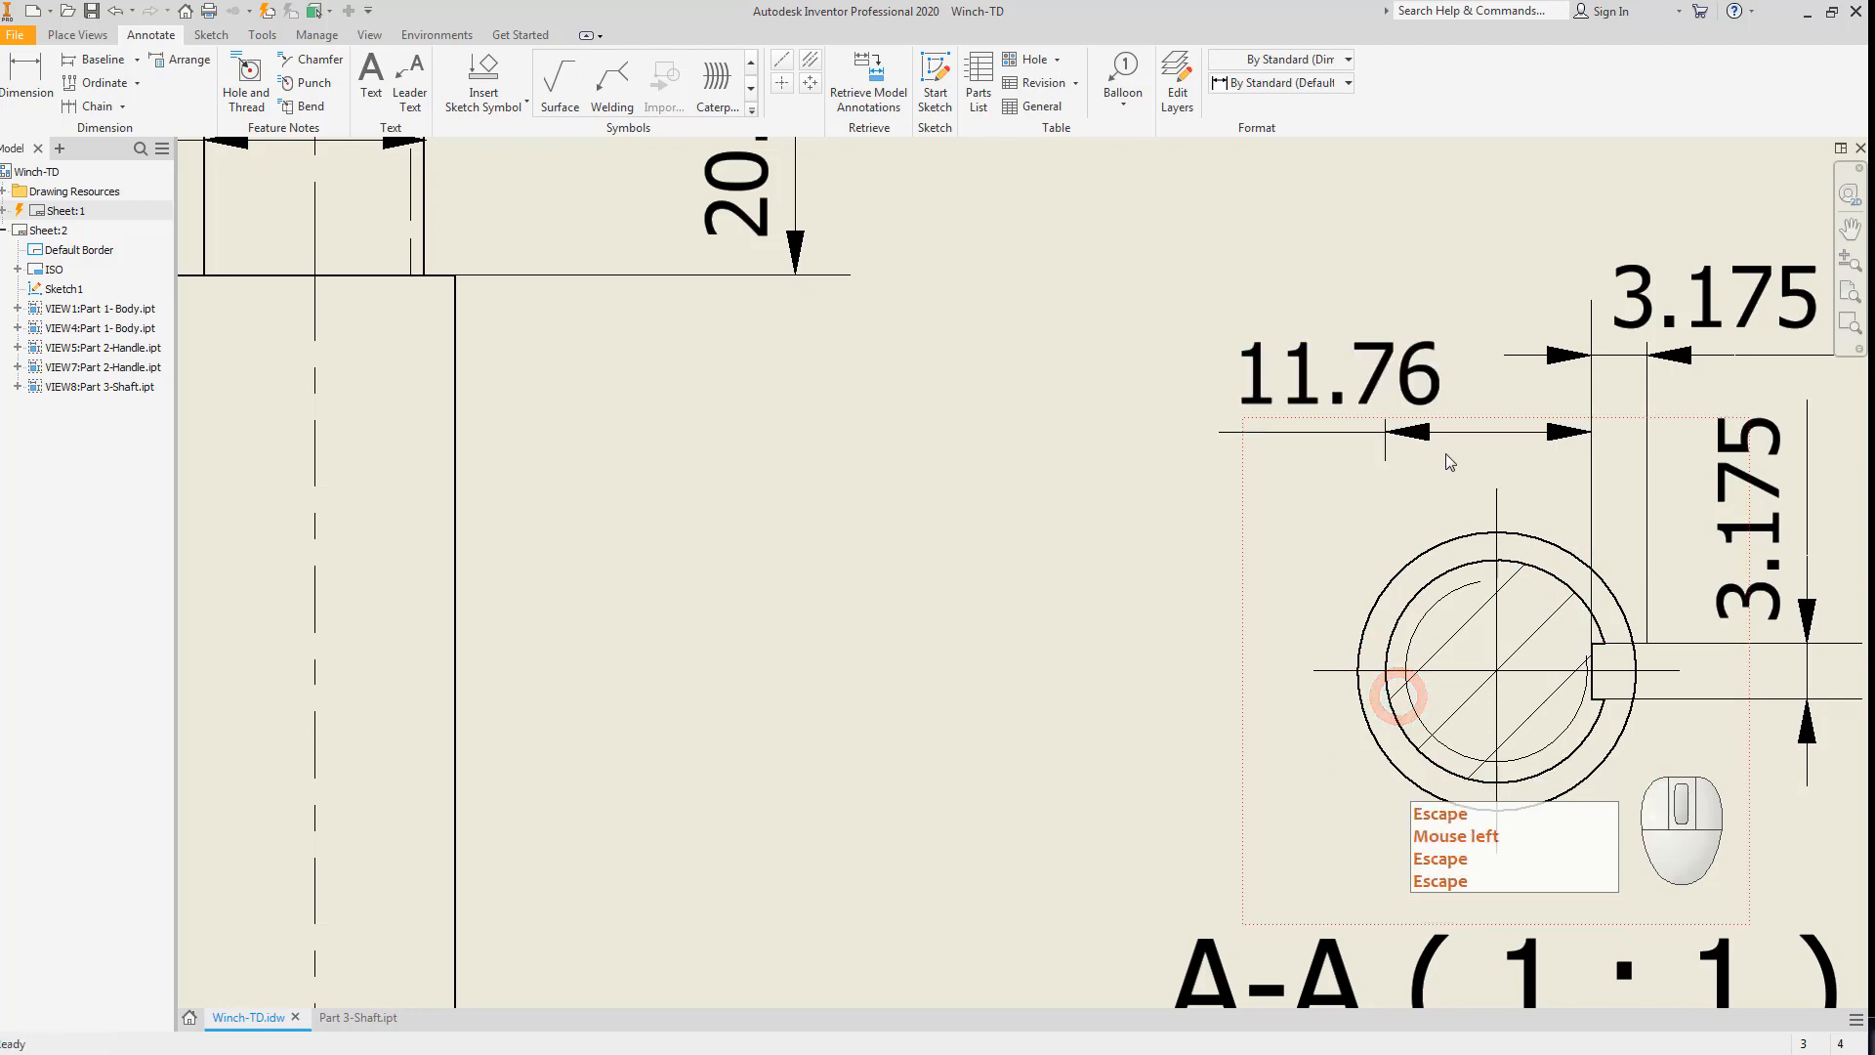
left_click_drag(1381, 469, 1392, 672)
key("Escape")
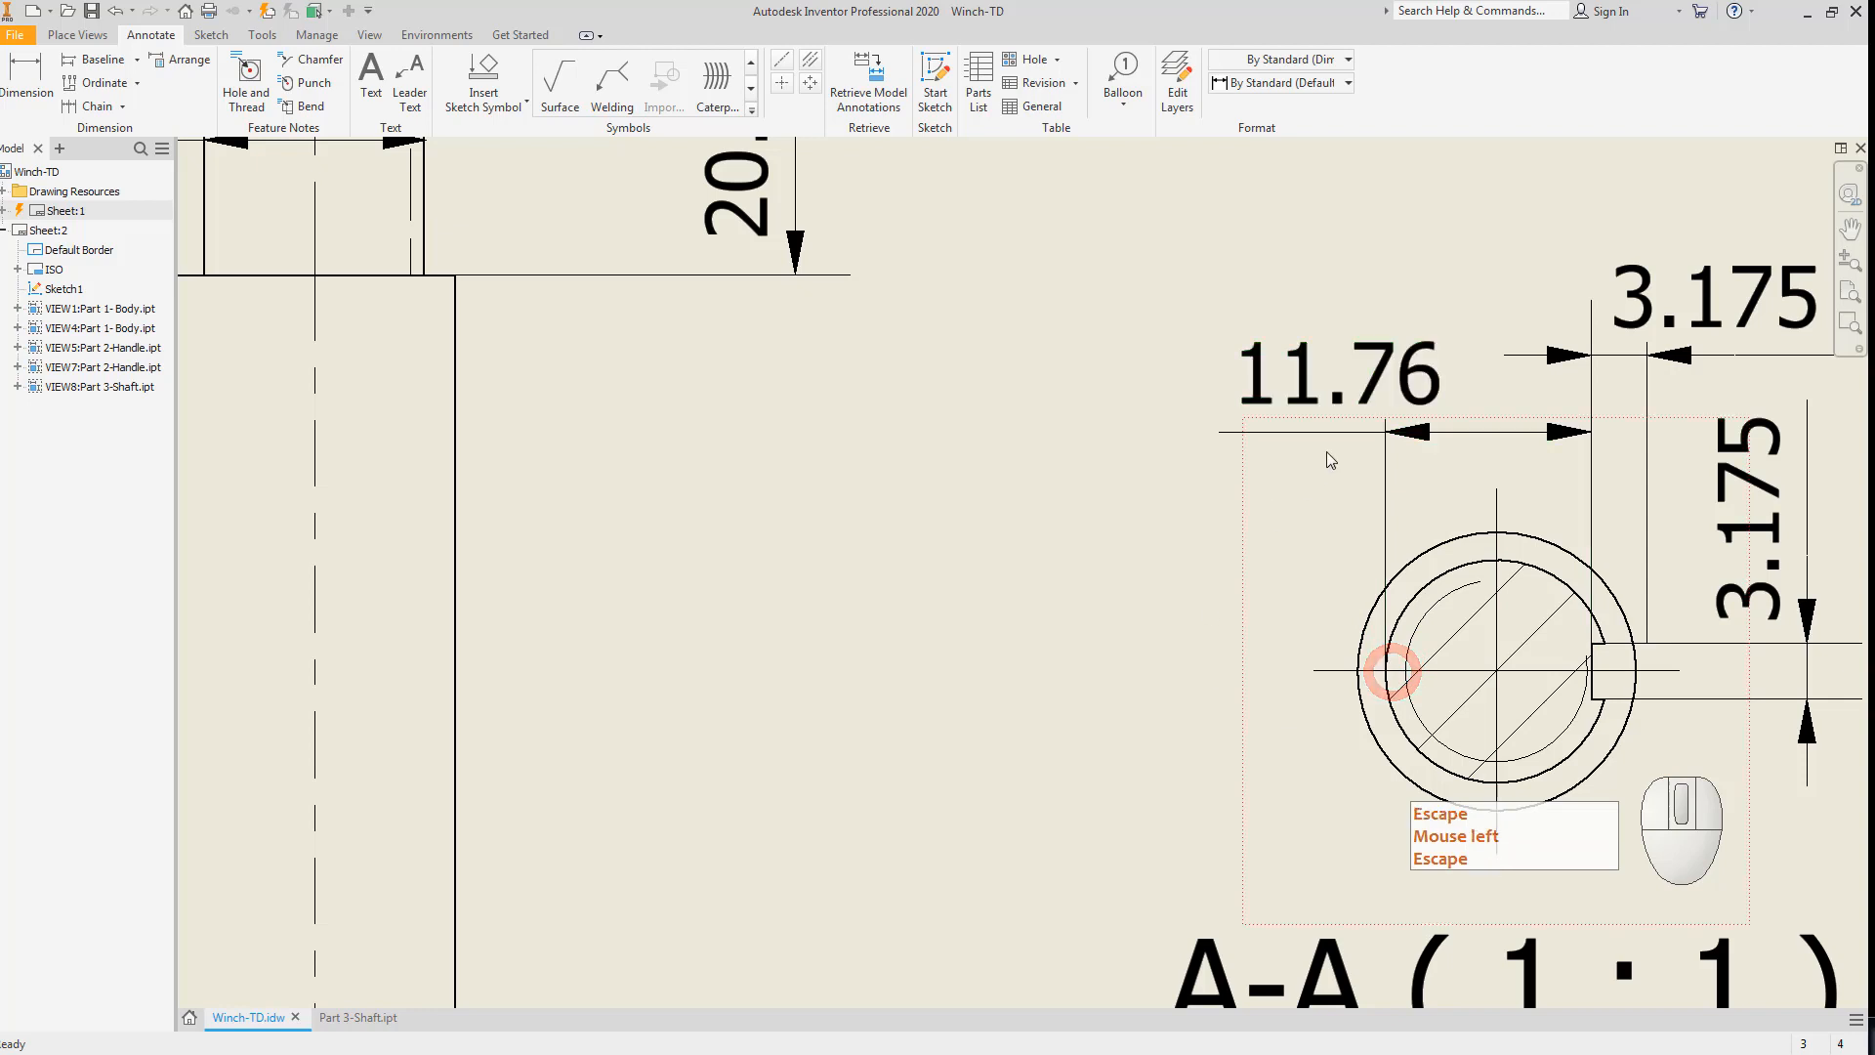
left_click_drag(1332, 395, 1248, 462)
key("Escape")
scroll(1411, 464, "up", 3)
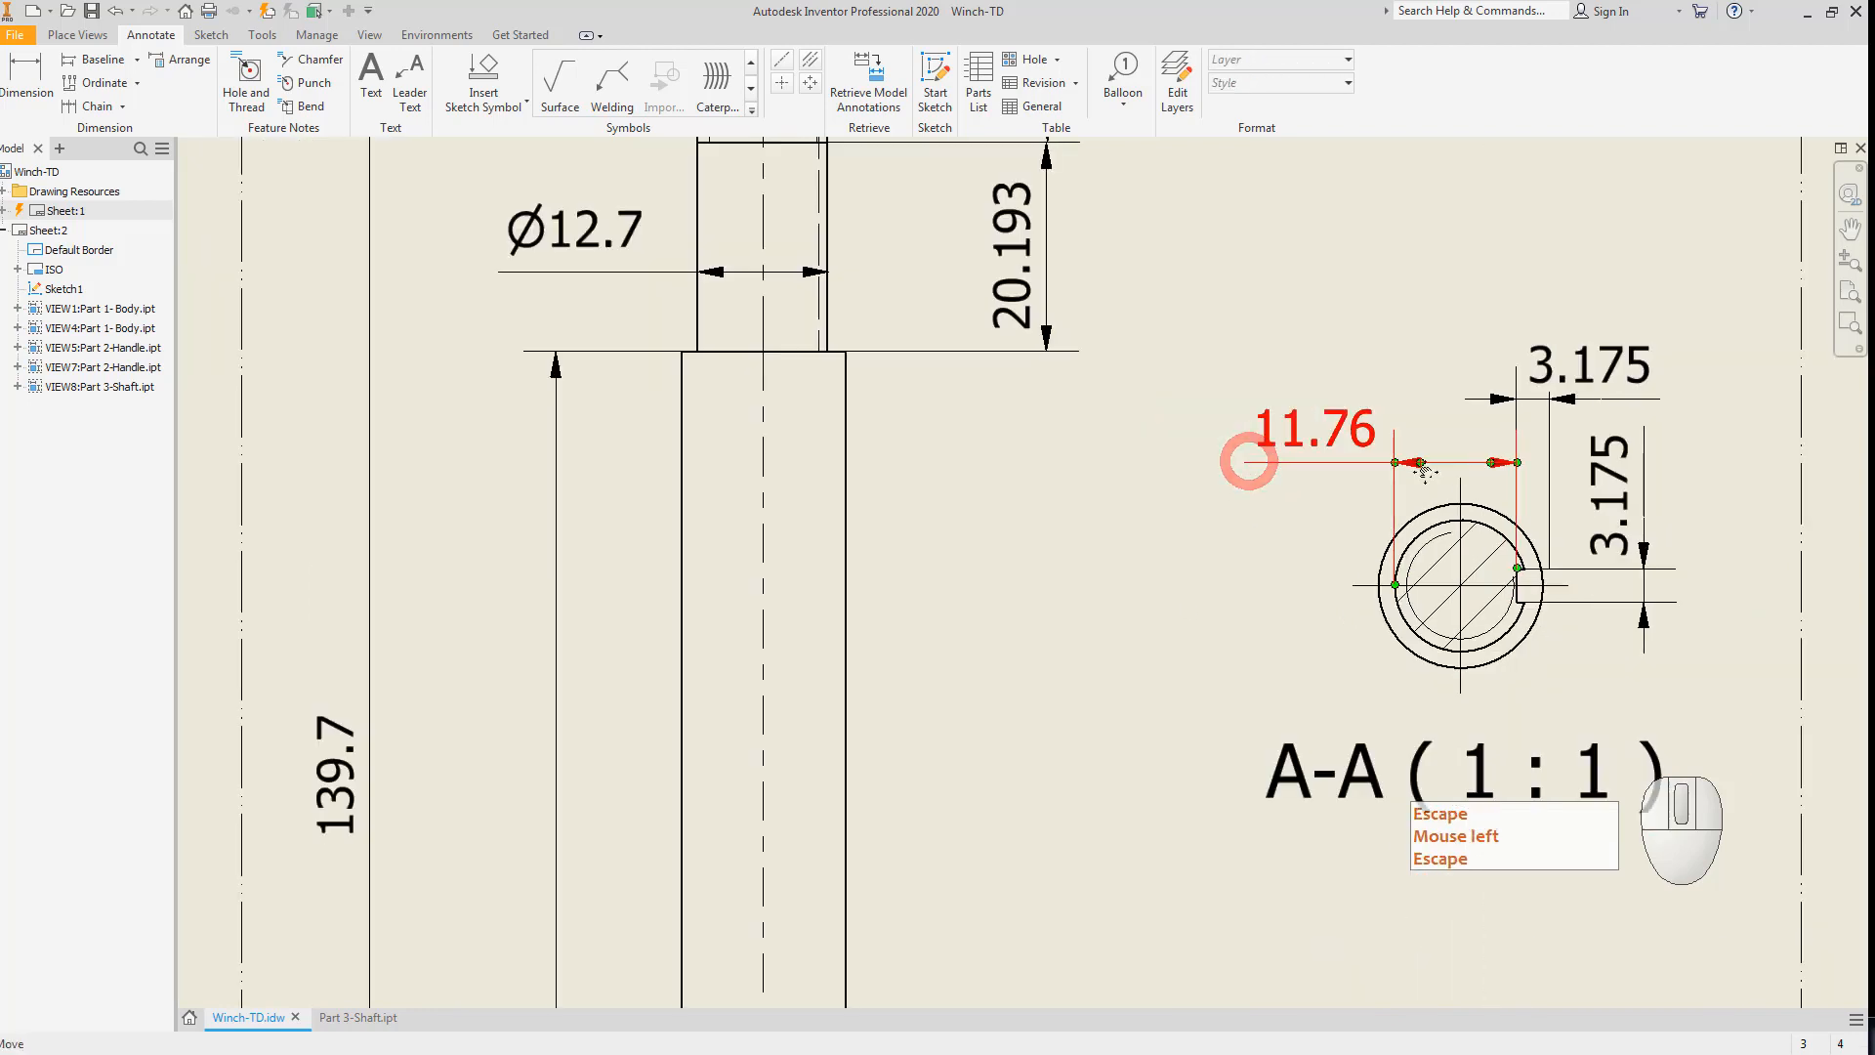
Delete the horizontal 3.175 dimension from section A-A.
middle_click_drag(1457, 466, 1370, 474)
key("Escape")
left_click_drag(1511, 382, 1511, 382)
key("Delete")
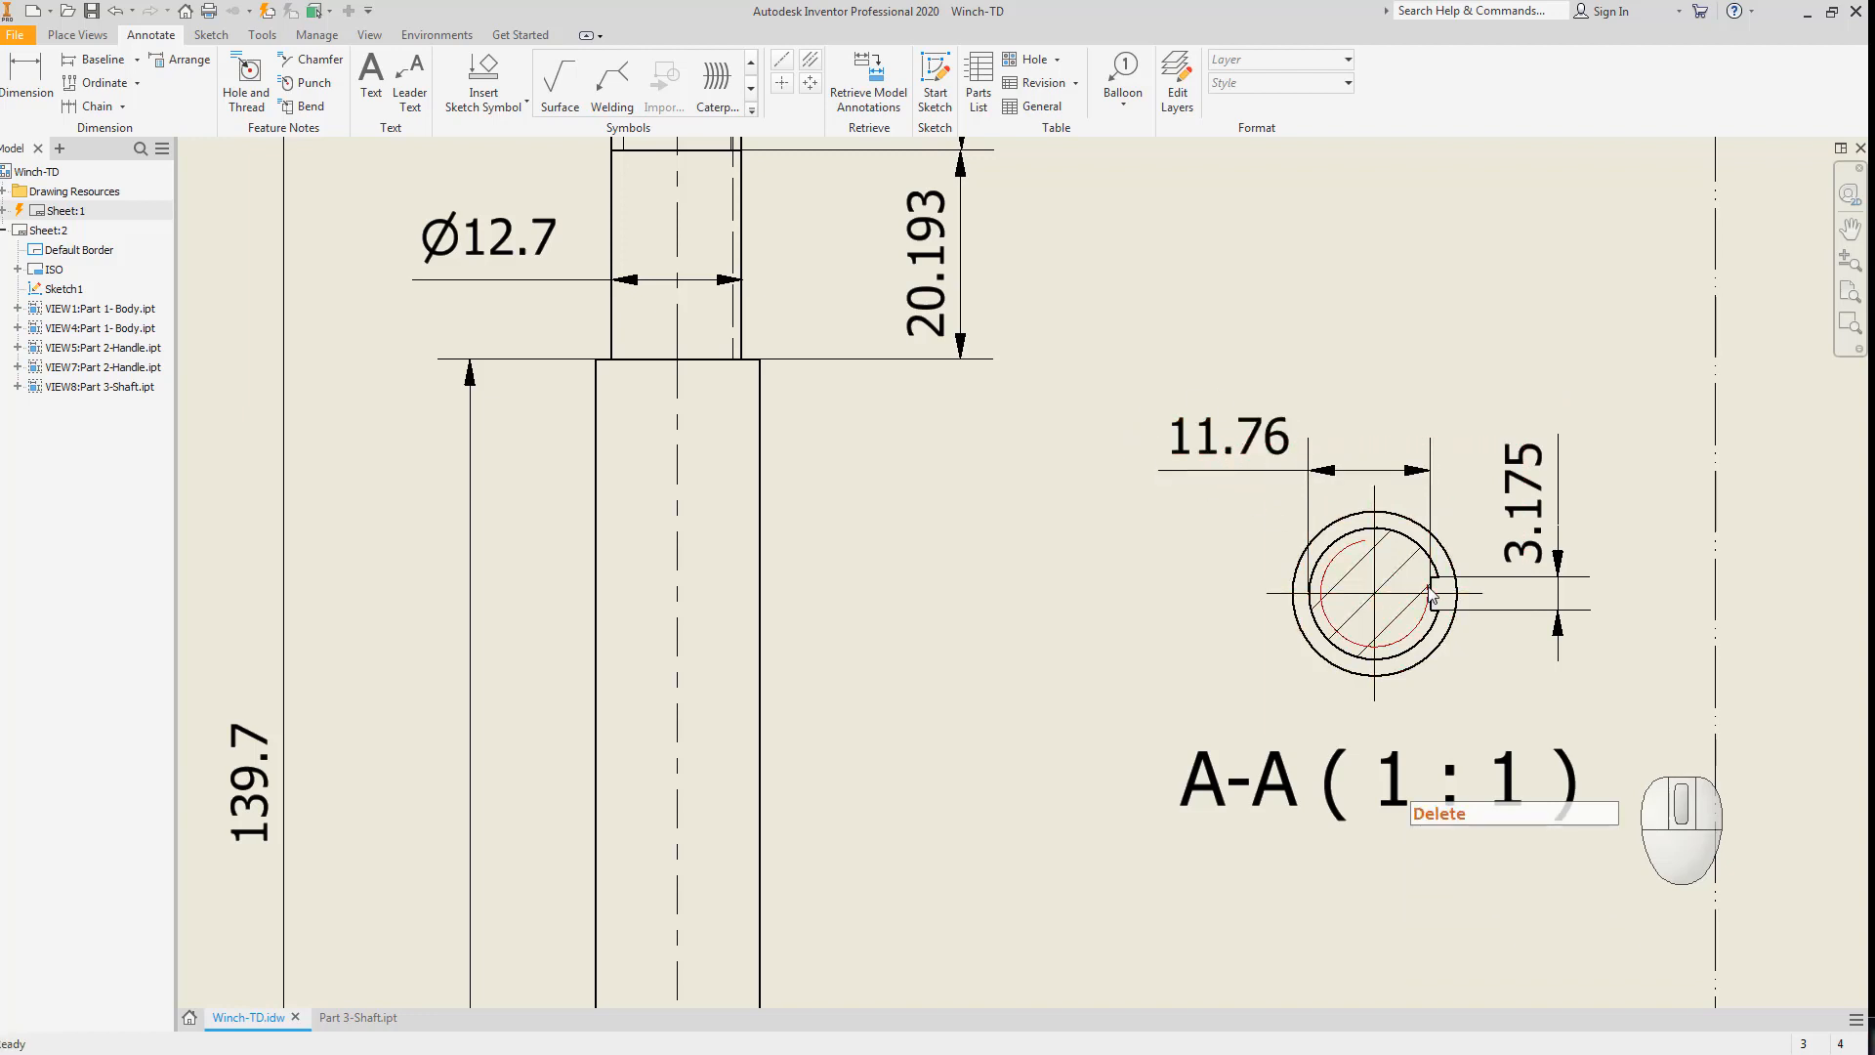
scroll(1294, 597, "down", 3)
mouse_move(1225, 592)
middle_mouse_down()
mouse_move(1168, 590)
mouse_move(1251, 553)
mouse_move(1260, 625)
middle_mouse_up()
key("Escape")
key("Escape")
Create a 2:1 detail view with a circular fence around the groove's edge near the shaft's lower end, placing it below section A-A.
mouse_move(1357, 507)
middle_mouse_down()
mouse_move(1437, 586)
mouse_move(1419, 509)
middle_mouse_up()
middle_click_drag(1378, 671, 1367, 620)
scroll(1234, 783, "up", 3)
mouse_move(1233, 783)
middle_mouse_down()
mouse_move(1285, 550)
mouse_move(1328, 632)
mouse_move(1348, 588)
middle_mouse_up()
scroll(1282, 543, "down", 4)
scroll(1332, 581, "up", 3)
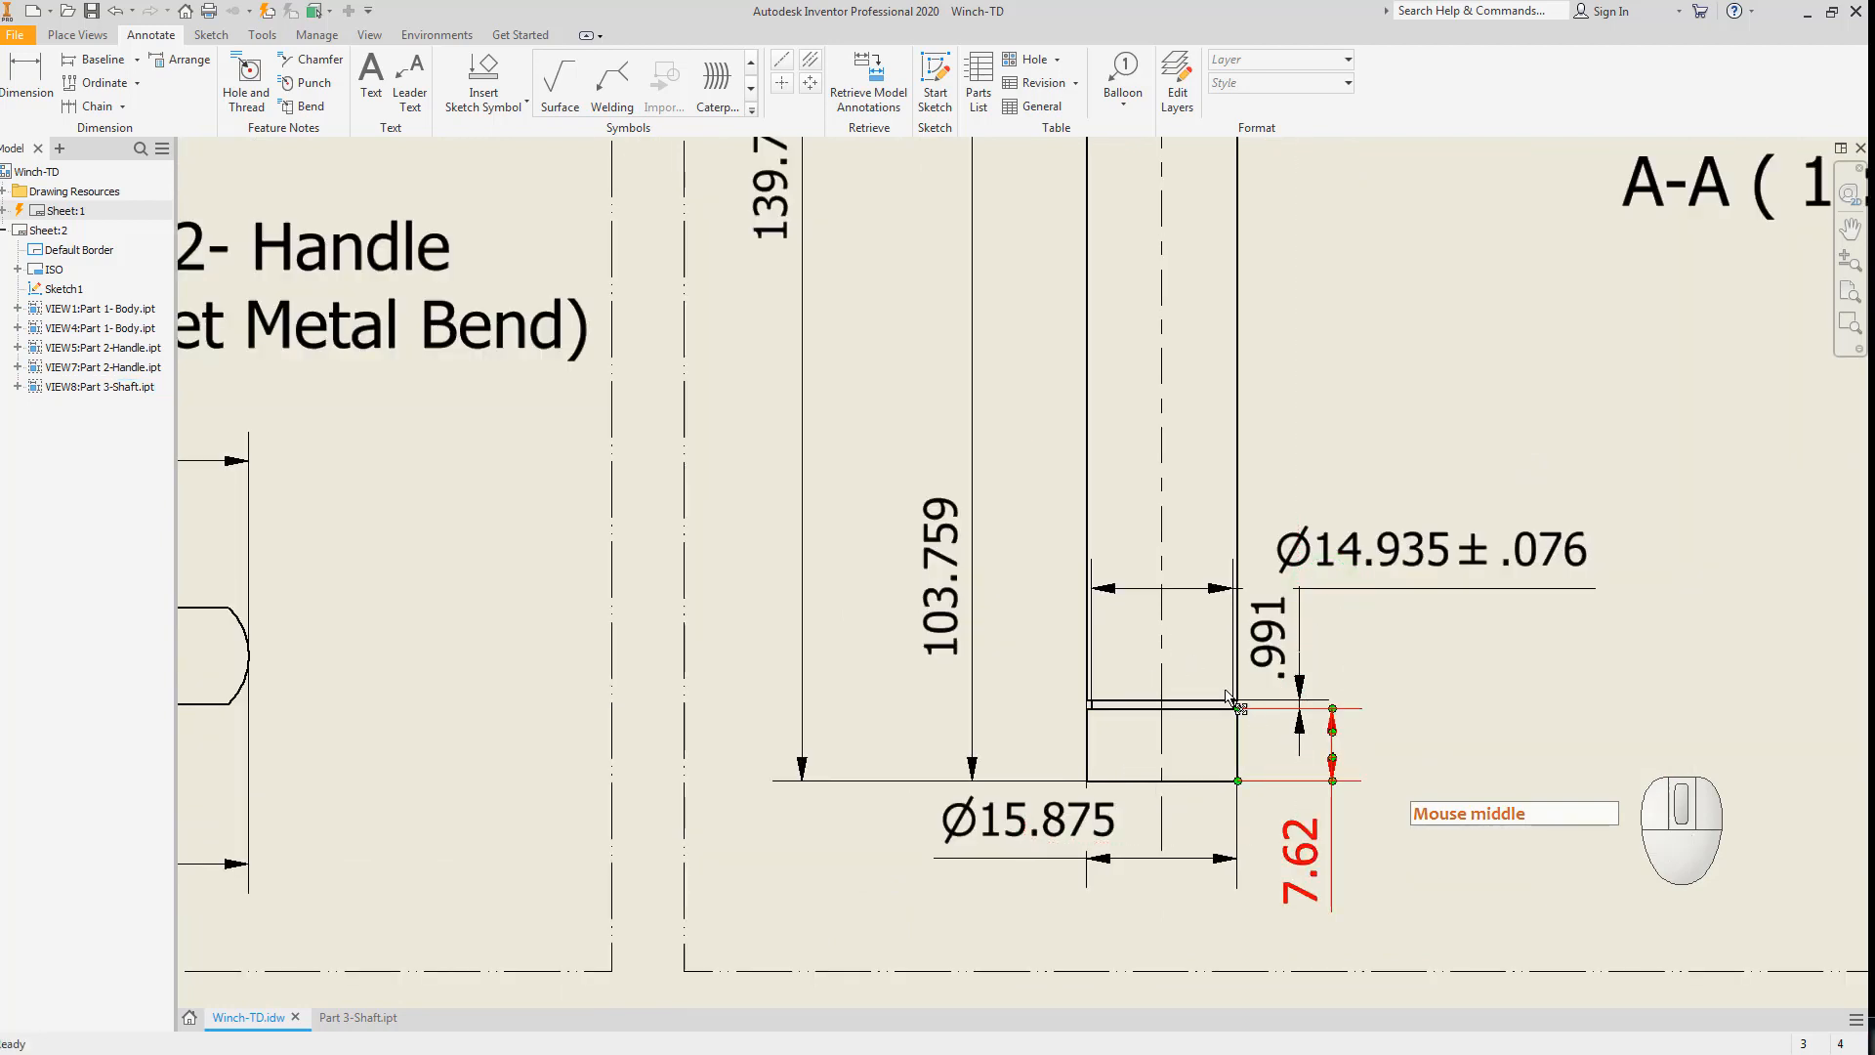
left_click(76, 37)
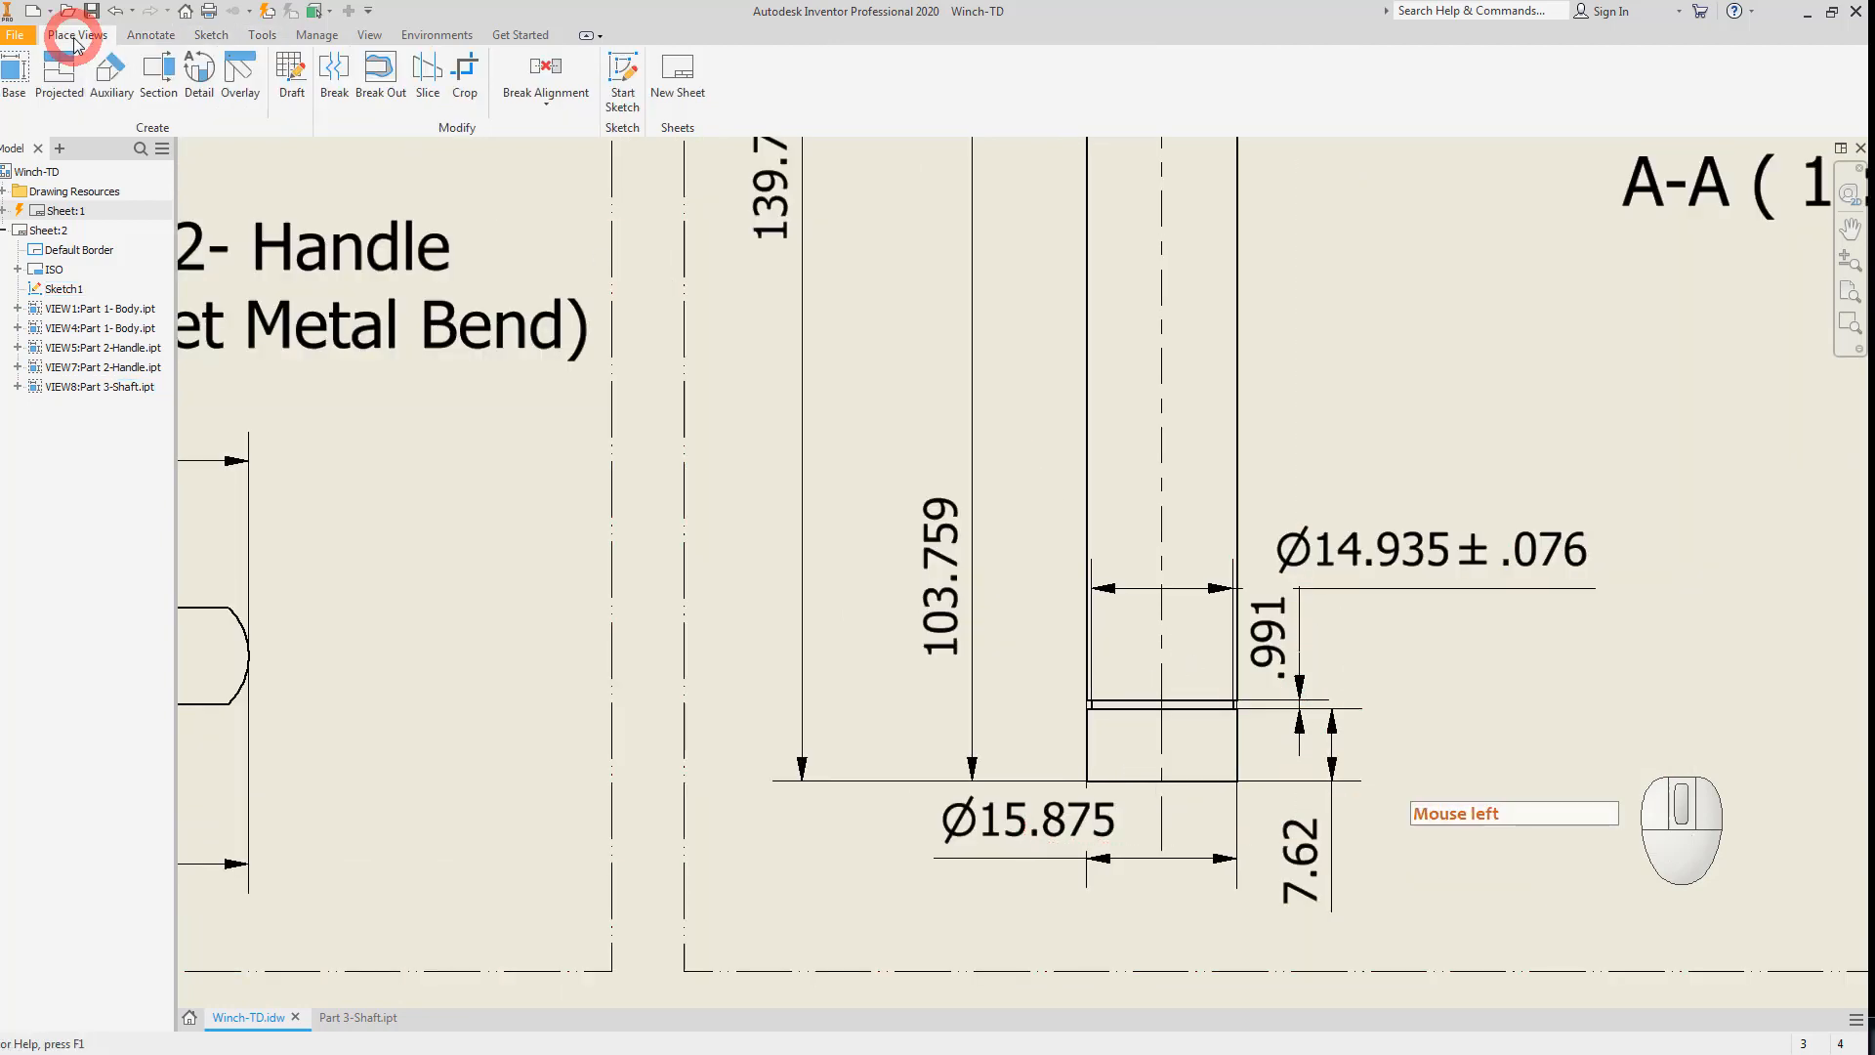
left_click(200, 76)
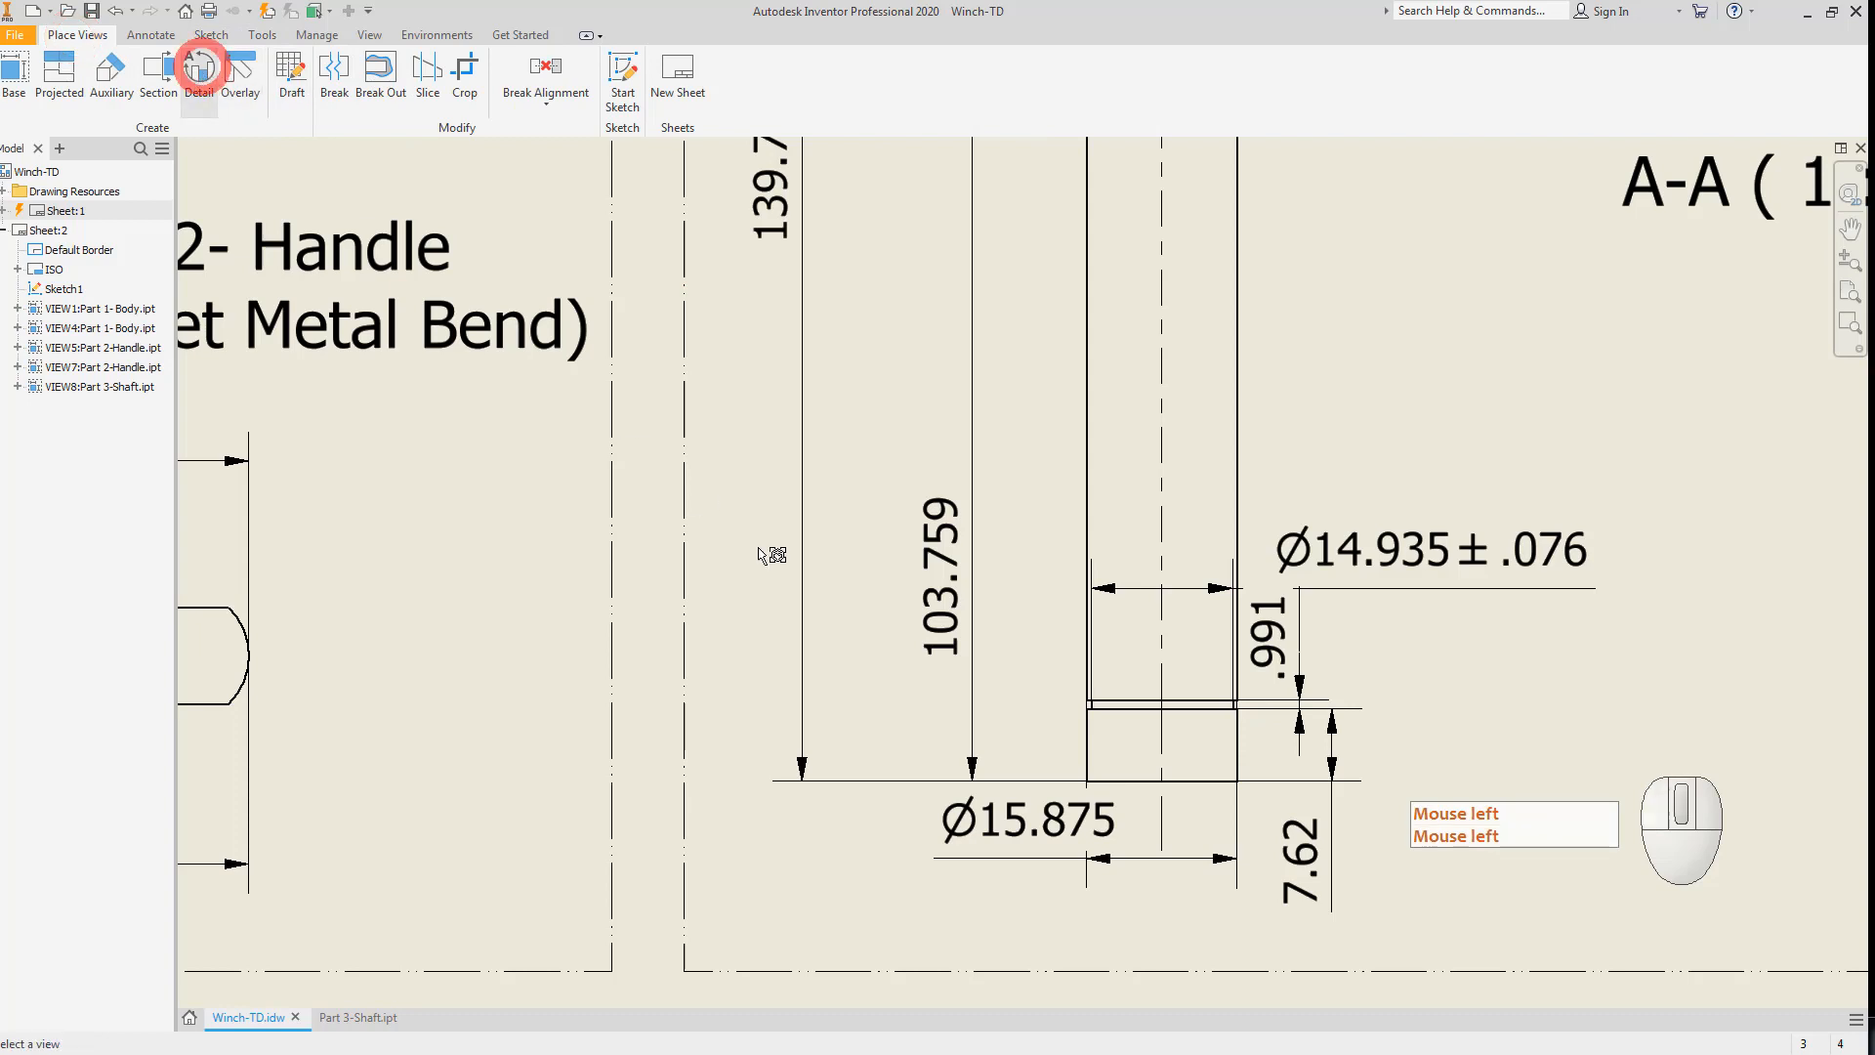
scroll(1253, 726, "up", 3)
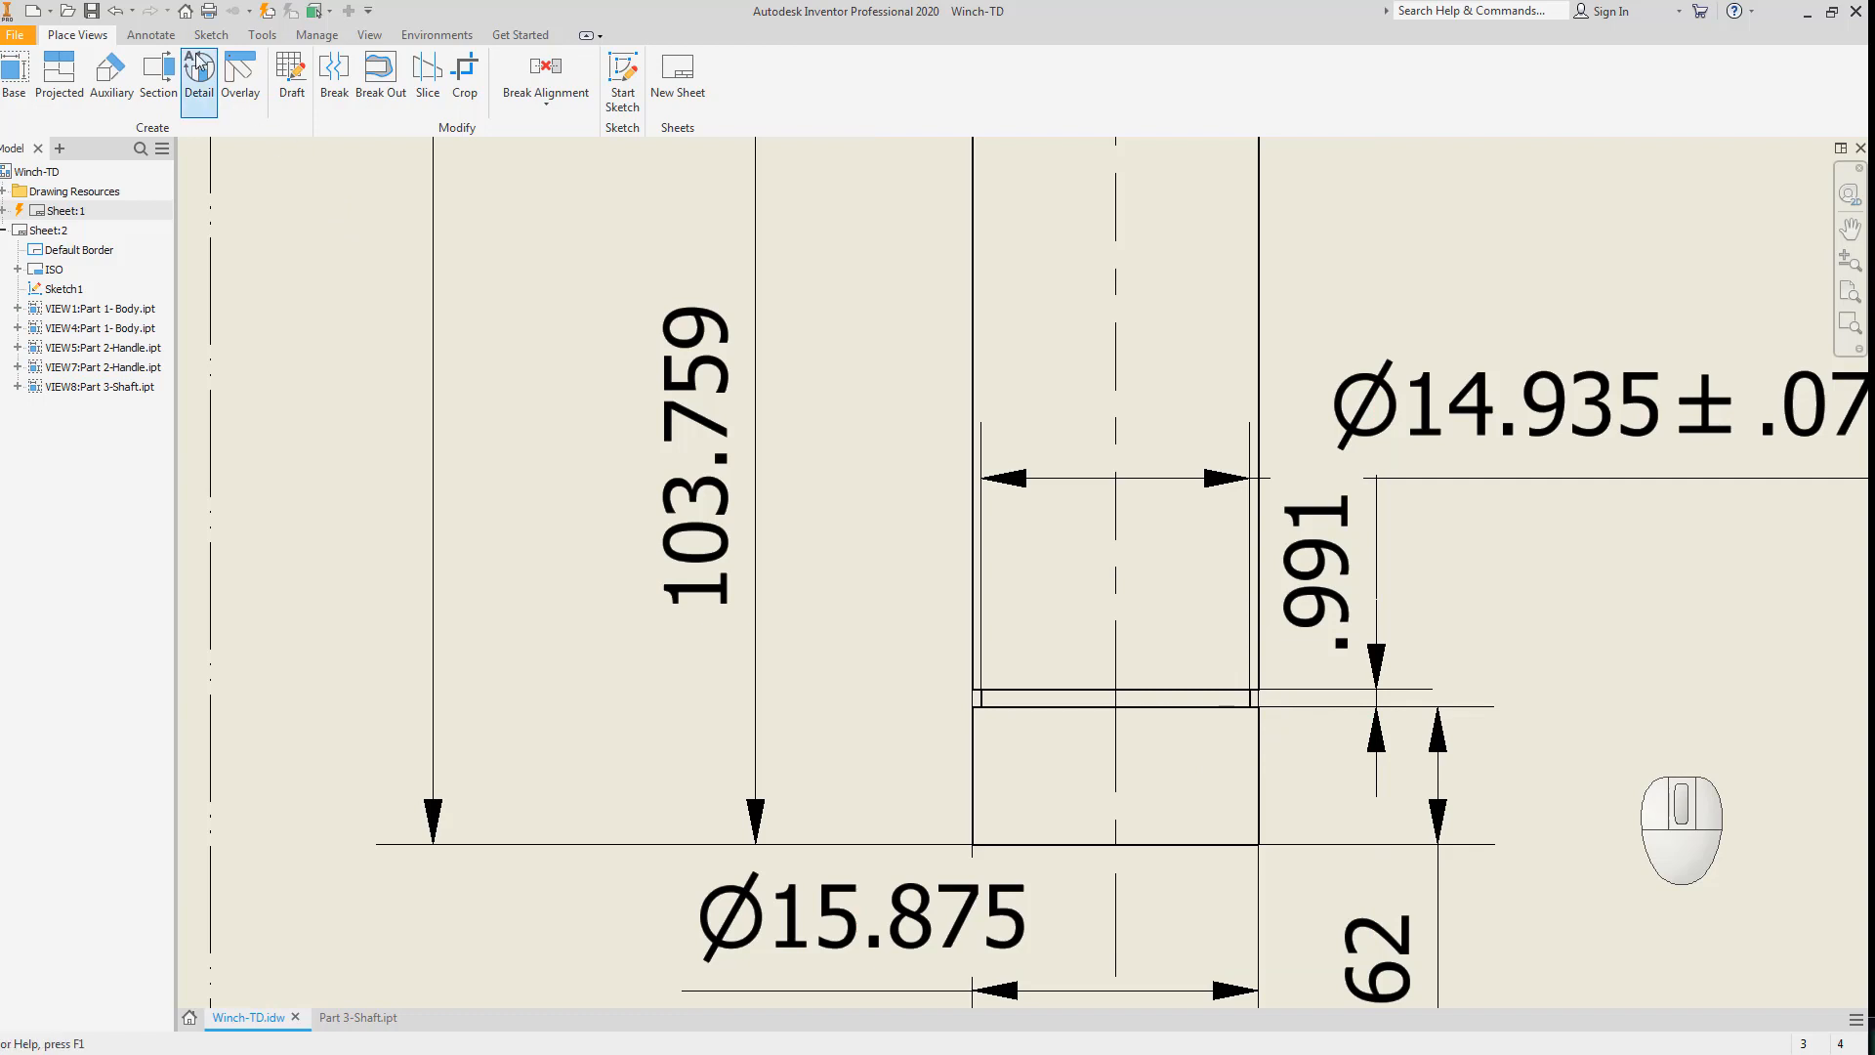
left_click(1268, 716)
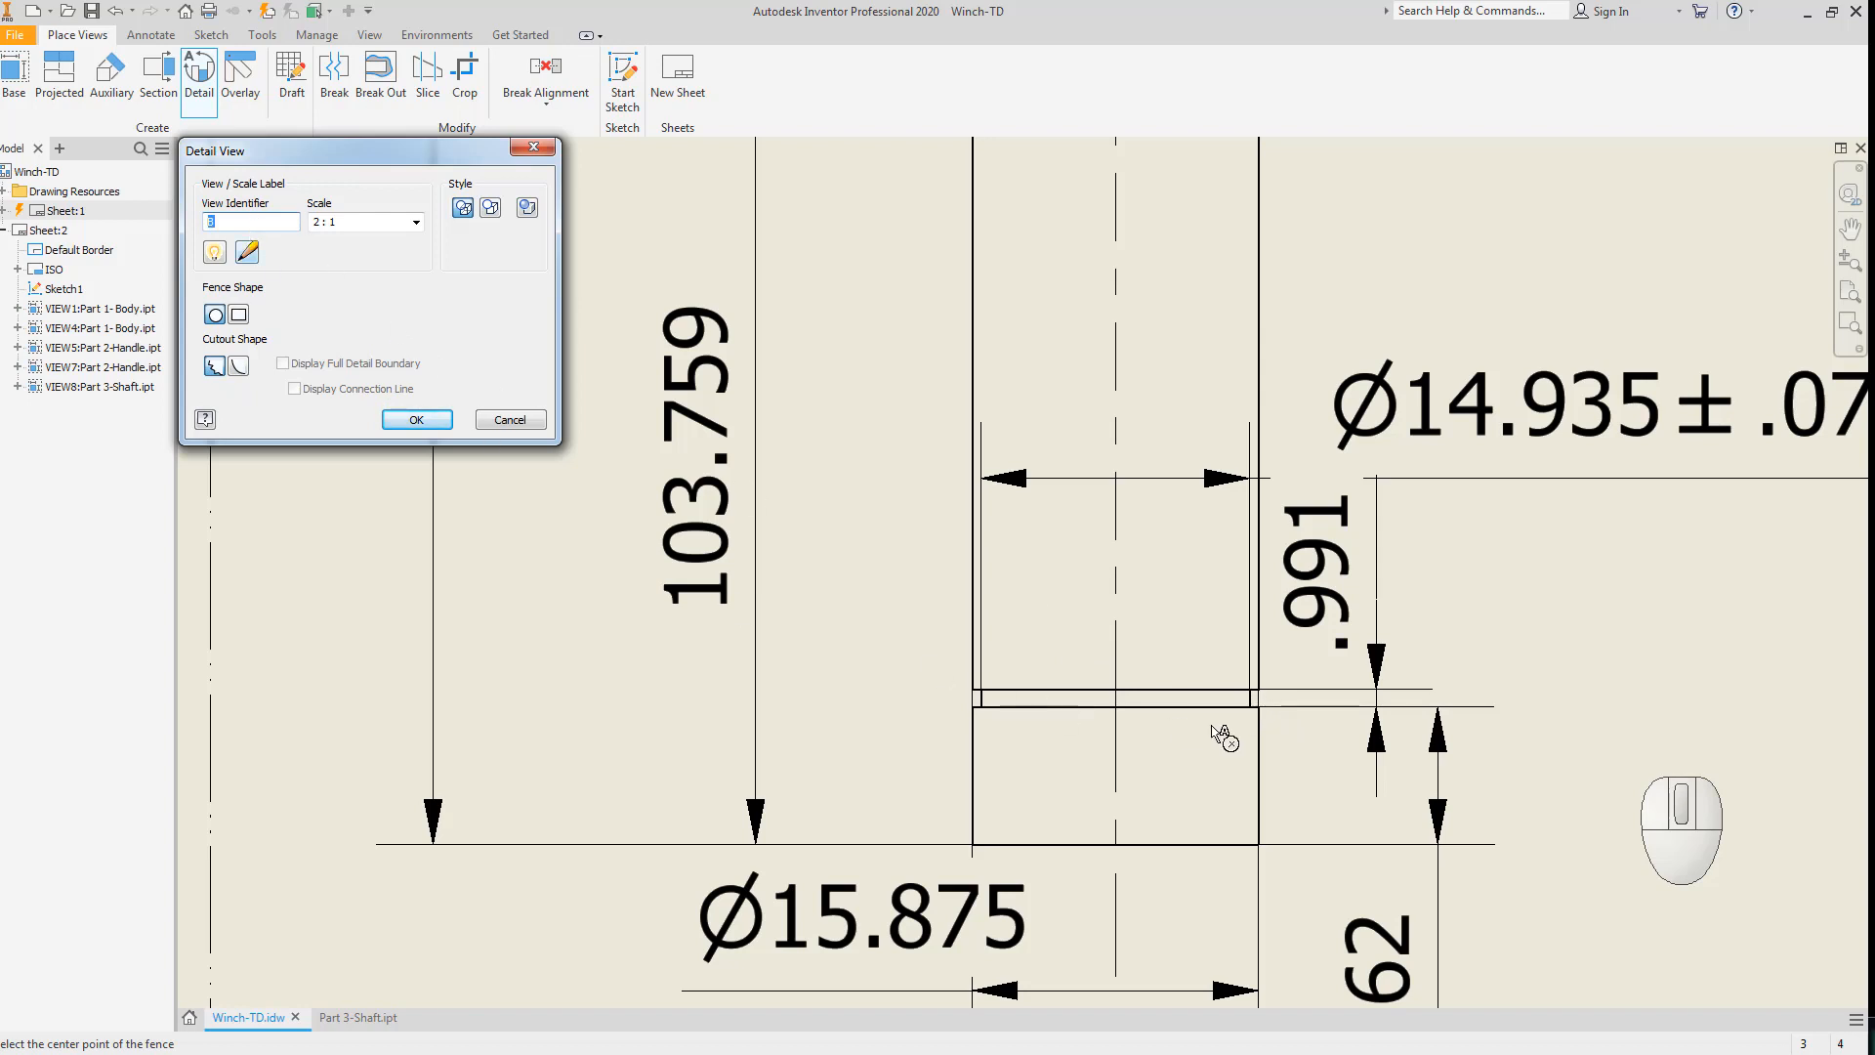
left_click(1259, 703)
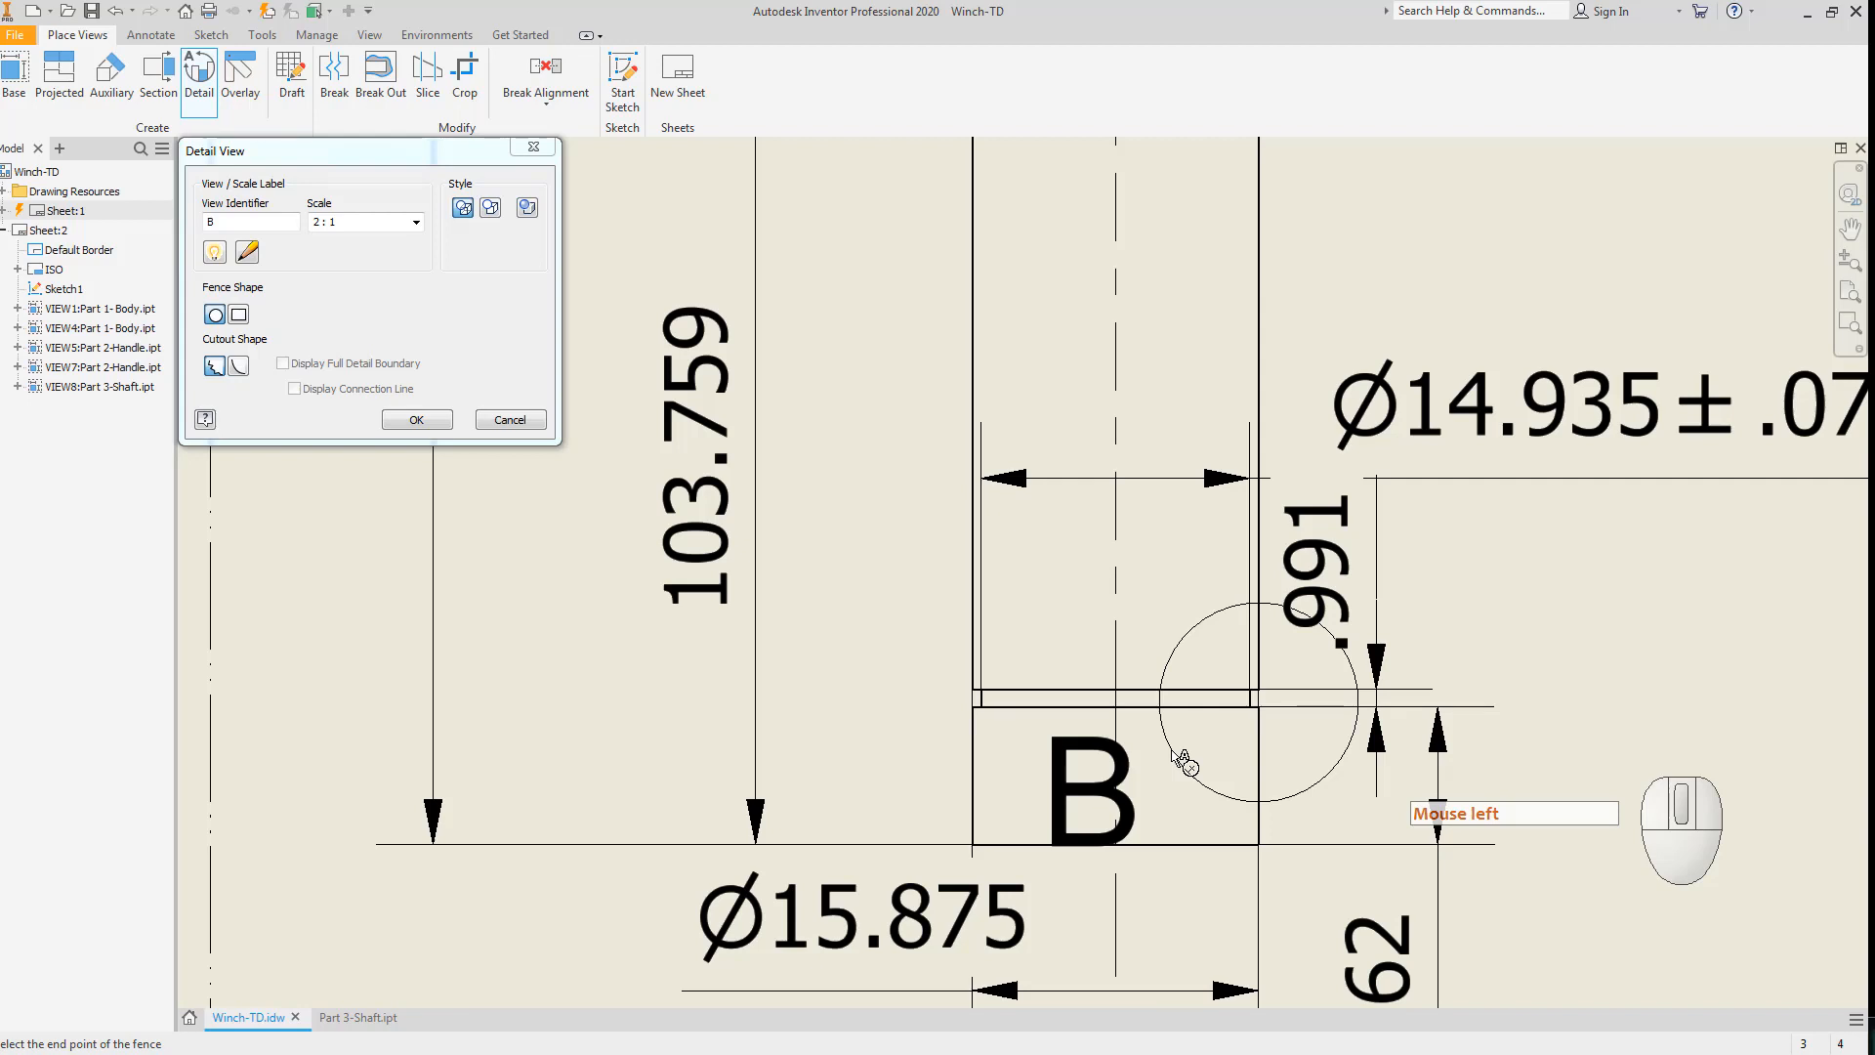
left_click(1177, 752)
scroll(1245, 746, "down", 5)
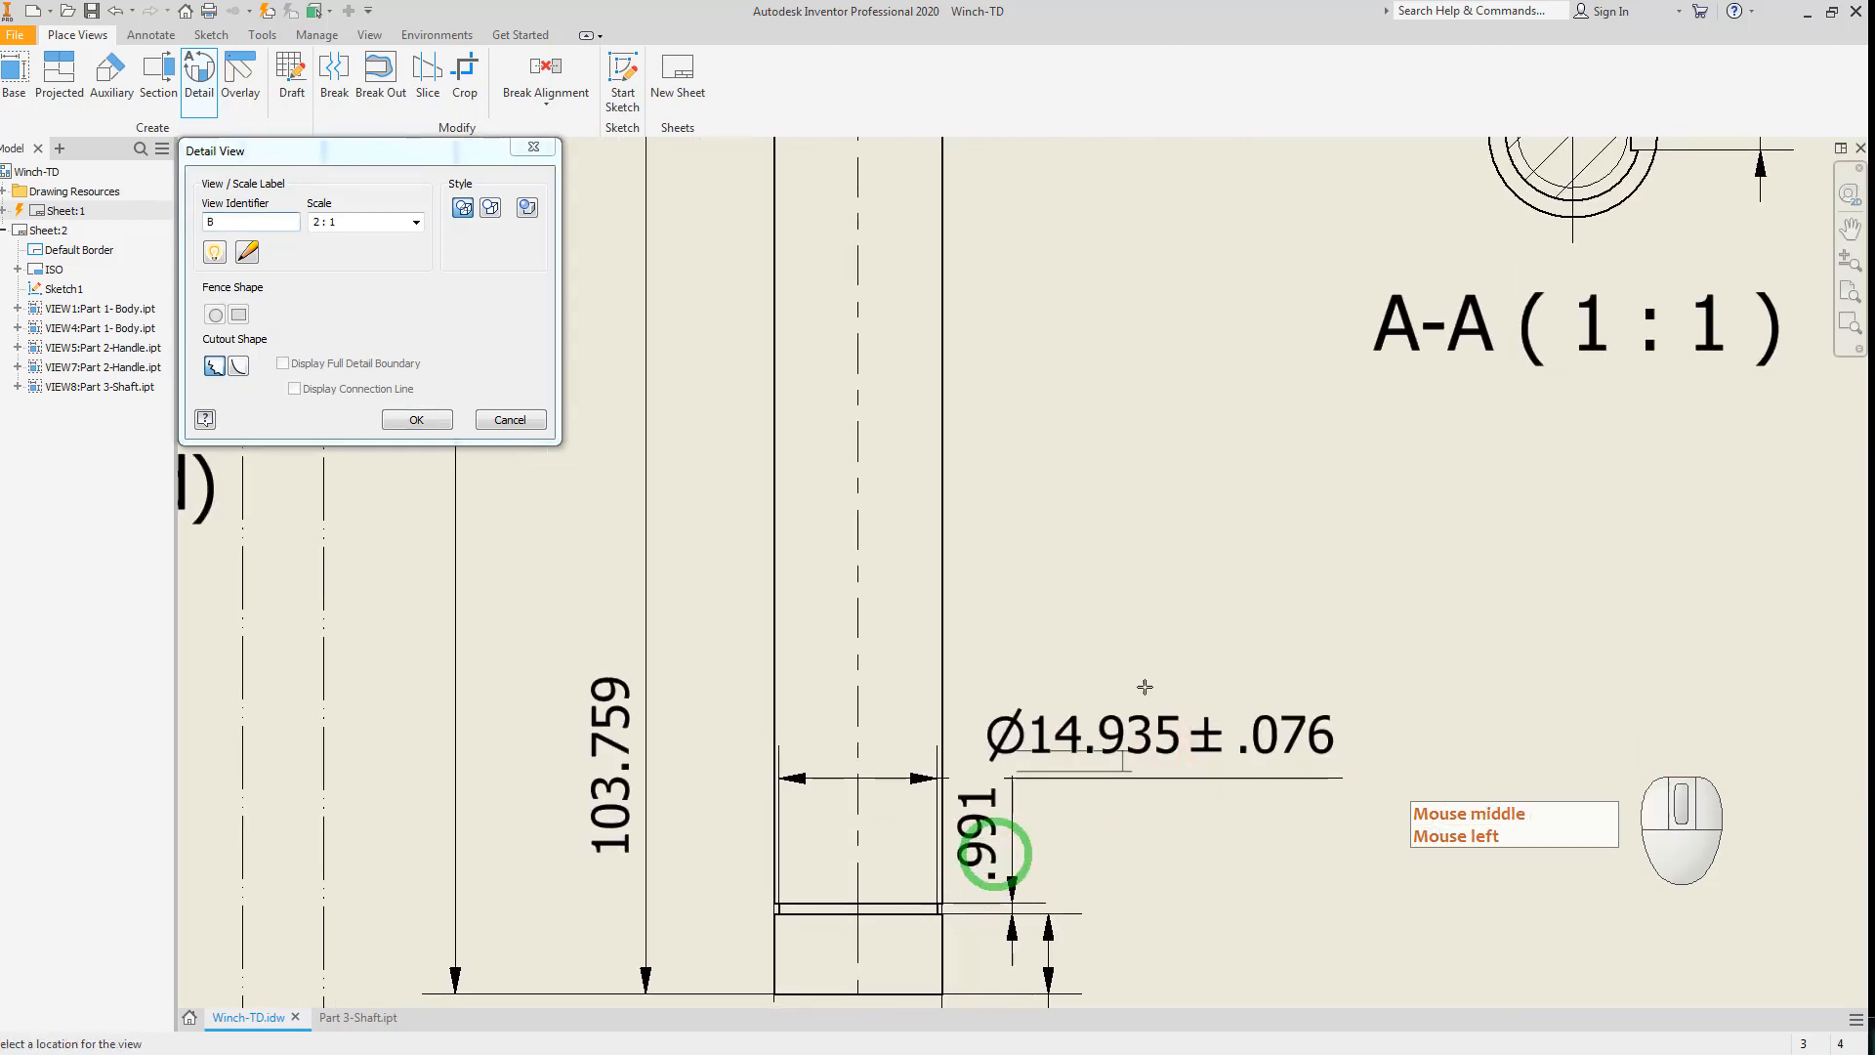
left_click(1309, 745)
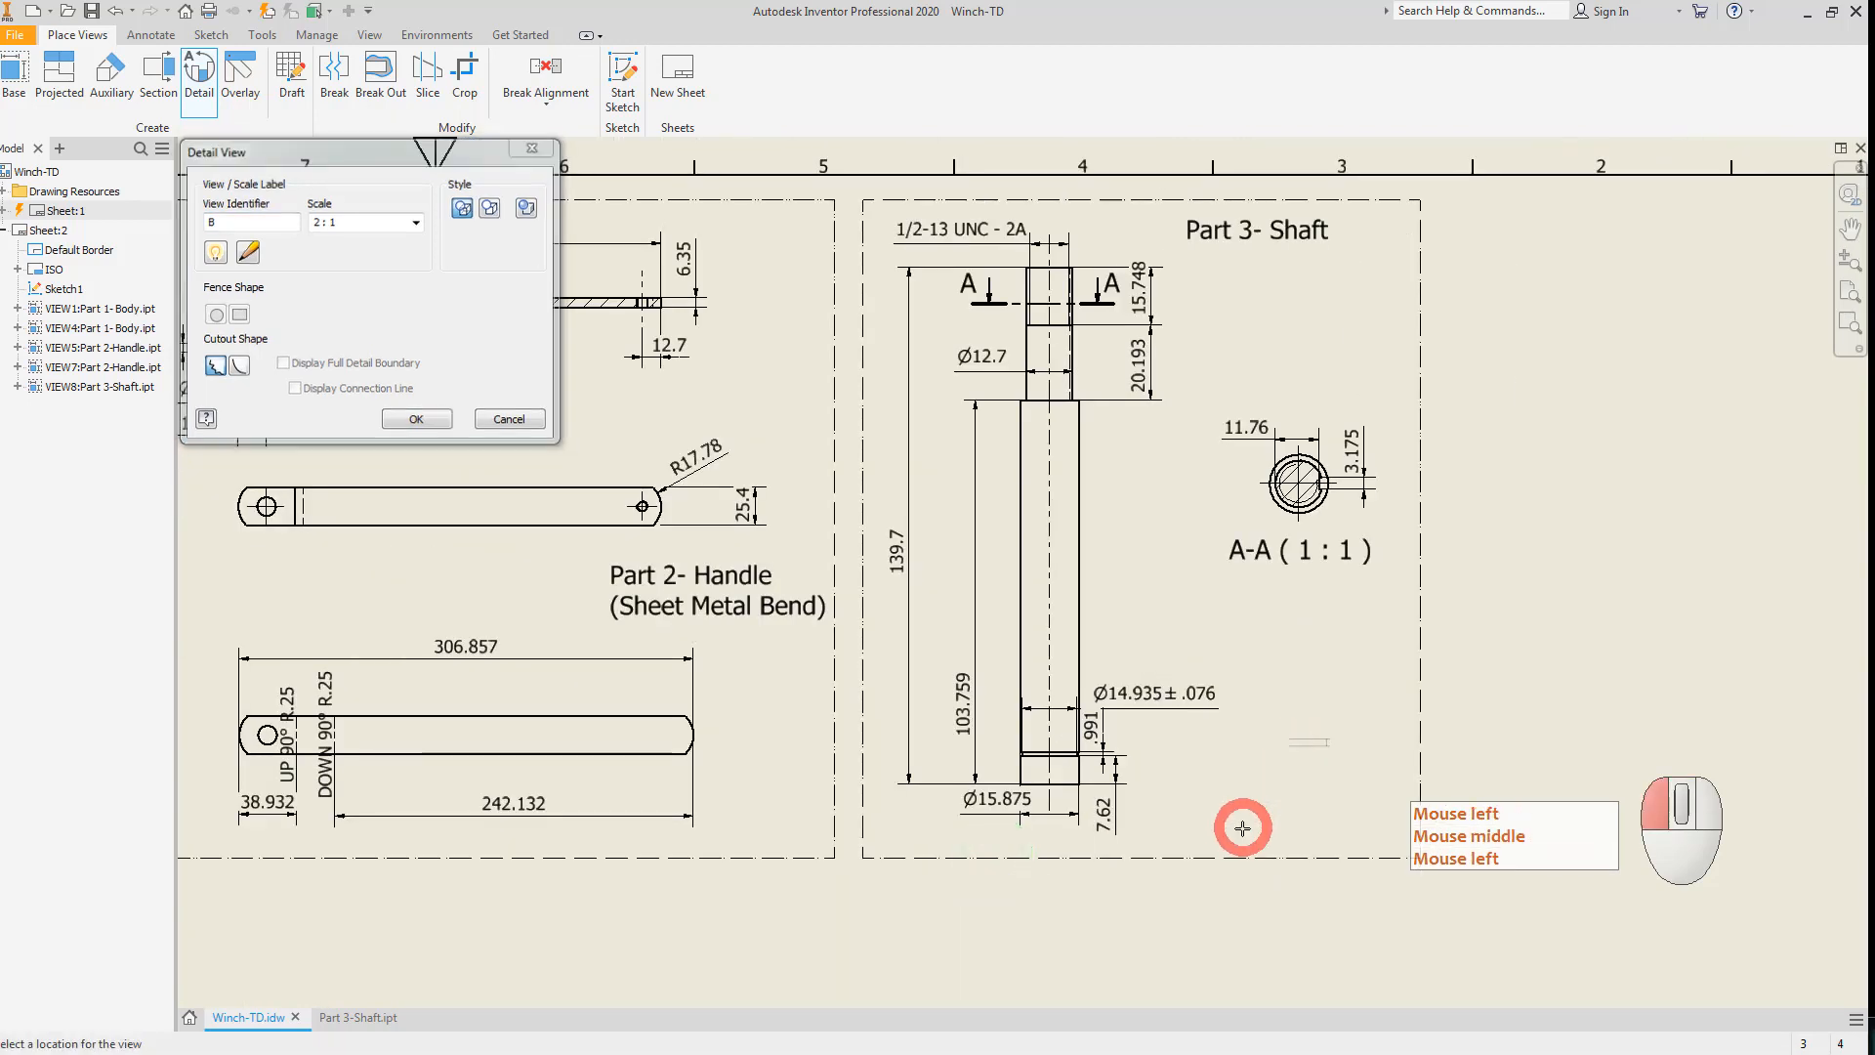
Delete the .991 groove width dimension from the main shaft view.
scroll(1282, 780, "up", 1)
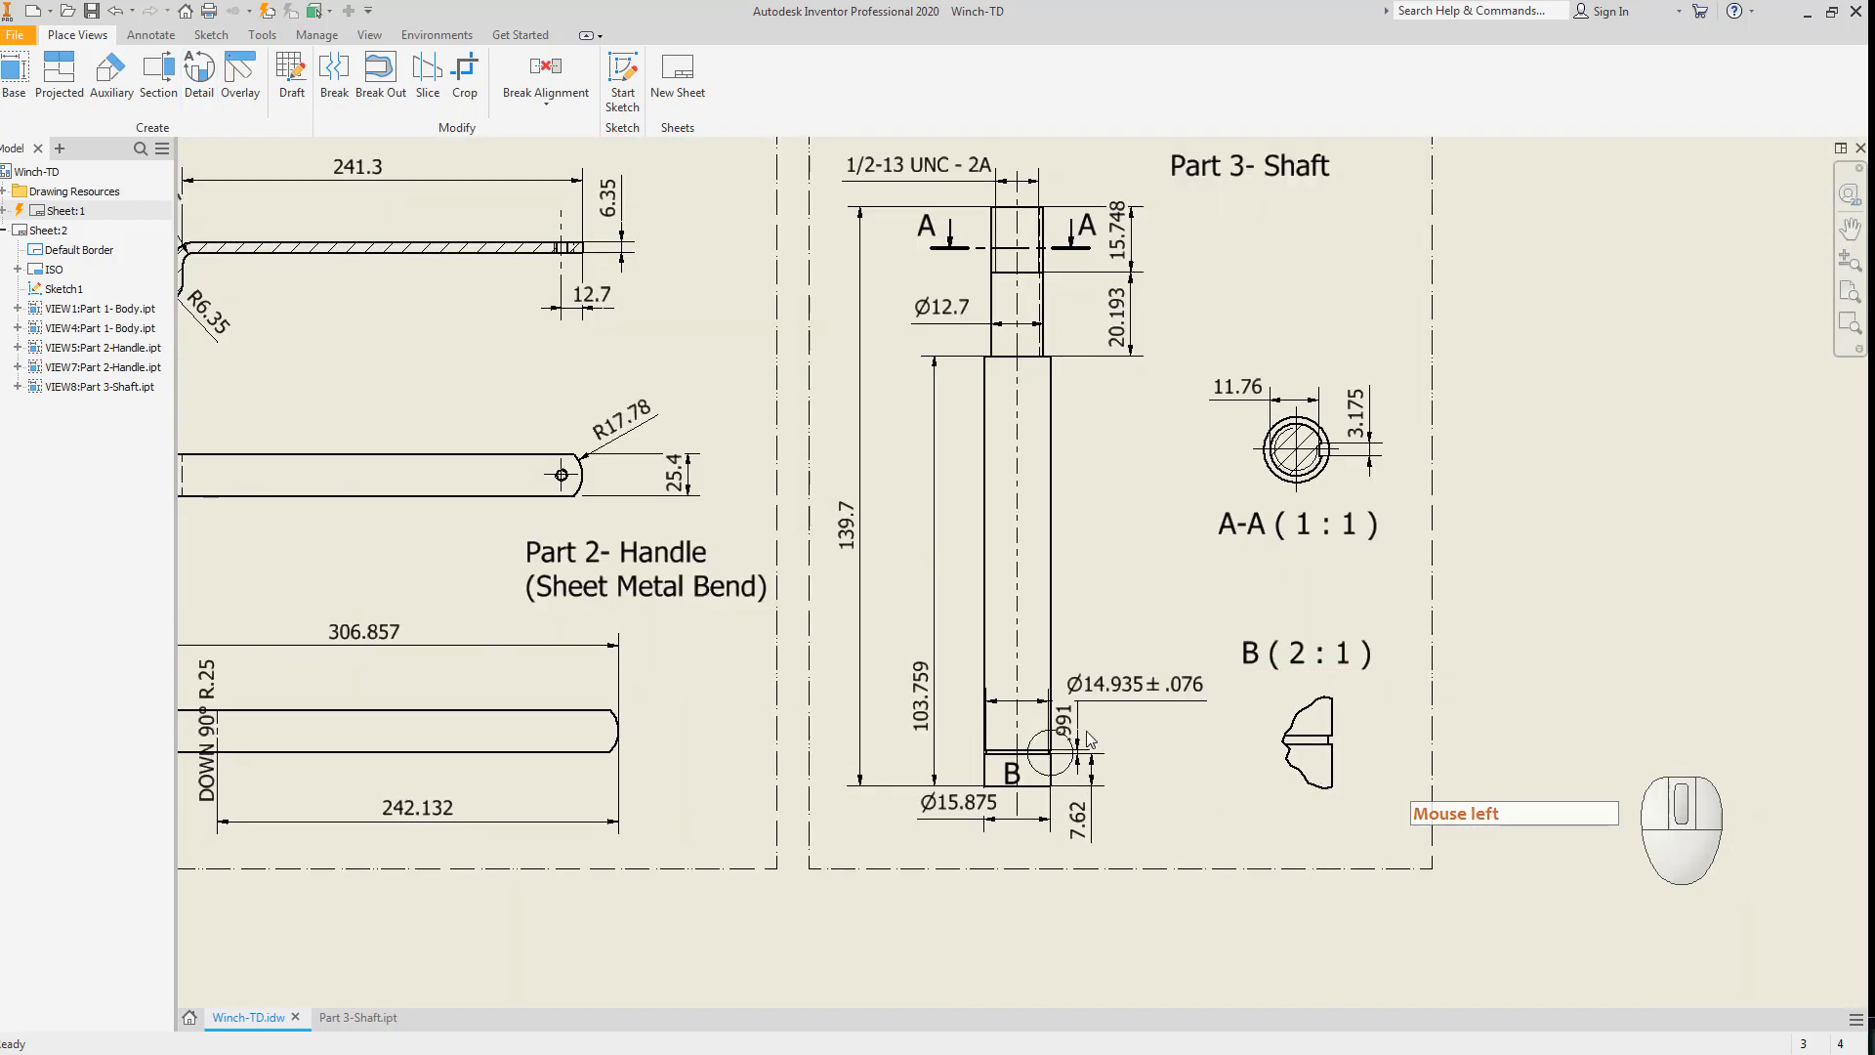
scroll(1092, 739, "up", 3)
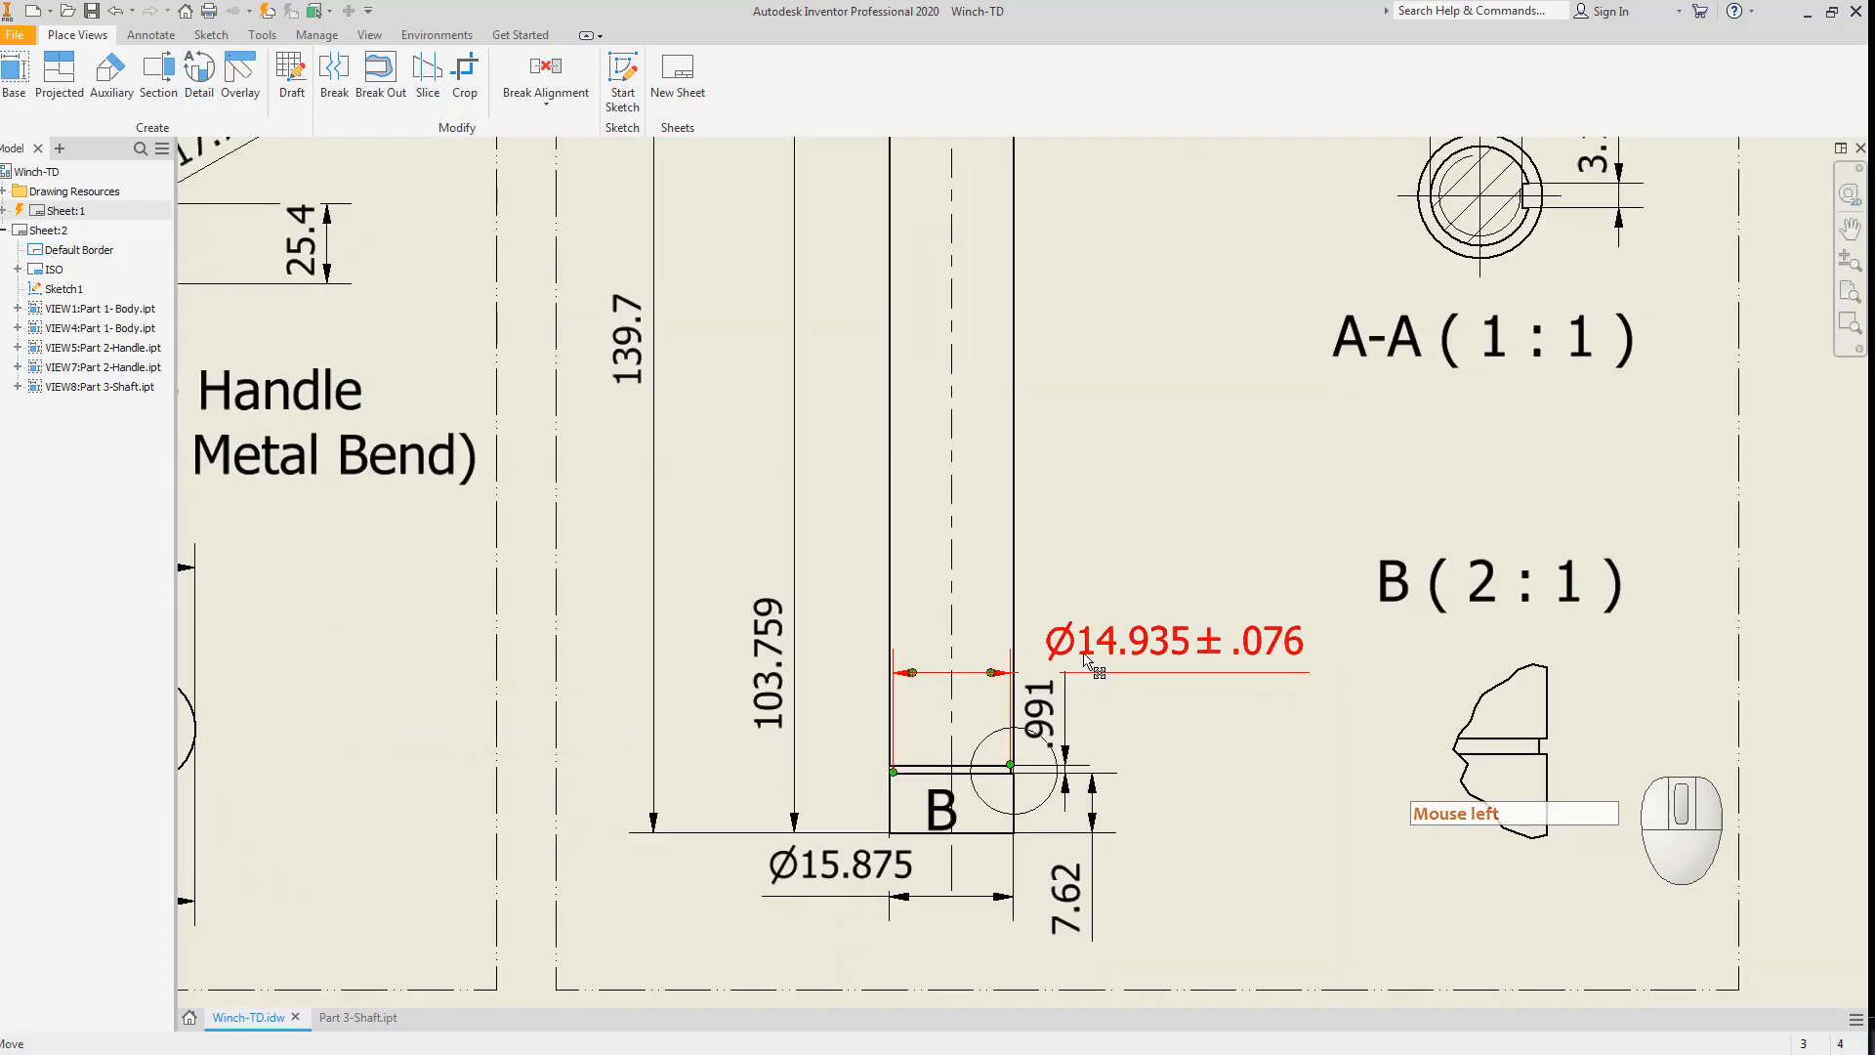
left_click(1046, 718)
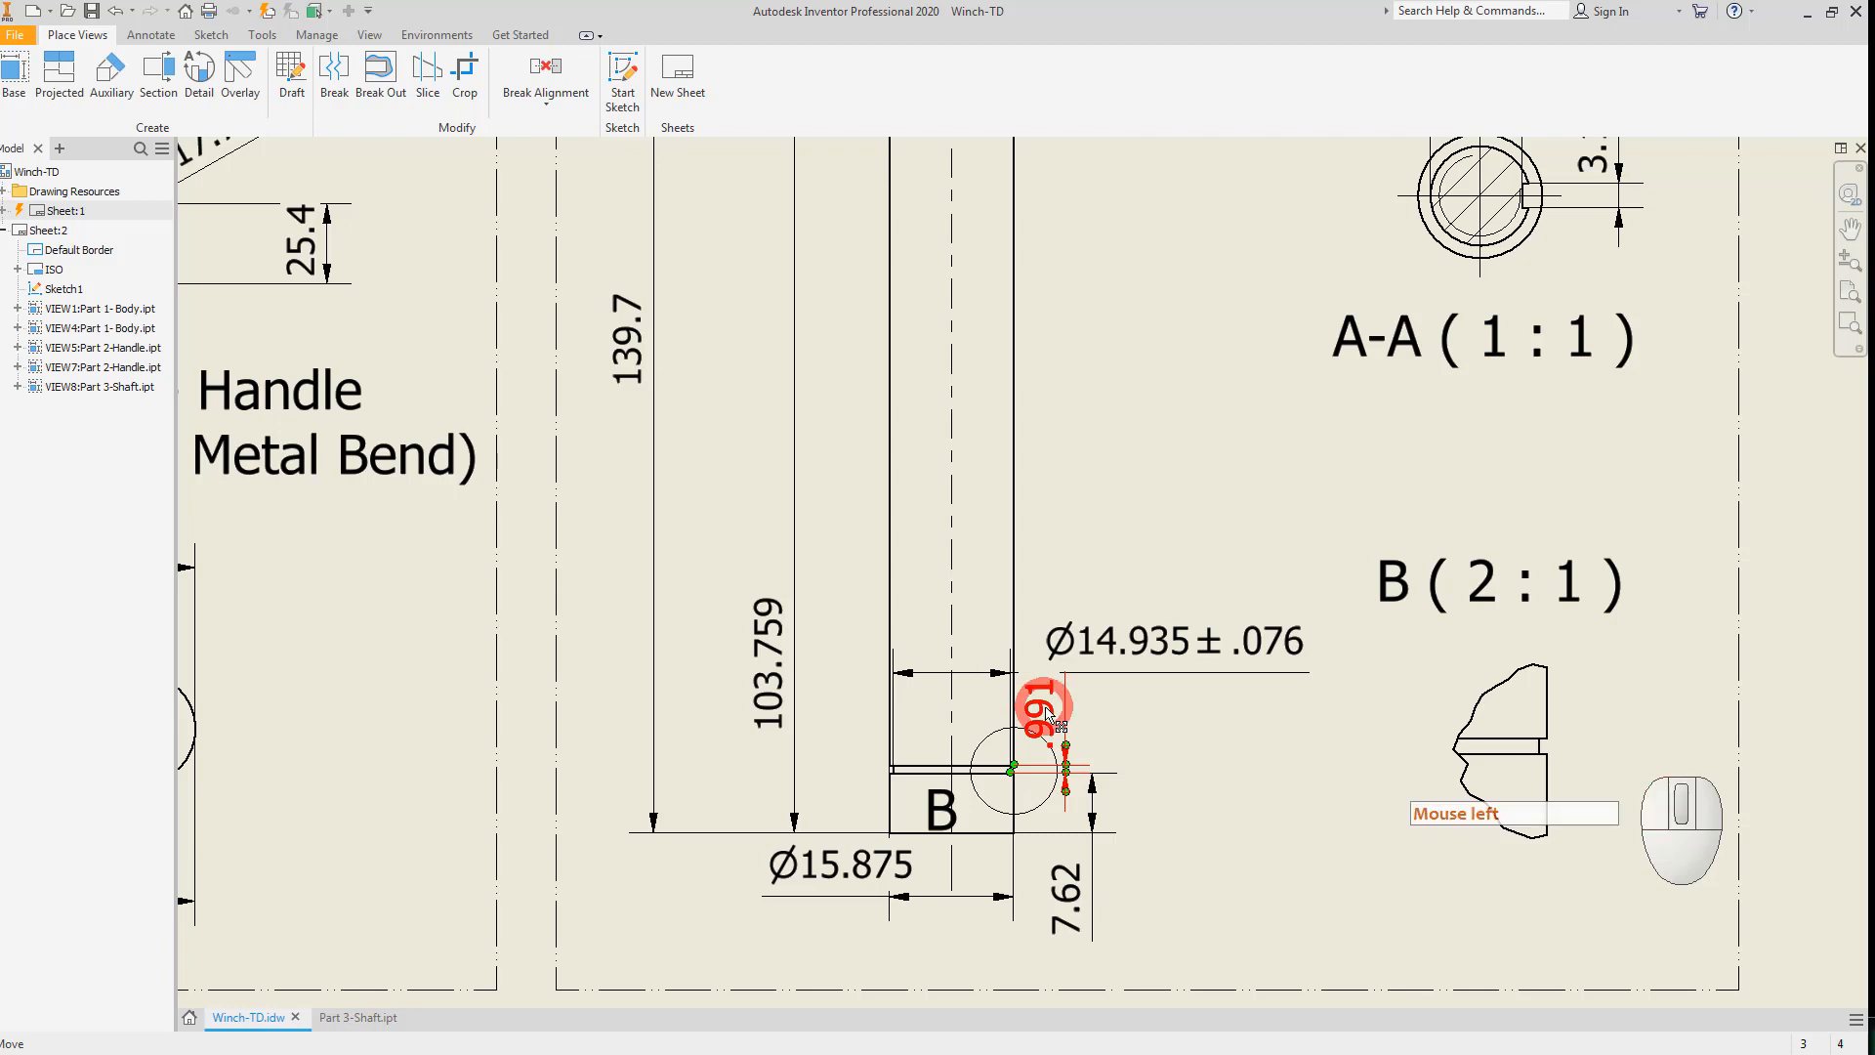
key("Delete")
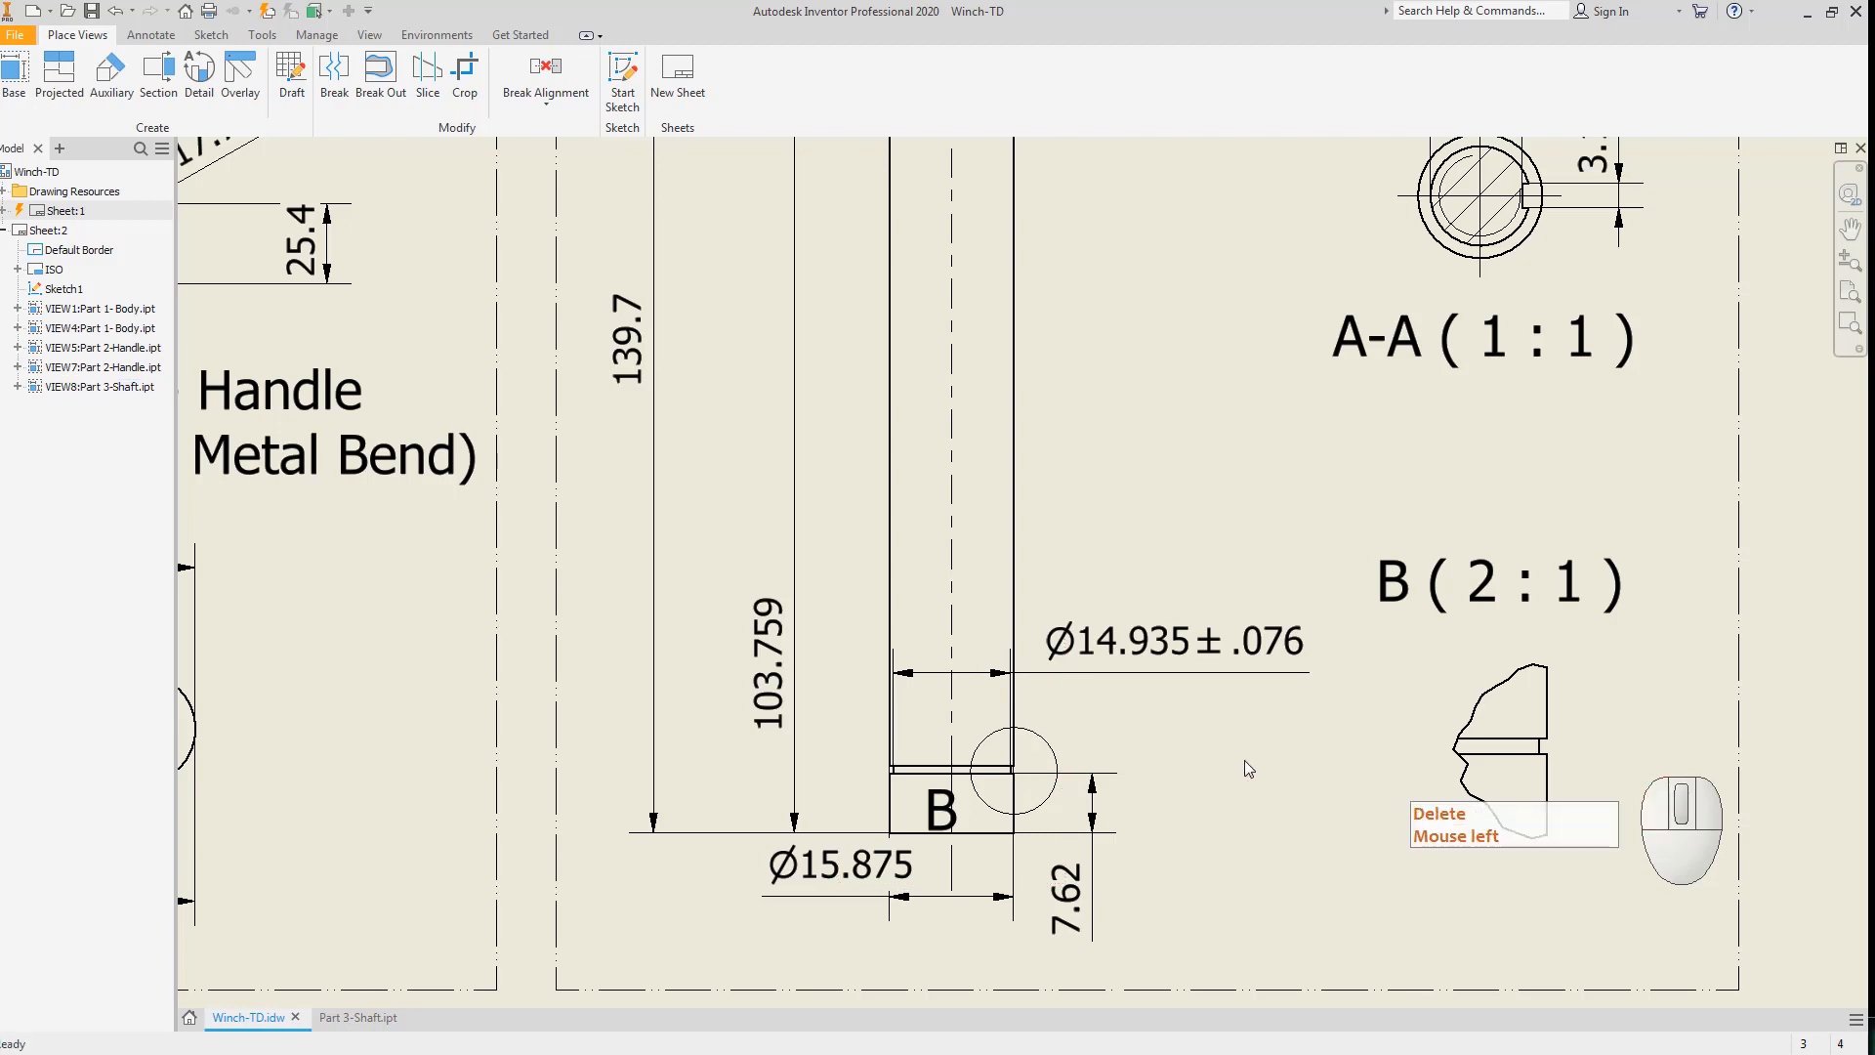
left_click(1162, 742)
Retrieve the groove width dimension from the model into detail view B.
left_click(1452, 653)
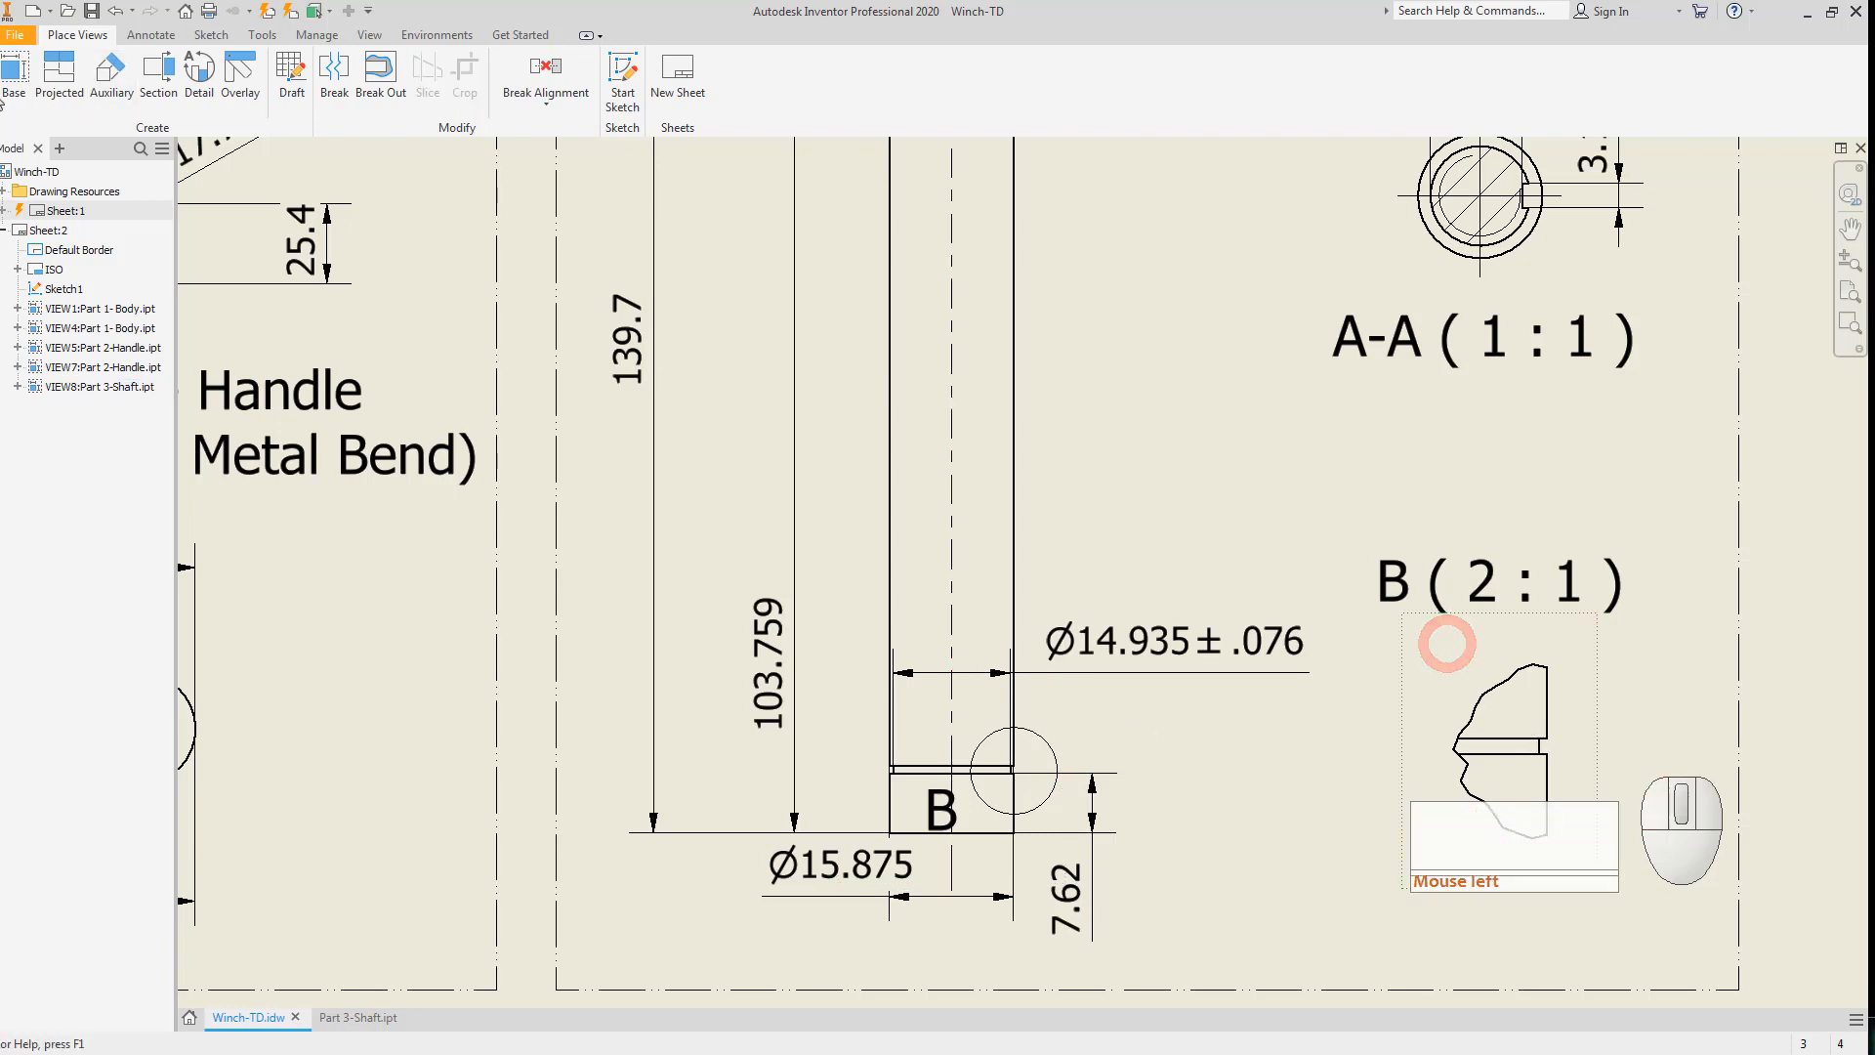
left_click(149, 37)
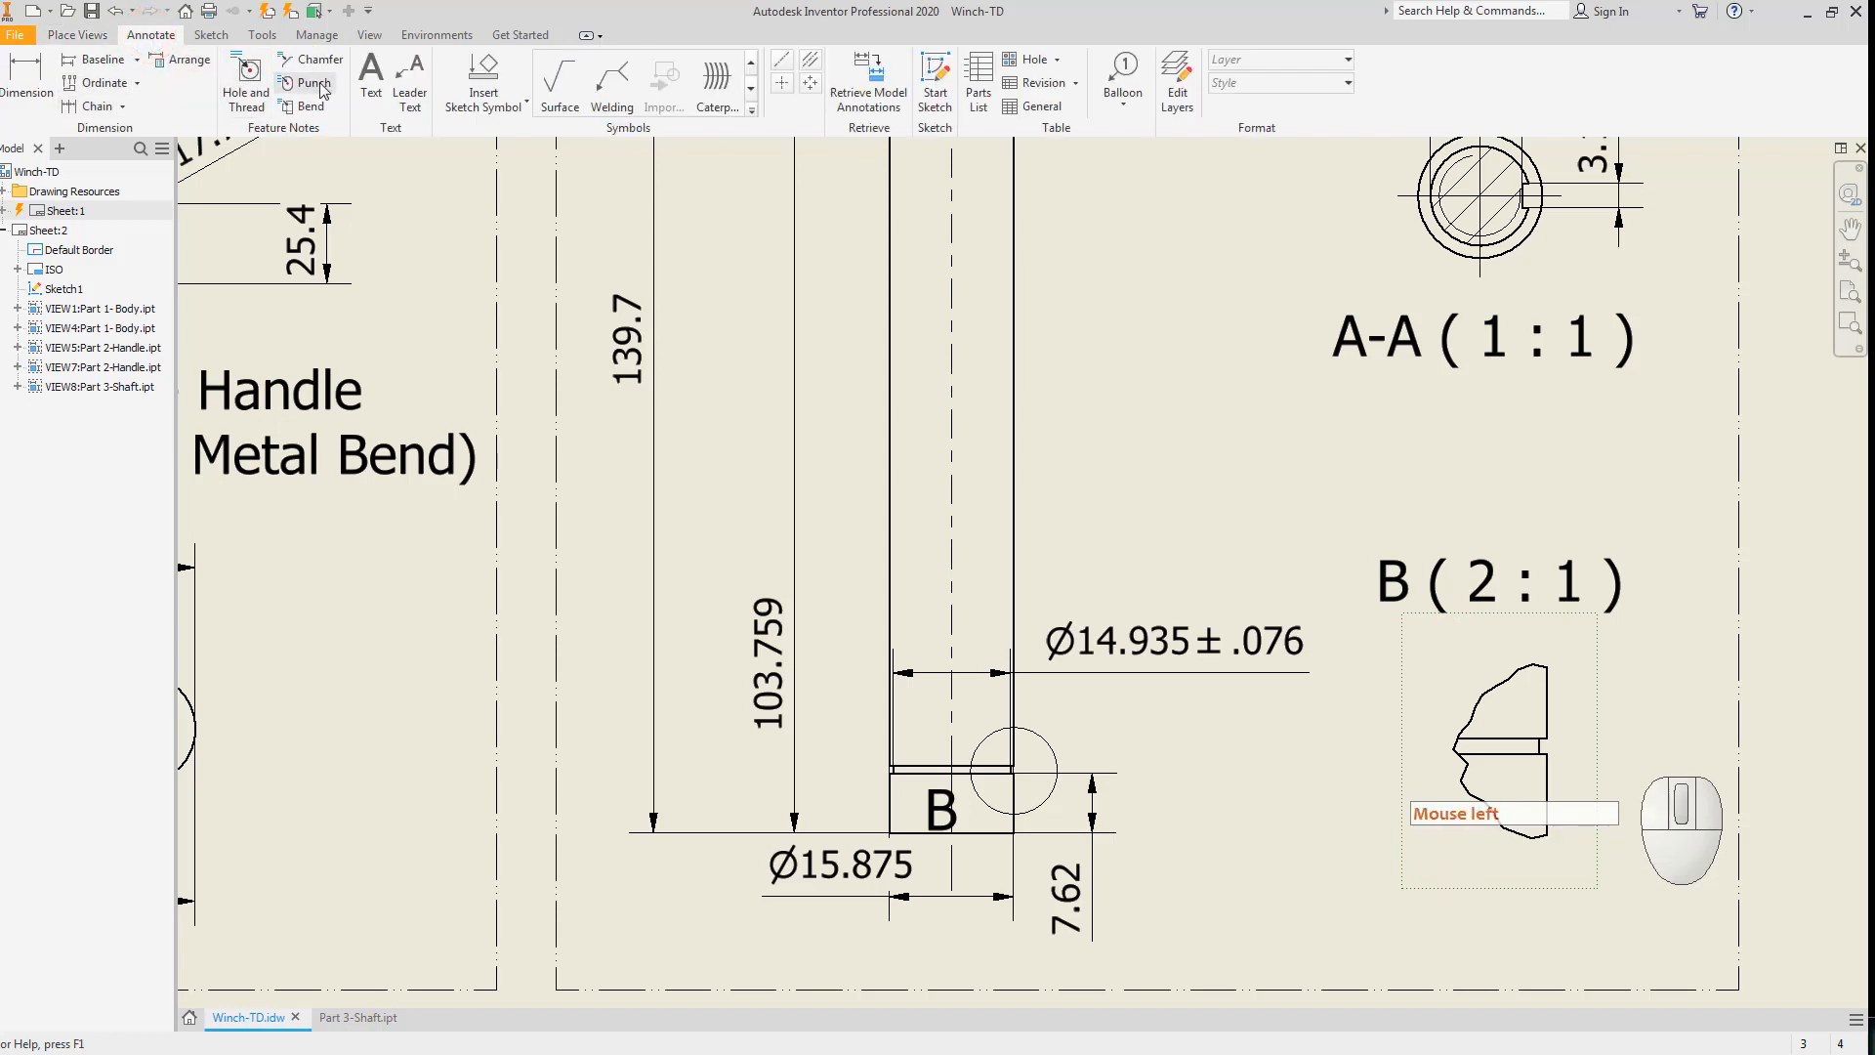
left_click(868, 80)
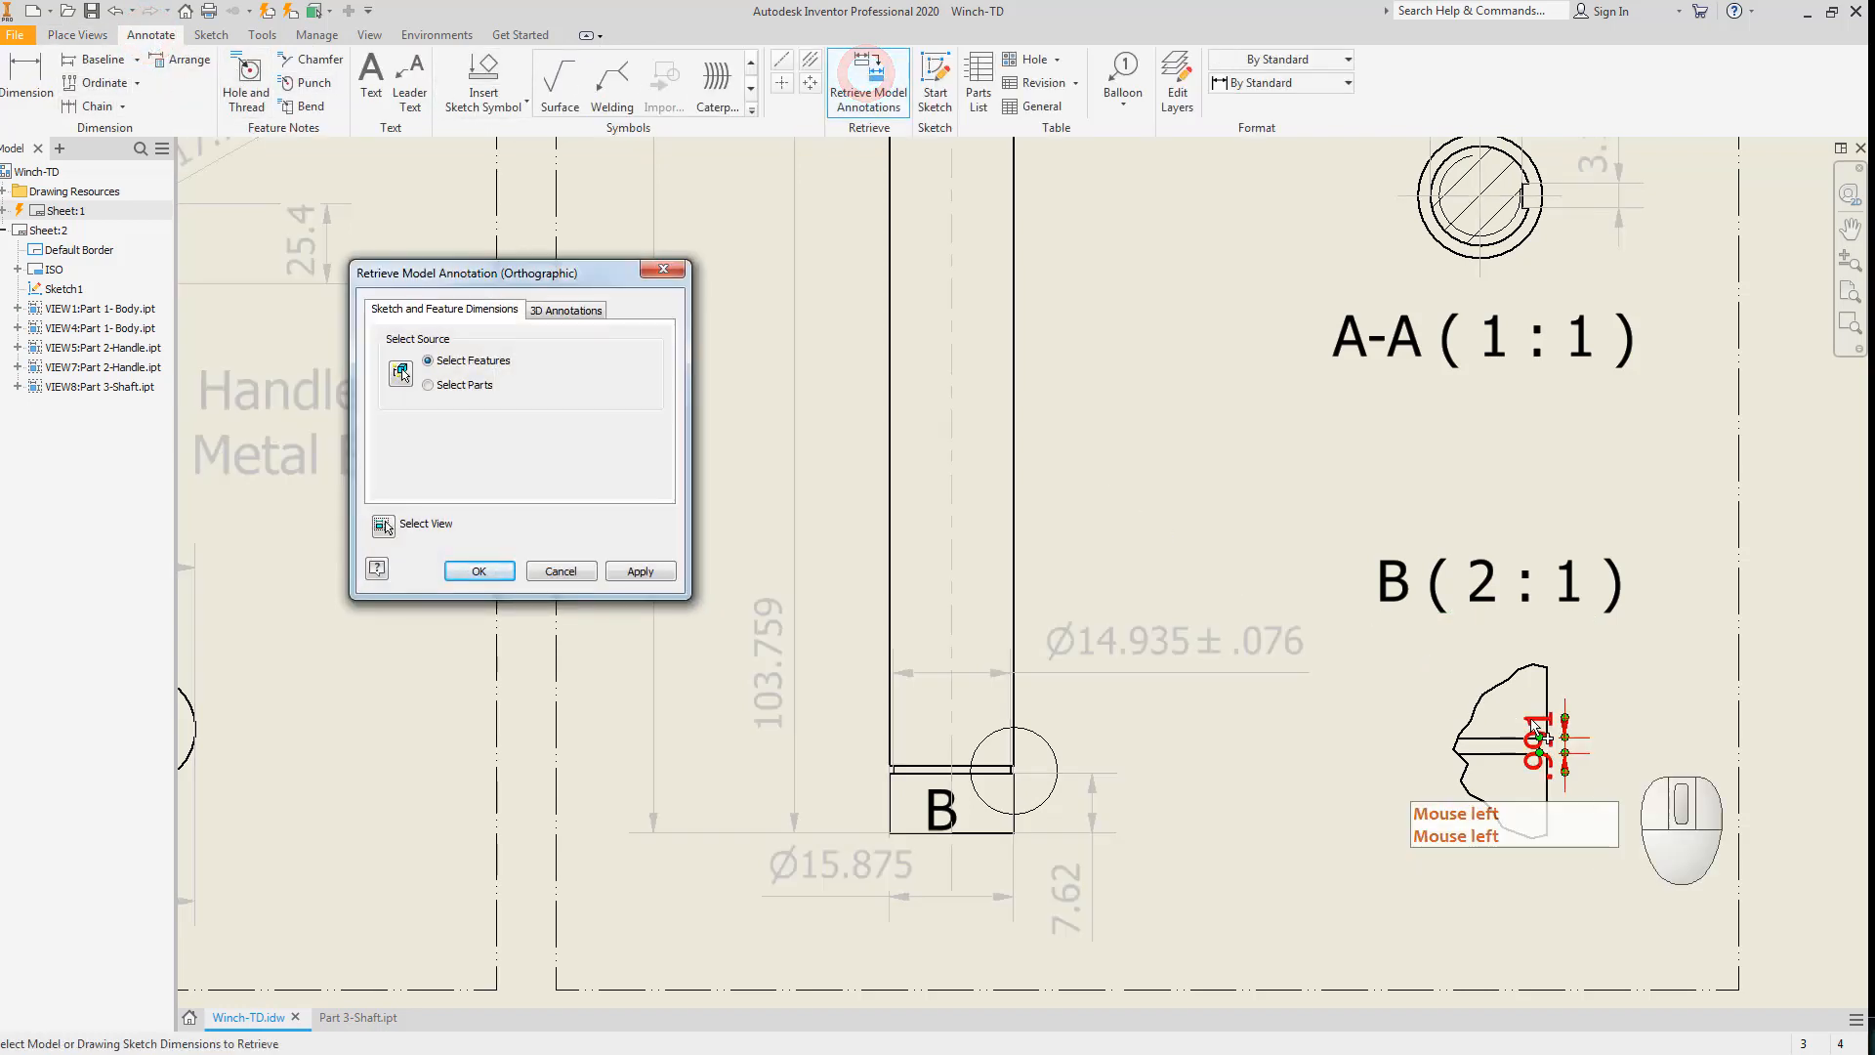
left_click(487, 573)
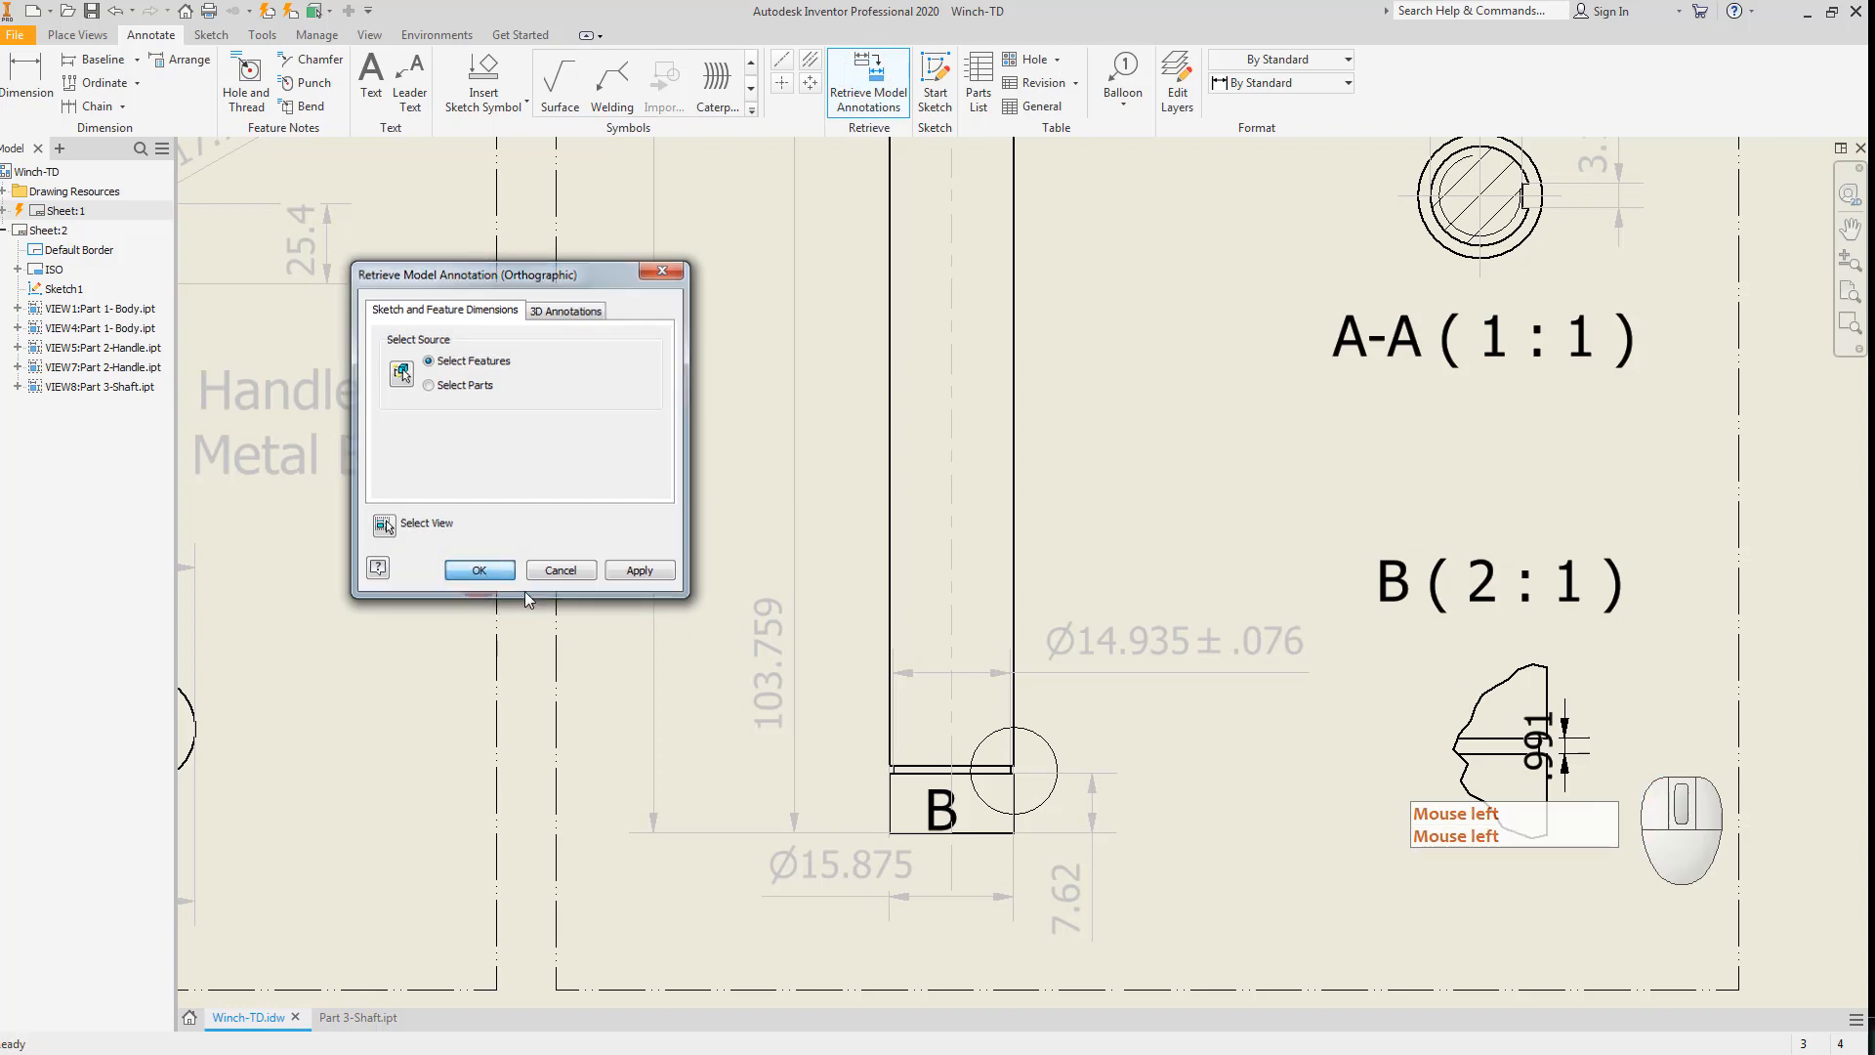
key("Escape")
Move the .991 dimension clear of detail view B's outline, with its text raised above the extension lines.
scroll(1528, 717, "up", 5)
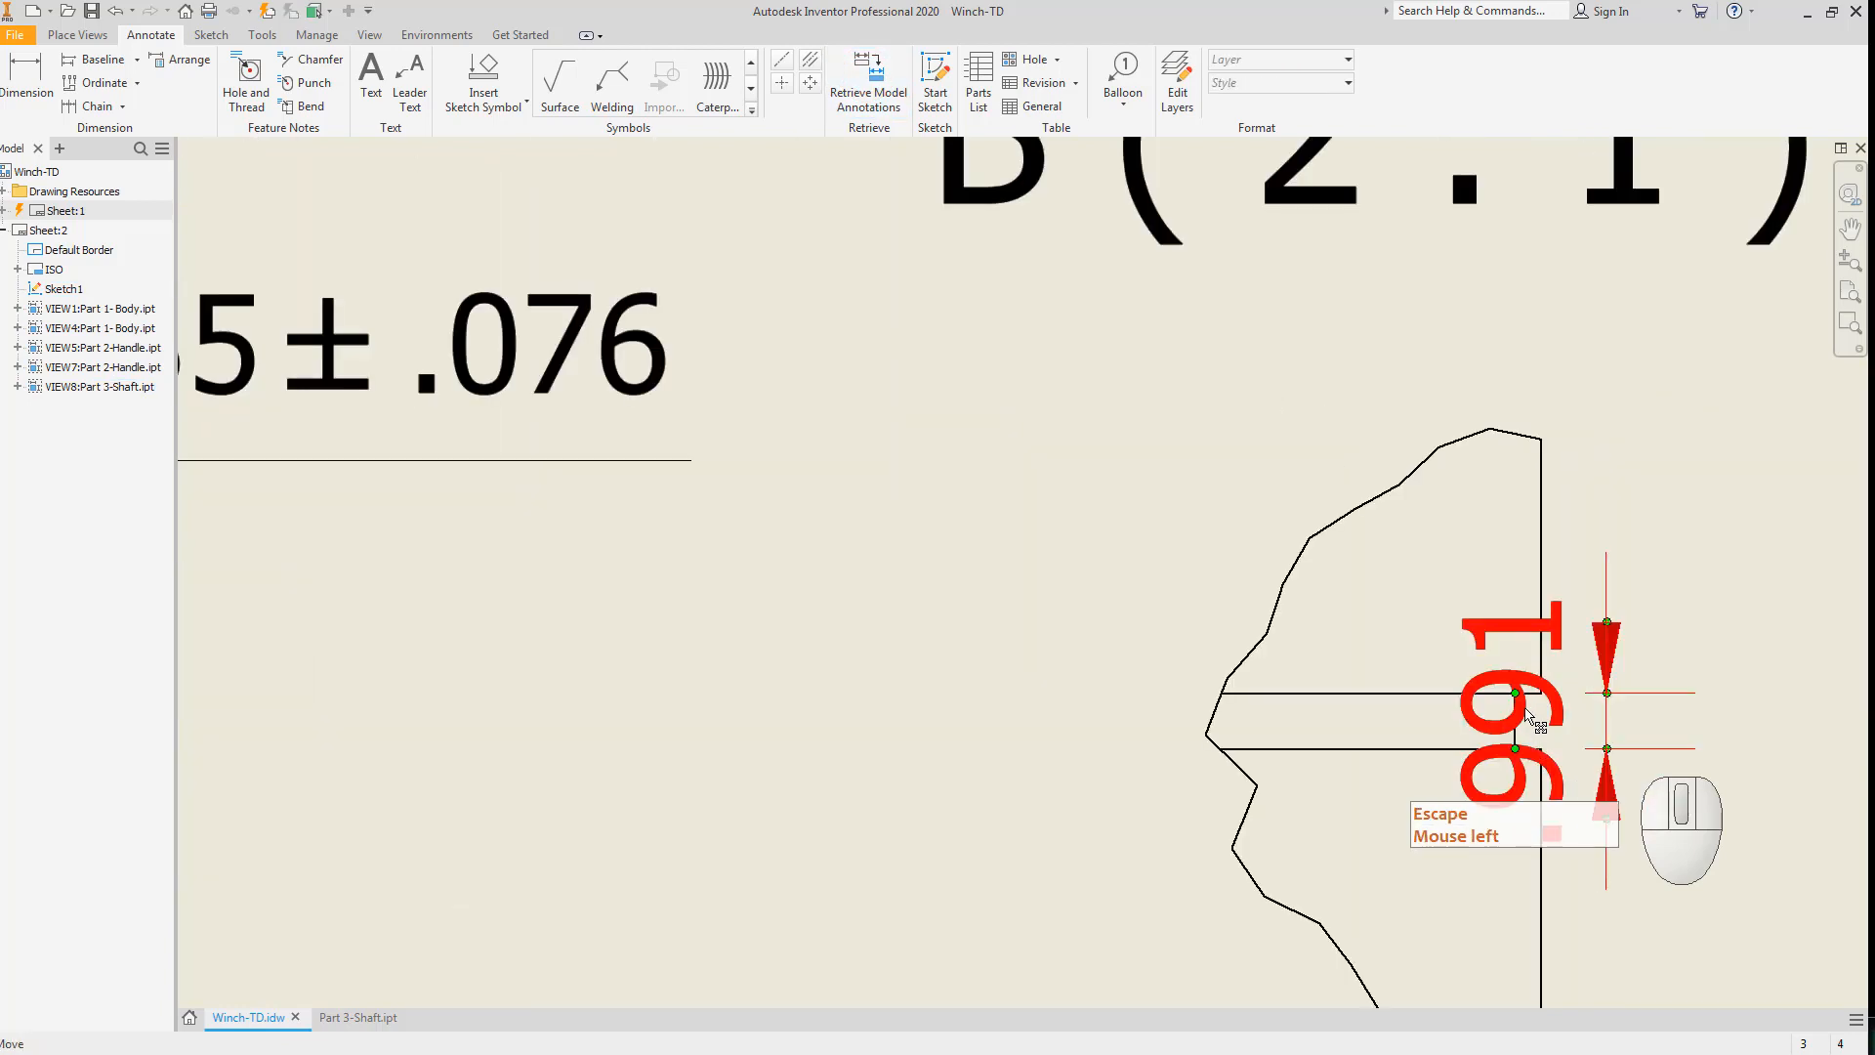
left_click_drag(1527, 713, 1755, 505)
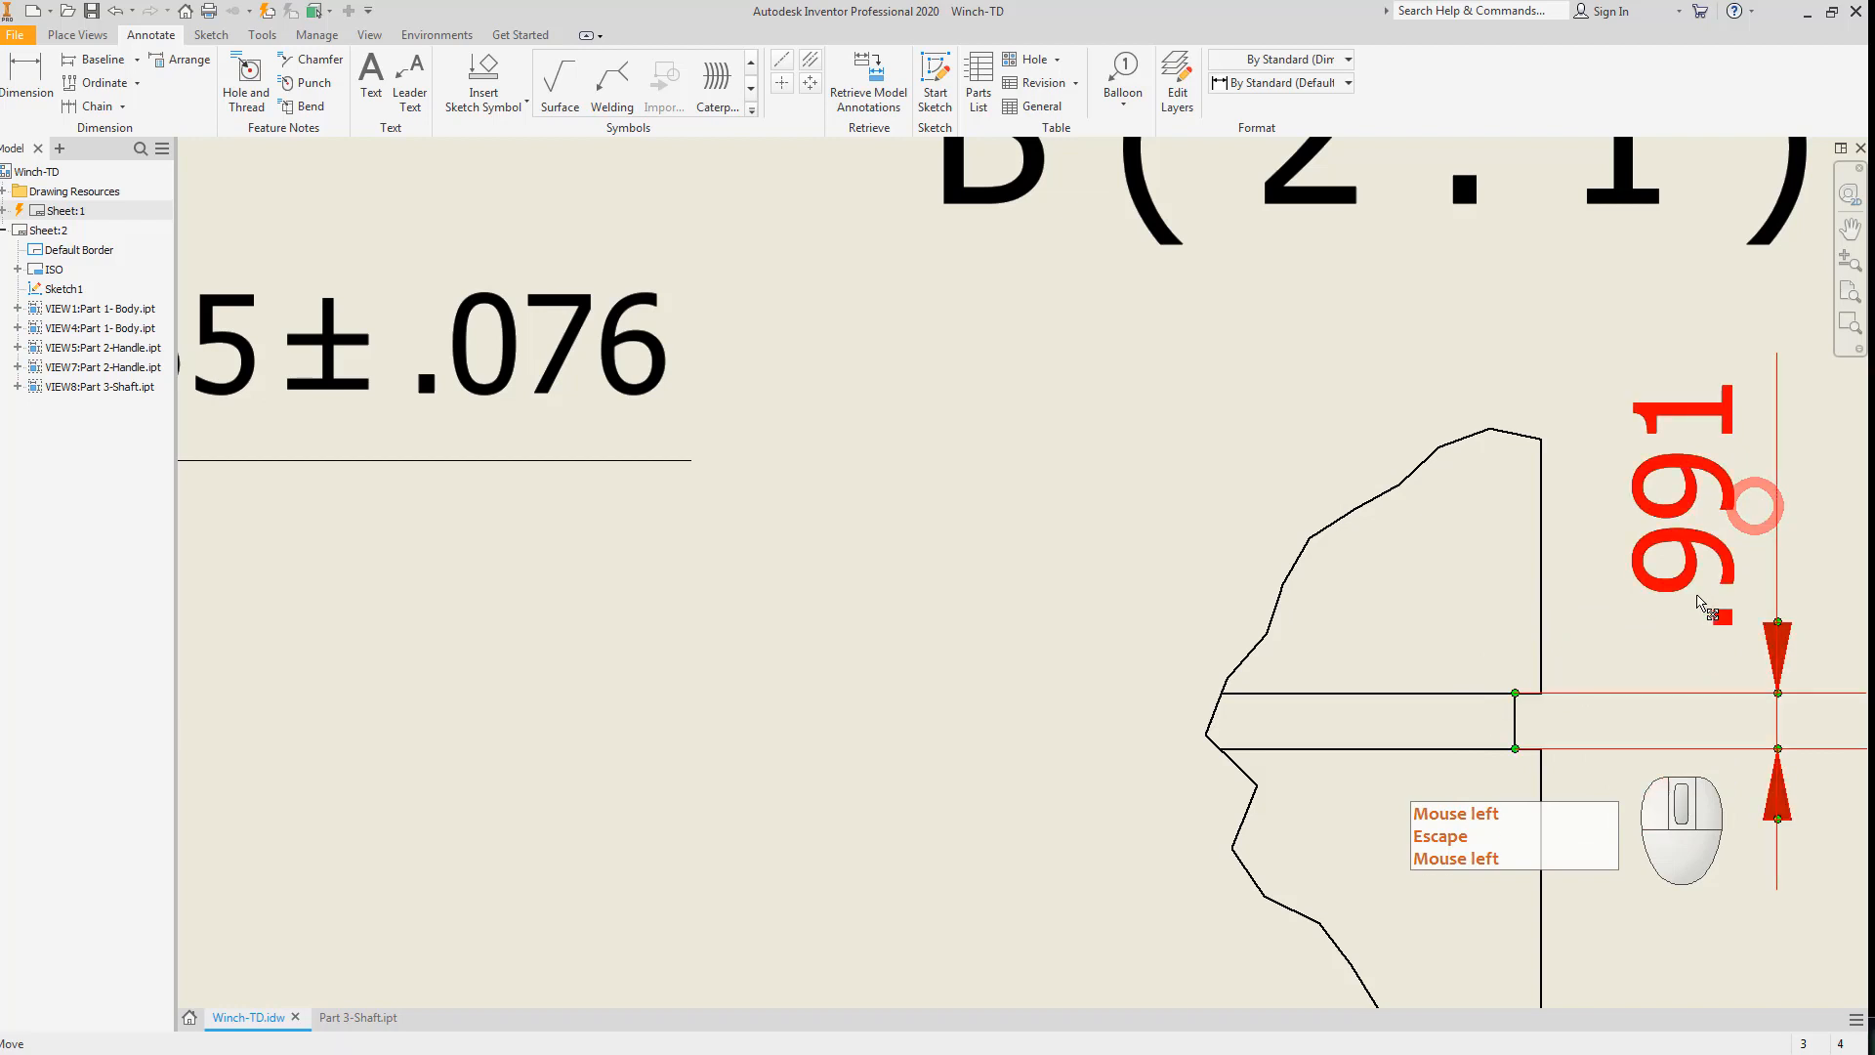
key("Escape")
scroll(1696, 591, "down", 5)
middle_click_drag(1711, 645, 1579, 598)
key("Escape")
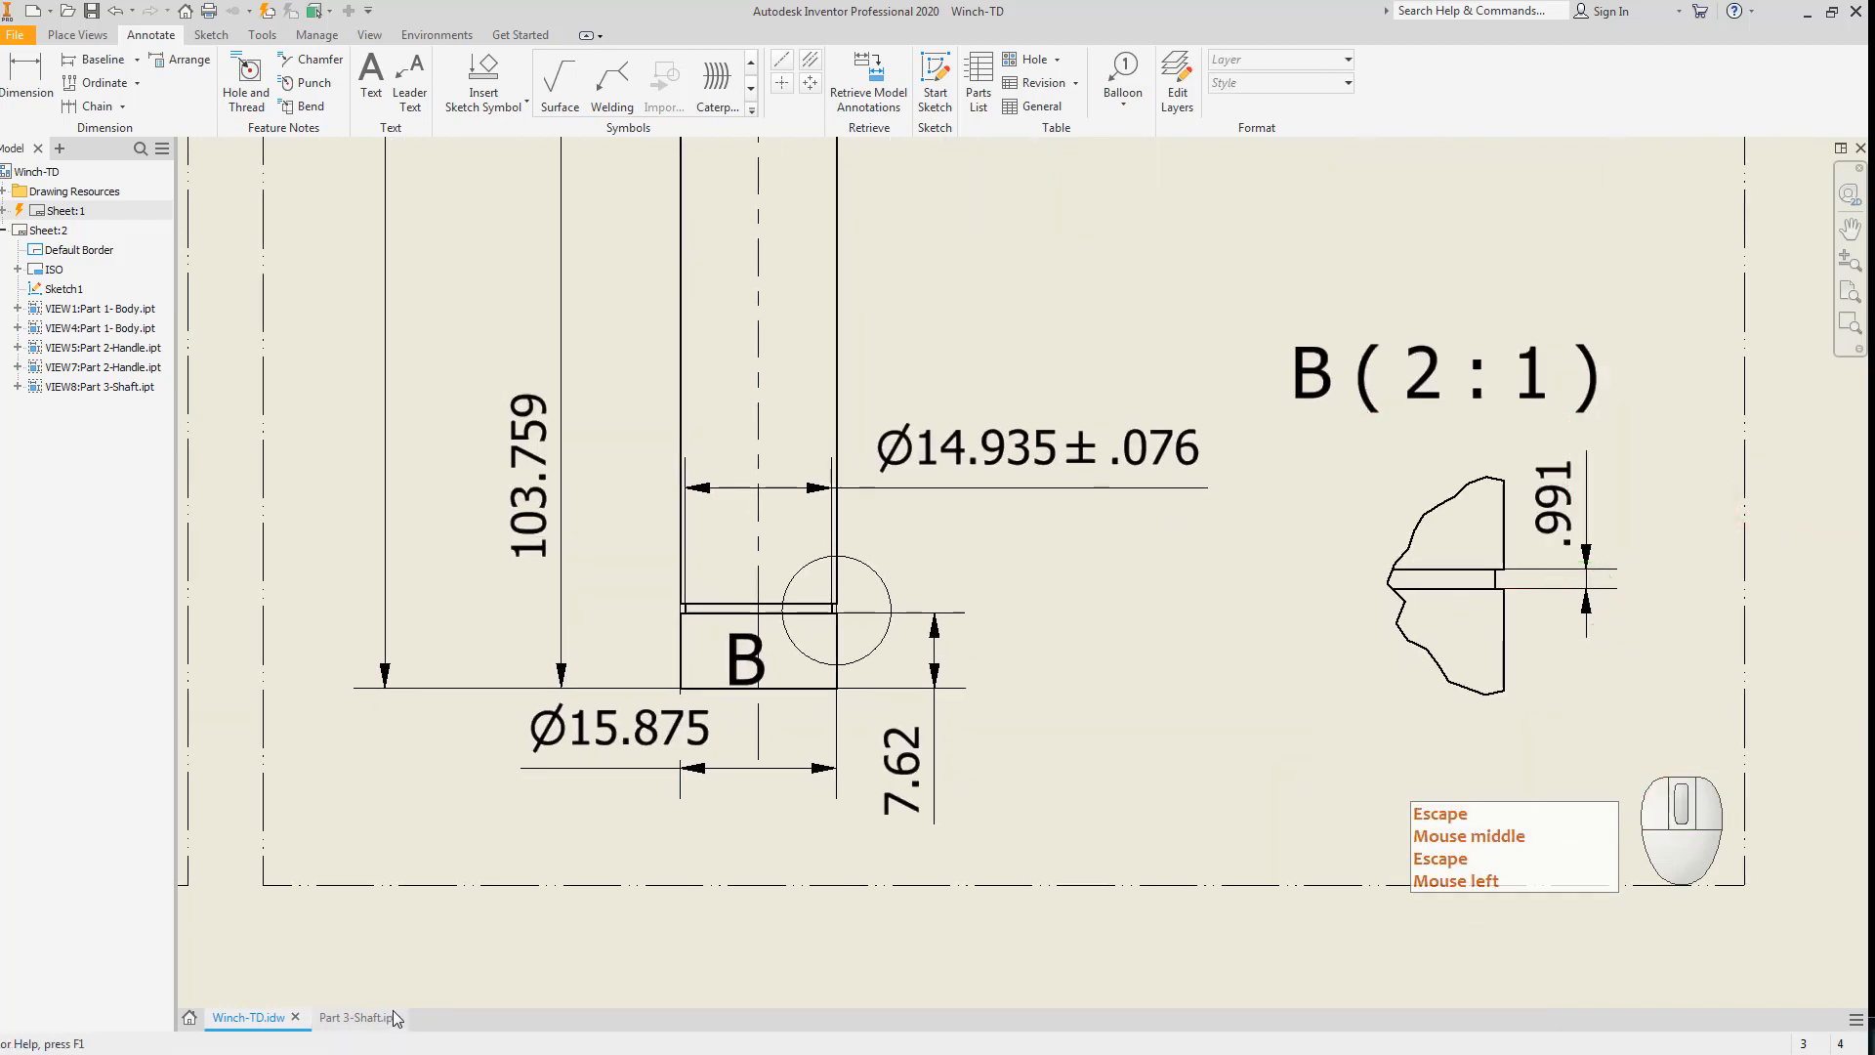
Switch to the Part 3-Shaft part and open the sketch of Revolution1 for editing, viewed face-on.
left_click(355, 1019)
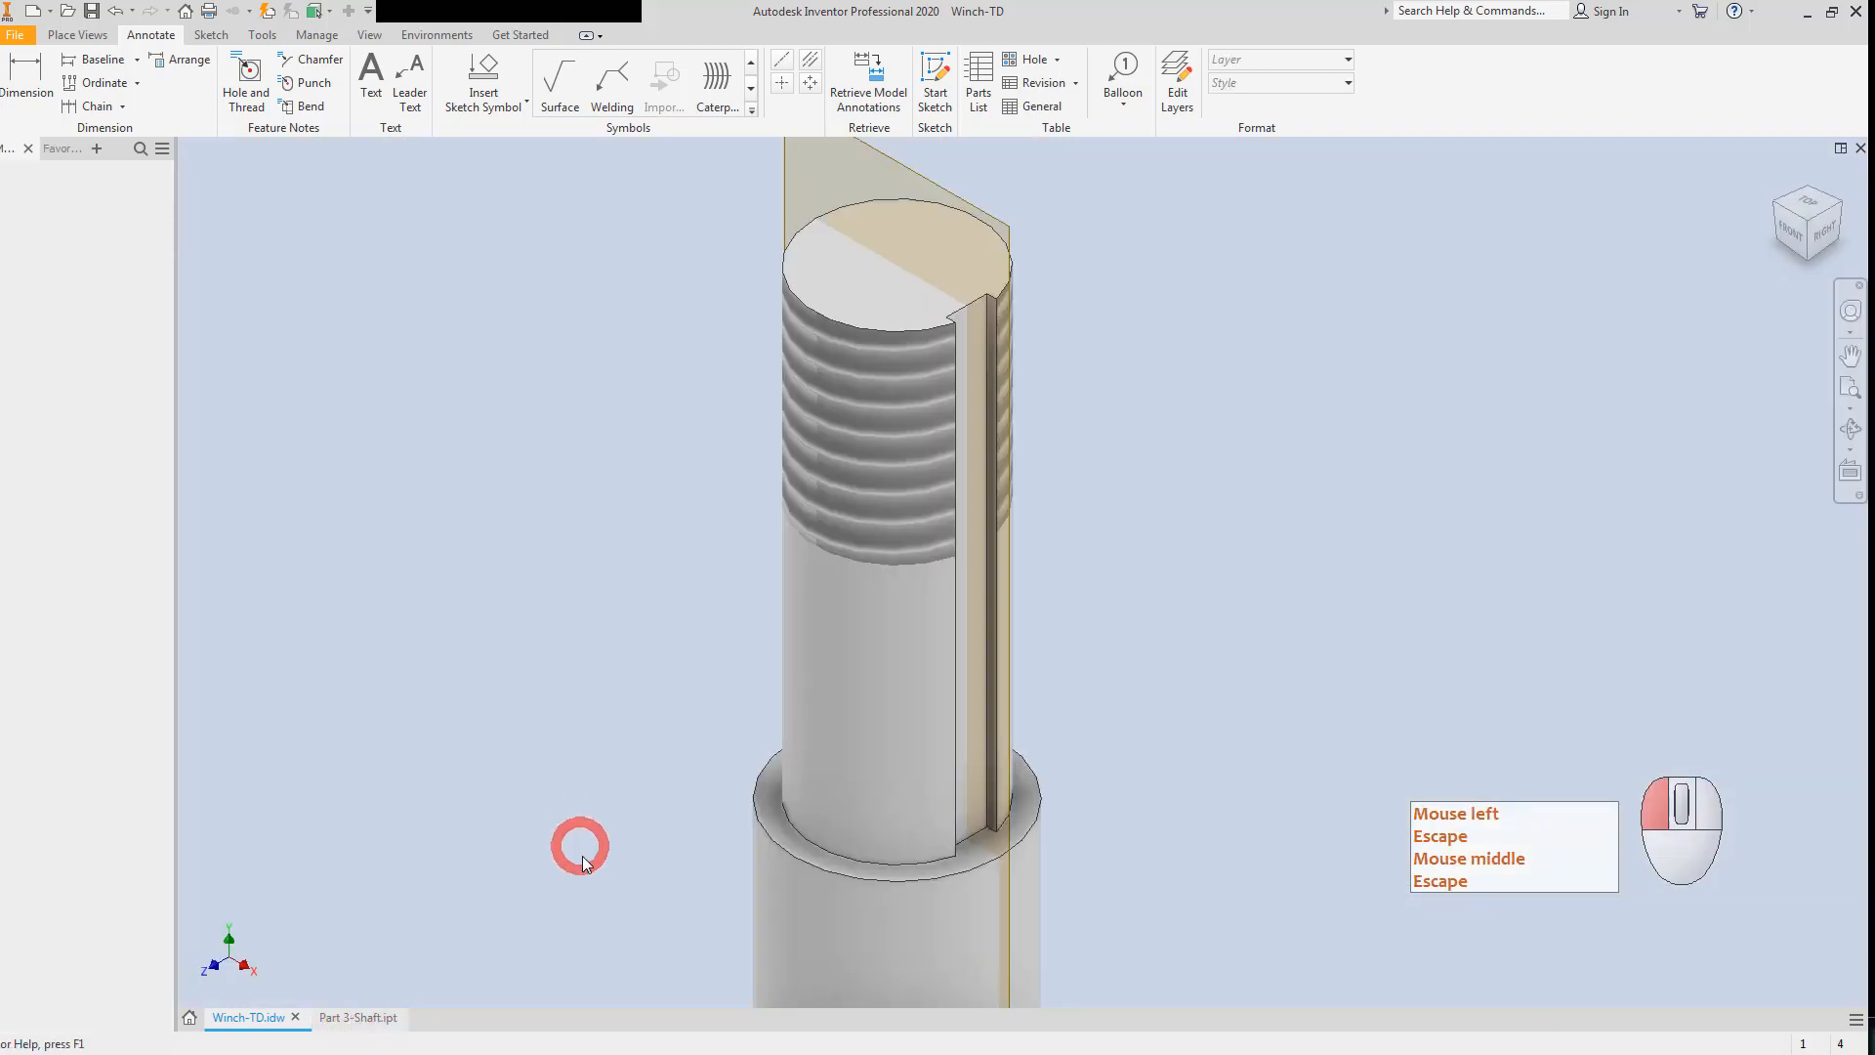
left_click(473, 538)
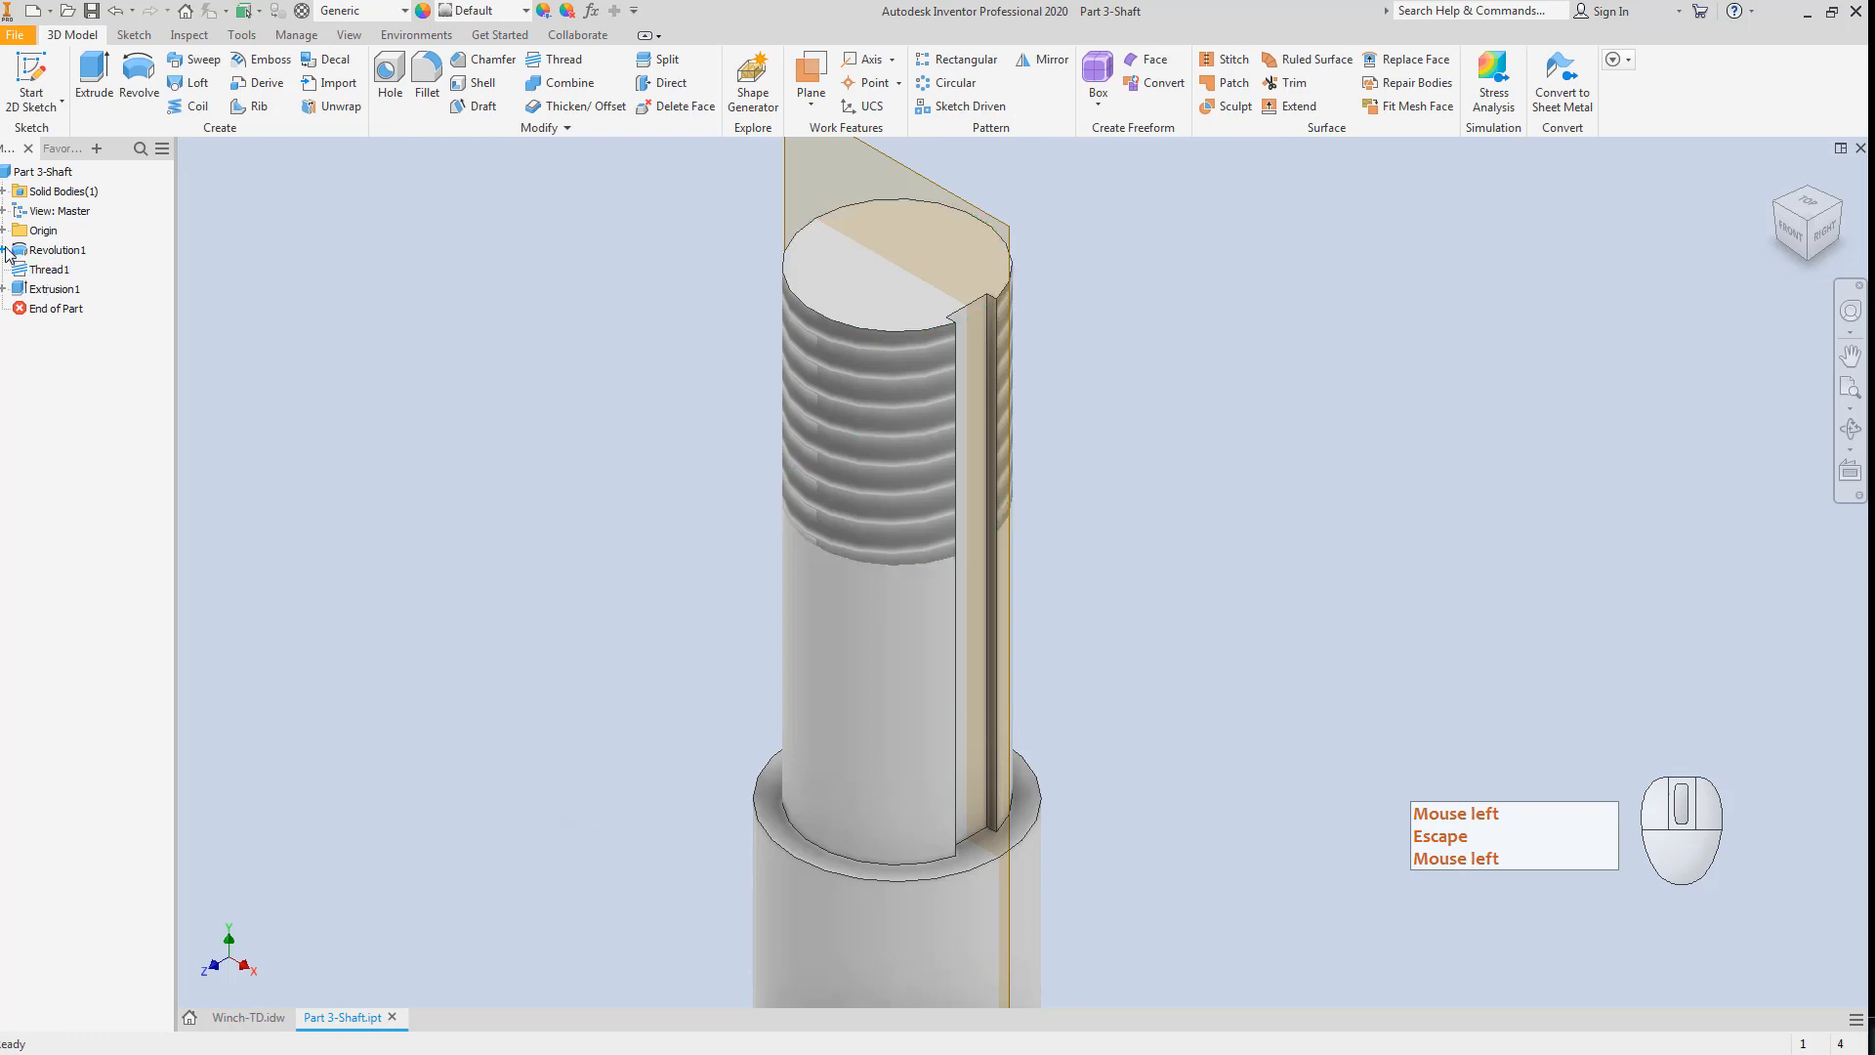
left_click(8, 252)
double_click(61, 268)
left_click(515, 466)
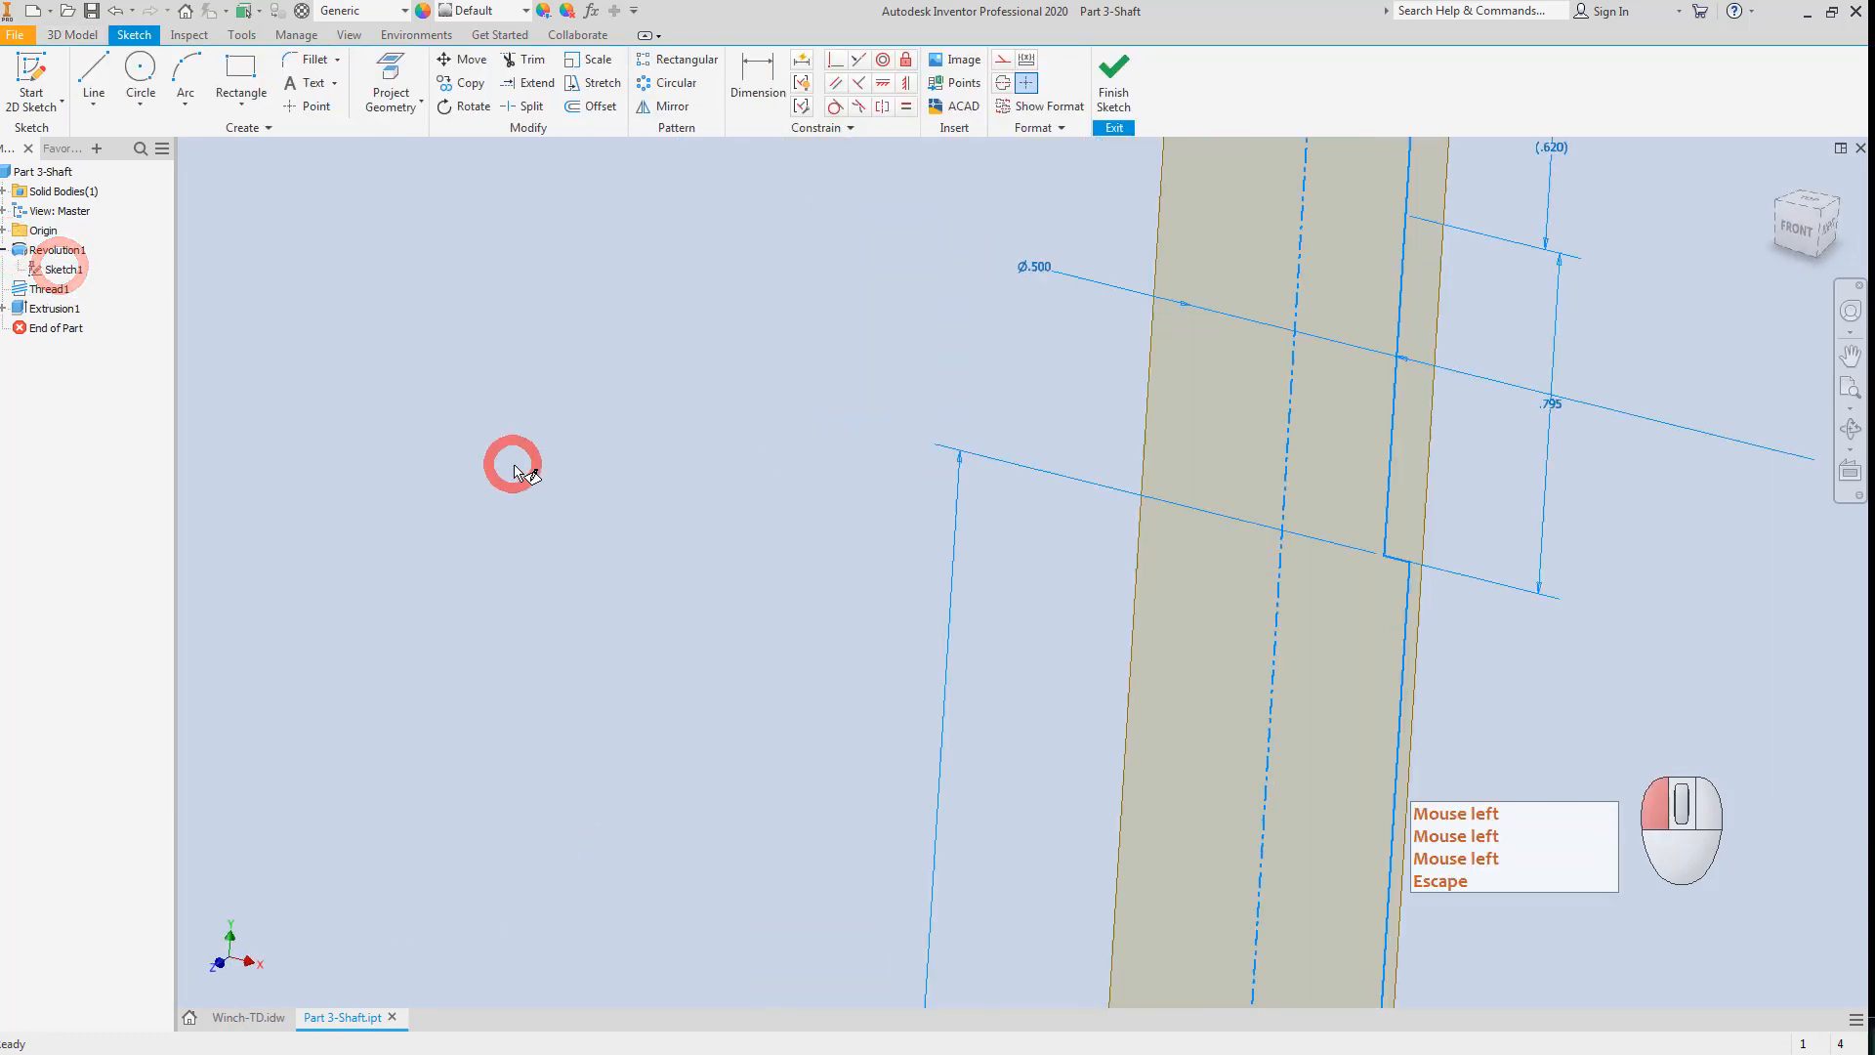
left_click(866, 565)
left_click(909, 573)
scroll(981, 584, "down", 4)
middle_click_drag(1173, 684, 822, 226)
key("Escape")
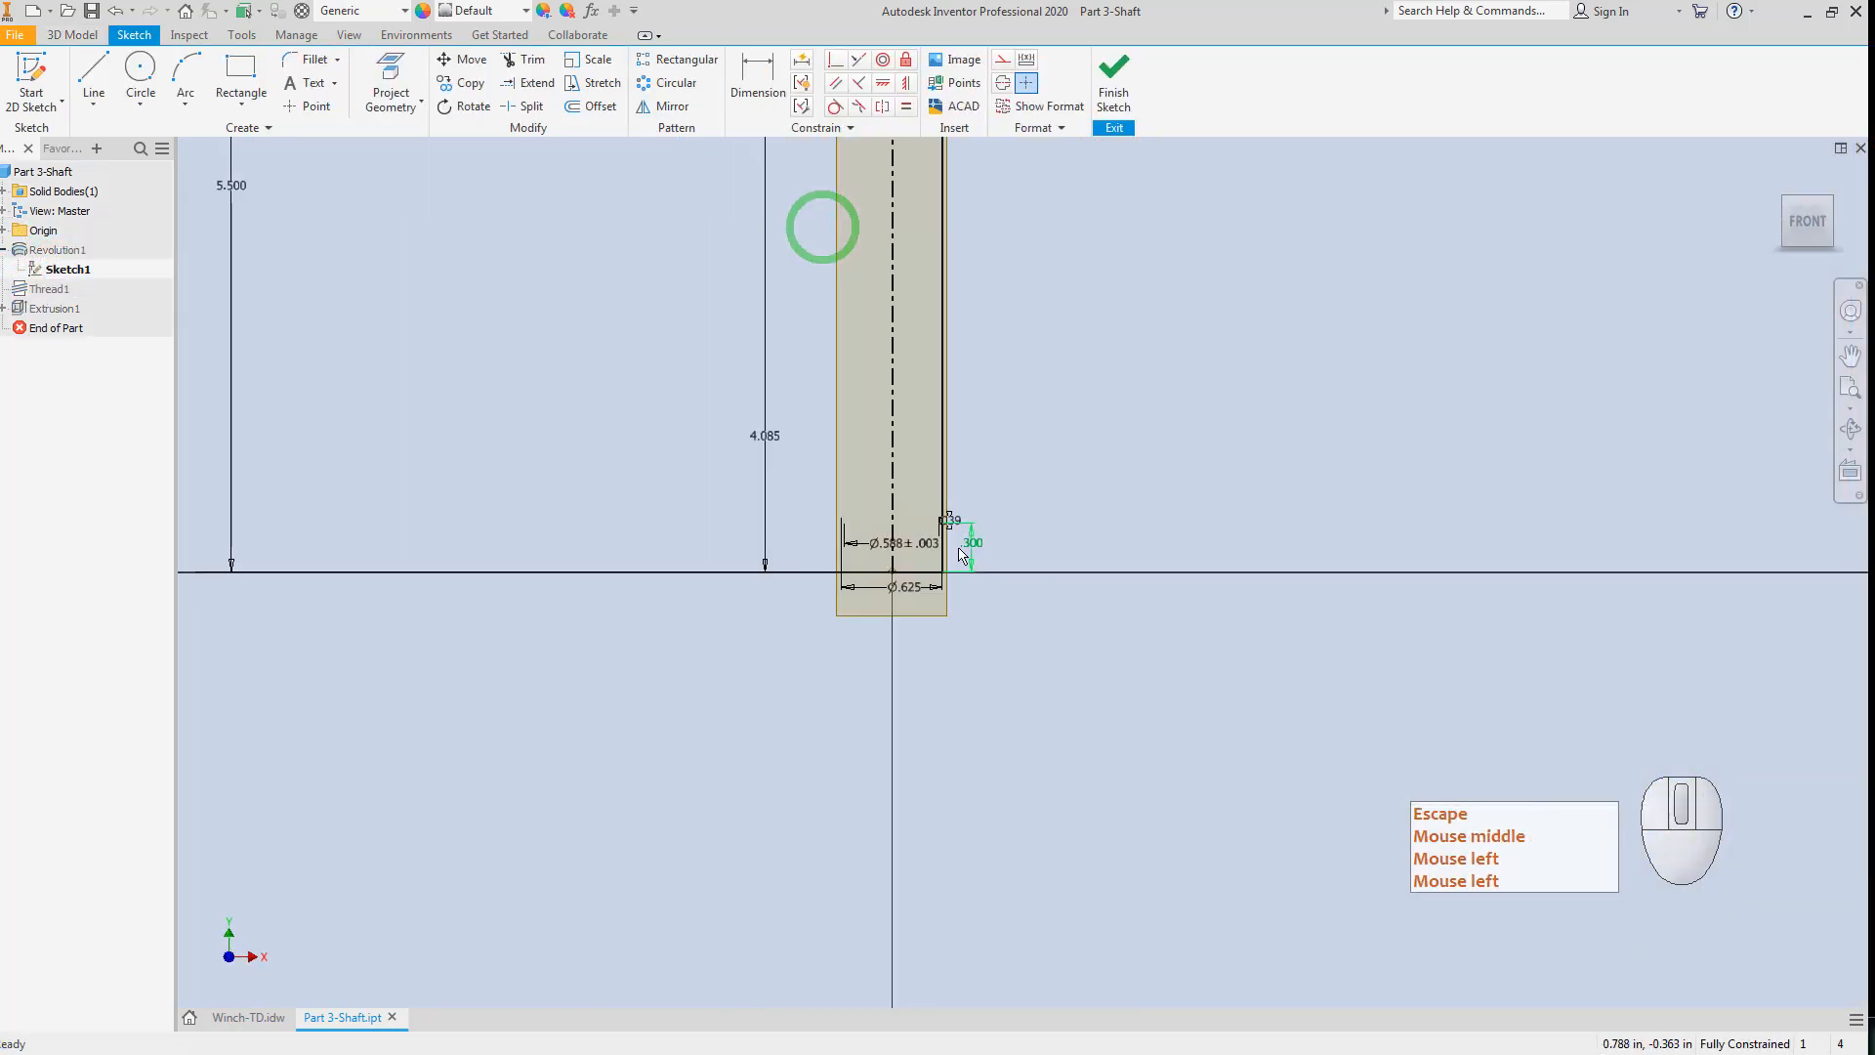
Give the sketch's groove width dimension a Deviation tolerance with an upper value of 0.003 in and a lower value of 0.000 in.
scroll(960, 554, "up", 5)
right_click(936, 445)
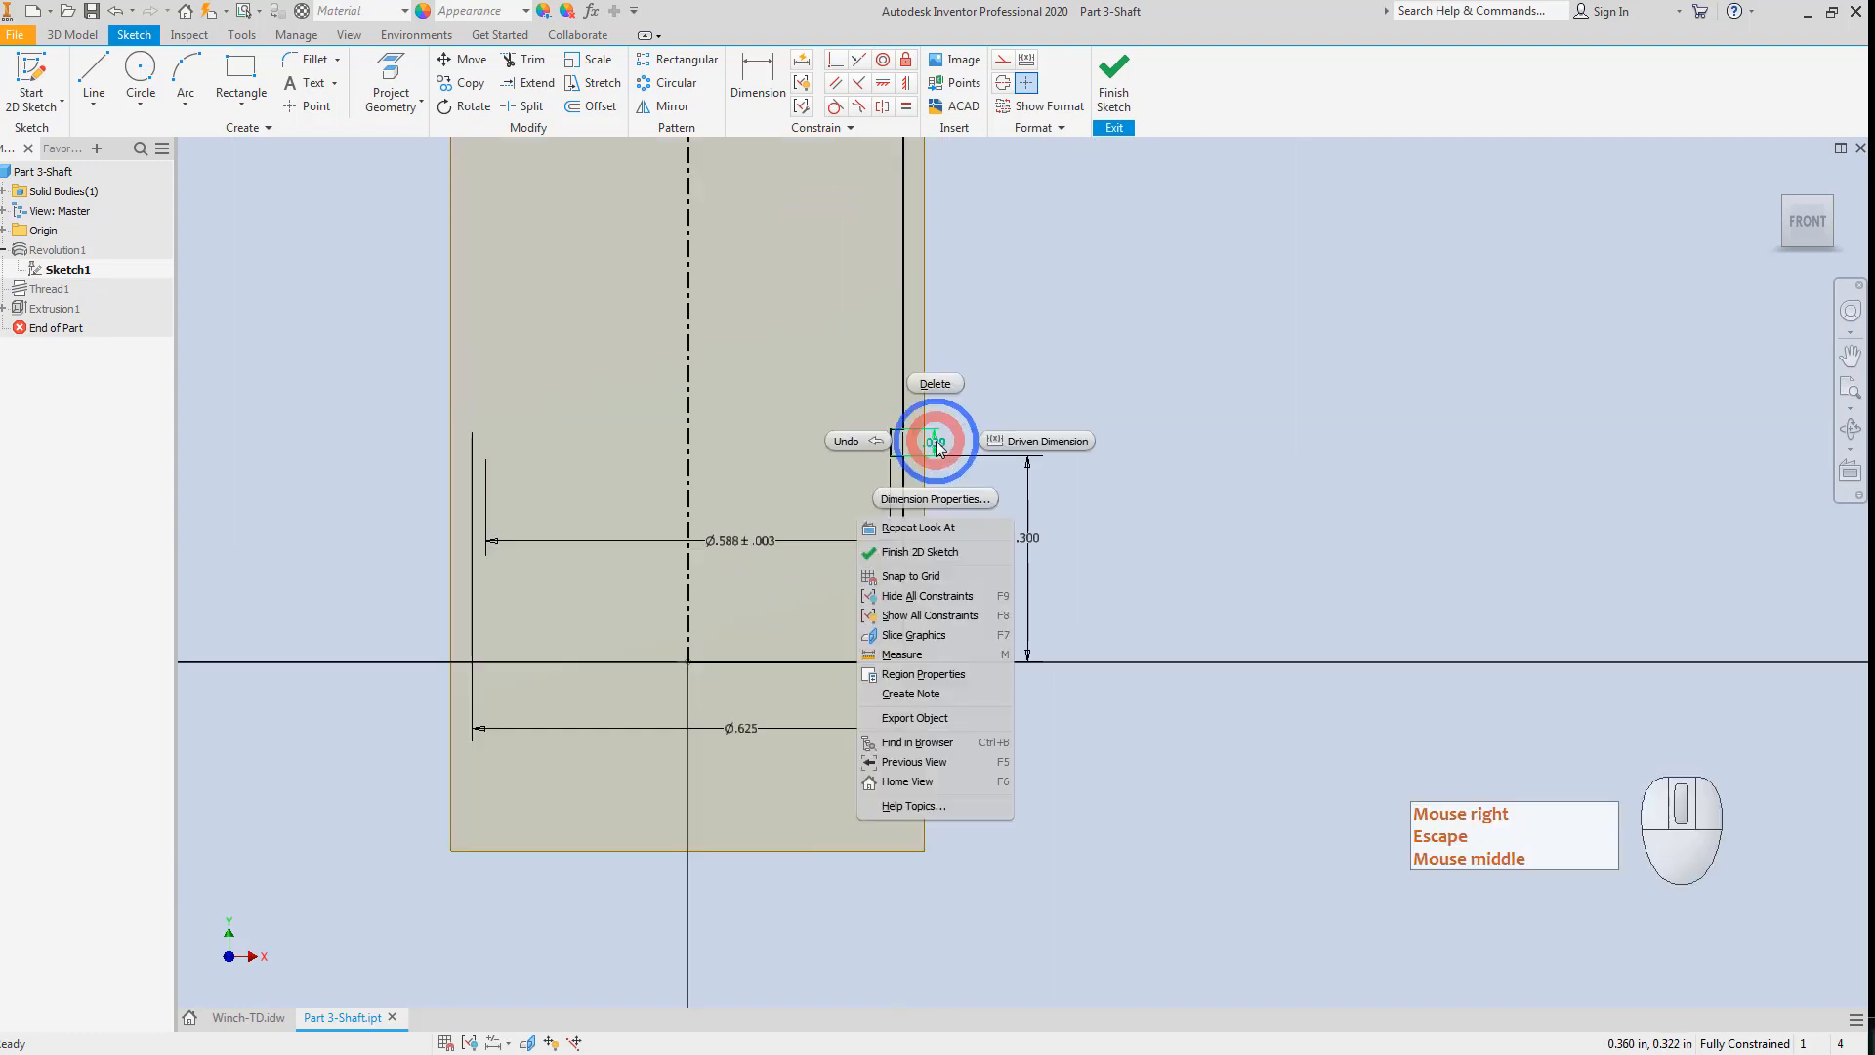
left_click(934, 502)
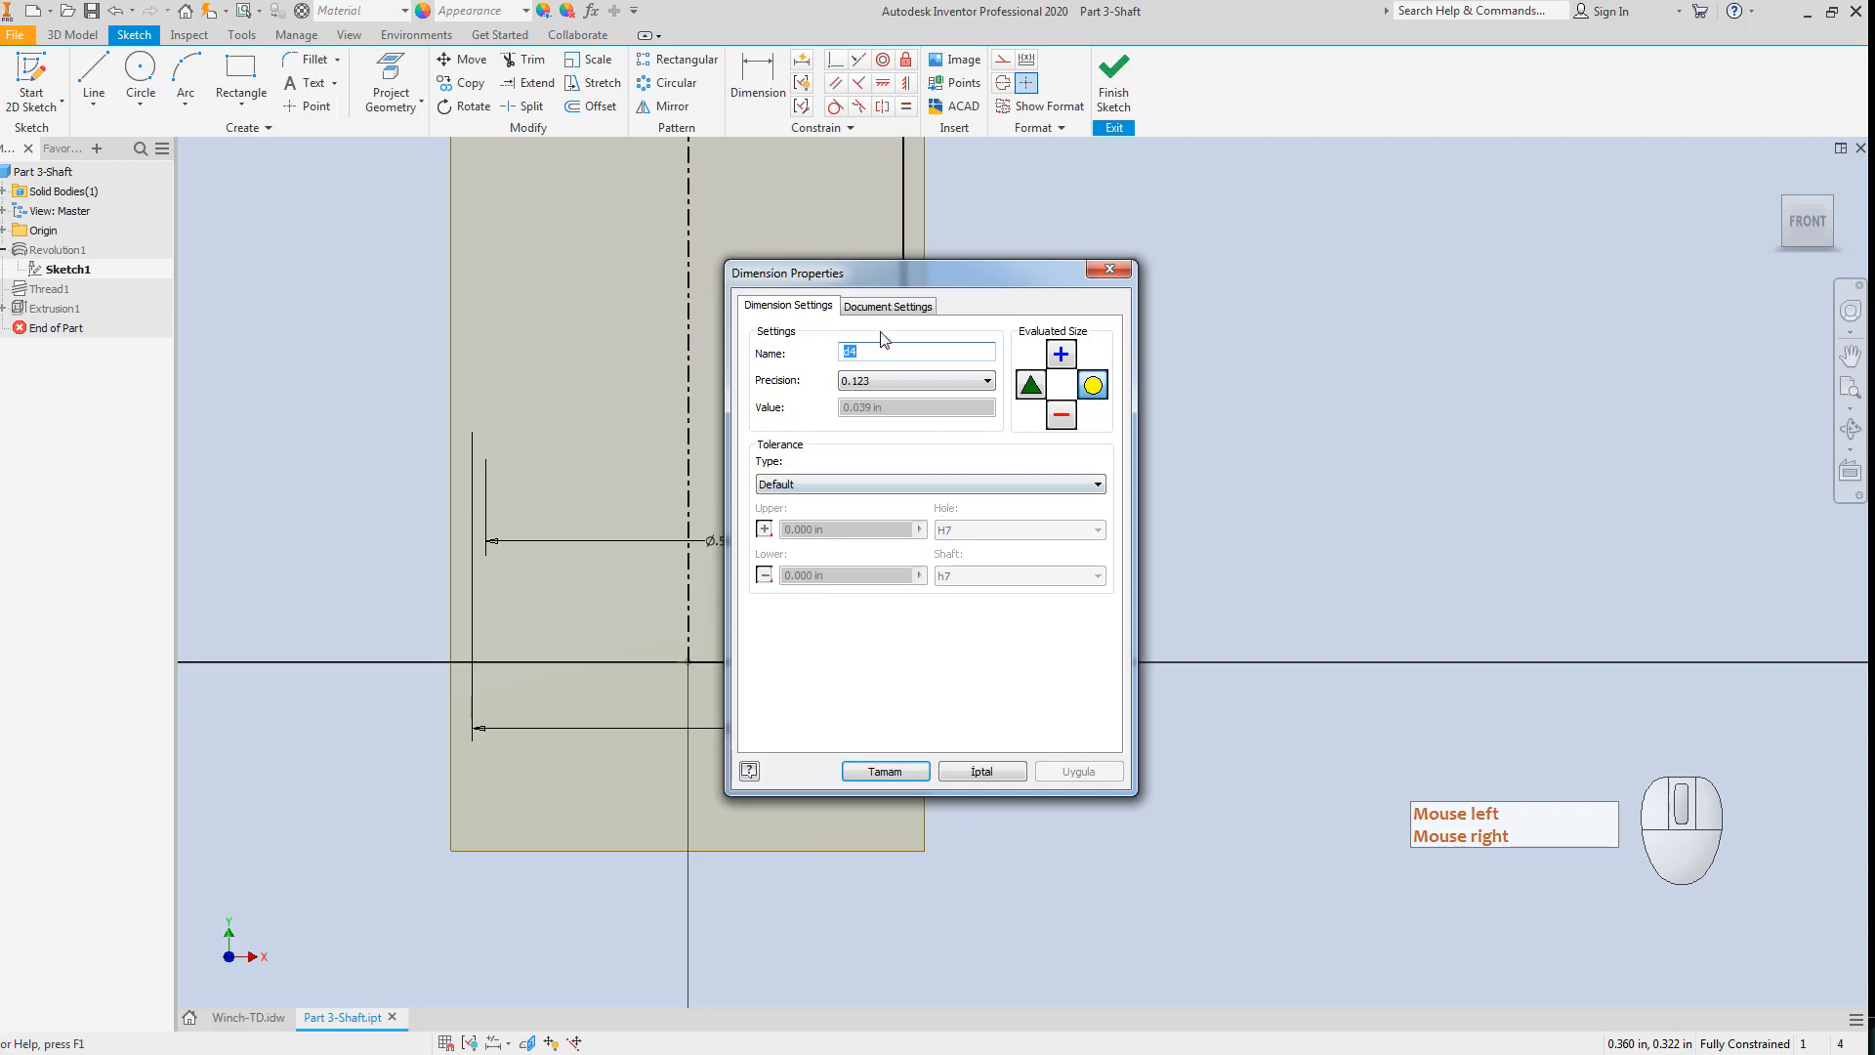
left_click(839, 486)
left_click(799, 518)
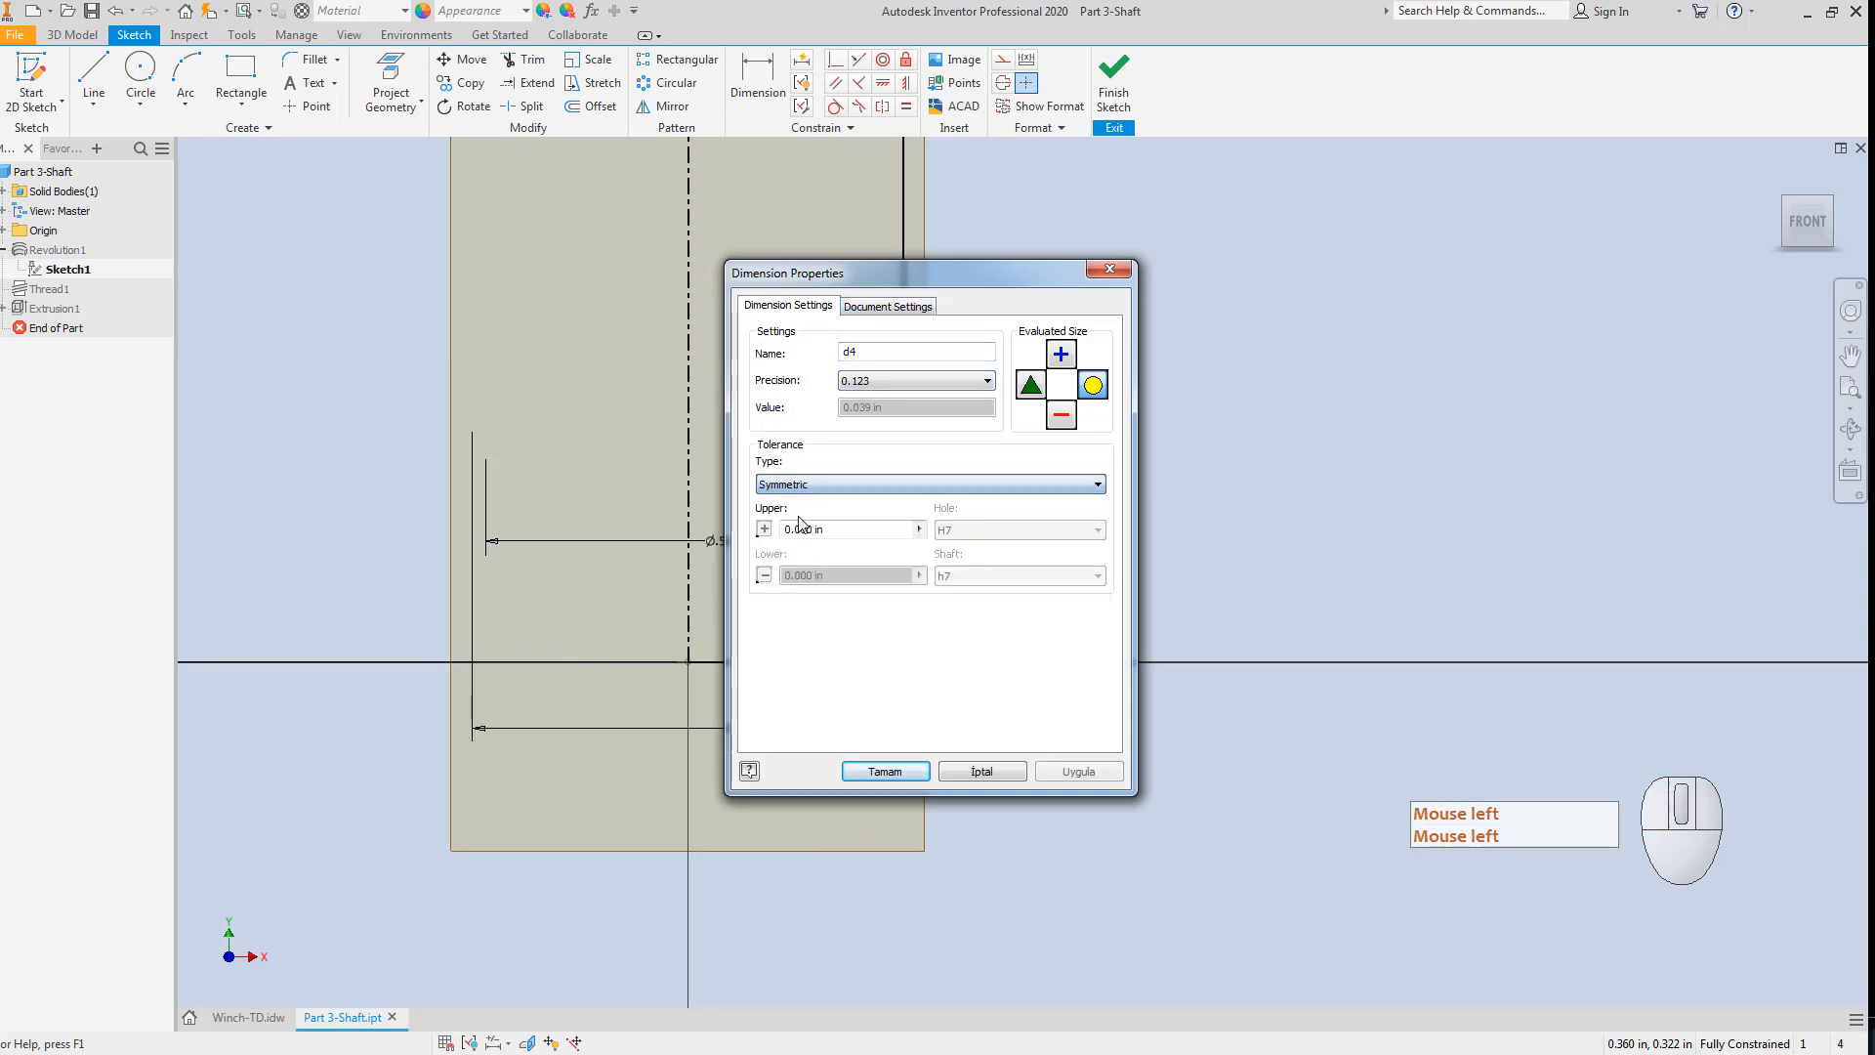
left_click(816, 485)
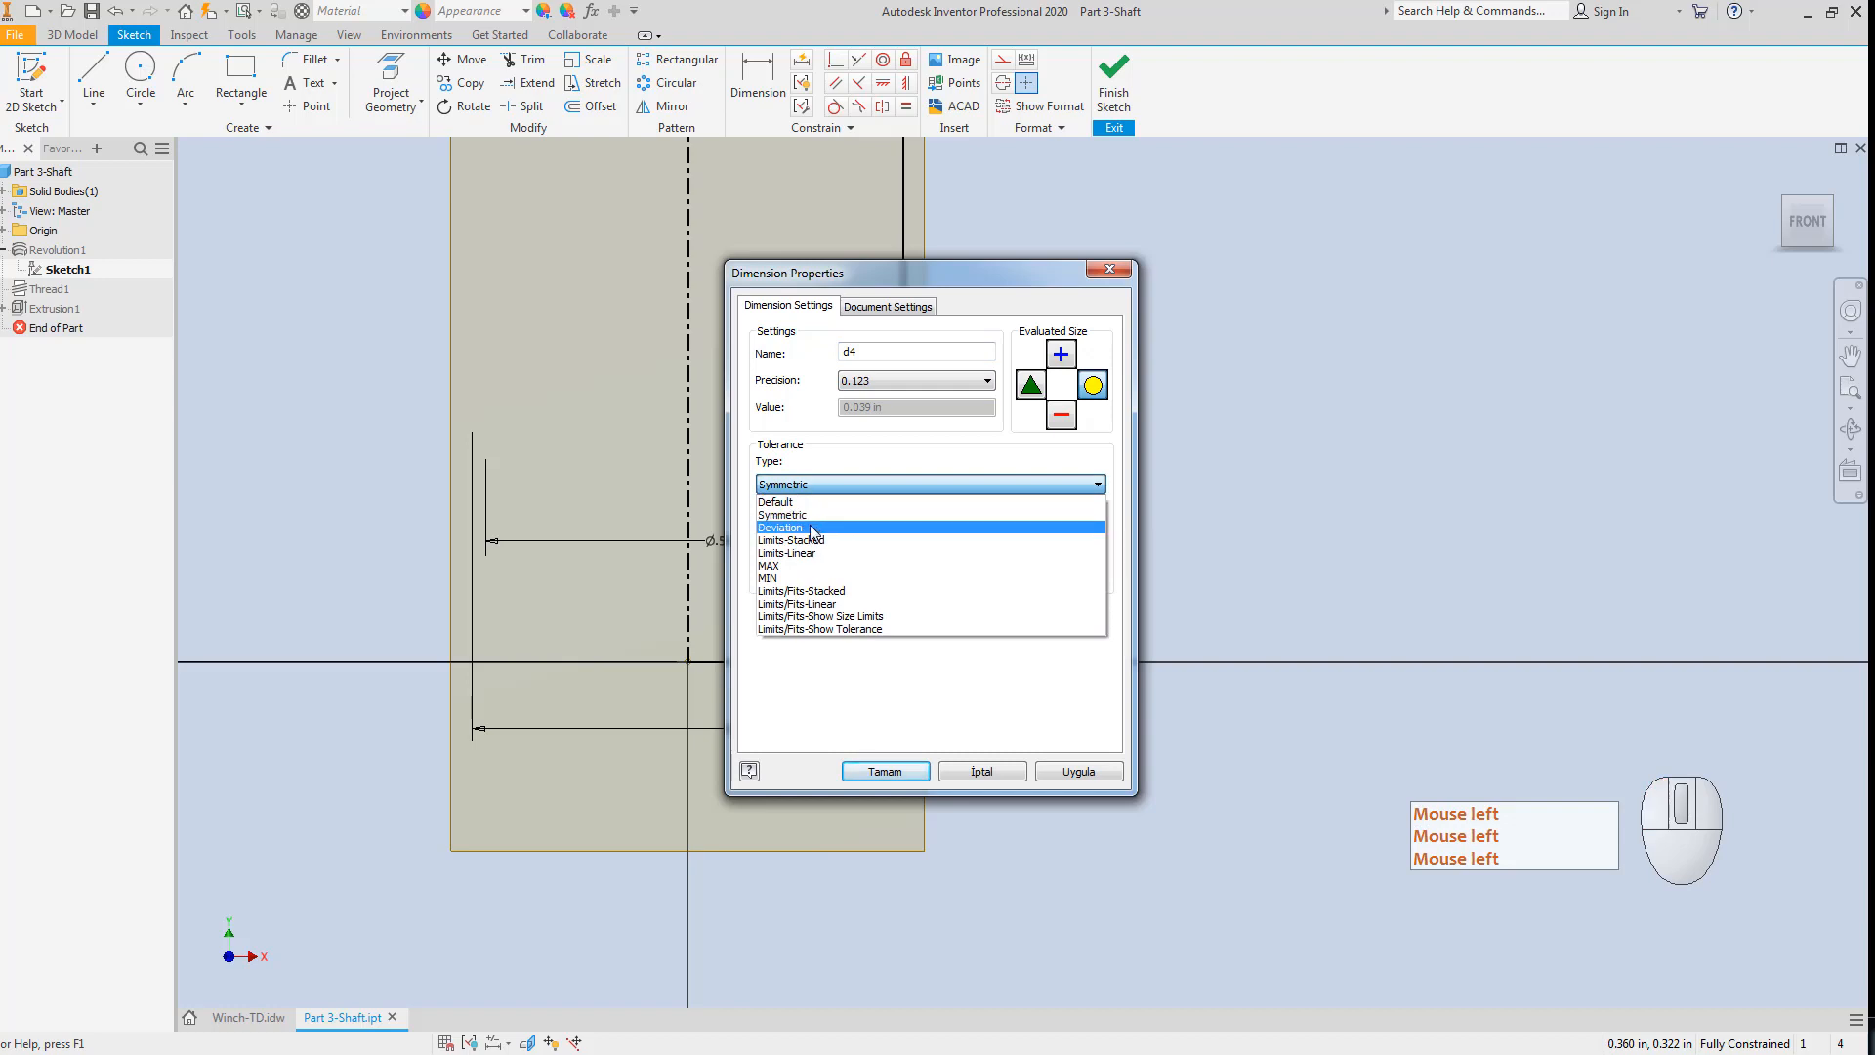
left_click(811, 528)
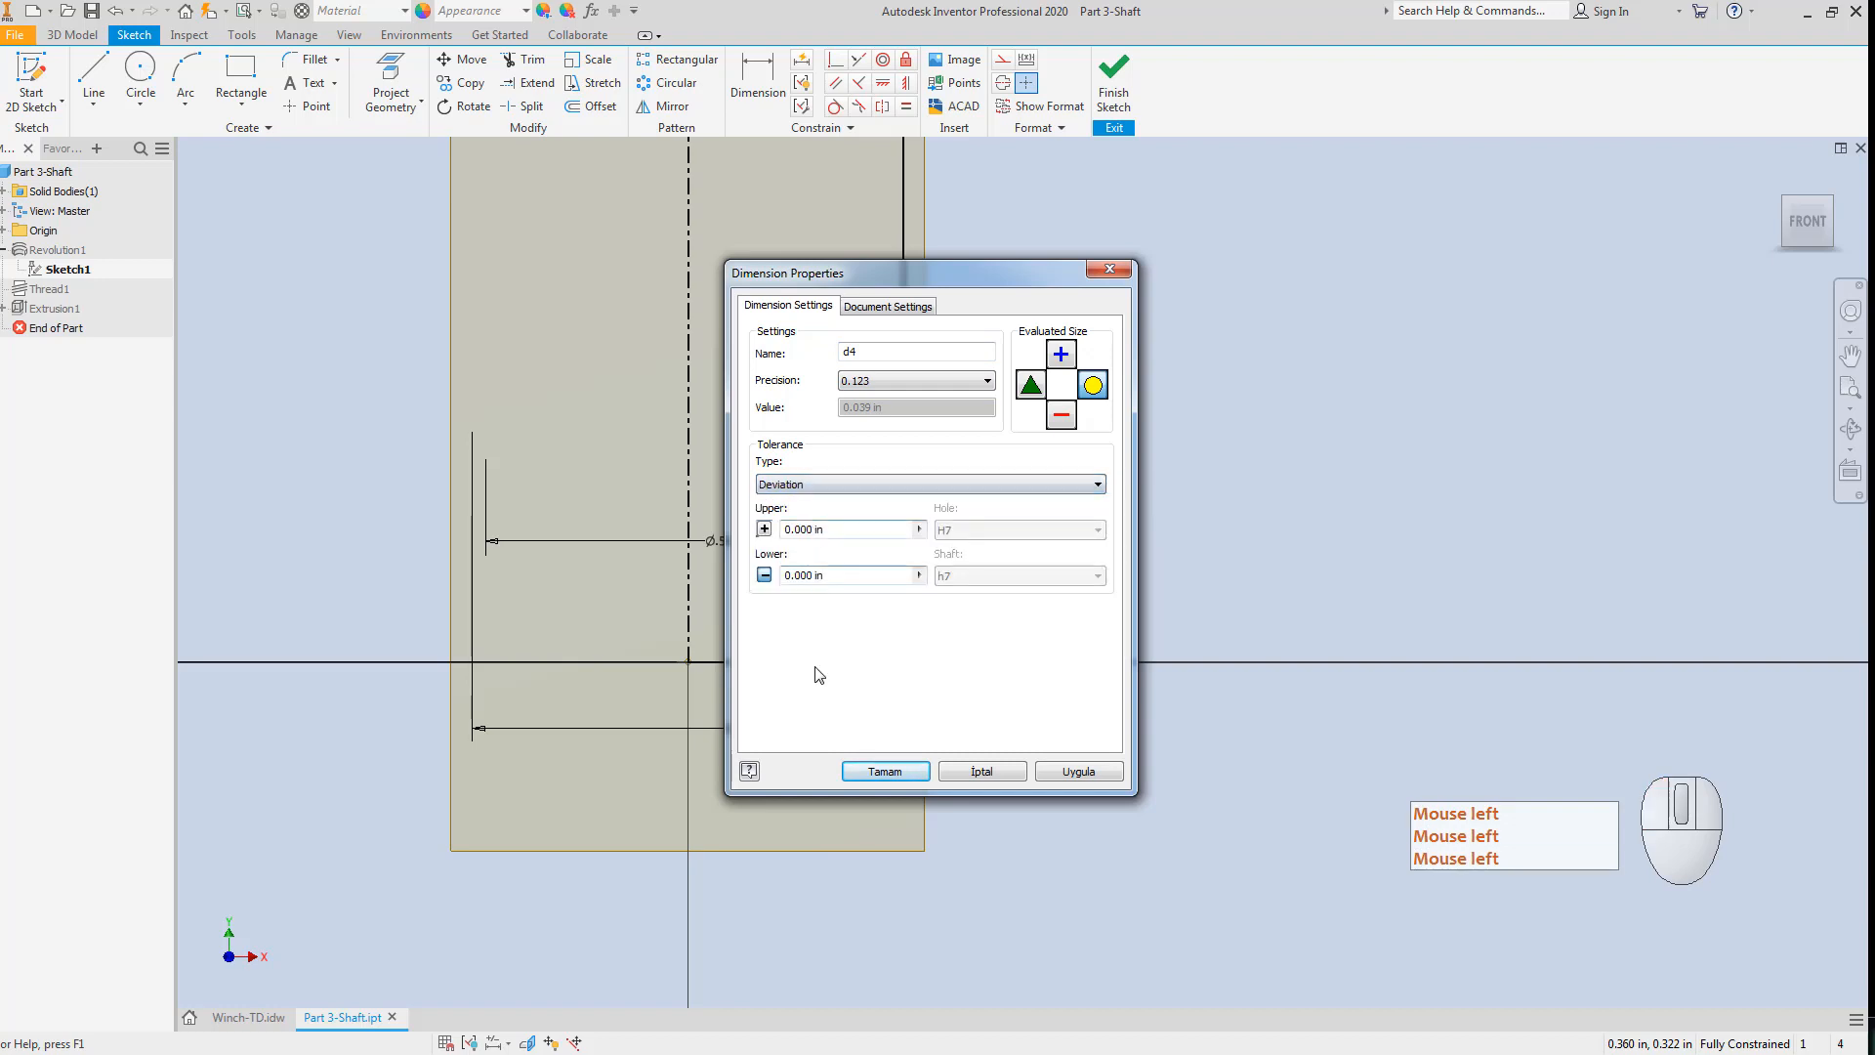
left_click(813, 532)
left_click(813, 533)
key("BackSpace")
type("3")
left_click(819, 479)
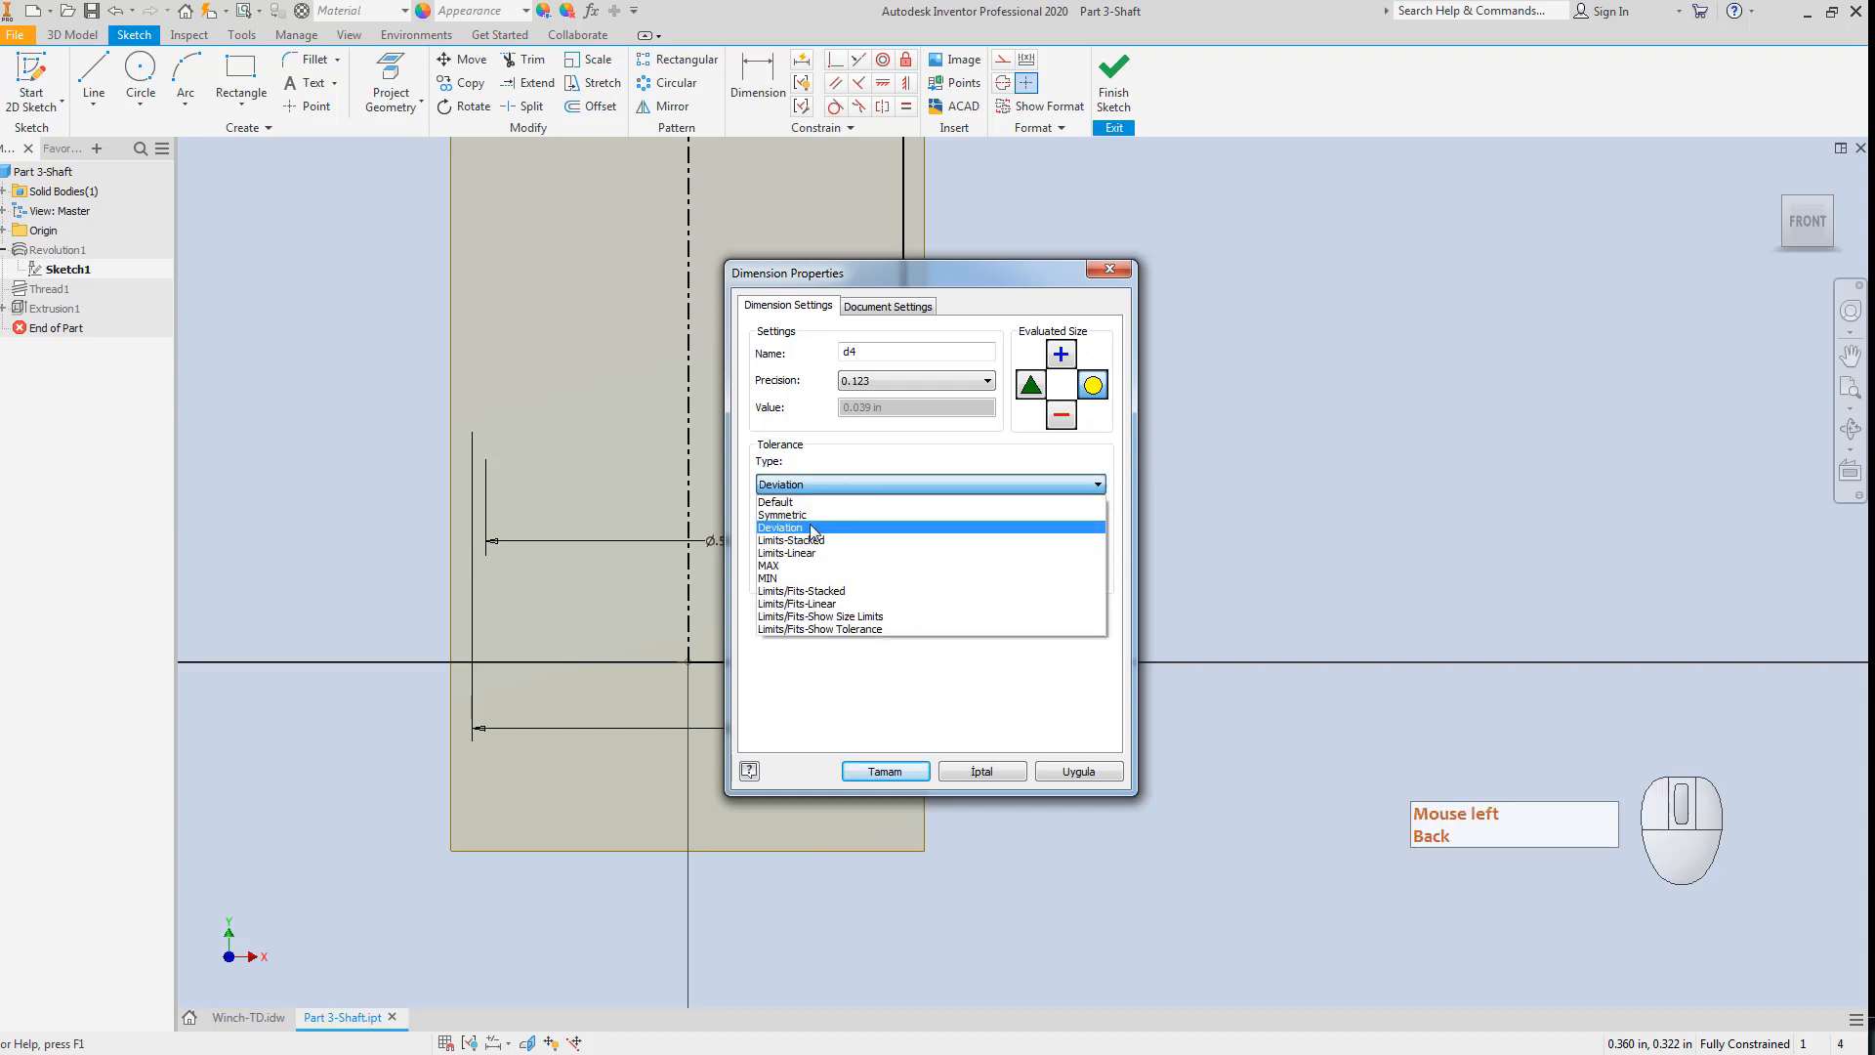
left_click(811, 528)
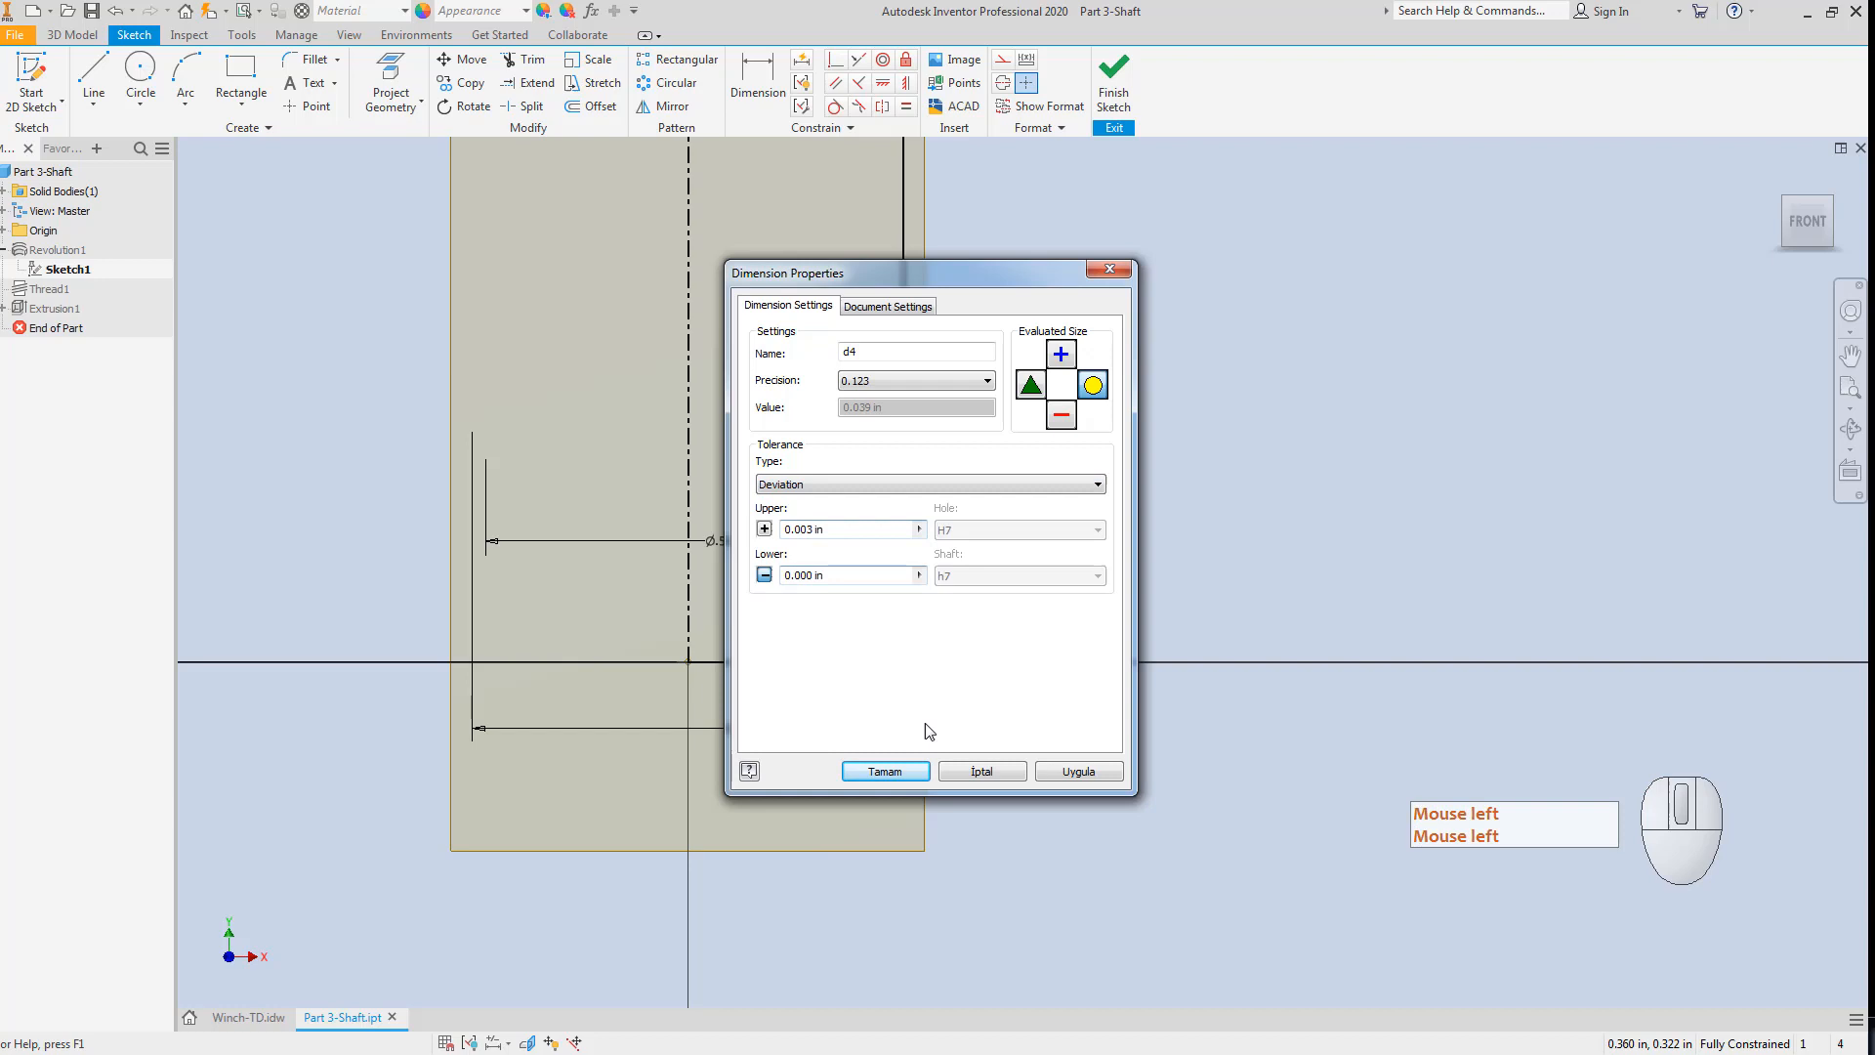
left_click(885, 771)
Inspect the toleranced groove dimension in the sketch and return to the Winch-TD drawing.
scroll(1016, 469, "down", 3)
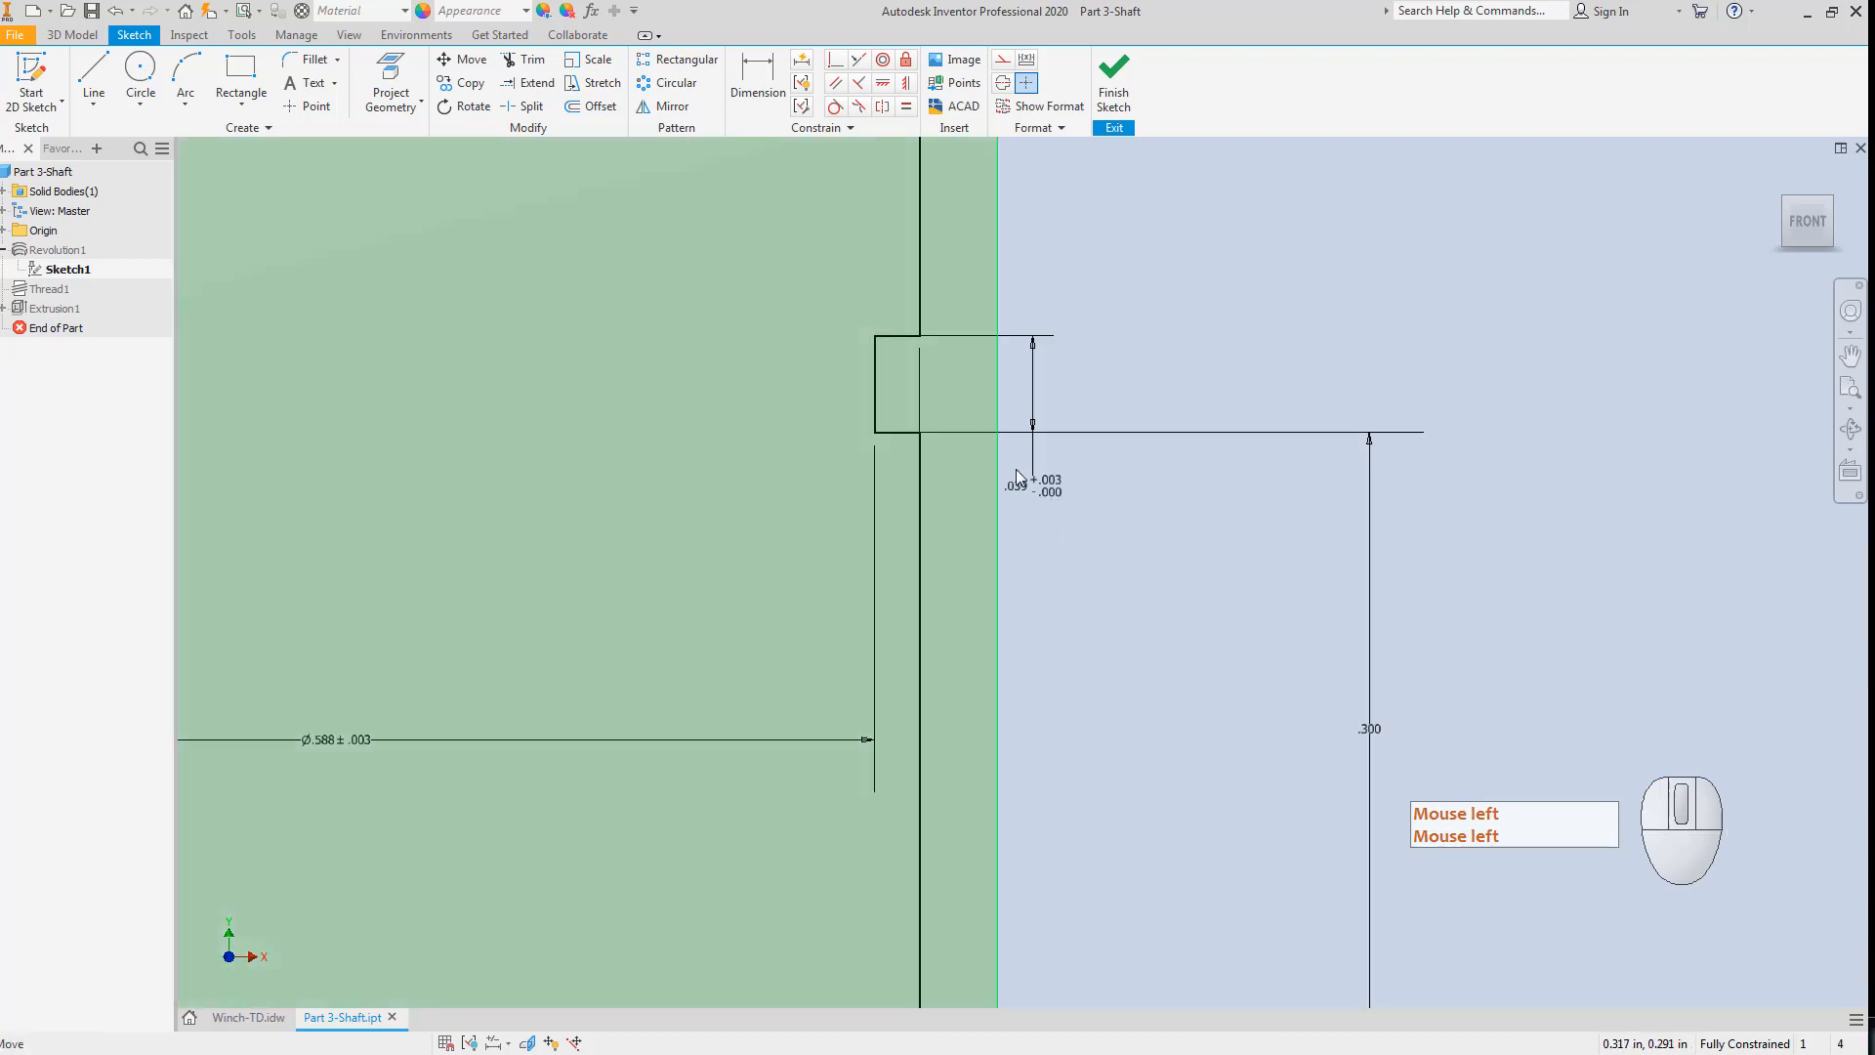
left_click(1065, 401)
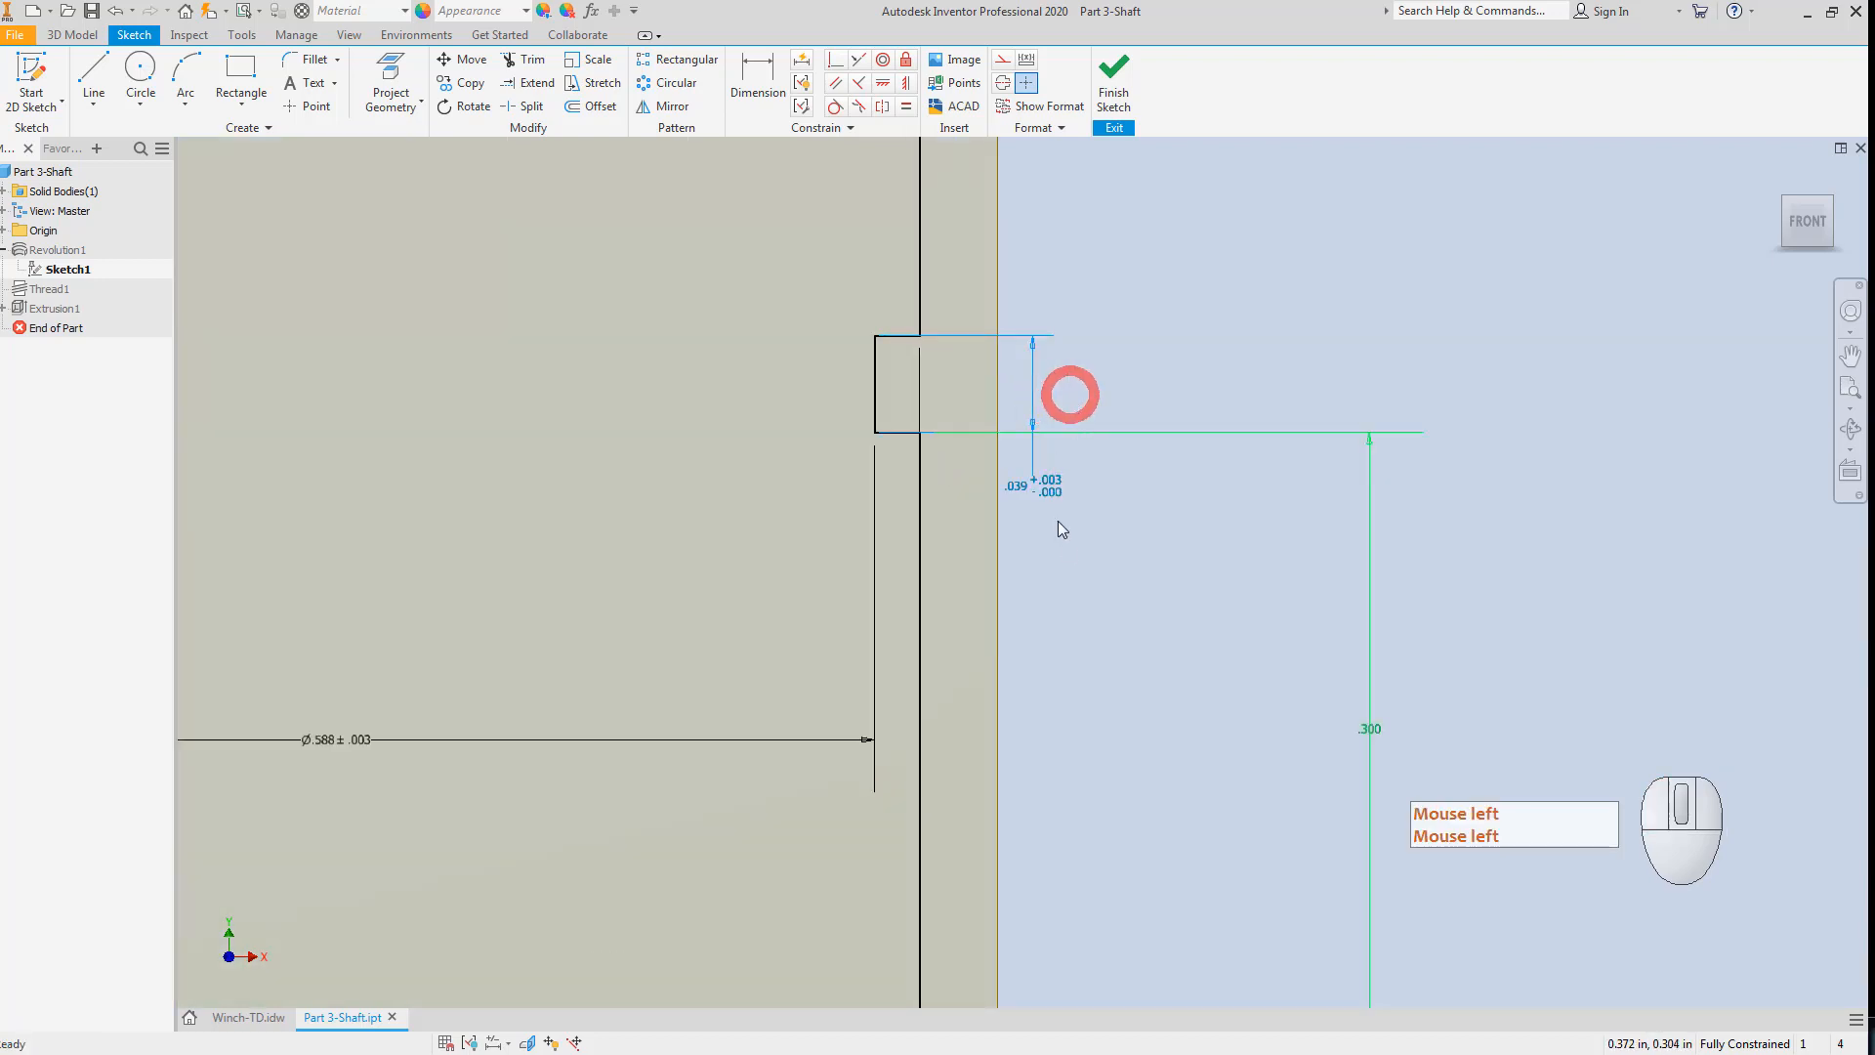
key("Escape")
key("Escape")
left_click(256, 1017)
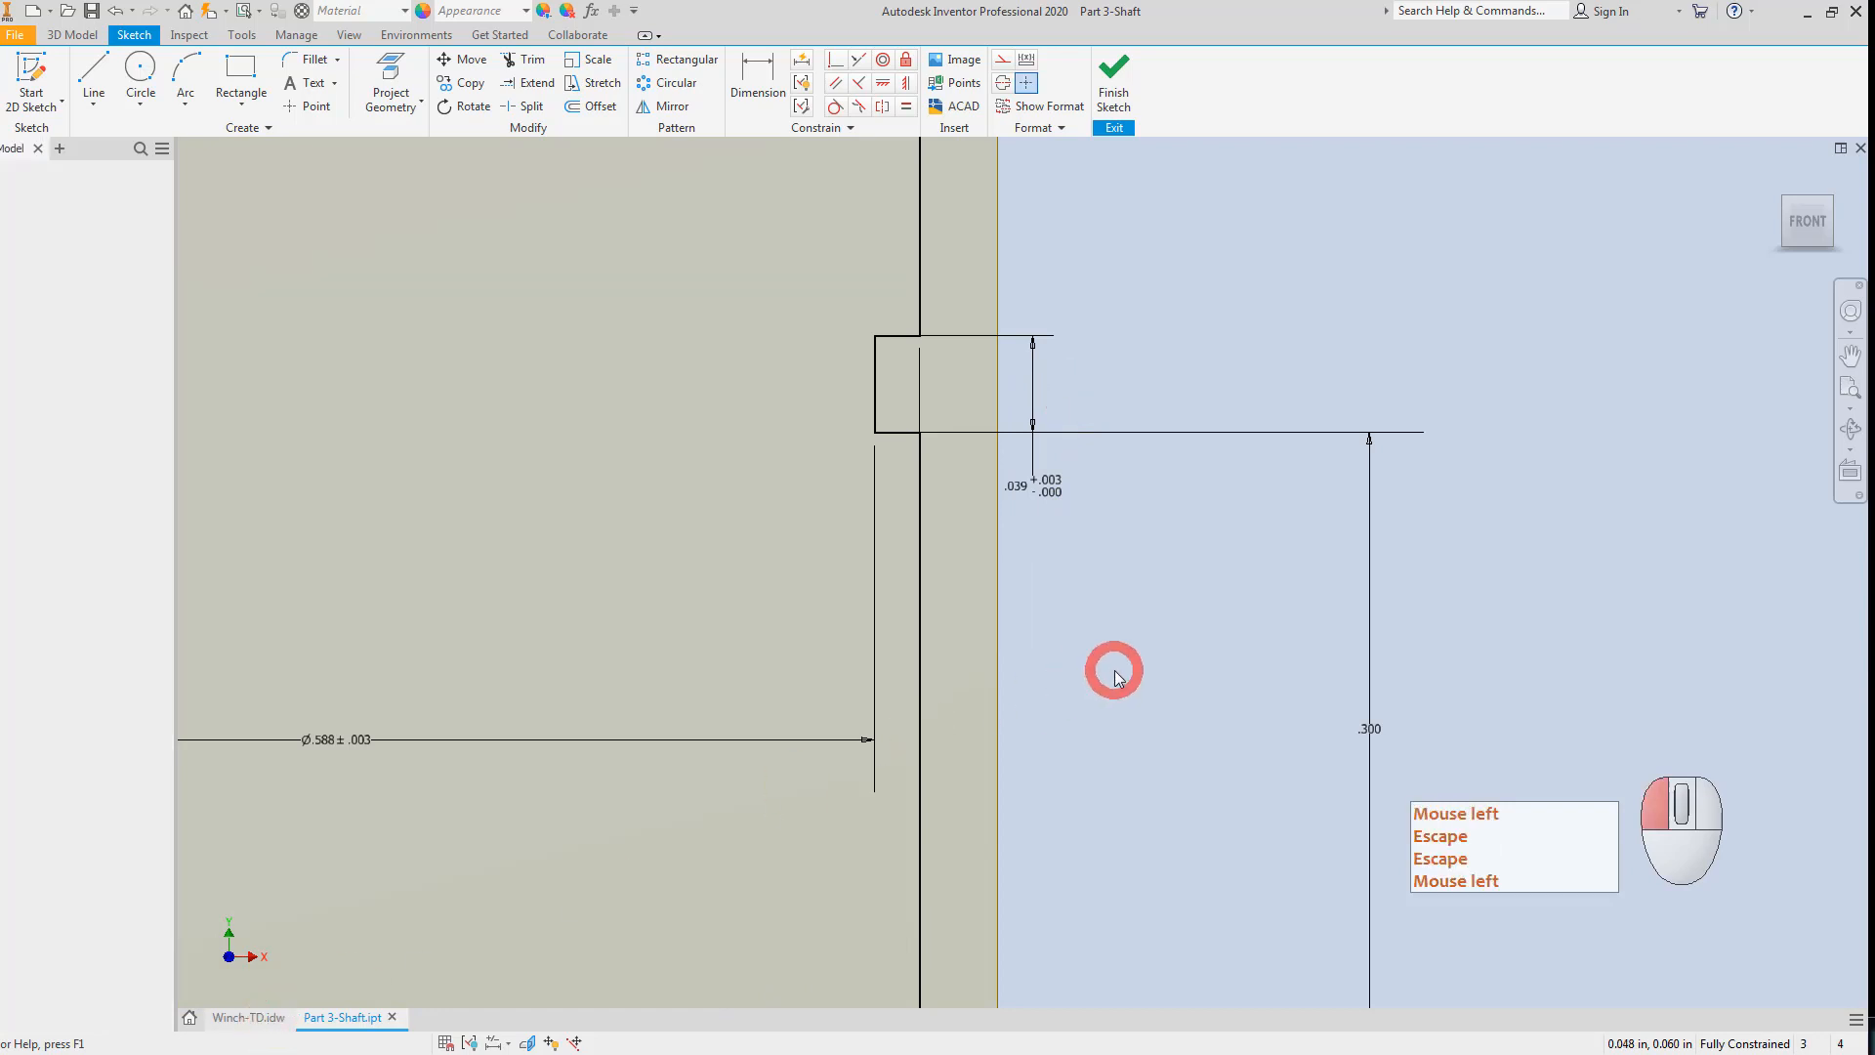
key("Escape")
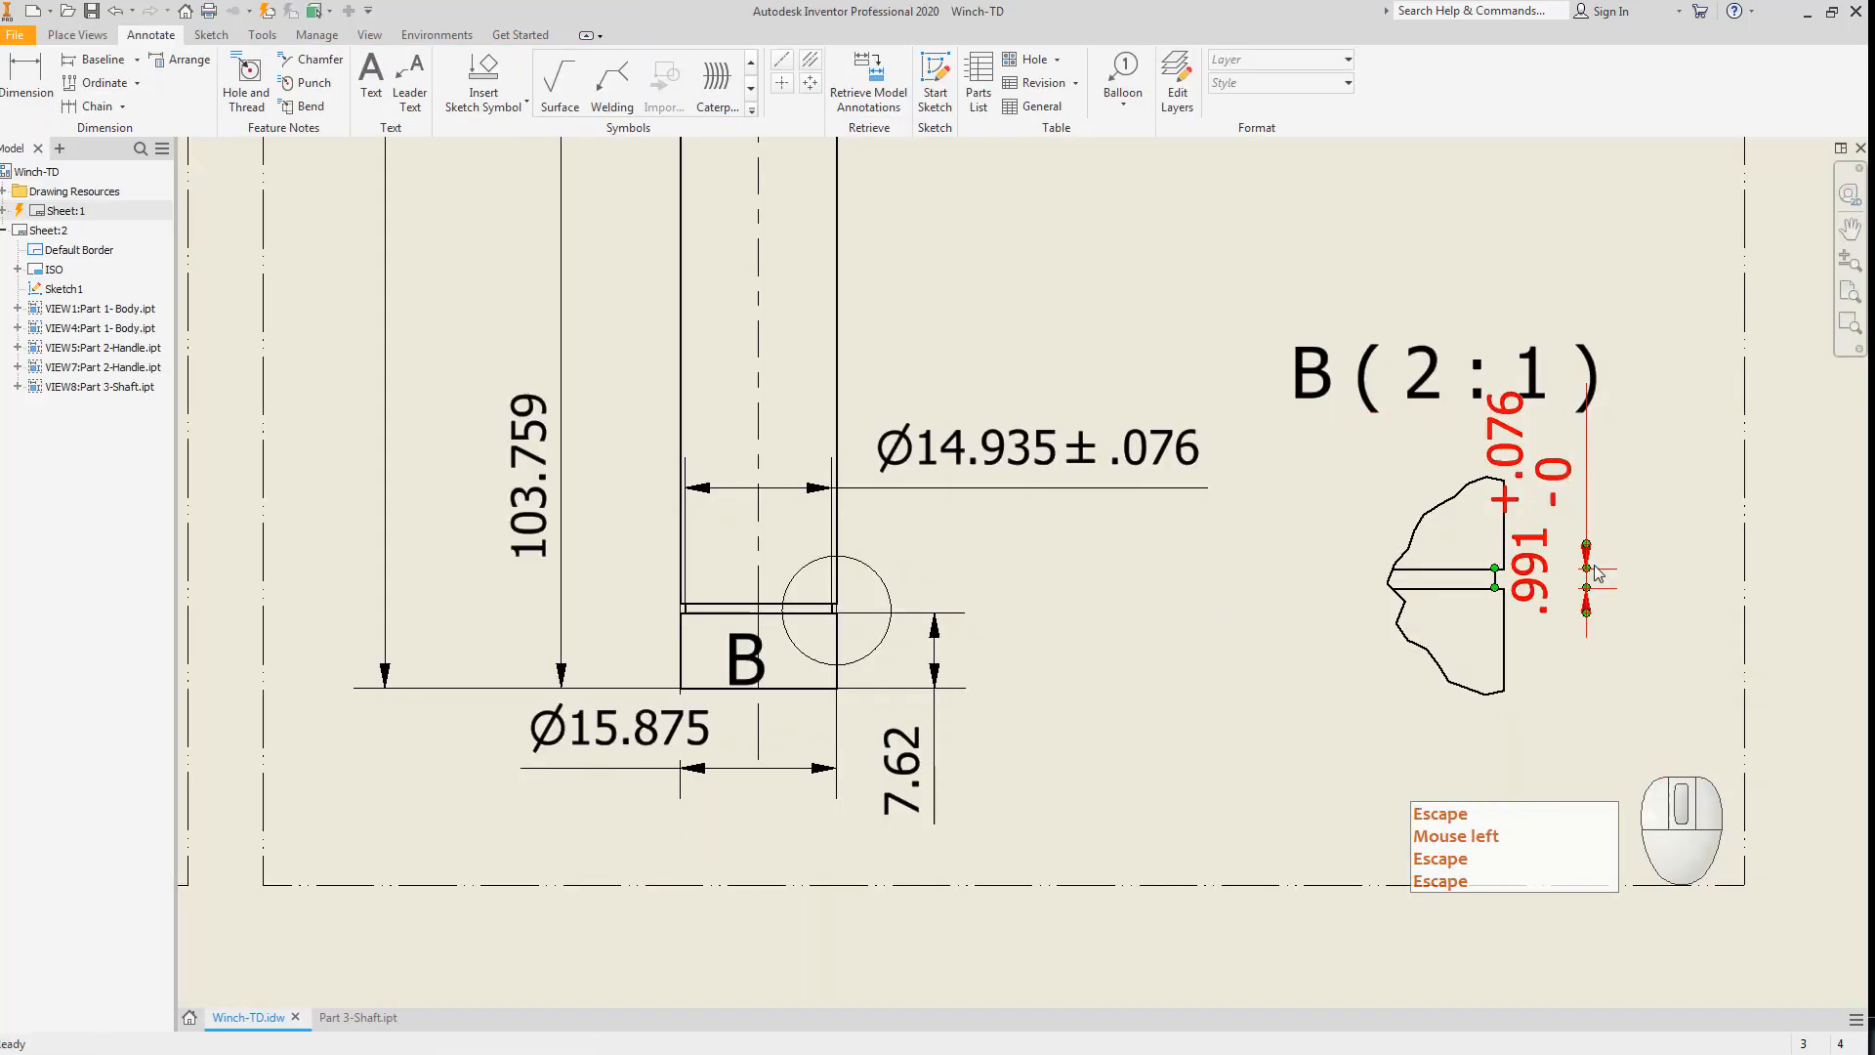
Move the toleranced .991 groove dimension farther from detail view B and place the B (2:1) label below the view.
left_click_drag(1592, 581, 1653, 577)
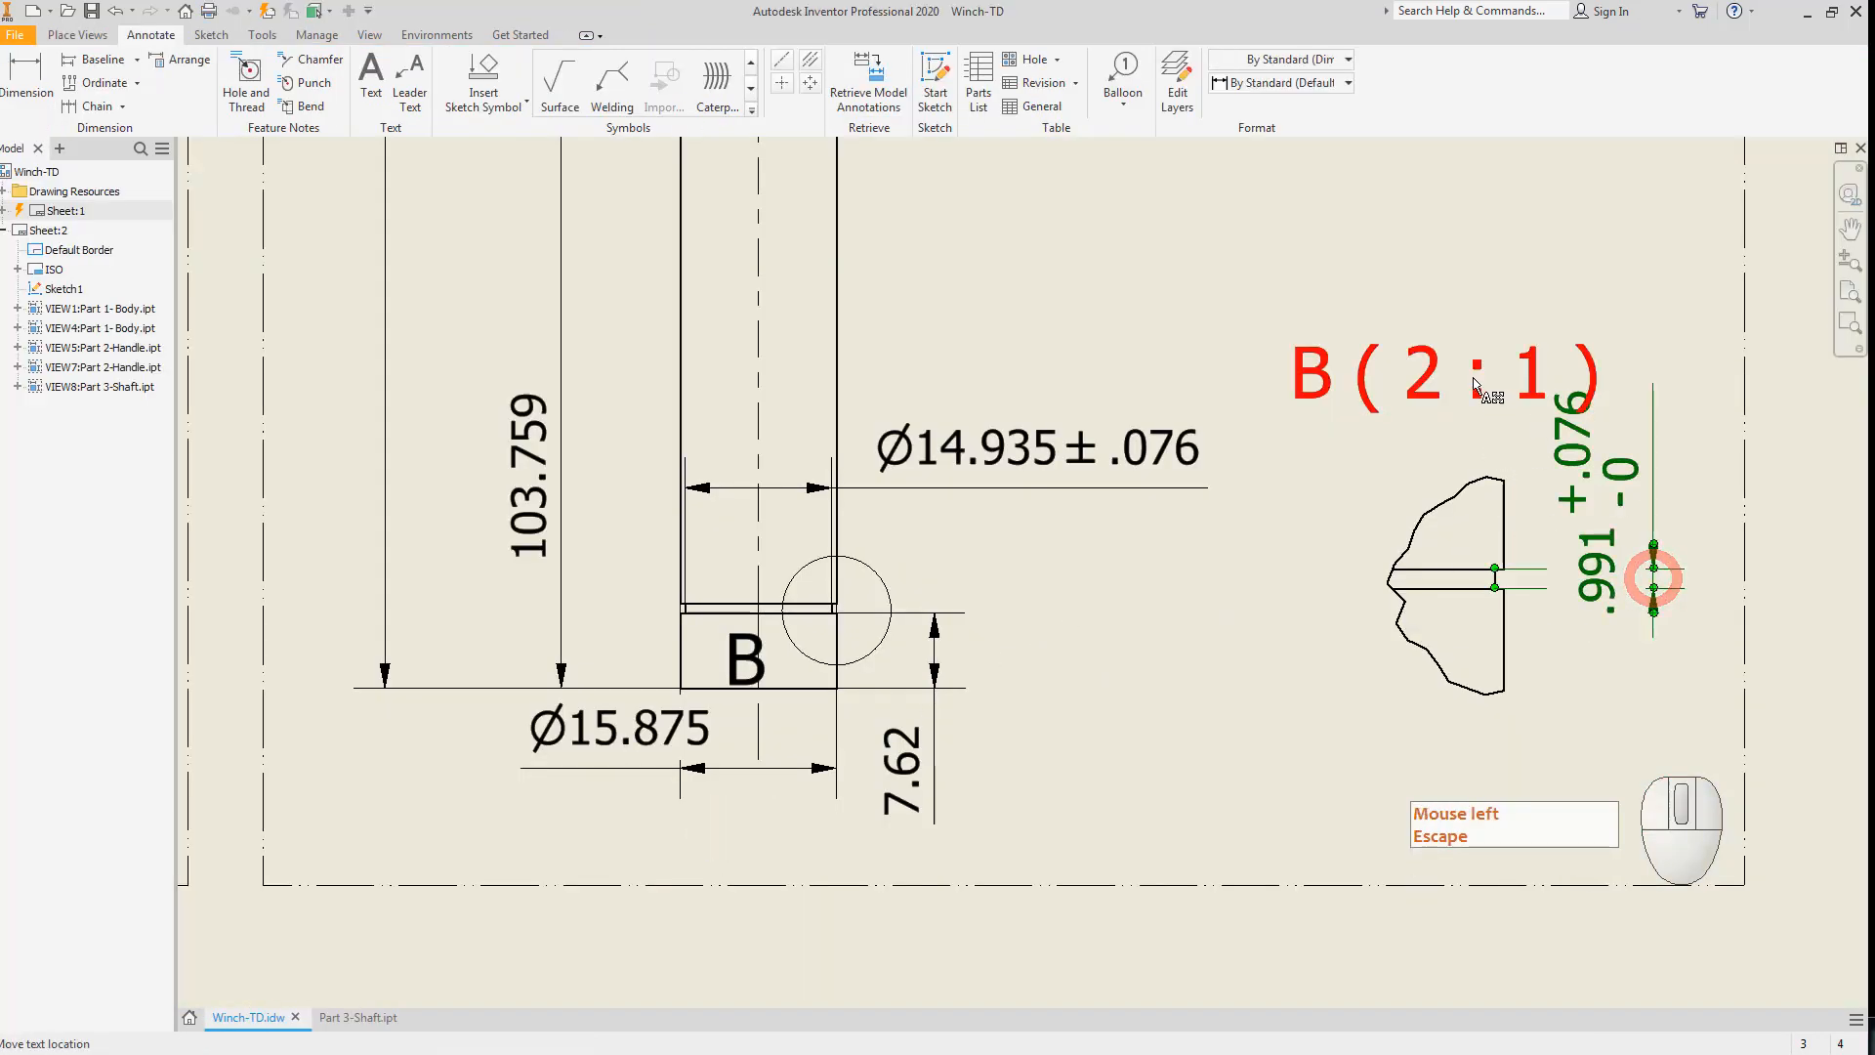
left_click_drag(1477, 376, 1490, 769)
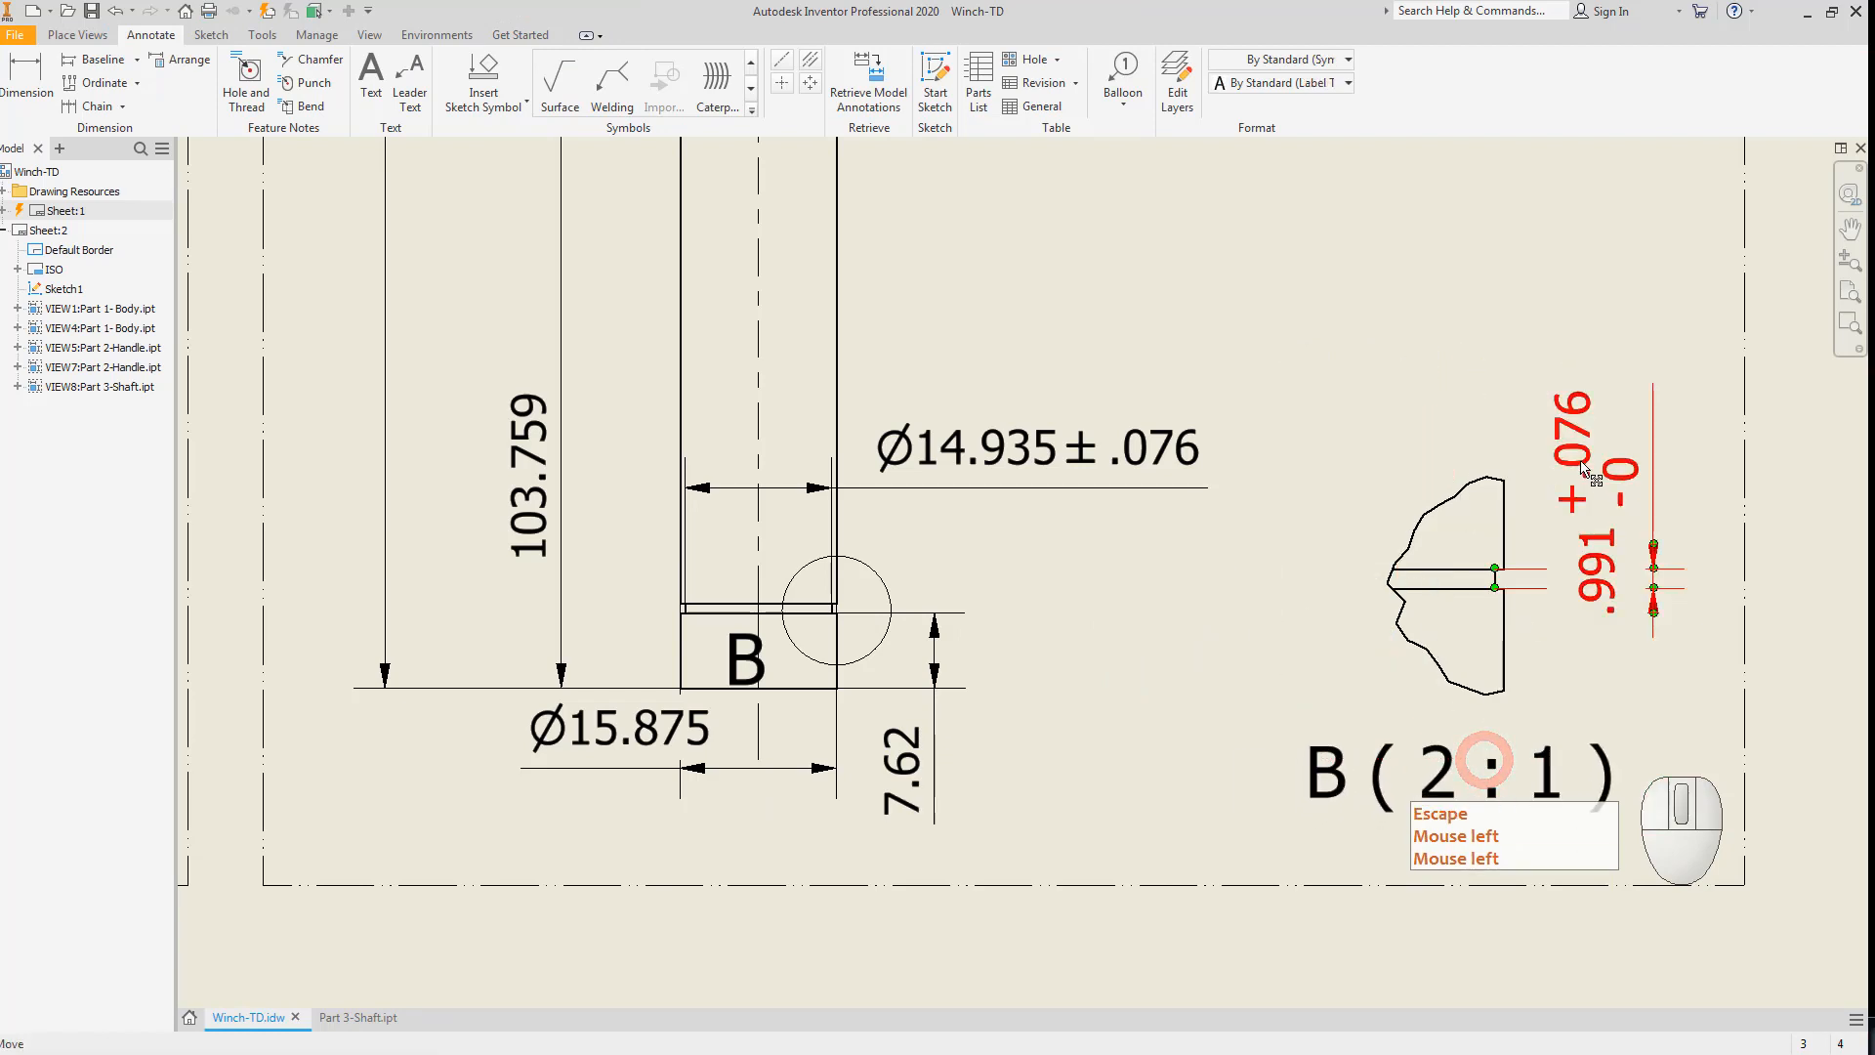
left_click_drag(1591, 467, 1587, 393)
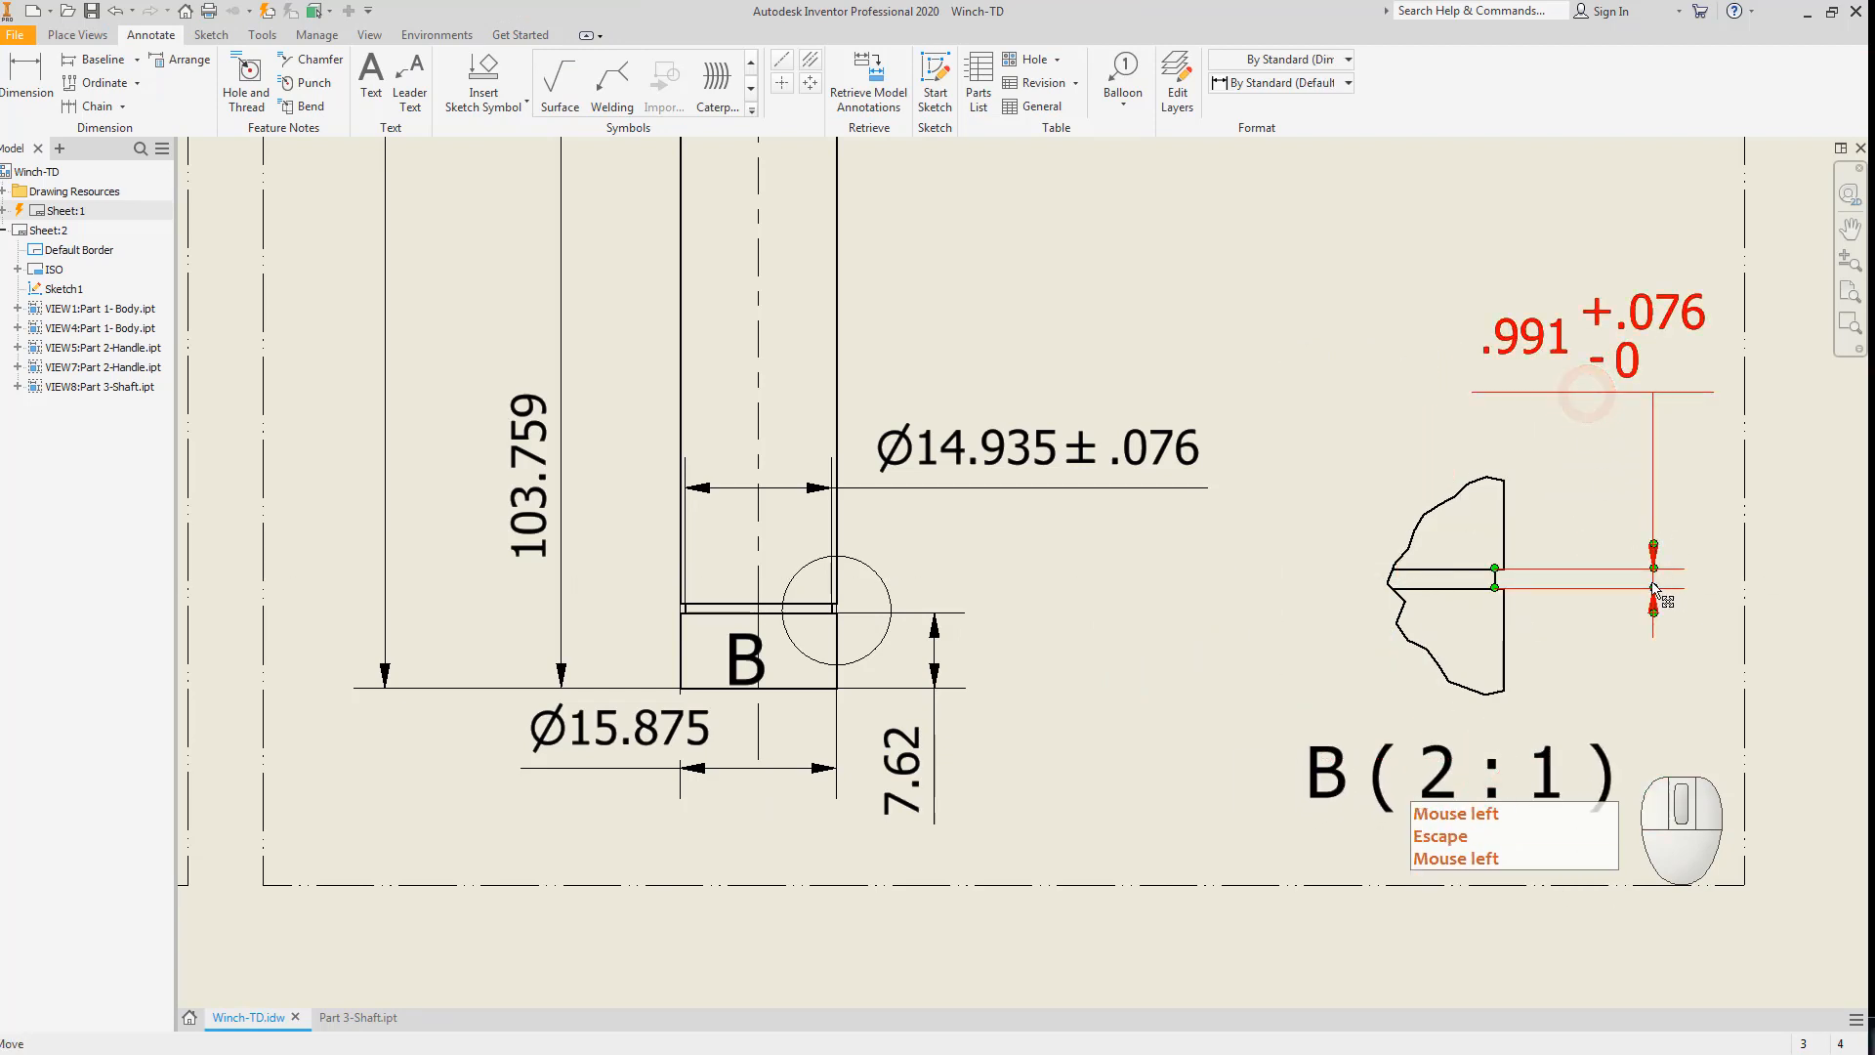
left_click_drag(1654, 586, 1626, 578)
key("Escape")
key("Escape")
scroll(1495, 611, "up", 2)
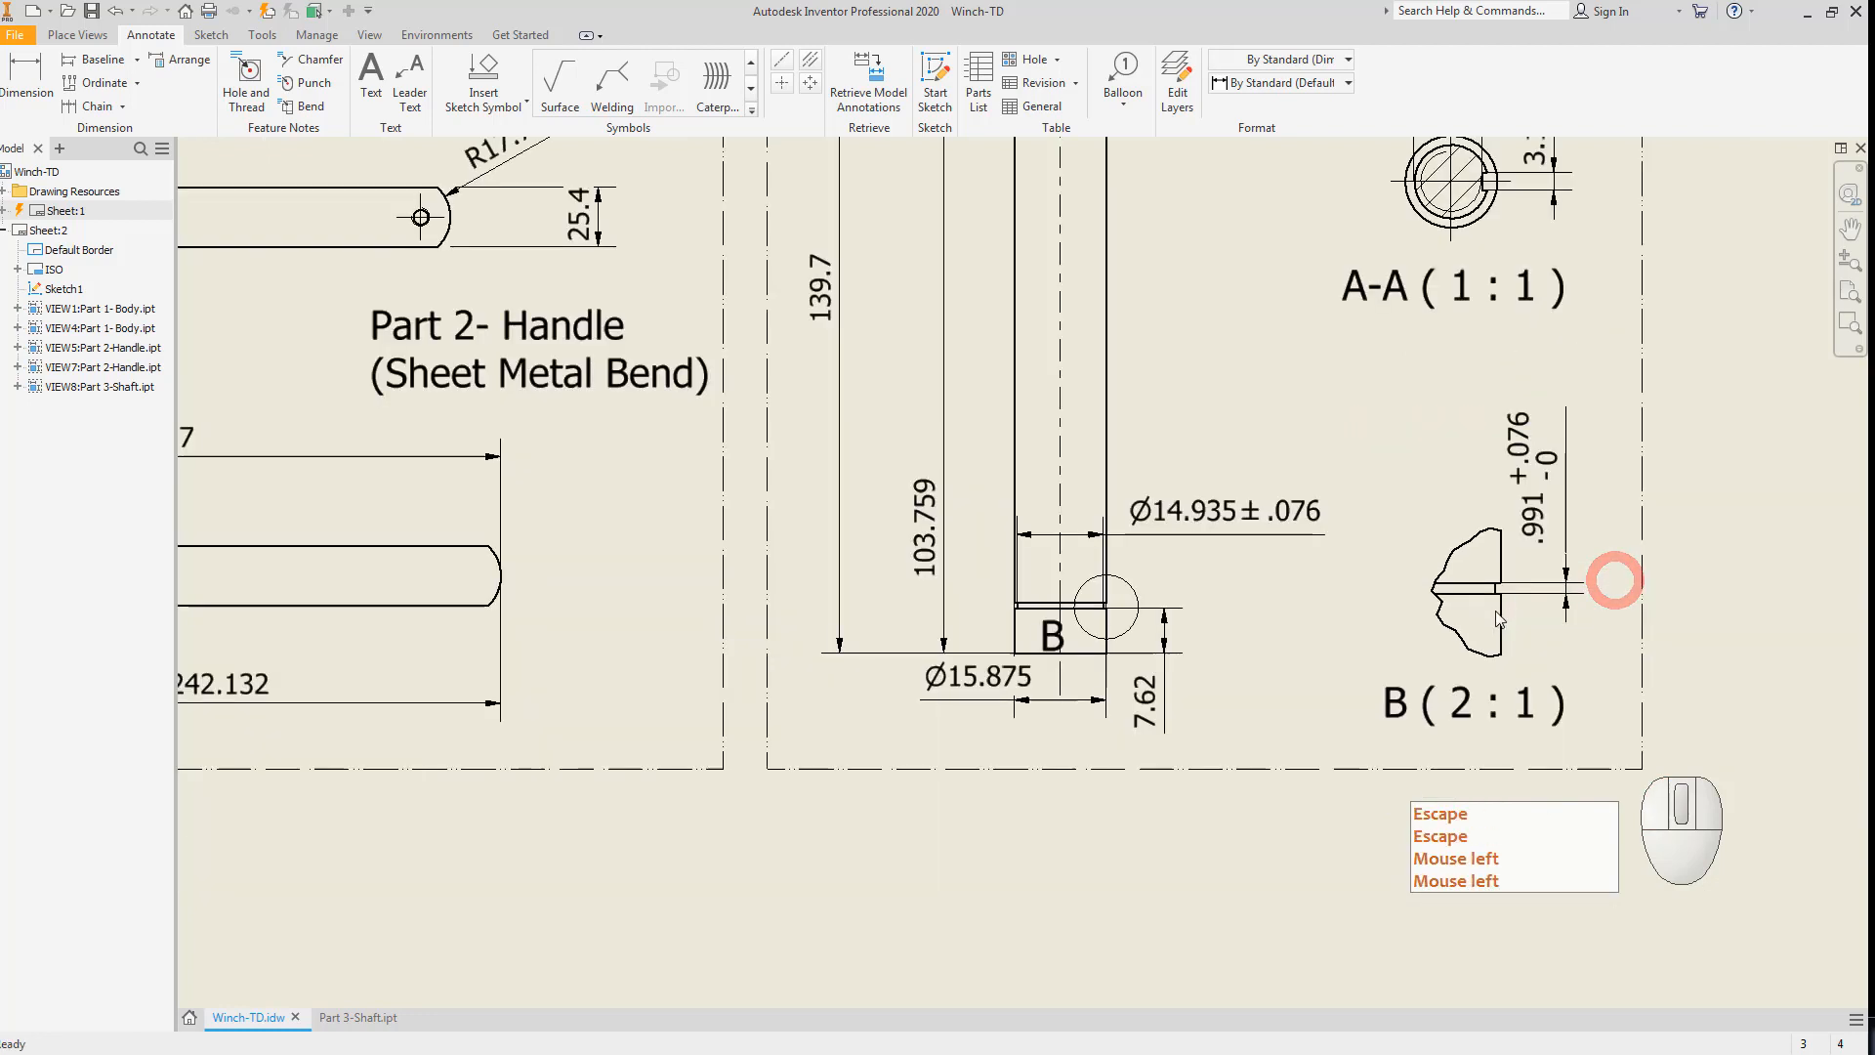
Save the Winch-TD drawing together with the changed Part 3-Shaft part, accepting the exit from sketch mode.
middle_click_drag(1497, 643, 1333, 651)
scroll(1330, 637, "up", 3)
middle_click_drag(1309, 576, 1348, 463)
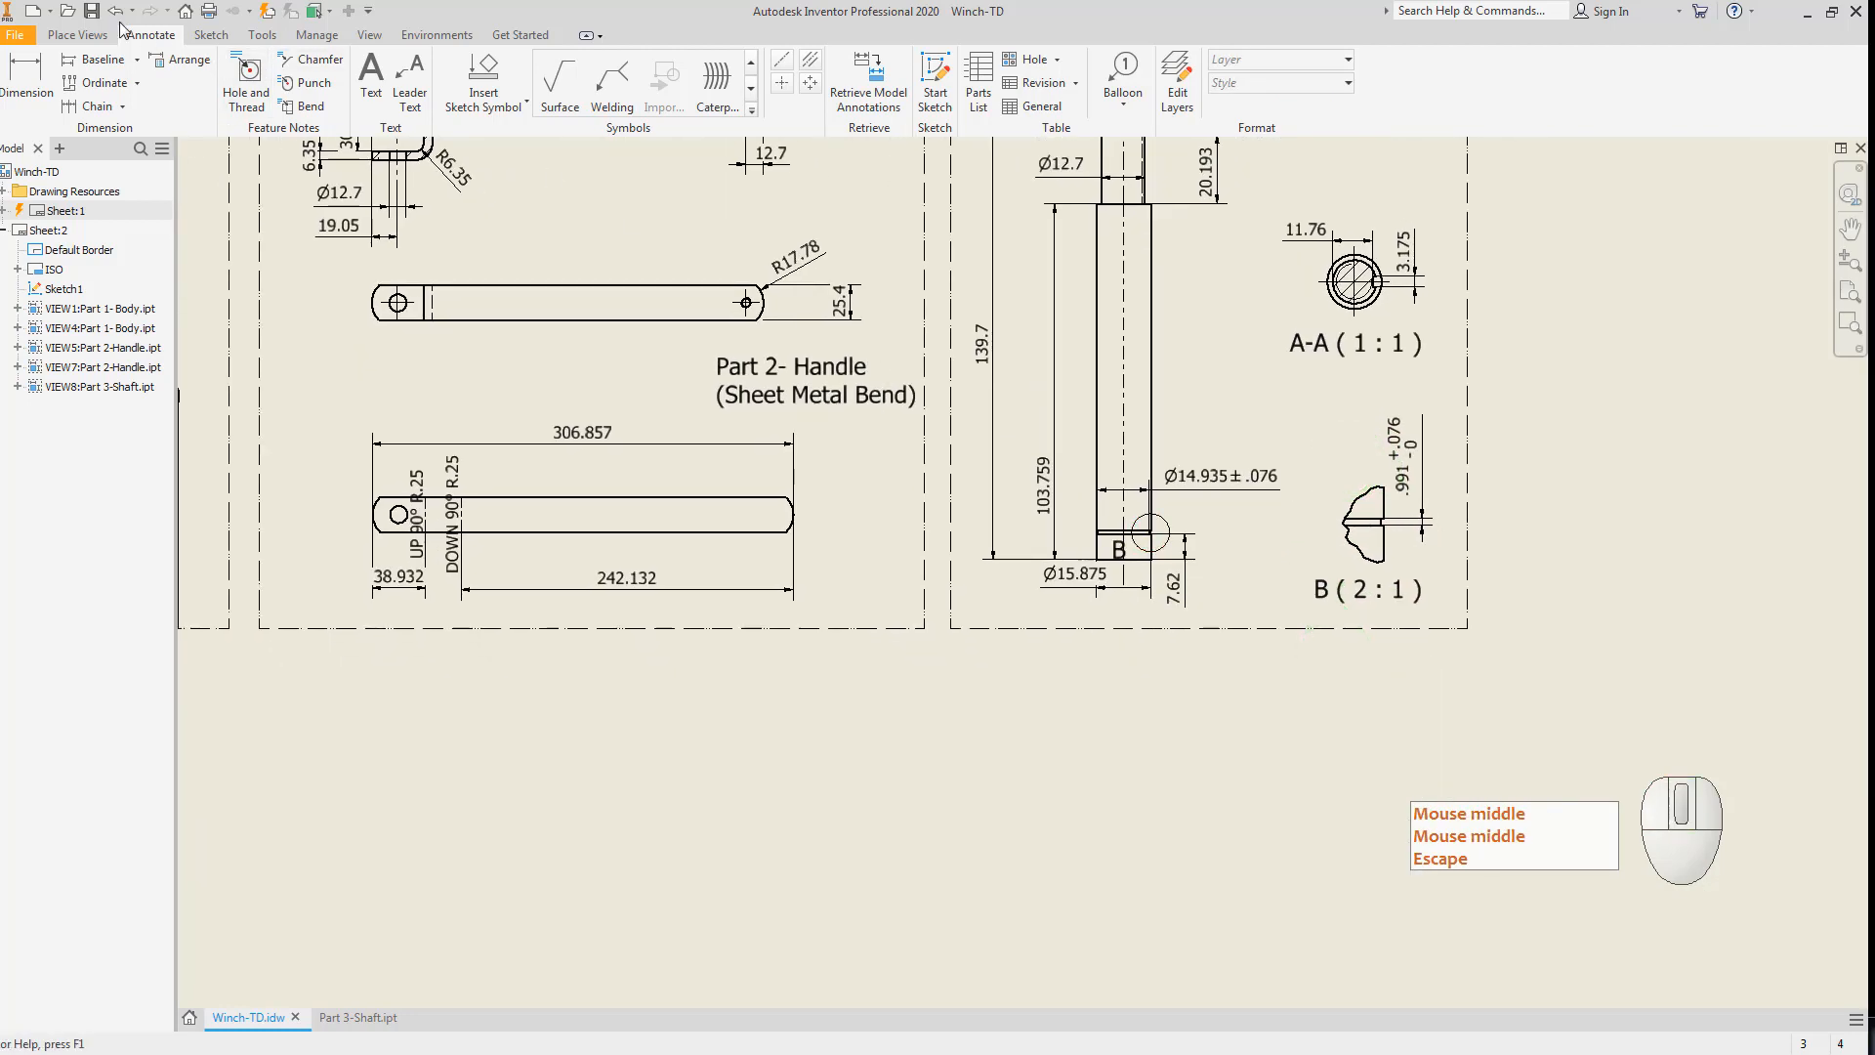
left_click(89, 13)
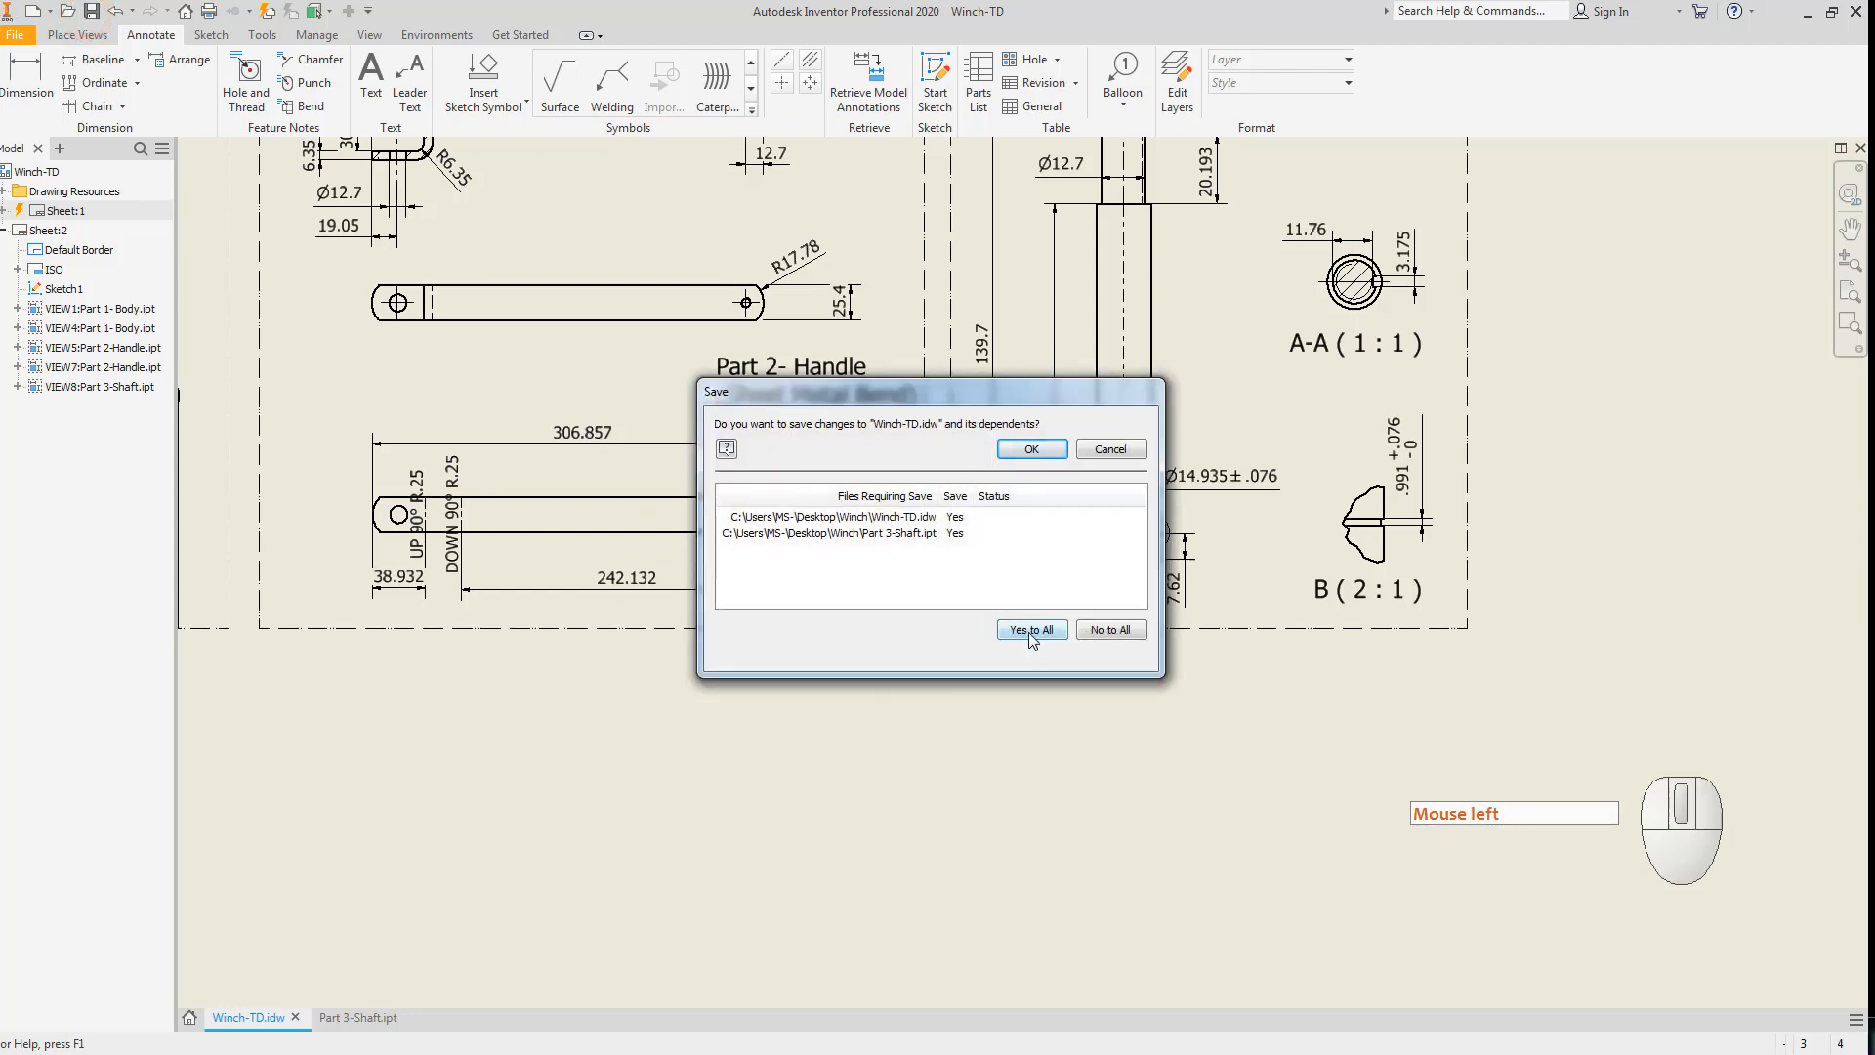
left_click(1032, 630)
left_click(1028, 449)
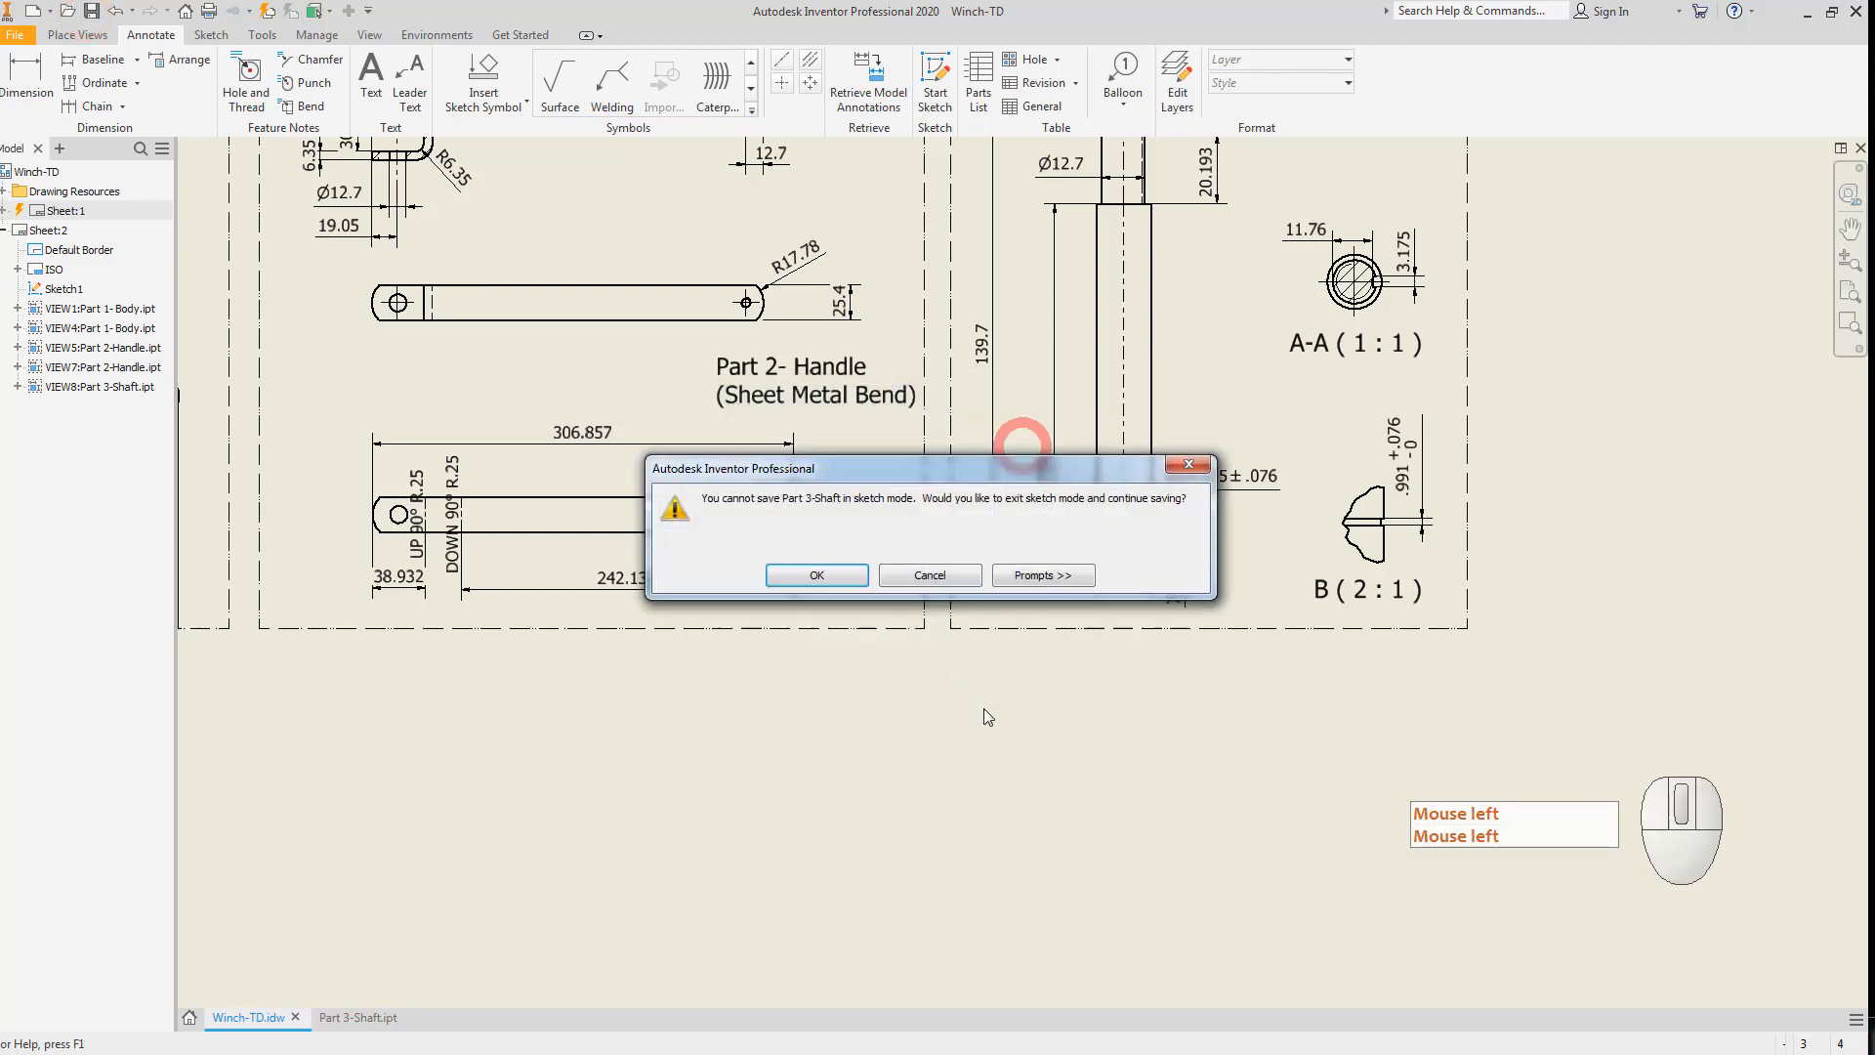
left_click(815, 575)
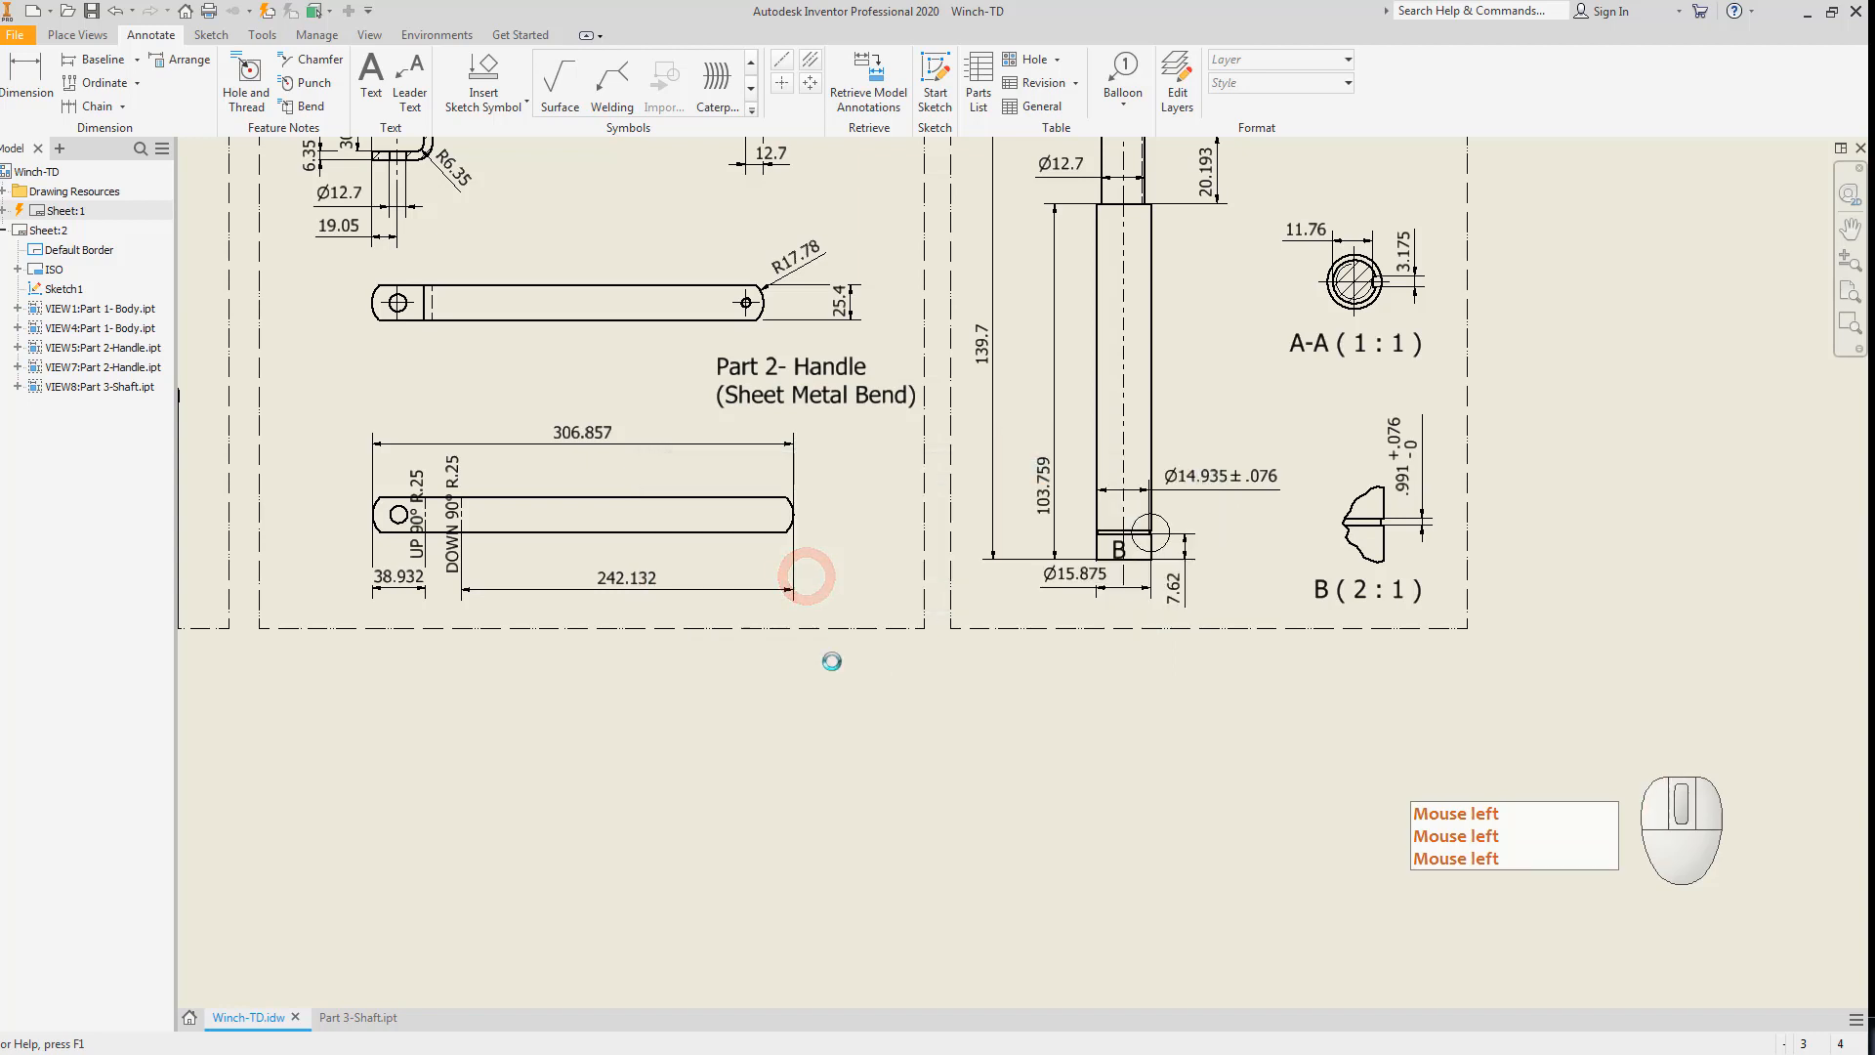
Switch to the Part 3-Shaft part, orient it to an isometric view showing the front, top and right faces, and save it.
left_click(355, 1022)
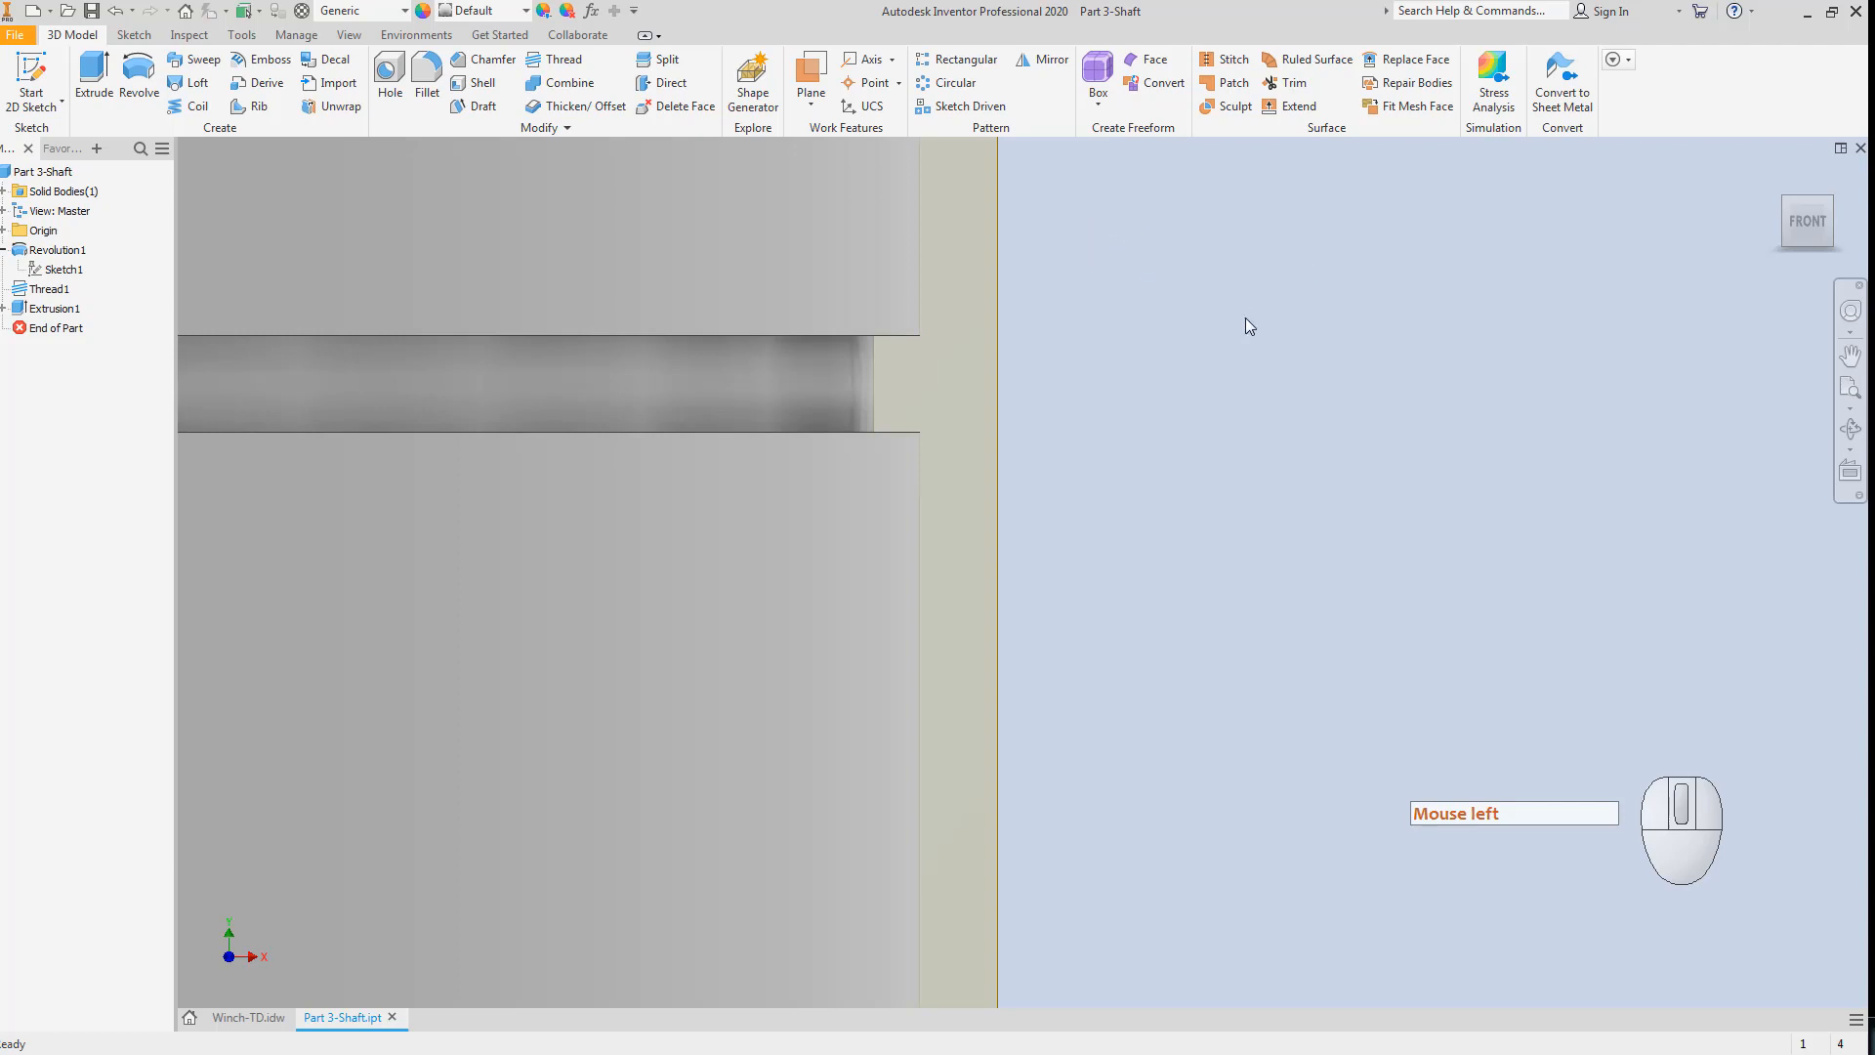
left_click(1831, 205)
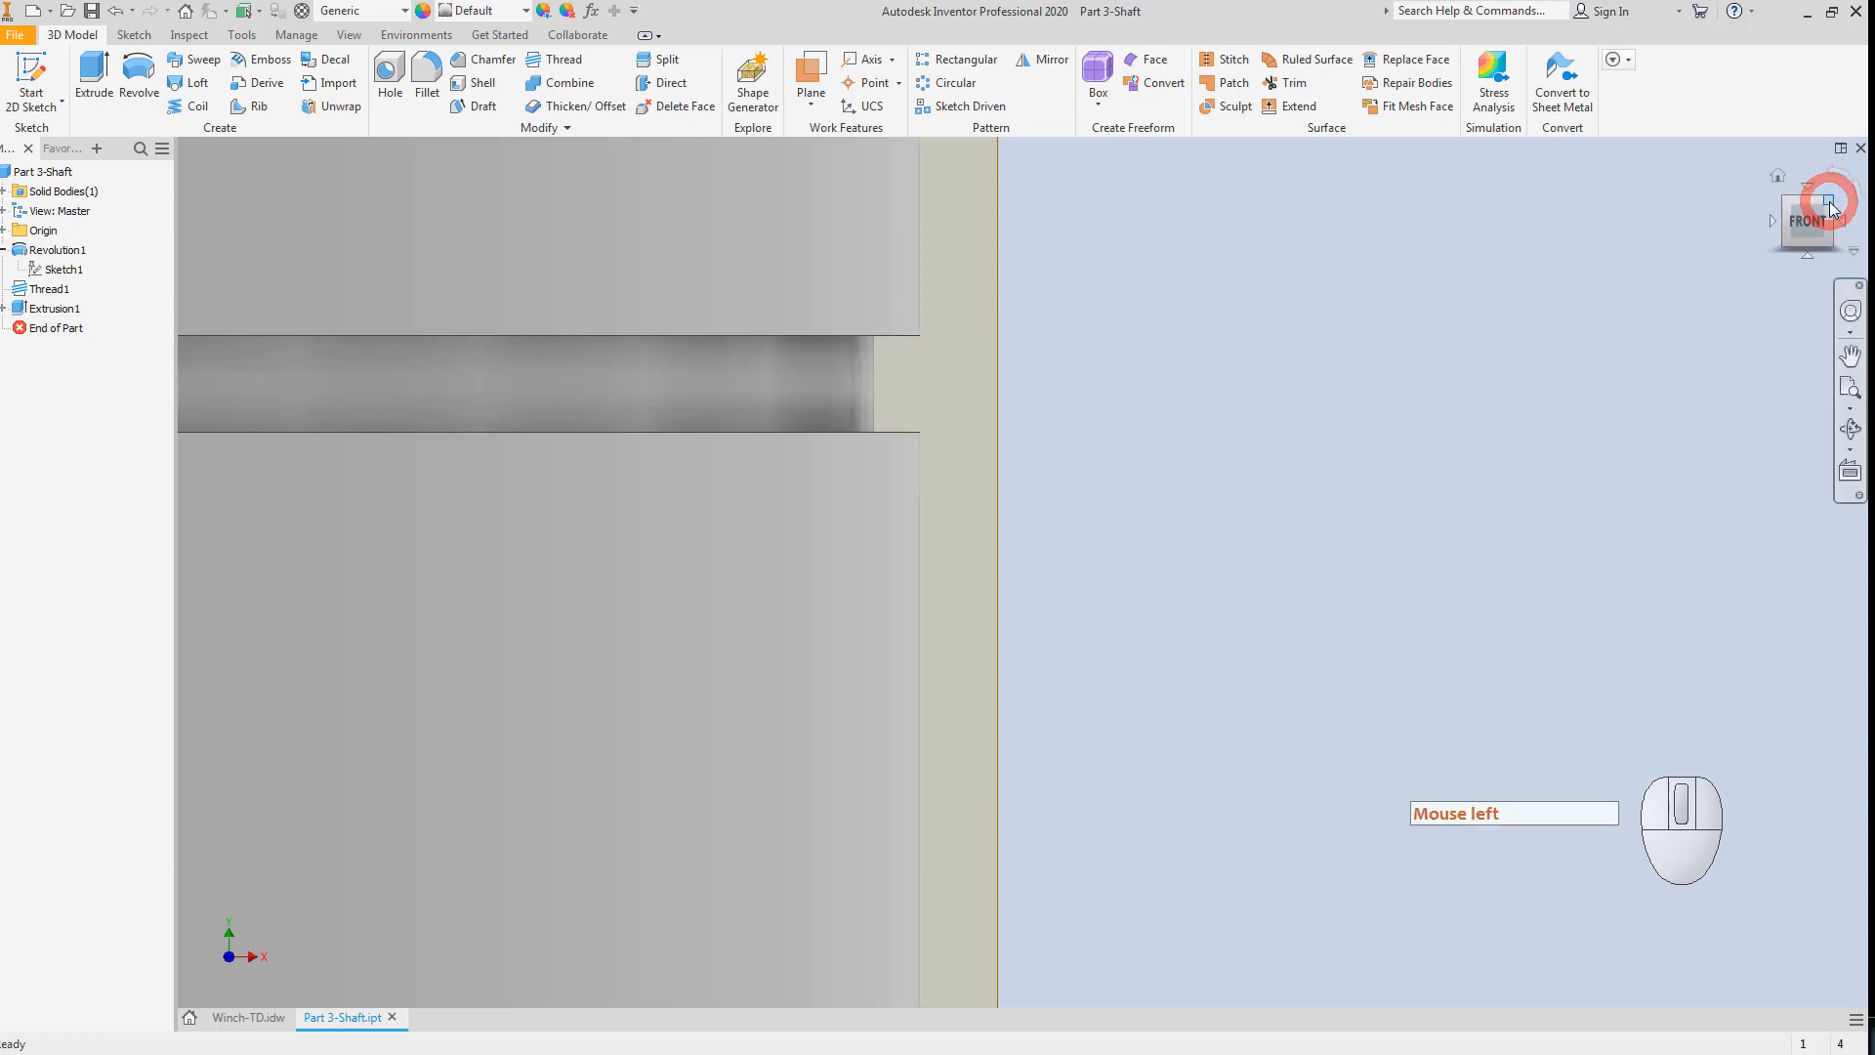
left_click(1831, 206)
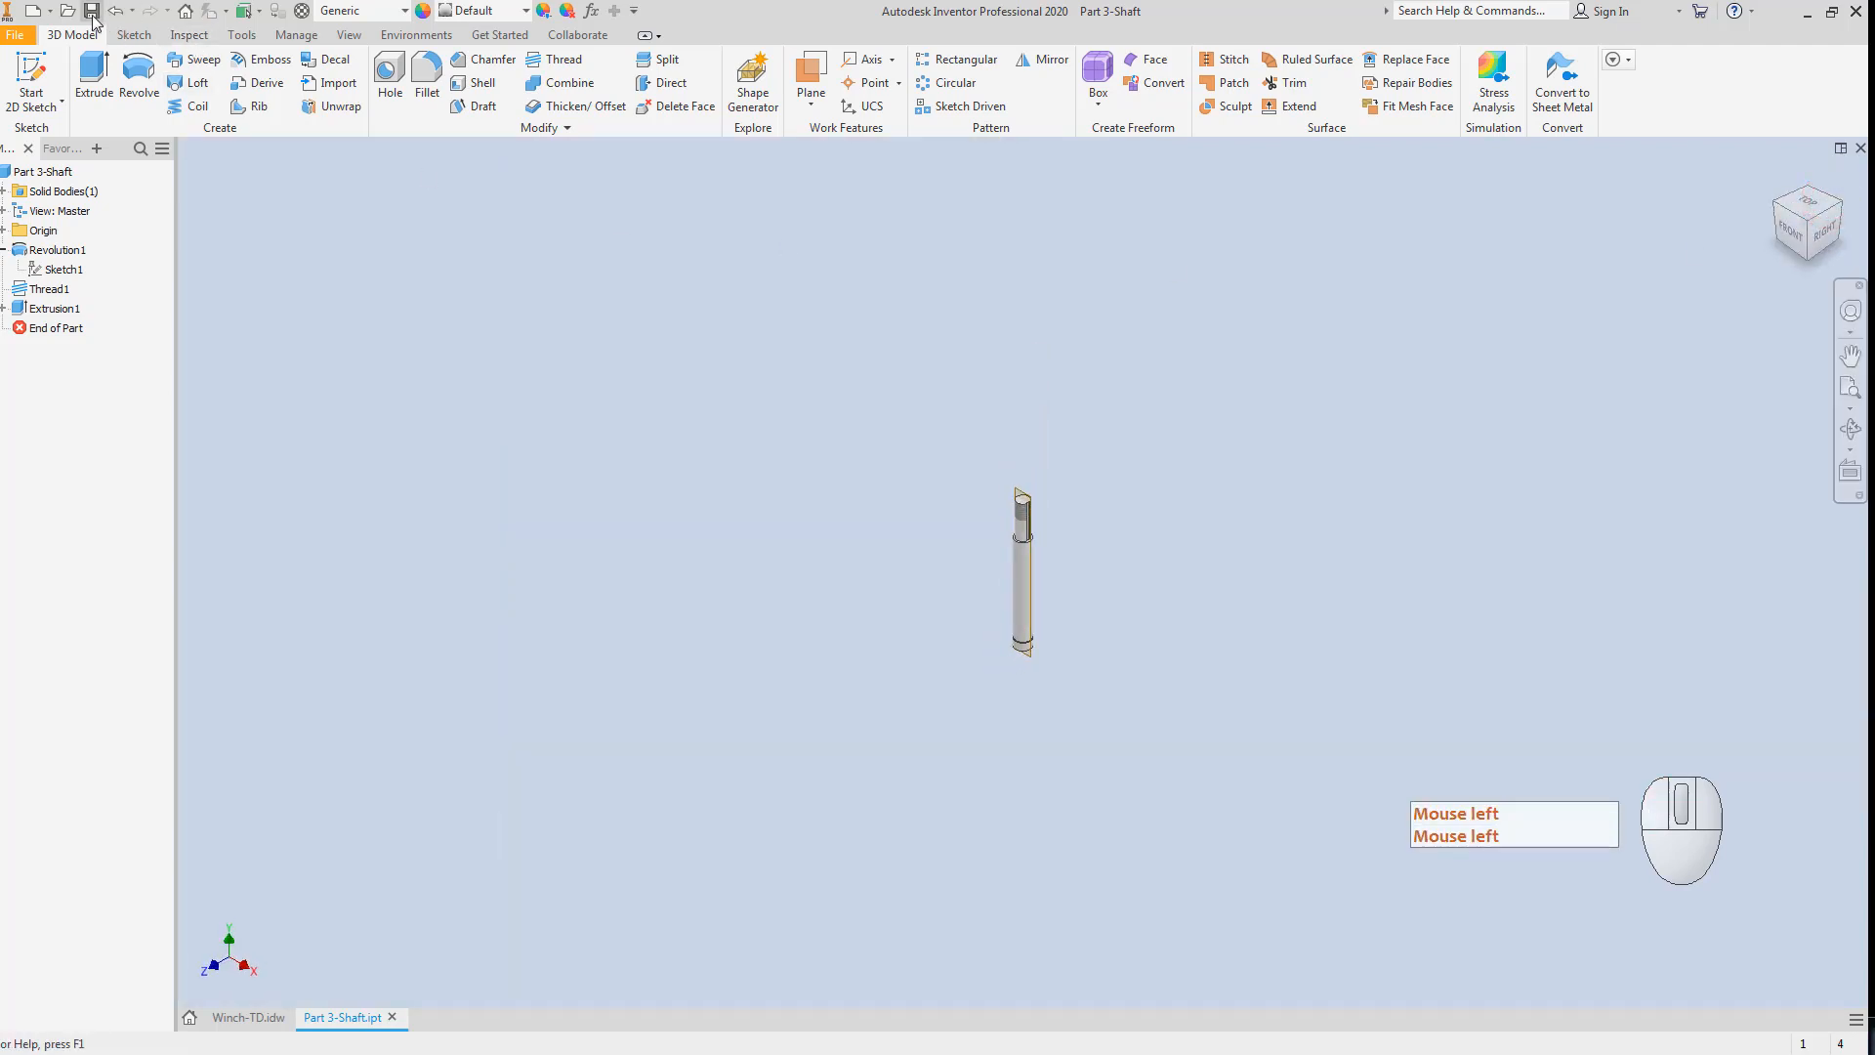
left_click(92, 12)
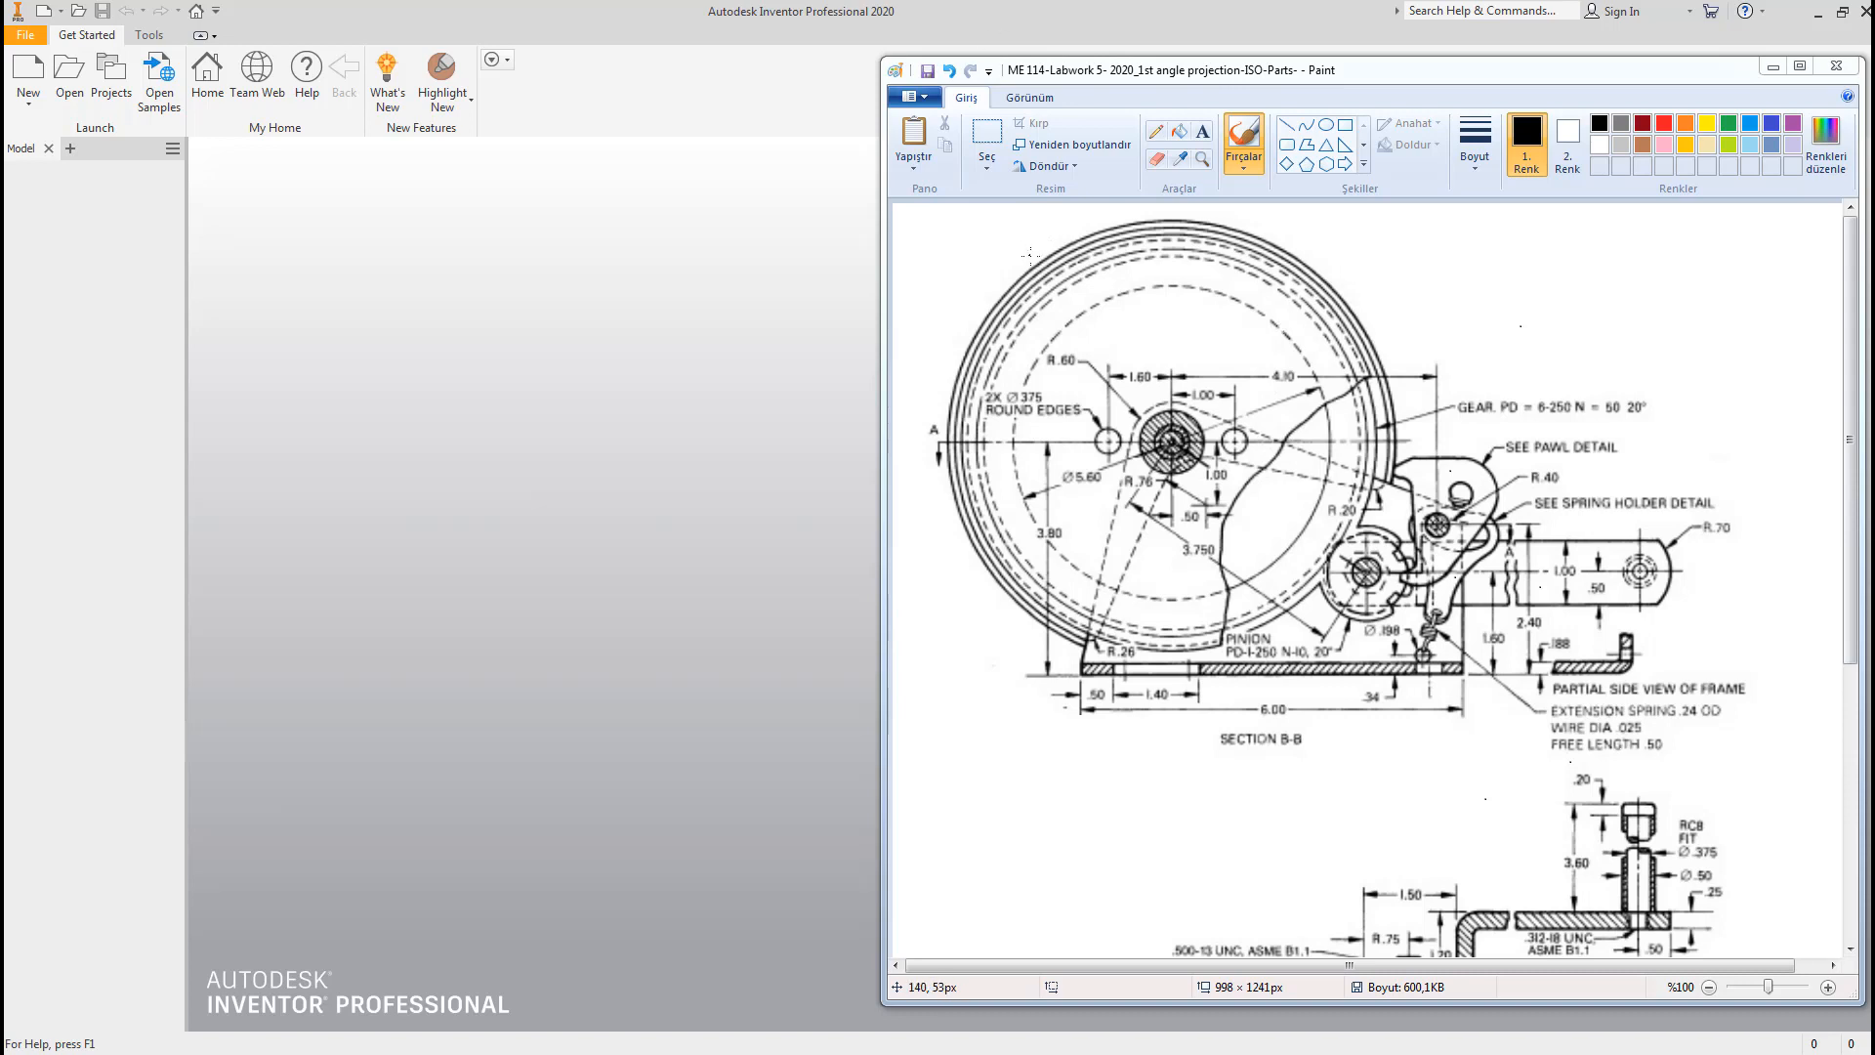
In Paint, mark the gear note, the large gear's rim, the pinion and its PINION label in red on the reference drawing.
left_click_drag(1030, 256, 1096, 231)
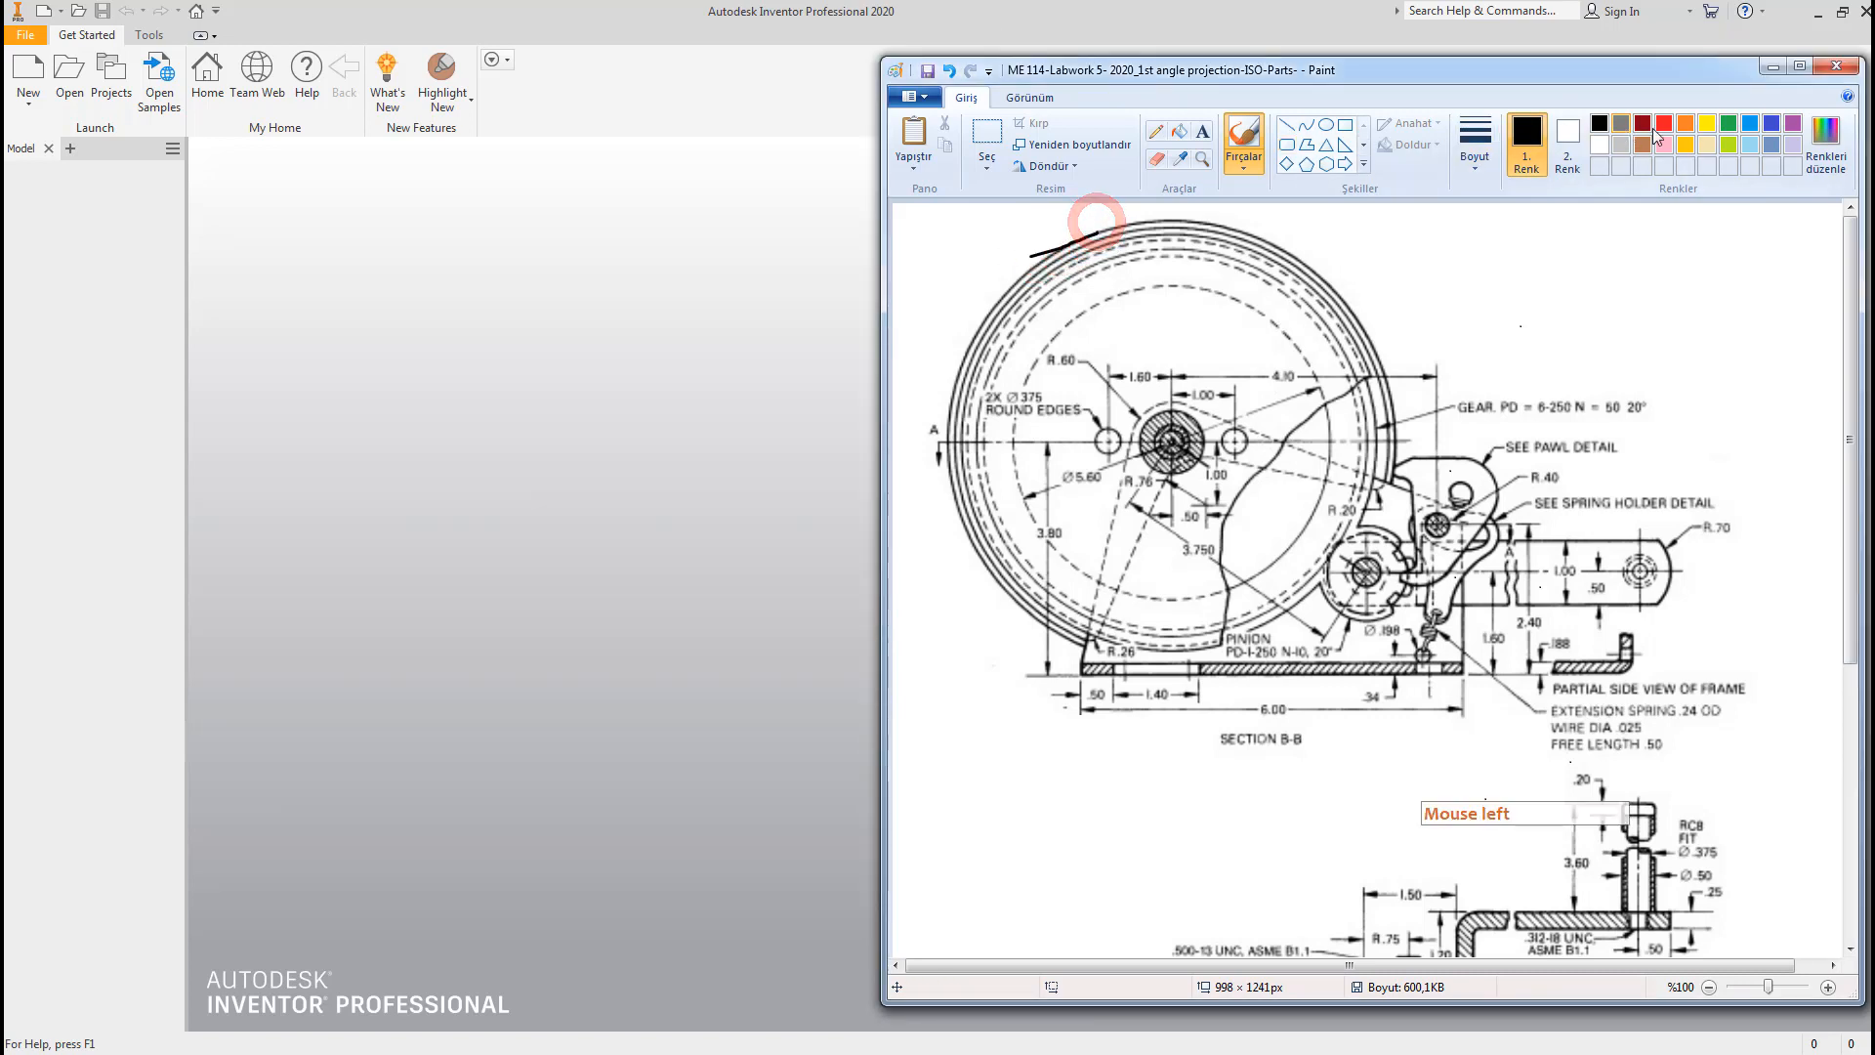
left_click(1661, 126)
left_click(1570, 373)
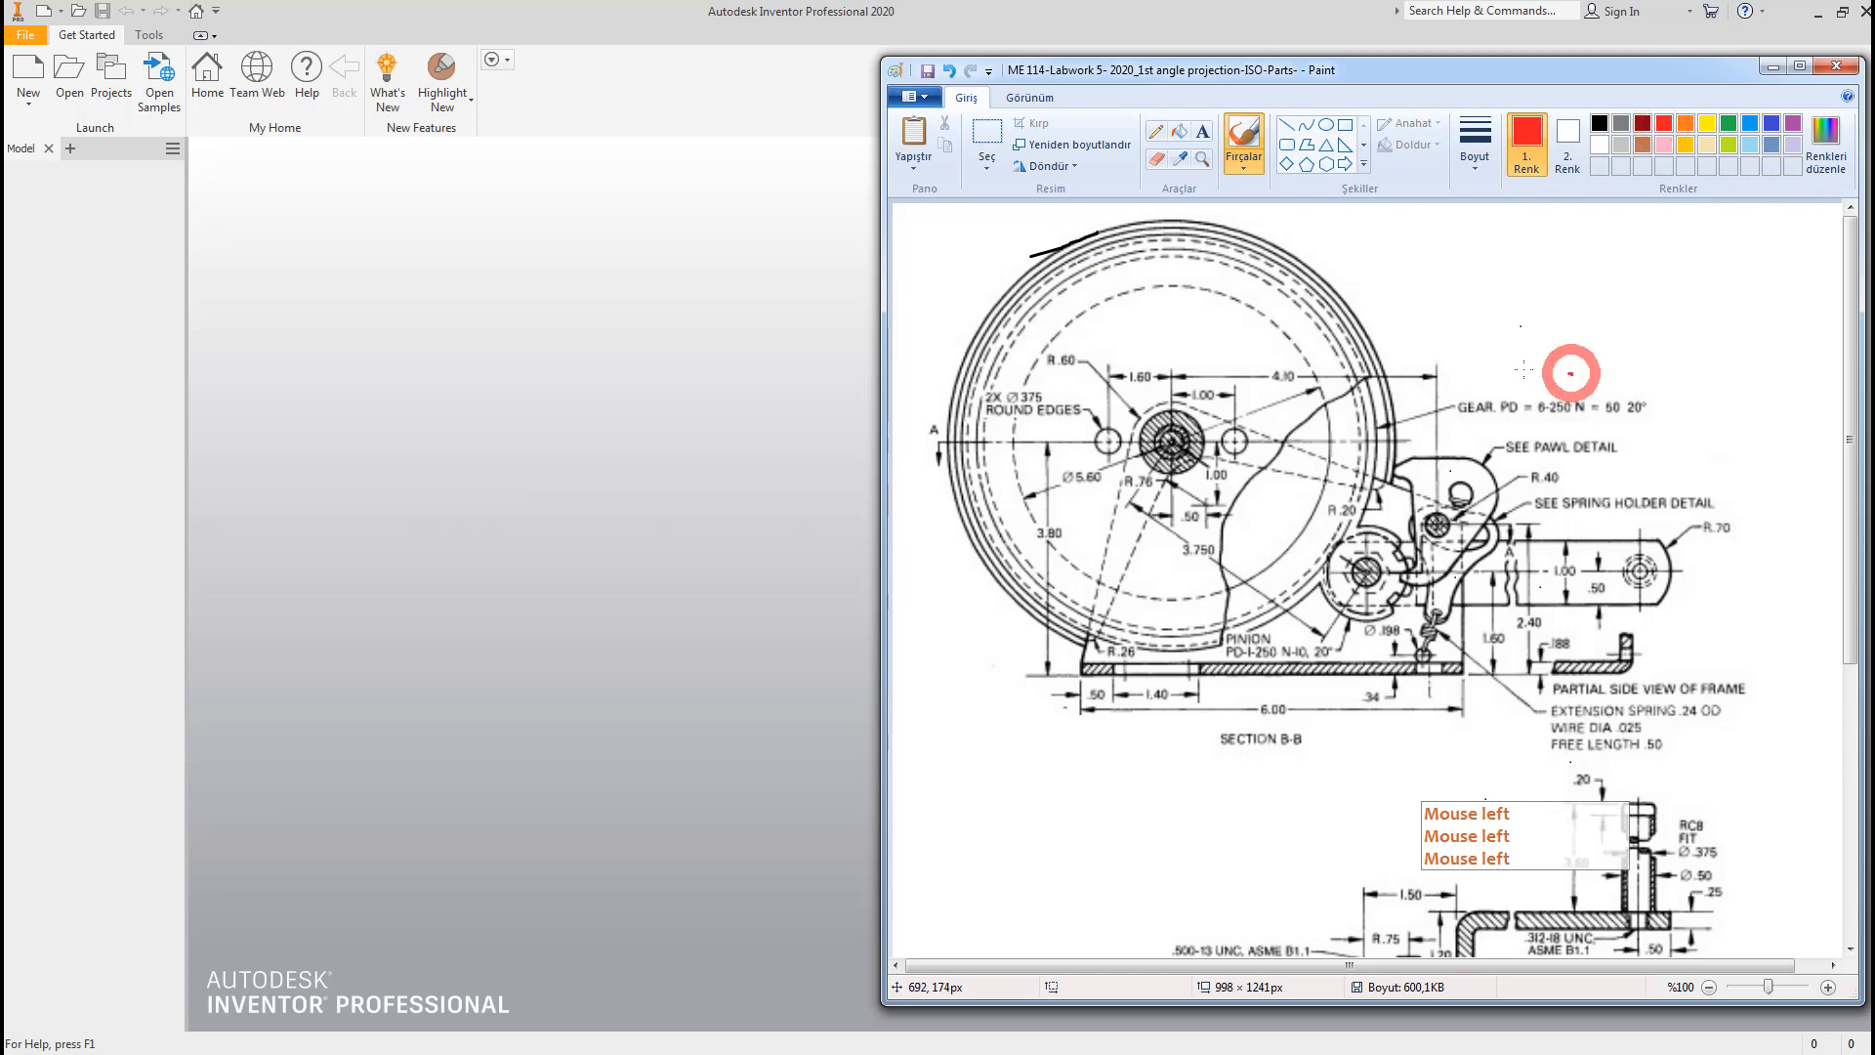
mouse_move(1570, 373)
left_mouse_down()
mouse_move(1419, 390)
mouse_move(1475, 416)
mouse_move(1664, 420)
mouse_move(1625, 387)
mouse_move(1561, 386)
left_mouse_up()
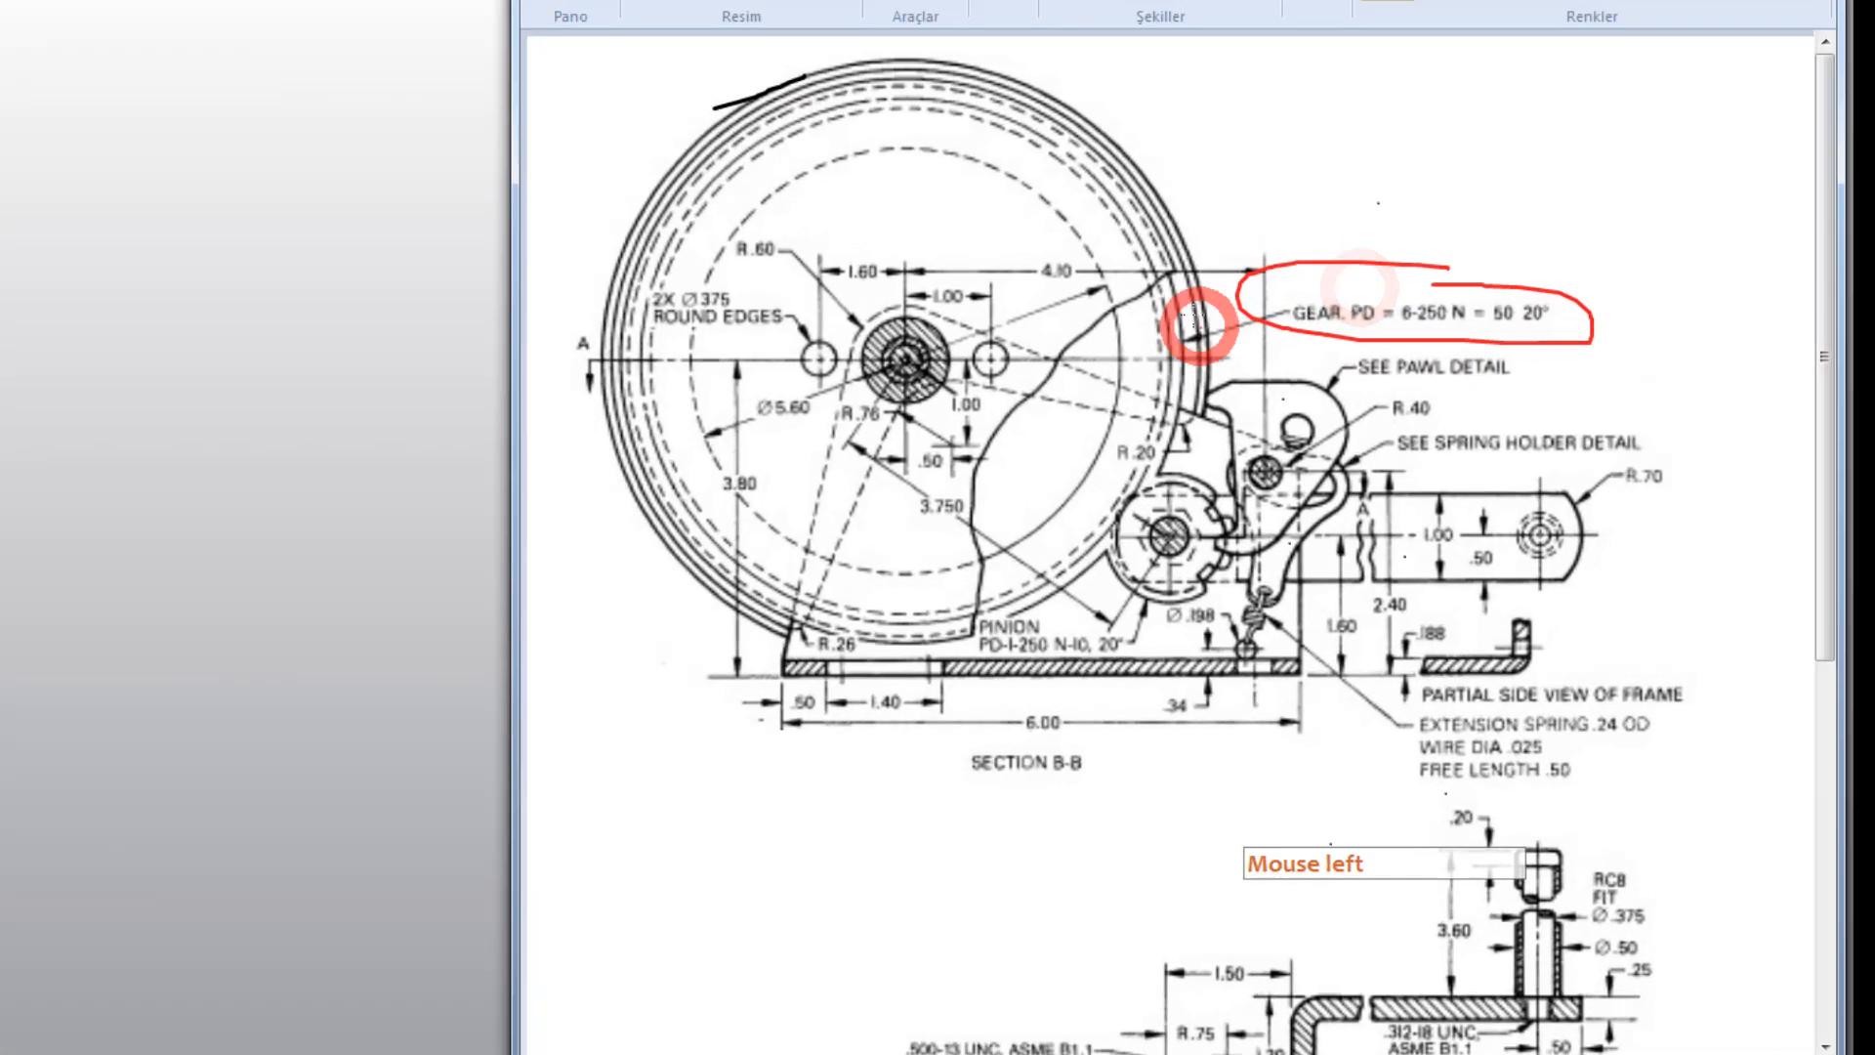
left_click_drag(1388, 419, 1262, 314)
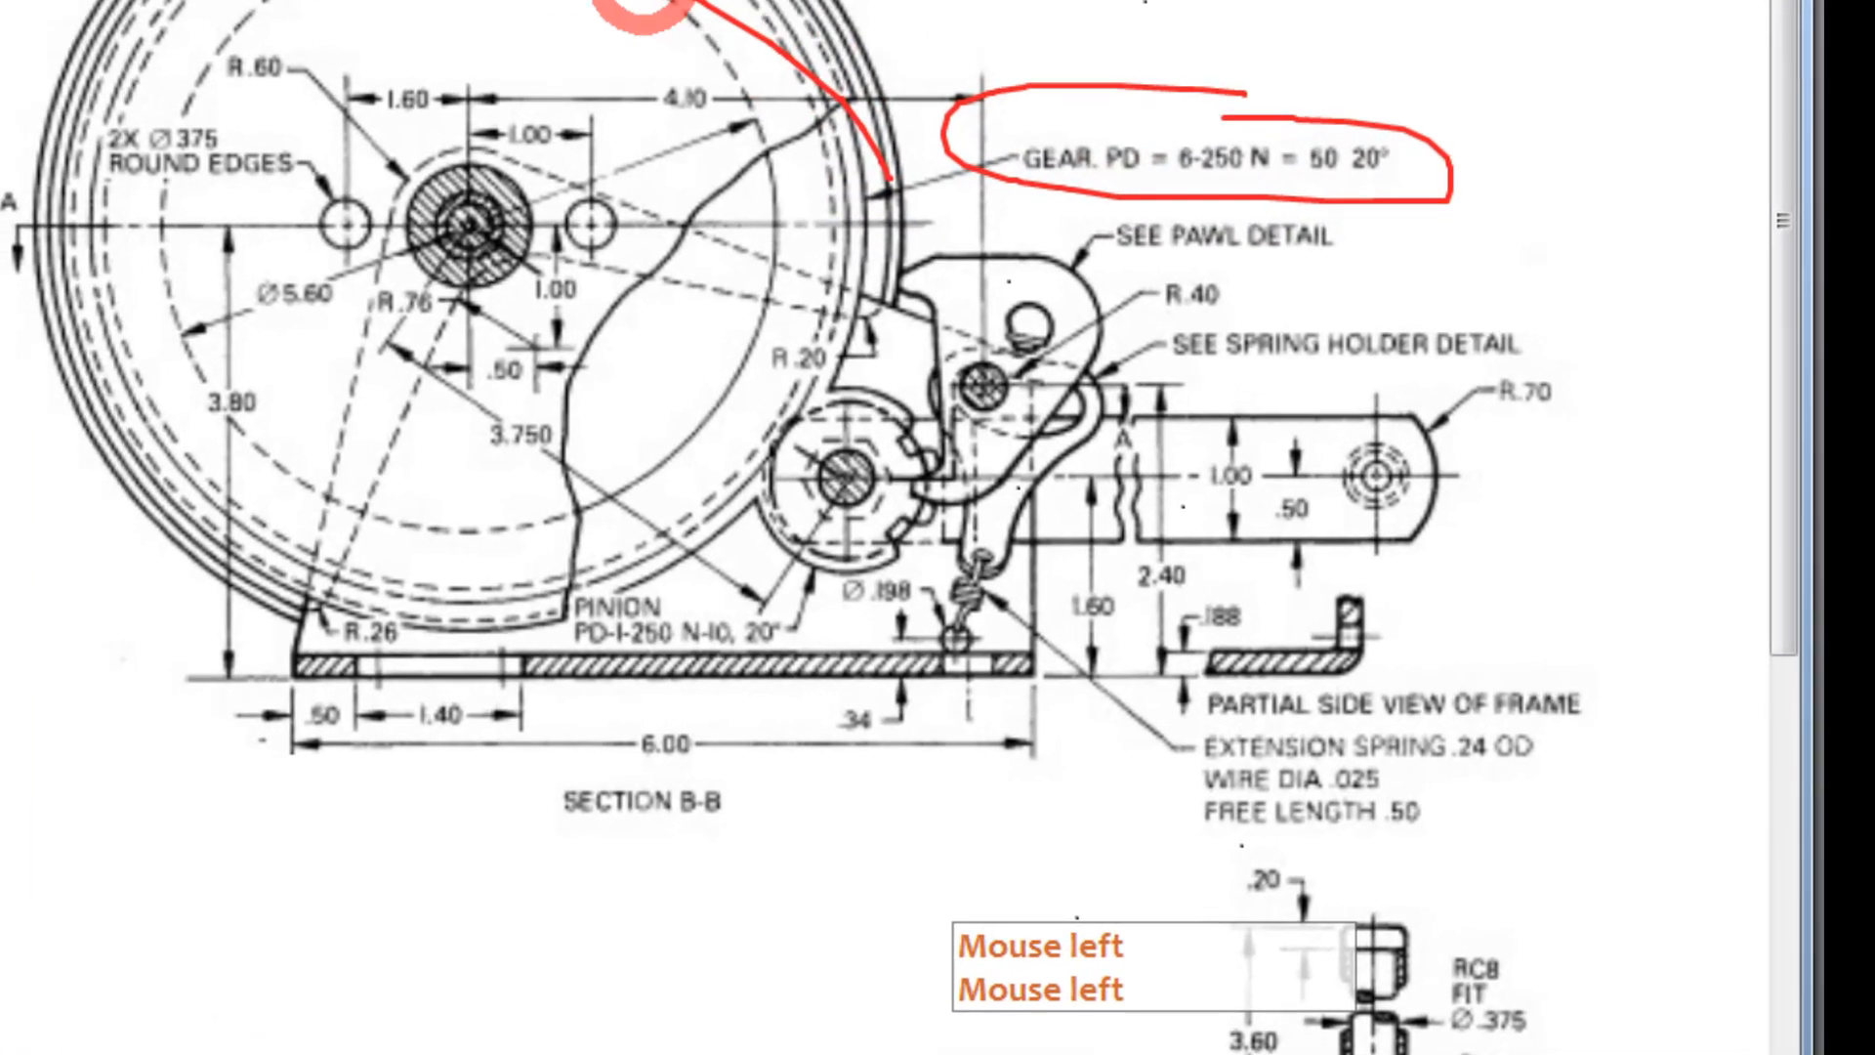
mouse_move(642, 0)
left_mouse_down()
mouse_move(411, 0)
mouse_move(277, 74)
left_mouse_up()
mouse_move(867, 407)
left_mouse_down()
mouse_move(777, 454)
mouse_move(806, 547)
mouse_move(923, 503)
mouse_move(835, 415)
mouse_move(777, 430)
left_mouse_up()
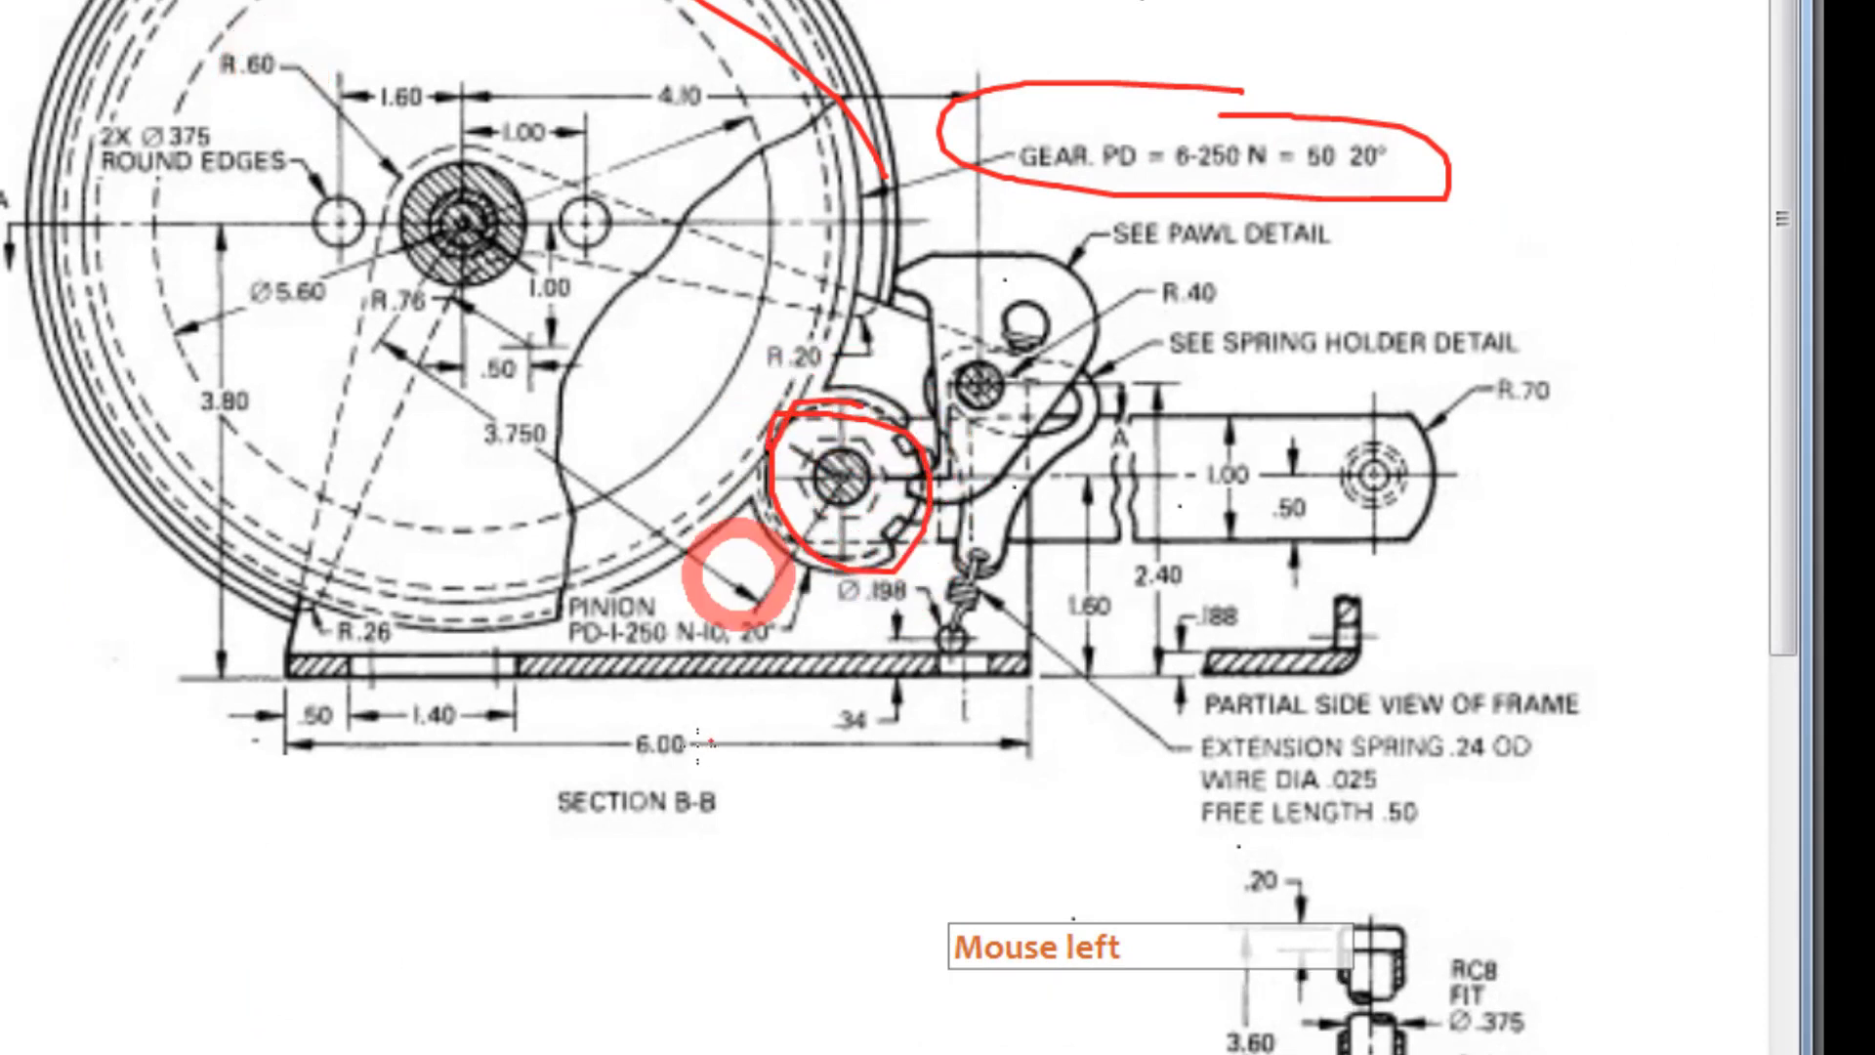
left_click_drag(567, 612, 691, 603)
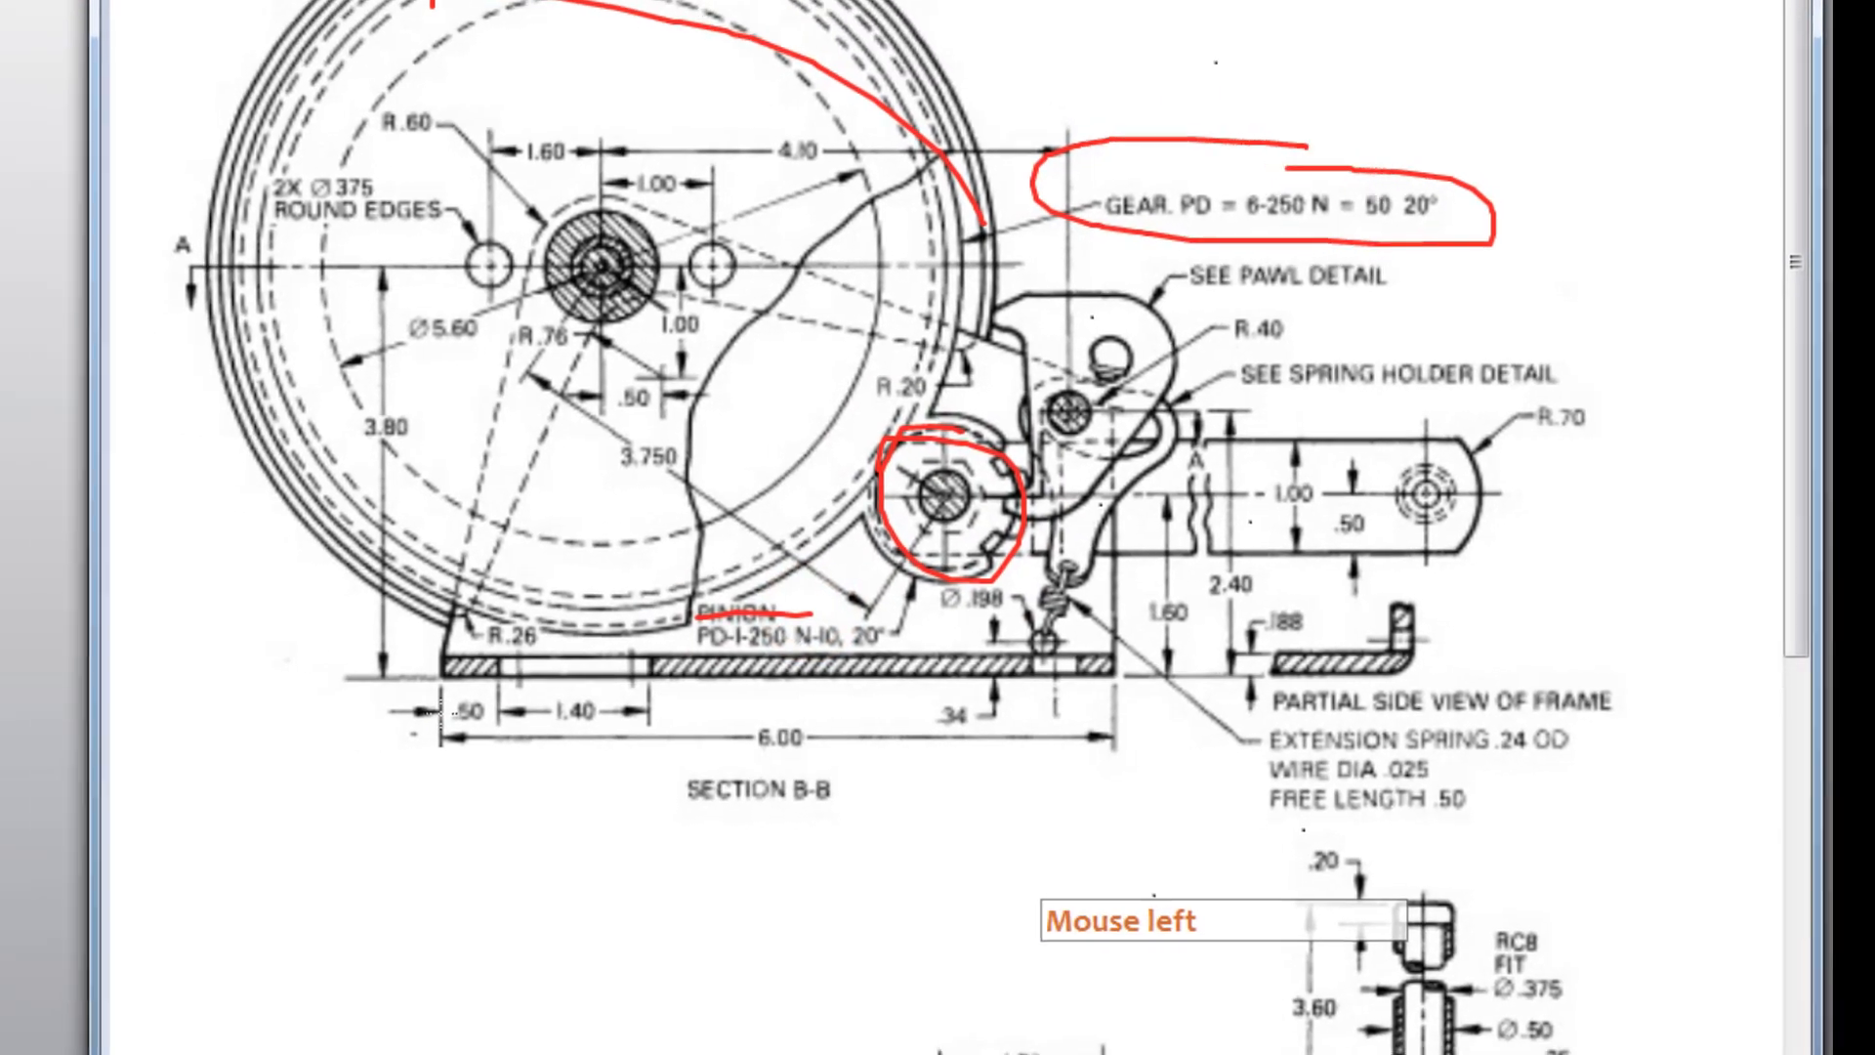
Undo the red markings on the reference drawing.
key("ctrl+z")
key("ctrl+z")
key("ctrl+z")
key("ctrl+z")
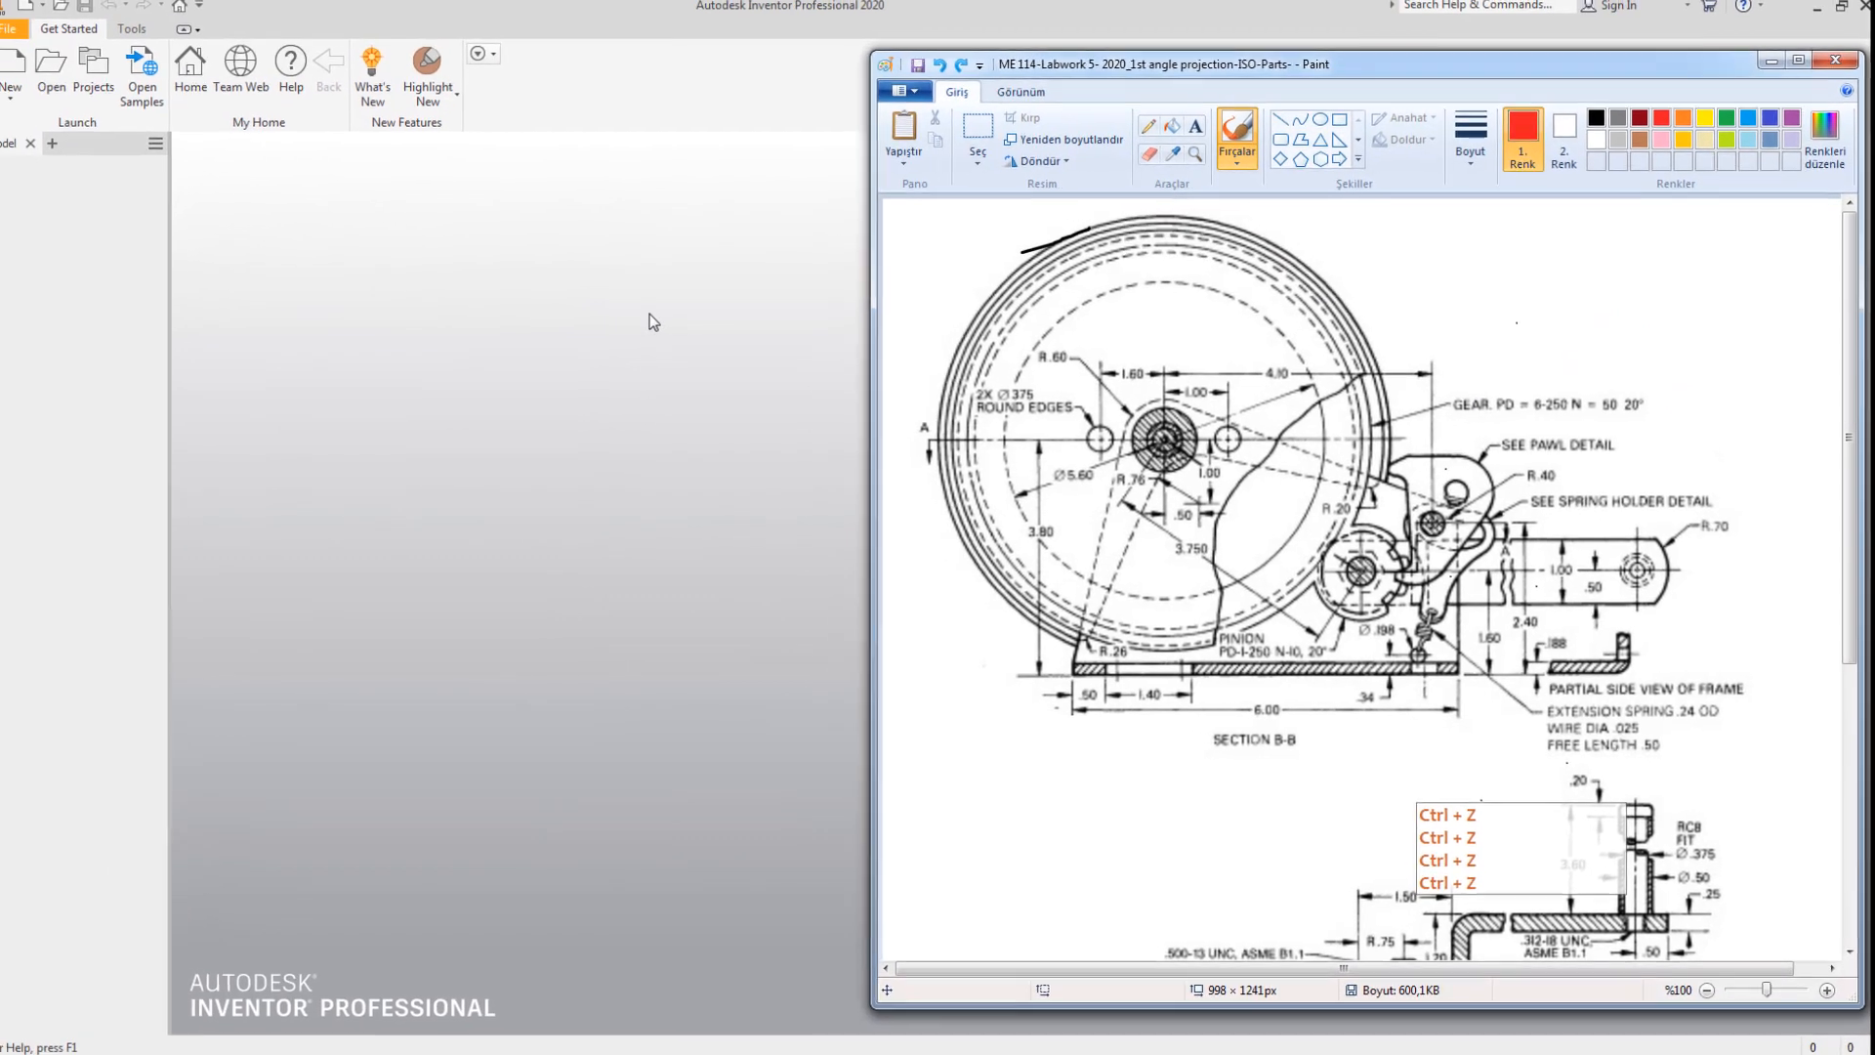
Switch to Inventor and create a new assembly from the Standard (in).iam template.
left_click(618, 310)
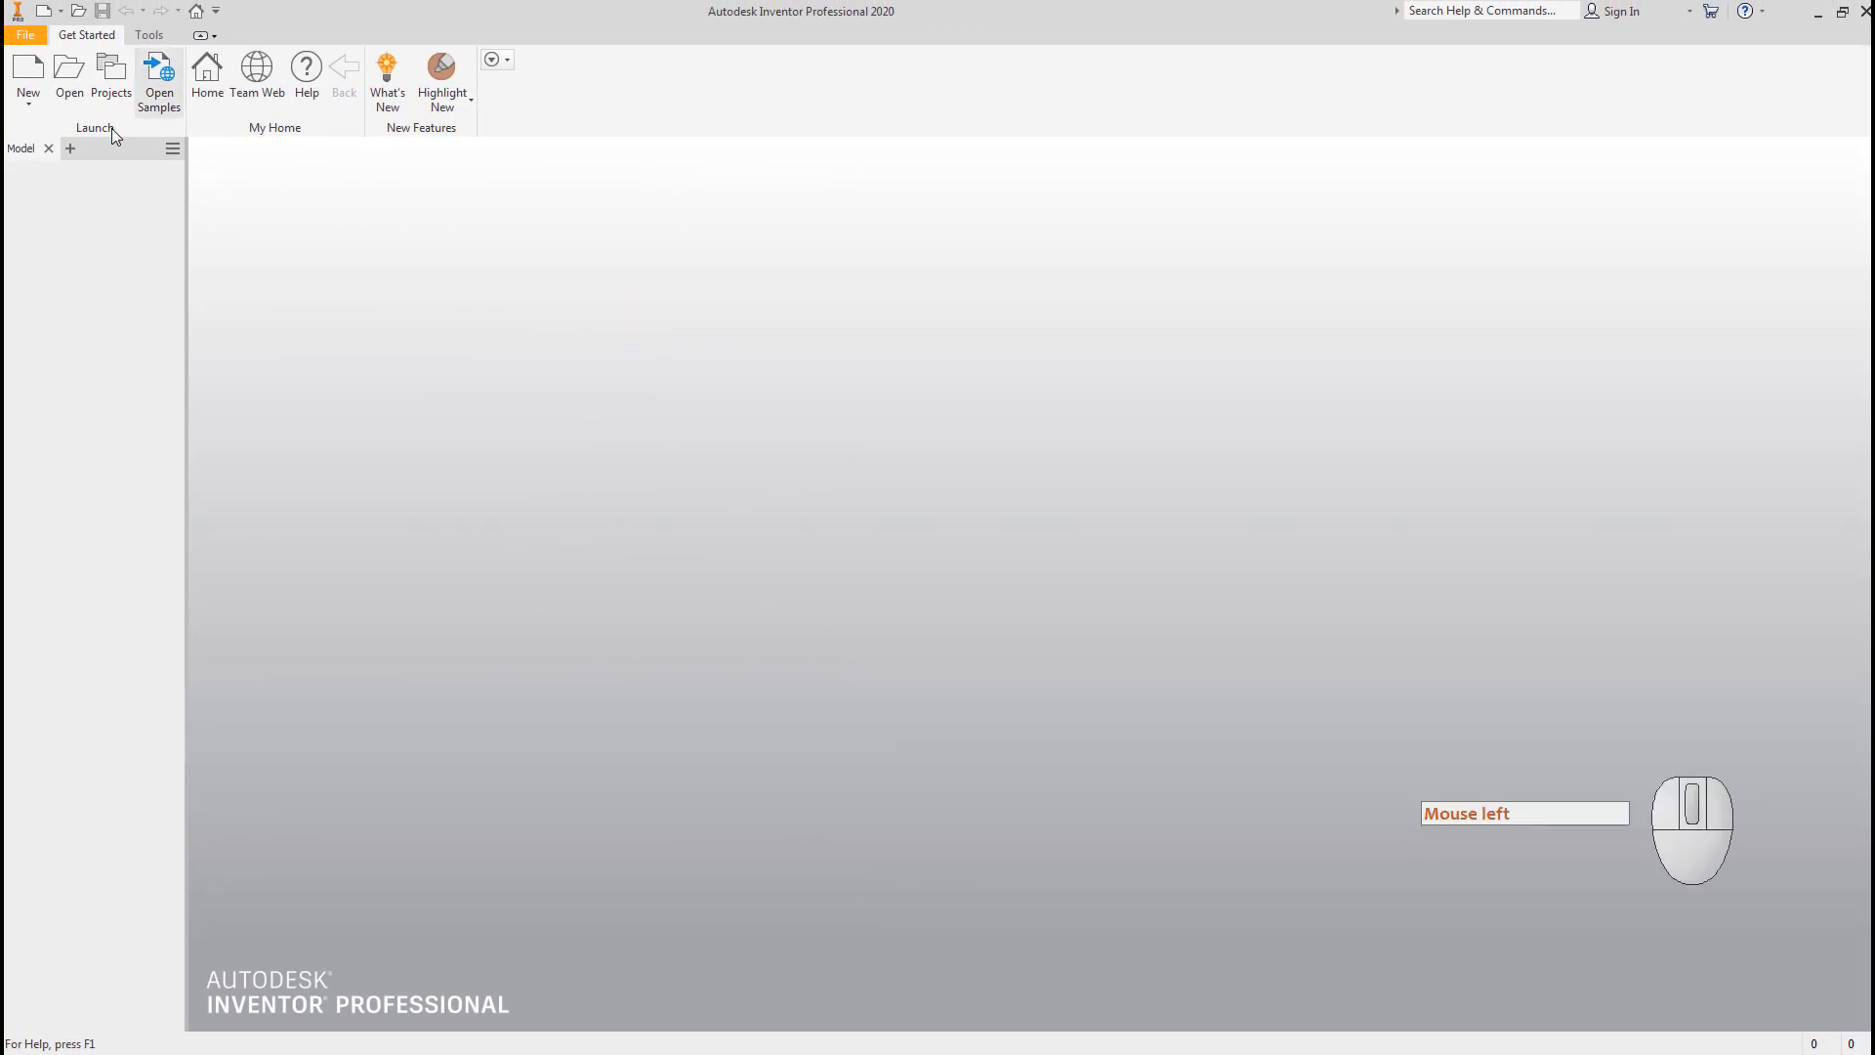
left_click(28, 74)
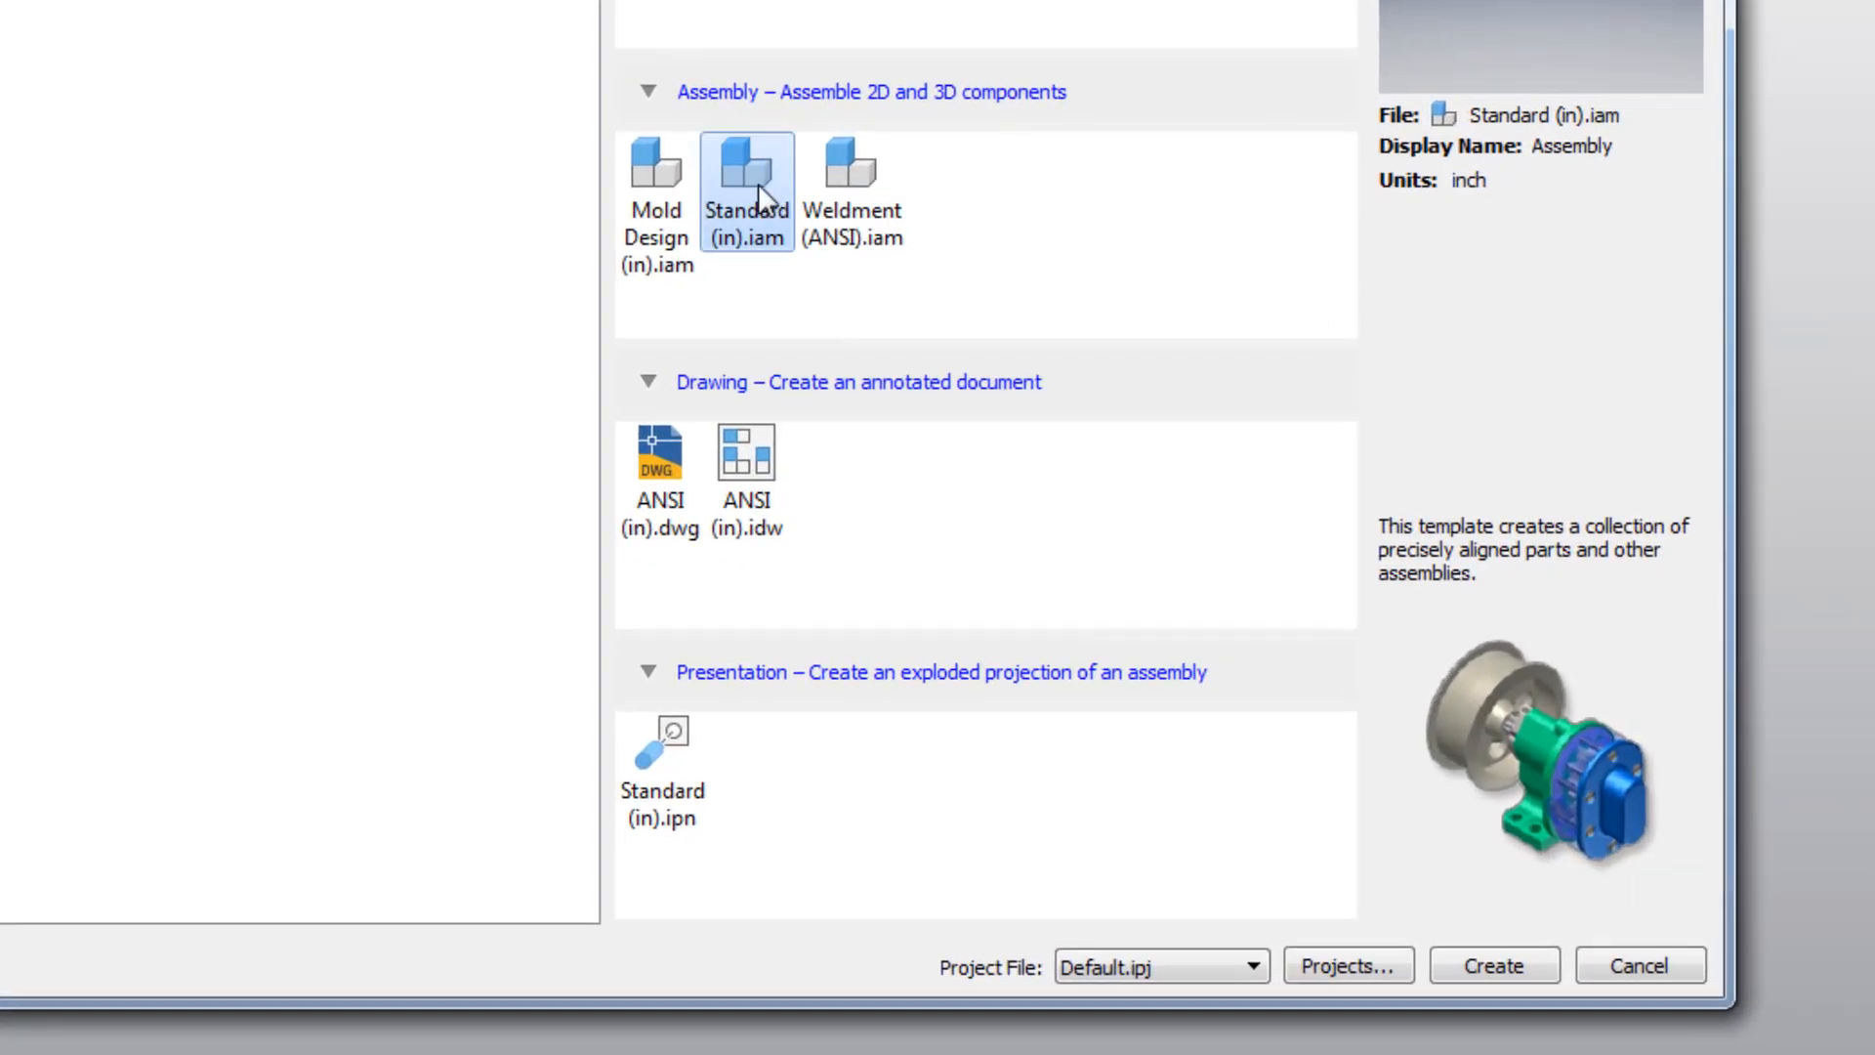
left_click(742, 242)
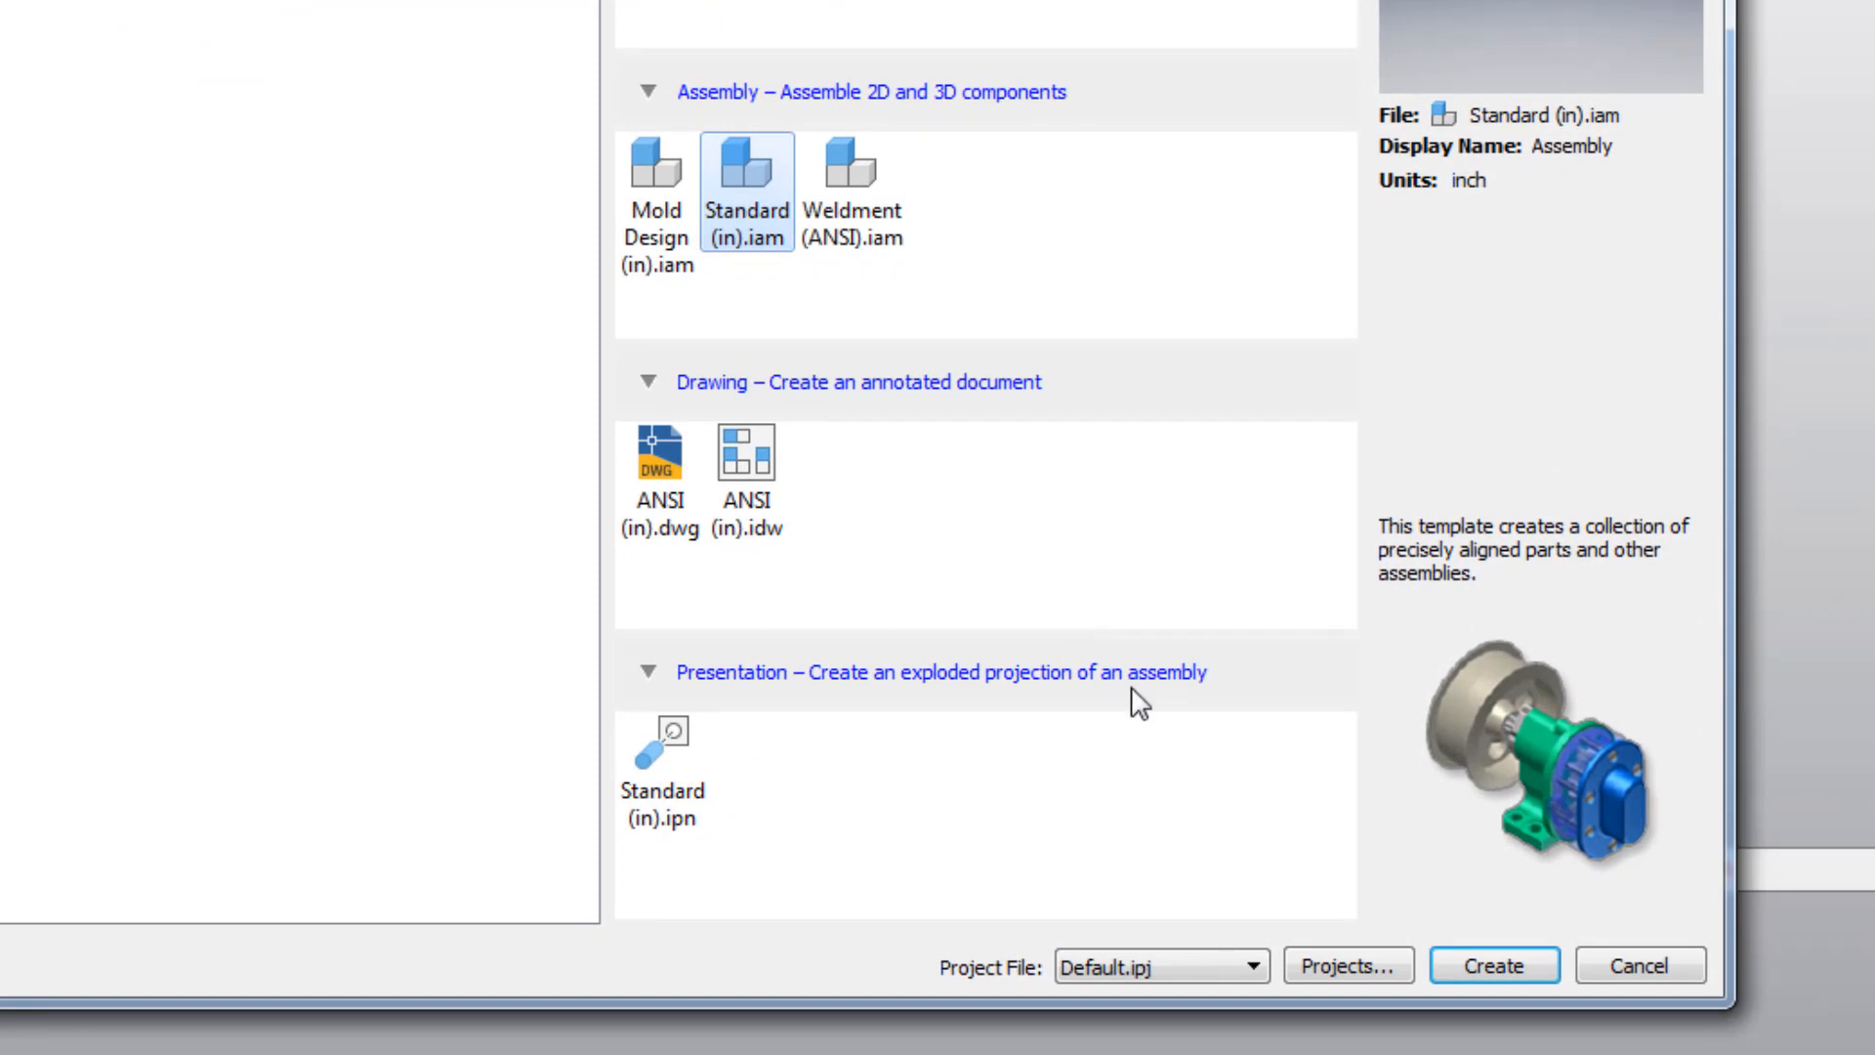
left_click(1486, 964)
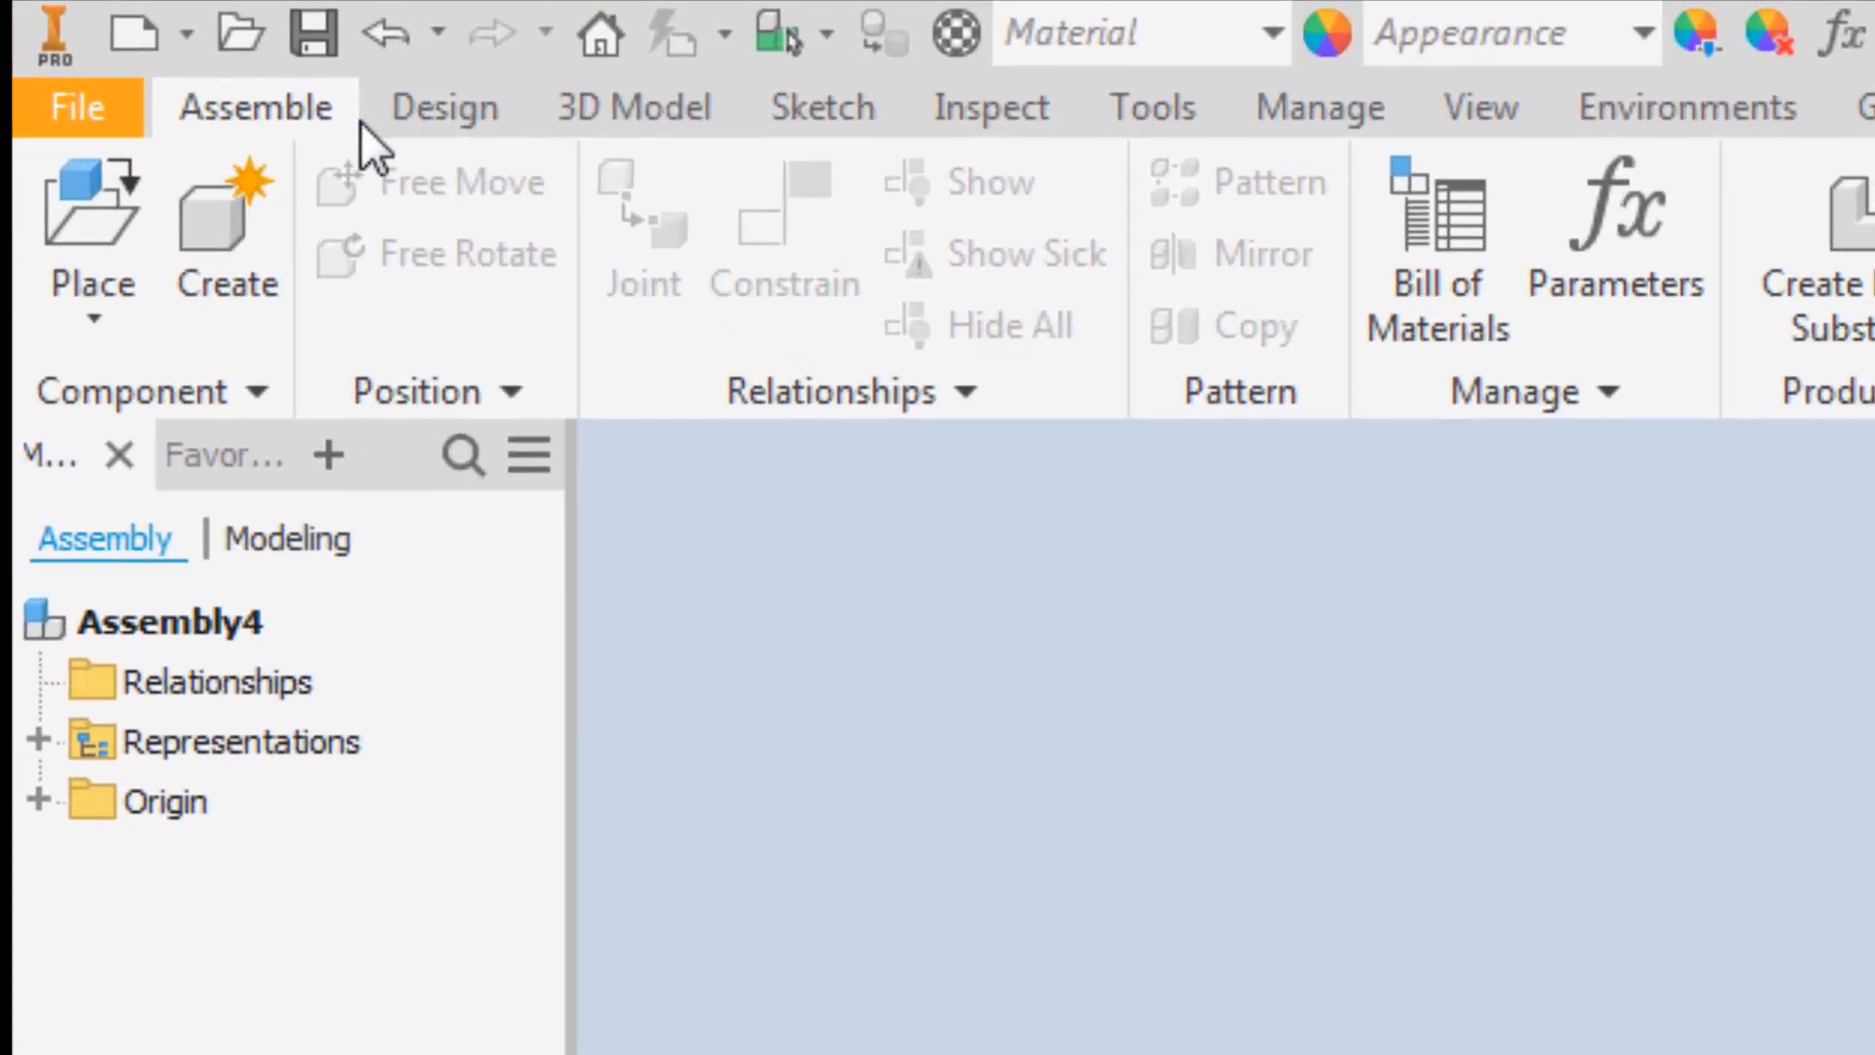
Start the Spur Gear design accelerator and agree to save the assembly first.
left_click(432, 104)
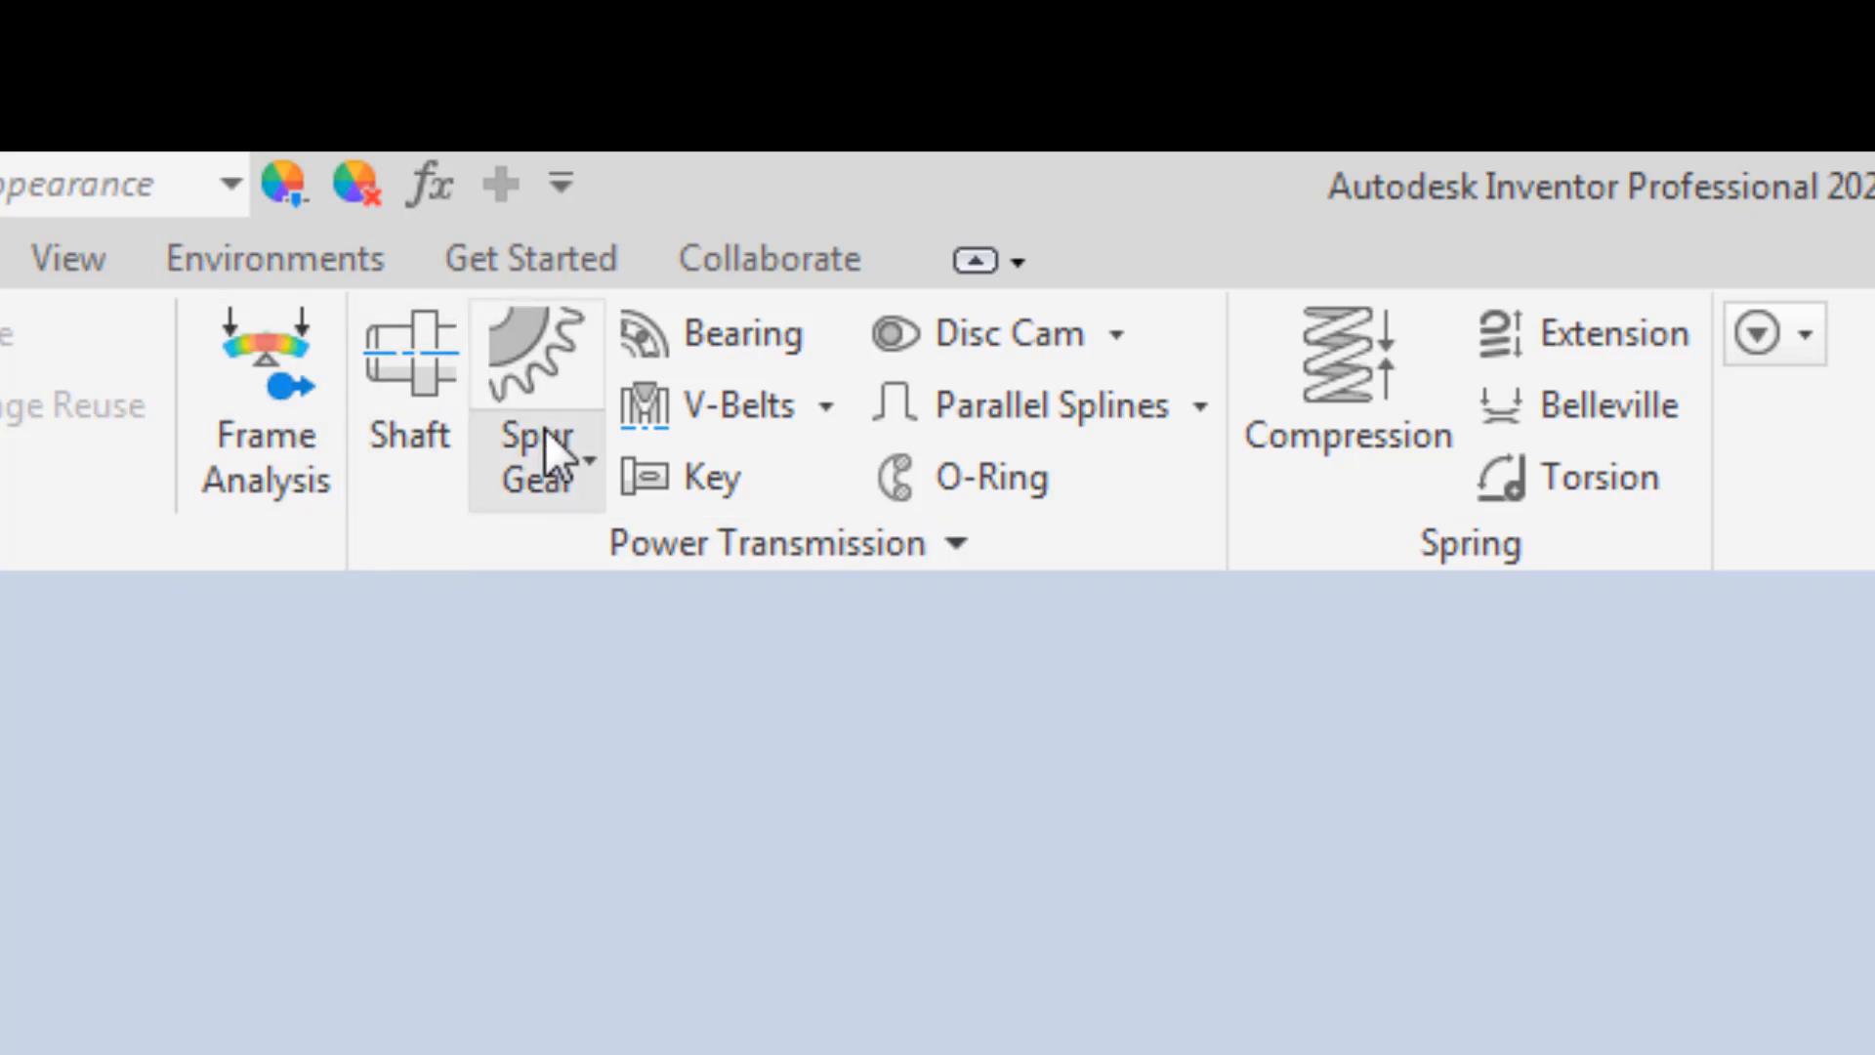
left_click(536, 465)
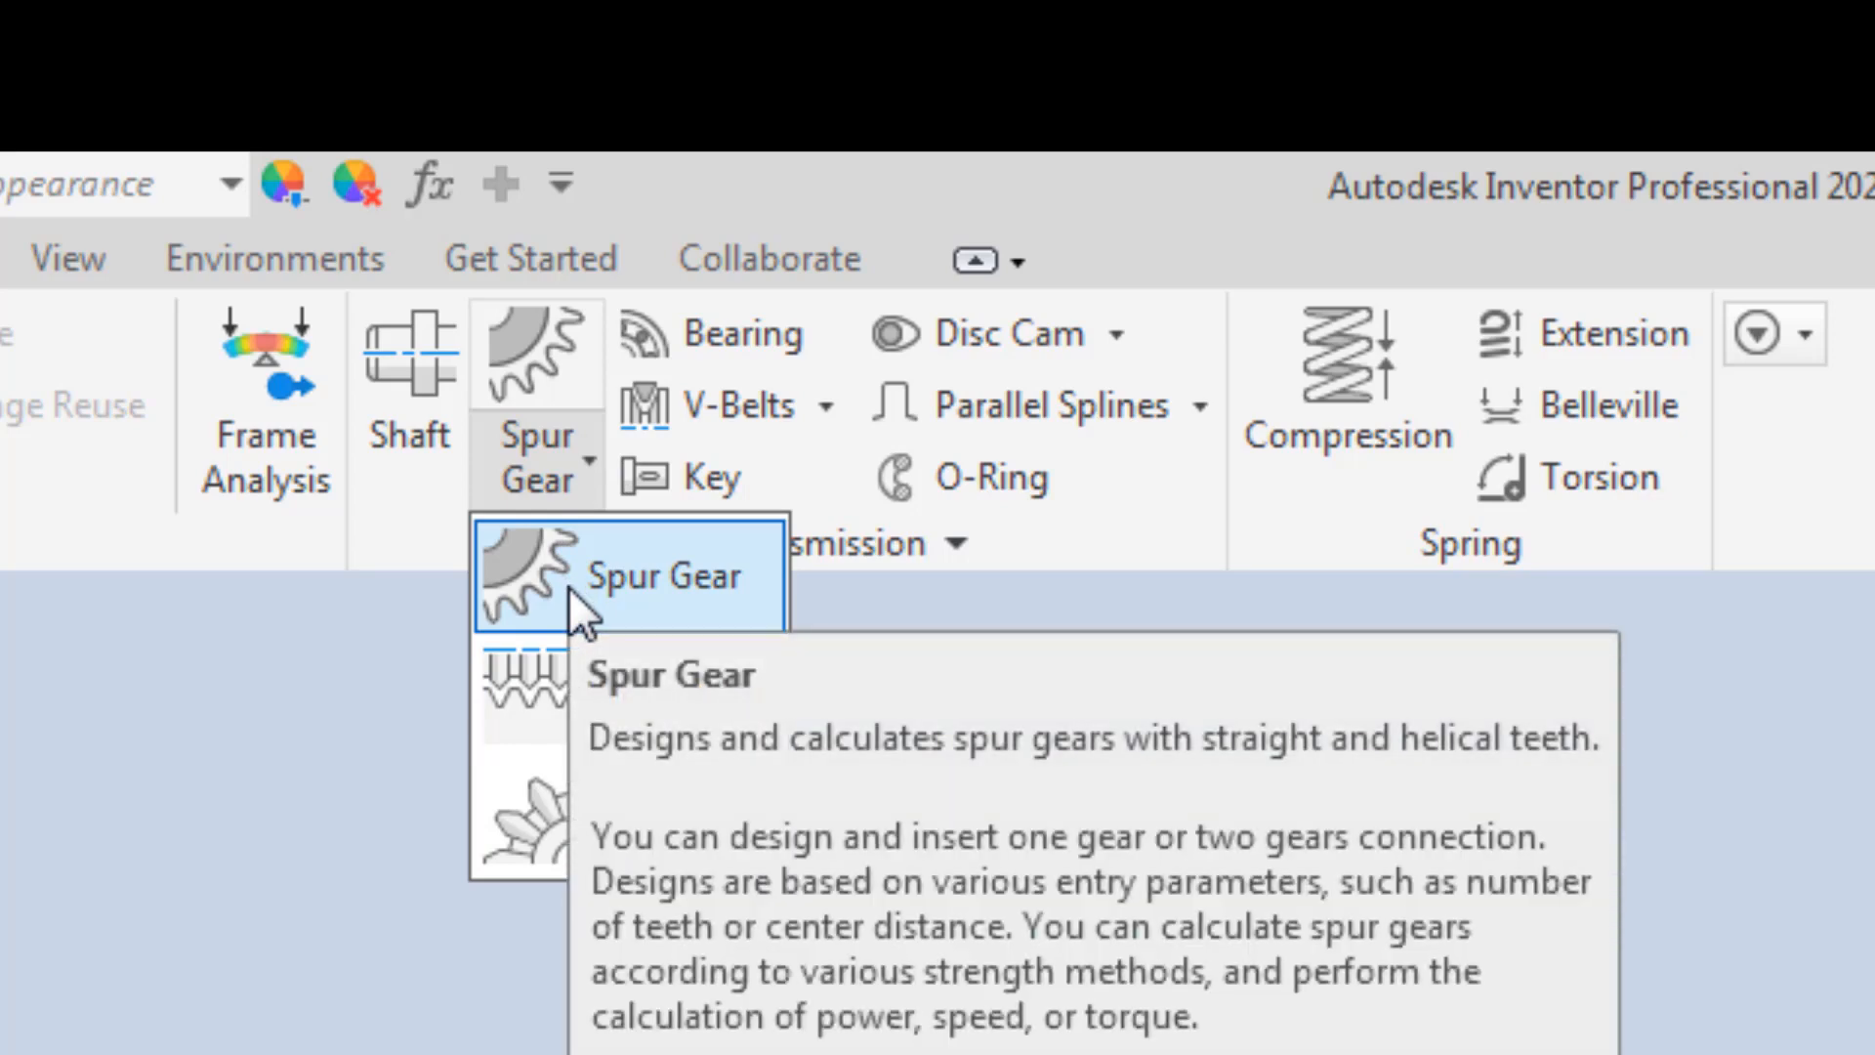
left_click(569, 588)
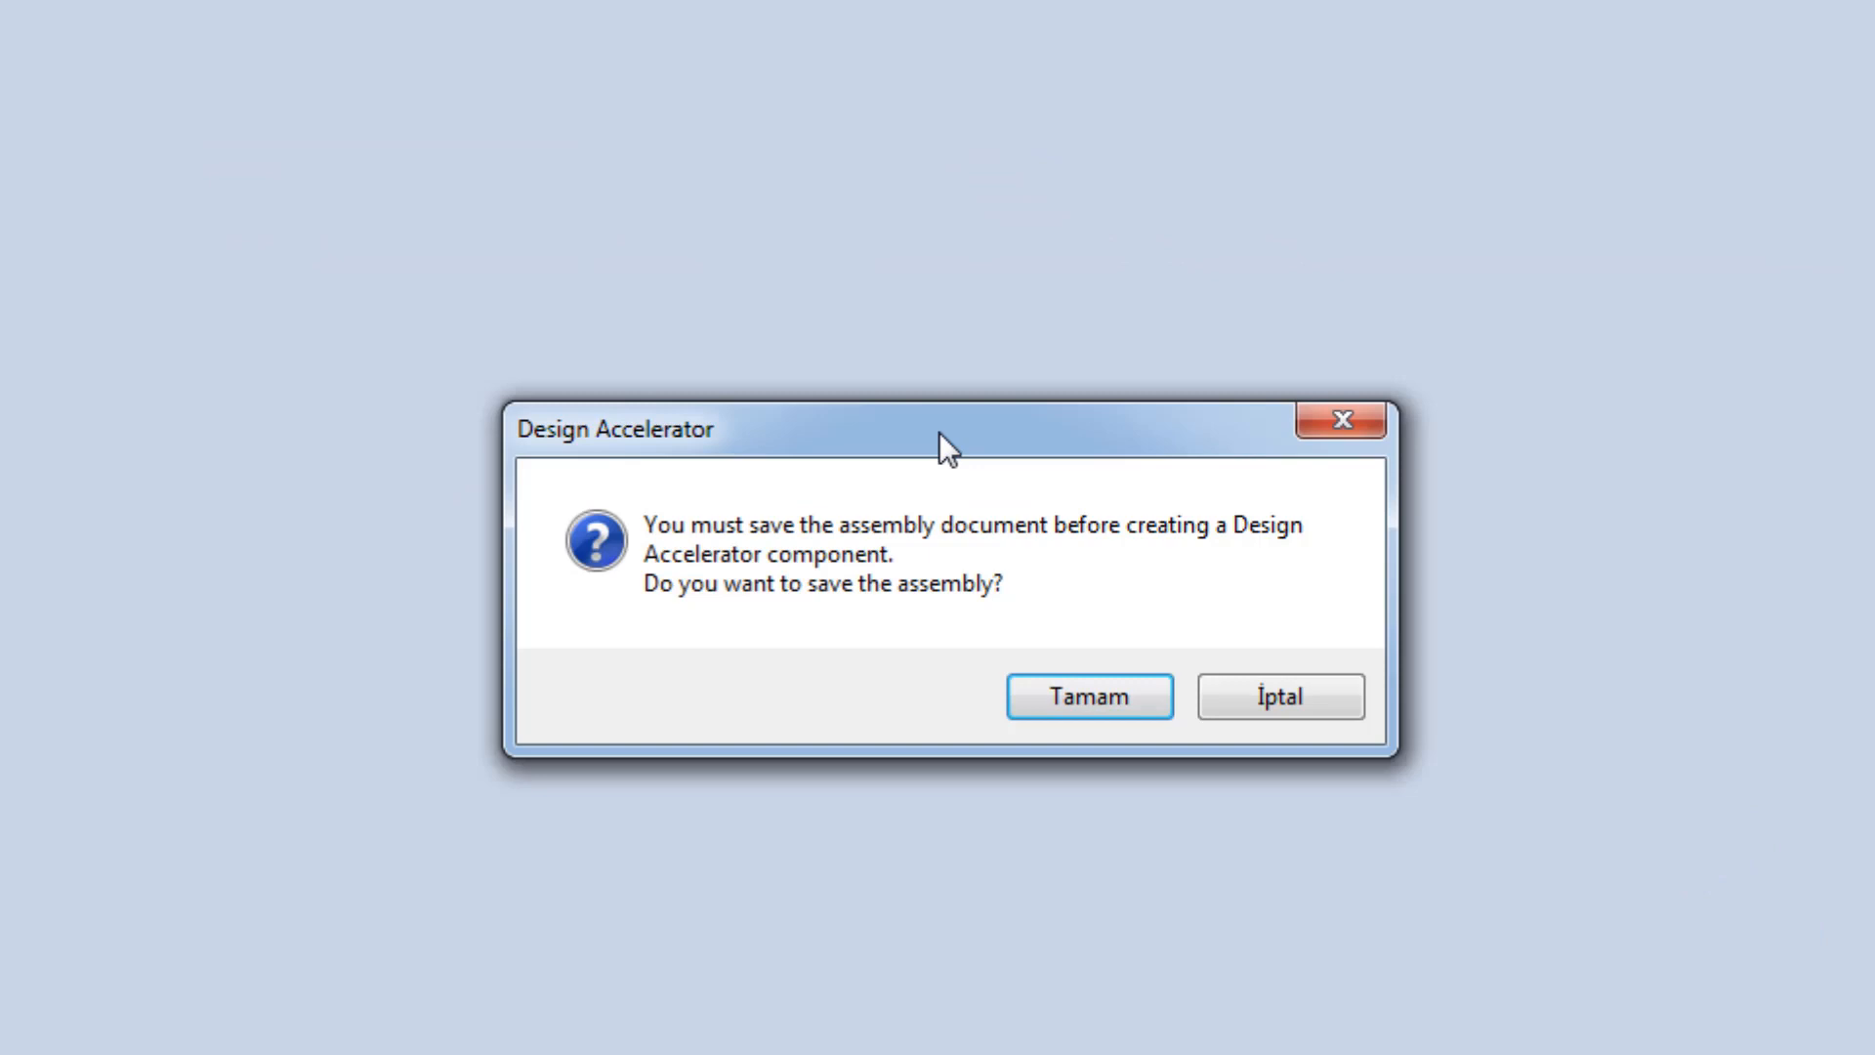
left_click_drag(940, 431, 845, 248)
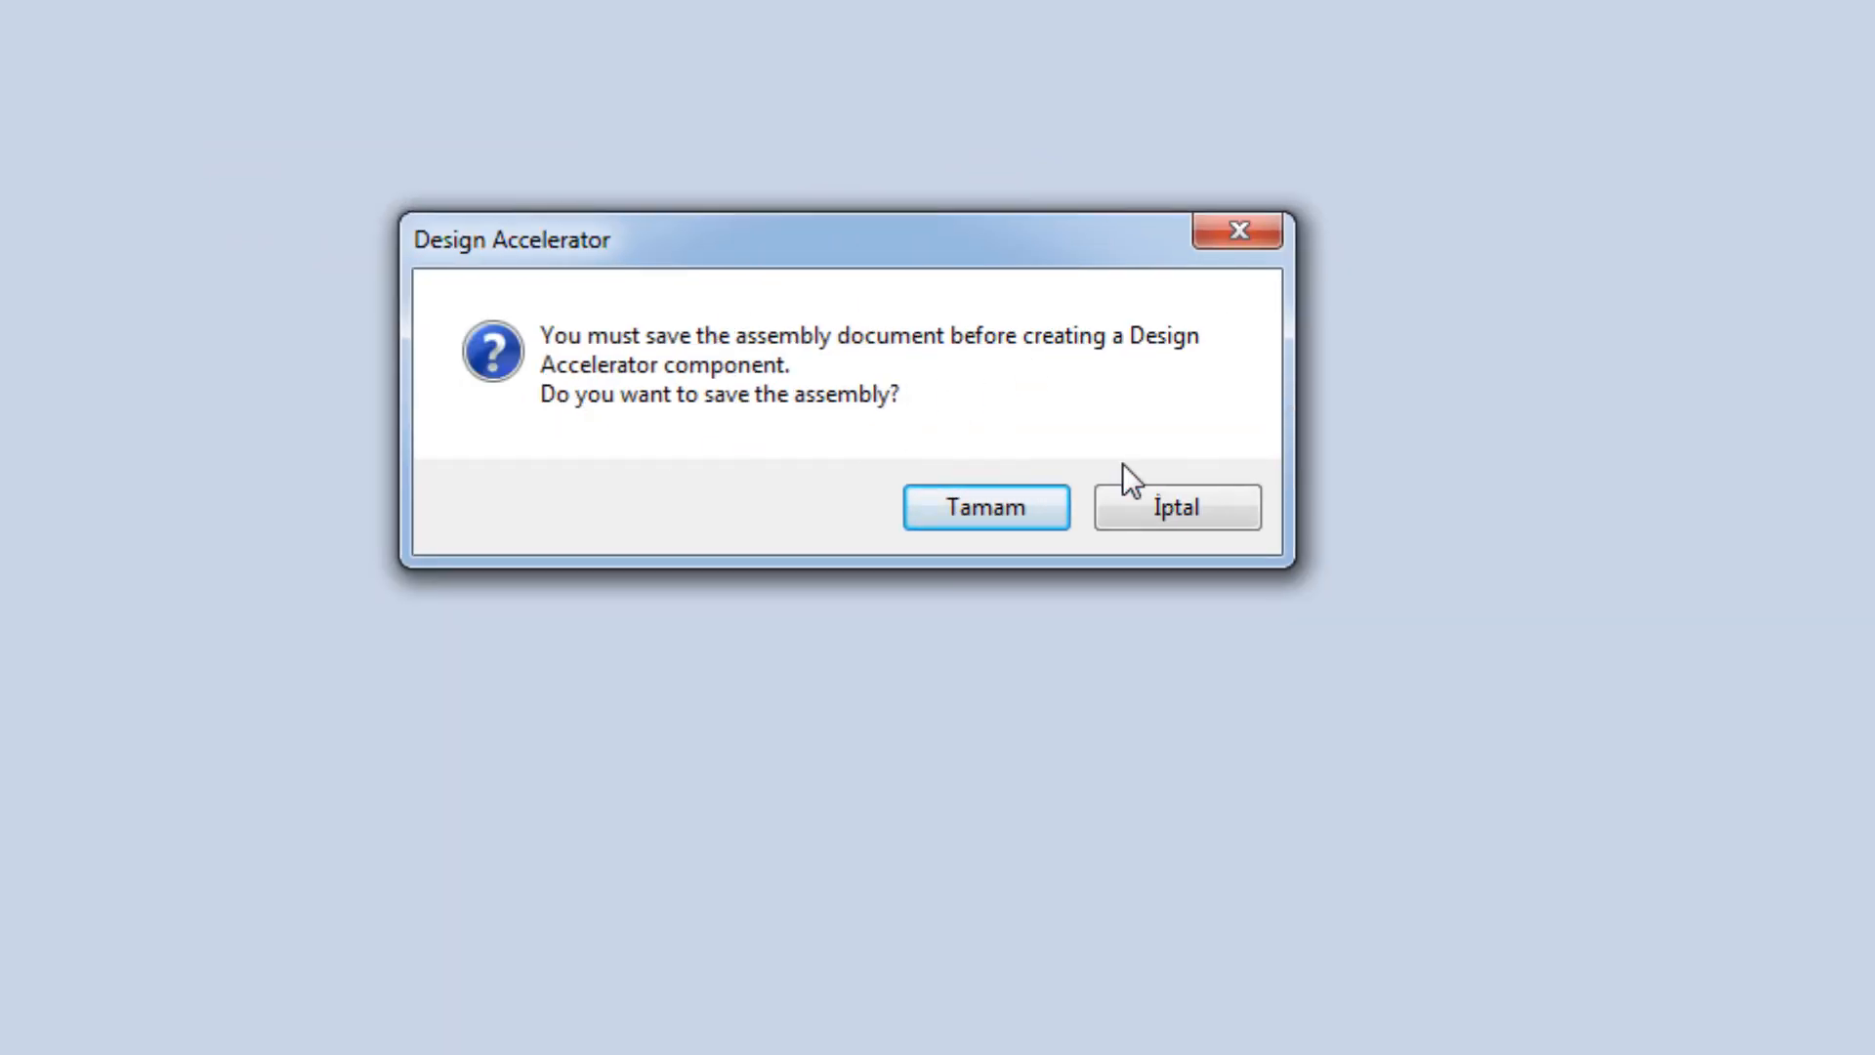
left_click(992, 510)
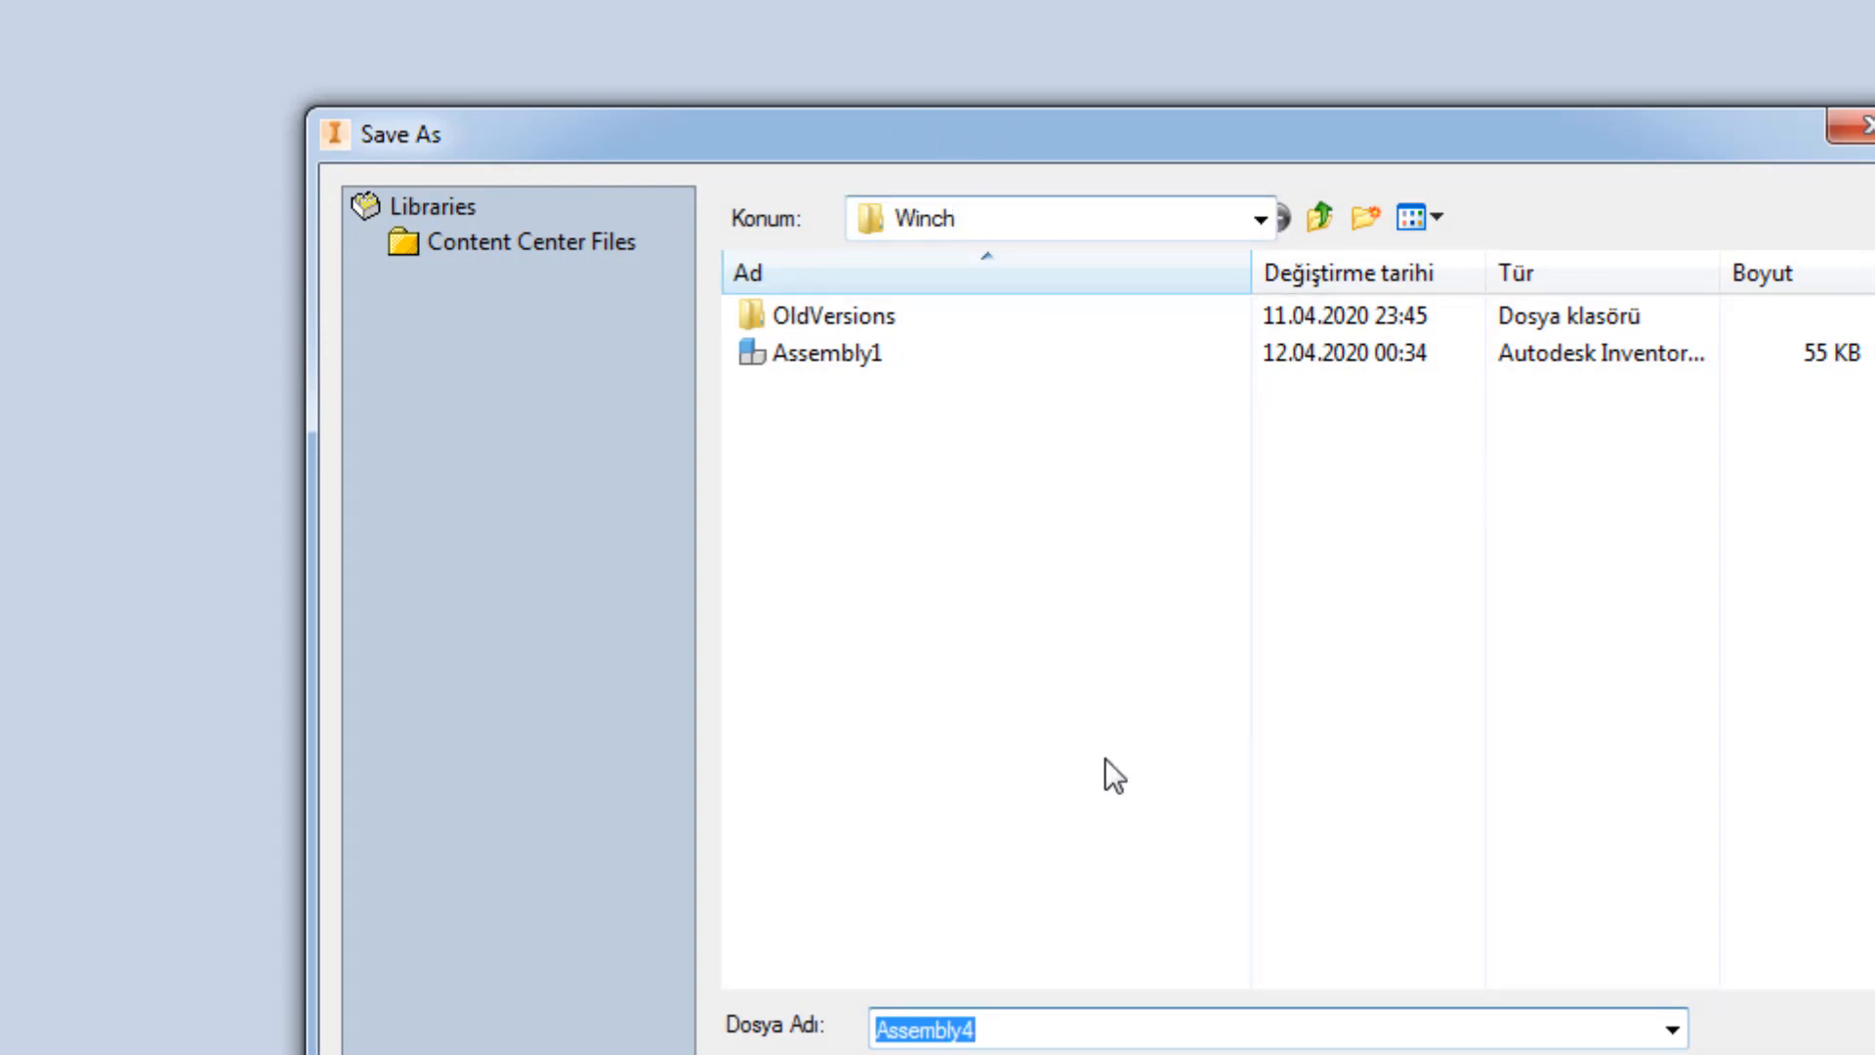
Save the assembly as Gear Set in the Winch folder and reposition the Spur Gears Component Generator dialog.
type("G")
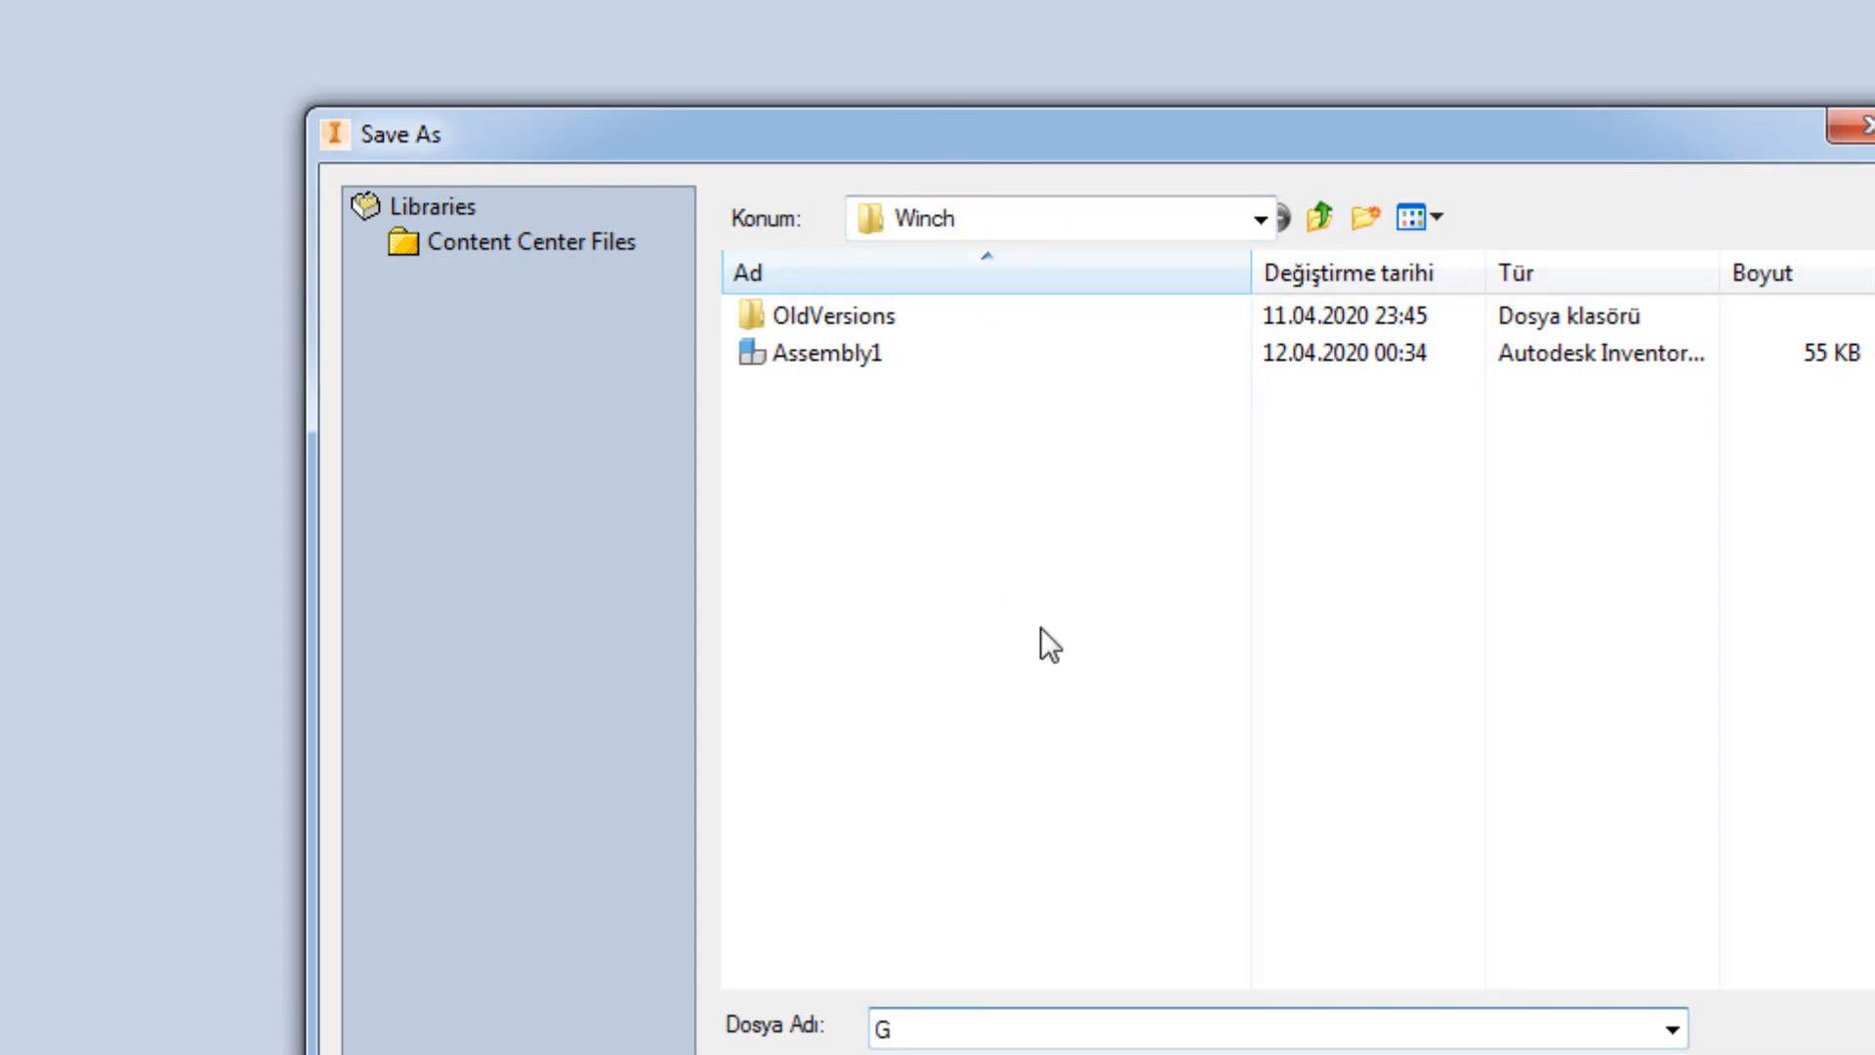
type("aer")
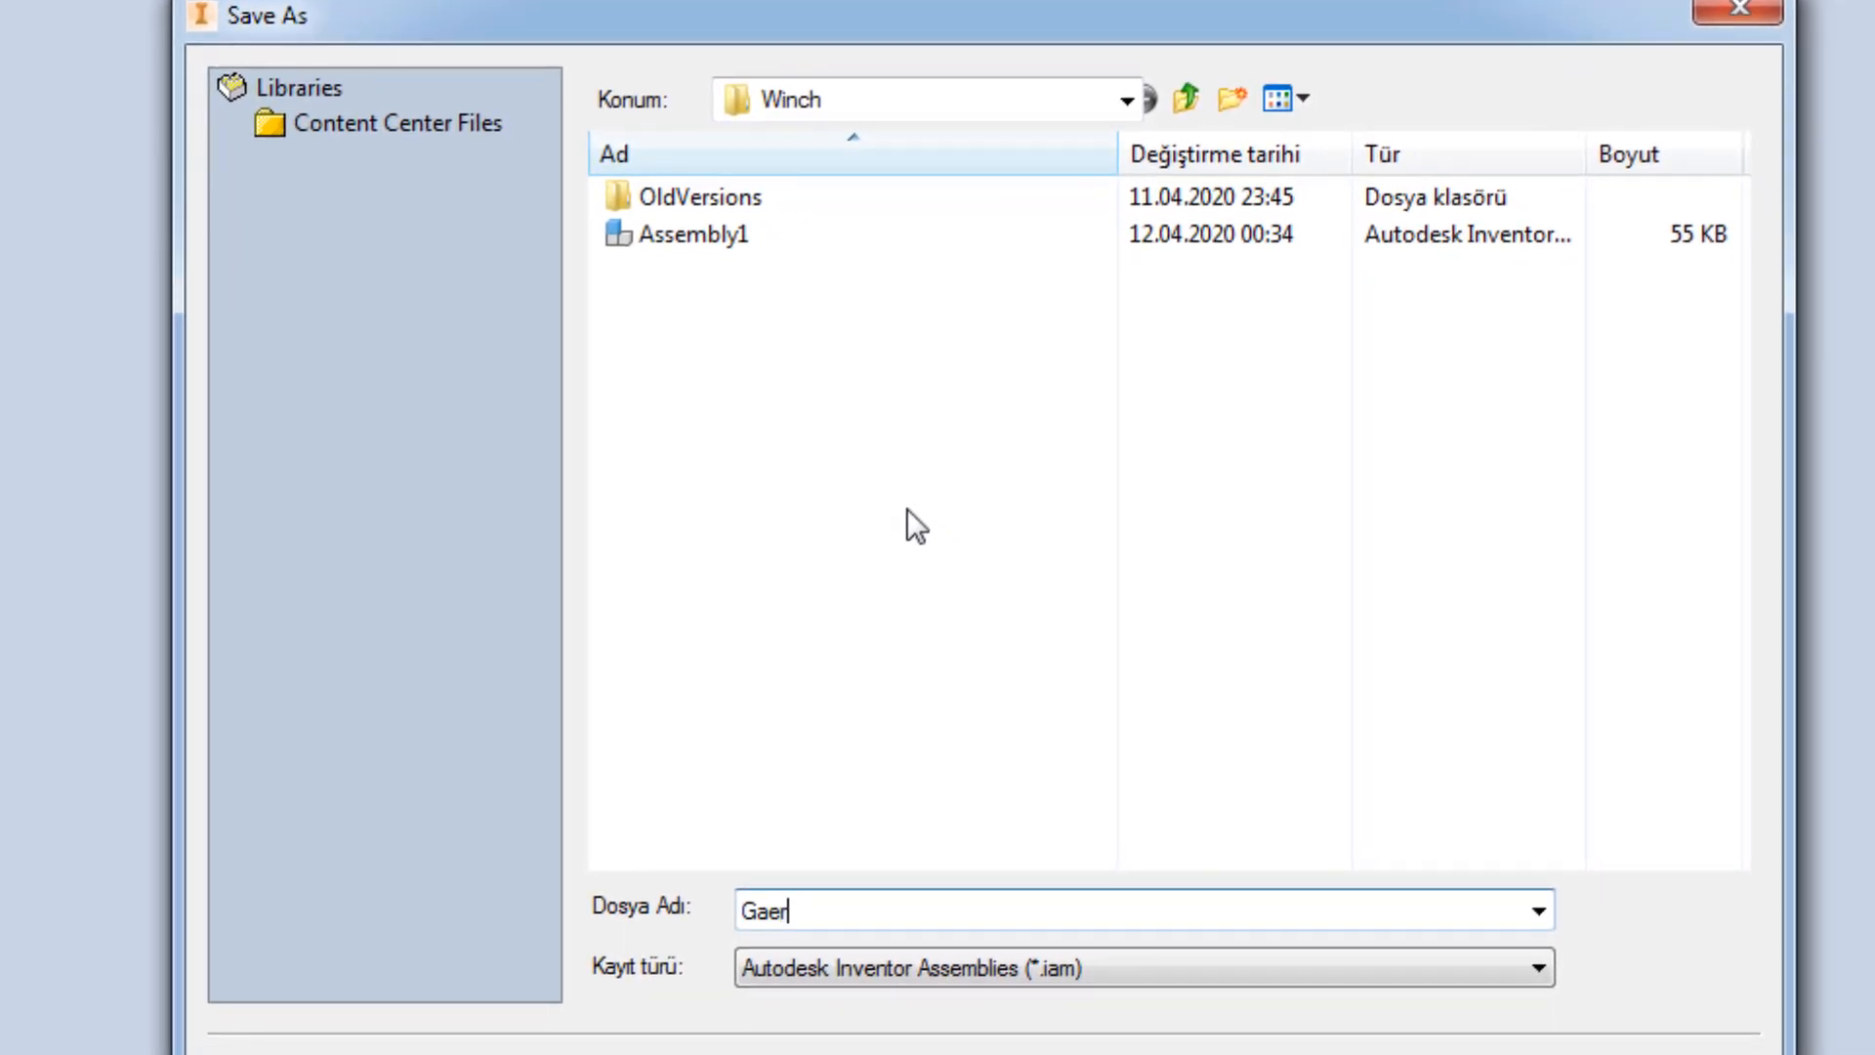
key("BackSpace")
key("BackSpace")
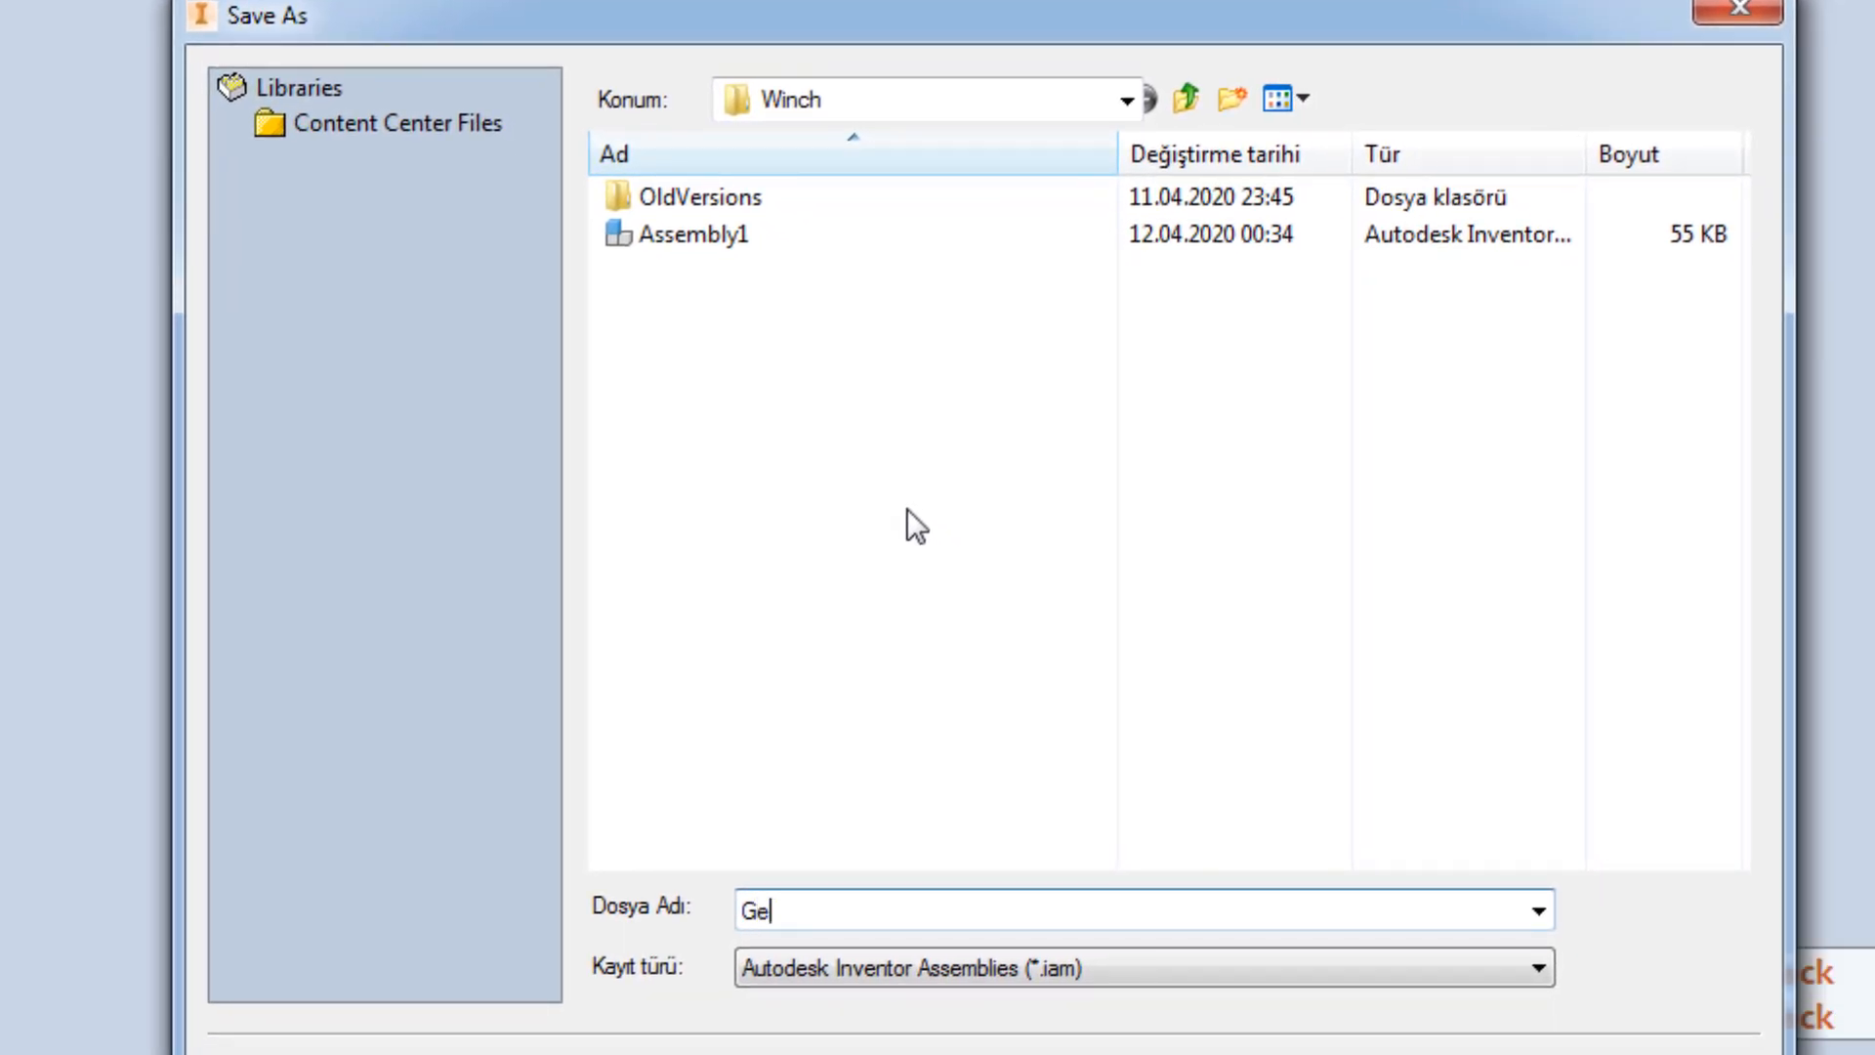
type("ear SEt")
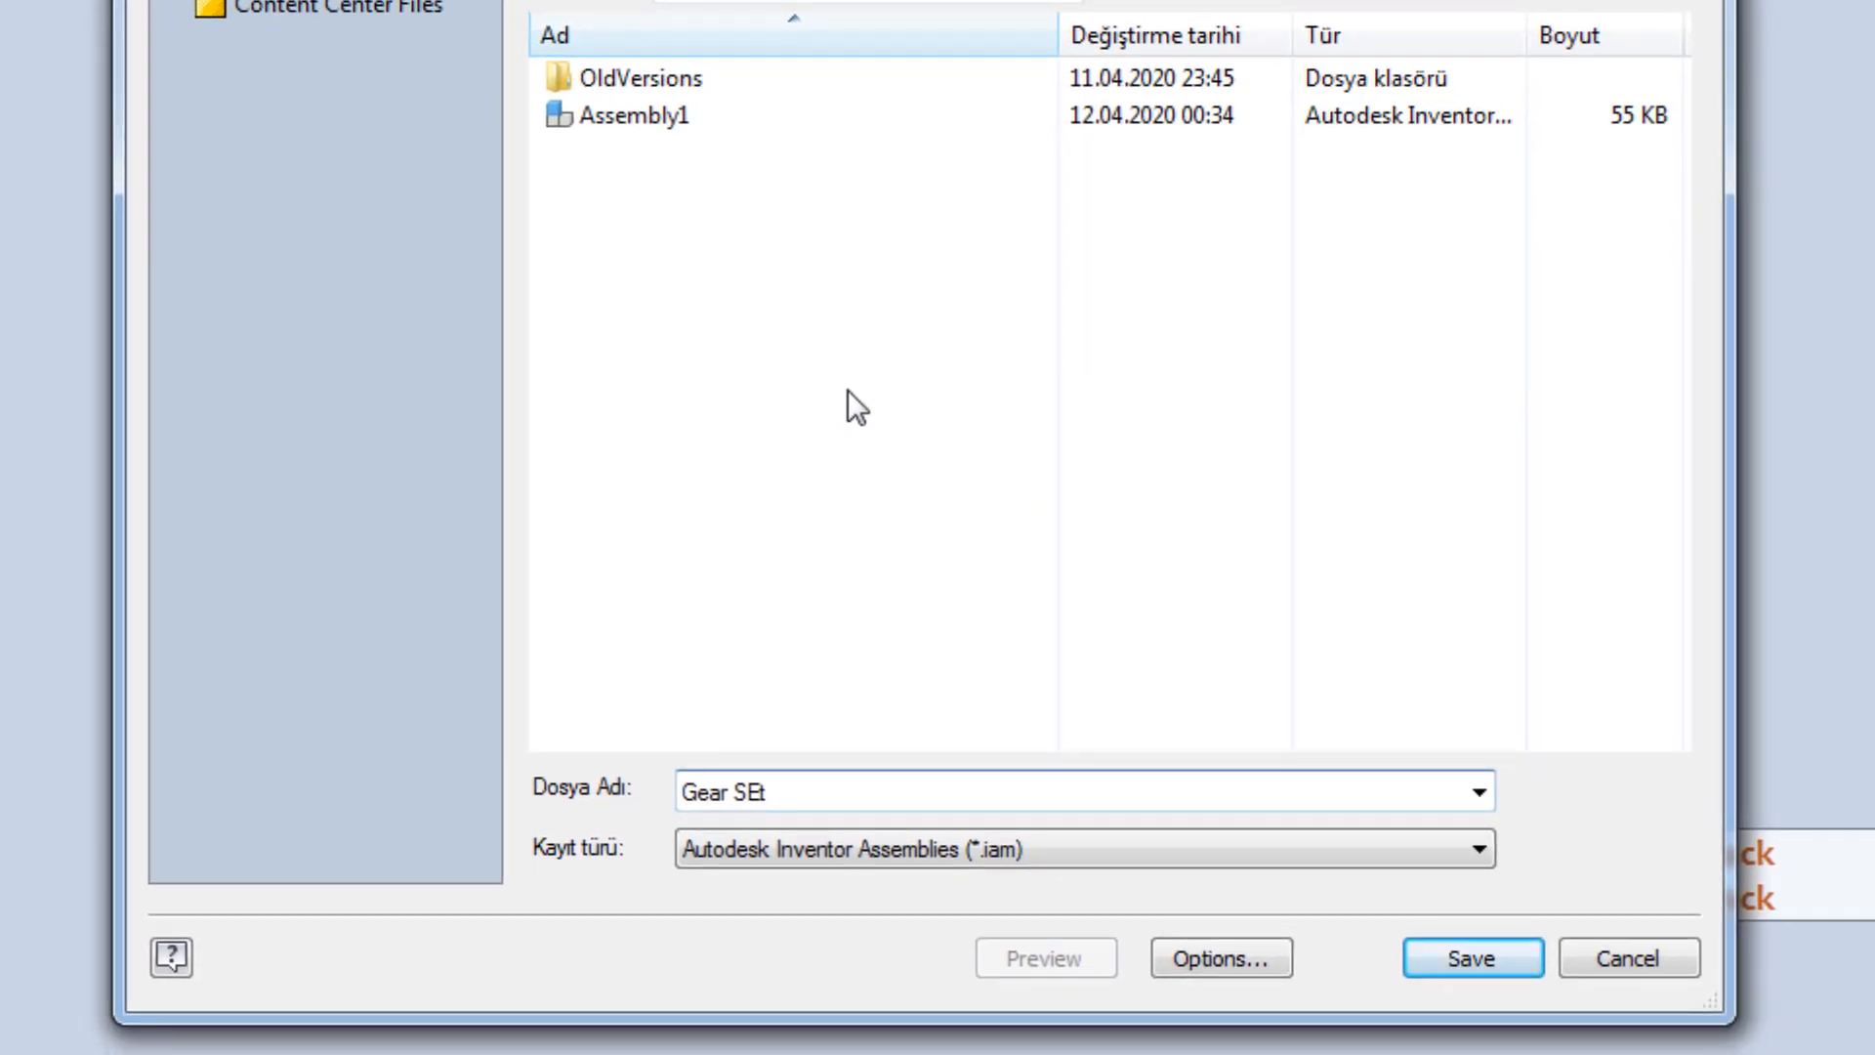
key("BackSpace")
key("BackSpace")
key("BackSpace")
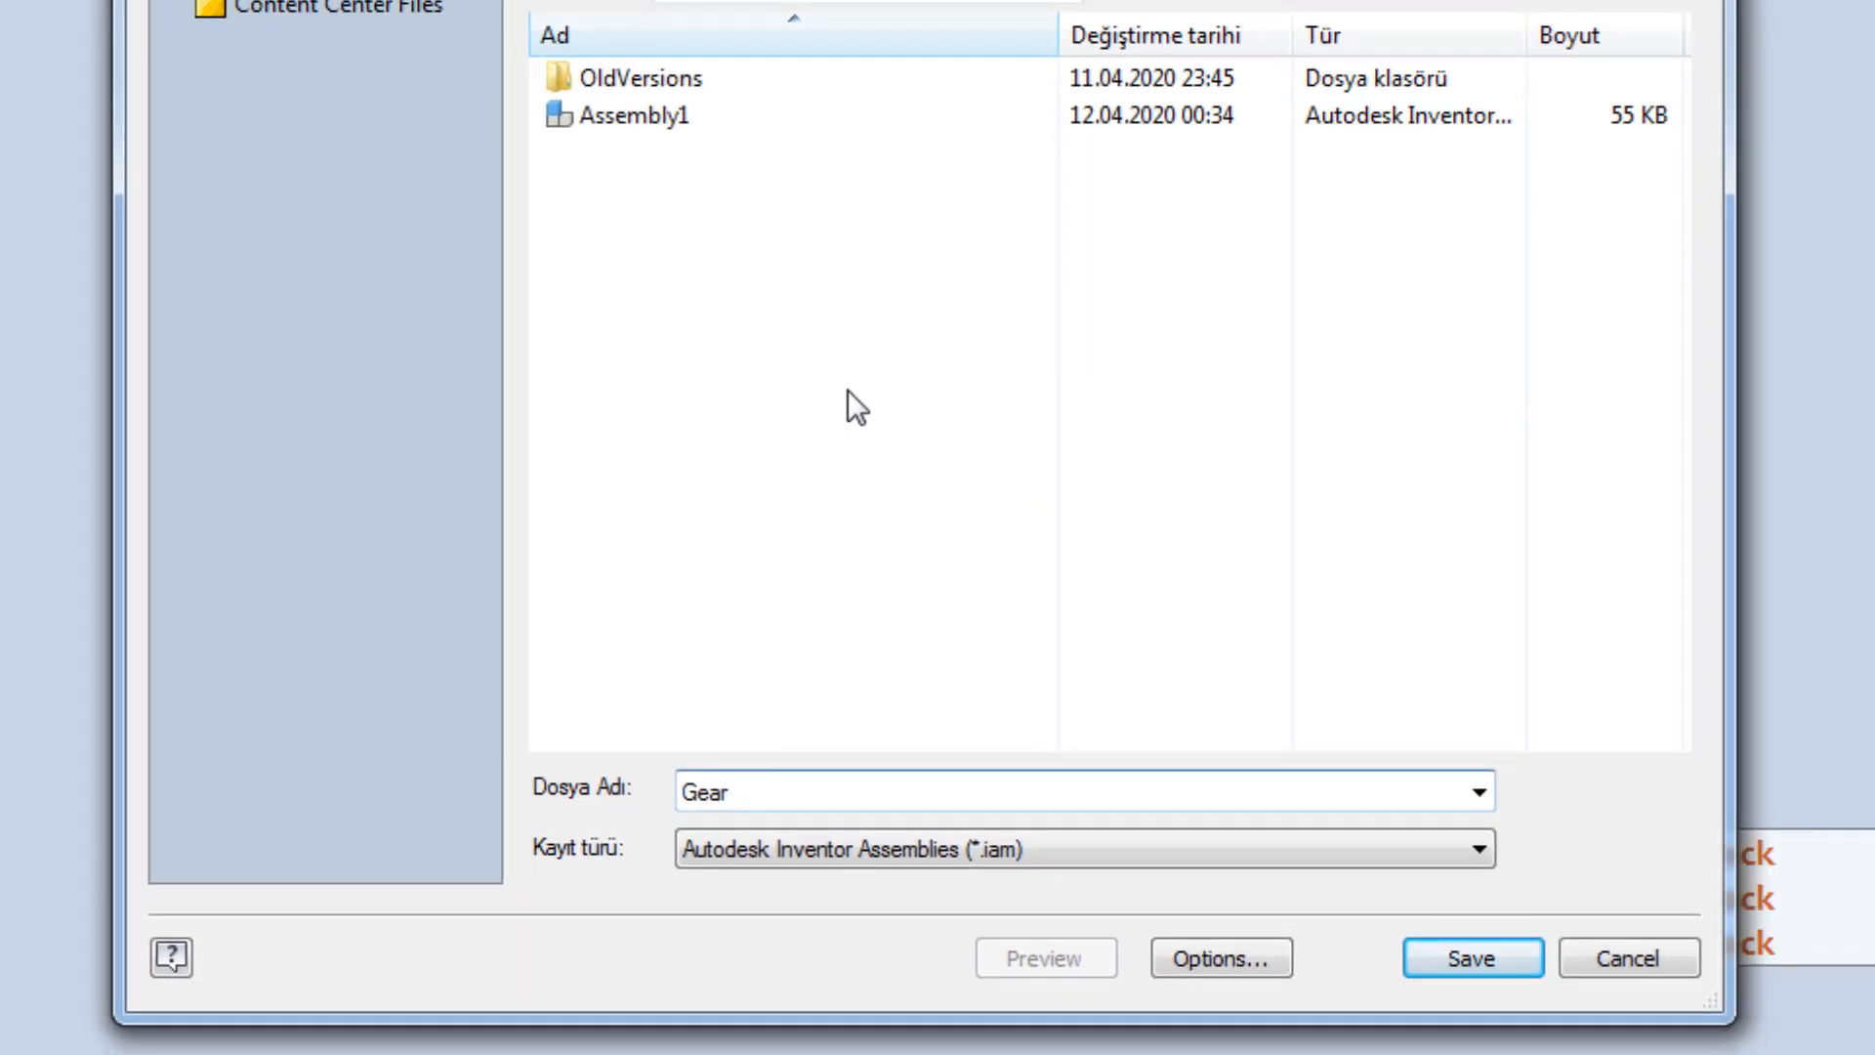
type("Set")
key("Return")
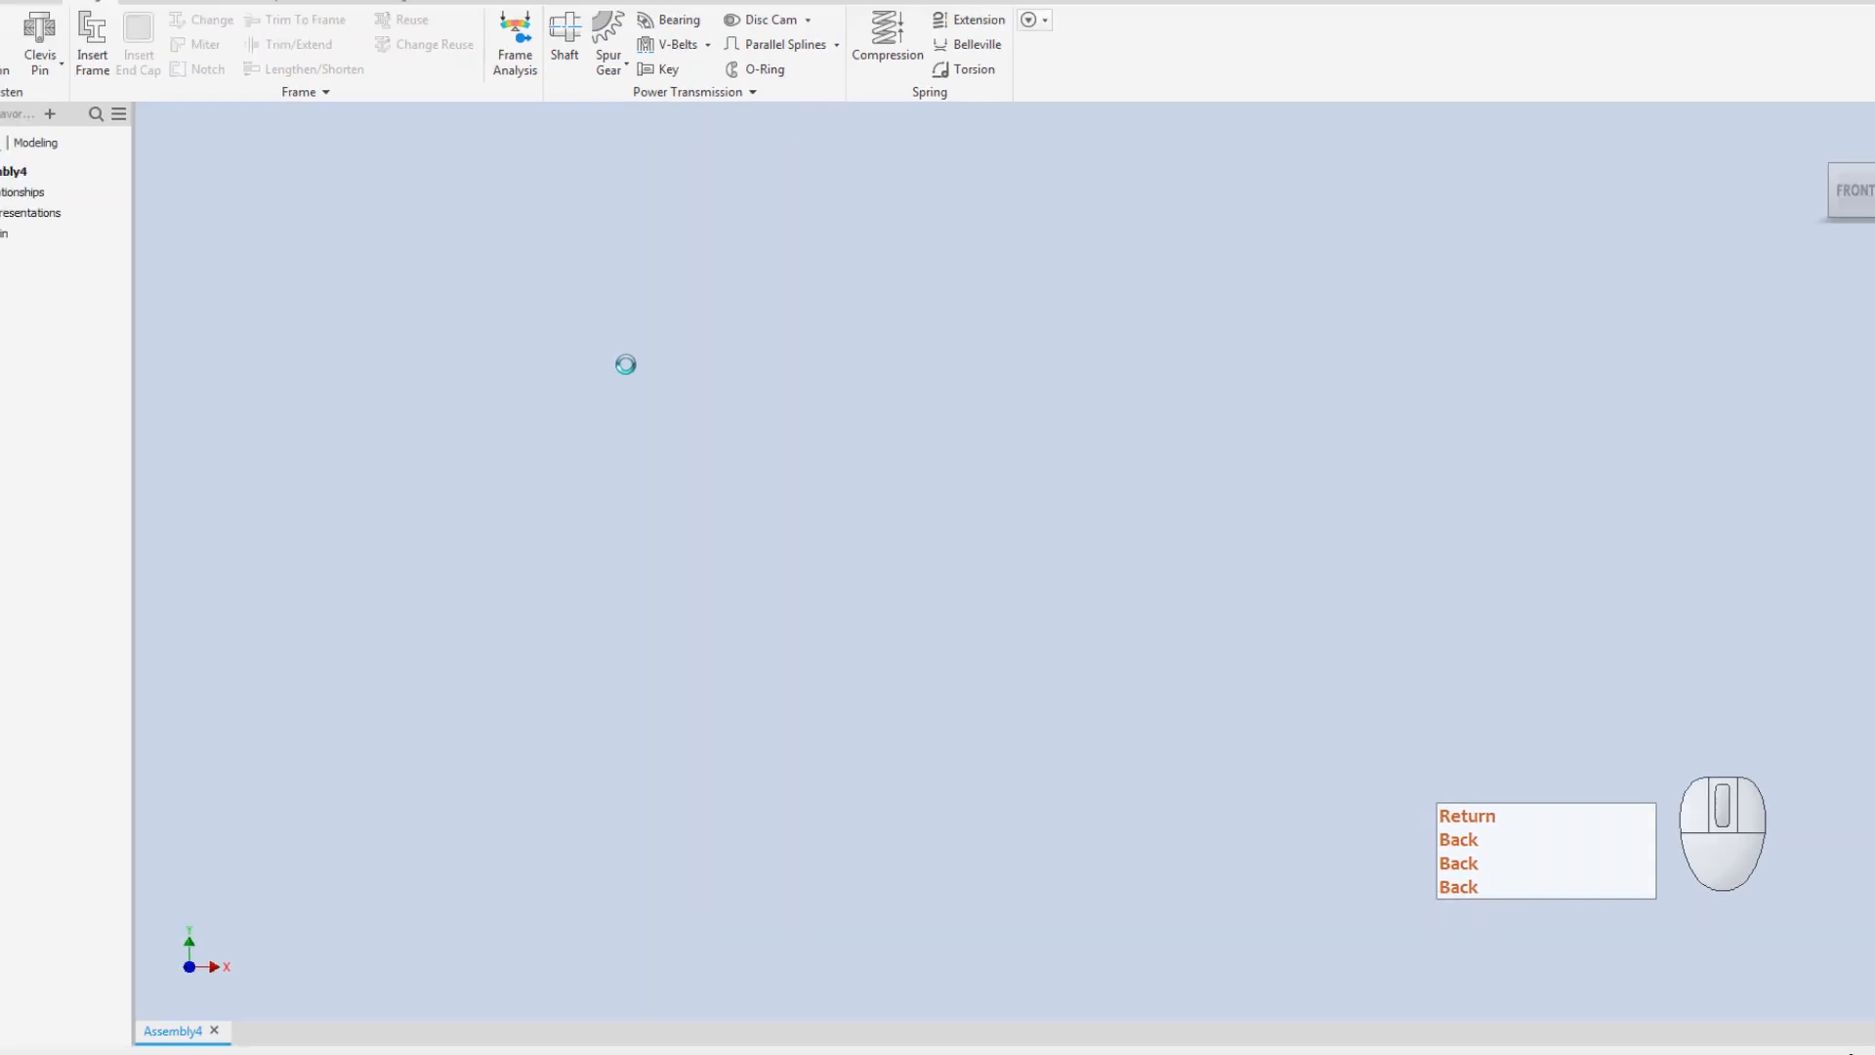
left_click_drag(692, 219, 759, 218)
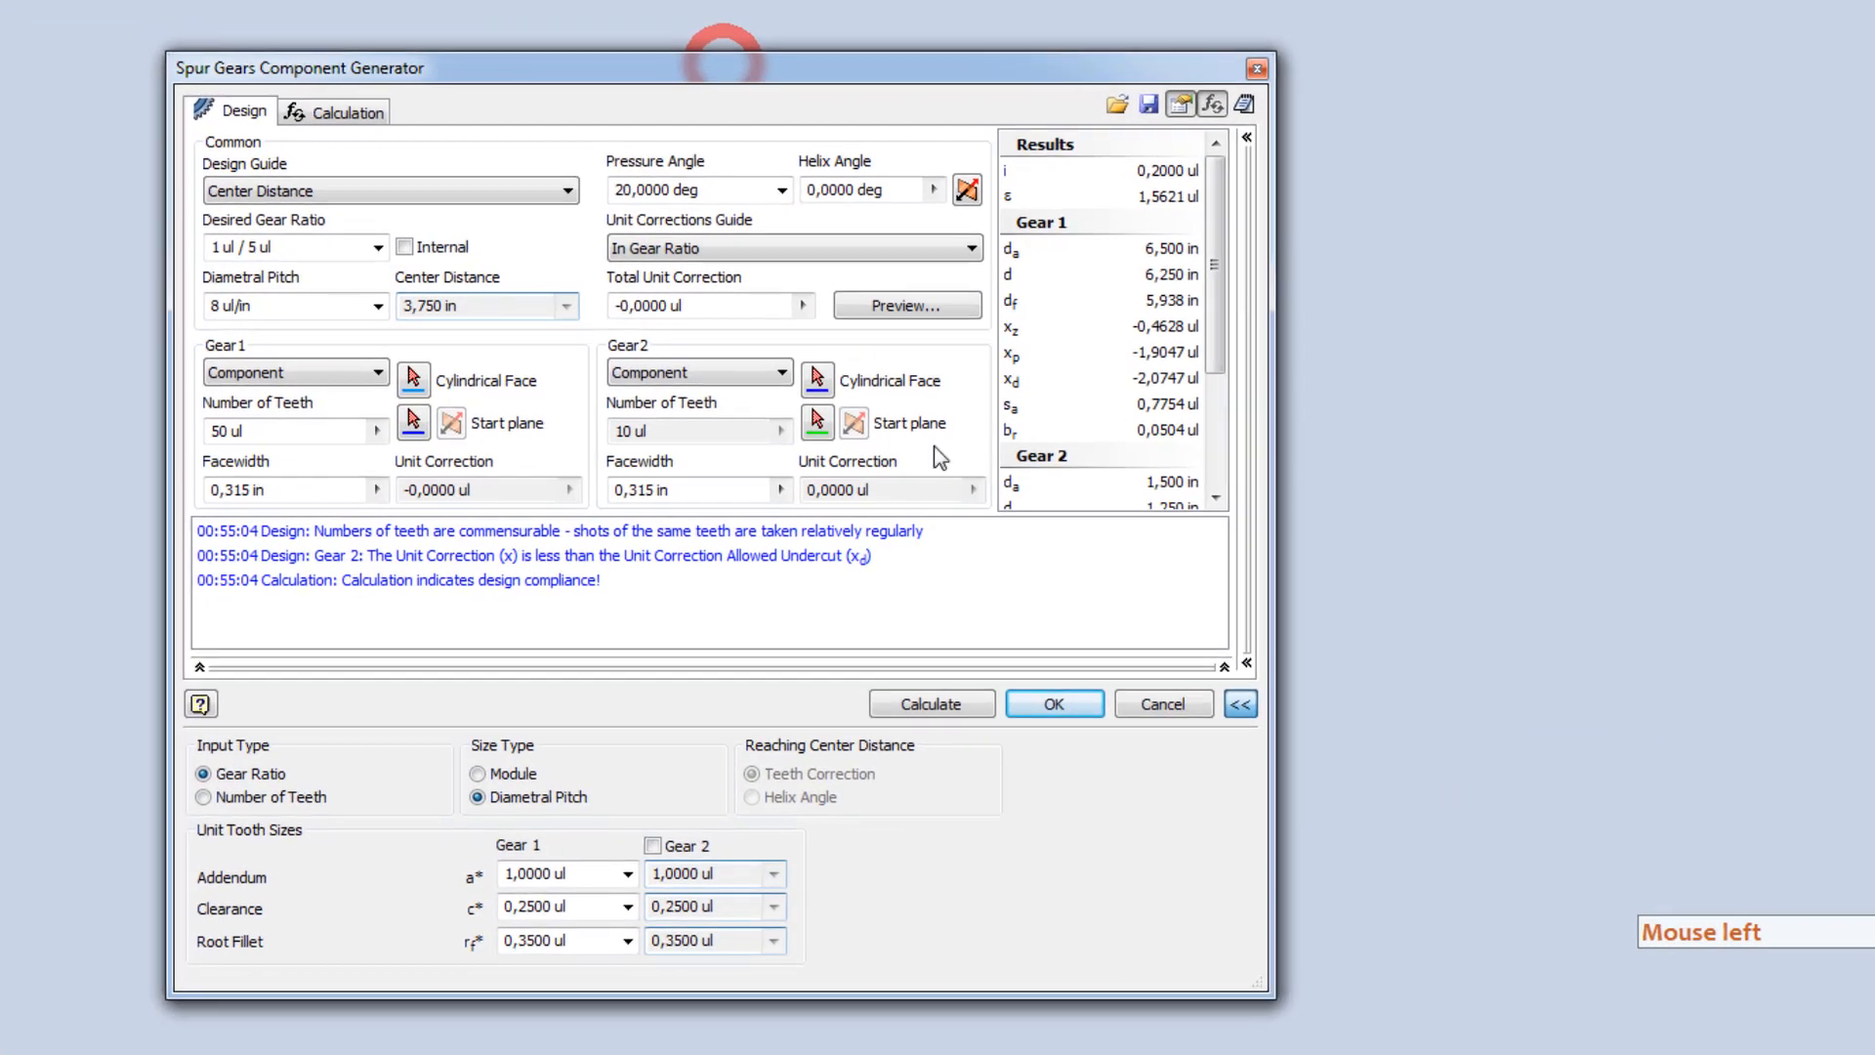
Collapse and re-expand the additional options, message area and calculation results of the Spur Gears Component Generator.
left_click(1242, 707)
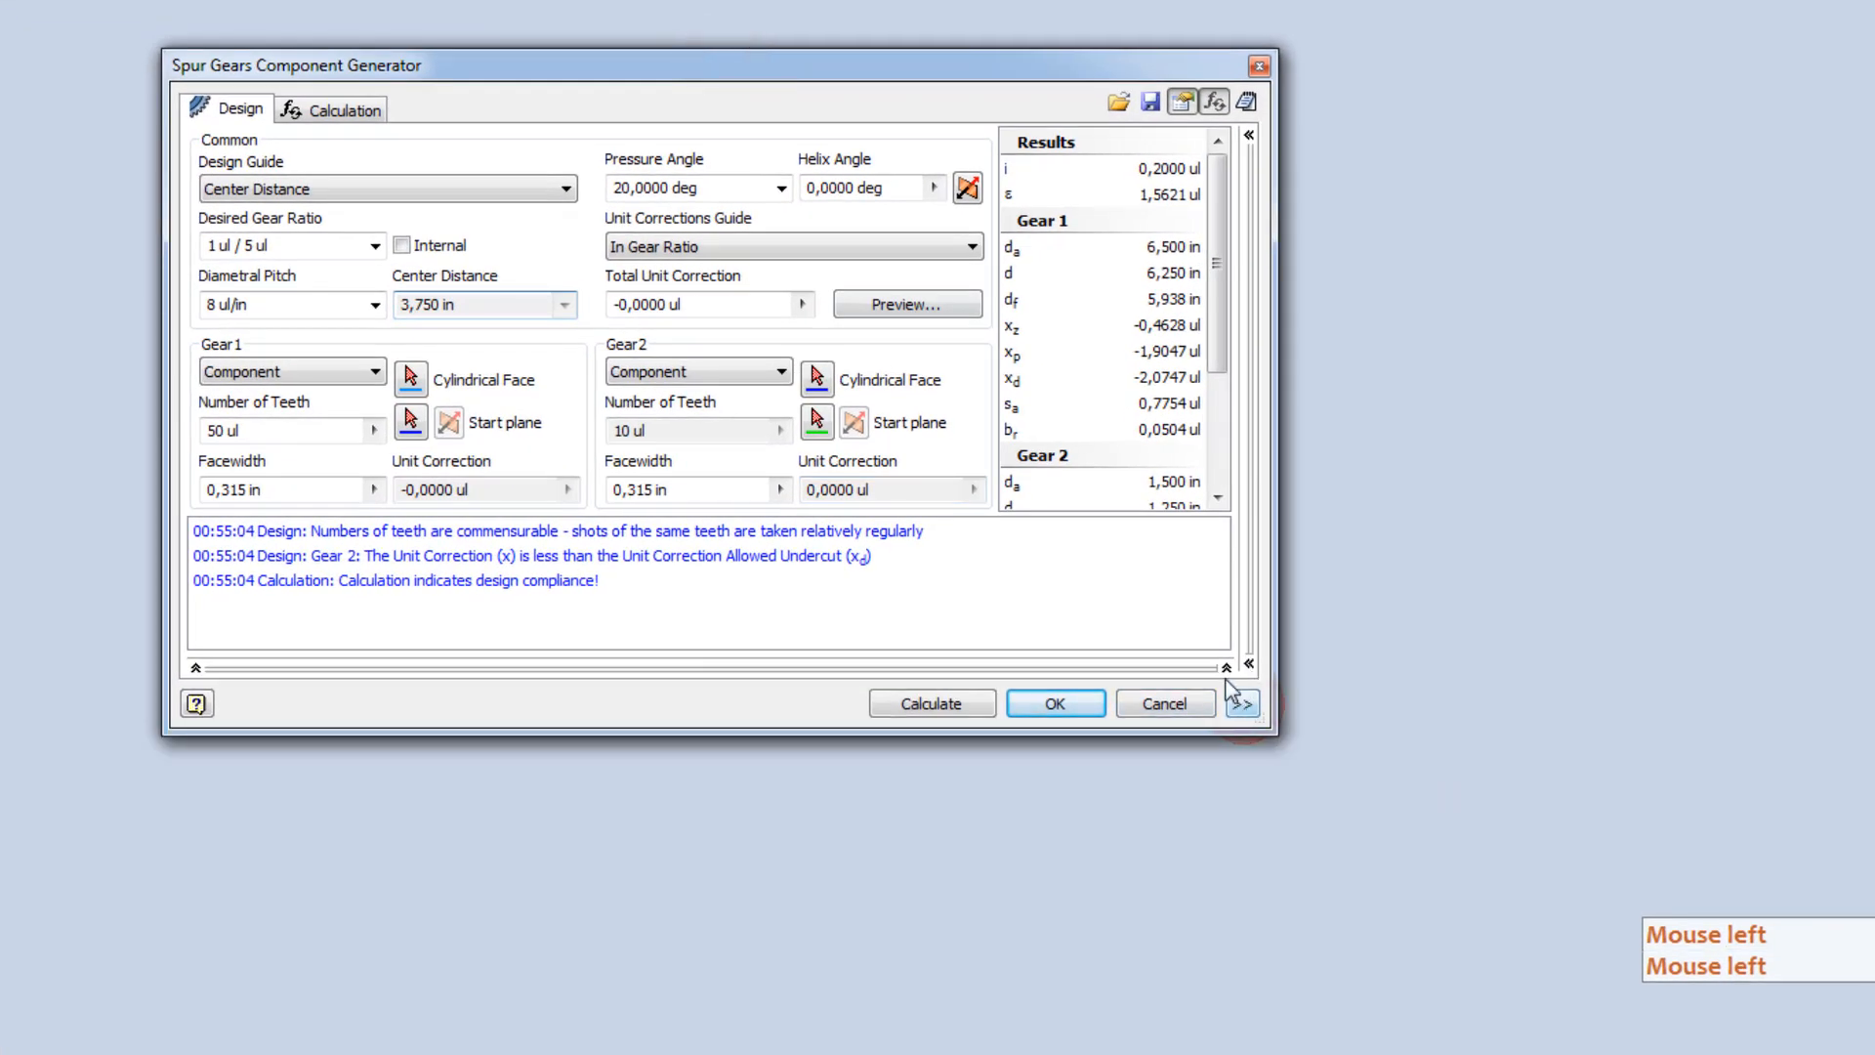
left_click(1242, 703)
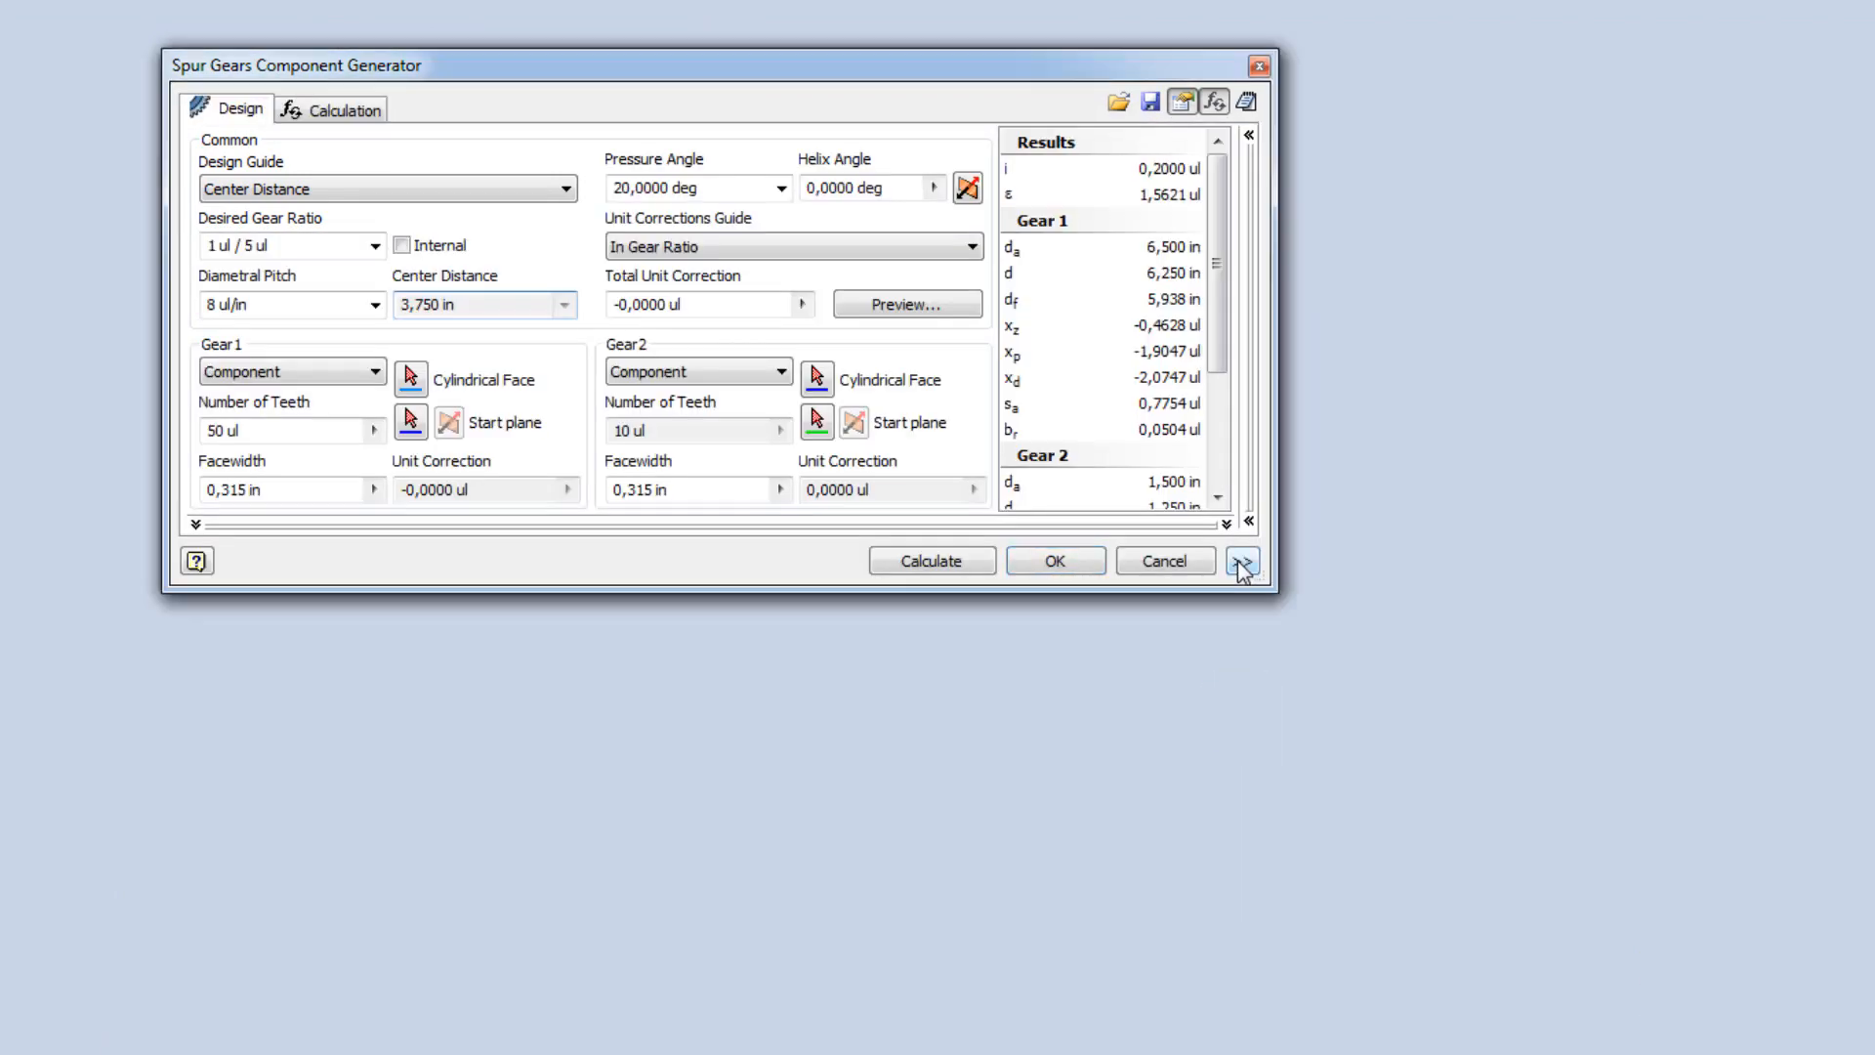
left_click(1243, 563)
left_click(1227, 524)
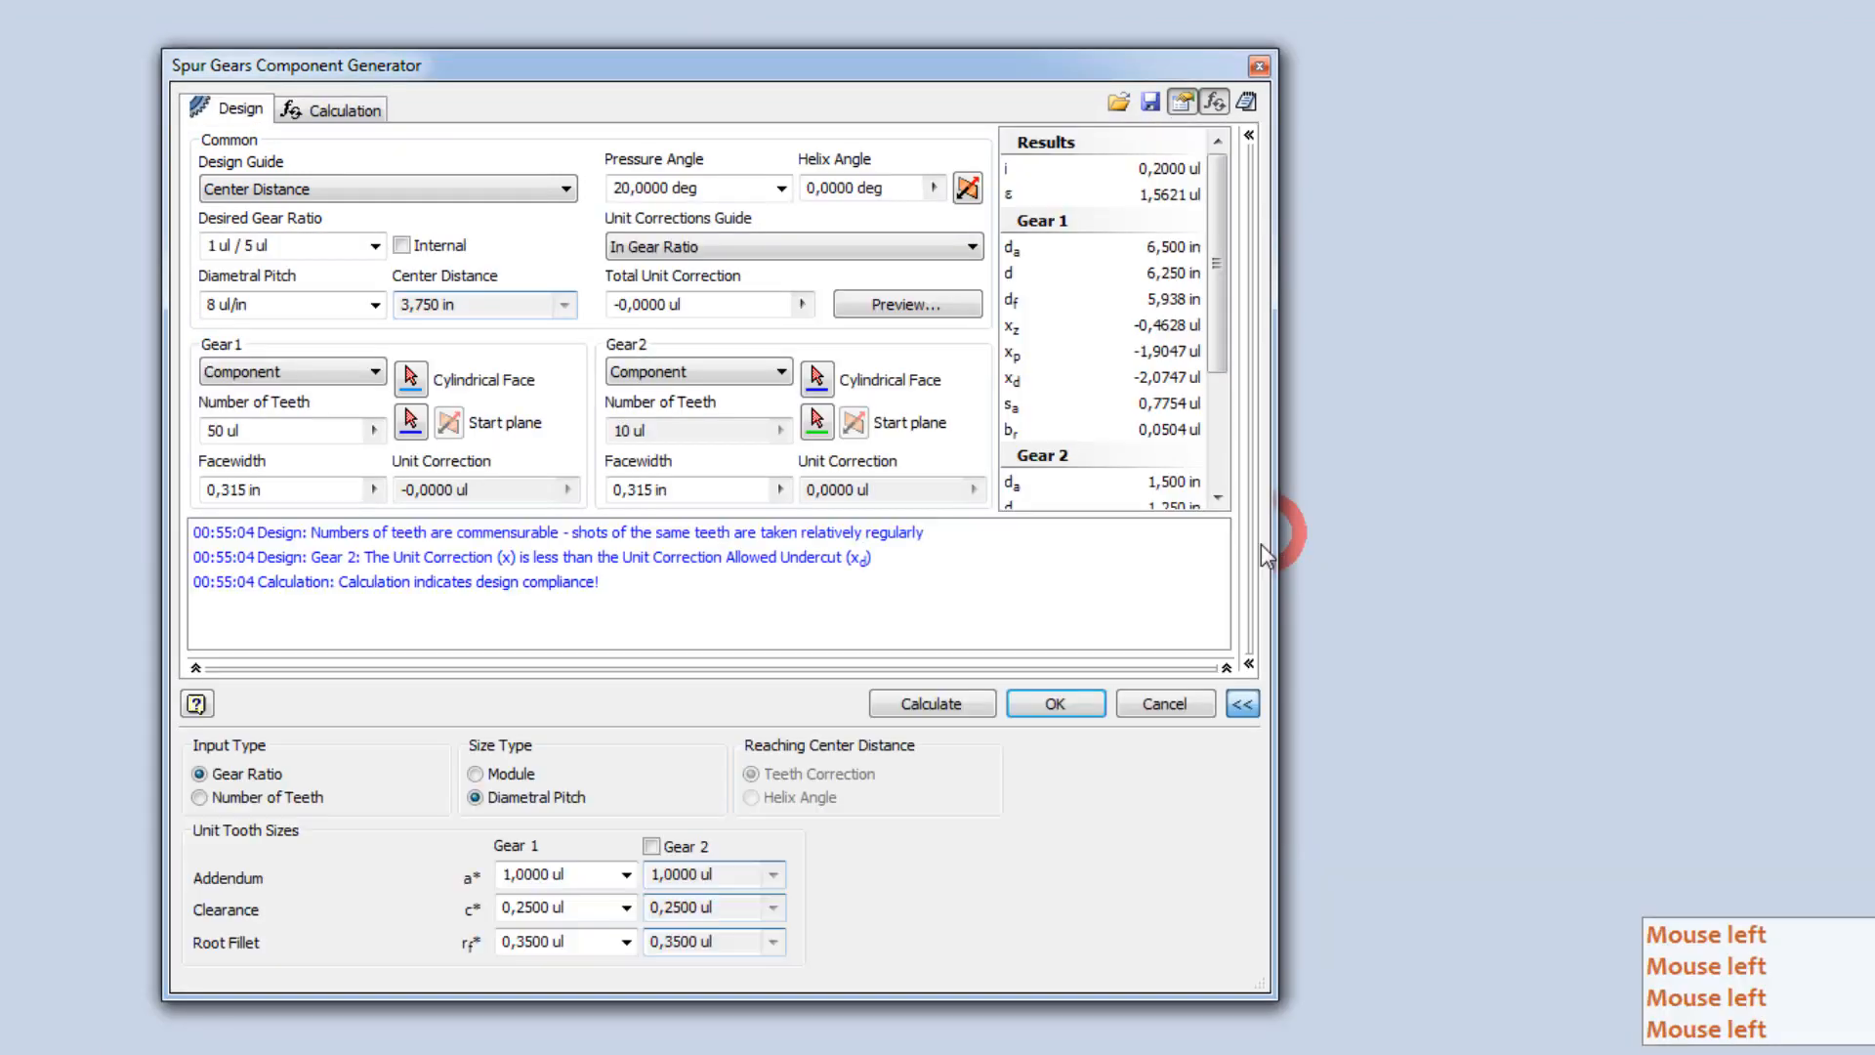
left_click(1249, 665)
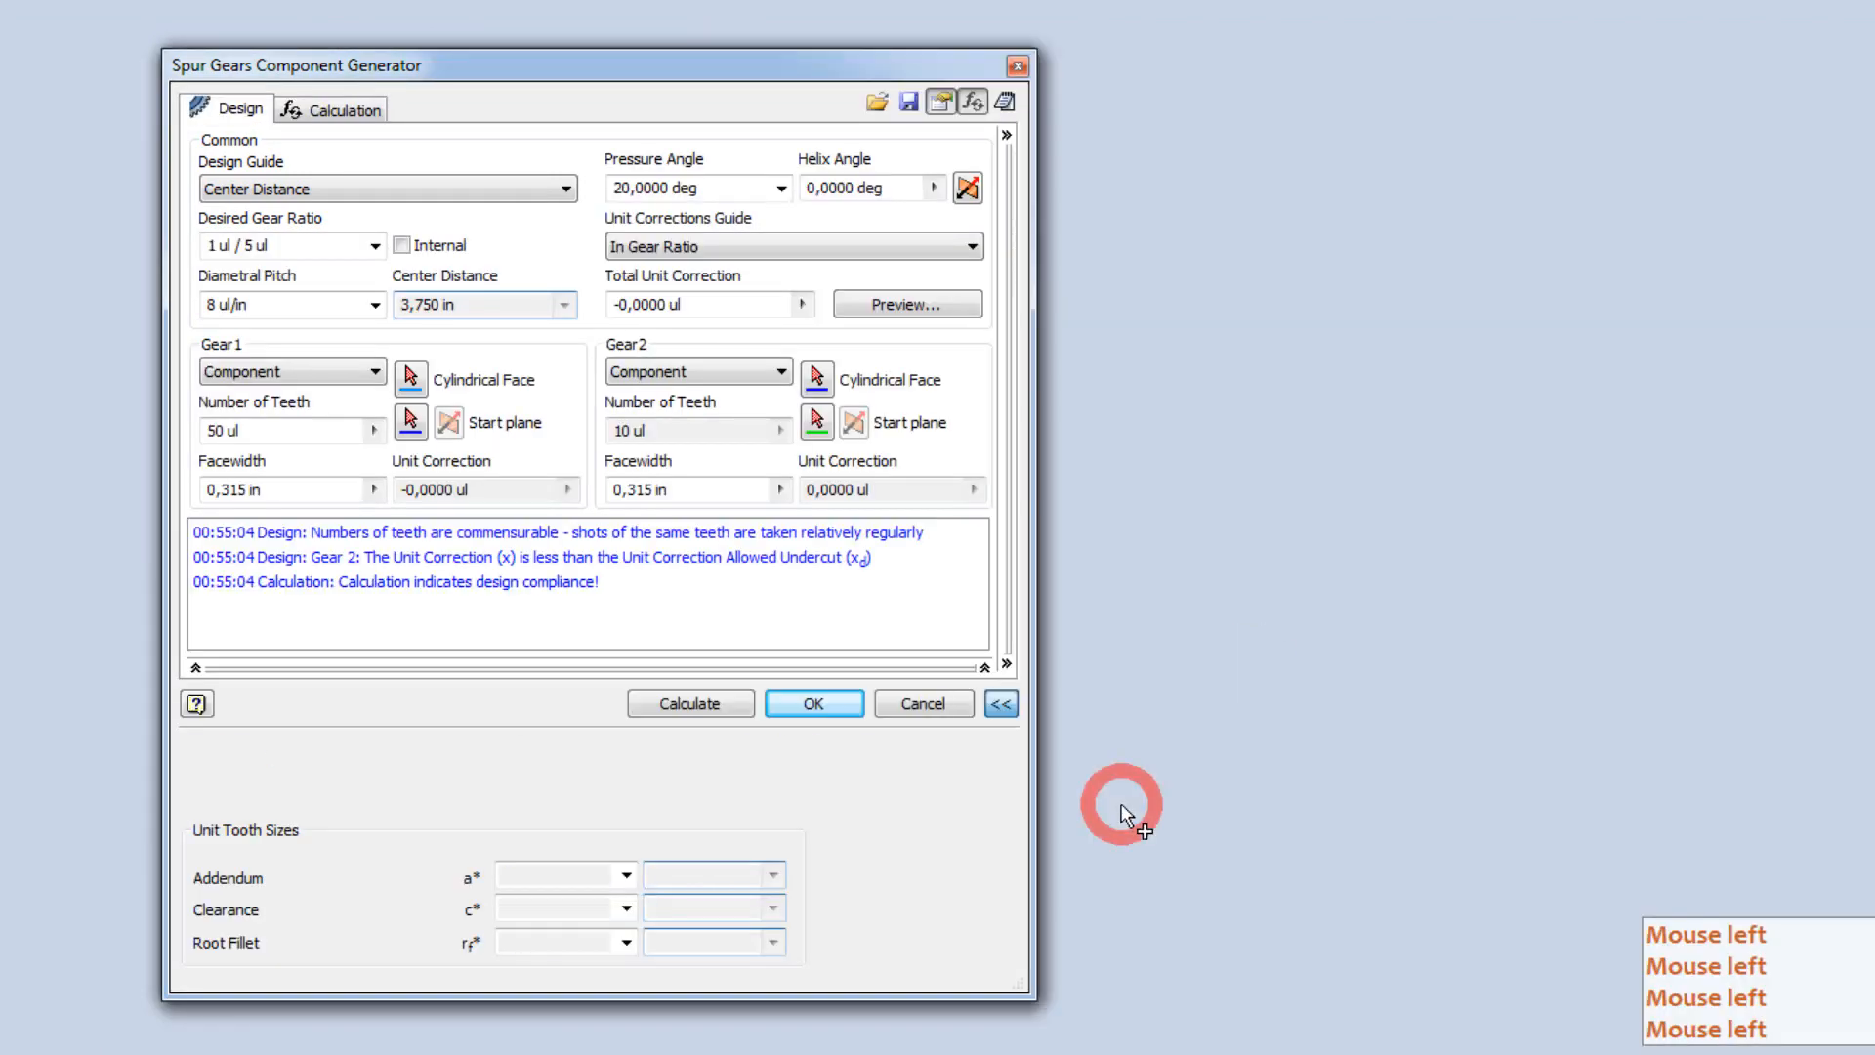
left_click(1007, 665)
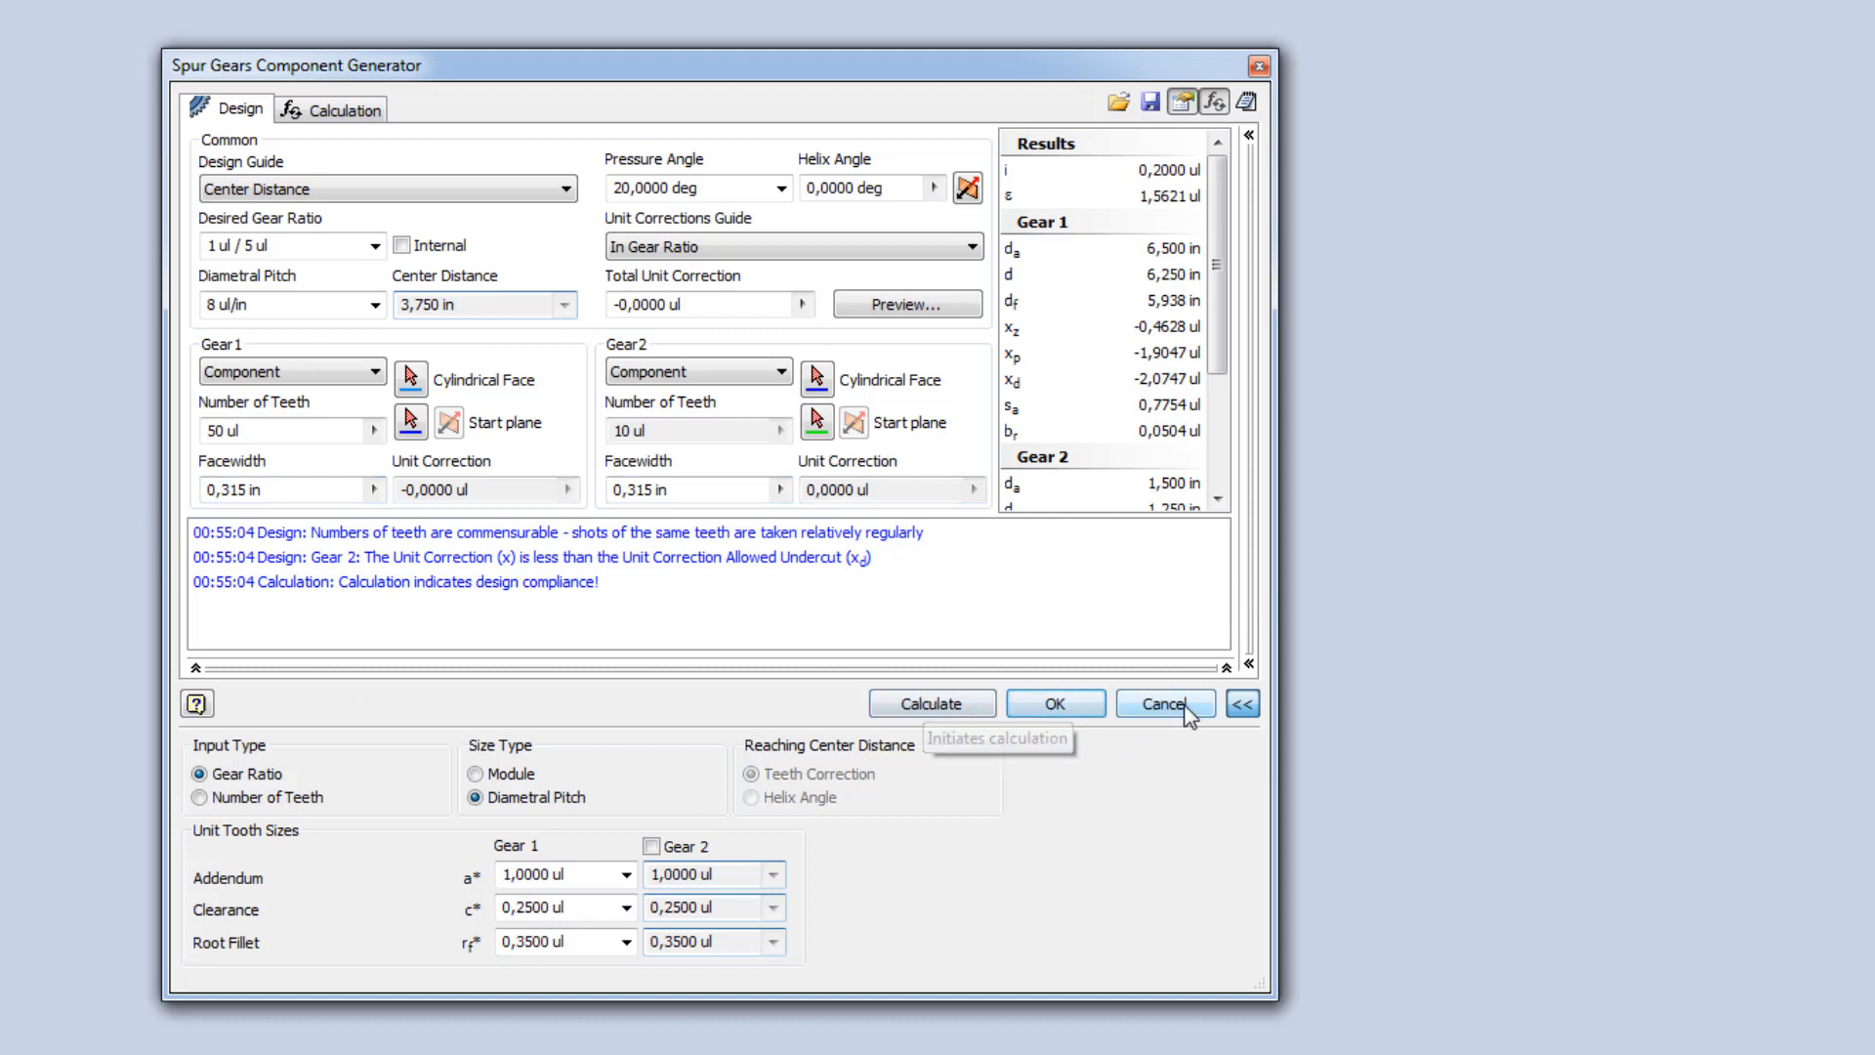
Look through the available strength calculation methods for the gears and return to the gear design settings.
left_click(337, 108)
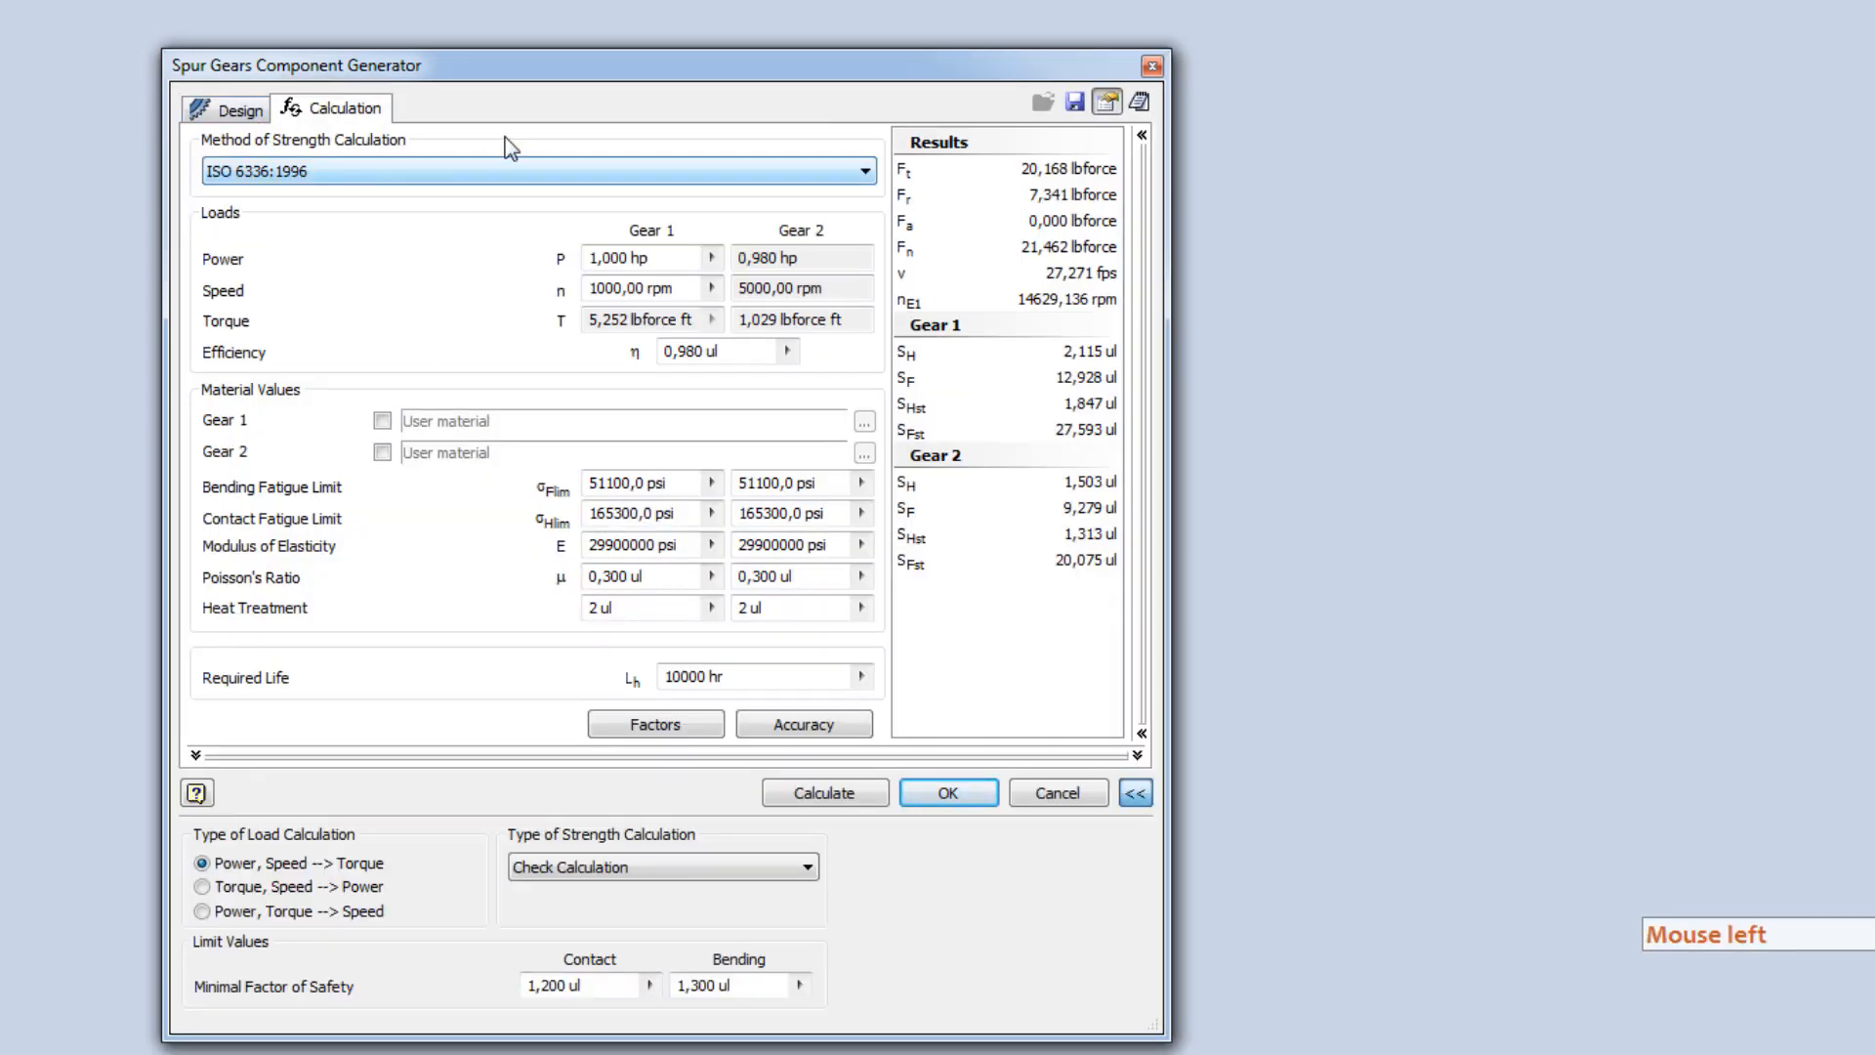
left_click(435, 174)
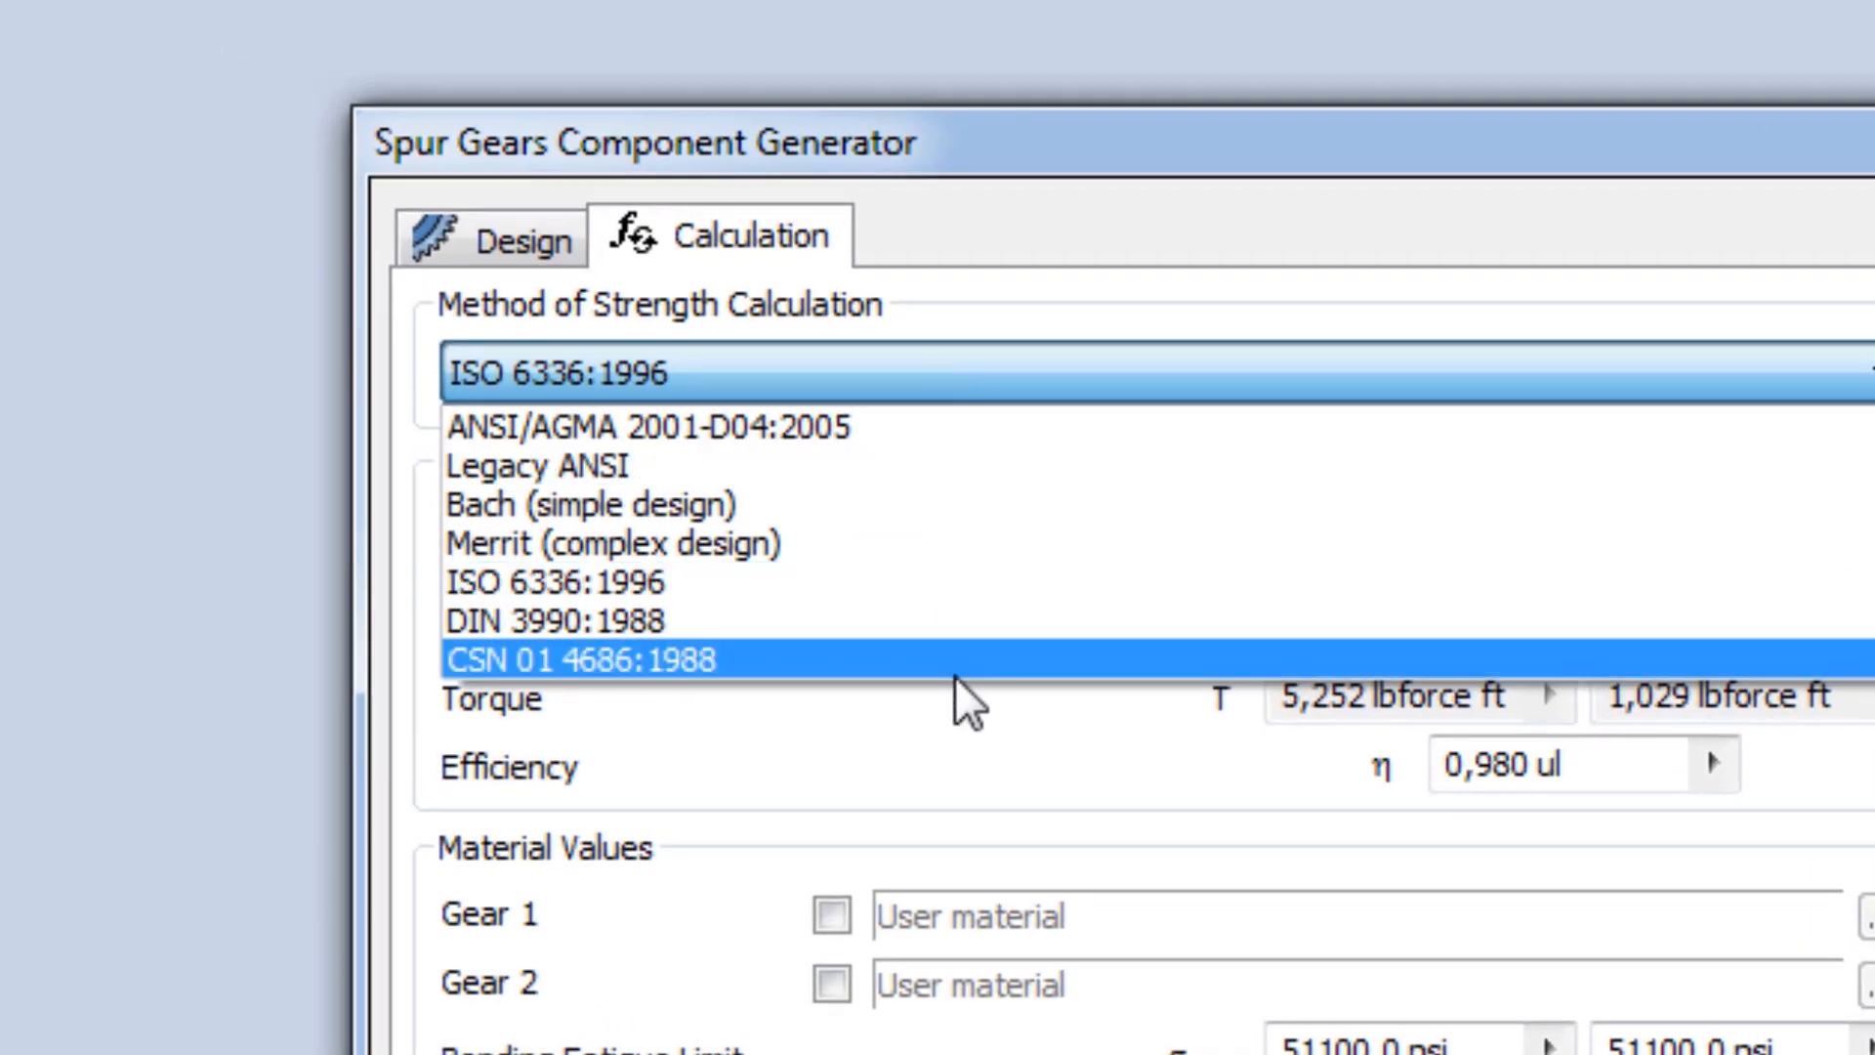
left_click(1052, 297)
left_click(522, 242)
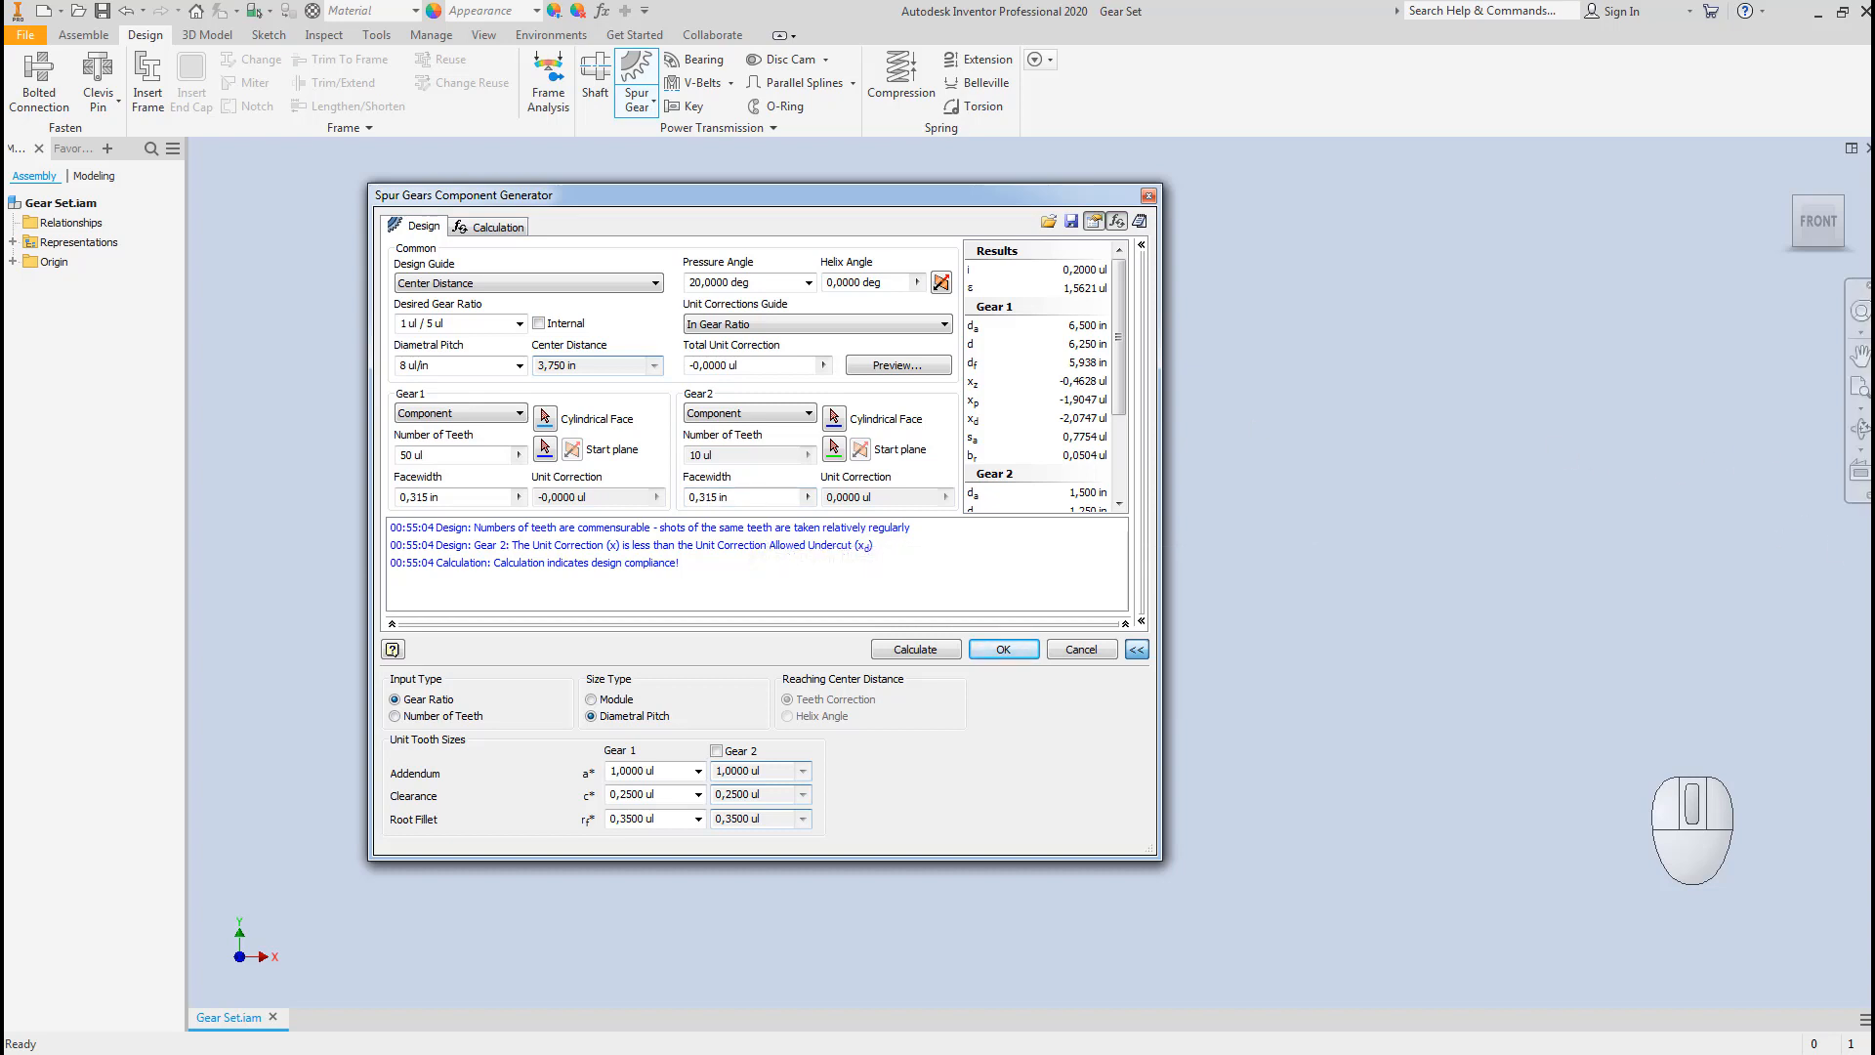
left_click(1004, 649)
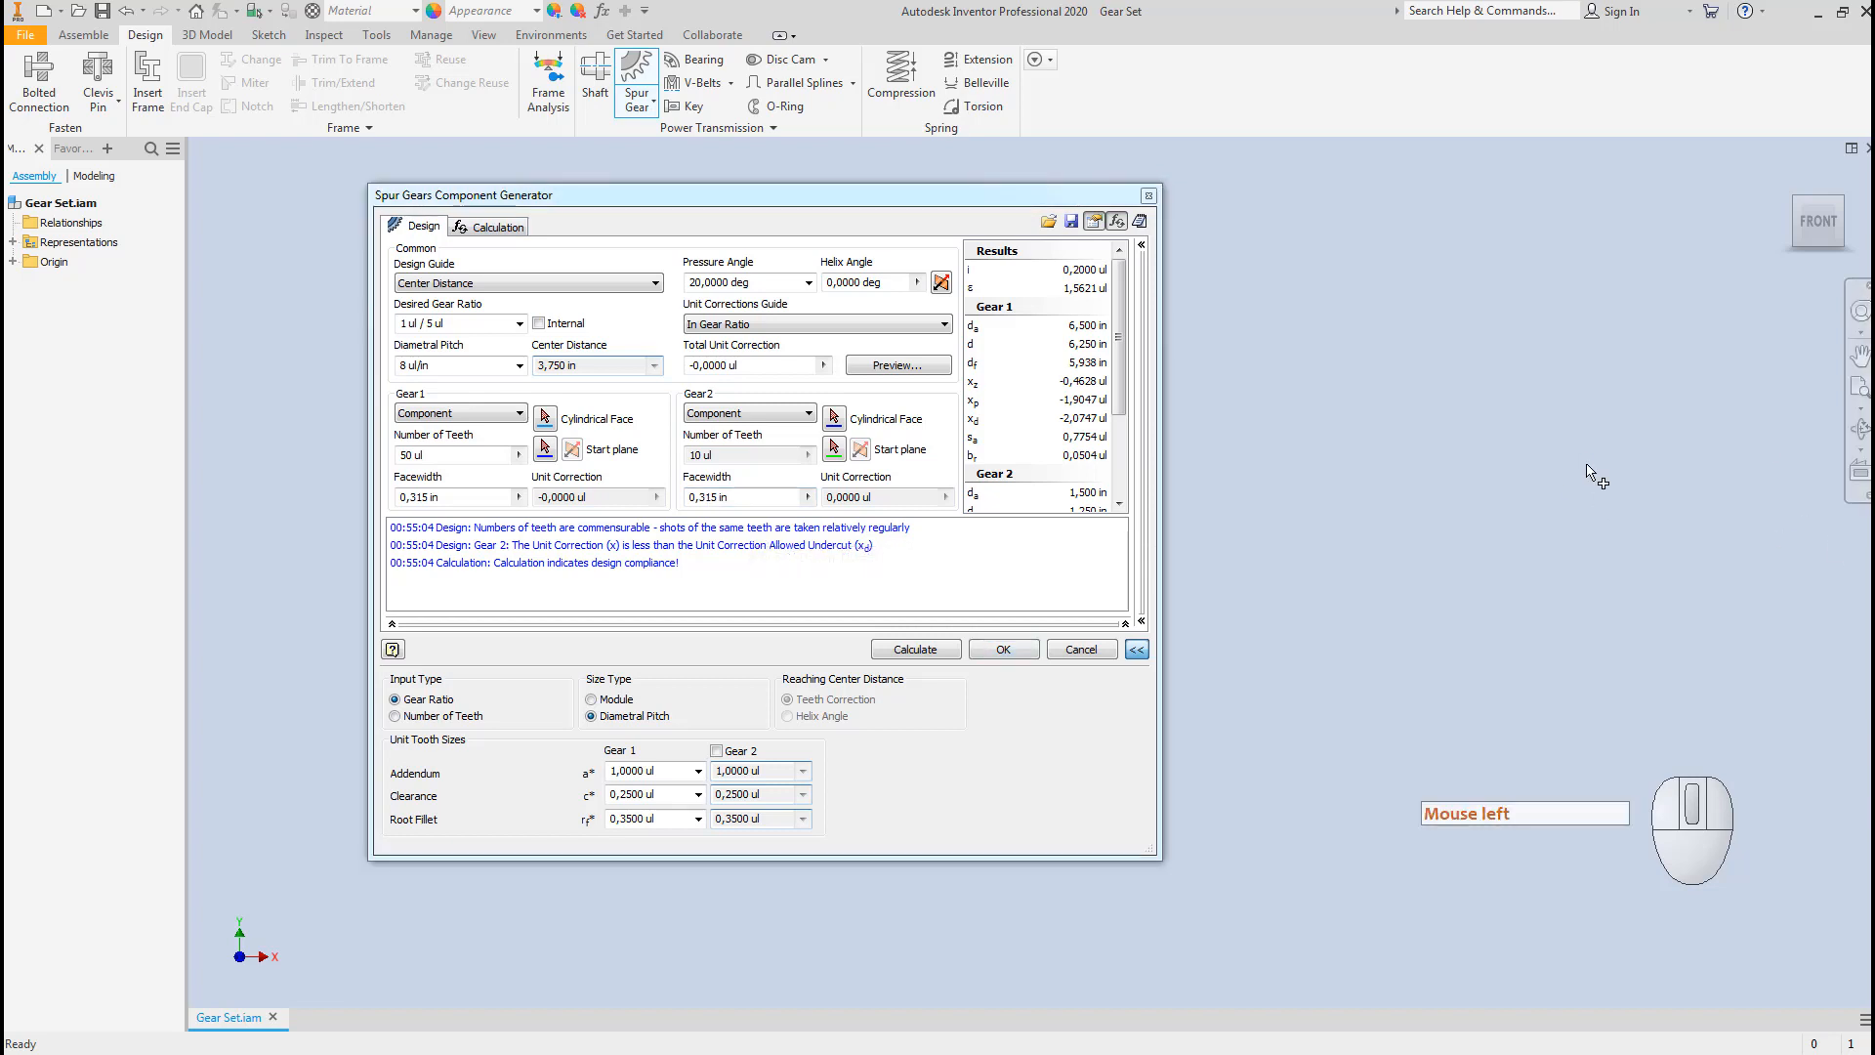
left_click(1635, 569)
Switch to the reference drawing and circle the gear note, both tooth counts (N = 50 and N-10) and the pinion in red.
key("alt+Tab")
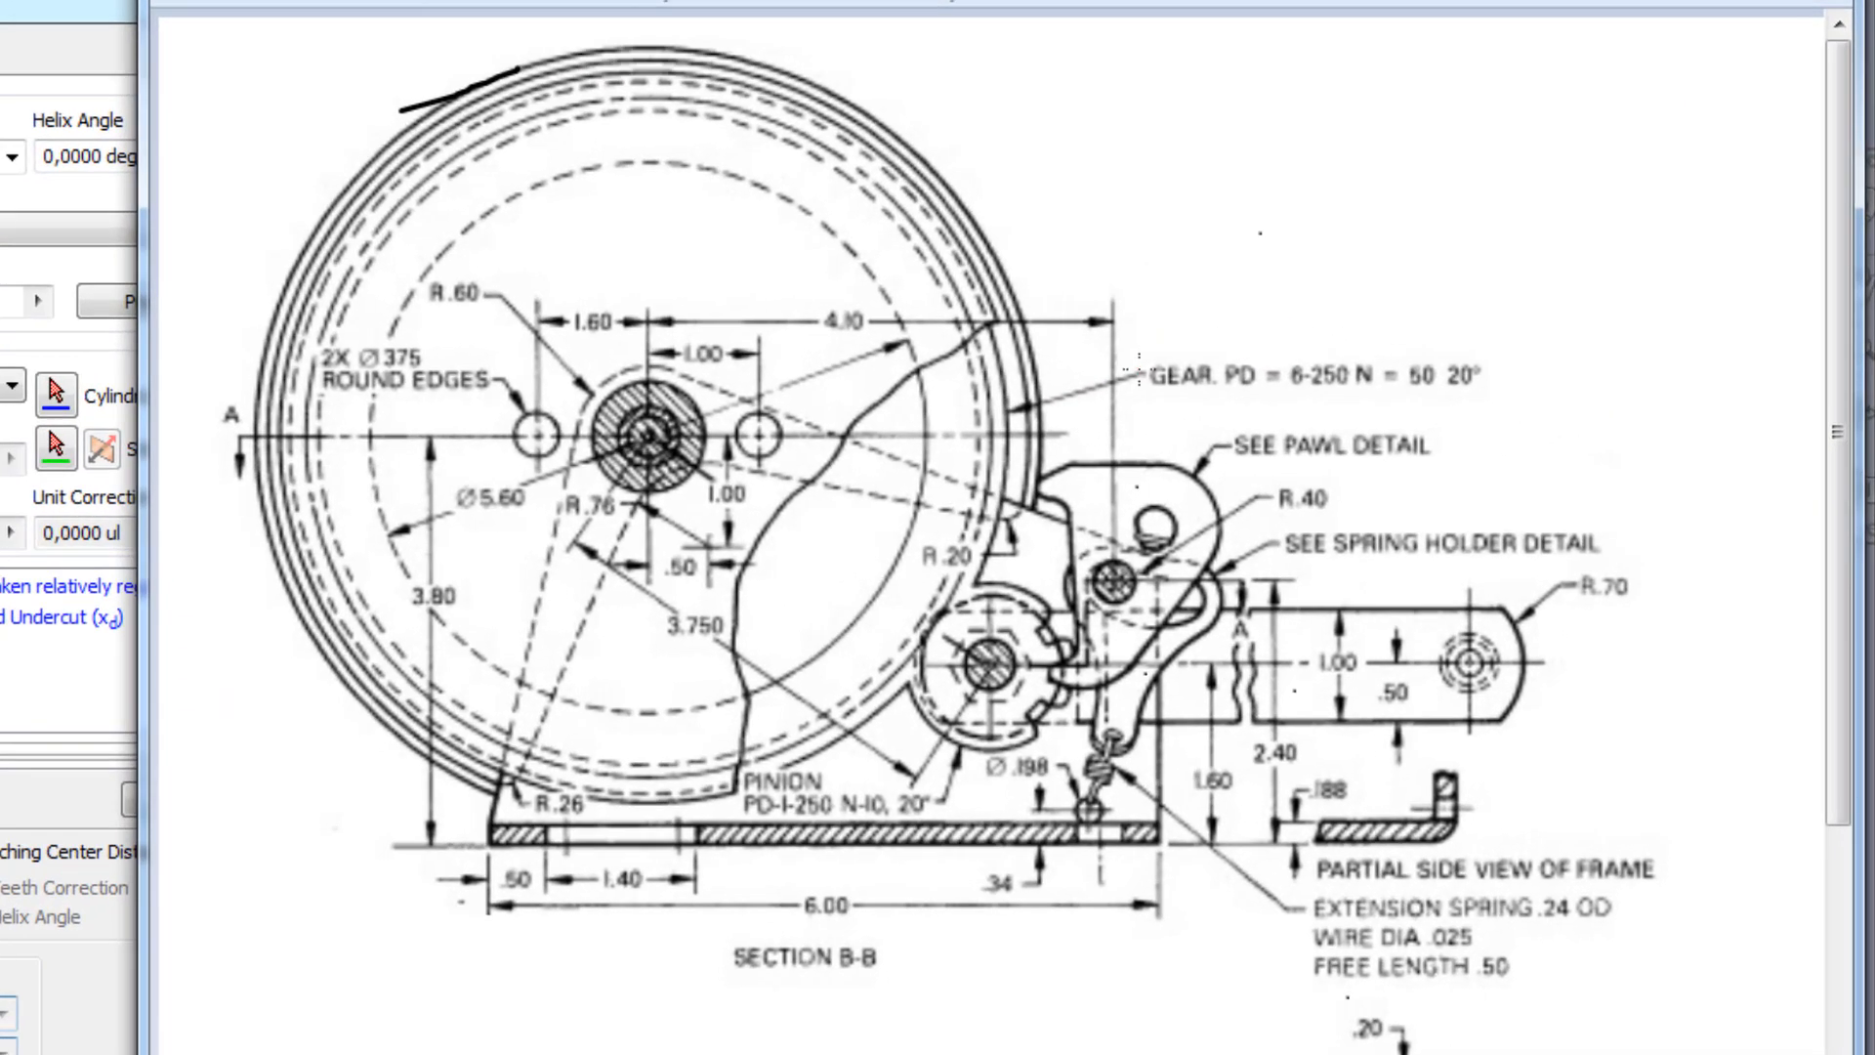
left_click(1461, 392)
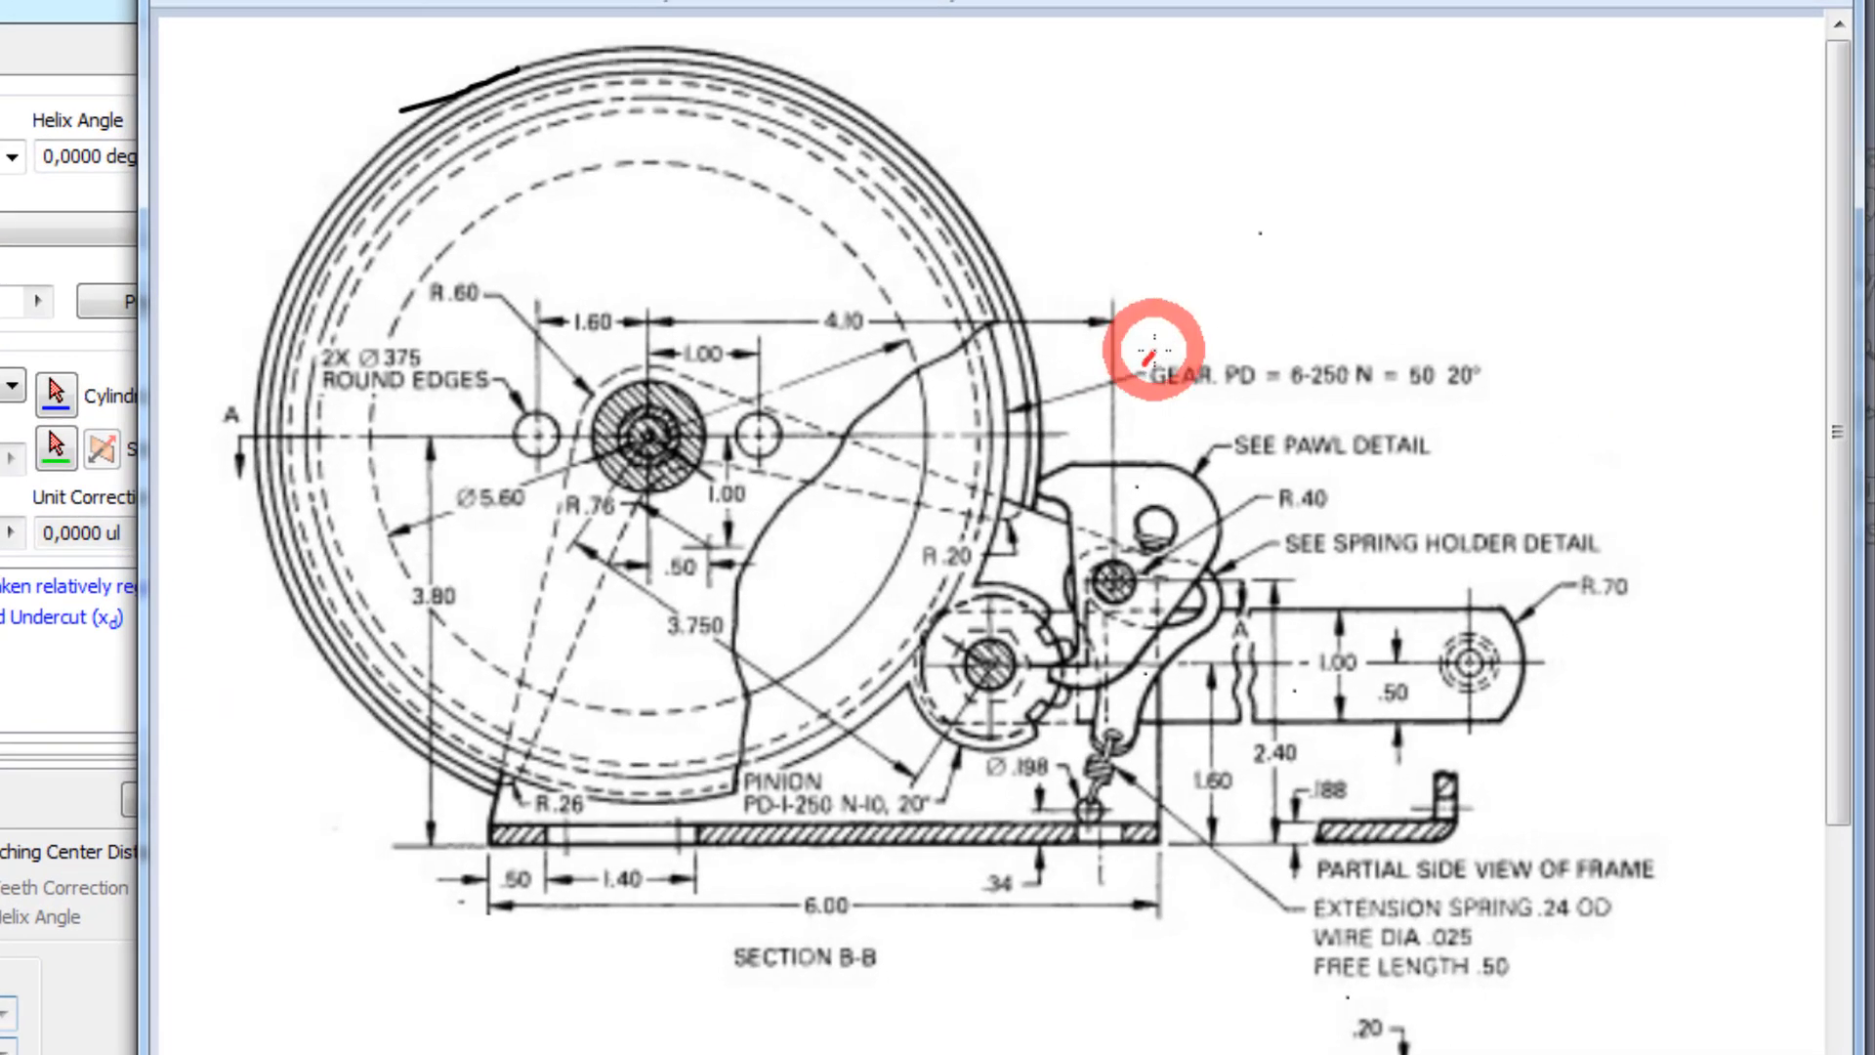
mouse_move(1148, 360)
left_mouse_down()
mouse_move(1182, 337)
mouse_move(1499, 335)
mouse_move(1485, 412)
mouse_move(1131, 420)
mouse_move(1145, 359)
left_mouse_up()
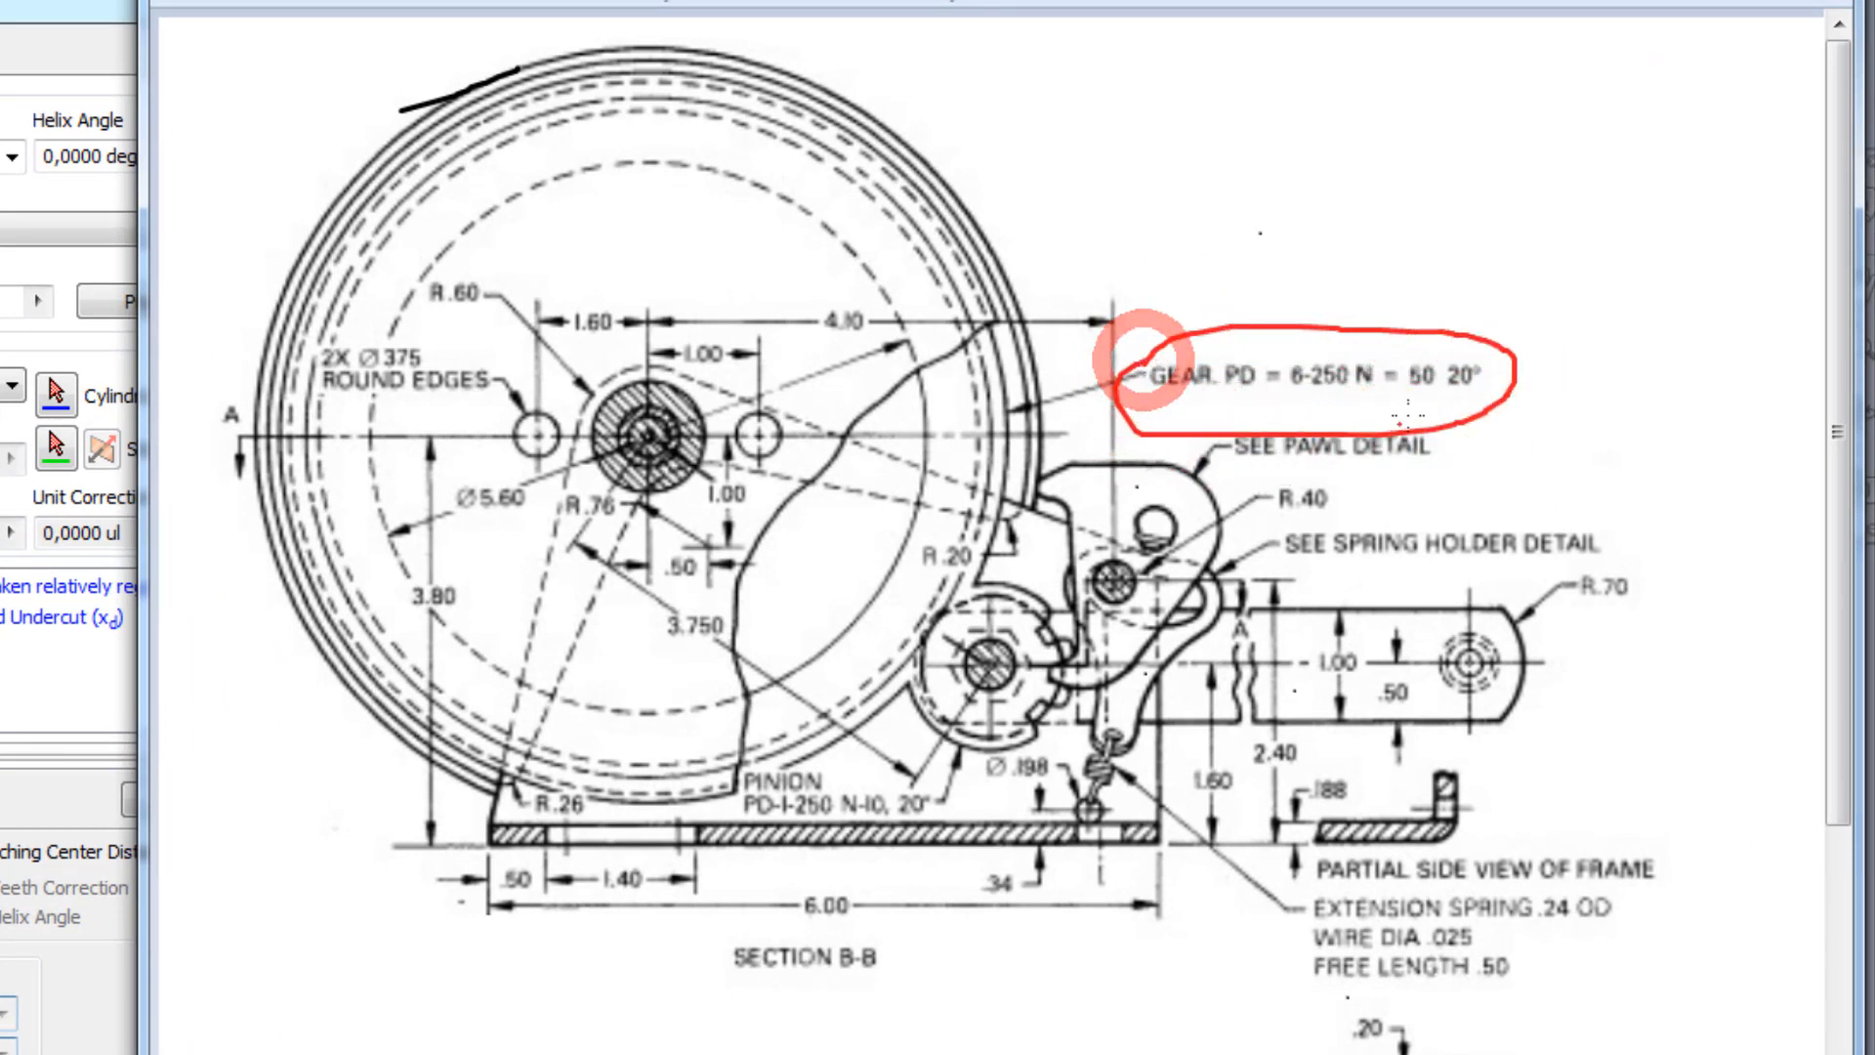
mouse_move(1422, 352)
left_mouse_down()
mouse_move(1352, 359)
mouse_move(1365, 399)
mouse_move(1444, 376)
mouse_move(1375, 352)
left_mouse_up()
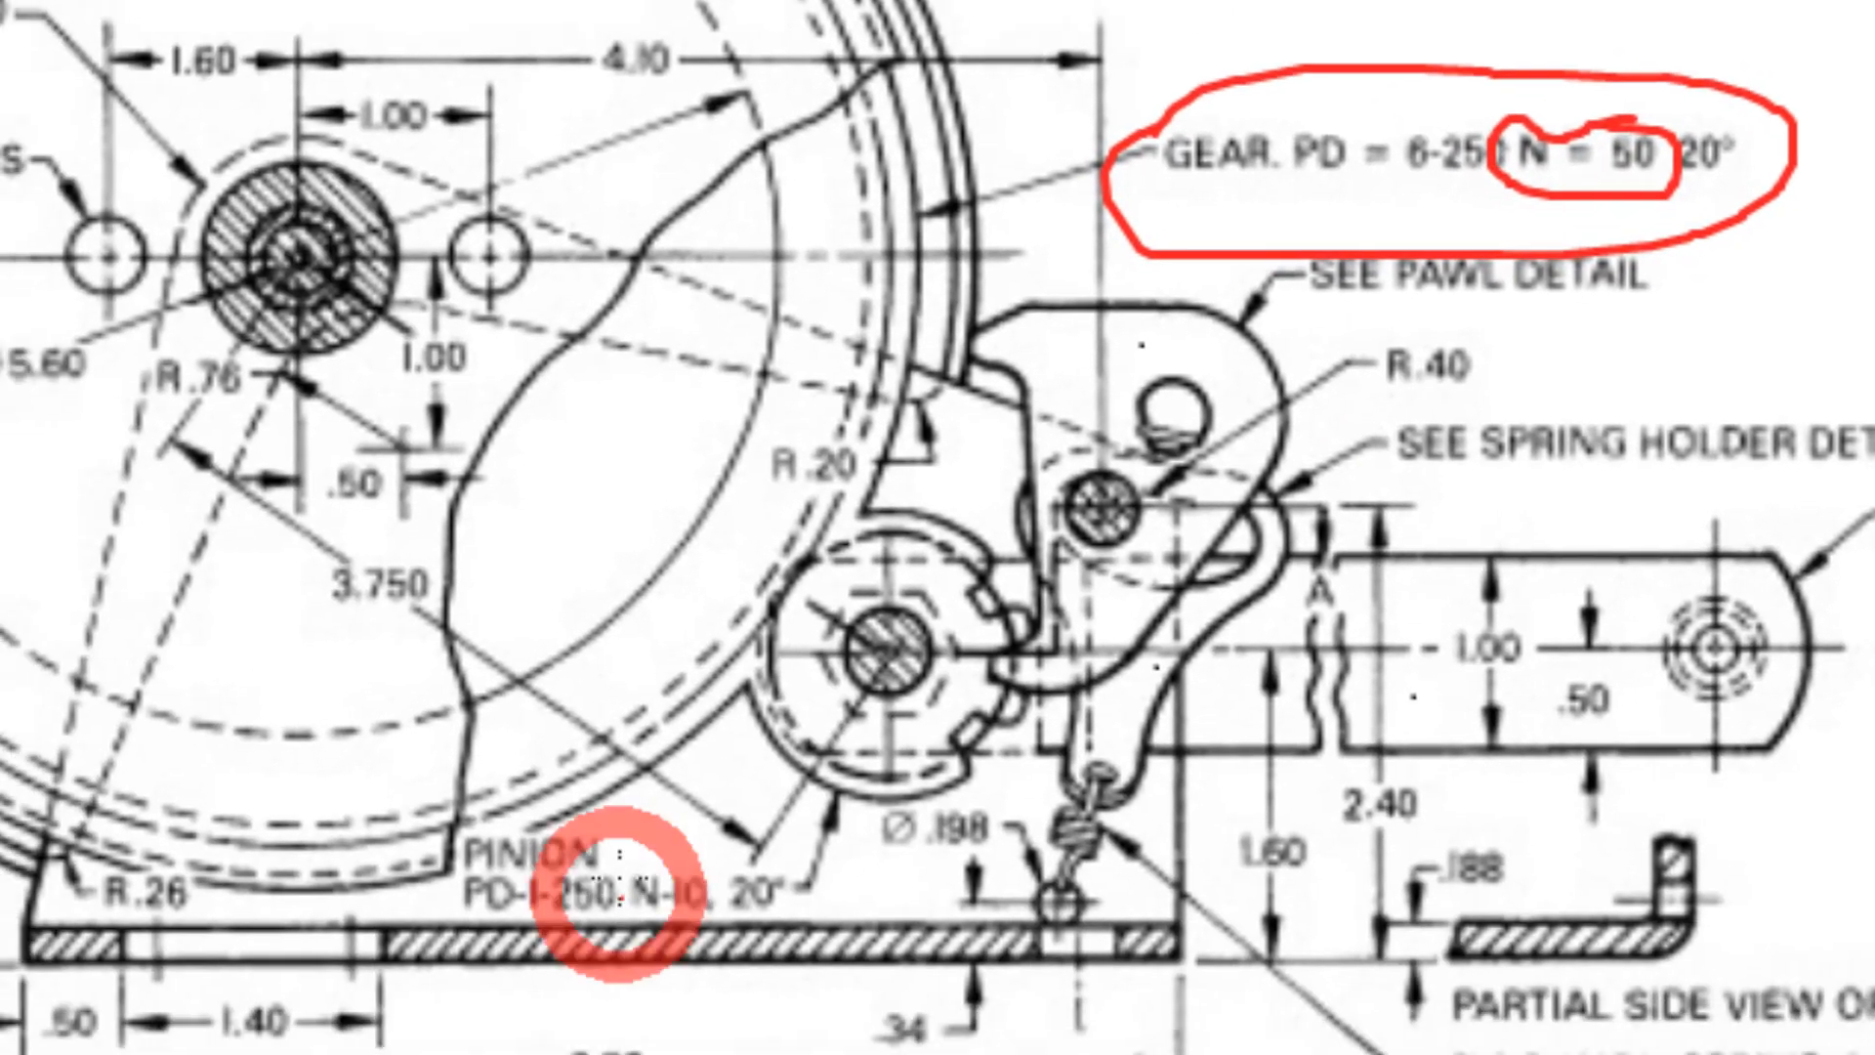
mouse_move(620, 896)
left_mouse_down()
mouse_move(641, 852)
mouse_move(719, 855)
mouse_move(716, 918)
mouse_move(664, 933)
mouse_move(599, 885)
left_mouse_up()
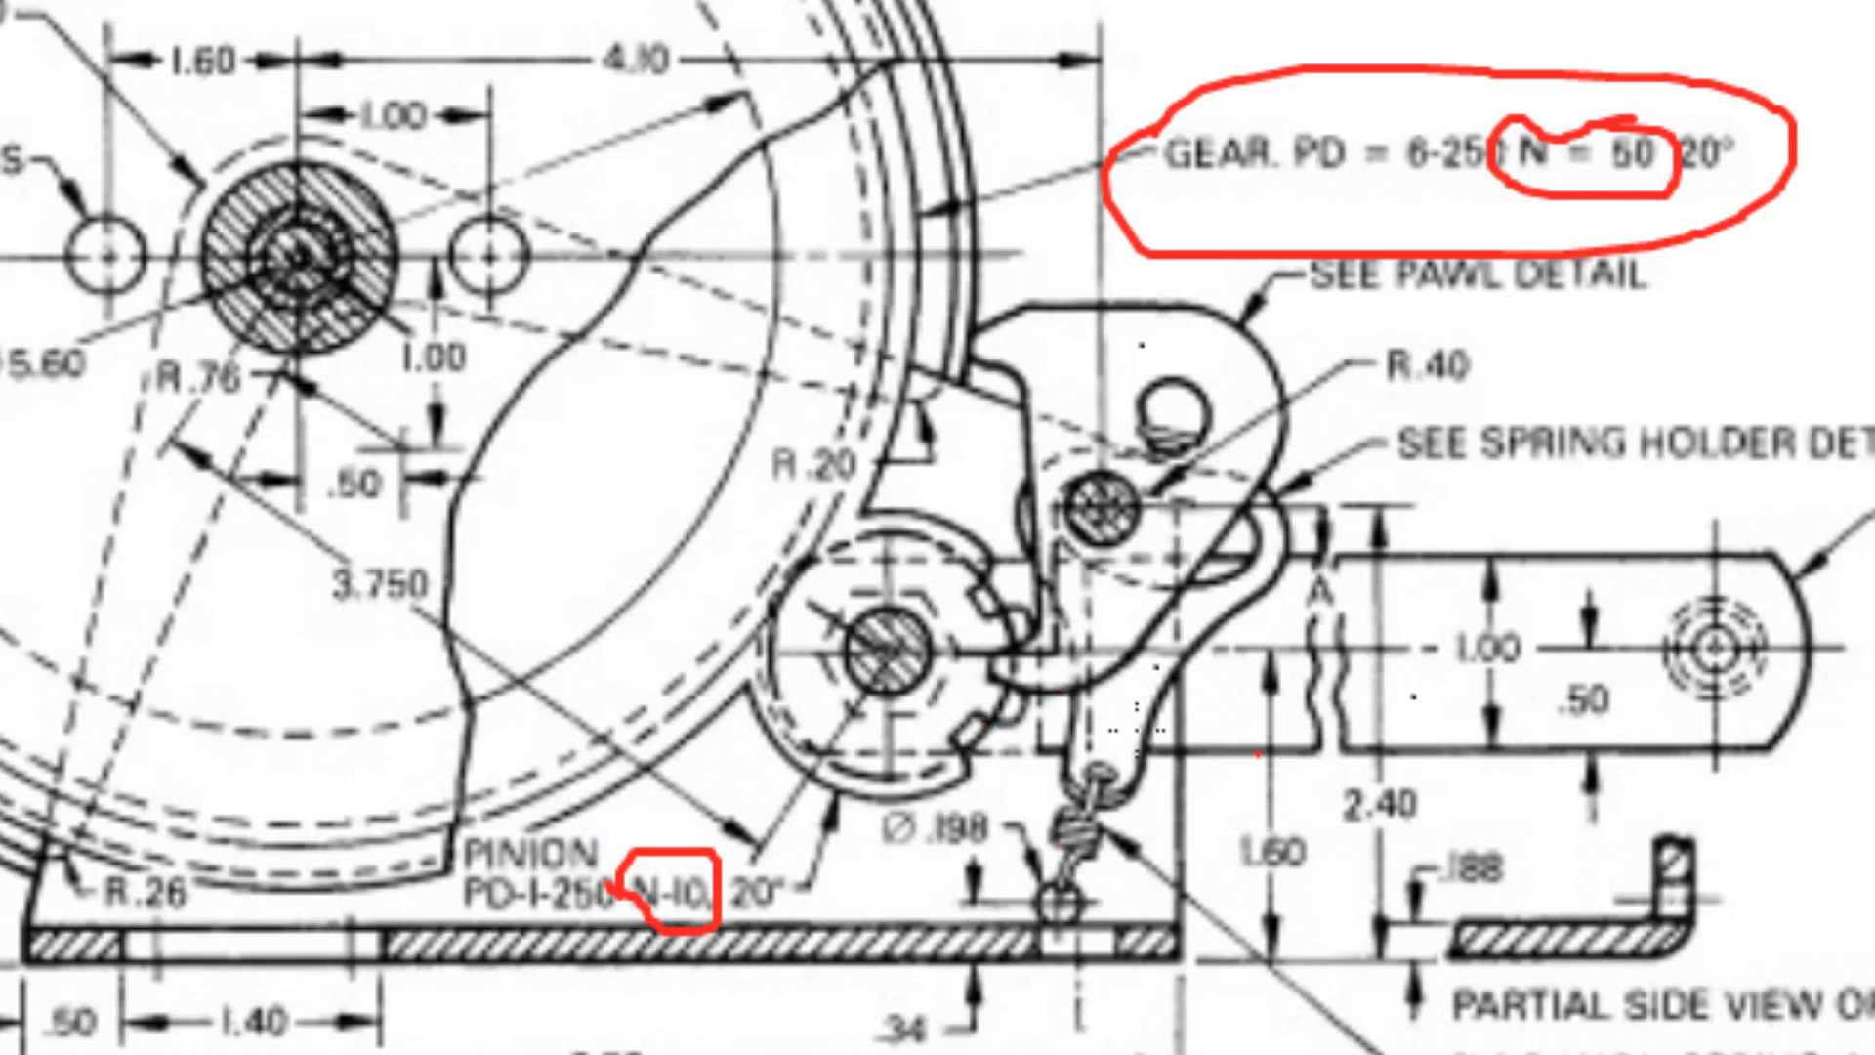
mouse_move(865, 811)
left_mouse_down()
mouse_move(1005, 628)
mouse_move(795, 429)
mouse_move(689, 723)
mouse_move(860, 813)
left_mouse_up()
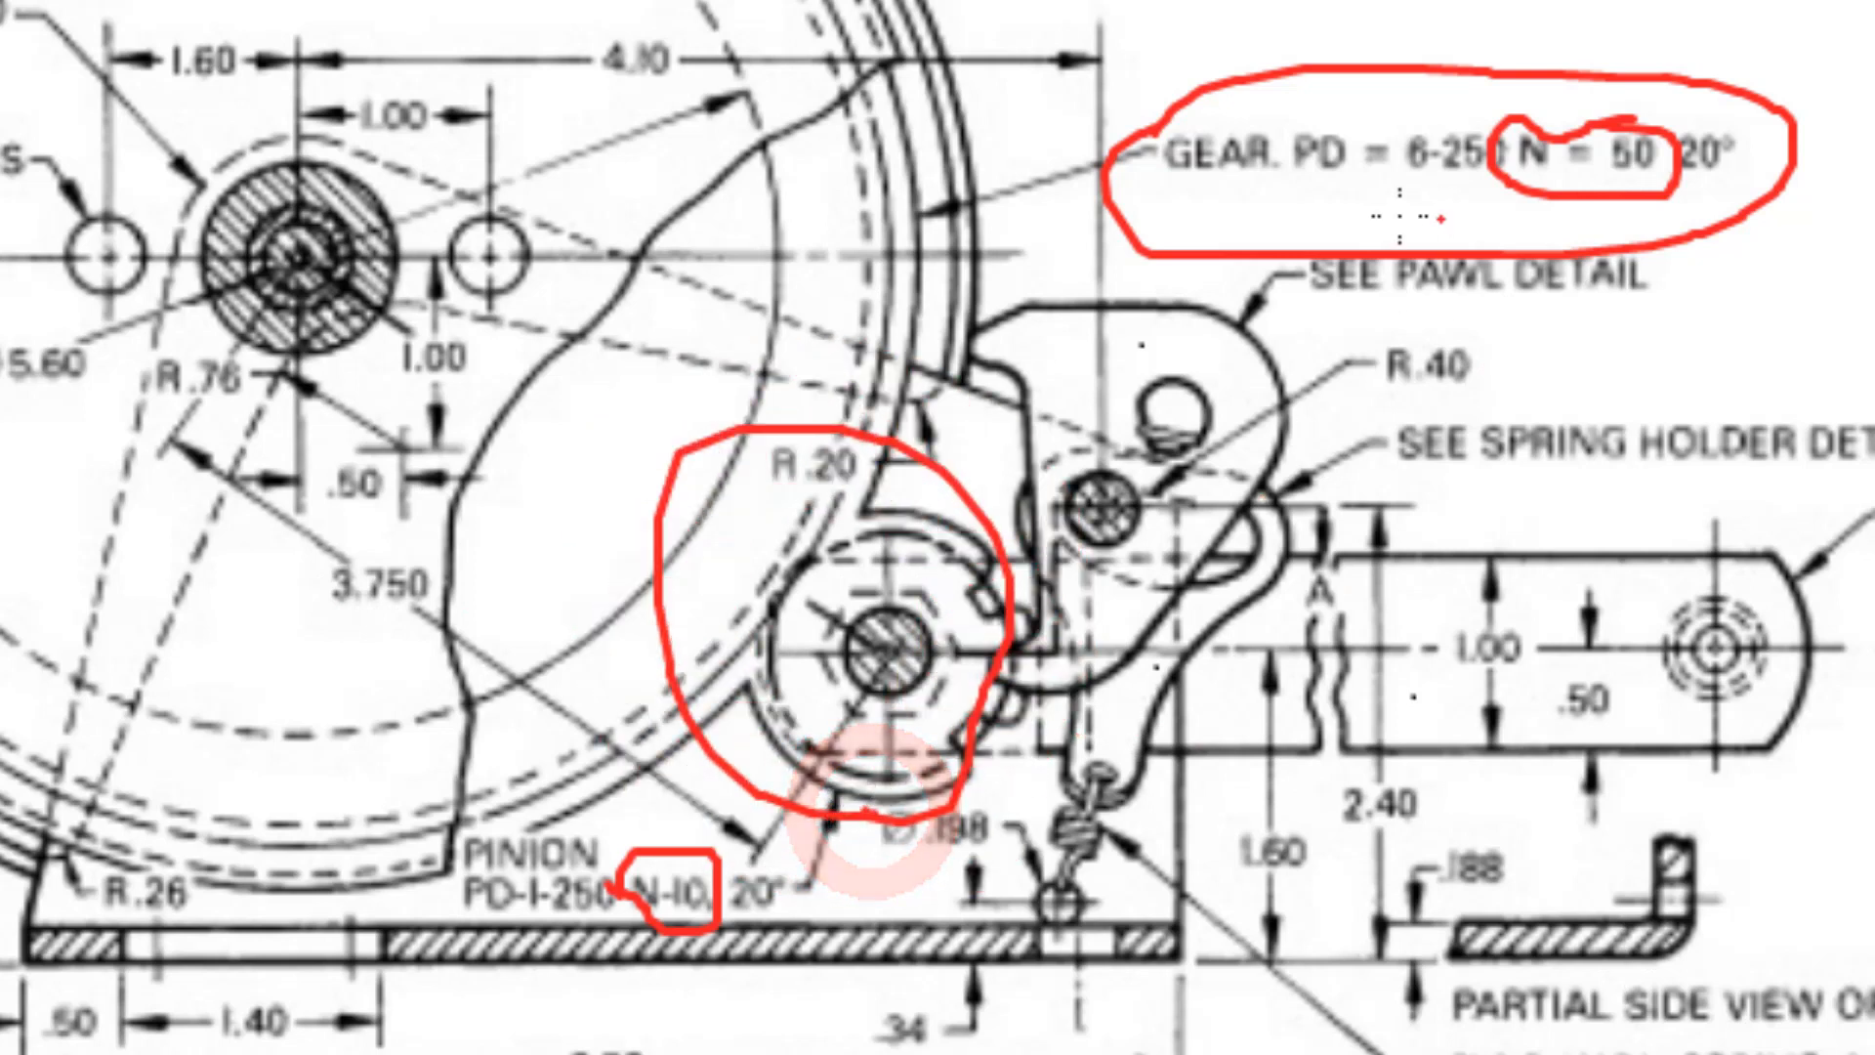
mouse_move(1713, 53)
left_mouse_down()
mouse_move(1074, 88)
mouse_move(1708, 302)
mouse_move(1830, 10)
mouse_move(1209, 62)
left_mouse_up()
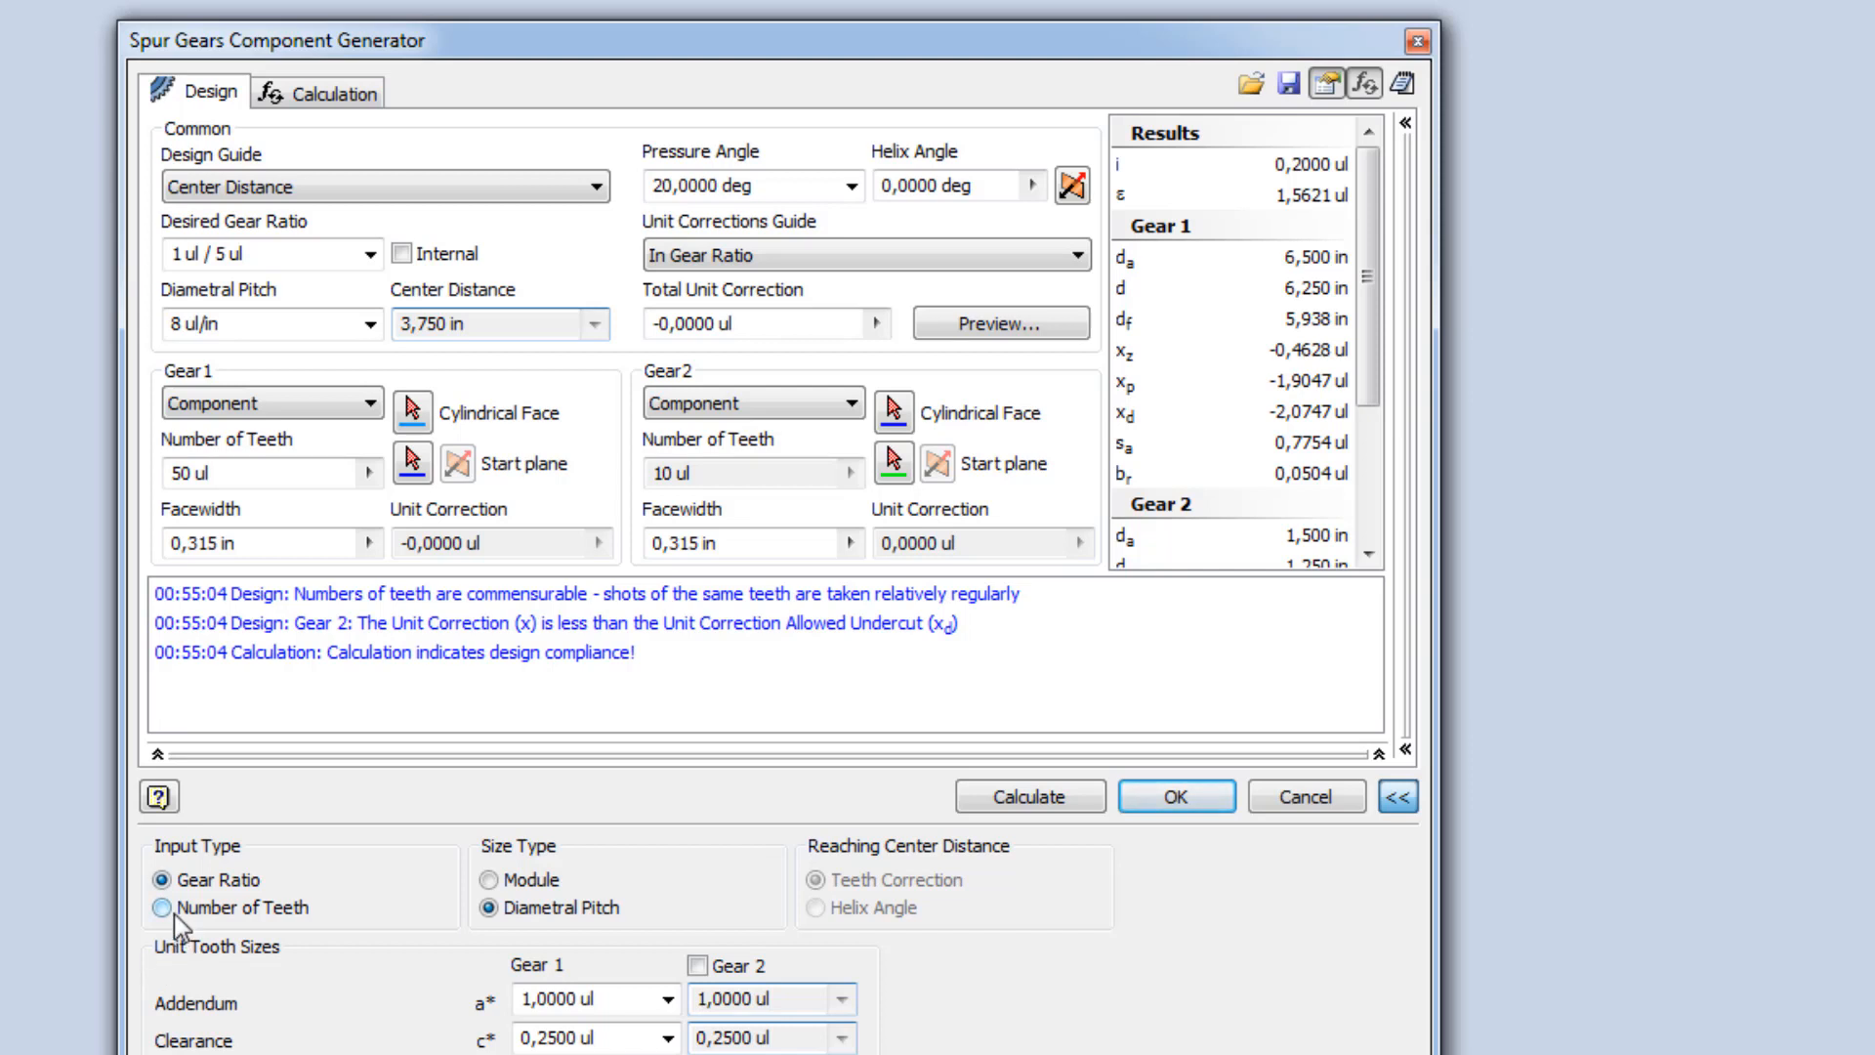
Return to Inventor, set the gear input type to Number of Teeth, and check both gears' tooth counts and the center distance.
left_click(172, 910)
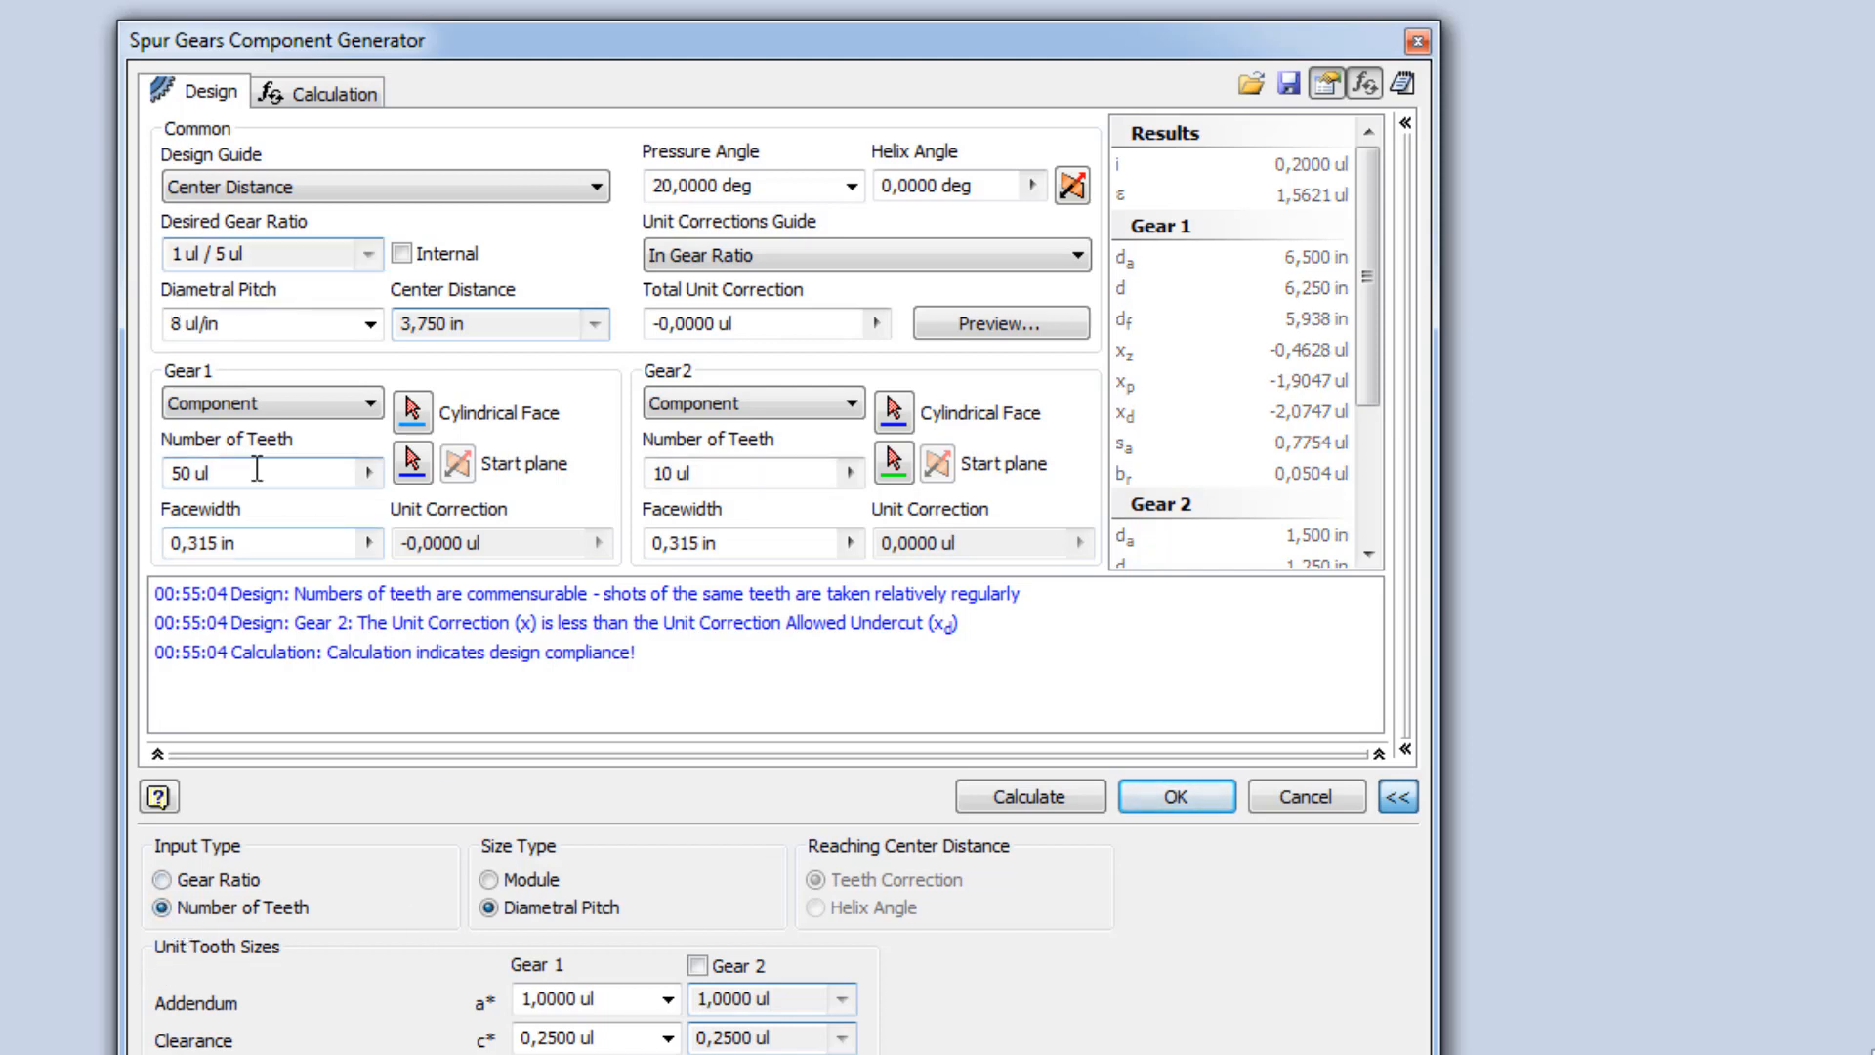
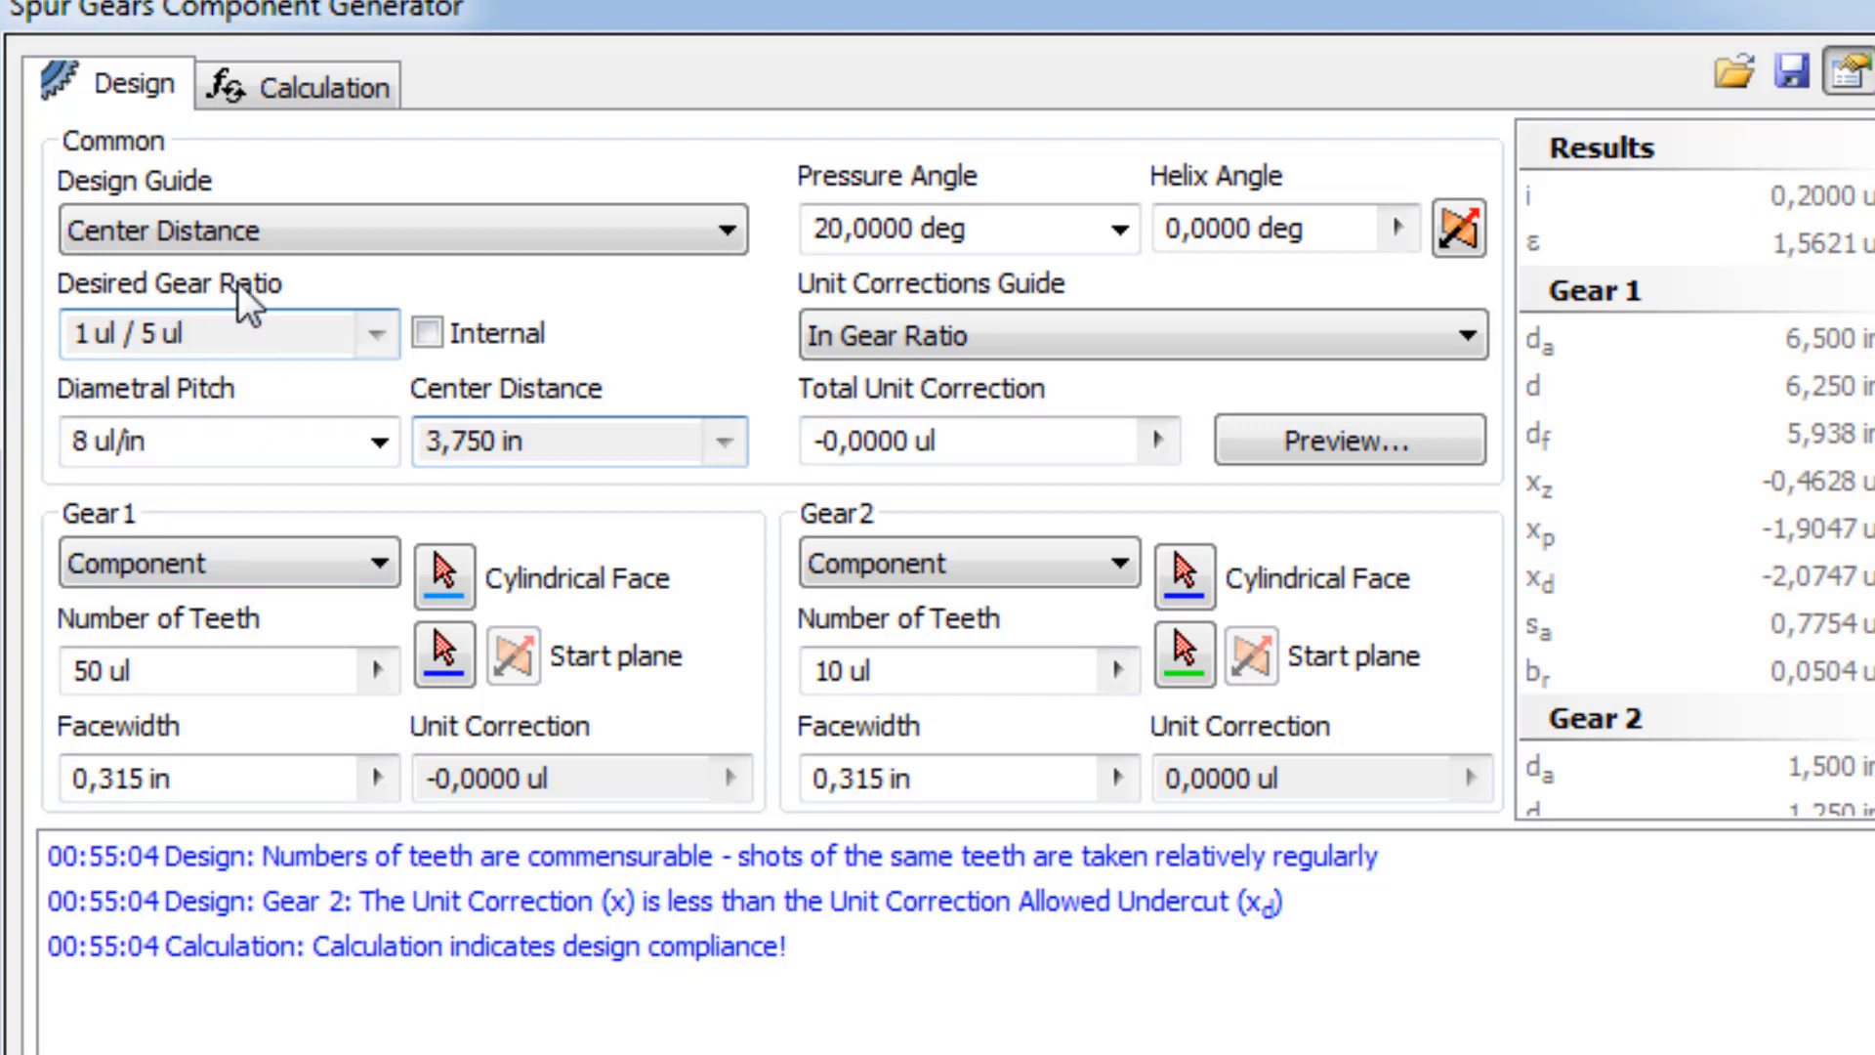
left_click_drag(143, 674, 42, 671)
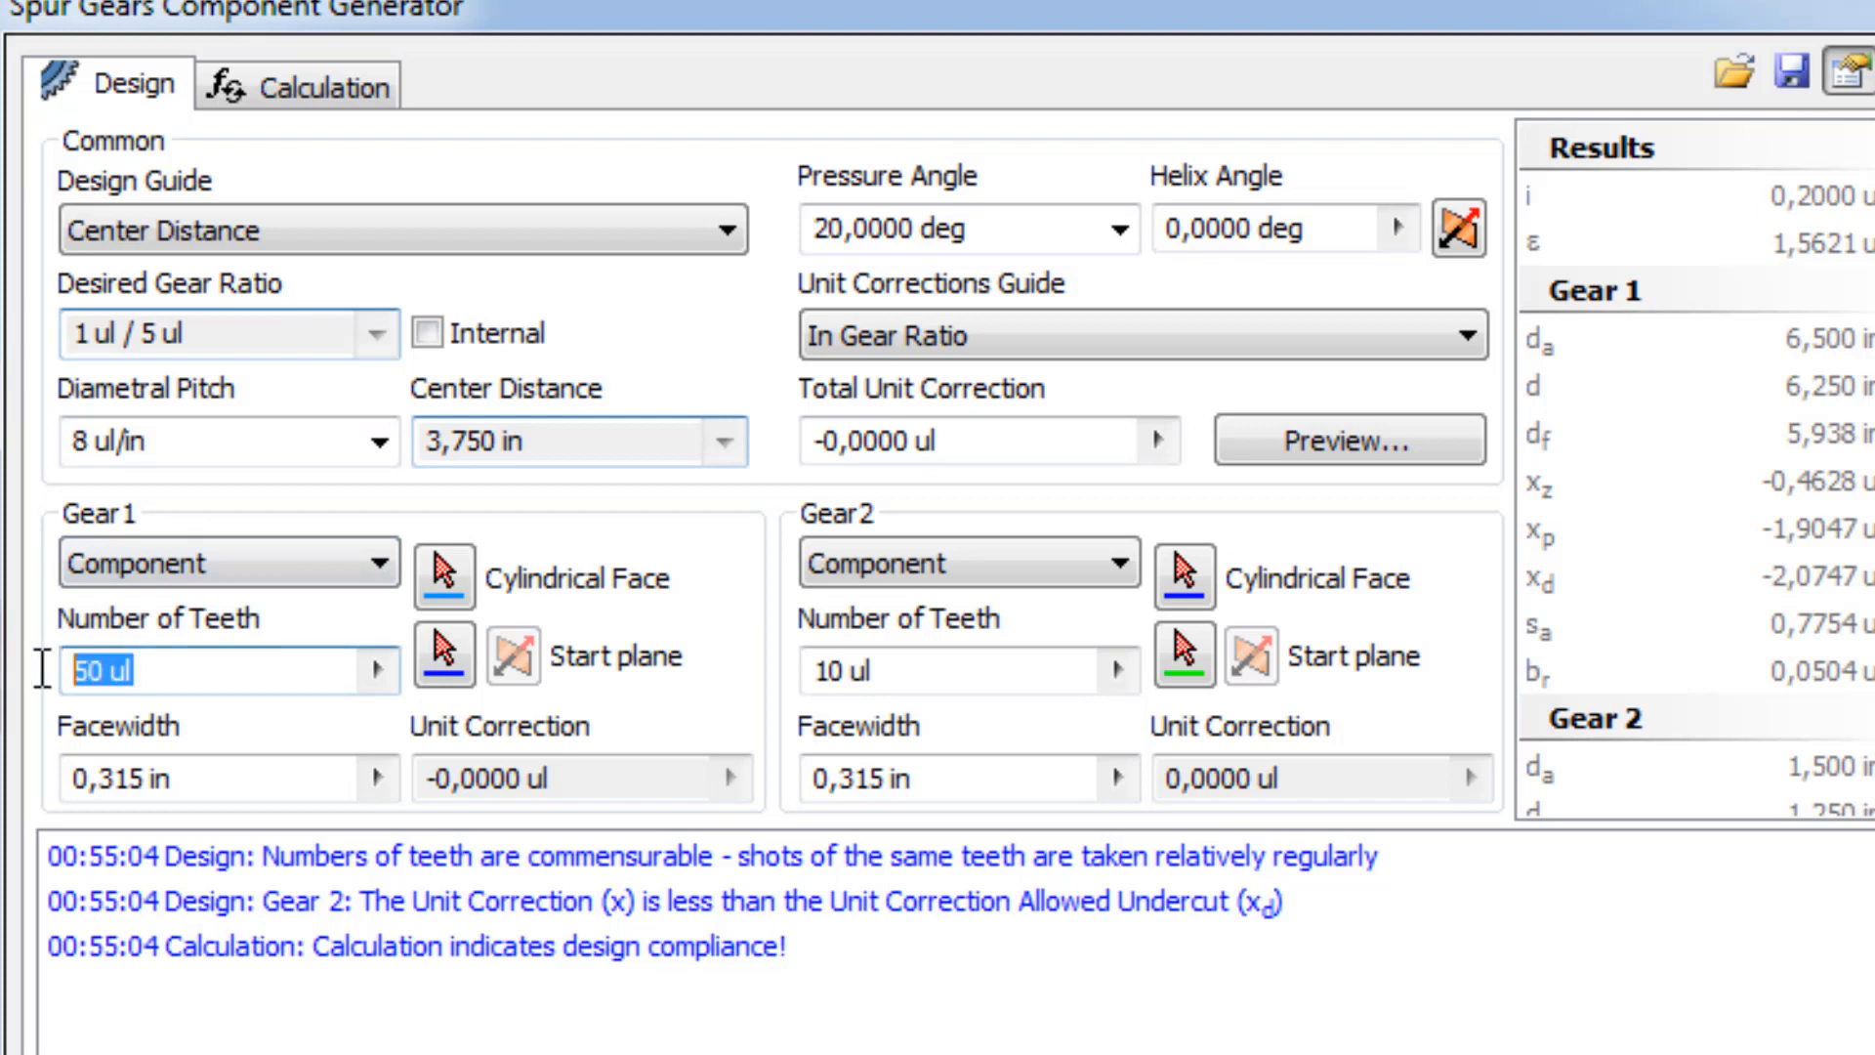
left_click(222, 671)
left_click_drag(867, 671, 764, 668)
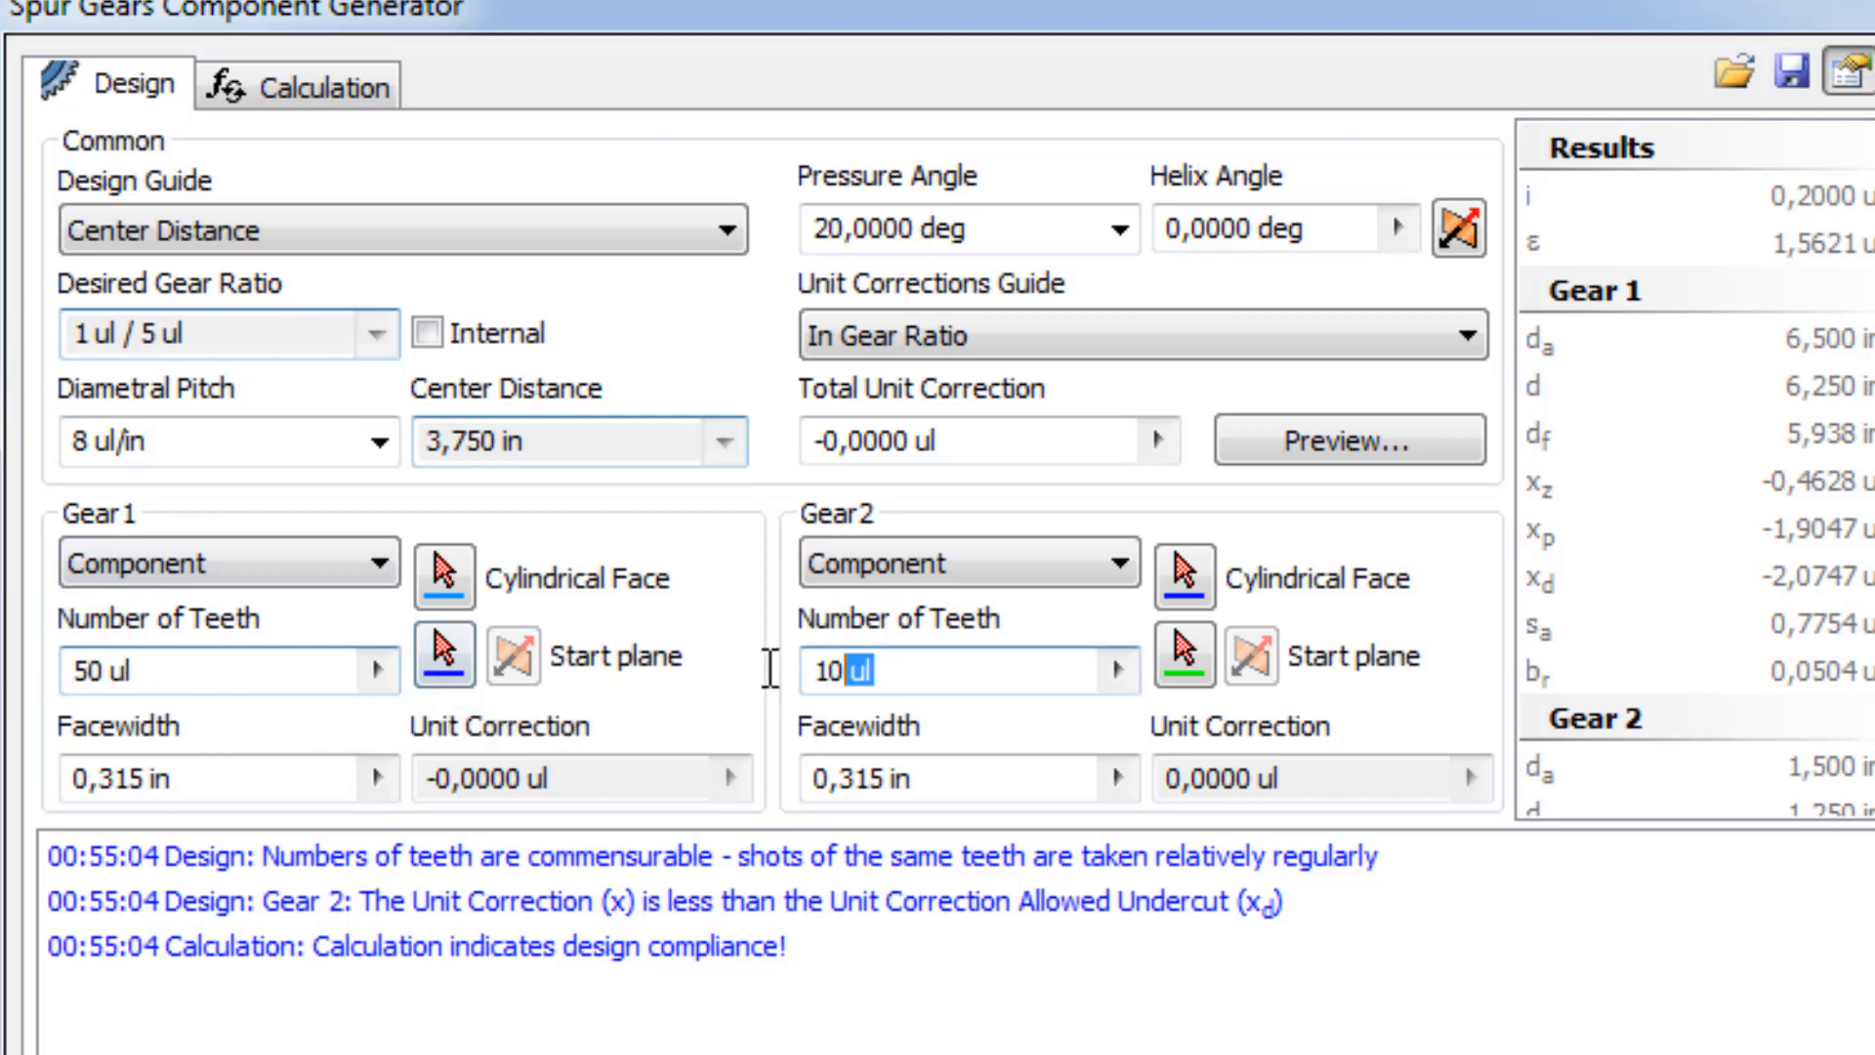
left_click(212, 674)
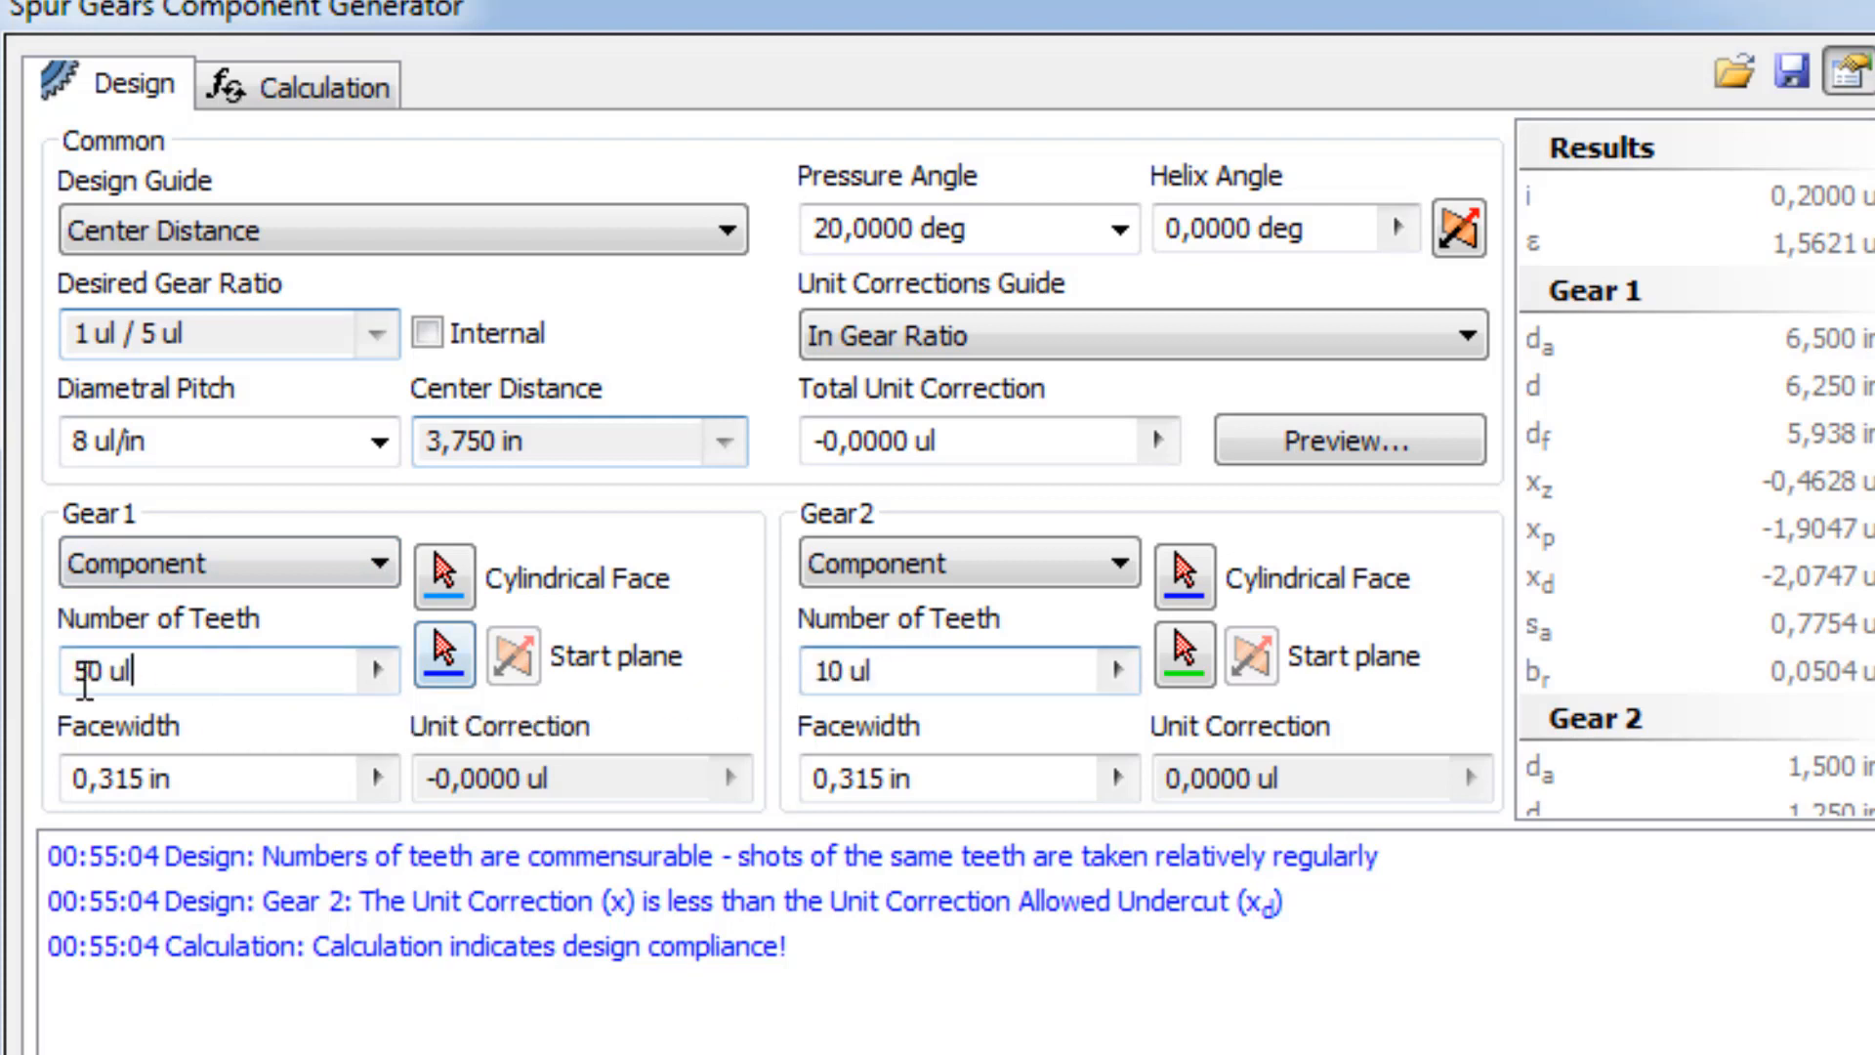
left_click(921, 683)
left_click(236, 674)
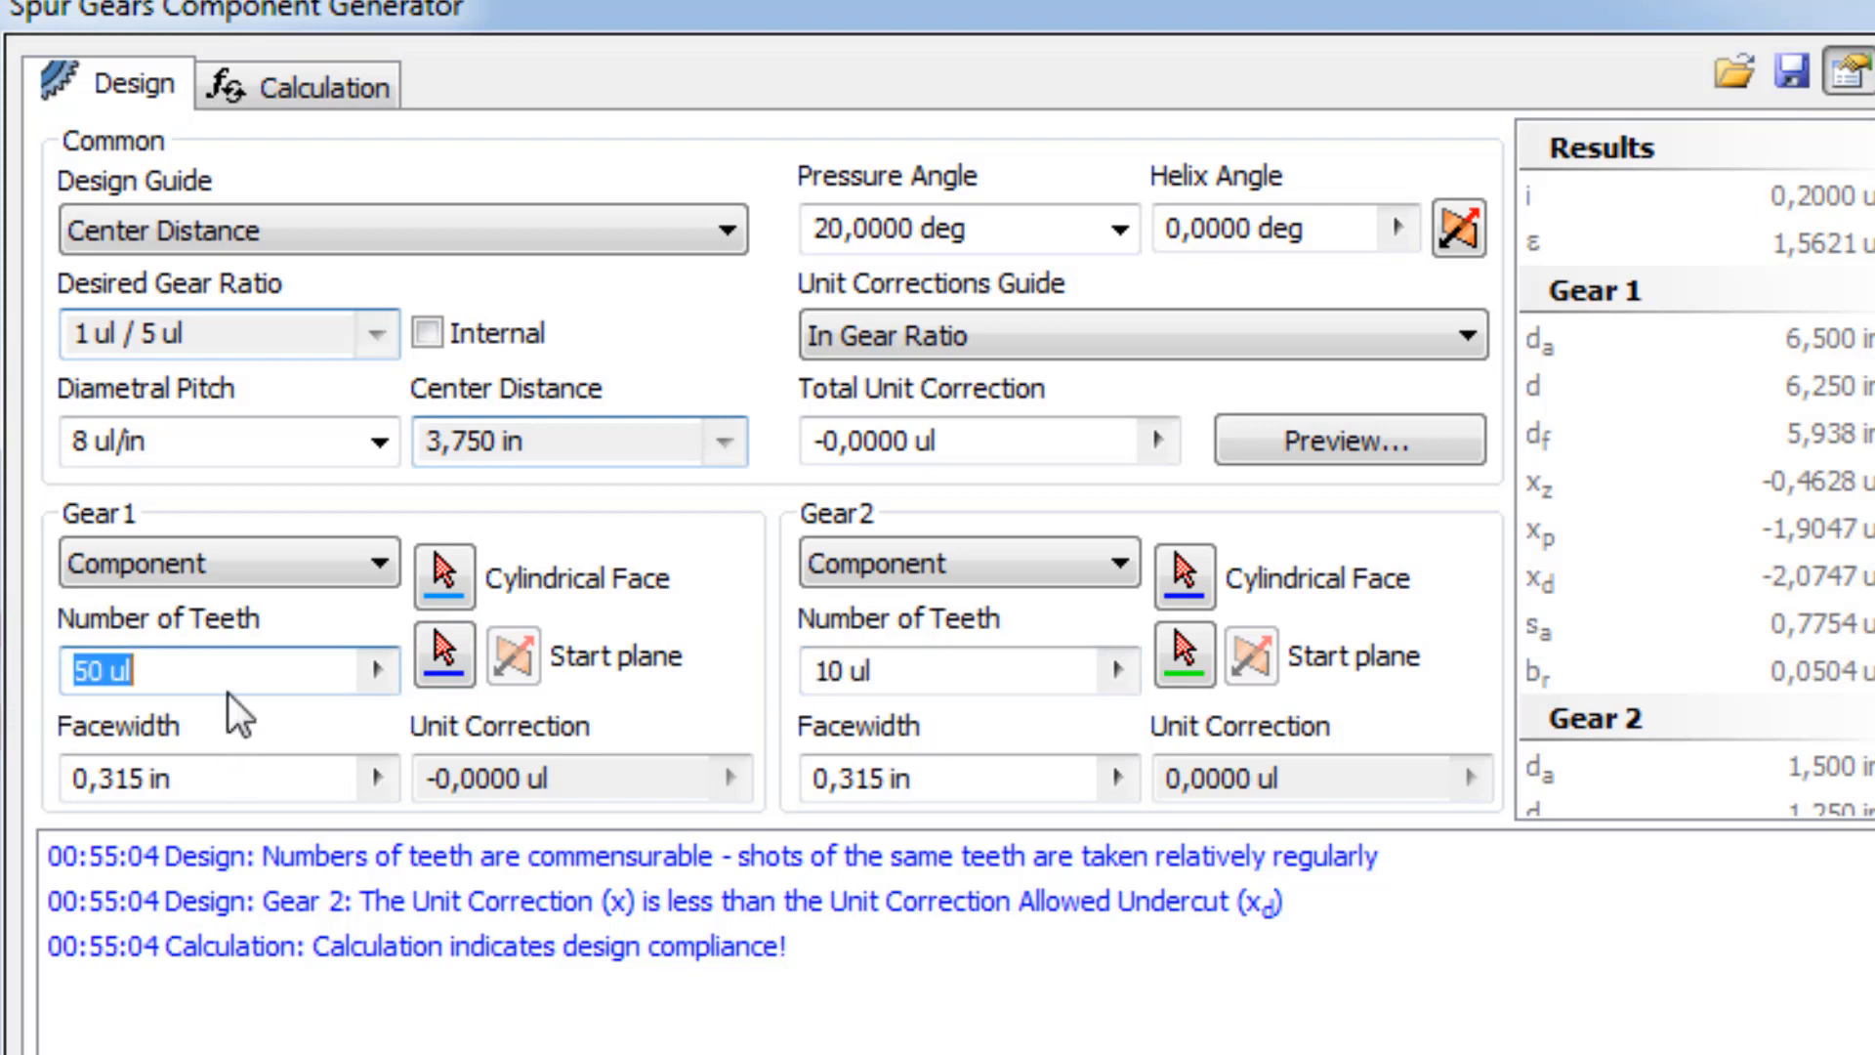
left_click(963, 674)
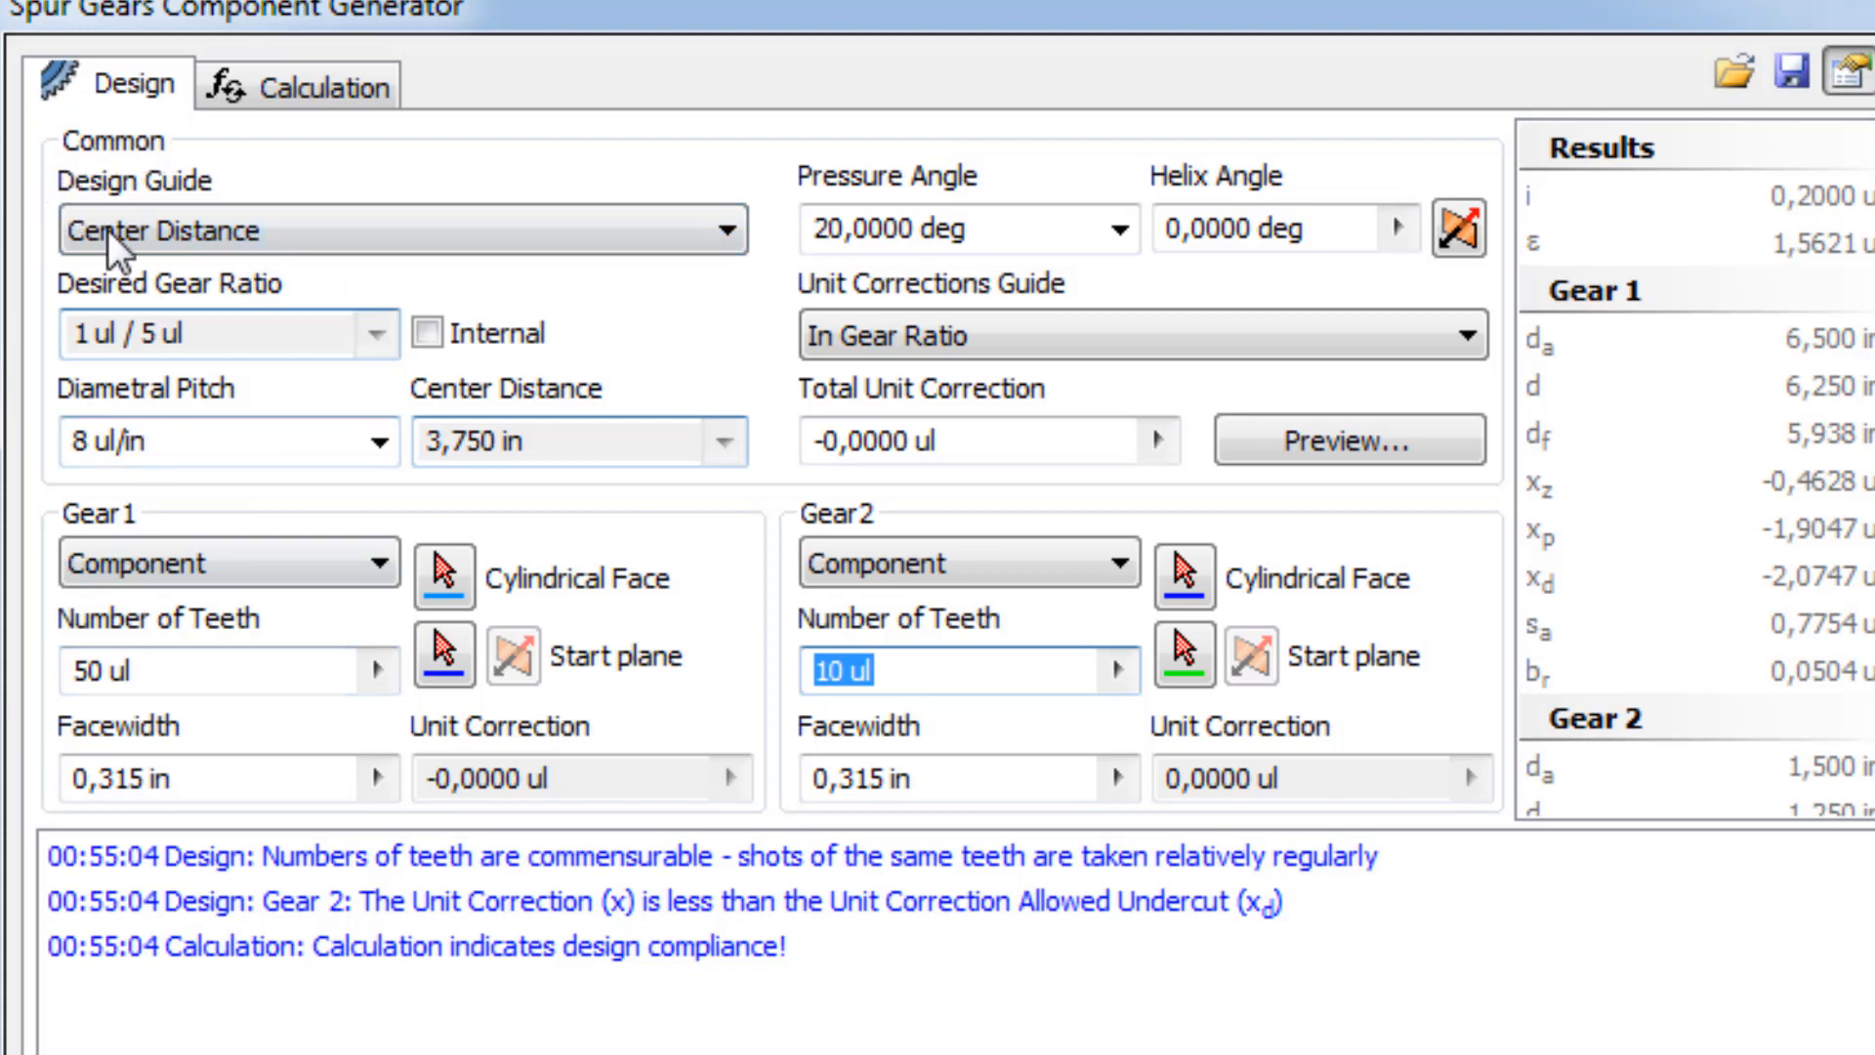
left_click(576, 440)
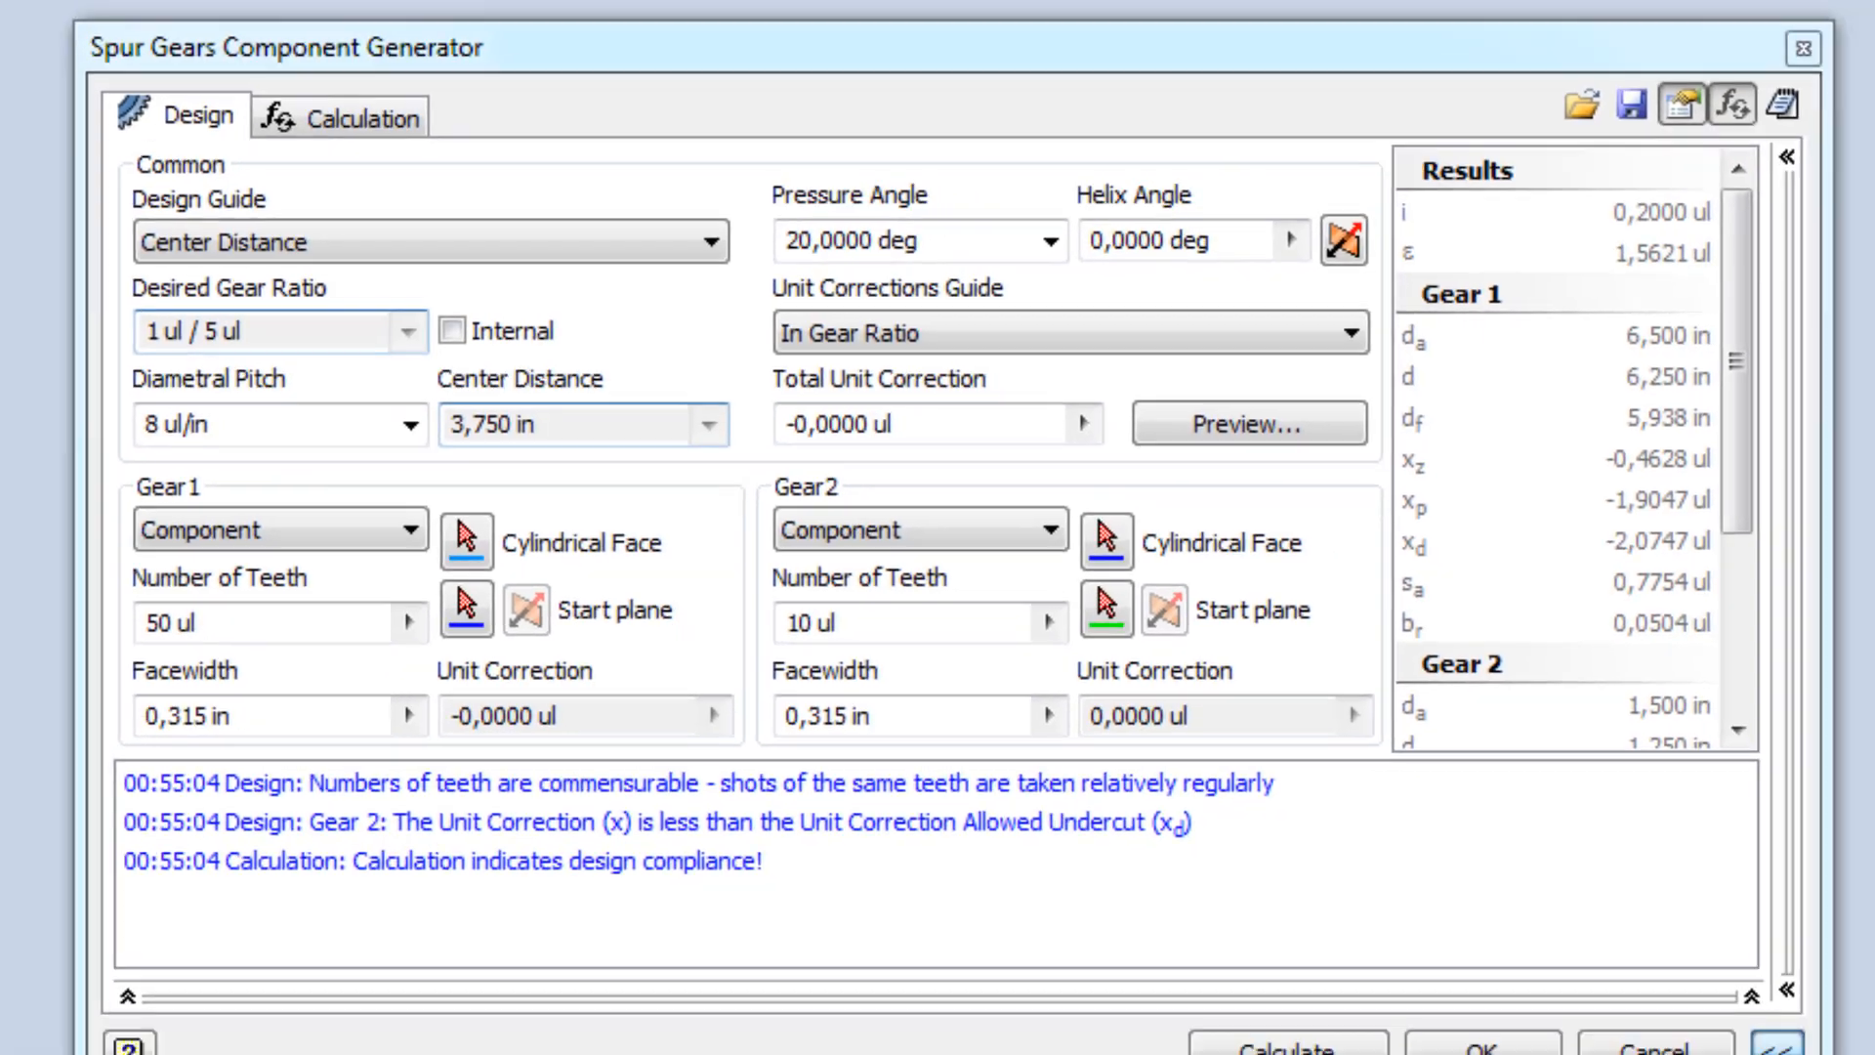
left_click(1615, 491)
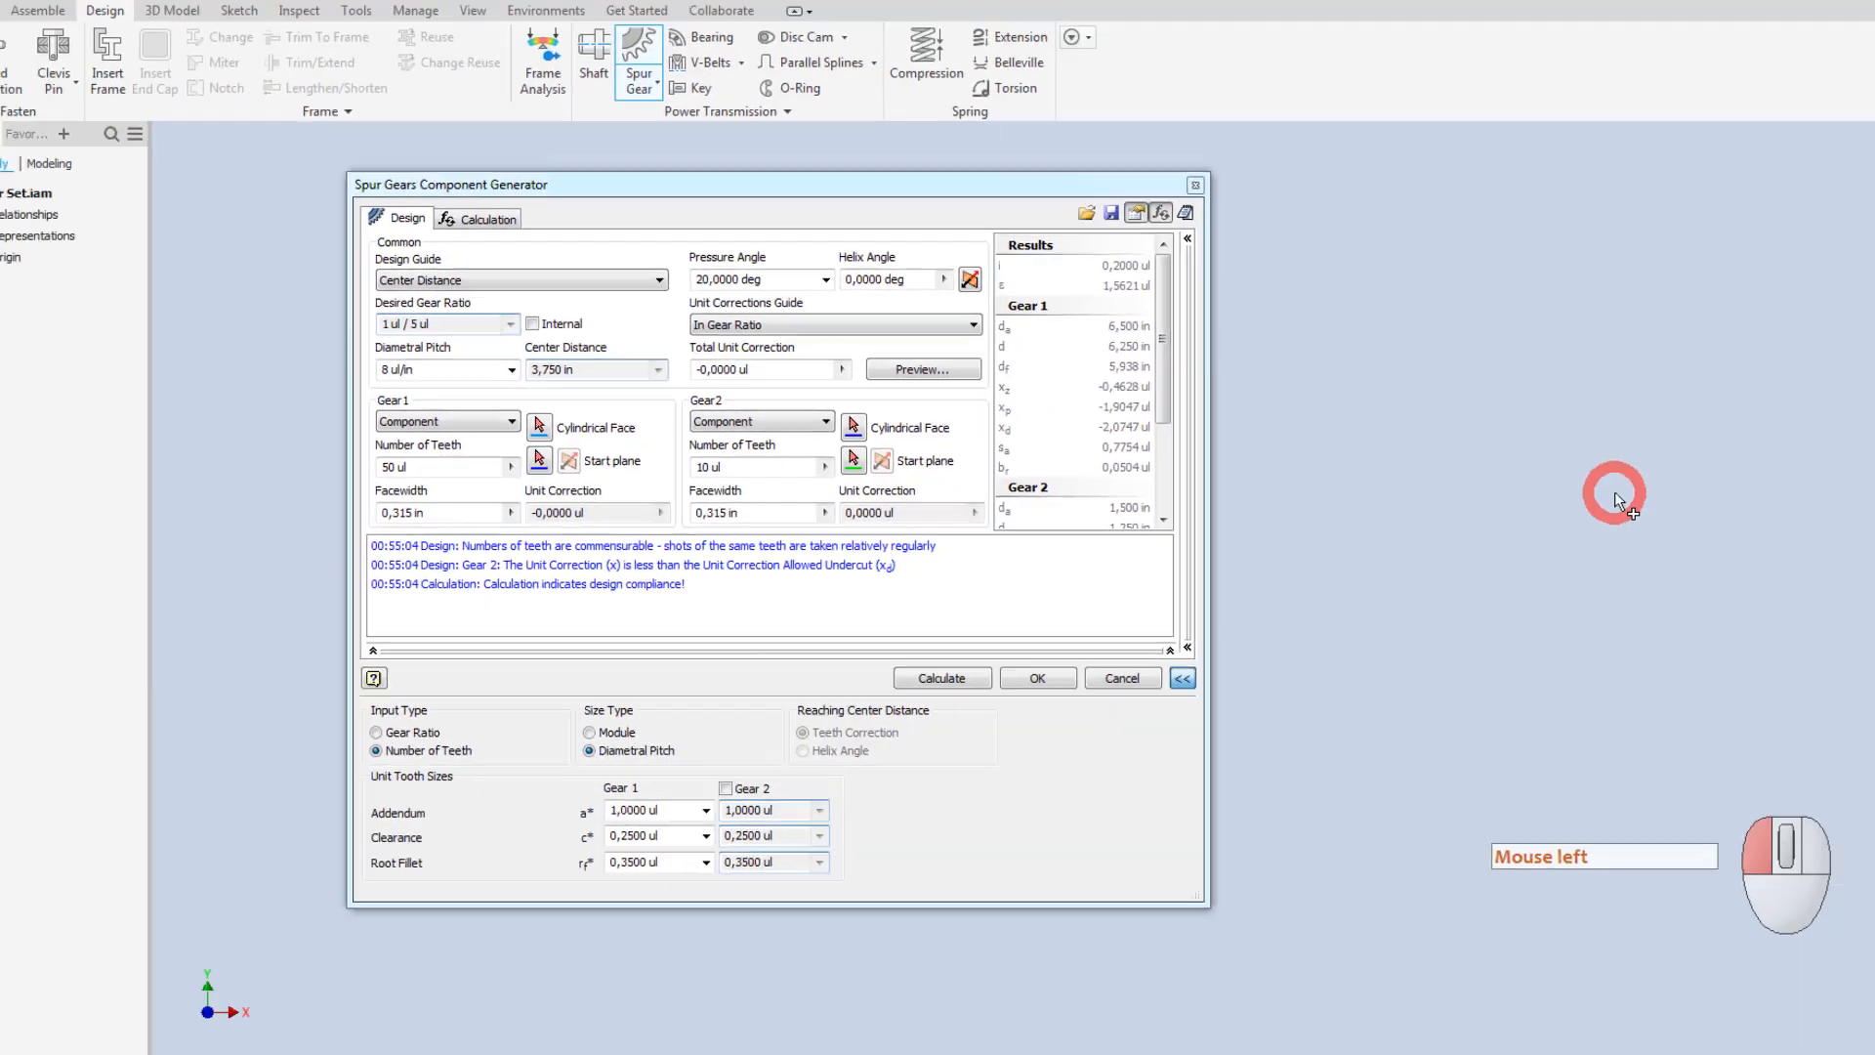
Switch back to the reference drawing and undo all the red circles around the gear and pinion data.
key("alt+Tab")
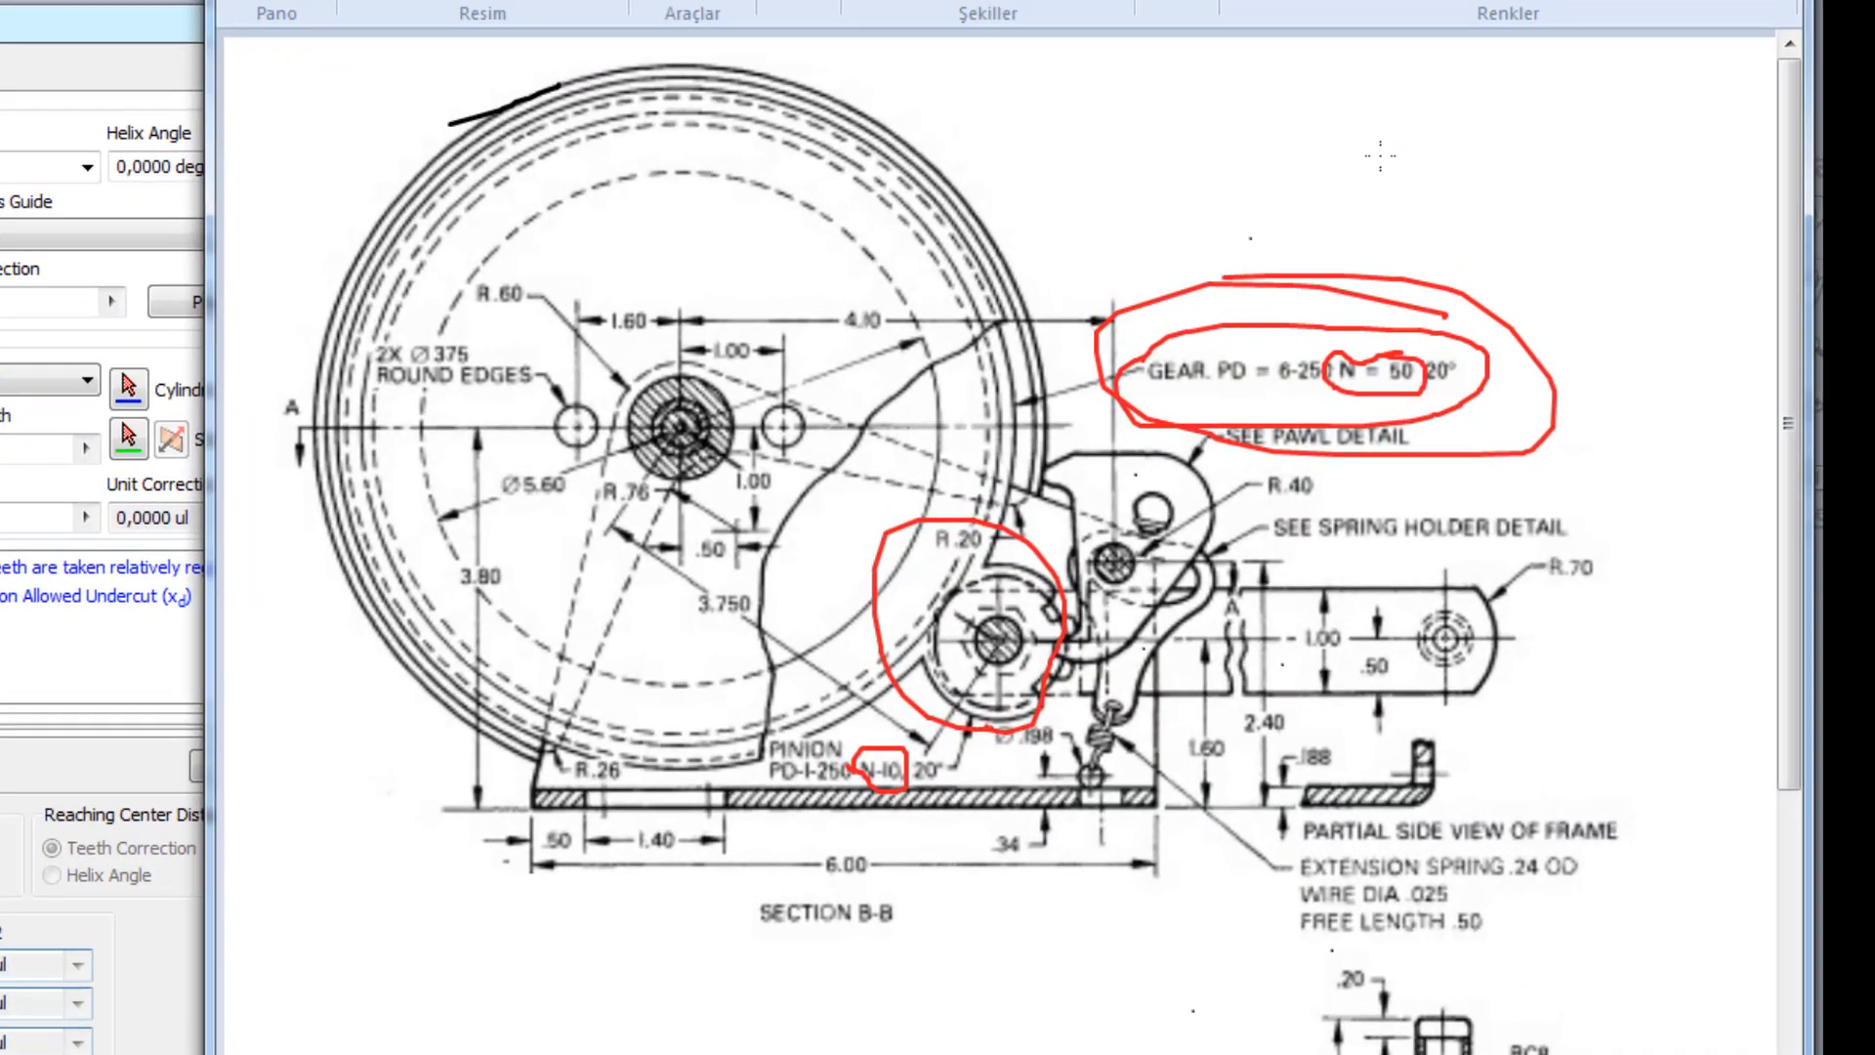
key("ctrl")
key("ctrl+z")
key("ctrl+z")
key("ctrl+z")
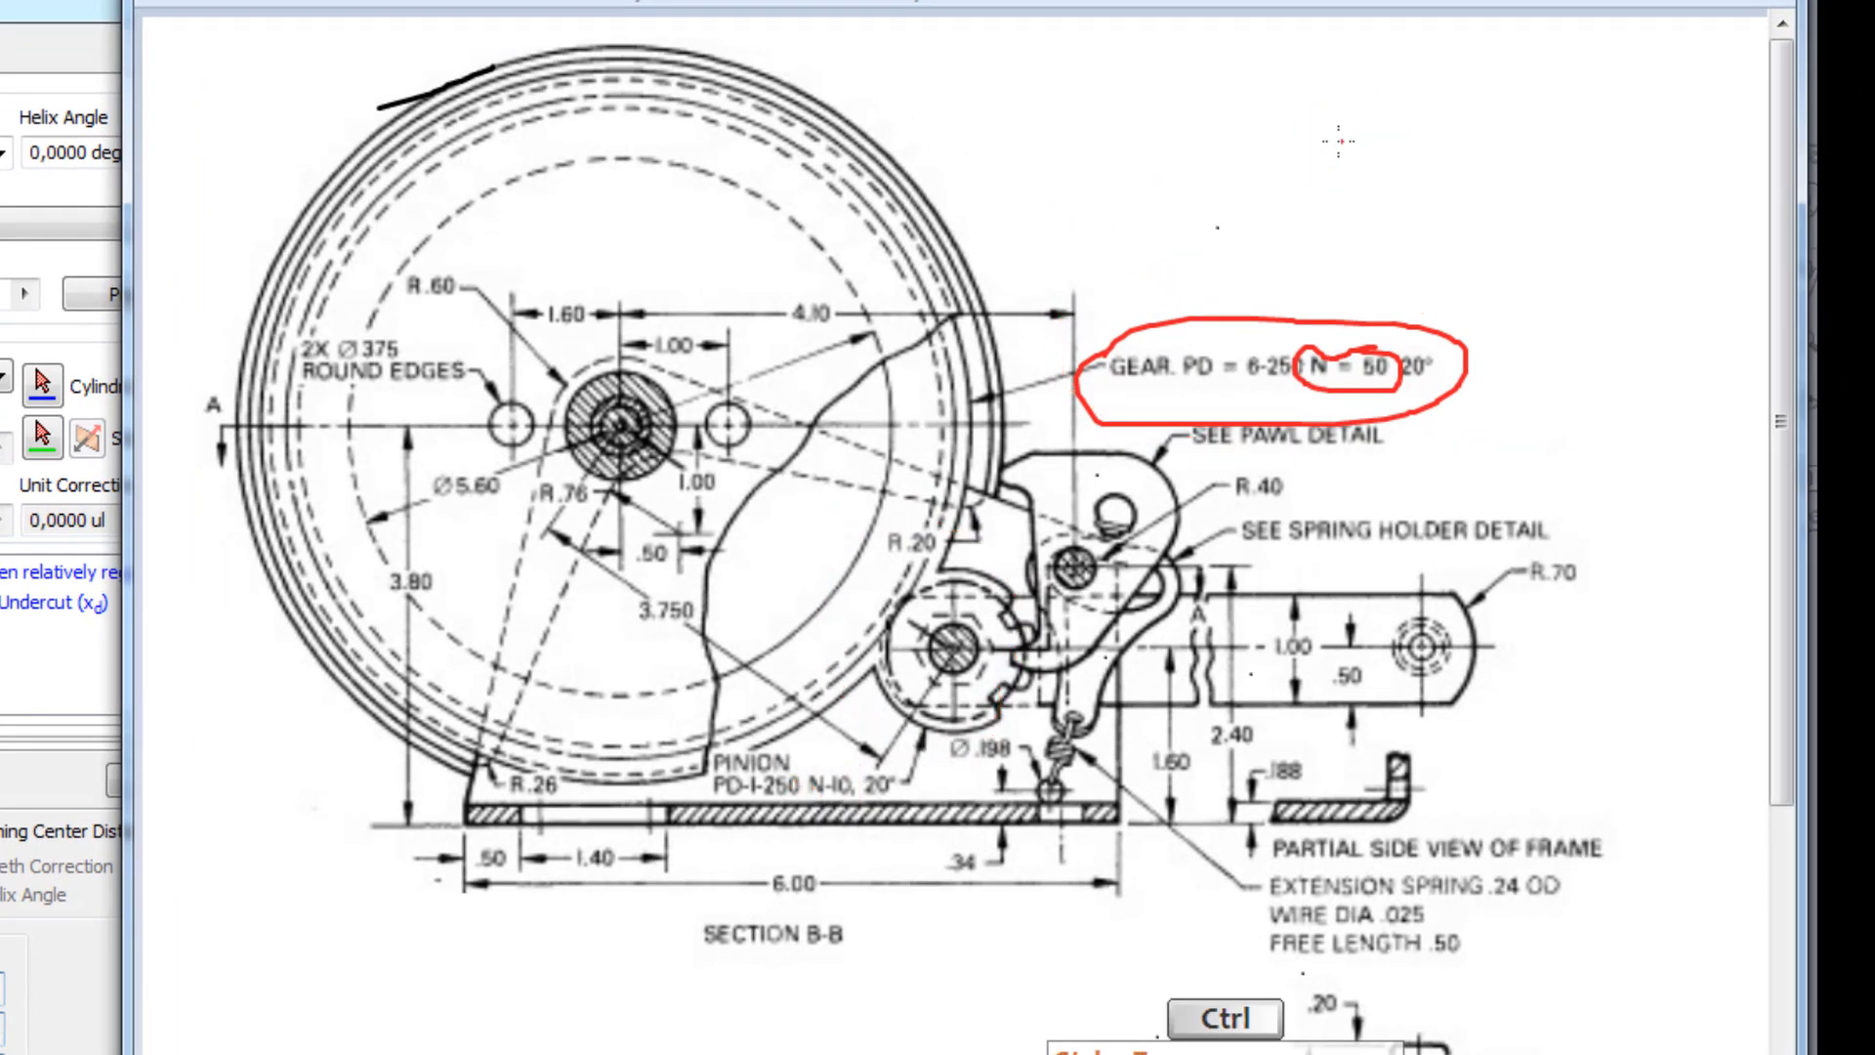
key("ctrl+z")
key("ctrl+z")
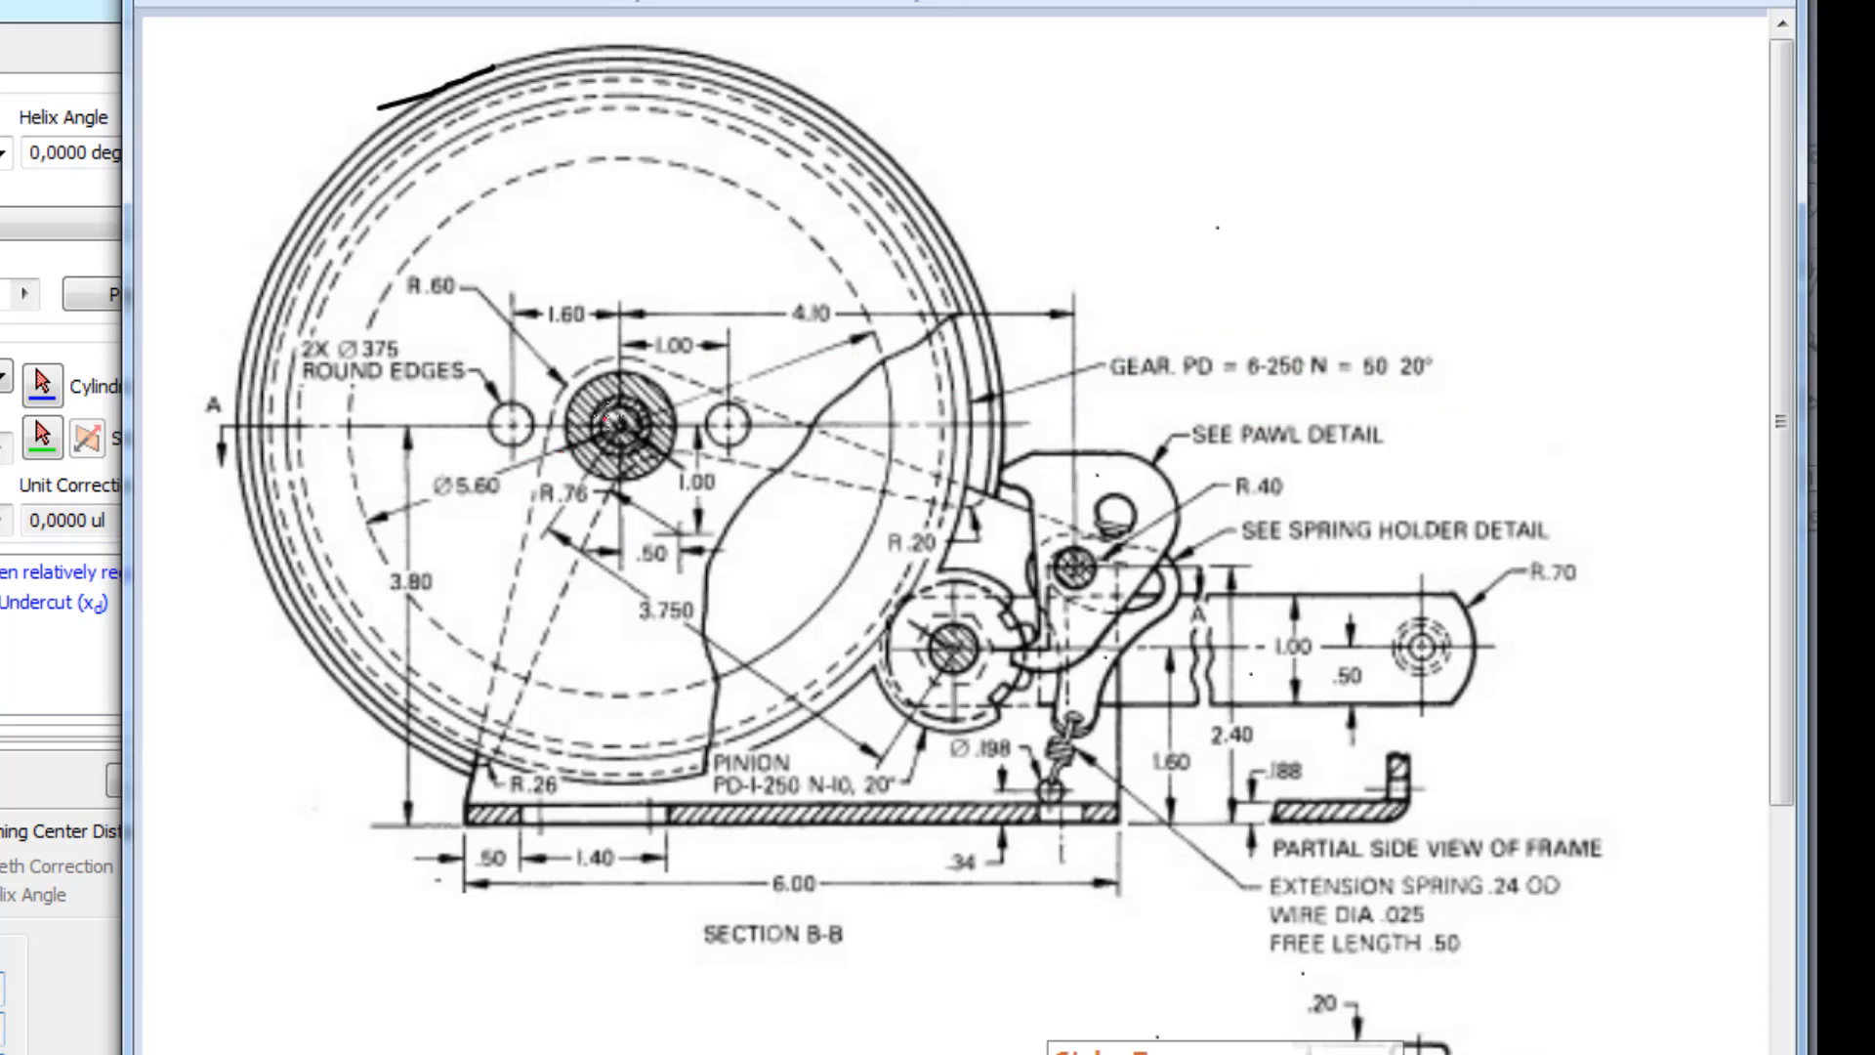
Mark the large gear's centre on the reference drawing, then return to Inventor and review the number of teeth of both gears.
mouse_move(613, 415)
left_mouse_down()
mouse_move(537, 495)
mouse_move(536, 570)
mouse_move(894, 782)
mouse_move(955, 746)
mouse_move(976, 649)
mouse_move(896, 471)
mouse_move(758, 390)
mouse_move(619, 437)
left_mouse_up()
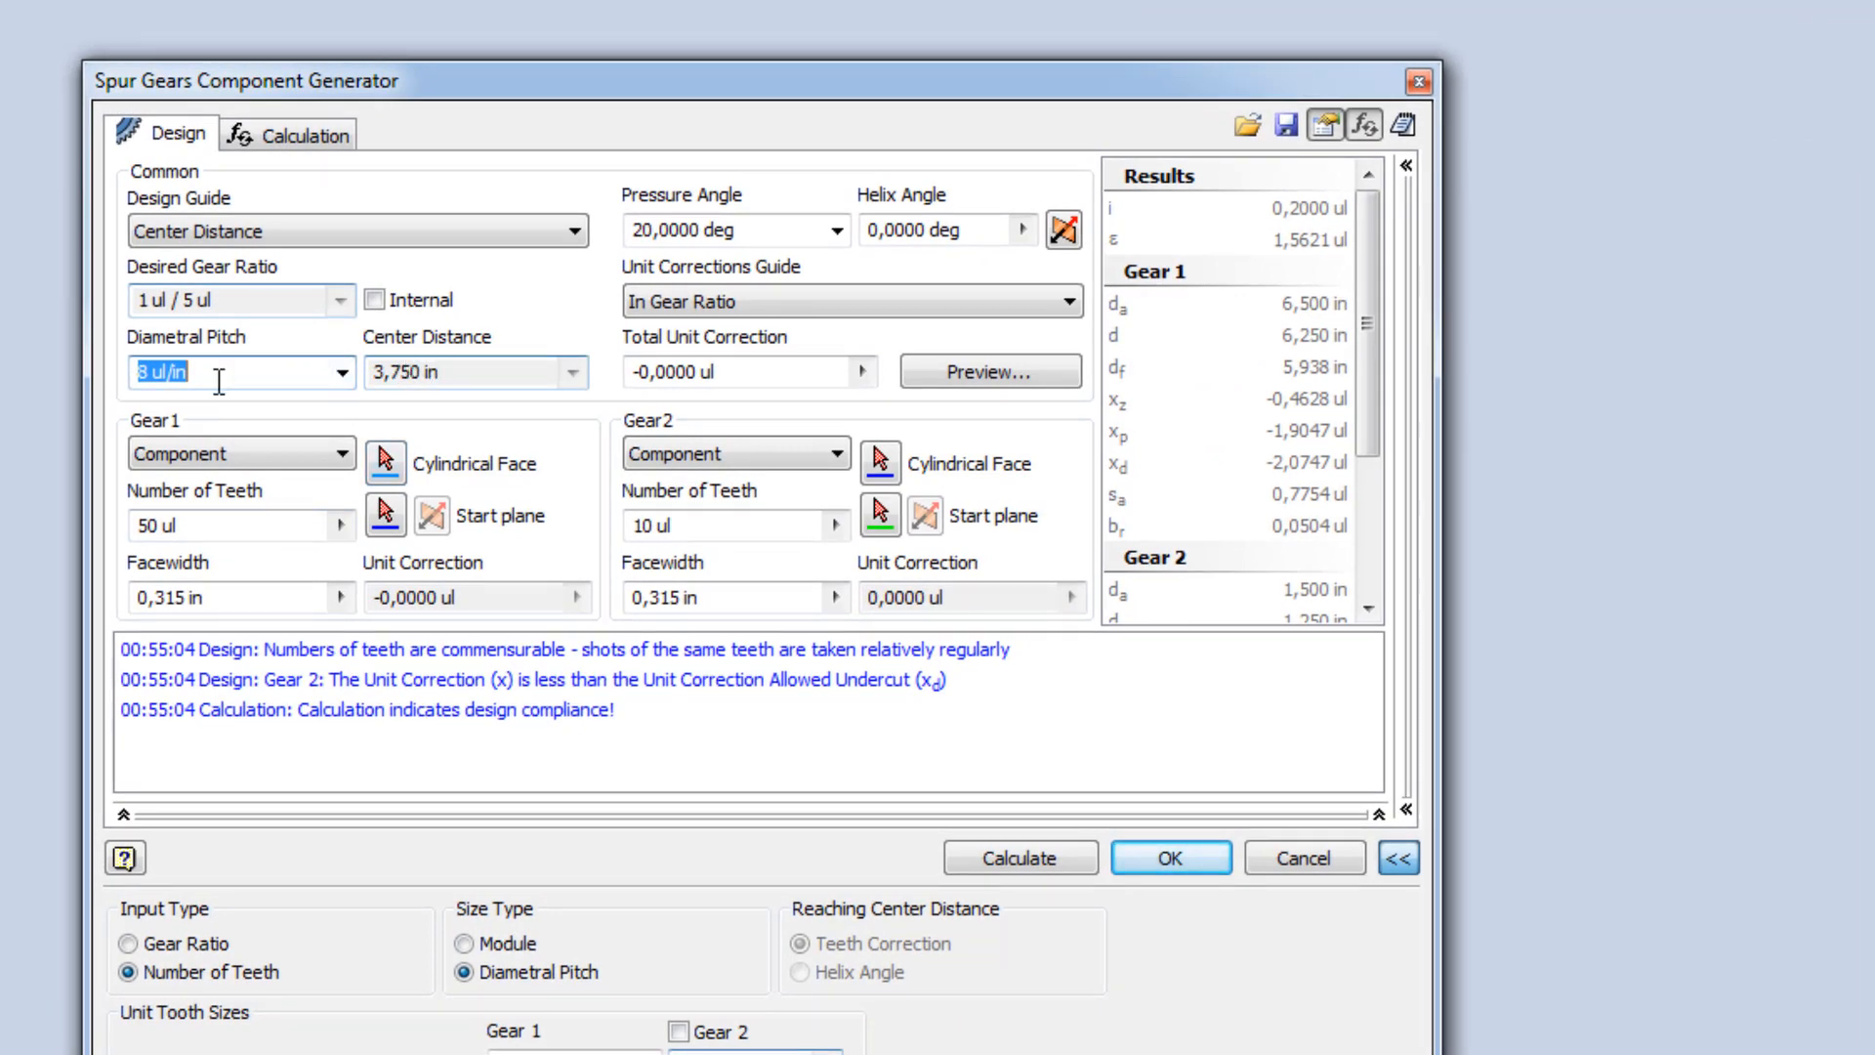
left_click(223, 532)
left_click_drag(223, 528, 98, 534)
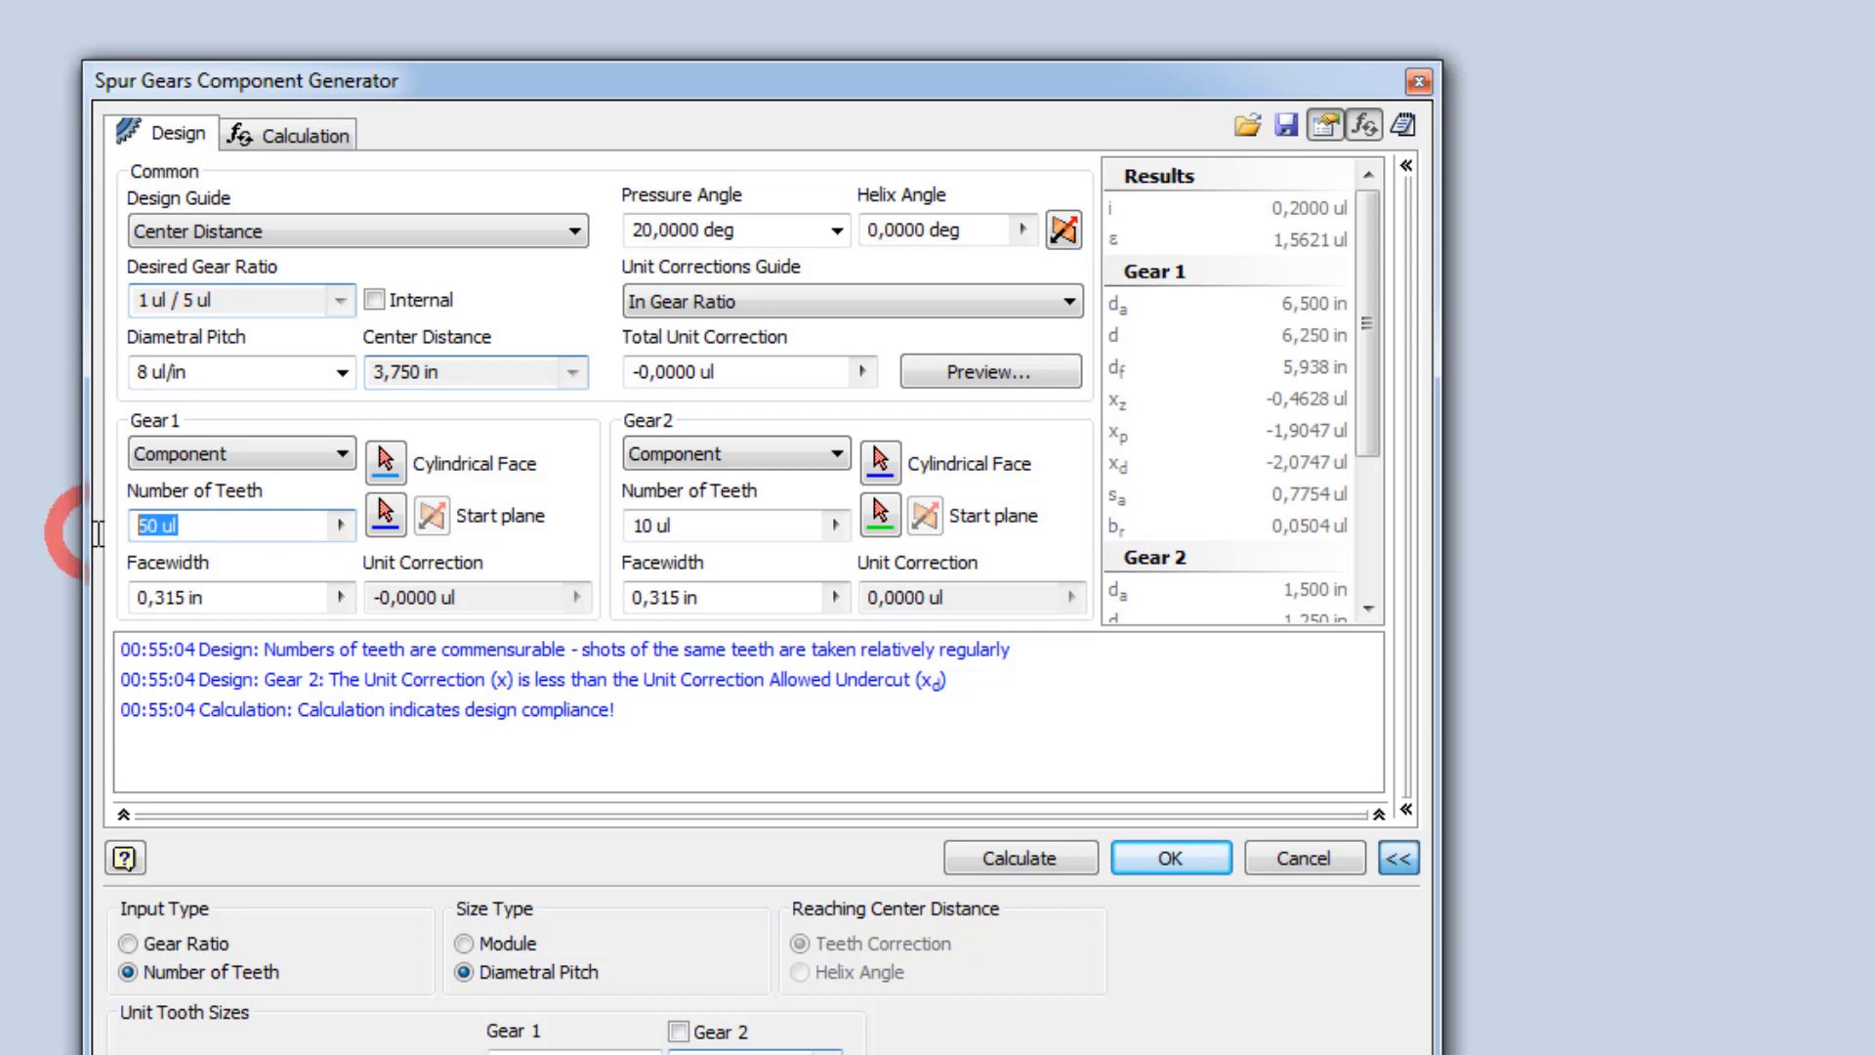
left_click(699, 528)
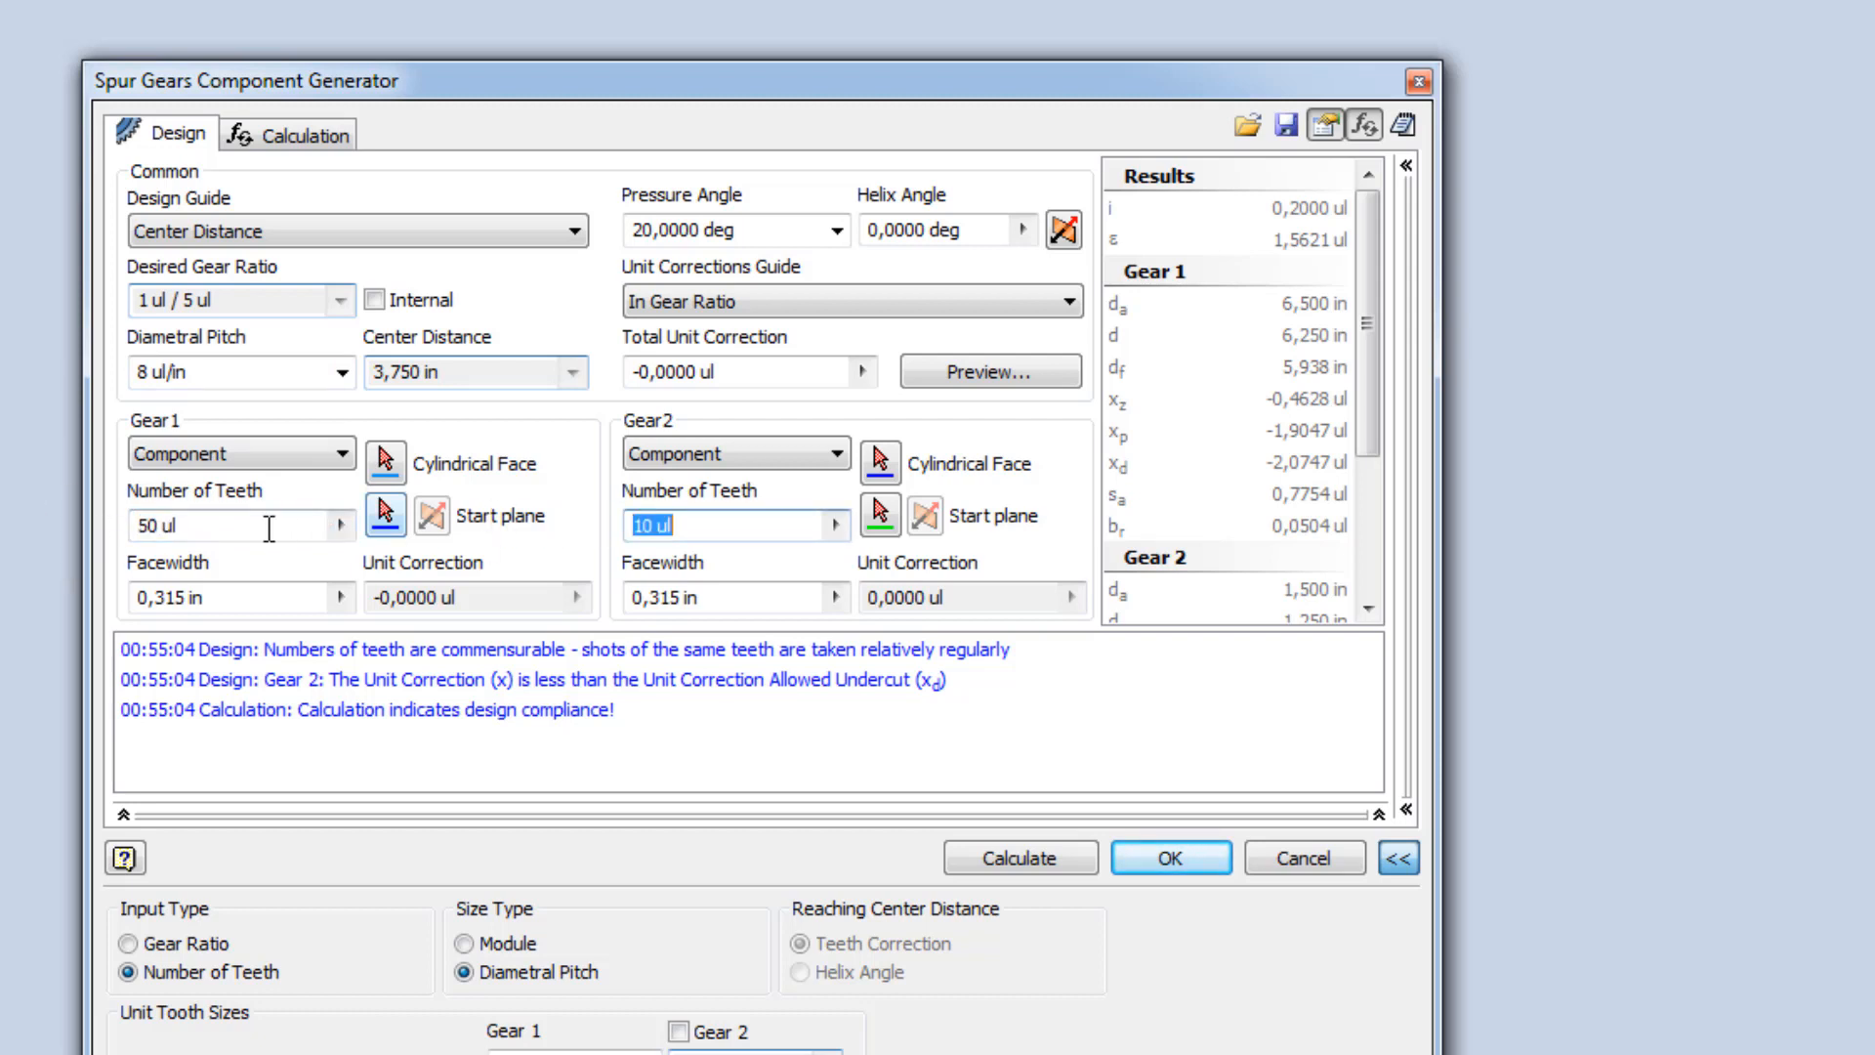
left_click_drag(234, 528, 79, 528)
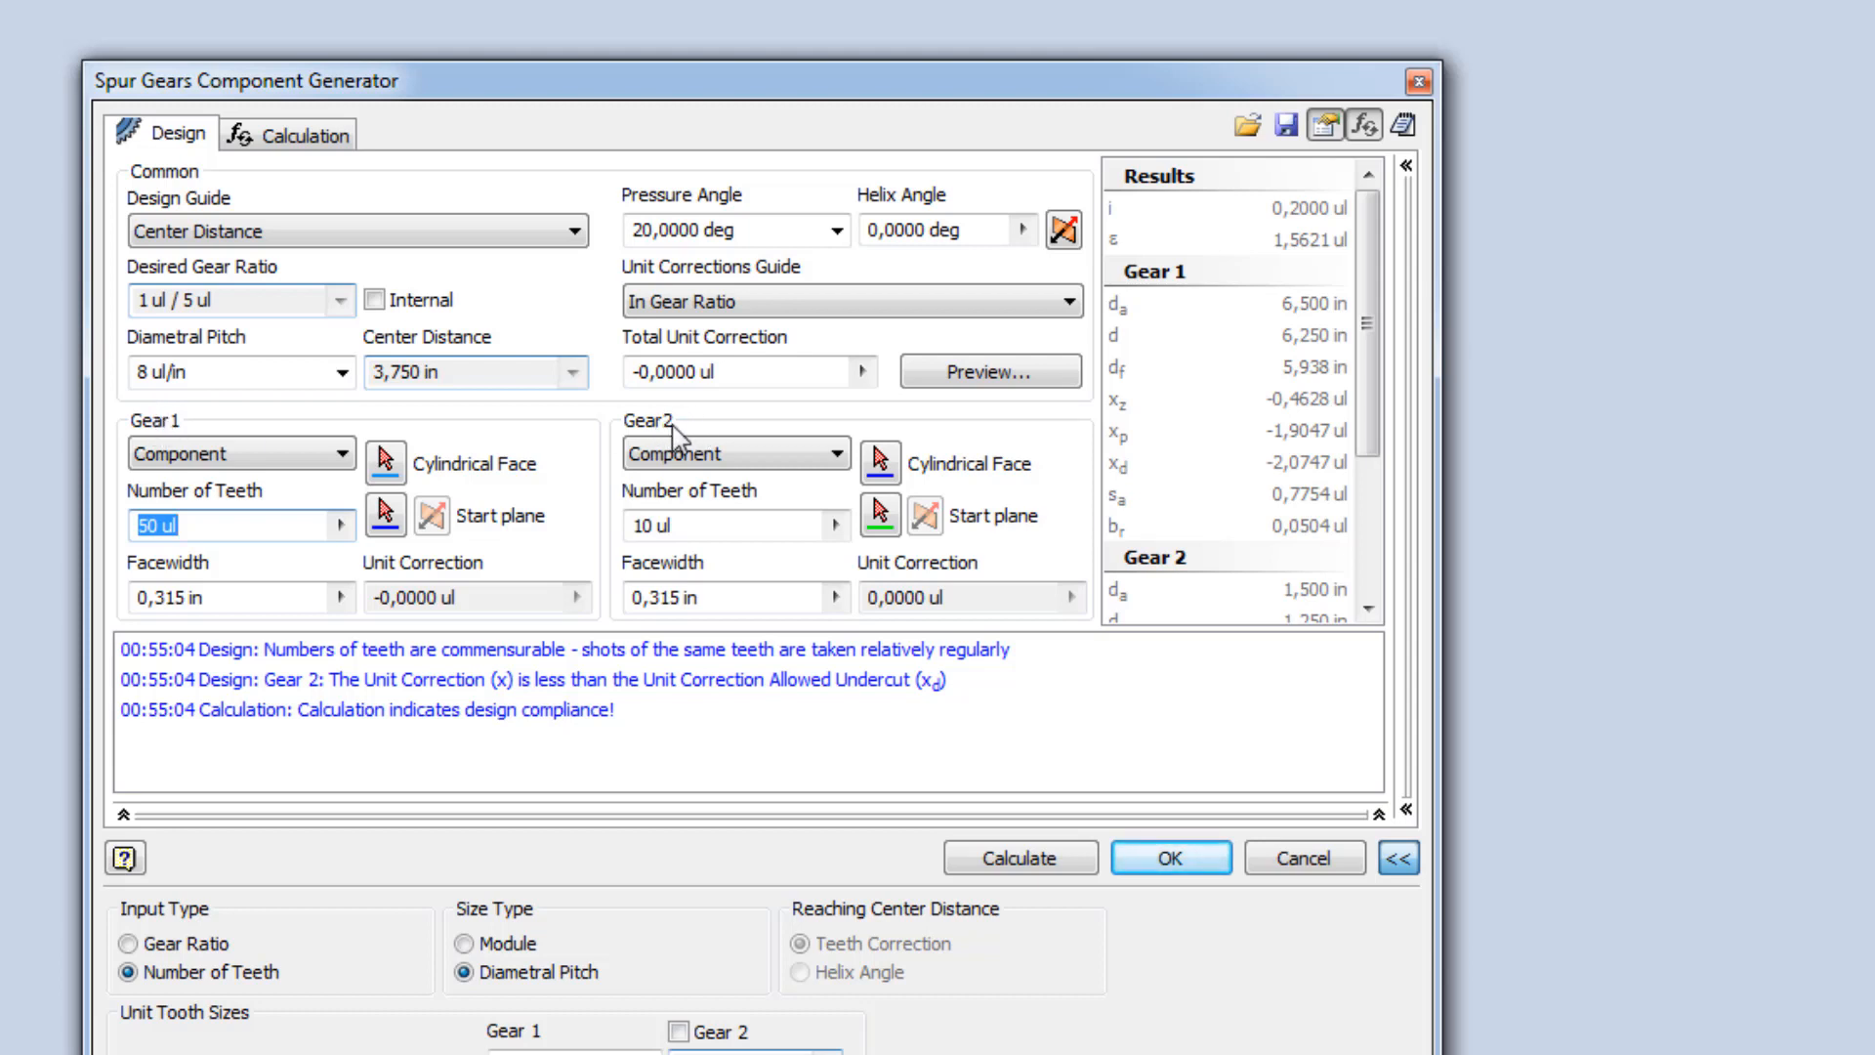
left_click(720, 528)
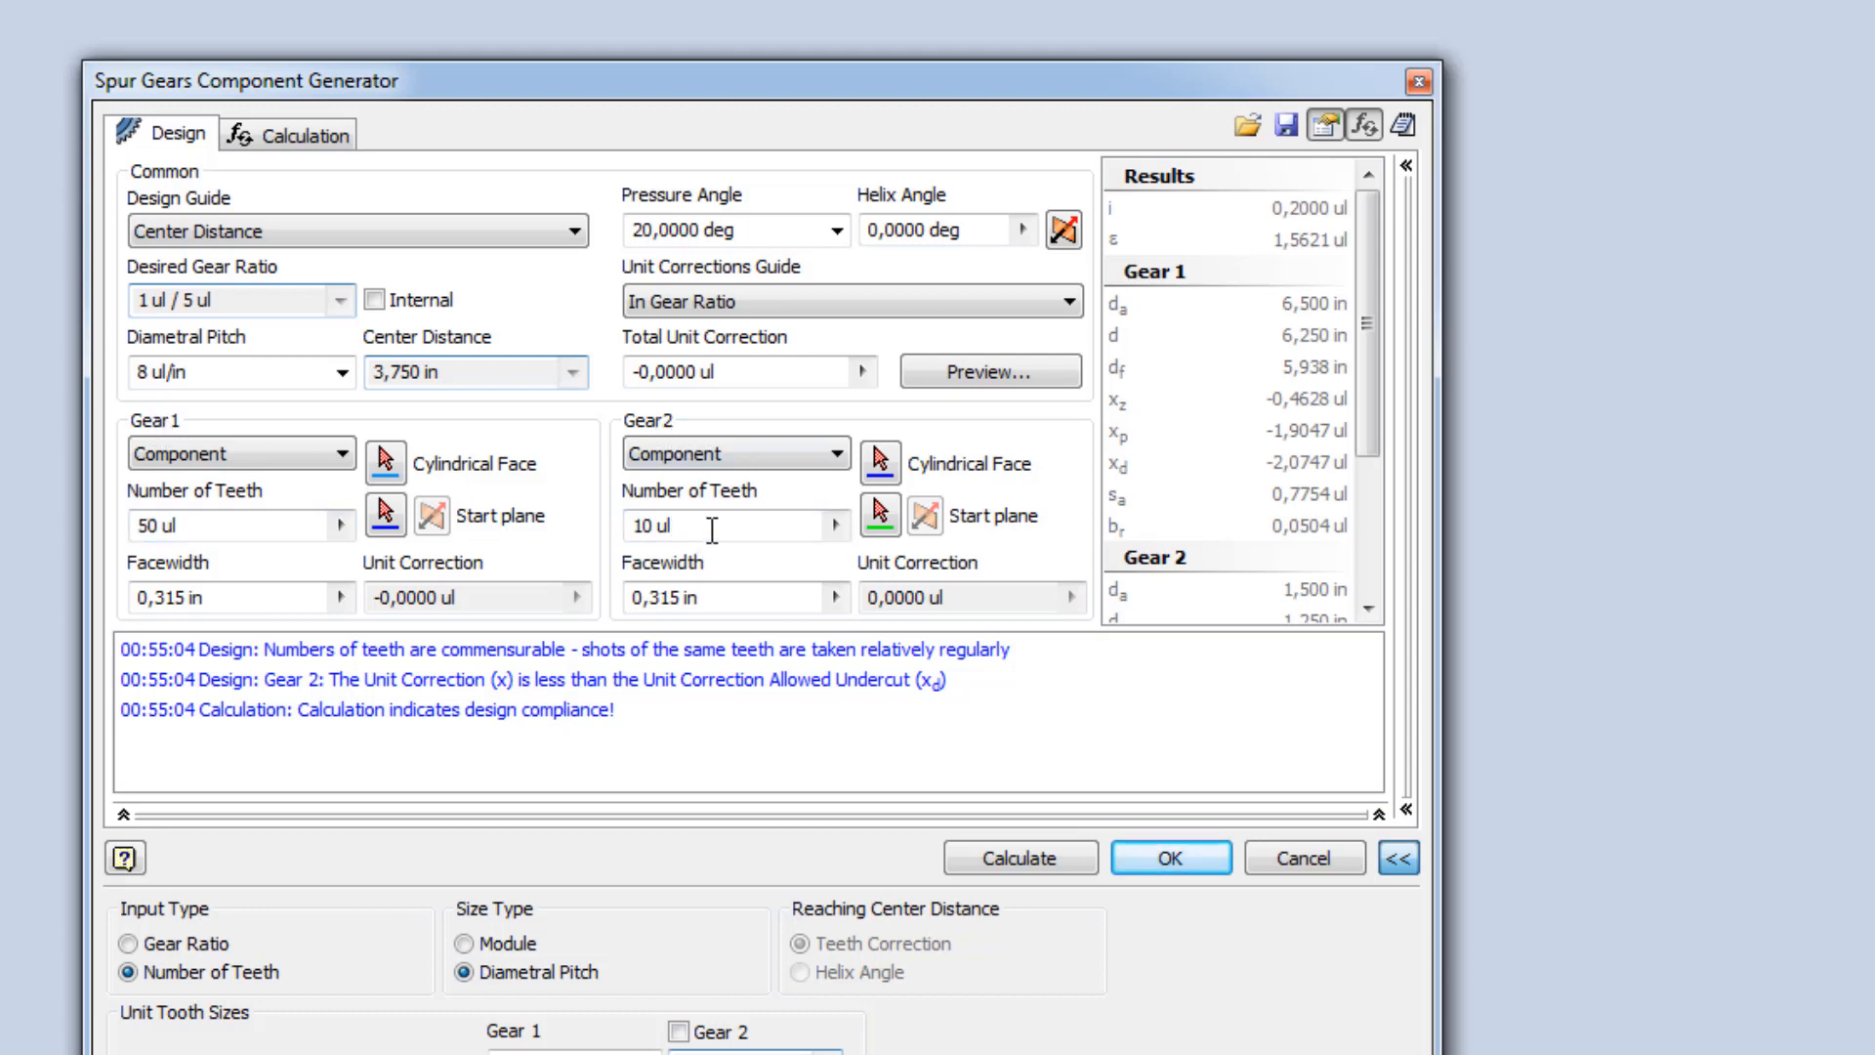
left_click_drag(712, 530, 626, 530)
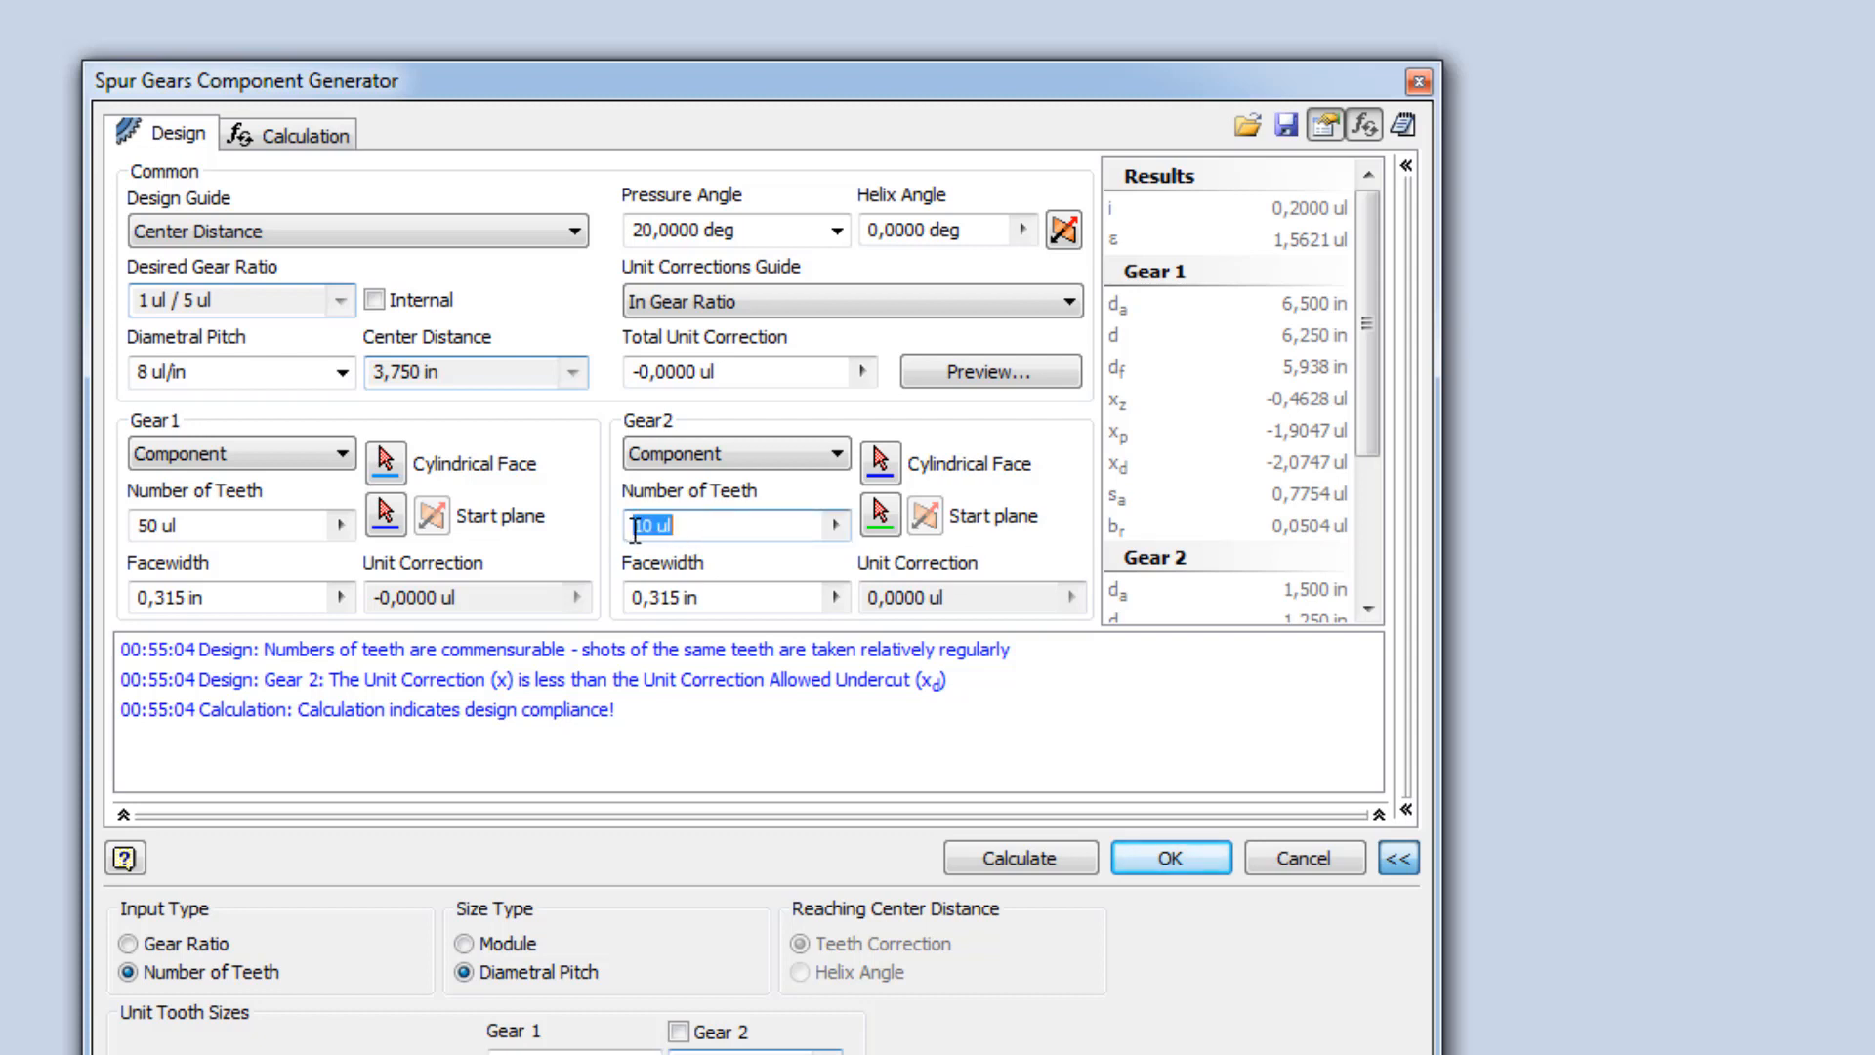
left_click(240, 536)
left_click_drag(185, 531, 80, 532)
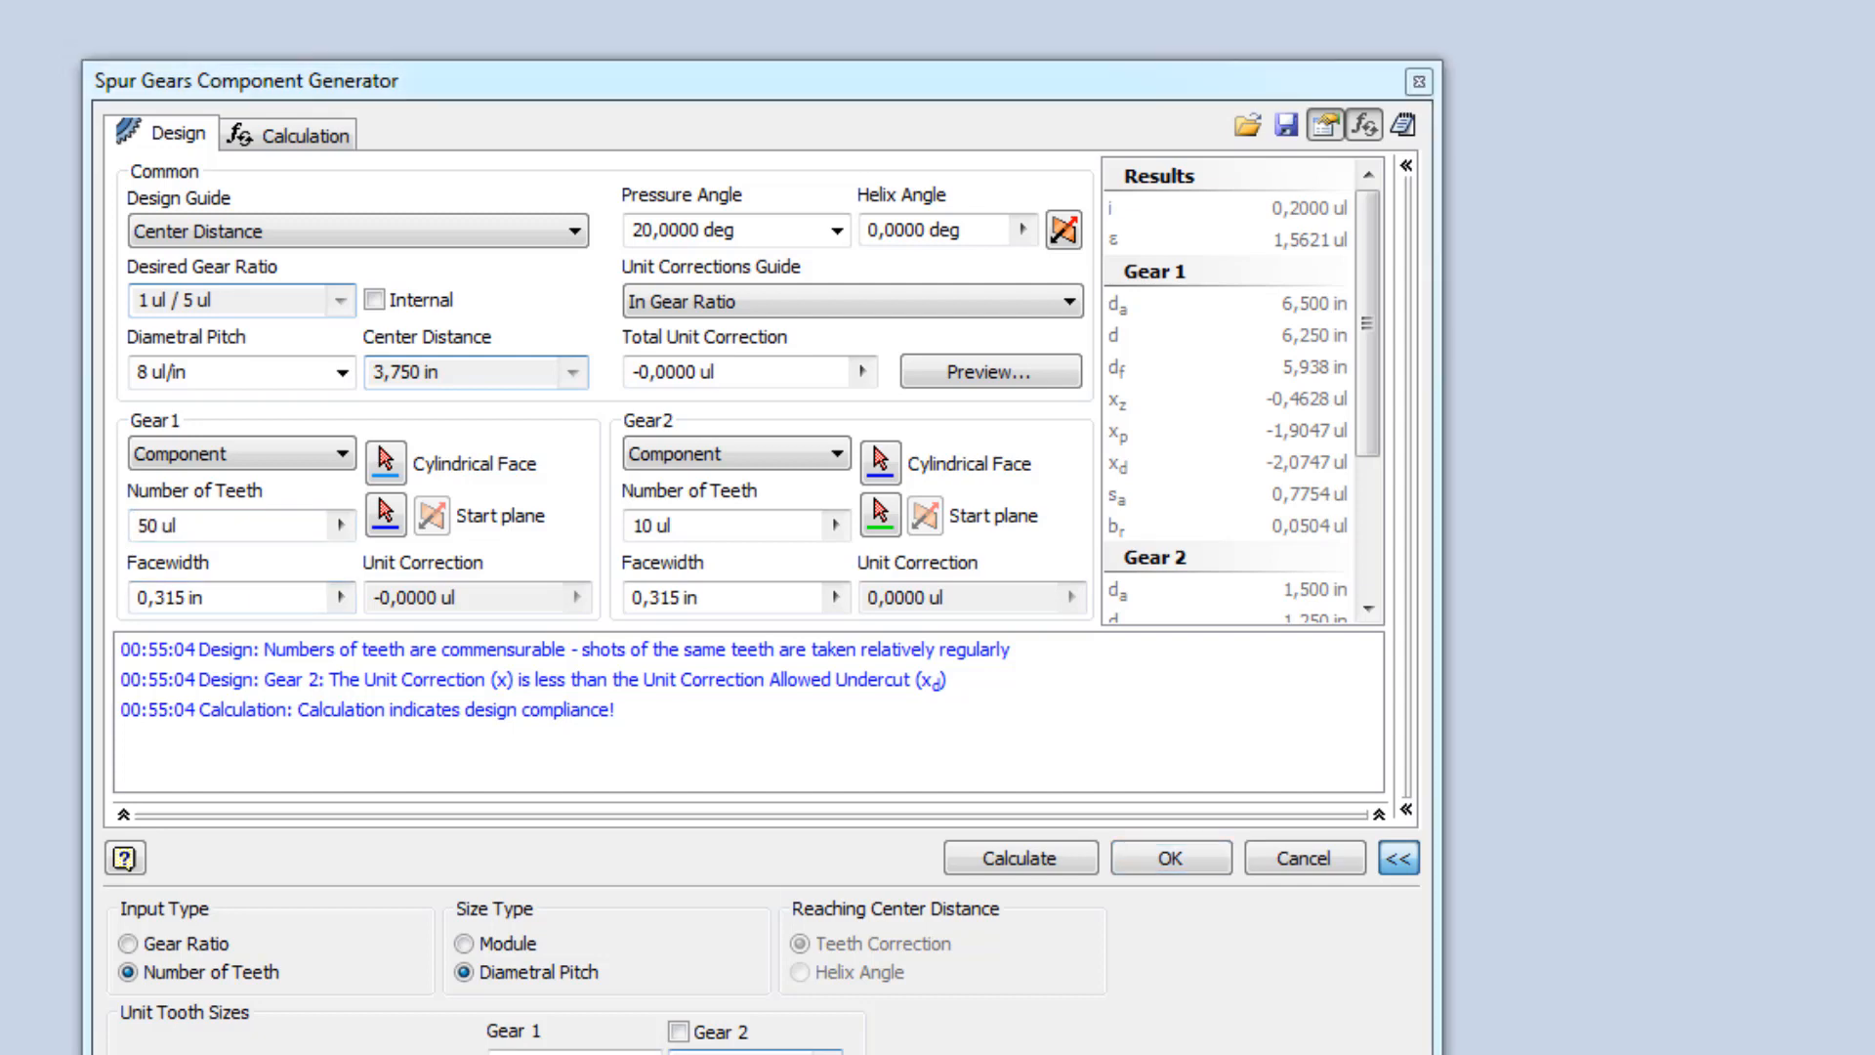
Mark the 3.750 center distance in red on the reference drawing, then return to Inventor and toggle the Internal gear option on and off.
key("alt+Tab")
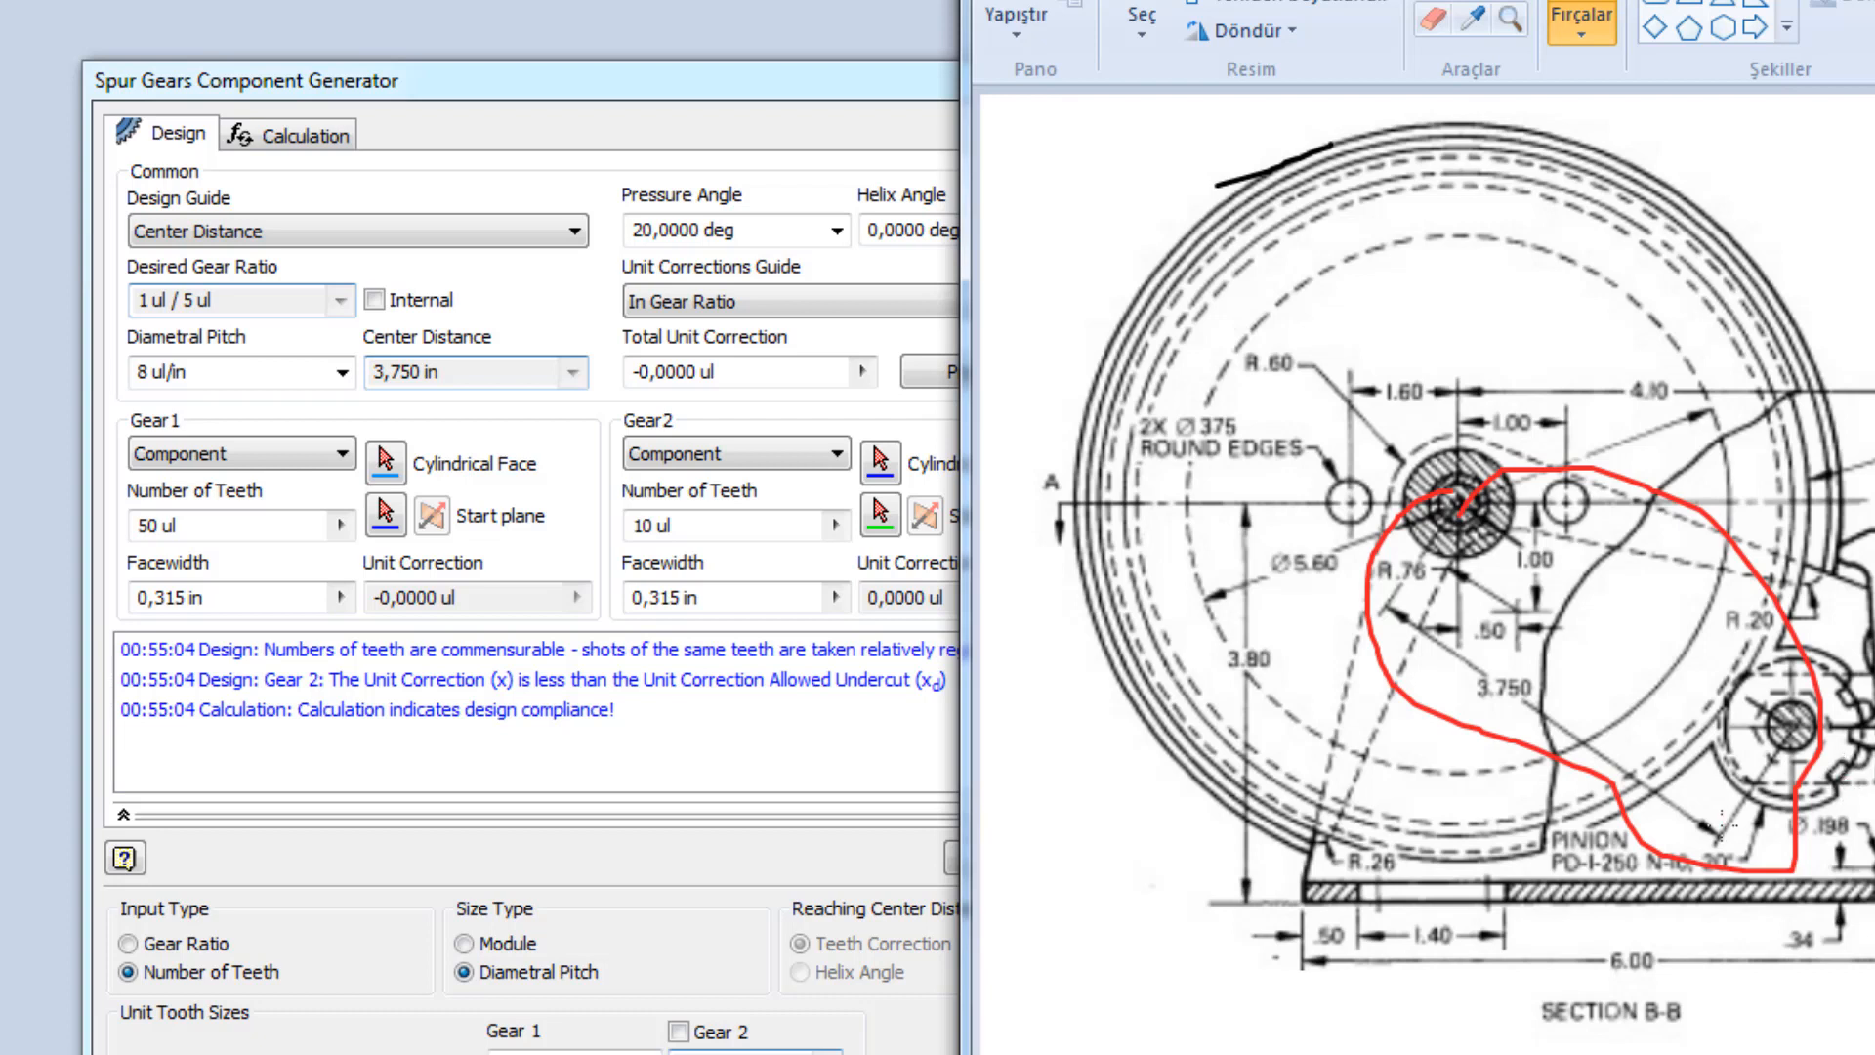
mouse_move(1686, 842)
left_mouse_down()
mouse_move(1642, 873)
mouse_move(1720, 887)
mouse_move(1672, 848)
mouse_move(1638, 850)
left_mouse_up()
left_click(381, 301)
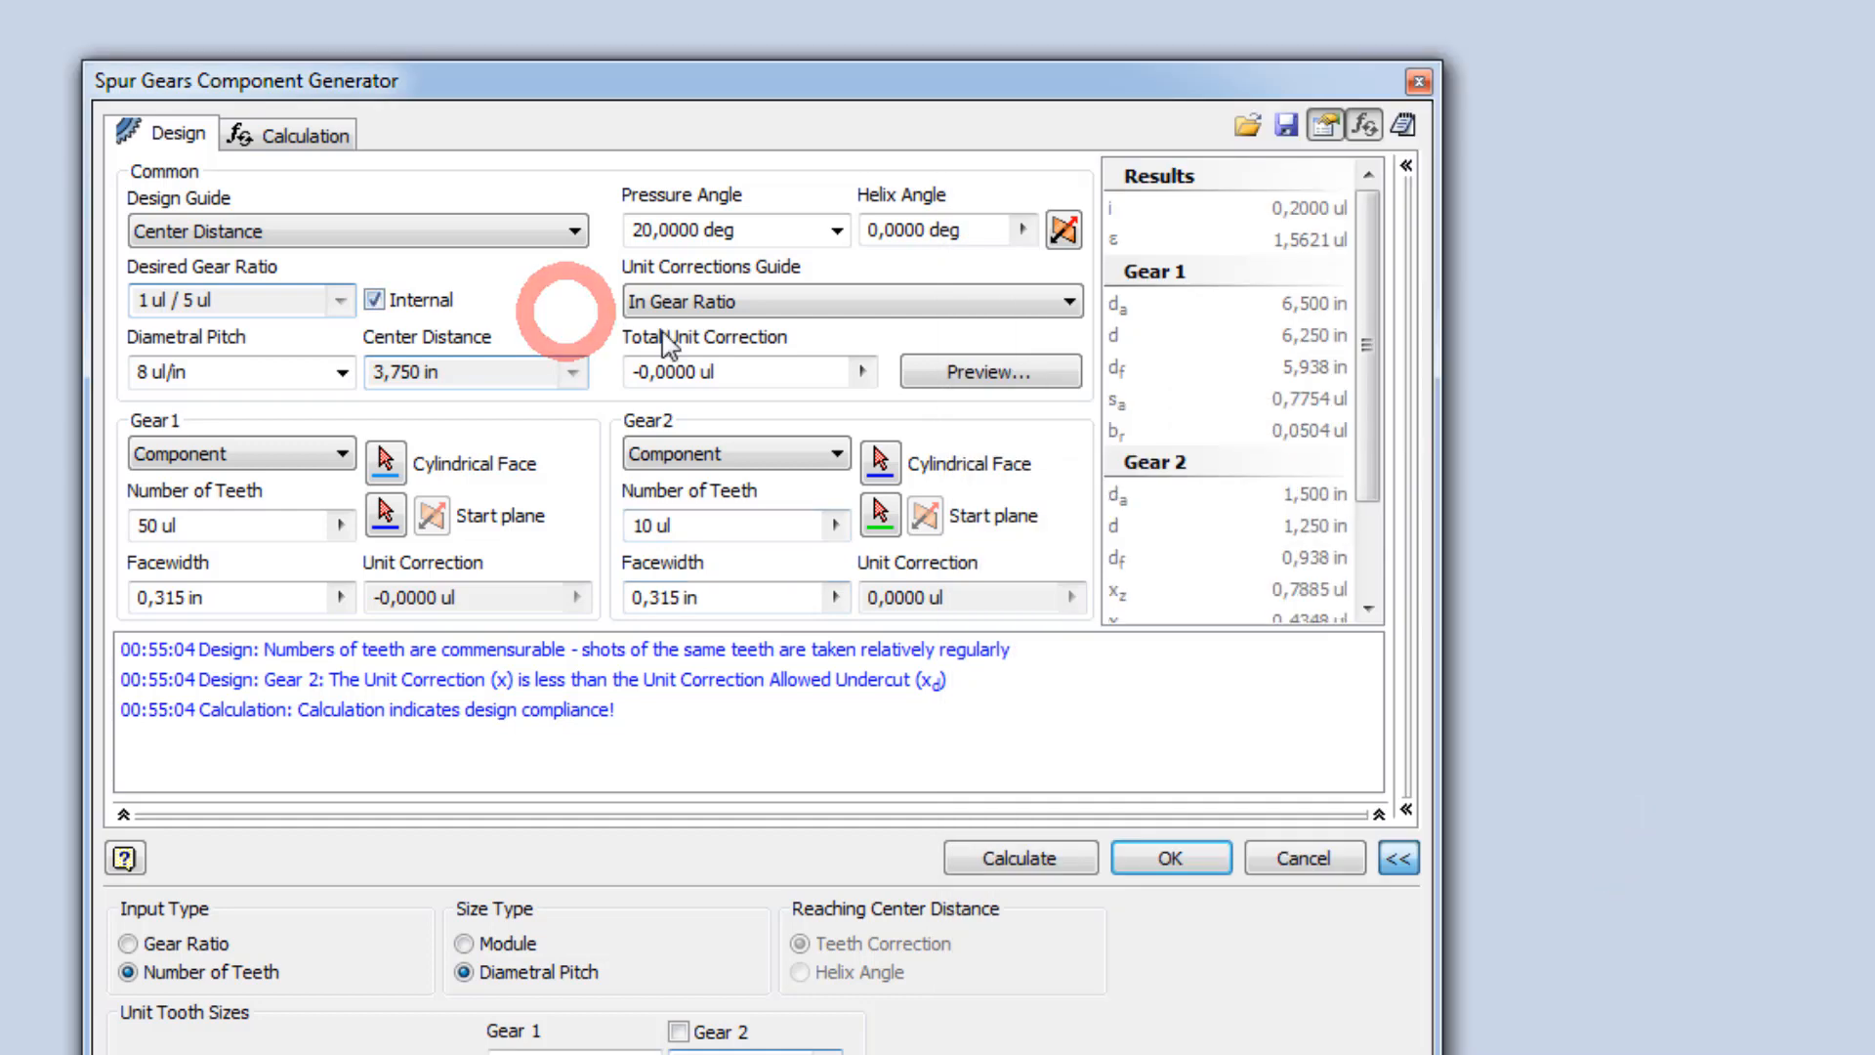
left_click(374, 301)
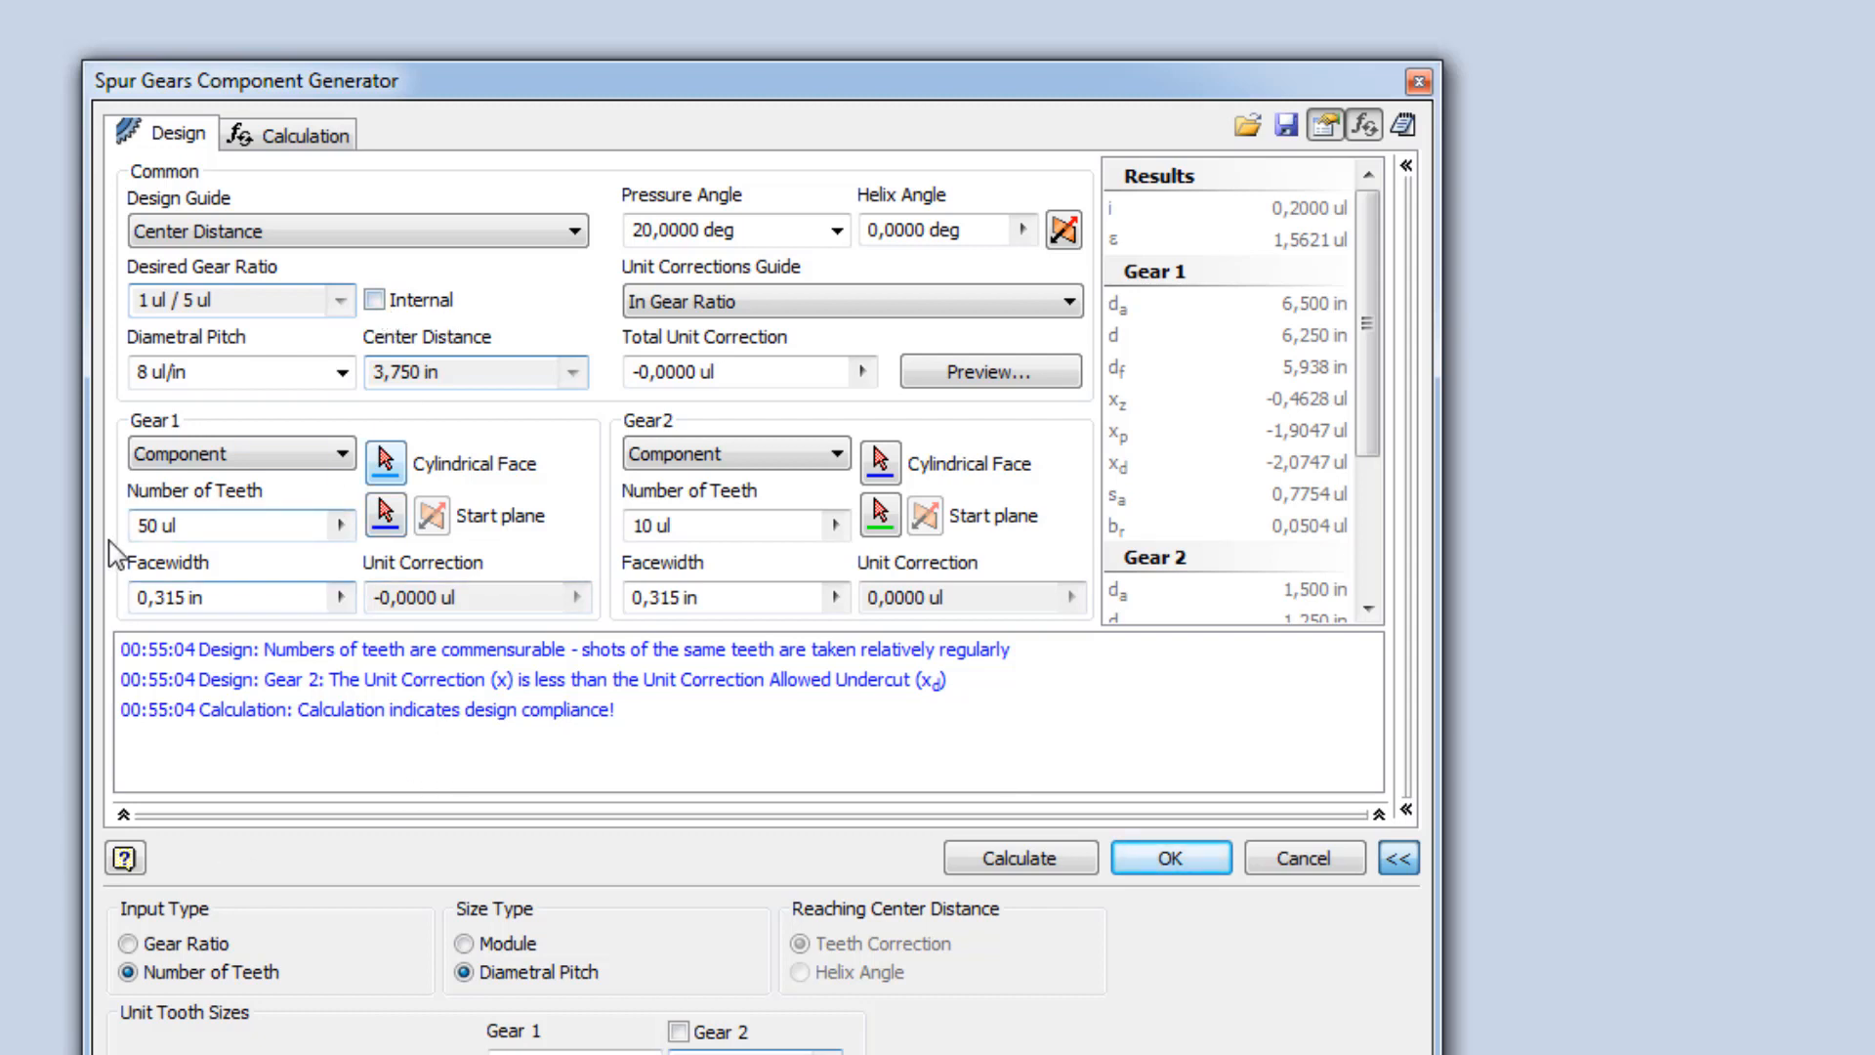
Set the diametral pitch to 10 and recalculate the gear pair to see its effect on the center distance.
left_click(209, 371)
left_click(213, 373)
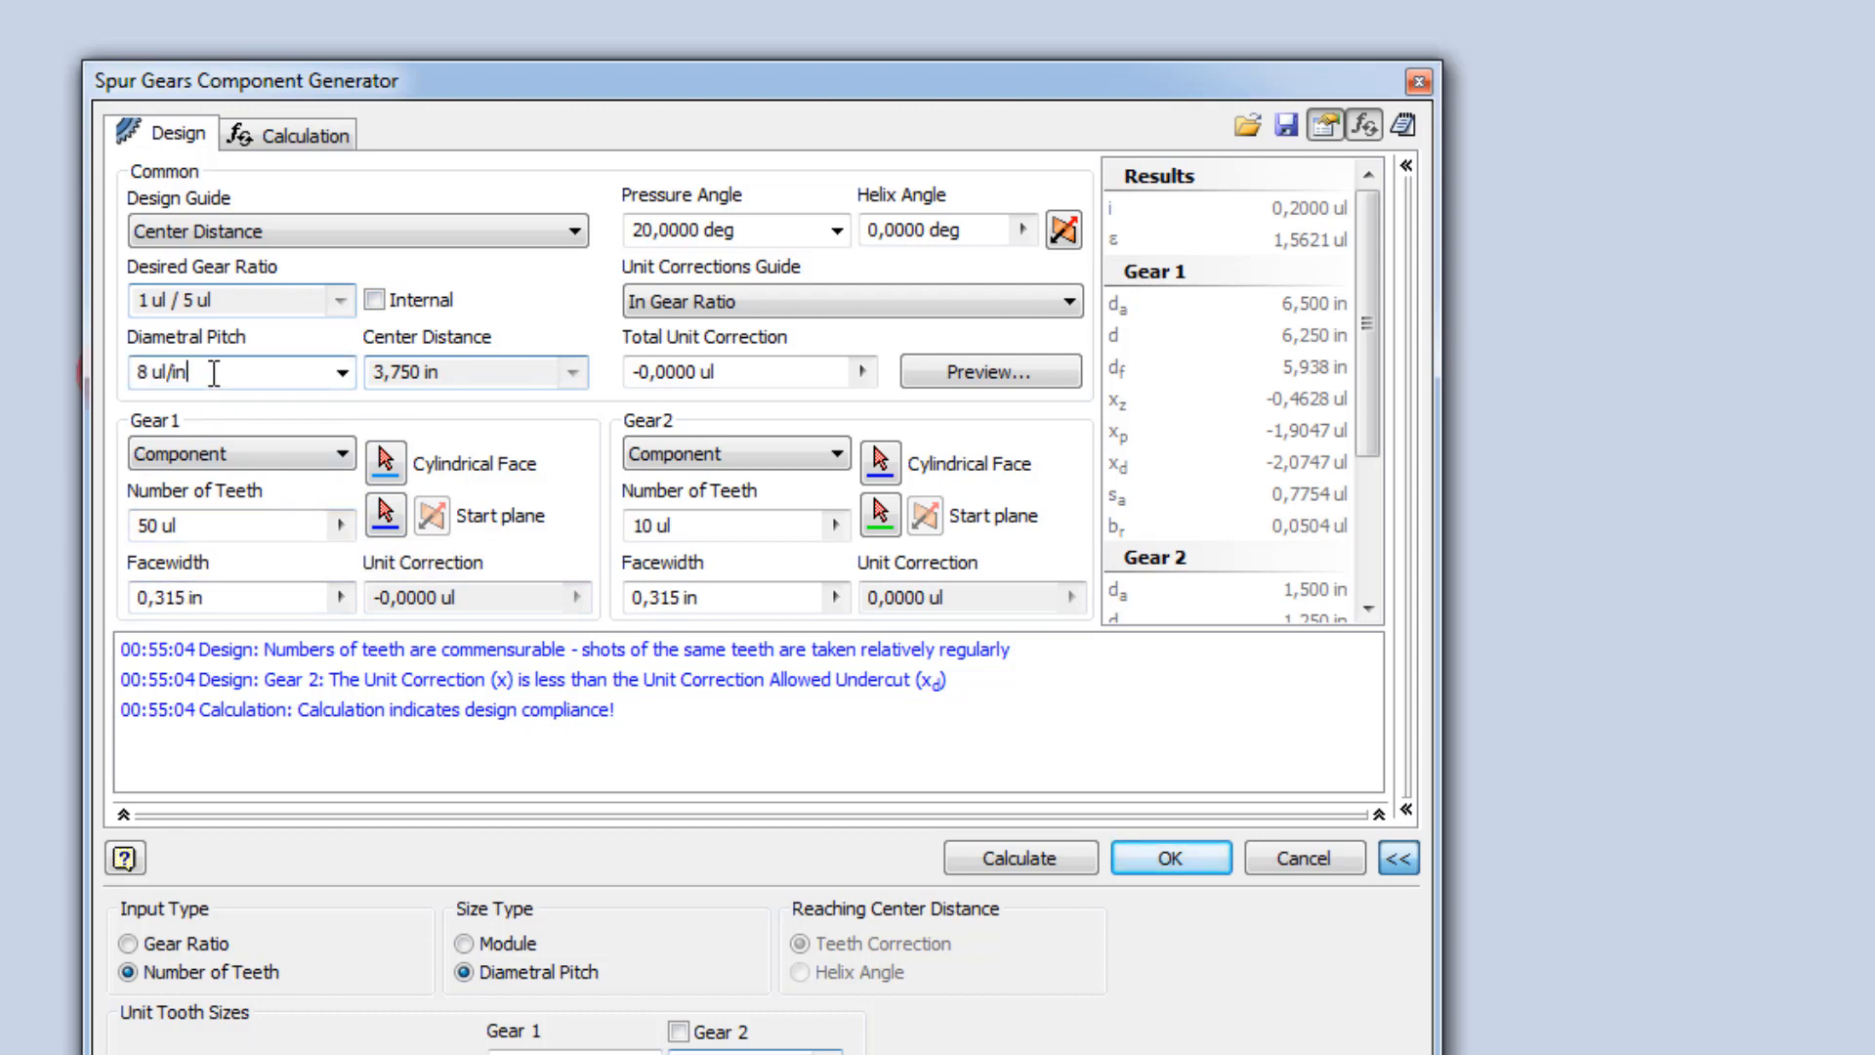
left_click_drag(234, 368, 142, 368)
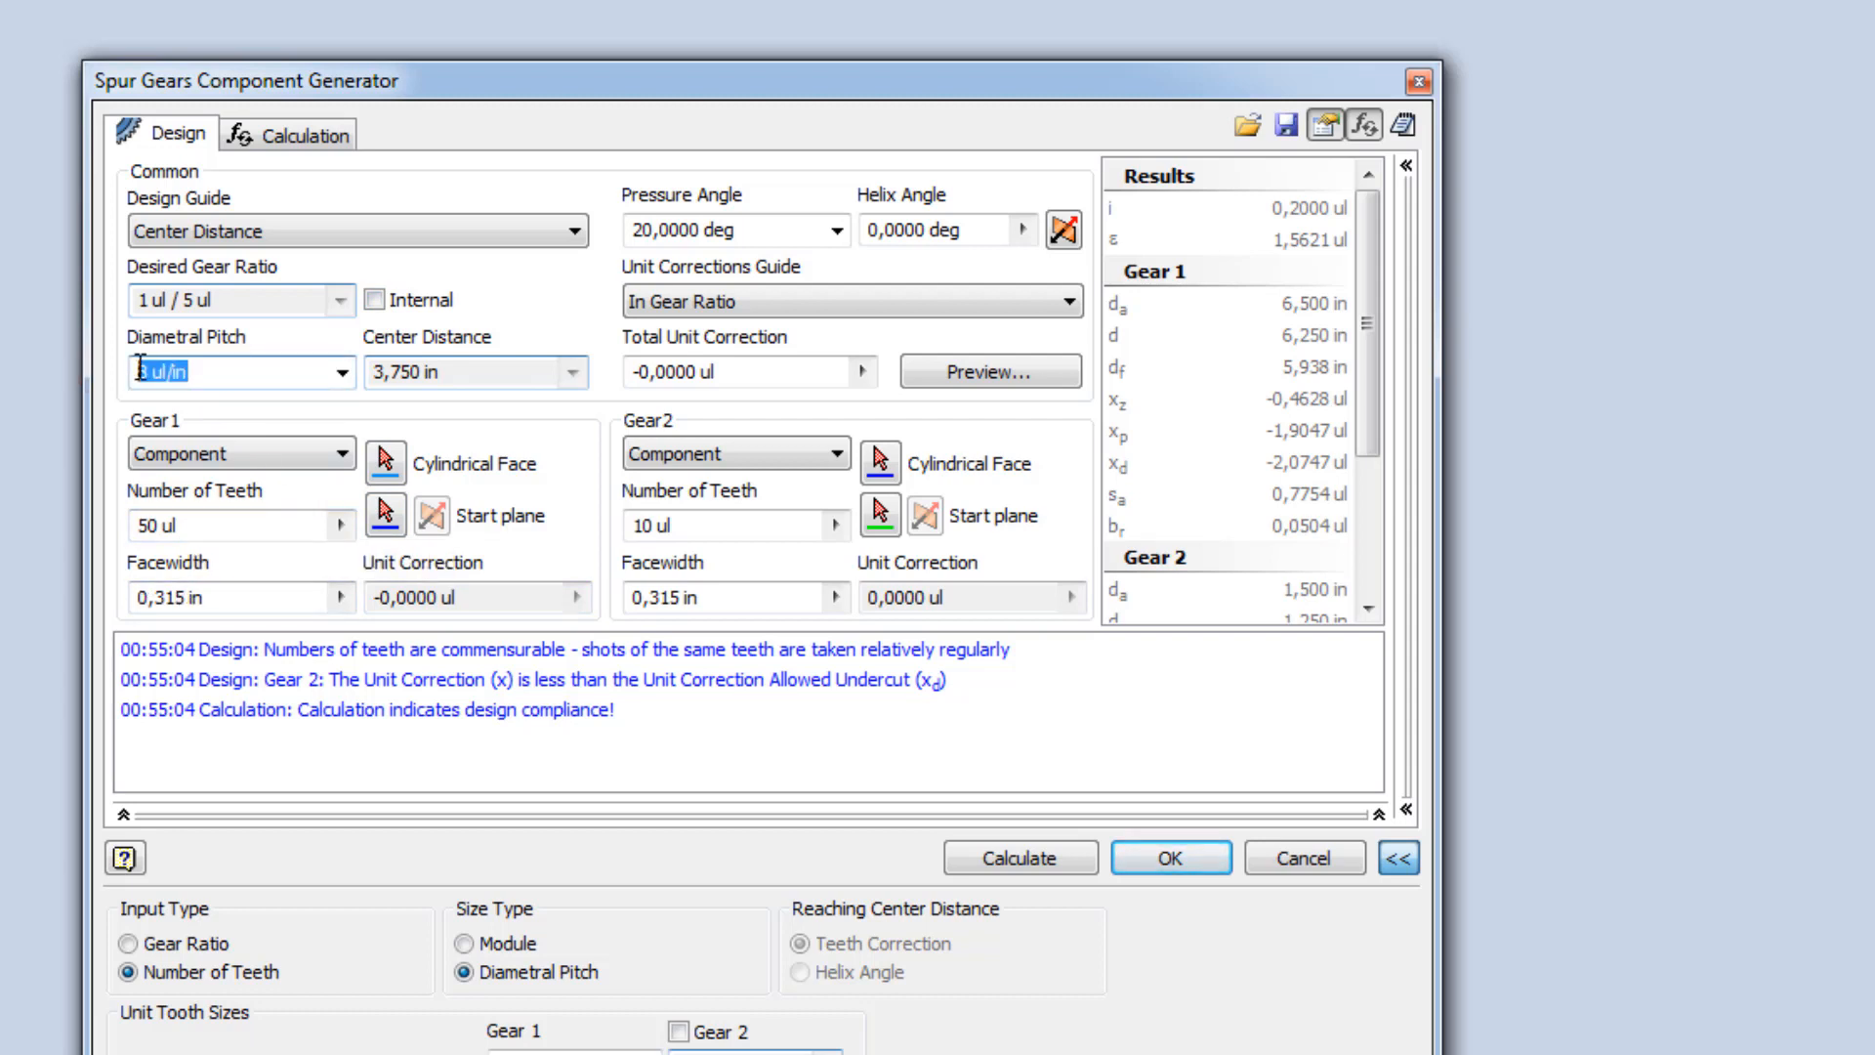
left_click(391, 372)
left_click(226, 378)
type("10")
left_click(1015, 862)
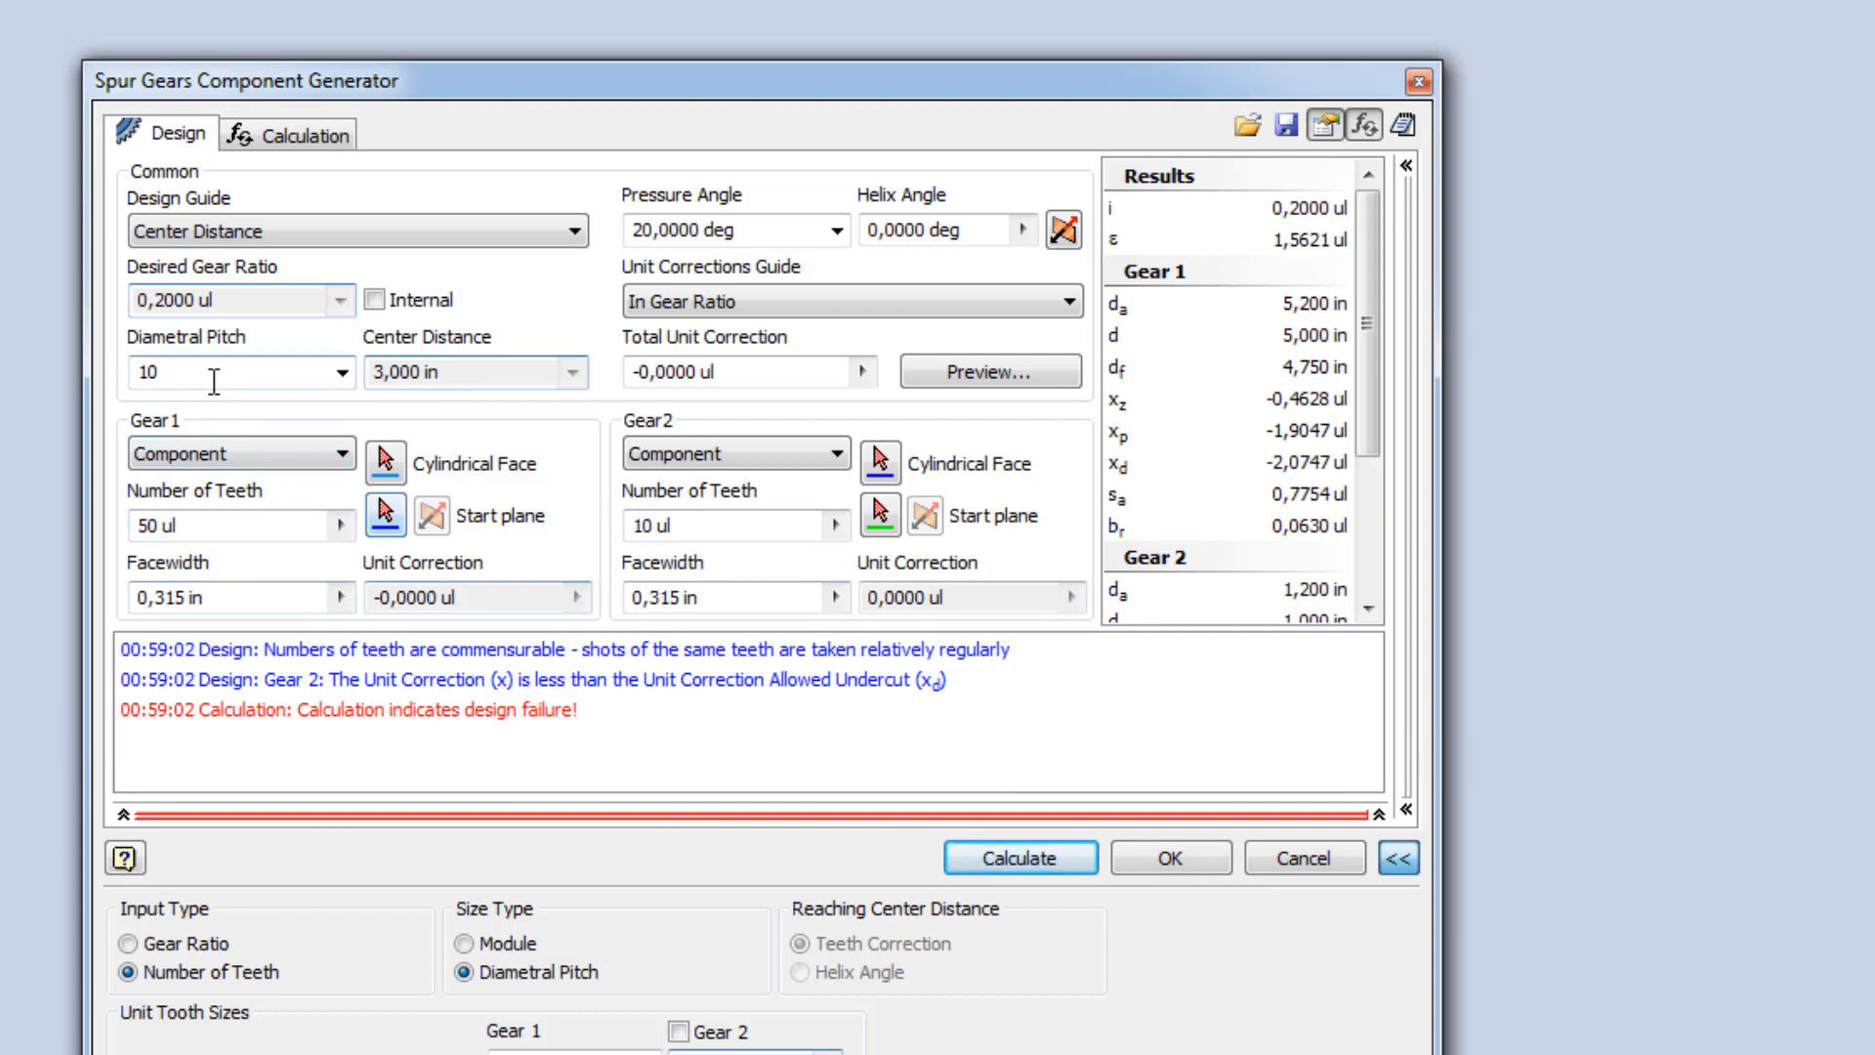
Restore the diametral pitch to 8 and recalculate the gear pair.
left_click_drag(209, 372, 50, 362)
type("8")
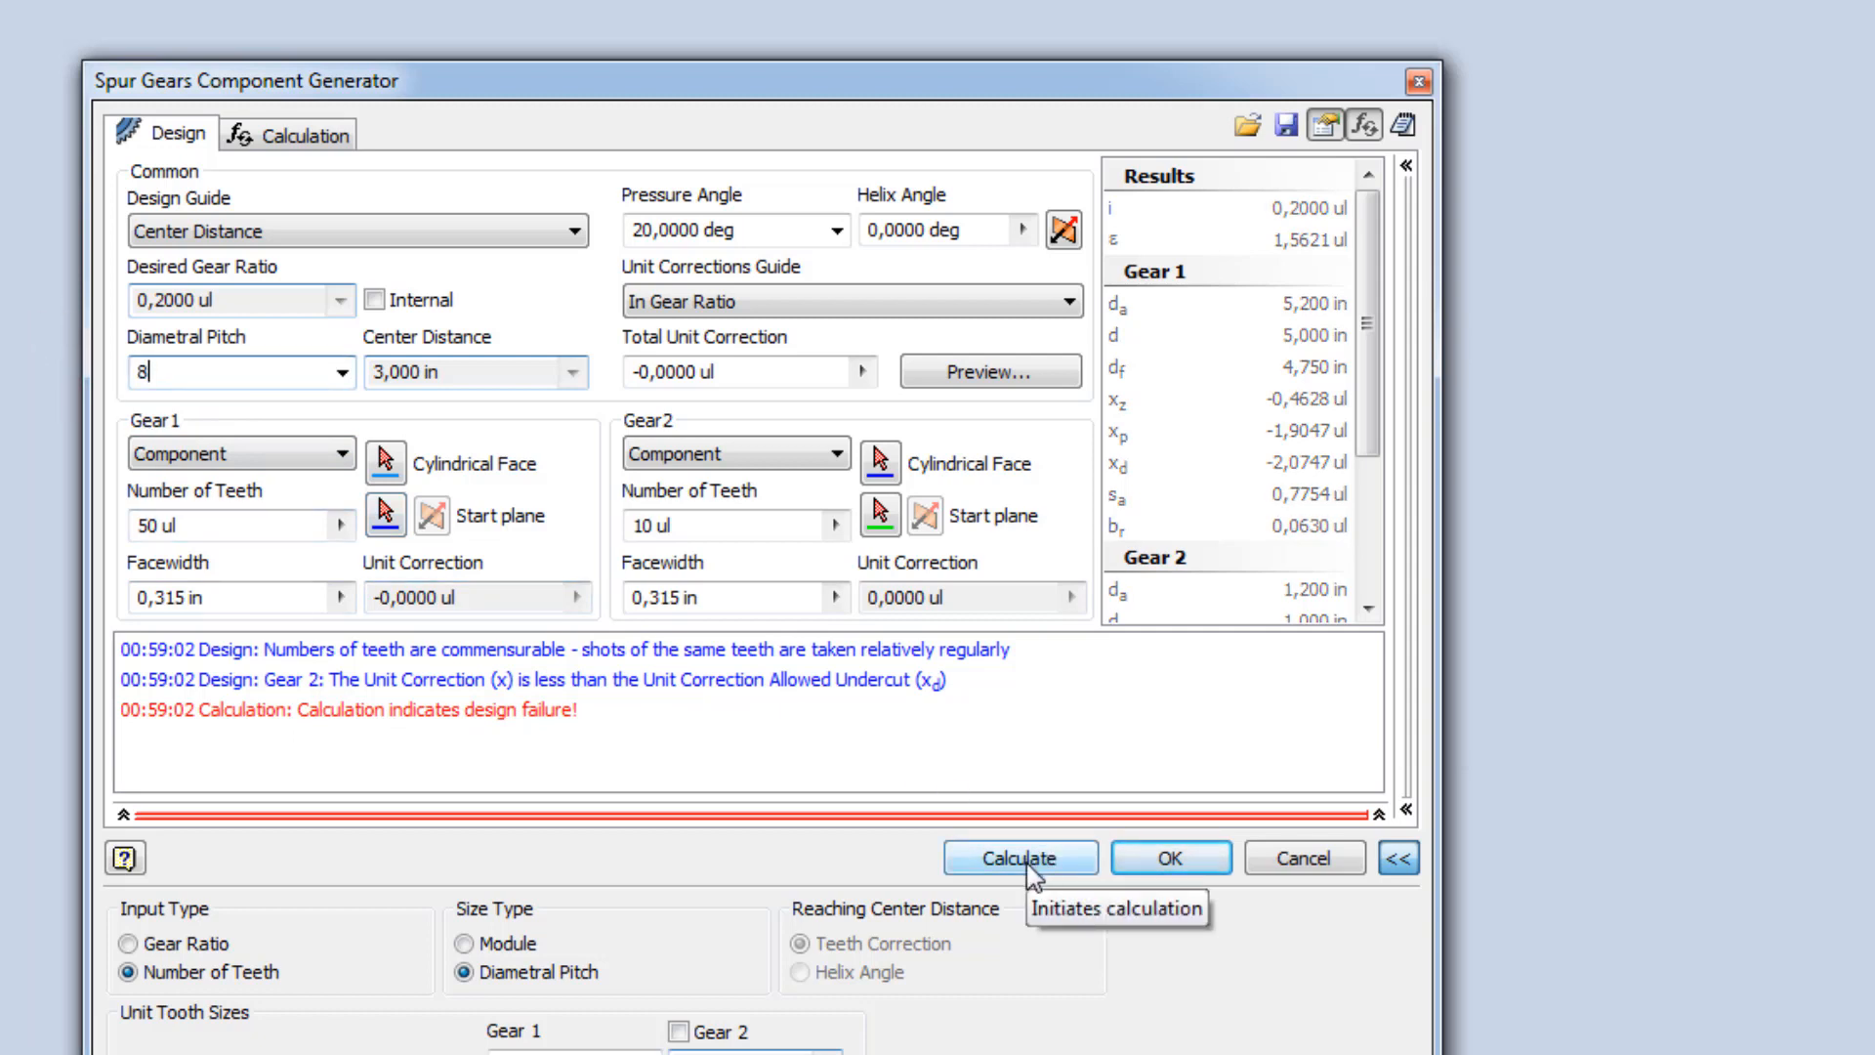
left_click(1034, 868)
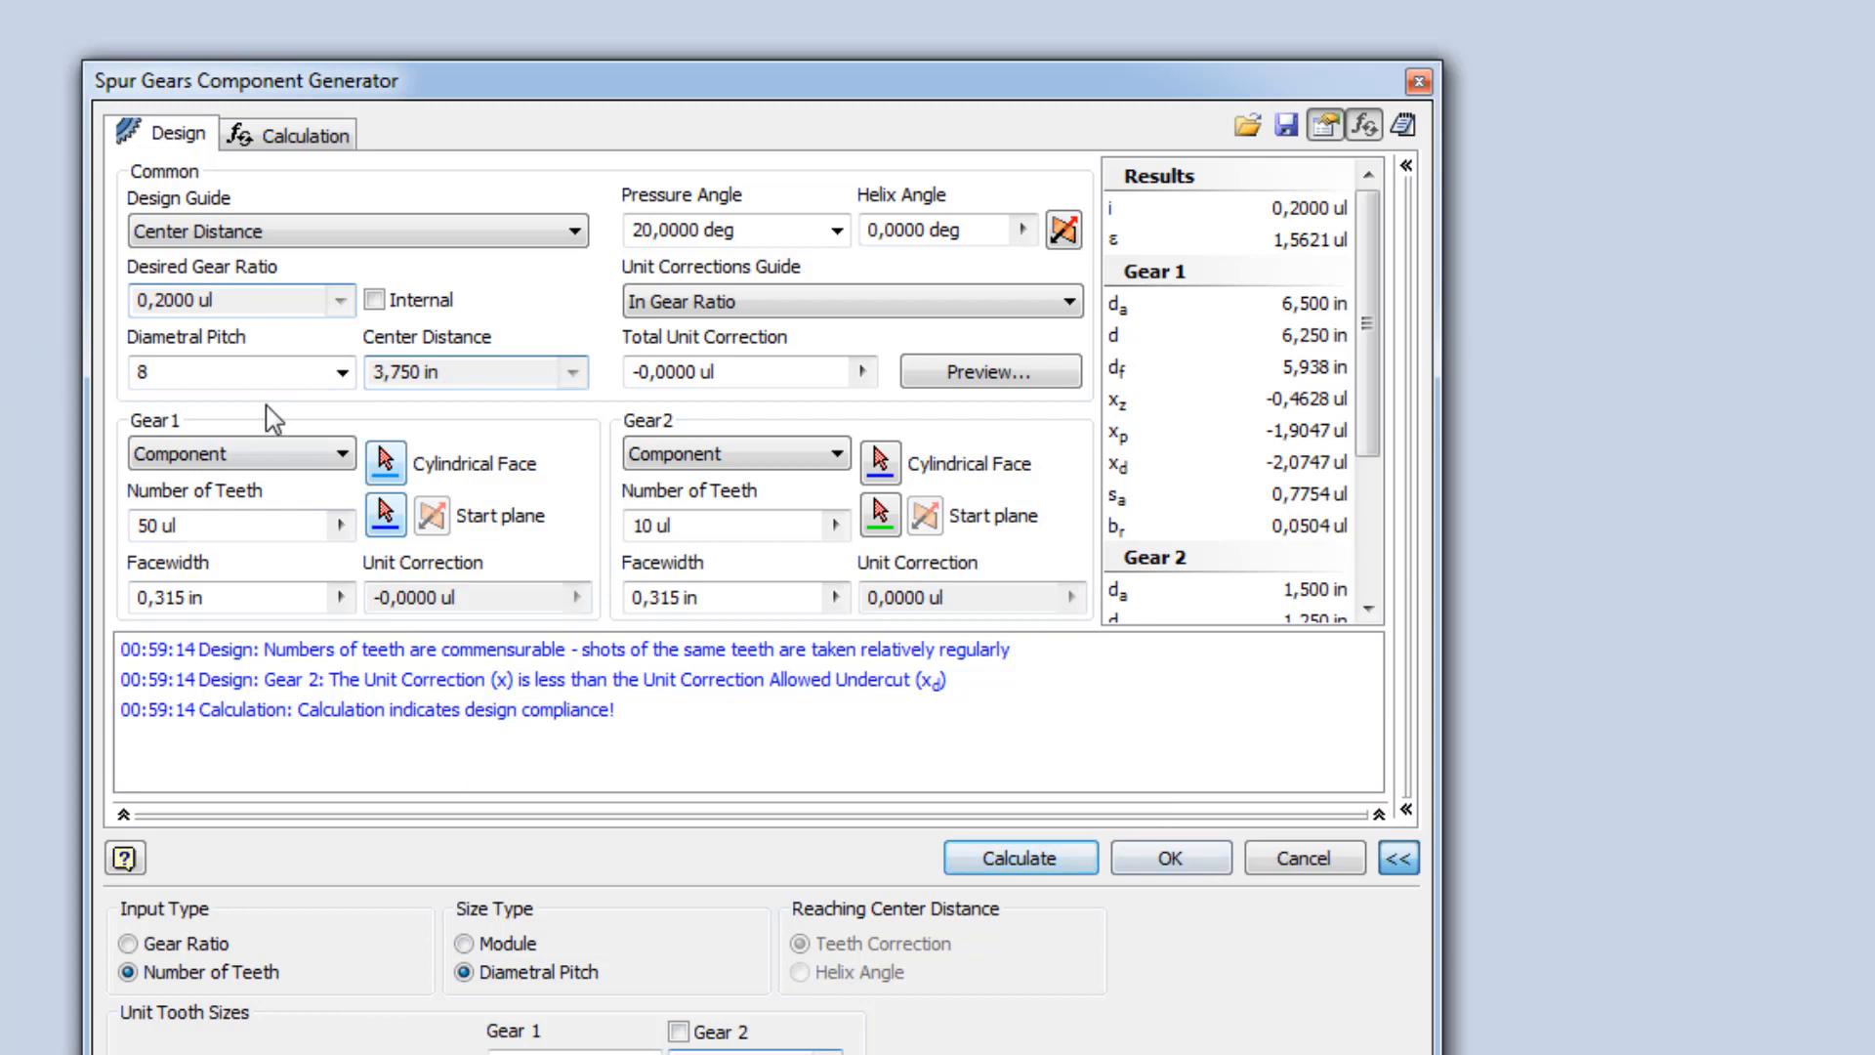
Set the diametral pitch to 6, recalculate, and compare the resulting center distance.
double_click(190, 373)
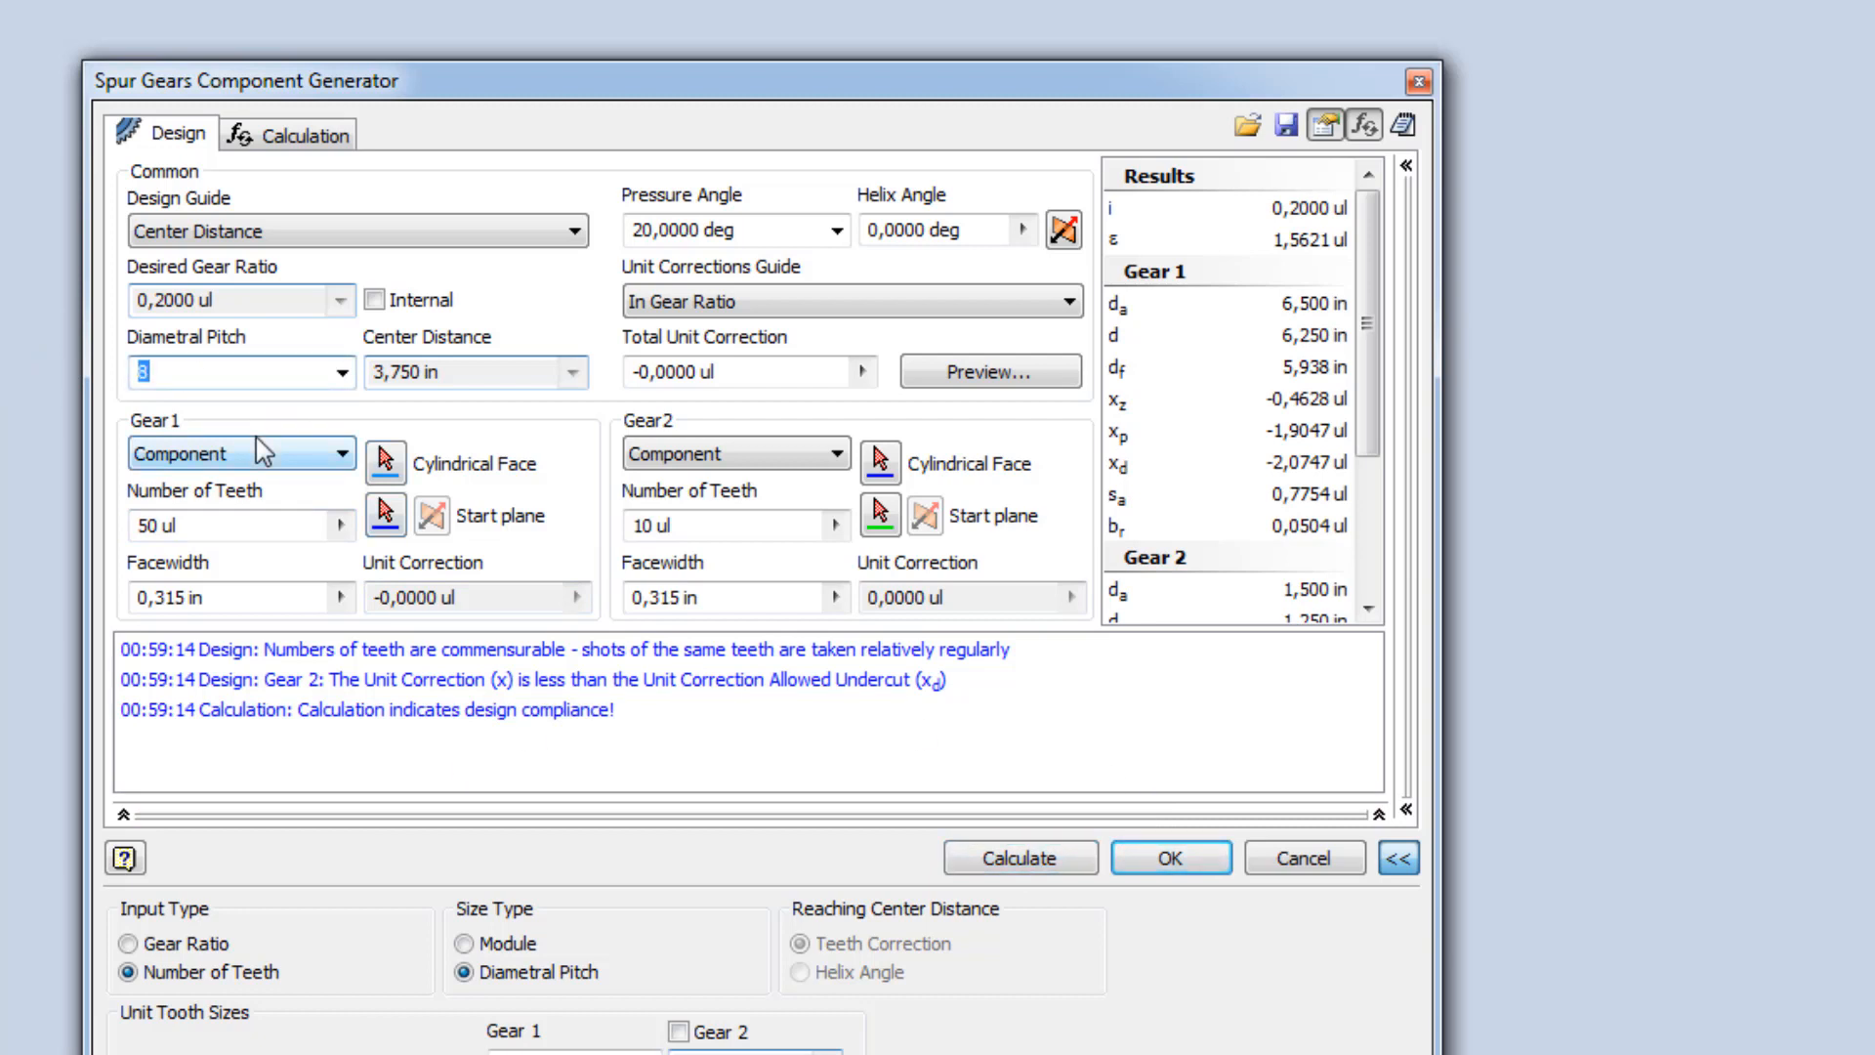
type("6")
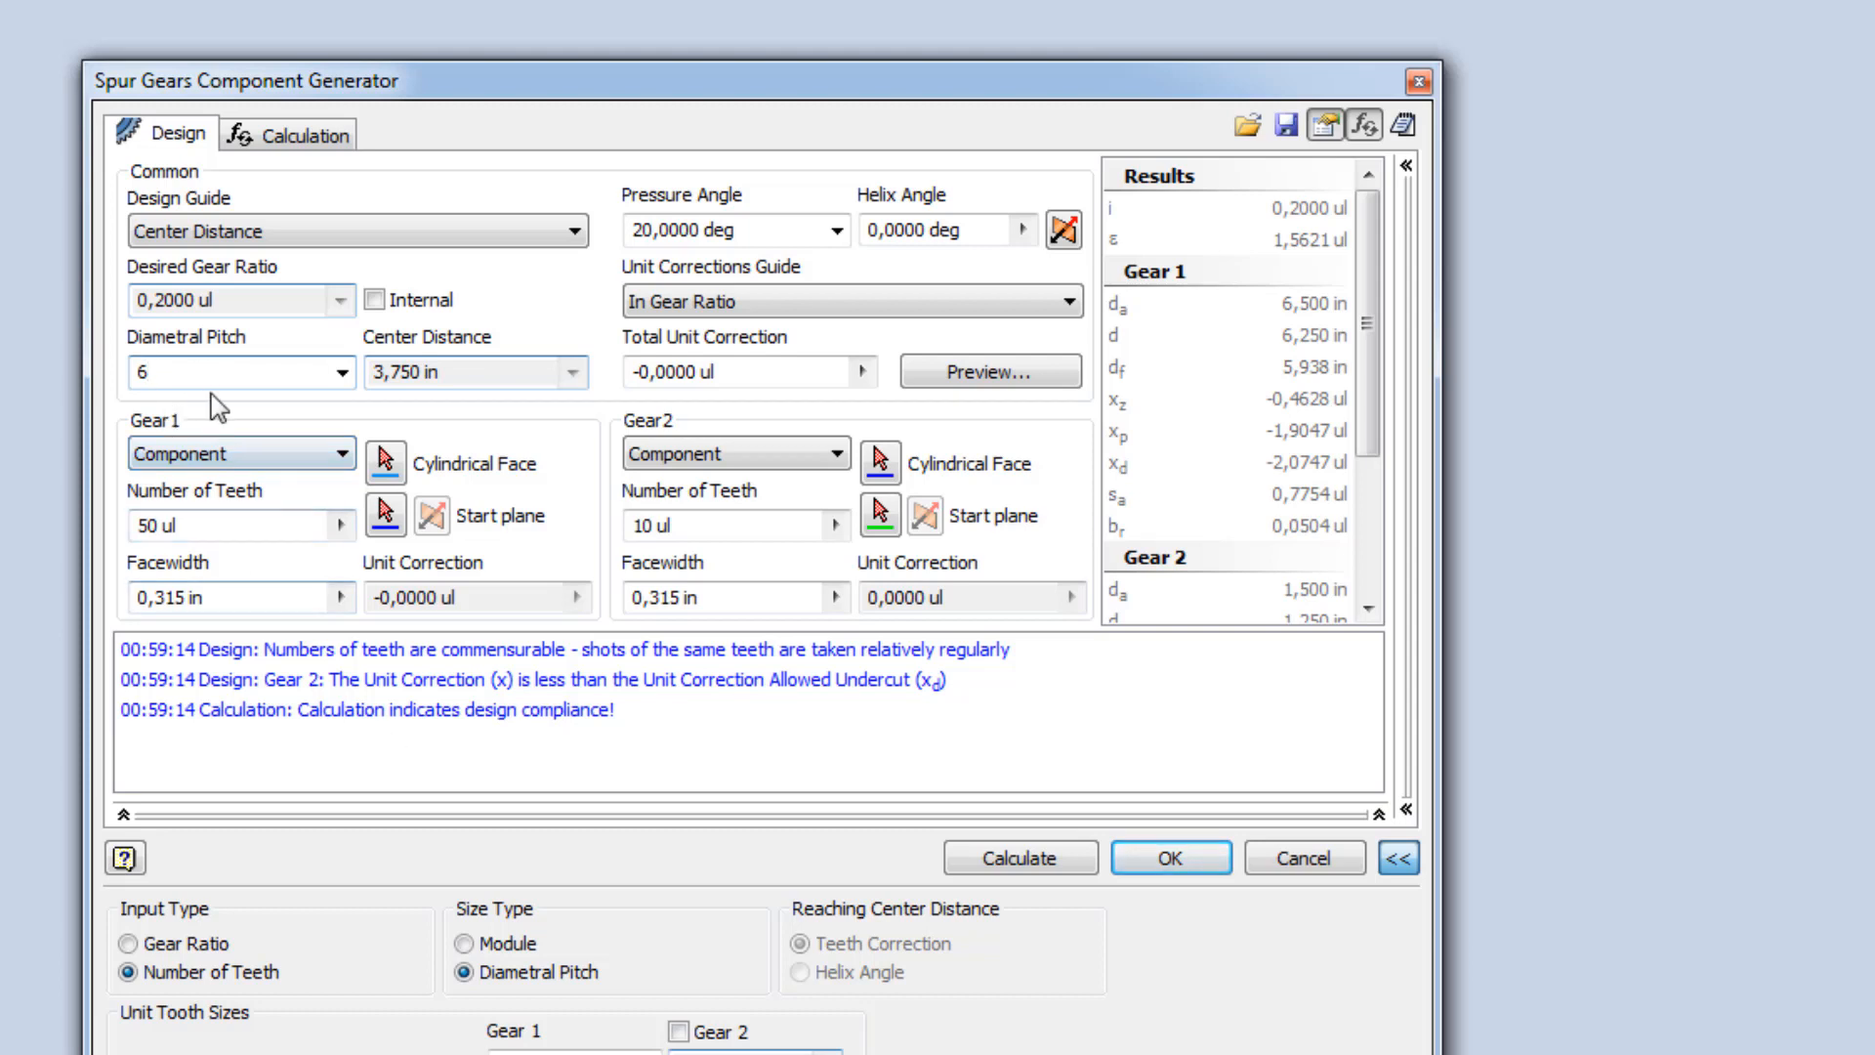
left_click(1042, 869)
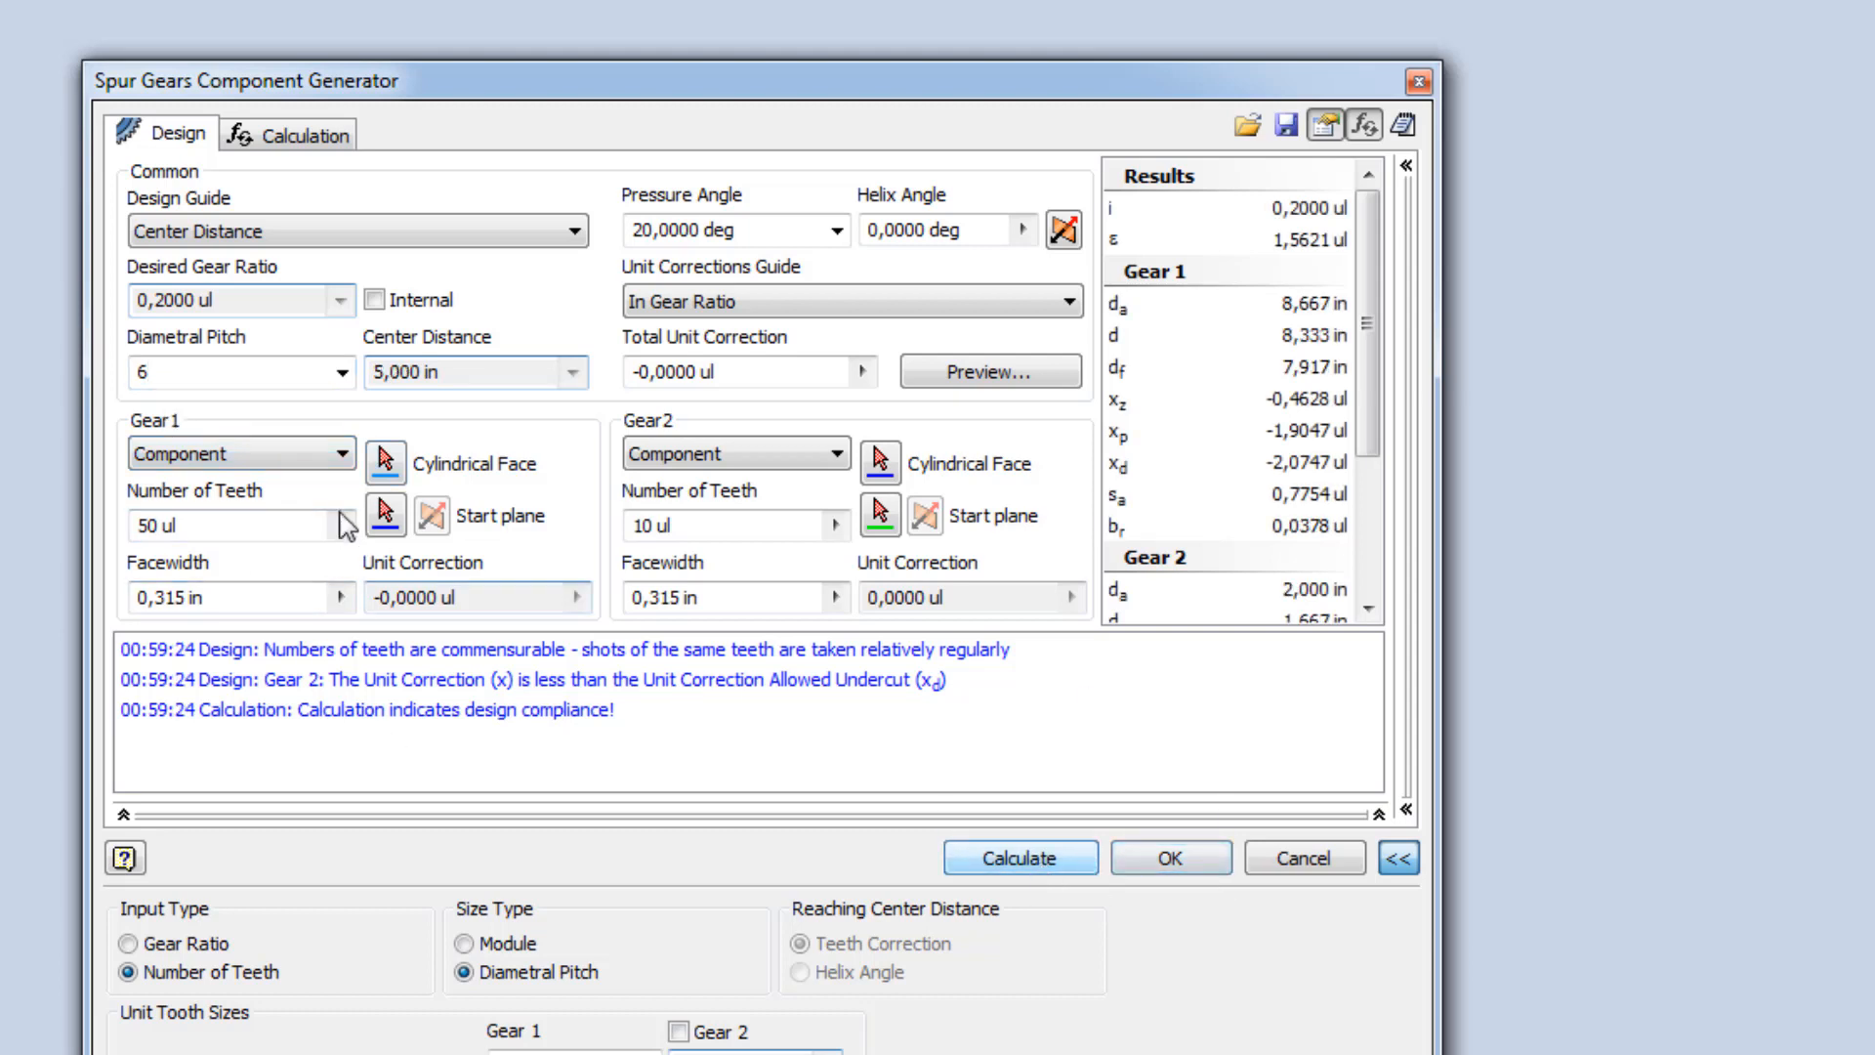
left_click_drag(447, 374, 366, 390)
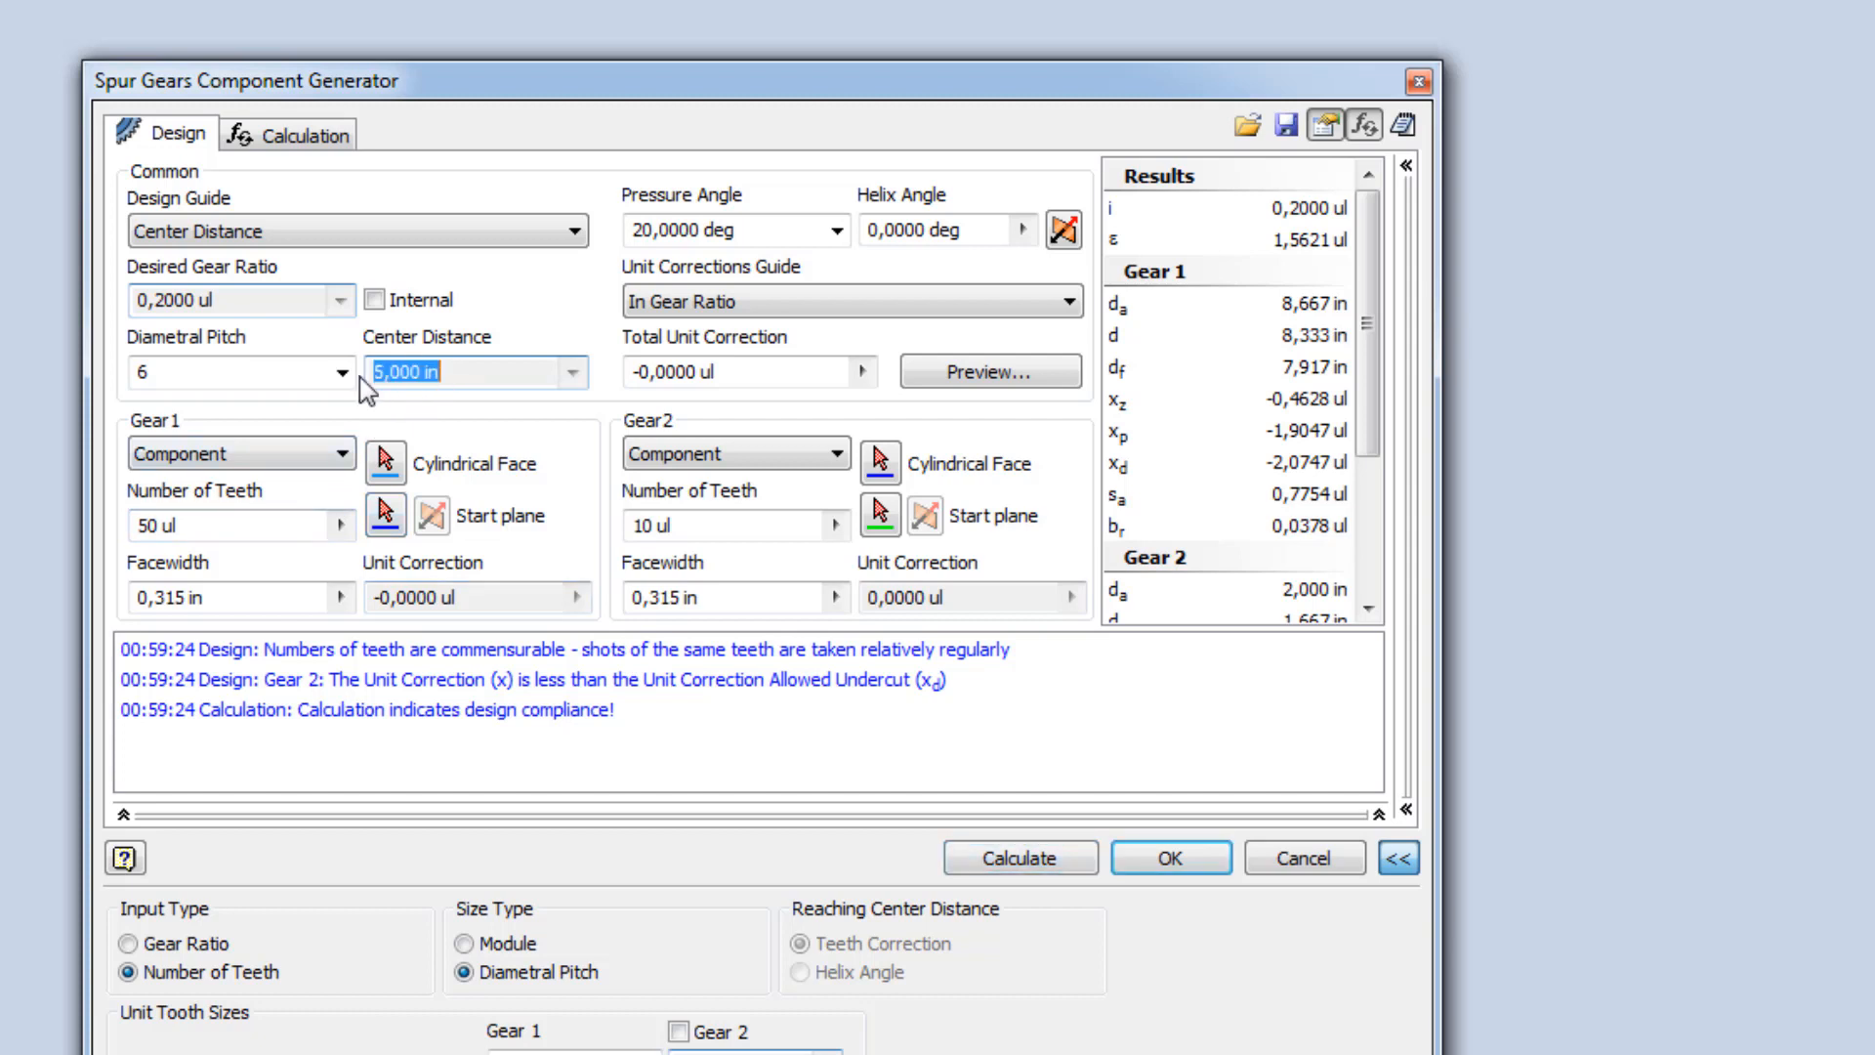
left_click_drag(176, 376, 141, 379)
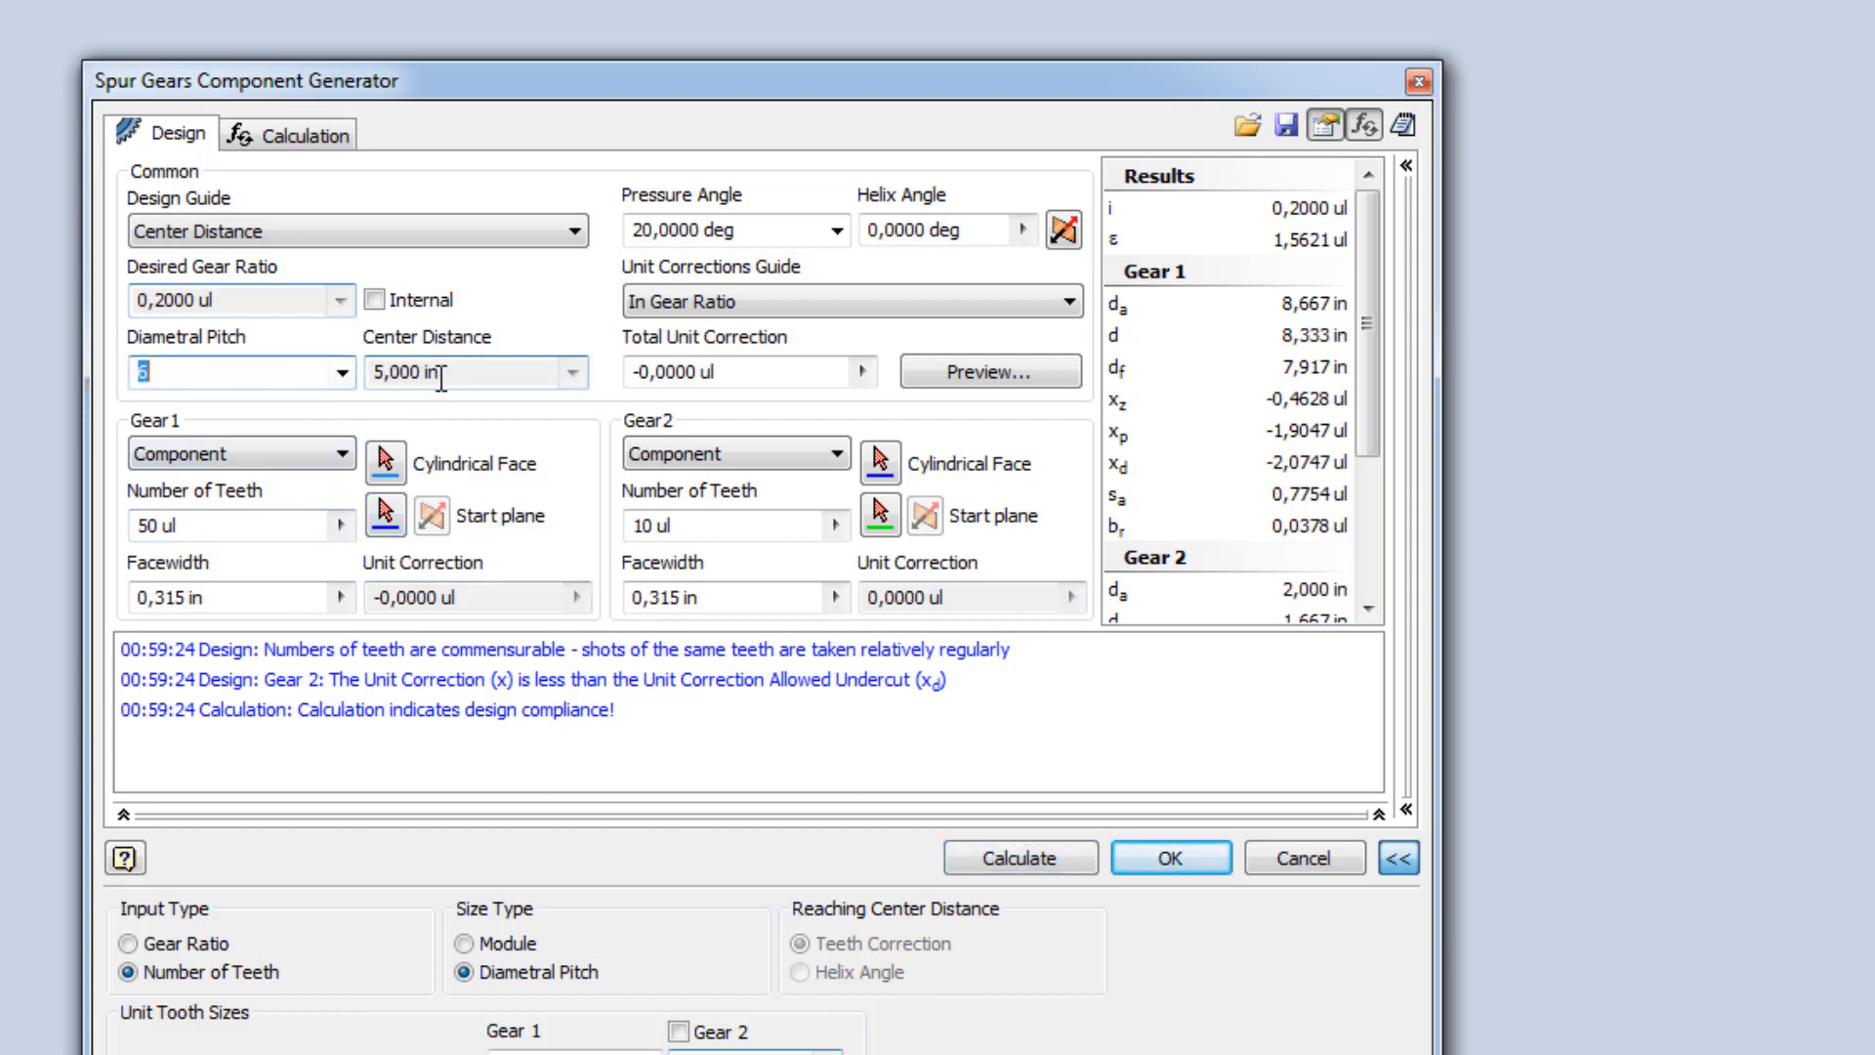
left_click_drag(441, 378, 369, 377)
Set the diametral pitch back to 8 and recalculate the gears.
double_click(143, 369)
type("8")
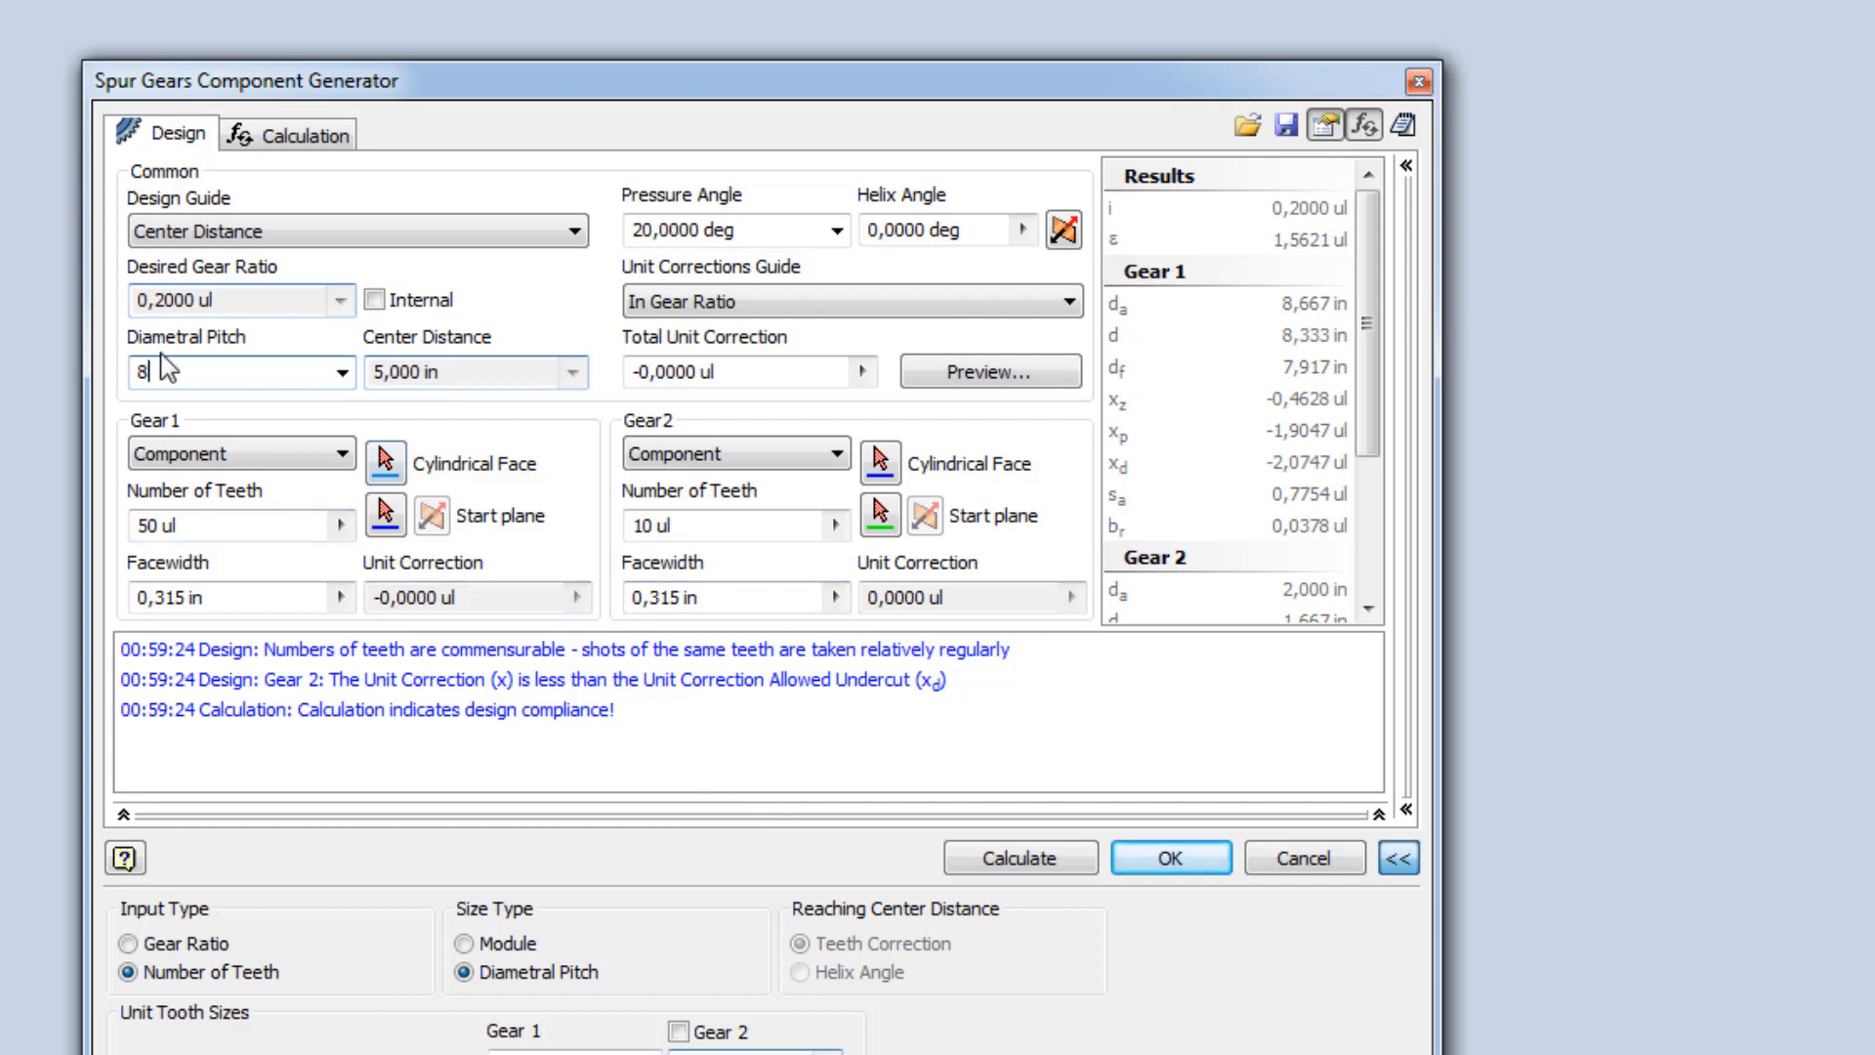
left_click(1011, 867)
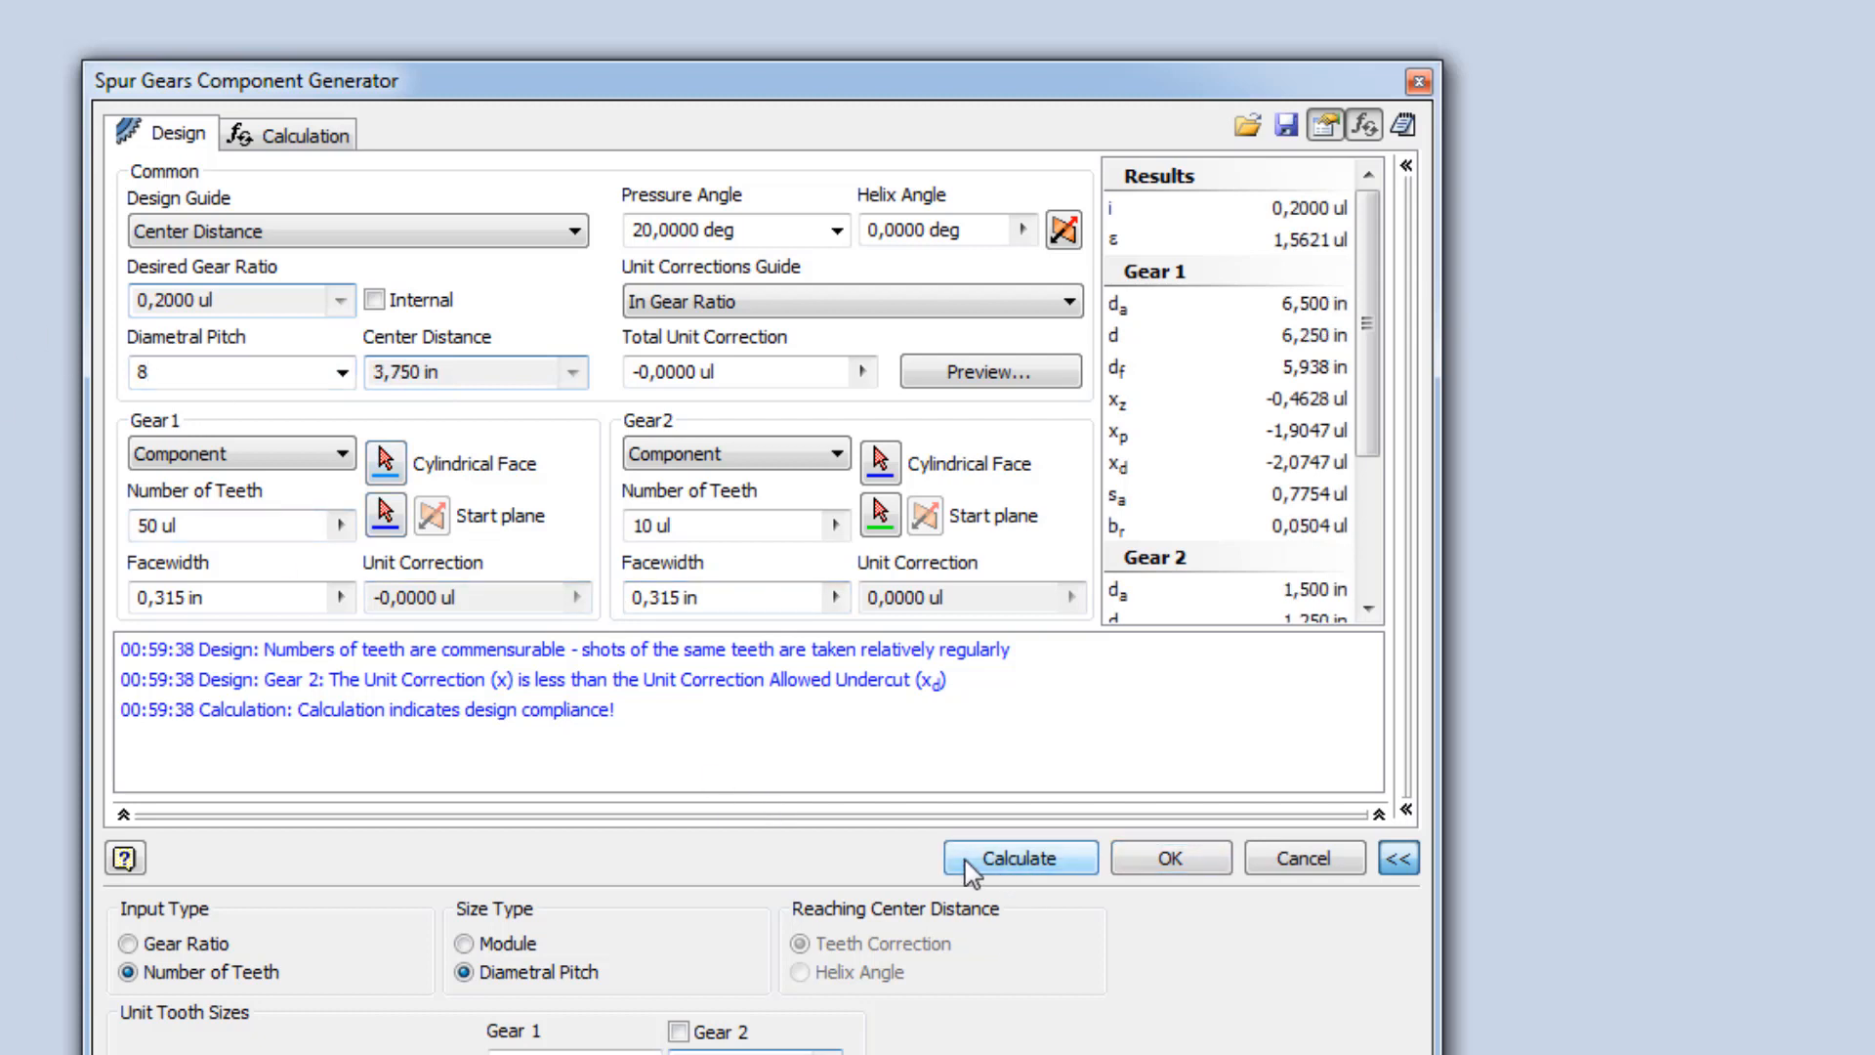
double_click(139, 373)
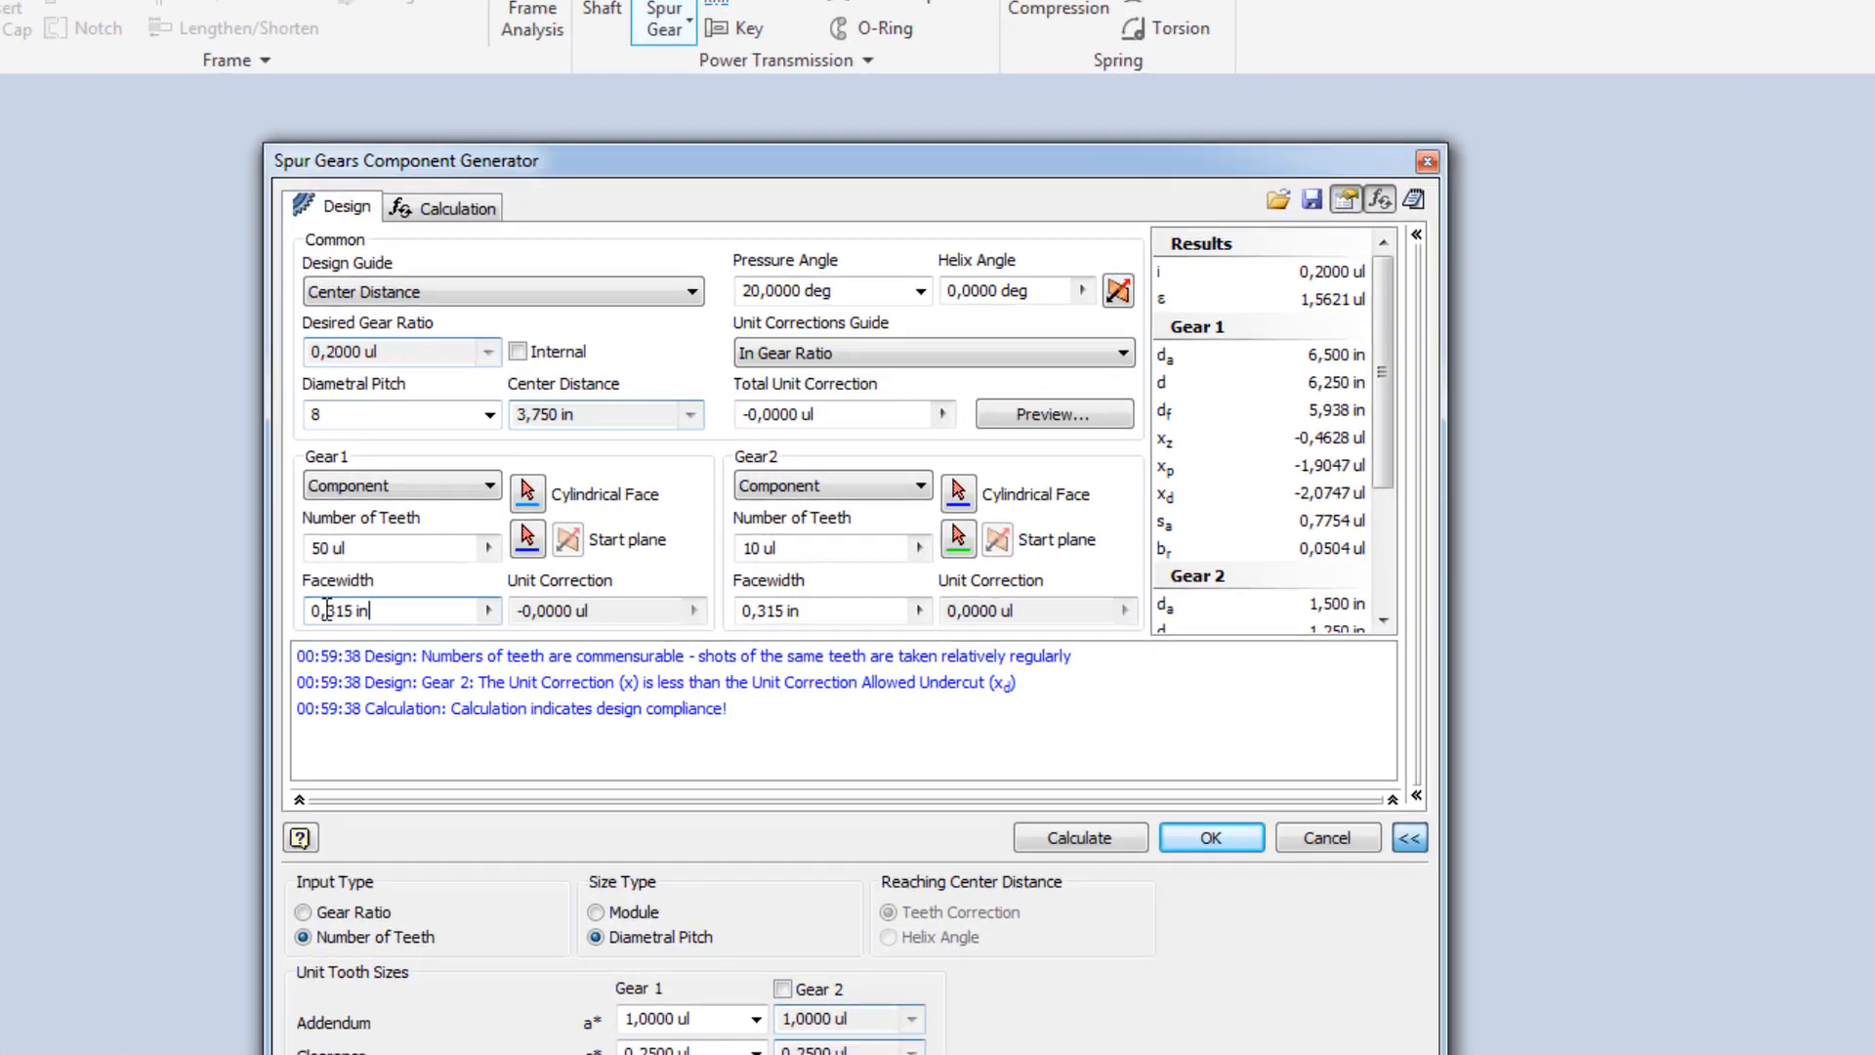
Switch to the reference drawing, circle the .315 face width in red, and mark the large gear's extent in the section view.
left_click(459, 496)
left_click(884, 685)
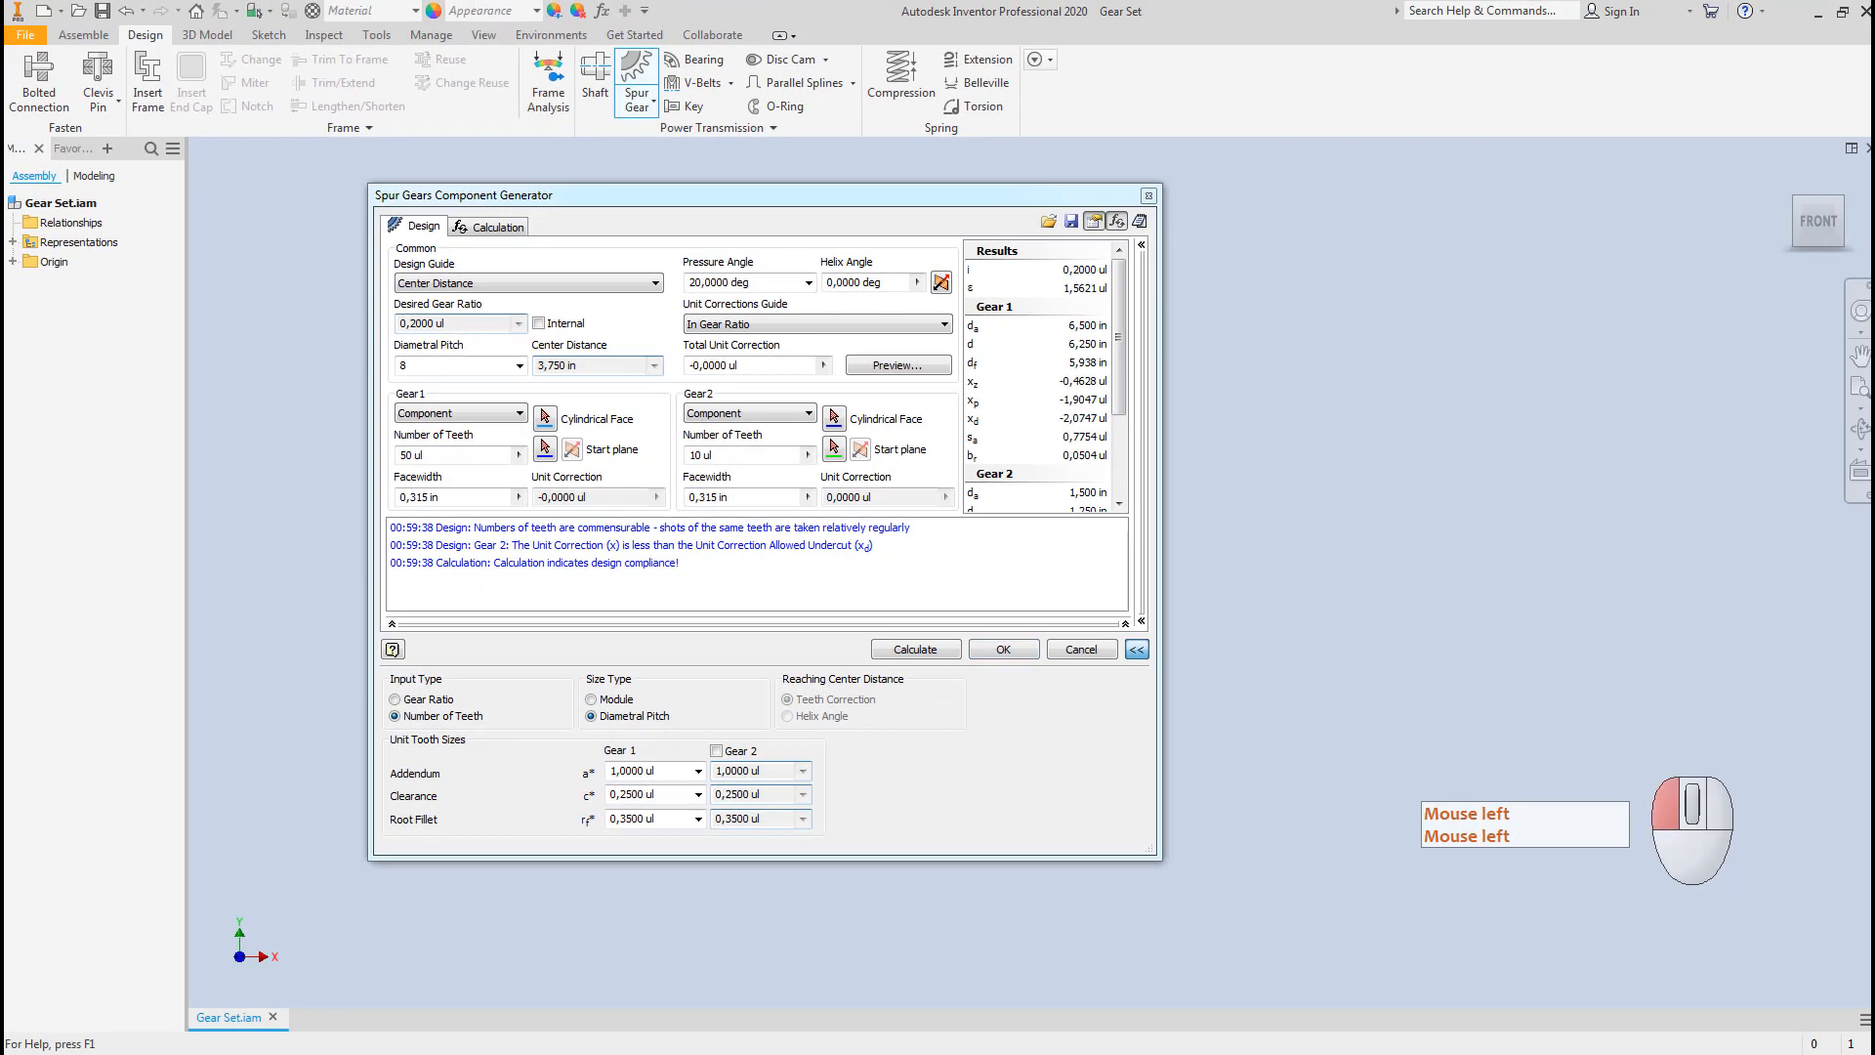
left_click(1546, 493)
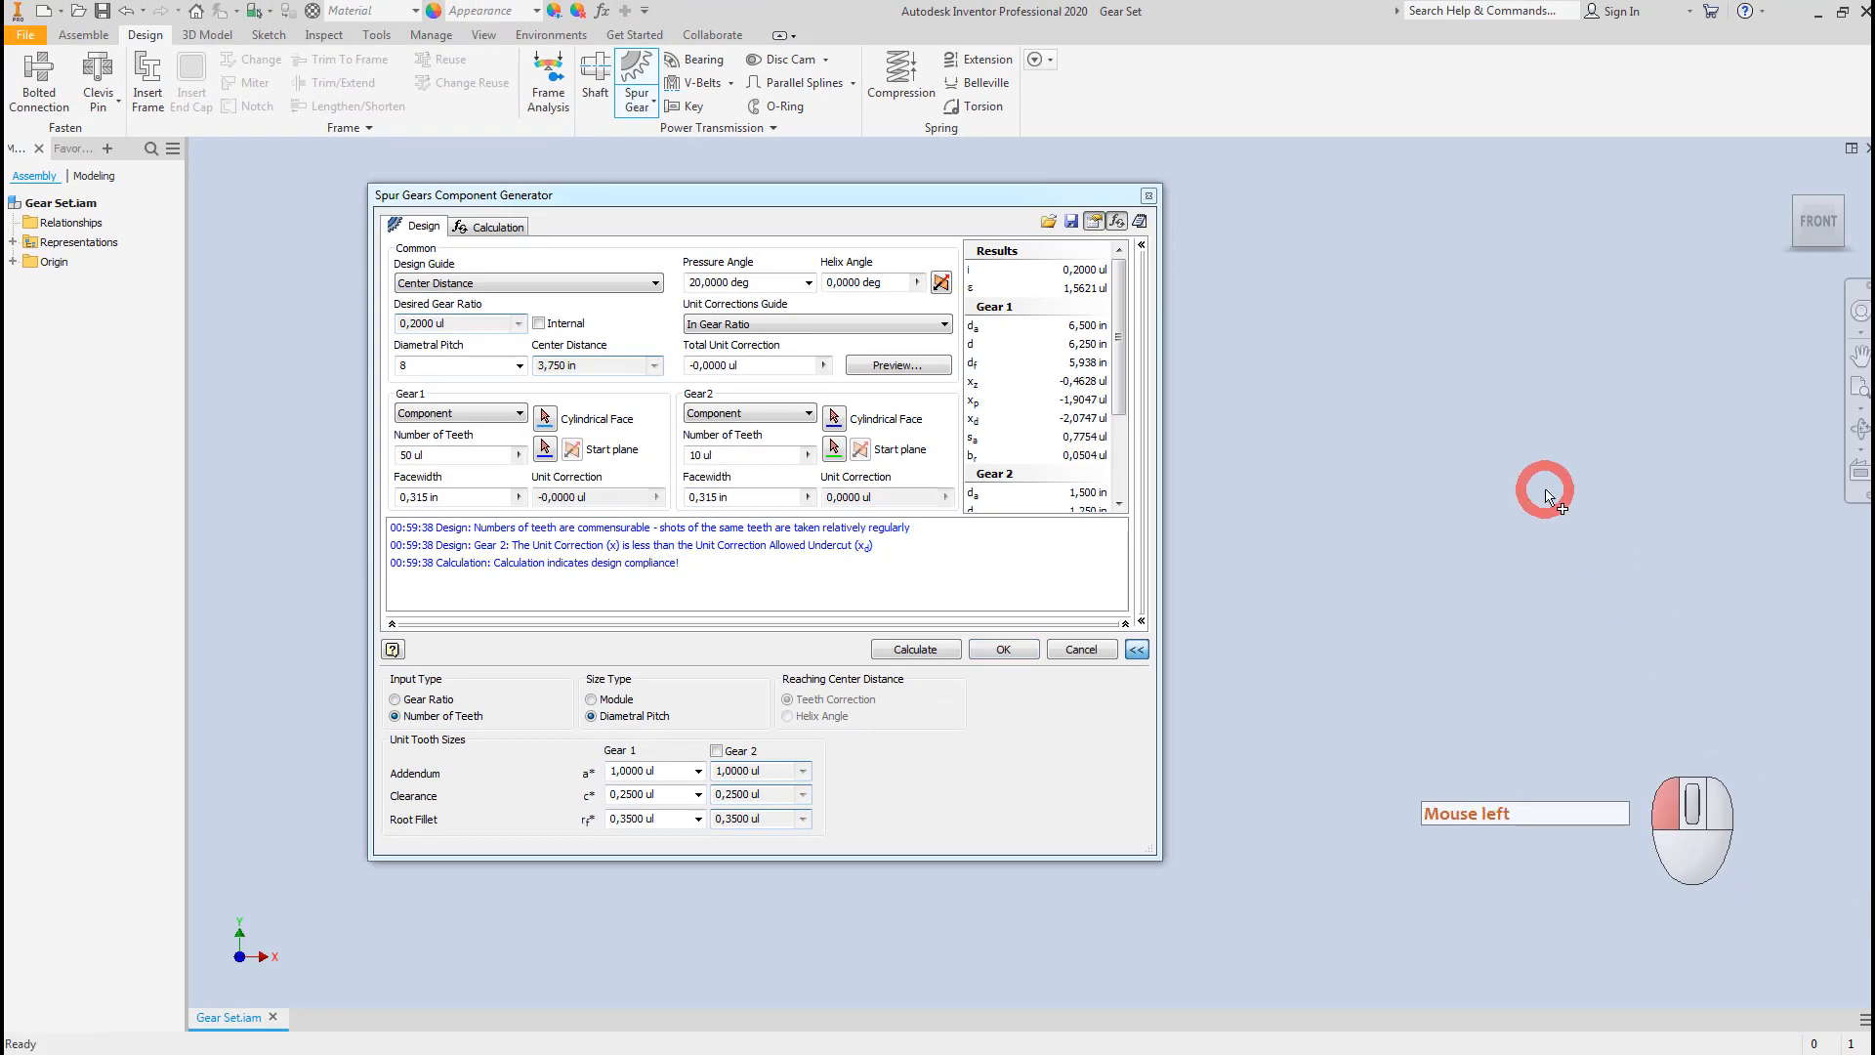
key("alt+Tab")
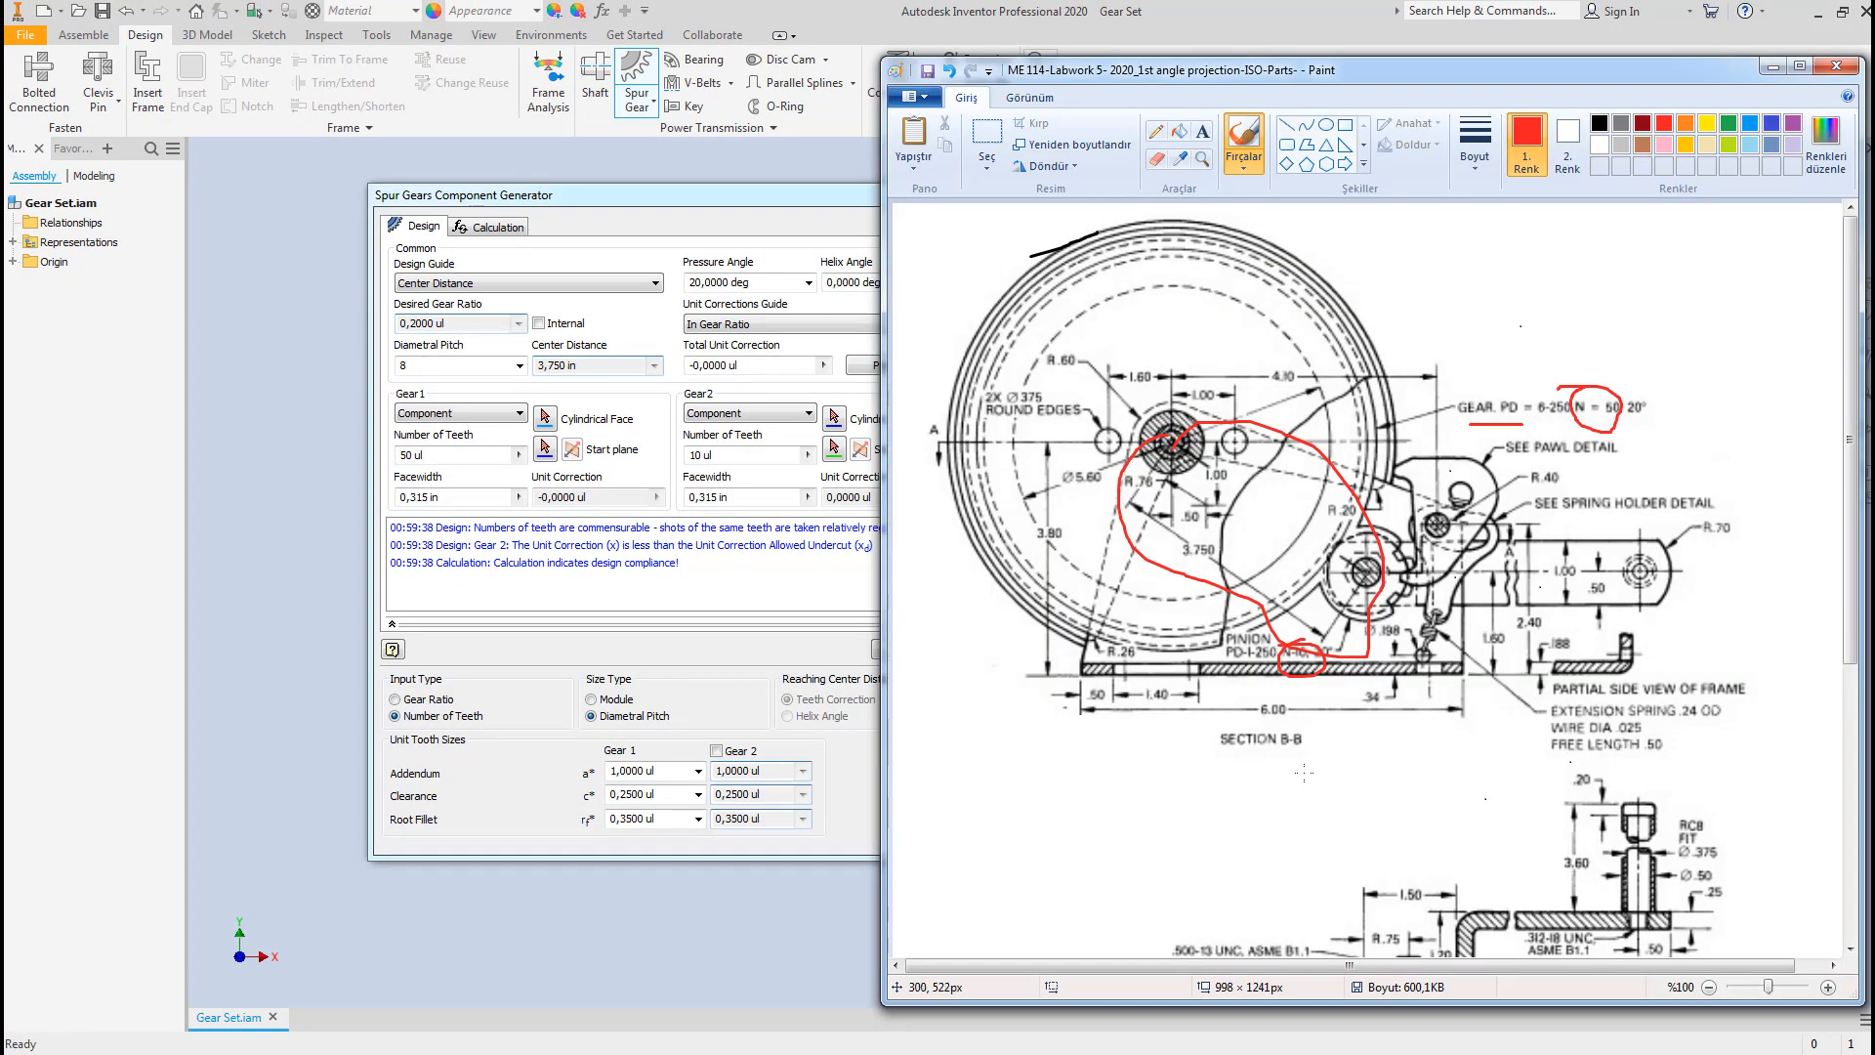
left_click(1866, 613)
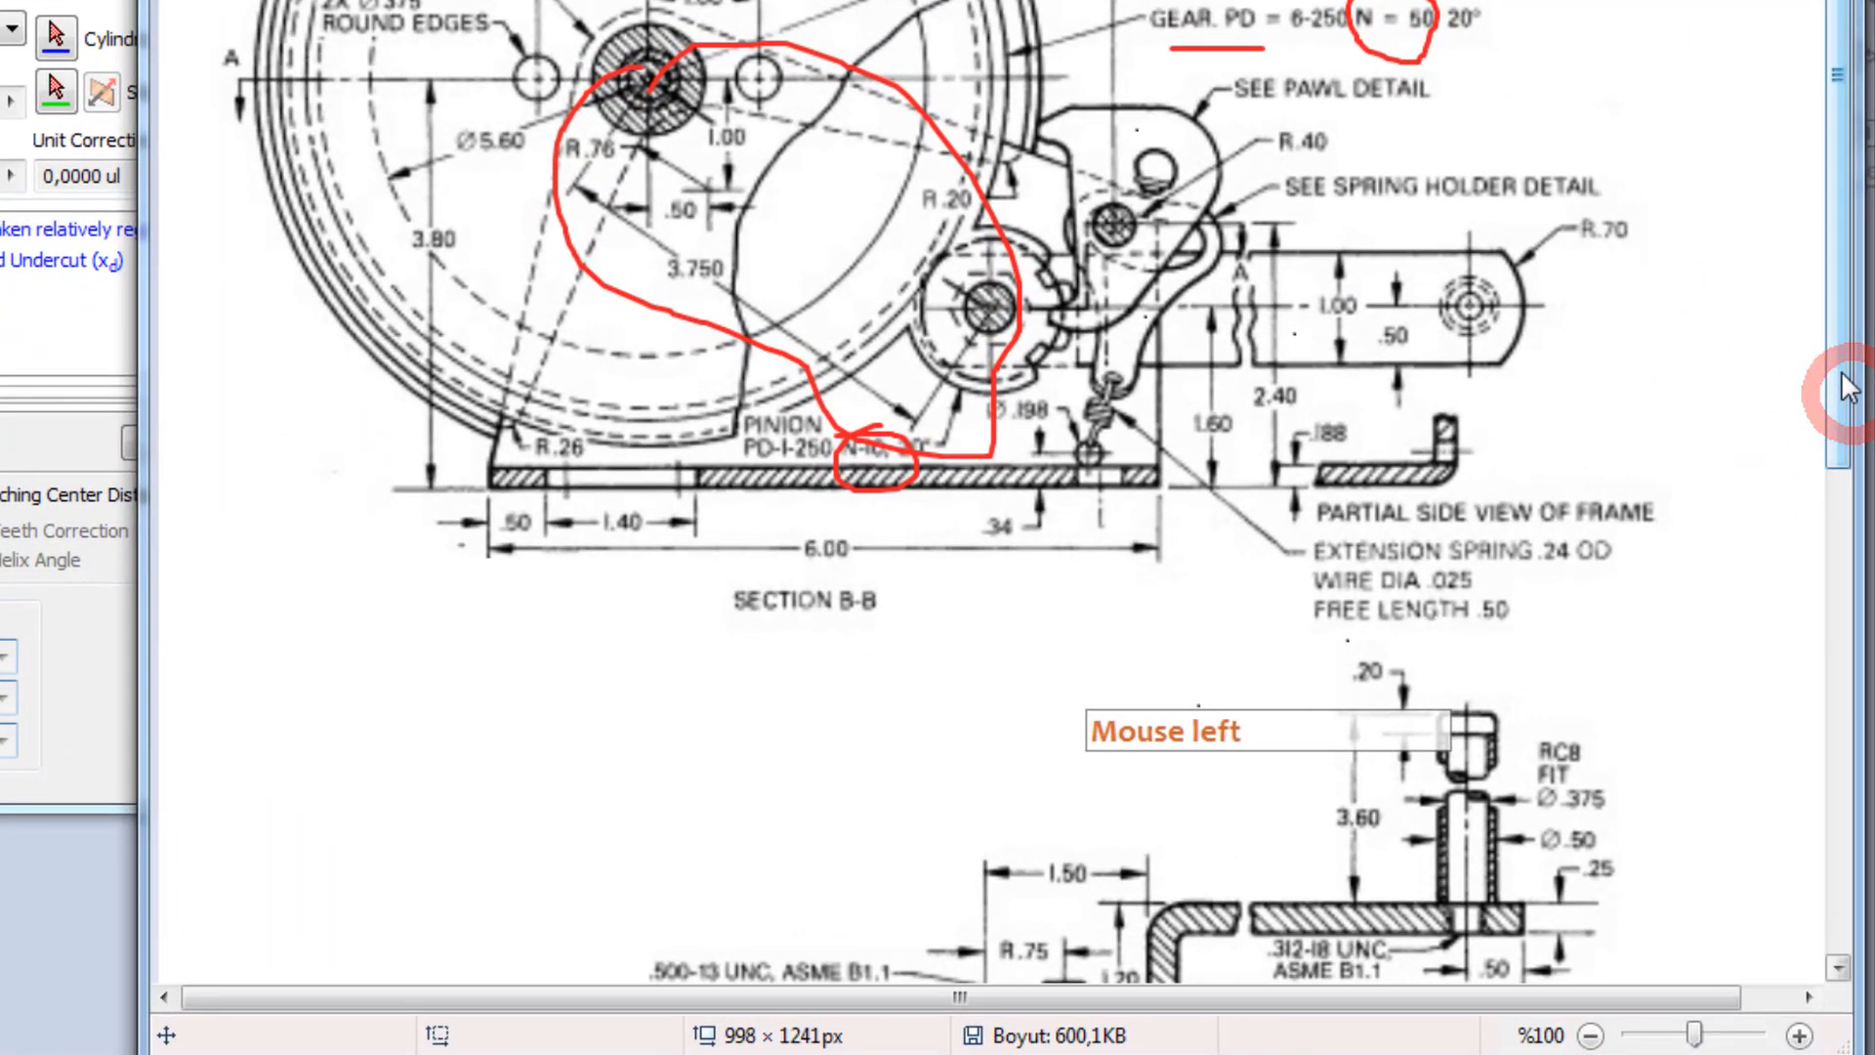
mouse_move(1850, 389)
left_mouse_down()
mouse_move(1842, 590)
mouse_move(1788, 628)
left_mouse_up()
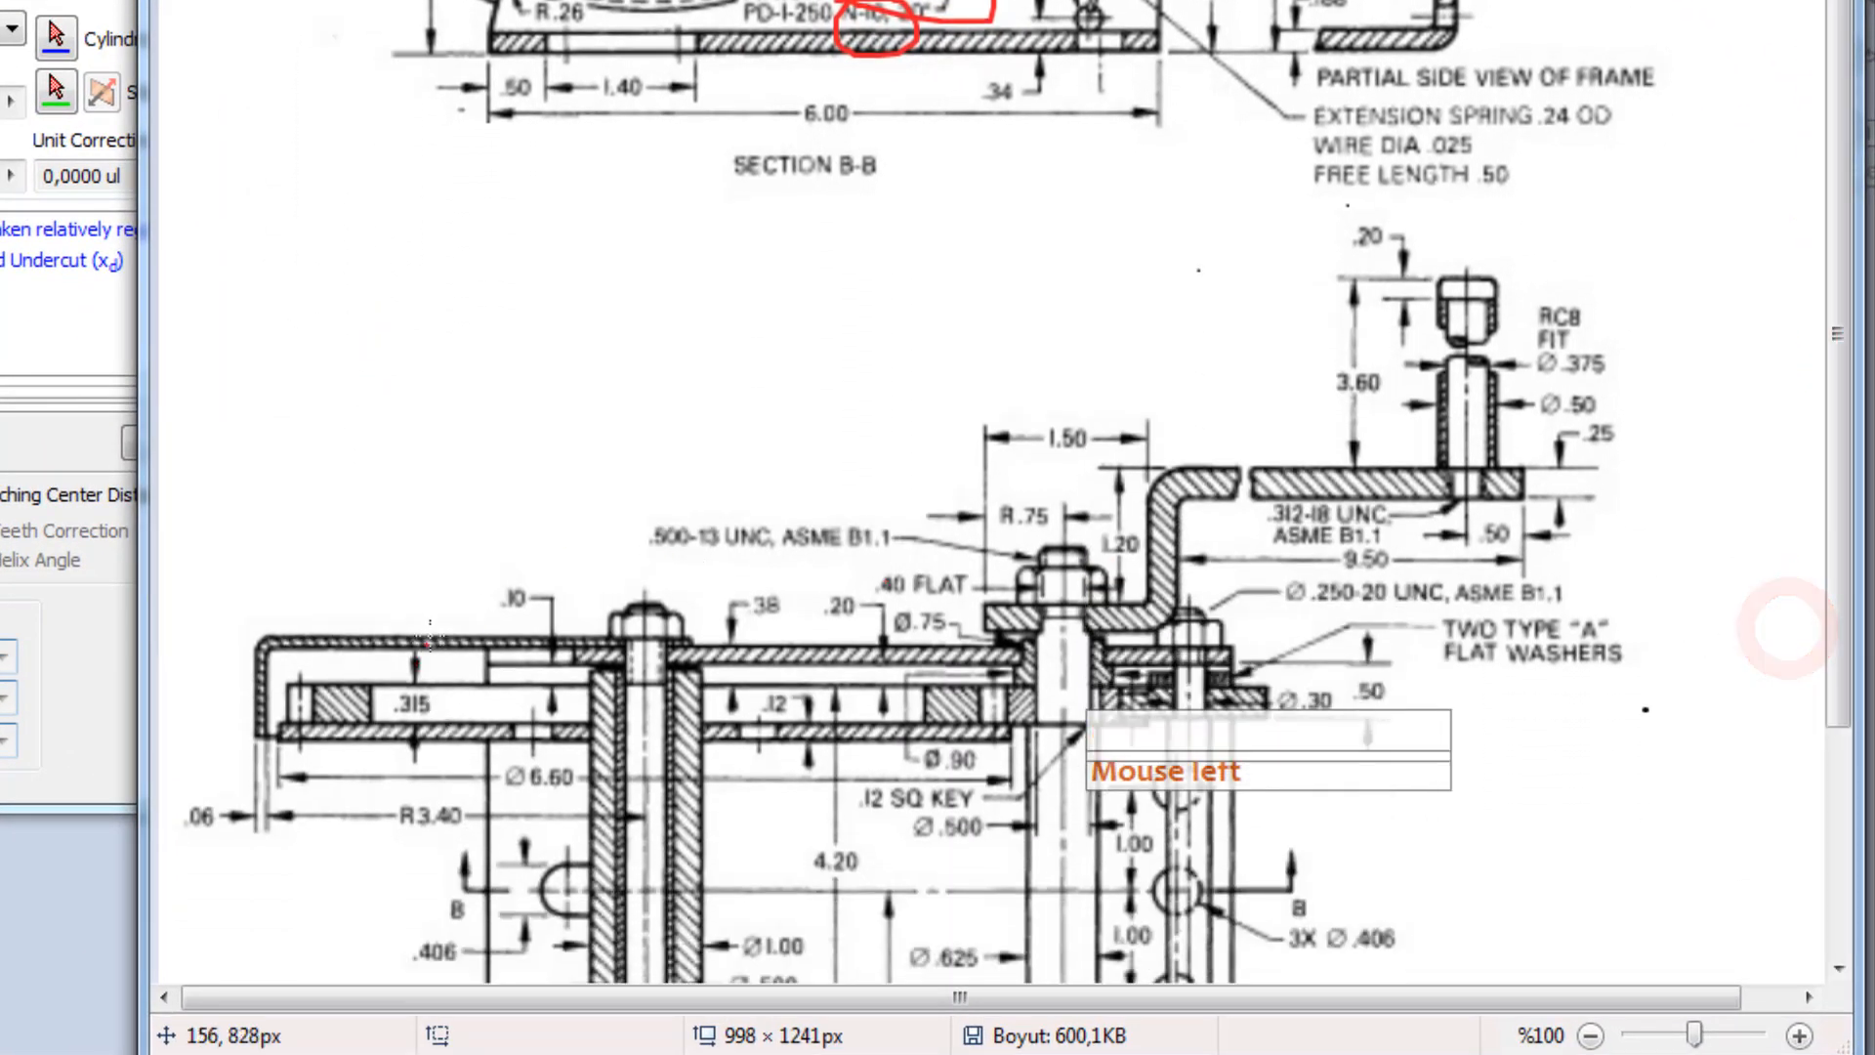
mouse_move(430, 636)
left_mouse_down()
mouse_move(342, 649)
mouse_move(386, 765)
mouse_move(447, 731)
mouse_move(442, 652)
mouse_move(359, 658)
mouse_move(416, 757)
mouse_move(436, 636)
mouse_move(370, 717)
mouse_move(479, 707)
mouse_move(471, 674)
left_mouse_up()
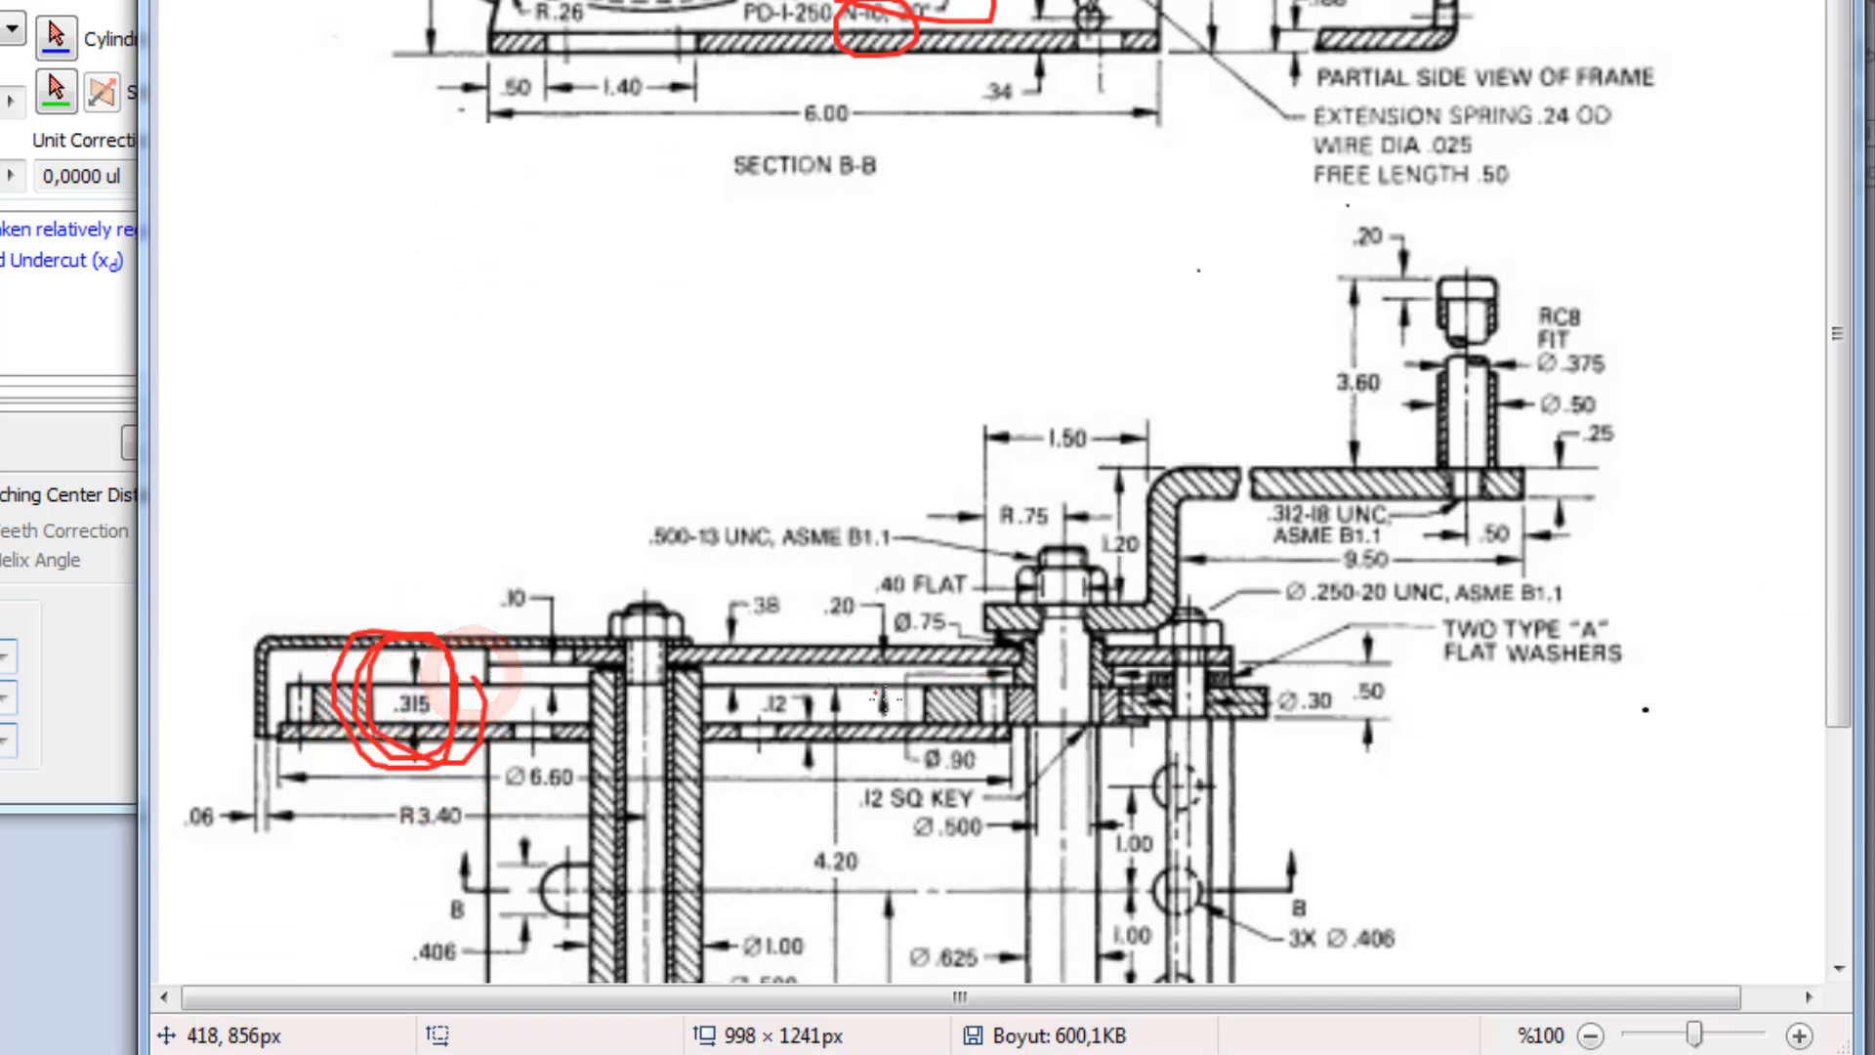
mouse_move(997, 676)
left_mouse_down()
mouse_move(489, 633)
mouse_move(313, 638)
mouse_move(305, 677)
left_mouse_up()
Outline the pinion in blue on the drawing's section view, then return to Inventor and check Gear 1's facewidth.
left_click(543, 491)
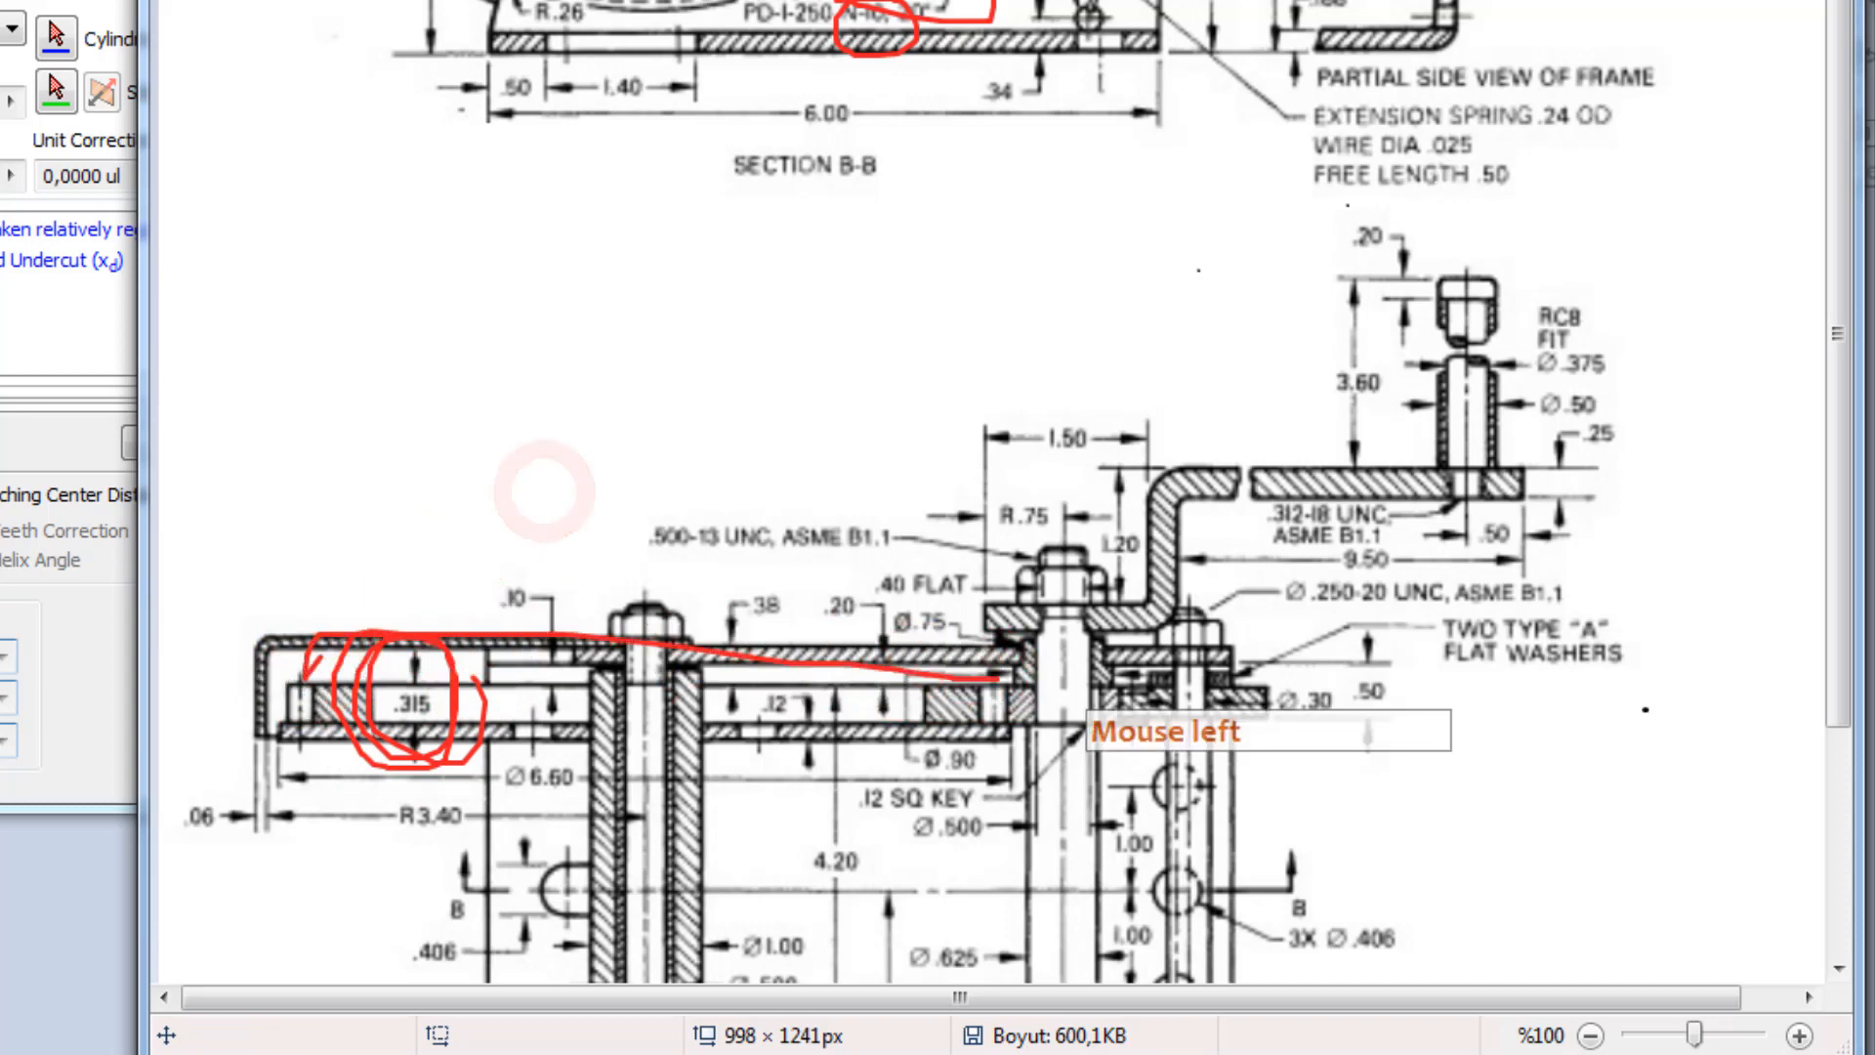
mouse_move(953, 713)
left_mouse_down()
mouse_move(932, 710)
mouse_move(1033, 674)
mouse_move(1151, 674)
mouse_move(1165, 739)
mouse_move(993, 746)
mouse_move(977, 710)
left_mouse_up()
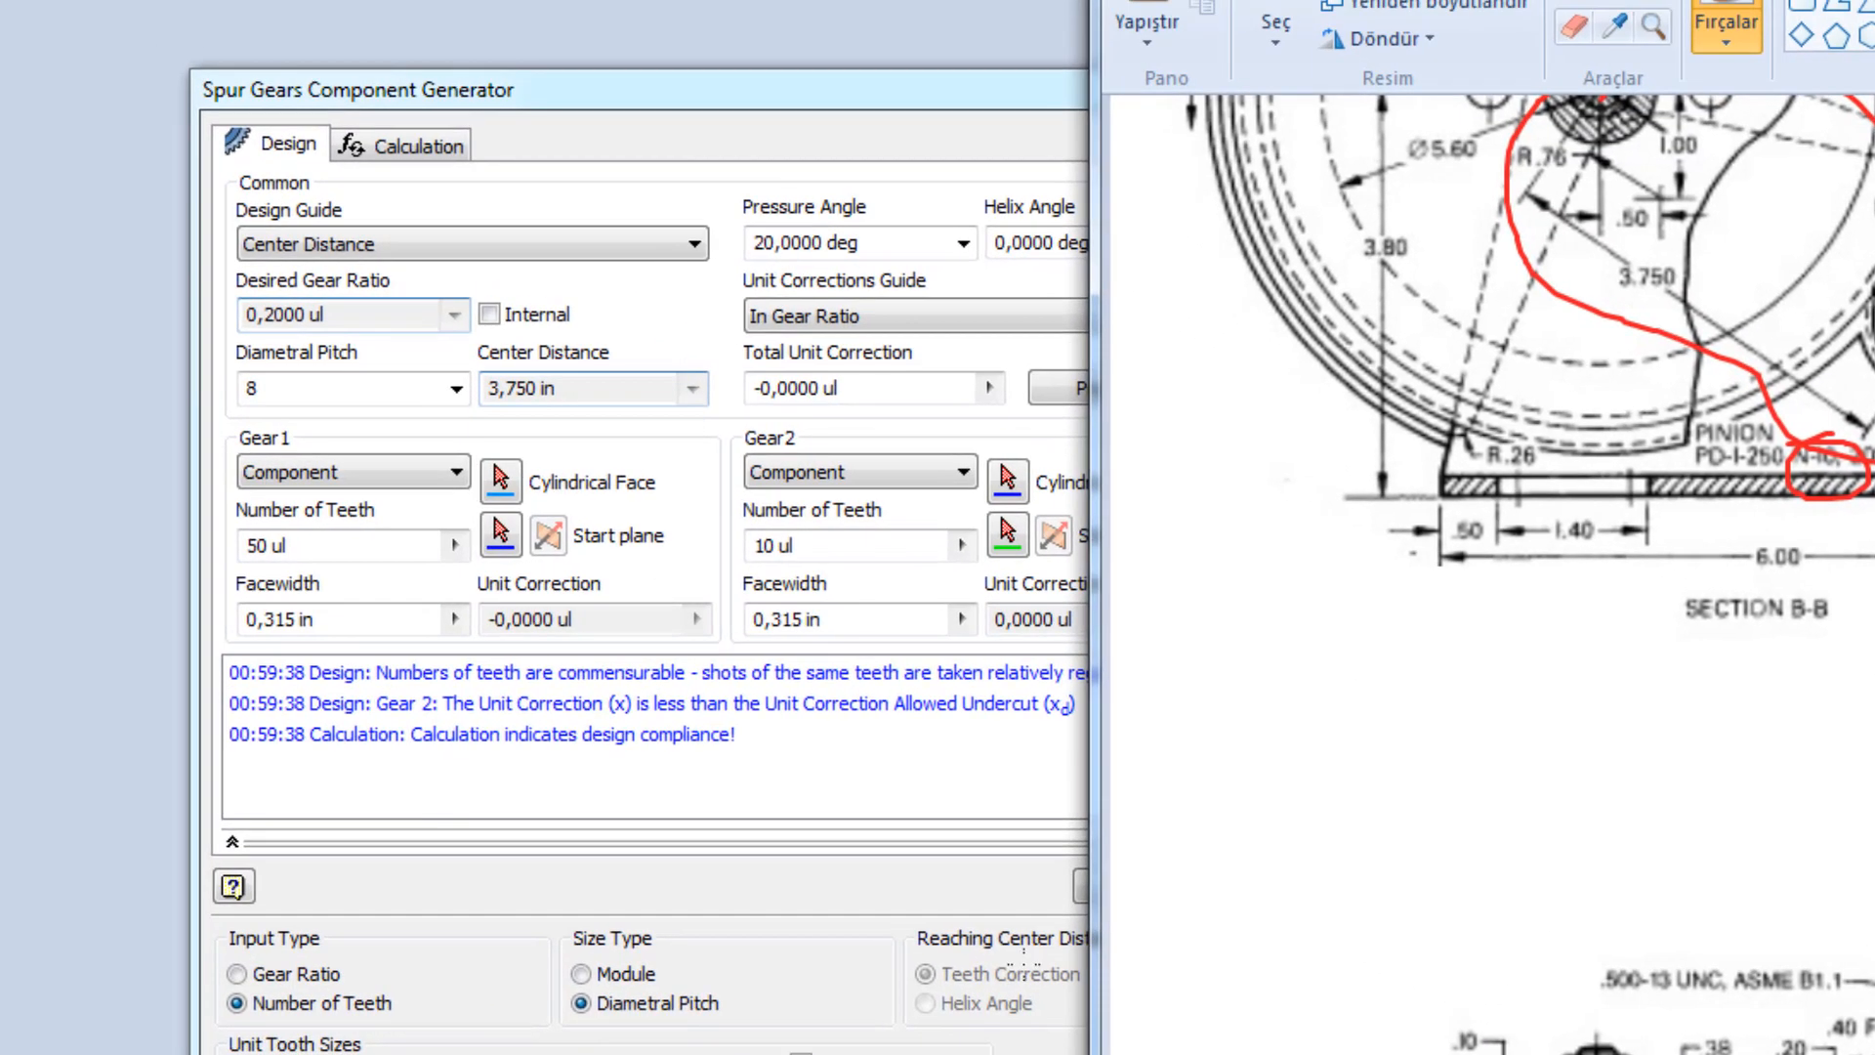
left_click(264, 619)
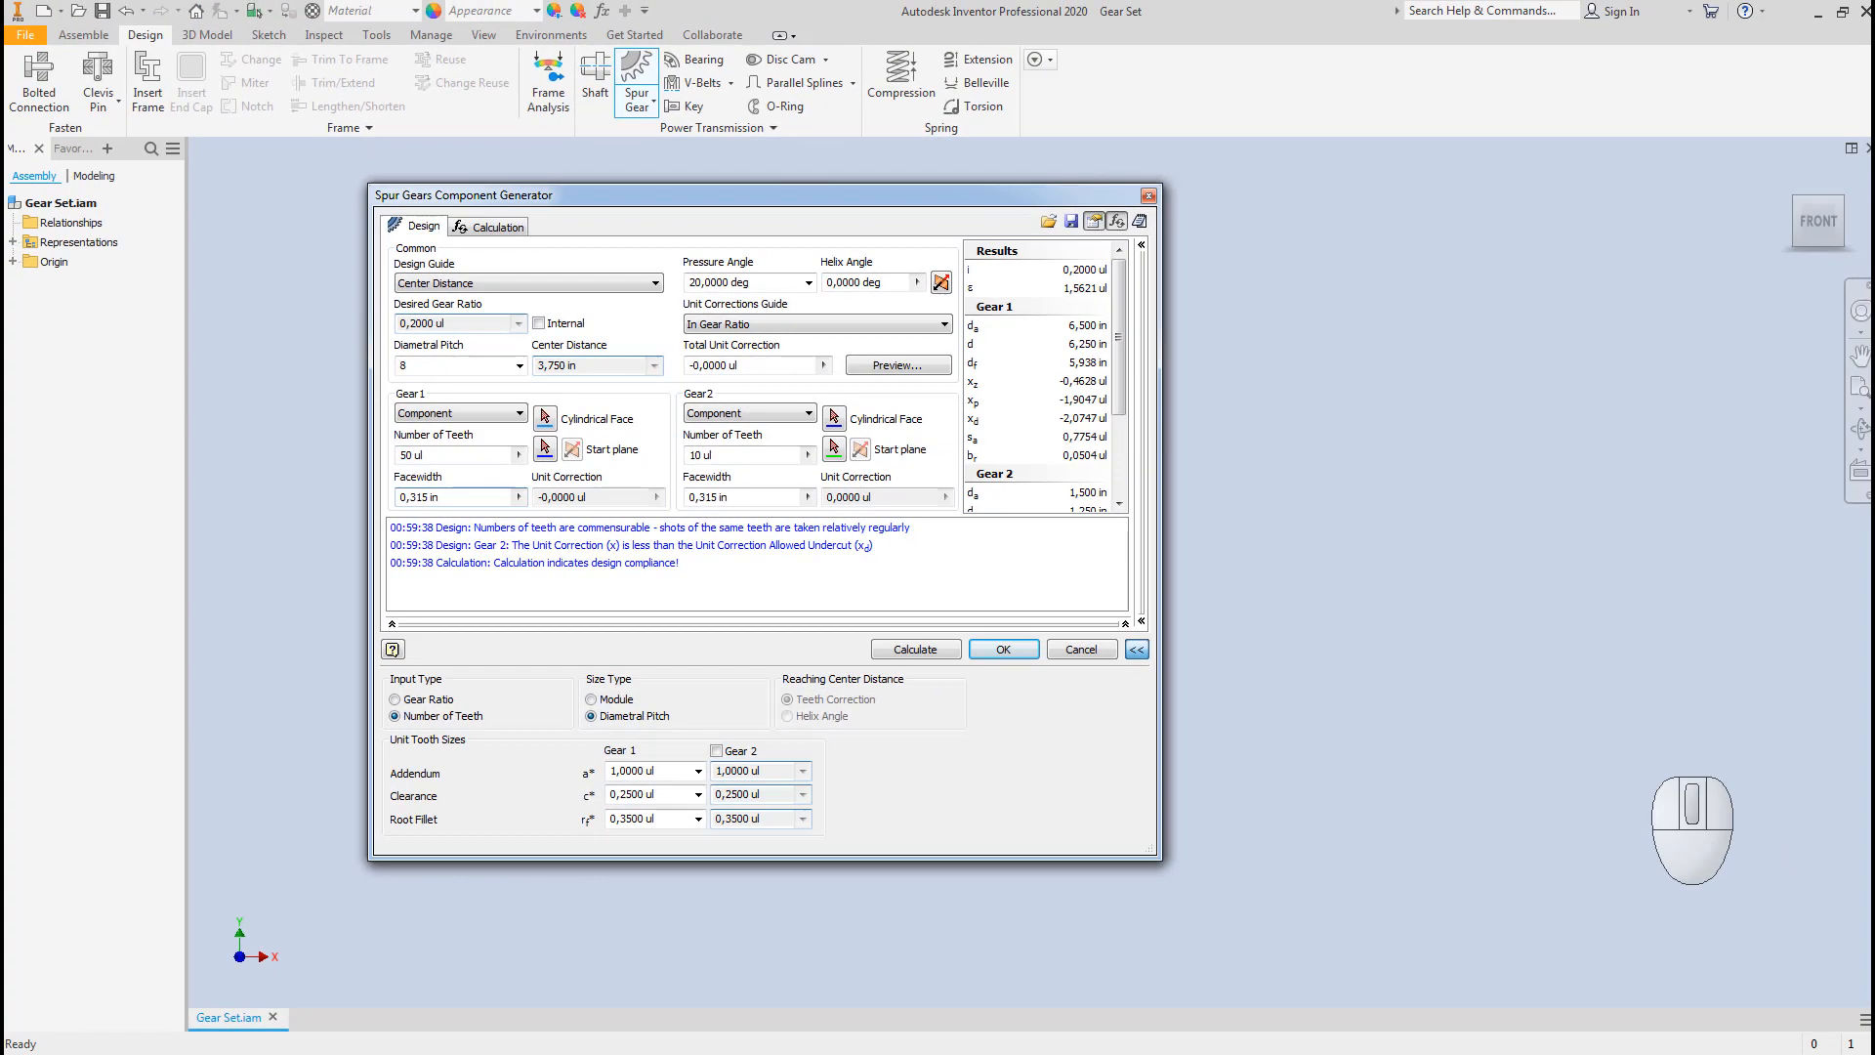
left_click(1614, 363)
left_click(1621, 381)
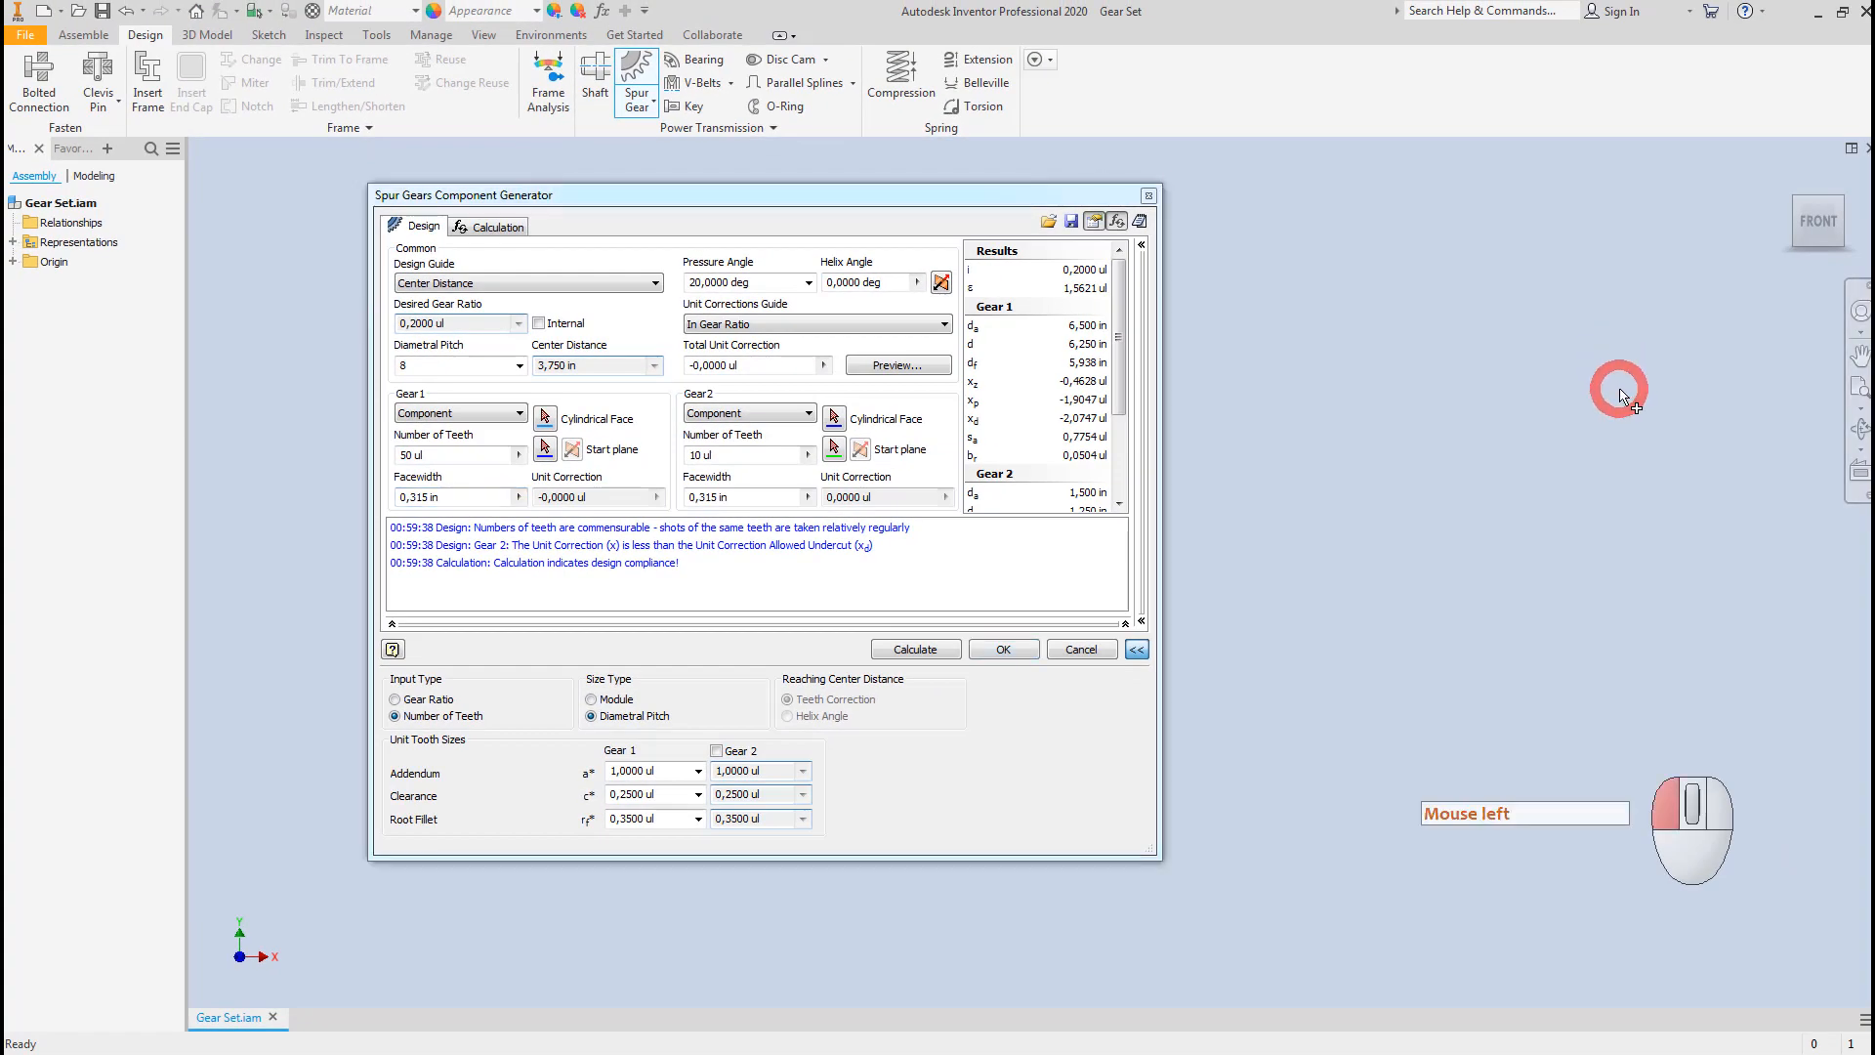
Switch to the reference drawing and circle the 20° pressure angle of both the gear and the pinion in blue.
key("alt+Tab")
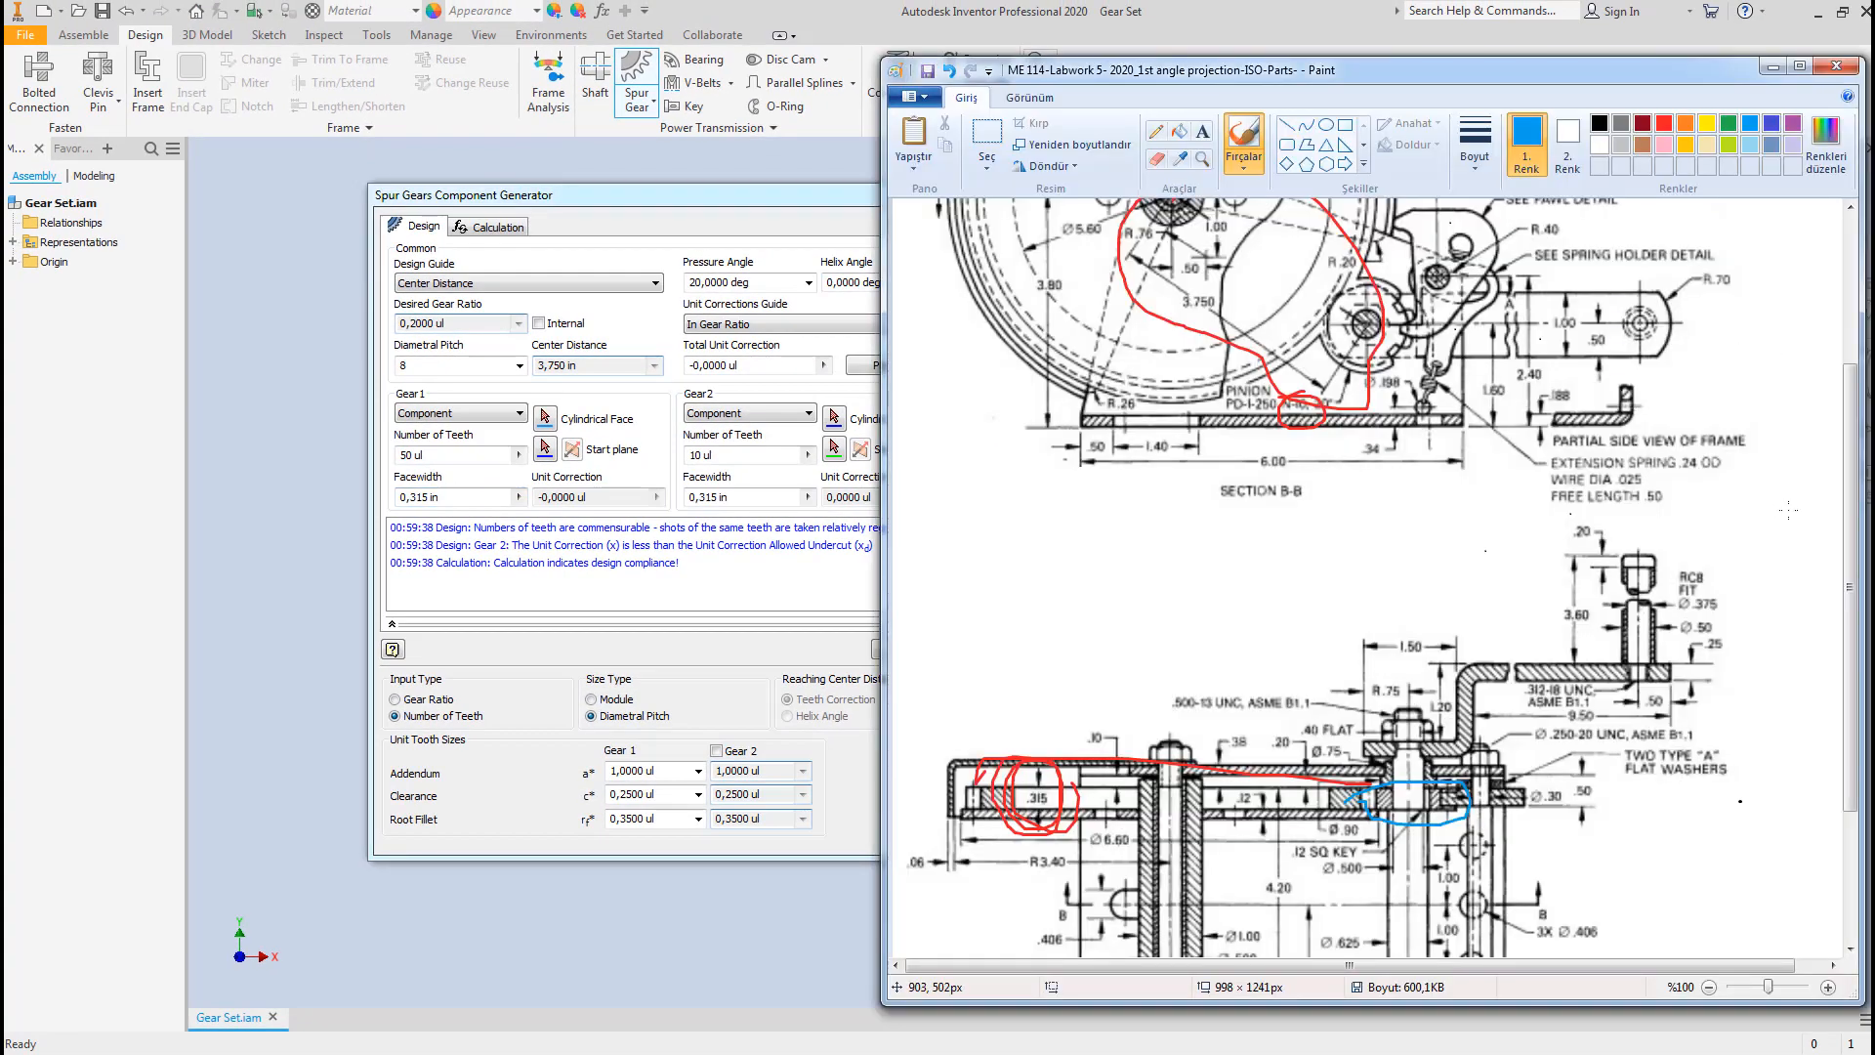
left_click_drag(1854, 455, 1847, 376)
mouse_move(1632, 272)
left_mouse_down()
mouse_move(1623, 291)
mouse_move(1649, 300)
mouse_move(1641, 277)
left_mouse_up()
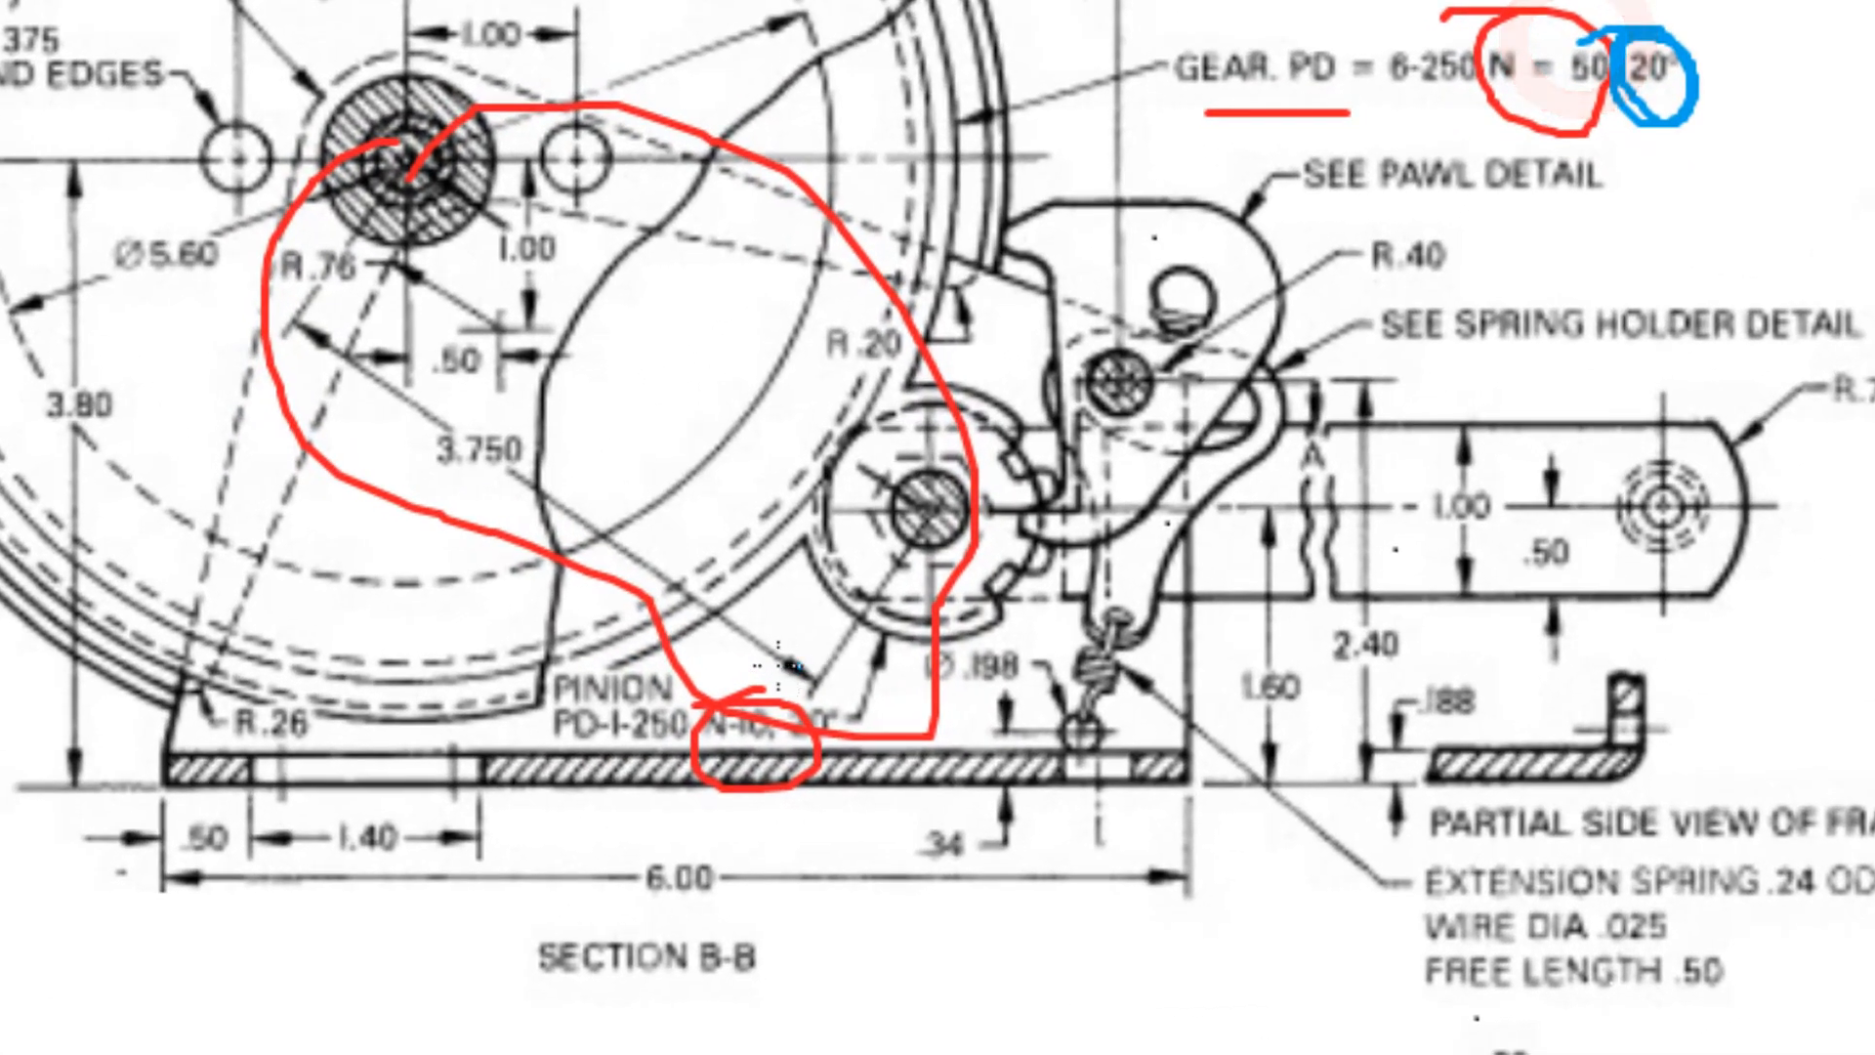
mouse_move(867, 656)
left_mouse_down()
mouse_move(851, 750)
mouse_move(875, 653)
mouse_move(850, 634)
left_mouse_up()
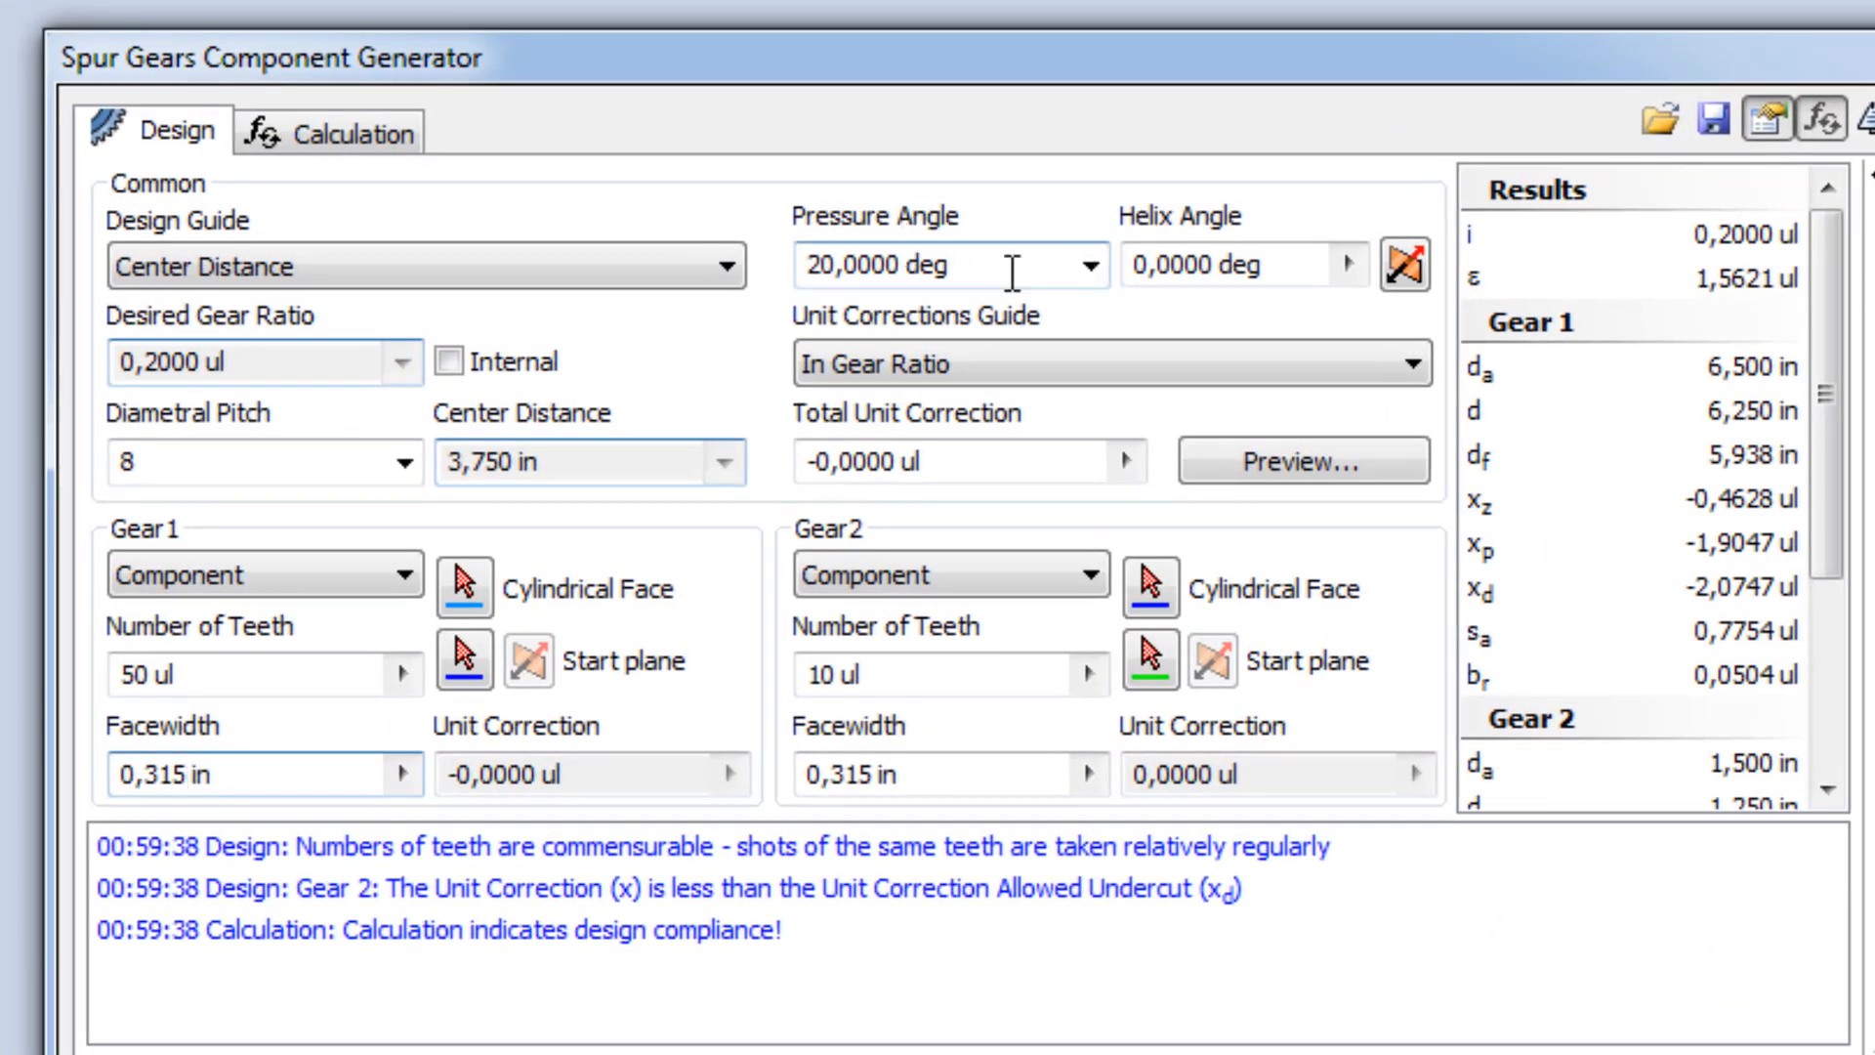
Return to Inventor, check the pressure angle, recalculate, and examine the design messages and calculated results.
left_click(814, 279)
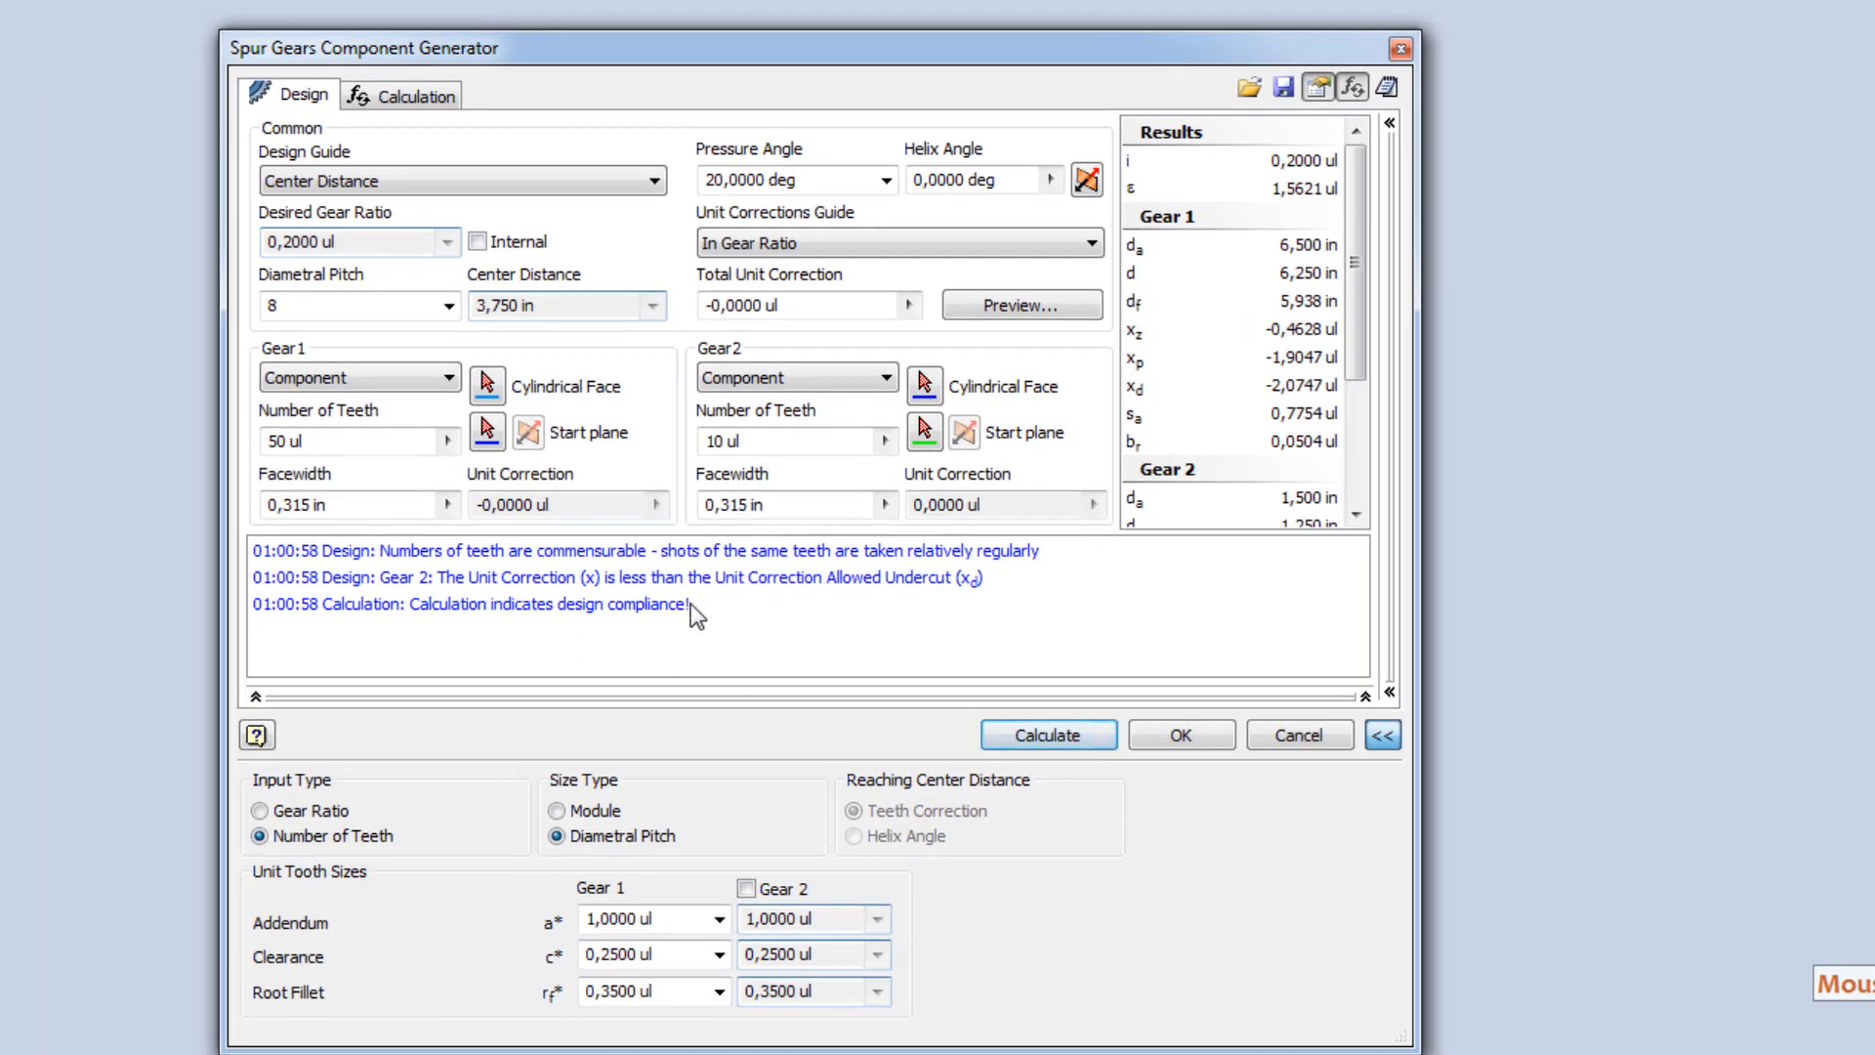
left_click_drag(689, 604, 360, 557)
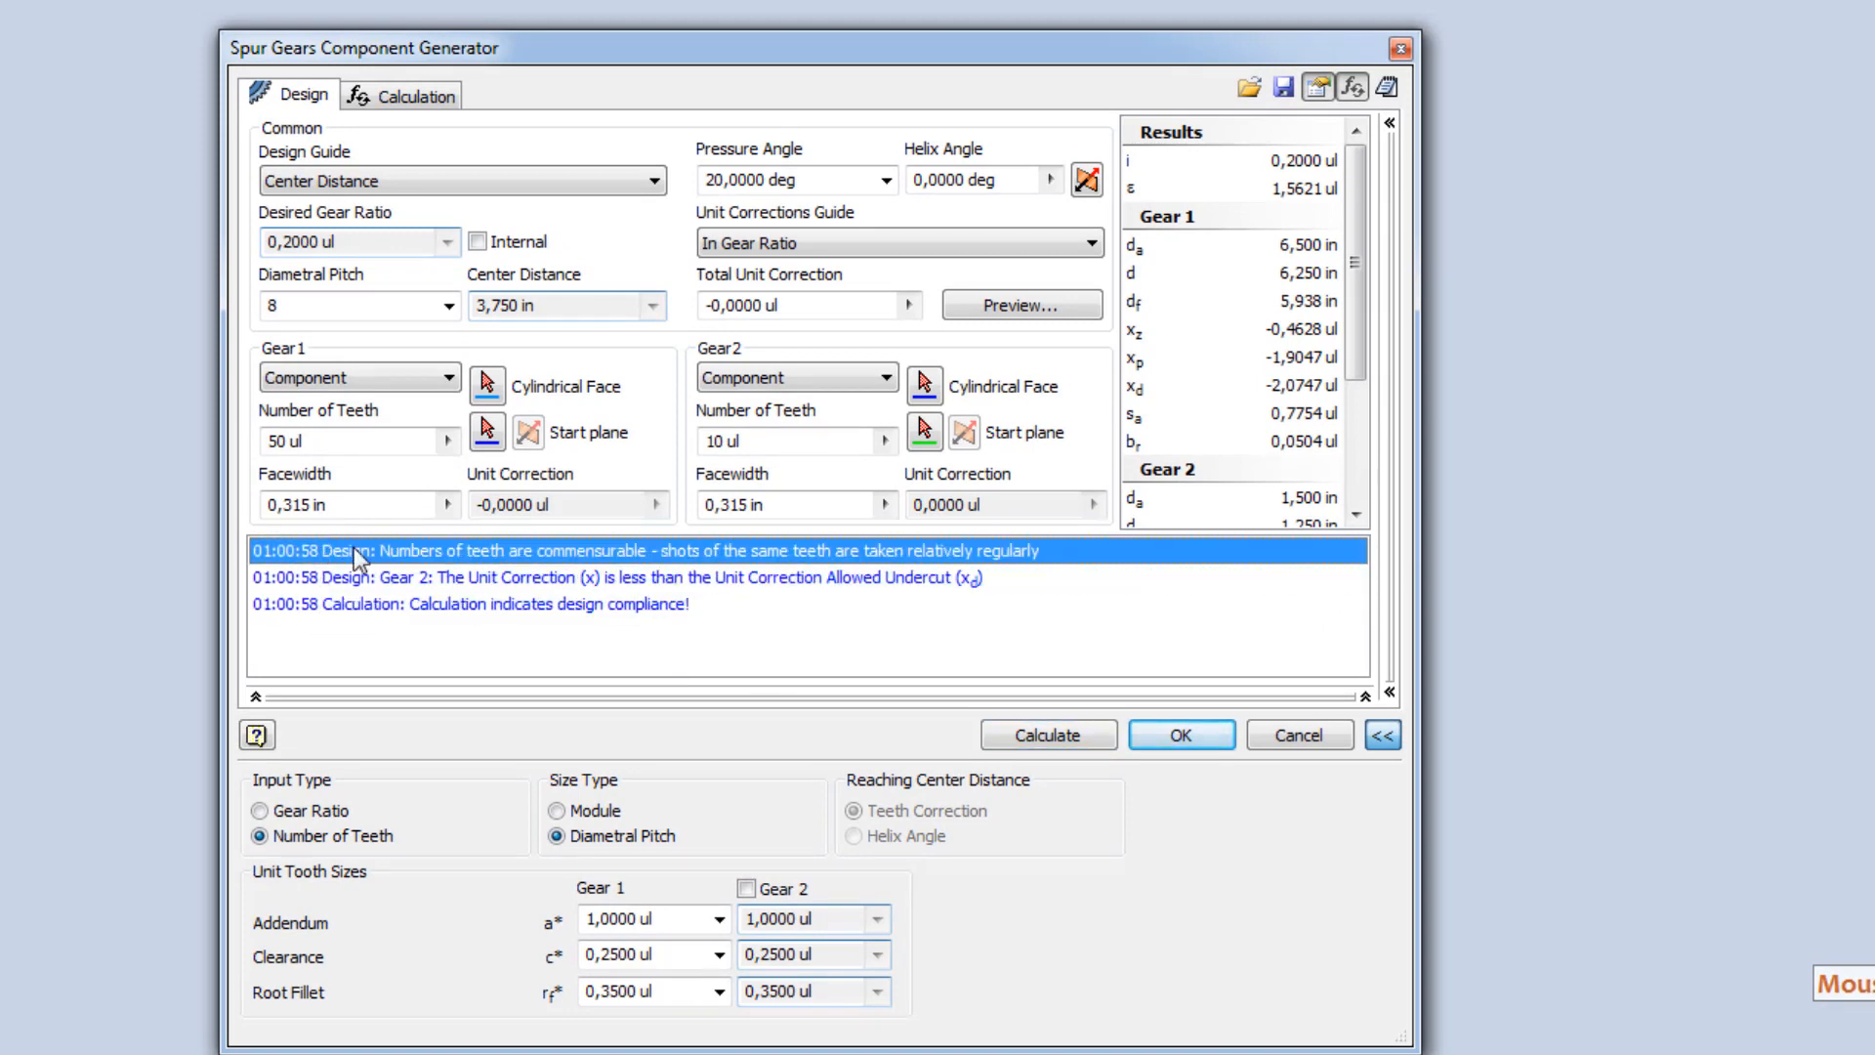
mouse_move(1360, 176)
left_mouse_down()
mouse_move(1377, 344)
mouse_move(1354, 185)
left_mouse_up()
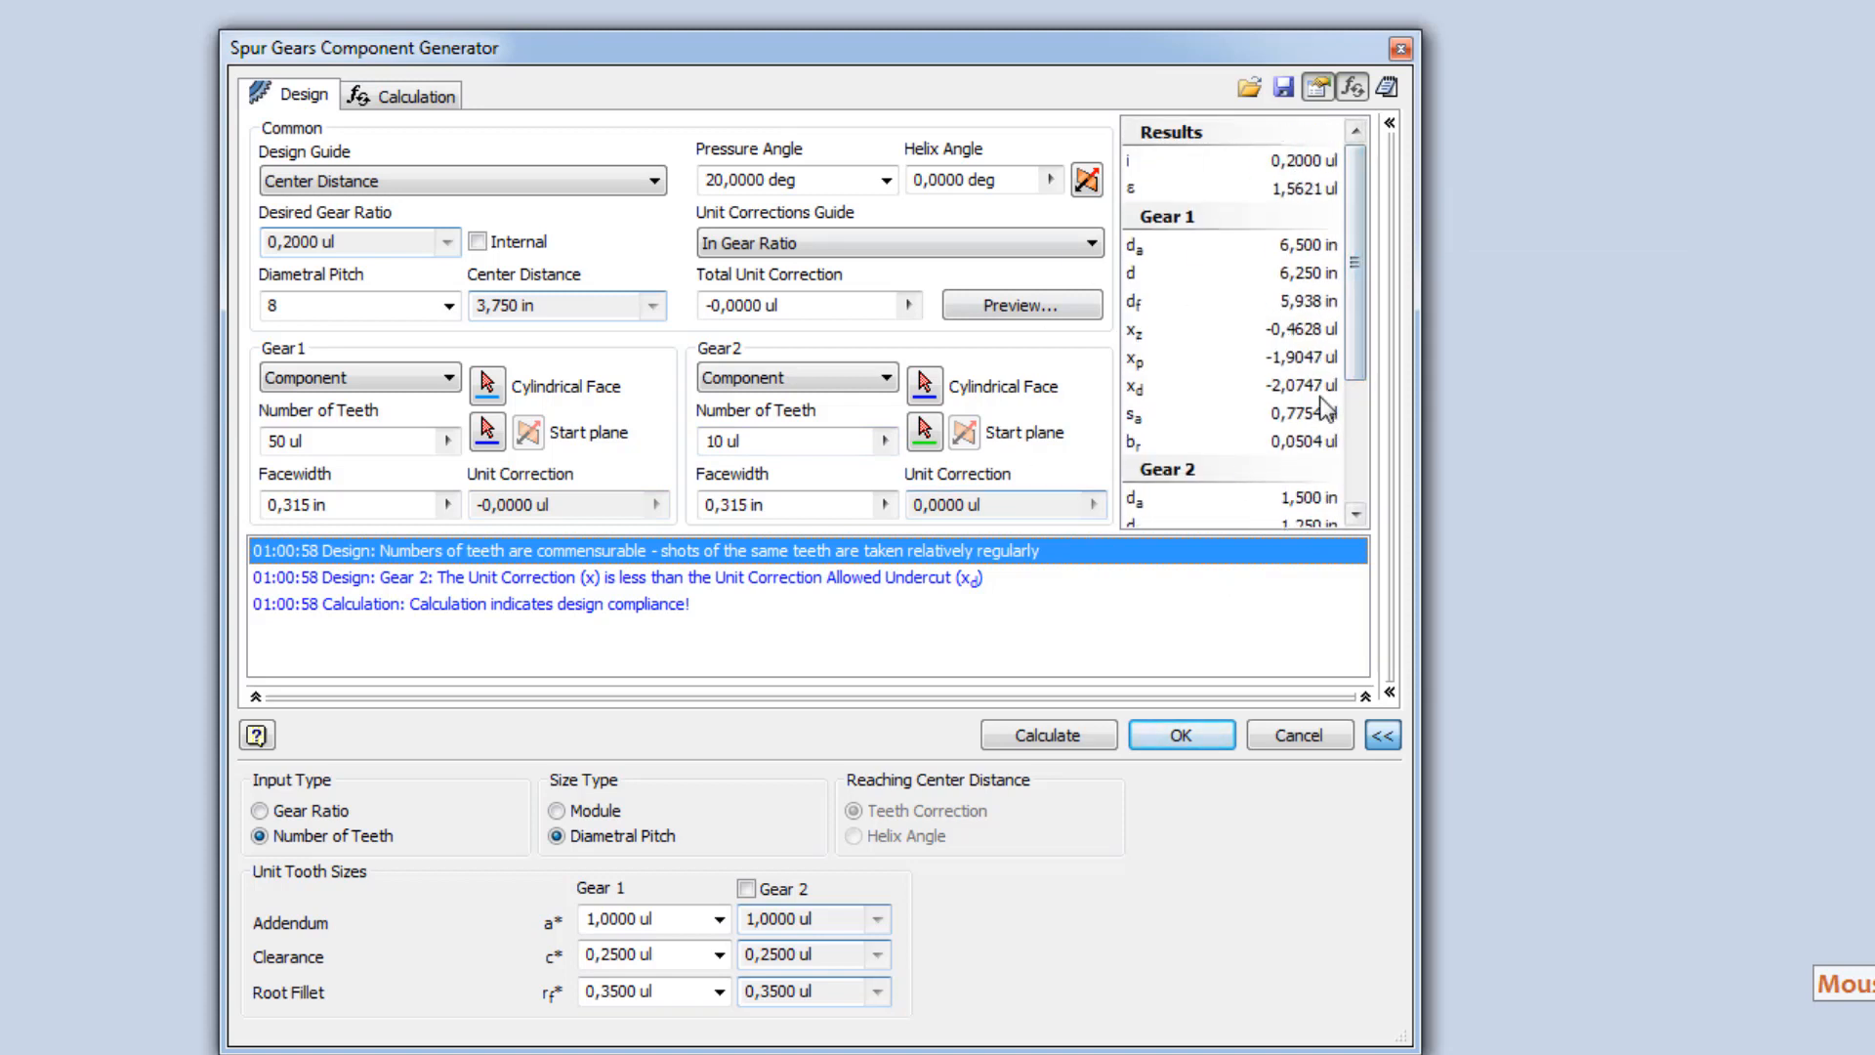
mouse_move(1307, 408)
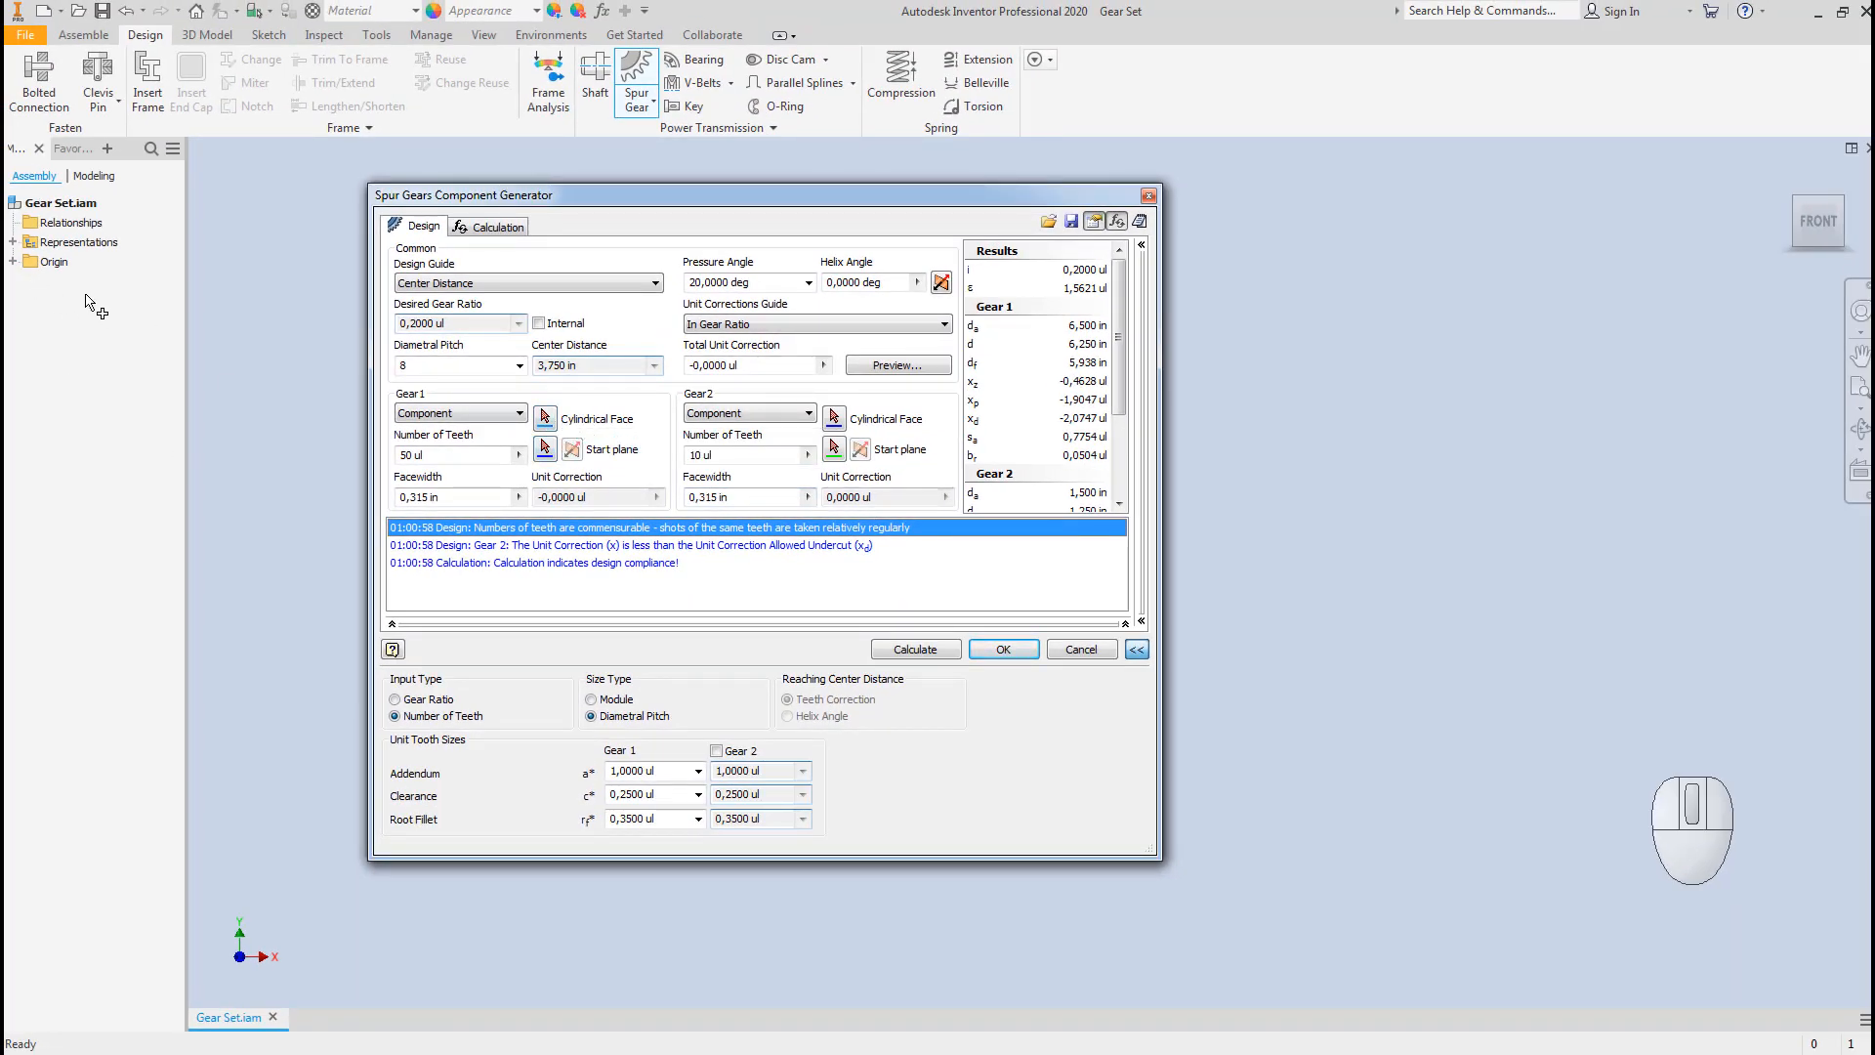
Place Gear 1 about the assembly's origin Z axis, using the origin XY plane as its start plane.
left_click_drag(654, 194, 1075, 203)
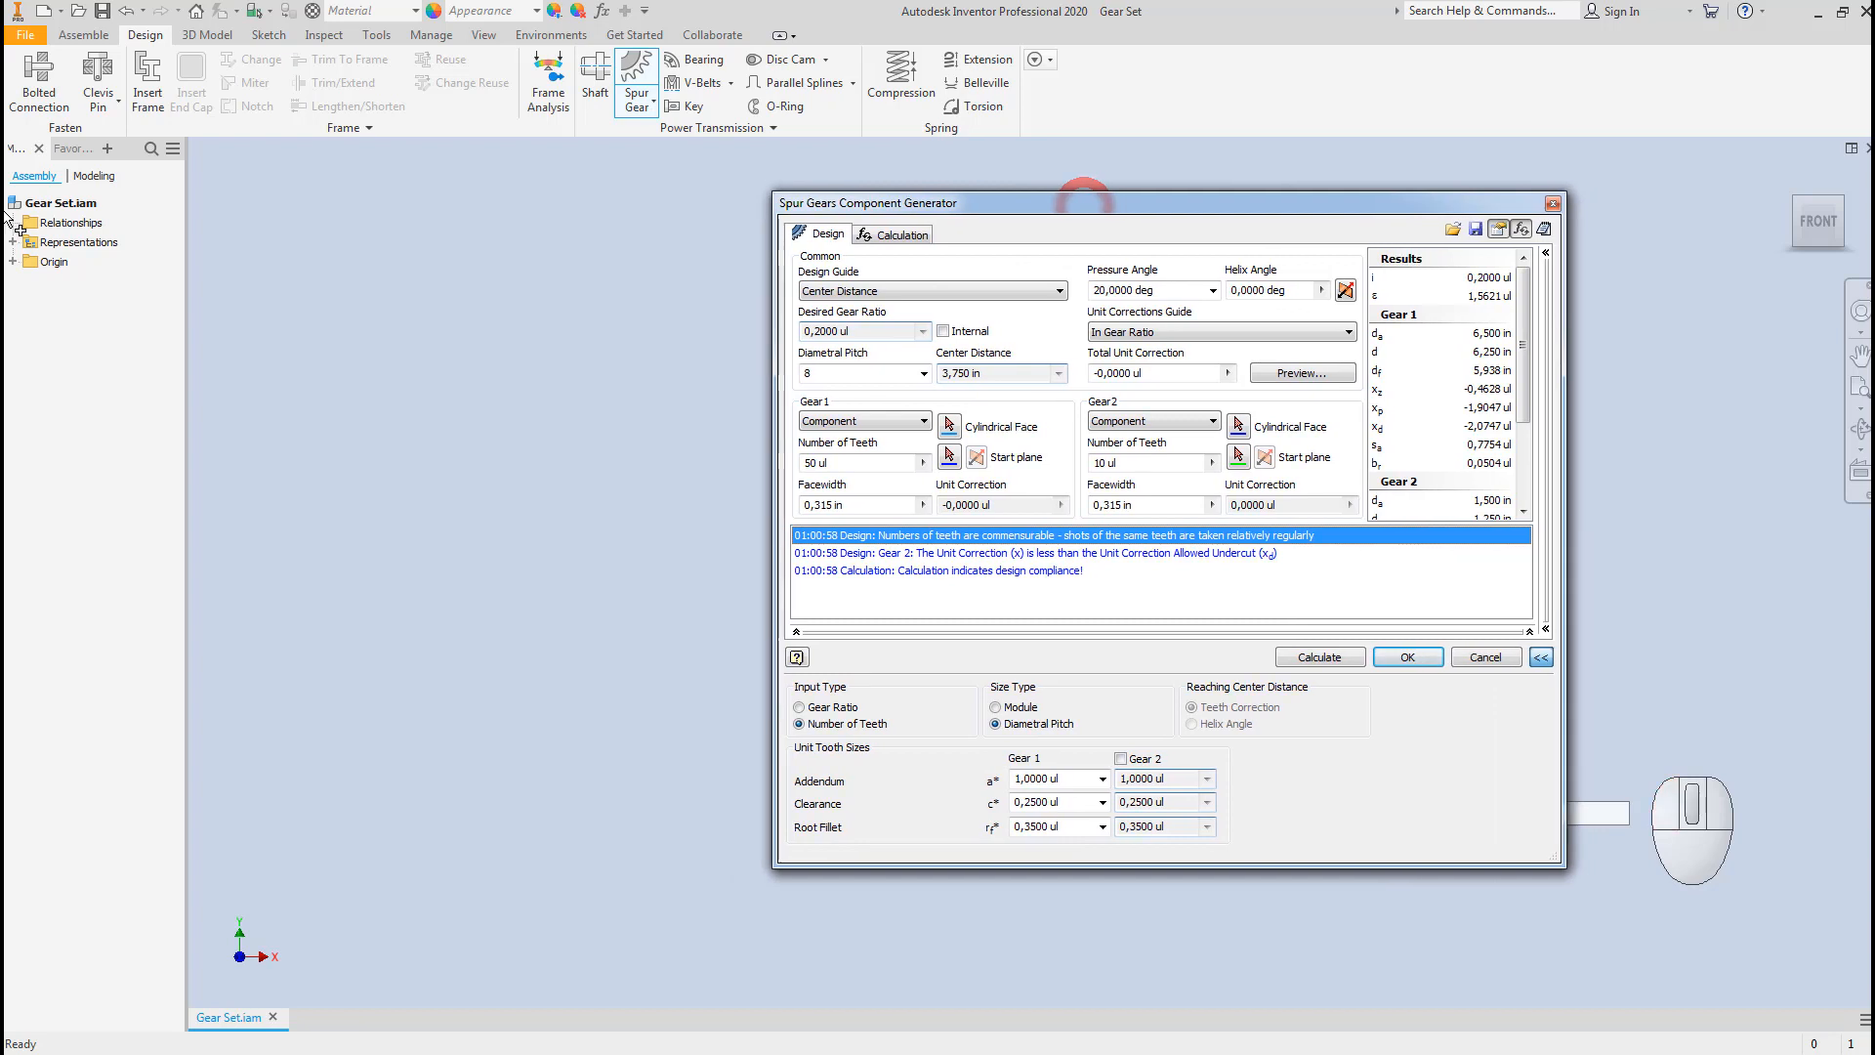
left_click(12, 261)
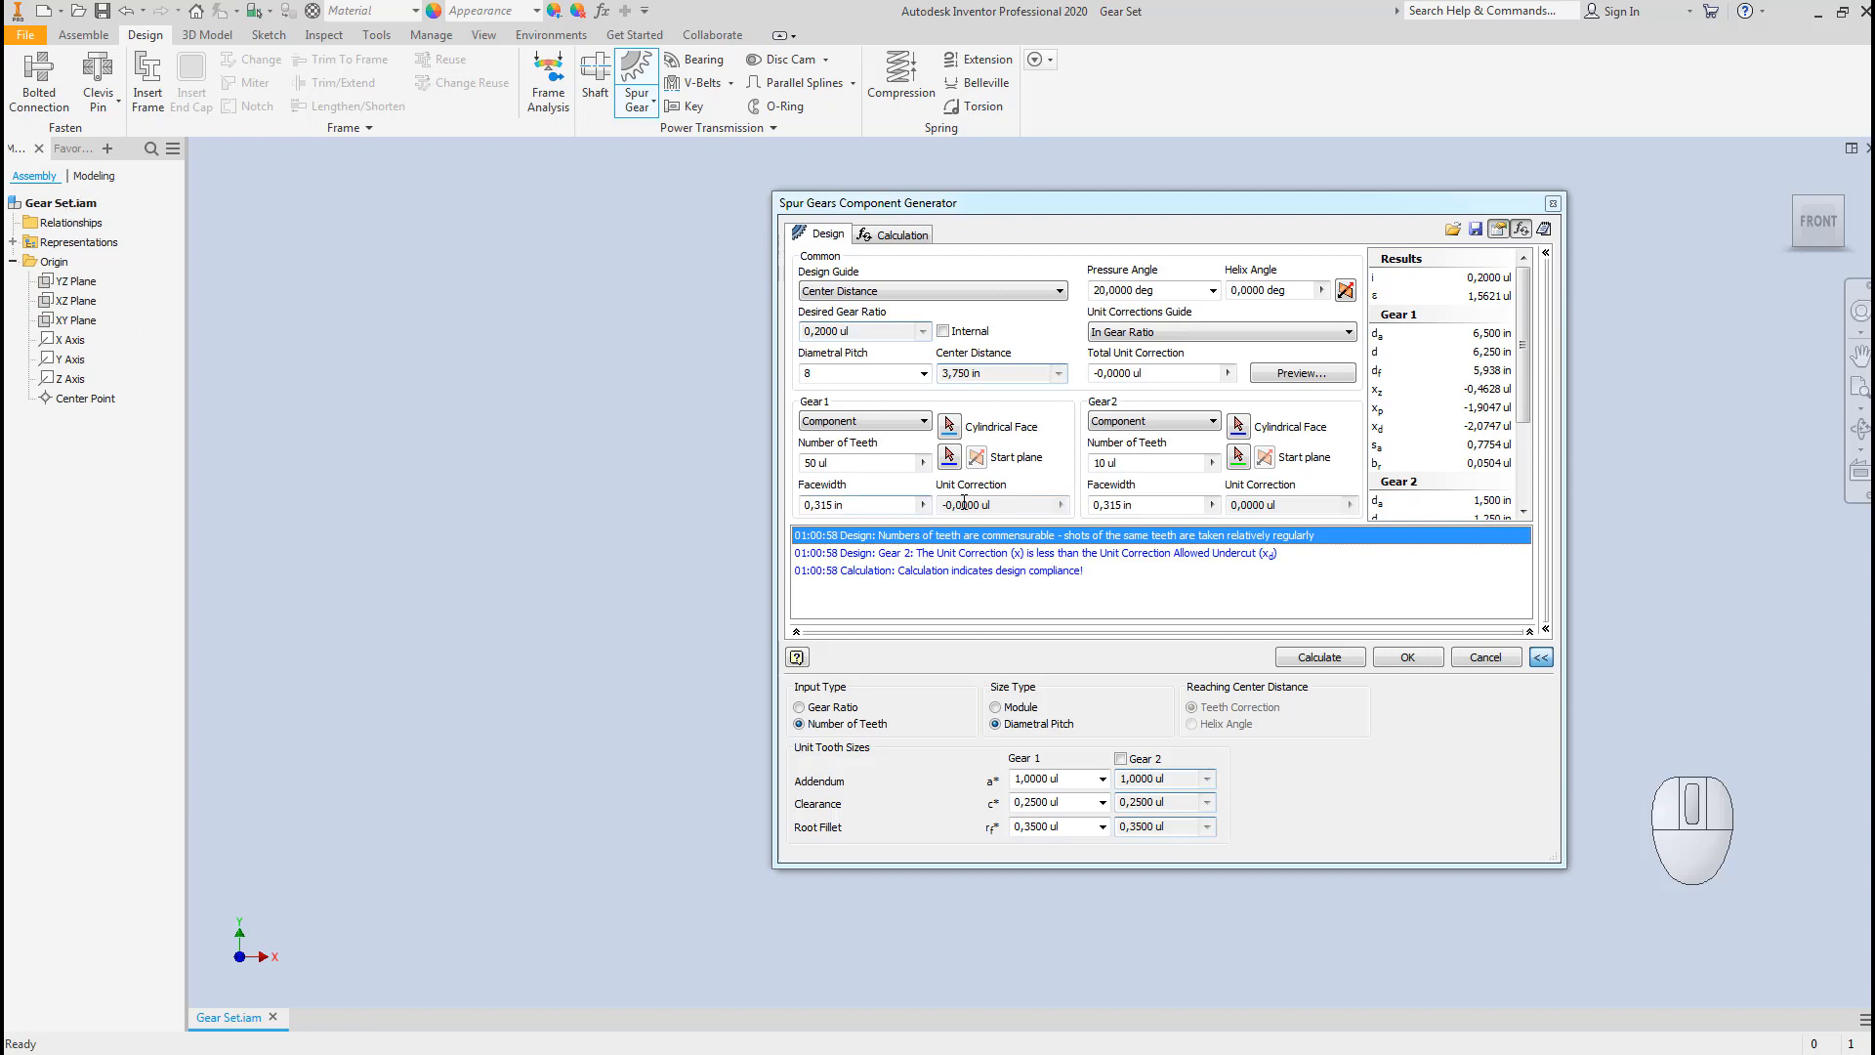
left_click(949, 427)
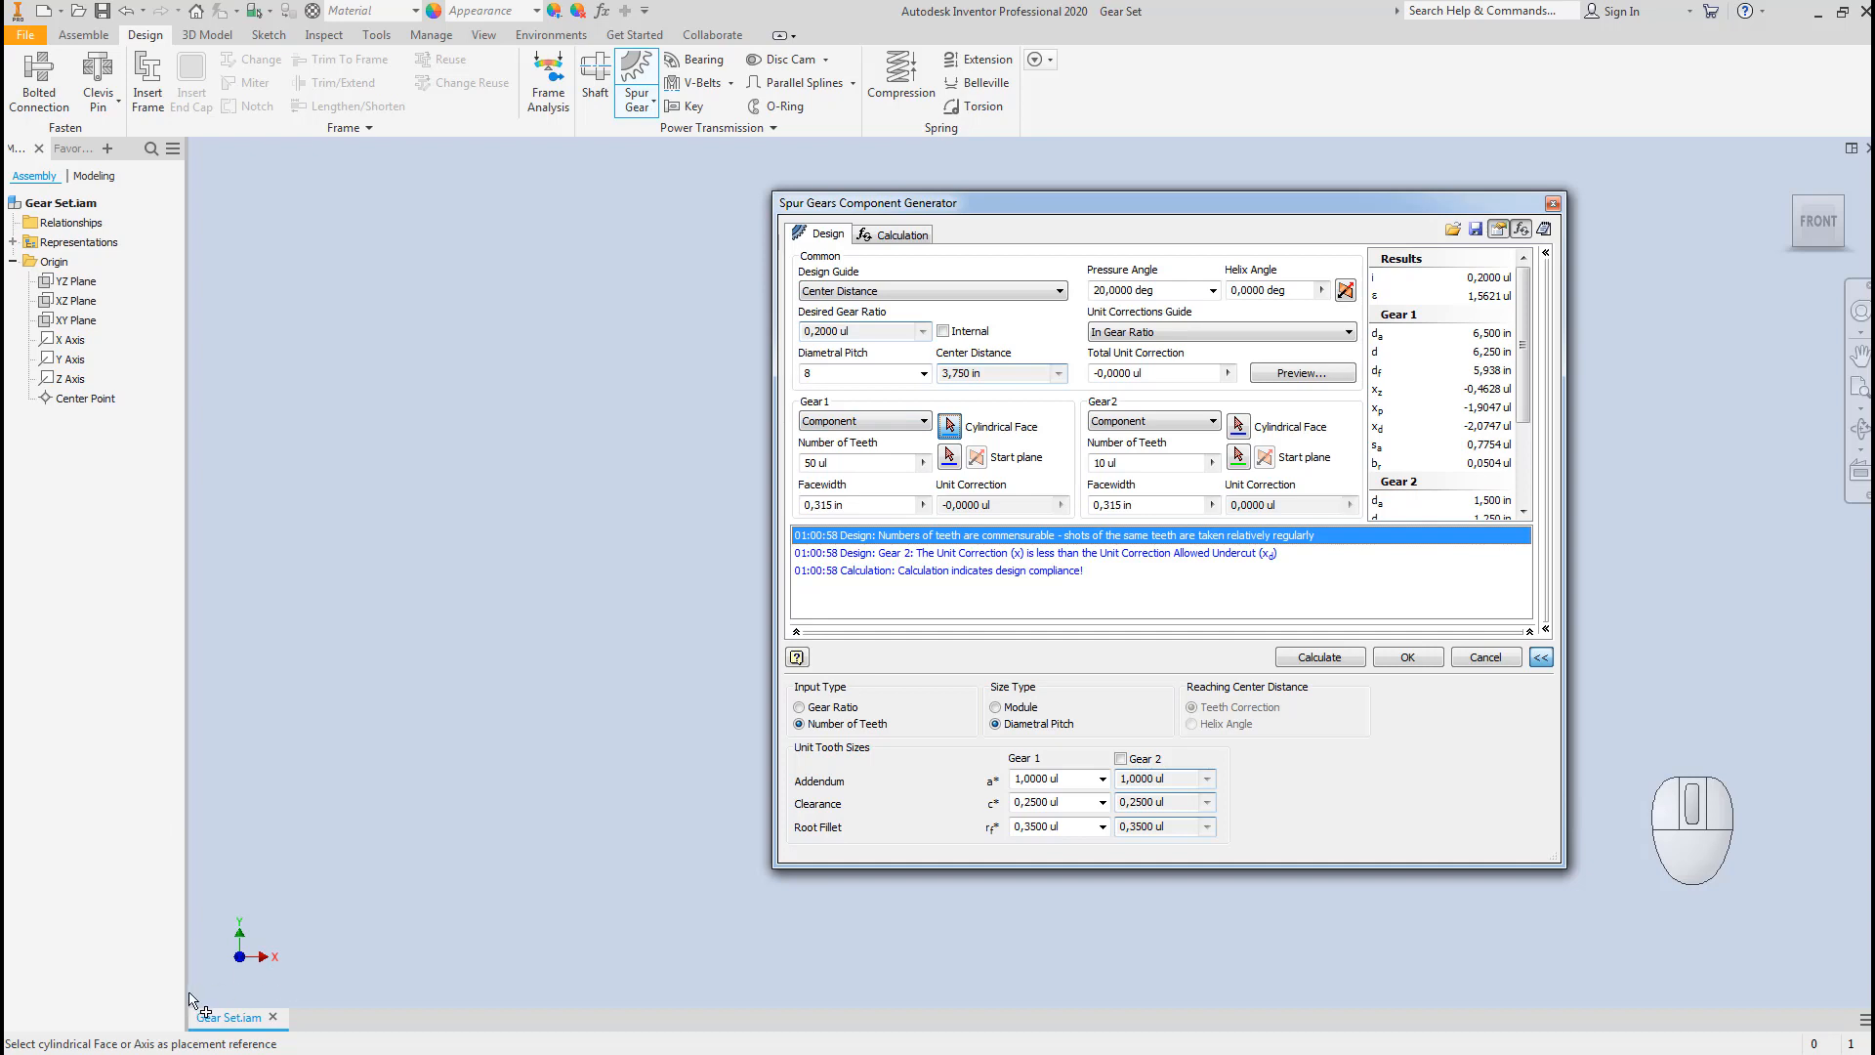
left_click(67, 380)
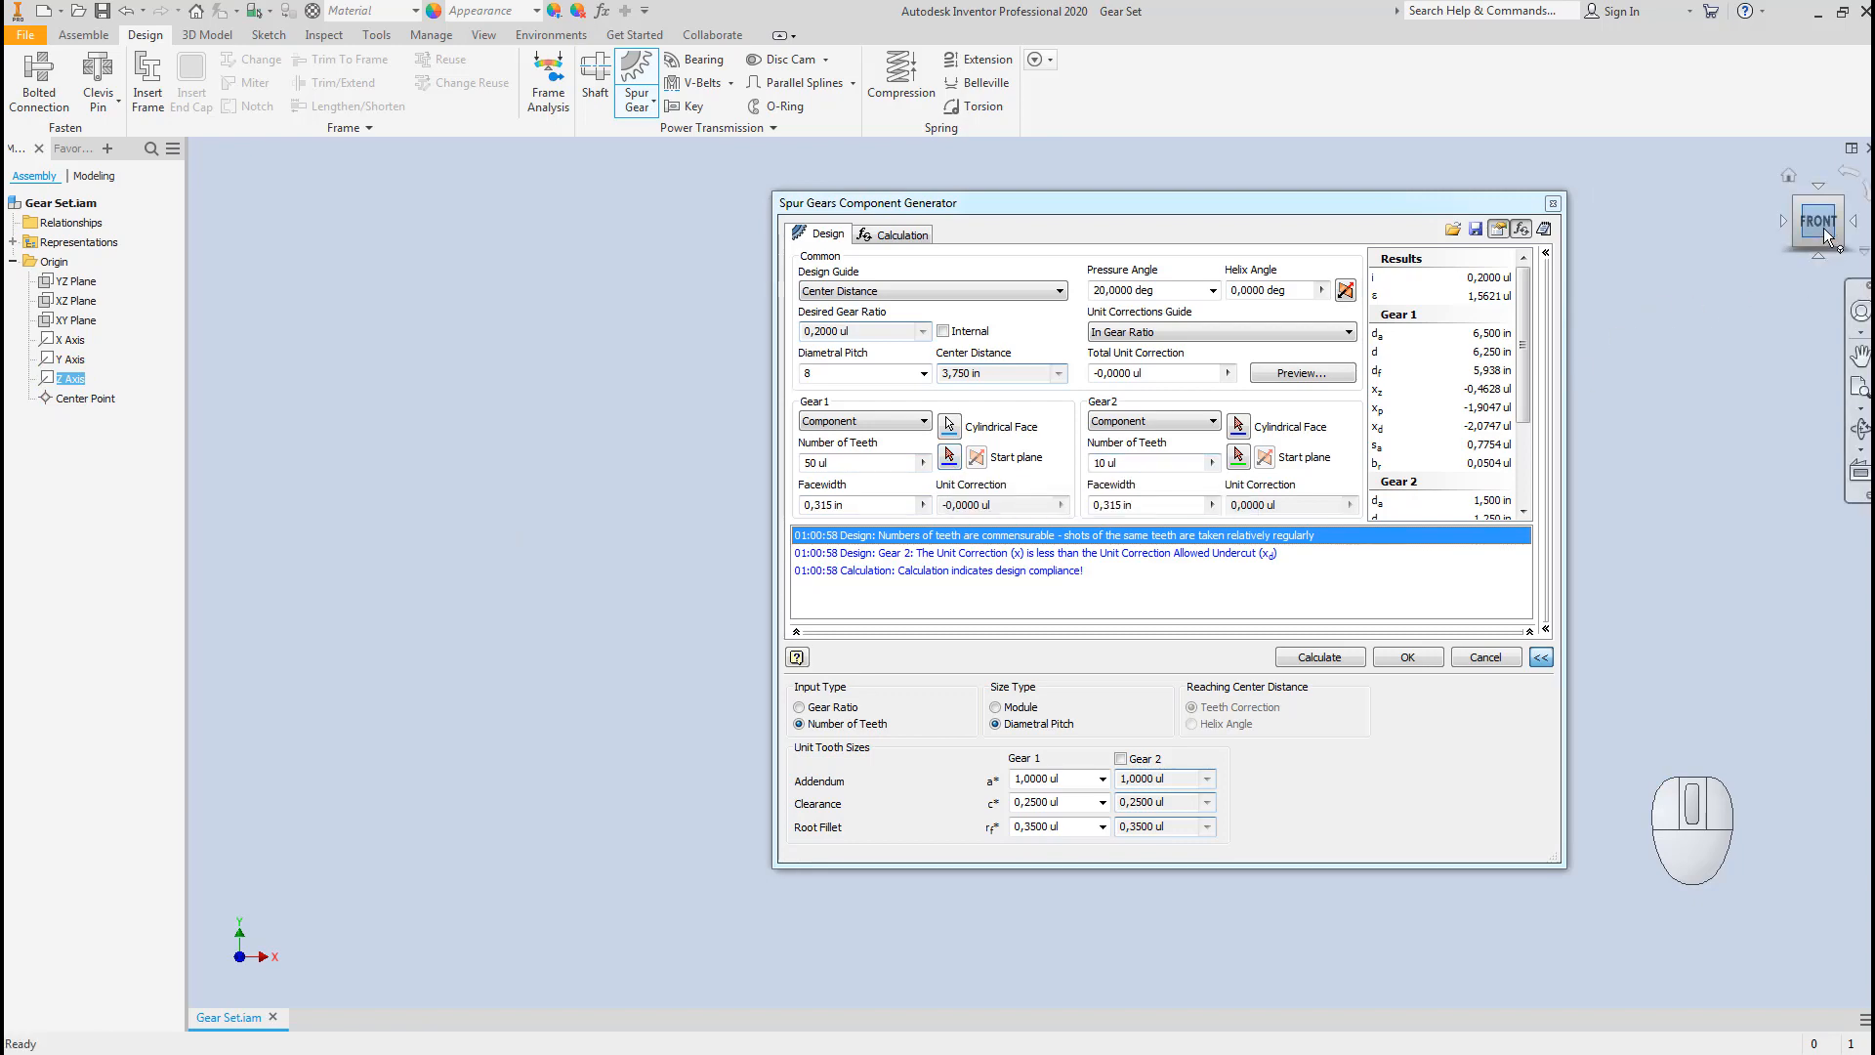
left_click(1841, 193)
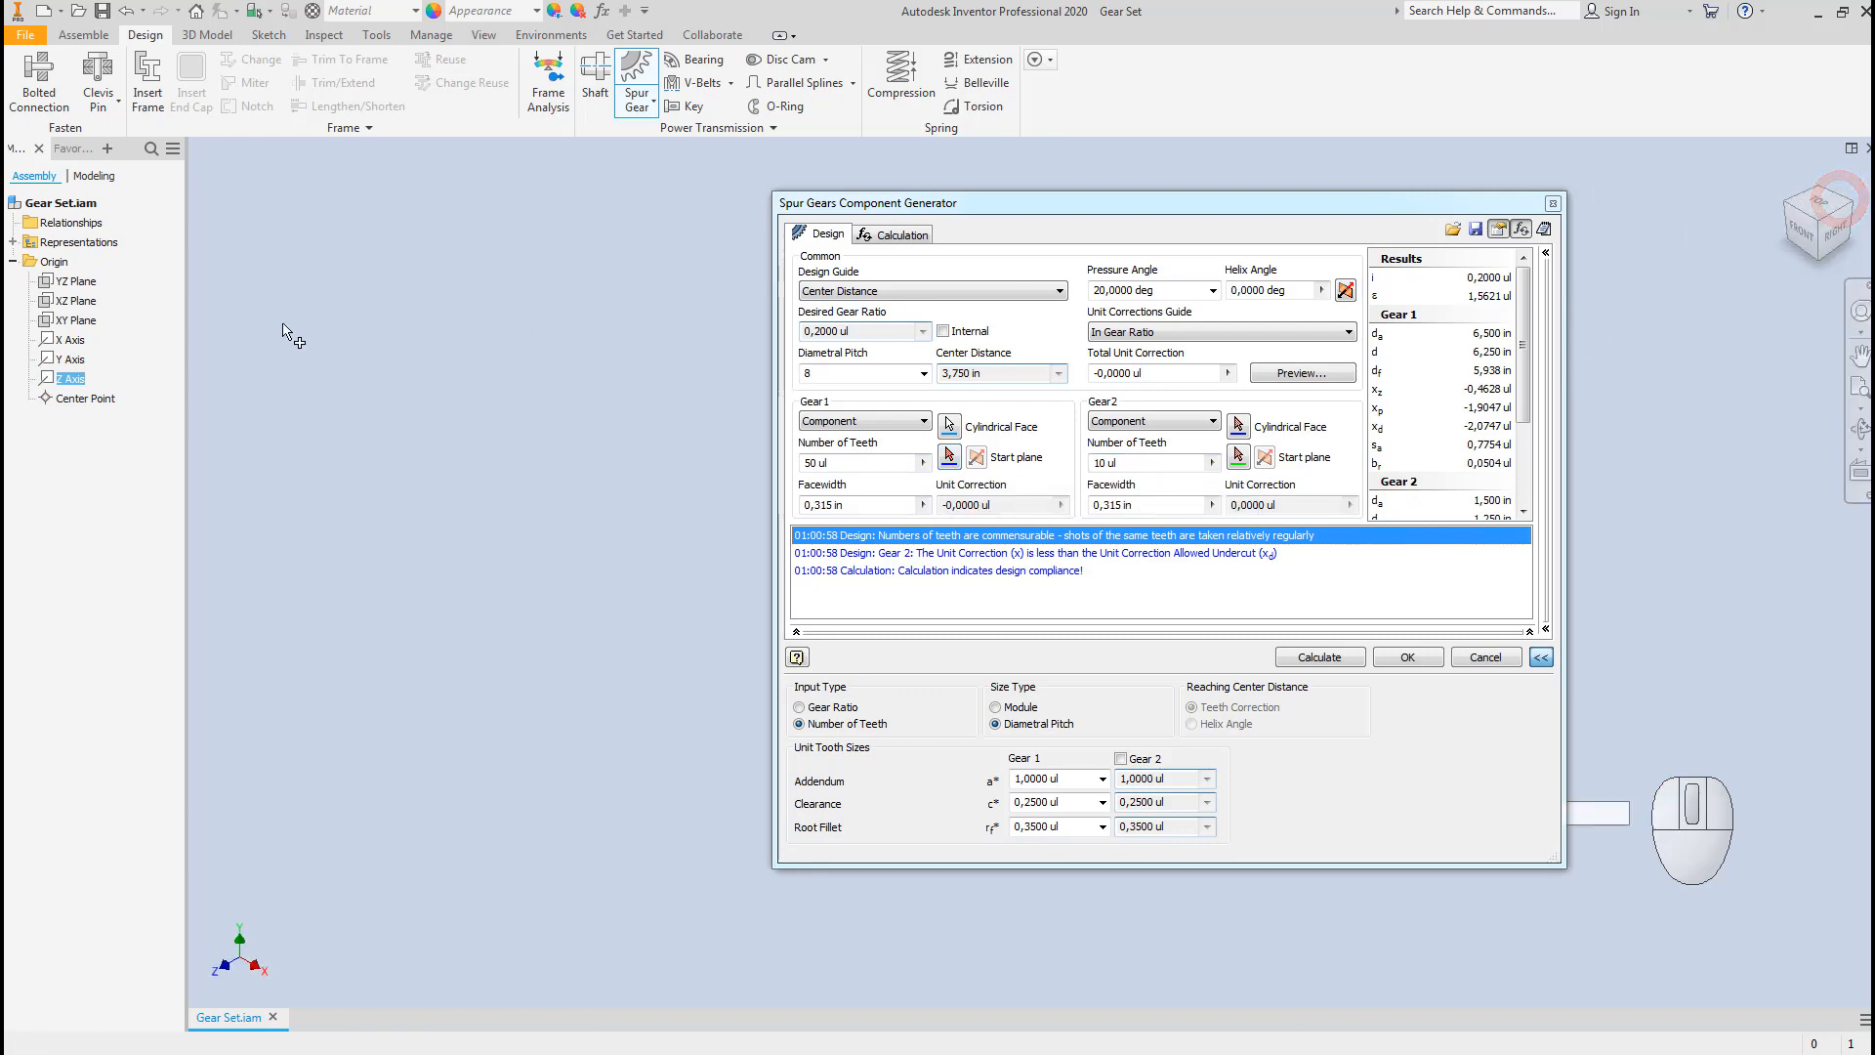
left_click_drag(1079, 200, 623, 408)
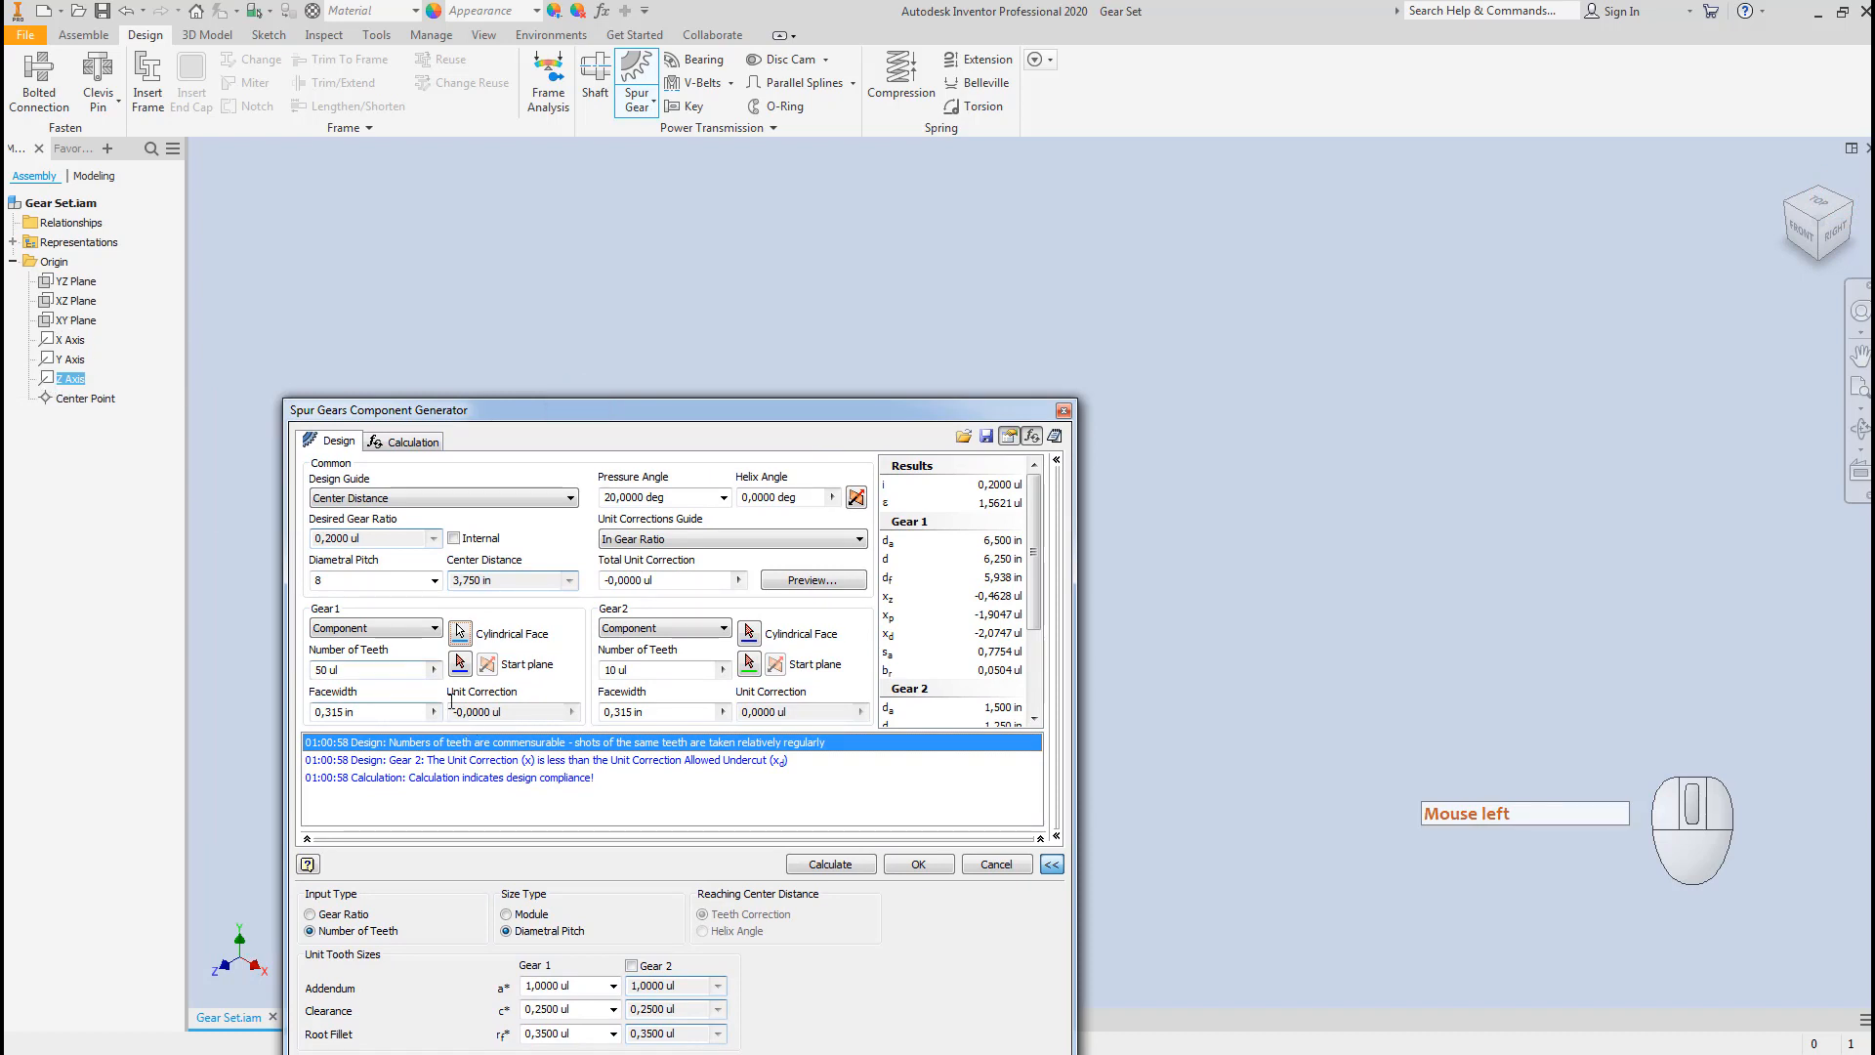
left_click(461, 670)
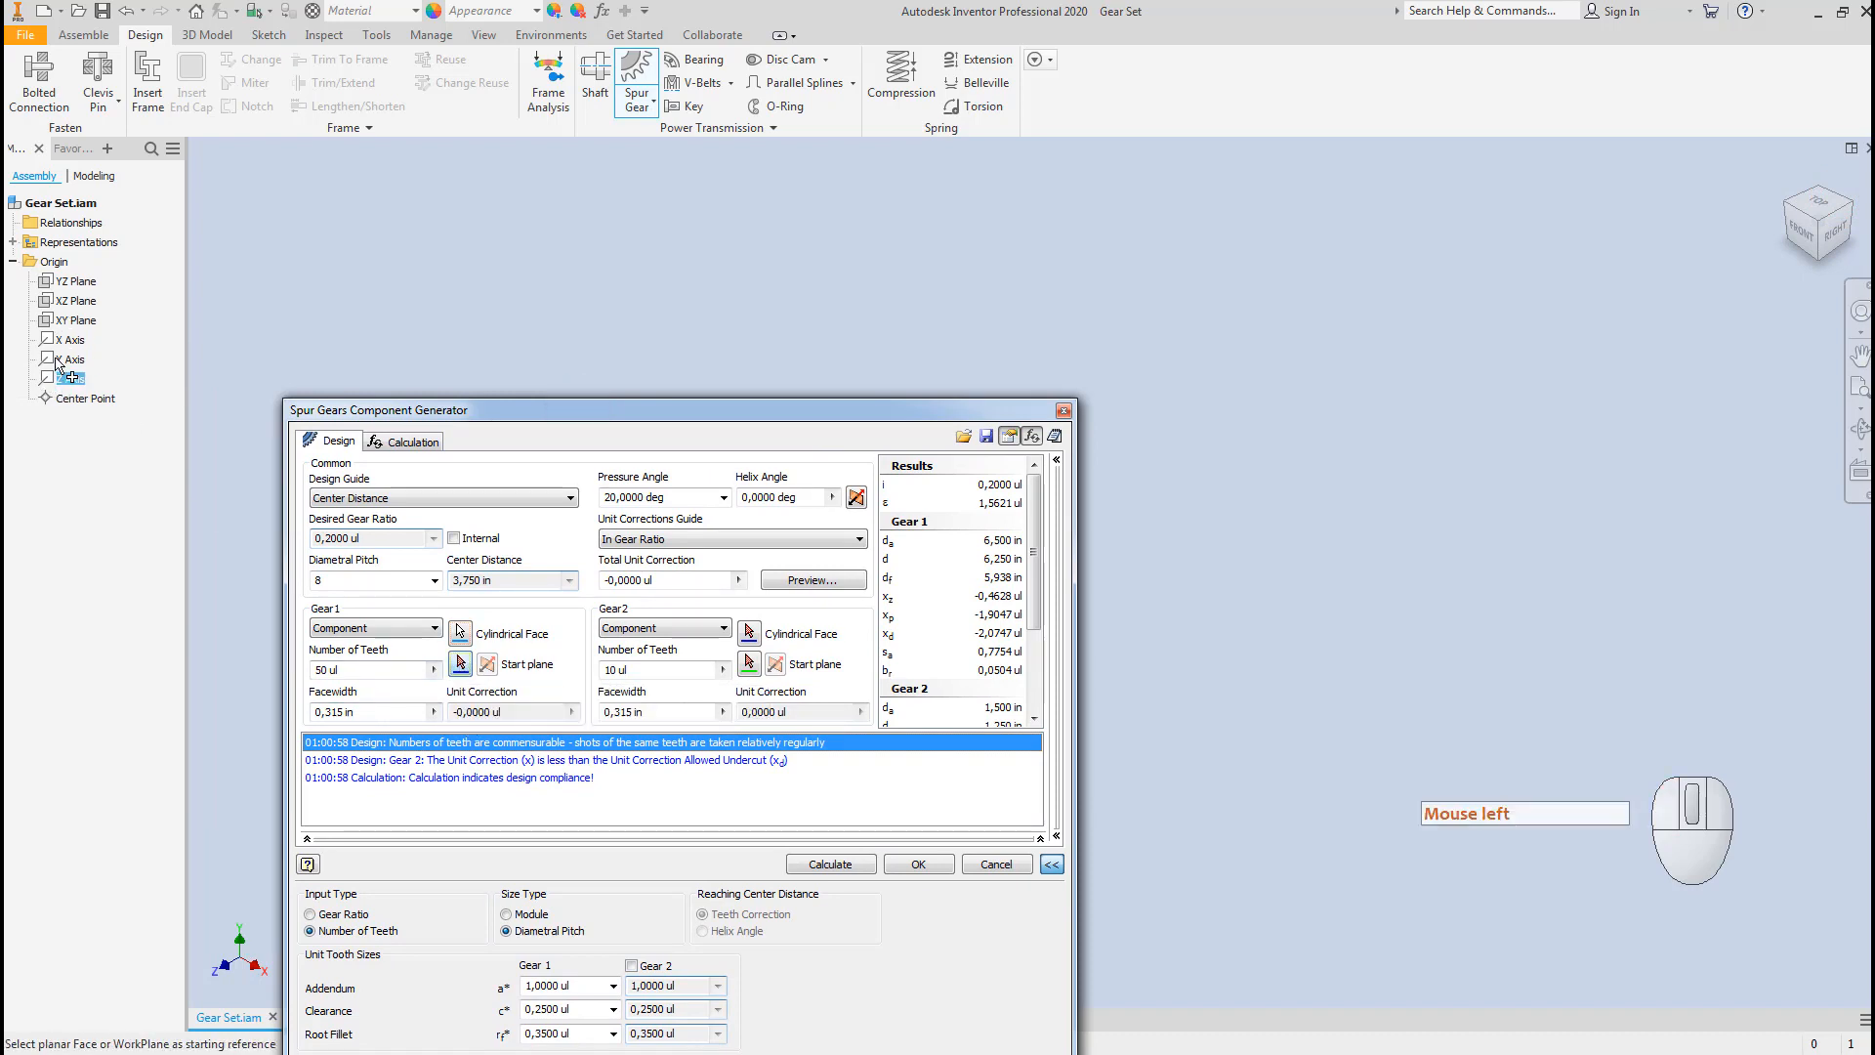
left_click(76, 320)
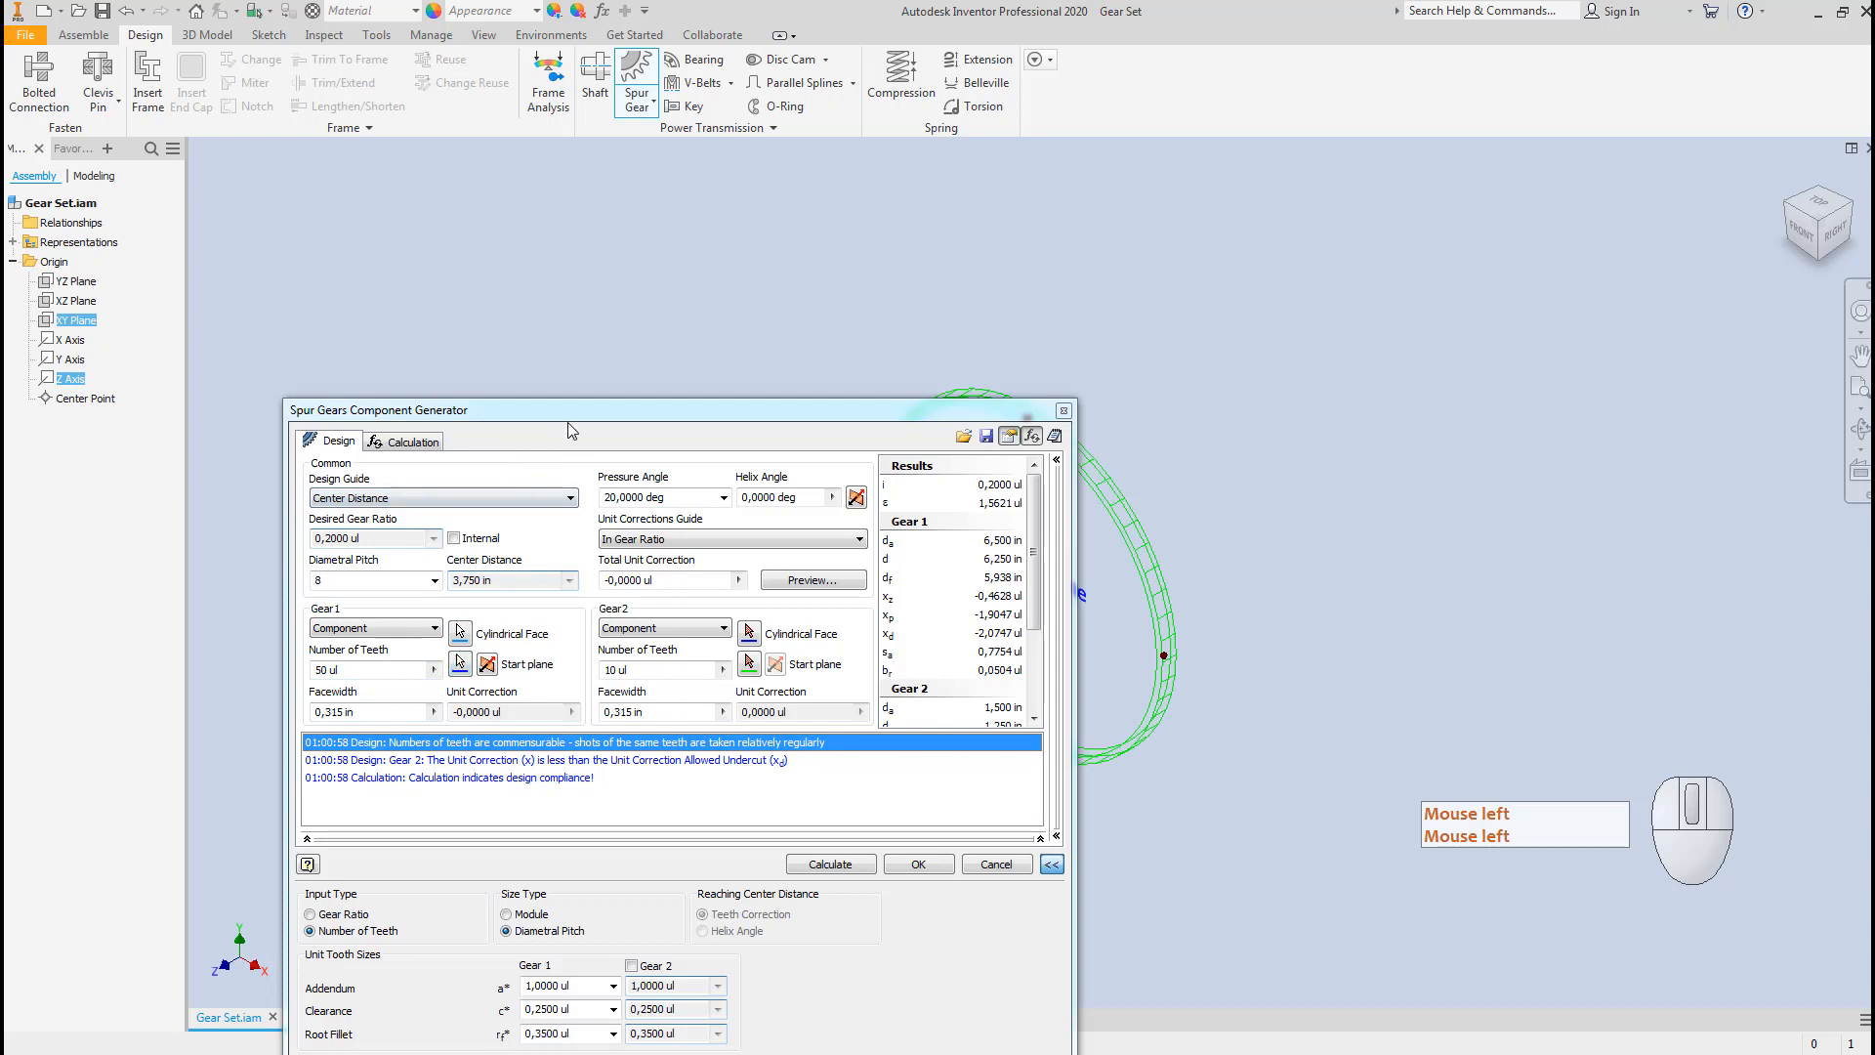
left_click_drag(569, 409, 323, 252)
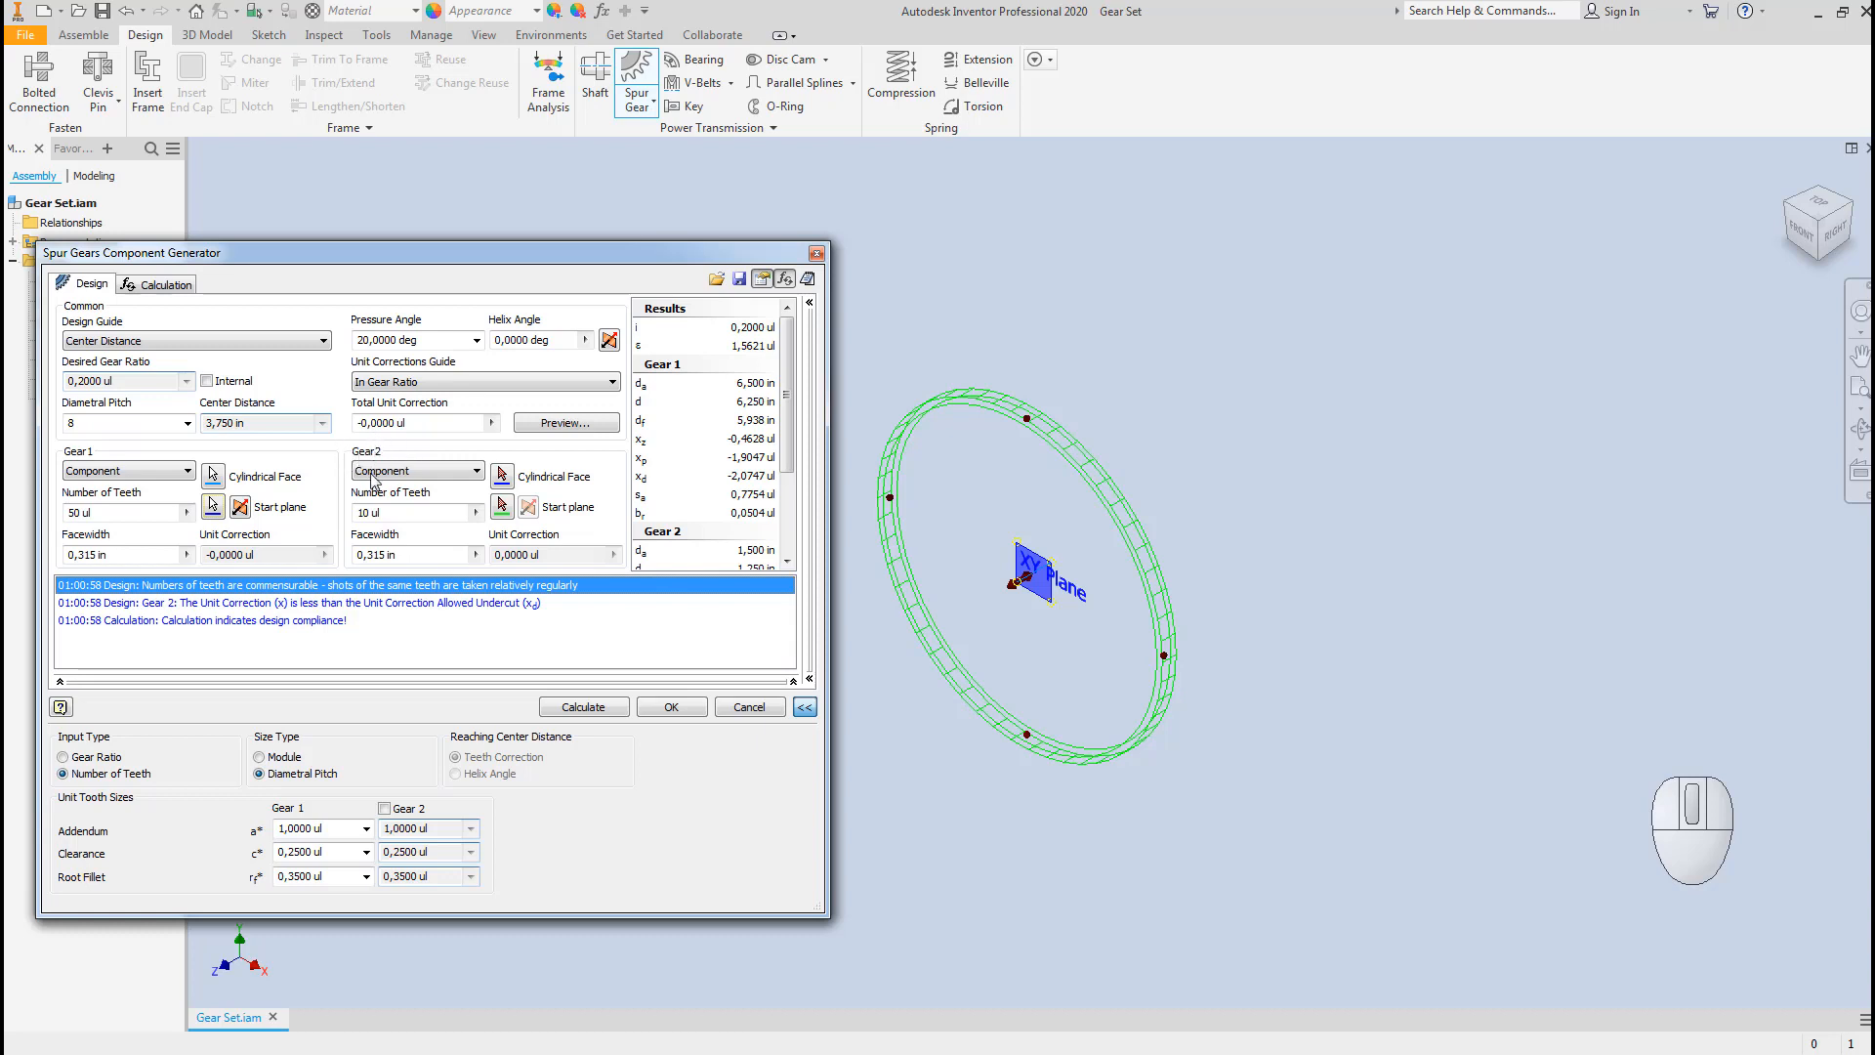
Check both gears' tooth counts, recalculate the design, and accept it to bring up file naming.
left_click(392, 513)
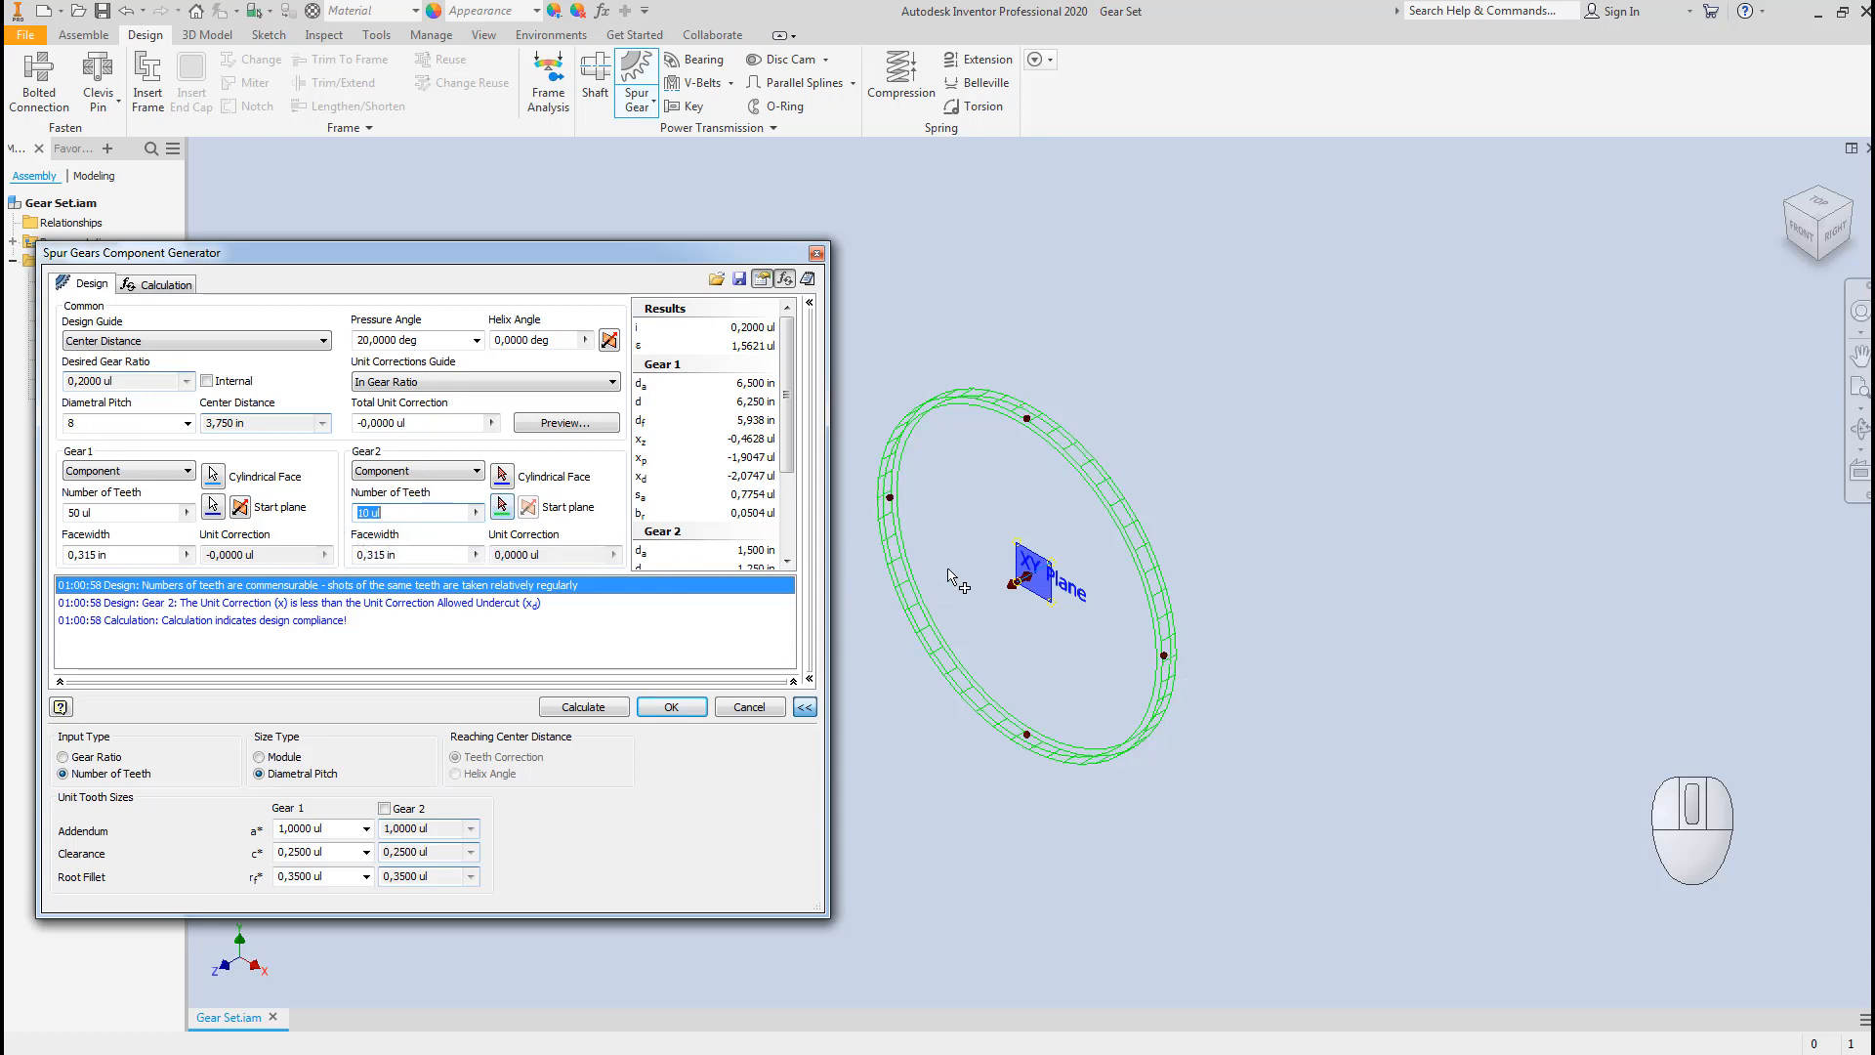
left_click(93, 510)
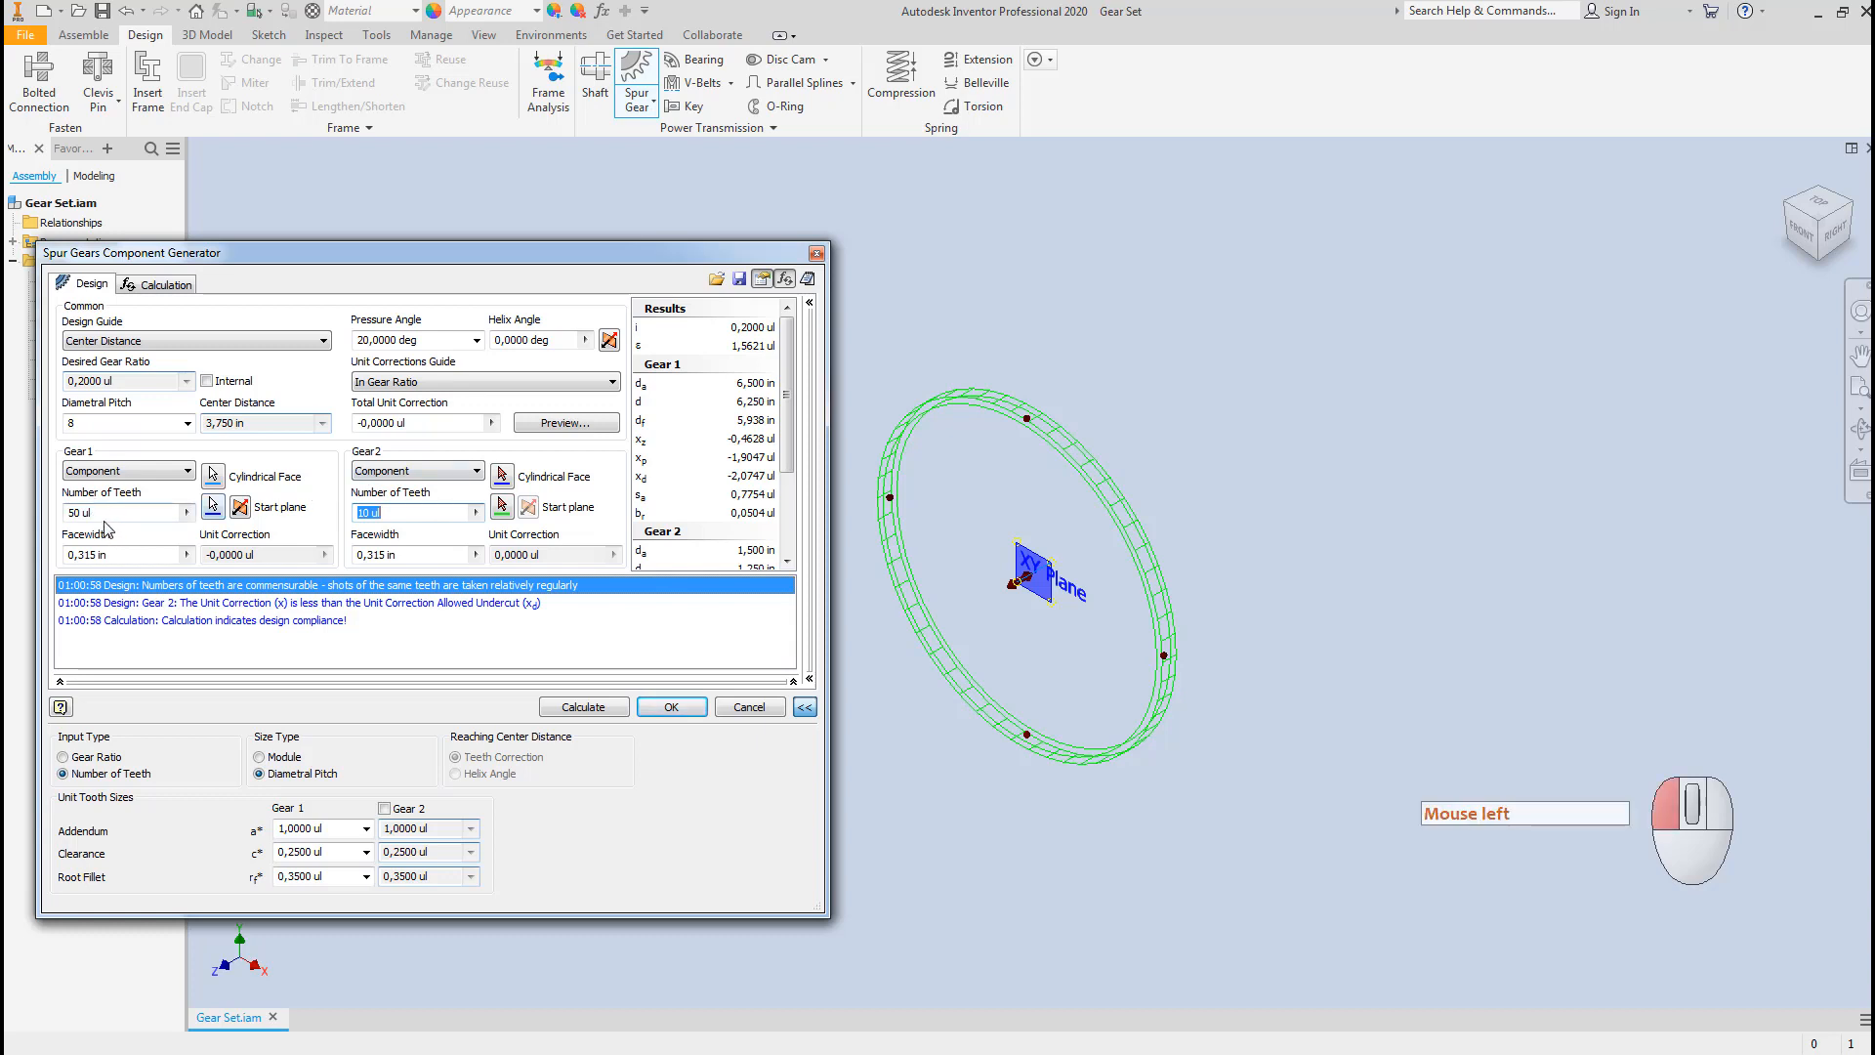
left_click(94, 510)
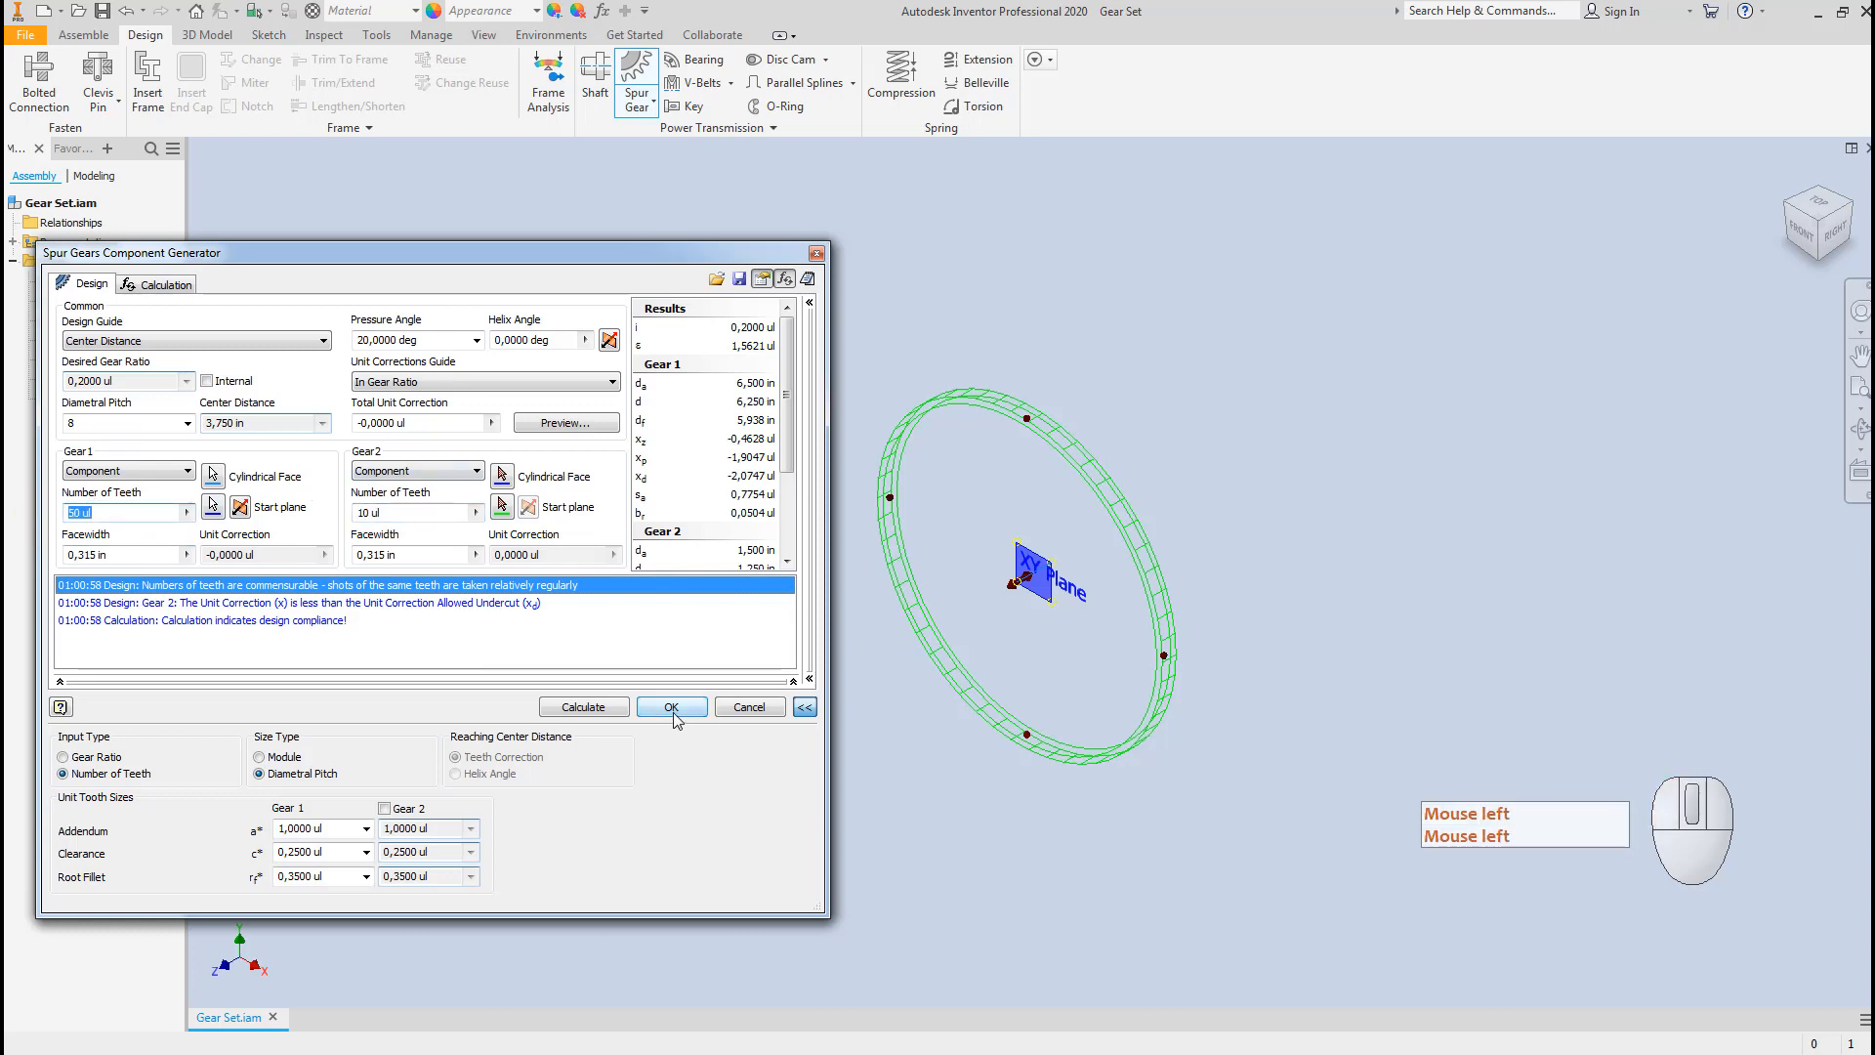
left_click(577, 713)
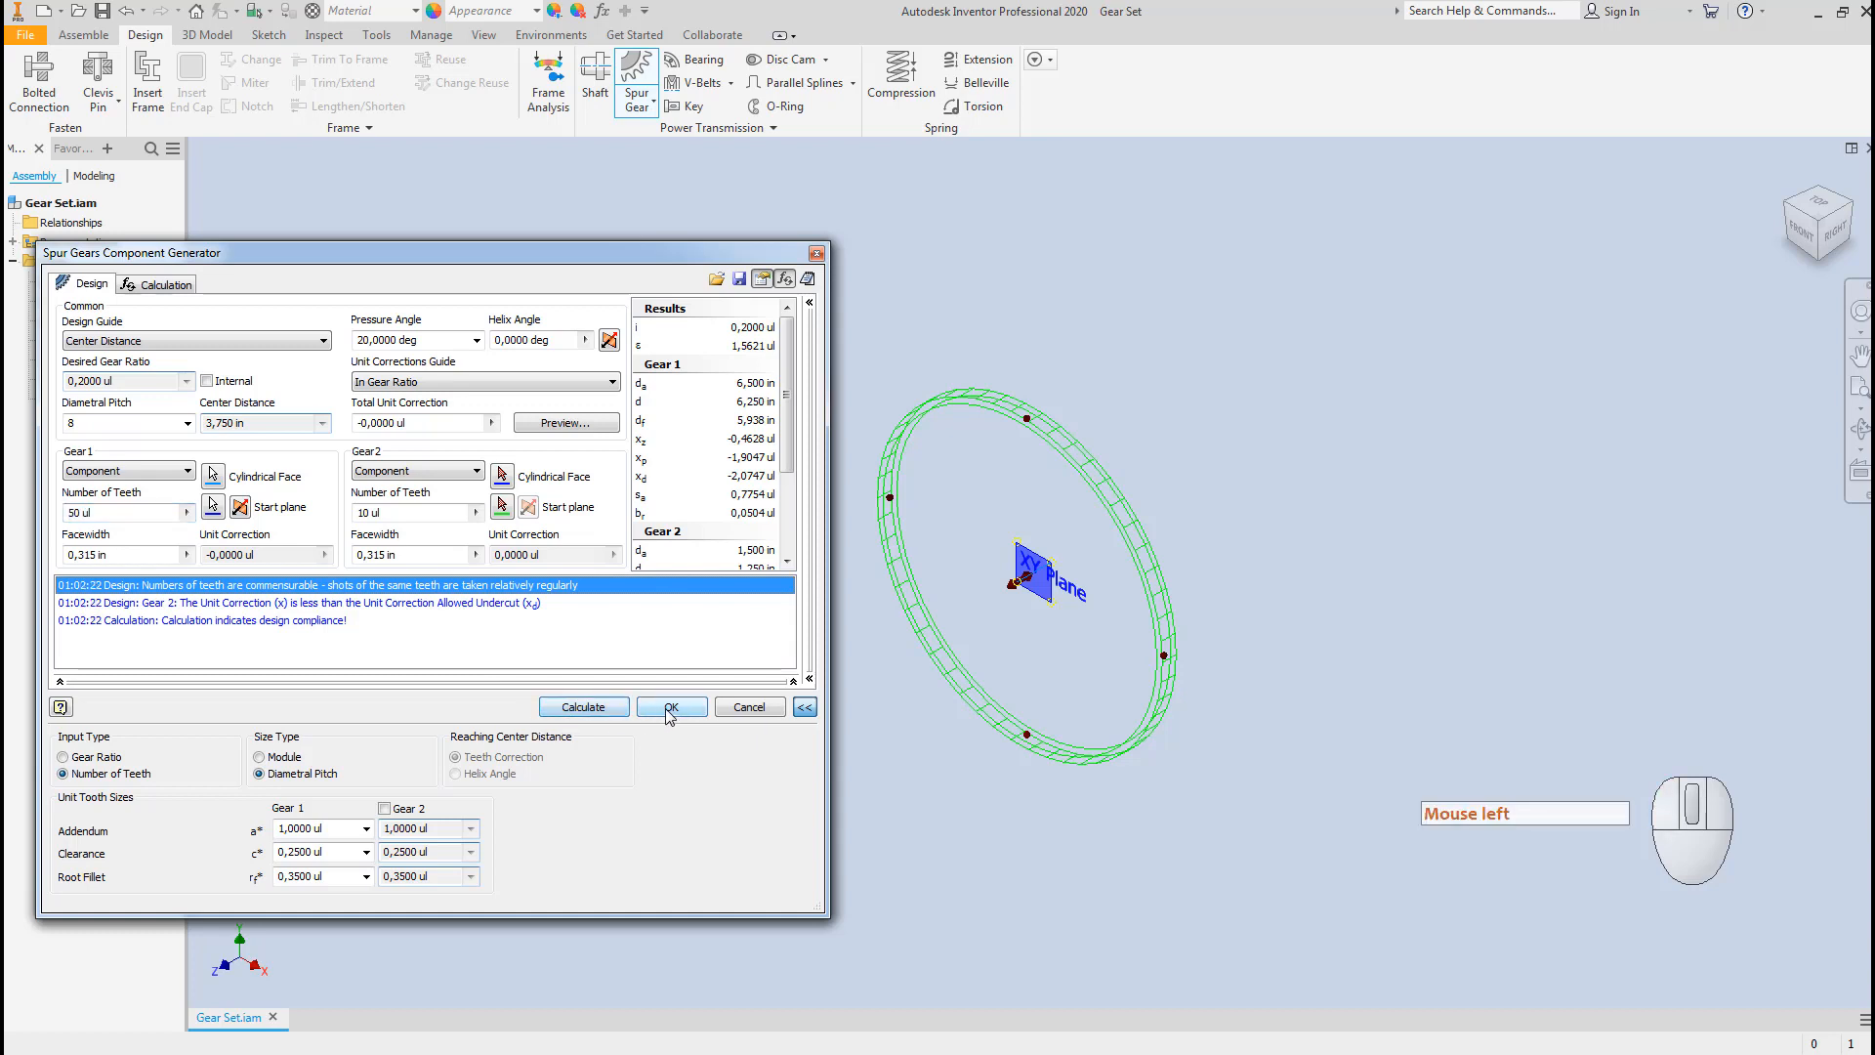
left_click(670, 713)
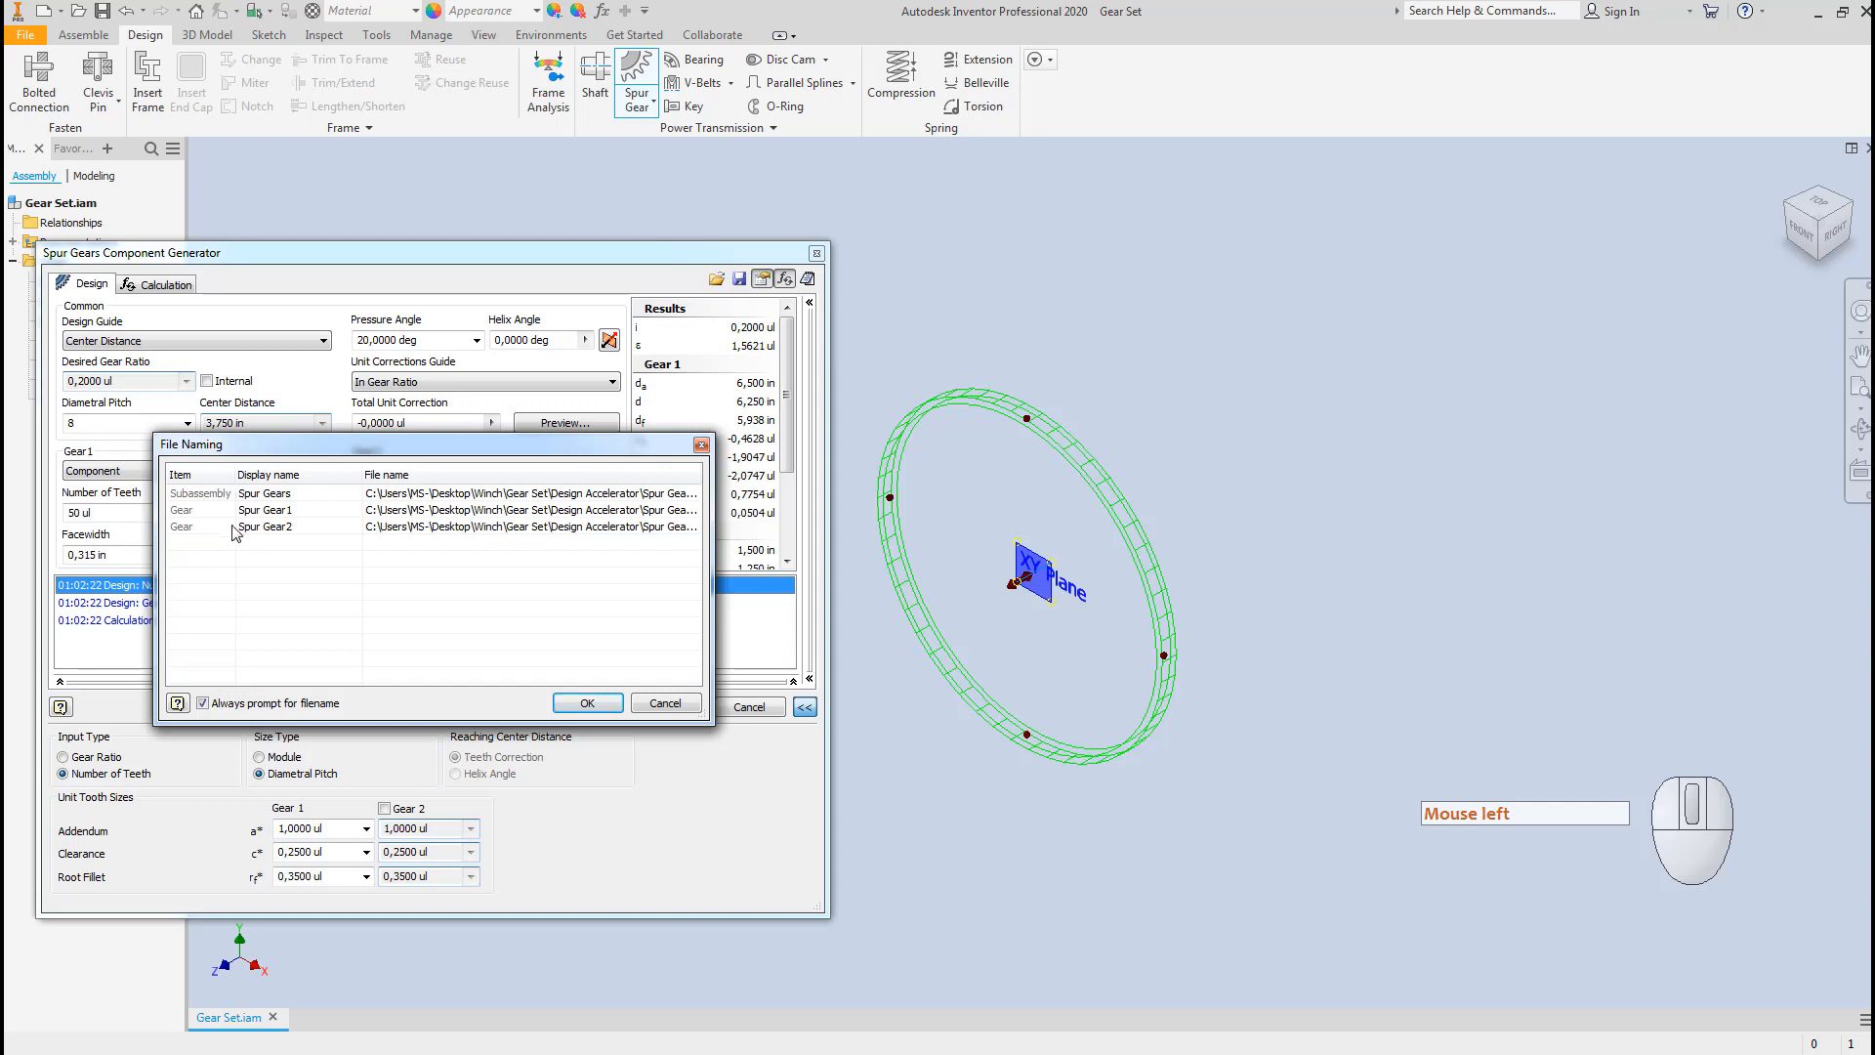
Widen the file naming list to read the full paths and set Spur Gear1's file name to Gear.
left_click_drag(714, 577, 941, 577)
left_click(664, 515)
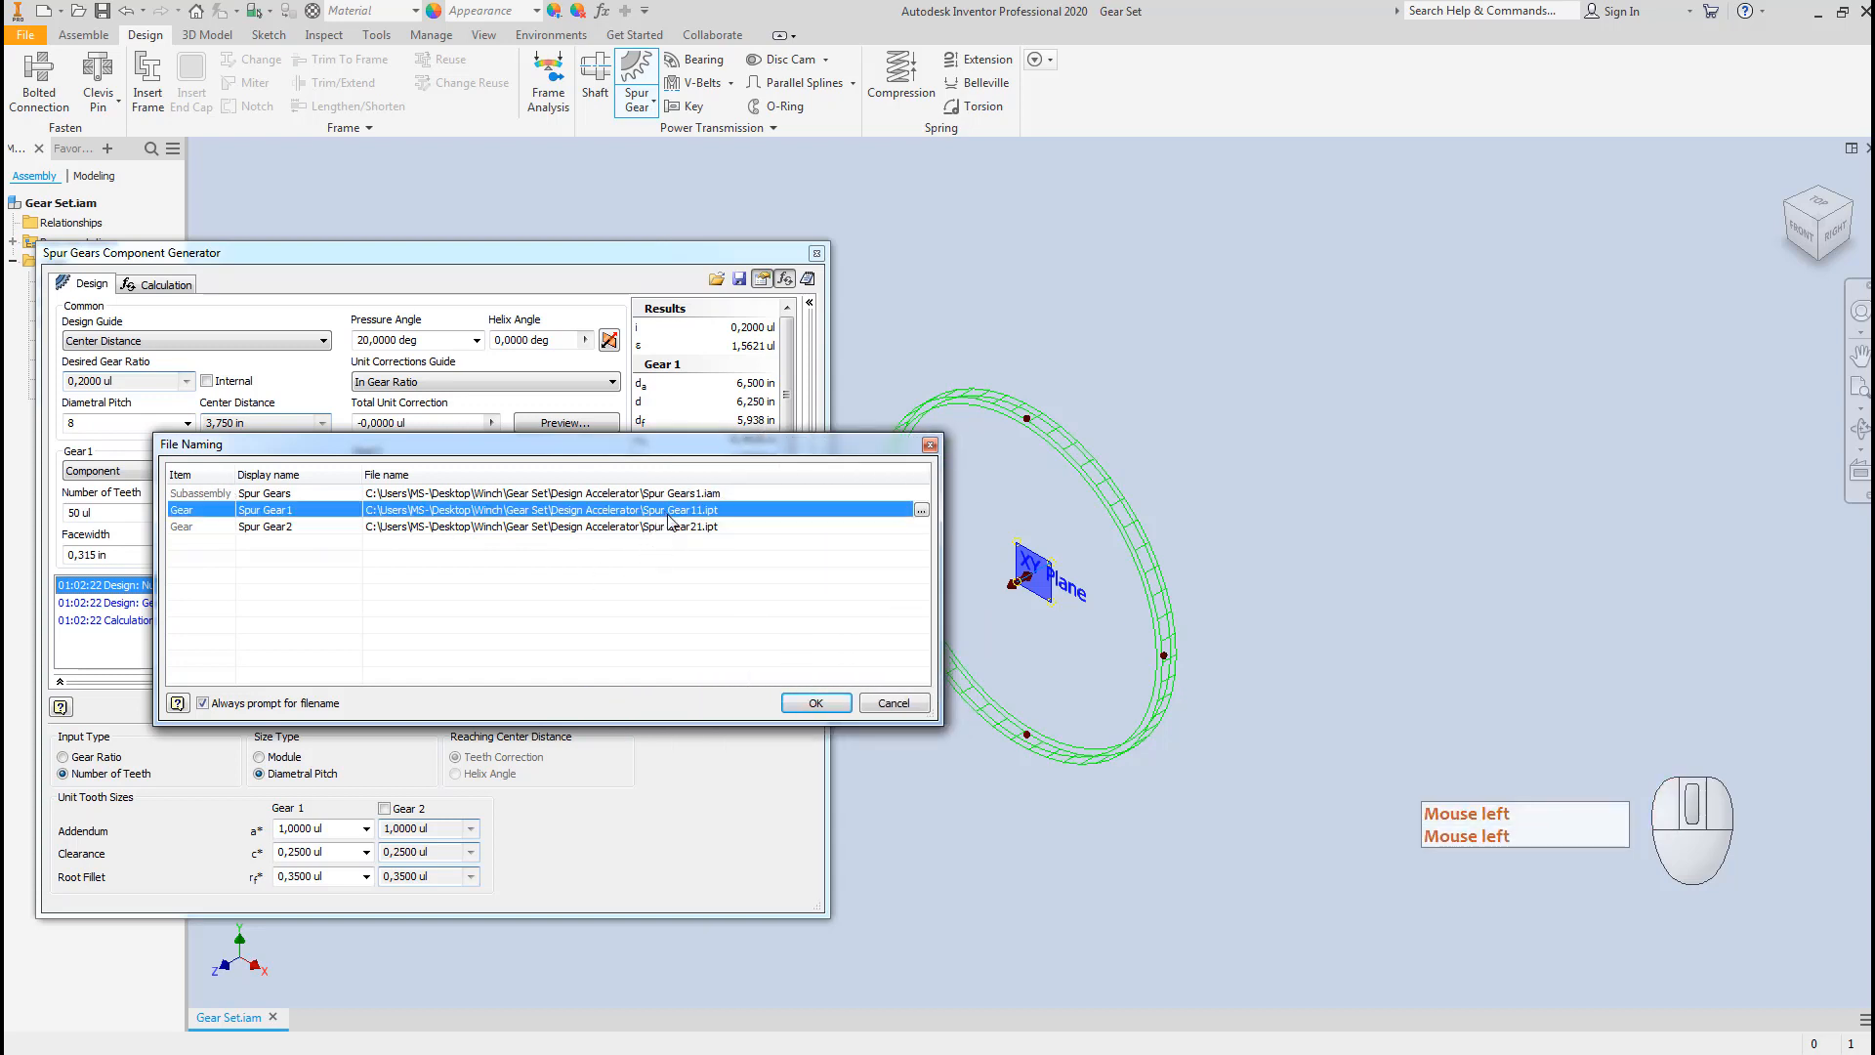
left_click(921, 512)
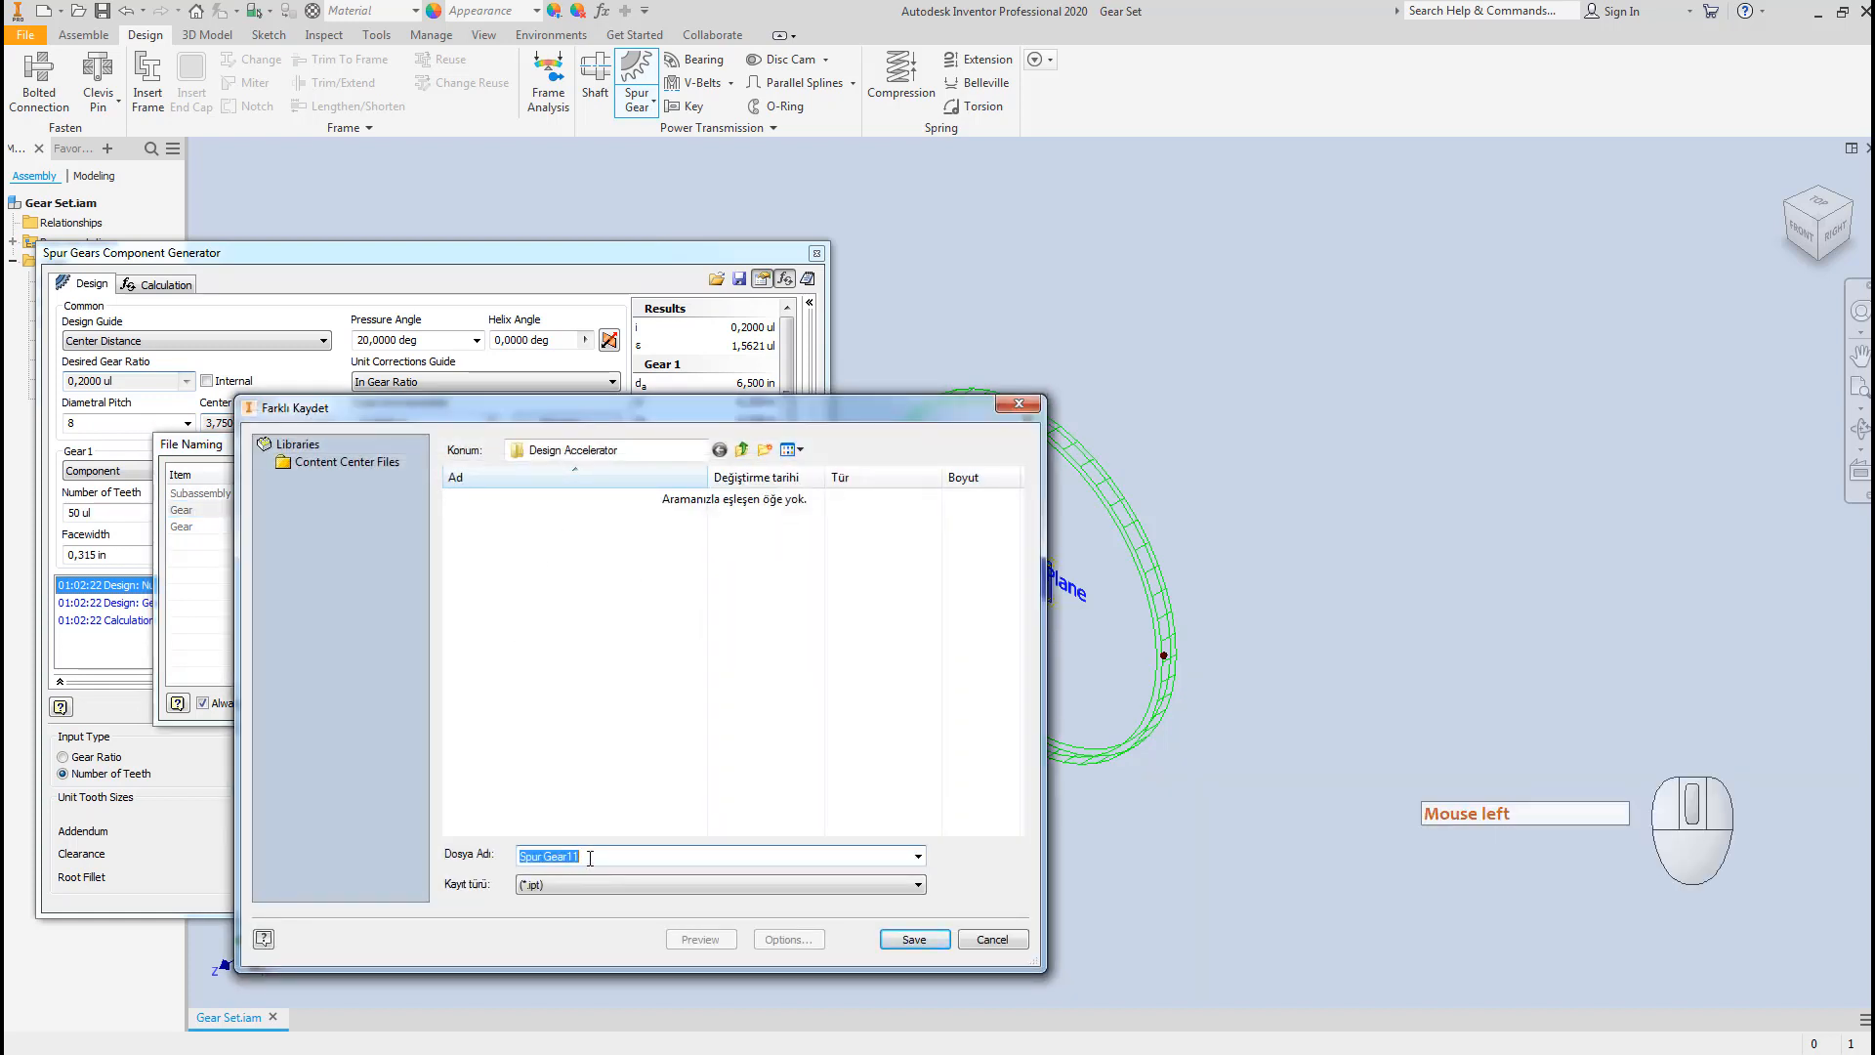
left_click(589, 857)
left_click_drag(589, 856, 459, 857)
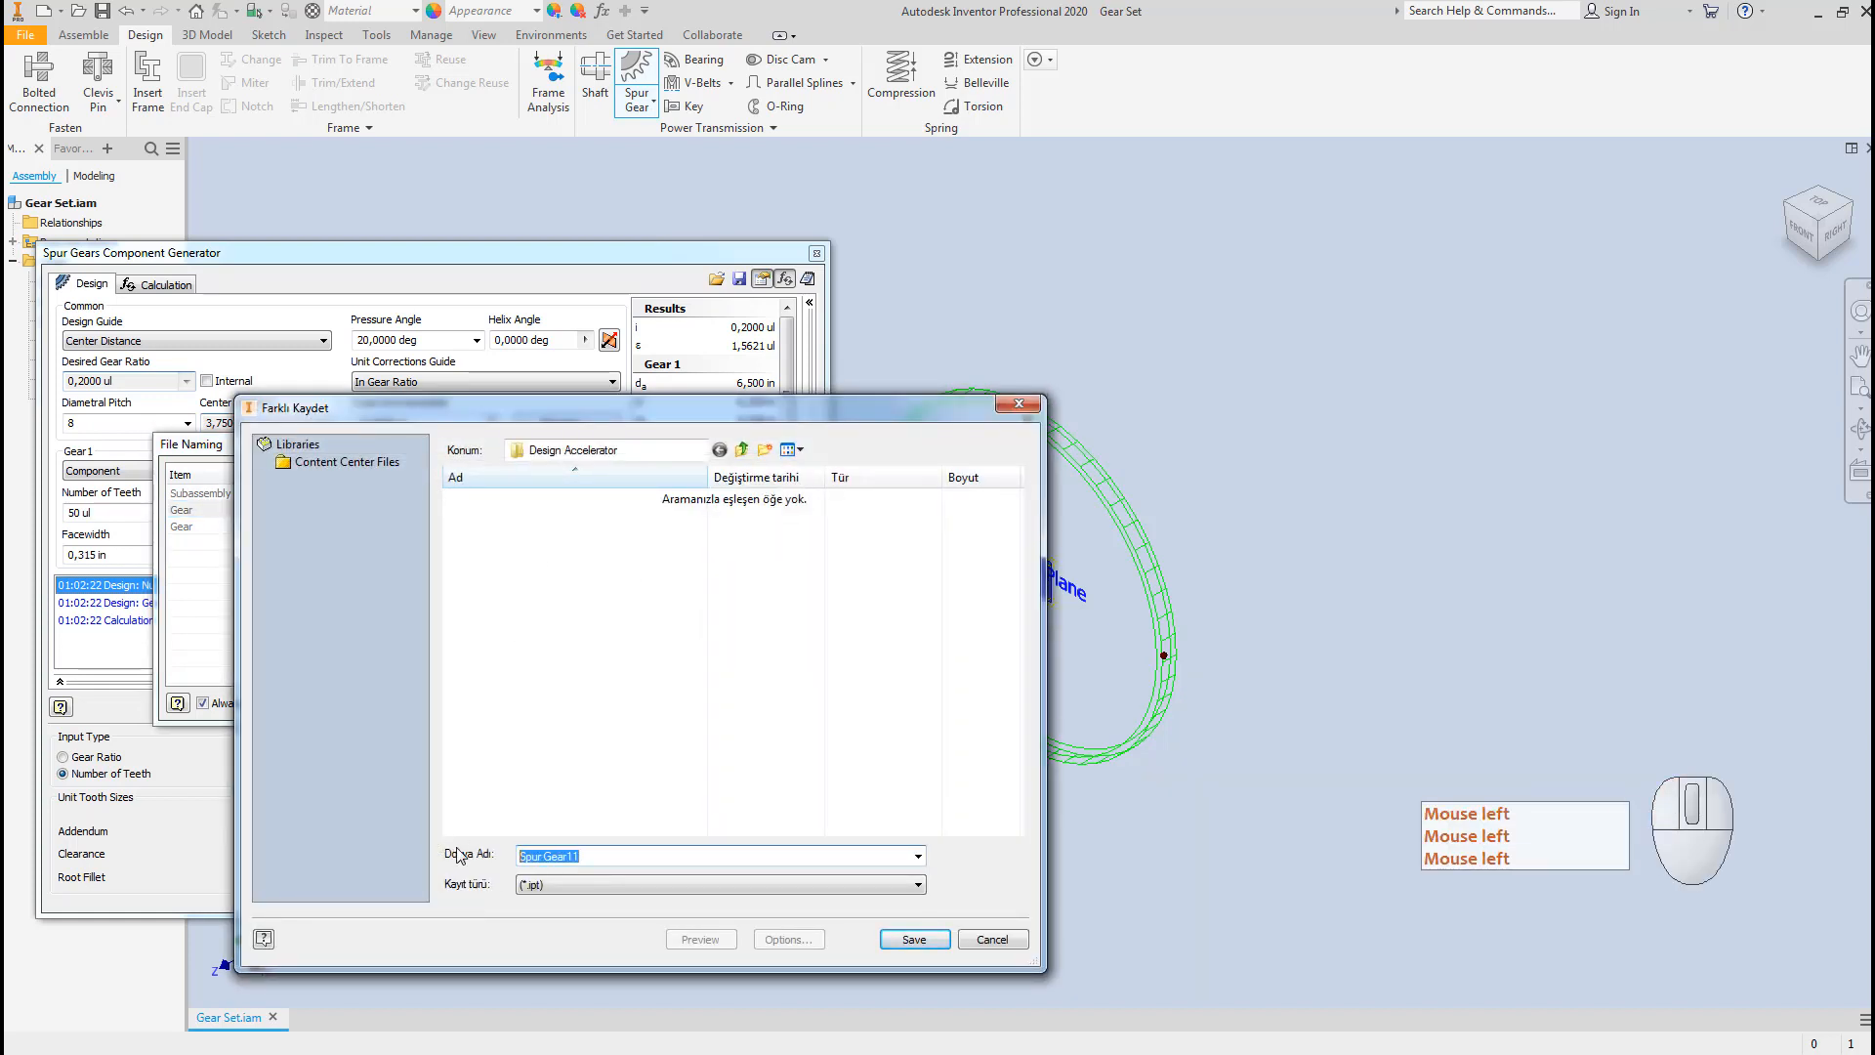
type("GEa")
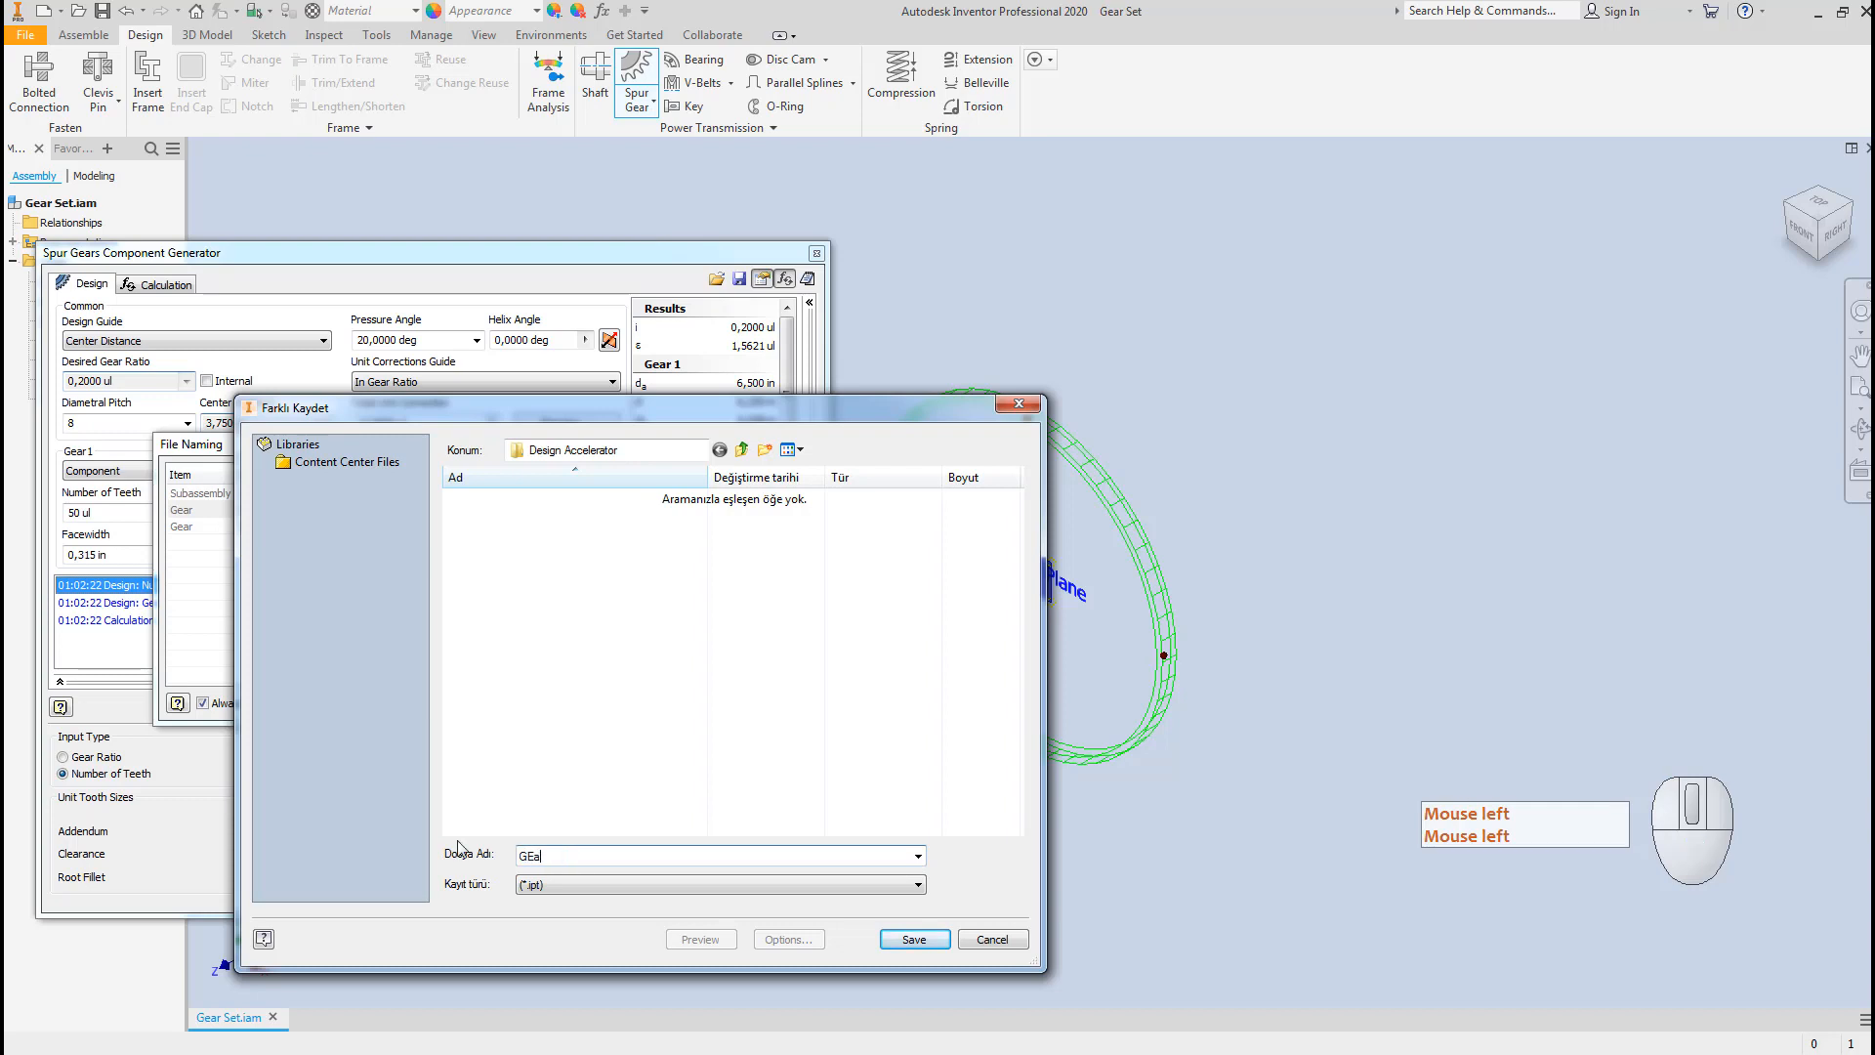
key("BackSpace")
key("BackSpace")
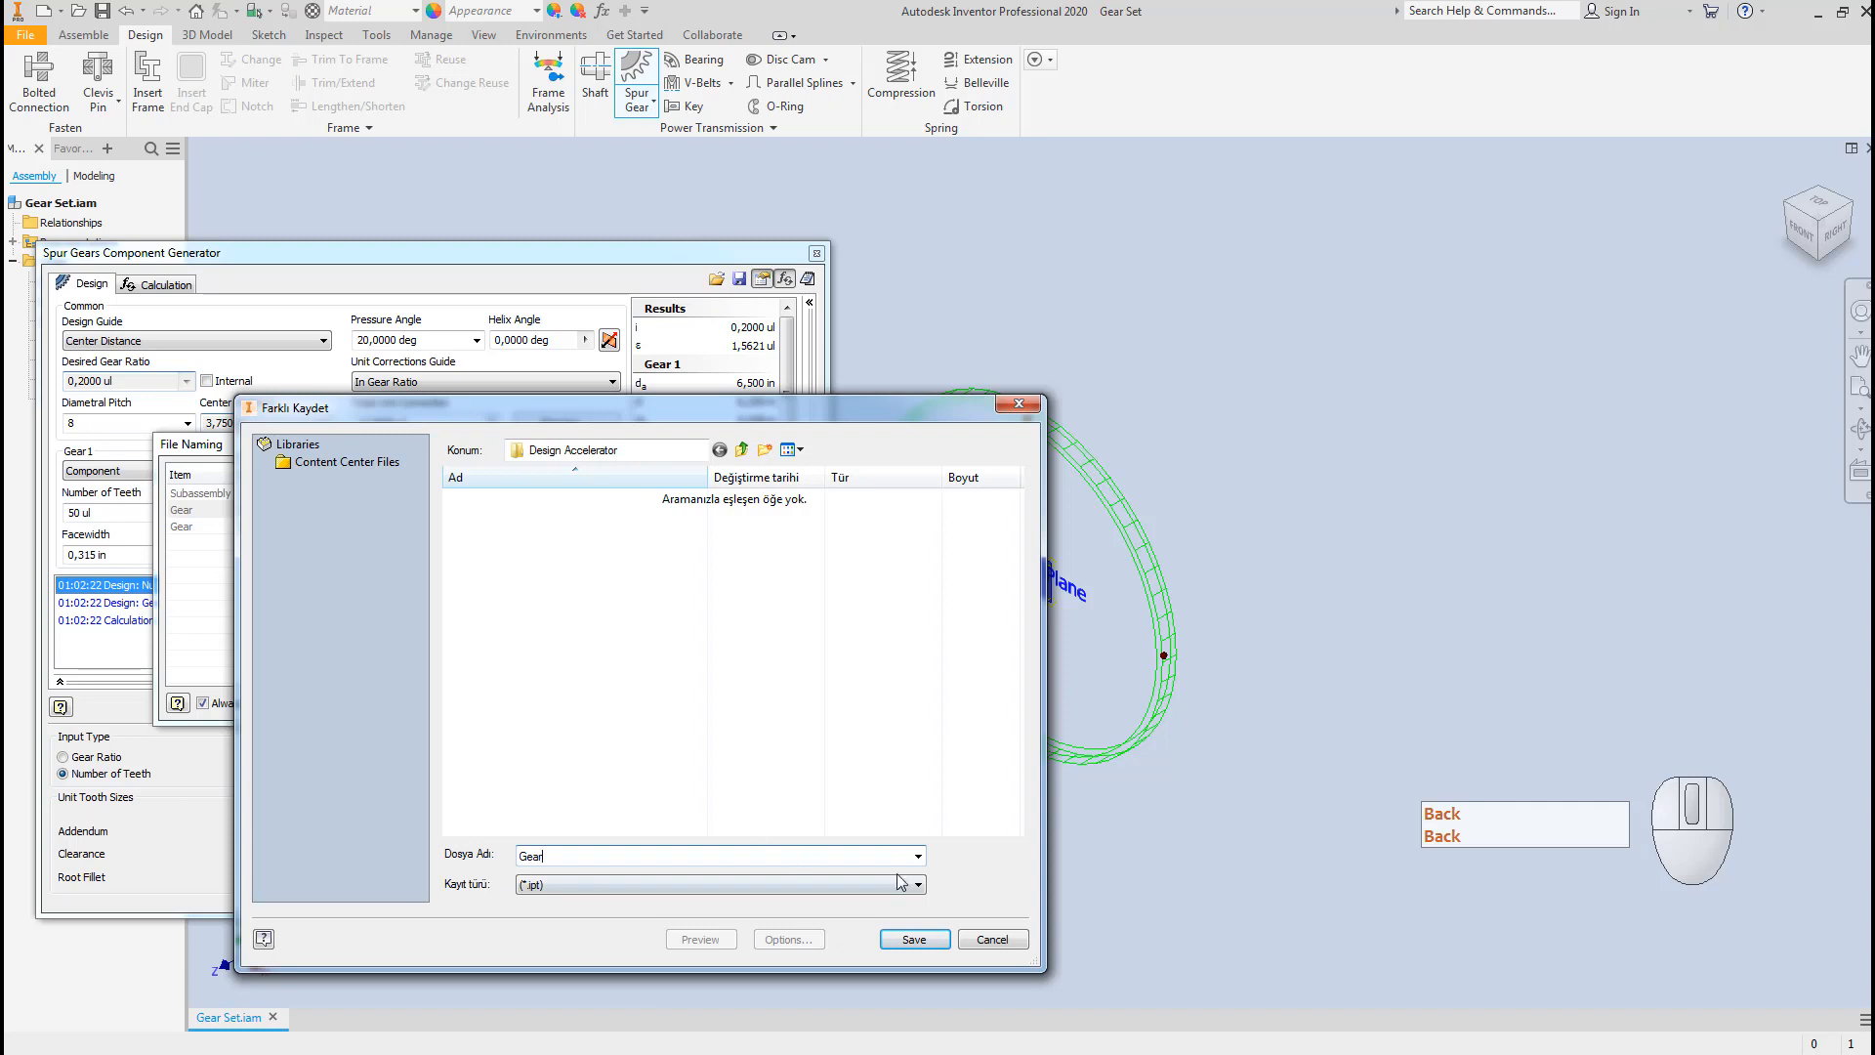
type("ear")
left_click(914, 939)
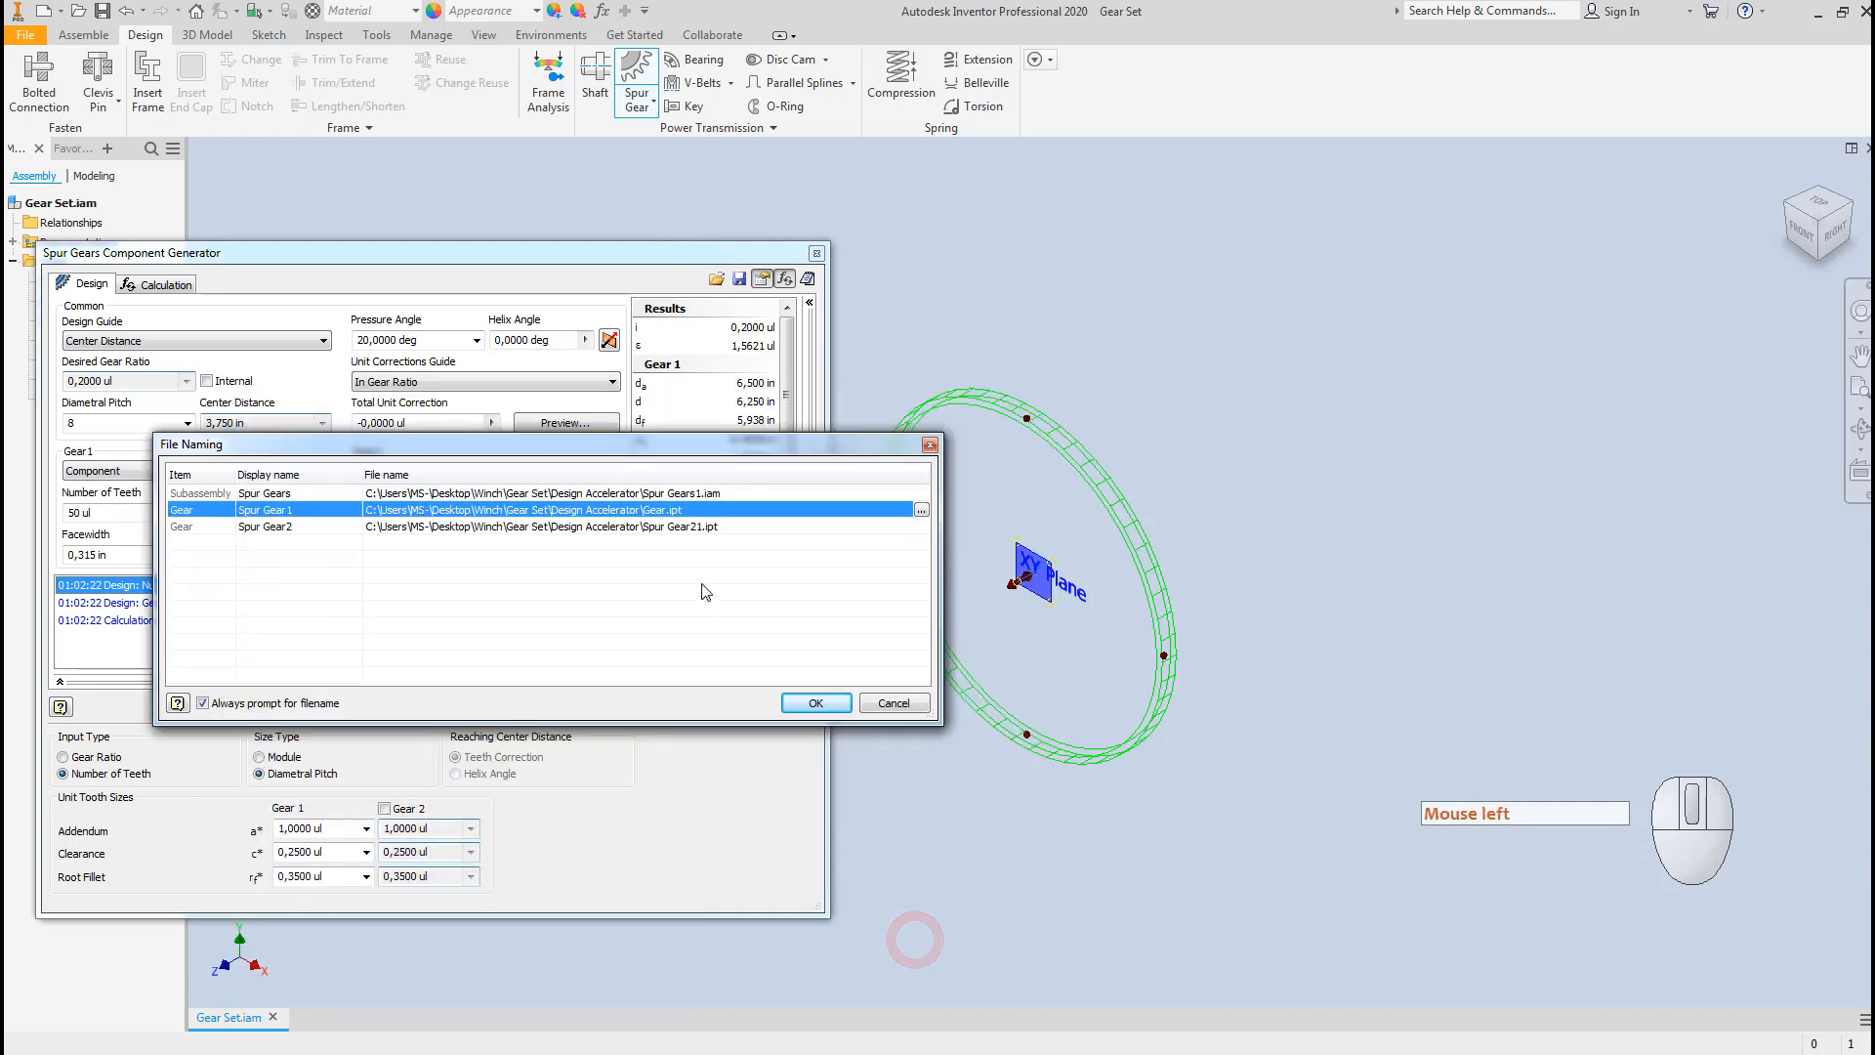
Set Spur Gear2's file name to Pinon and generate the gear pair in the assembly.
left_click(688, 527)
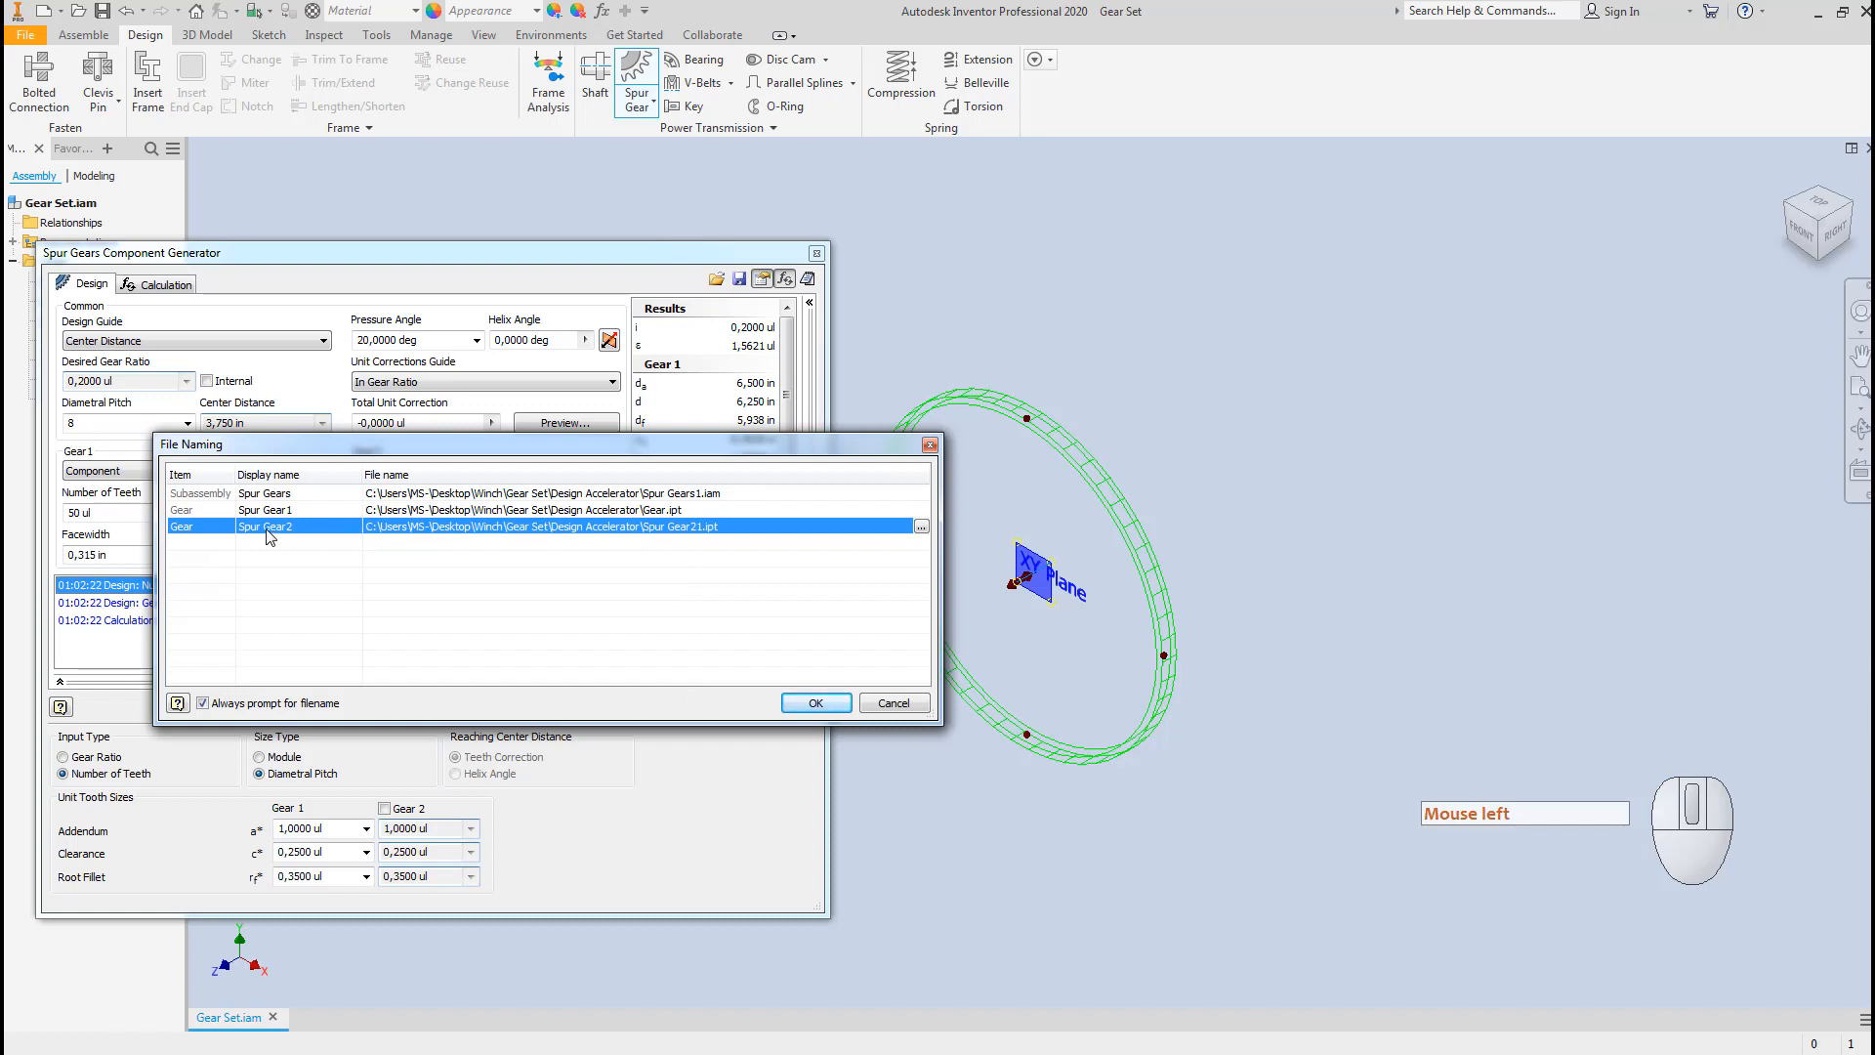
left_click(920, 528)
left_click(614, 857)
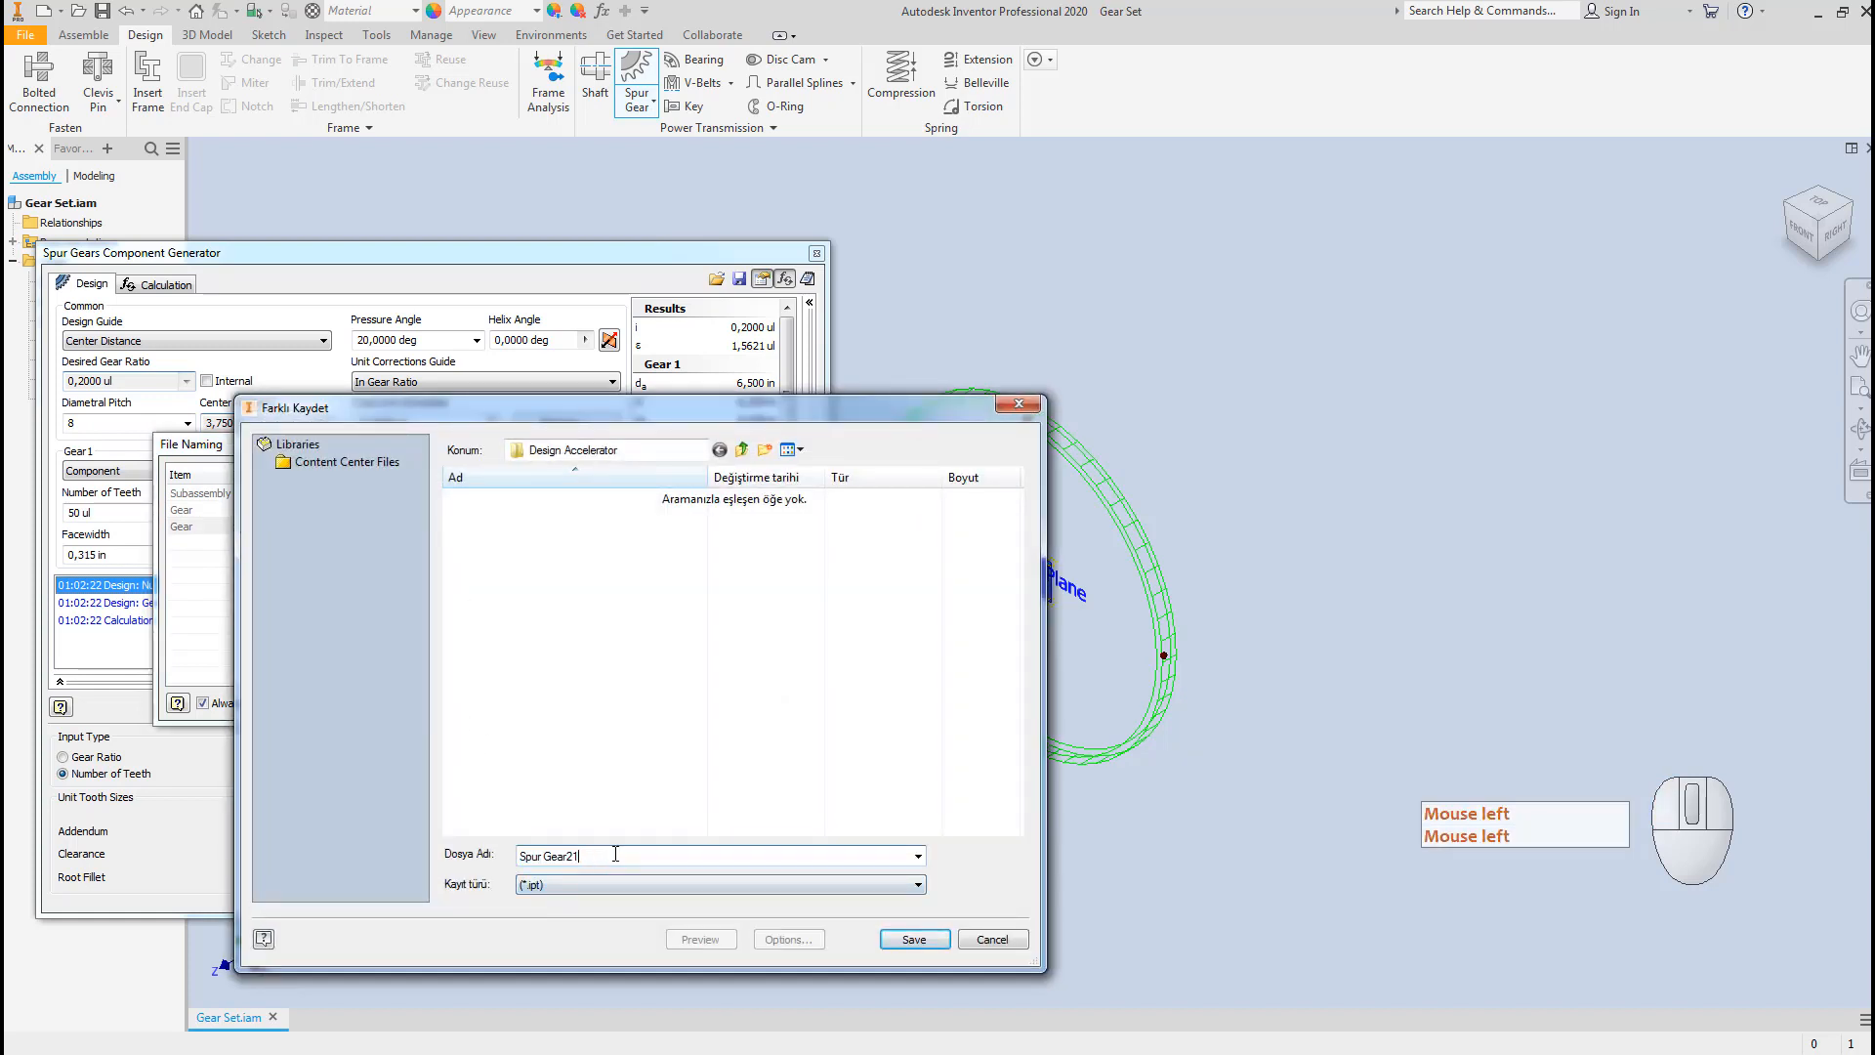
left_click_drag(616, 856, 383, 849)
type("P")
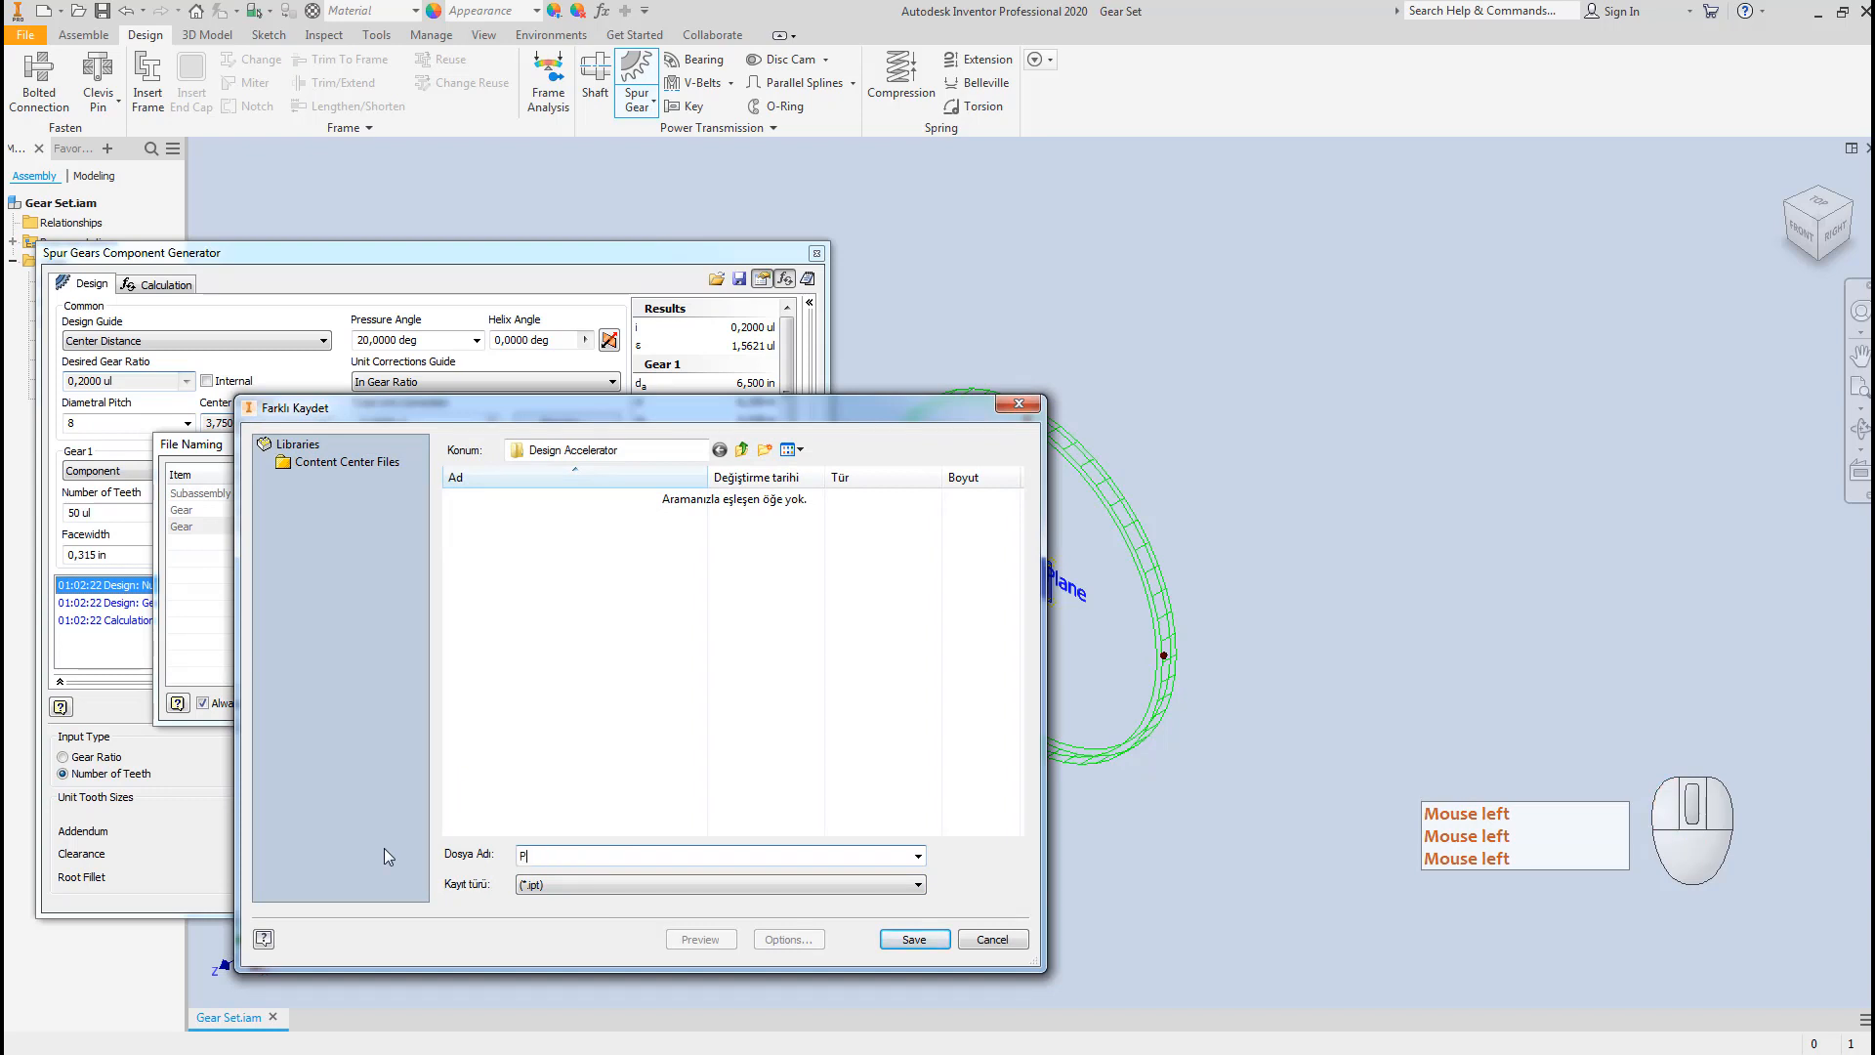
type("inon")
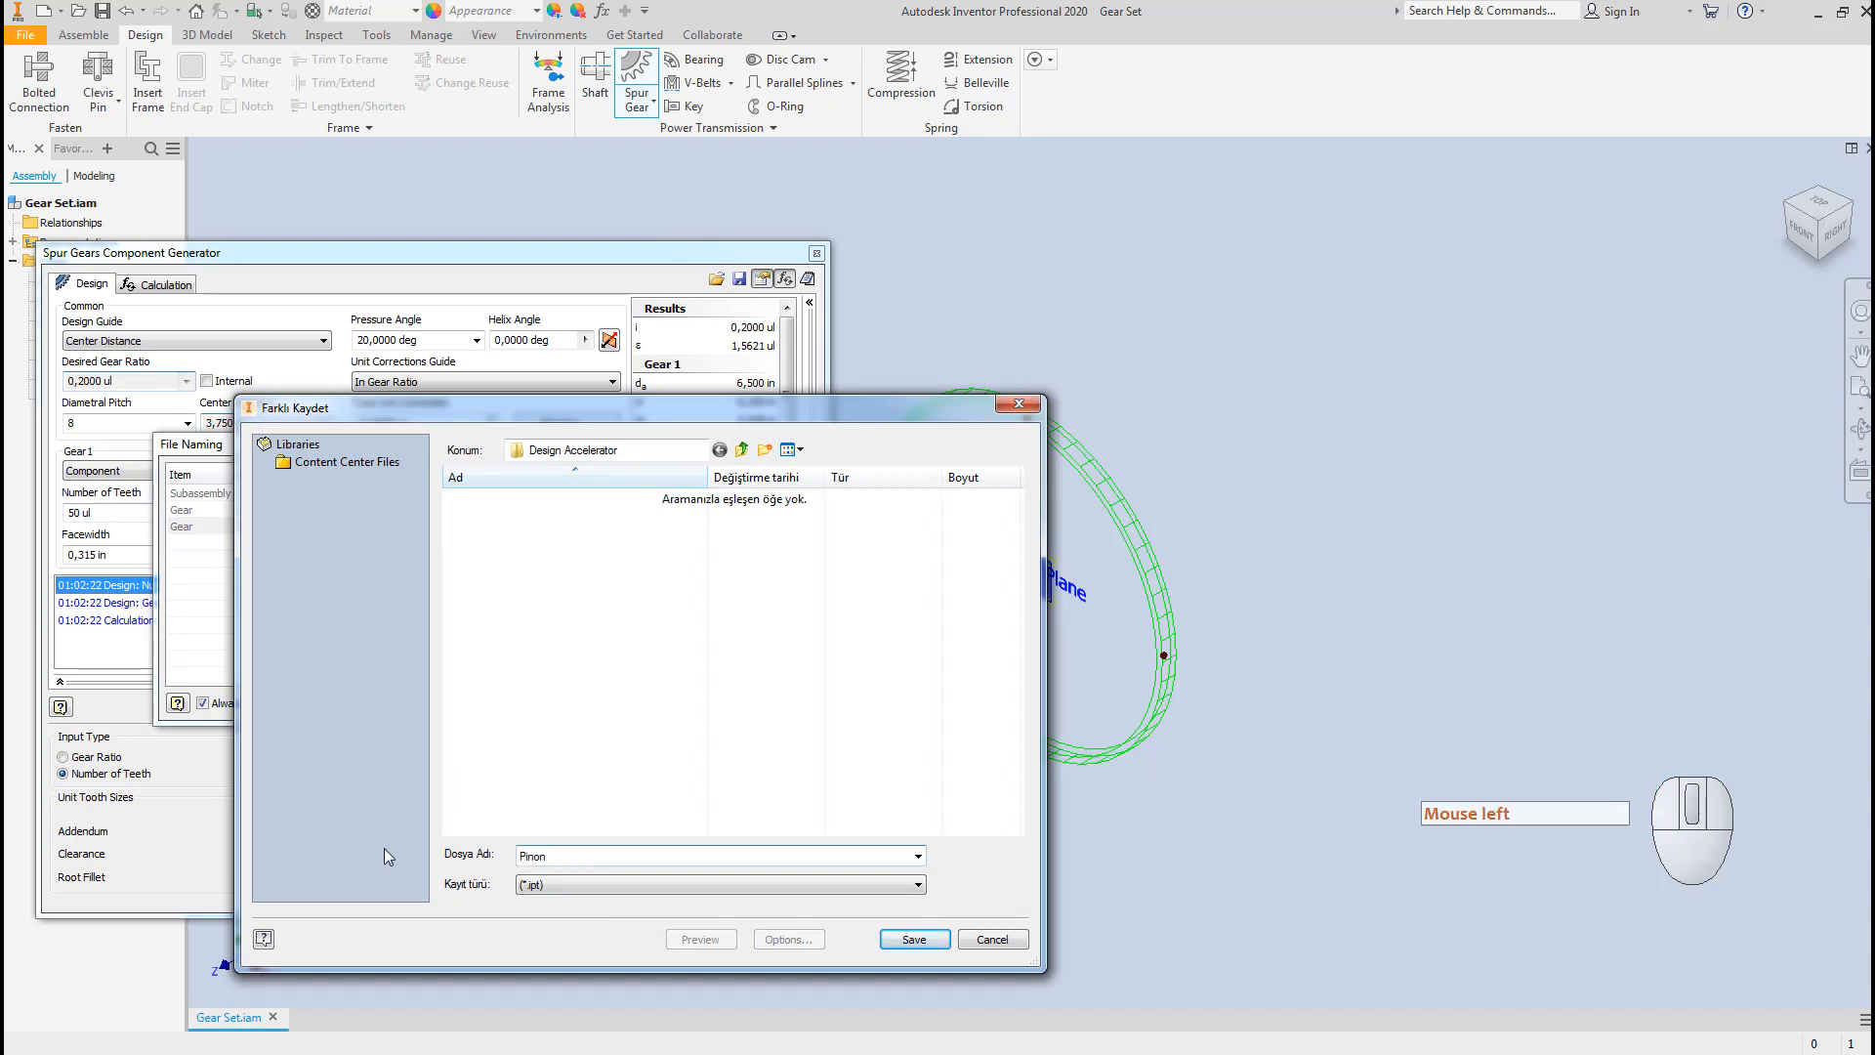
left_click(913, 938)
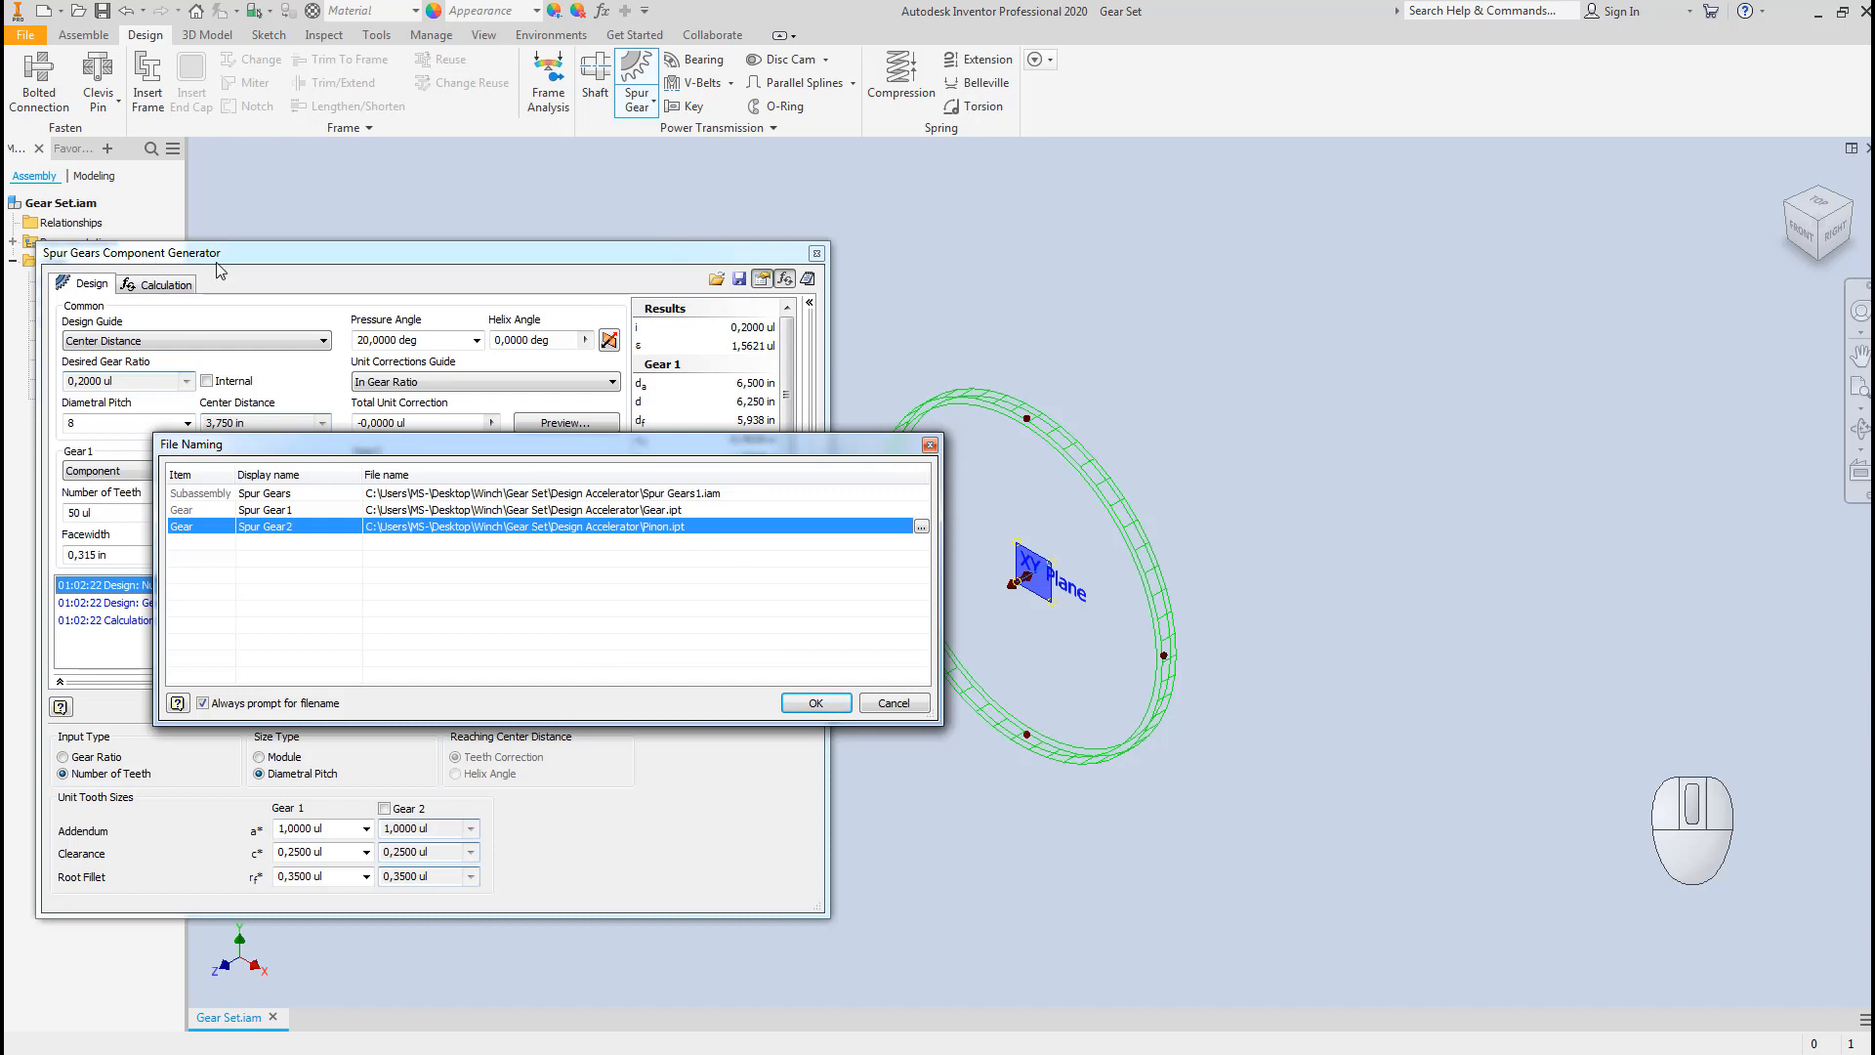
left_click(817, 705)
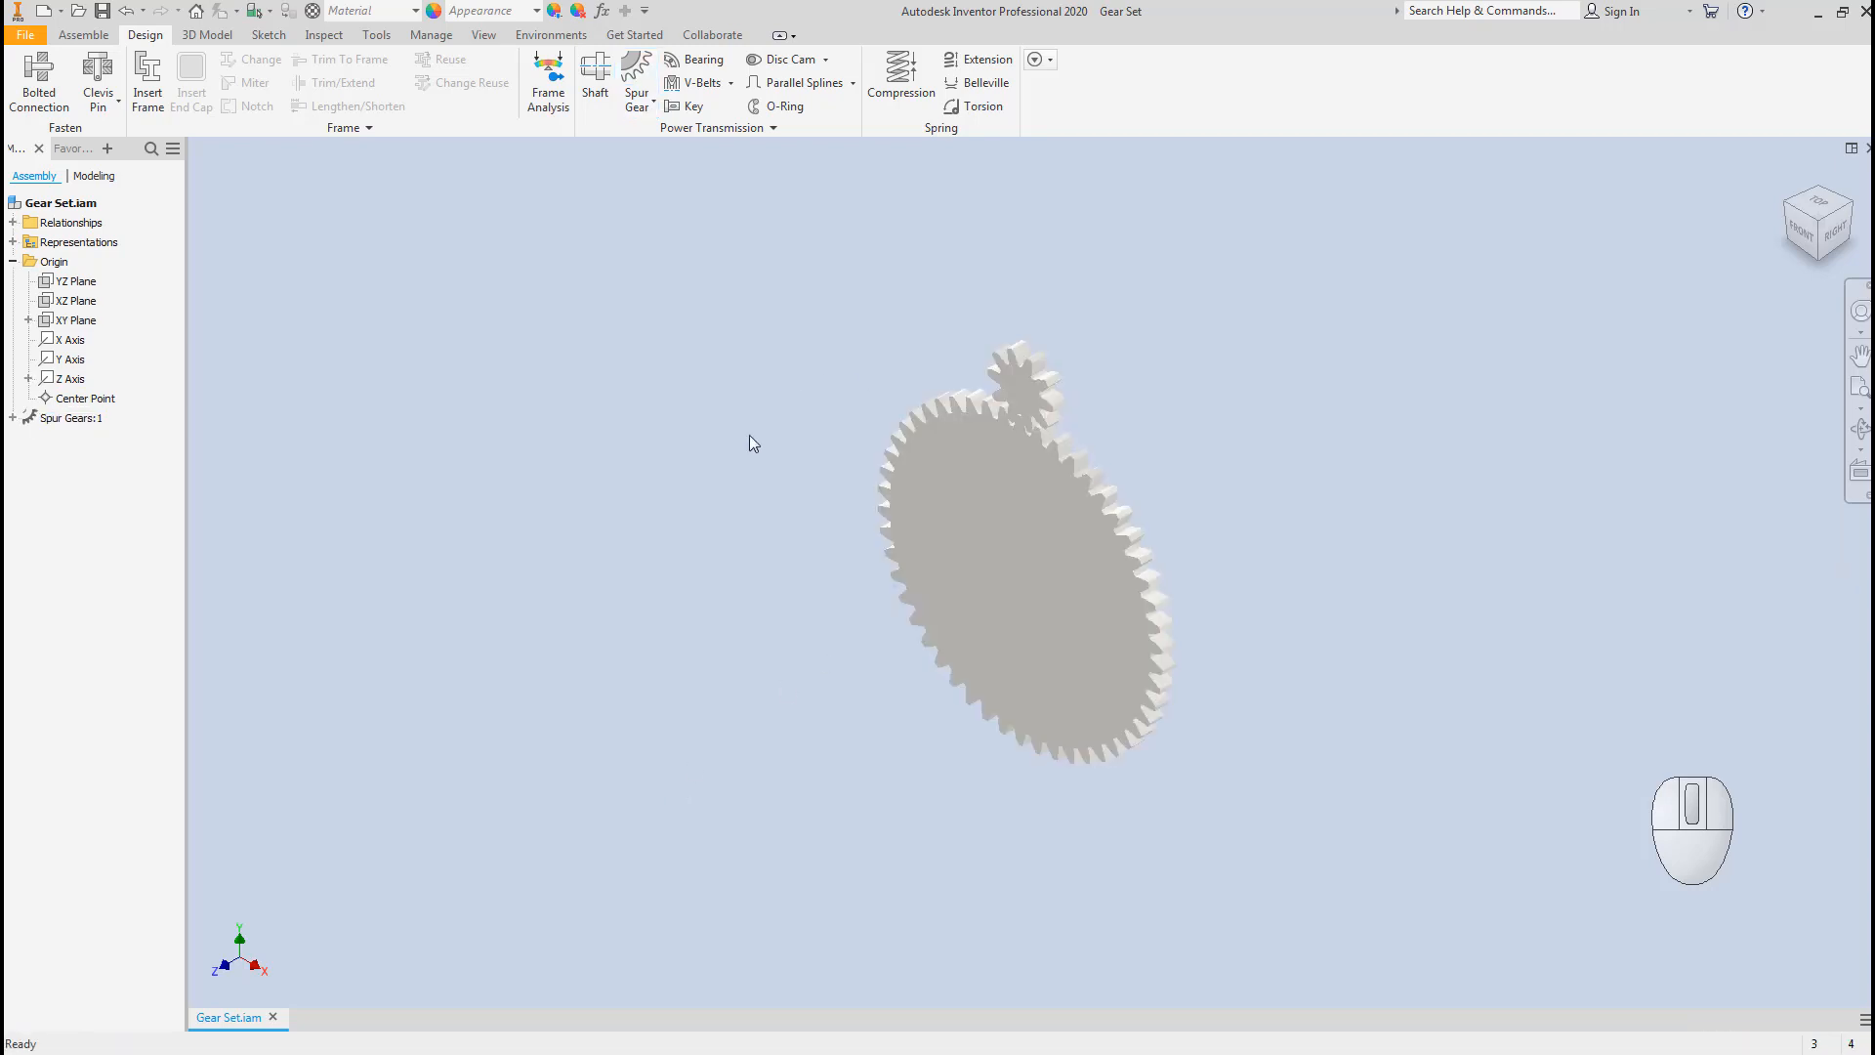
Expand the generated Spur Gears subassembly and identify which component is the large gear and which is the pinion.
left_click(39, 422)
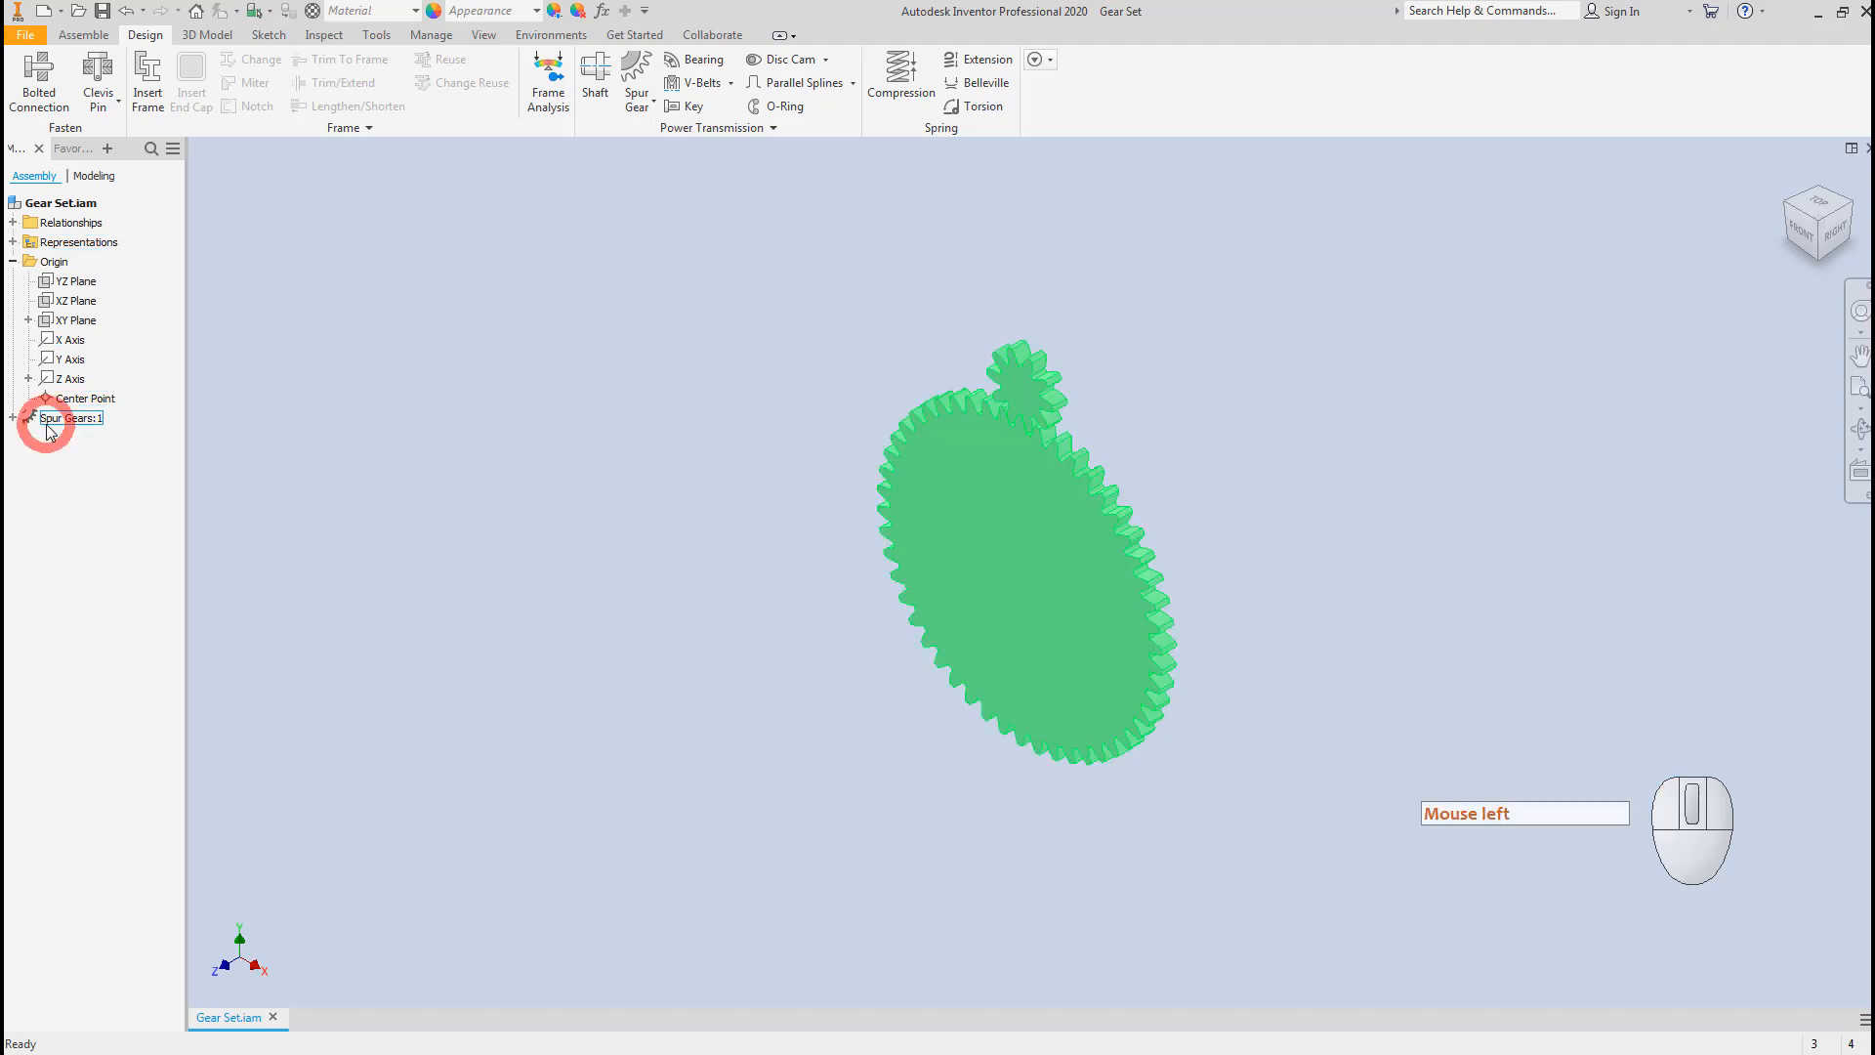
left_click(12, 418)
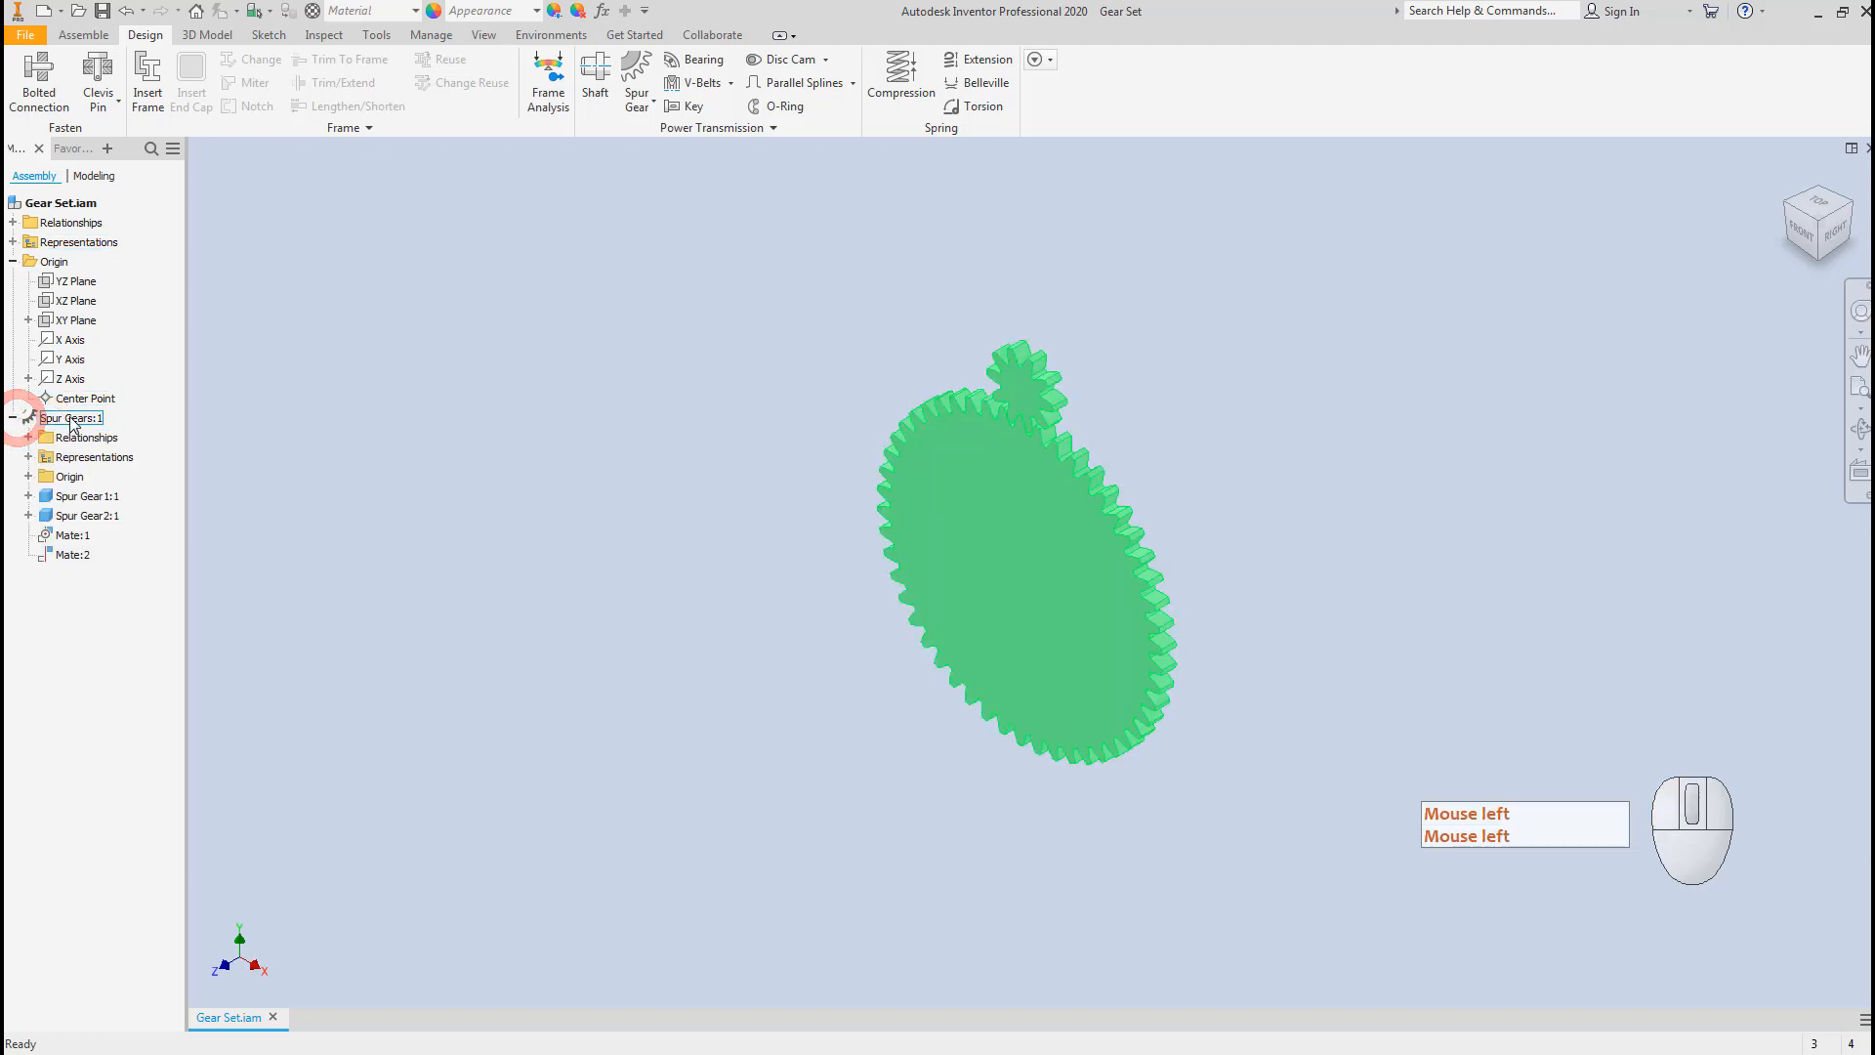
left_click(70, 420)
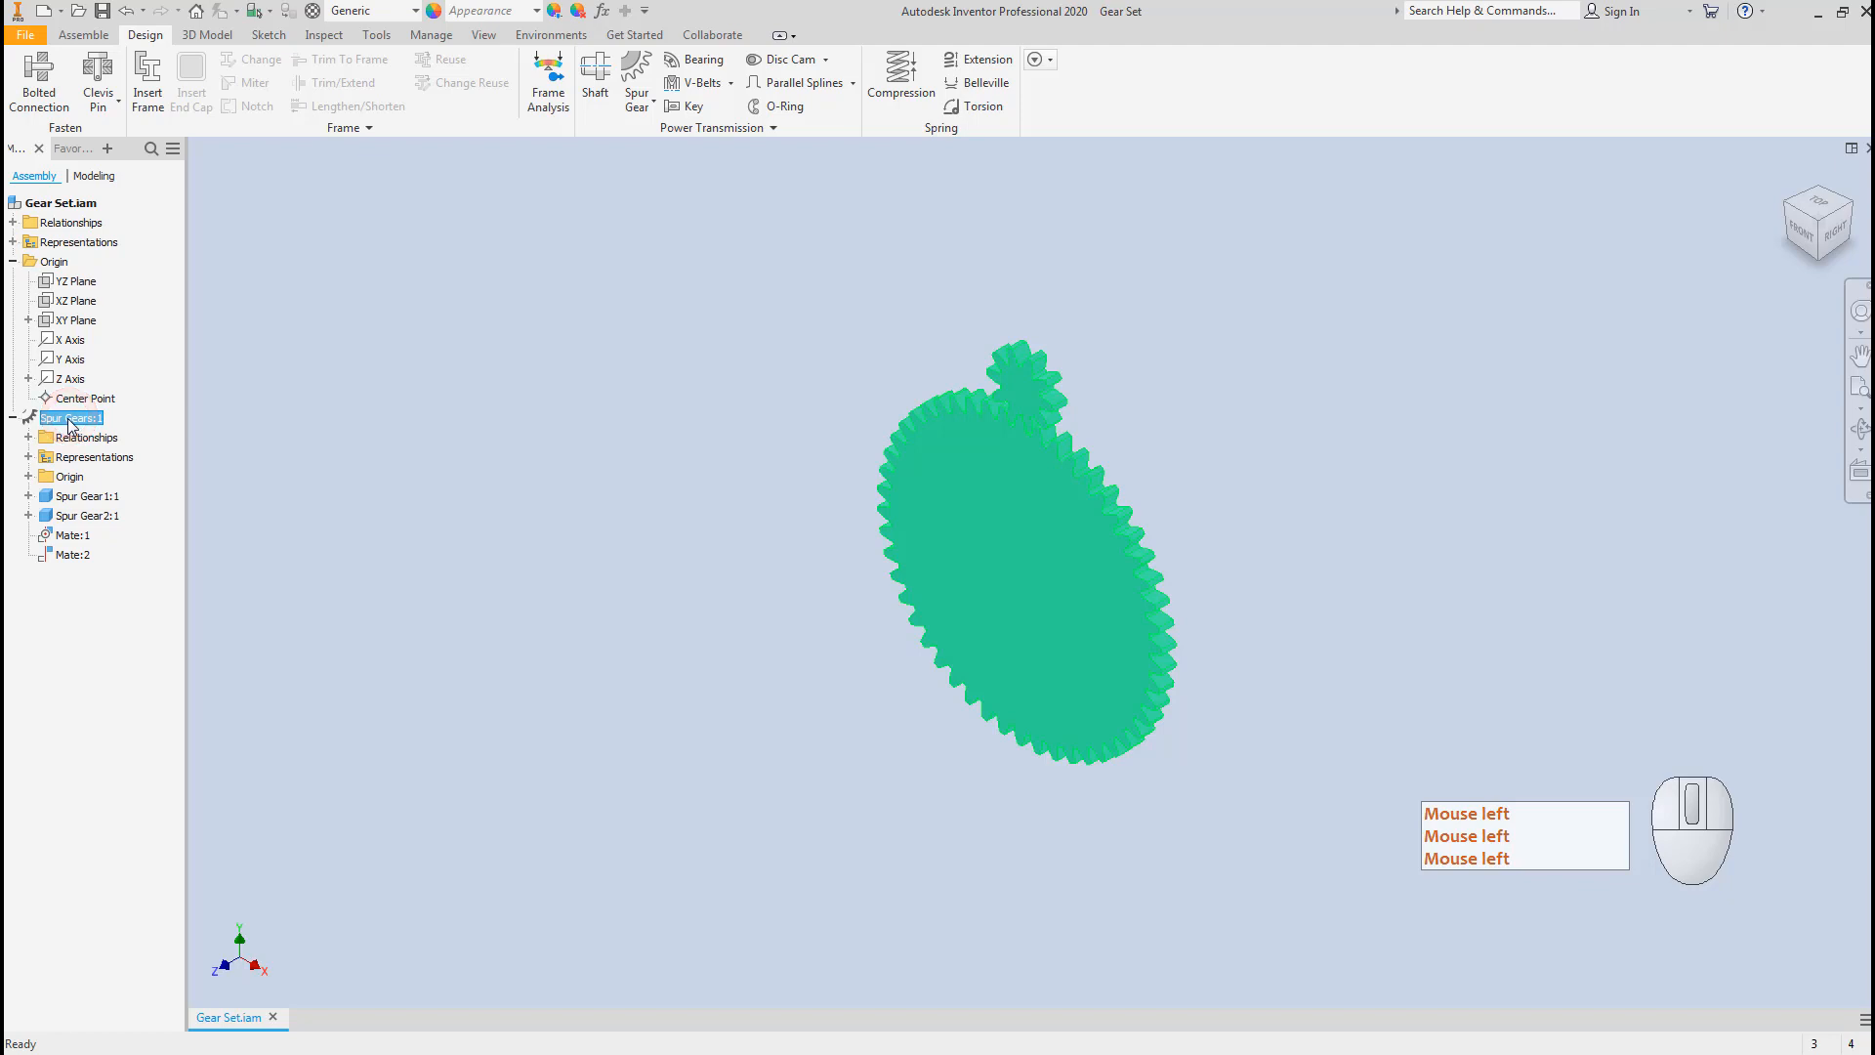
left_click(86, 497)
left_click(86, 515)
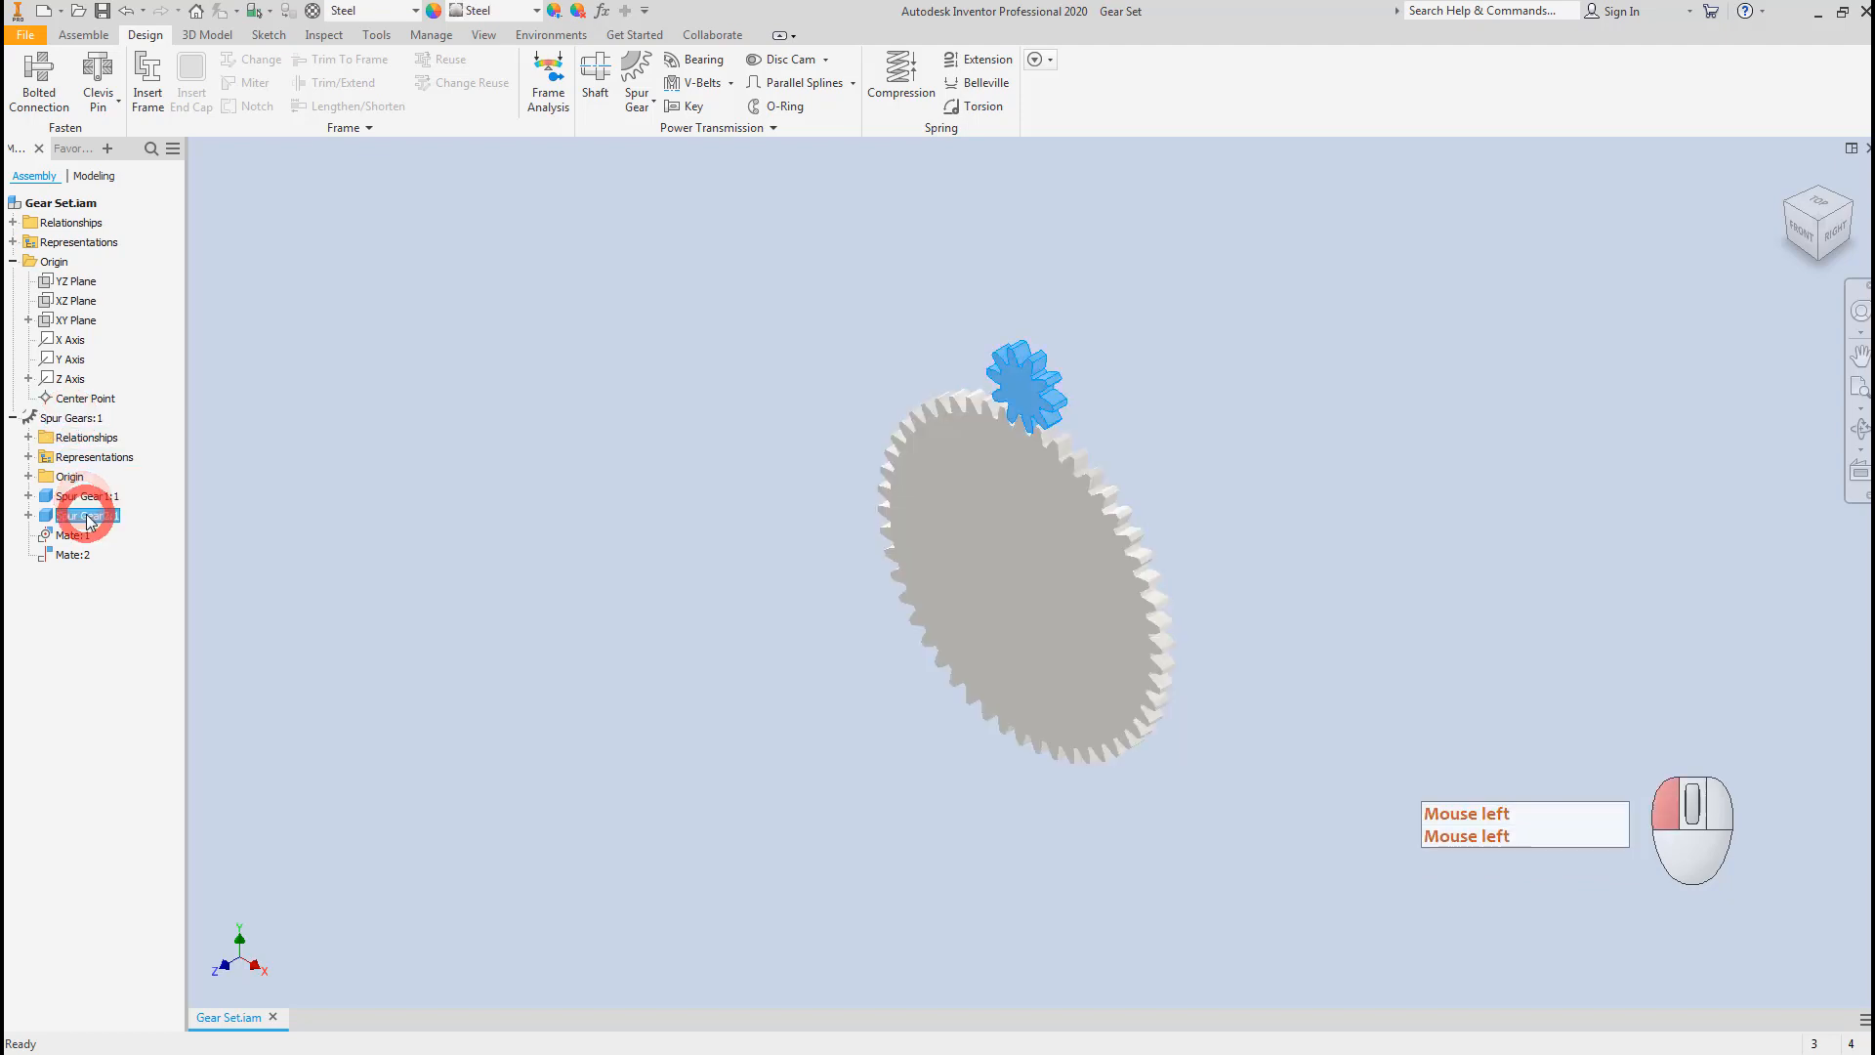
left_click(87, 497)
left_click(86, 515)
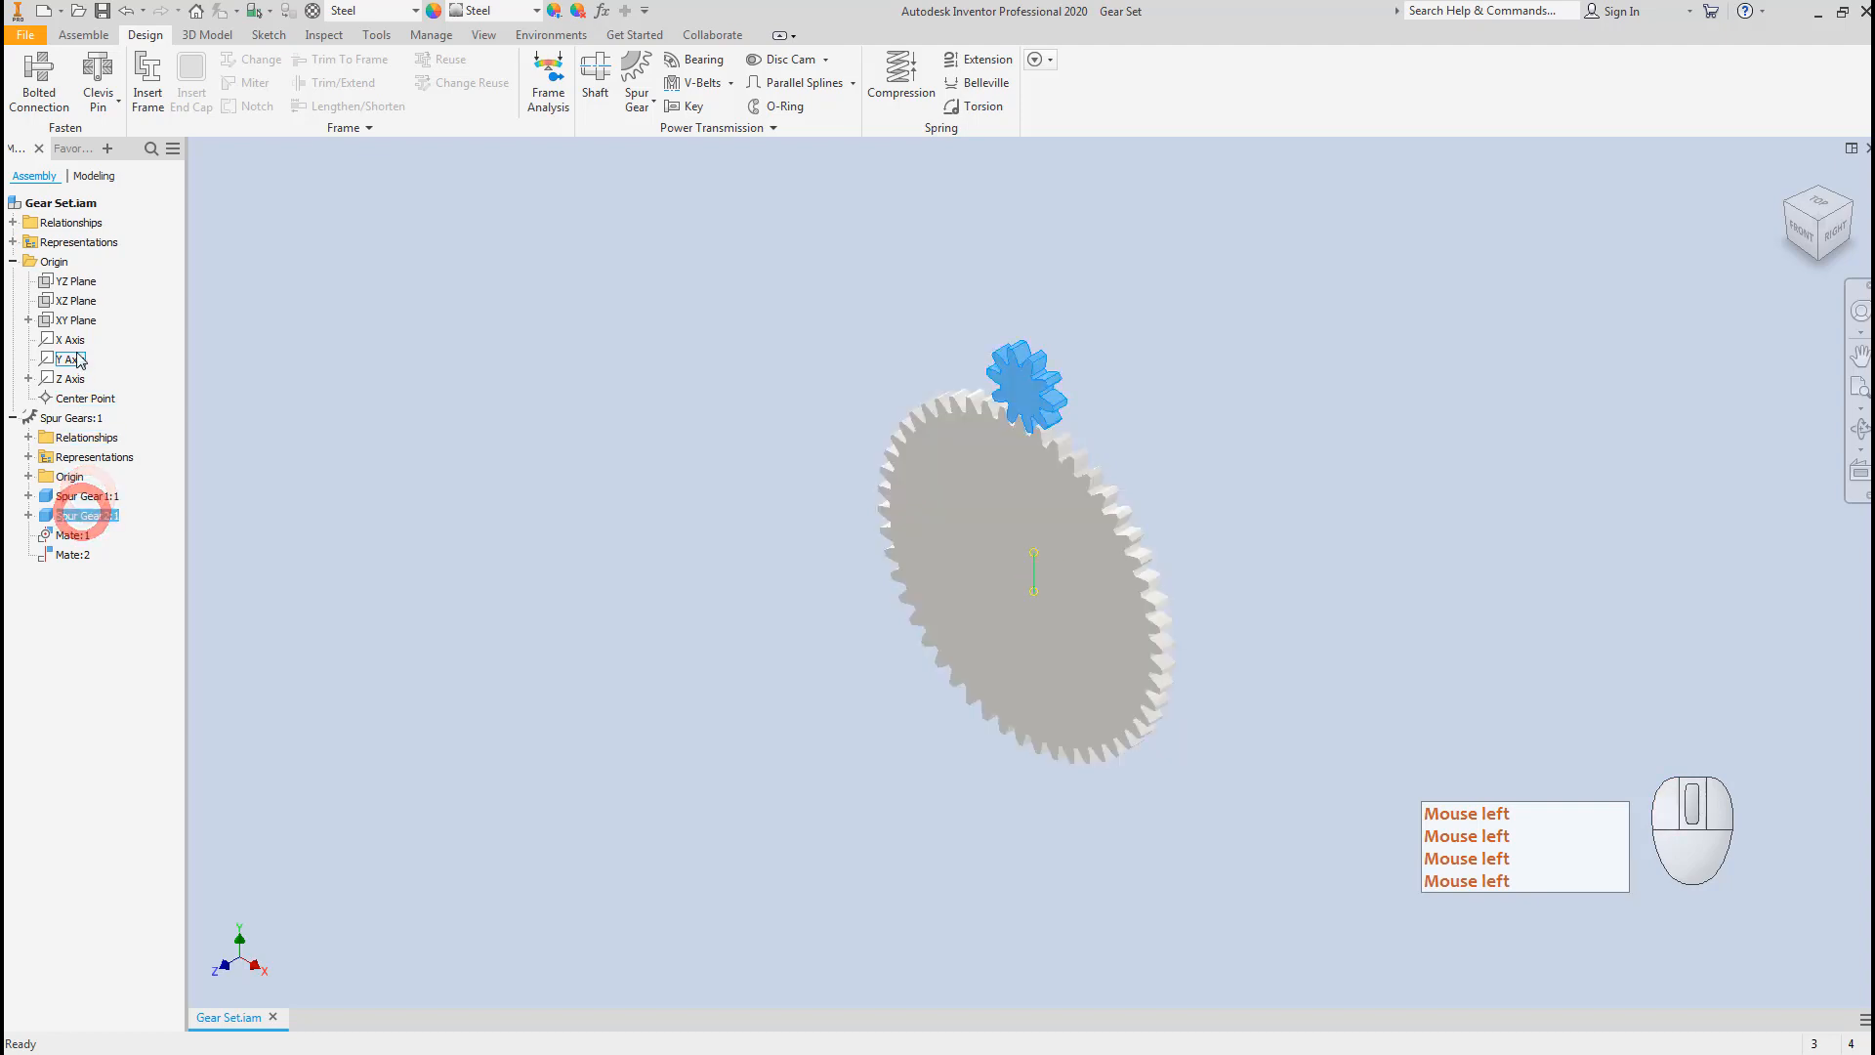
left_click(583, 475)
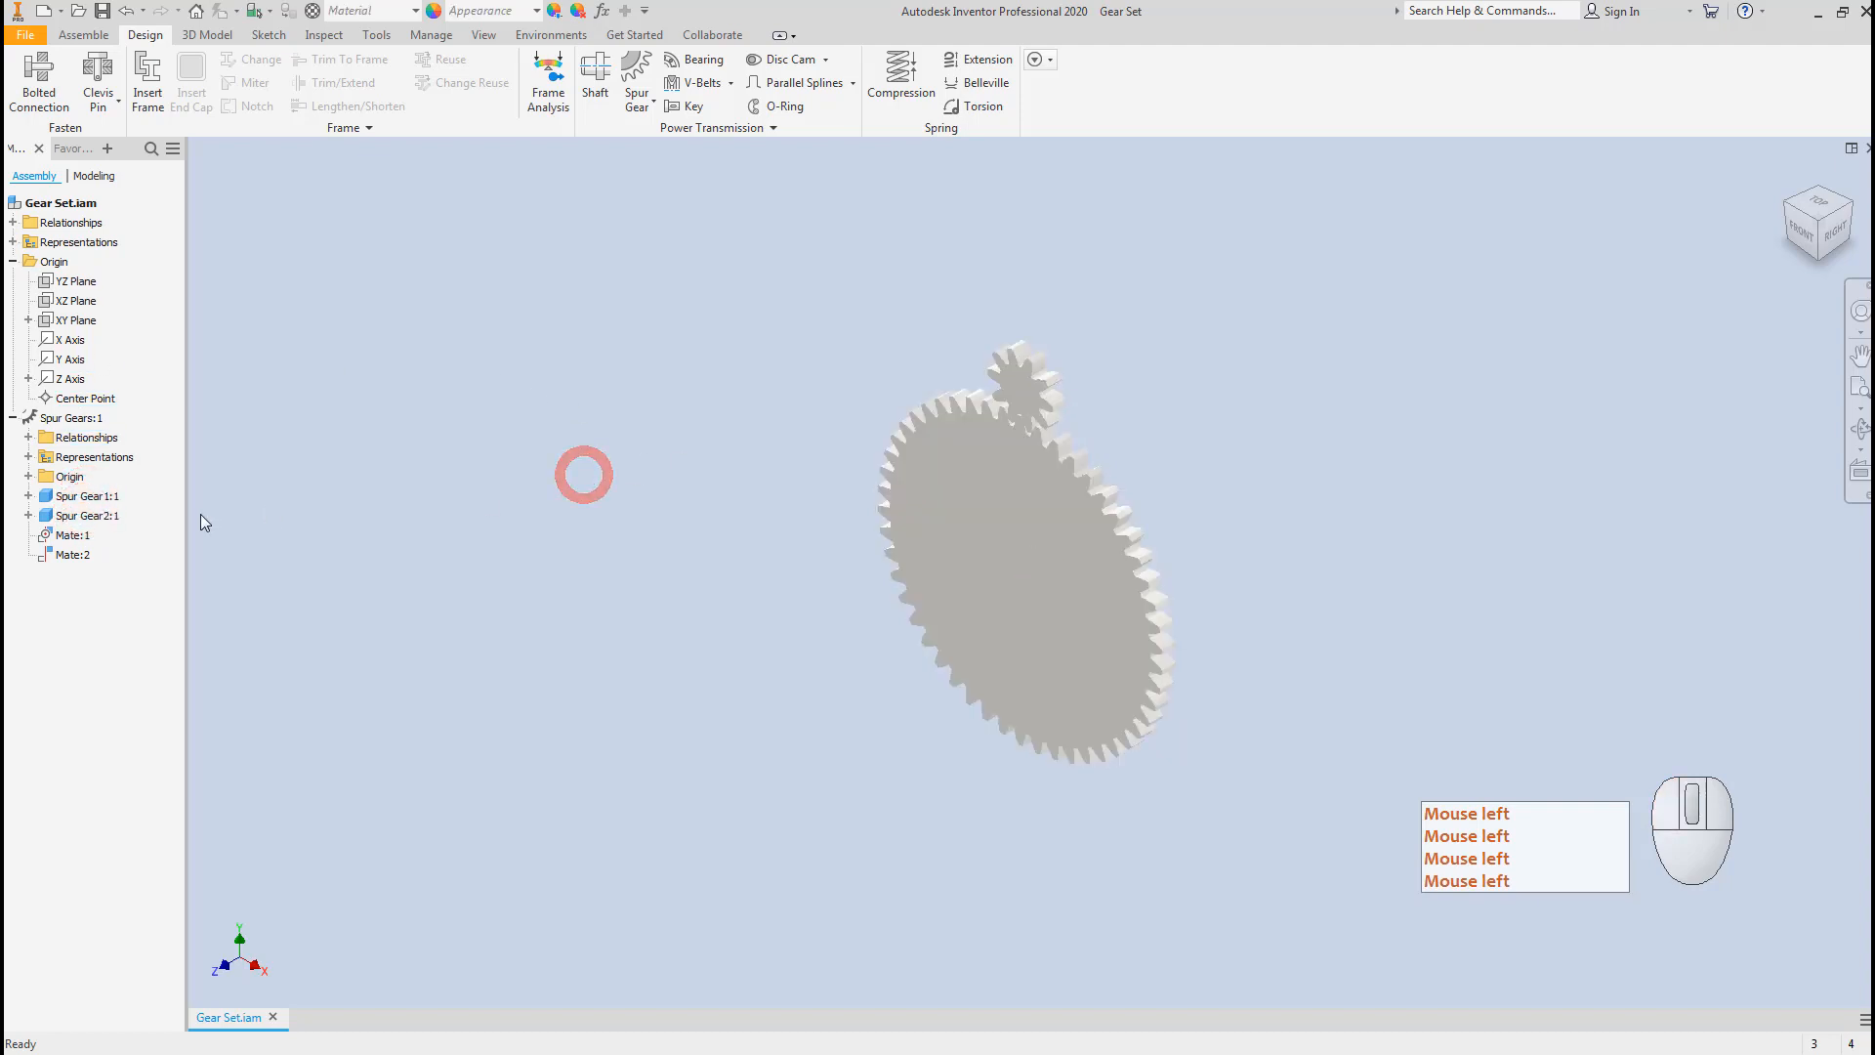
left_click(81, 496)
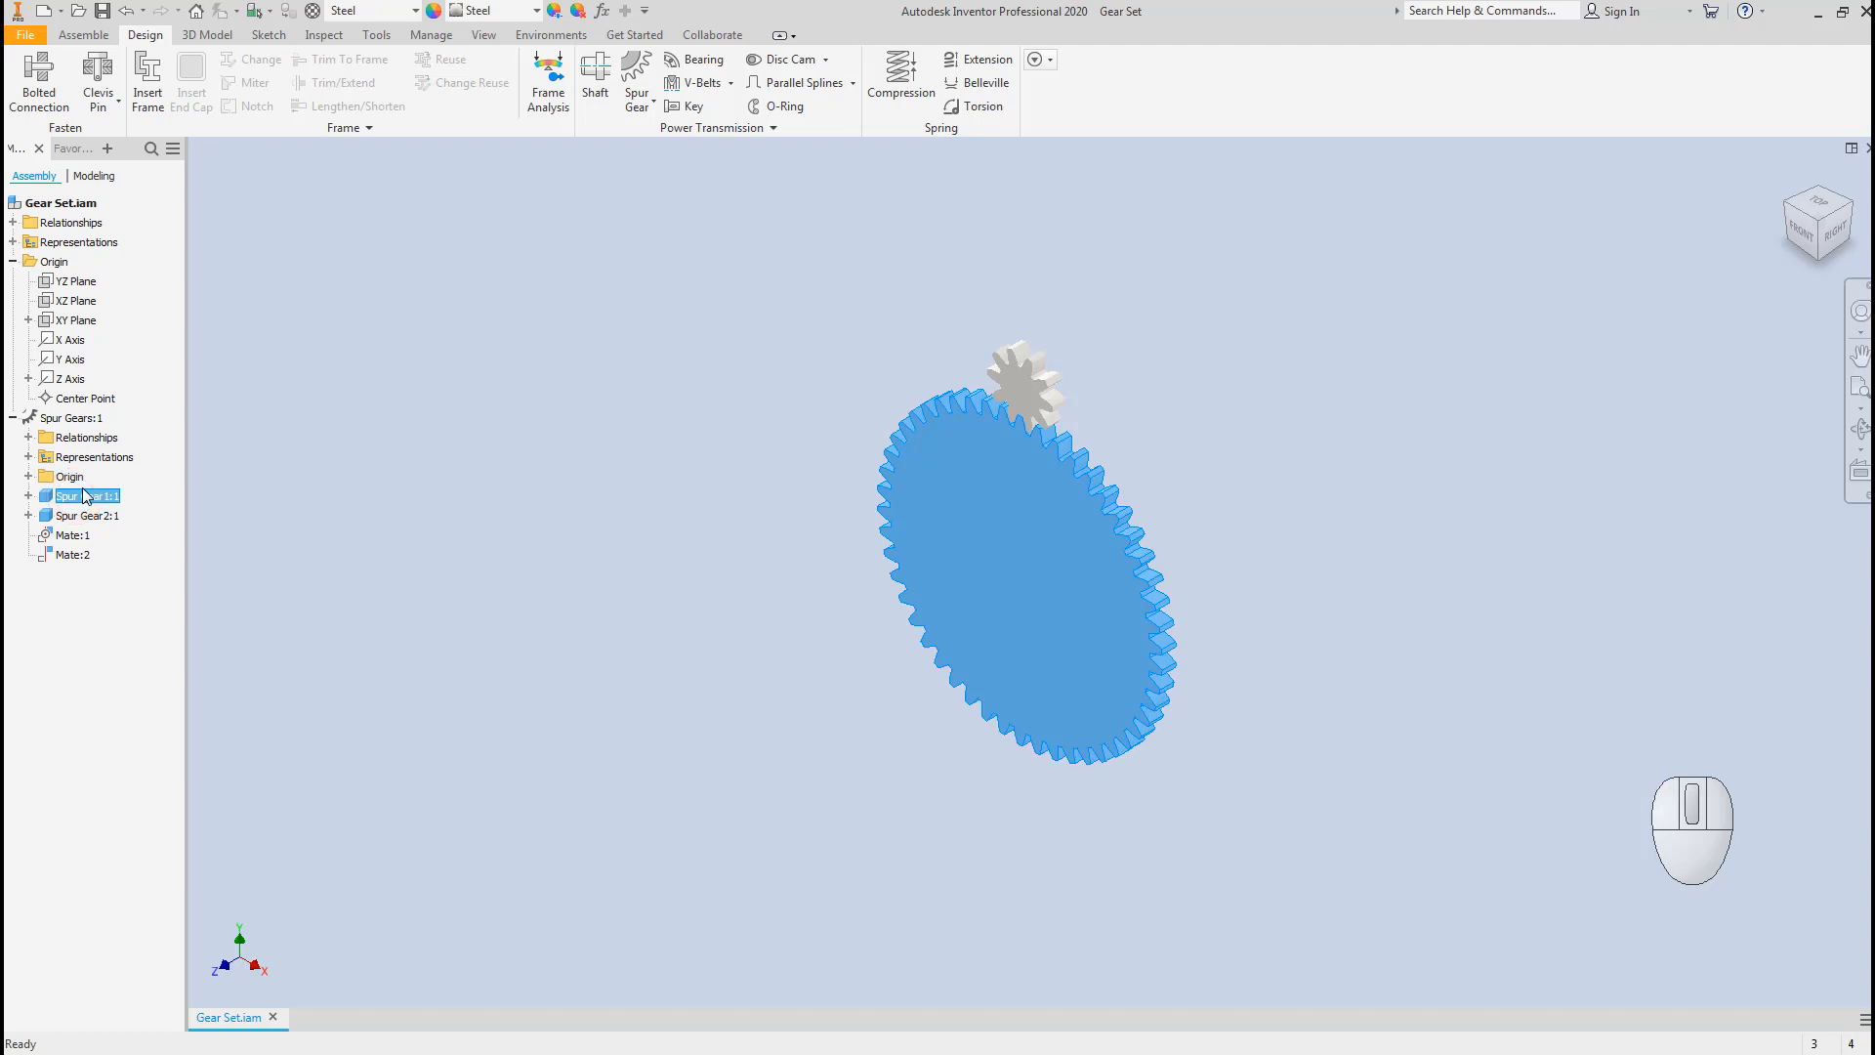
left_click(633, 462)
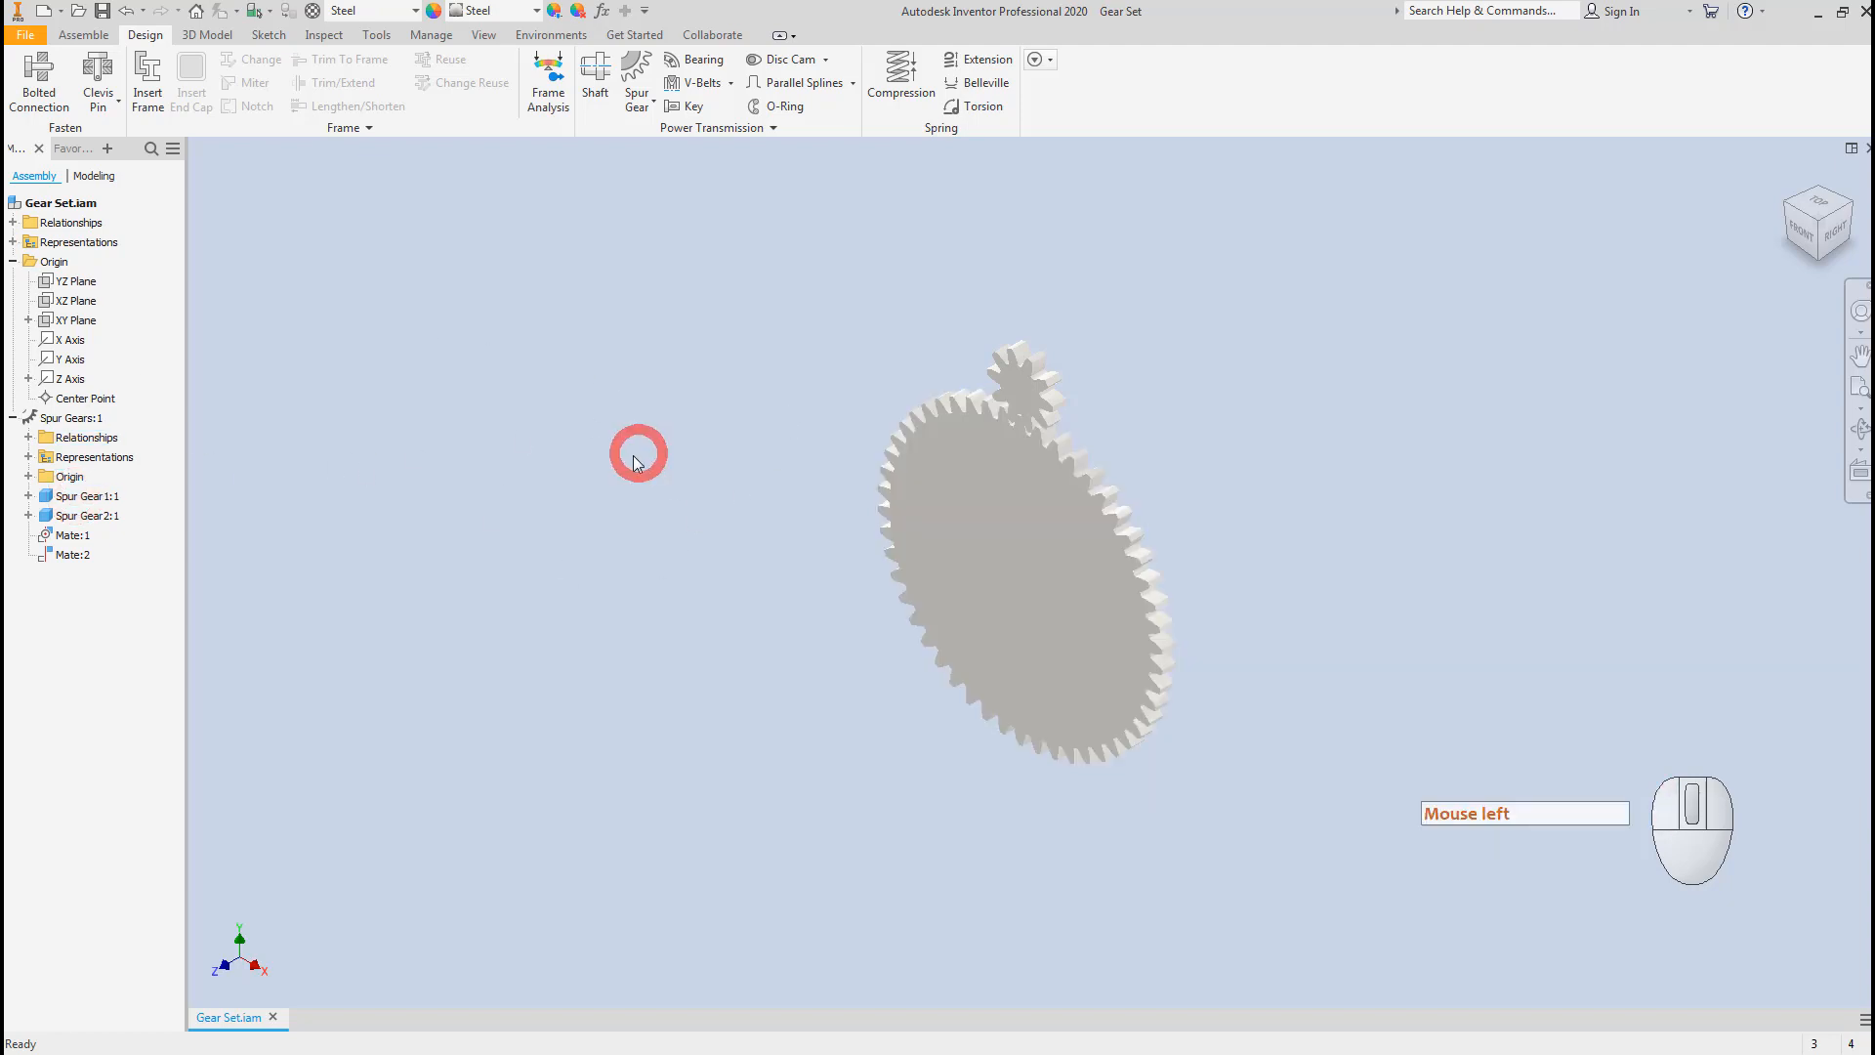
Reopen the Spur Gears set in the Design Accelerator, review its design parameters, and accept them.
left_click(71, 425)
right_click(71, 425)
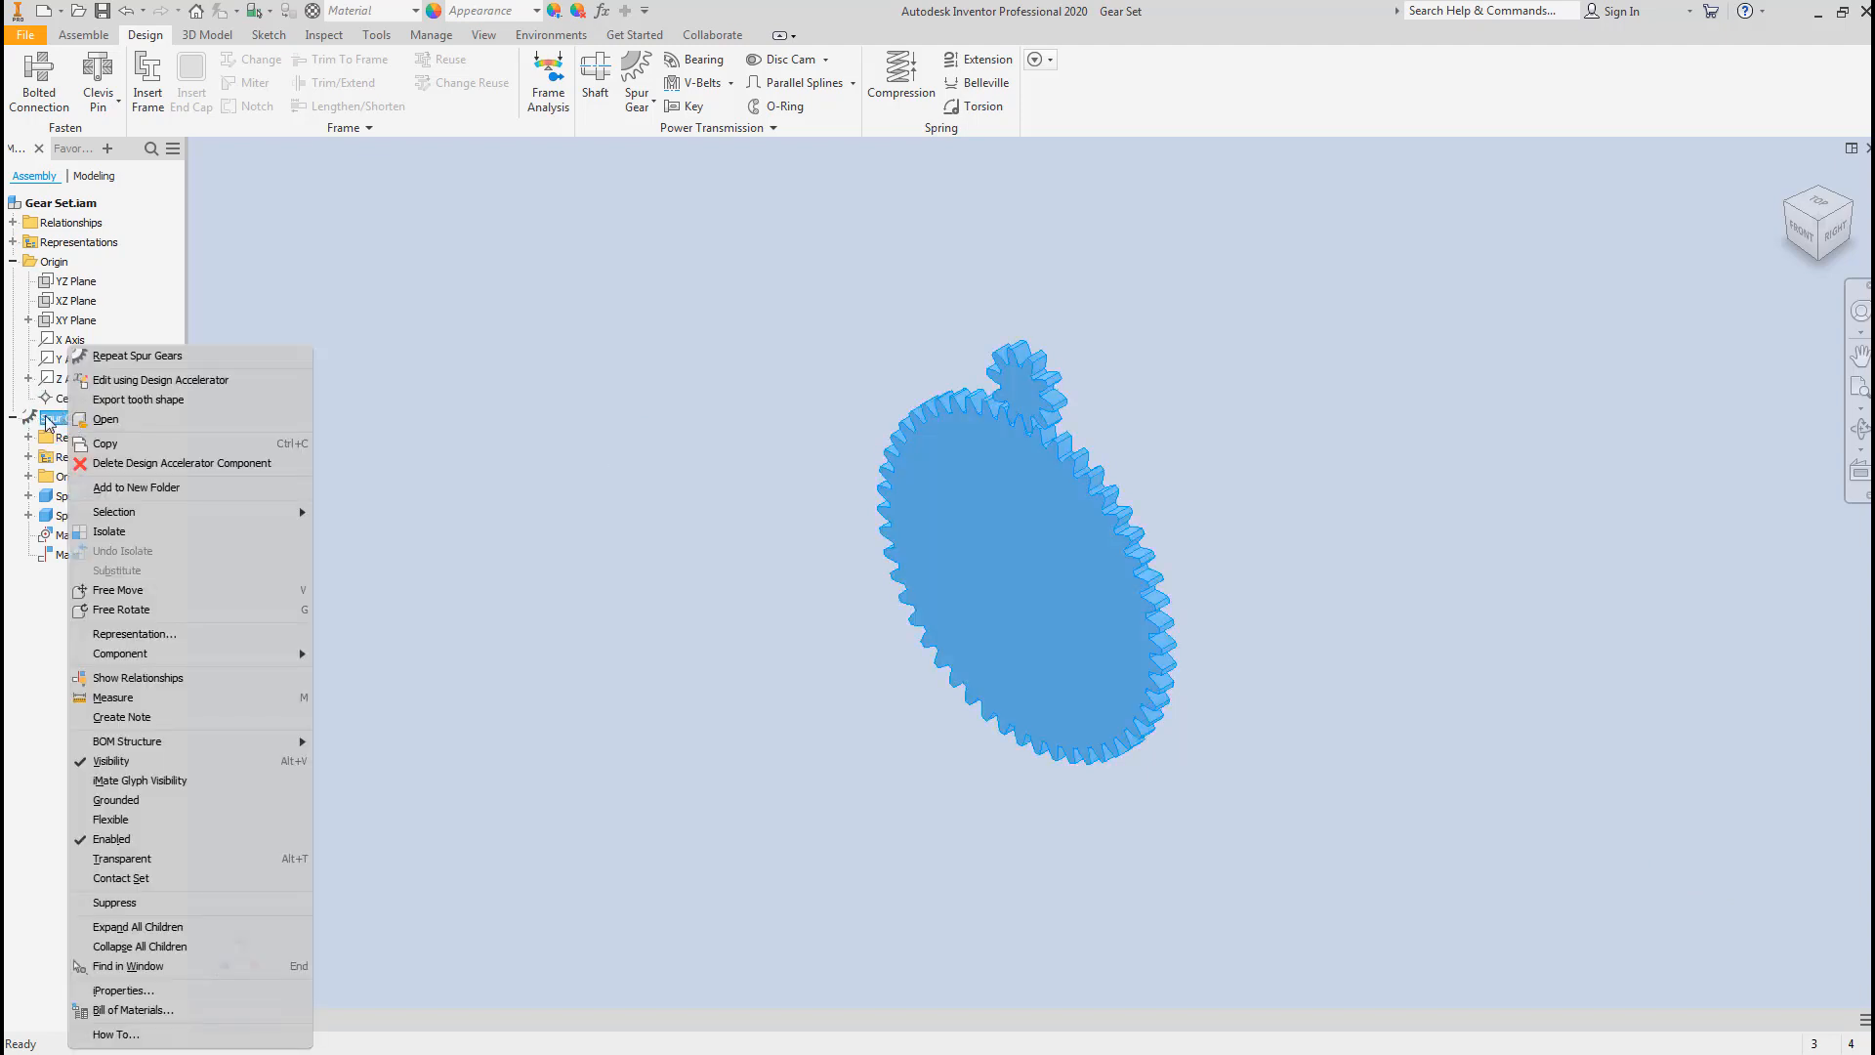
left_click(575, 409)
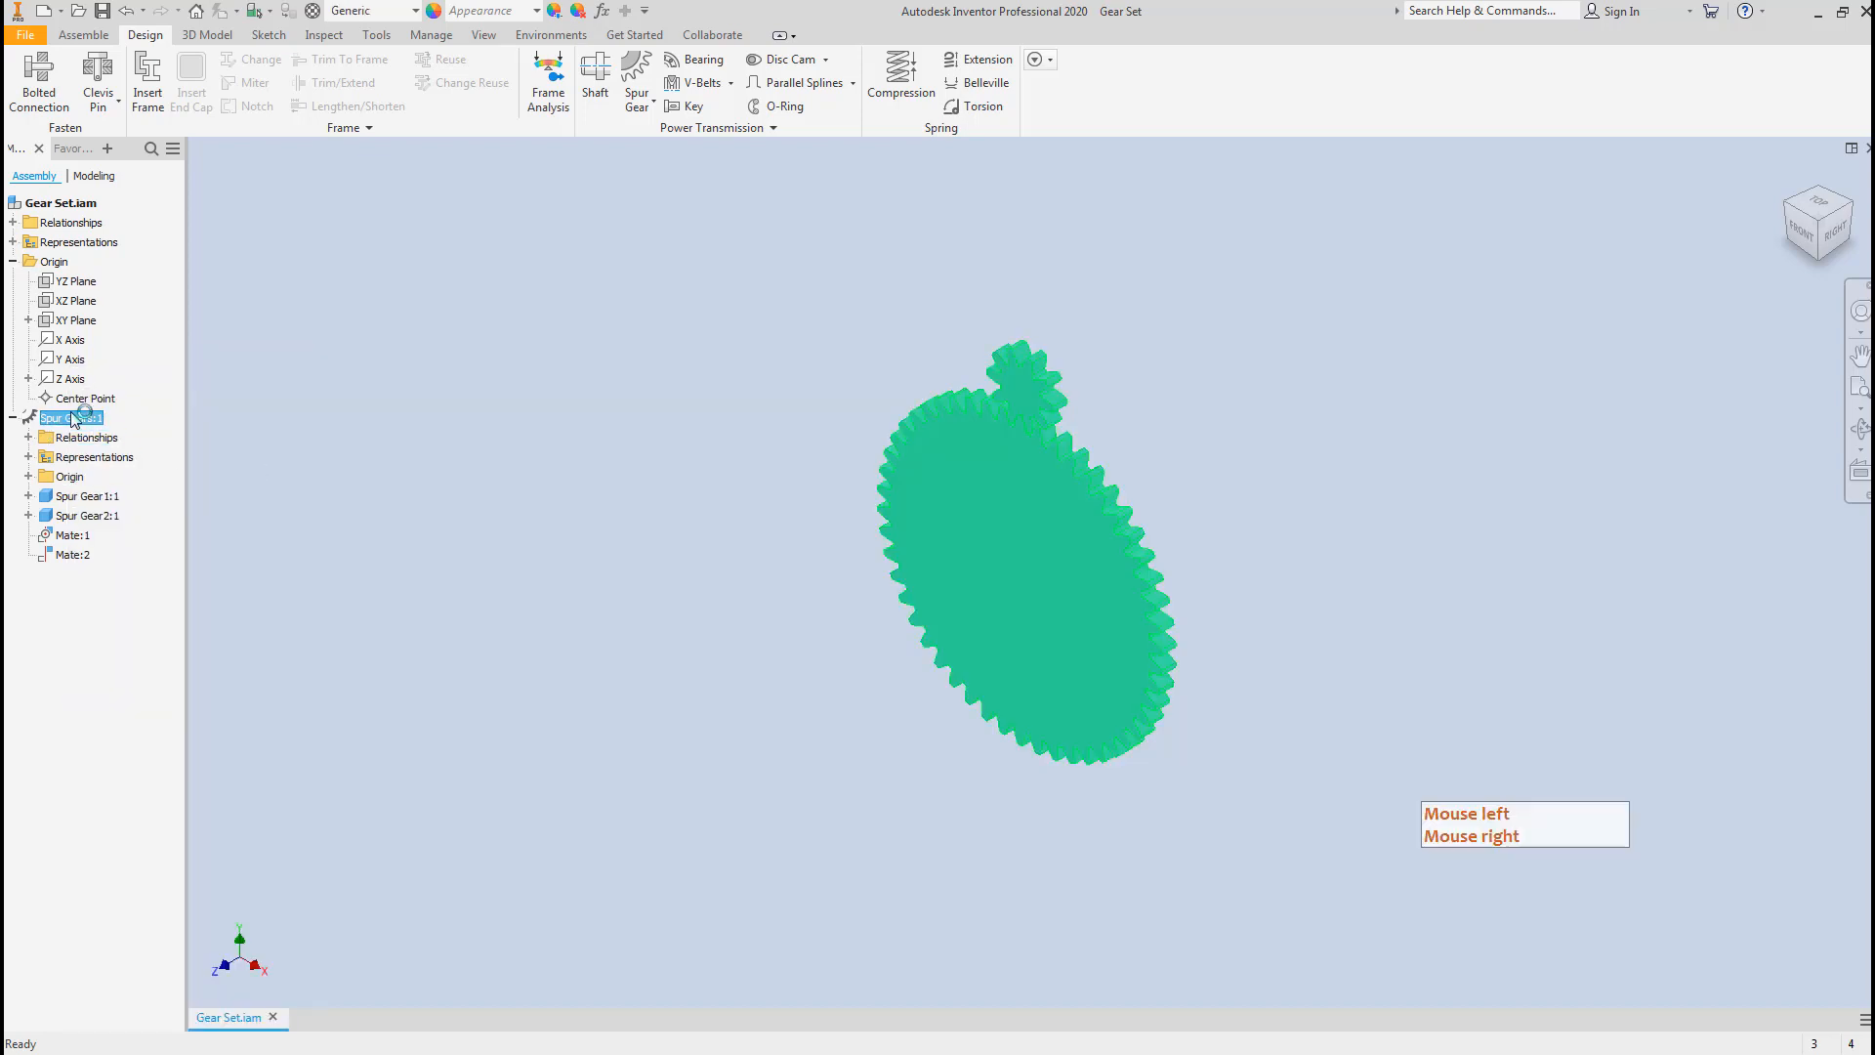
right_click(75, 420)
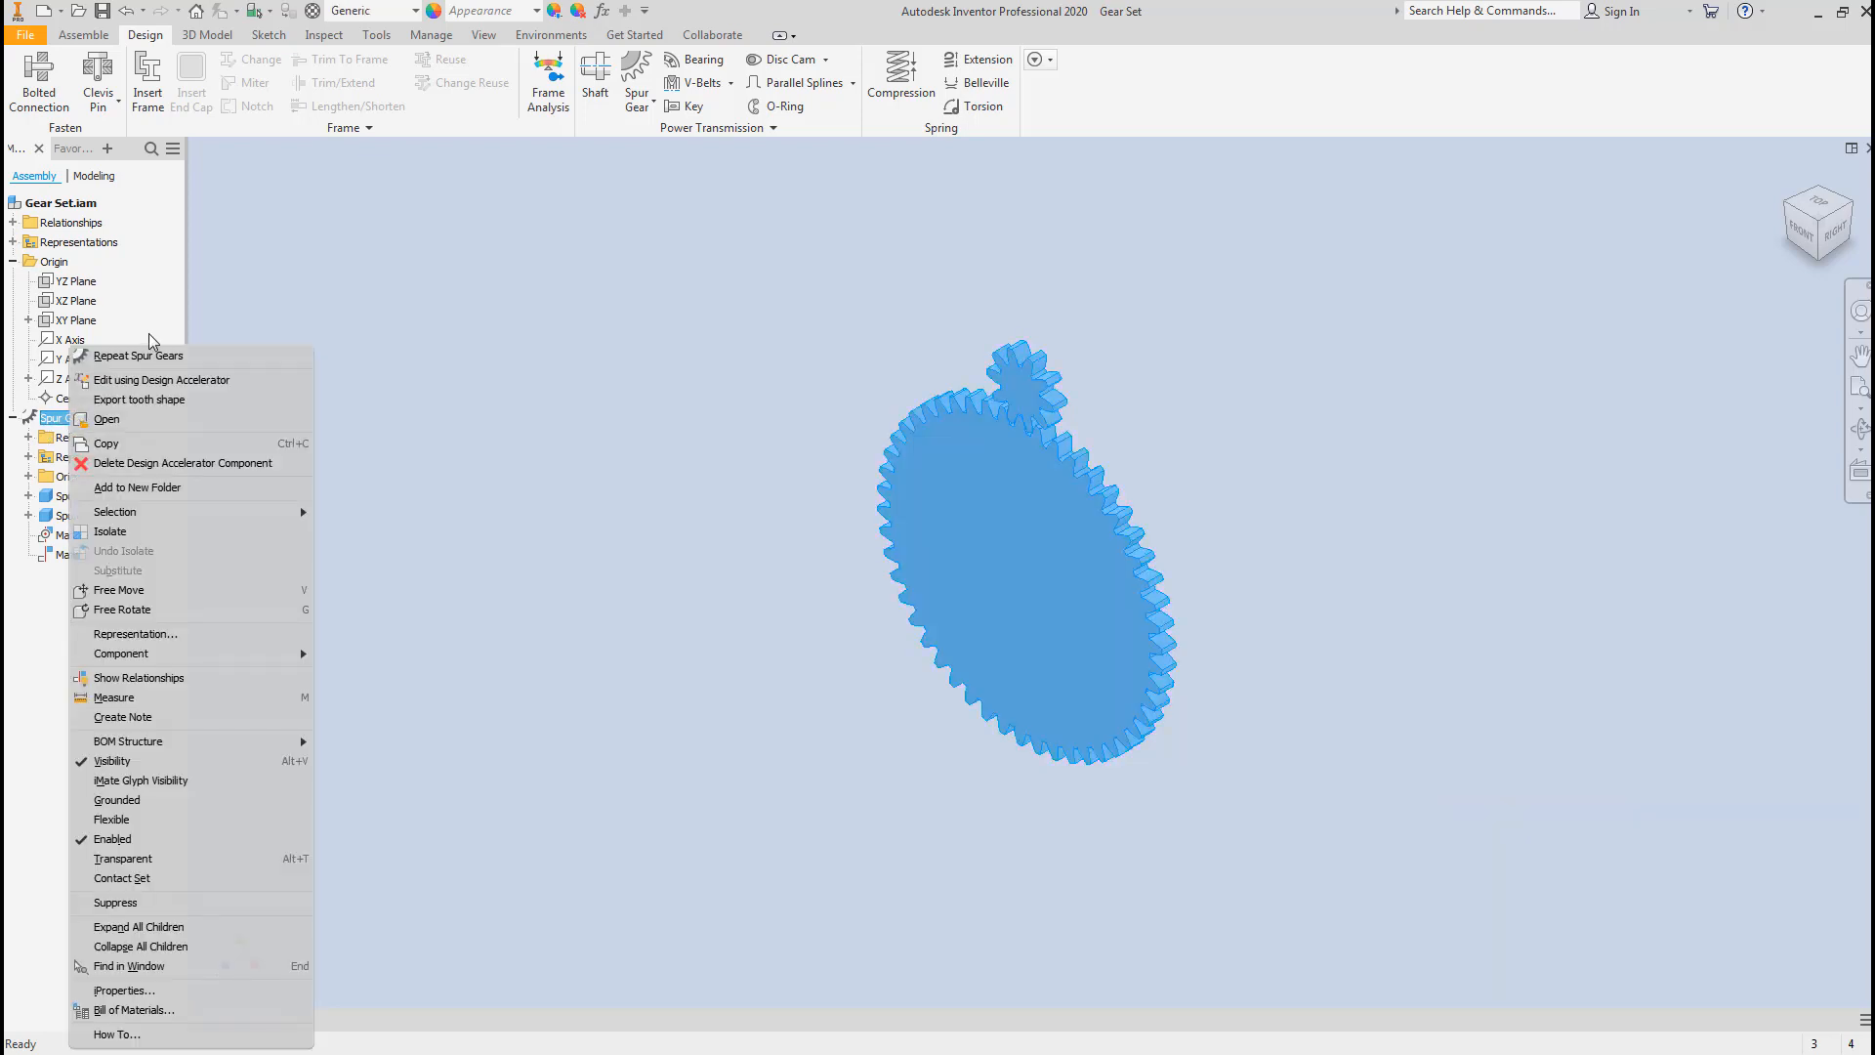
right_click(45, 423)
left_click(476, 419)
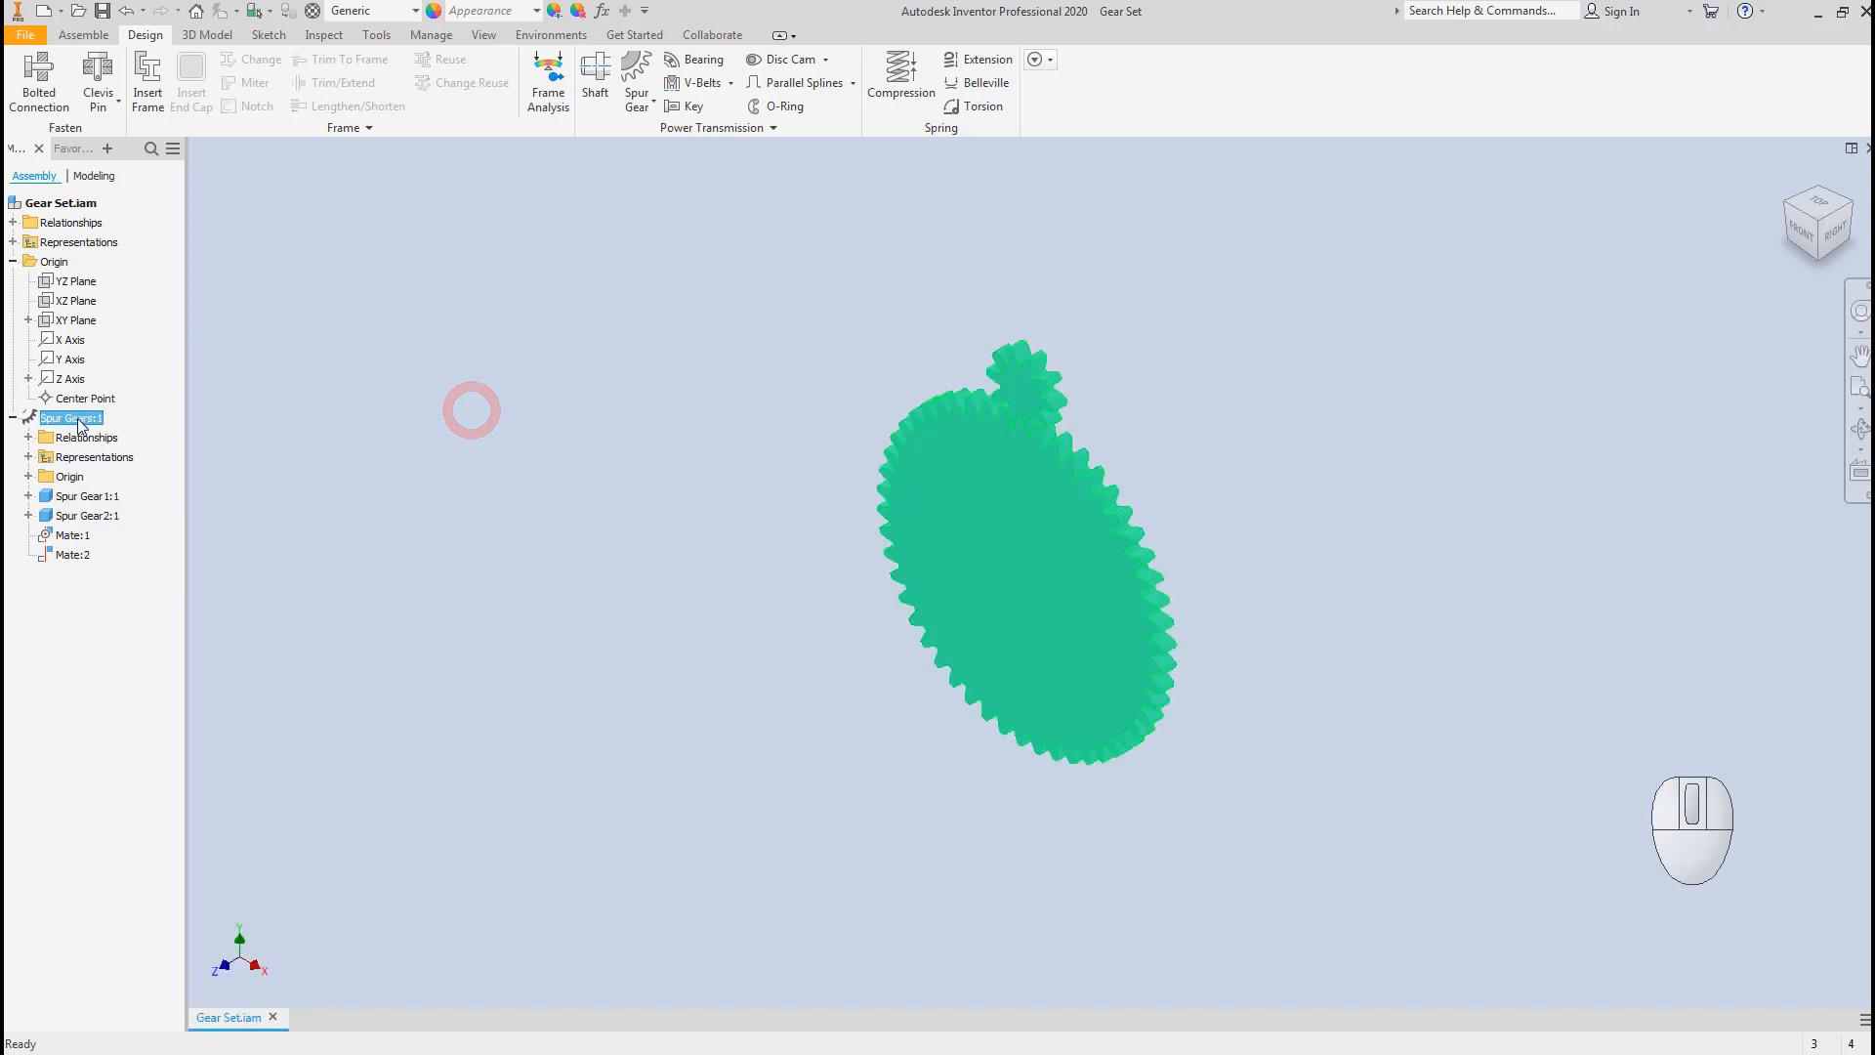
right_click(77, 420)
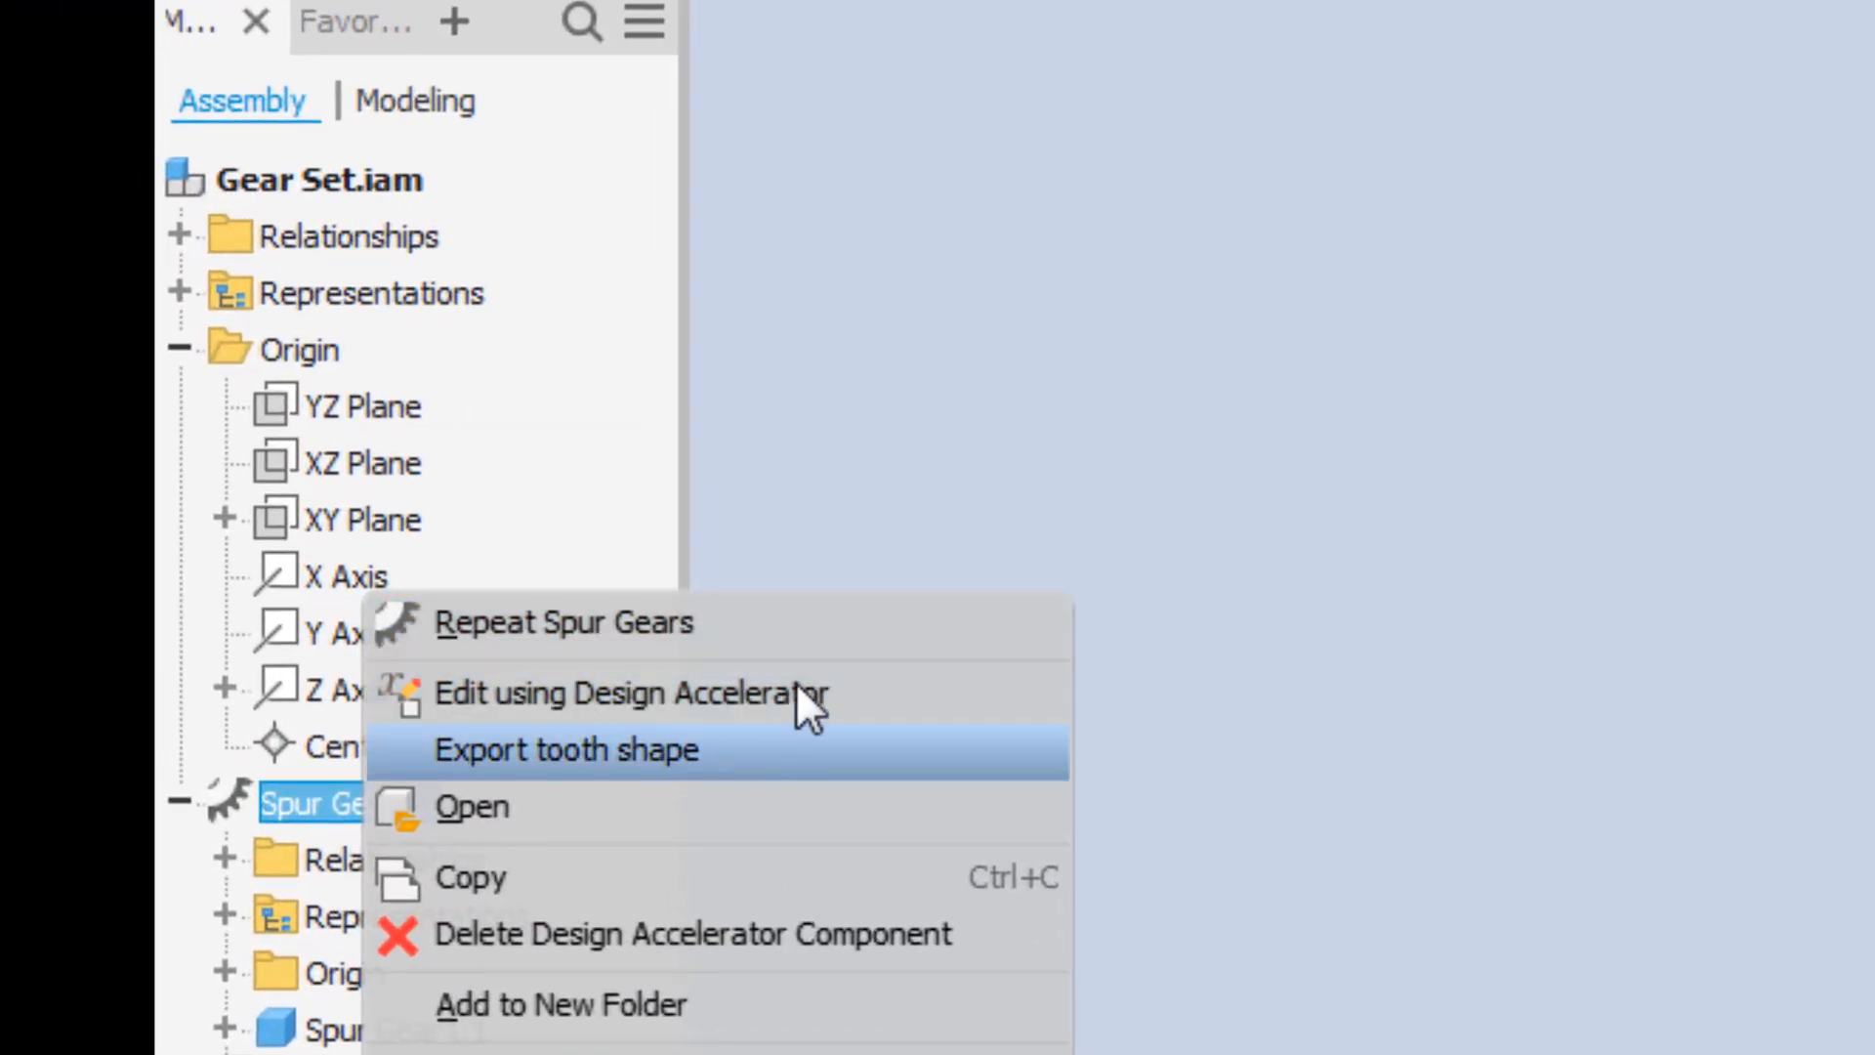
left_click(771, 693)
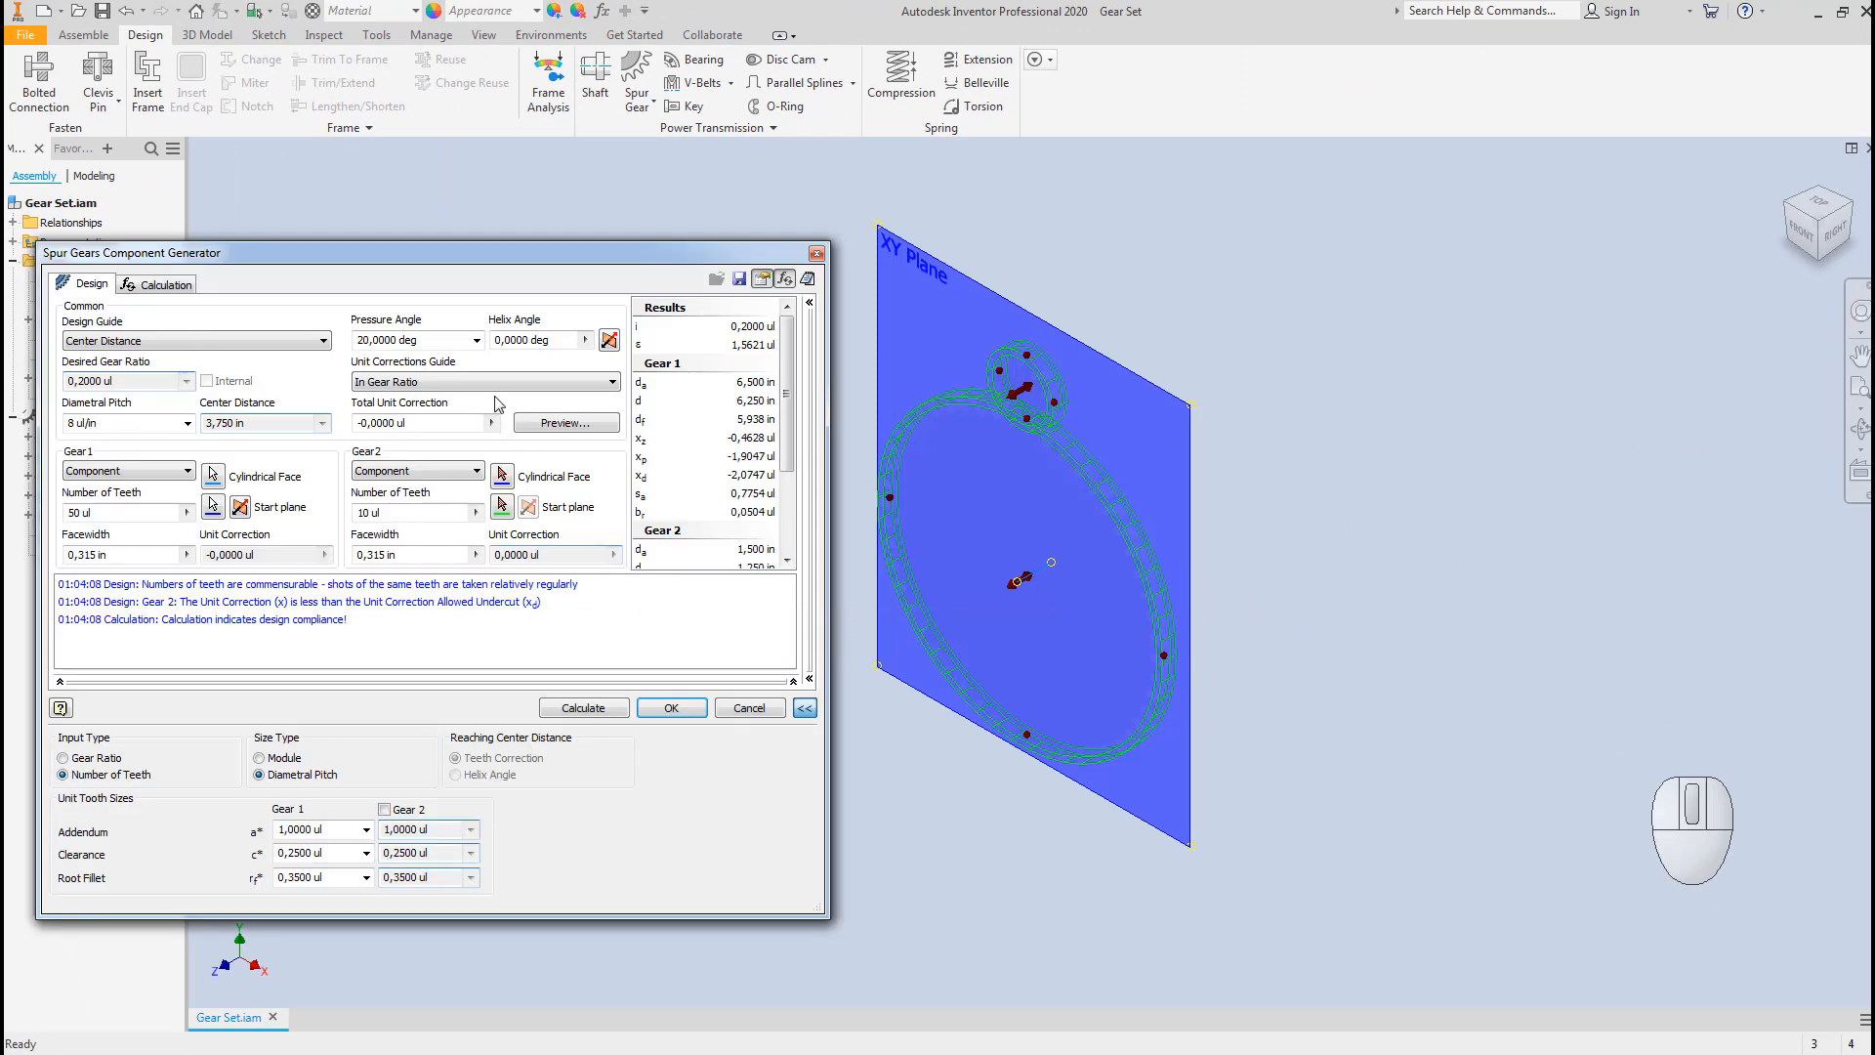
left_click_drag(486, 252, 765, 205)
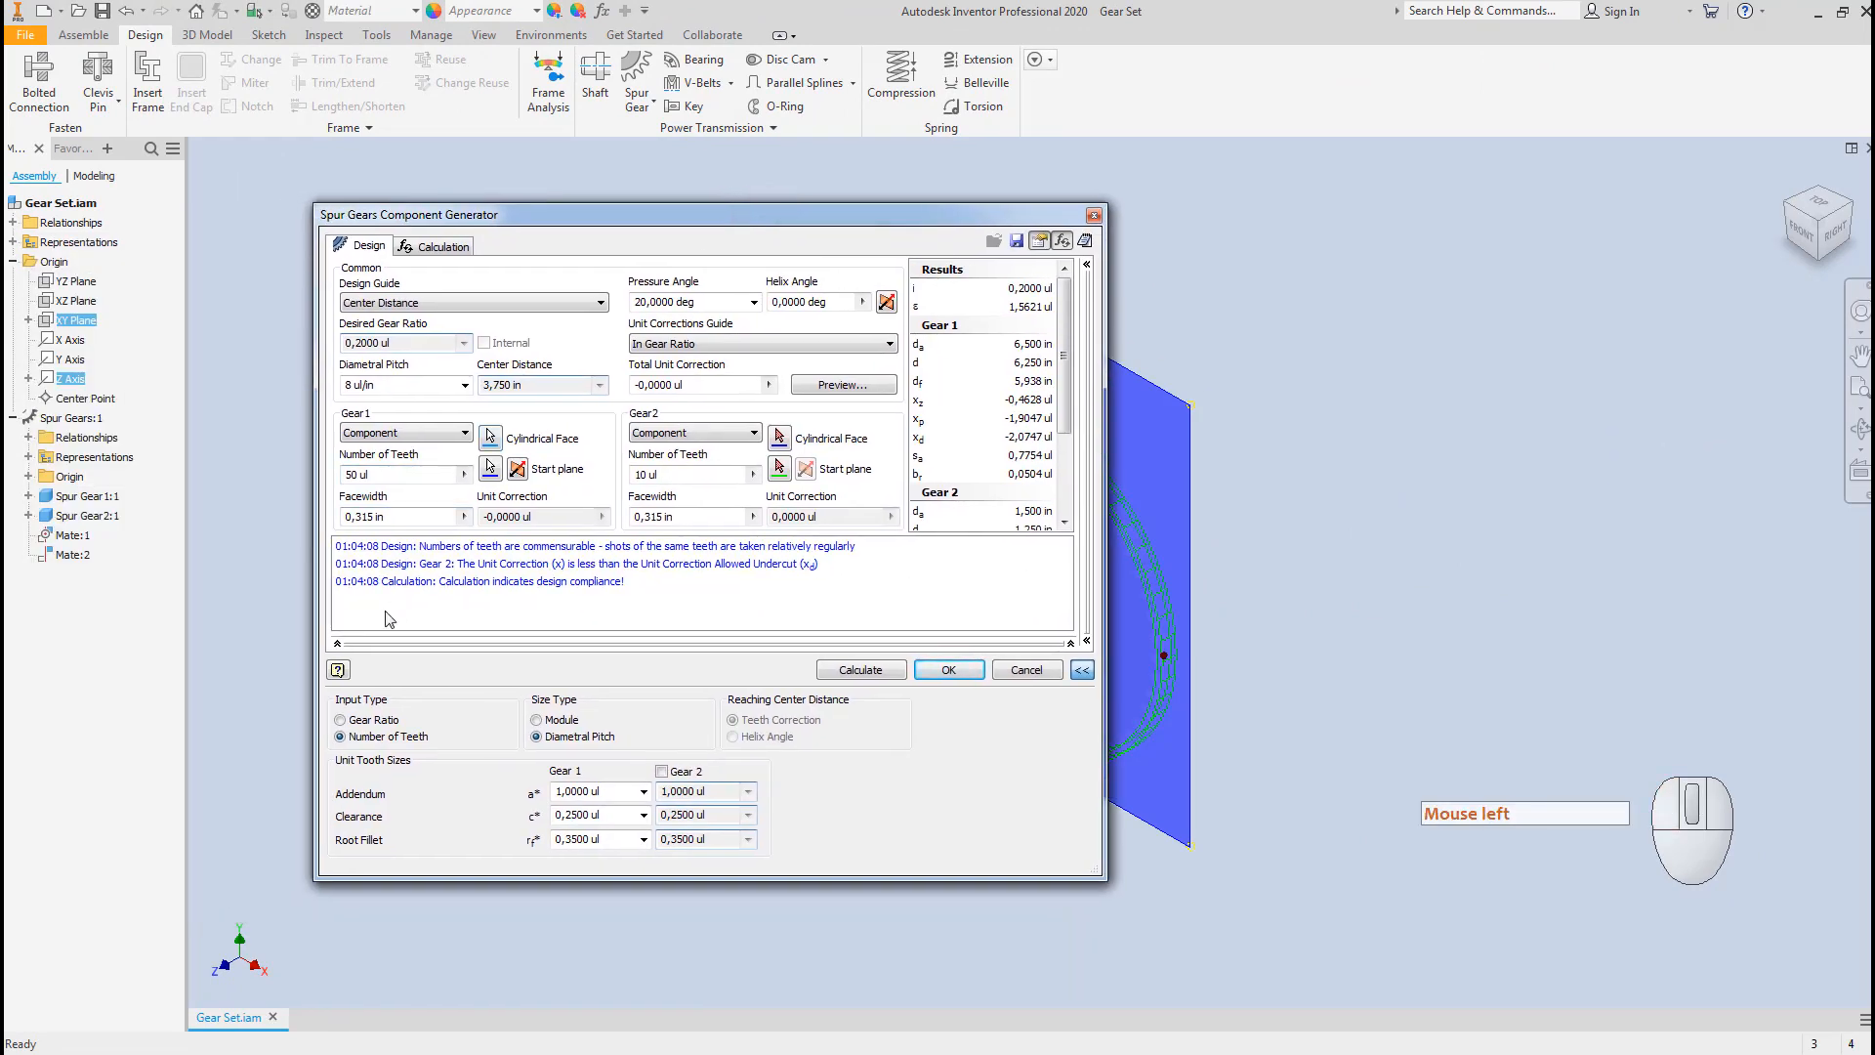
left_click(948, 670)
left_click(695, 548)
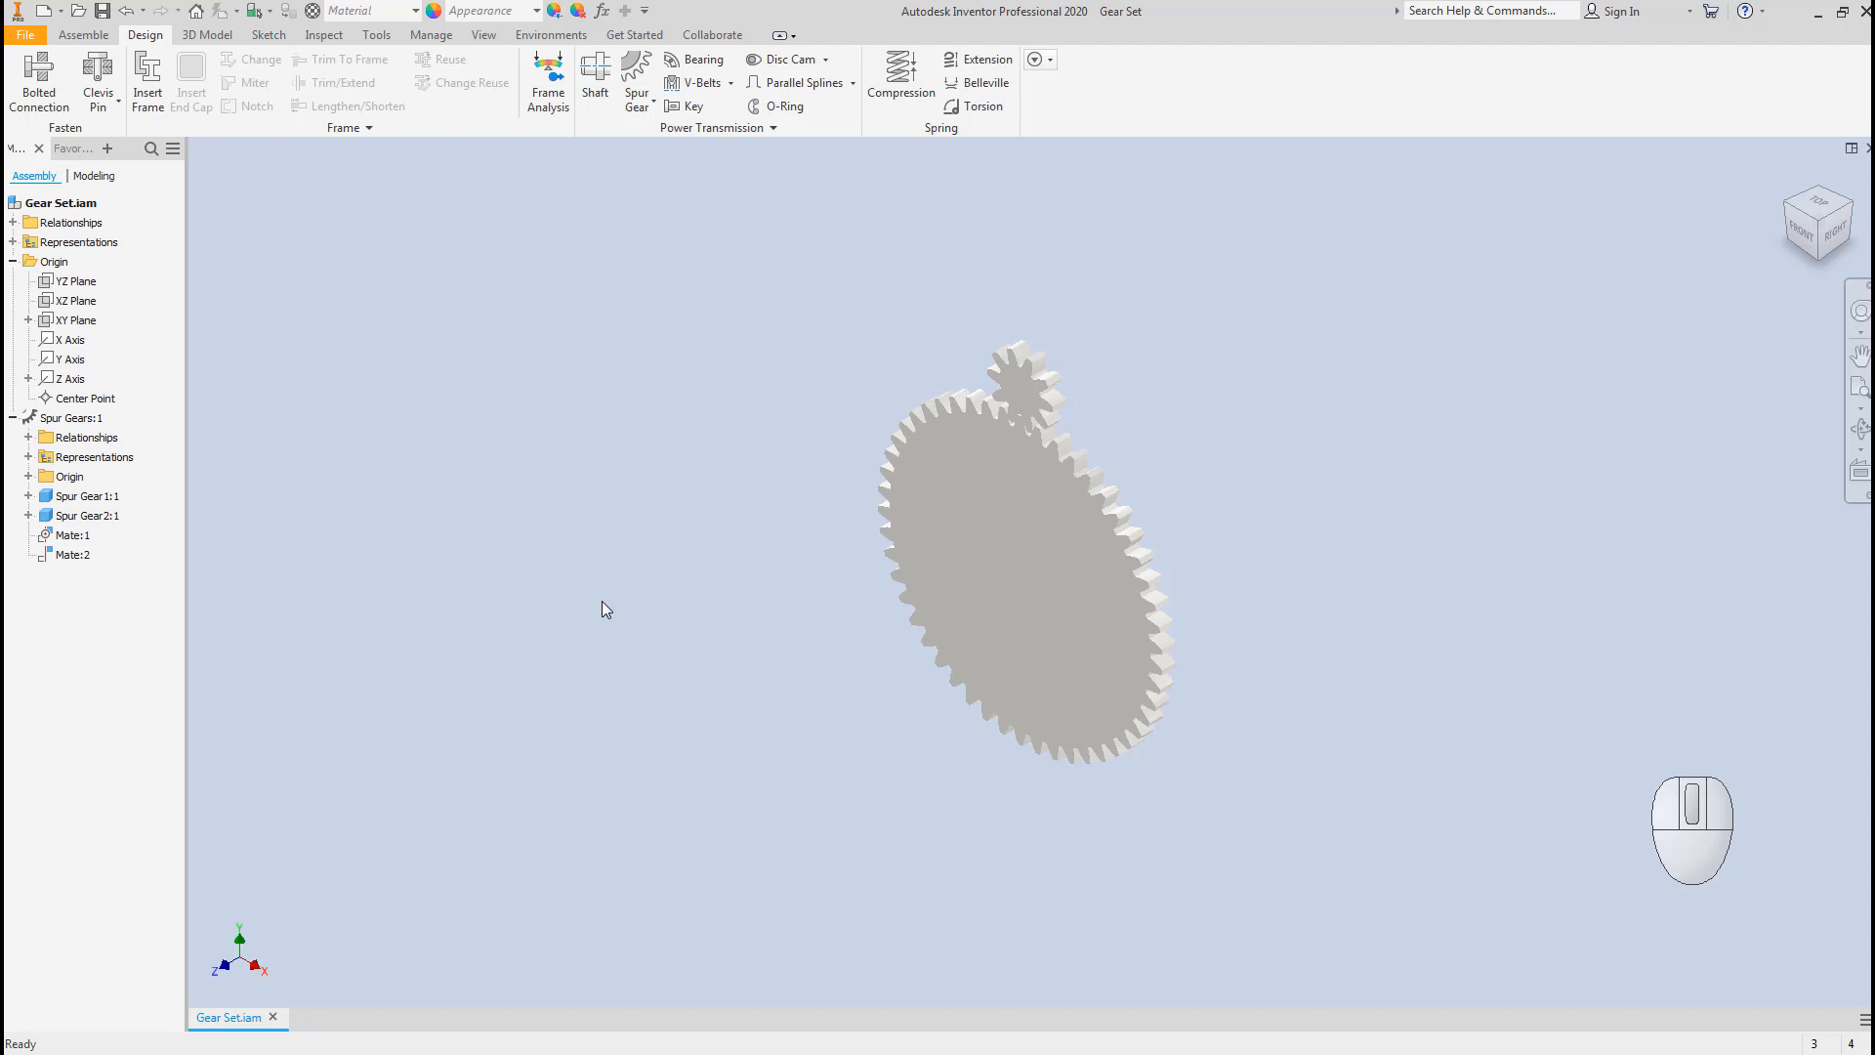
left_click(979, 553)
left_click(1023, 400)
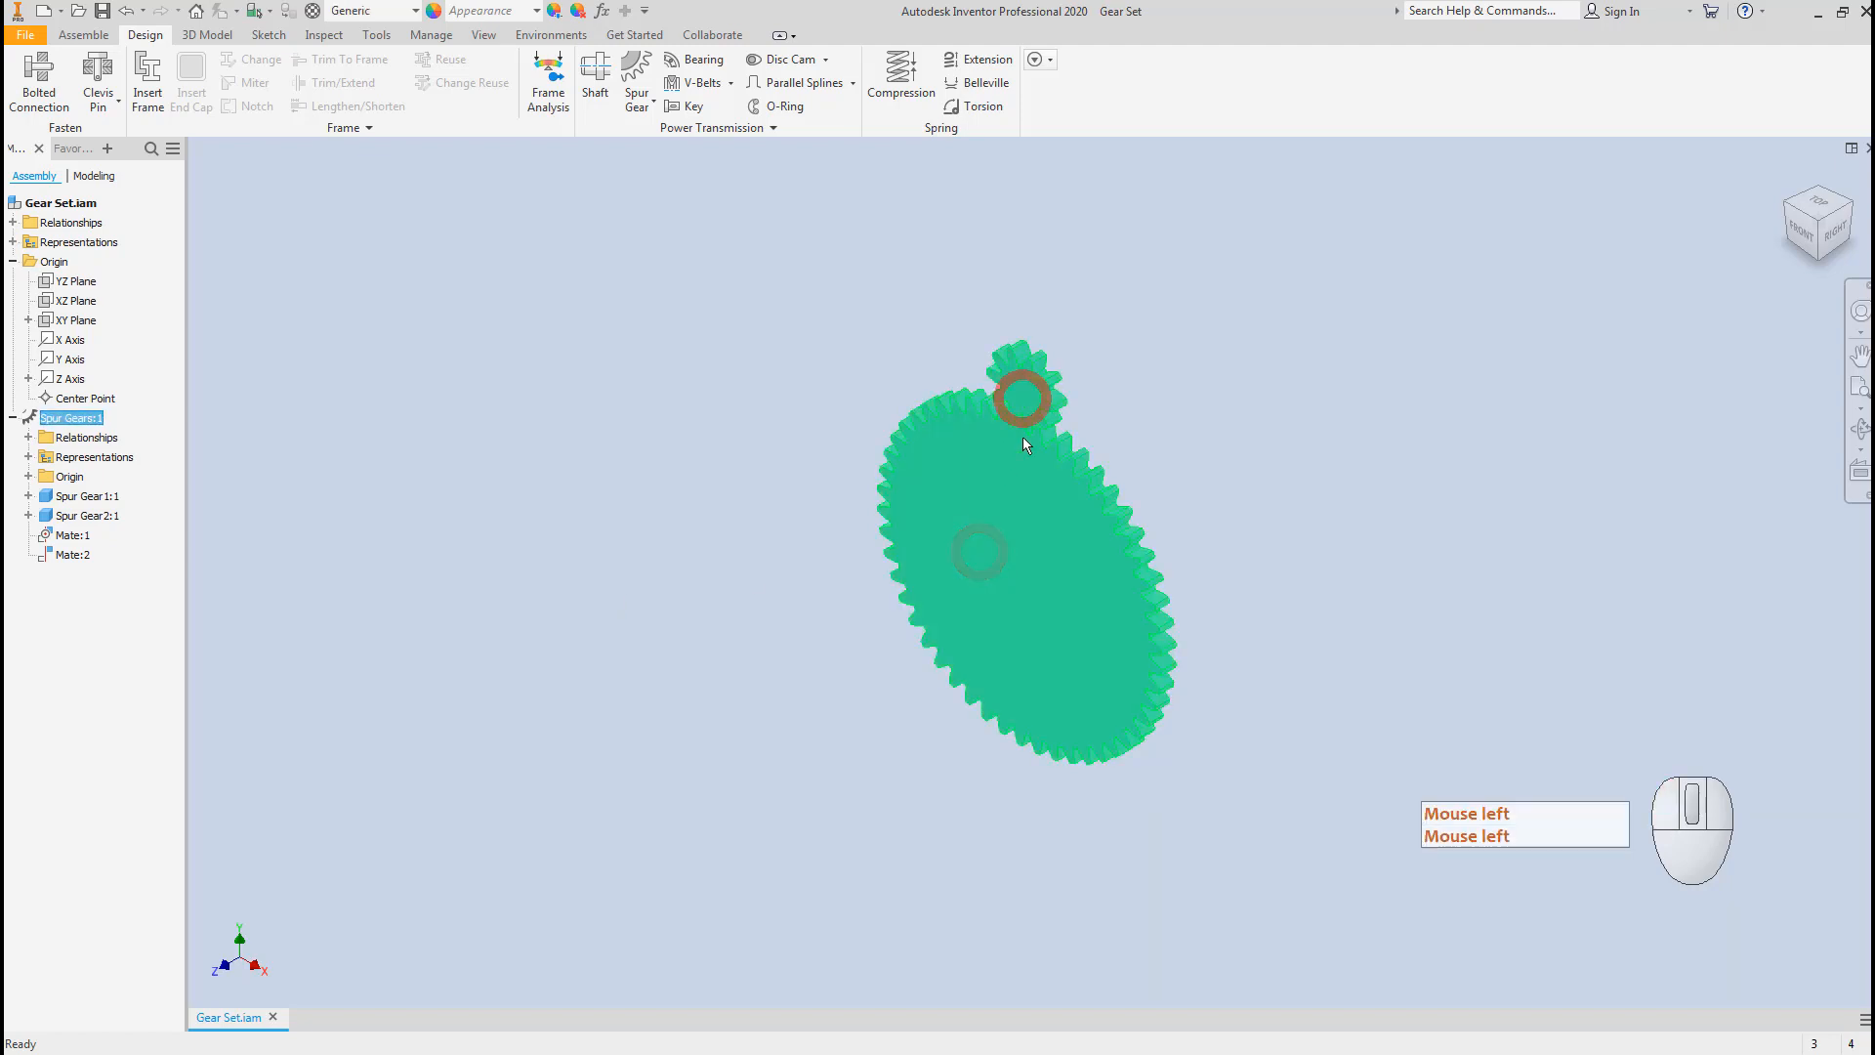
left_click(1021, 559)
left_click(1029, 375)
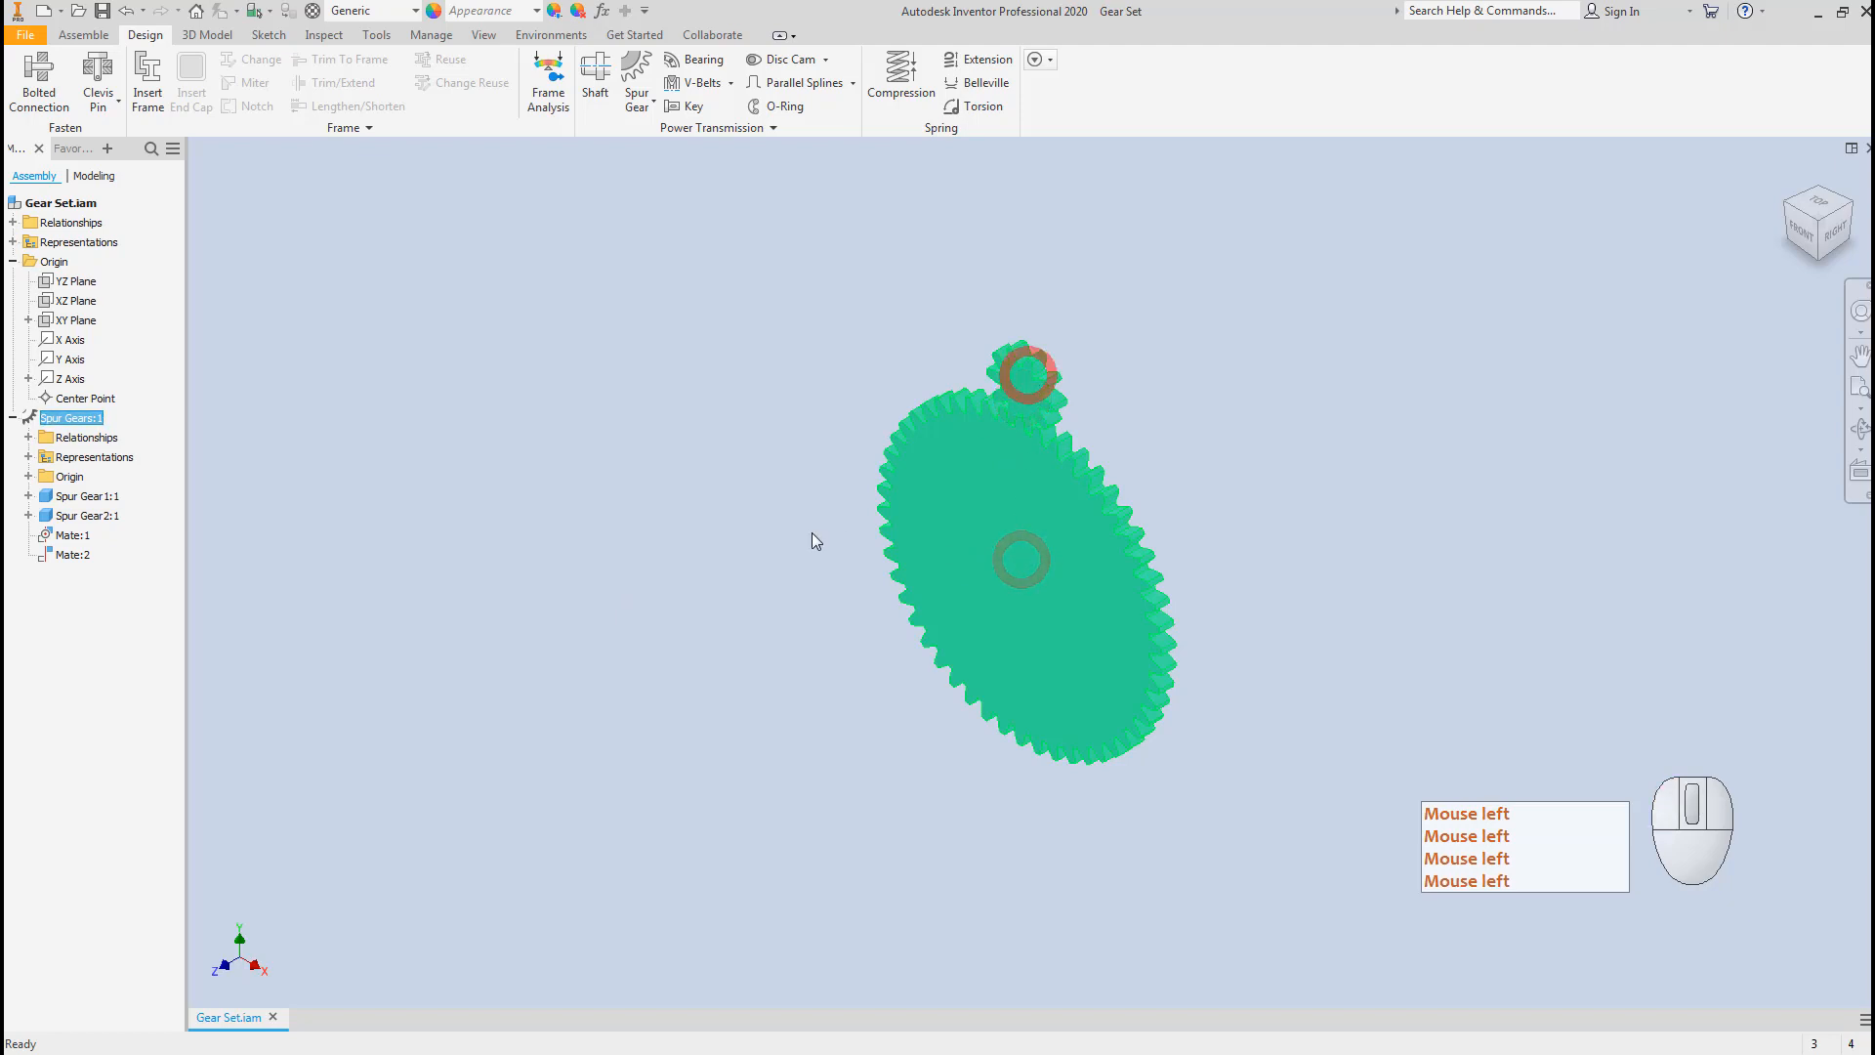
left_click(735, 483)
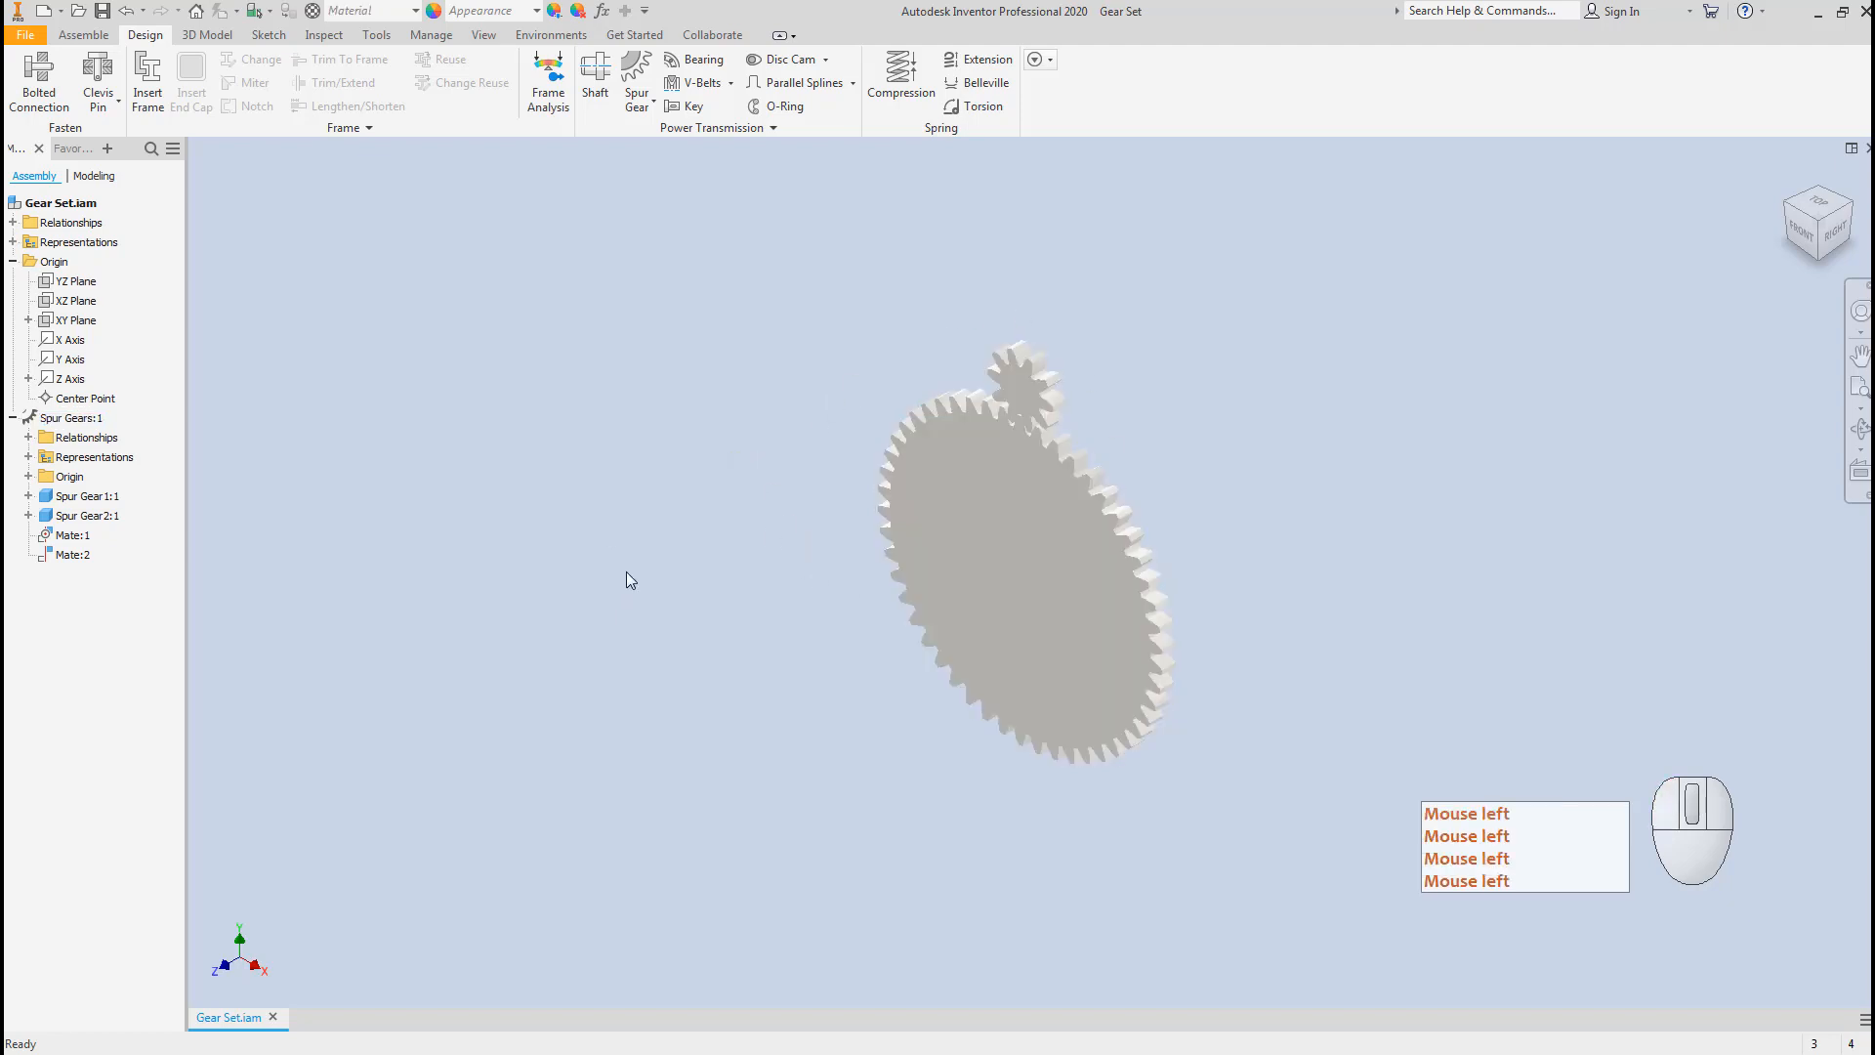
left_click(79, 14)
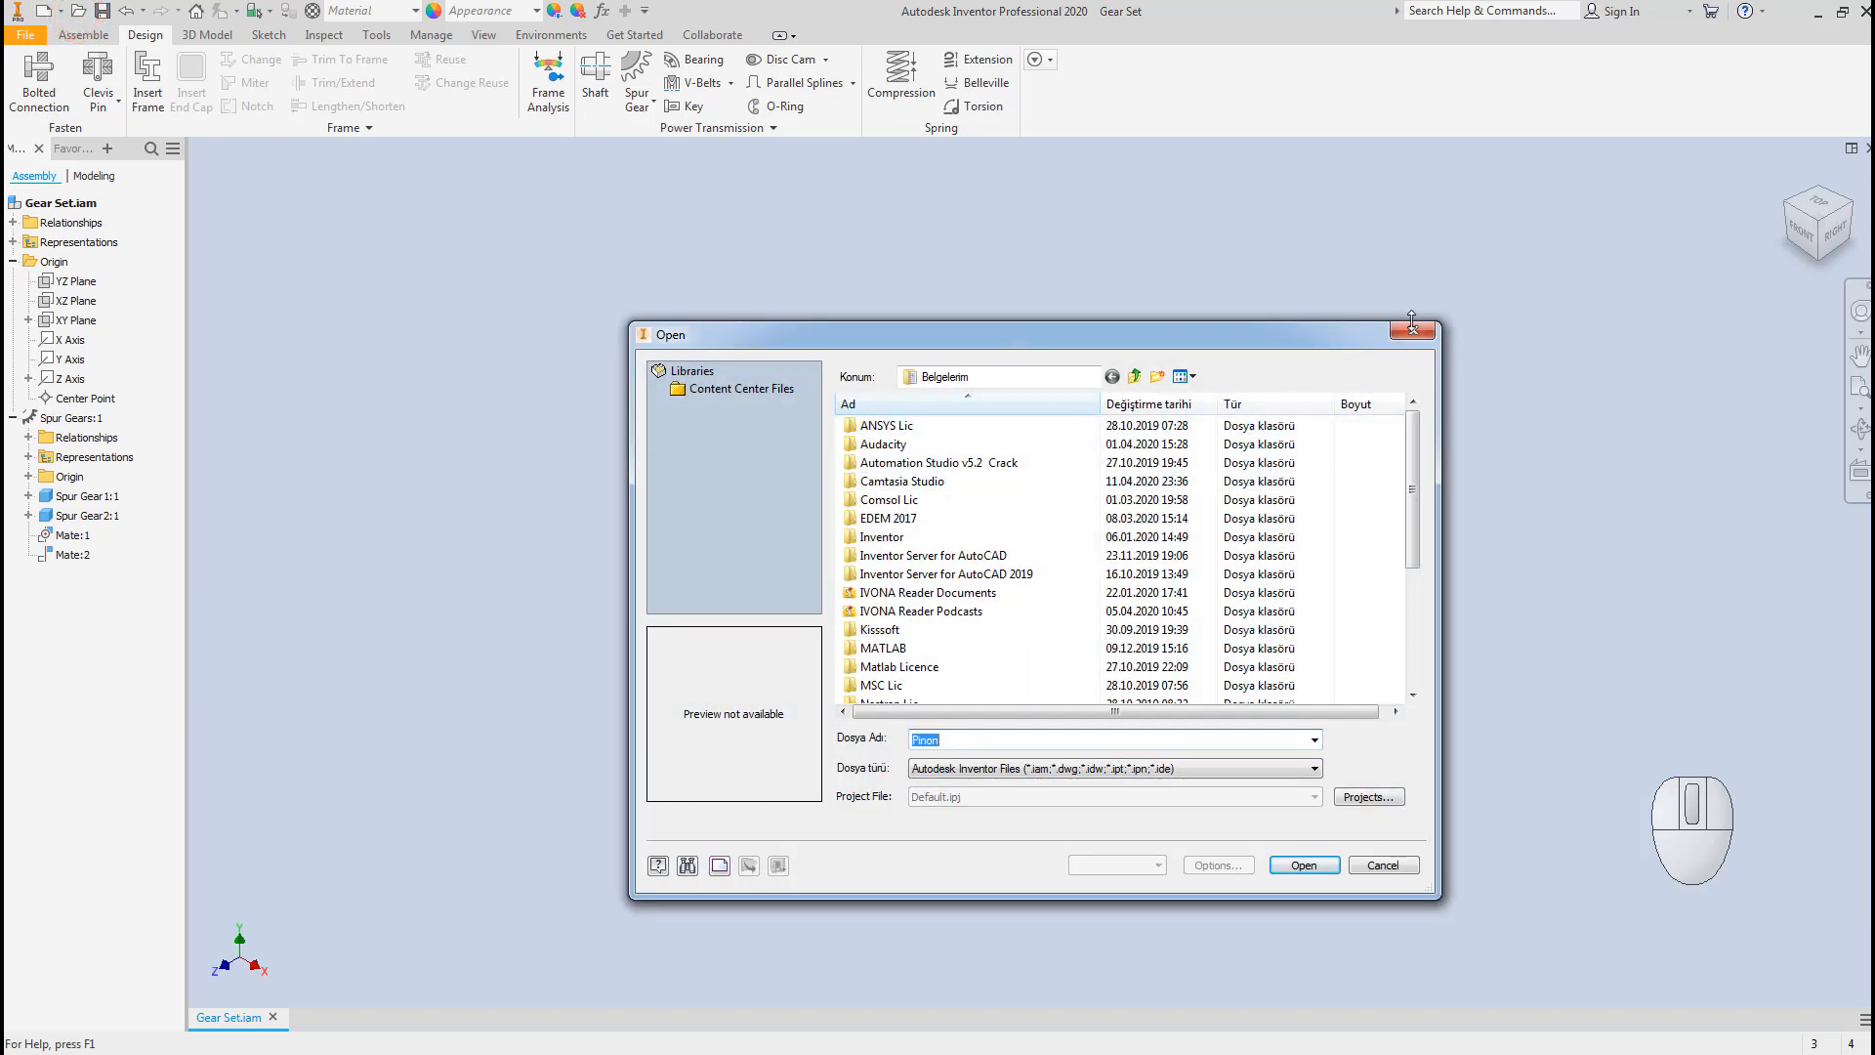
left_click(1413, 329)
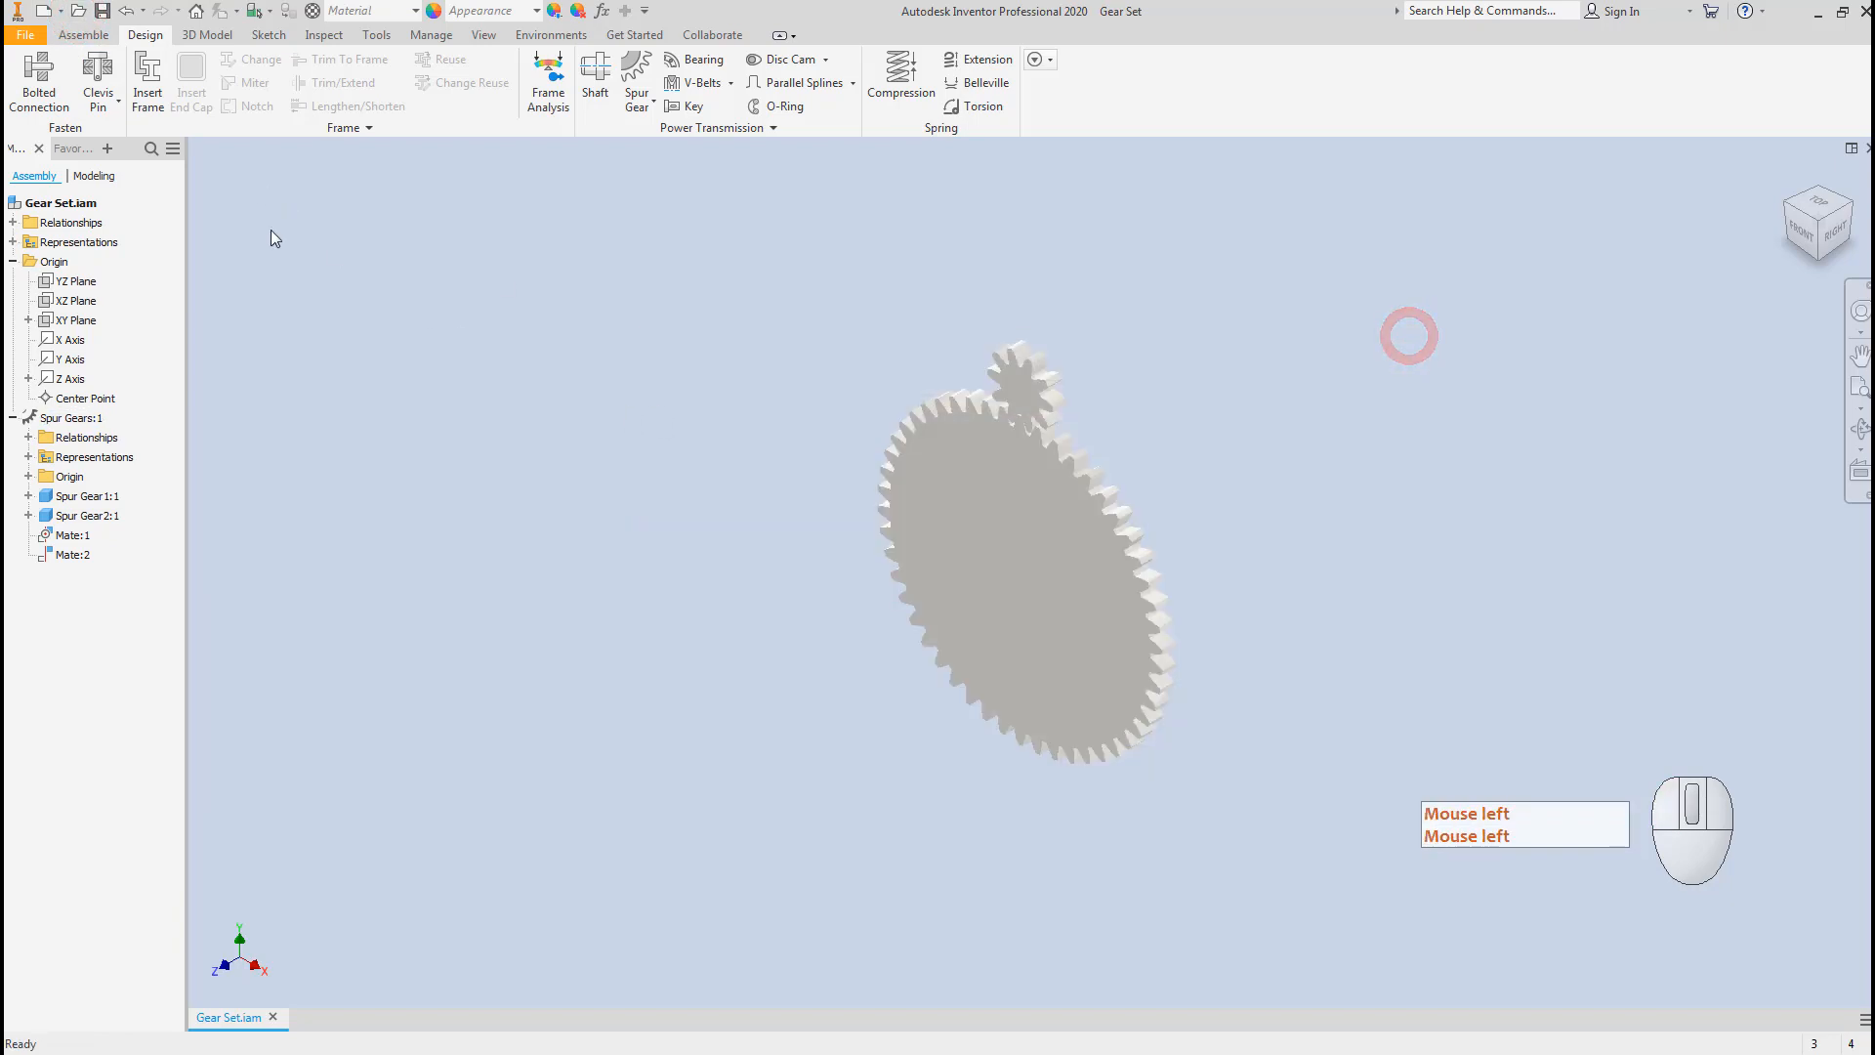
Open the large gear, Spur Gear1, in its own part window and fit it in view.
left_click(86, 497)
right_click(91, 499)
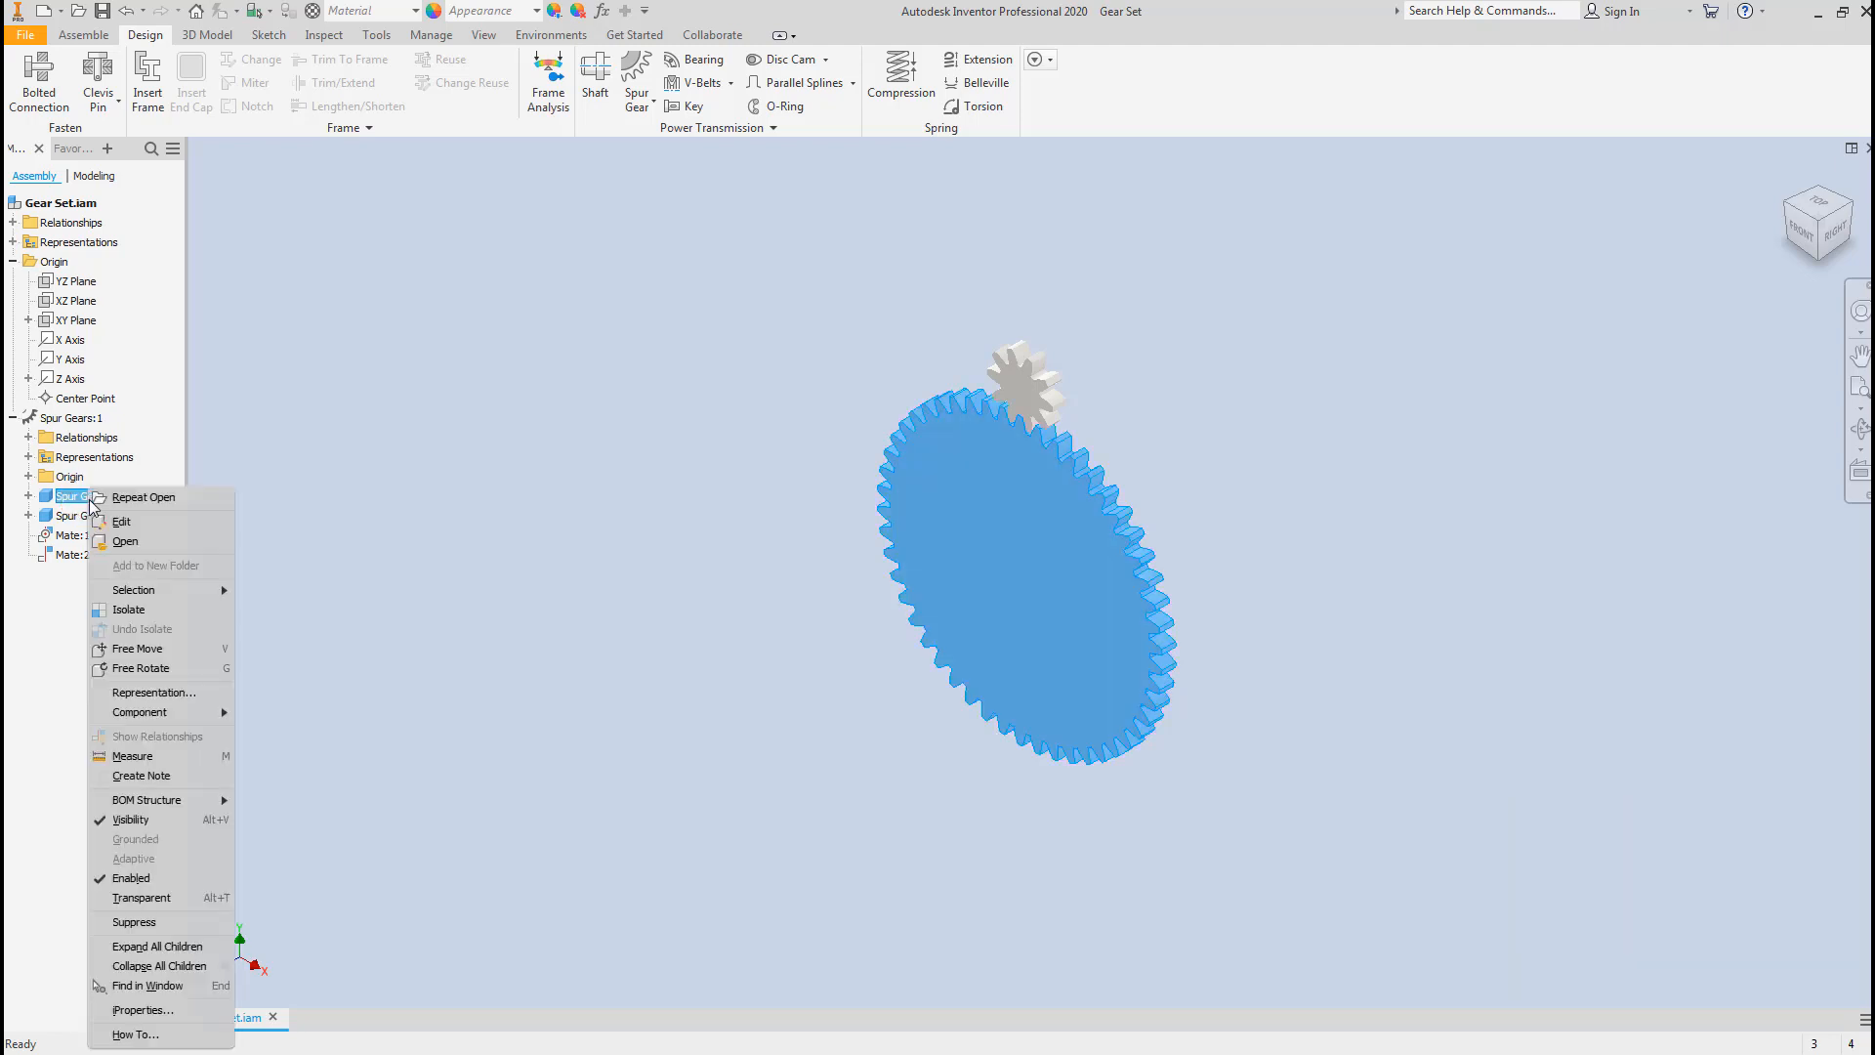
left_click(147, 543)
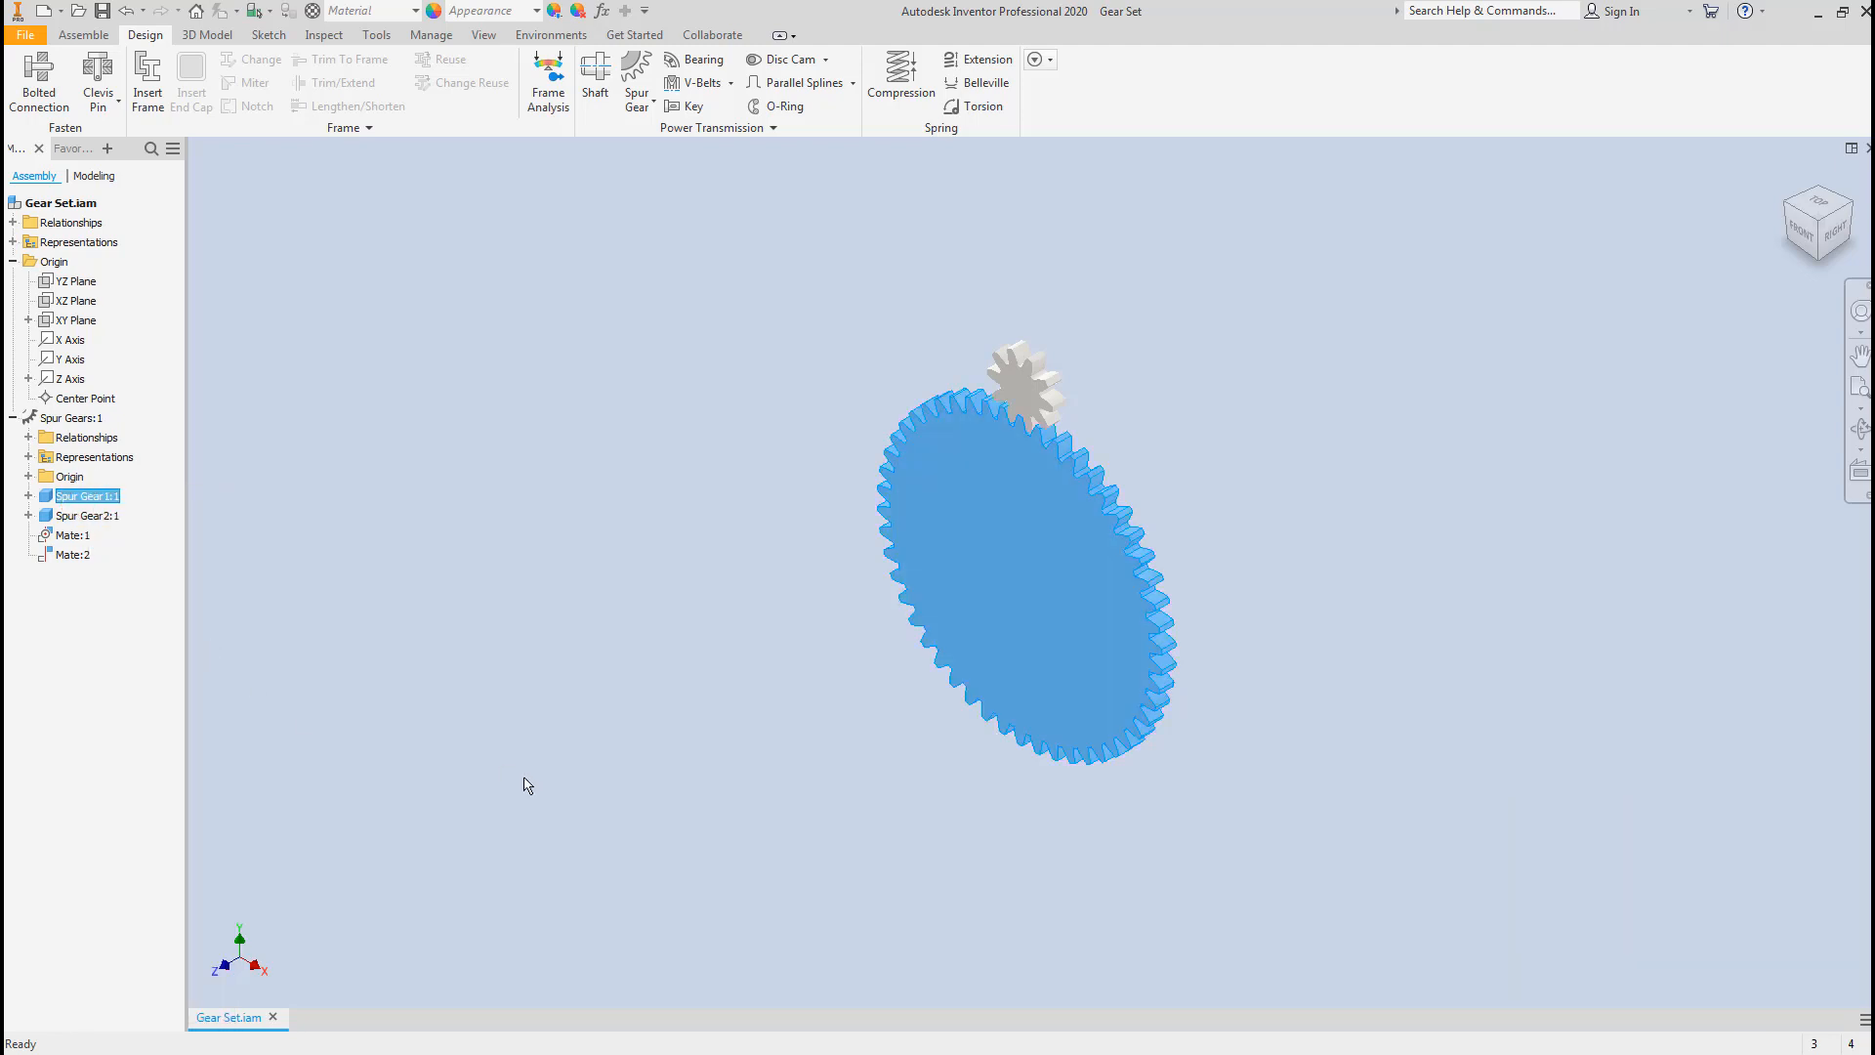
left_click(527, 785)
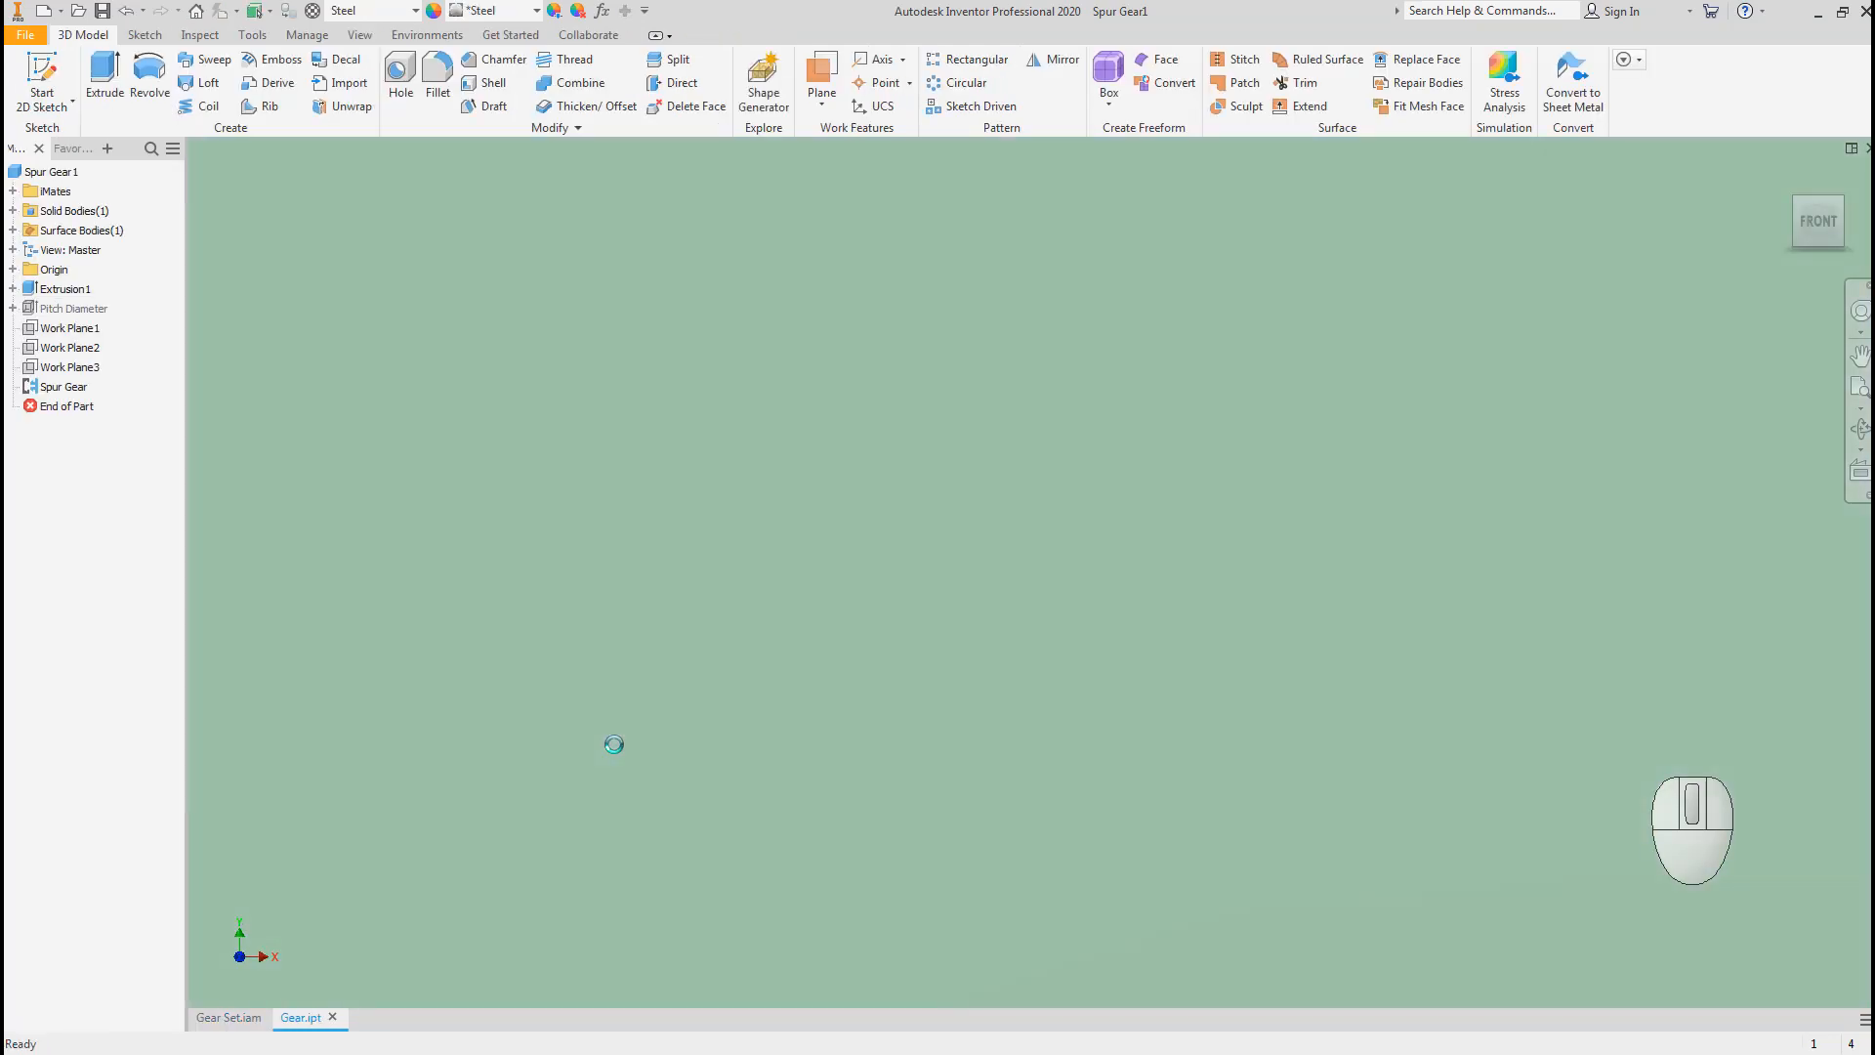
middle_click(853, 671)
middle_click(853, 671)
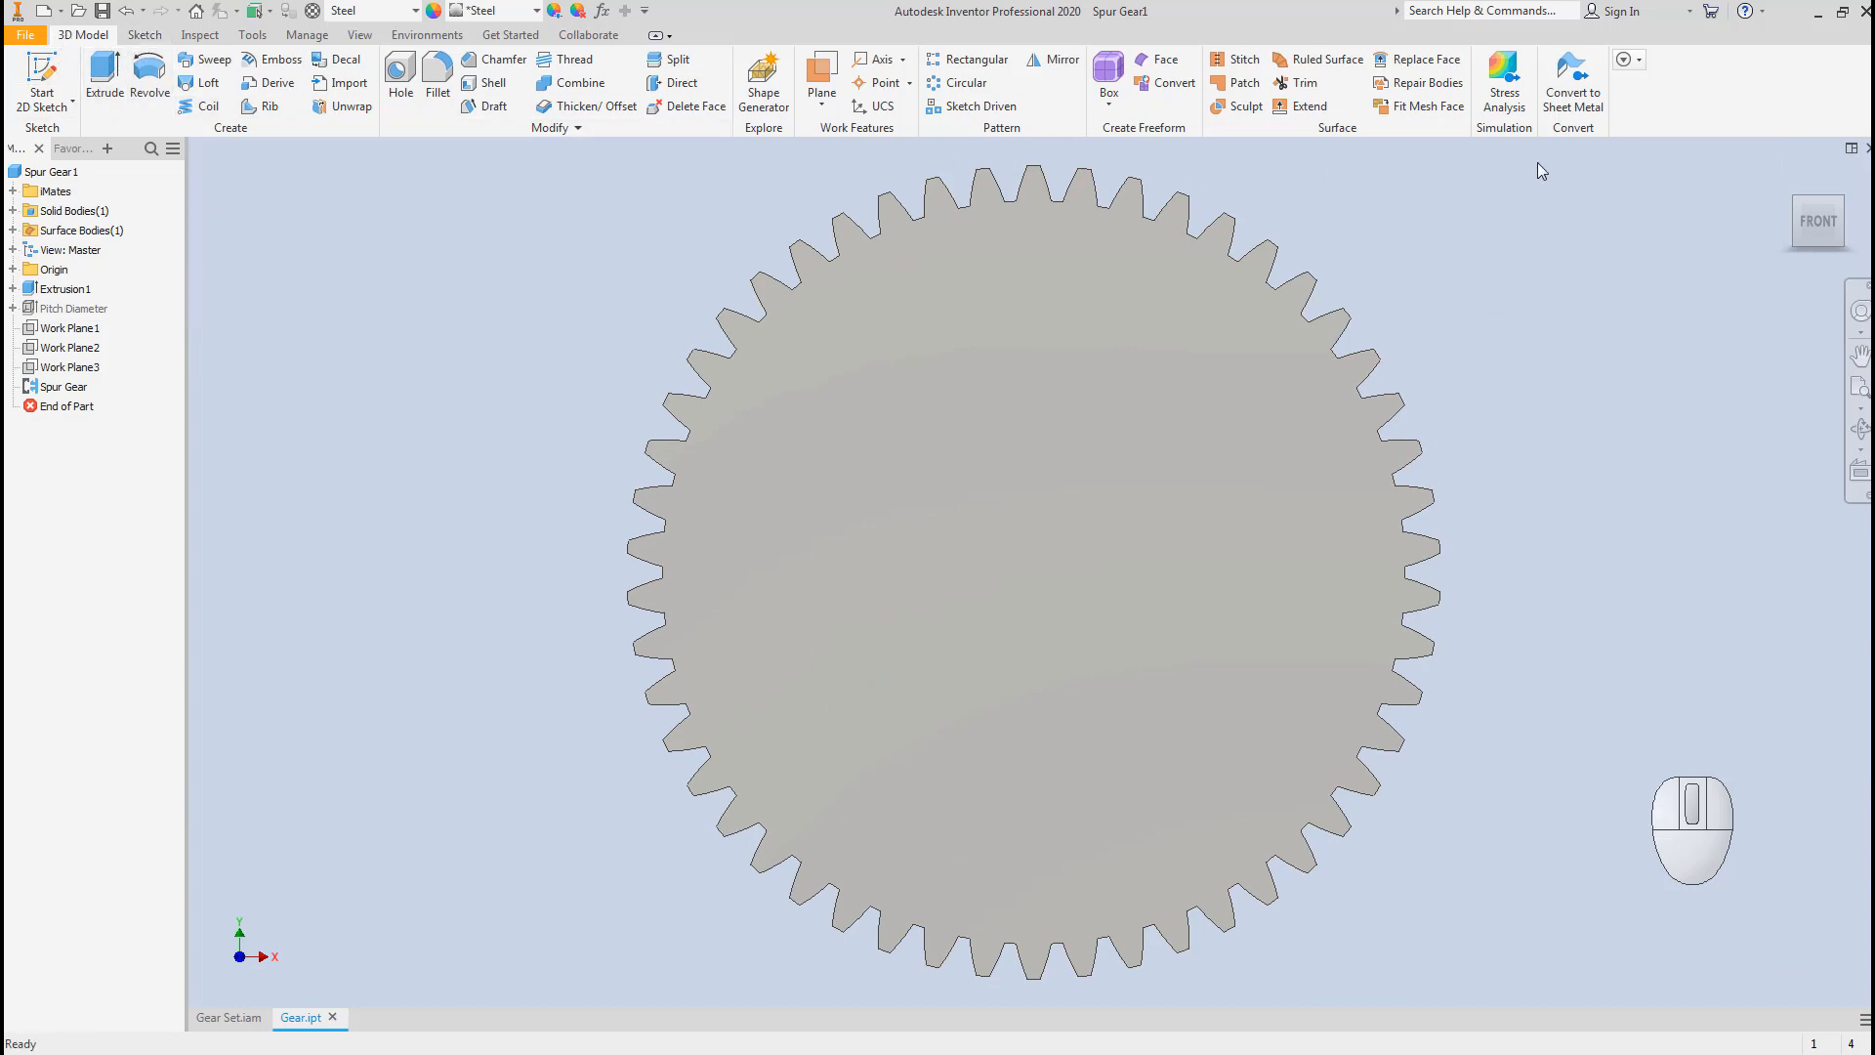
Start a new 2D sketch on the flat front face of the large gear.
left_click(42, 78)
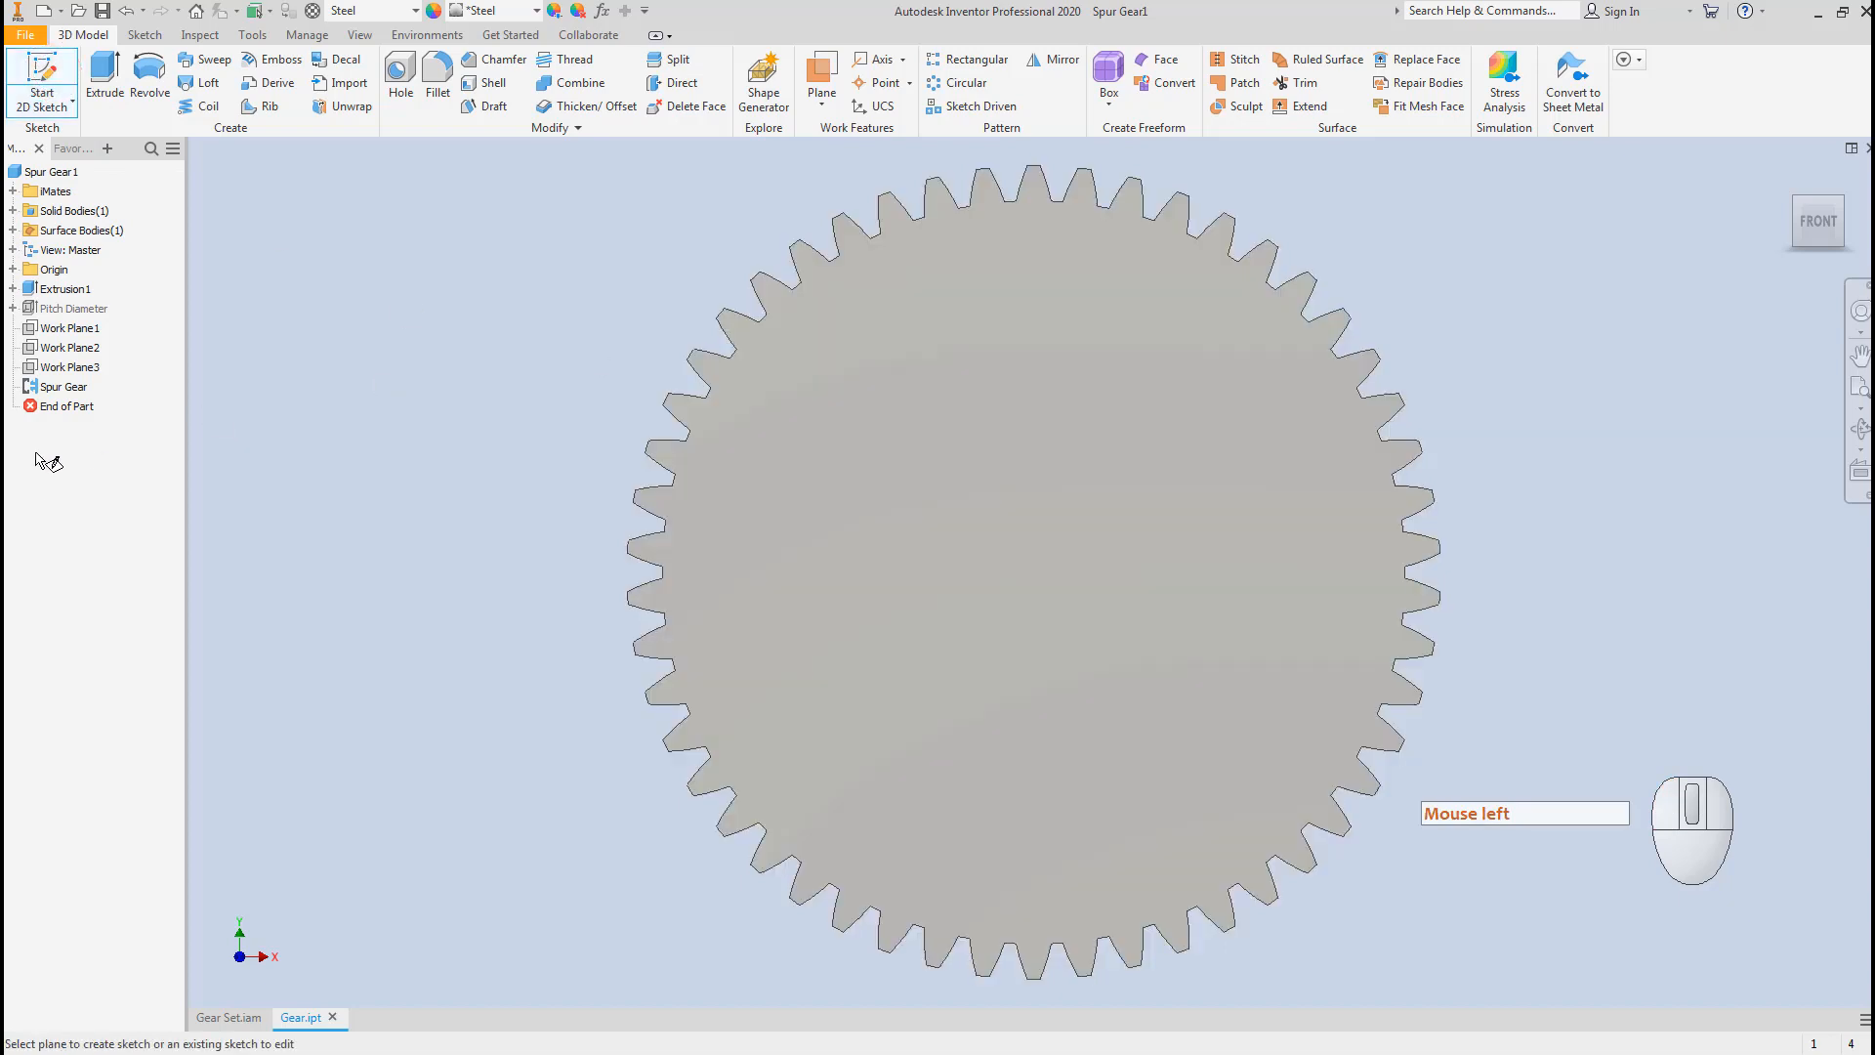
left_click(1839, 205)
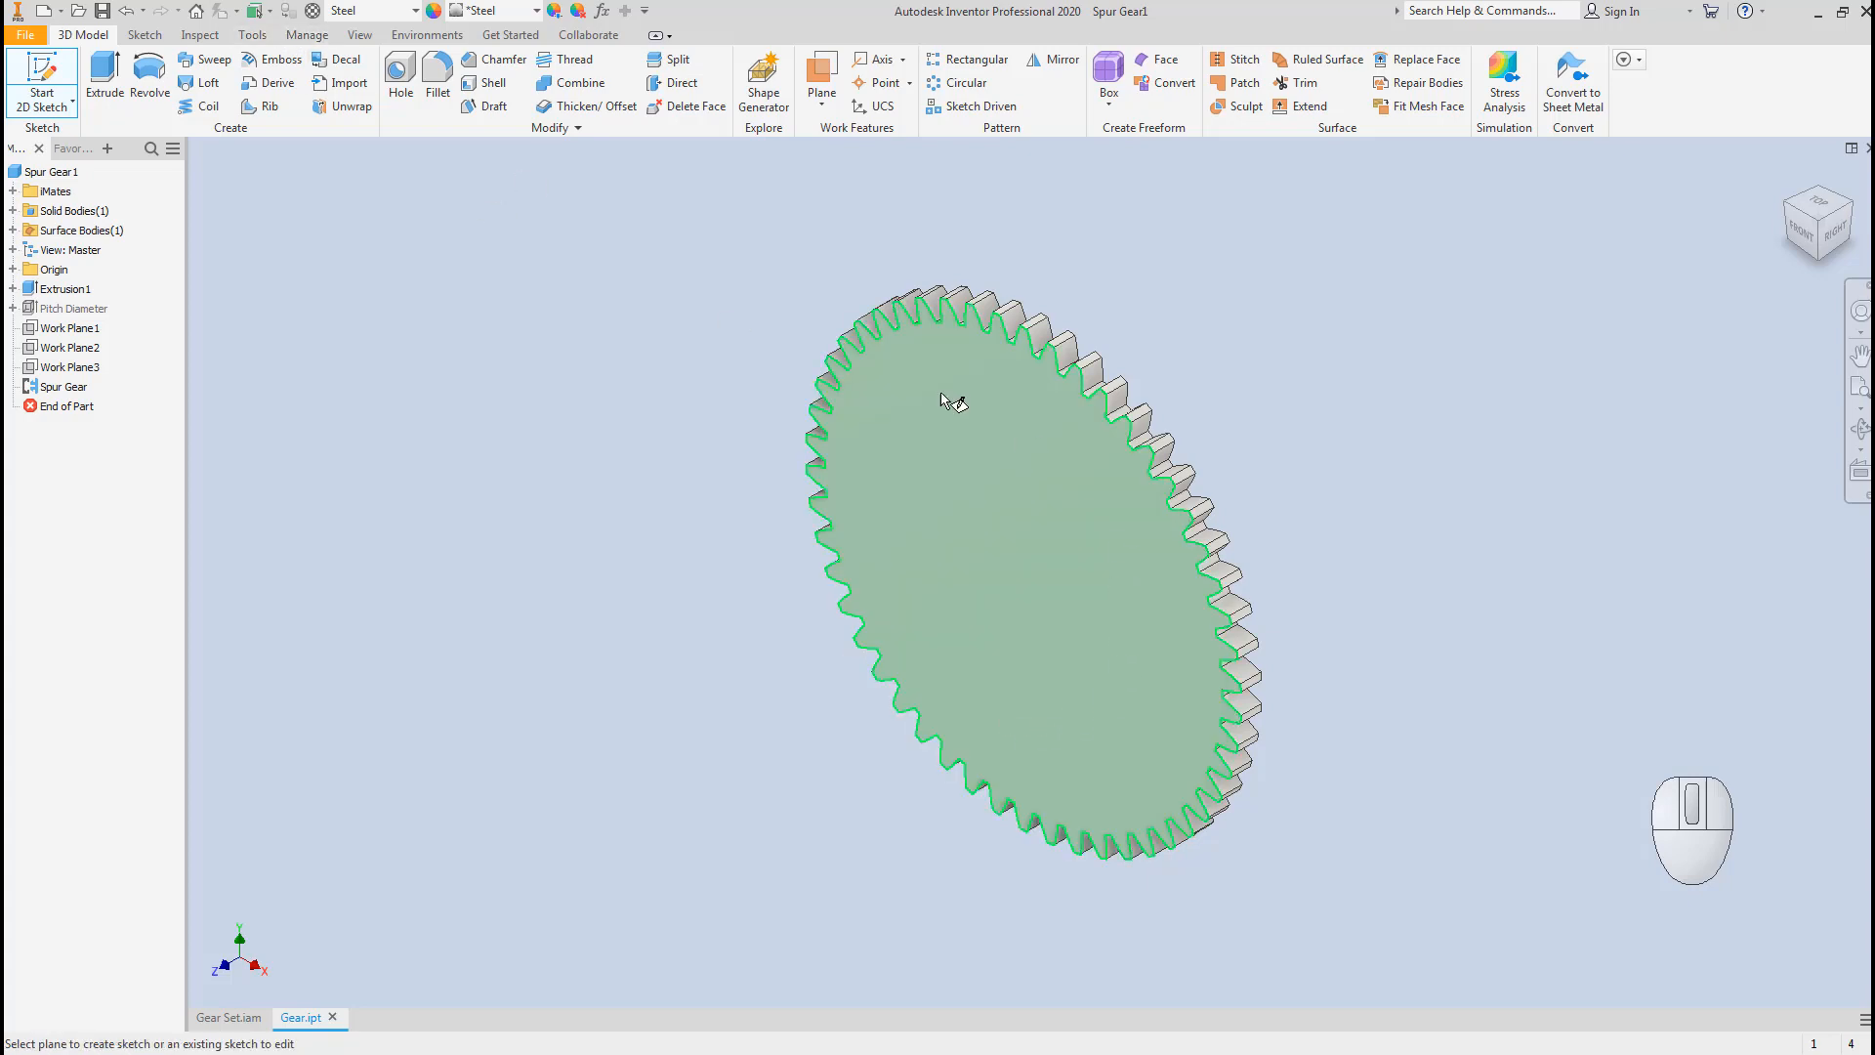
key("Escape")
left_click(42, 79)
left_click(43, 82)
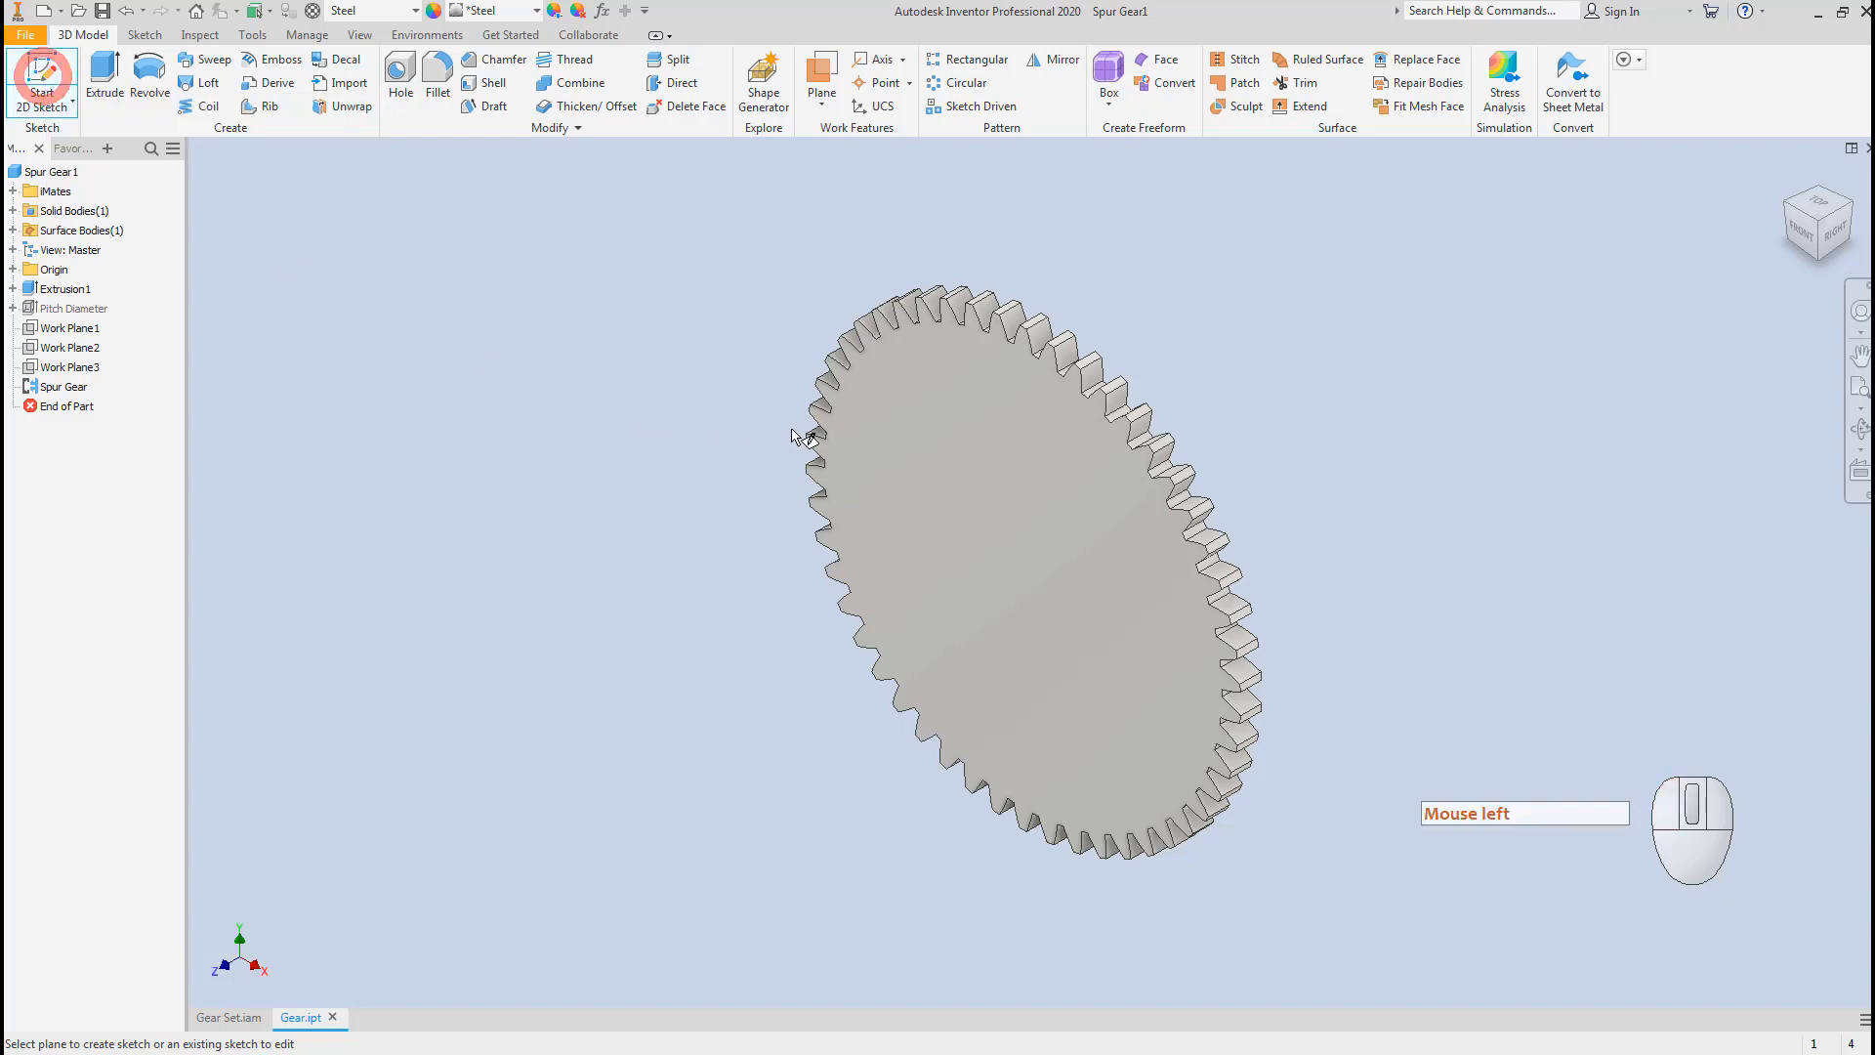
left_click(897, 436)
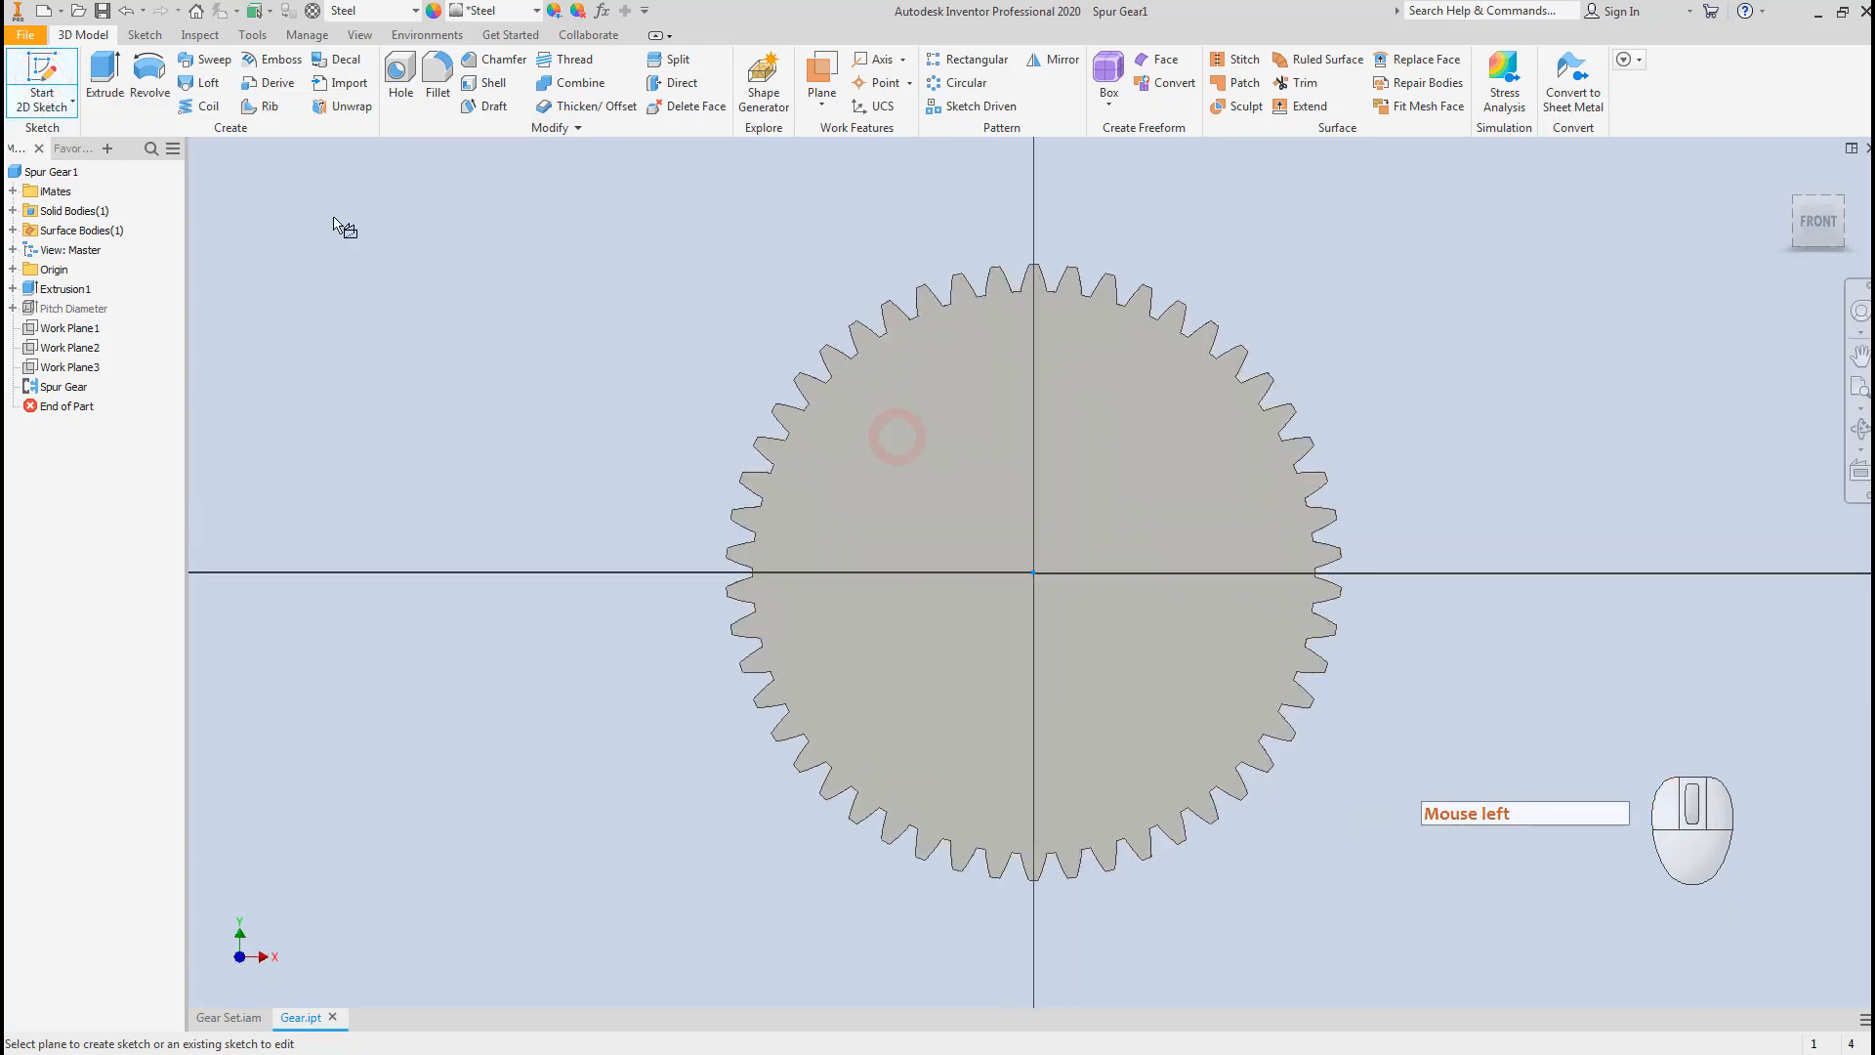
Sketch a circle about 4.8 in in diameter centred on the gear's centre point.
left_click(150, 66)
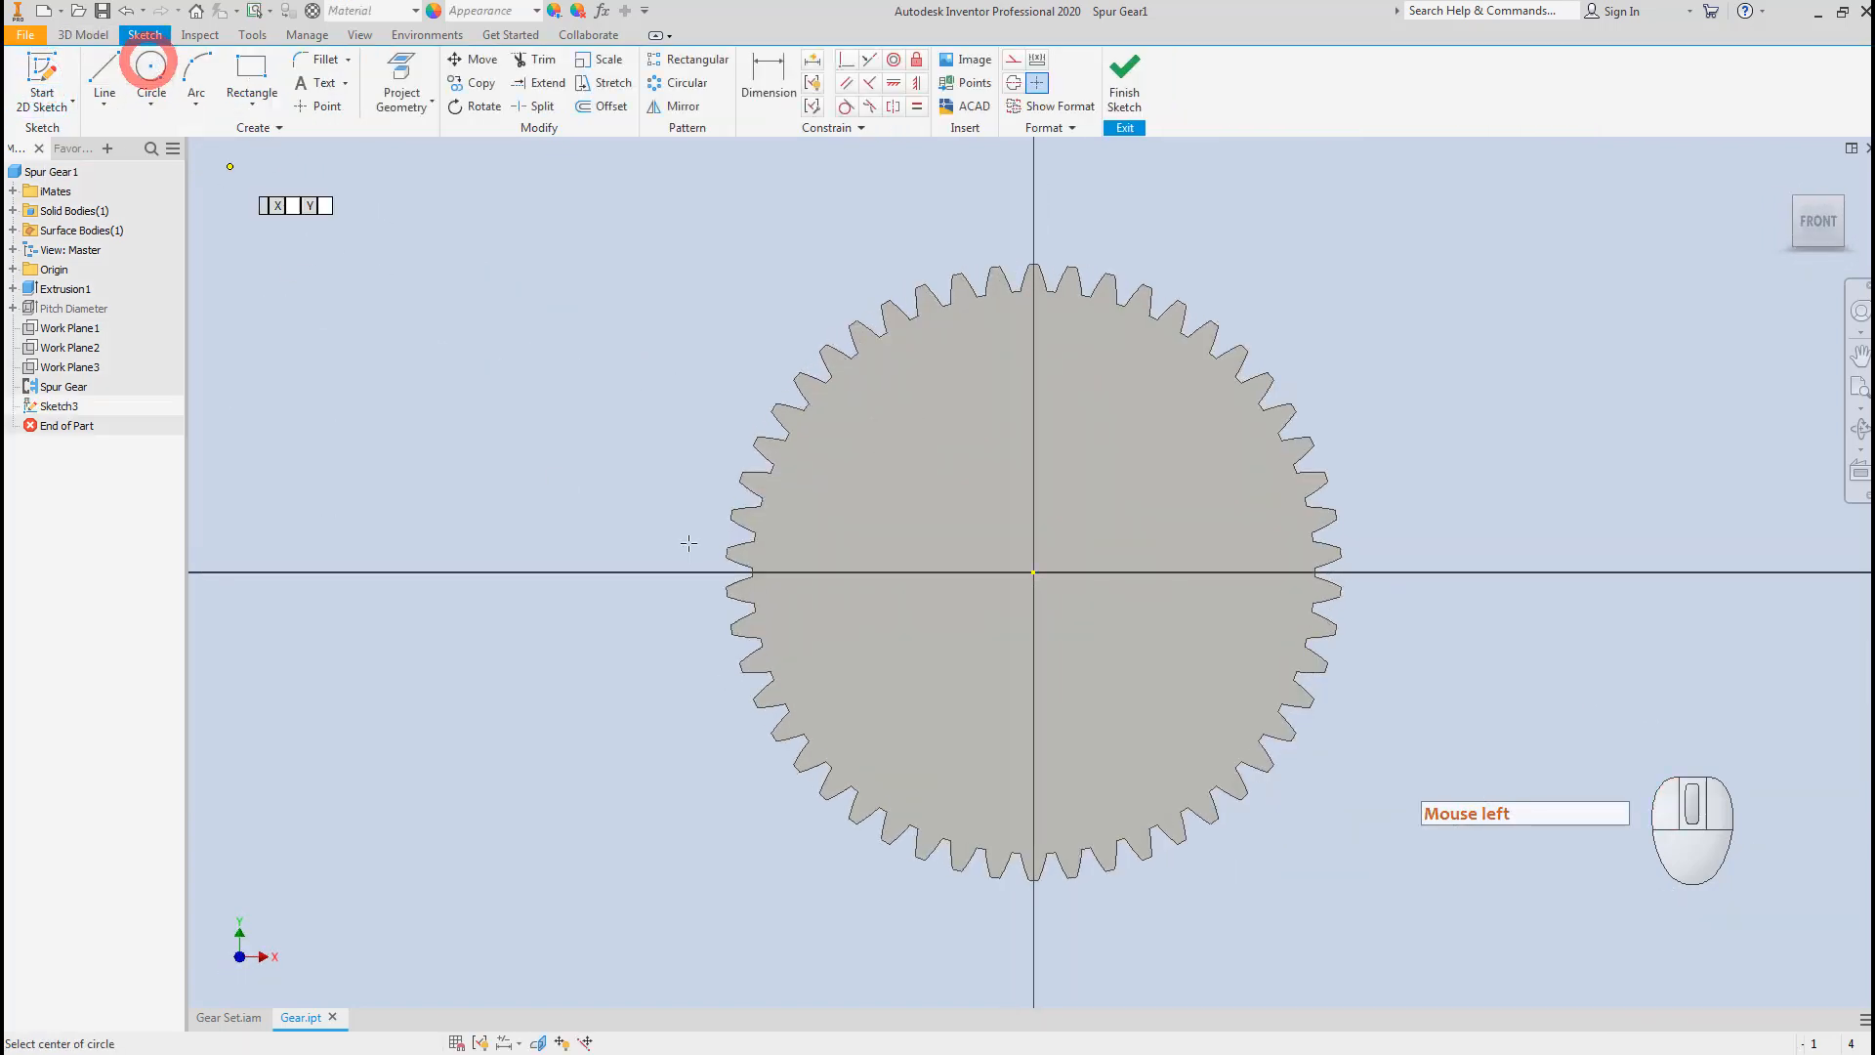
left_click(1034, 571)
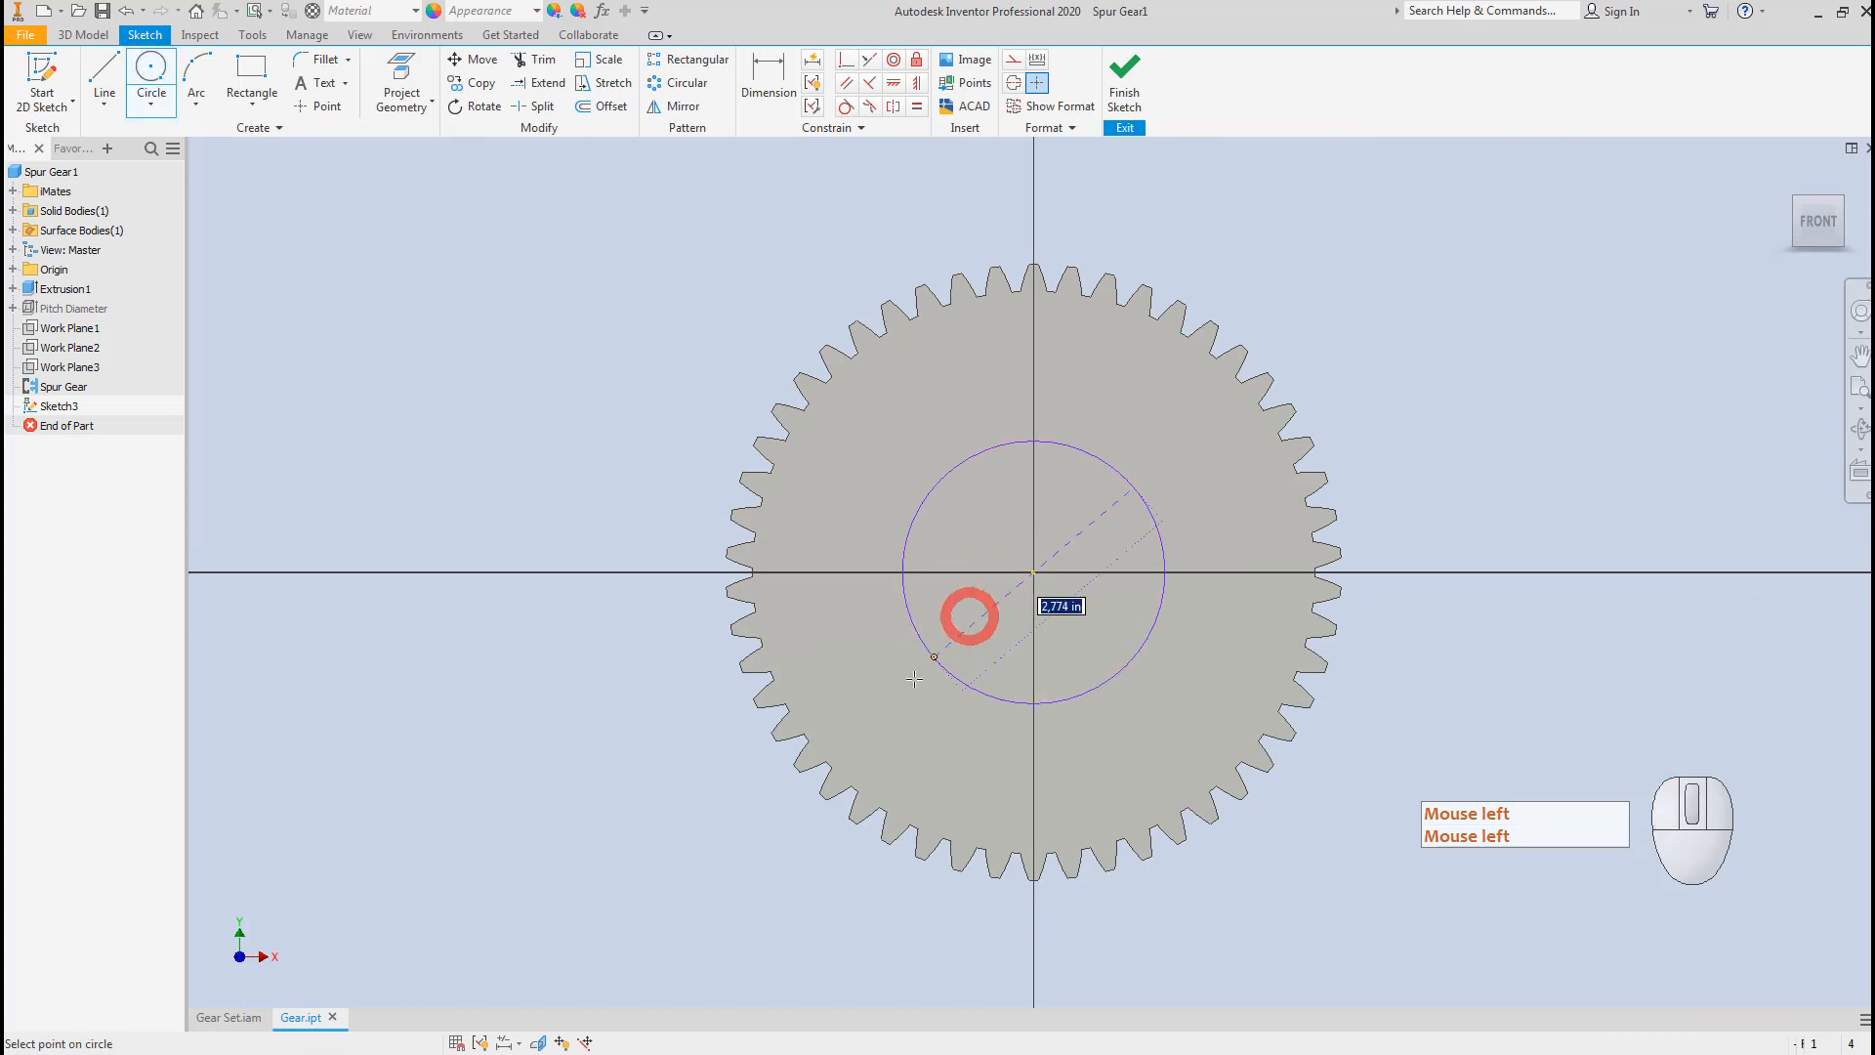
left_click(870, 723)
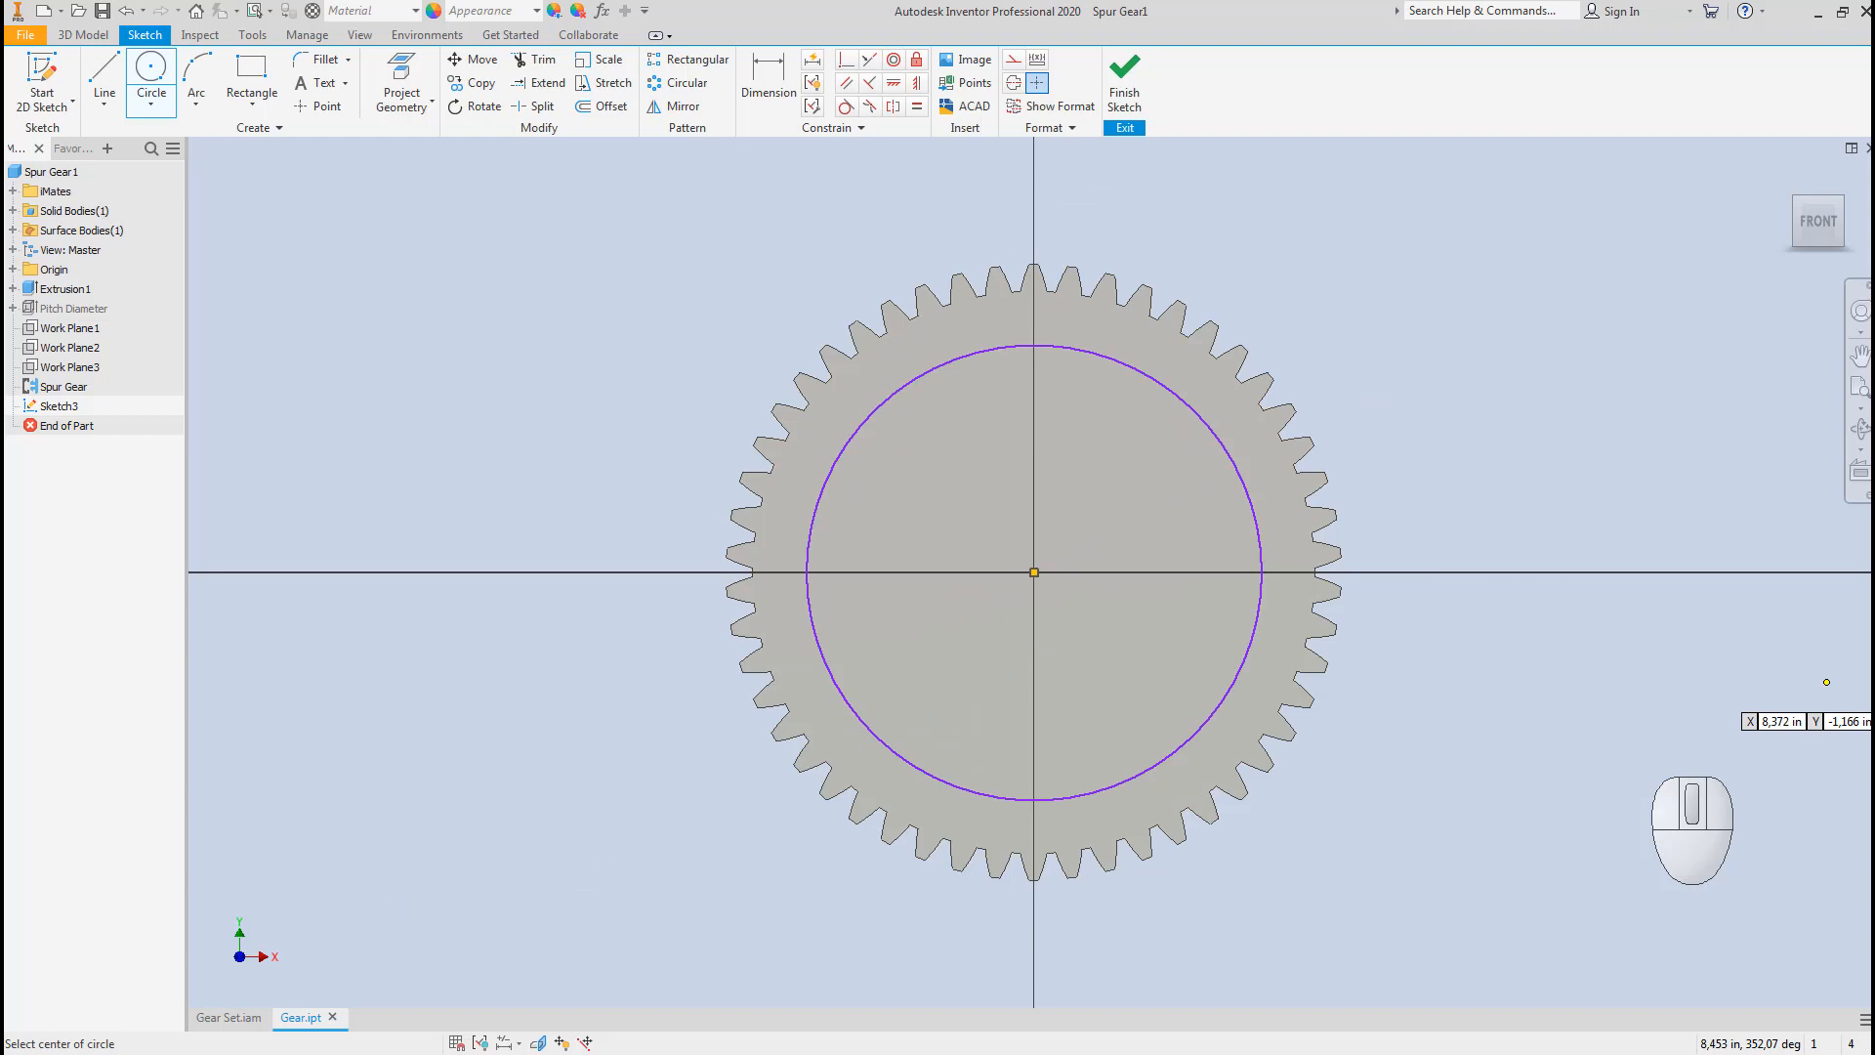
left_click(1827, 682)
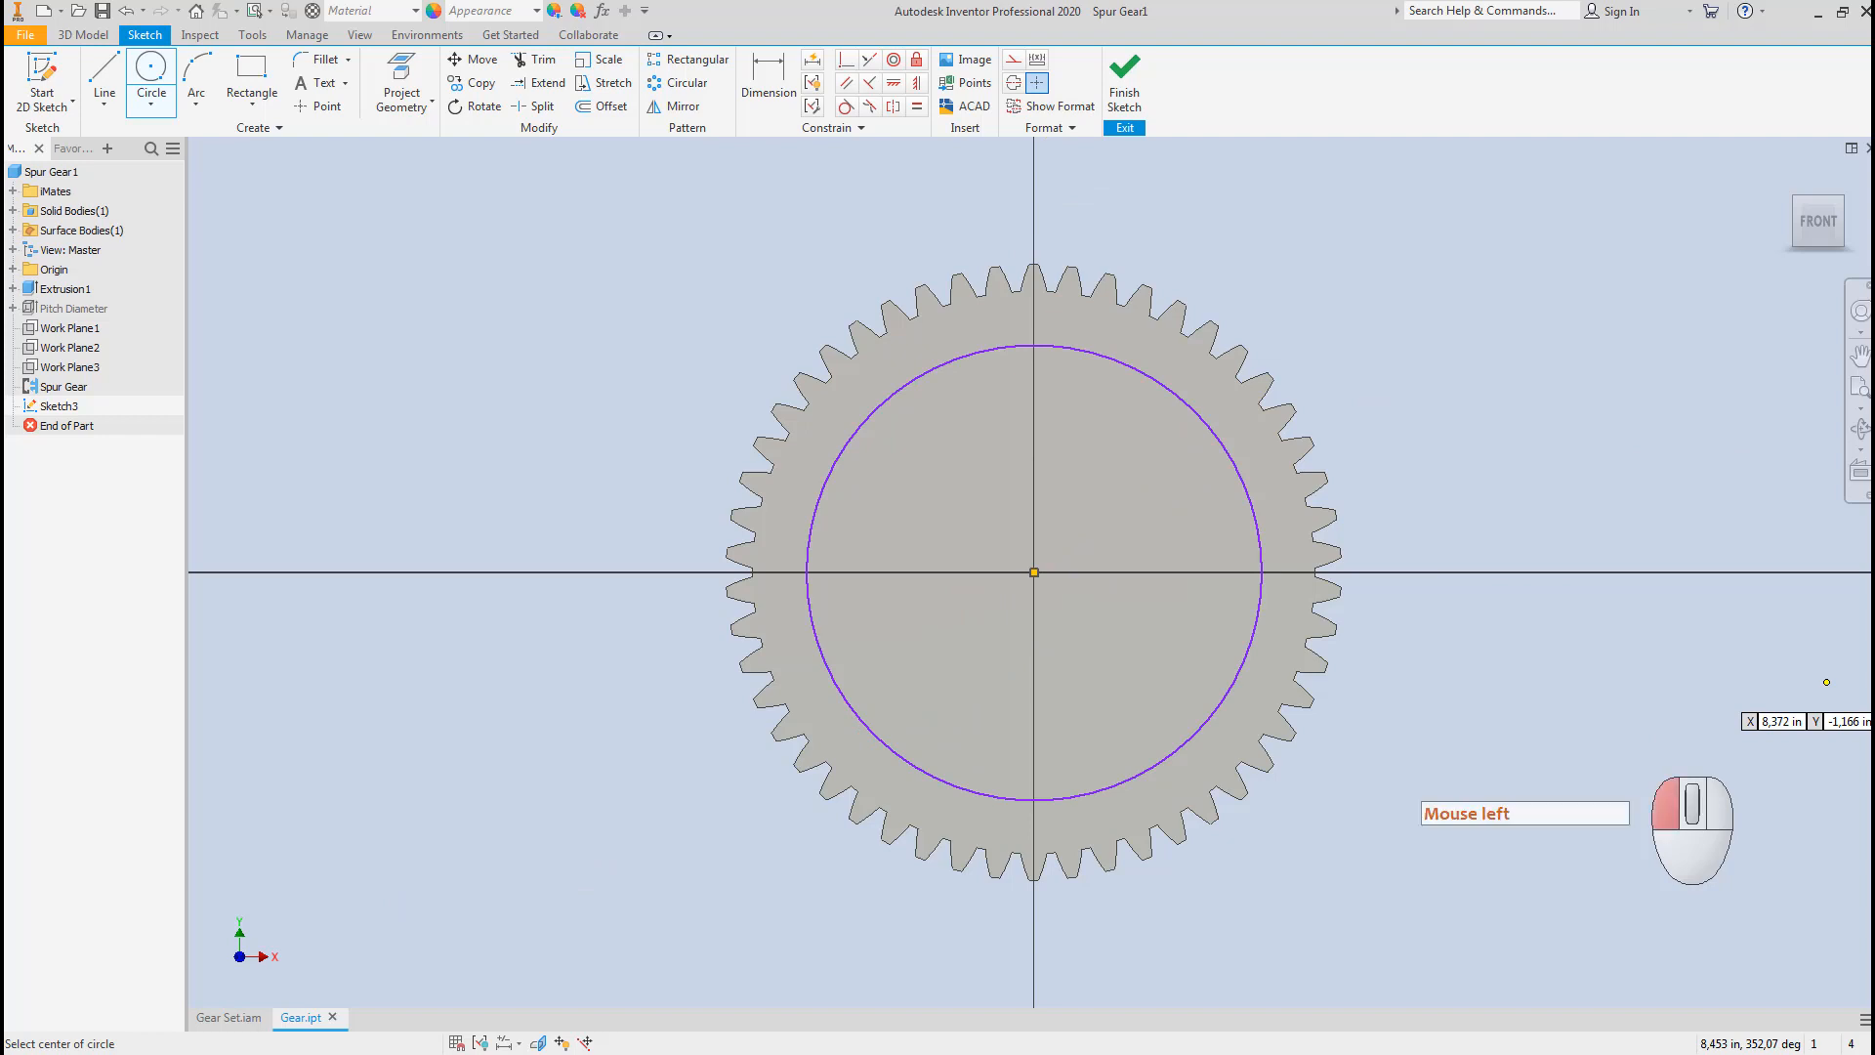
Switch to the winch drawing in Paint and undo the earlier marks around the gear specifications and thickness dimensions.
key("alt+Tab")
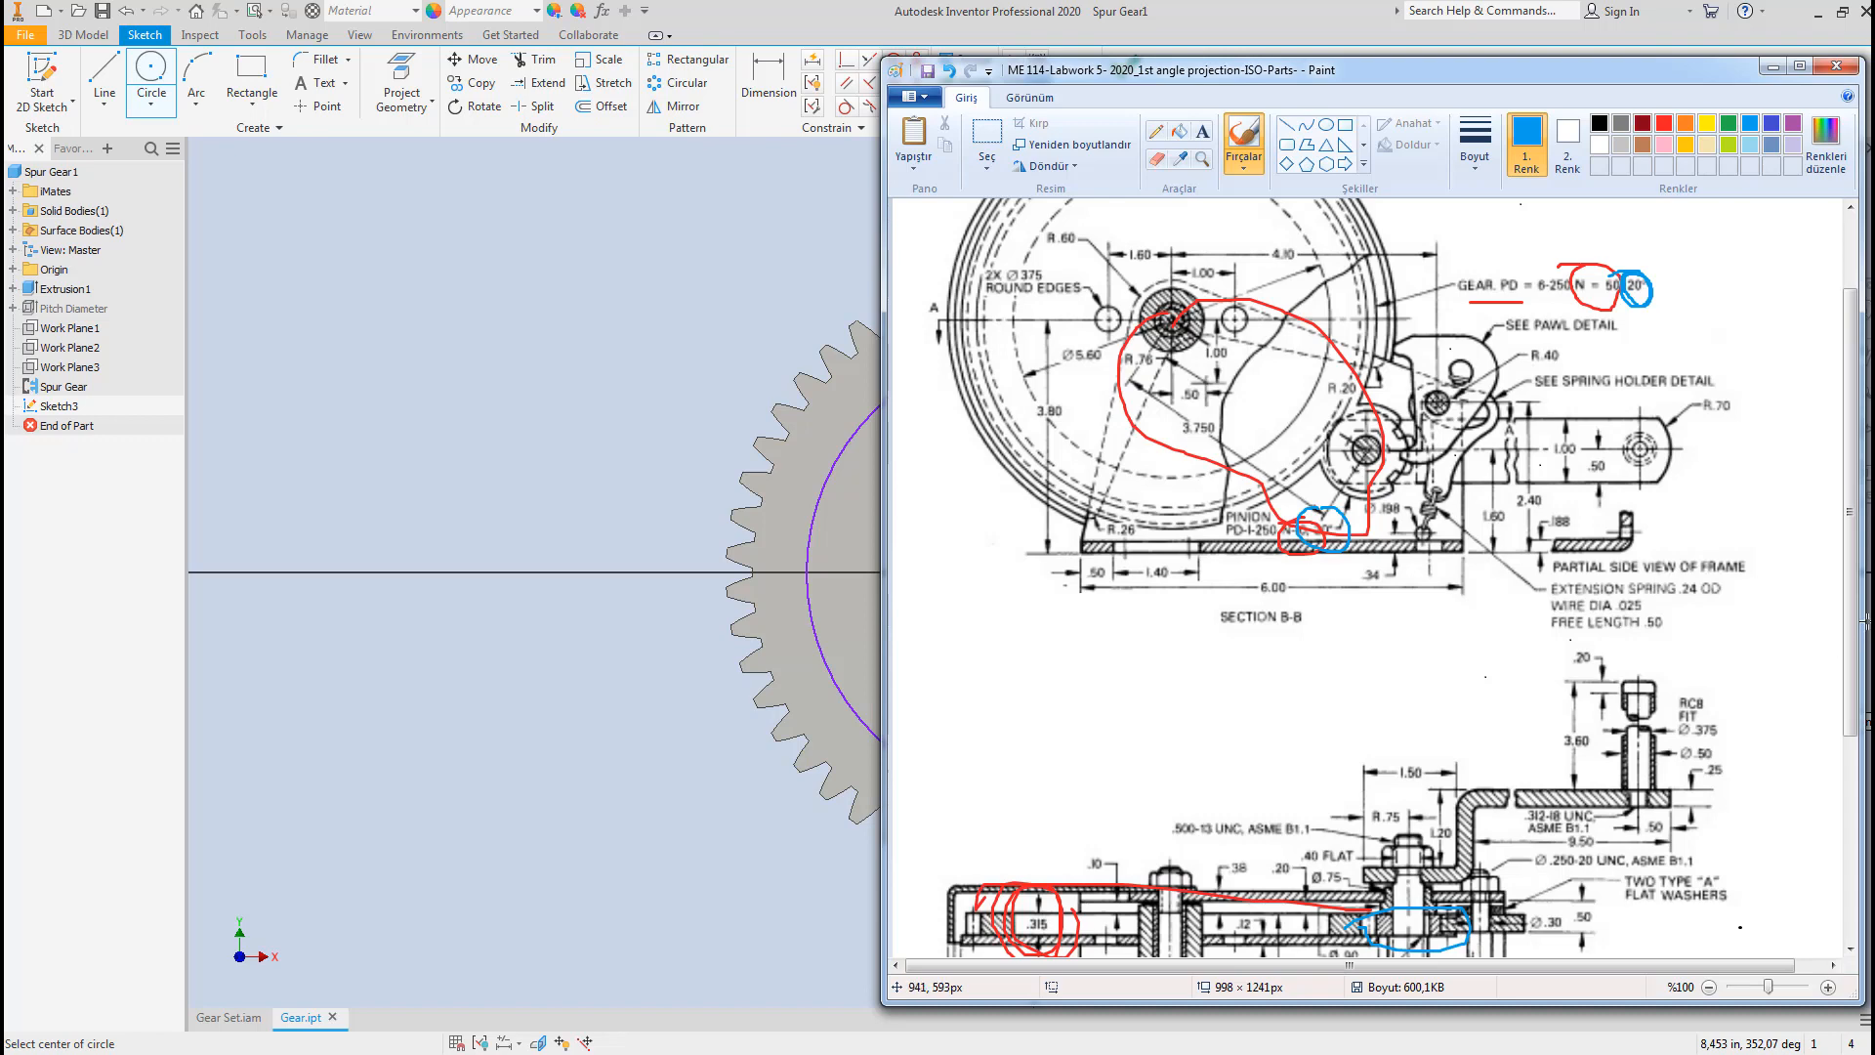
left_click_drag(1852, 635, 1859, 726)
left_click(1078, 595)
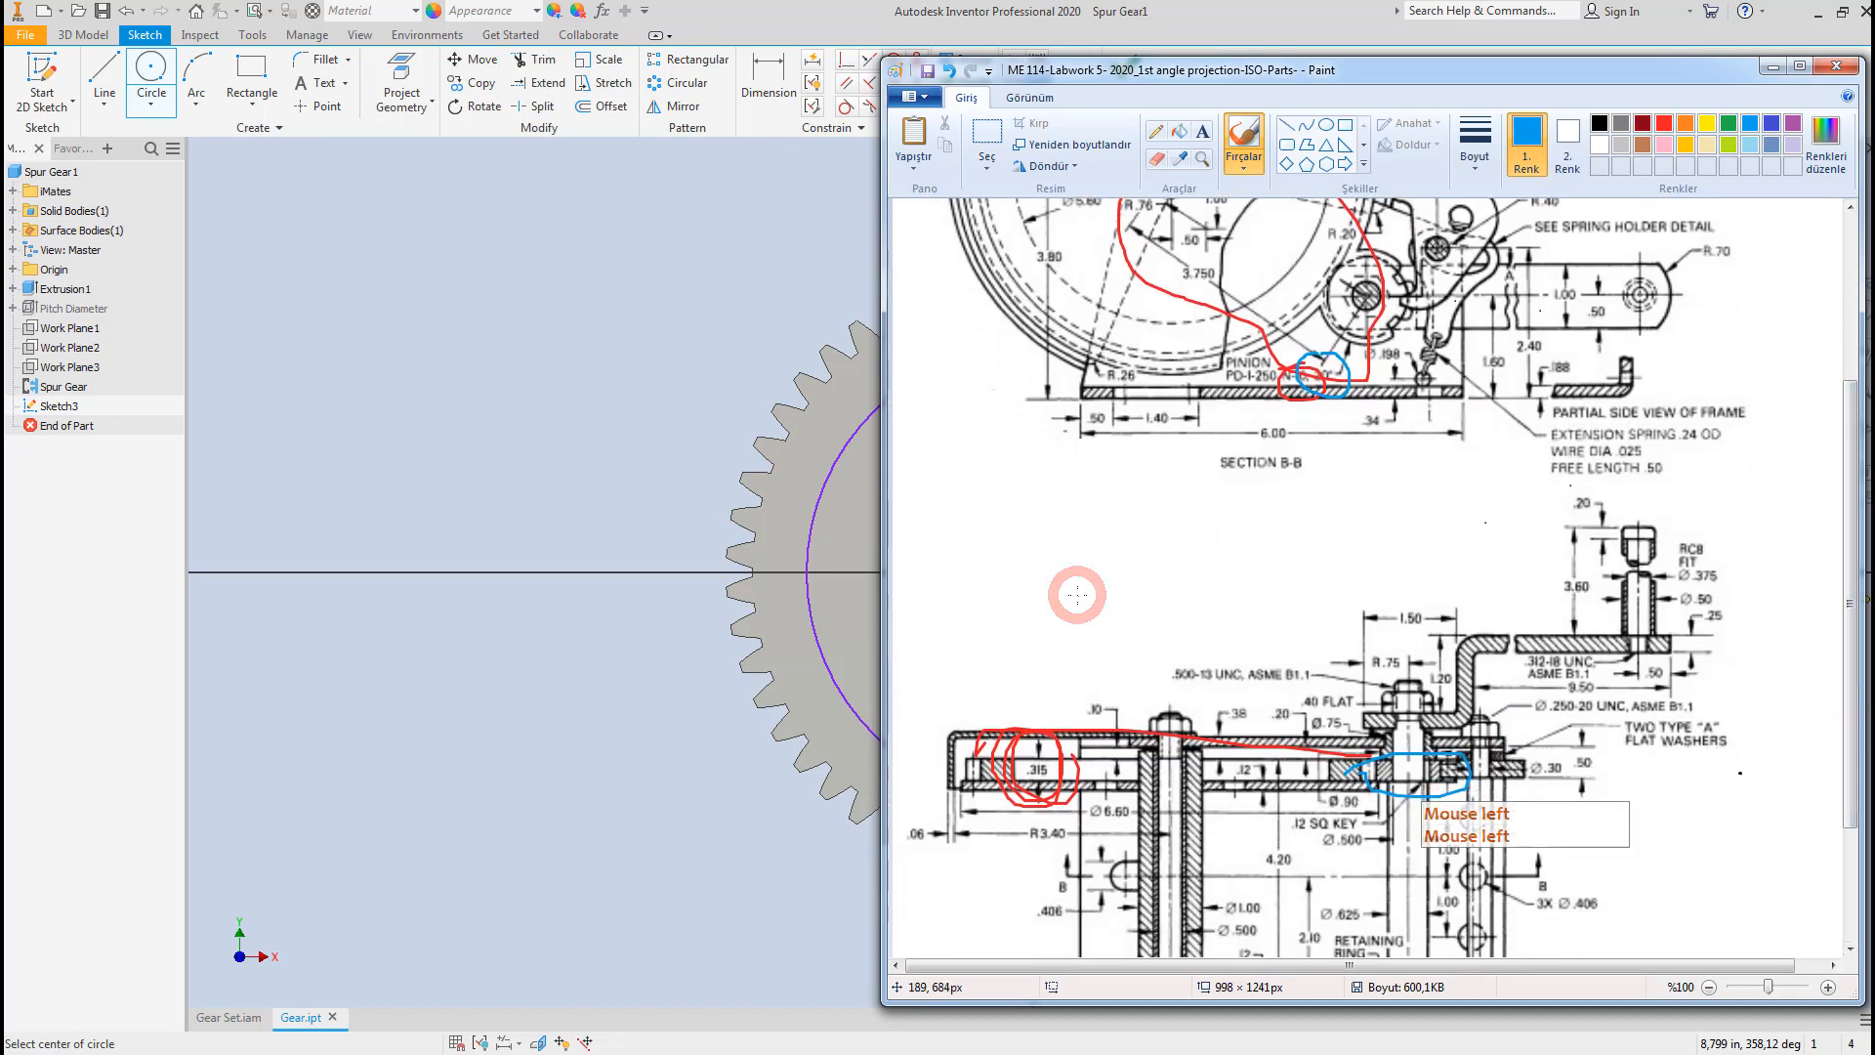
key("ctrl+z")
key("ctrl+z")
key("ctrl+z")
key("ctrl+z")
key("ctrl+z")
key("ctrl+z")
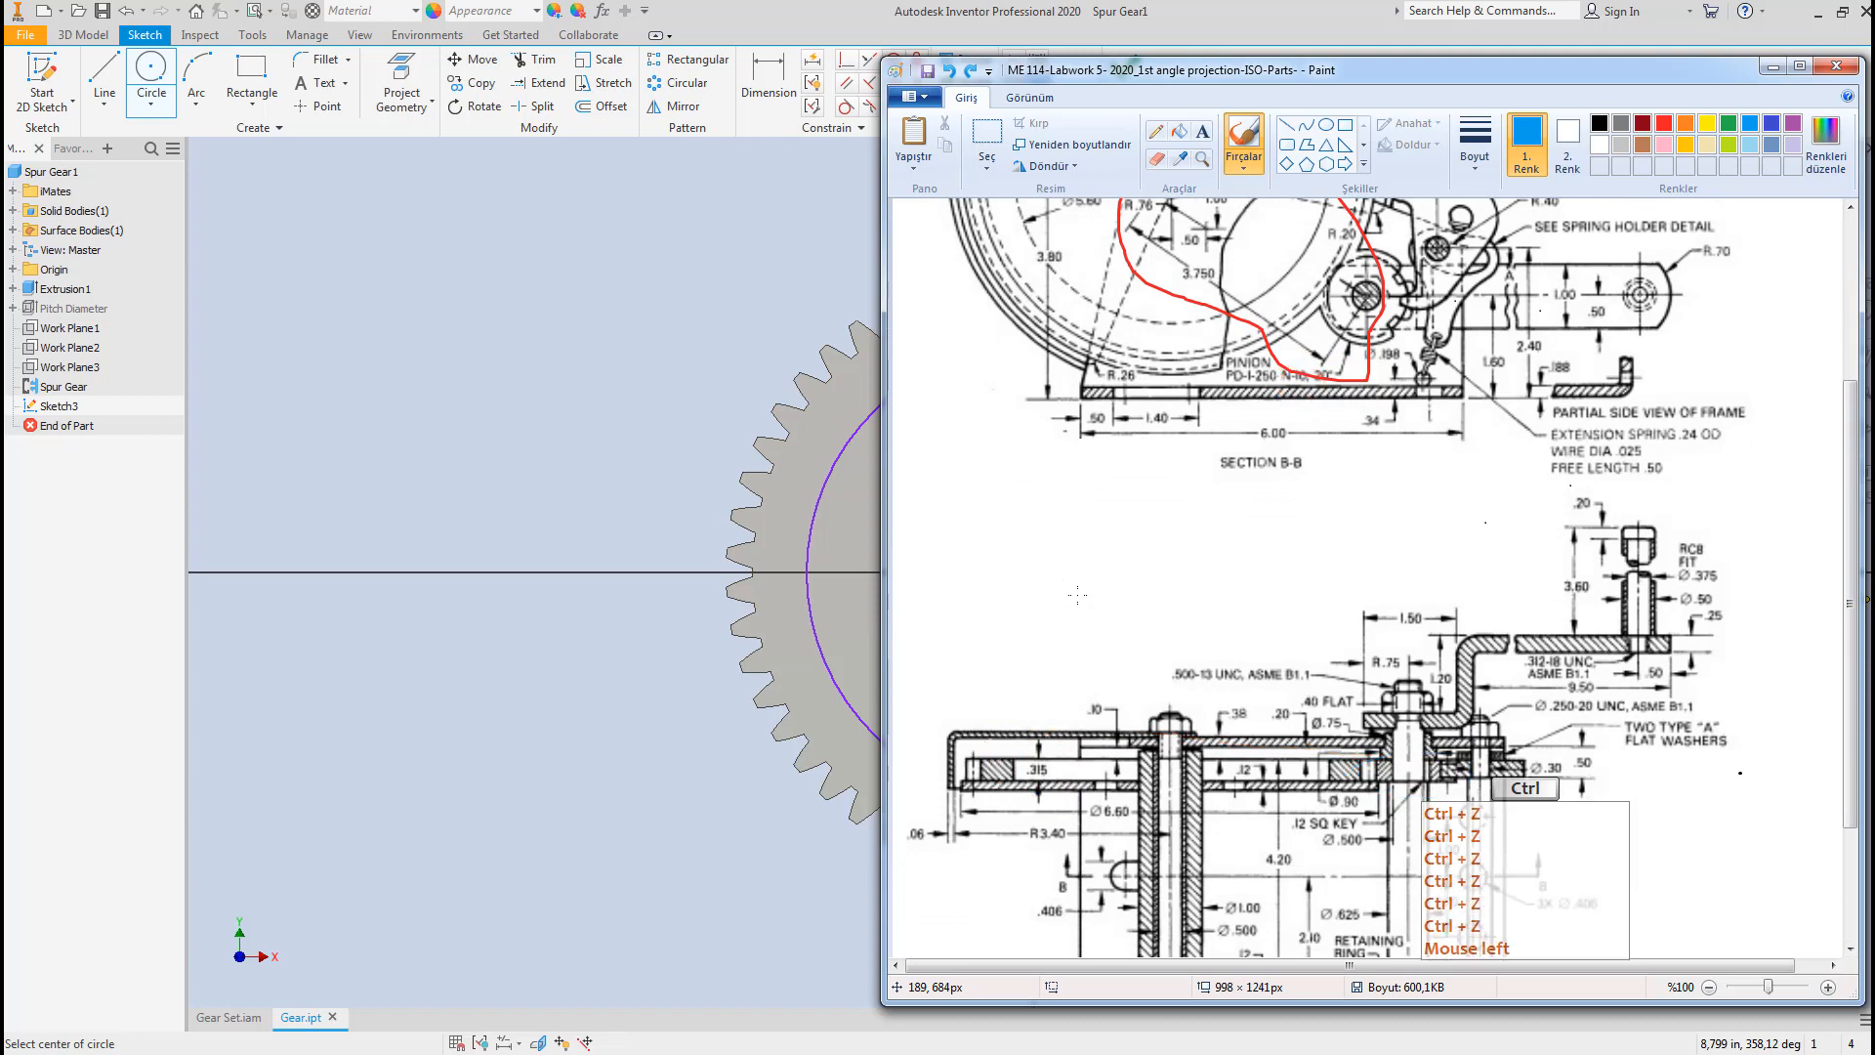
key("ctrl+z")
key("ctrl+z")
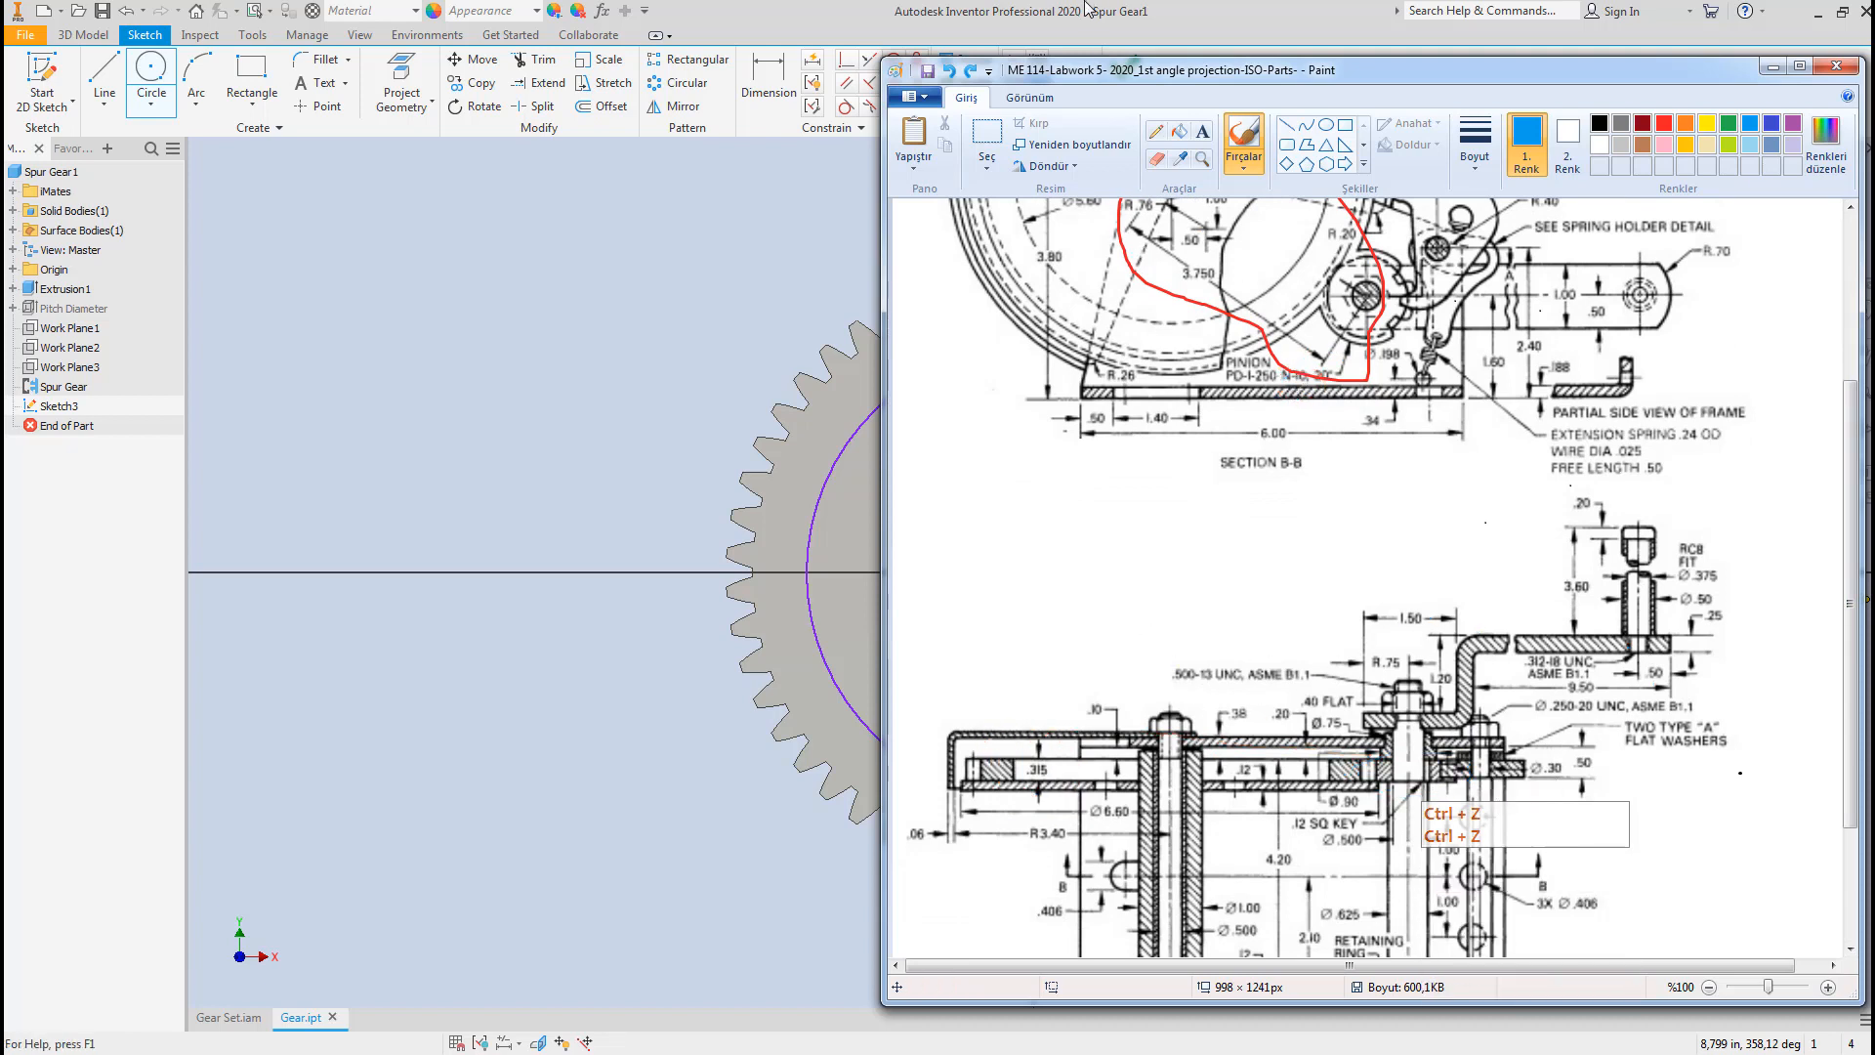
Trace the gear's Ø5.60 circle in blue on the Section B-B view and circle its diameter label.
scroll(1221, 371, "up", 3)
scroll(1221, 337, "up", 2)
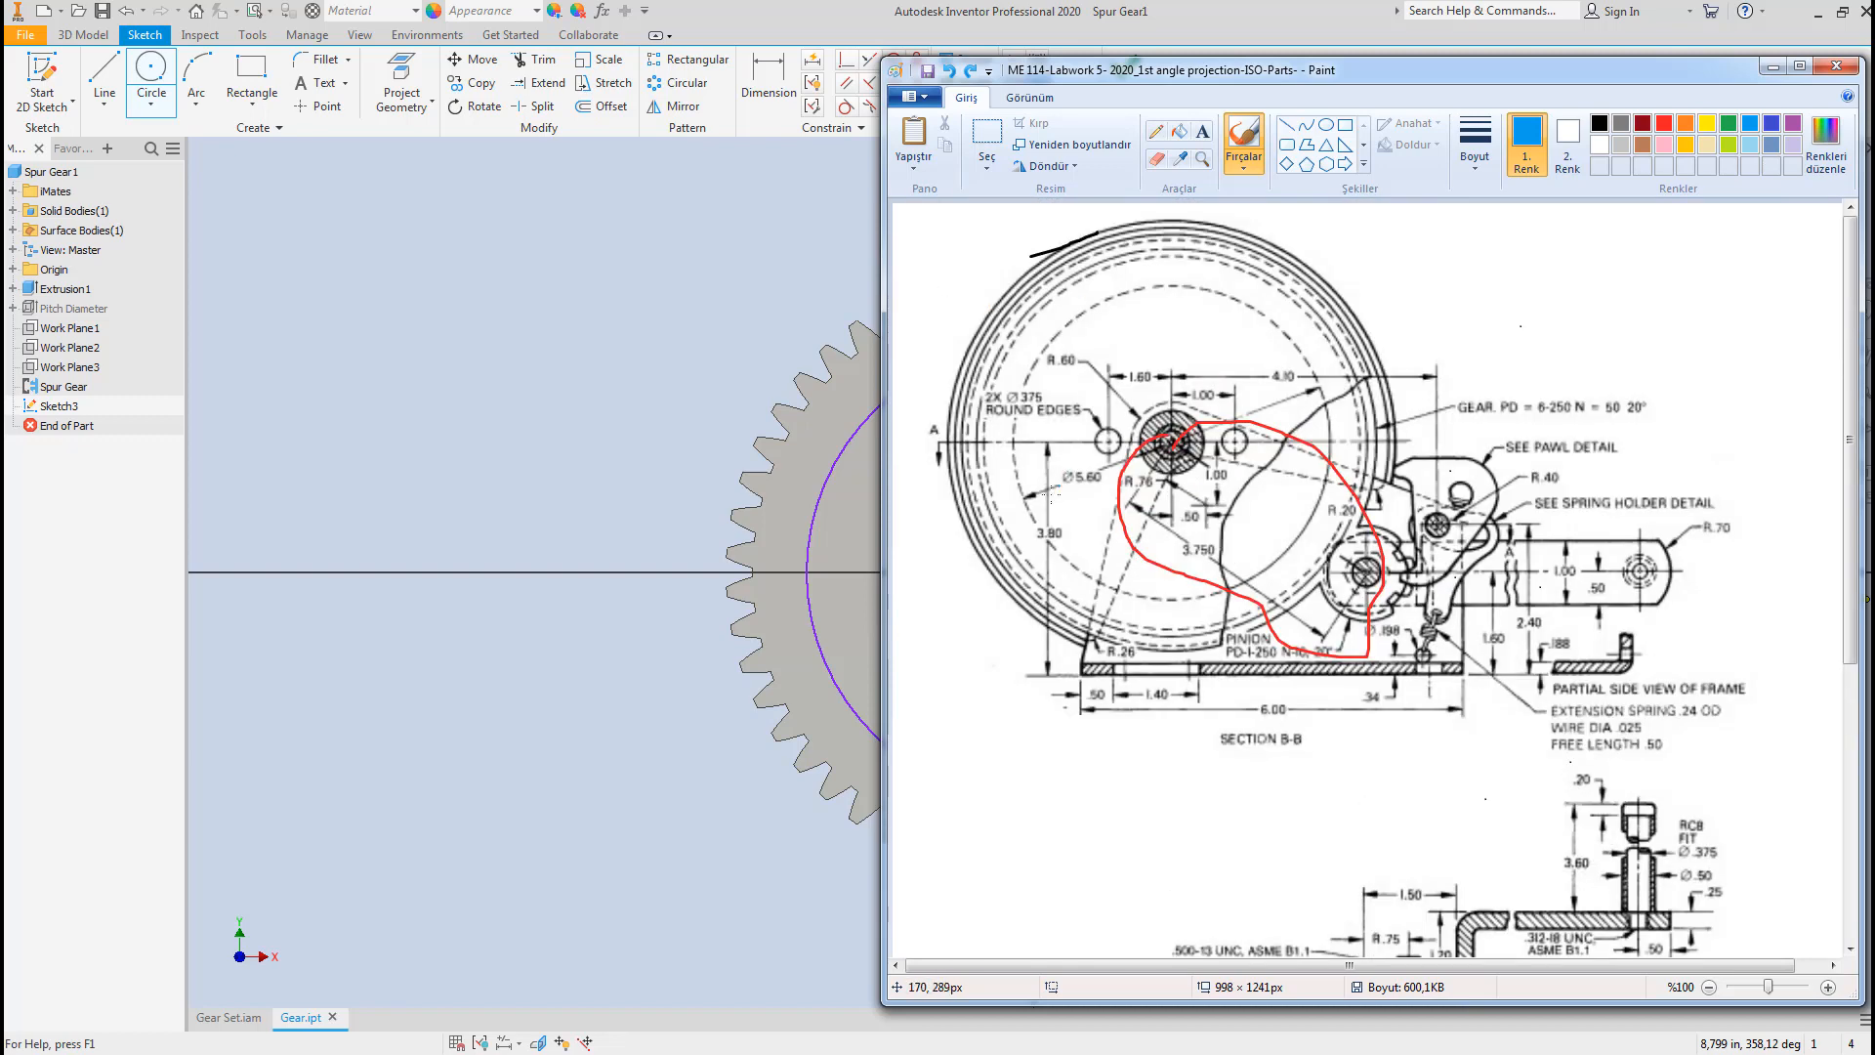
mouse_move(1028, 501)
left_mouse_down()
mouse_move(1017, 407)
mouse_move(1099, 303)
mouse_move(1282, 330)
mouse_move(1321, 398)
mouse_move(1330, 501)
mouse_move(1254, 561)
mouse_move(1142, 584)
mouse_move(1050, 503)
left_mouse_up()
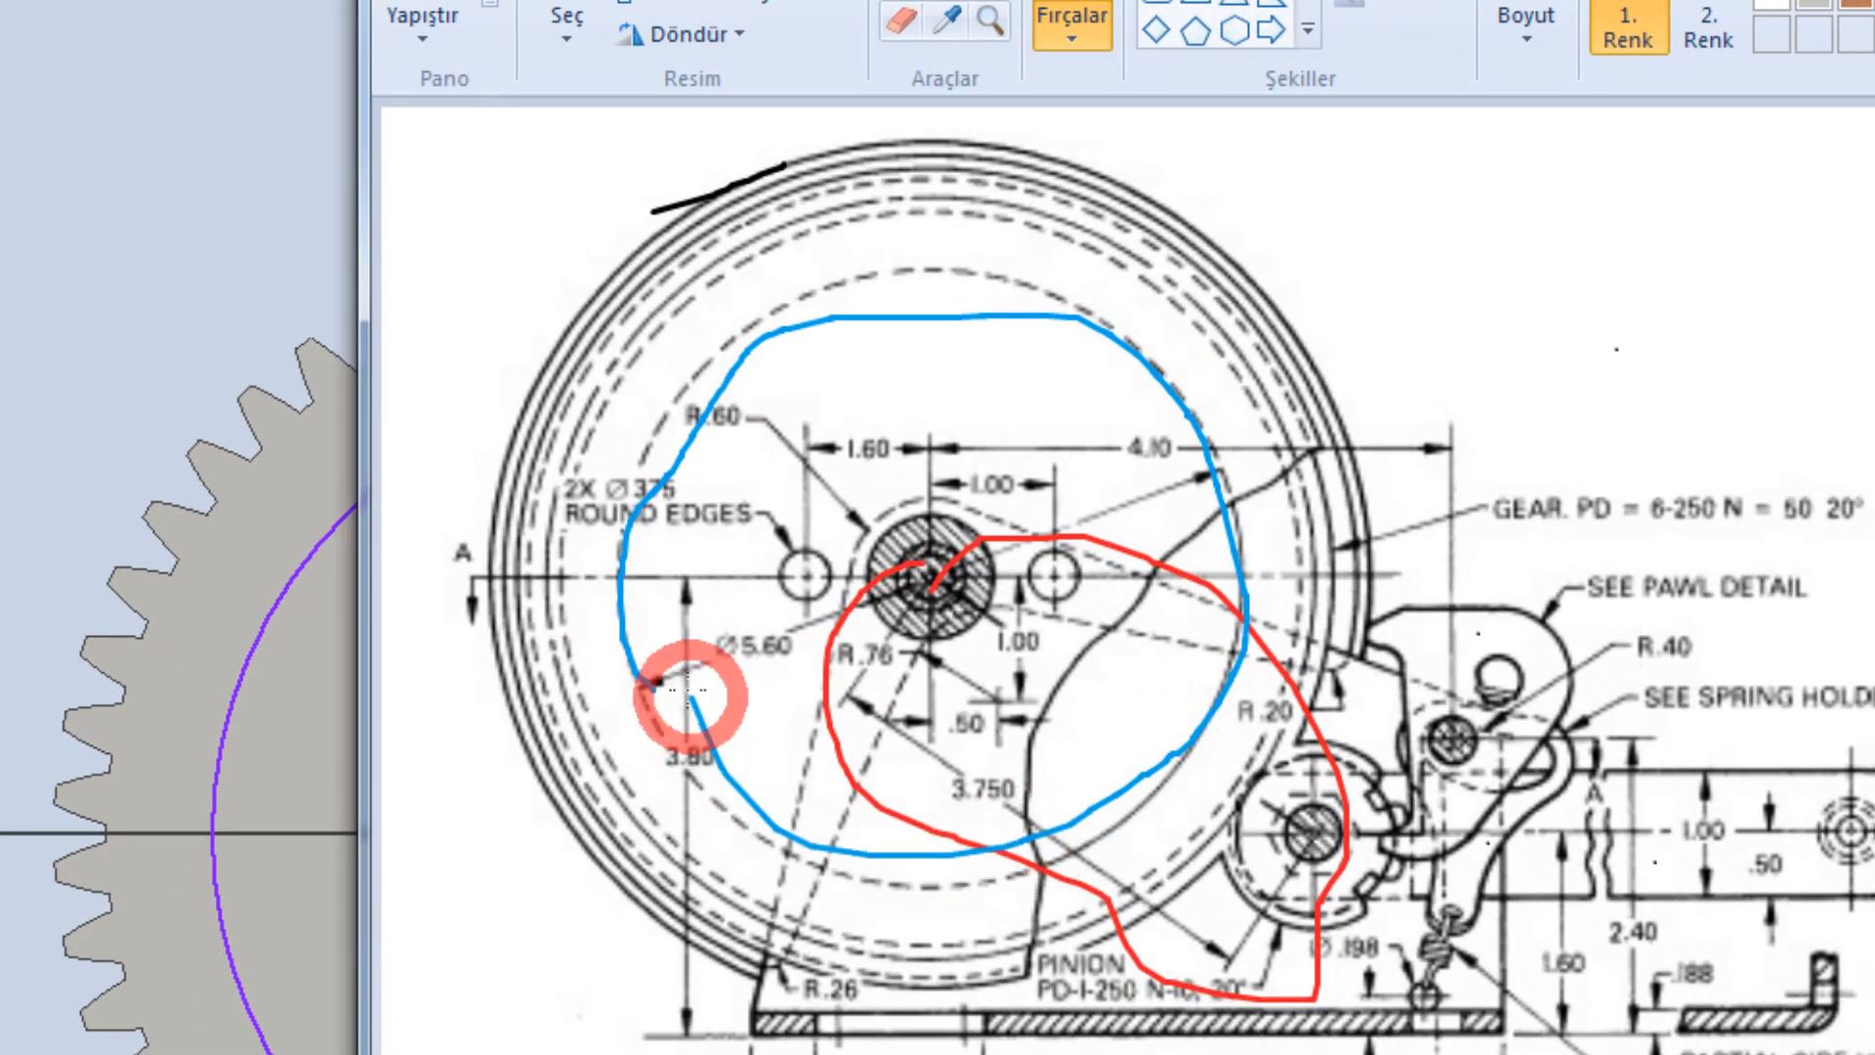
mouse_move(689, 691)
left_mouse_down()
mouse_move(696, 652)
mouse_move(648, 655)
mouse_move(791, 652)
mouse_move(746, 605)
left_mouse_up()
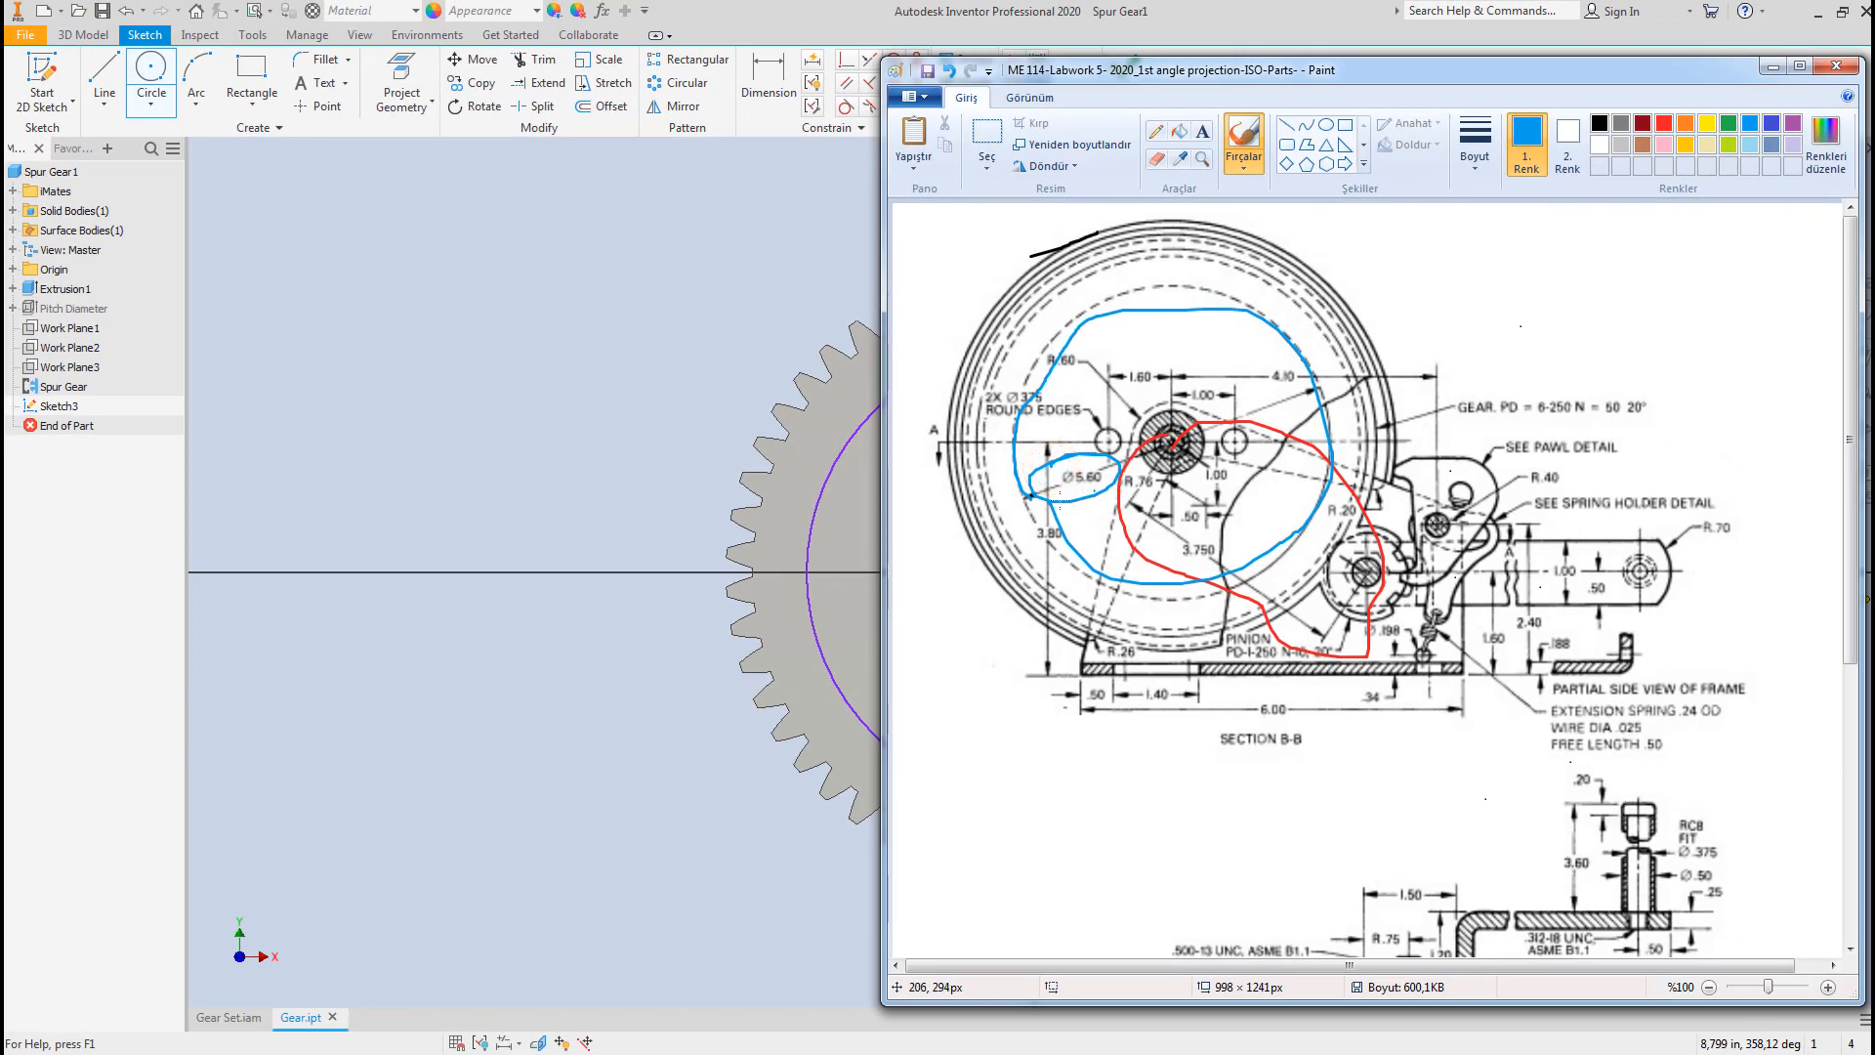
left_click(1126, 489)
Return to the Gear sketch in Inventor and set the centred circle's diameter to 5.6 in.
left_click(569, 322)
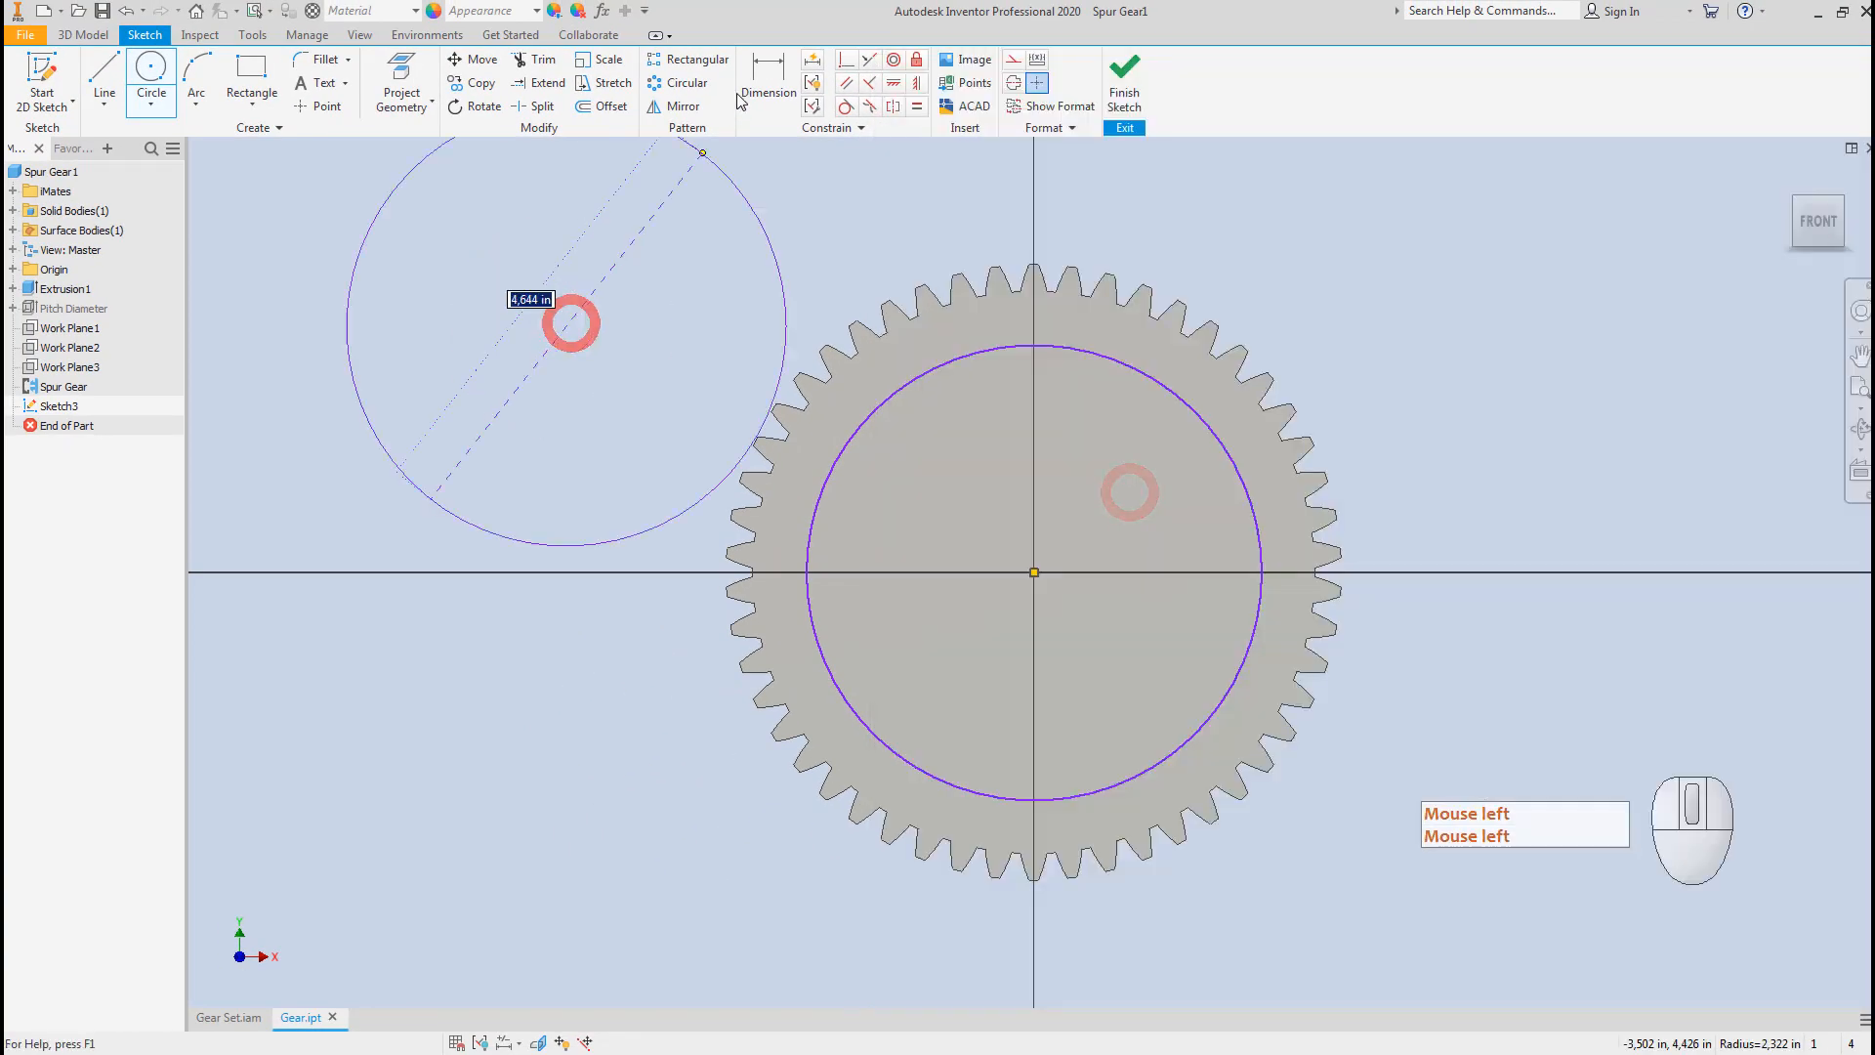
left_click(769, 75)
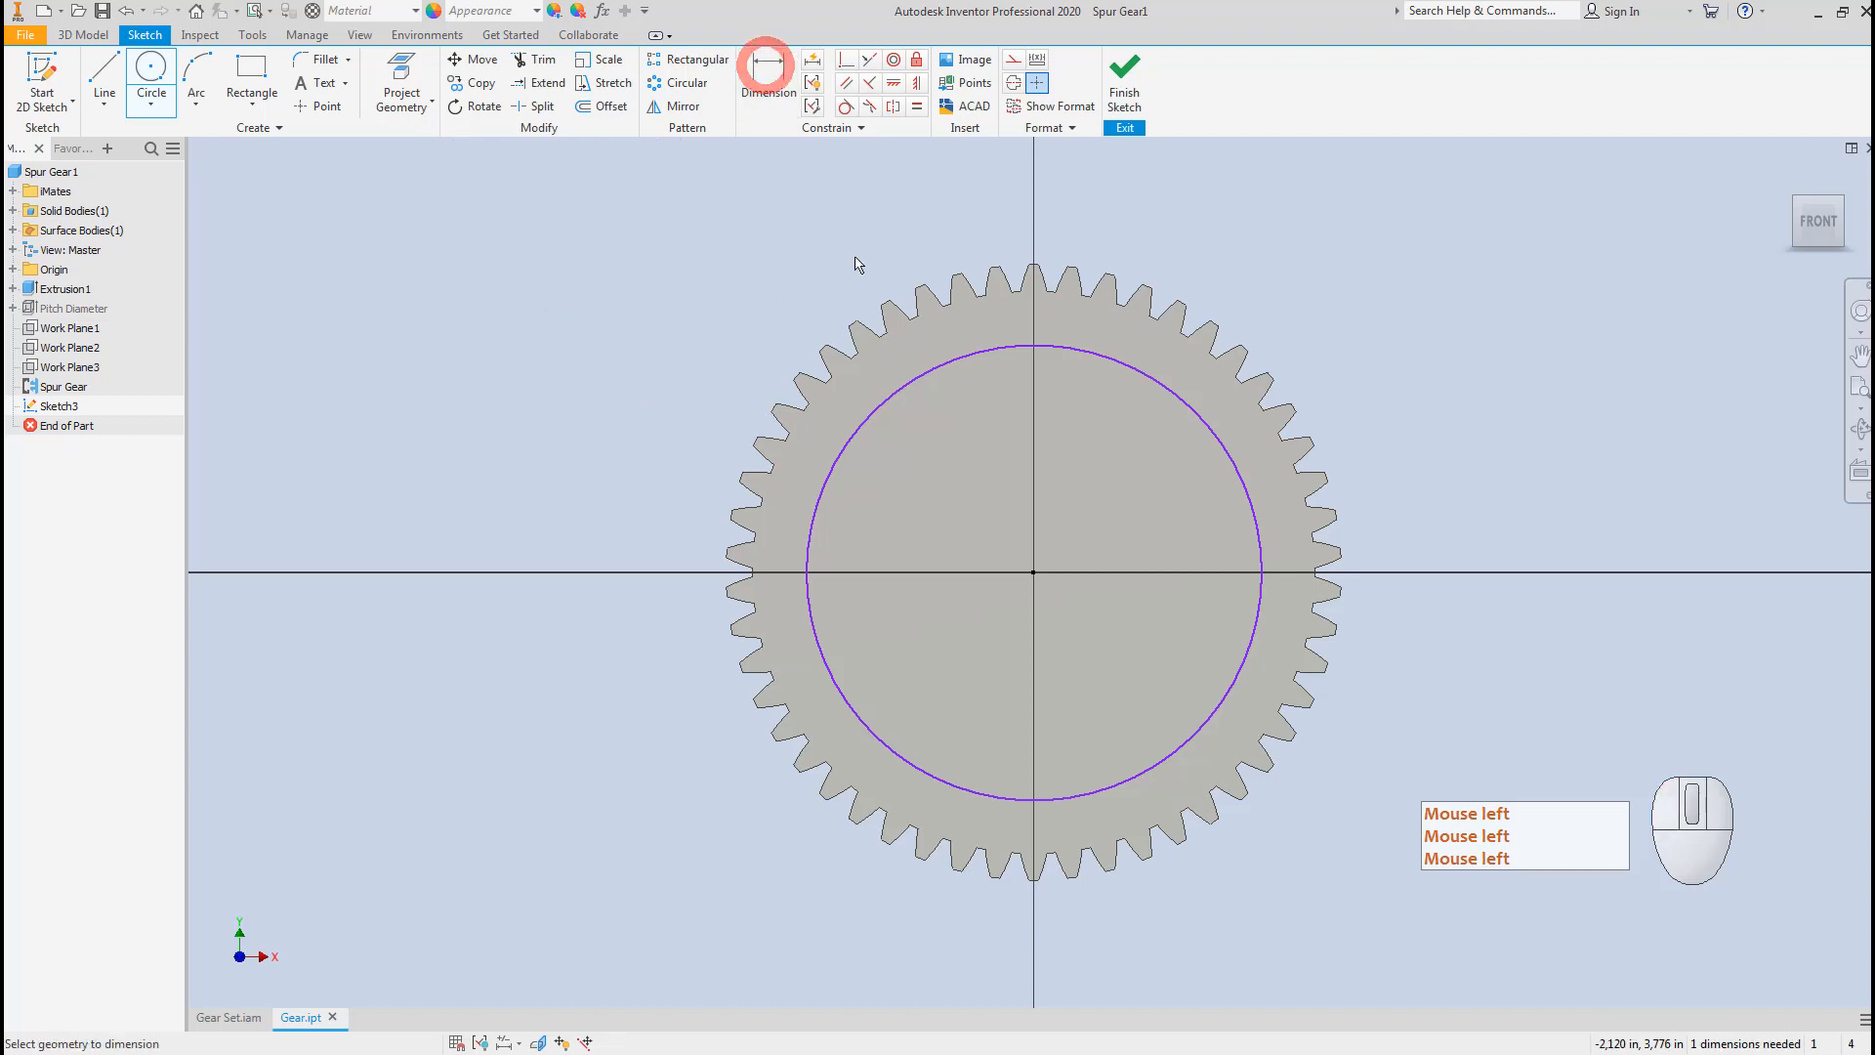
left_click(925, 373)
left_click(734, 349)
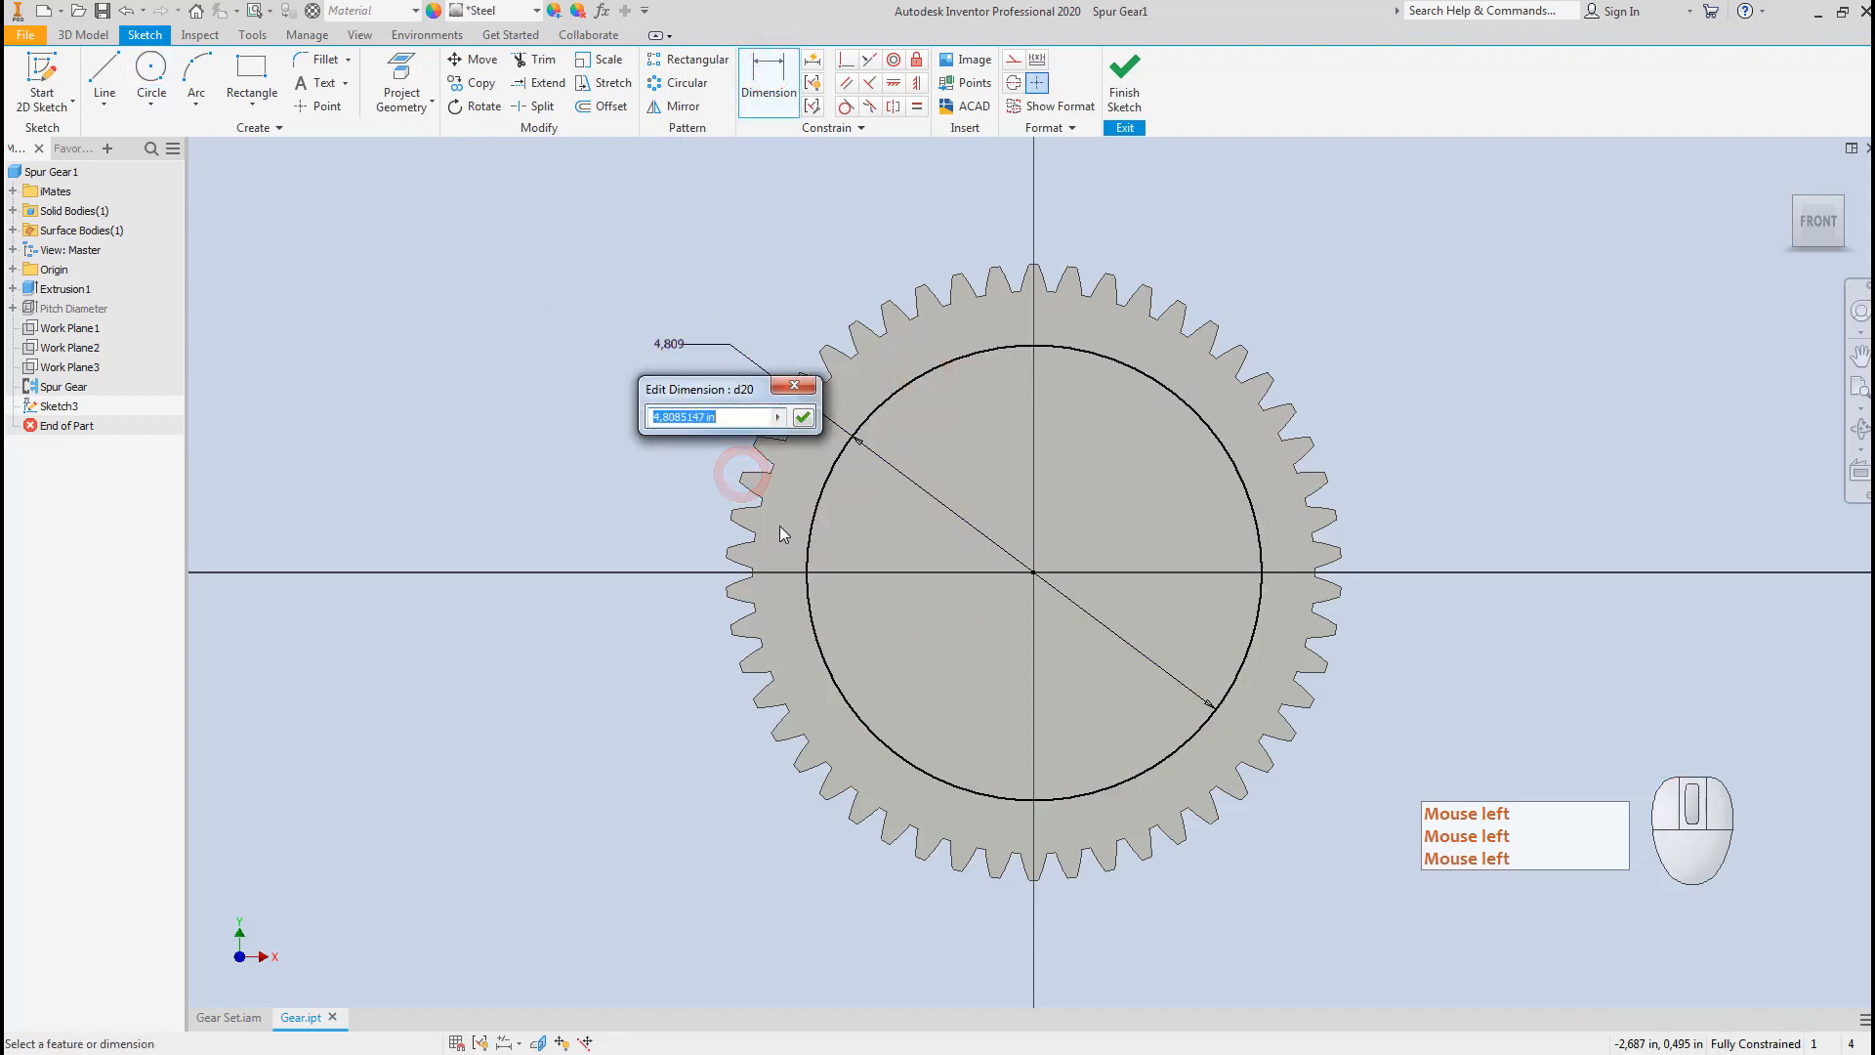
type("5.6")
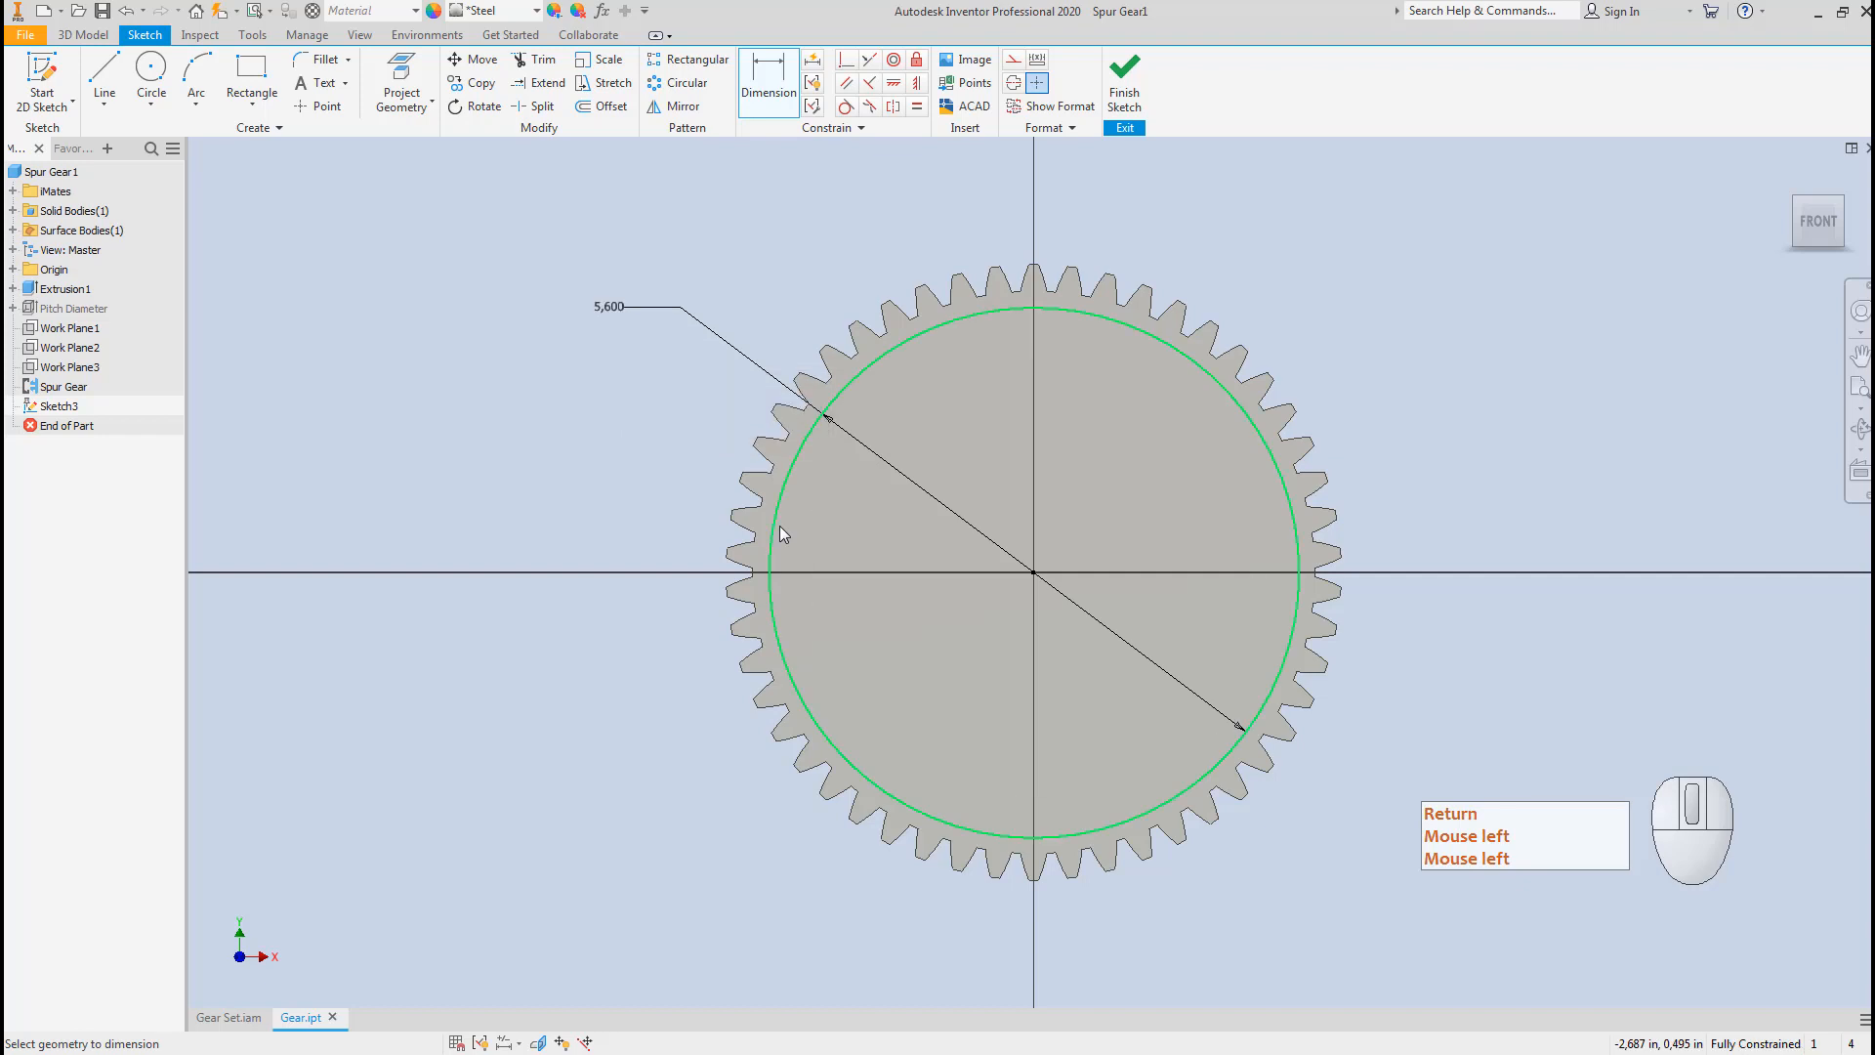
Finish the sketch and extrude the 5.6 in circle as a cut through all of the gear, leaving a toothed ring.
left_click(1132, 86)
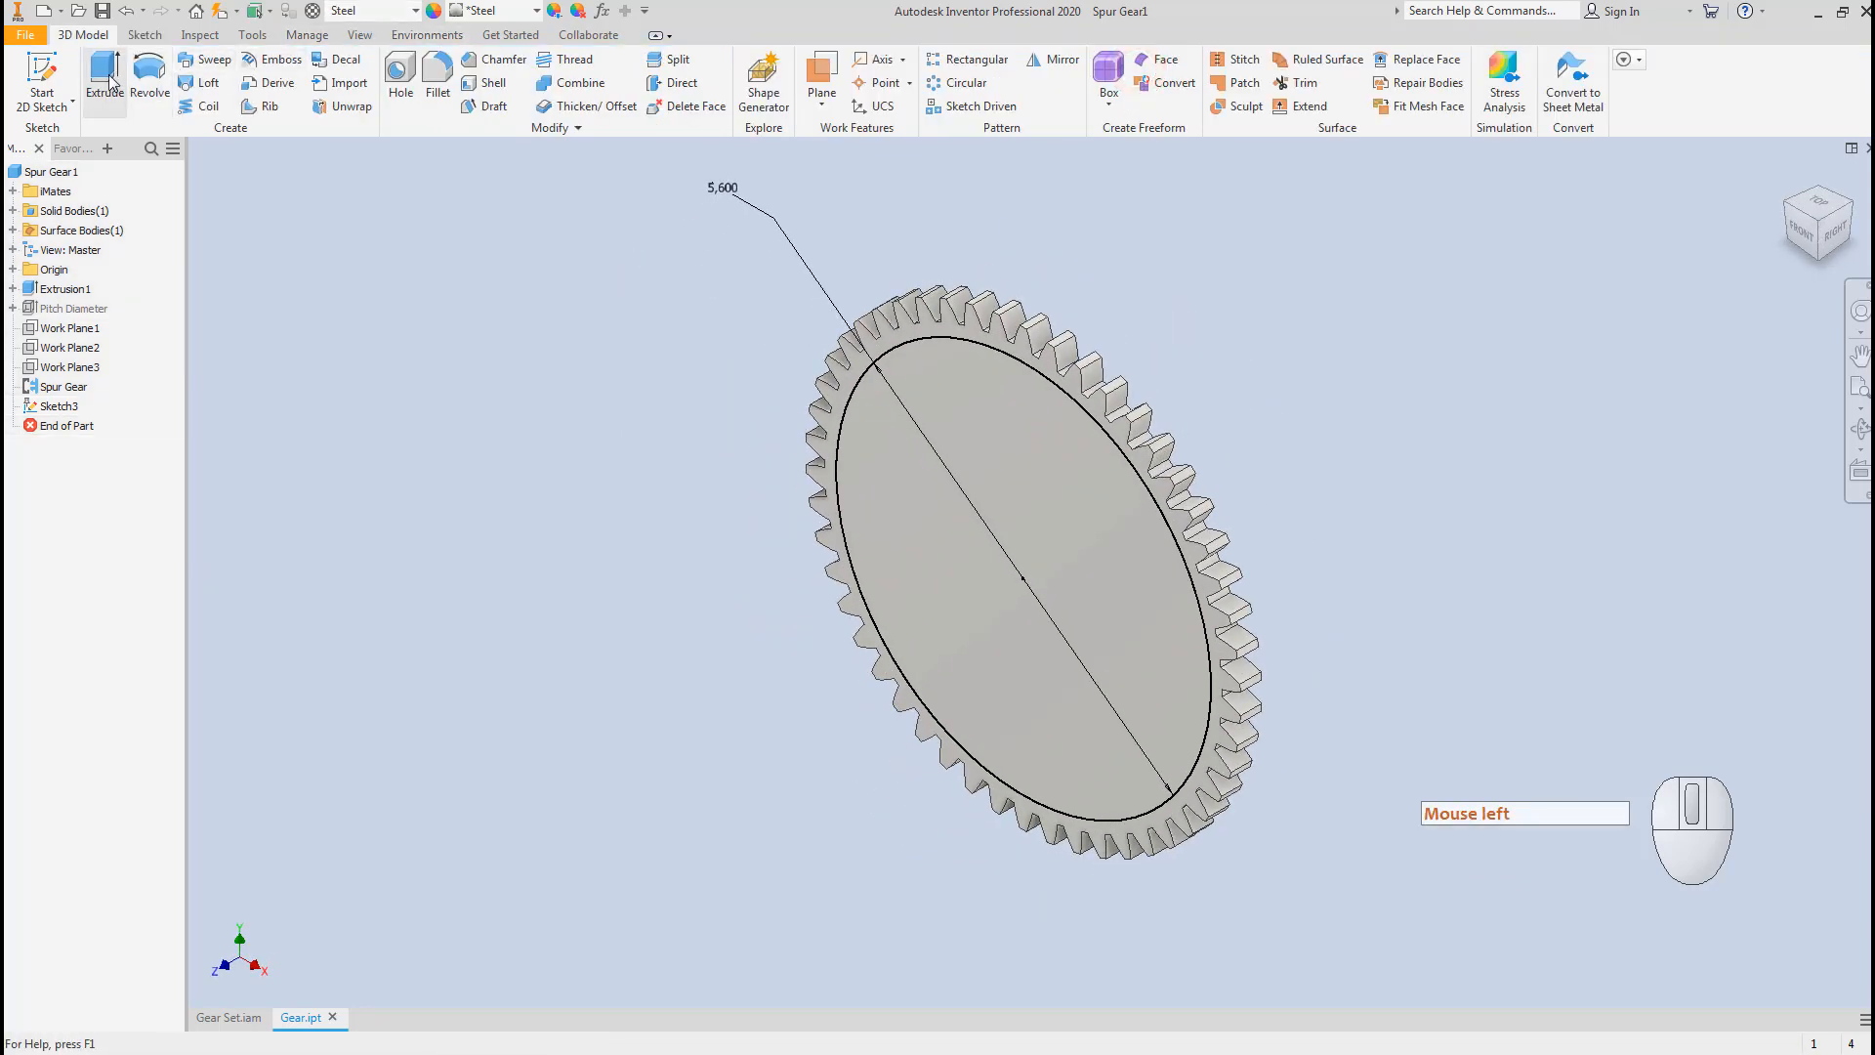
left_click(115, 81)
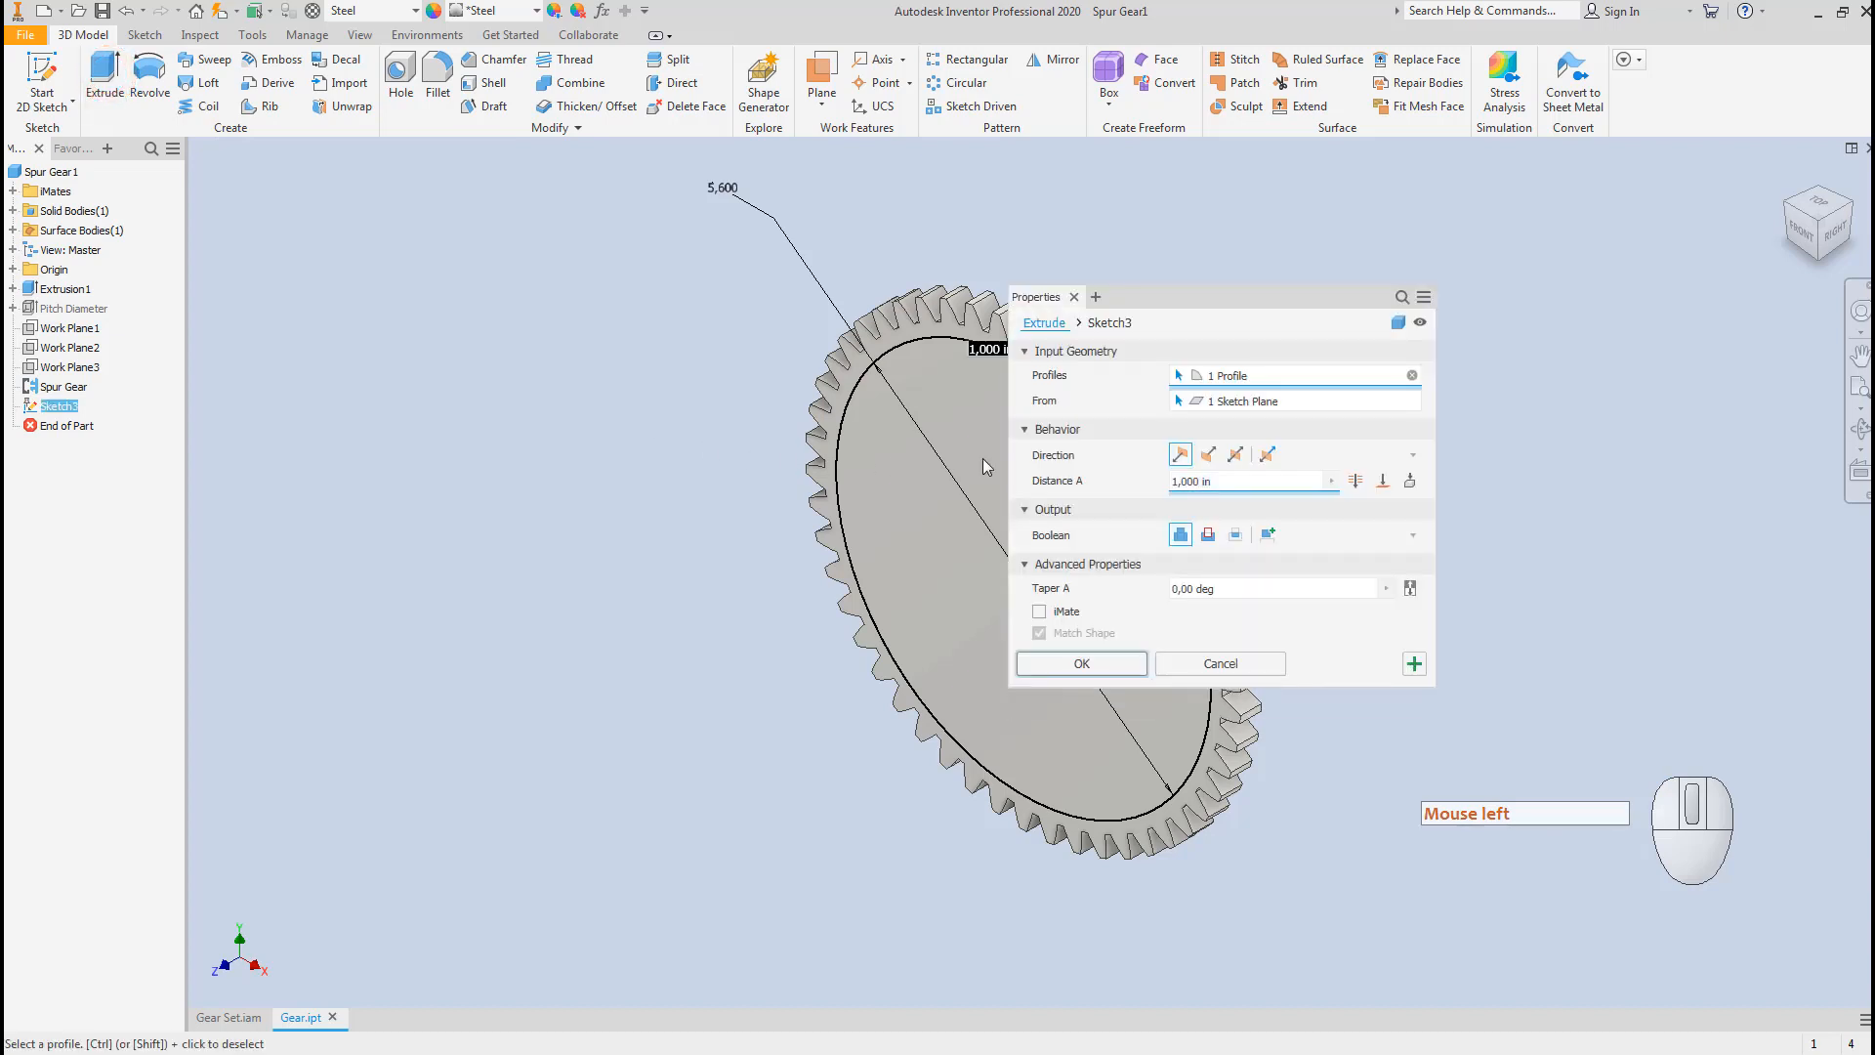
left_click(1208, 535)
left_click(1357, 480)
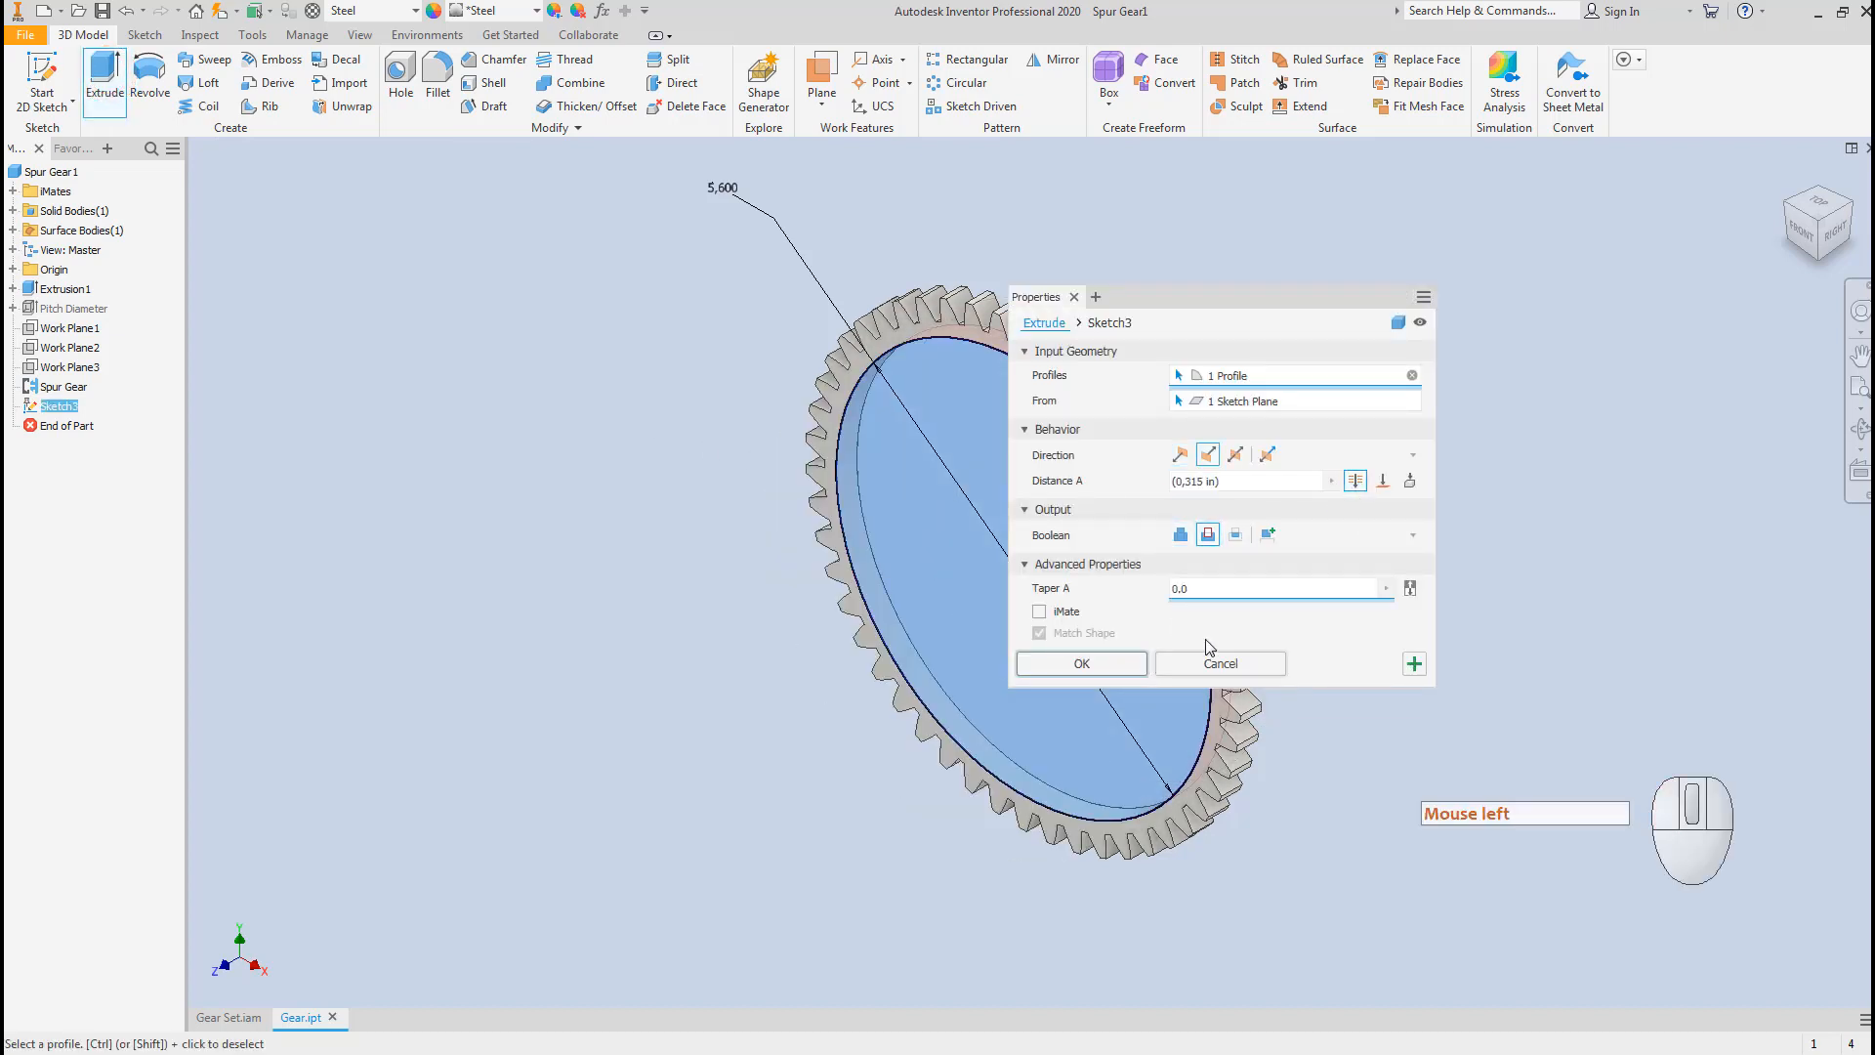
left_click(1082, 663)
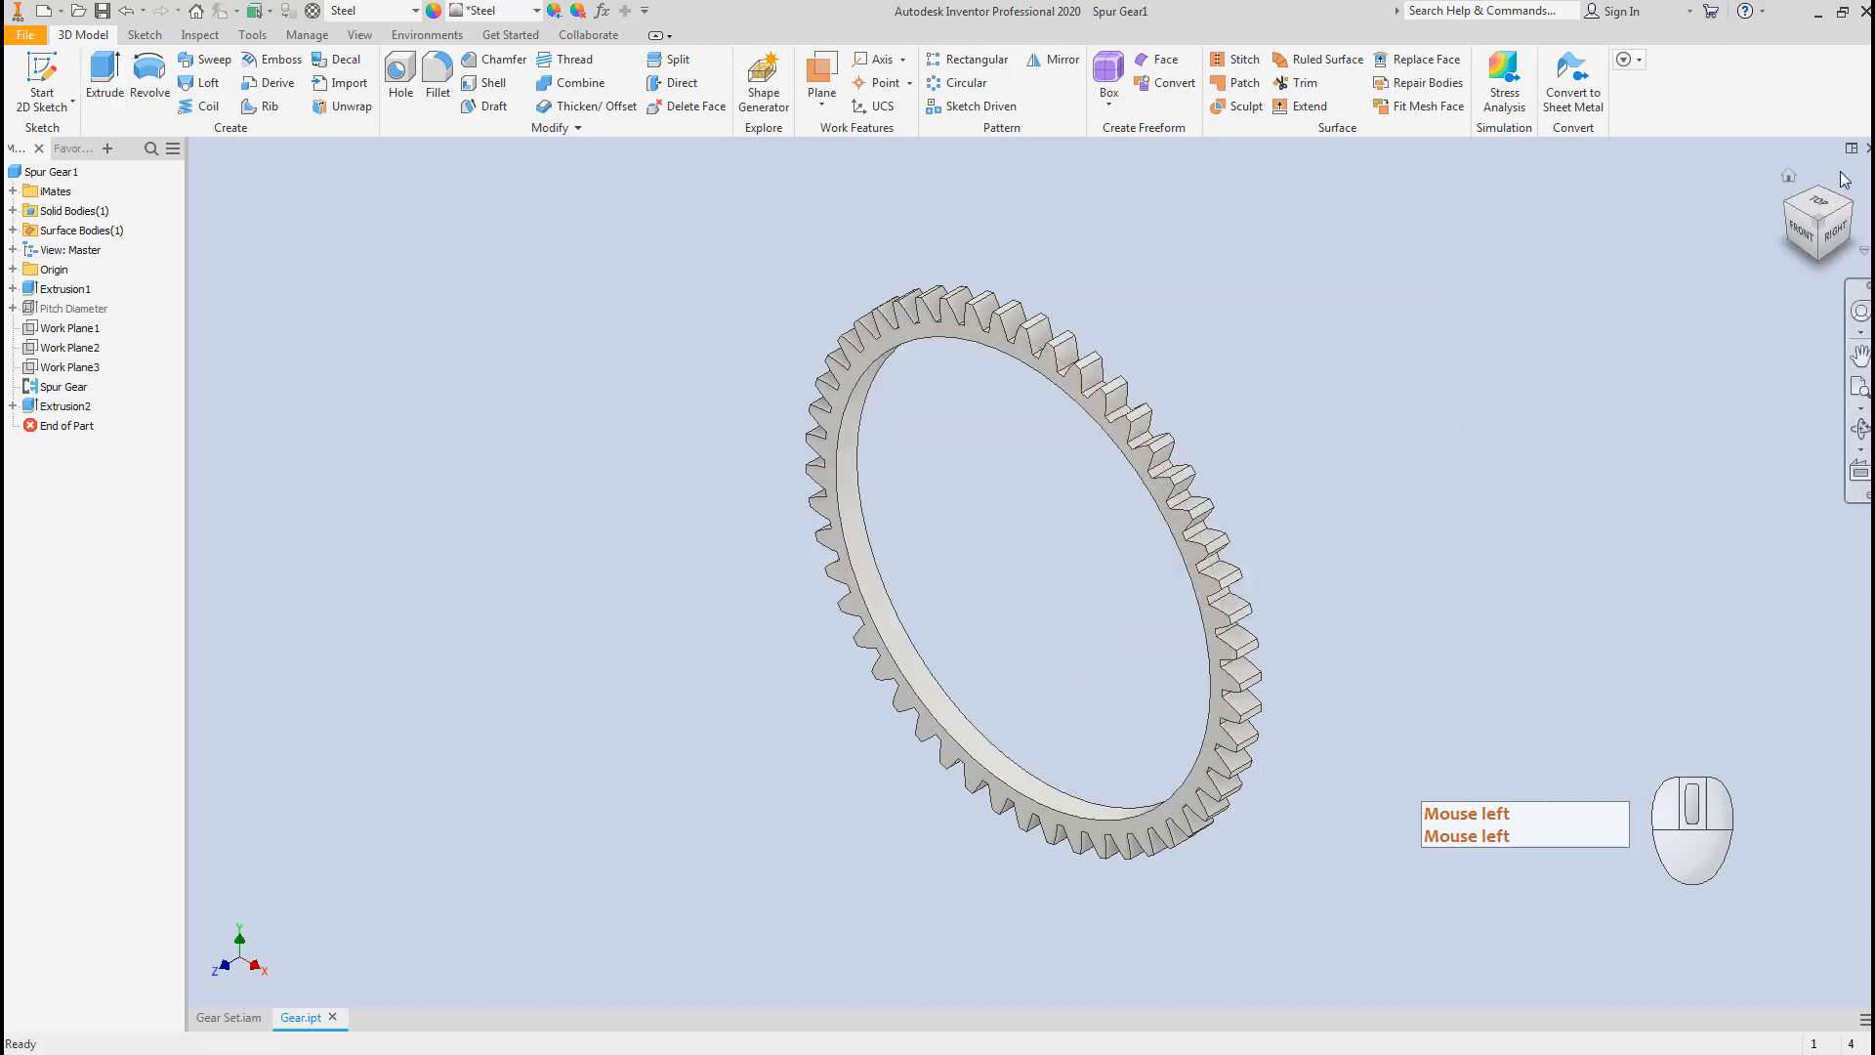
Turn the gear to the front view, save the Gear part and close it.
left_click(1802, 240)
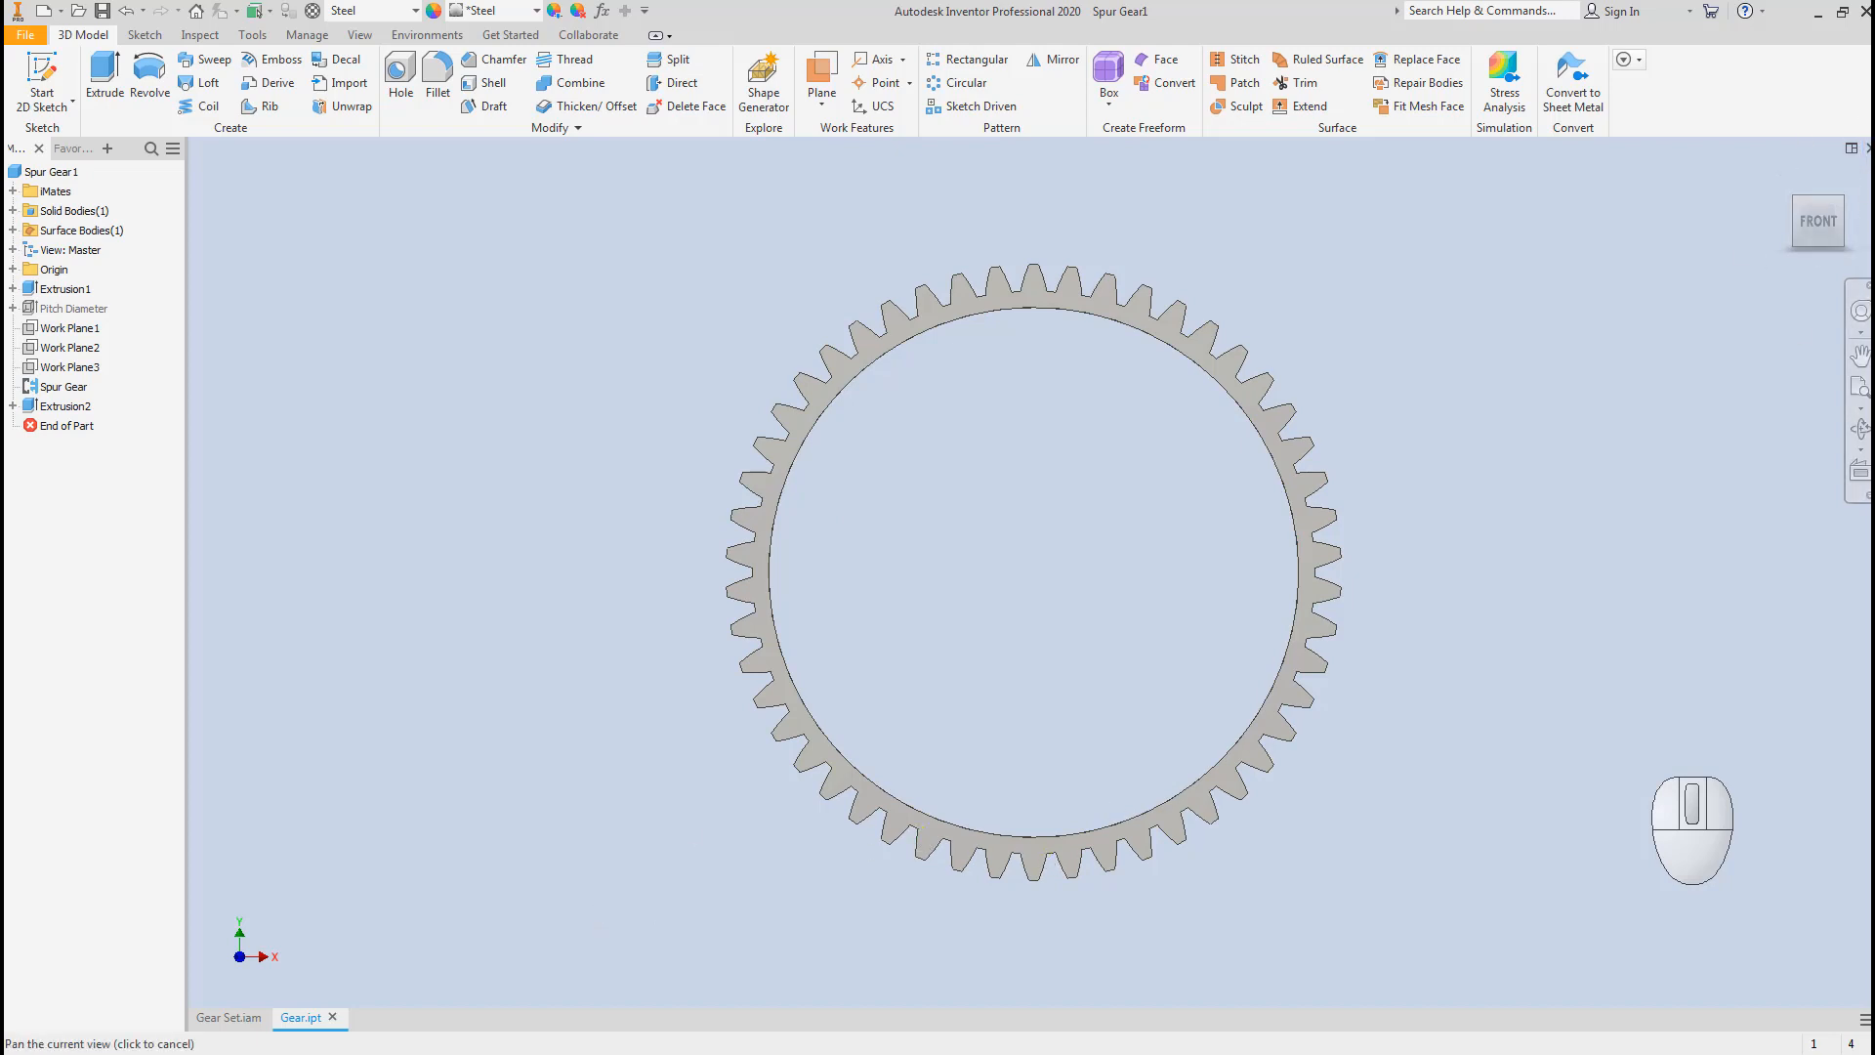
left_click(103, 12)
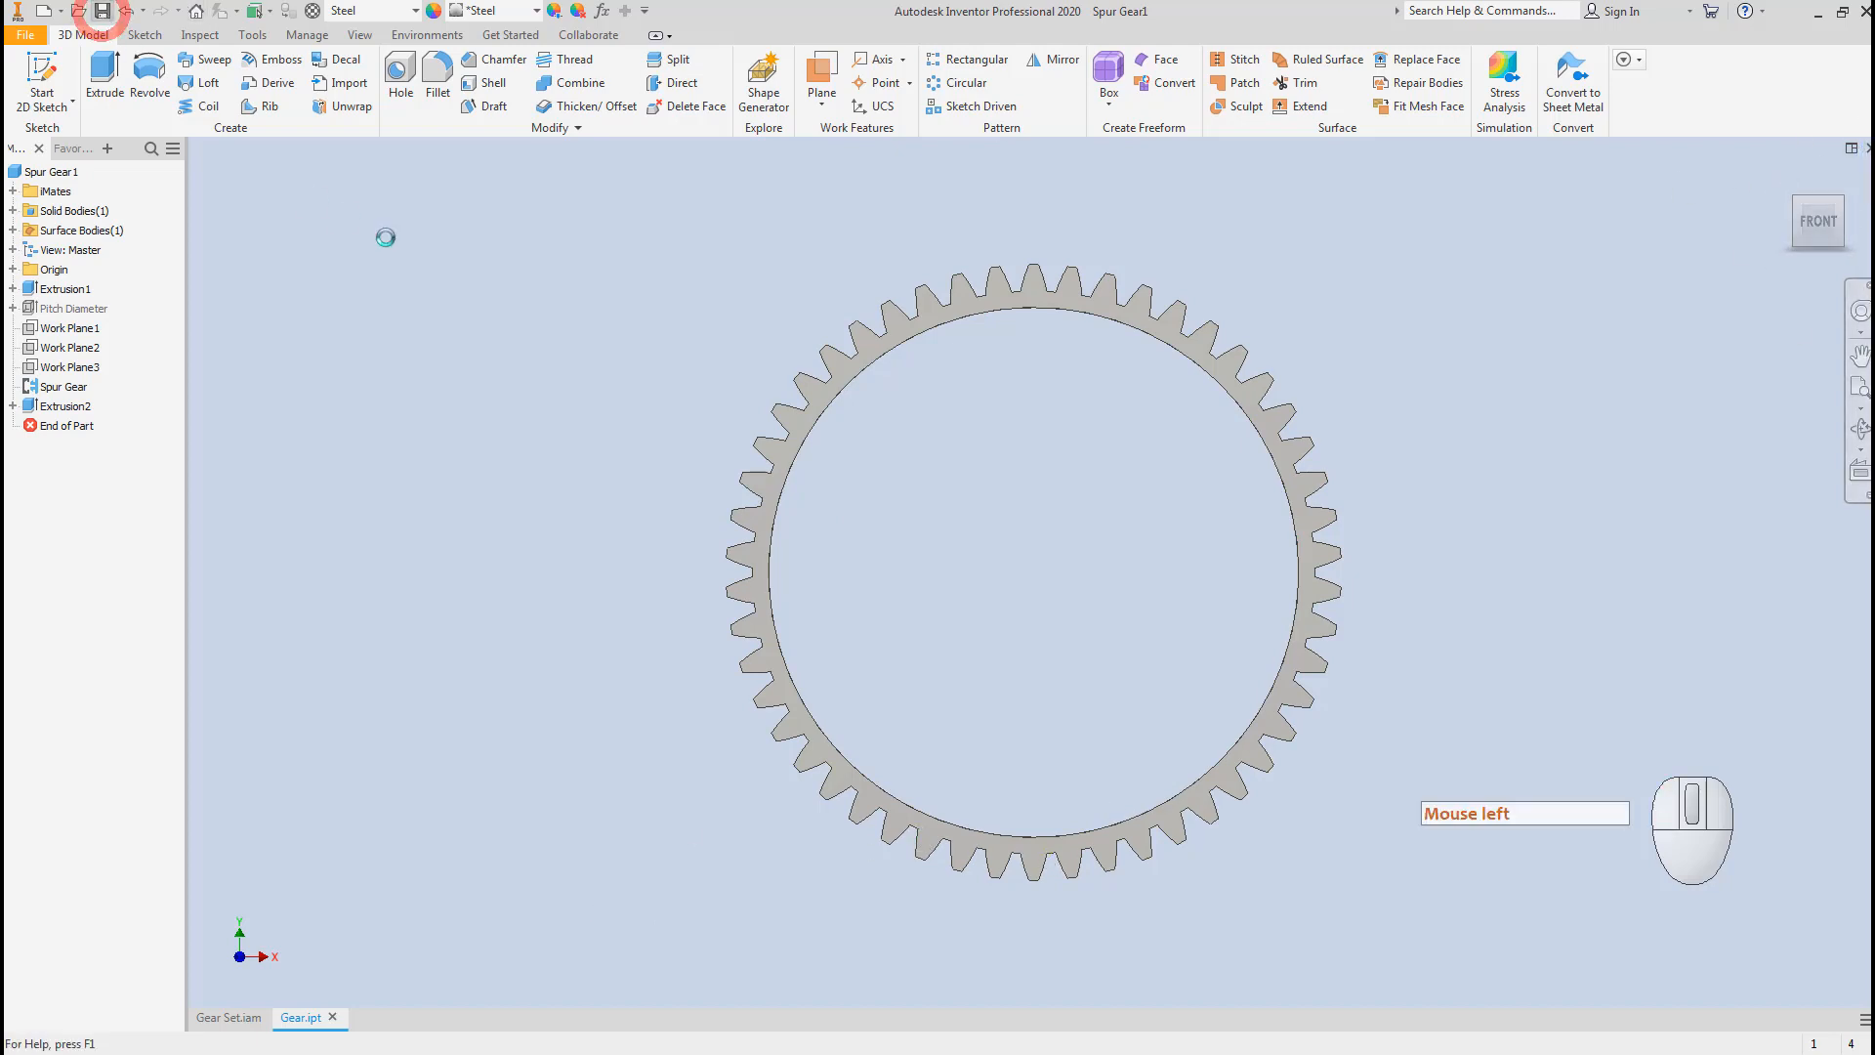
left_click(1865, 146)
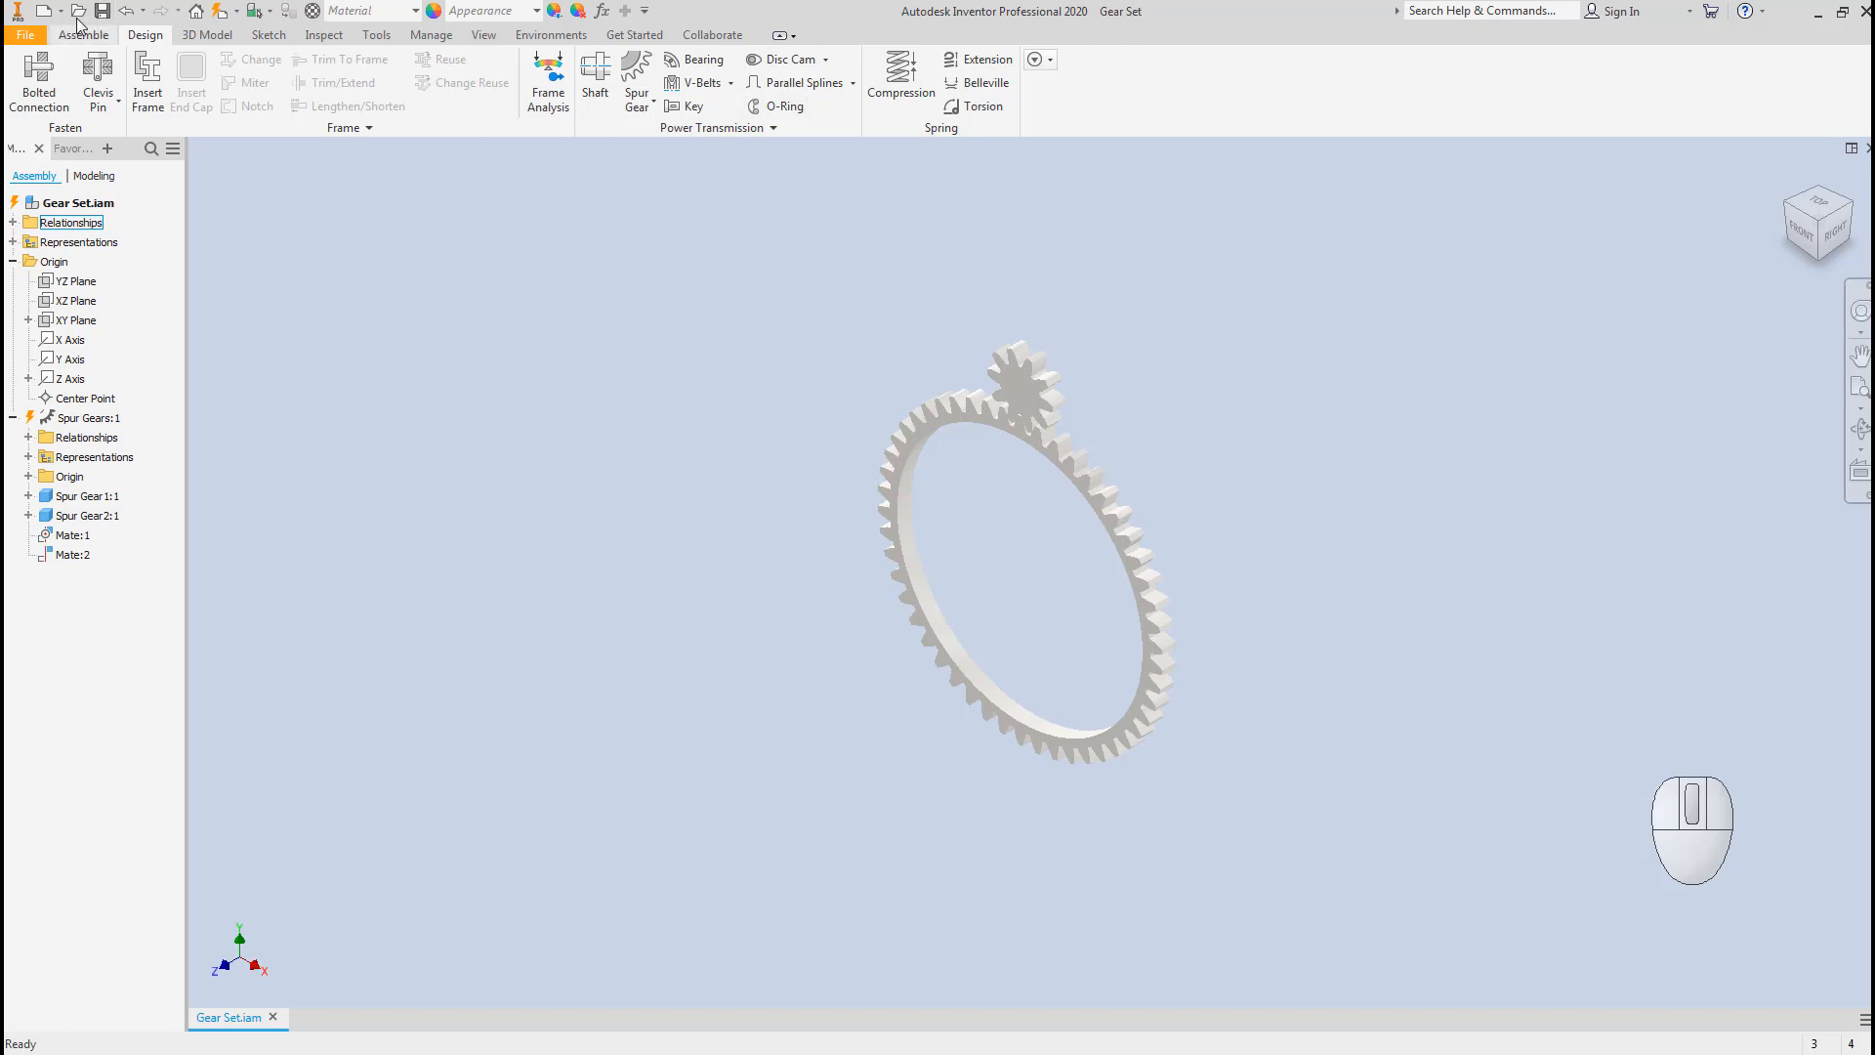
Save the Gear Set assembly together with its dependent files, Spur Gears1.iam and Pinon.ipt.
left_click(103, 14)
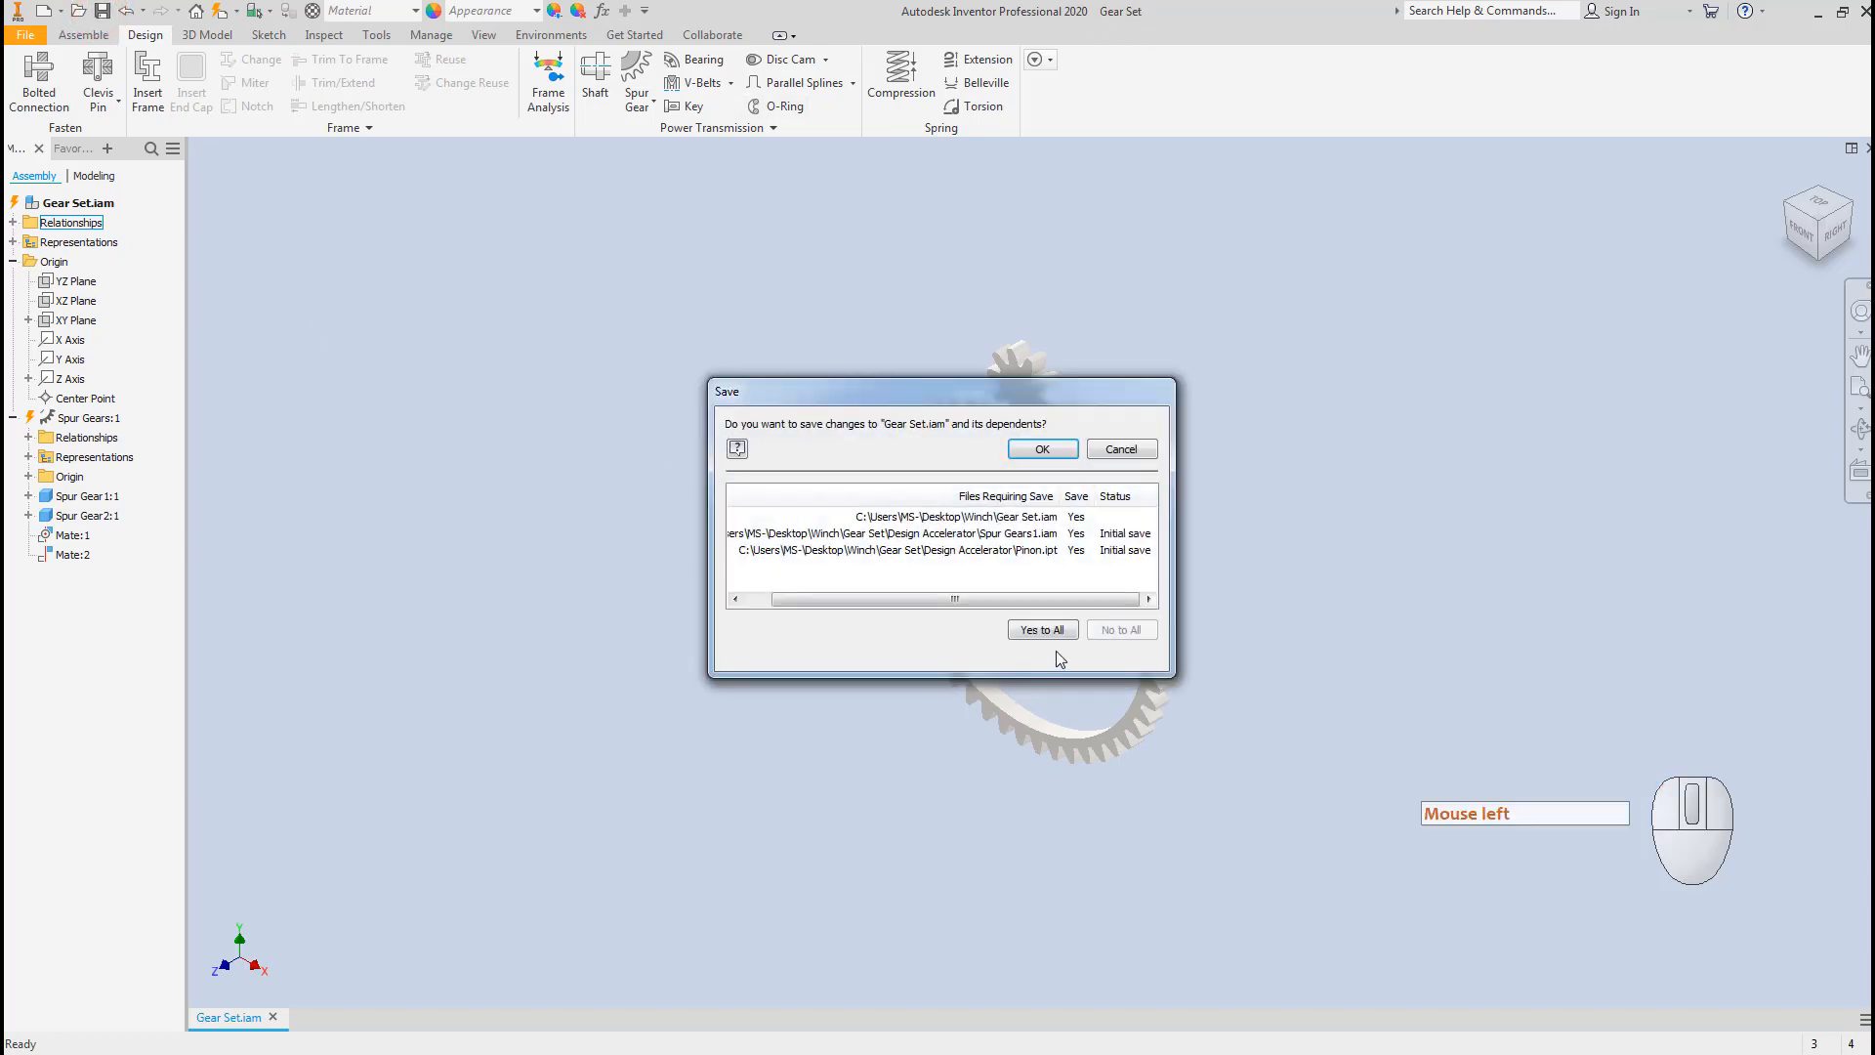
left_click(1044, 451)
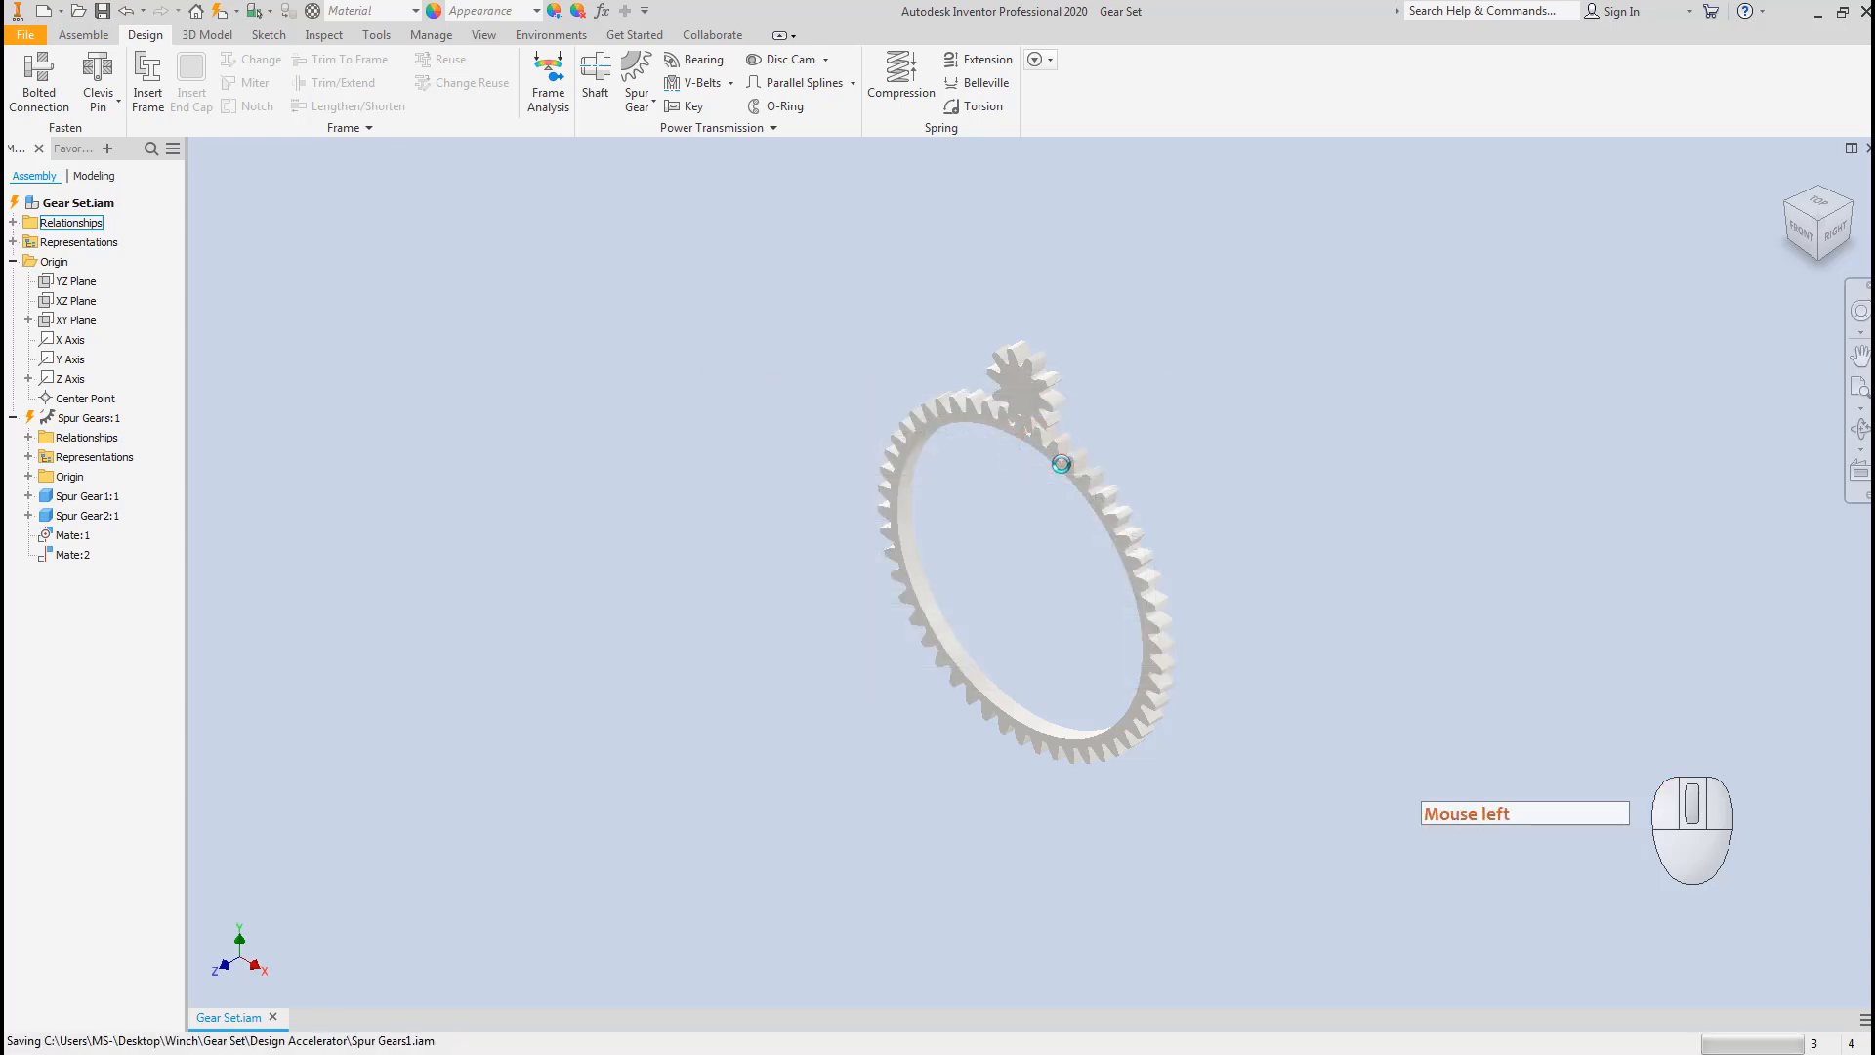
left_click(1053, 361)
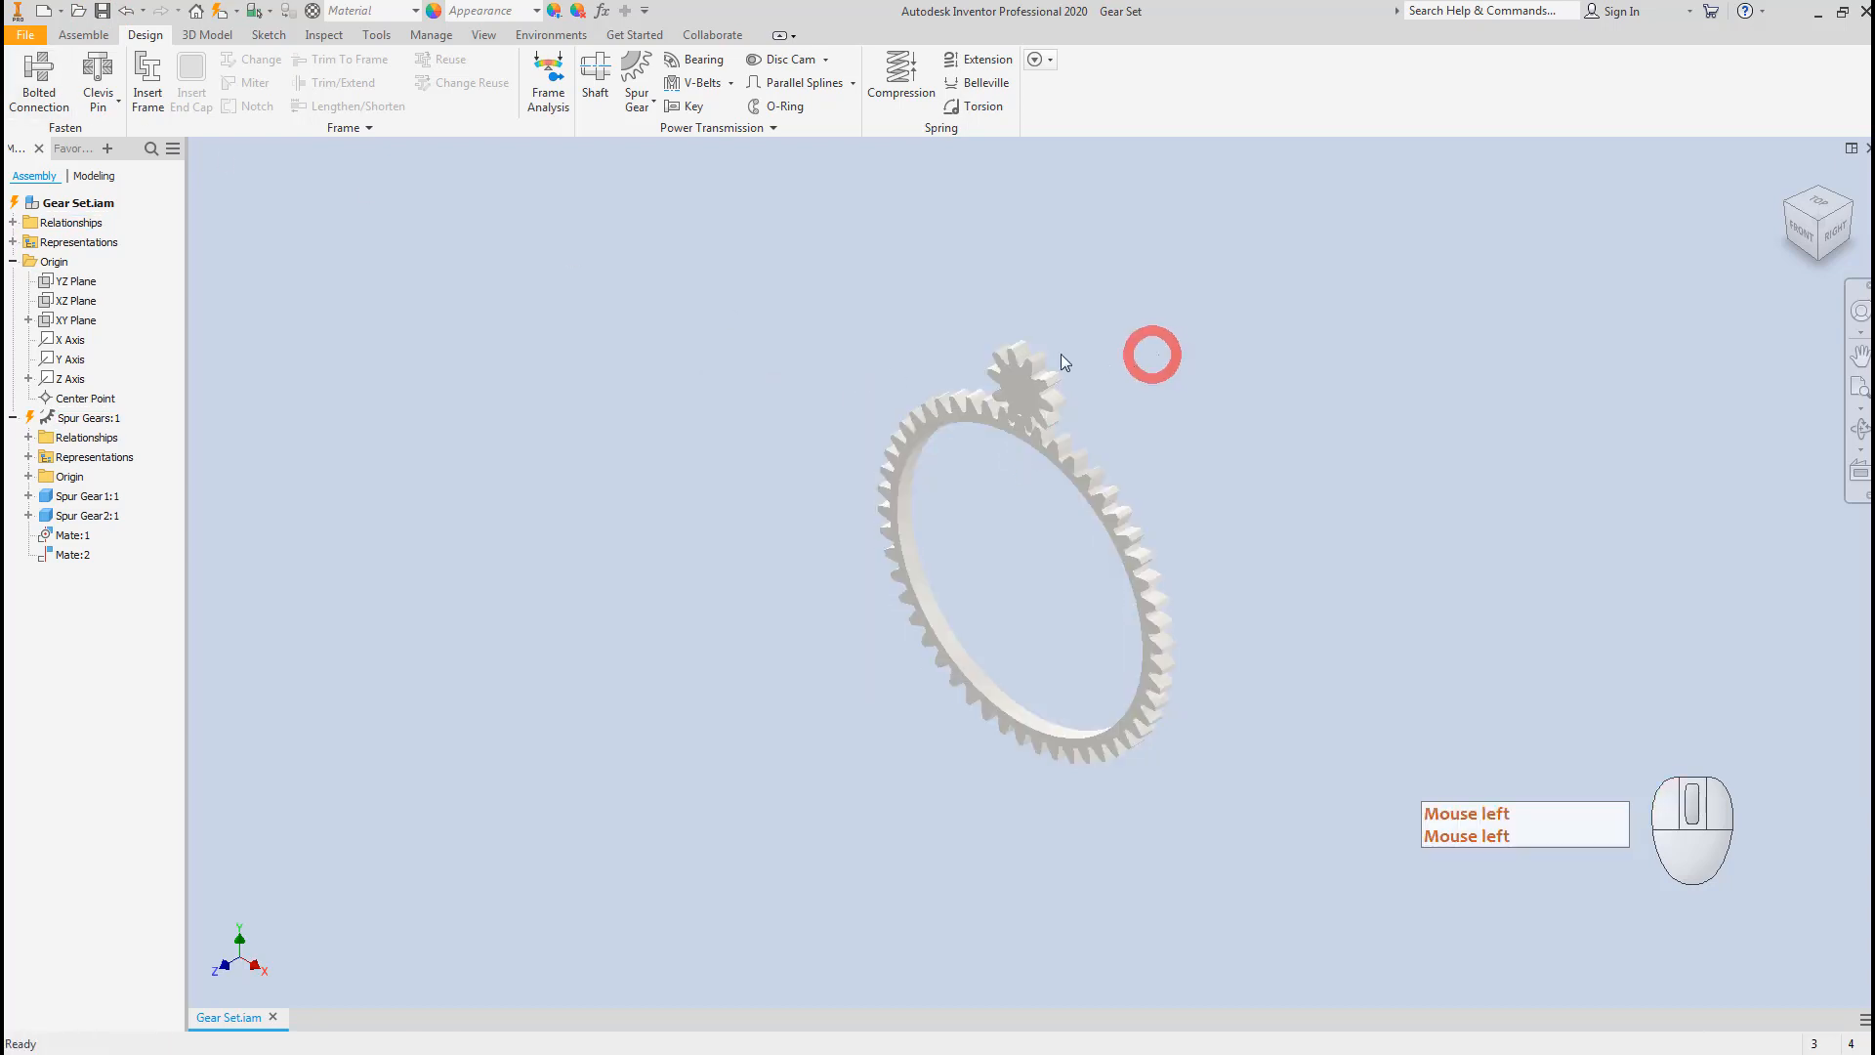
Open the small pinion component, Spur Gear2:1, from the assembly in its own part window.
left_click(88, 498)
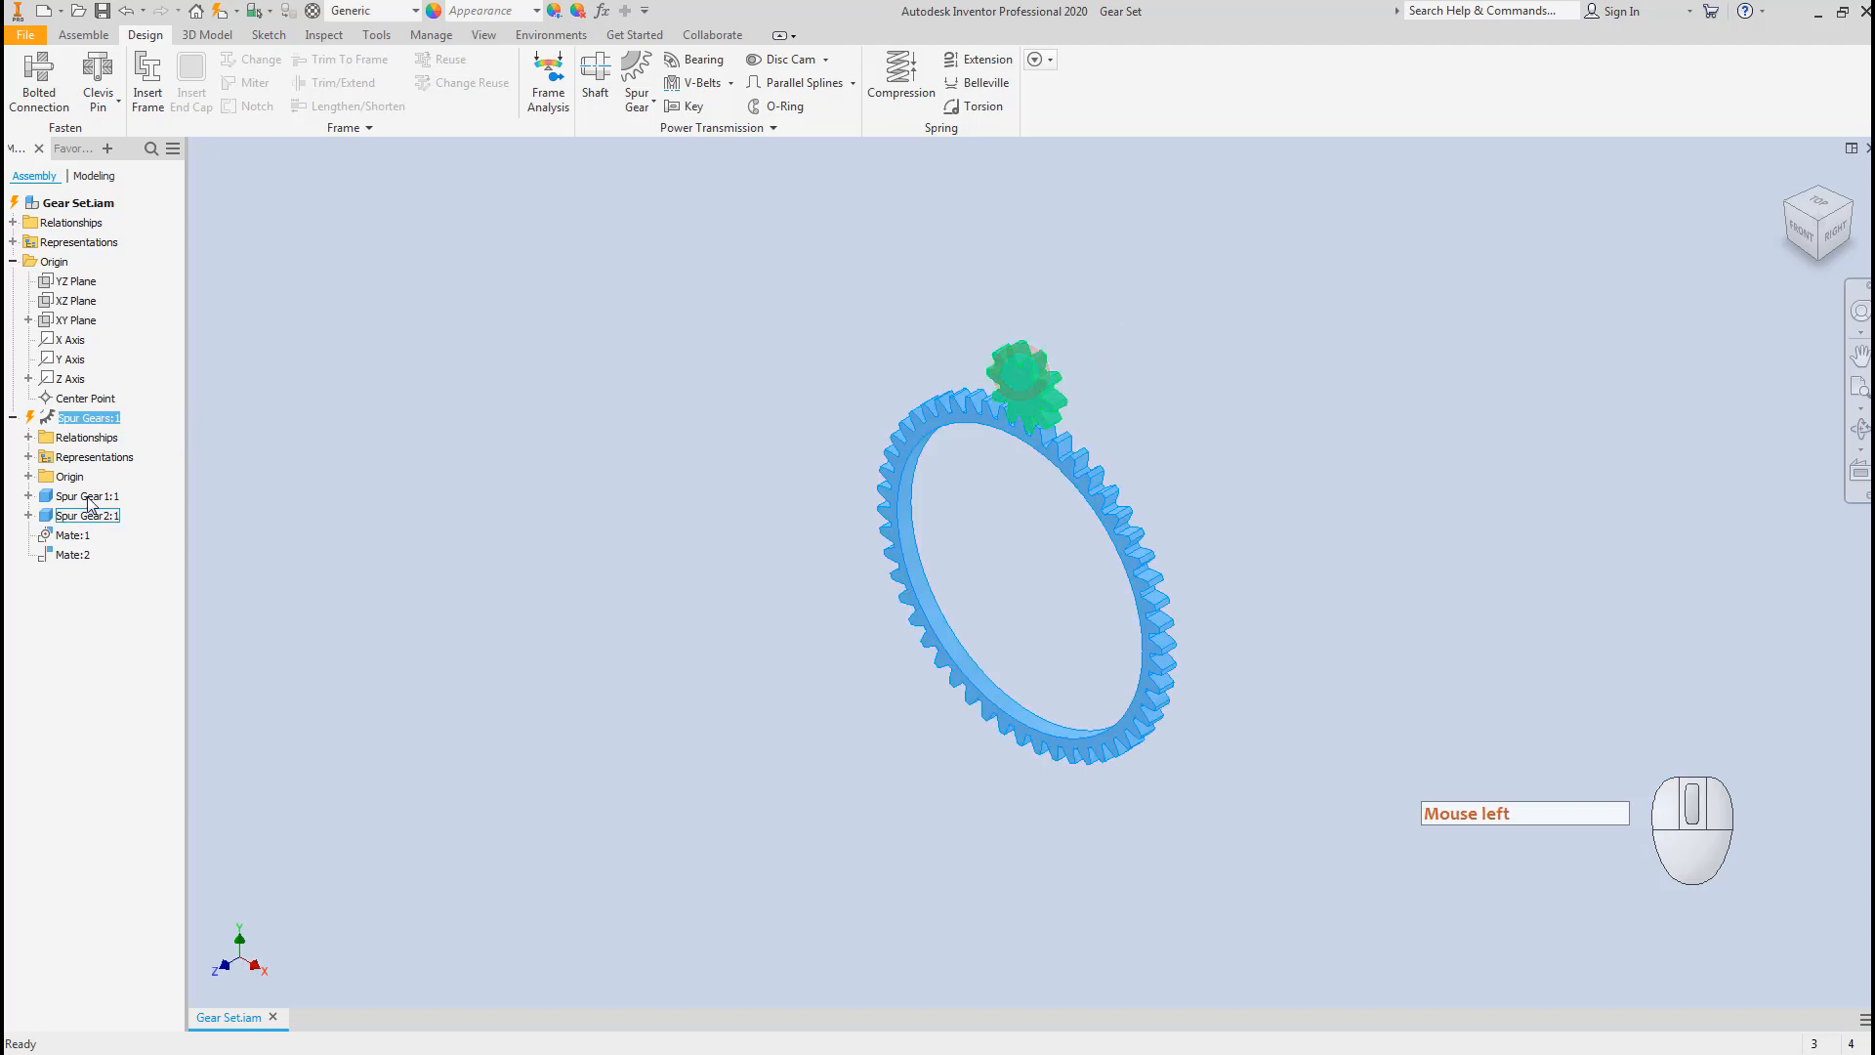
left_click(84, 516)
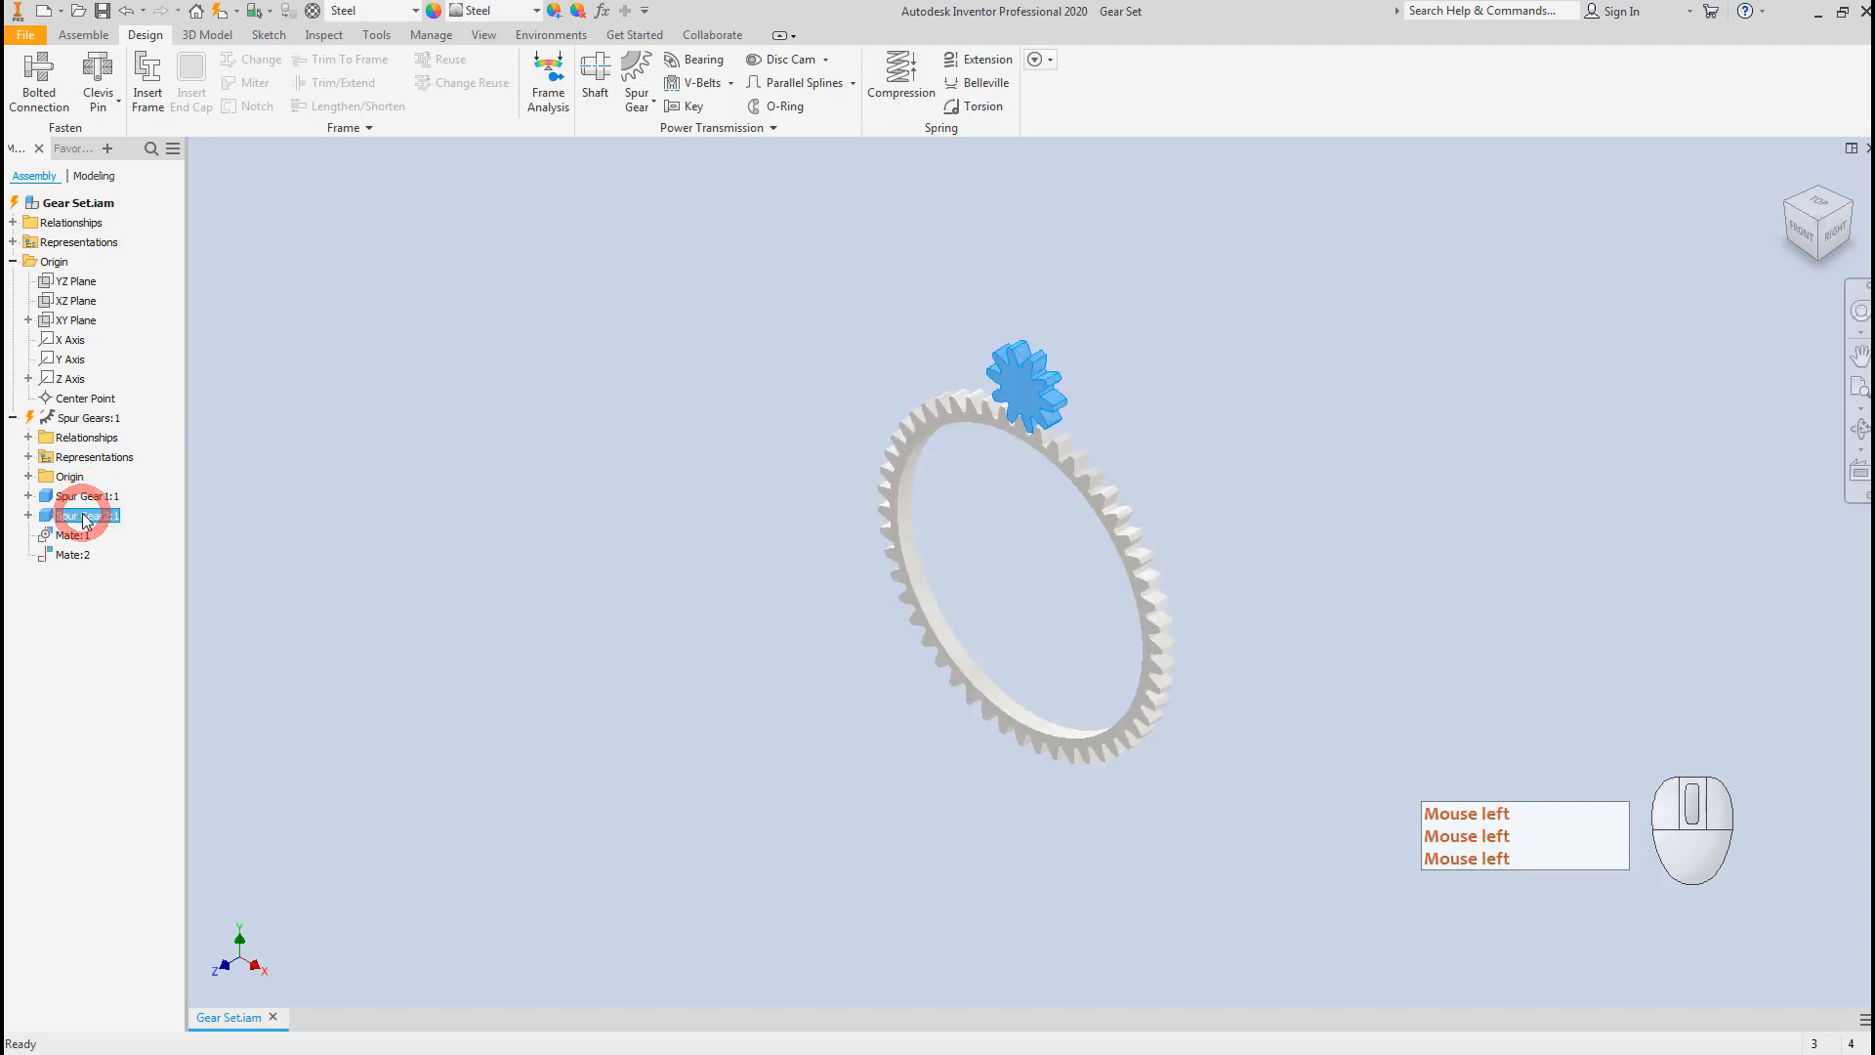
right_click(86, 518)
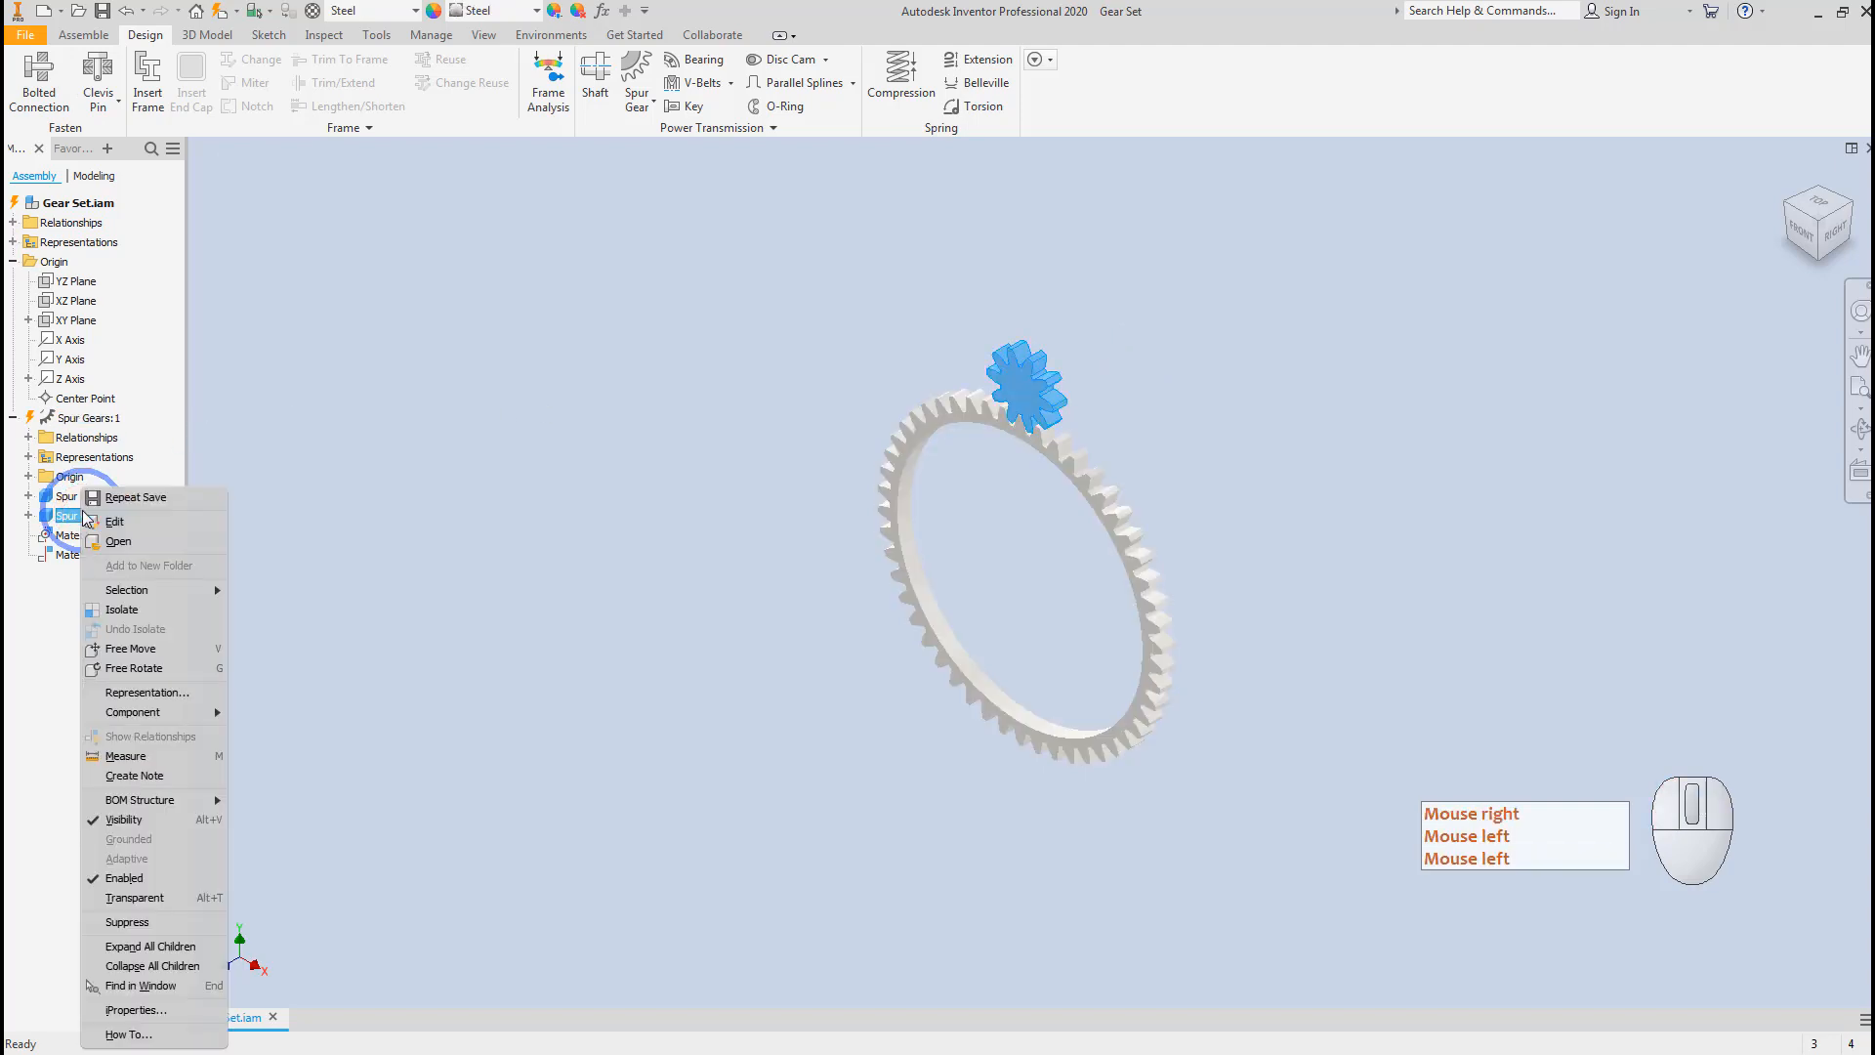
left_click(142, 543)
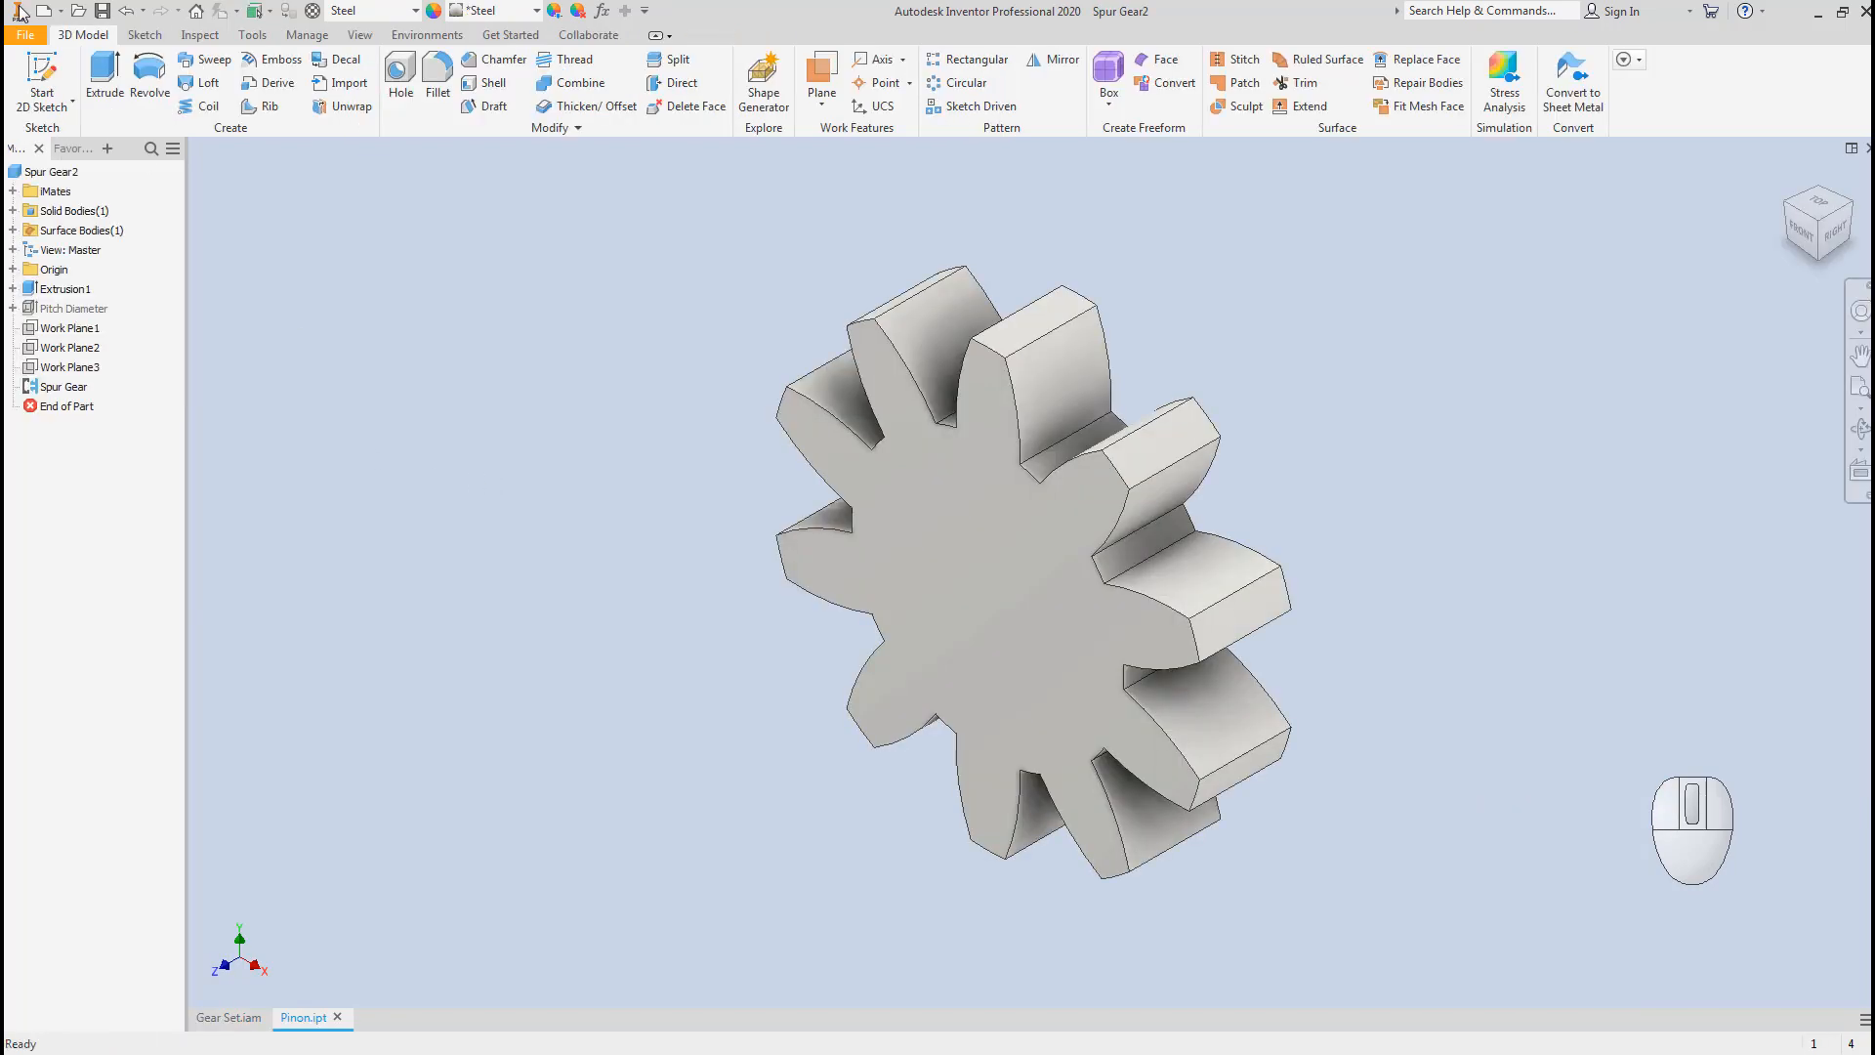
Start a 2D sketch on the pinion's flat front face and sketch a bore circle centred on the origin.
left_click(41, 76)
left_click(977, 540)
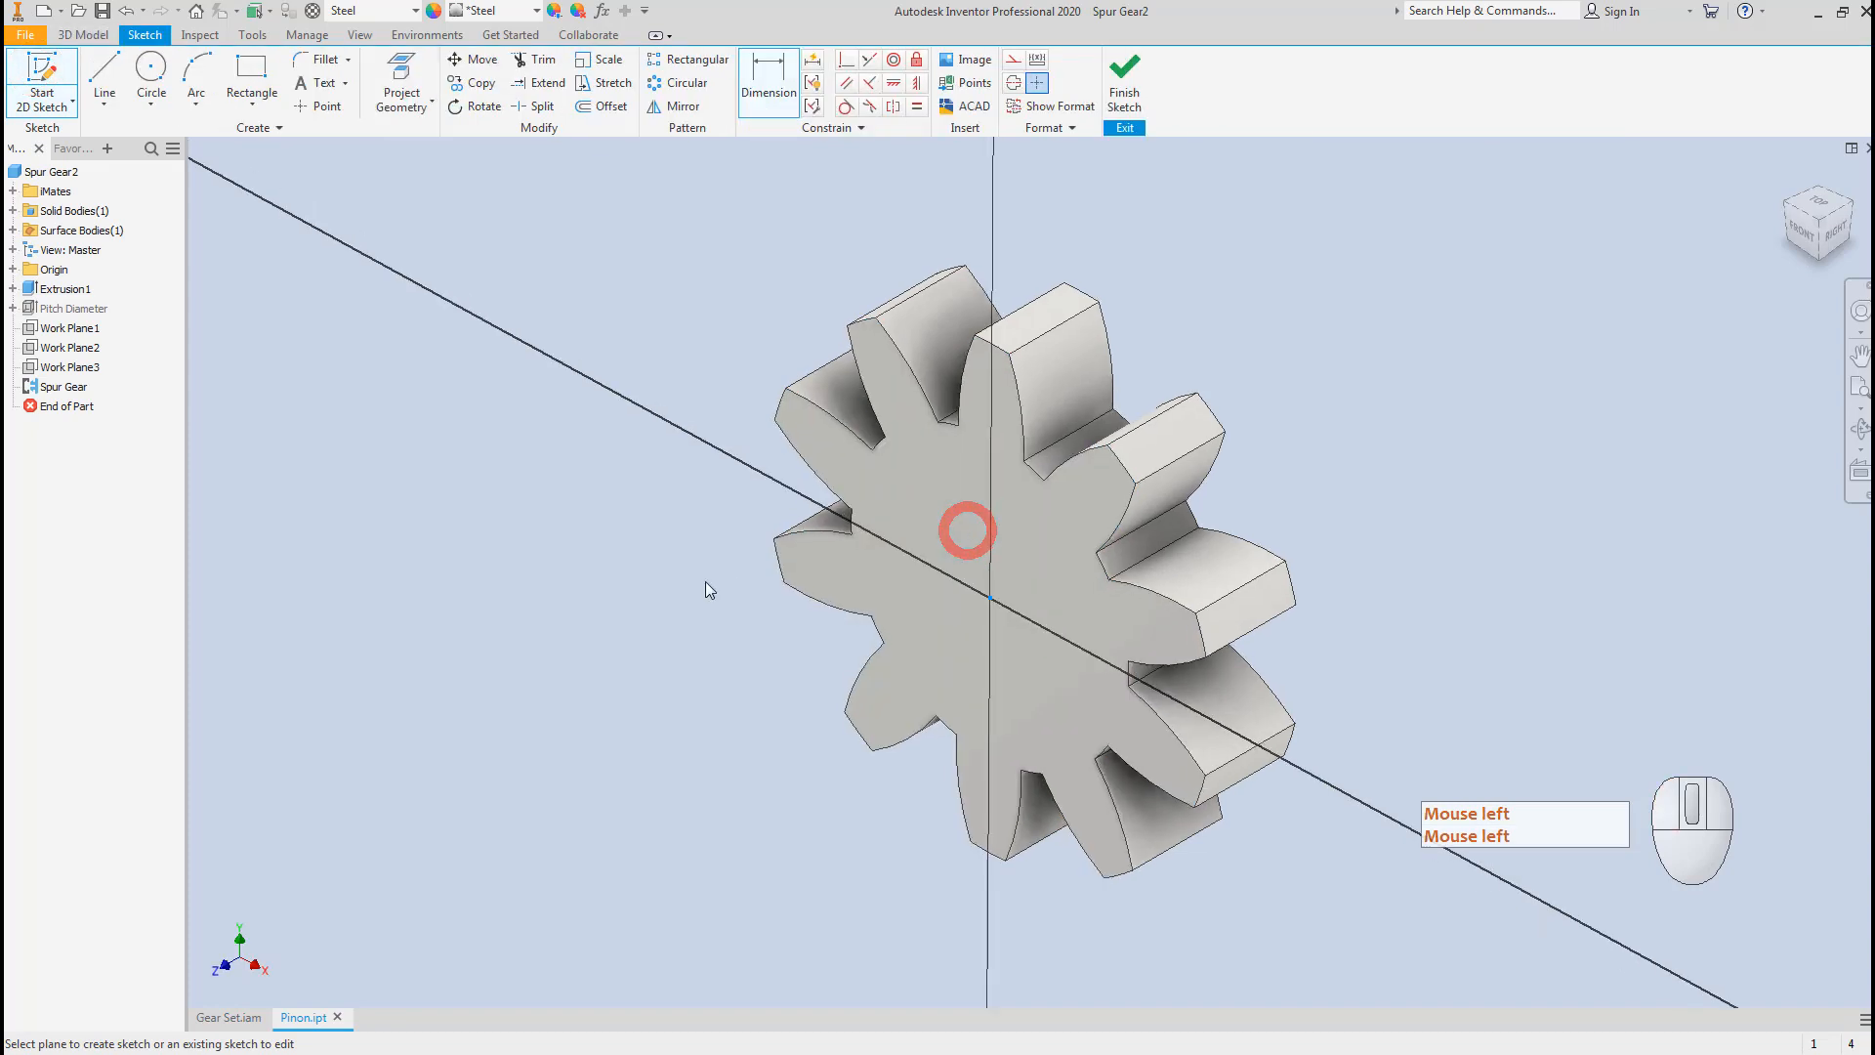
left_click(149, 70)
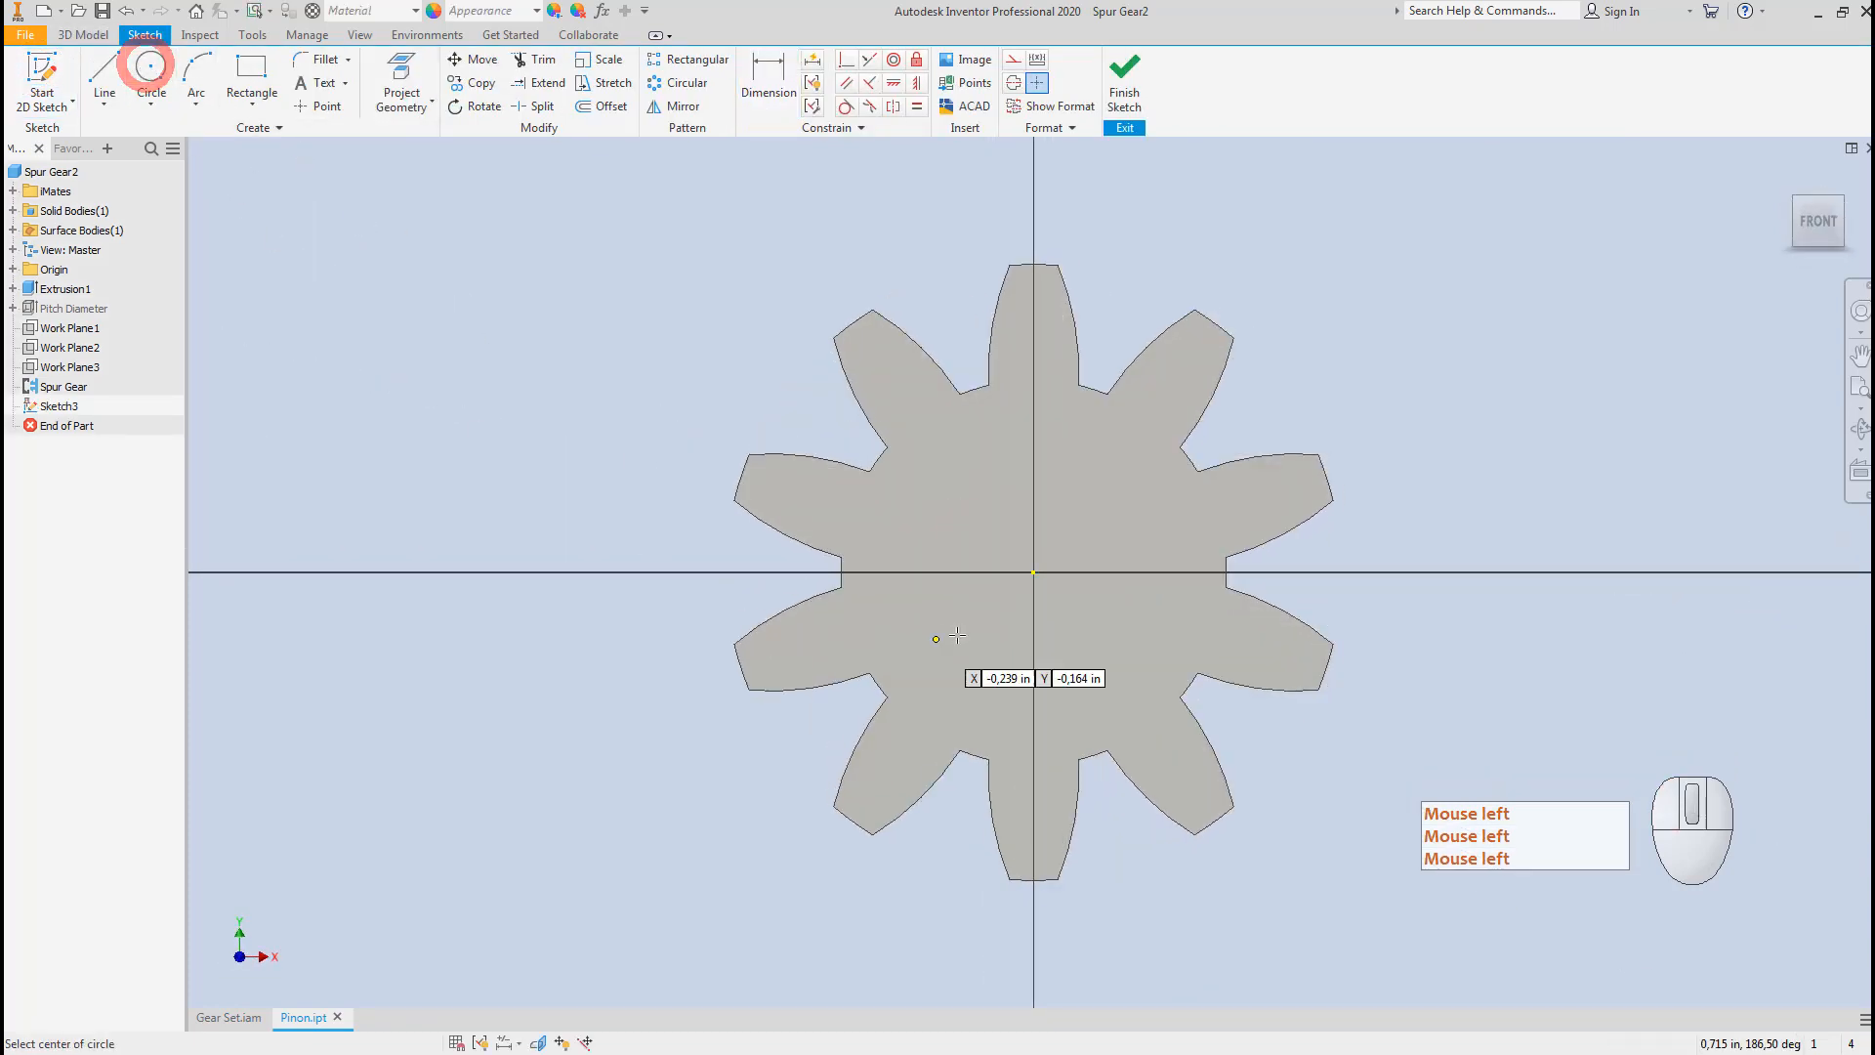
left_click(1033, 572)
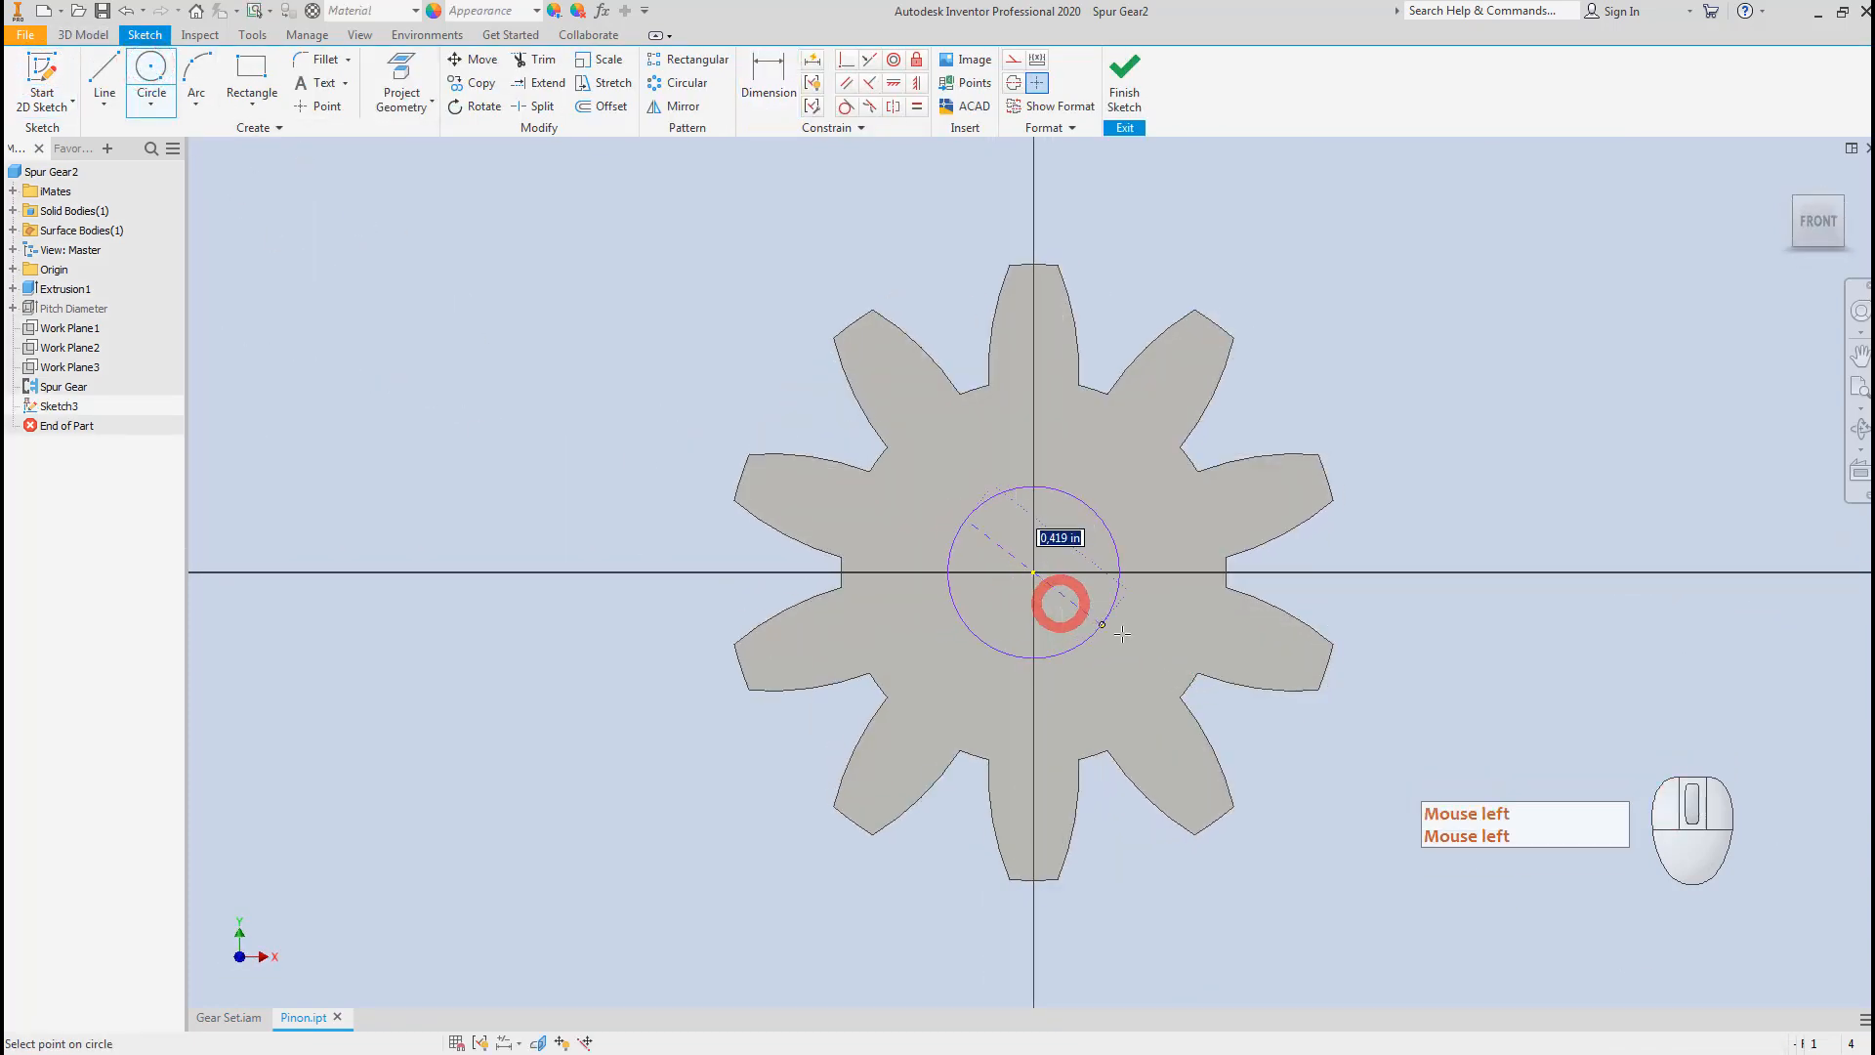
left_click(1118, 635)
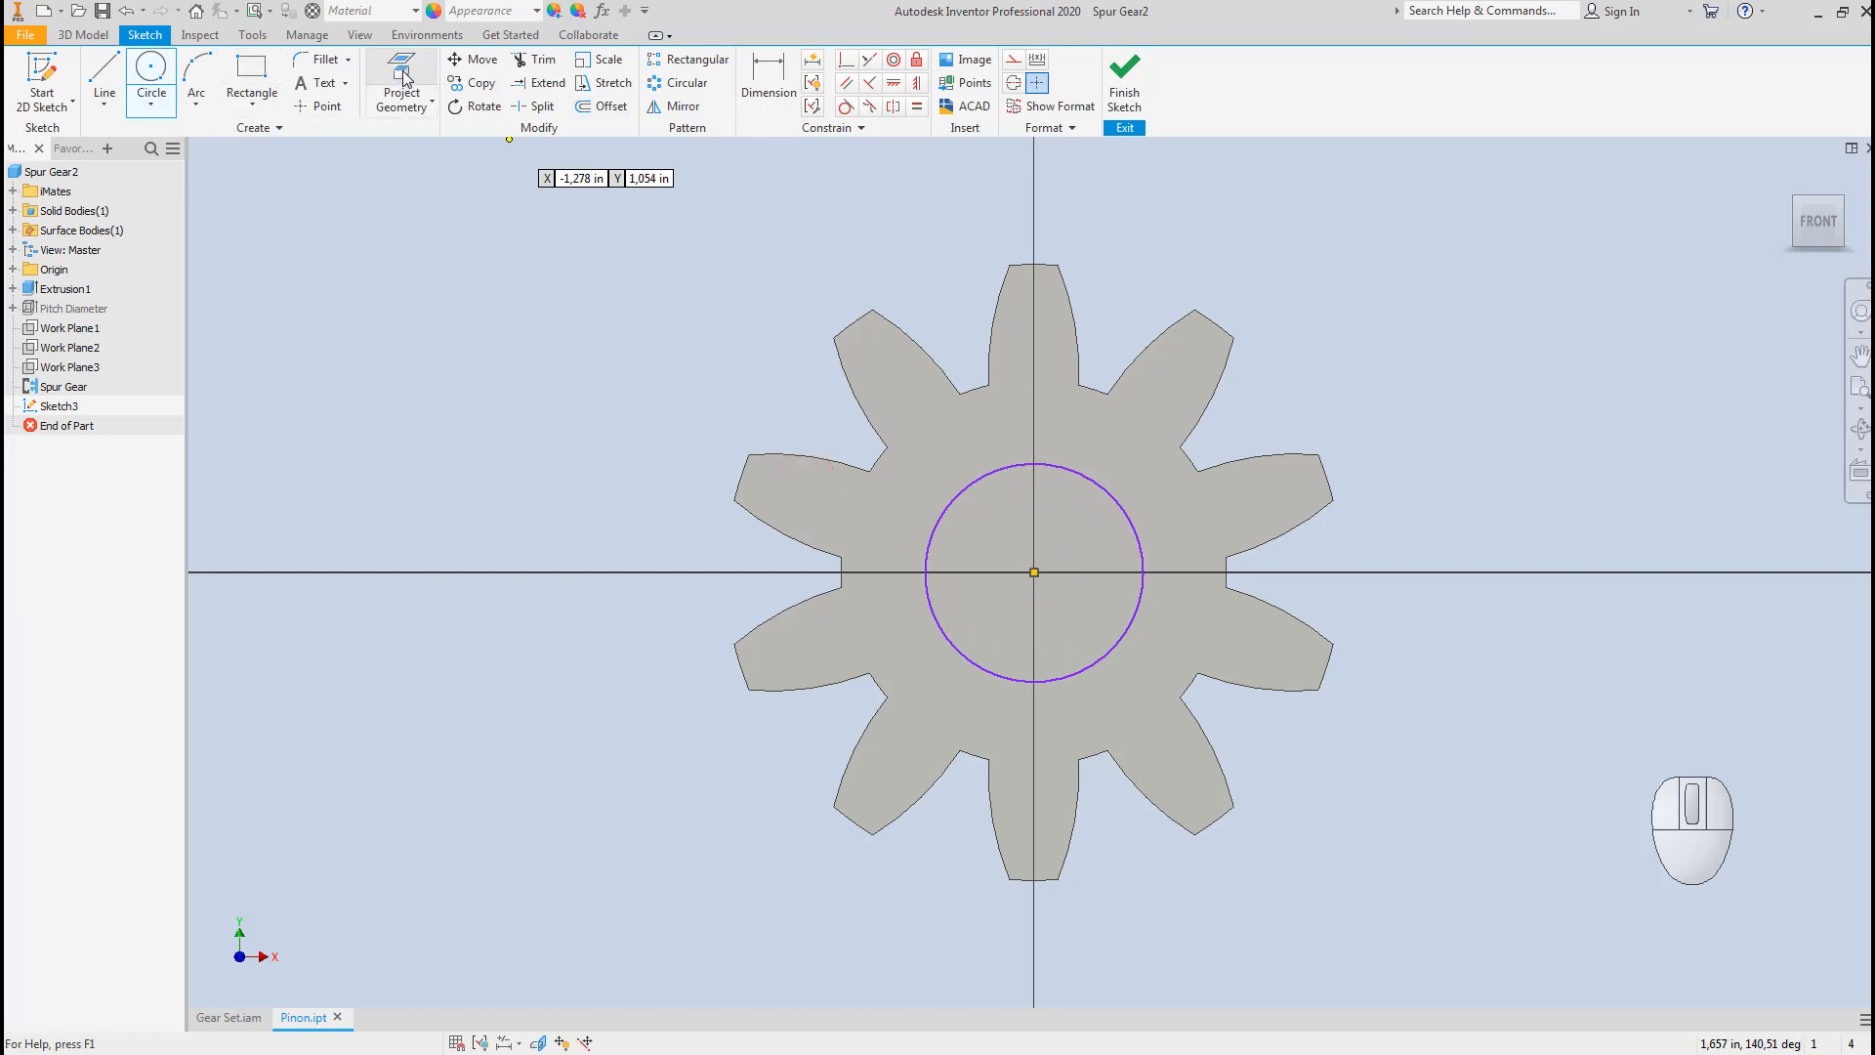
Draw a vertical line from the pinion's centre point upward to just beyond the bore circle.
left_click(102, 85)
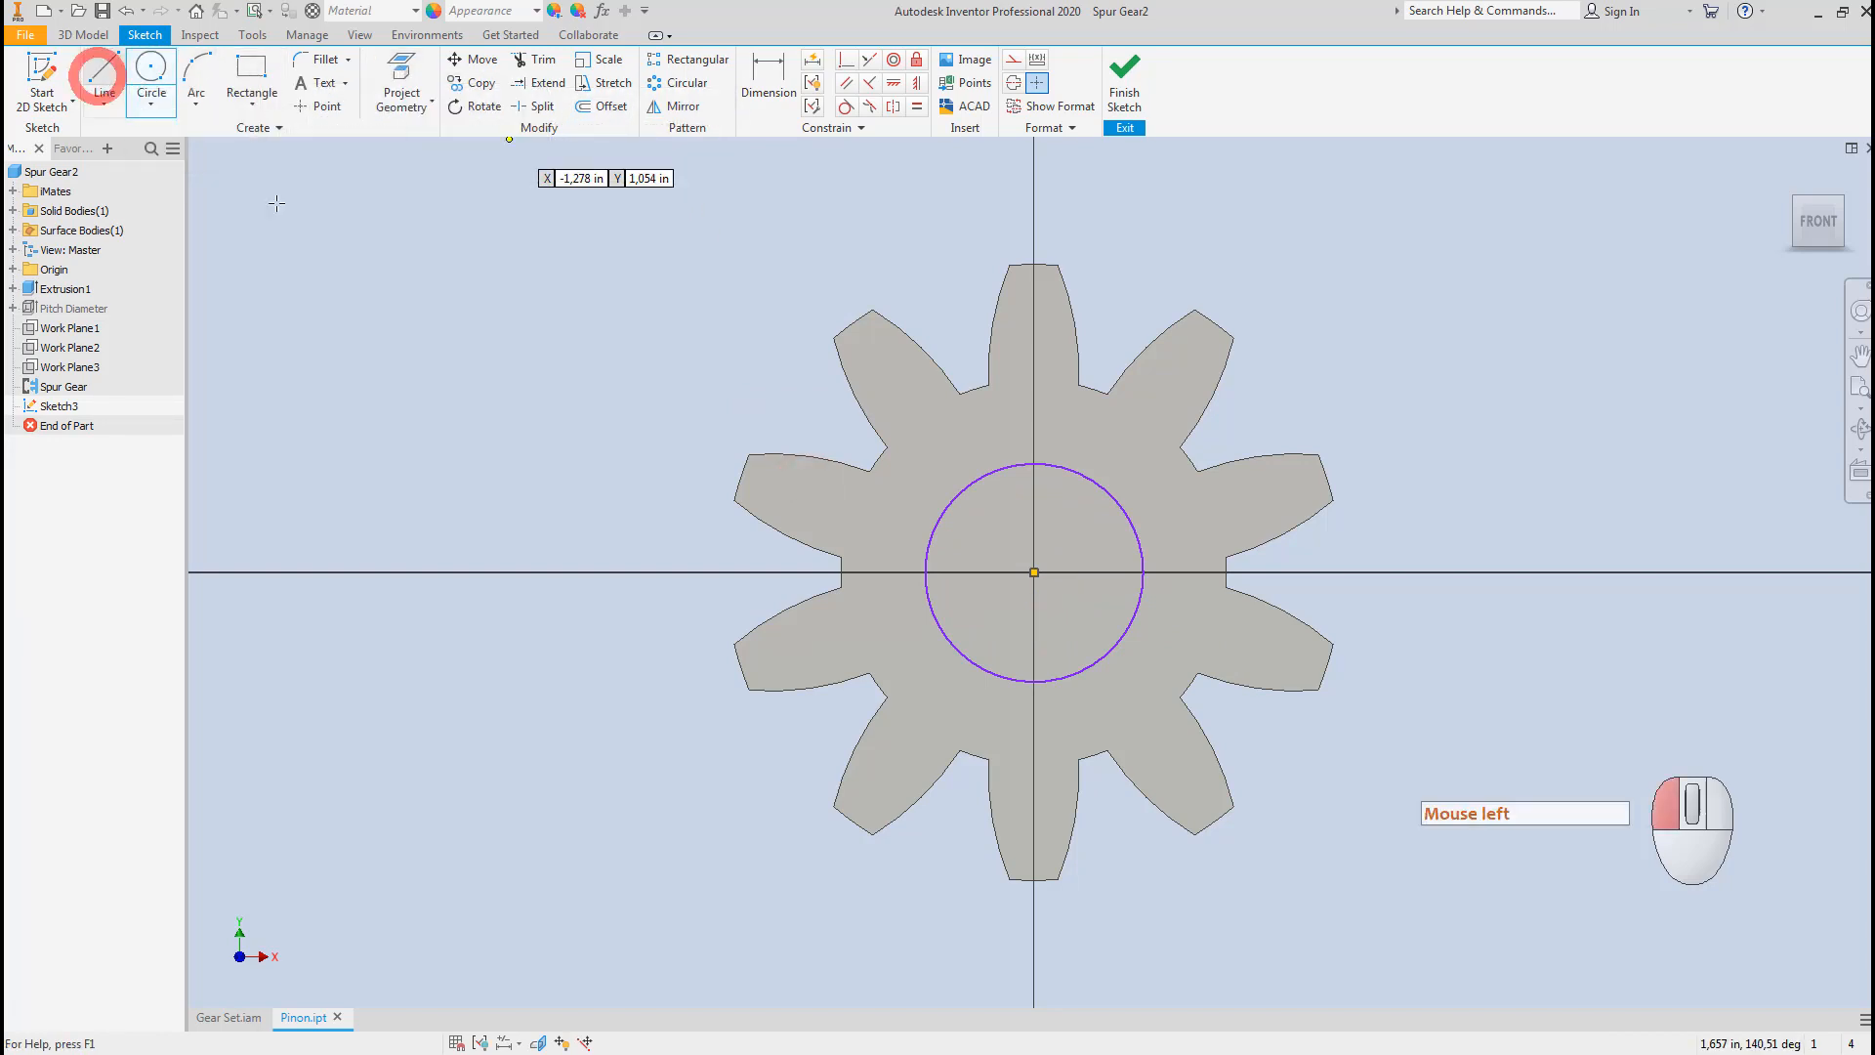
left_click(1034, 573)
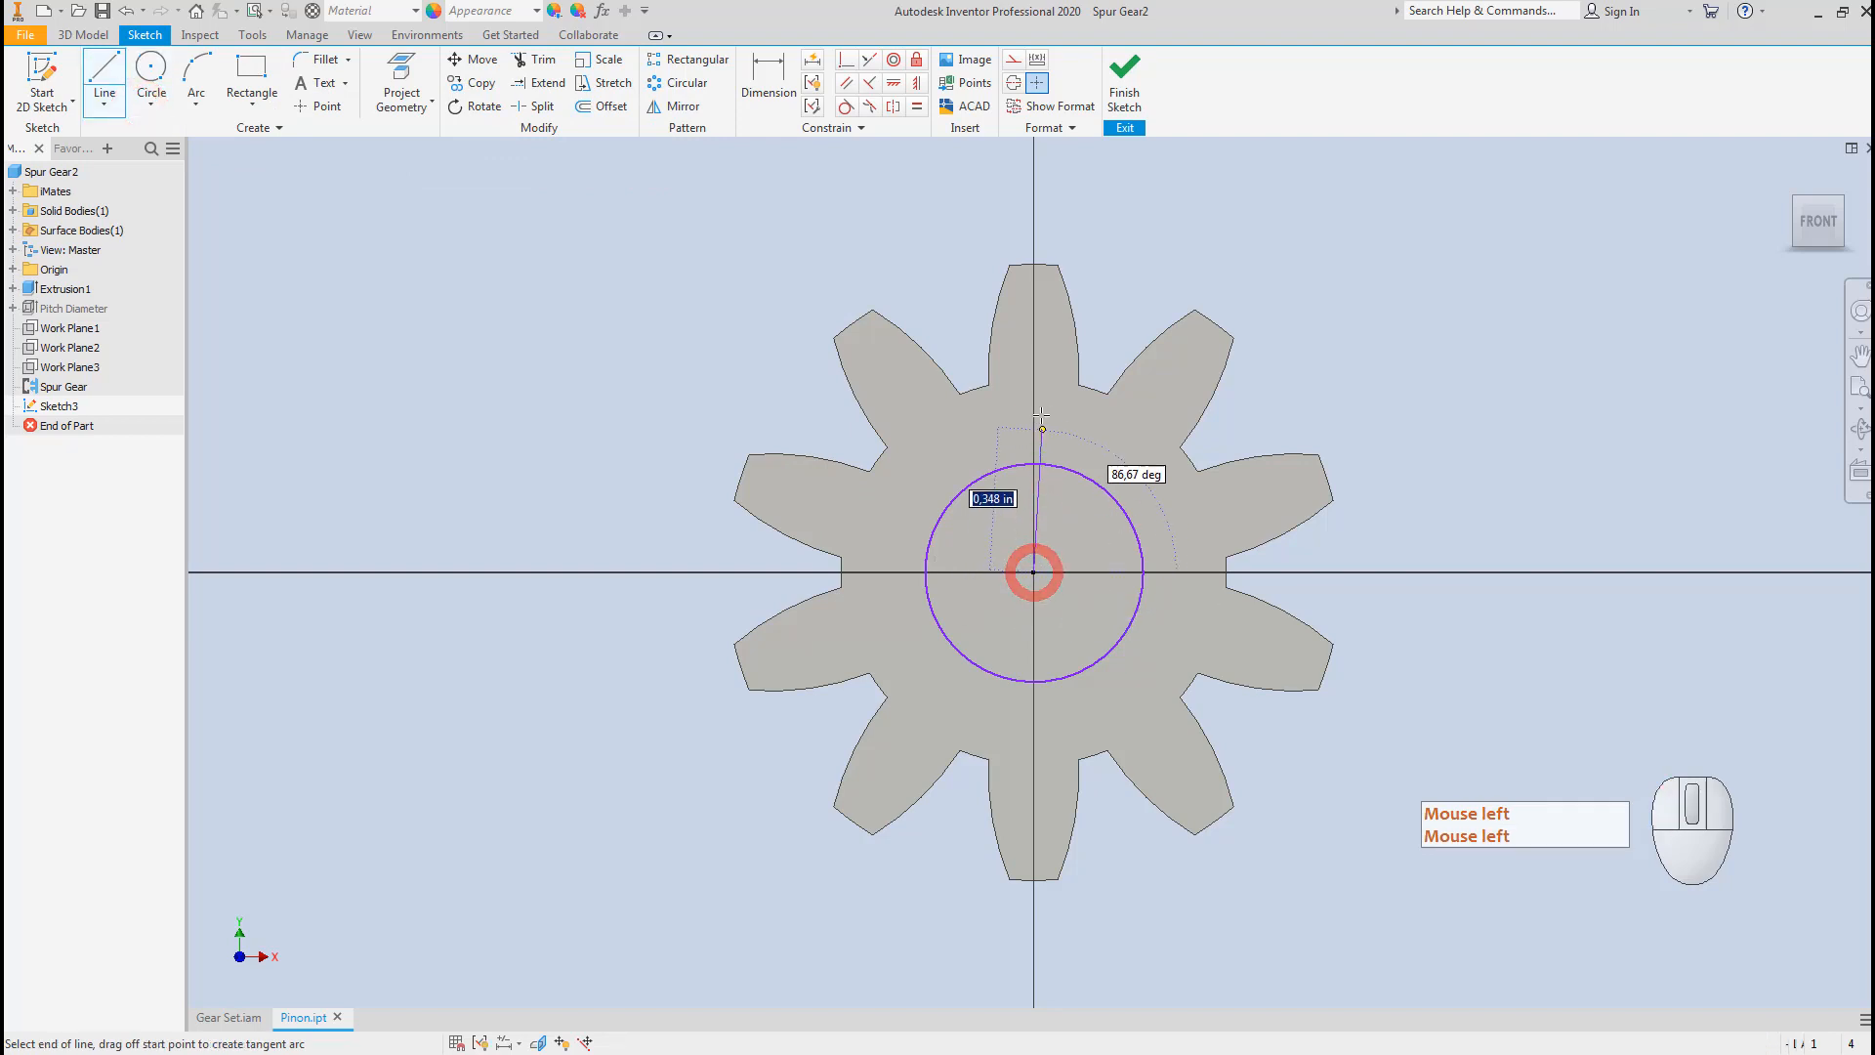
left_click(1035, 404)
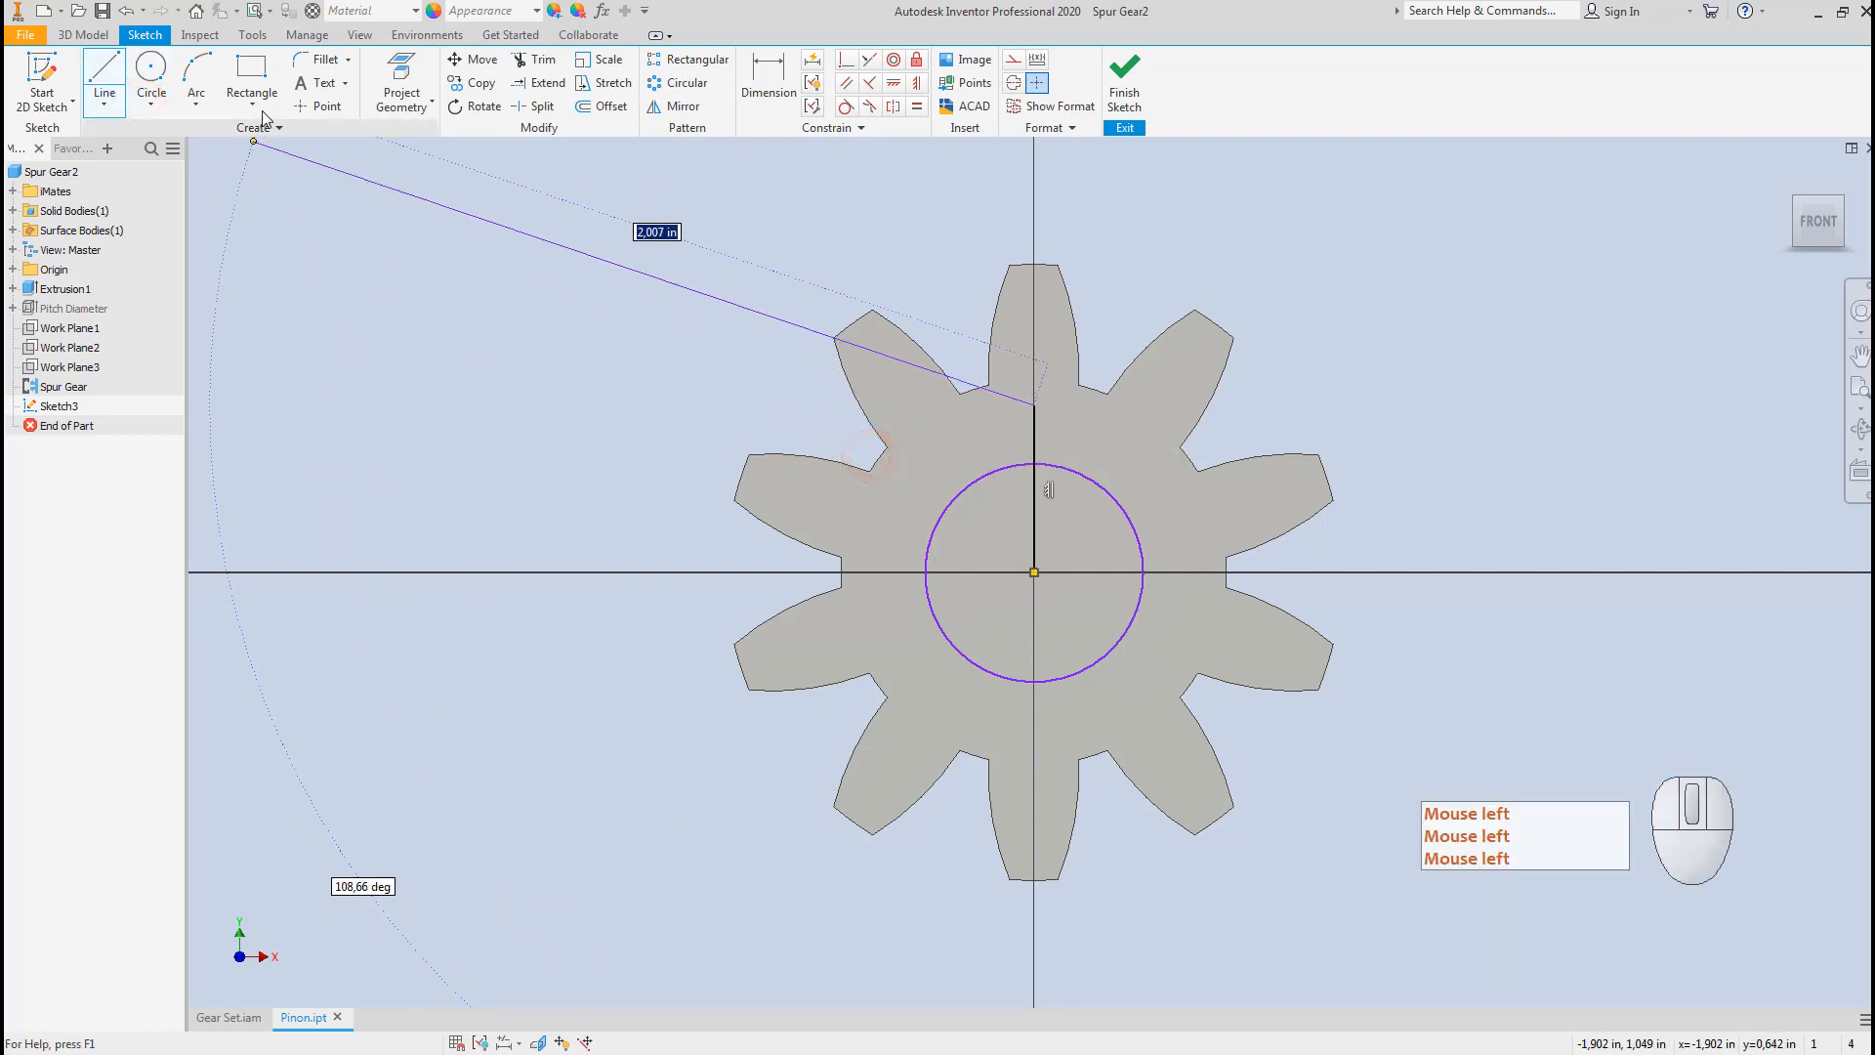
Sketch a small keyway rectangle across the vertical line, overlapping the upper edge of the bore circle.
left_click(251, 67)
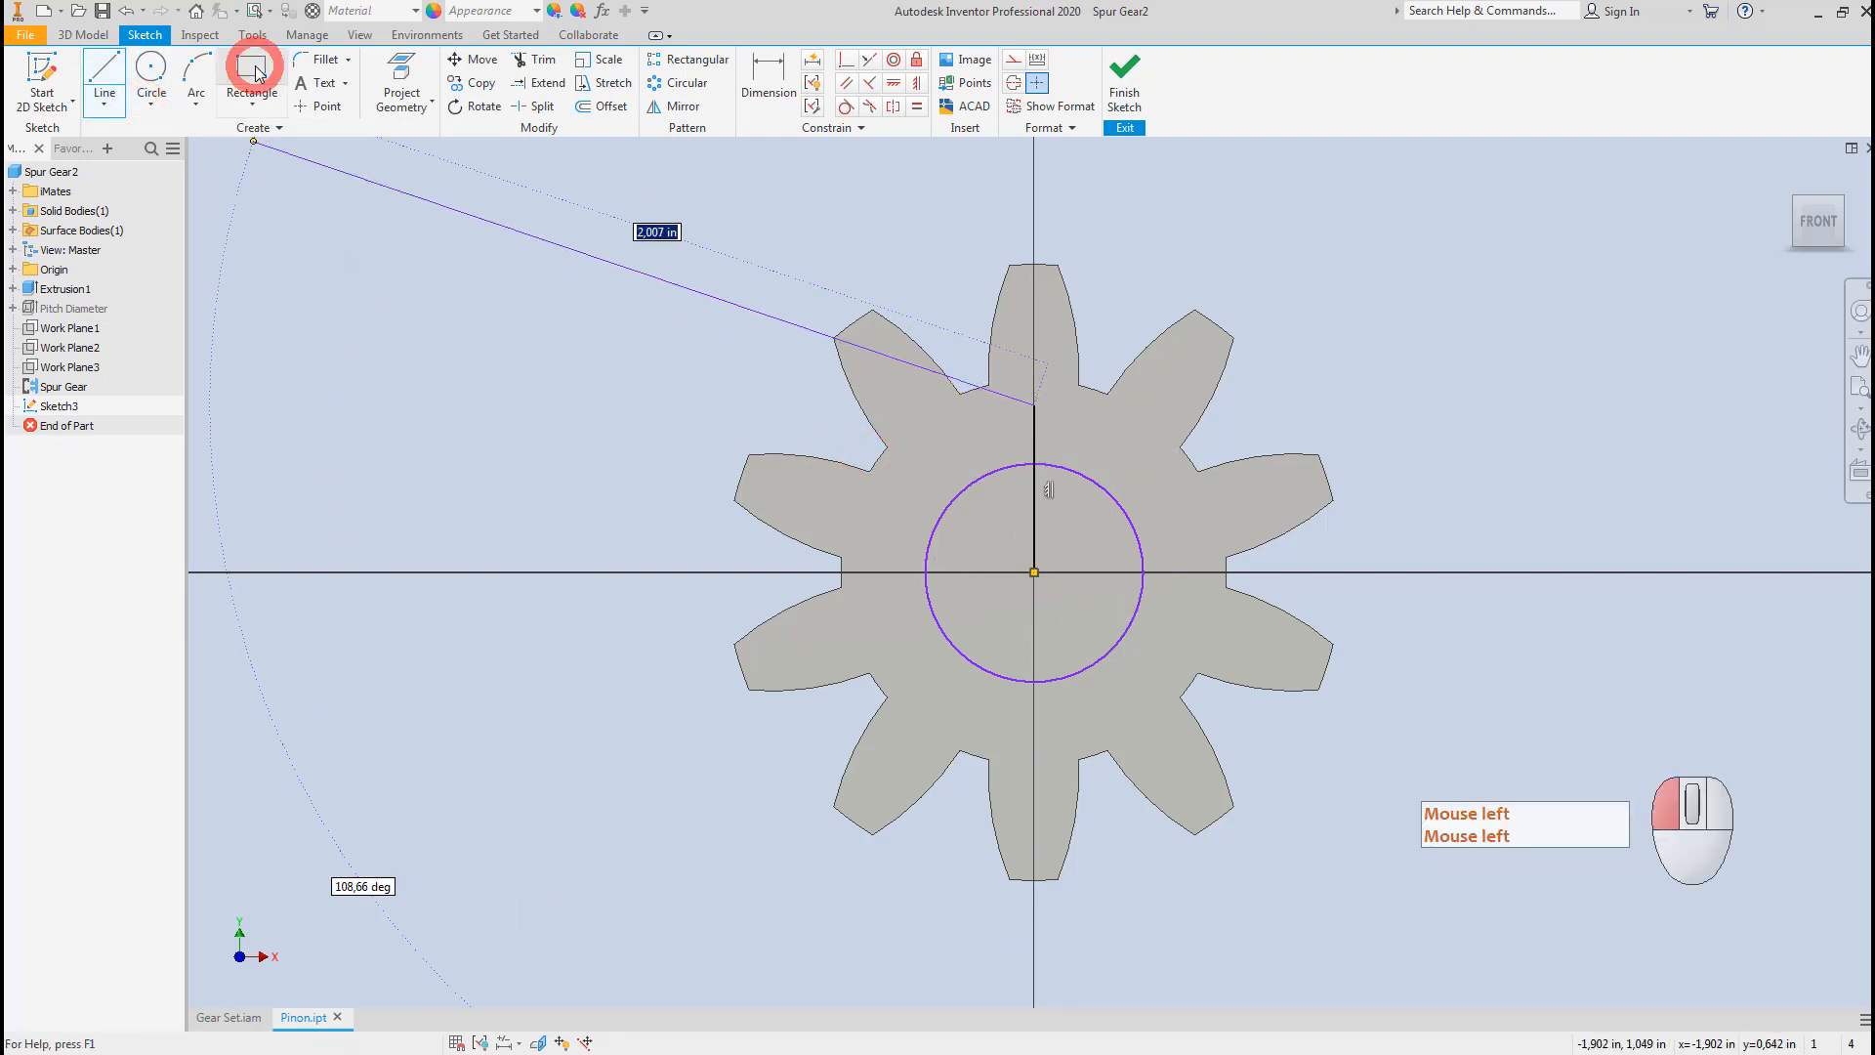
left_click(1006, 430)
left_click(1079, 496)
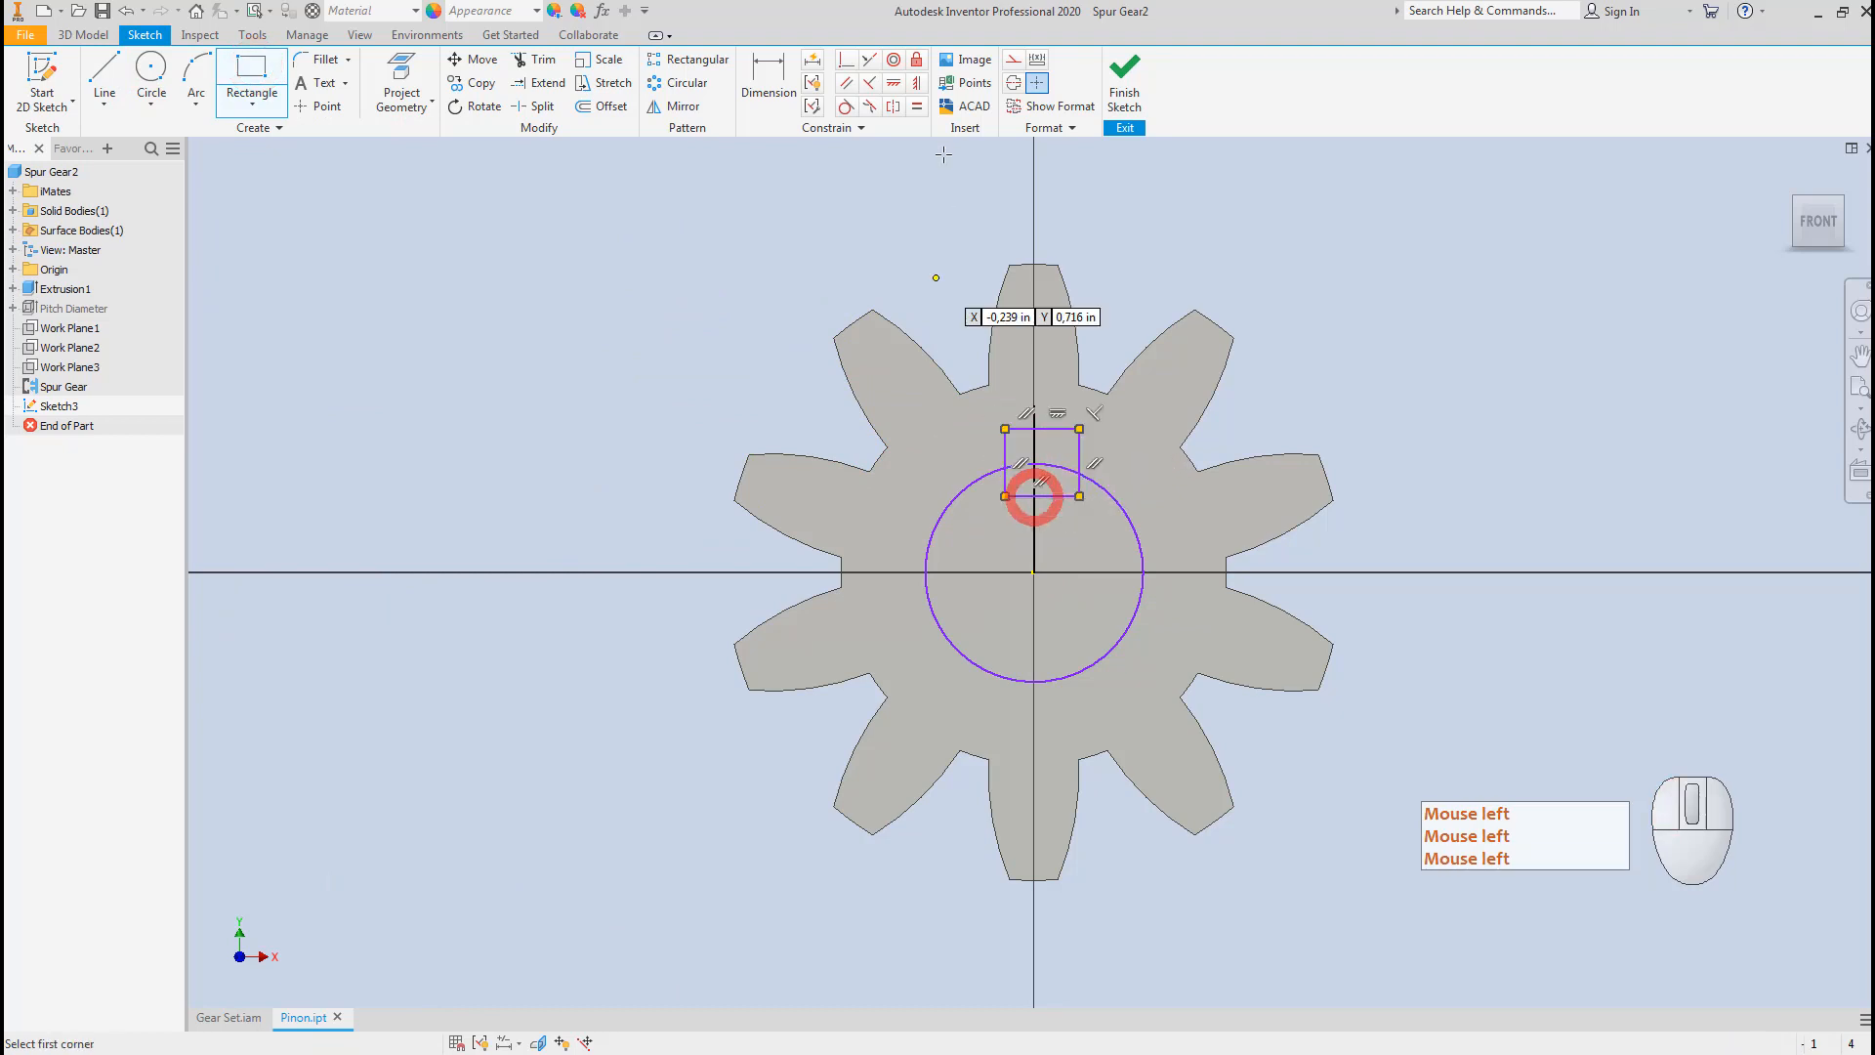
key("Escape")
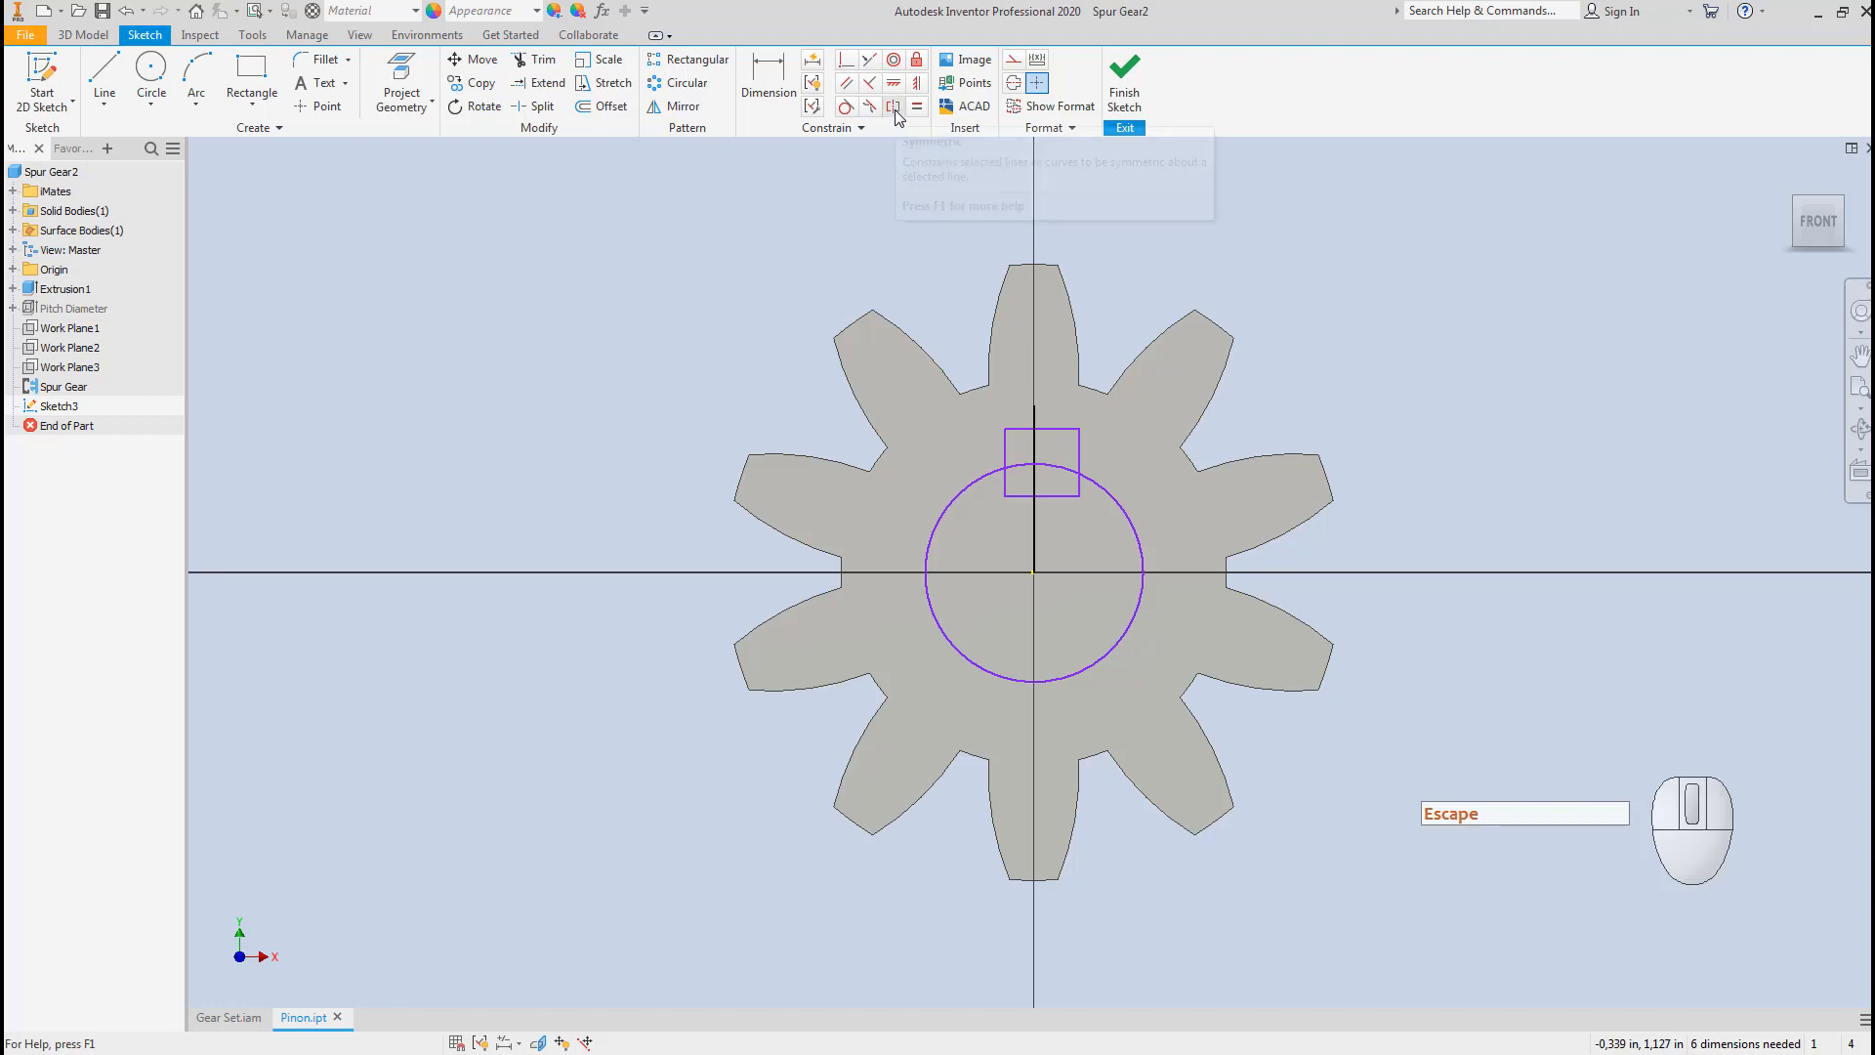
Make the keyway rectangle's two vertical sides symmetric about the vertical centre line.
left_click(895, 109)
left_click(1075, 454)
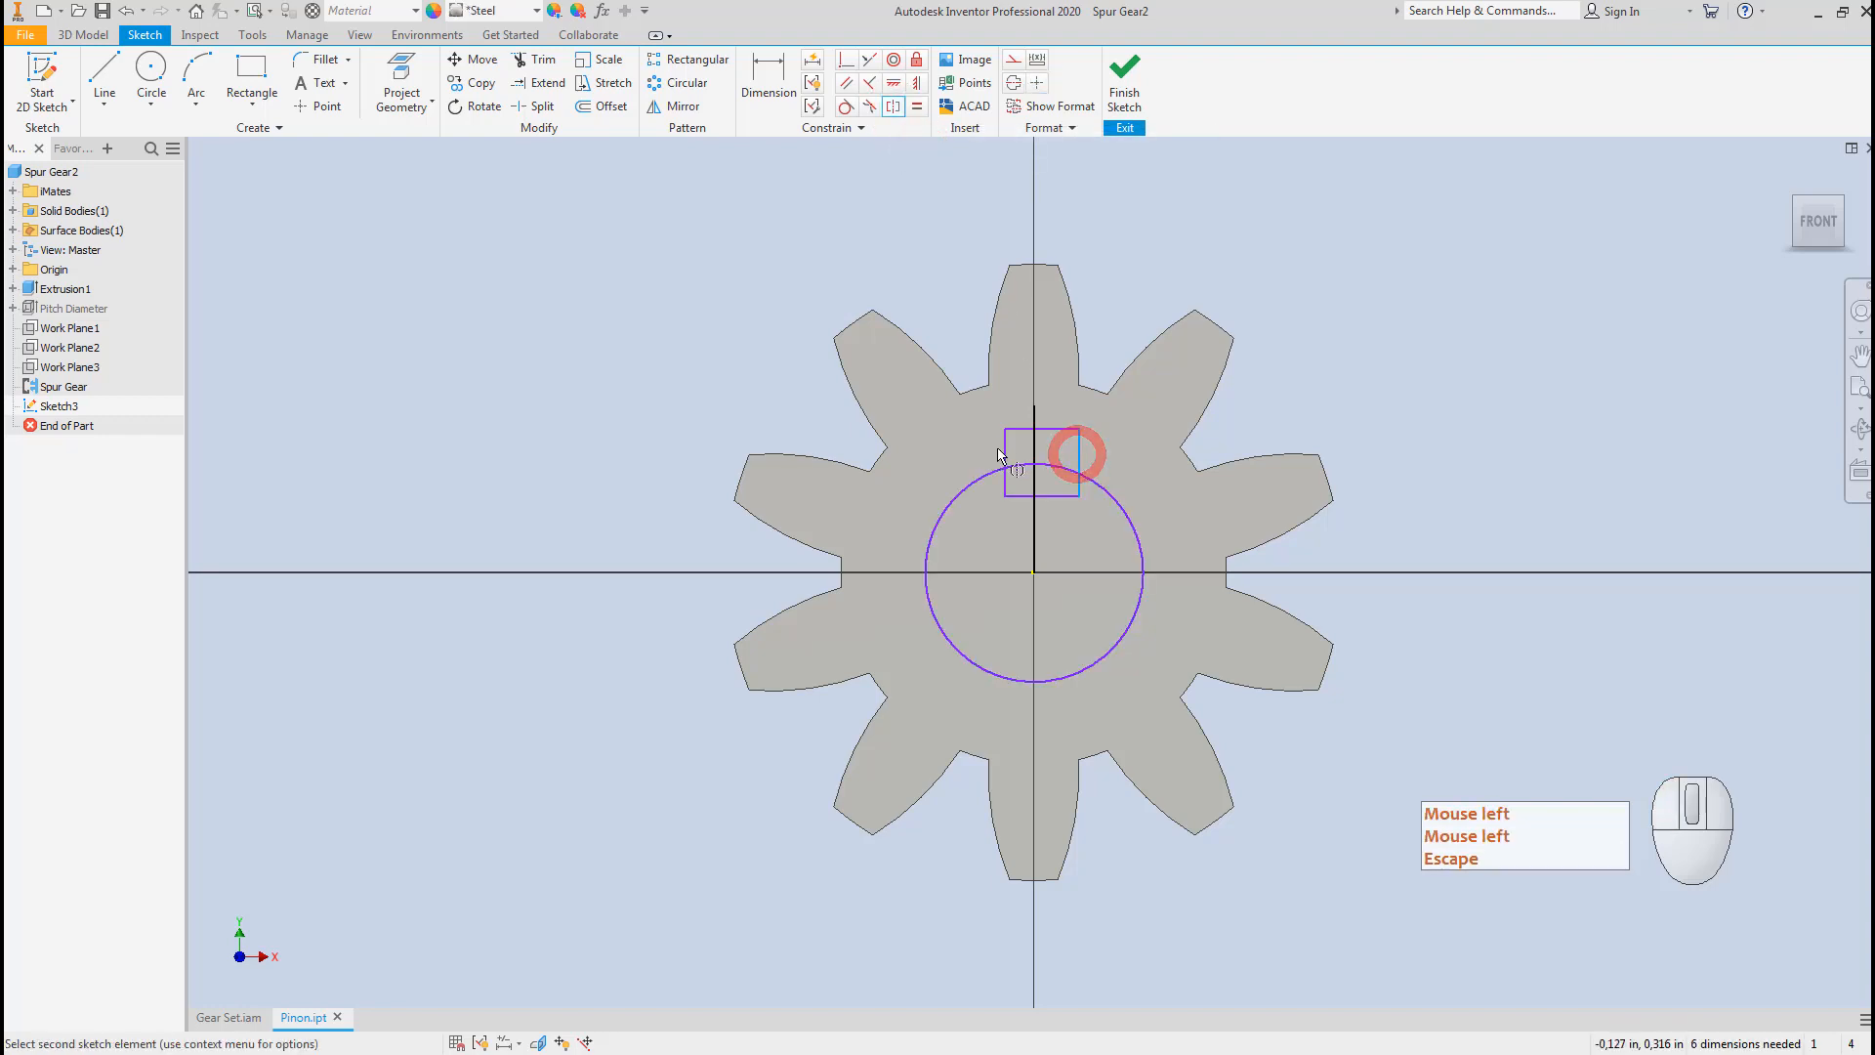
left_click(1004, 452)
left_click(1027, 448)
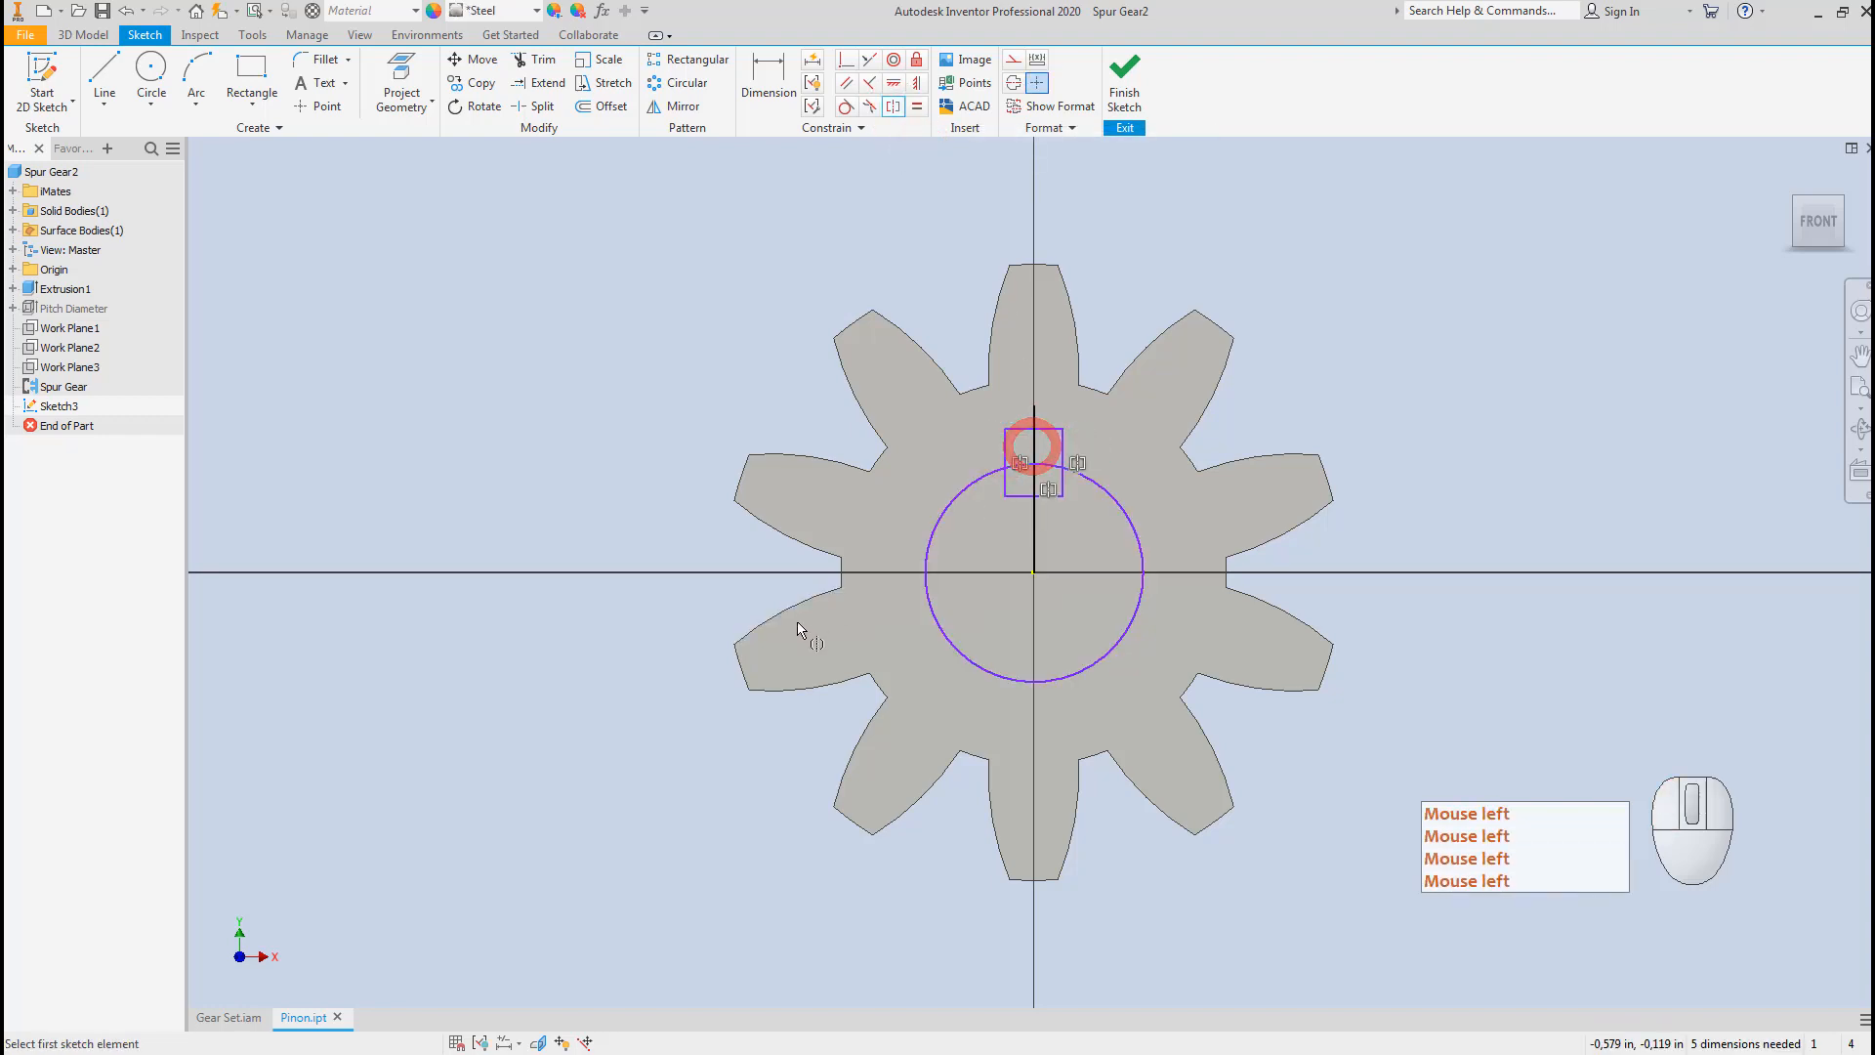
Dimension the keyway rectangle's width and set it to 0.125 in.
key("d")
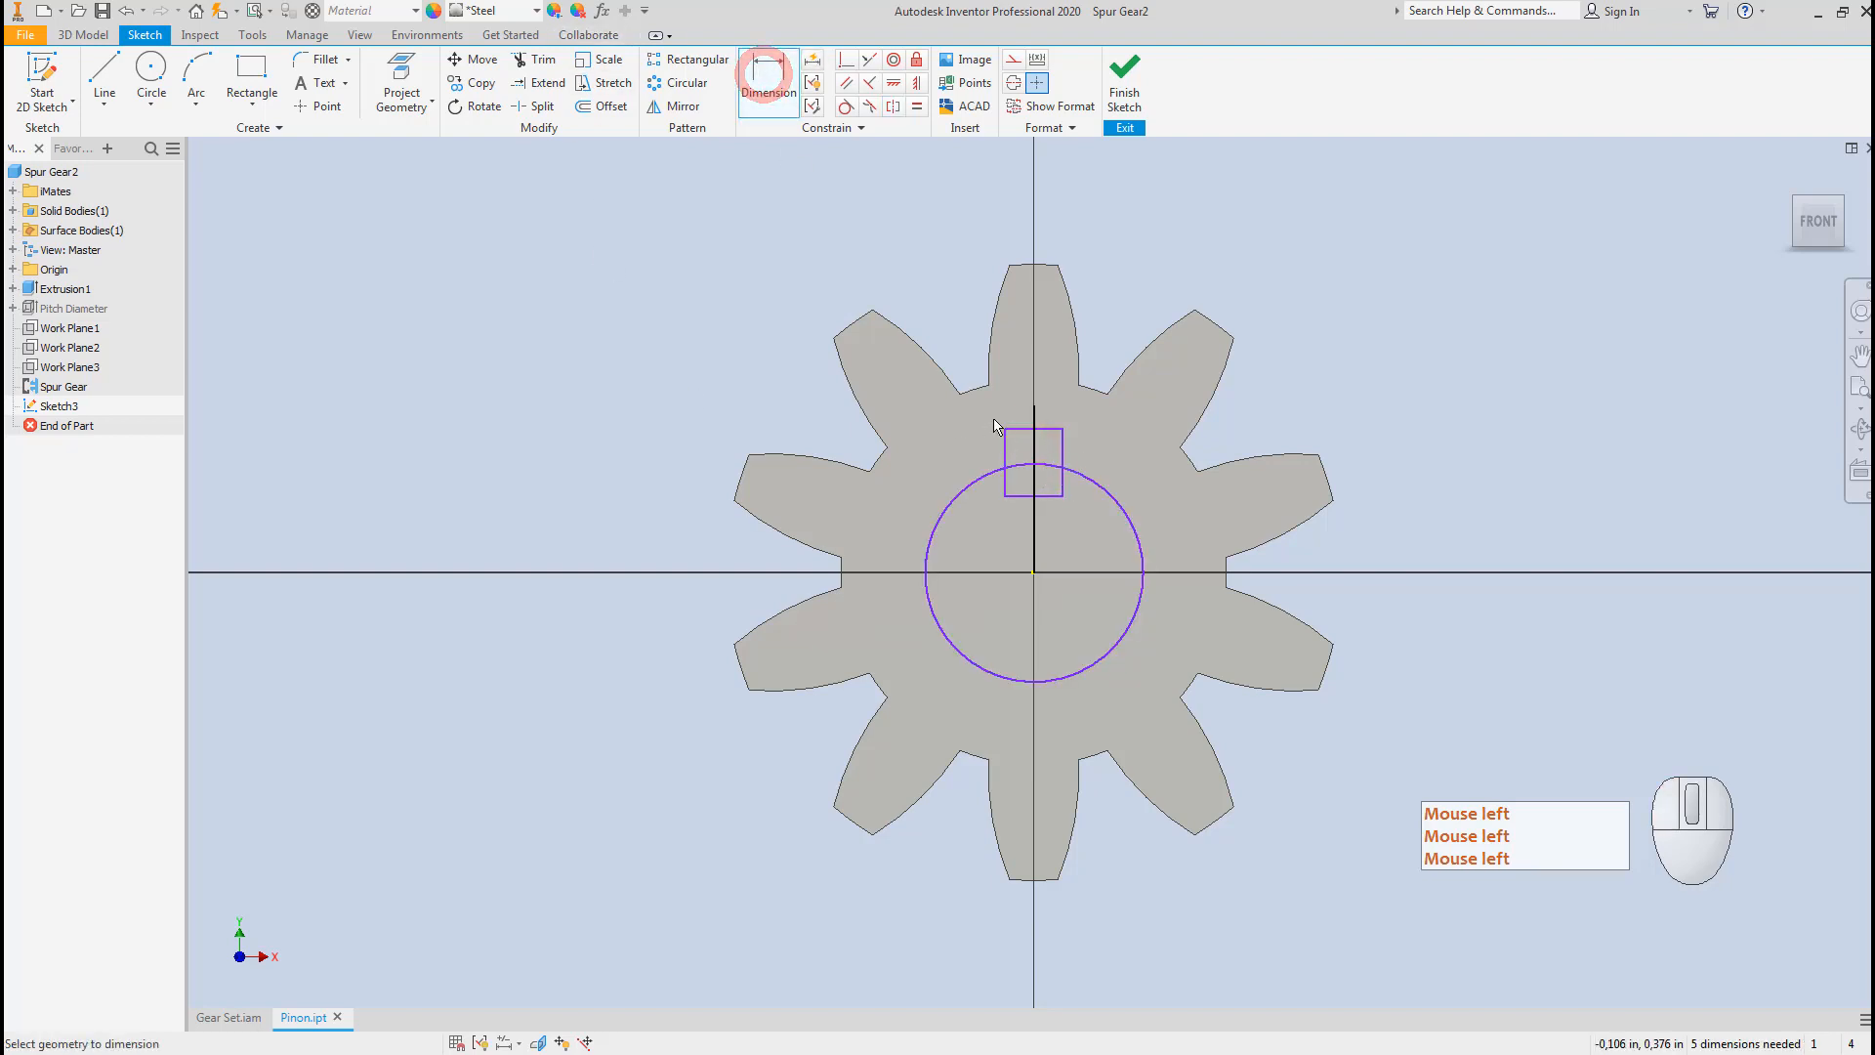
left_click(1015, 429)
left_click(889, 293)
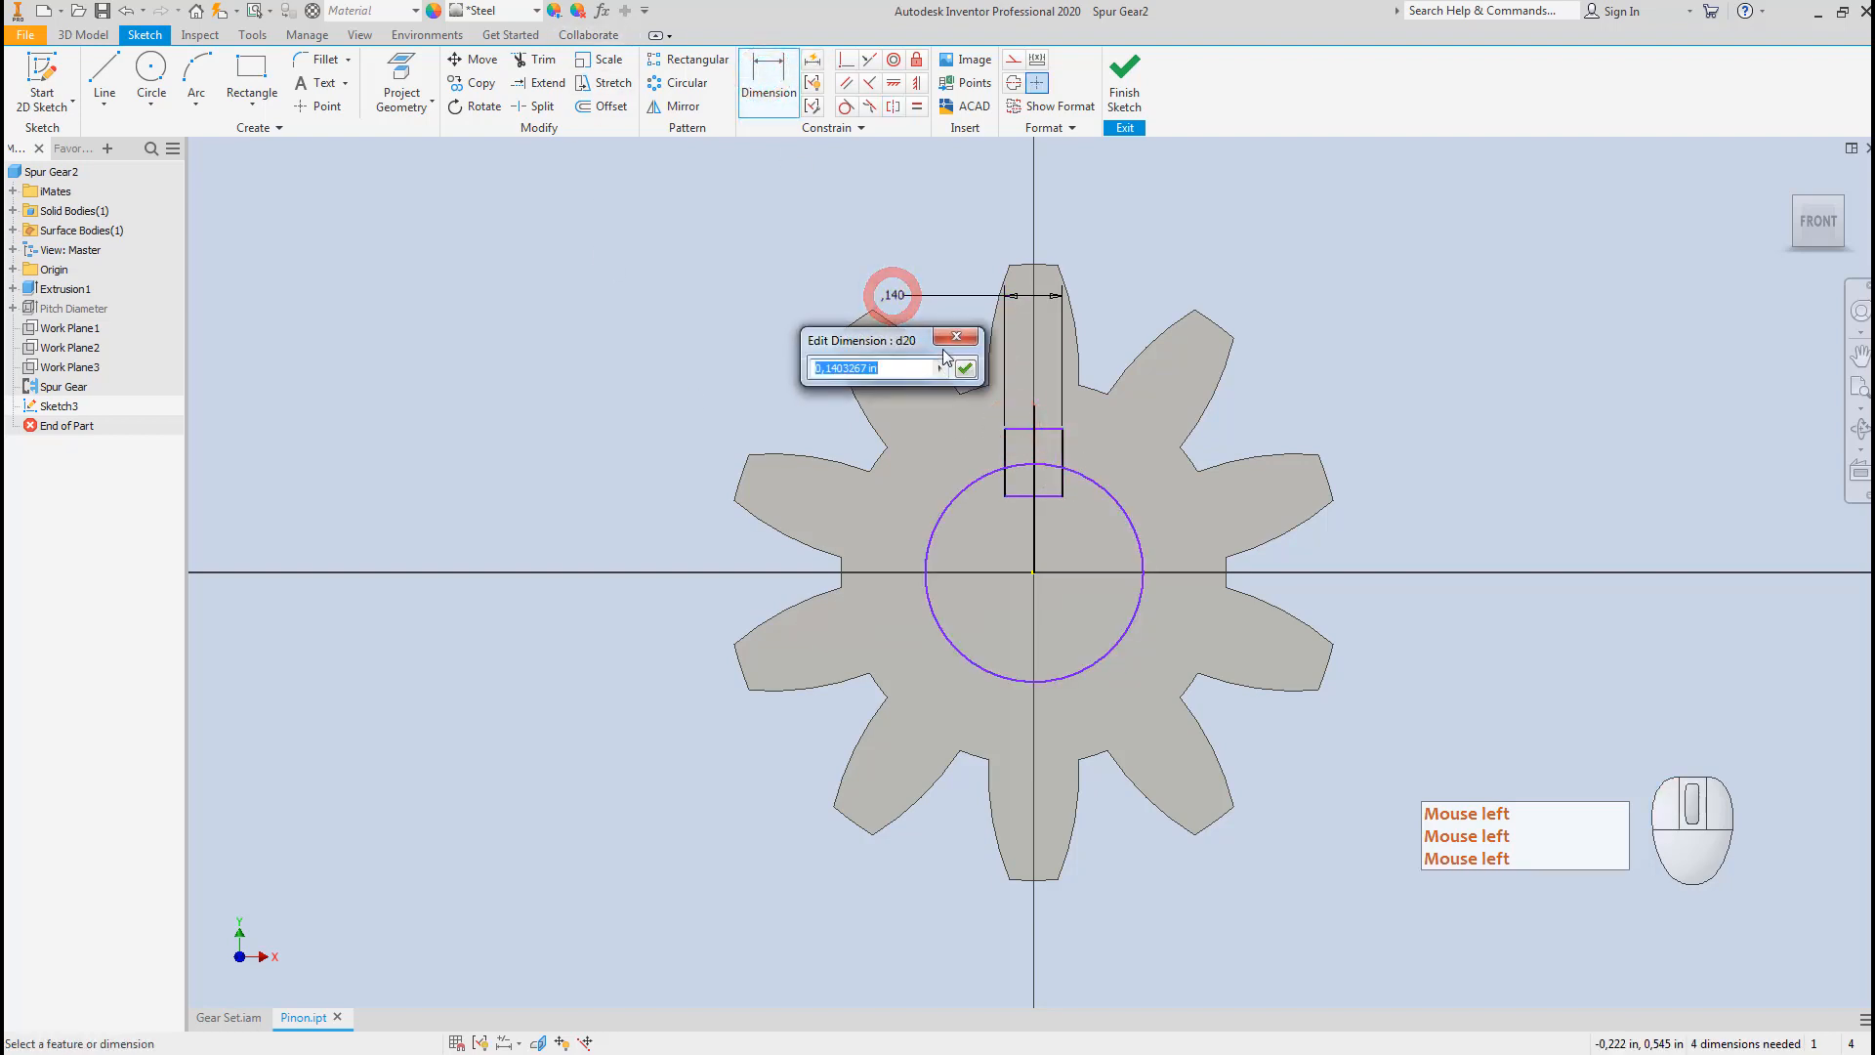
type("0.125")
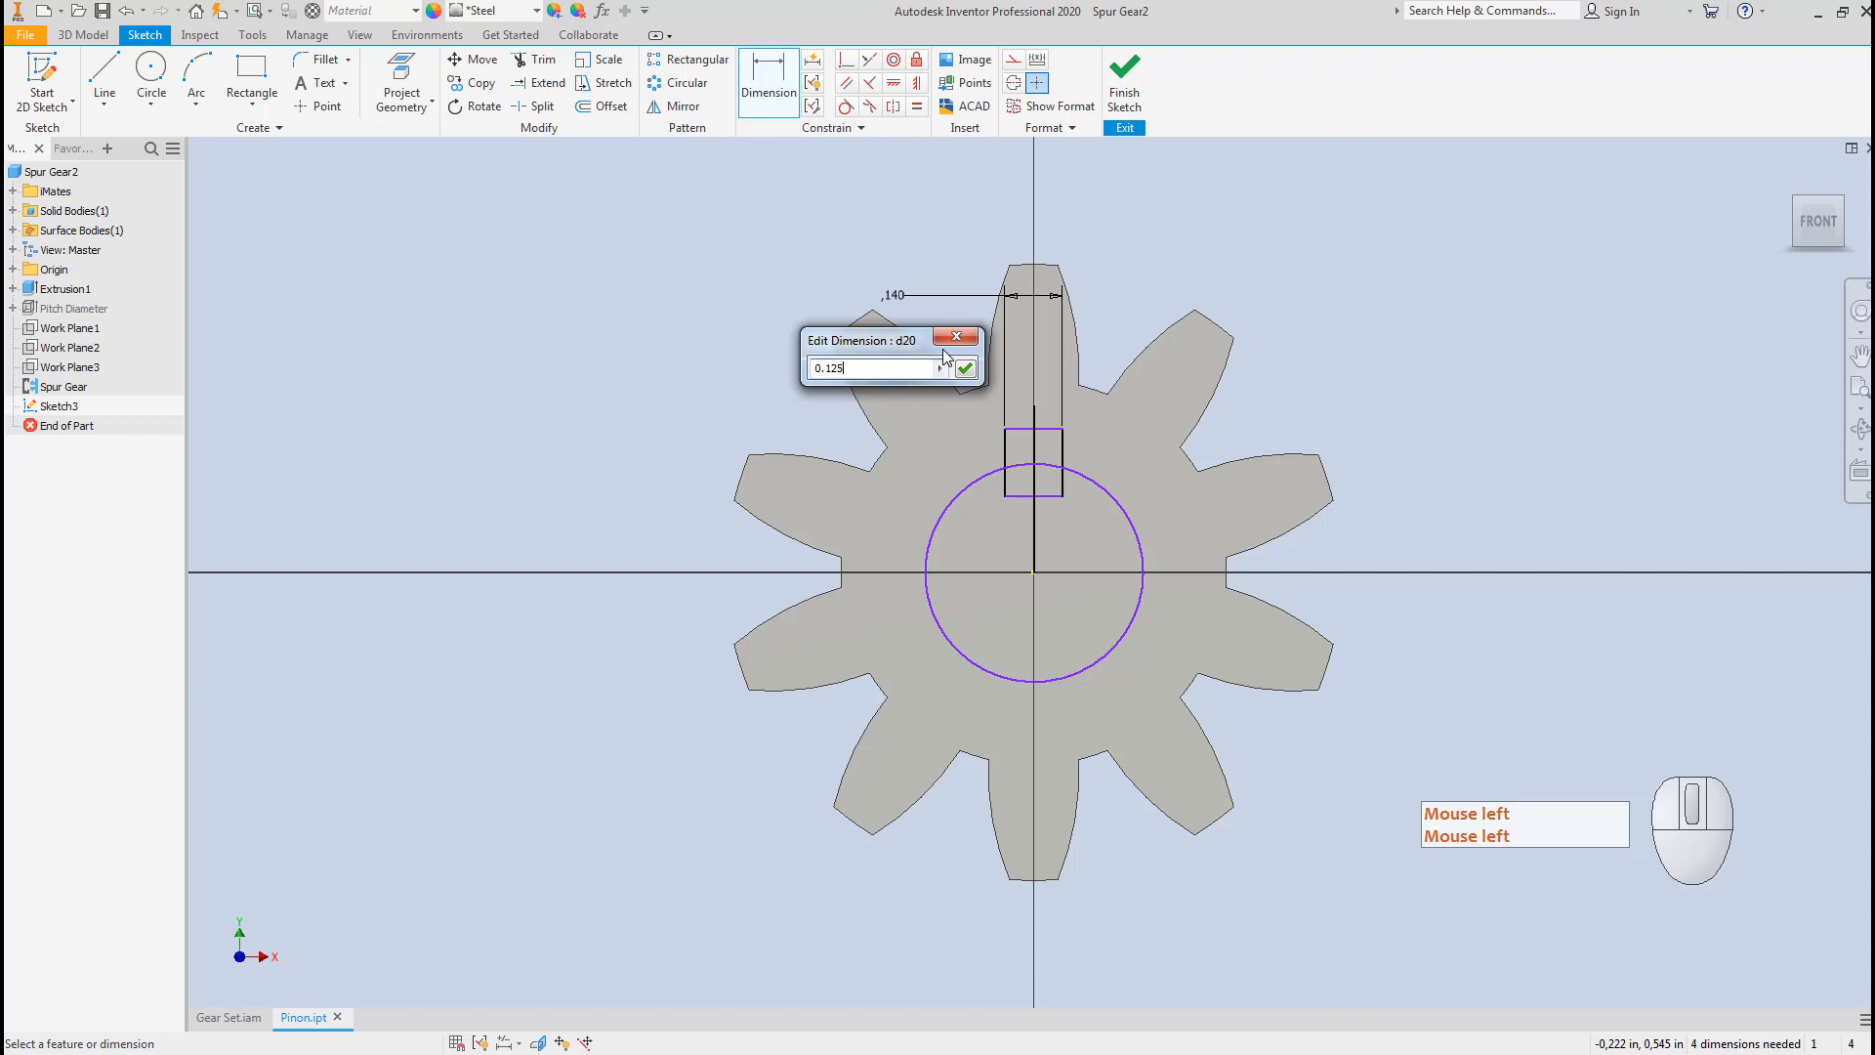
key("Return")
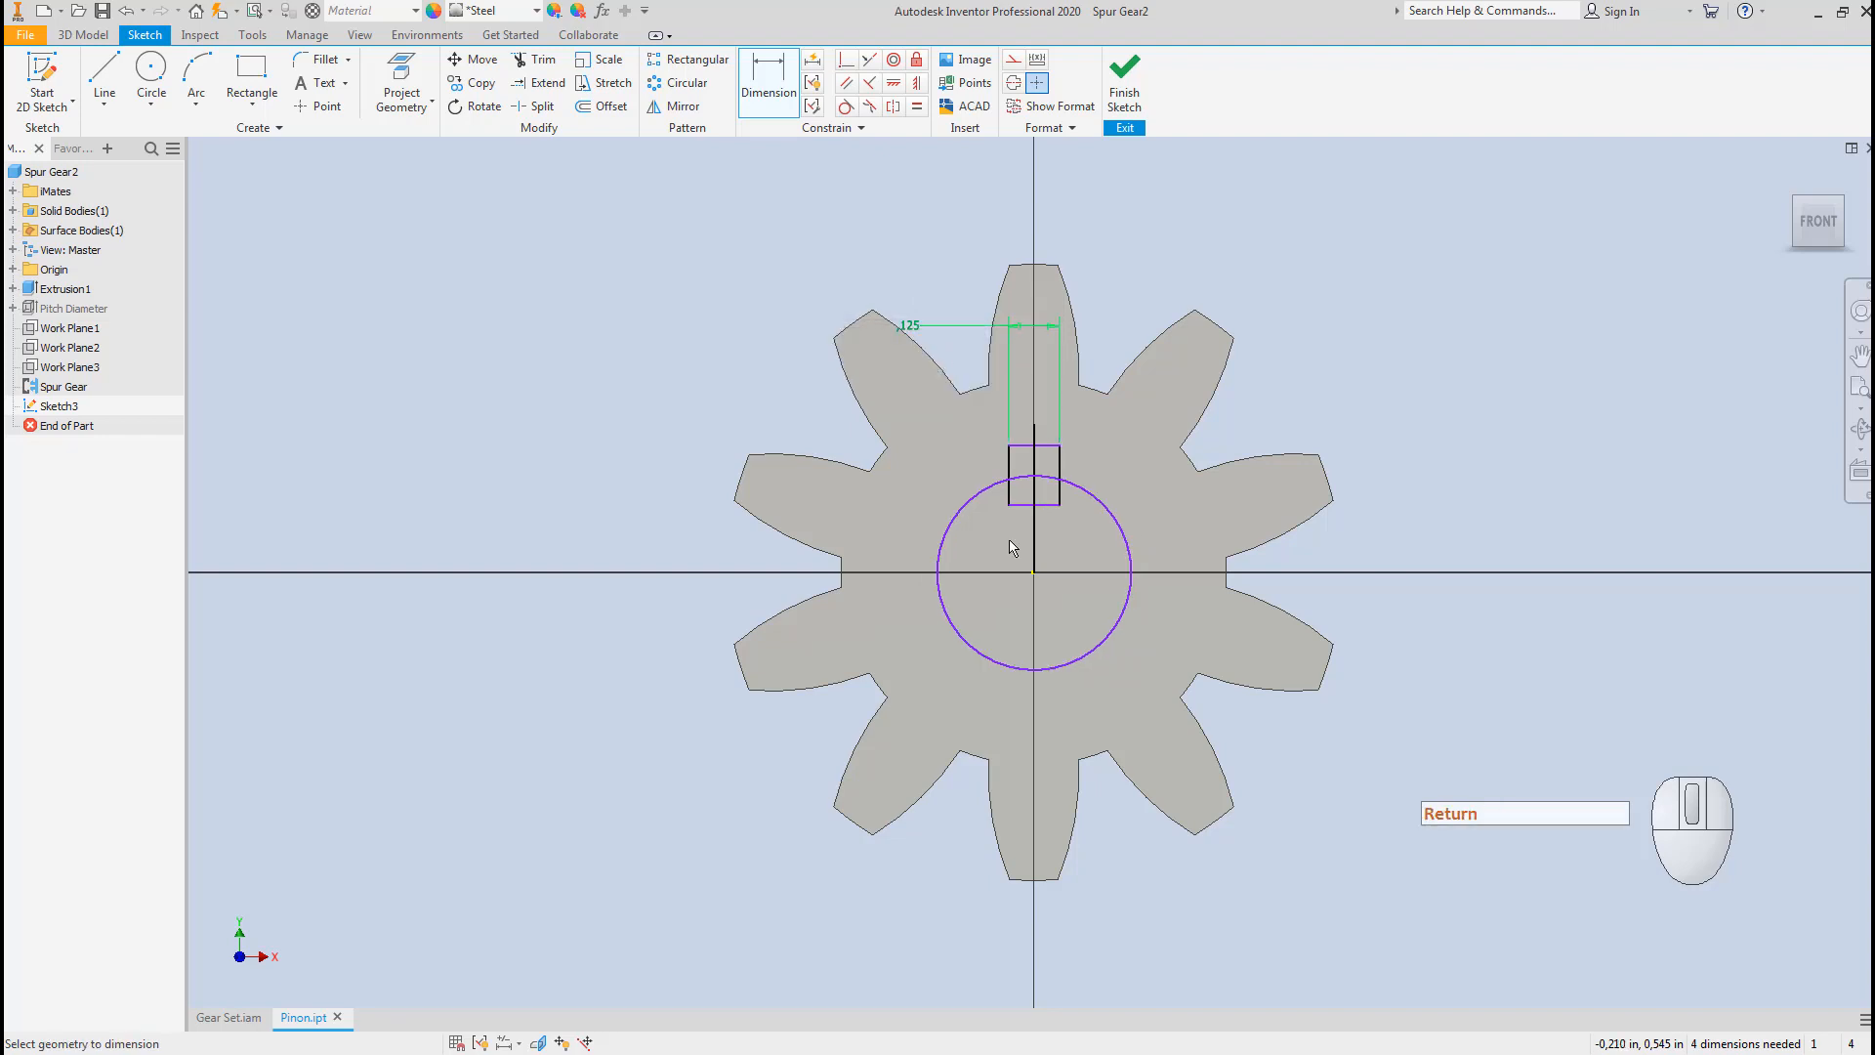
key("Escape")
Dimension the keyway rectangle's height and set it to 0.125 in.
left_click(1067, 471)
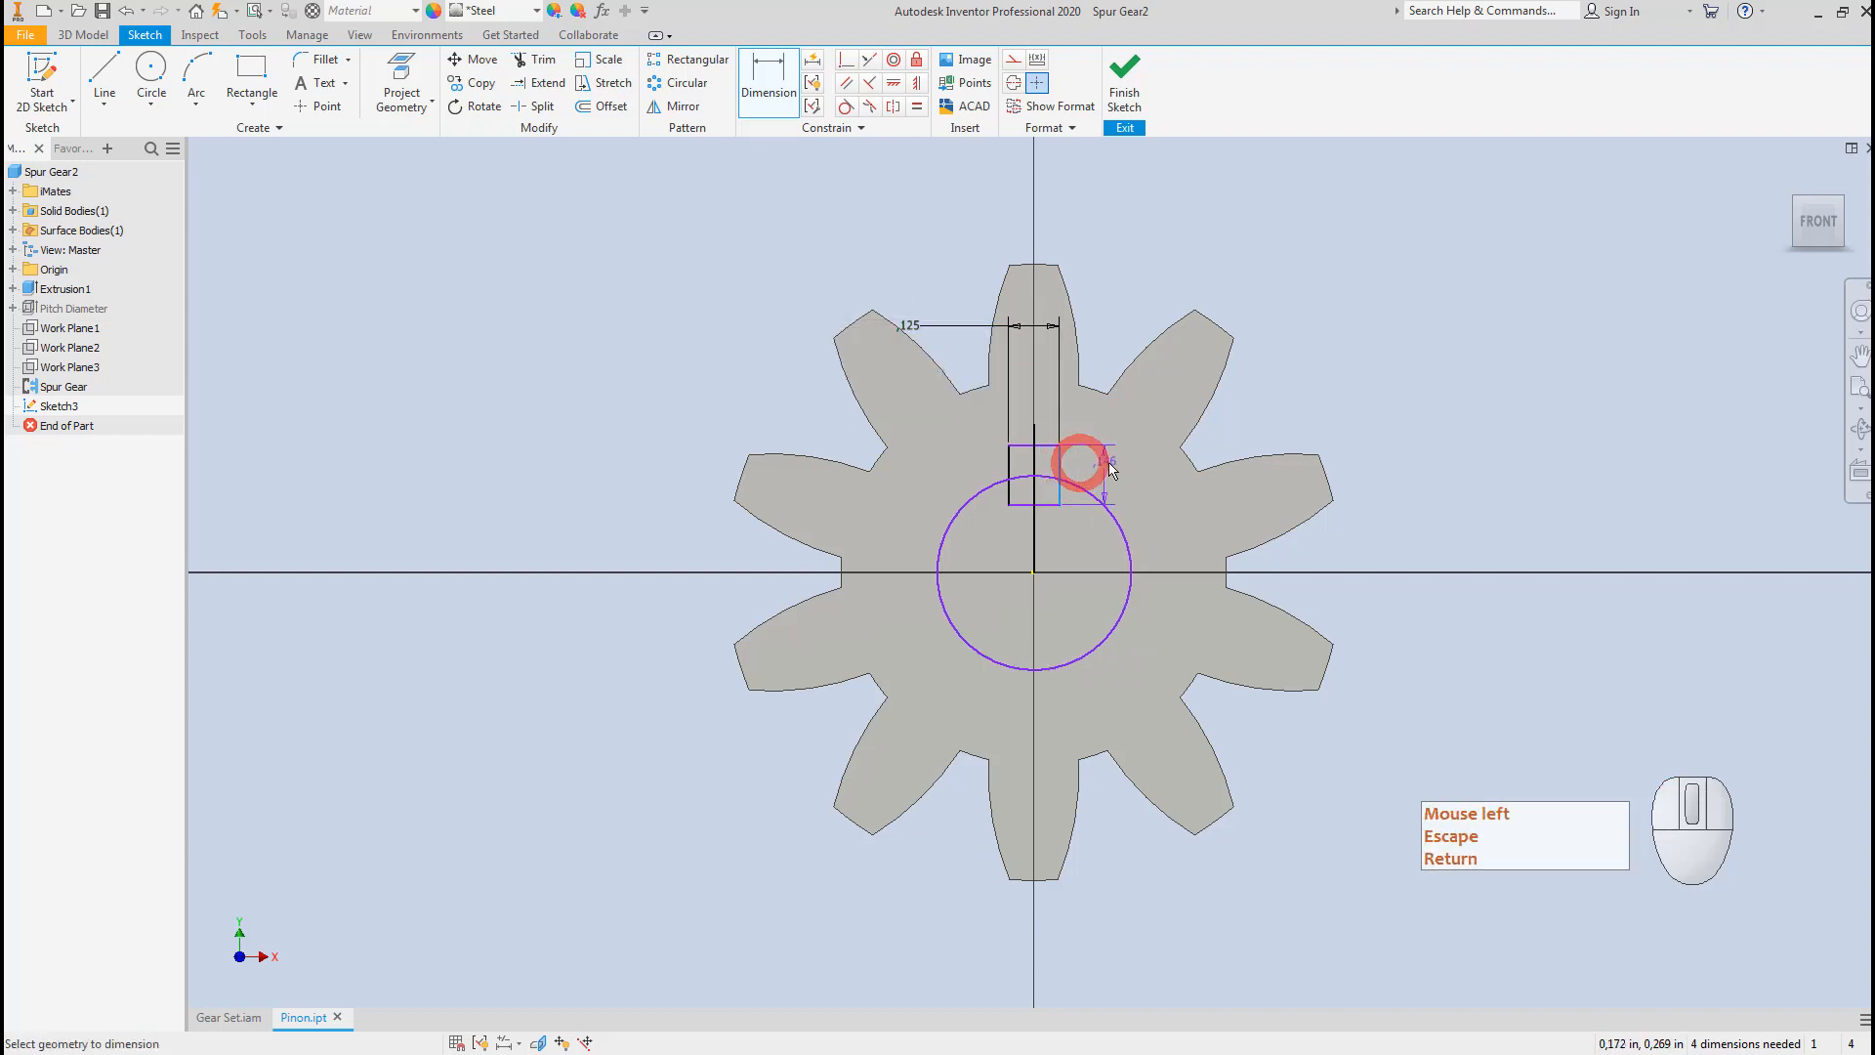
left_click(1106, 461)
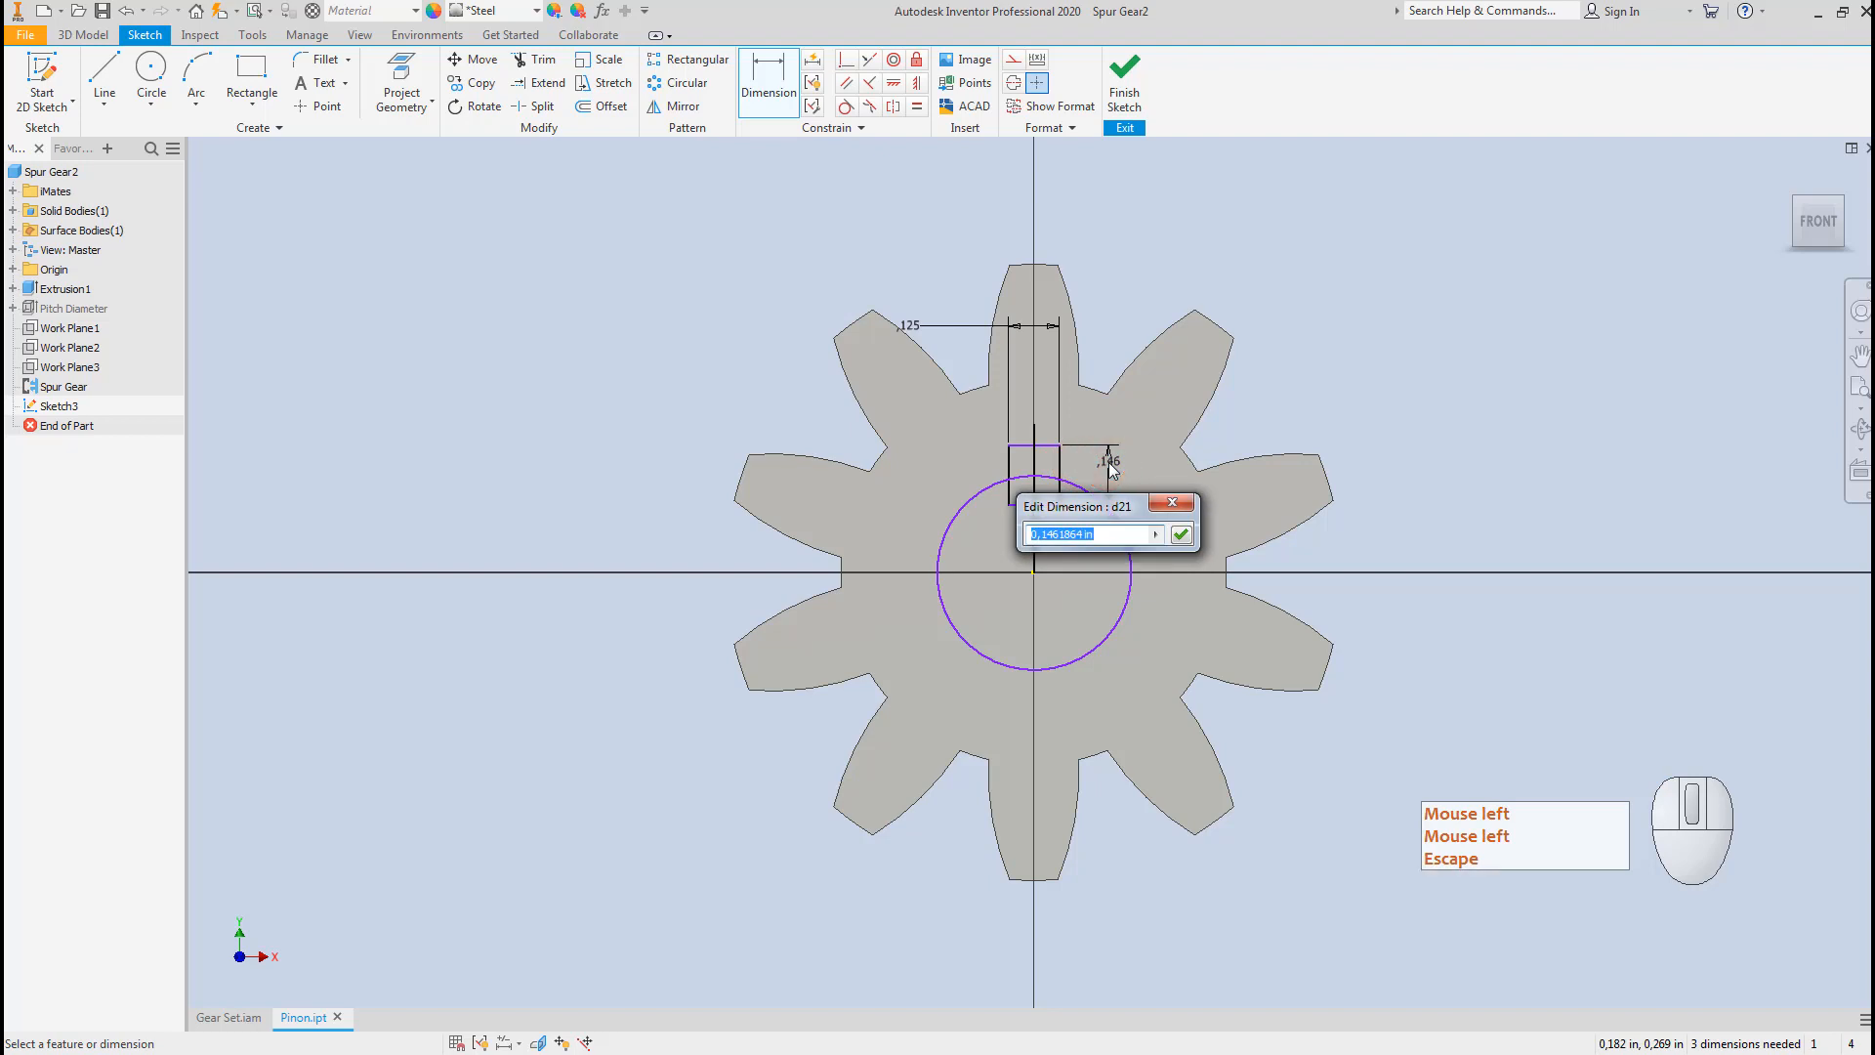
type("0.125")
key("Return")
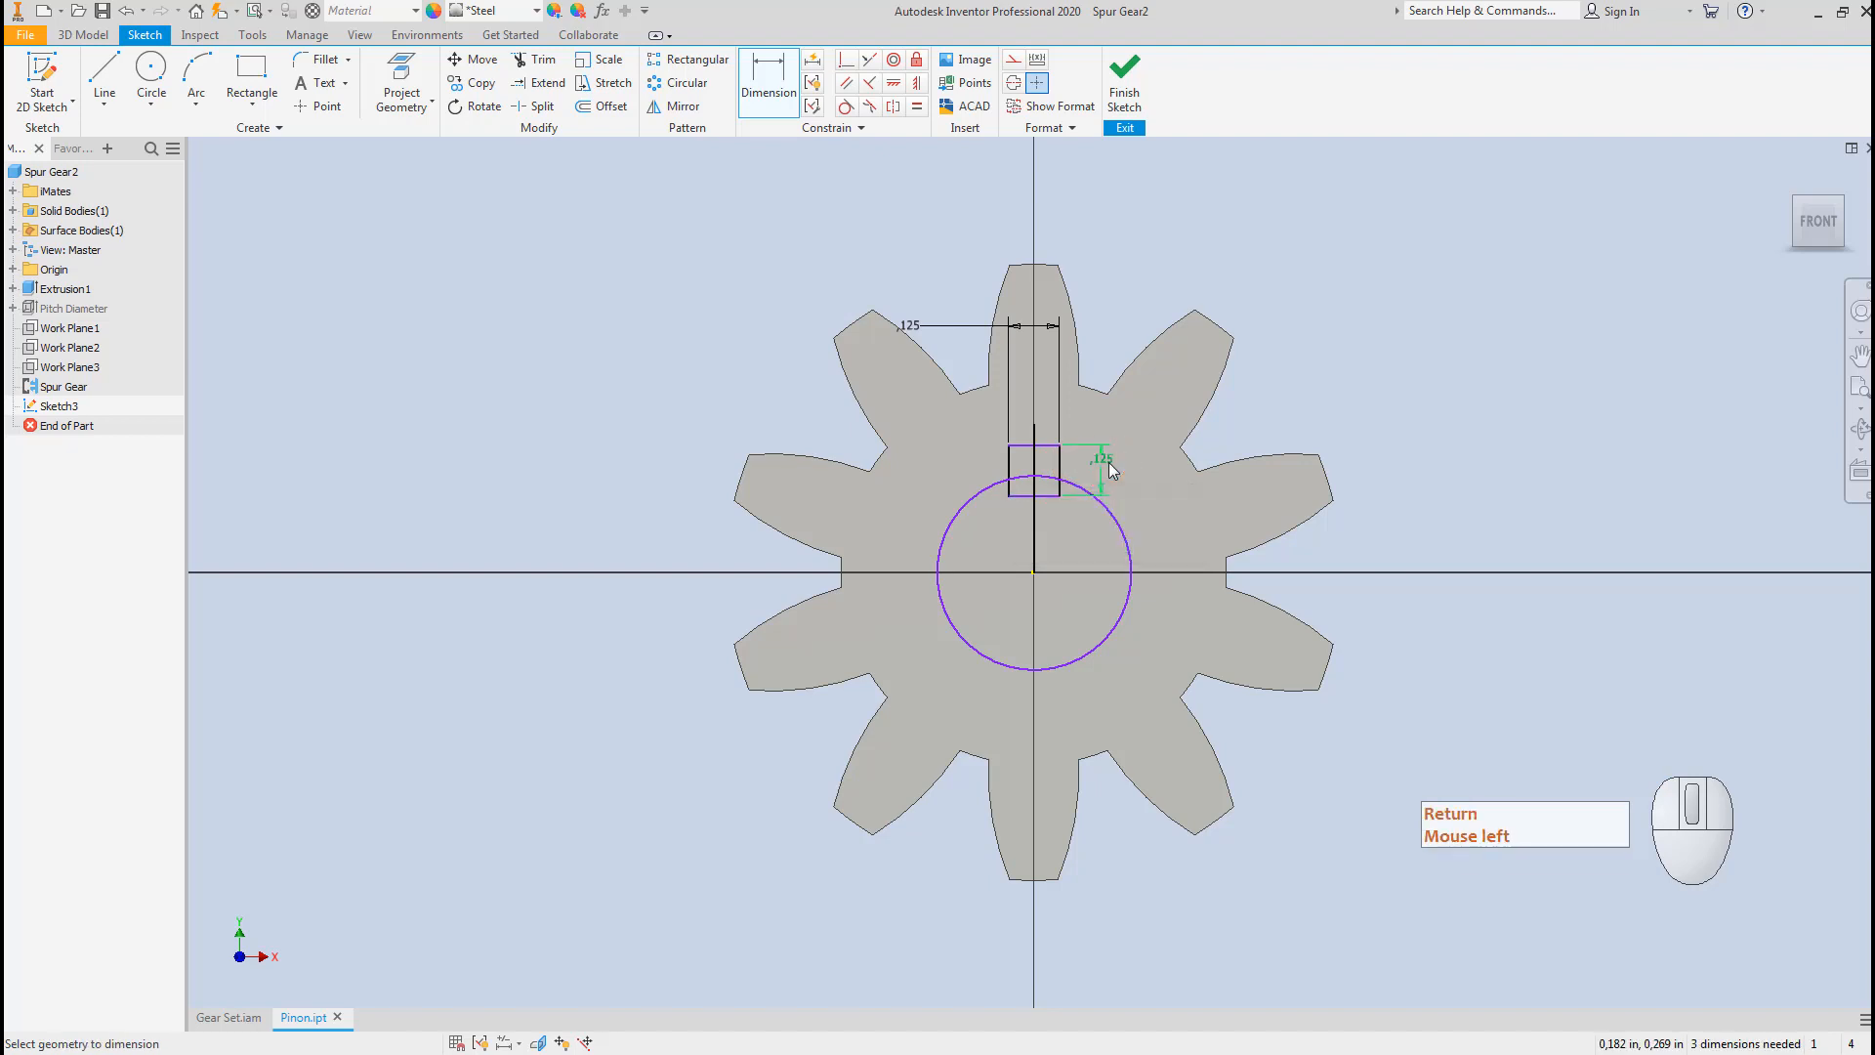
key("Escape")
Draw a horizontal line across the keyway rectangle just above the bore circle, extending past both vertical sides.
scroll(1063, 484, "down", 5)
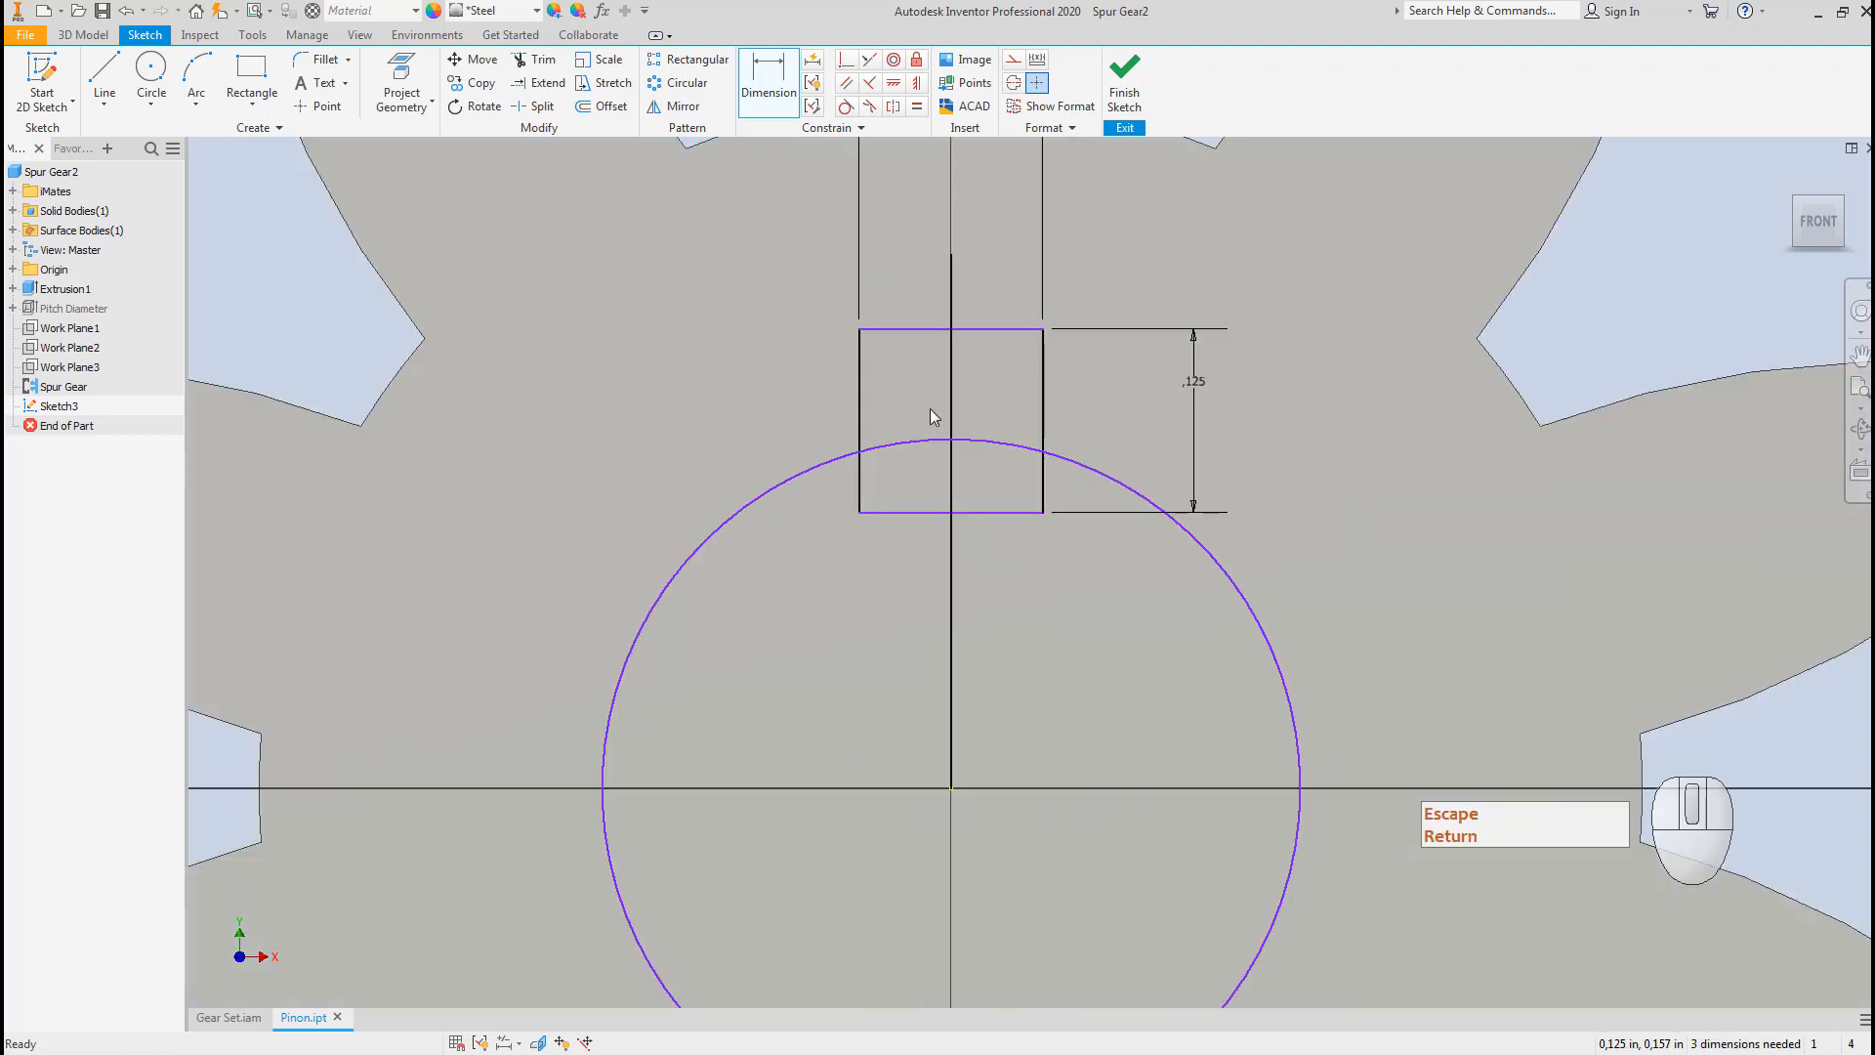
left_click(103, 69)
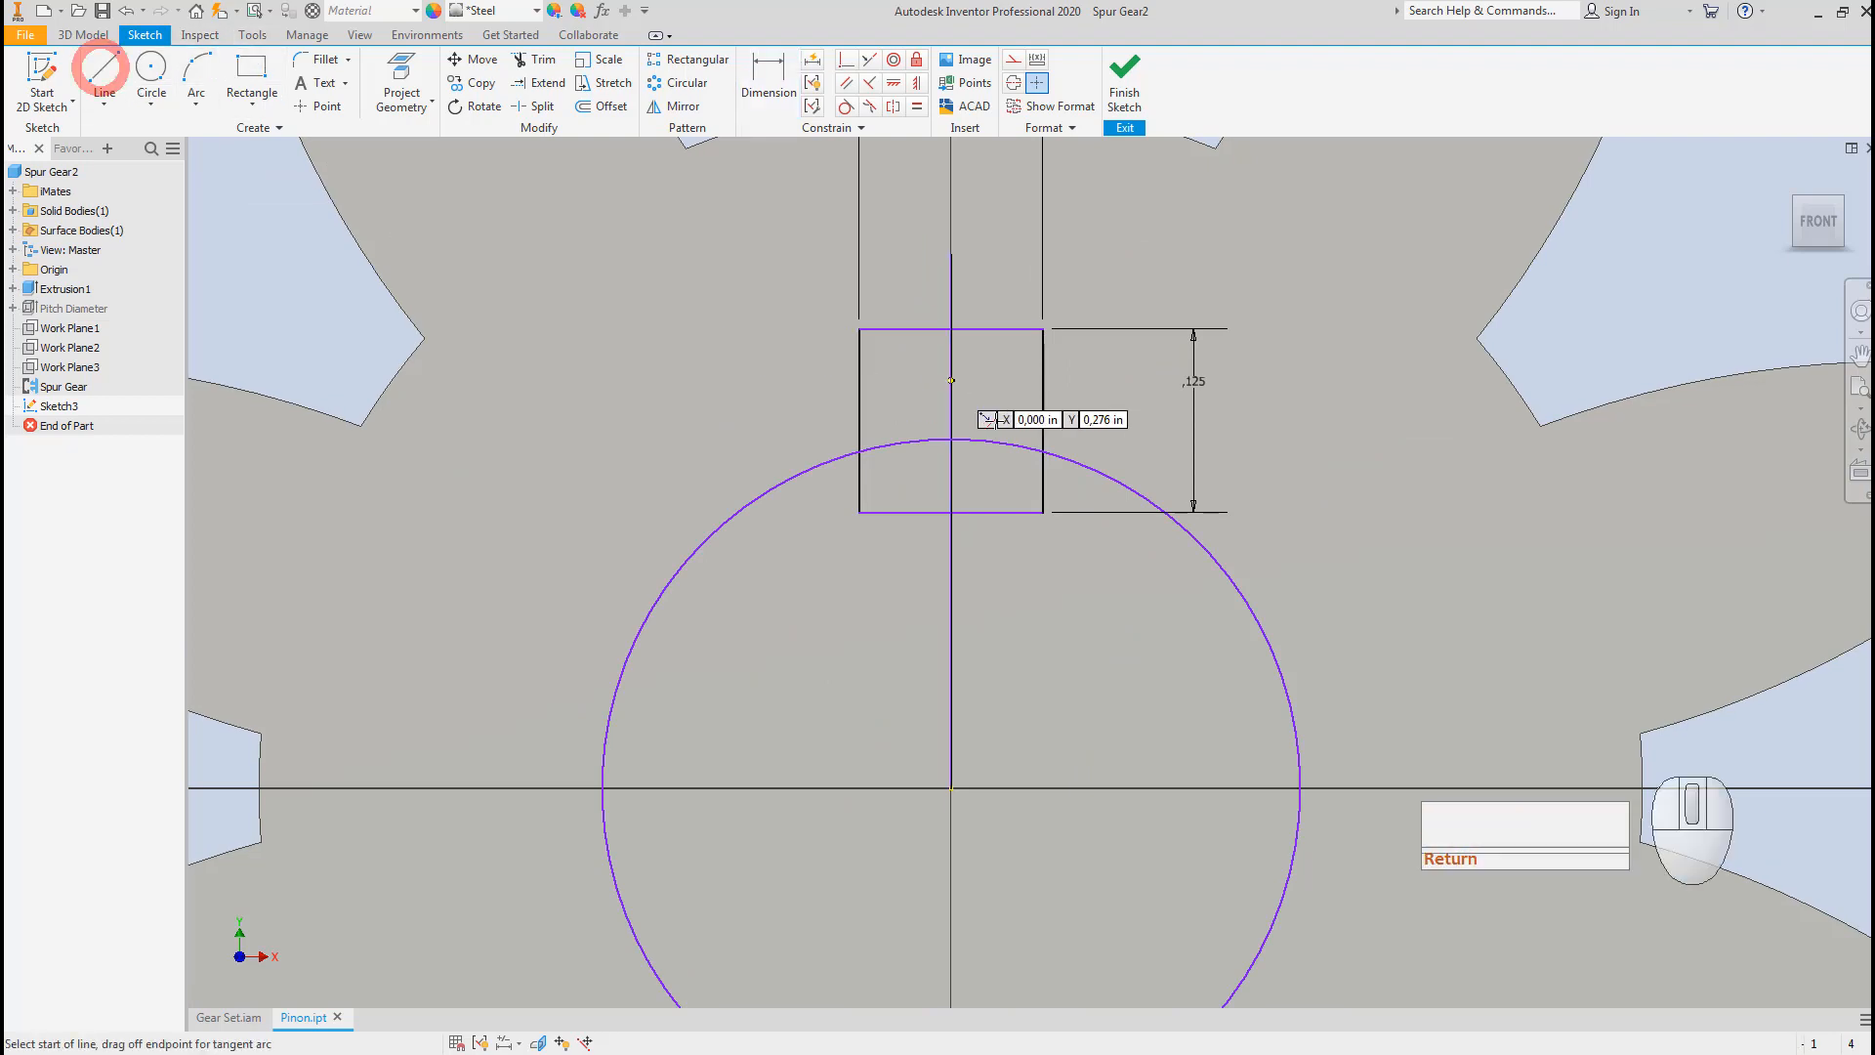
left_click(743, 427)
left_click(1165, 426)
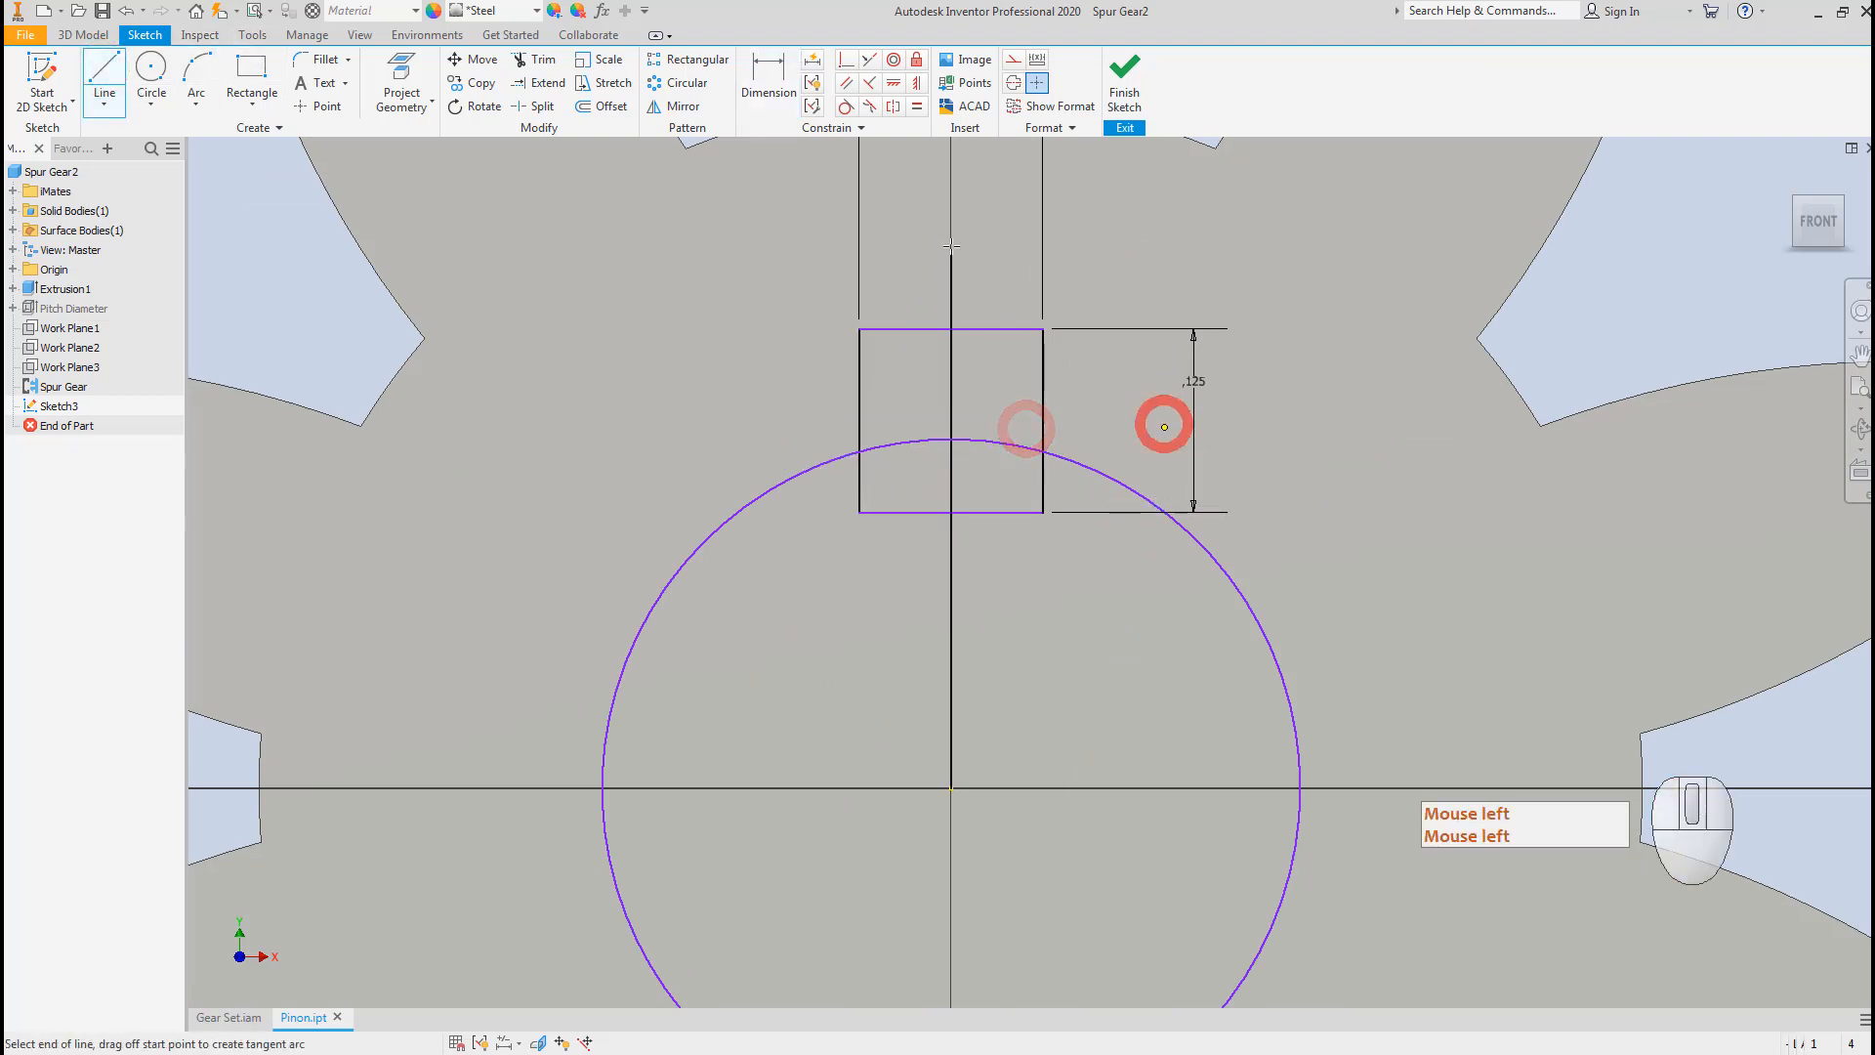
key("Escape")
Apply a tangent constraint between the horizontal line and the bore circle.
left_click(849, 63)
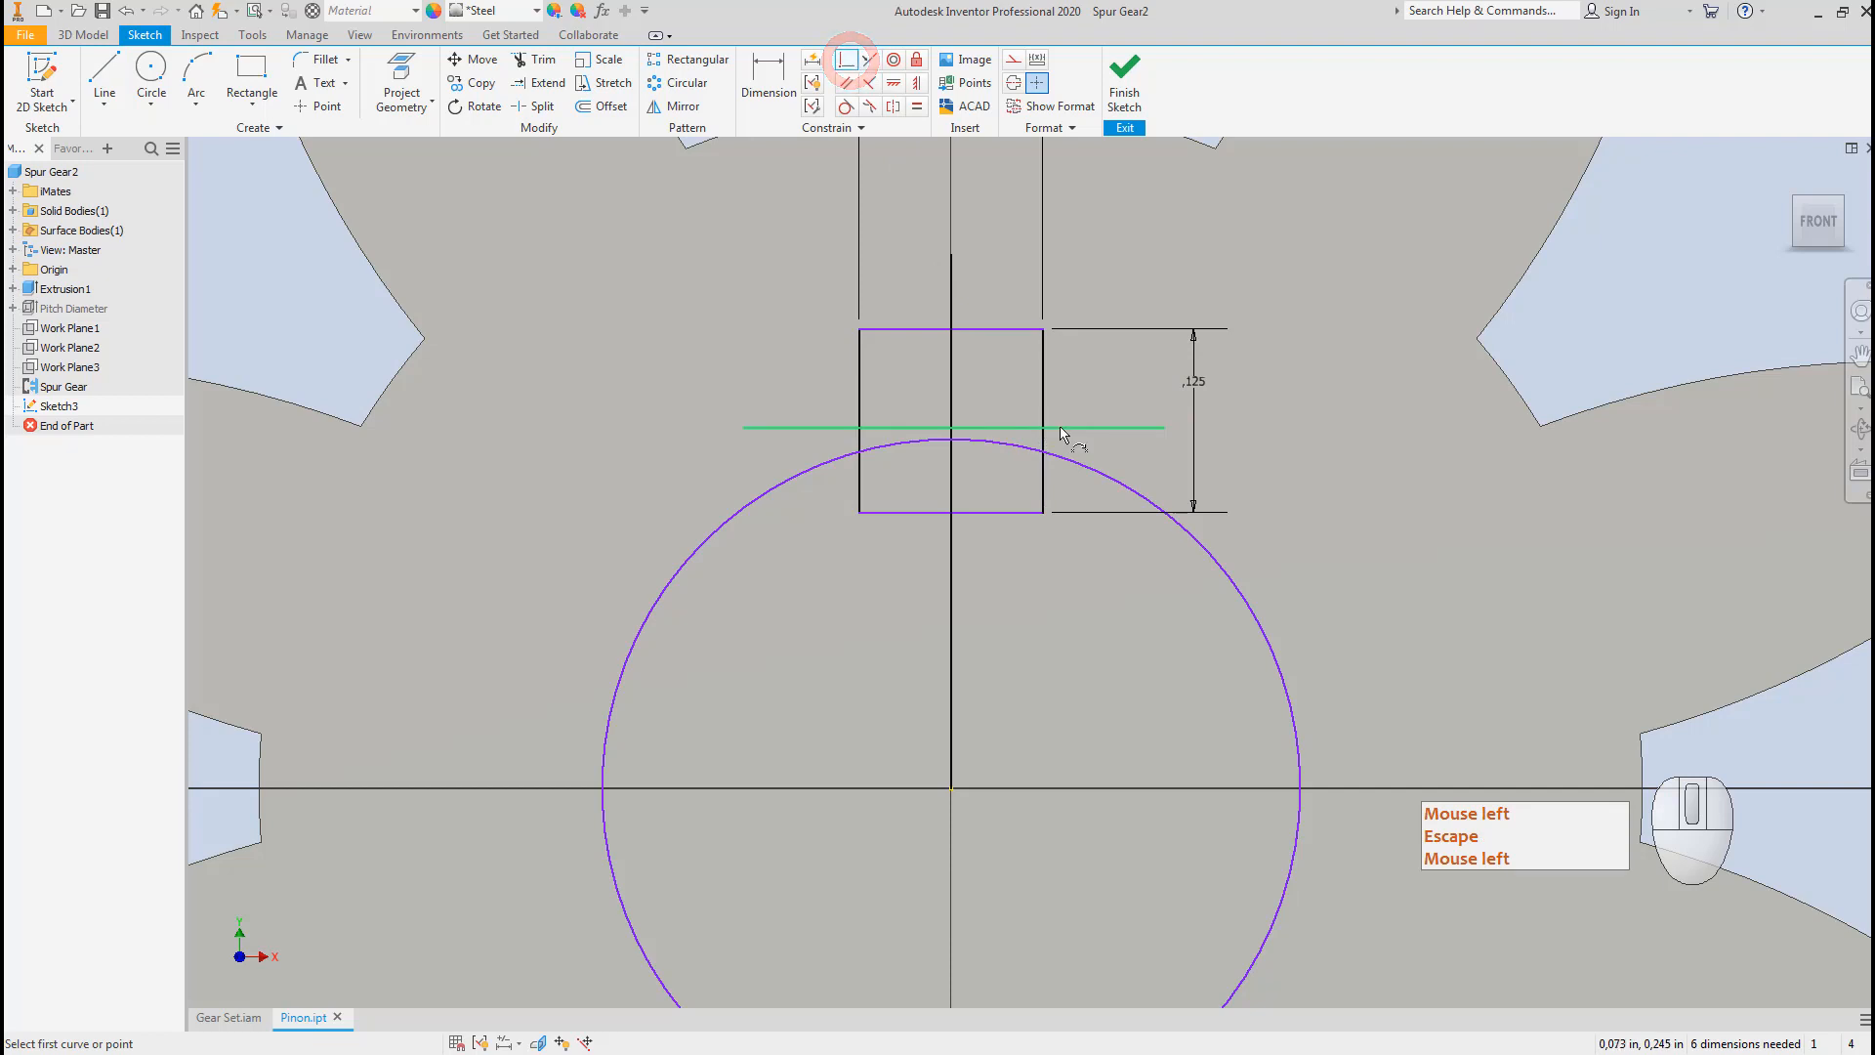
key("Escape")
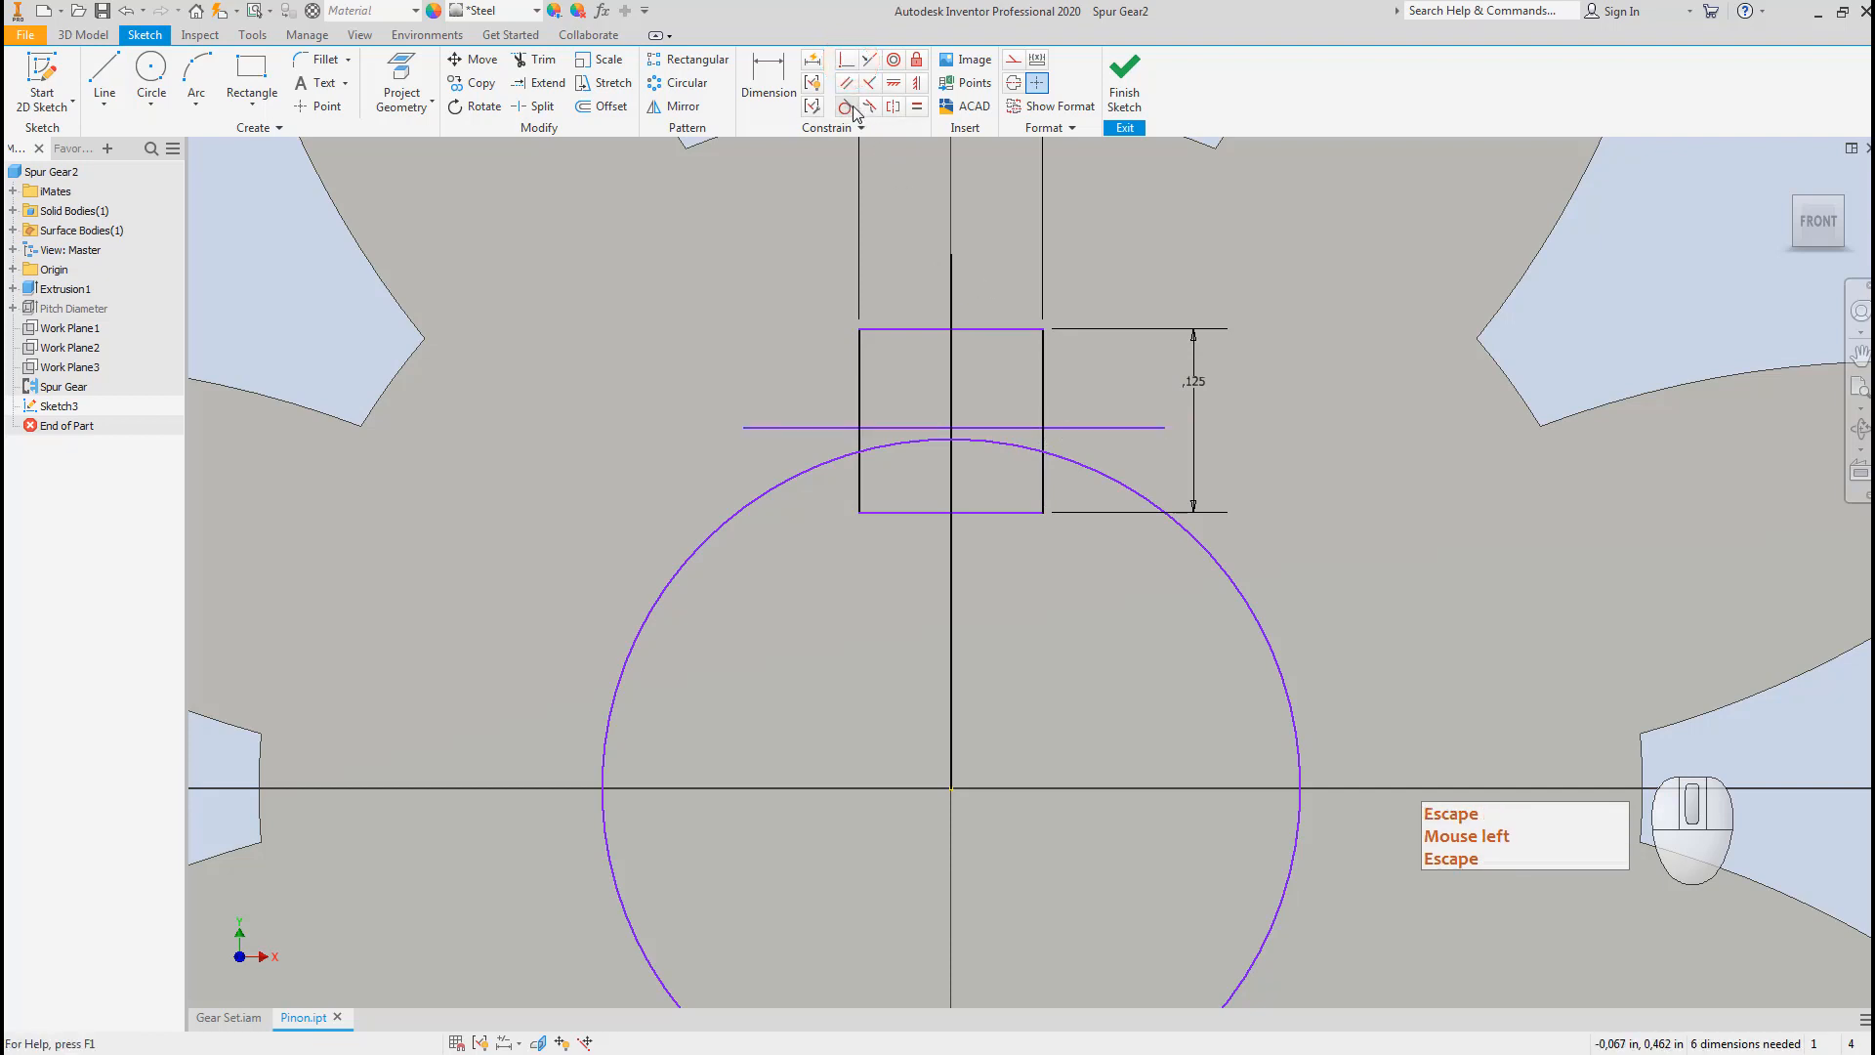
left_click(846, 106)
left_click(1079, 428)
left_click(1019, 444)
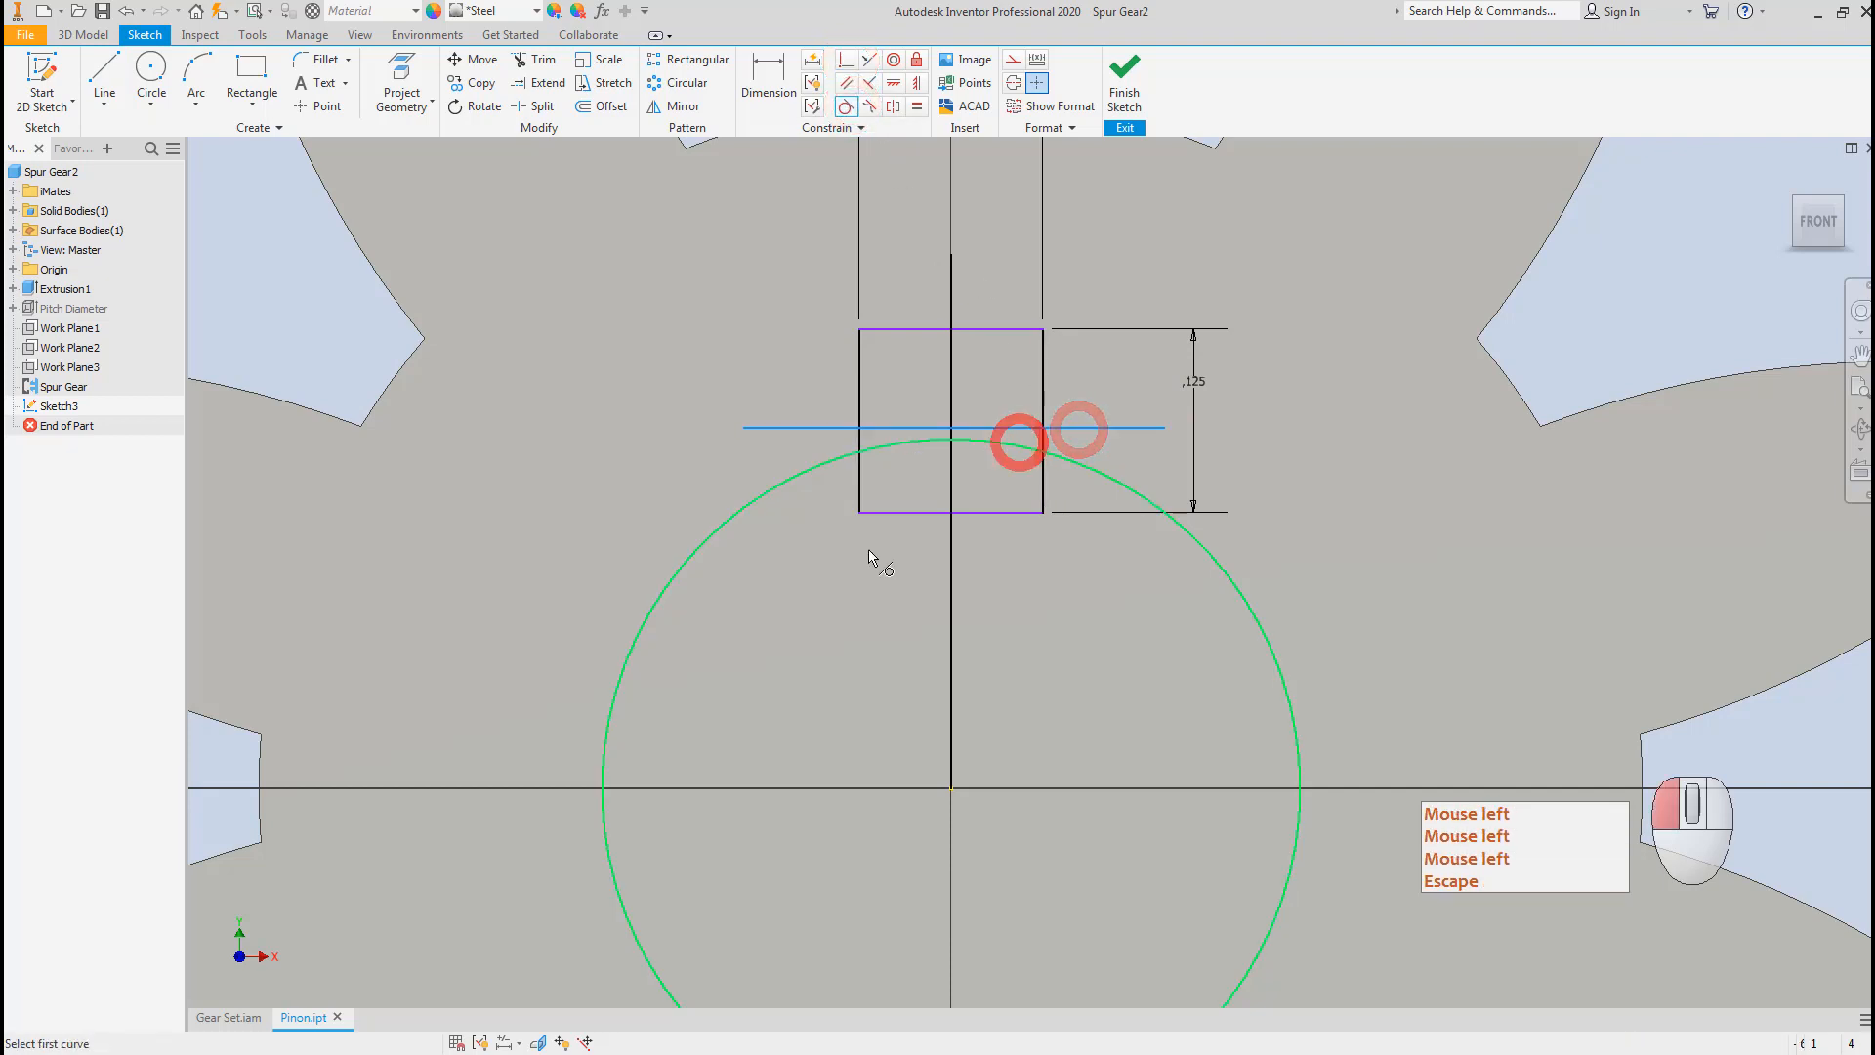
key("Escape")
key("Escape")
key("Escape")
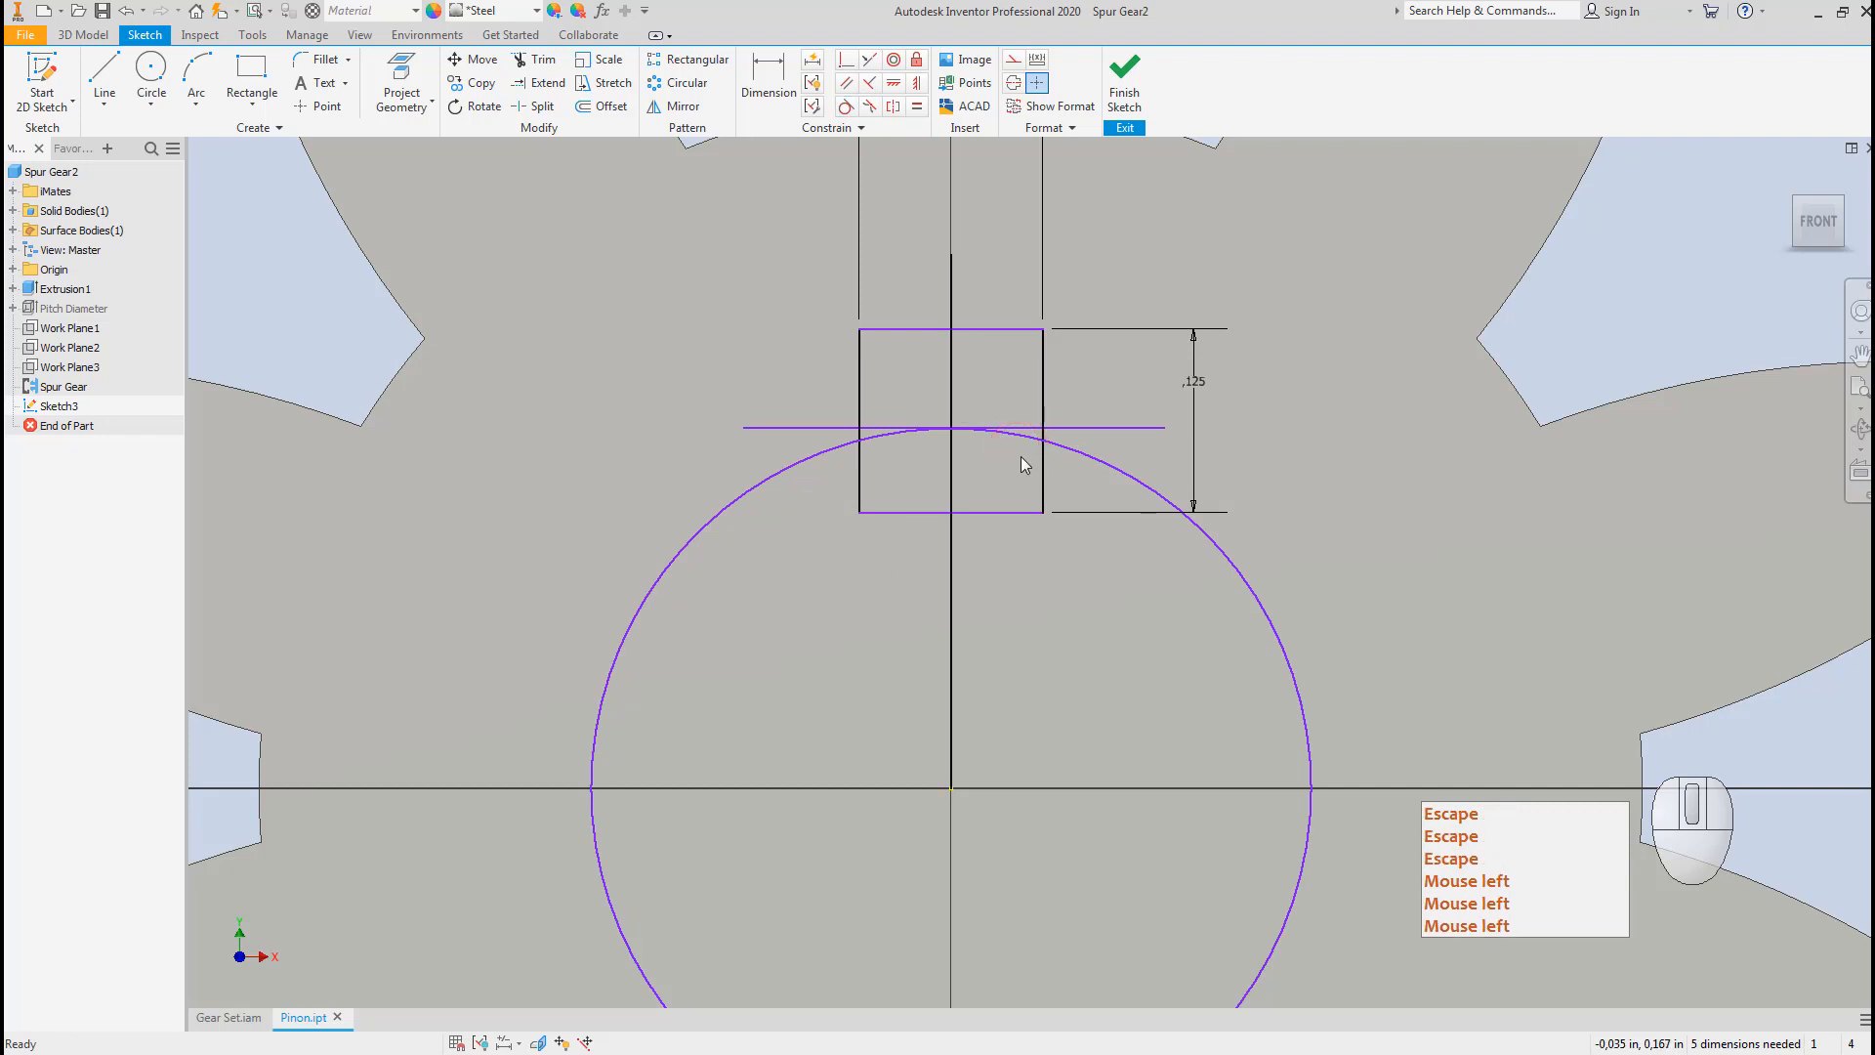
Convert the horizontal tangent line to construction geometry.
left_click(1081, 425)
right_click(1087, 425)
left_click(1160, 427)
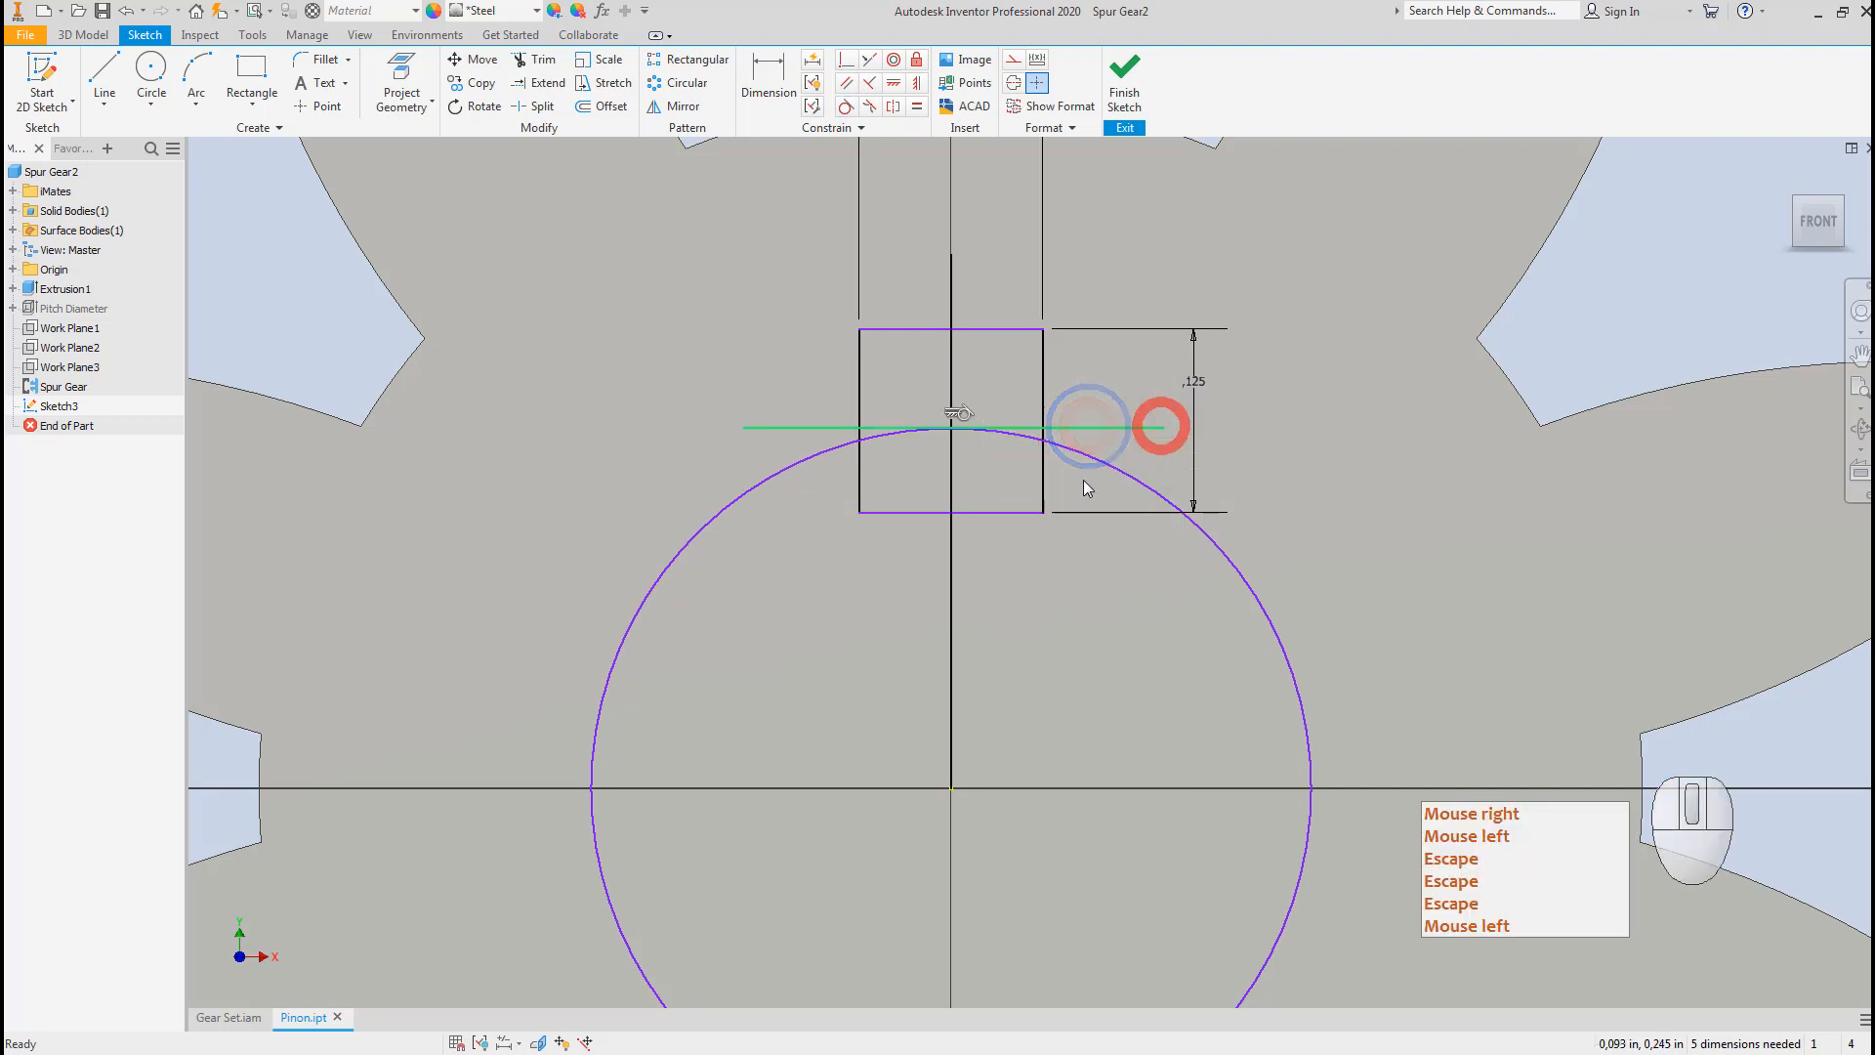
key("Escape")
key("Escape")
left_click(759, 630)
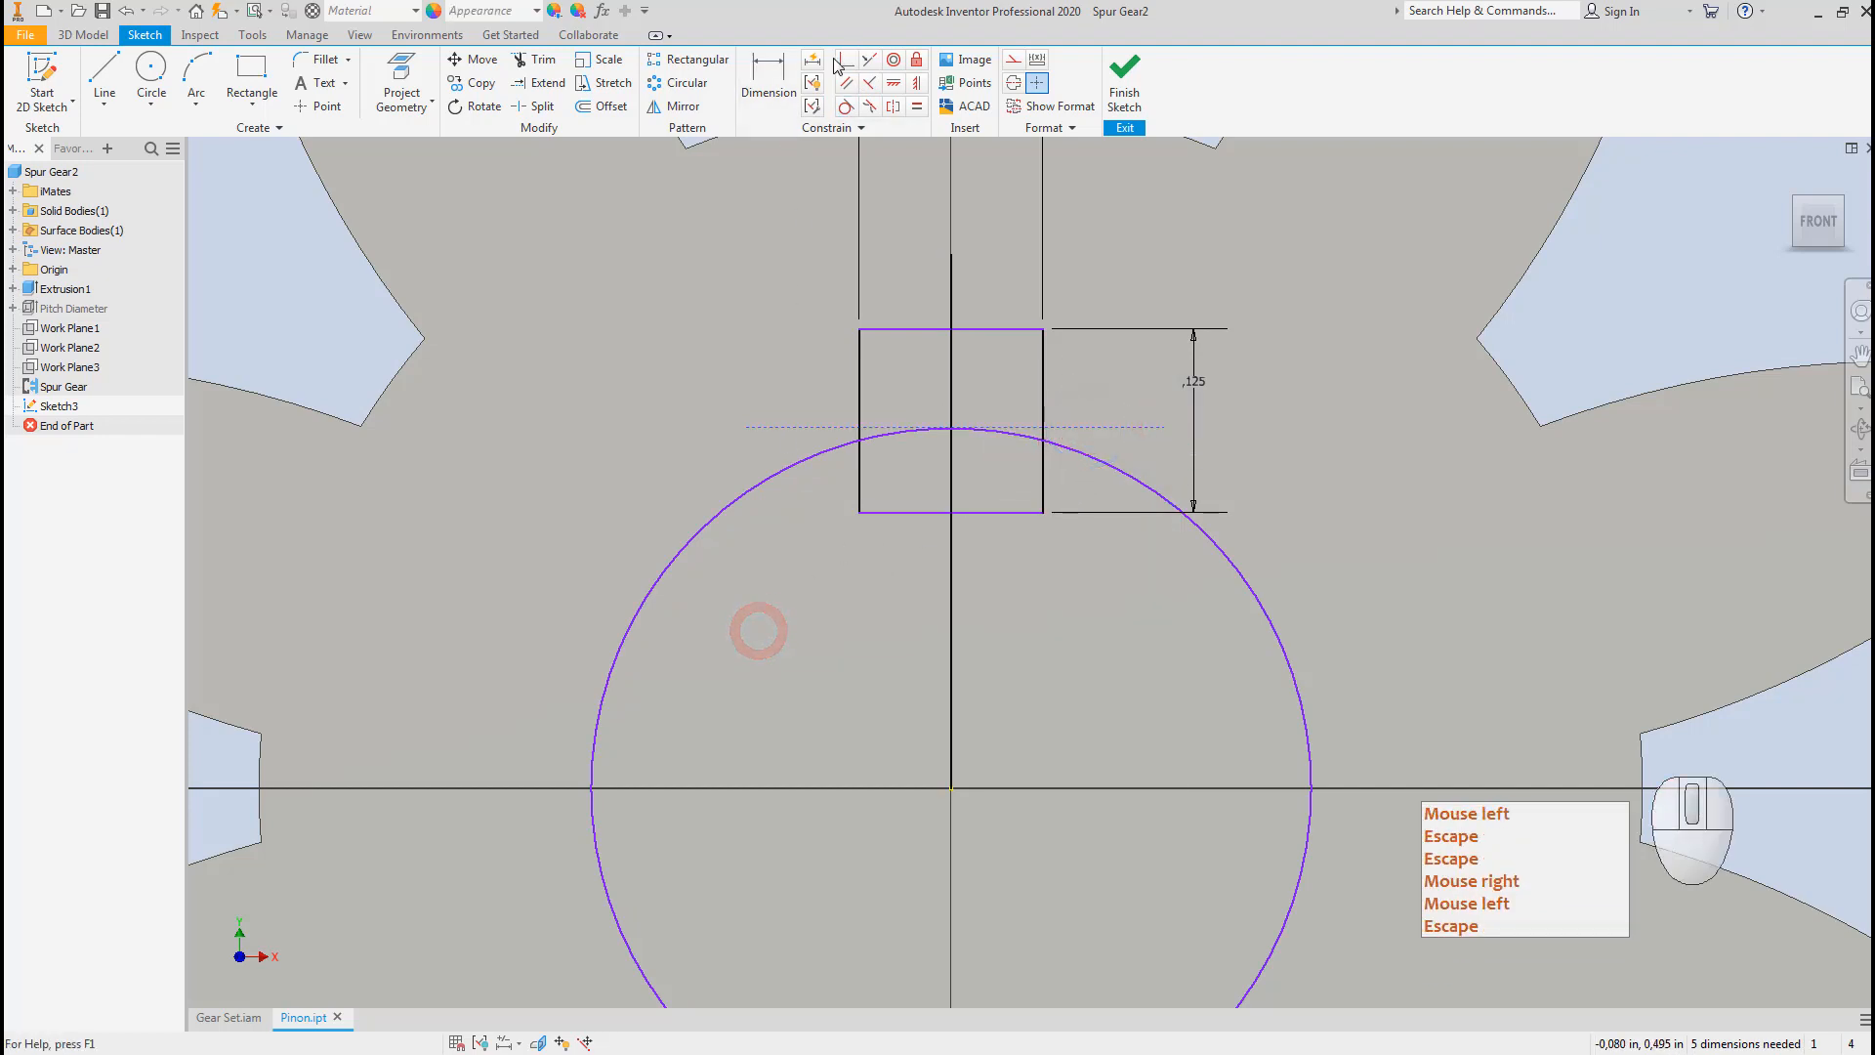
left_click(845, 62)
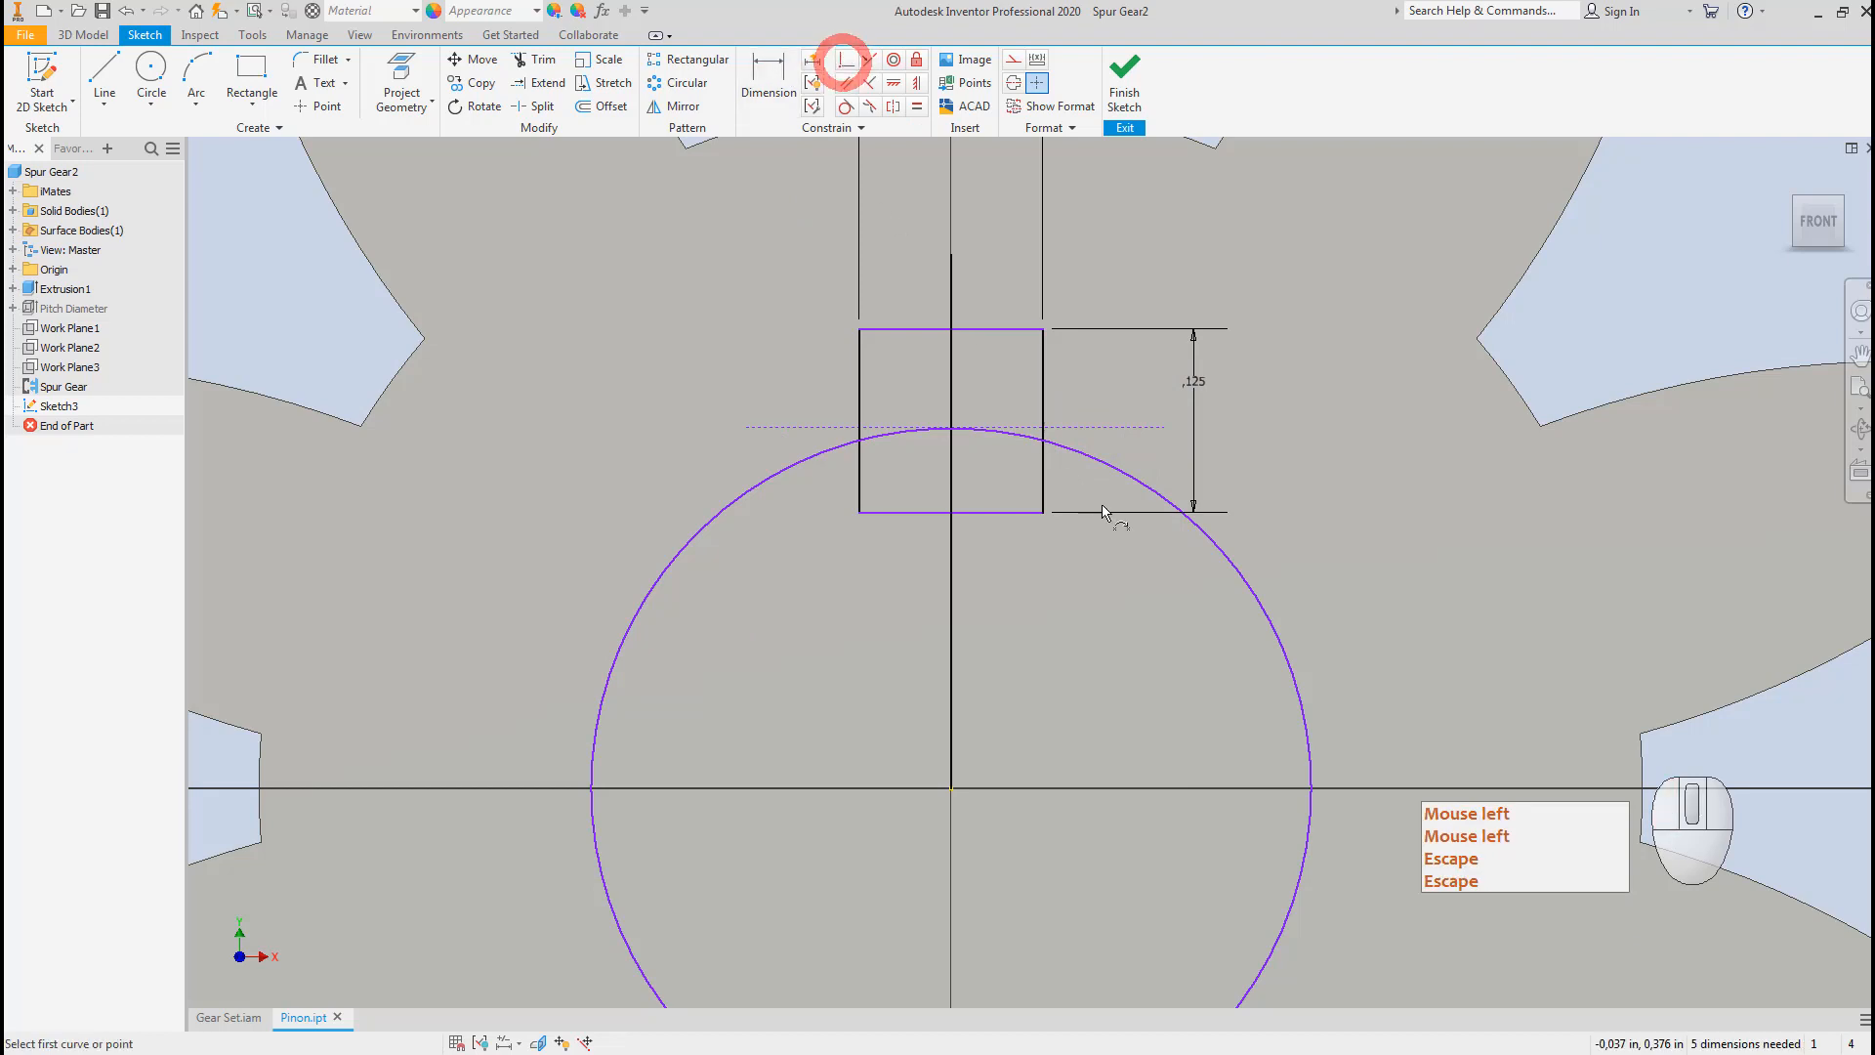
left_click(1113, 427)
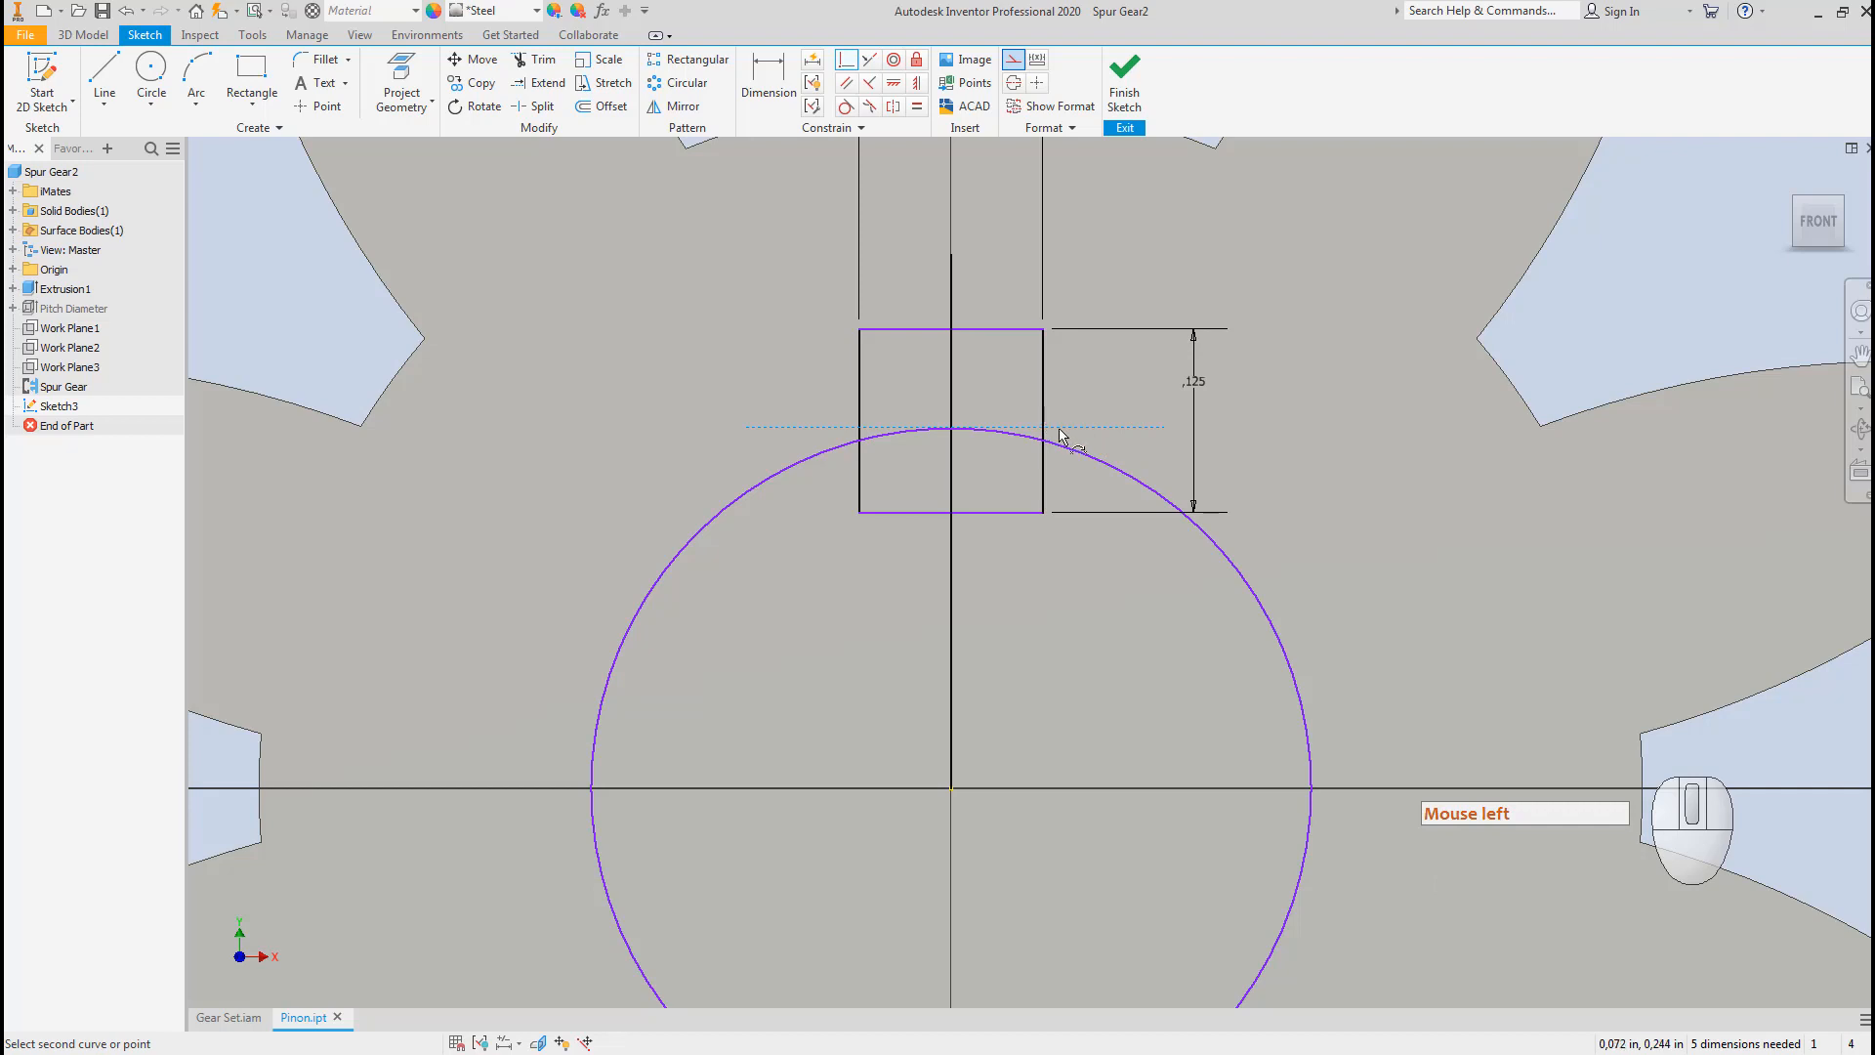
left_click(1134, 428)
key("Escape")
key("Escape")
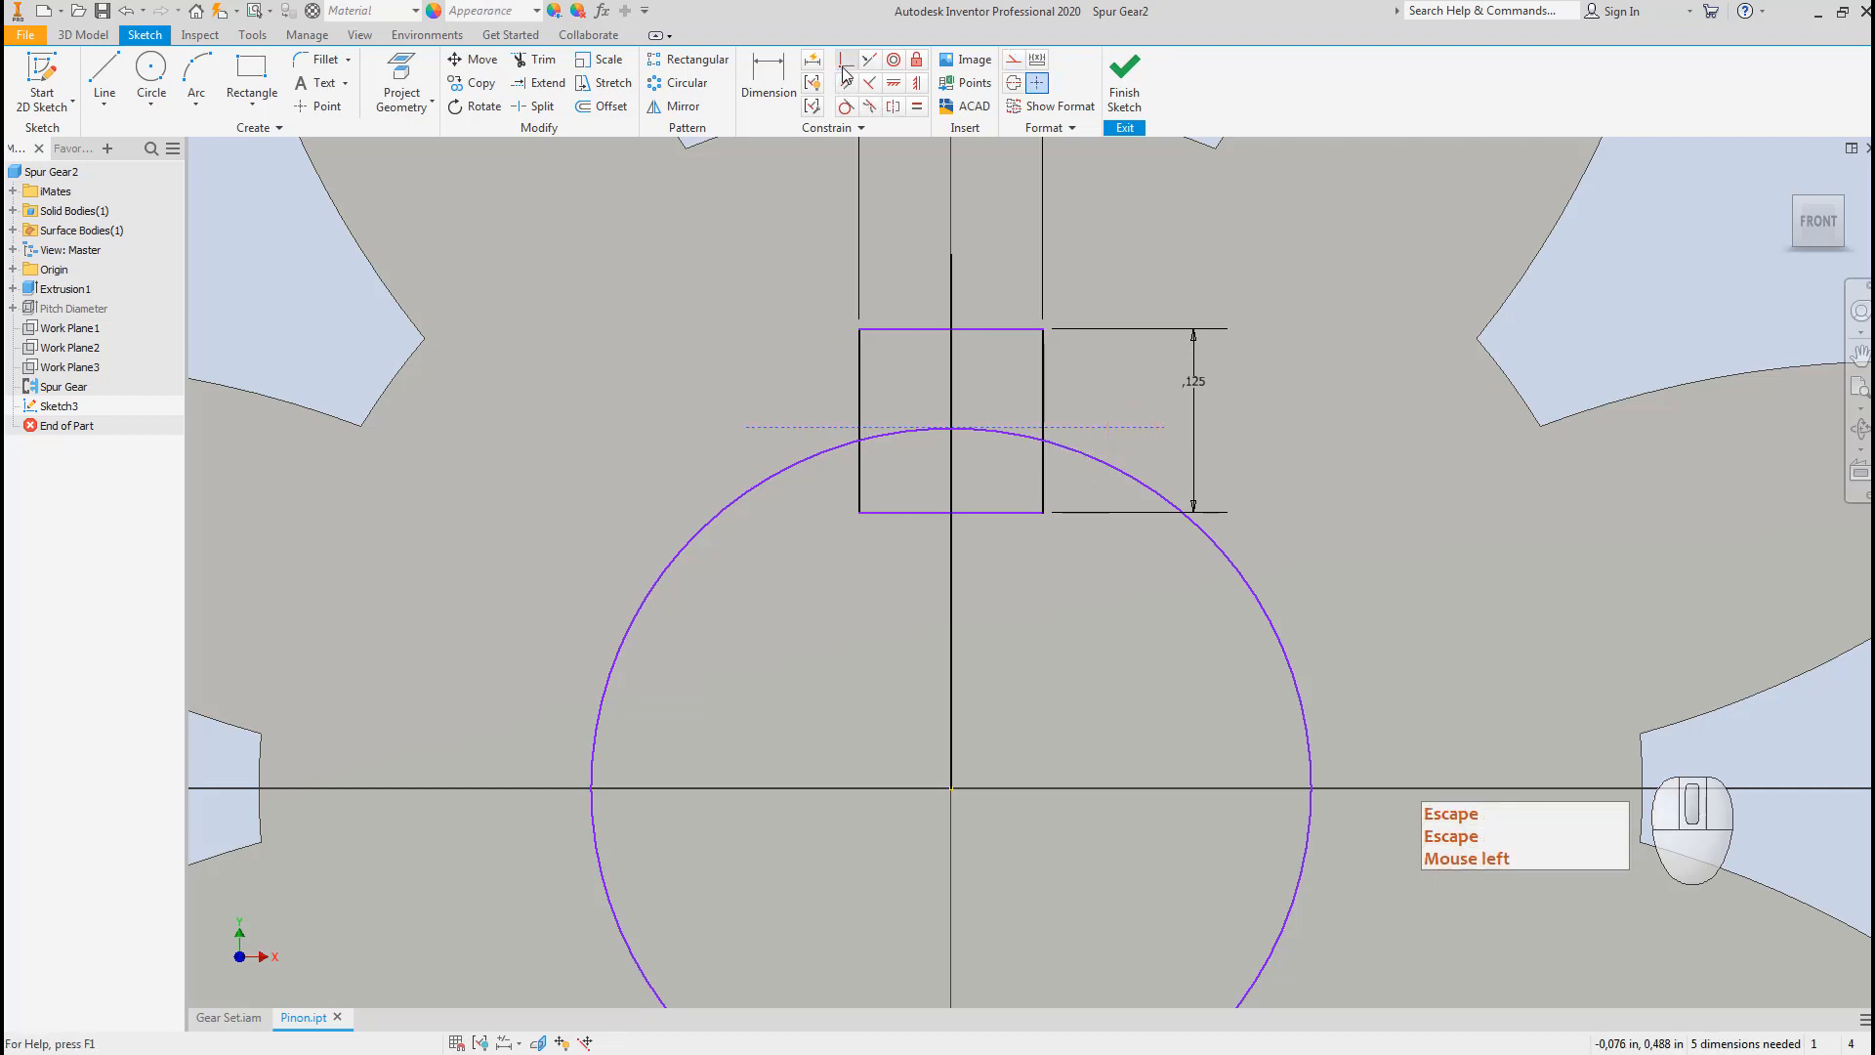
Make the midpoint of the keyway rectangle's right side coincident with the horizontal construction line.
left_click(845, 62)
left_click(1044, 421)
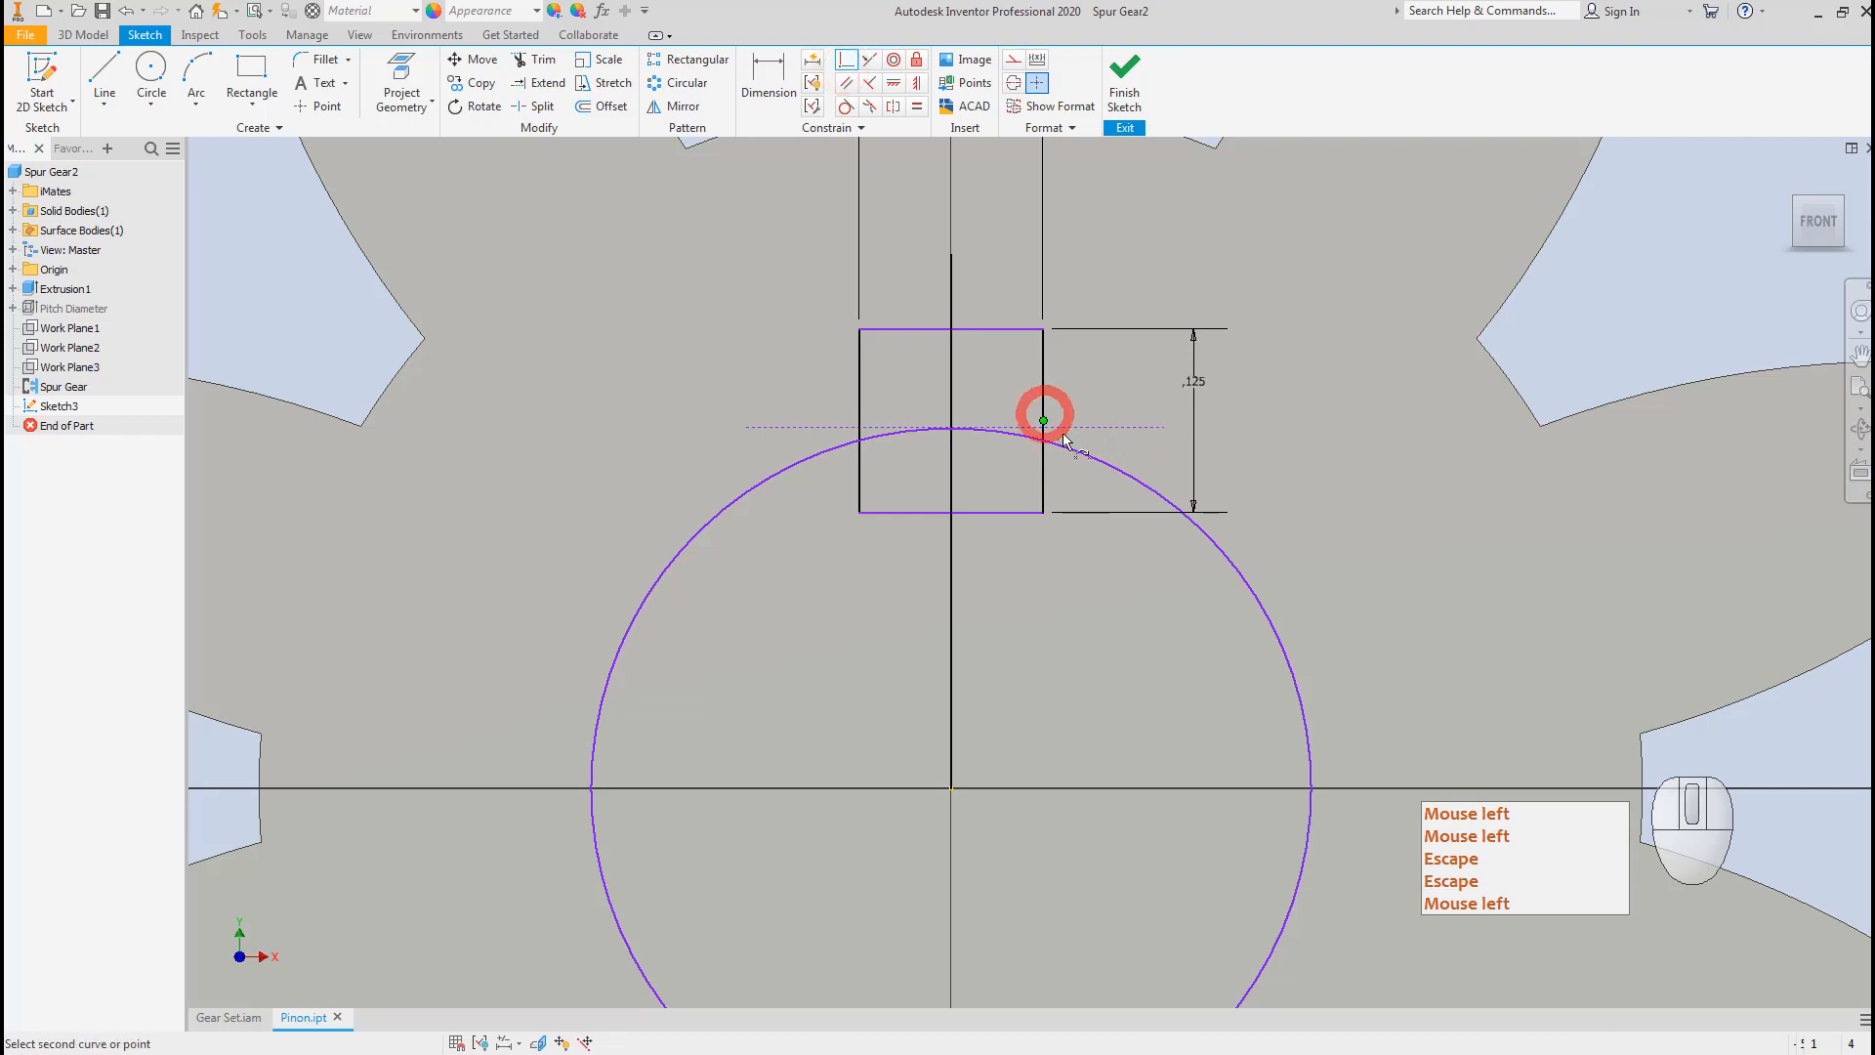
left_click(1085, 426)
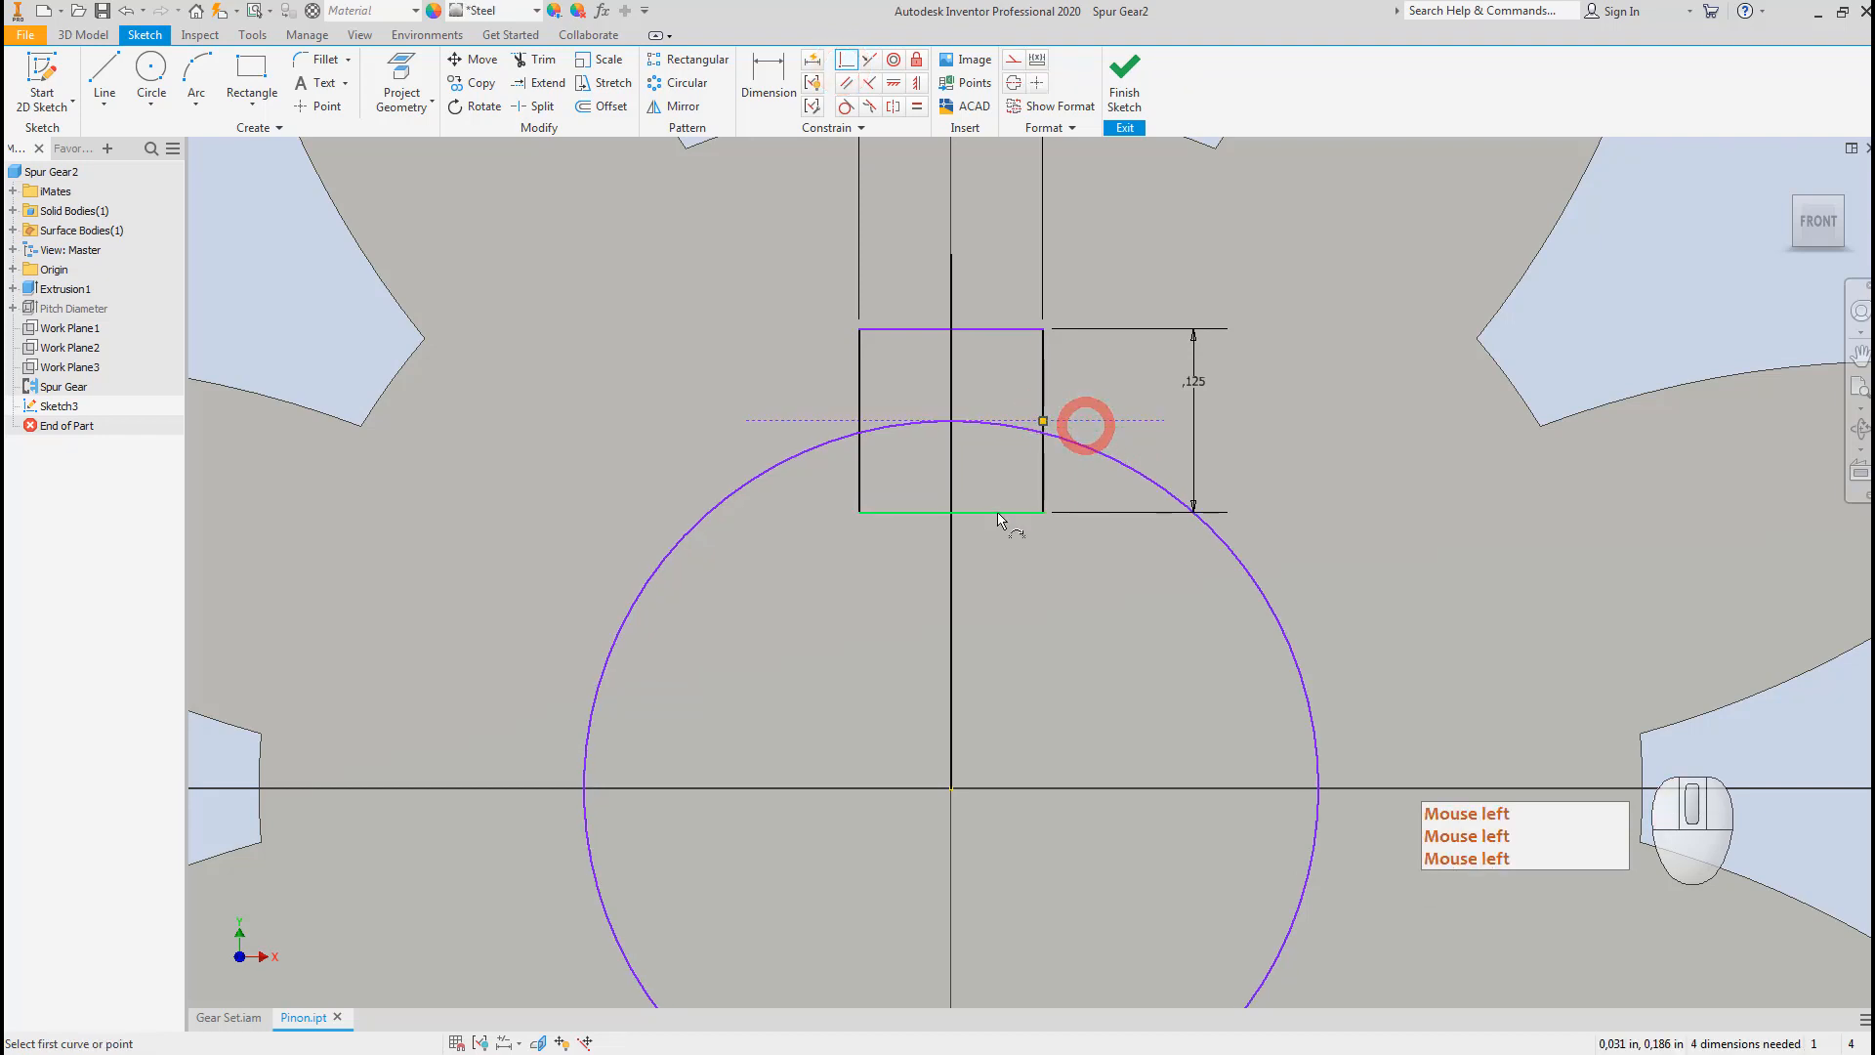
scroll(1172, 474, "down", 5)
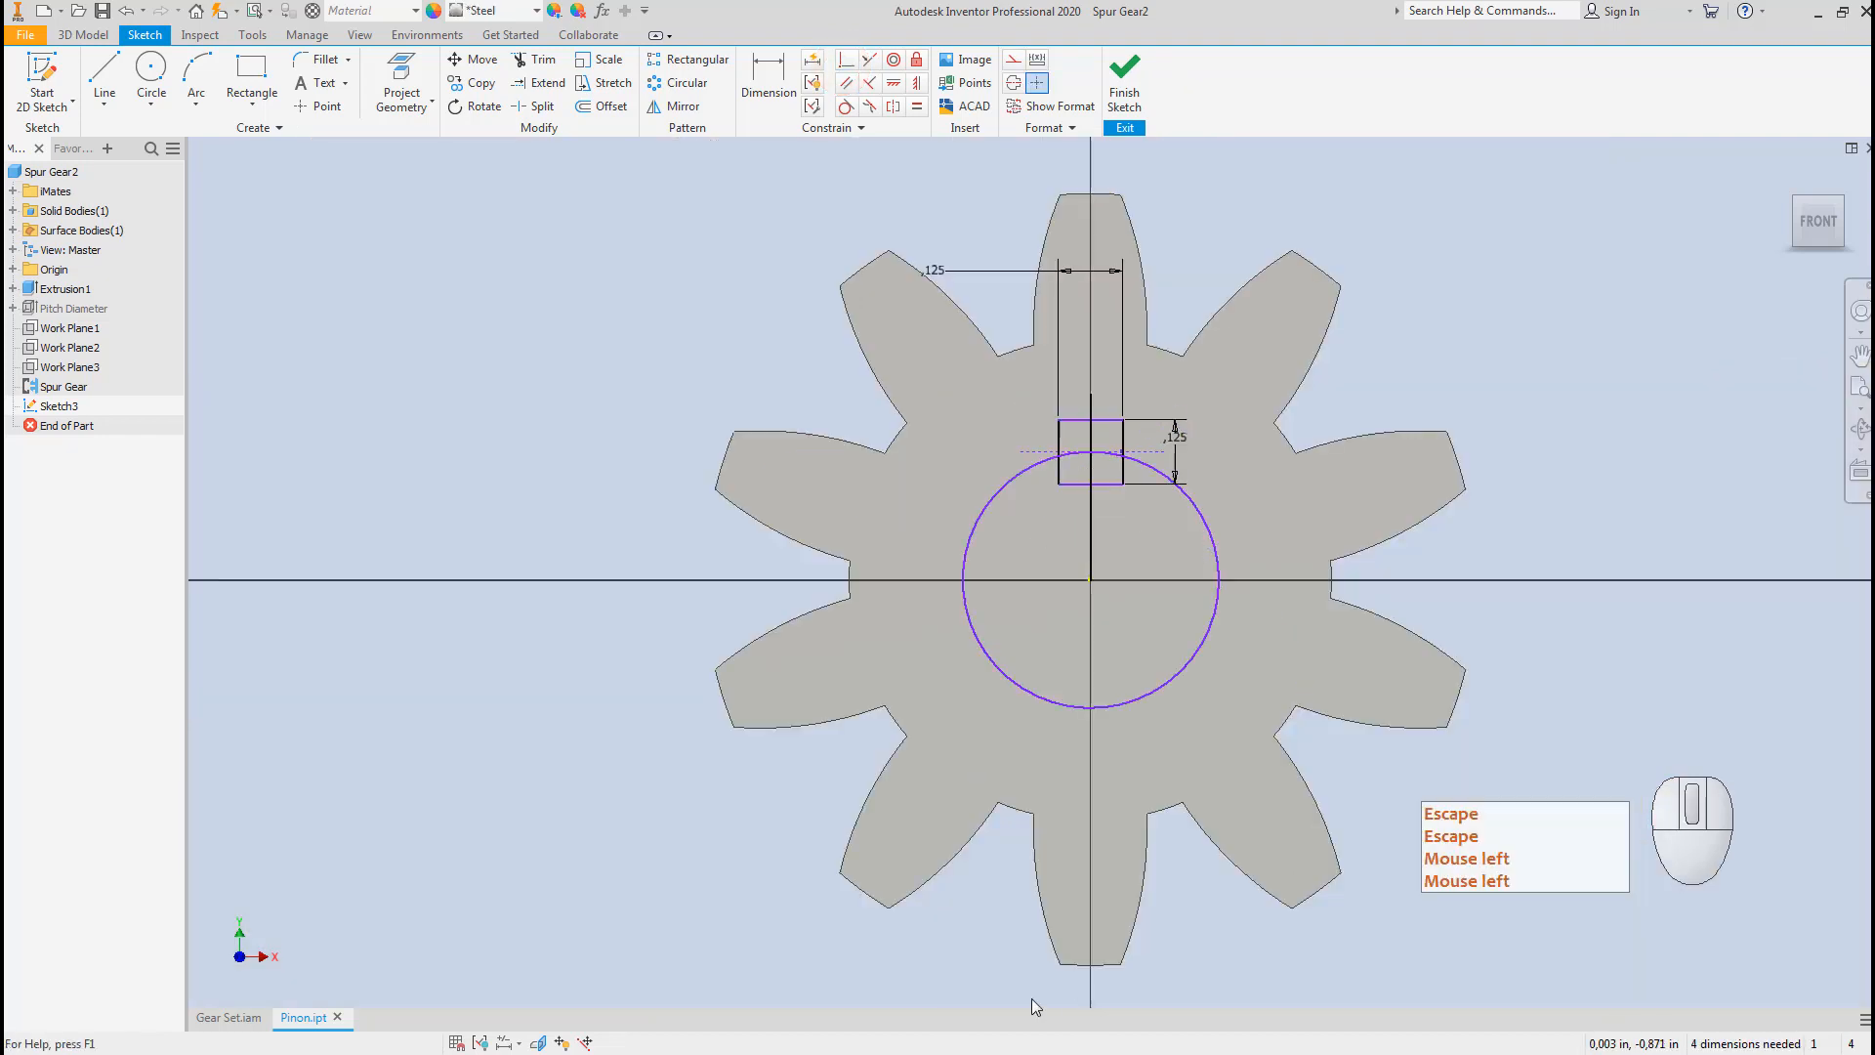
key("Escape")
key("Escape")
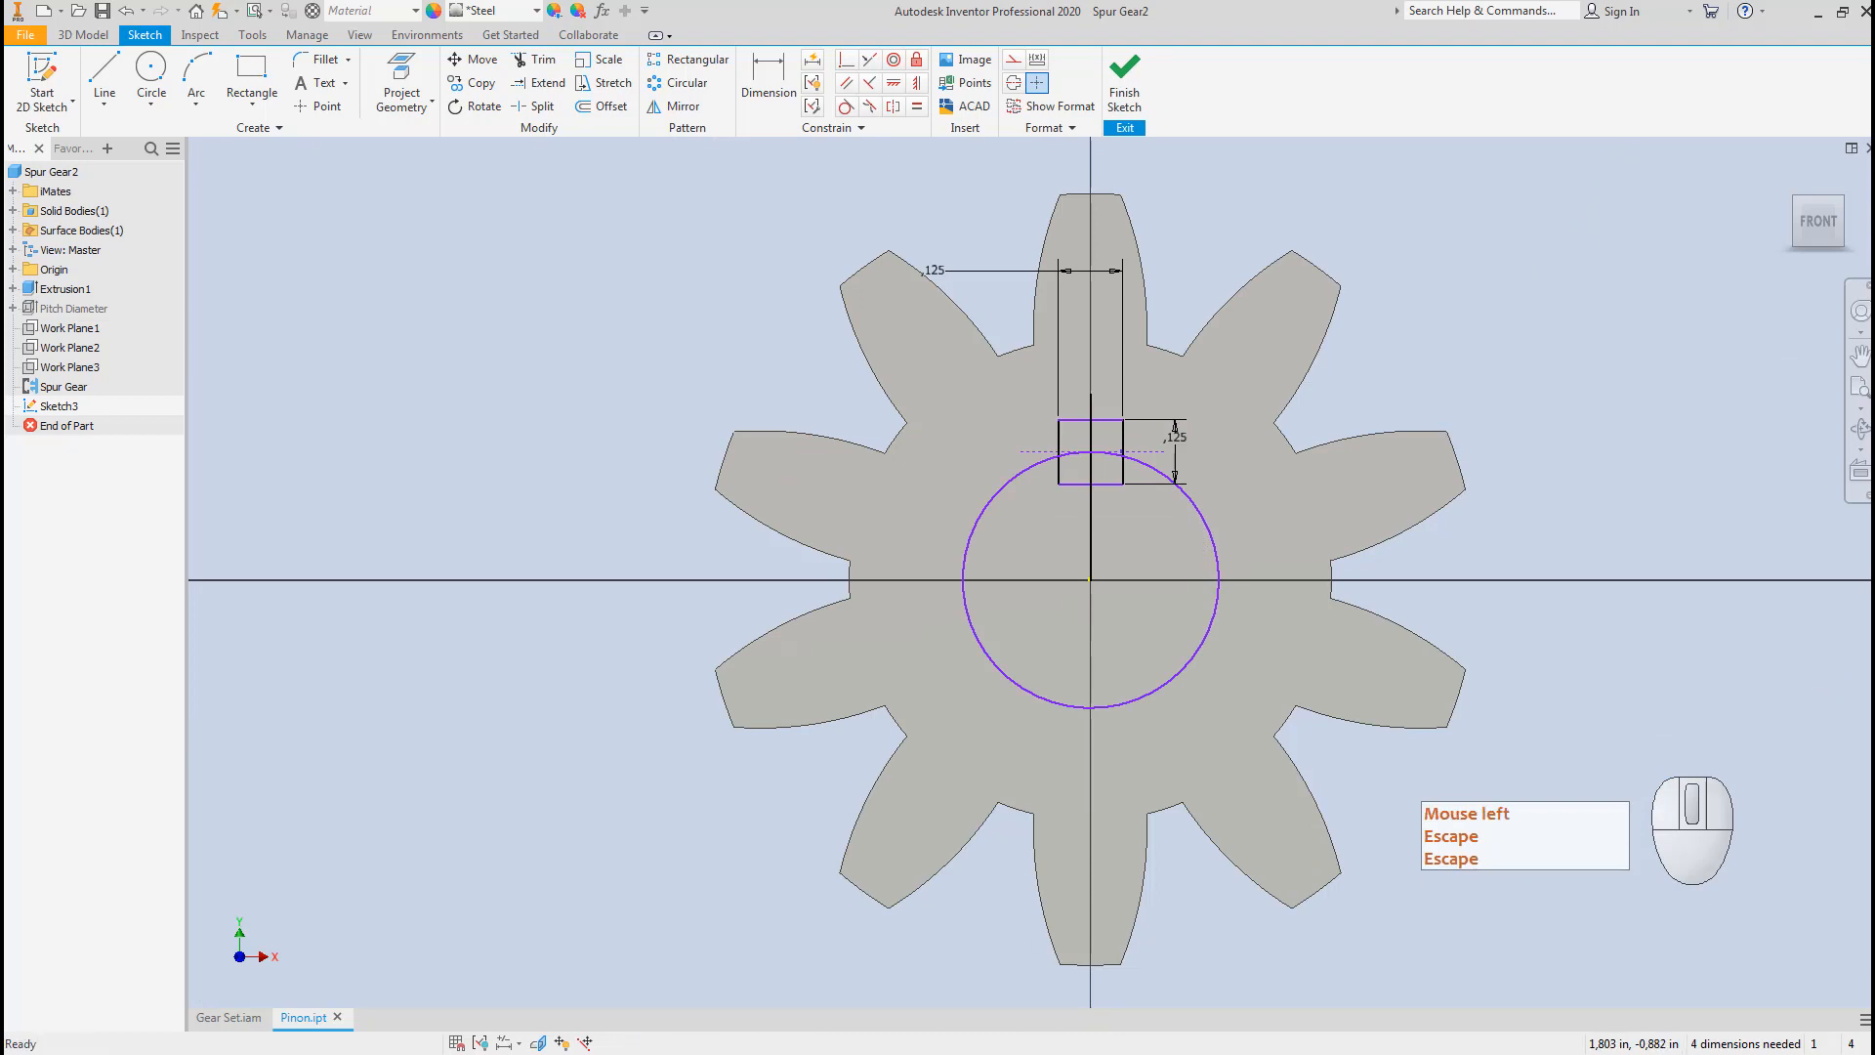
Check the shaft diameter on the section drawing in Paint, then dimension the pinion's bore circle to 0.5 in and finish the sketch.
key("alt+Tab")
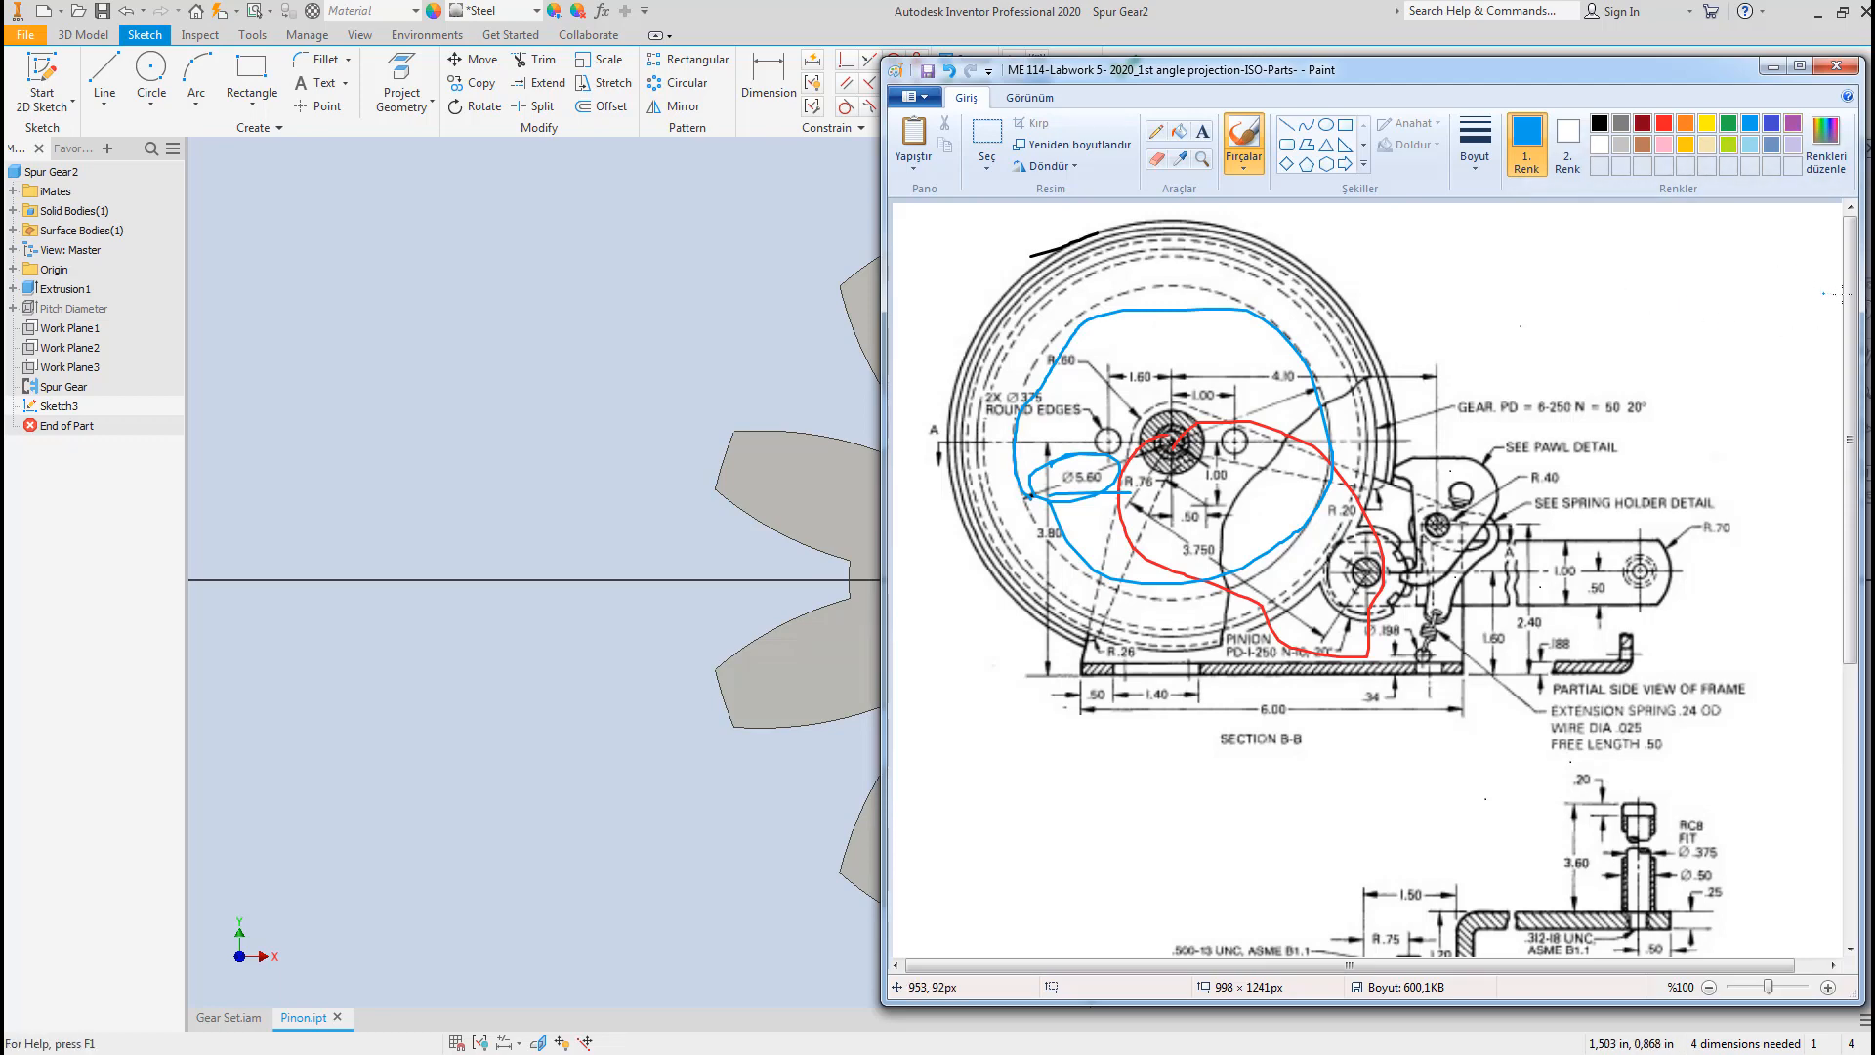
left_click_drag(1856, 308, 1867, 586)
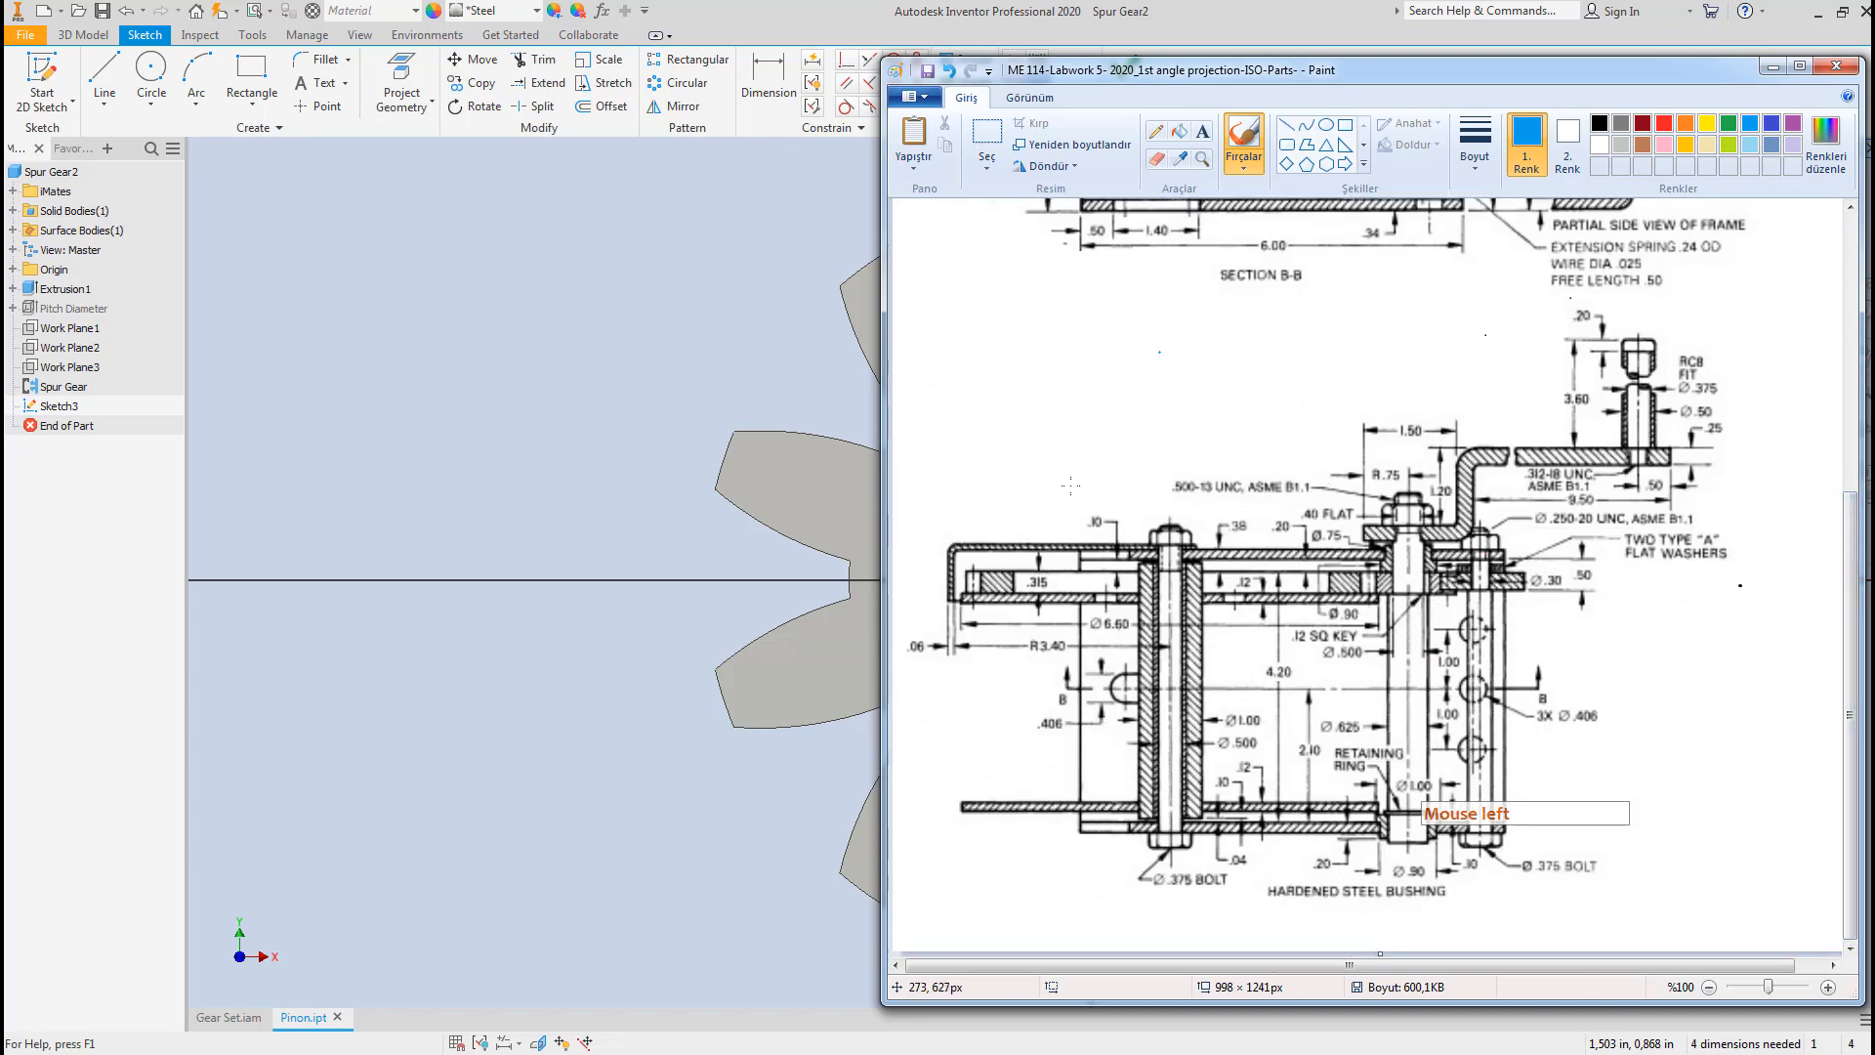
mouse_move(1239, 470)
left_mouse_down()
mouse_move(1175, 485)
mouse_move(1204, 503)
mouse_move(1243, 468)
mouse_move(1170, 484)
mouse_move(1221, 512)
mouse_move(1252, 457)
left_mouse_up()
left_click(716, 352)
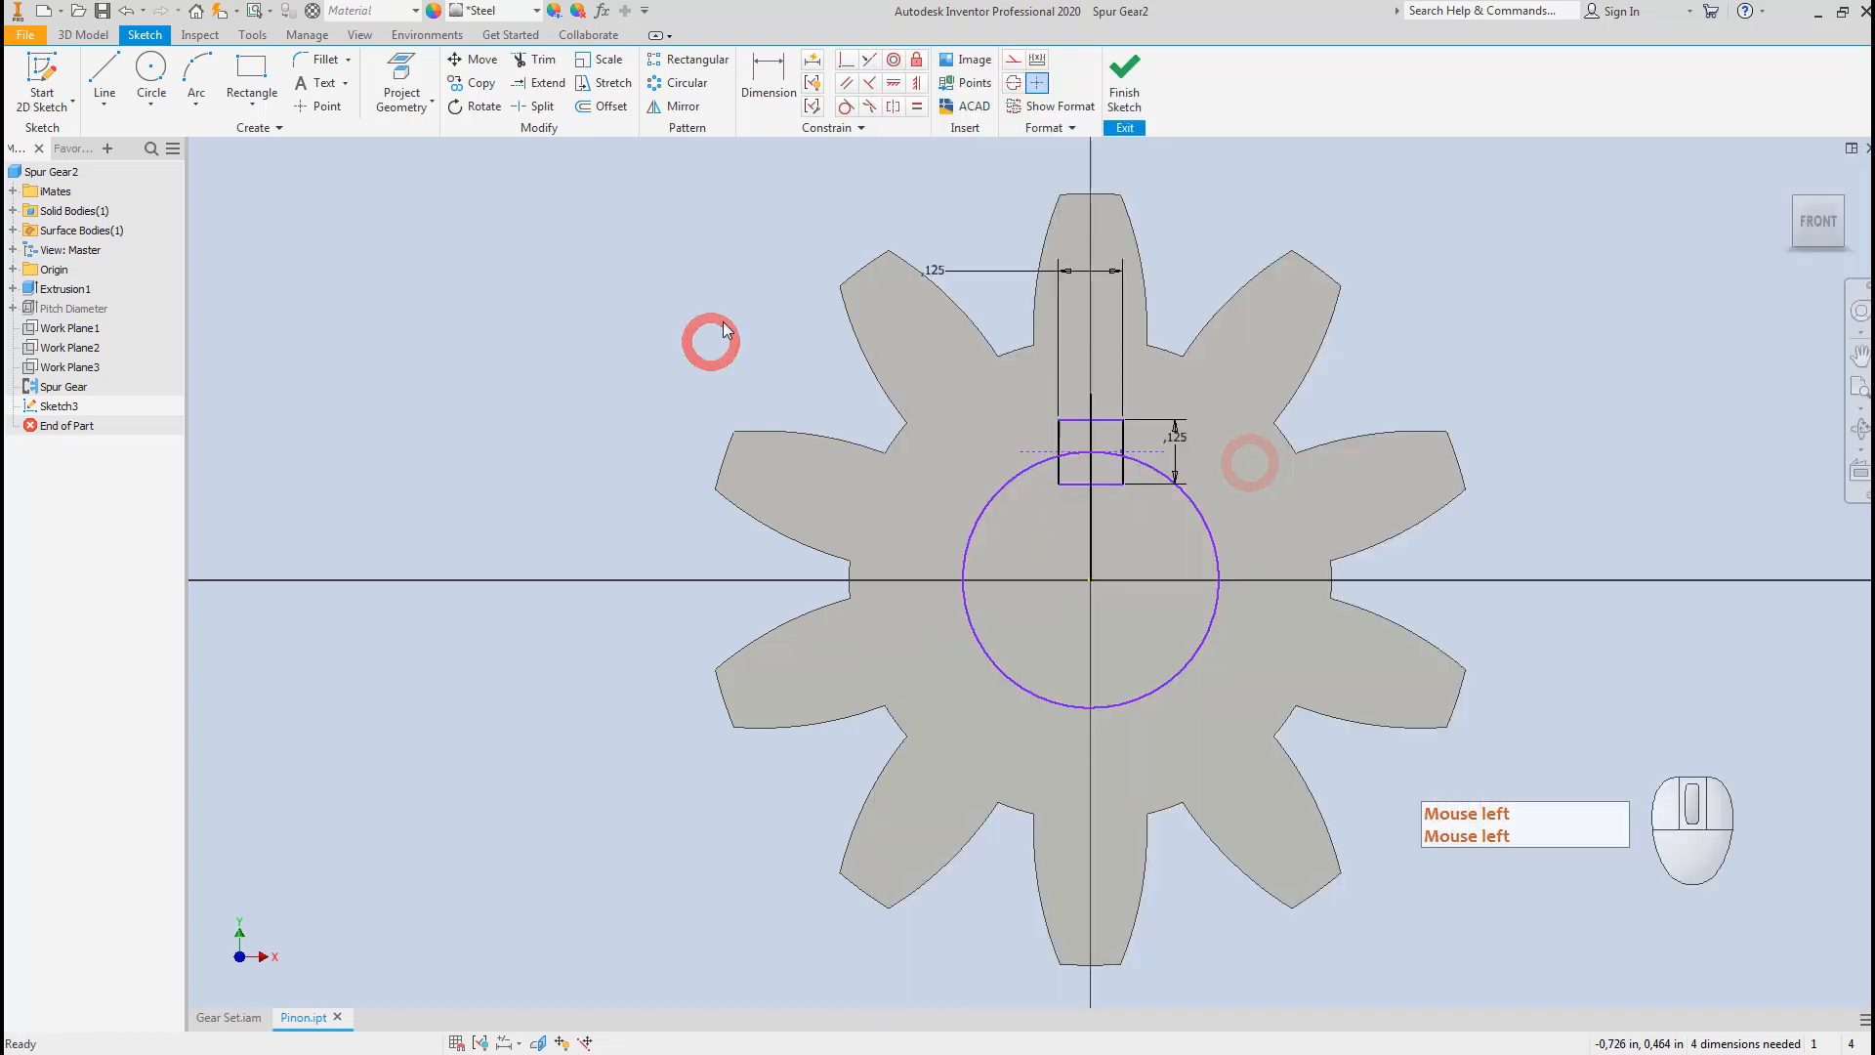
left_click(769, 73)
left_click(964, 566)
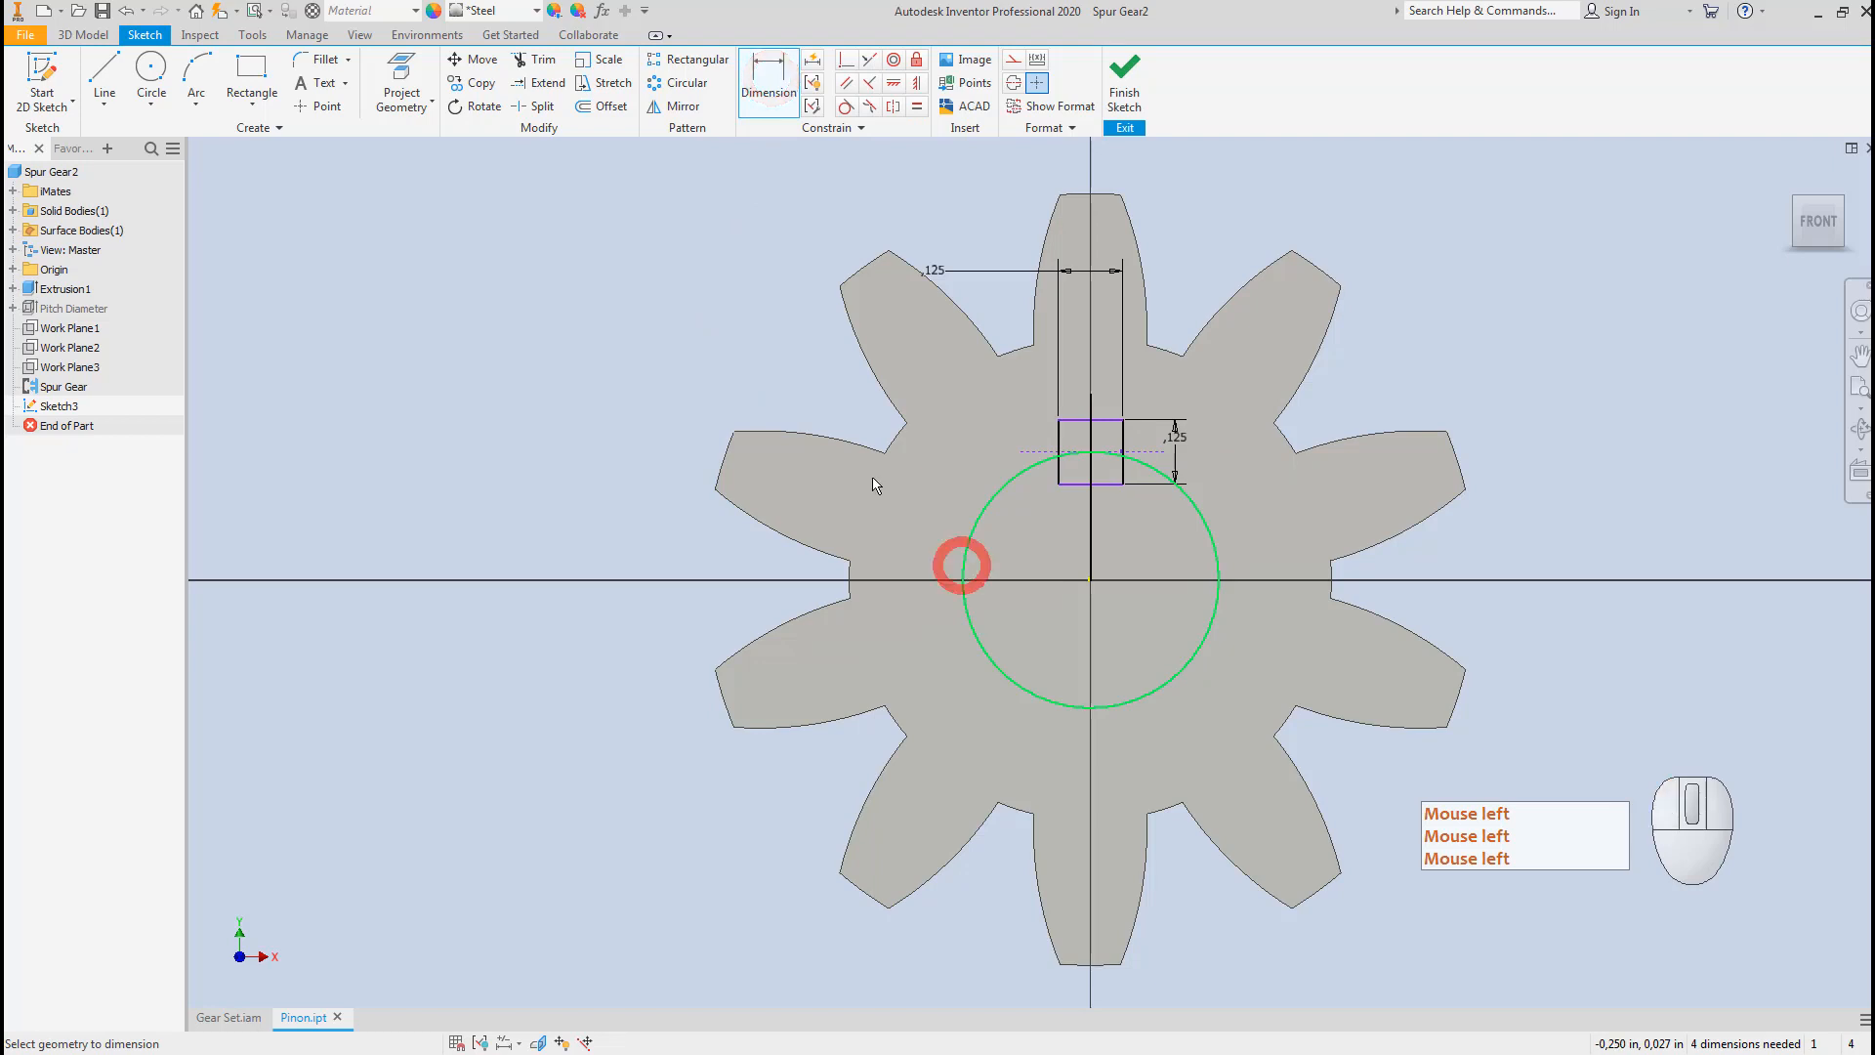
left_click(816, 385)
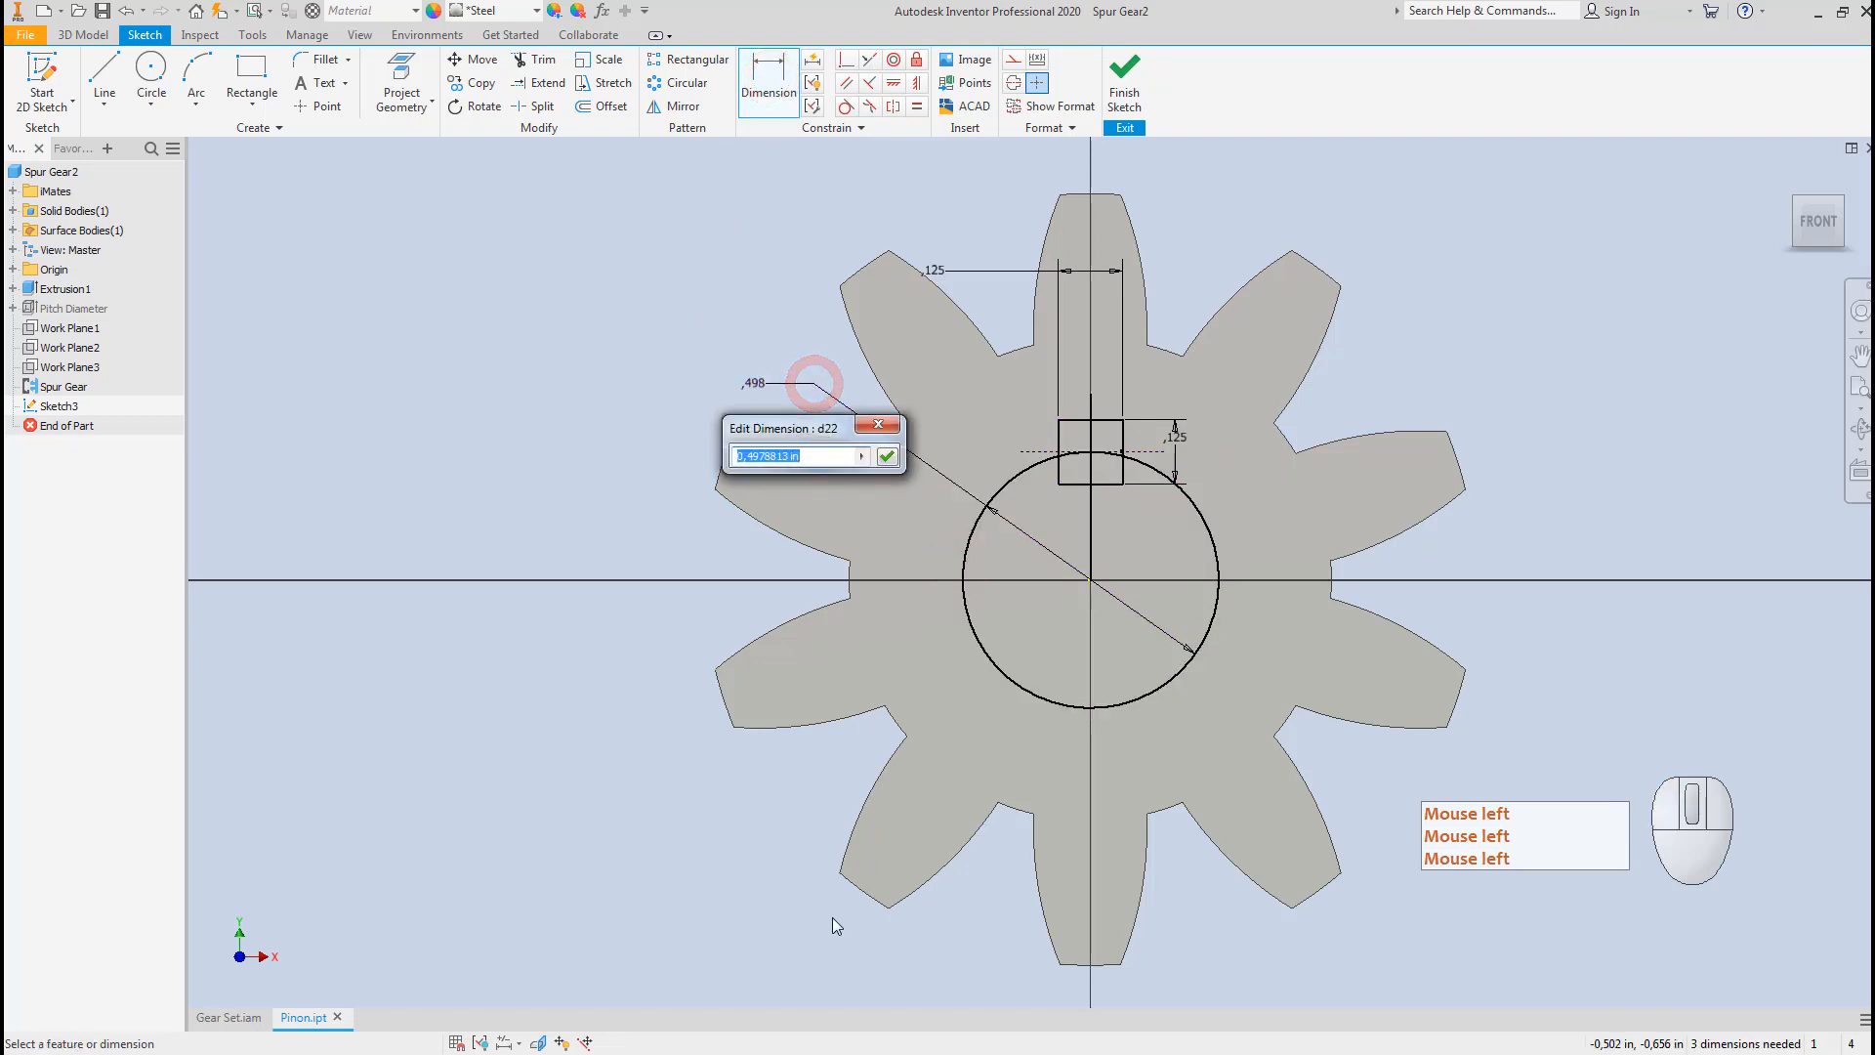
type("0,5")
key("Return")
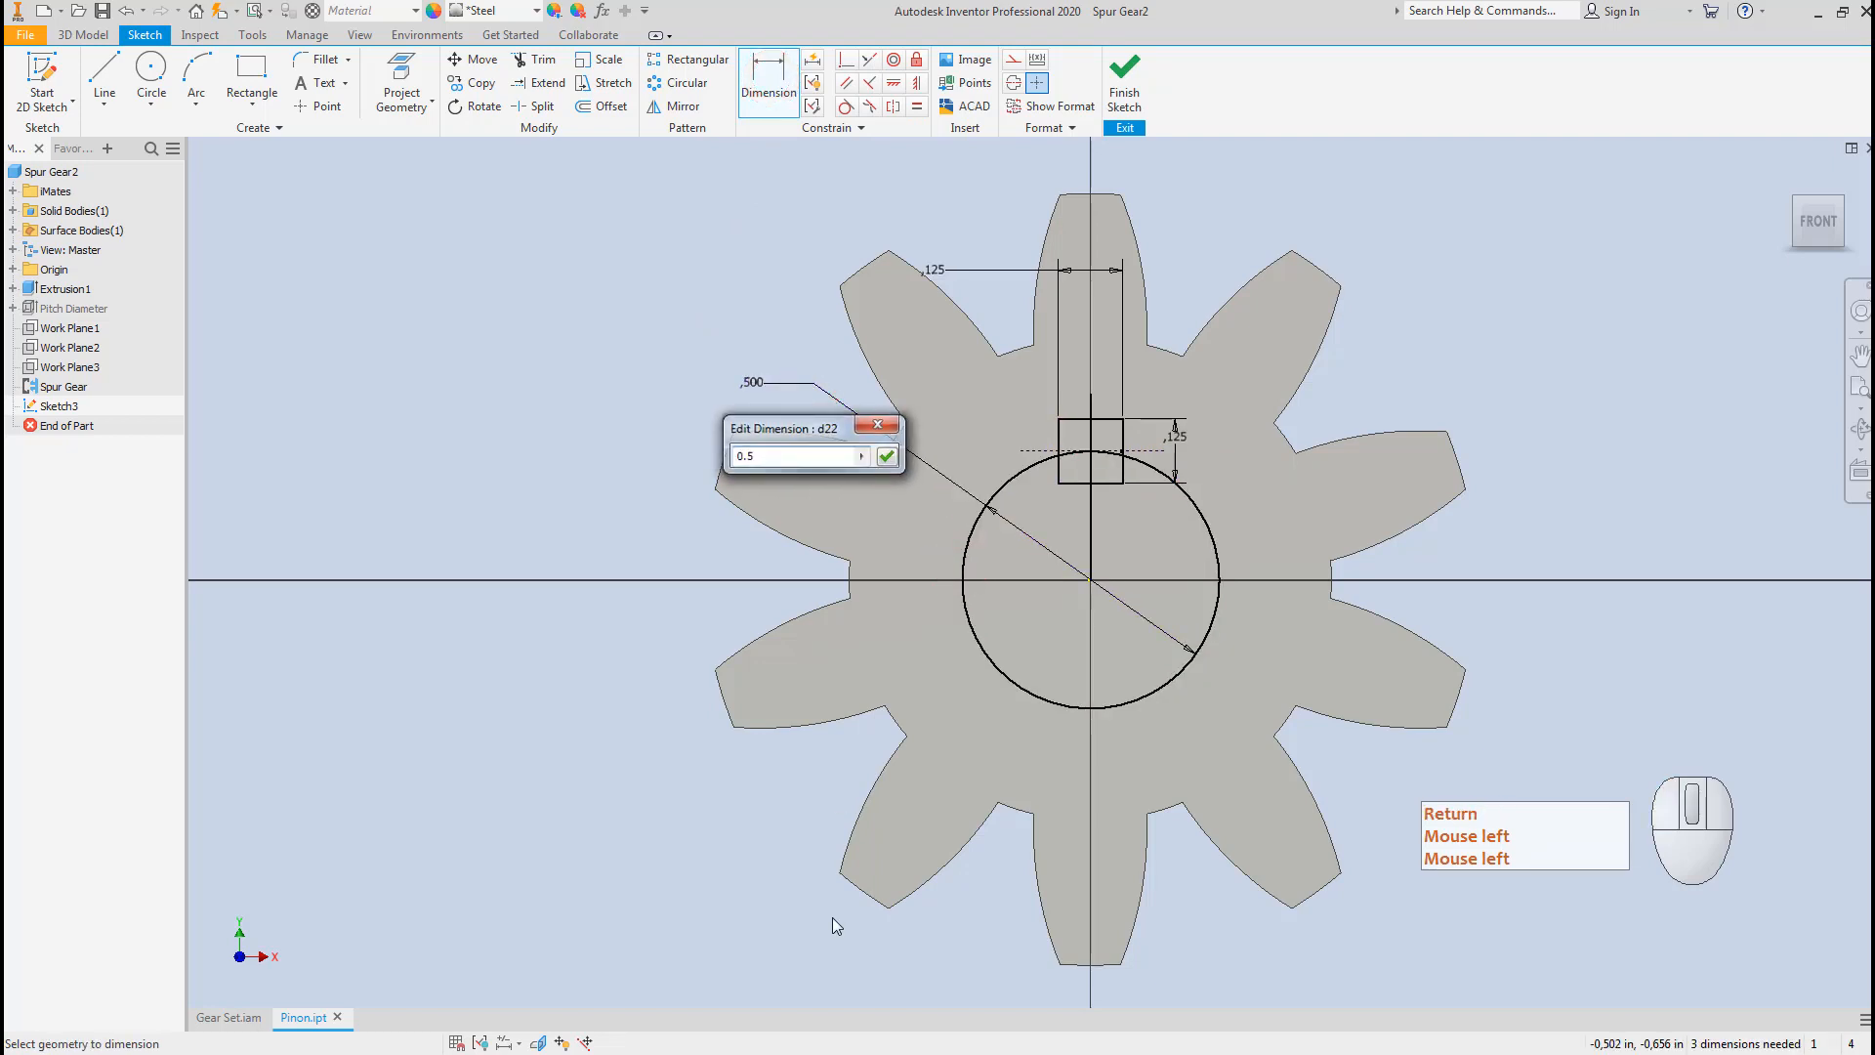
left_click(1125, 90)
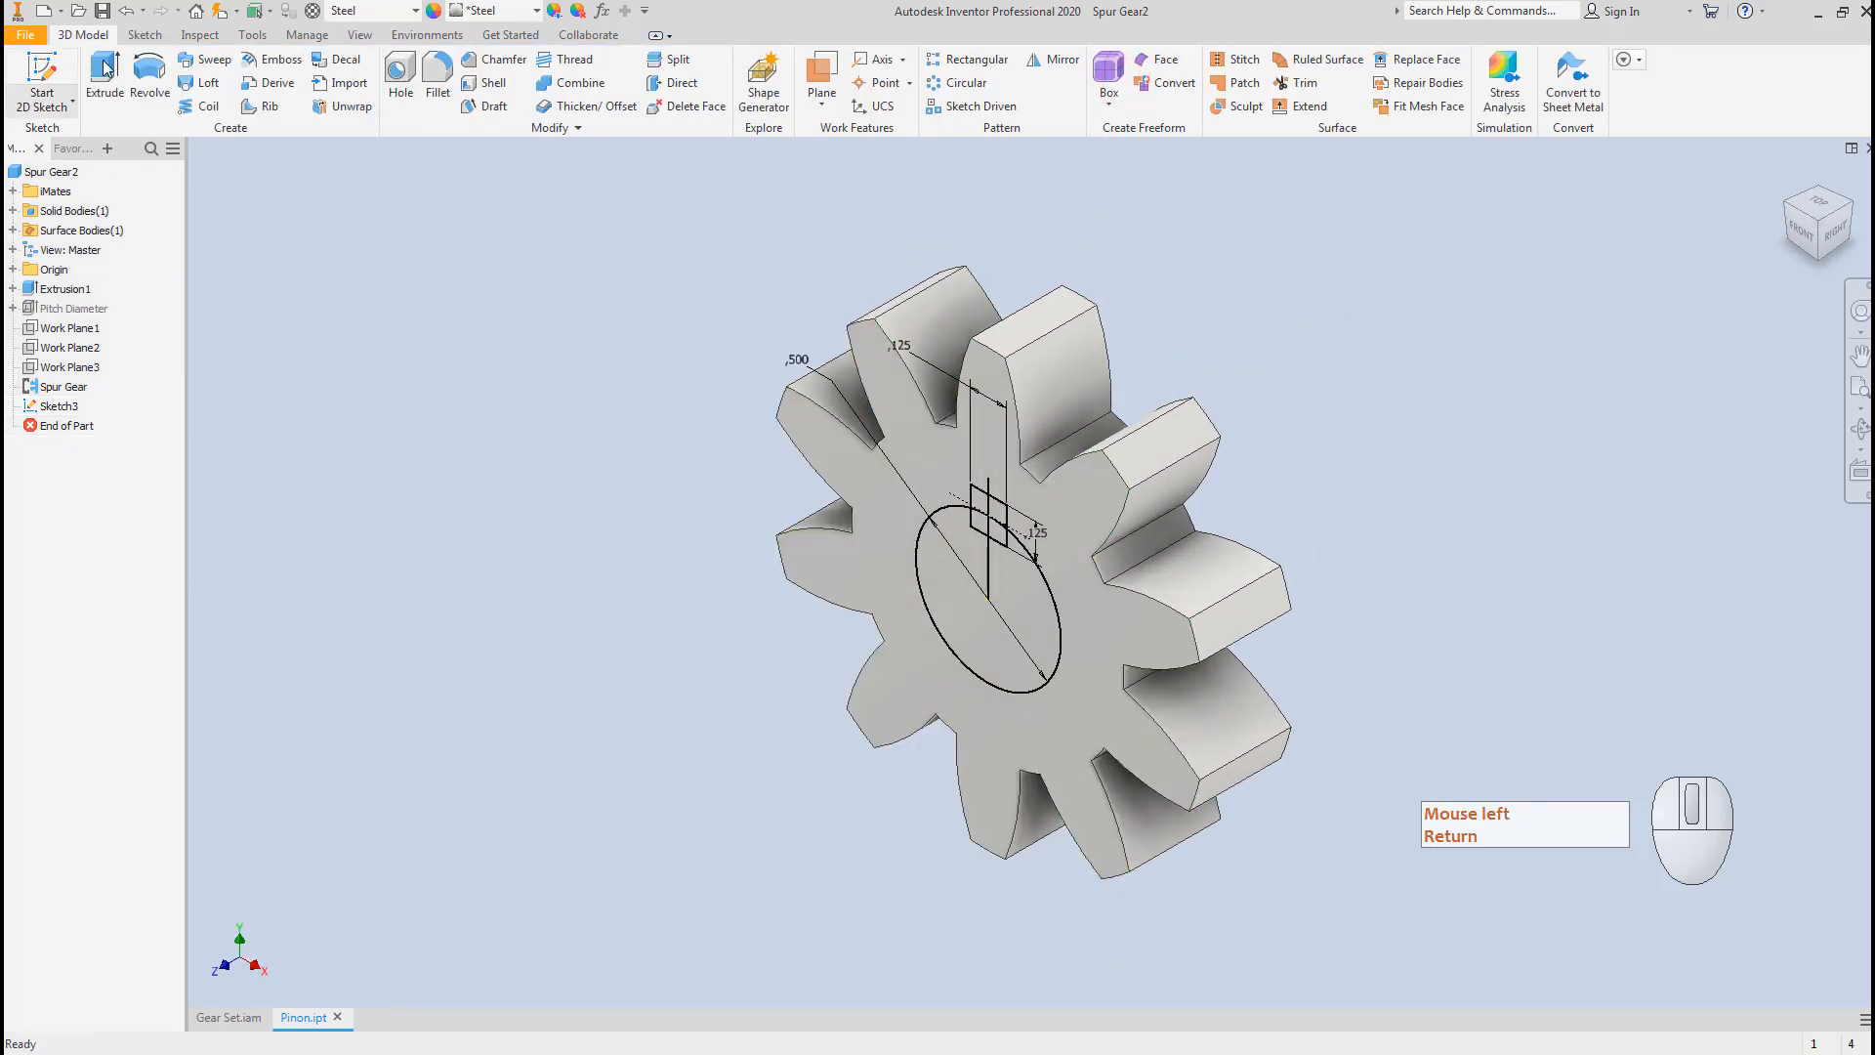
Extrude the bore circle and the whole keyway rectangle as a cut through all of the pinion.
left_click(102, 79)
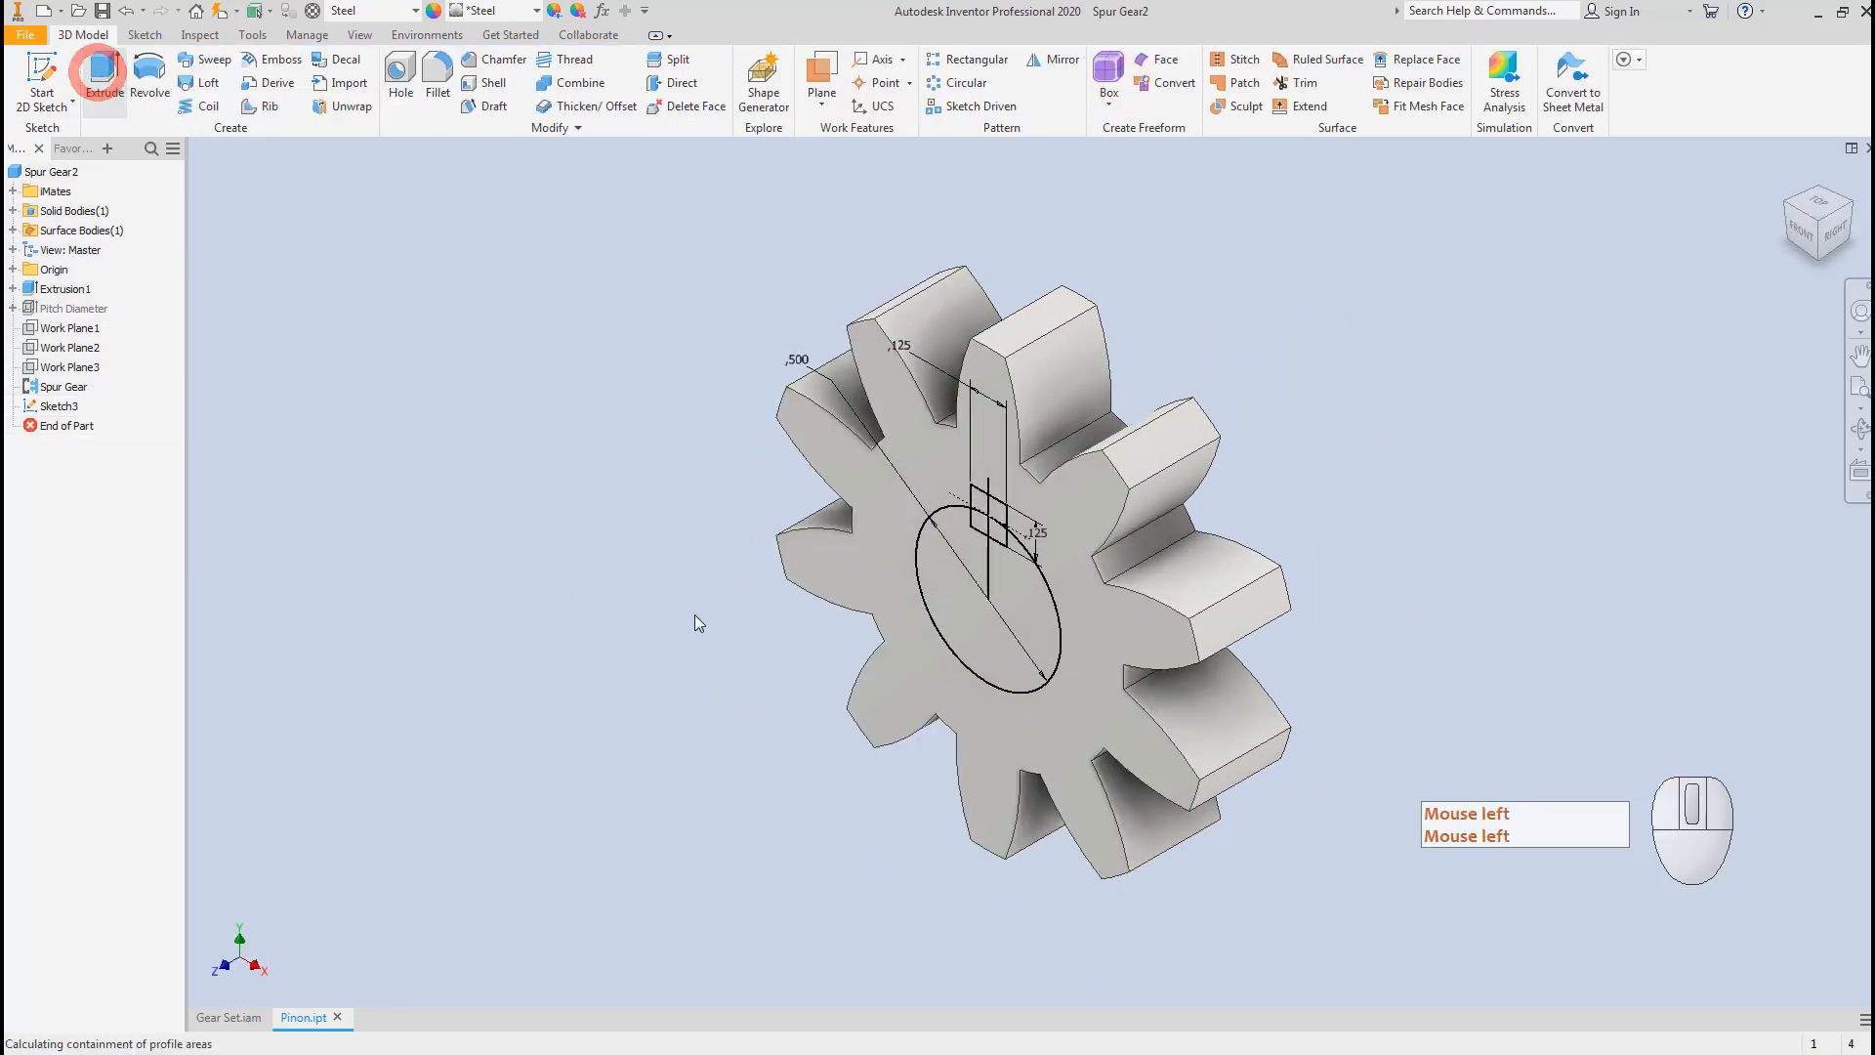
left_click(941, 578)
scroll(953, 557, "up", 3)
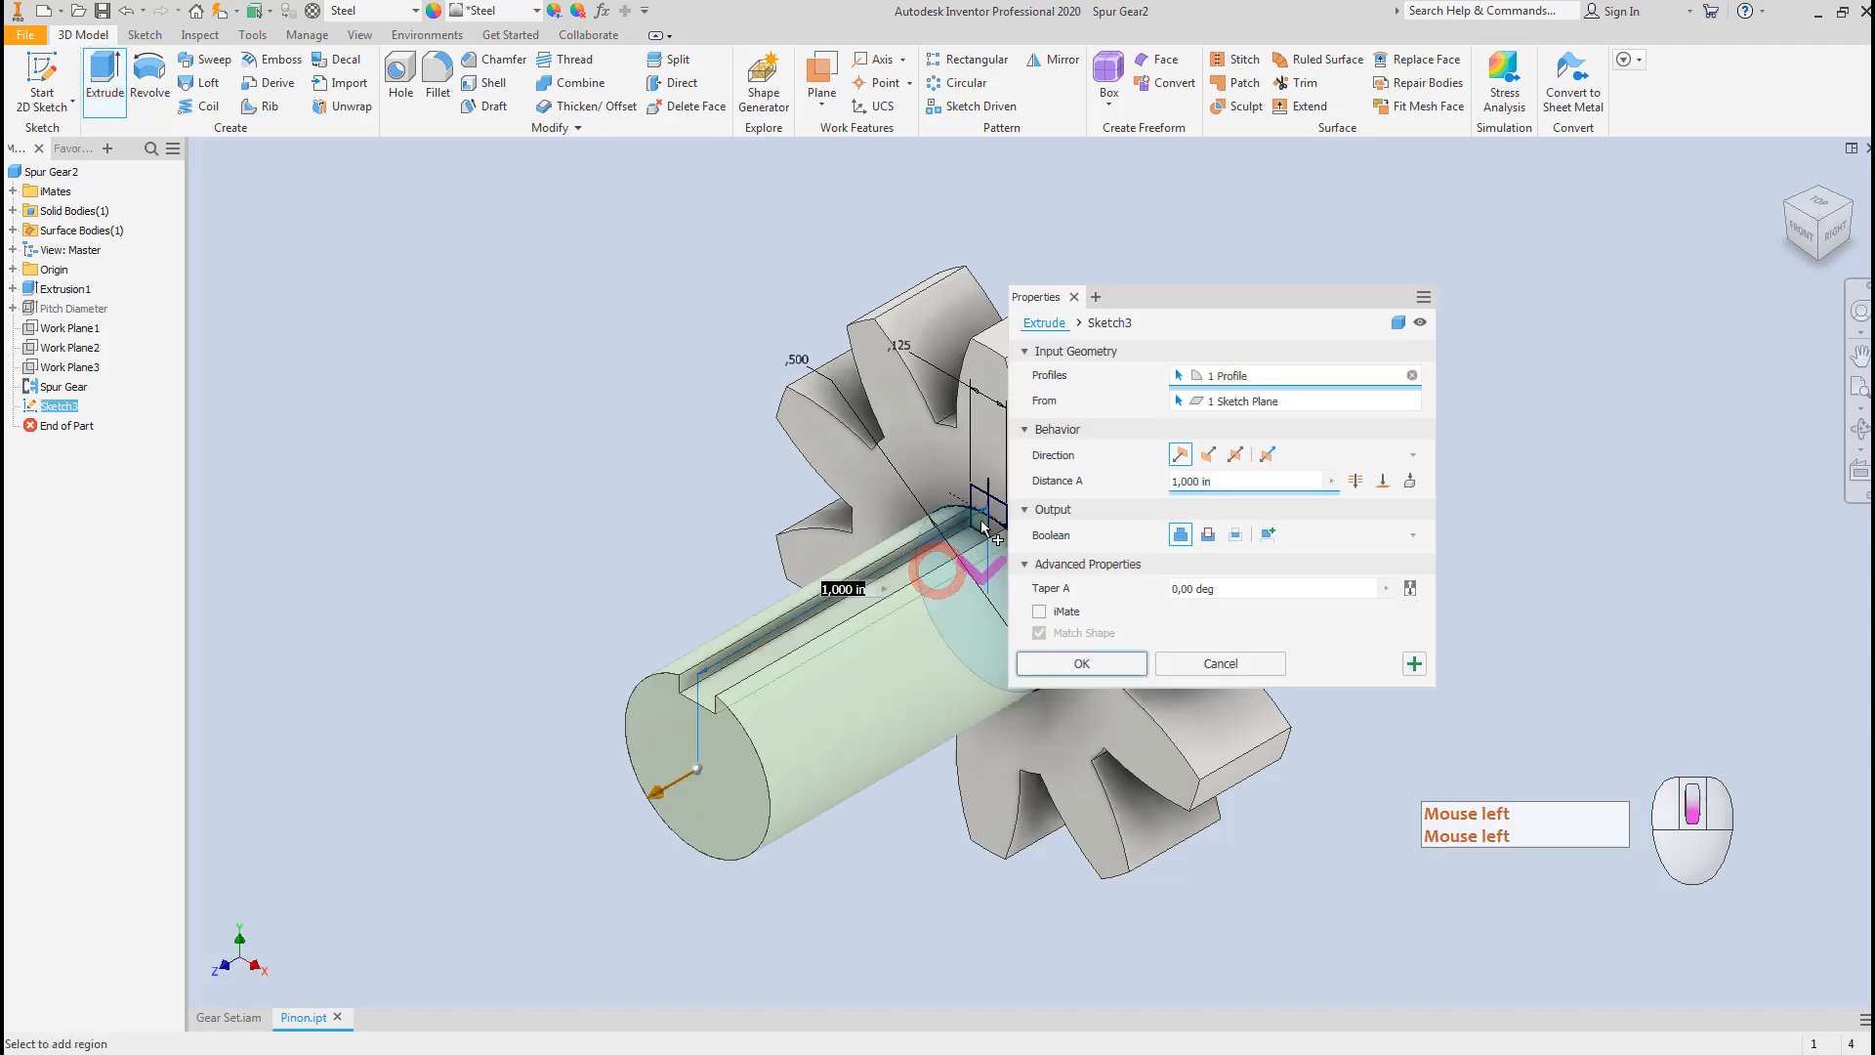
left_click(976, 524)
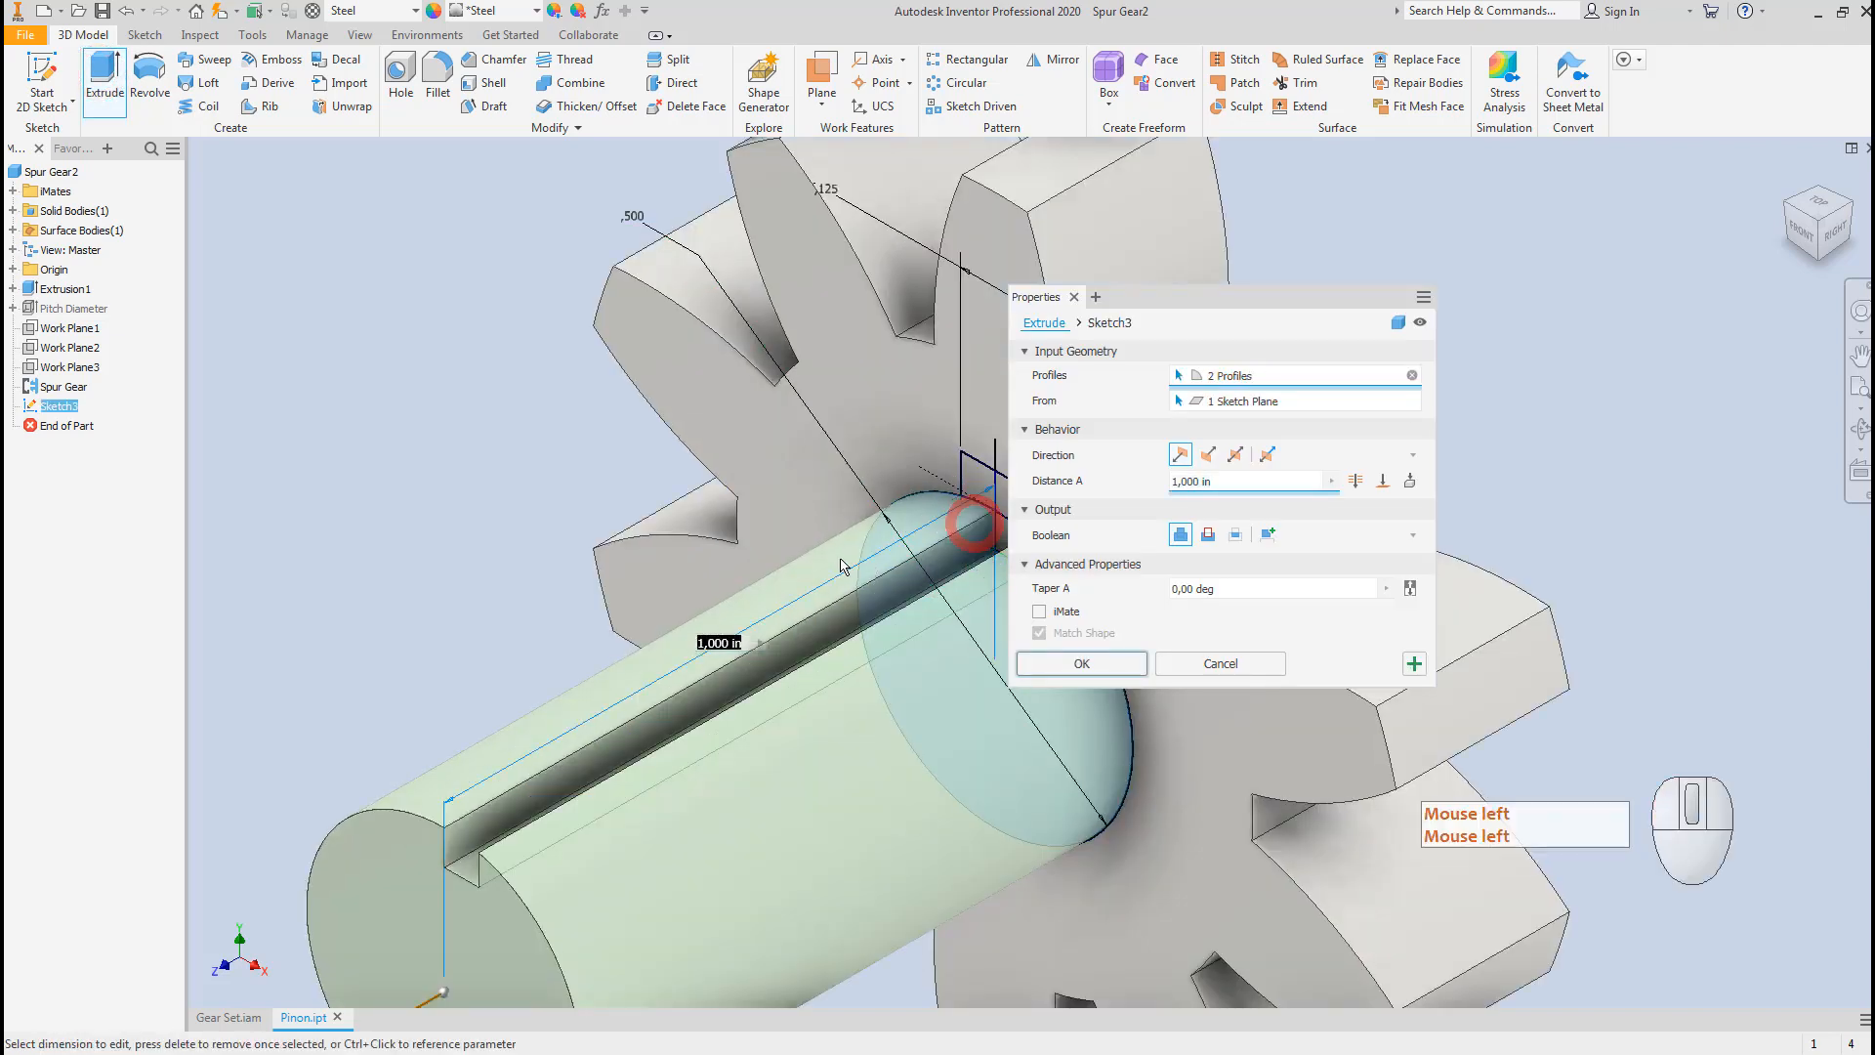
scroll(840, 559, "down", 3)
middle_click_drag(838, 557, 617, 518)
scroll(723, 506, "up", 5)
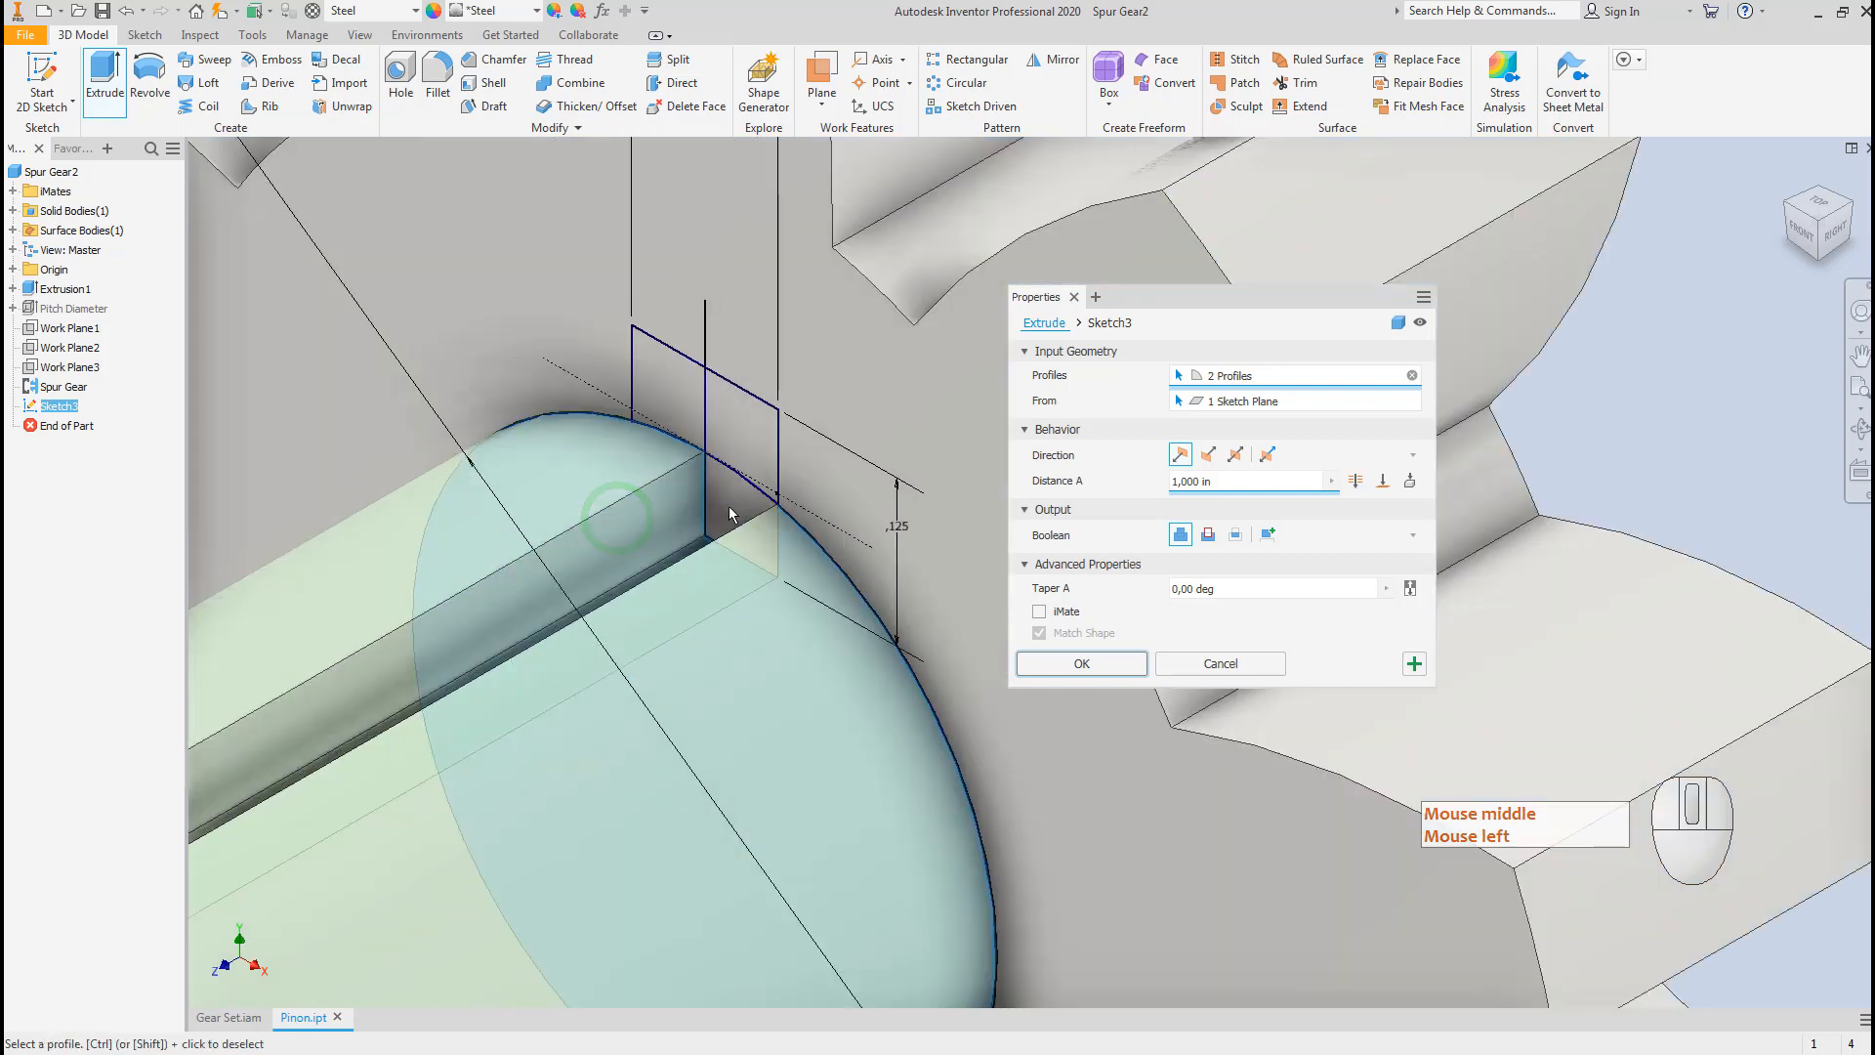
left_click(737, 467)
left_click(743, 451)
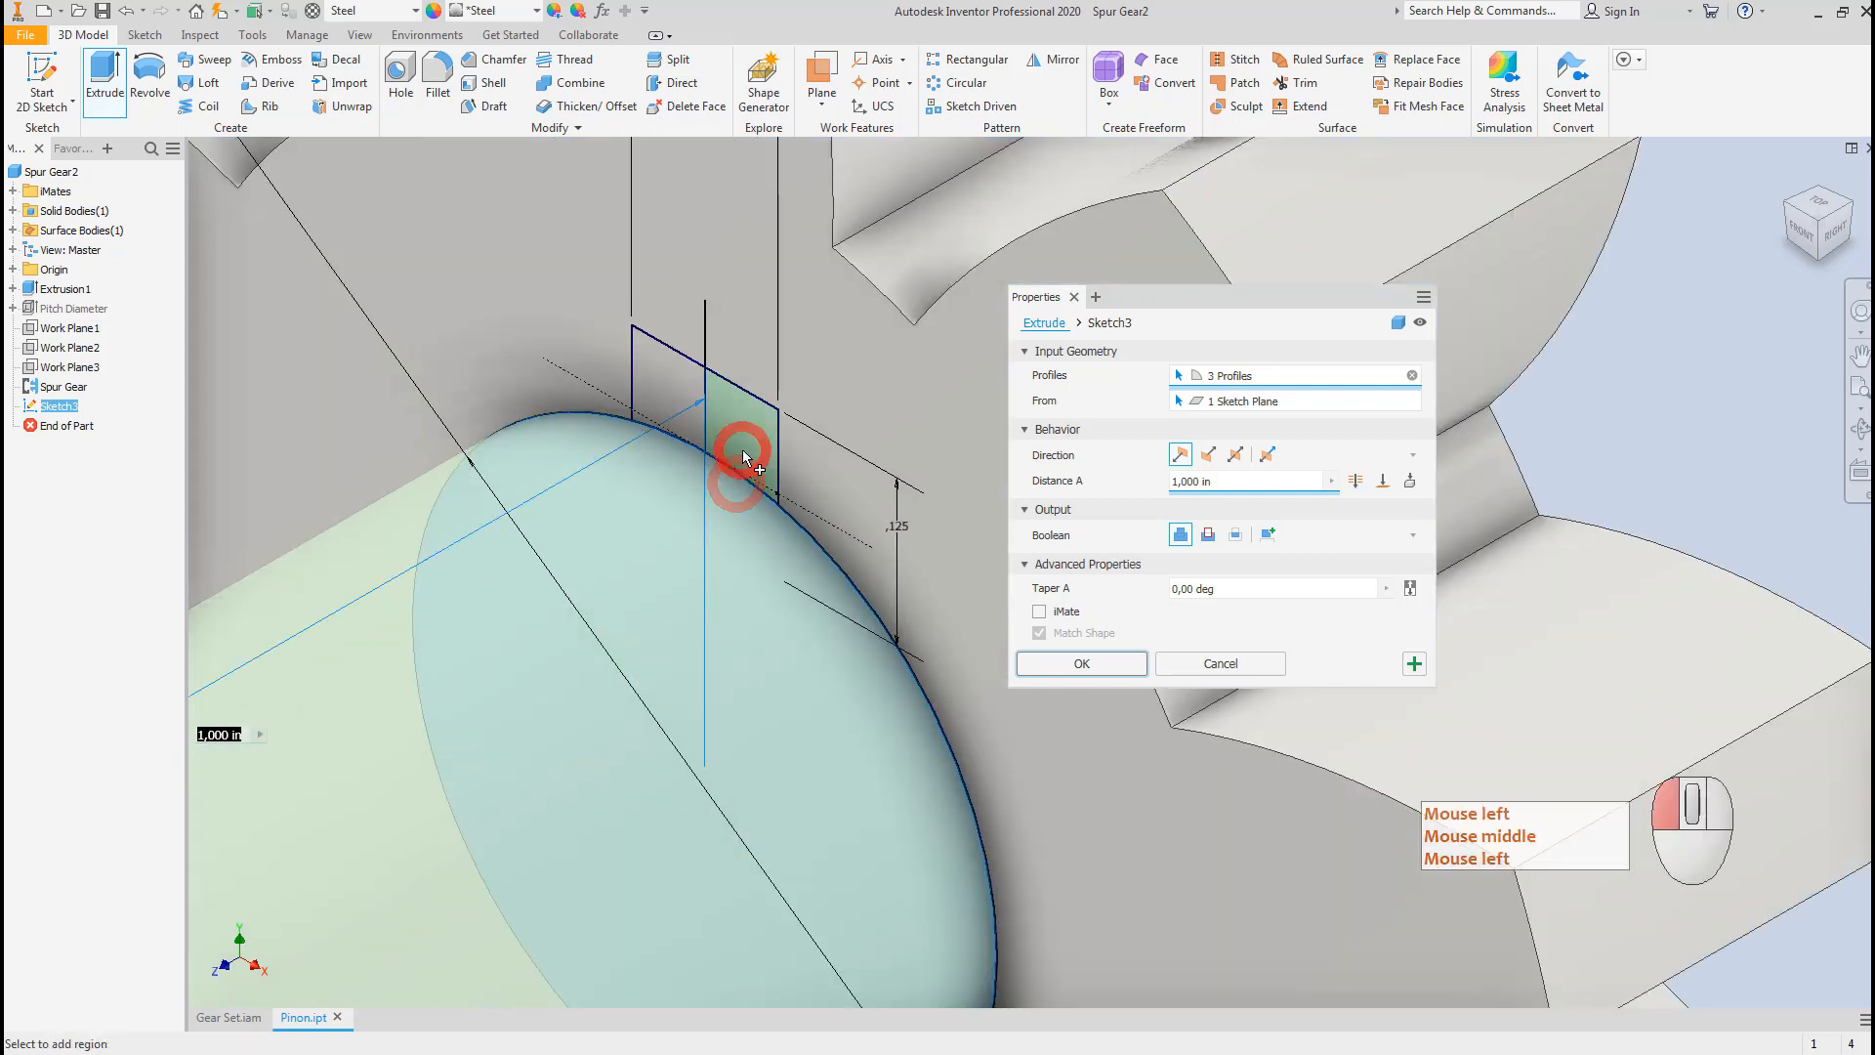
left_click(663, 387)
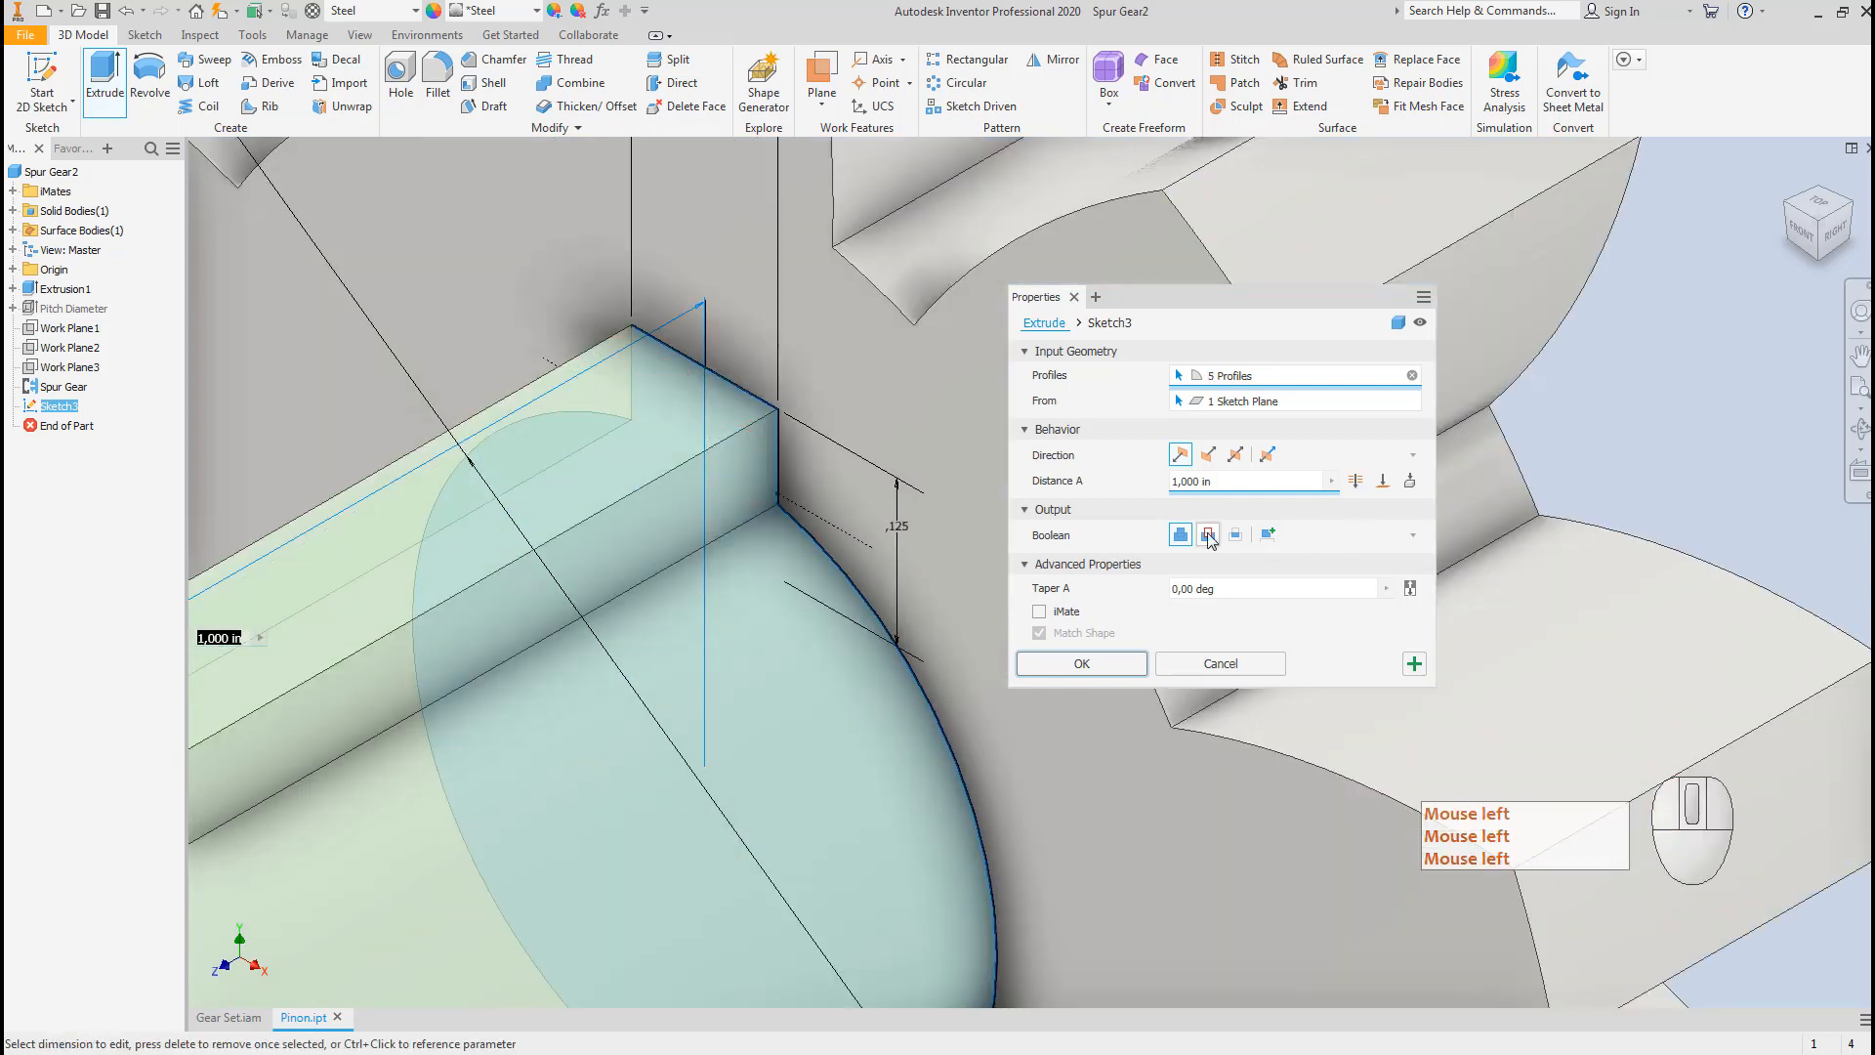
left_click(1356, 481)
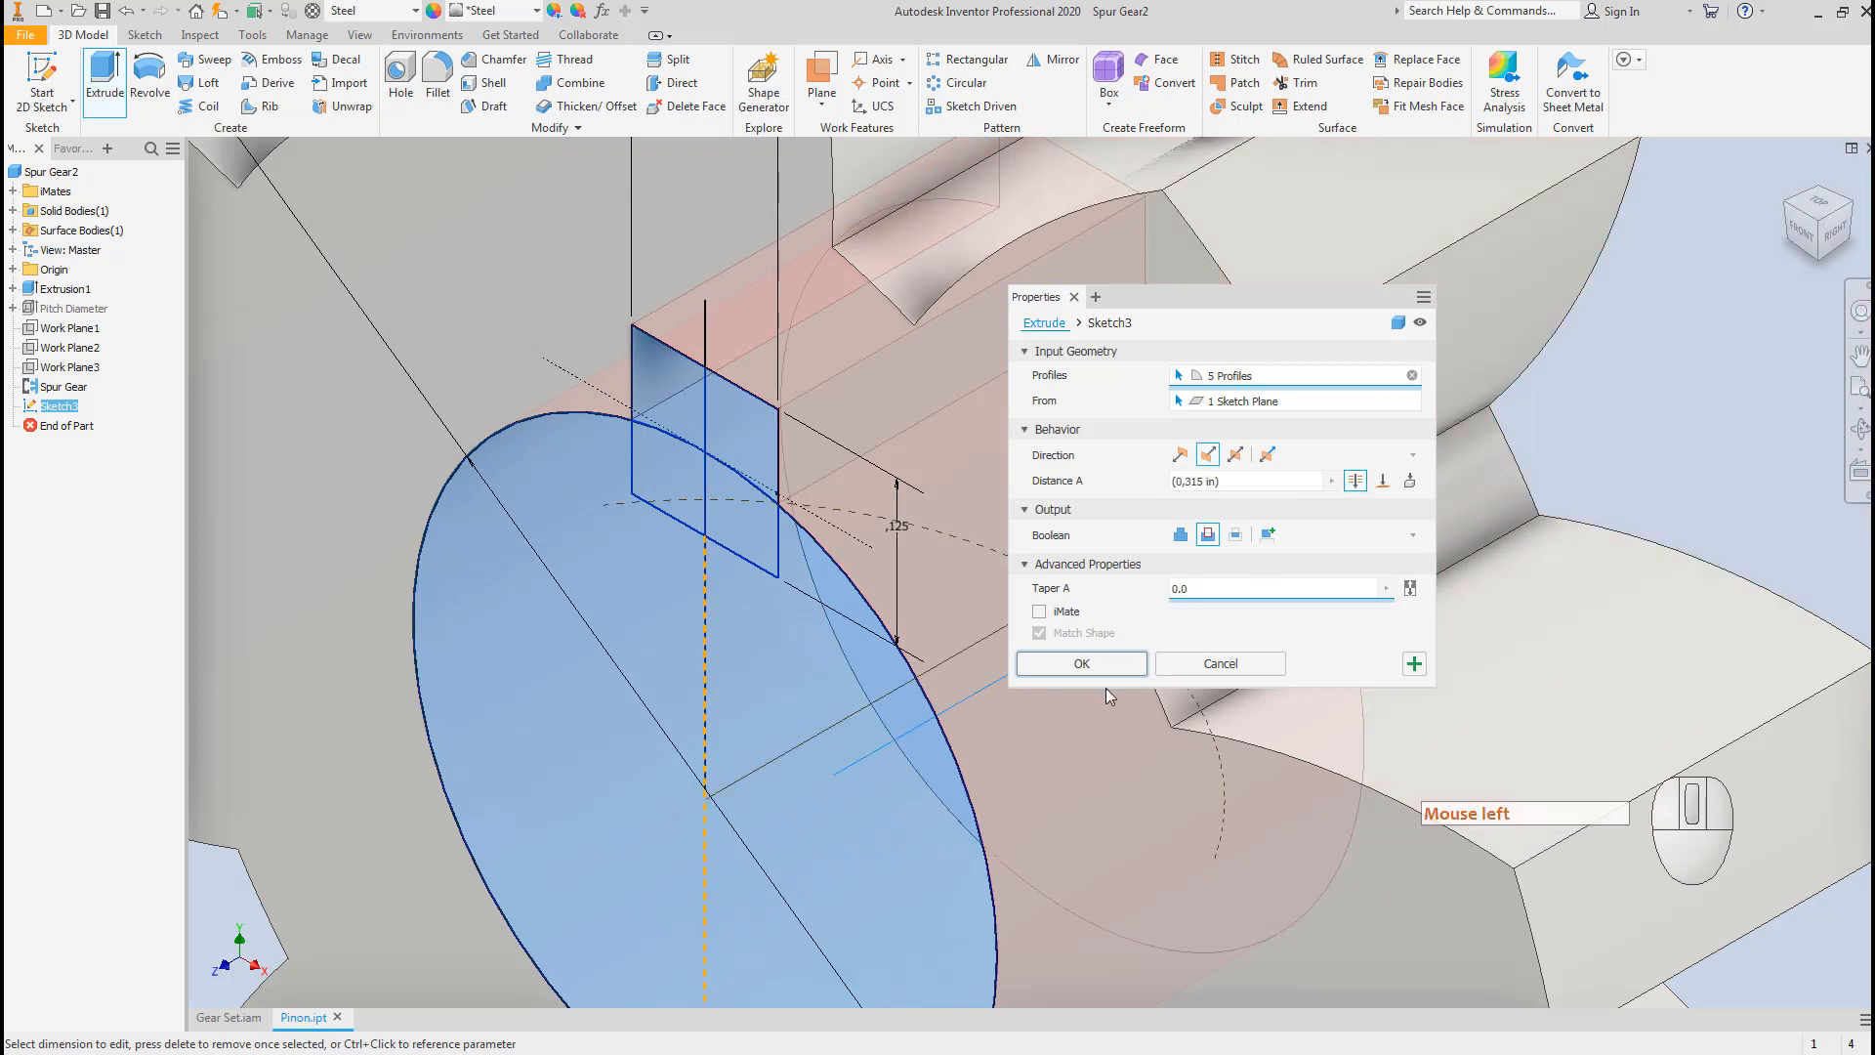
left_click(1077, 665)
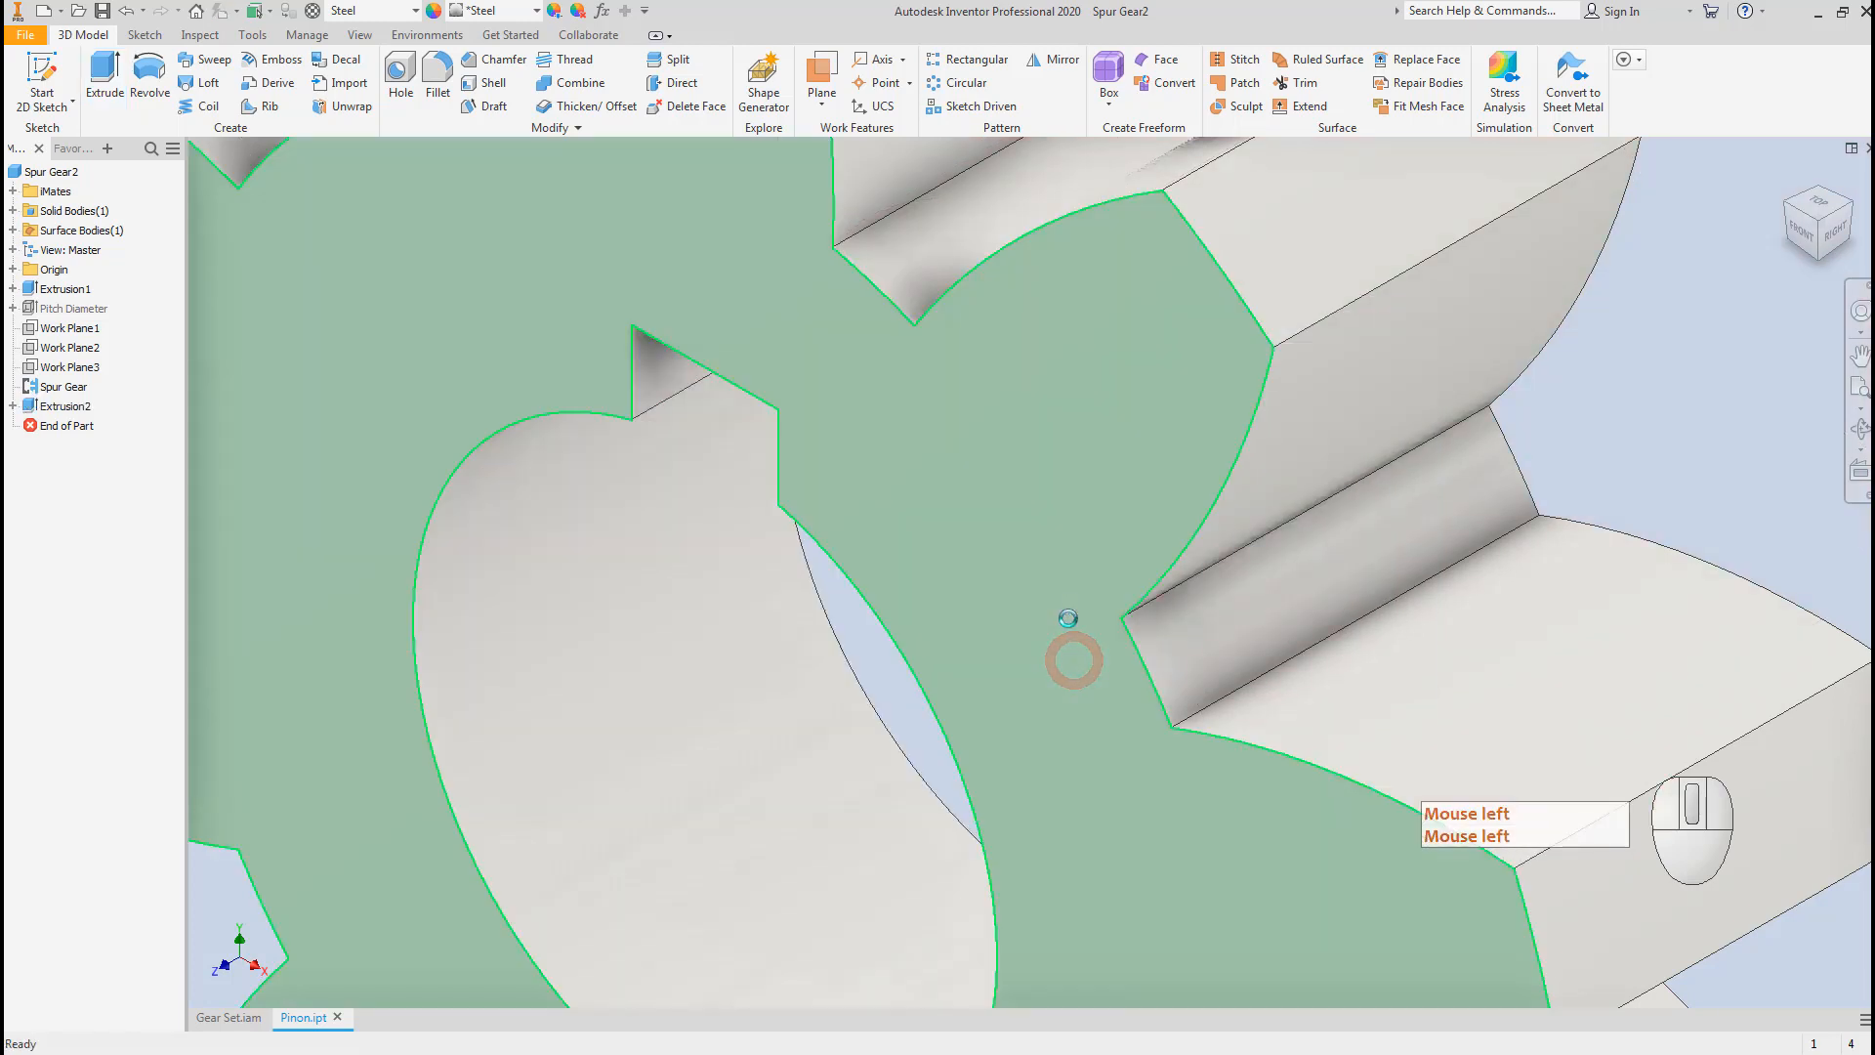
scroll(1603, 459, "up", 5)
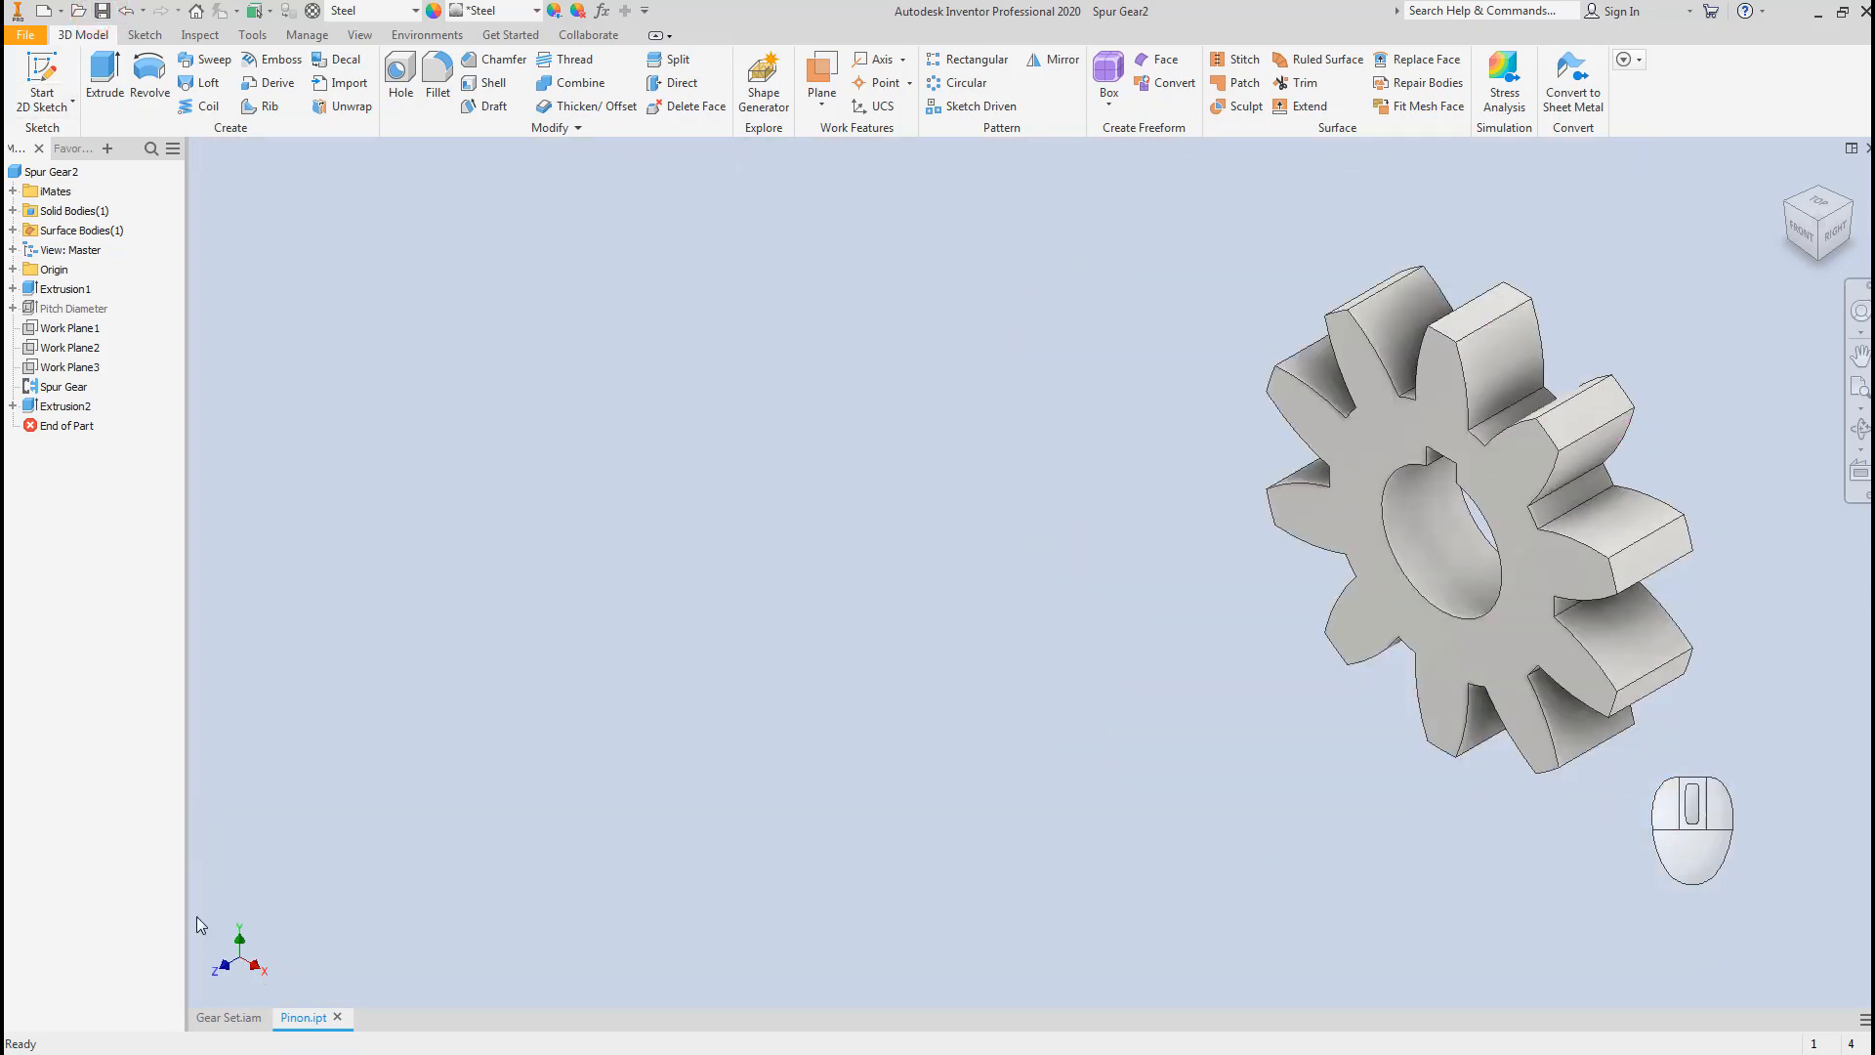
Close the pinion part and orient the Gear Set assembly from the front, rolled 90° clockwise, and tilted to an isometric view.
left_click(342, 1019)
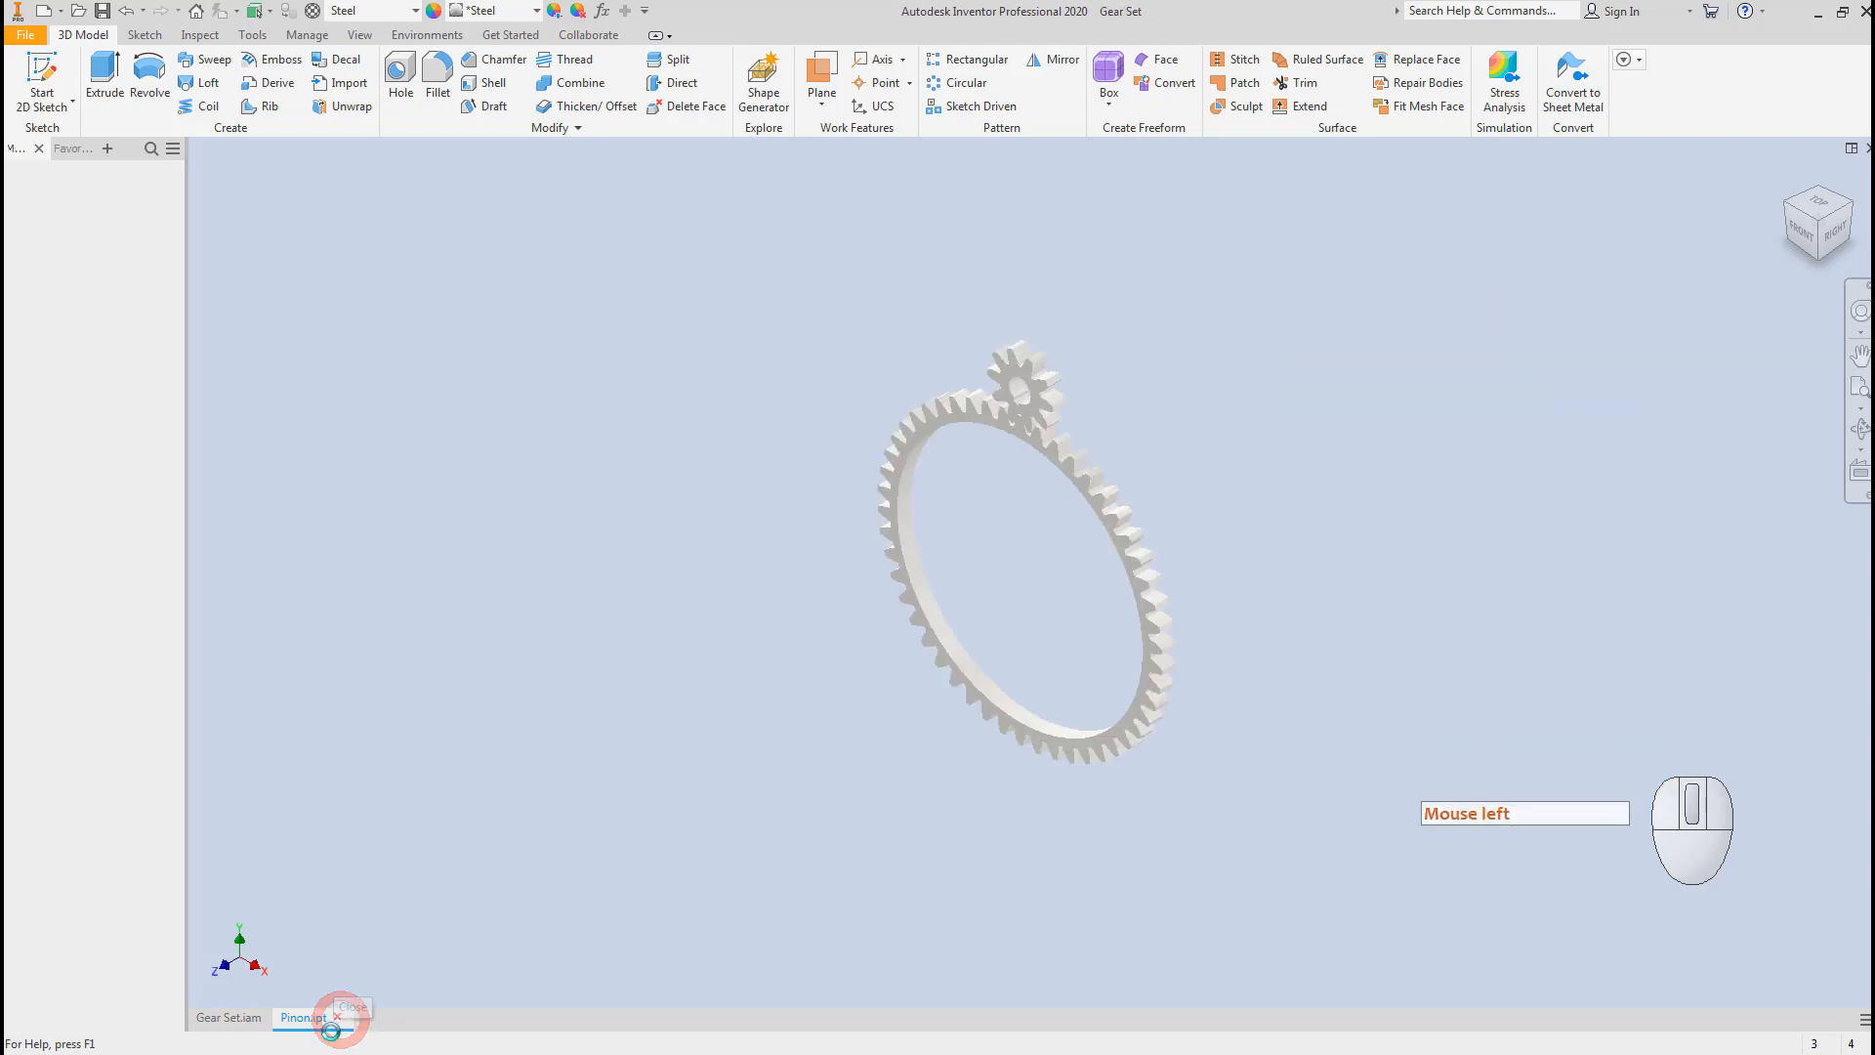
left_click(570, 433)
left_click(1802, 230)
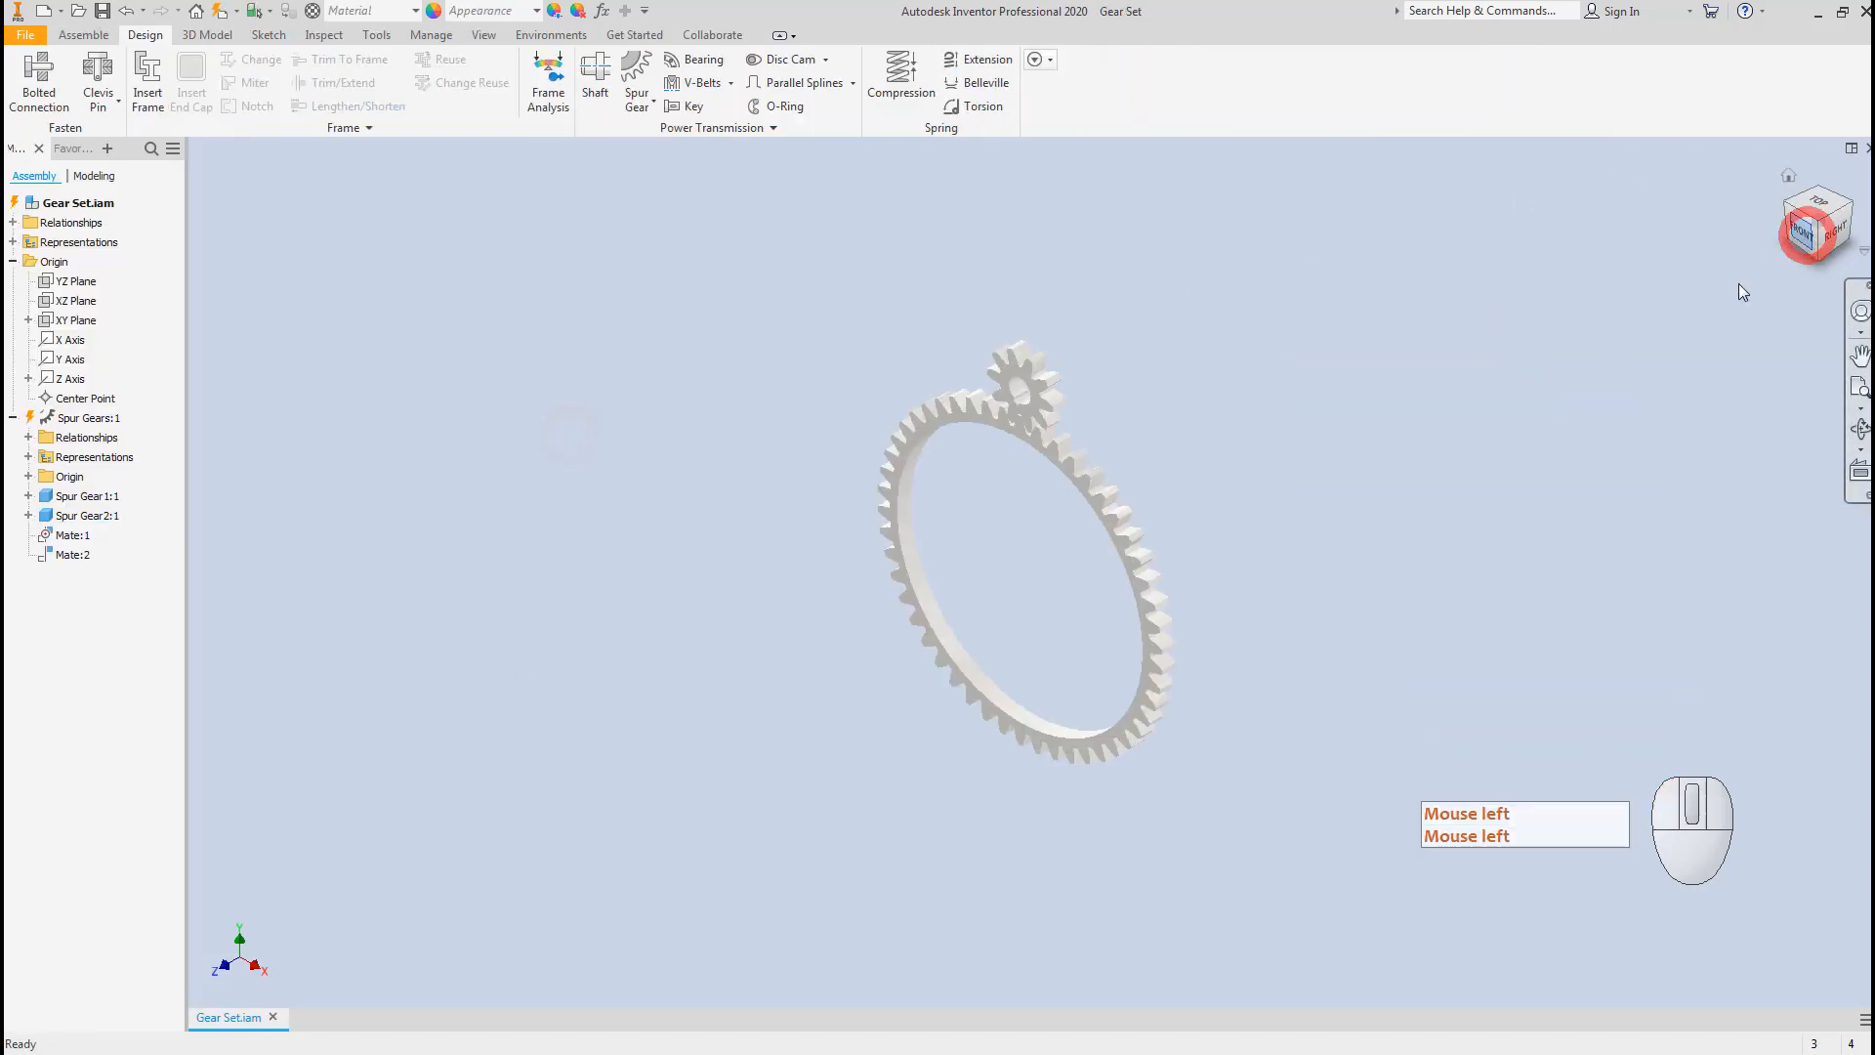
scroll(1053, 346, "down", 3)
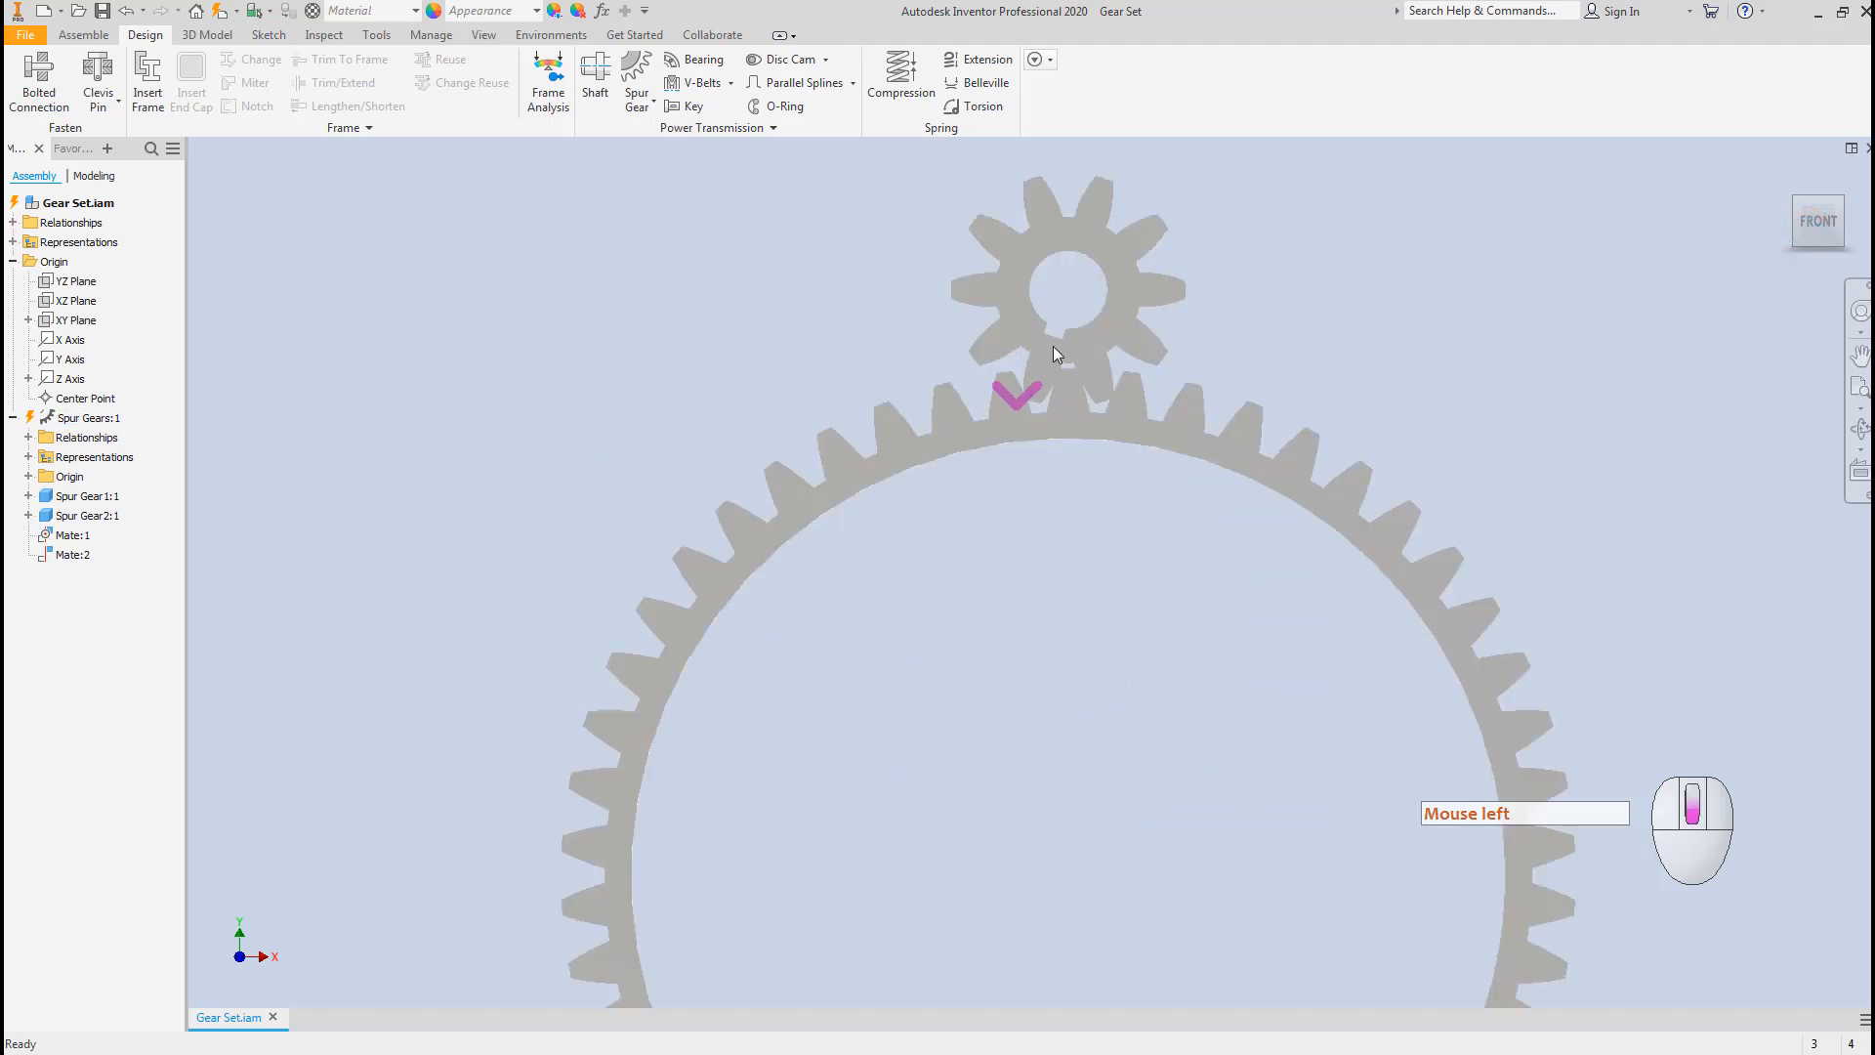
left_click(1861, 200)
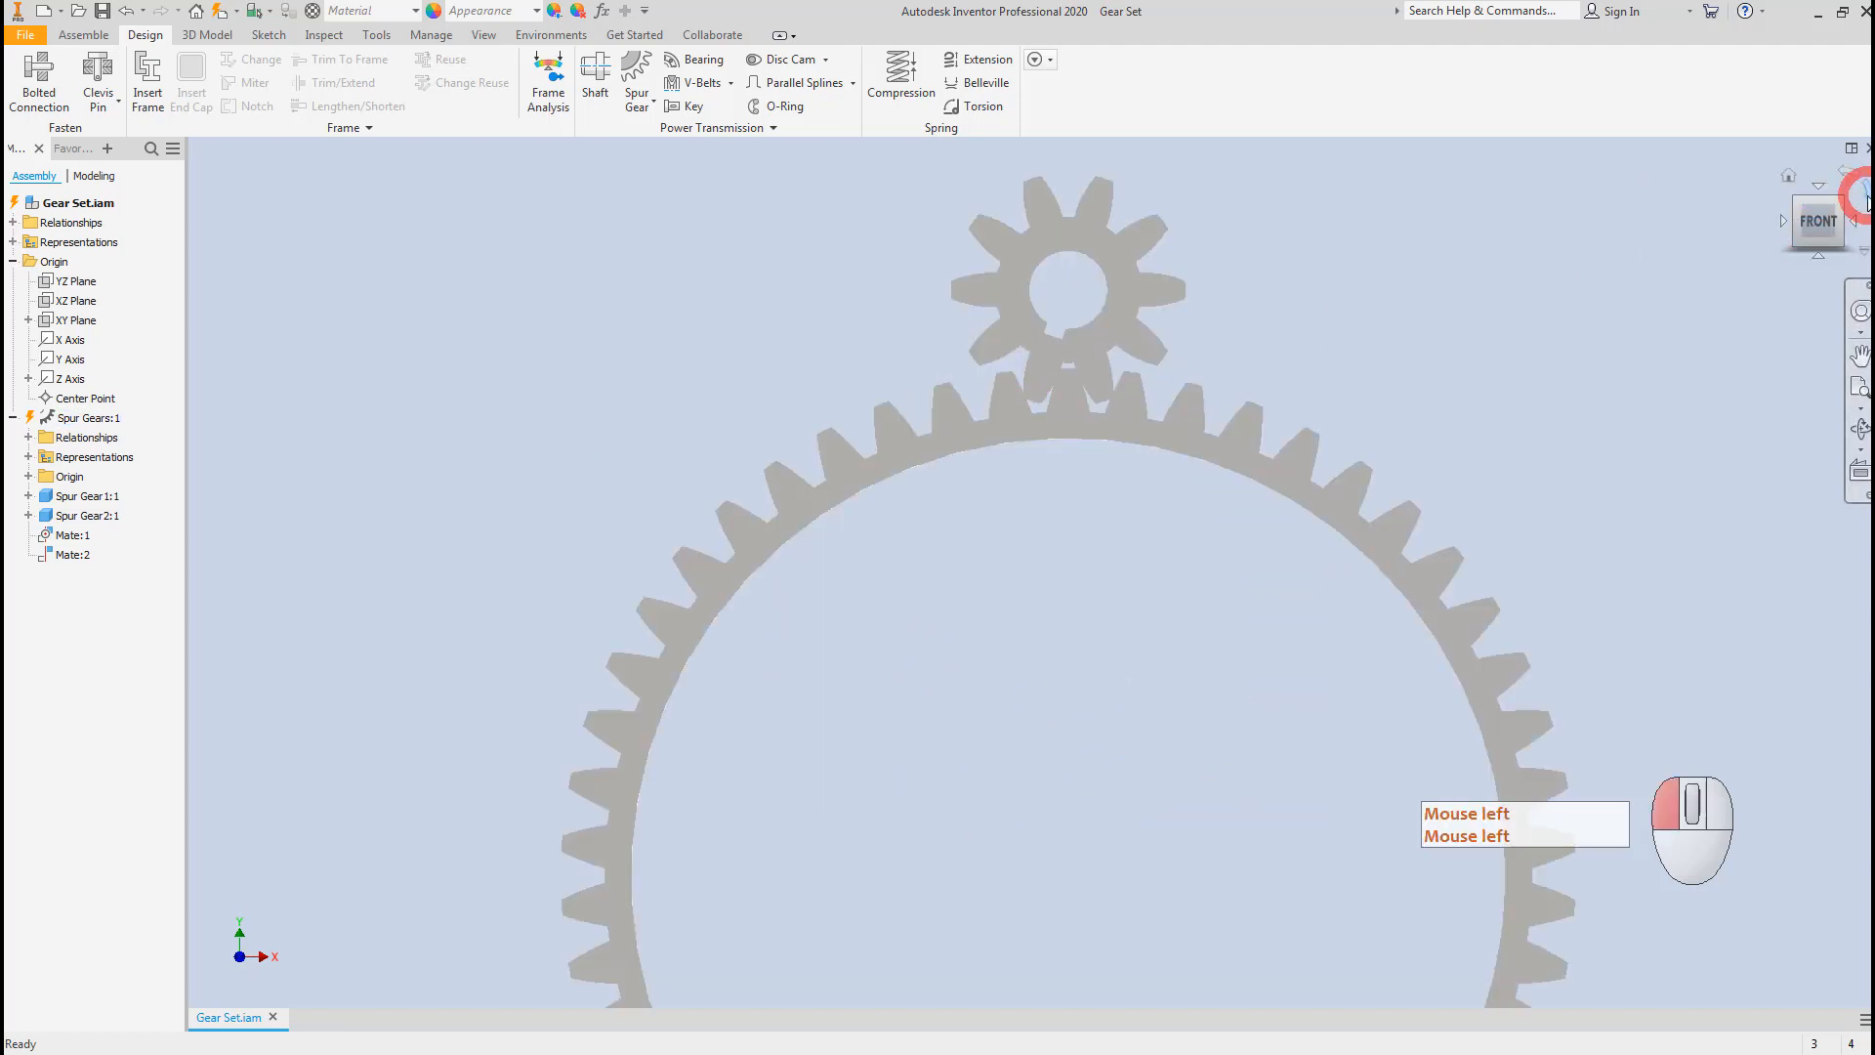
left_click(1280, 605)
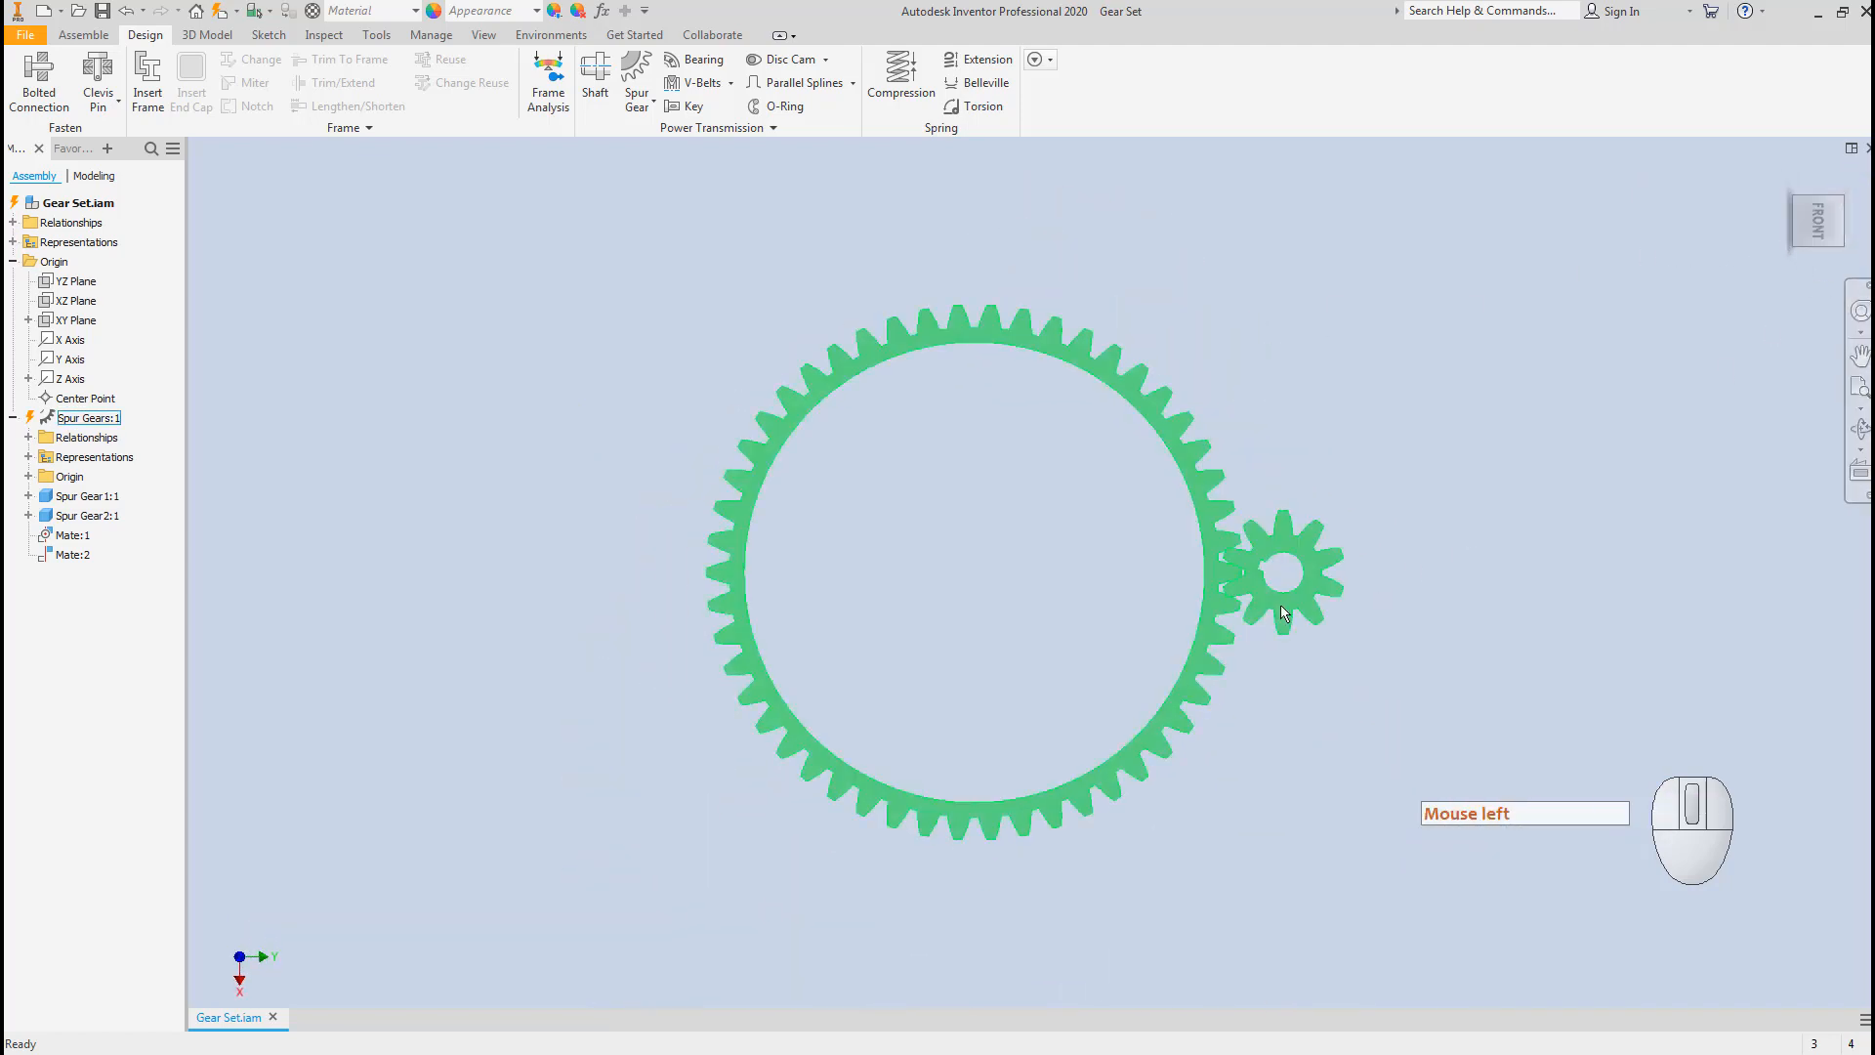
left_click(1839, 206)
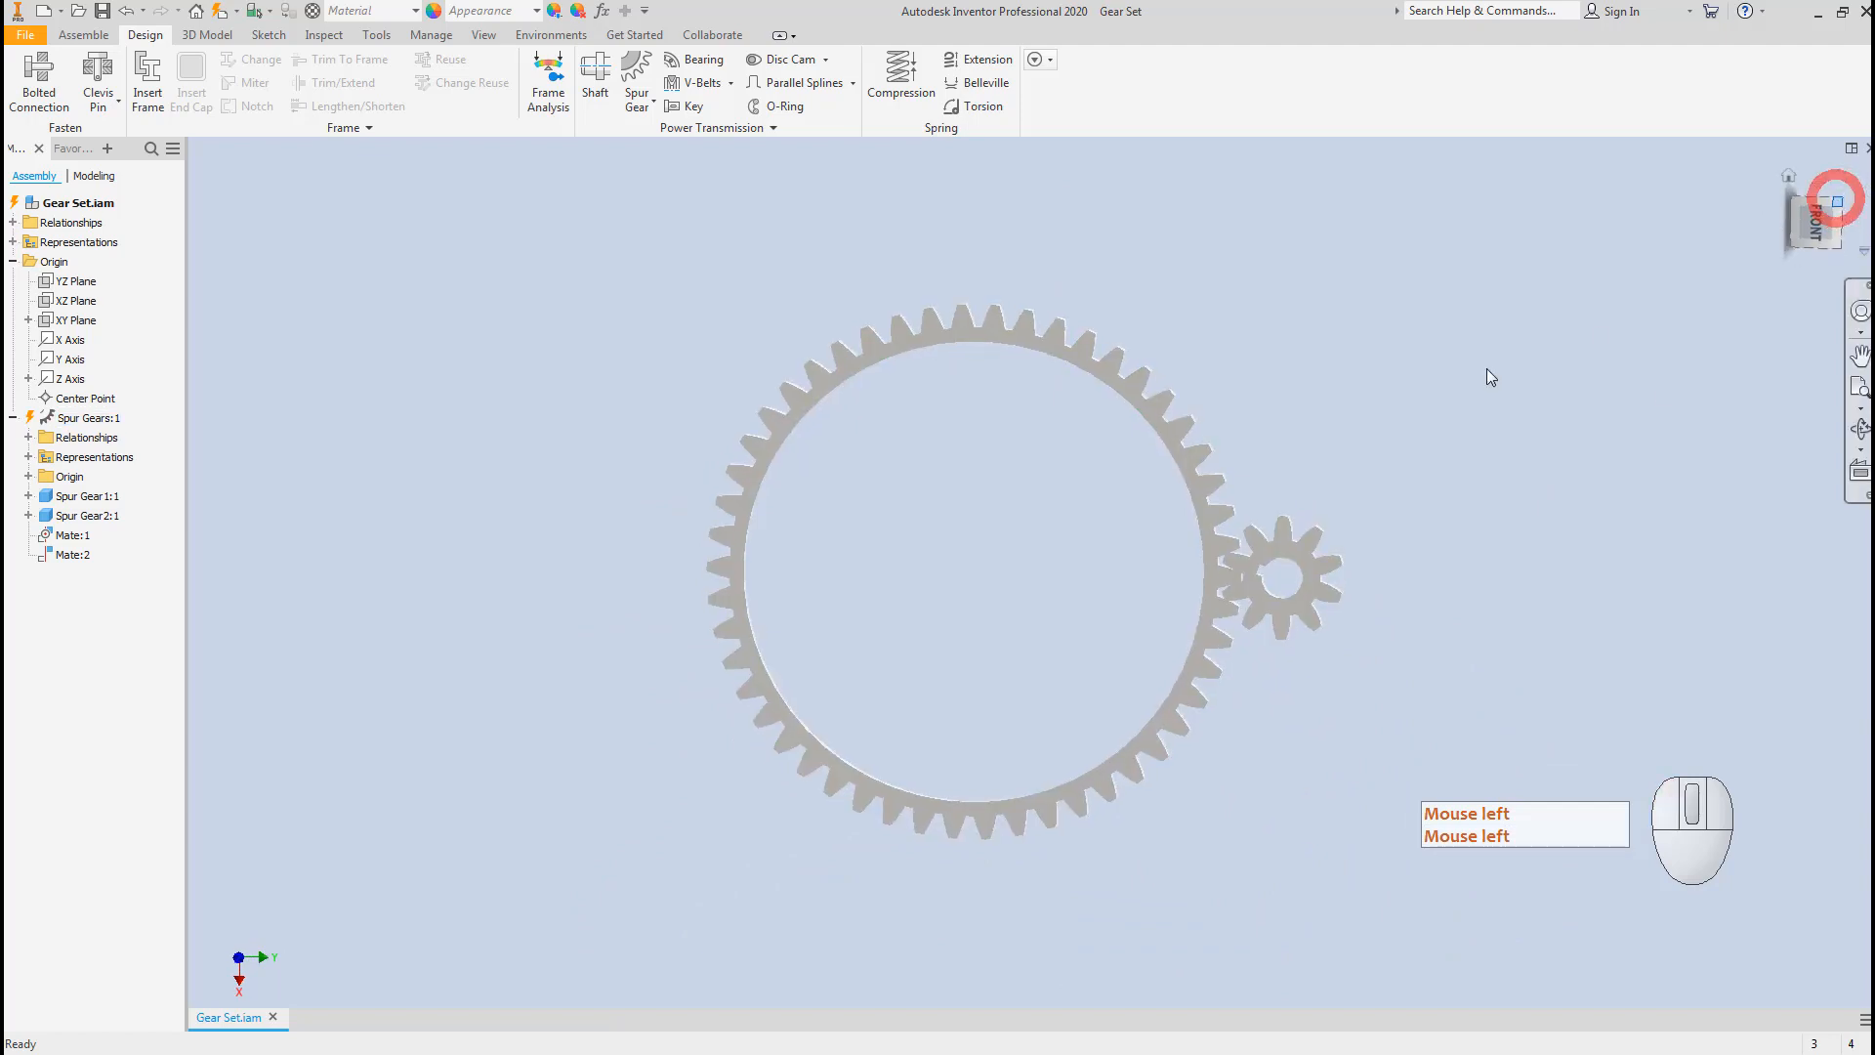
Try displaying the gear assembly in the shaded visual style with hidden edges.
left_click(481, 36)
left_click(383, 96)
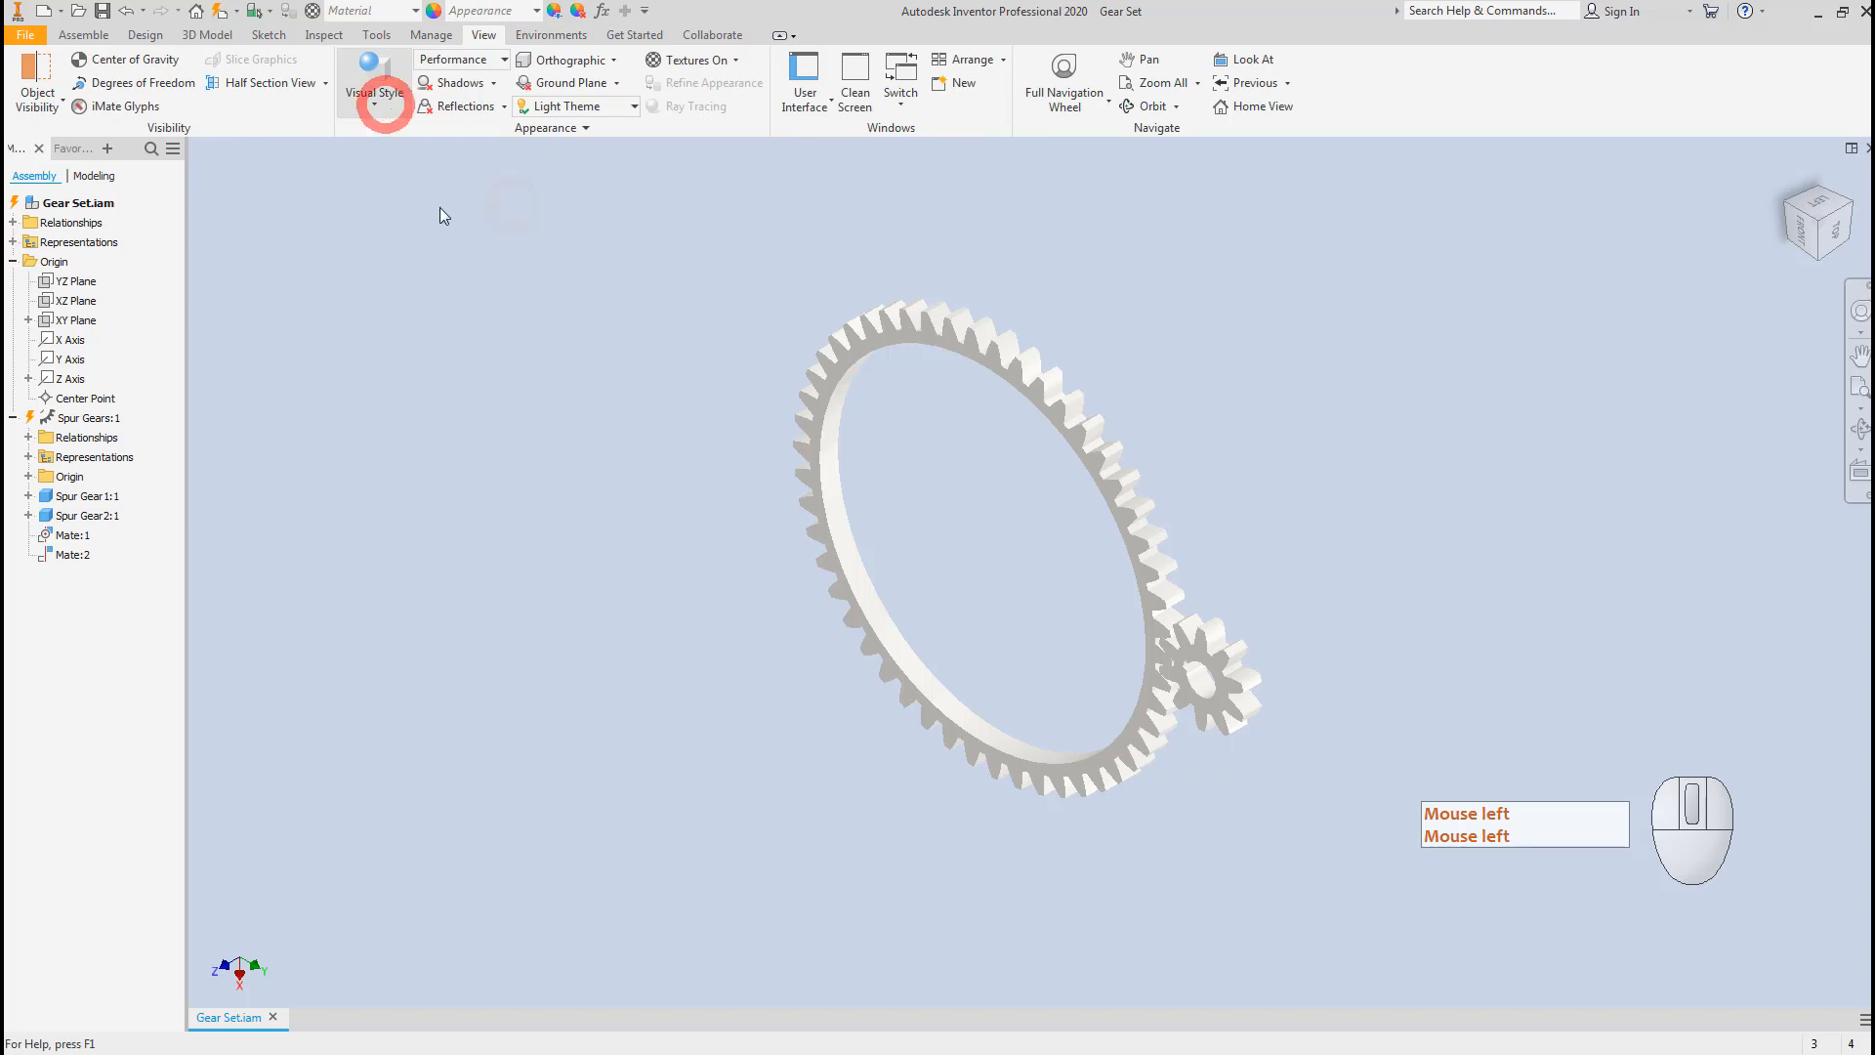
left_click(427, 255)
left_click(548, 401)
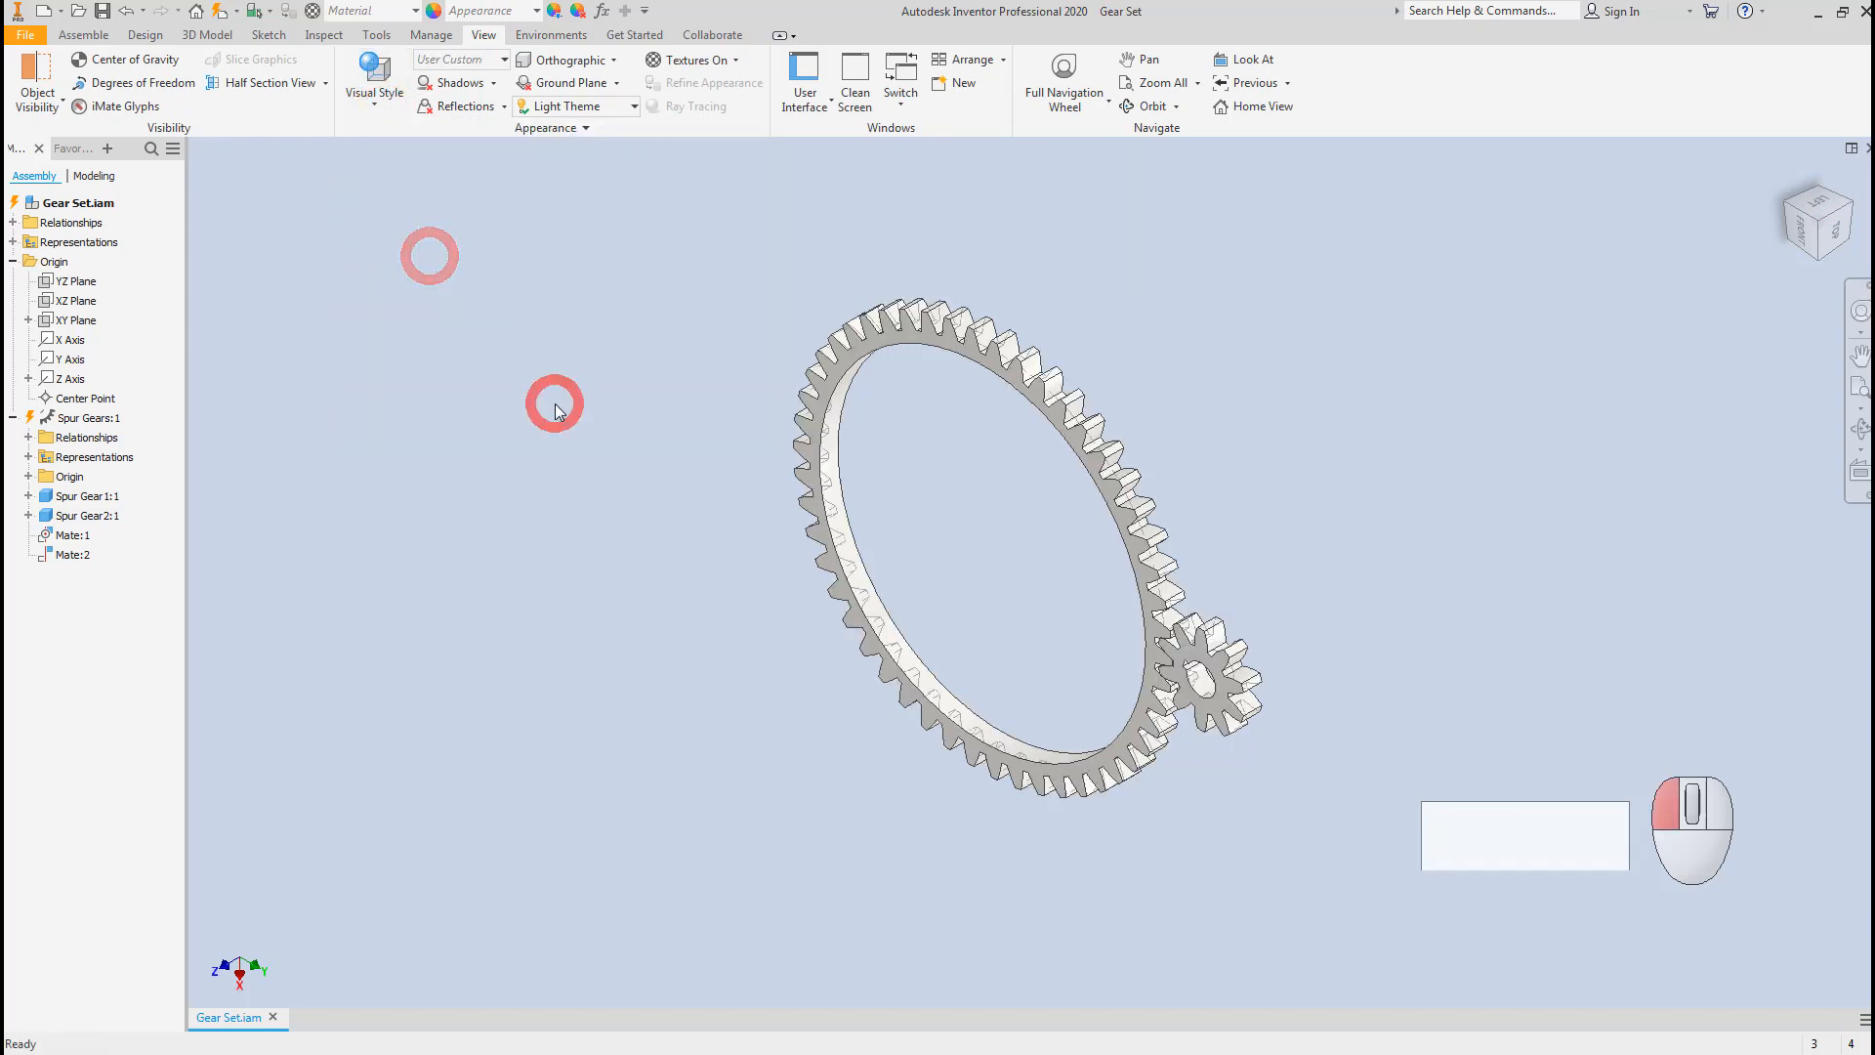
scroll(901, 332, "down", 3)
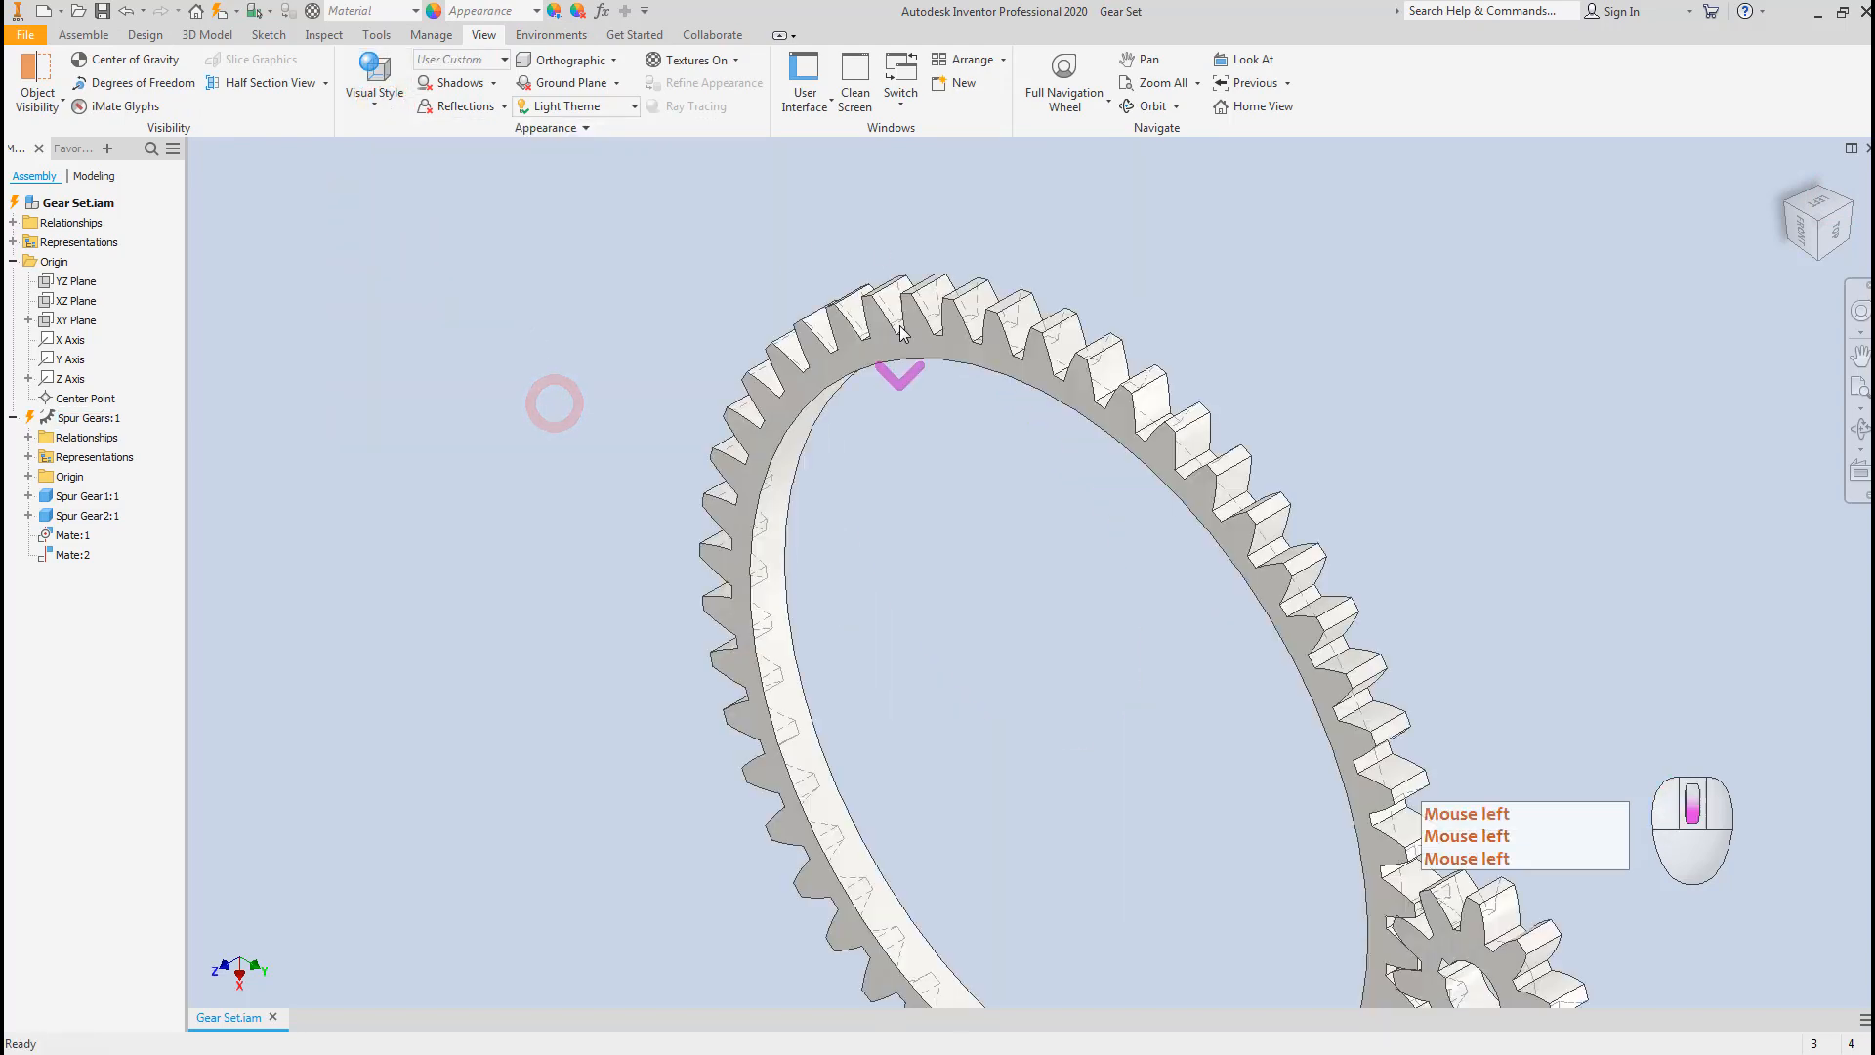
Set the gear assembly's visual style to shaded with visible edges only.
left_click(377, 96)
left_click(408, 213)
left_click(1385, 393)
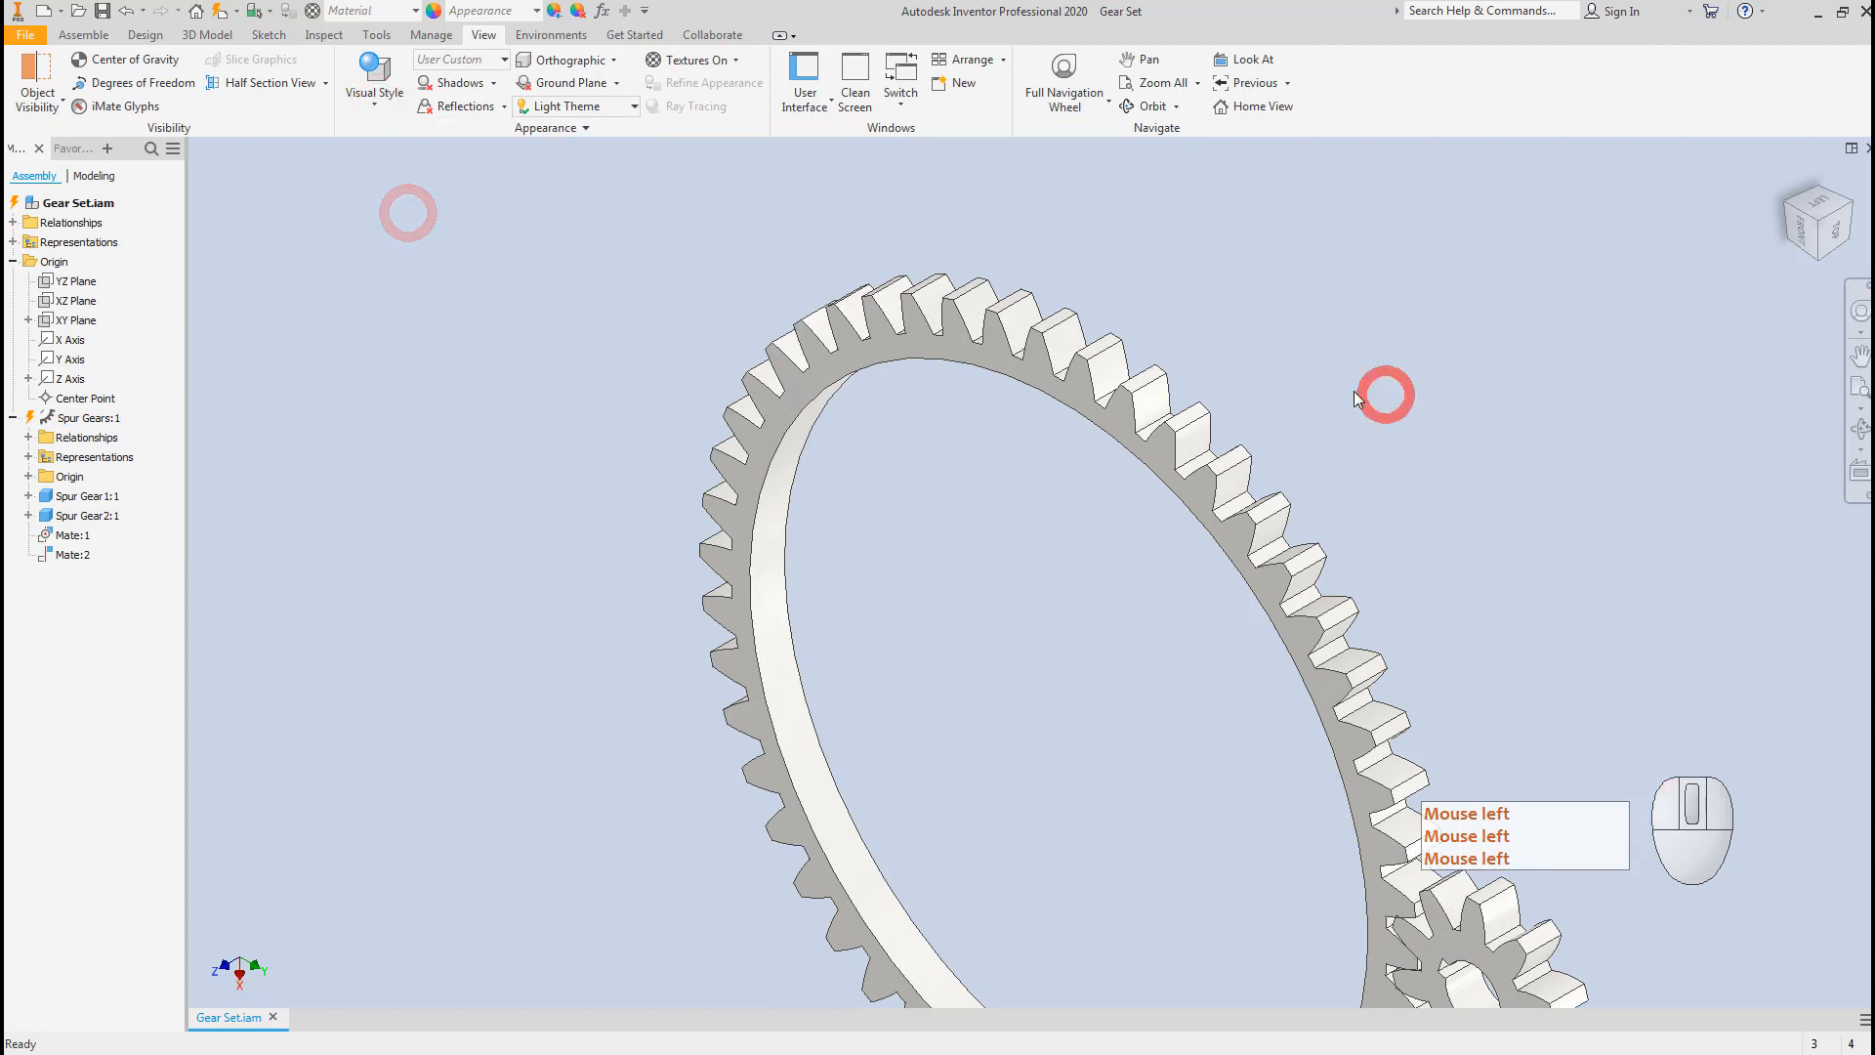
left_click(1354, 390)
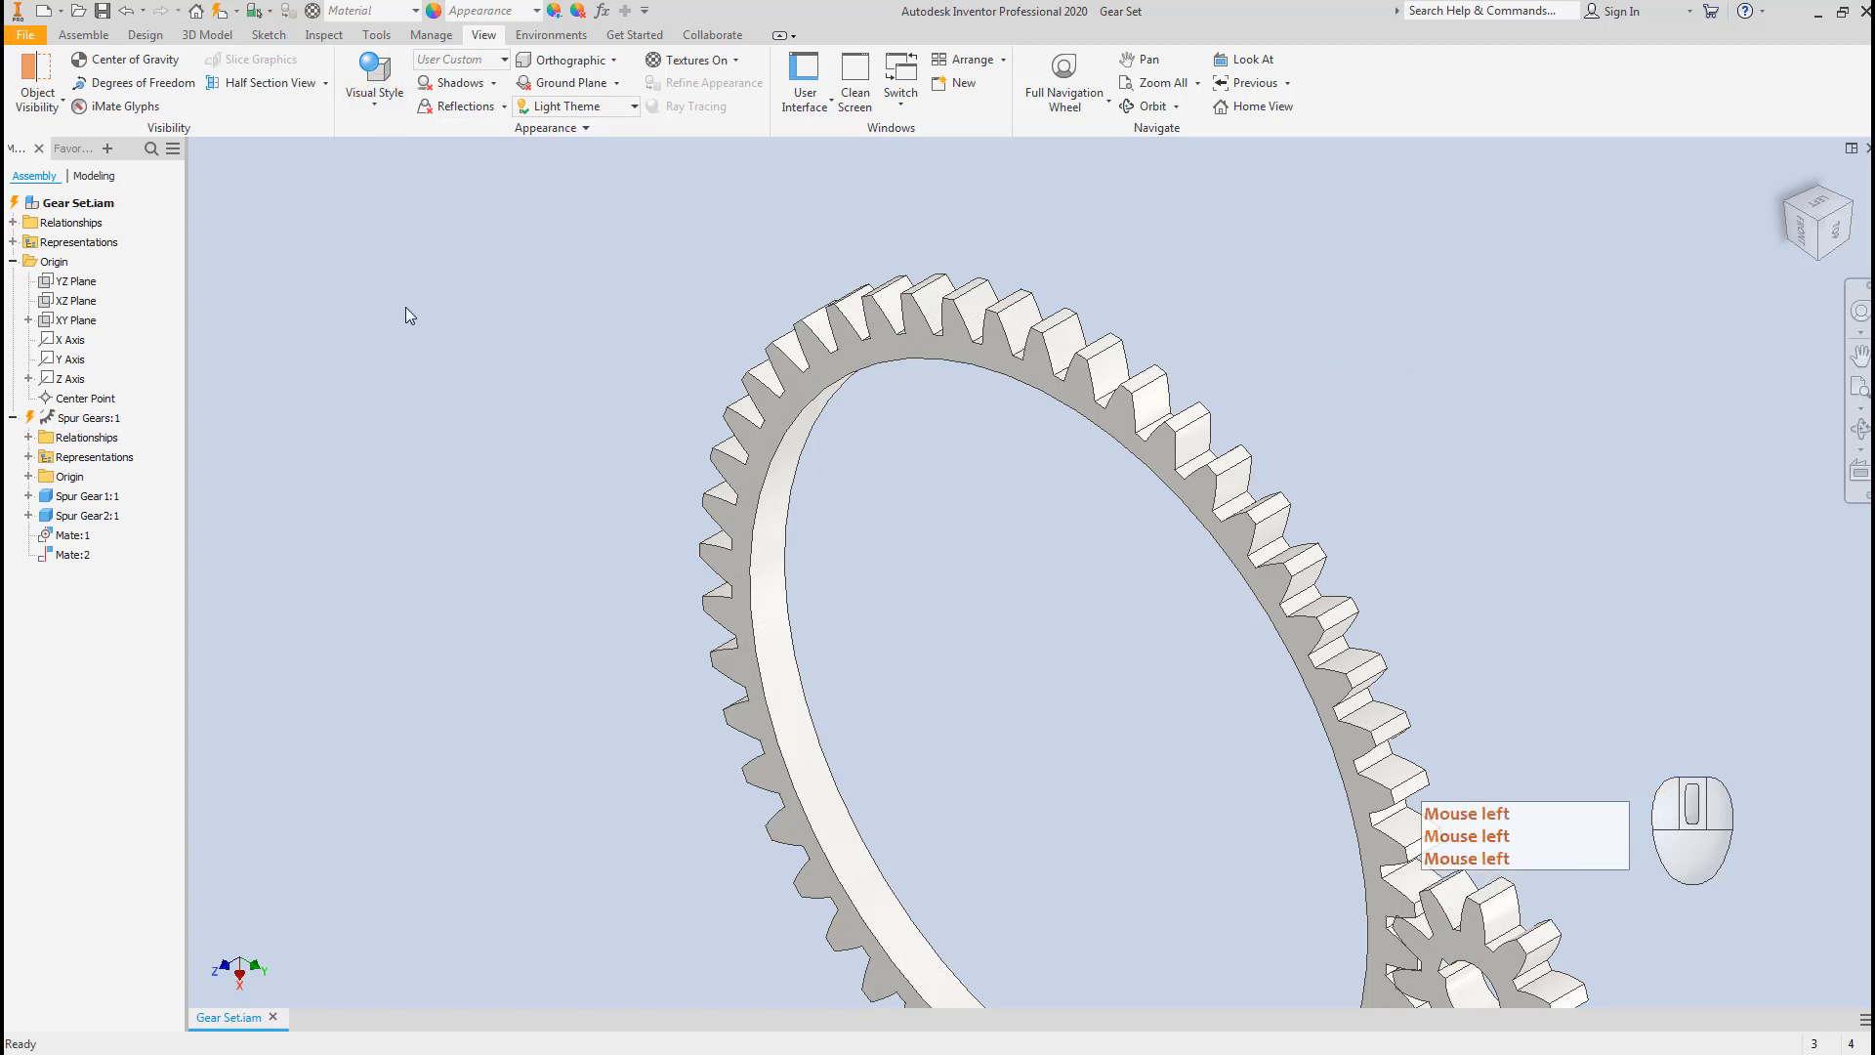